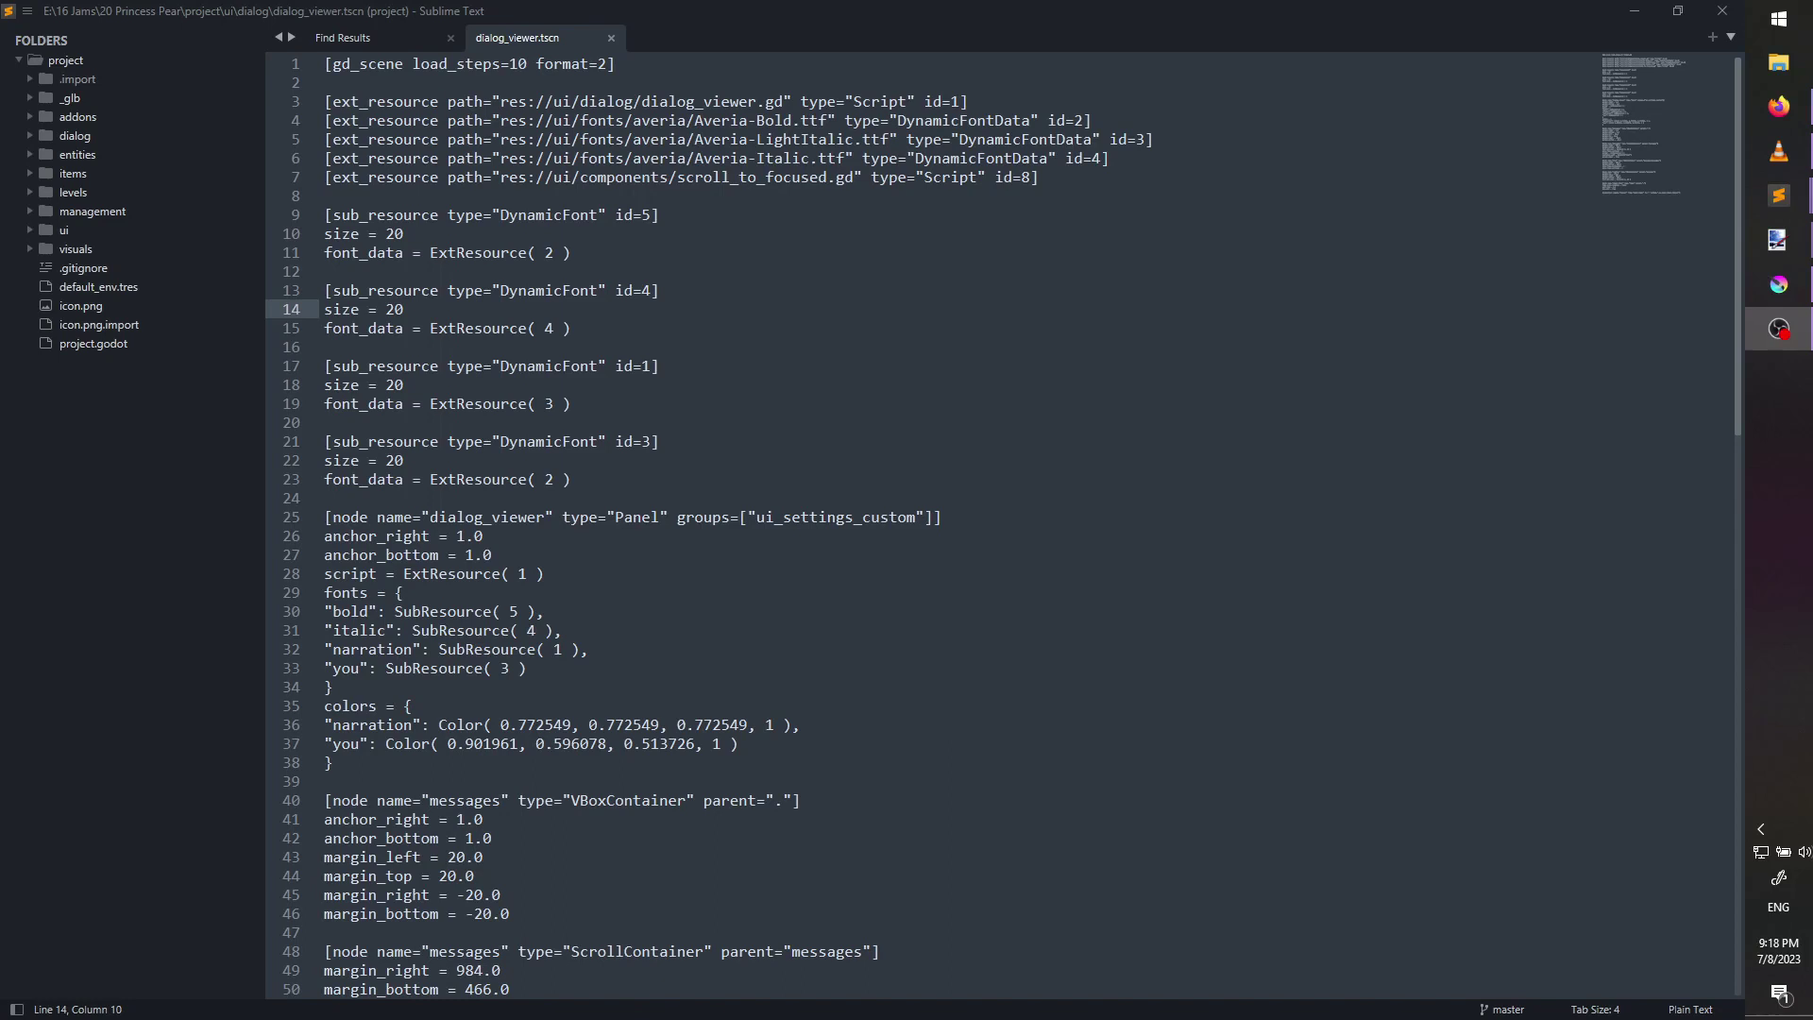
pyautogui.click(1781, 17)
pyautogui.press('Escape')
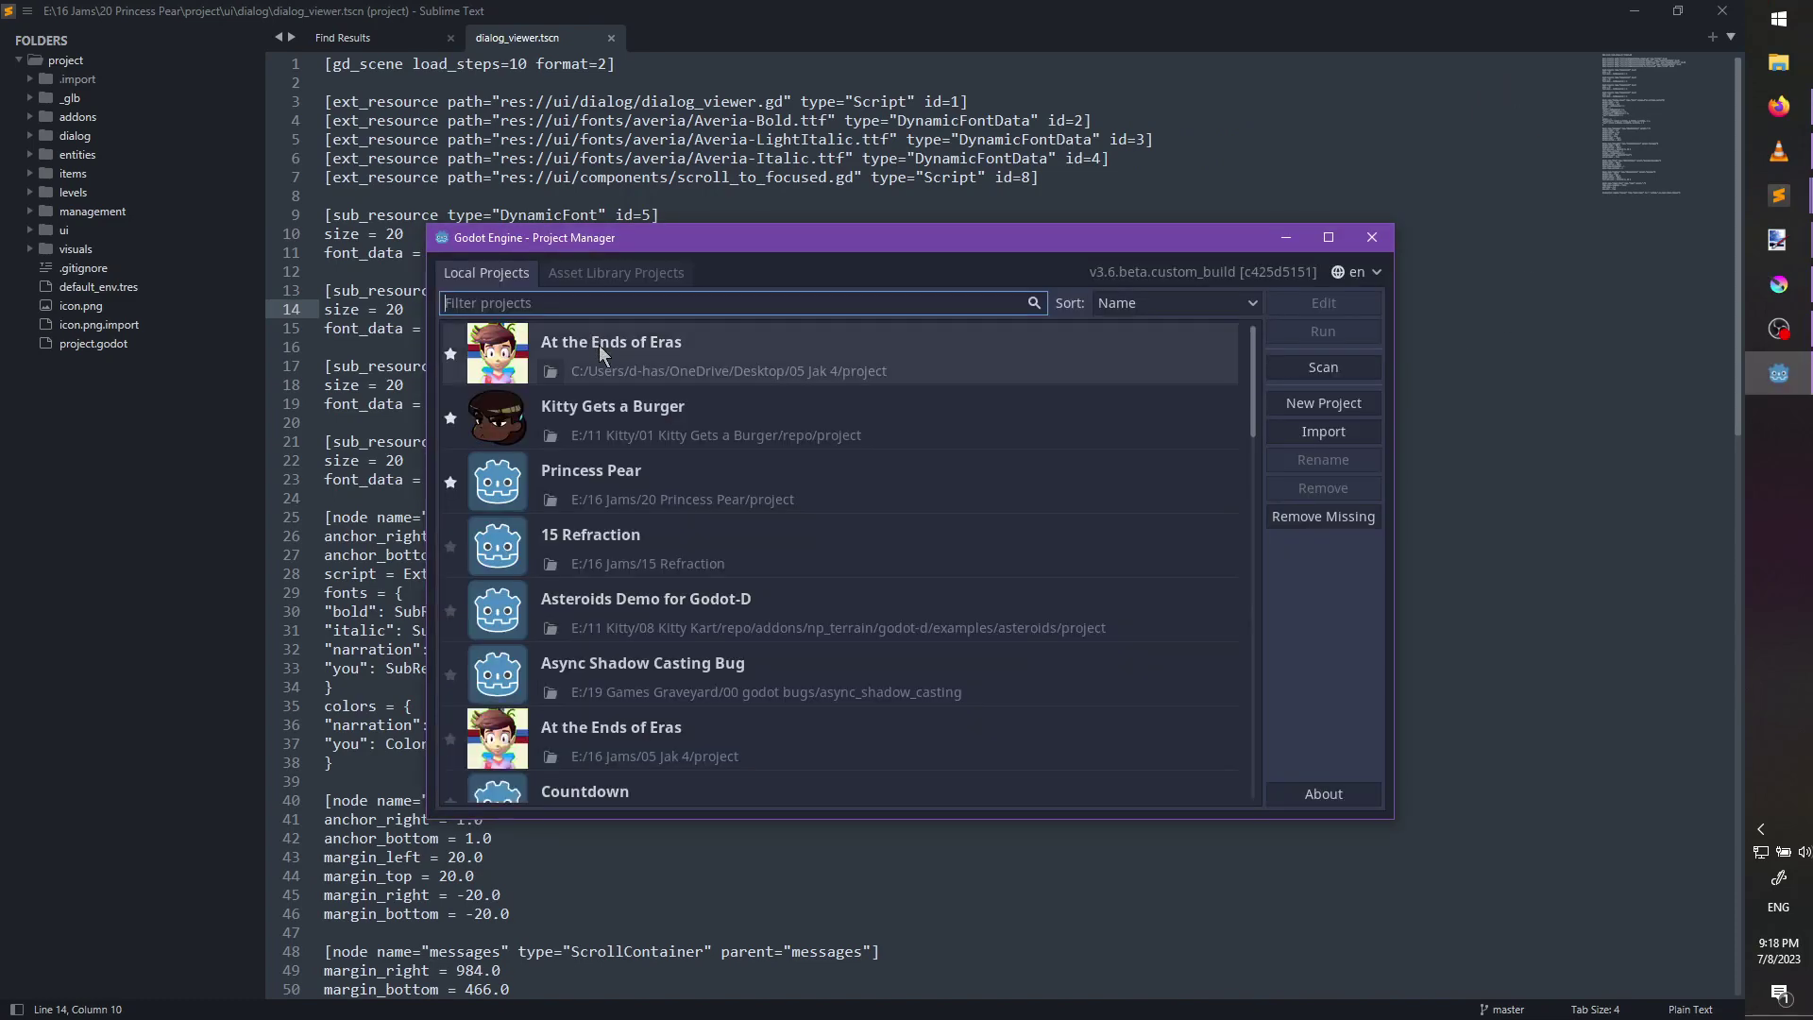
pyautogui.doubleClick(621, 345)
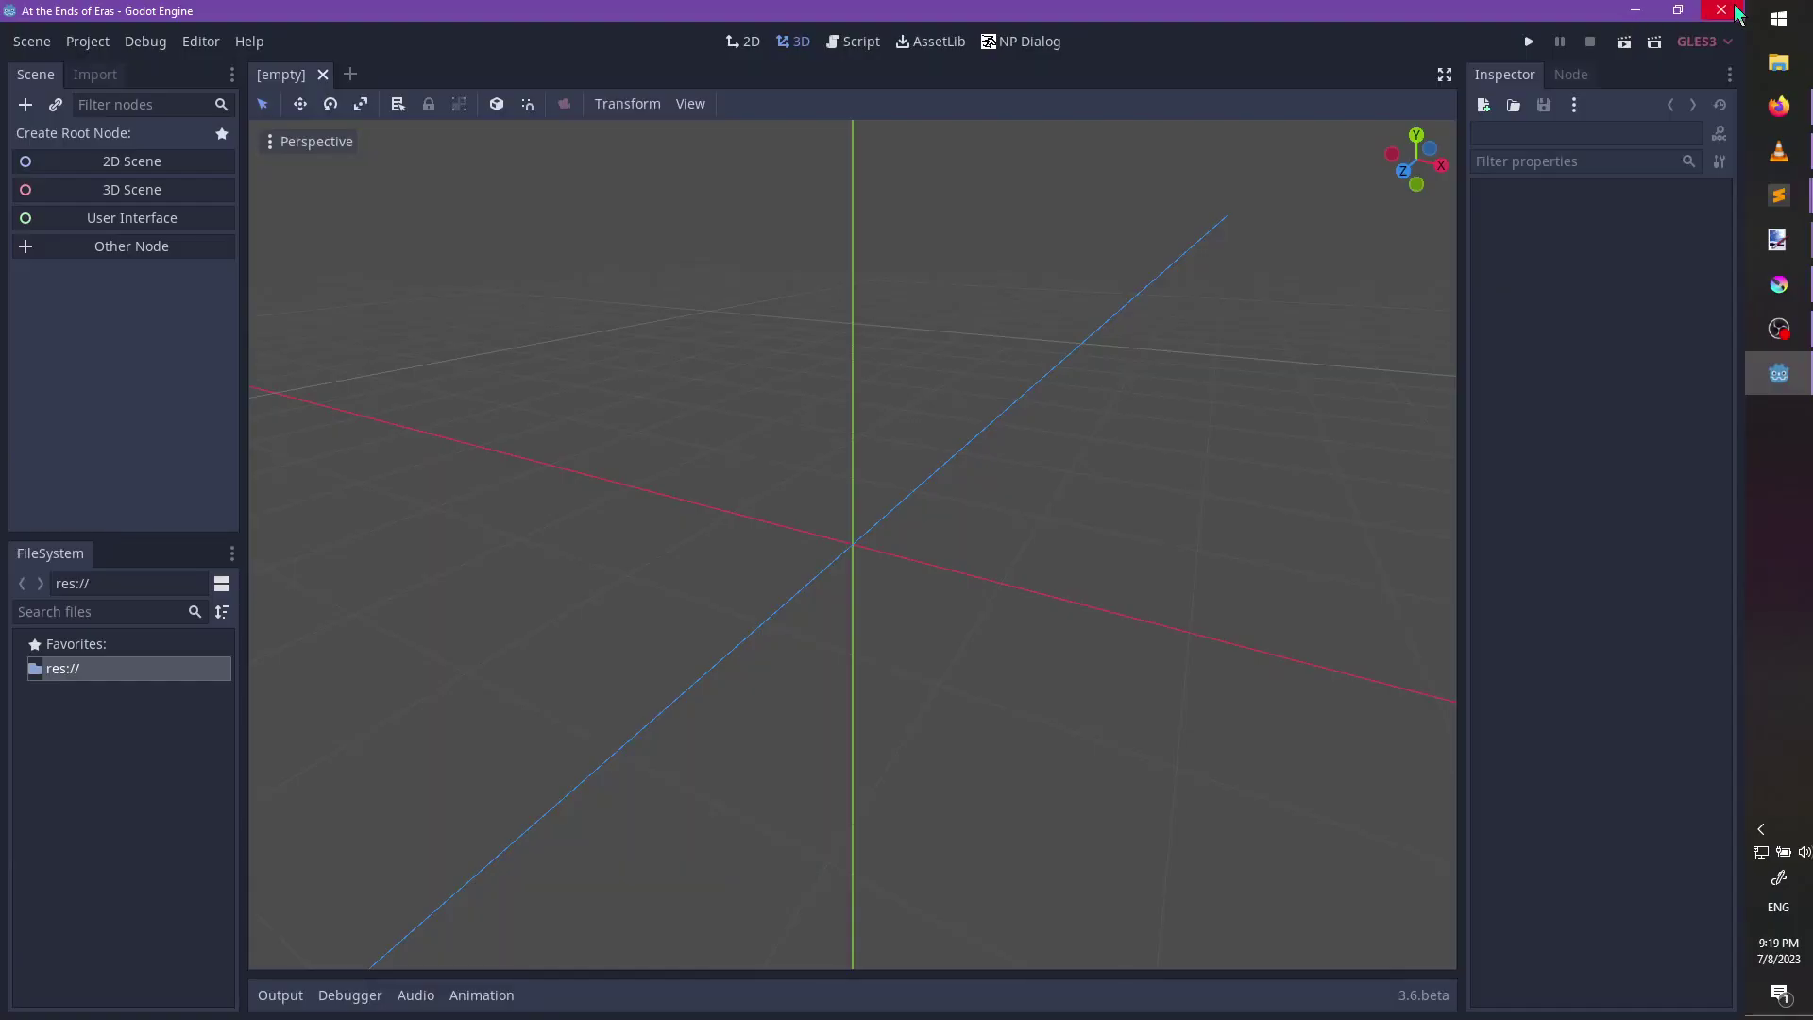
pyautogui.click(1720, 10)
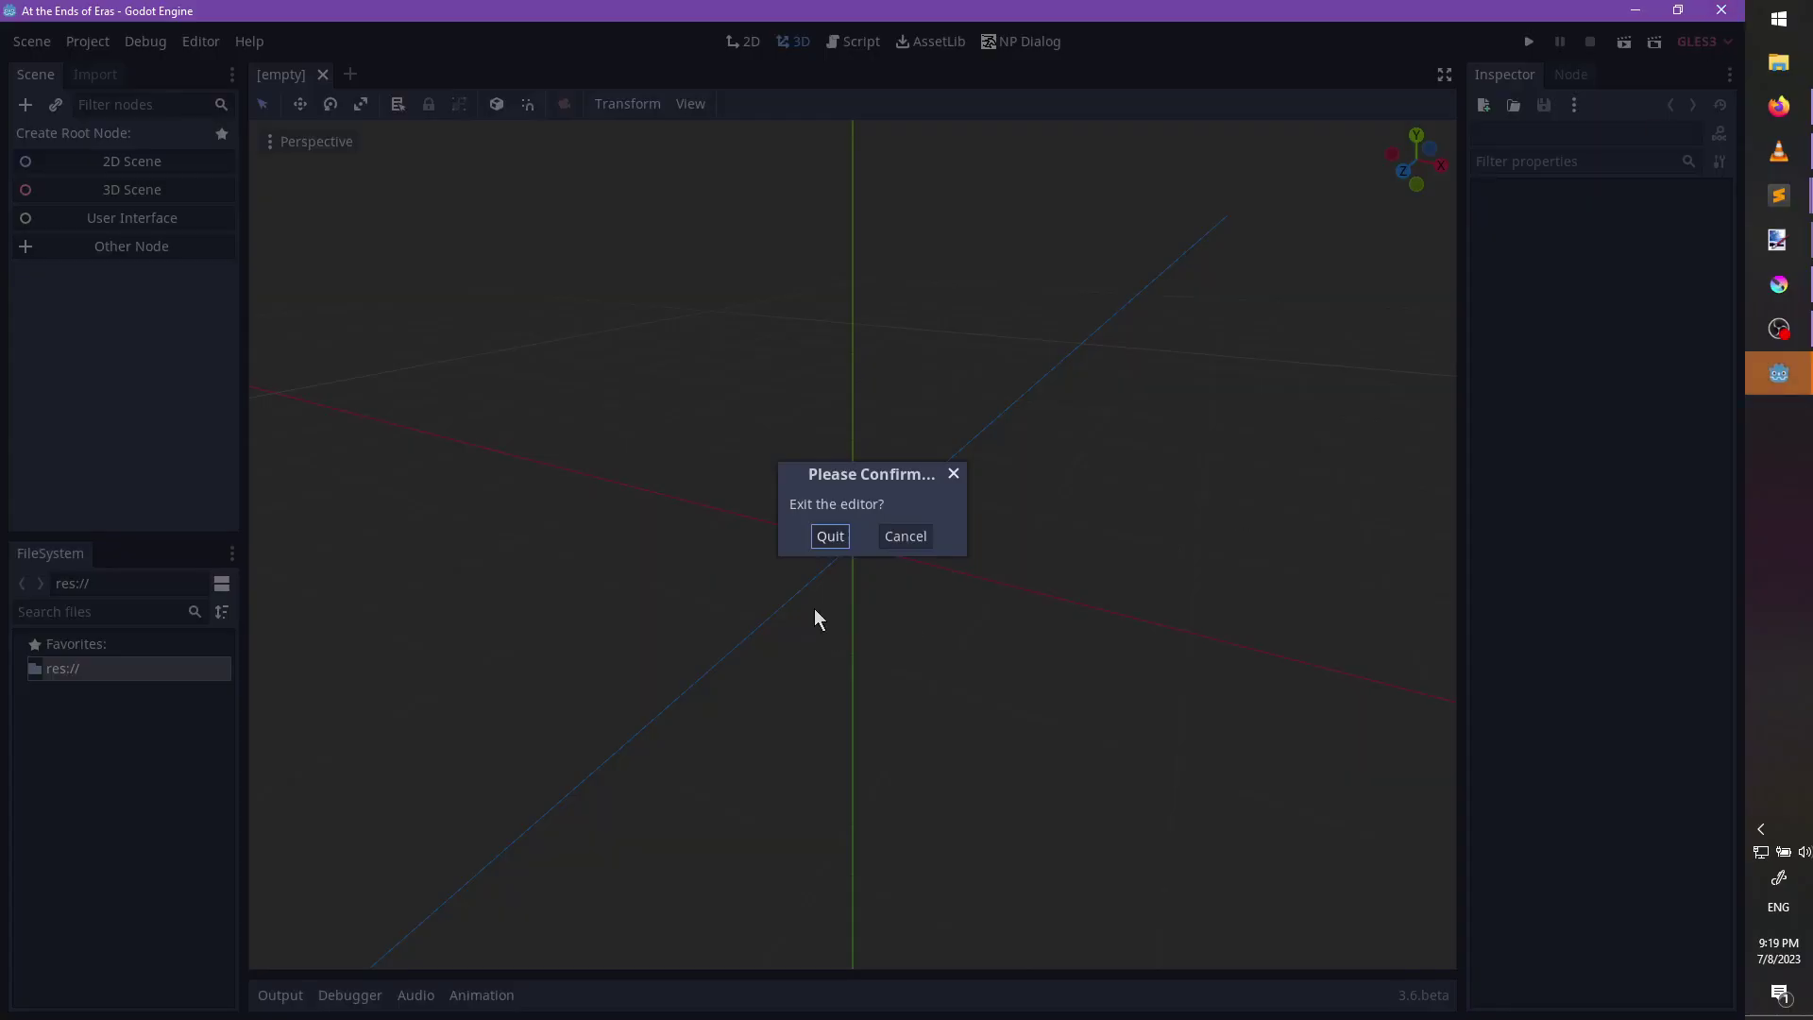
pyautogui.click(832, 534)
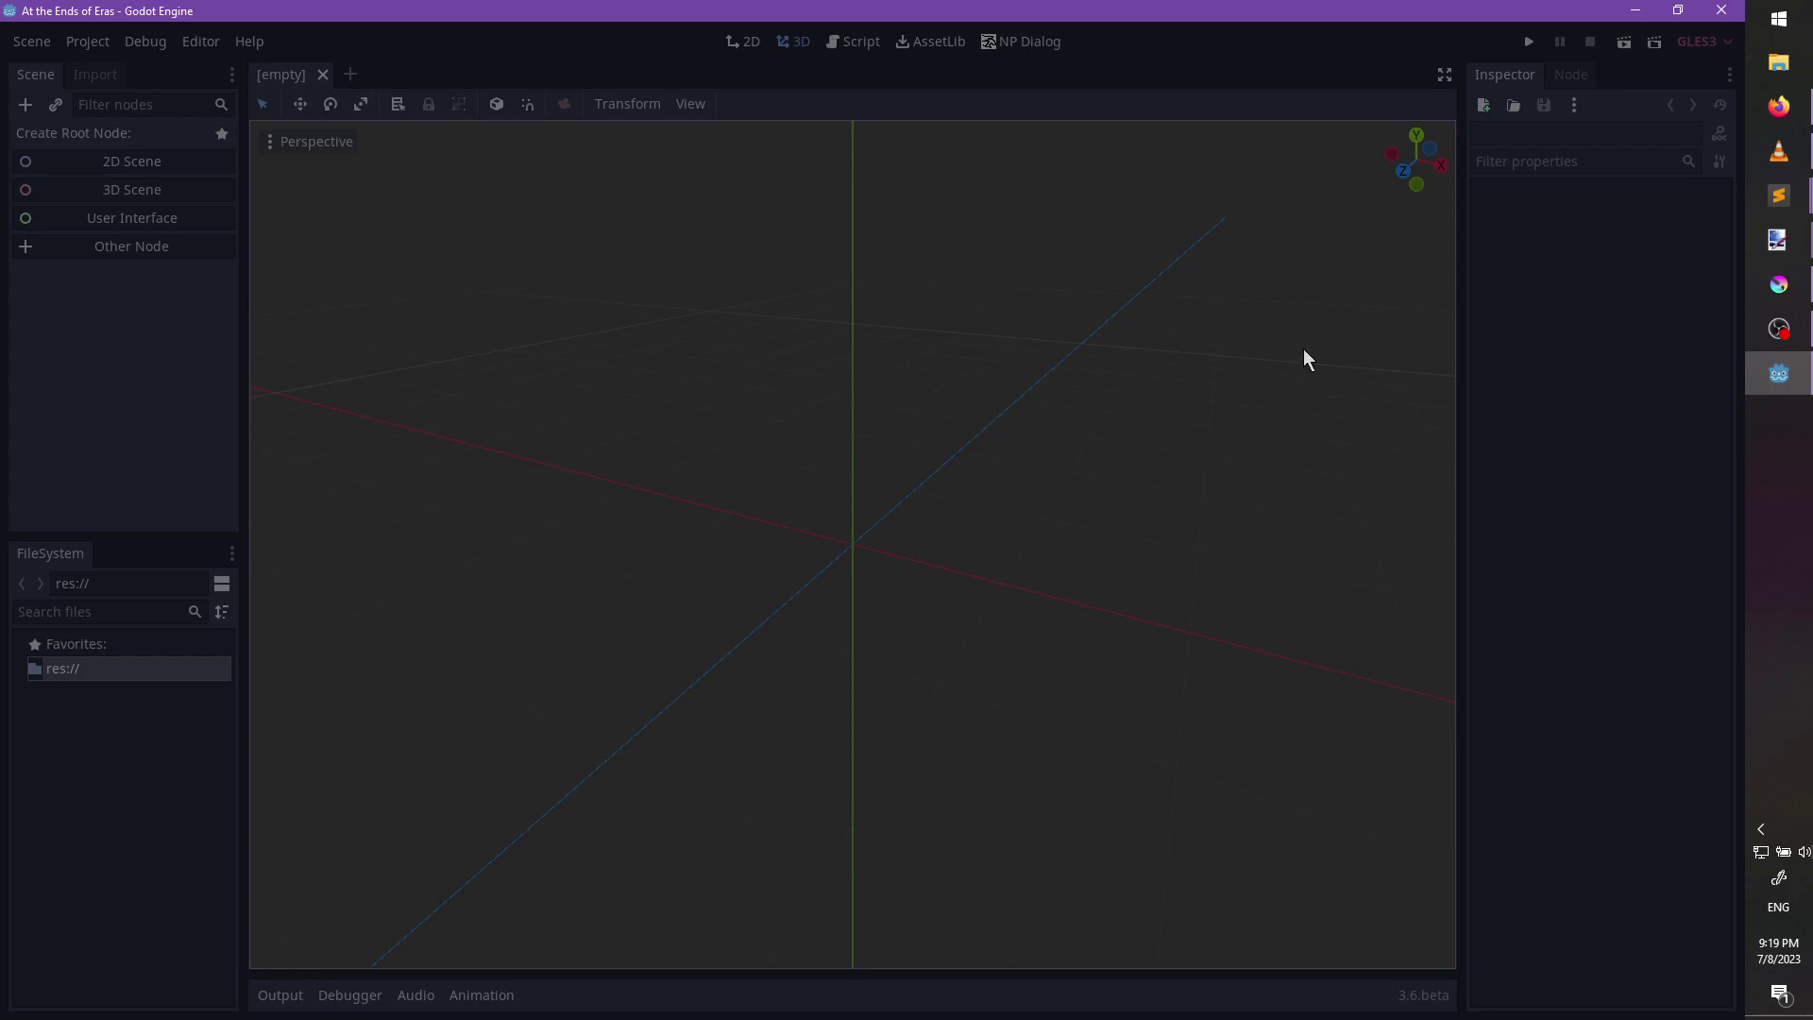
pyautogui.click(1779, 284)
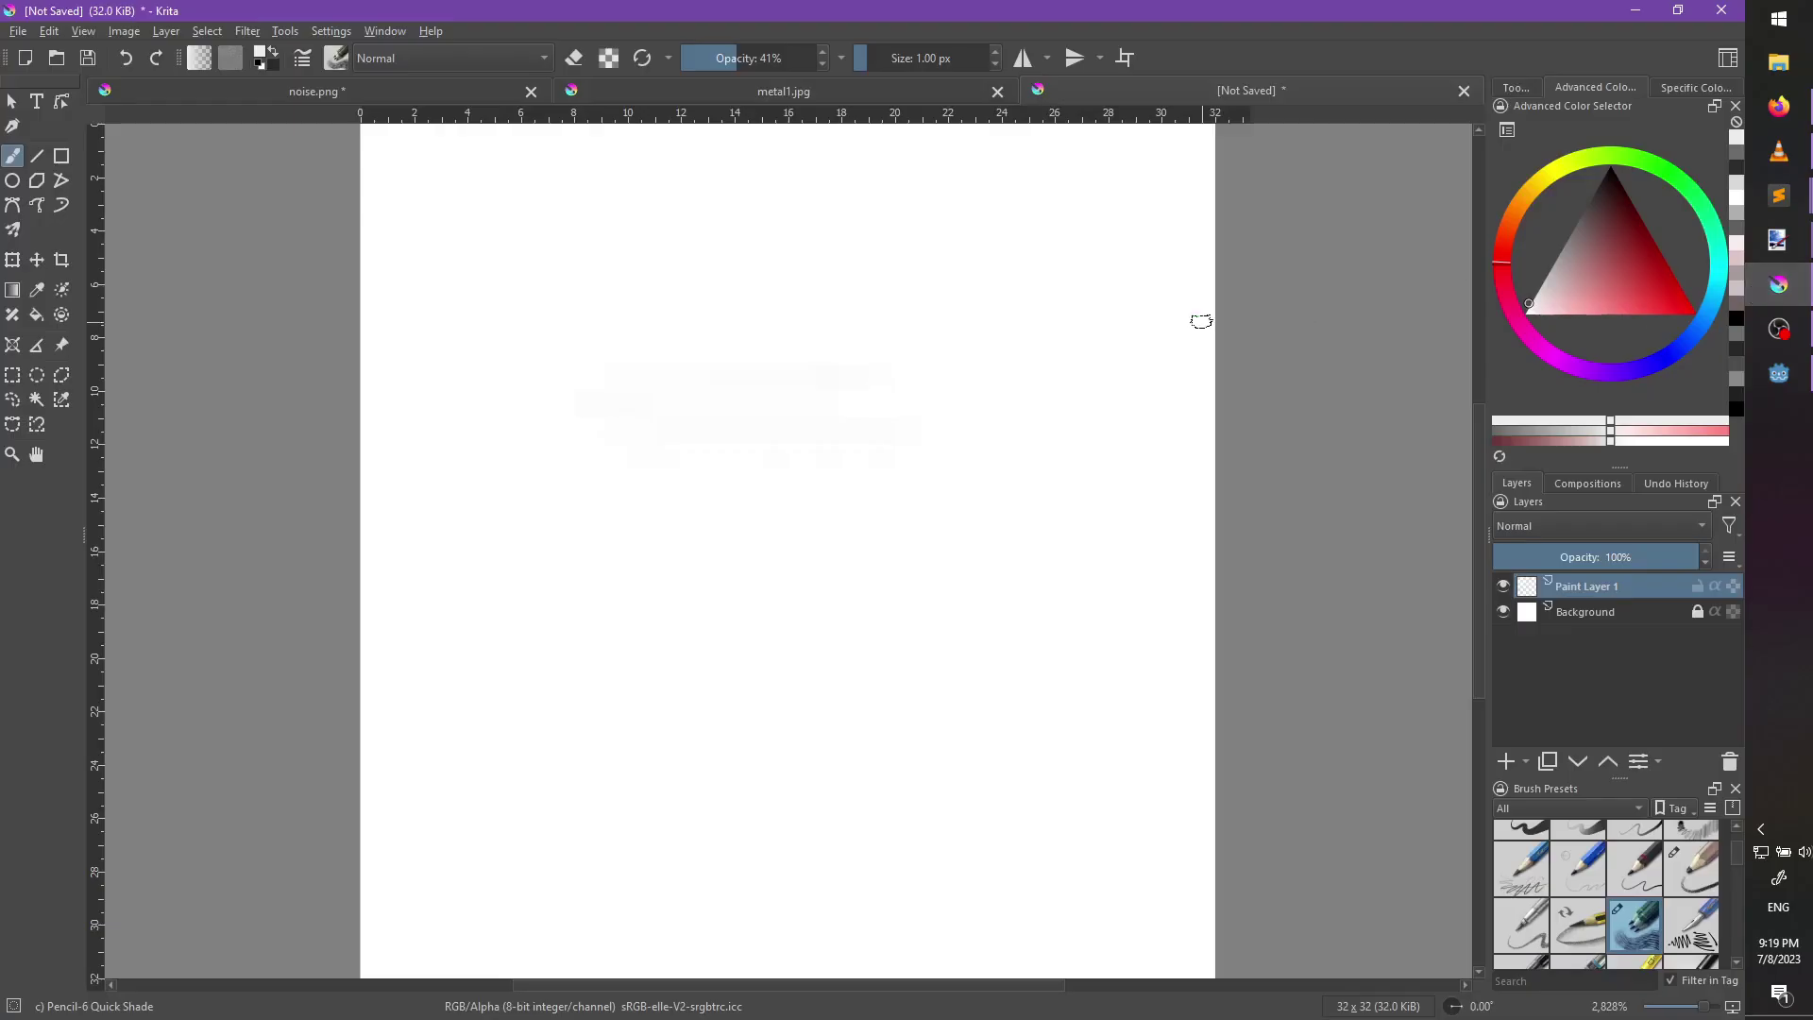
pyautogui.click(1780, 240)
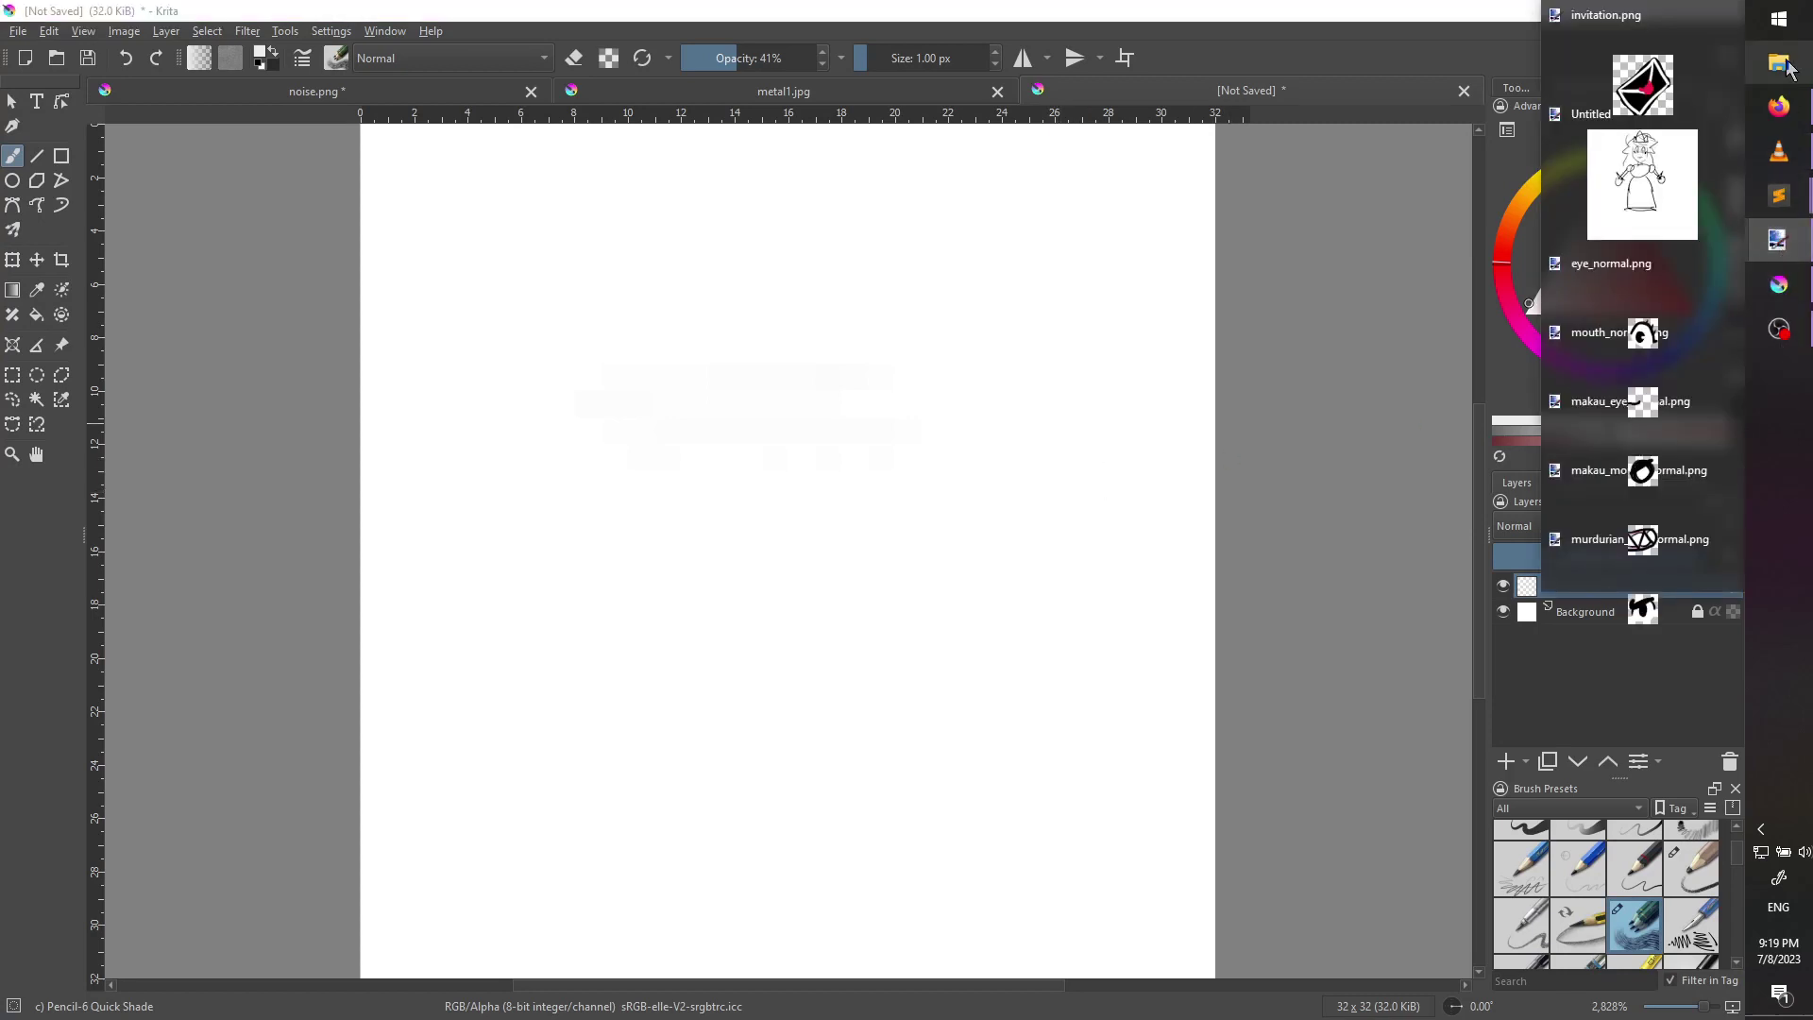
# Launch Godot Engine and open the Princess Pear project from the Project Manager.
pyautogui.click(1778, 18)
pyautogui.click(1486, 95)
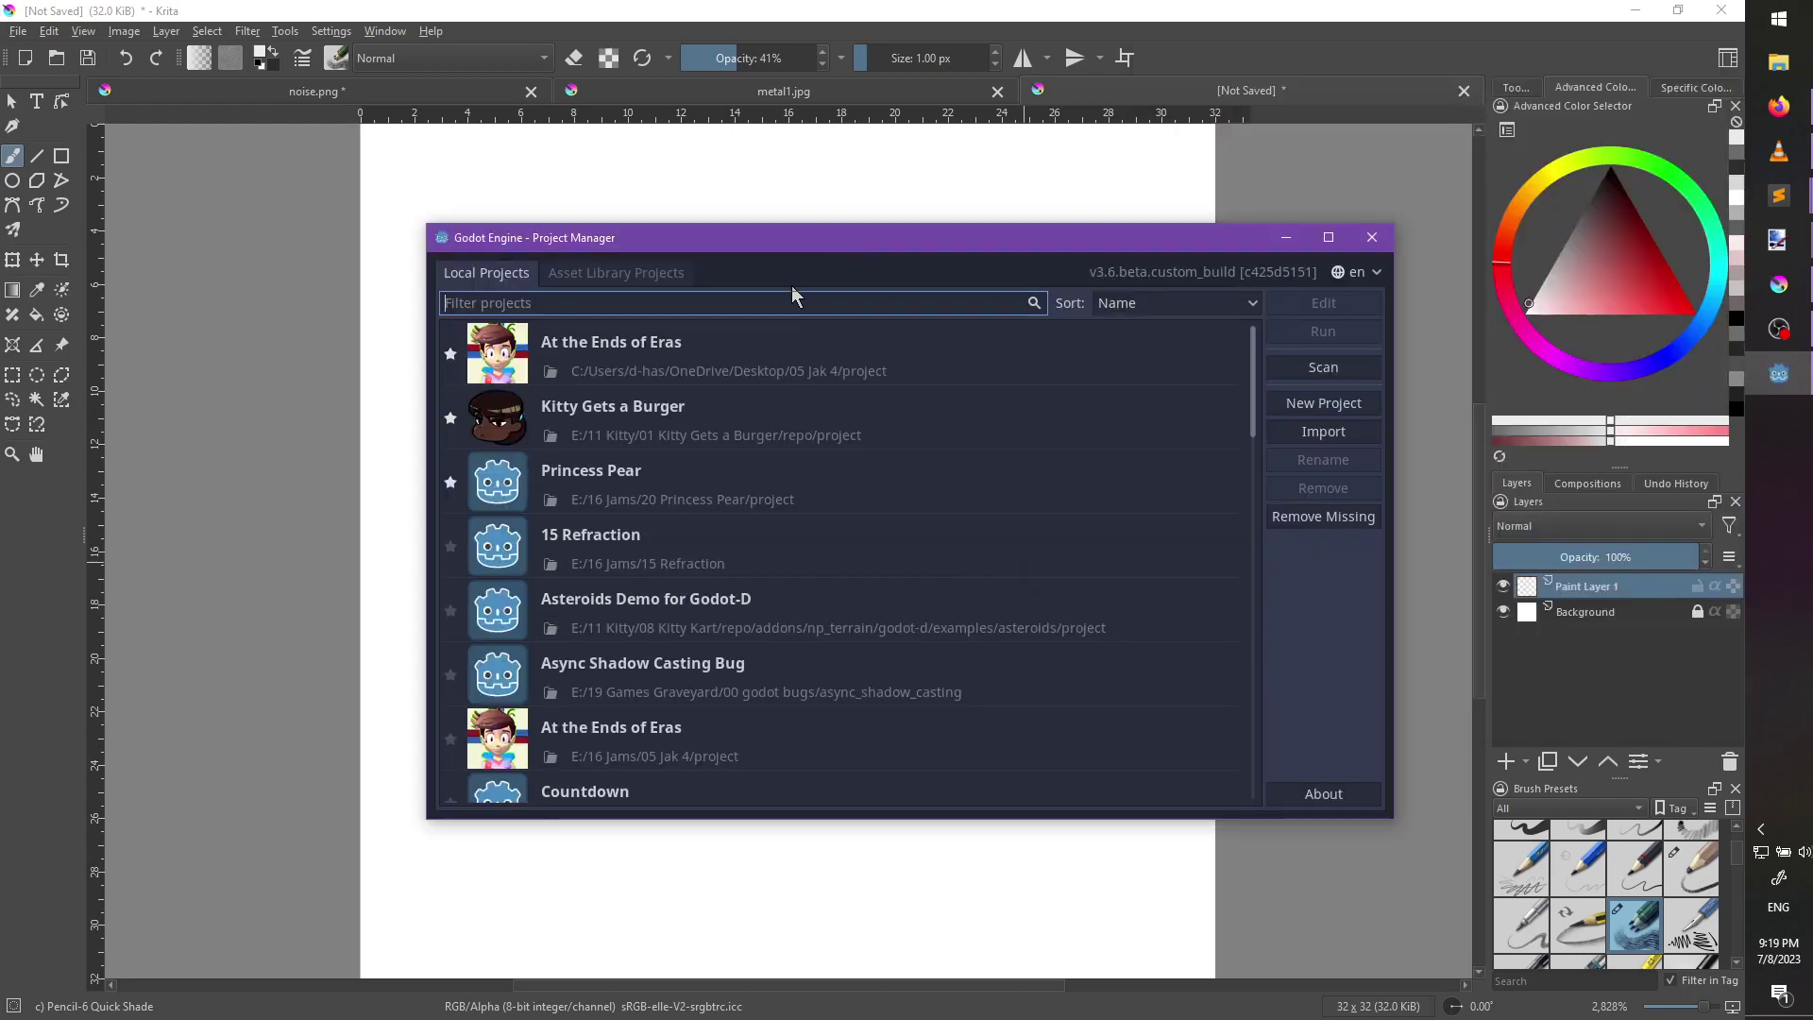
pyautogui.doubleClick(609, 484)
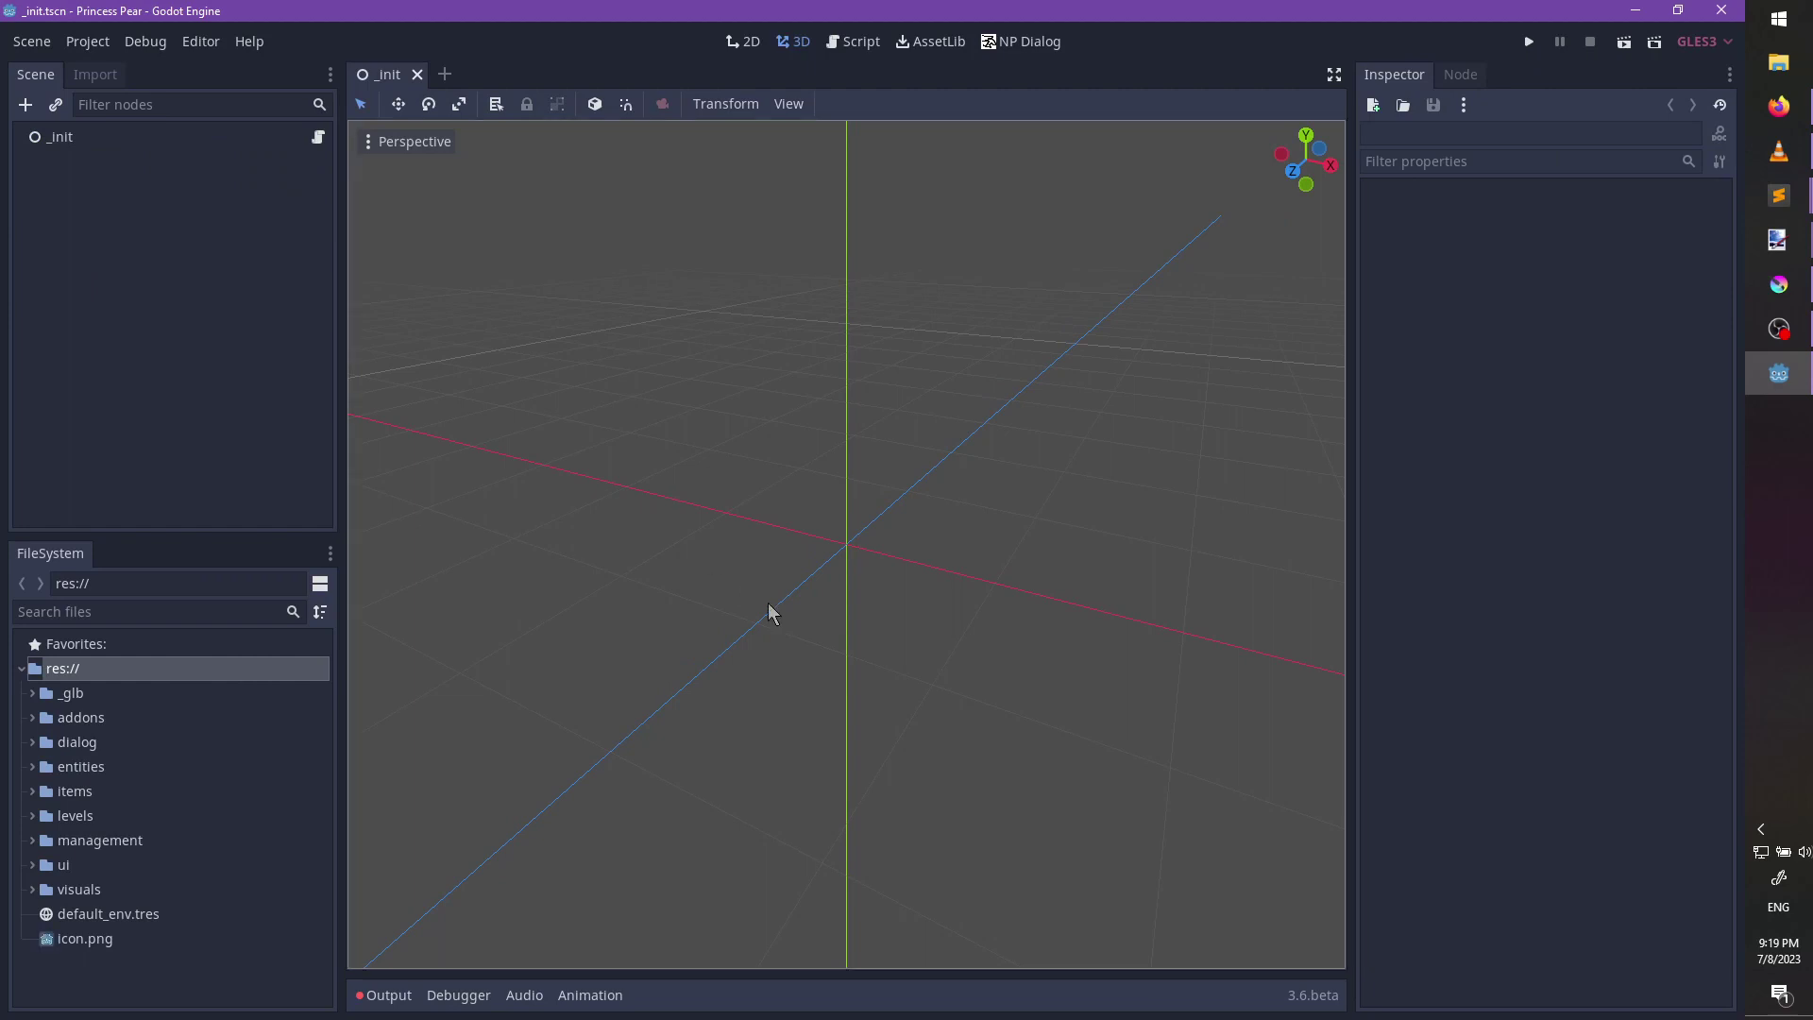
pyautogui.click(1779, 328)
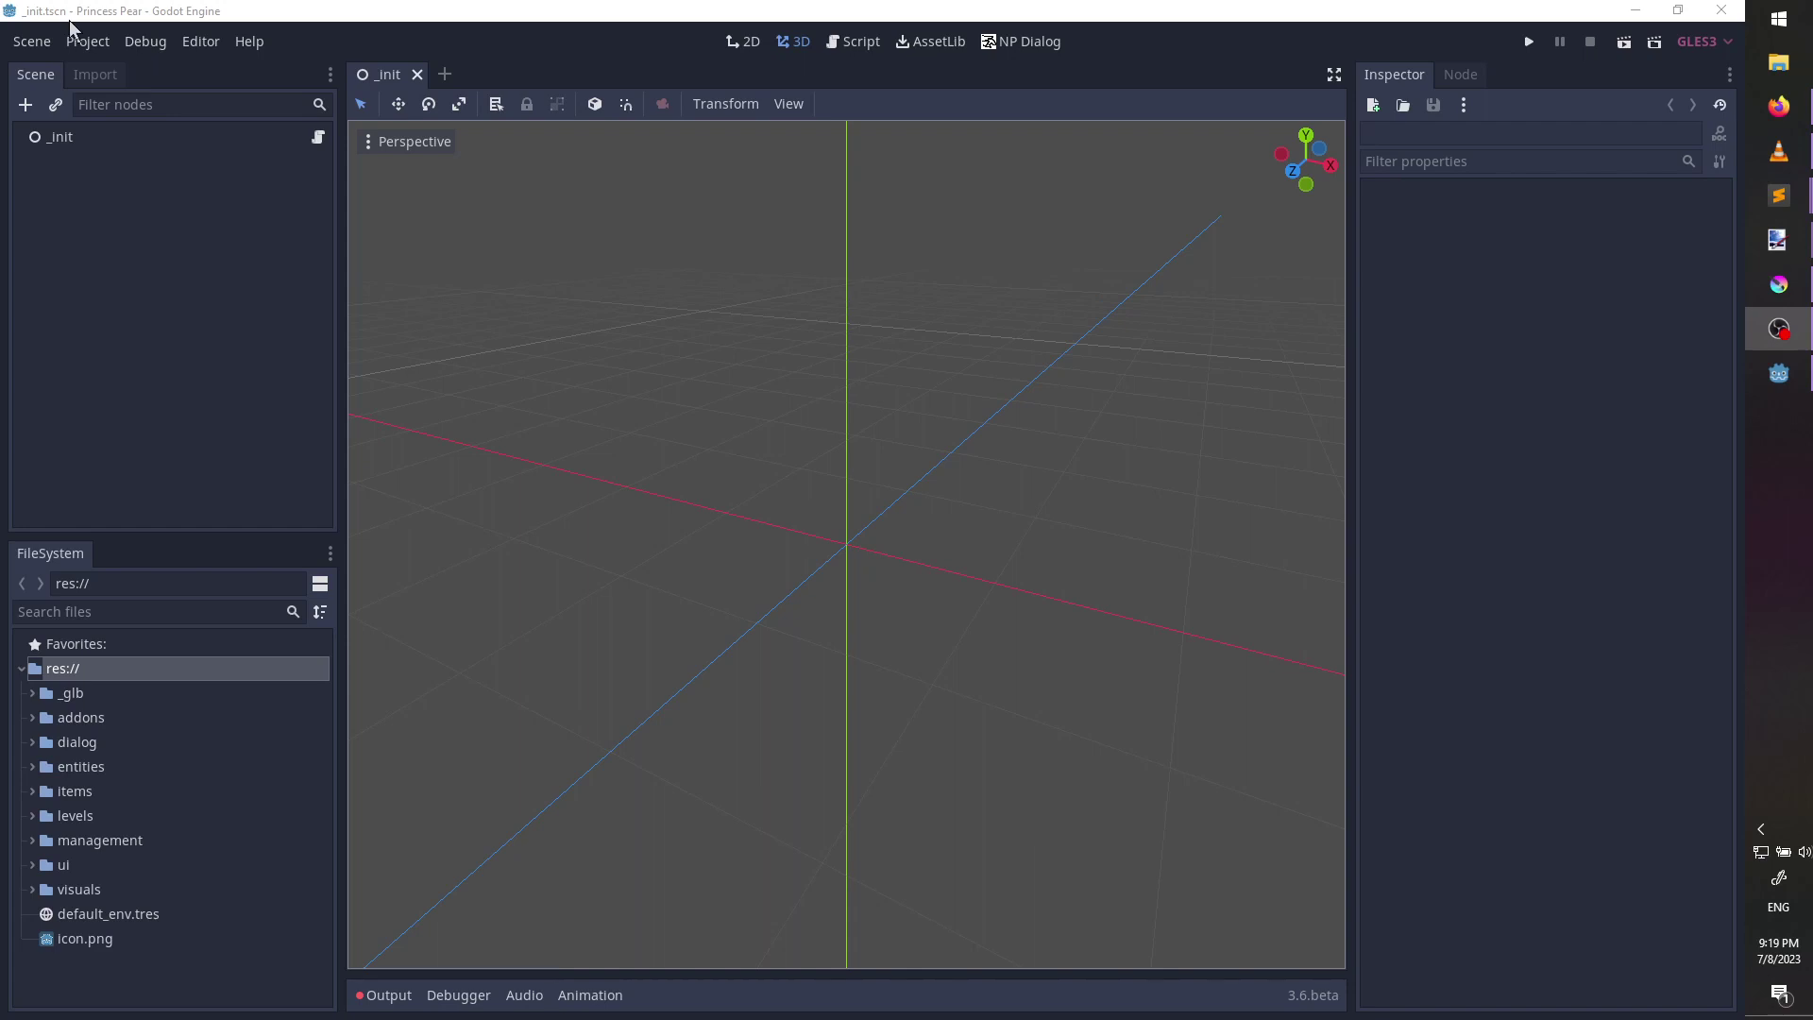
pyautogui.click(714, 15)
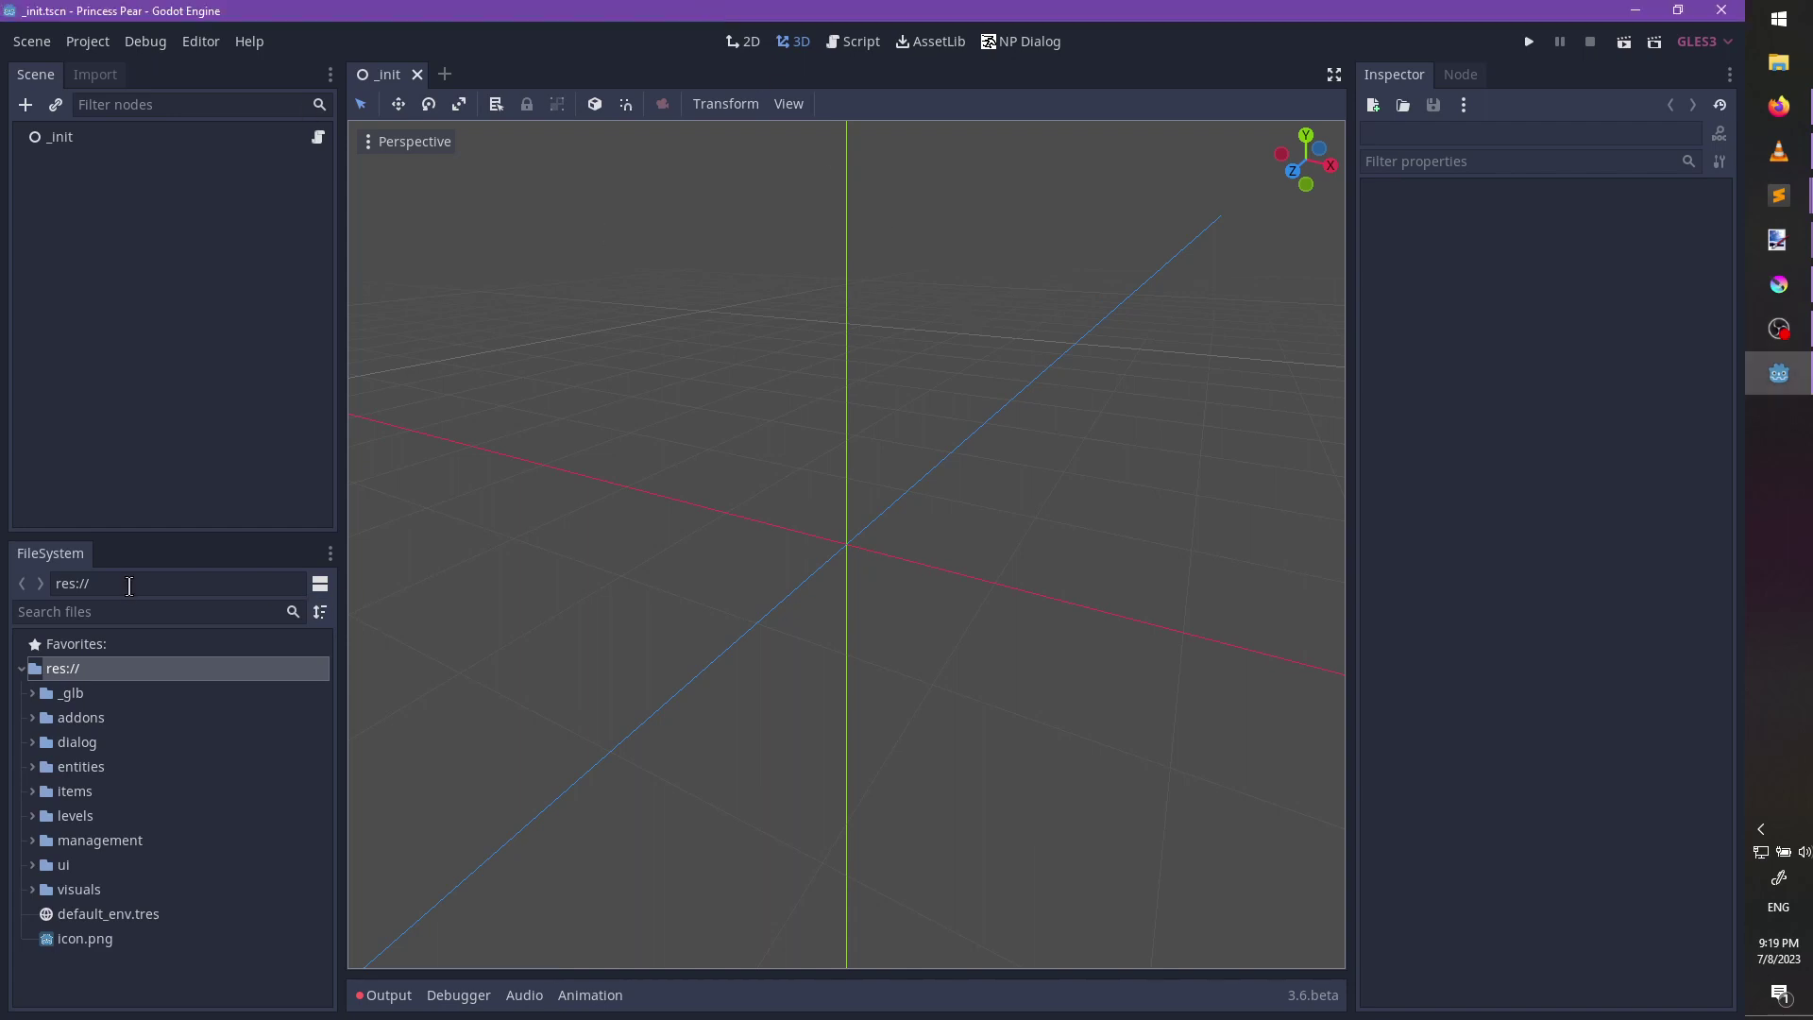
# Search the project files for "npc", open npc.gd and go to its _physics_process function.
pyautogui.click(126, 612)
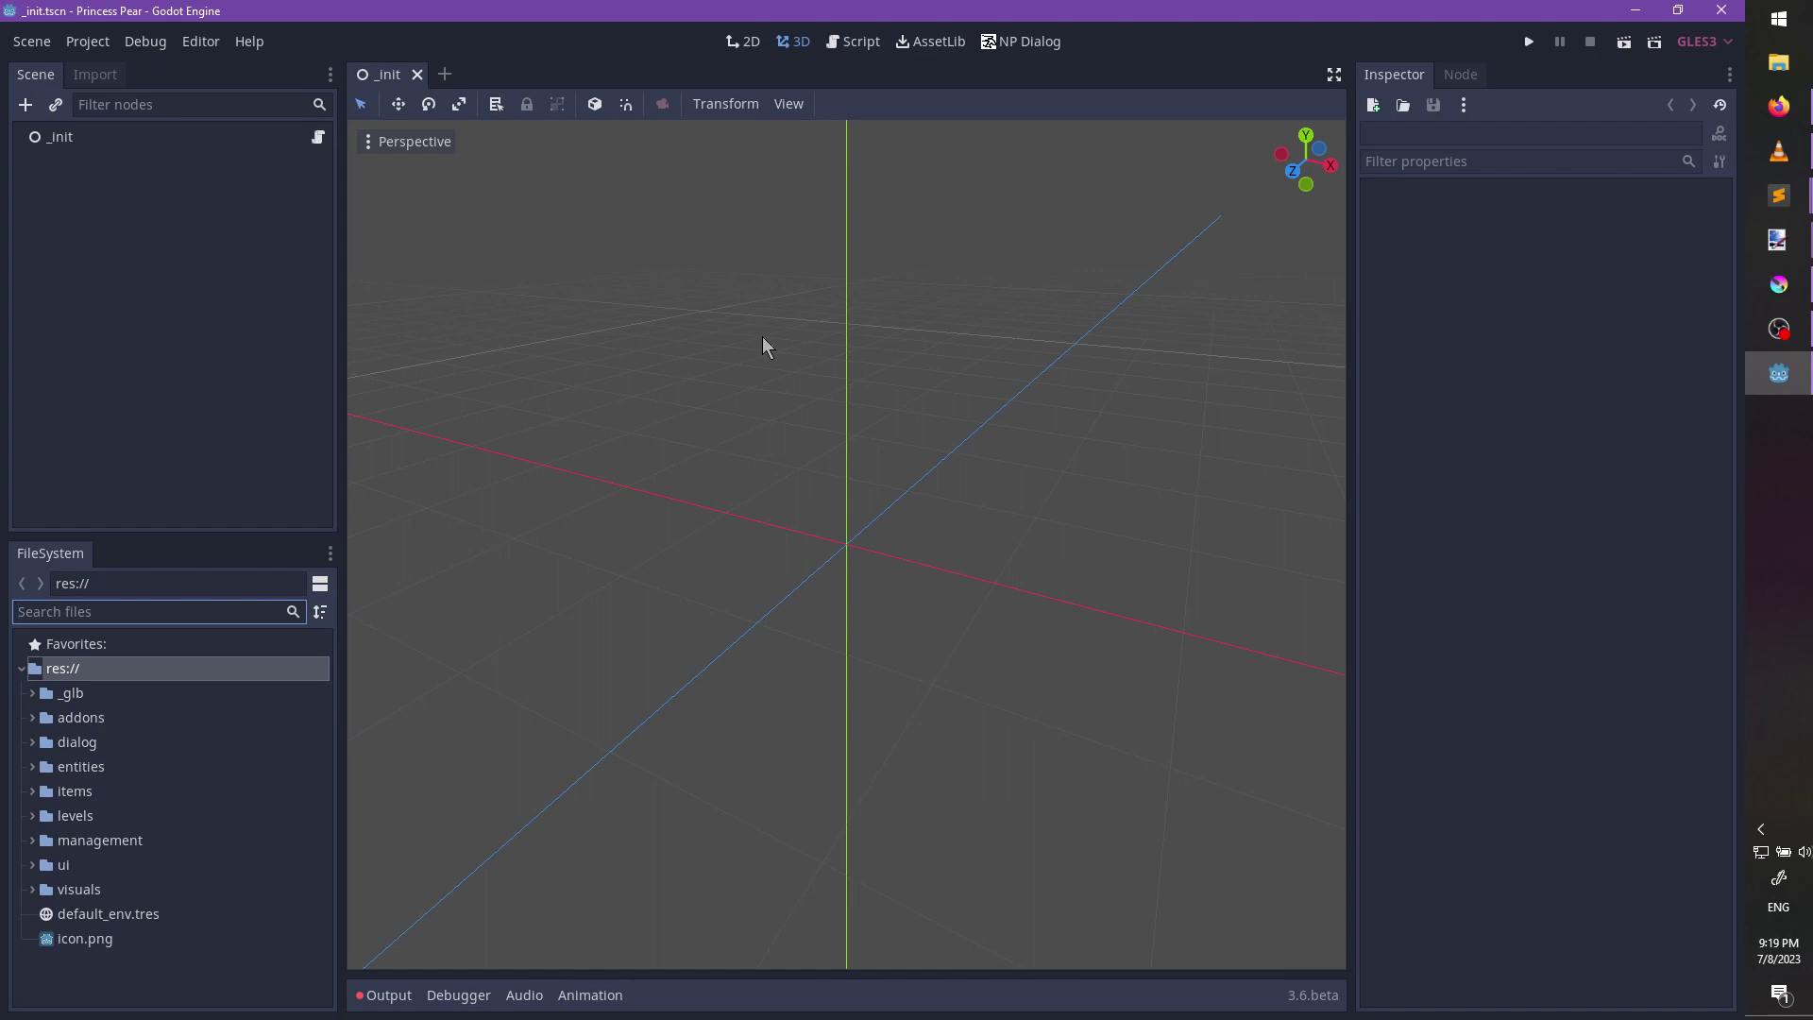
pyautogui.write('npc')
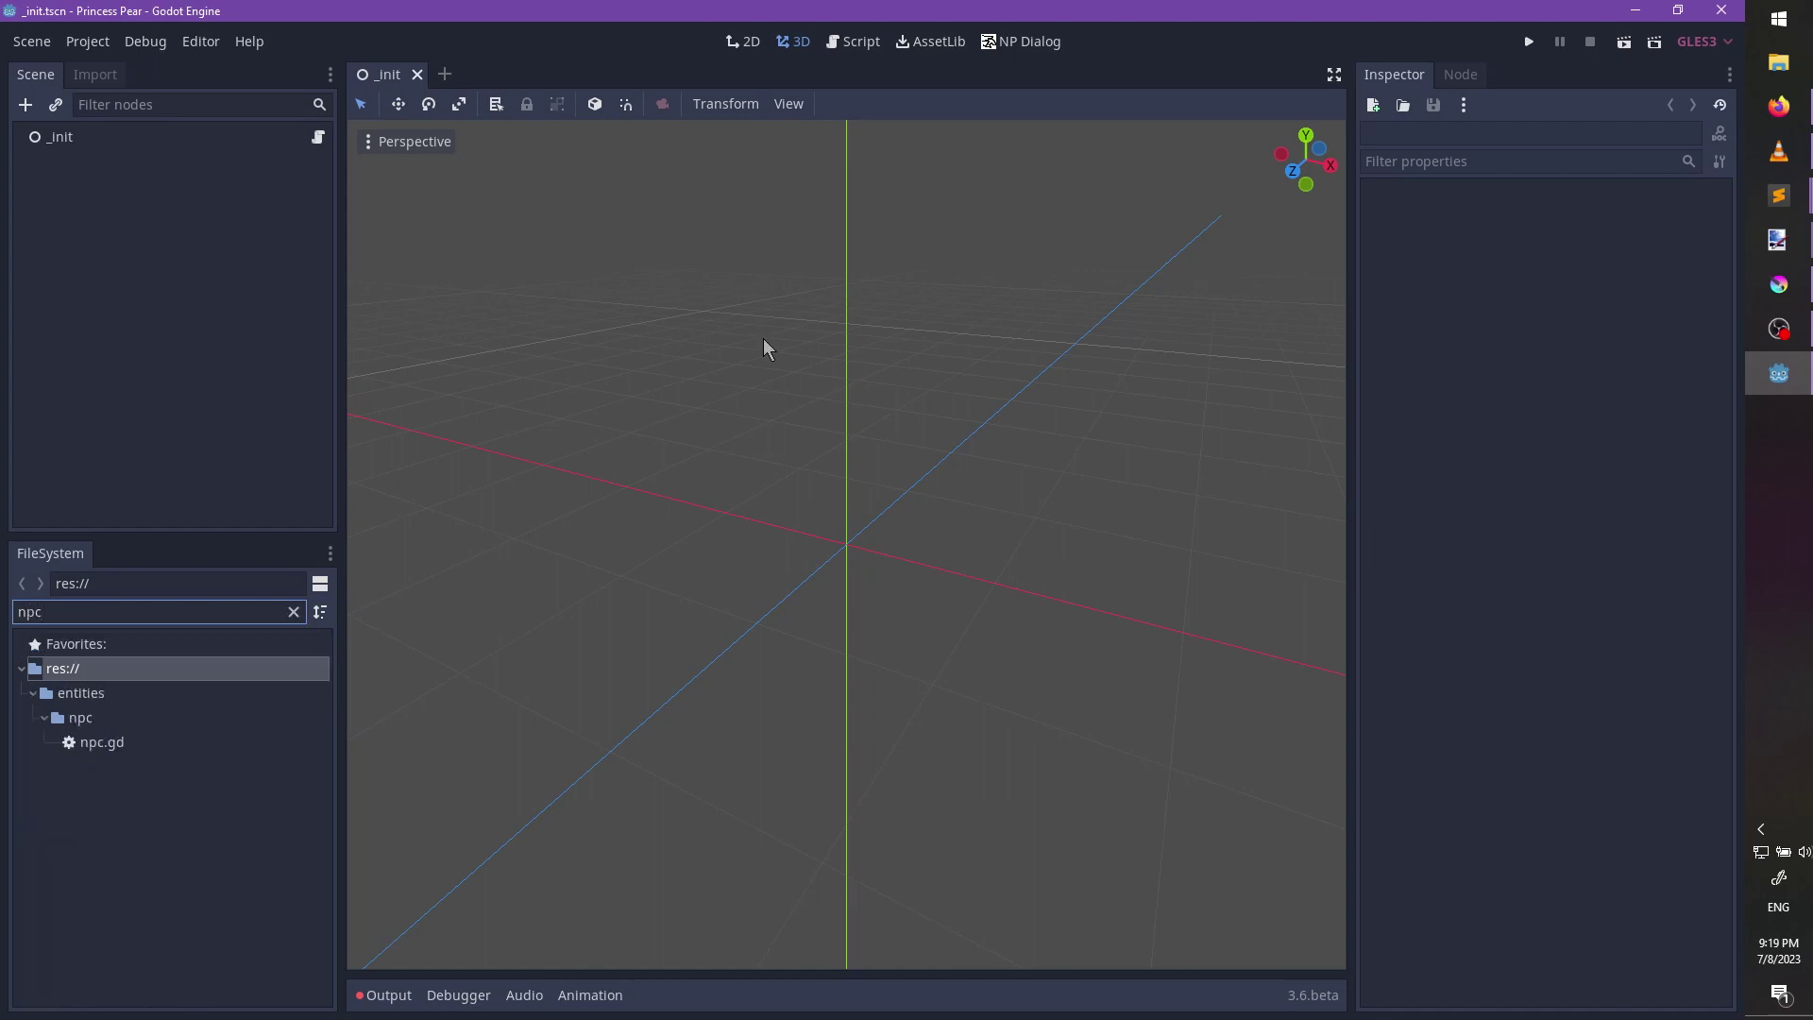
pyautogui.doubleClick(99, 742)
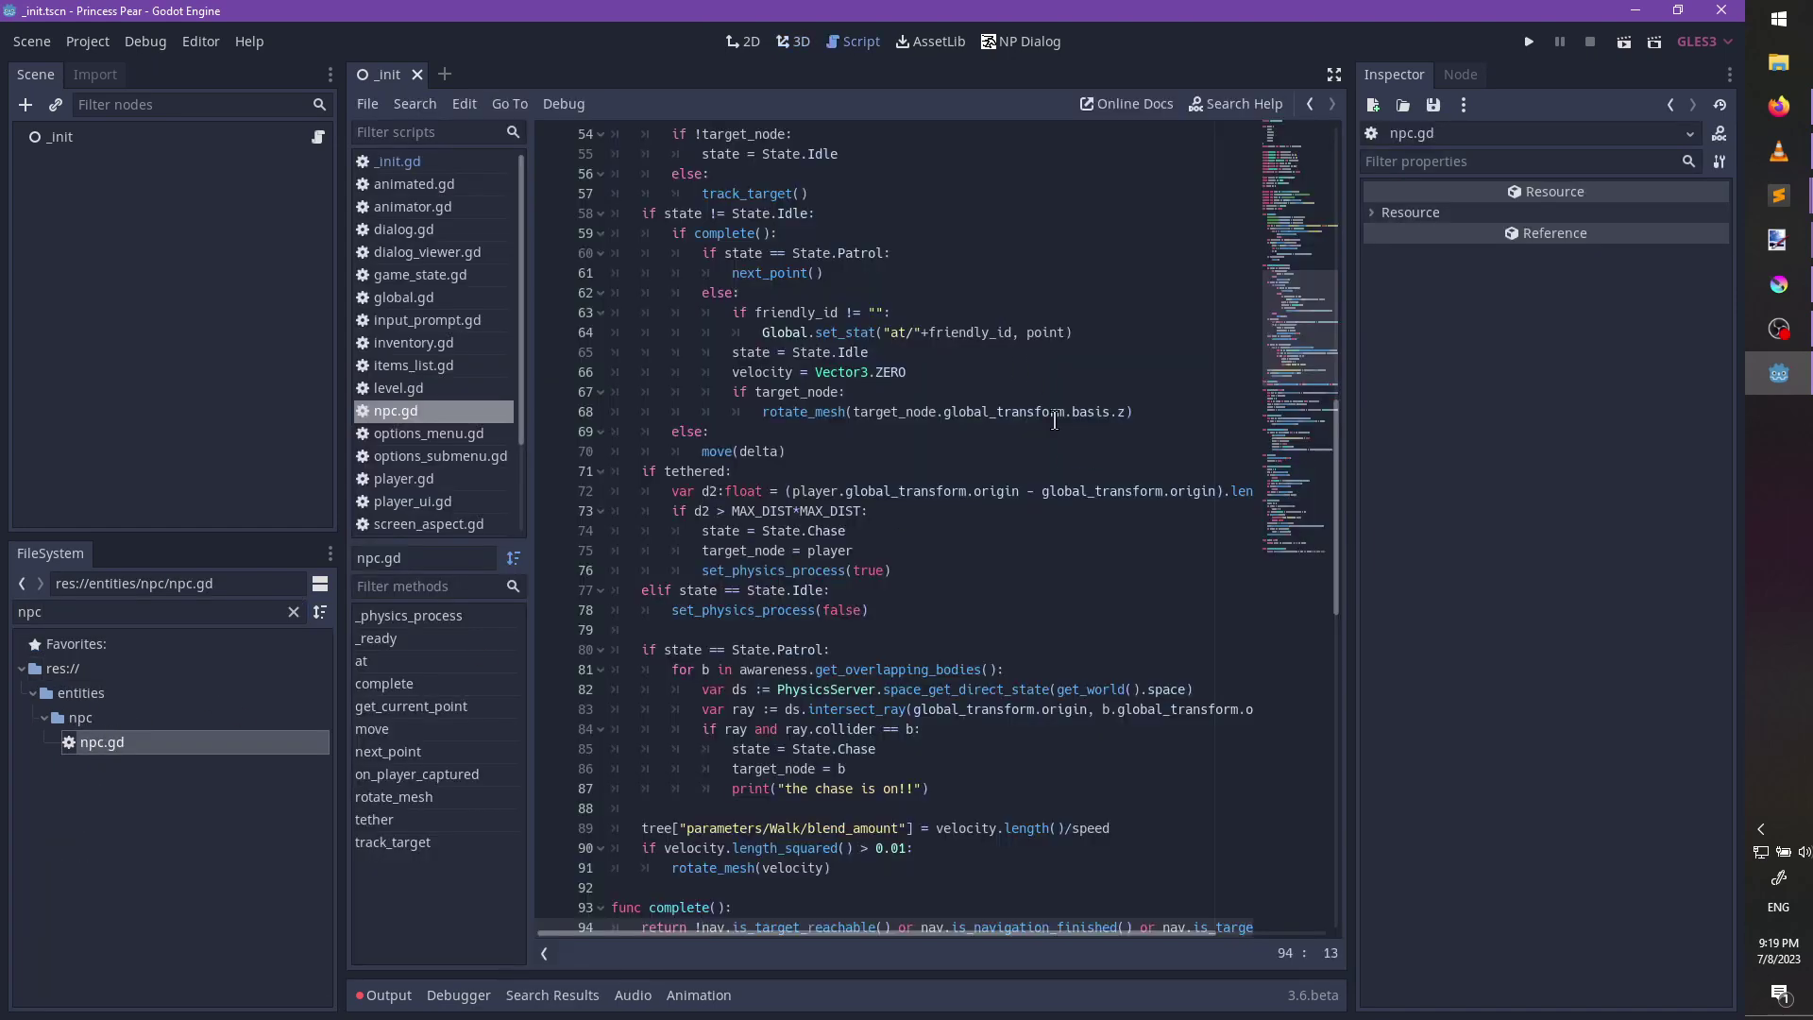
pyautogui.scroll(3, 972, 538)
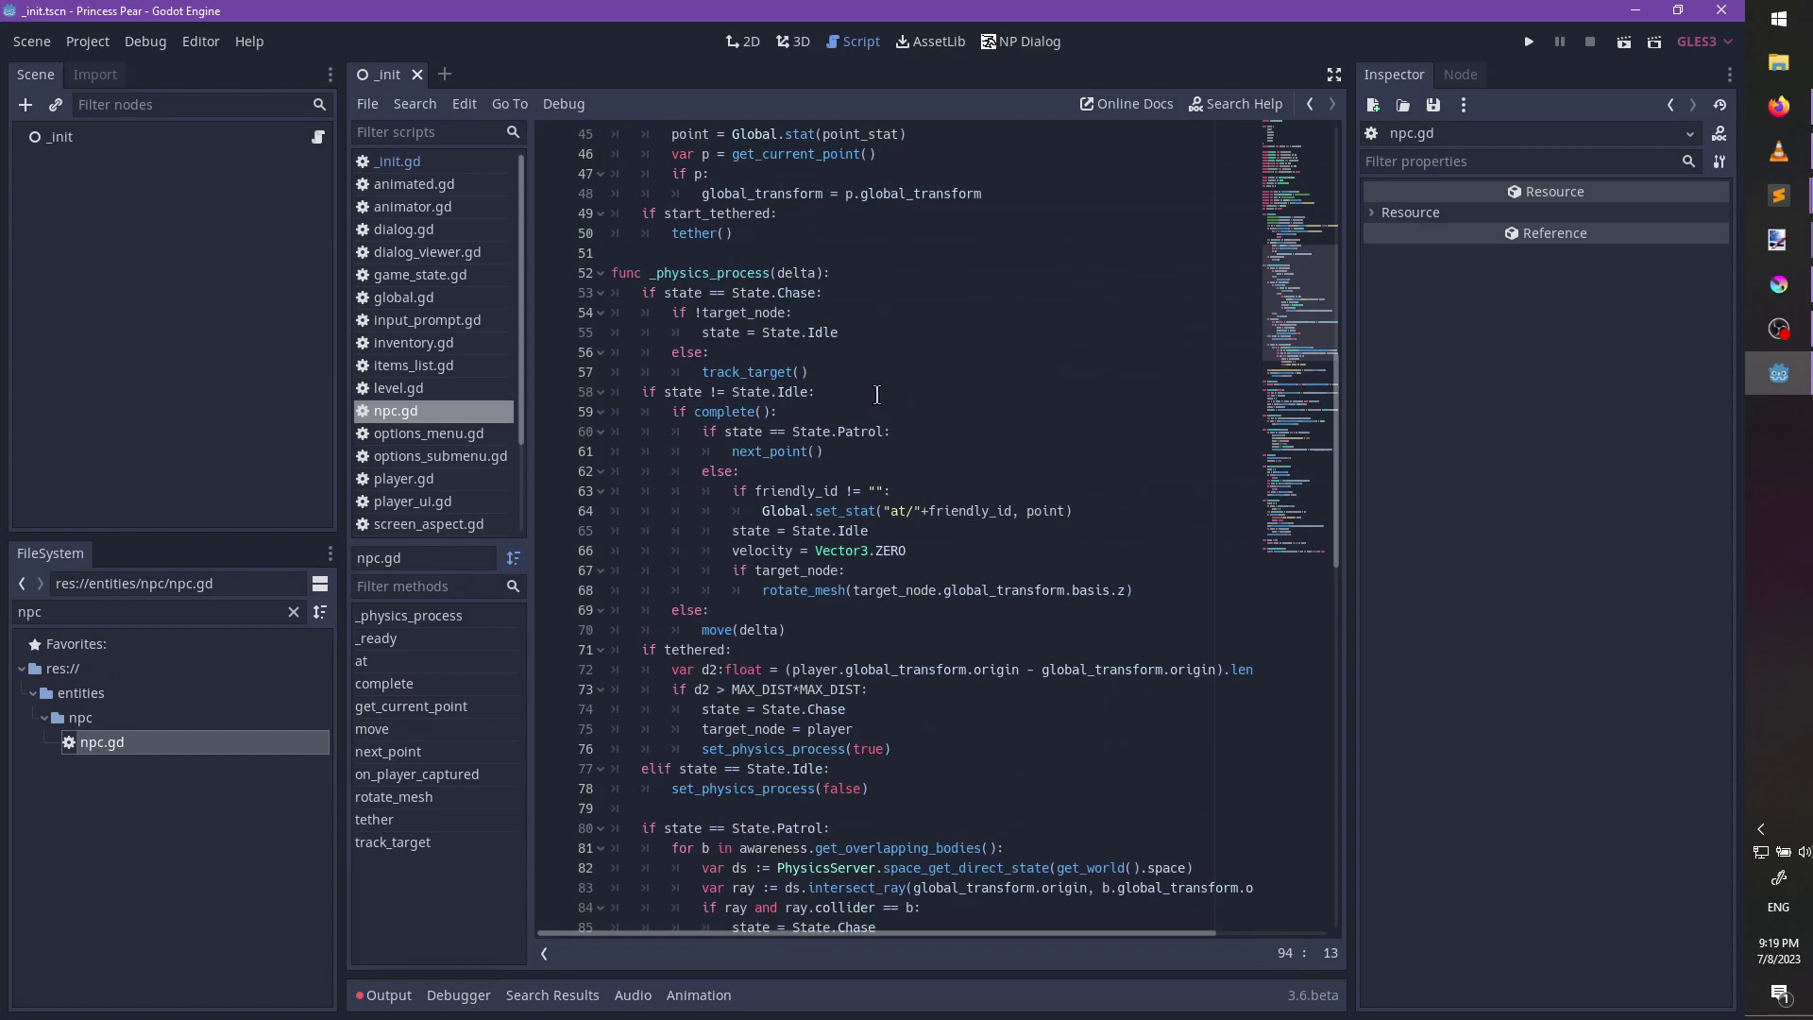
pyautogui.doubleClick(713, 413)
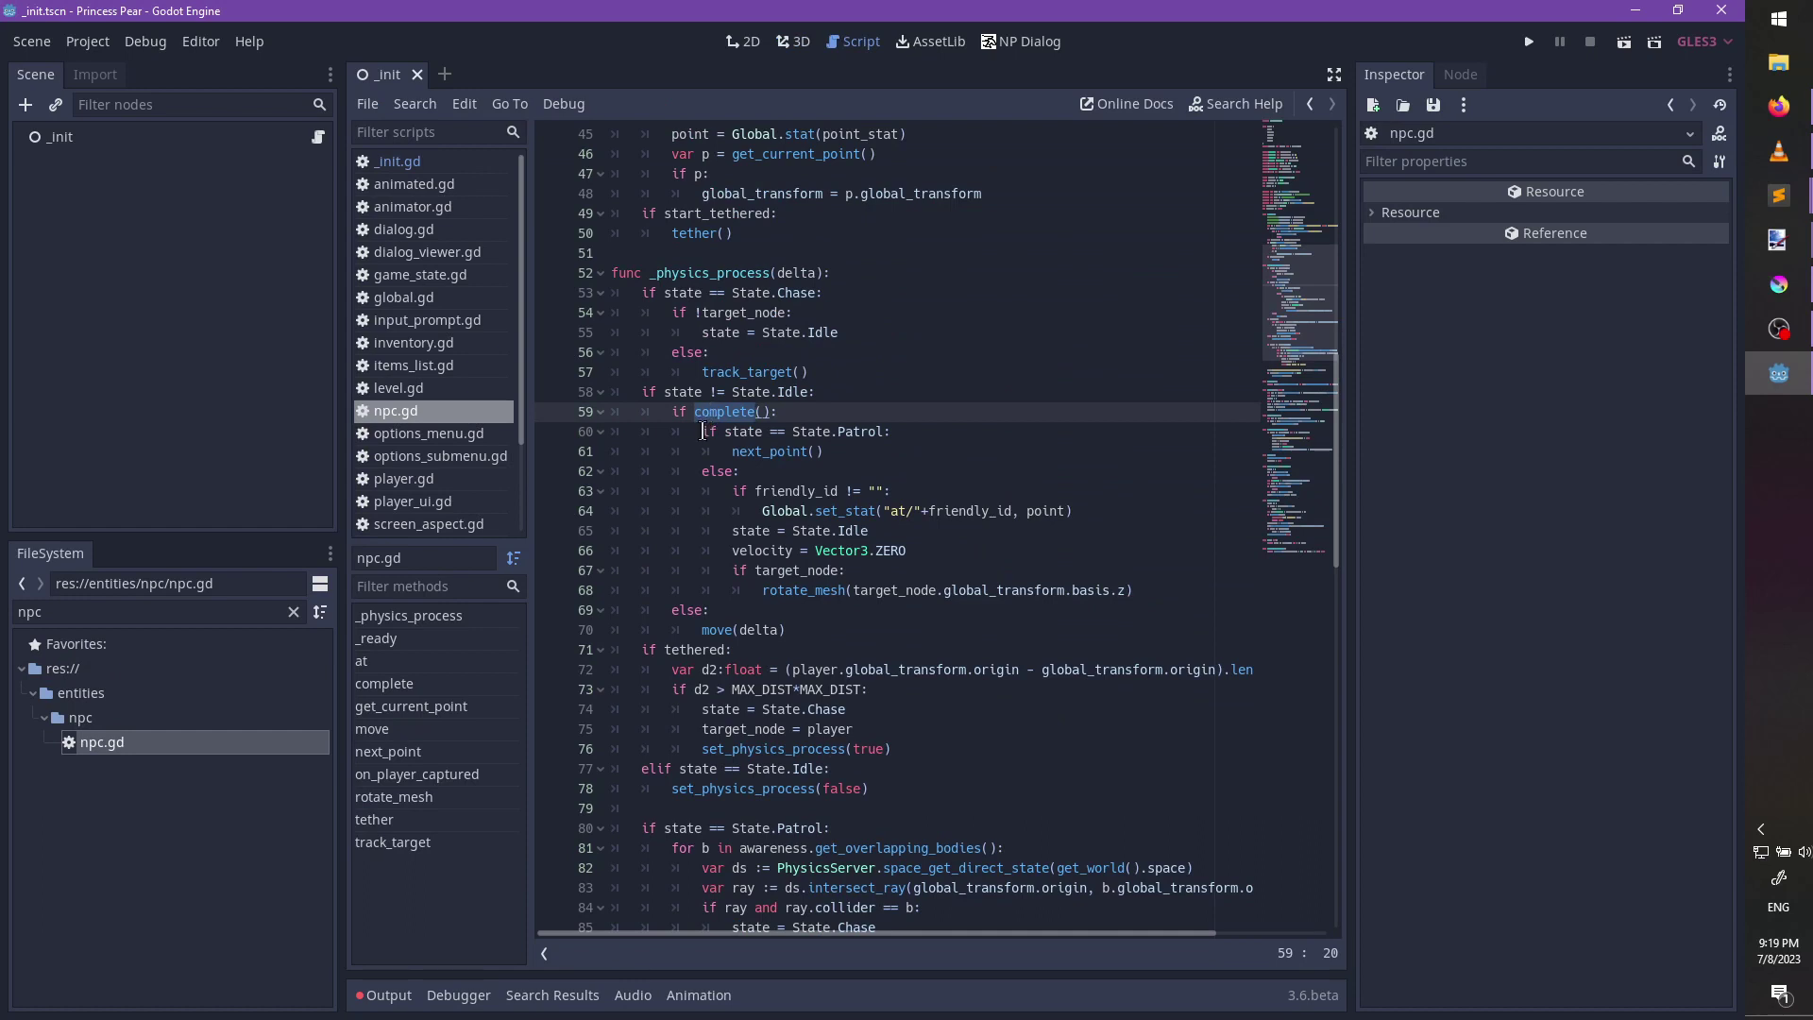
pyautogui.click(850, 388)
pyautogui.press('Return')
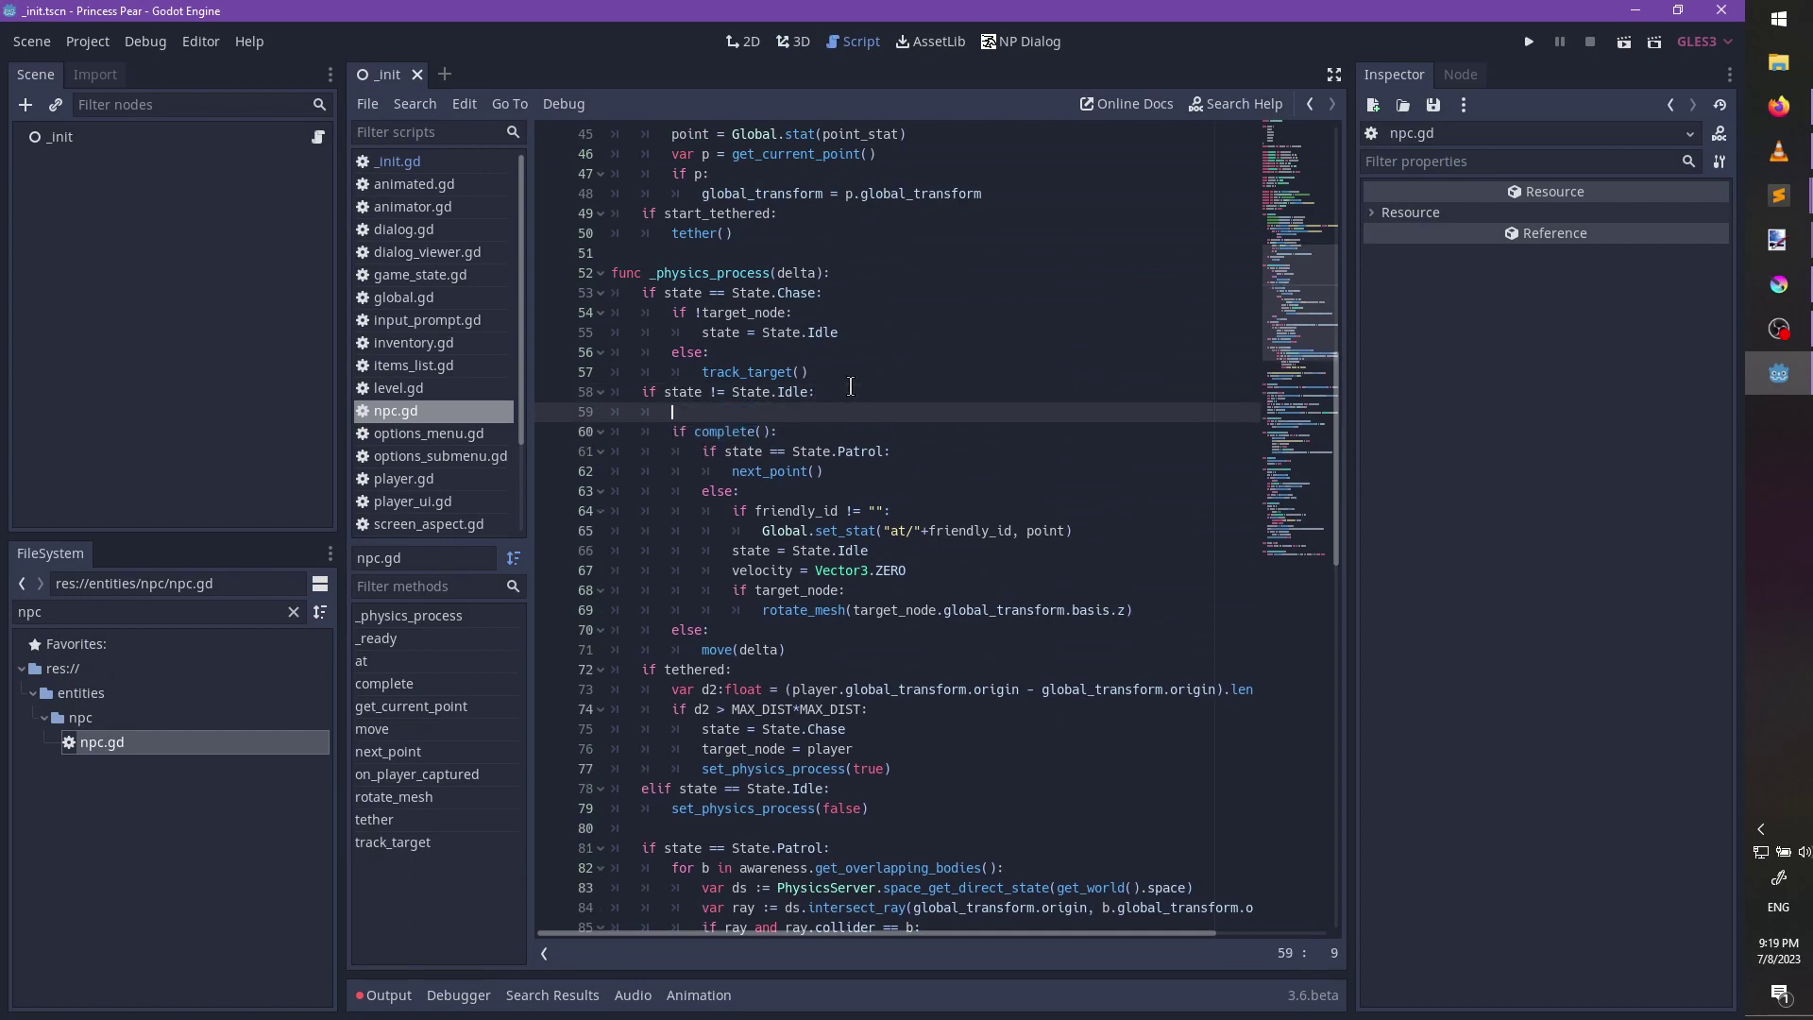
pyautogui.hotkey('ctrl', 'z')
# Insert a "match state:" statement as the first line of the _physics_process function.
pyautogui.press('Up')
pyautogui.press('Up')
pyautogui.press('Up')
pyautogui.press('Up')
pyautogui.press('Up')
pyautogui.press('Up')
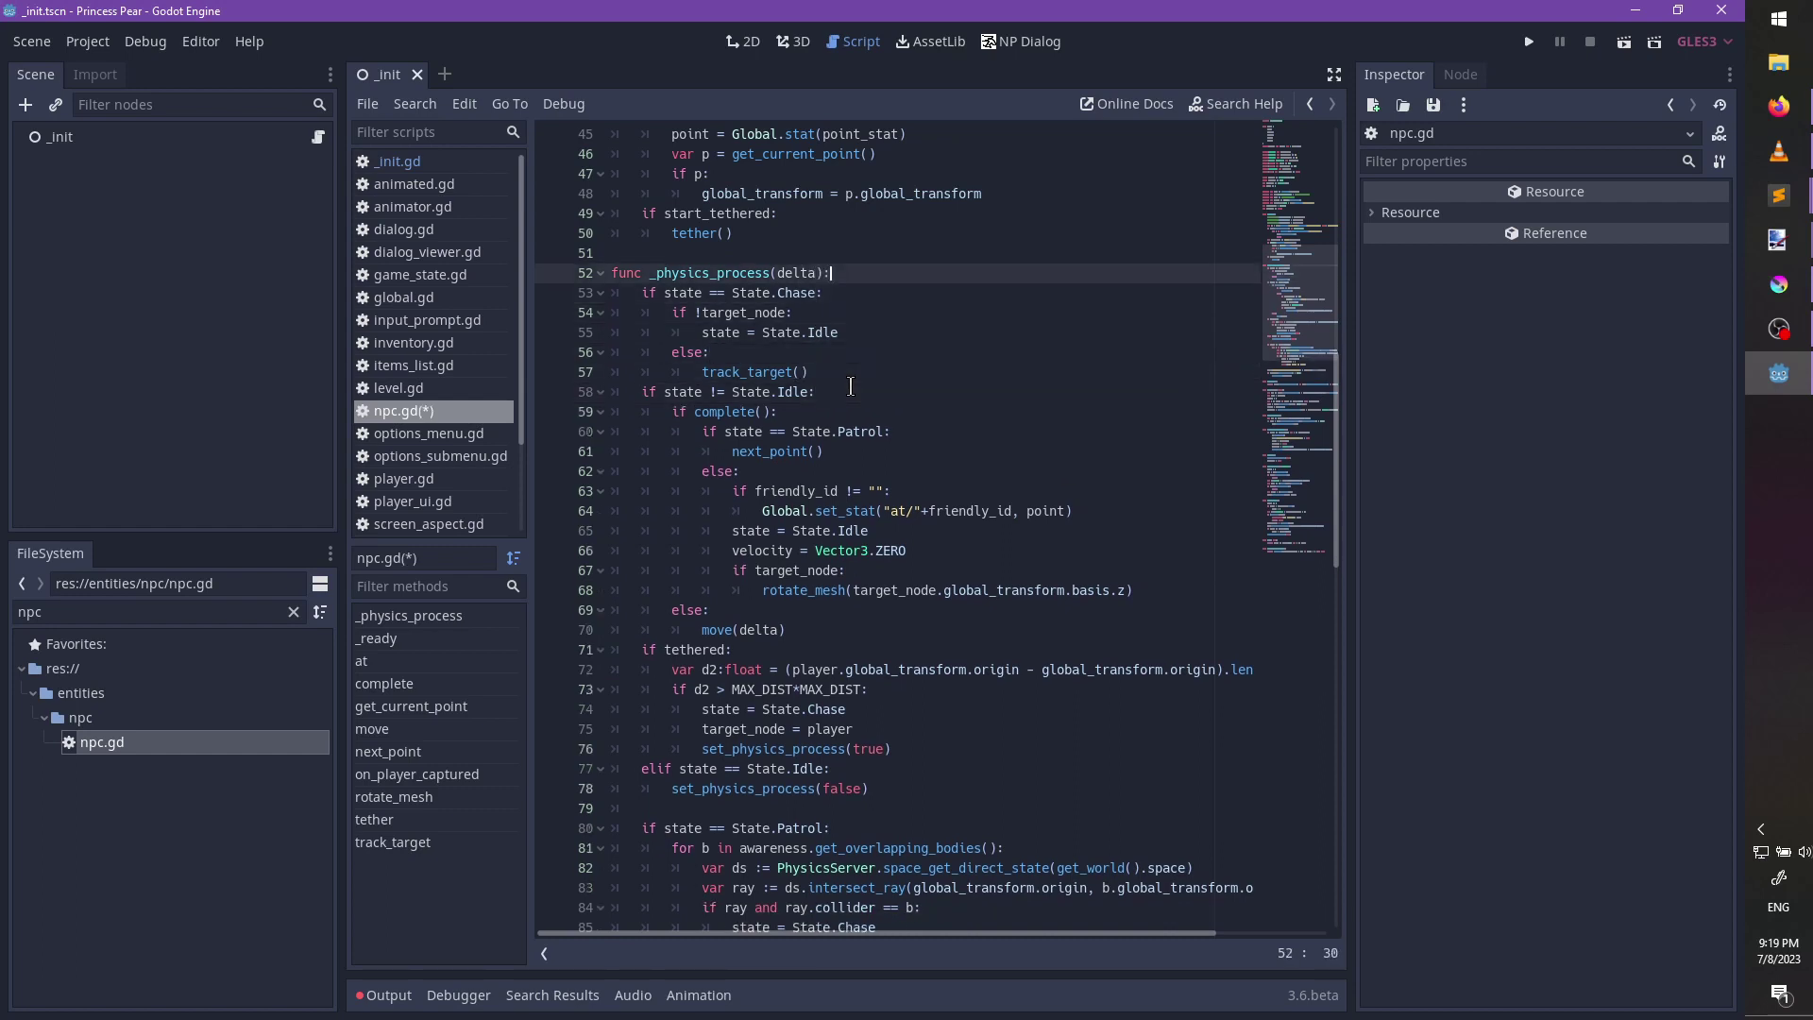
pyautogui.press('Return')
pyautogui.write('m')
pyautogui.press('BackSpace')
pyautogui.write('mat')
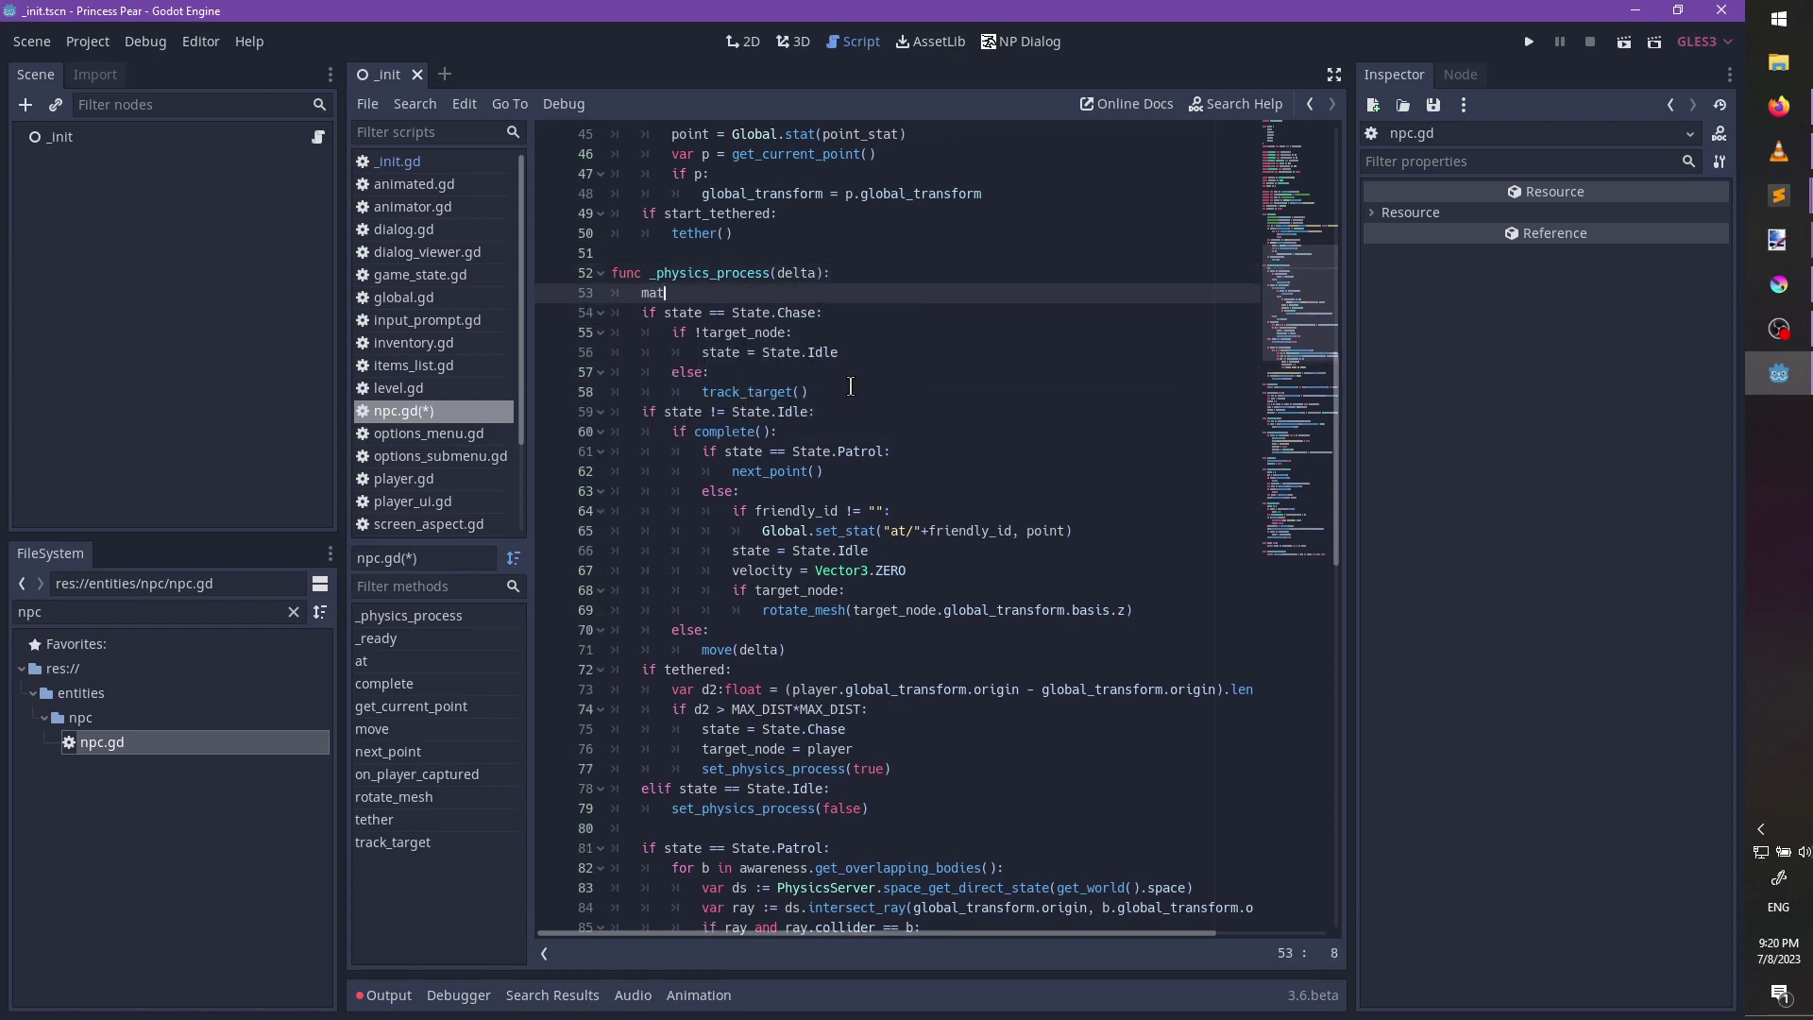
pyautogui.write('ch state:')
pyautogui.press('Return')
# Add a "State.Chase:" pattern under the match statement and remove the "if state == State.Chase:" line it replaces.
pyautogui.write('Stae')
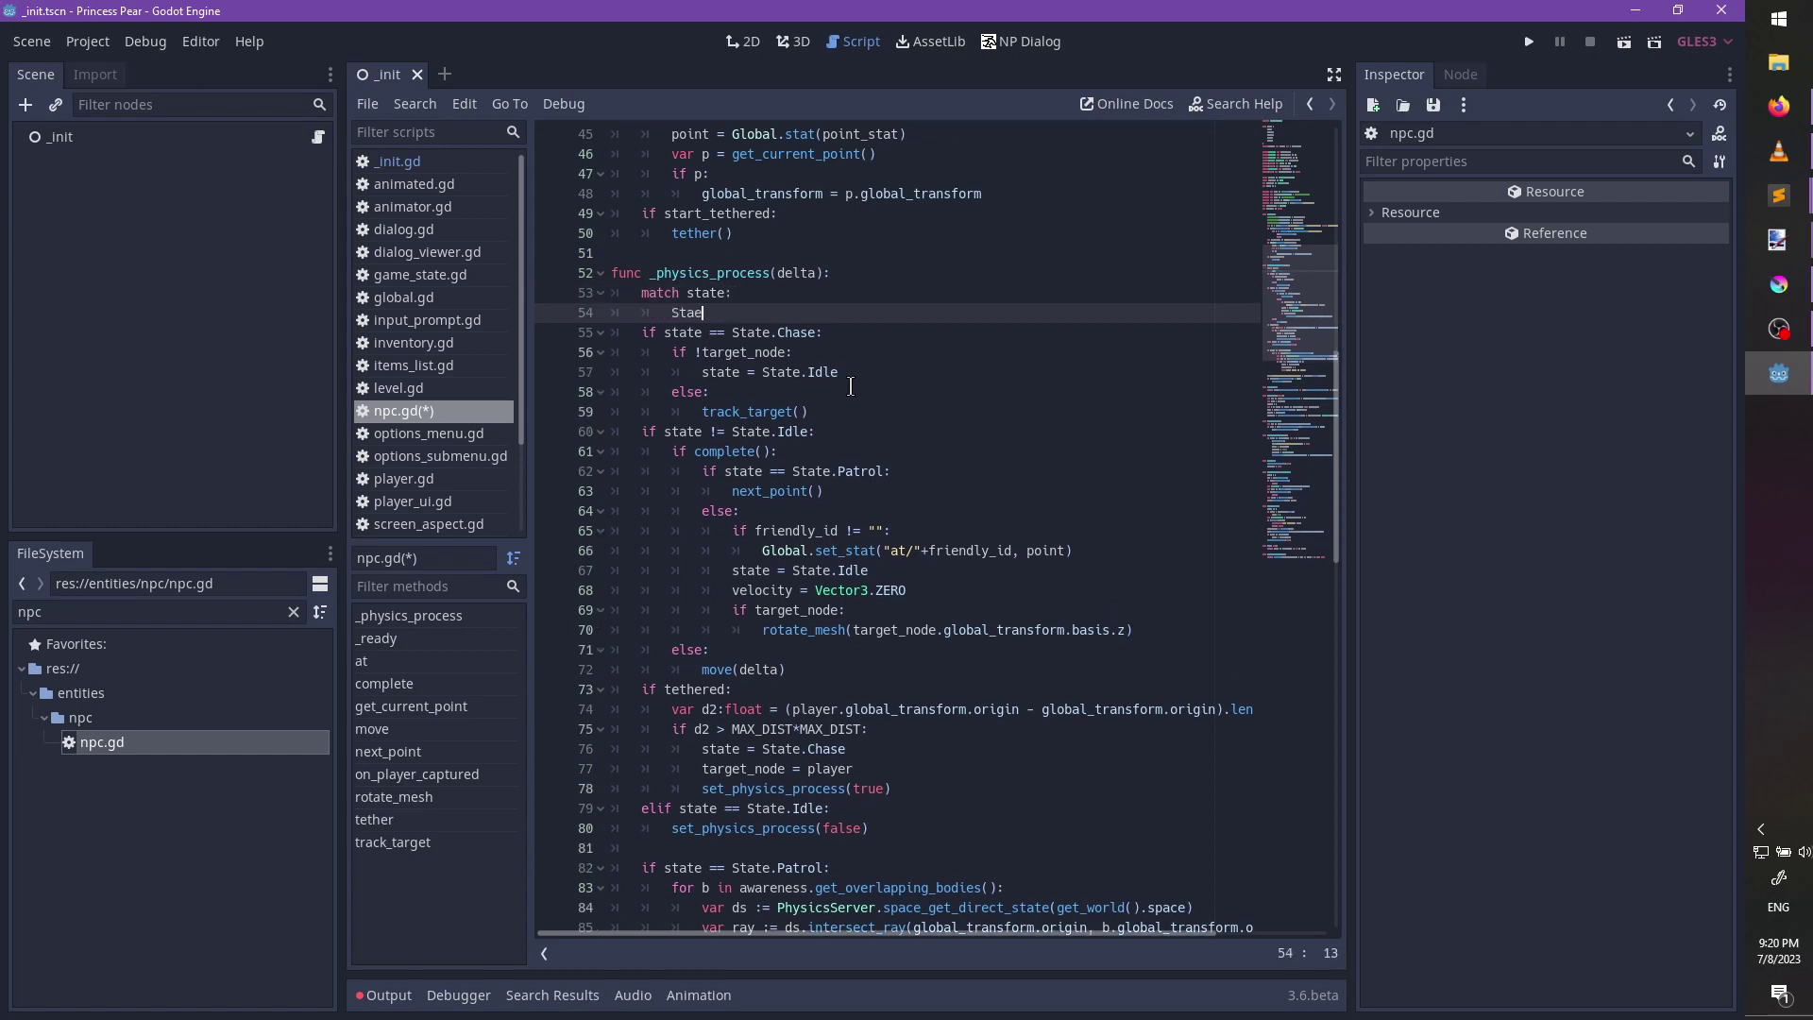
pyautogui.hotkey('ctrl', 'BackSpace')
pyautogui.write('State.Chase')
pyautogui.press('Down')
pyautogui.hotkey('ctrl', 'BackSpace')
pyautogui.hotkey('ctrl', 'BackSpace')
pyautogui.hotkey('ctrl', 'BackSpace')
pyautogui.hotkey('ctrl', 'BackSpace')
pyautogui.hotkey('ctrl', 'BackSpace')
pyautogui.hotkey('ctrl', 'BackSpace')
pyautogui.hotkey('ctrl', 'BackSpace')
pyautogui.hotkey('ctrl', 'BackSpace')
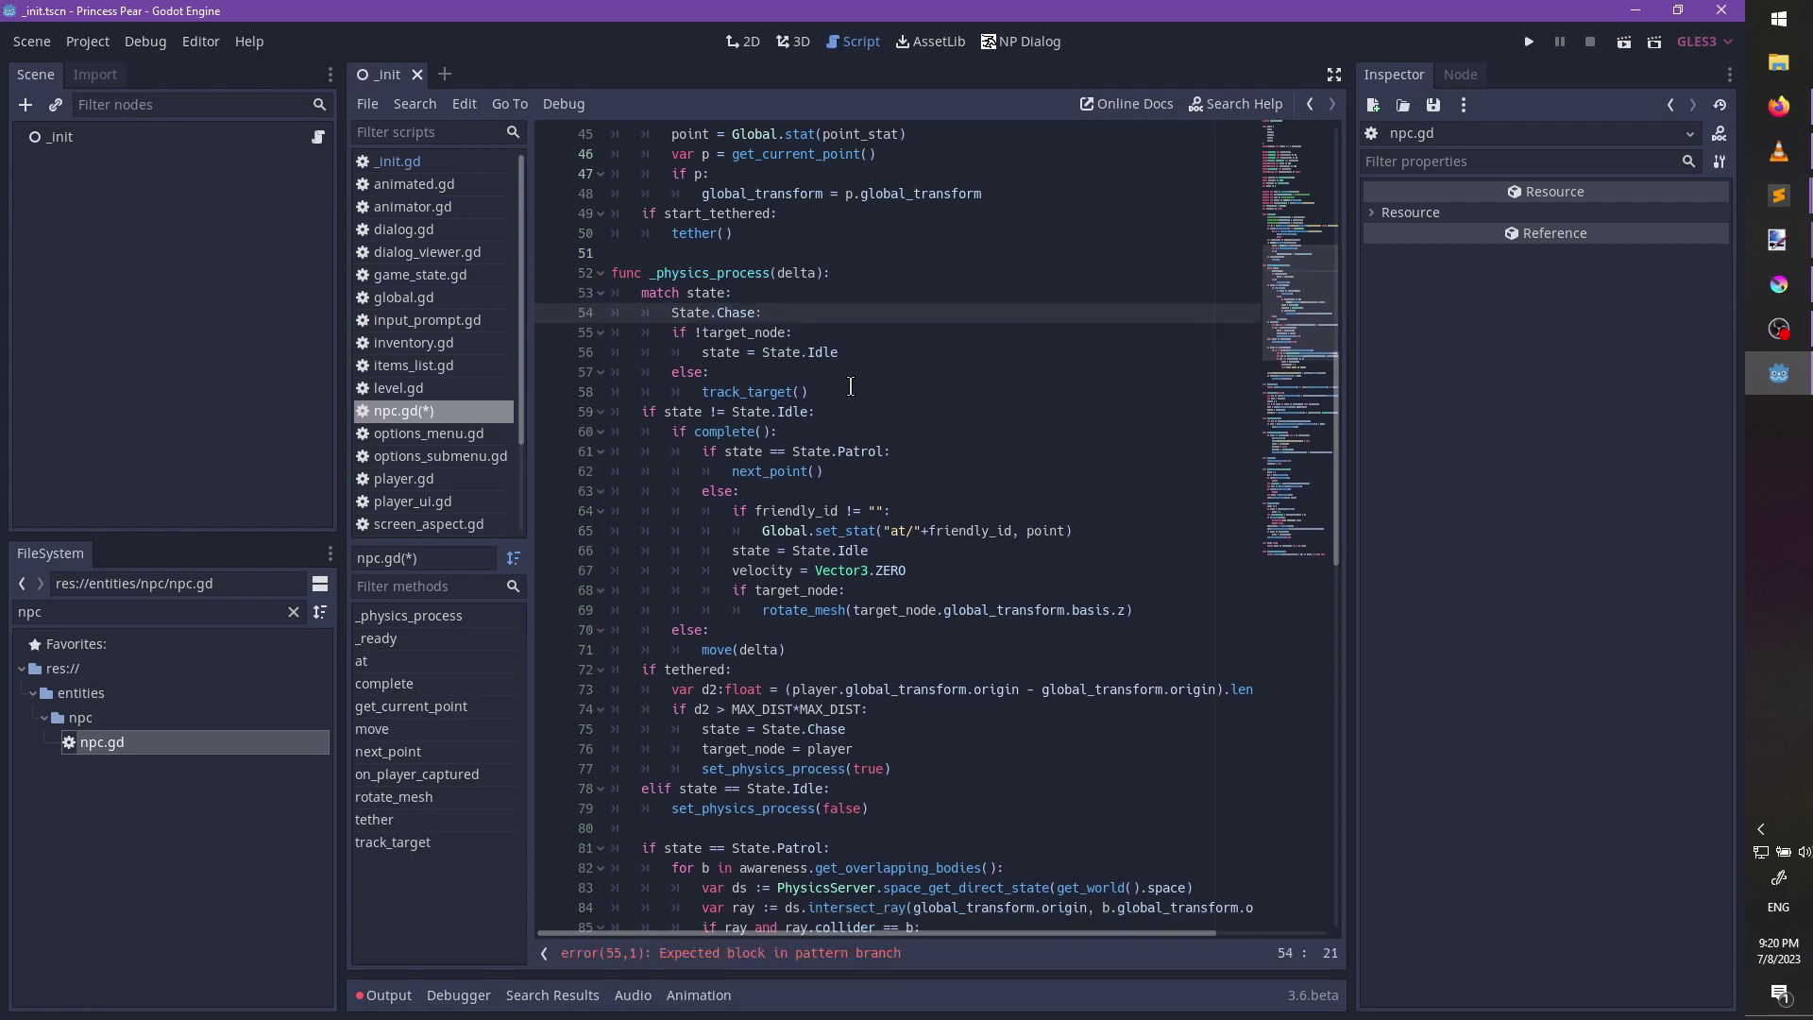
# Indent the target_node if/else block one more level so it forms the body of the State.Chase branch.
pyautogui.moveTo(808, 392); pyautogui.dragTo(661, 335)
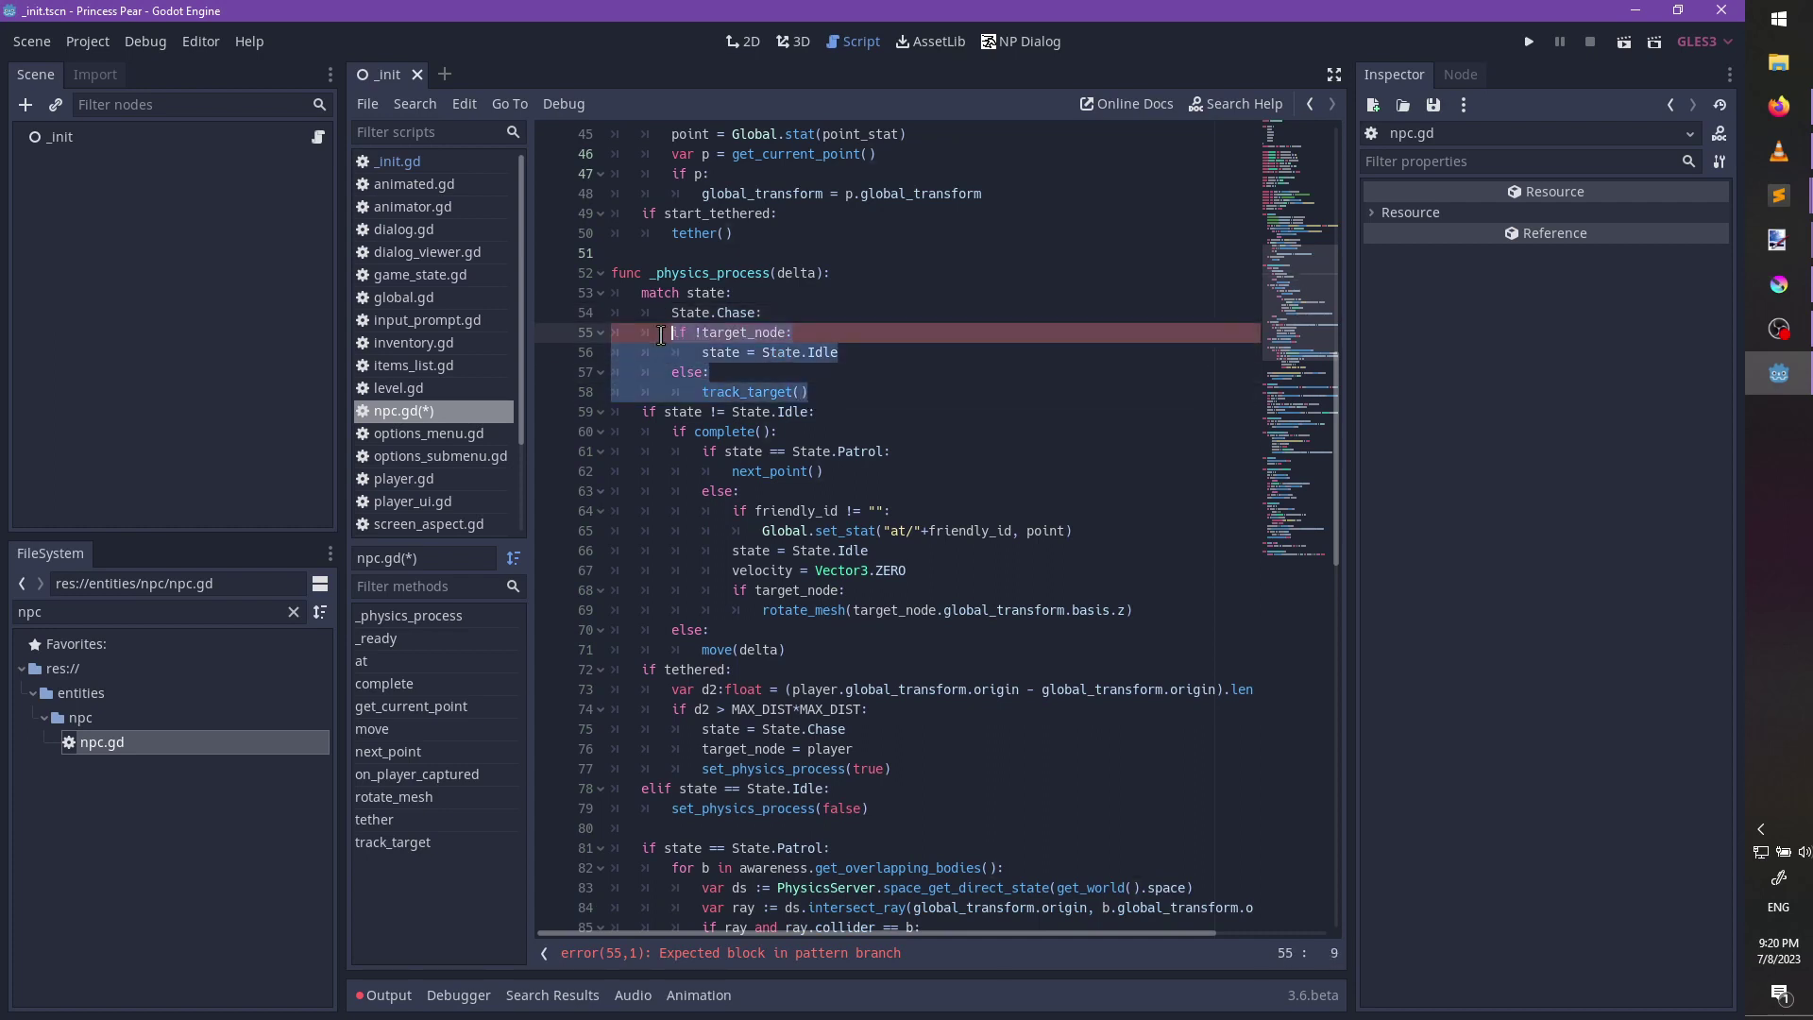
pyautogui.hotkey('shift', 'Tab')
pyautogui.press('Tab')
pyautogui.press('Tab')
pyautogui.click(881, 396)
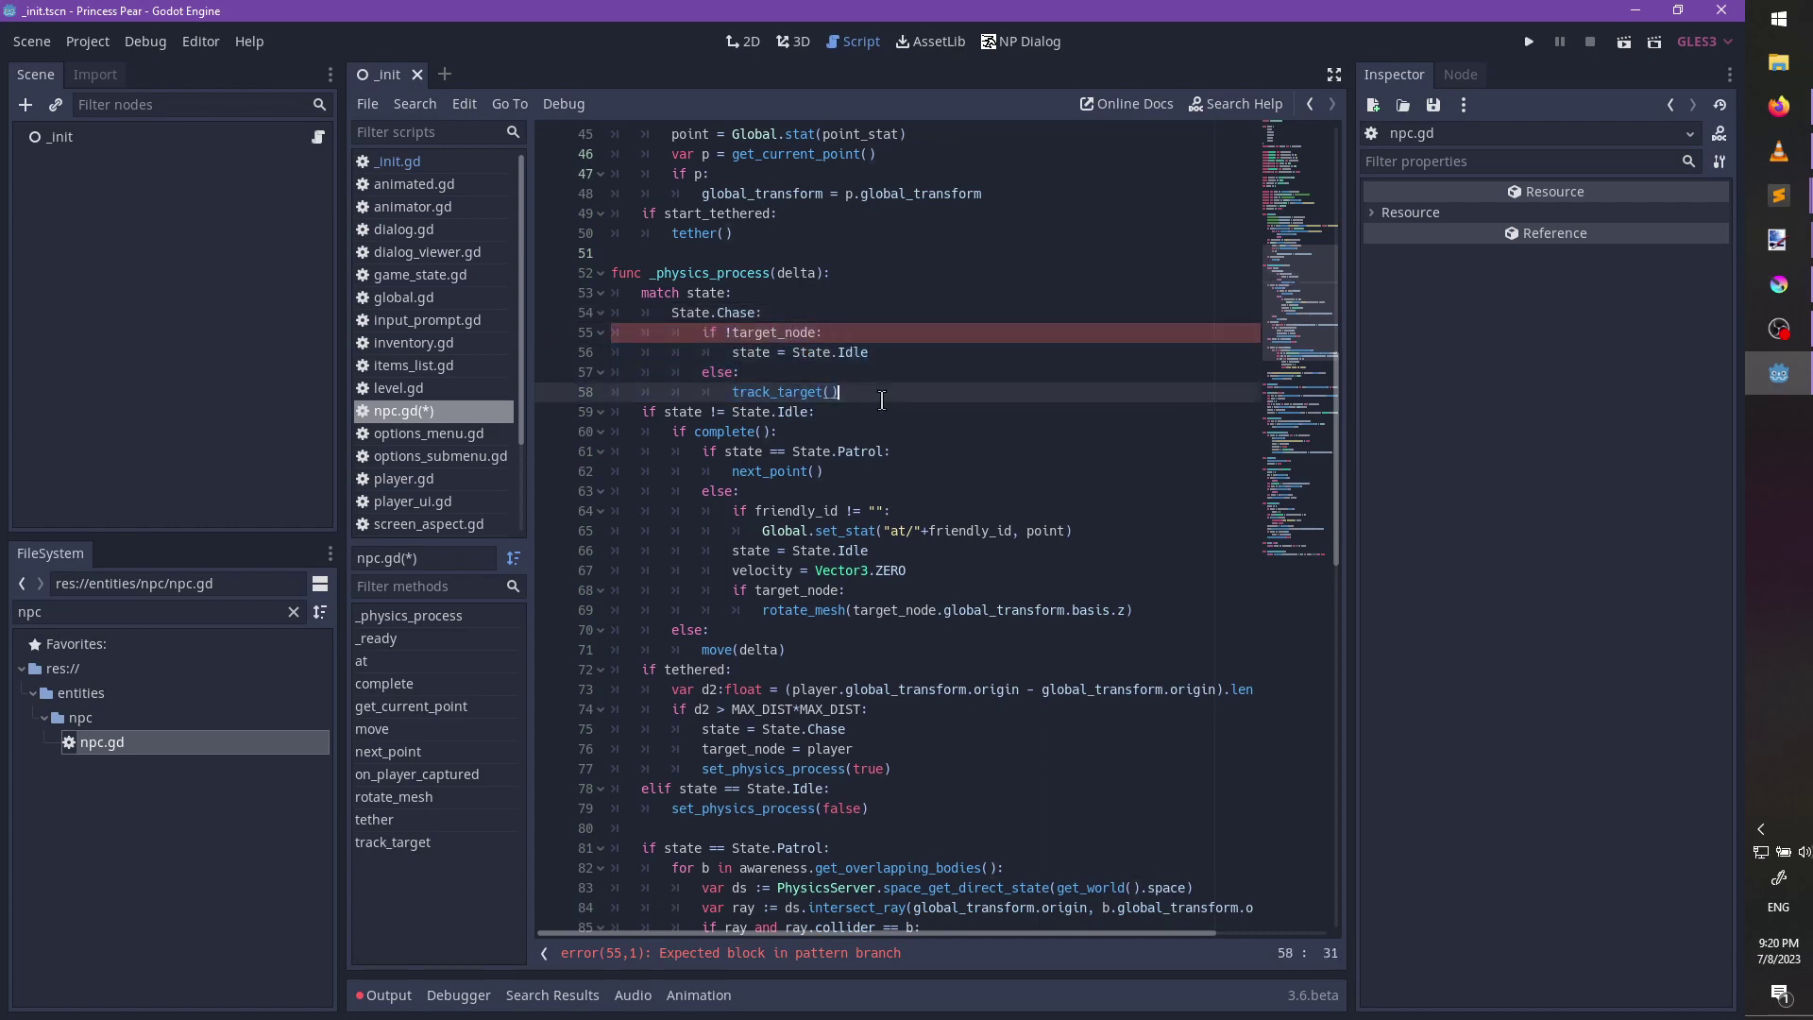
# Add a "move(delta)" call at the end of the State.Chase branch, after the if/else block.
pyautogui.press('Return')
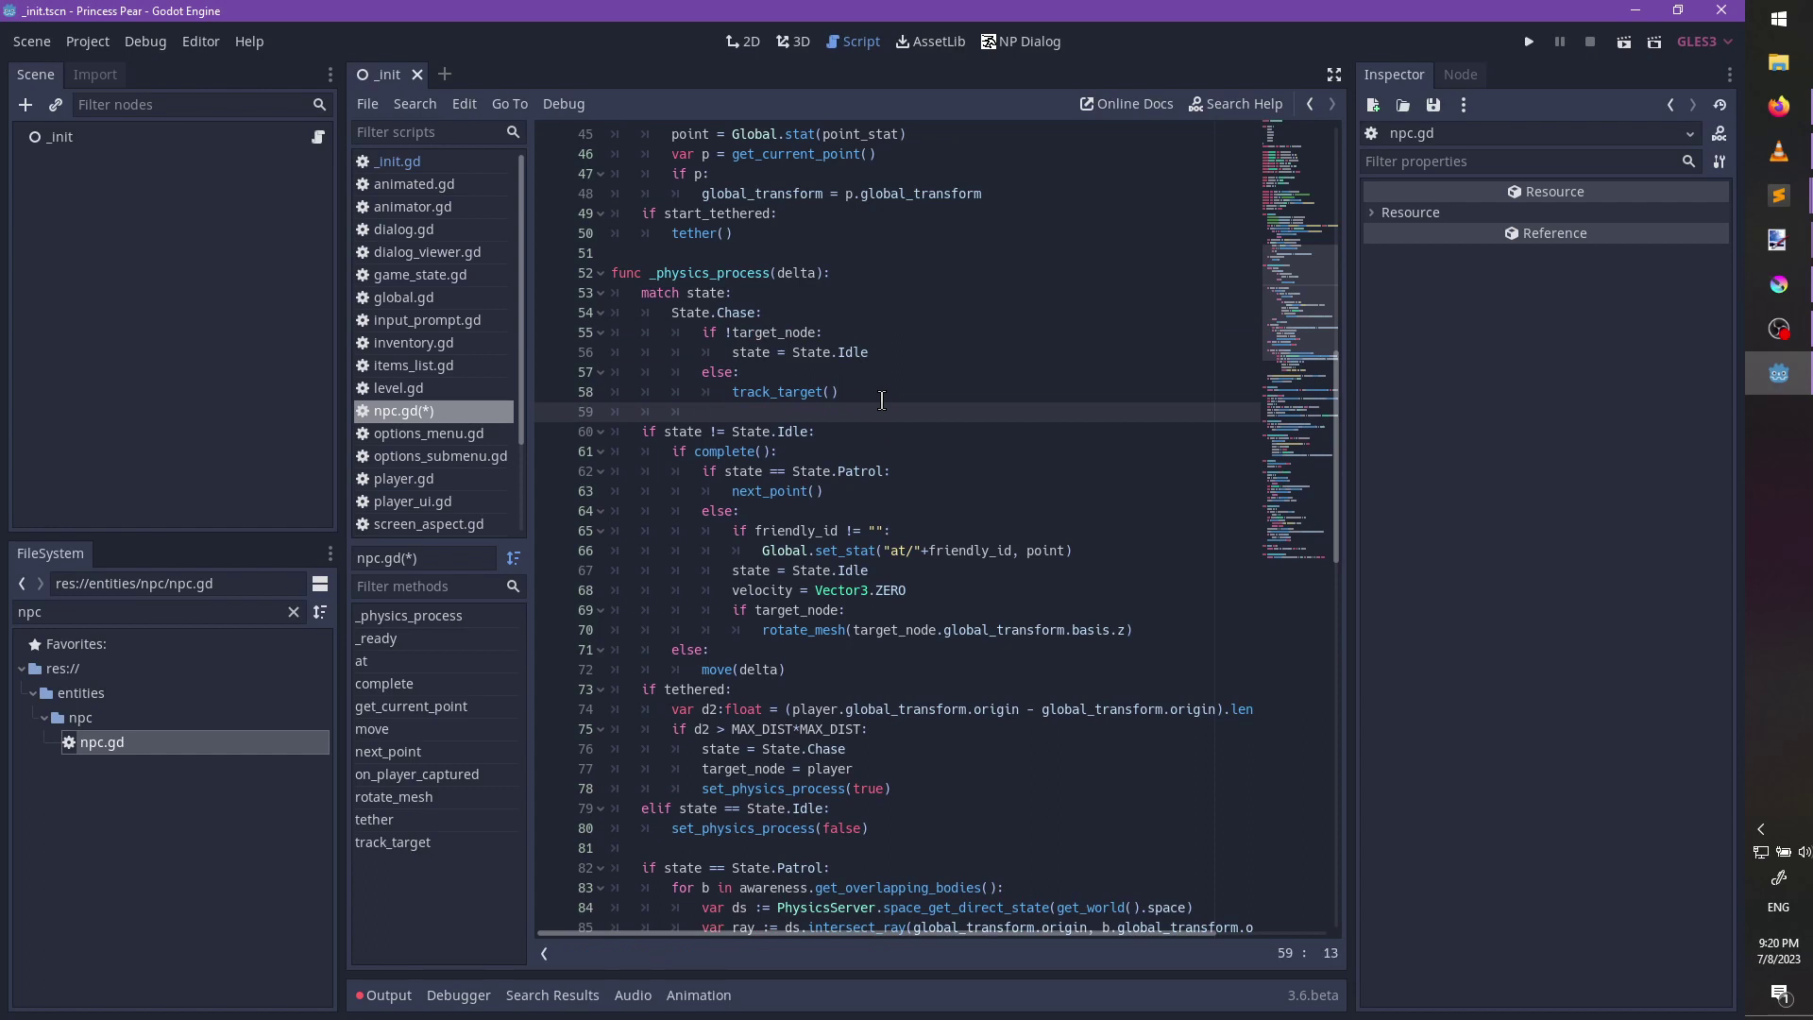
pyautogui.scroll(-1, 991, 429)
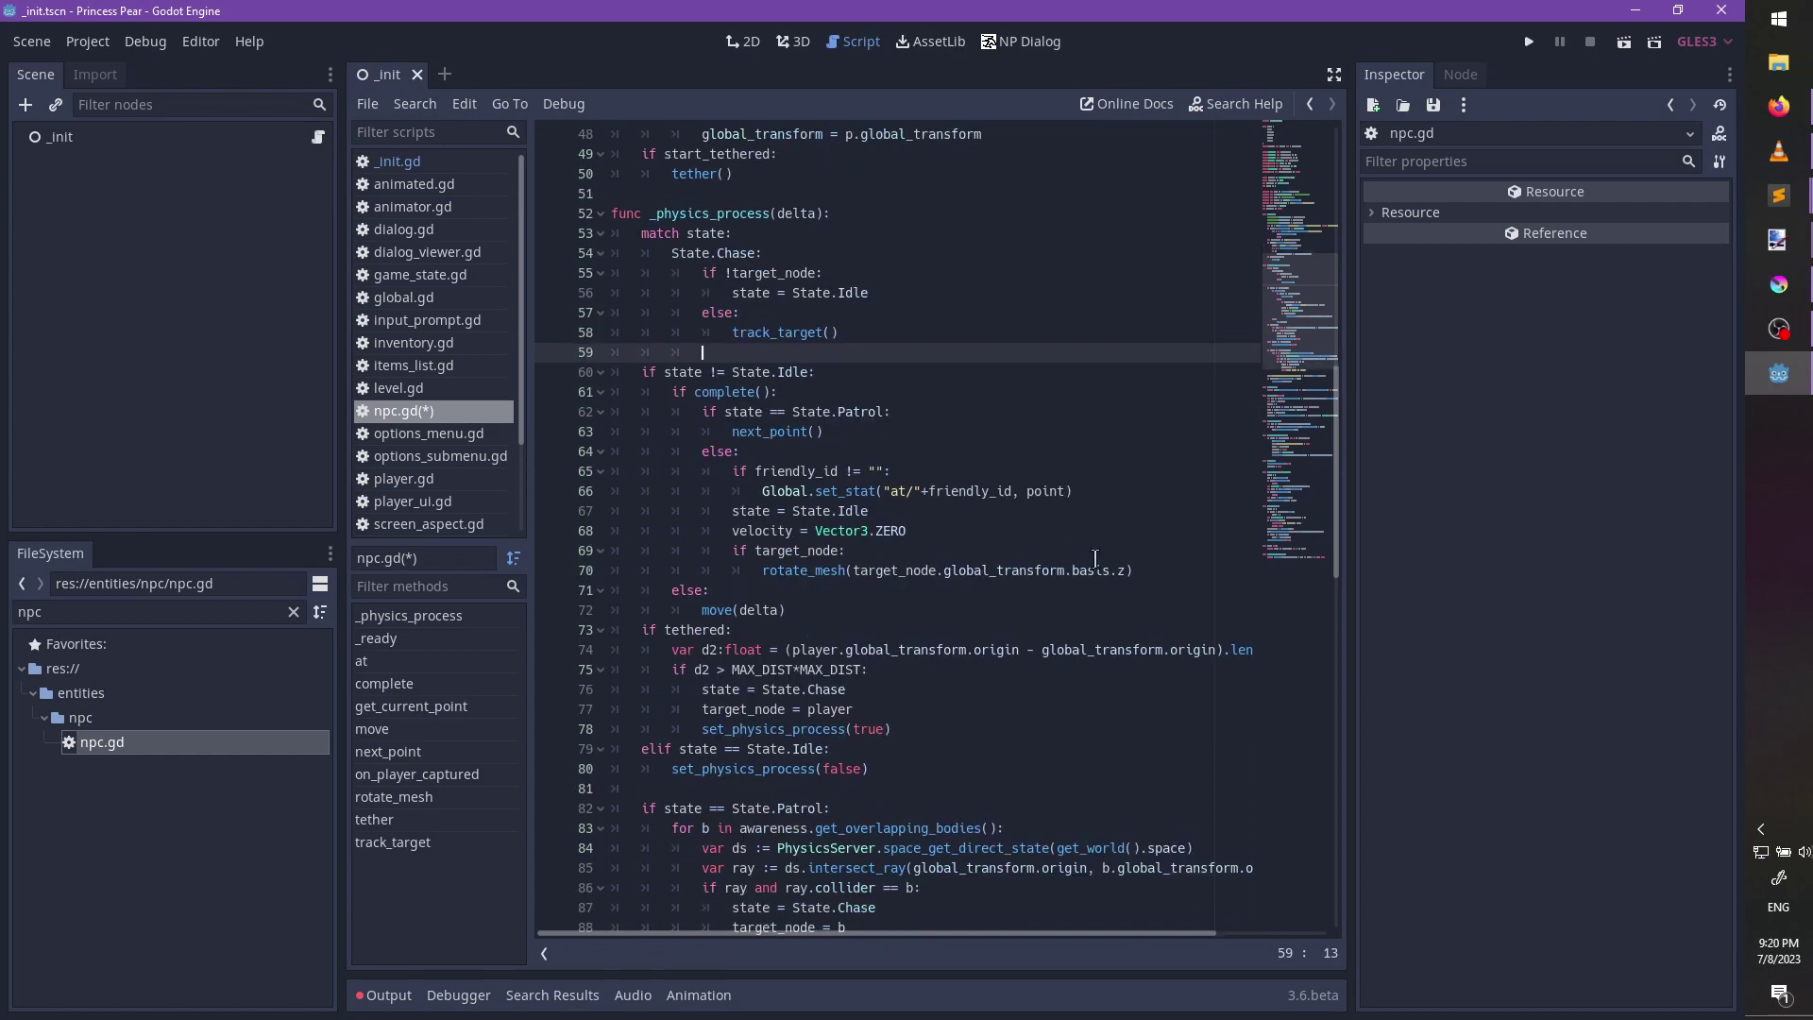
pyautogui.click(1161, 566)
pyautogui.moveTo(1160, 563); pyautogui.dragTo(1131, 455)
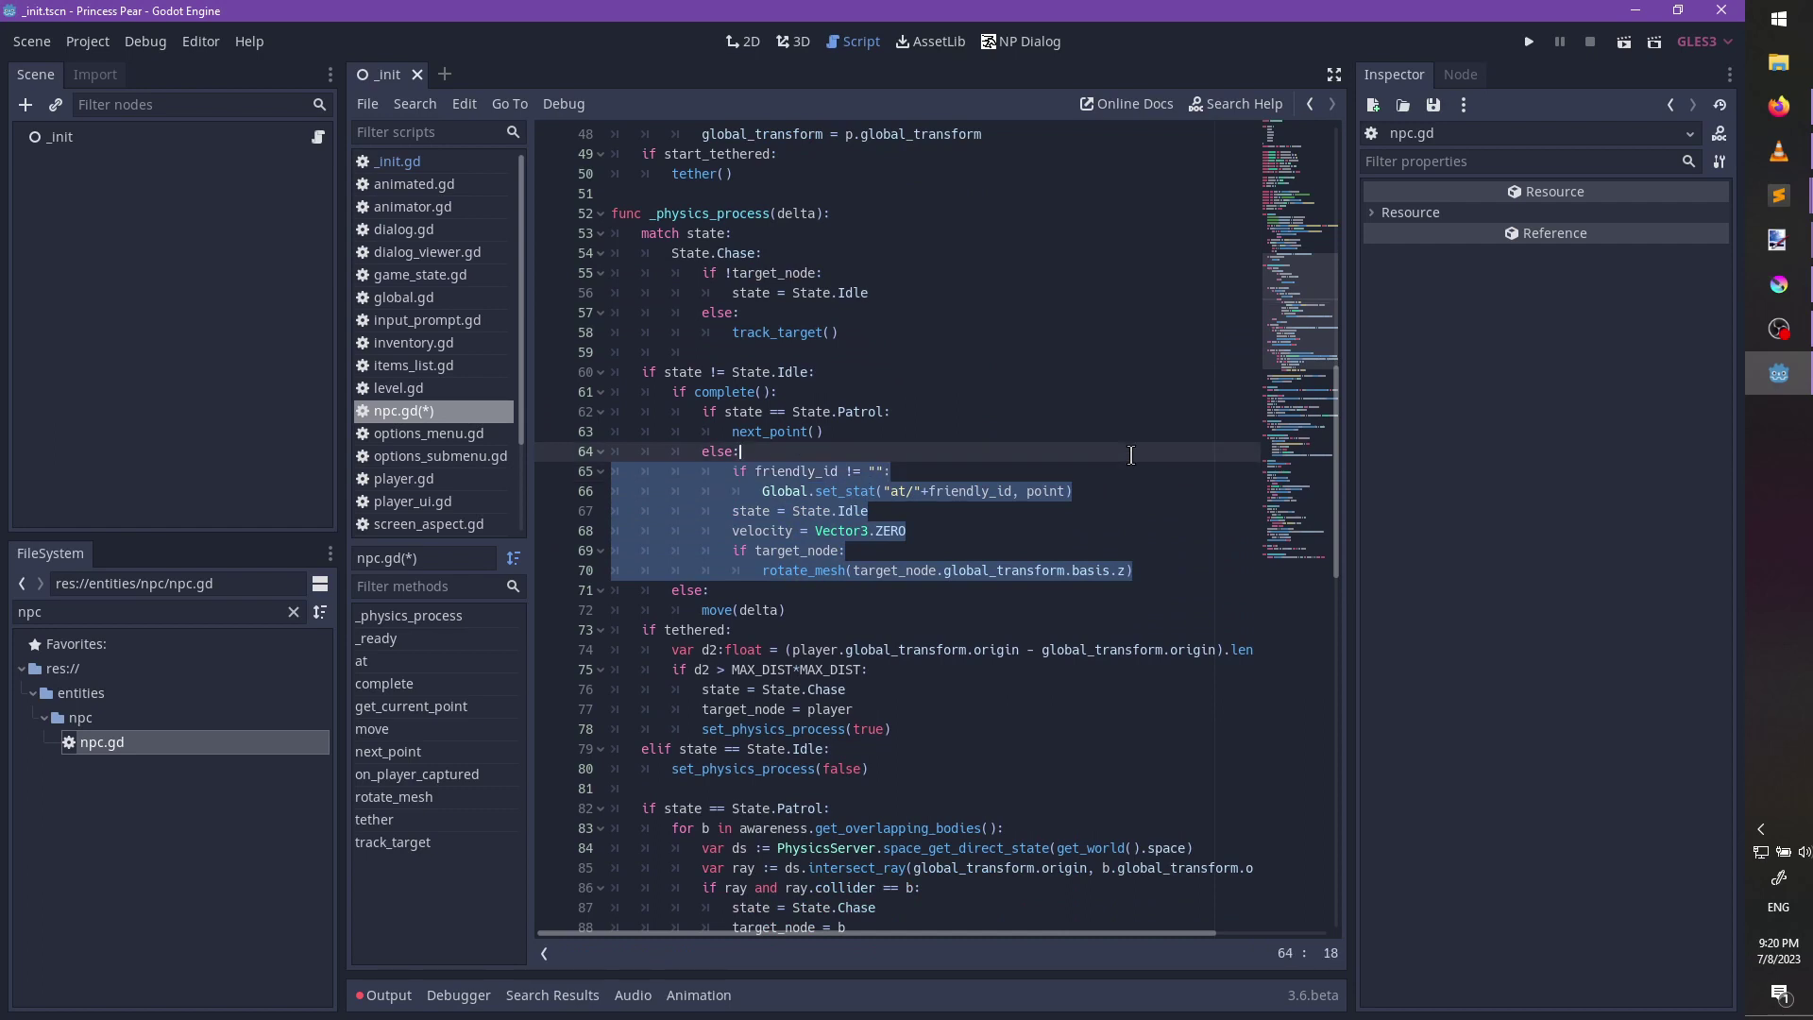
pyautogui.click(873, 345)
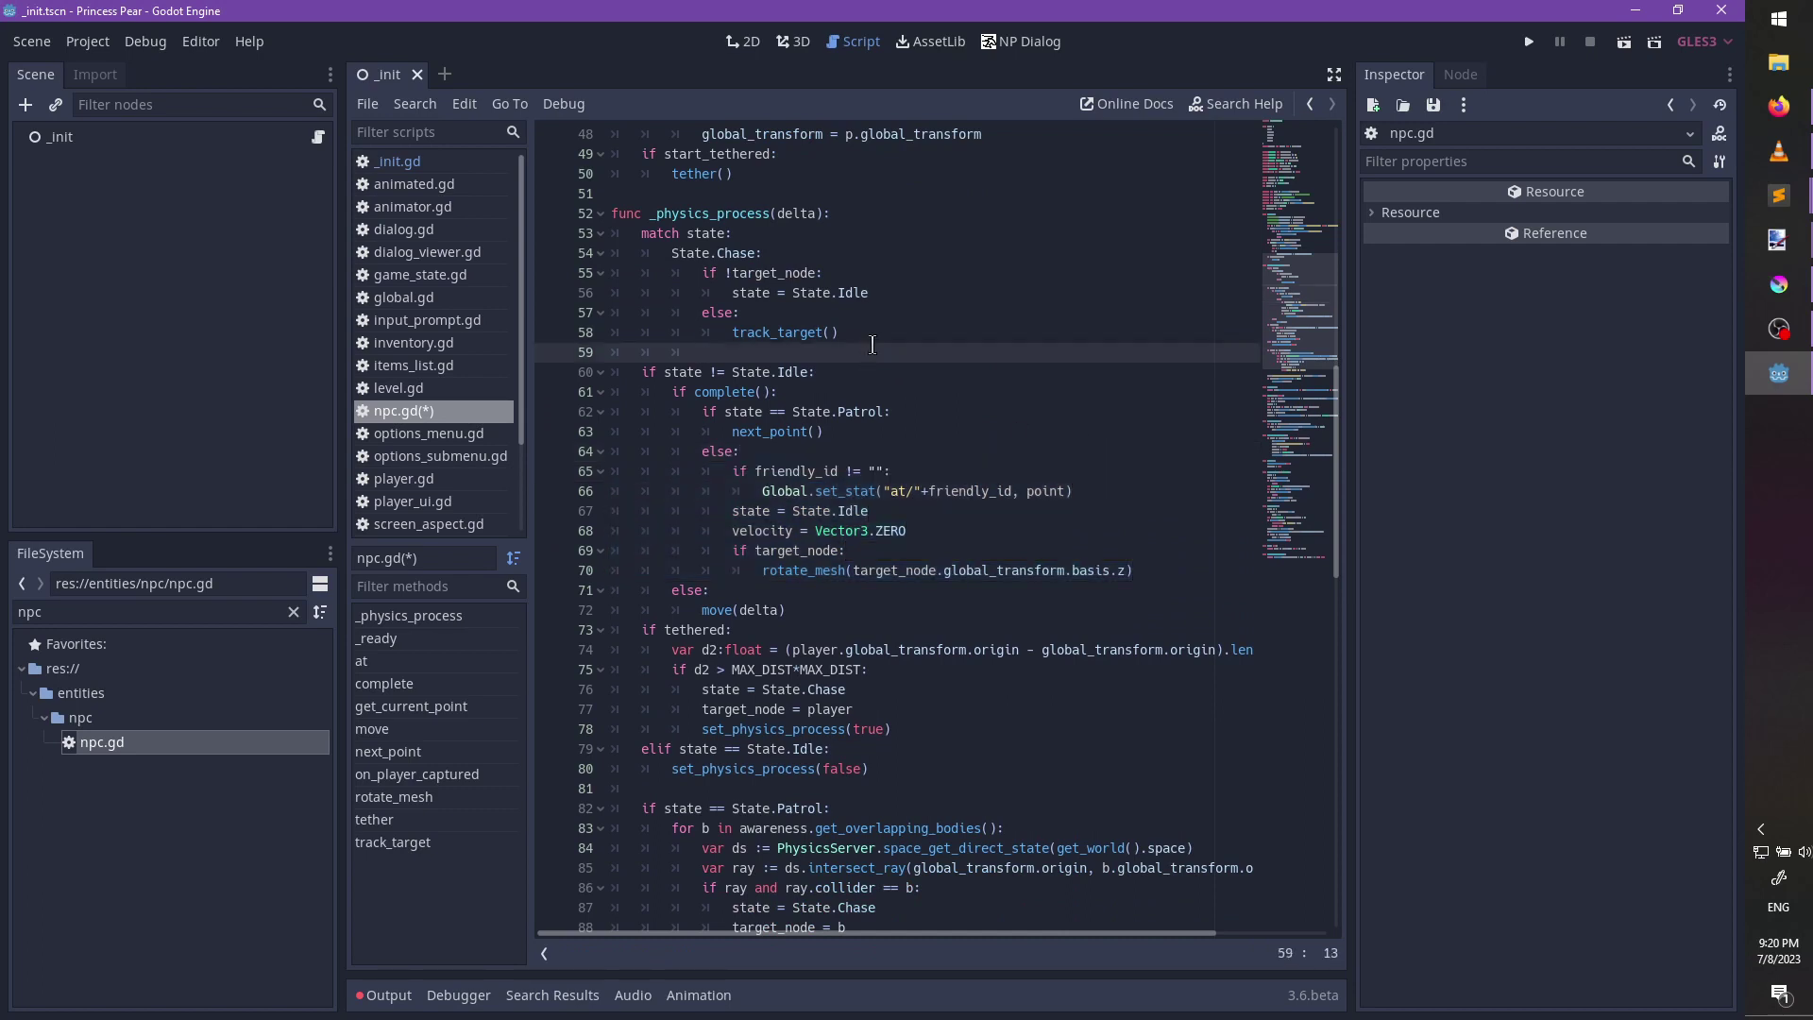
pyautogui.write('move()')
pyautogui.press('Left')
pyautogui.write('de;lt')
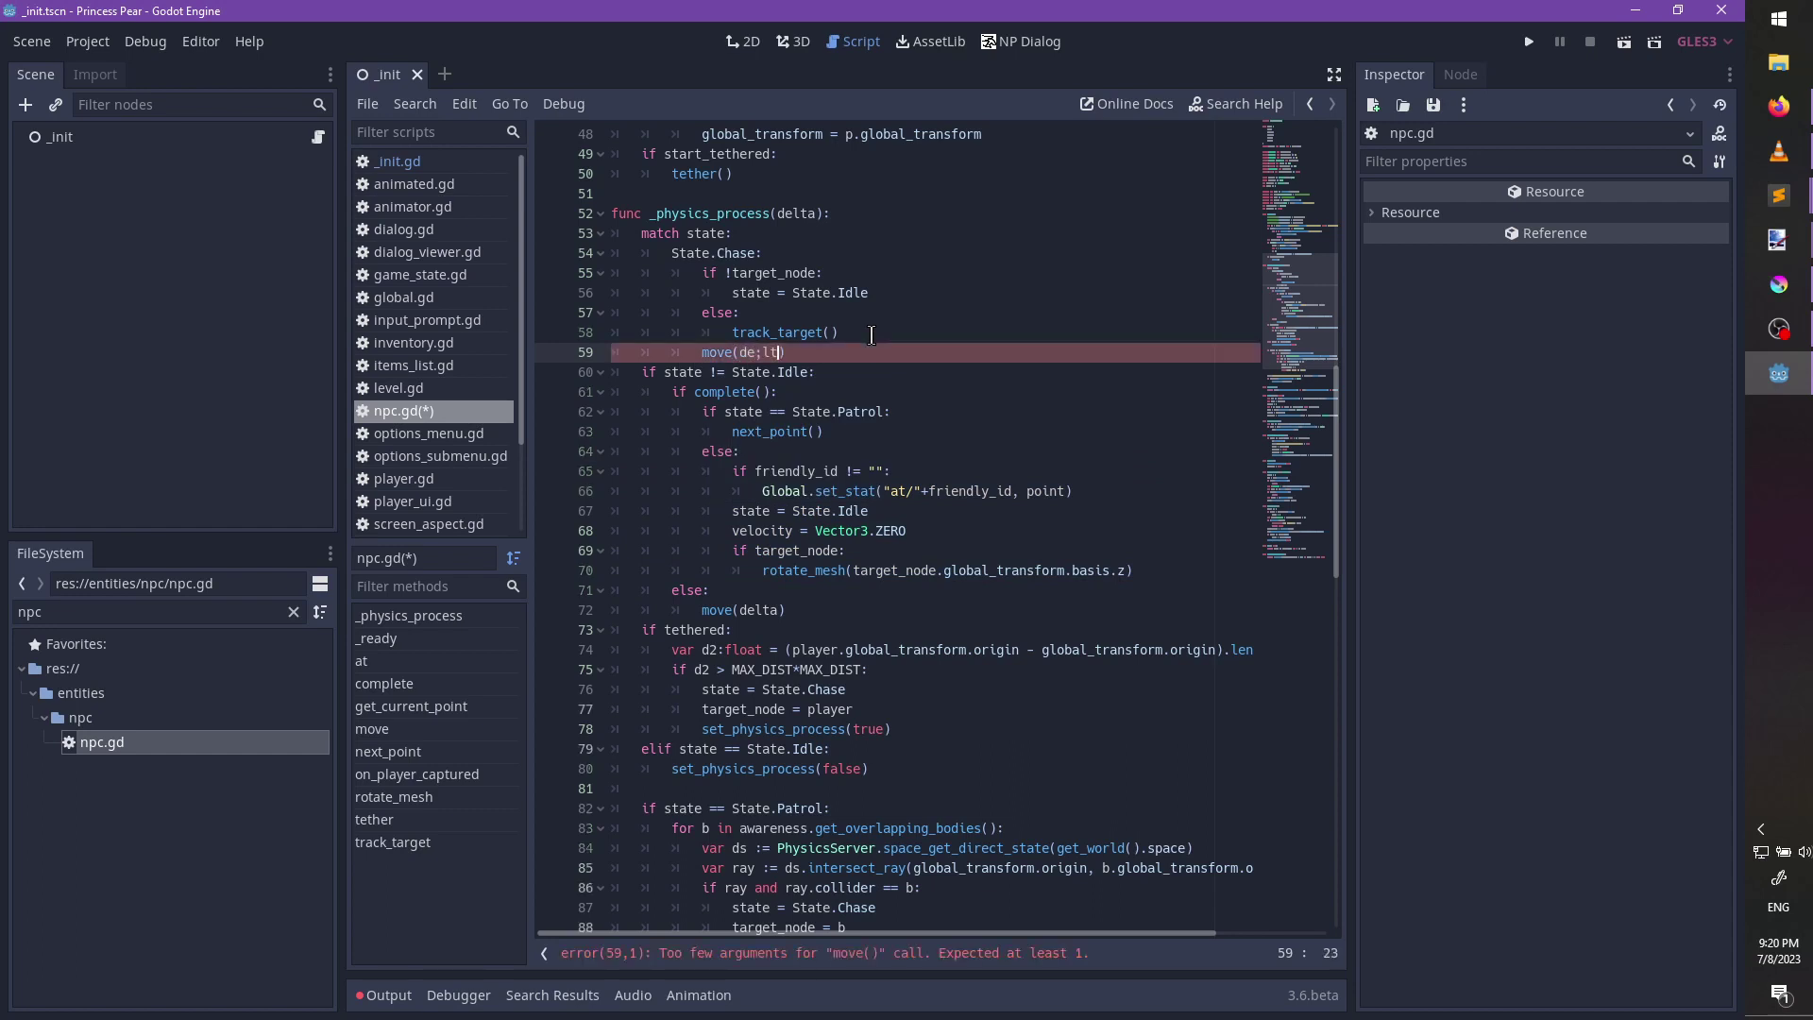
pyautogui.press('BackSpace')
pyautogui.press('BackSpace')
pyautogui.press('BackSpace')
pyautogui.write('lta')
# Add a "State.Patrol:" pattern to the match statement below the State.Chase branch.
pyautogui.press('Return')
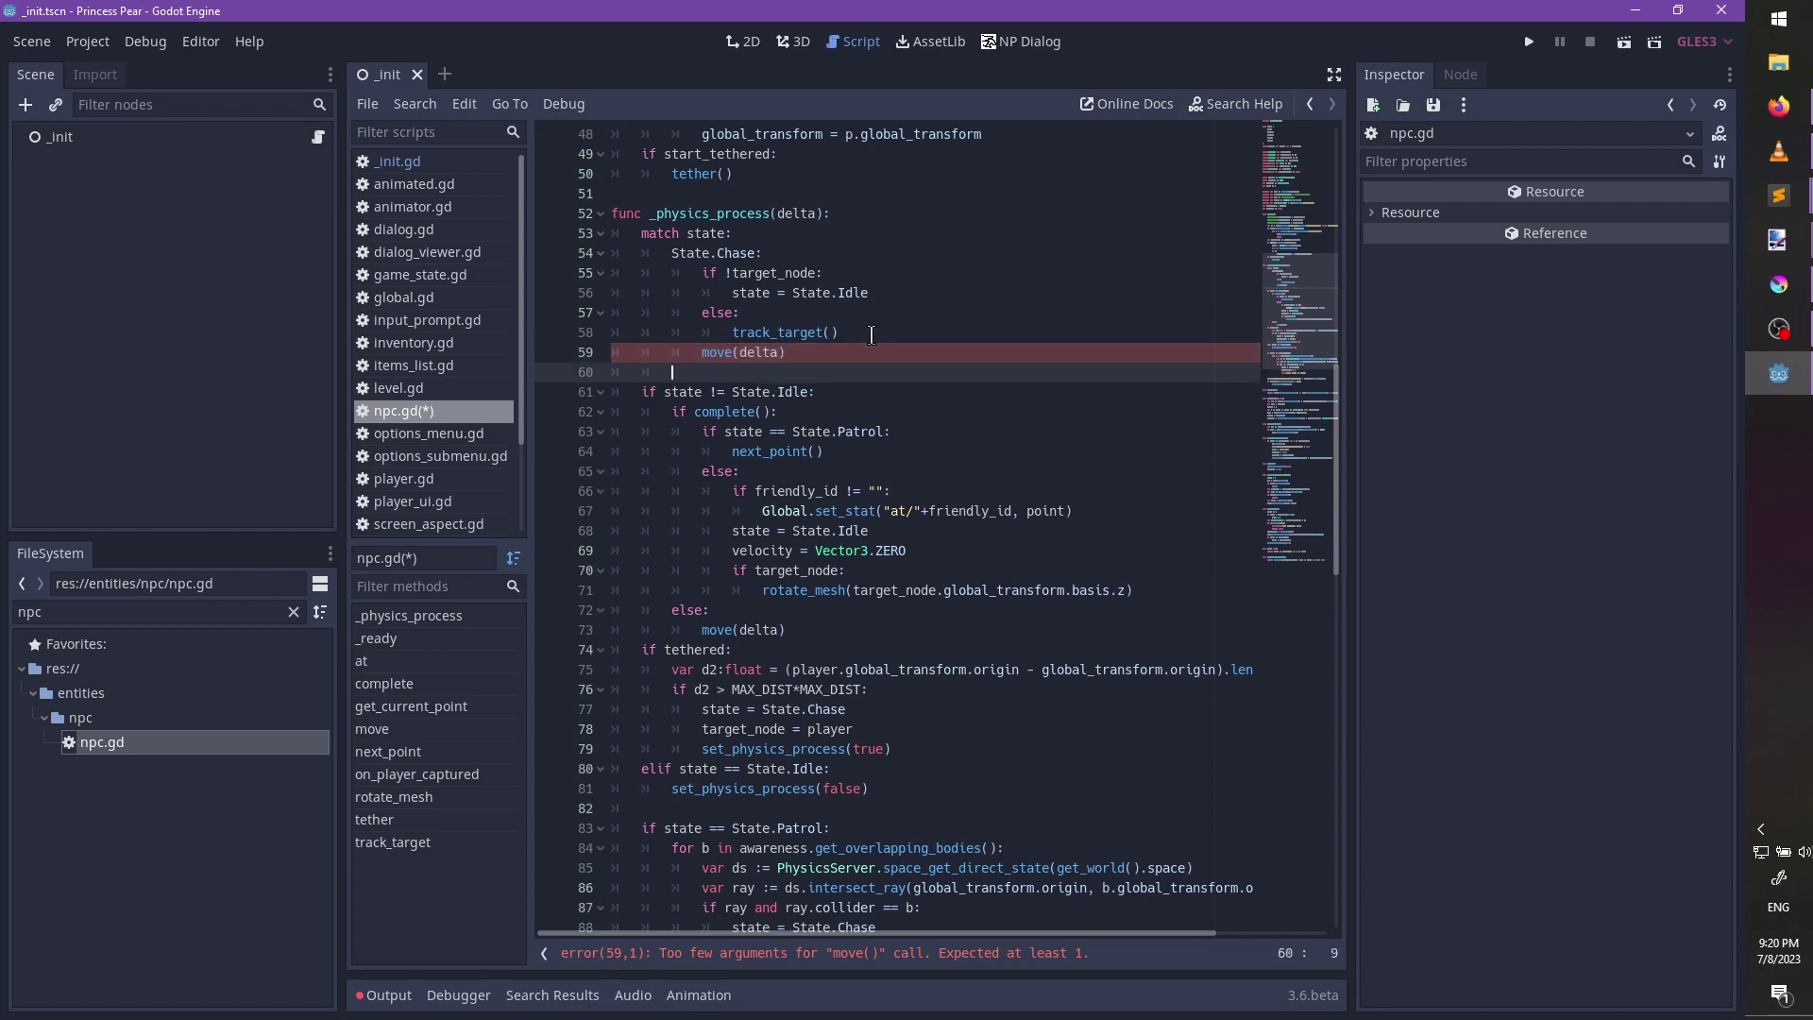
pyautogui.write('State.')
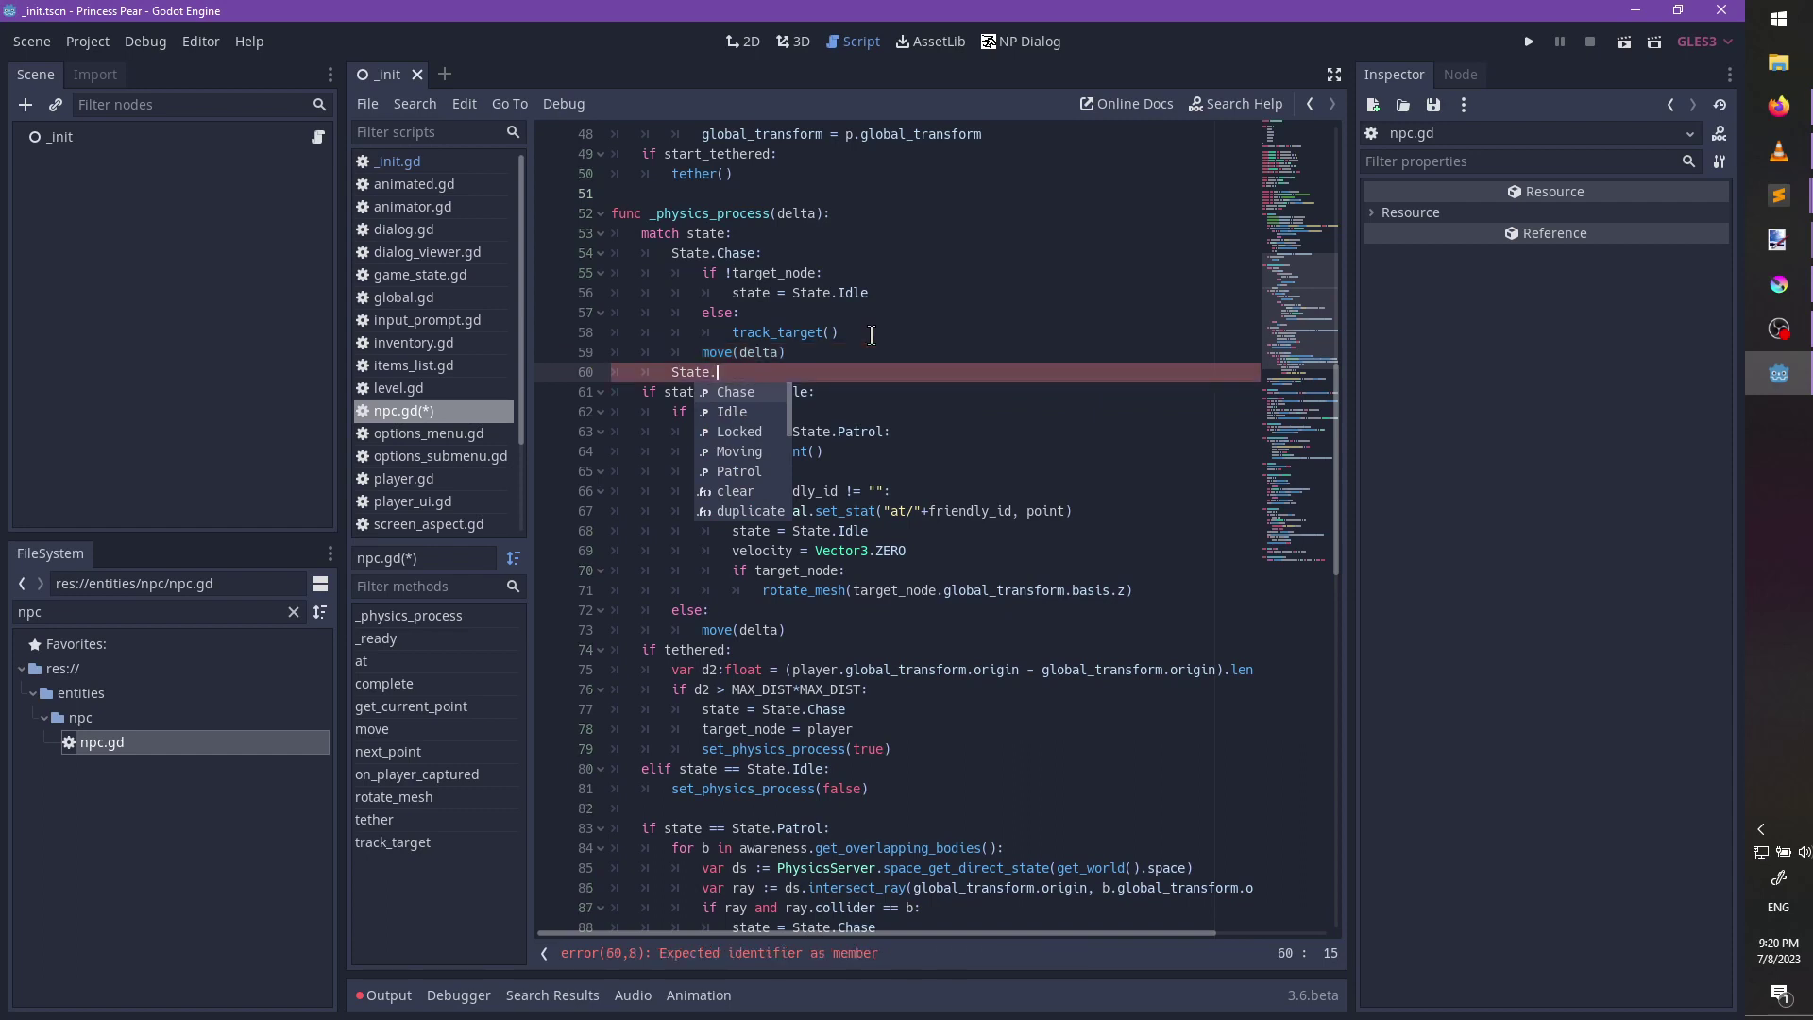
pyautogui.press('Escape')
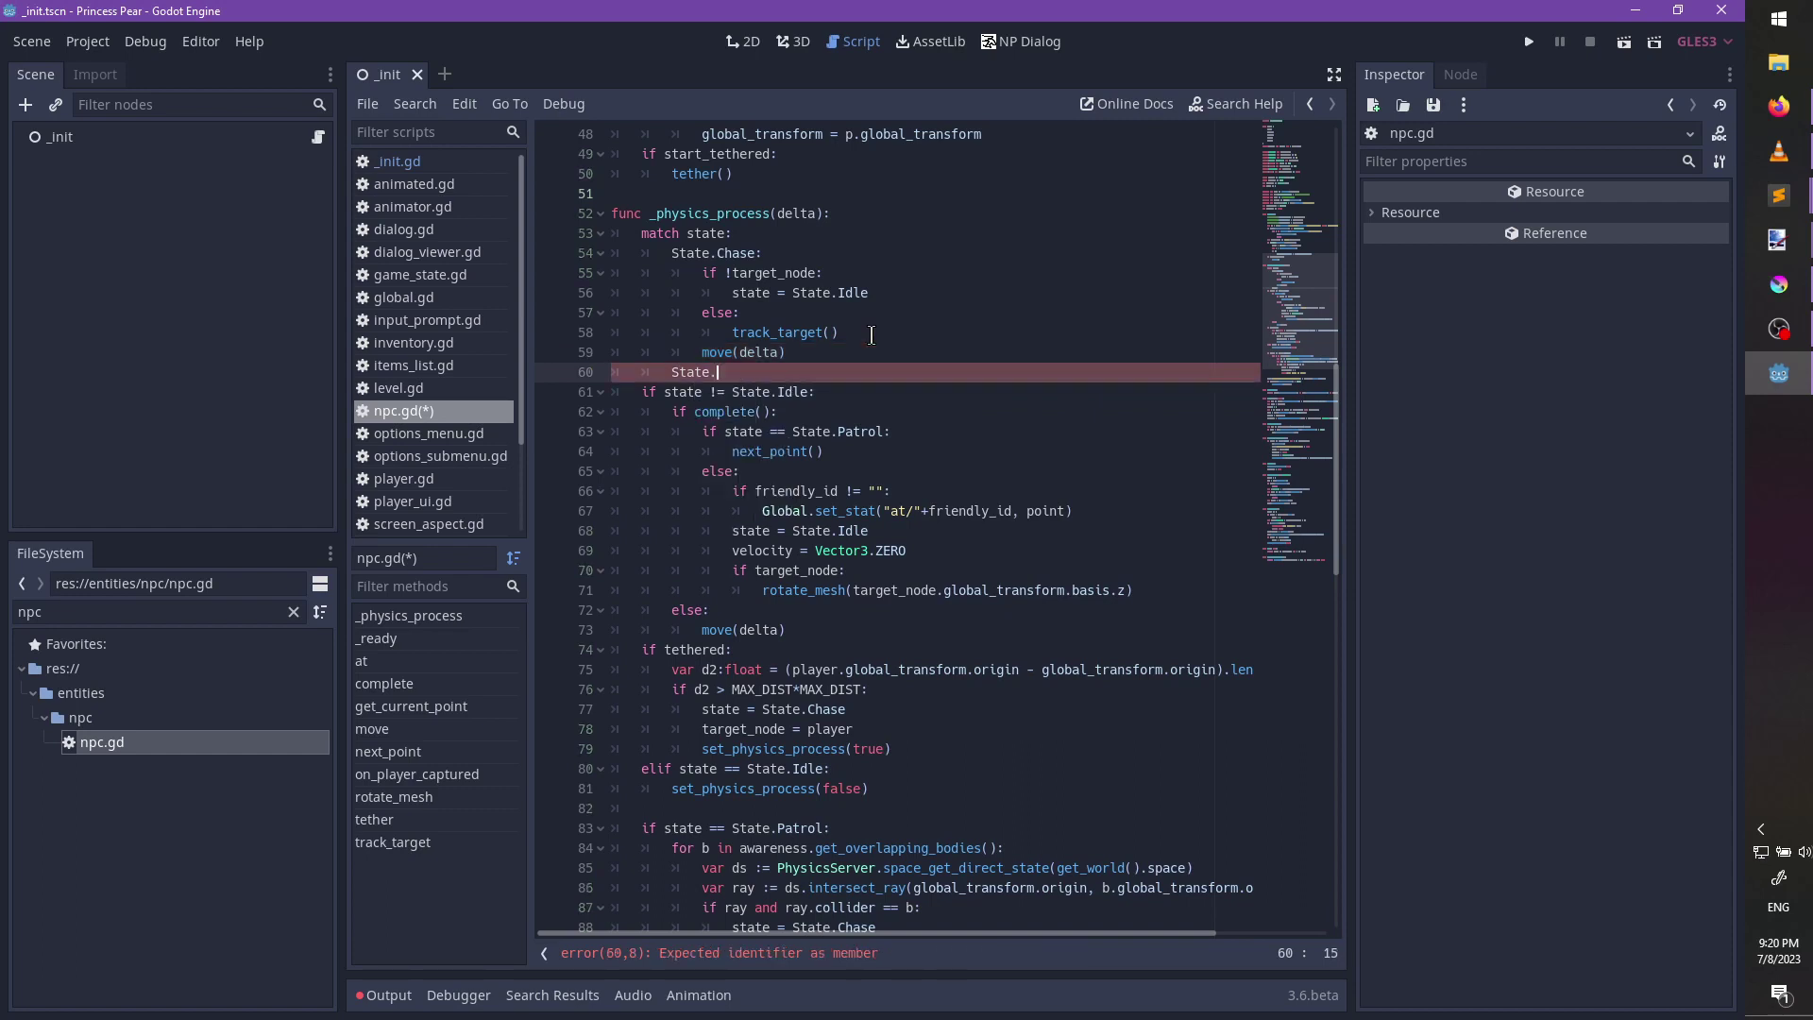
pyautogui.write('Patrol:')
pyautogui.press('Return')
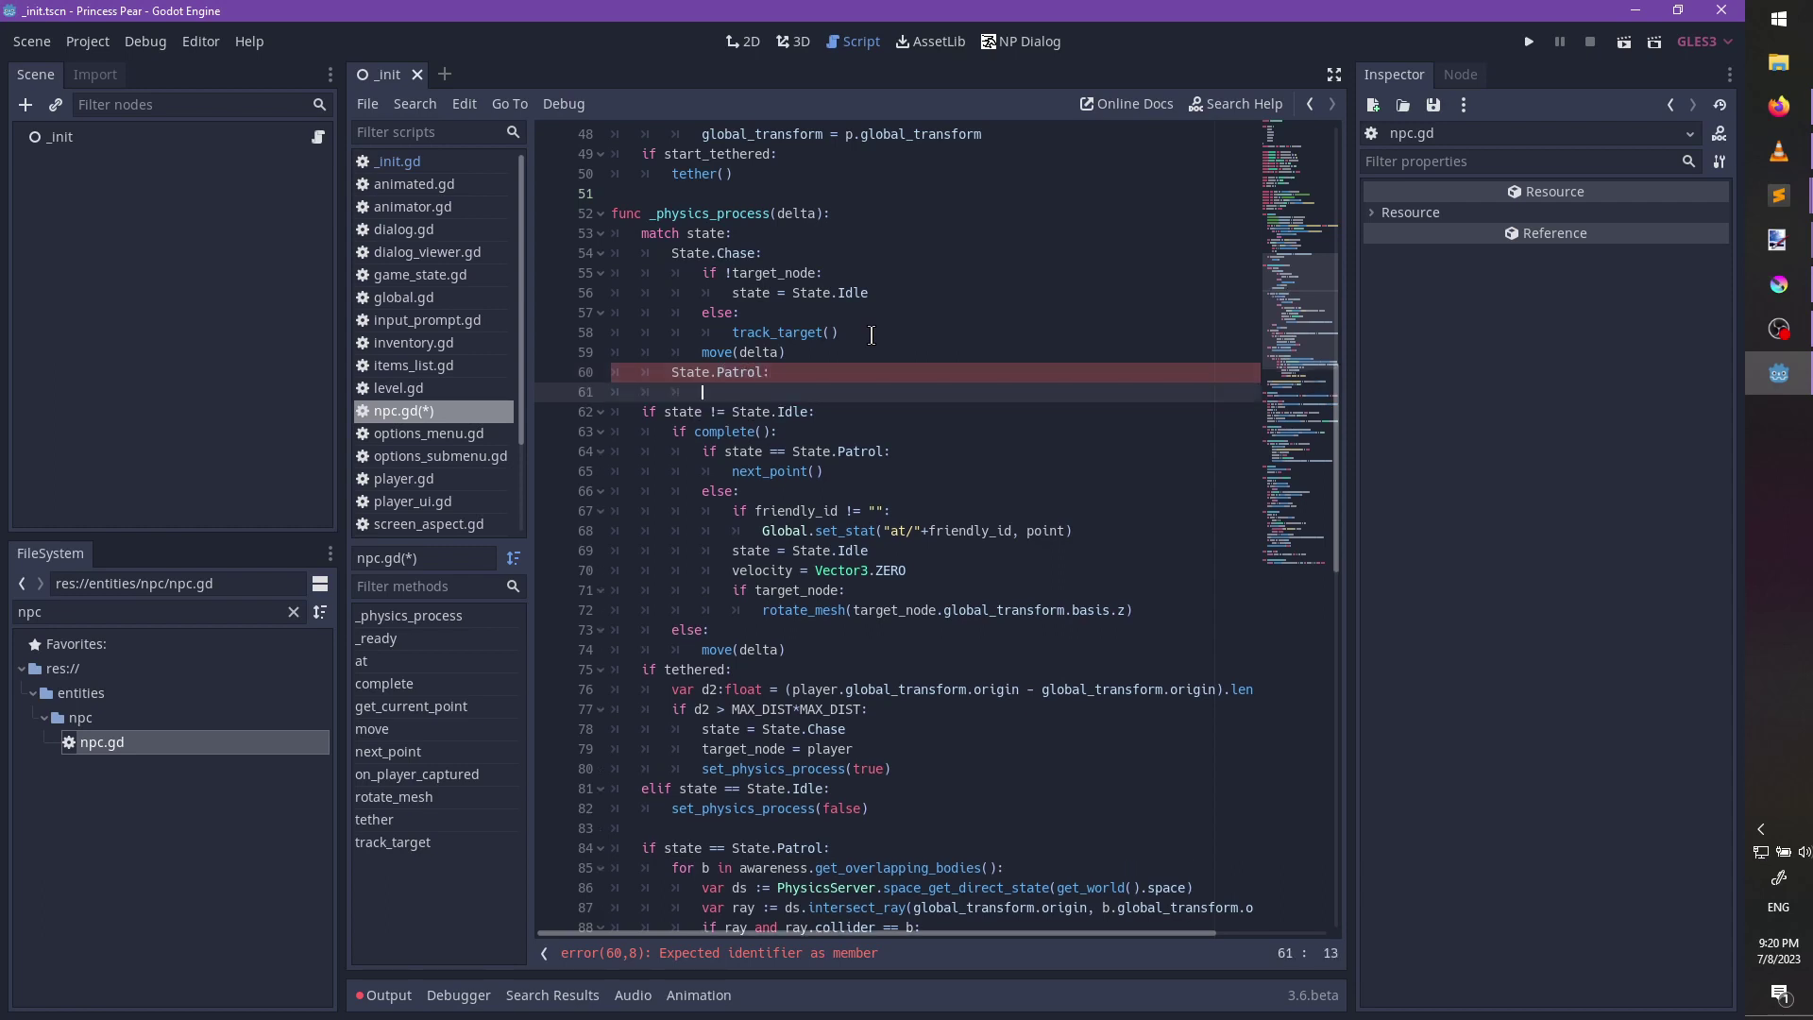
# Fill the State.Patrol branch with "if complete():" containing "next_point", followed by a "move(delta)" call outside the condition.
pyautogui.write('if complete():')
pyautogui.press('Return')
pyautogui.write('next_poin')
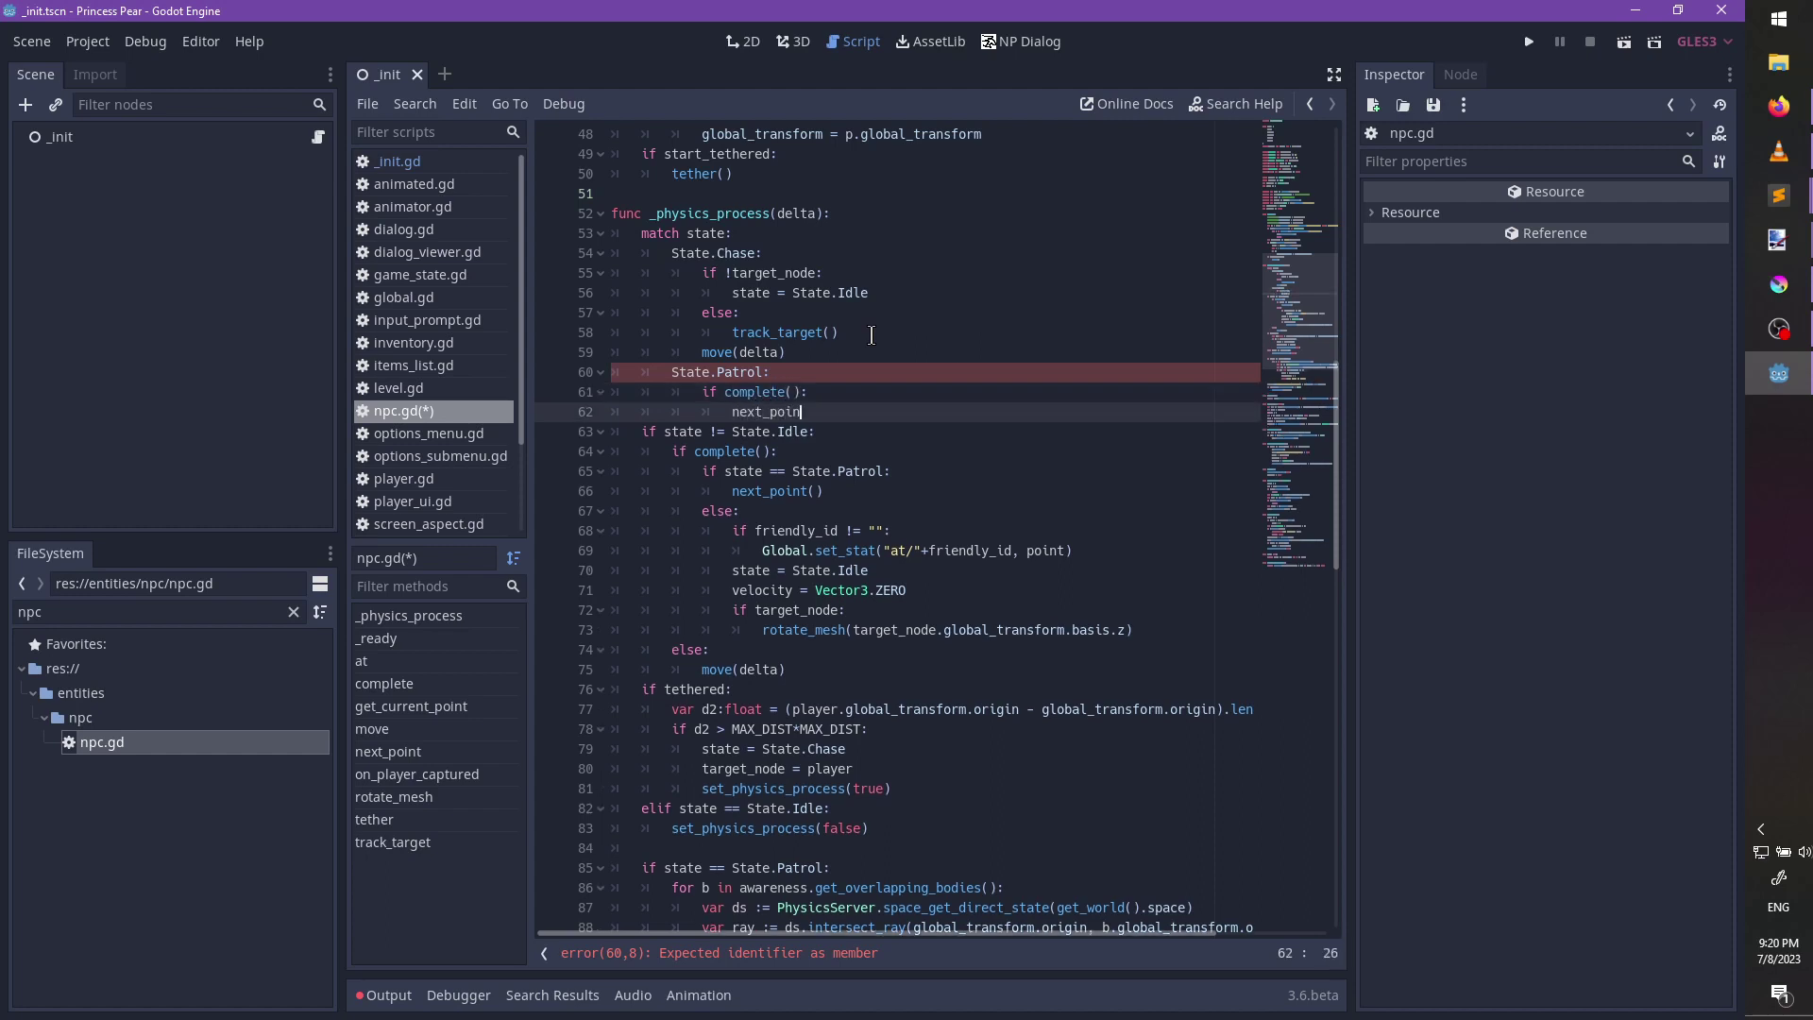
pyautogui.write('t')
pyautogui.press('Return')
pyautogui.write('mov')
pyautogui.press('Return')
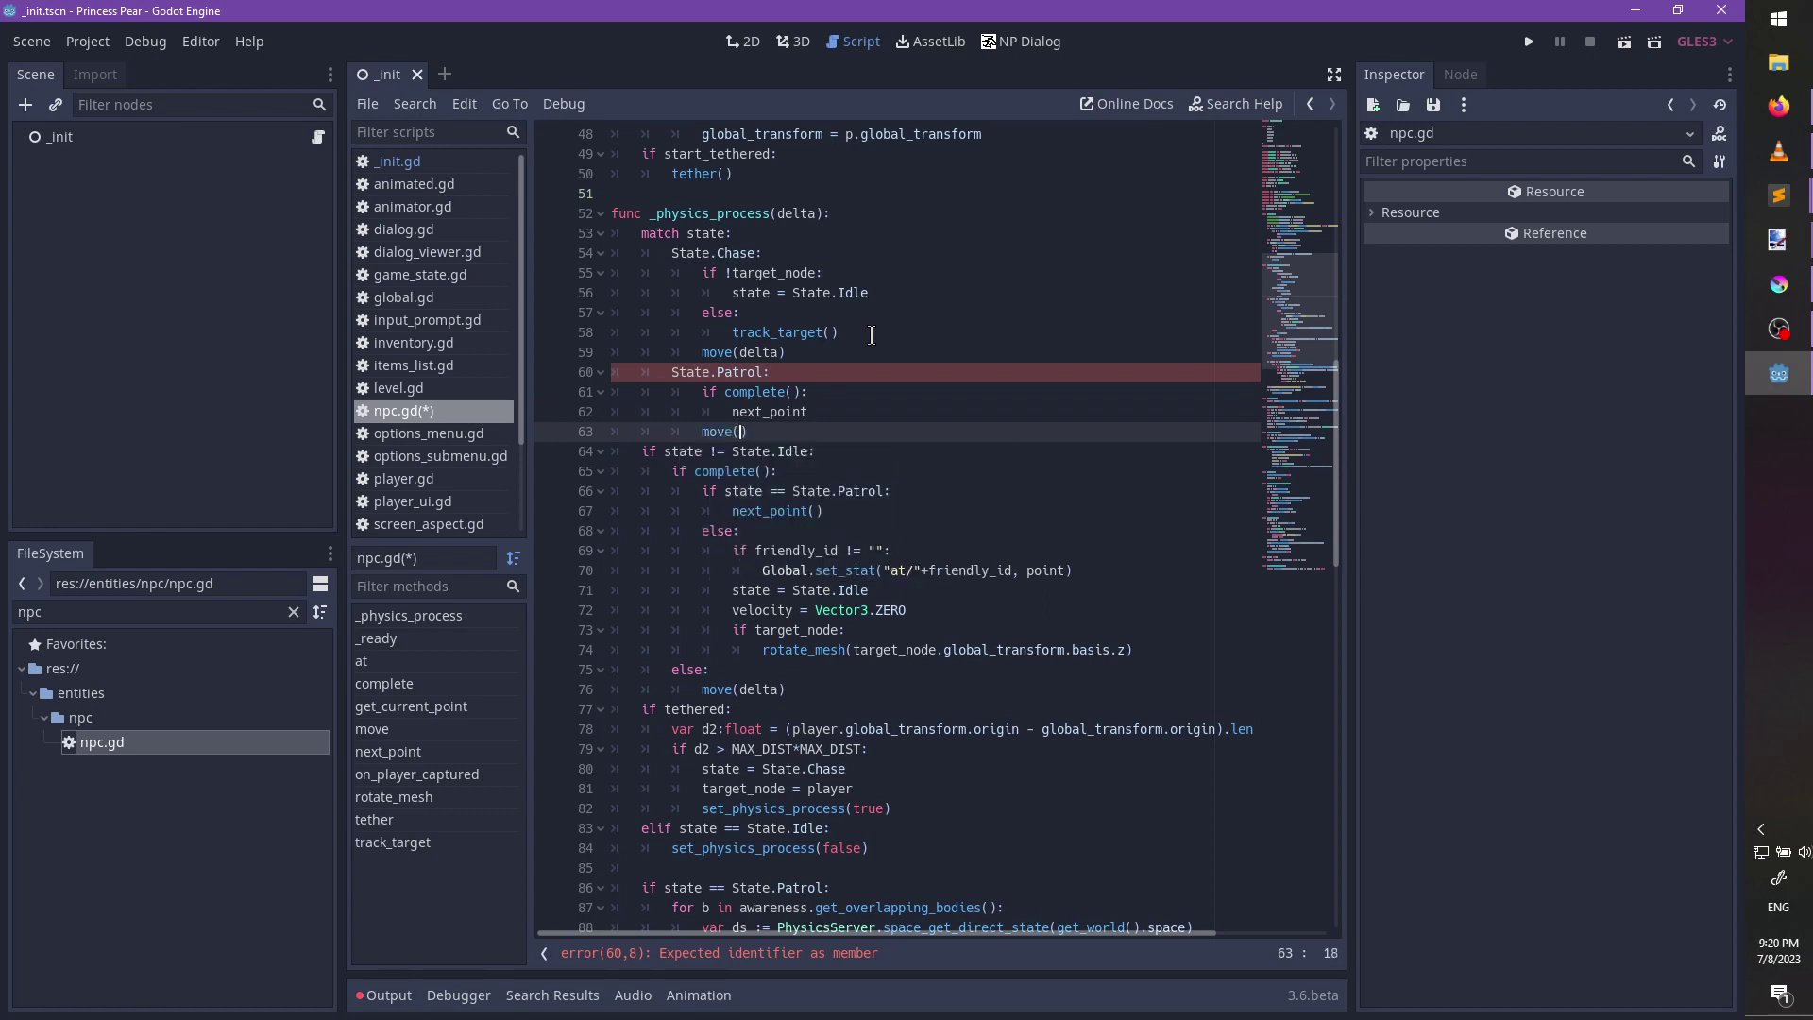
pyautogui.press('End')
pyautogui.write('delta')
# Add a "State.Moving:" pattern to the match statement below the State.Patrol branch.
pyautogui.press('Return')
pyautogui.write('State.')
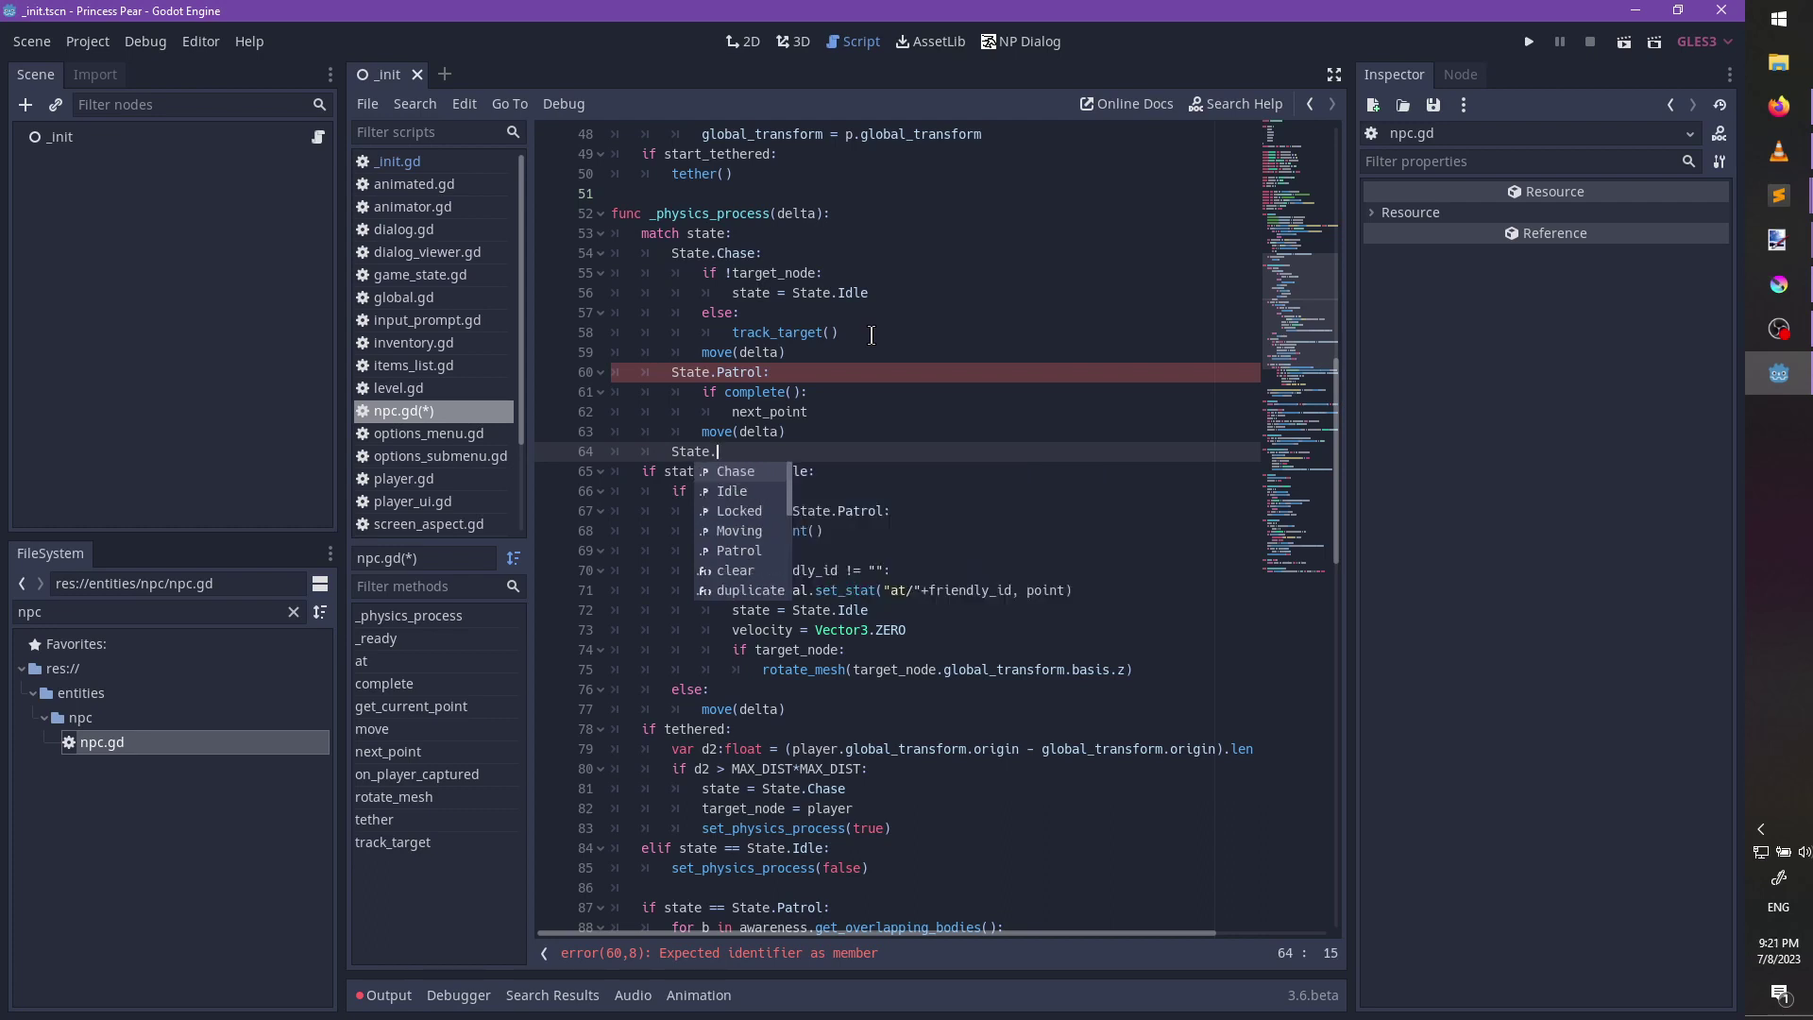
pyautogui.press('Down')
pyautogui.press('Down')
pyautogui.press('Down')
pyautogui.press('Return')
pyautogui.write(':')
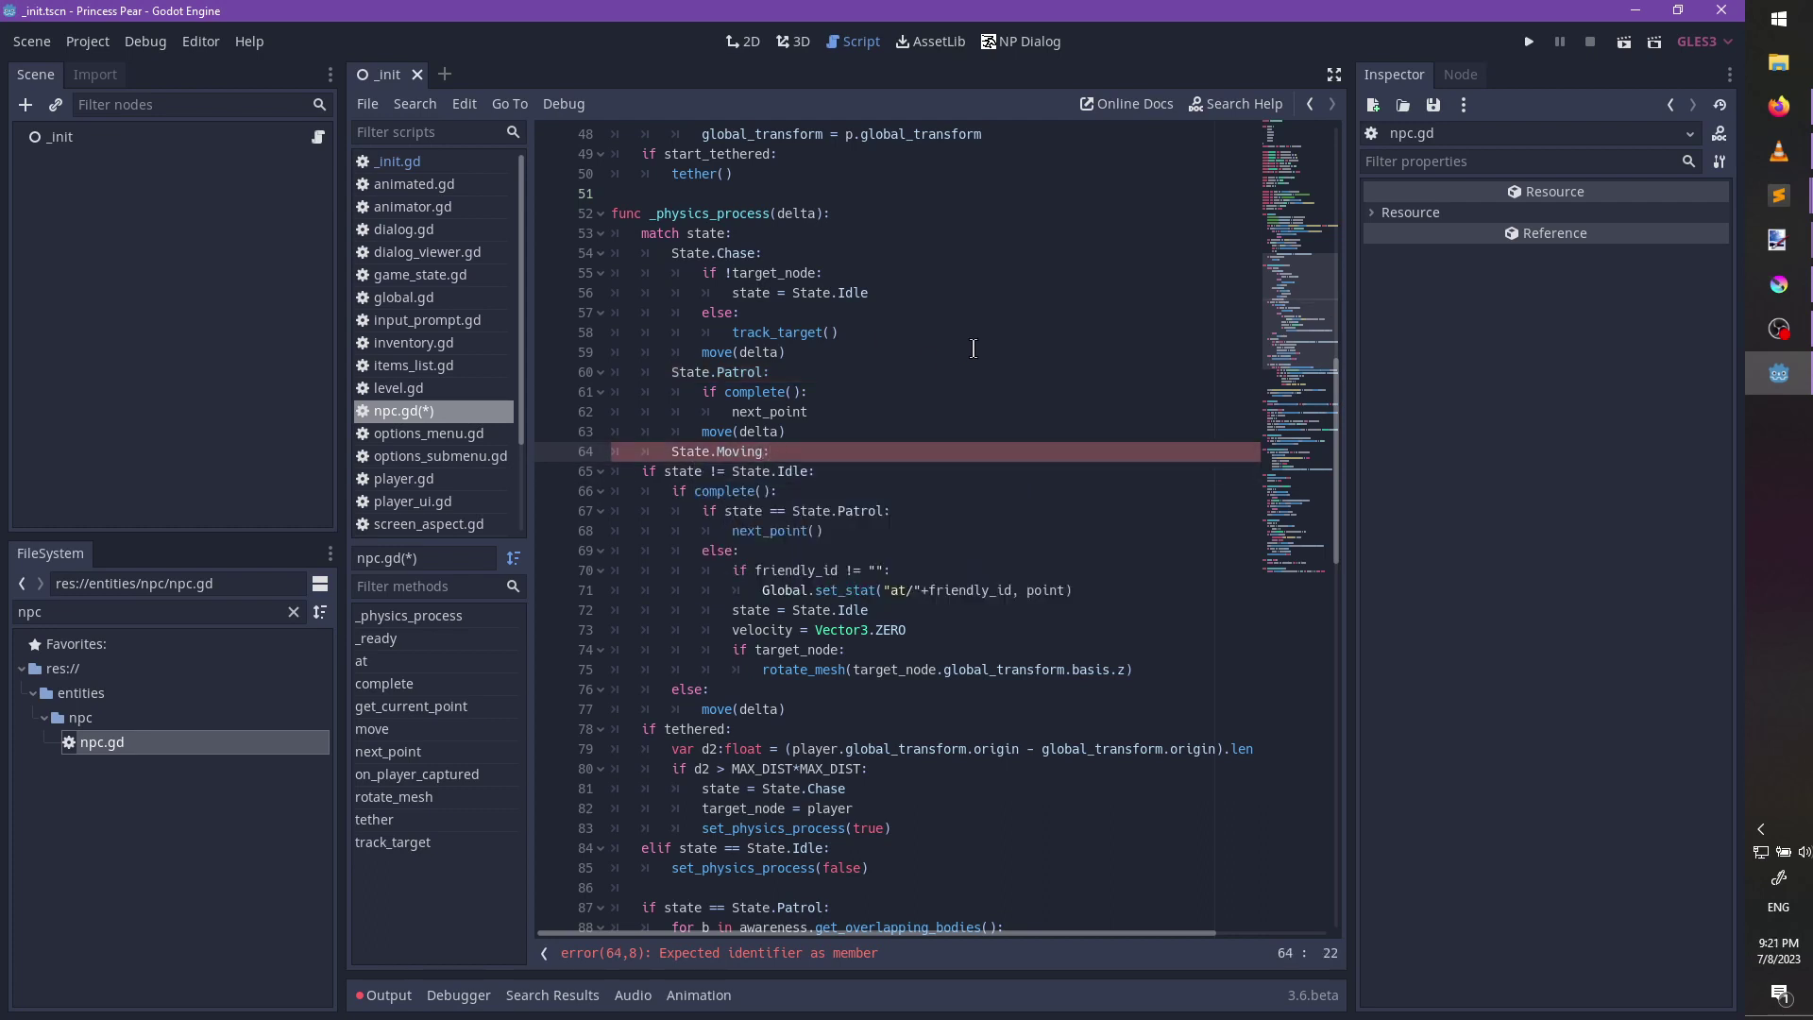
# Remove the "if state != State.Idle:" line below State.Moving and indent its "if complete():" block to form that branch's body.
pyautogui.moveTo(810, 493); pyautogui.dragTo(837, 454)
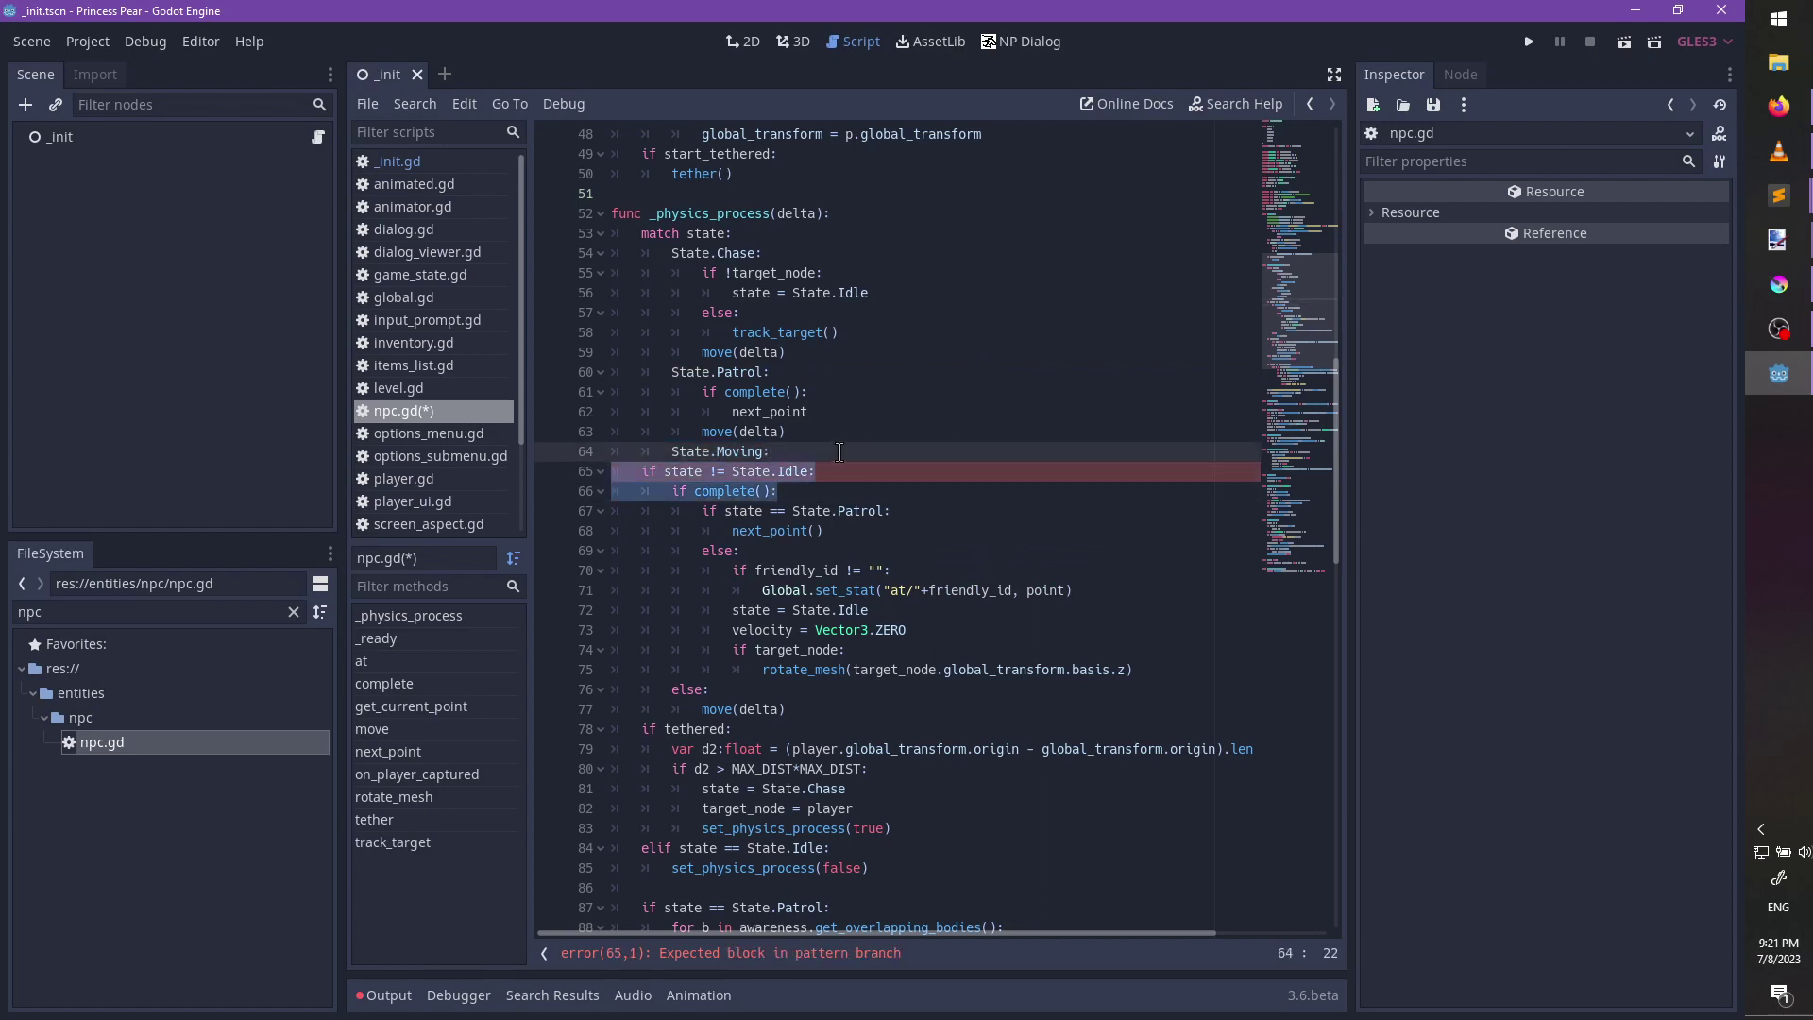
pyautogui.moveTo(841, 467); pyautogui.dragTo(845, 447)
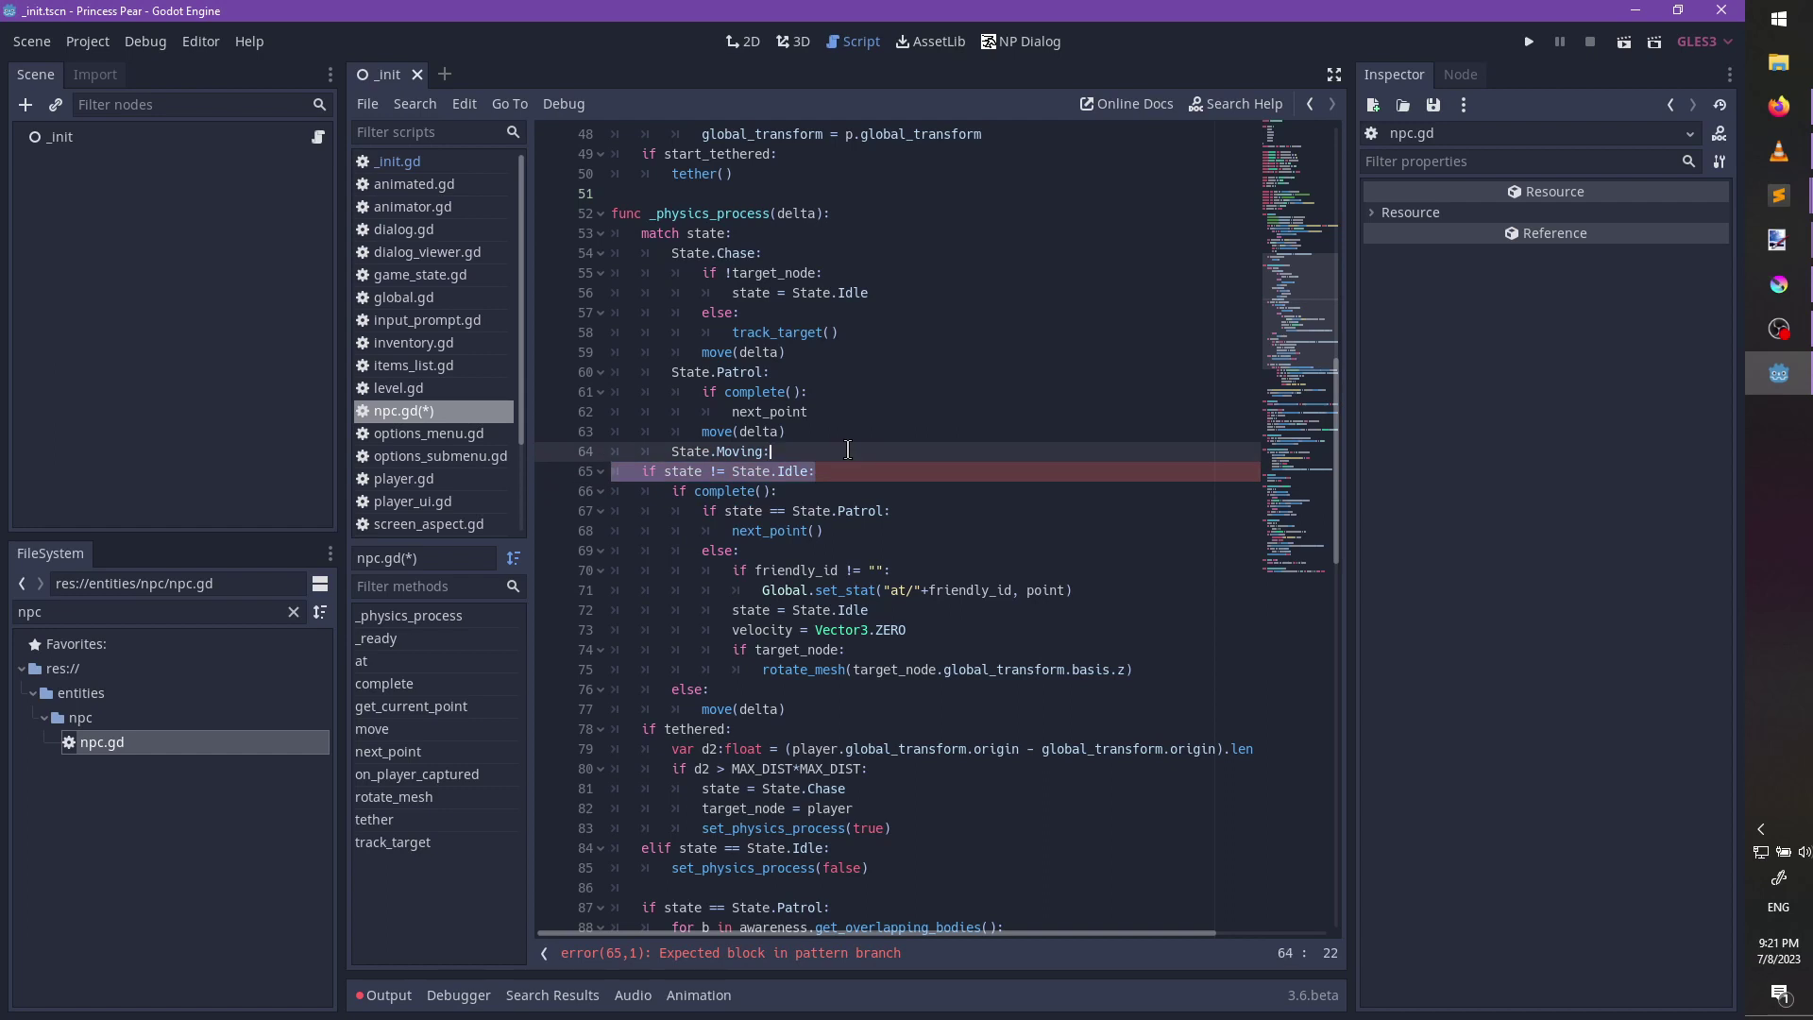
pyautogui.press('BackSpace')
pyautogui.moveTo(671, 471); pyautogui.dragTo(880, 651)
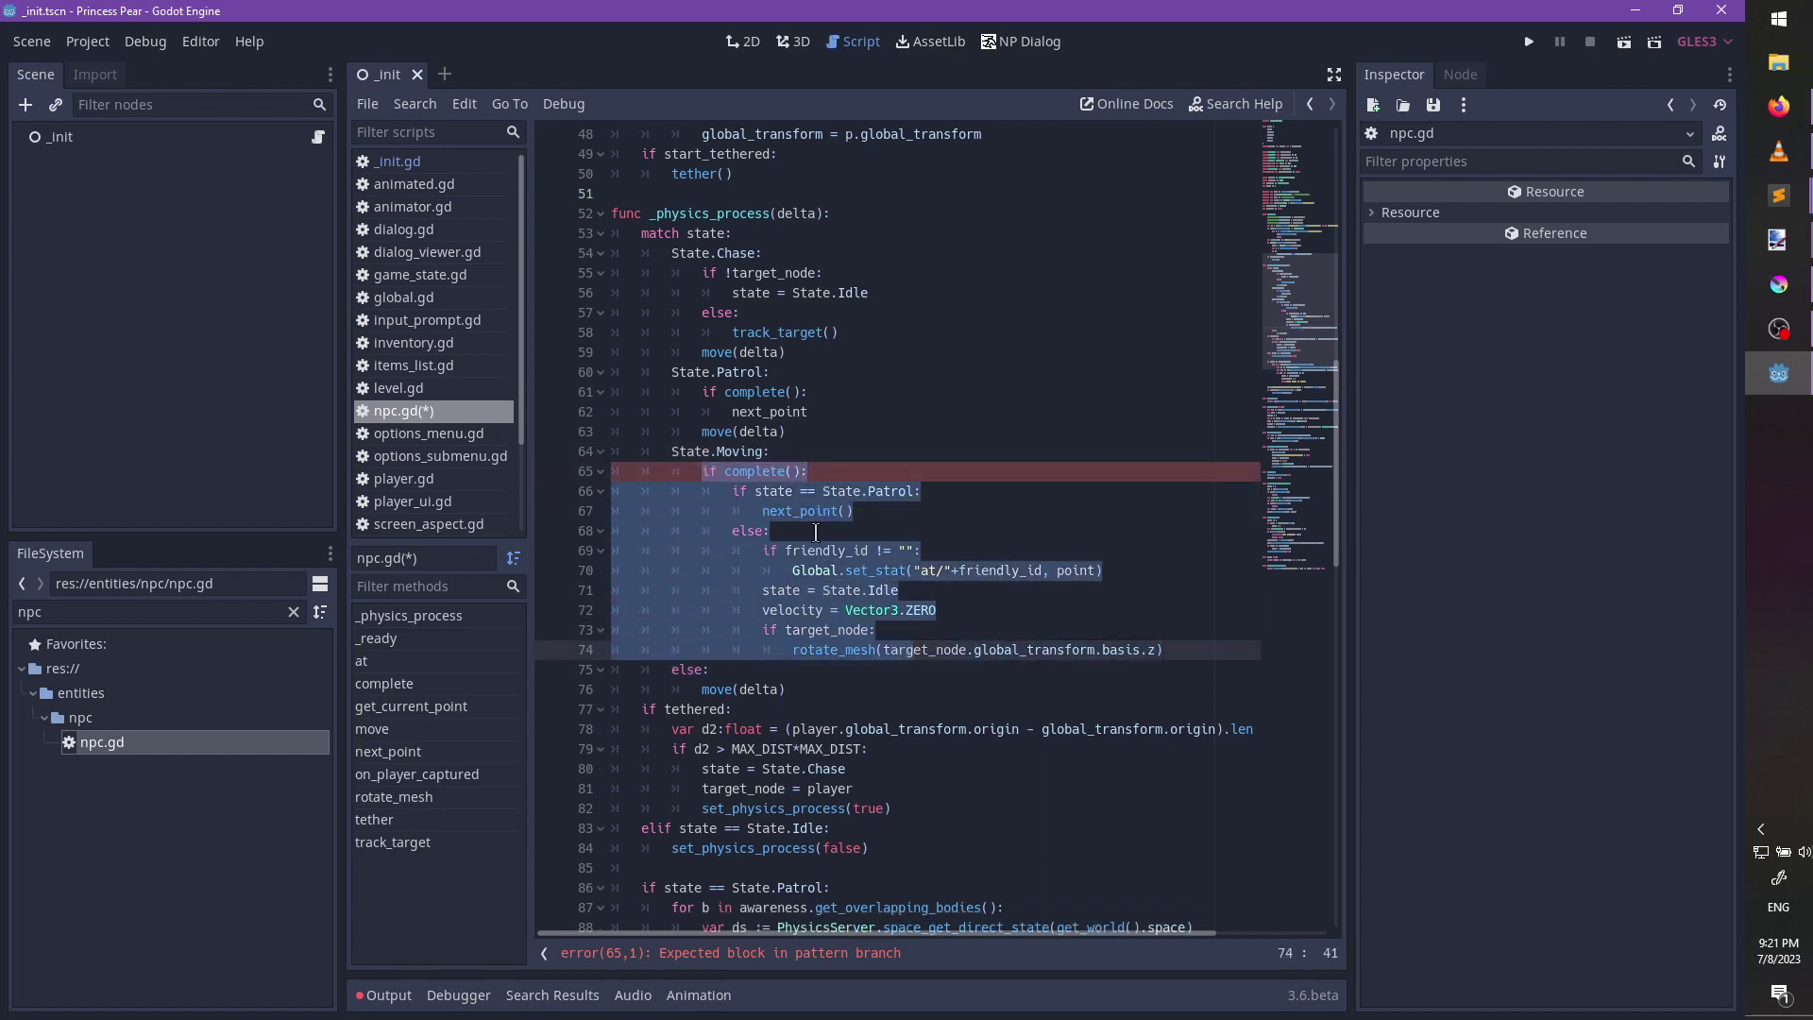
pyautogui.press('Tab')
# Replace the nested completion and patrol conditions in State.Moving with the inner else body, from the friendly_id check through rotate_mesh, outdented to branch level.
pyautogui.click(762, 545)
pyautogui.moveTo(762, 546); pyautogui.dragTo(1208, 652)
pyautogui.hotkey('ctrl', 'c')
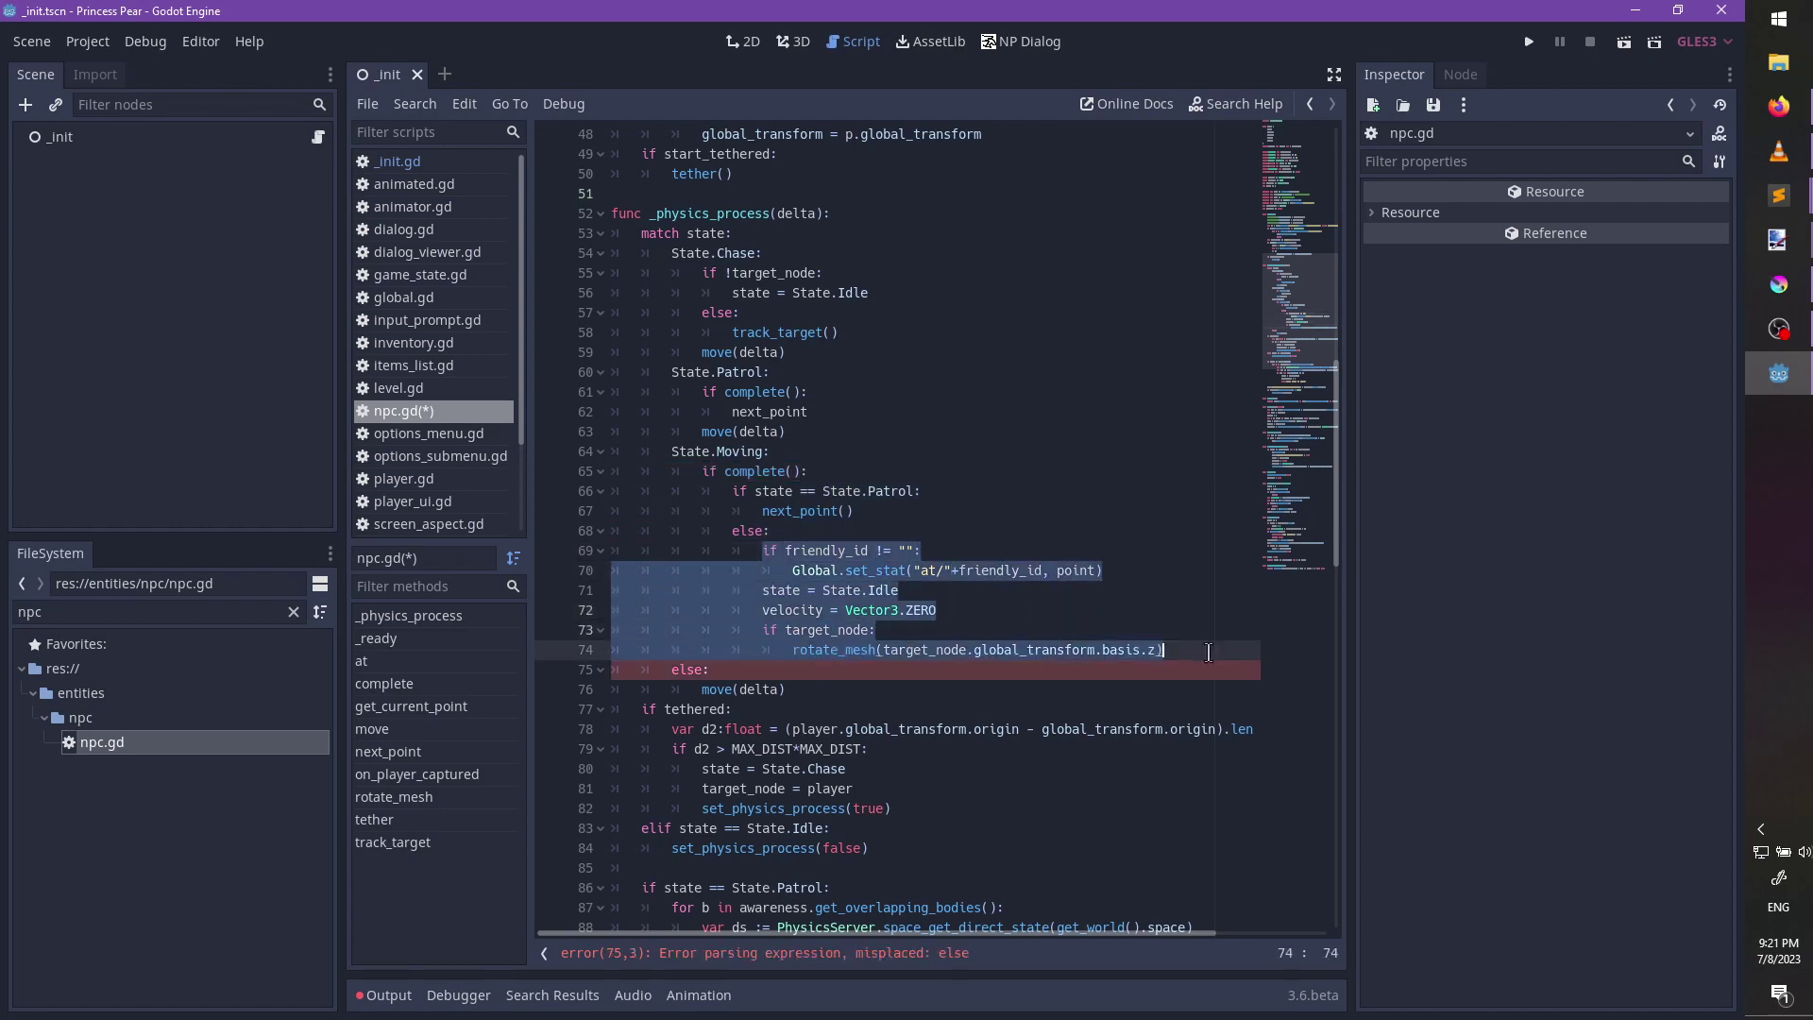
pyautogui.press('Delete')
pyautogui.click(810, 536)
pyautogui.moveTo(810, 536); pyautogui.dragTo(854, 573)
pyautogui.hotkey('ctrl', 'v')
pyautogui.hotkey('shift', 'Tab')
pyautogui.hotkey('shift', 'Tab')
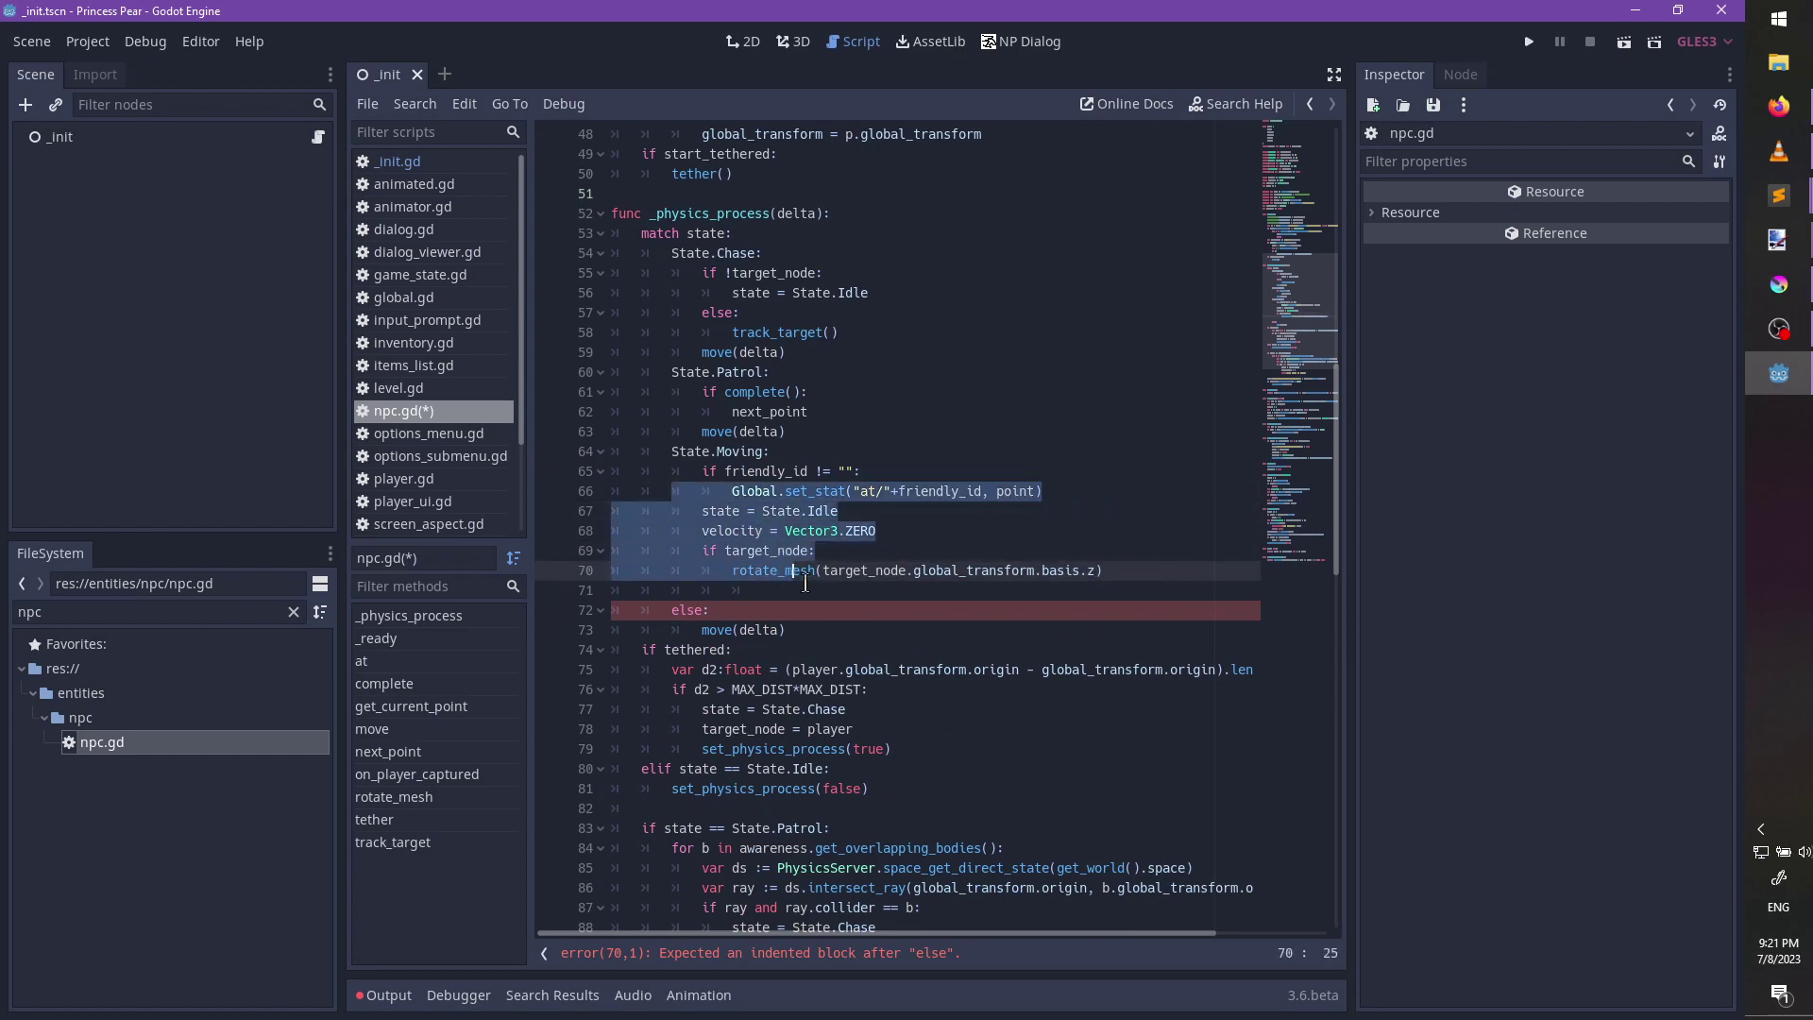
pyautogui.click(805, 590)
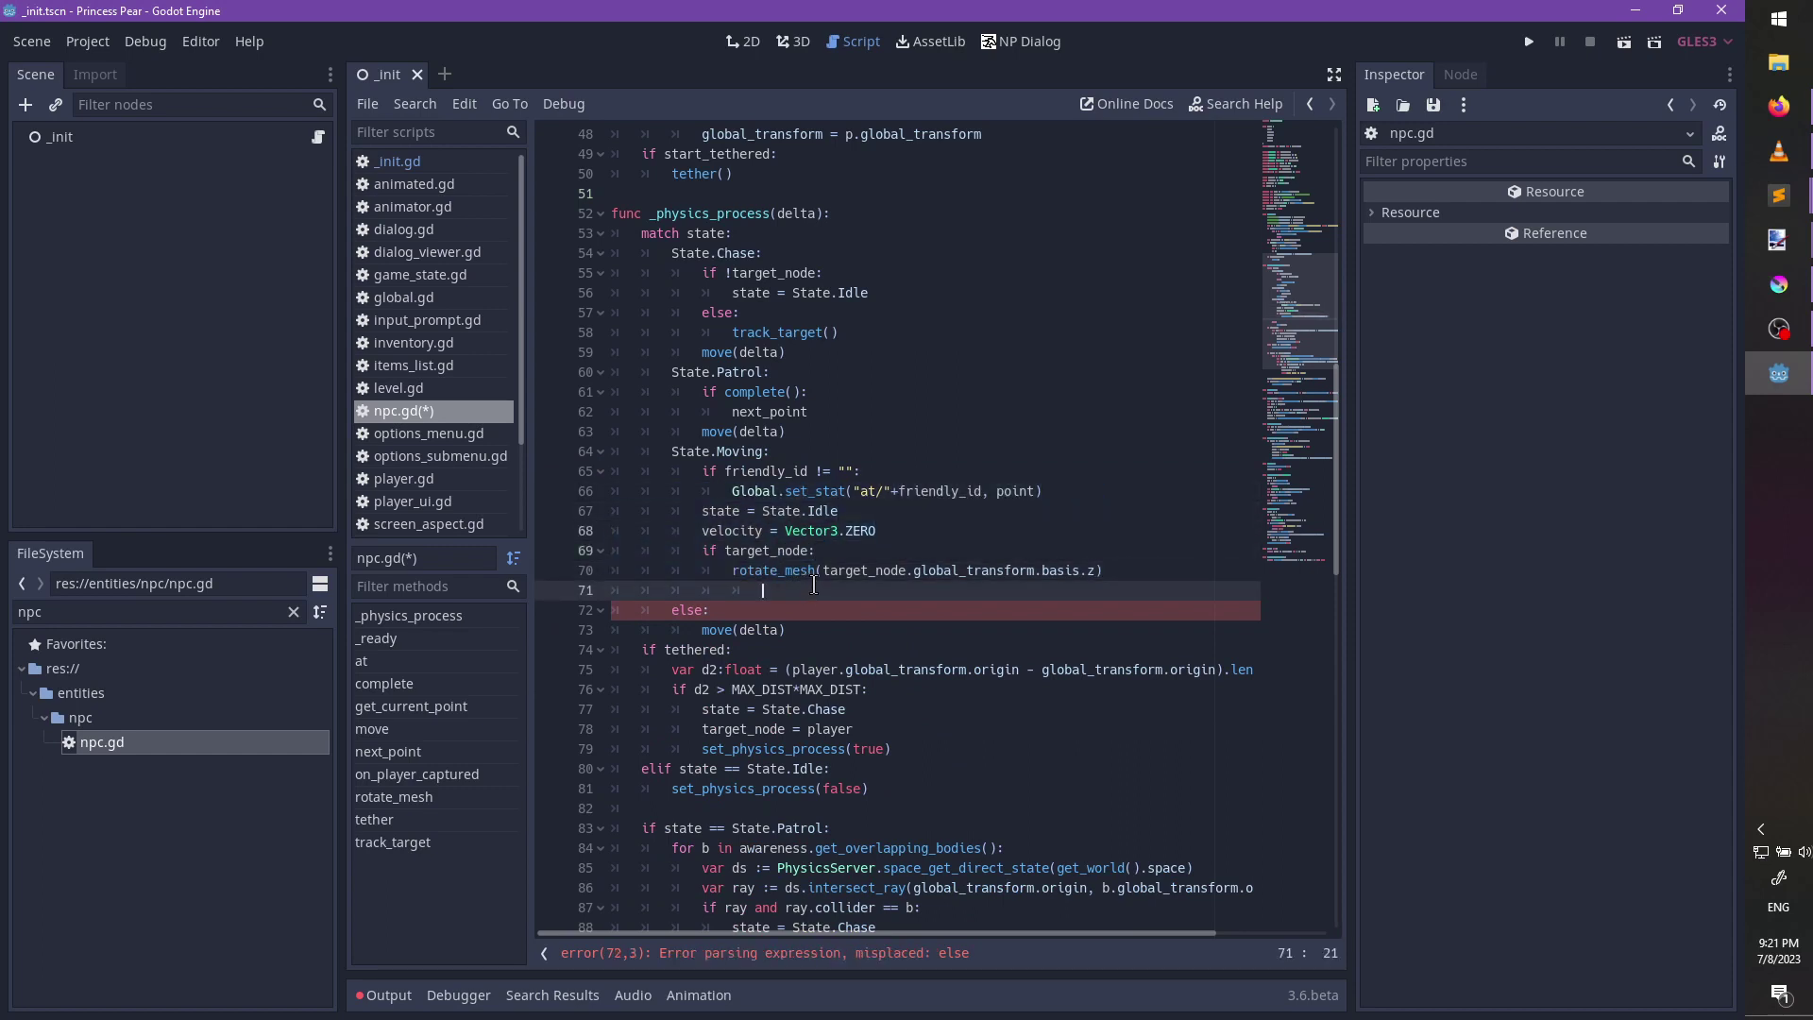
pyautogui.press('BackSpace')
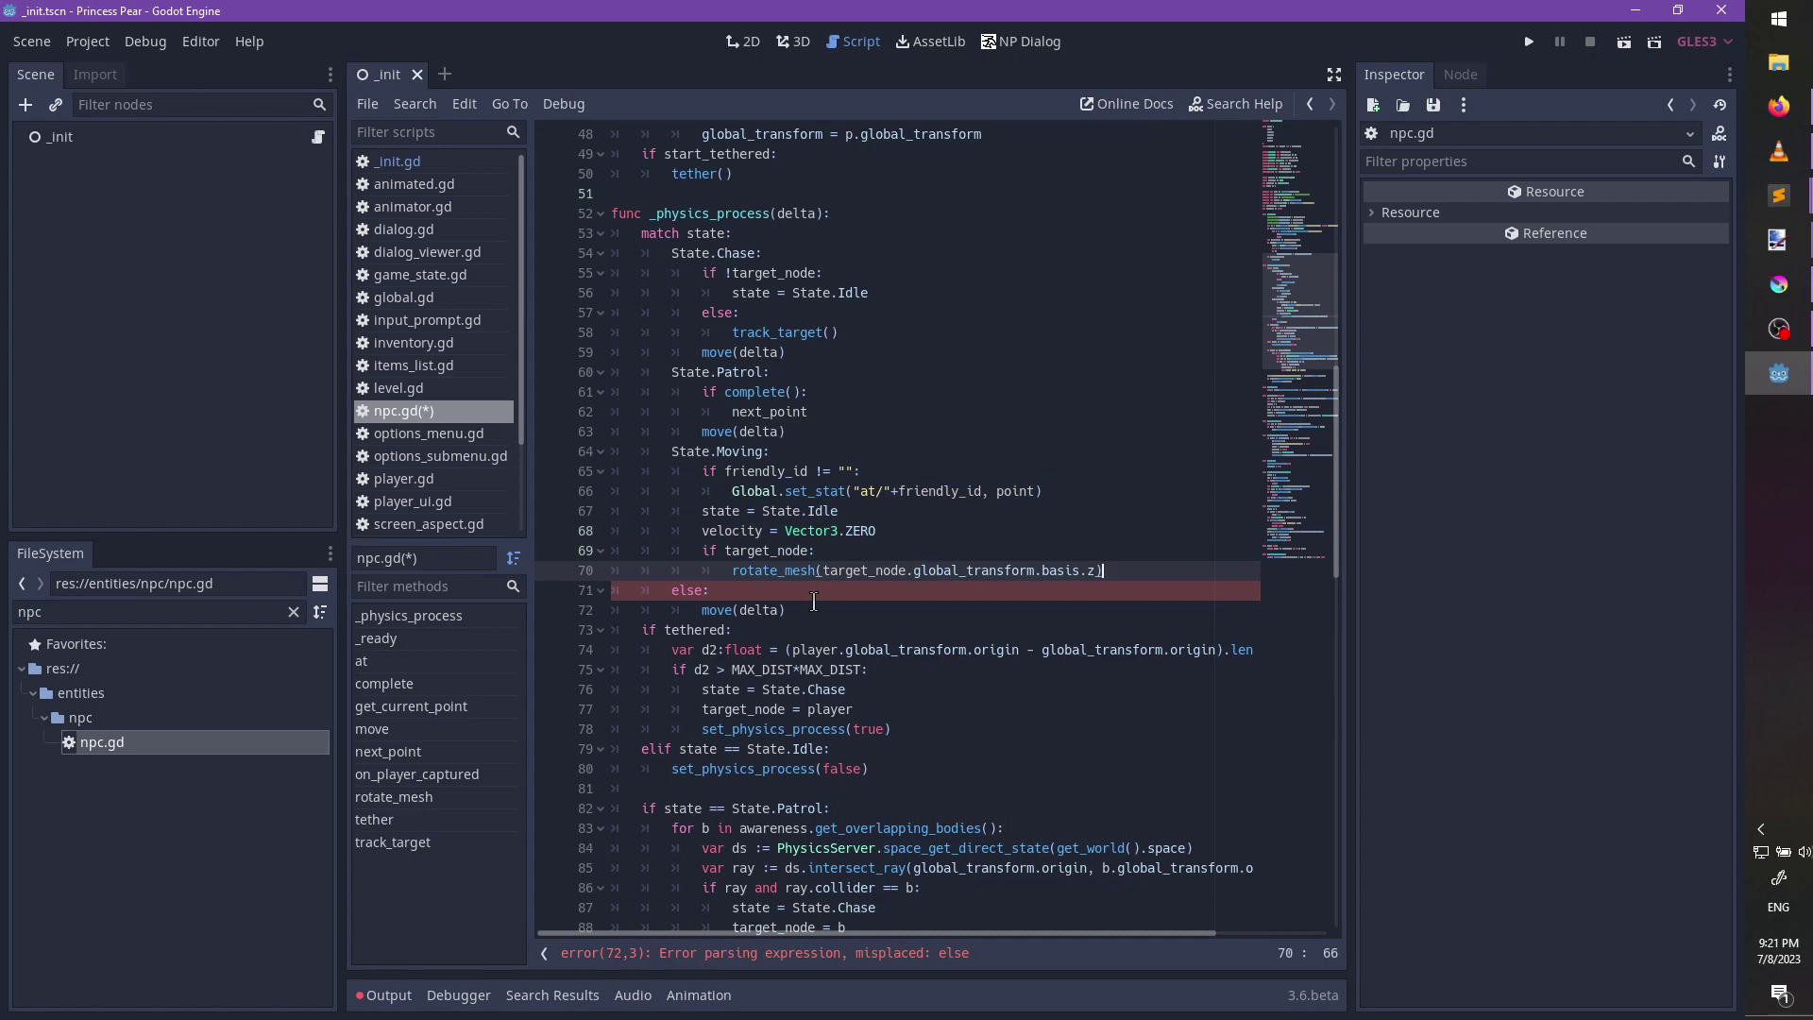
# Delete the leftover "else:" and its "move(delta)" call below the State.Moving code, keeping an empty line there.
pyautogui.moveTo(801, 614); pyautogui.dragTo(551, 598)
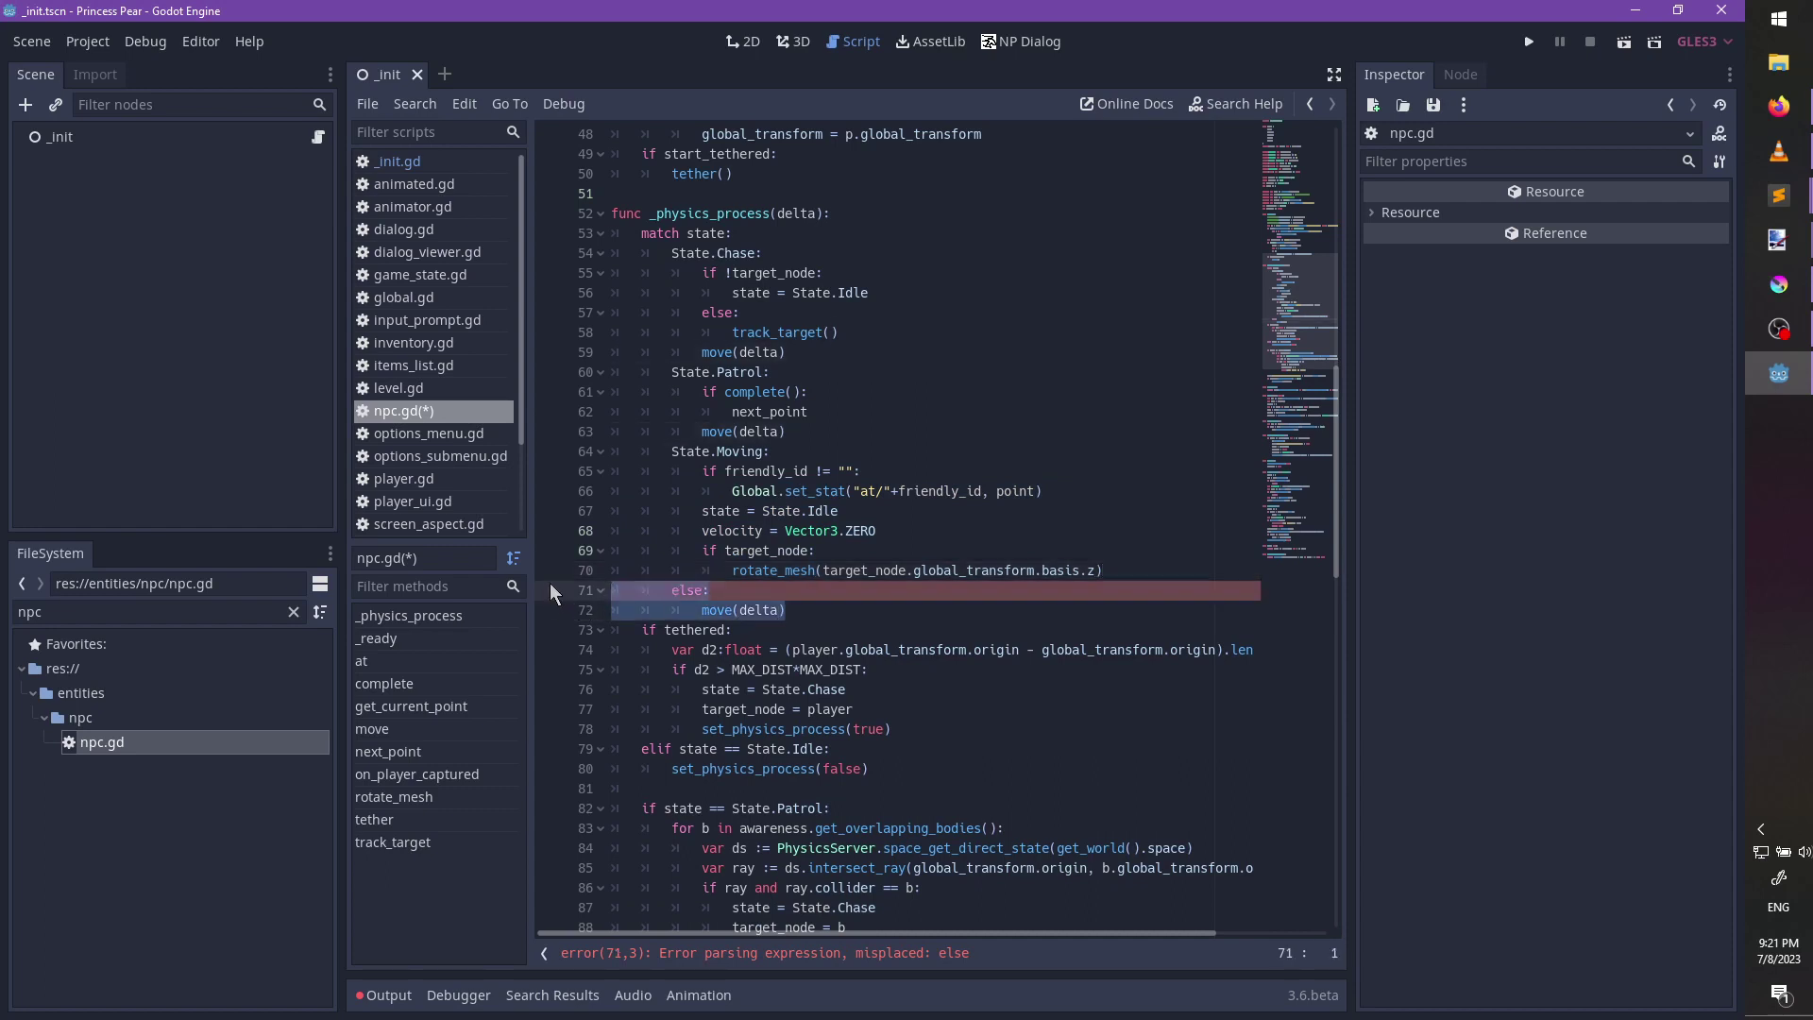
pyautogui.press('BackSpace')
pyautogui.press('BackSpace')
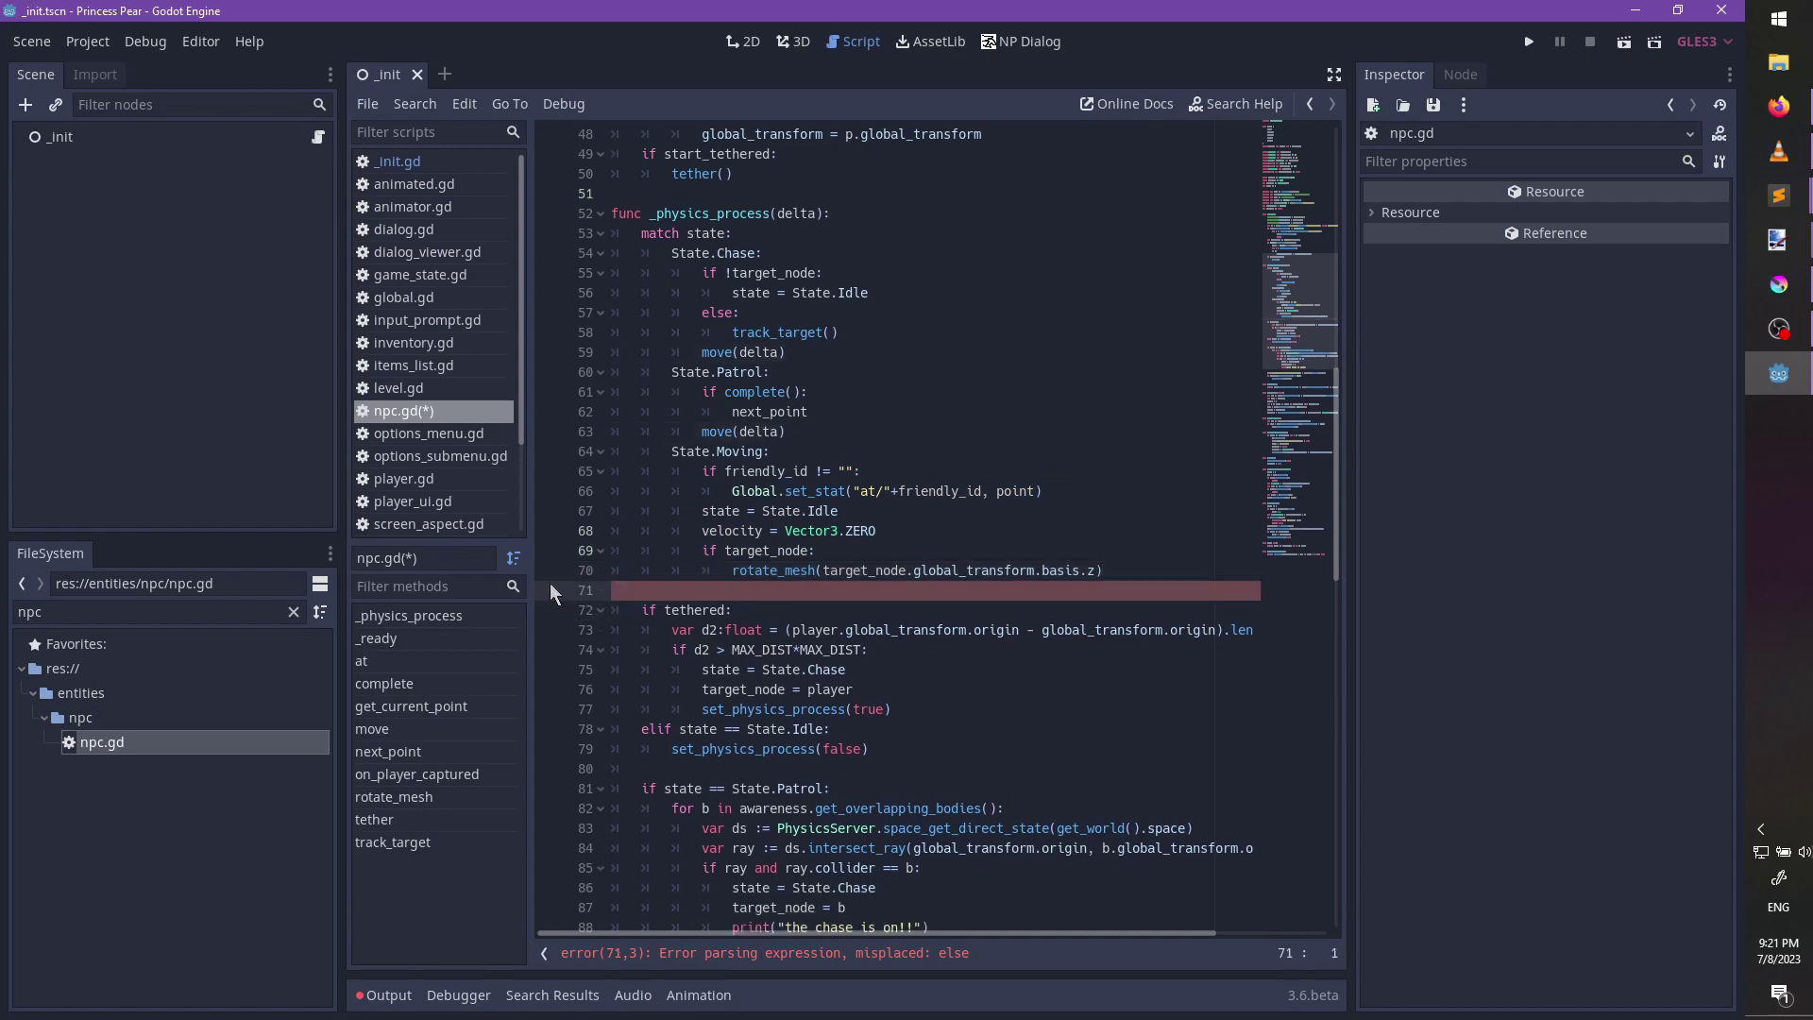
pyautogui.press('Return')
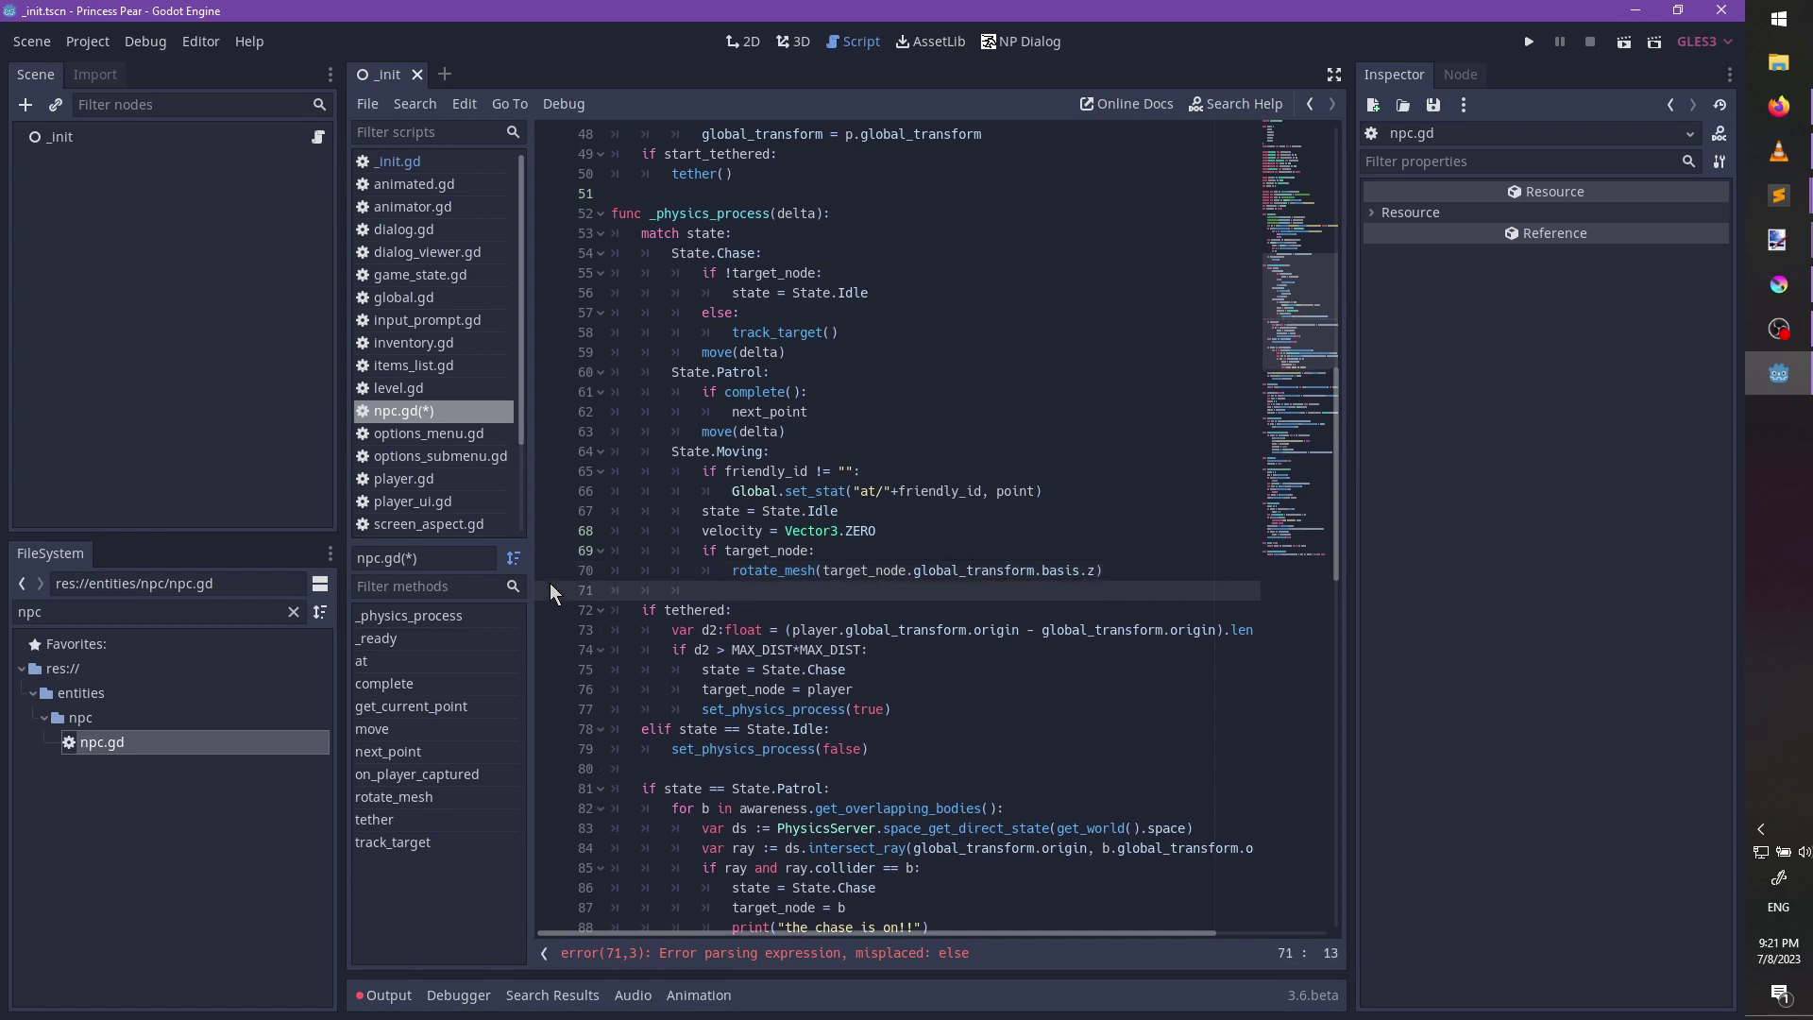
# Wrap the State.Moving code in an "if complete():" condition, indenting the friendly_id through rotate_mesh lines beneath it.
pyautogui.press('Up')
pyautogui.press('Up')
pyautogui.press('Up')
pyautogui.press('Up')
pyautogui.press('Up')
pyautogui.press('Up')
pyautogui.write('if com')
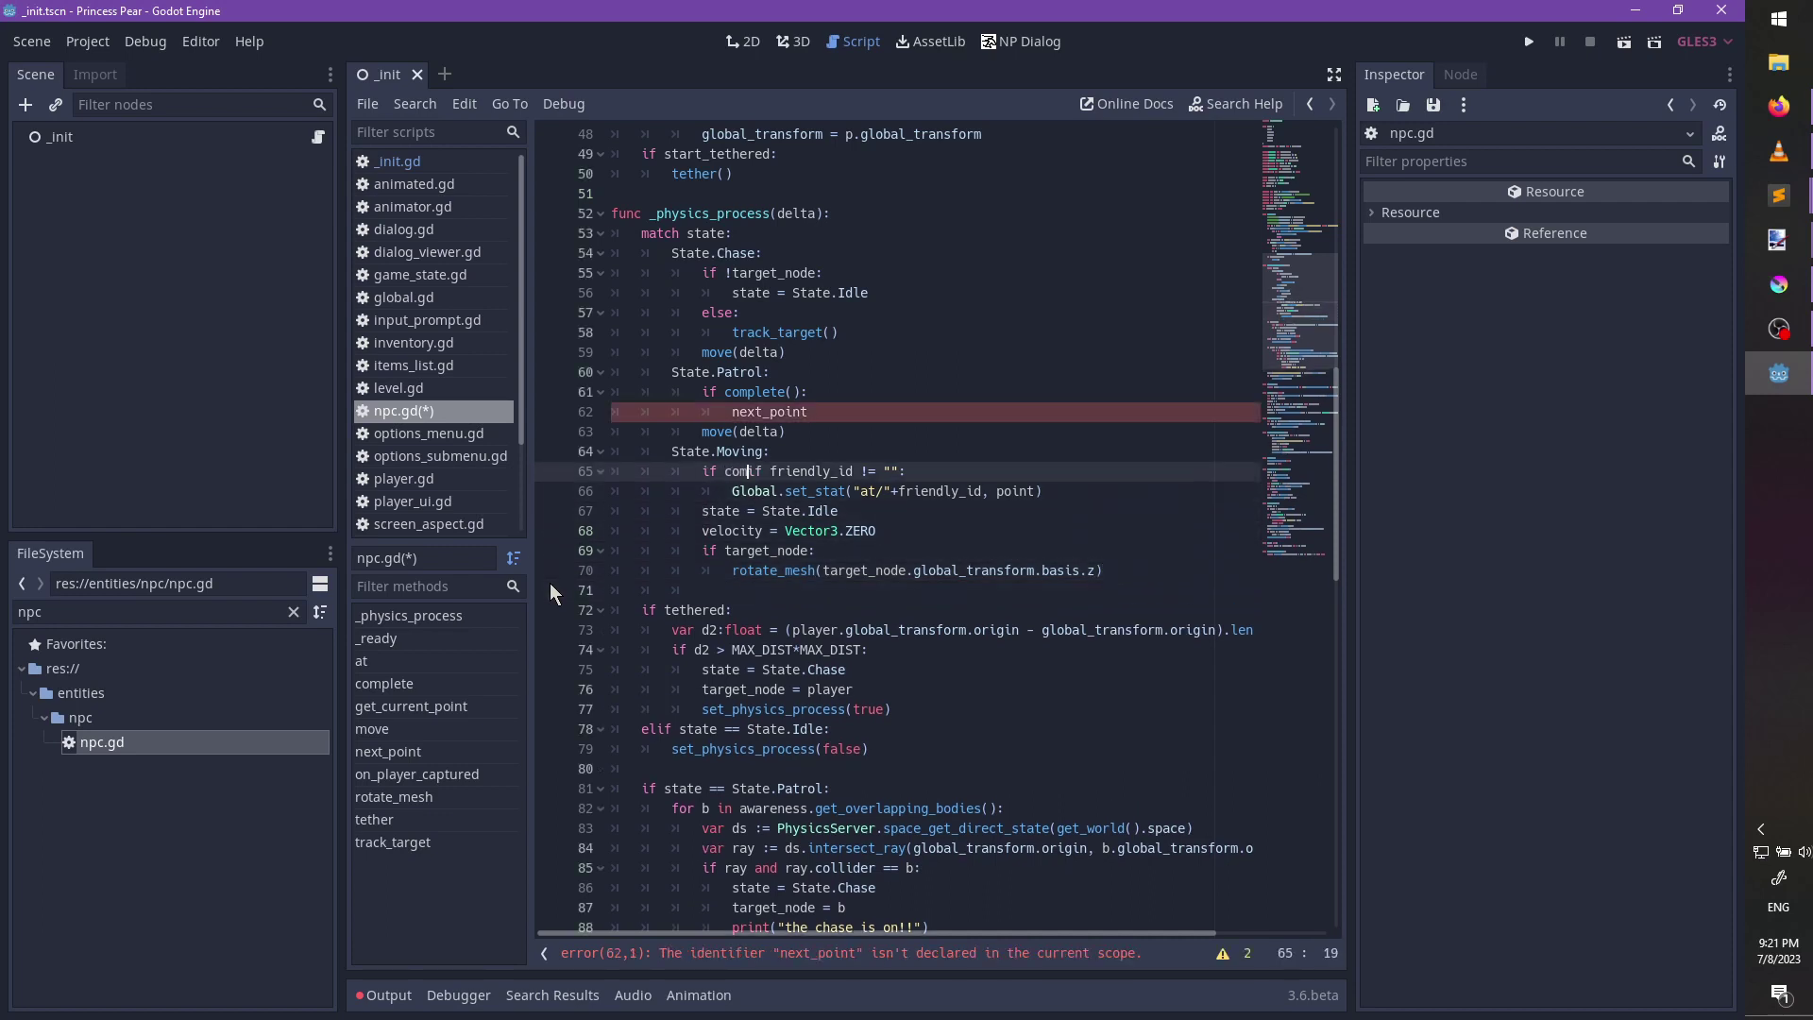
pyautogui.write('plete()')
pyautogui.write('L')
pyautogui.press('Return')
pyautogui.hotkey('ctrl', 'z')
pyautogui.press('Return')
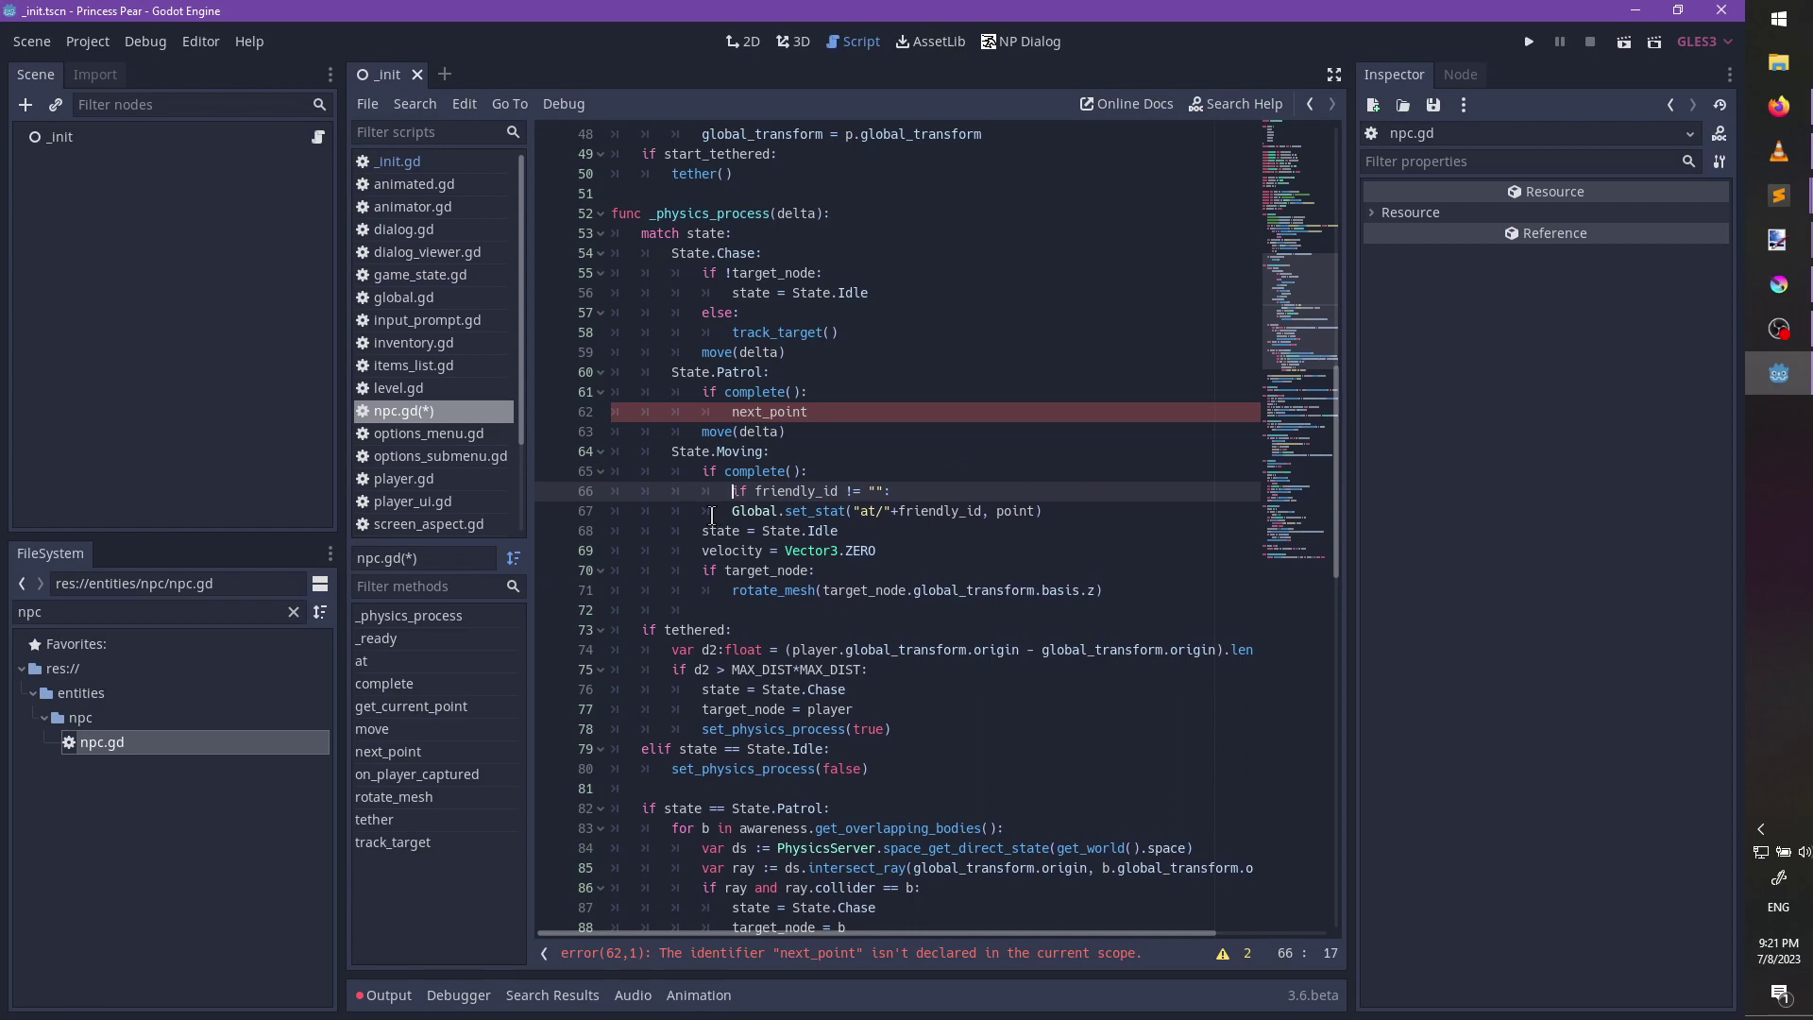
pyautogui.moveTo(722, 492); pyautogui.dragTo(800, 591)
pyautogui.press('Tab')
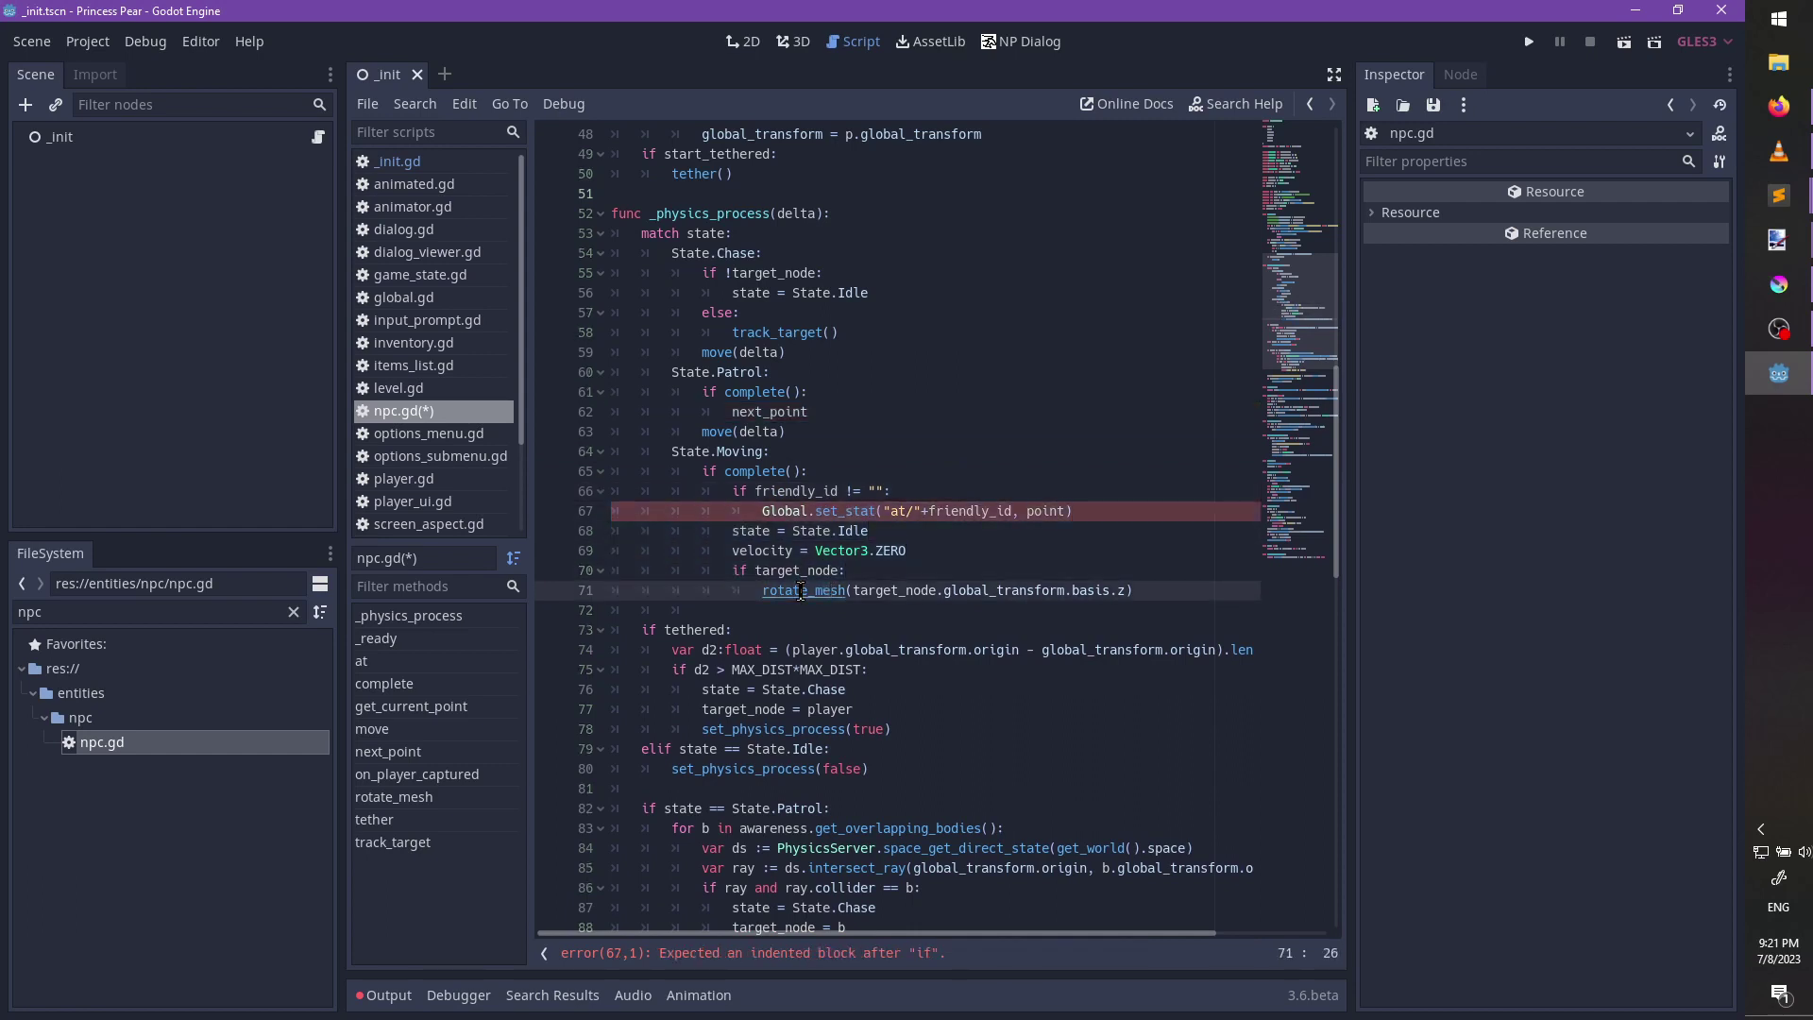
# Add an "else:" to the State.Moving branch's completion check, containing a "move(delta)" call.
pyautogui.press('Return')
pyautogui.press('BackSpace')
pyautogui.press('BackSpace')
pyautogui.write('else:')
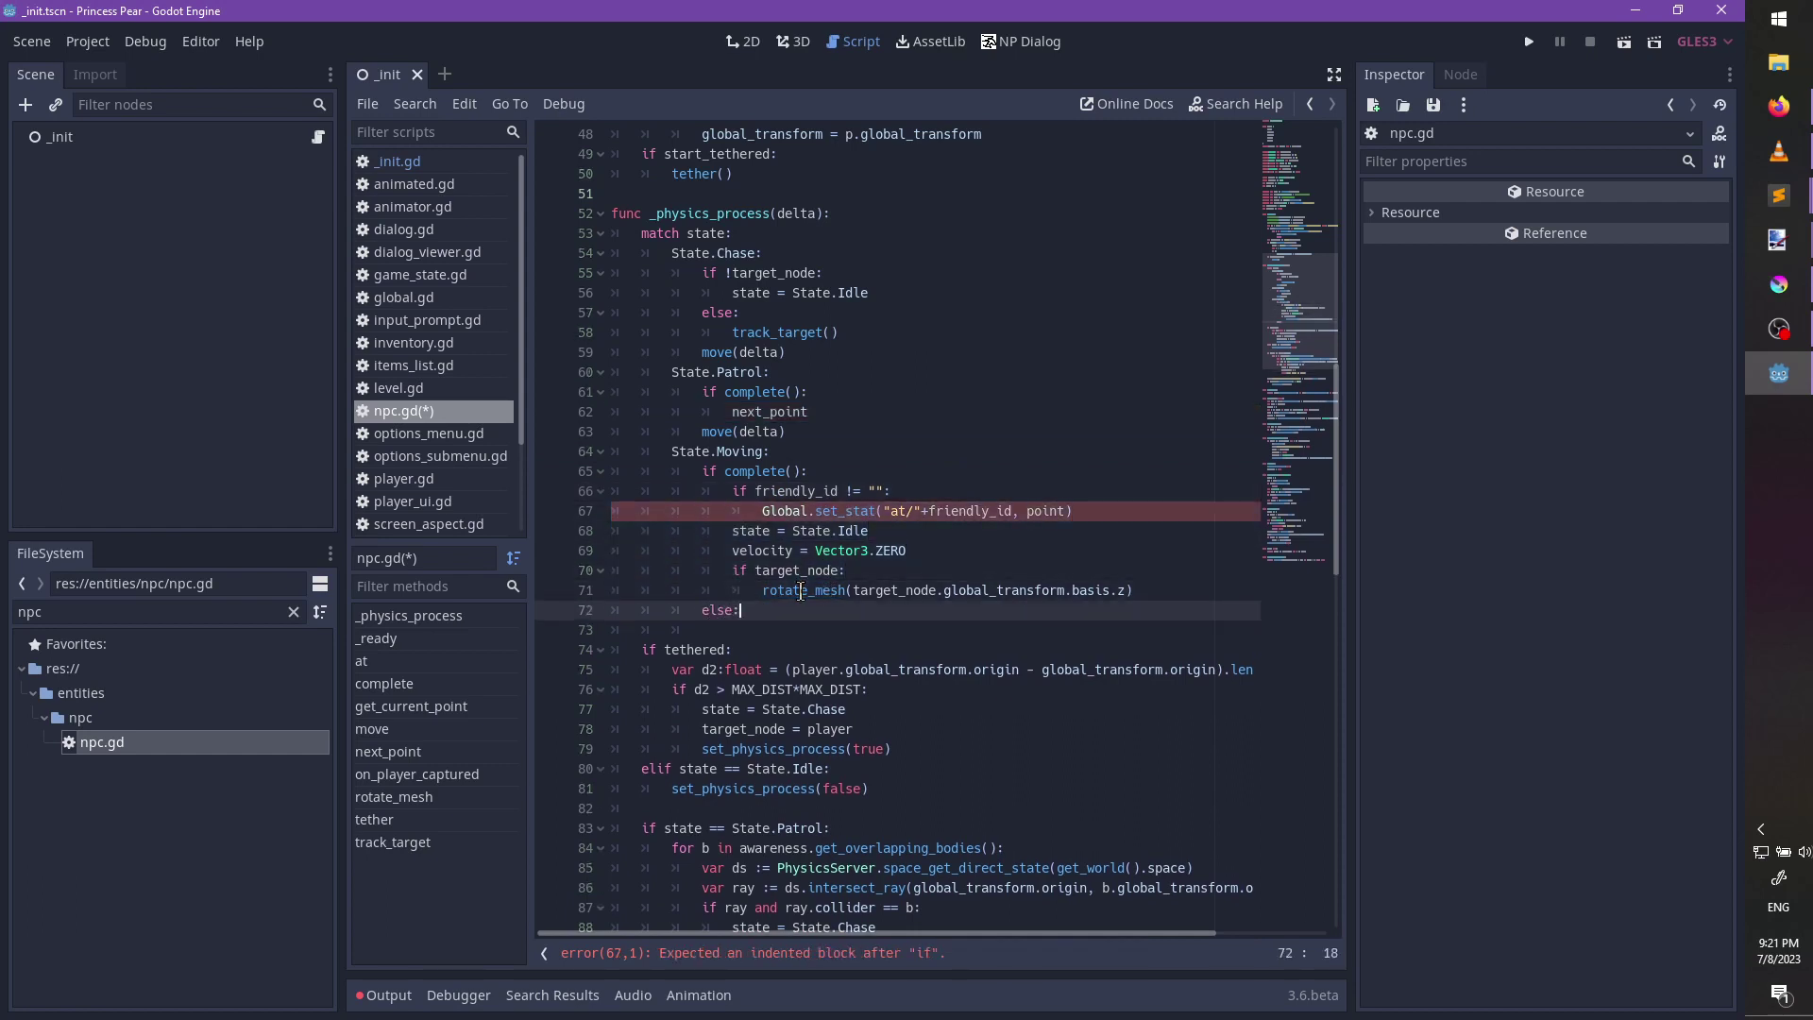
pyautogui.press('Return')
pyautogui.write('move()')
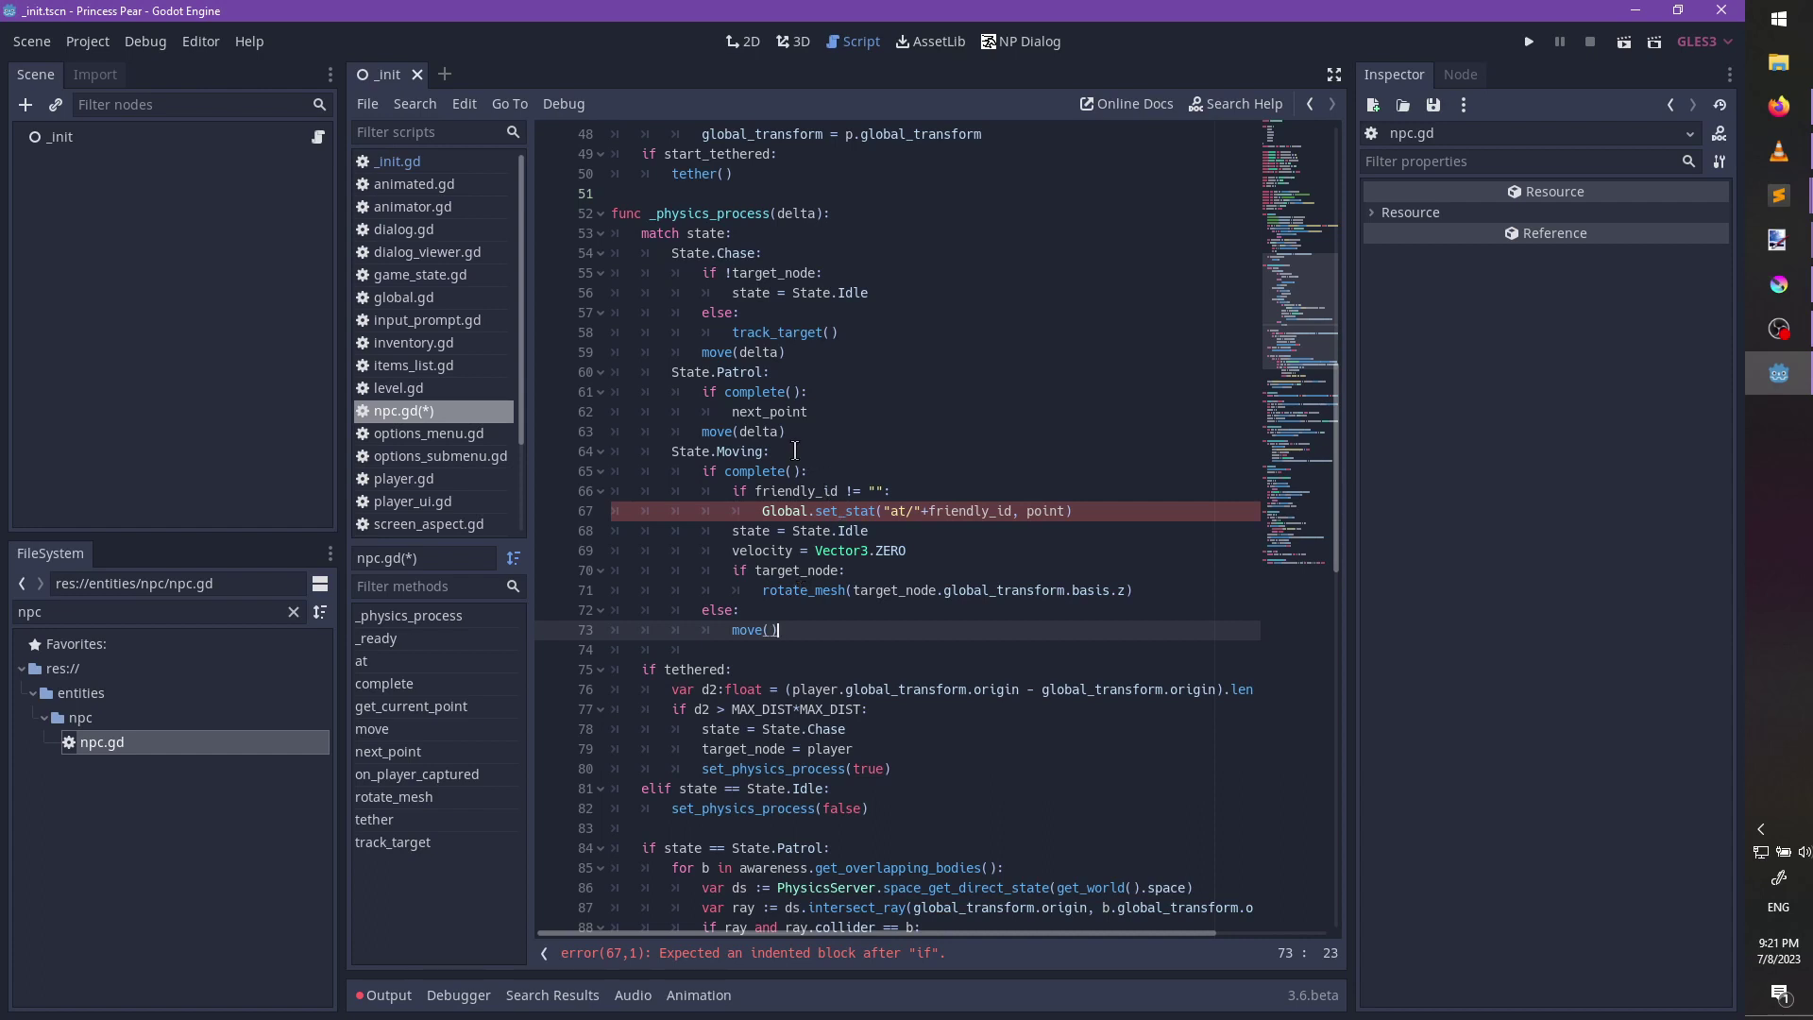
pyautogui.write('delta')
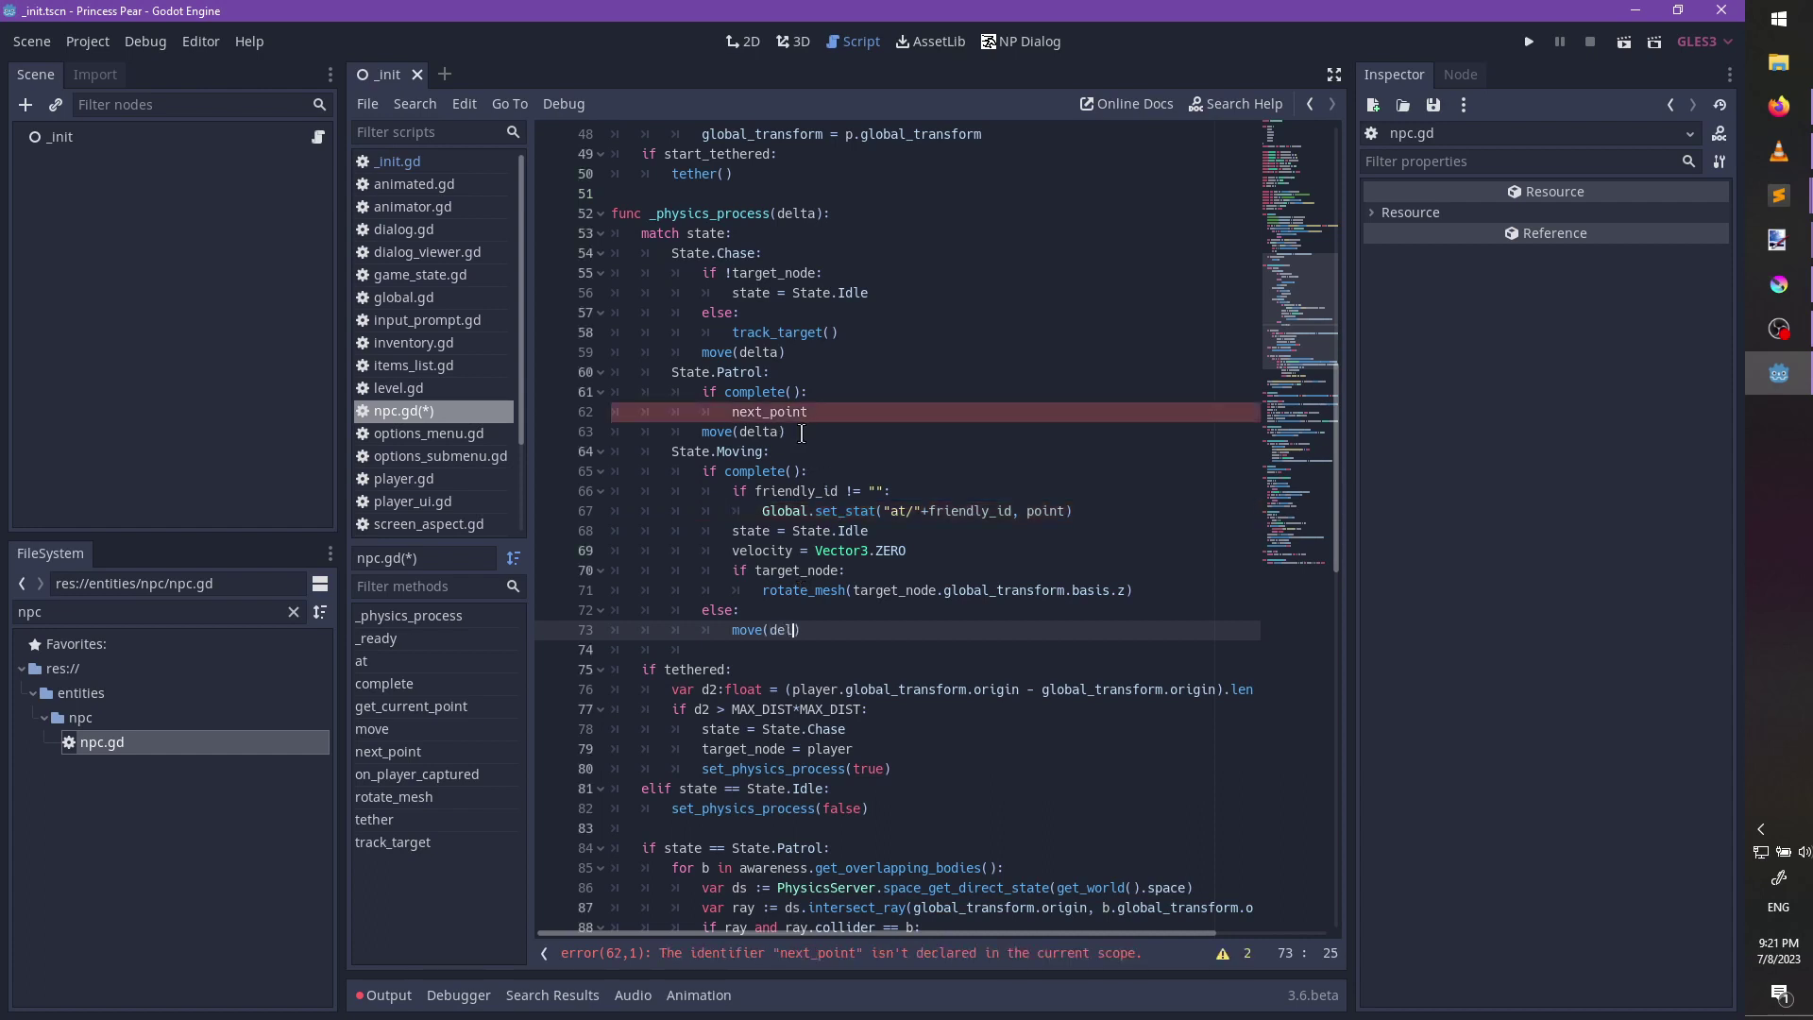
# Turn next_point in the State.Patrol branch into a "next_point()" call and remove the blank line after the State.Moving branch.
pyautogui.click(852, 411)
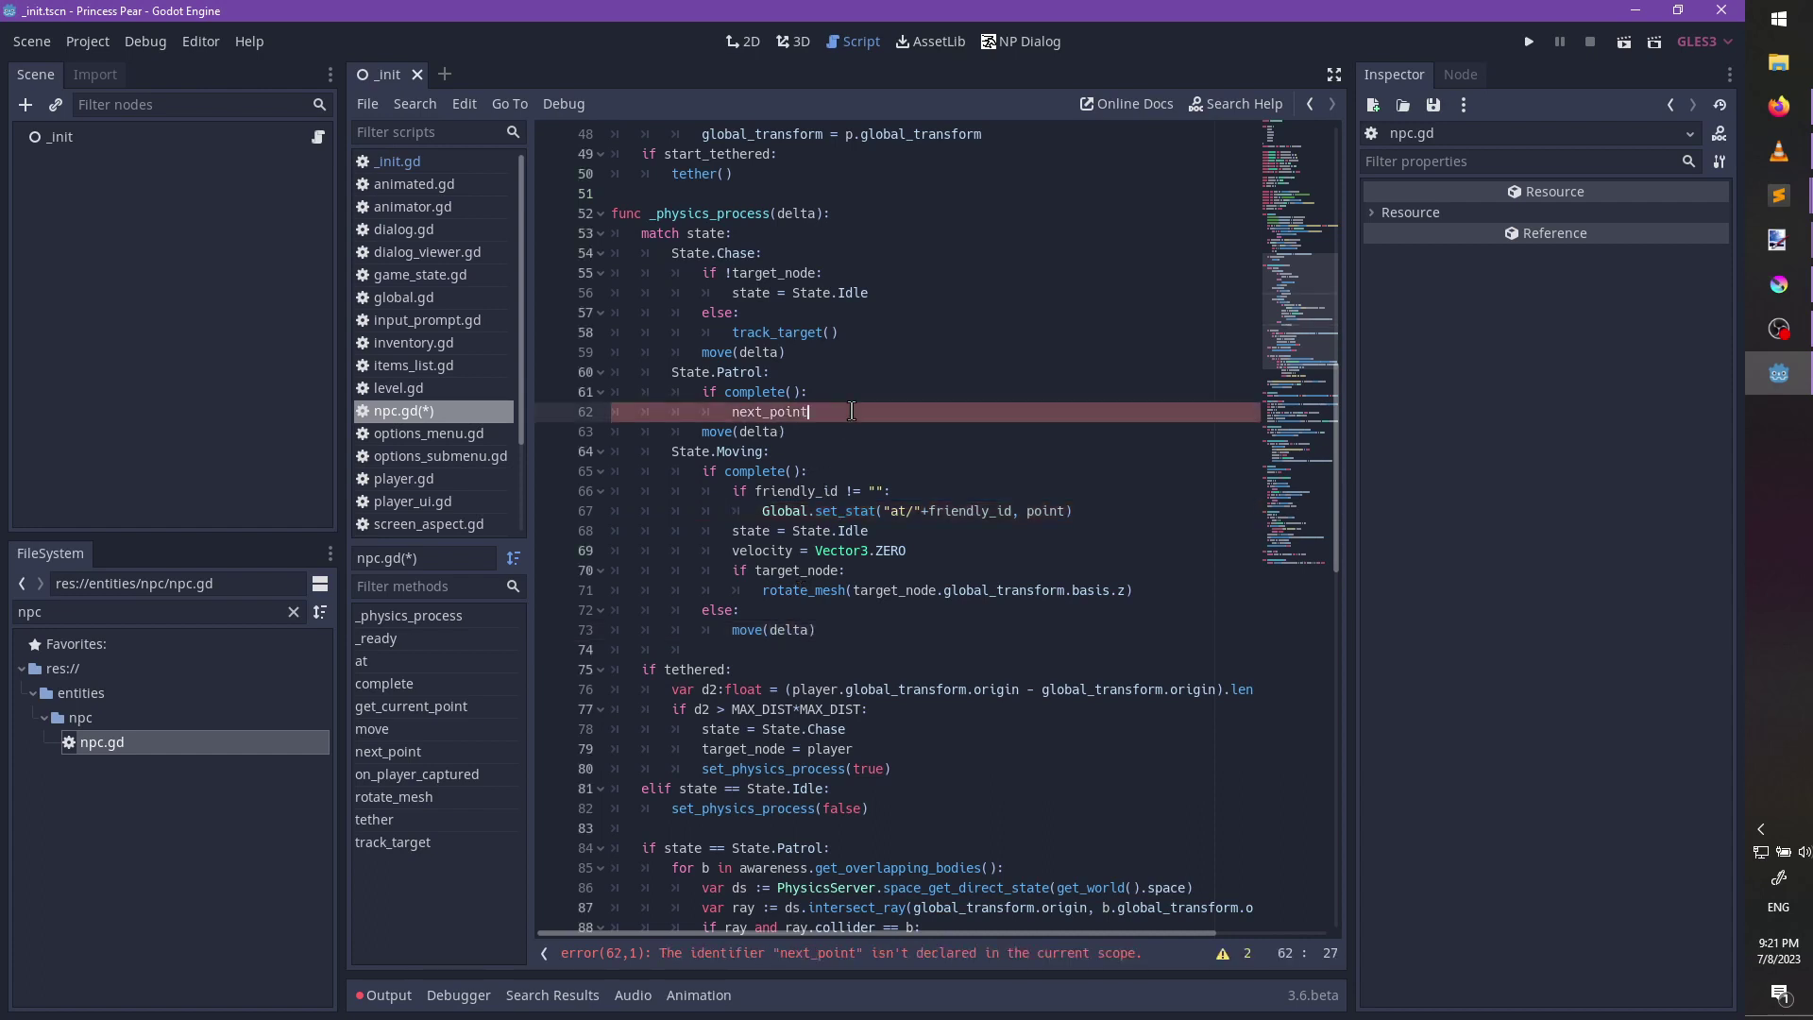
pyautogui.write('()')
pyautogui.scroll(-3, 853, 408)
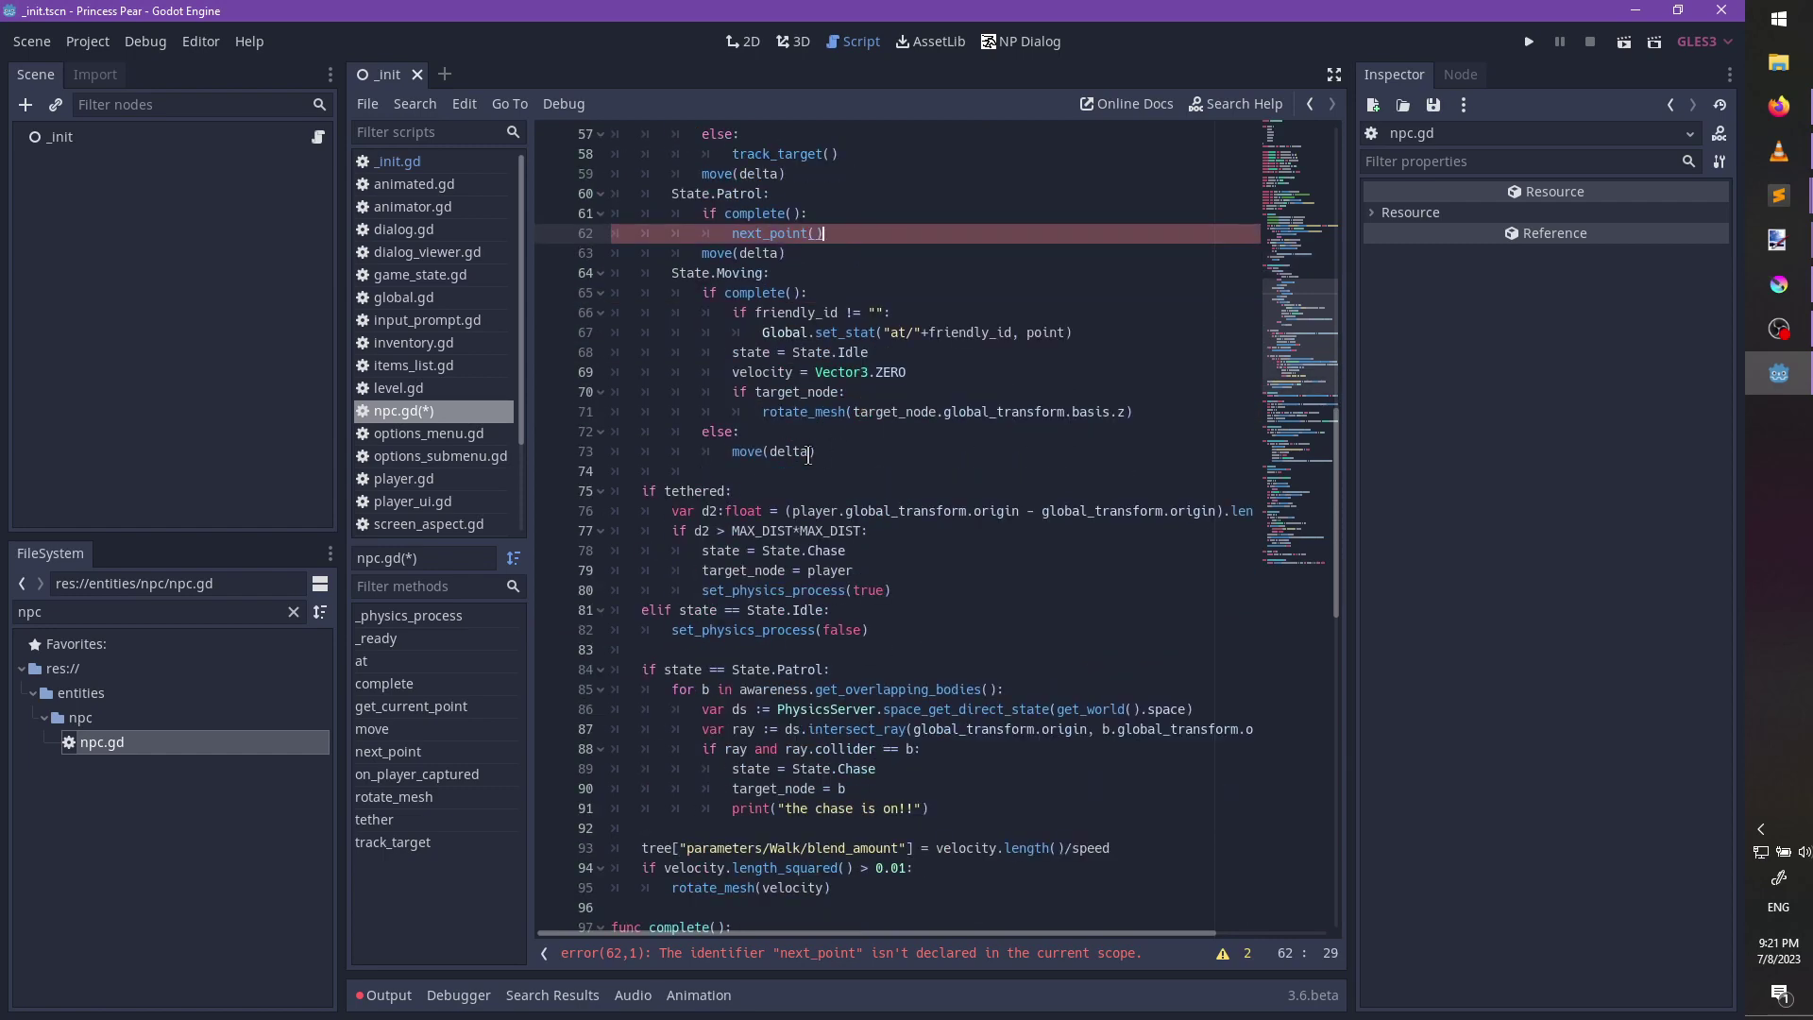
pyautogui.click(779, 470)
pyautogui.press('BackSpace')
pyautogui.press('BackSpace')
pyautogui.press('BackSpace')
pyautogui.press('BackSpace')
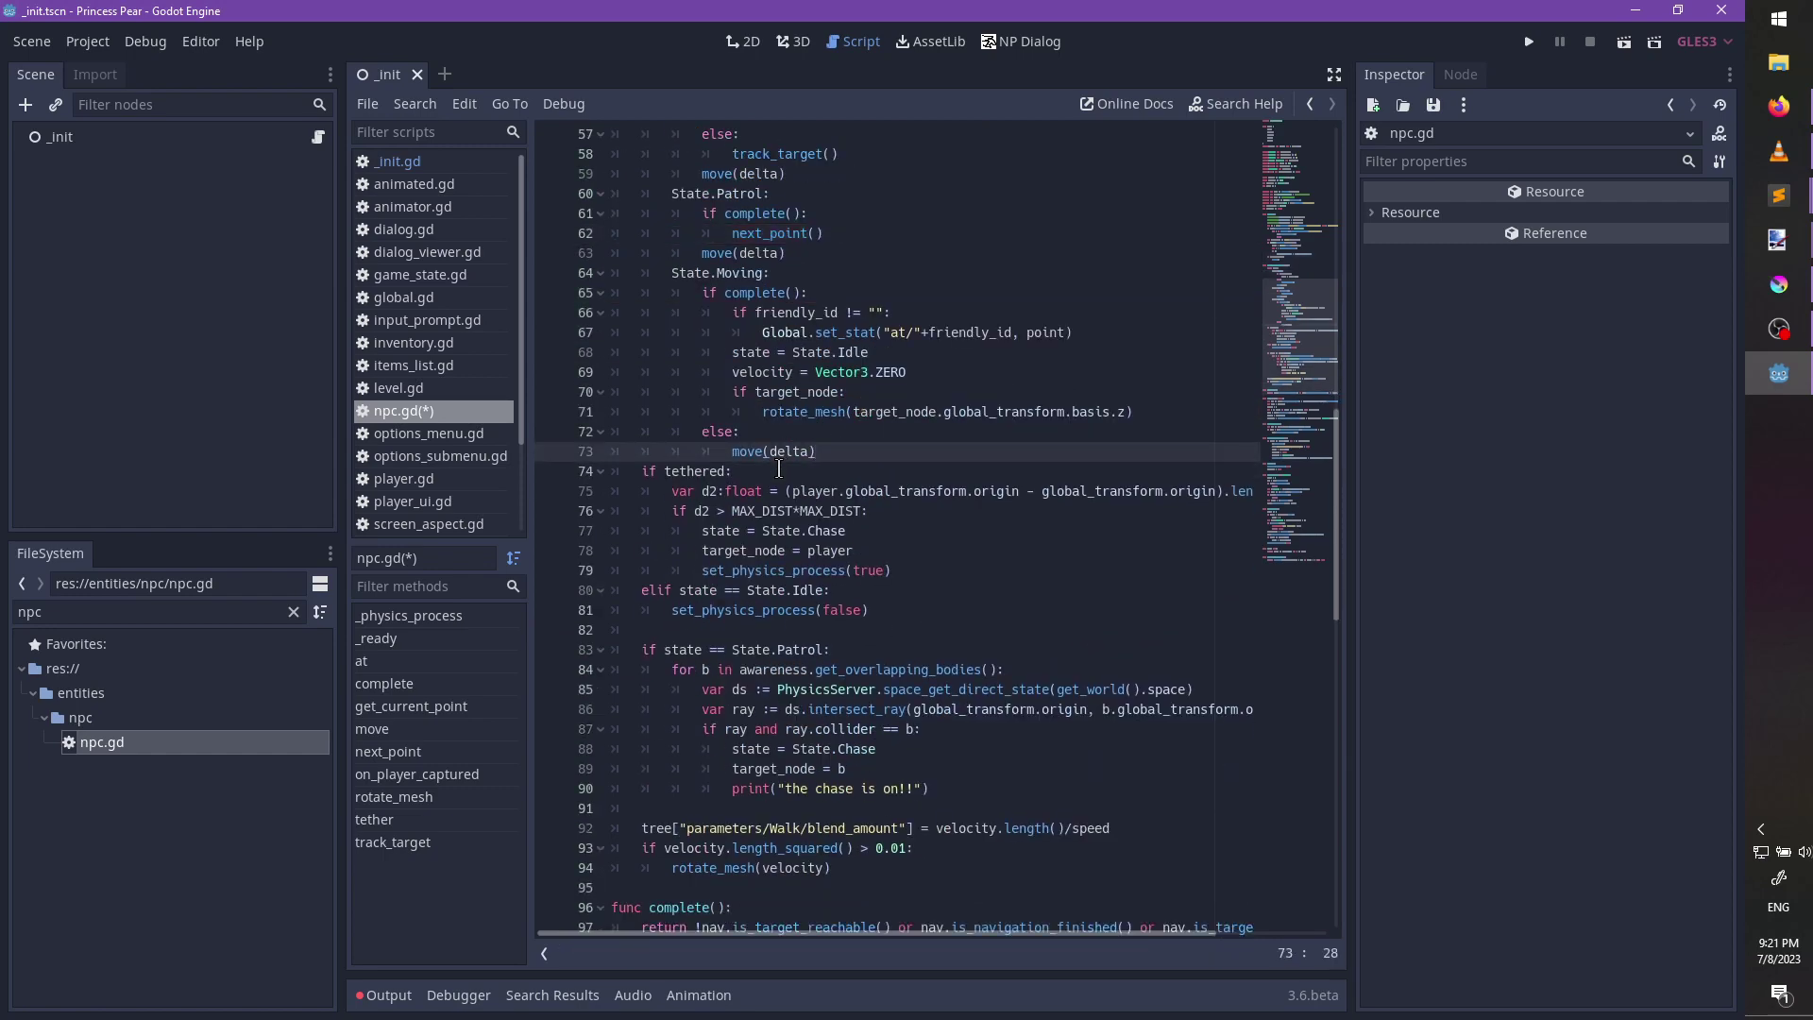
# Cut the distance-check code from under "if tethered:" and put a "tether_check()" call in its place.
pyautogui.scroll(2, 779, 469)
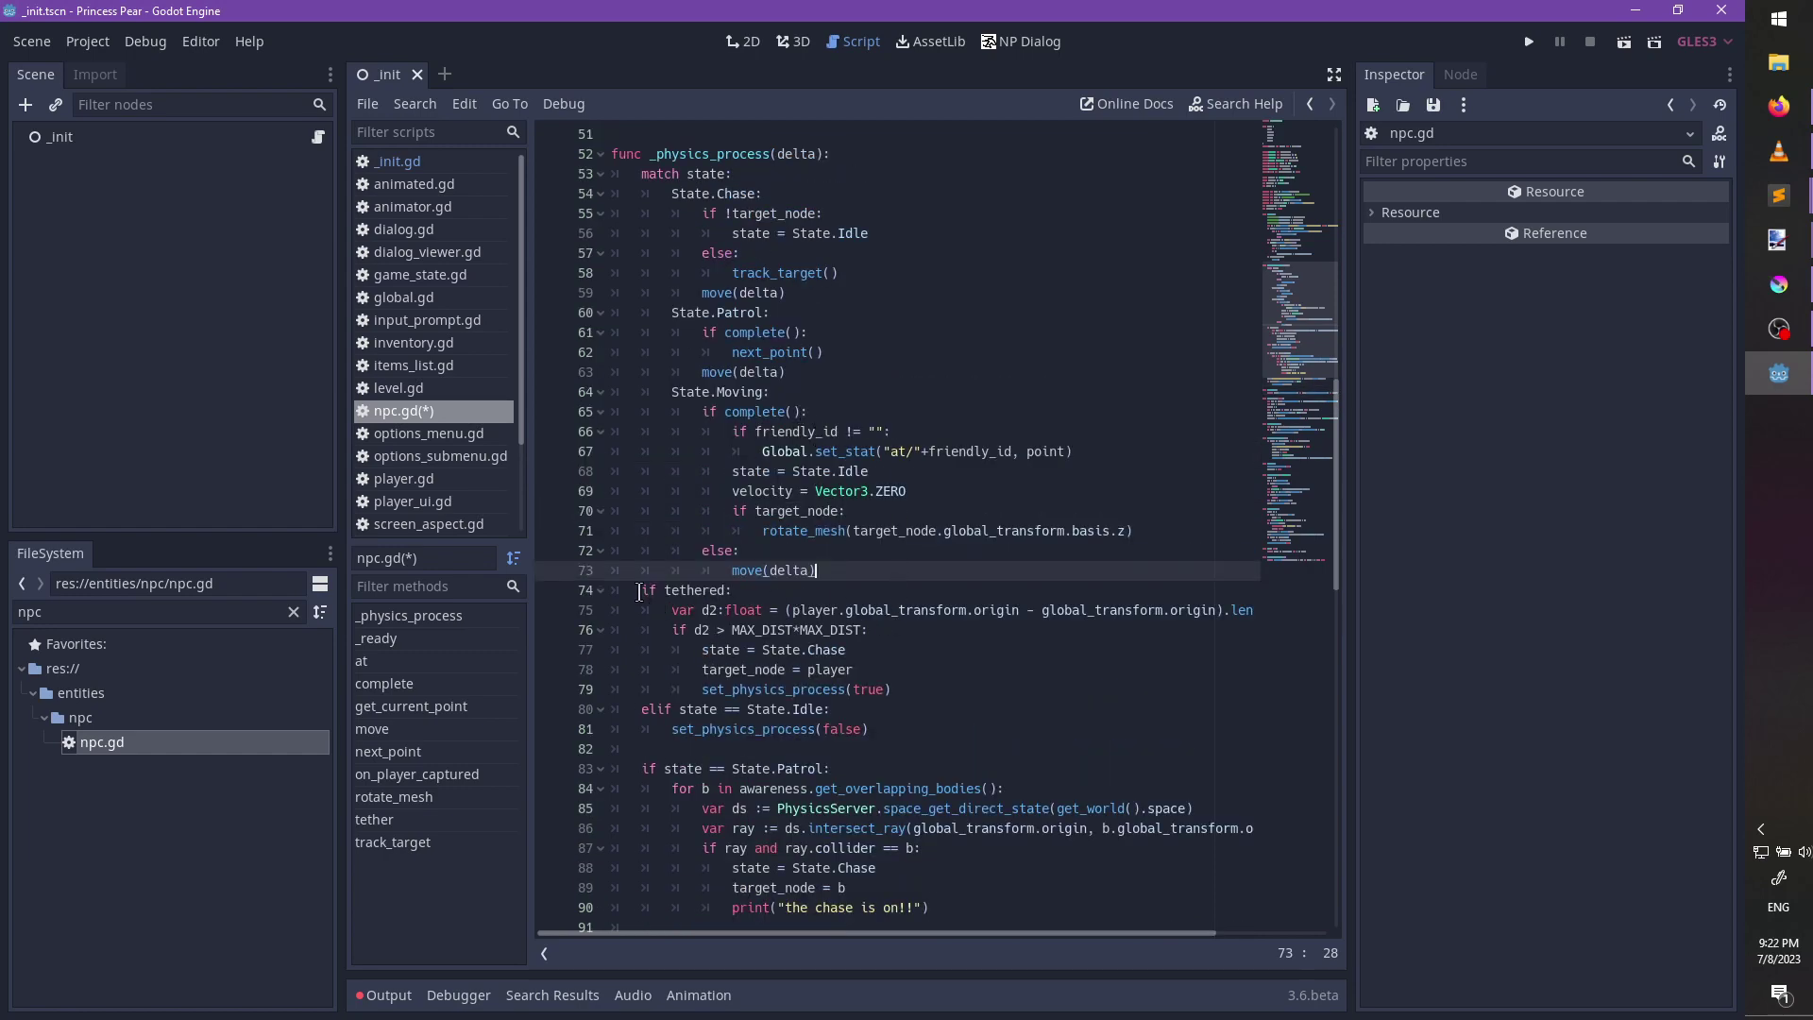
pyautogui.click(722, 591)
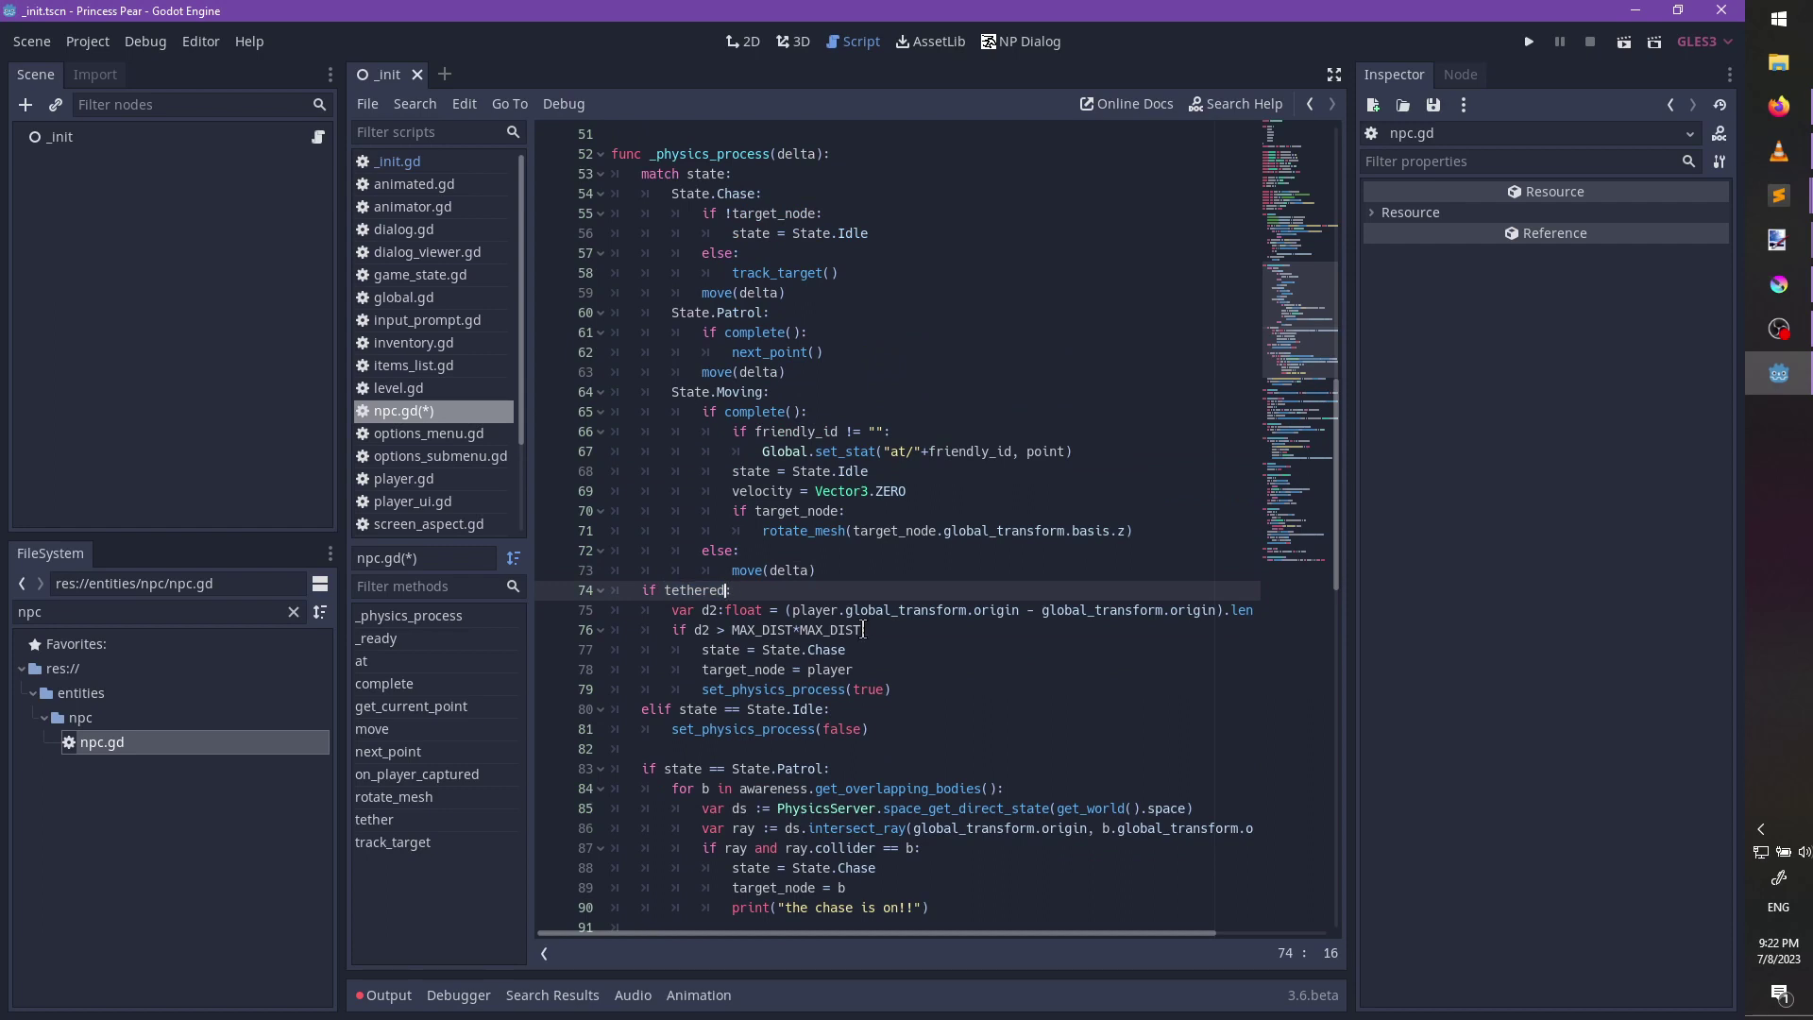
pyautogui.hotkey('ctrl', 'BackSpace')
pyautogui.hotkey('ctrl', 'z')
pyautogui.click(783, 591)
pyautogui.click(912, 690)
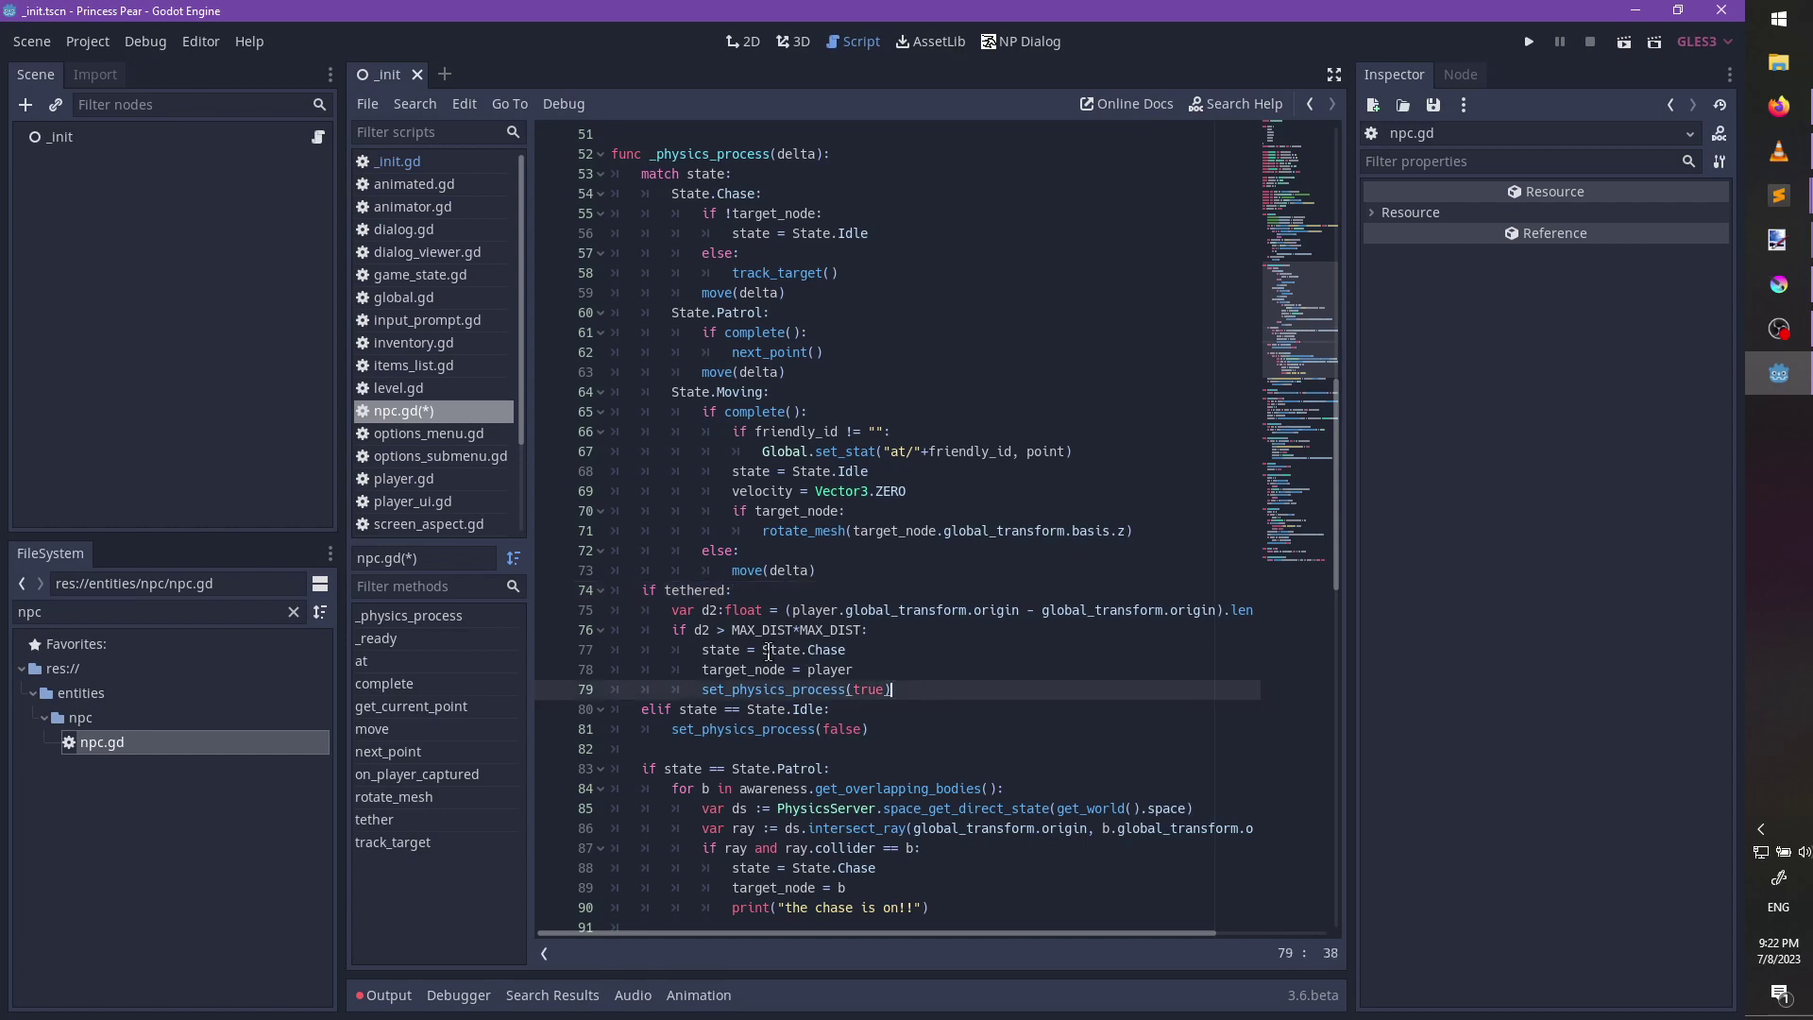
pyautogui.keyDown('shift'); pyautogui.click(669, 626); pyautogui.keyUp('shift')
pyautogui.keyDown('shift'); pyautogui.click(660, 615); pyautogui.keyUp('shift')
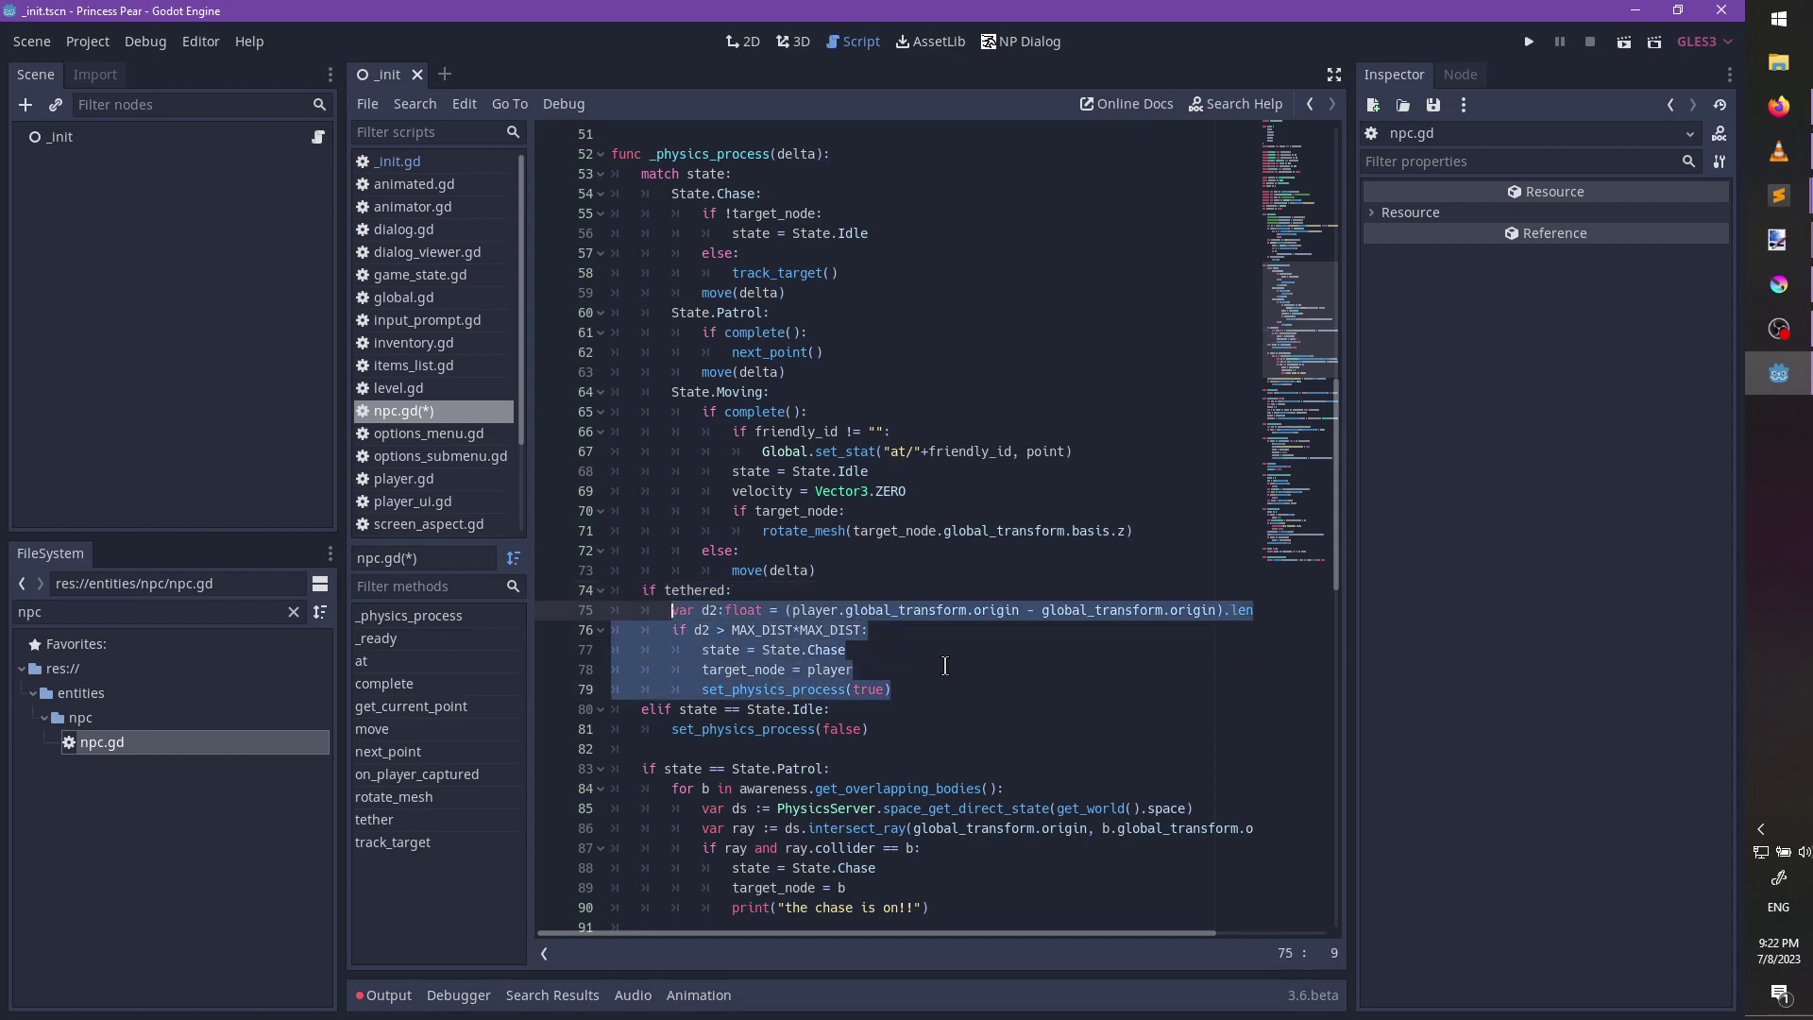
pyautogui.hotkey('ctrl', 'x')
pyautogui.press('BackSpace')
pyautogui.press('BackSpace')
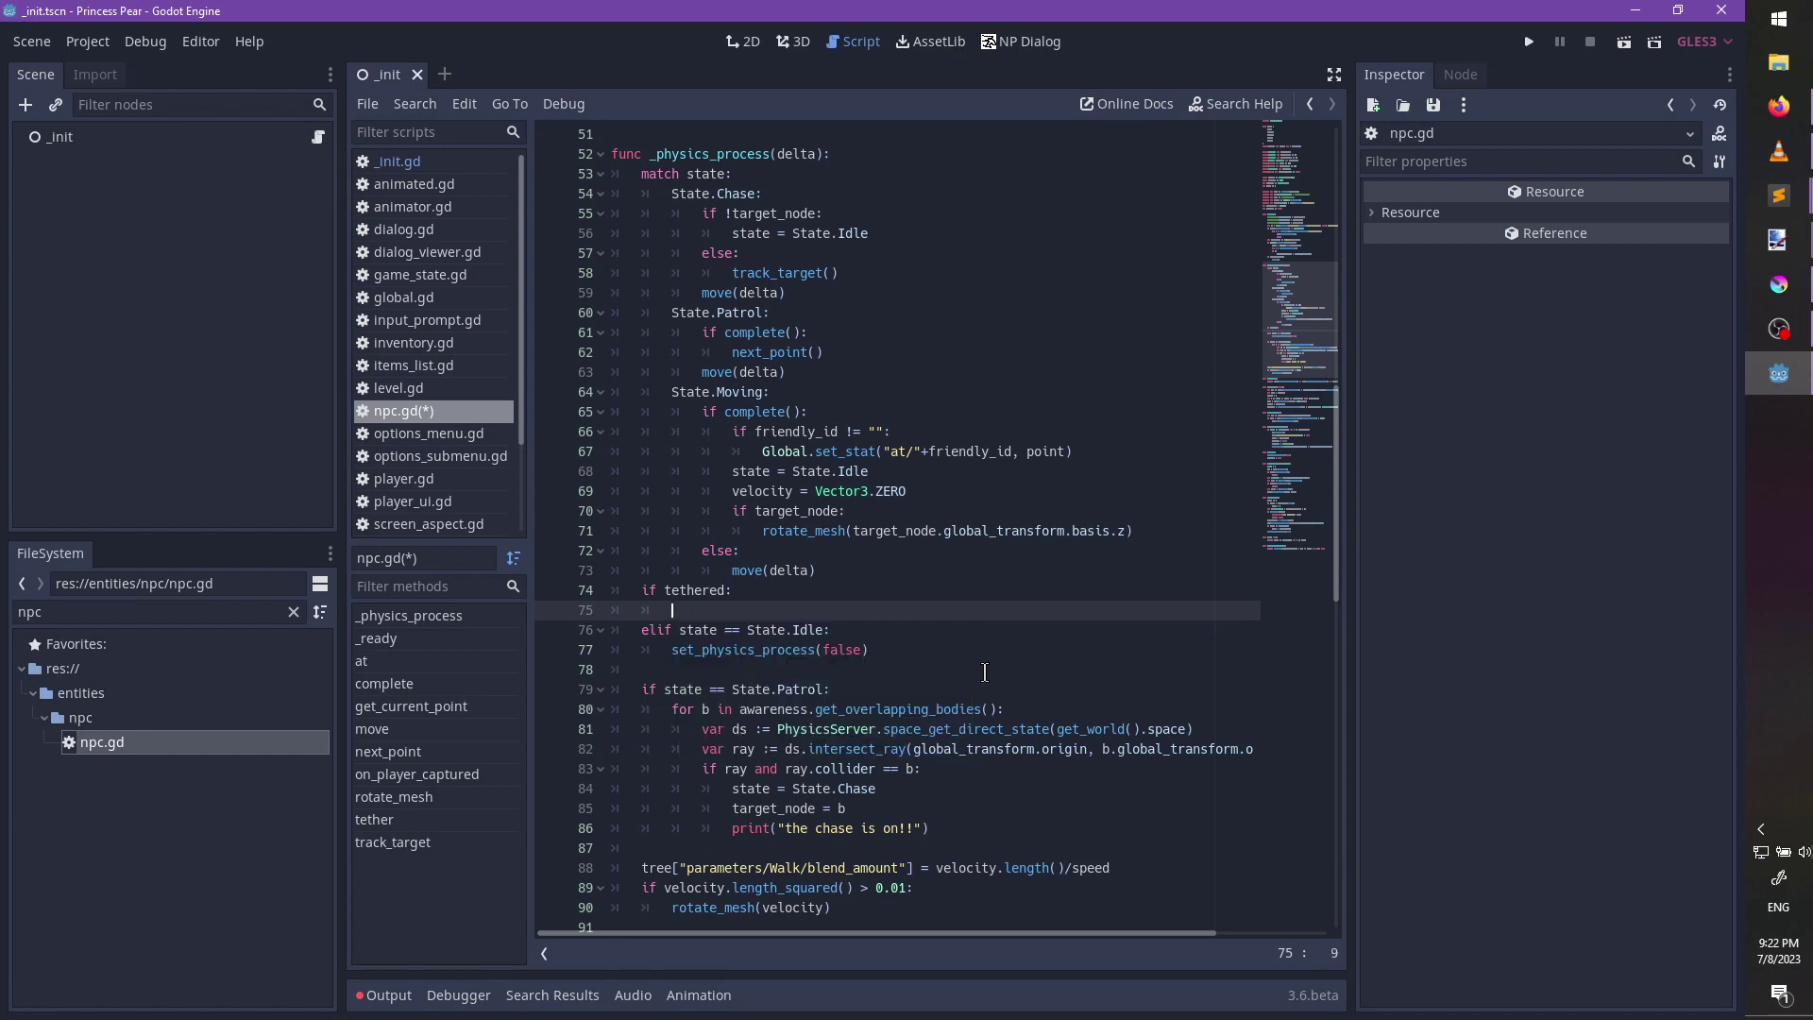
pyautogui.write('tether_check()')
# Define a "func tether_check():" above the complete() function and paste the cut distance-check code into it.
pyautogui.scroll(-6, 985, 673)
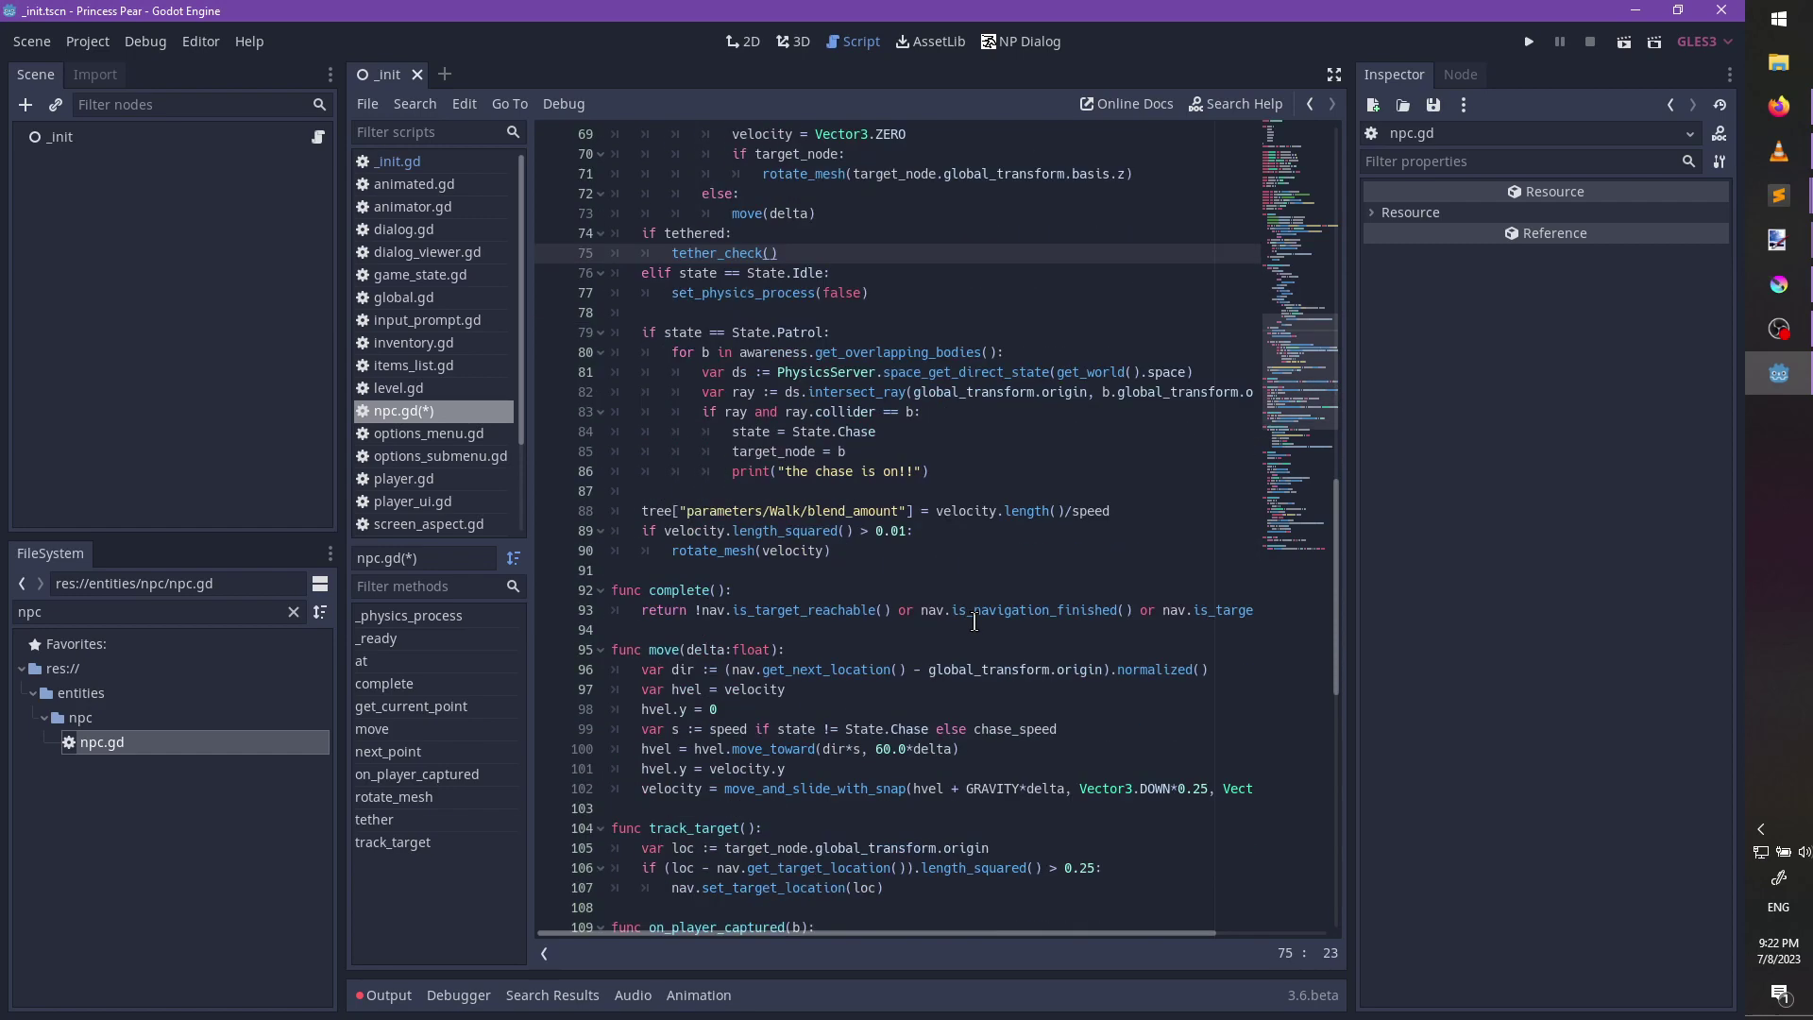
pyautogui.click(818, 576)
pyautogui.press('Return')
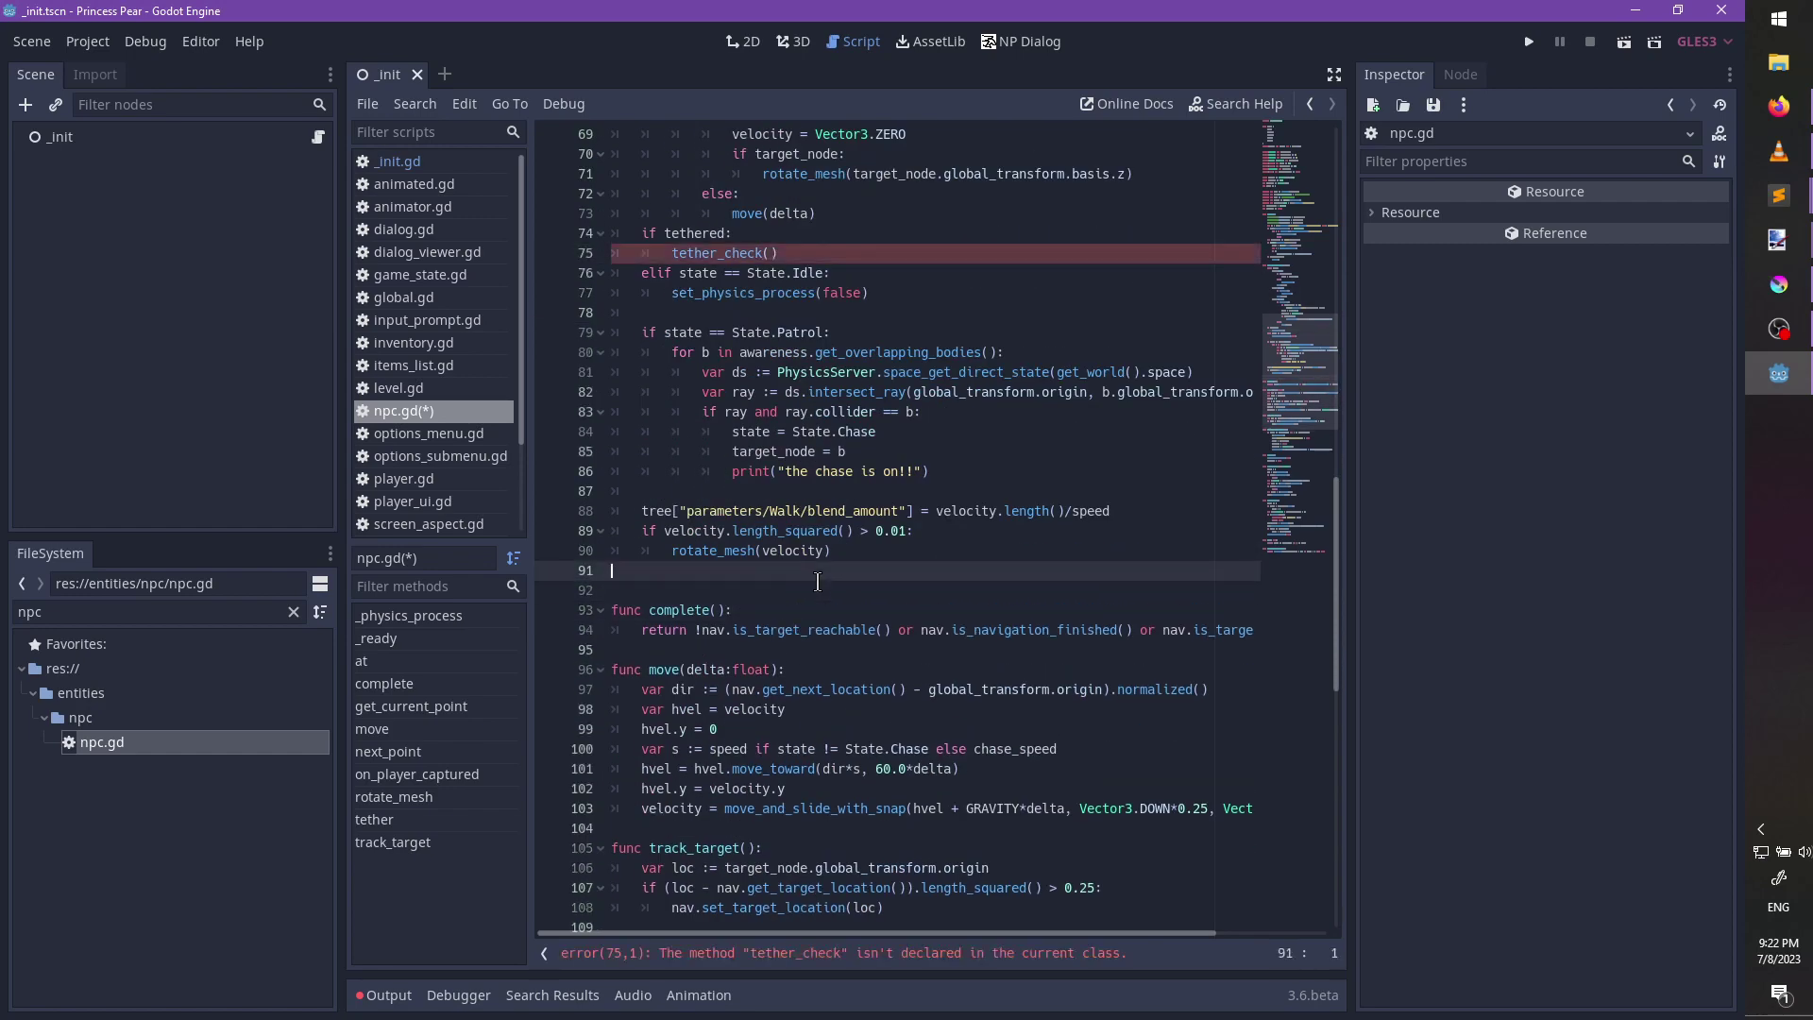
pyautogui.press('Return')
pyautogui.press('Up')
pyautogui.write('func tether_')
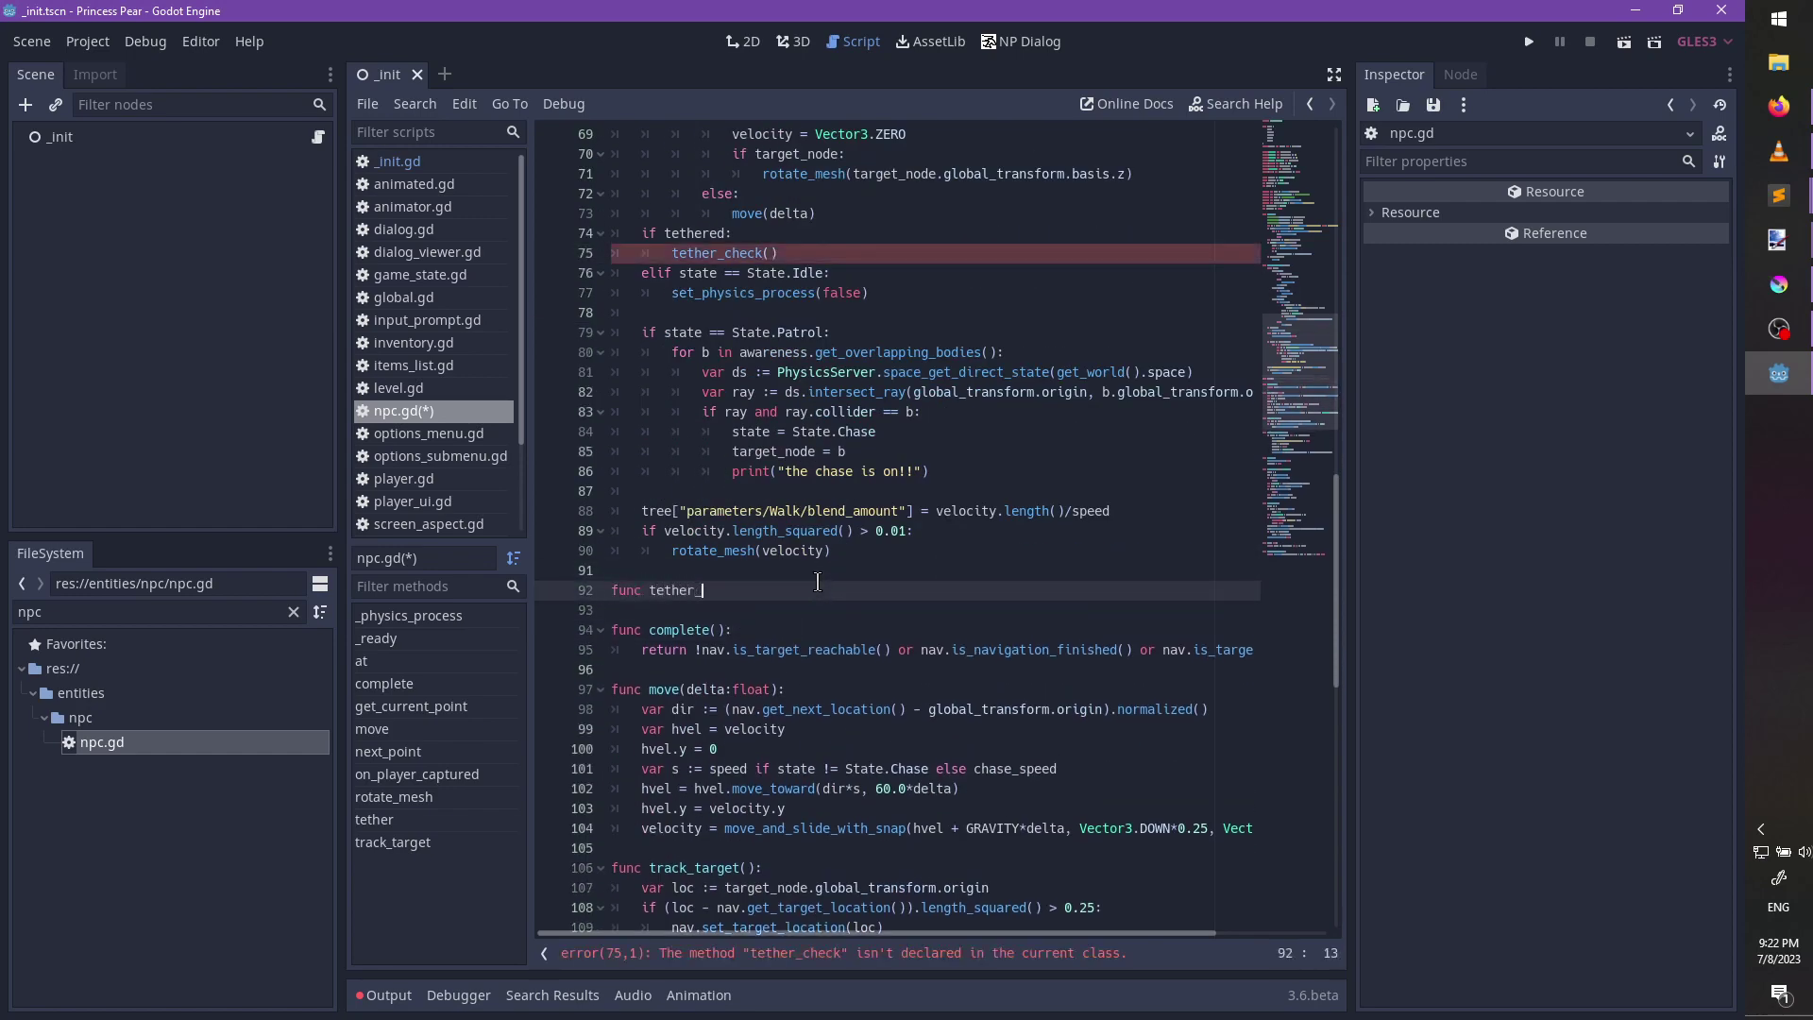
pyautogui.write('check():')
pyautogui.press('Return')
pyautogui.hotkey('ctrl', 'v')
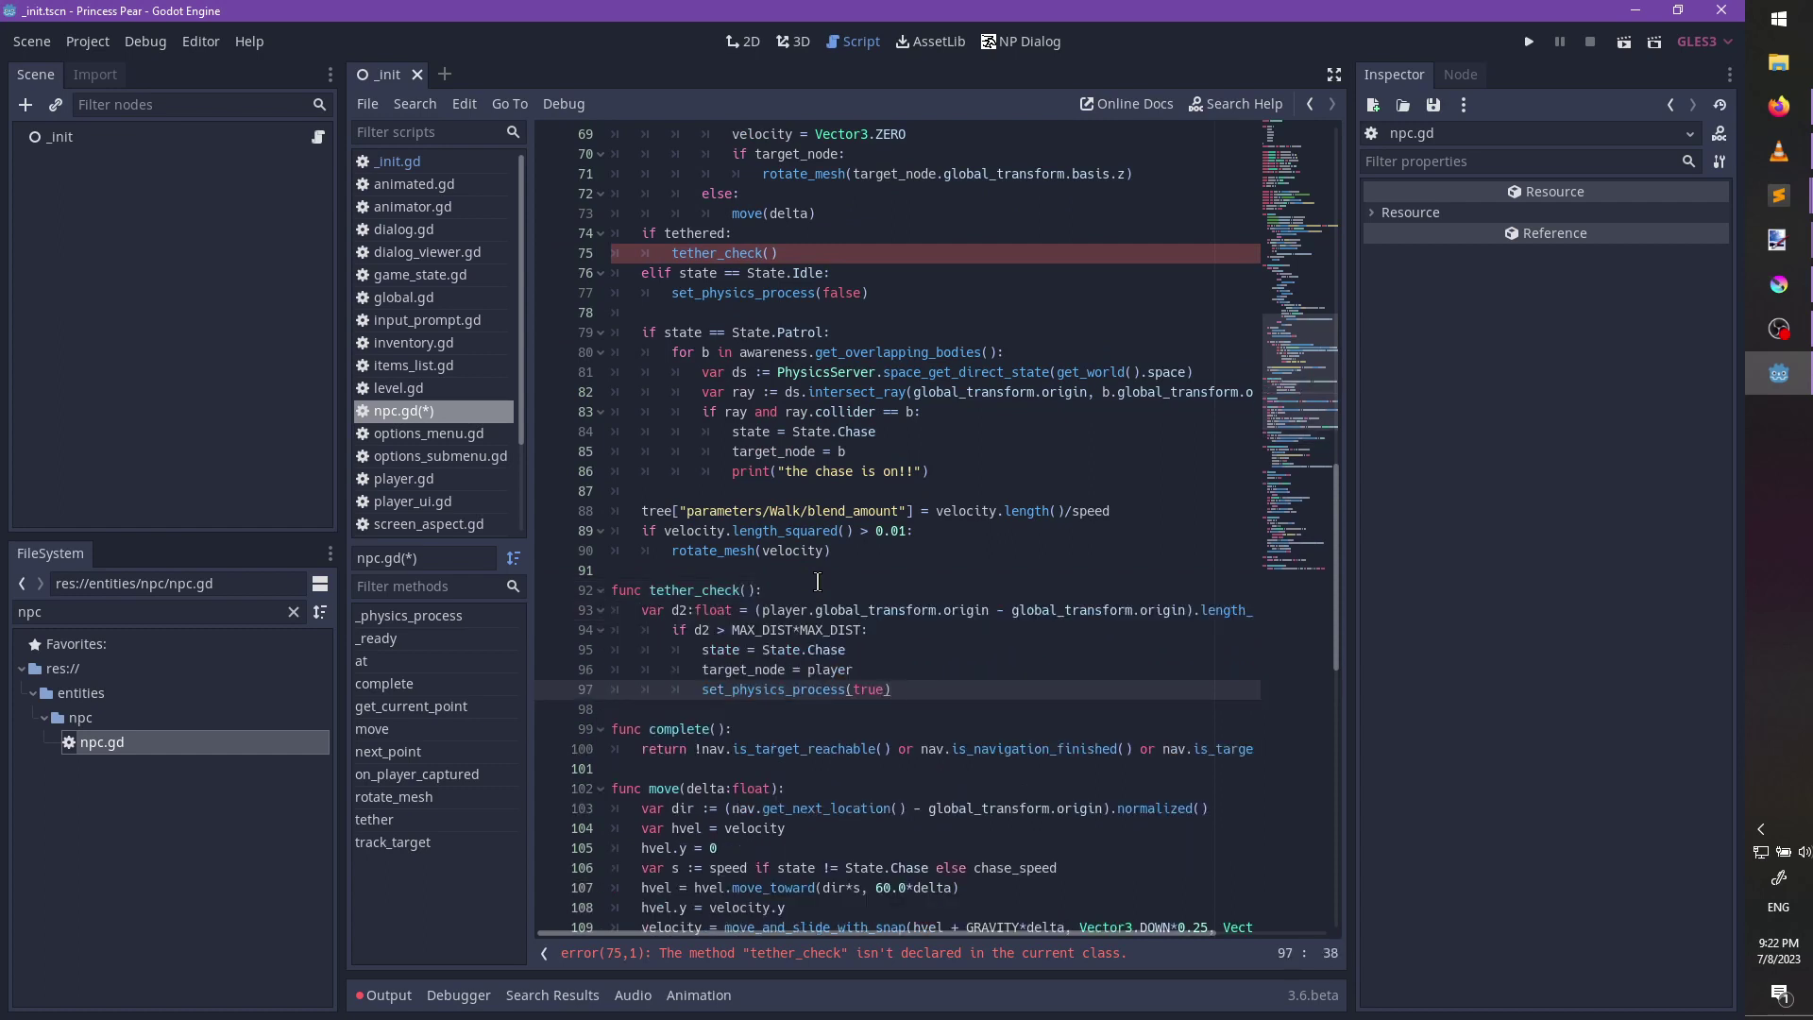
# Outdent the "if d2 > MAX_DIST*MAX_DIST:" block in tether_check() by one level to align with the d2 declaration.
pyautogui.moveTo(937, 691); pyautogui.dragTo(667, 629)
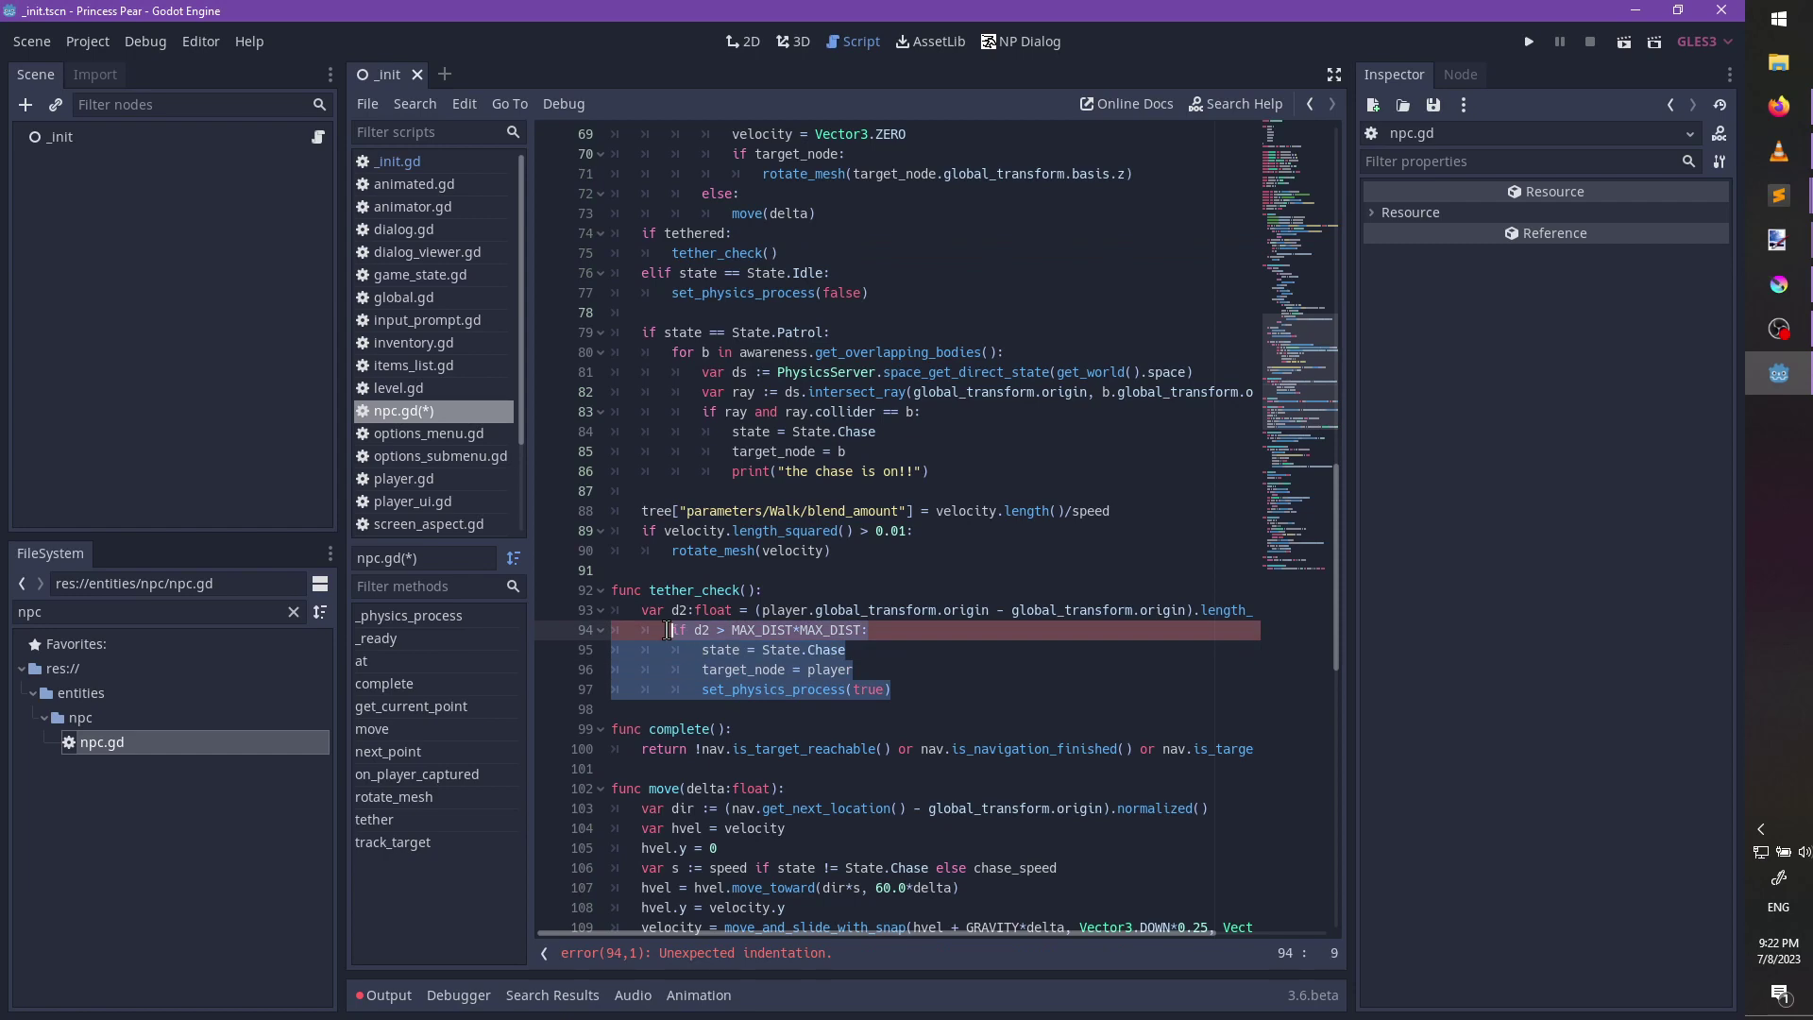
pyautogui.hotkey('shift', 'Tab')
pyautogui.click(820, 590)
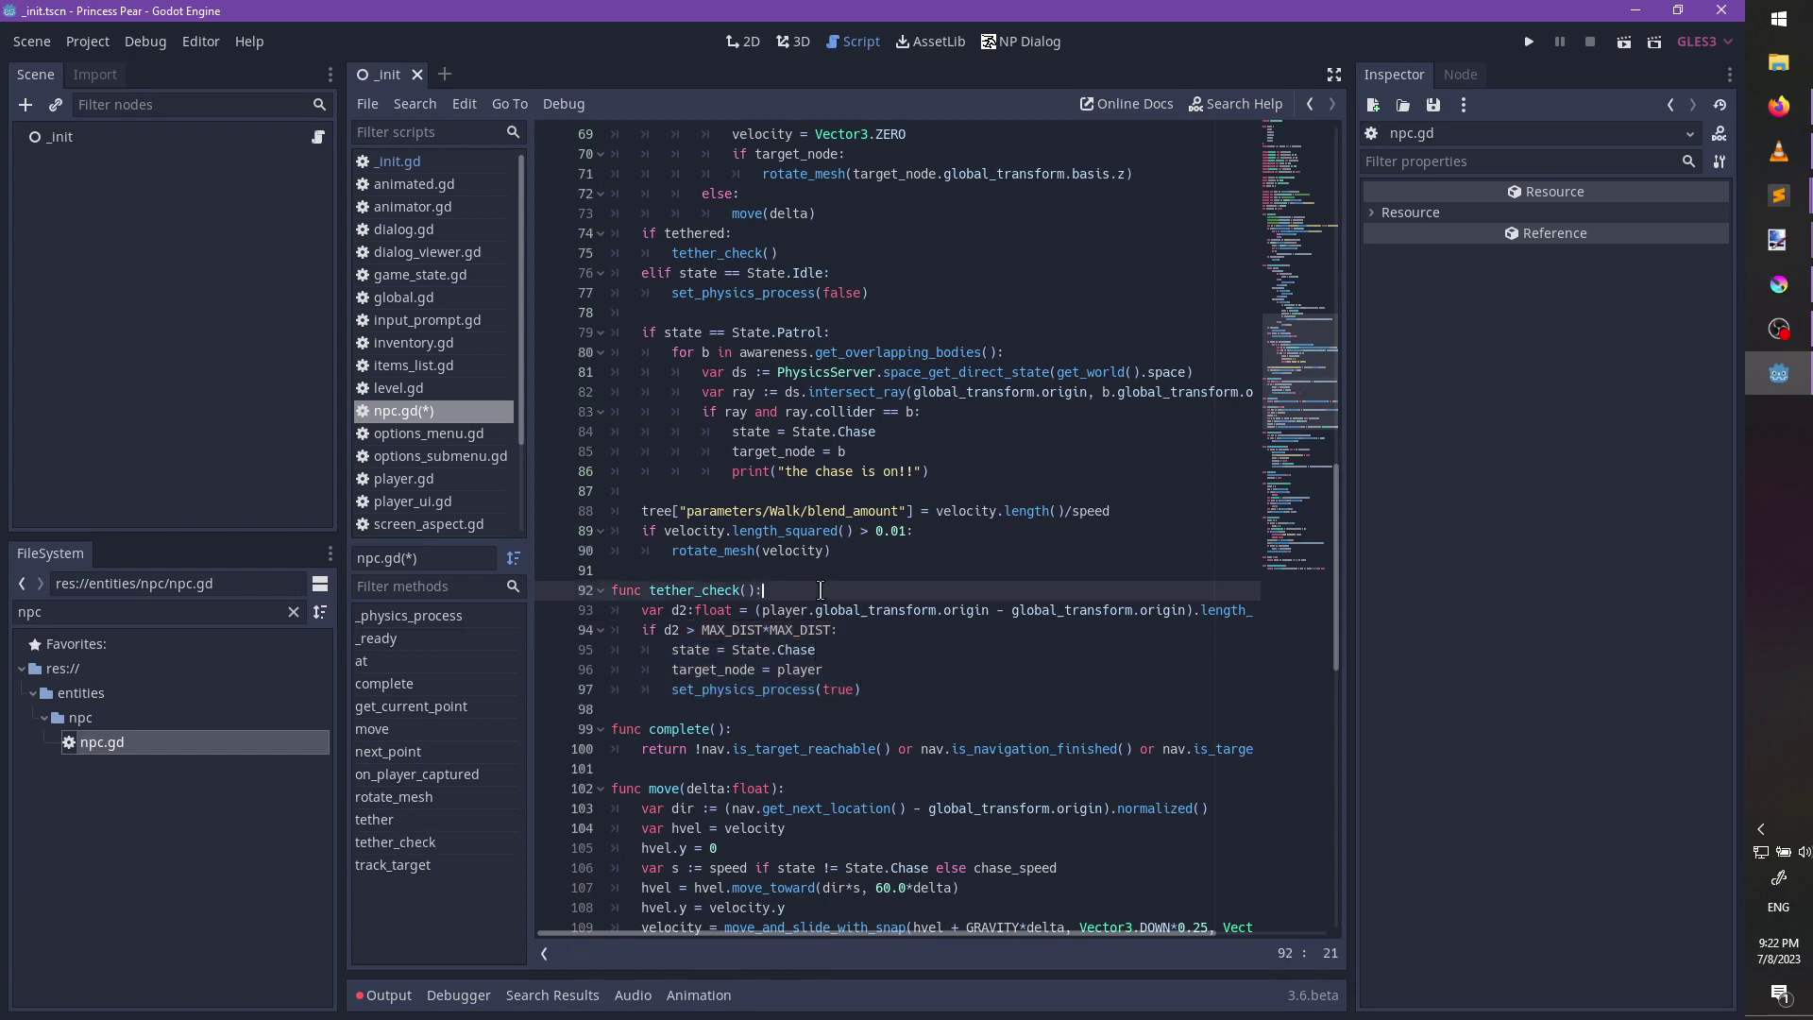
# Move the "if tethered:" condition with its tether_check() call to the start of the State.Moving branch, indented to match.
pyautogui.scroll(1, 821, 590)
pyautogui.moveTo(780, 312); pyautogui.dragTo(861, 274)
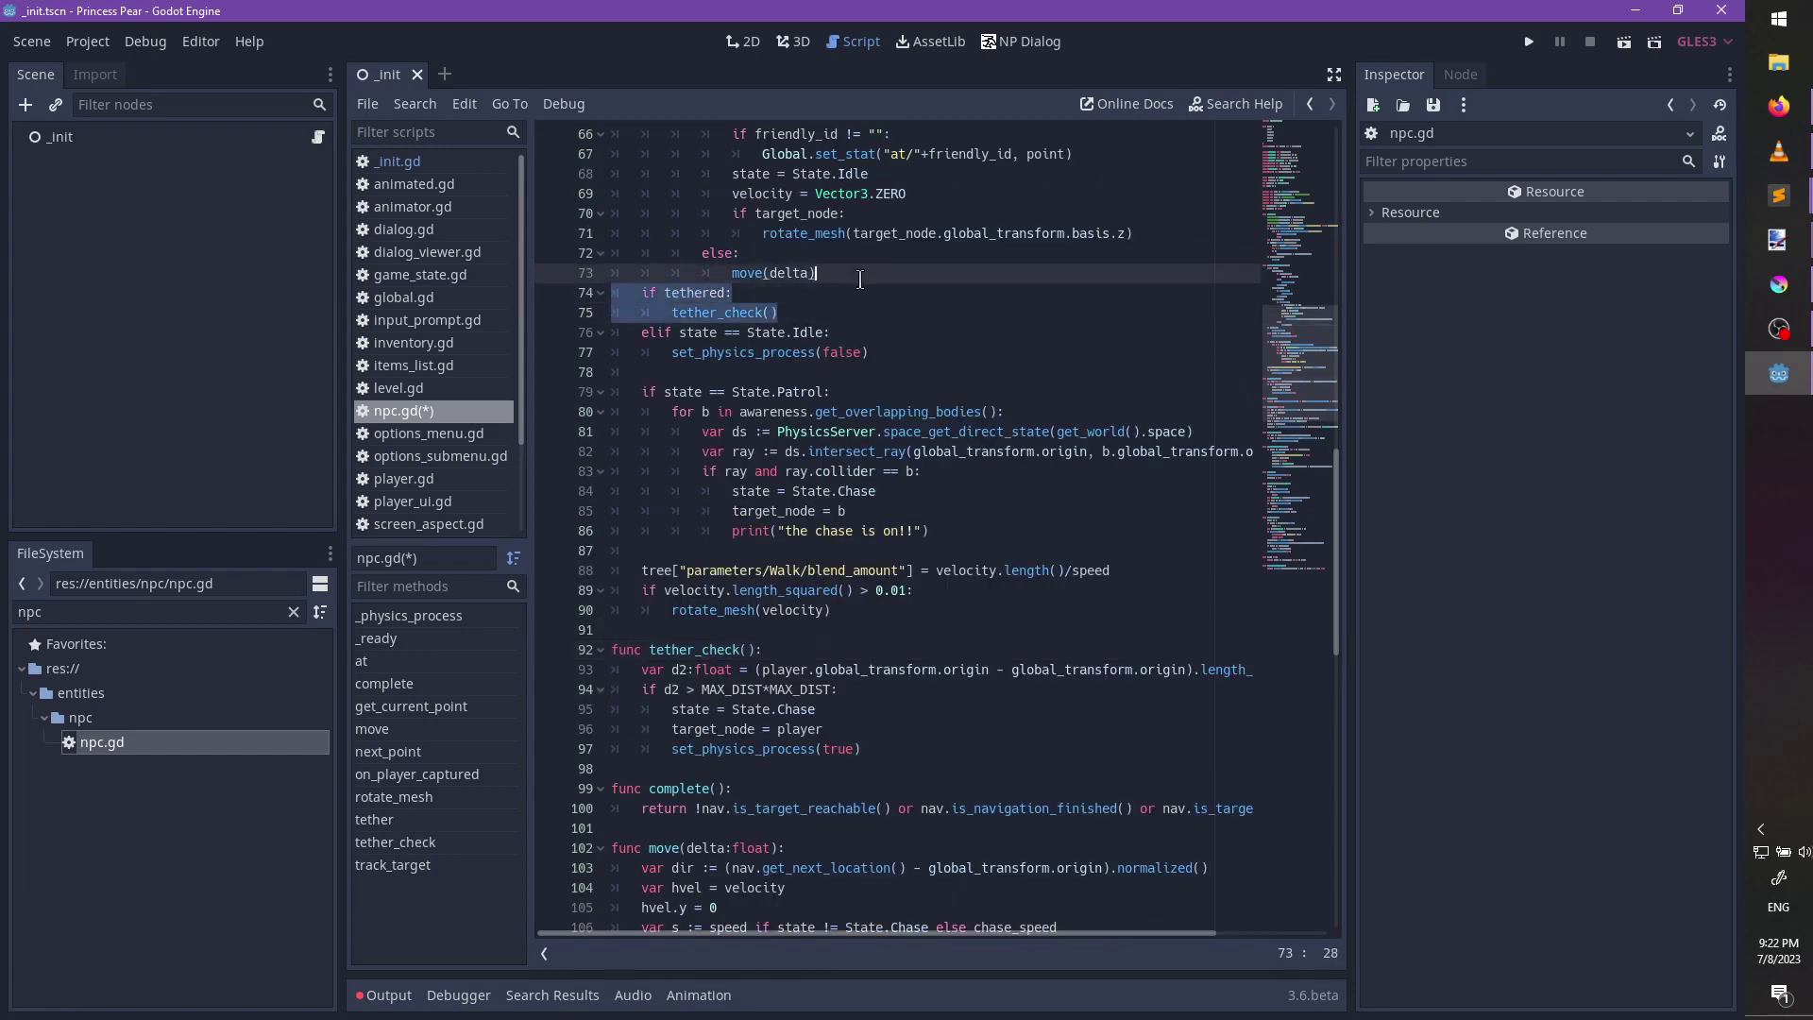
pyautogui.hotkey('ctrl', 'x')
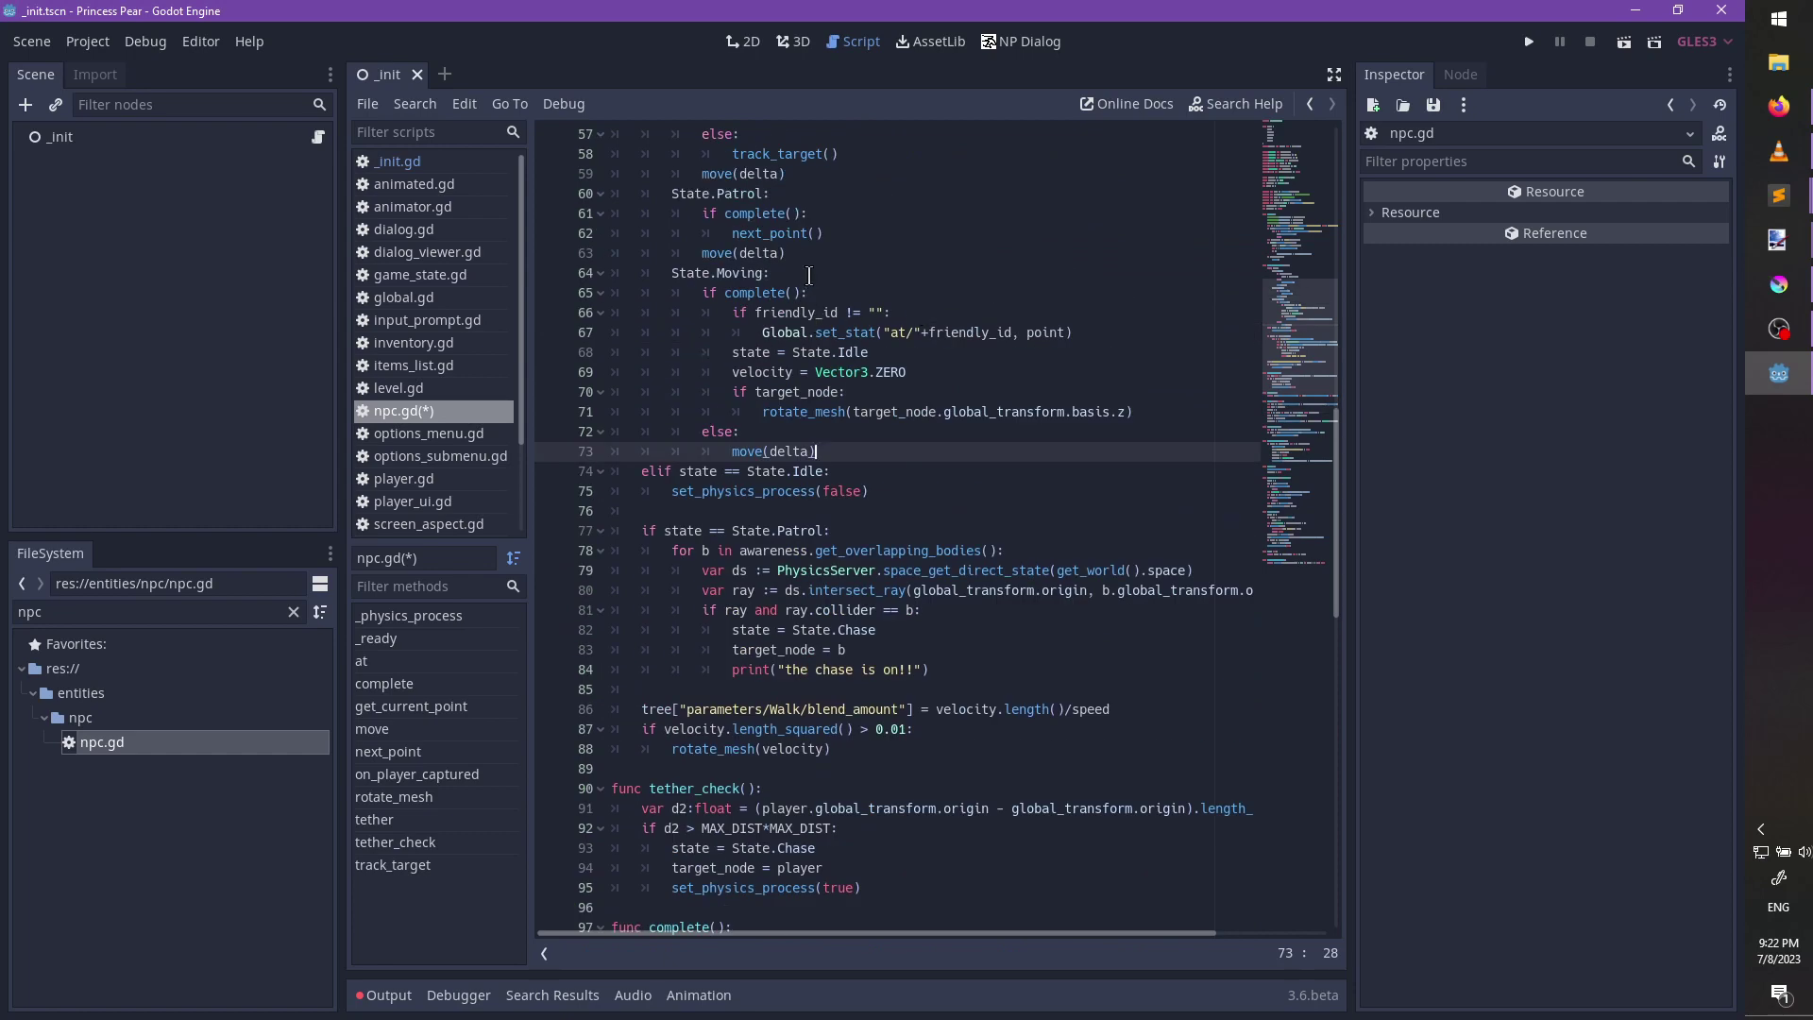
pyautogui.click(801, 276)
pyautogui.hotkey('ctrl', 'v')
pyautogui.moveTo(632, 292); pyautogui.dragTo(702, 313)
pyautogui.press('Tab')
pyautogui.press('Tab')
pyautogui.scroll(2, 869, 355)
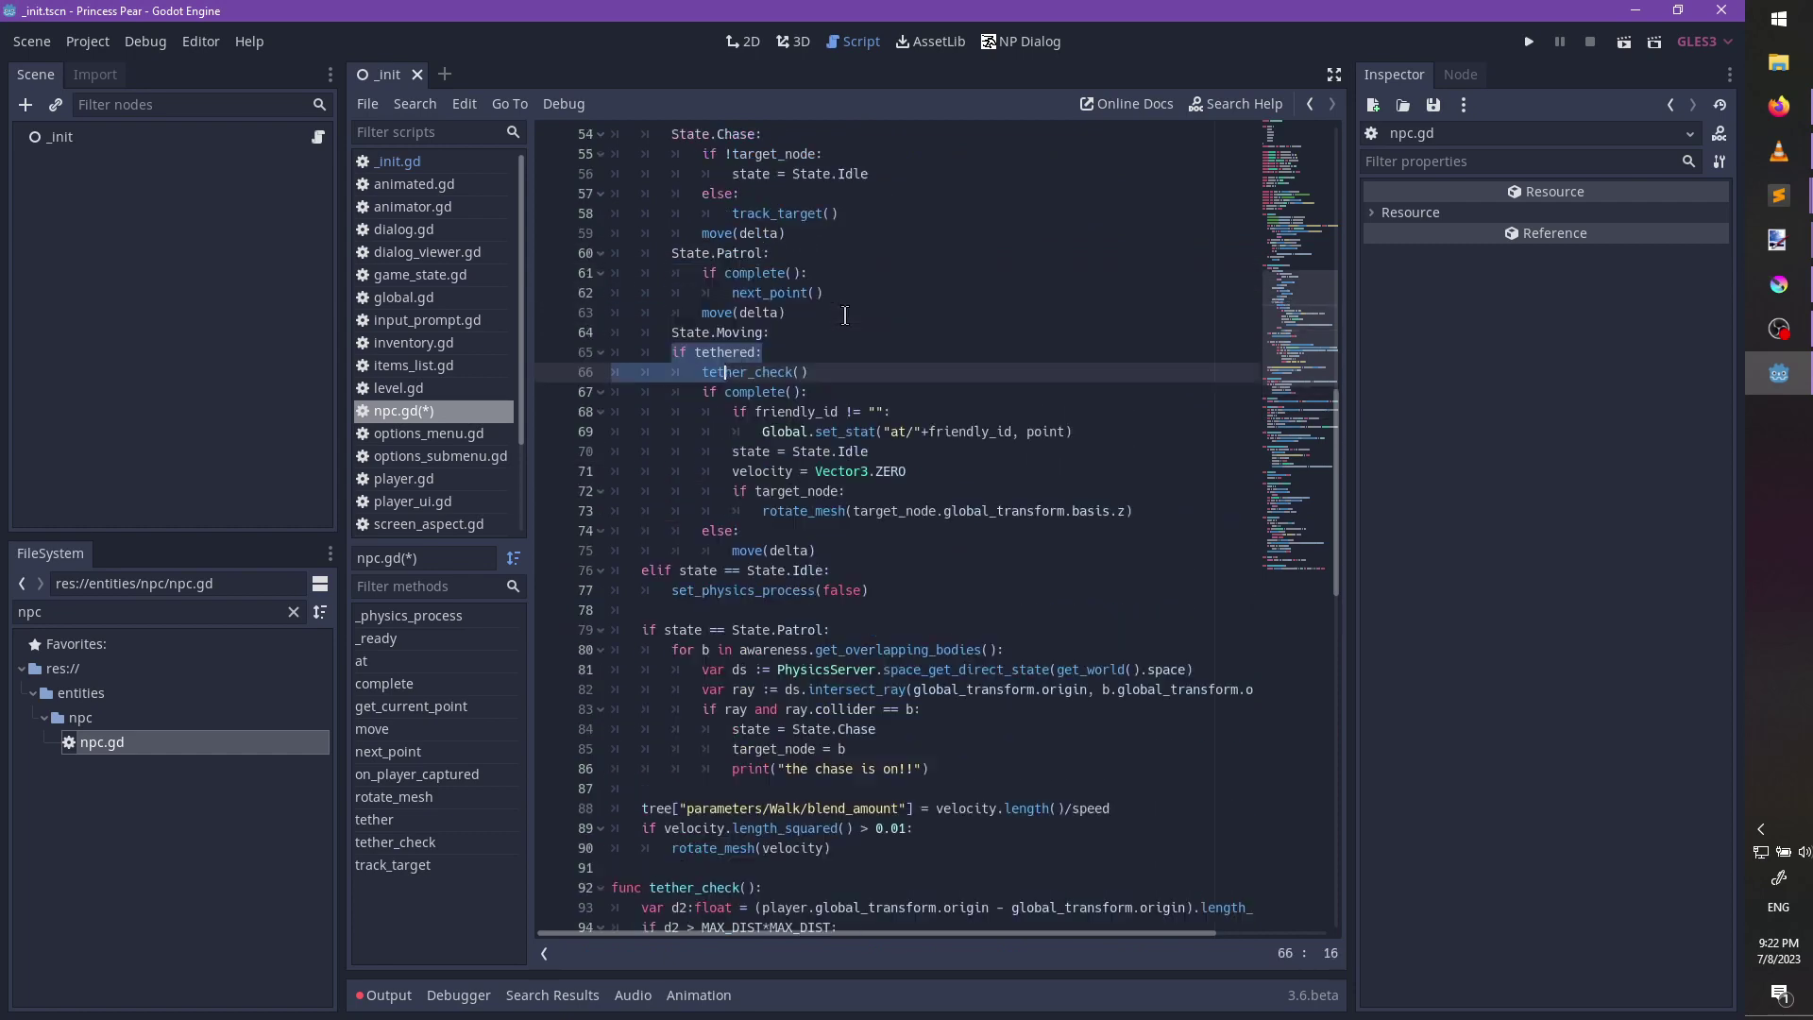
# Add a "State.Idle:" branch after State.Moving and paste the "if tethered:" block with its tether_check() call into it, indented to match.
pyautogui.scroll(2, 870, 404)
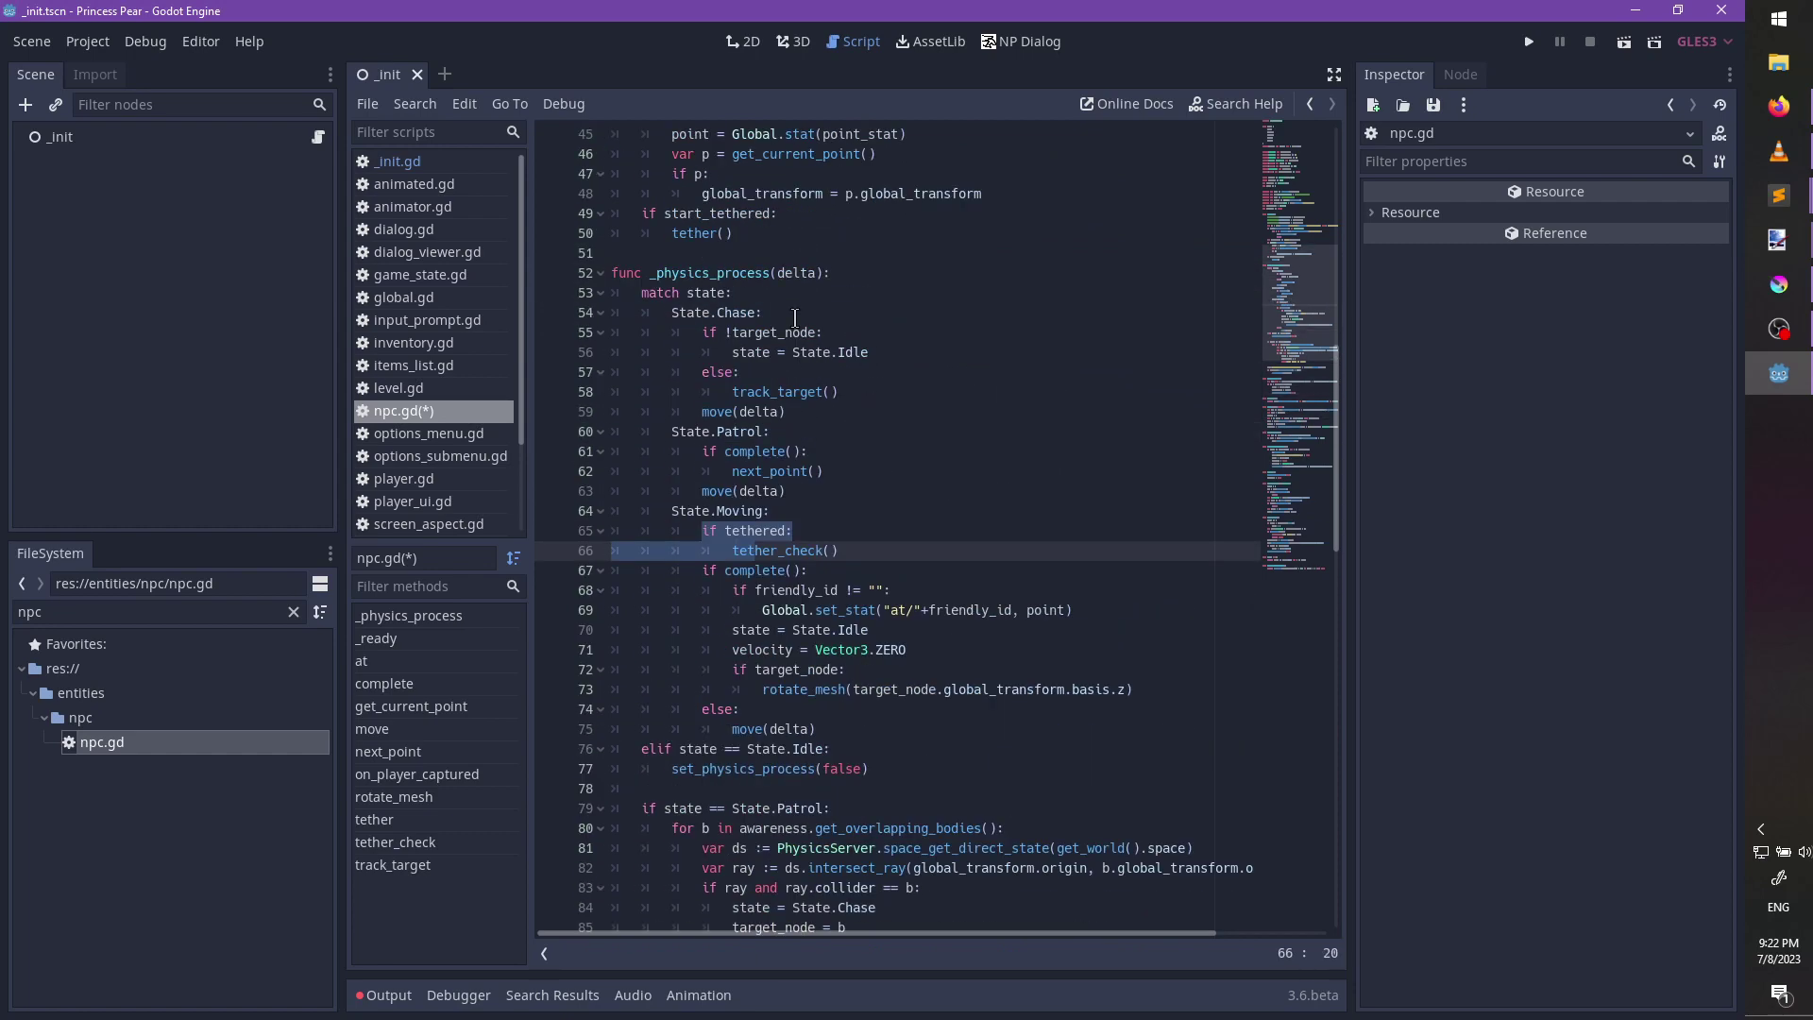
pyautogui.scroll(-3, 854, 469)
pyautogui.click(854, 549)
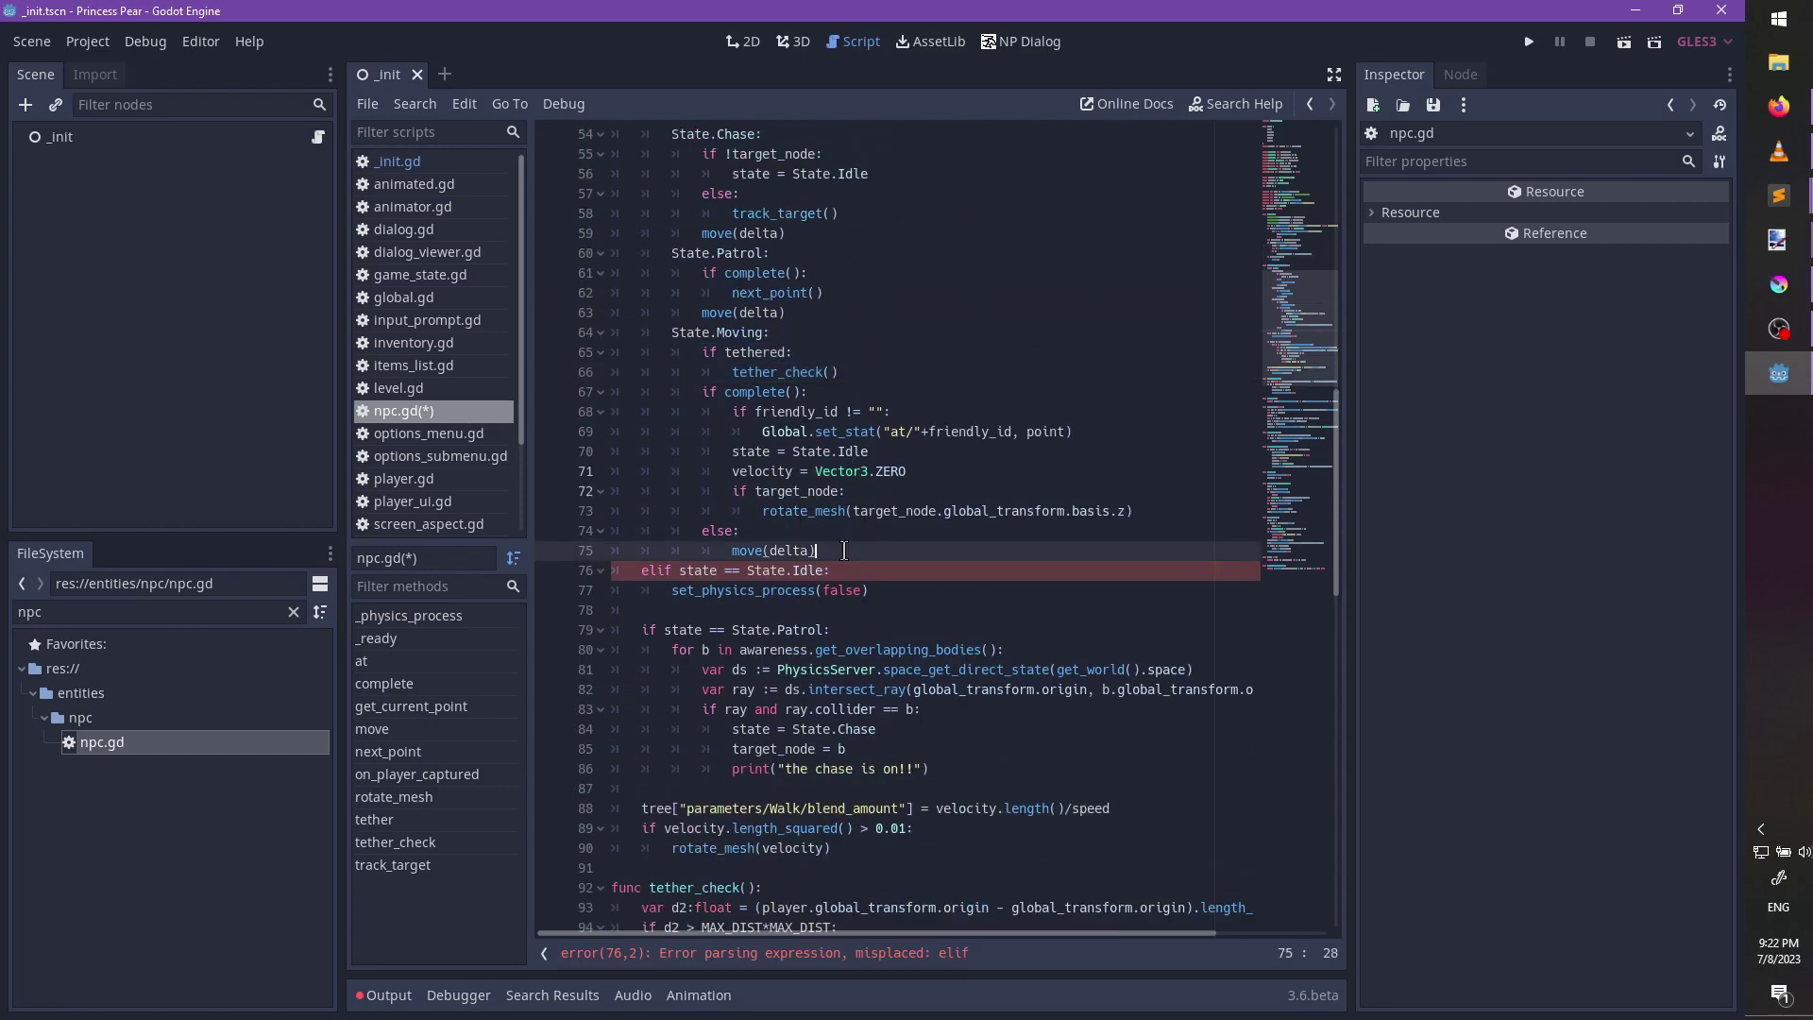
pyautogui.press('Return')
pyautogui.write('State.Idle:')
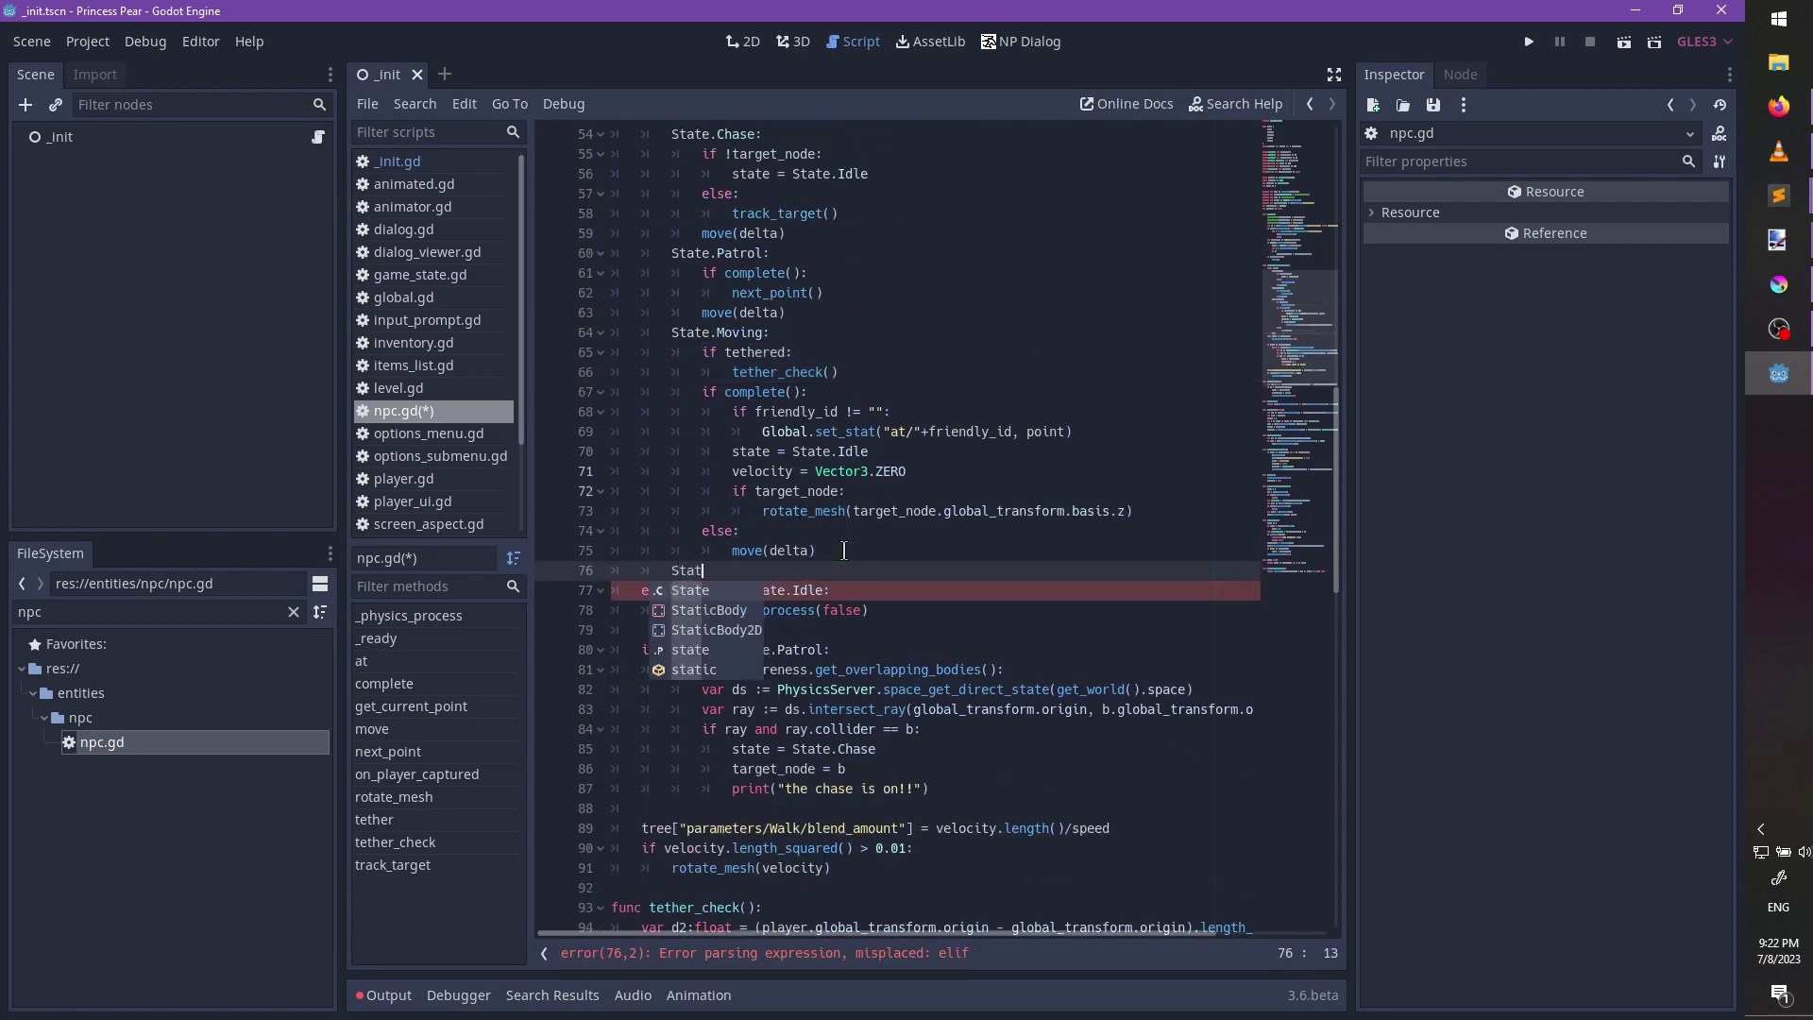
pyautogui.press('Return')
pyautogui.hotkey('ctrl', 'v')
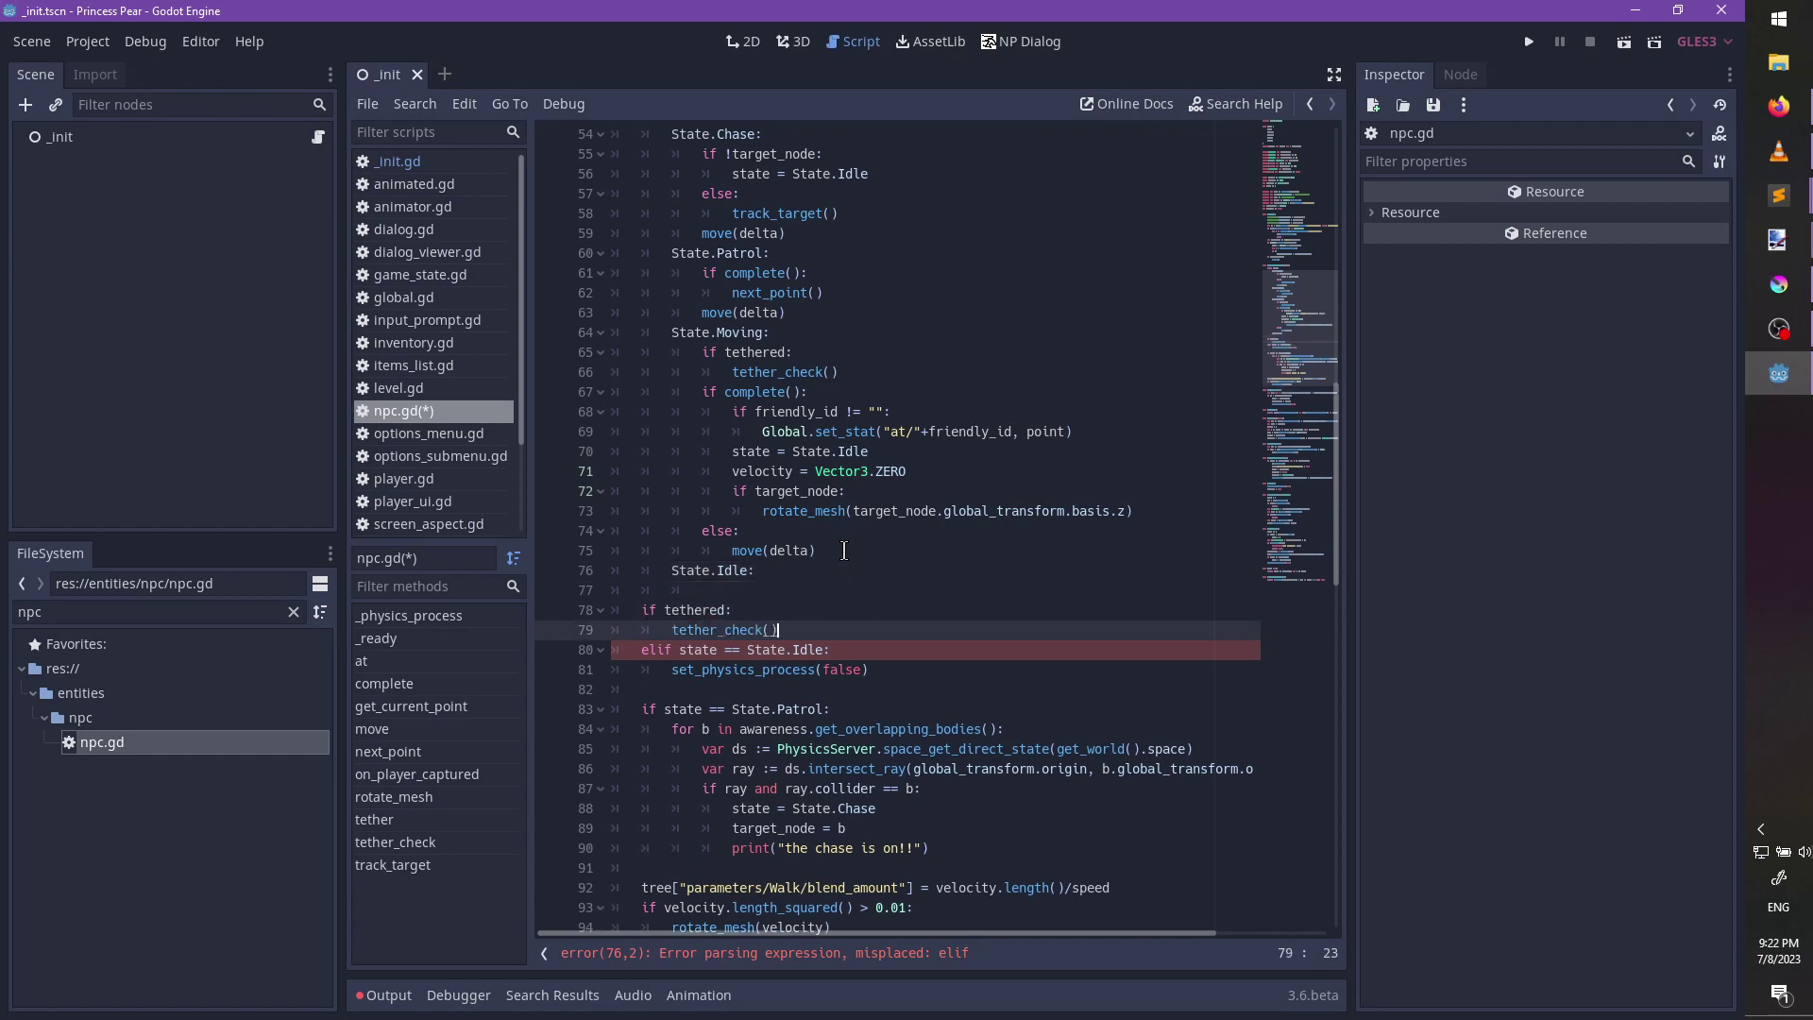
pyautogui.moveTo(798, 630); pyautogui.dragTo(638, 611)
pyautogui.press('Tab')
pyautogui.press('Tab')
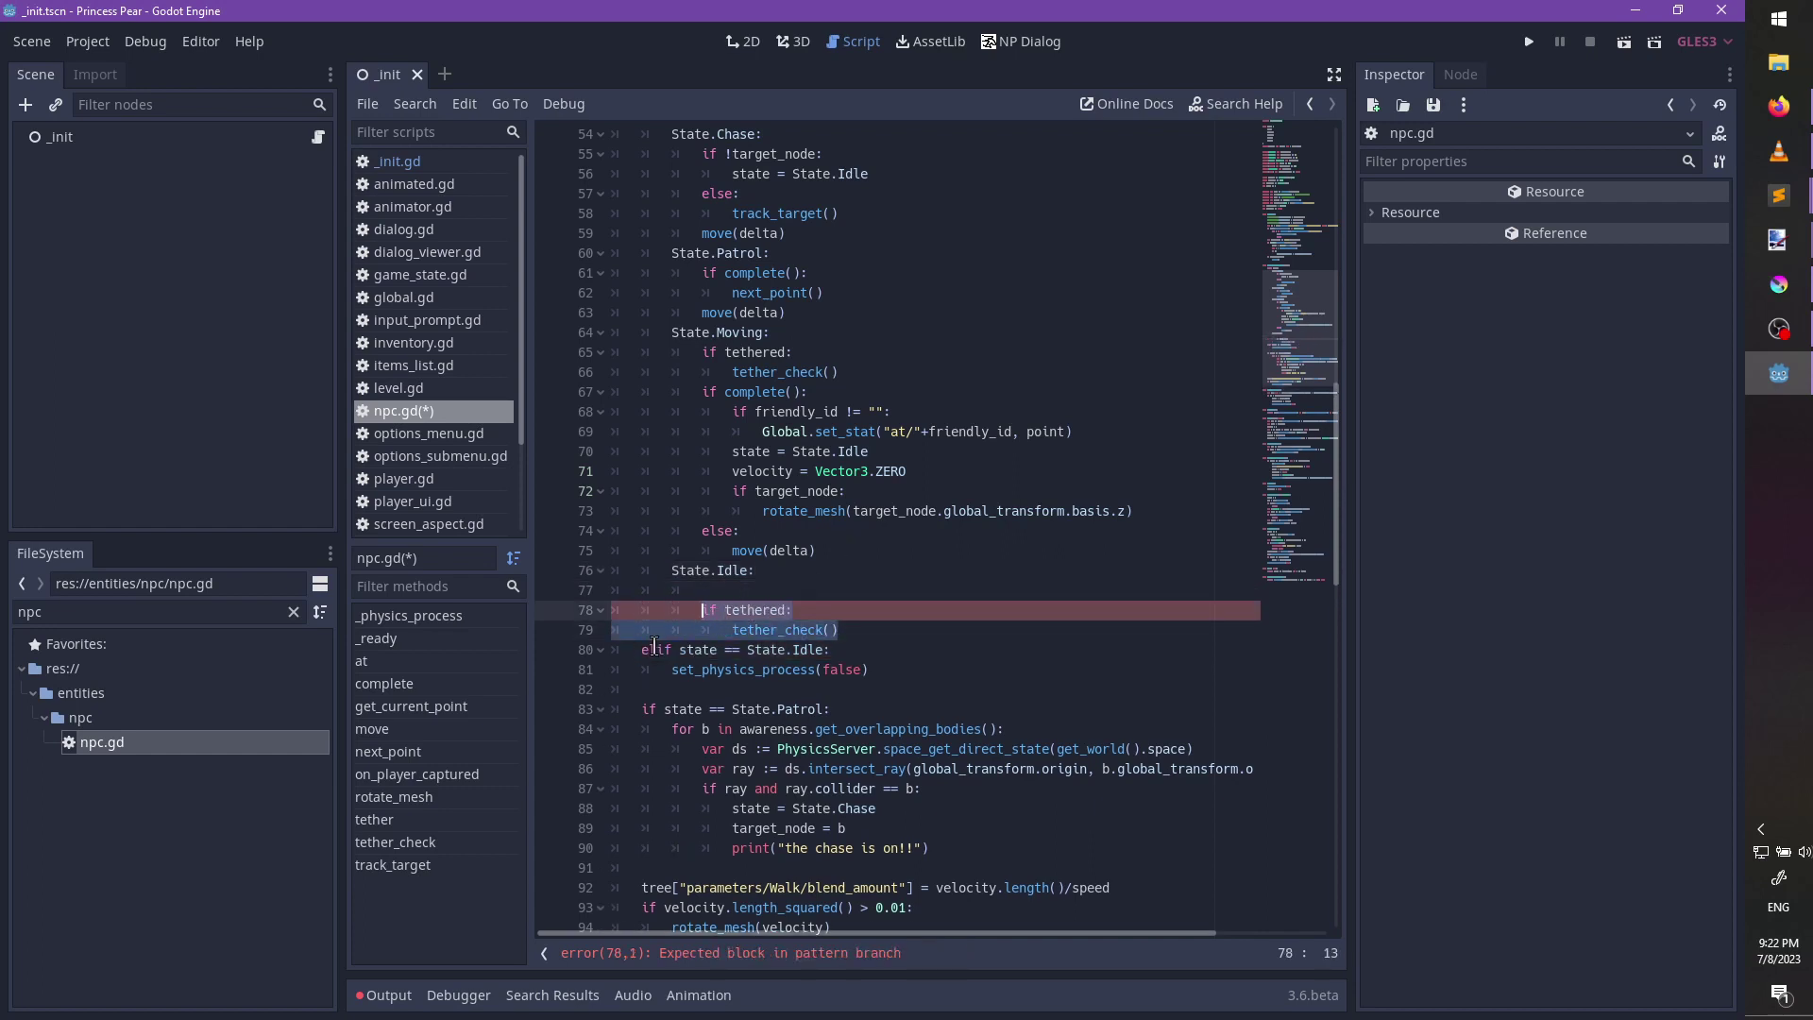
# Replace "elif state == State.Idle:" with "else:" inside the State.Idle branch, indent set_physics_process(false) beneath it, and remove the branch's blank line.
pyautogui.moveTo(831, 649); pyautogui.dragTo(633, 652)
pyautogui.press('Tab')
pyautogui.press('Tab')
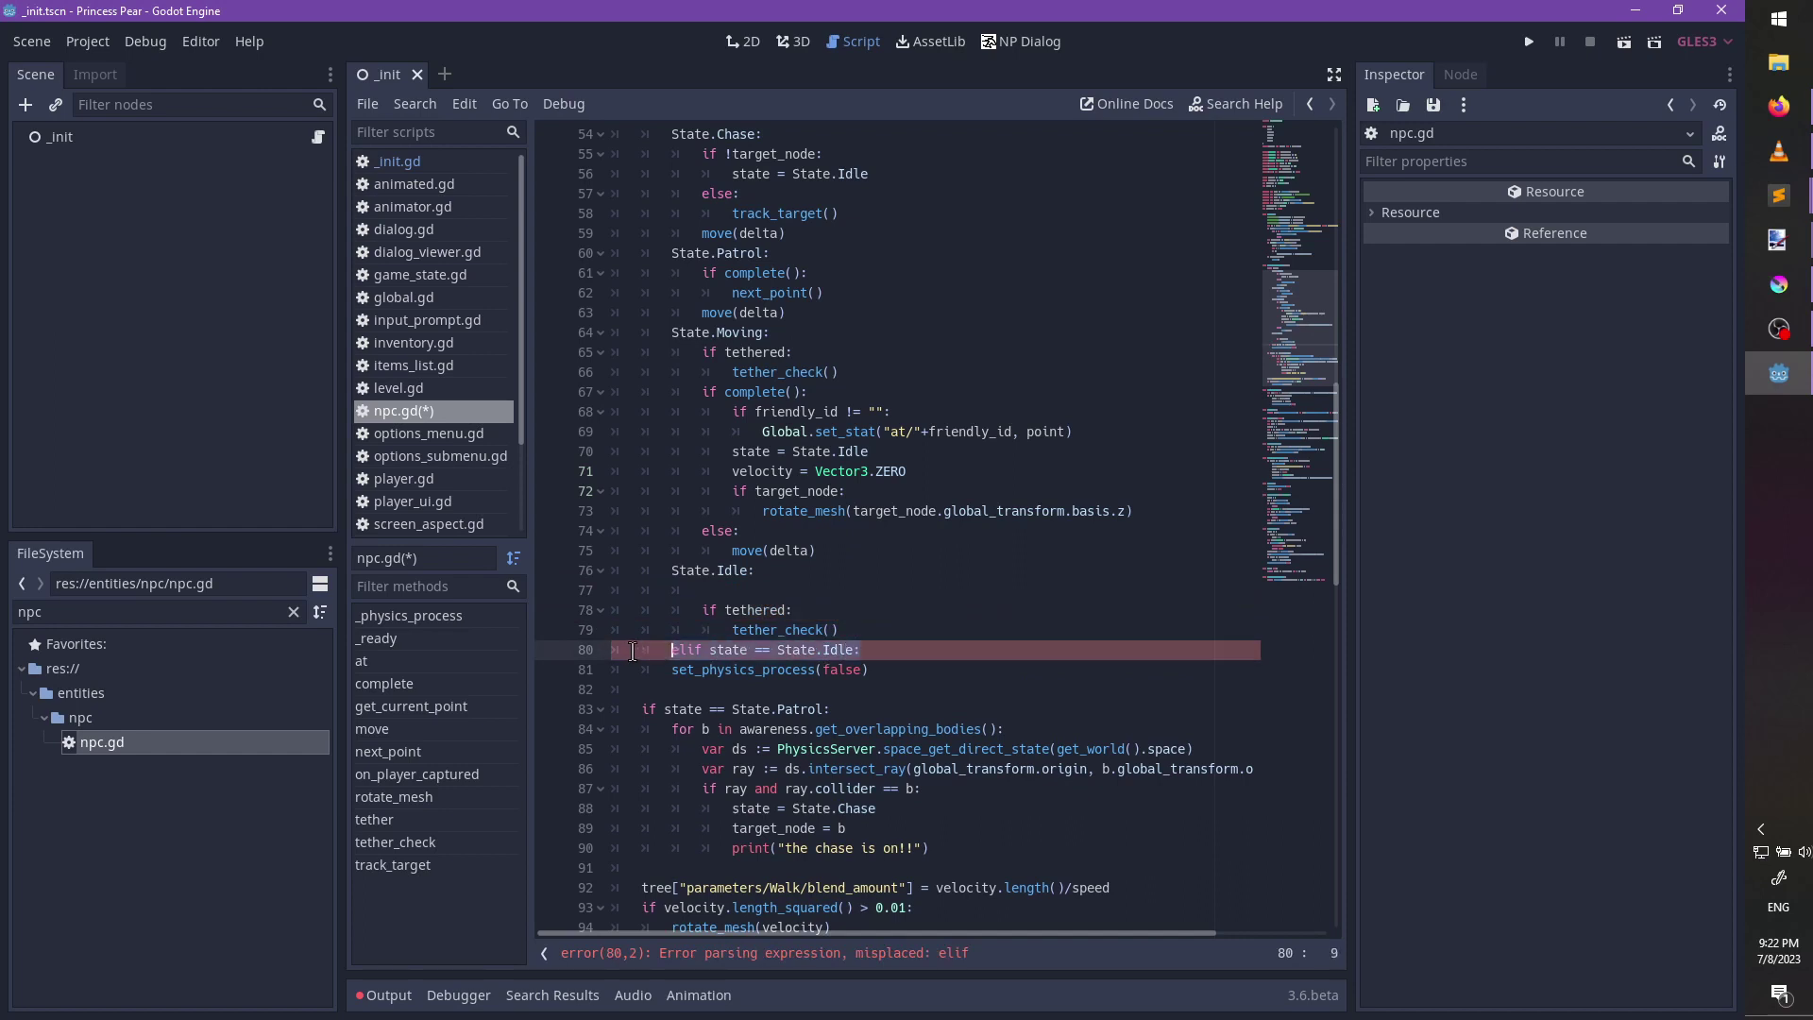
pyautogui.write('e;')
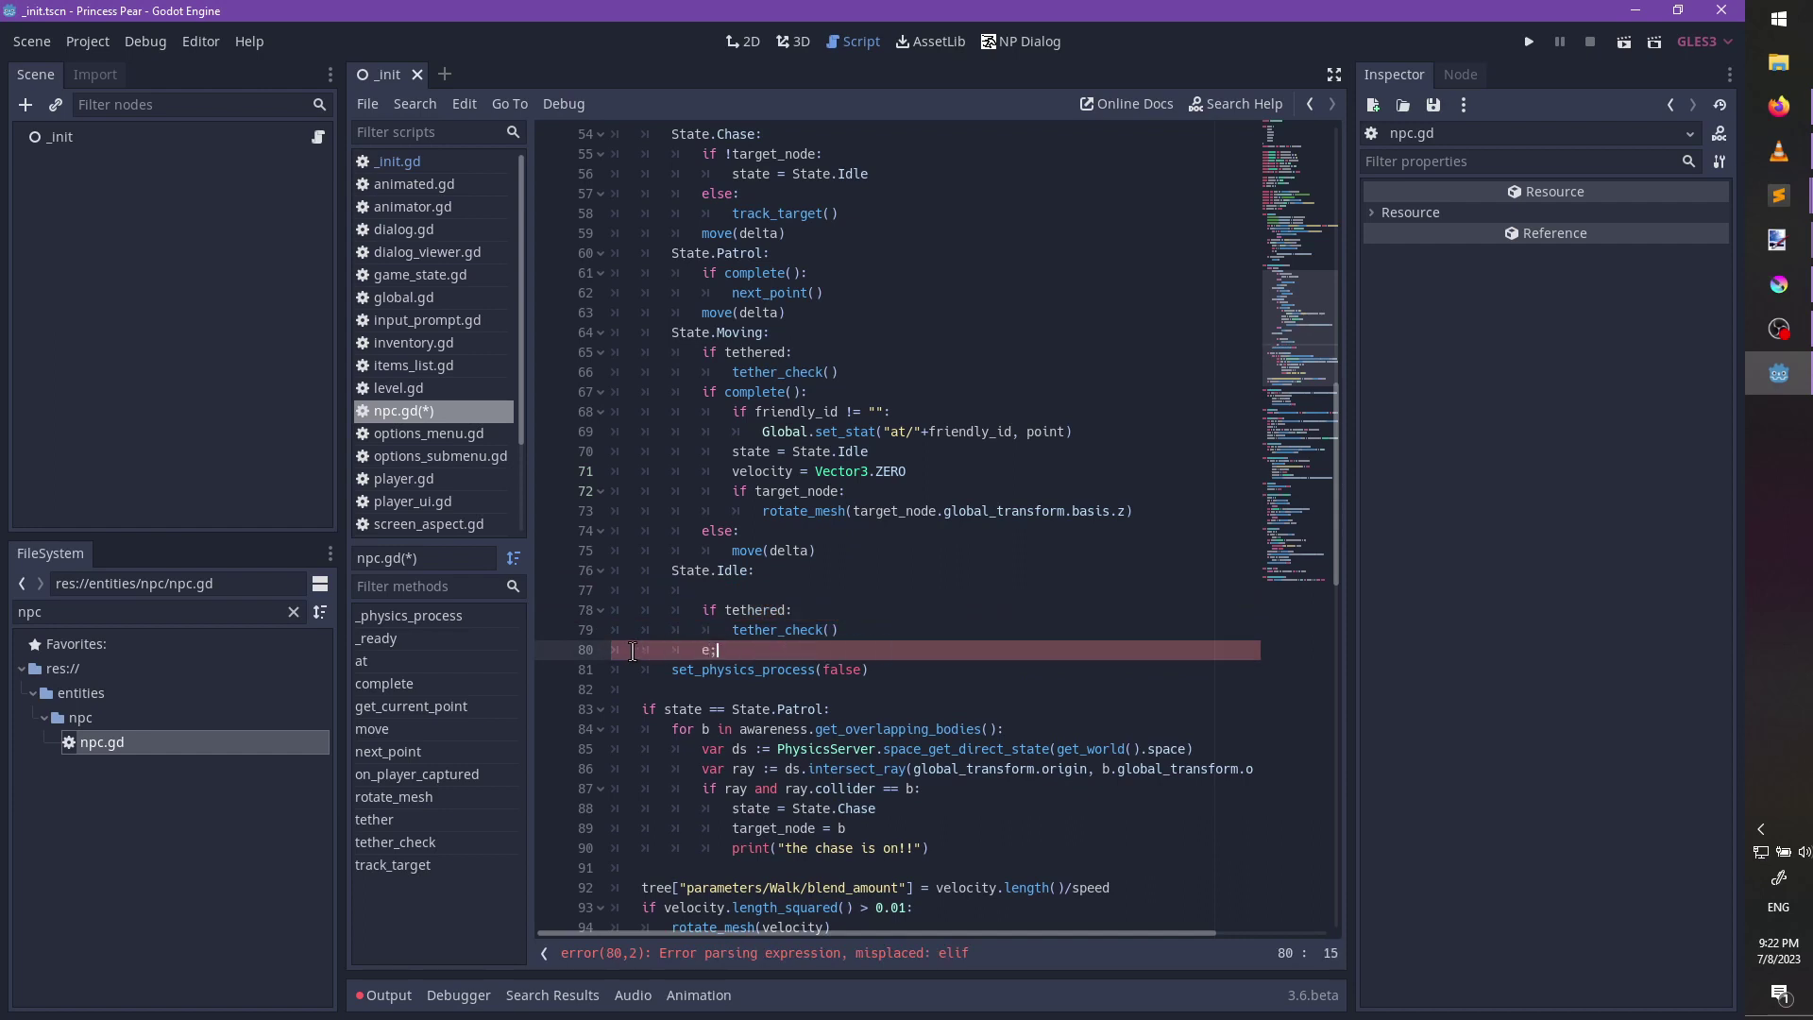
pyautogui.press('BackSpace')
pyautogui.write('lse:')
pyautogui.press('Down')
pyautogui.hotkey('ctrl', 'Left')
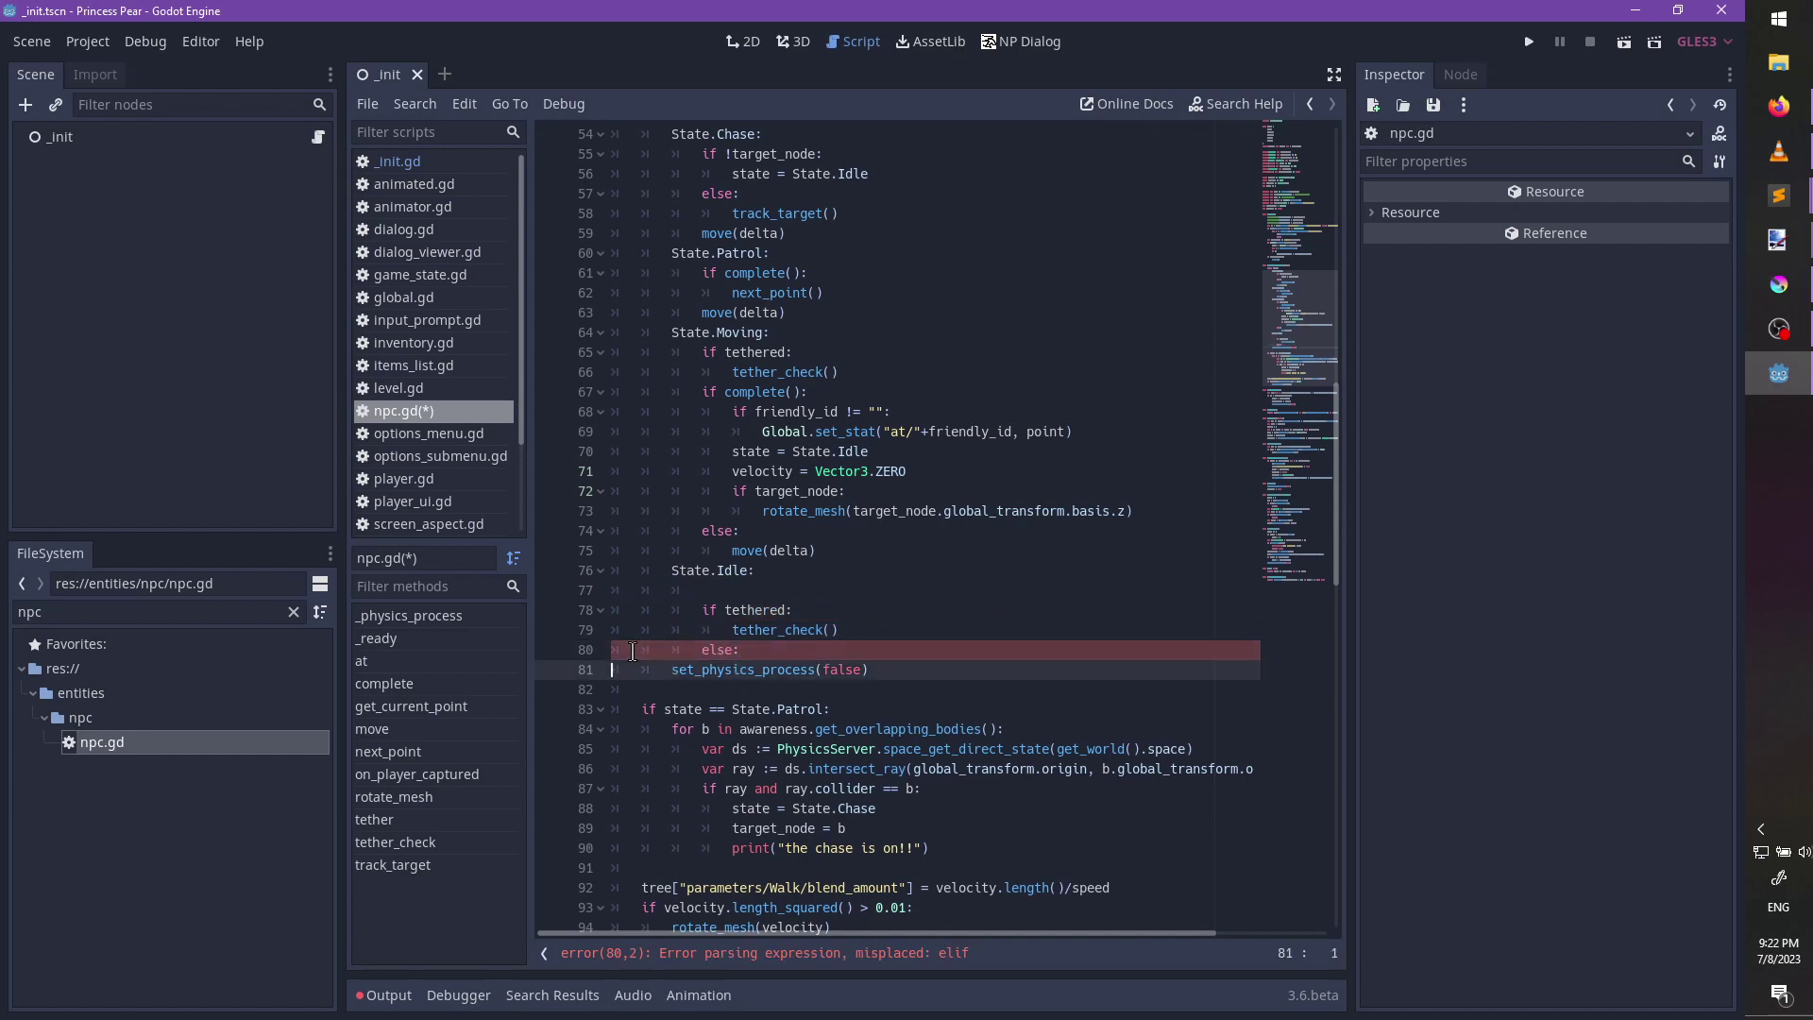
pyautogui.hotkey('ctrl', 'Right')
pyautogui.hotkey('ctrl', 'Left')
pyautogui.press('Tab')
pyautogui.press('Tab')
pyautogui.click(784, 573)
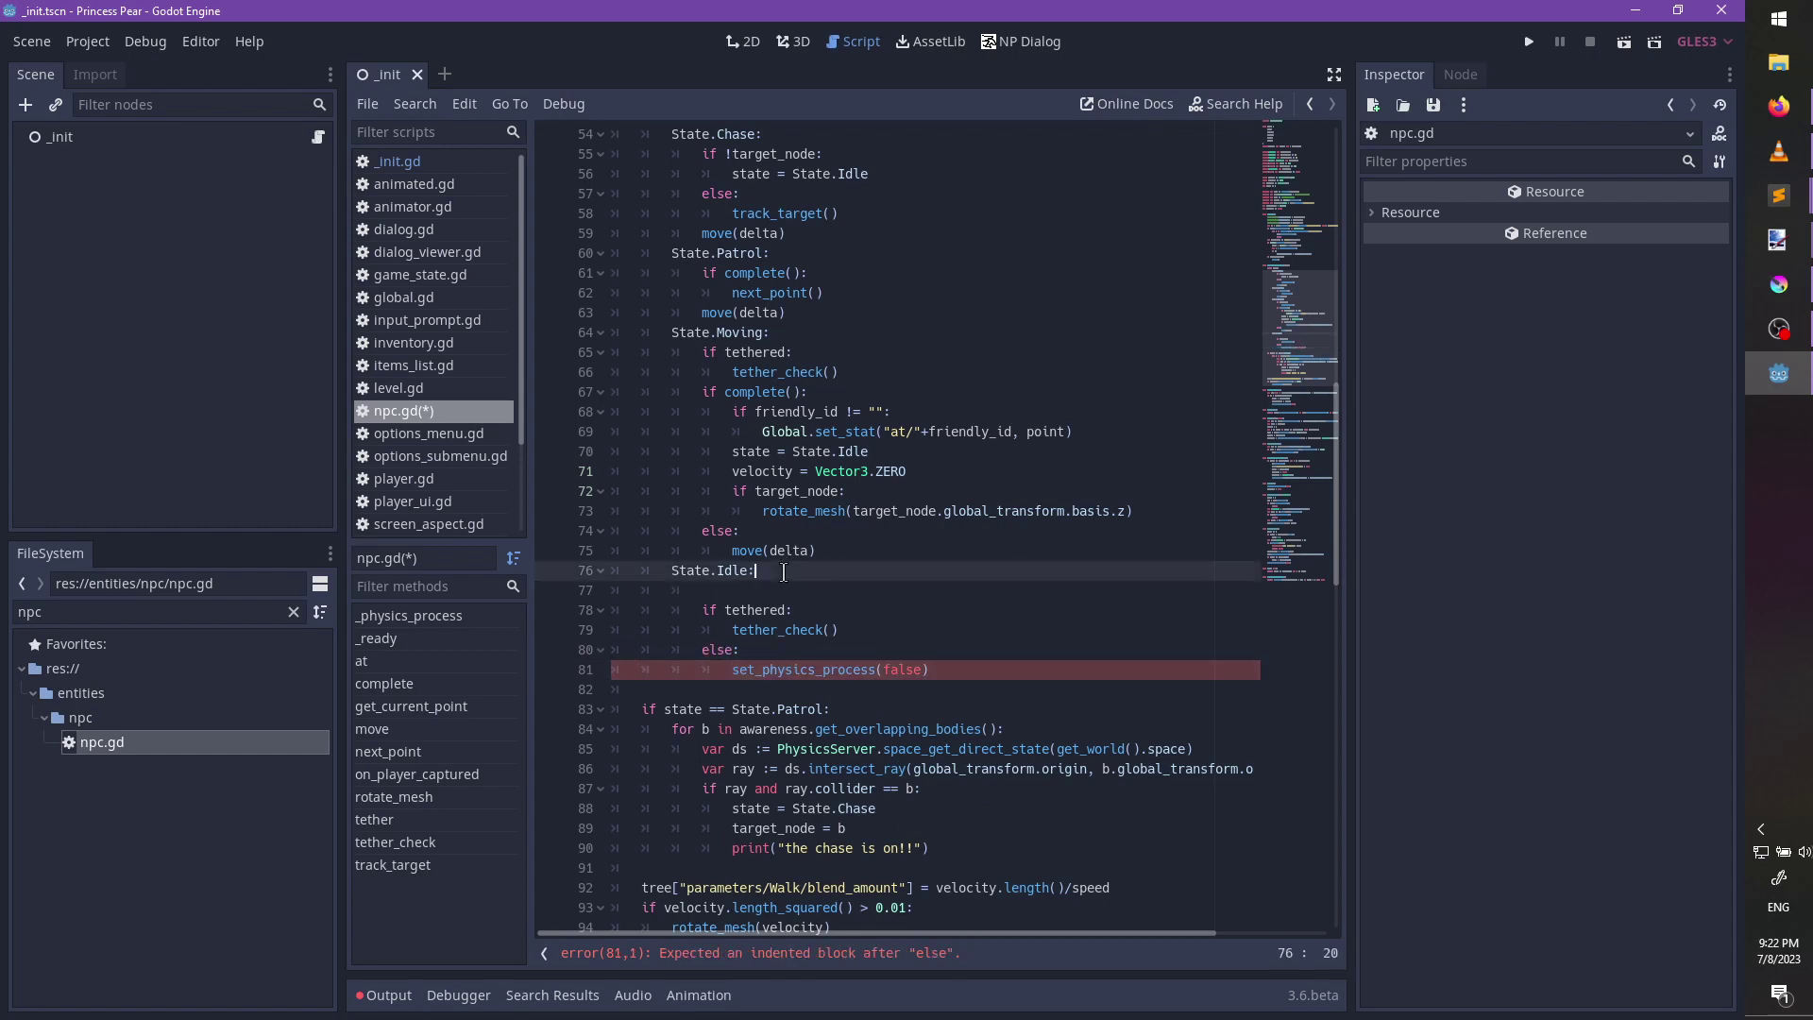
pyautogui.press('Delete')
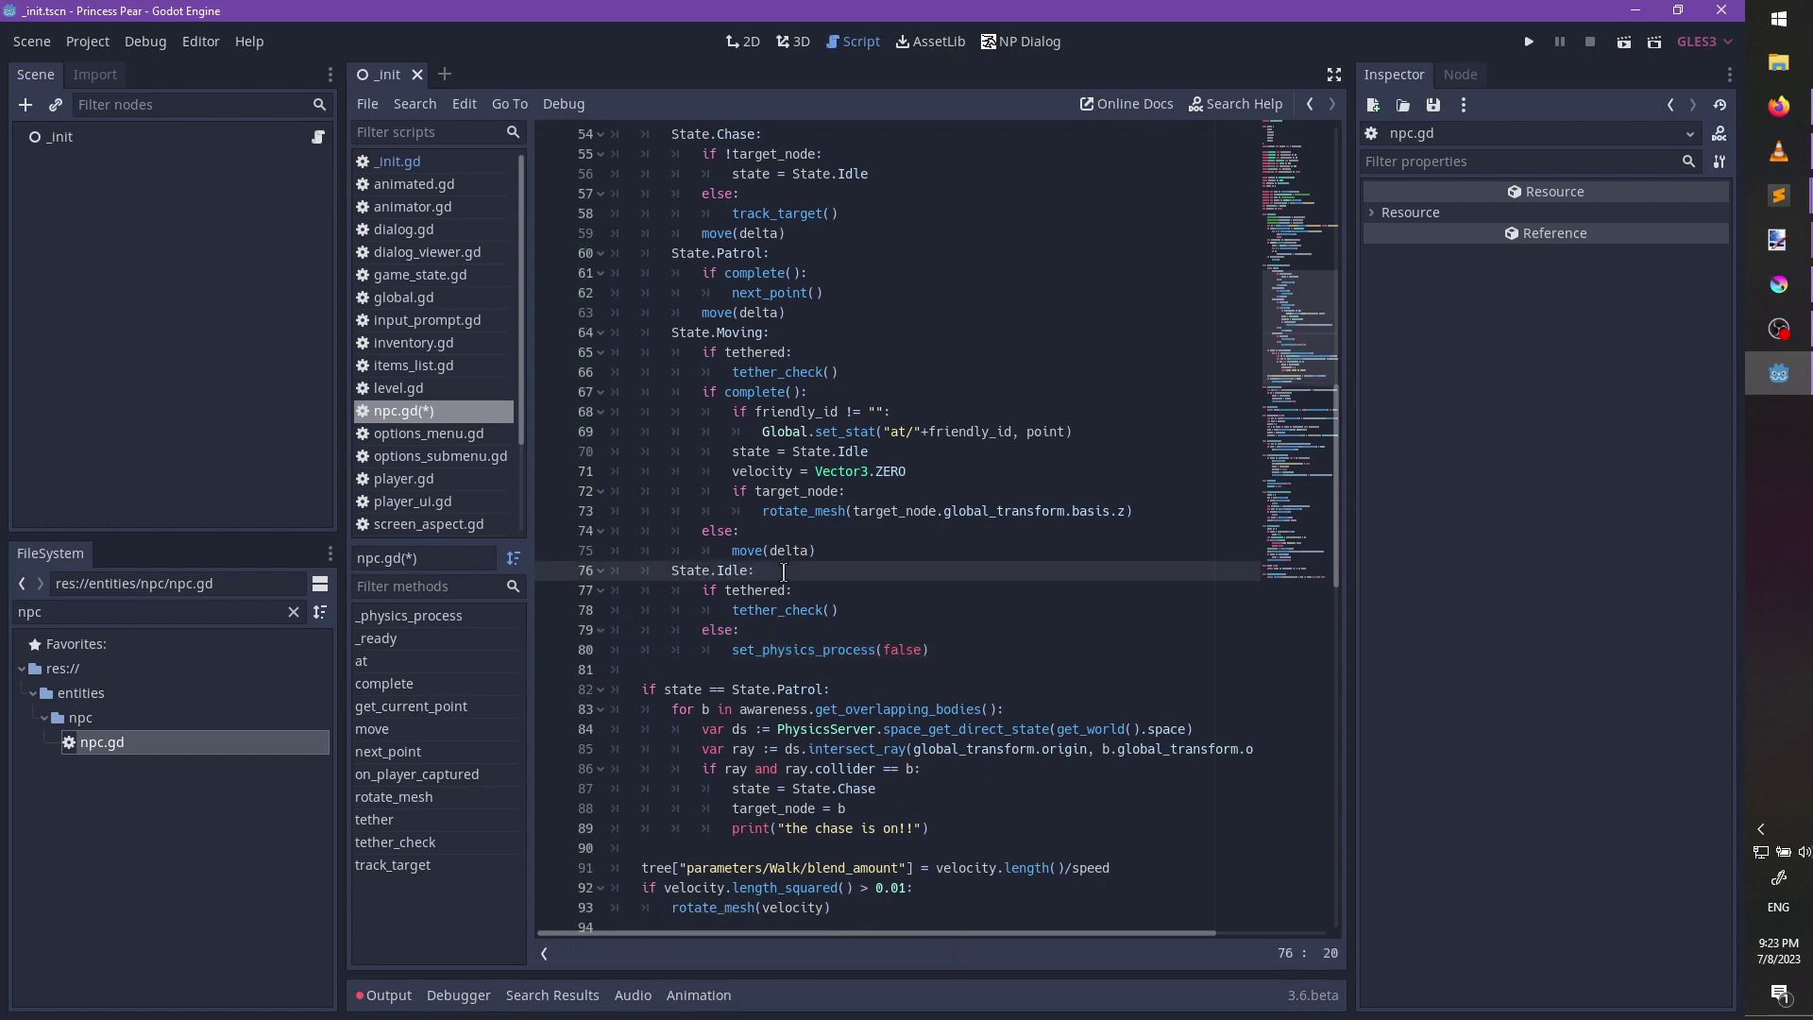
# Cut the awareness "for b" loop from below the match statement and delete its leftover "if state == State.Patrol:" line.
pyautogui.moveTo(948, 830); pyautogui.dragTo(906, 672)
pyautogui.press('BackSpace')
pyautogui.press('BackSpace')
pyautogui.press('BackSpace')
pyautogui.press('BackSpace')
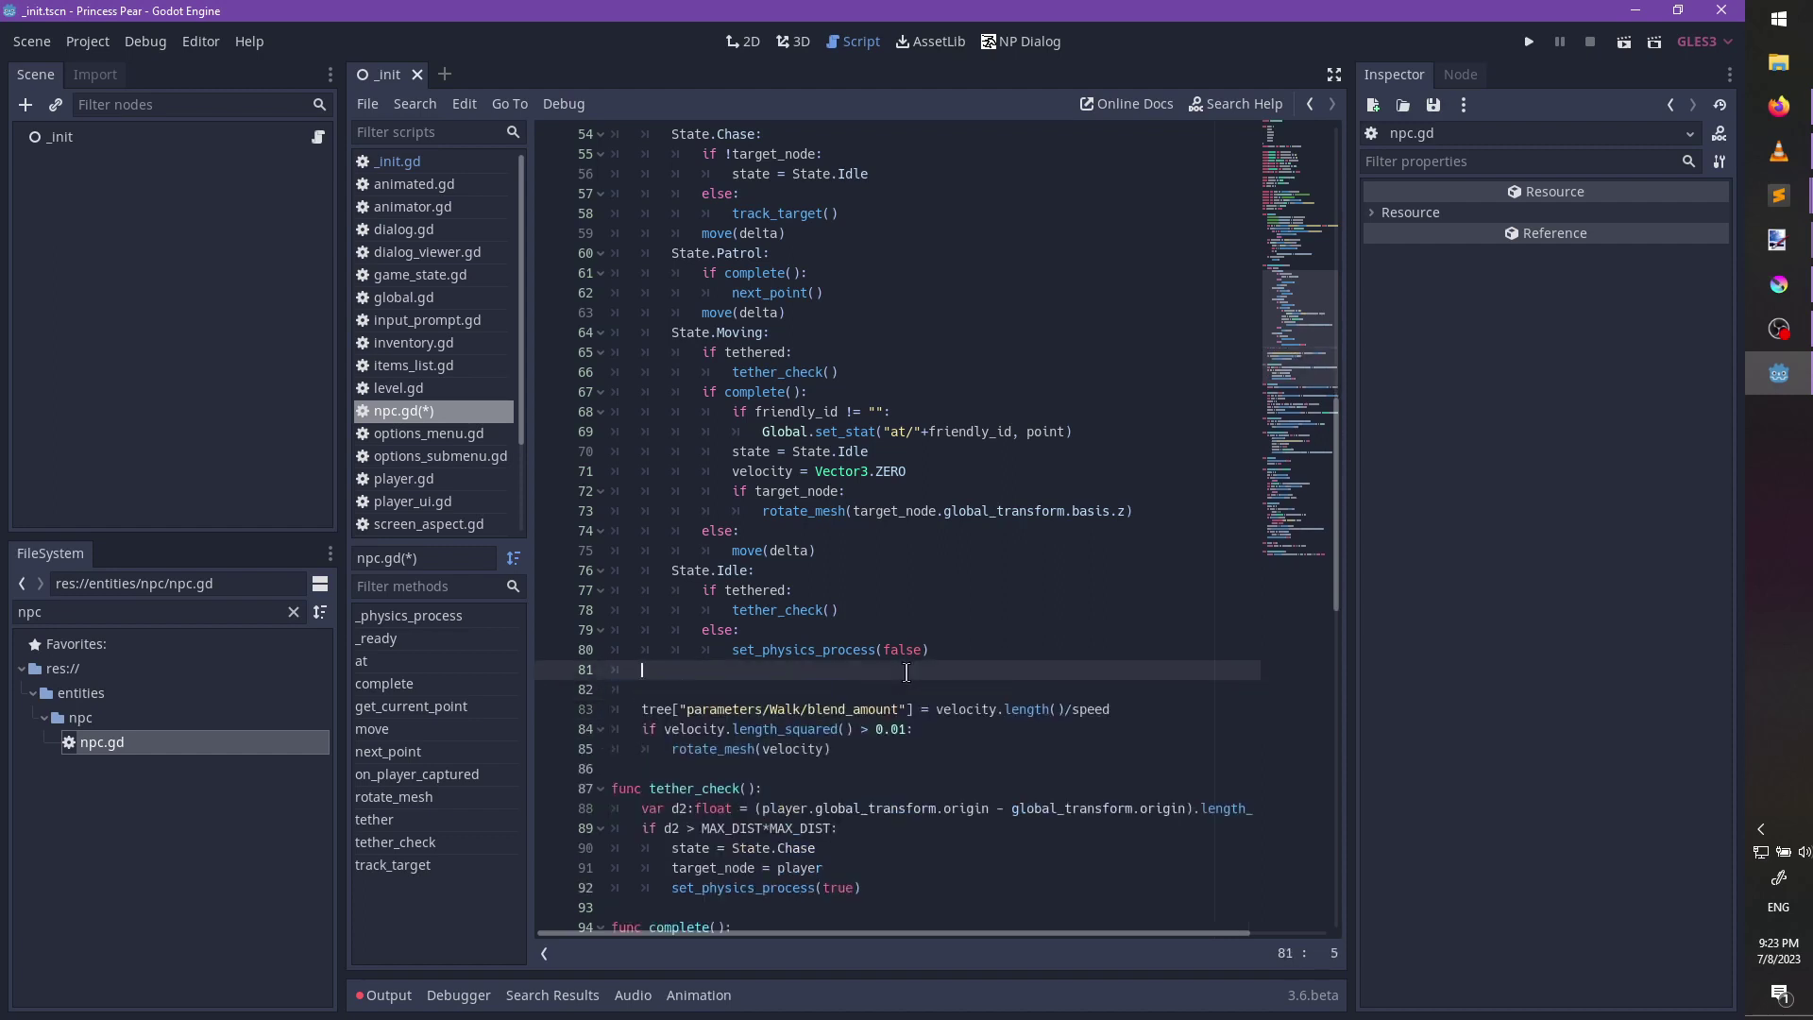
# Paste the awareness loop after move(delta) in the State.Patrol branch, indent it one level, and remove the blank line above it.
pyautogui.click(837, 312)
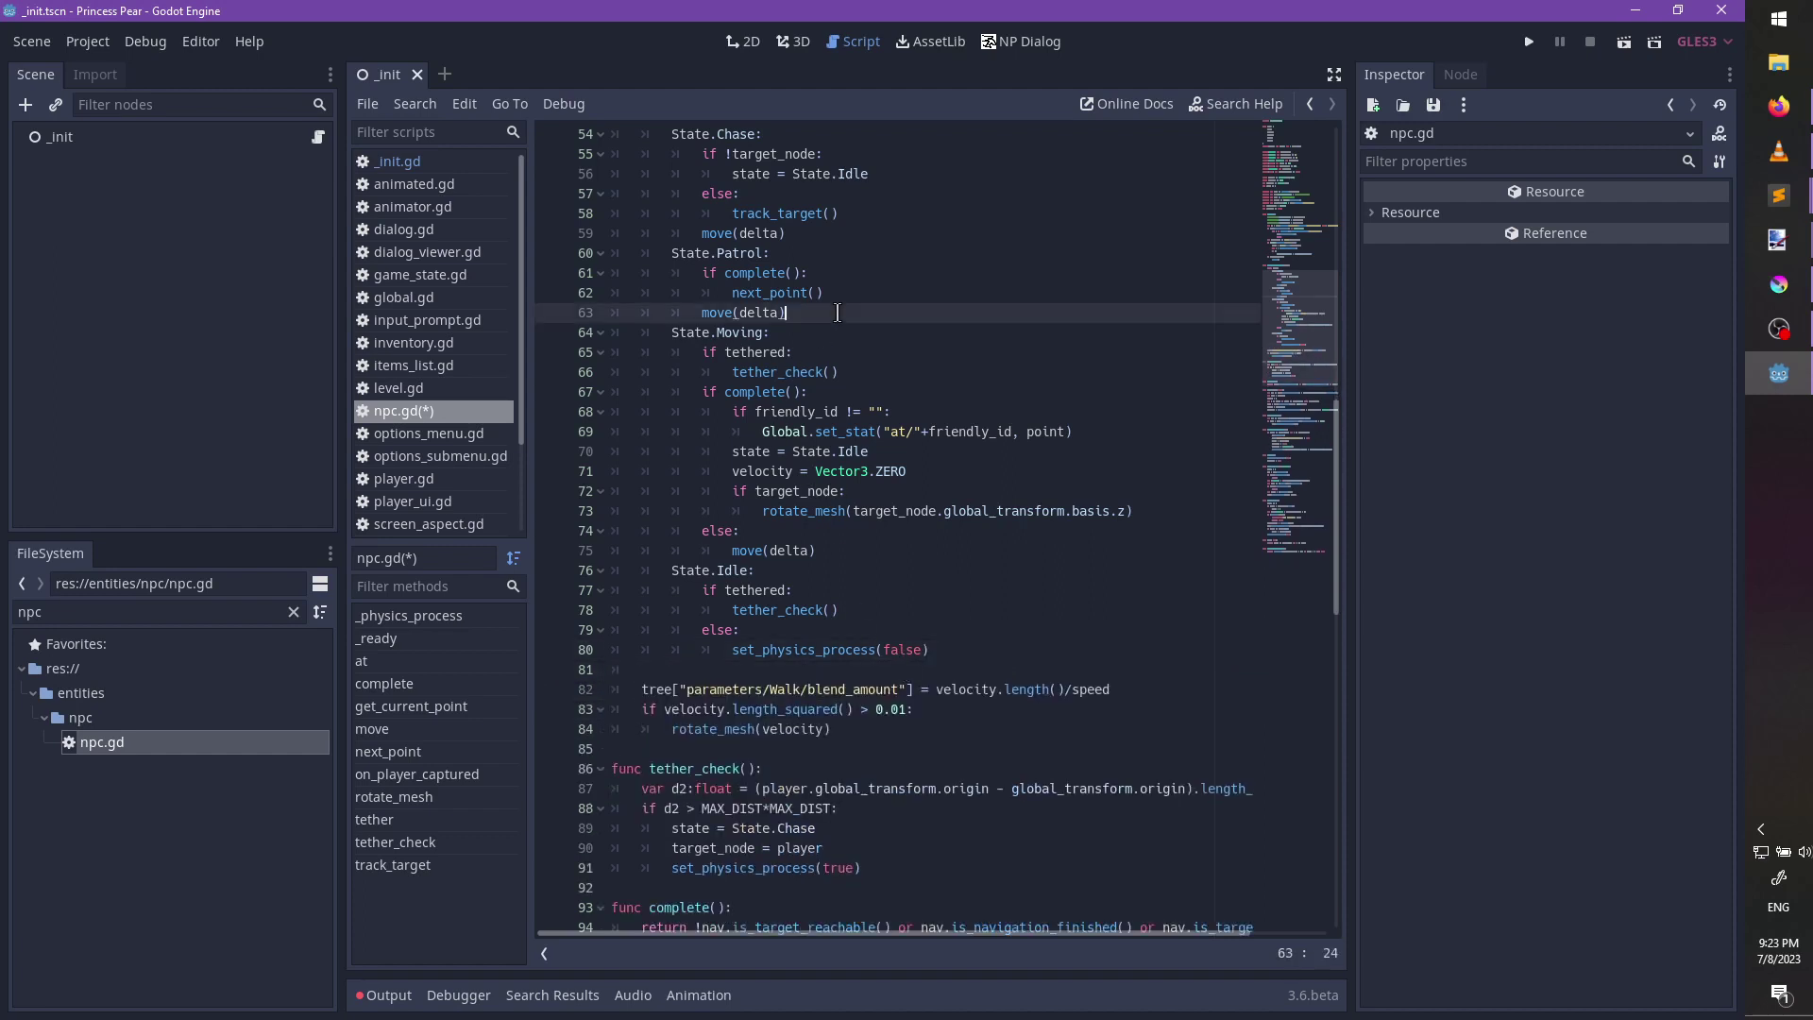
pyautogui.press('Return')
pyautogui.hotkey('ctrl', 'v')
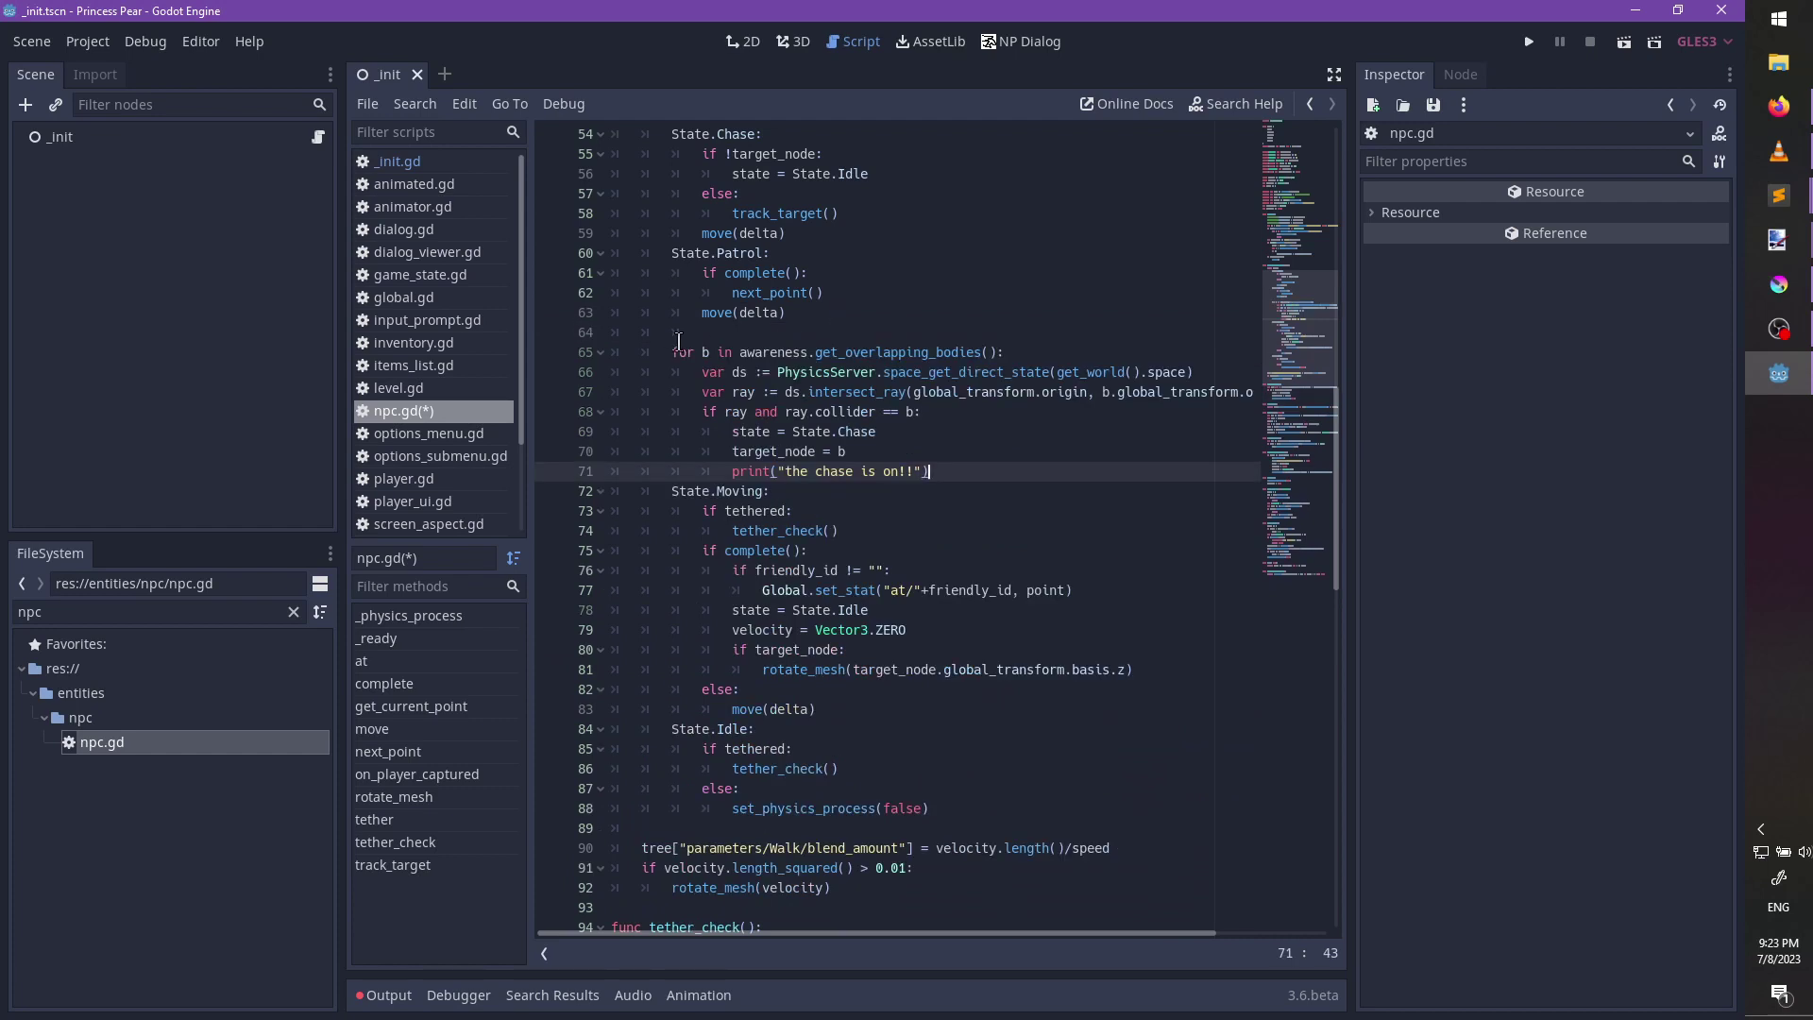
pyautogui.moveTo(655, 355); pyautogui.dragTo(935, 471)
pyautogui.press('Tab')
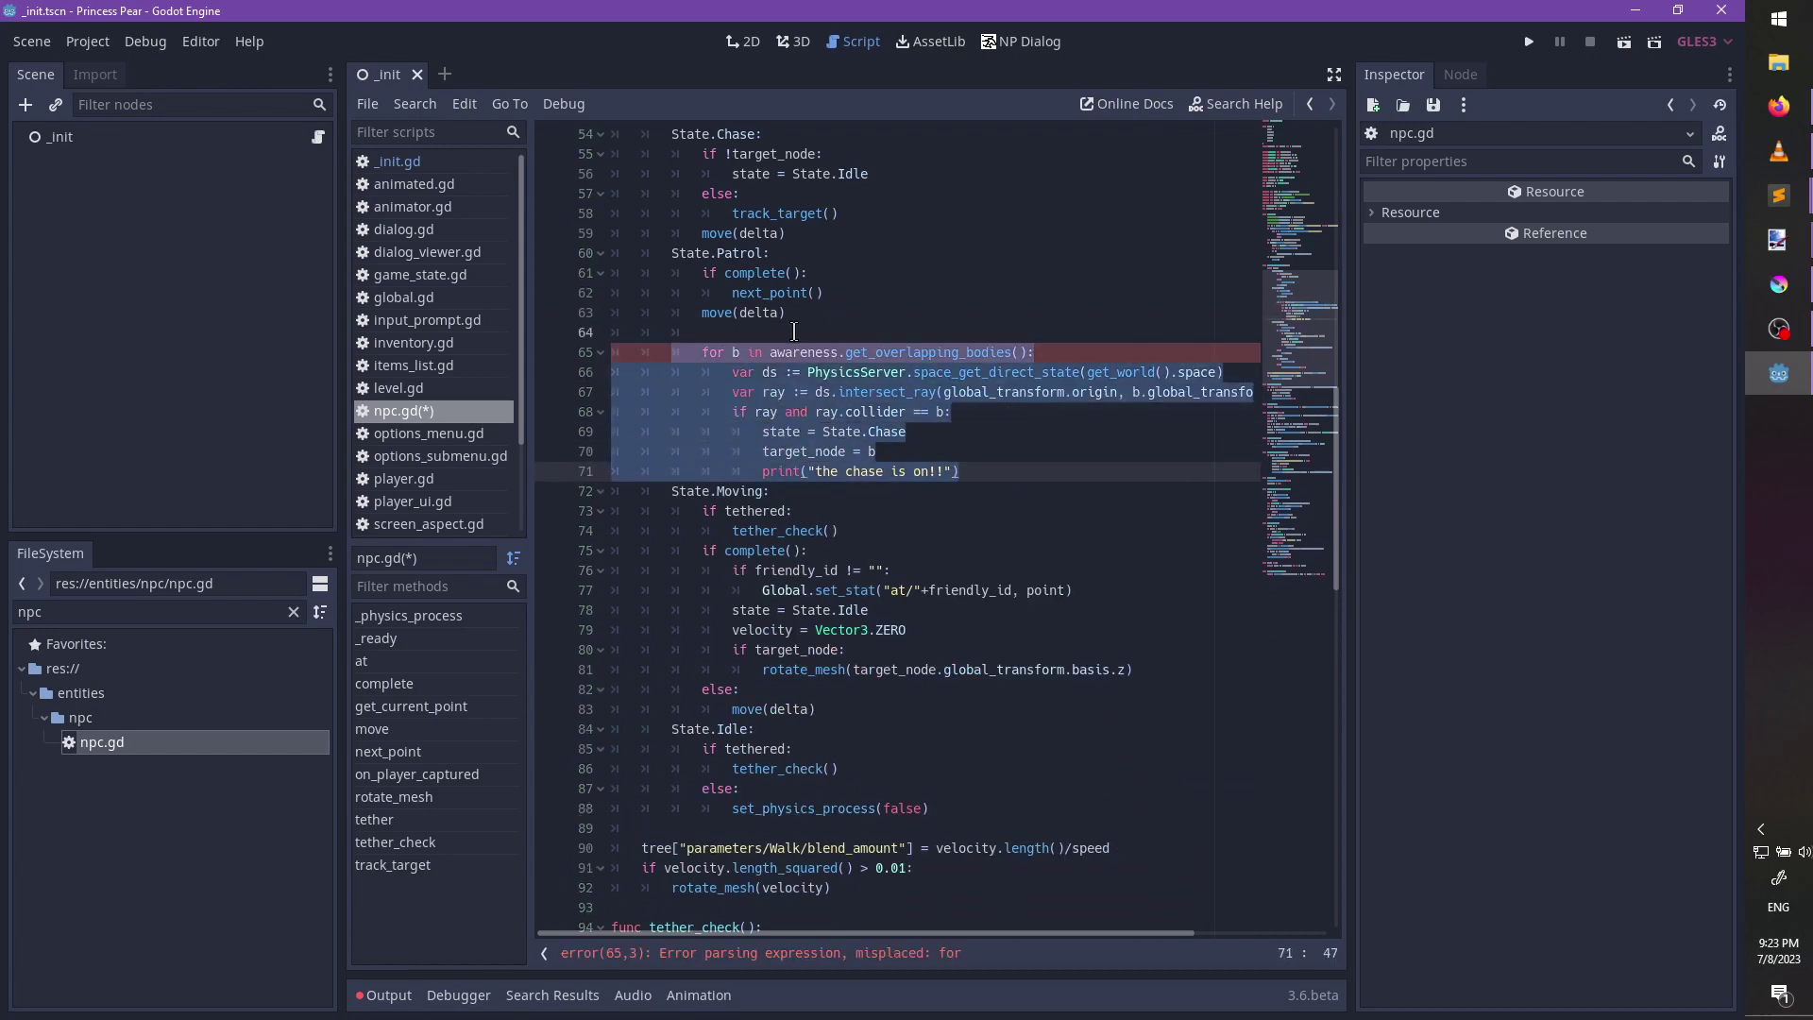
pyautogui.click(793, 332)
pyautogui.press('BackSpace')
pyautogui.press('BackSpace')
pyautogui.press('BackSpace')
pyautogui.press('BackSpace')
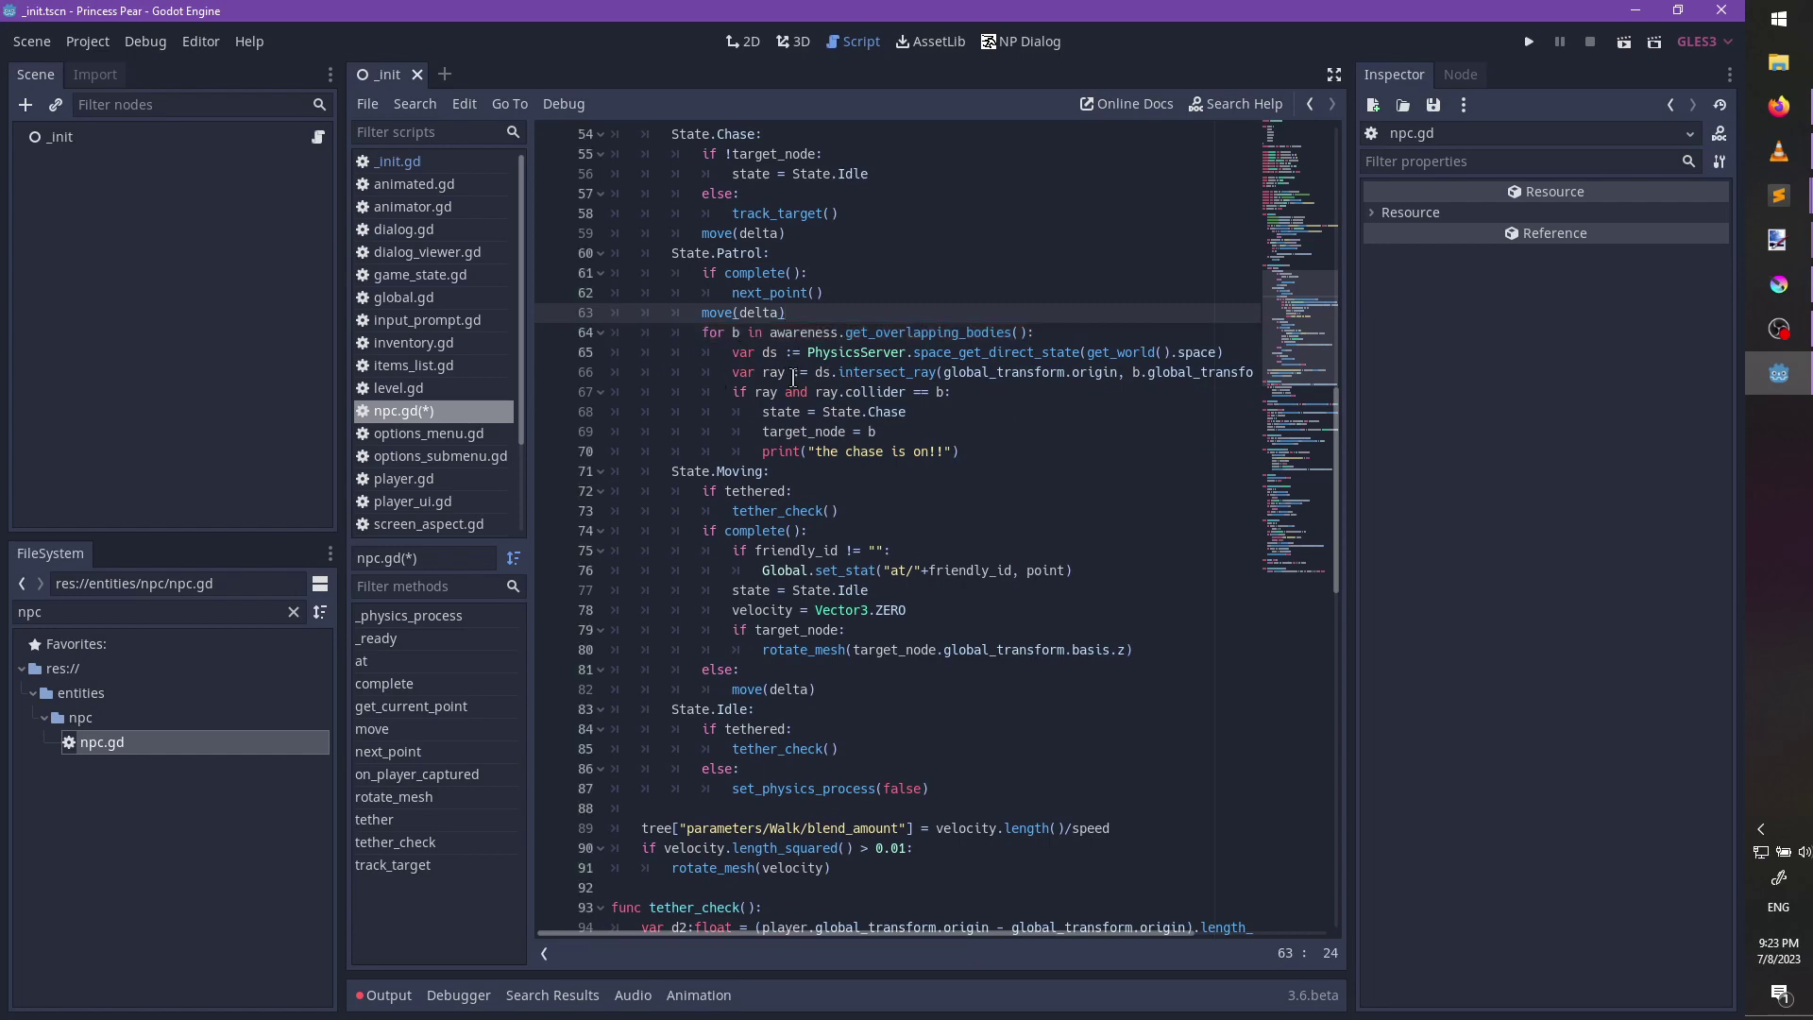
# Check the blend_amount and rotate_mesh(velocity) code after the match statement, and save the script.
pyautogui.scroll(-3, 854, 420)
pyautogui.click(933, 681)
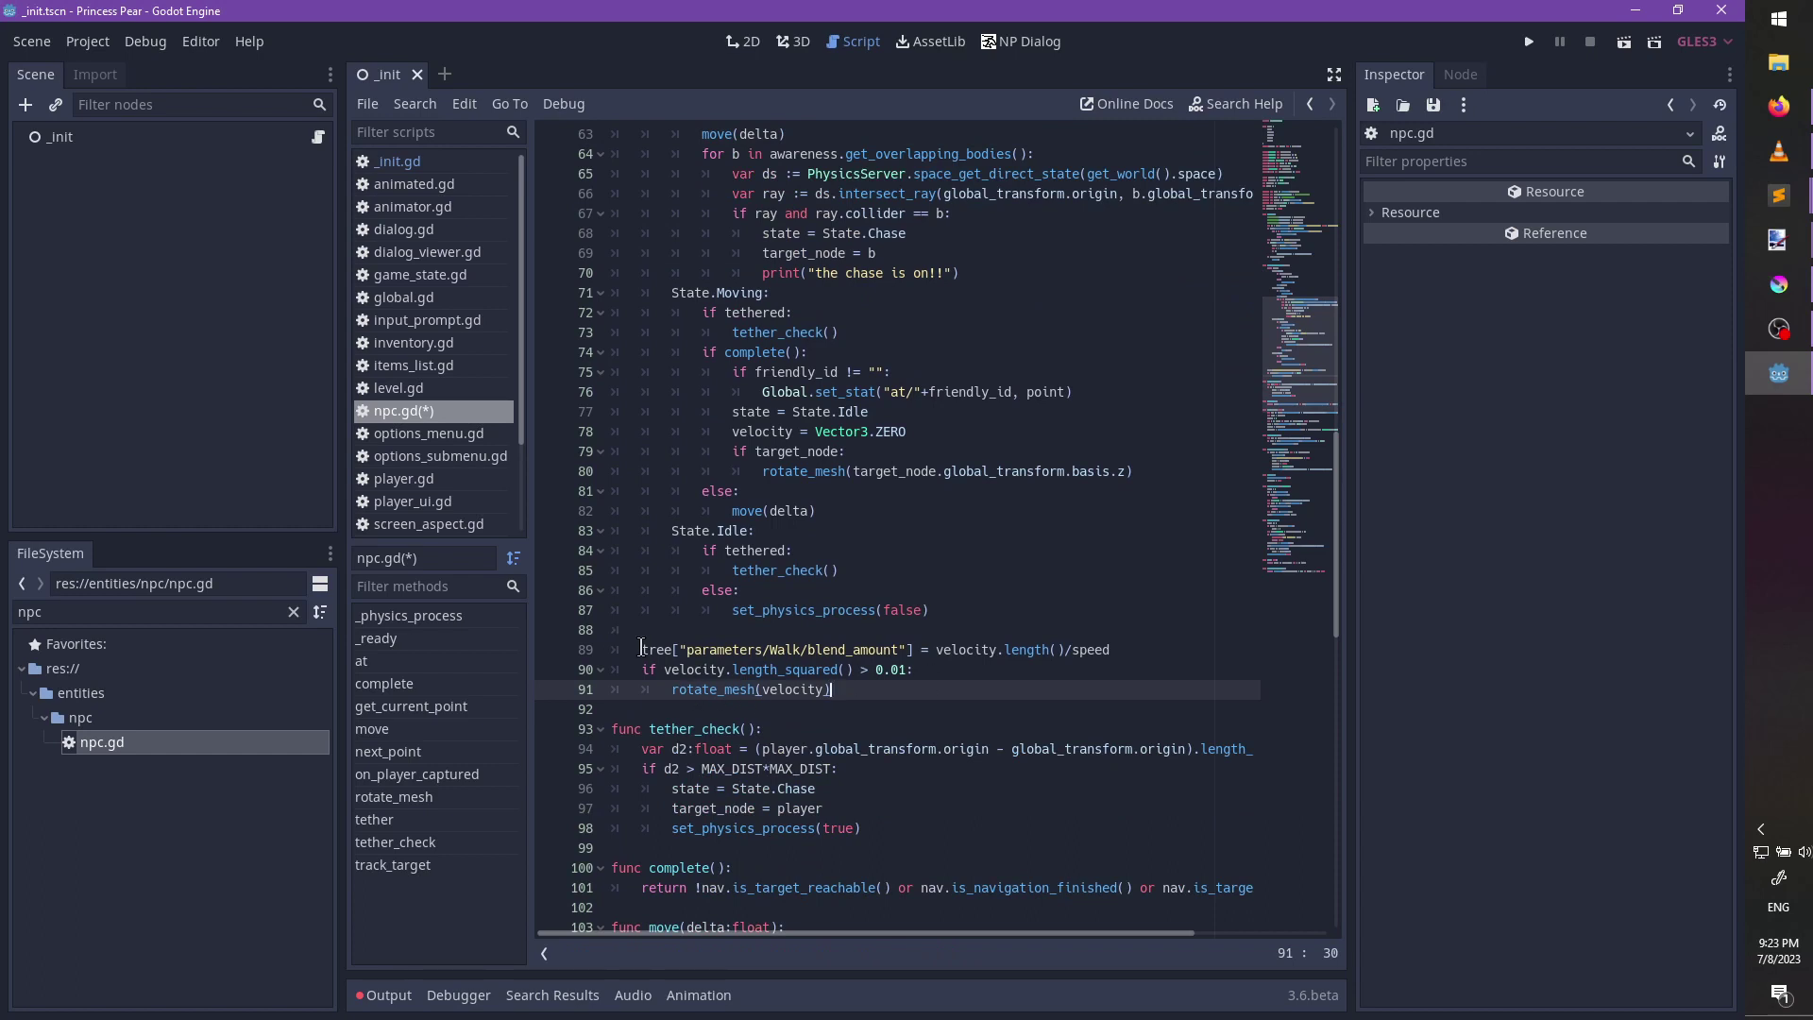
pyautogui.moveTo(640, 650); pyautogui.dragTo(912, 691)
pyautogui.click(833, 629)
pyautogui.hotkey('ctrl', 's')
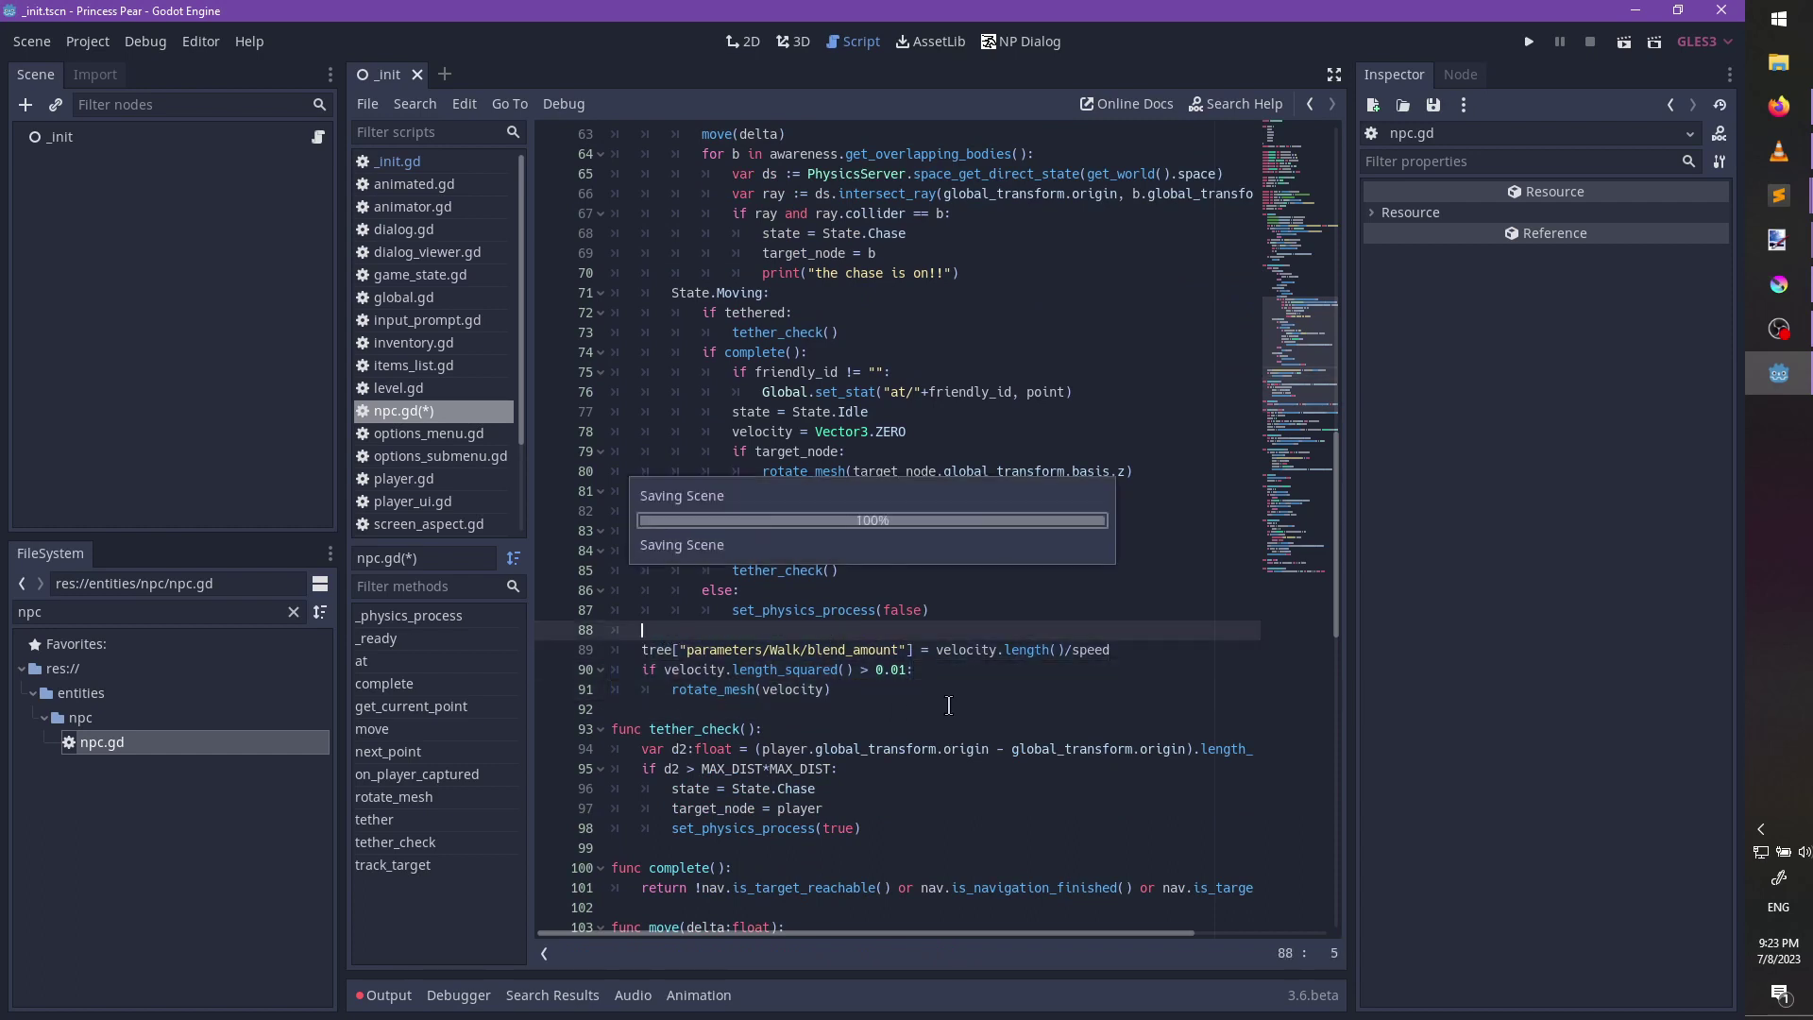
# Review the Chase and Patrol branches of _physics_process and the complete() function they rely on.
pyautogui.scroll(5, 949, 705)
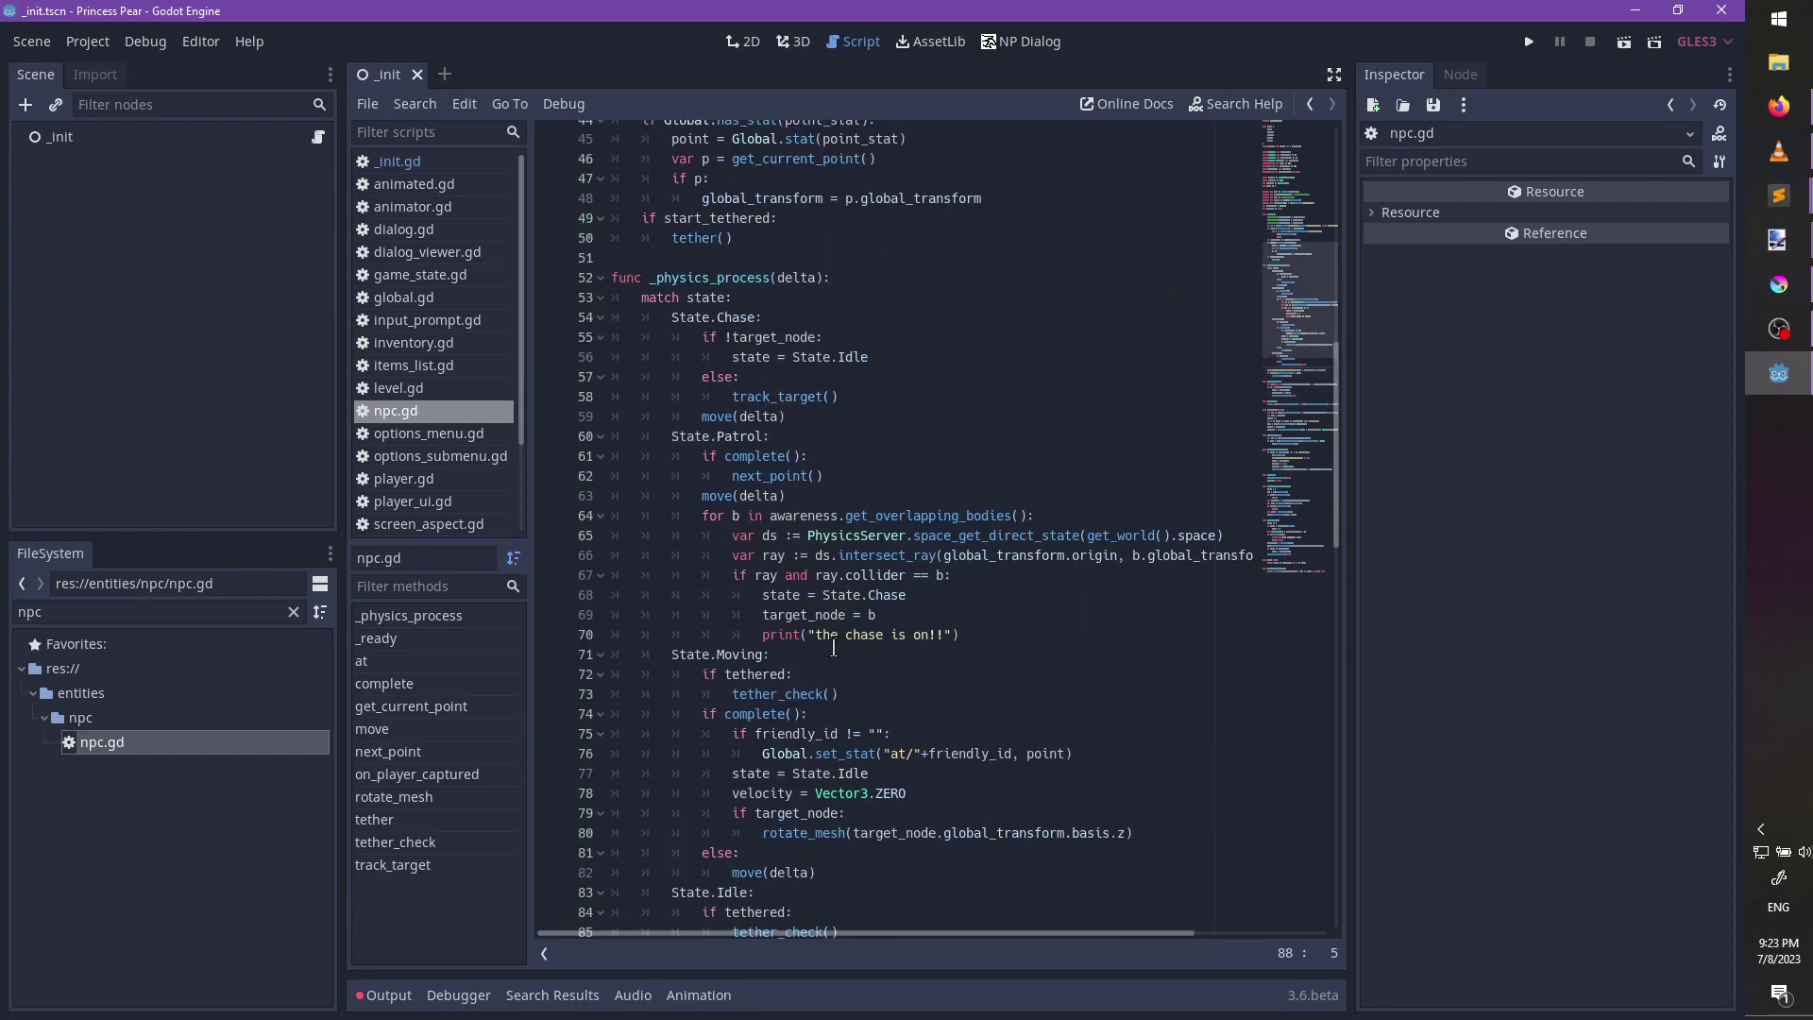
pyautogui.doubleClick(749, 397)
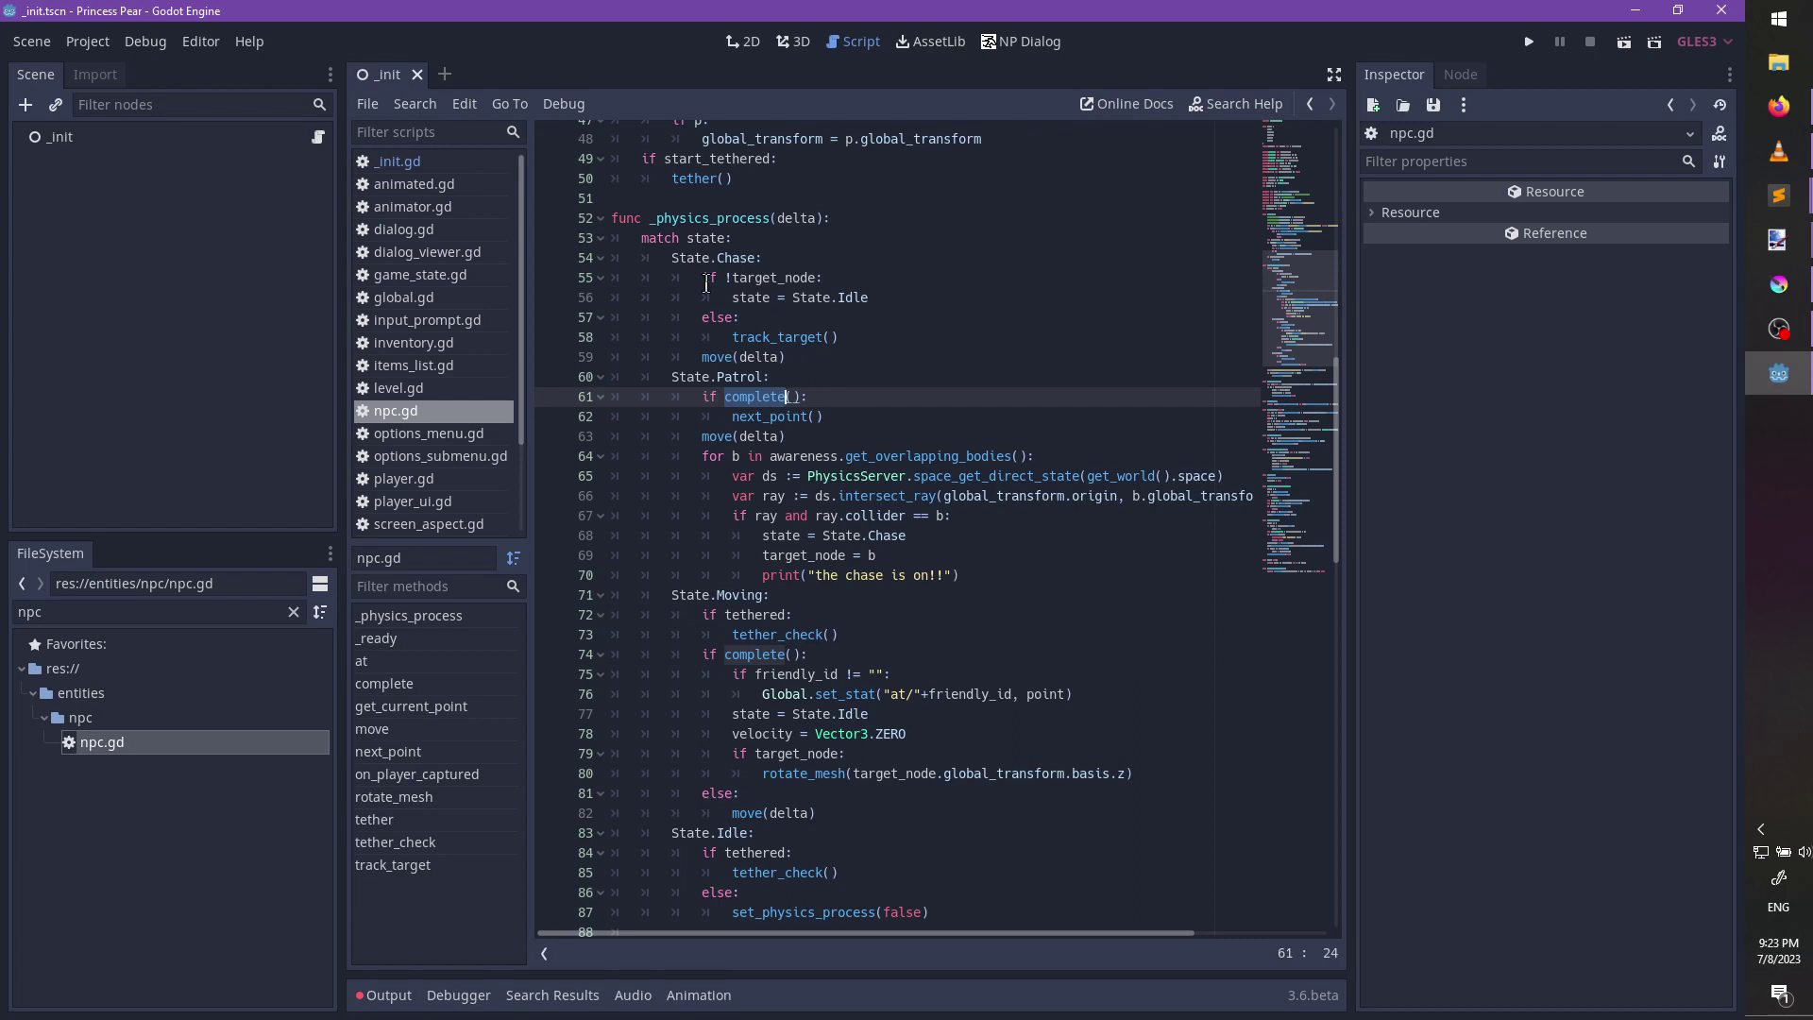
pyautogui.doubleClick(721, 257)
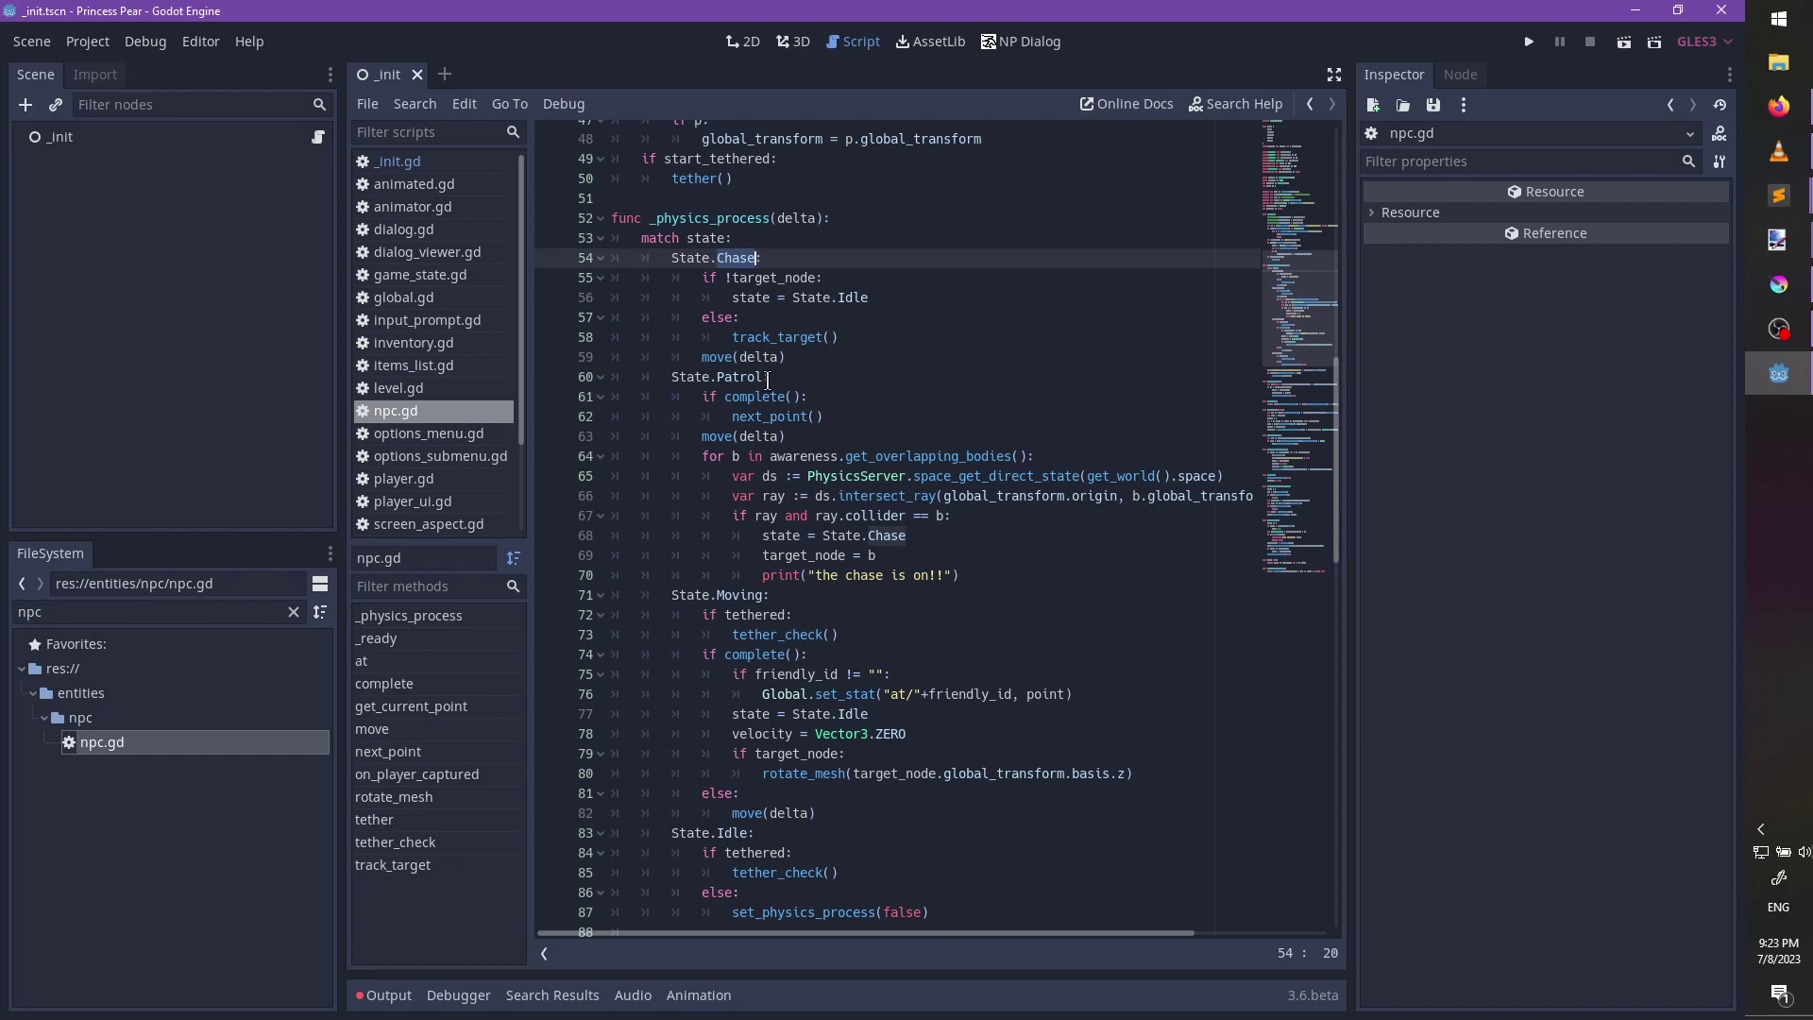
pyautogui.doubleClick(762, 396)
pyautogui.scroll(-10, 858, 447)
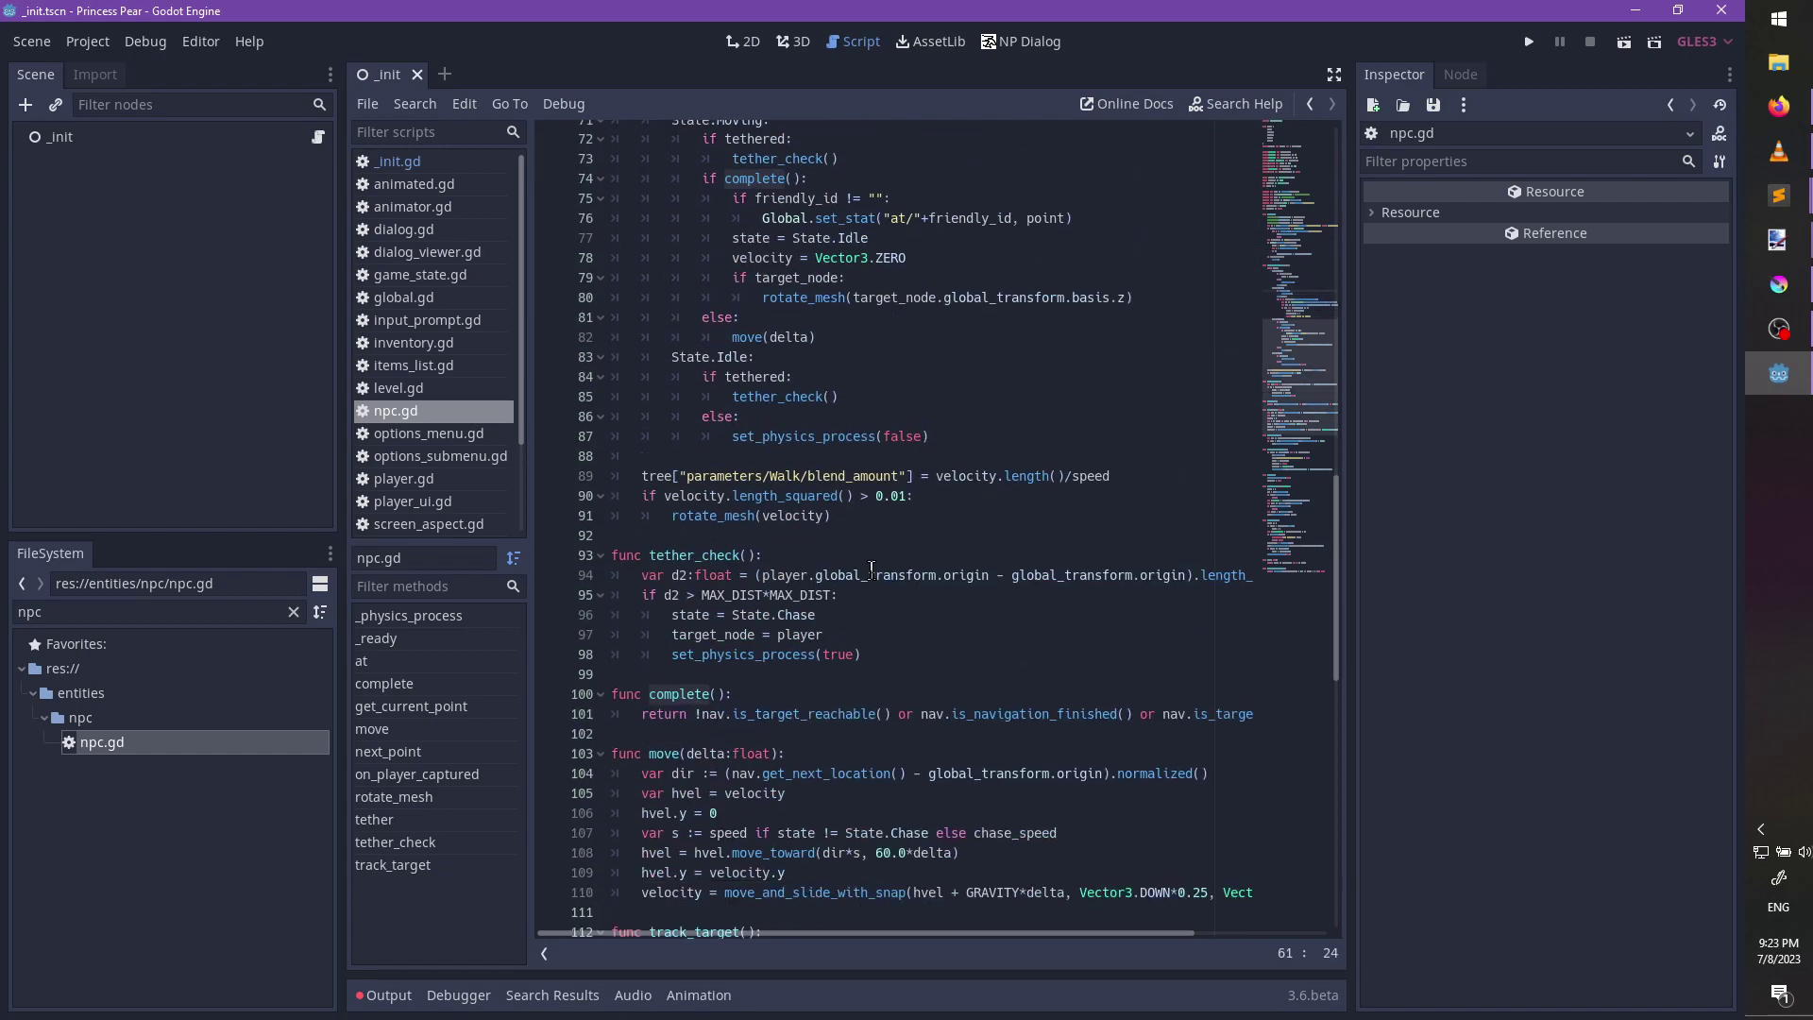
pyautogui.scroll(8, 980, 501)
pyautogui.scroll(2, 982, 514)
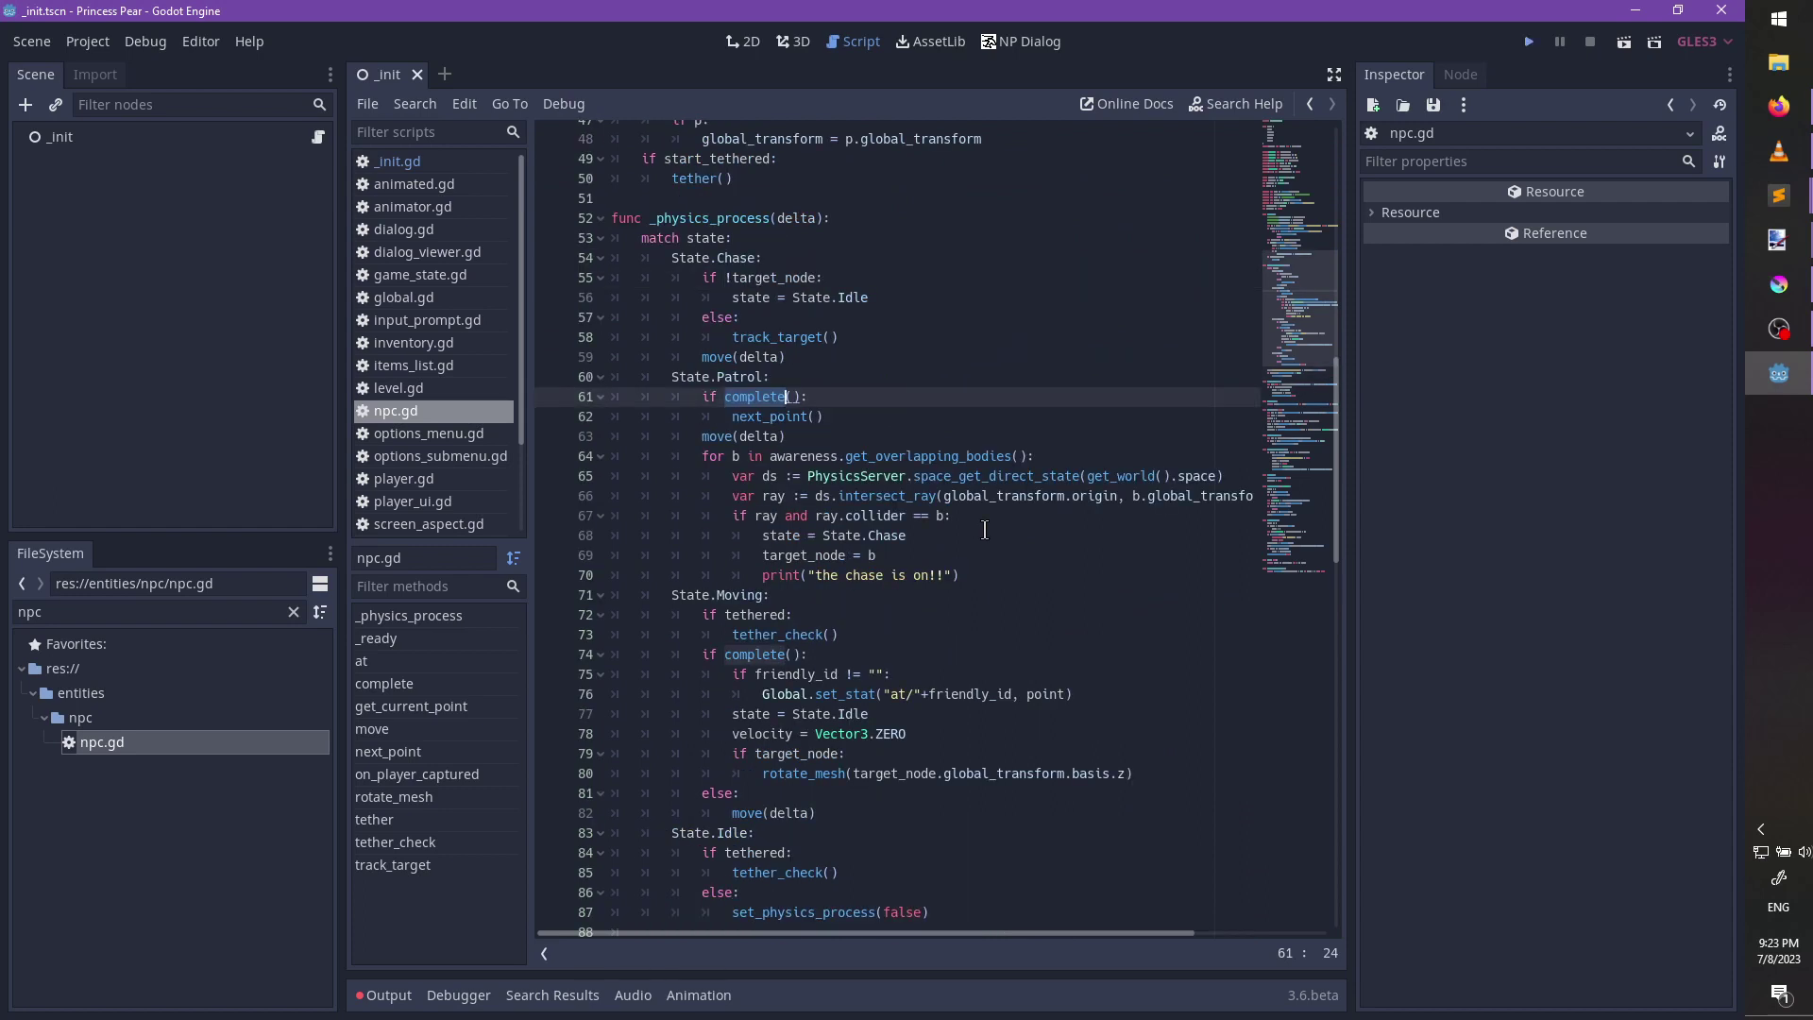
# Run the project with the profiler recording, and resume play in the game window.
pyautogui.press('F5')
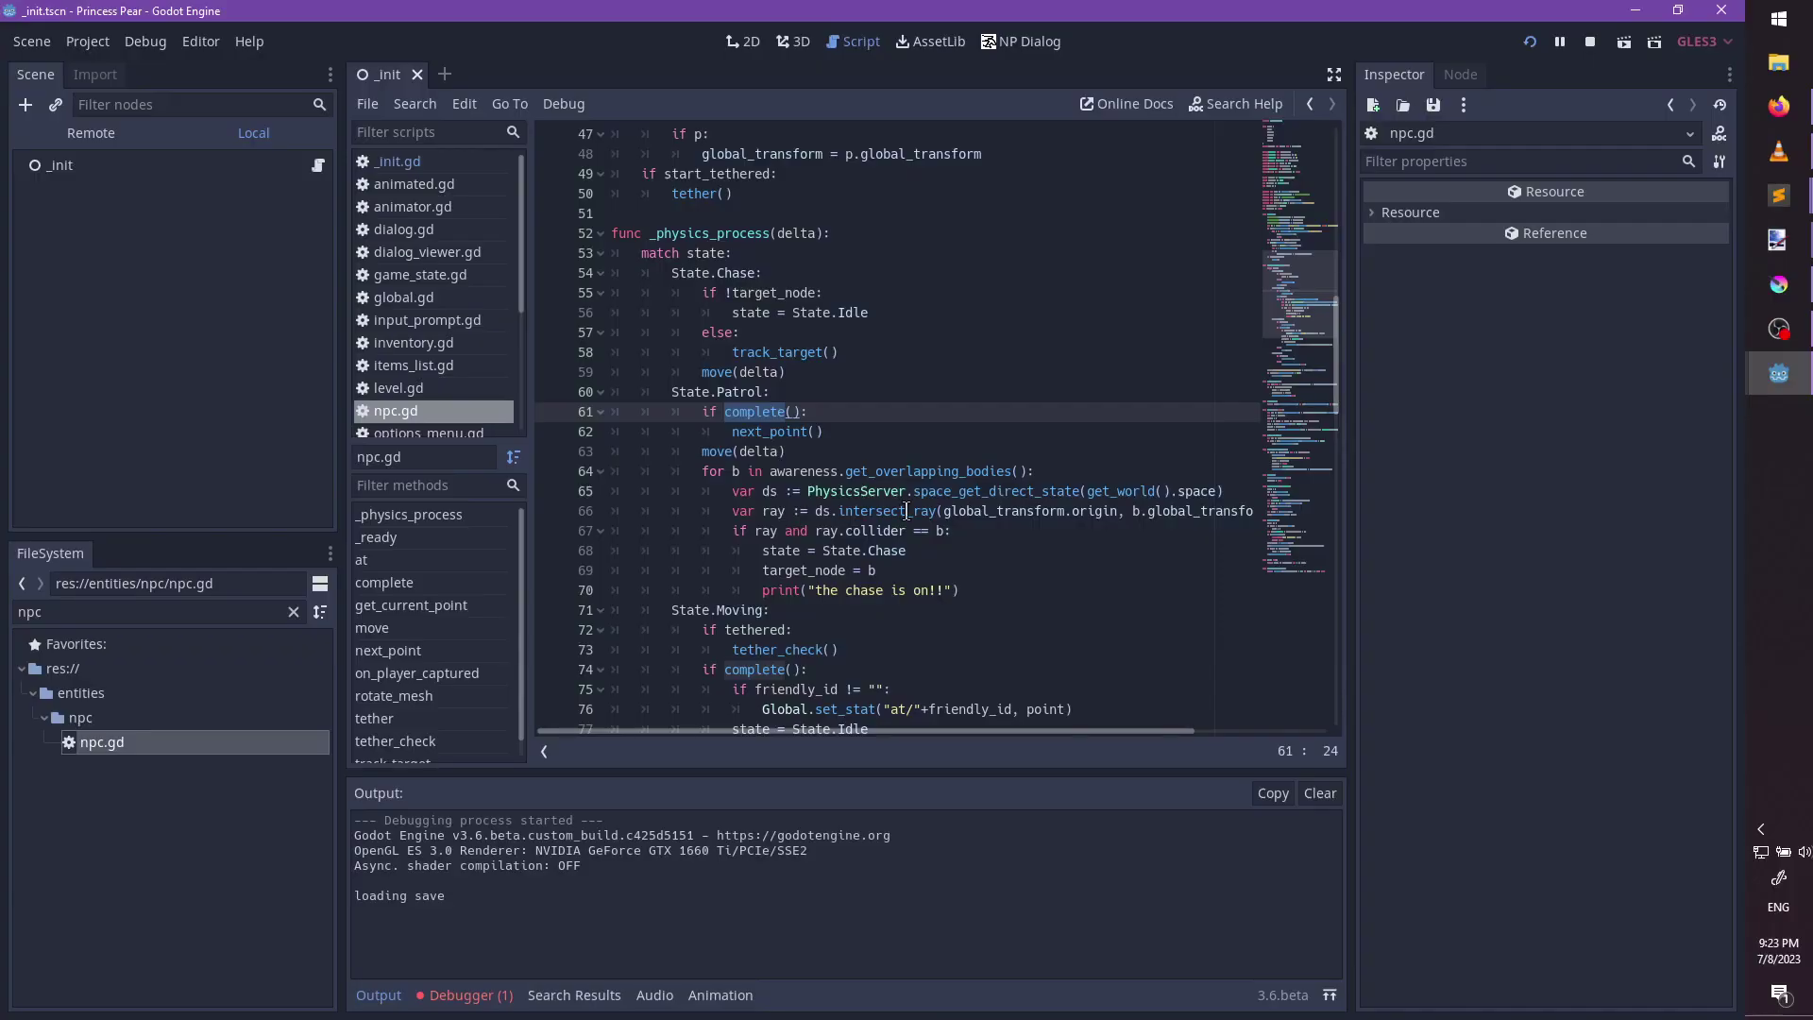
pyautogui.click(463, 994)
pyautogui.click(548, 760)
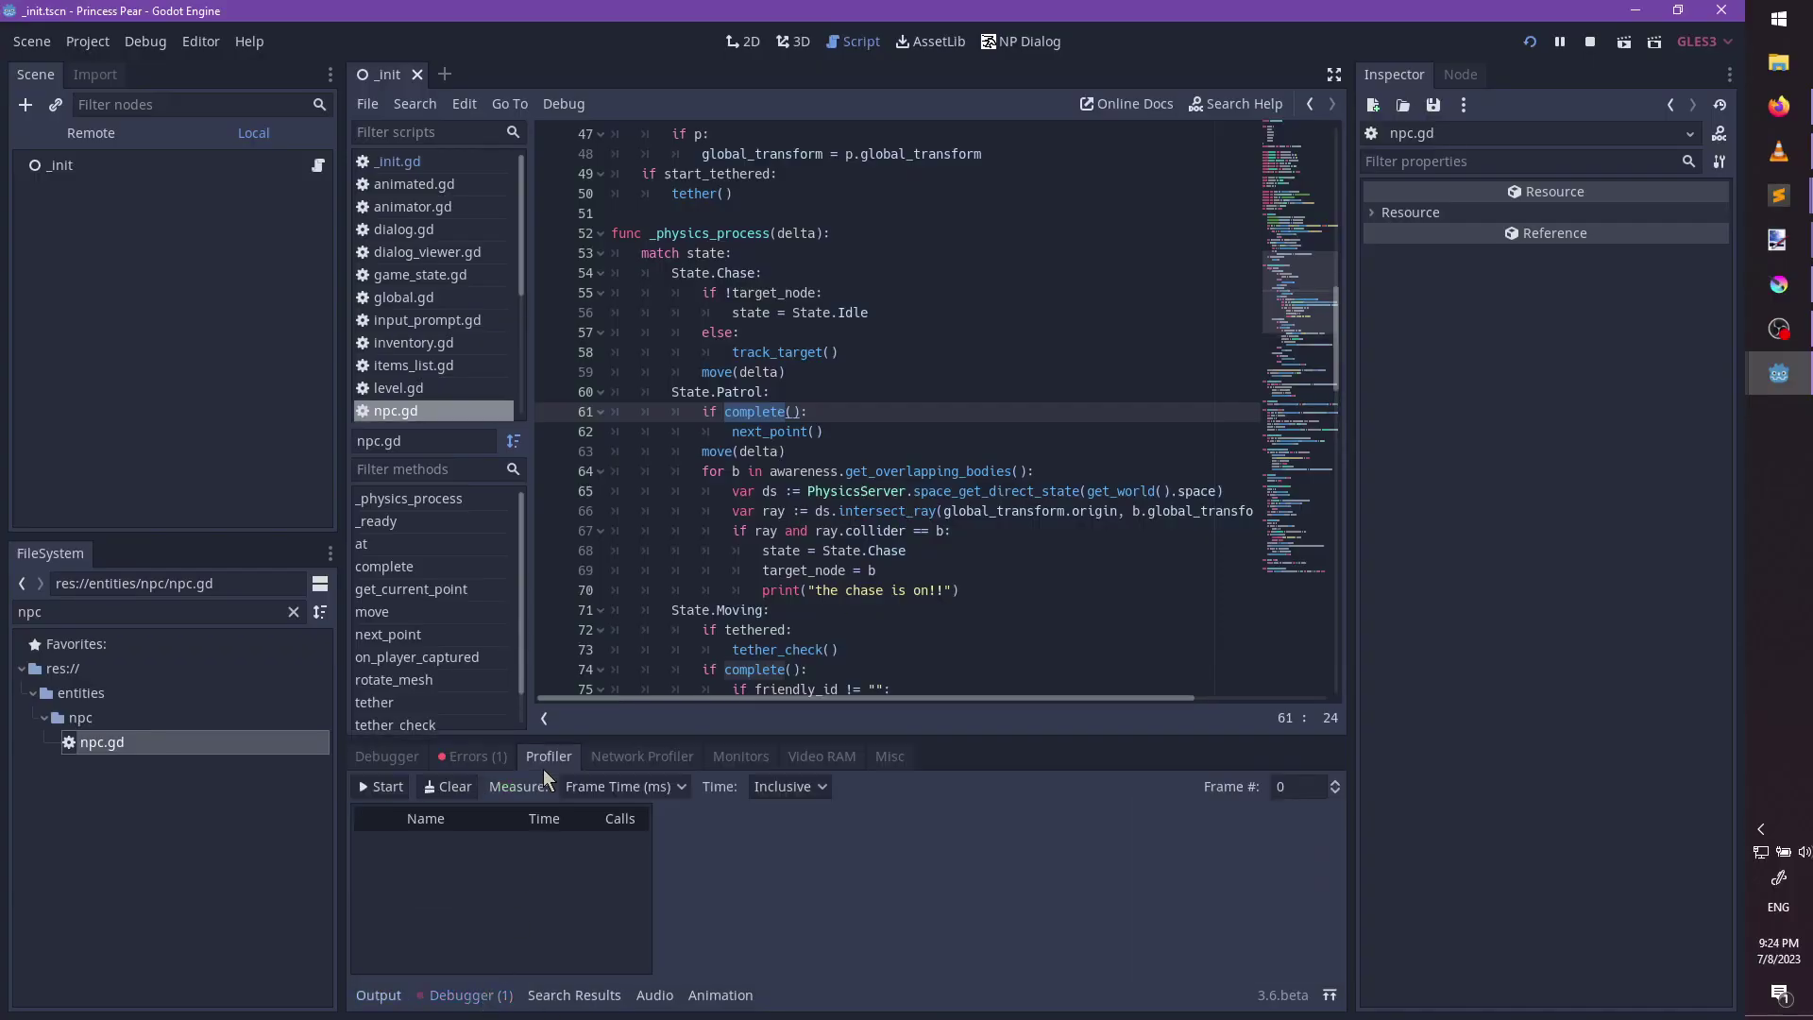
pyautogui.click(382, 785)
pyautogui.hotkey('alt', 'Tab')
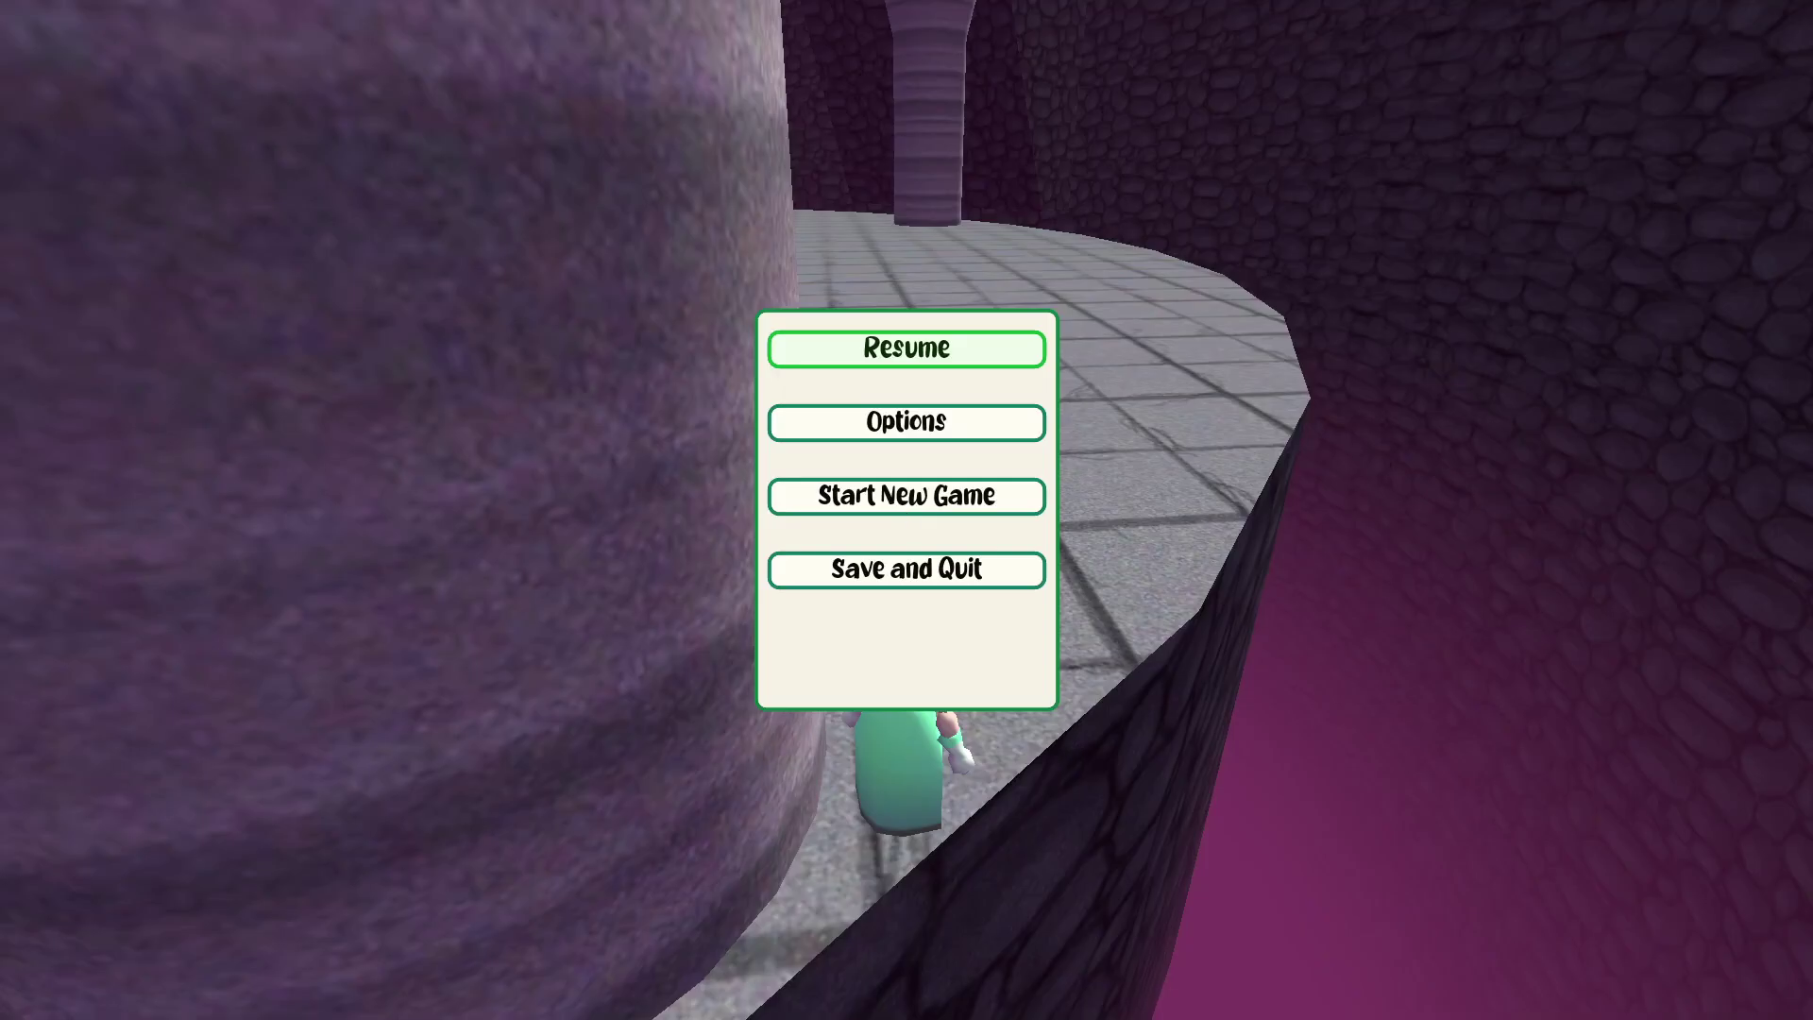
pyautogui.press('Return')
pyautogui.press('a')
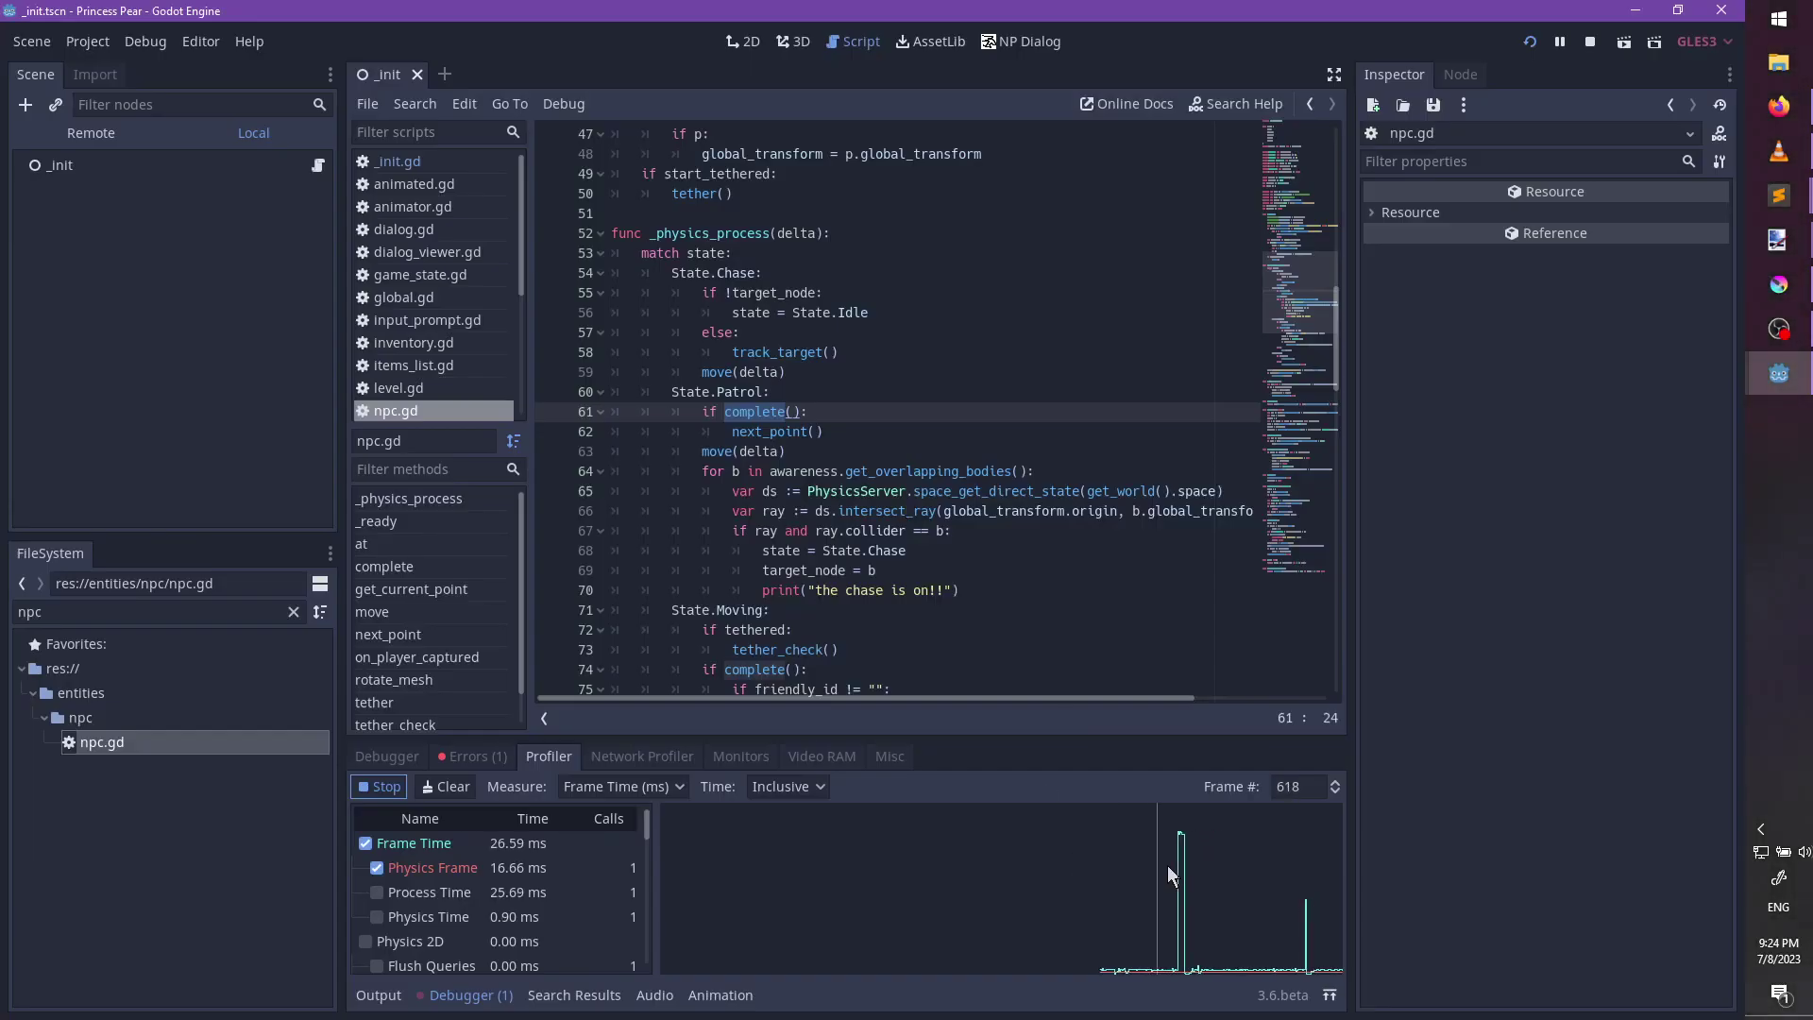
# Inspect the spike at profiler frame 472 and plot the move script function on the graph.
pyautogui.click(1161, 864)
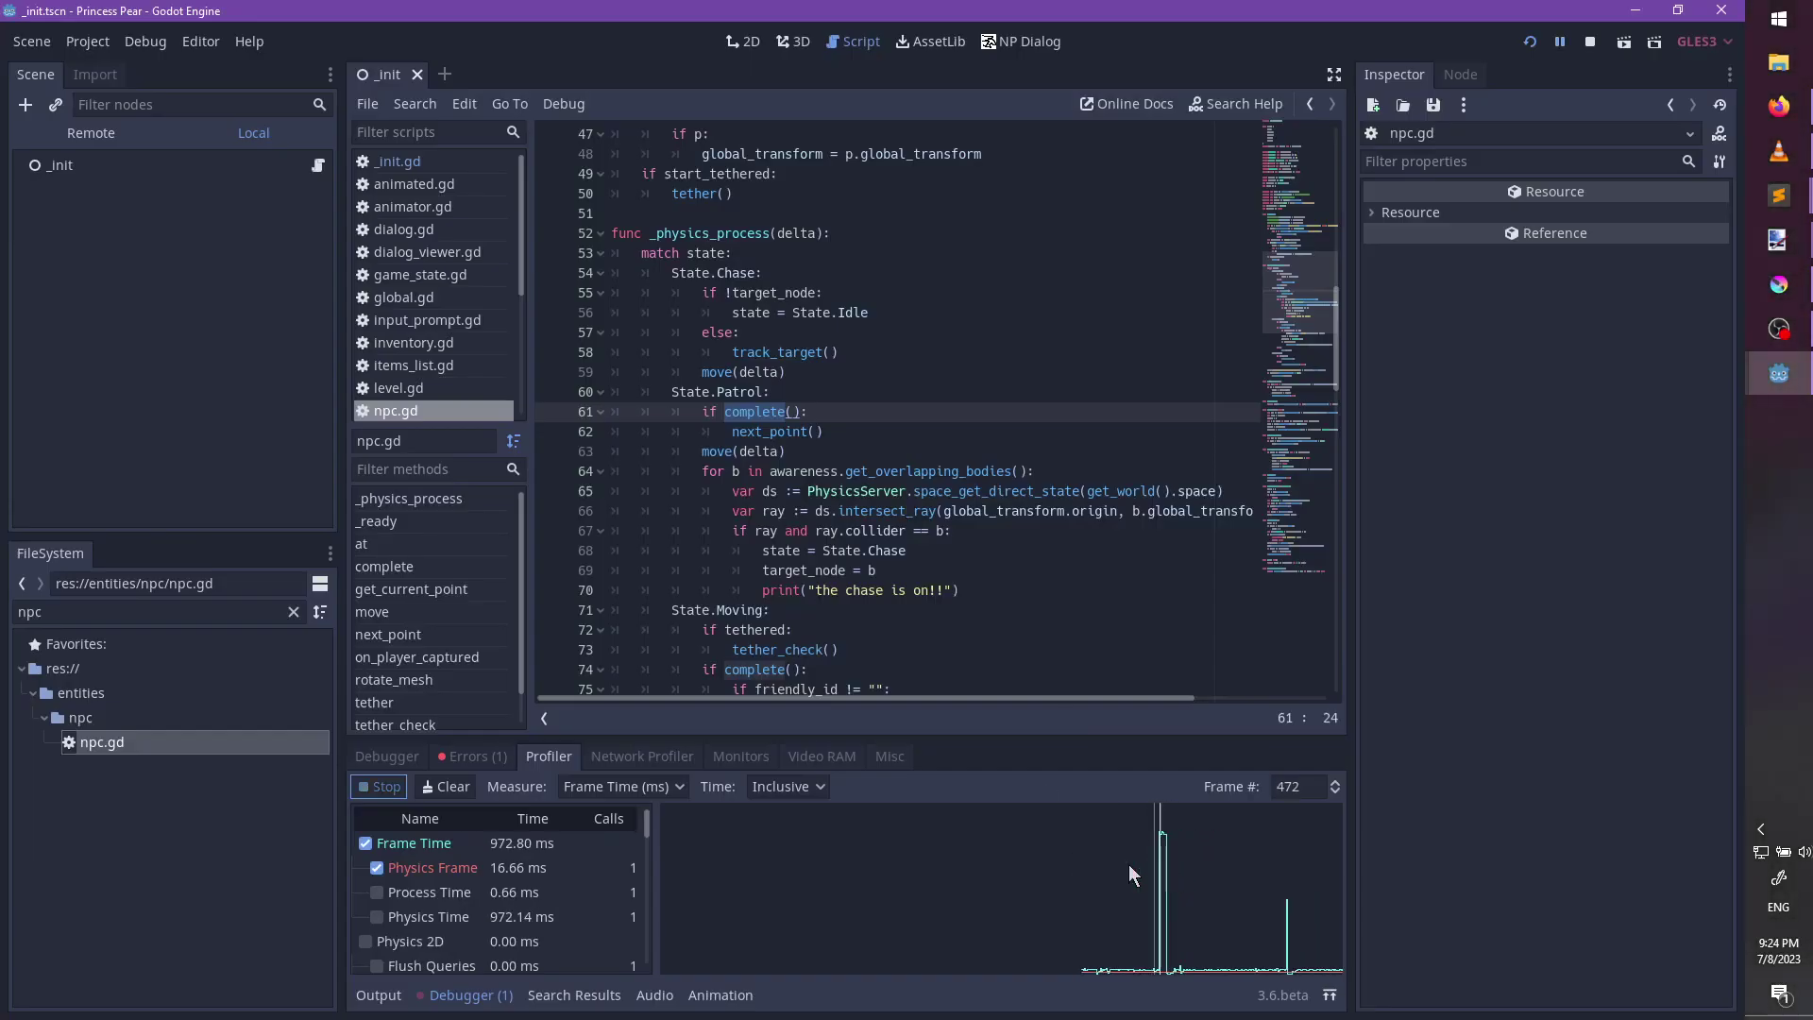
pyautogui.scroll(-5, 487, 890)
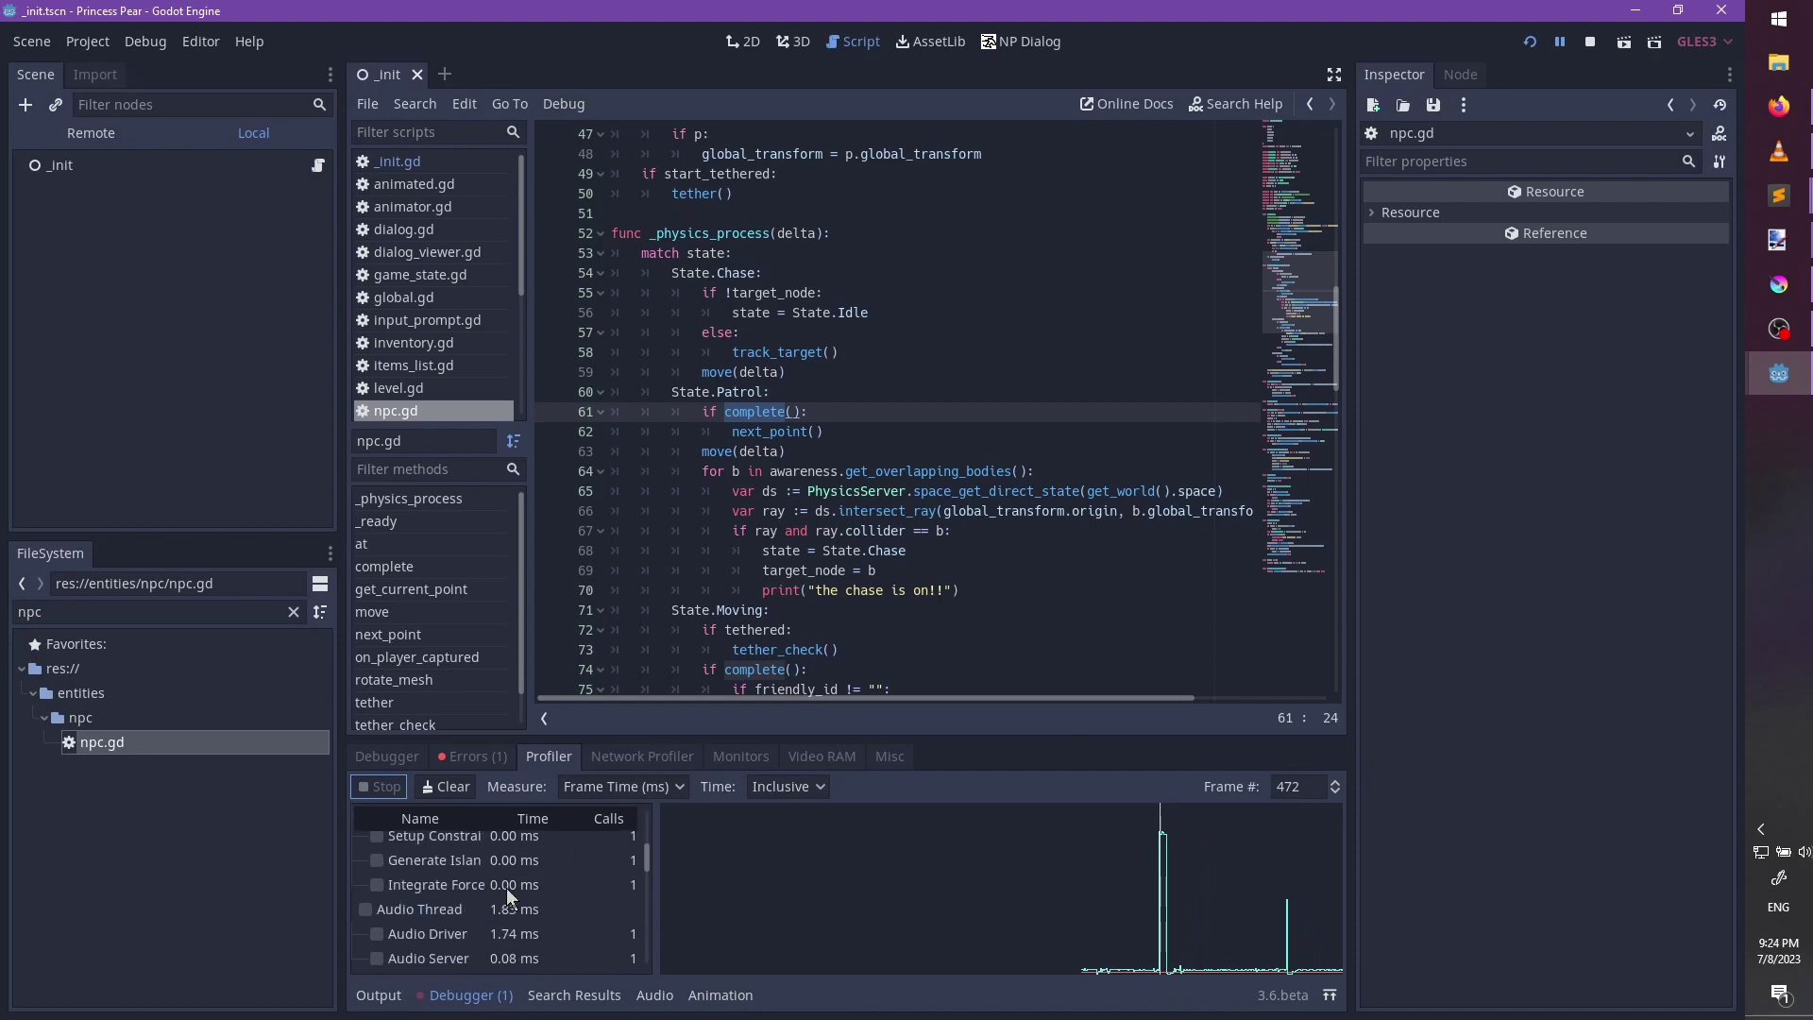
pyautogui.scroll(-1, 524, 911)
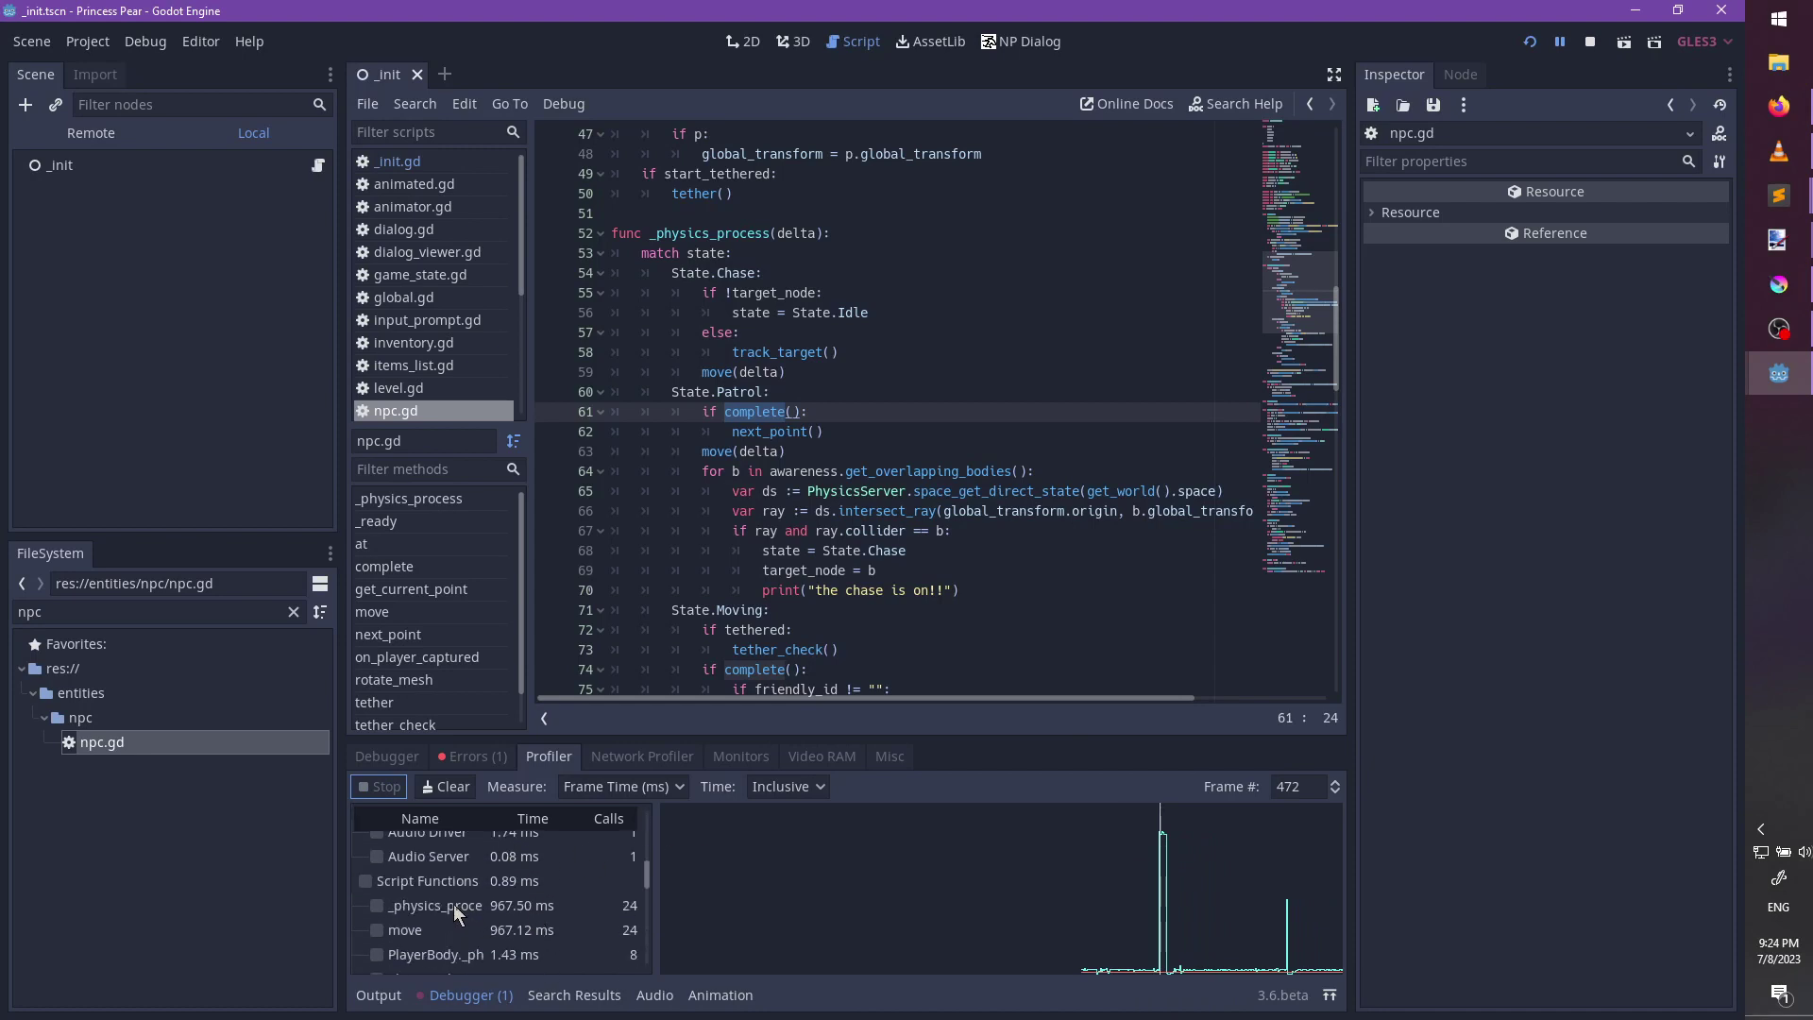
pyautogui.click(468, 929)
pyautogui.click(529, 930)
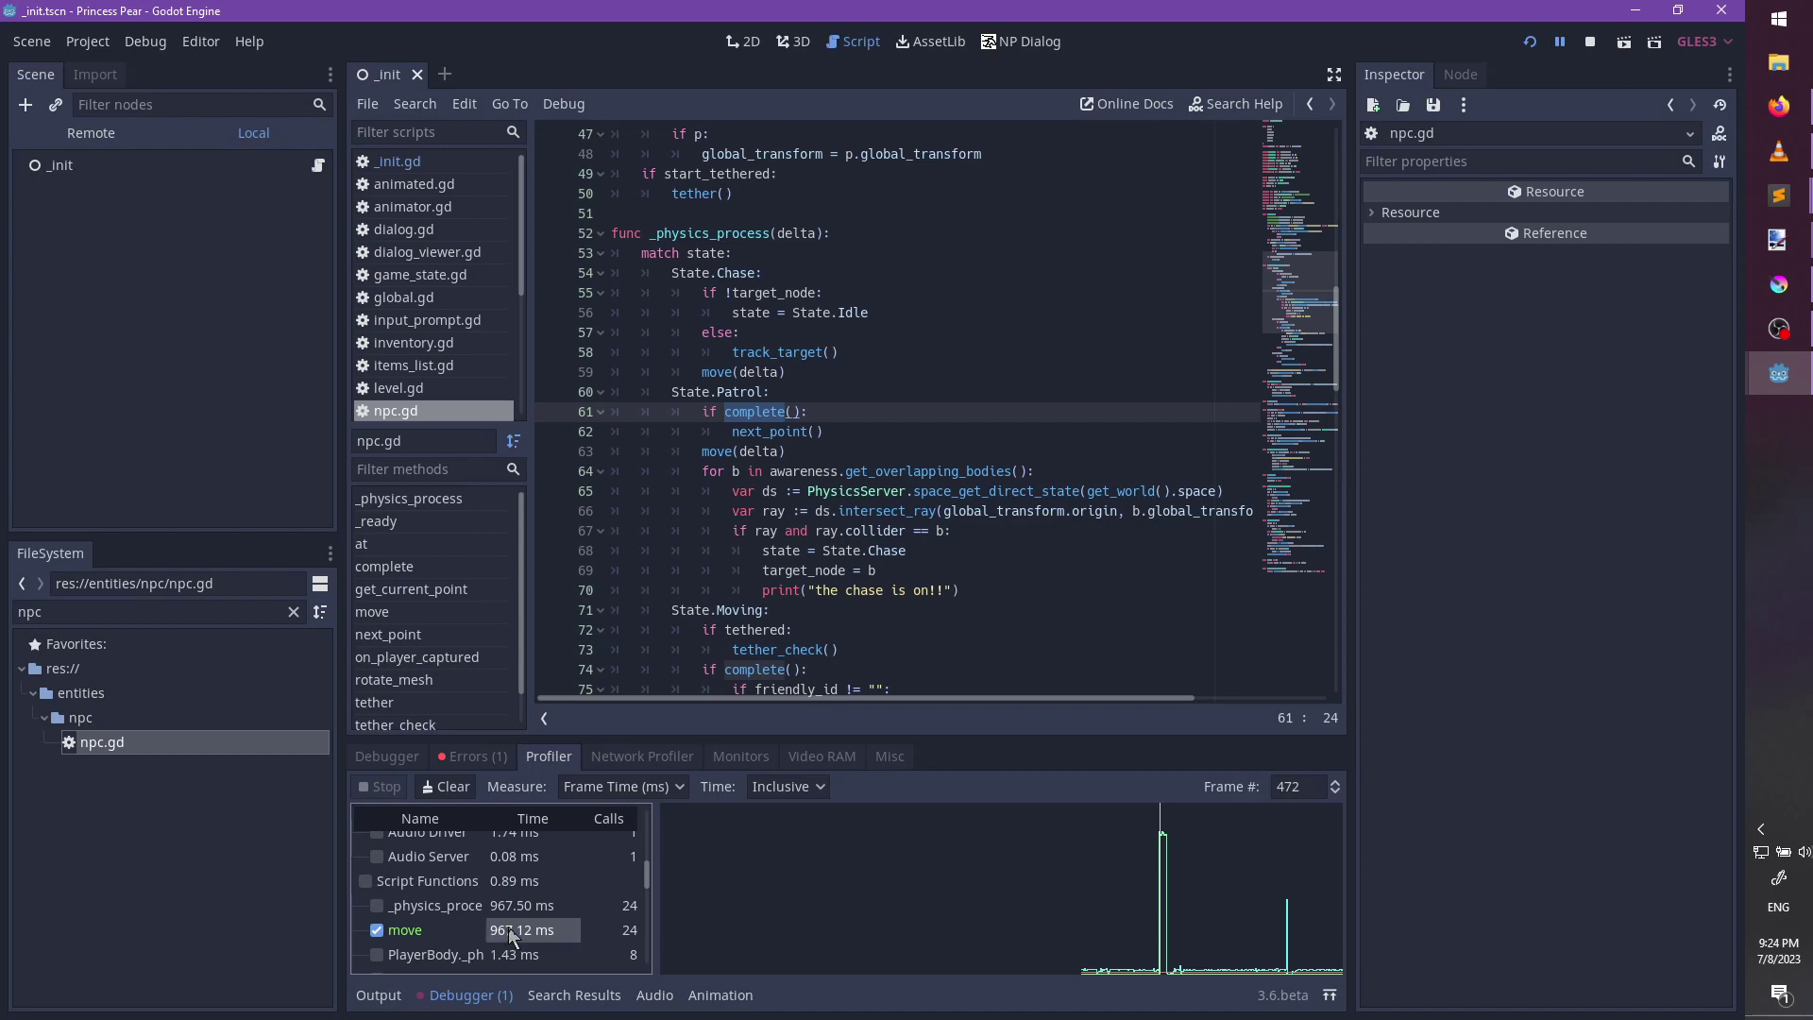
# Examine move() in npc.gd, focusing on its move_and_slide_with_snap and get_next_location calls.
pyautogui.scroll(-6, 861, 526)
pyautogui.scroll(-7, 861, 526)
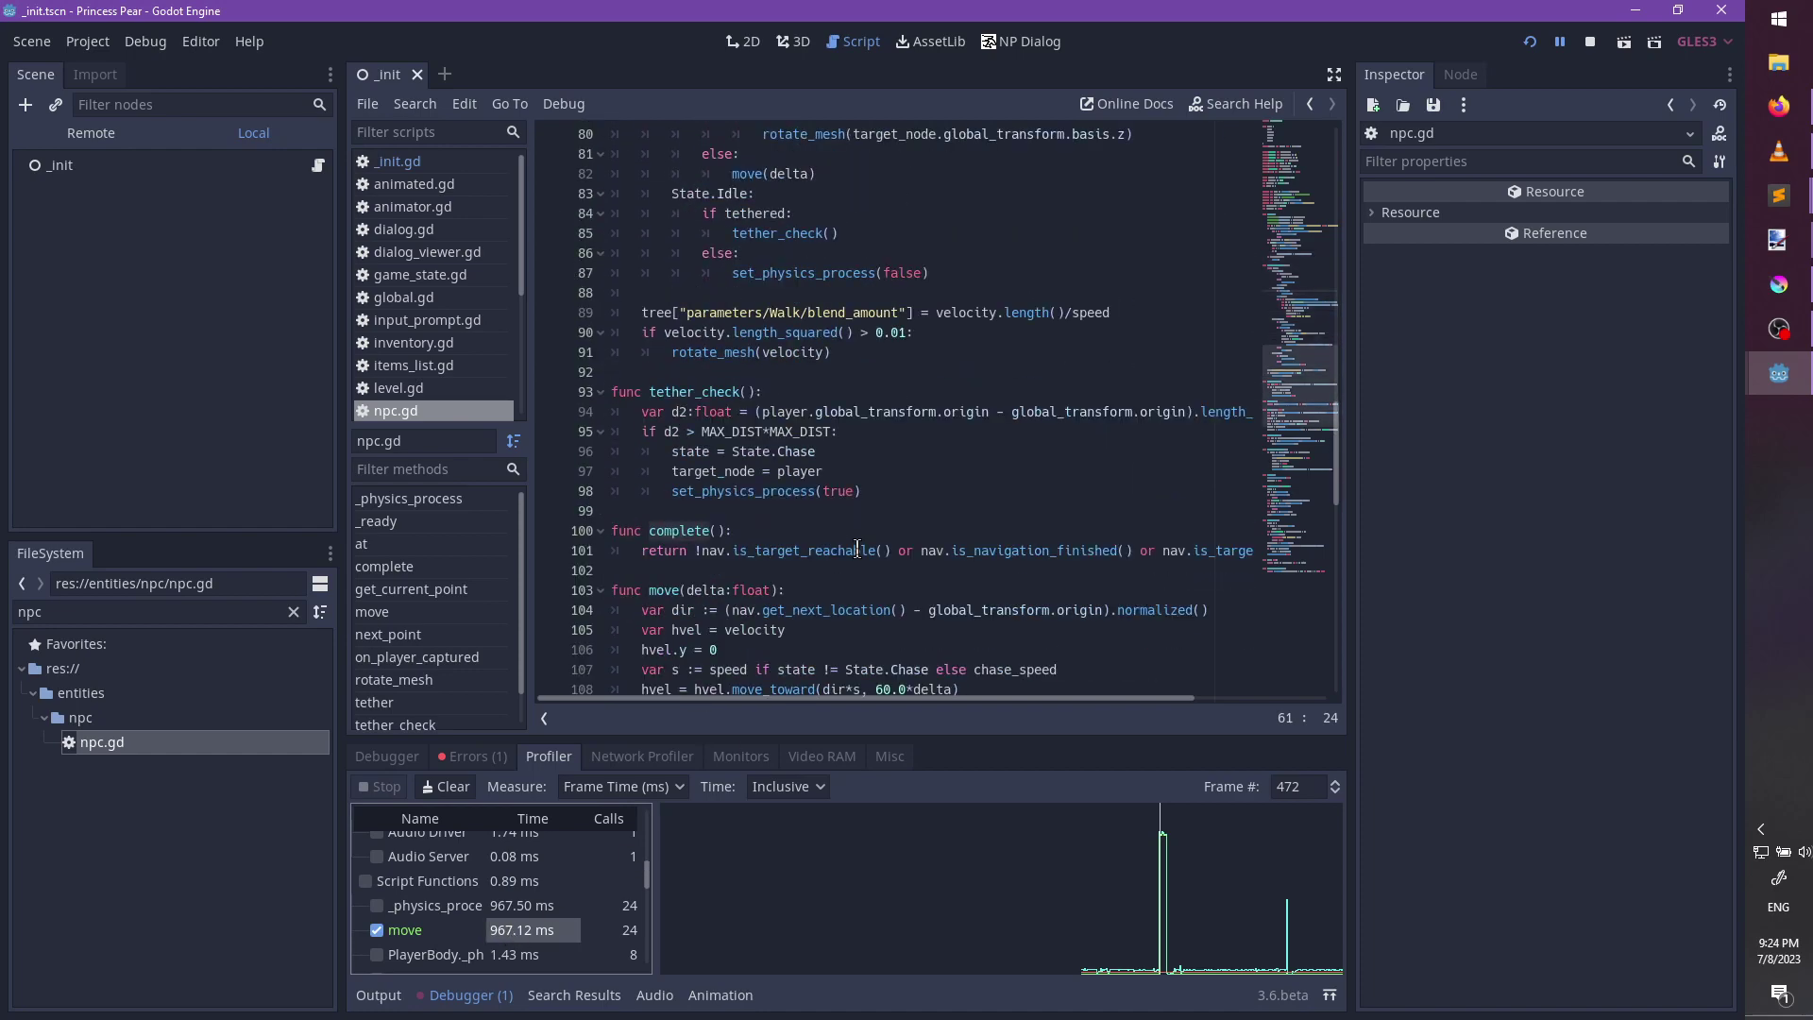
pyautogui.scroll(-3, 857, 549)
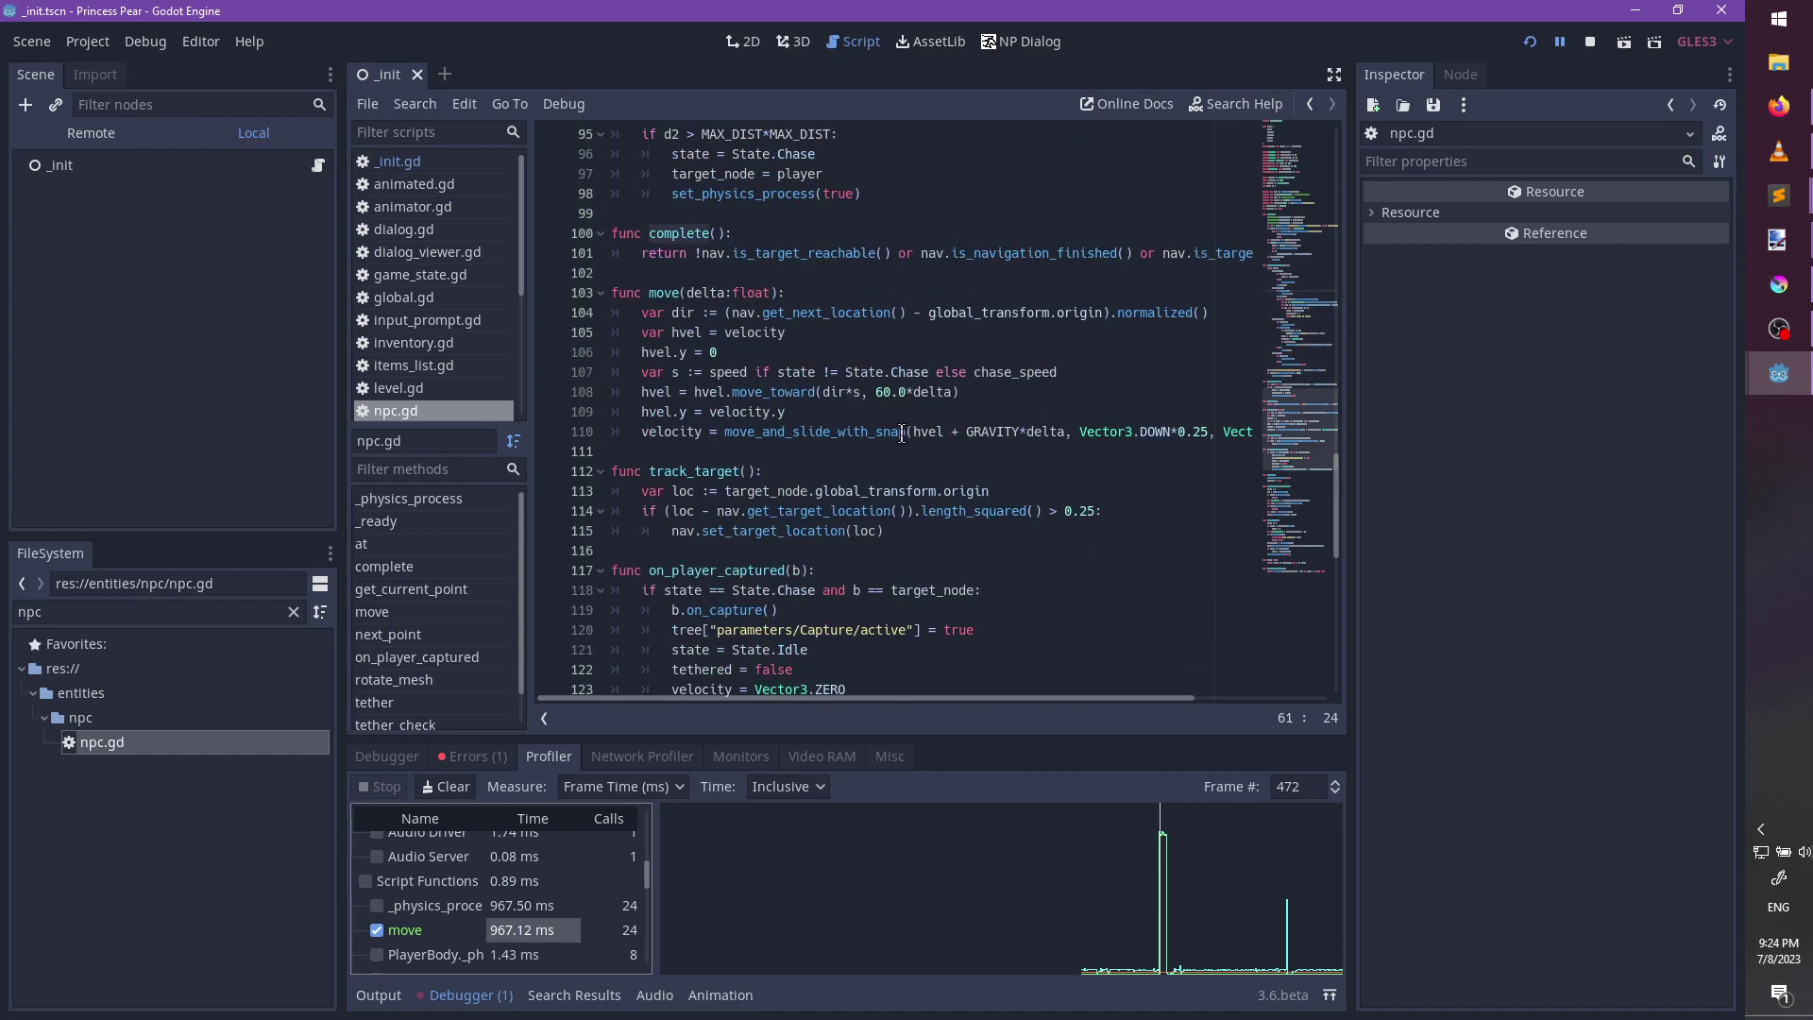
pyautogui.doubleClick(843, 433)
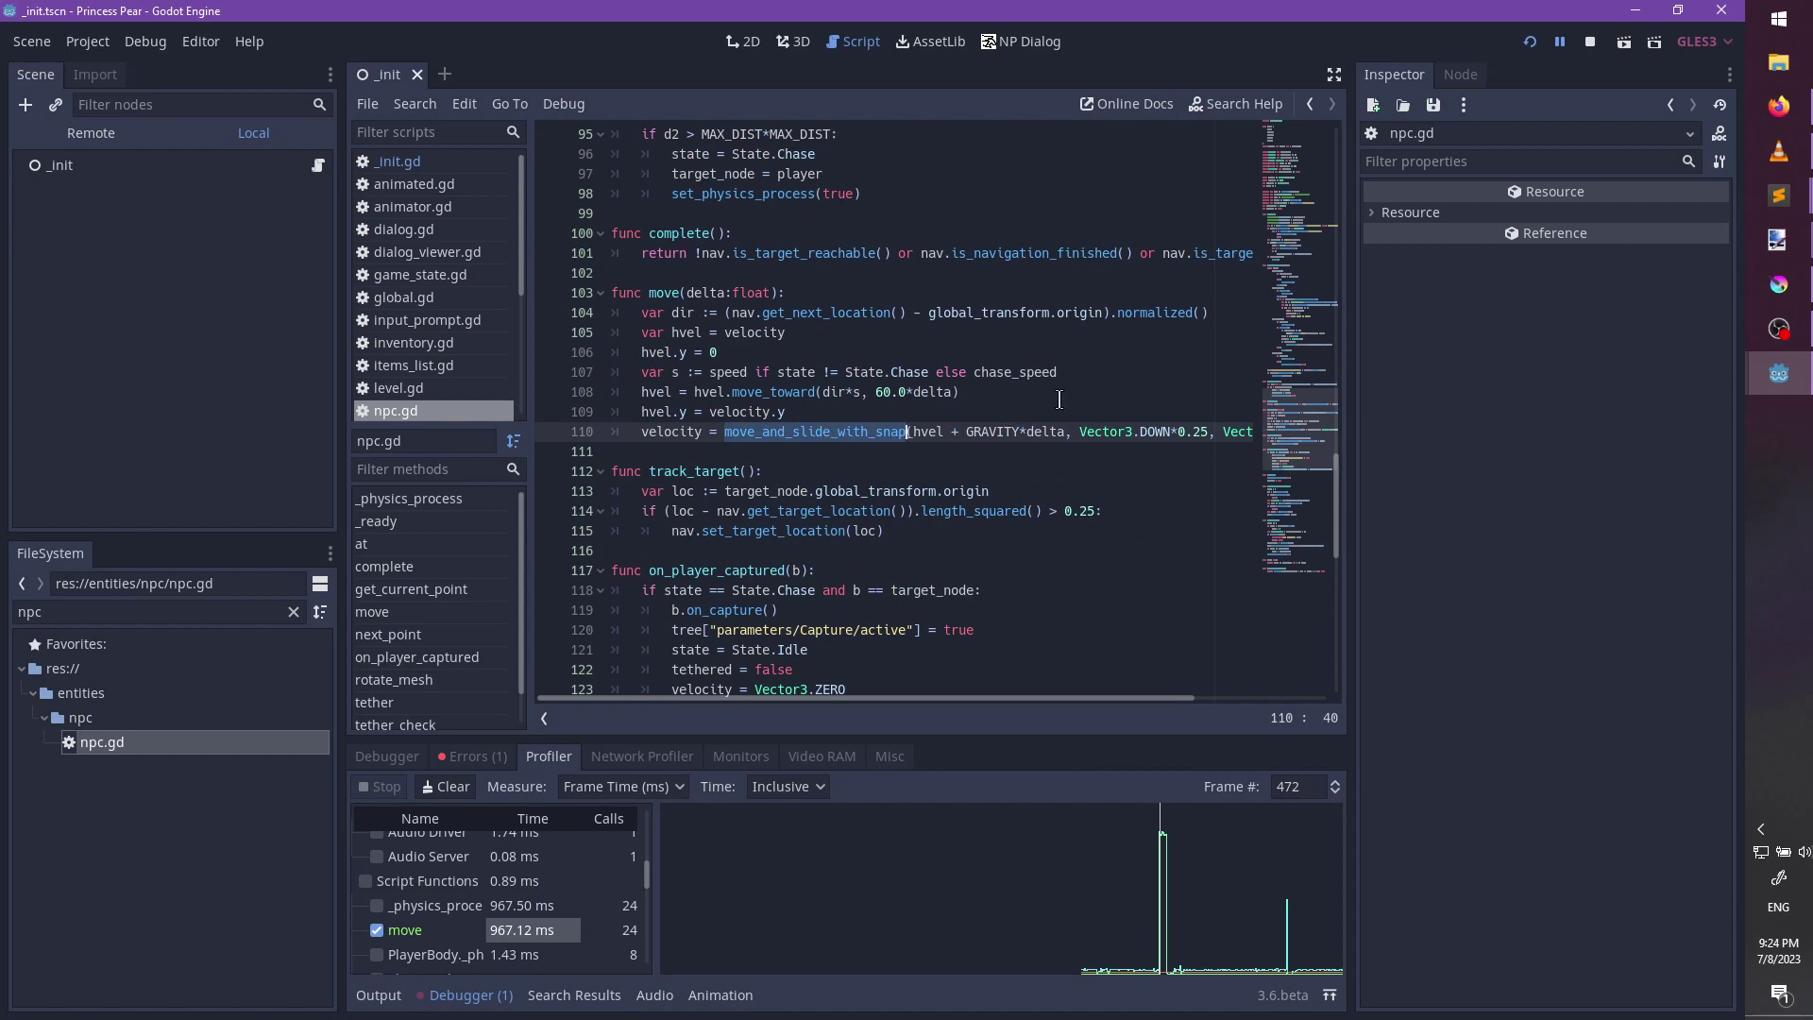
pyautogui.doubleClick(811, 313)
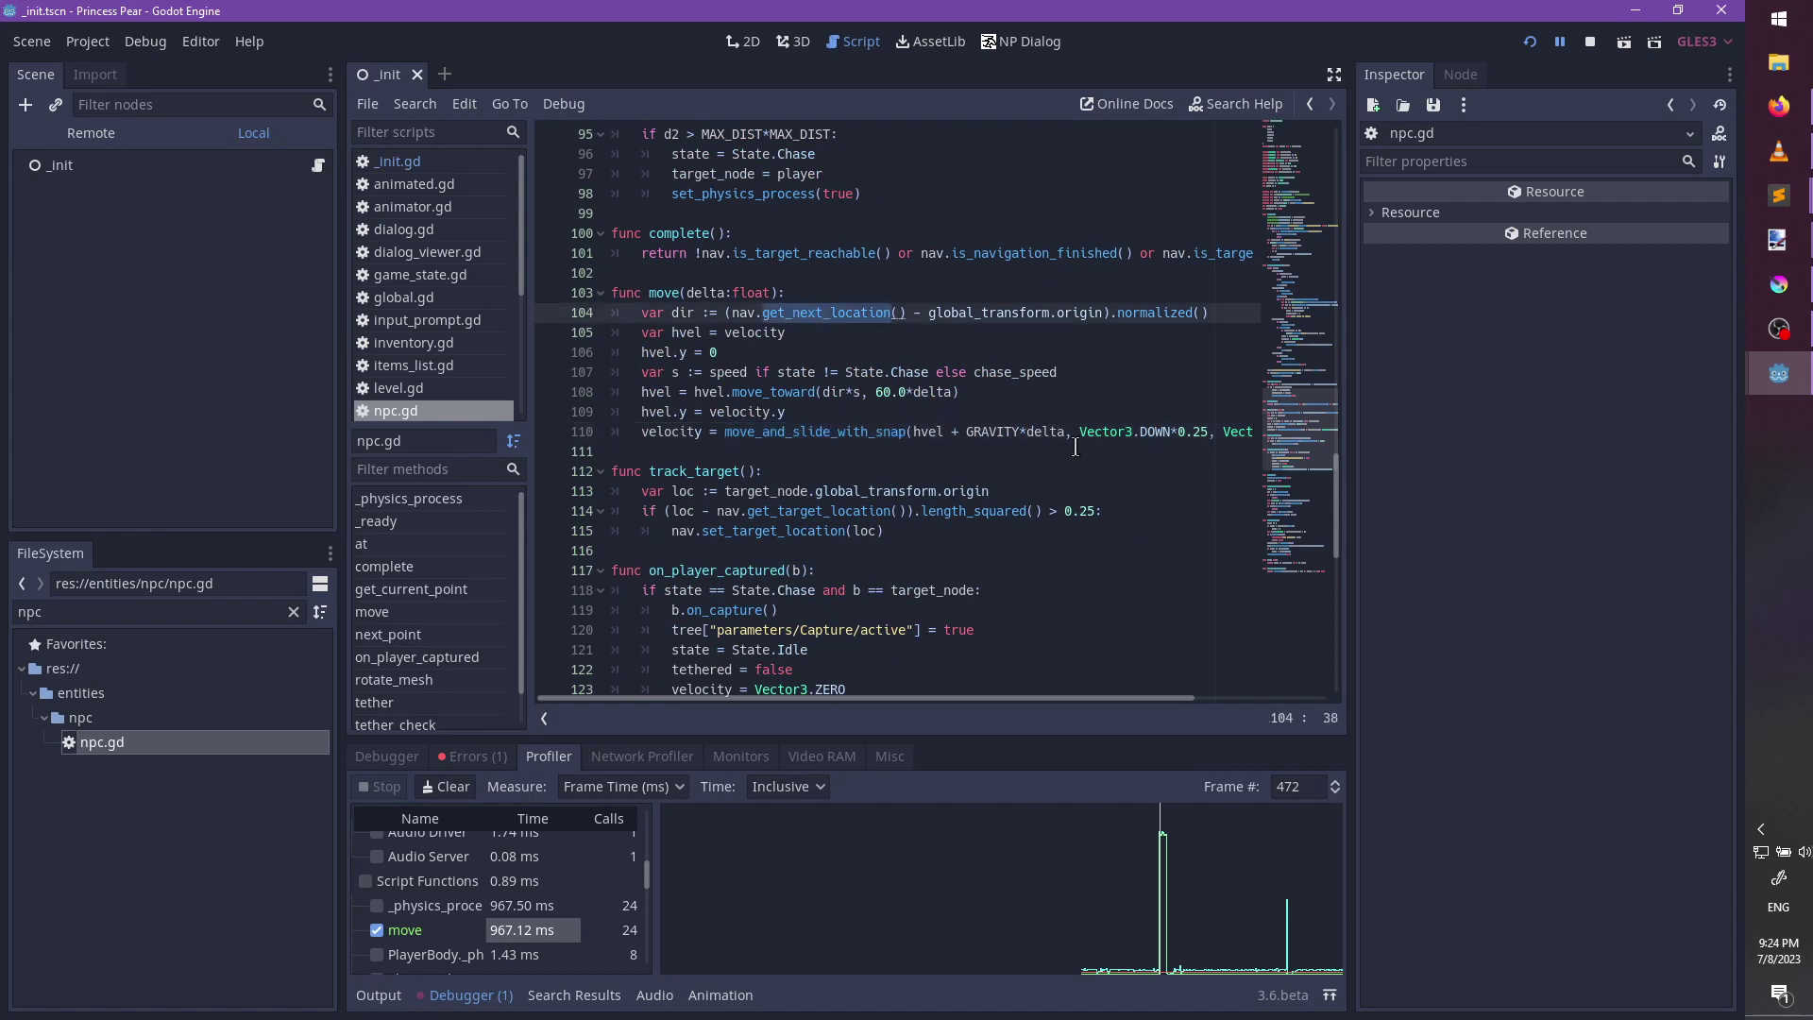
pyautogui.scroll(2, 1076, 447)
pyautogui.moveTo(958, 701)
pyautogui.mouseDown()
pyautogui.moveTo(1039, 712)
pyautogui.moveTo(929, 716)
pyautogui.mouseUp()
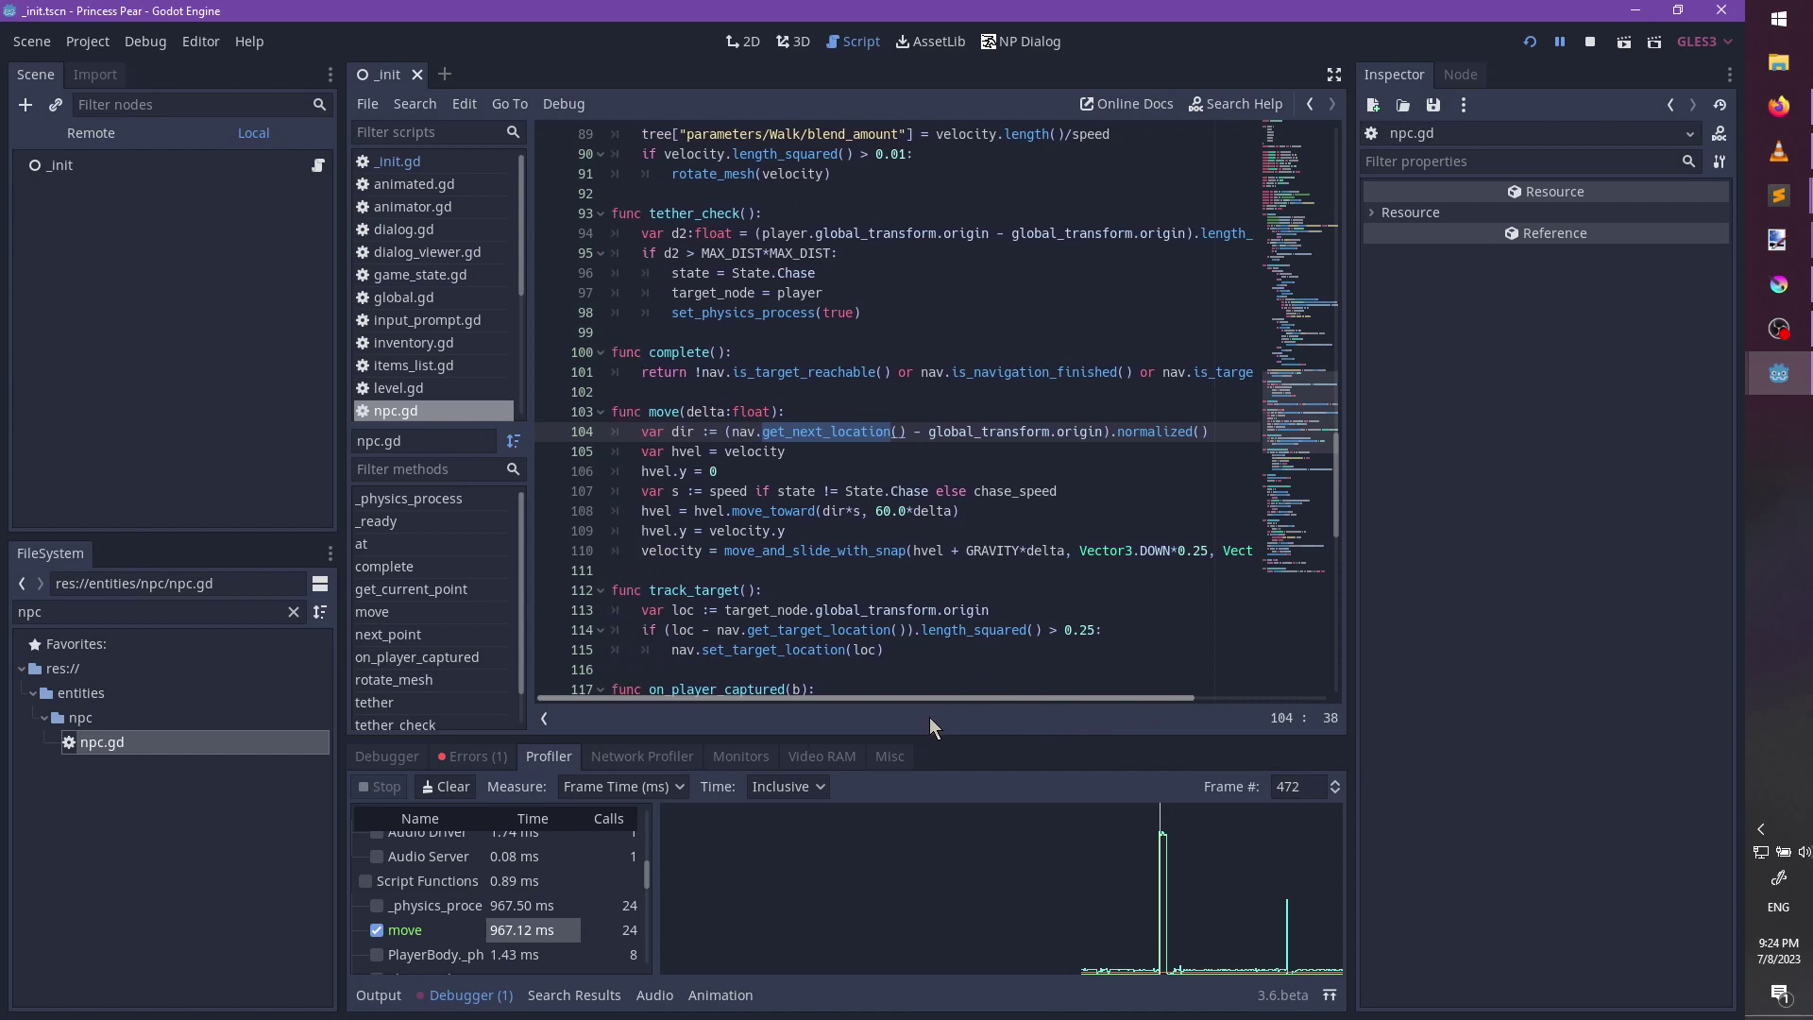
pyautogui.scroll(-1, 1130, 508)
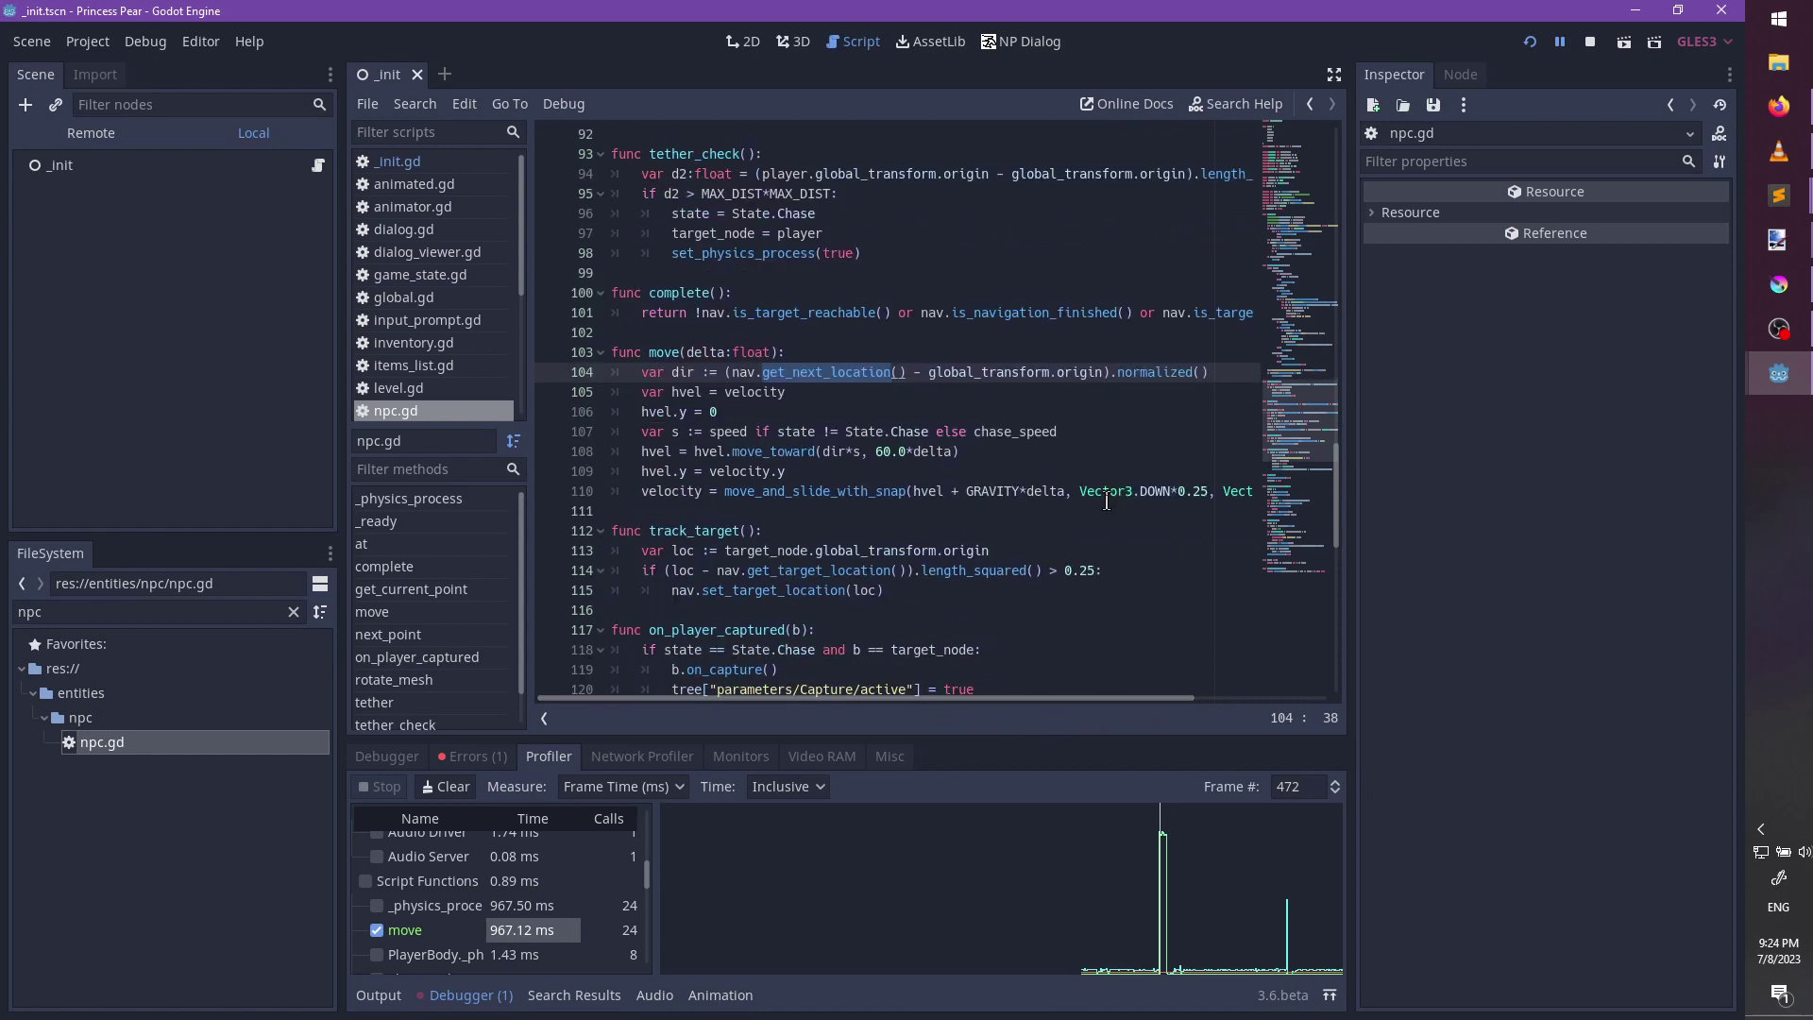
pyautogui.click(845, 372)
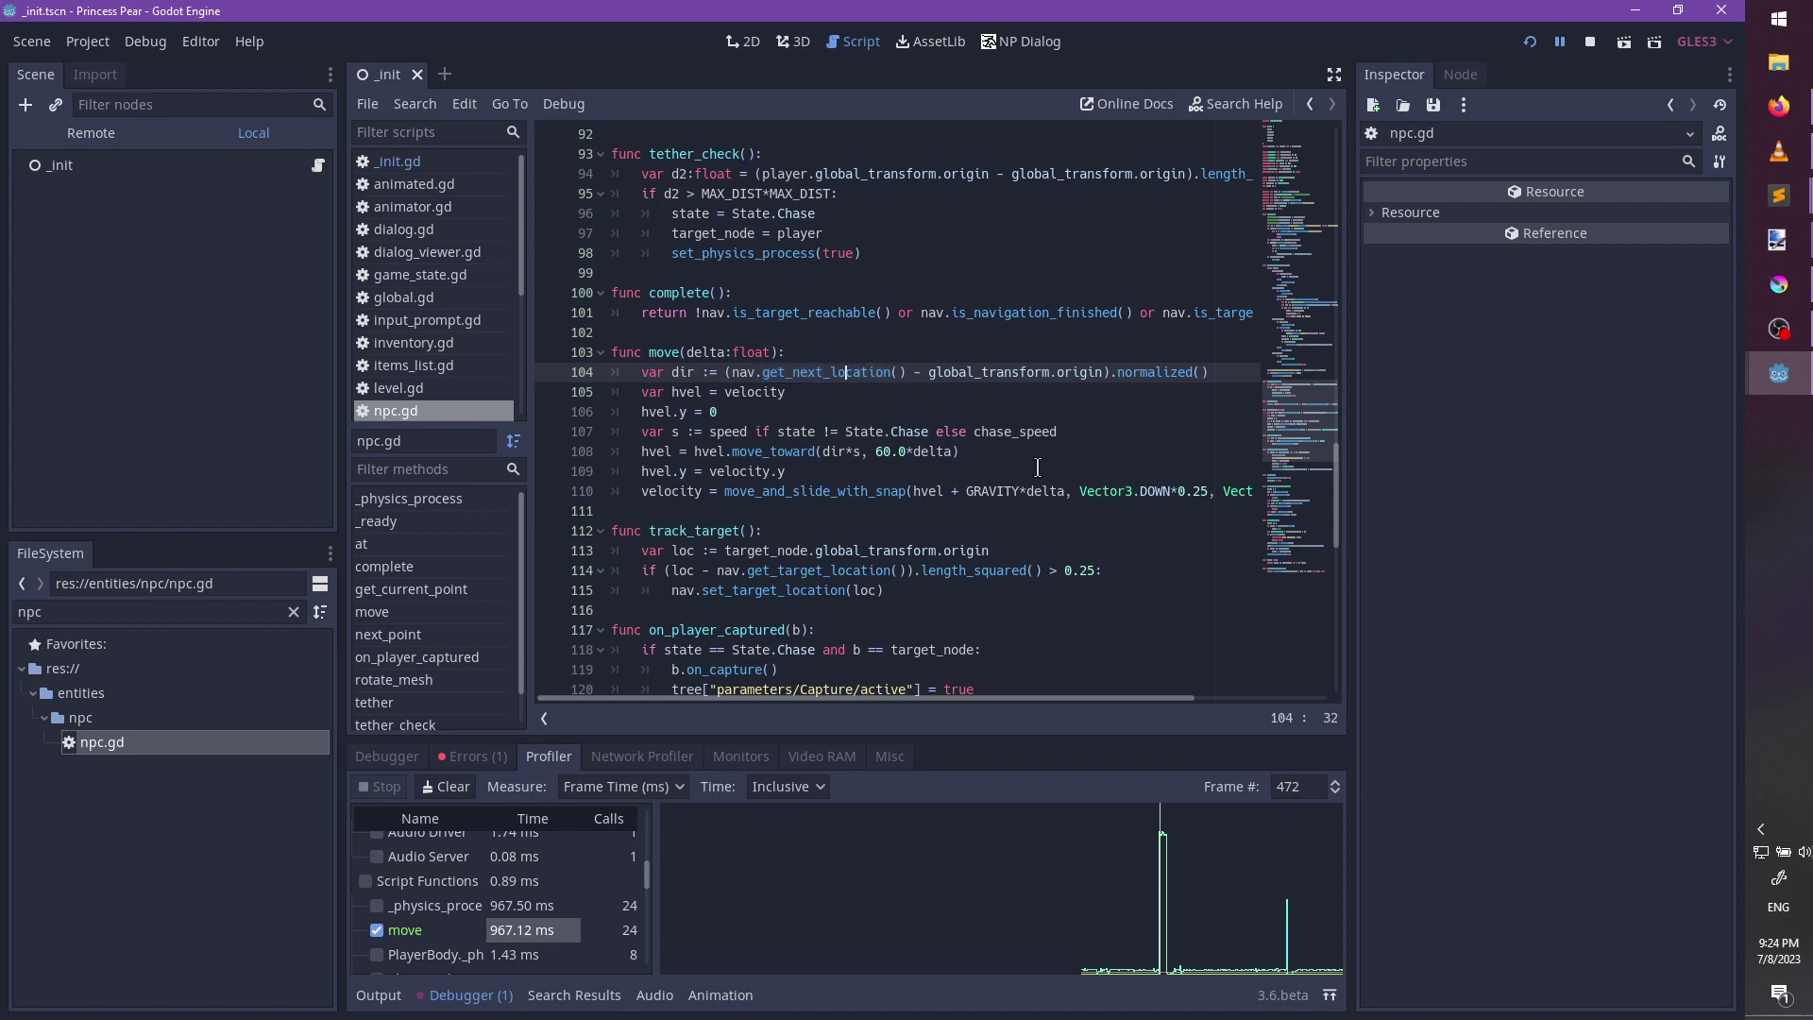
pyautogui.click(1784, 108)
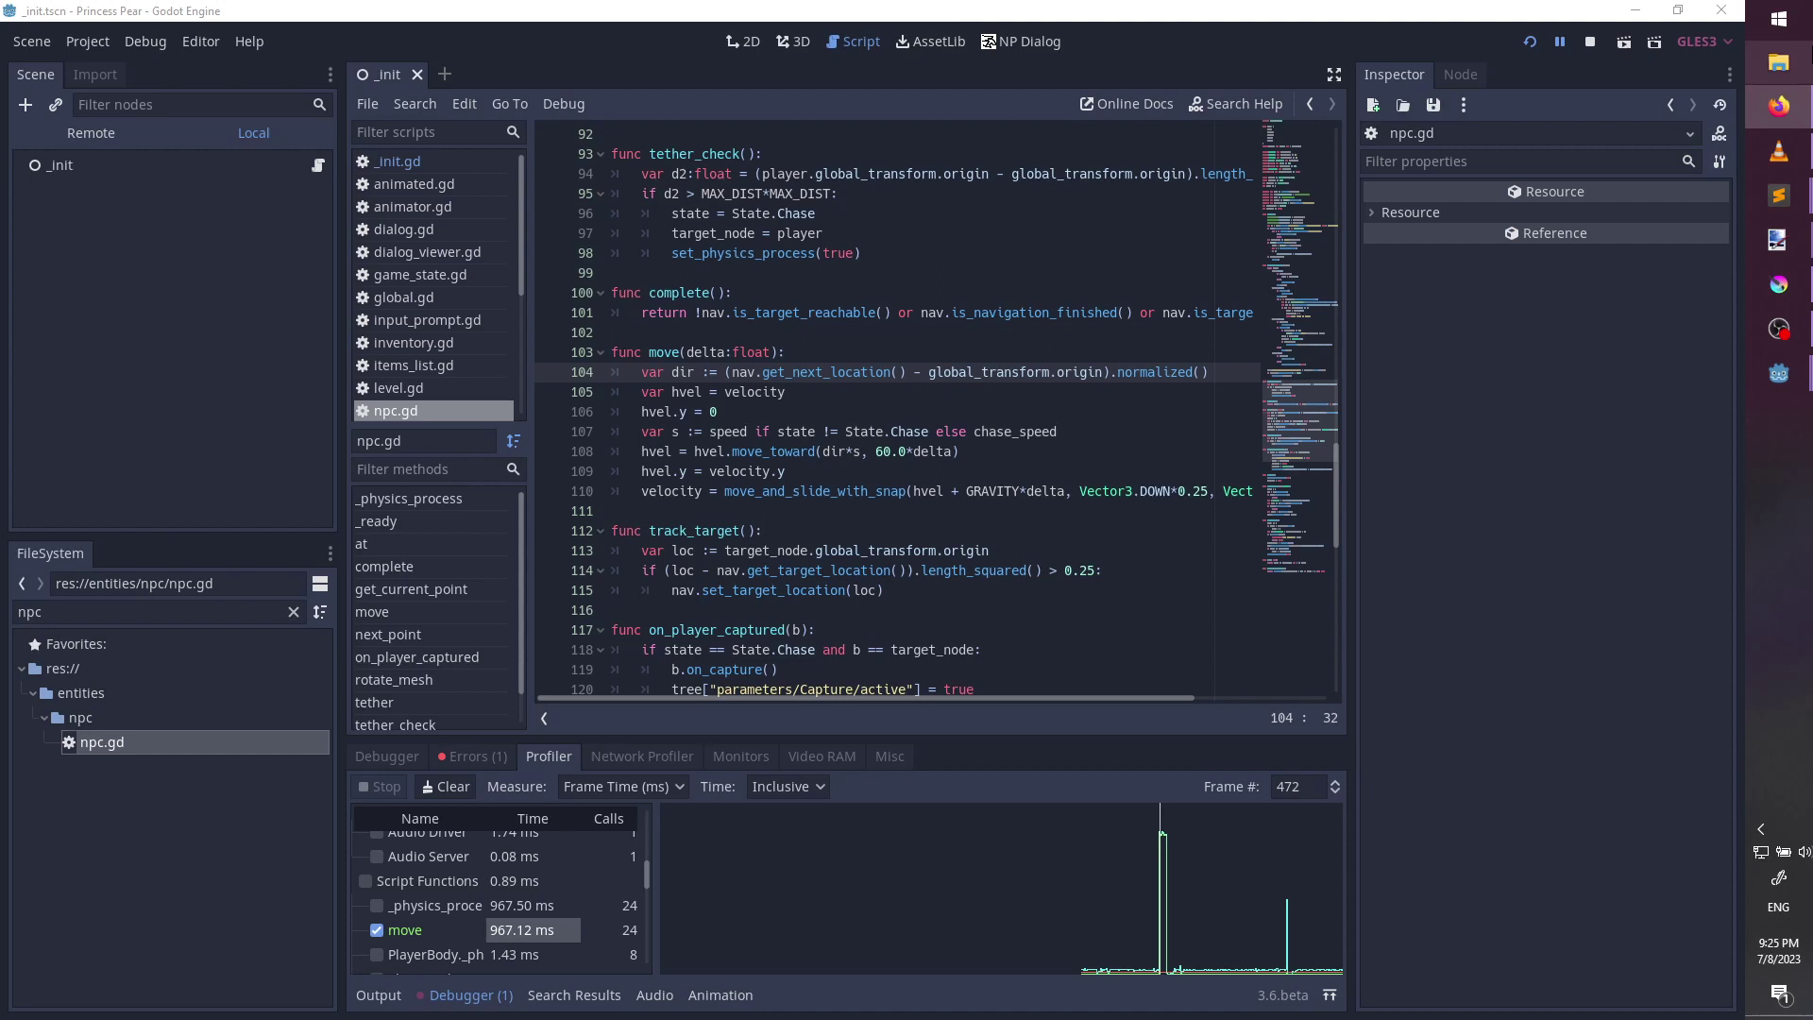
pyautogui.click(1780, 289)
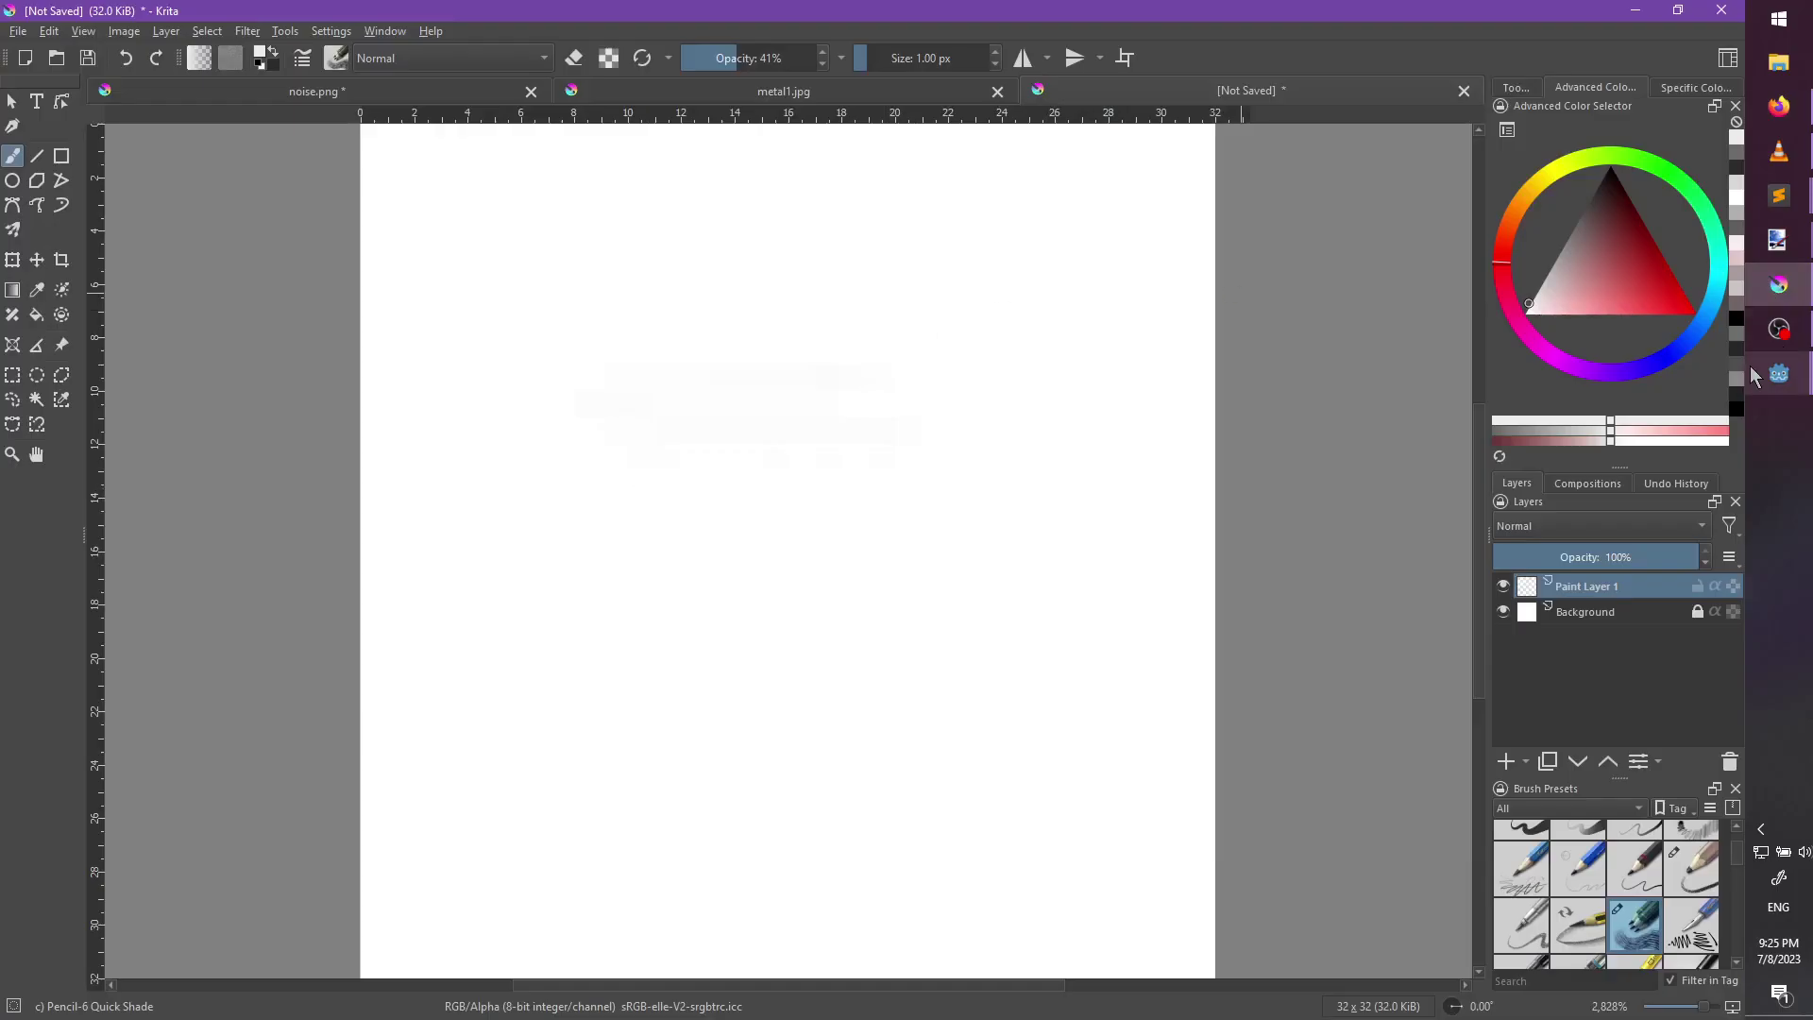
pyautogui.moveTo(1778, 373)
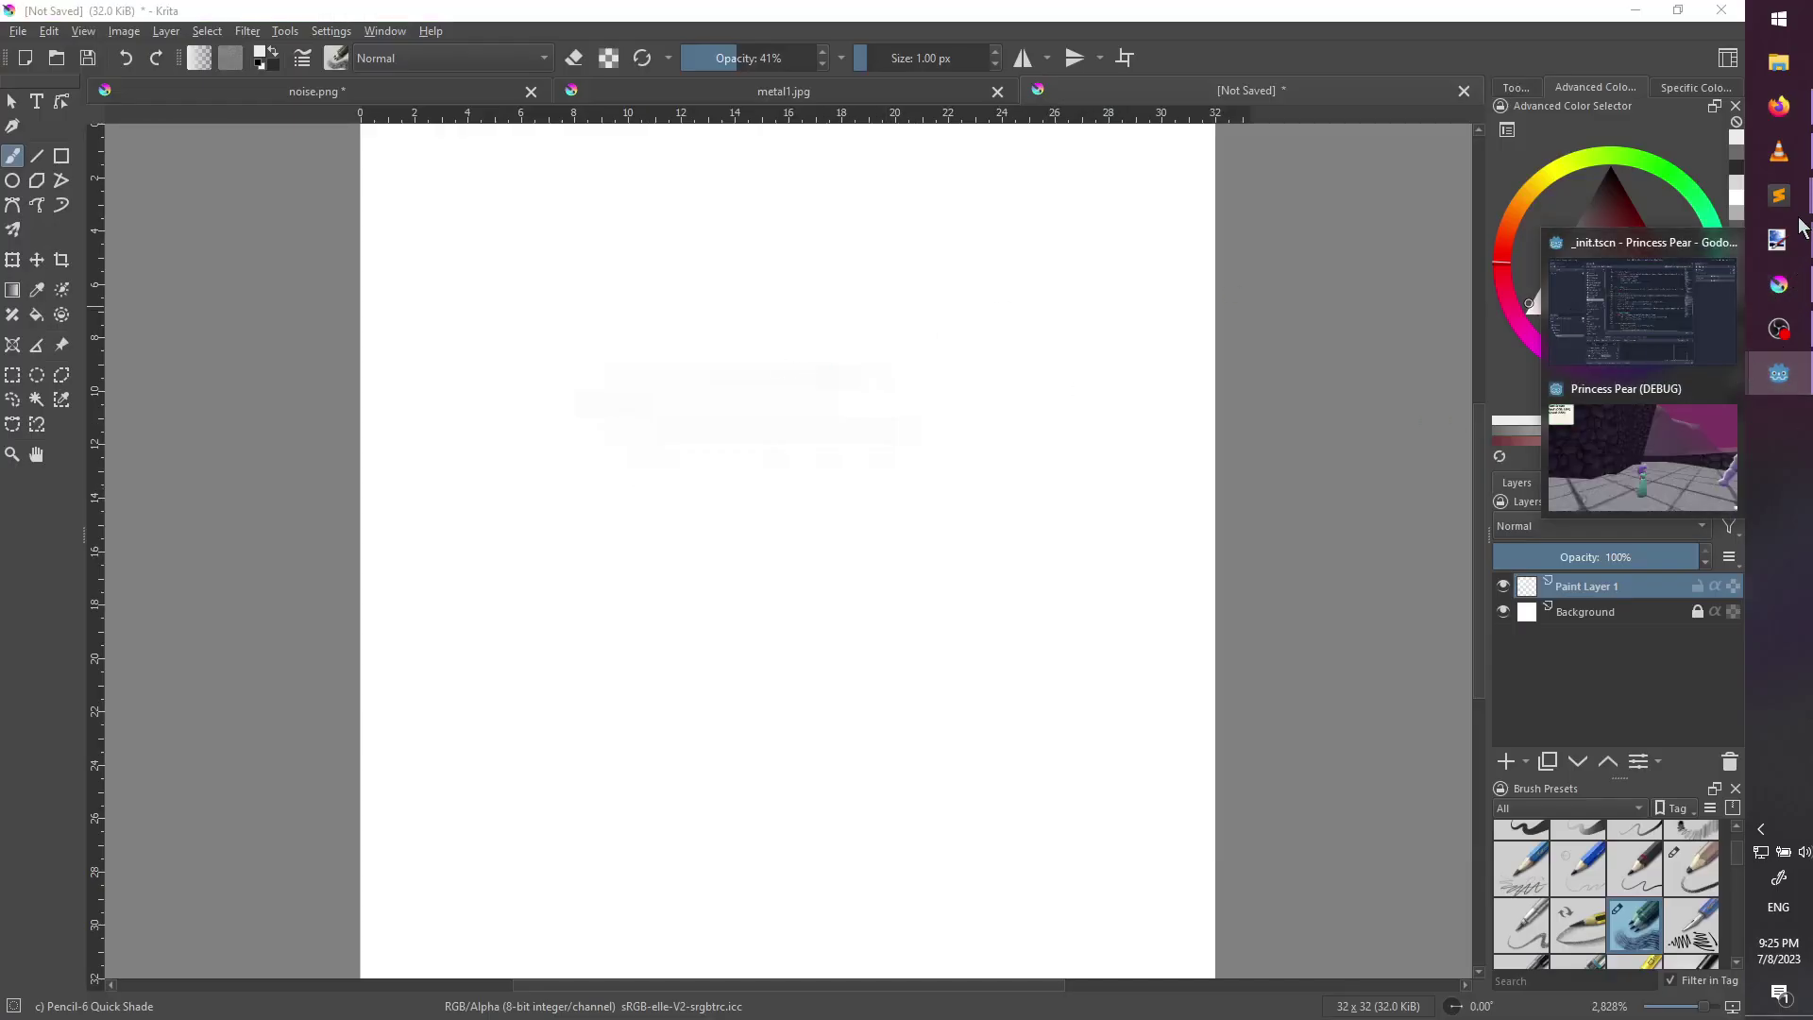
pyautogui.click(1674, 276)
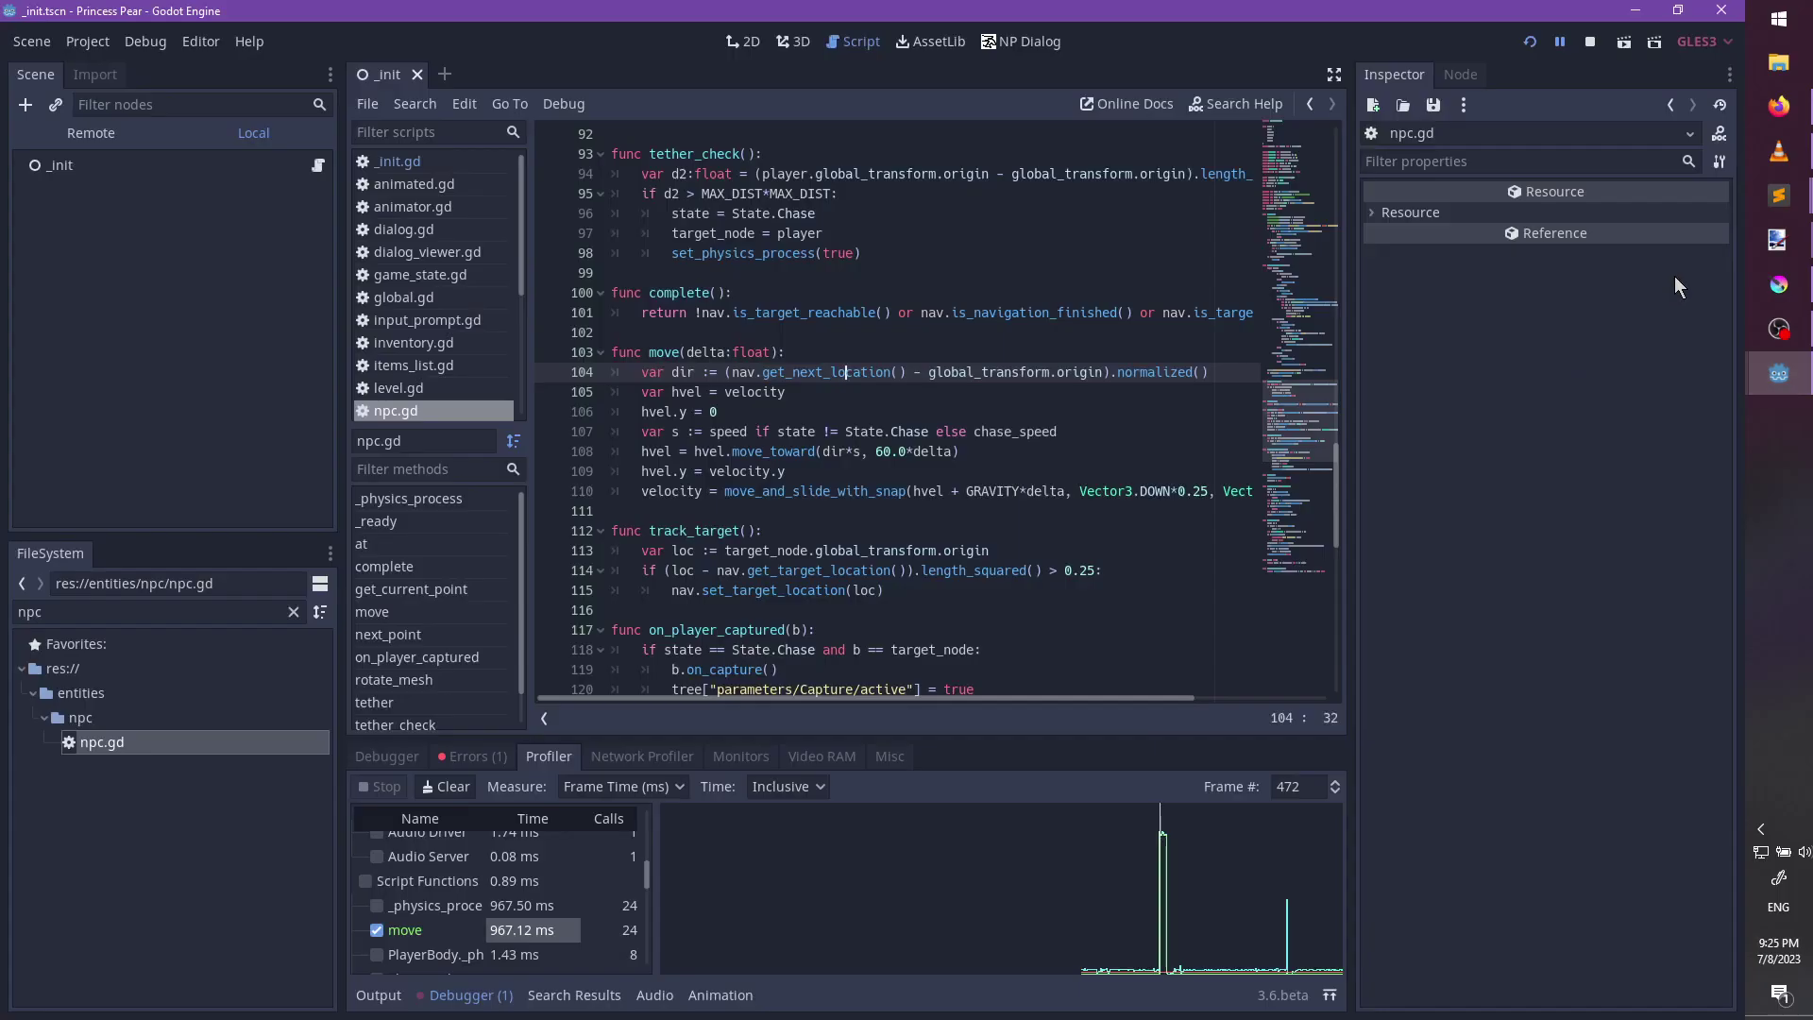
# Stop the running game, then launch Blender and open the recent file dark_spire.blend.
pyautogui.click(1594, 40)
pyautogui.press('super')
pyautogui.write('blender')
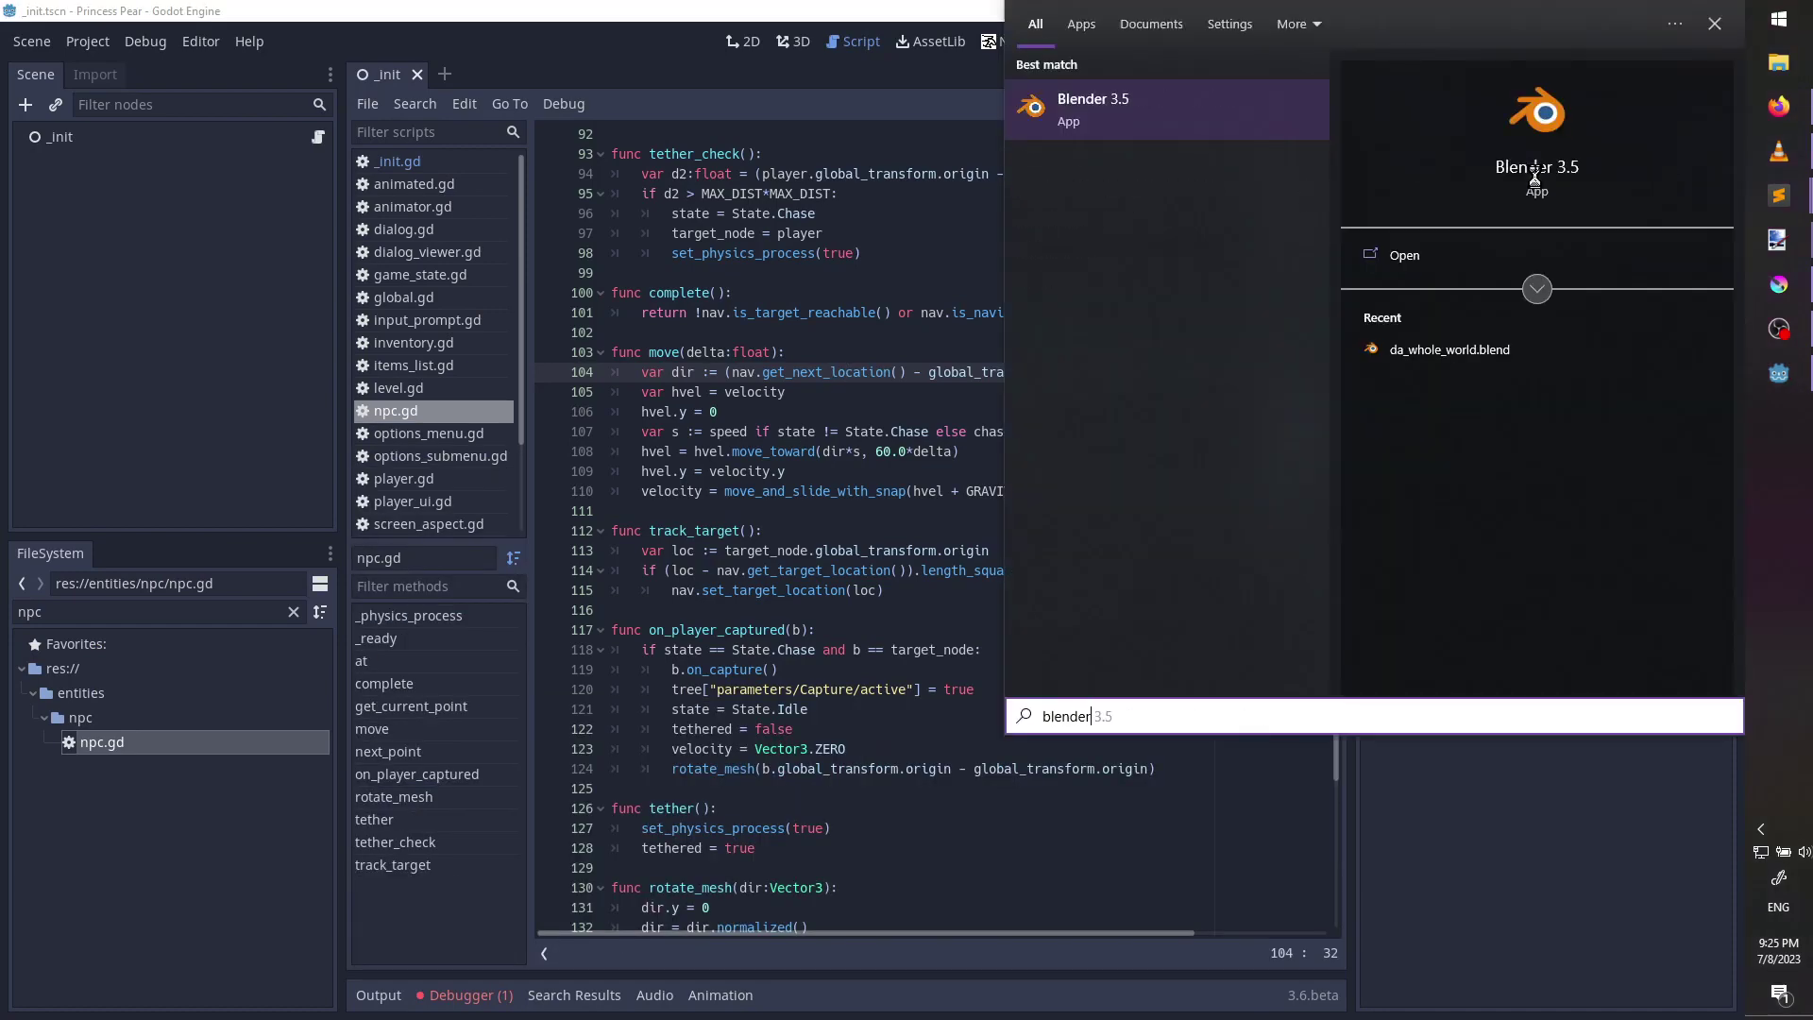
pyautogui.click(1535, 176)
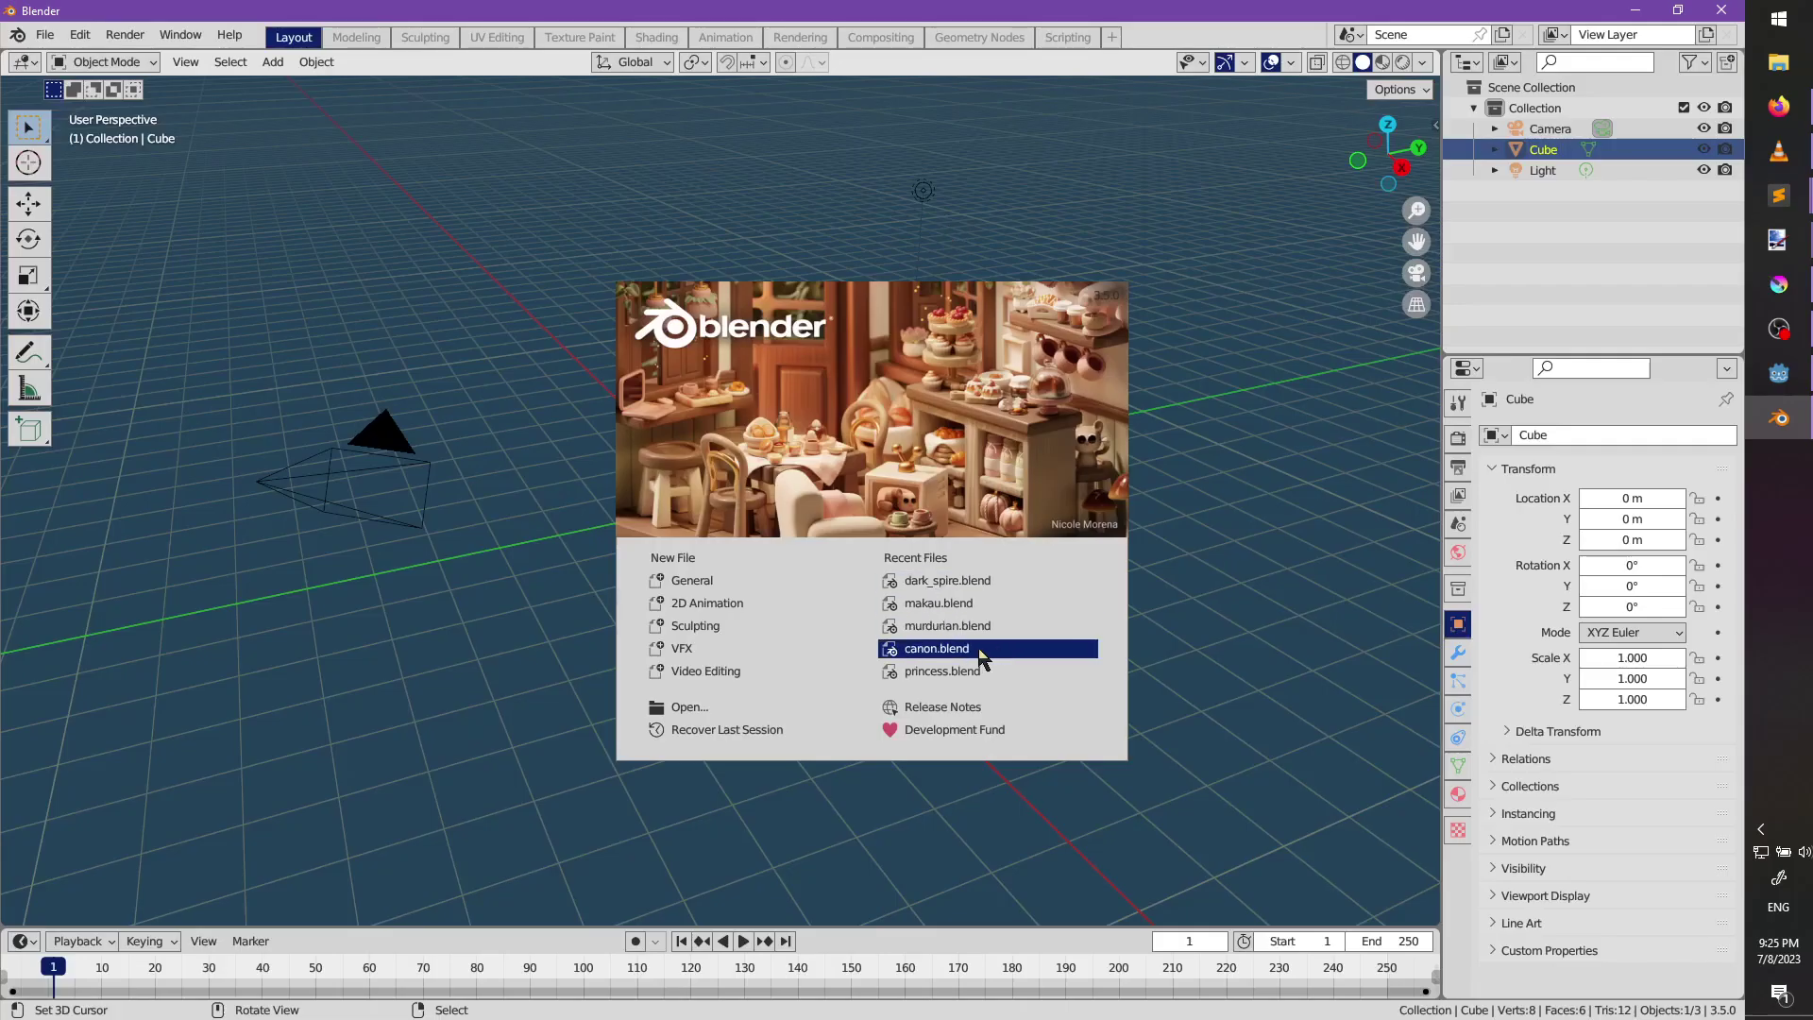
pyautogui.click(959, 584)
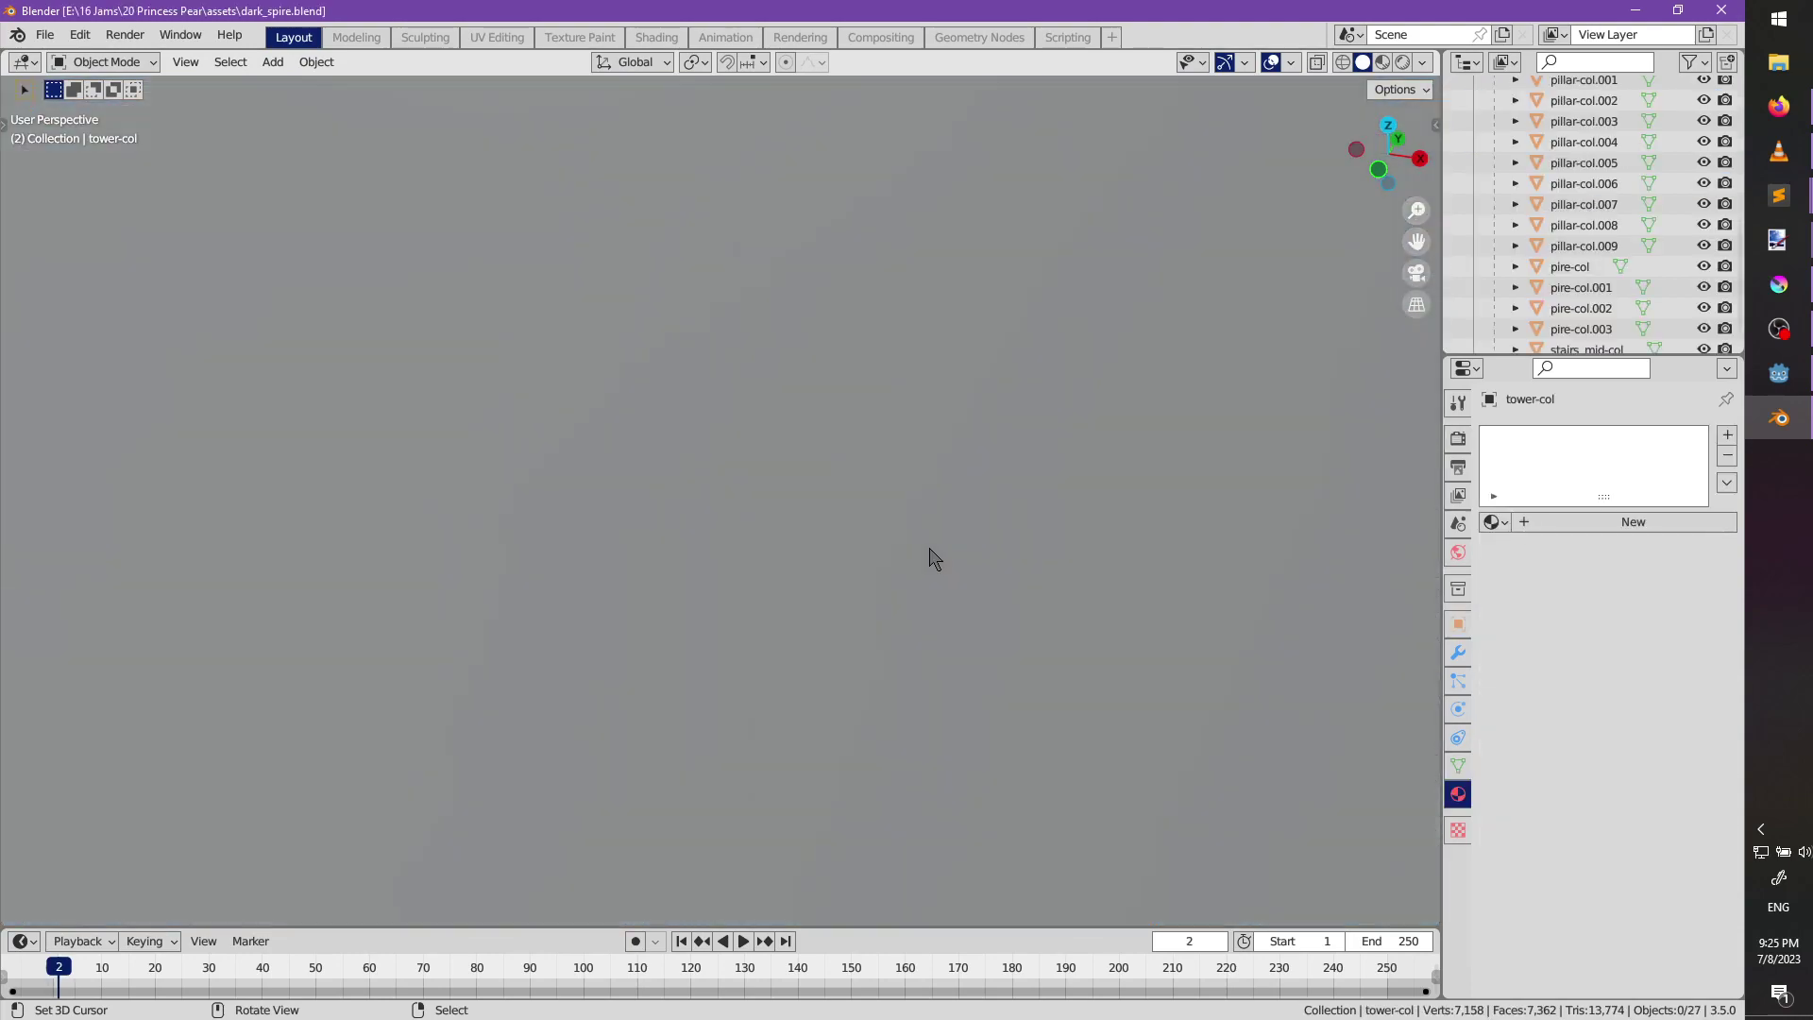
# Inspect the pillars around the central spiked tower, including the mesh of the pillar-col object.
pyautogui.moveTo(930, 557); pyautogui.dragTo(920, 456, button='middle')
pyautogui.click(900, 349)
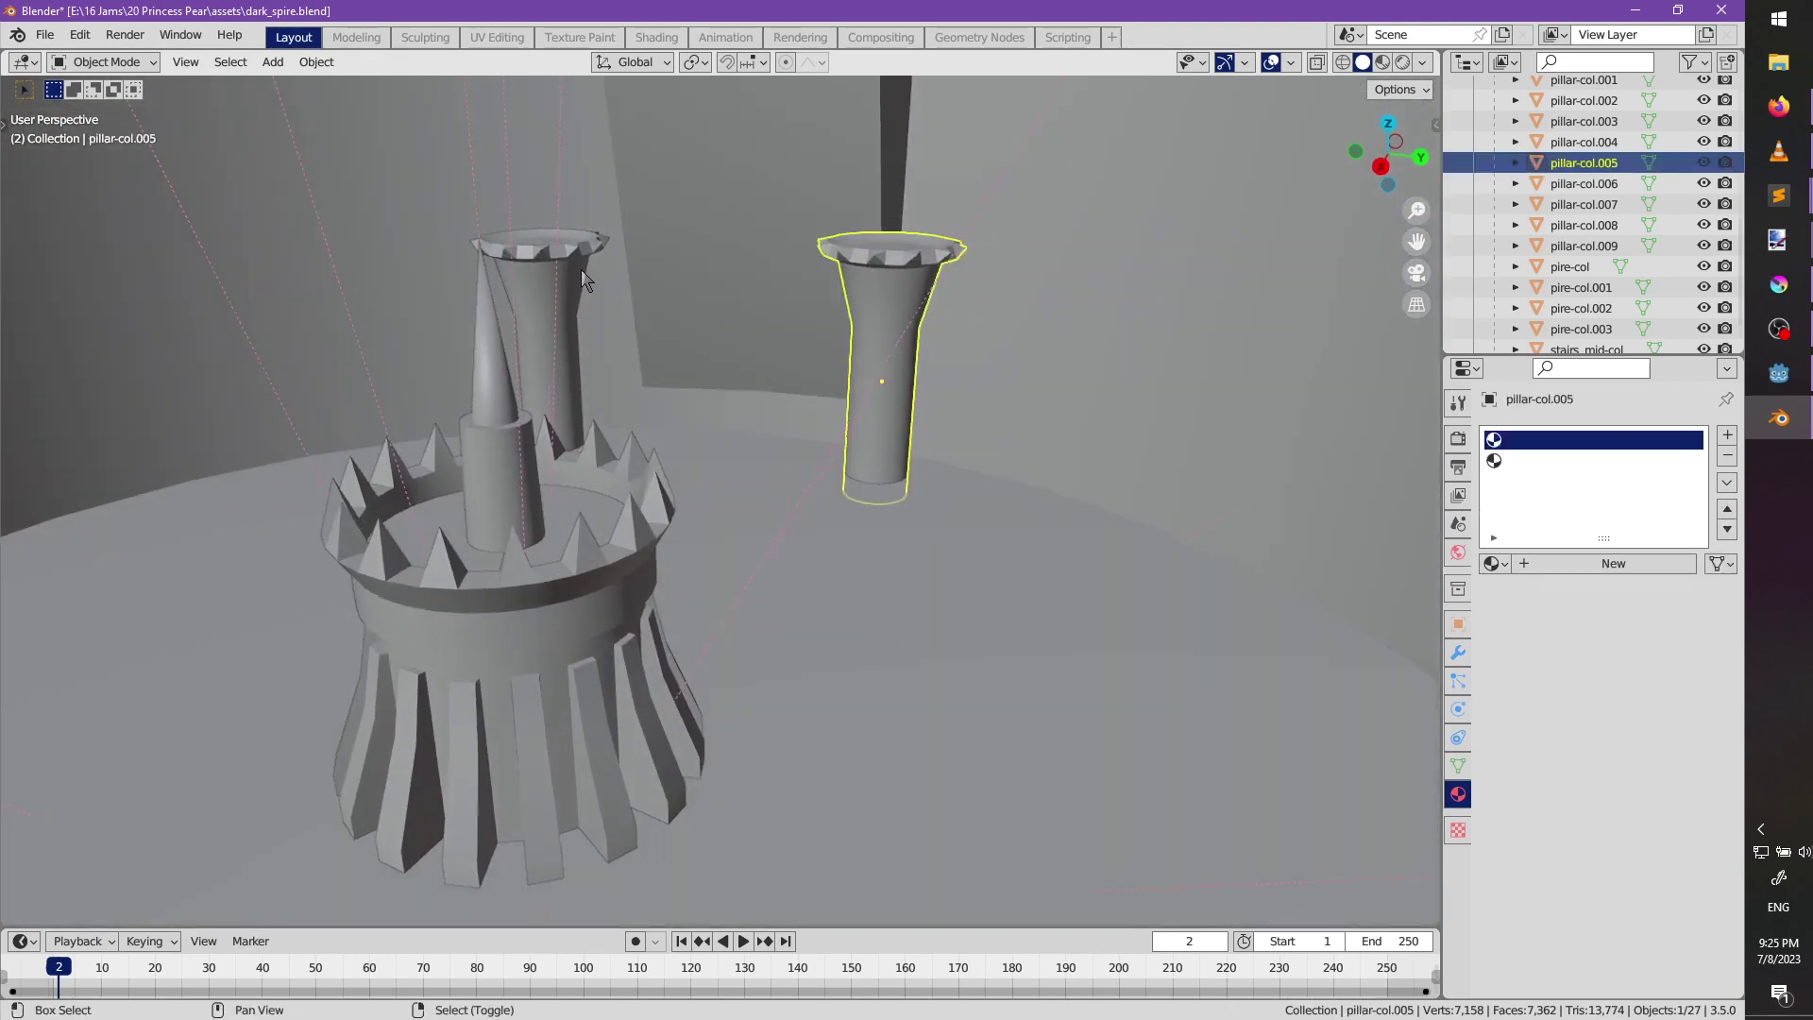
pyautogui.keyDown('shift'); pyautogui.click(561, 311); pyautogui.keyUp('shift')
pyautogui.moveTo(561, 311); pyautogui.dragTo(680, 507, button='middle')
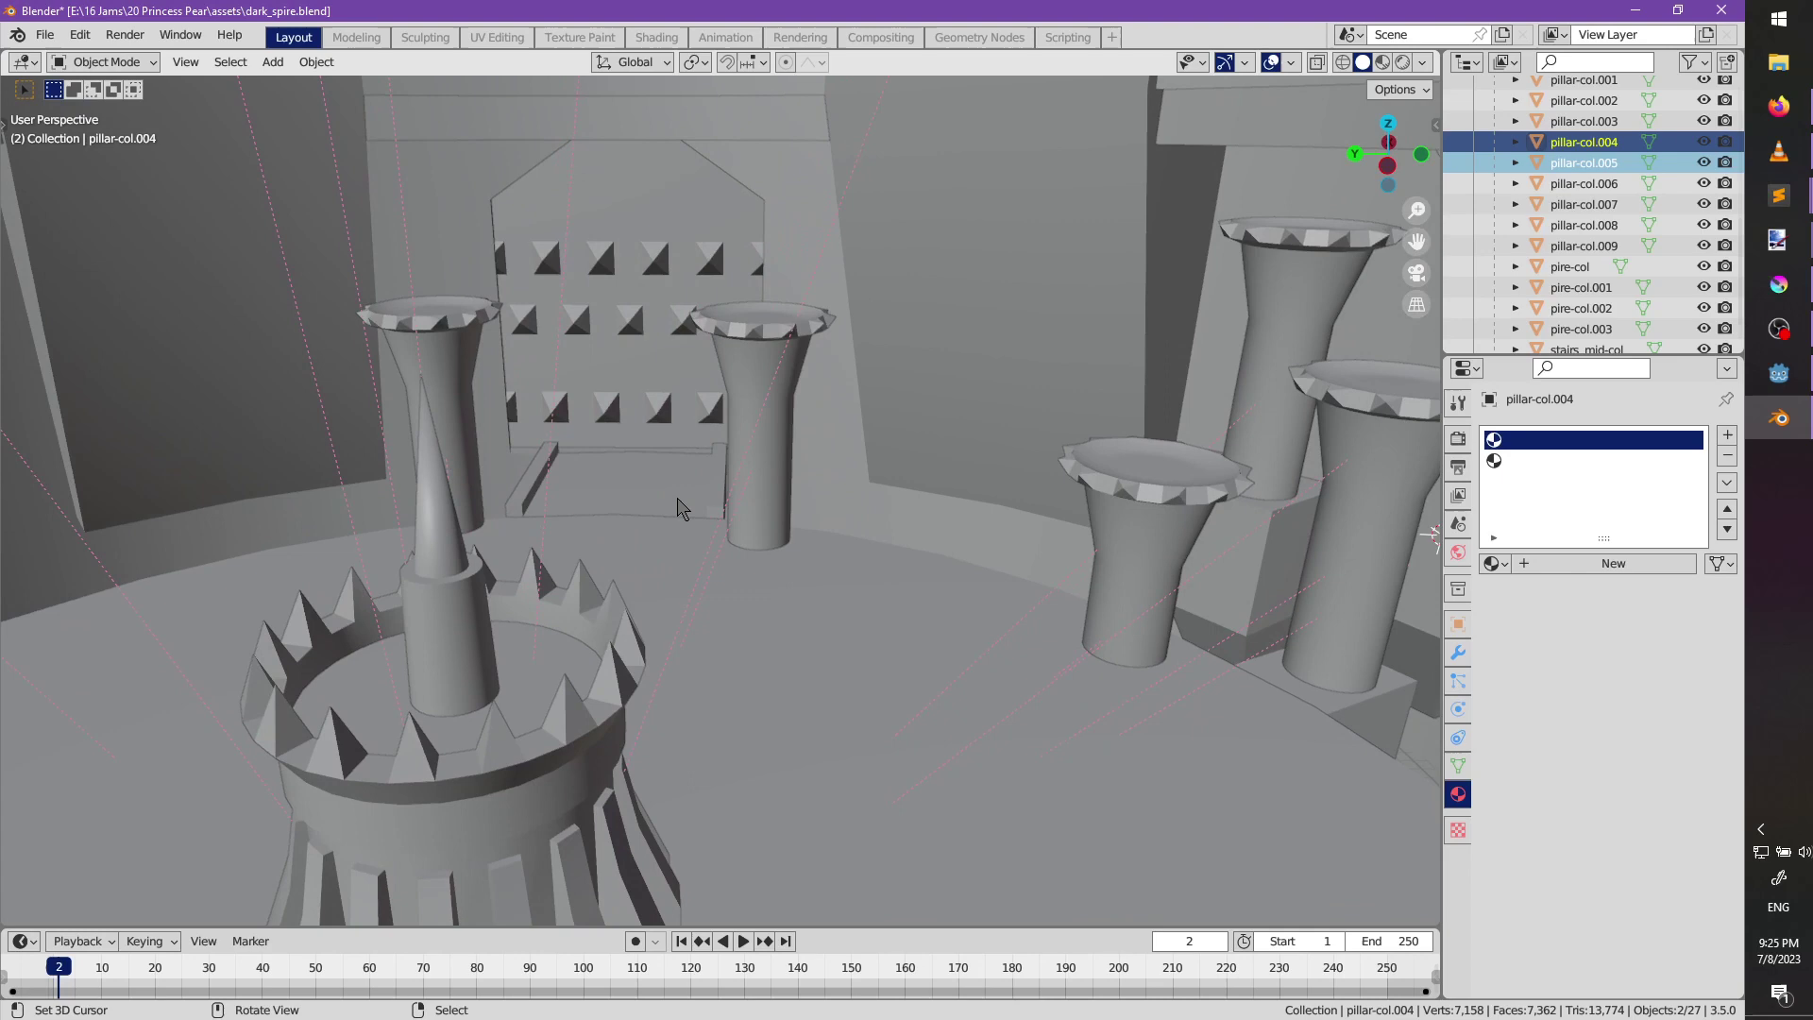
pyautogui.rightClick(1107, 538)
pyautogui.keyDown('shift'); pyautogui.moveTo(1121, 614); pyautogui.dragTo(863, 600, button='middle'); pyautogui.keyUp('shift')
pyautogui.press('Tab')
pyautogui.scroll(3, 863, 600)
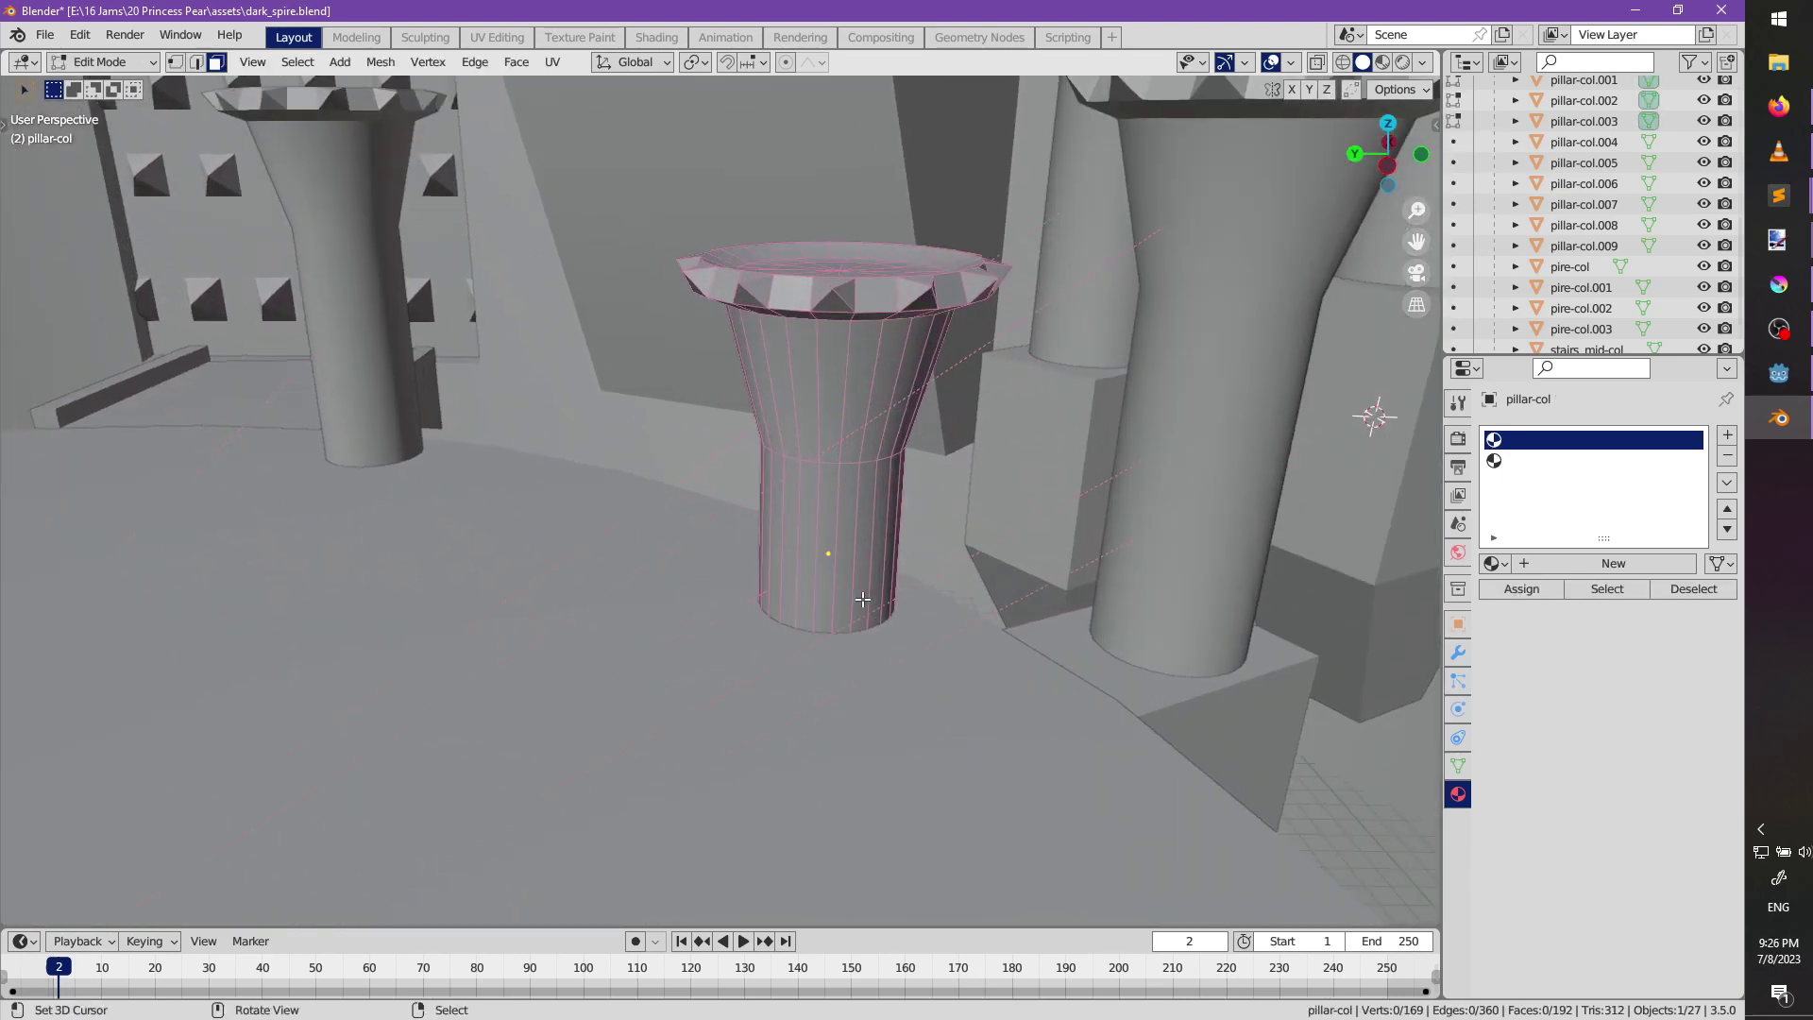
pyautogui.press('Tab')
pyautogui.scroll(-3, 614, 566)
# Examine the layout of the courtyard and the spiked gate area of the dark spire model.
pyautogui.moveTo(614, 566); pyautogui.dragTo(831, 510, button='middle')
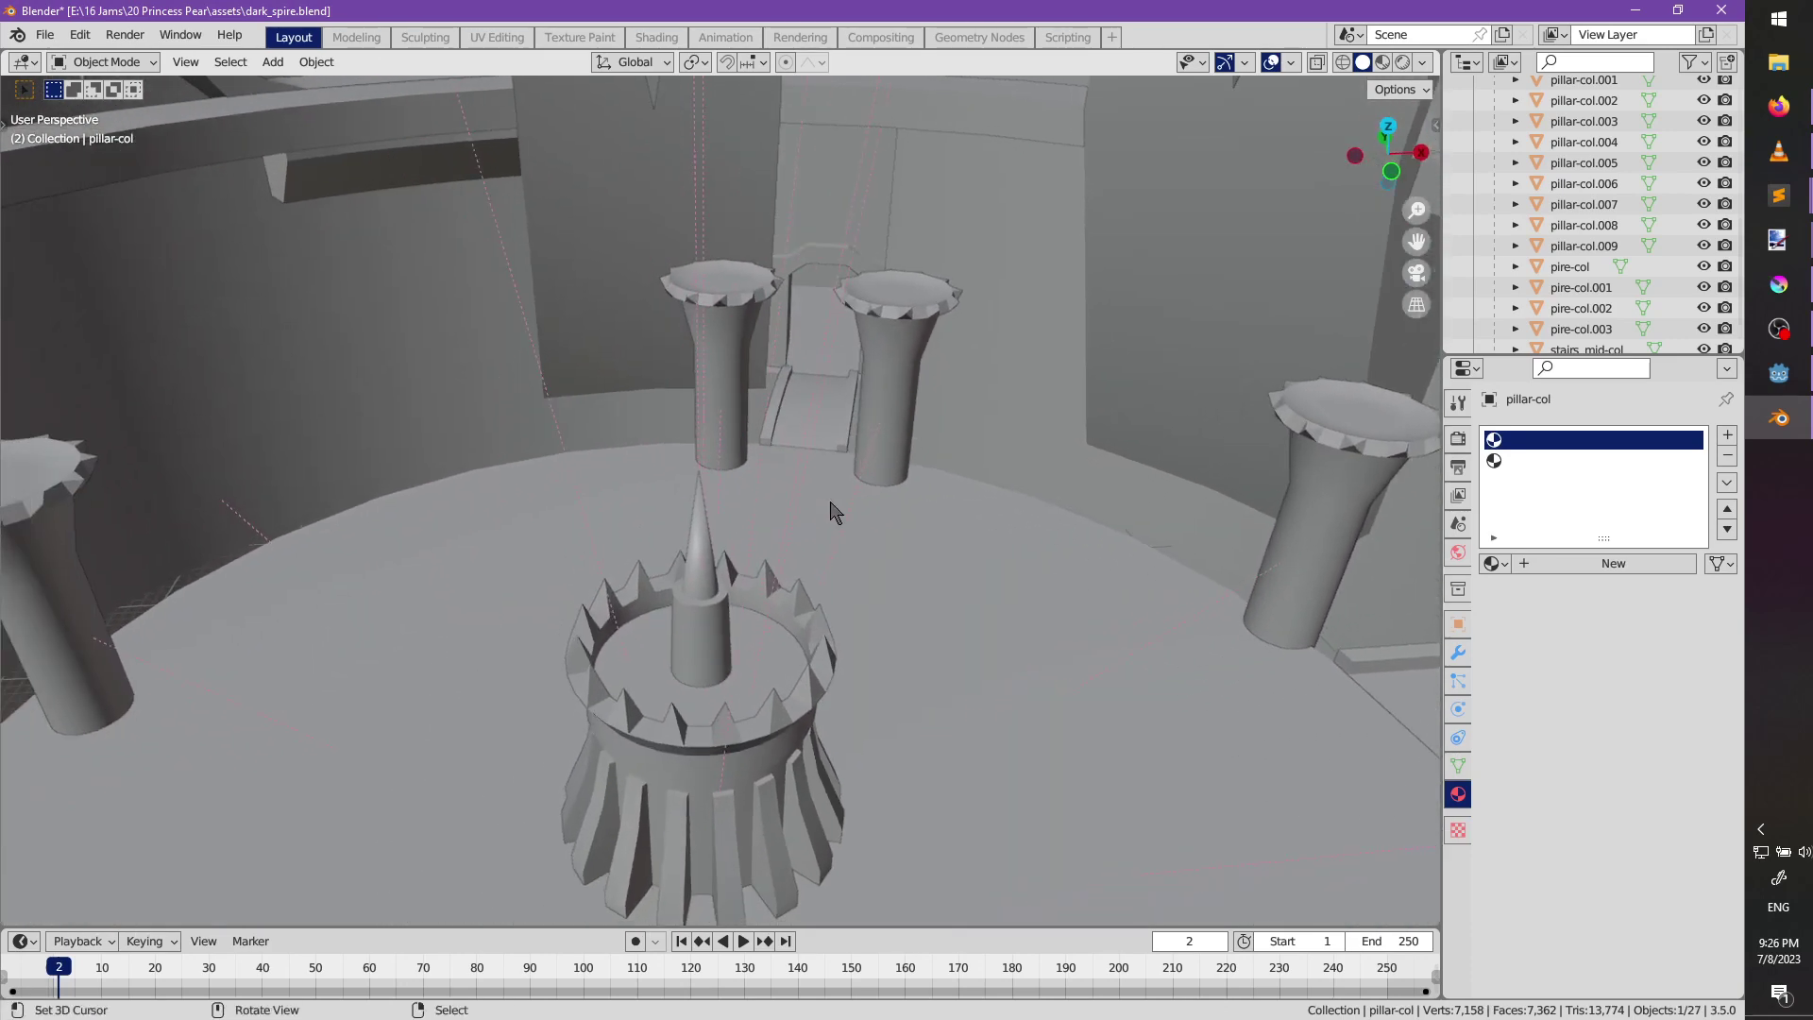
pyautogui.scroll(-1, 831, 526)
pyautogui.scroll(2, 897, 552)
pyautogui.moveTo(963, 579)
pyautogui.mouseDown(button='middle')
pyautogui.moveTo(529, 457)
pyautogui.moveTo(919, 518)
pyautogui.moveTo(878, 522)
pyautogui.moveTo(837, 566)
pyautogui.moveTo(850, 644)
pyautogui.moveTo(690, 454)
pyautogui.moveTo(862, 566)
pyautogui.moveTo(796, 604)
pyautogui.moveTo(831, 615)
pyautogui.moveTo(769, 607)
pyautogui.mouseUp(button='middle')
pyautogui.scroll(-1, 832, 558)
pyautogui.scroll(2, 850, 644)
pyautogui.keyDown('shift'); pyautogui.moveTo(831, 552); pyautogui.dragTo(1161, 484, button='middle'); pyautogui.keyUp('shift')
pyautogui.moveTo(625, 546)
pyautogui.keyDown('shift'); pyautogui.mouseDown(button='middle')
pyautogui.moveTo(902, 479)
pyautogui.moveTo(679, 598)
pyautogui.moveTo(854, 513)
pyautogui.moveTo(846, 547)
pyautogui.moveTo(917, 610)
pyautogui.moveTo(844, 456)
pyautogui.moveTo(870, 546)
pyautogui.moveTo(834, 561)
pyautogui.mouseUp(button='middle'); pyautogui.keyUp('shift')
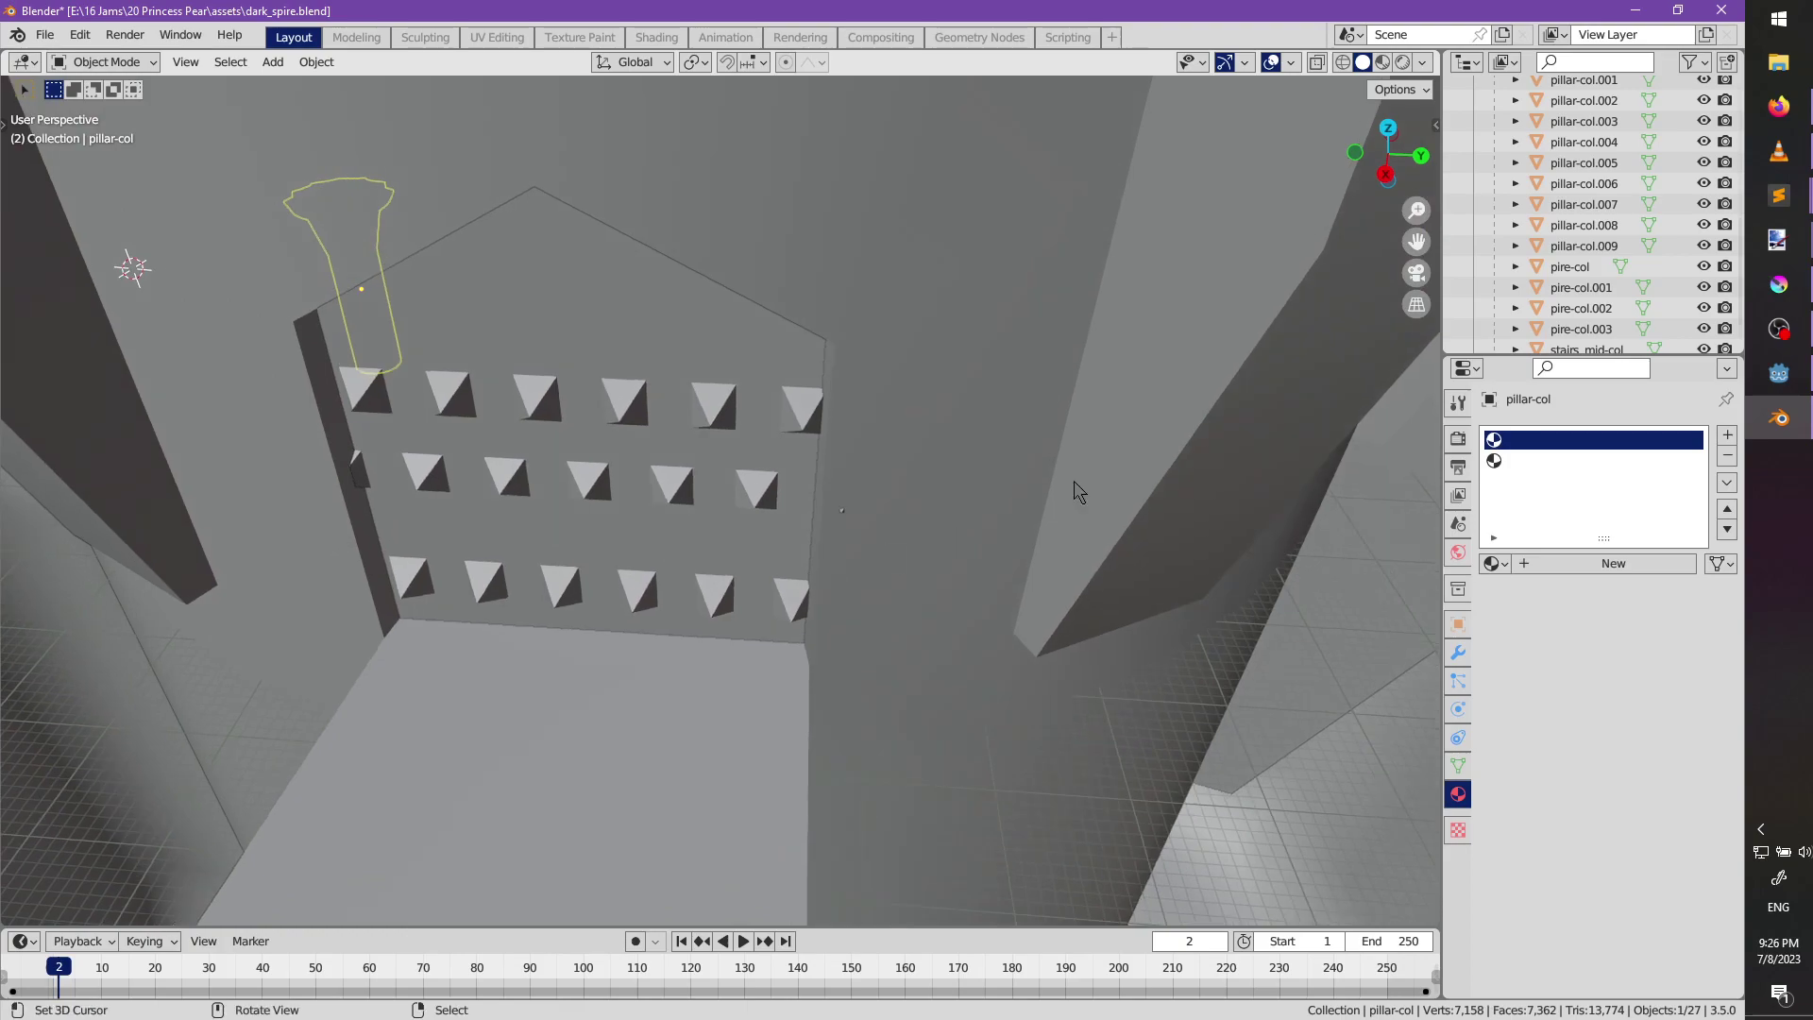
# Switch back to Godot, find and open the 01_dark_spire_outside.tscn level, and show it in the 3D view.
pyautogui.click(1776, 379)
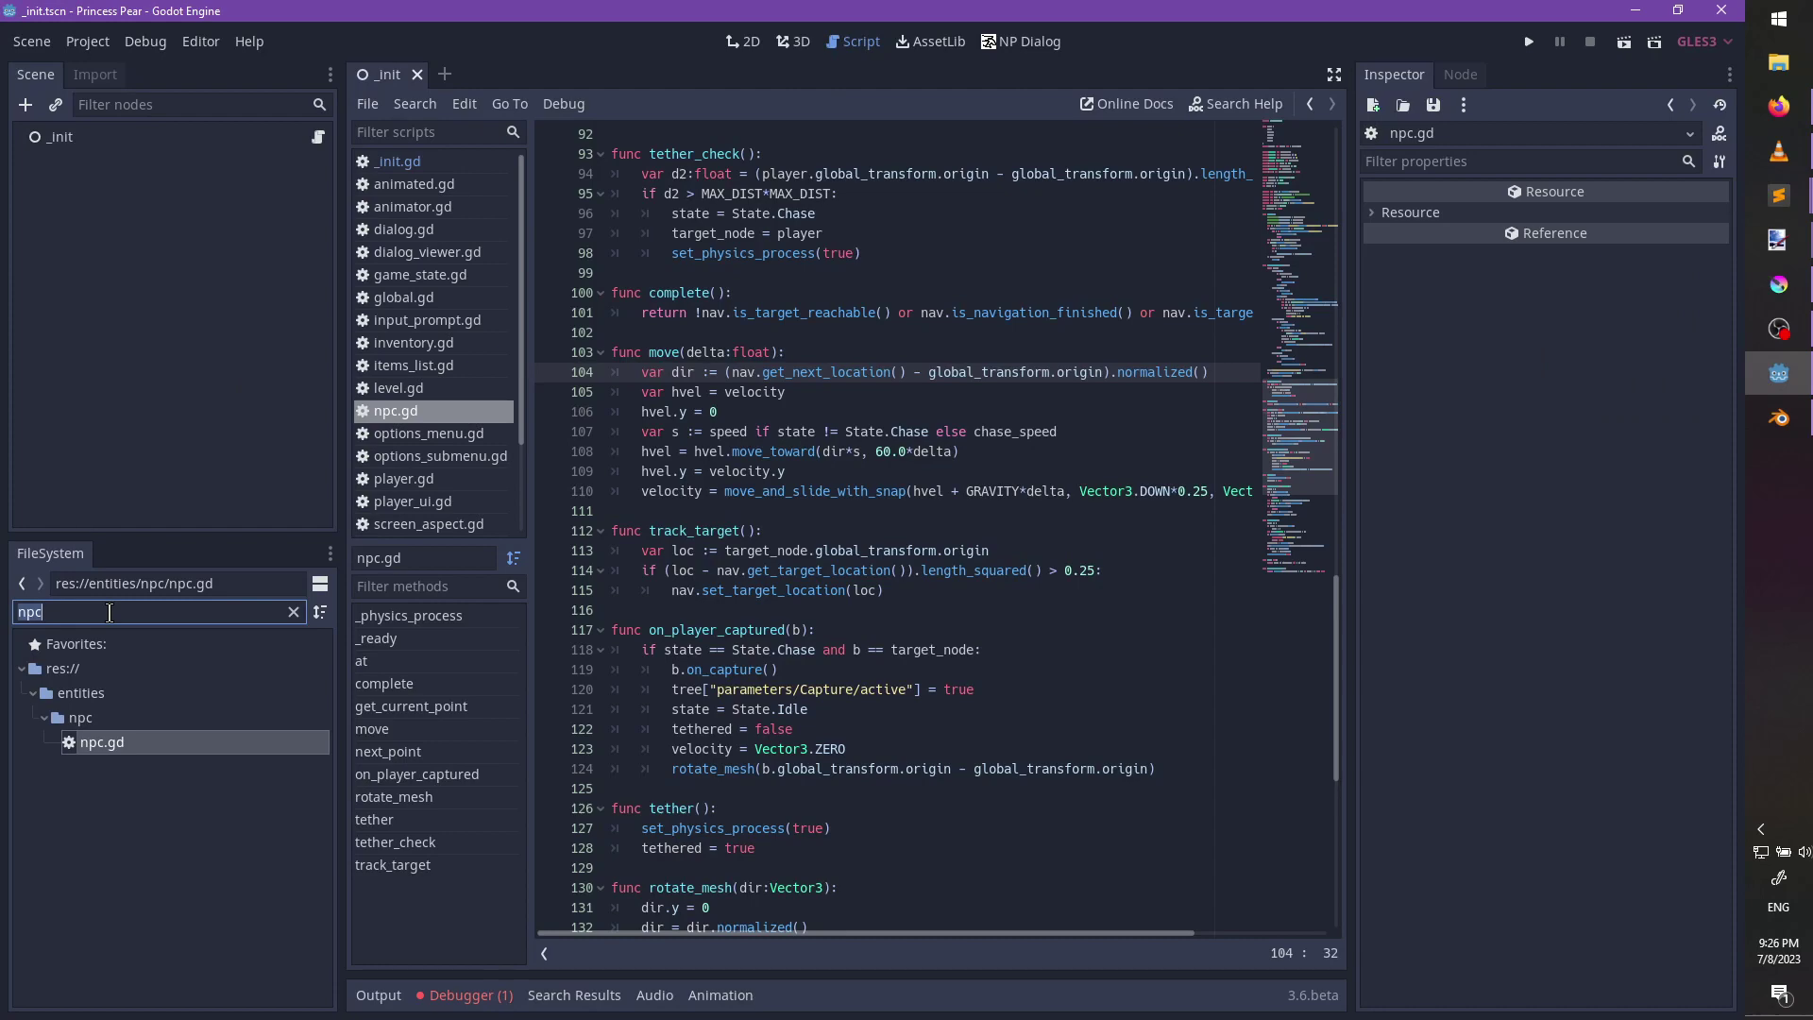
pyautogui.doubleClick(149, 721)
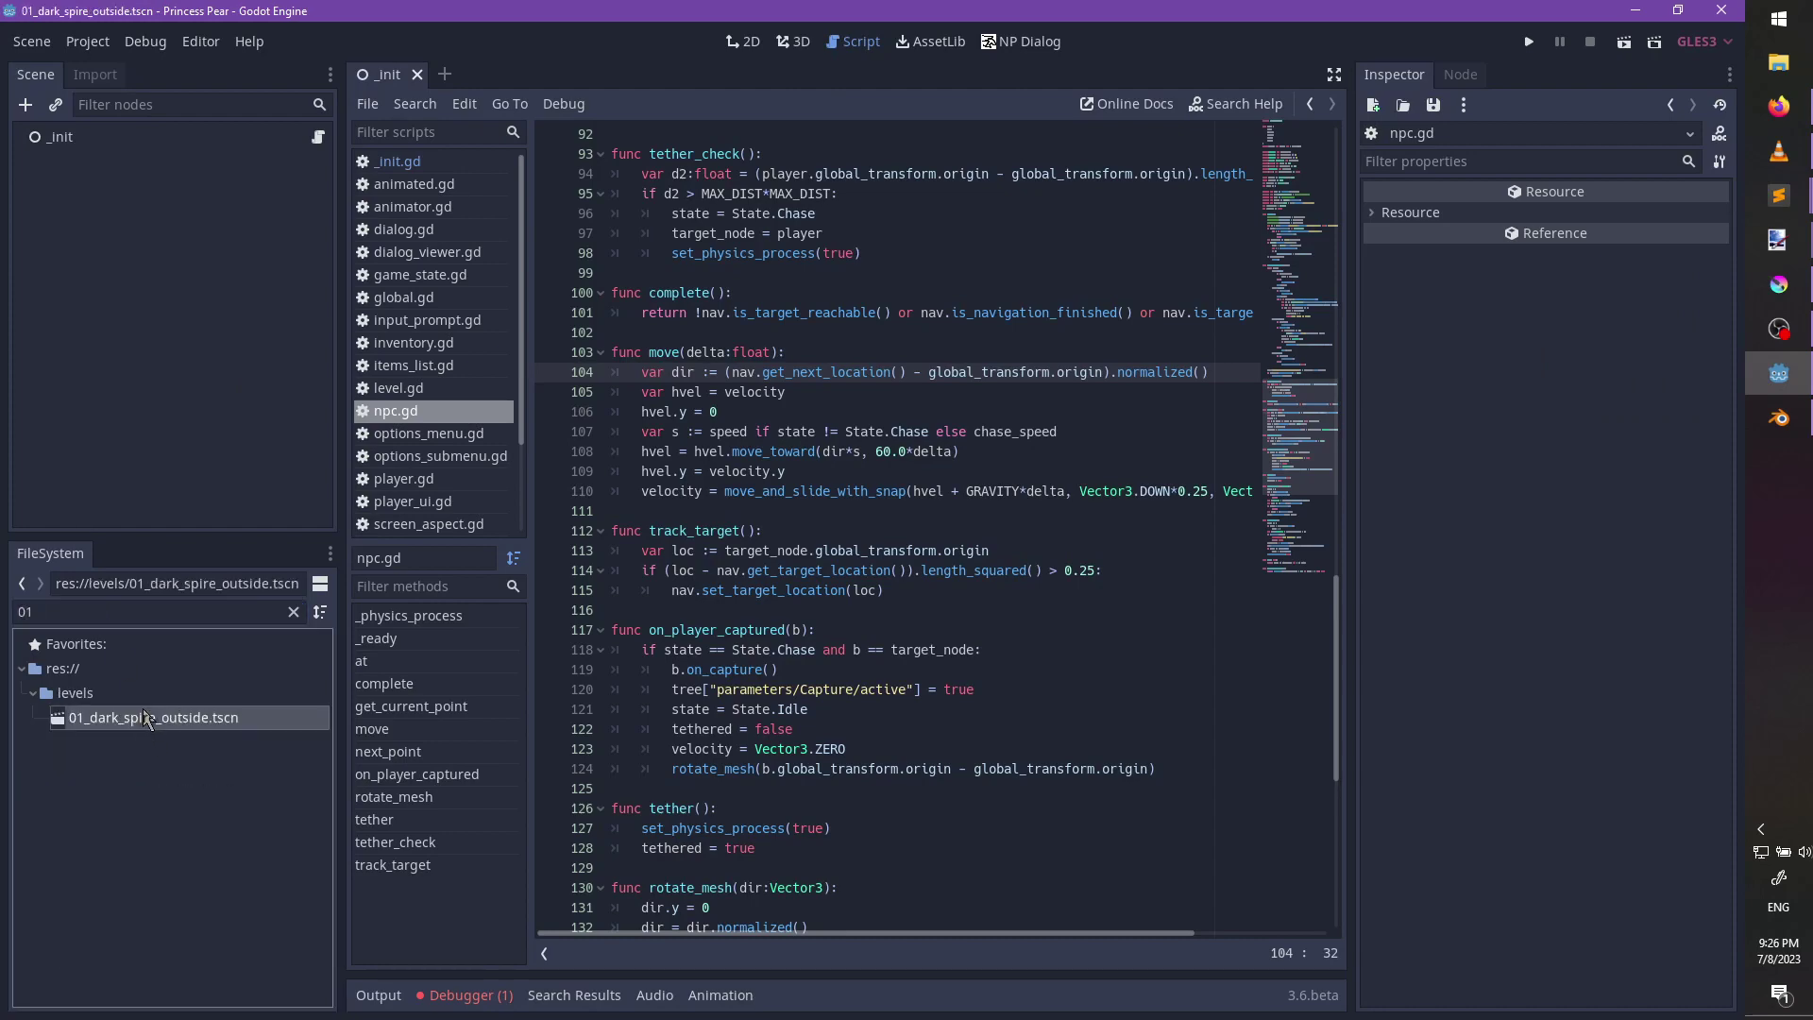
pyautogui.click(785, 47)
pyautogui.click(752, 43)
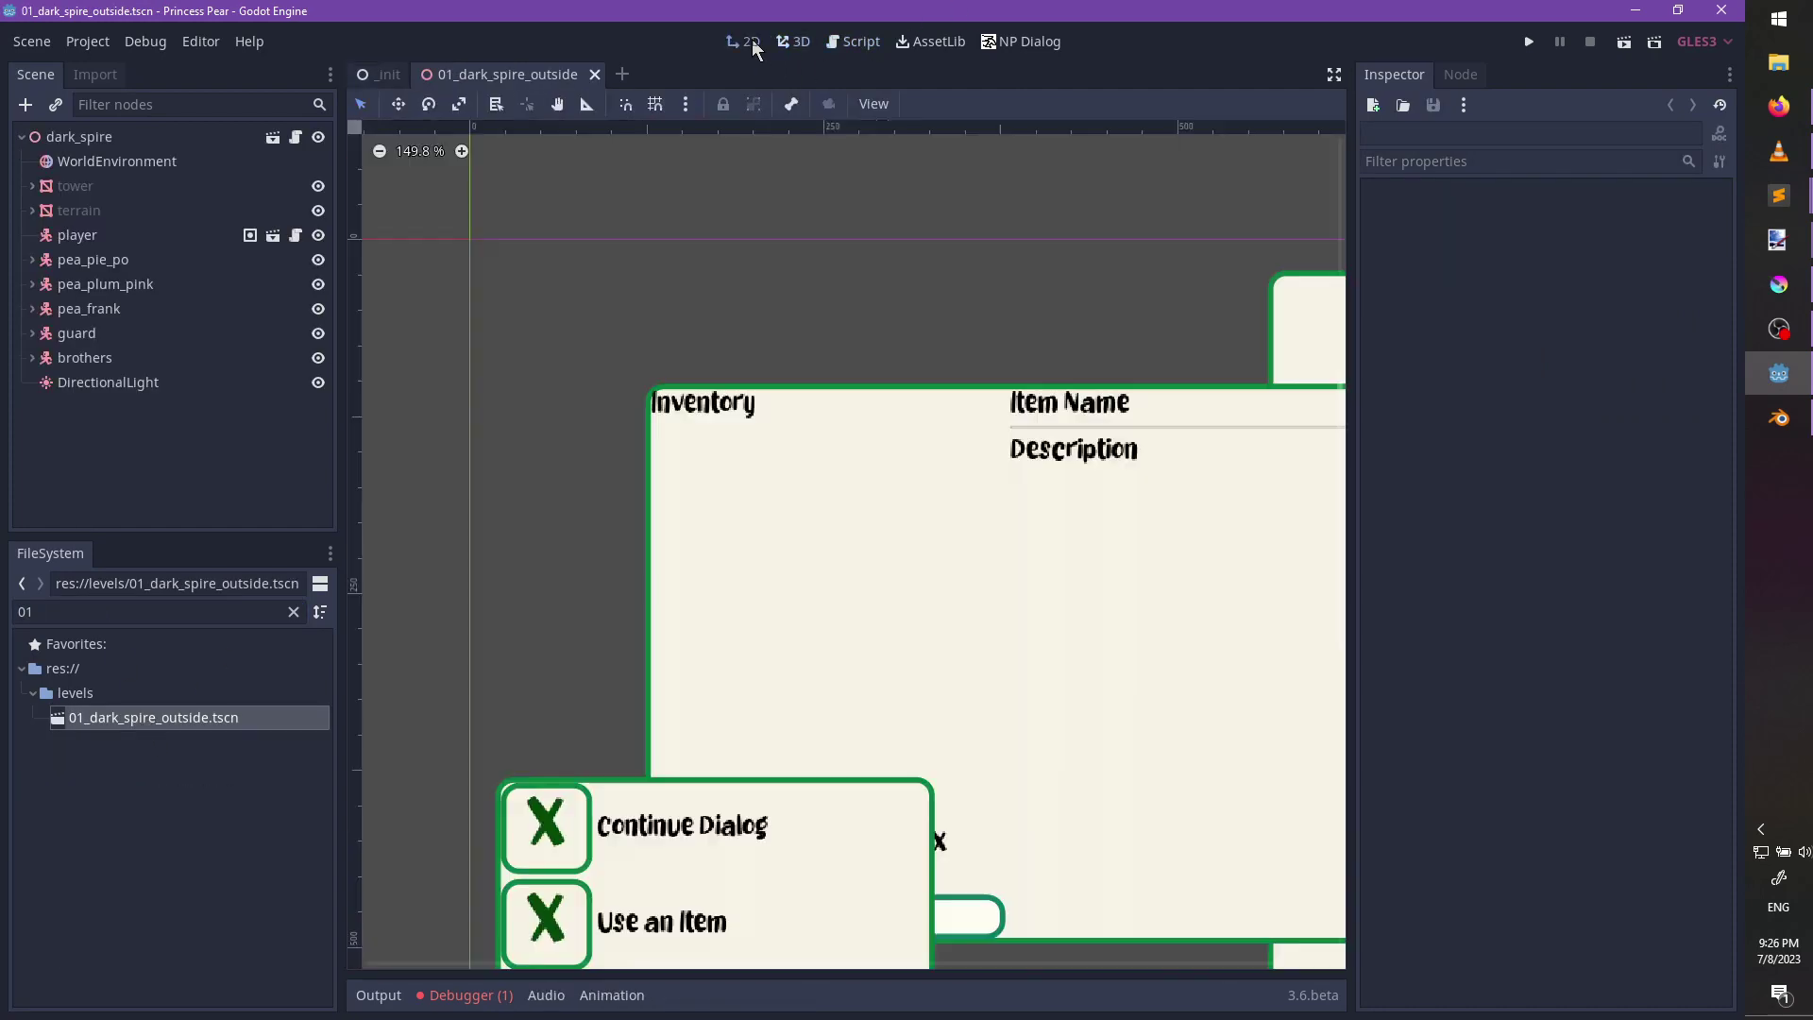
pyautogui.moveTo(670, 415); pyautogui.dragTo(906, 378, button='middle')
pyautogui.click(792, 42)
# Select the collision shape of the guard's dialog node and inspect the green guard cube near the gate.
pyautogui.scroll(5, 819, 362)
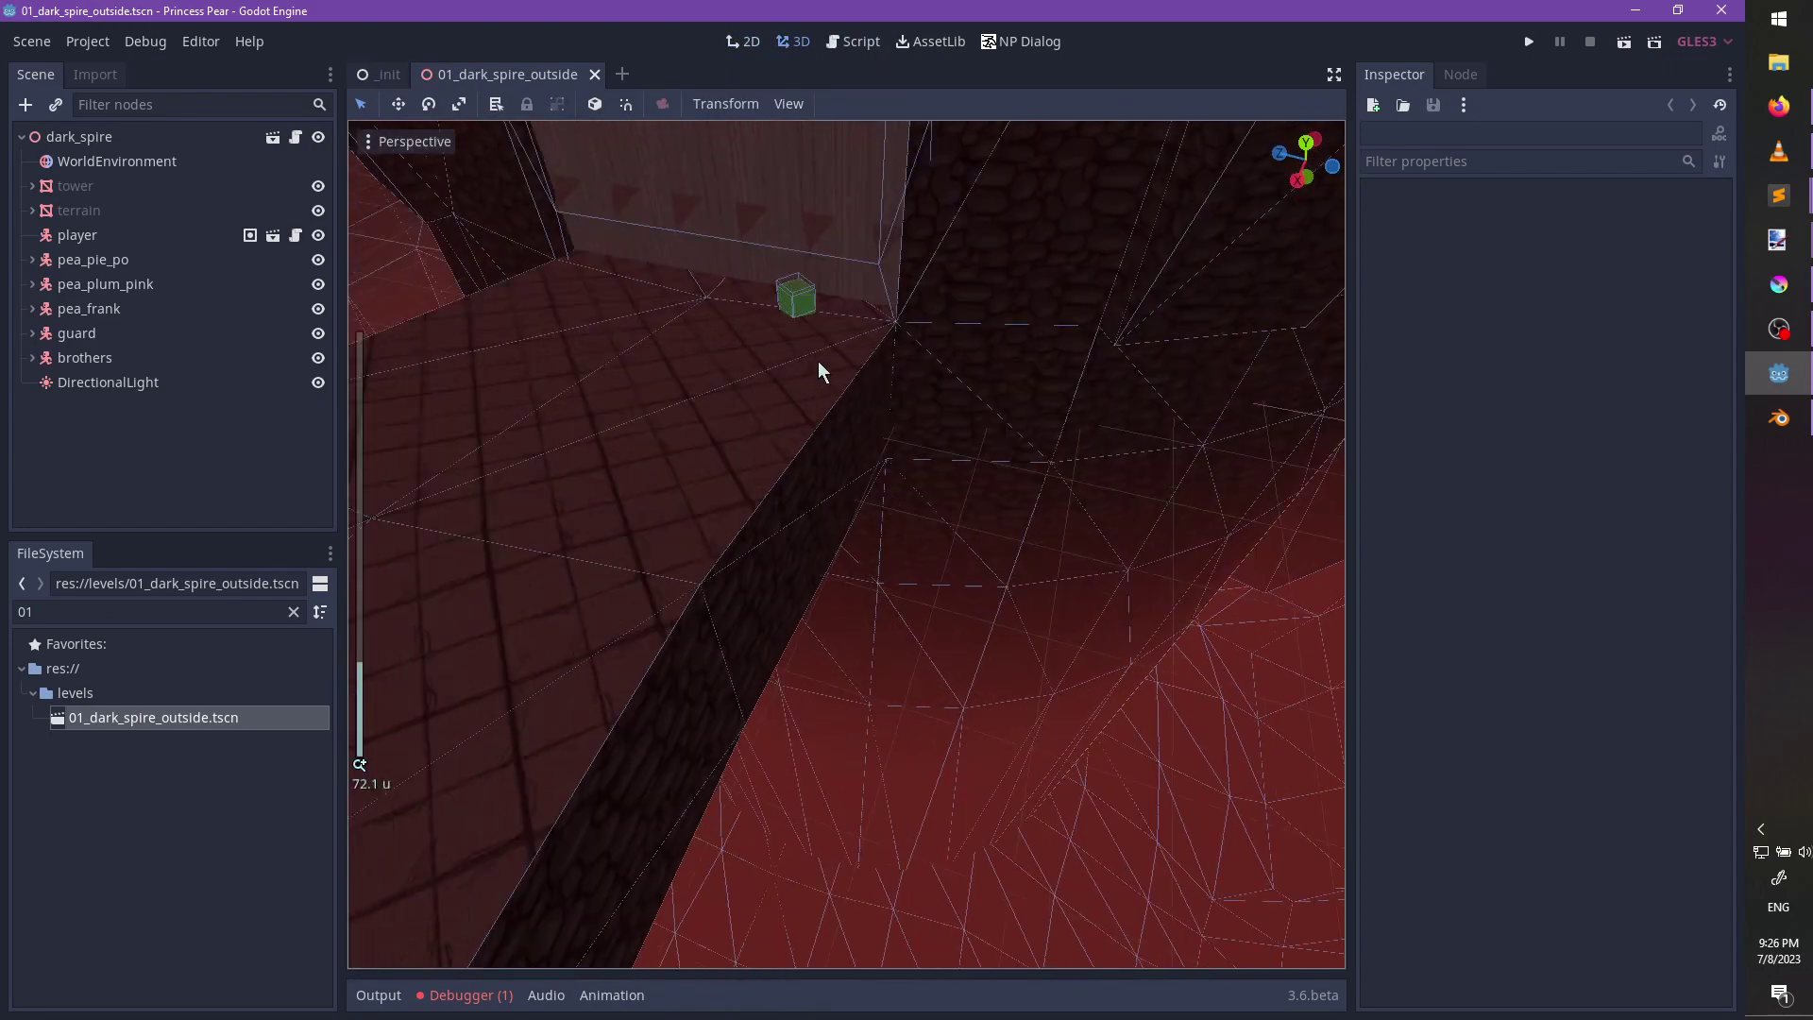
pyautogui.click(789, 270)
pyautogui.moveTo(793, 359); pyautogui.dragTo(878, 523, button='middle')
pyautogui.scroll(6, 878, 522)
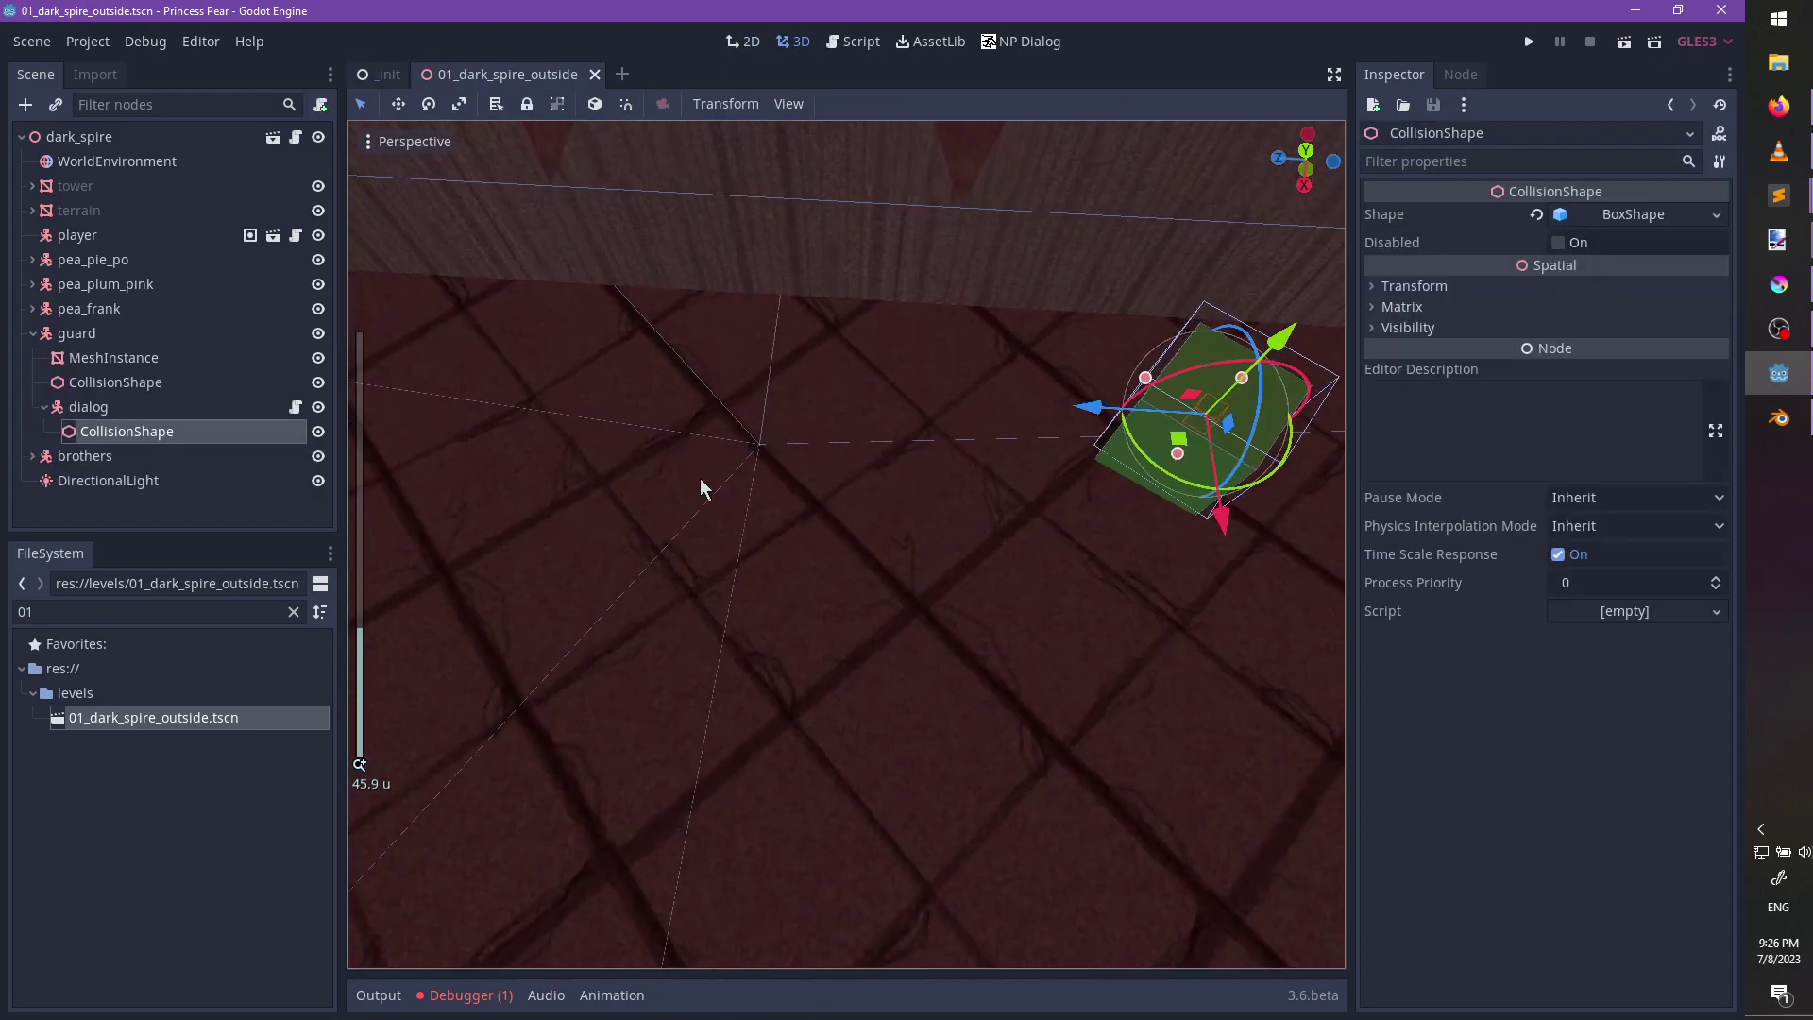
pyautogui.keyDown('shift'); pyautogui.moveTo(571, 477); pyautogui.dragTo(397, 458, button='middle'); pyautogui.keyUp('shift')
pyautogui.moveTo(277, 404); pyautogui.dragTo(107, 321, button='middle')
# Add murdurian.tscn under the dark_spire root beside the green guard cube, and rotate it about its vertical axis to face away from the gate.
pyautogui.click(82, 141)
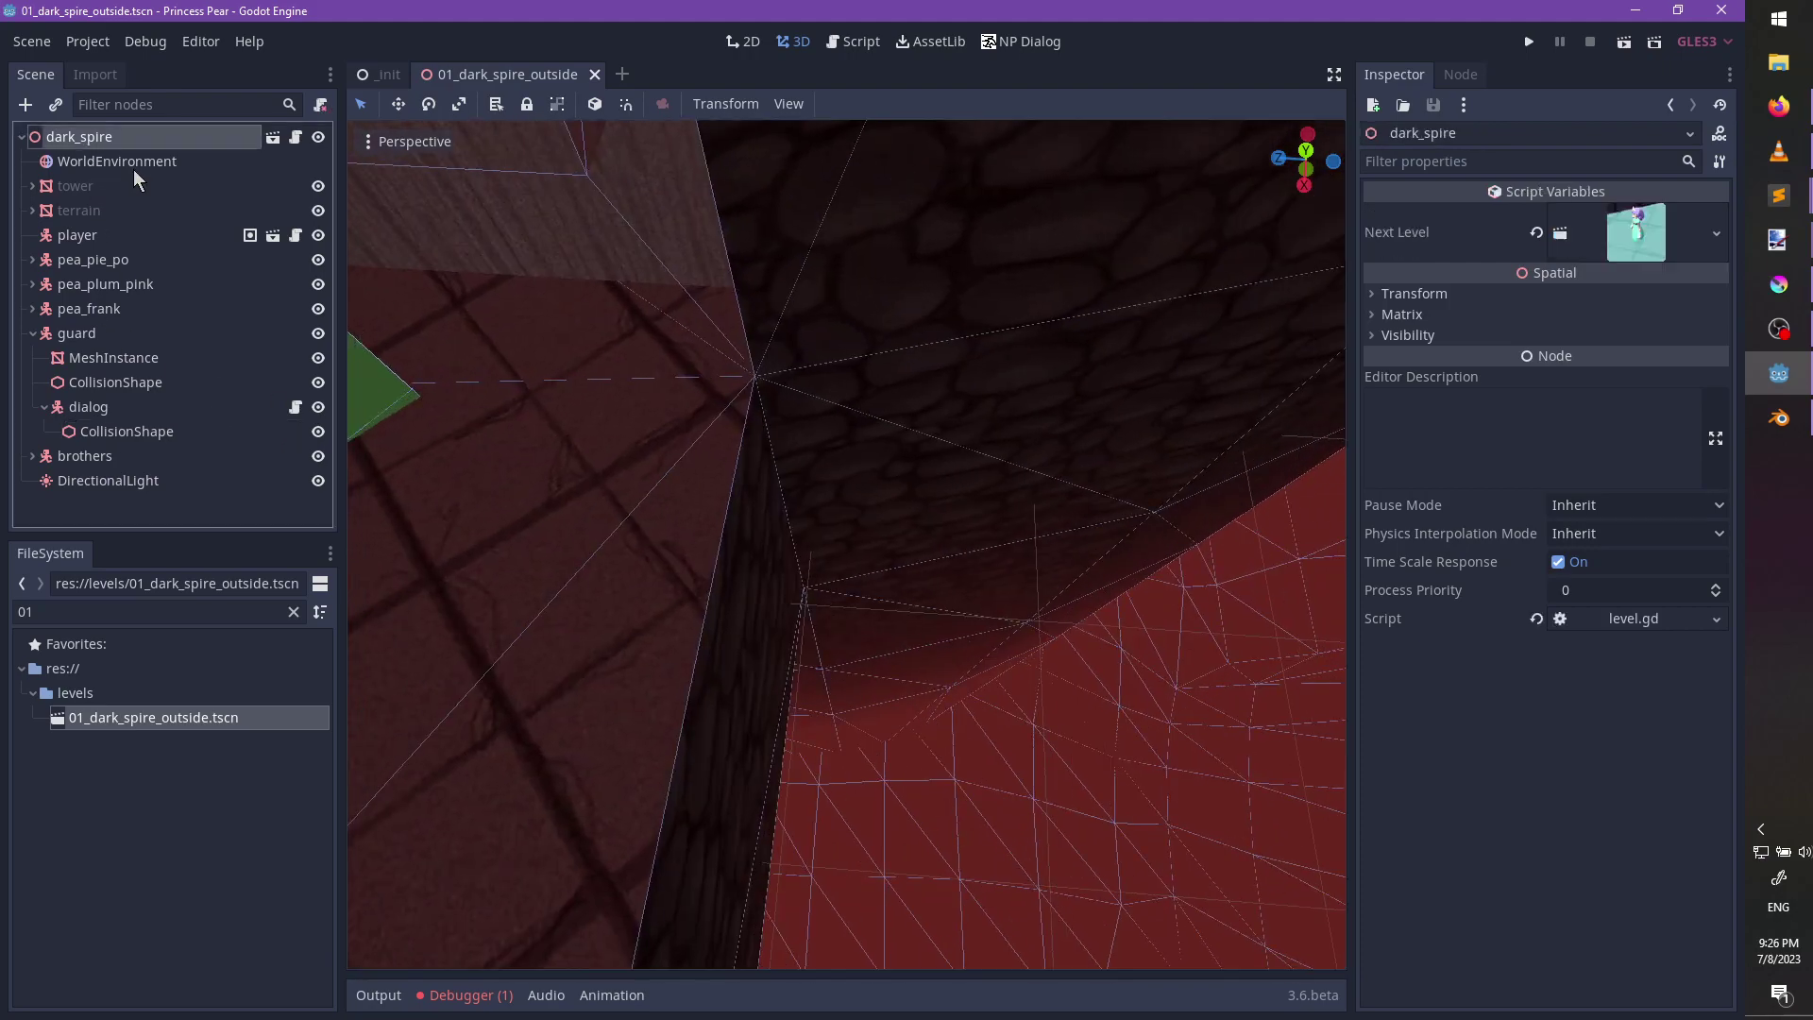
pyautogui.keyDown('shift'); pyautogui.moveTo(377, 562); pyautogui.dragTo(774, 566, button='middle'); pyautogui.keyUp('shift')
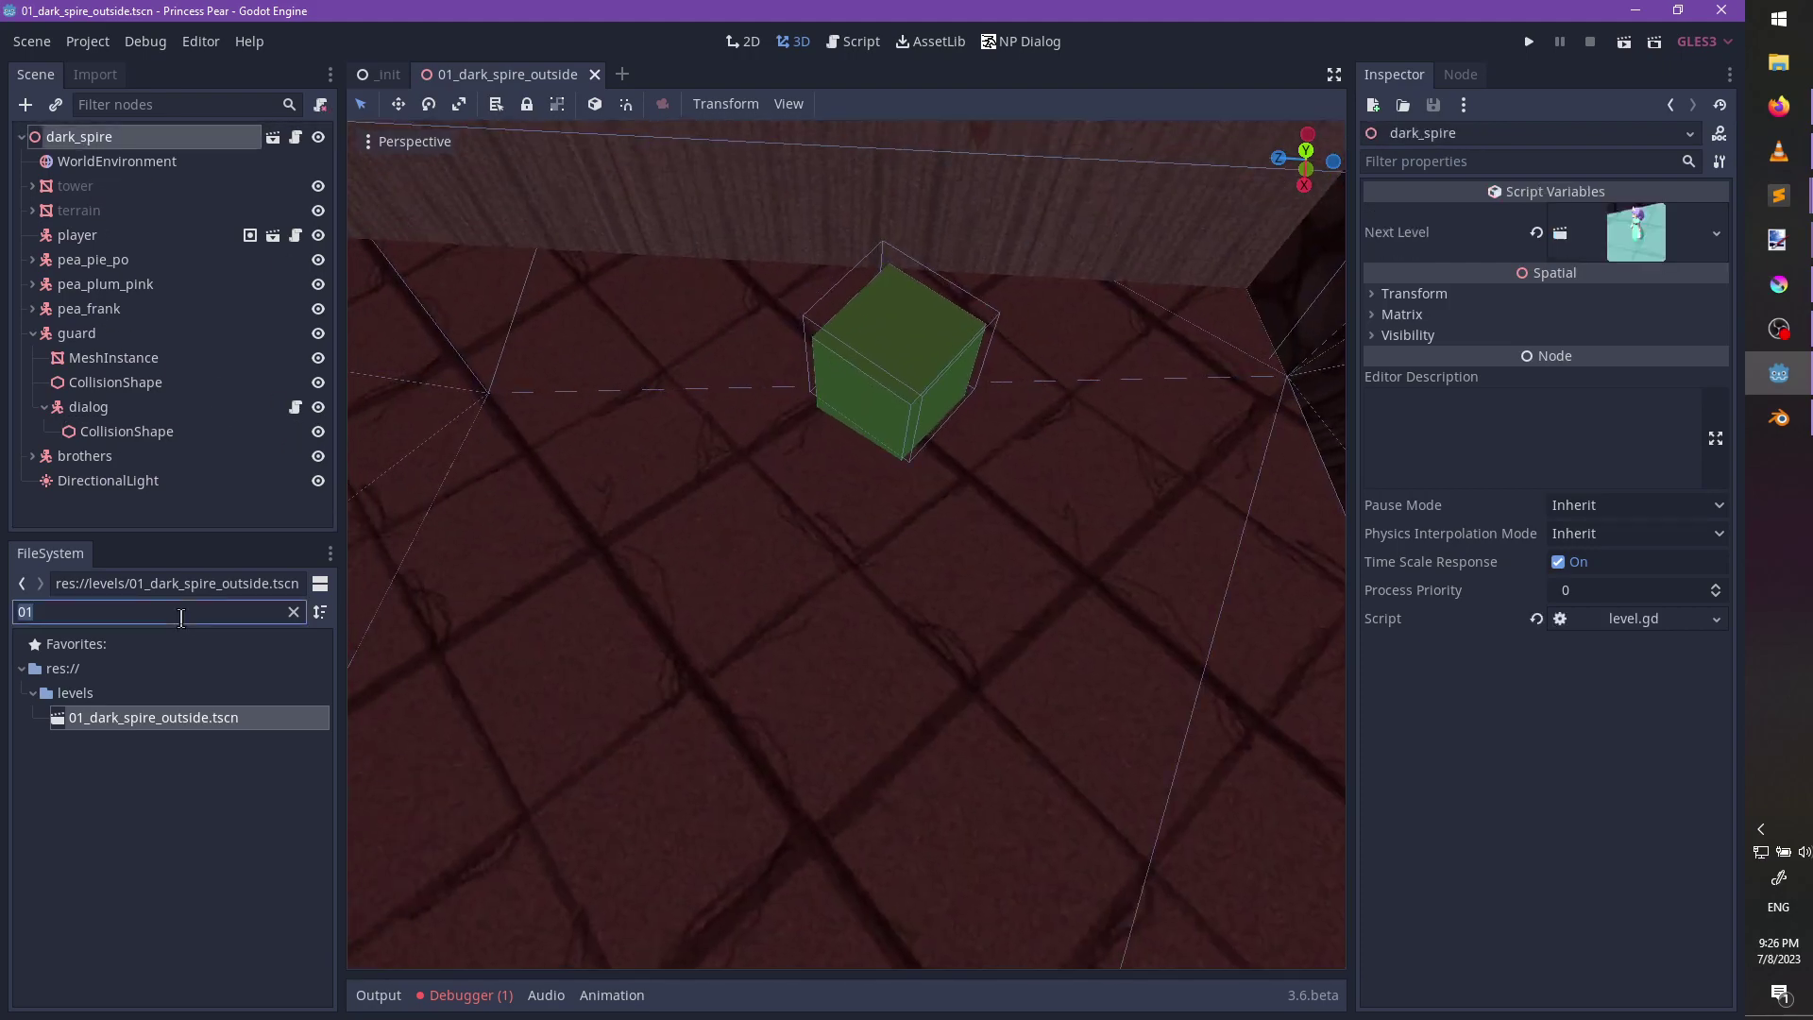
pyautogui.write('murdur')
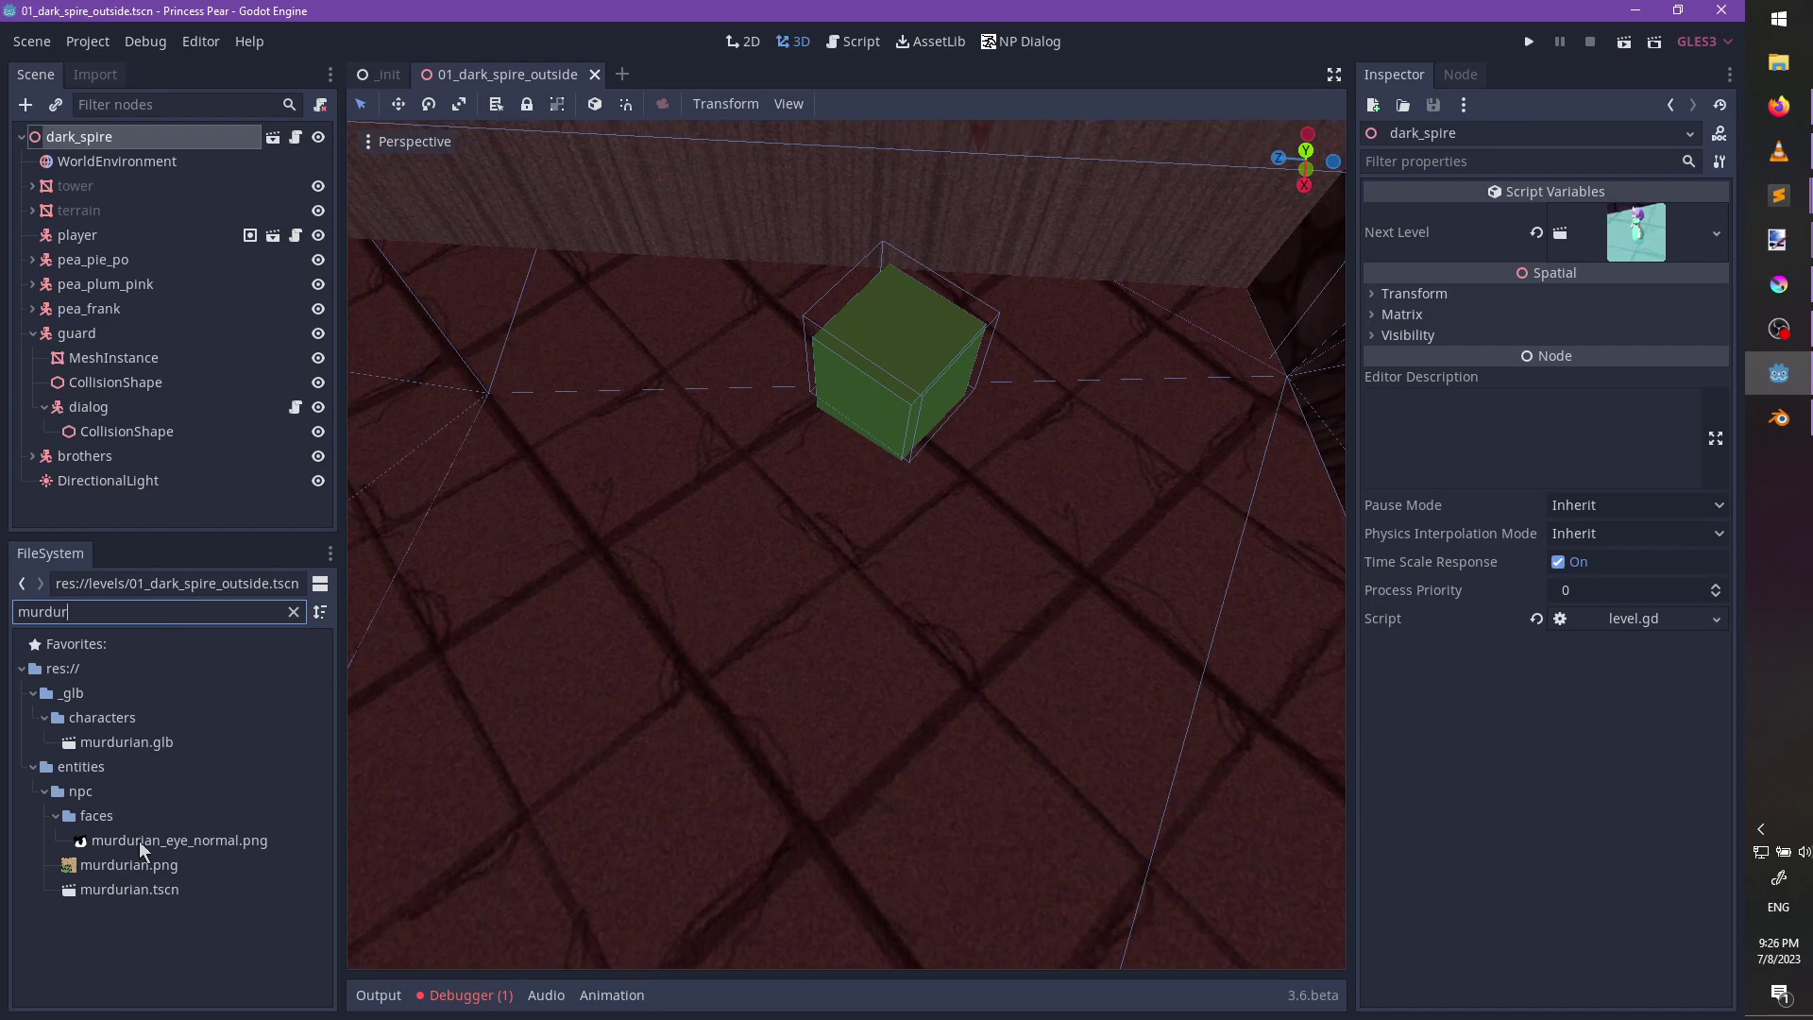
pyautogui.moveTo(121, 895); pyautogui.dragTo(989, 533)
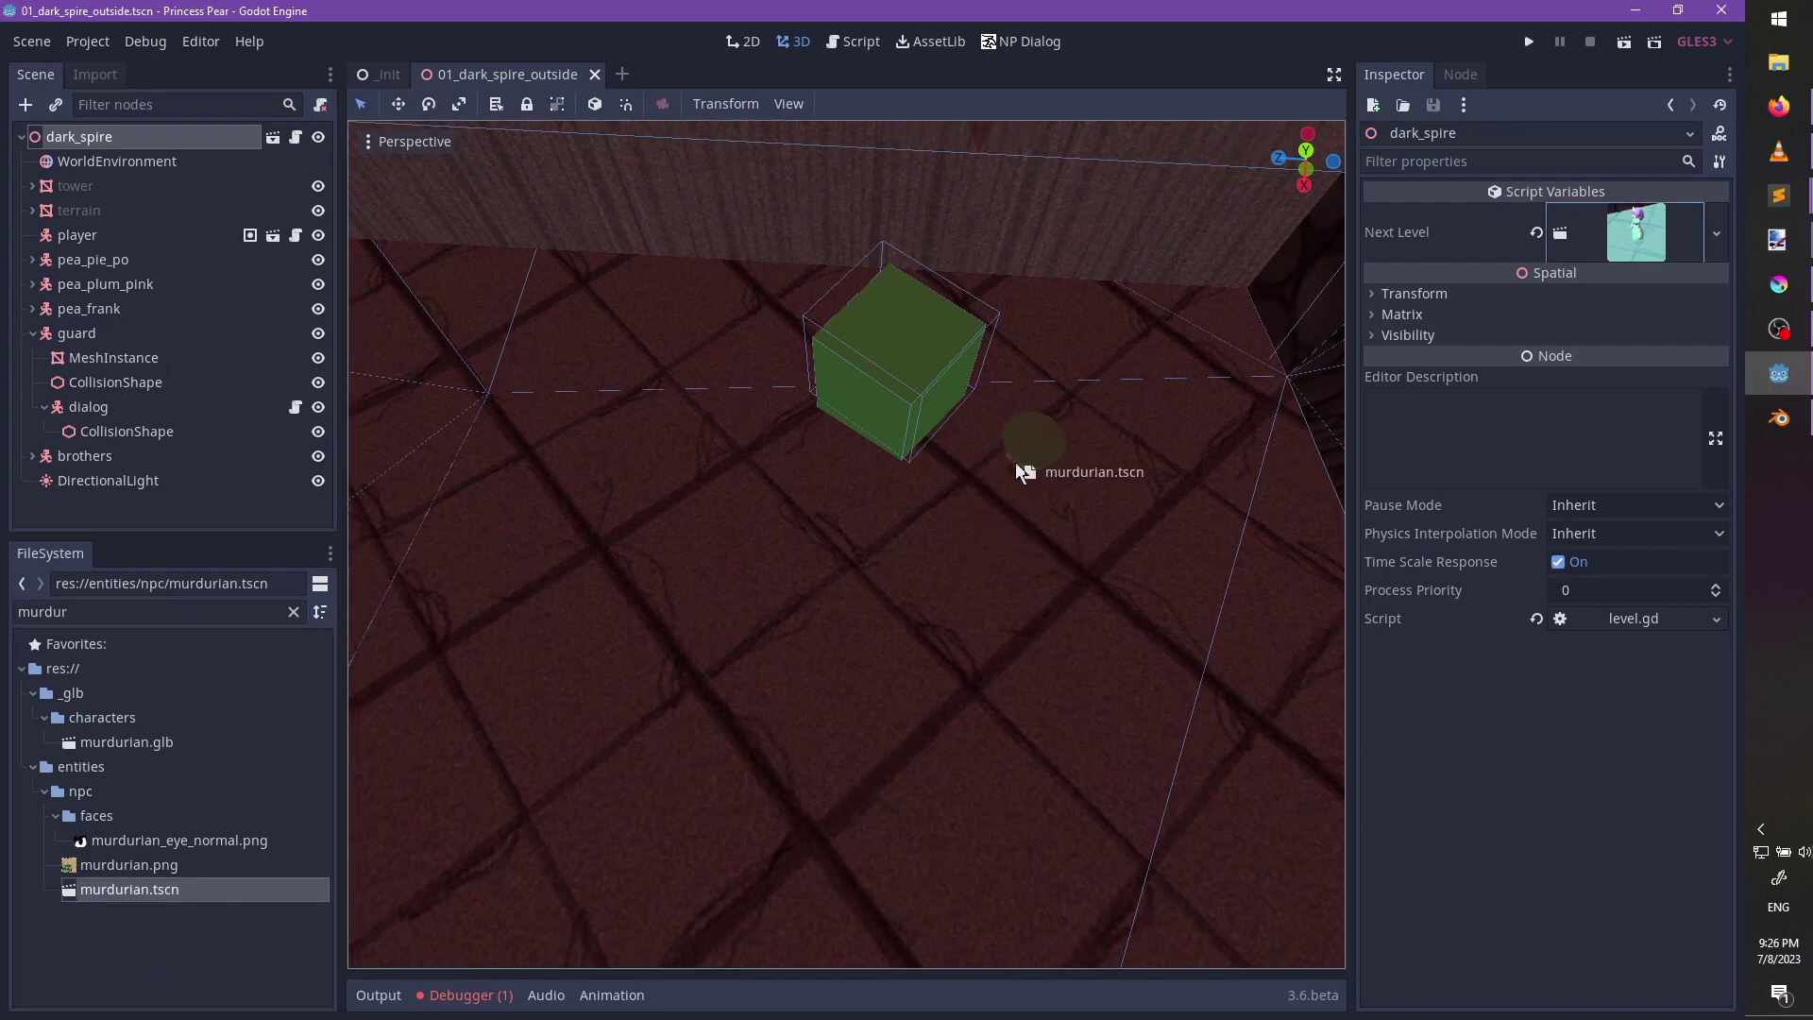
pyautogui.moveTo(1023, 472); pyautogui.dragTo(1027, 467)
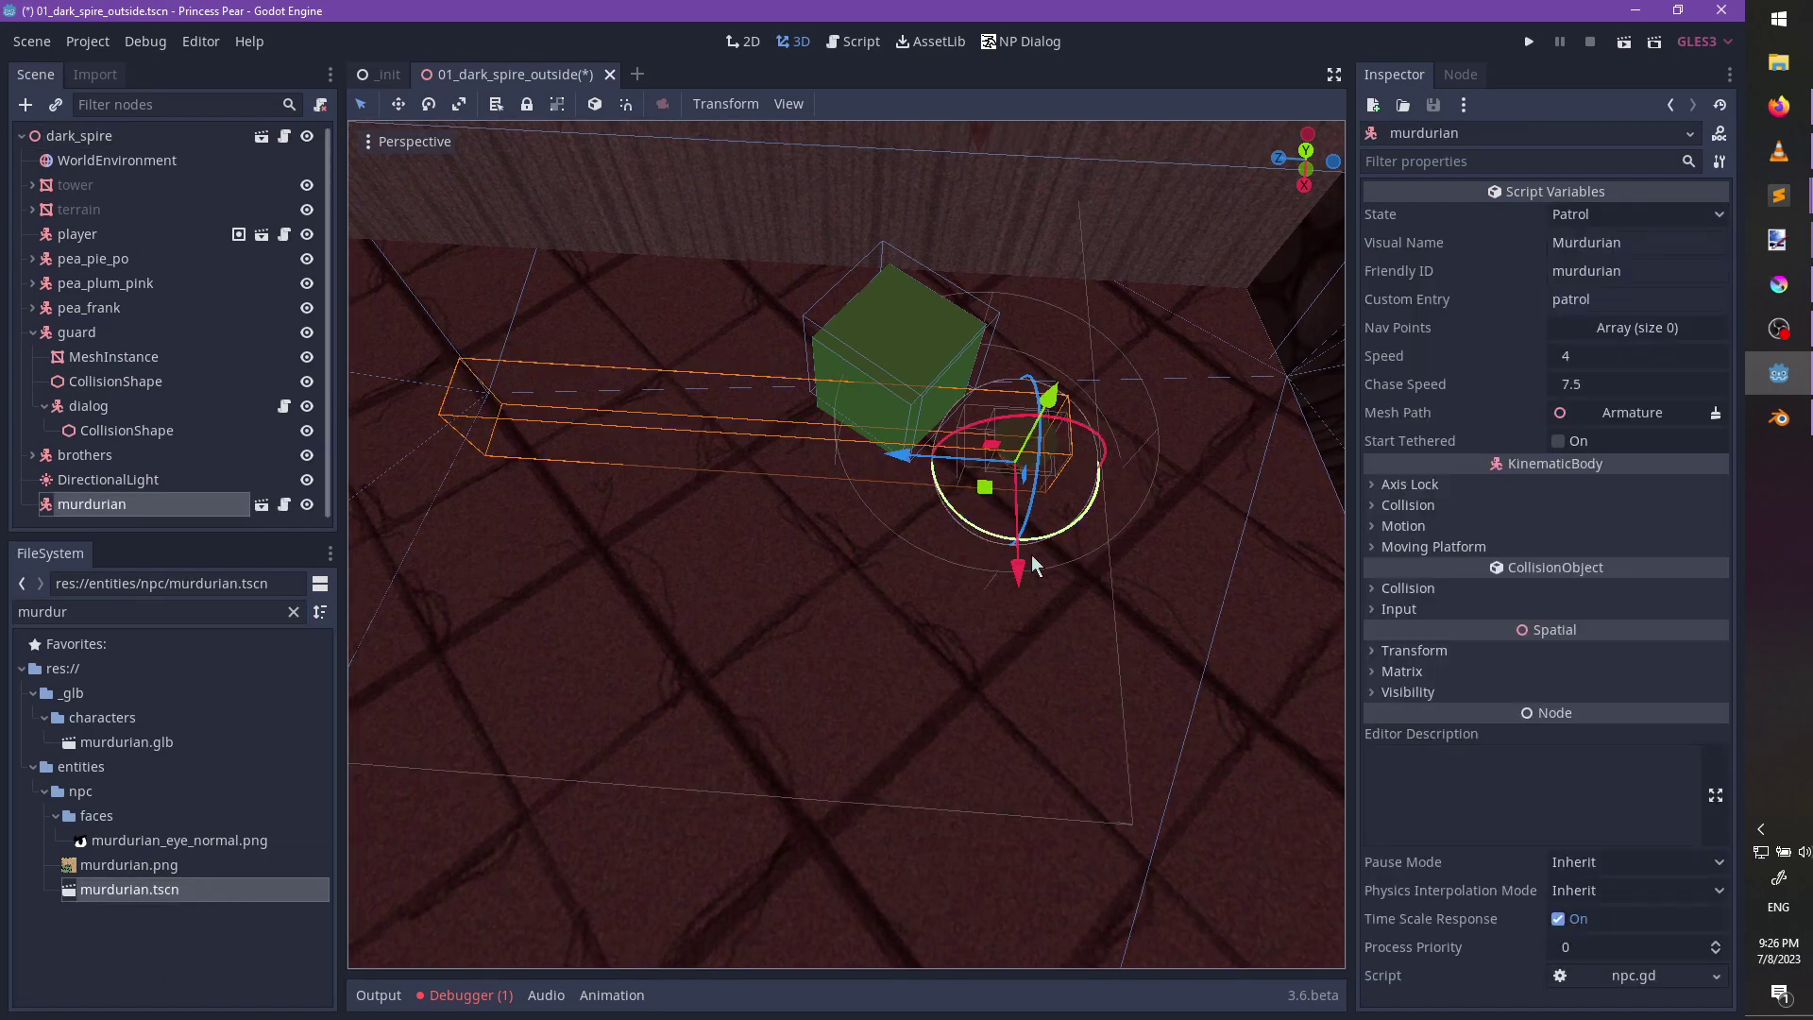
pyautogui.moveTo(1036, 564); pyautogui.dragTo(1001, 623)
# Set the murdurian's State to Idle, Visual Name to Murdurian Guard, Friendly ID to murdurian_guard, and Custom Entry to guard_intro copied from the guard's dialog node.
pyautogui.click(1593, 230)
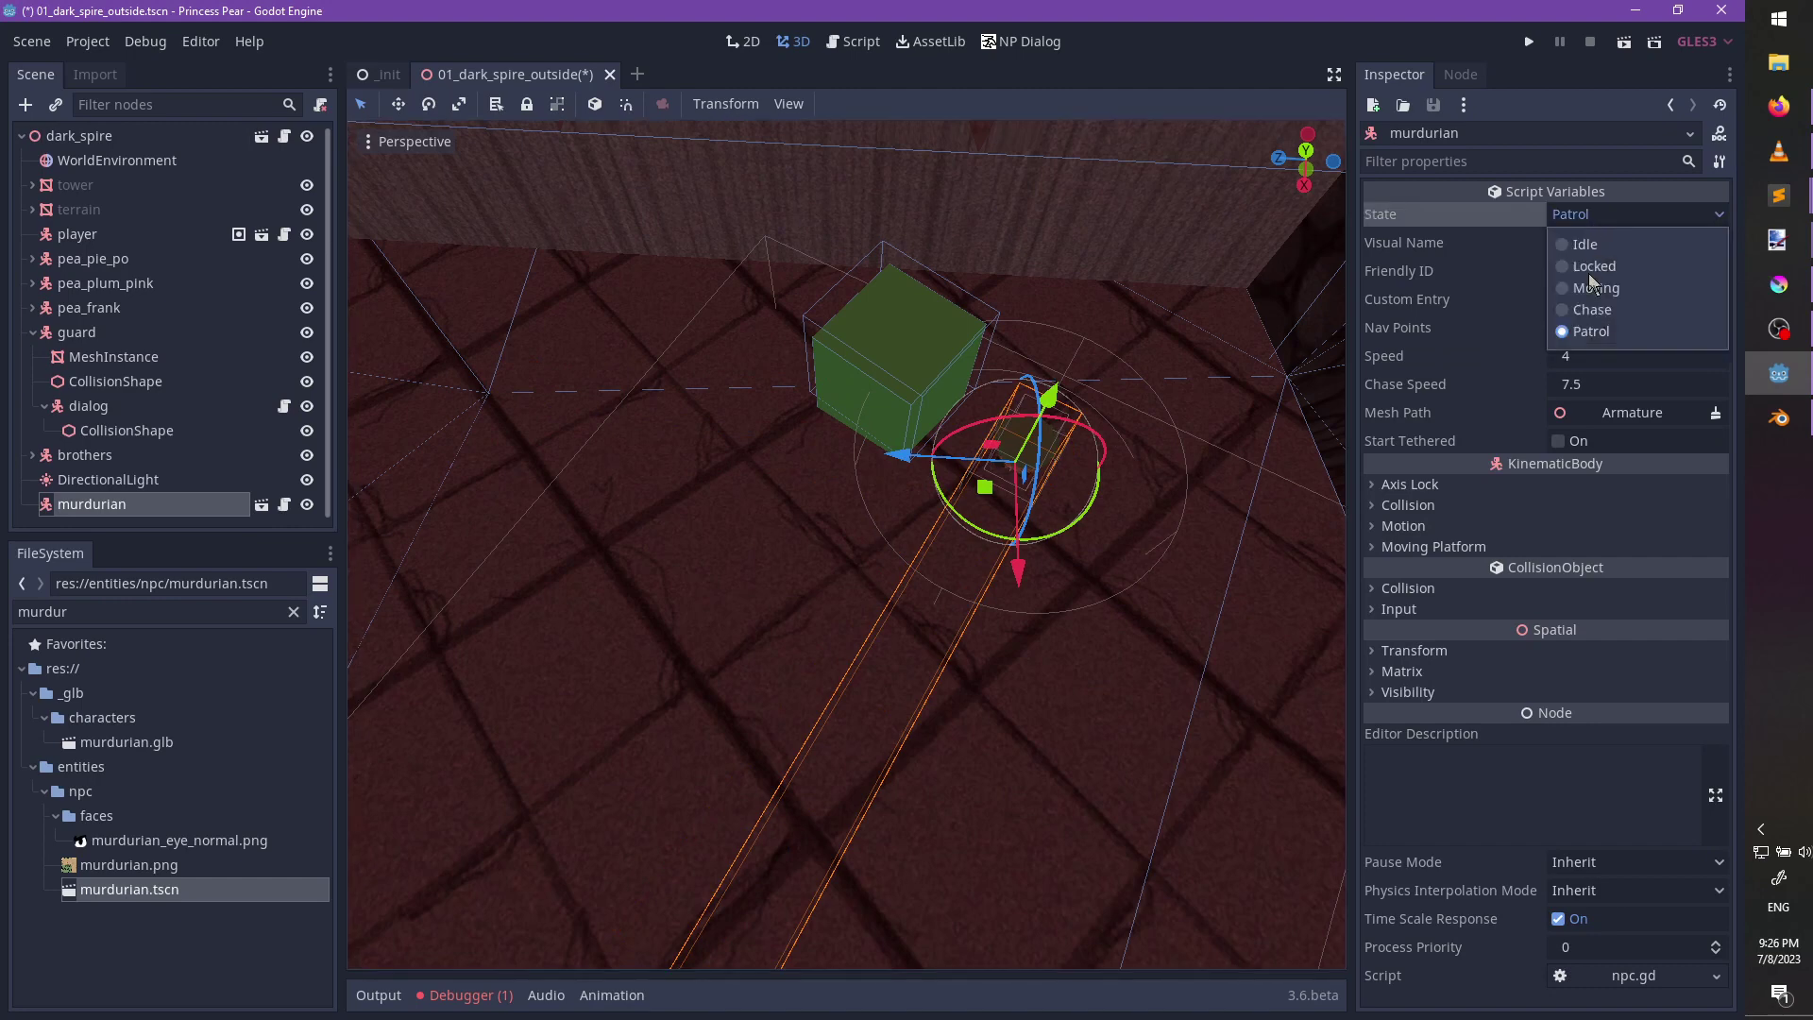
pyautogui.click(1586, 248)
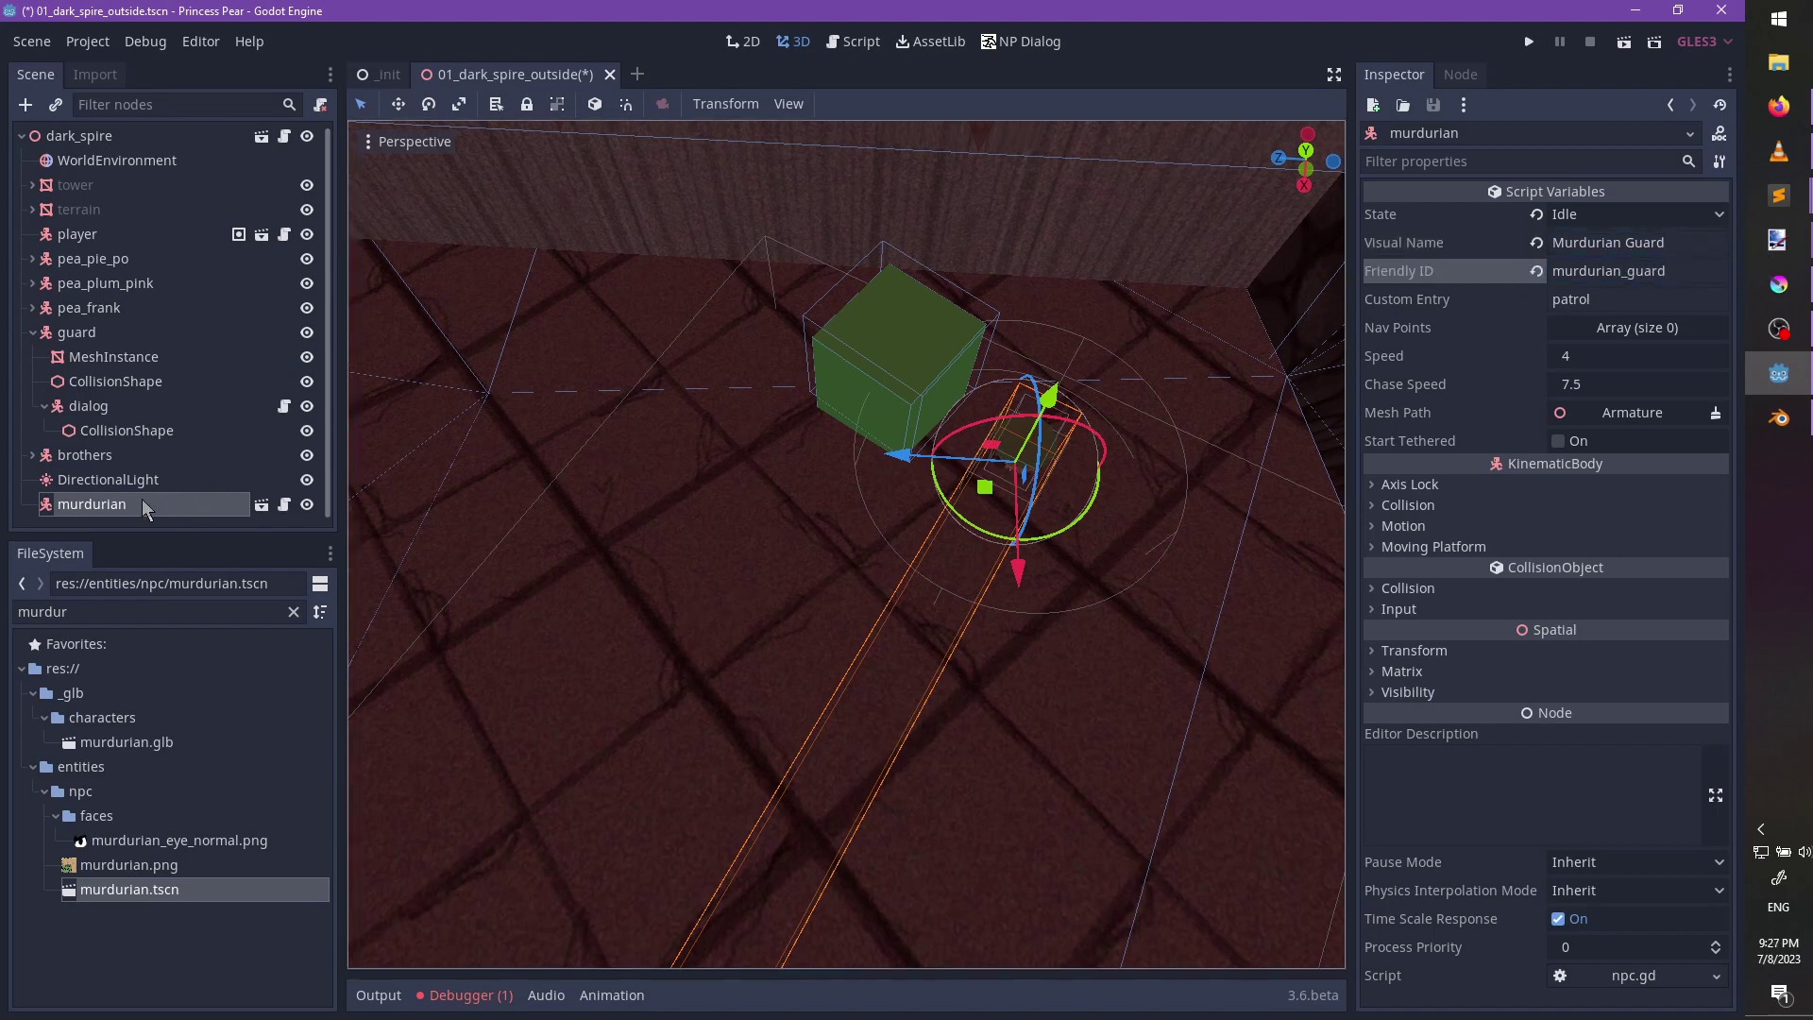
pyautogui.click(75, 334)
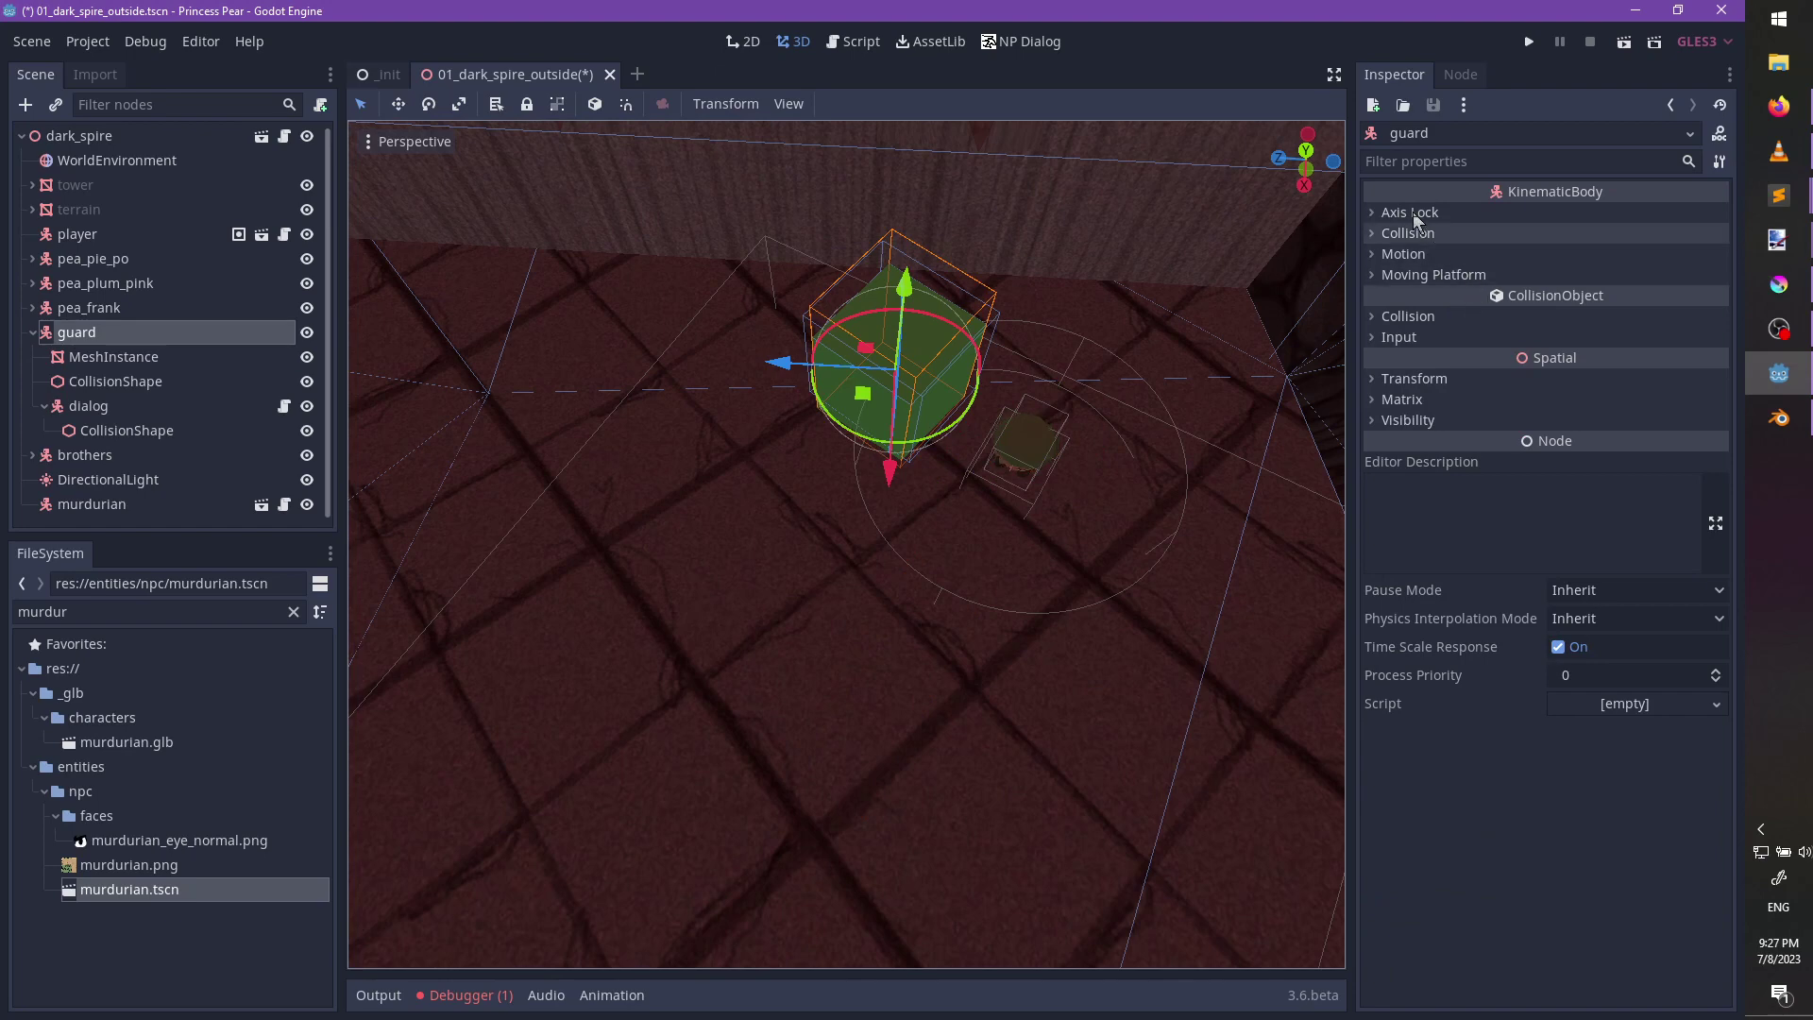
pyautogui.click(90, 406)
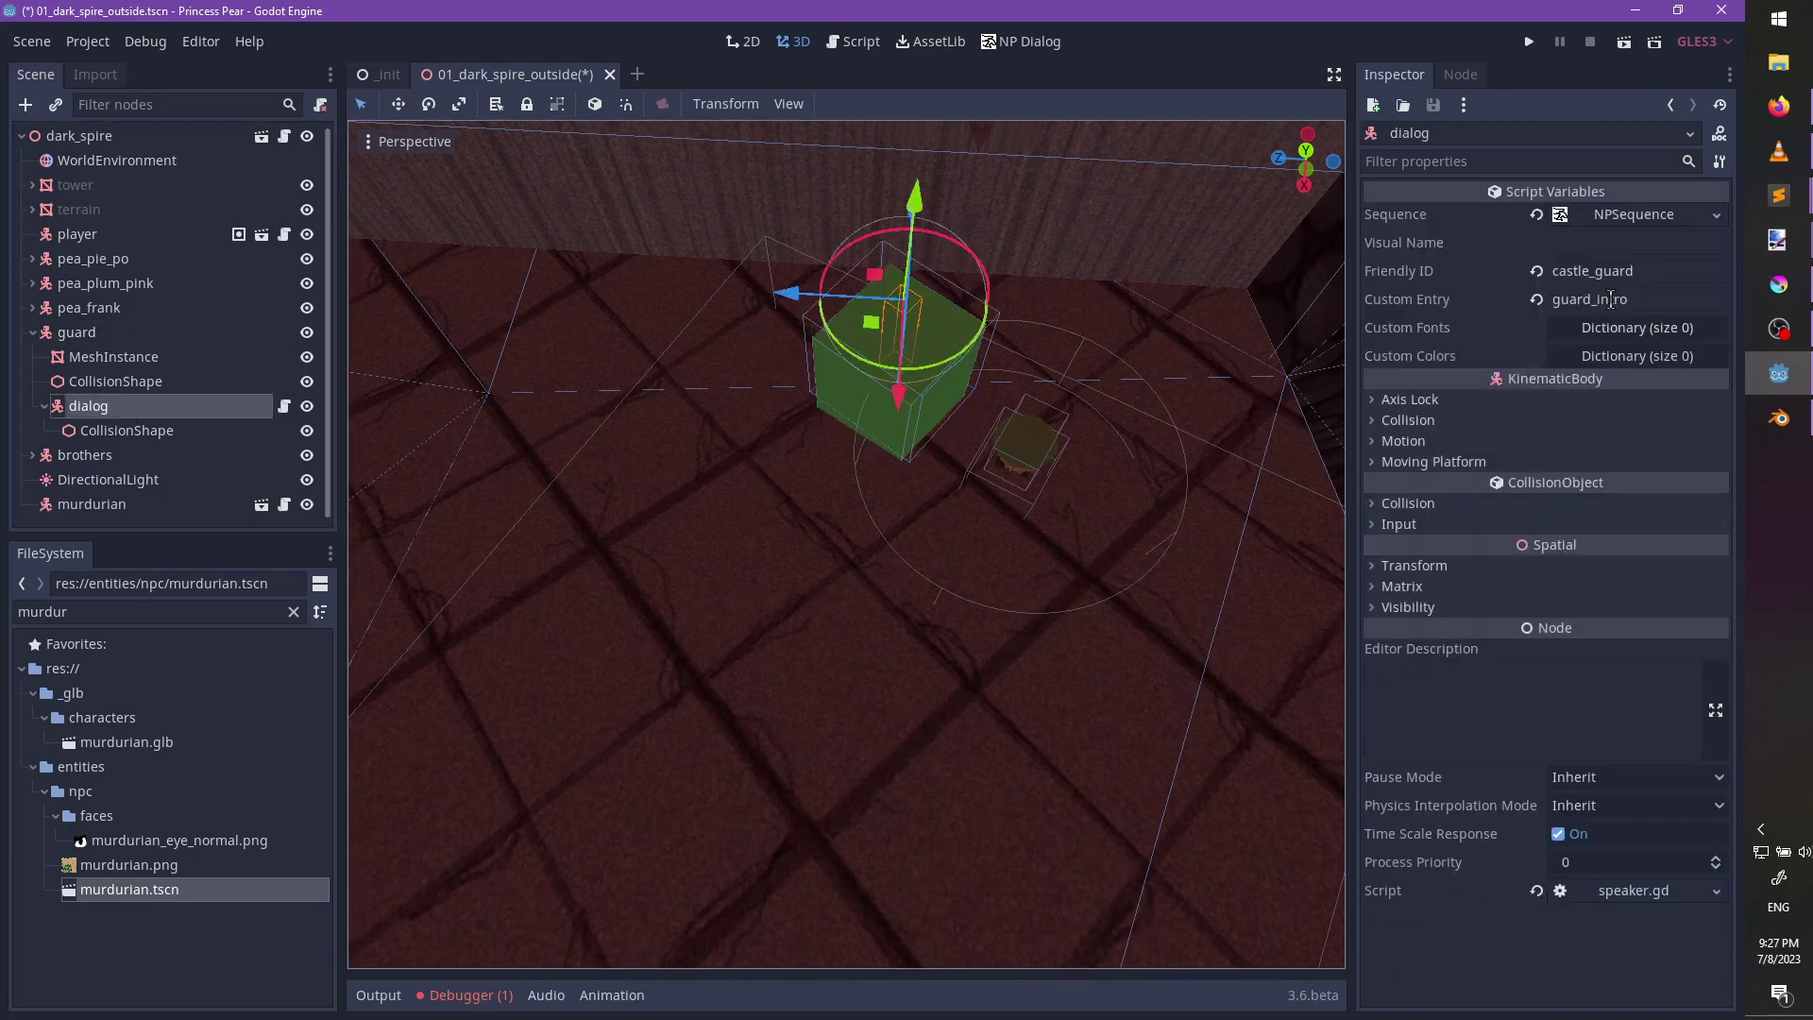
pyautogui.click(1645, 296)
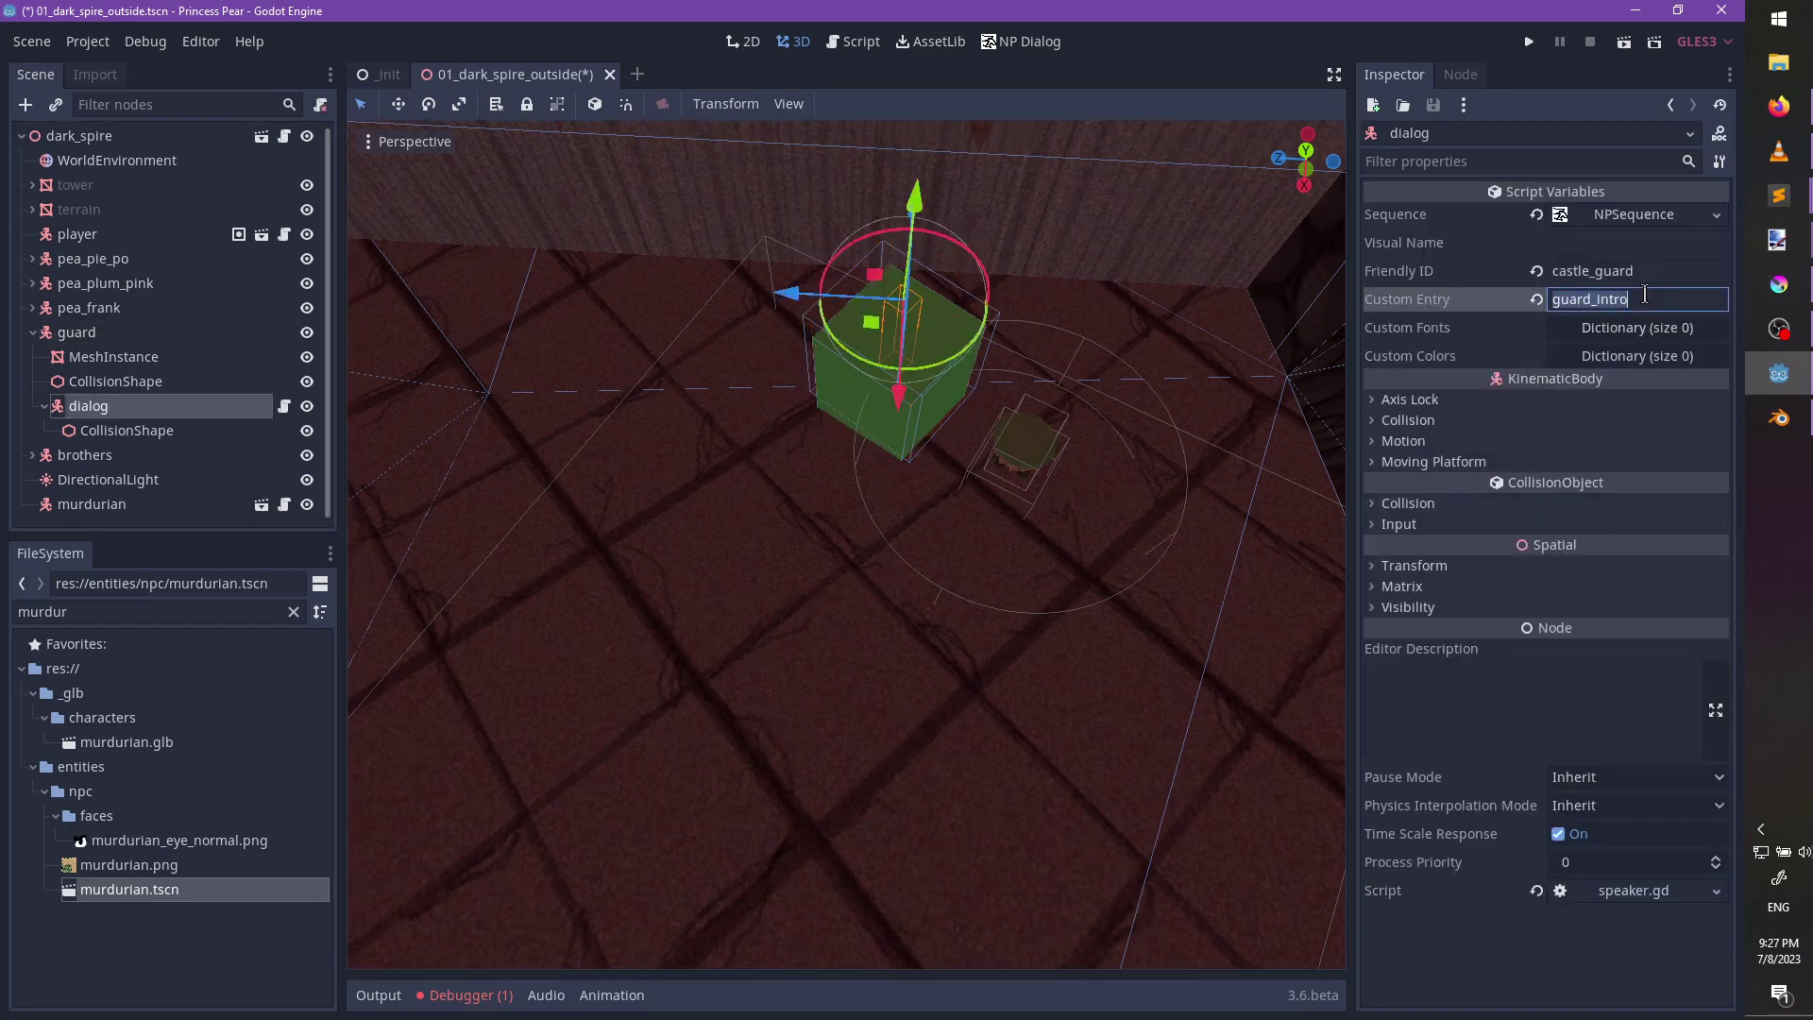
pyautogui.click(98, 507)
pyautogui.click(1618, 299)
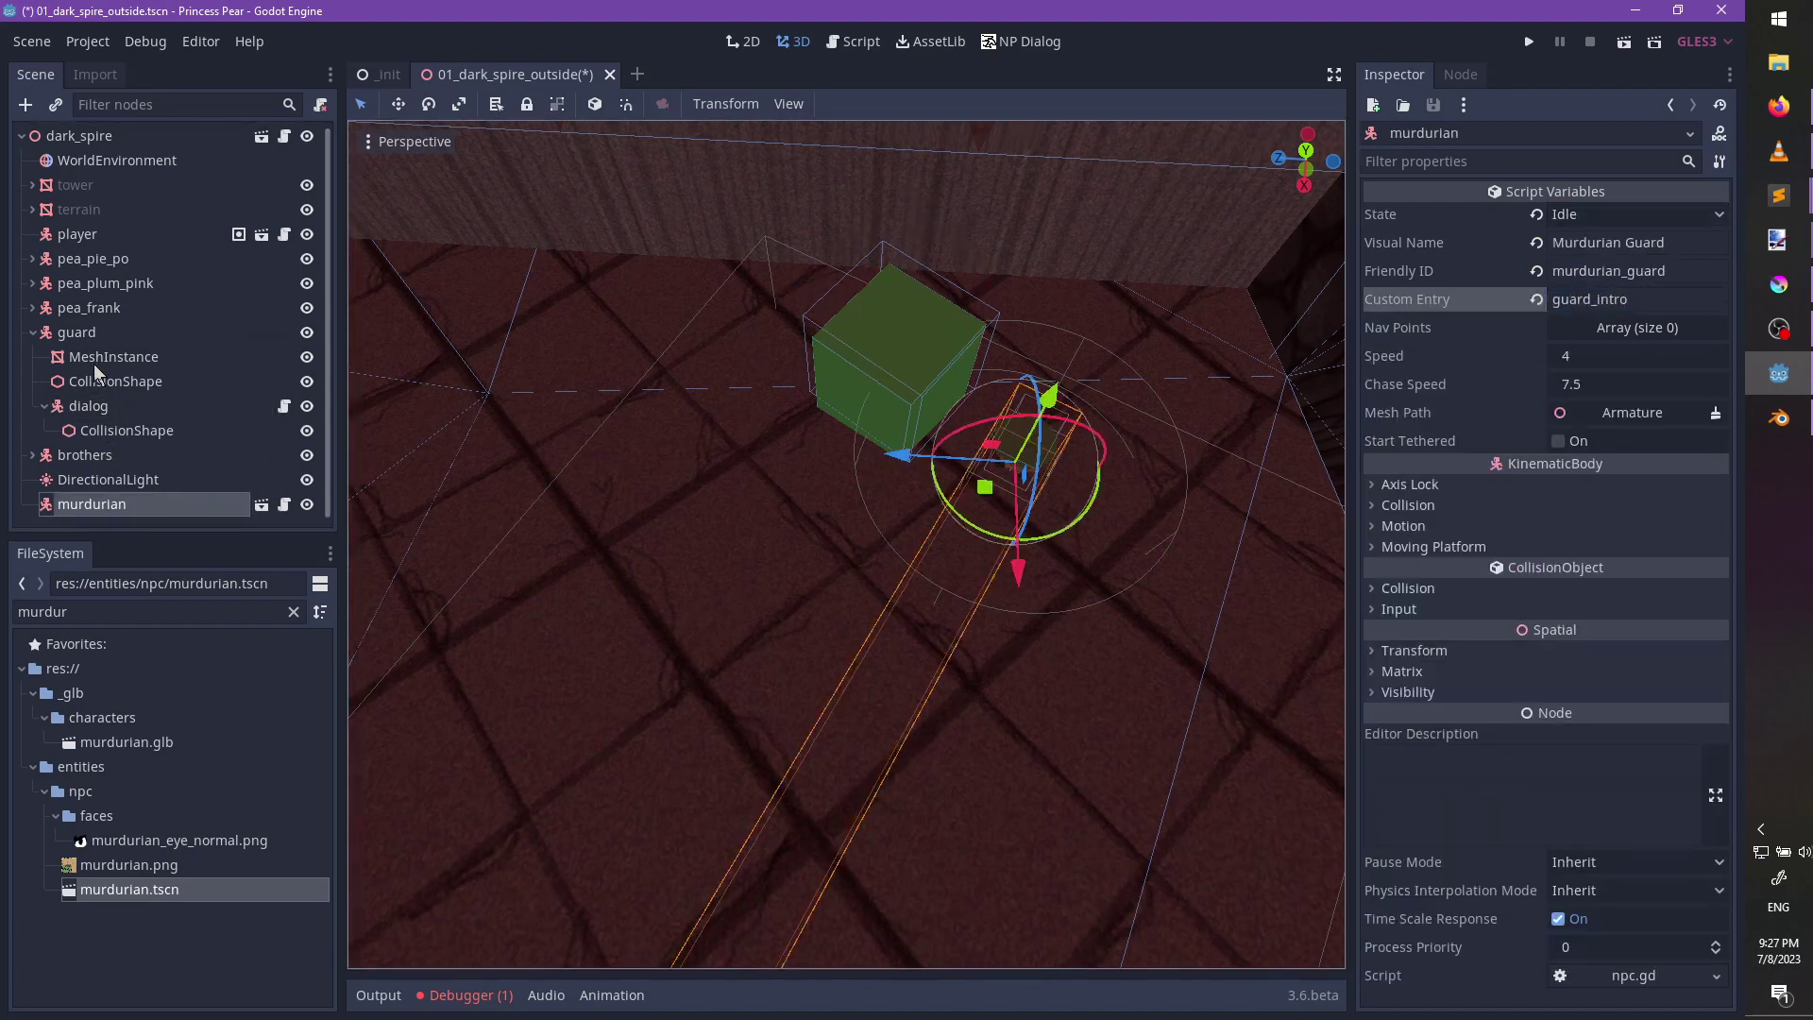
# Delete the old guard node together with its children.
pyautogui.click(76, 333)
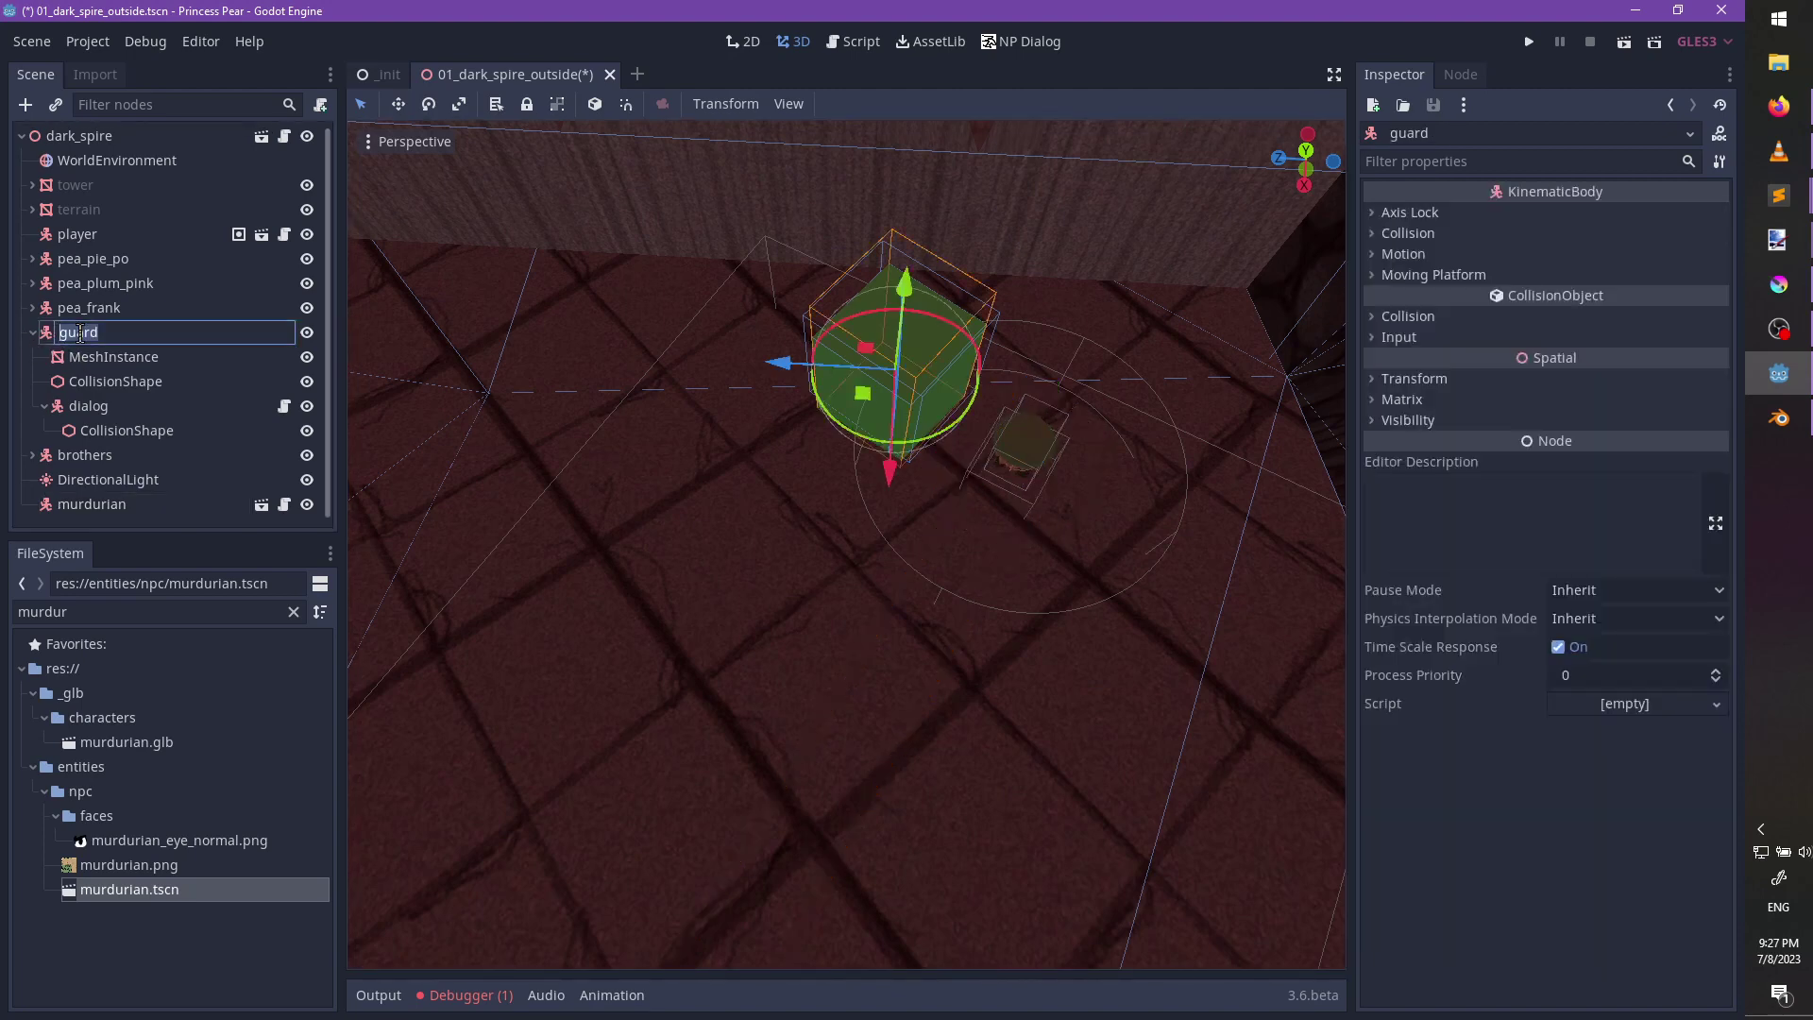
pyautogui.press('Delete')
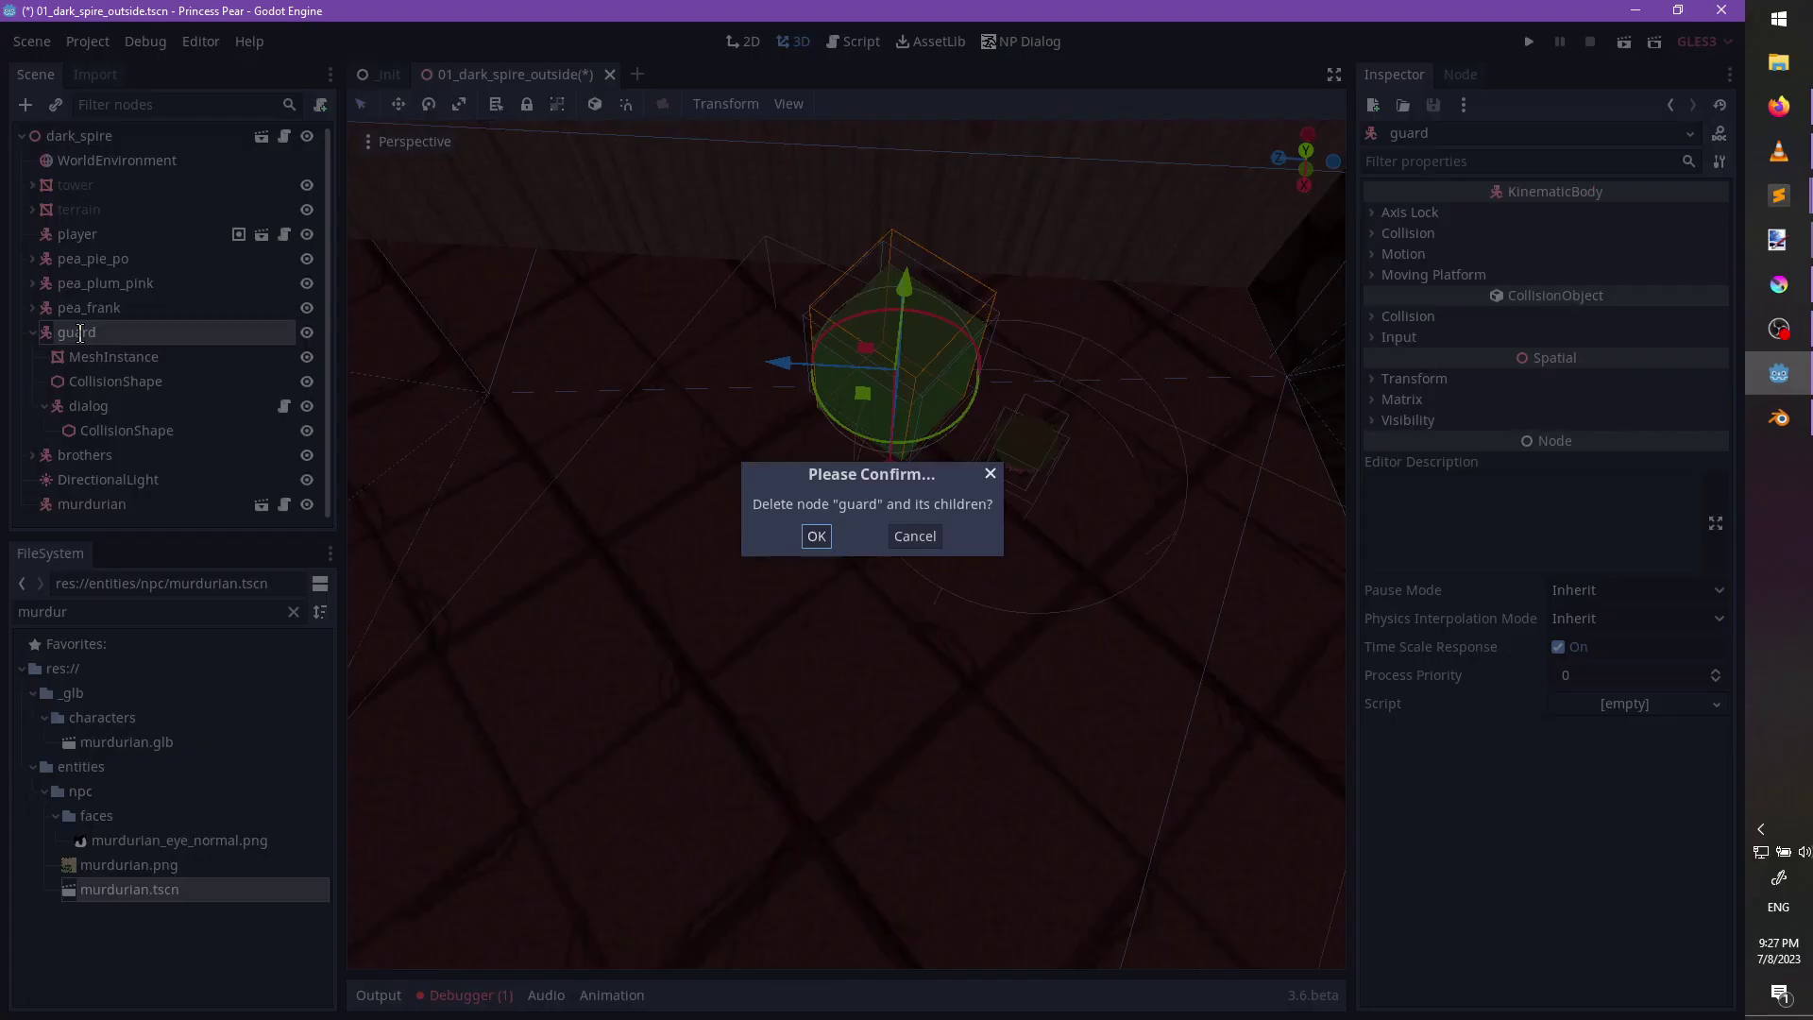
pyautogui.press('Return')
# Select the murdurian node and view its model up close in front of the gate.
pyautogui.click(91, 383)
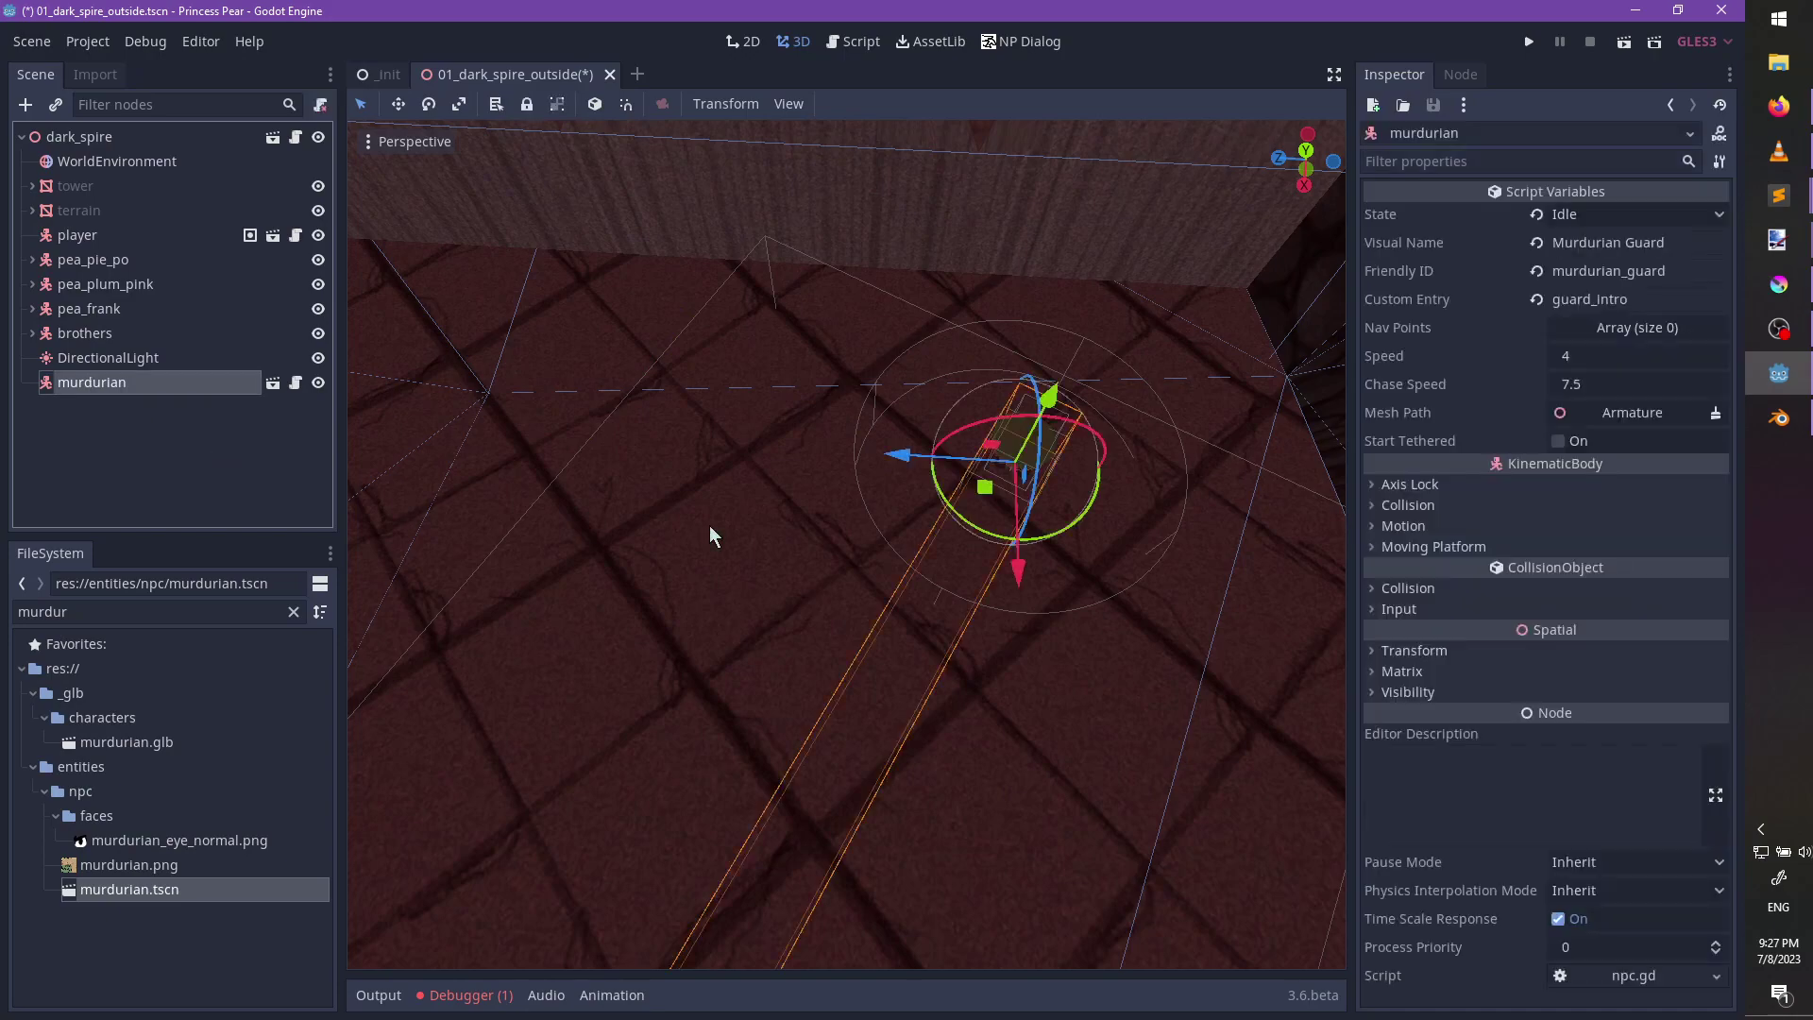
pyautogui.press('f')
pyautogui.scroll(20, 907, 604)
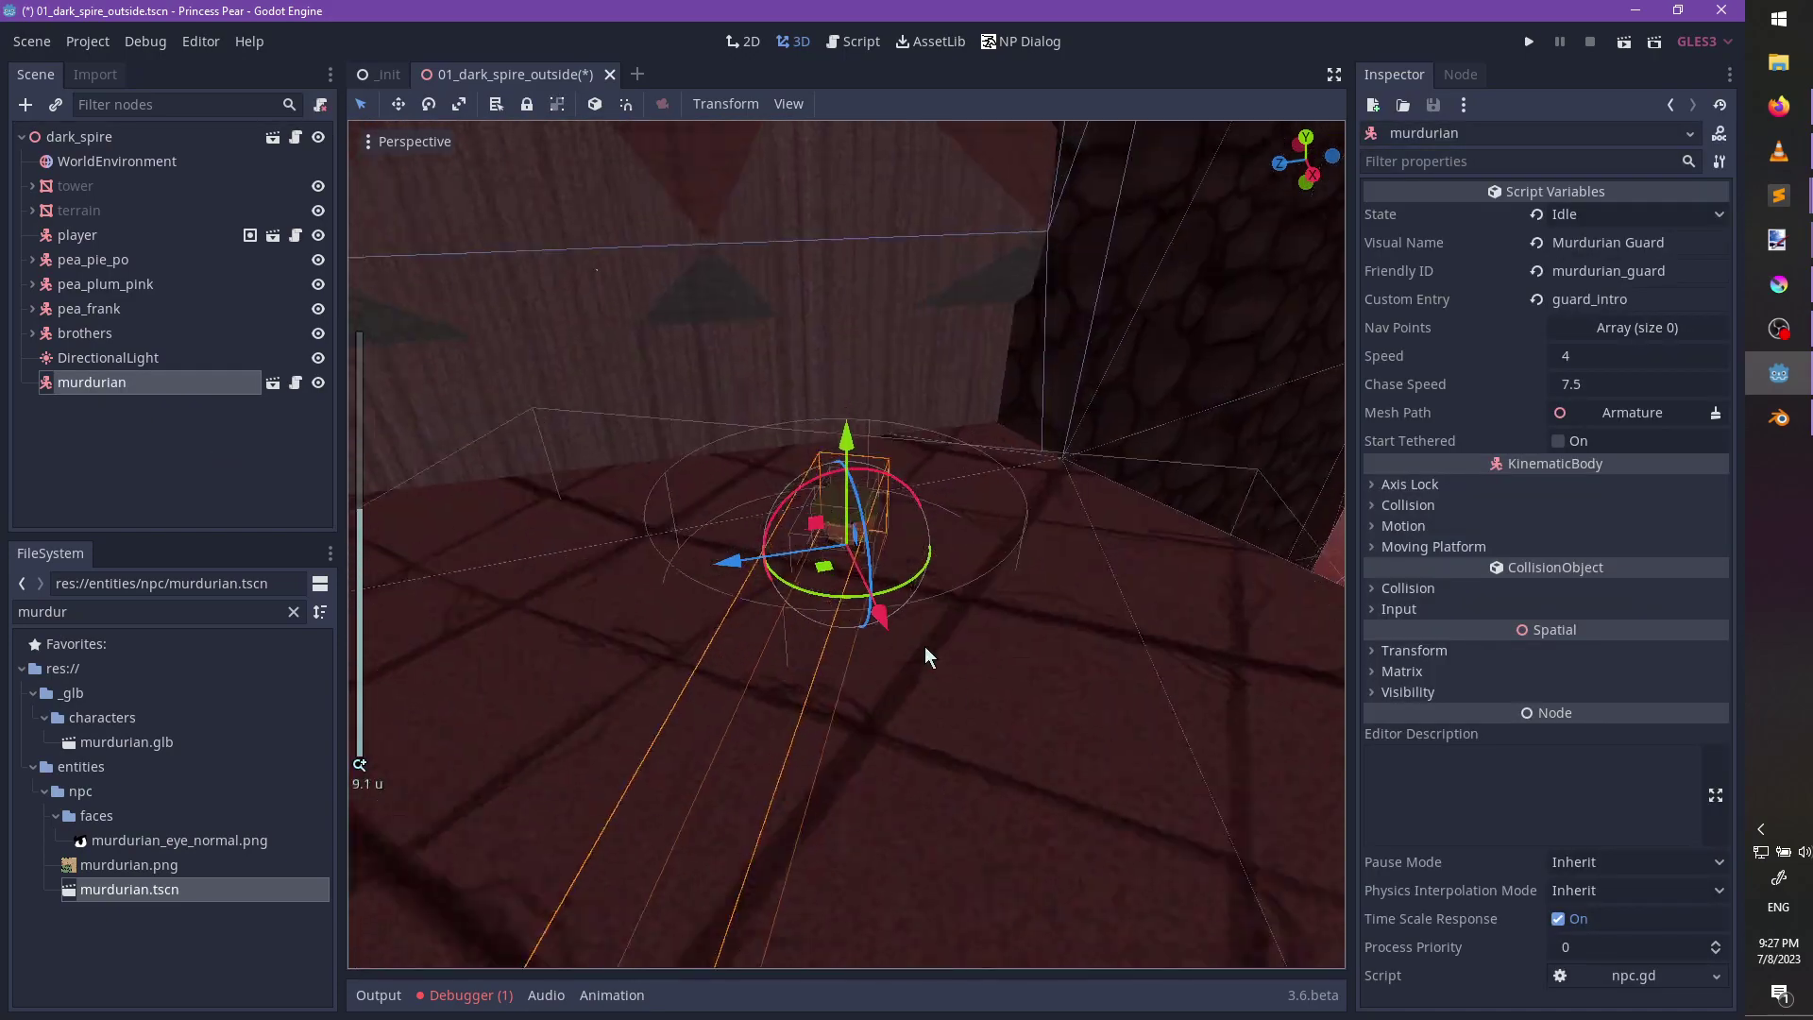
pyautogui.moveTo(1035, 660); pyautogui.dragTo(1011, 582, button='middle')
pyautogui.scroll(12, 1040, 566)
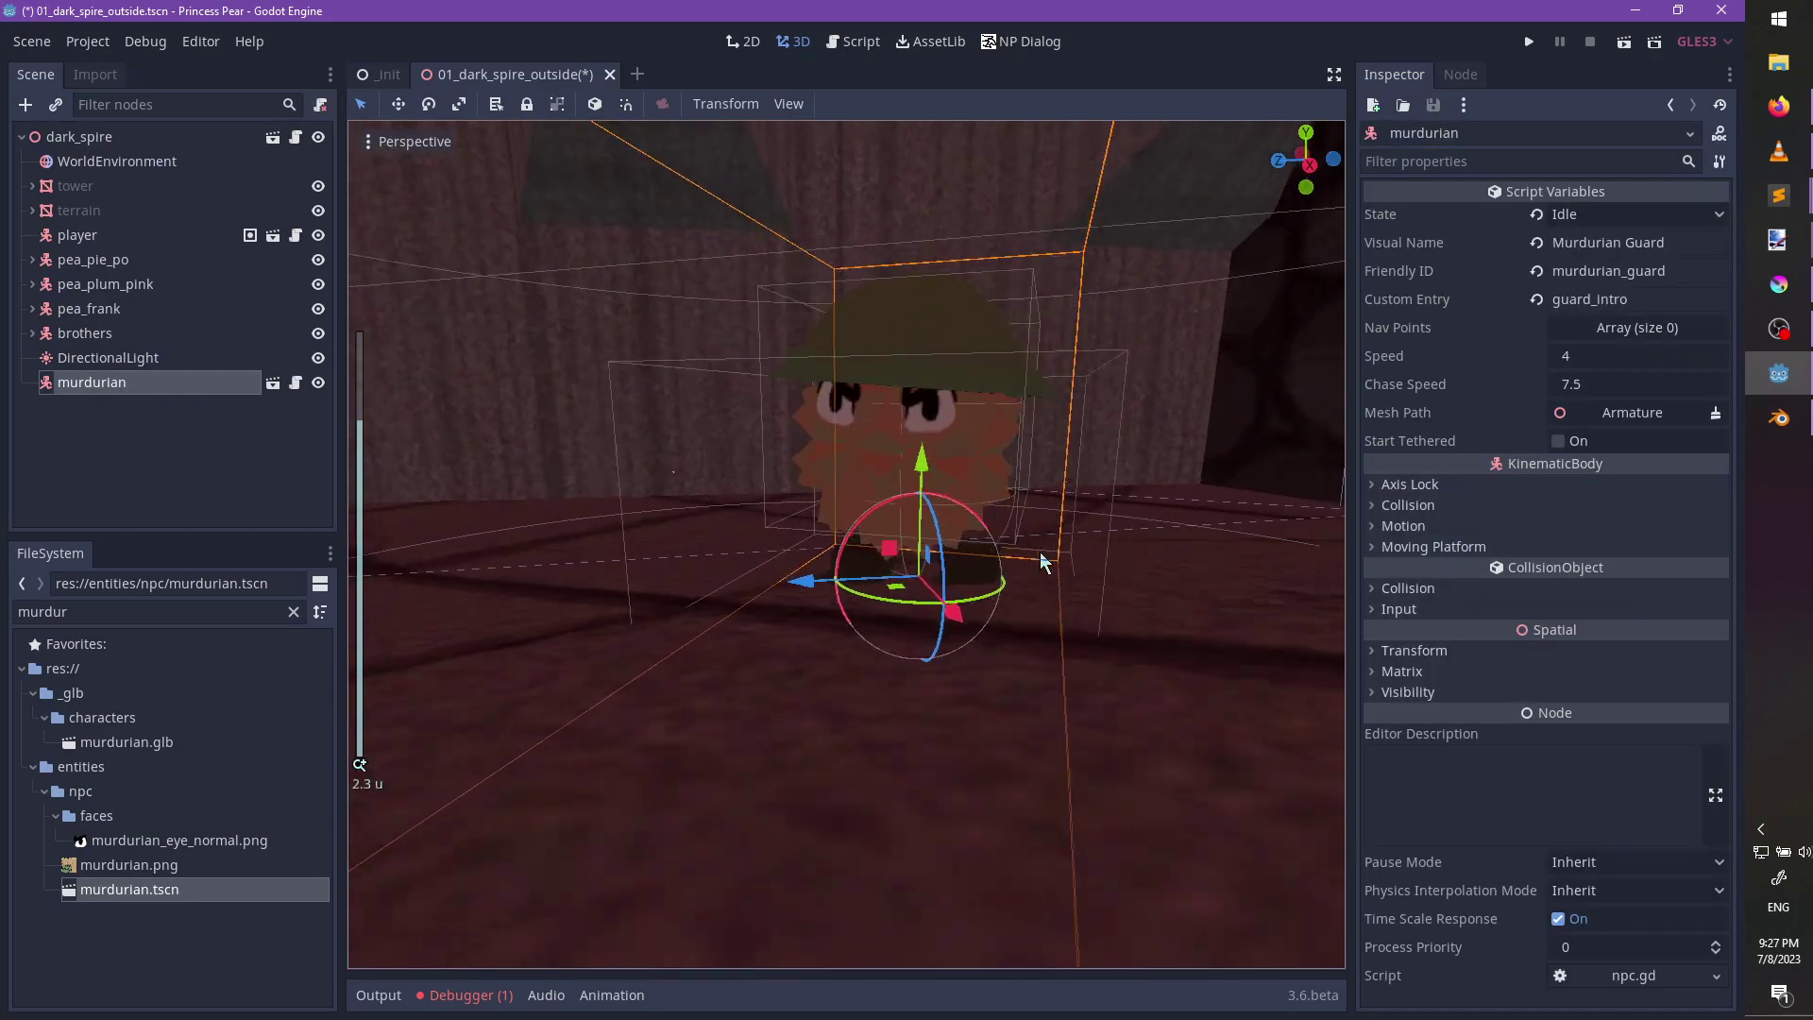
# Save the 01_dark_spire_outside scene and look over the area around the murdurian guard.
pyautogui.scroll(-15, 1038, 597)
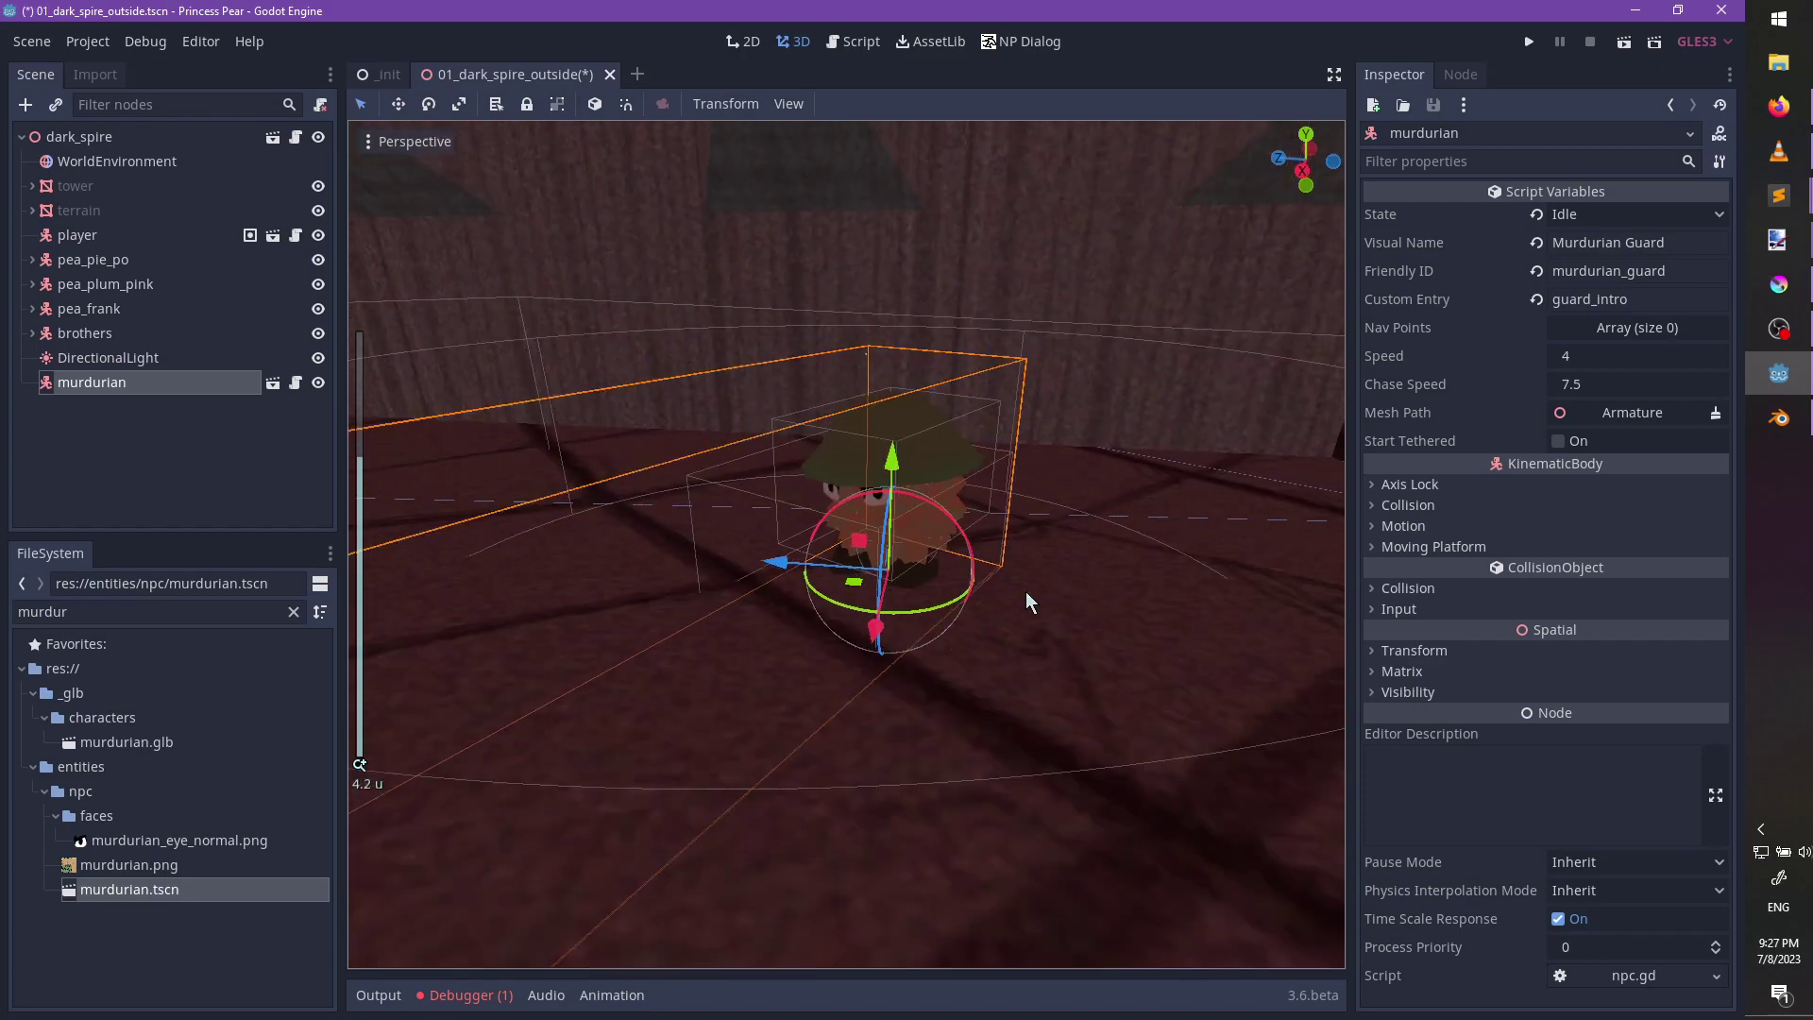
pyautogui.hotkey('ctrl', 's')
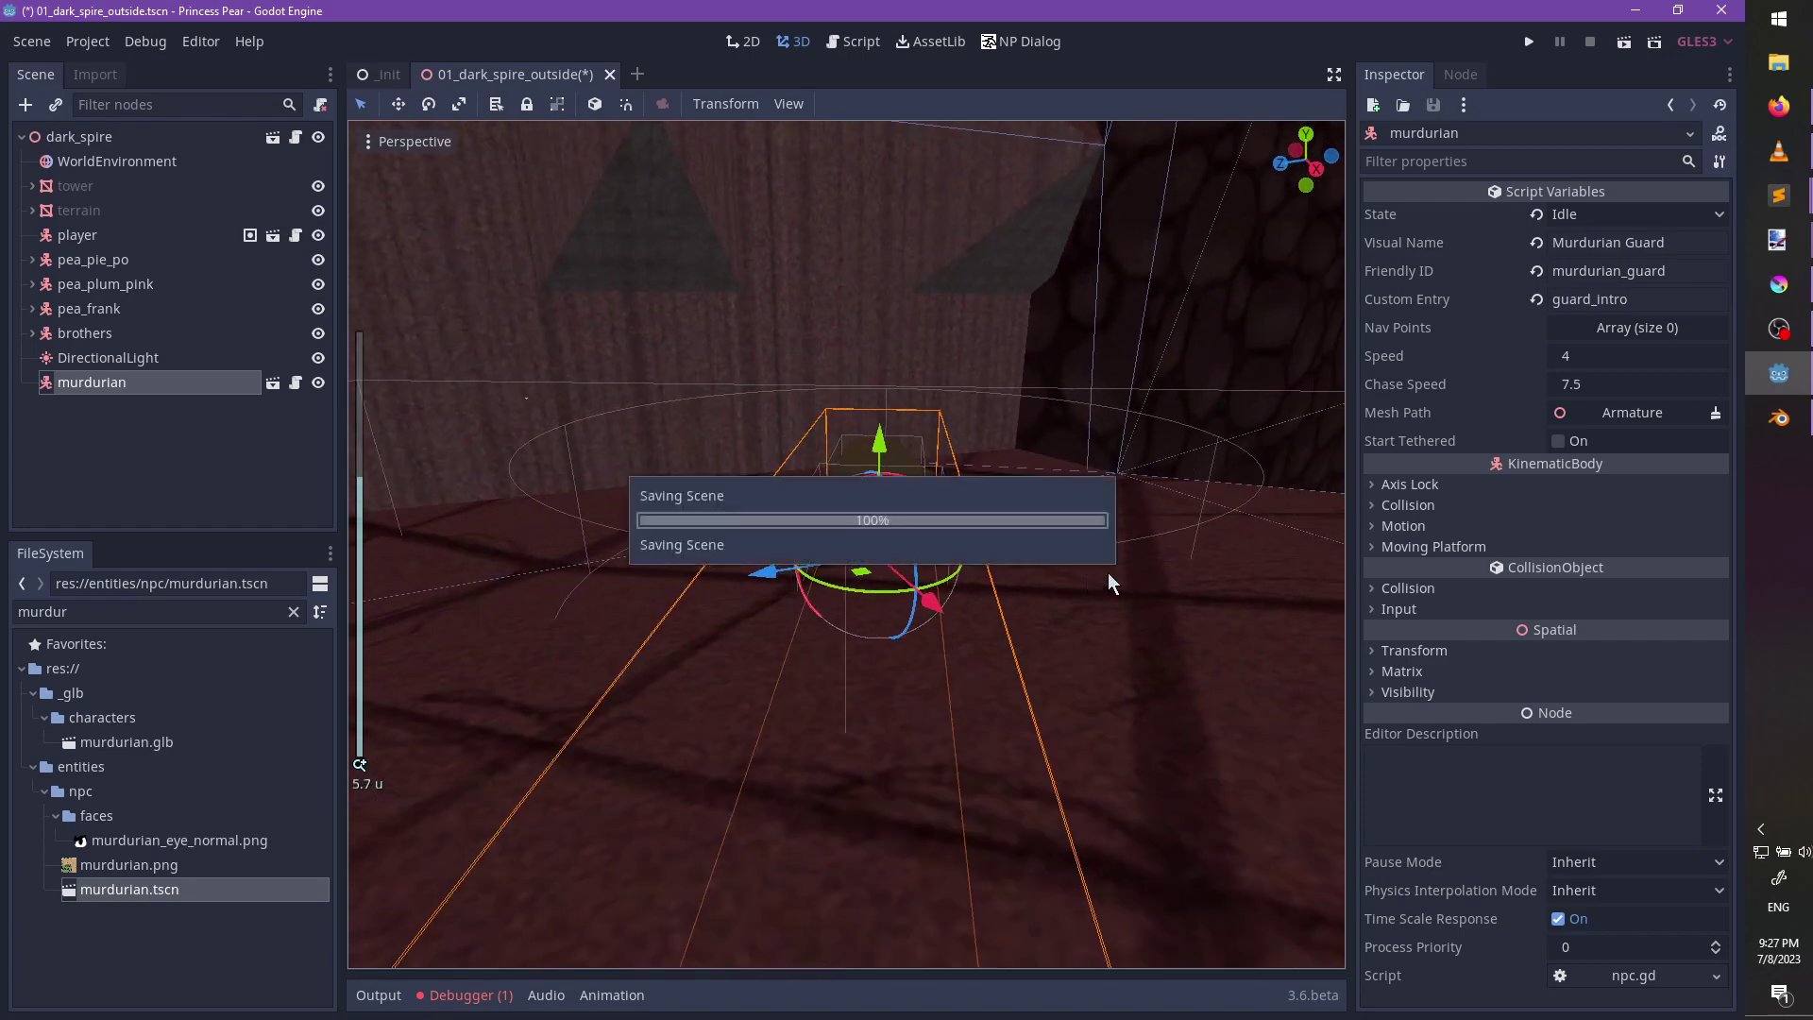
pyautogui.moveTo(1109, 584); pyautogui.dragTo(835, 663, button='middle')
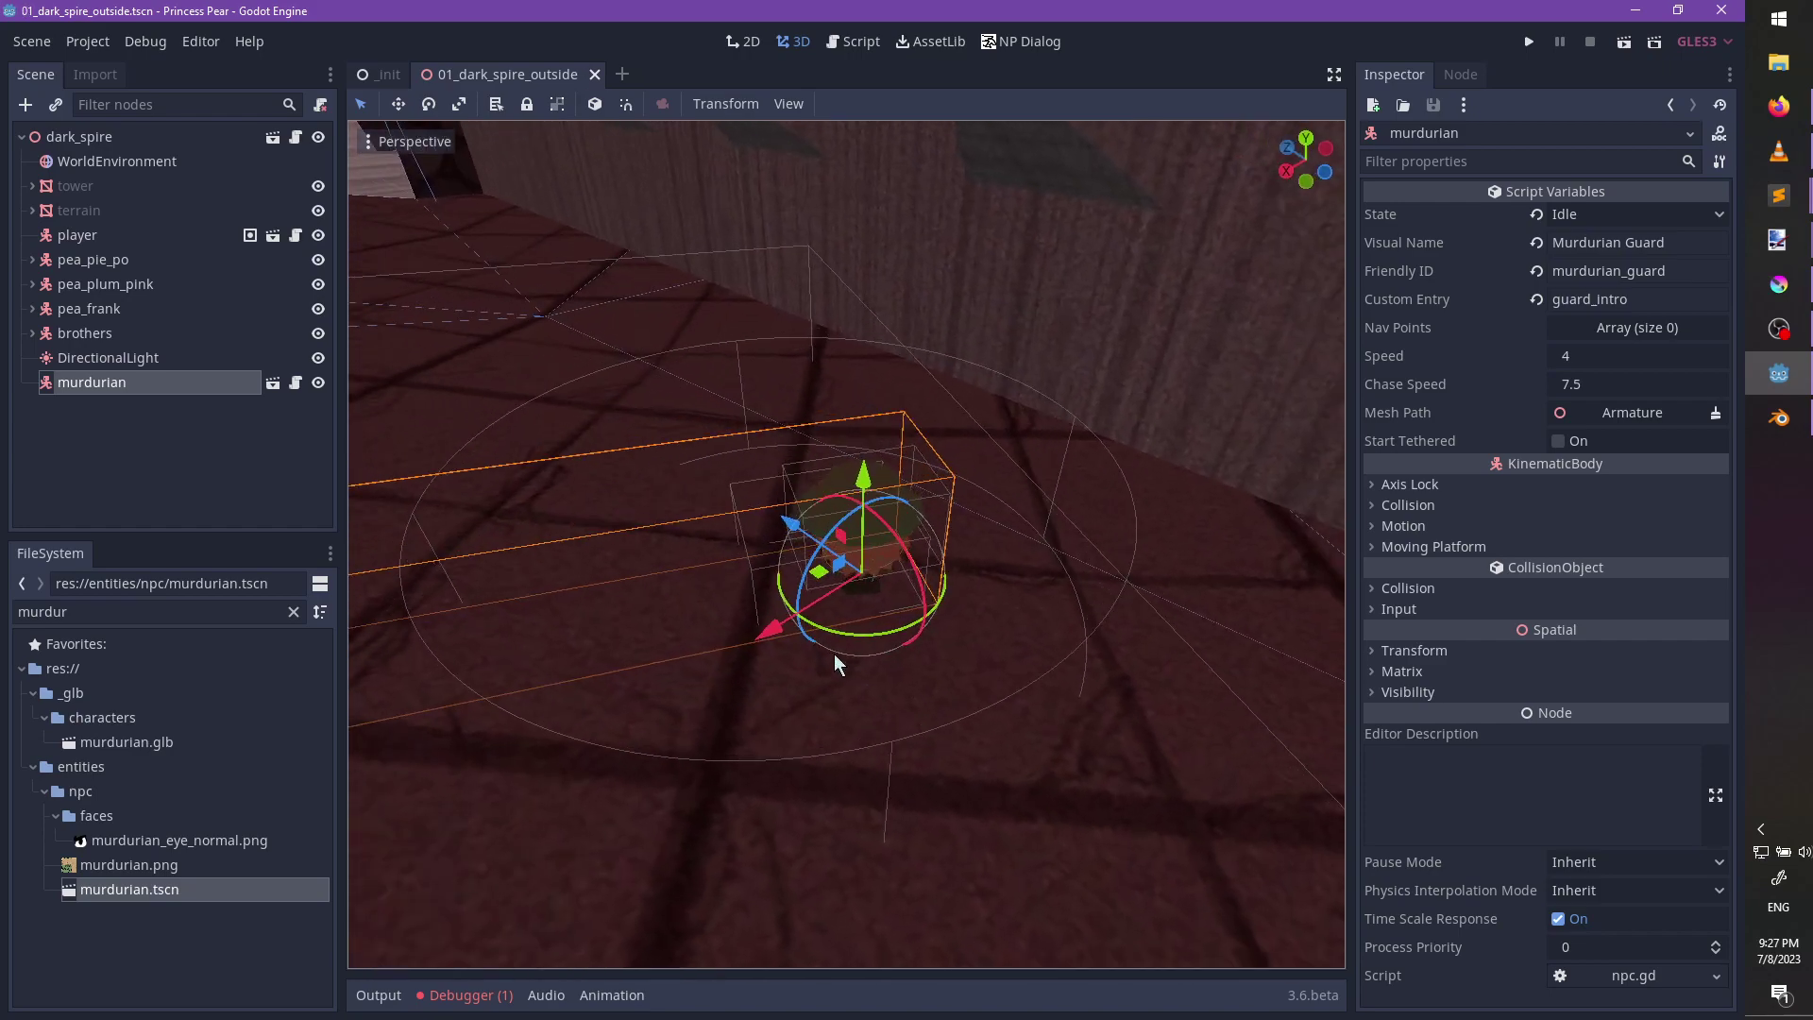
pyautogui.scroll(-20, 1004, 477)
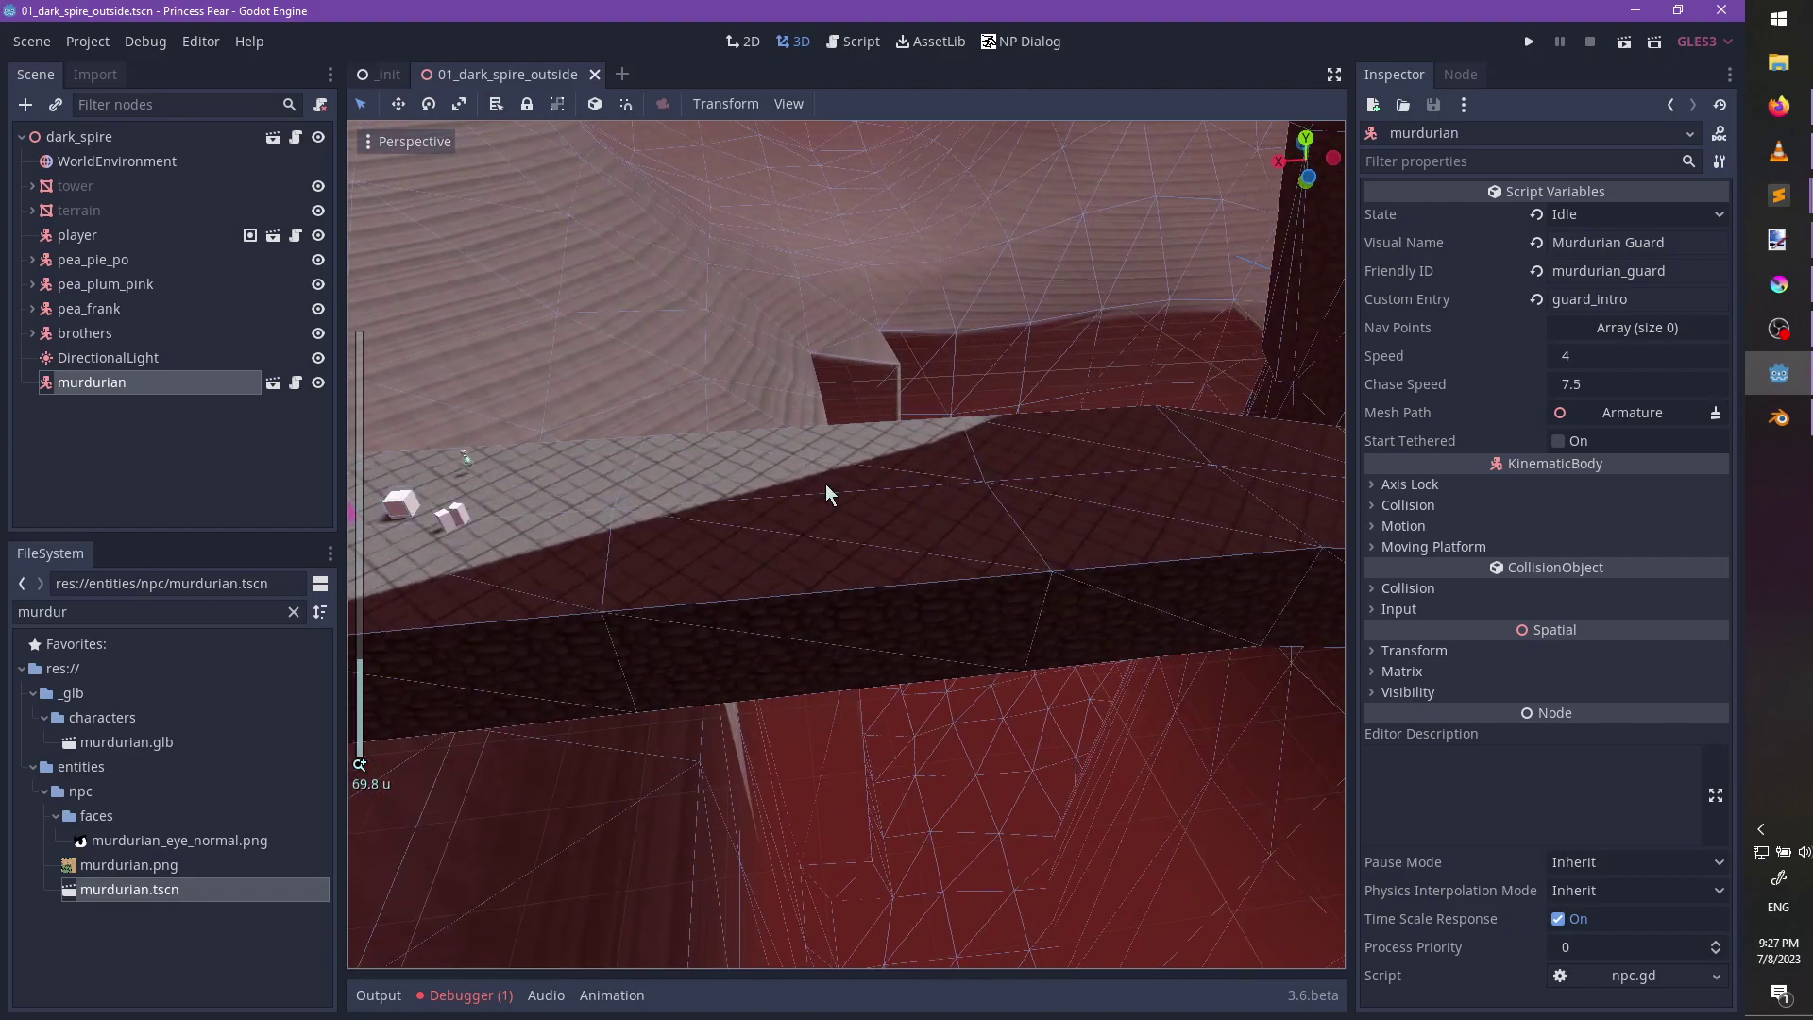
pyautogui.keyDown('shift'); pyautogui.moveTo(826, 486); pyautogui.dragTo(814, 432, button='middle'); pyautogui.keyUp('shift')
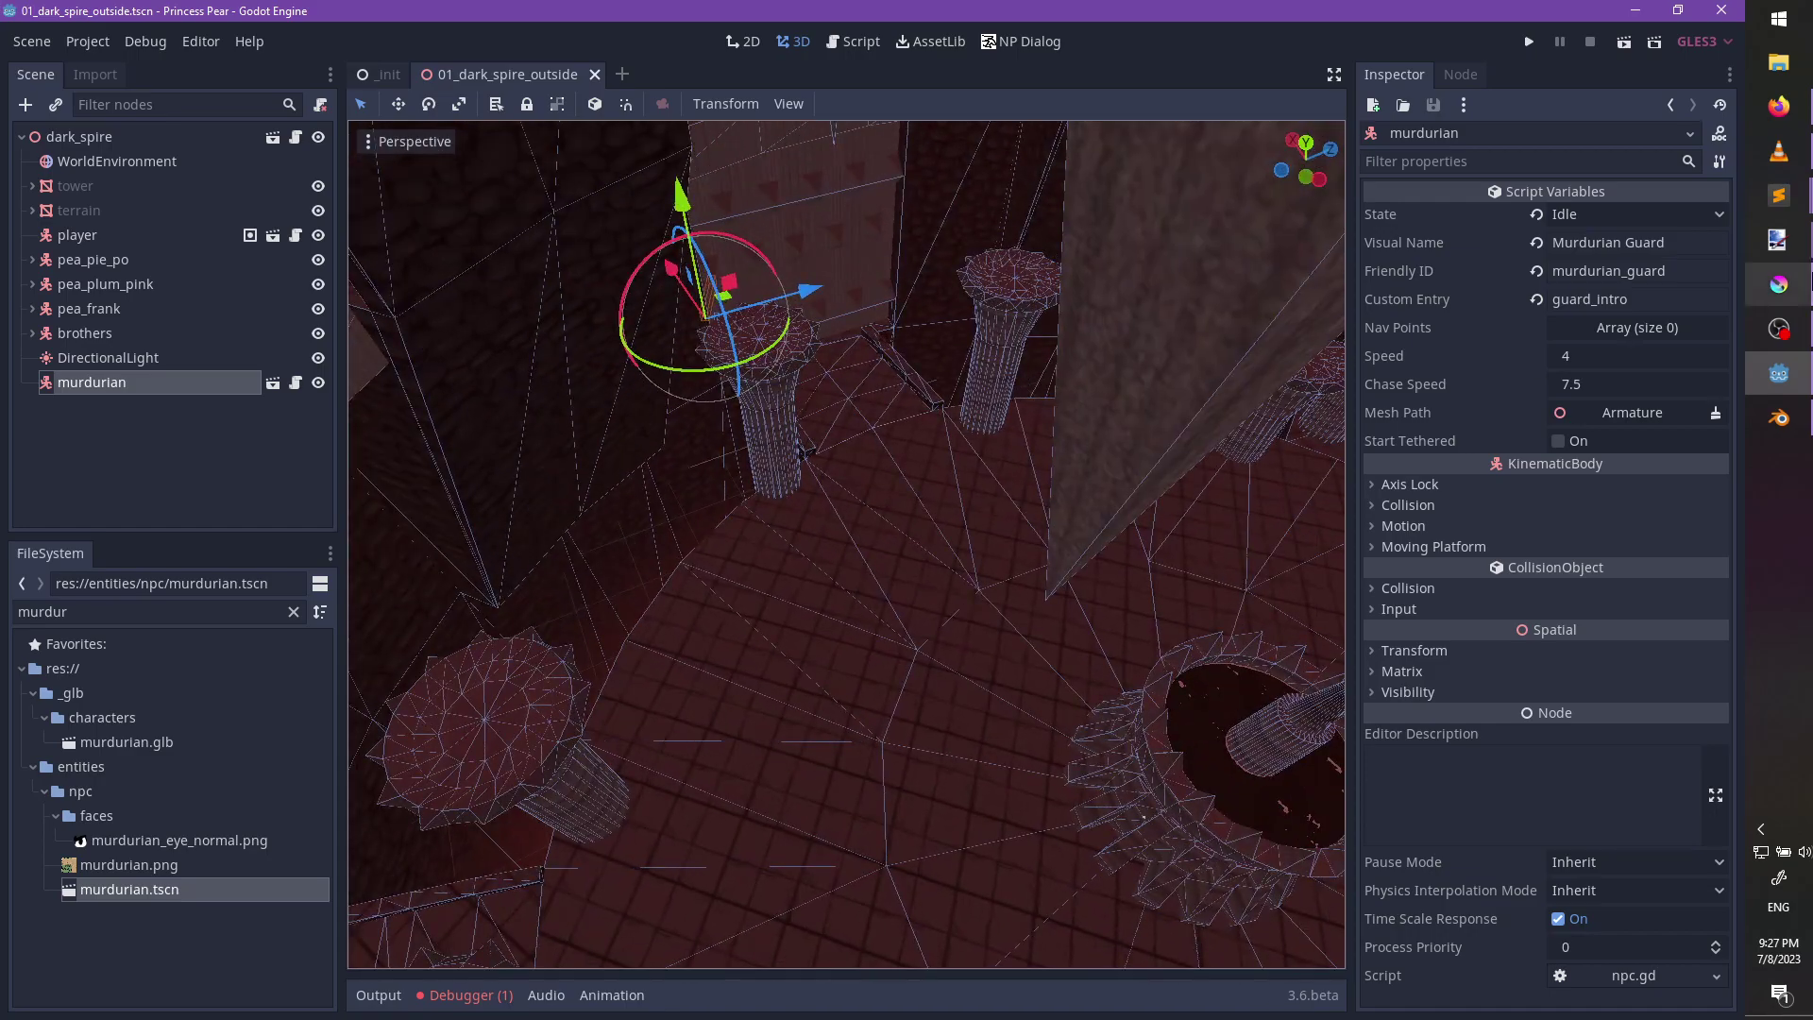
# Switch to Blender with dark_spire.blend open and bring the pillars on the round platform into view.
pyautogui.click(1780, 416)
pyautogui.scroll(3, 708, 513)
pyautogui.moveTo(708, 513); pyautogui.dragTo(872, 565, button='middle')
pyautogui.press('Tab')
pyautogui.hotkey('shift', 'a')
pyautogui.click(709, 490)
pyautogui.scroll(-4, 843, 531)
pyautogui.hotkey('ctrl', 'z')
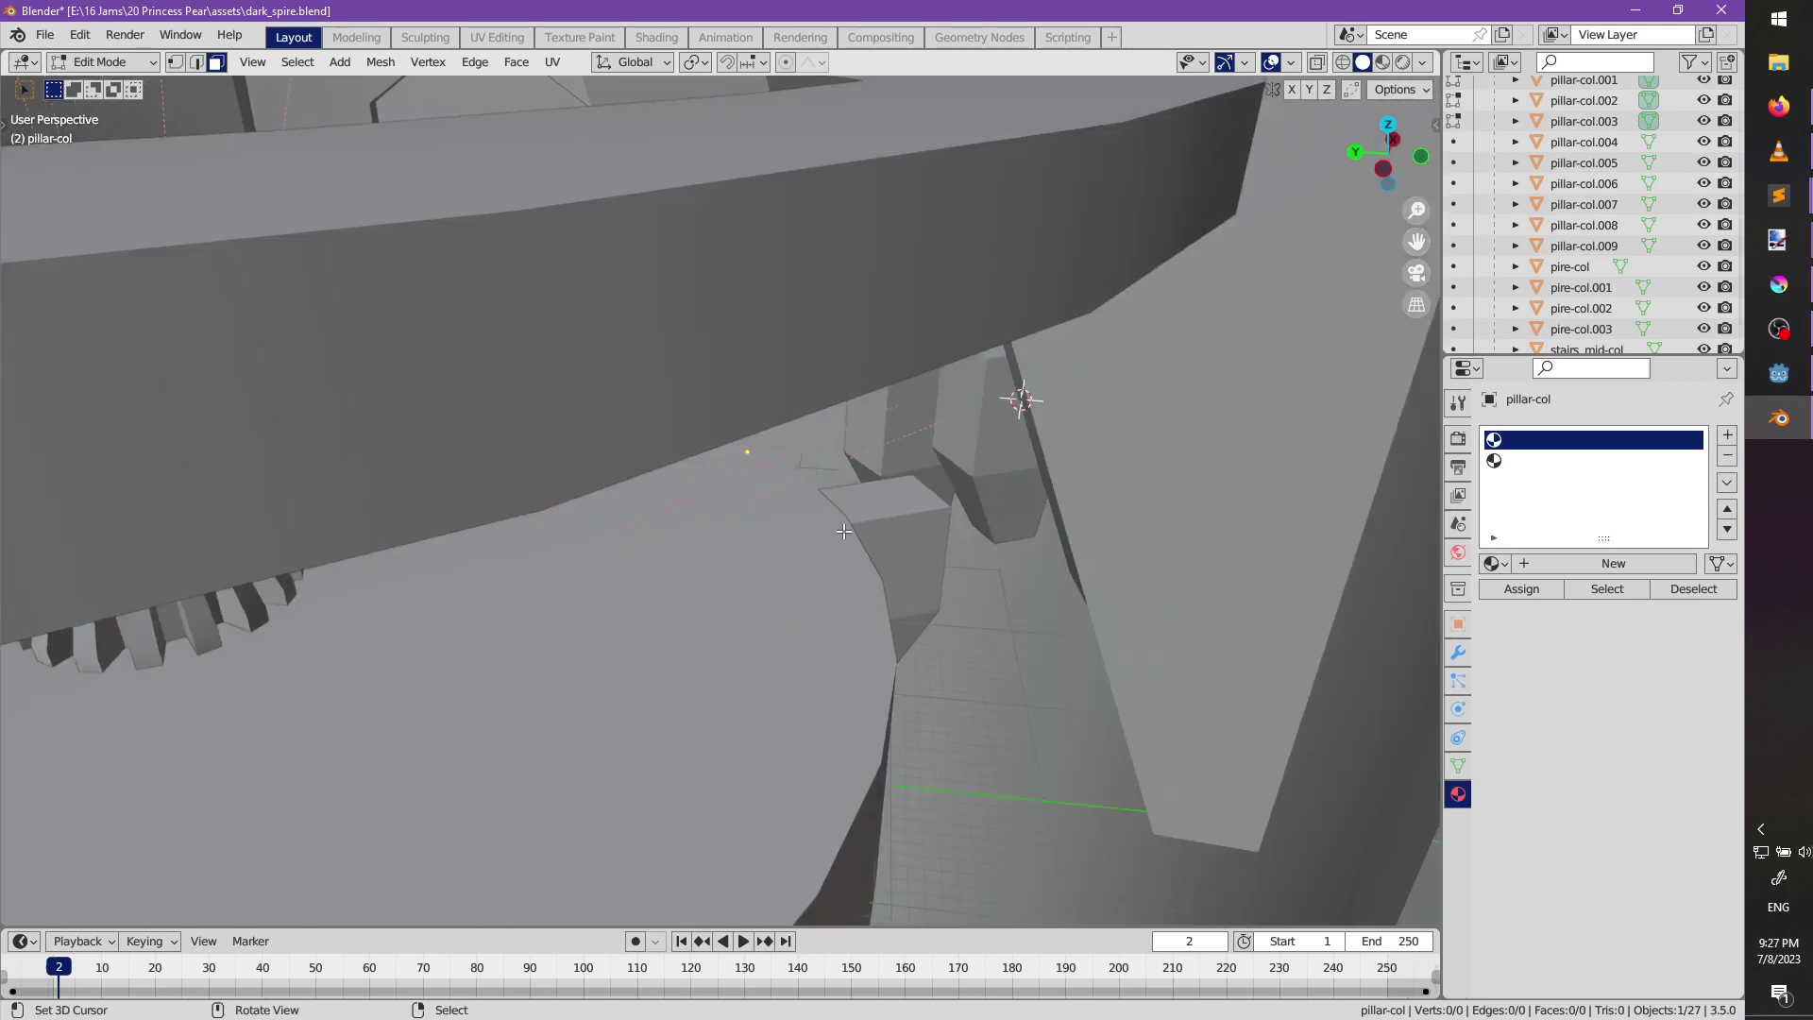
pyautogui.hotkey('shift', 's')
pyautogui.press('Escape')
pyautogui.hotkey('ctrl', 'z')
# Snap the 3D cursor to pillar-col's origin, add a cube to its mesh, and stretch it vertically by about 3.7.
pyautogui.moveTo(843, 531); pyautogui.dragTo(843, 548, button='middle')
pyautogui.hotkey('shift', 's')
pyautogui.click(836, 639)
pyautogui.press('Tab')
pyautogui.hotkey('shift', 'a')
pyautogui.click(819, 547)
pyautogui.press('s')
pyautogui.press('z')
pyautogui.click(1124, 750)
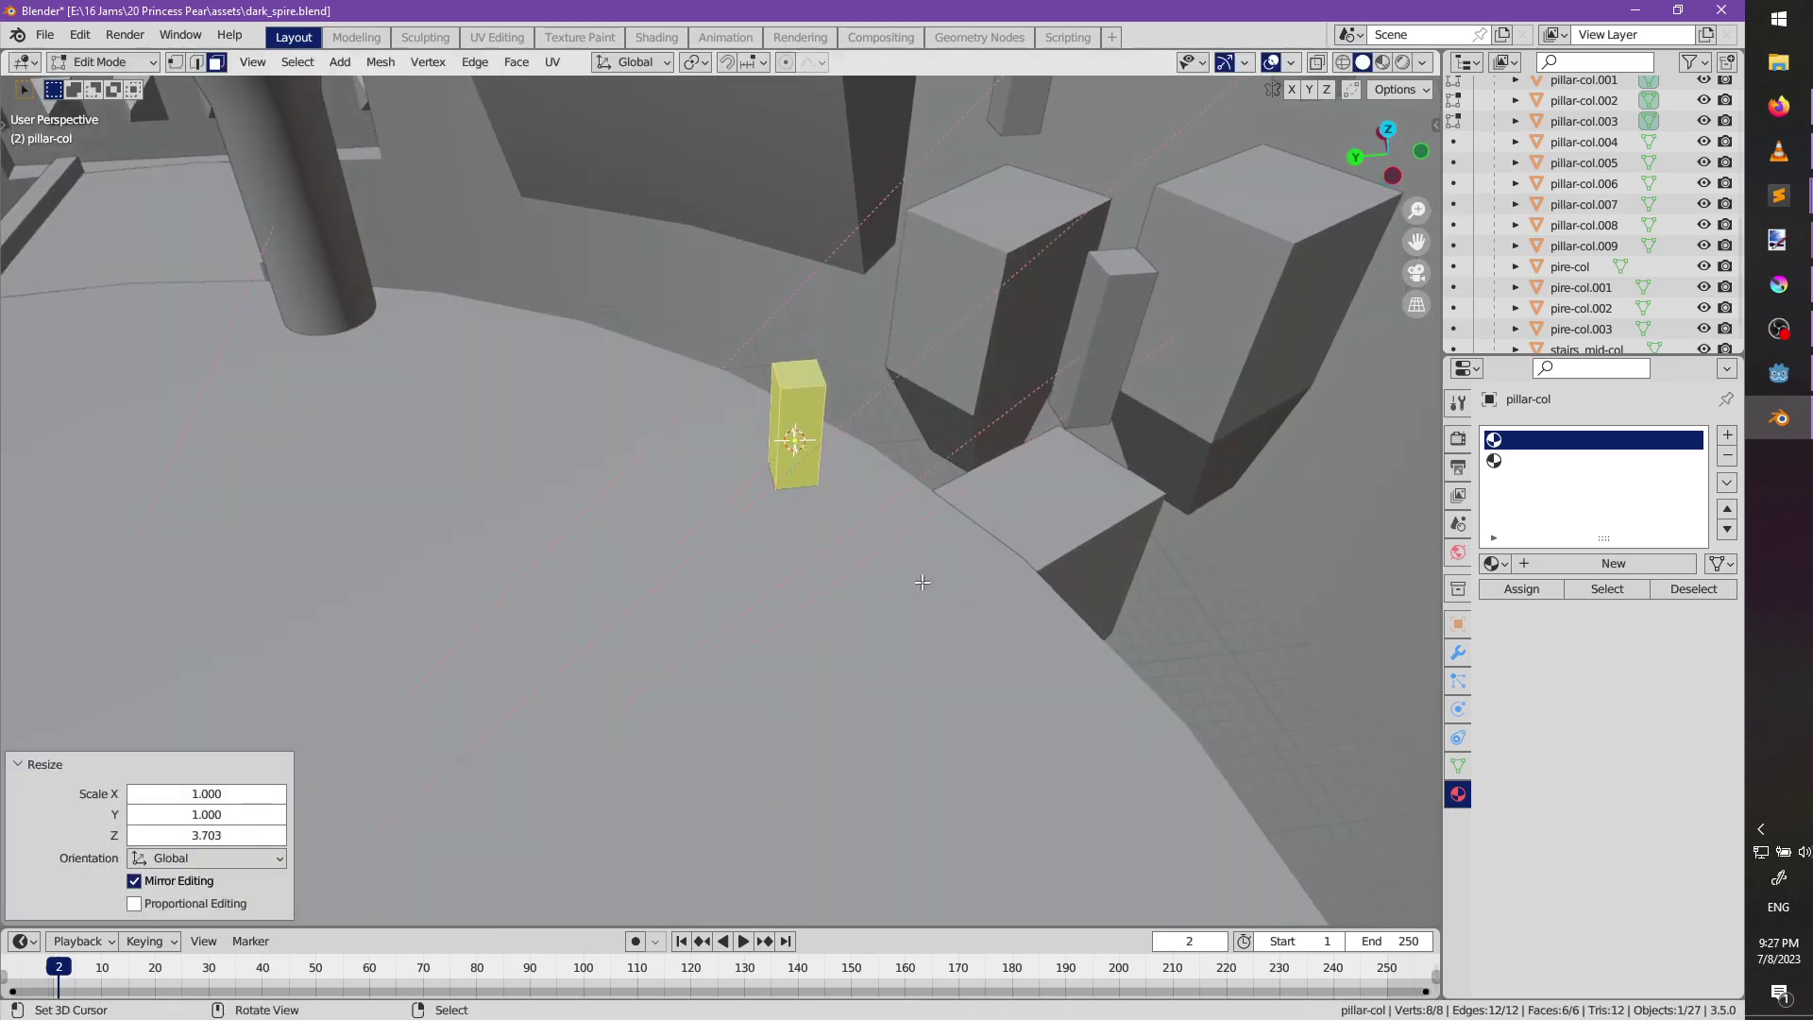
# Scale the cube by about 2.09 along Z and by 3.6 in the horizontal plane.
pyautogui.press('s')
pyautogui.press('z')
pyautogui.click(1066, 652)
pyautogui.press('s')
pyautogui.hotkey('shift', 'z')
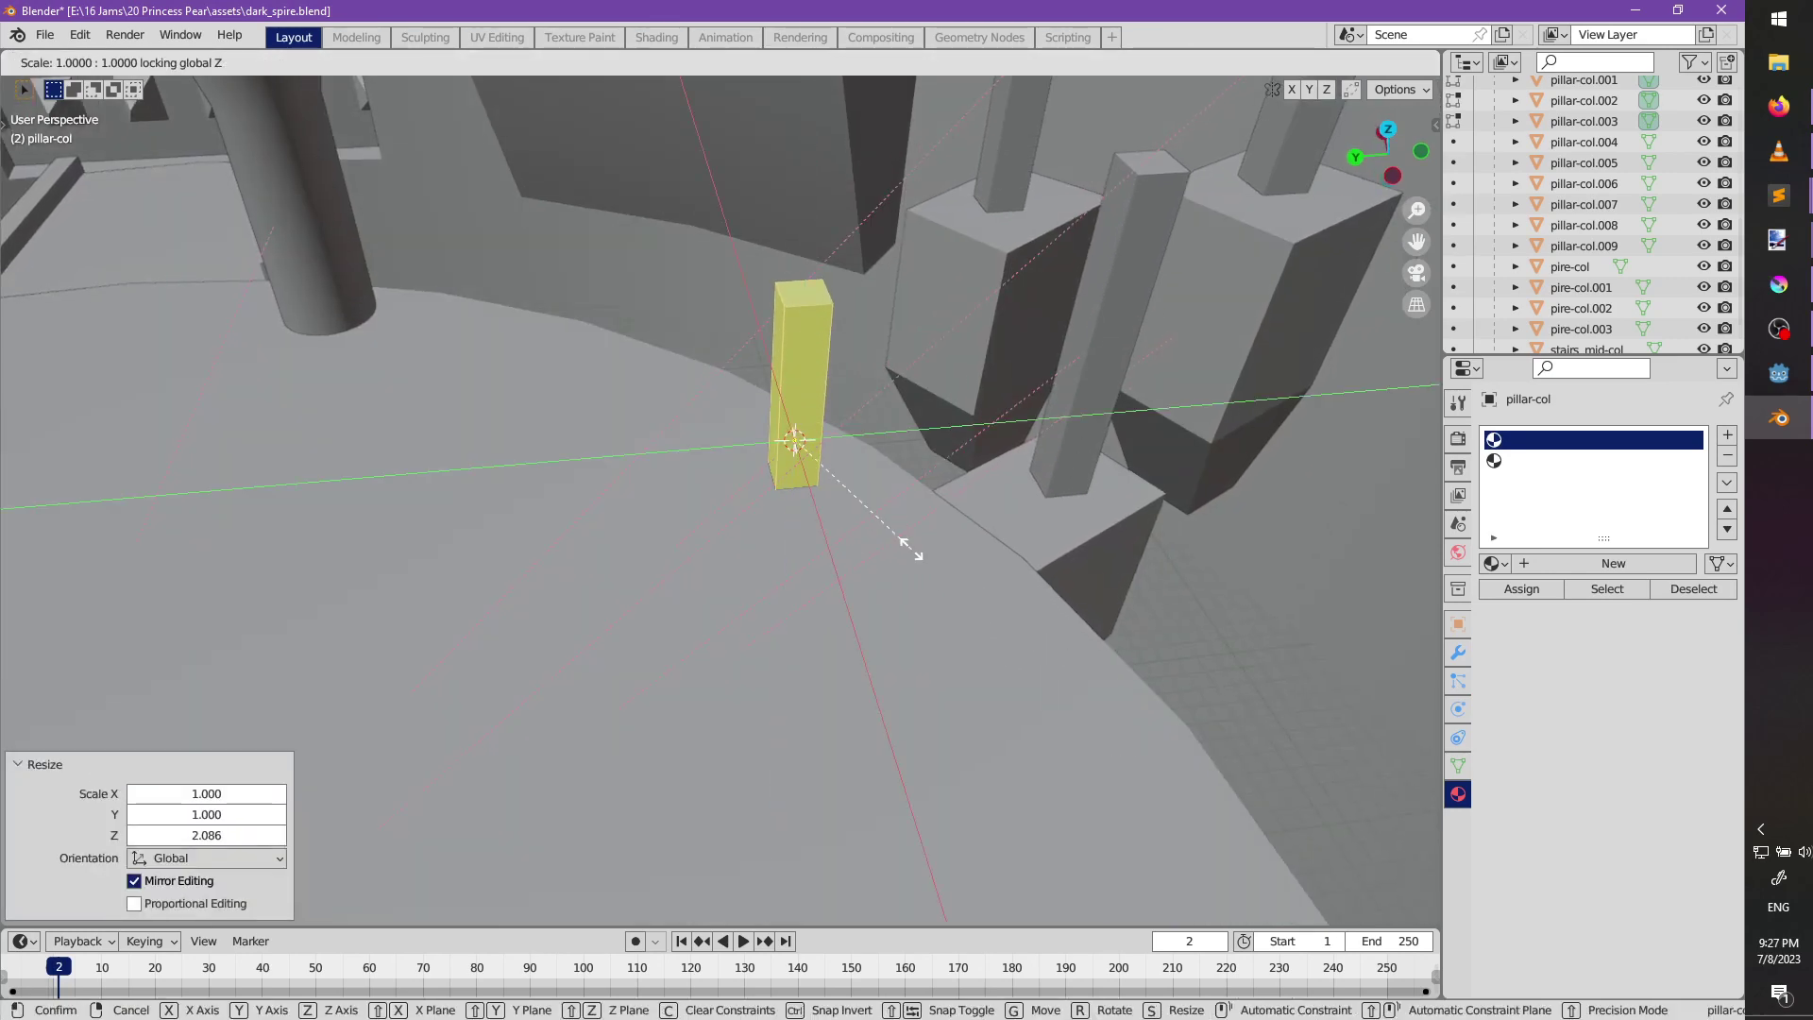
pyautogui.click(1322, 643)
# Rotate the block about 33.6° around Z and raise it about 4.95 m.
pyautogui.press('r')
pyautogui.press('z')
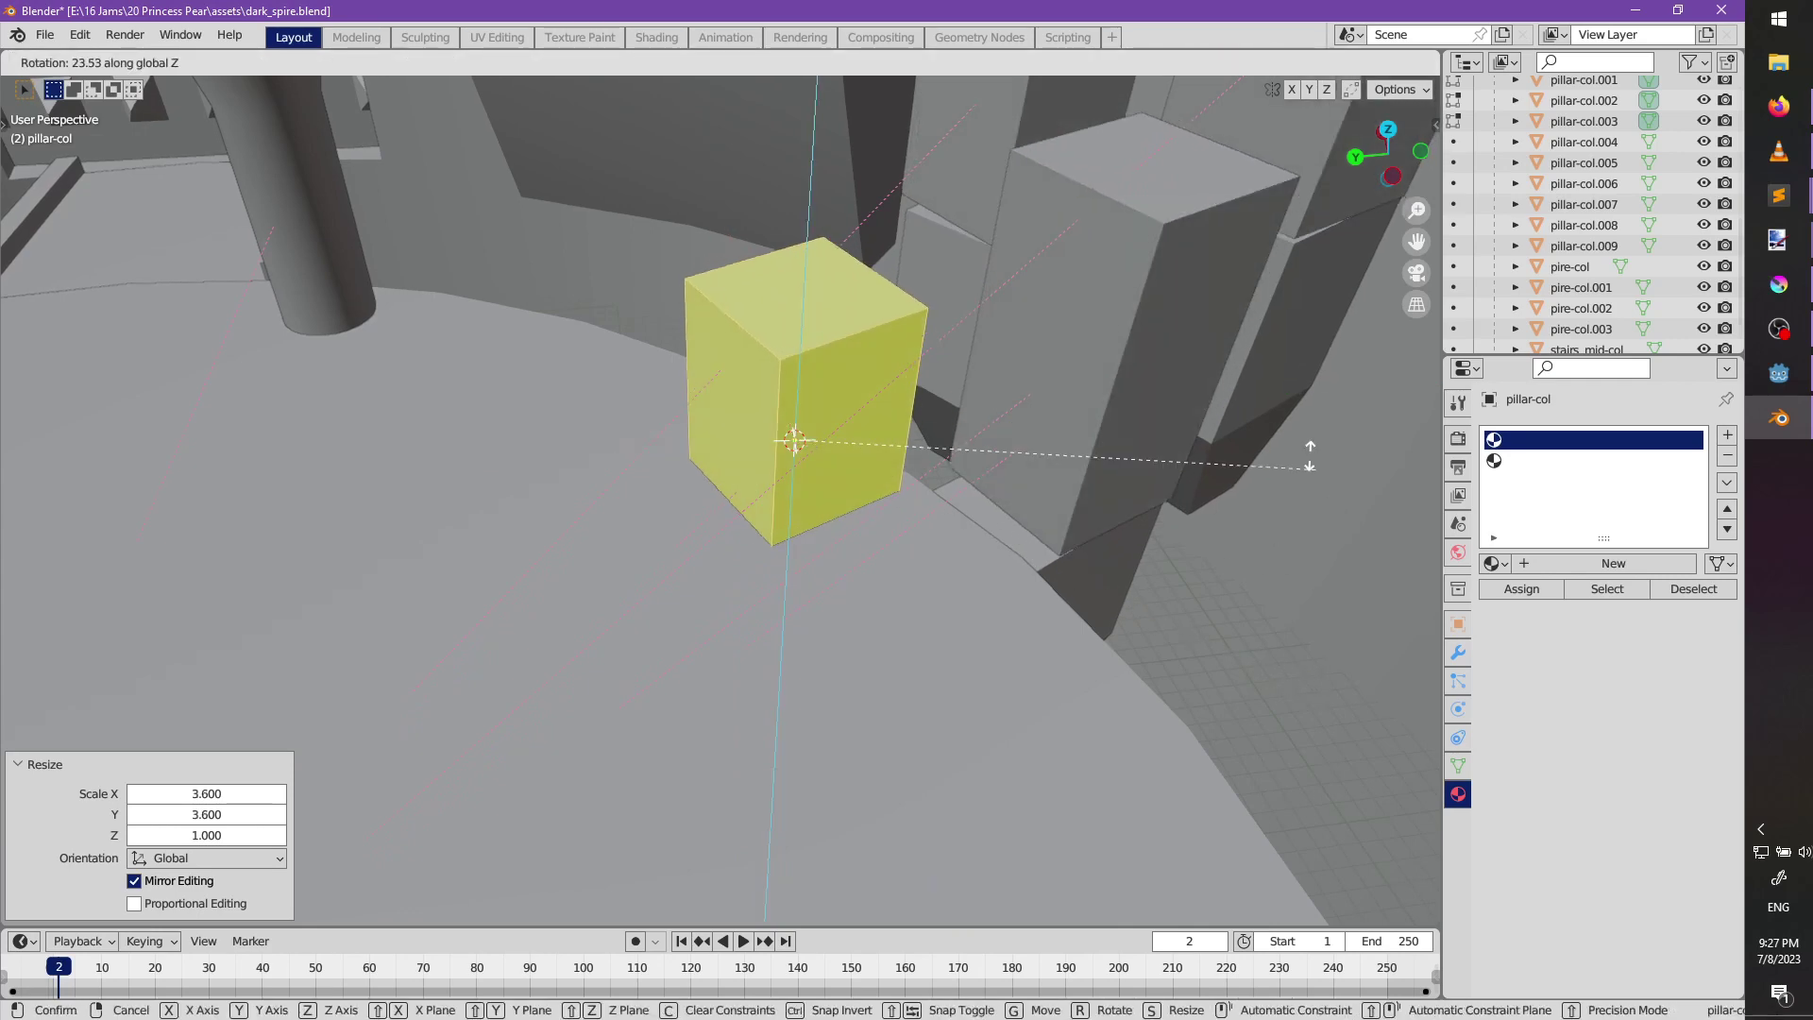
pyautogui.click(1258, 384)
pyautogui.press('g')
pyautogui.press('z')
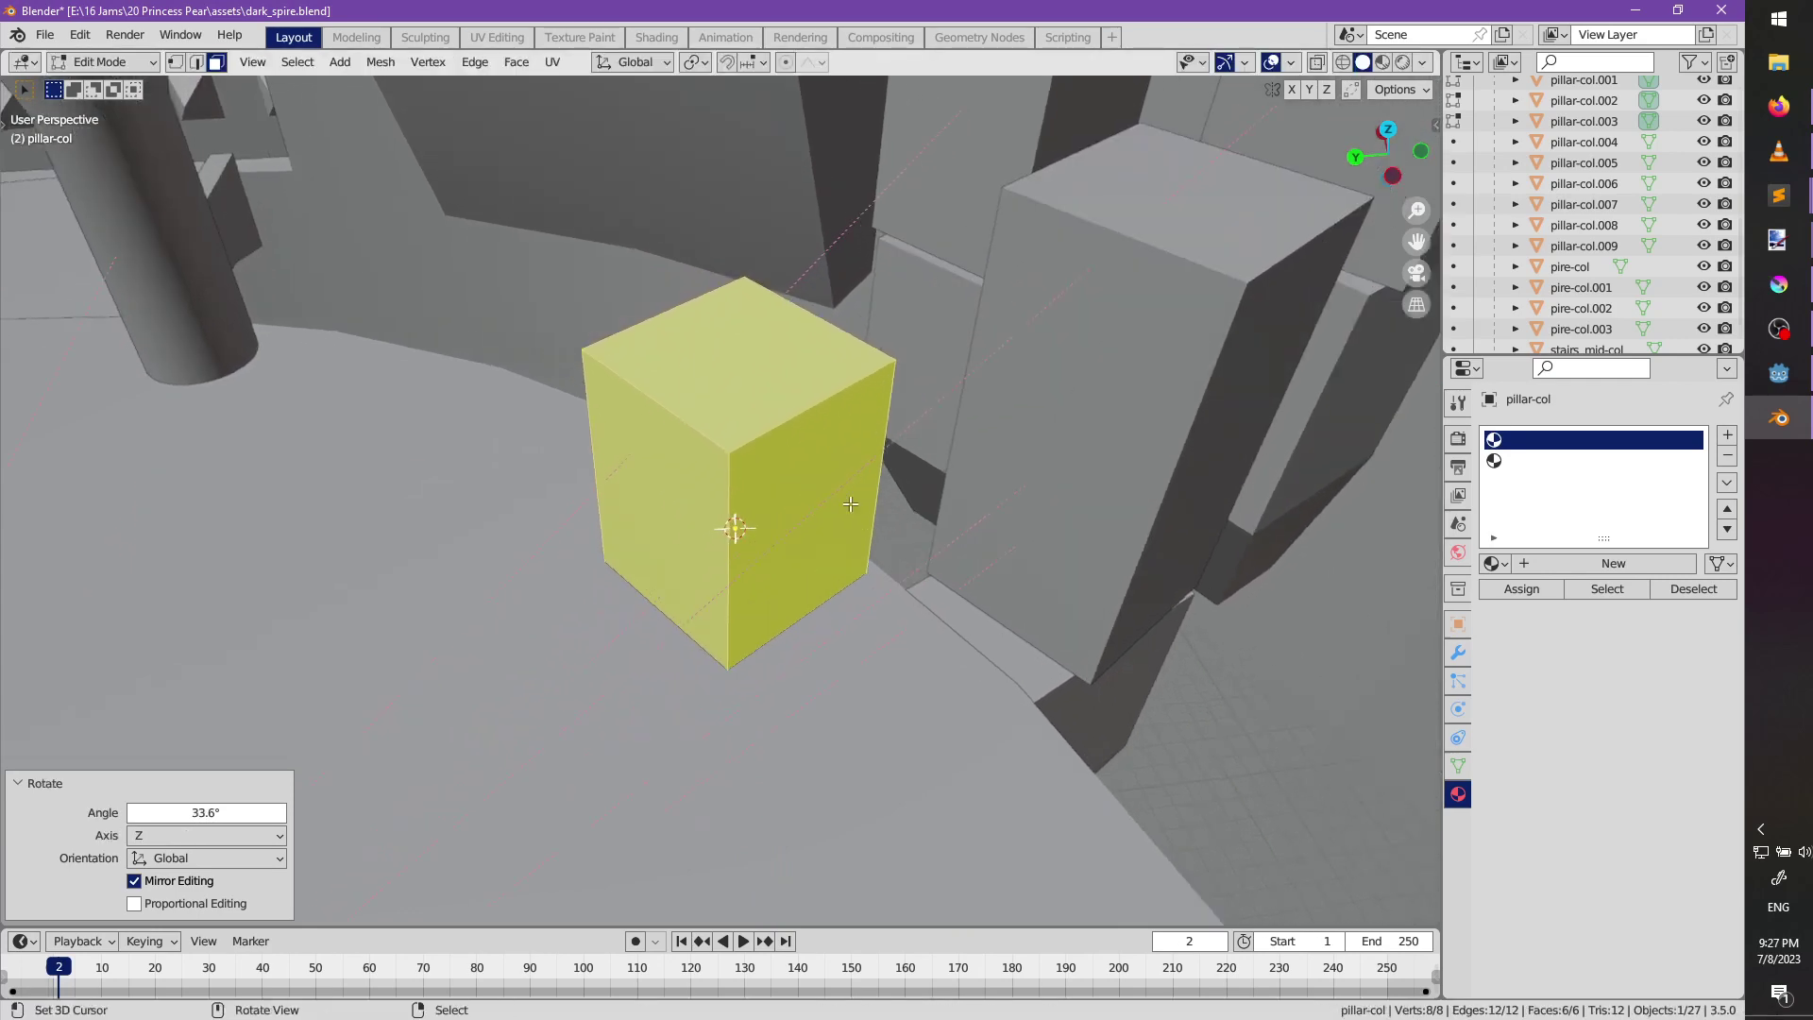
pyautogui.click(837, 346)
# Scale the block by about 2.01 along Z and by about 1.22 in the horizontal plane to form a tower.
pyautogui.scroll(-4, 837, 346)
pyautogui.press('s')
pyautogui.press('z')
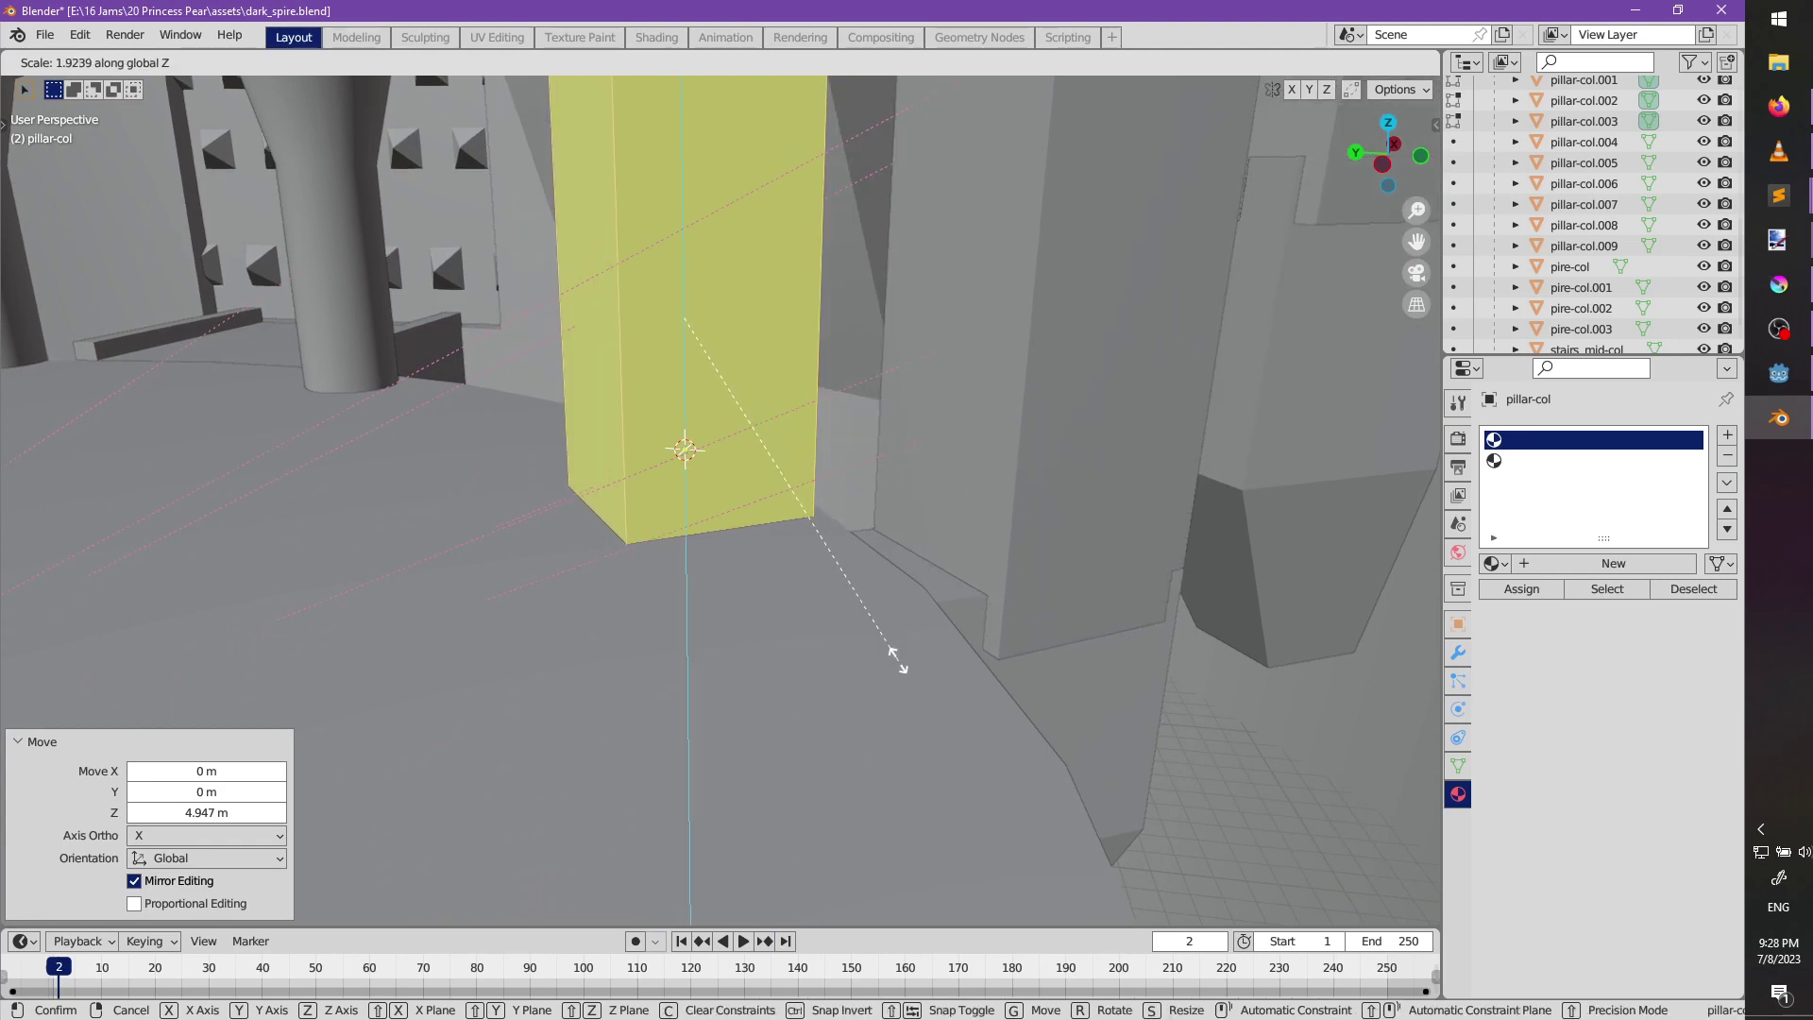
pyautogui.click(907, 675)
pyautogui.moveTo(869, 639); pyautogui.dragTo(1218, 722, button='middle')
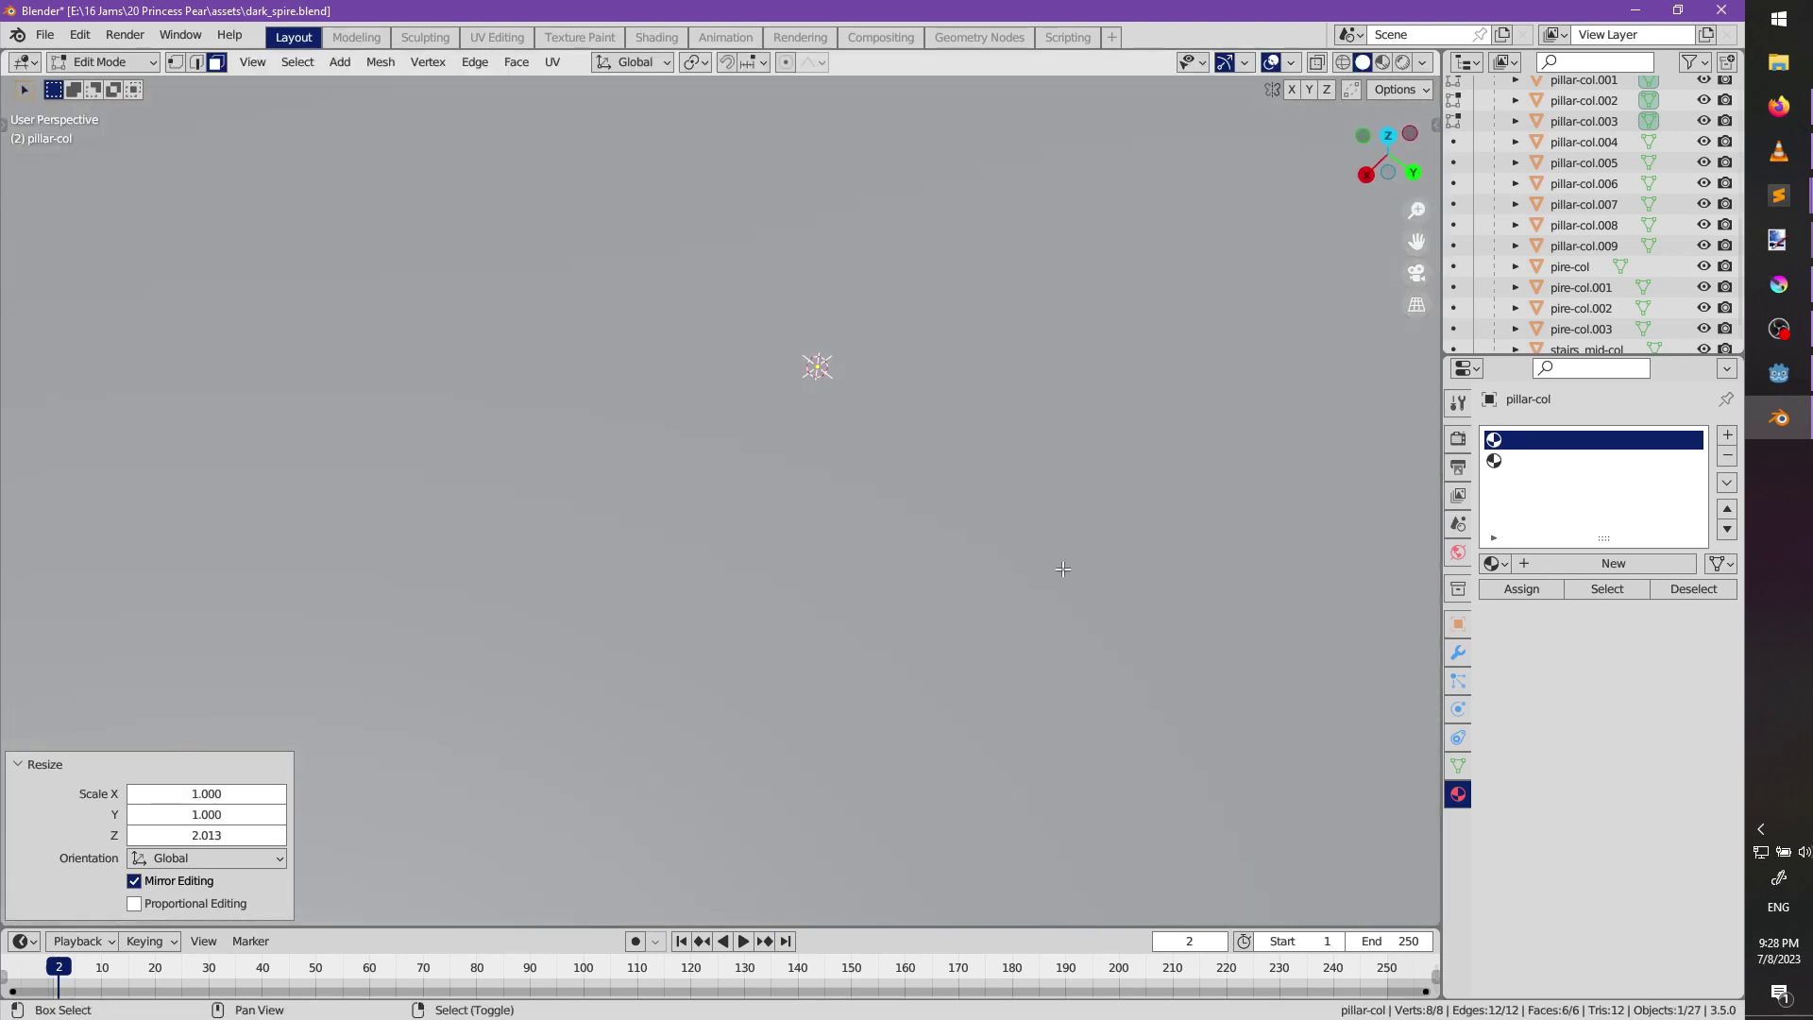
pyautogui.keyDown('shift'); pyautogui.moveTo(1063, 569); pyautogui.dragTo(872, 664, button='middle'); pyautogui.keyUp('shift')
pyautogui.moveTo(835, 590)
pyautogui.mouseDown(button='middle')
pyautogui.moveTo(931, 534)
pyautogui.moveTo(855, 563)
pyautogui.mouseUp(button='middle')
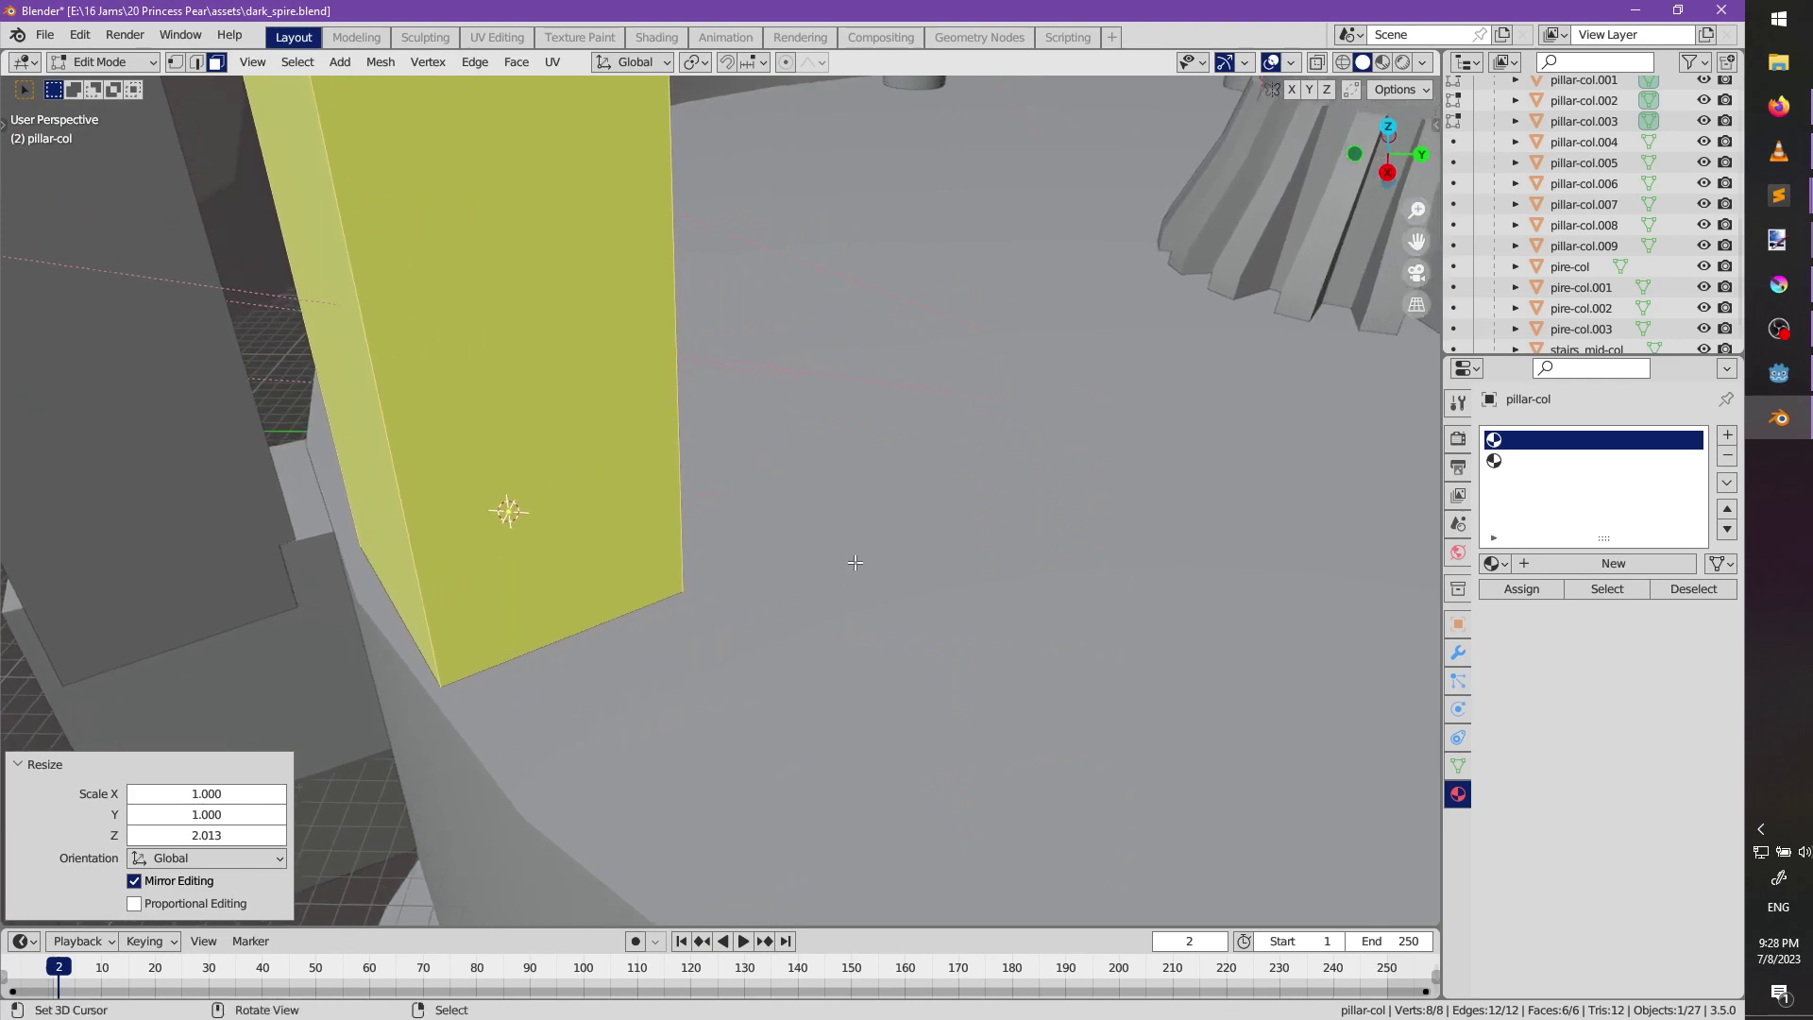
pyautogui.press('s')
pyautogui.press('x')
pyautogui.hotkey('shift', 'z')
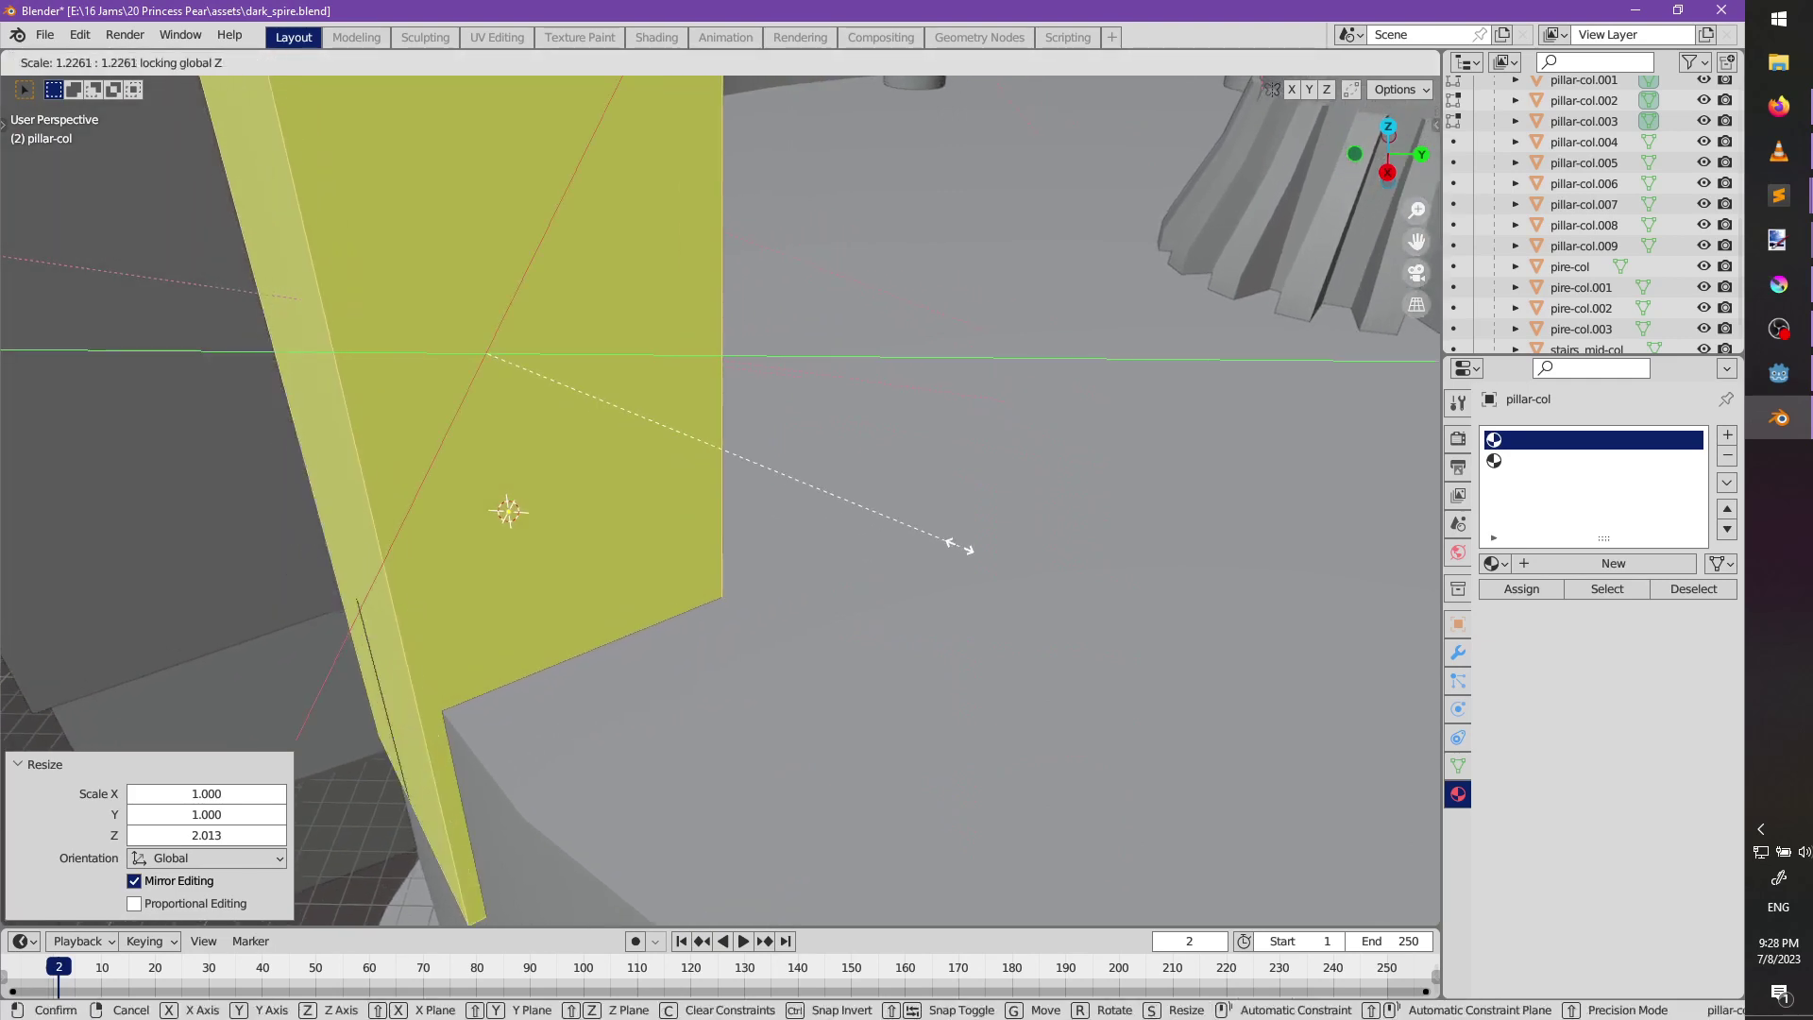
pyautogui.click(956, 546)
# Leave mesh editing and delete the four old round pillars, pillar-col.004 through pillar-col.007.
pyautogui.keyDown('shift'); pyautogui.moveTo(807, 494); pyautogui.dragTo(397, 543, button='middle'); pyautogui.keyUp('shift')
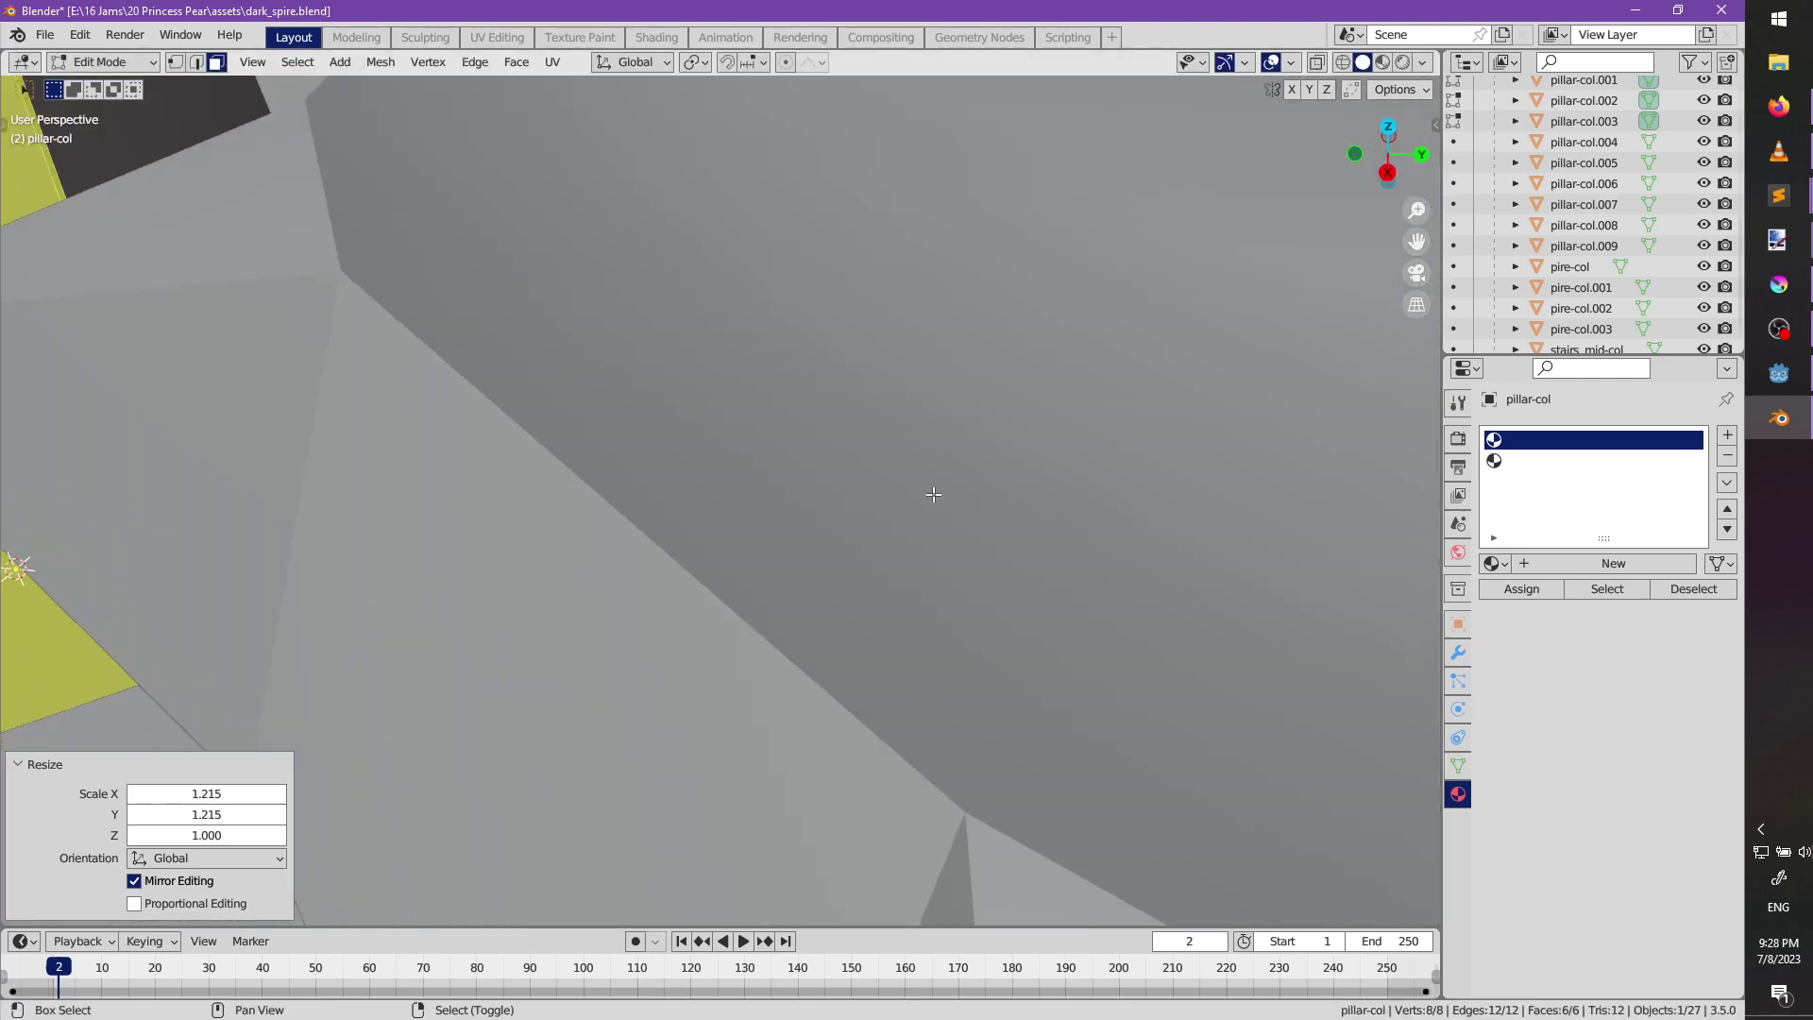
pyautogui.keyDown('shift'); pyautogui.moveTo(931, 494); pyautogui.dragTo(690, 557, button='middle'); pyautogui.keyUp('shift')
pyautogui.moveTo(689, 557); pyautogui.dragTo(557, 444, button='middle')
pyautogui.keyDown('shift'); pyautogui.moveTo(557, 444); pyautogui.dragTo(432, 482, button='middle'); pyautogui.keyUp('shift')
pyautogui.scroll(-2, 431, 482)
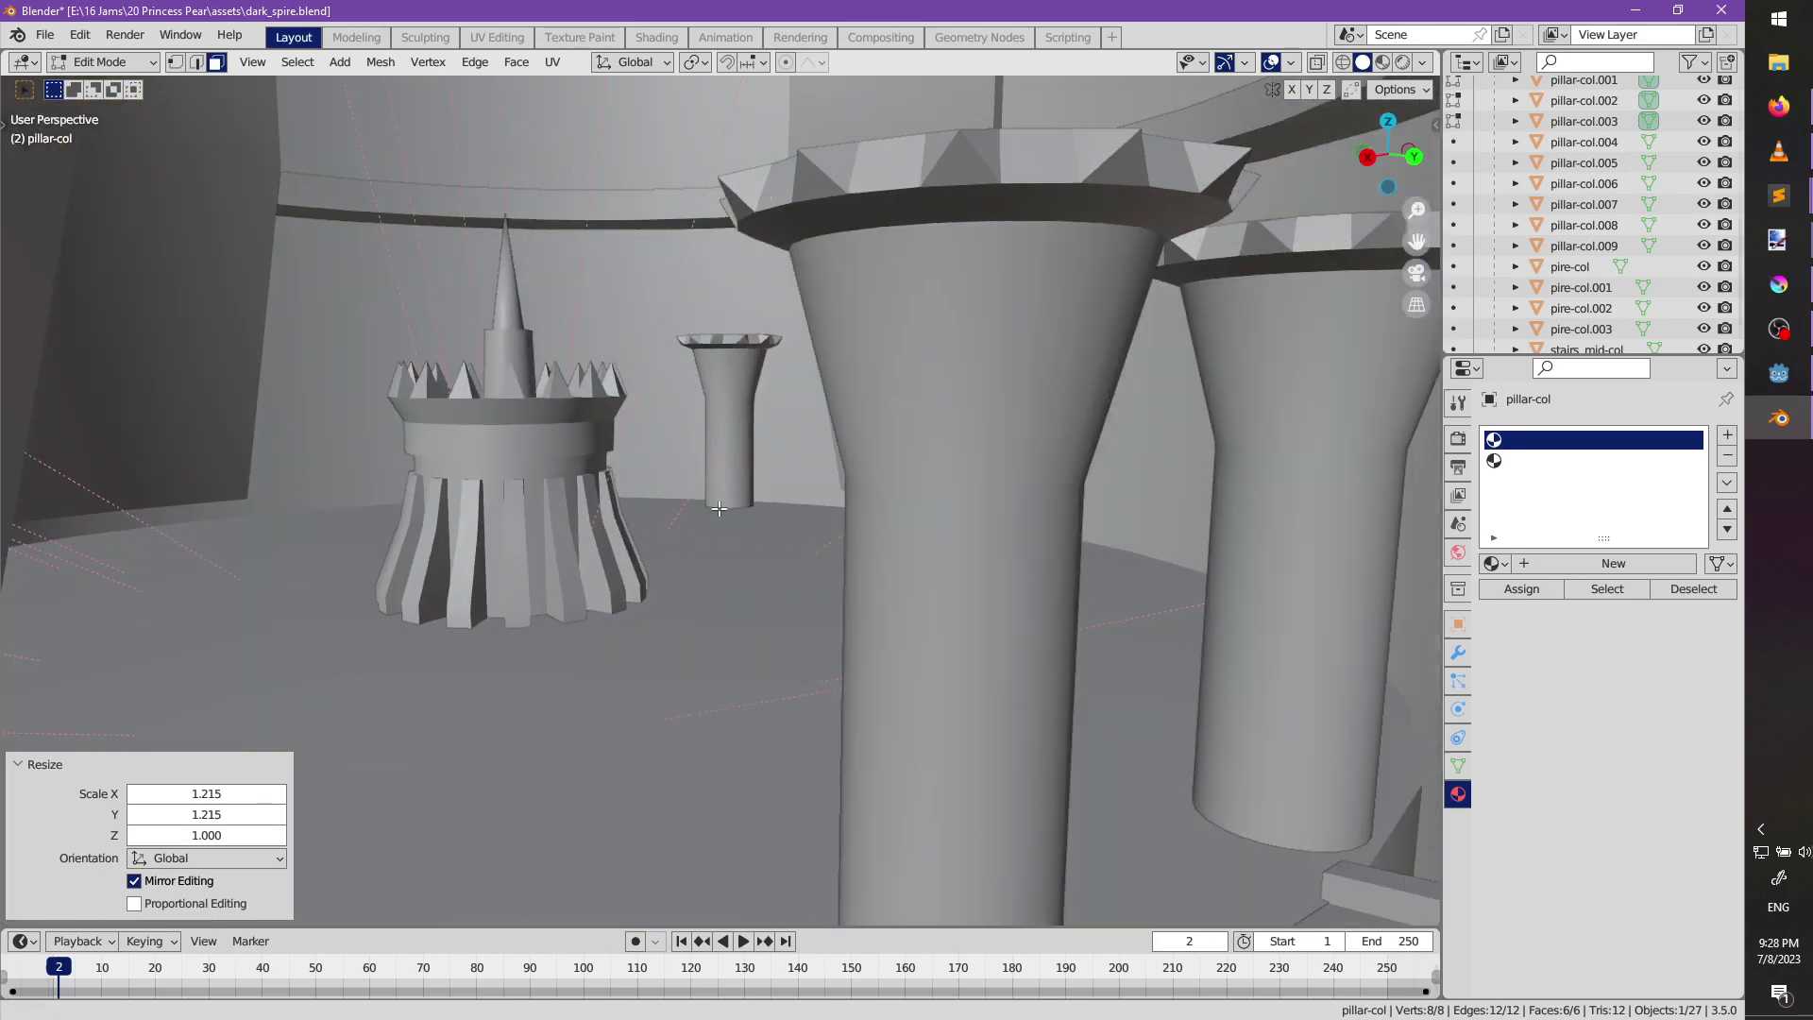
pyautogui.moveTo(716, 523); pyautogui.dragTo(699, 557, button='middle')
pyautogui.keyDown('shift'); pyautogui.moveTo(699, 557); pyautogui.dragTo(1050, 469, button='middle'); pyautogui.keyUp('shift')
pyautogui.press('Tab')
pyautogui.rightClick(1138, 376)
pyautogui.keyDown('shift'); pyautogui.rightClick(1029, 377); pyautogui.keyUp('shift')
pyautogui.keyDown('shift'); pyautogui.moveTo(583, 397); pyautogui.dragTo(982, 451, button='middle'); pyautogui.keyUp('shift')
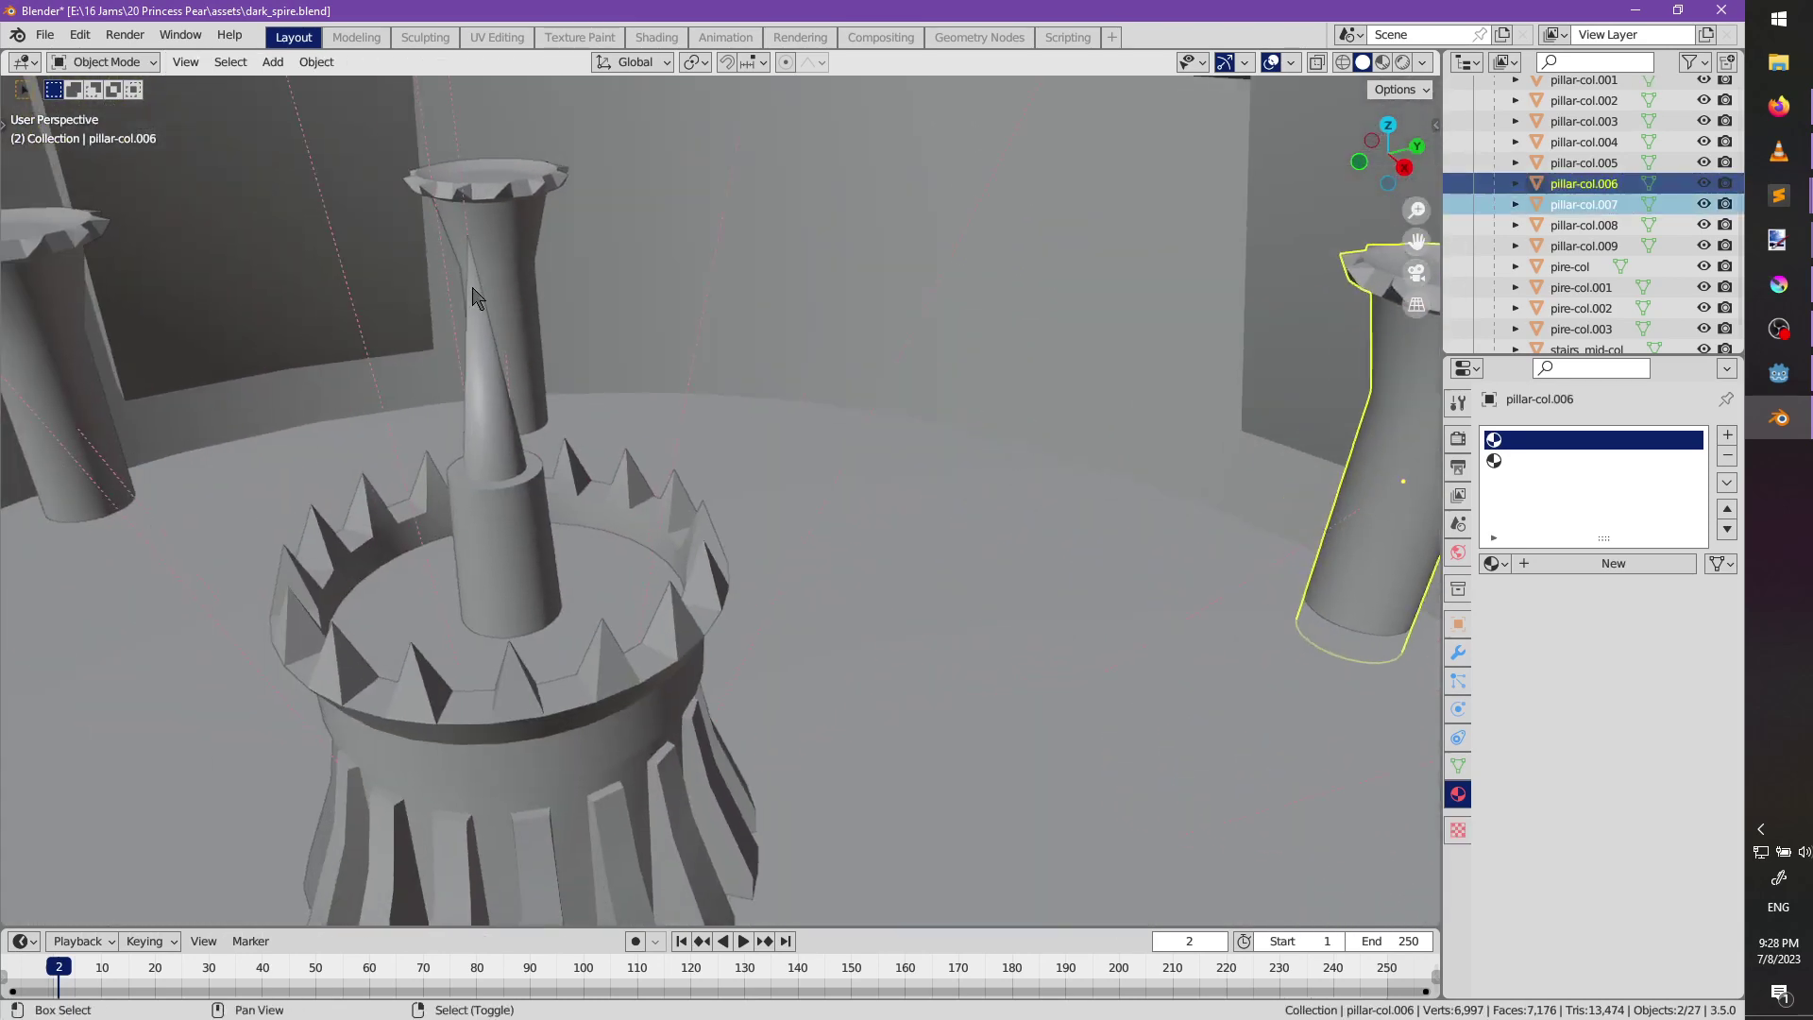
pyautogui.keyDown('shift'); pyautogui.rightClick(483, 194); pyautogui.keyUp('shift')
pyautogui.press('x')
pyautogui.click(79, 303)
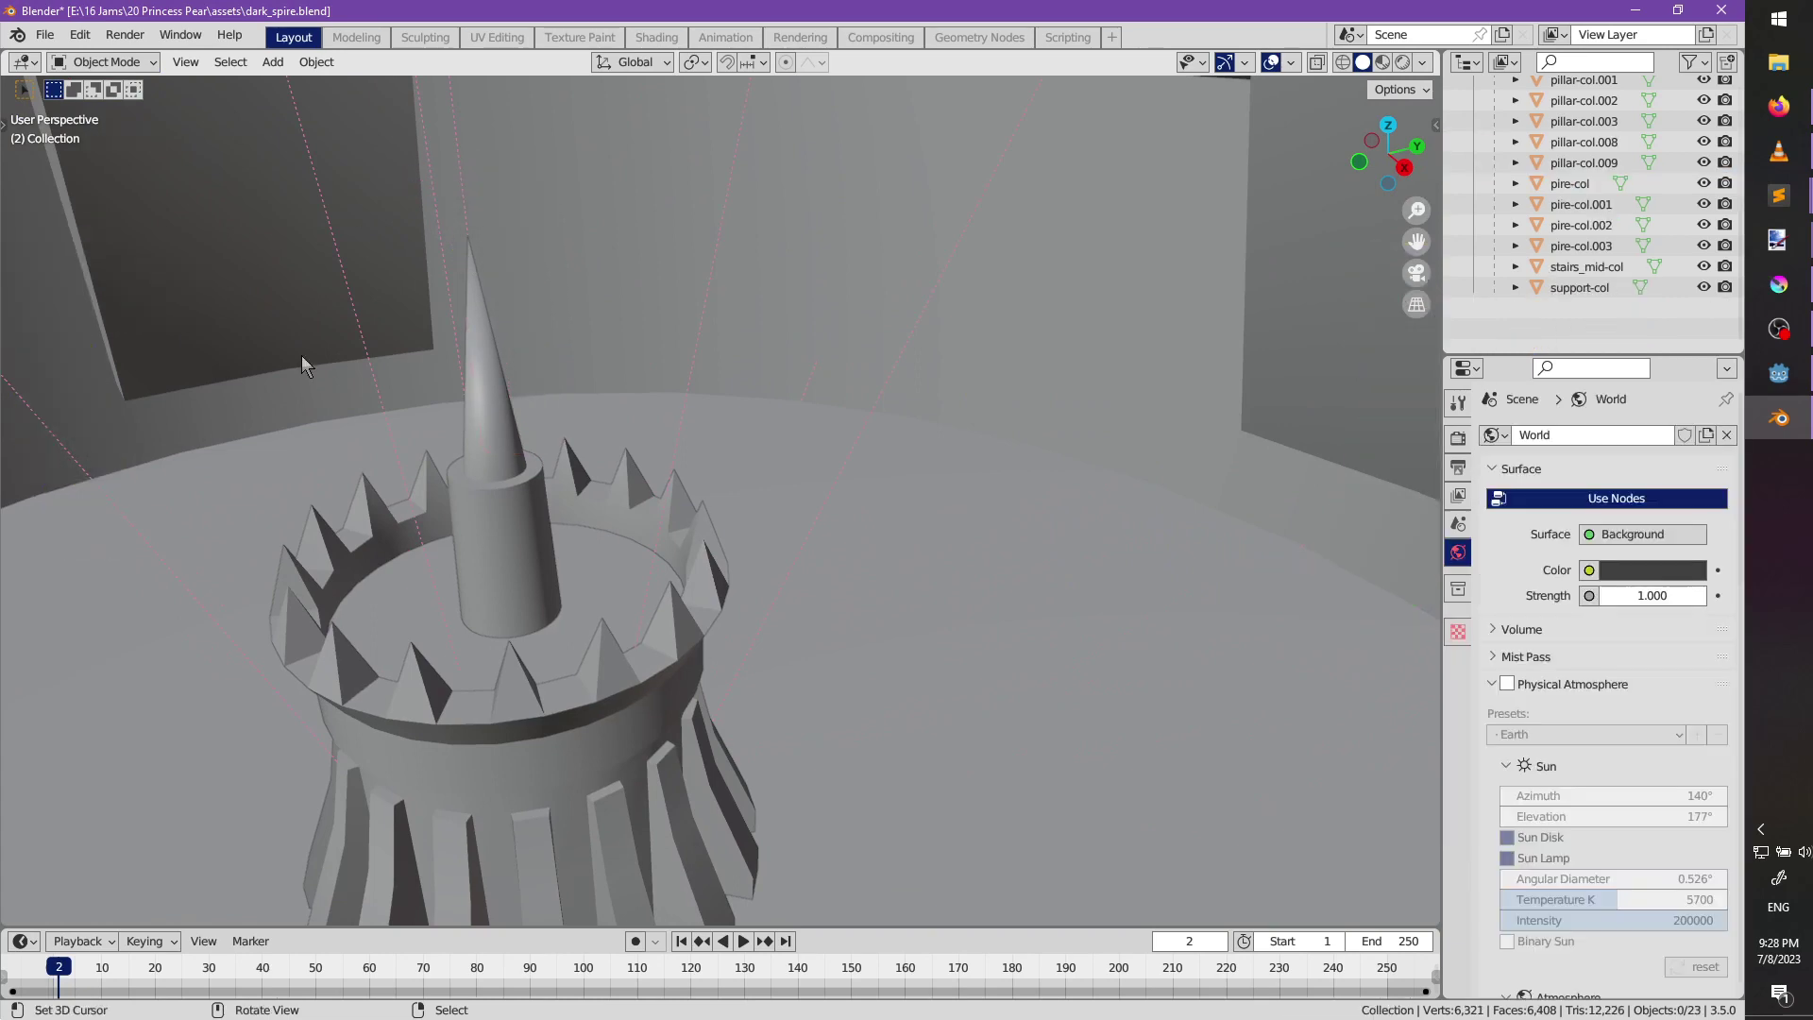
# Extrude the top face of the pillar-col tower in place and shrink it to about 0.78 to form a rim.
pyautogui.moveTo(302, 355); pyautogui.dragTo(887, 503, button='middle')
pyautogui.moveTo(891, 501); pyautogui.dragTo(875, 501, button='right')
pyautogui.press('Tab')
pyautogui.moveTo(878, 511); pyautogui.dragTo(973, 595, button='middle')
pyautogui.click(864, 528)
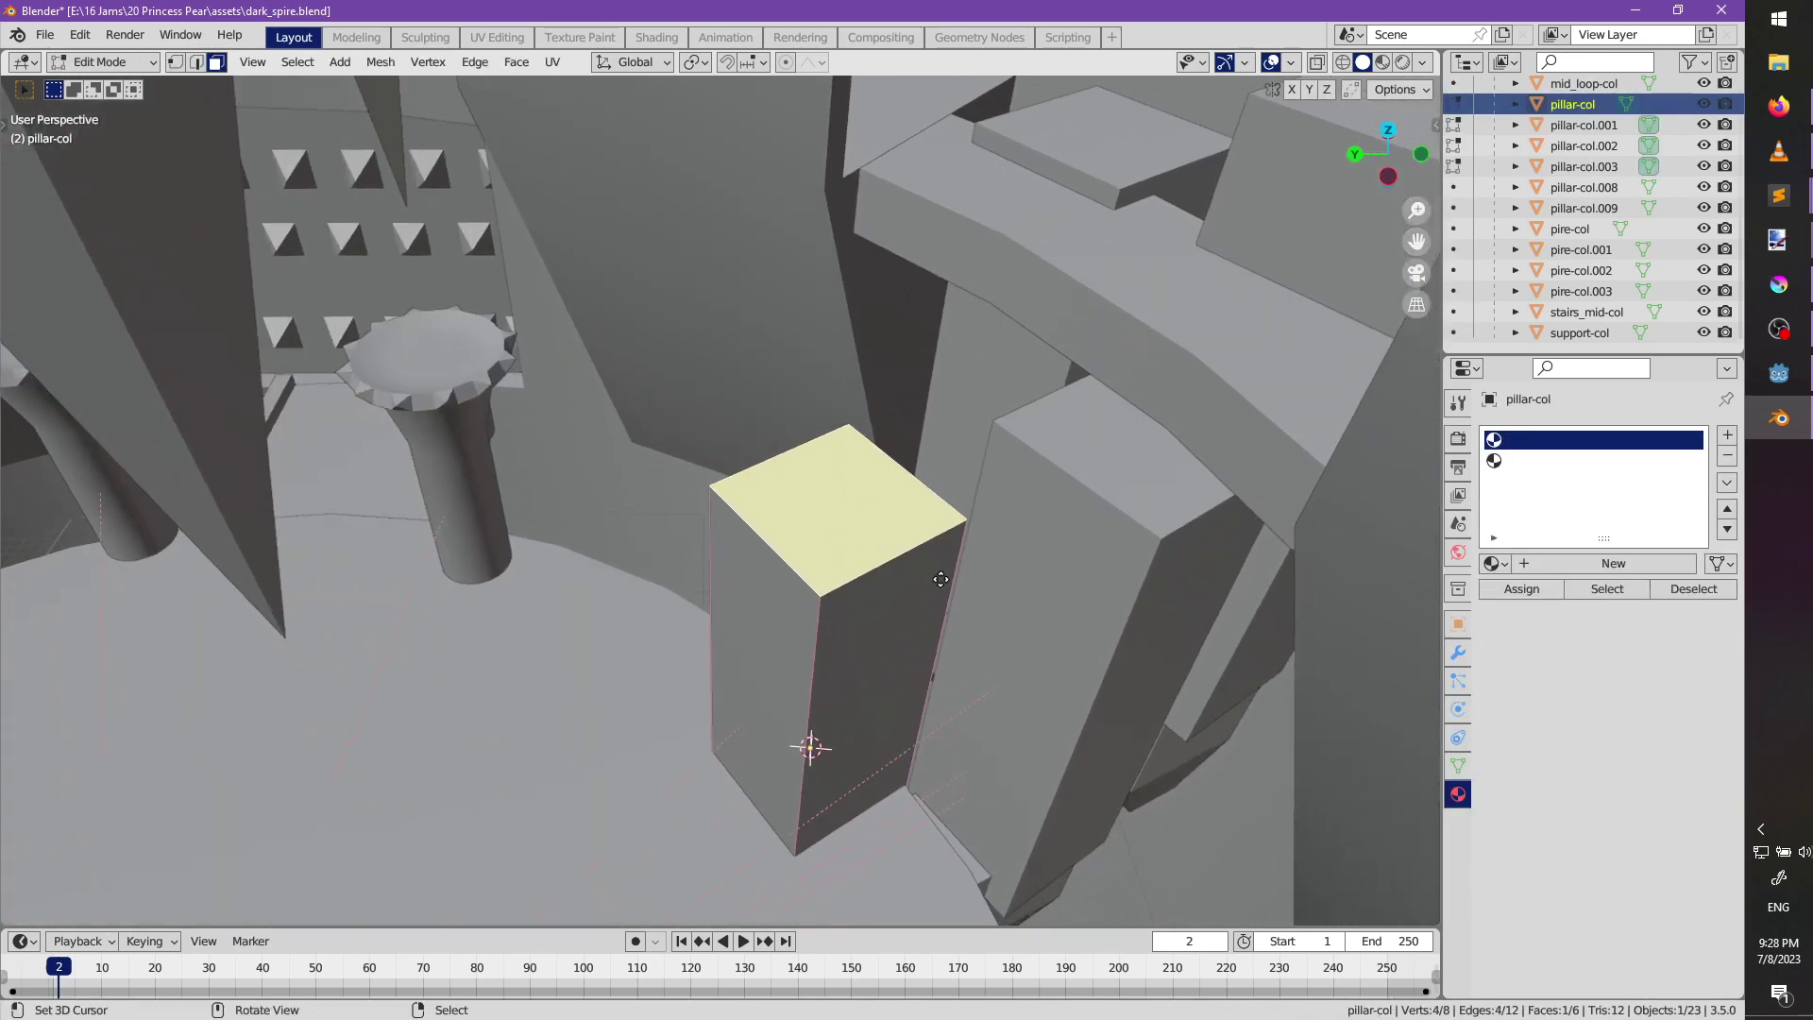
pyautogui.press('e')
pyautogui.press('s')
pyautogui.click(965, 590)
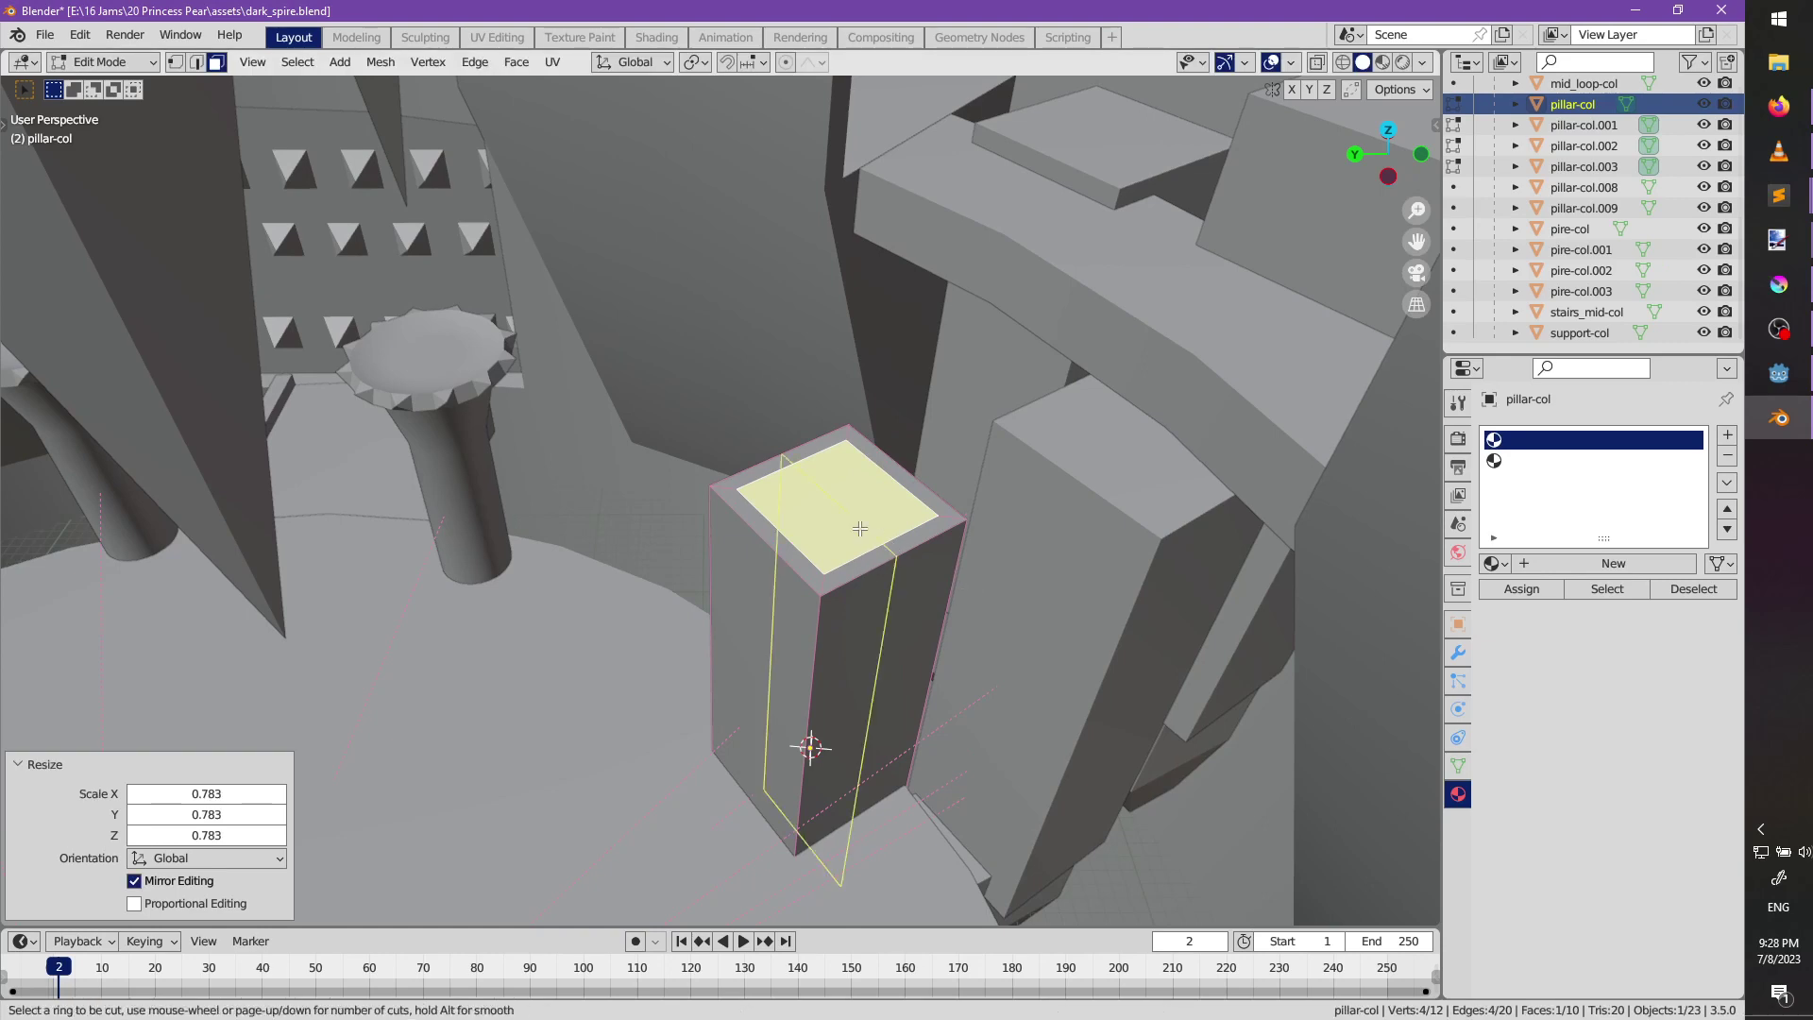
# Add two loop cuts through the tower in each horizontal direction, evenly spaced without sliding.
pyautogui.click(859, 529)
pyautogui.rightClick(859, 529)
pyautogui.scroll(1, 779, 539)
pyautogui.click(779, 539)
pyautogui.rightClick(779, 539)
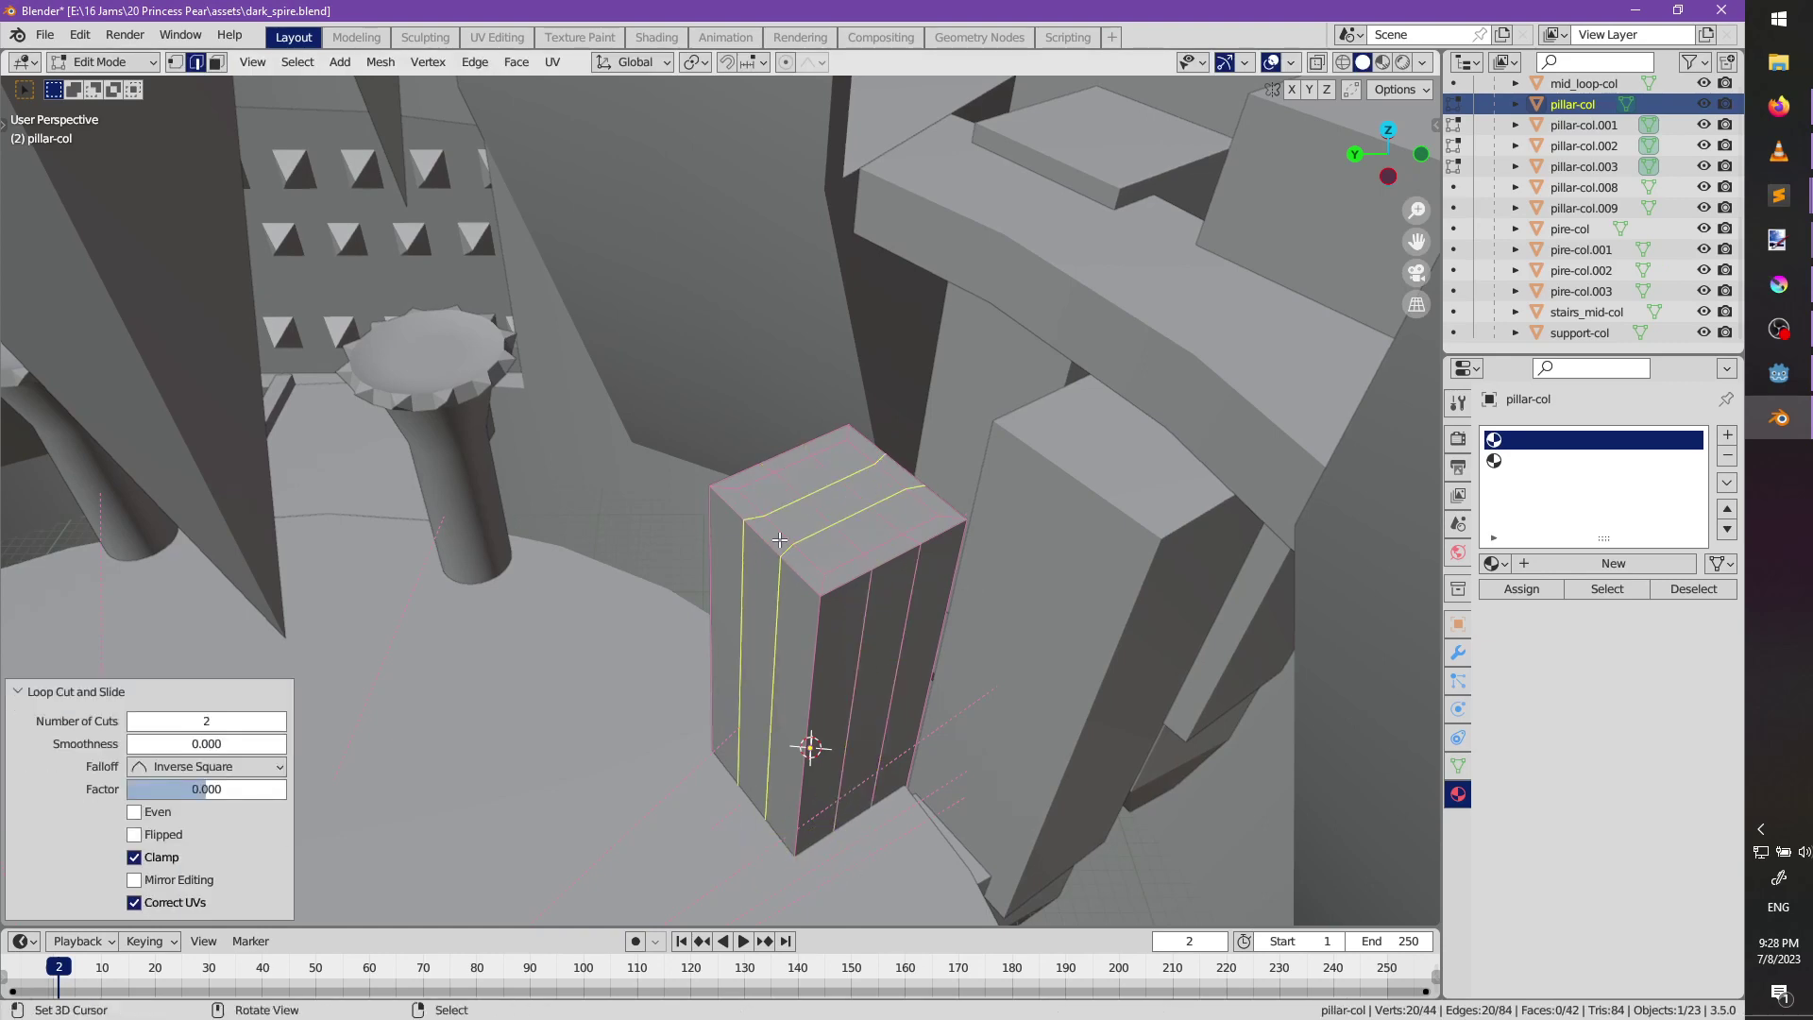
pyautogui.moveTo(844, 555)
pyautogui.mouseDown(button='middle')
pyautogui.moveTo(840, 486)
pyautogui.moveTo(876, 557)
pyautogui.mouseUp(button='middle')
pyautogui.scroll(3, 877, 557)
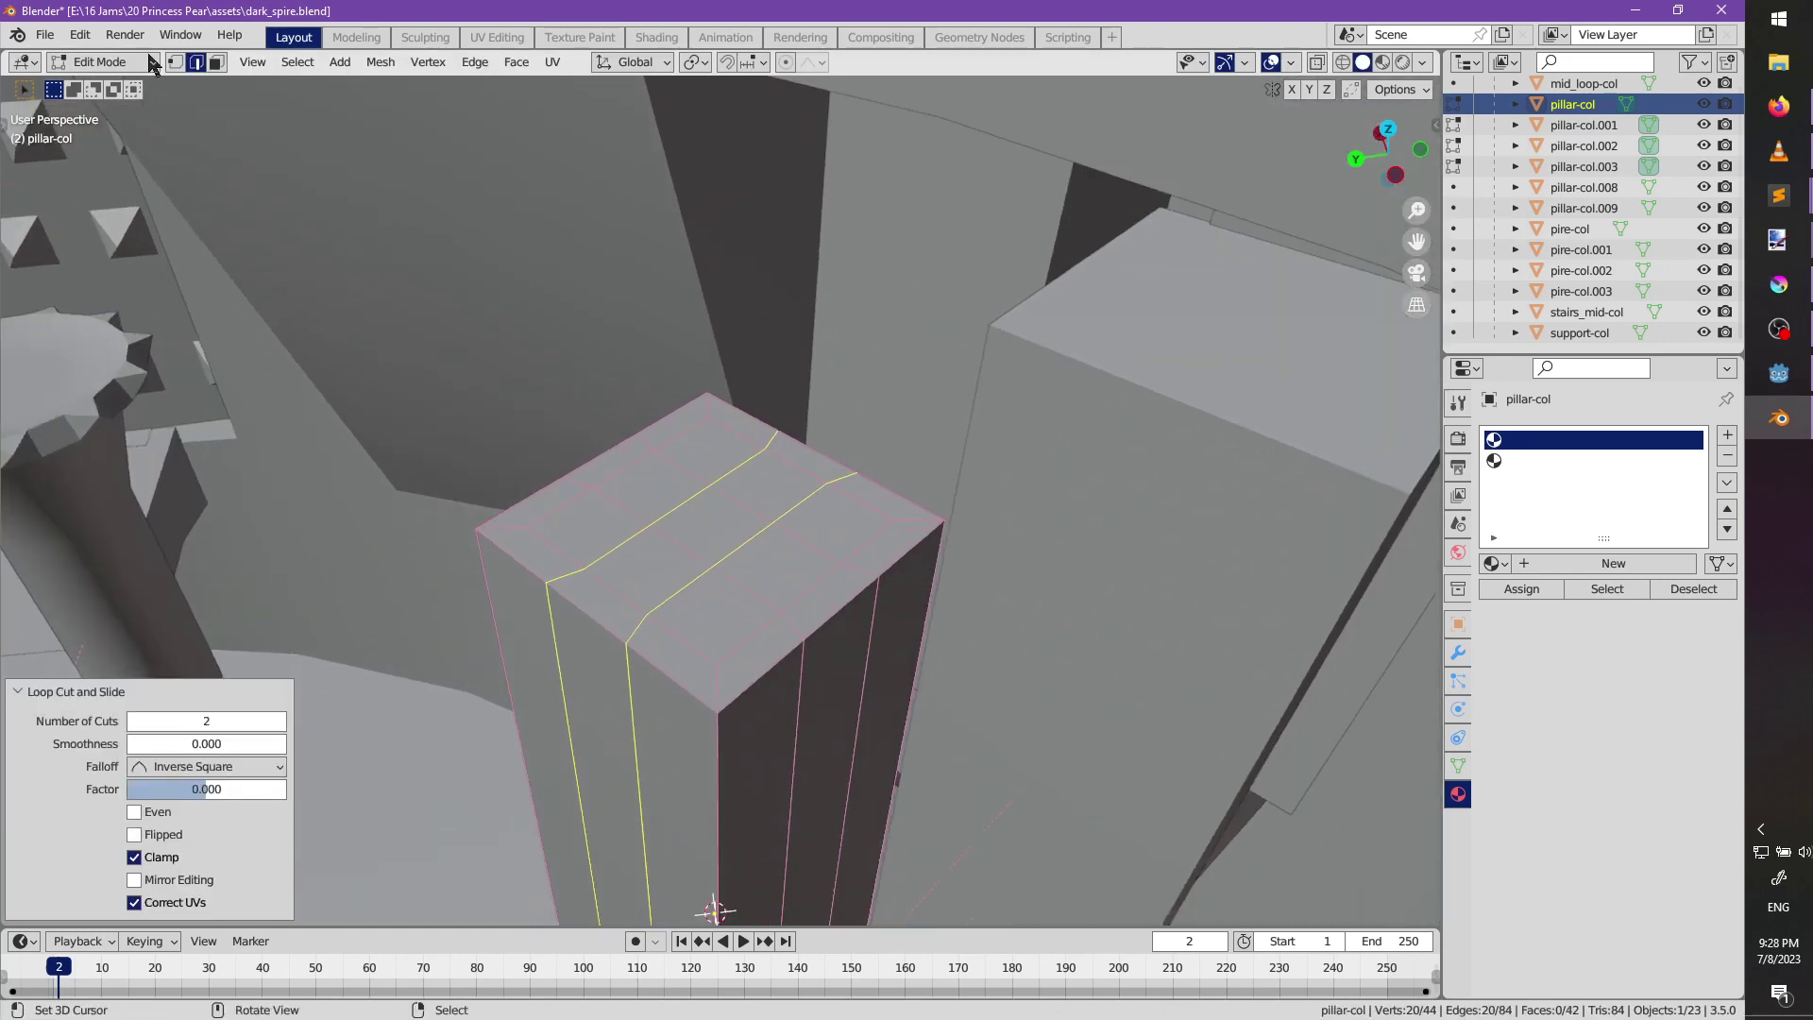
# Select the ring of rim faces on the tower's top and extrude it upward about 0.94 m.
pyautogui.click(218, 64)
pyautogui.keyDown('alt'); pyautogui.click(701, 661); pyautogui.keyUp('alt')
pyautogui.keyDown('alt'); pyautogui.click(714, 675); pyautogui.keyUp('alt')
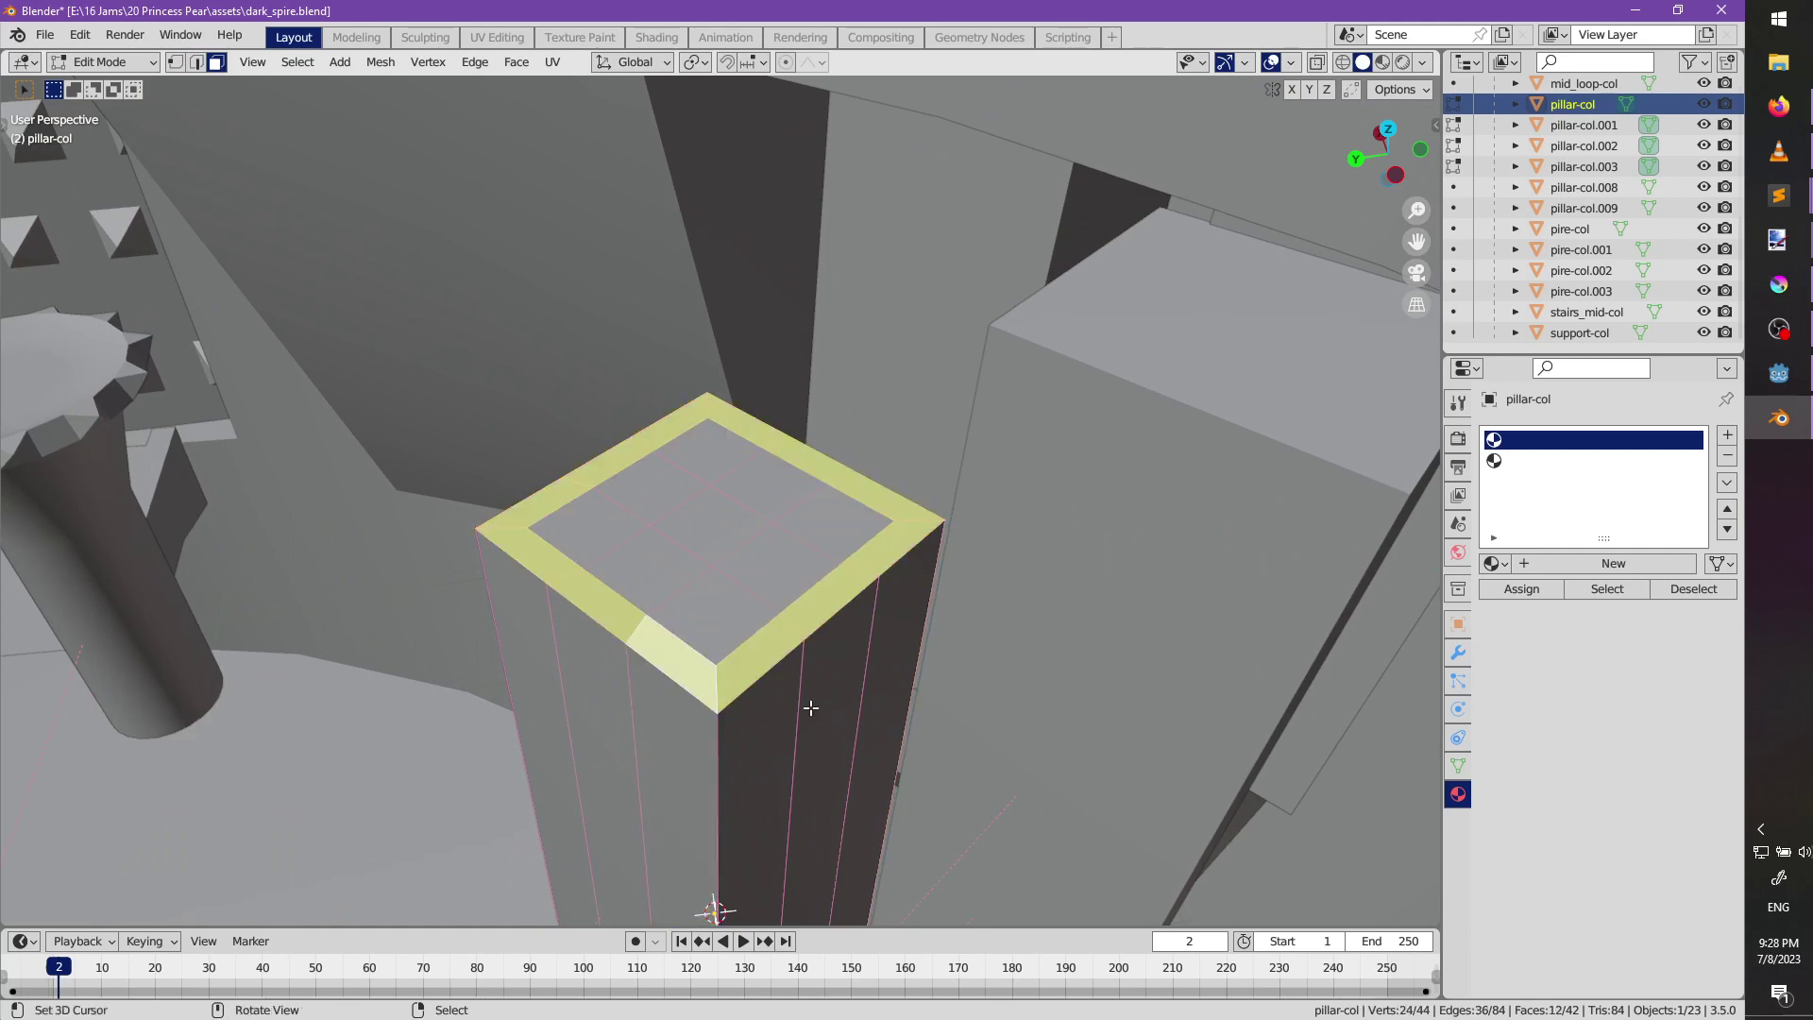
pyautogui.press('e')
pyautogui.click(788, 628)
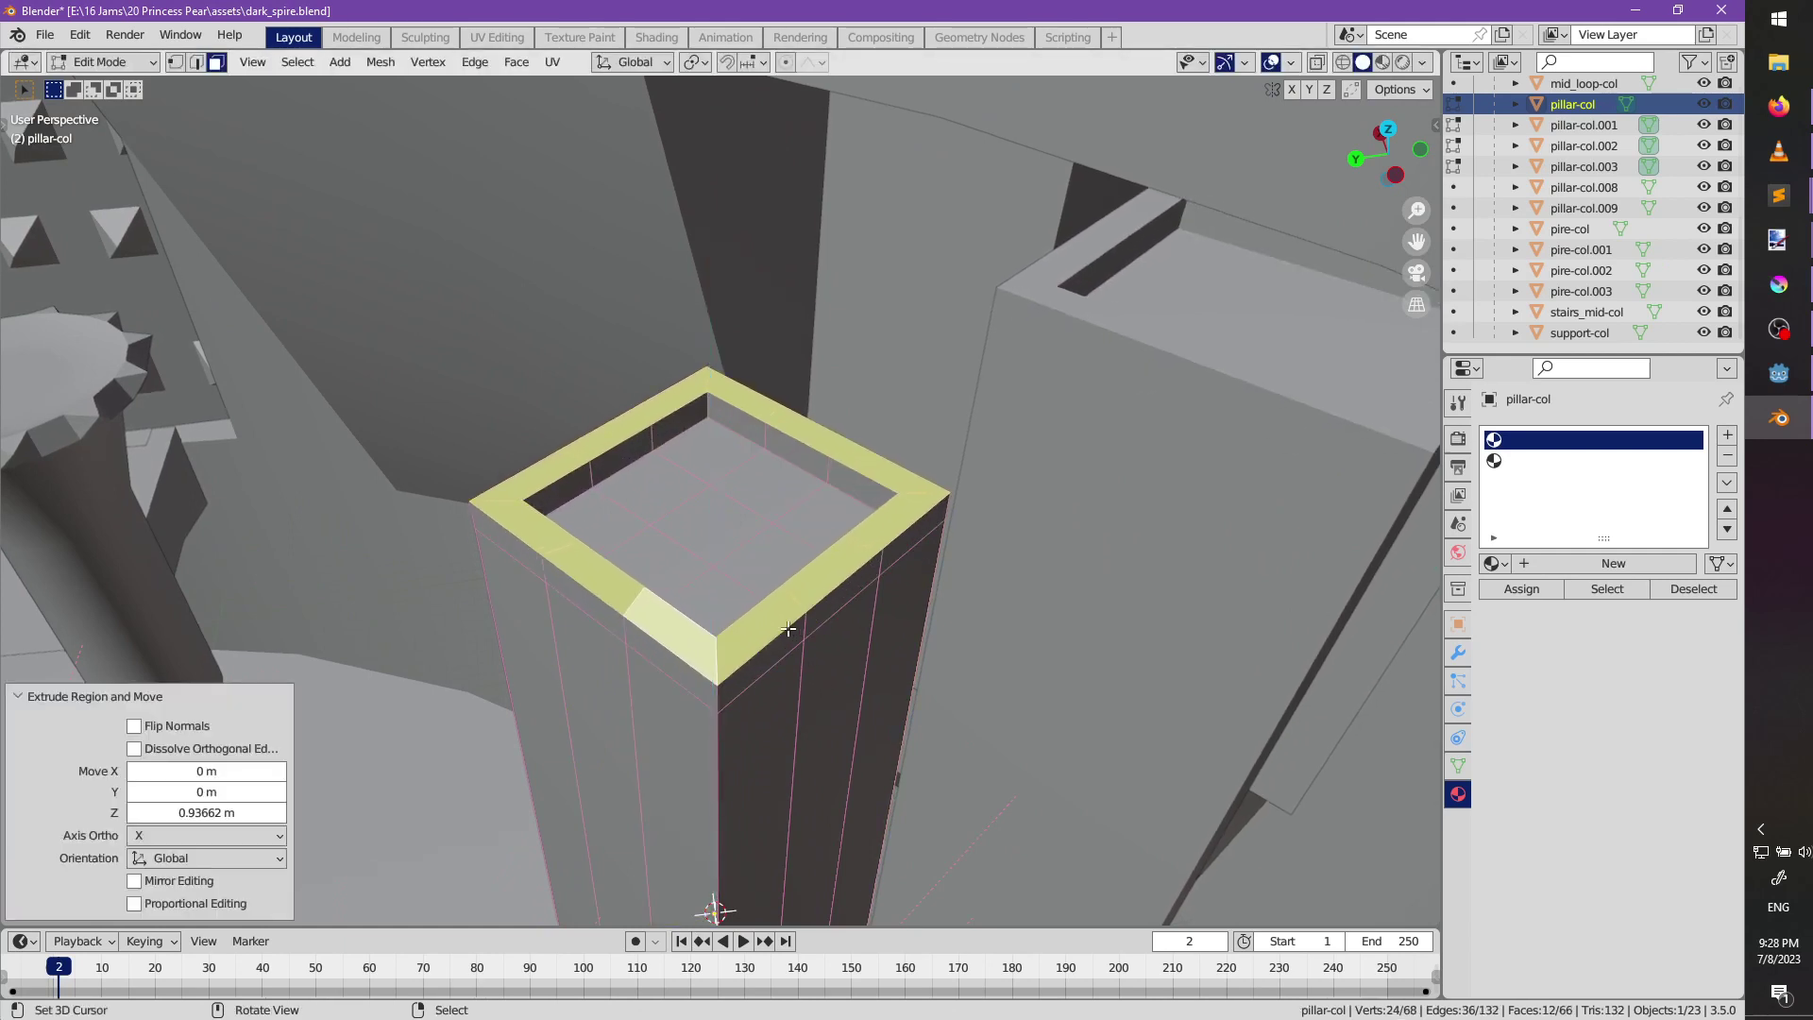
# Extrude the four corner sections of the tower's rim upward about 0.9 m to form battlements.
pyautogui.click(764, 617)
pyautogui.keyDown('shift'); pyautogui.click(677, 632); pyautogui.keyUp('shift')
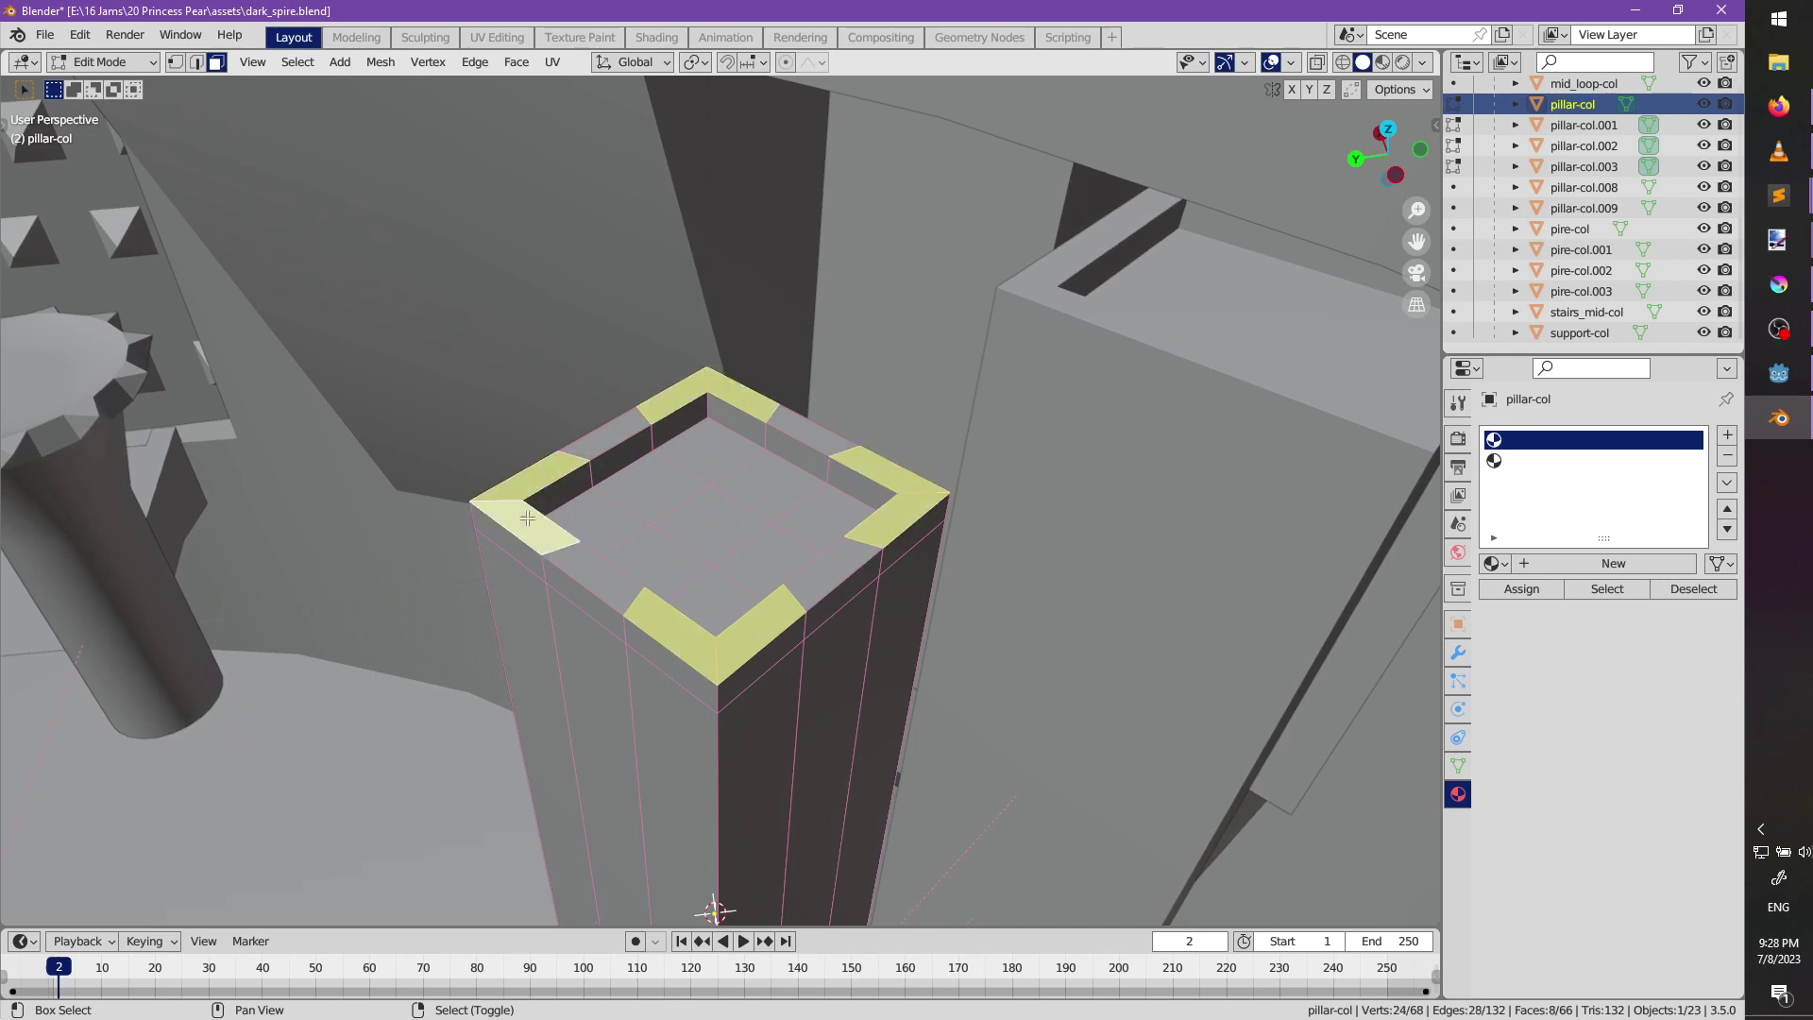
pyautogui.press('e')
pyautogui.click(660, 600)
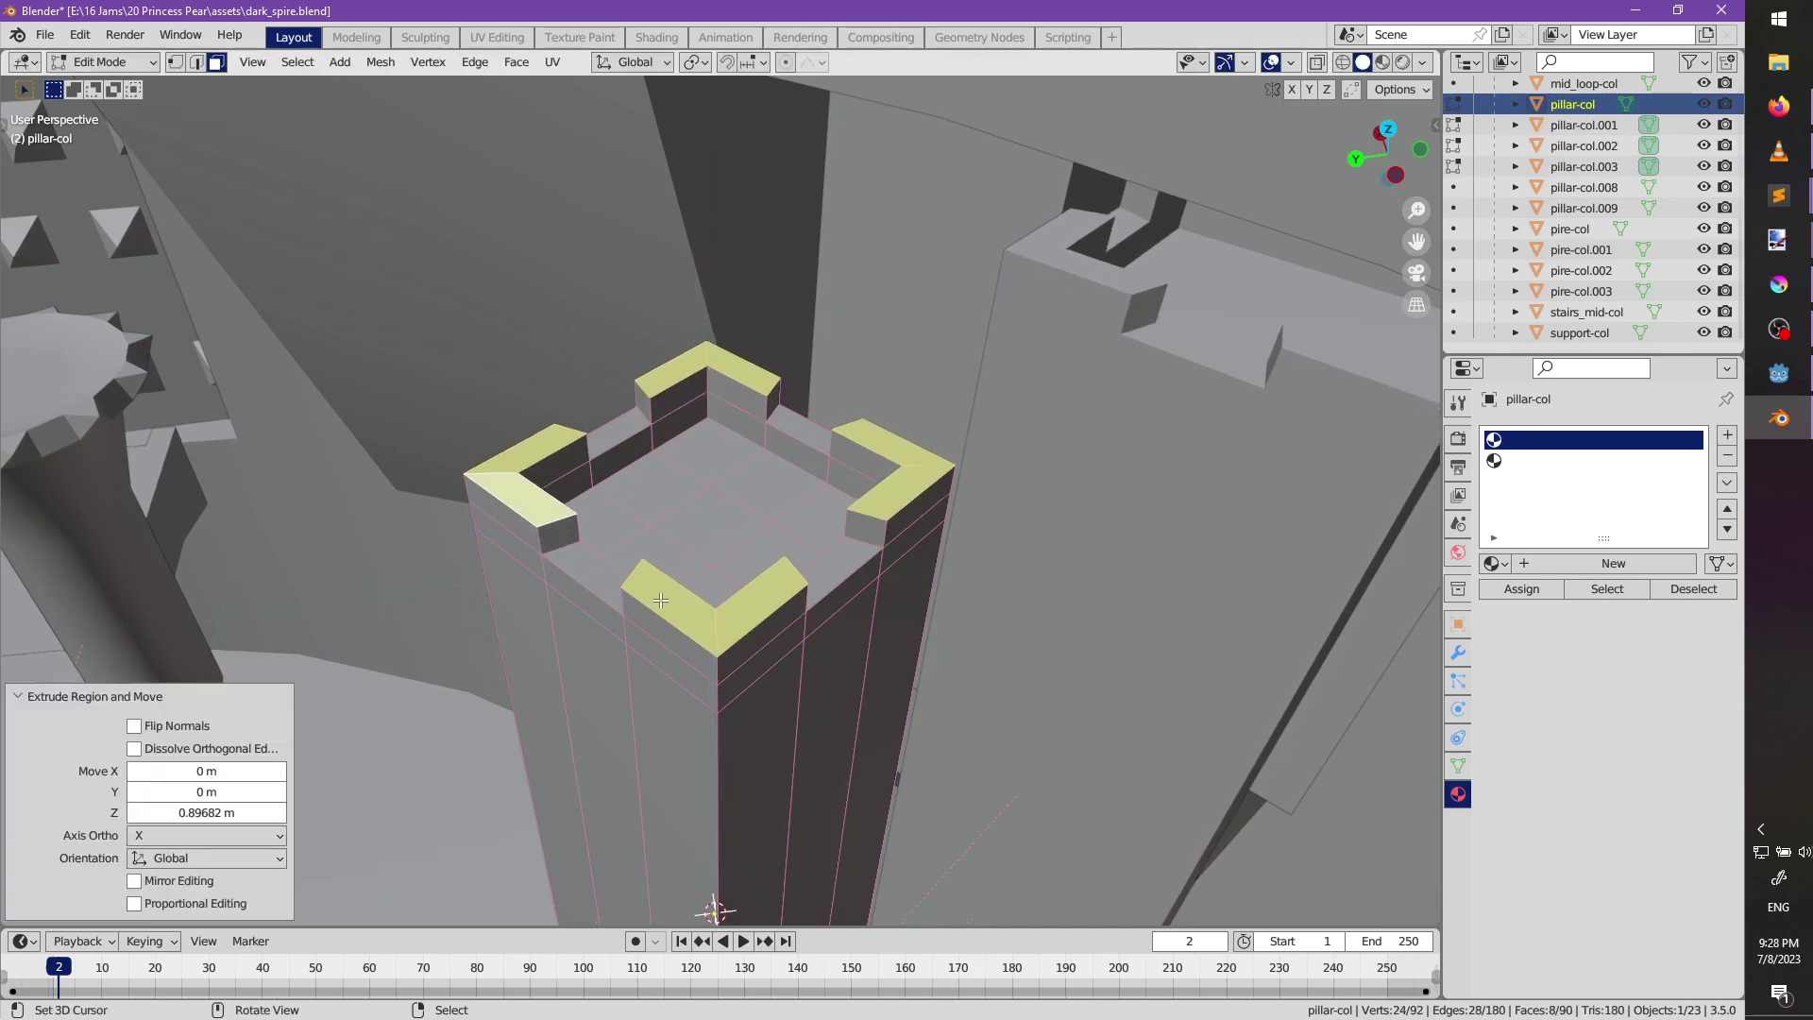
# Leave mesh editing and delete the two remaining round pillars, pillar-col.008 and pillar-col.009.
pyautogui.moveTo(661, 600); pyautogui.dragTo(948, 504, button='middle')
pyautogui.scroll(-4, 919, 566)
pyautogui.hotkey('alt', 'a')
pyautogui.click(666, 528)
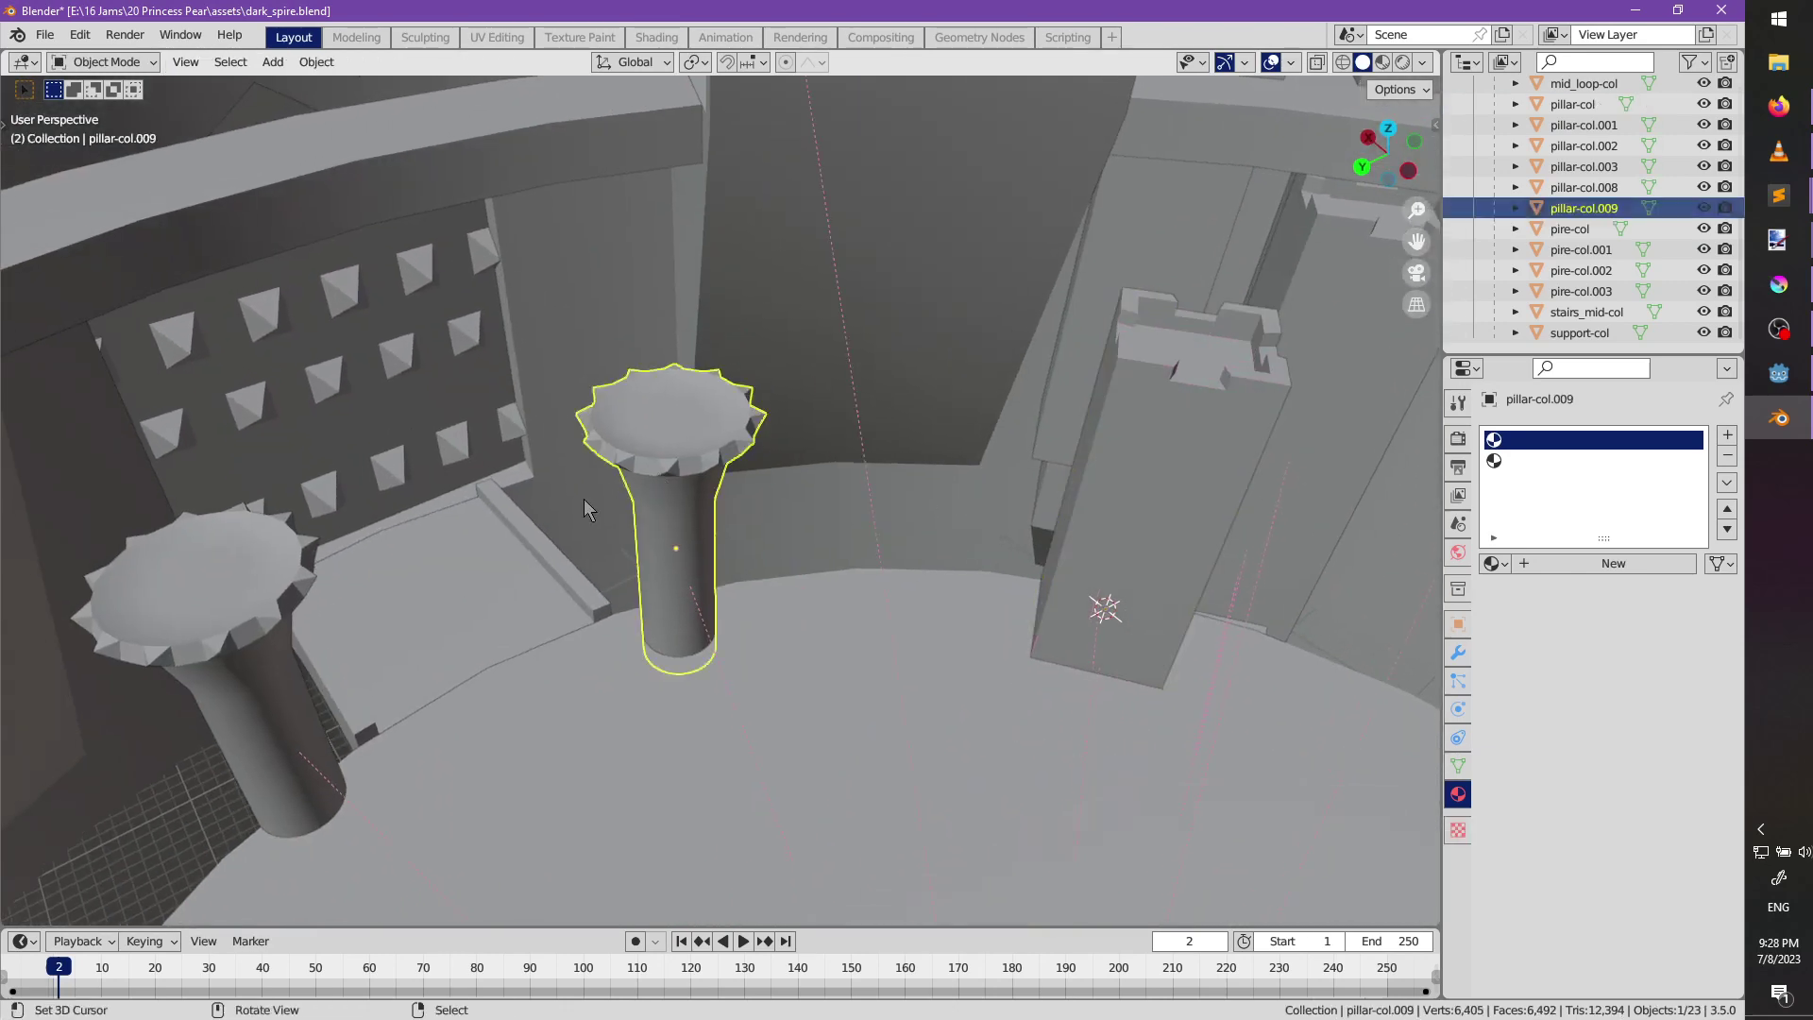
pyautogui.keyDown('shift'); pyautogui.click(217, 661); pyautogui.keyUp('shift')
pyautogui.press('Delete')
# Duplicate the pillar-col tower to beside the gate walkway and rotate the copy about 53.4° around Z.
pyautogui.click(1117, 578)
pyautogui.hotkey('shift', 'd')
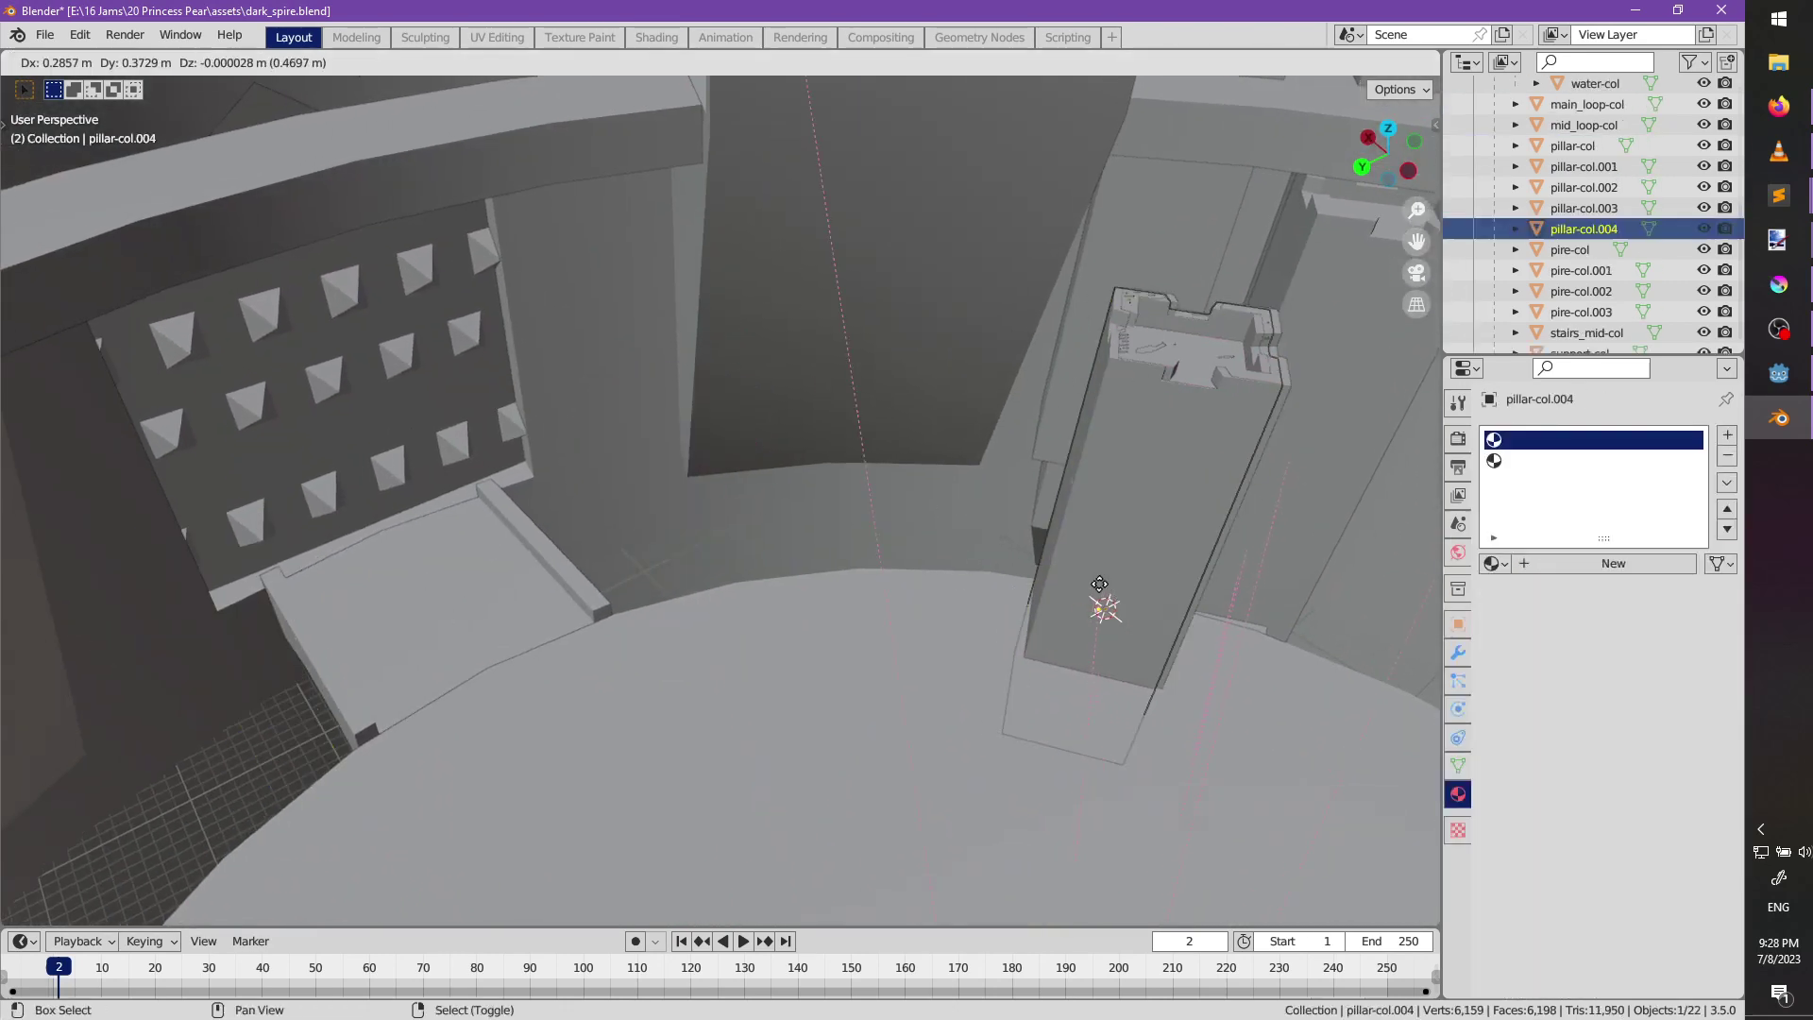
pyautogui.click(670, 574)
pyautogui.press('r')
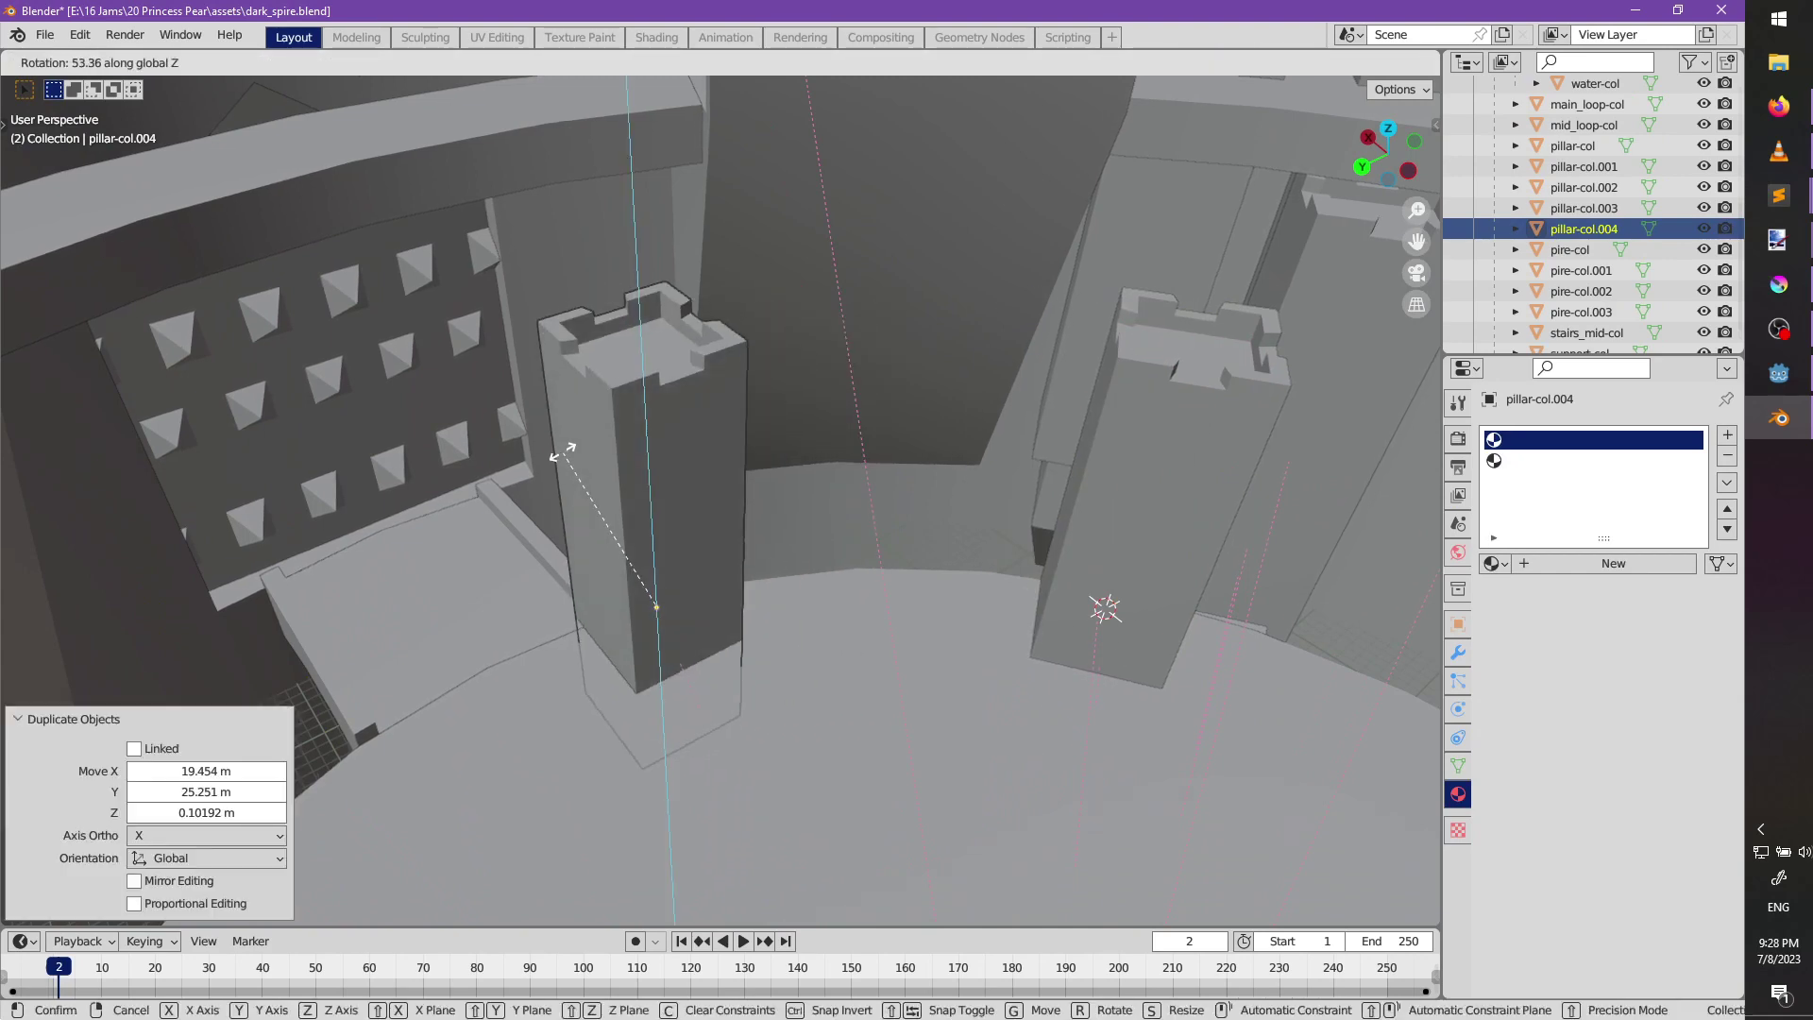
pyautogui.click(566, 453)
# Move the copied tower horizontally about -0.76 m in X and -0.74 m in Y, against the walkway's corner.
pyautogui.scroll(2, 591, 518)
pyautogui.keyDown('shift'); pyautogui.moveTo(591, 518); pyautogui.dragTo(862, 522, button='middle'); pyautogui.keyUp('shift')
pyautogui.press('g')
pyautogui.hotkey('shift', 'z')
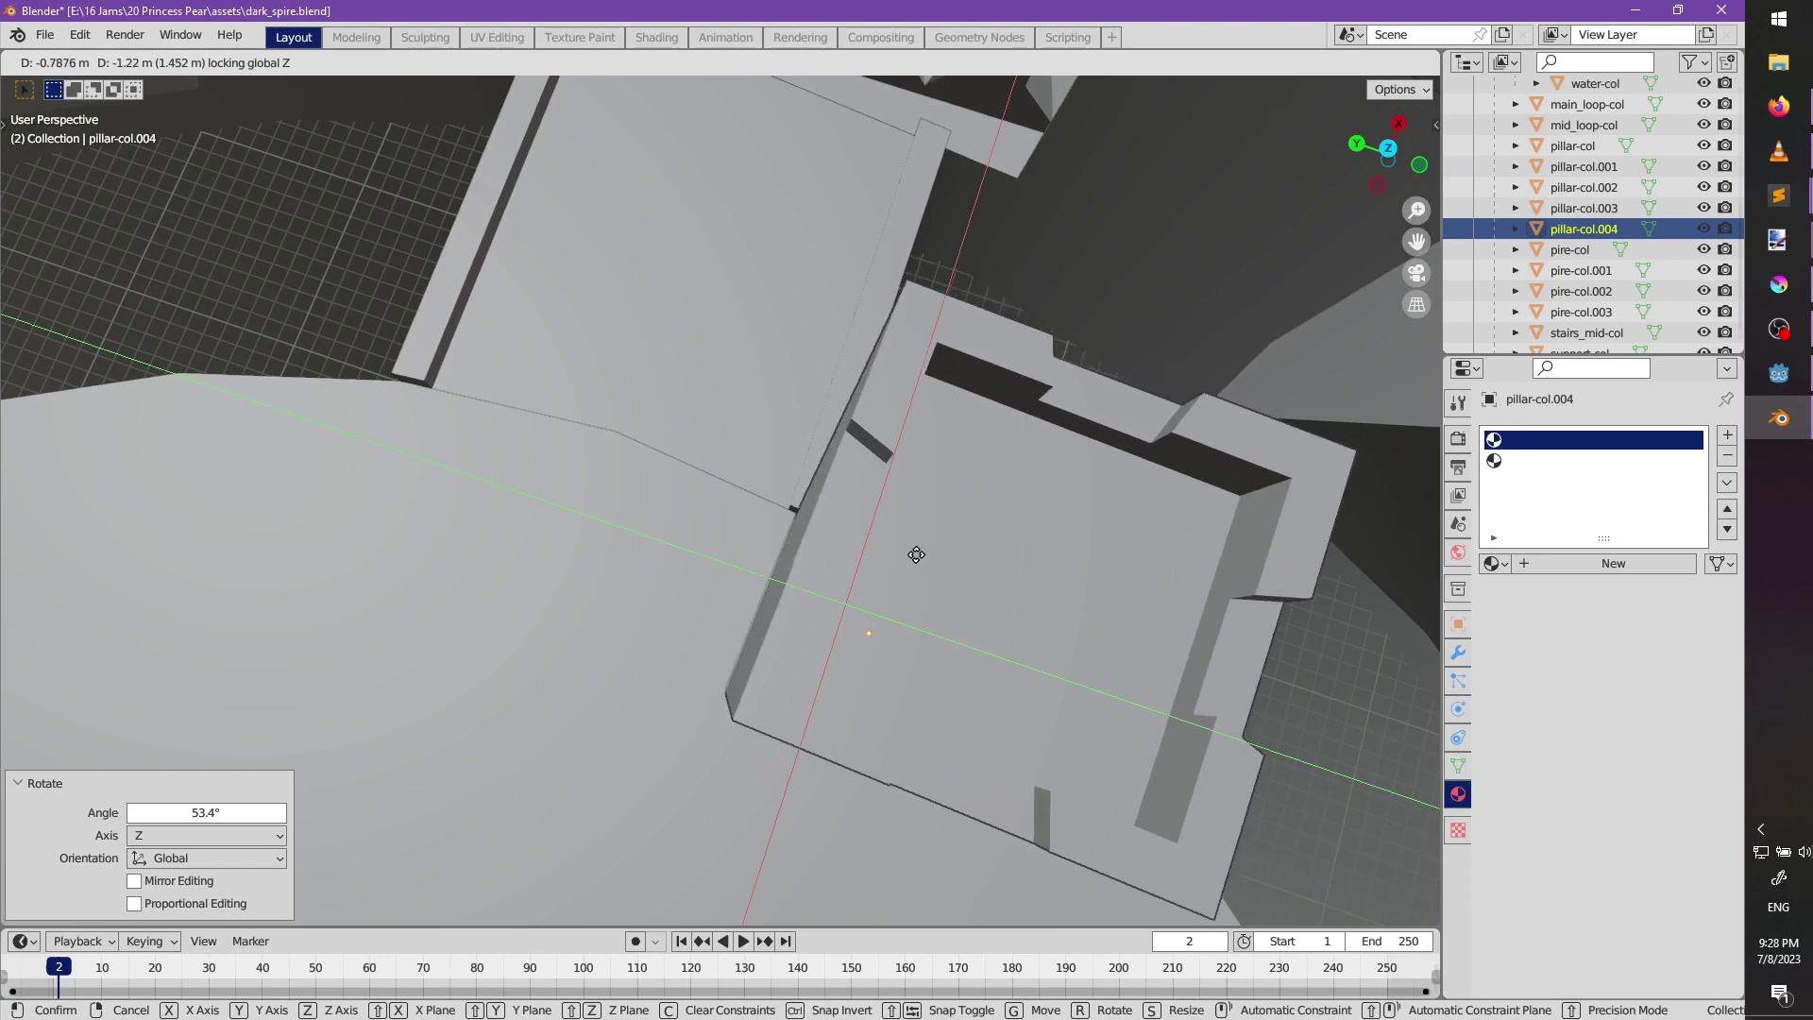
pyautogui.click(910, 554)
# Try a small rotation of the copied tower around Z to align it with the walkway.
pyautogui.moveTo(757, 562); pyautogui.dragTo(891, 564, button='middle')
pyautogui.press('r')
pyautogui.press('z')
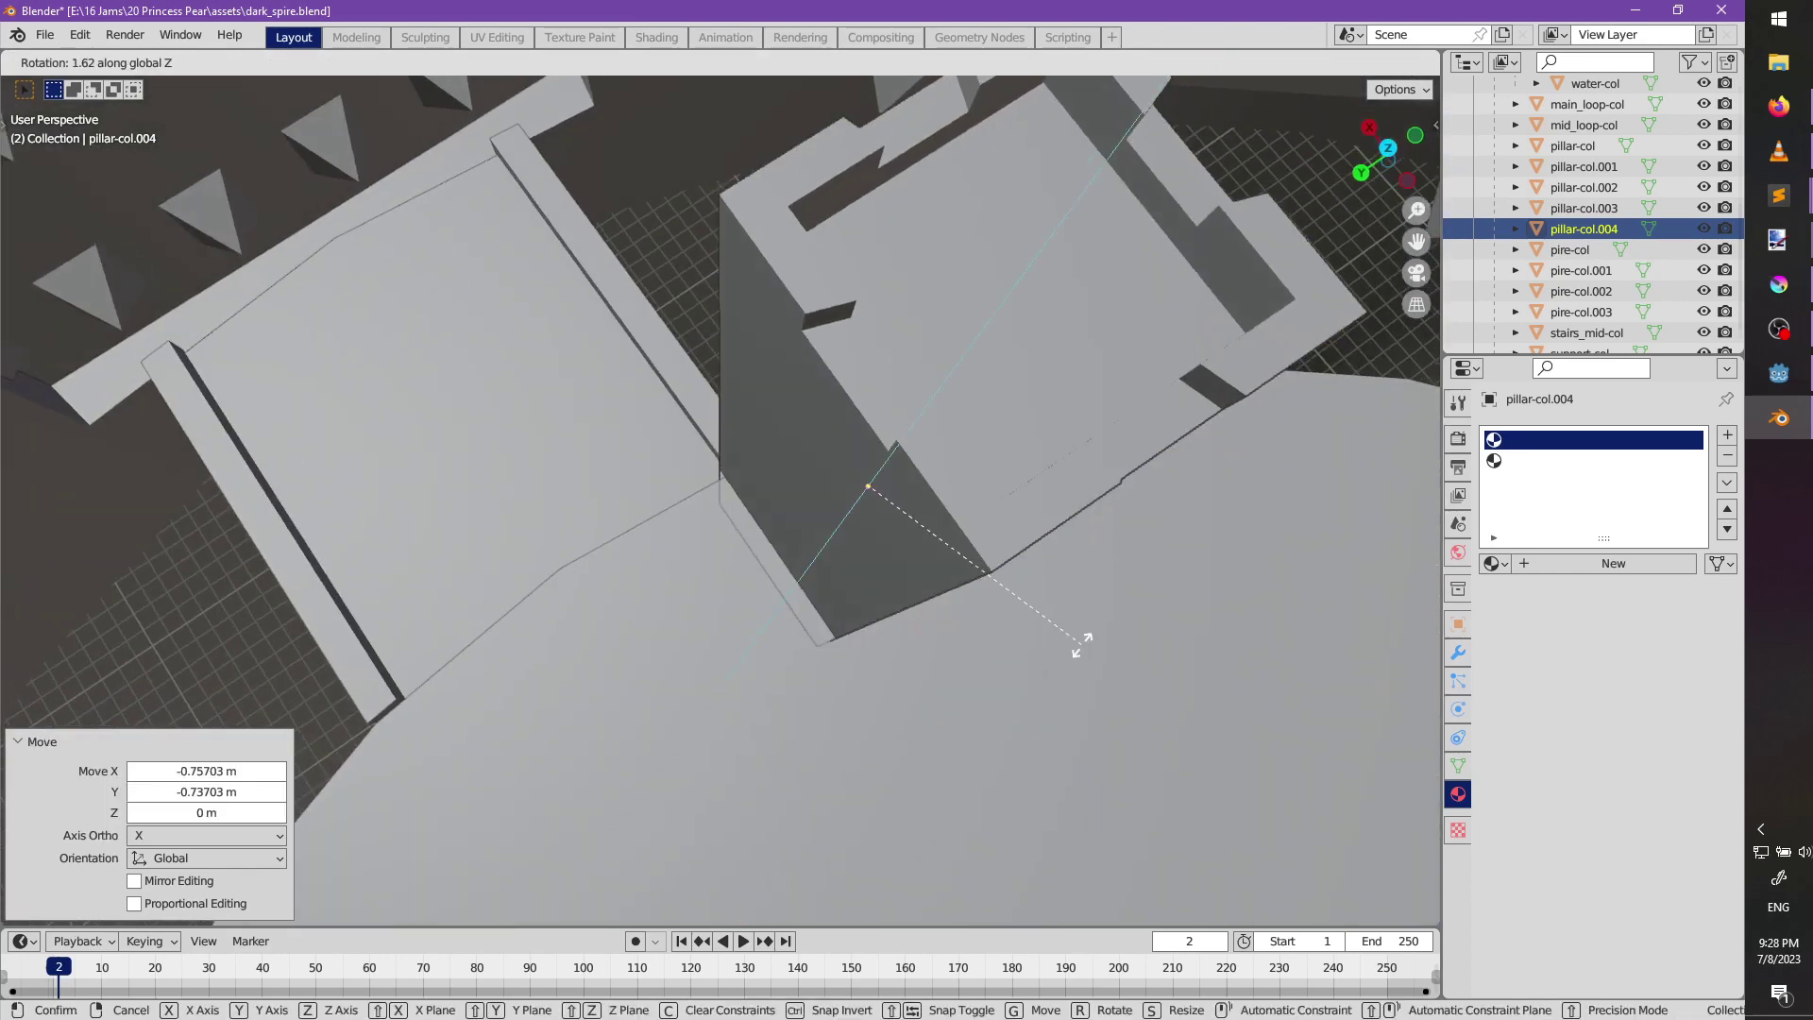
pyautogui.click(1081, 655)
# Clear the copied tower's rotation, rotate it -34.6° around Z, and shift it about 0.31 m in X and -0.2 m in Y.
pyautogui.hotkey('alt', 'r')
pyautogui.press('r')
pyautogui.press('z')
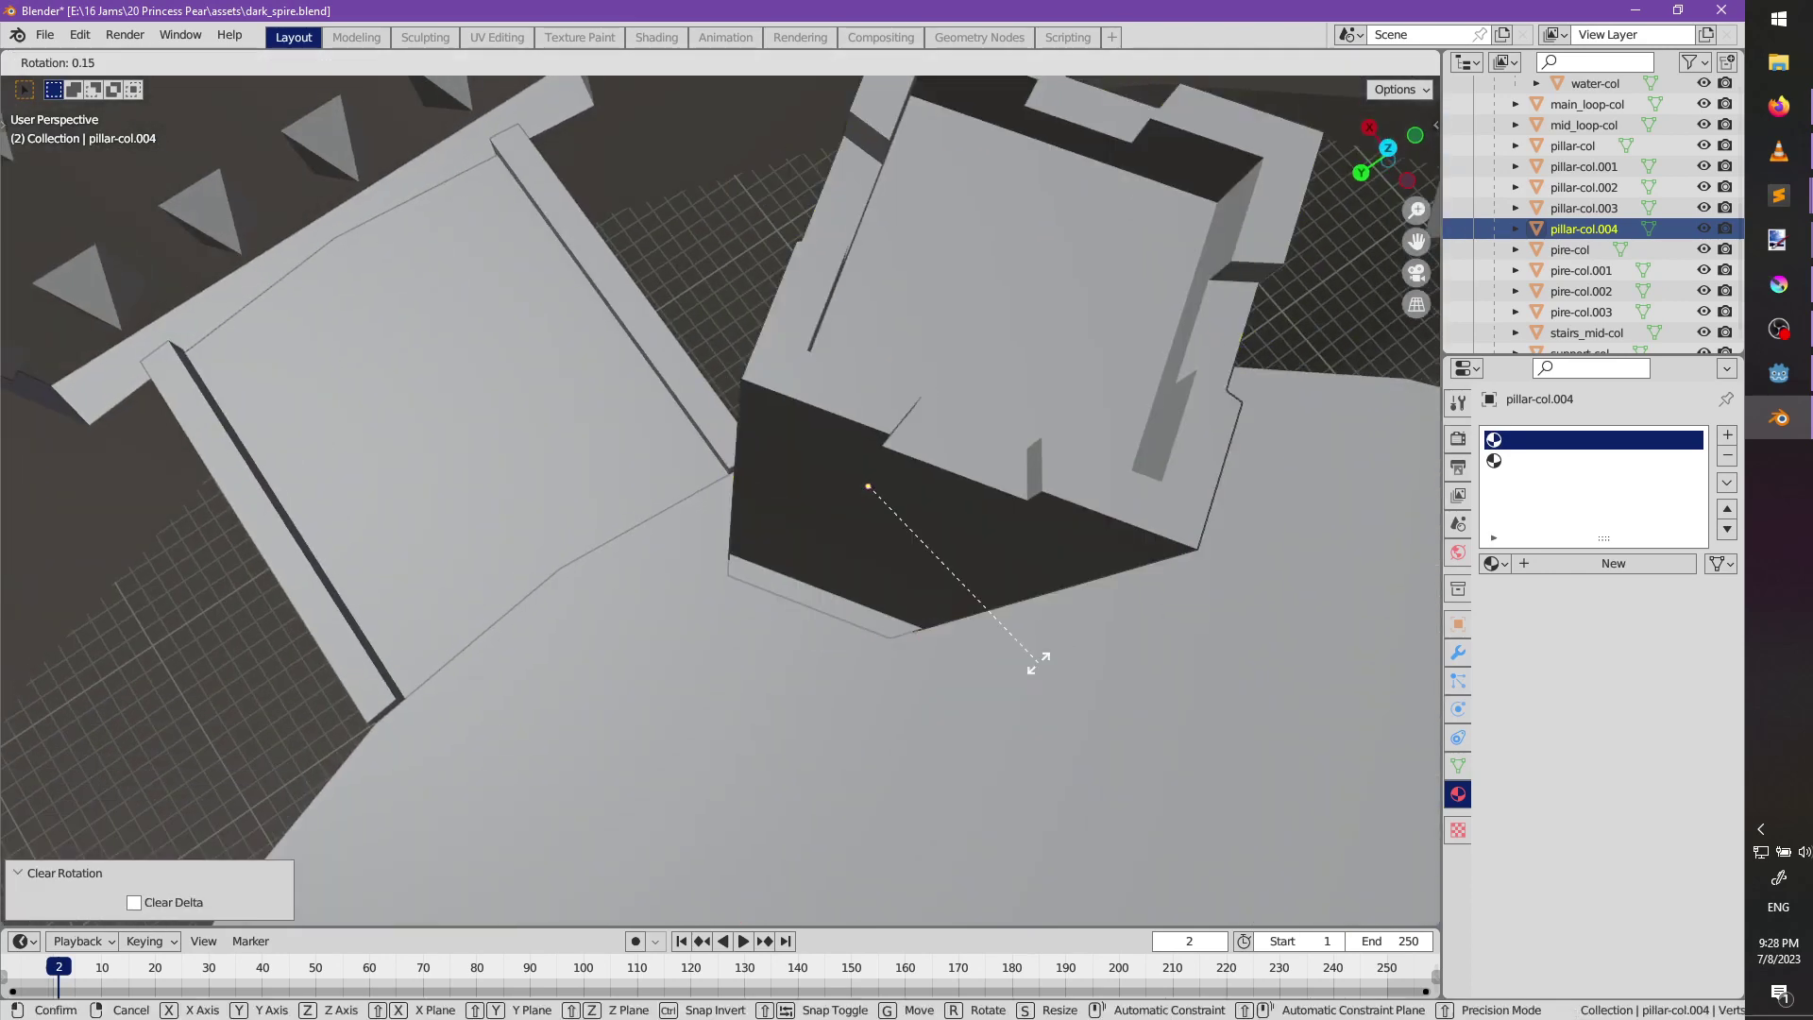
pyautogui.click(908, 725)
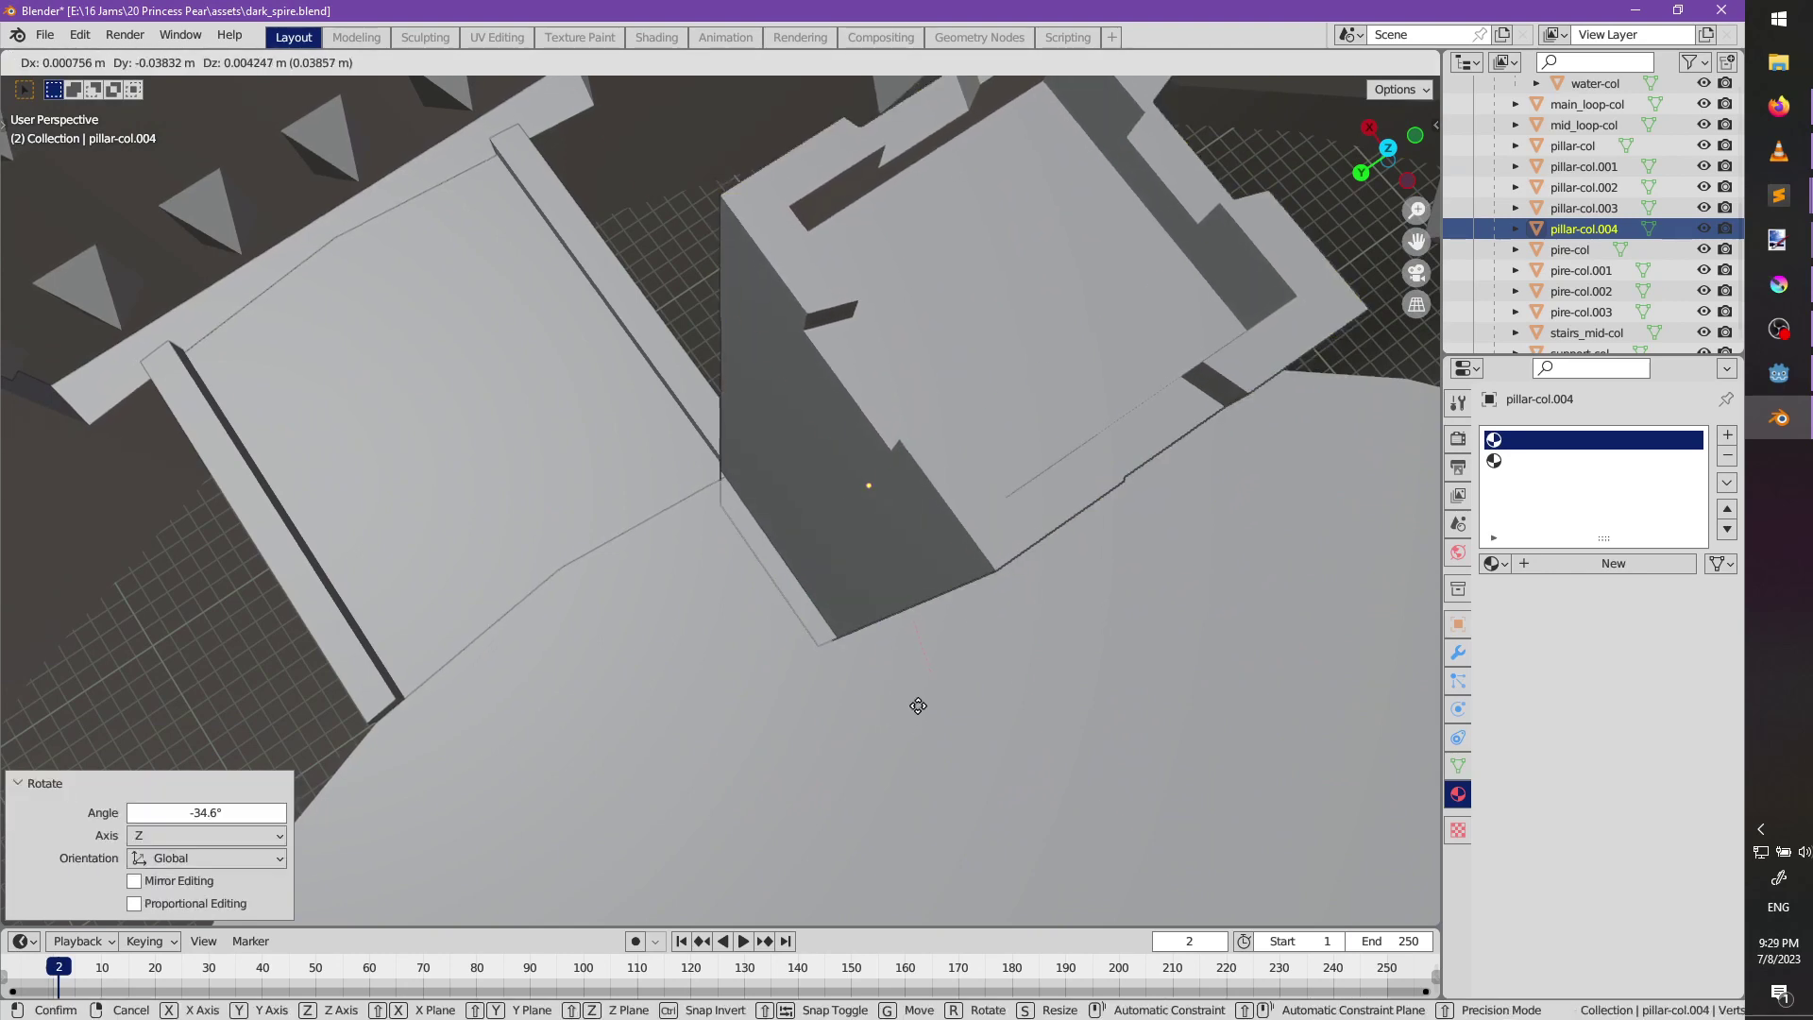
pyautogui.press('g')
pyautogui.hotkey('shift', 'z')
pyautogui.click(916, 697)
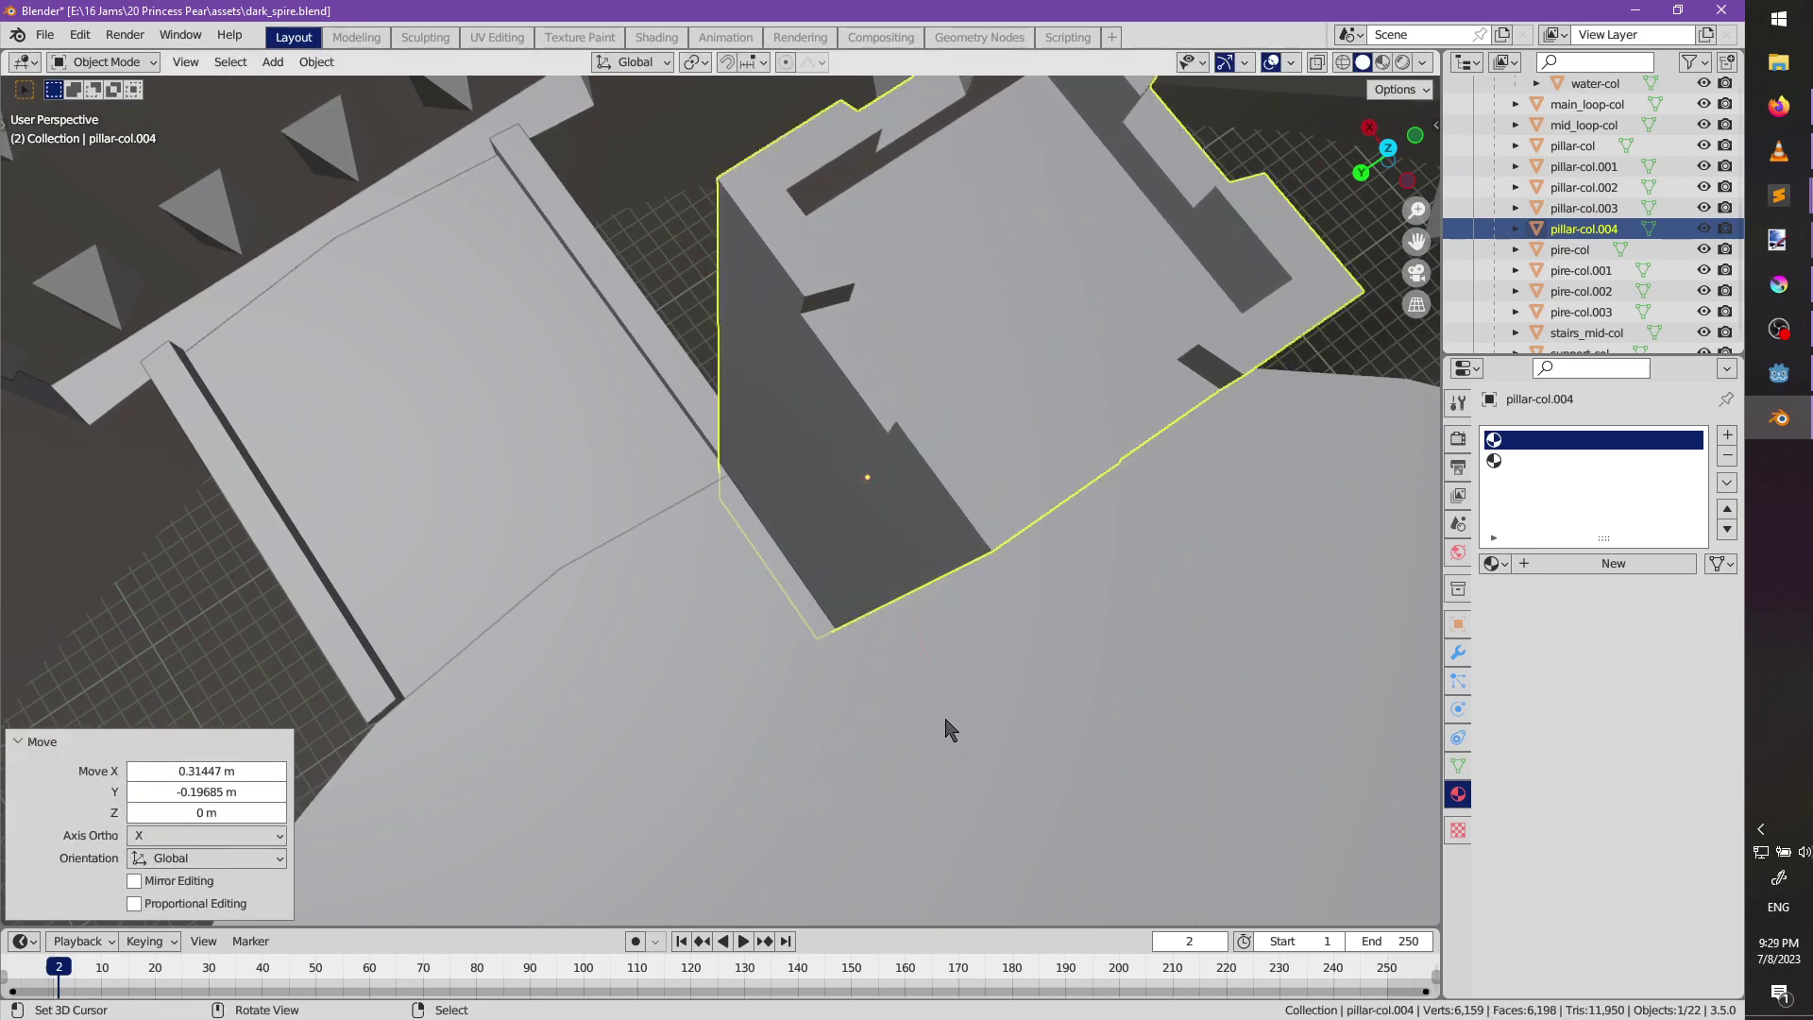
# Duplicate the rotated tower about 24.96 m in Y and 0.65 m in Z to the opposite side of the gate walkway.
pyautogui.moveTo(947, 728); pyautogui.dragTo(802, 655, button='middle')
pyautogui.scroll(3, 801, 655)
pyautogui.hotkey('shift', 'd')
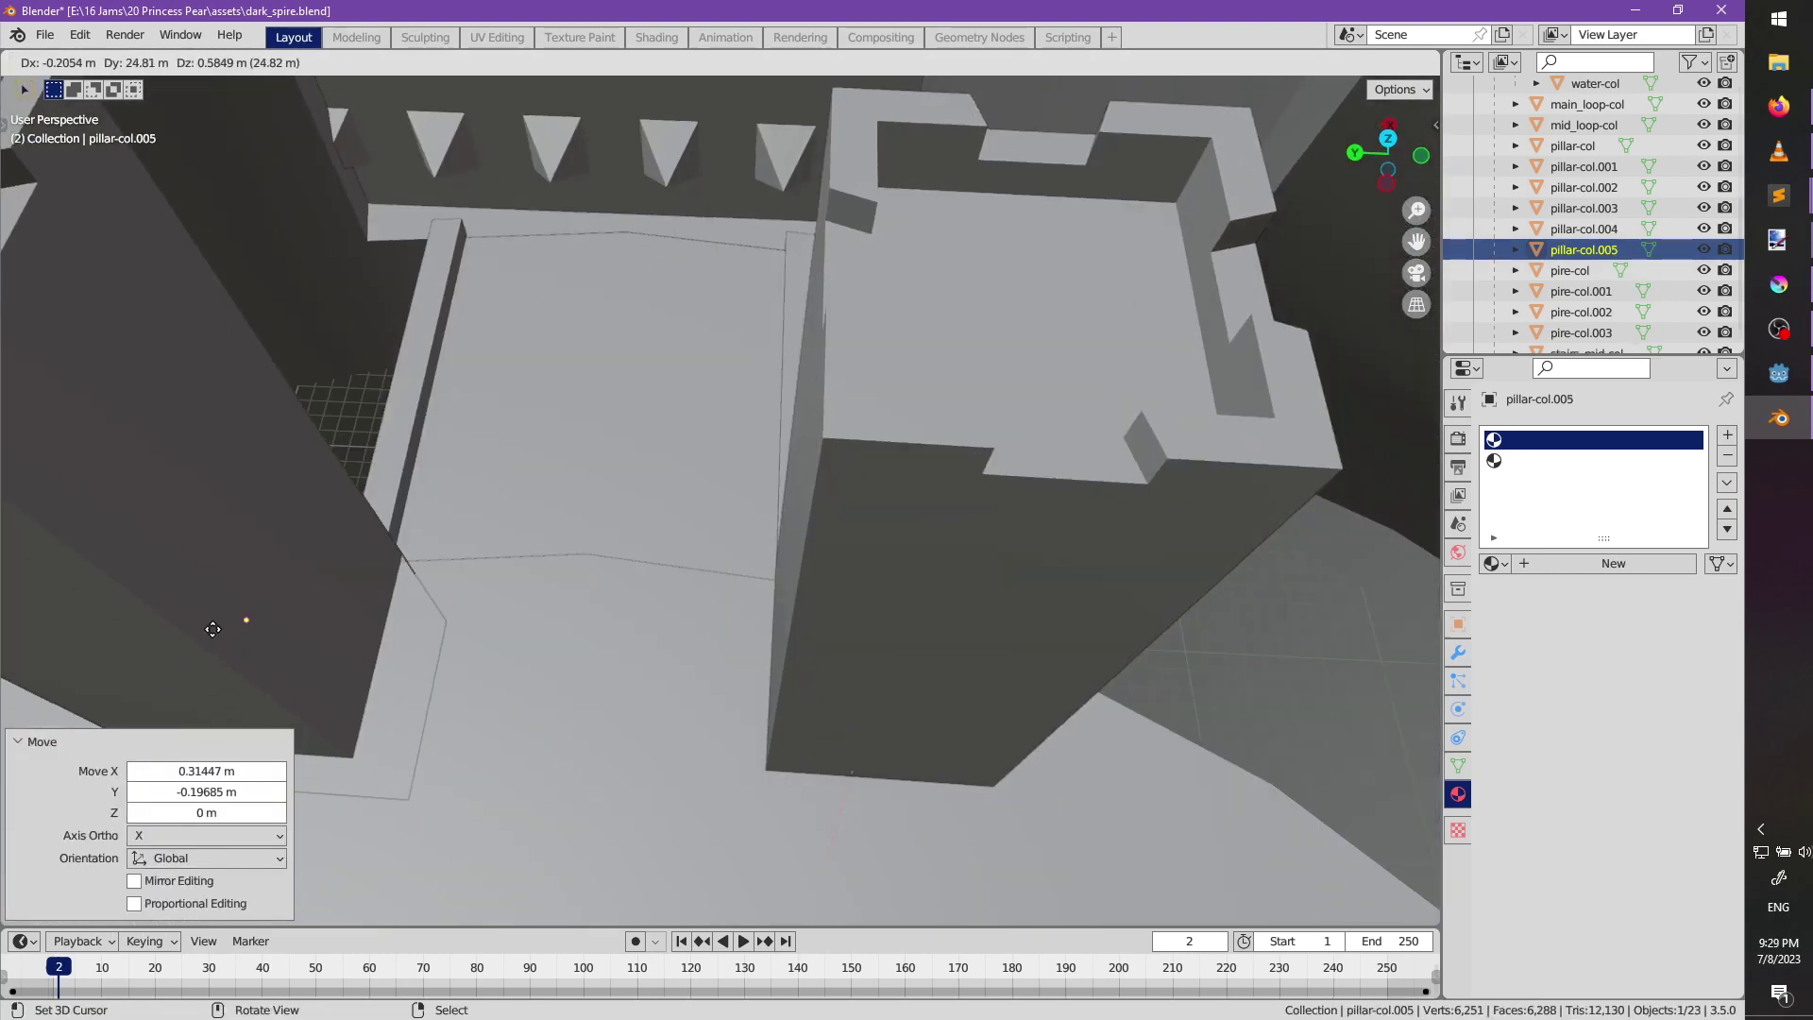
pyautogui.click(215, 626)
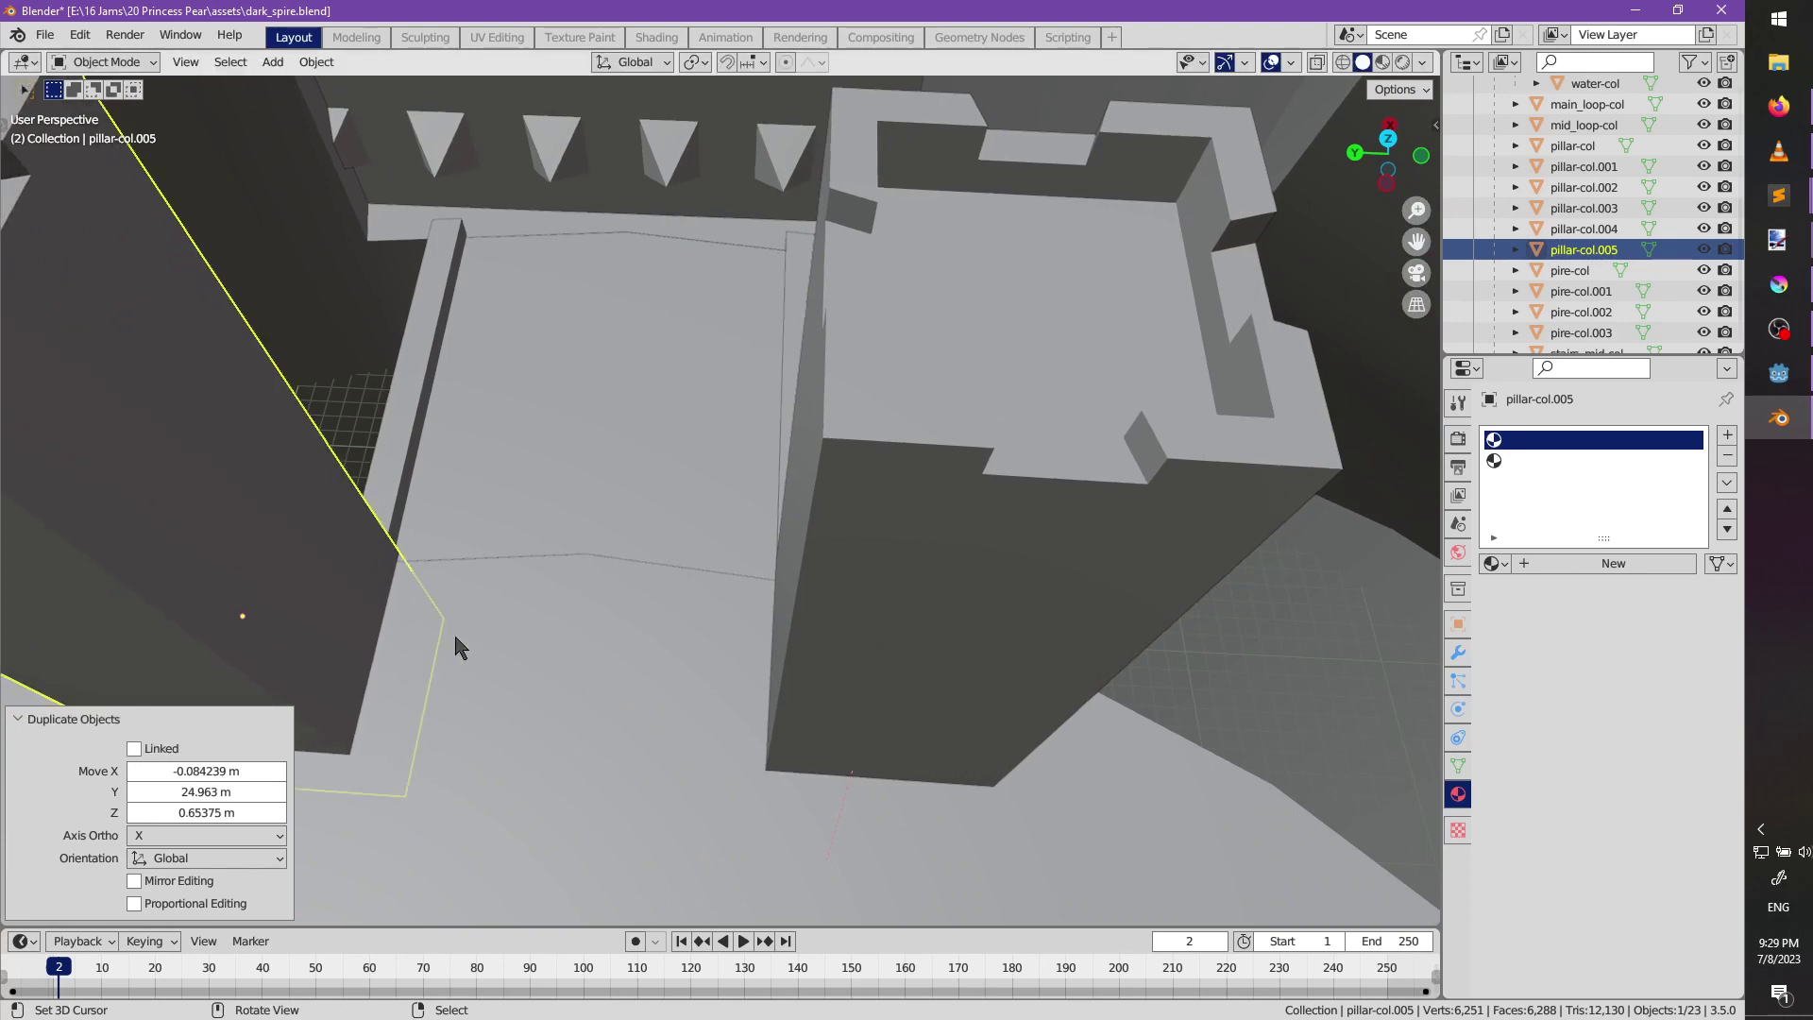
# Duplicate the tower to beside the second, narrower walkway and rotate the copy about -13.9° around Z.
pyautogui.moveTo(456, 639); pyautogui.dragTo(614, 590, button='middle')
pyautogui.hotkey('shift', 'd')
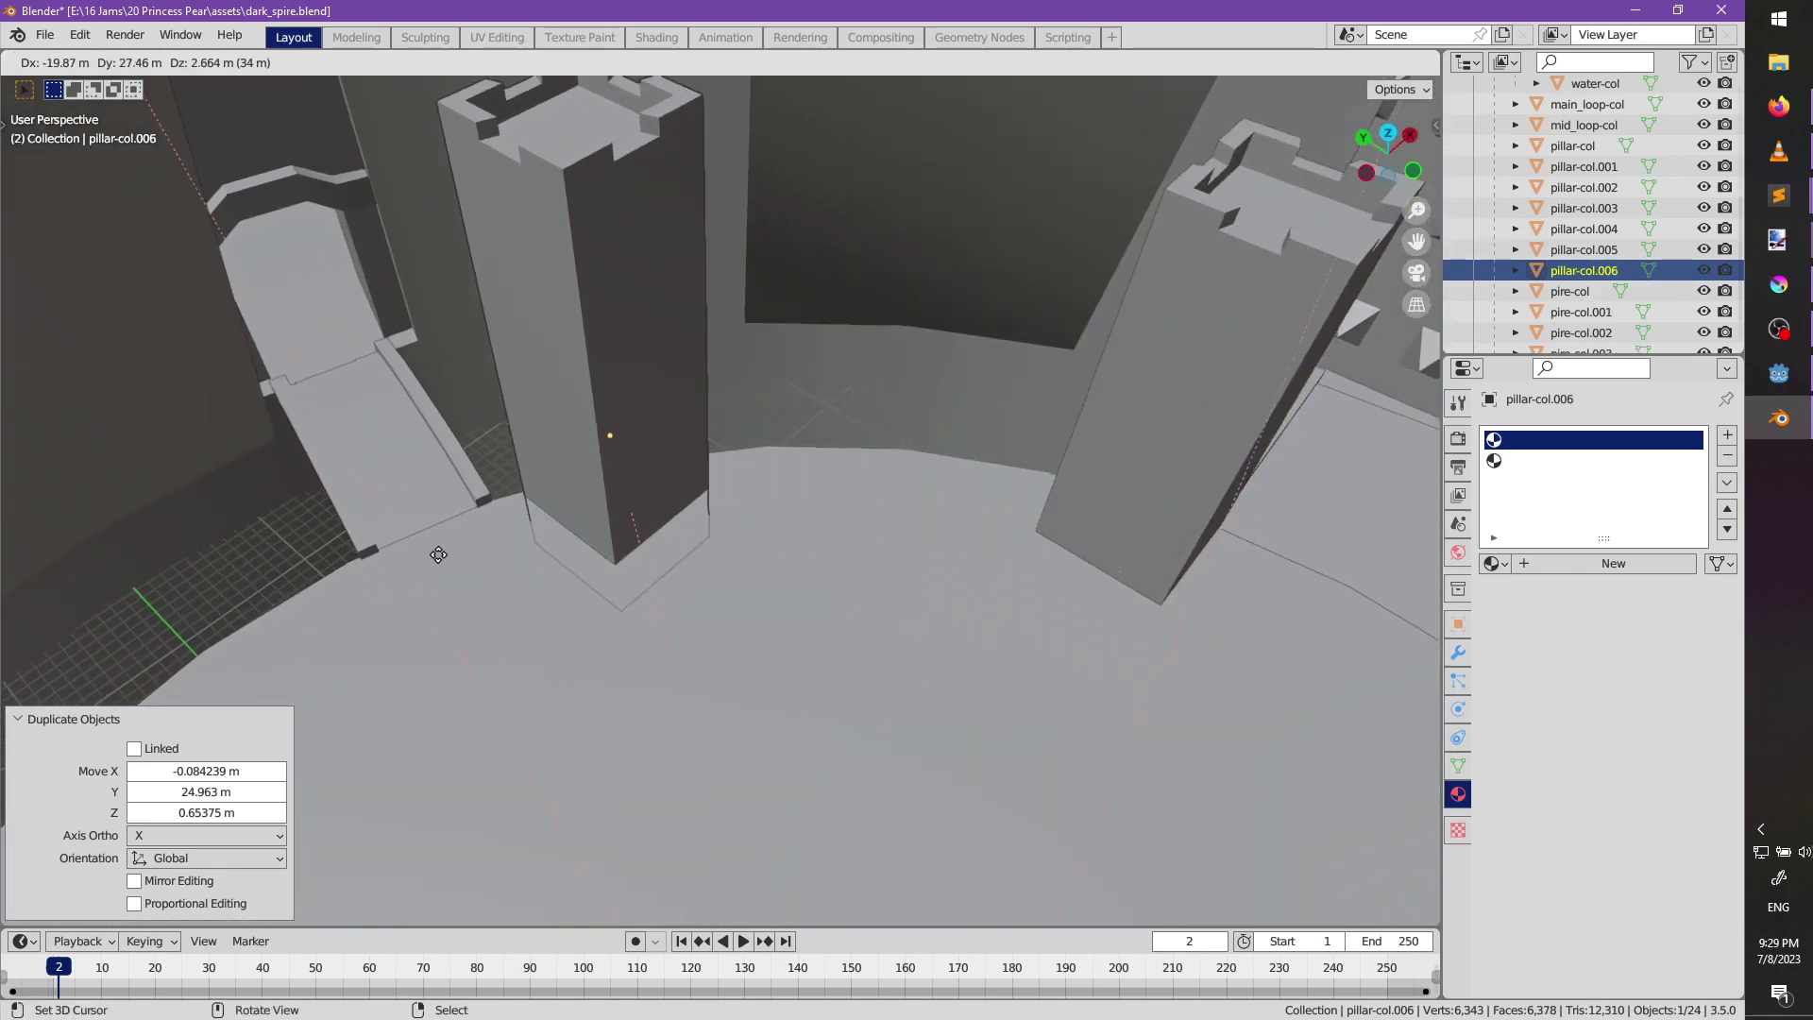
pyautogui.click(412, 566)
pyautogui.keyDown('shift'); pyautogui.moveTo(732, 573); pyautogui.dragTo(1024, 651, button='middle'); pyautogui.keyUp('shift')
pyautogui.press('r')
pyautogui.click(933, 665)
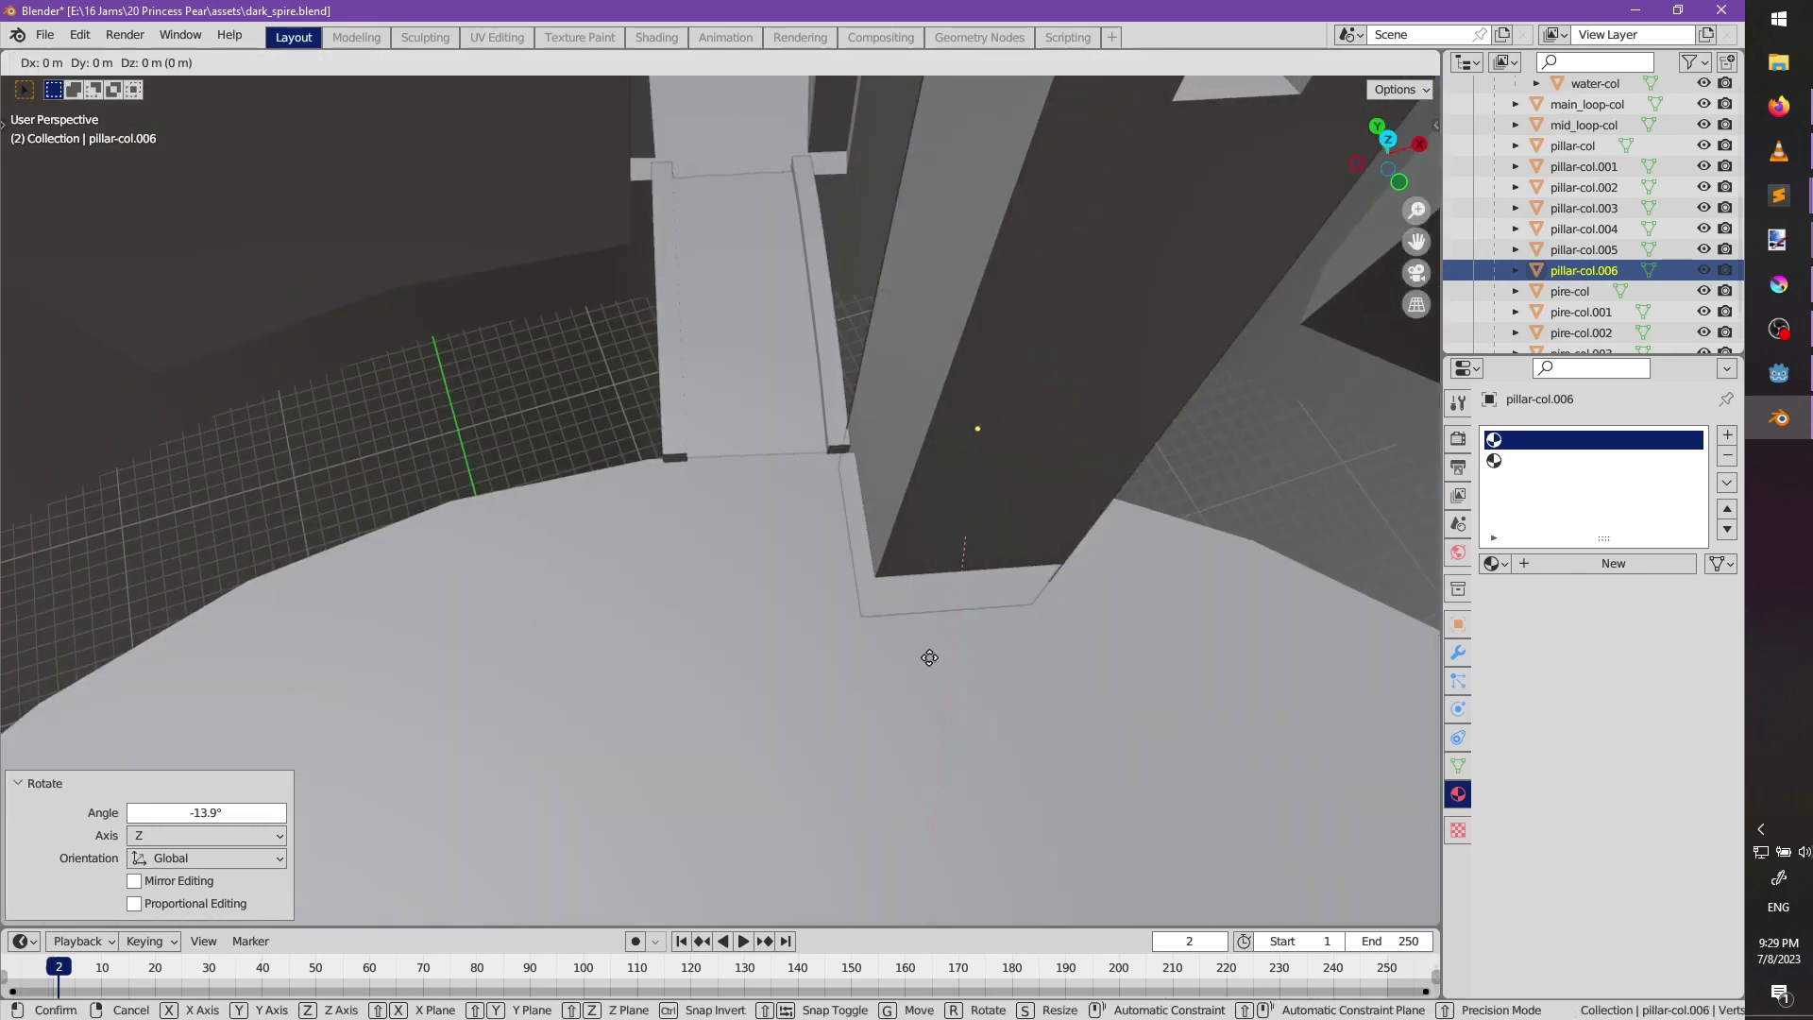
# Move the copied tower horizontally about -1.36 m in X and 0.02 m in Y, against the narrow walkway's corner.
pyautogui.press('g')
pyautogui.hotkey('shift', 'z')
pyautogui.click(898, 667)
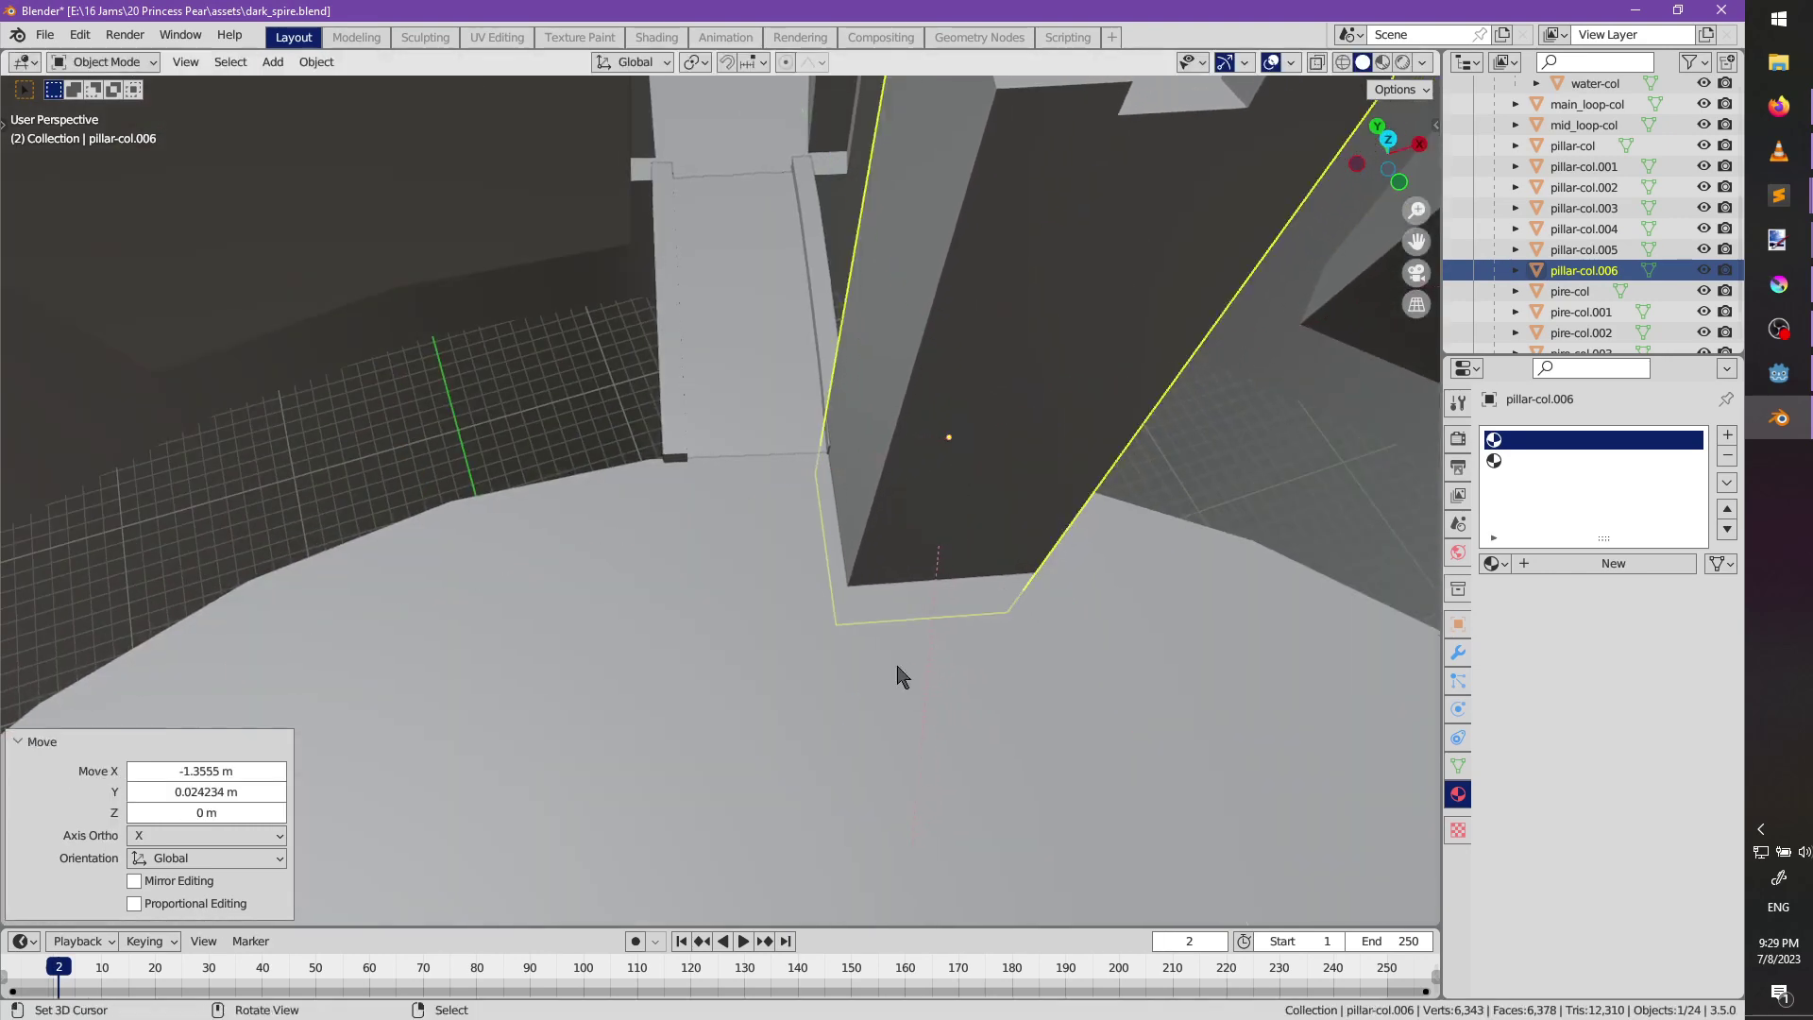
# Duplicate the tower to the narrow walkway's other side and shift the copy horizontally about -0.49 m in X and -0.55 m in Y.
pyautogui.hotkey('shift', 'd')
pyautogui.click(661, 689)
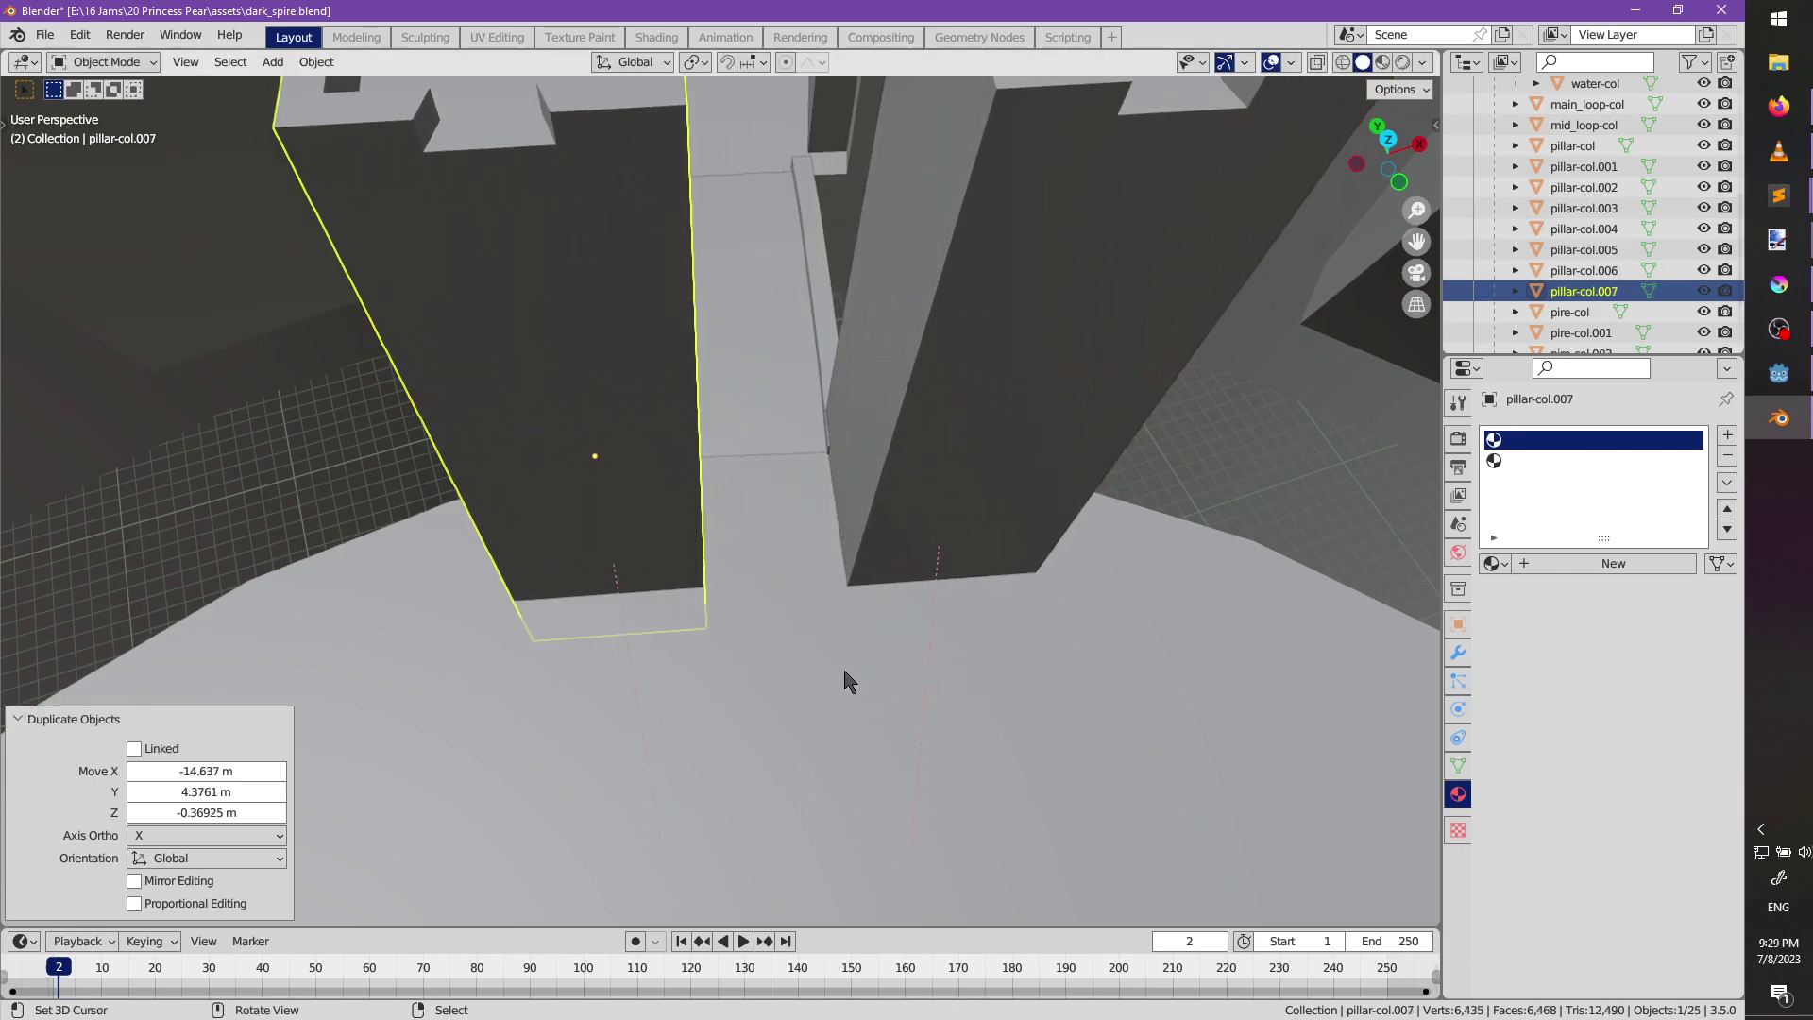
pyautogui.moveTo(850, 676); pyautogui.dragTo(781, 636, button='middle')
pyautogui.hotkey('shift', 'g')
pyautogui.press('Escape')
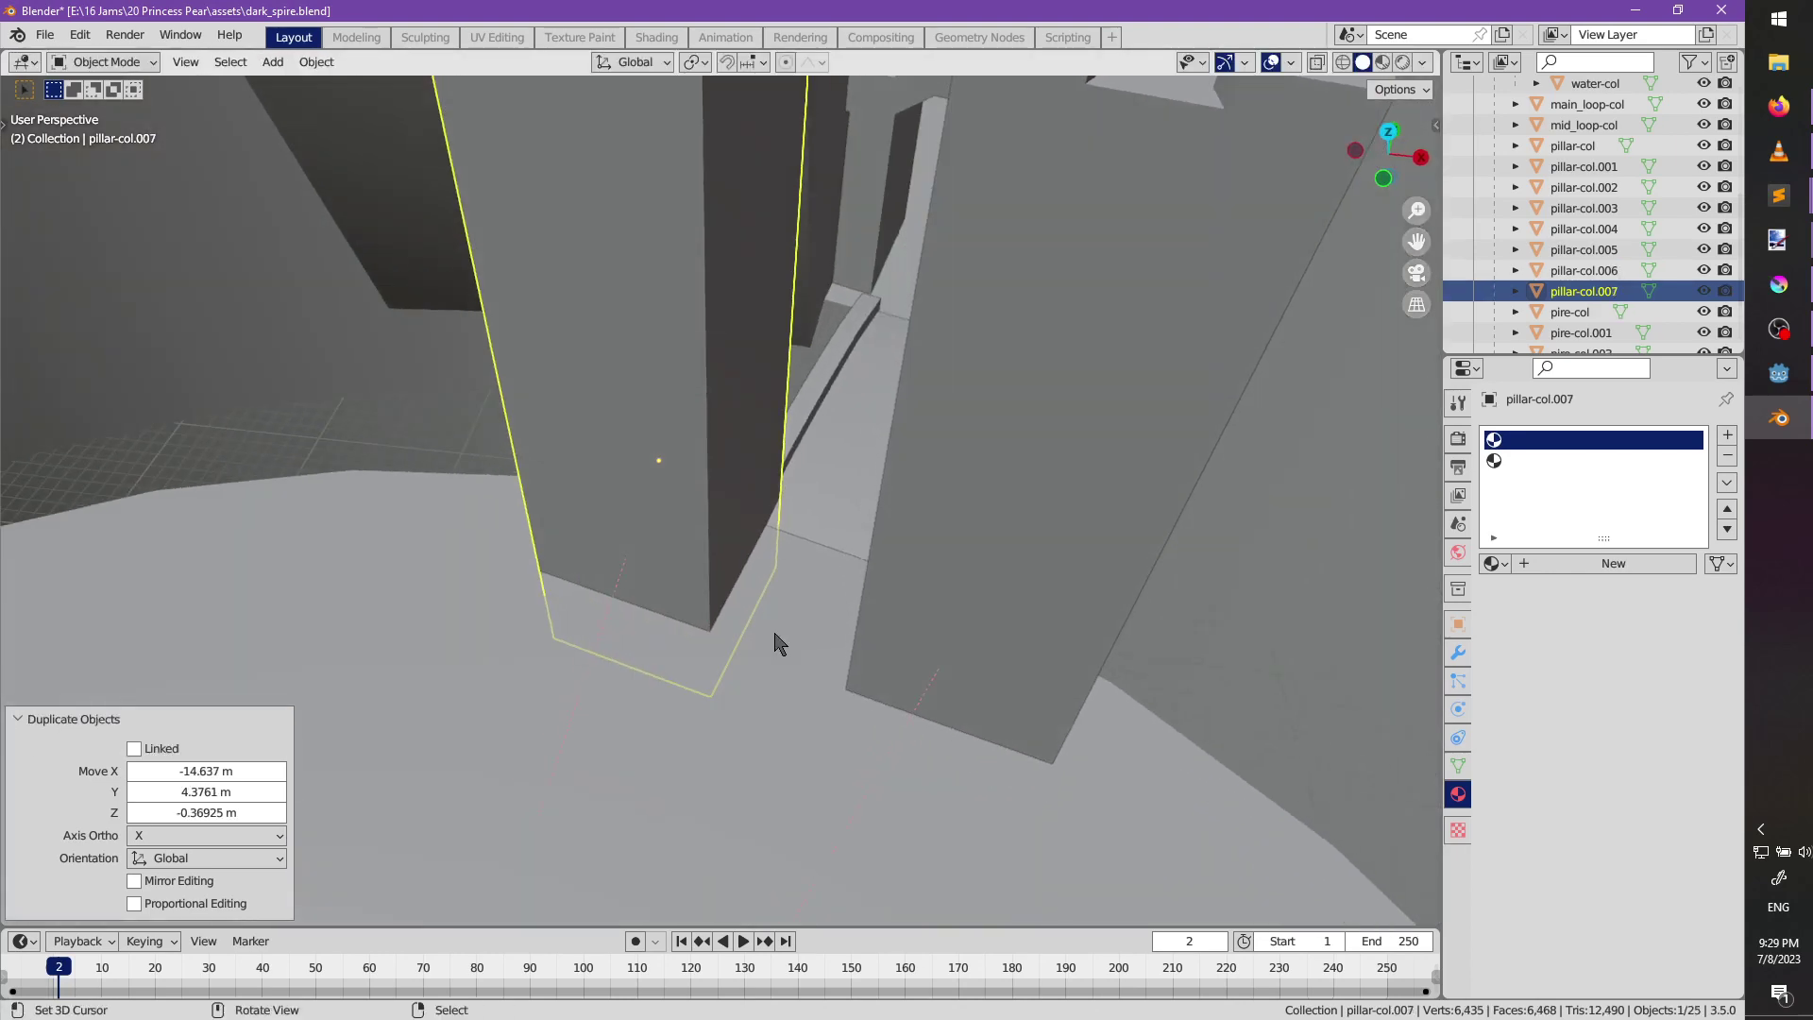
pyautogui.hotkey('shift', 'z')
pyautogui.hotkey('shift', 'z')
pyautogui.press('g')
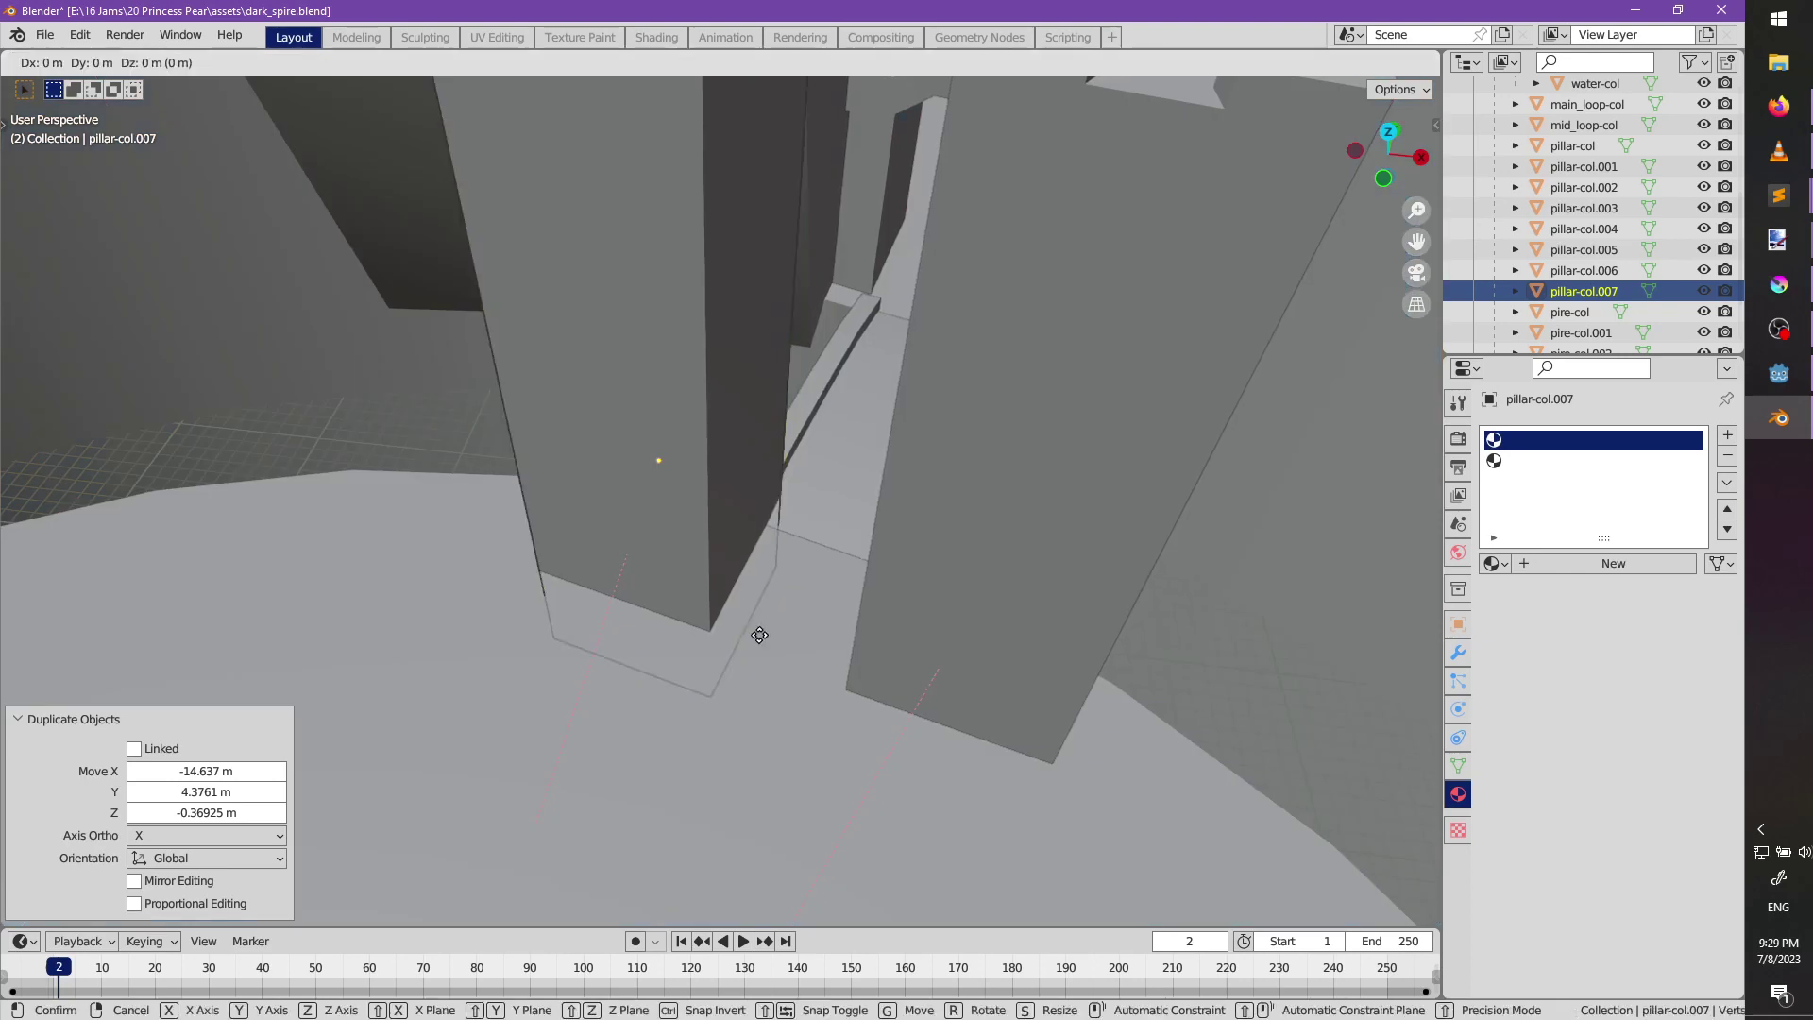
pyautogui.hotkey('shift', 'z')
pyautogui.click(746, 642)
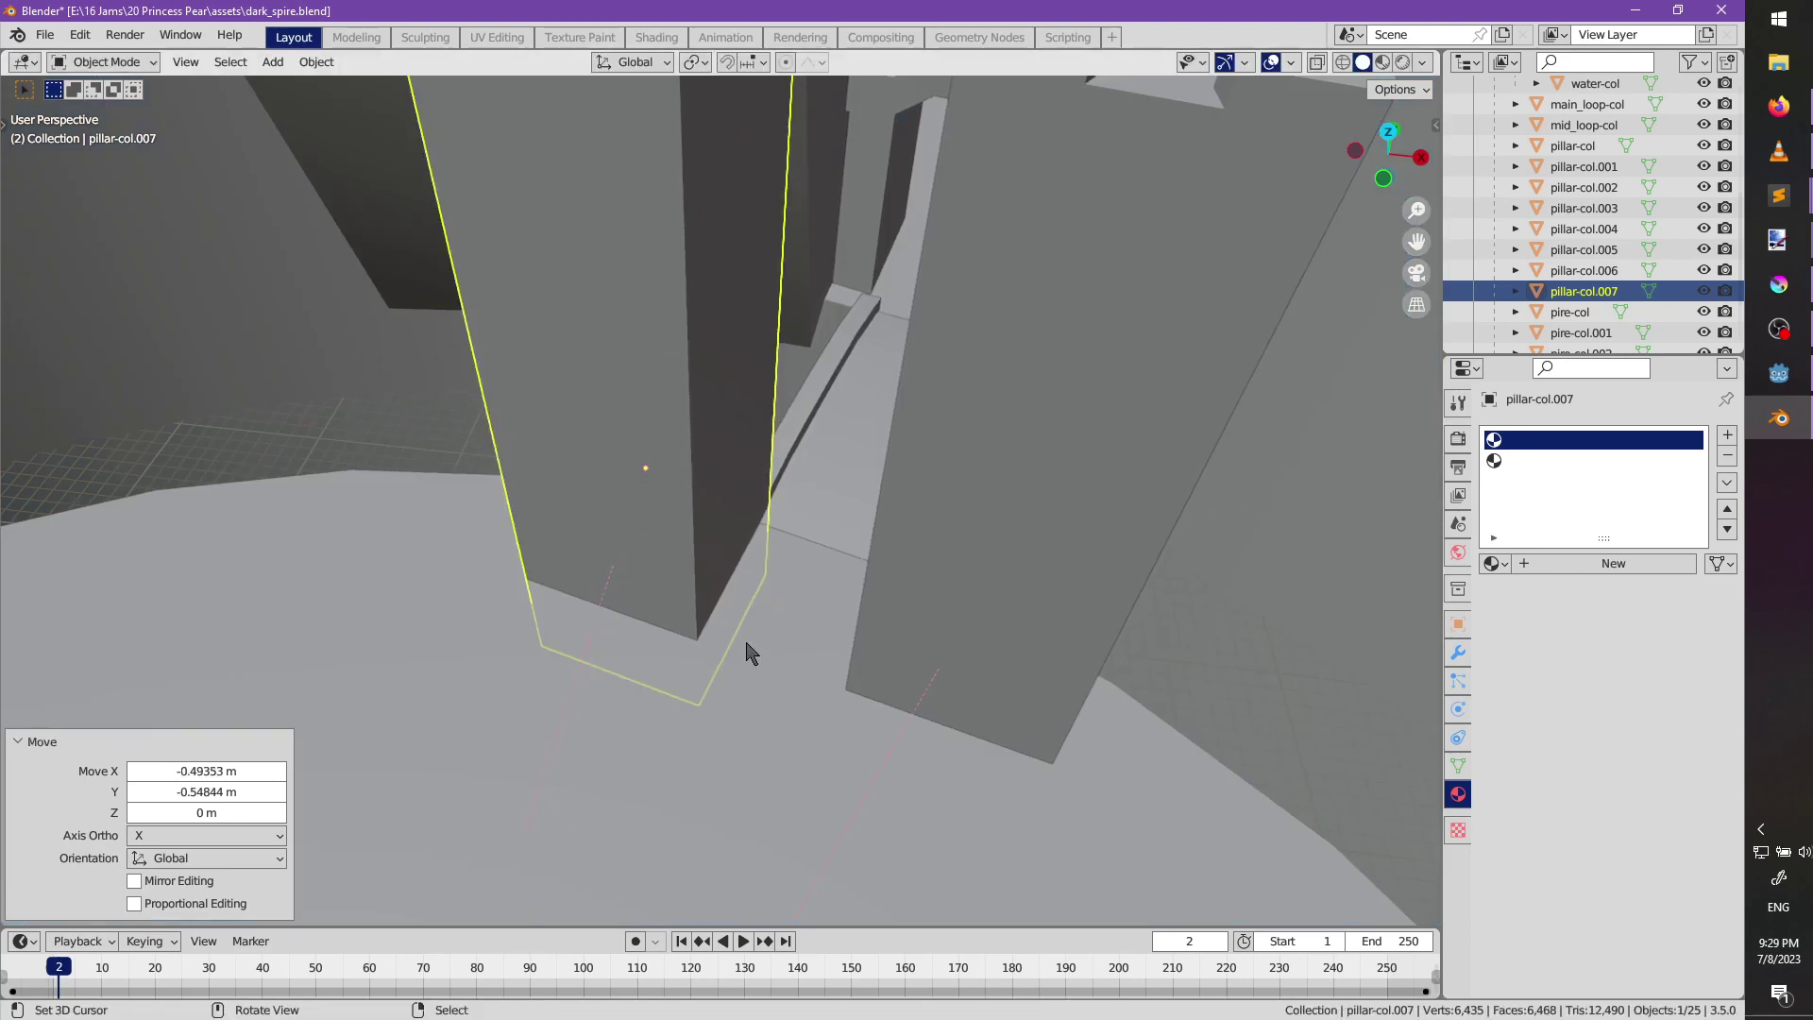
pyautogui.moveTo(745, 645); pyautogui.dragTo(632, 696, button='middle')
pyautogui.hotkey('alt', 'a')
pyautogui.click(671, 624)
pyautogui.press('Tab')
pyautogui.keyDown('alt'); pyautogui.rightClick(723, 665); pyautogui.keyUp('alt')
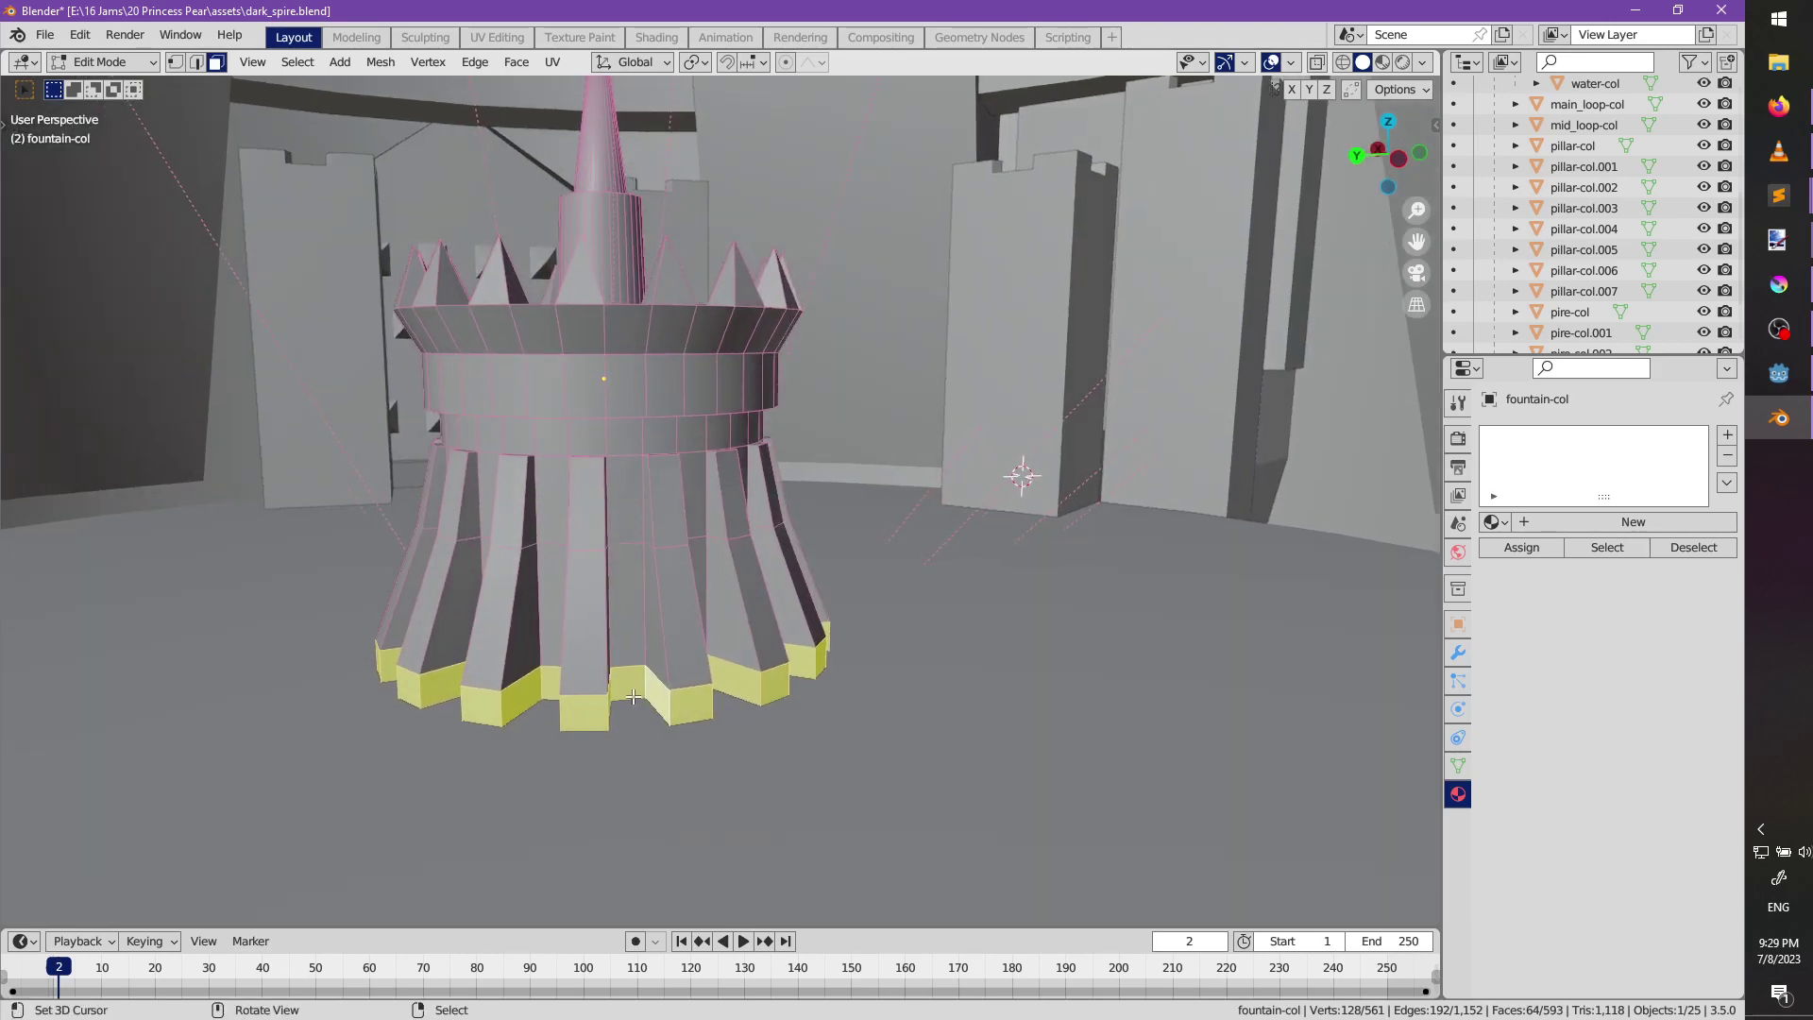
pyautogui.hotkey('alt', 's')
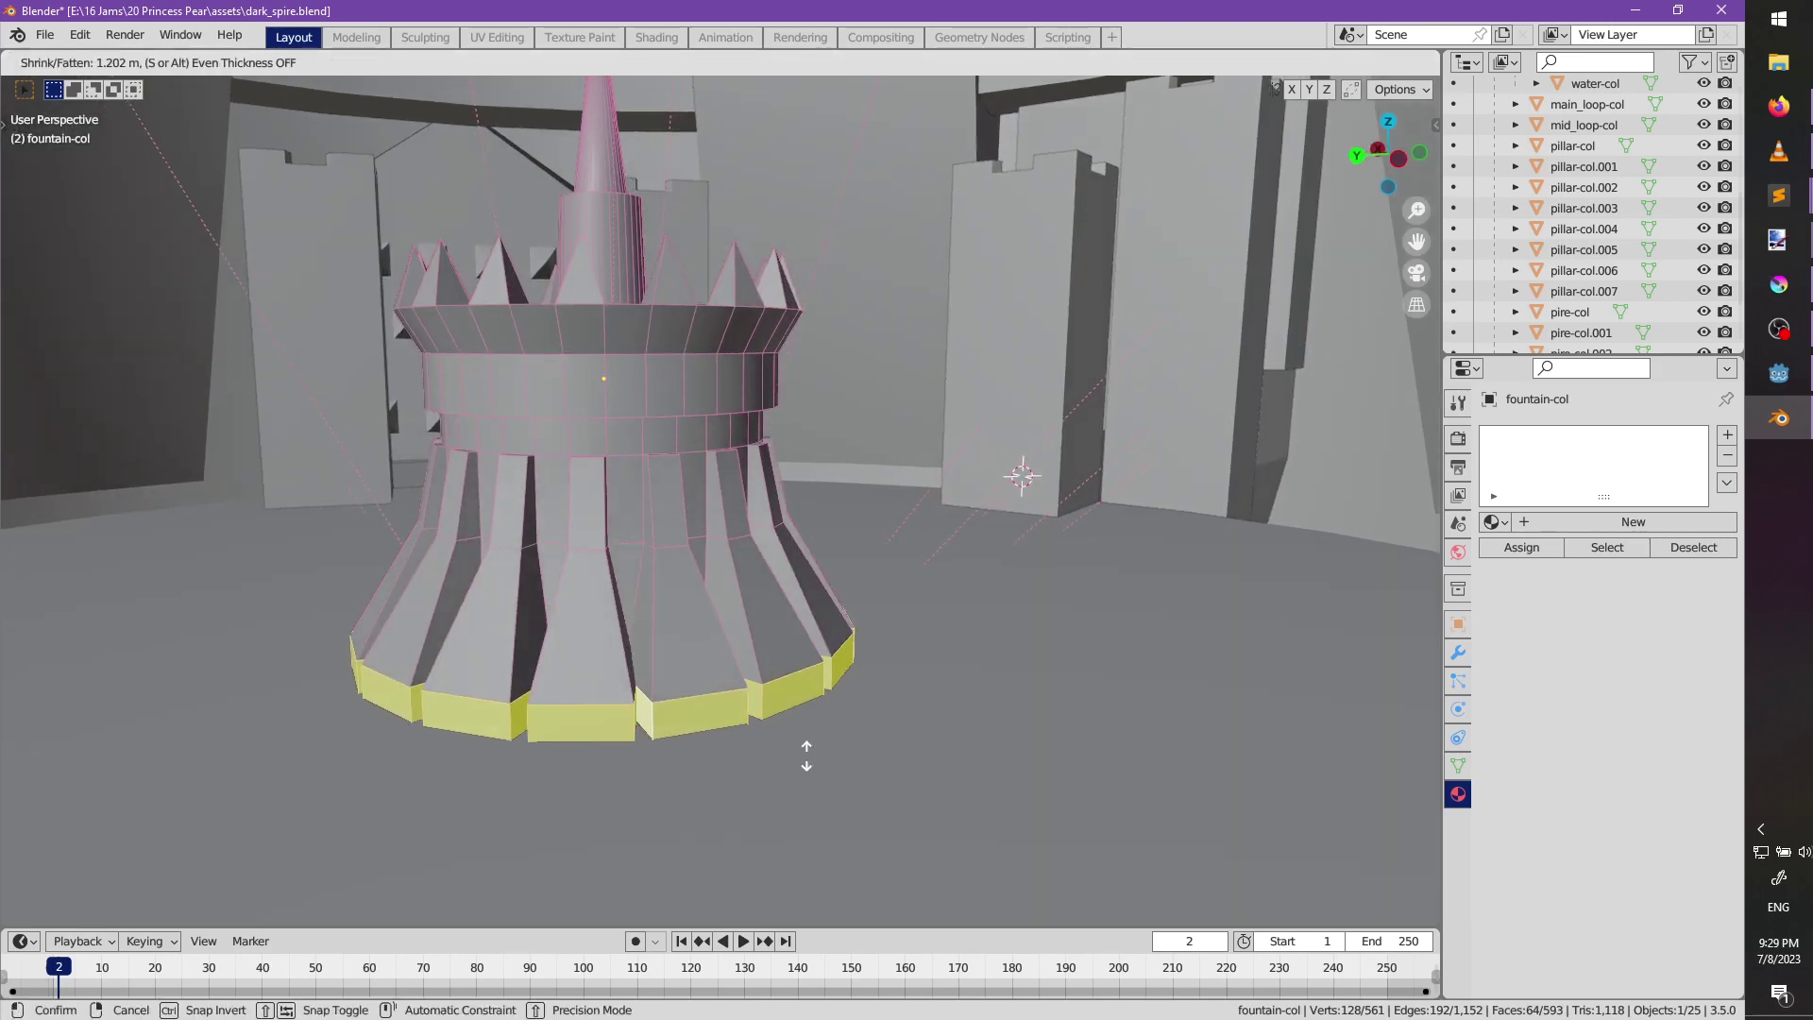
pyautogui.rightClick(801, 757)
pyautogui.moveTo(882, 724); pyautogui.dragTo(755, 704, button='middle')
pyautogui.hotkey('alt', 'a')
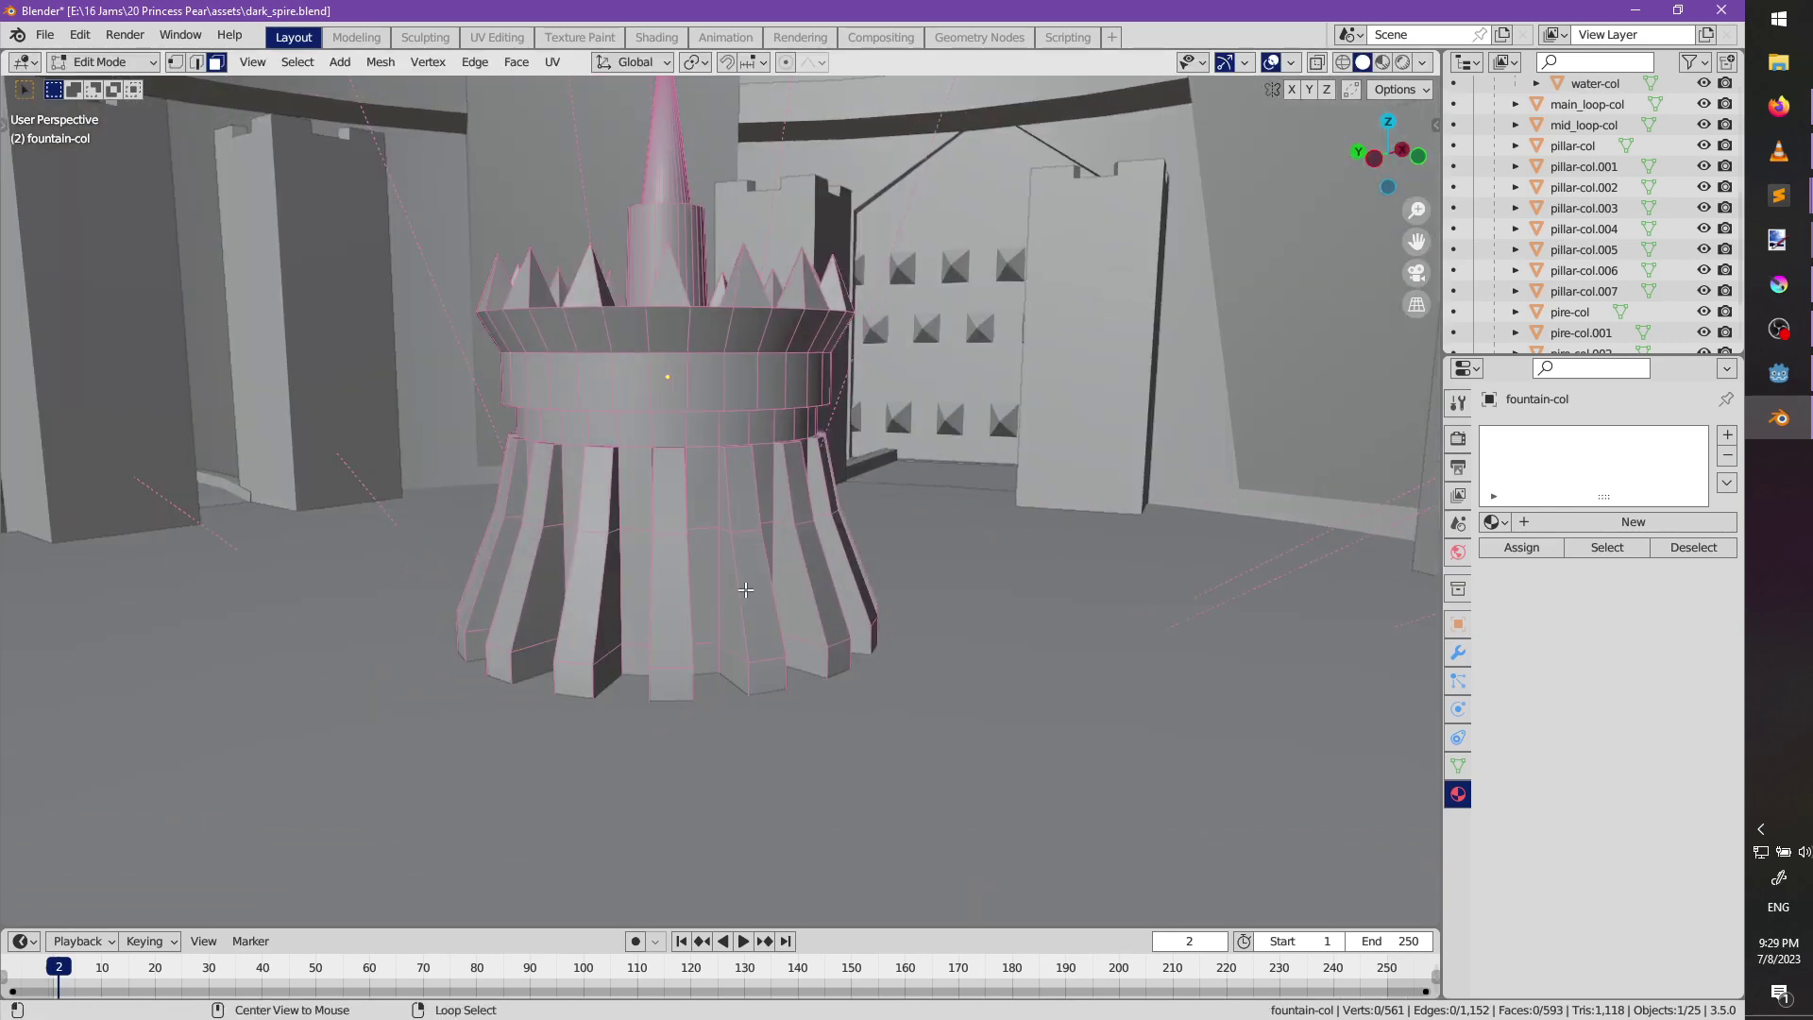
pyautogui.press('Tab')
# Lower the fountain along Z so that its ribbed base sinks into the chamber floor.
pyautogui.moveTo(800, 486); pyautogui.dragTo(775, 530, button='middle')
pyautogui.hotkey('alt', 'a')
pyautogui.click(784, 526)
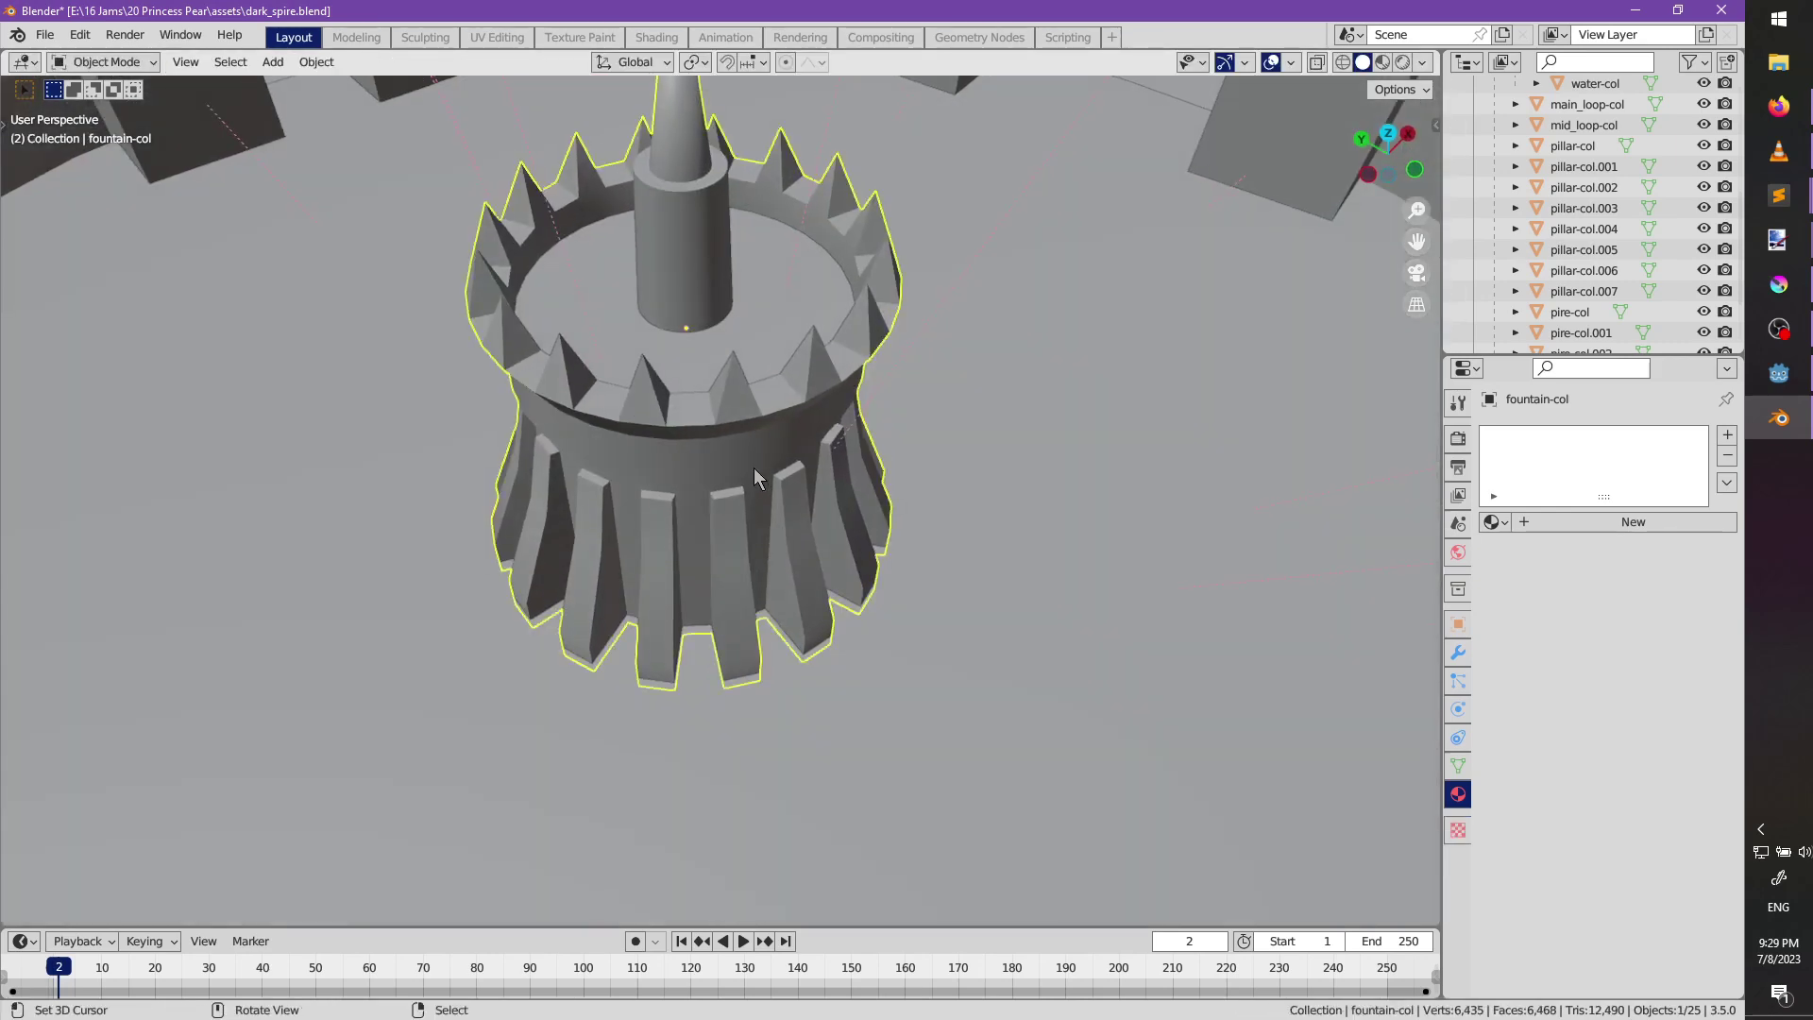
pyautogui.moveTo(753, 468); pyautogui.dragTo(620, 472, button='middle')
pyautogui.press('g')
pyautogui.press('z')
pyautogui.click(693, 506)
# Select the battlemented pillar towers around the chamber and delete them.
pyautogui.hotkey('alt', 'a')
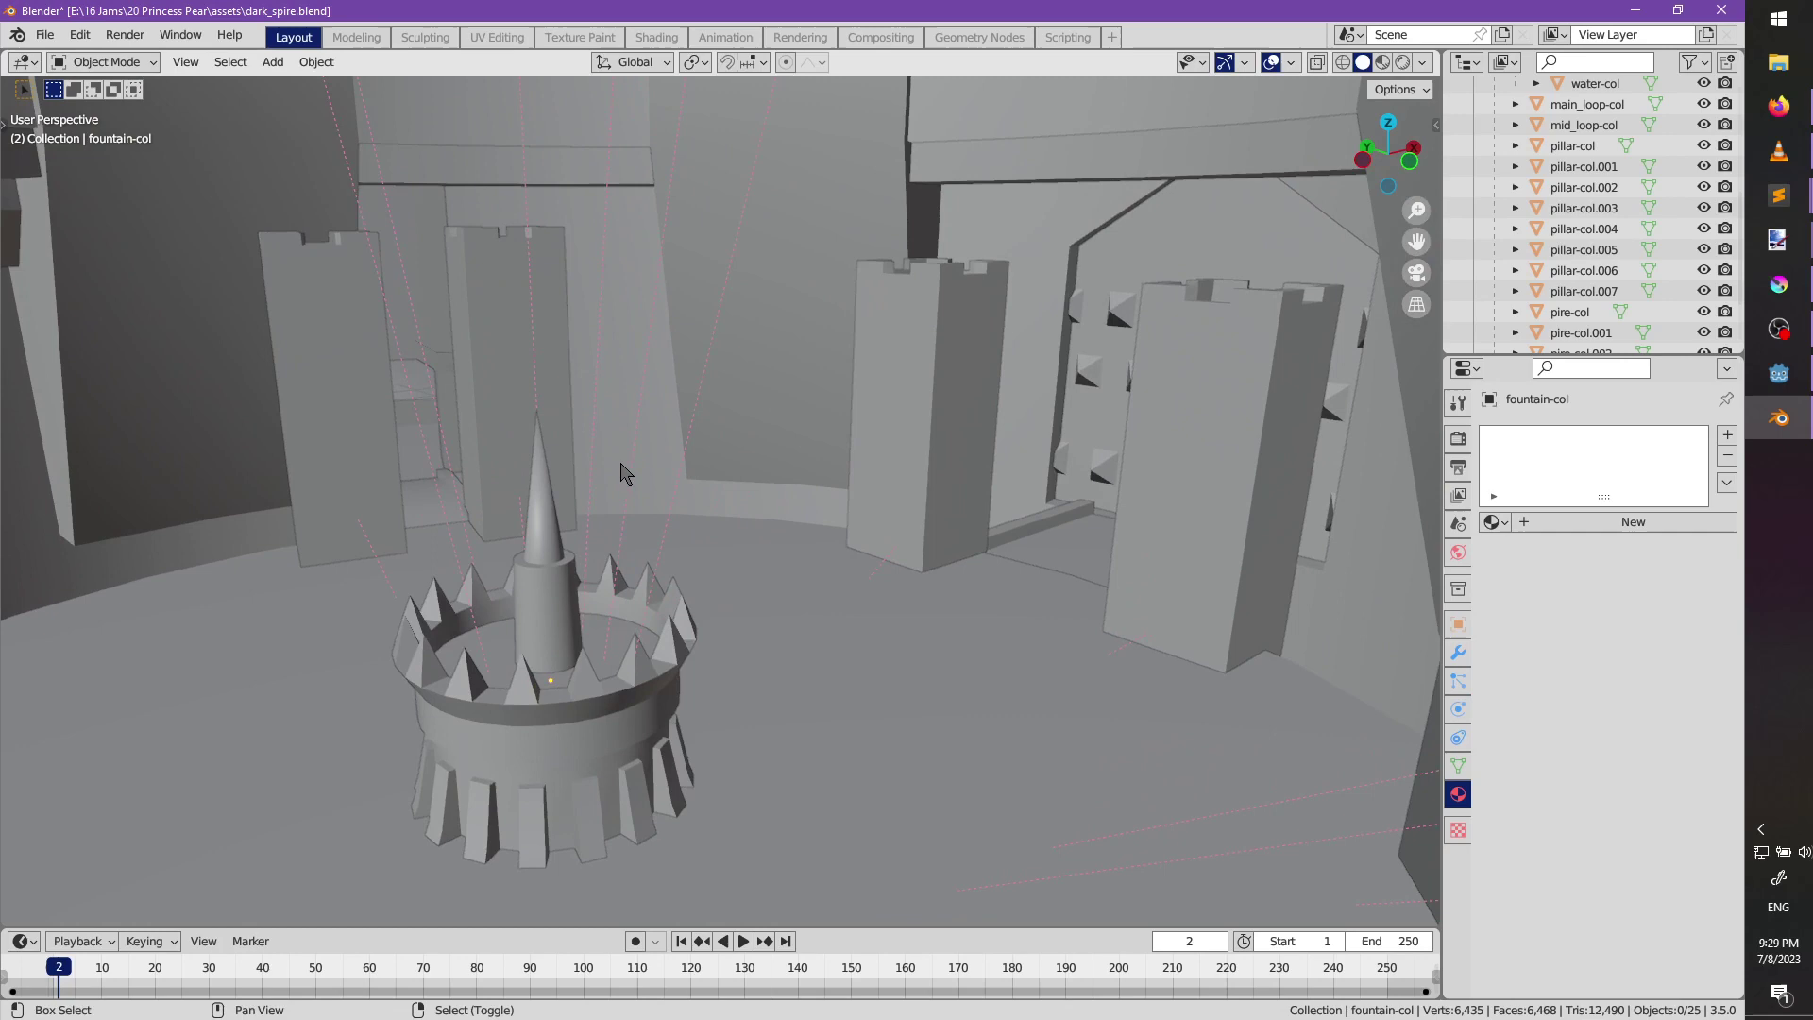
pyautogui.click(367, 396)
pyautogui.keyDown('shift'); pyautogui.click(508, 376); pyautogui.keyUp('shift')
pyautogui.keyDown('shift'); pyautogui.click(949, 387); pyautogui.keyUp('shift')
pyautogui.keyDown('shift'); pyautogui.click(1188, 451); pyautogui.keyUp('shift')
pyautogui.moveTo(1188, 452); pyautogui.dragTo(680, 416, button='middle')
pyautogui.keyDown('shift'); pyautogui.click(680, 416); pyautogui.keyUp('shift')
pyautogui.keyDown('shift'); pyautogui.click(767, 369); pyautogui.keyUp('shift')
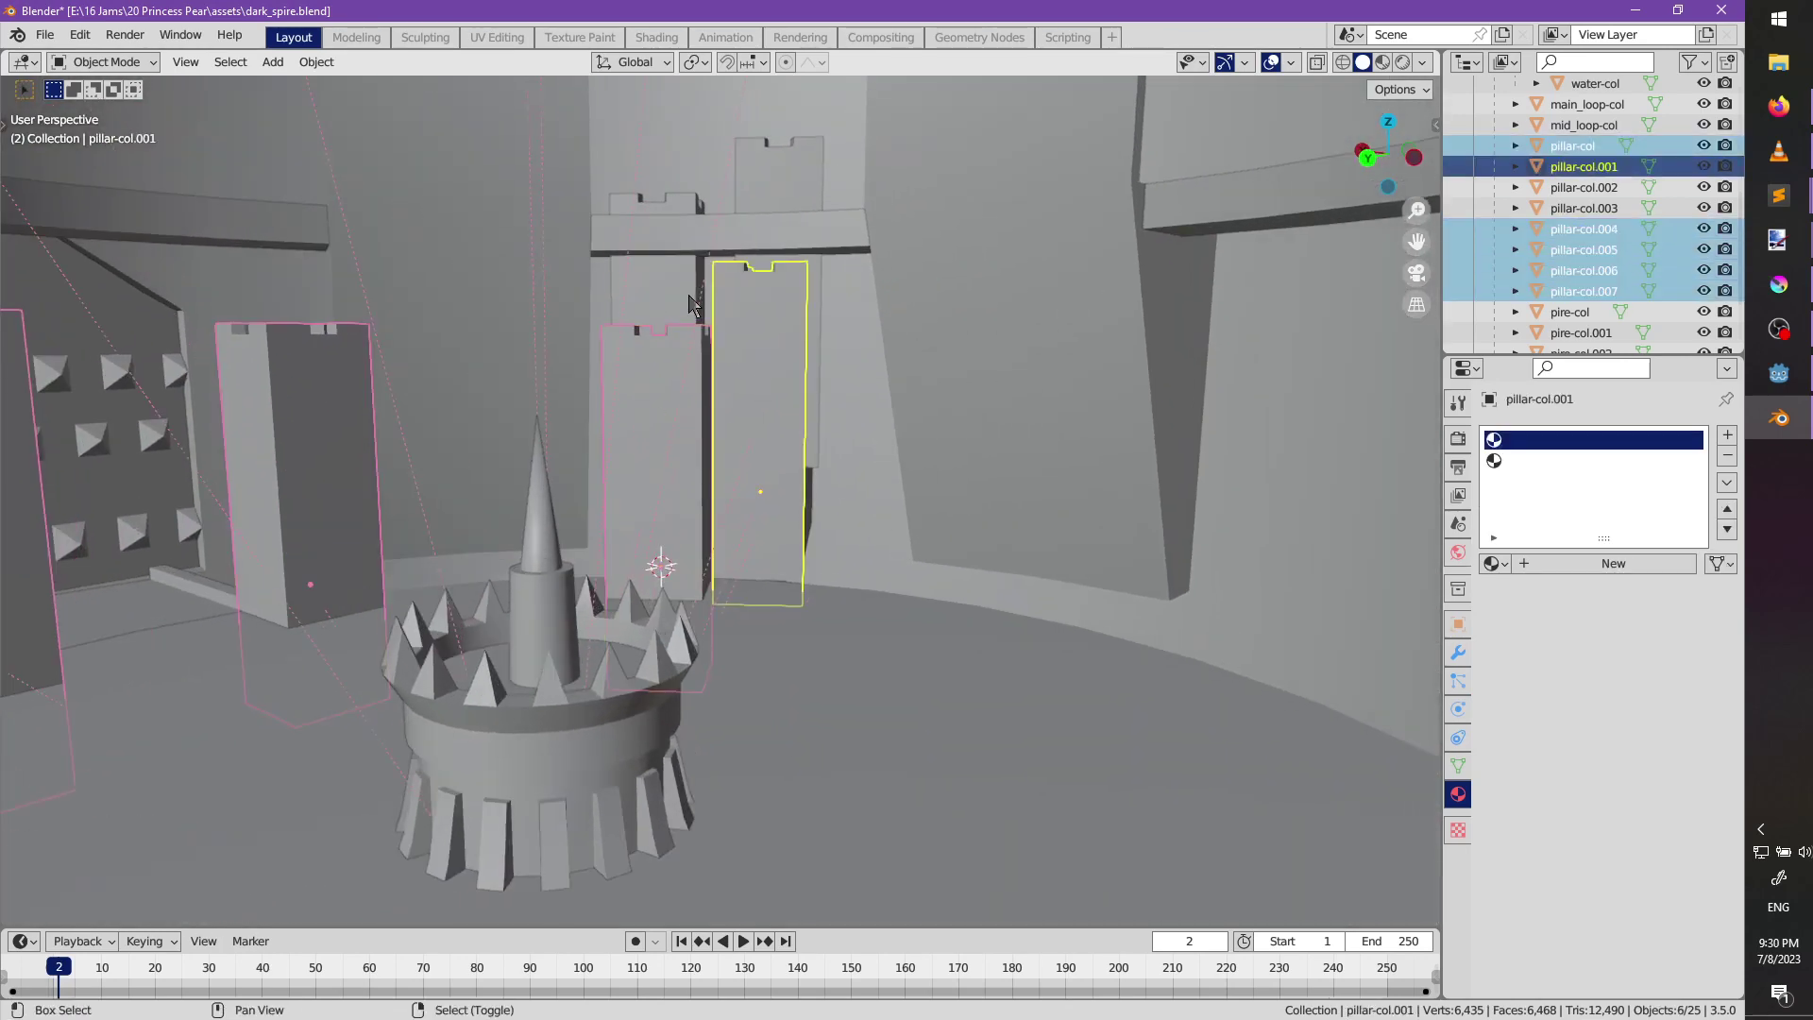
pyautogui.press('x')
pyautogui.click(804, 170)
# Delete the support-col blocks left near the chamber wall.
pyautogui.moveTo(432, 519); pyautogui.dragTo(1050, 436, button='middle')
pyautogui.keyDown('shift'); pyautogui.click(1010, 435); pyautogui.keyUp('shift')
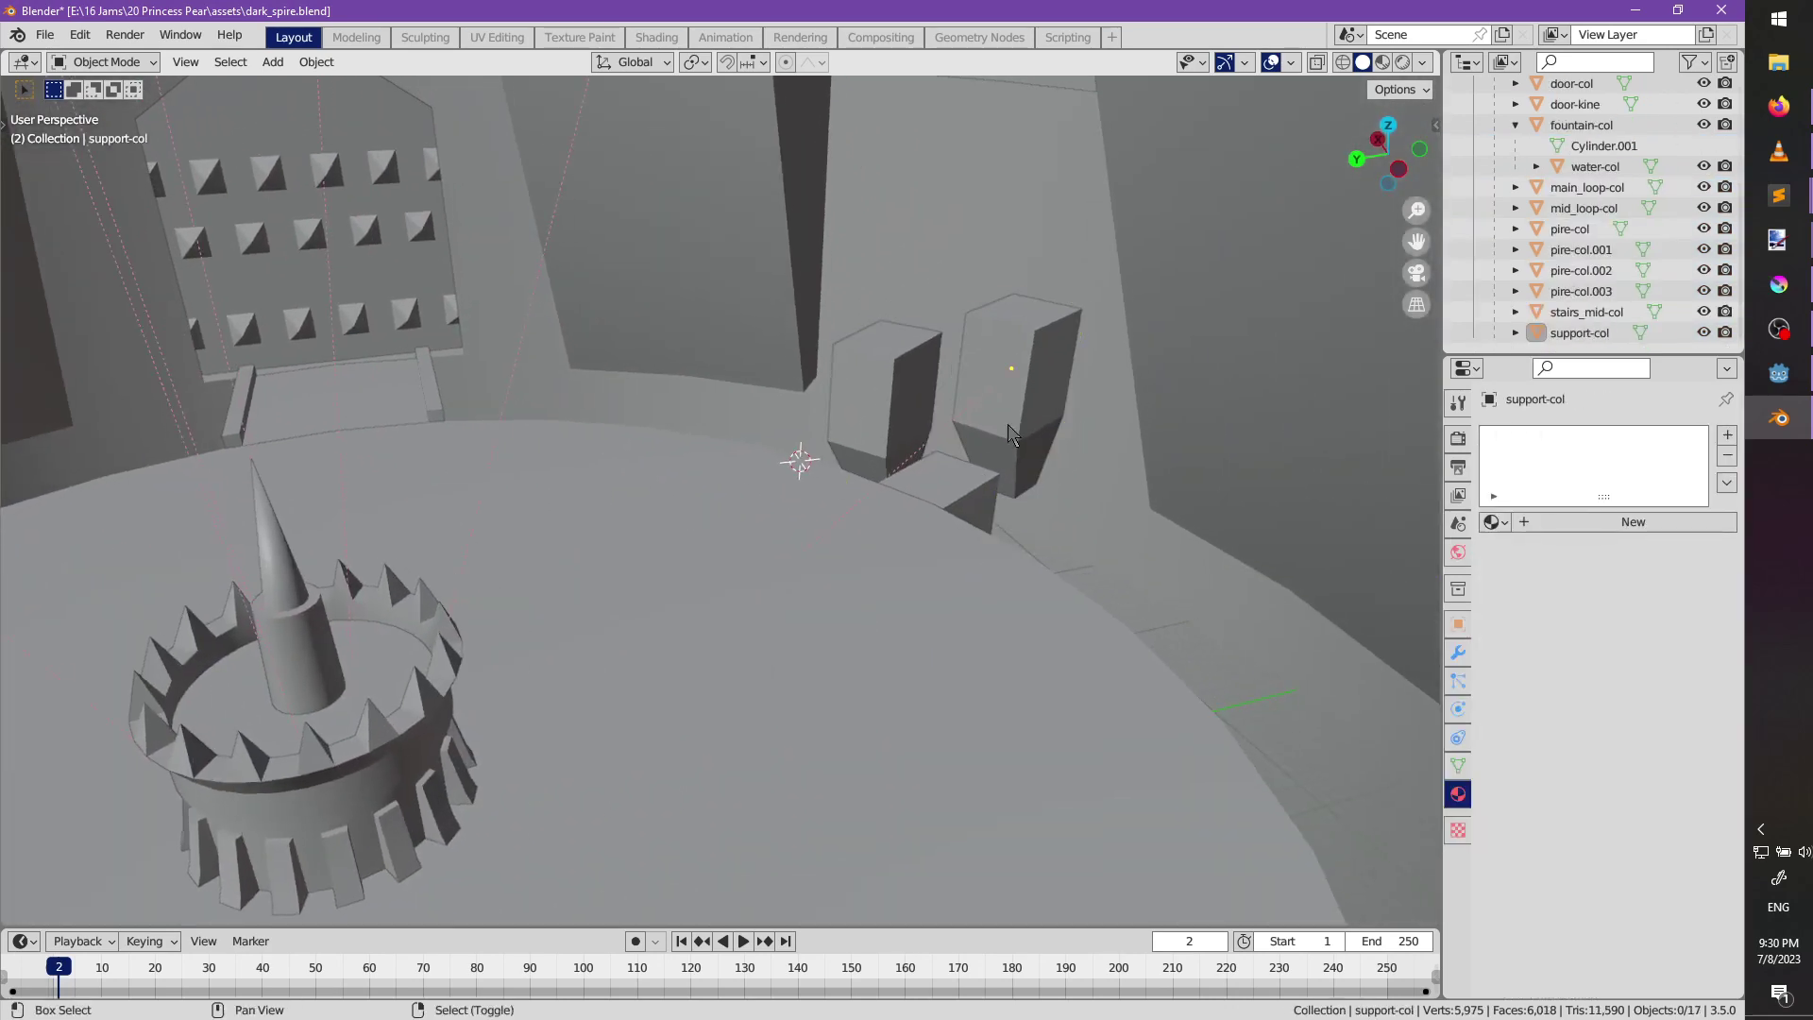
pyautogui.press('x')
pyautogui.click(994, 434)
# Check the cleared chamber and the spire's exterior, and save dark_spire.blend.
pyautogui.keyDown('shift'); pyautogui.moveTo(701, 517); pyautogui.dragTo(1072, 472, button='middle'); pyautogui.keyUp('shift')
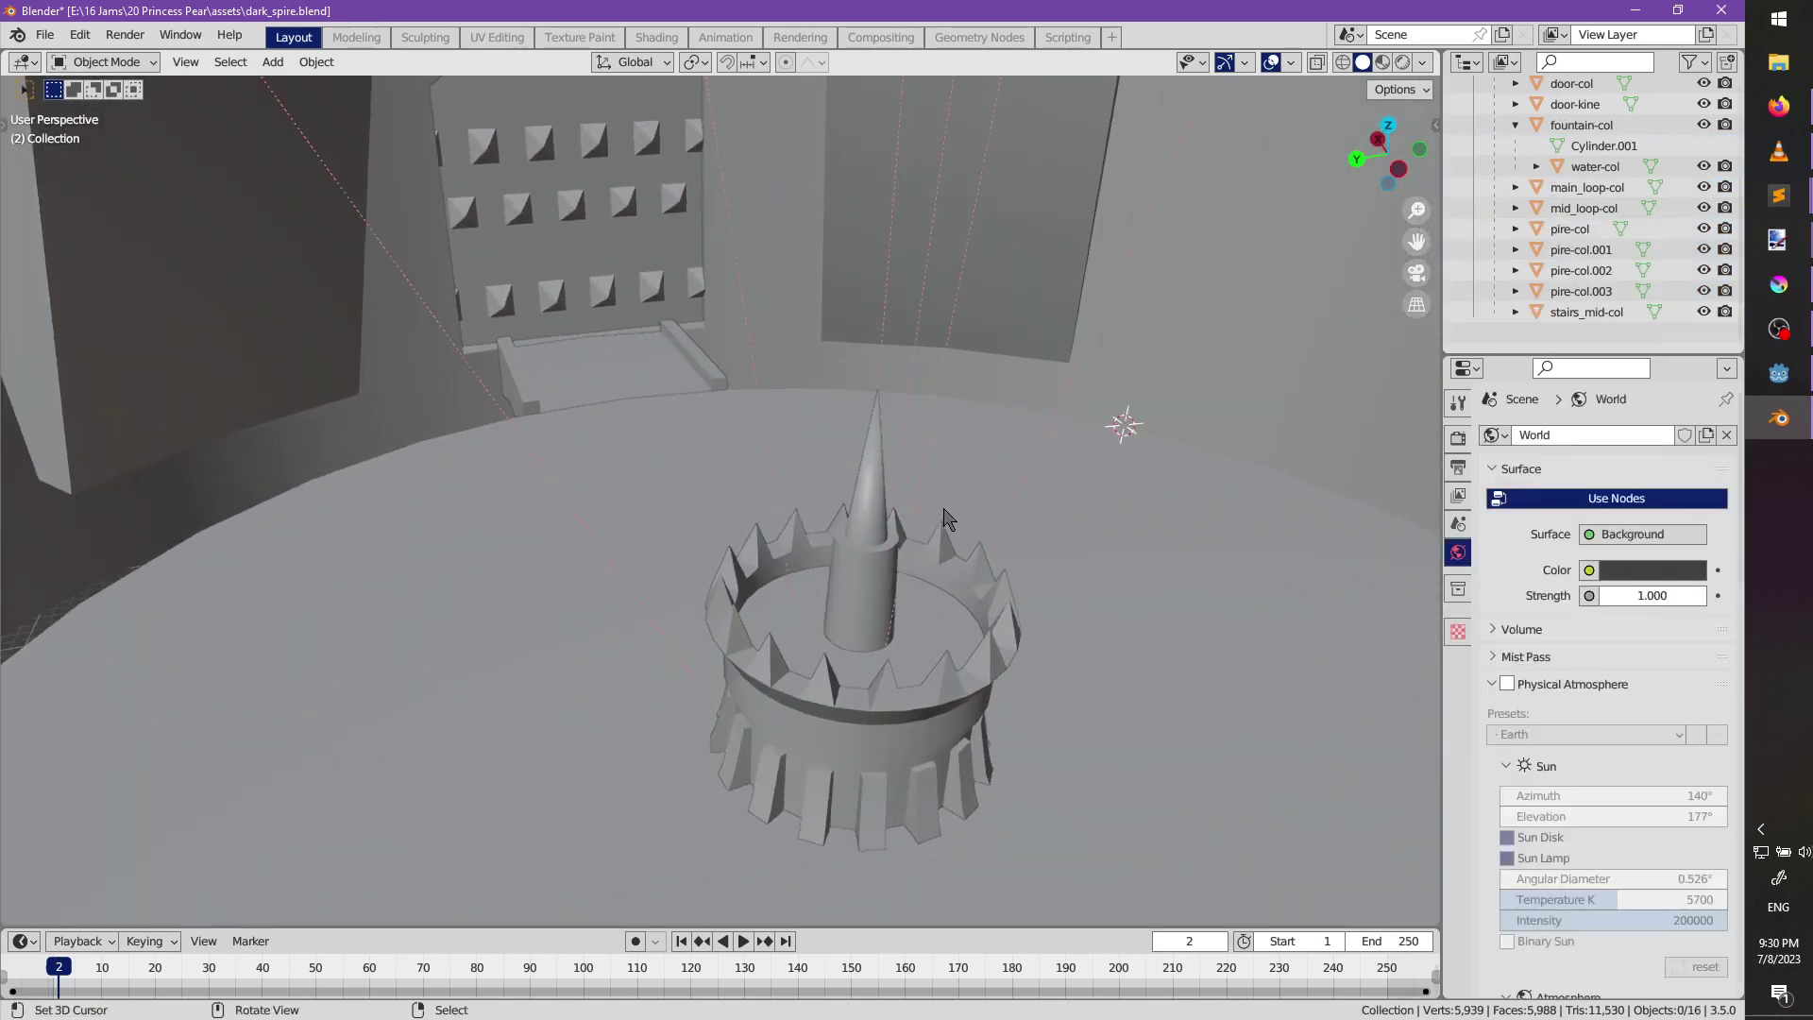
pyautogui.scroll(-7, 603, 492)
pyautogui.moveTo(603, 492); pyautogui.dragTo(891, 476, button='middle')
pyautogui.hotkey('ctrl', 's')
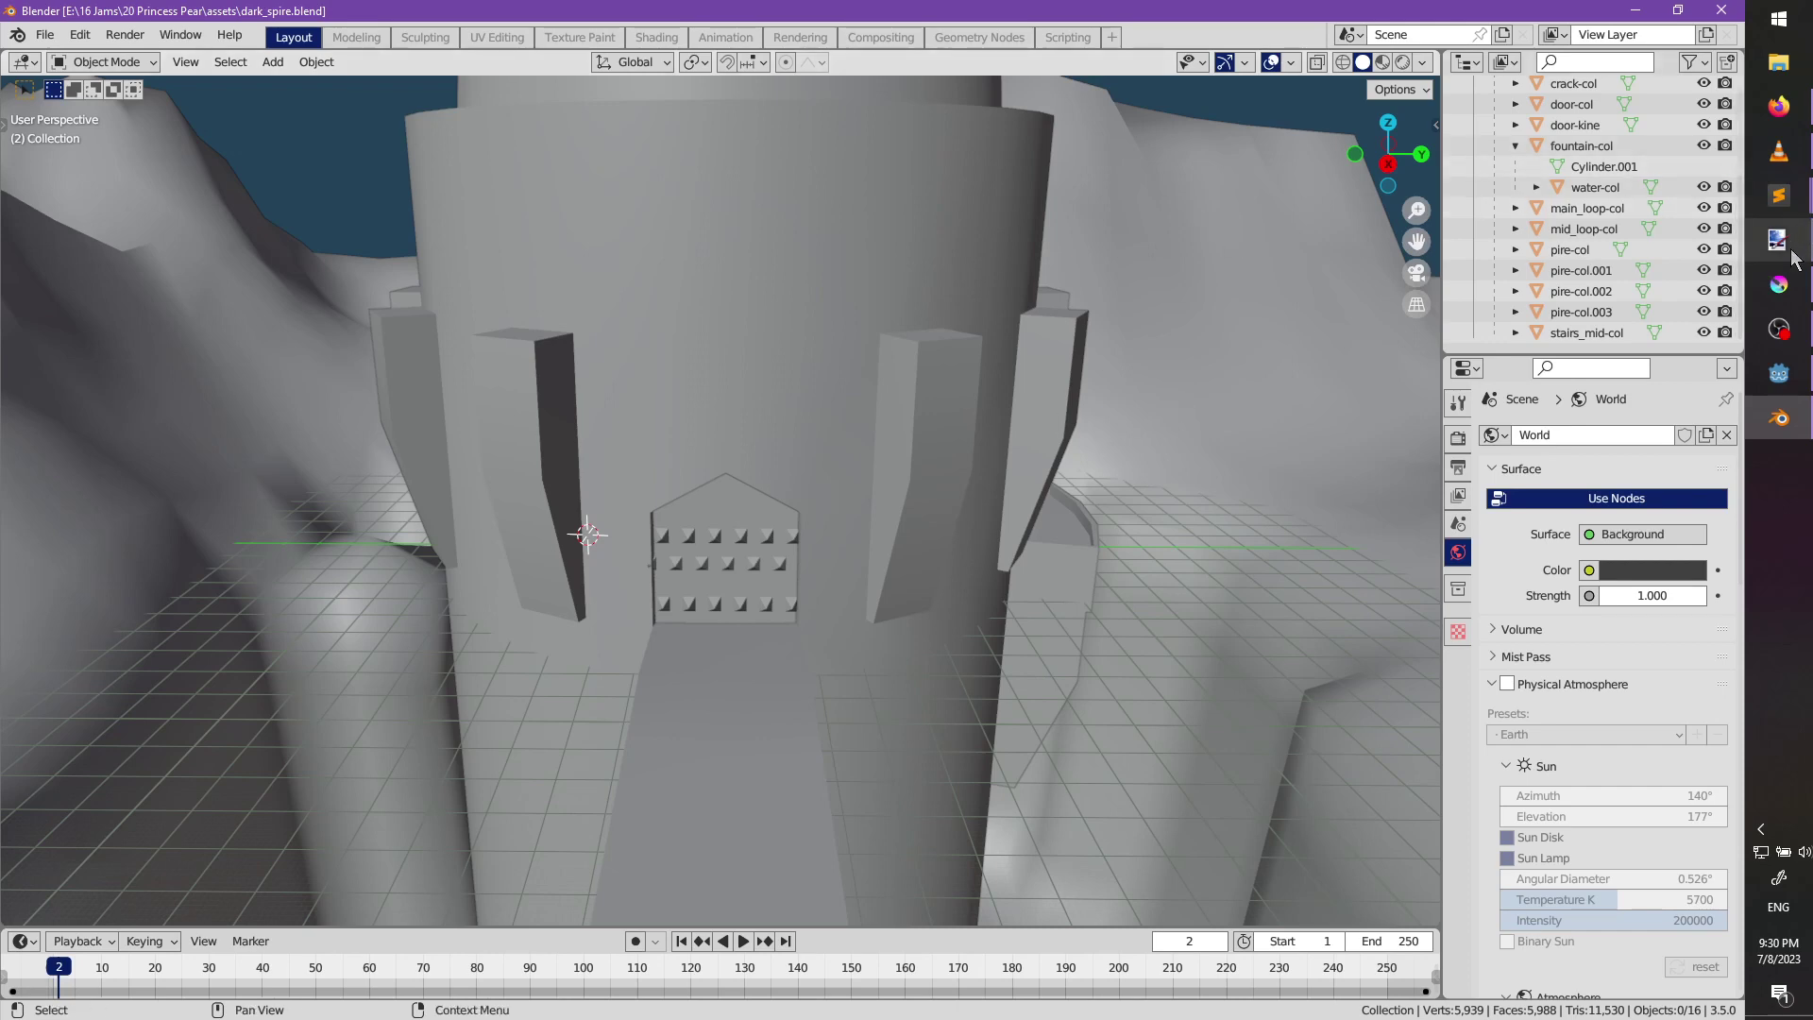
pyautogui.click(1779, 195)
pyautogui.click(1652, 139)
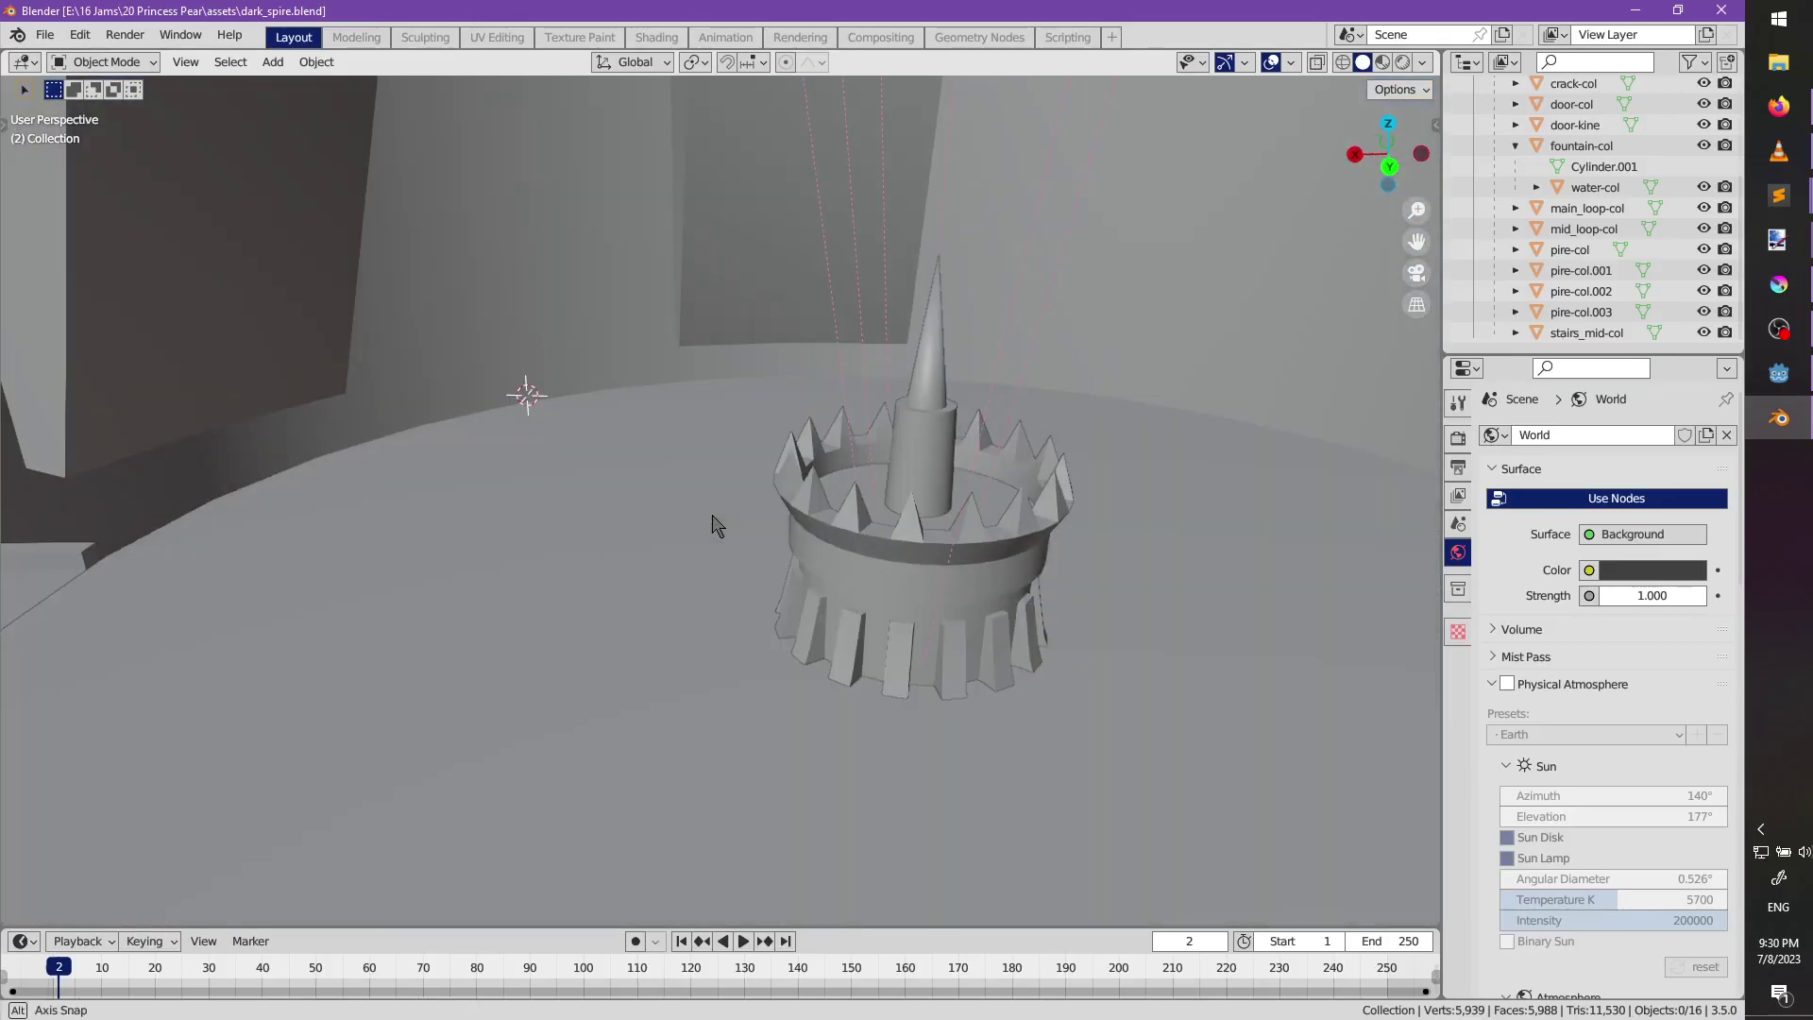
pyautogui.scroll(2, 752, 522)
pyautogui.keyDown('shift'); pyautogui.moveTo(750, 513); pyautogui.dragTo(528, 605, button='middle'); pyautogui.keyUp('shift')
pyautogui.moveTo(699, 576); pyautogui.dragTo(929, 482, button='middle')
pyautogui.keyDown('shift'); pyautogui.moveTo(831, 453); pyautogui.dragTo(787, 259, button='middle'); pyautogui.keyUp('shift')
pyautogui.click(707, 444)
pyautogui.press('Tab')
pyautogui.press('Tab')
# Add a cylinder mesh near the floor's edge and scale it by about 4.35 in X and Y in Edit Mode.
pyautogui.hotkey('shift', 'a')
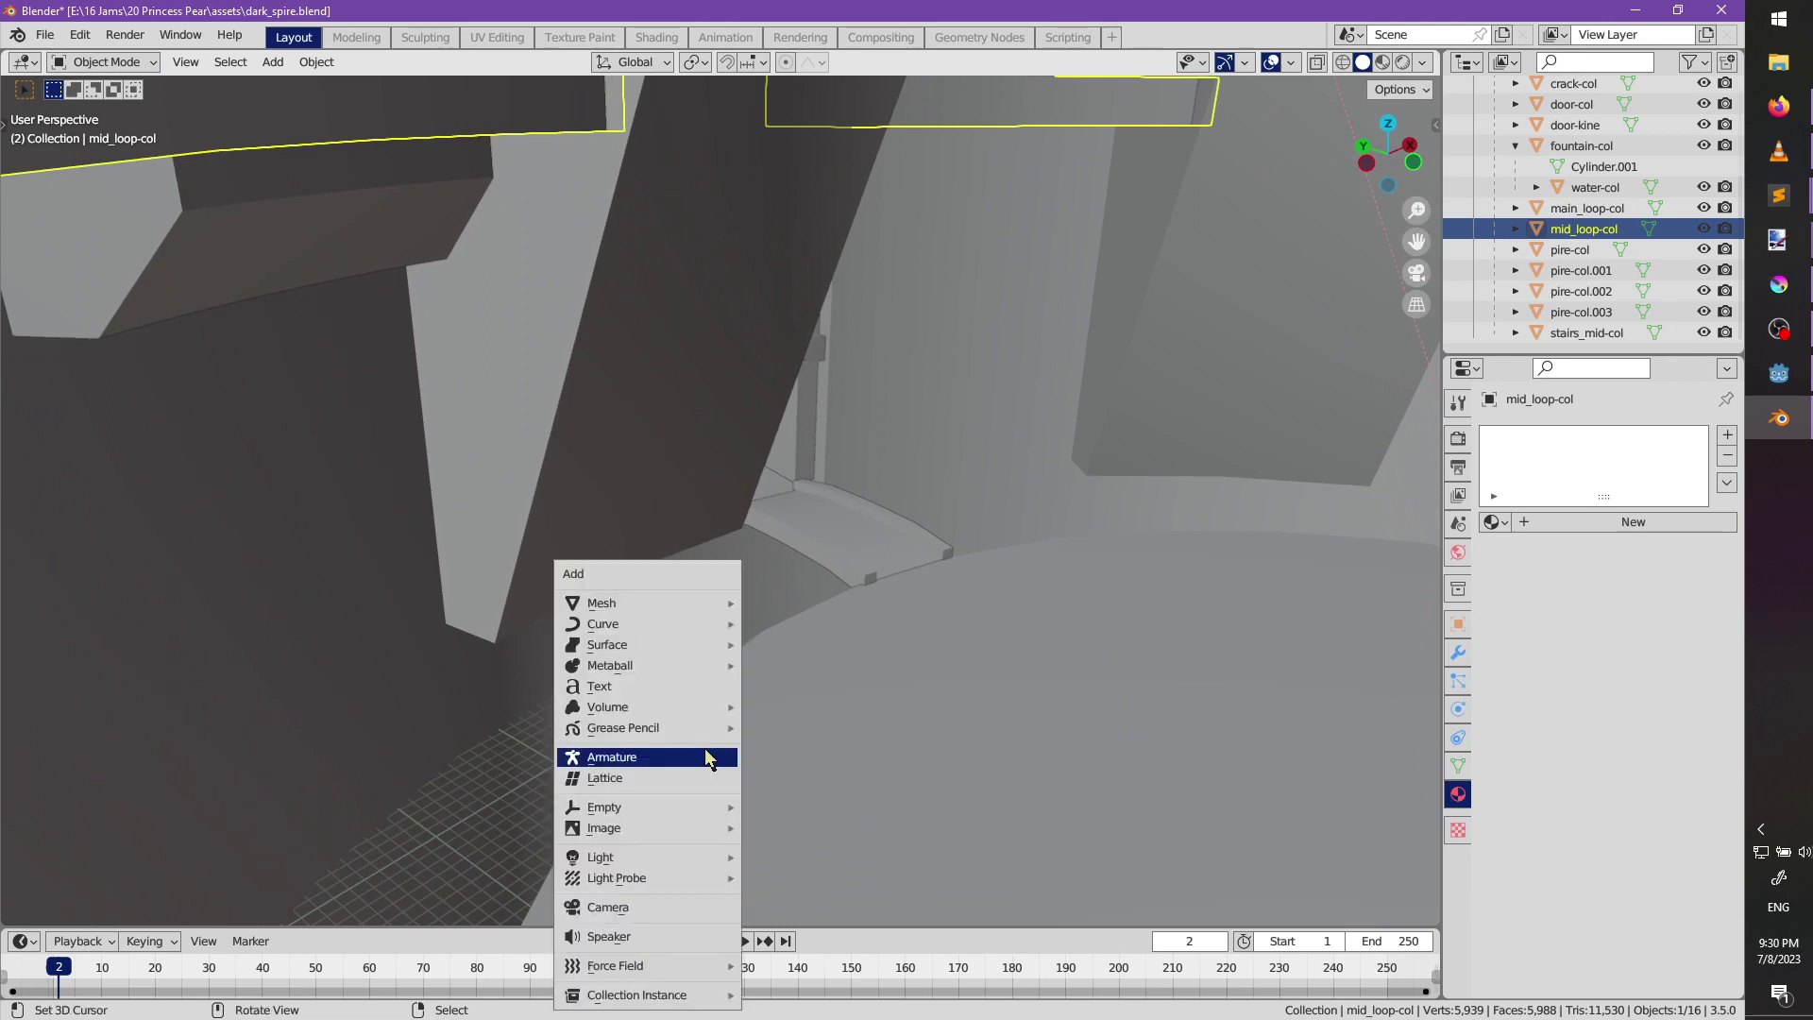
pyautogui.moveTo(642, 606)
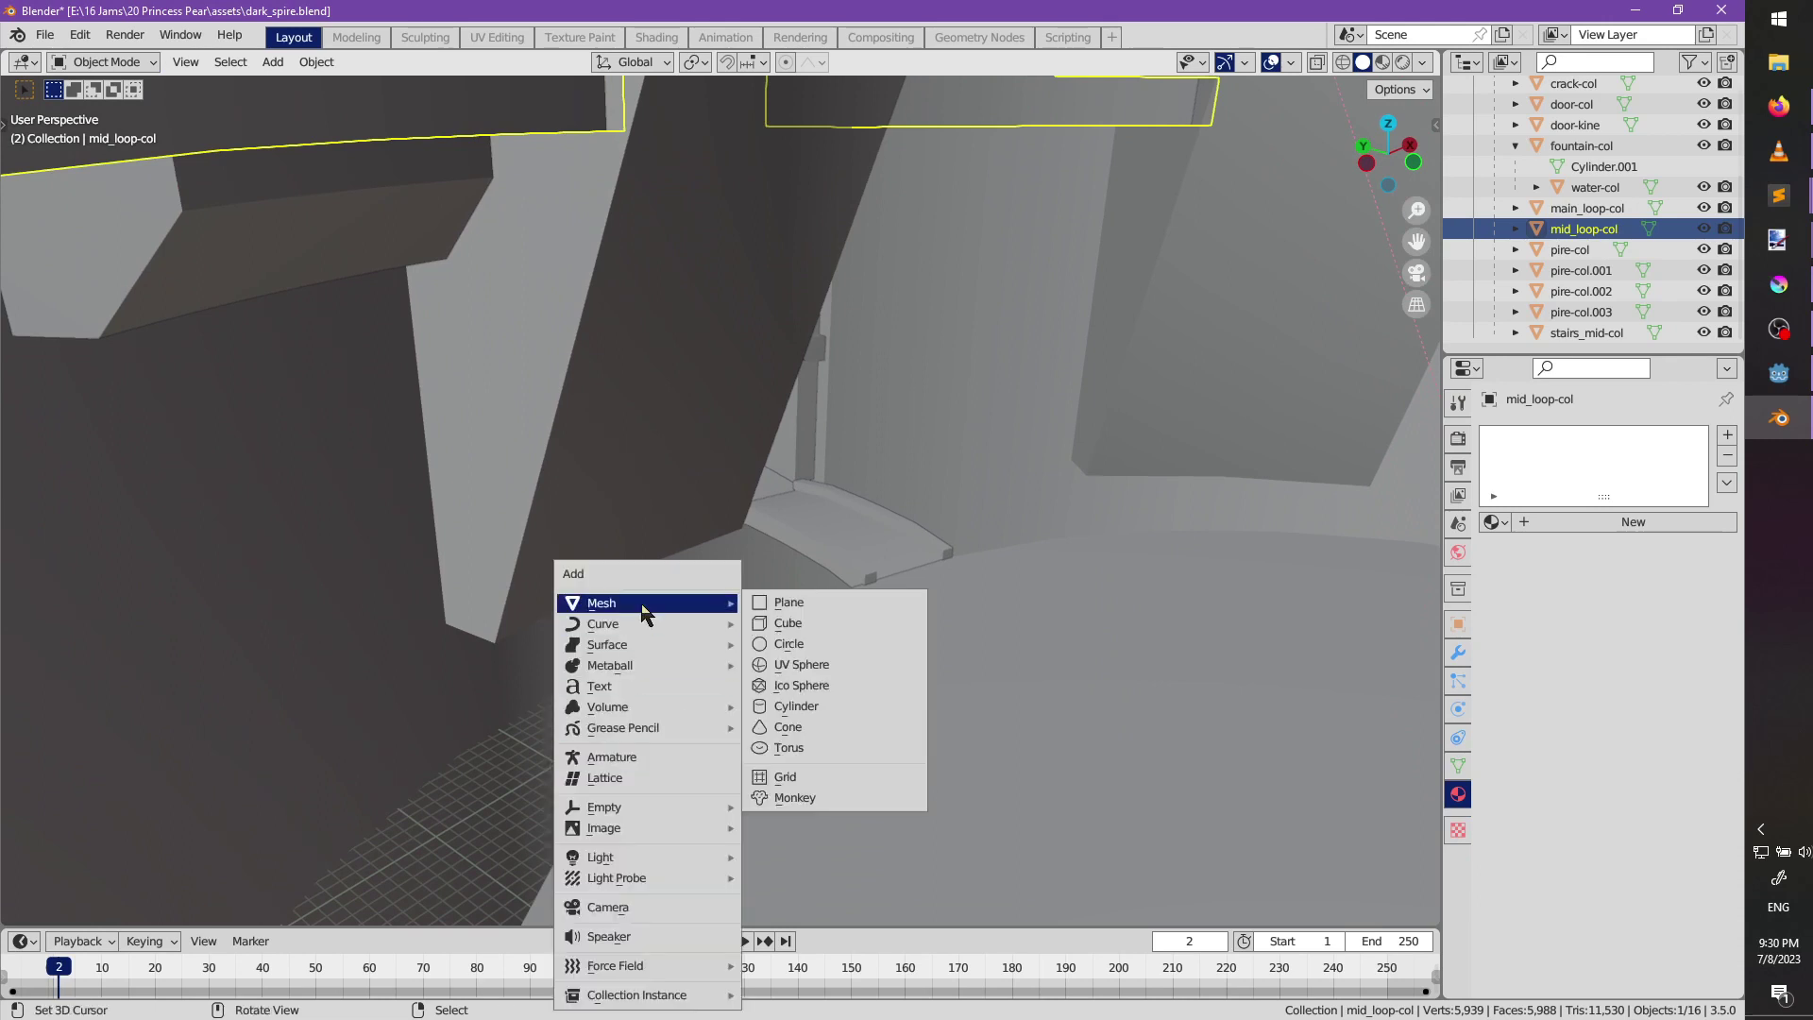
pyautogui.moveTo(722, 601)
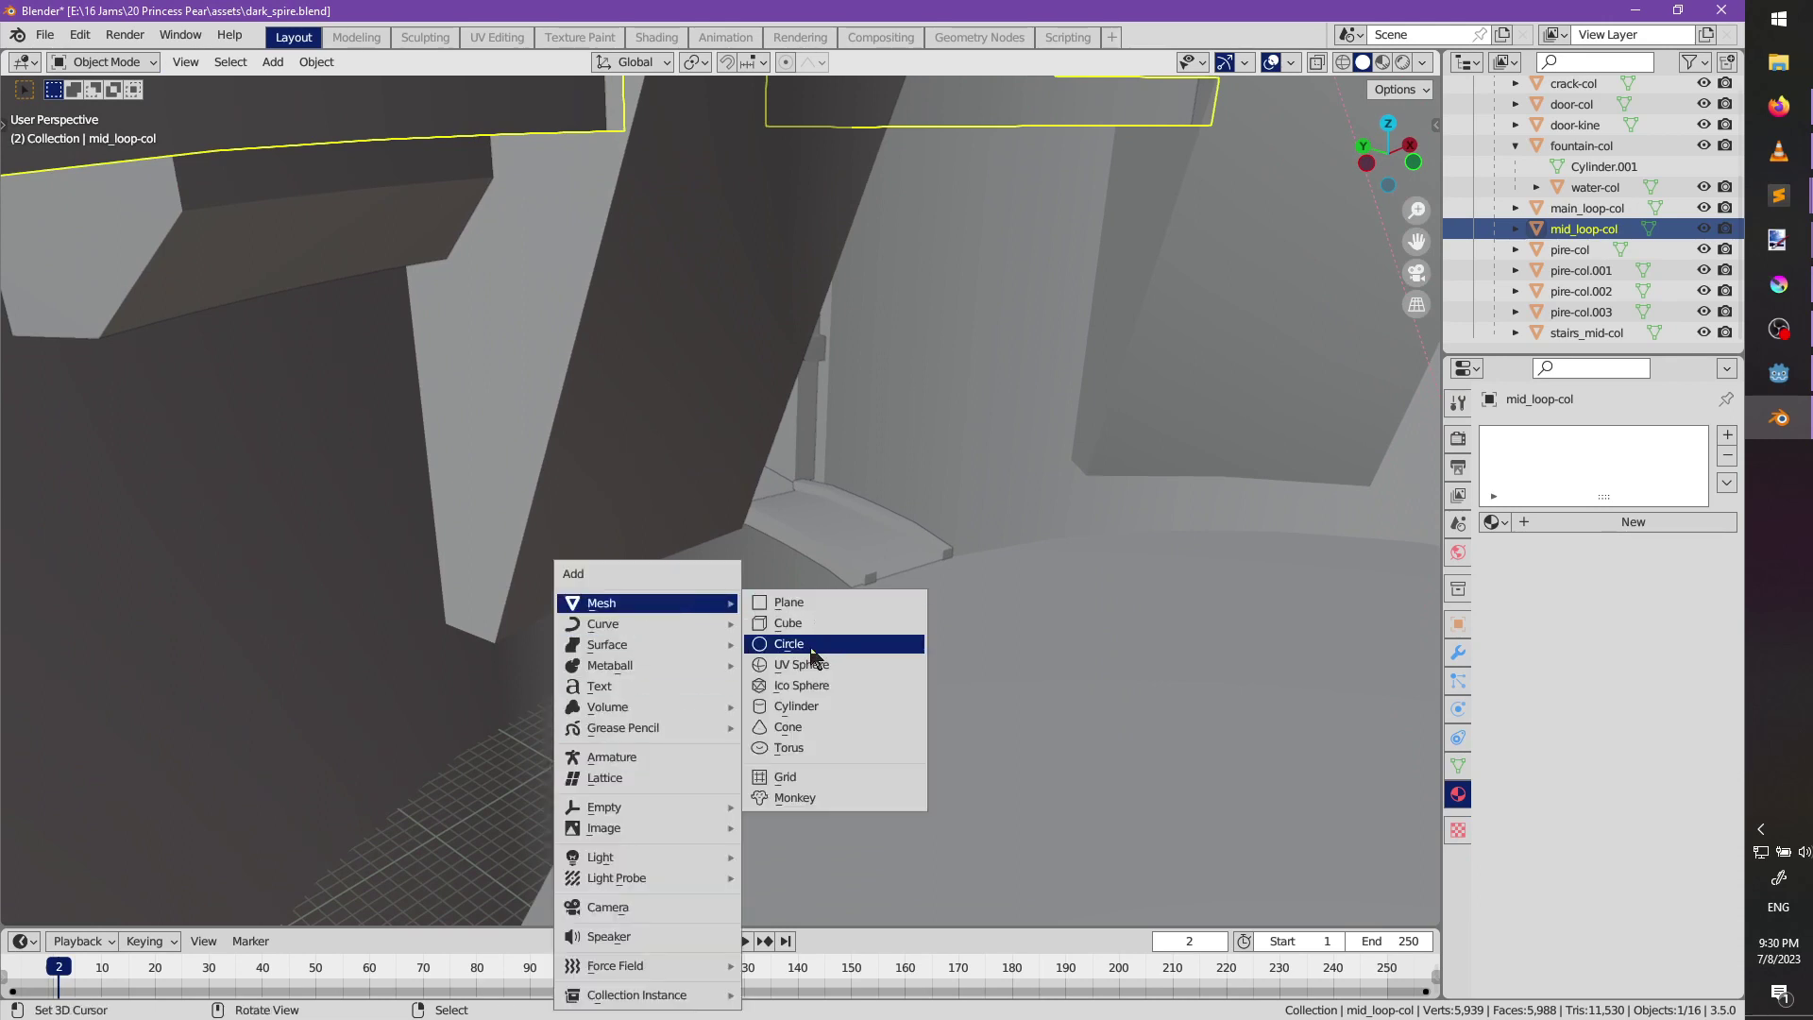
pyautogui.click(807, 713)
pyautogui.keyDown('shift'); pyautogui.moveTo(765, 786); pyautogui.dragTo(838, 611, button='middle'); pyautogui.keyUp('shift')
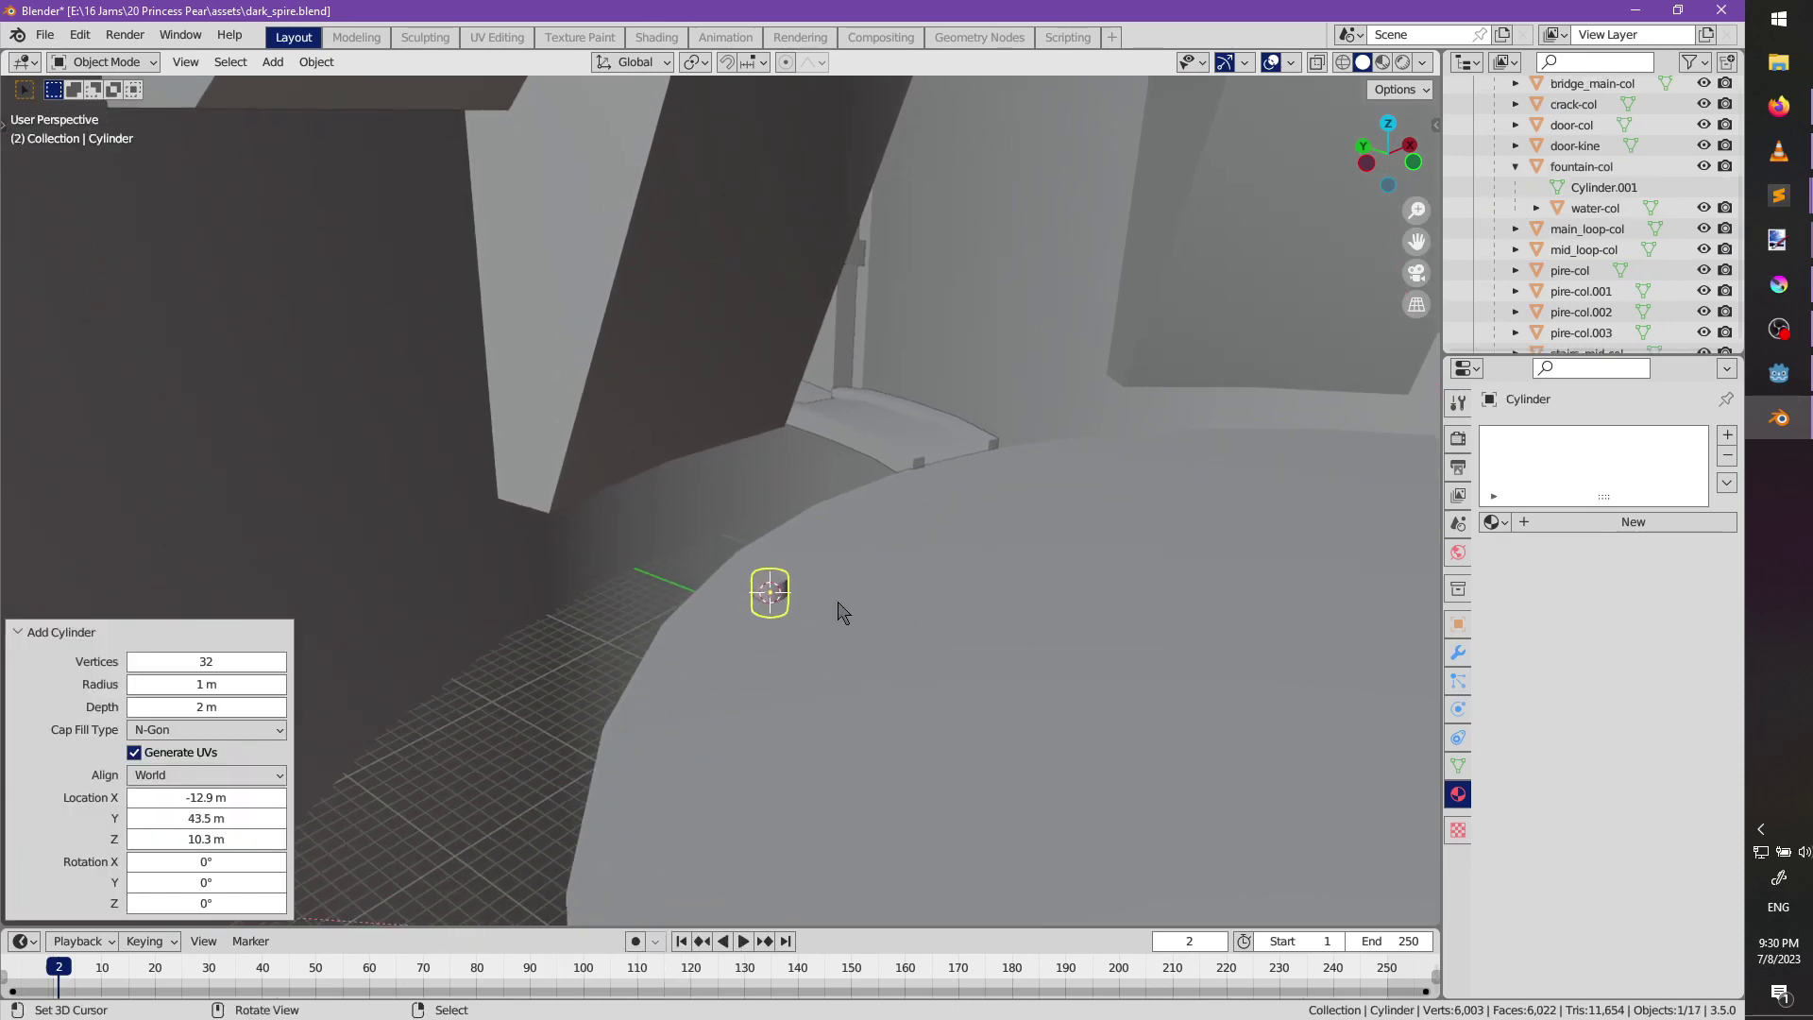
pyautogui.scroll(1, 837, 623)
pyautogui.press('Tab')
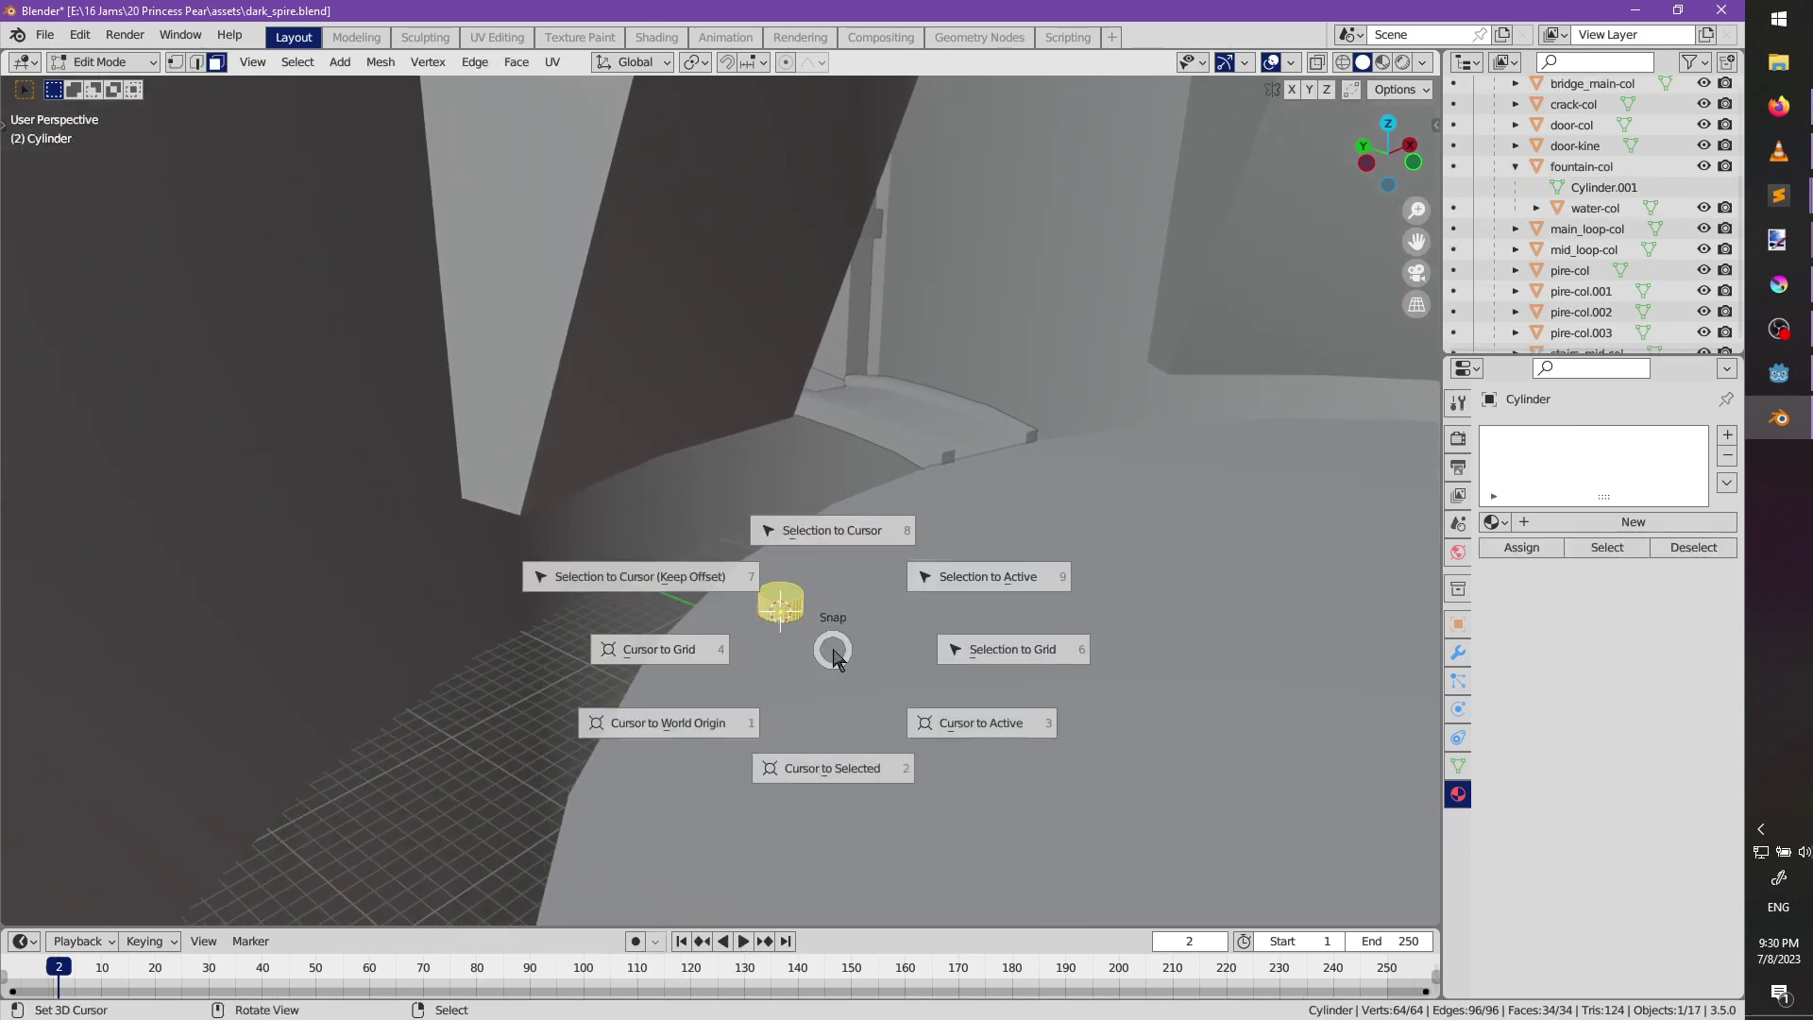
pyautogui.press('s')
pyautogui.hotkey('shift', 'z')
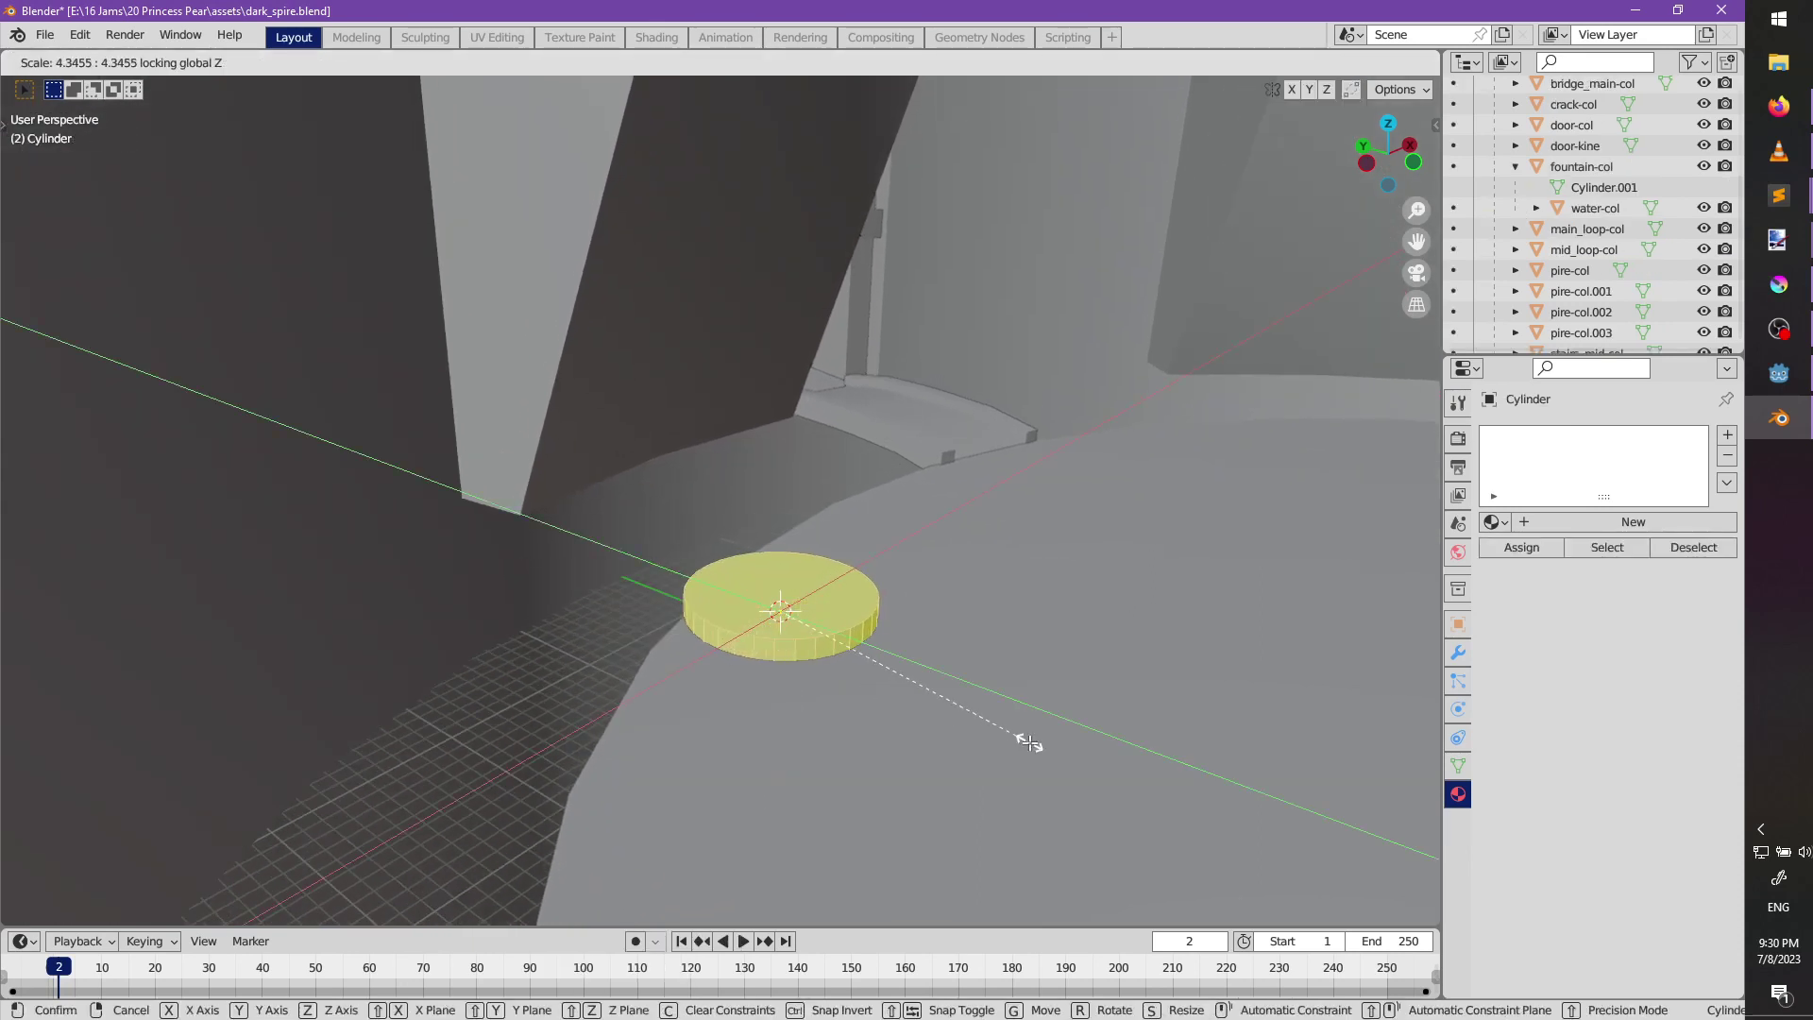
pyautogui.click(1029, 743)
pyautogui.press('g')
pyautogui.rightClick(1000, 740)
# Flatten the cylinder by a factor of about 0.454 along Z and raise it about 14.75 m.
pyautogui.keyDown('shift'); pyautogui.moveTo(947, 741); pyautogui.dragTo(931, 599, button='middle'); pyautogui.keyUp('shift')
pyautogui.scroll(3, 931, 598)
pyautogui.press('s')
pyautogui.press('z')
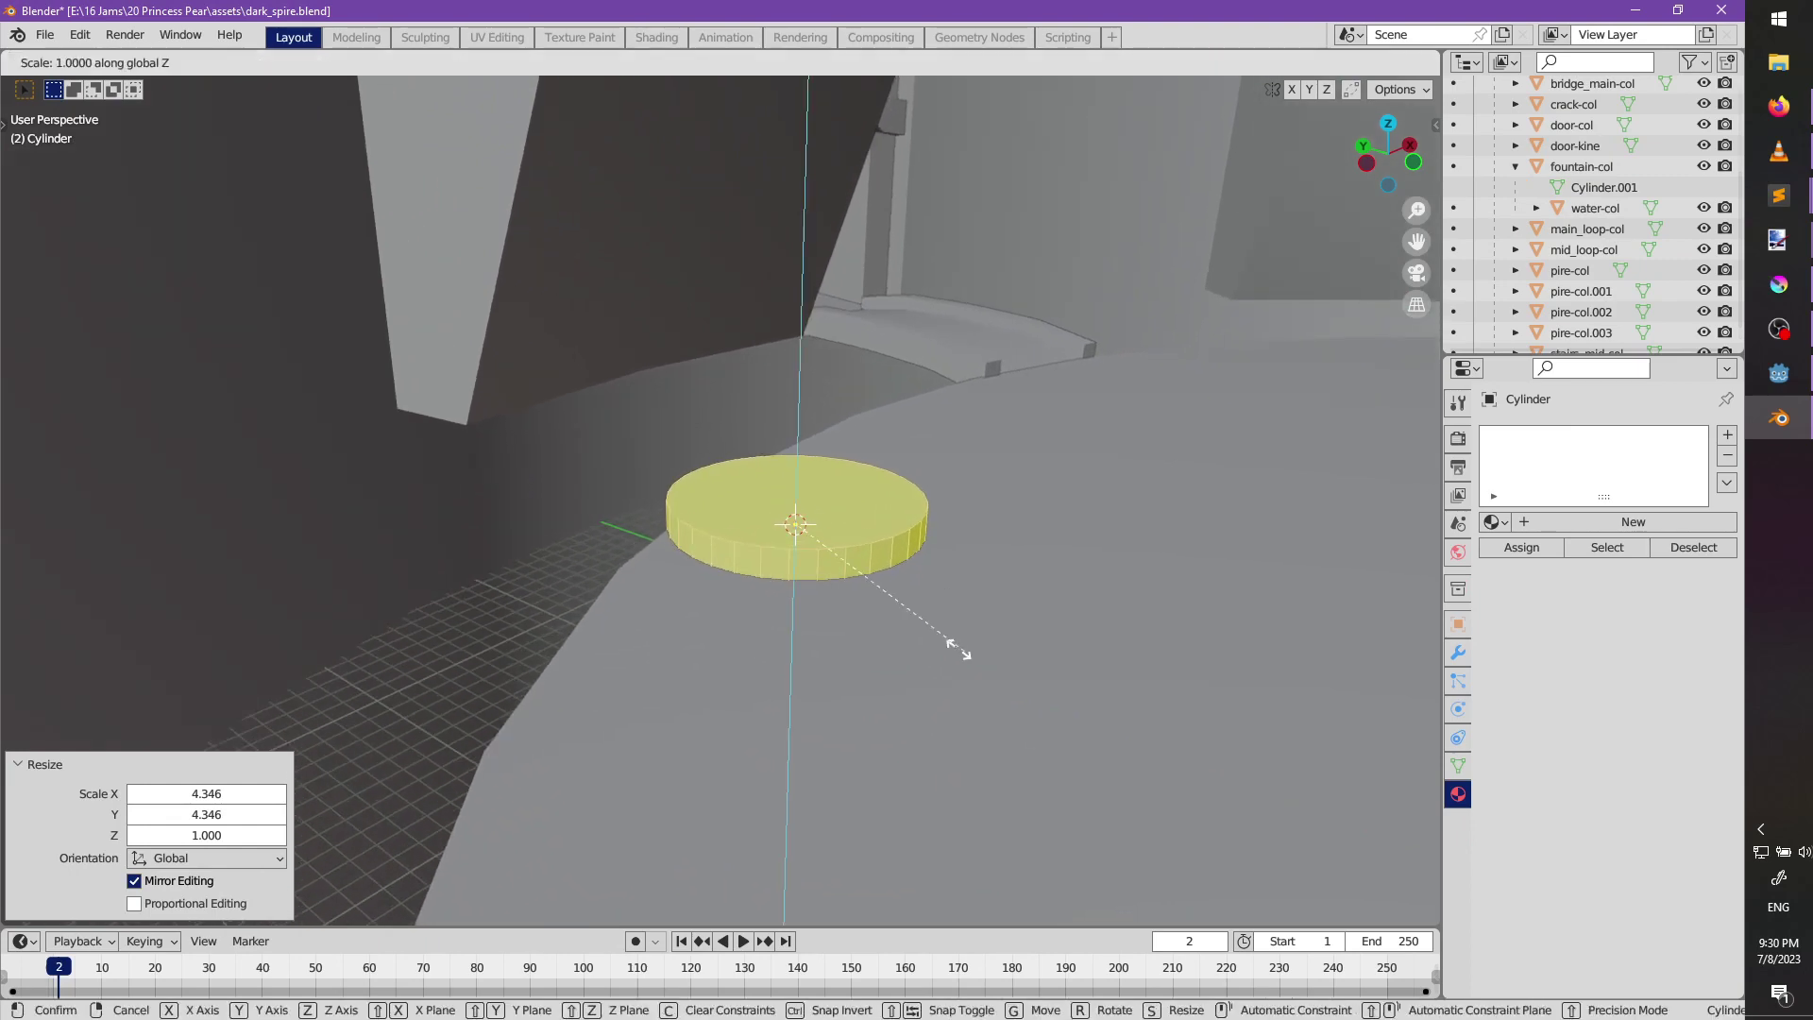
pyautogui.click(892, 604)
pyautogui.press('g')
pyautogui.press('z')
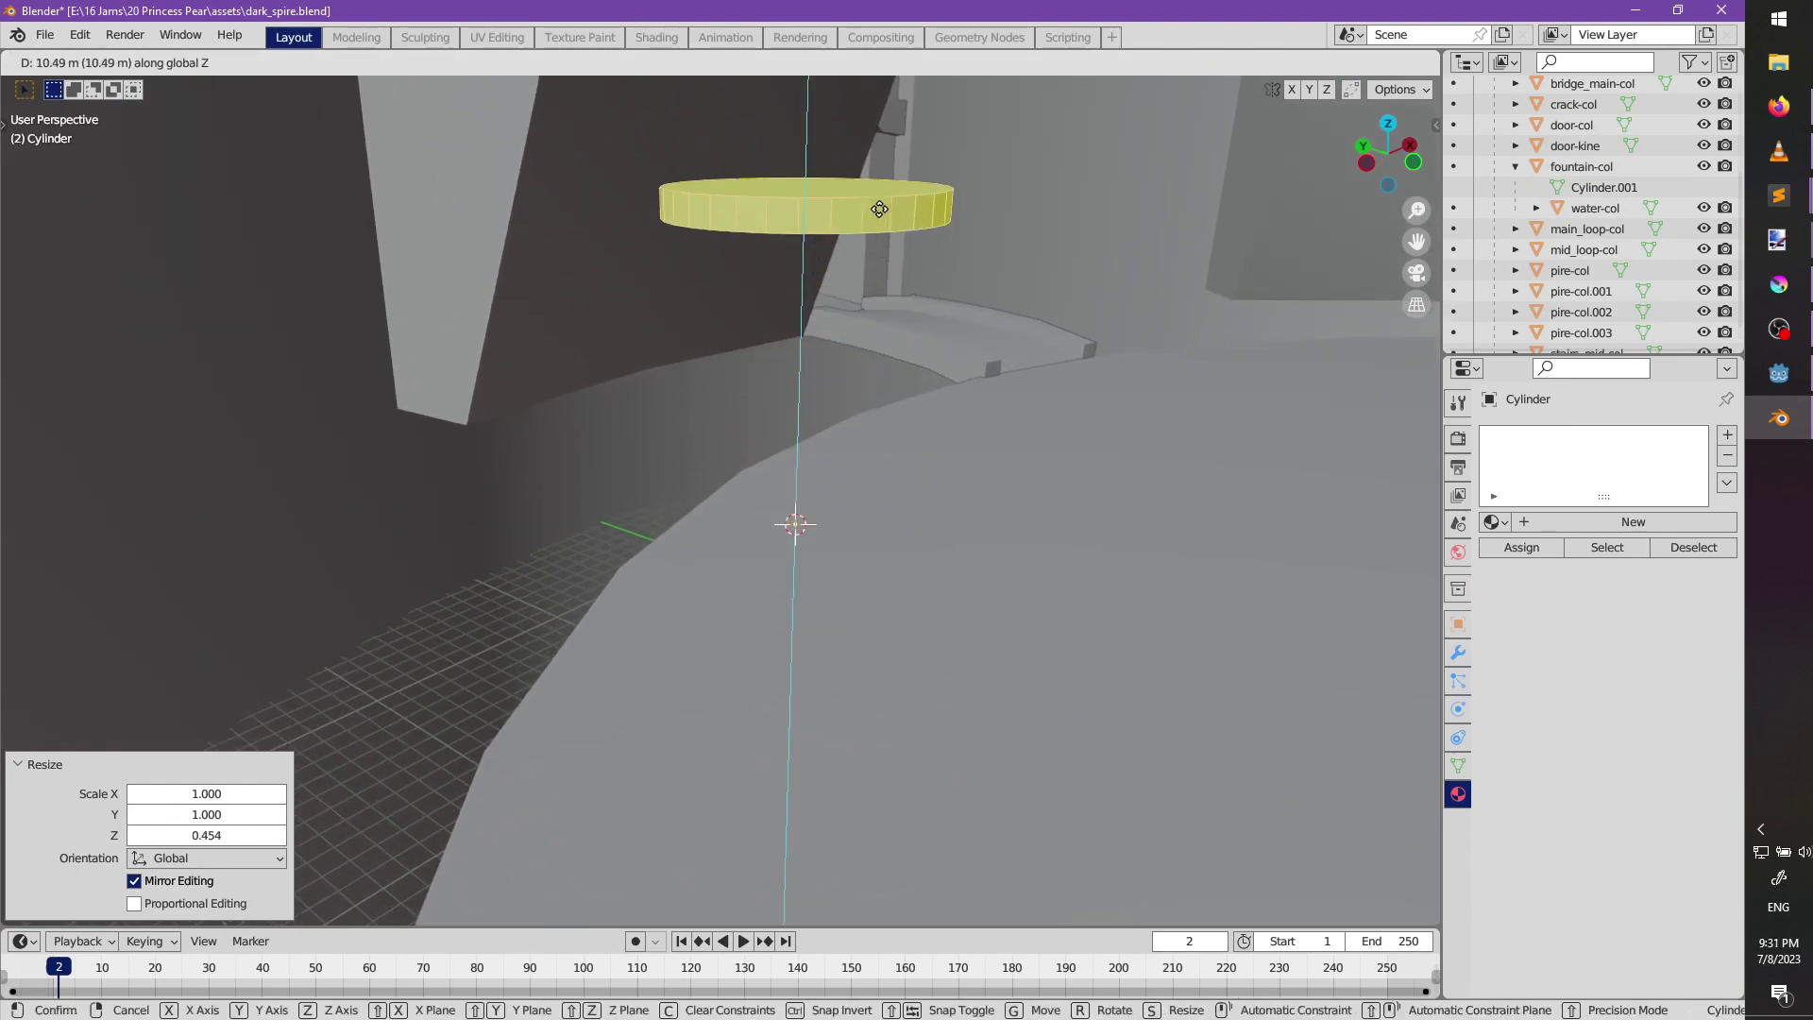
pyautogui.click(936, 162)
# Shift the flat cylinder about -4.02 m in X and -2.19 m in Y and raise it about 19.97 m.
pyautogui.keyDown('shift'); pyautogui.moveTo(937, 162); pyautogui.dragTo(796, 456, button='middle'); pyautogui.keyUp('shift')
pyautogui.scroll(-5, 922, 501)
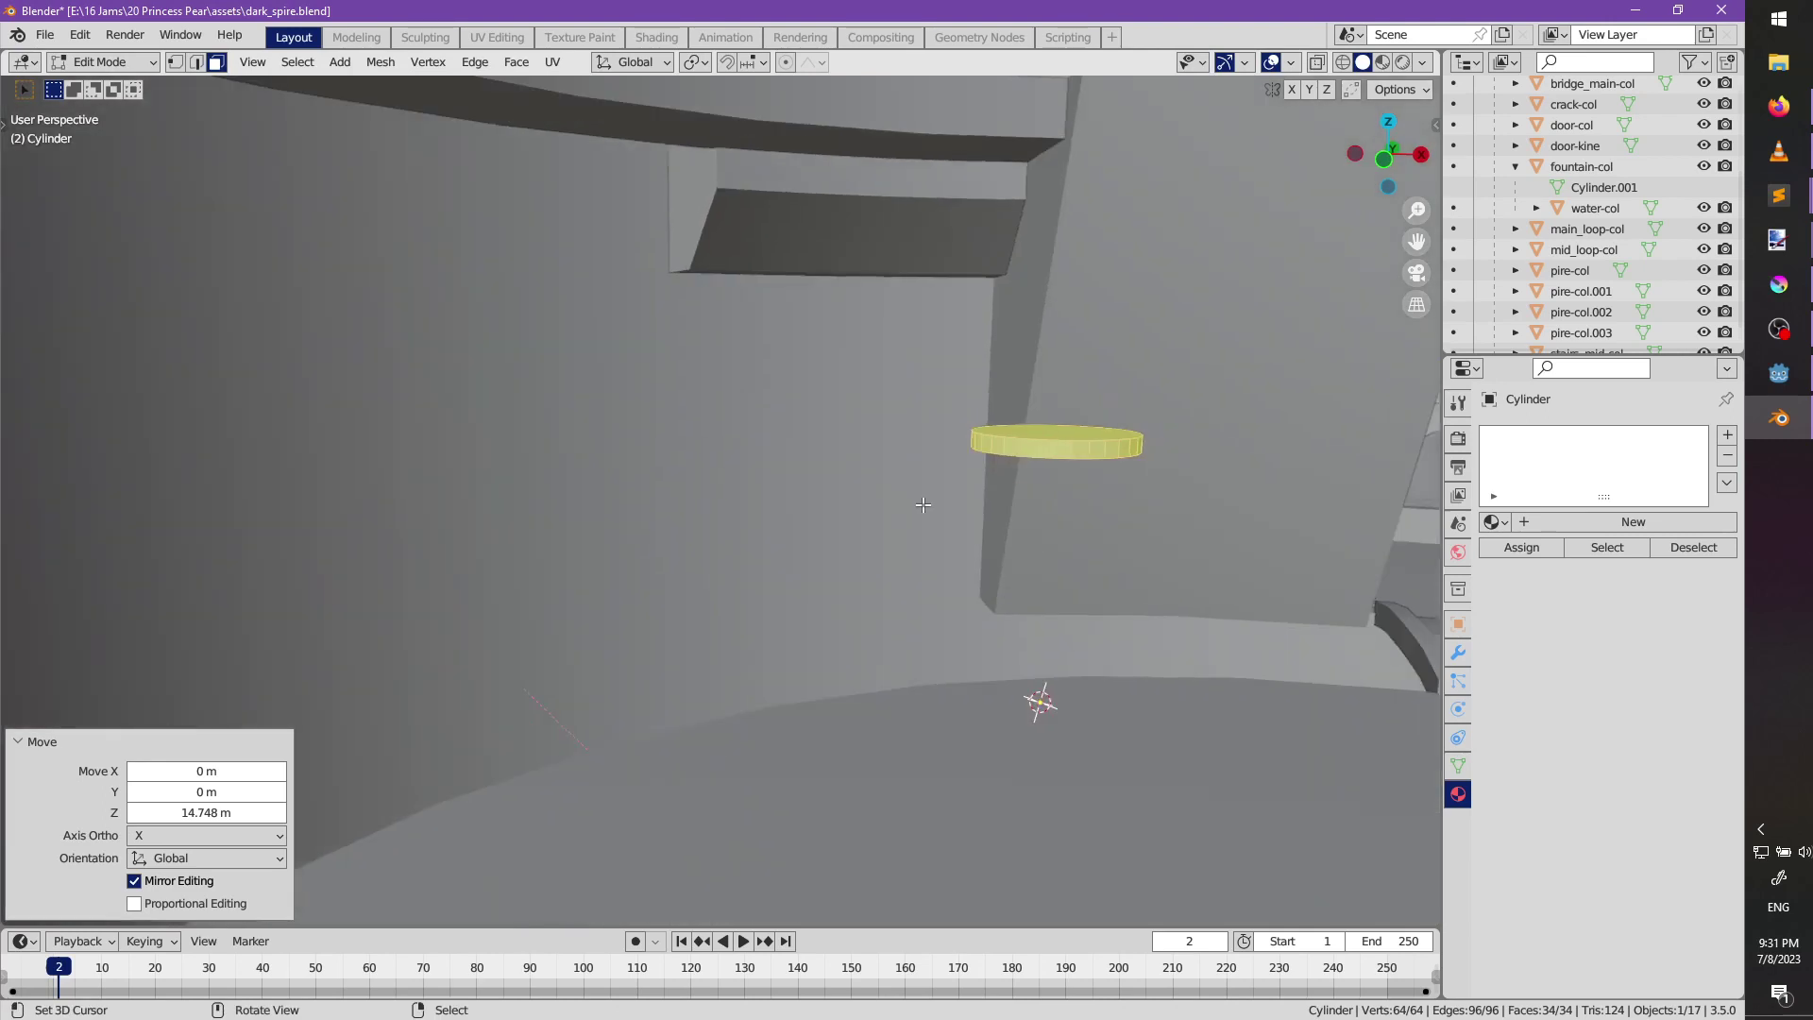
pyautogui.press('g')
pyautogui.click(991, 498)
pyautogui.press('g')
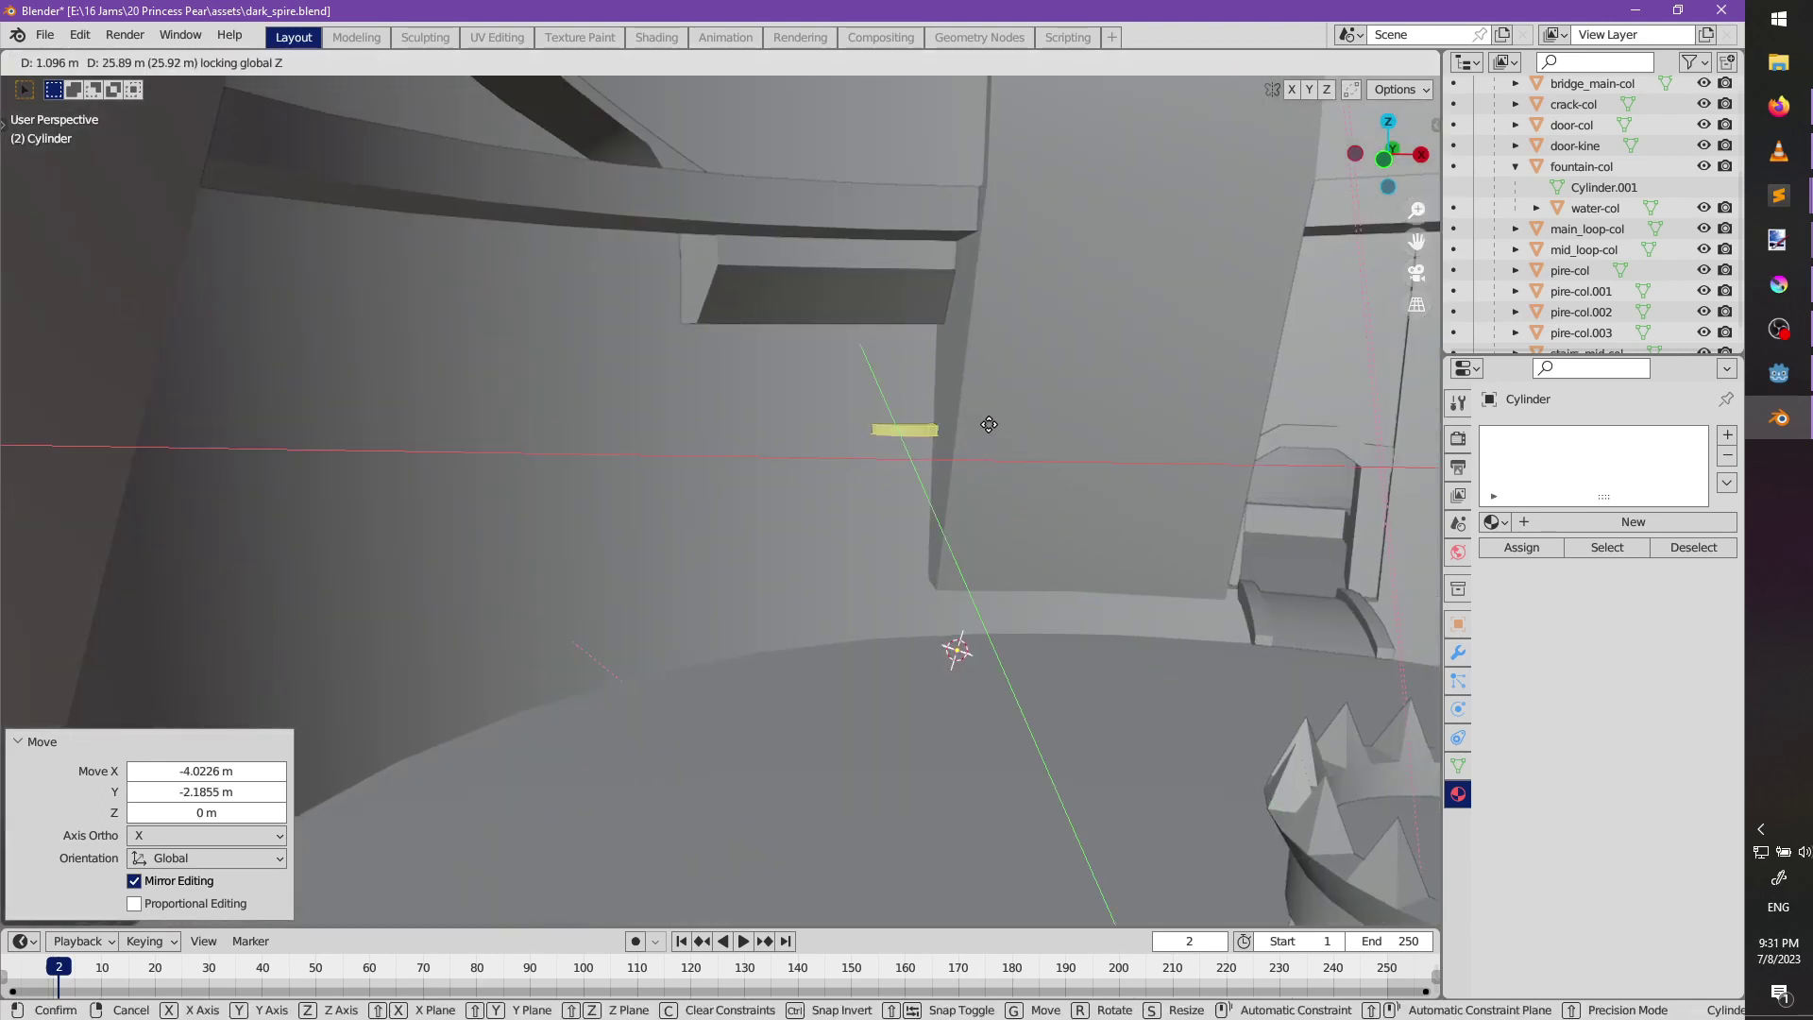
pyautogui.press('z')
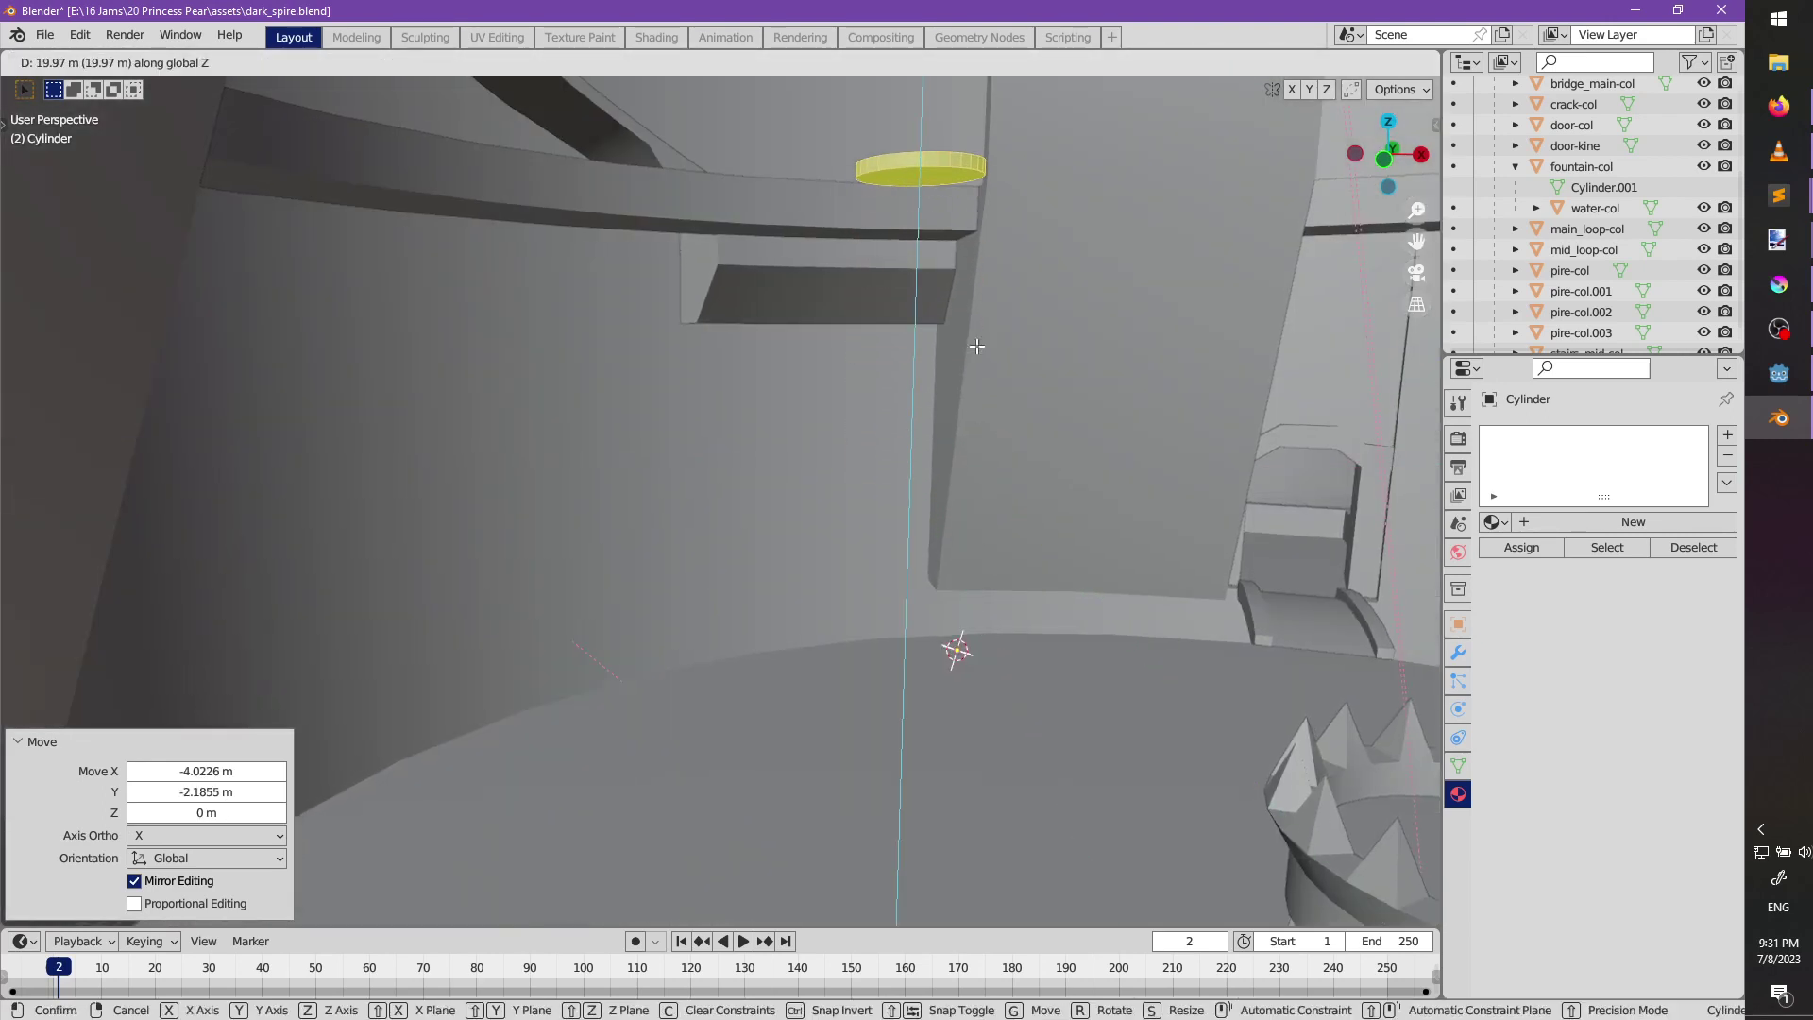
pyautogui.click(976, 347)
# Move the flat cylinder horizontally about -0.51 m in X and 2.62 m in Y, toward the end of the upper ledge.
pyautogui.keyDown('shift'); pyautogui.moveTo(869, 524); pyautogui.dragTo(789, 802, button='middle'); pyautogui.keyUp('shift')
pyautogui.scroll(4, 802, 506)
pyautogui.moveTo(802, 506); pyautogui.dragTo(935, 590, button='middle')
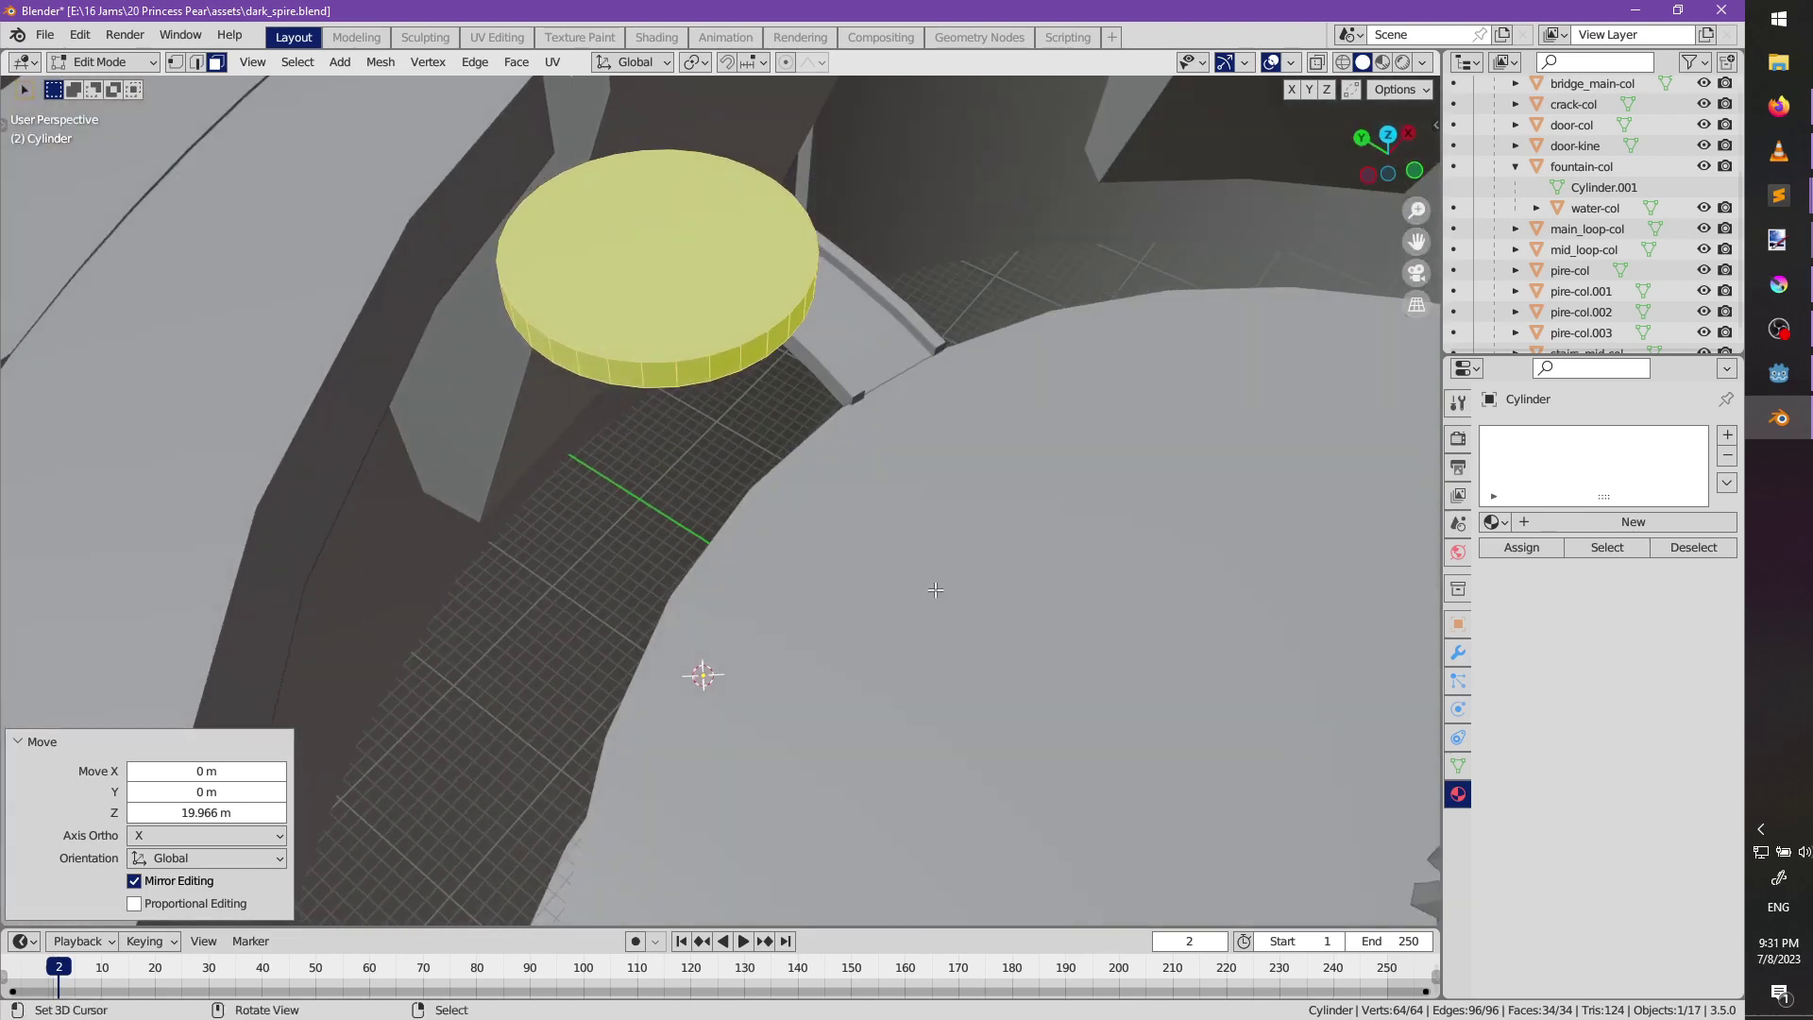
pyautogui.press('g')
pyautogui.hotkey('shift', 'z')
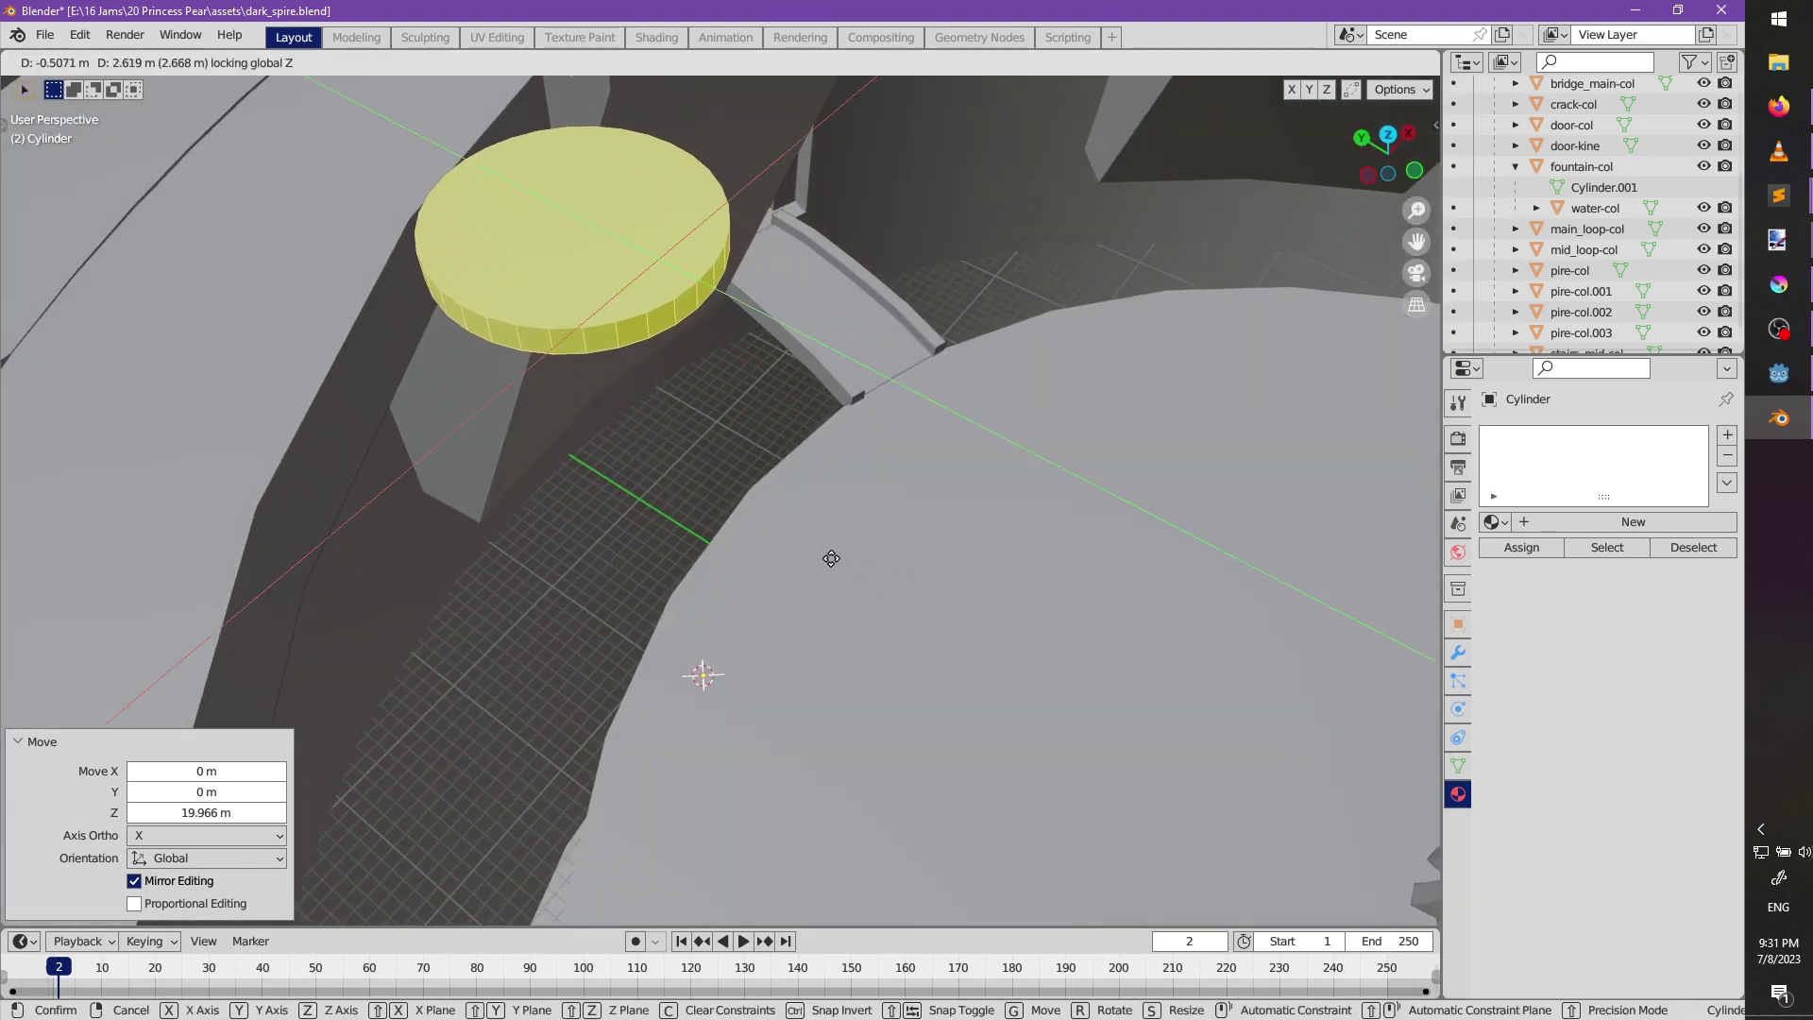
pyautogui.click(831, 558)
# Extrude the cylinder's bottom face about 3.02 m downward and scale it by 0.672 in X and Y to taper the underside.
pyautogui.moveTo(831, 558); pyautogui.dragTo(763, 541, button='middle')
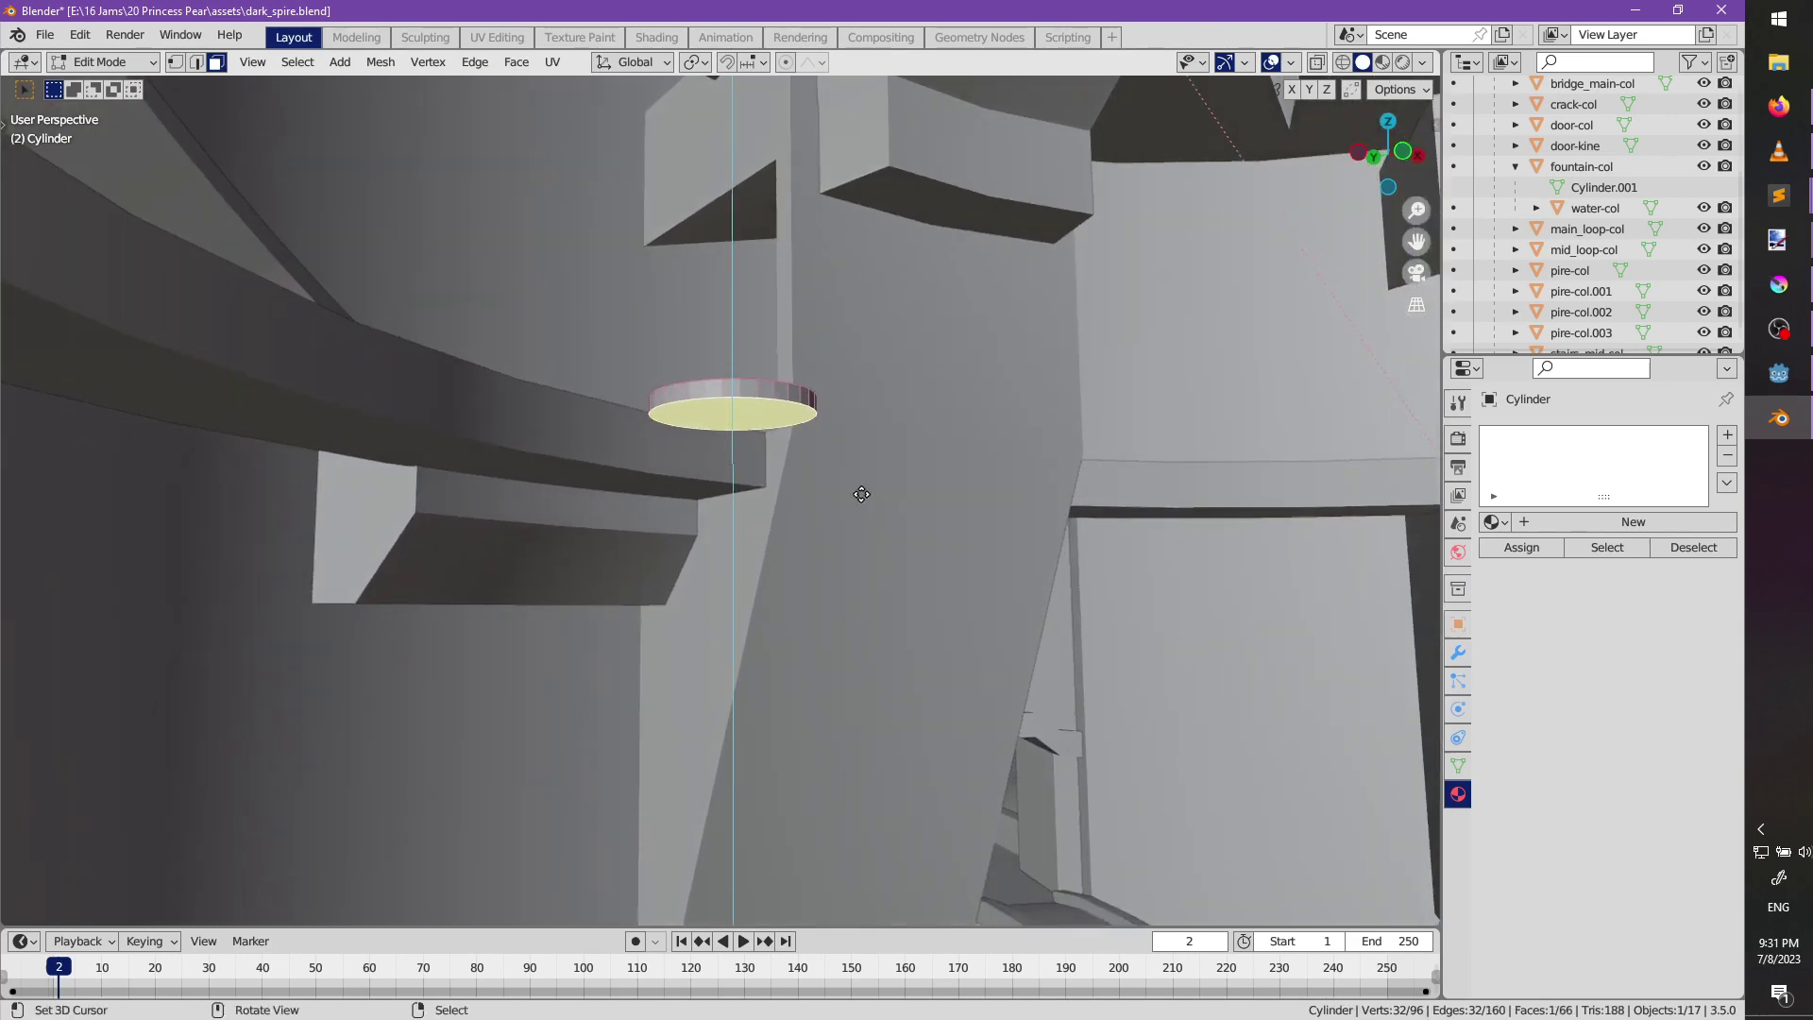
pyautogui.press('e')
pyautogui.click(861, 559)
pyautogui.press('s')
pyautogui.hotkey('shift', 'z')
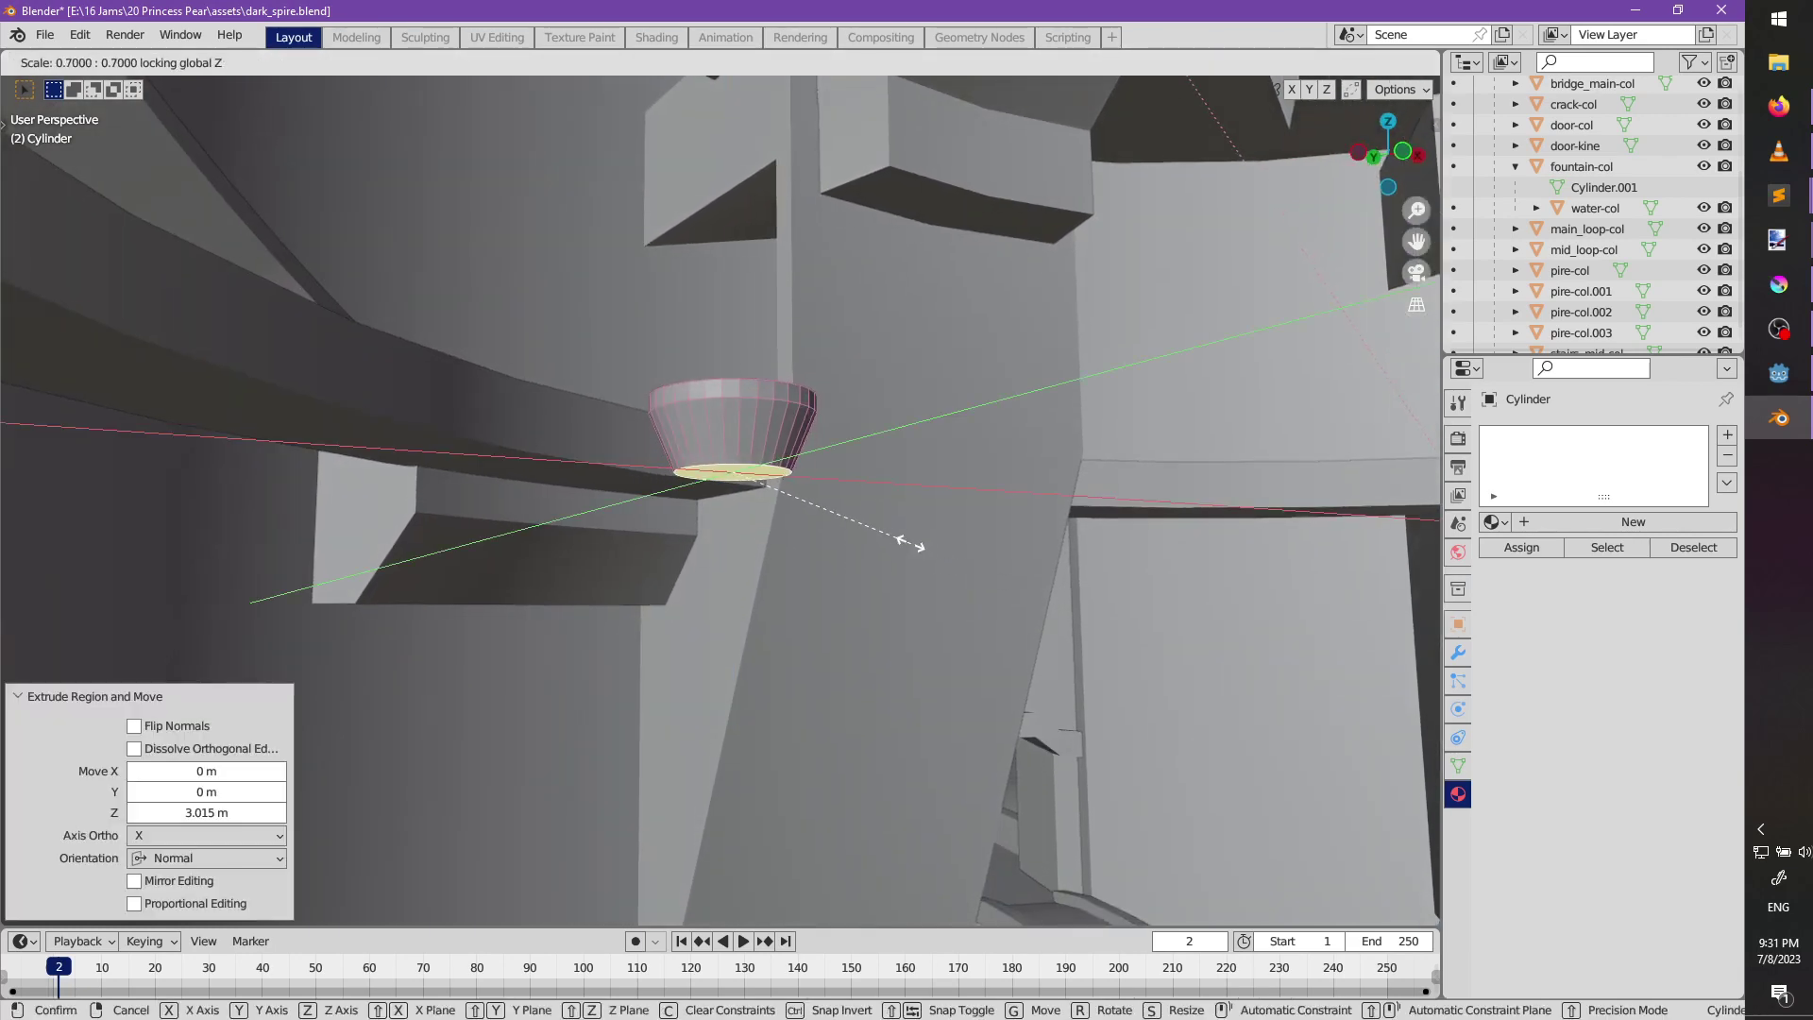
pyautogui.click(903, 541)
pyautogui.moveTo(939, 571); pyautogui.dragTo(1006, 646, button='middle')
pyautogui.scroll(3, 1595, 278)
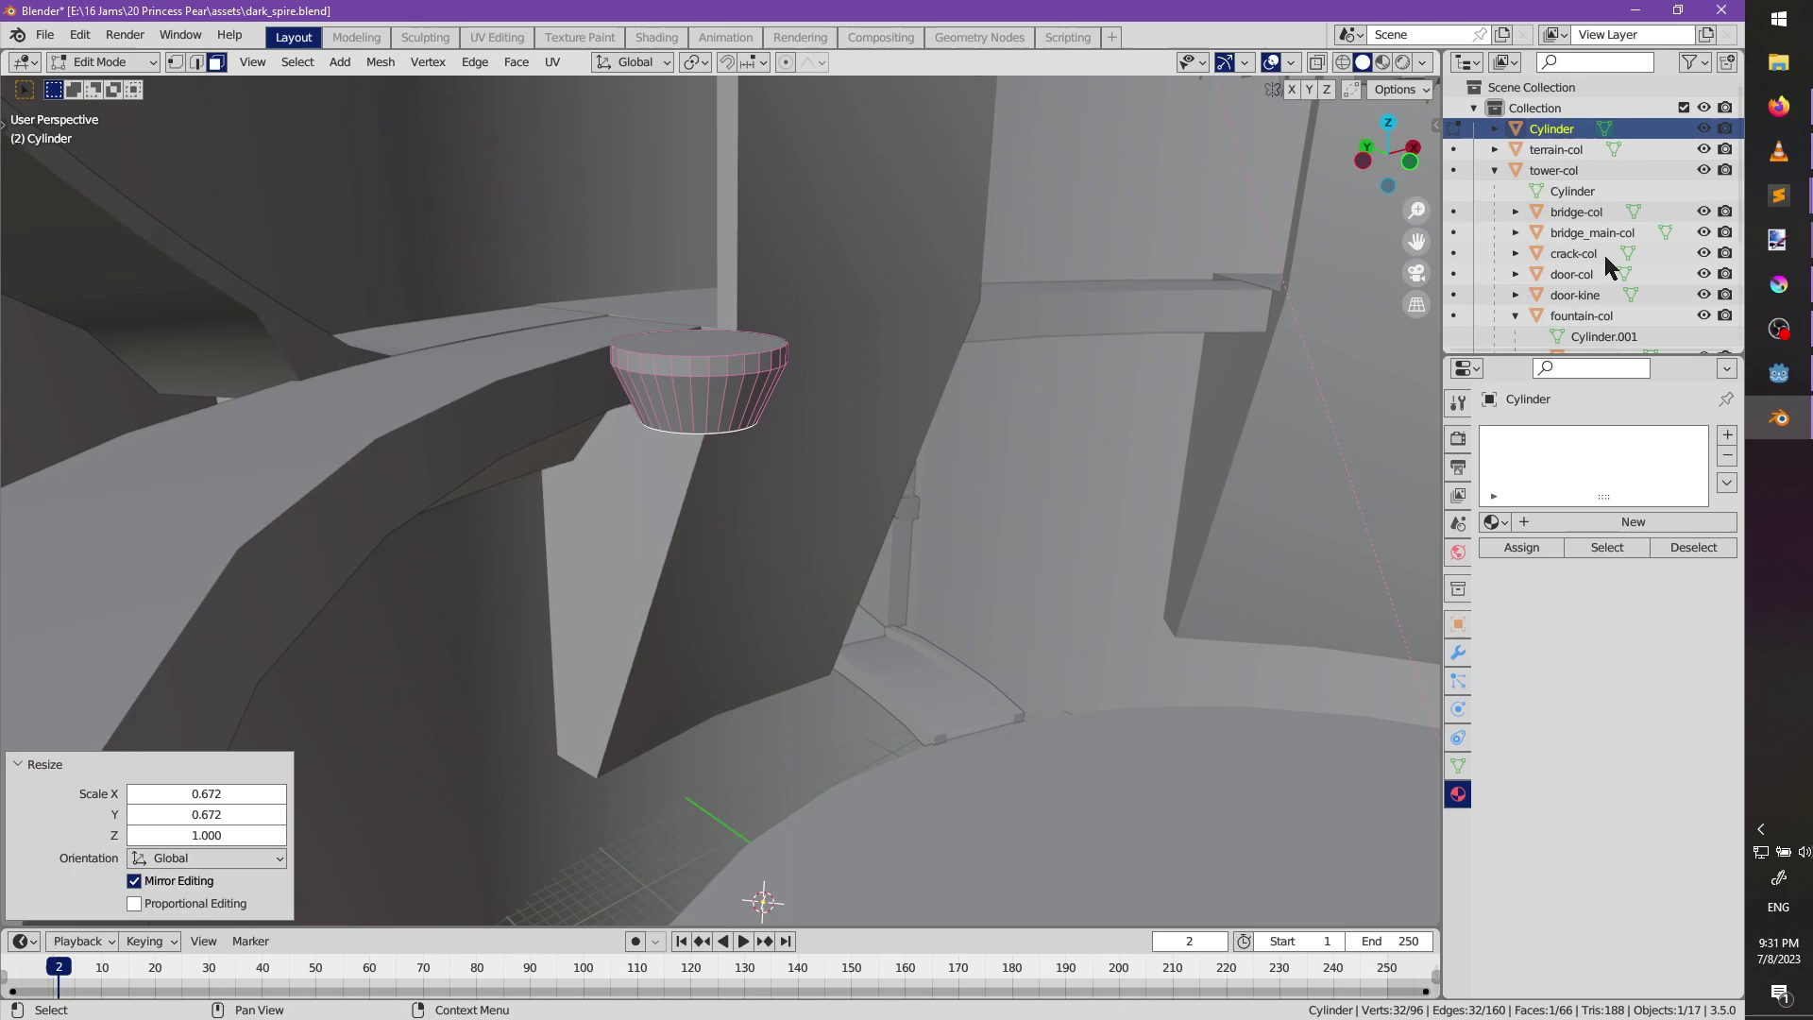
# Rename the tapered platform object as elevator-heat-kine.
pyautogui.doubleClick(1555, 130)
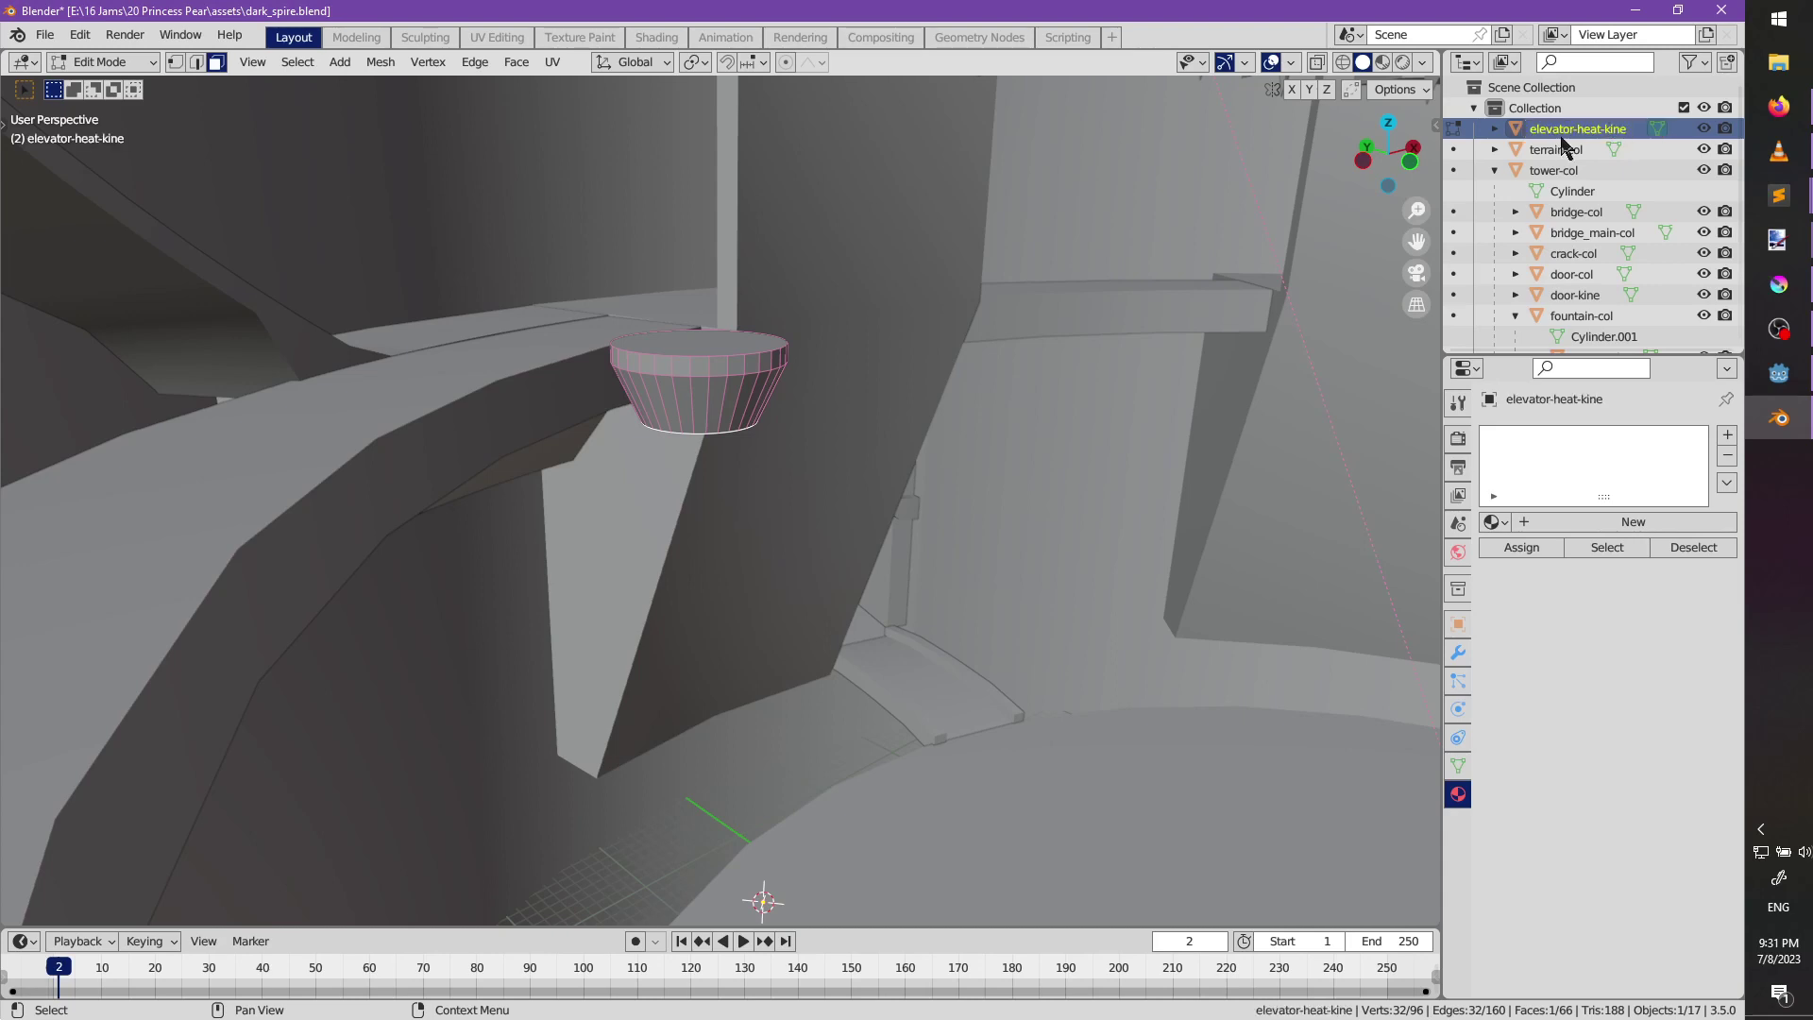
pyautogui.scroll(1, 801, 608)
pyautogui.moveTo(801, 607); pyautogui.dragTo(744, 434, button='middle')
pyautogui.press('Tab')
pyautogui.hotkey('shift', 's')
pyautogui.click(741, 617)
pyautogui.scroll(-3, 847, 513)
pyautogui.moveTo(847, 514); pyautogui.dragTo(824, 596, button='middle')
pyautogui.press('Tab')
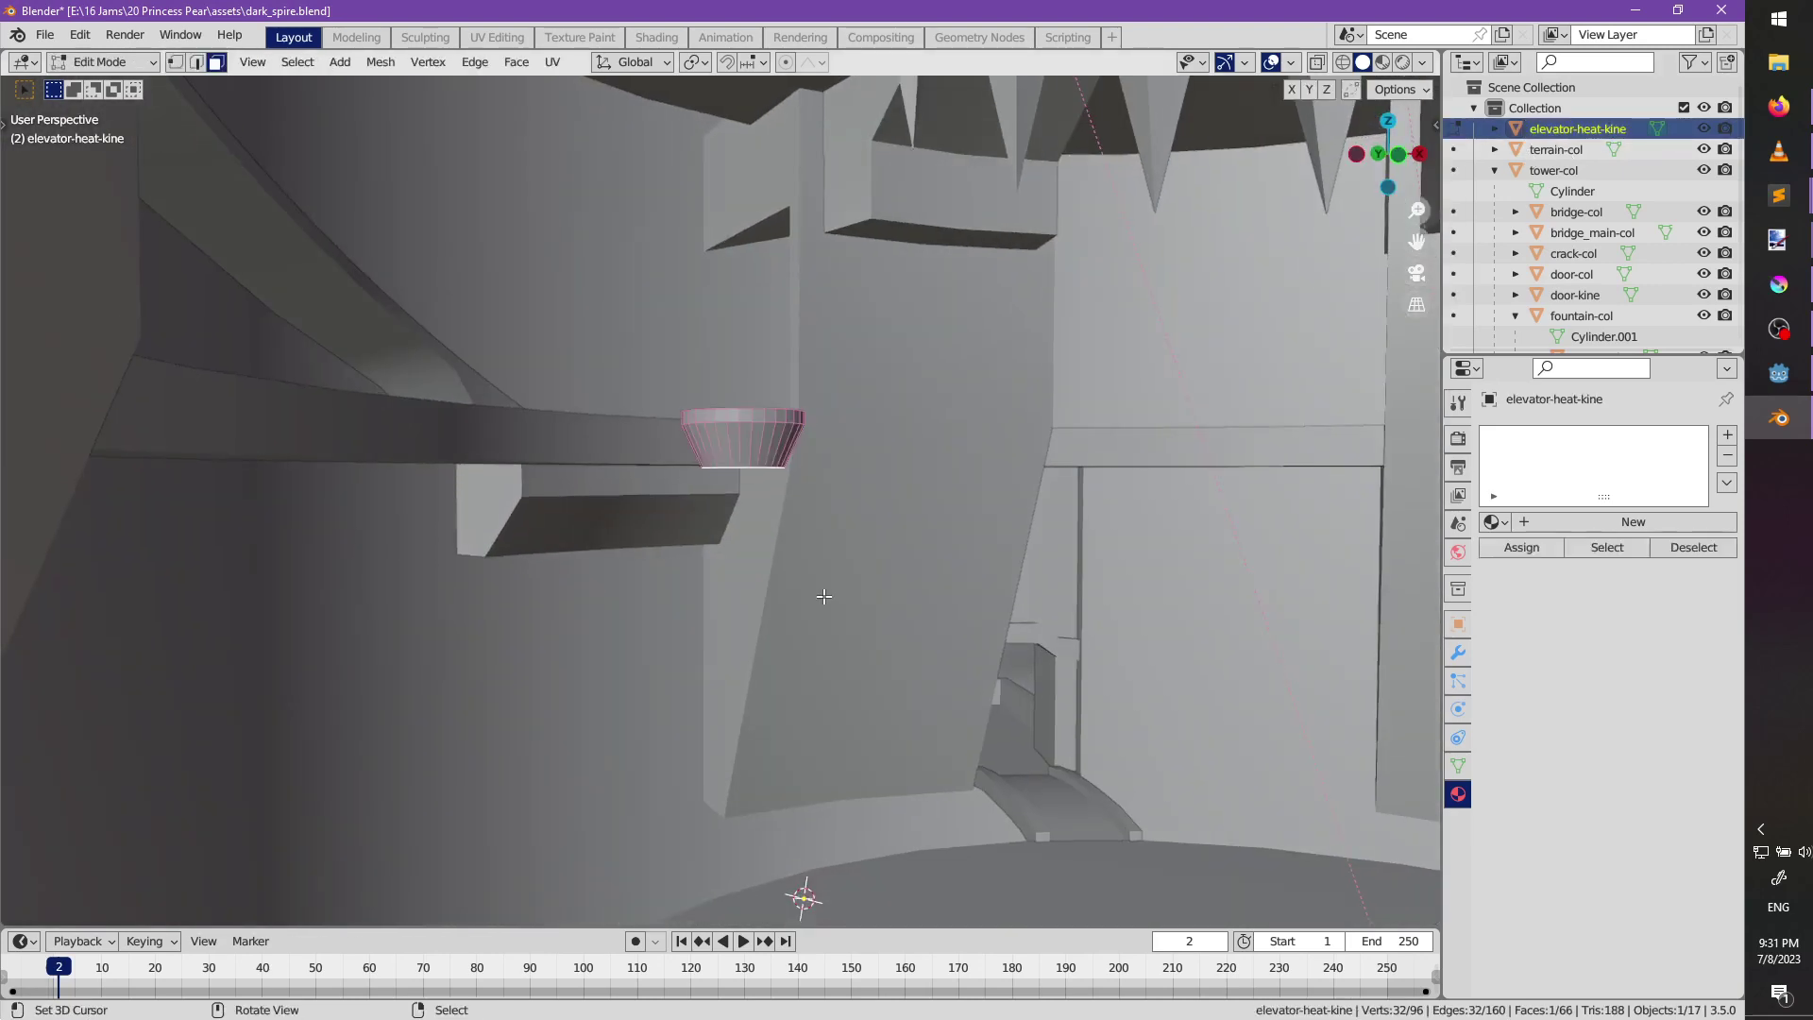
pyautogui.hotkey('shift', 's')
pyautogui.press('Tab')
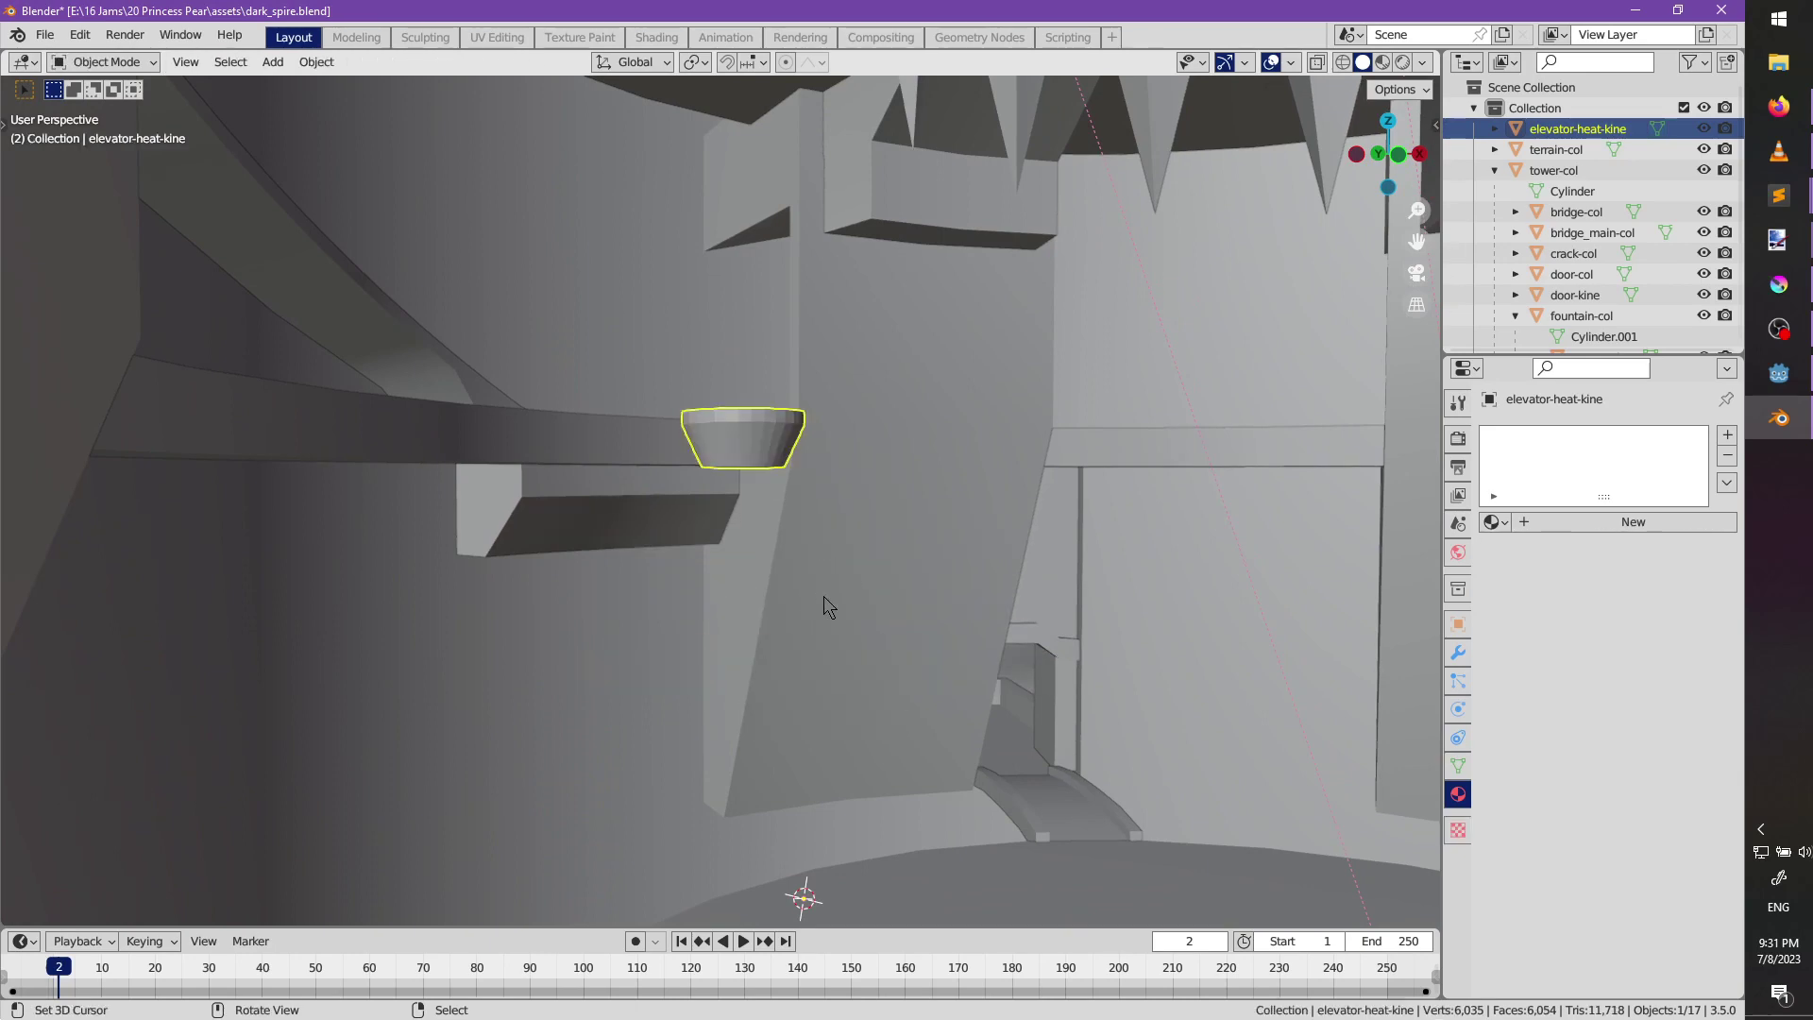
pyautogui.hotkey('shift', 's')
pyautogui.press('Escape')
# Set the tapered platform's origin to its Center of Mass (Volume).
pyautogui.press('F3')
pyautogui.write('center of mas')
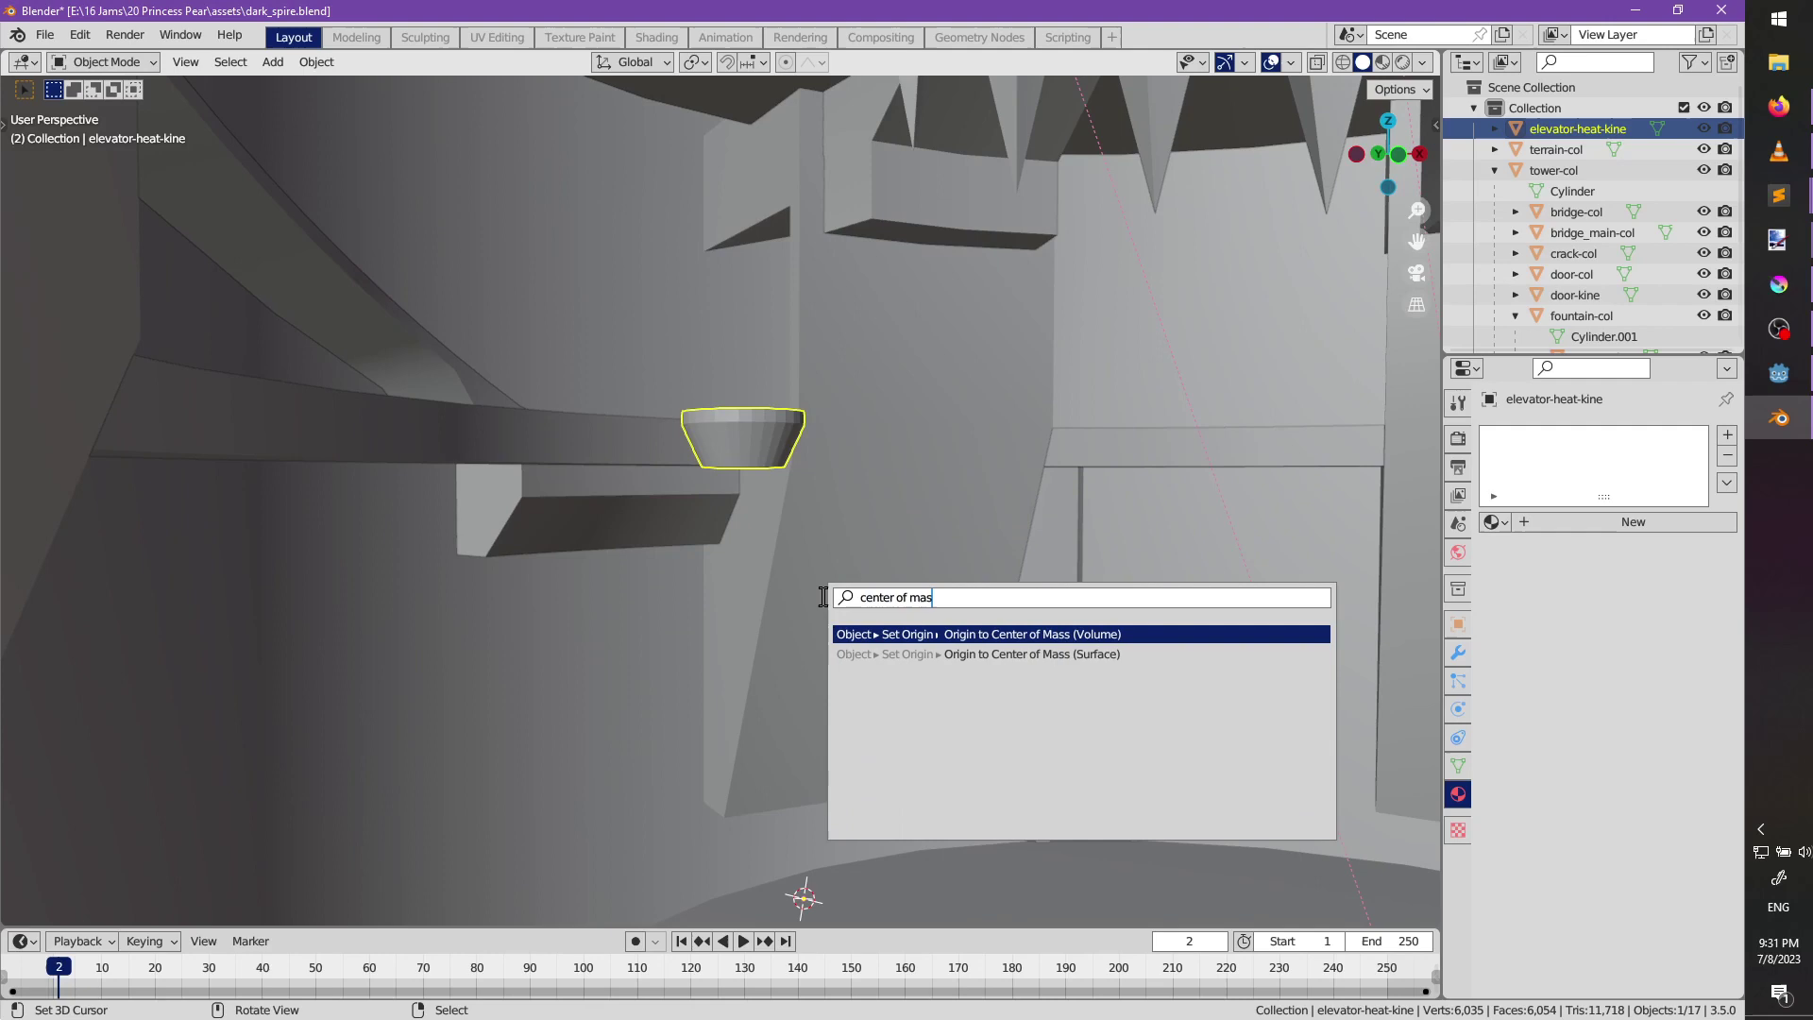
pyautogui.press('Return')
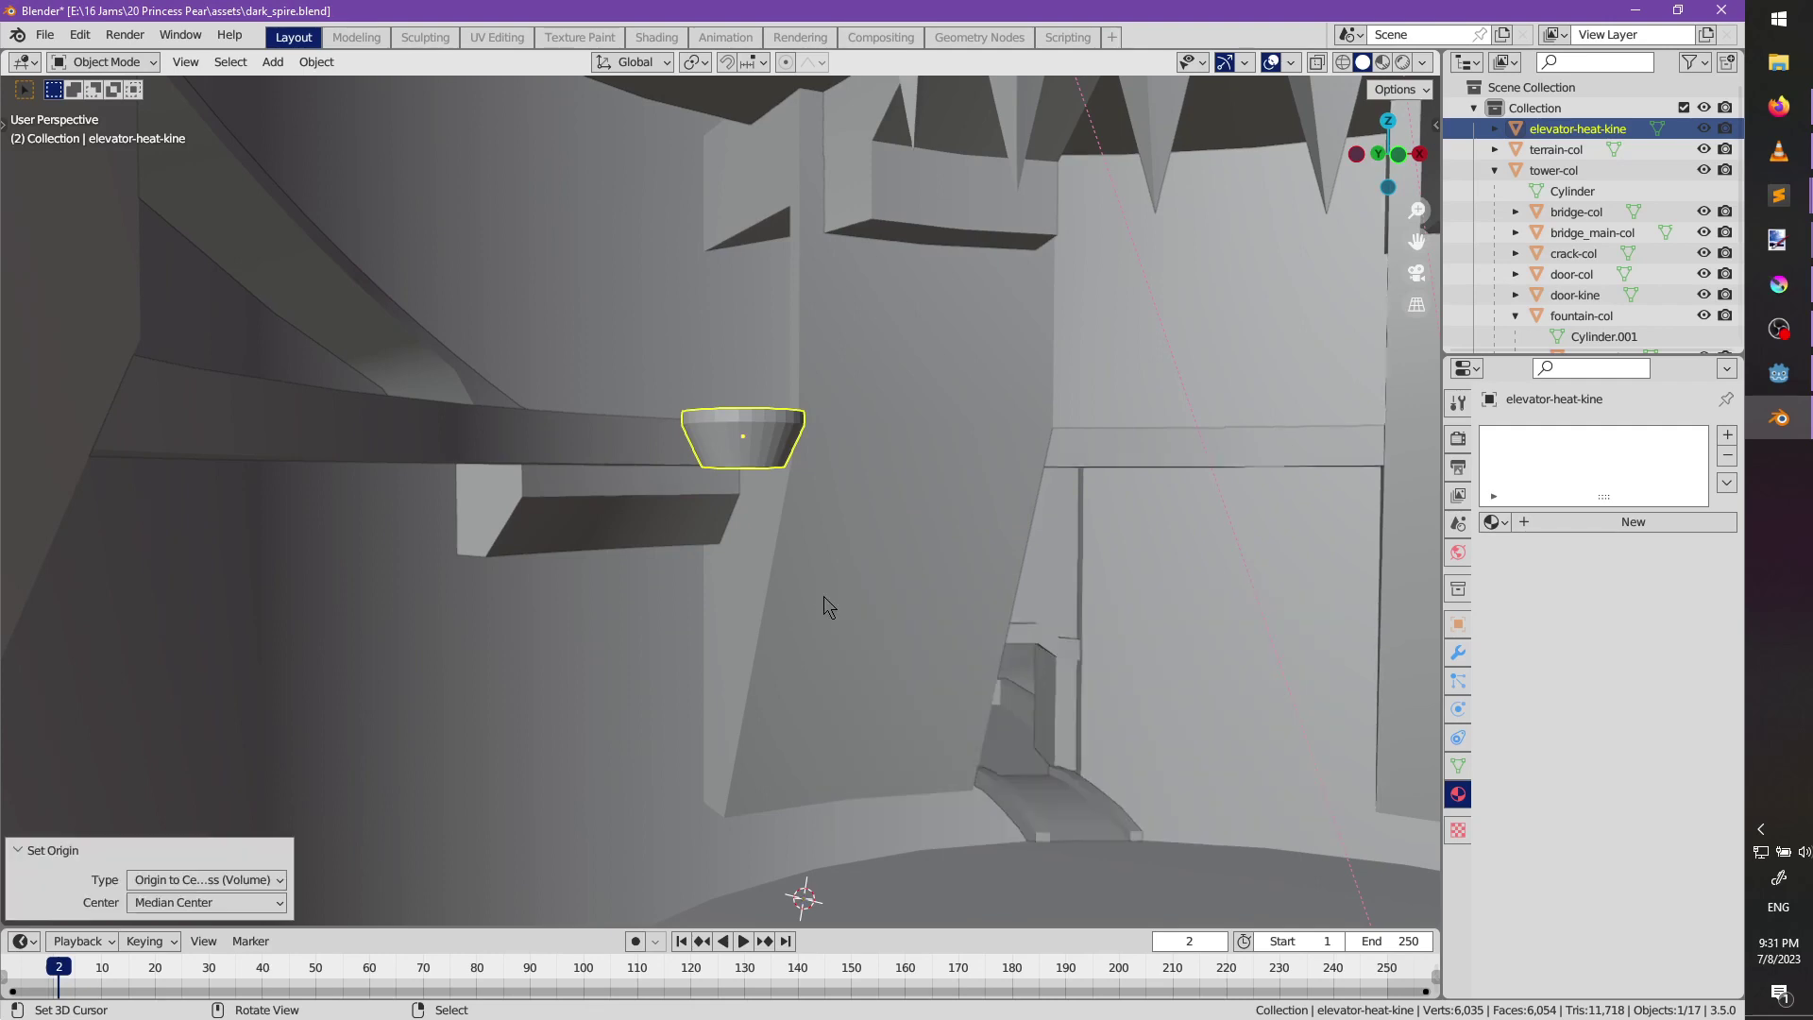
# Add a 32-vertex cylinder mesh with a 1 m radius and 2 m depth.
pyautogui.scroll(4, 825, 593)
pyautogui.moveTo(729, 525); pyautogui.dragTo(729, 503, button='middle')
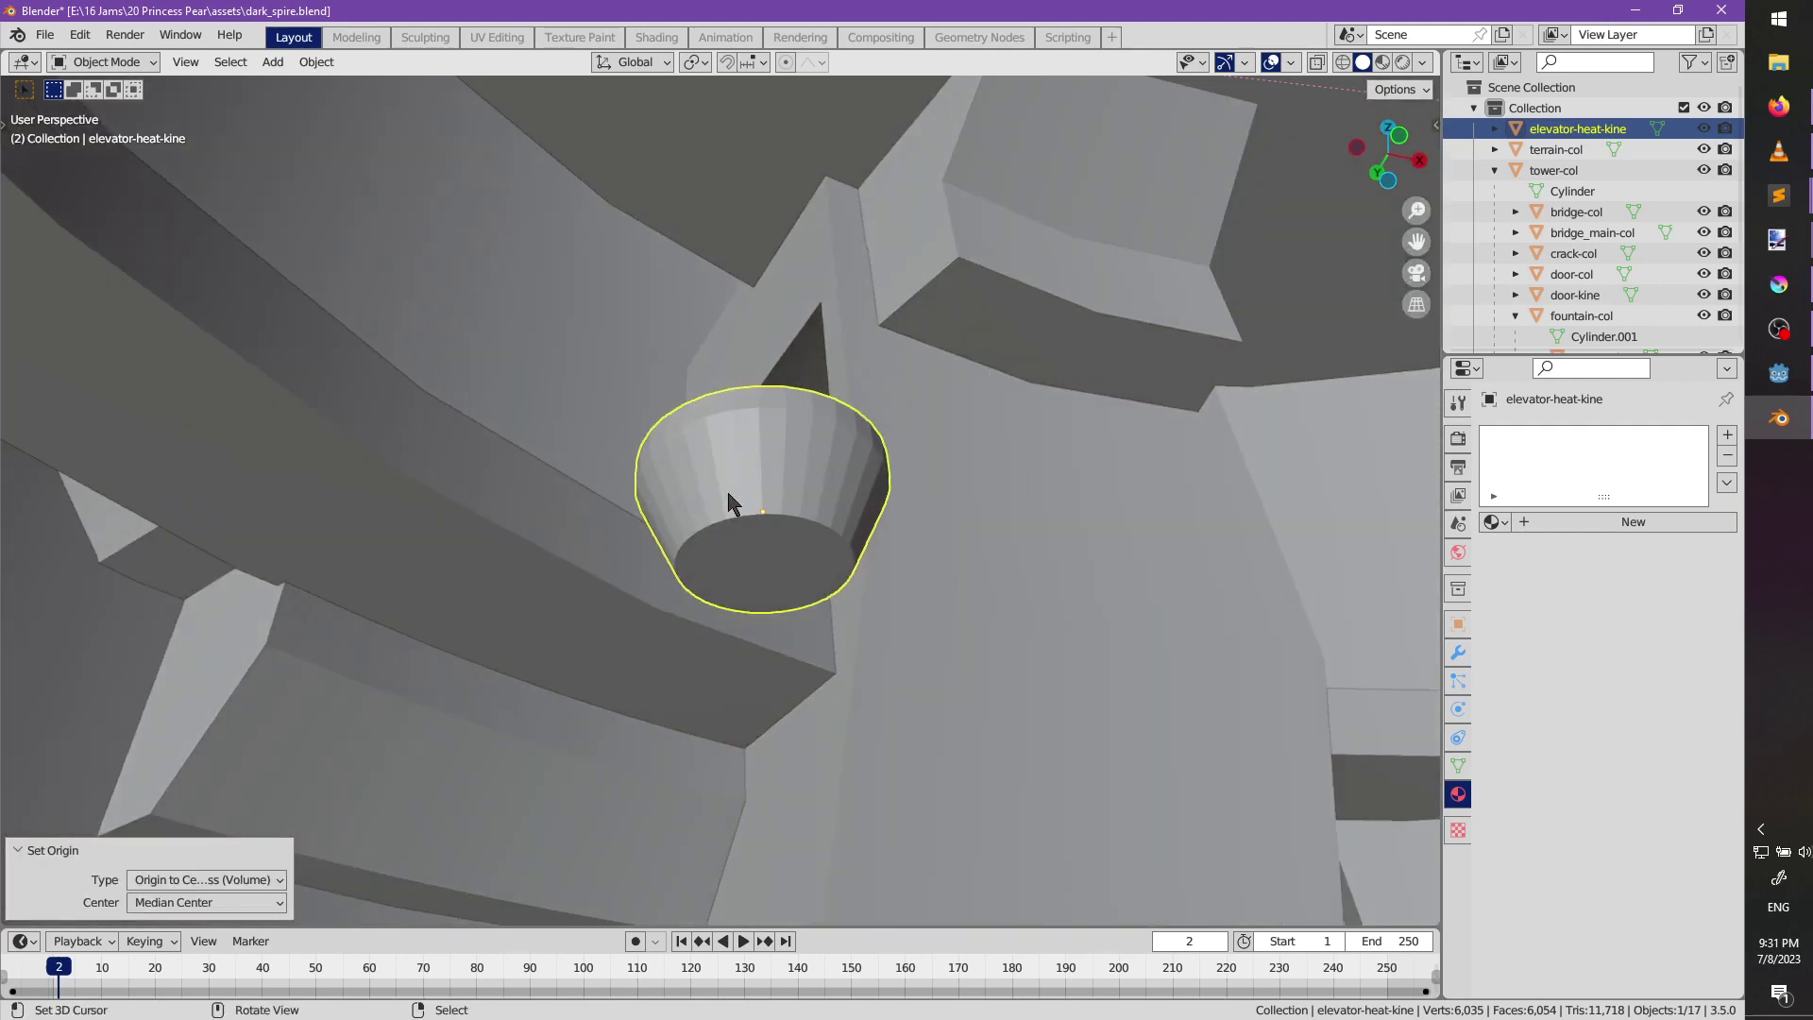
pyautogui.hotkey('shift', 'a')
pyautogui.moveTo(729, 501)
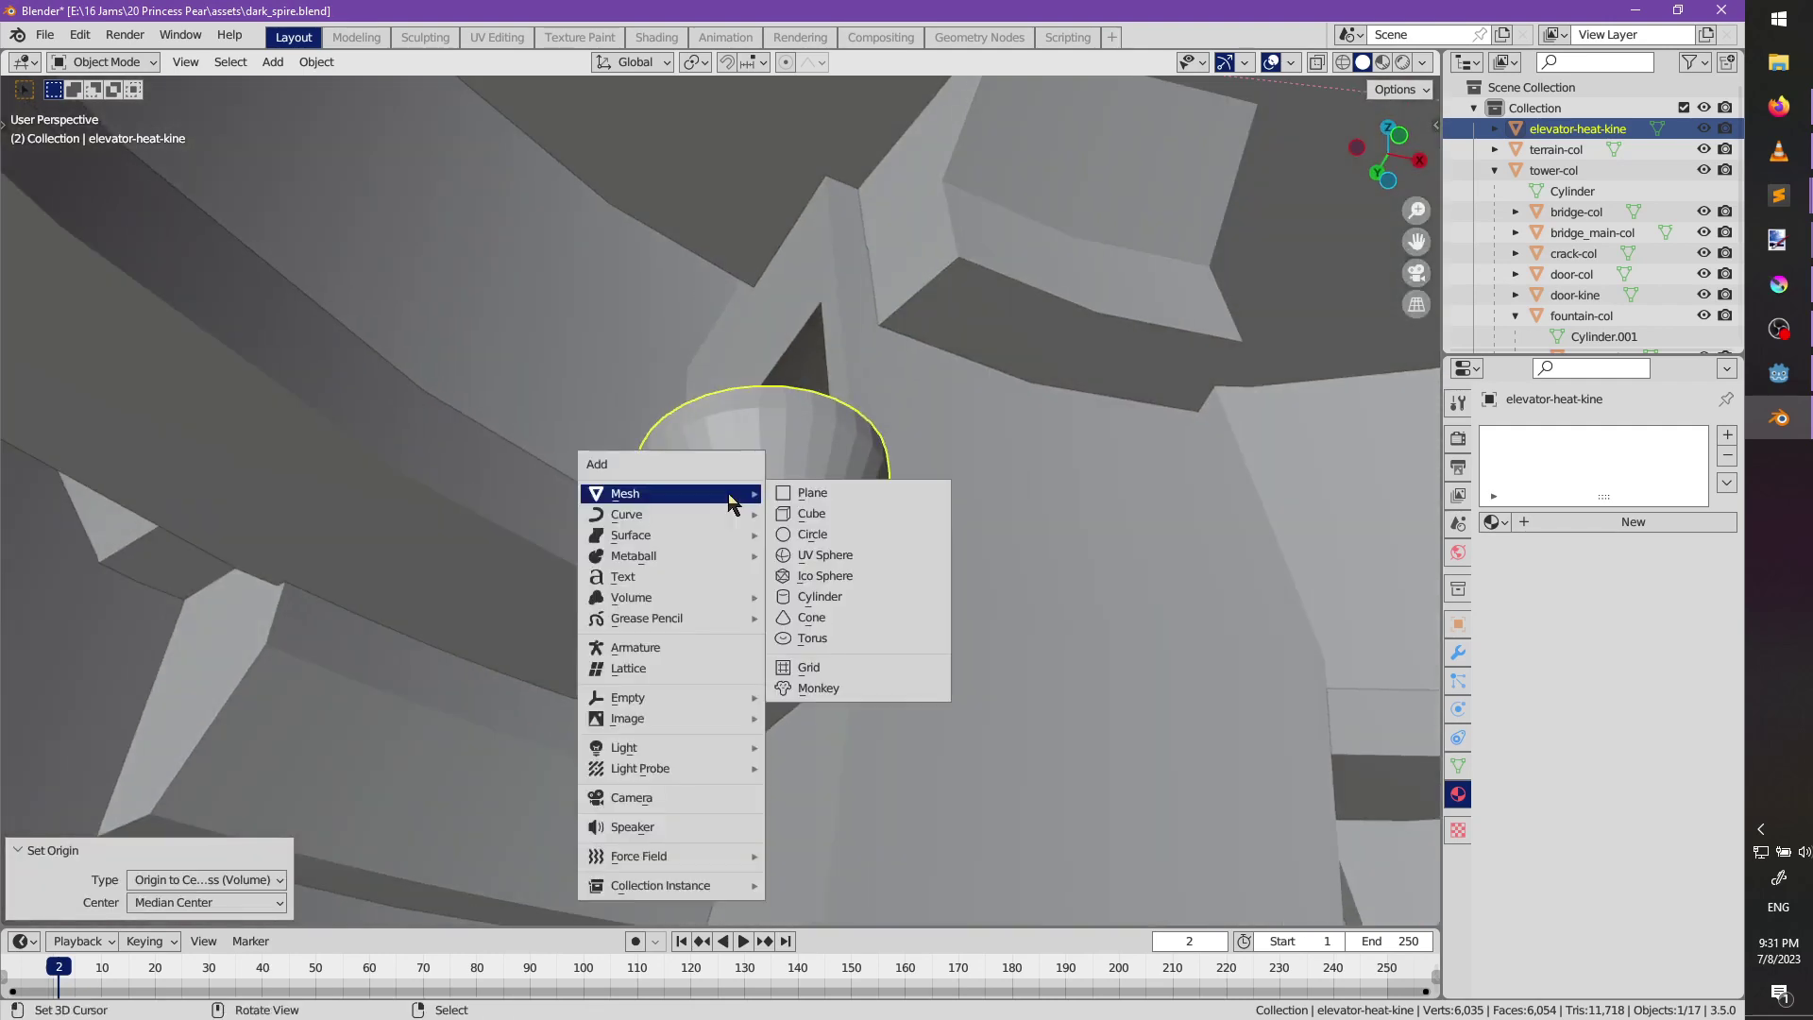
pyautogui.click(823, 593)
# Try to move the new cylinder downward along Z, and undo the move.
pyautogui.scroll(-2, 809, 542)
pyautogui.moveTo(775, 439); pyautogui.dragTo(803, 494, button='middle')
pyautogui.press('g')
pyautogui.press('z')
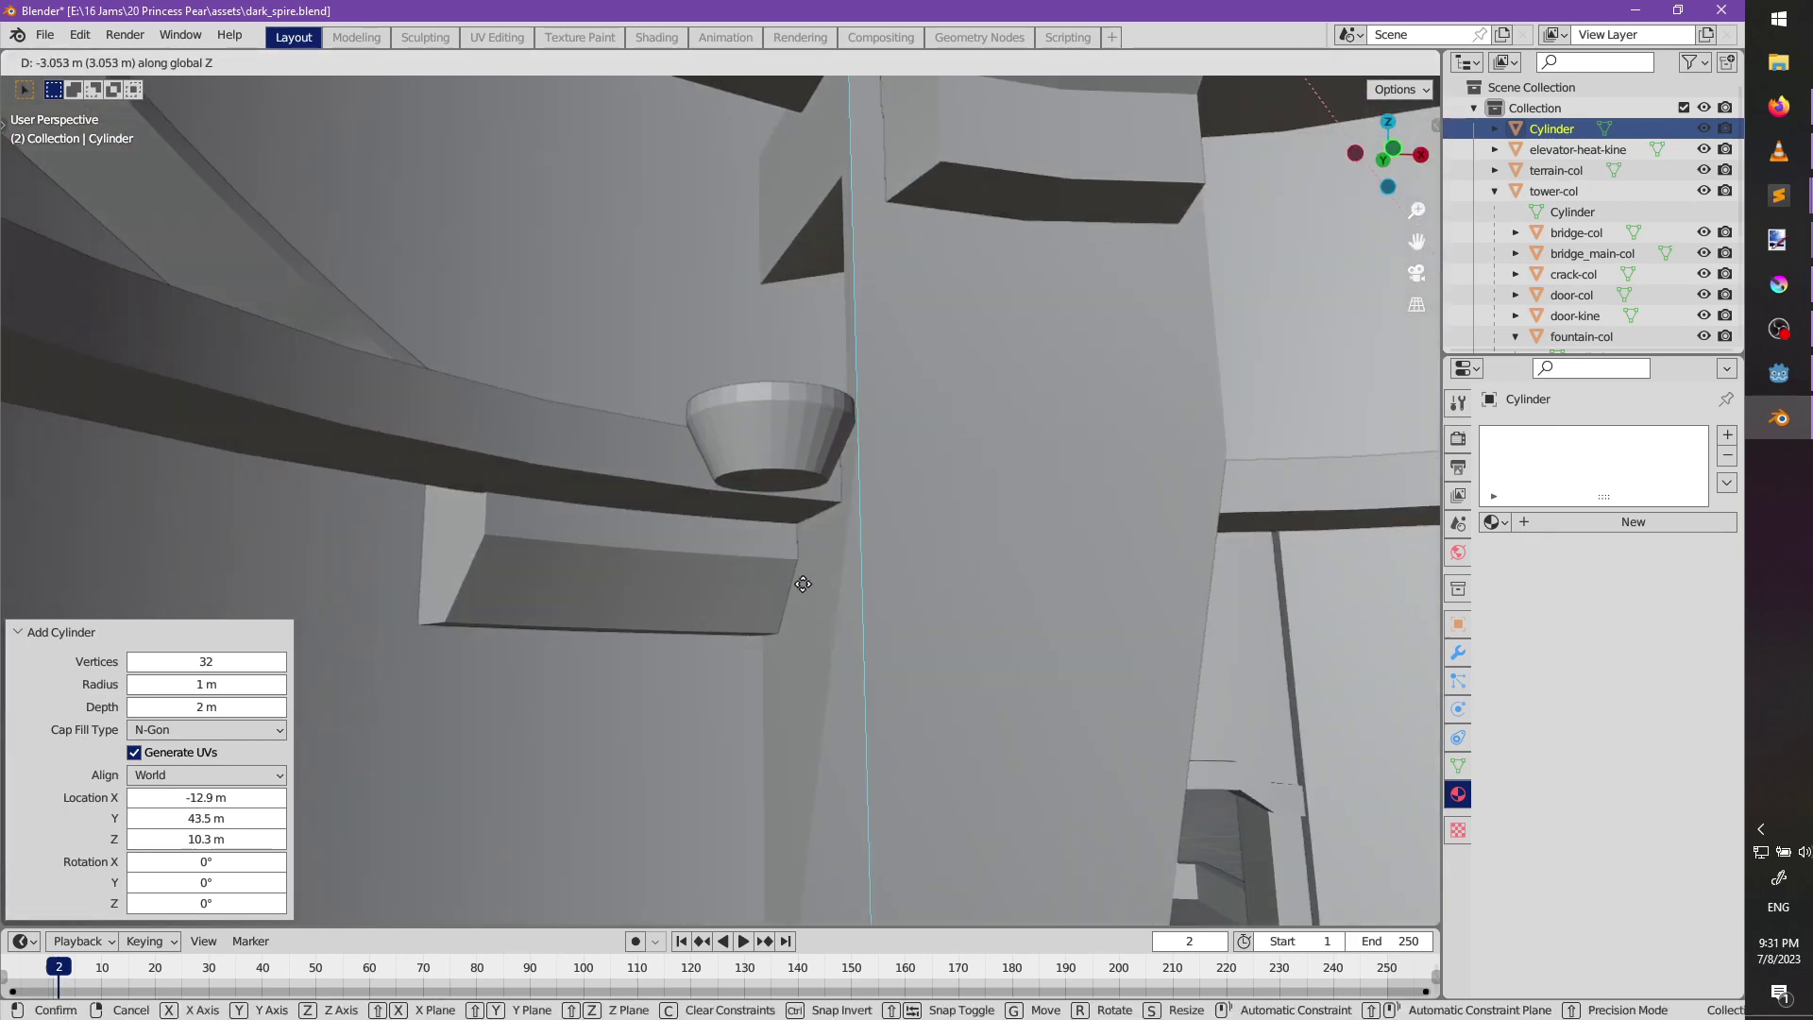
pyautogui.click(804, 639)
pyautogui.scroll(-3, 853, 581)
pyautogui.moveTo(852, 581); pyautogui.dragTo(819, 659, button='middle')
pyautogui.scroll(-2, 808, 570)
pyautogui.hotkey('ctrl', 'z')
pyautogui.scroll(3, 798, 510)
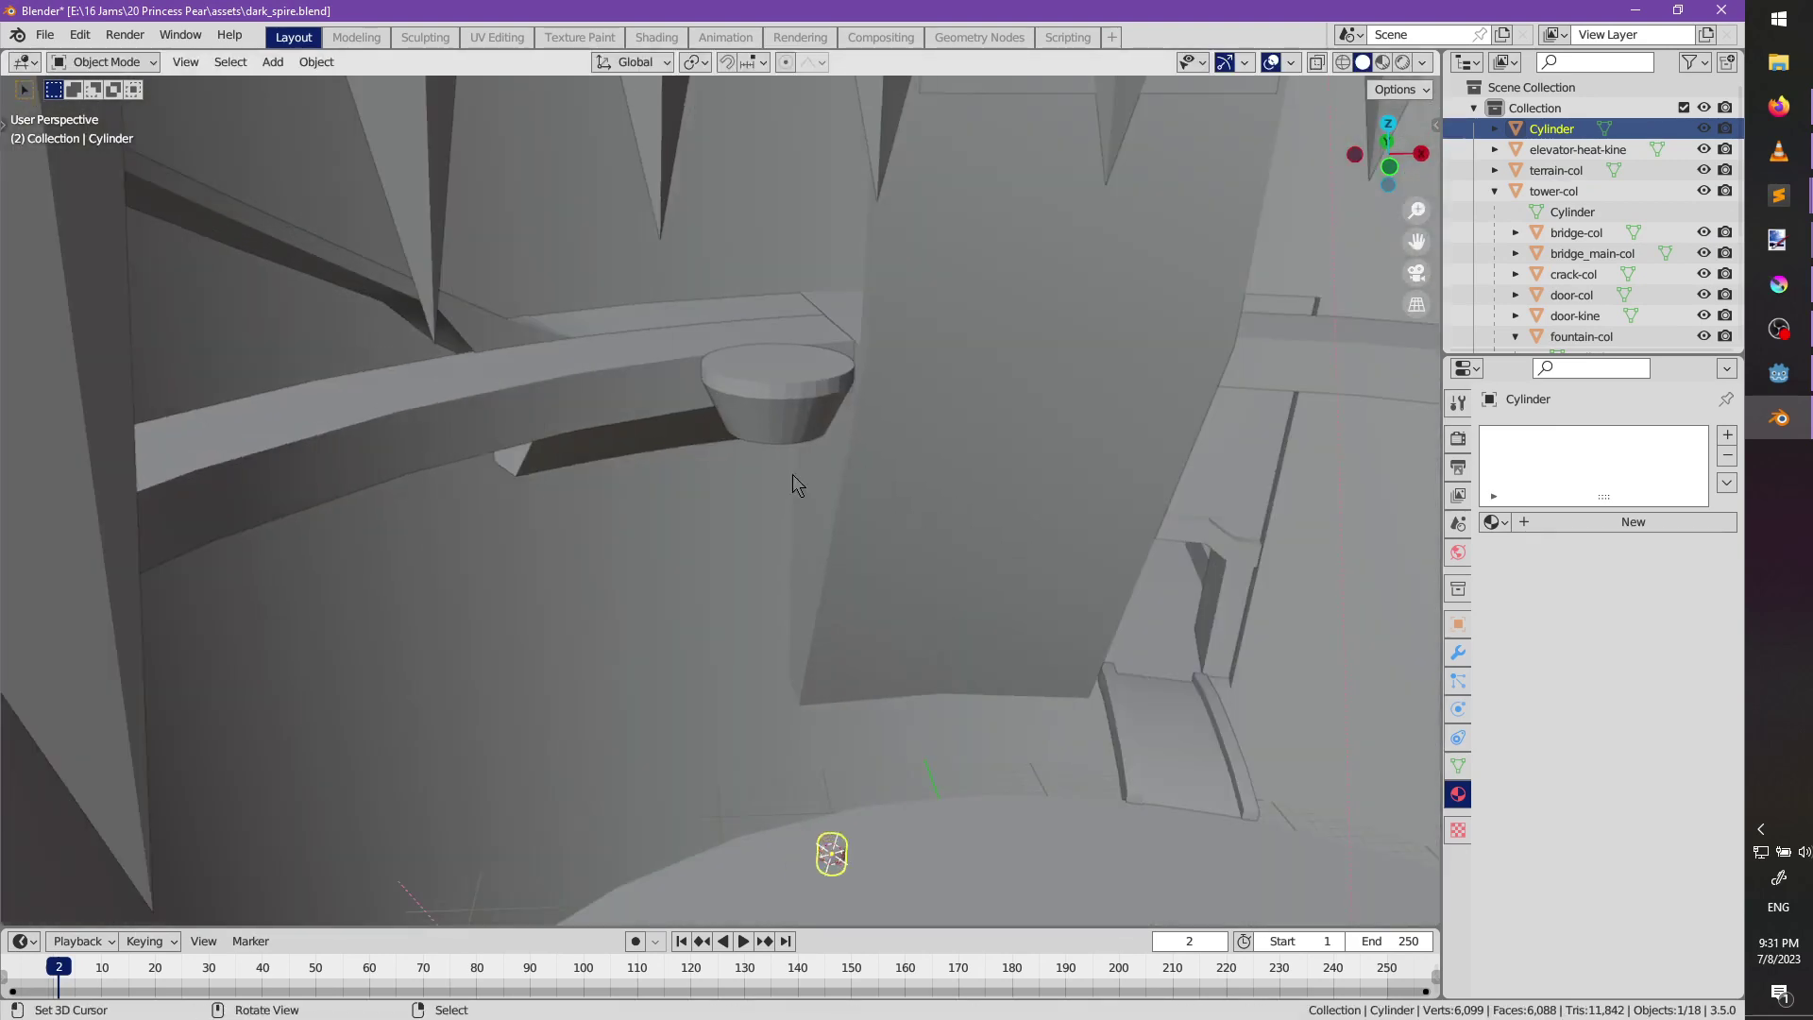
# Snap the 3D cursor to the tapered platform and snap the new cylinder to the cursor.
pyautogui.click(778, 427)
pyautogui.hotkey('shift', 's')
pyautogui.click(834, 744)
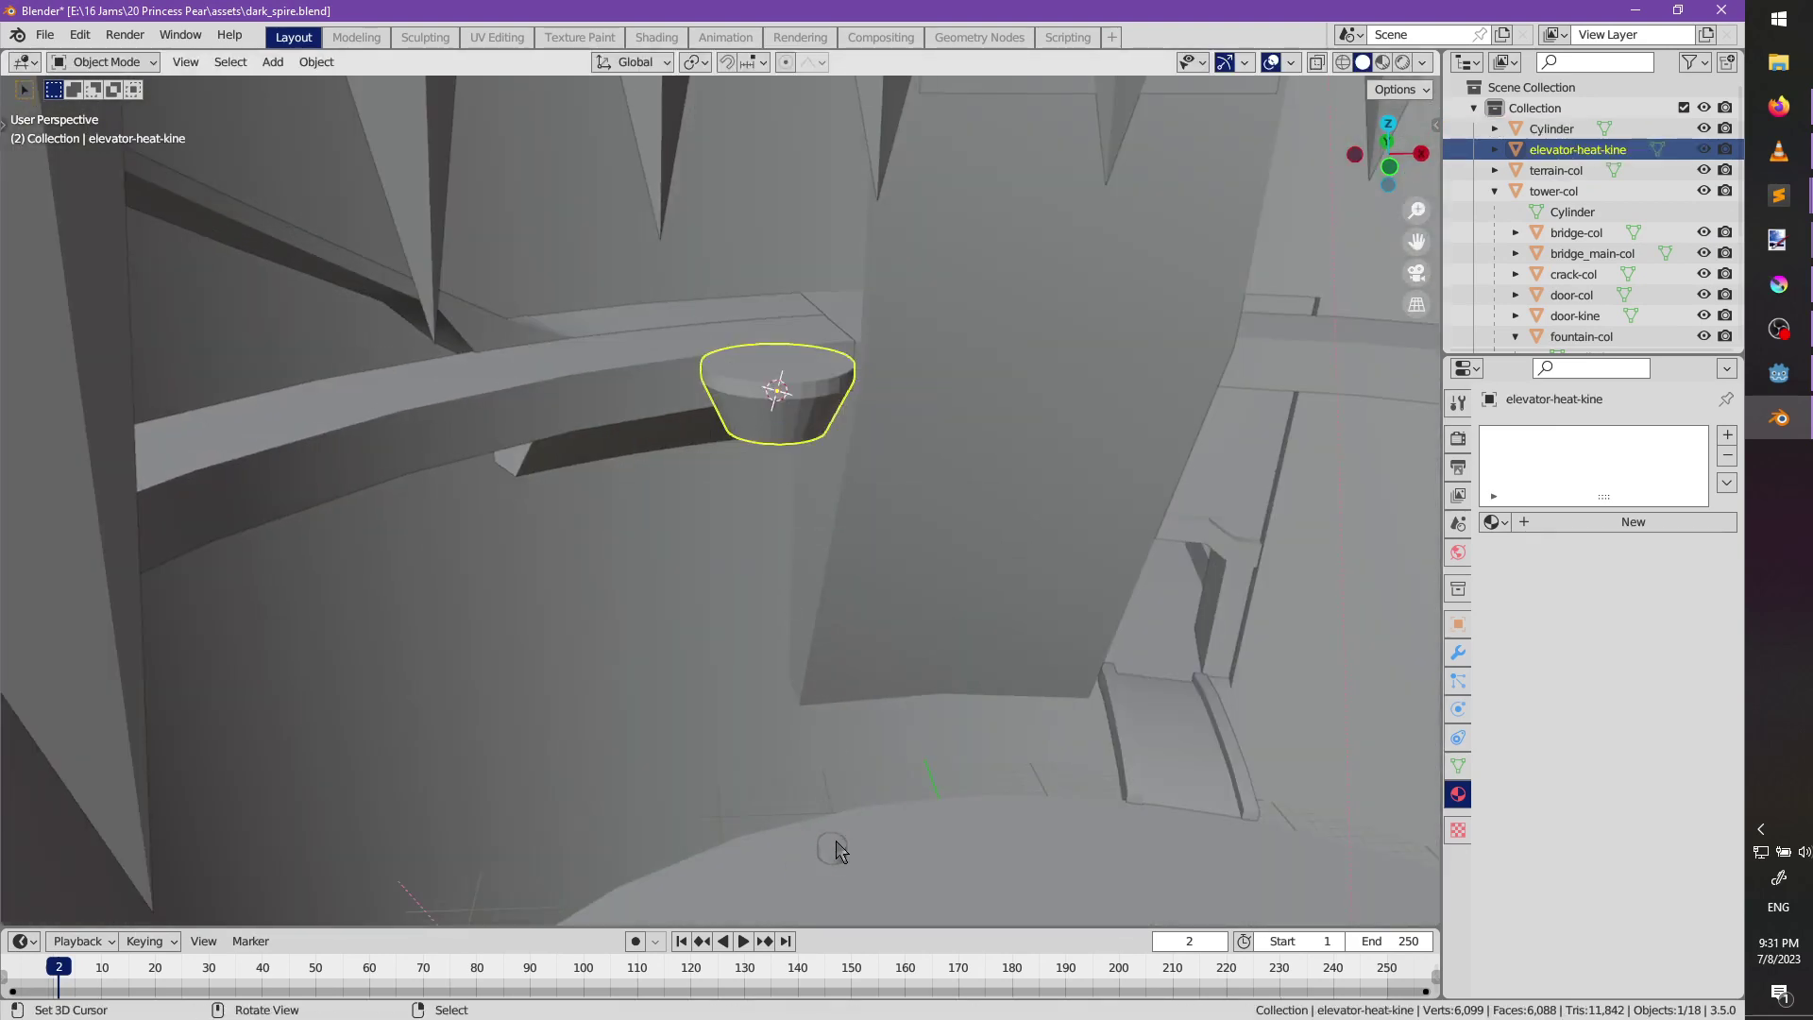
pyautogui.click(833, 847)
pyautogui.hotkey('shift', 's')
pyautogui.click(835, 729)
# Move the small cylinder down along Z to the platform's underside and stretch its mesh by a factor of 8.599 along Z.
pyautogui.scroll(2, 834, 729)
pyautogui.moveTo(835, 729); pyautogui.dragTo(791, 643, button='middle')
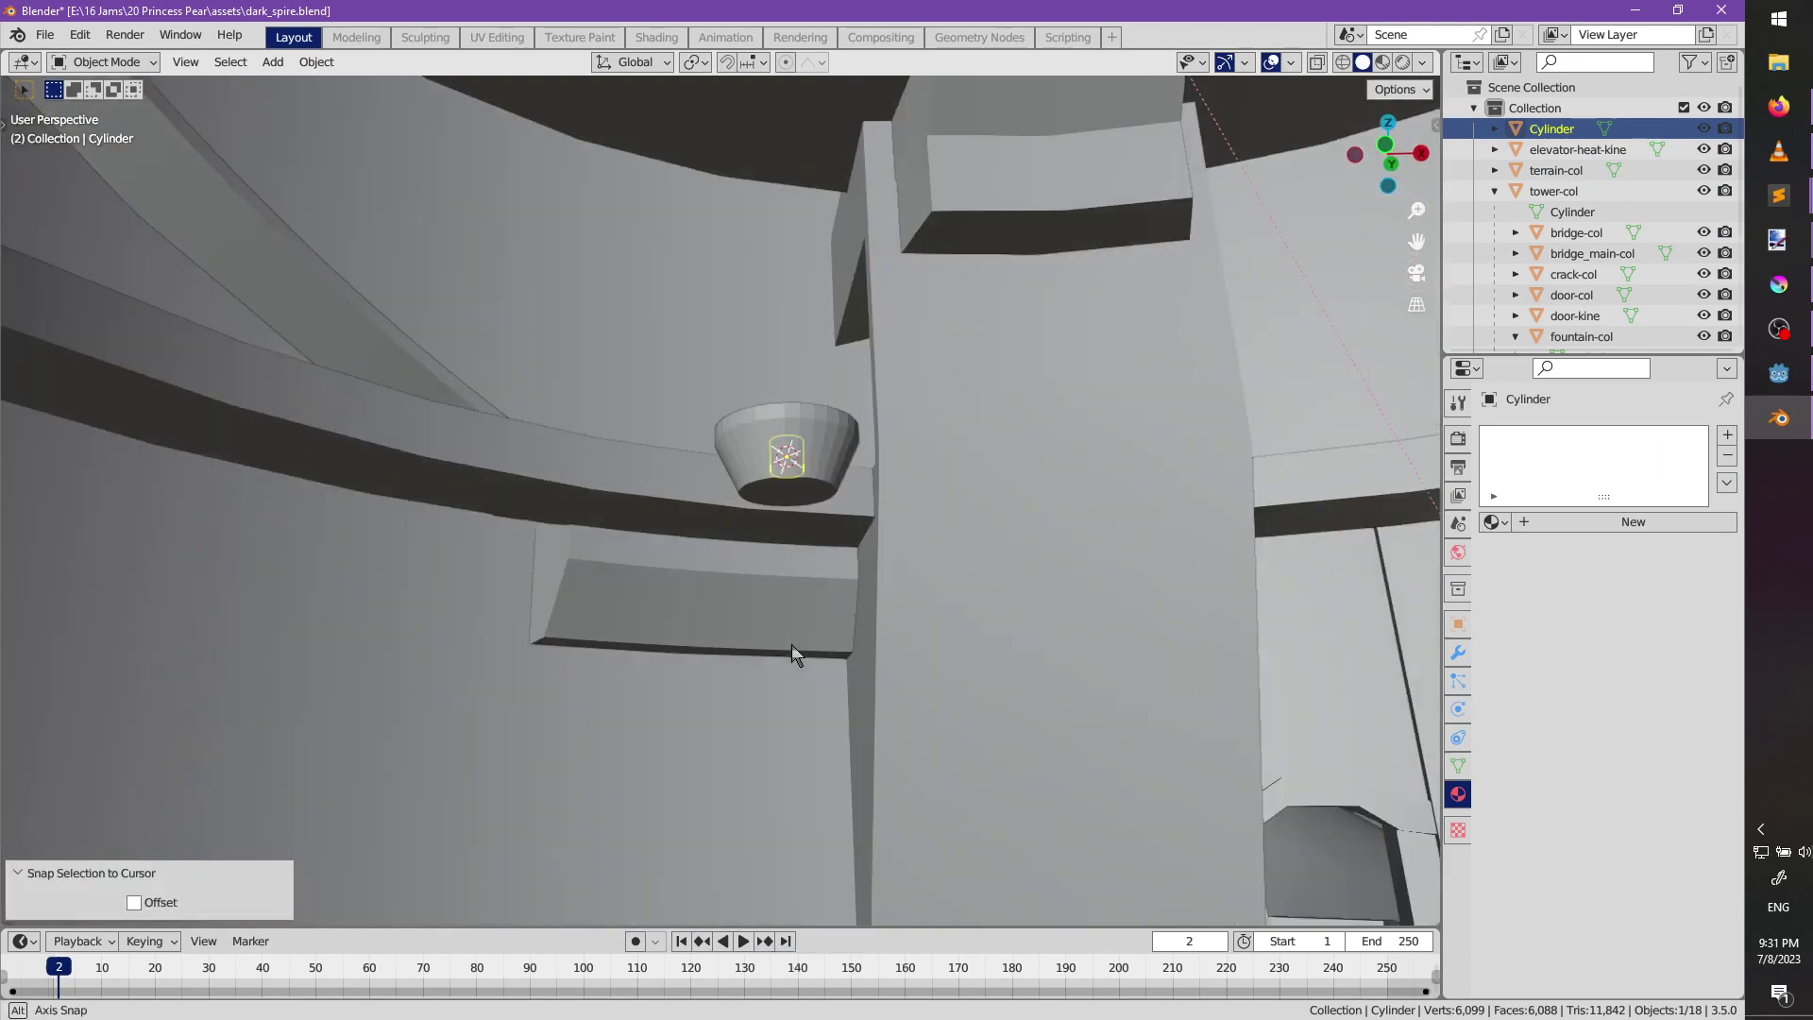
pyautogui.press('g')
pyautogui.press('z')
pyautogui.click(796, 664)
pyautogui.press('s')
pyautogui.press('z')
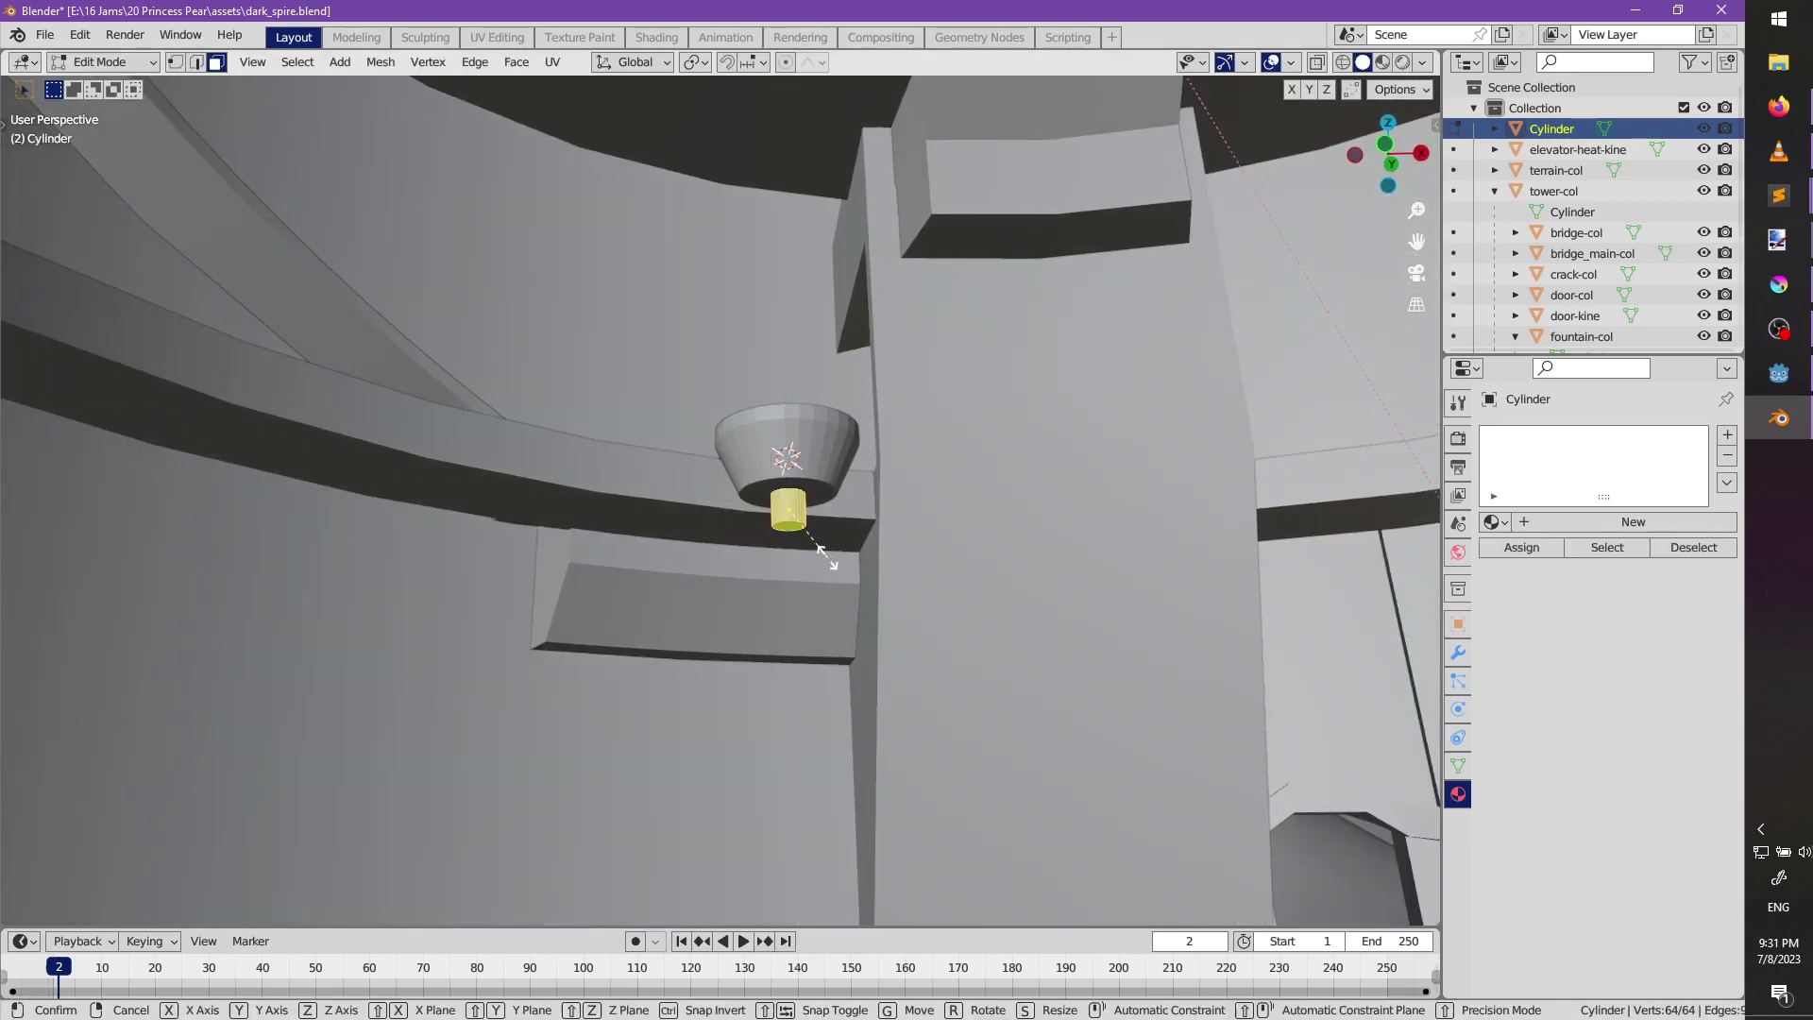
pyautogui.click(912, 192)
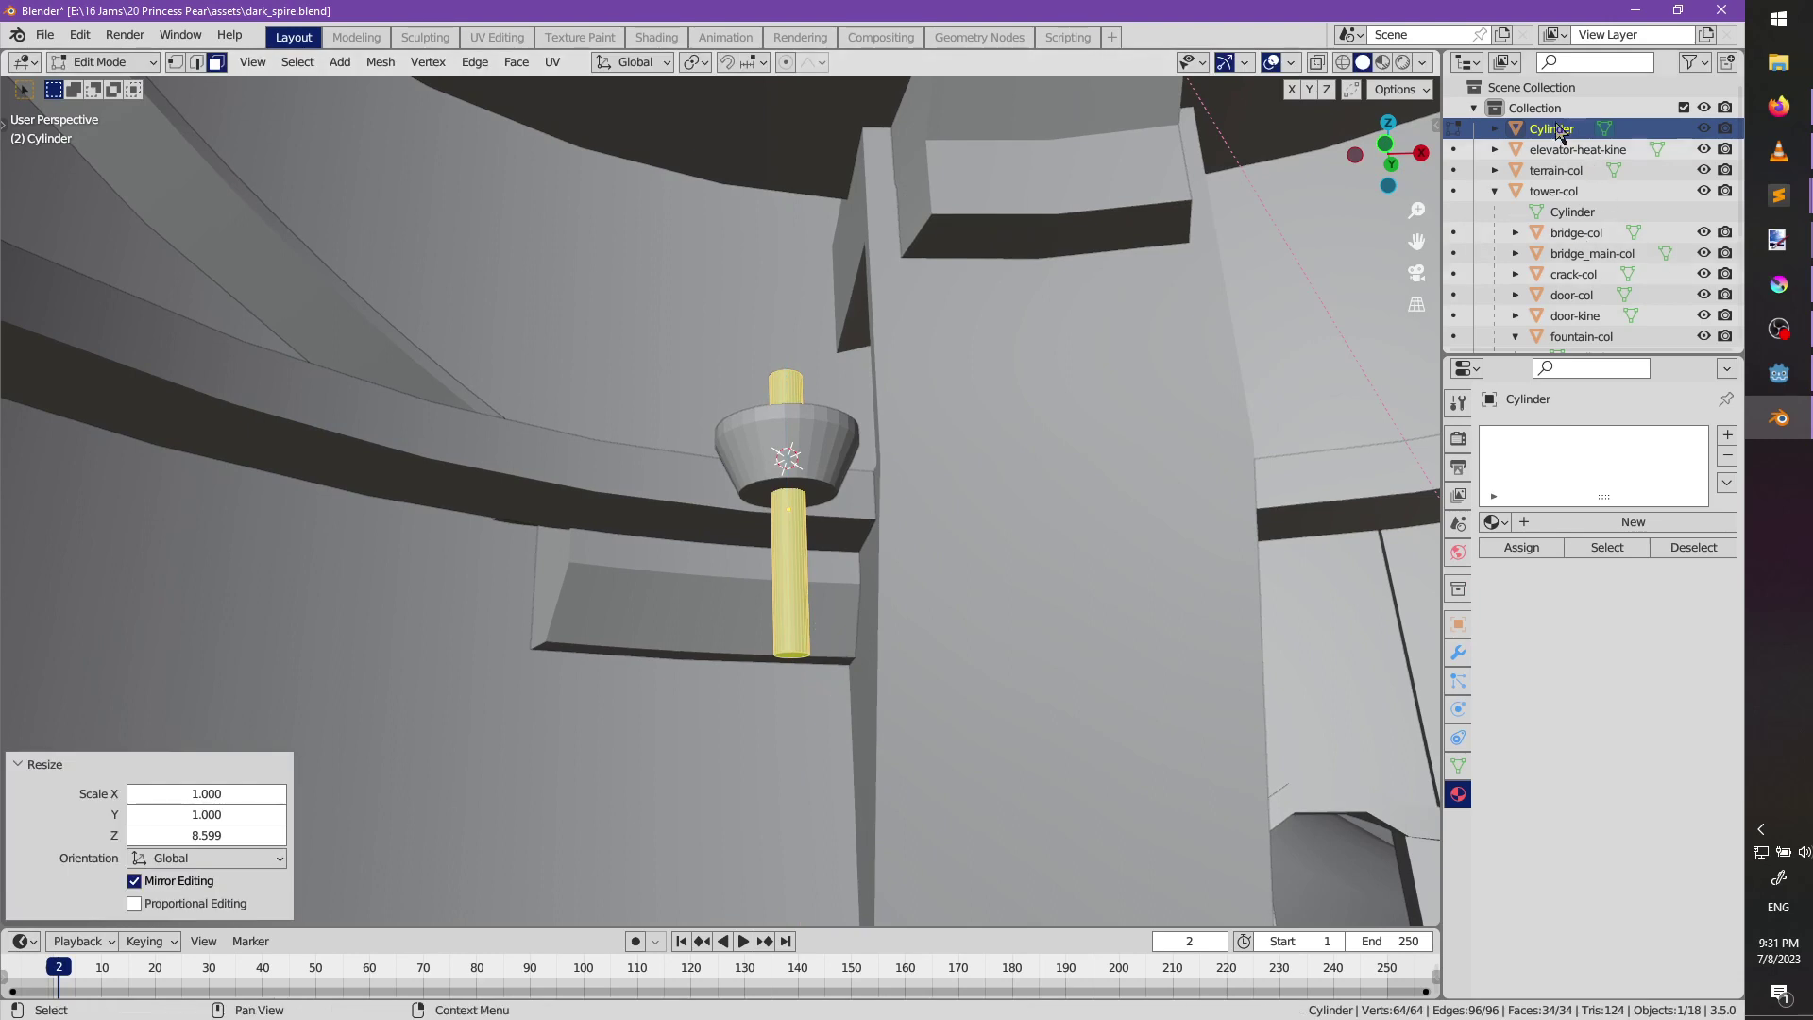
# Rename the shaft elevator_tail-kine and the platform elevator-head-kine, and parent the tail to the head.
pyautogui.doubleClick(1559, 128)
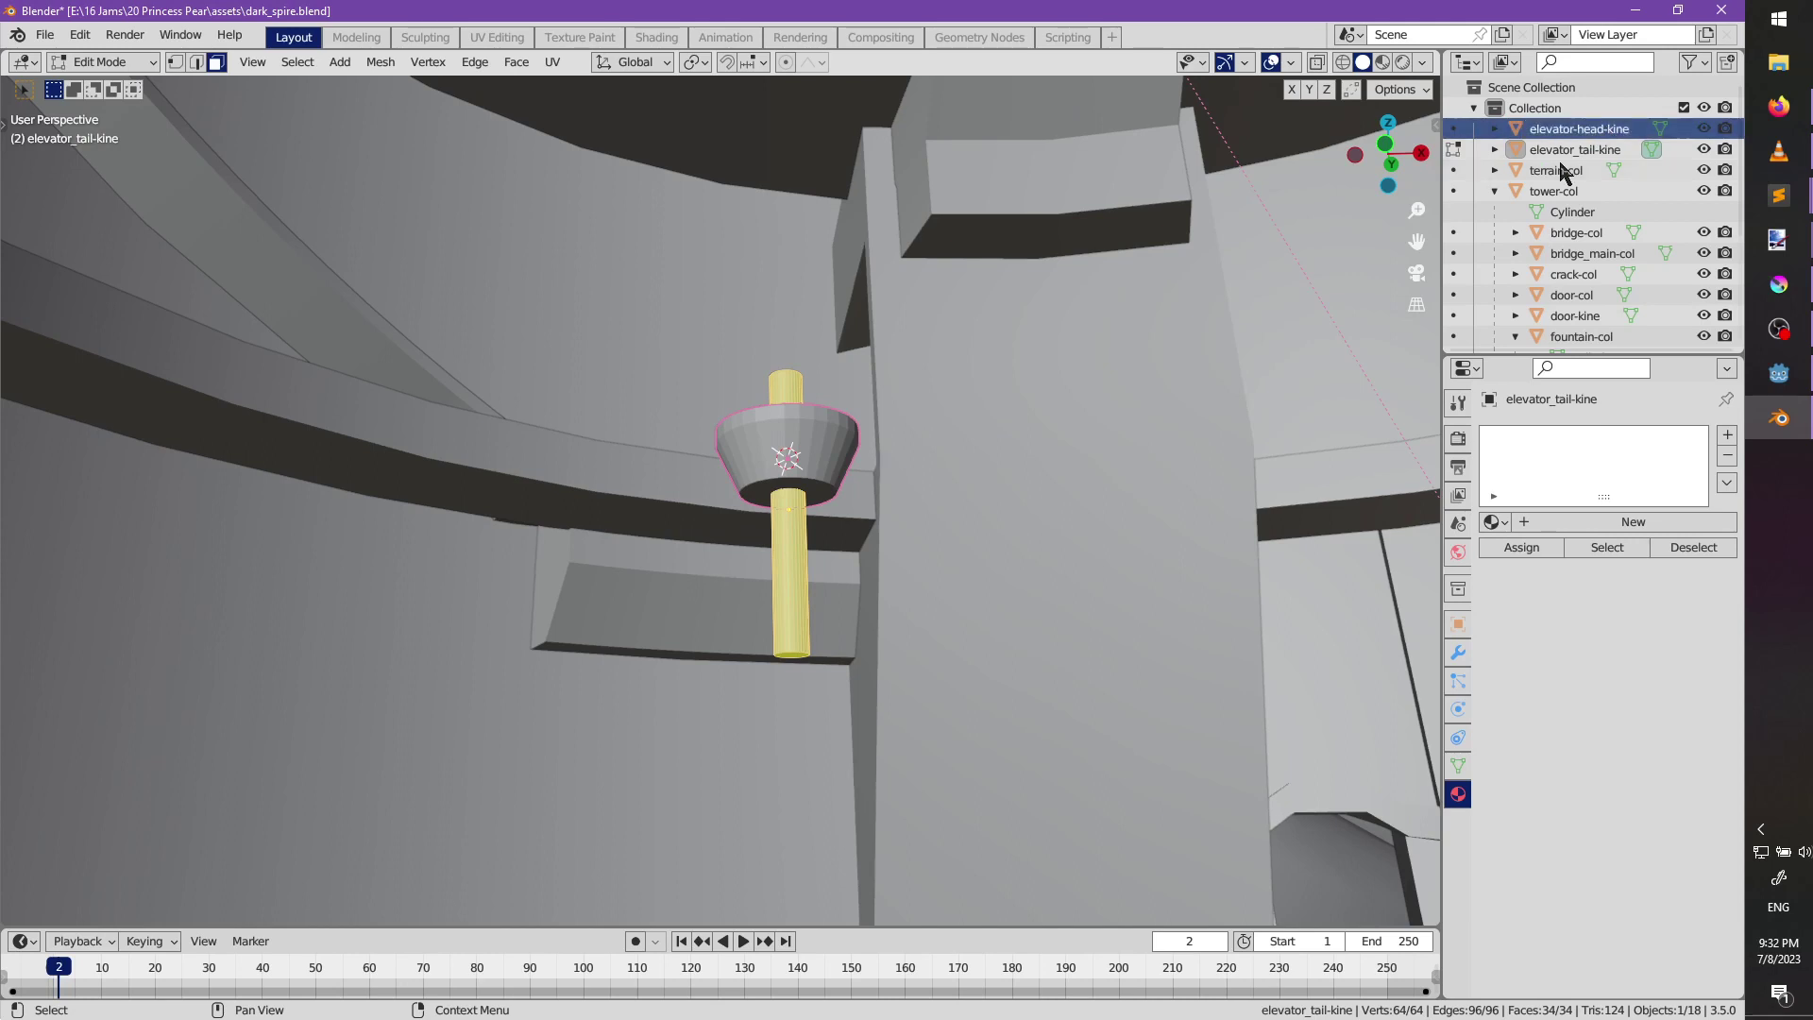
pyautogui.moveTo(1568, 137); pyautogui.dragTo(1568, 138)
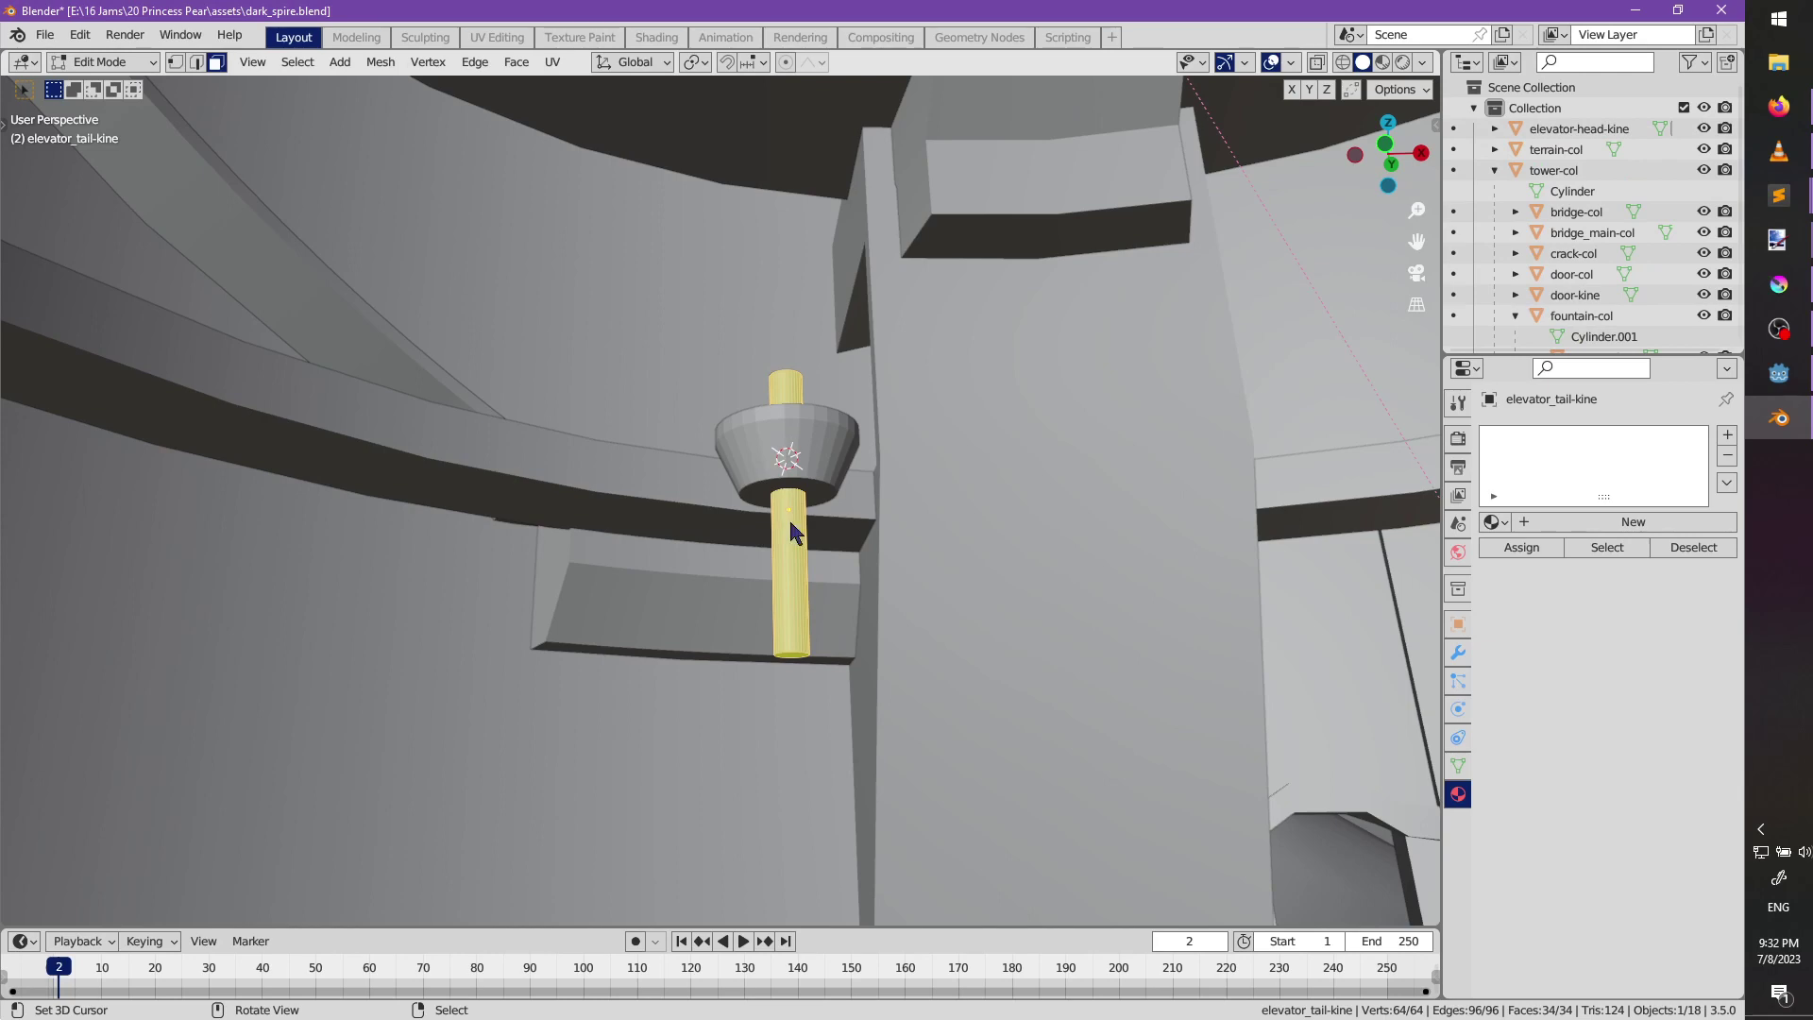
# Lower the elevator tail's mesh about 7.263 m along Z below the head and widen it in X and Y.
pyautogui.press('Tab')
pyautogui.press('Tab')
pyautogui.press('g')
pyautogui.press('z')
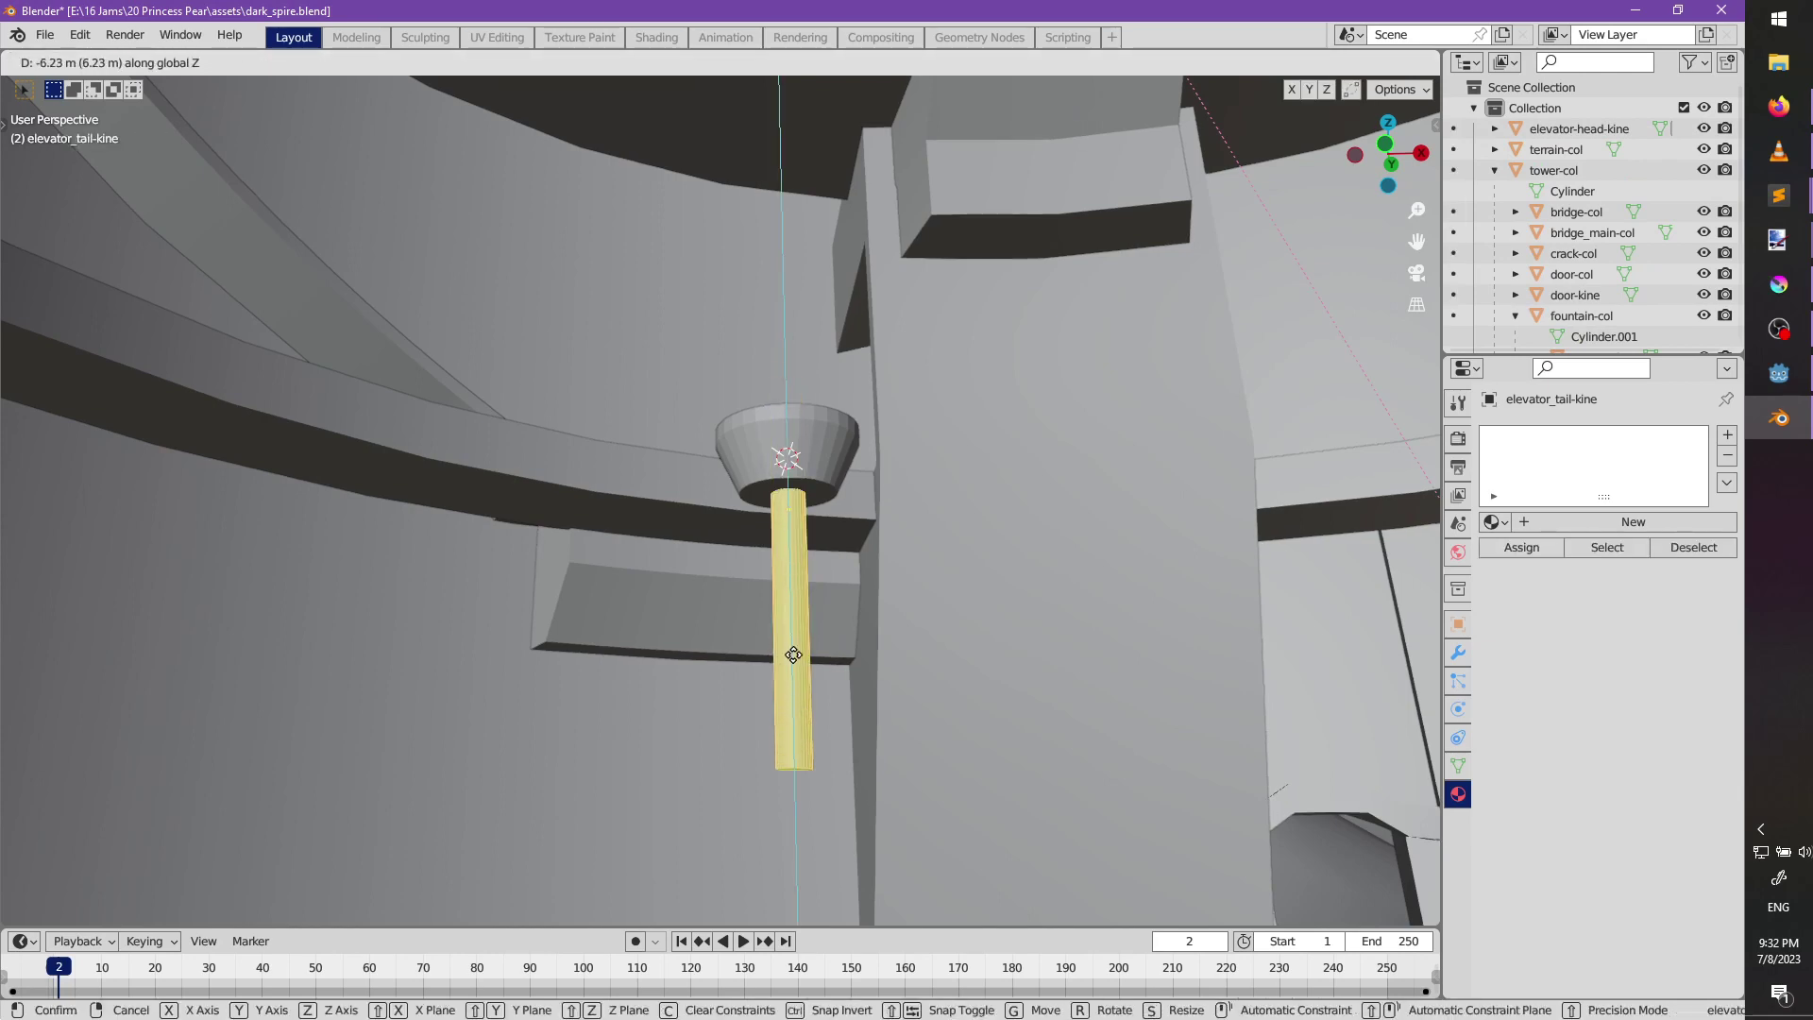
pyautogui.click(791, 661)
pyautogui.moveTo(791, 661); pyautogui.dragTo(889, 684, button='middle')
pyautogui.press('s')
pyautogui.hotkey('shift', 'z')
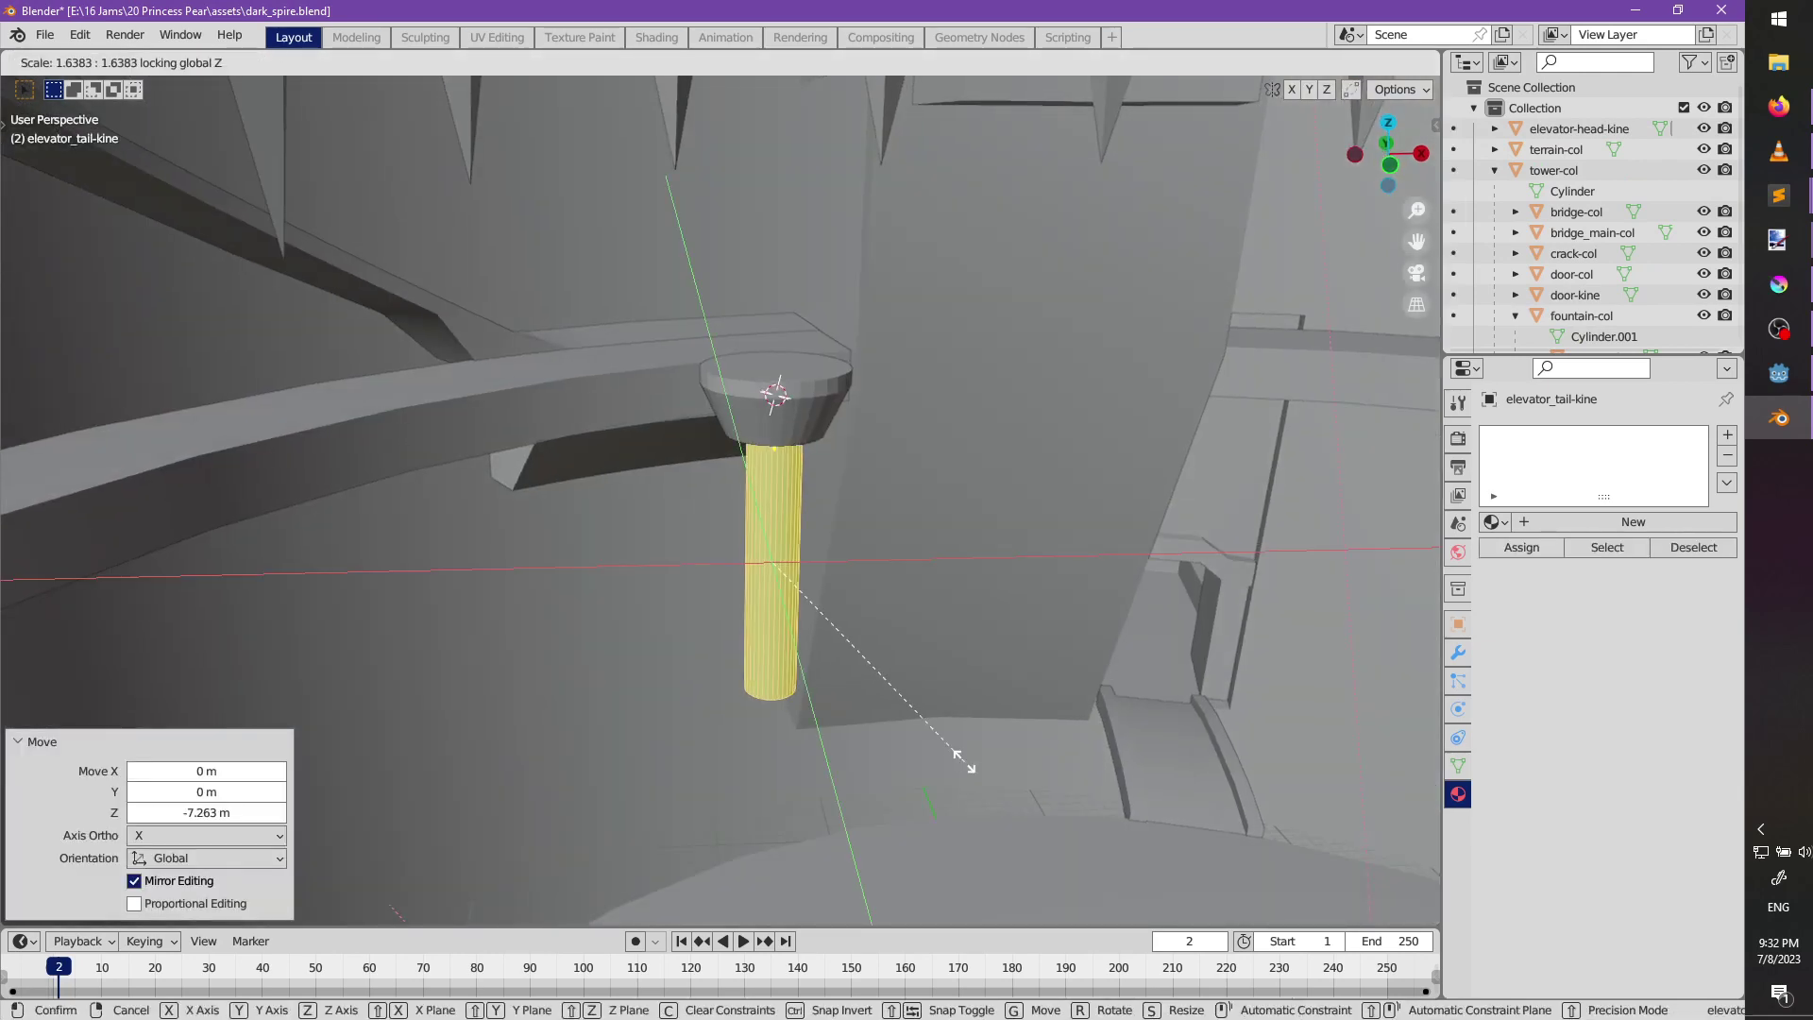
pyautogui.click(951, 667)
pyautogui.press('g')
pyautogui.press('z')
pyautogui.rightClick(951, 667)
# Try moving the elevator head down along Z with its attached tail and back up to the upper ledge.
pyautogui.press('Tab')
pyautogui.rightClick(782, 413)
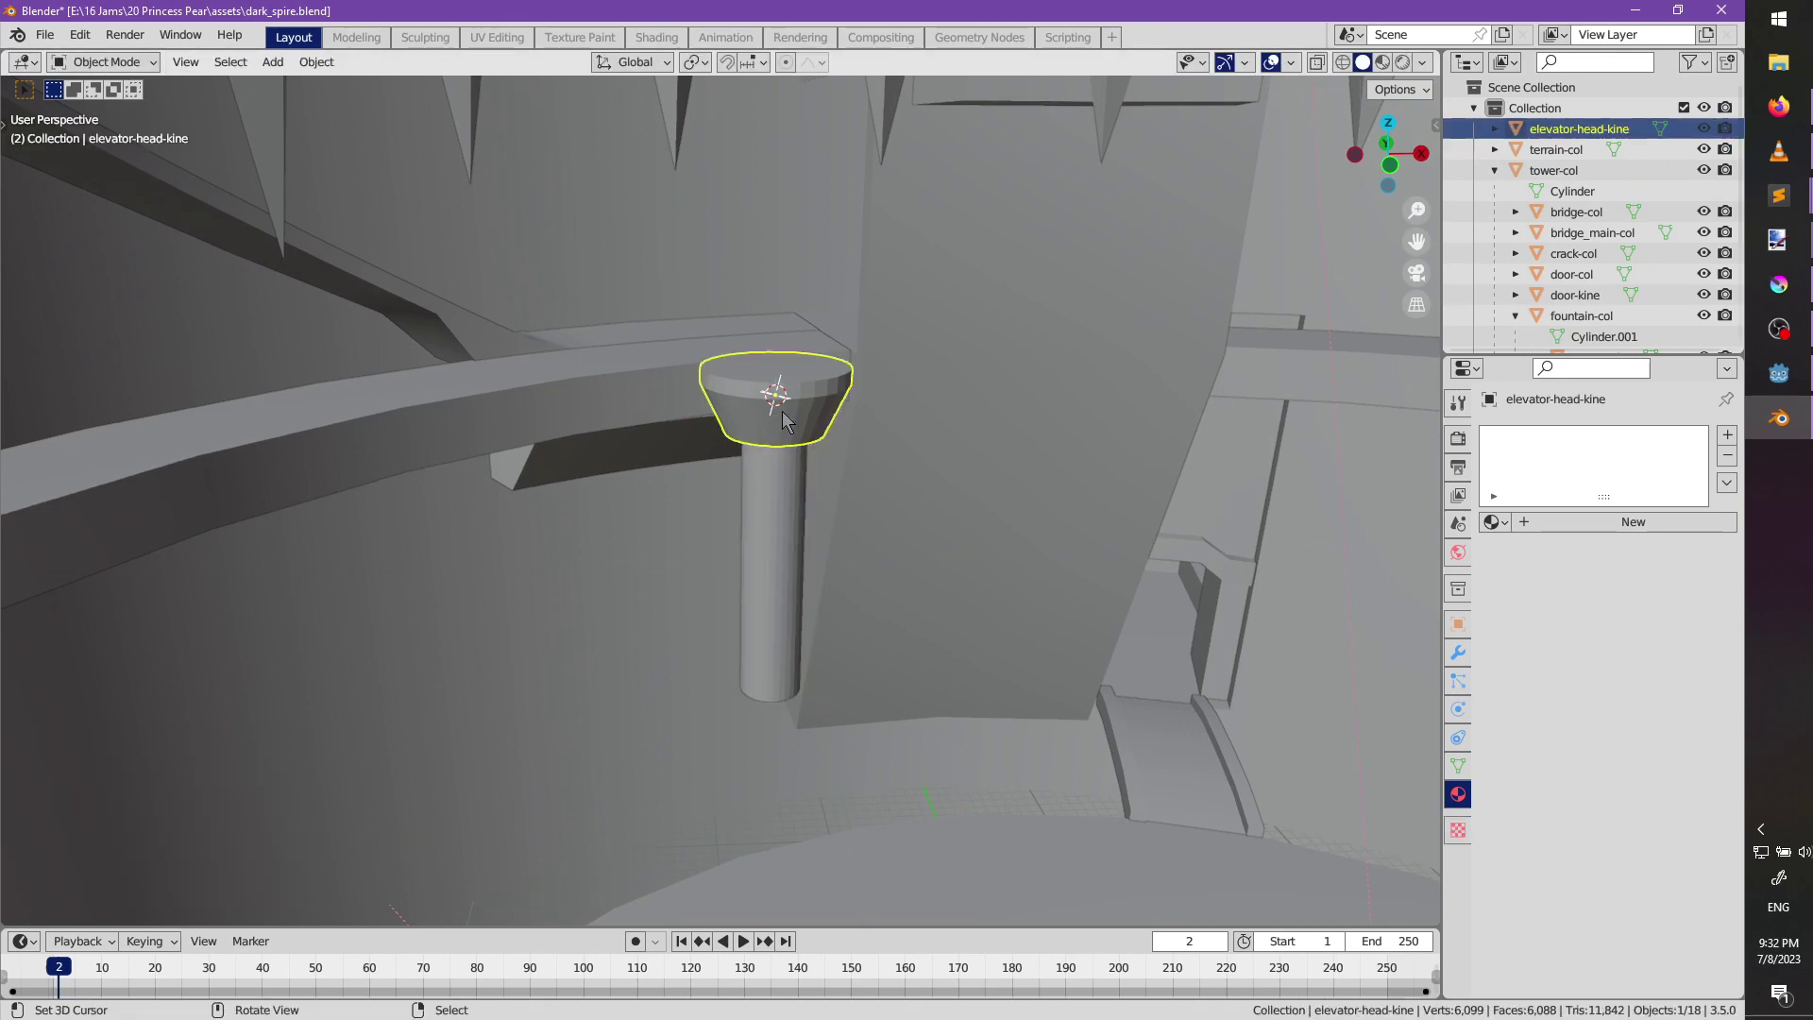
pyautogui.press('g')
pyautogui.press('z')
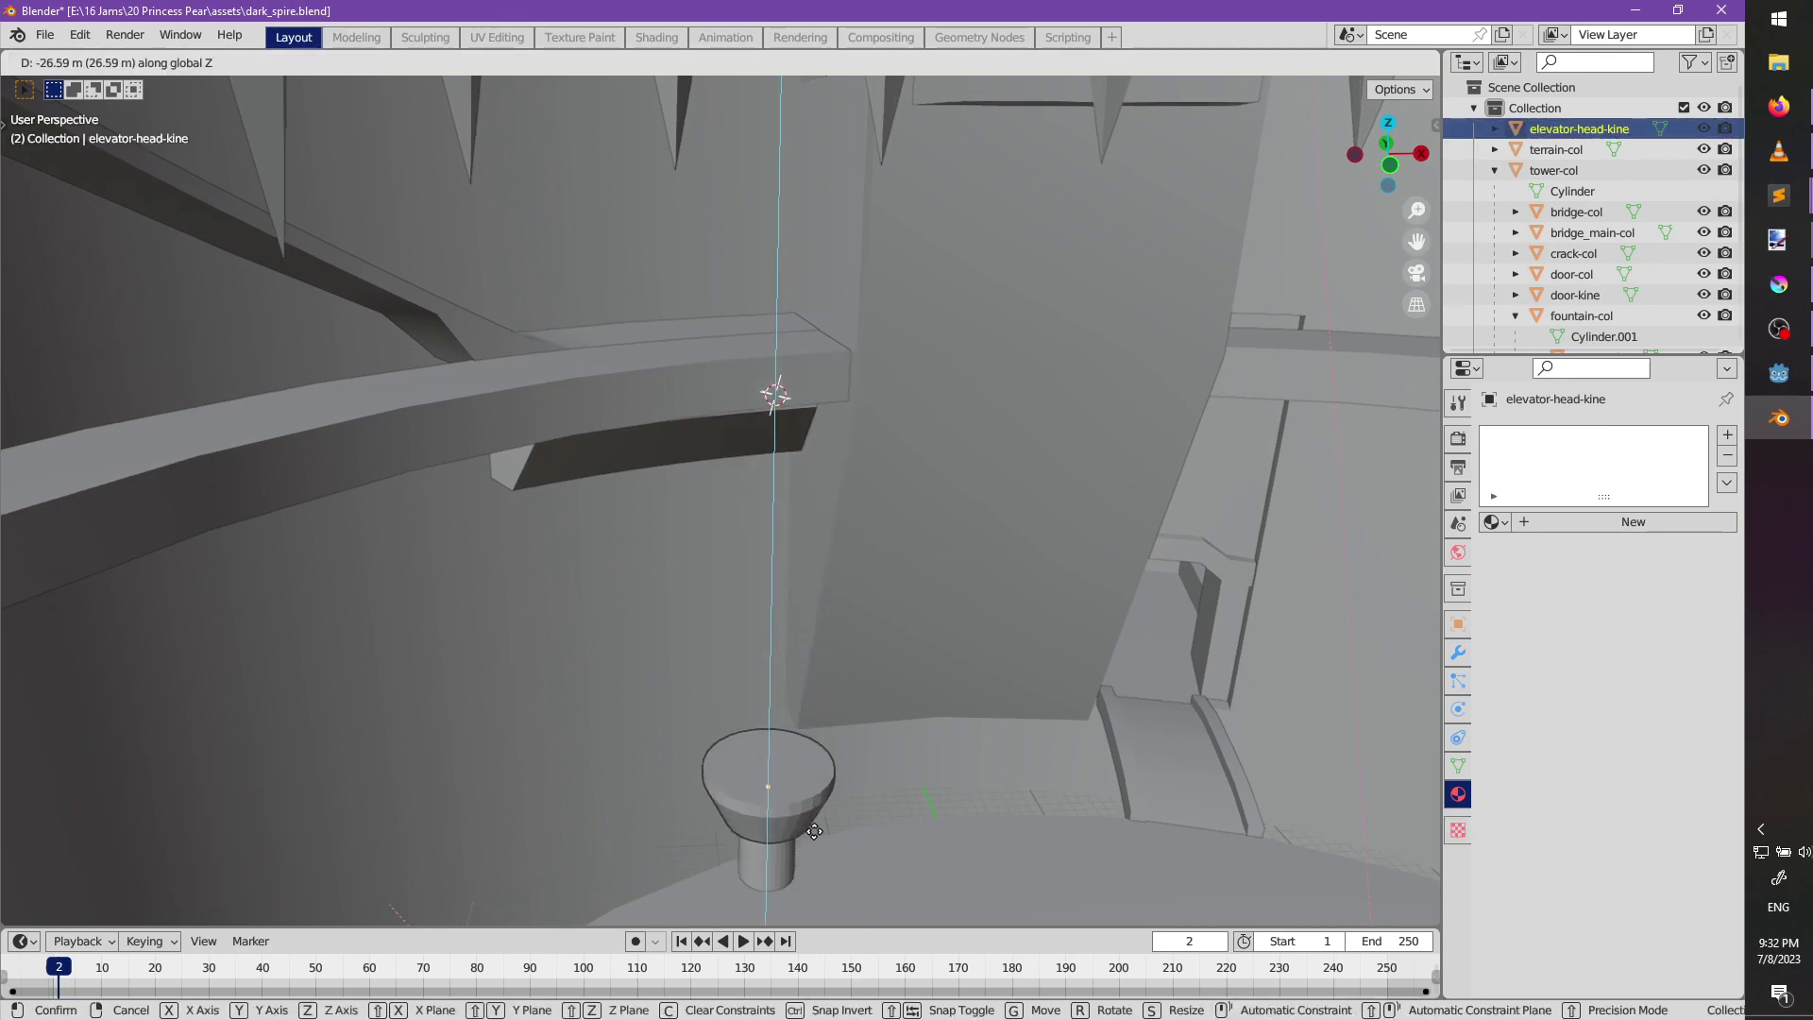
pyautogui.click(823, 446)
pyautogui.press('g')
pyautogui.press('z')
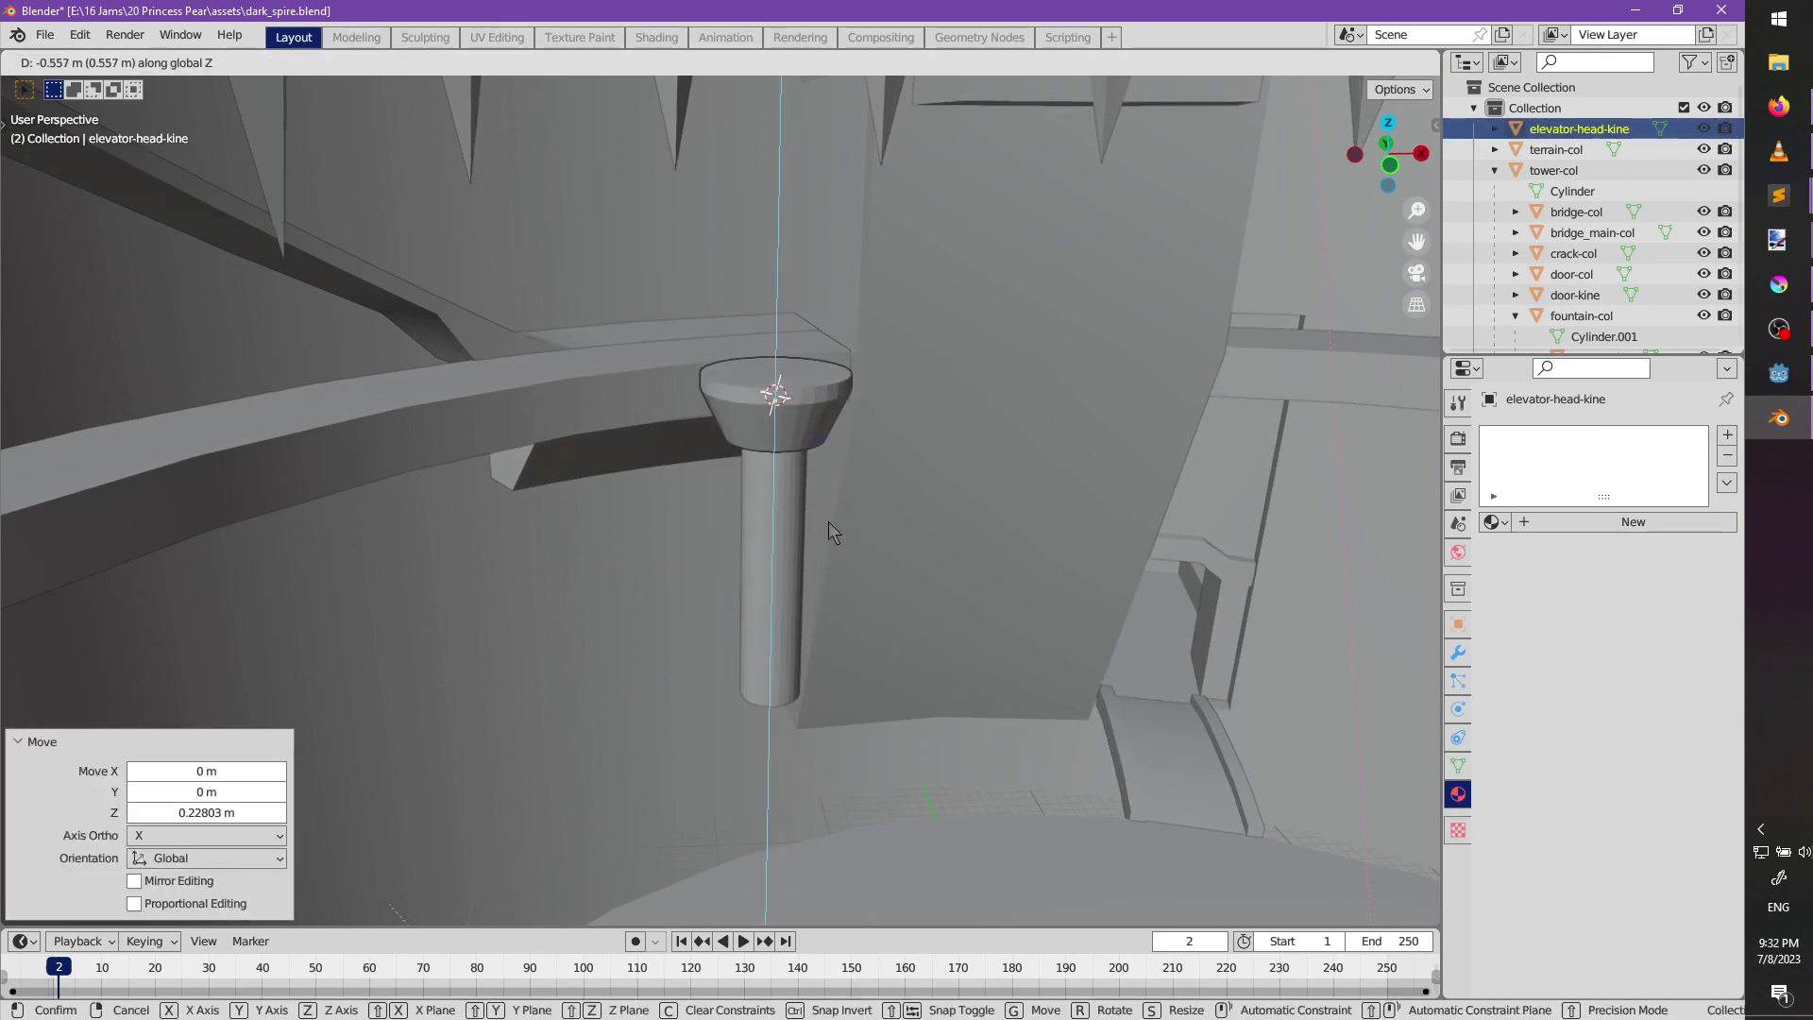
pyautogui.click(829, 523)
# Extrude the elevator tail's bottom face about 15.113 m downward to lengthen the shaft.
pyautogui.keyDown('shift'); pyautogui.moveTo(808, 629); pyautogui.dragTo(840, 530, button='middle'); pyautogui.keyUp('shift')
pyautogui.scroll(2, 845, 548)
pyautogui.press('Tab')
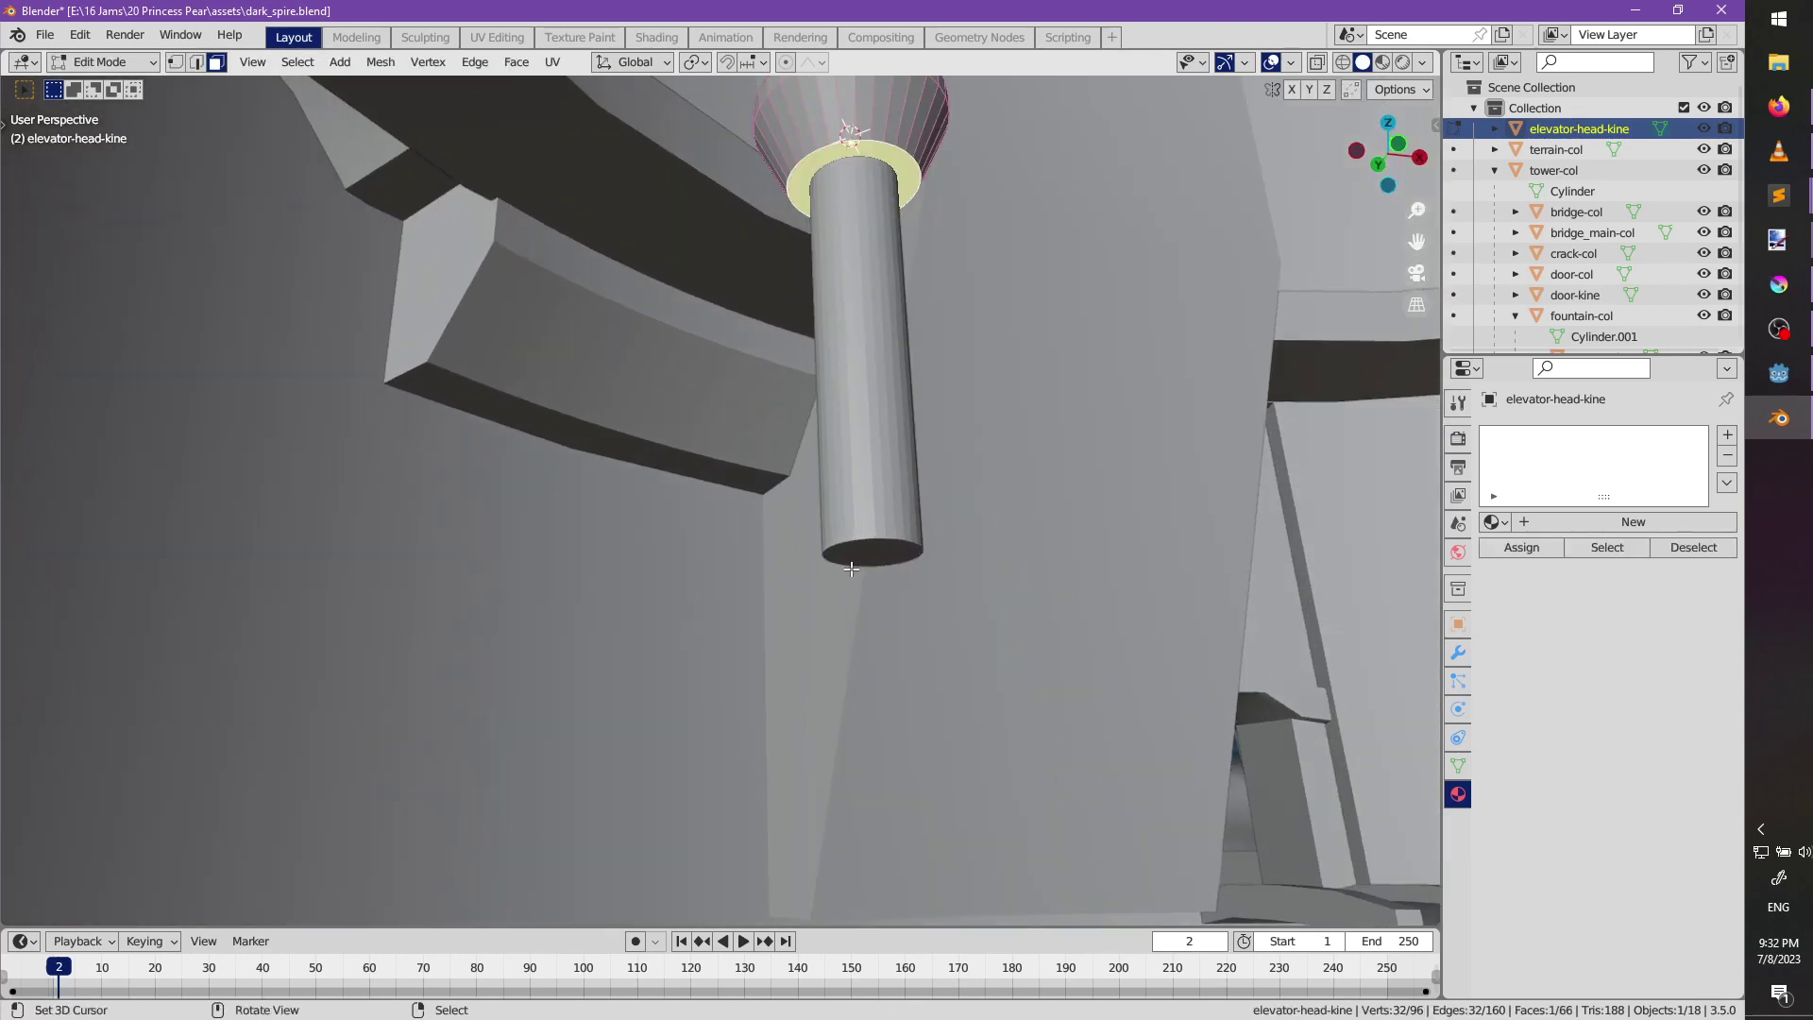
pyautogui.rightClick(851, 569)
pyautogui.press('Tab')
pyautogui.rightClick(856, 565)
pyautogui.press('Tab')
pyautogui.rightClick(858, 559)
pyautogui.press('e')
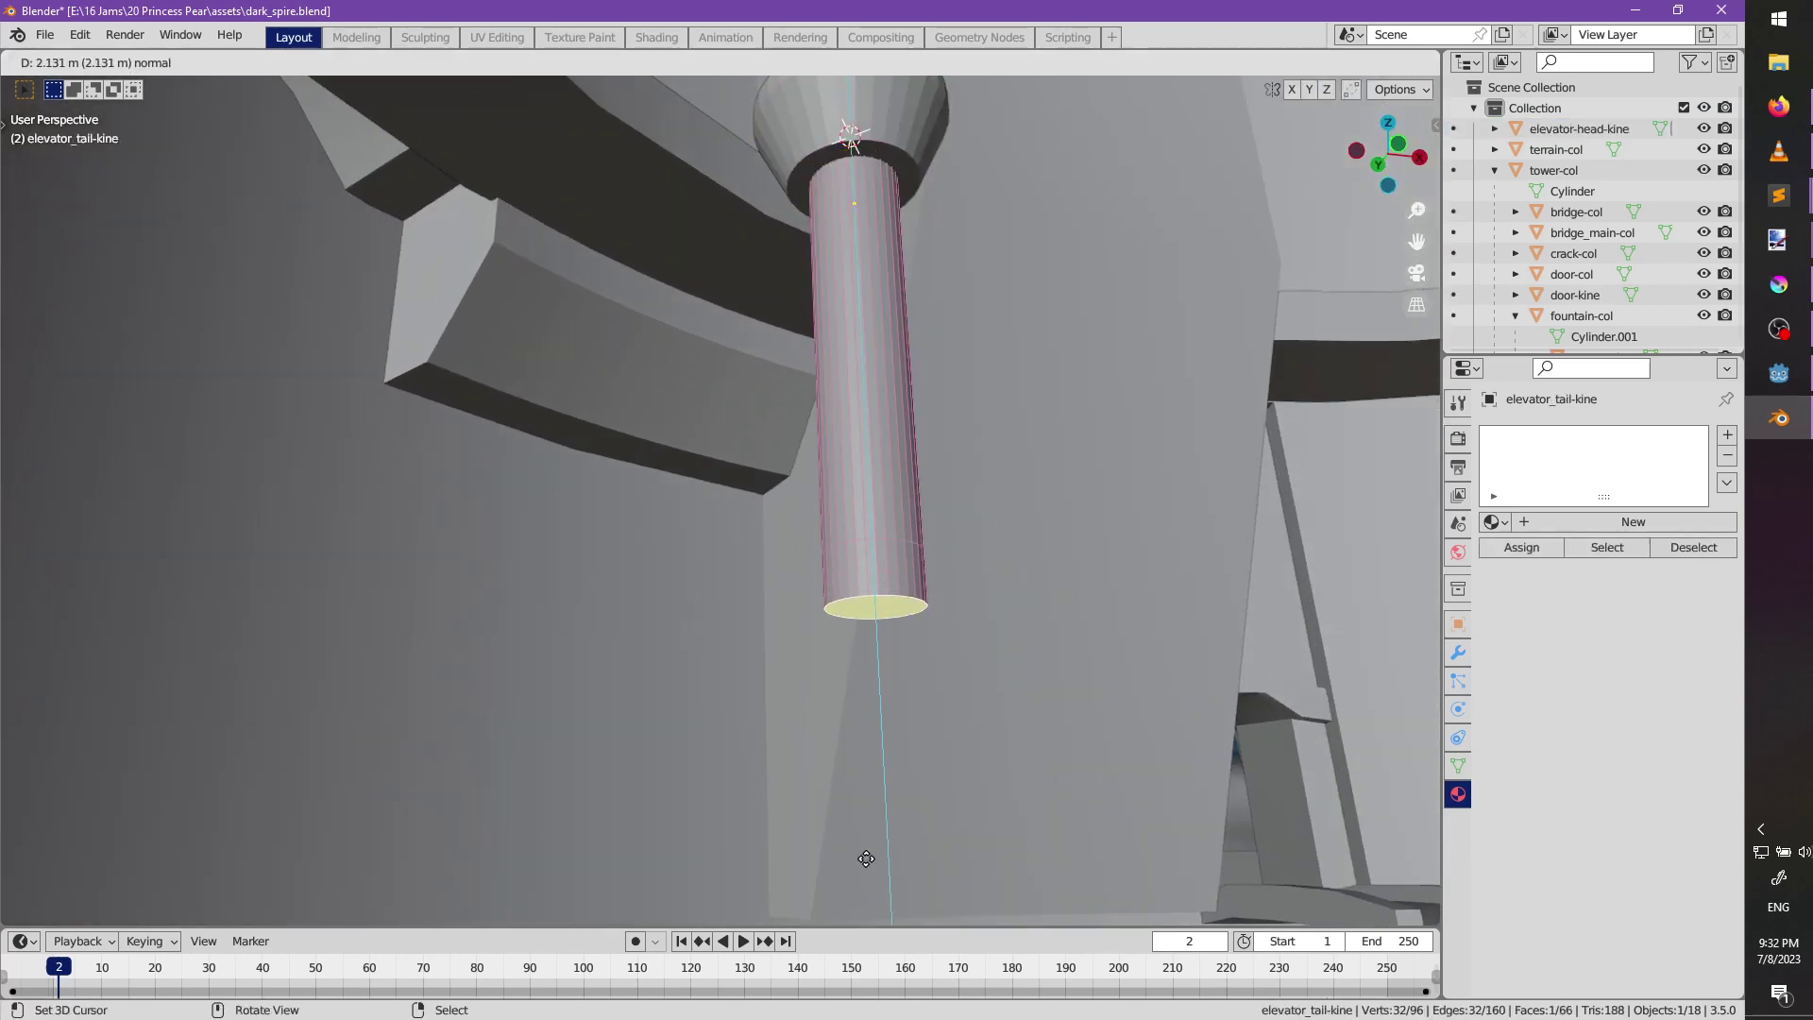
pyautogui.click(871, 109)
# Lower the elevator head from the upper ledge to the floor with Z moves of about -28.14 m and -3.14 m.
pyautogui.moveTo(876, 194); pyautogui.dragTo(861, 385, button='middle')
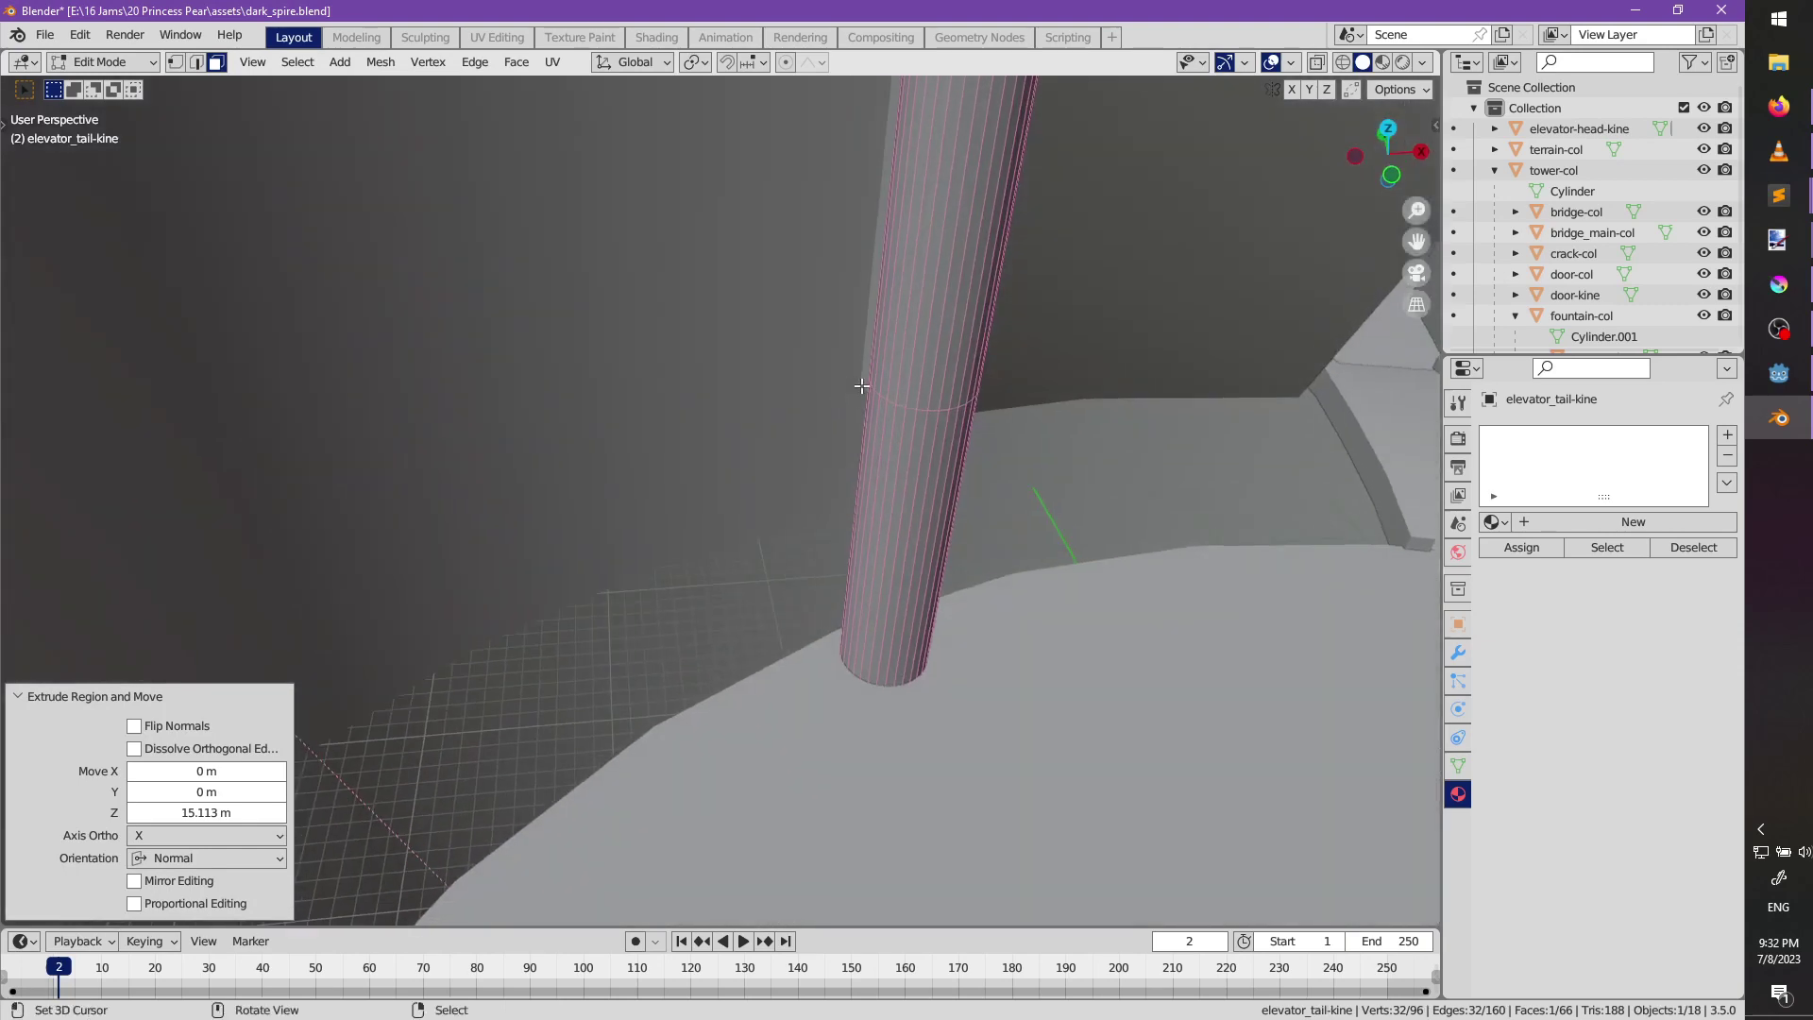
pyautogui.scroll(-2, 861, 385)
pyautogui.keyDown('shift'); pyautogui.moveTo(891, 452); pyautogui.dragTo(844, 492, button='middle'); pyautogui.keyUp('shift')
pyautogui.keyDown('shift'); pyautogui.moveTo(883, 321); pyautogui.dragTo(728, 397, button='middle'); pyautogui.keyUp('shift')
pyautogui.press('Tab')
pyautogui.rightClick(780, 327)
pyautogui.press('g')
pyautogui.press('z')
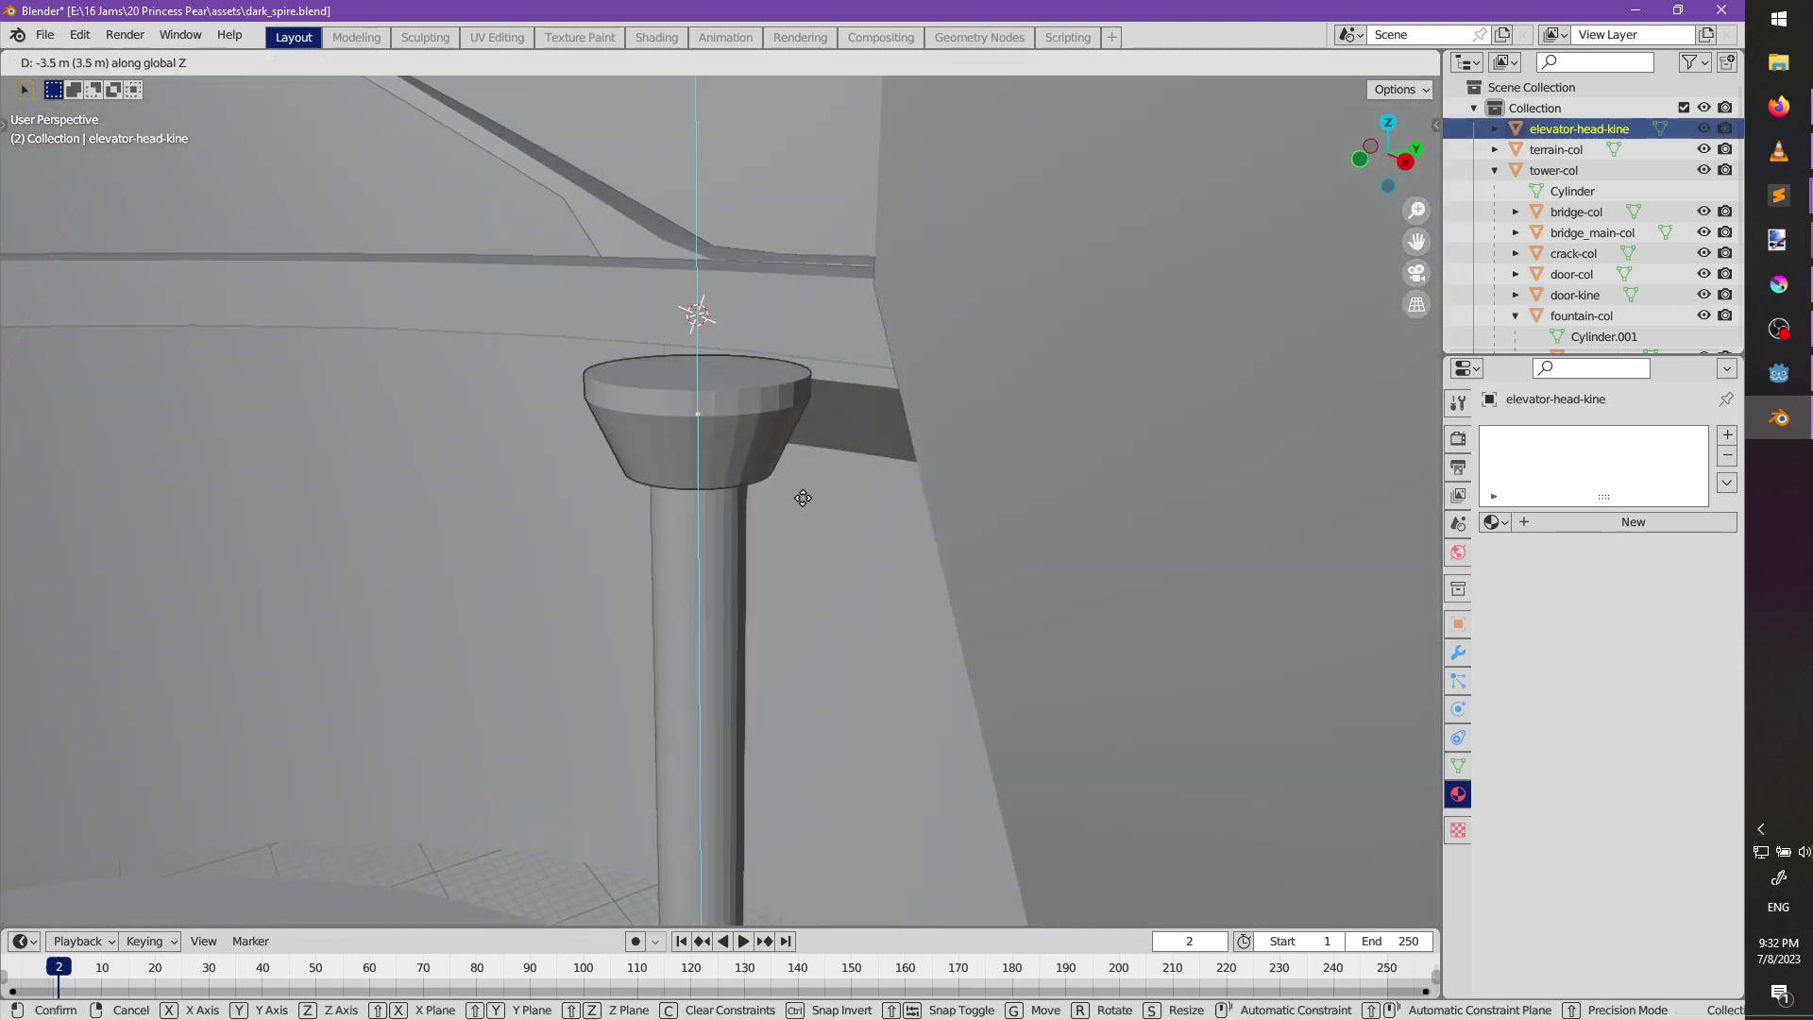
pyautogui.click(704, 112)
pyautogui.keyDown('shift'); pyautogui.moveTo(674, 341); pyautogui.dragTo(809, 841, button='middle'); pyautogui.keyUp('shift')
pyautogui.press('g')
pyautogui.press('z')
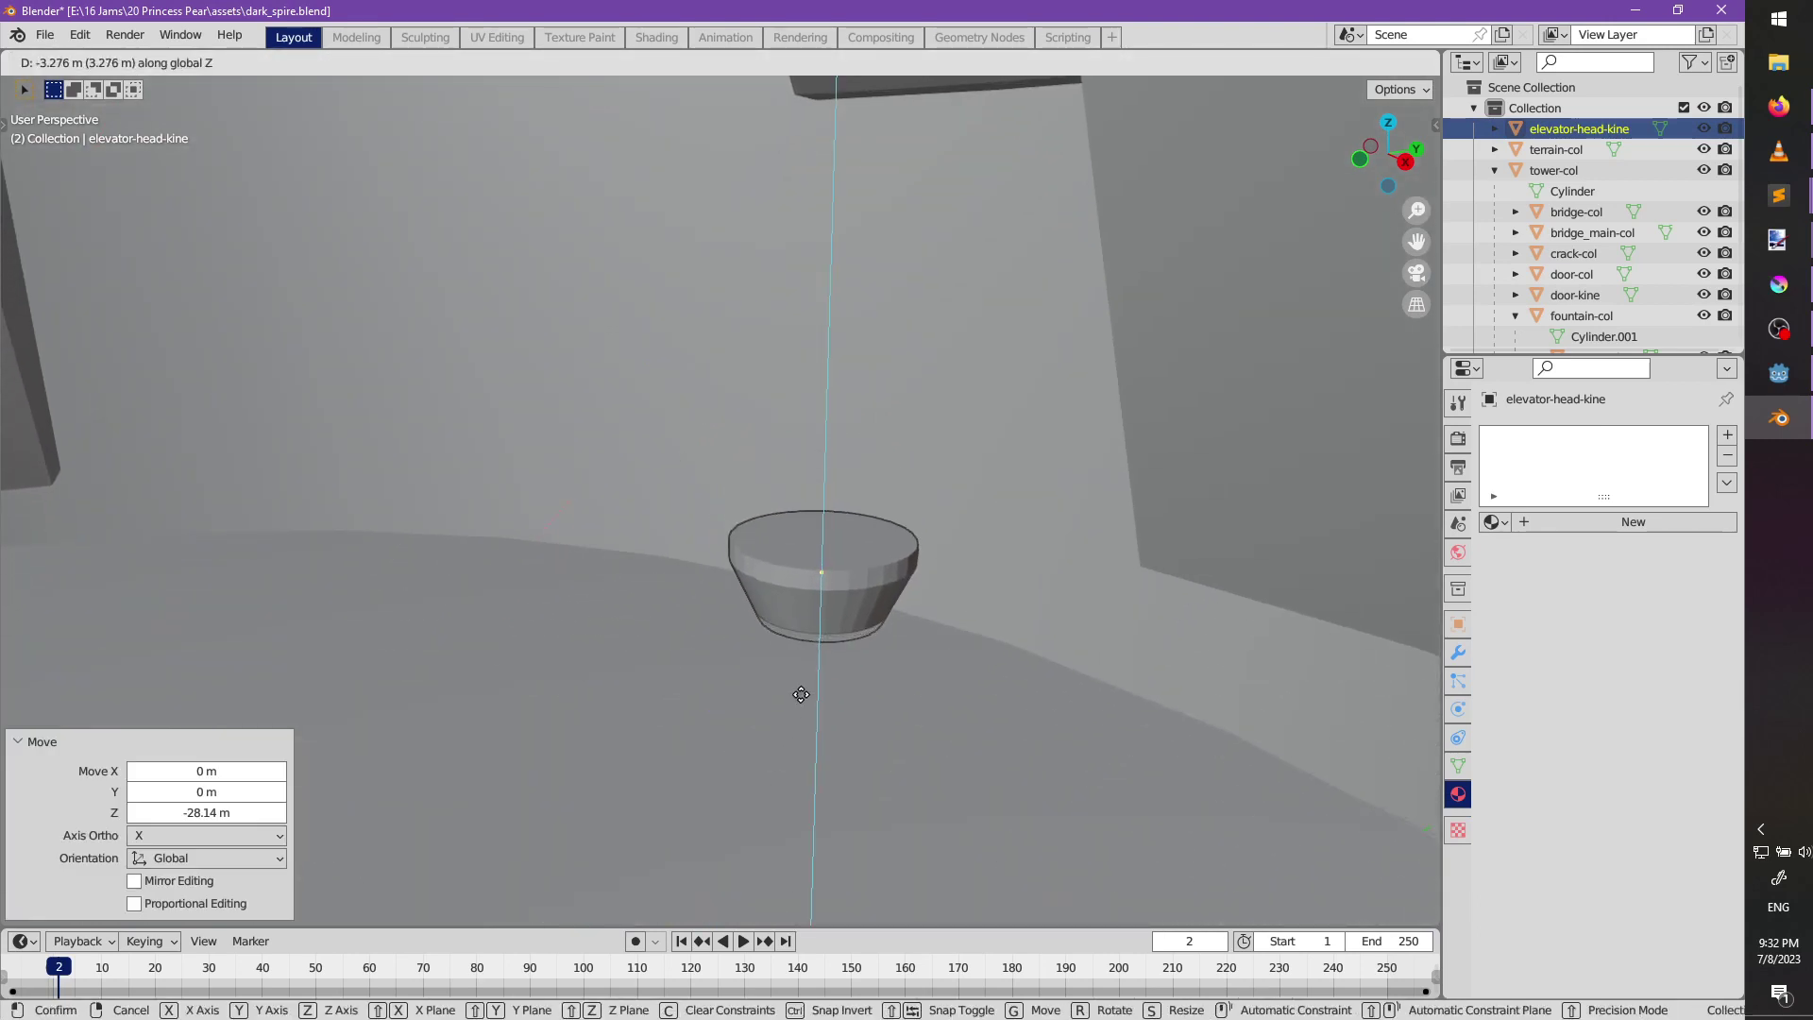
pyautogui.click(799, 678)
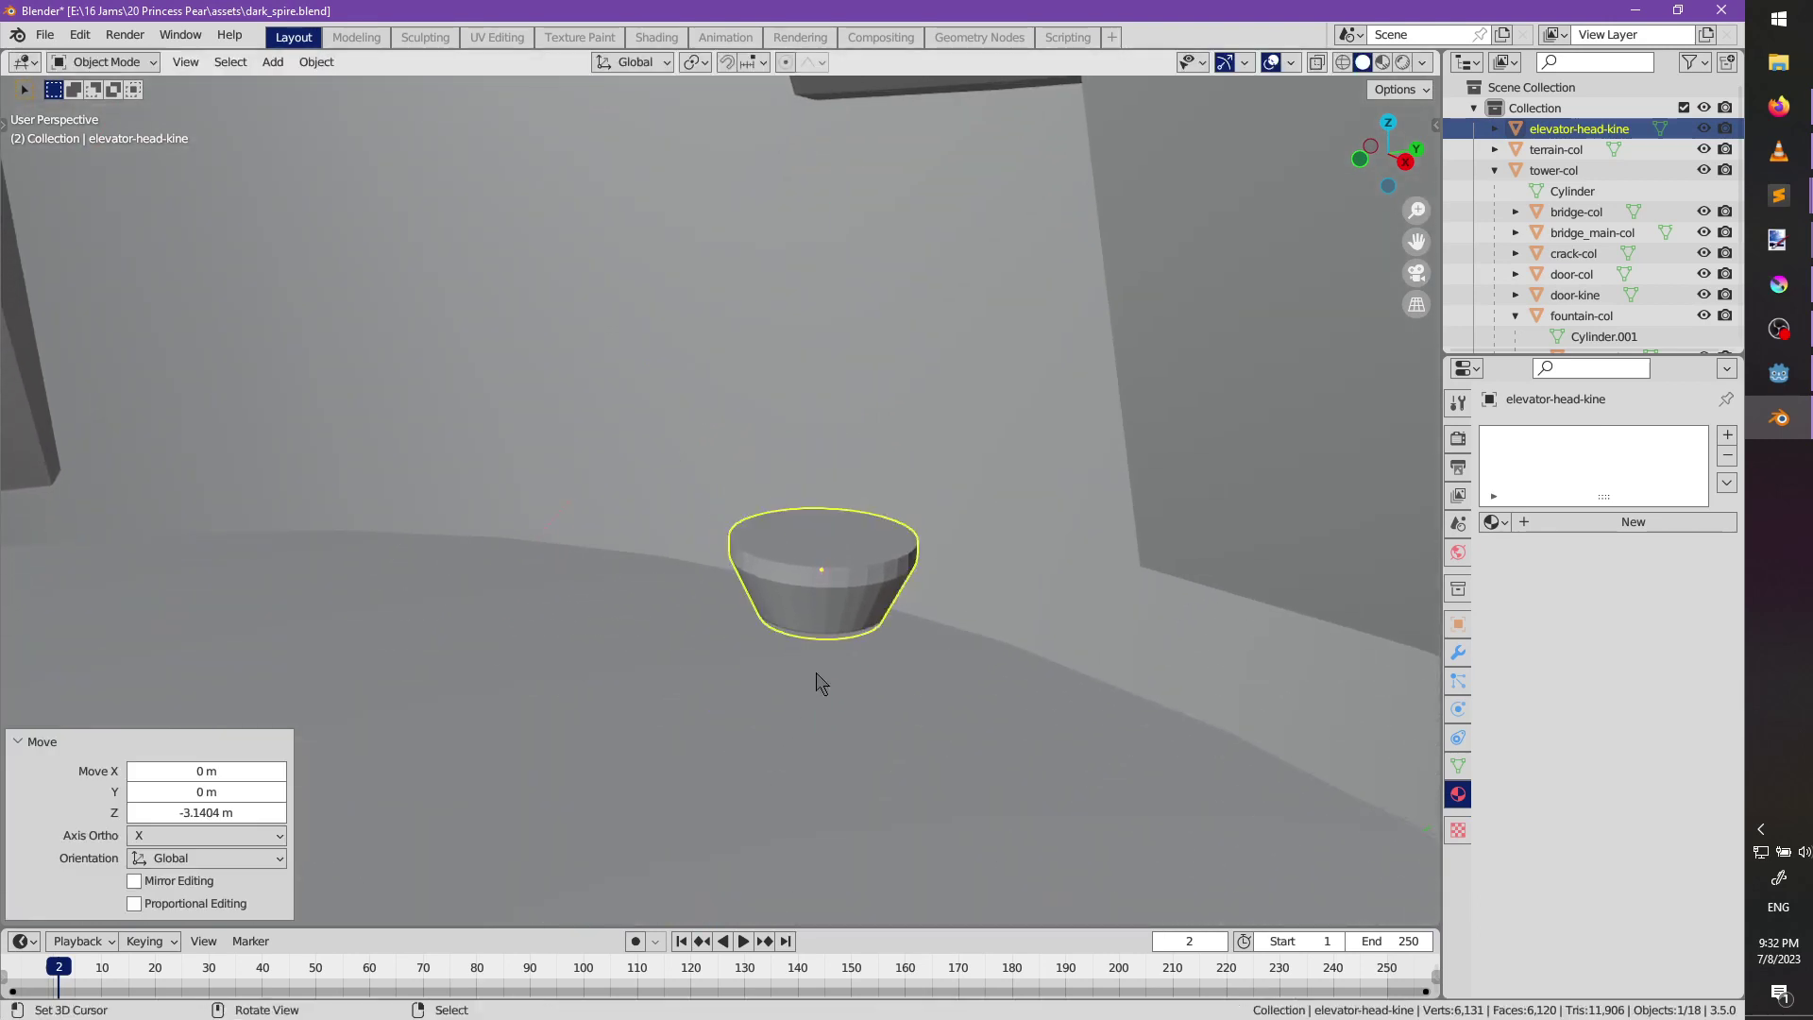
# Add a 2 m cube on the floor beside the lowered elevator head and rotate it 25° about Z.
pyautogui.keyDown('shift'); pyautogui.moveTo(847, 657); pyautogui.dragTo(977, 741, button='middle'); pyautogui.keyUp('shift')
pyautogui.scroll(4, 837, 611)
pyautogui.moveTo(804, 609)
pyautogui.mouseDown(button='middle')
pyautogui.moveTo(801, 586)
pyautogui.moveTo(827, 613)
pyautogui.mouseUp(button='middle')
pyautogui.hotkey('shift', 'a')
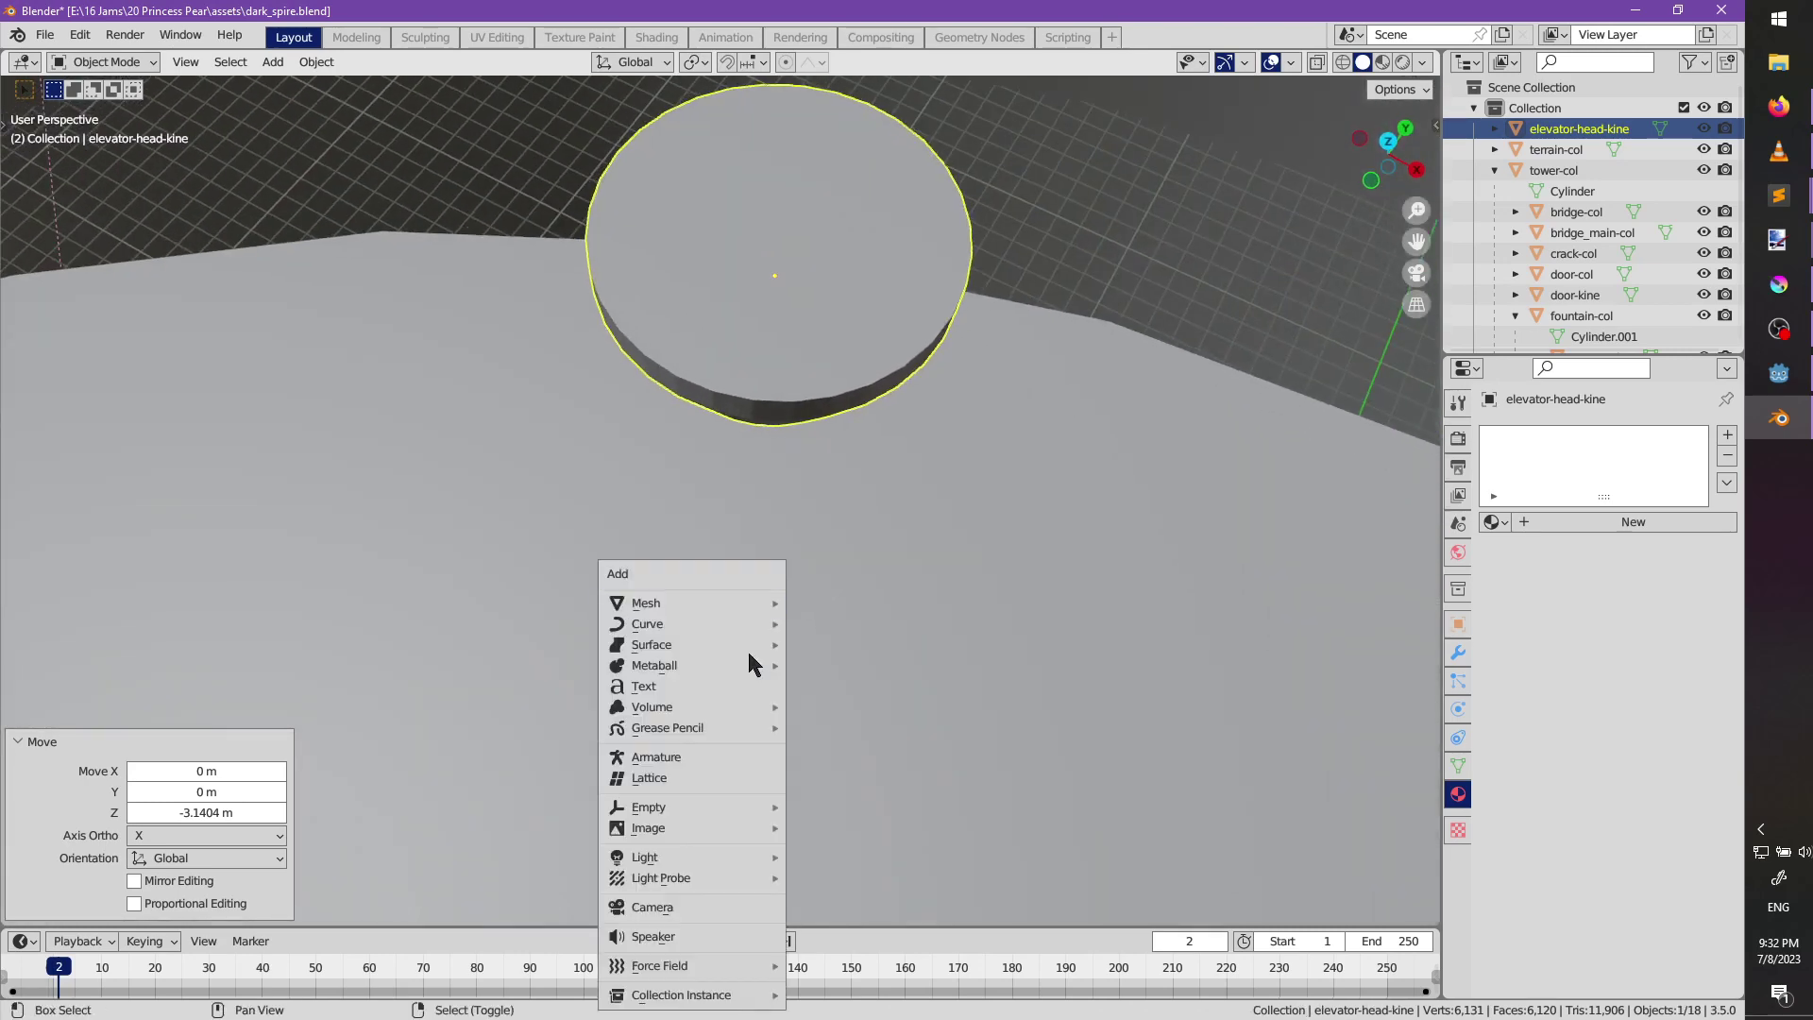
pyautogui.moveTo(731, 605)
pyautogui.click(830, 623)
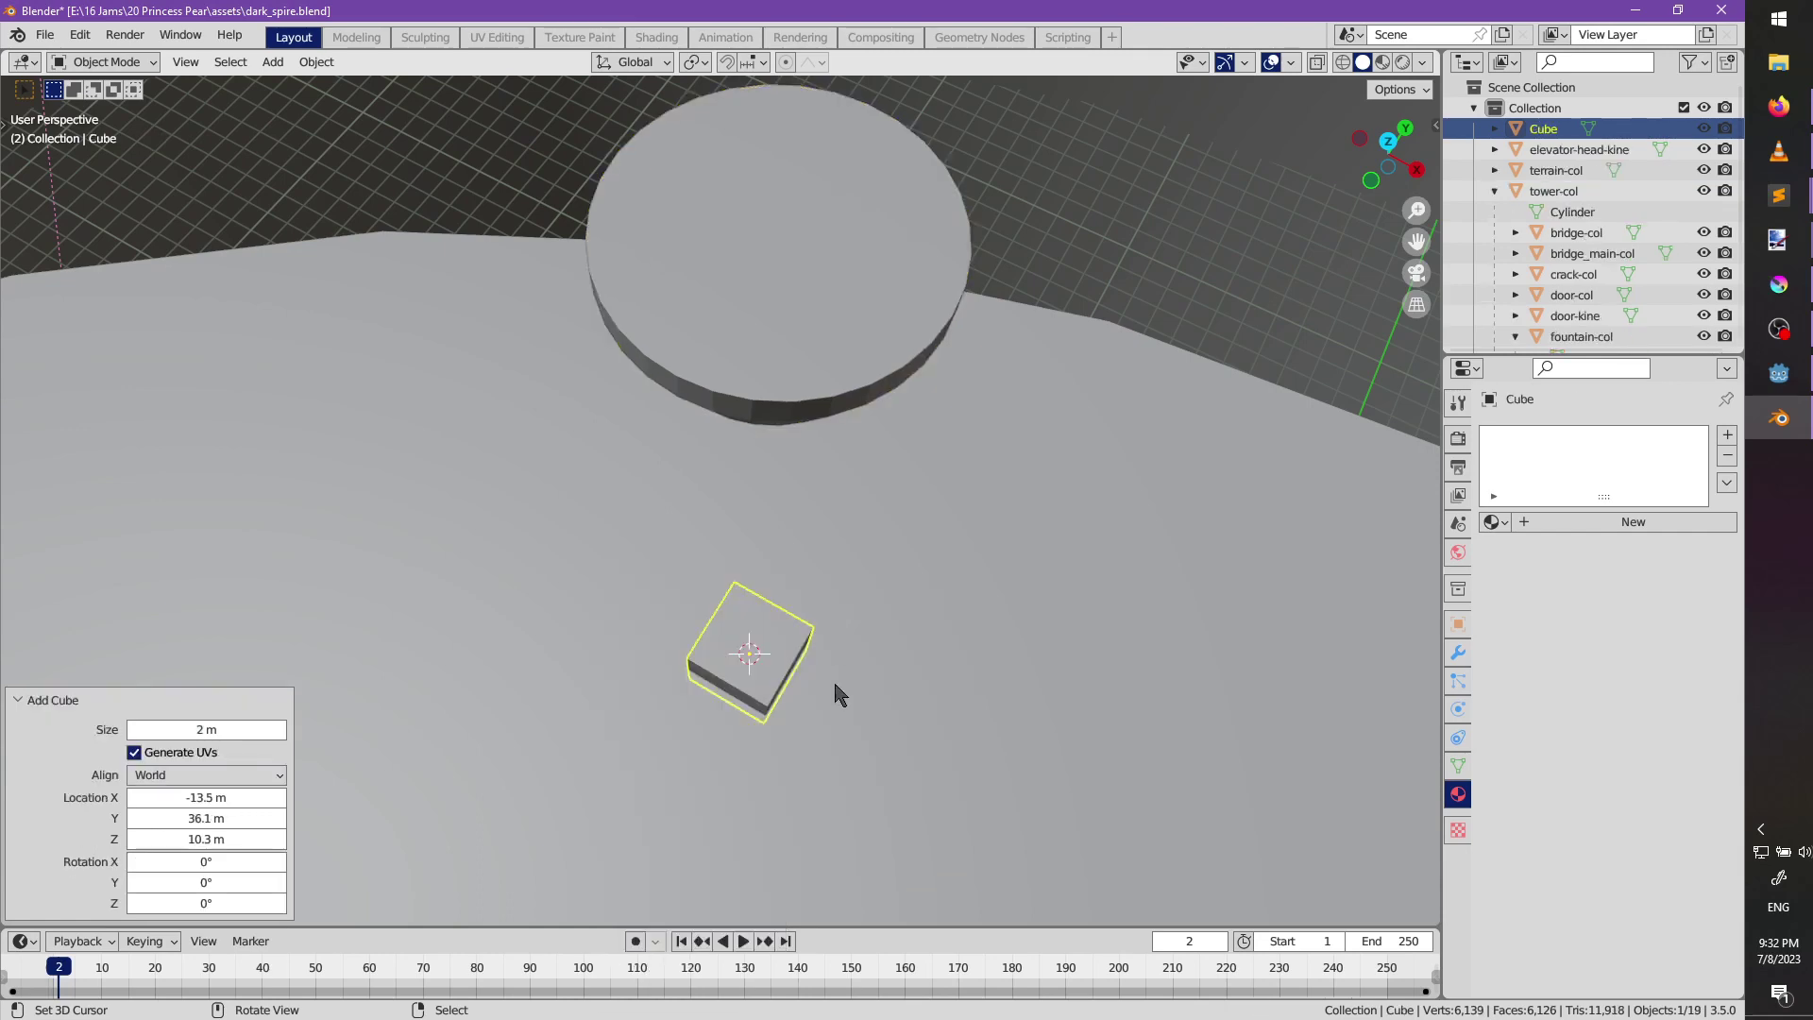
pyautogui.moveTo(838, 692)
pyautogui.mouseDown(button='middle')
pyautogui.moveTo(821, 712)
pyautogui.moveTo(836, 666)
pyautogui.mouseUp(button='middle')
pyautogui.press('r')
pyautogui.press('z')
pyautogui.click(843, 642)
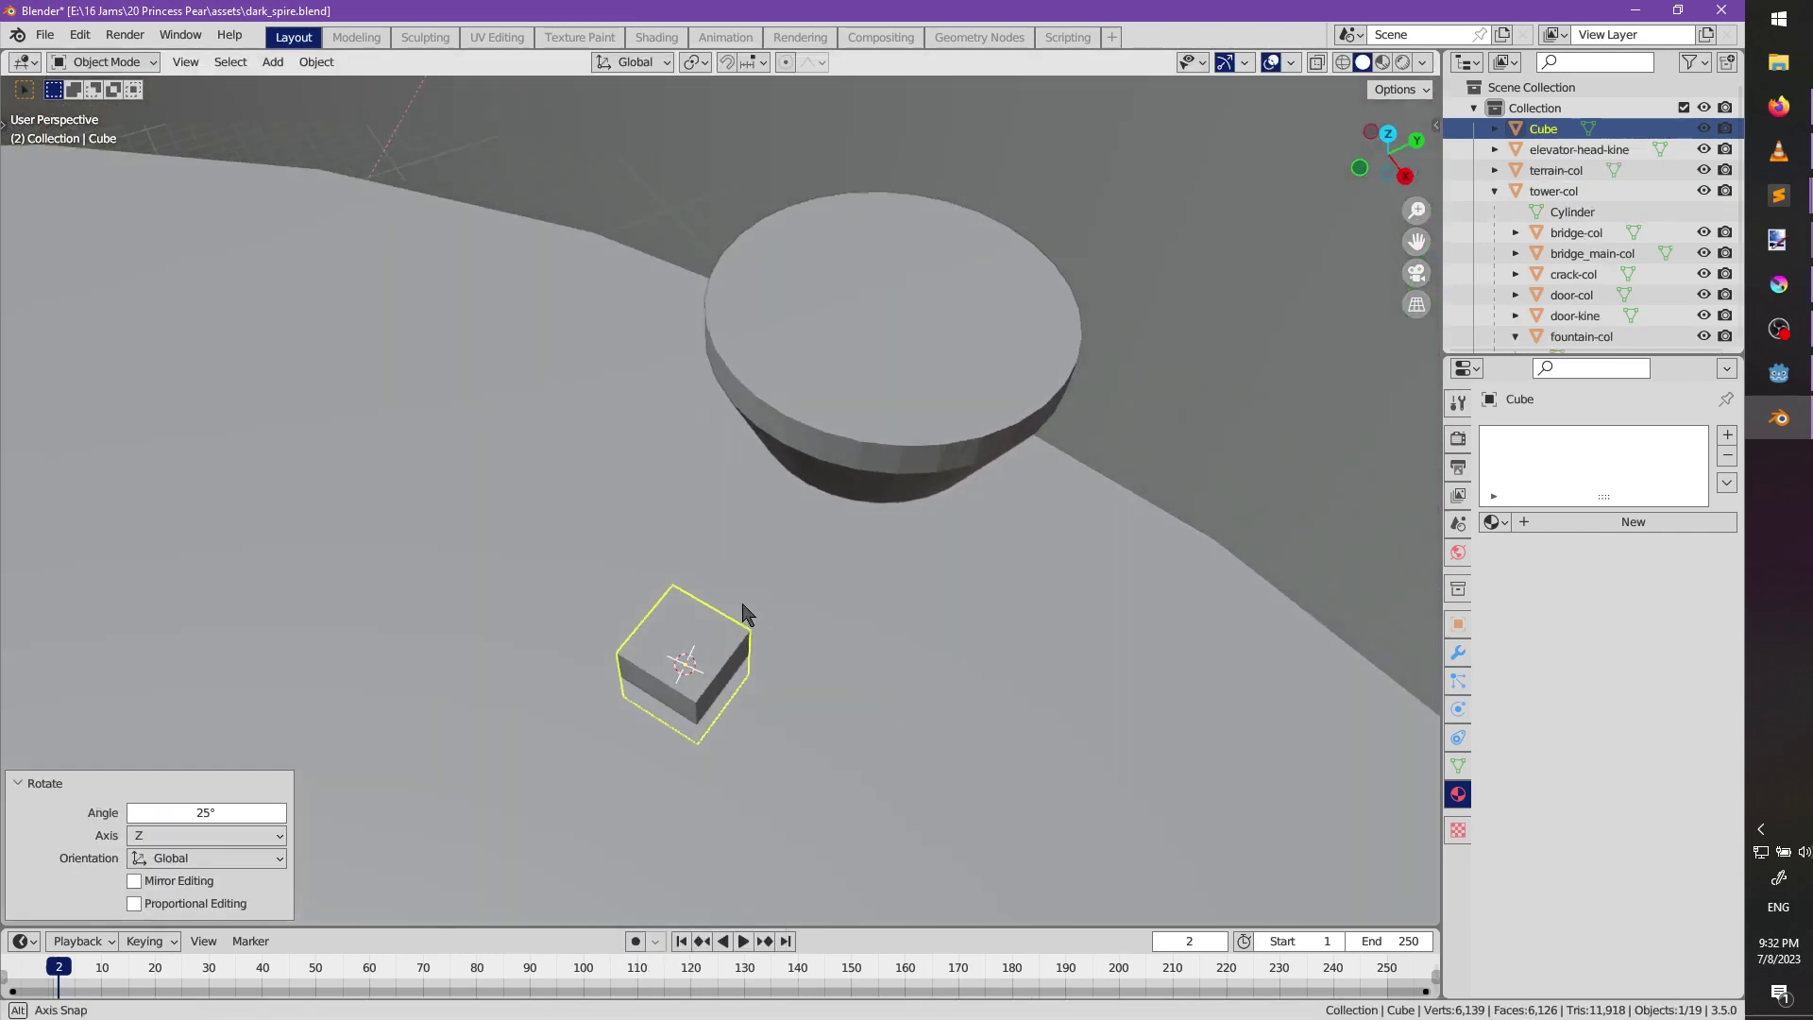
# Stretch the cube's mesh by a factor of about 4.229 along its local Y axis.
pyautogui.moveTo(745, 615); pyautogui.dragTo(780, 624, button='middle')
pyautogui.press('Tab')
pyautogui.press('s')
pyautogui.press('x')
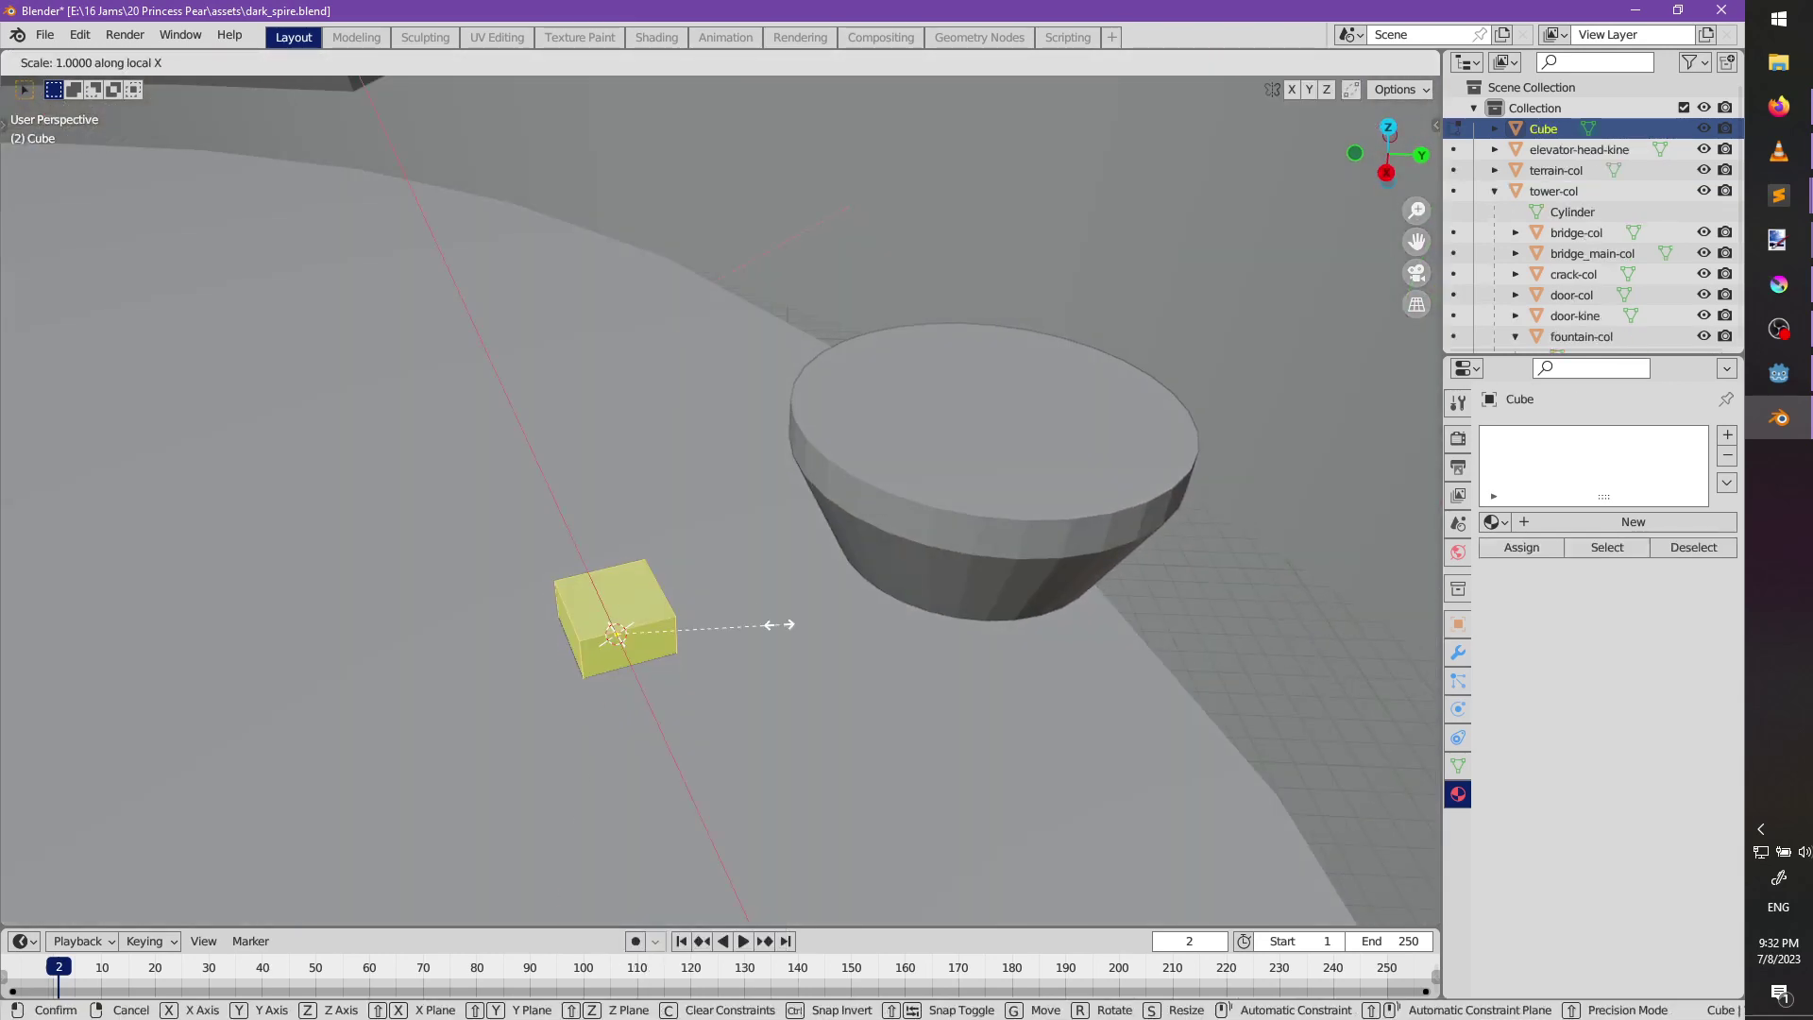
pyautogui.press('y')
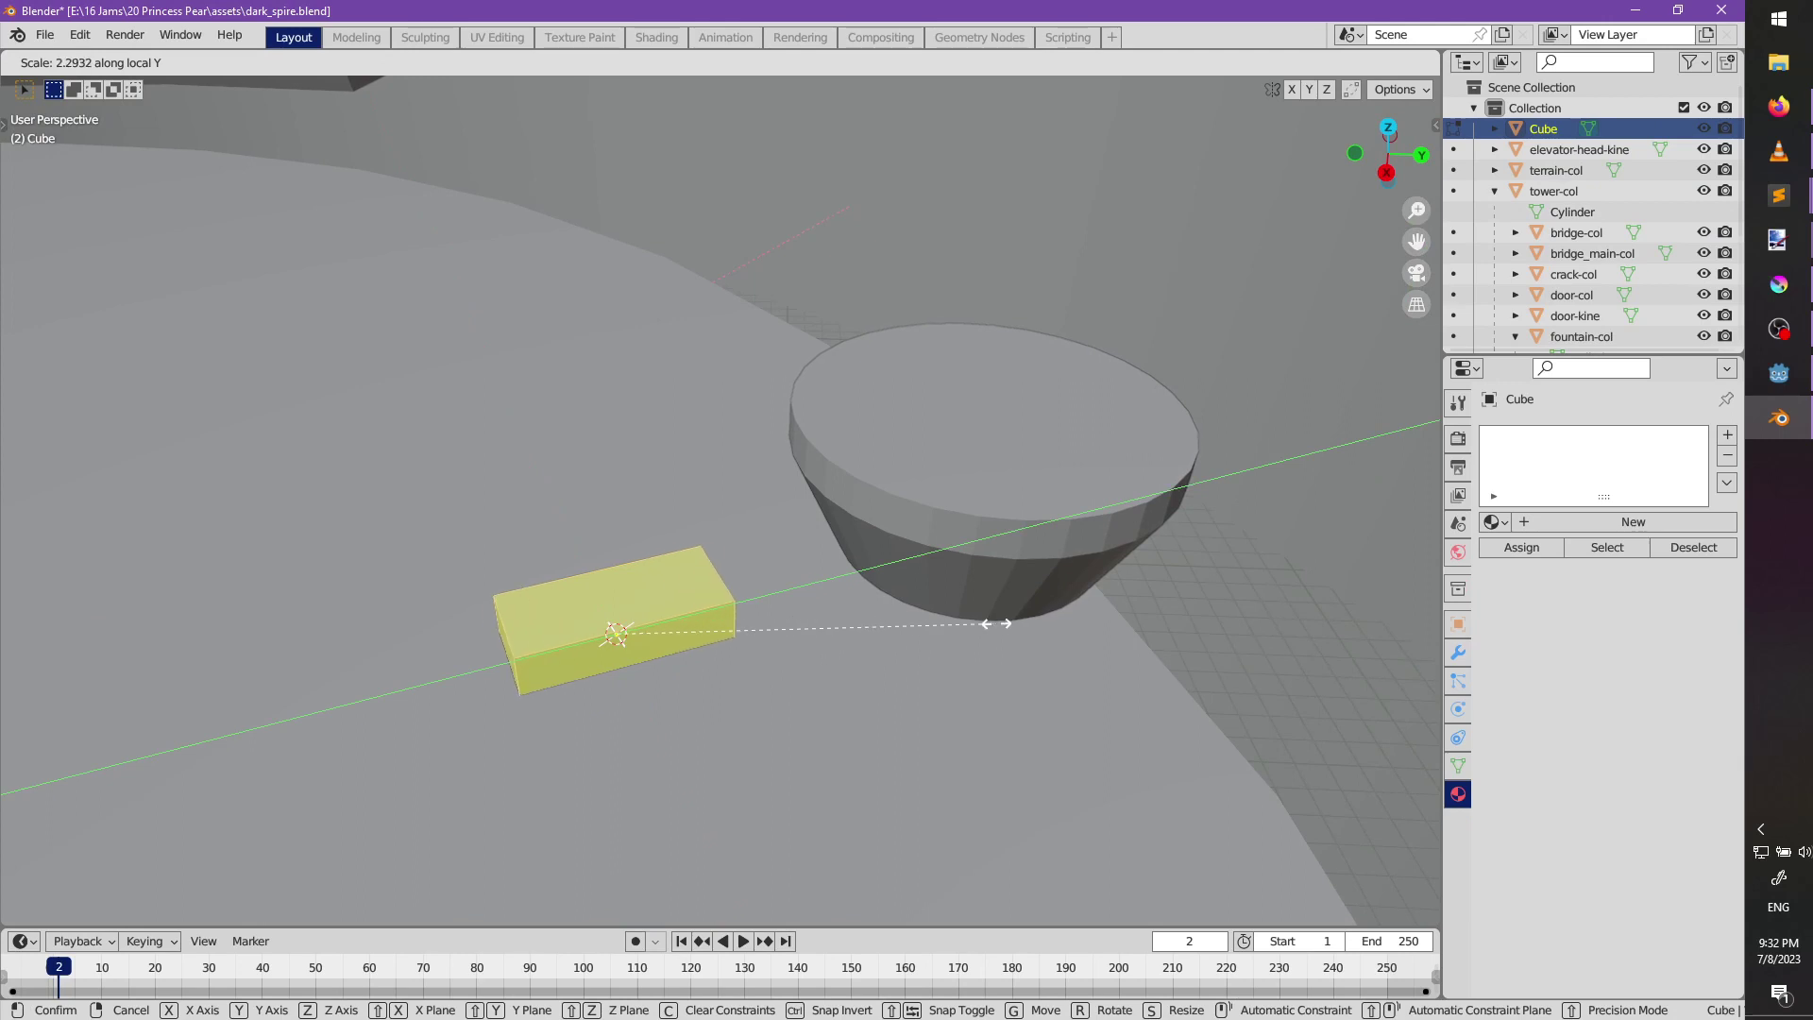
pyautogui.click(1341, 562)
# Add one loop cut across the long block and slide it toward the end nearest the elevator.
pyautogui.hotkey('ctrl', 'r')
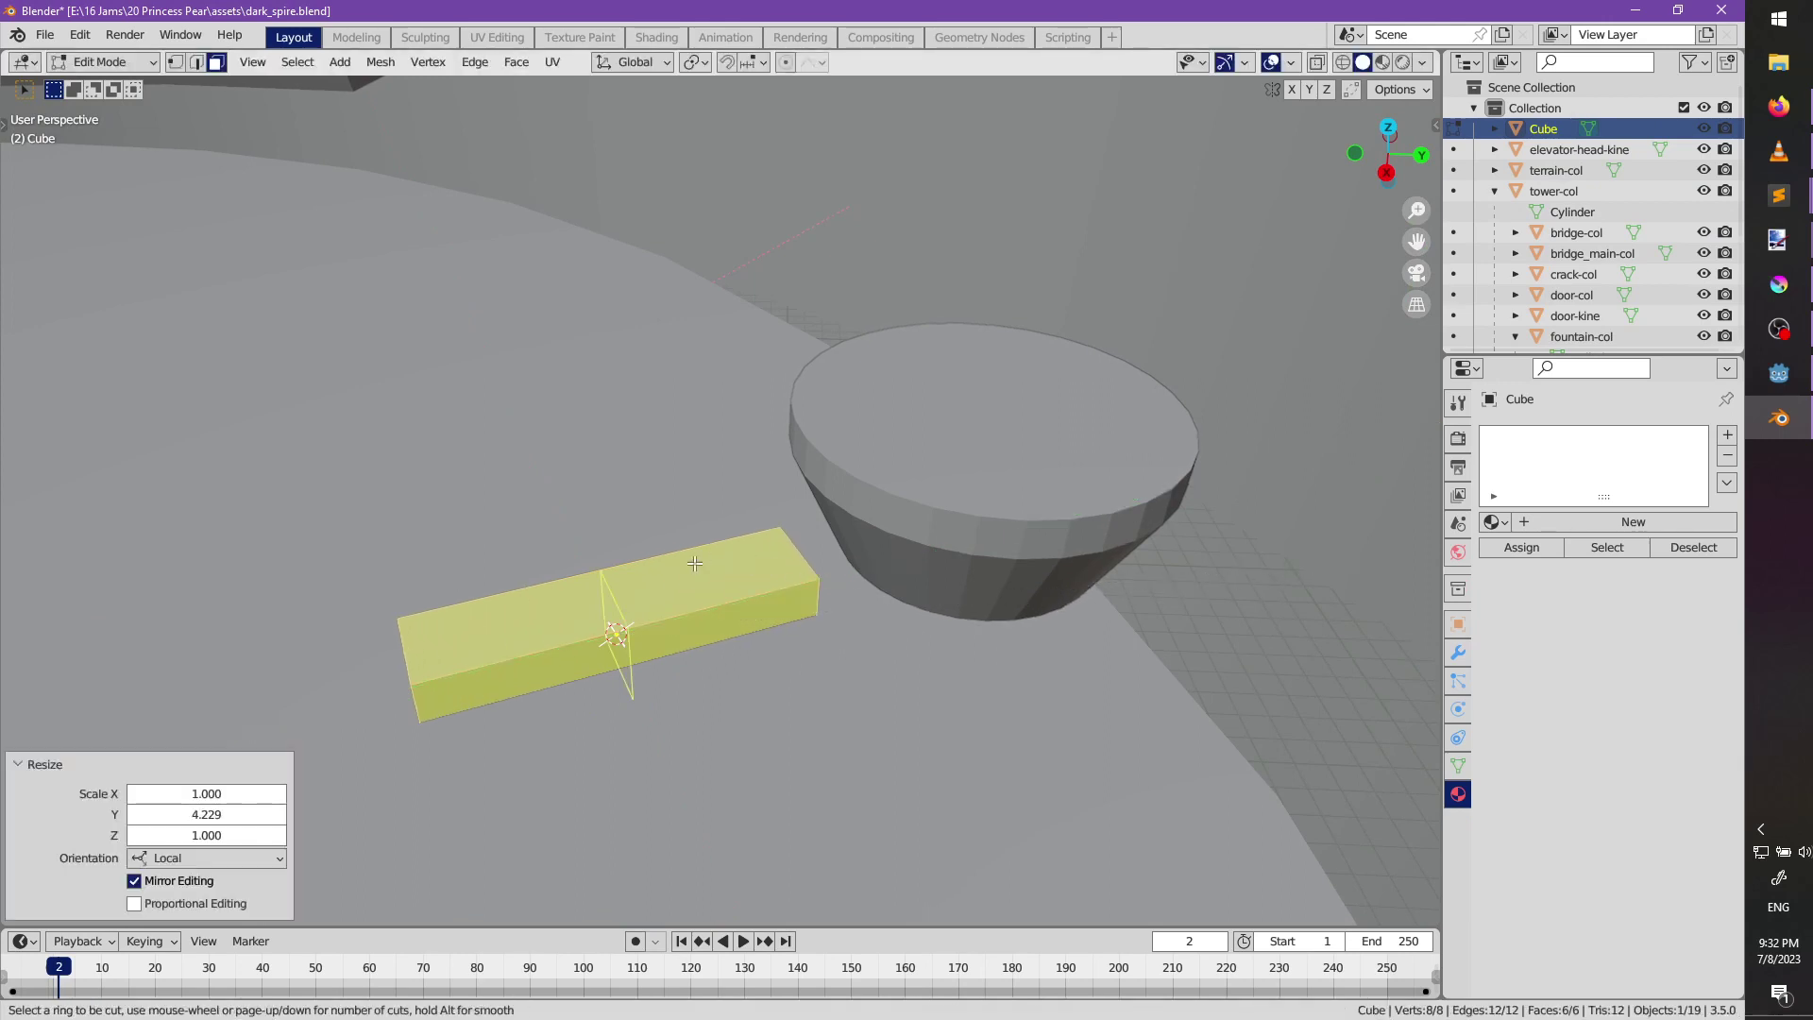
pyautogui.click(631, 607)
pyautogui.rightClick(630, 607)
pyautogui.press('g')
pyautogui.press('g')
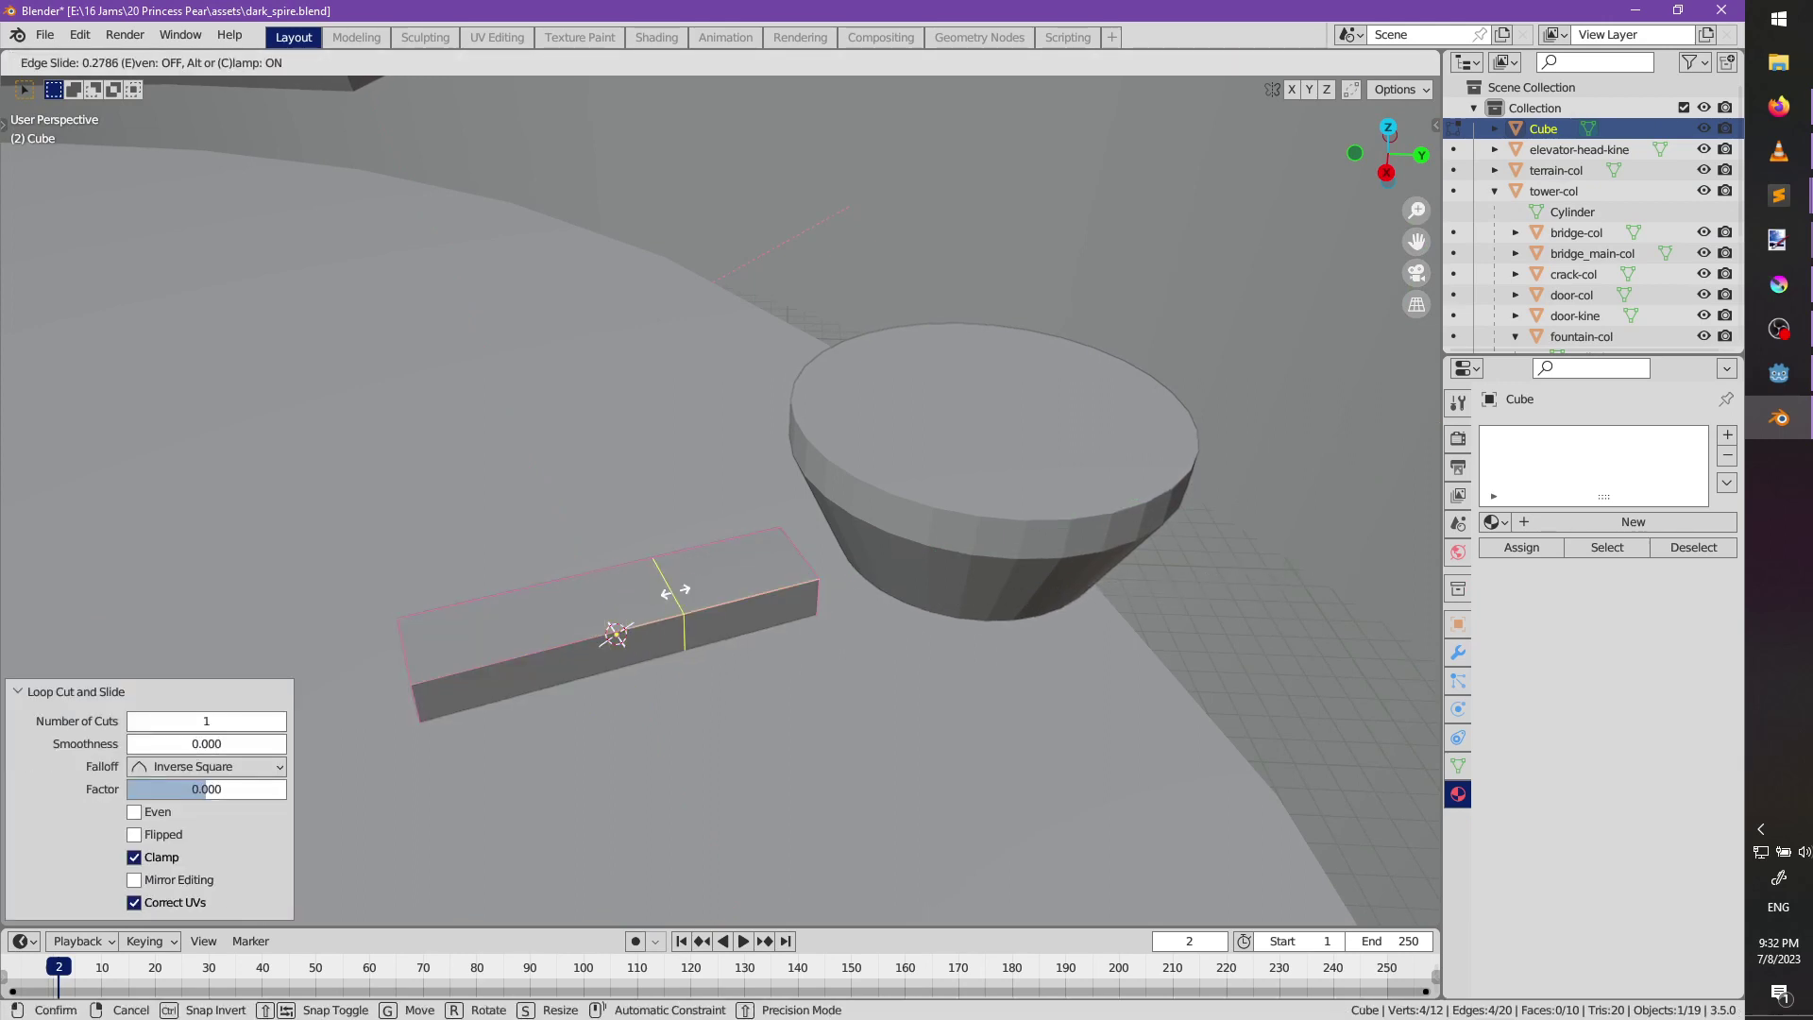
pyautogui.click(708, 587)
# Raise the block's top face nearest the elevator by about 2.68 m along Z to form a ramp.
pyautogui.rightClick(746, 557)
pyautogui.rightClick(221, 69)
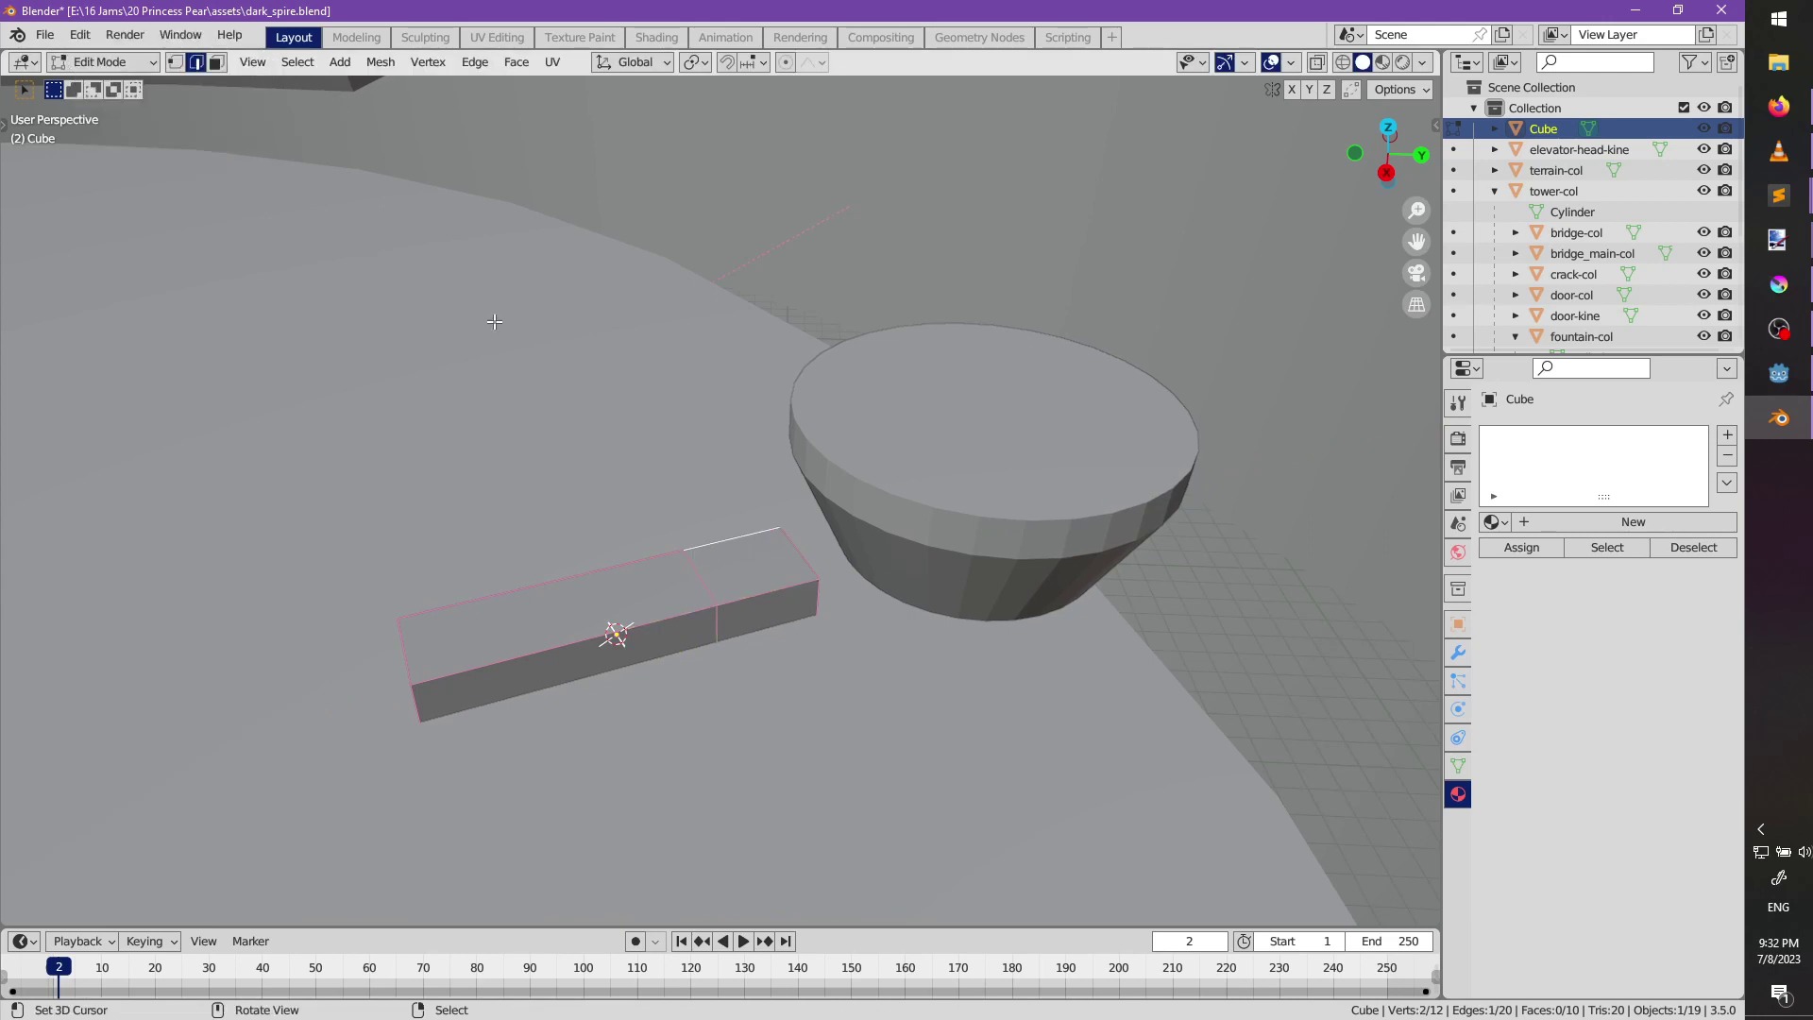
pyautogui.click(744, 524)
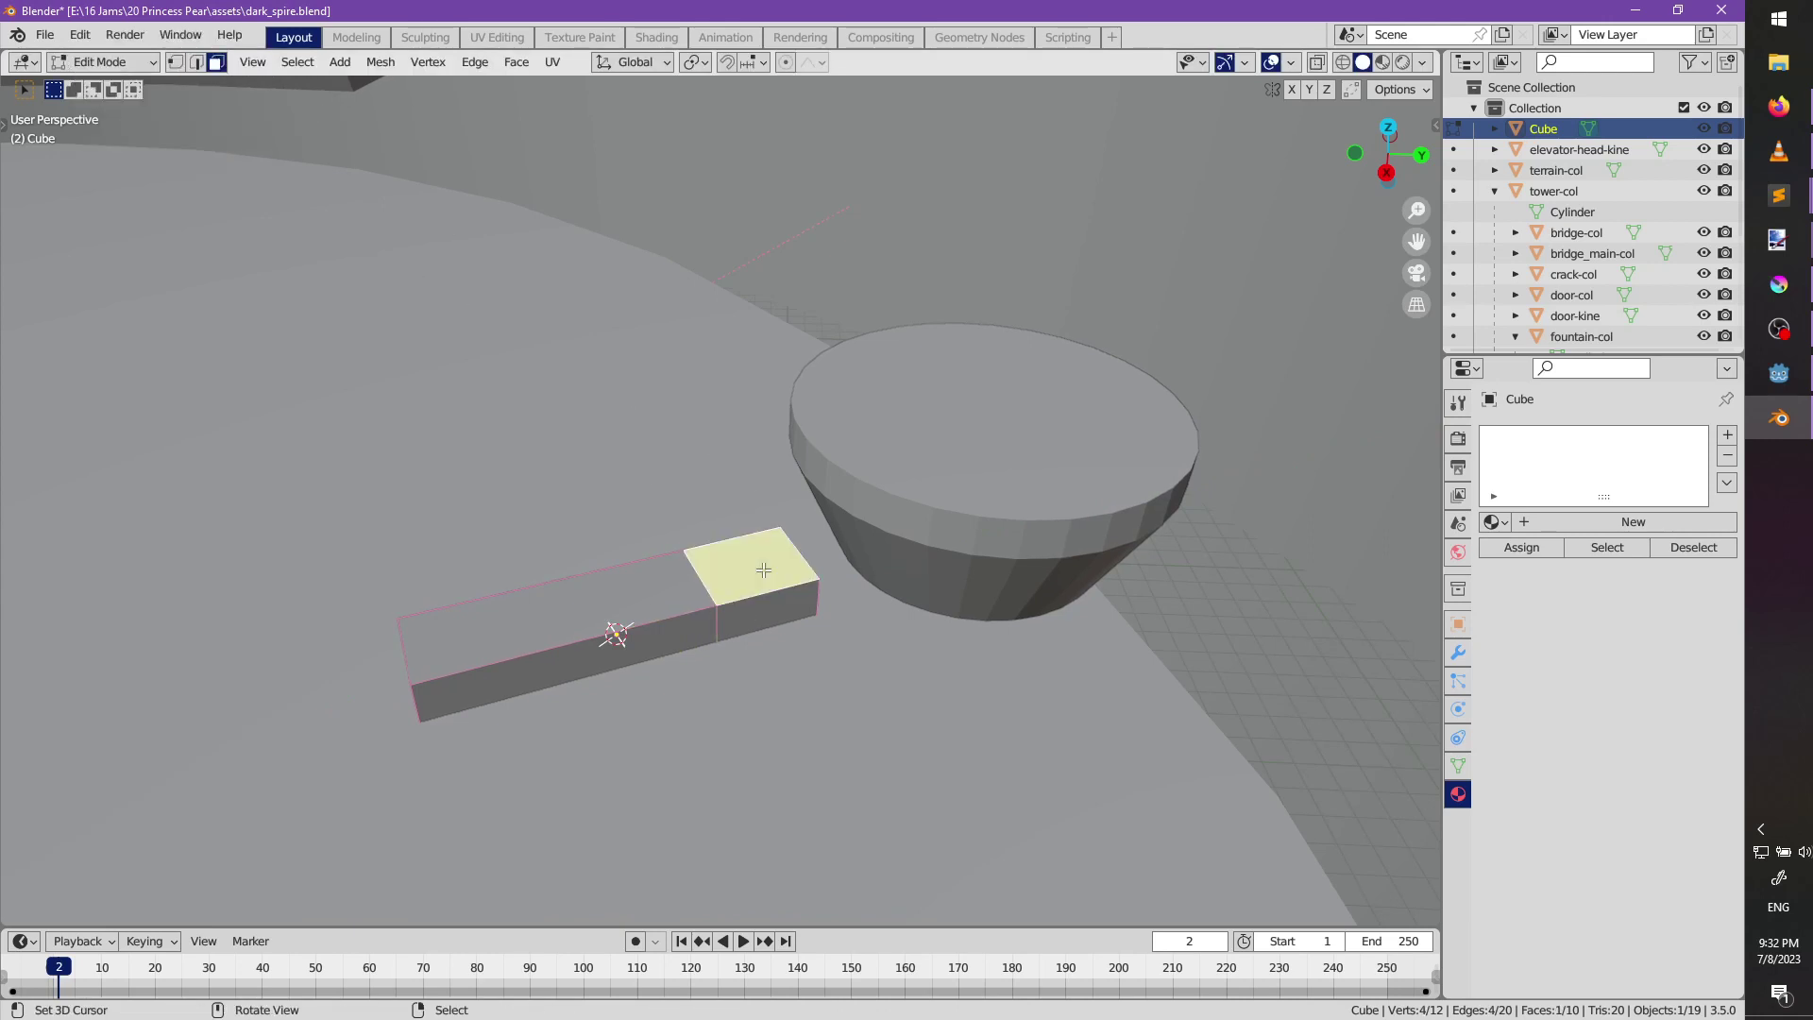
pyautogui.press('g')
pyautogui.press('z')
pyautogui.click(840, 491)
pyautogui.moveTo(840, 490); pyautogui.dragTo(864, 477, button='middle')
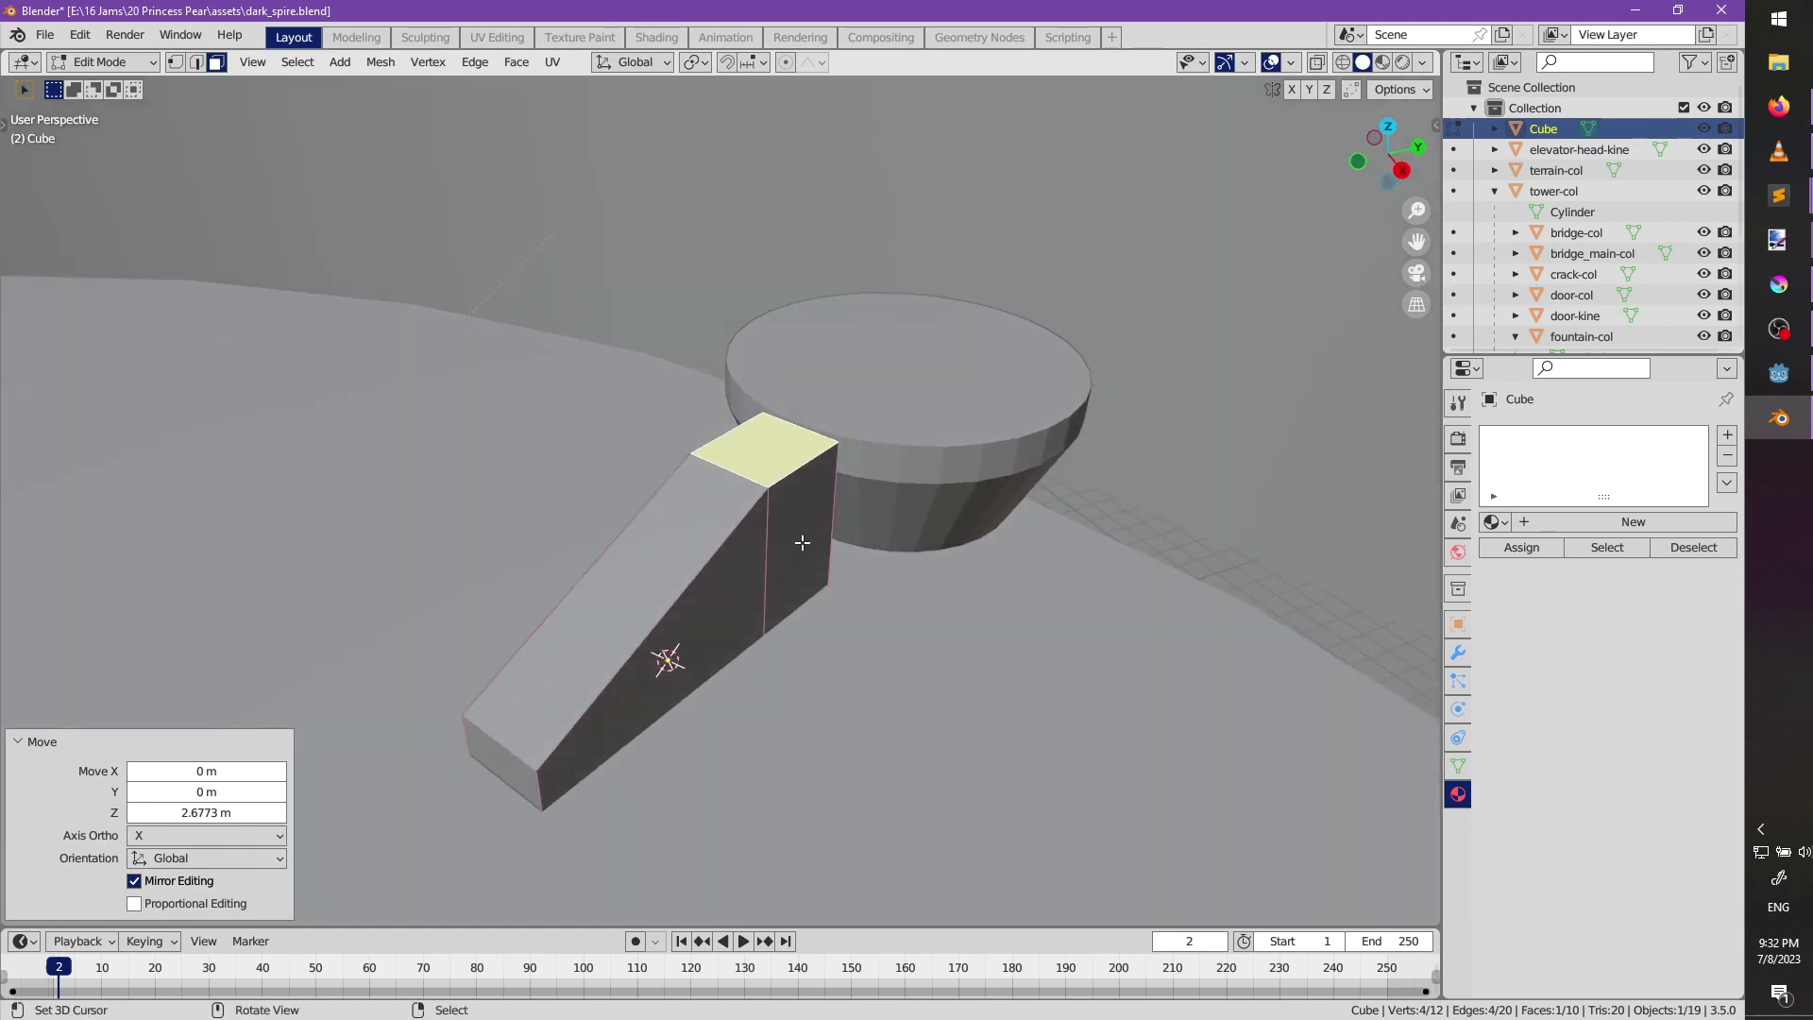
# Widen the ramp by offsetting all four faces of its two long sides with Shrink/Fatten.
pyautogui.rightClick(801, 542)
pyautogui.keyDown('shift'); pyautogui.rightClick(675, 618); pyautogui.keyUp('shift')
pyautogui.moveTo(651, 604); pyautogui.dragTo(841, 576, button='middle')
pyautogui.keyDown('shift'); pyautogui.rightClick(719, 505); pyautogui.keyUp('shift')
pyautogui.keyDown('shift'); pyautogui.rightClick(802, 589); pyautogui.keyUp('shift')
pyautogui.hotkey('alt', 's')
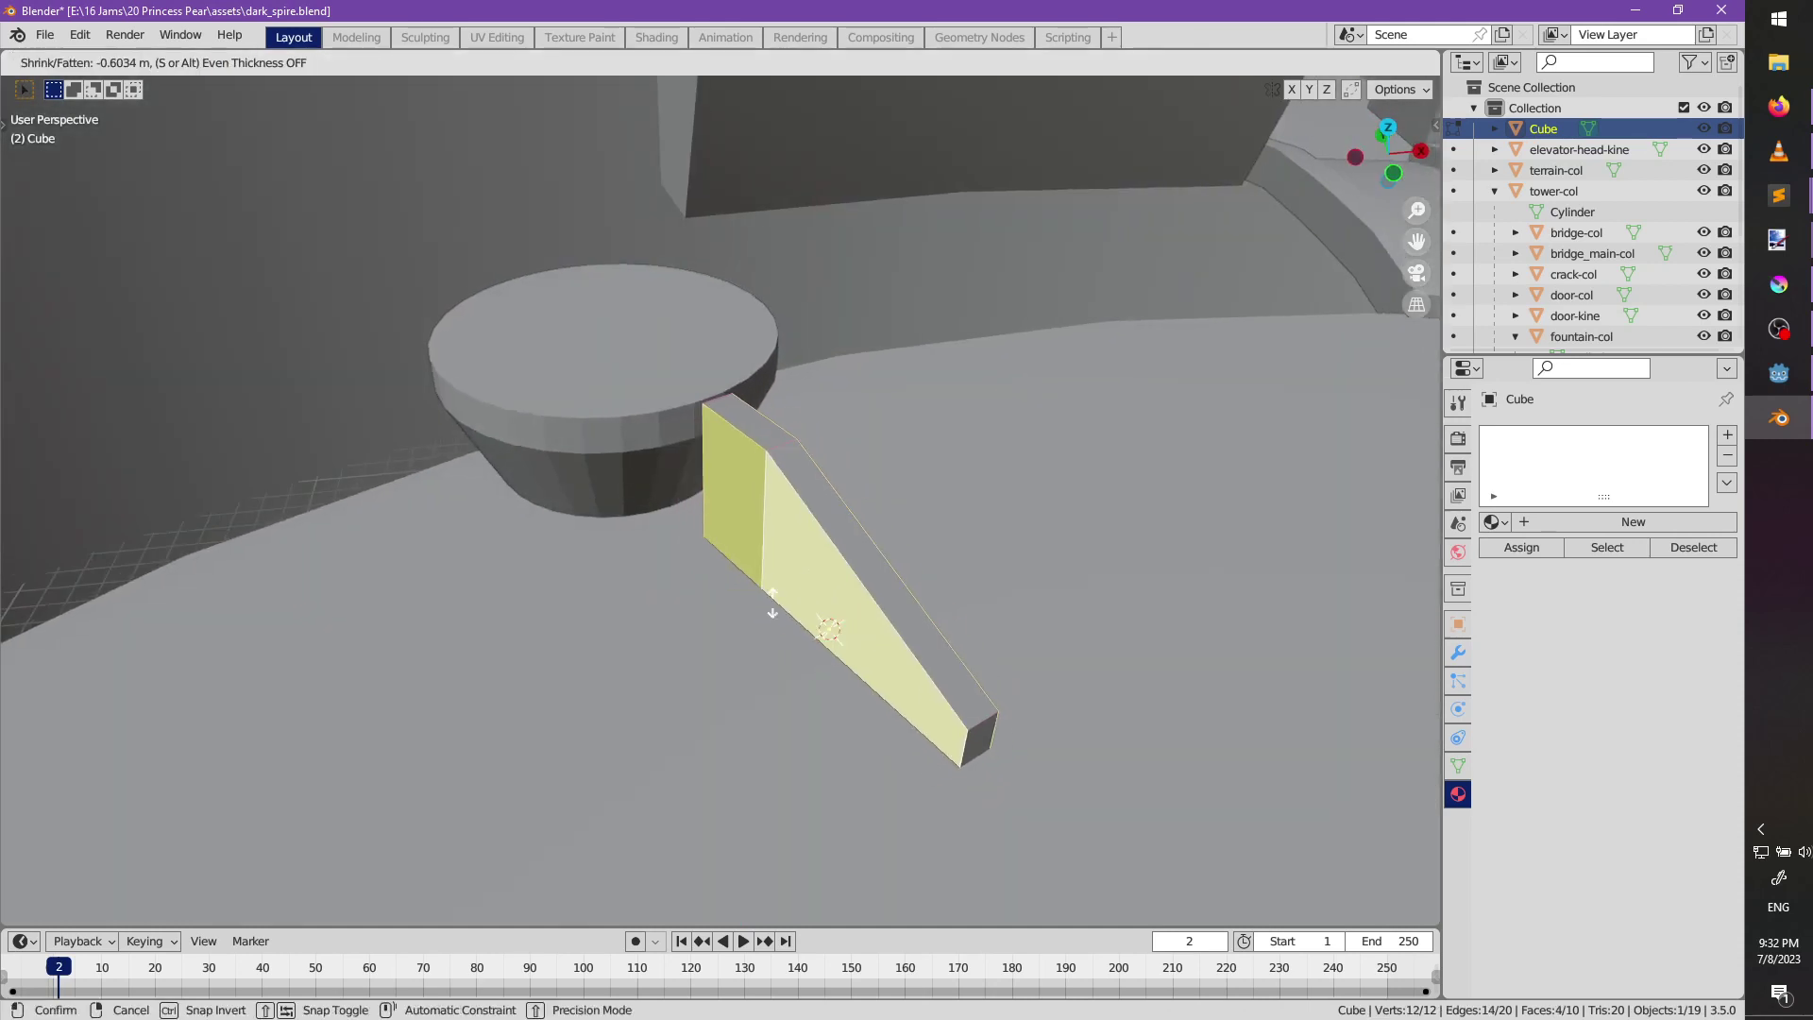
pyautogui.click(840, 561)
# Lower the upper edge of the ramp's low end along Z to floor level.
pyautogui.click(968, 748)
pyautogui.moveTo(968, 749); pyautogui.dragTo(507, 259, button='middle')
pyautogui.press('2')
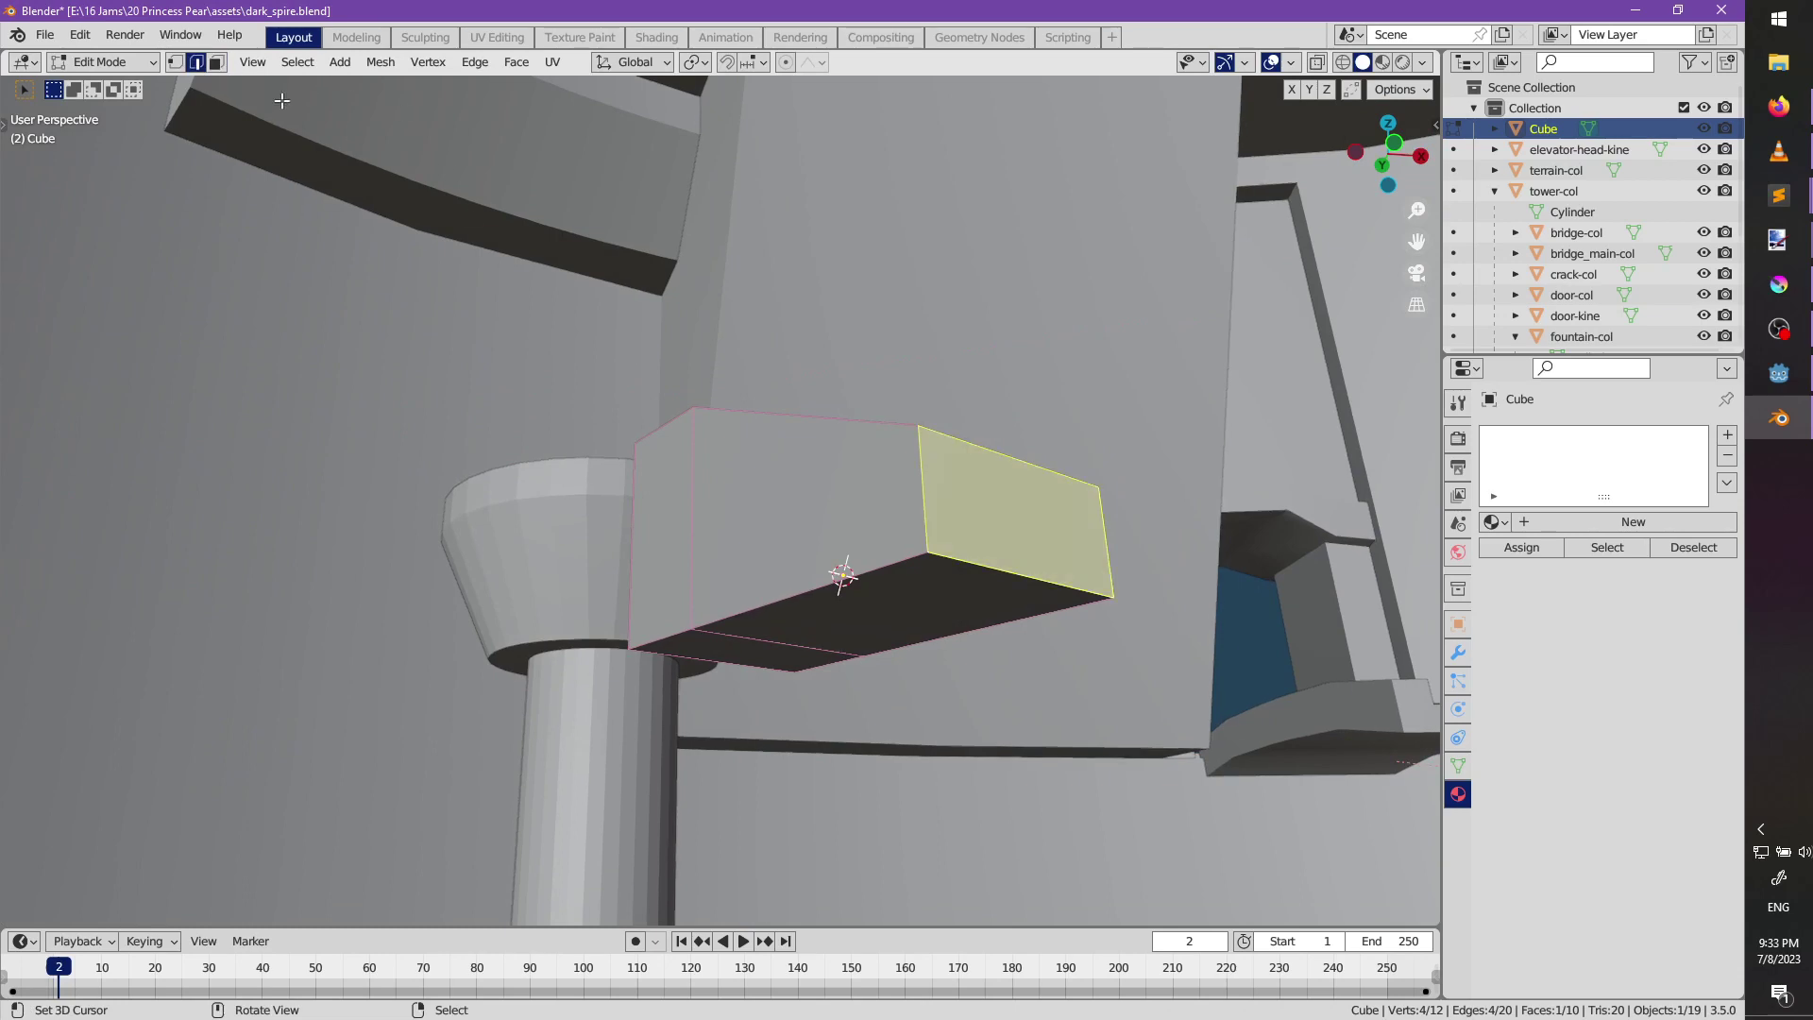
pyautogui.rightClick(996, 452)
pyautogui.press('g')
pyautogui.press('z')
pyautogui.click(988, 544)
# Adjust the height of the two cross edges bounding the ramp's top platform along Z.
pyautogui.moveTo(987, 544); pyautogui.dragTo(837, 484, button='middle')
pyautogui.keyDown('shift'); pyautogui.click(741, 415); pyautogui.keyUp('shift')
pyautogui.press('g')
pyautogui.press('z')
pyautogui.click(859, 427)
pyautogui.press('g')
pyautogui.press('z')
pyautogui.click(814, 417)
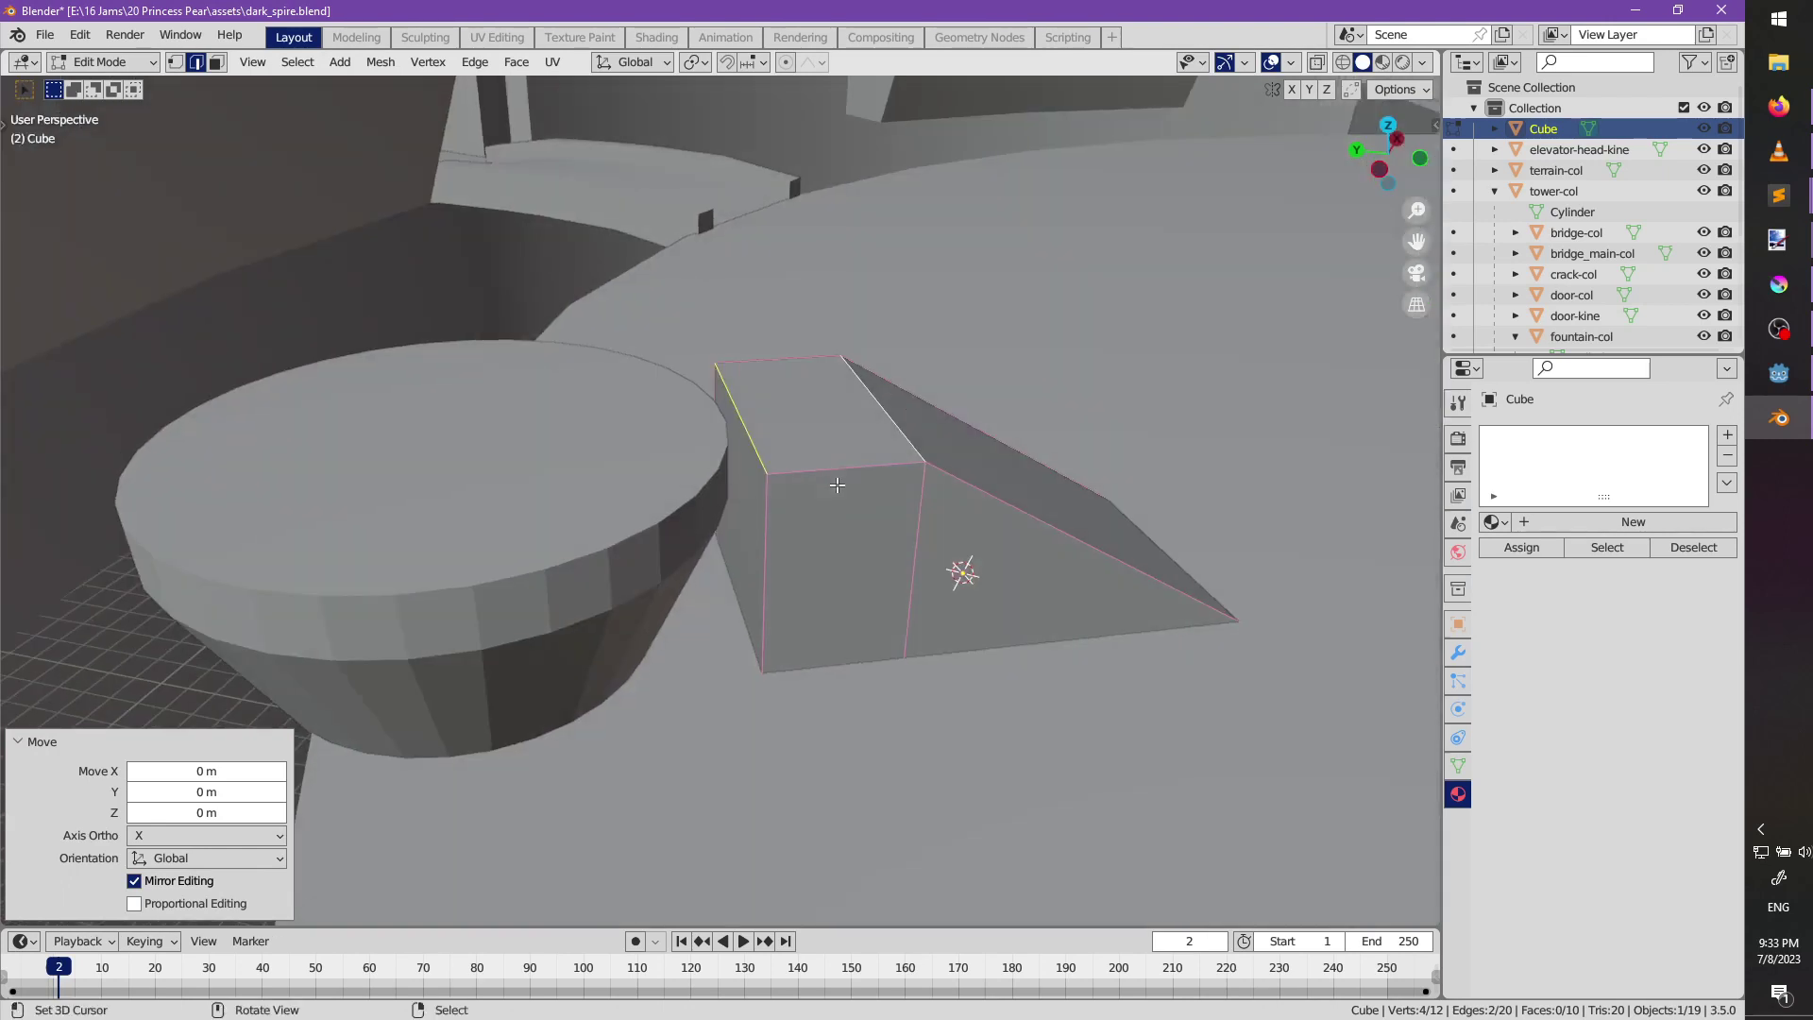
# Extrude the ramp's tall end face along its normal into the elevator head.
pyautogui.scroll(3, 425, 240)
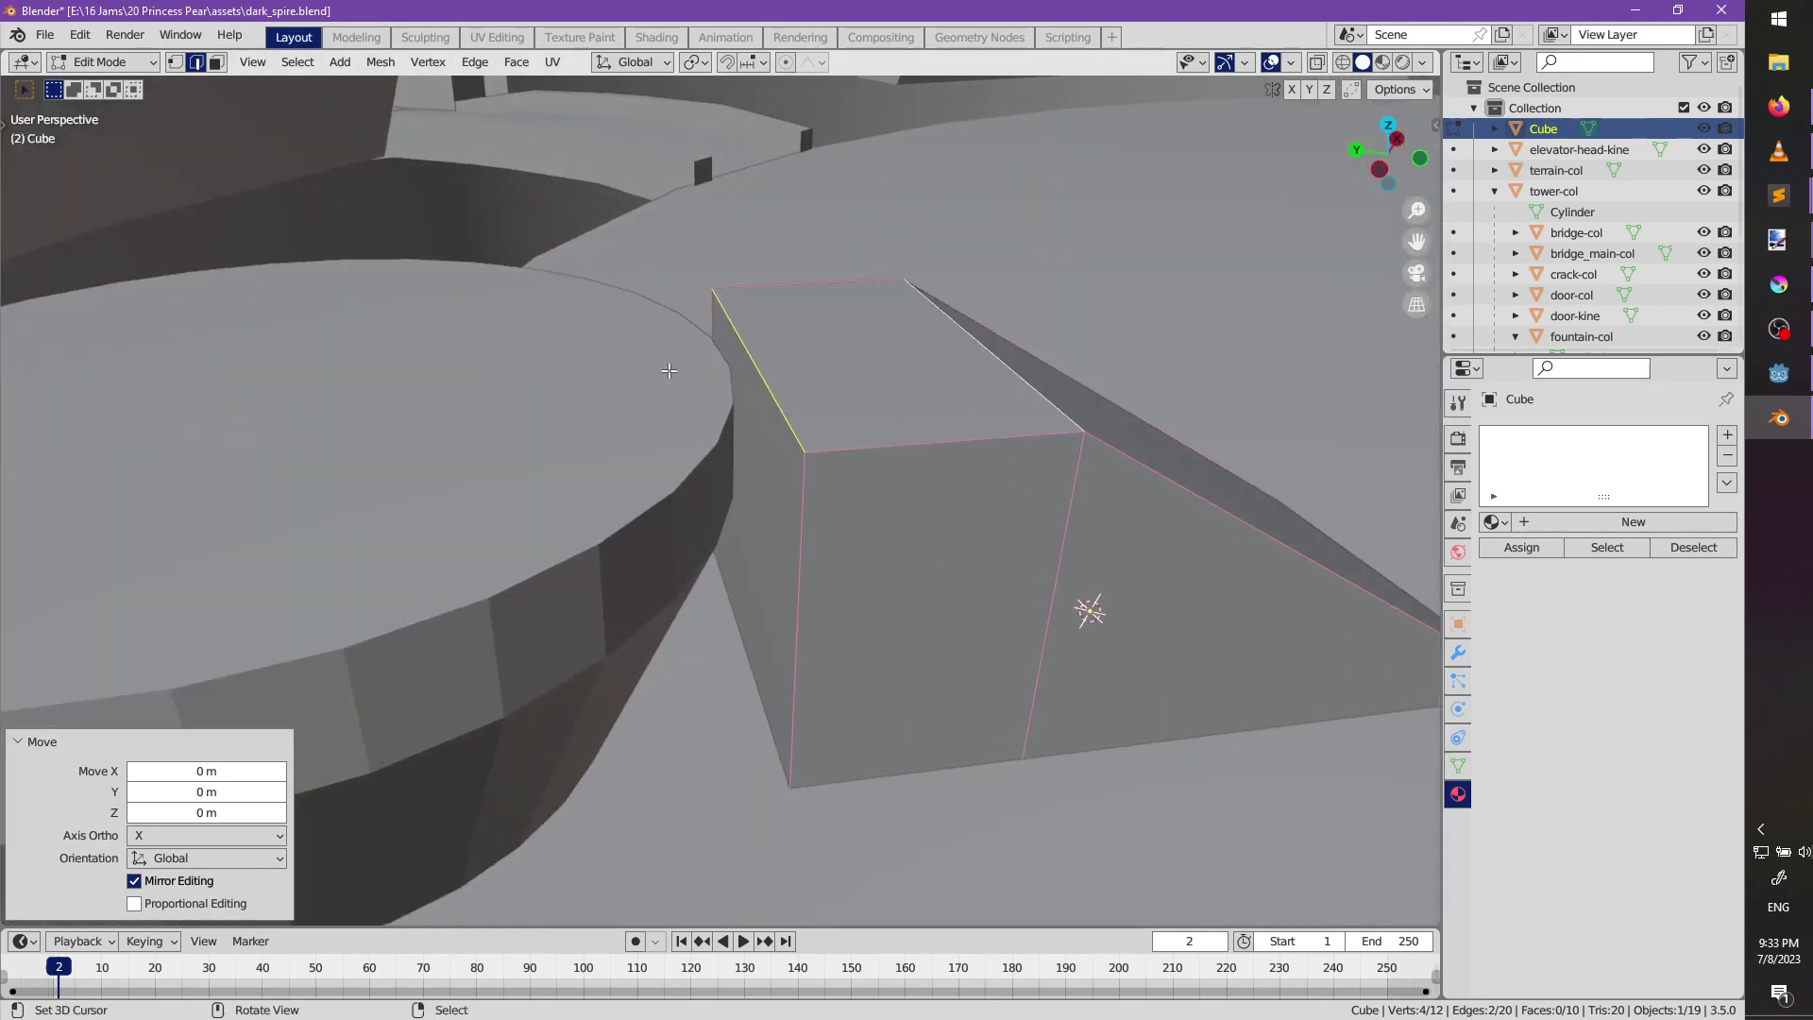
pyautogui.click(217, 63)
pyautogui.rightClick(767, 440)
pyautogui.press('e')
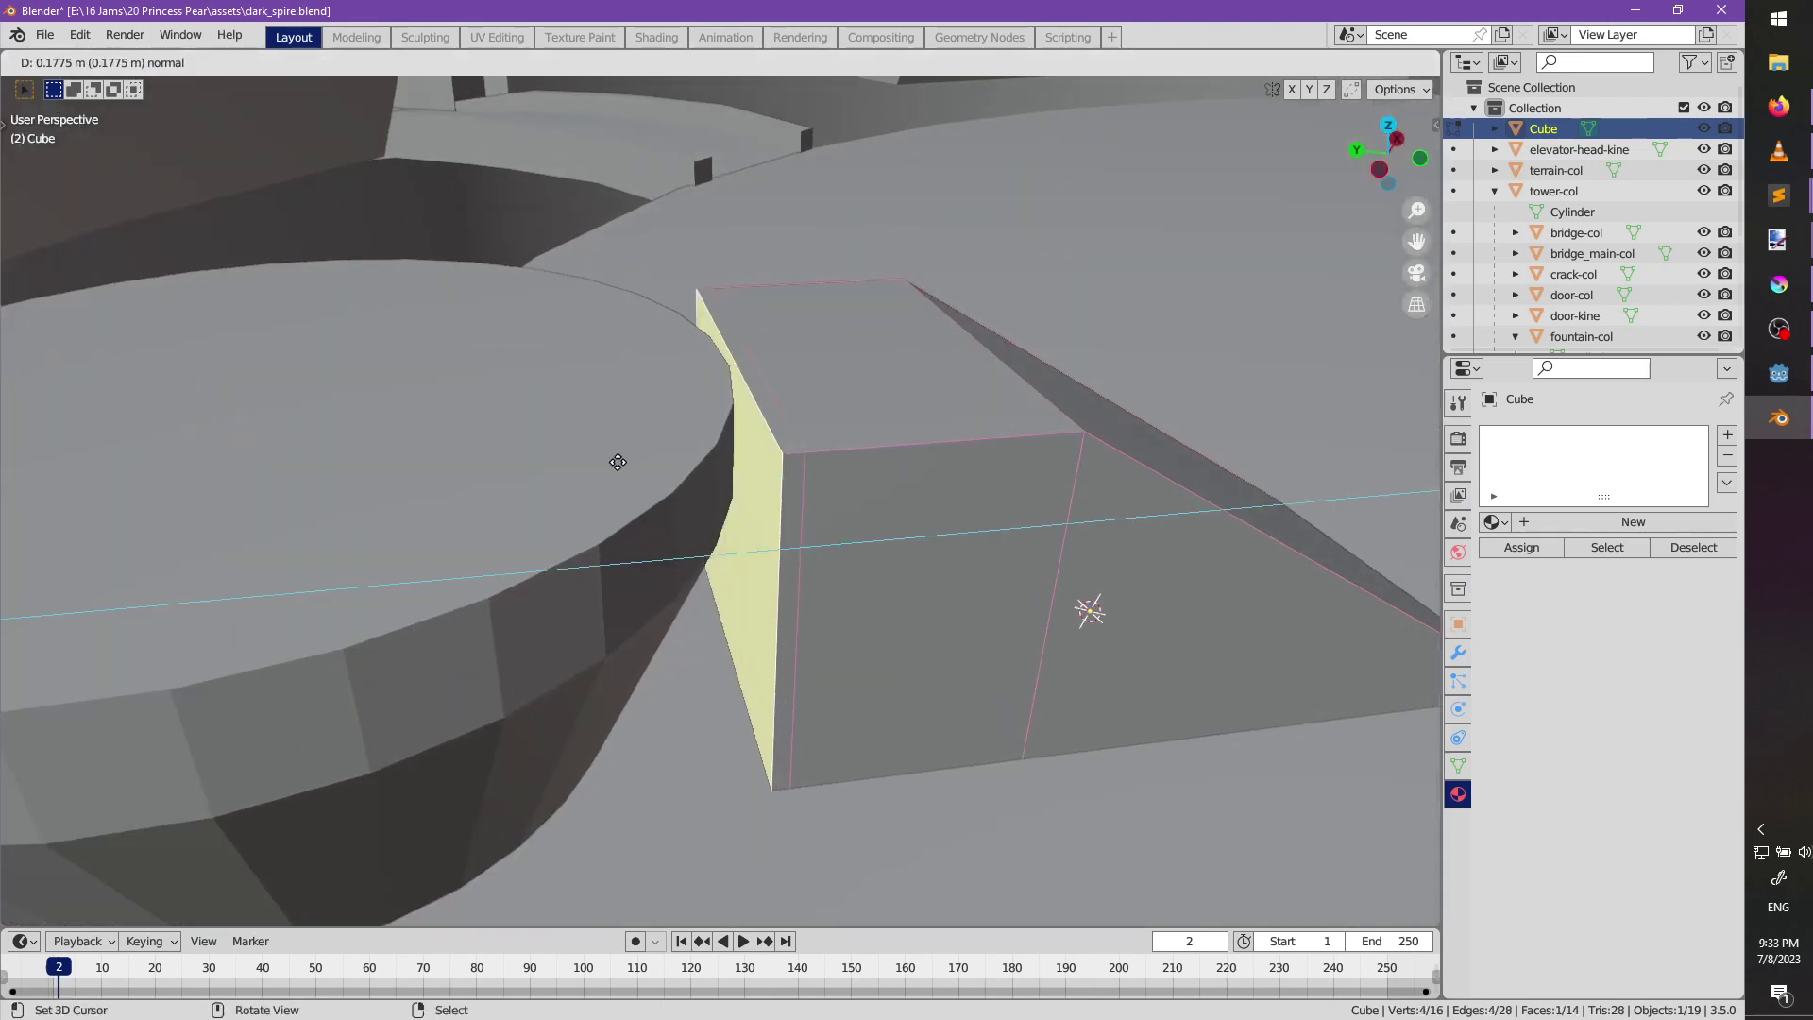
pyautogui.click(351, 501)
# Move the platform's two top faces along Z to match the elevator head's top surface, and leave mesh editing.
pyautogui.rightClick(779, 443)
pyautogui.keyDown('shift'); pyautogui.rightClick(820, 414); pyautogui.keyUp('shift')
pyautogui.moveTo(784, 410); pyautogui.dragTo(741, 400, button='middle')
pyautogui.press('g')
pyautogui.press('z')
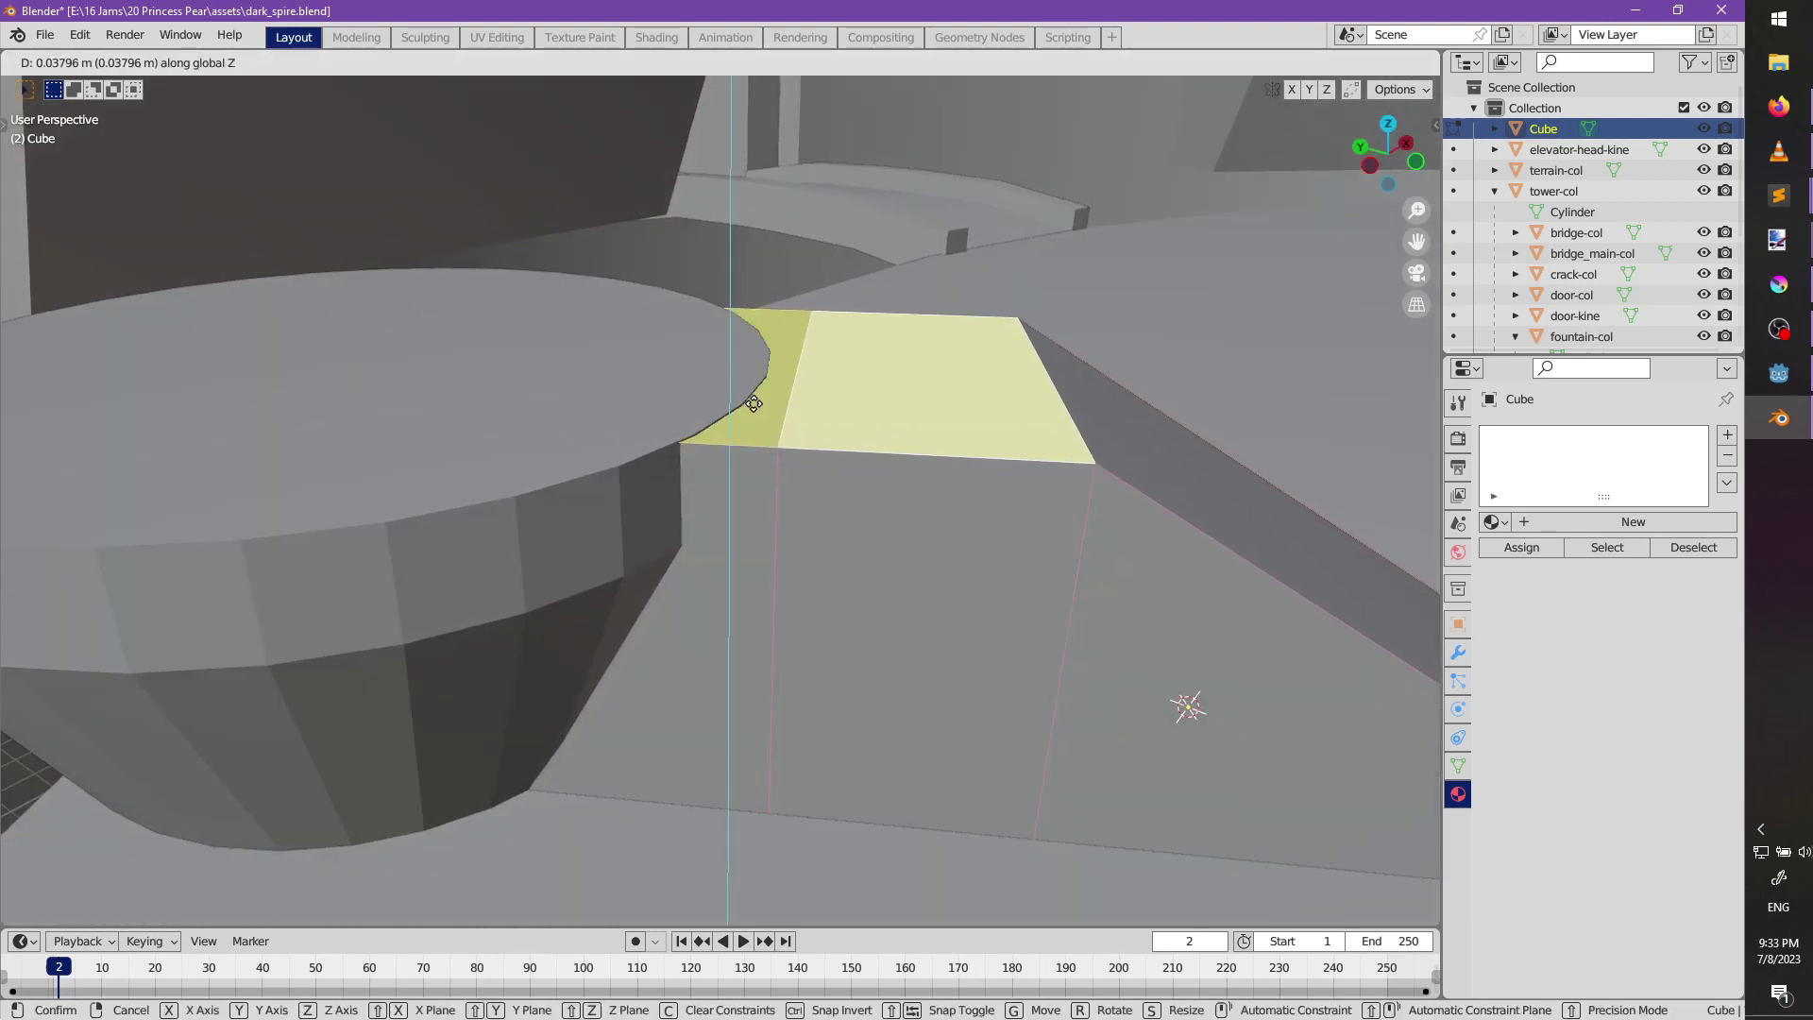
pyautogui.click(752, 402)
pyautogui.moveTo(788, 419); pyautogui.dragTo(825, 409, button='middle')
pyautogui.press('g')
pyautogui.press('z')
pyautogui.click(768, 413)
pyautogui.hotkey('alt', 'a')
pyautogui.scroll(-3, 922, 471)
pyautogui.press('Tab')
# Rename the Cube ramp object as stairs-col.
pyautogui.moveTo(922, 470); pyautogui.dragTo(828, 425, button='middle')
pyautogui.hotkey('alt', 'a')
pyautogui.click(697, 410)
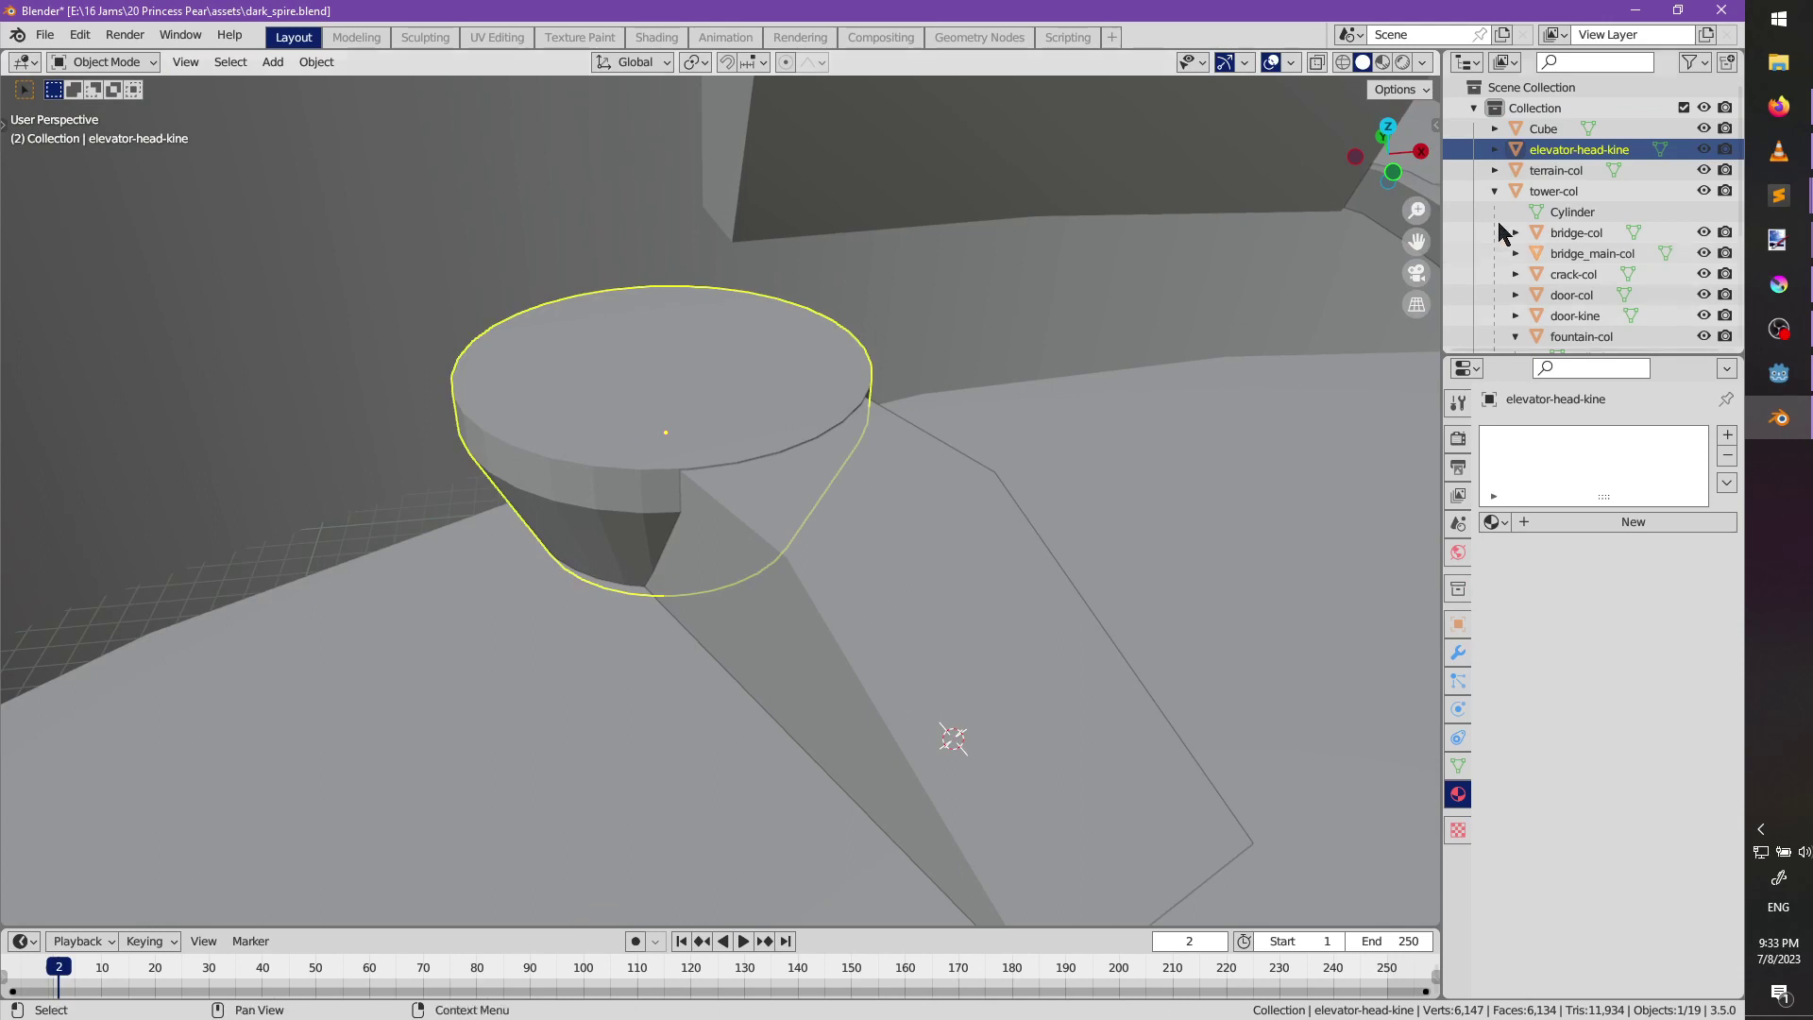
pyautogui.doubleClick(1548, 129)
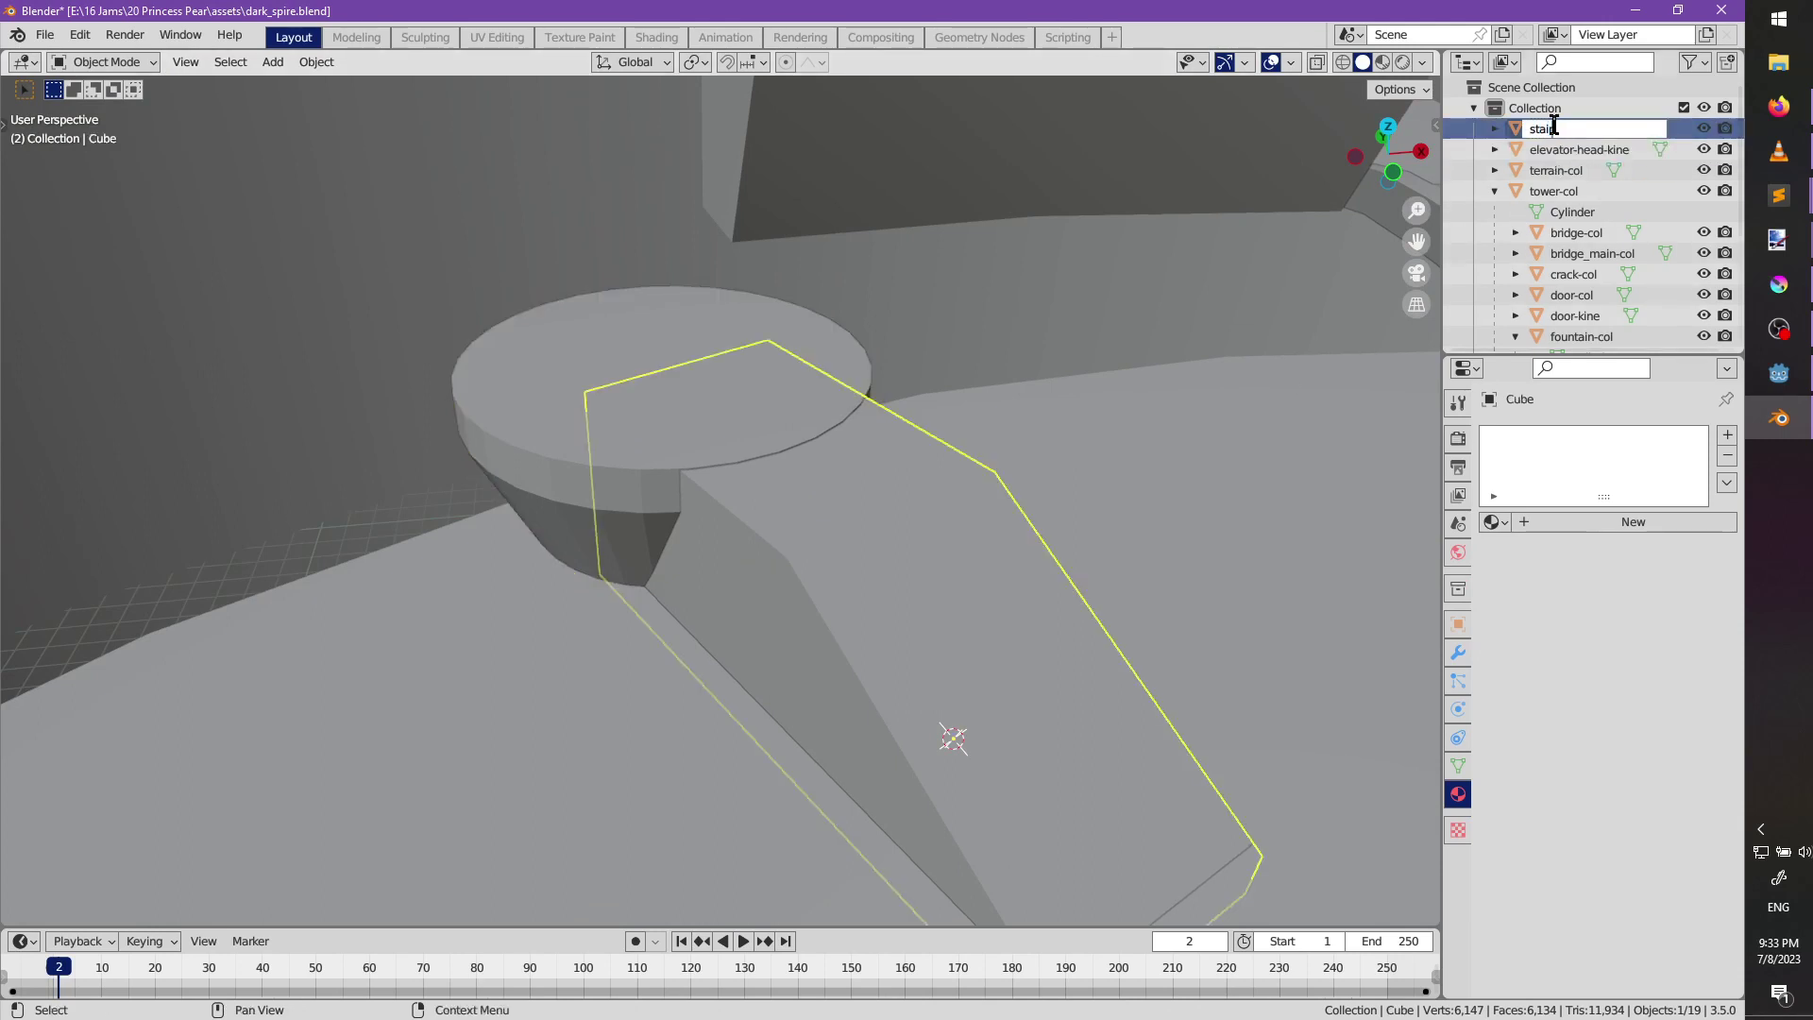
pyautogui.write('stairs-col')
pyautogui.press('Return')
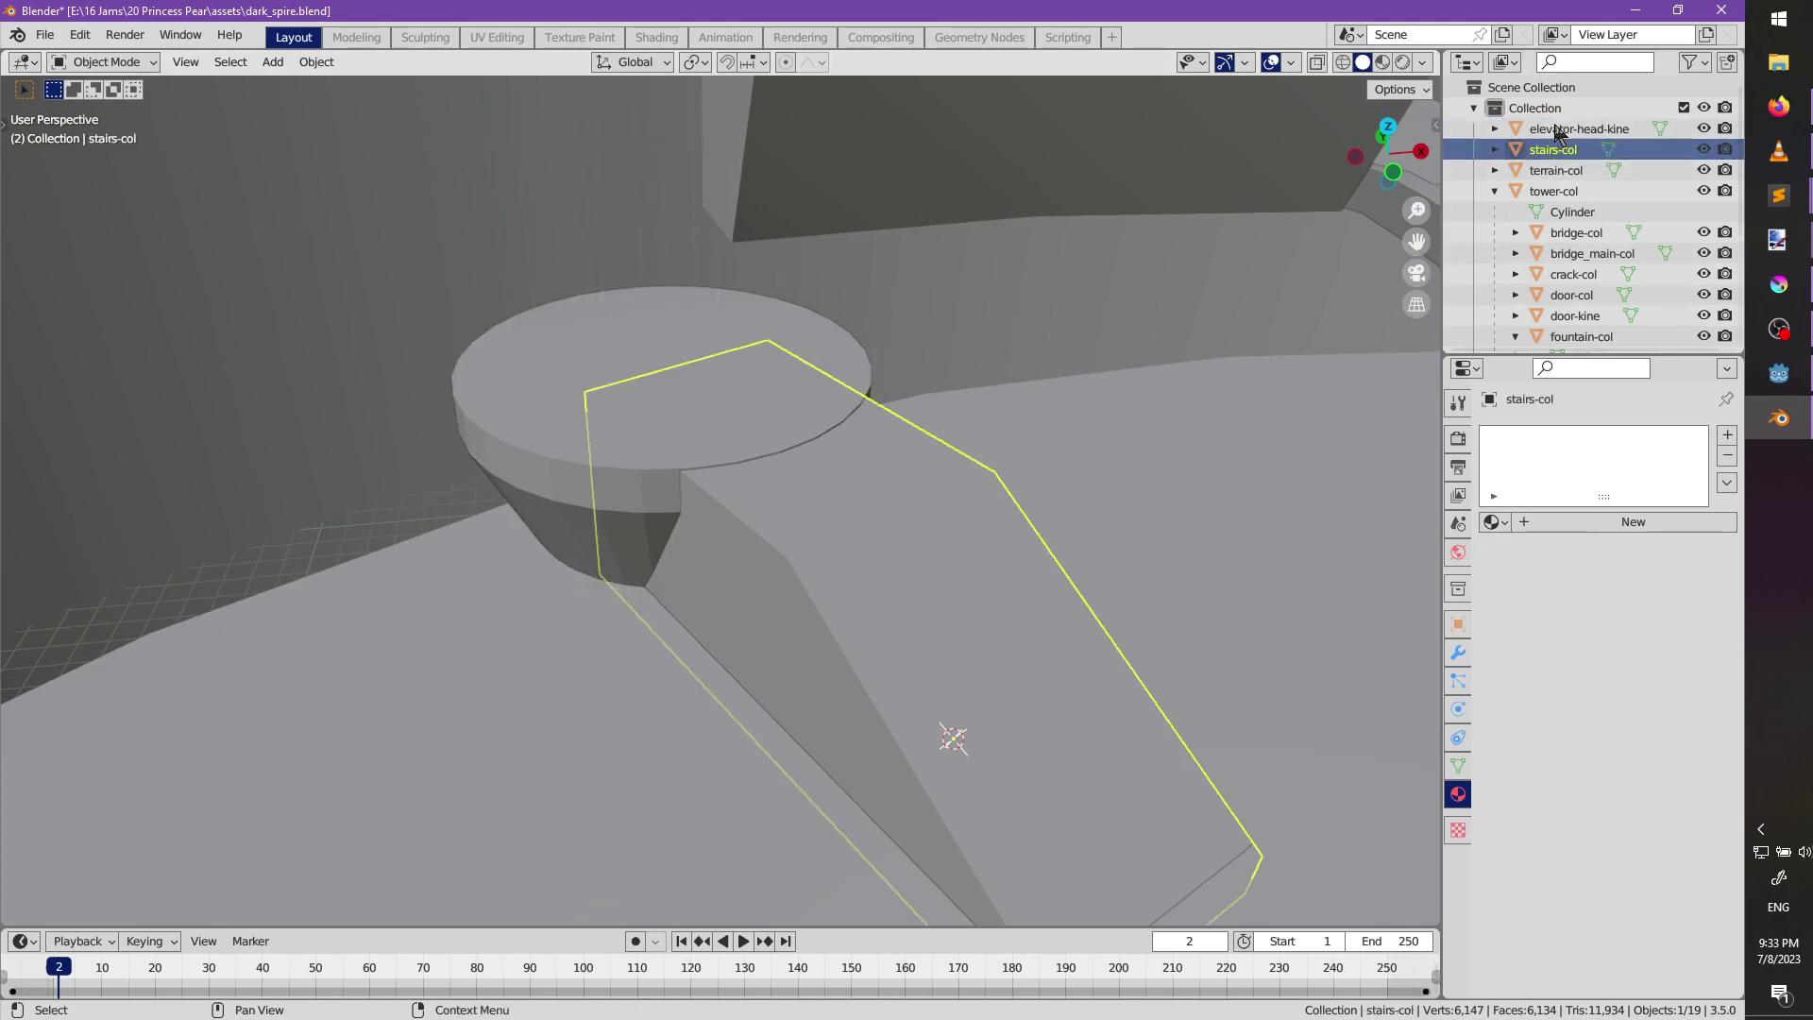
# Parent elevator-head-kine and stairs-col to tower-col in the scene hierarchy.
pyautogui.click(1608, 134)
pyautogui.keyDown('shift'); pyautogui.click(1556, 153); pyautogui.keyUp('shift')
pyautogui.moveTo(1574, 194); pyautogui.dragTo(1564, 194)
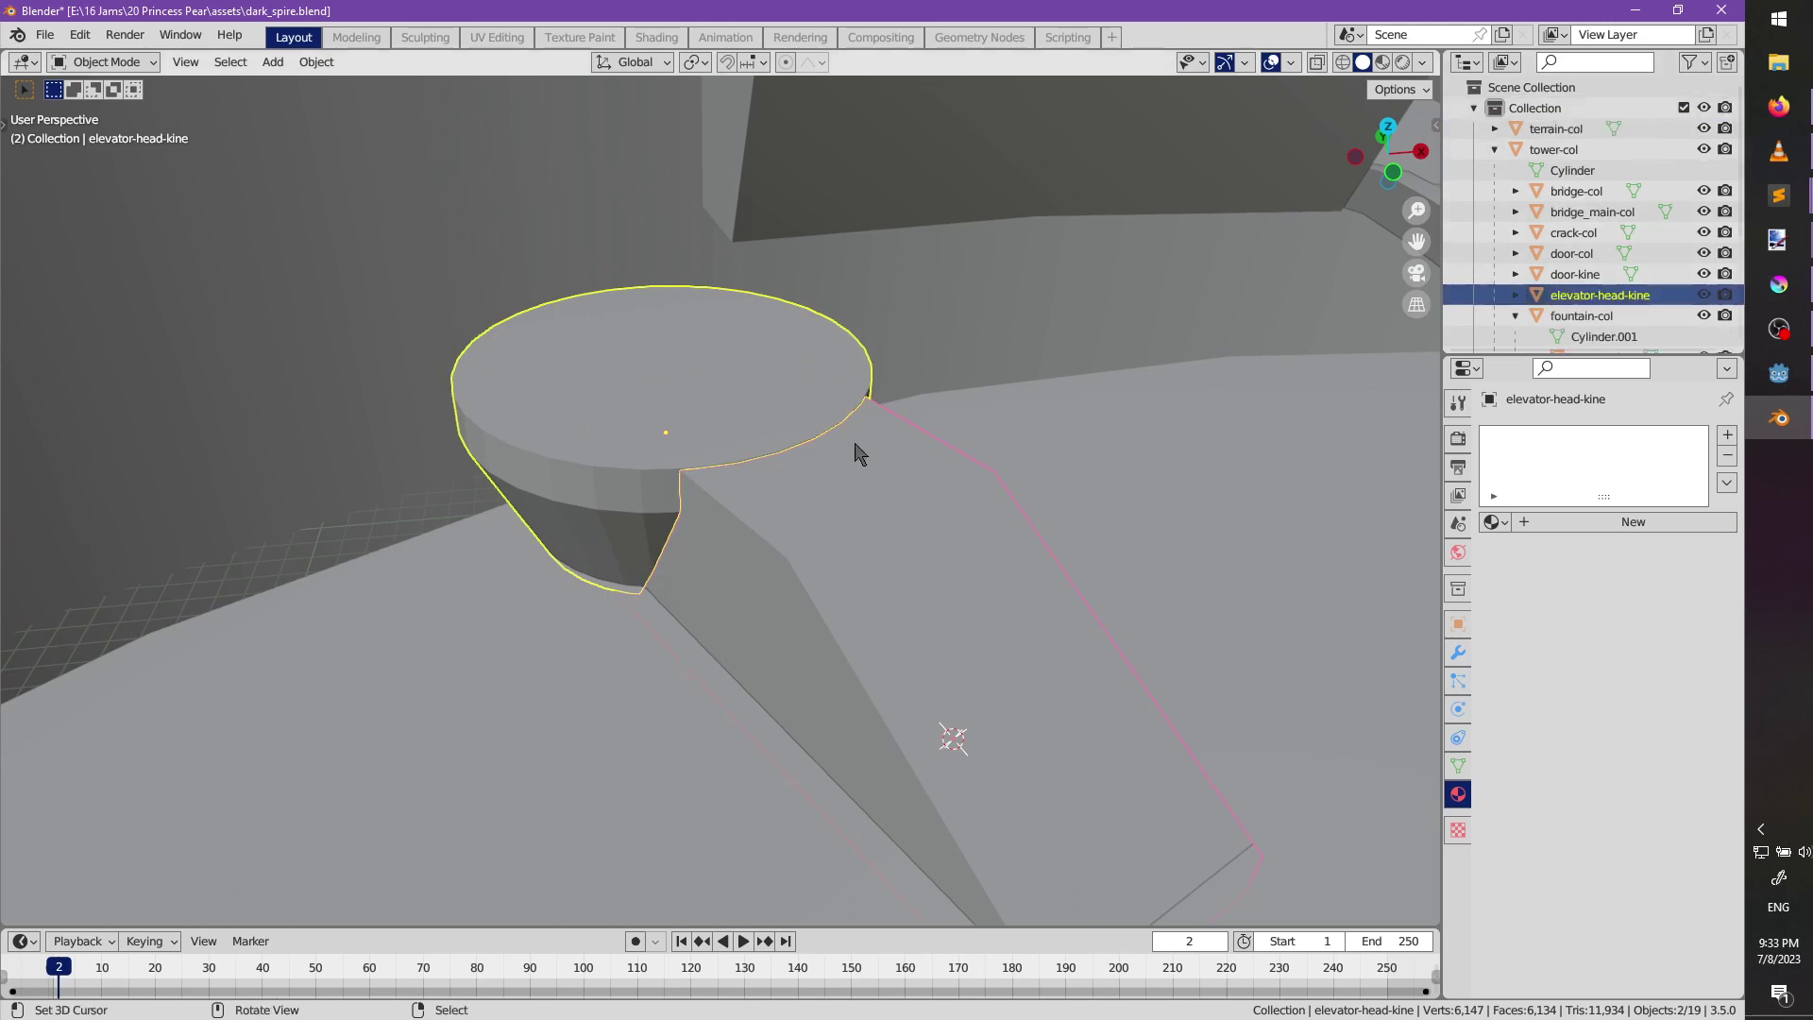
pyautogui.moveTo(857, 453); pyautogui.dragTo(715, 449, button='middle')
pyautogui.click(618, 526)
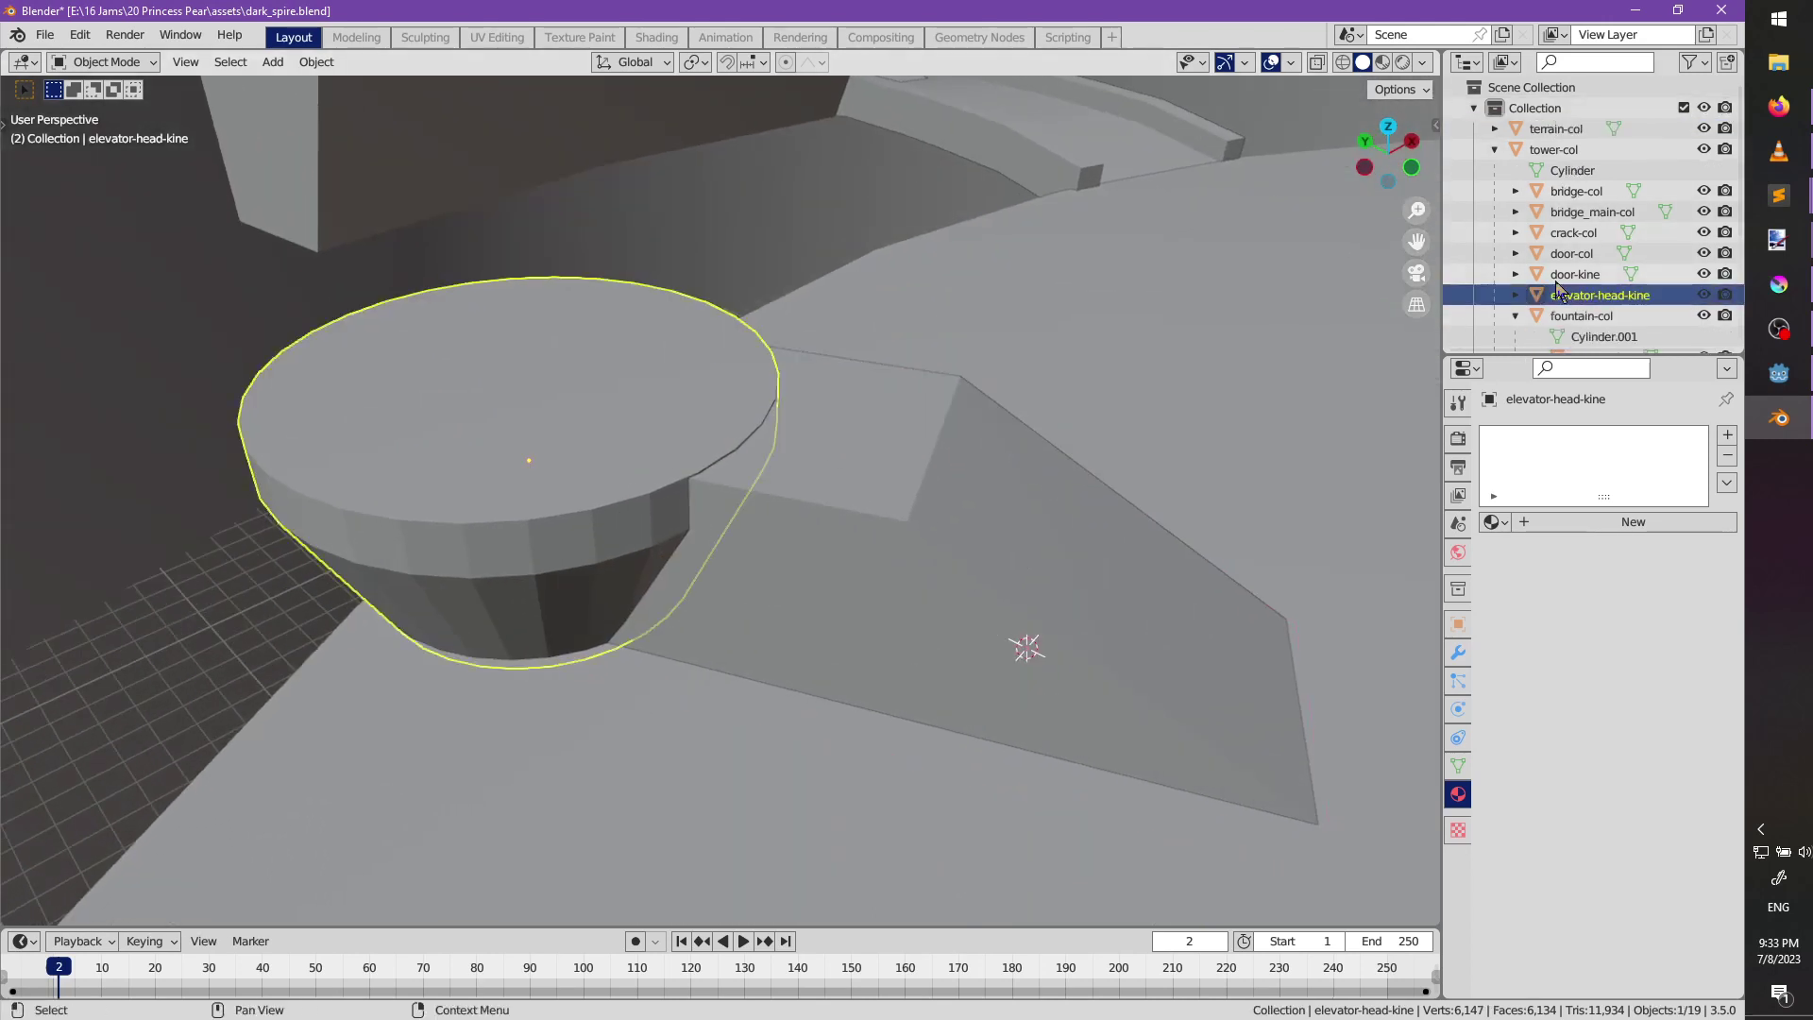
pyautogui.scroll(-3, 1561, 301)
# Add a loop cut across the stairs platform near the elevator head, slid by a factor of about 0.541.
pyautogui.click(982, 500)
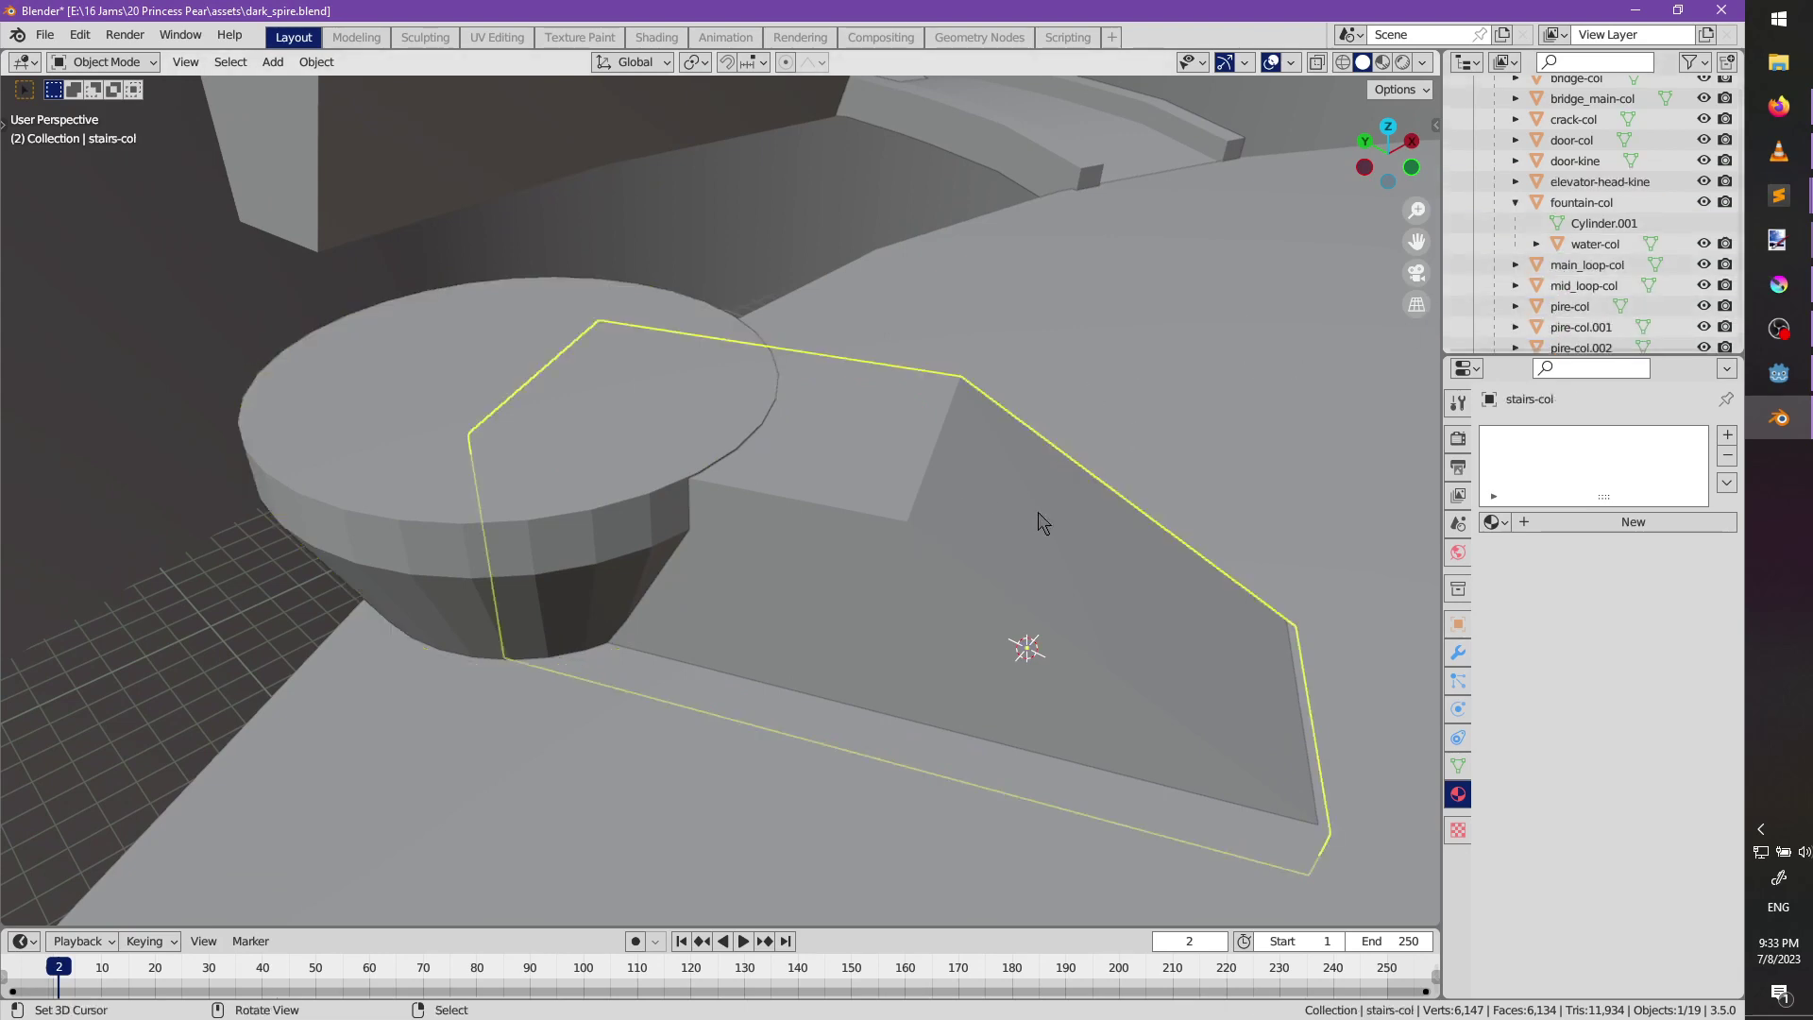
pyautogui.moveTo(1039, 518); pyautogui.dragTo(828, 598, button='middle')
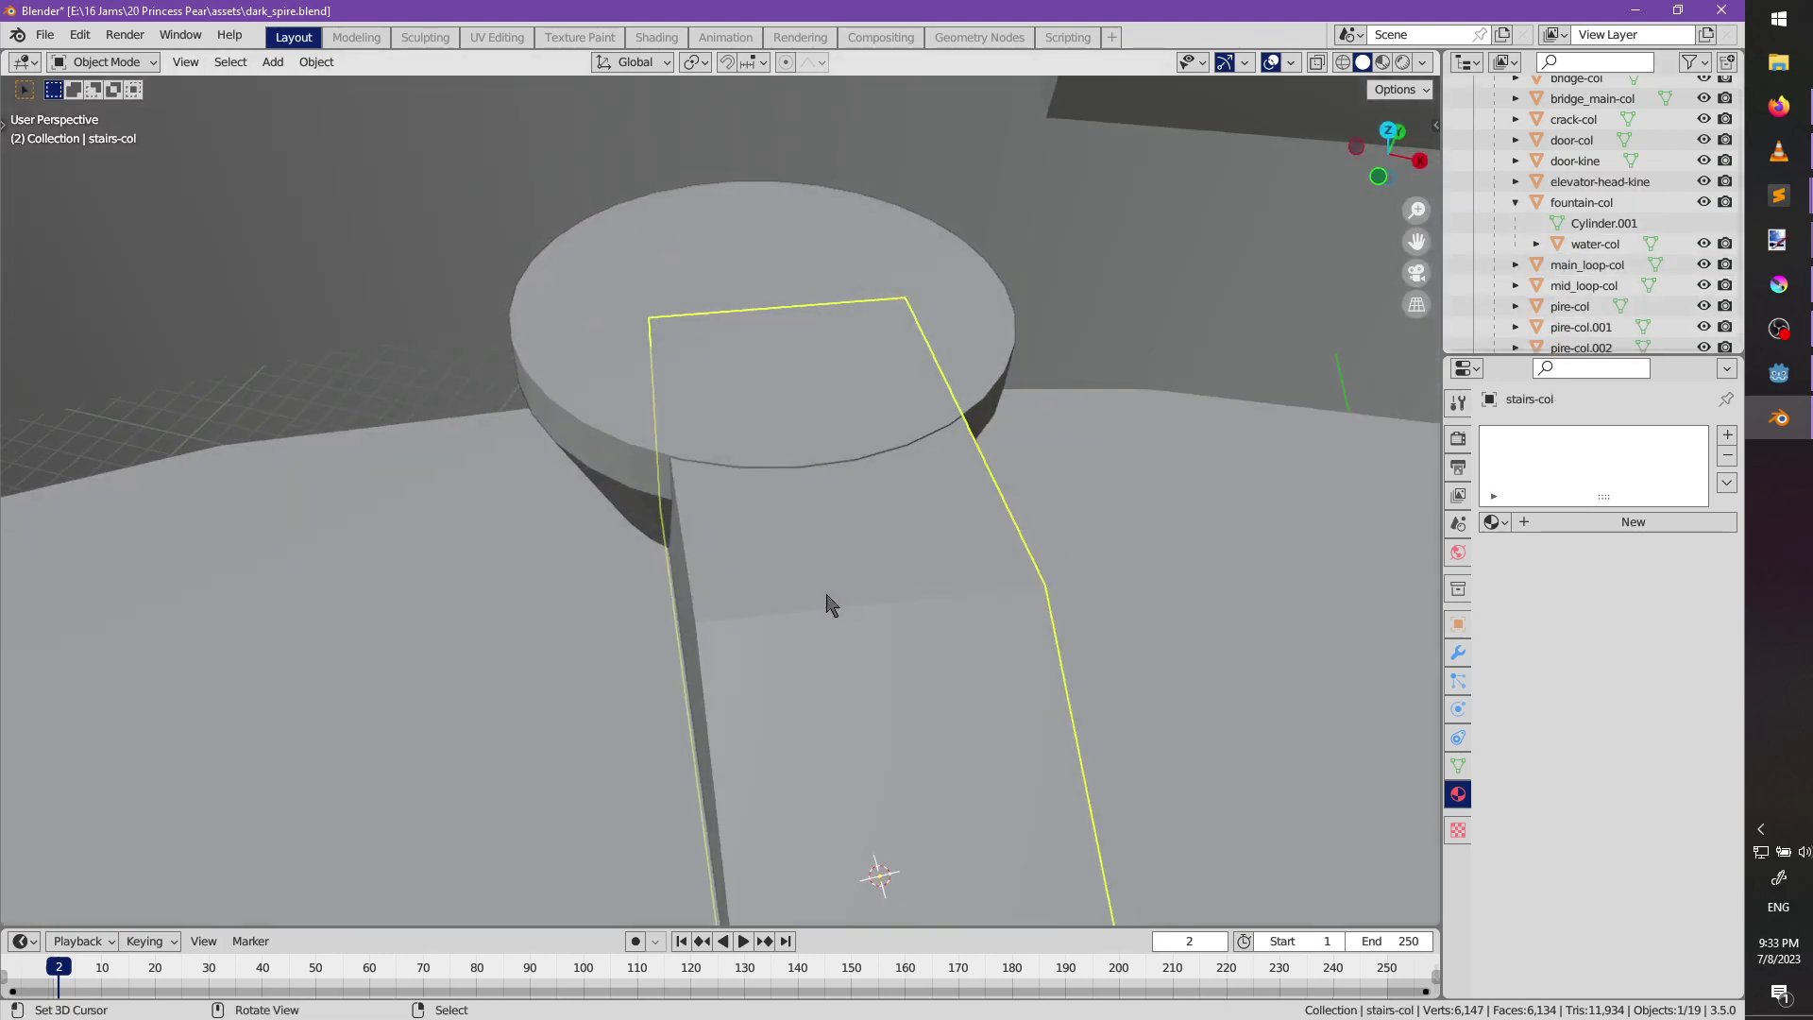
pyautogui.press('Tab')
pyautogui.moveTo(768, 518); pyautogui.dragTo(655, 477, button='middle')
pyautogui.hotkey('ctrl', 'r')
pyautogui.click(656, 477)
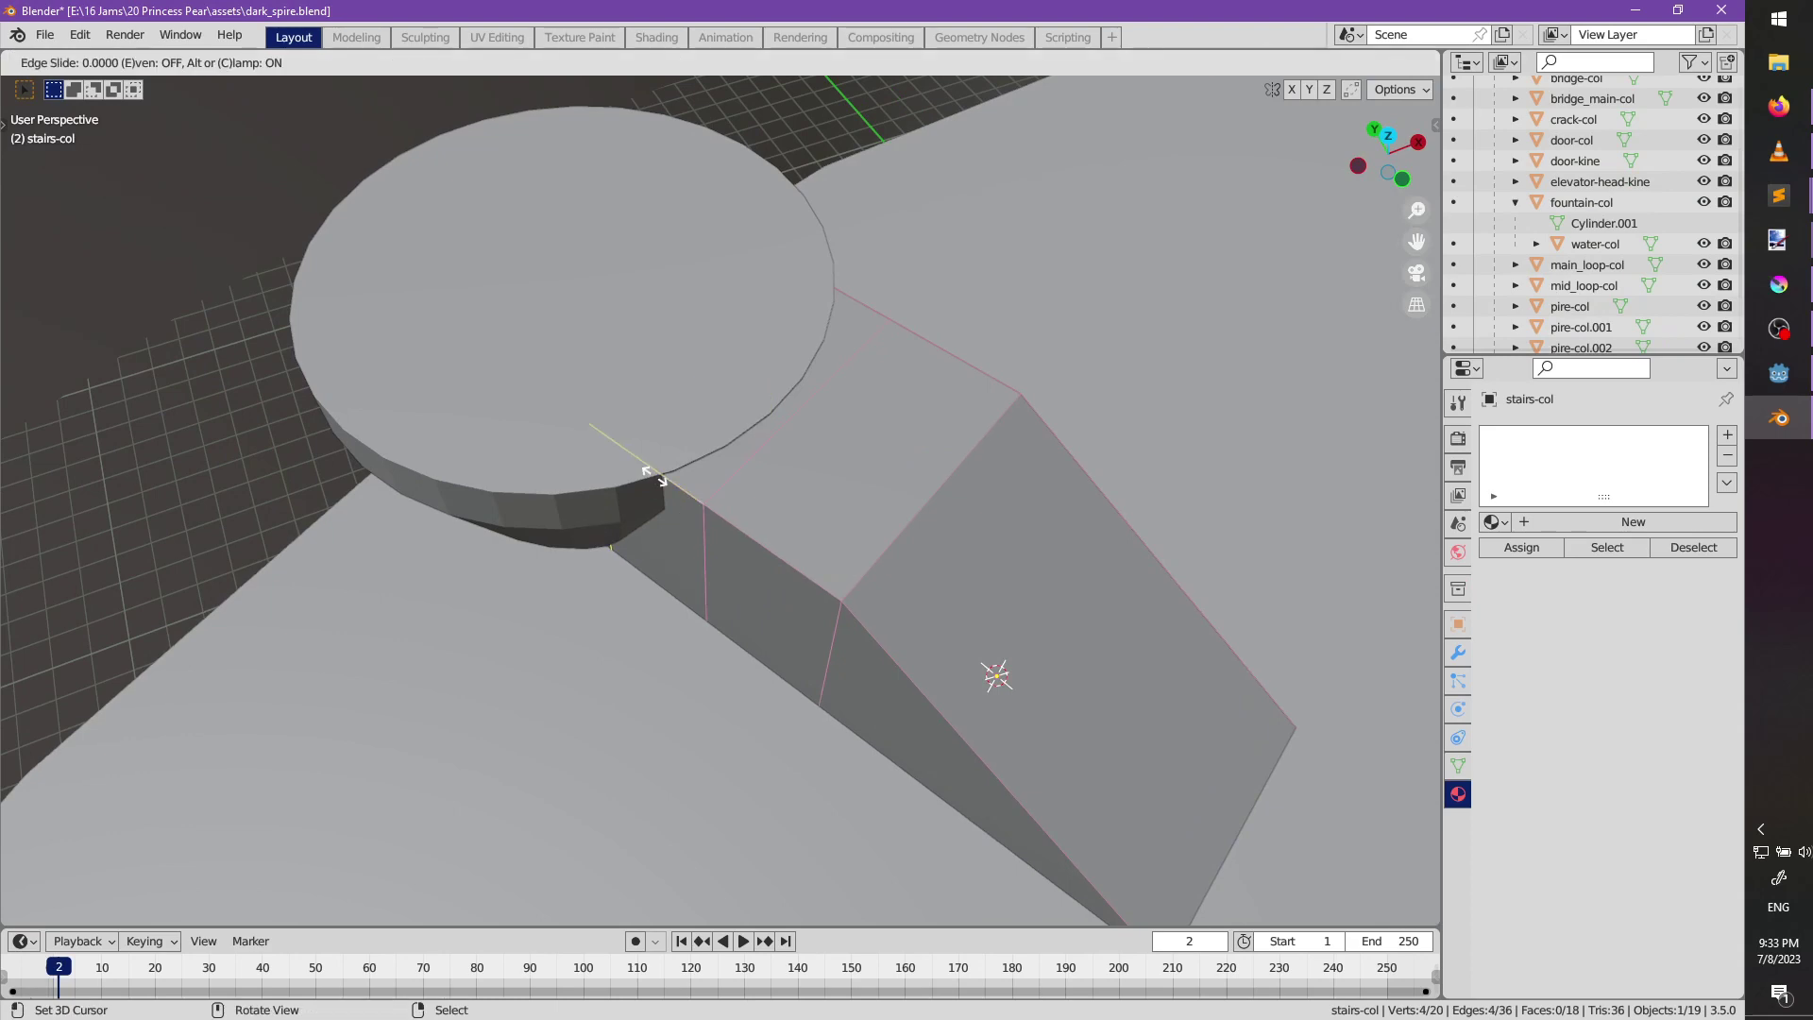
pyautogui.click(709, 533)
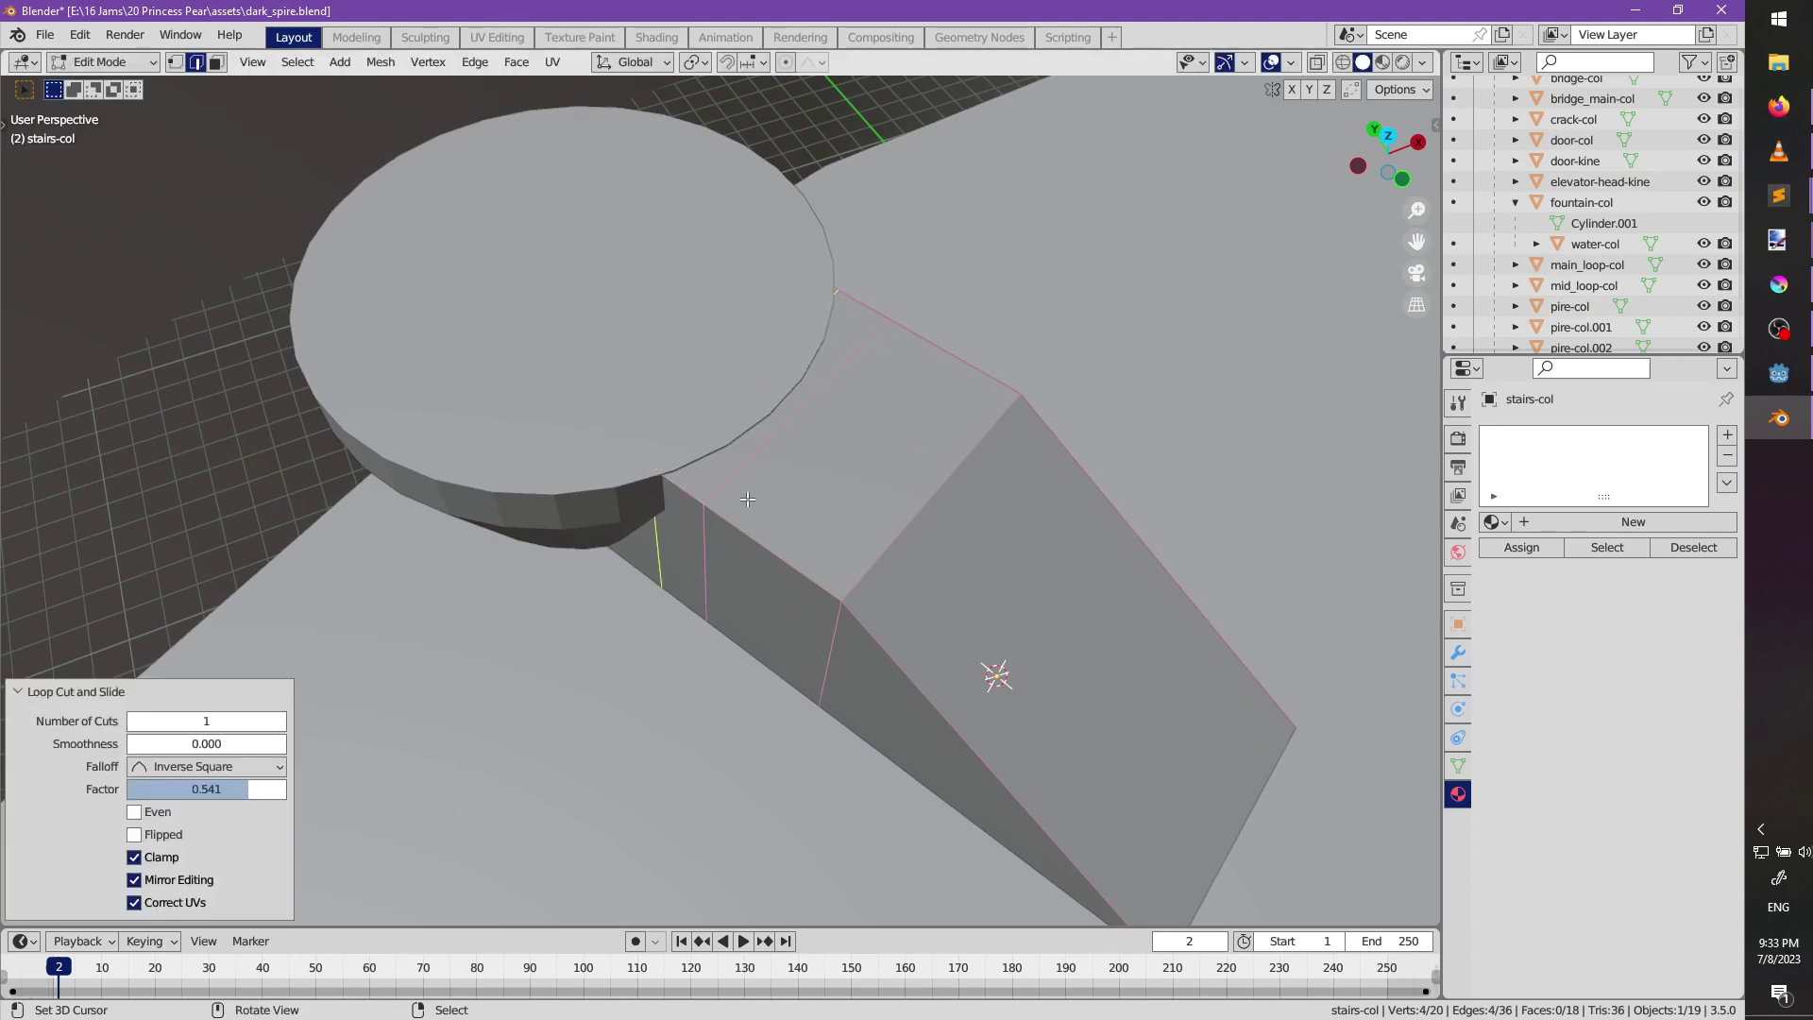
# Add two lengthwise loop cuts to the stairs and spread them apart by scaling about 2.074 along local X.
pyautogui.moveTo(840, 529); pyautogui.dragTo(732, 513, button='middle')
pyautogui.hotkey('ctrl', 'r')
pyautogui.scroll(1, 731, 513)
pyautogui.click(732, 513)
pyautogui.rightClick(732, 513)
pyautogui.press('s')
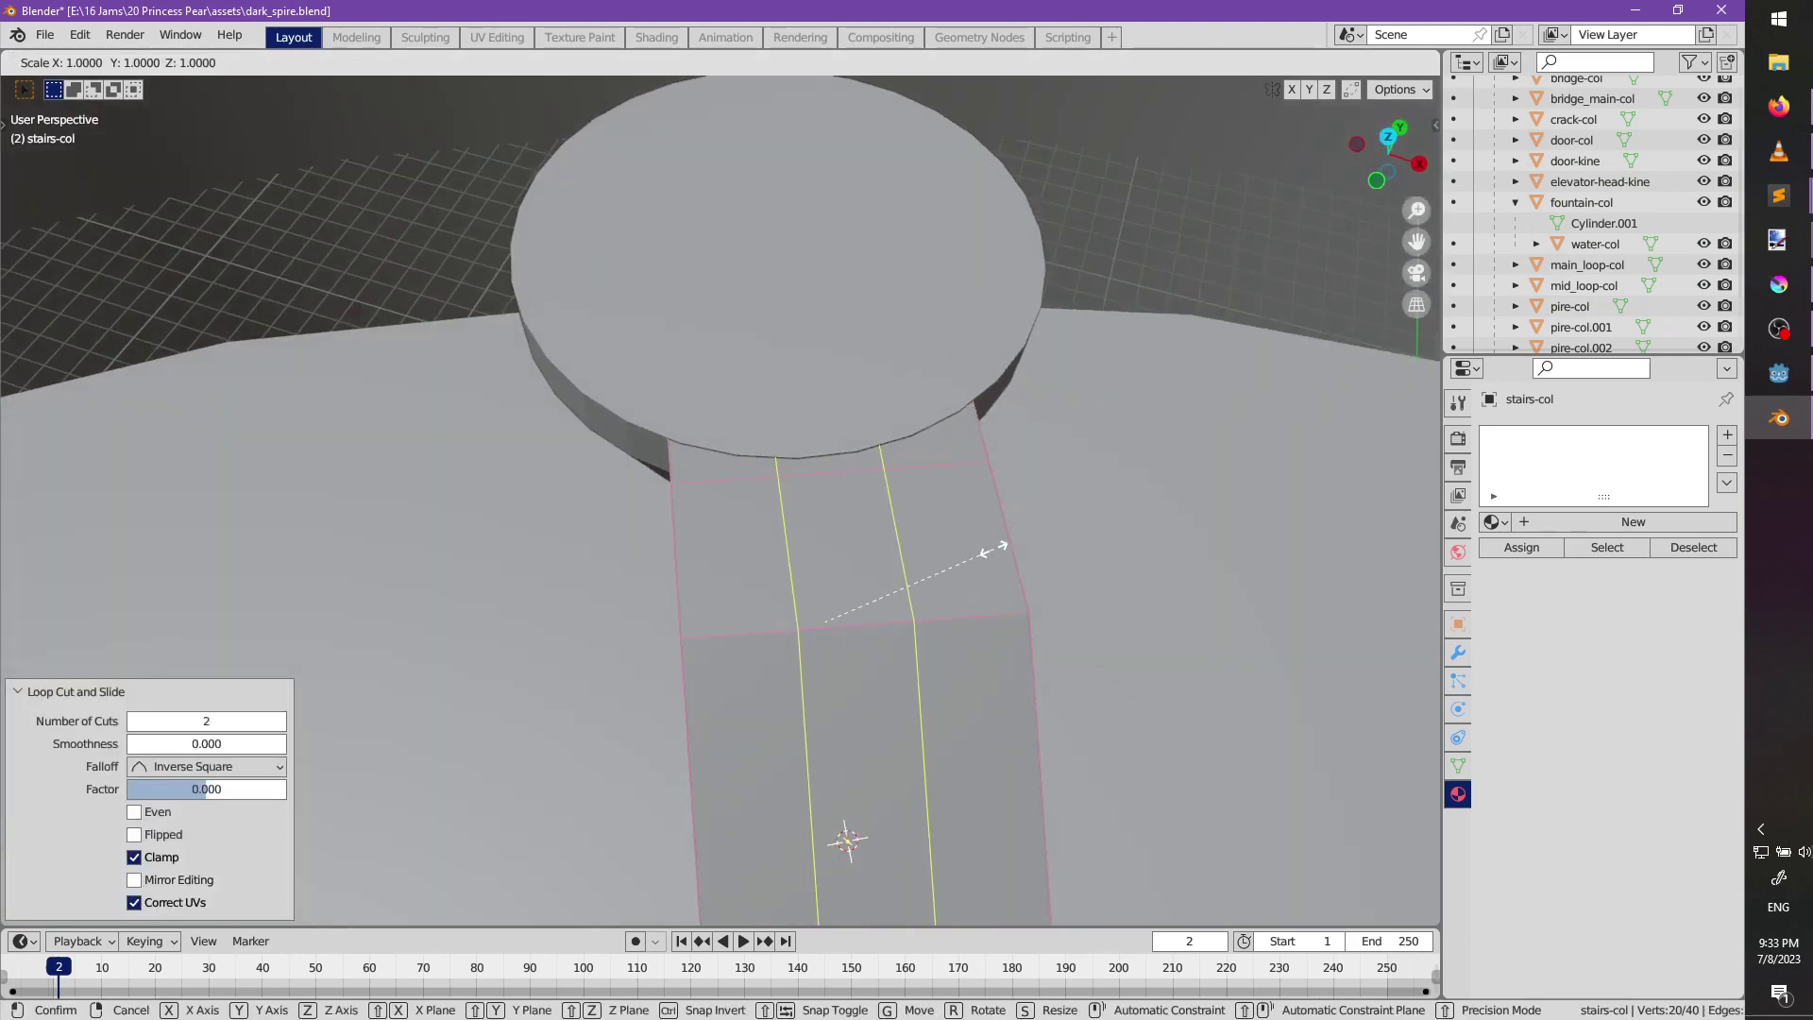
pyautogui.press('x')
pyautogui.press('x')
pyautogui.click(1191, 556)
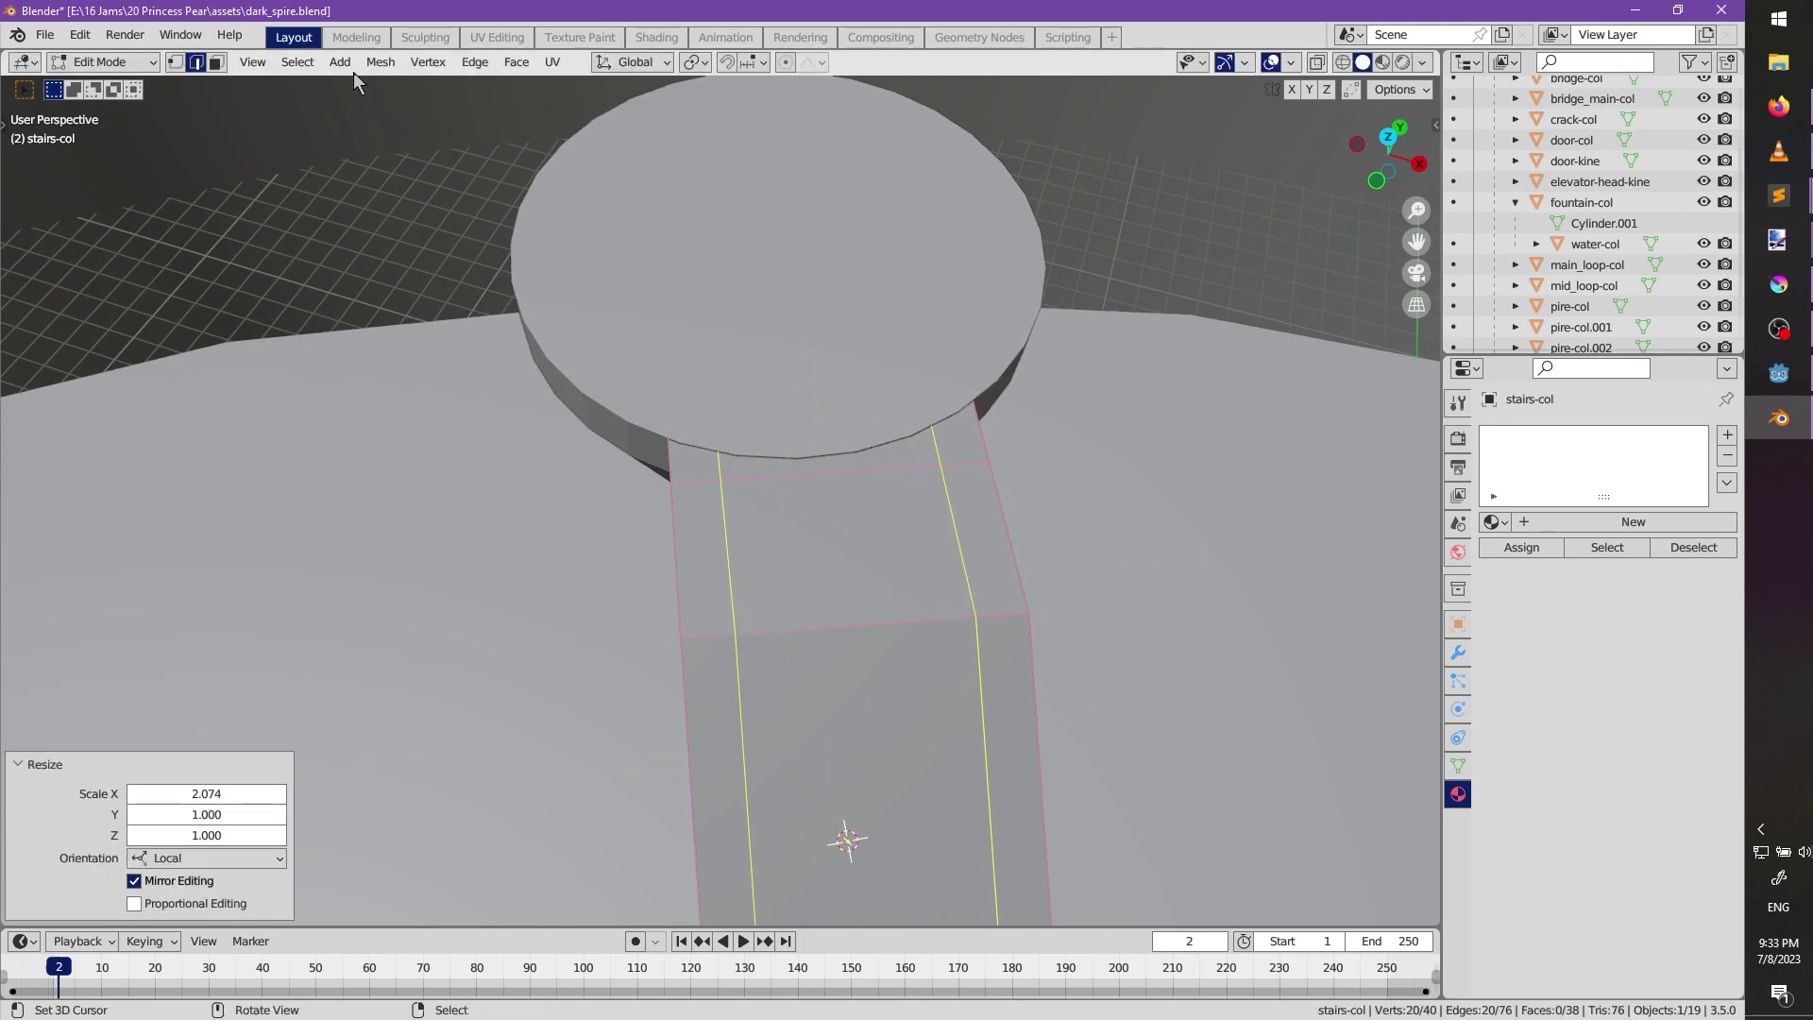
# Extrude the narrow strips of top faces along both sides of the stairs up about 0.74 m as railings.
pyautogui.click(218, 61)
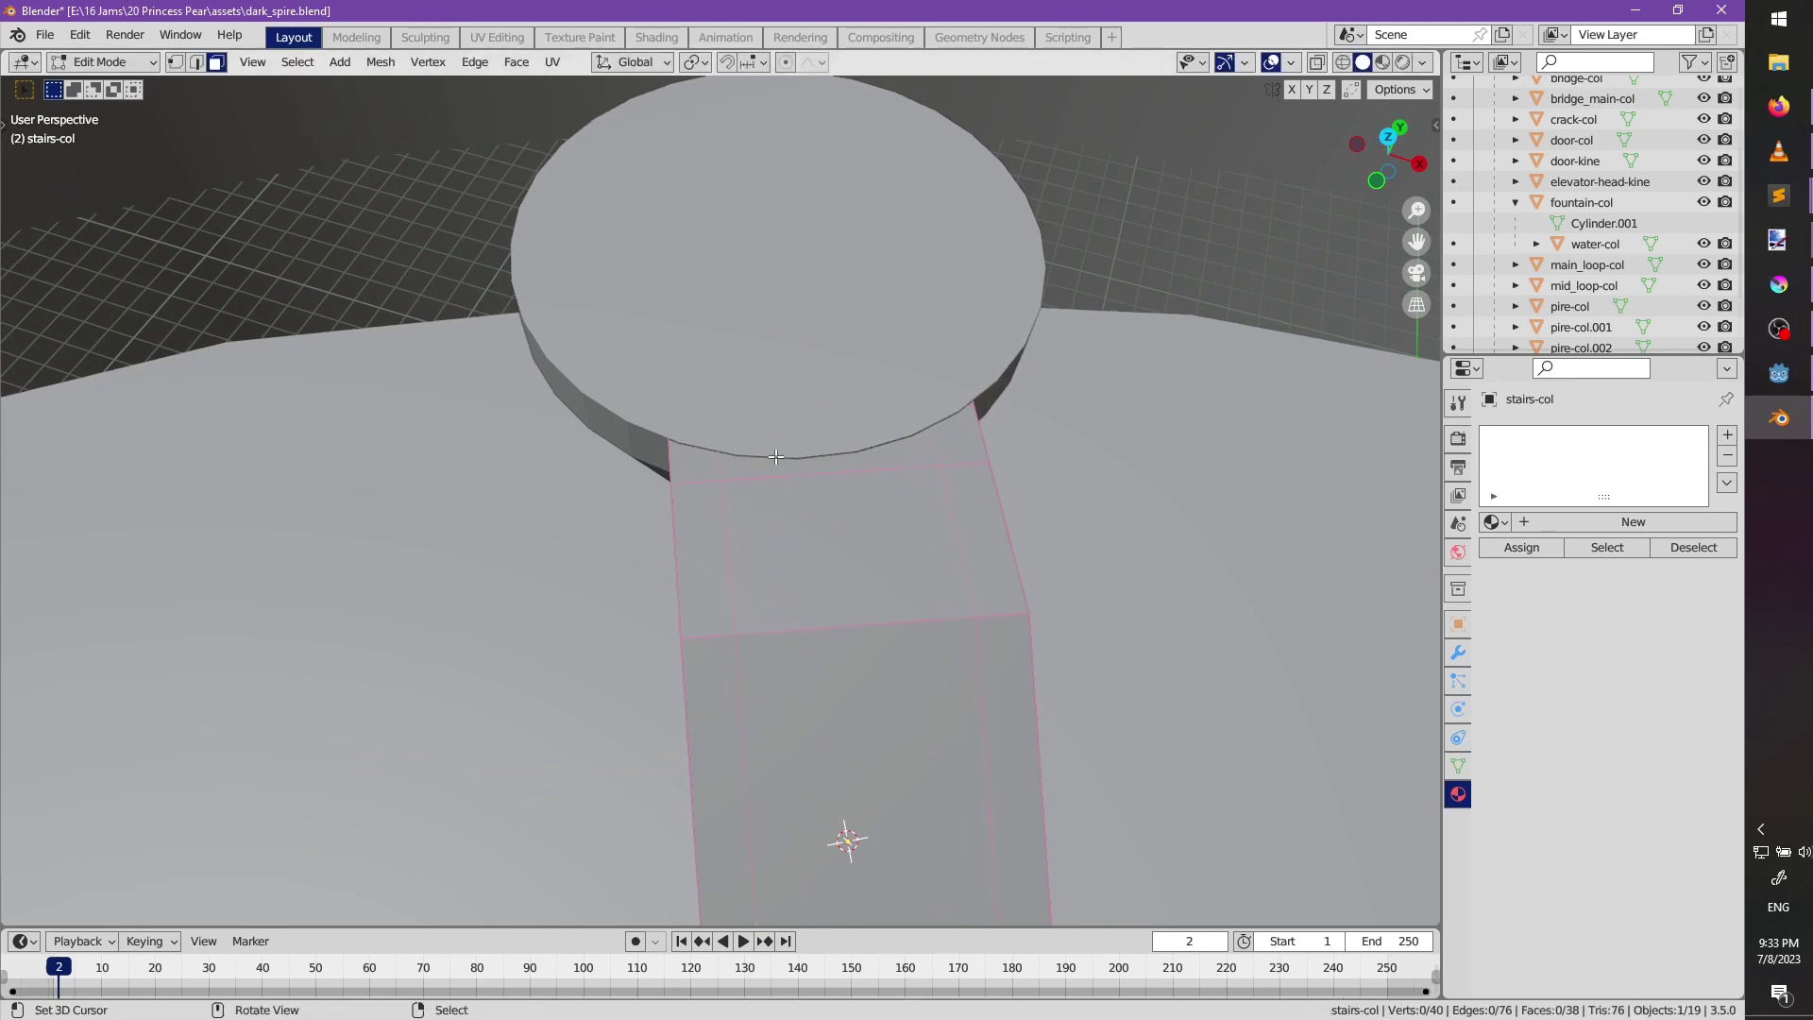
pyautogui.keyDown('ctrl'); pyautogui.rightClick(710, 716); pyautogui.keyUp('ctrl')
pyautogui.keyDown('shift'); pyautogui.rightClick(958, 436); pyautogui.keyUp('shift')
pyautogui.keyDown('ctrl'); pyautogui.rightClick(995, 689); pyautogui.keyUp('ctrl')
pyautogui.moveTo(995, 689); pyautogui.dragTo(963, 526, button='middle')
pyautogui.press('e')
pyautogui.click(961, 479)
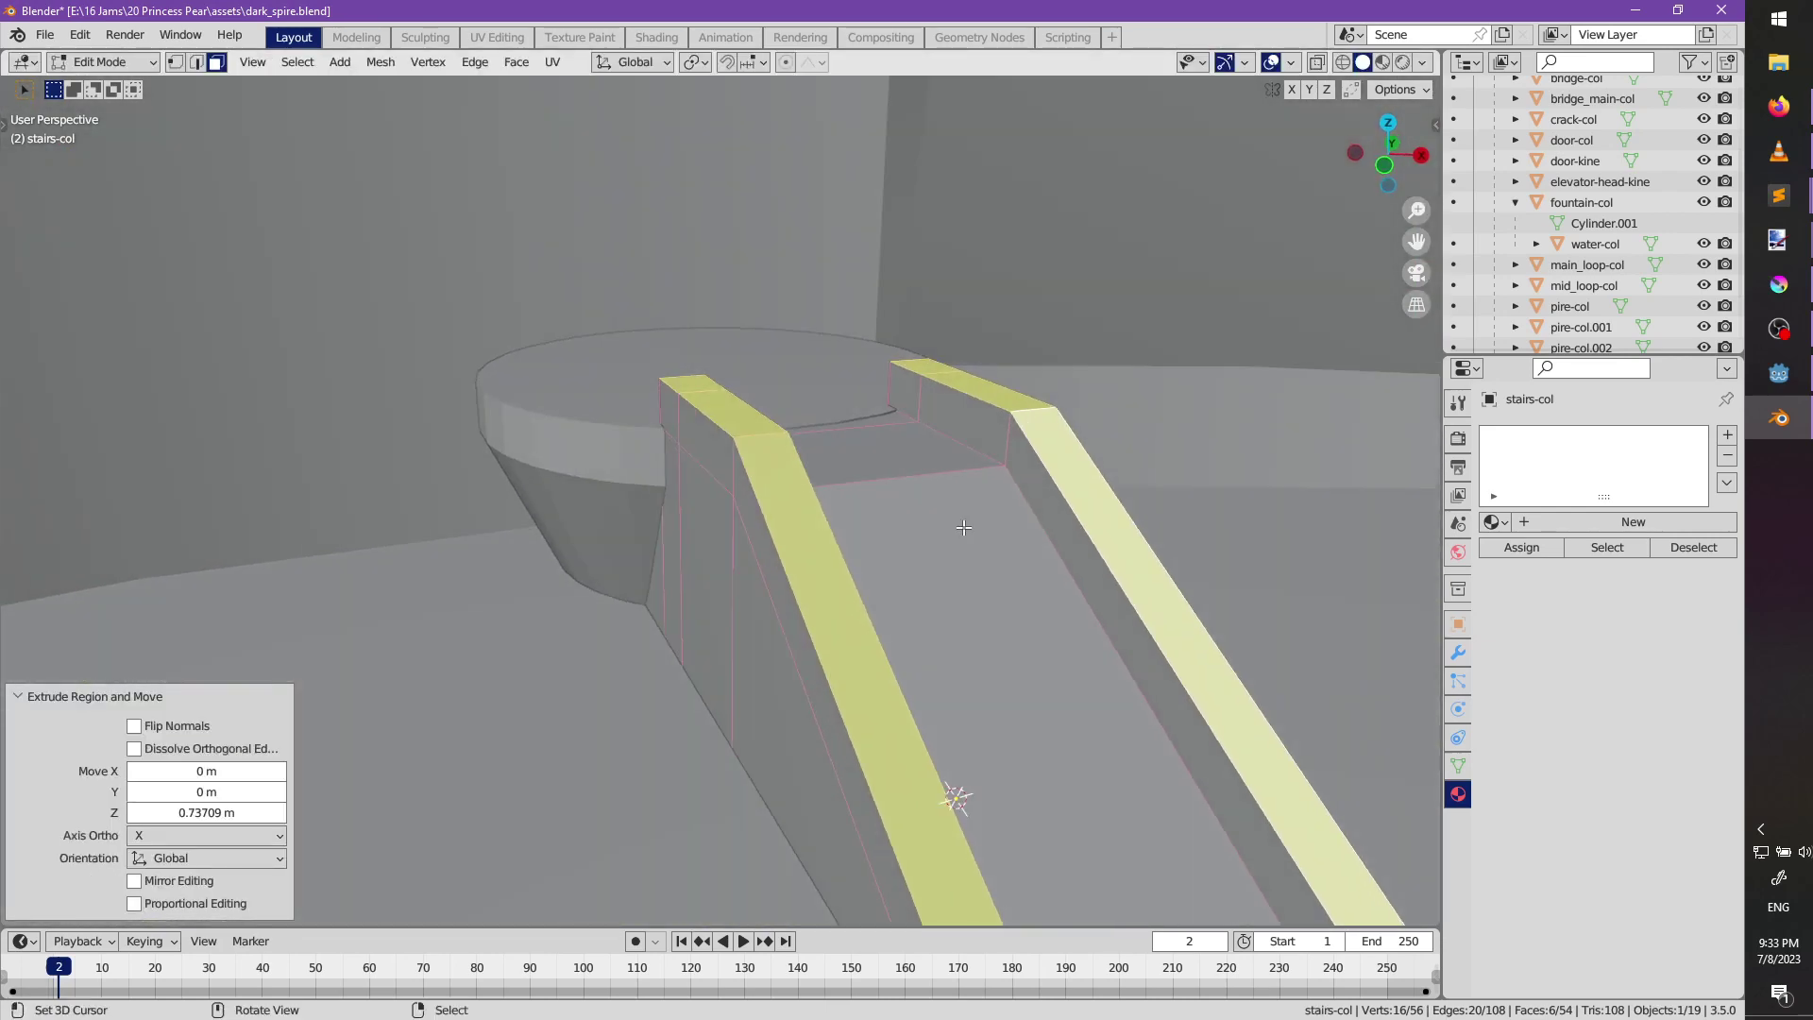
# Finish editing the stairs mesh, clear the selection and save dark_spire.blend.
pyautogui.scroll(-2, 963, 527)
pyautogui.moveTo(802, 496); pyautogui.dragTo(680, 409, button='middle')
pyautogui.scroll(1, 681, 410)
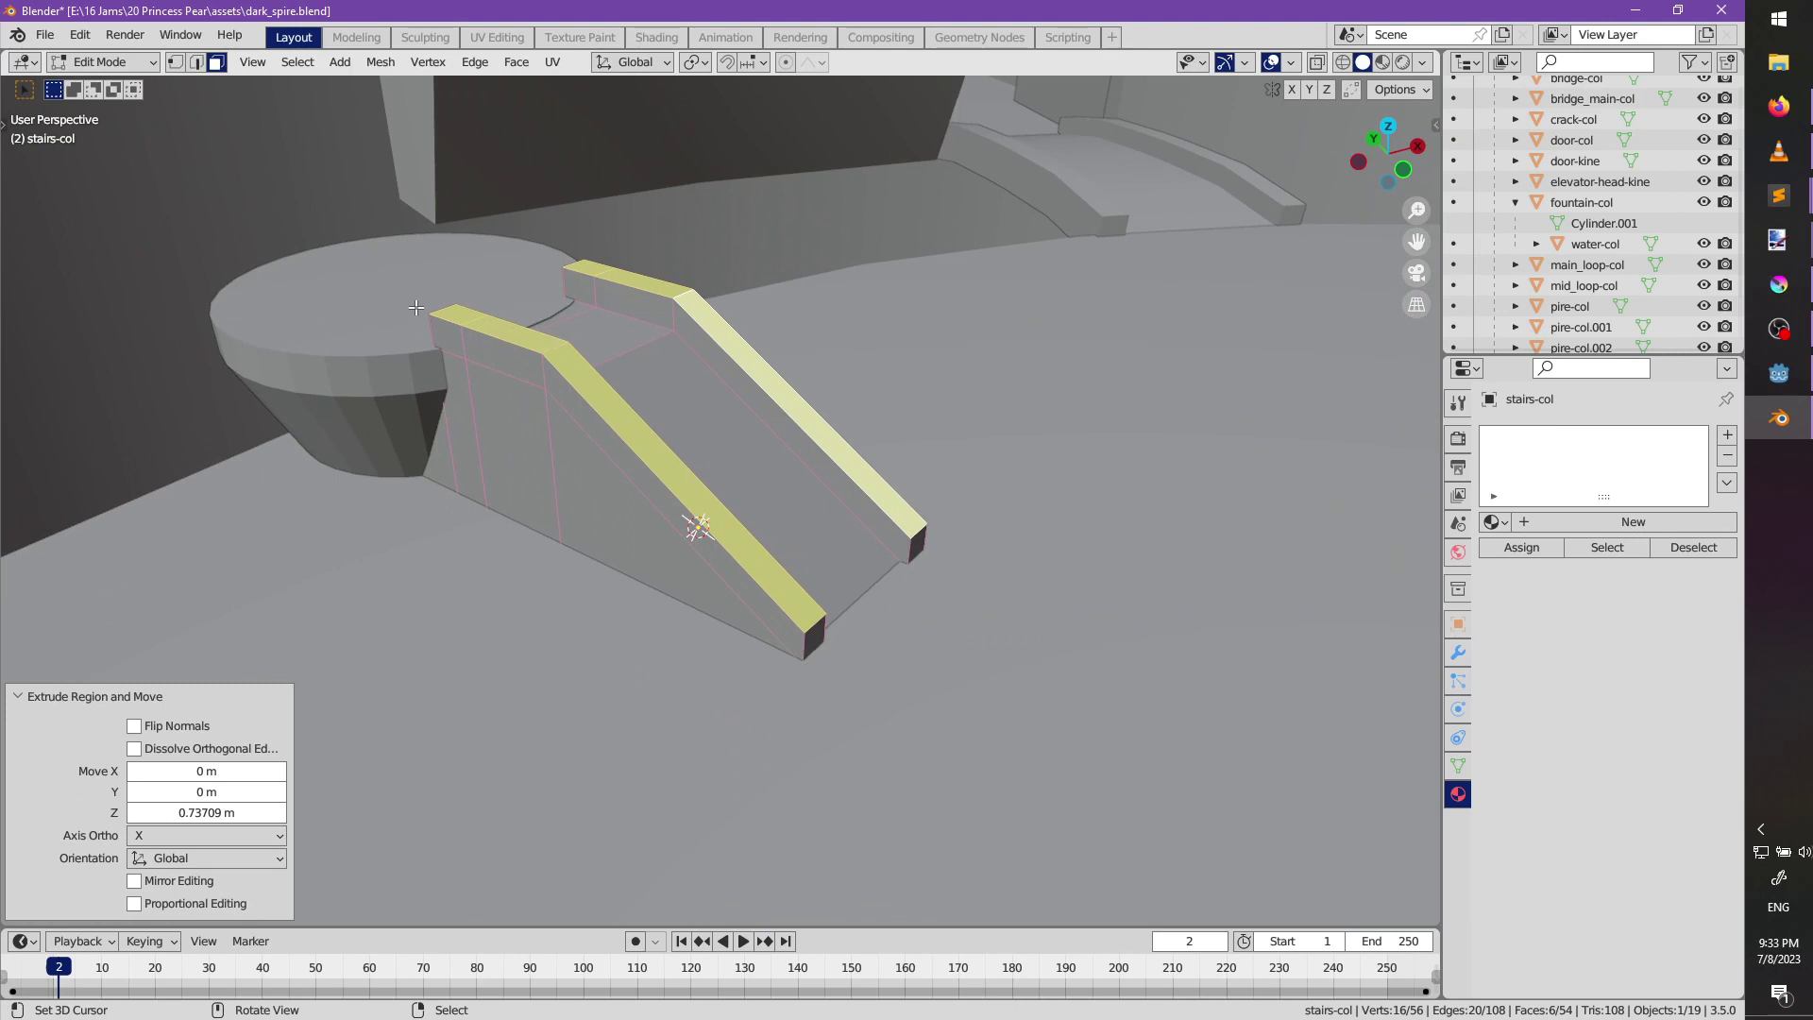
pyautogui.hotkey('alt', 'a')
pyautogui.moveTo(483, 362); pyautogui.dragTo(552, 351, button='middle')
pyautogui.press('Tab')
pyautogui.hotkey('alt', 'a')
pyautogui.scroll(-2, 650, 416)
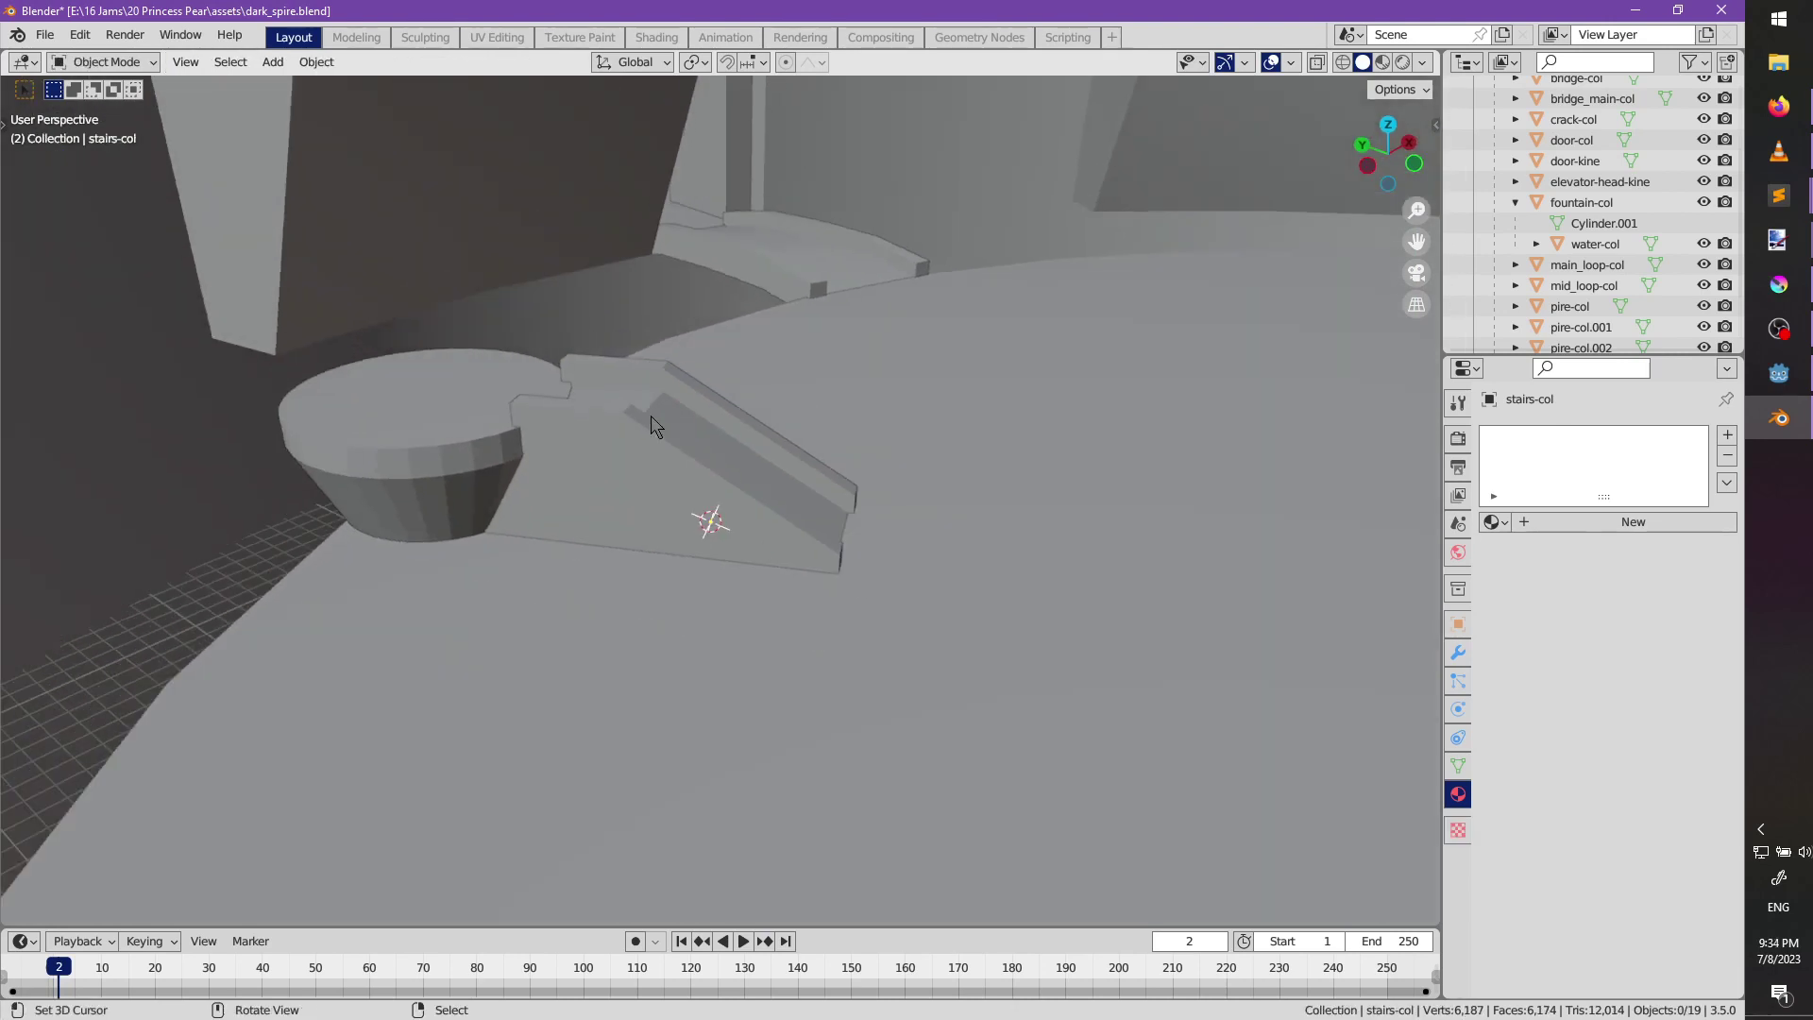
pyautogui.hotkey('ctrl', 's')
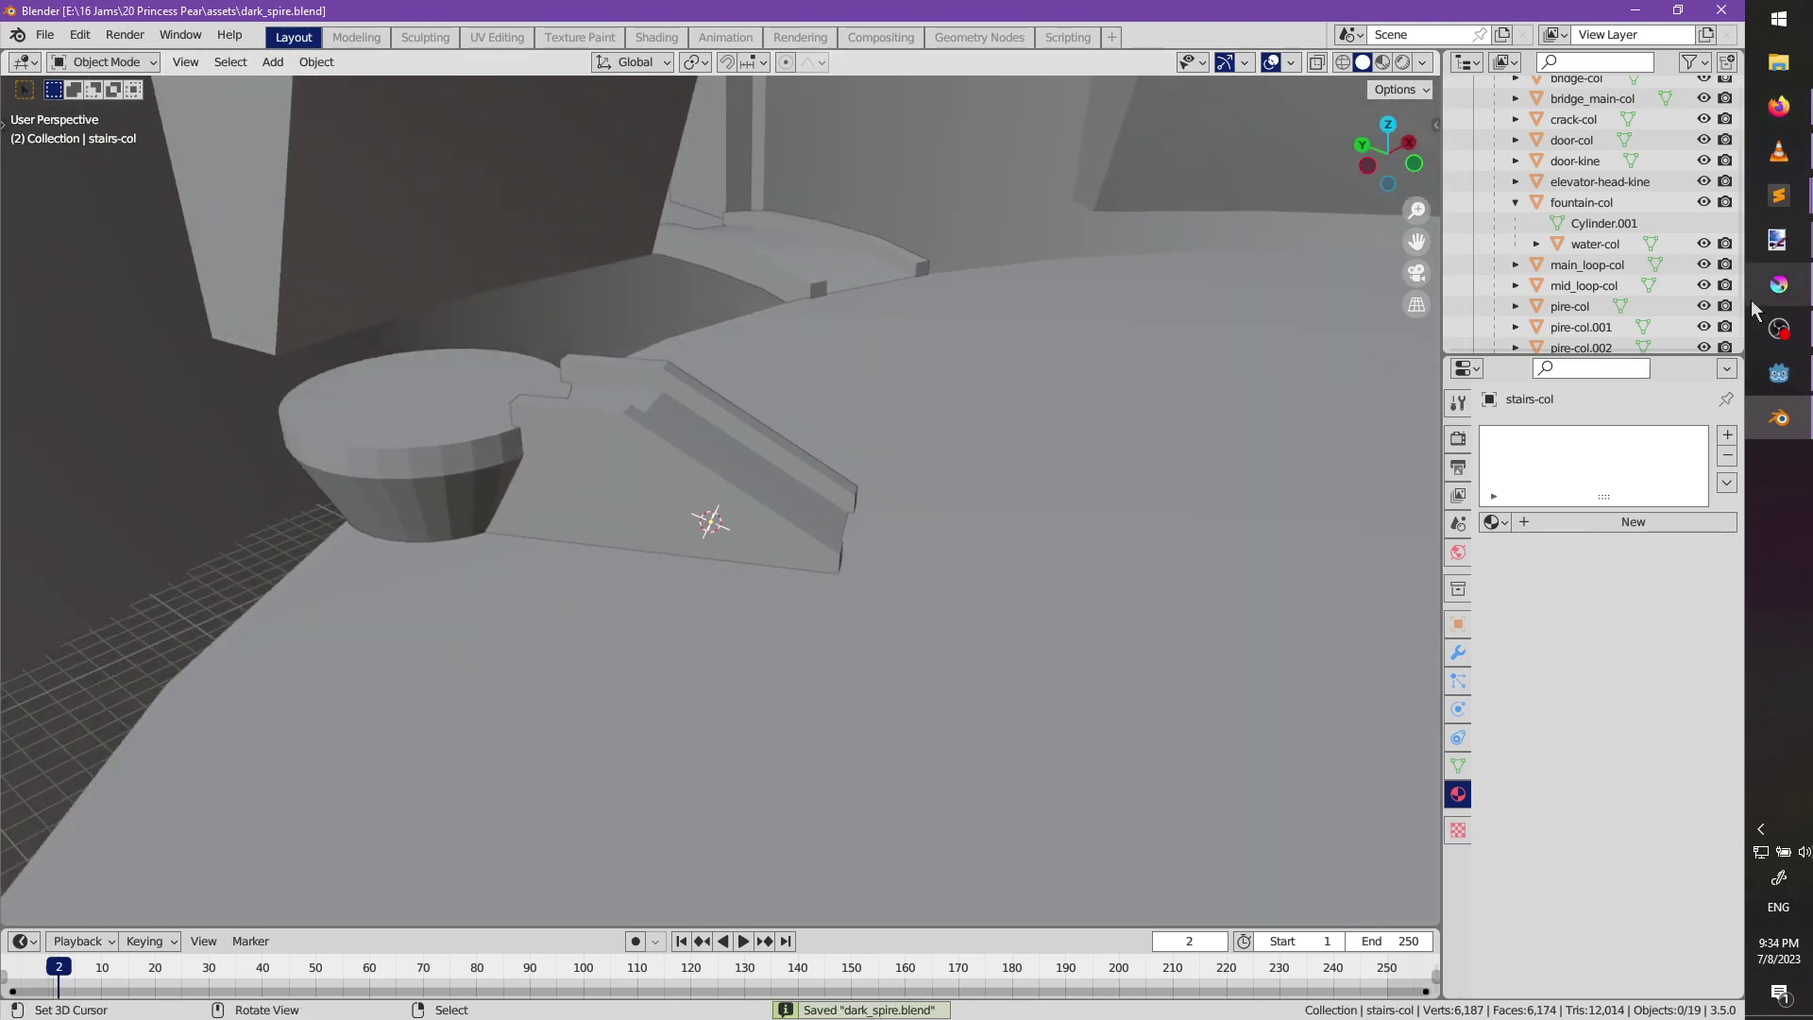
# Switch to Godot, save the 01_dark_spire_outside scene and close it along with the _init scene.
pyautogui.click(1794, 388)
pyautogui.hotkey('ctrl', 's')
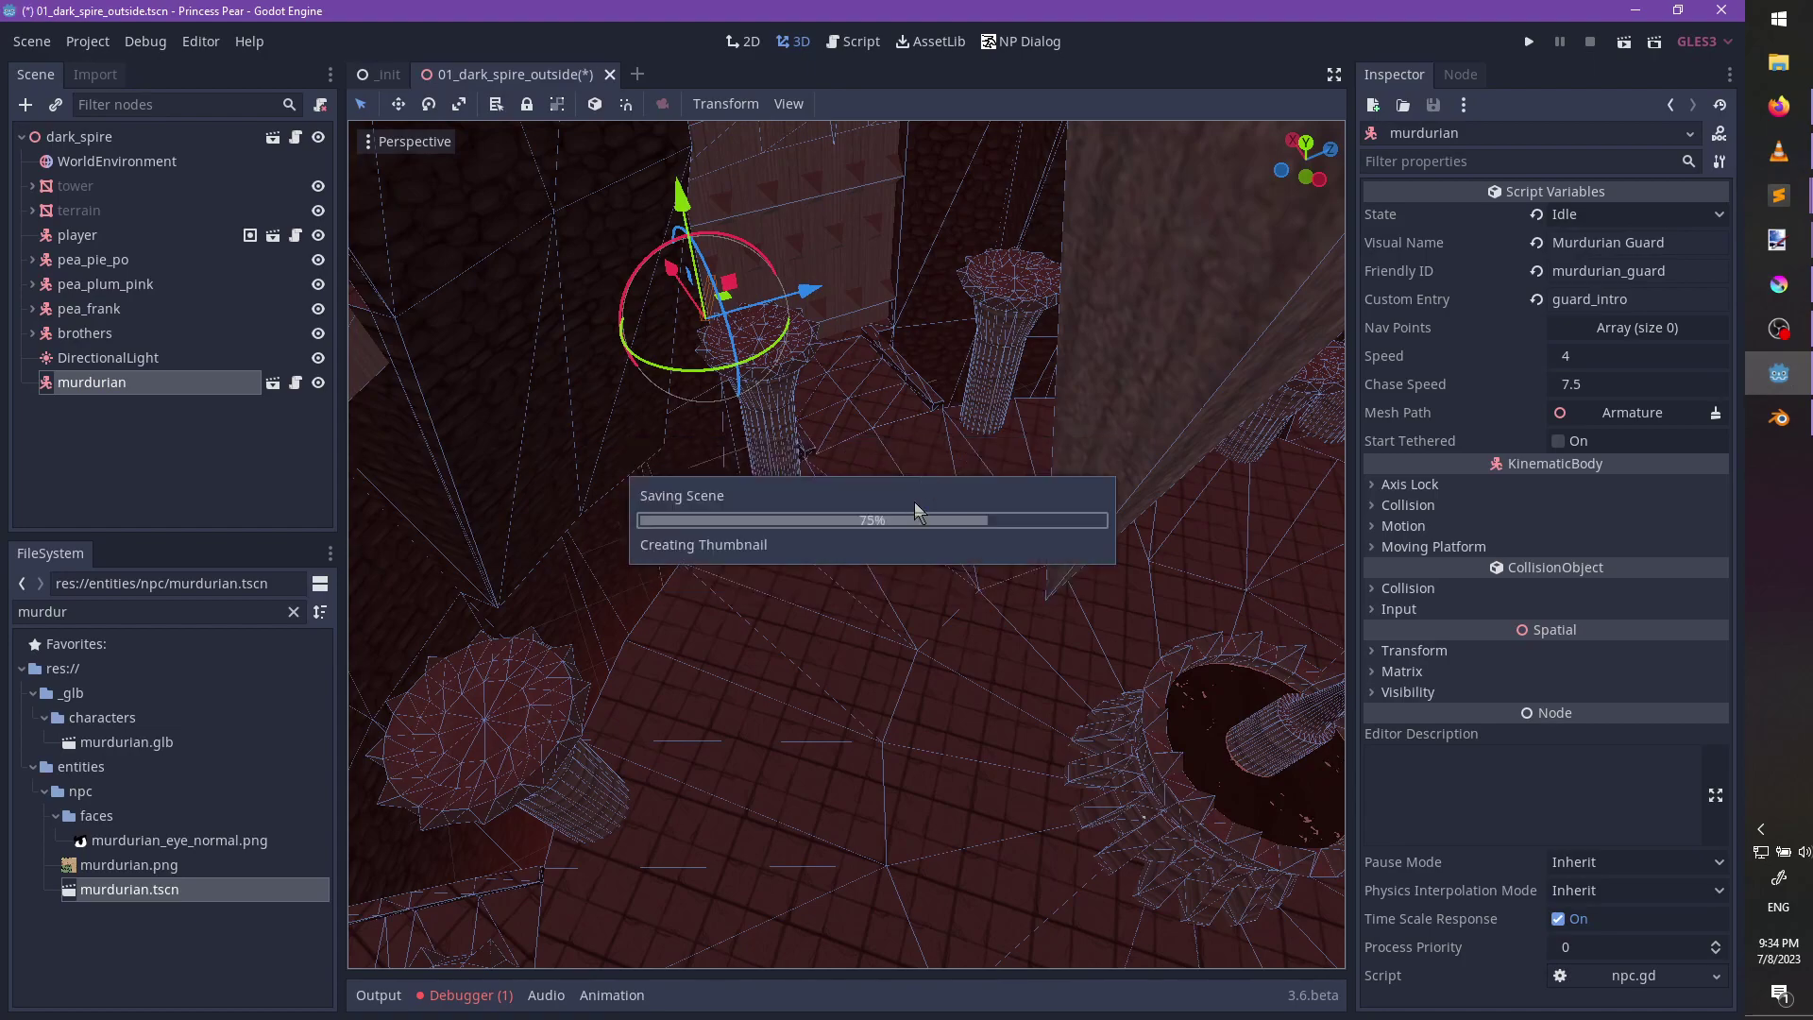
pyautogui.keyDown('shift'); pyautogui.moveTo(1199, 545); pyautogui.dragTo(708, 208, button='middle'); pyautogui.keyUp('shift')
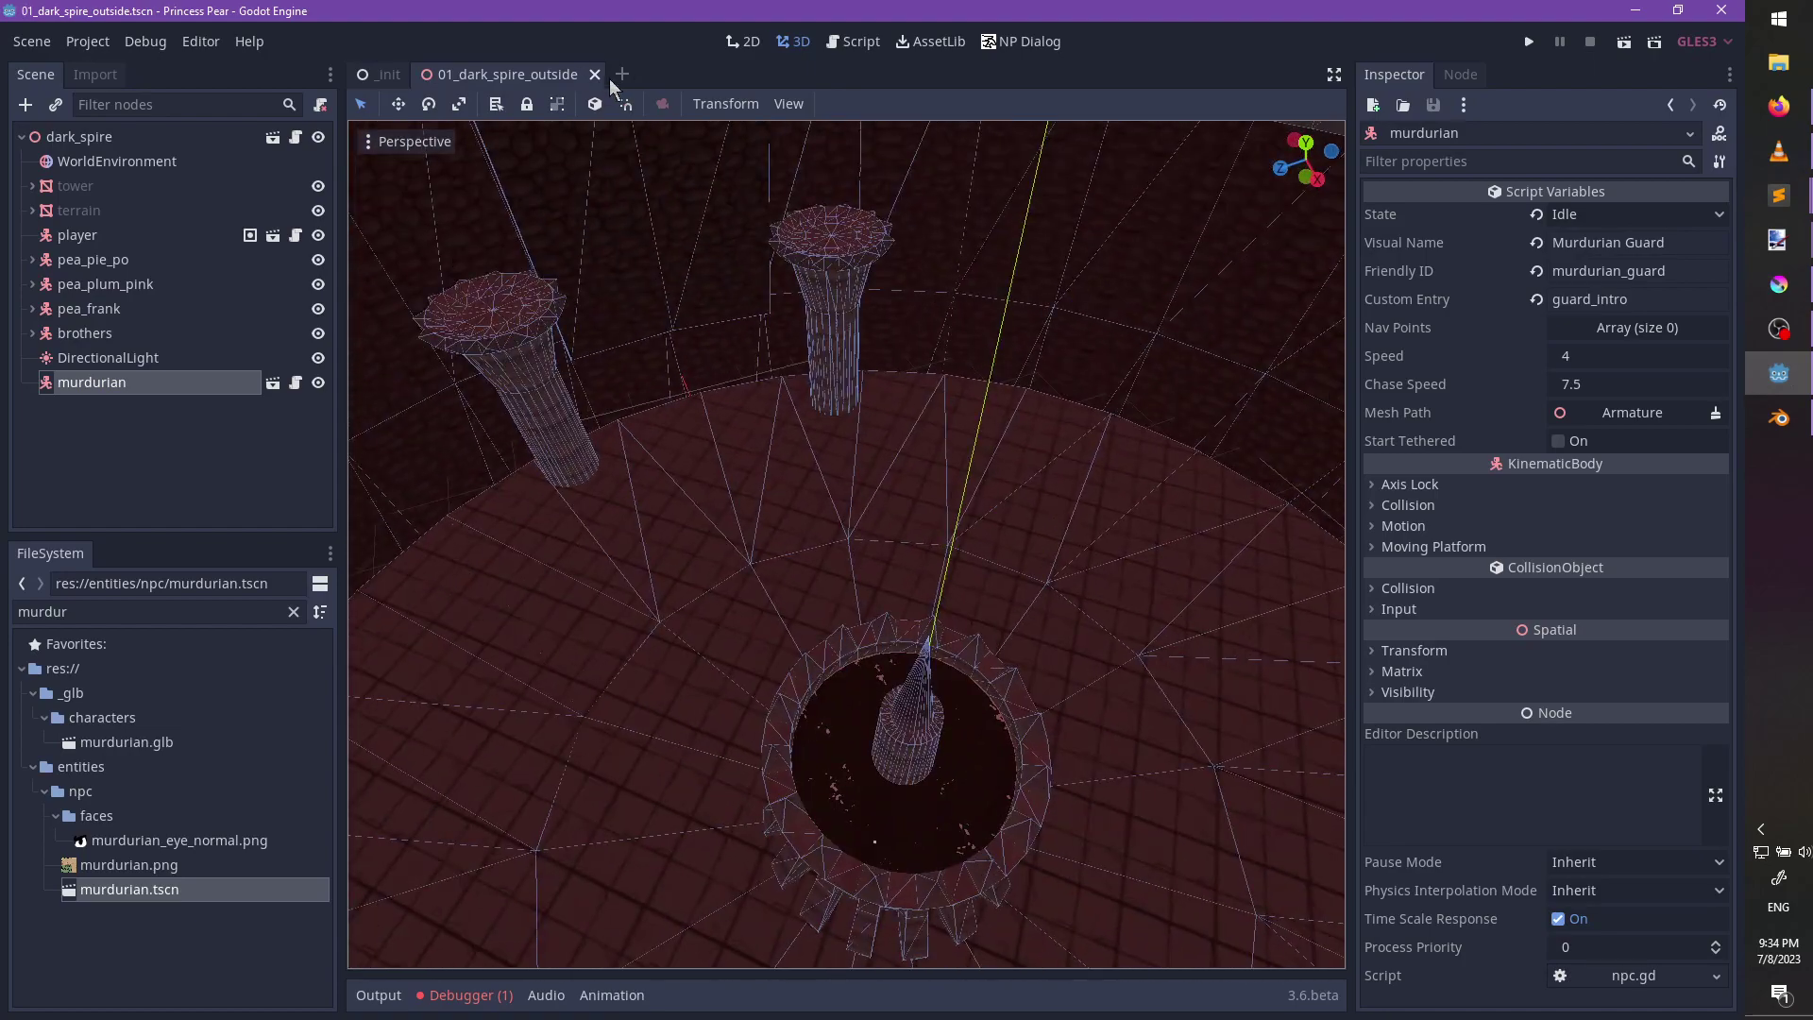
pyautogui.click(594, 74)
pyautogui.click(418, 74)
pyautogui.click(123, 604)
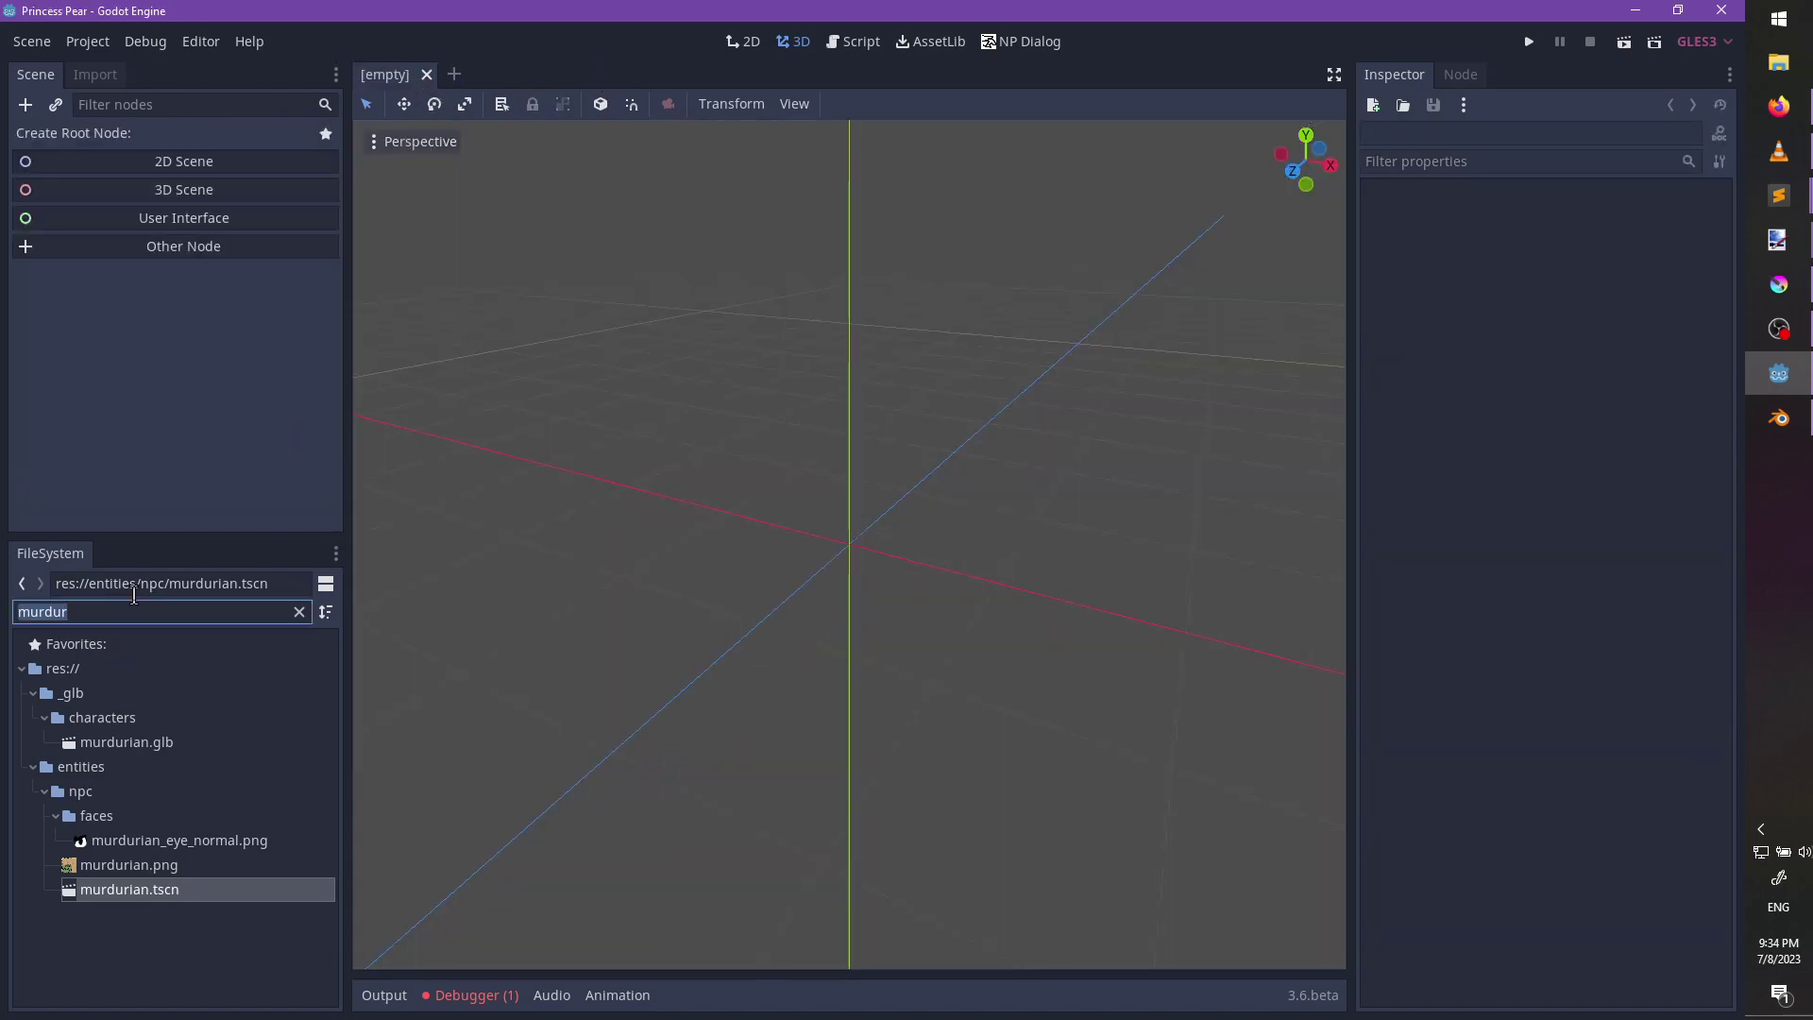
pyautogui.write('npc')
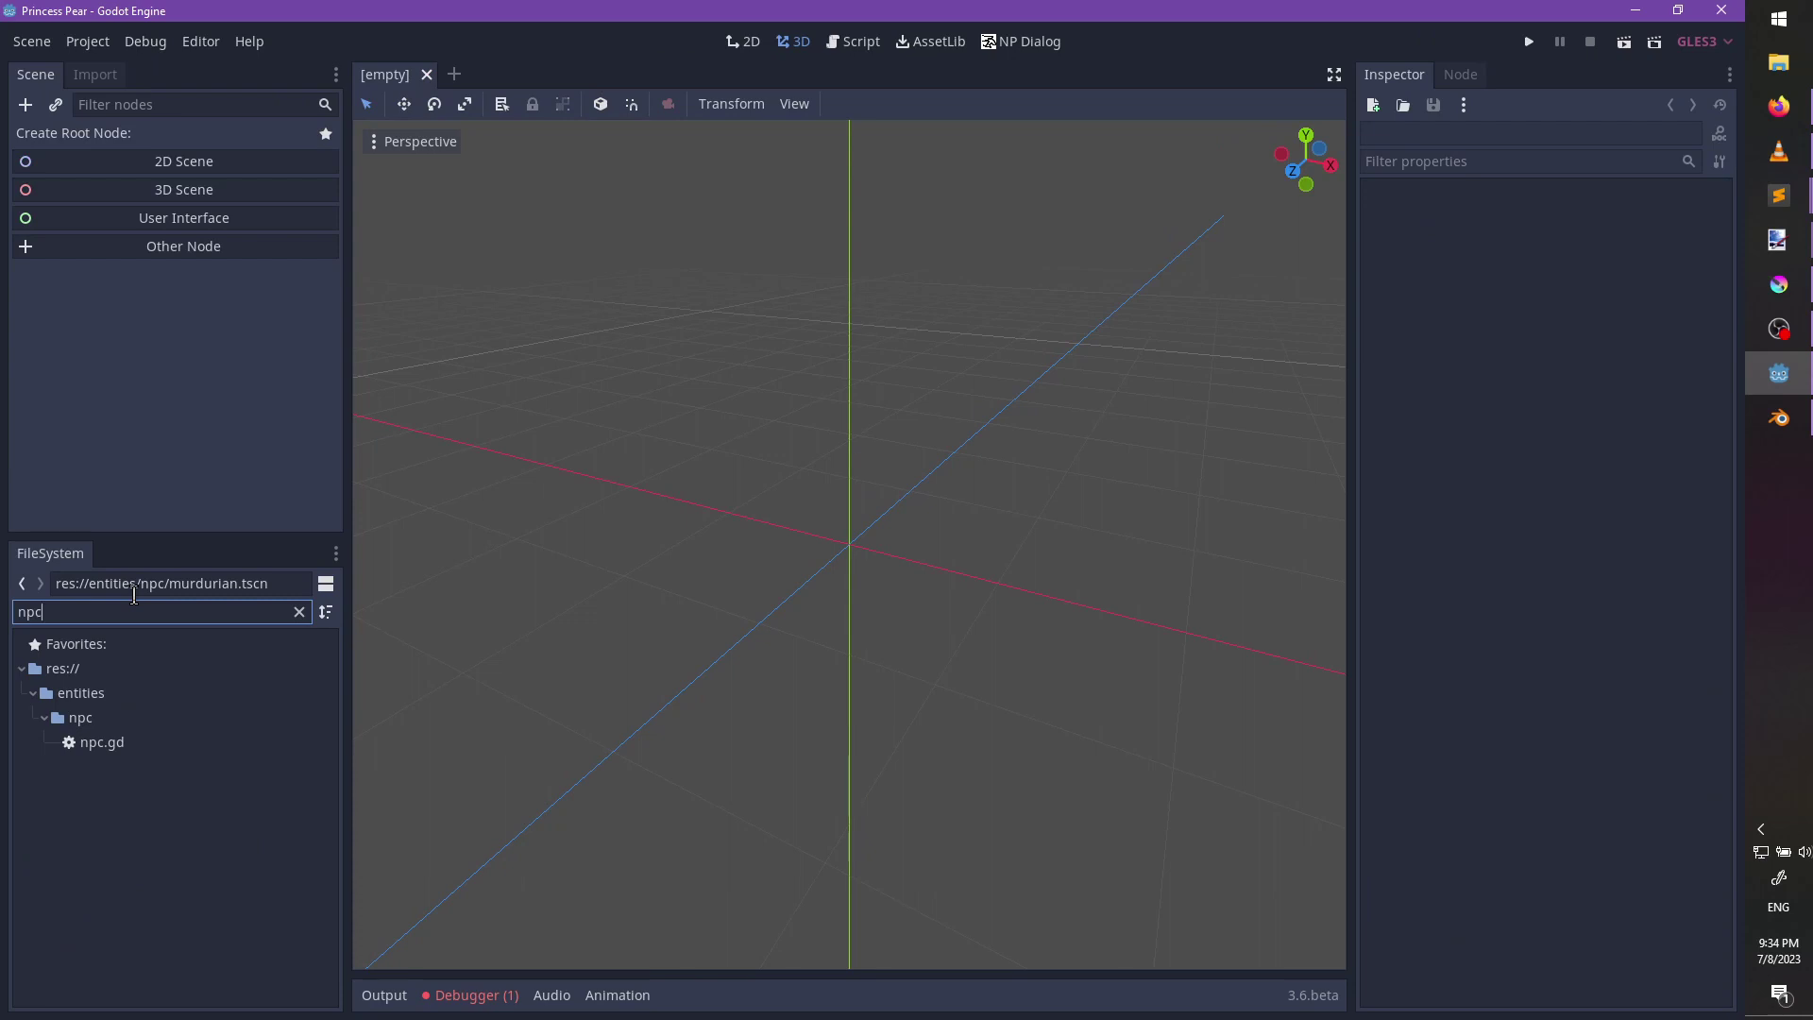
pyautogui.press('BackSpace')
pyautogui.press('BackSpace')
pyautogui.press('BackSpace')
pyautogui.write('sub')
pyautogui.press('BackSpace')
pyautogui.press('BackSpace')
pyautogui.press('BackSpace')
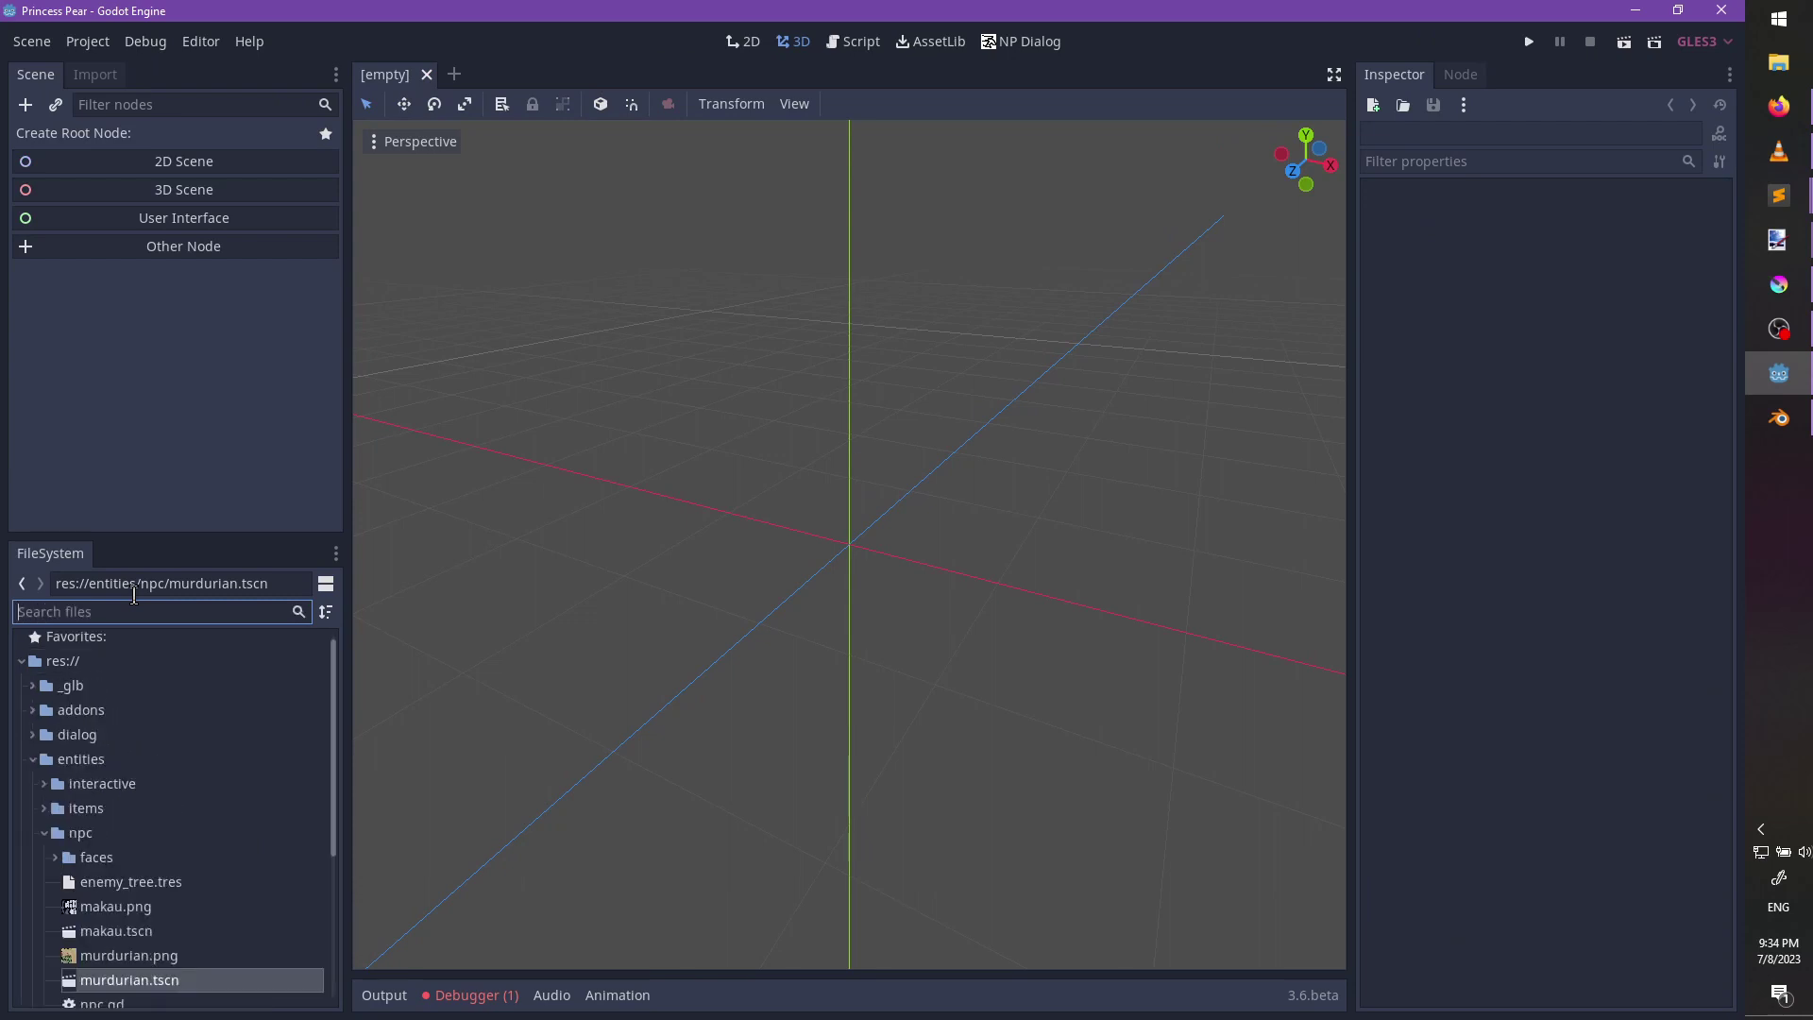
# Search the project files for 02 and open the 02_spire_tour.tscn level.
pyautogui.write('02')
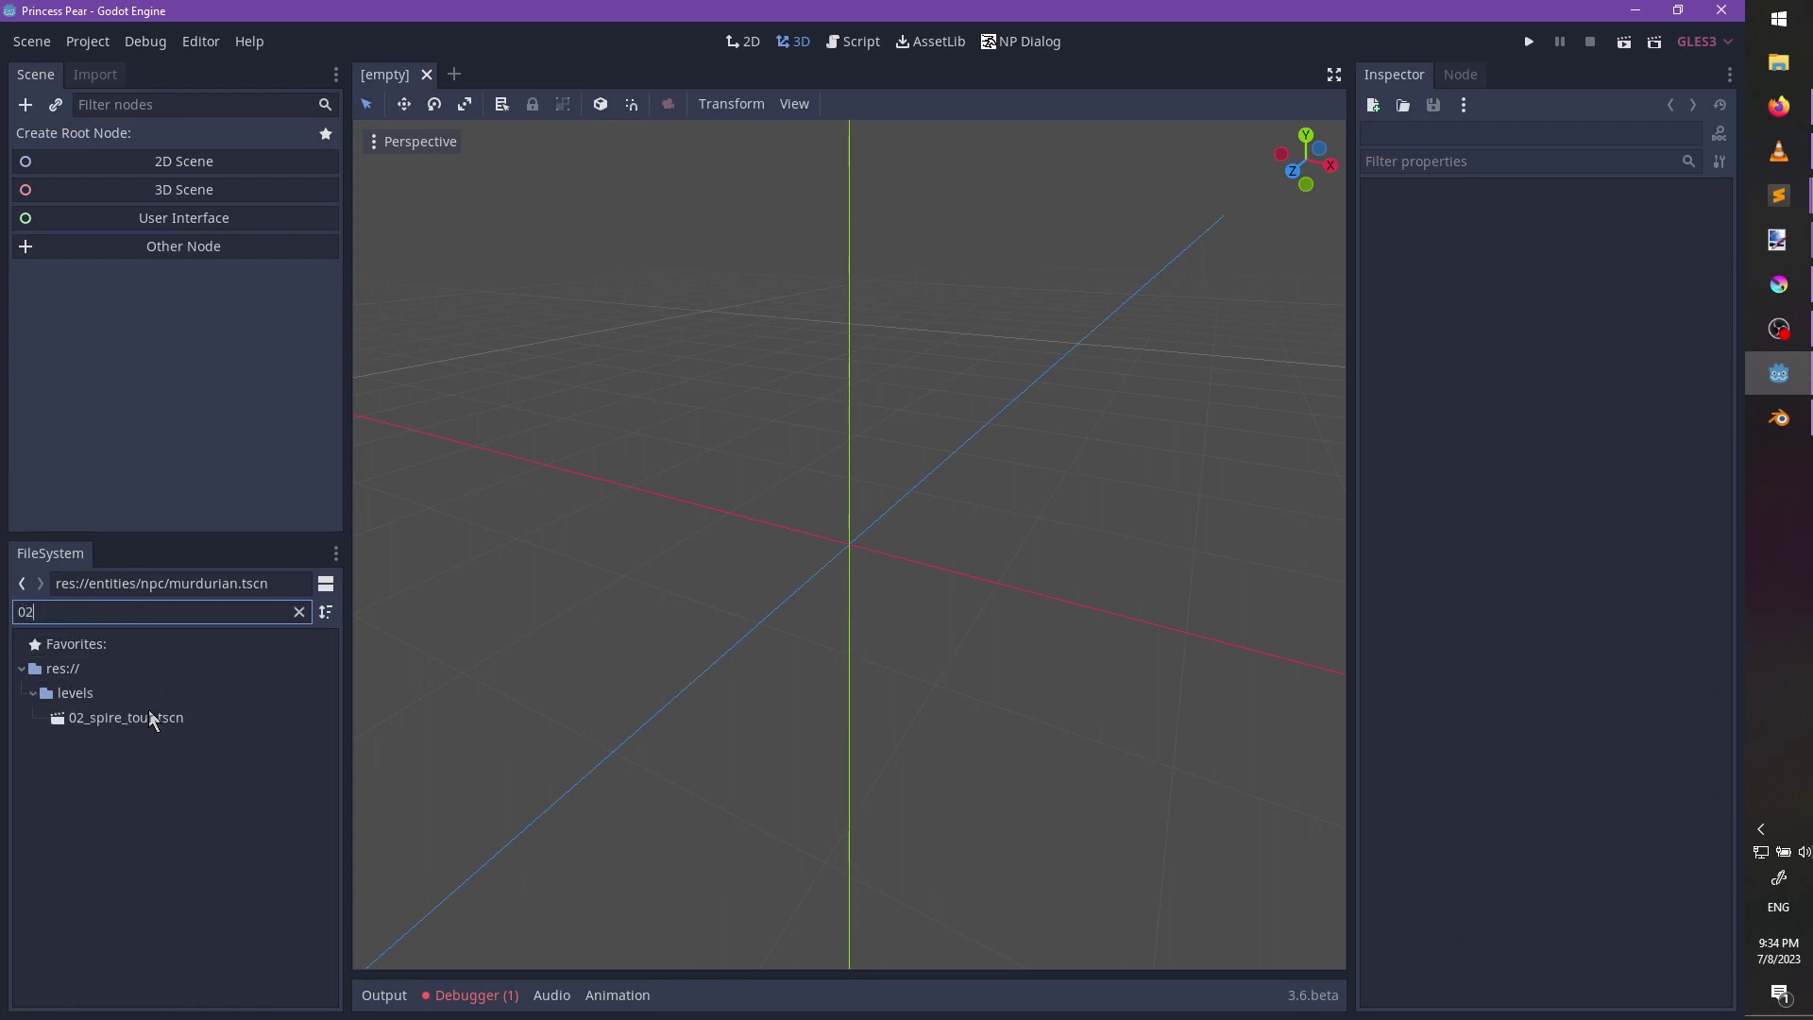
pyautogui.doubleClick(151, 720)
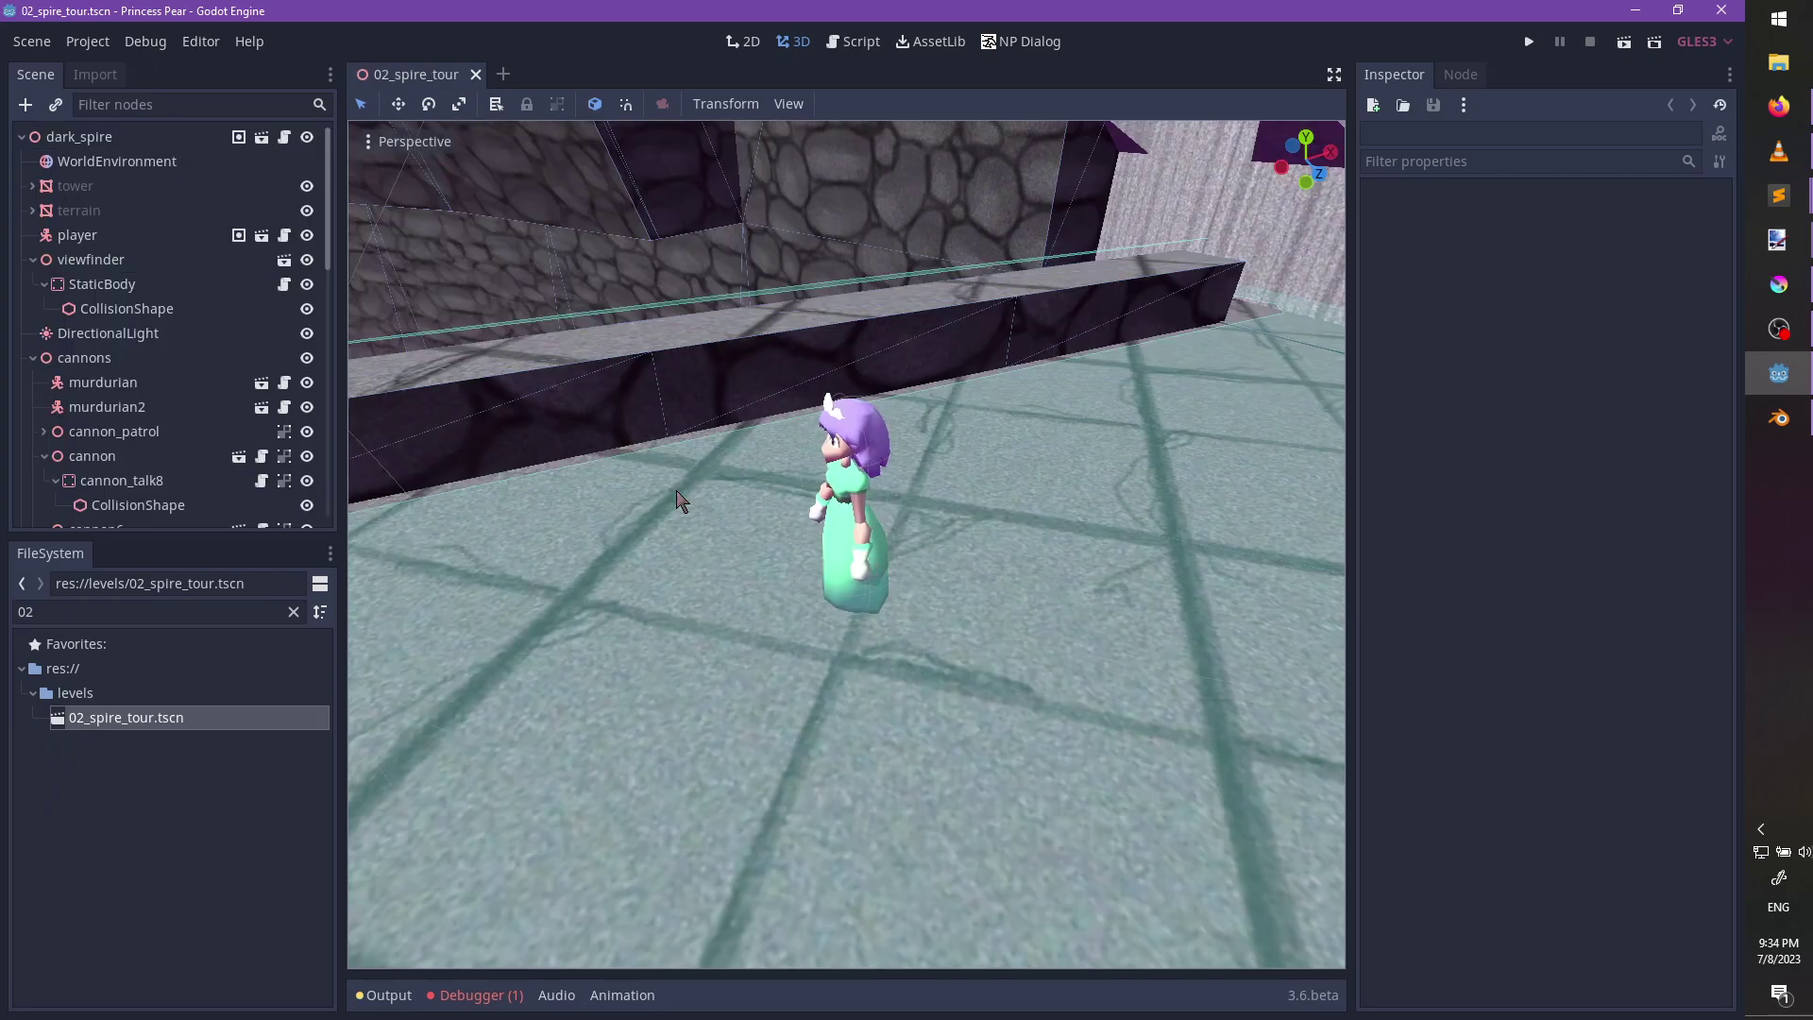
# Bake the navigation mesh of the NavigationMeshInstance node in the 02_spire_tour level.
pyautogui.scroll(-20, 812, 473)
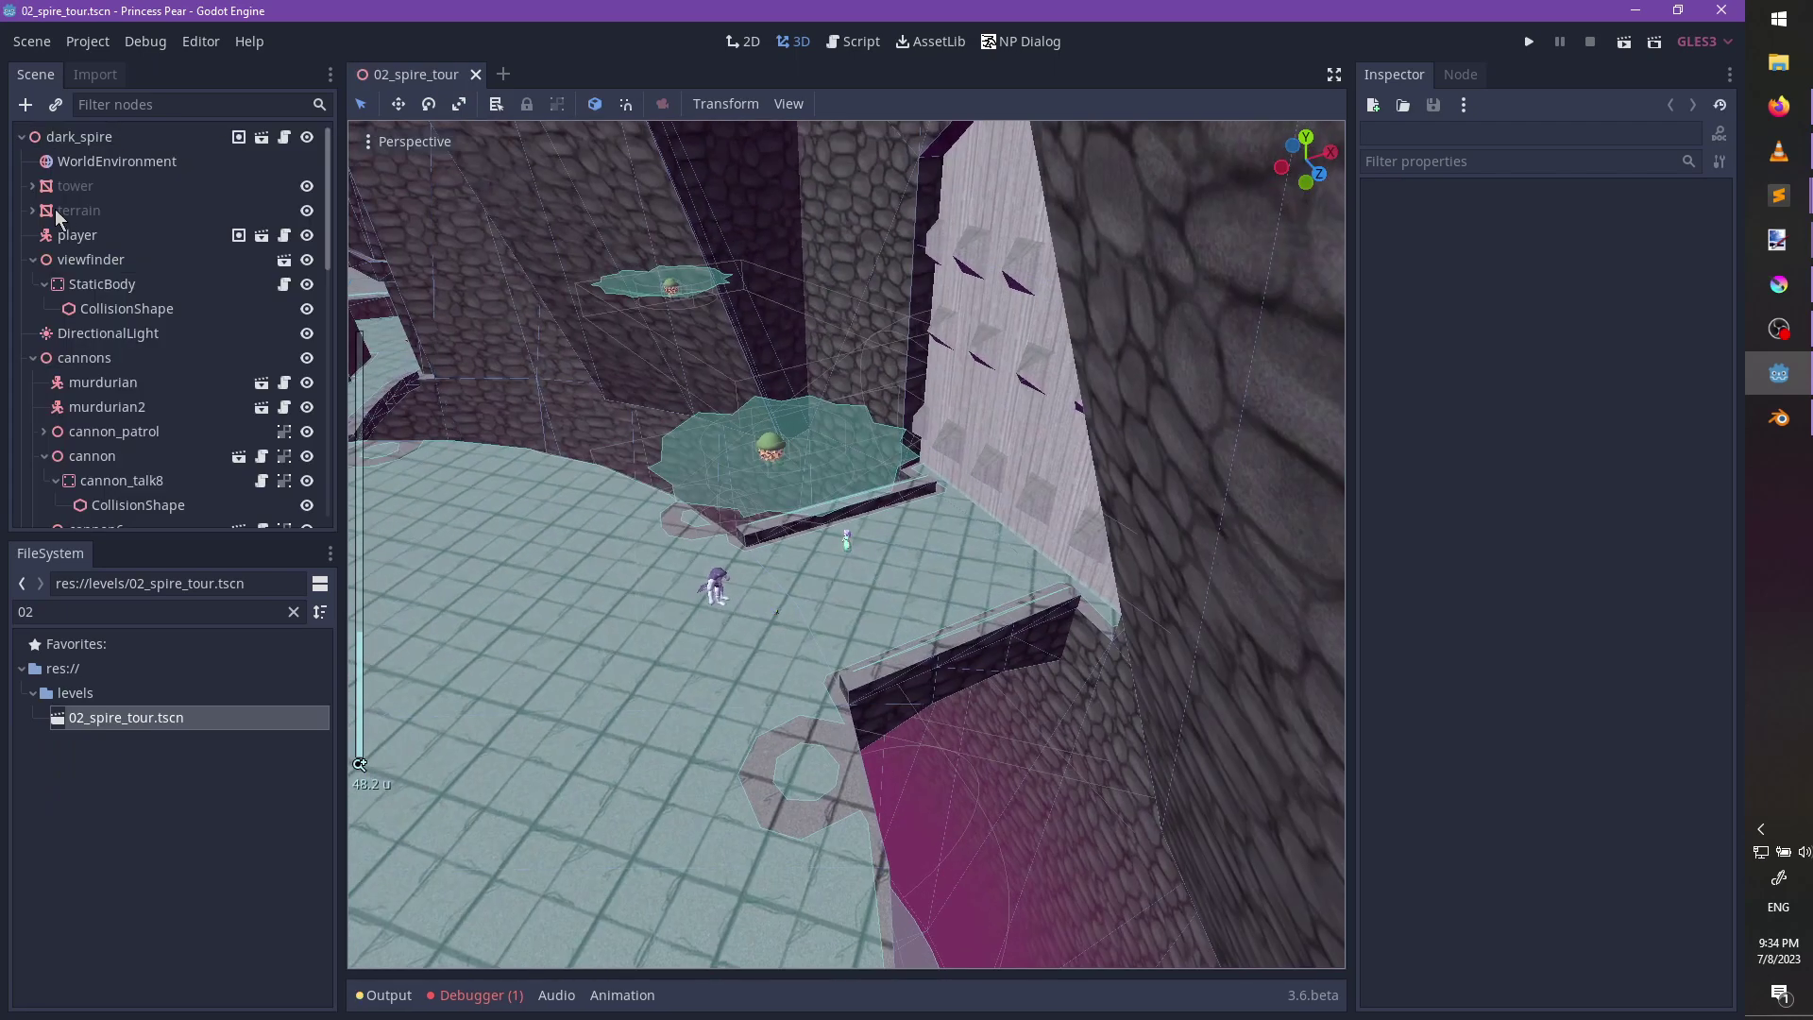
pyautogui.scroll(-10, 142, 354)
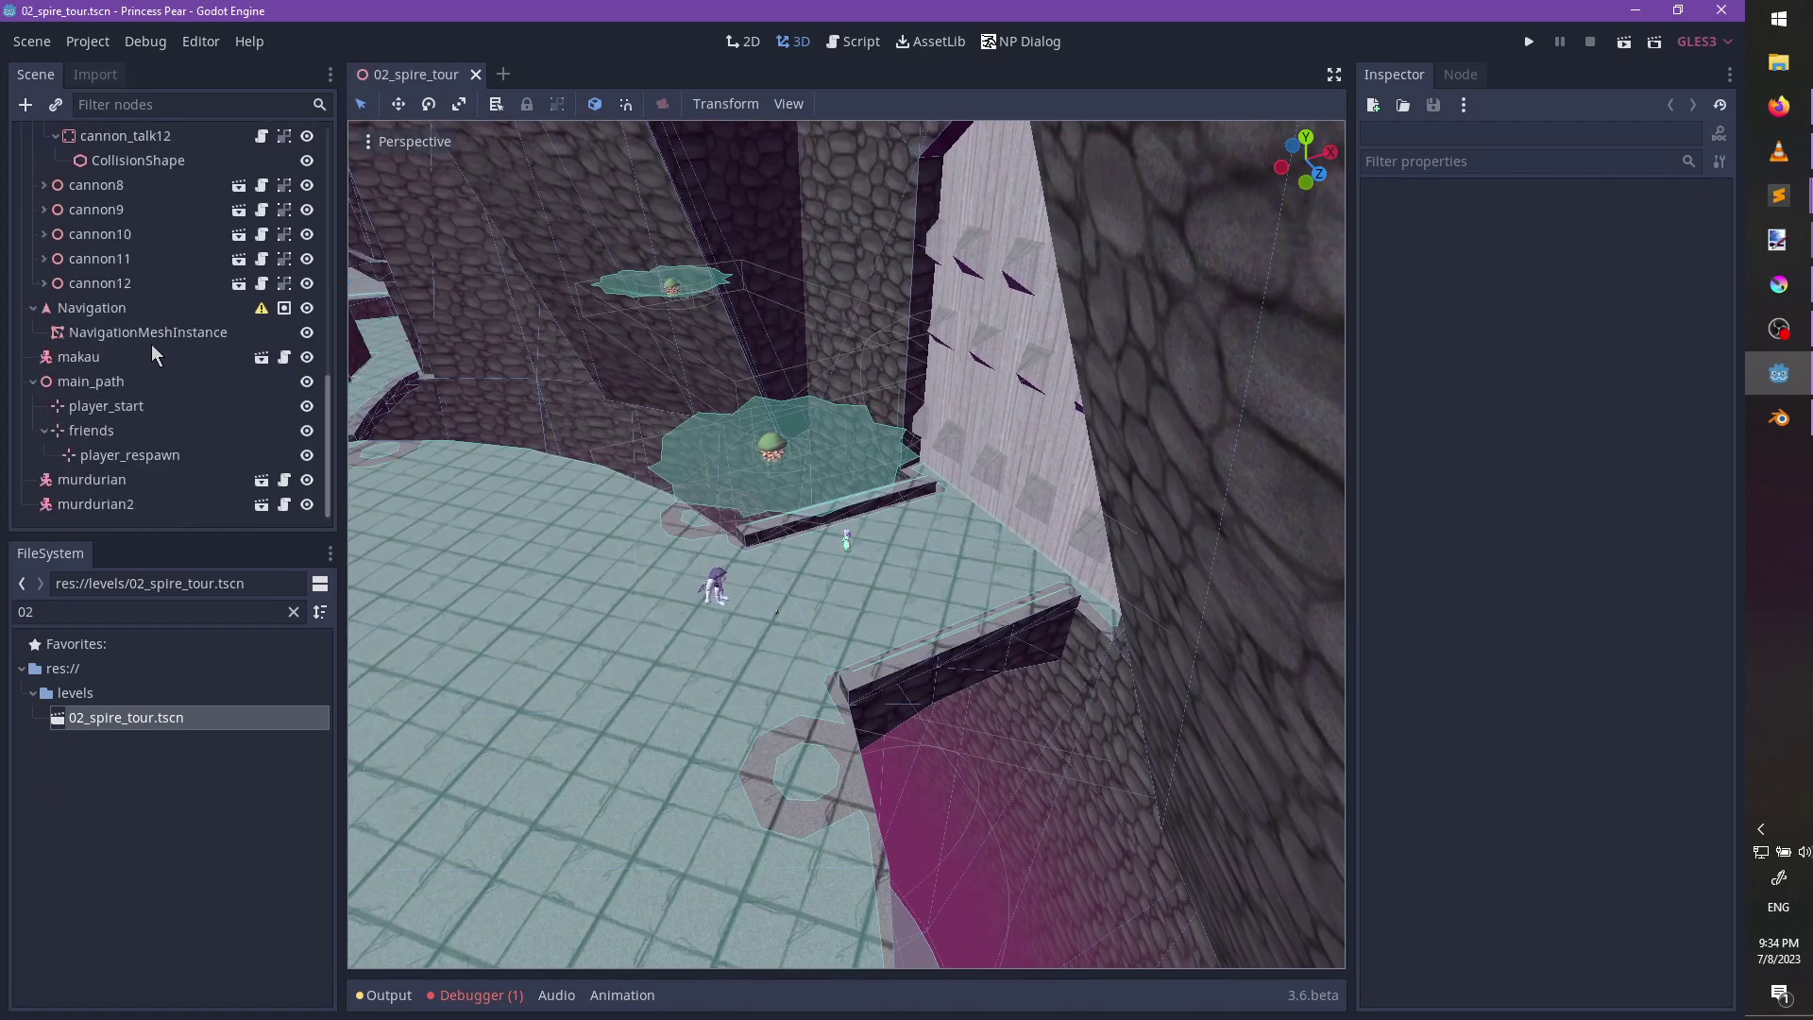
pyautogui.click(148, 331)
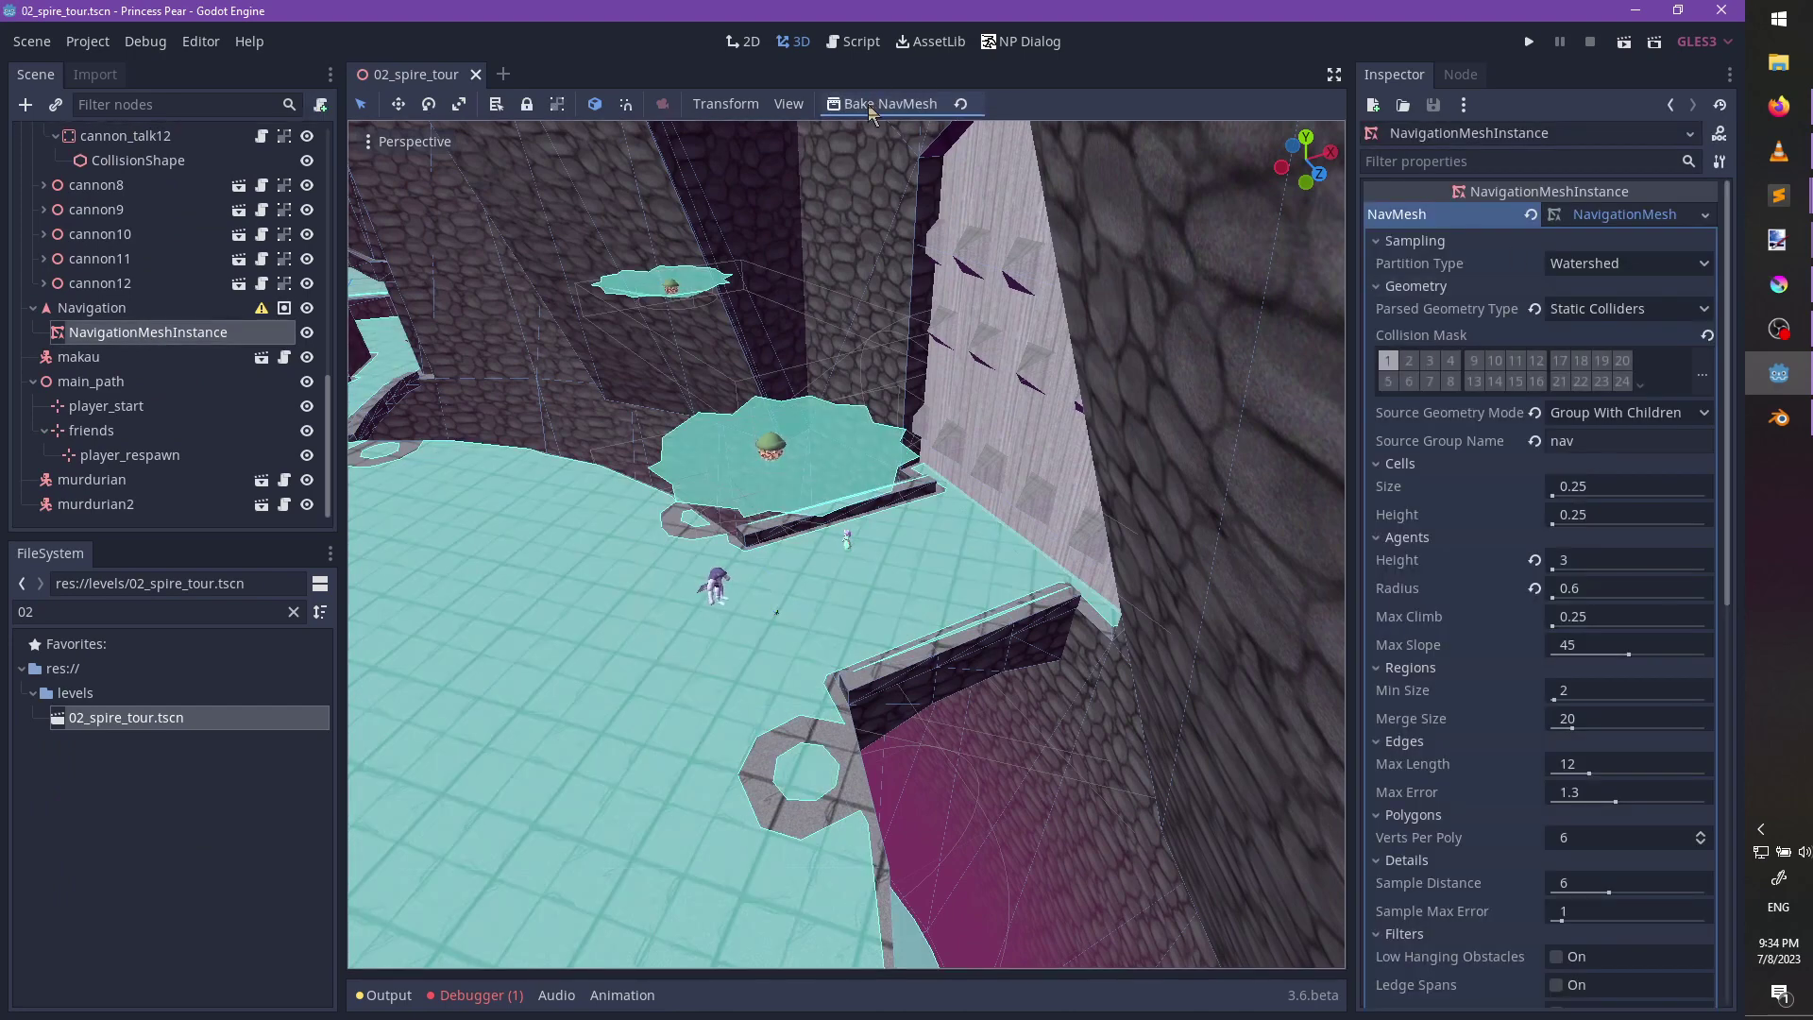
pyautogui.click(870, 105)
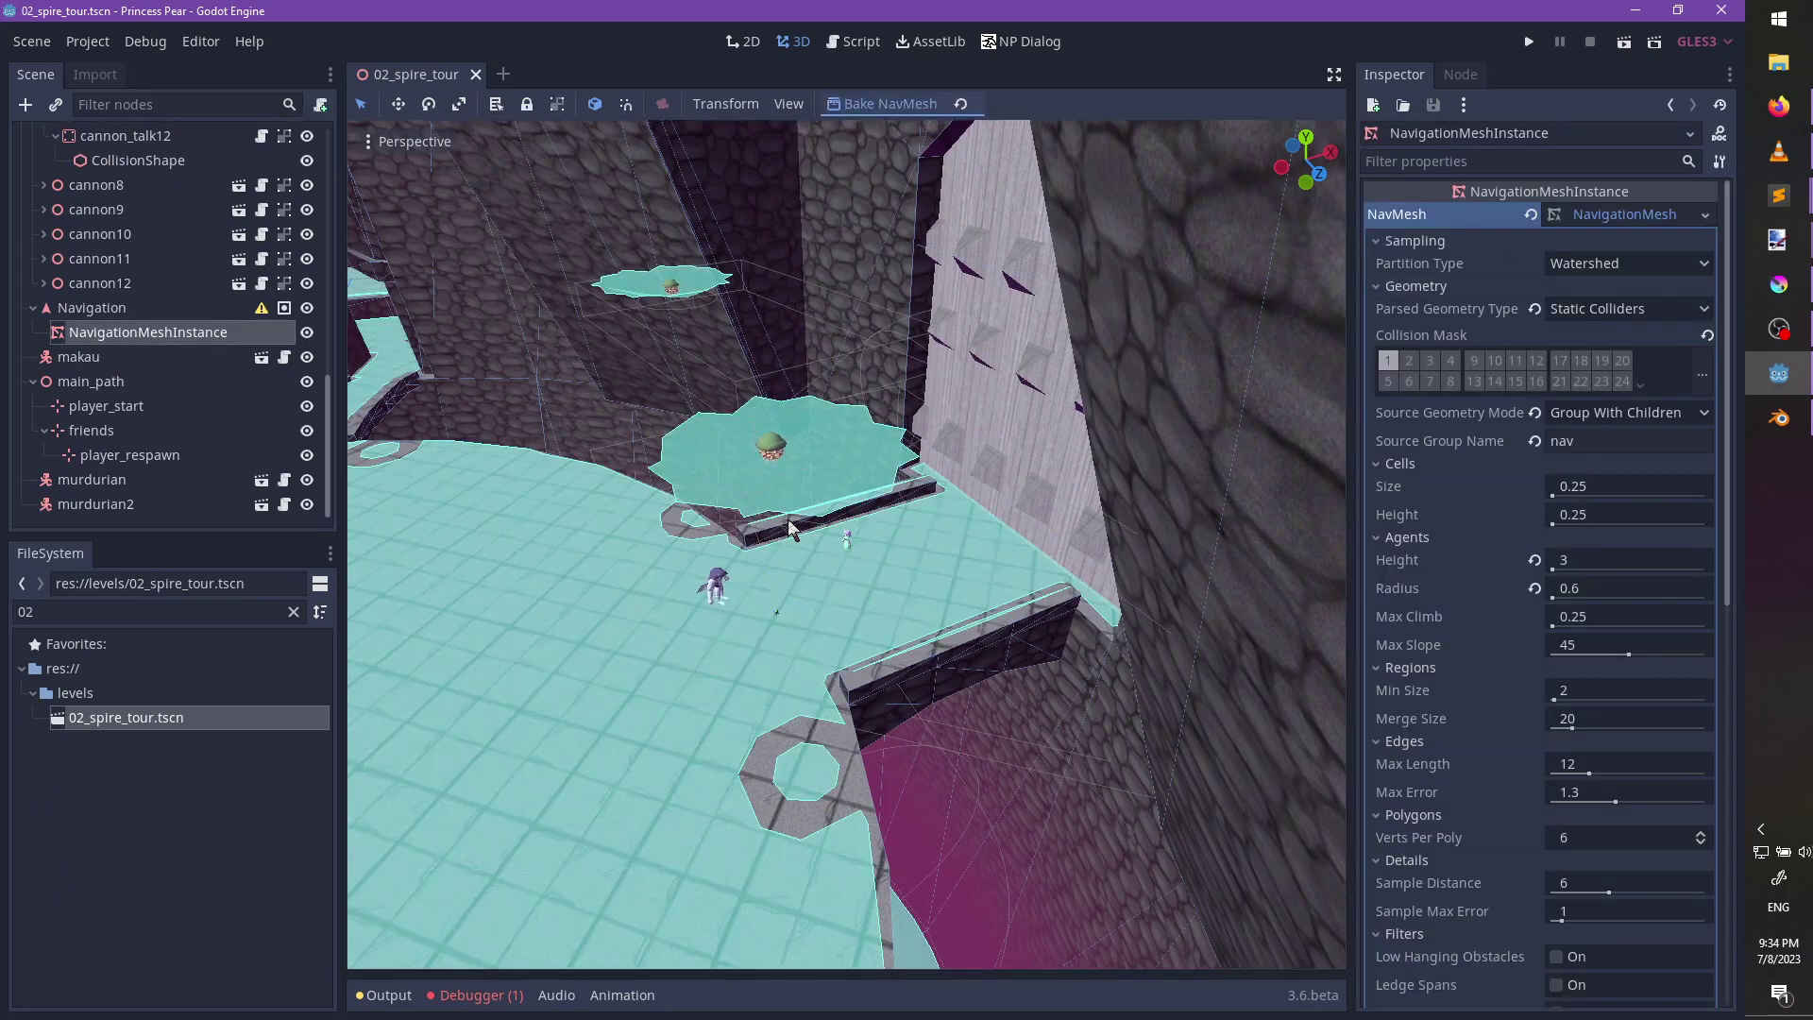
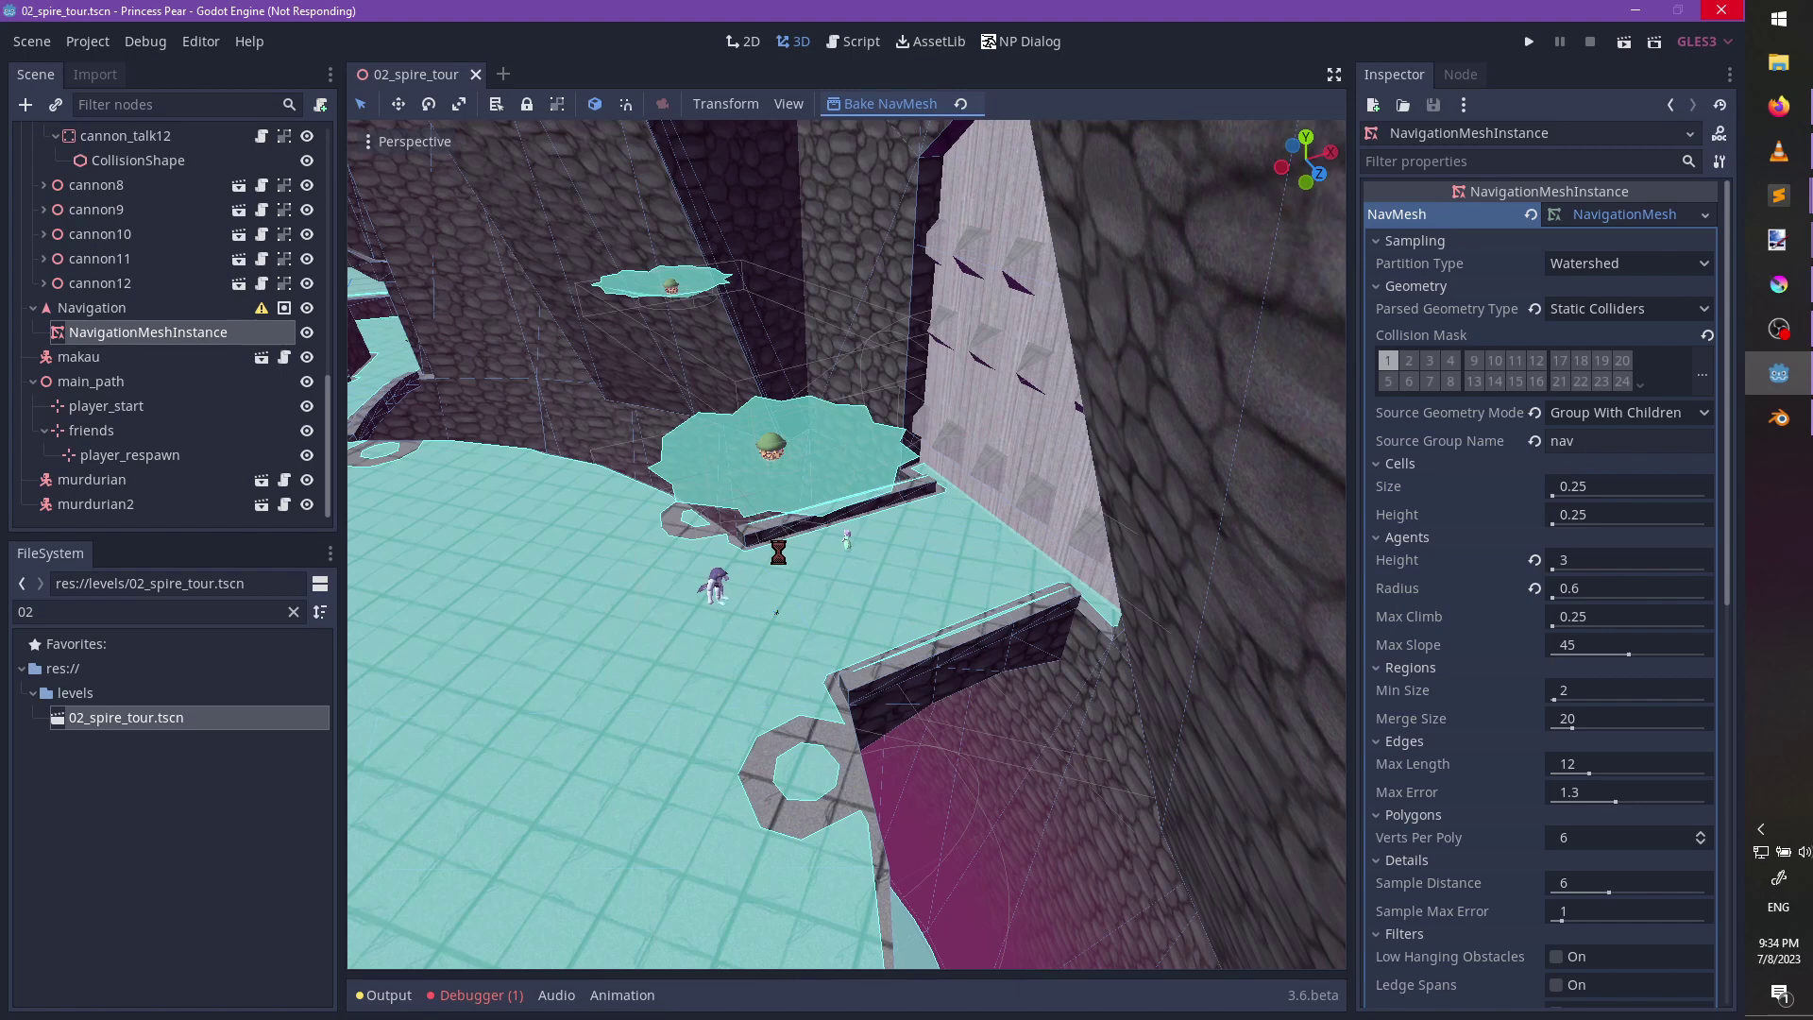
# Switch to Blender, create a new General file and delete all of its default objects.
pyautogui.click(1777, 419)
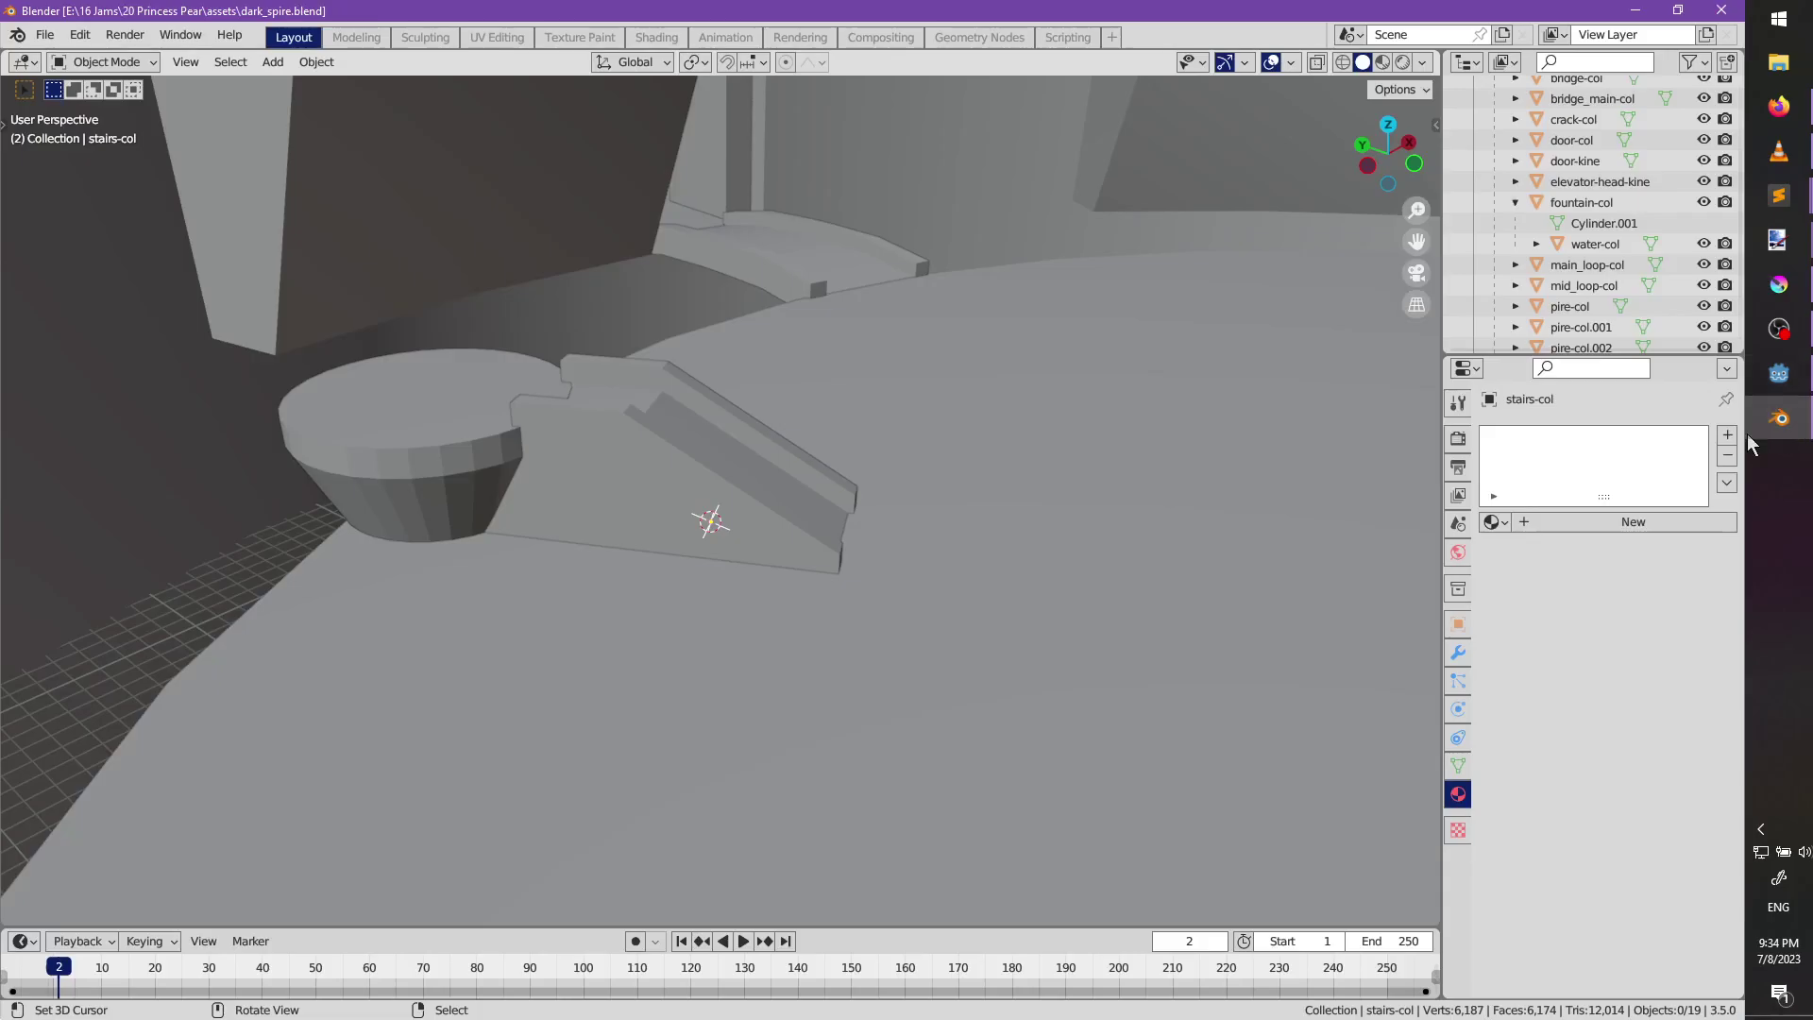
pyautogui.click(45, 34)
pyautogui.click(42, 35)
pyautogui.moveTo(189, 77)
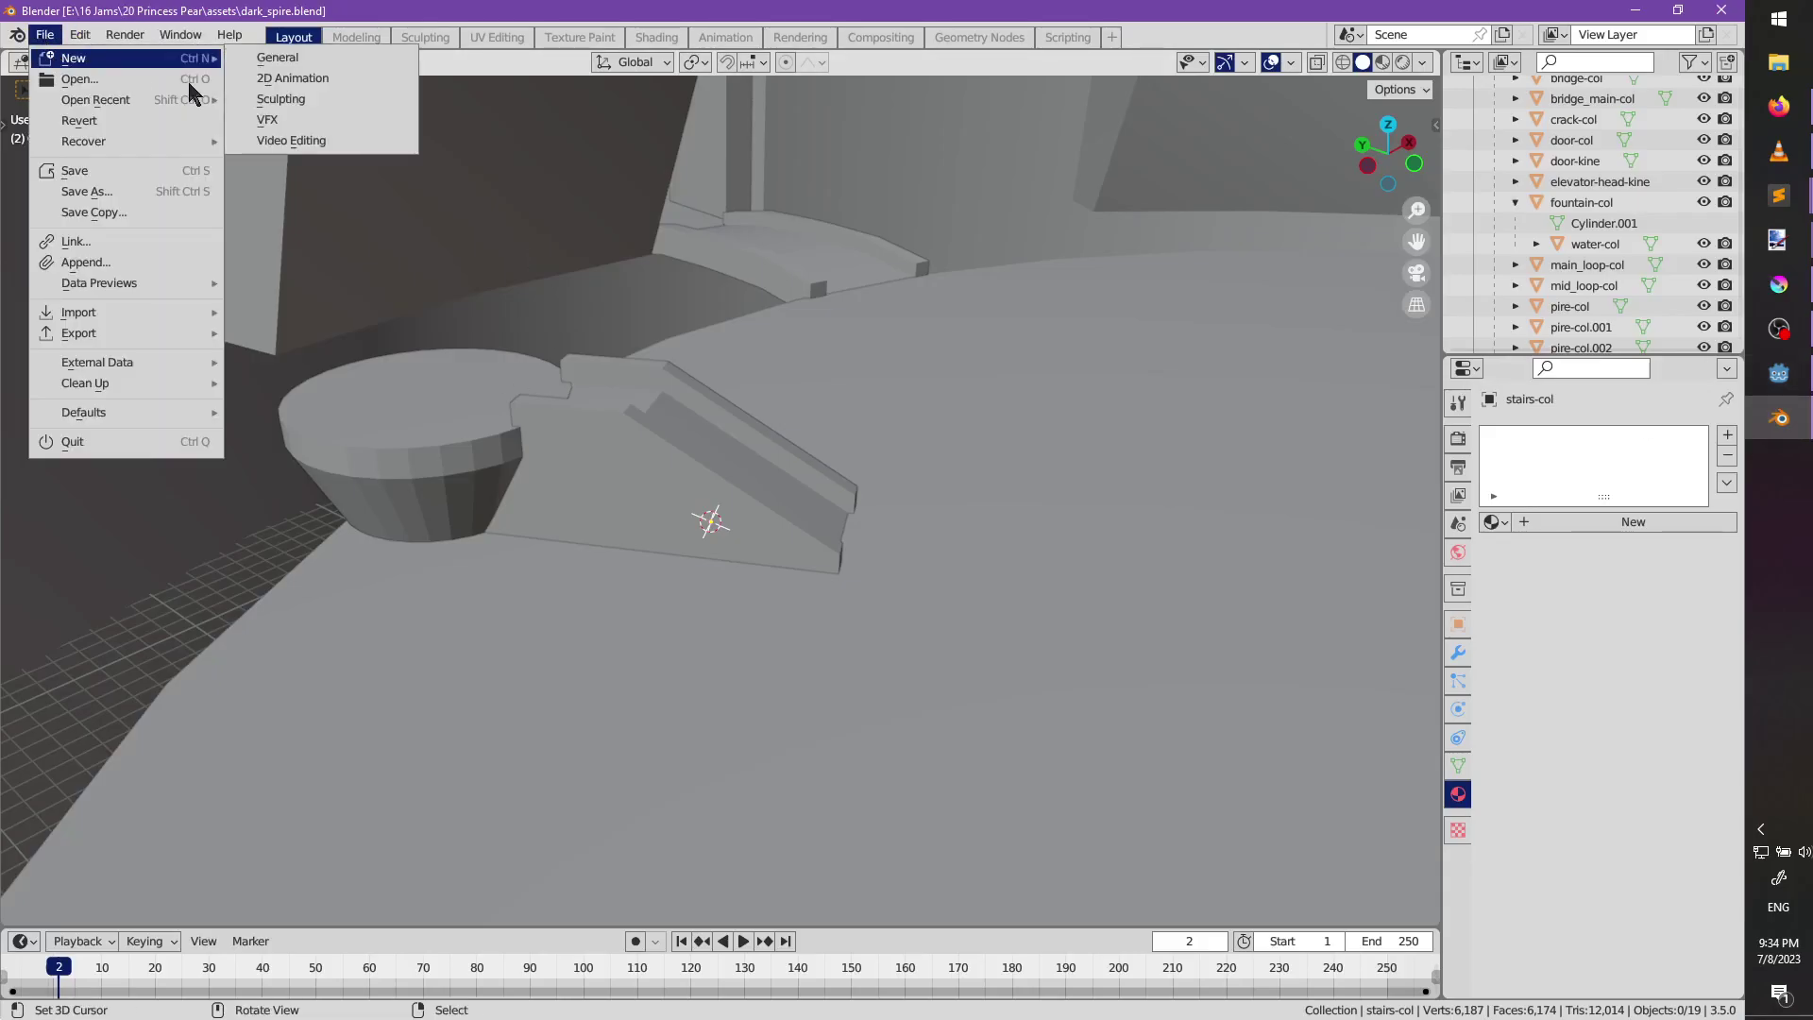
pyautogui.click(279, 63)
pyautogui.press('a')
pyautogui.press('Delete')
# Add a UV sphere at the origin and start editing its mesh.
pyautogui.hotkey('shift', 'a')
pyautogui.moveTo(790, 385)
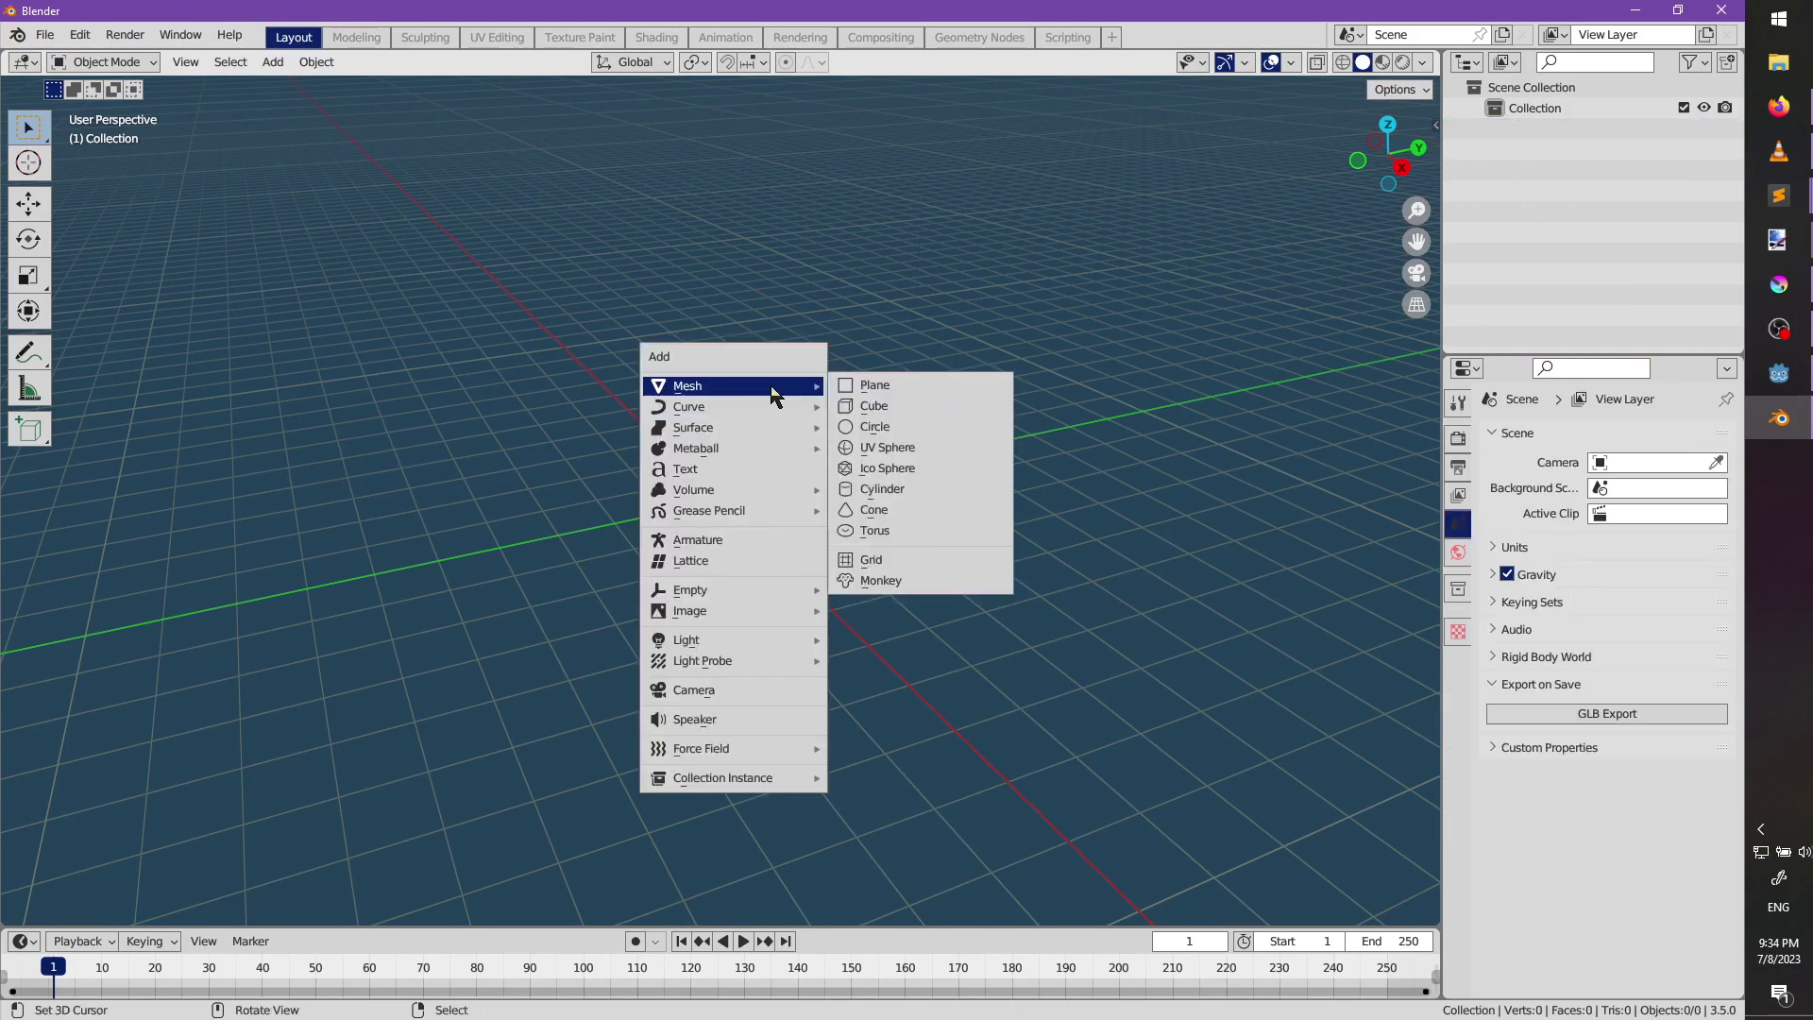
pyautogui.click(887, 447)
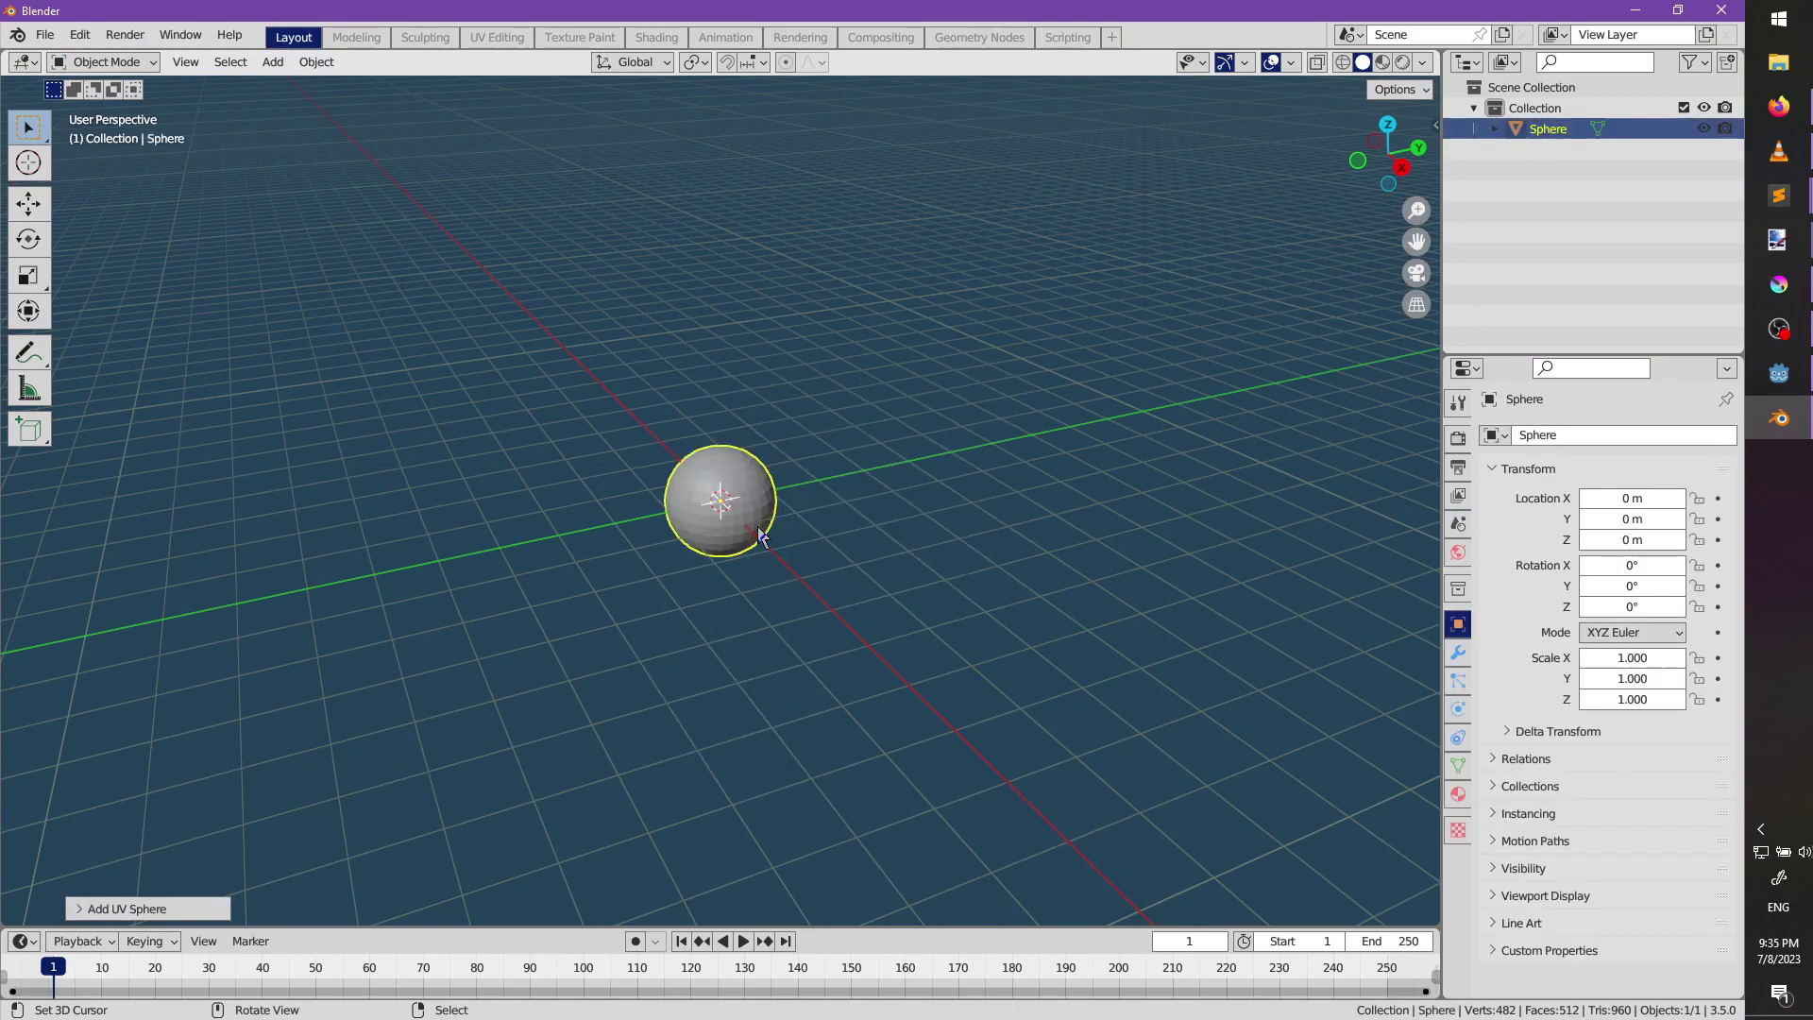
pyautogui.scroll(5, 701, 607)
pyautogui.press('Tab')
# Rip the sphere in place along its two opposite vertical edge loops above the Y axis.
pyautogui.moveTo(897, 588); pyautogui.dragTo(800, 528, button='middle')
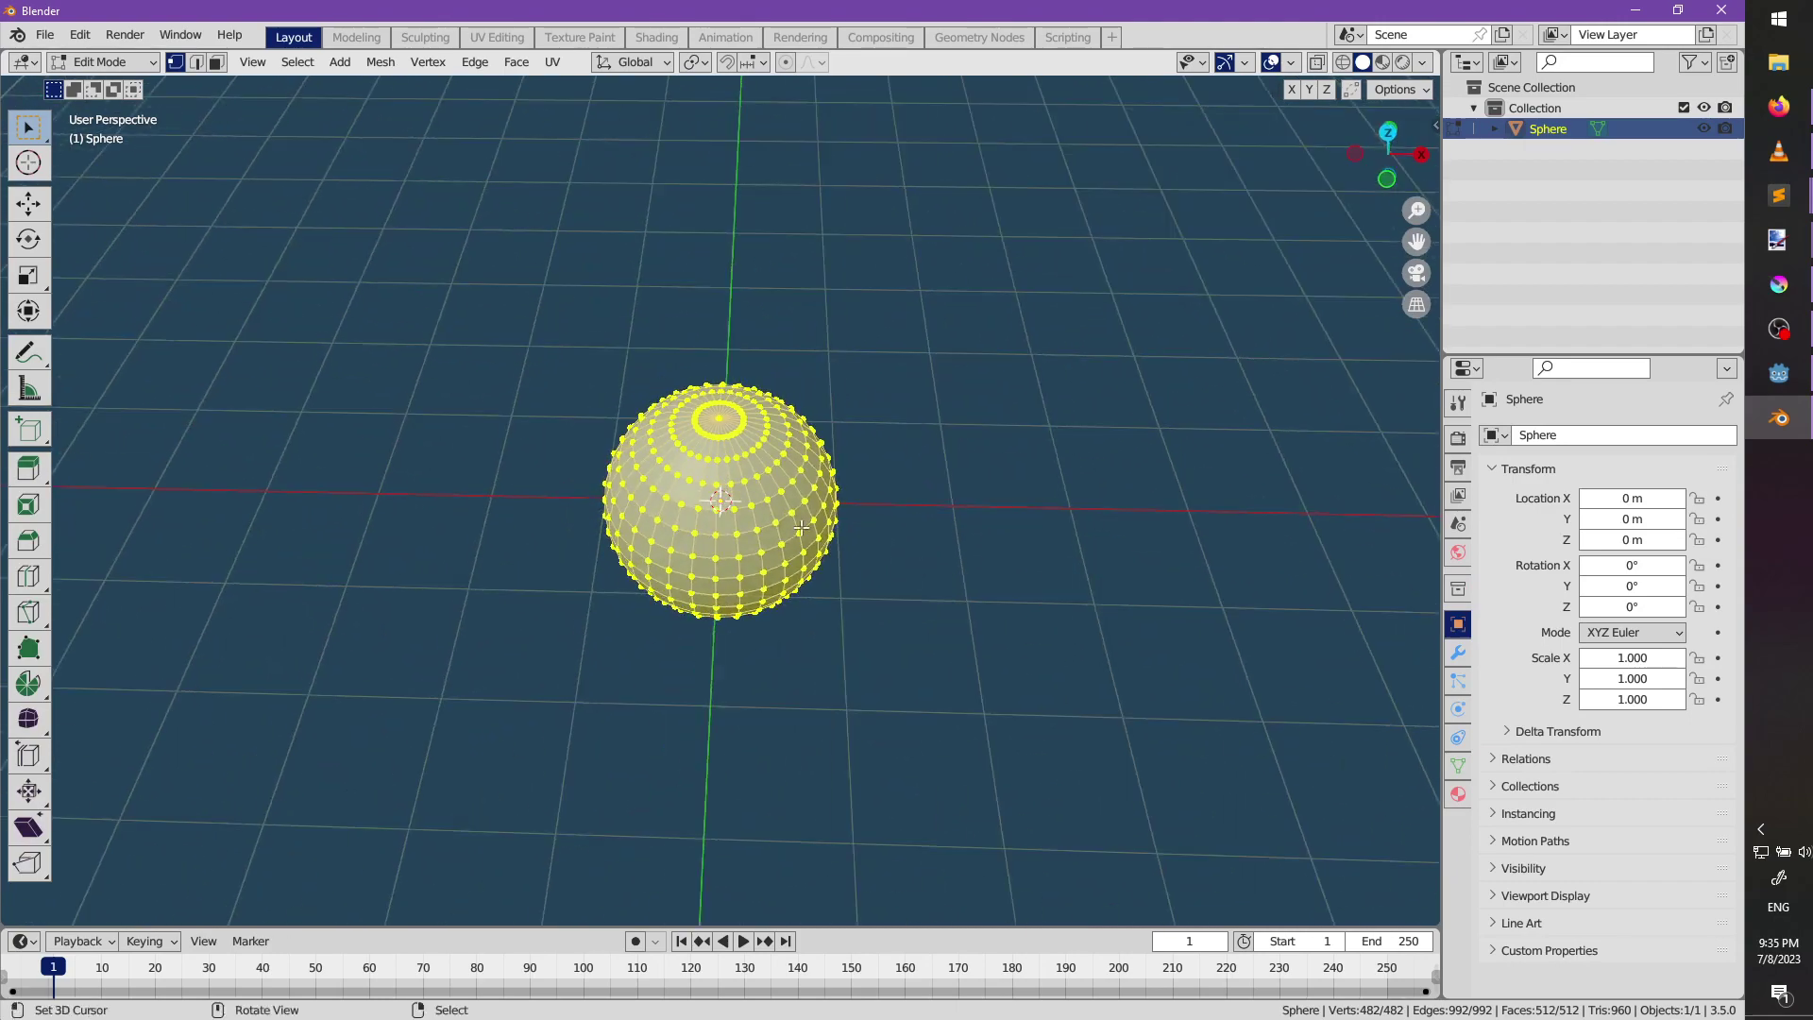
pyautogui.keyDown('alt'); pyautogui.click(717, 549); pyautogui.keyUp('alt')
pyautogui.press('x')
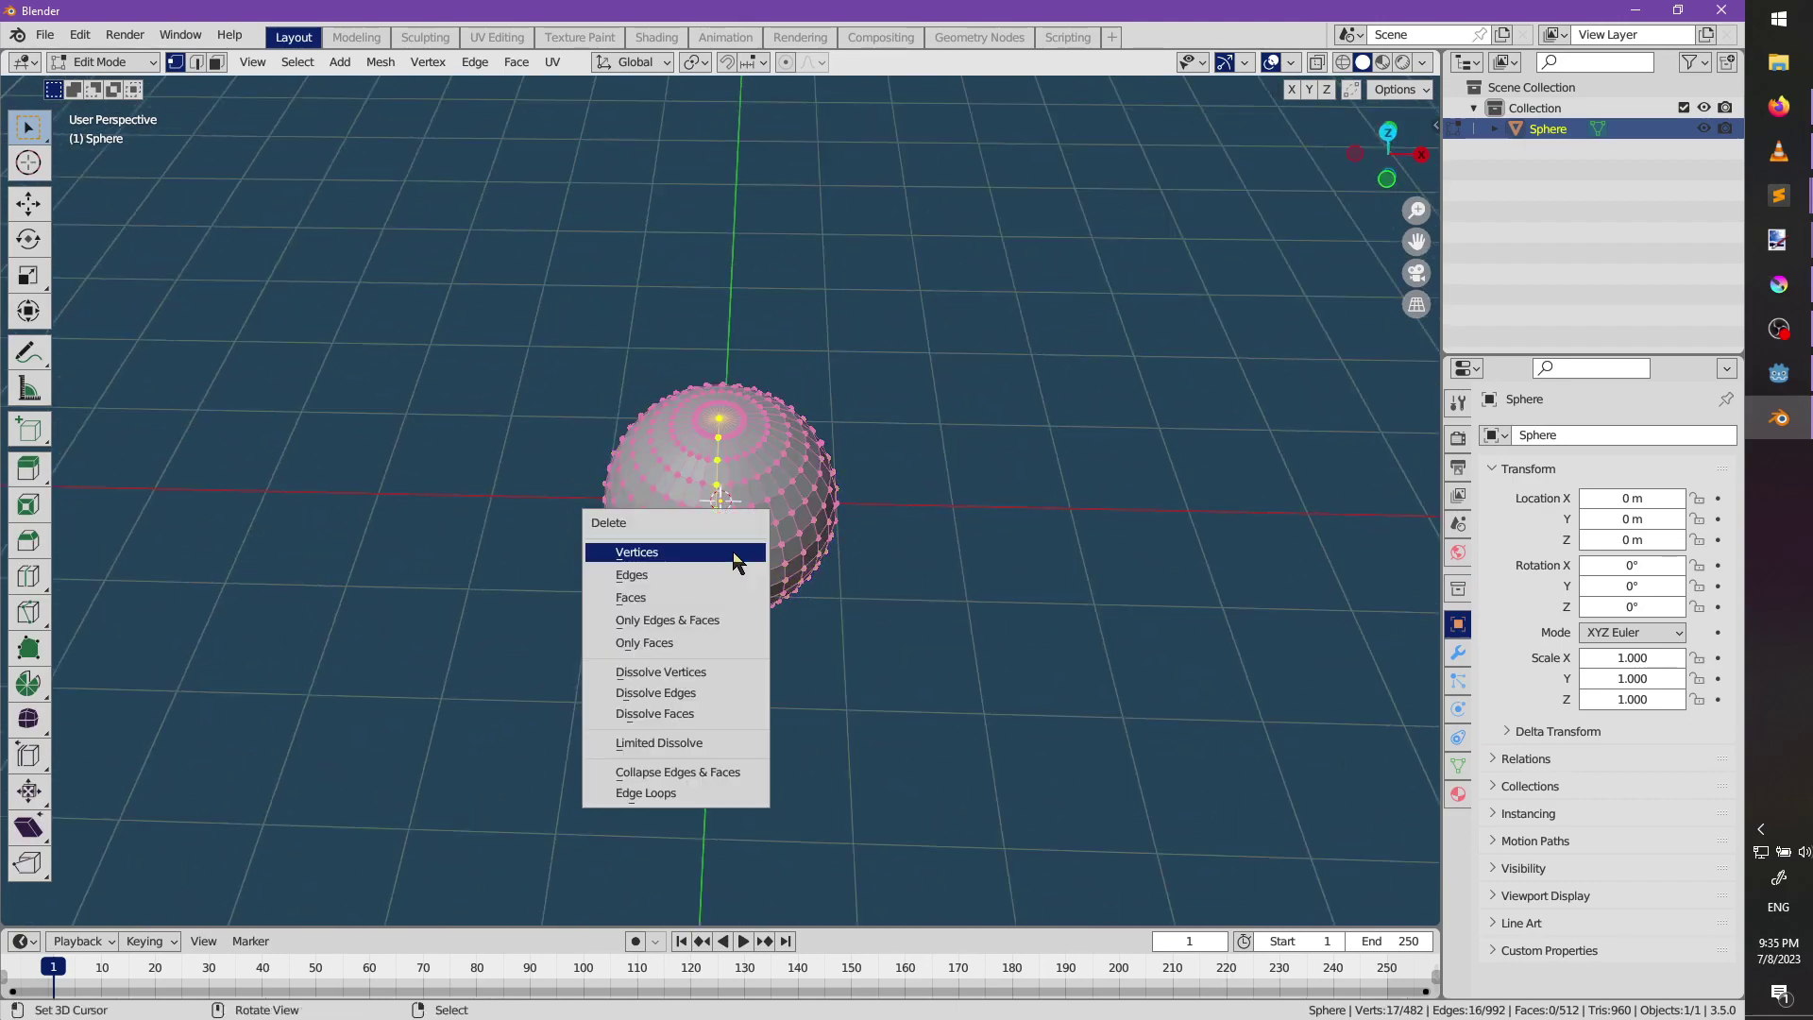
pyautogui.press('Escape')
pyautogui.press('v')
pyautogui.click(788, 569)
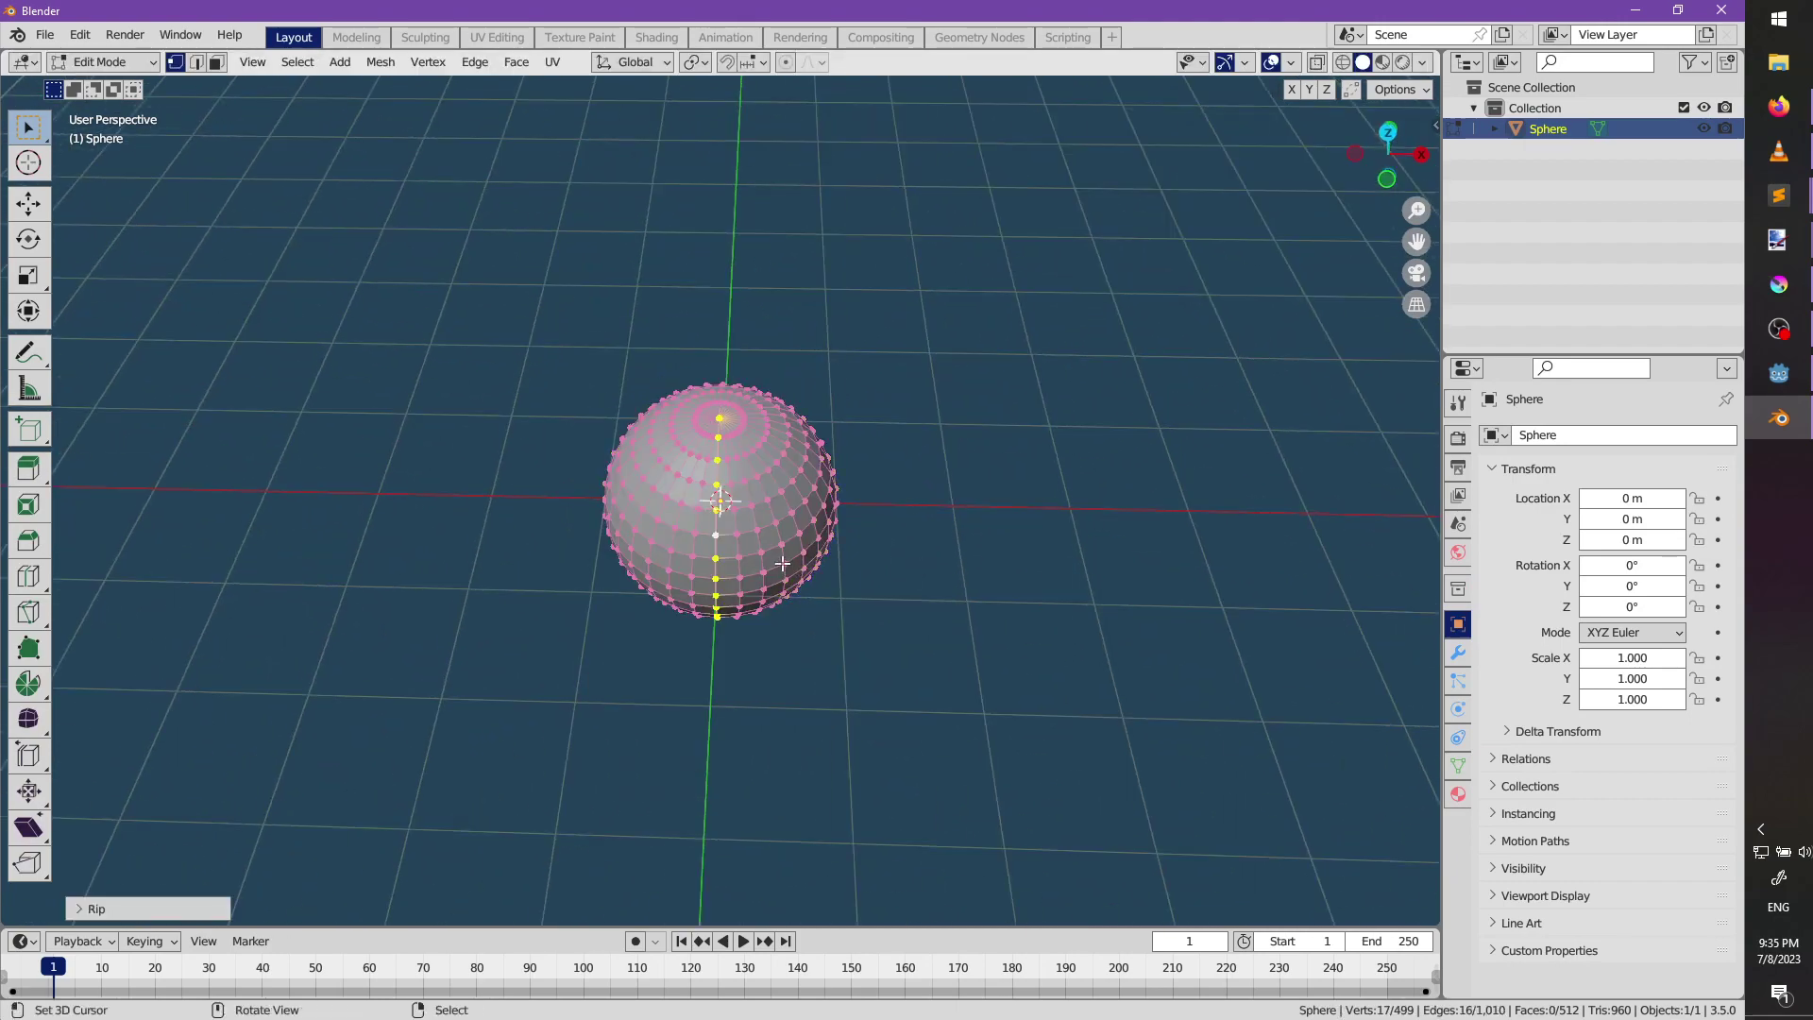
pyautogui.moveTo(806, 549); pyautogui.dragTo(761, 490, button='middle')
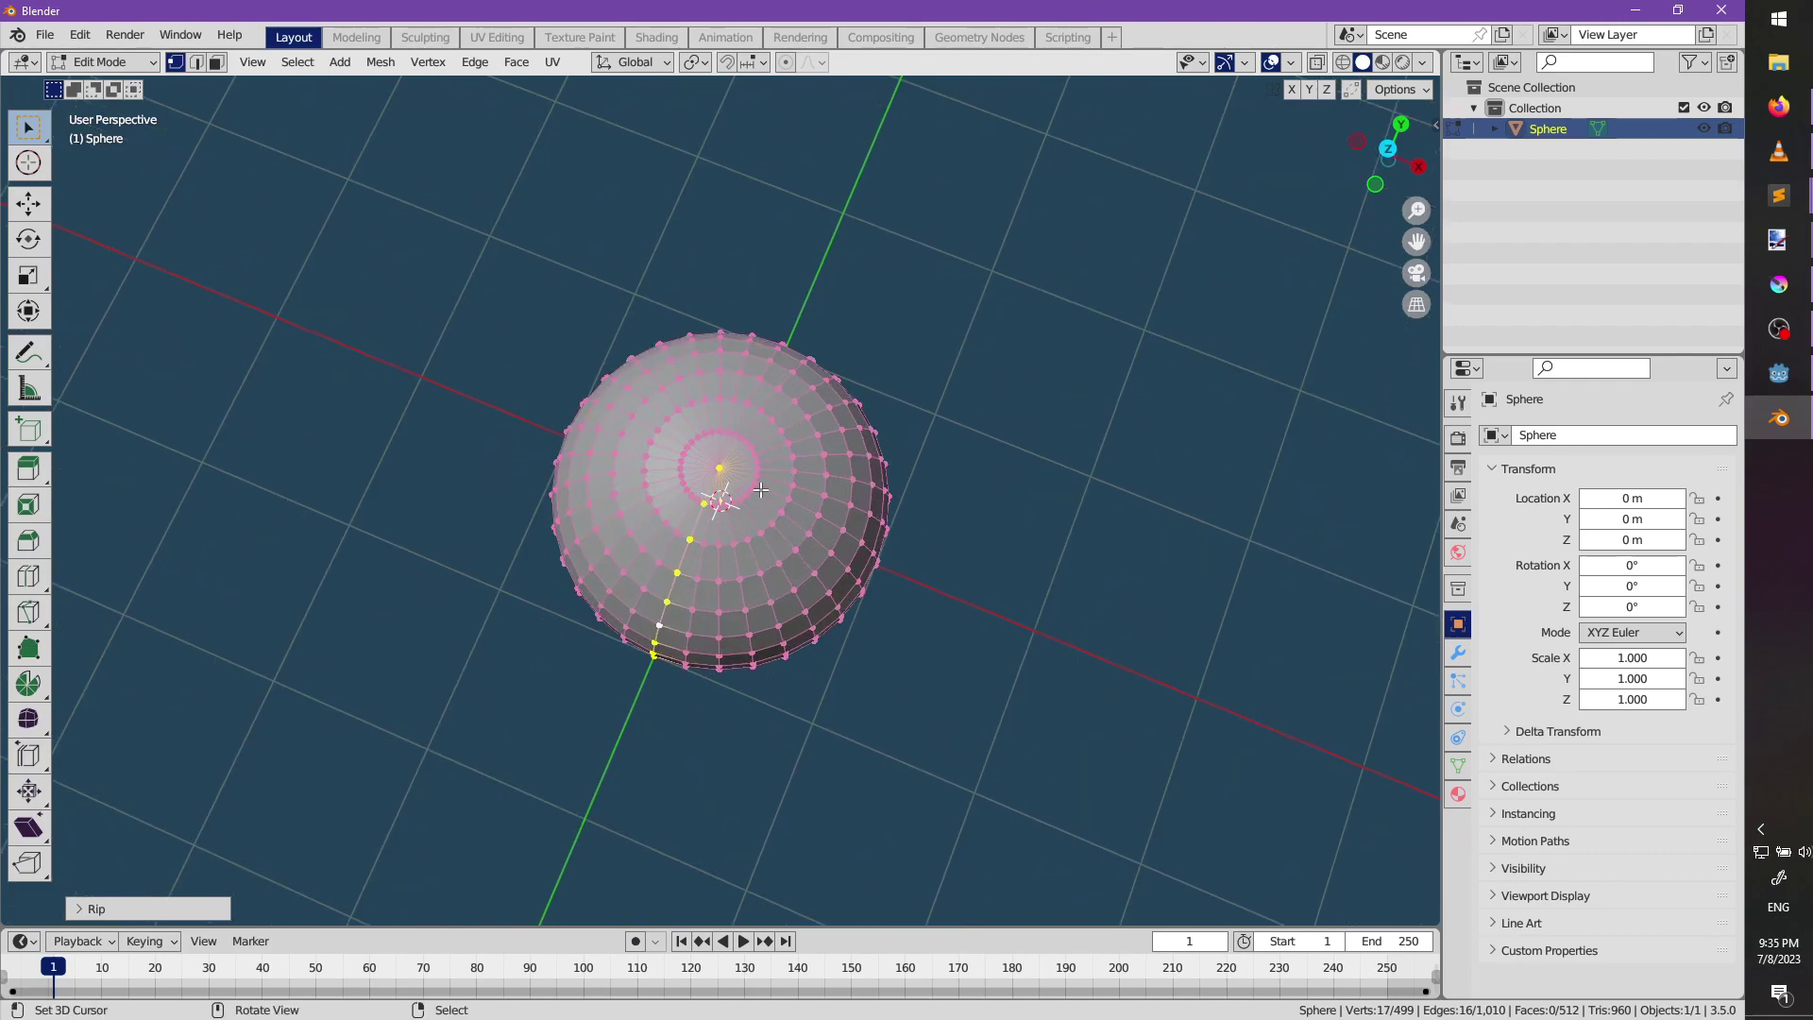
pyautogui.keyDown('alt'); pyautogui.click(750, 399); pyautogui.keyUp('alt')
pyautogui.press('v')
pyautogui.rightClick(824, 502)
pyautogui.scroll(1, 713, 469)
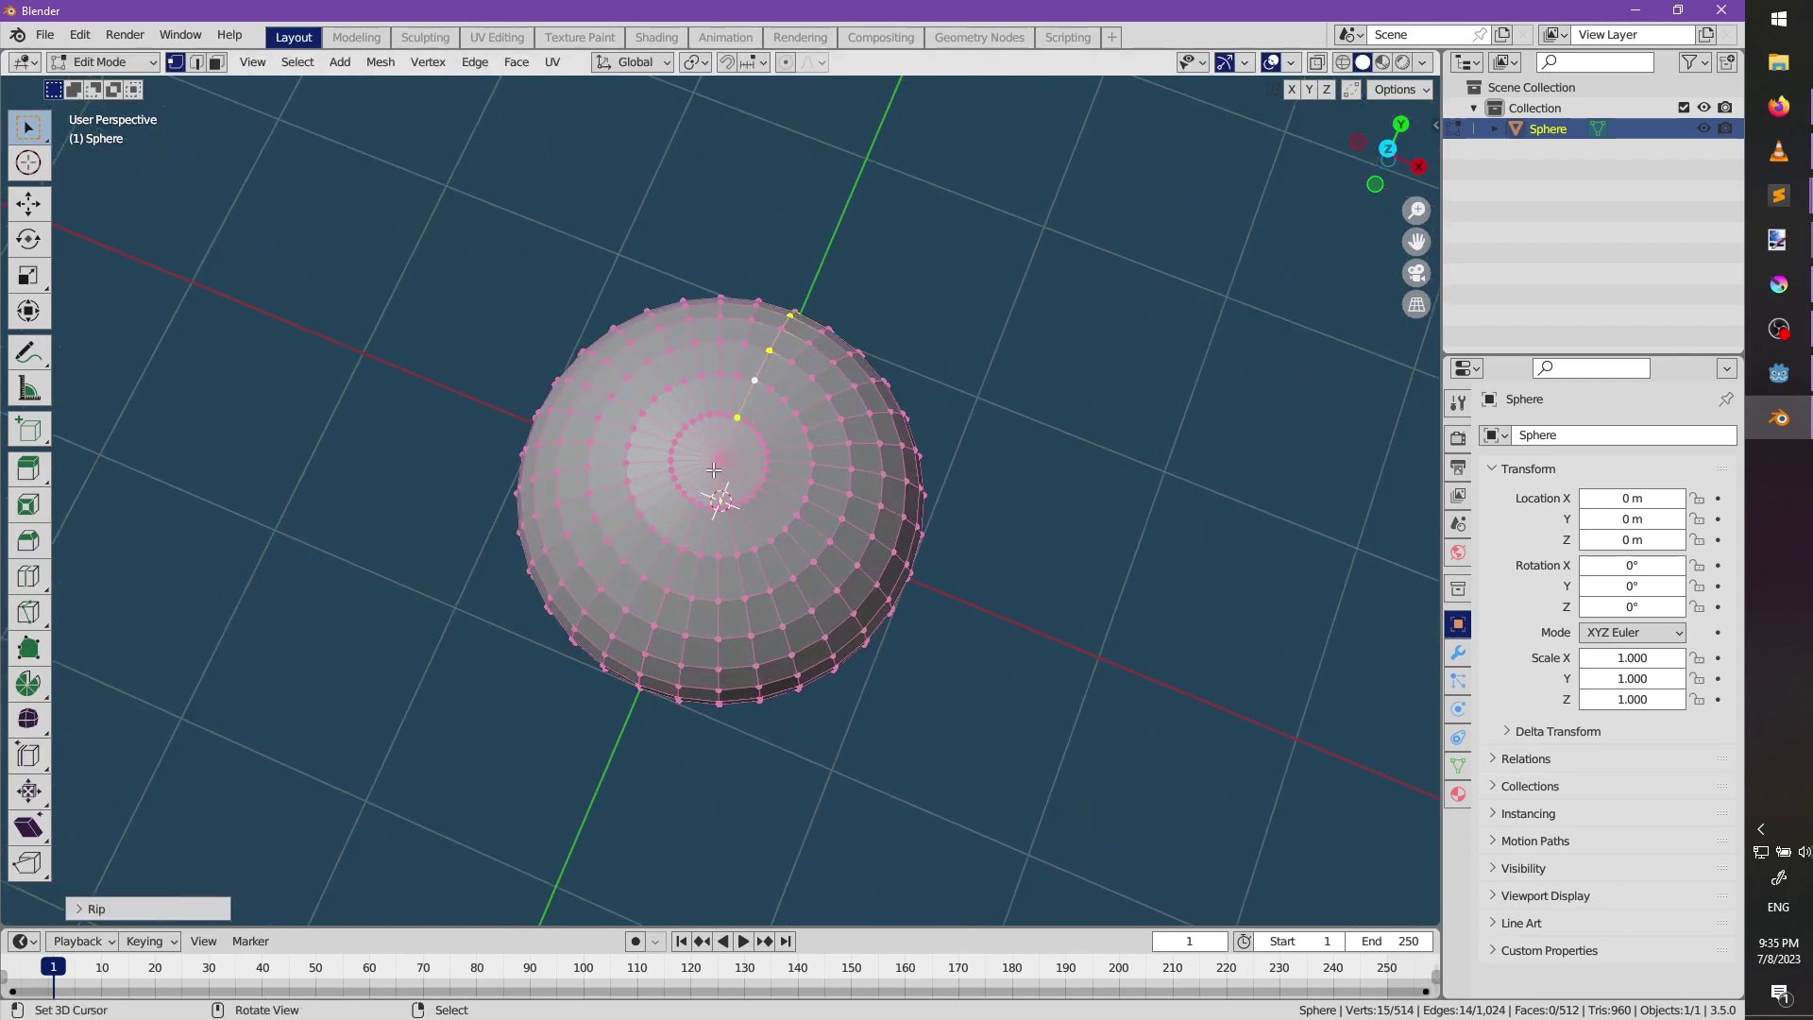
# Try to rip the overlapping vertices at the sphere's pole.
pyautogui.click(713, 469)
pyautogui.moveTo(716, 463)
pyautogui.mouseDown(button='middle')
pyautogui.moveTo(834, 246)
pyautogui.moveTo(715, 494)
pyautogui.mouseUp(button='middle')
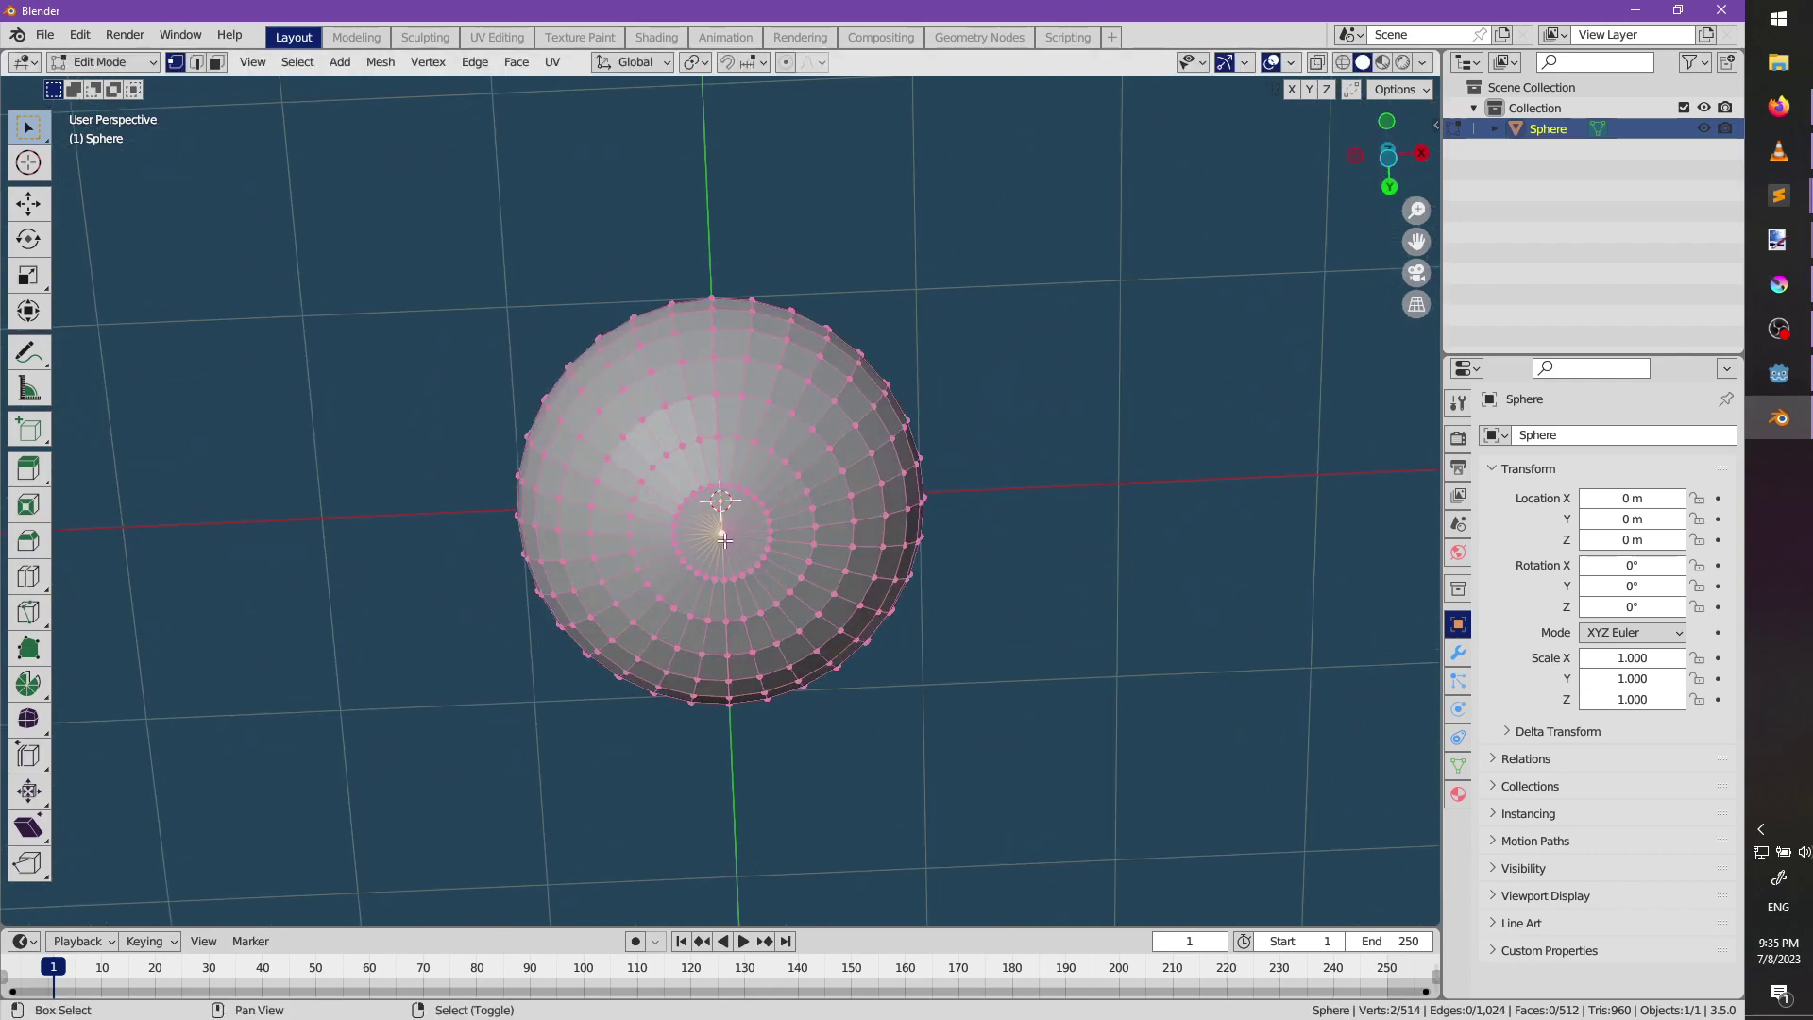
pyautogui.press('v')
pyautogui.moveTo(831, 510); pyautogui.dragTo(798, 467, button='middle')
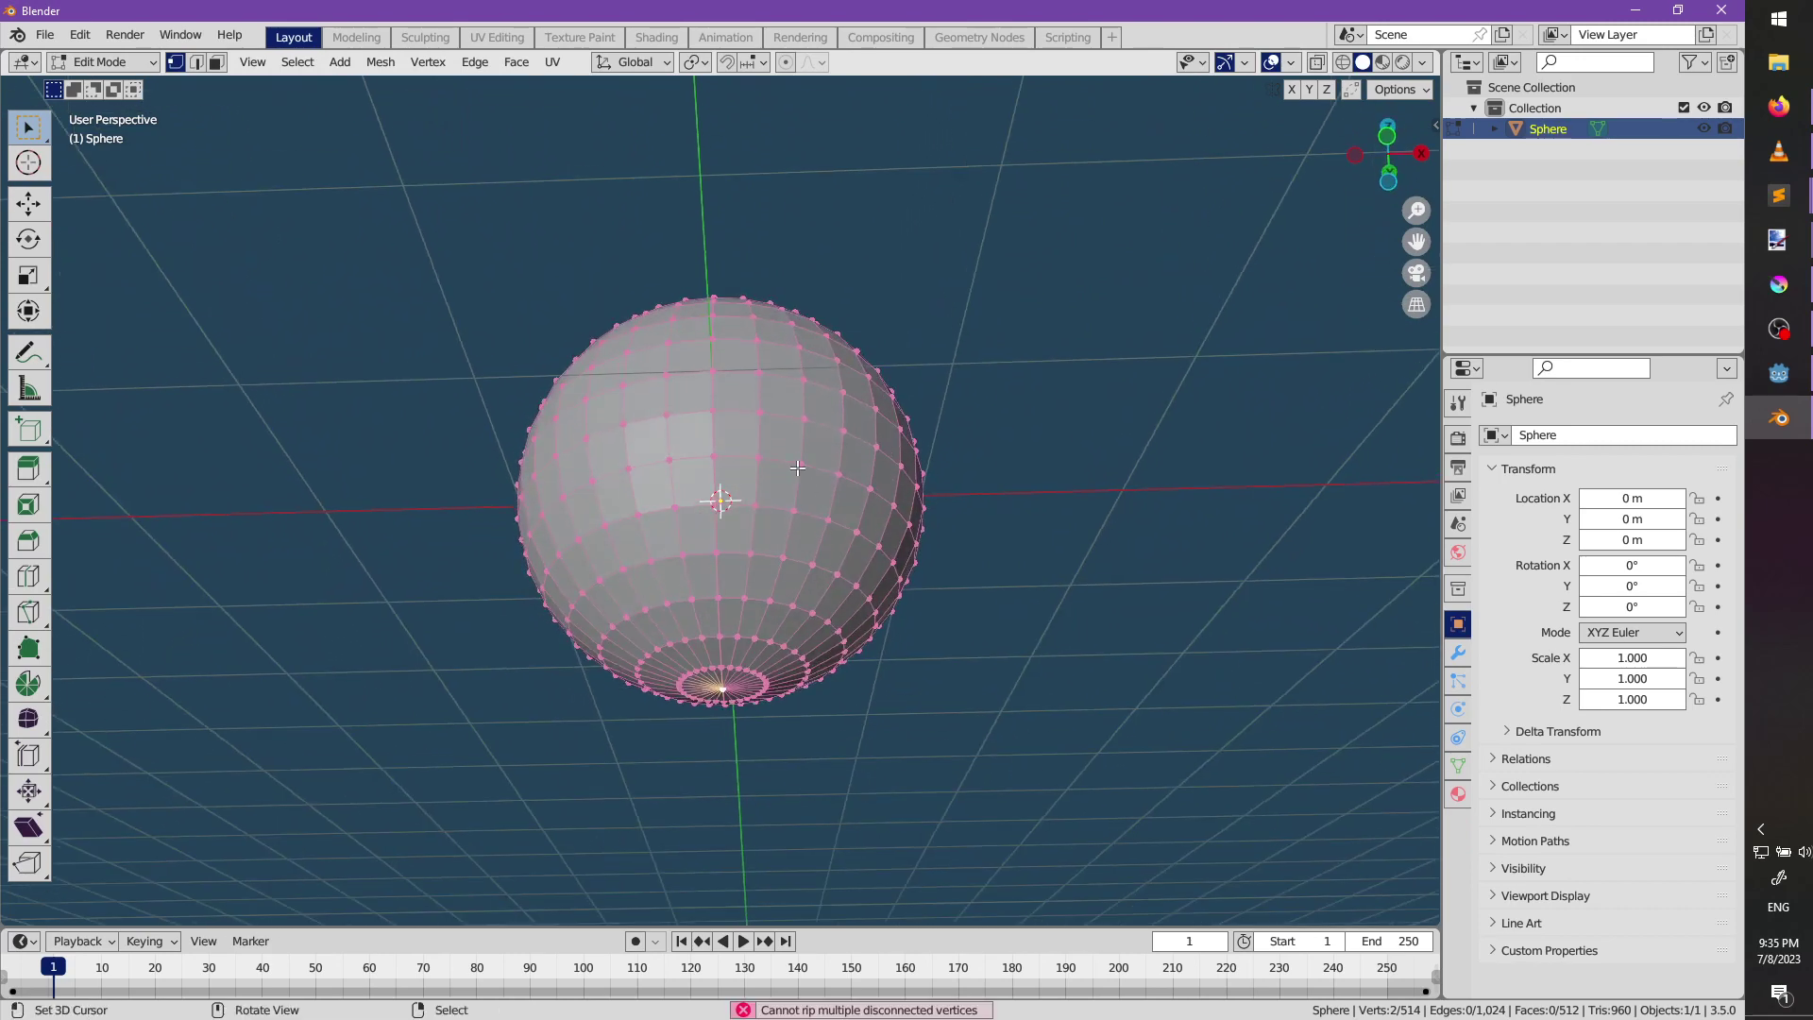
# Select the linked half of the sphere on the negative X side and delete its vertices.
pyautogui.press('l')
pyautogui.rightClick(838, 502)
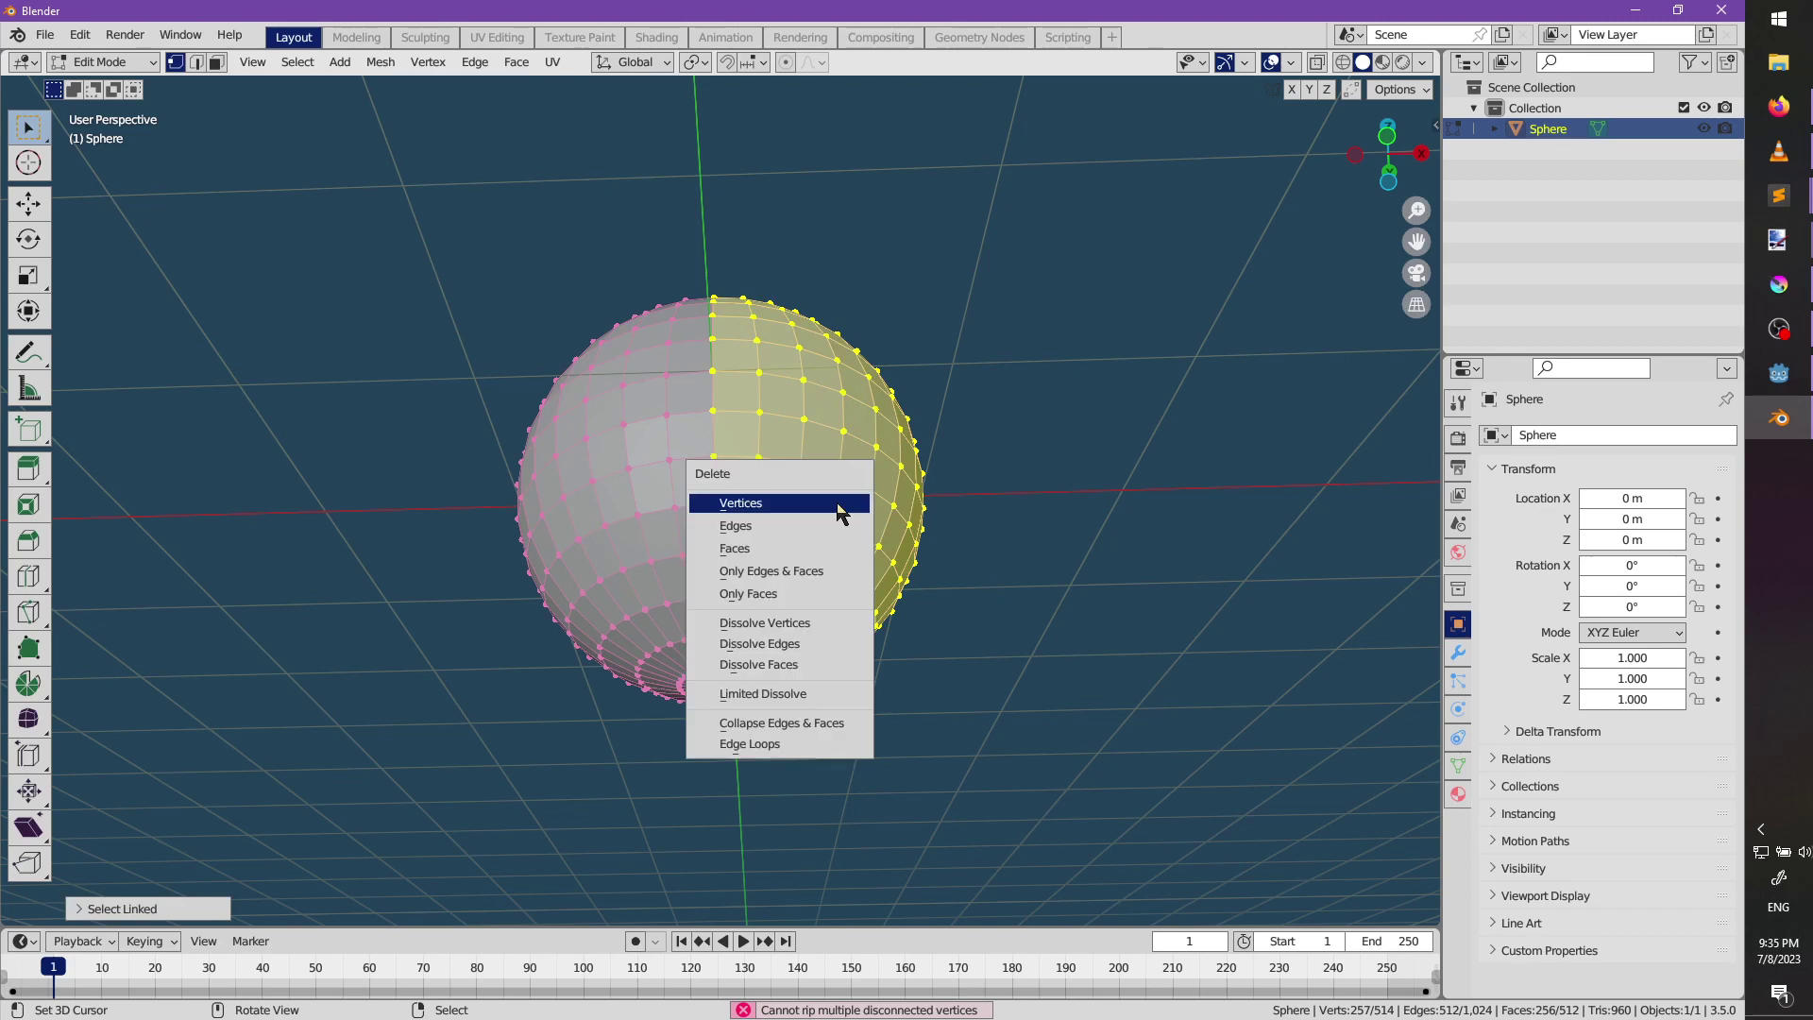
pyautogui.press('Escape')
pyautogui.hotkey('alt', 'a')
pyautogui.press('l')
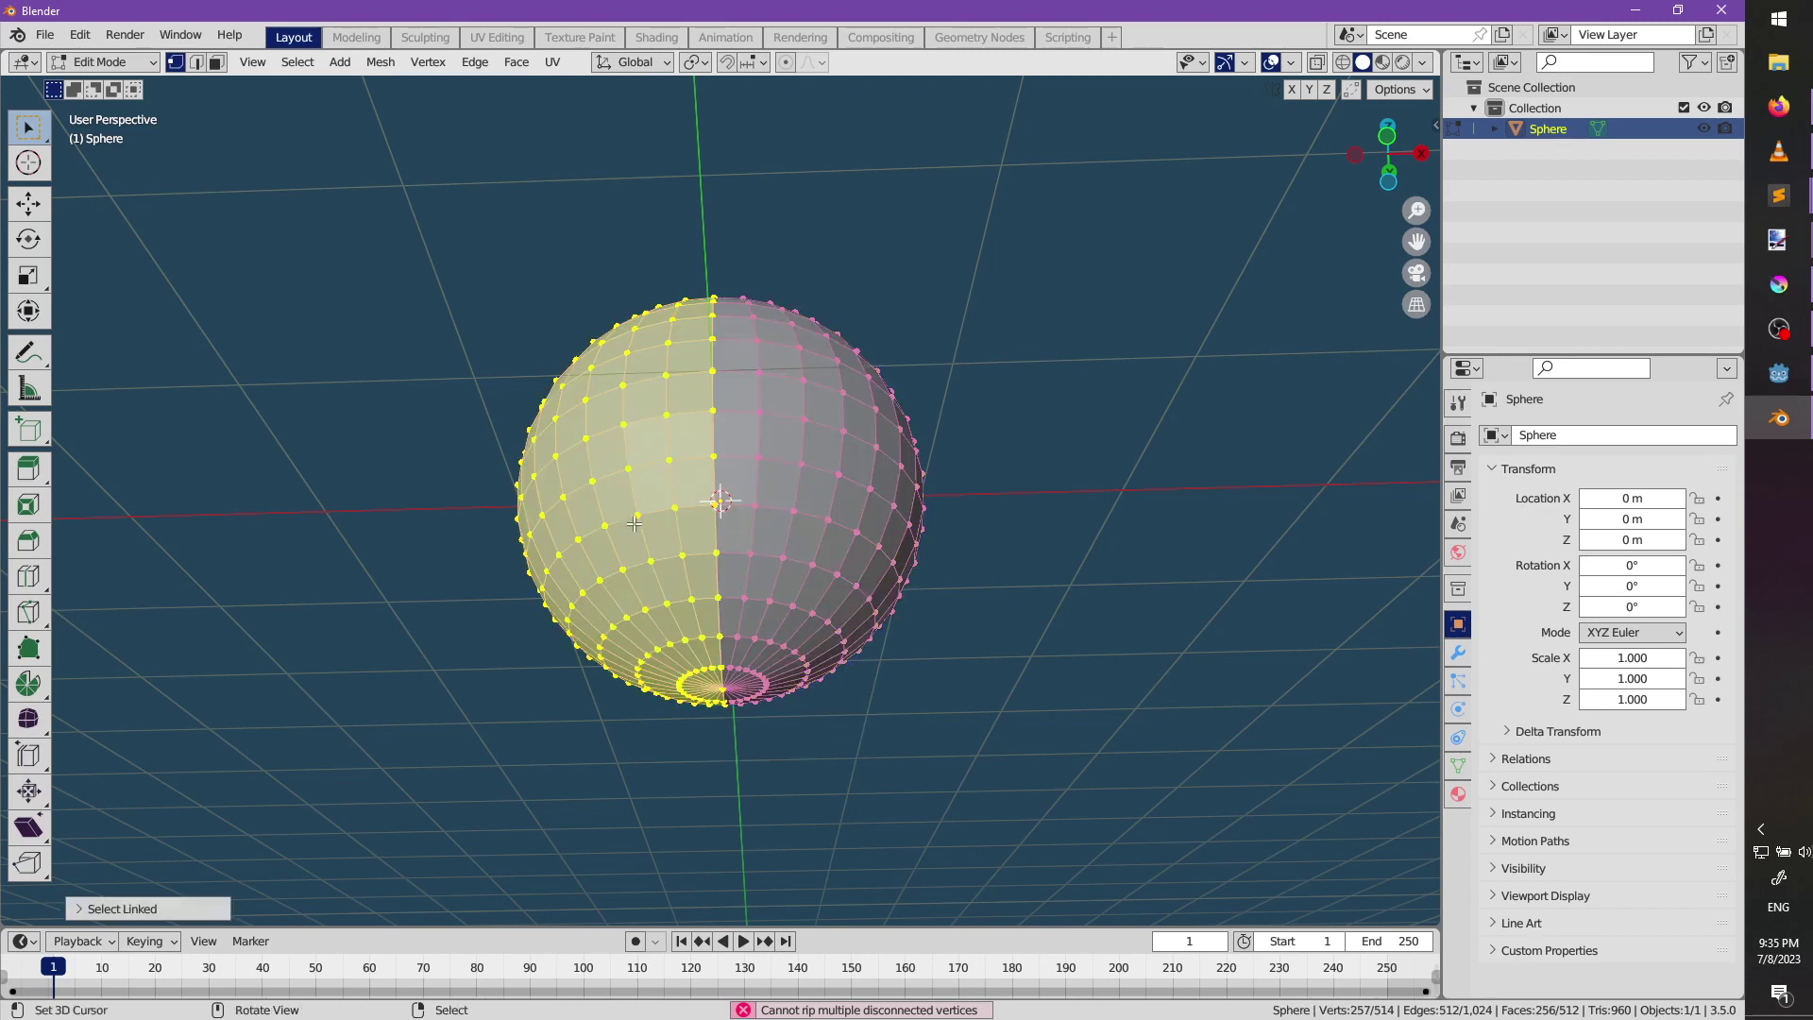
pyautogui.press('x')
pyautogui.click(633, 523)
pyautogui.moveTo(634, 523); pyautogui.dragTo(801, 535, button='middle')
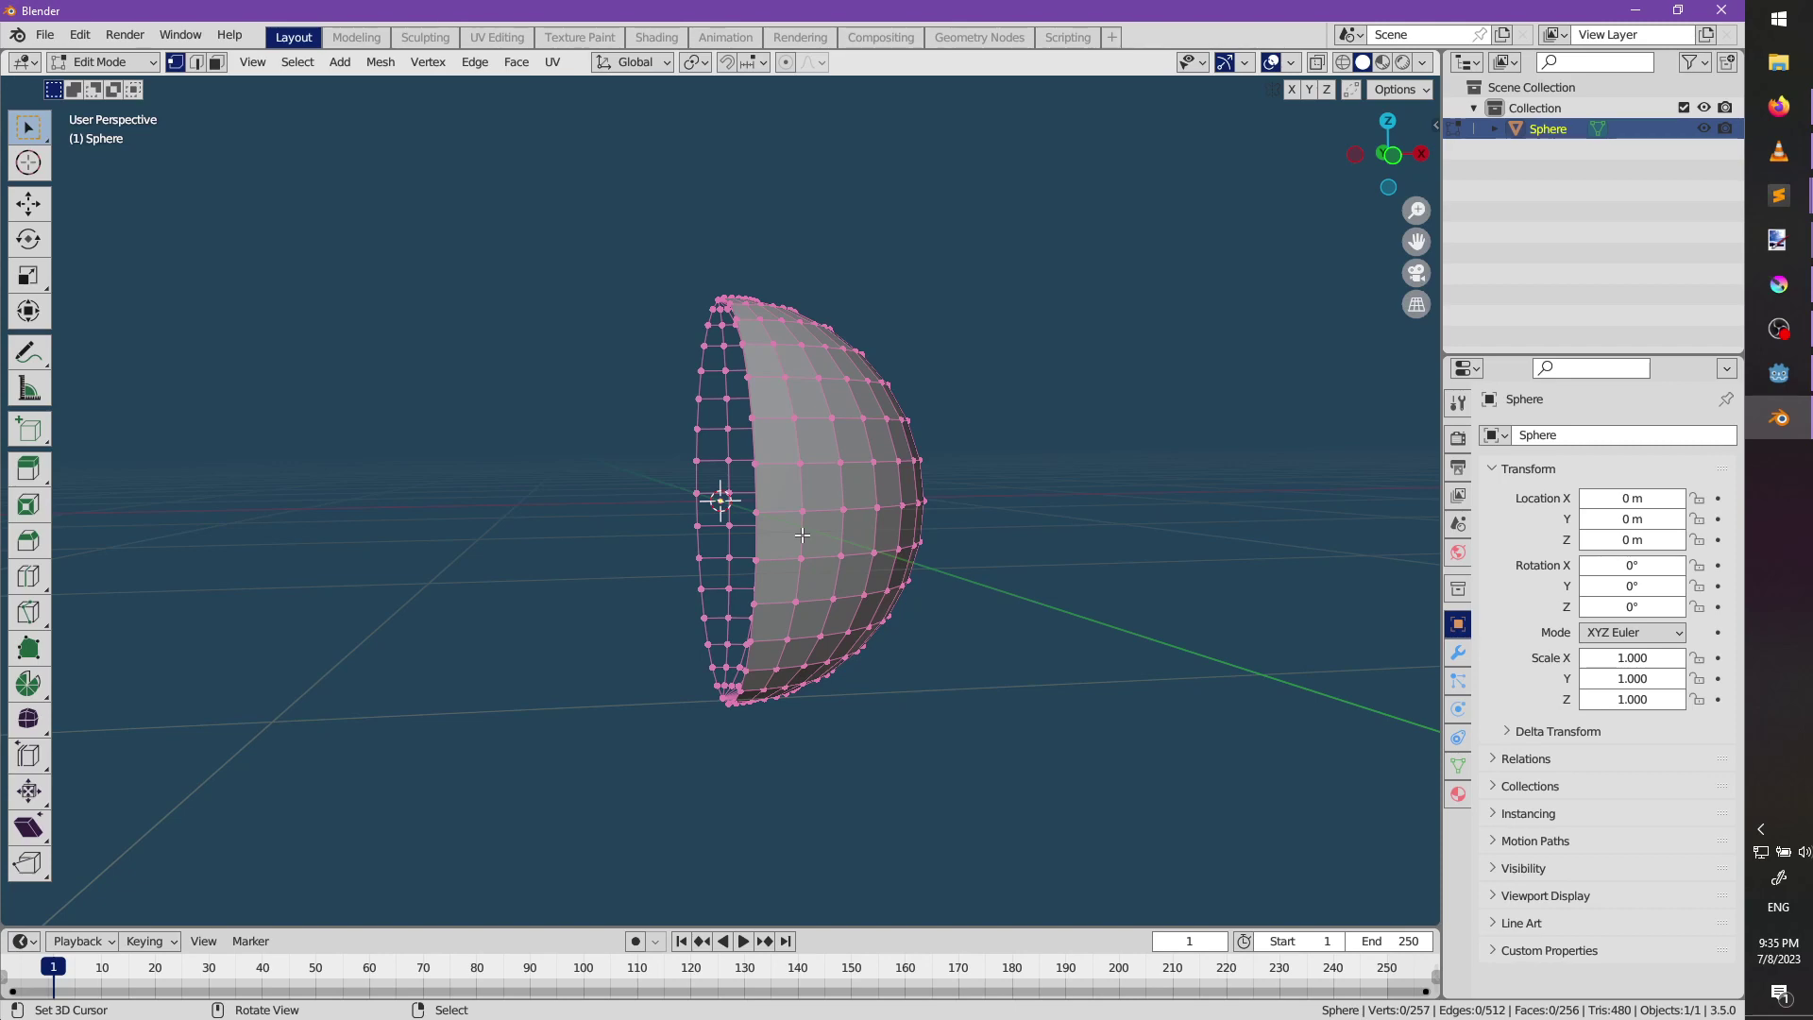
pyautogui.moveTo(849, 620); pyautogui.dragTo(807, 562, button='middle')
# Clear the selection and add a Mirror modifier on the X axis to the remaining half sphere.
pyautogui.press('a')
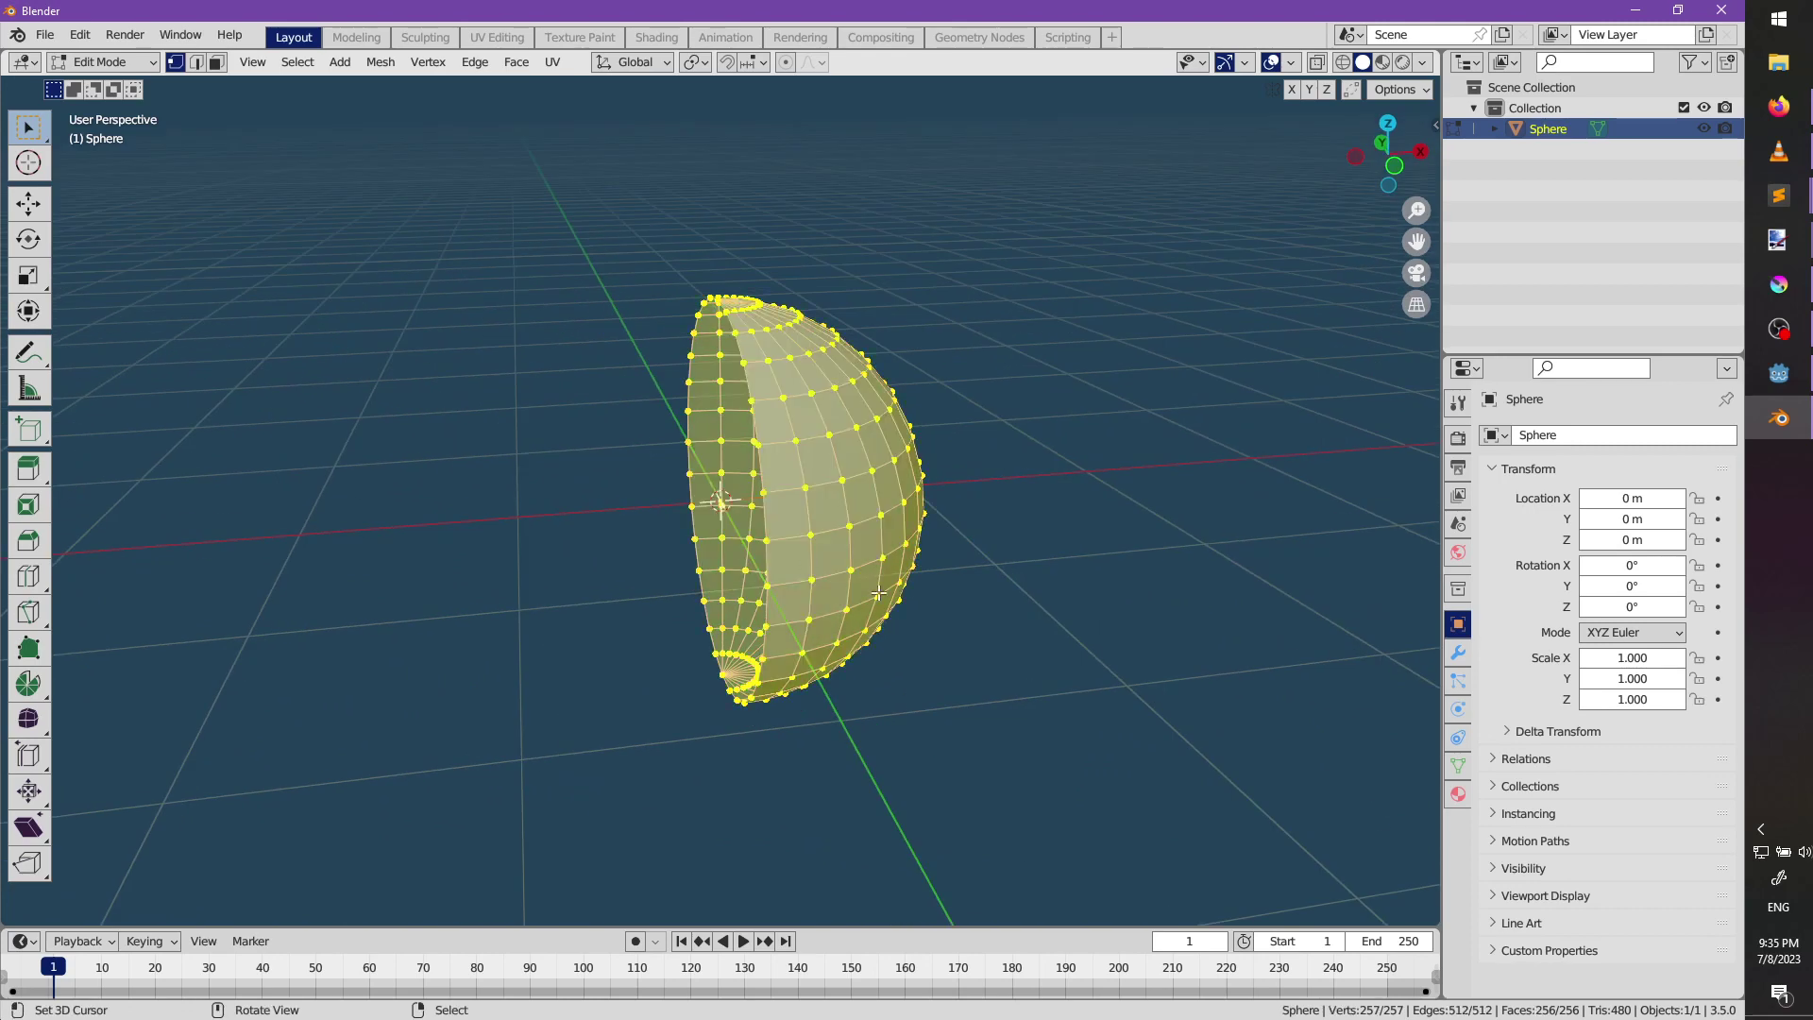
pyautogui.hotkey('alt', 'a')
pyautogui.click(1458, 652)
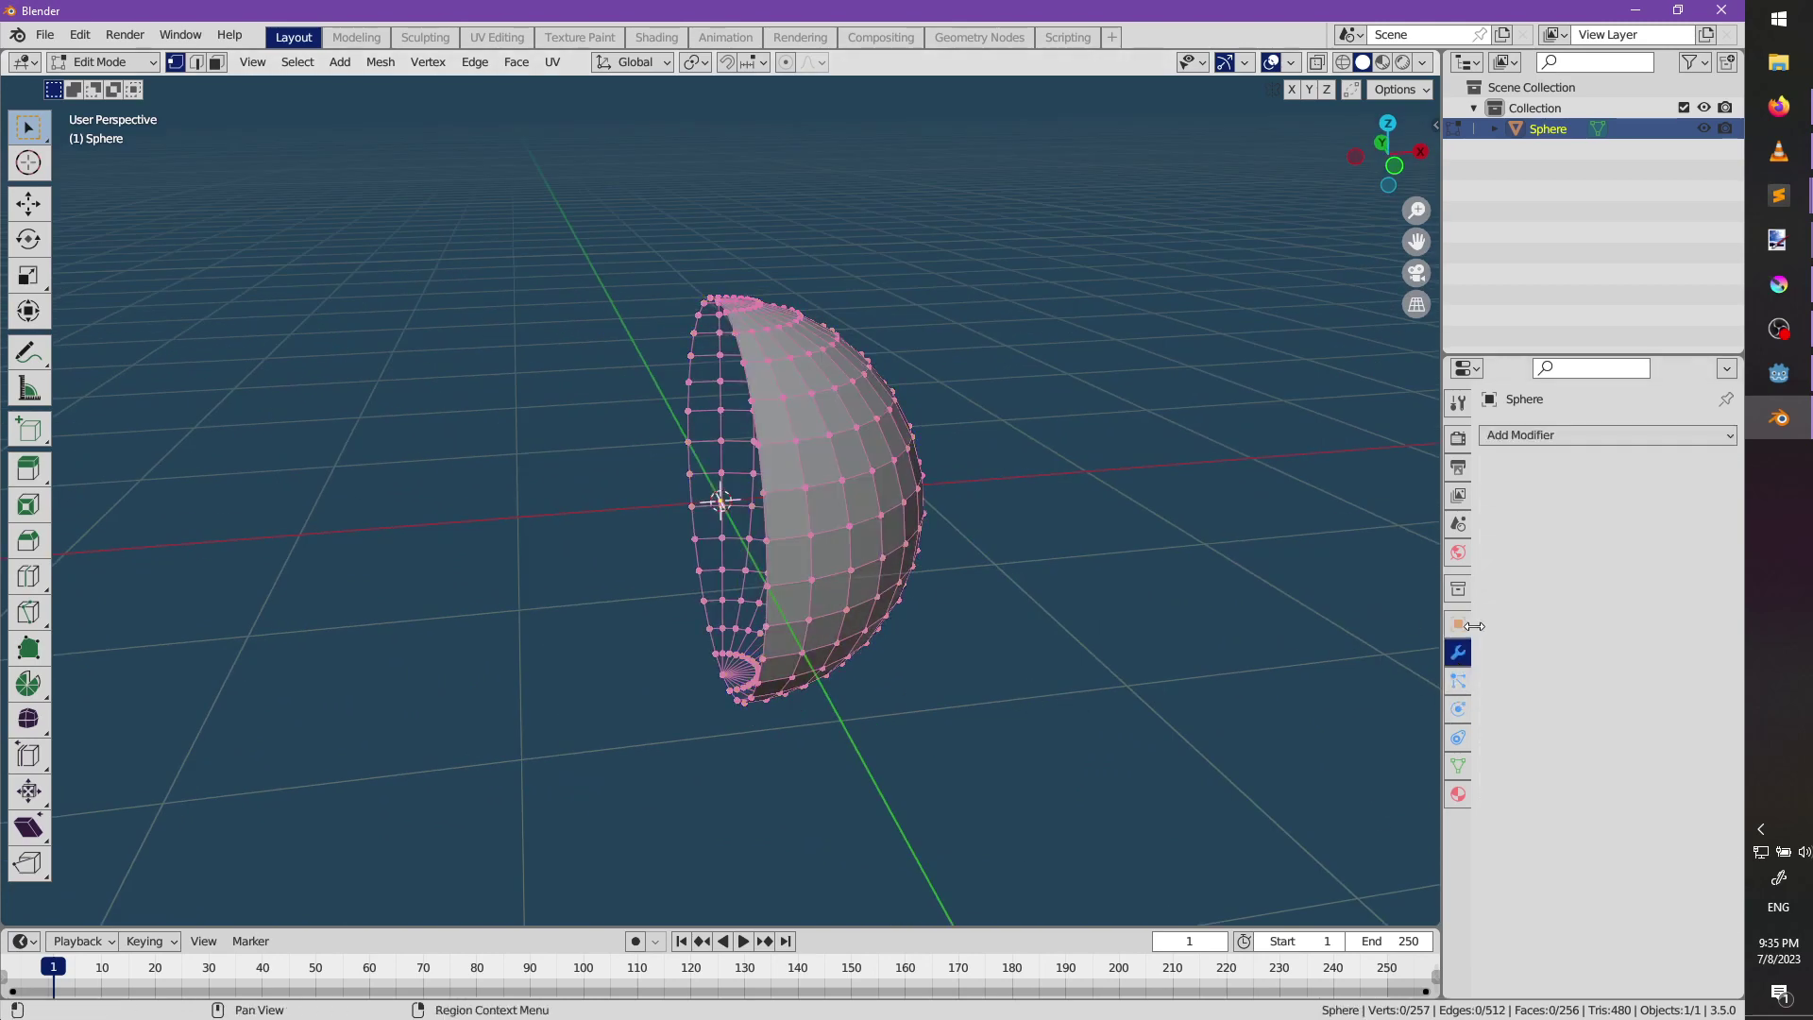
pyautogui.click(1526, 434)
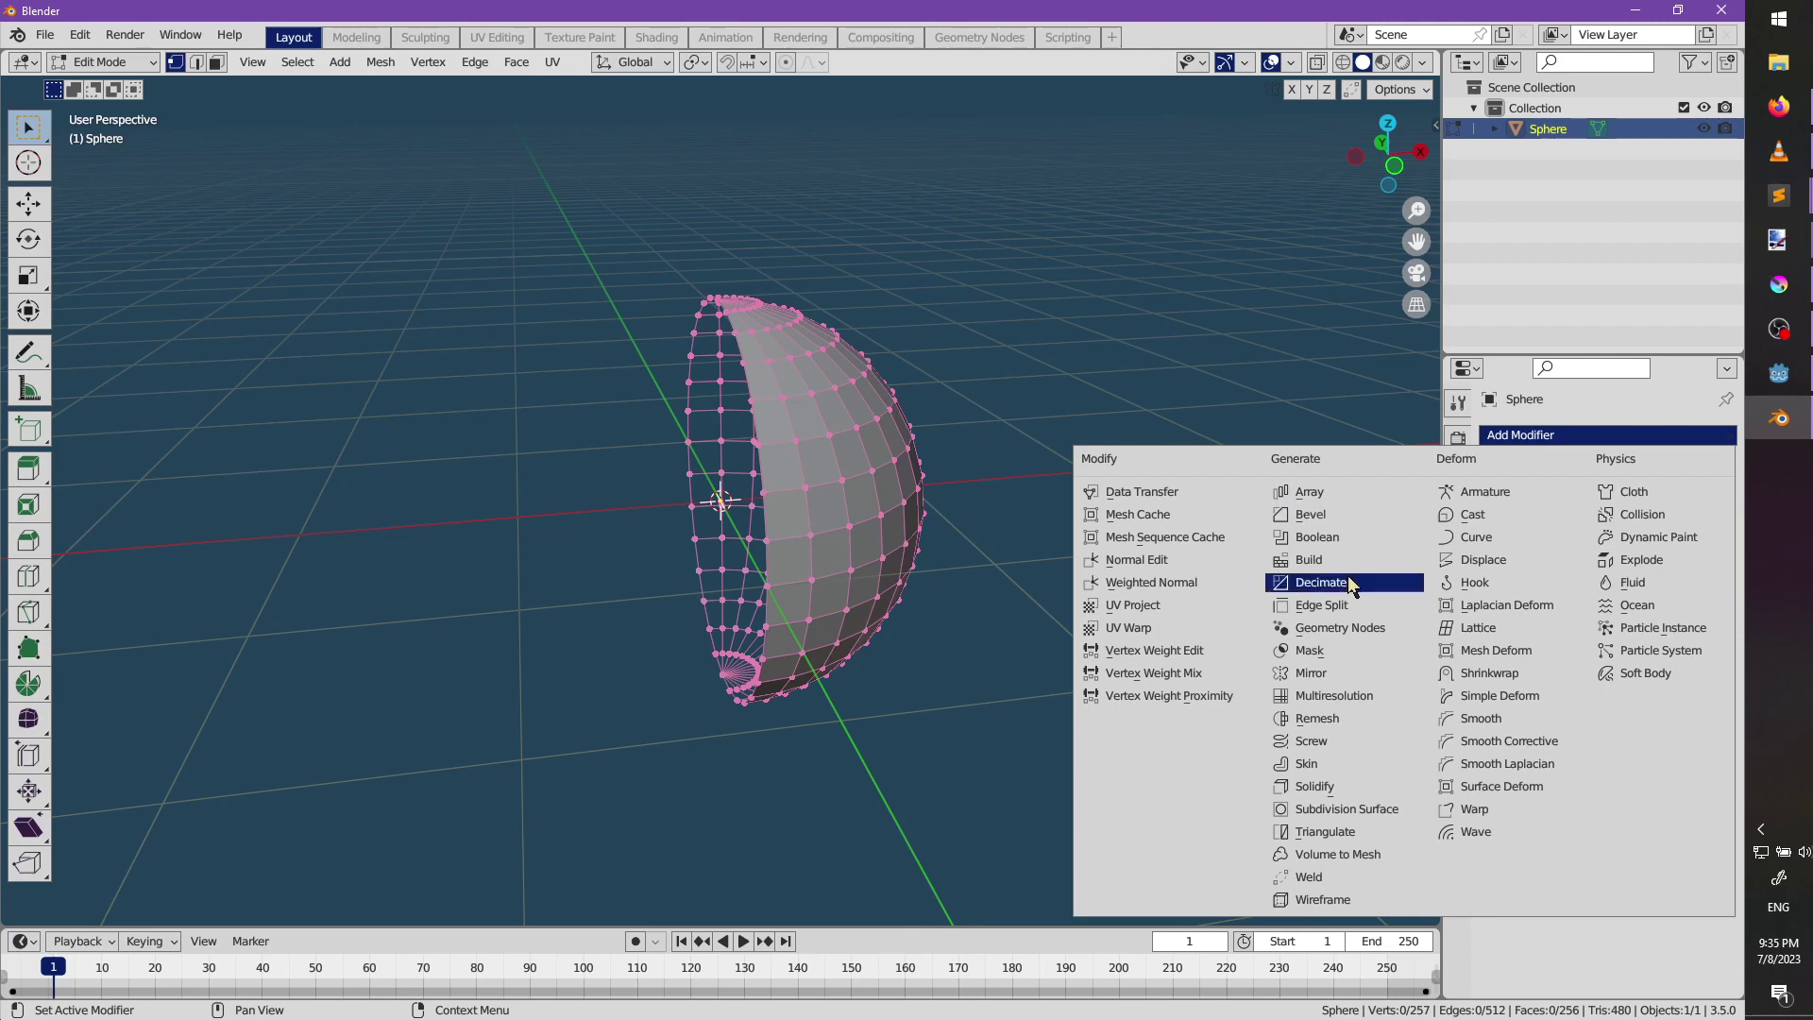
pyautogui.click(1345, 673)
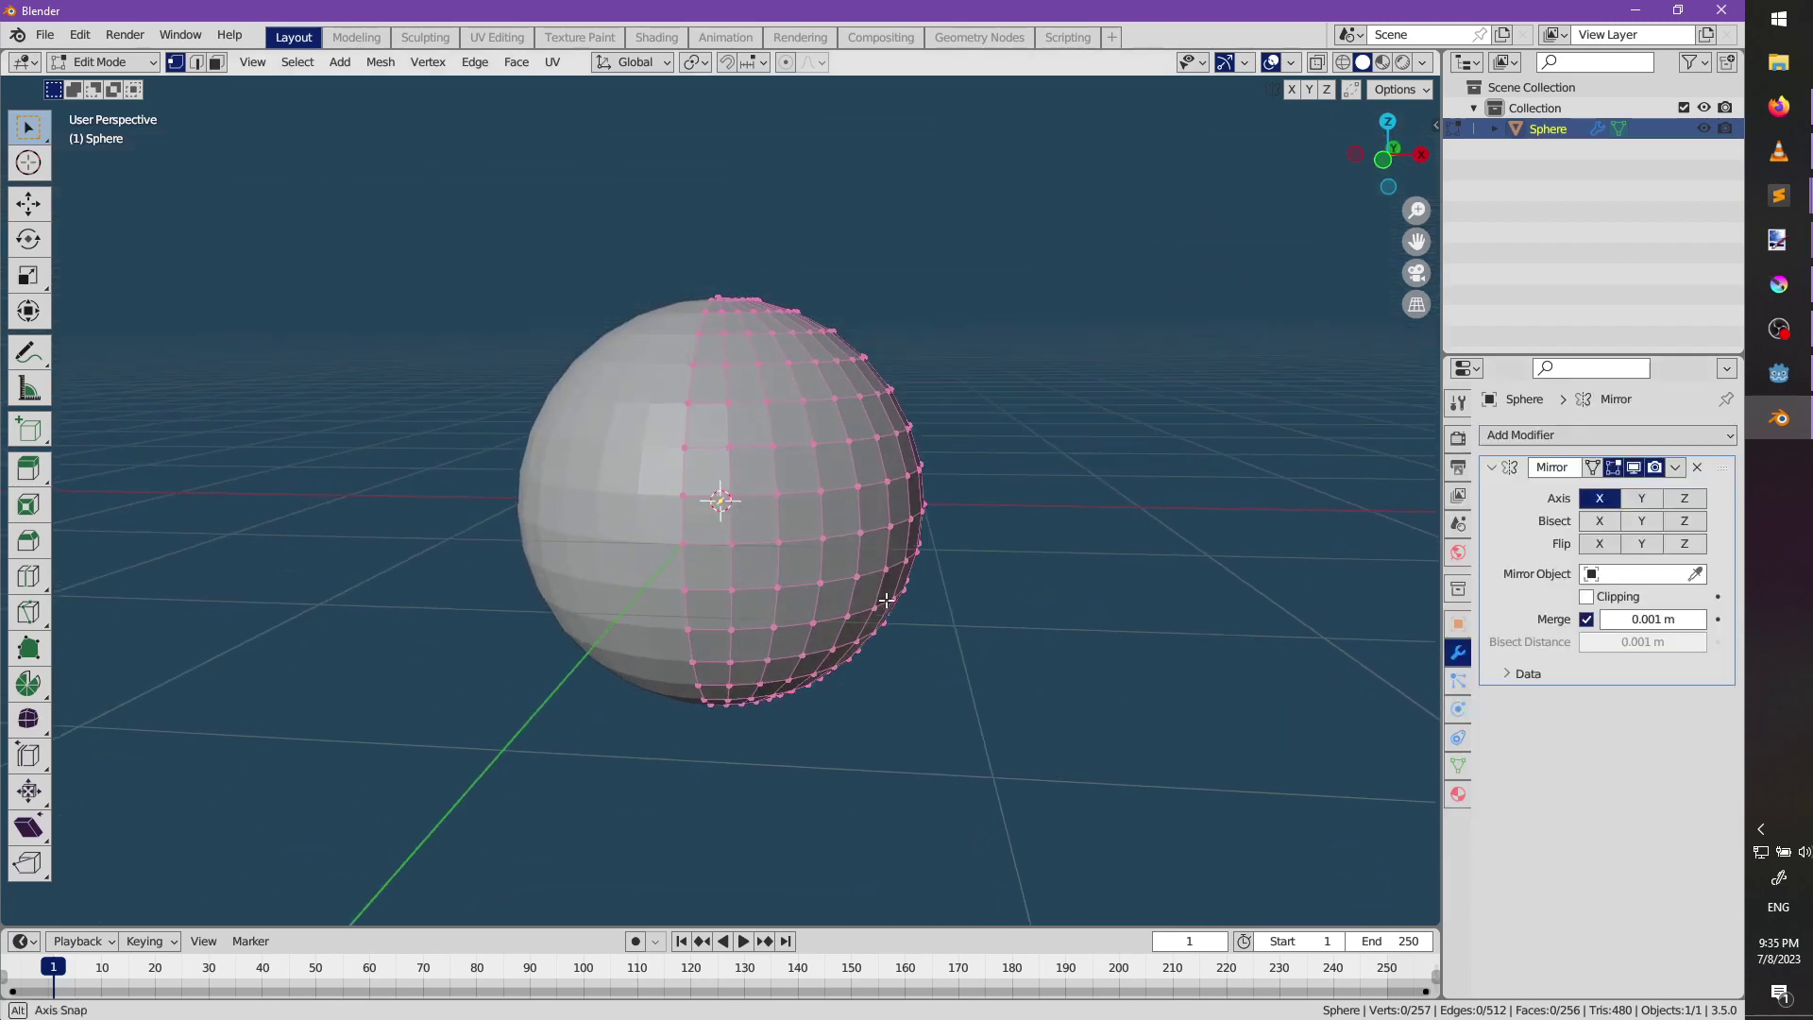
pyautogui.moveTo(886, 601); pyautogui.dragTo(964, 645, button='middle')
# In Object Mode and front view, scale the sphere down to less than half its size and move it up along Z.
pyautogui.press('a')
pyautogui.press('KP_1')
pyautogui.press('Tab')
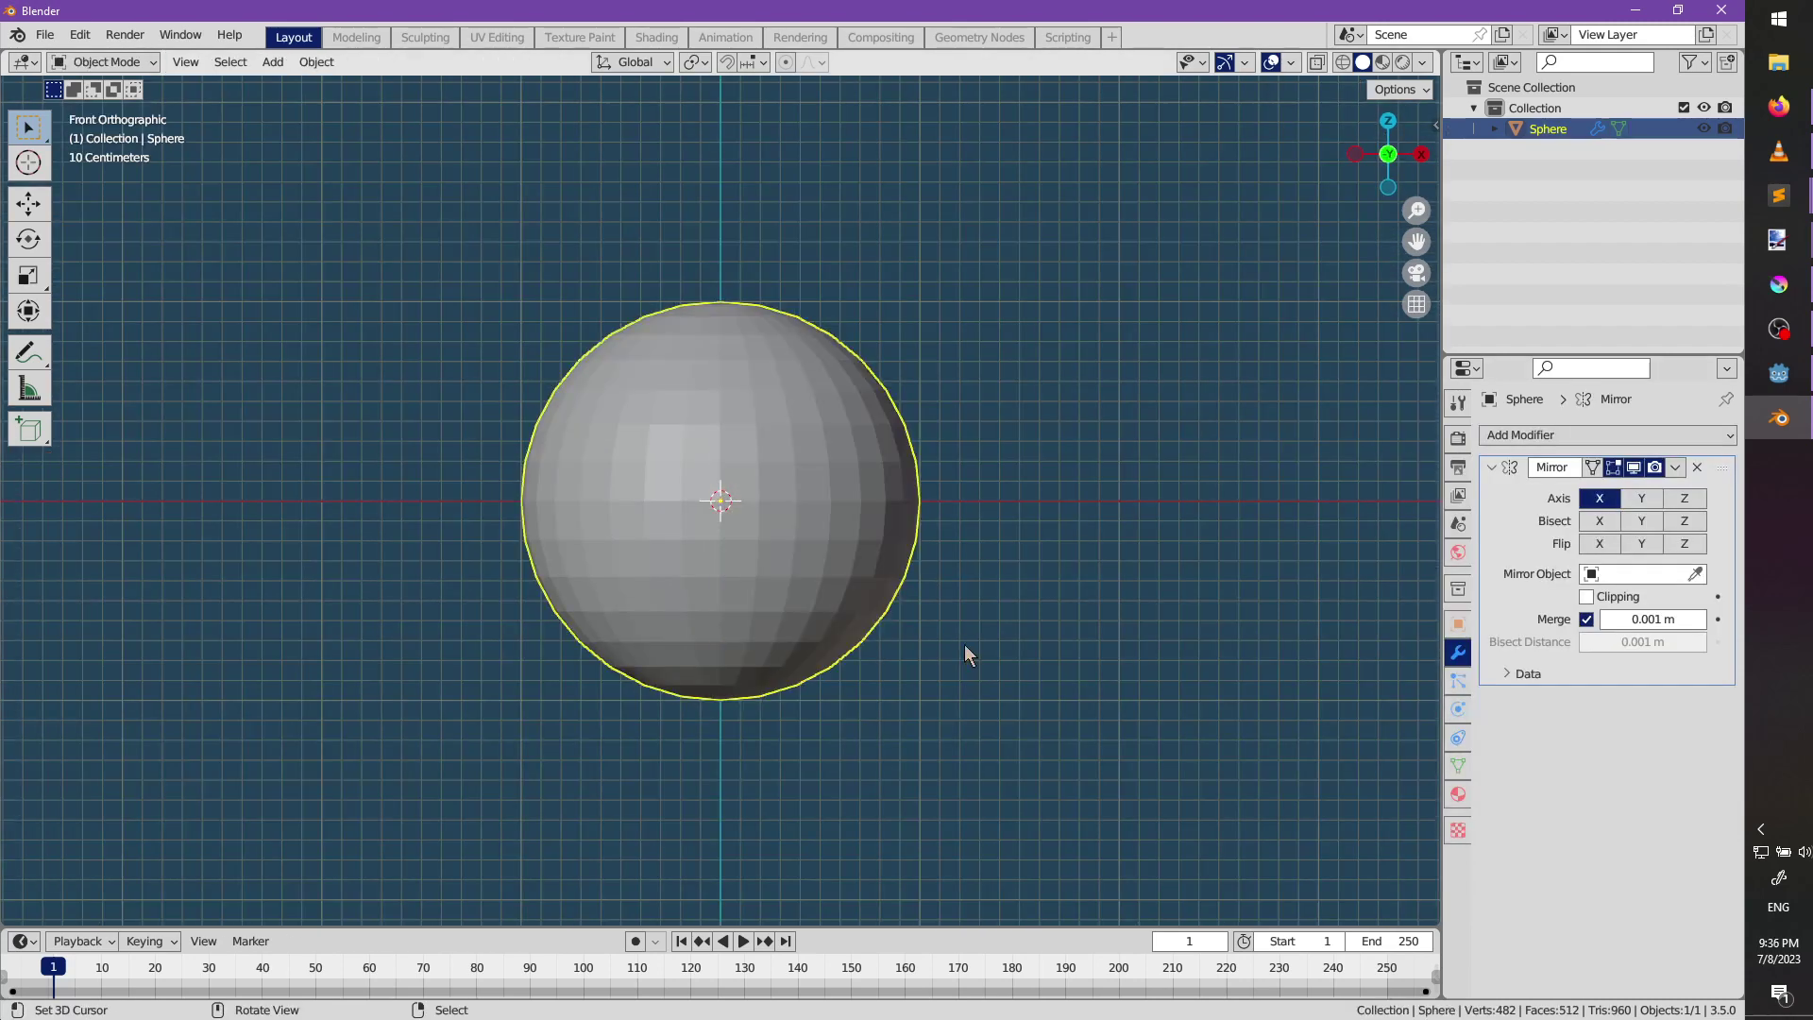
pyautogui.press('s')
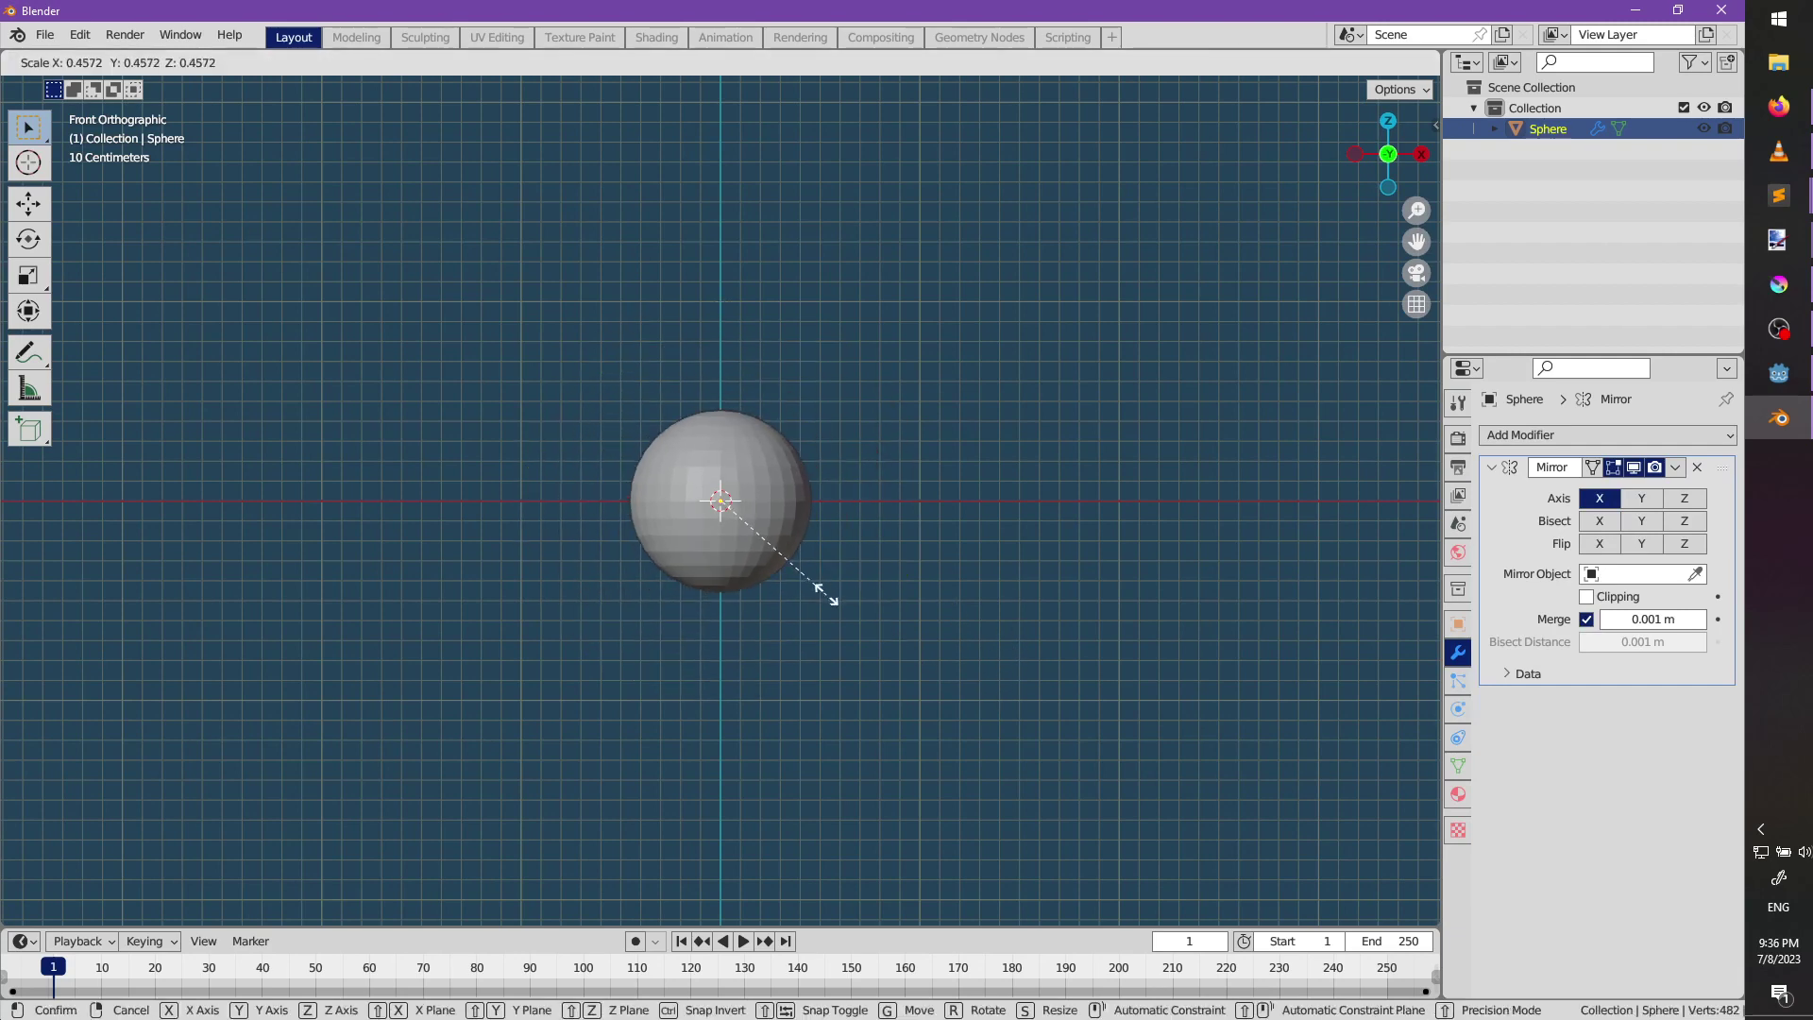
pyautogui.click(822, 592)
pyautogui.press('g')
pyautogui.press('z')
pyautogui.click(812, 444)
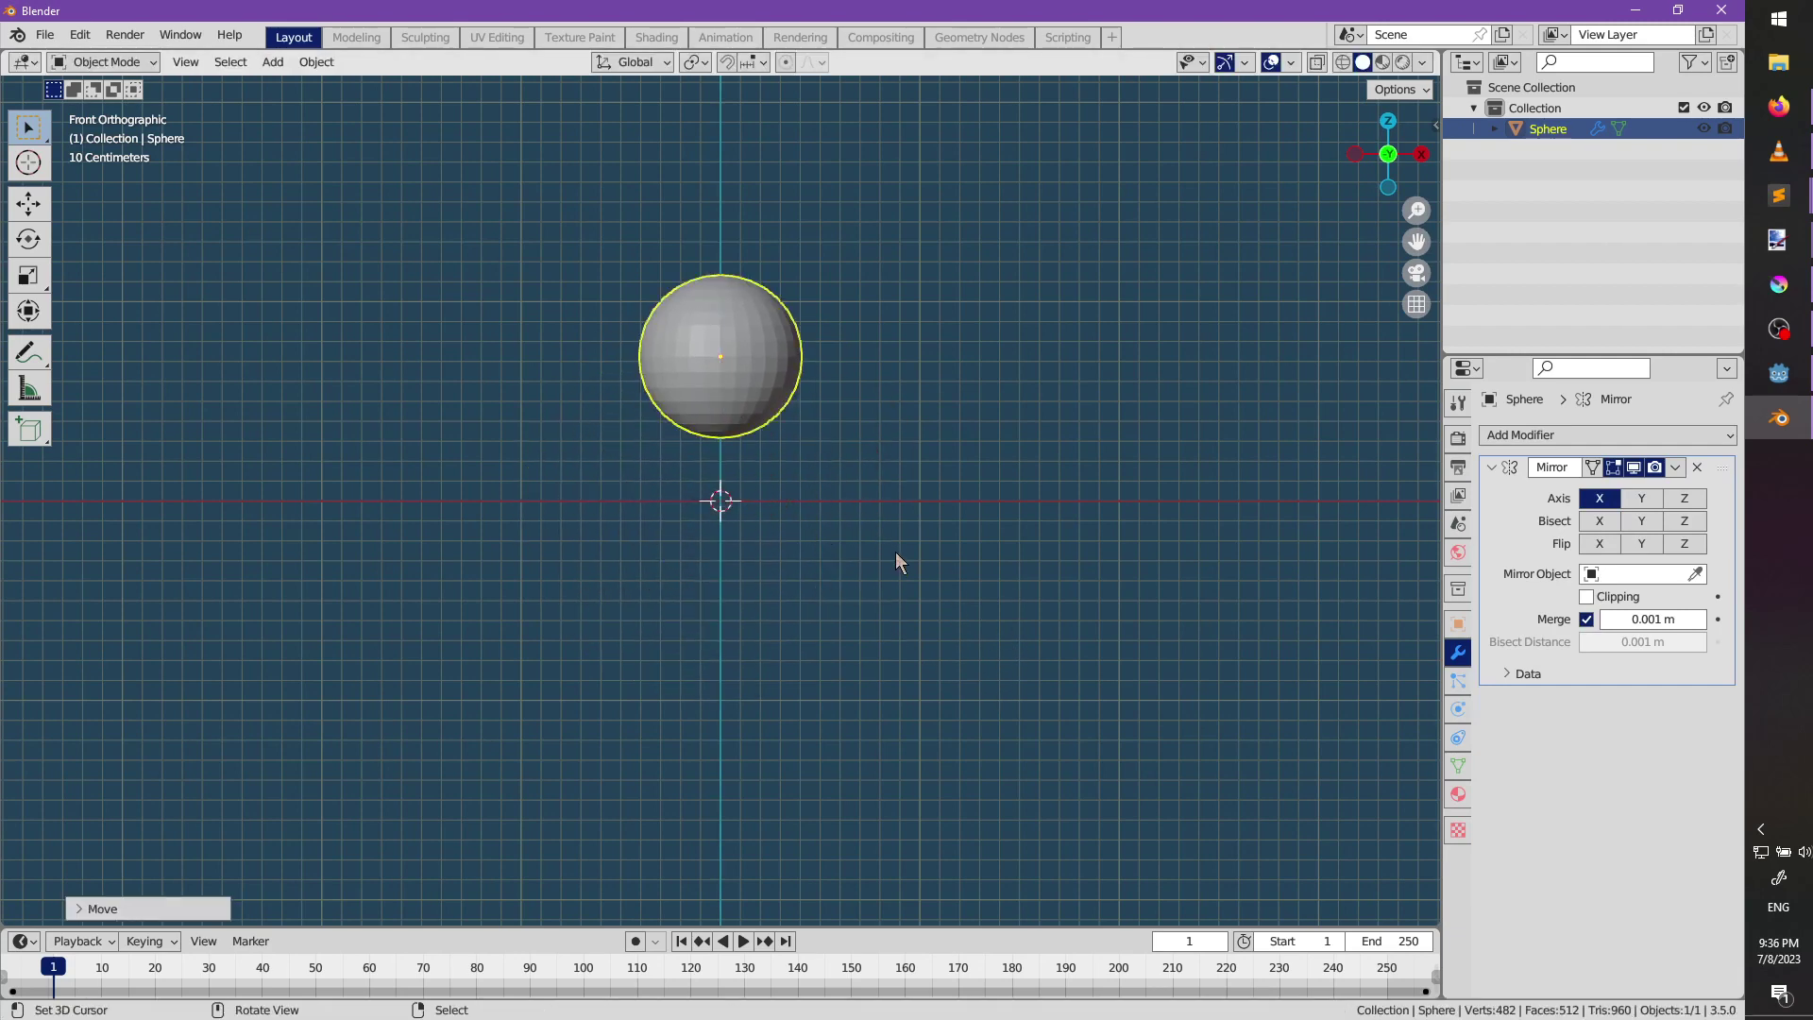
# Scale the sphere down uniformly by a further factor of about 0.83 and raise it slightly along Z.
pyautogui.press('s')
pyautogui.press('z')
pyautogui.rightClick(862, 526)
pyautogui.press('s')
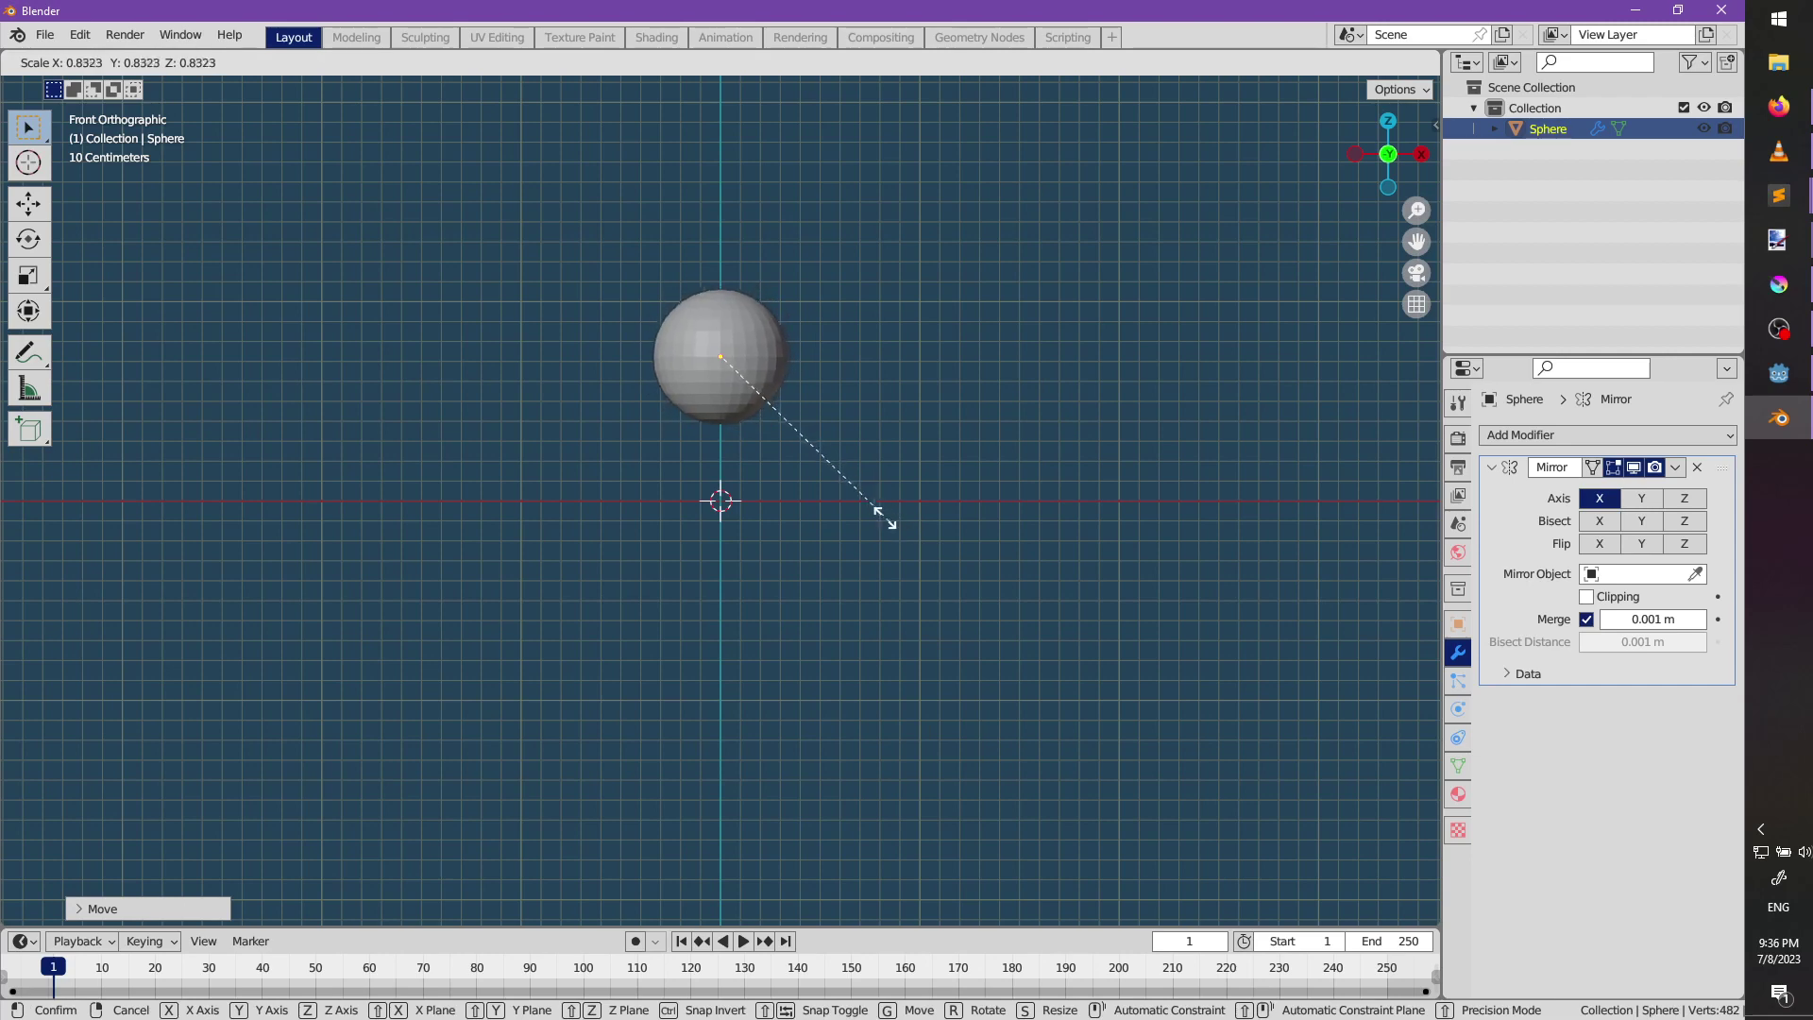
pyautogui.click(884, 515)
pyautogui.press('g')
pyautogui.press('z')
pyautogui.click(882, 503)
# Apply Shade Smooth to the sphere and enter Edit Mode with its unmirrored half in view.
pyautogui.hotkey('ctrl', 'Tab')
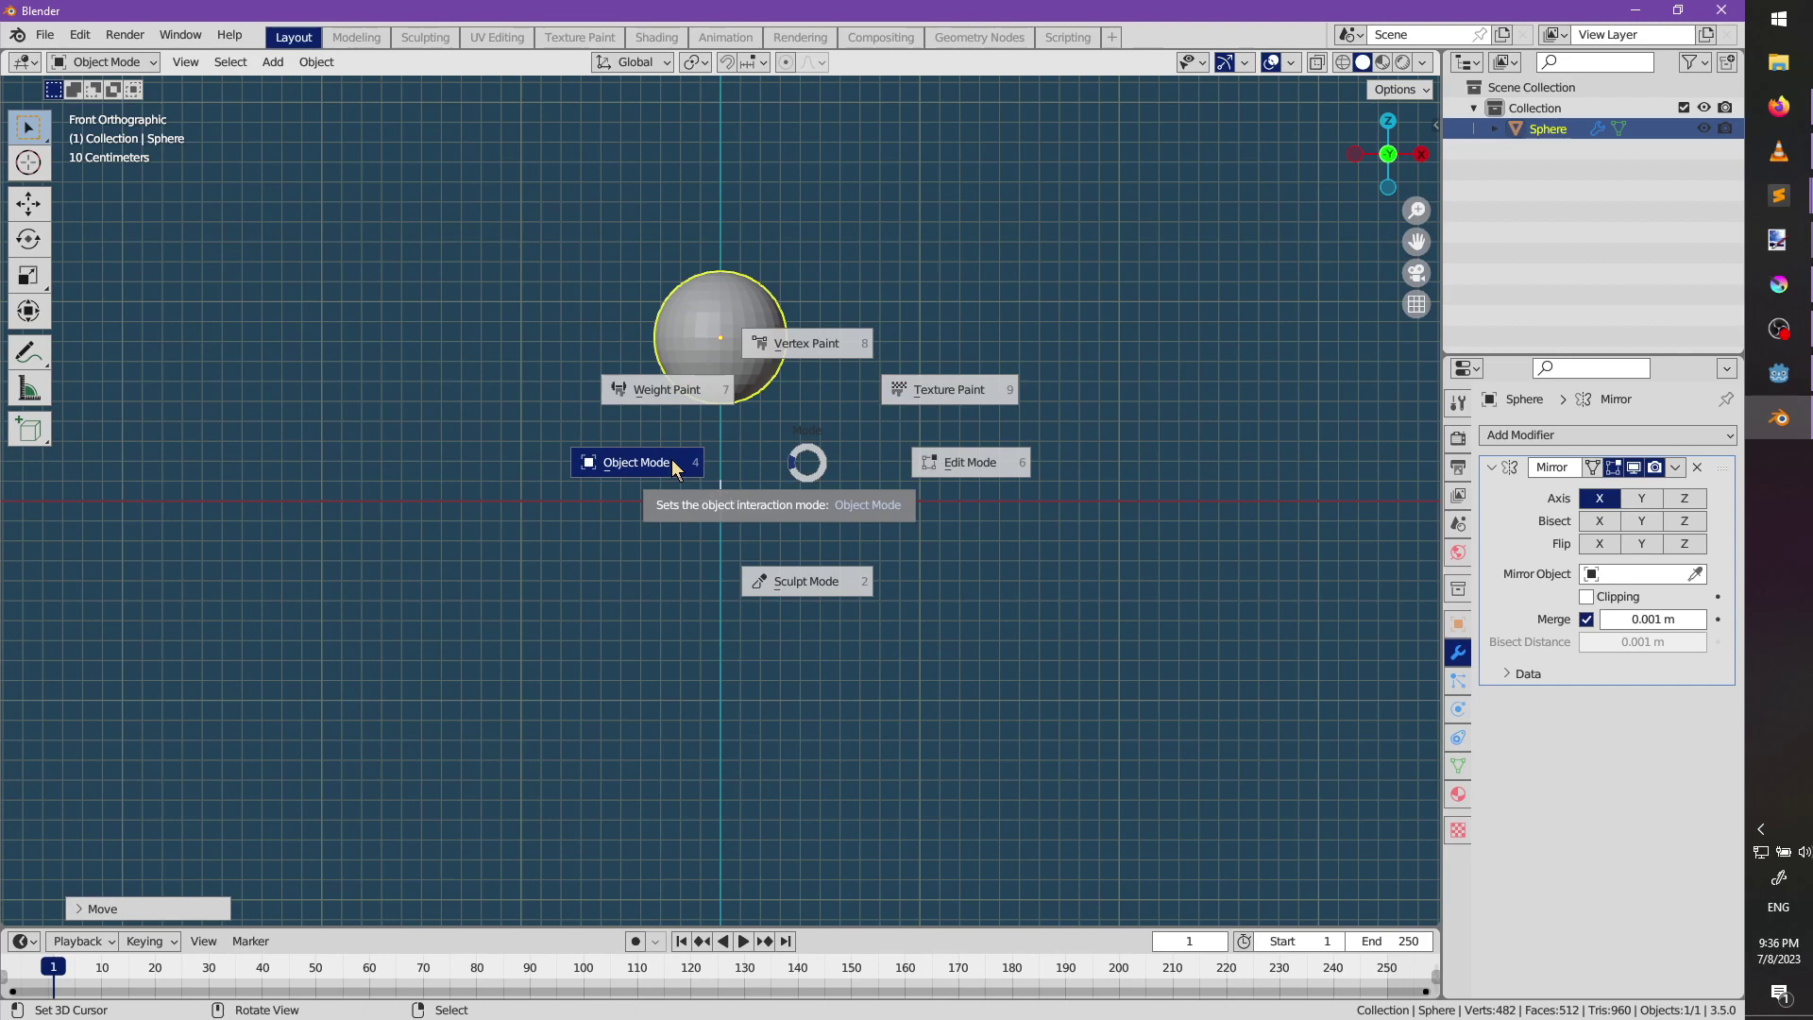
pyautogui.rightClick(835, 435)
pyautogui.press('F3')
pyautogui.write('edit')
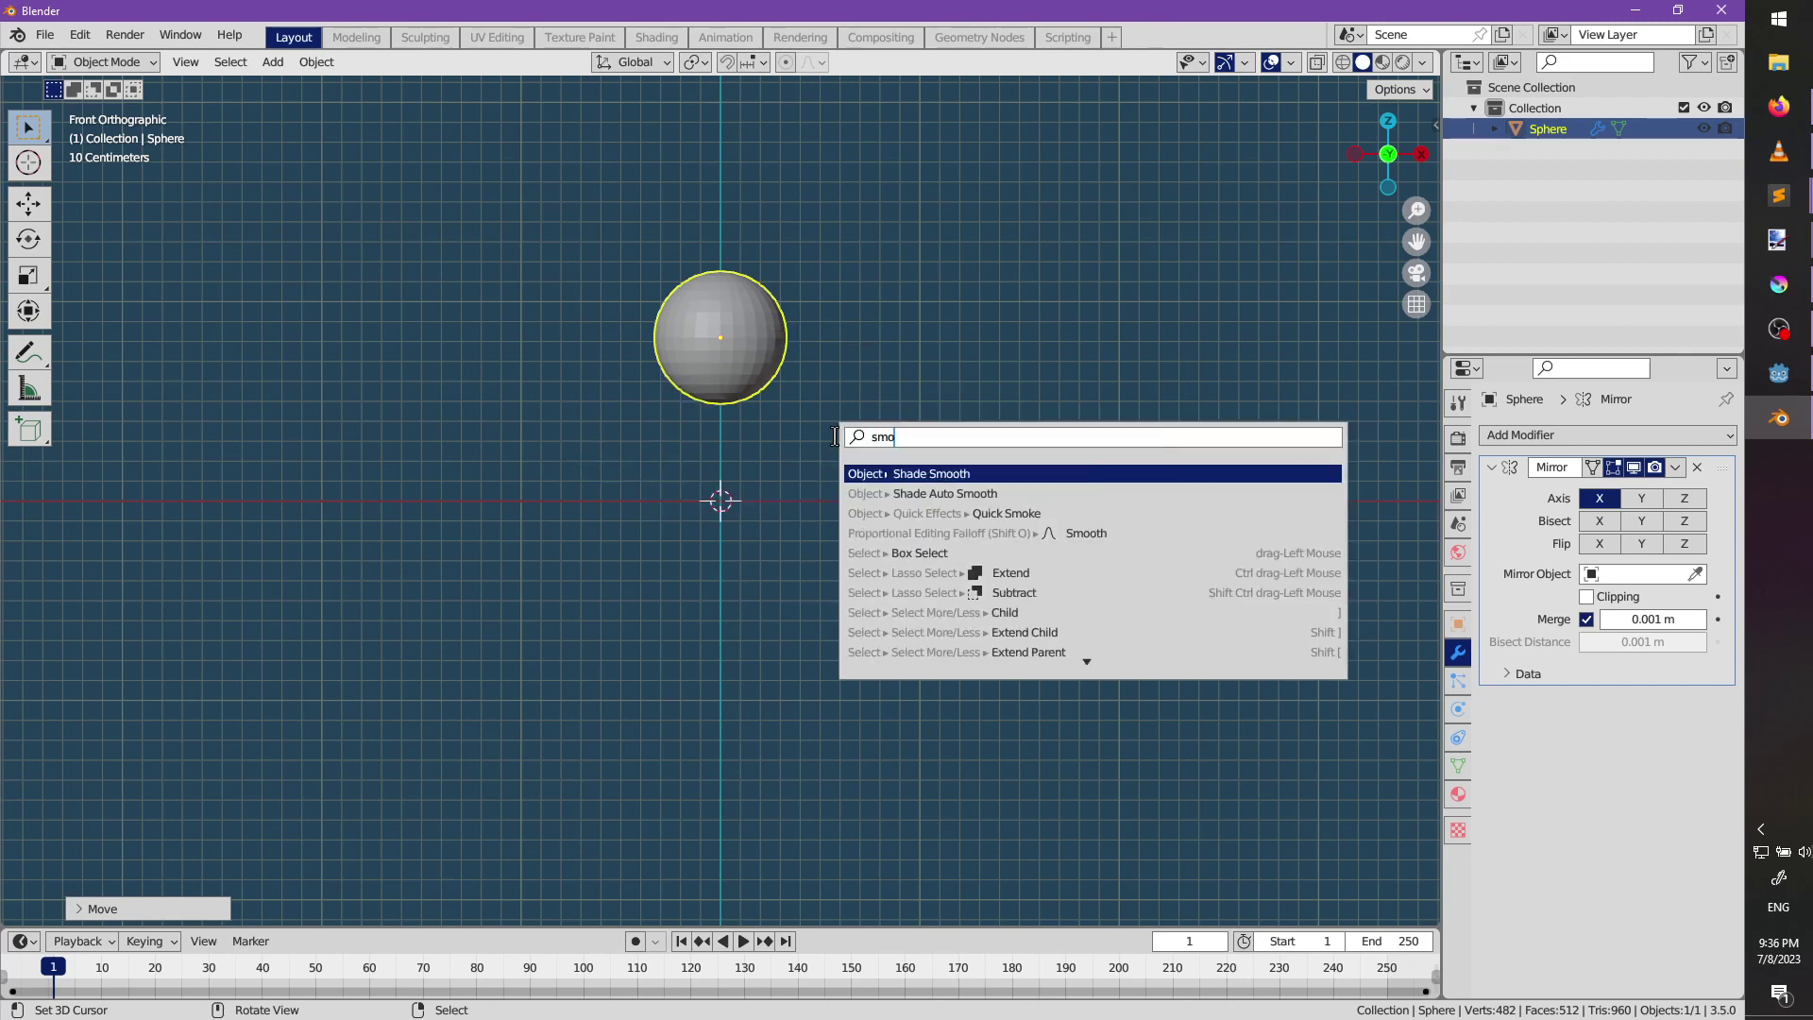
pyautogui.press('Return')
pyautogui.press('Tab')
pyautogui.moveTo(829, 384); pyautogui.dragTo(772, 495, button='middle')
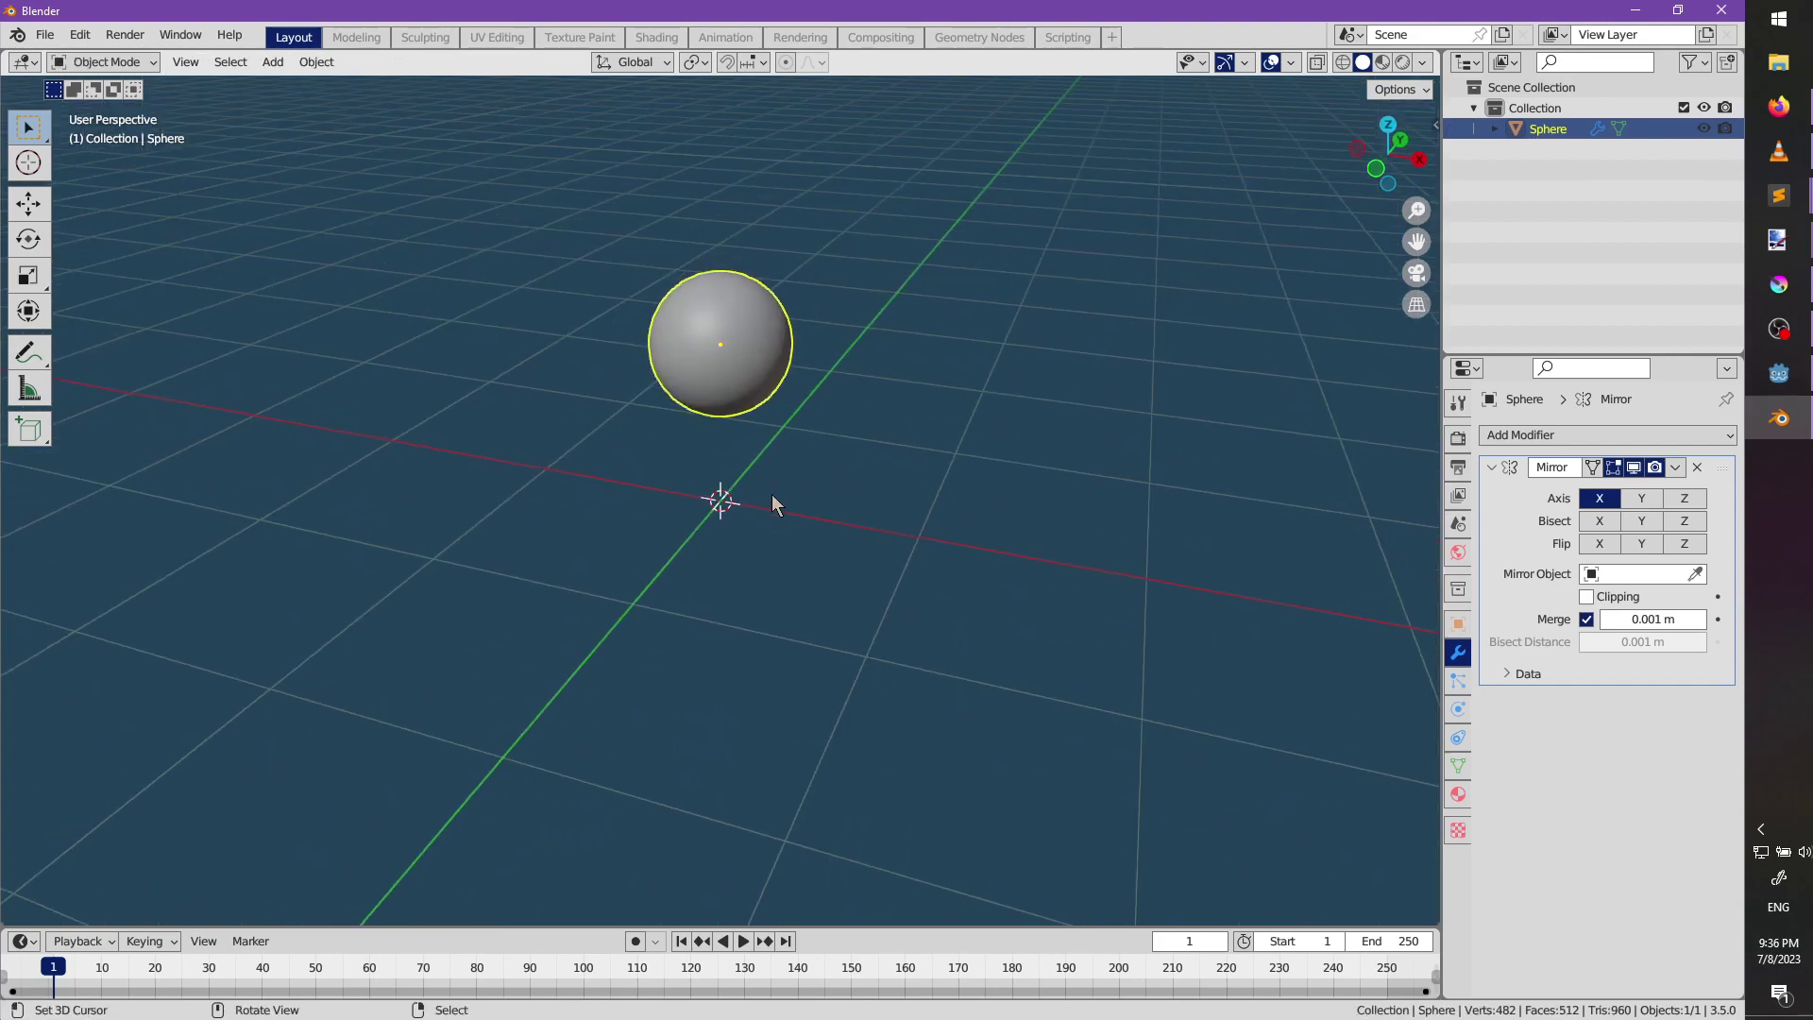
pyautogui.scroll(4, 813, 392)
pyautogui.moveTo(813, 393); pyautogui.dragTo(698, 388, button='middle')
pyautogui.press('Tab')
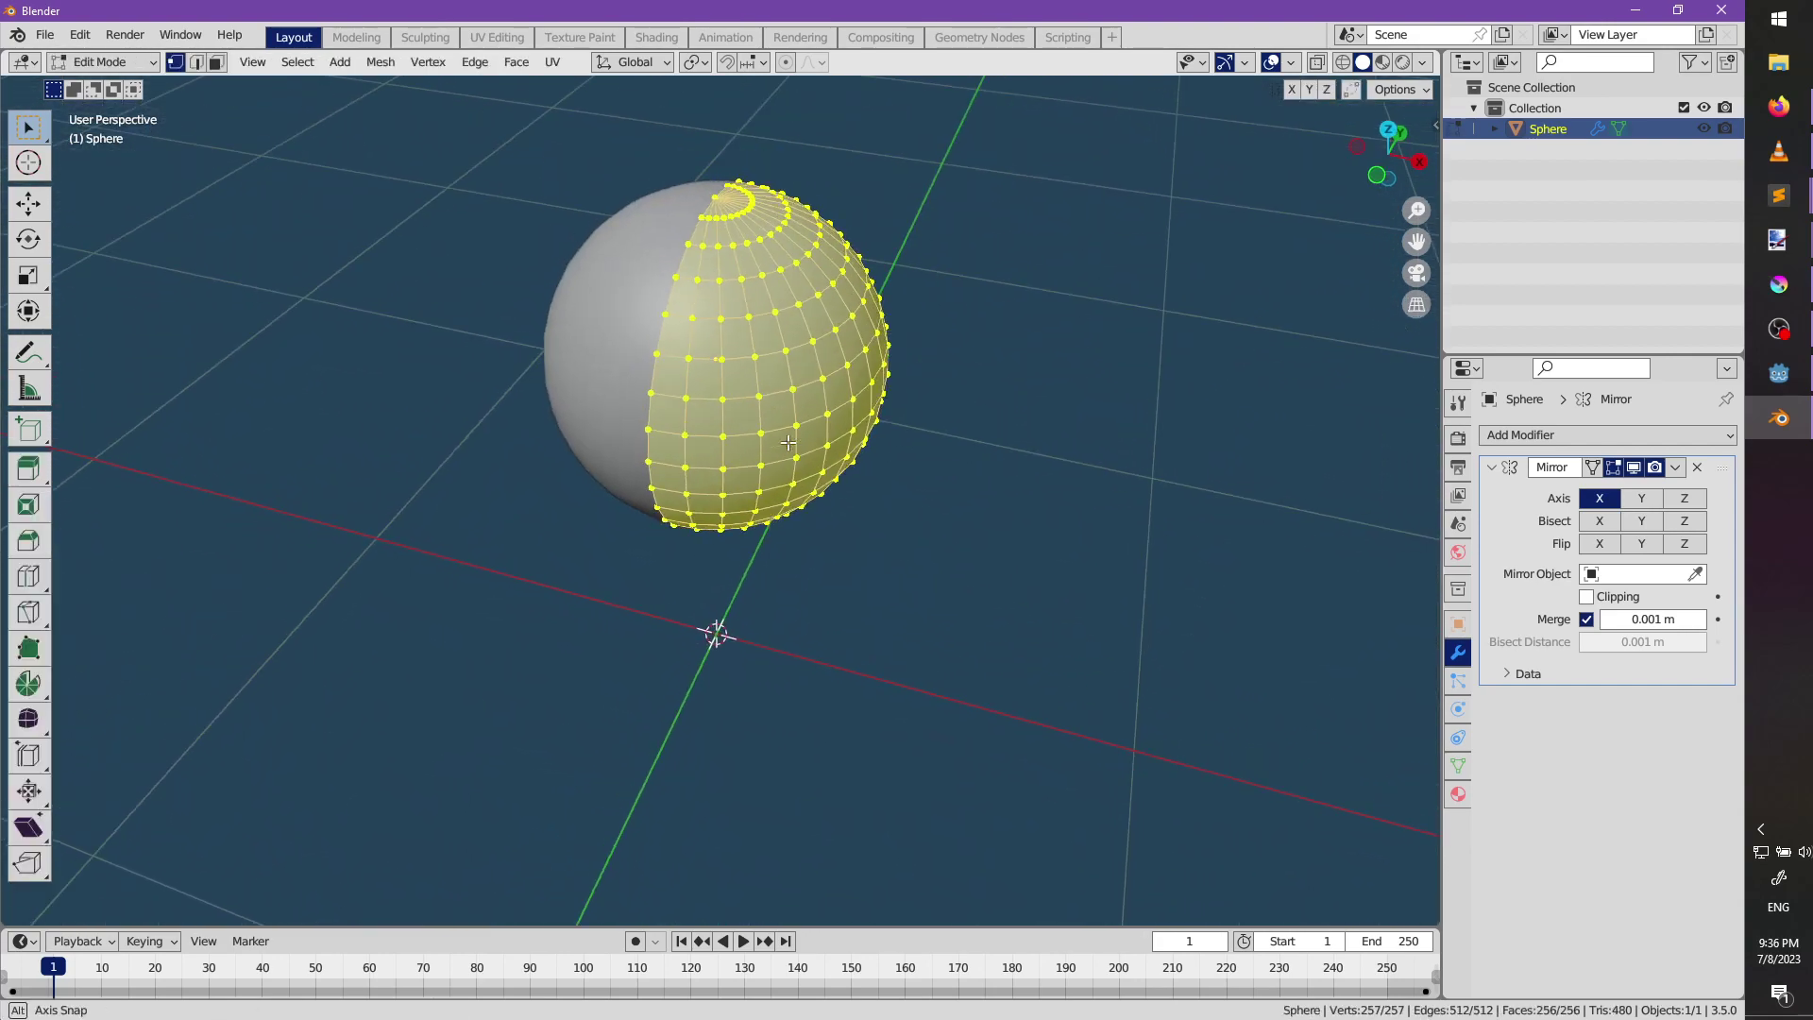
pyautogui.keyDown('alt'); pyautogui.click(699, 388); pyautogui.keyUp('alt')
pyautogui.keyDown('alt'); pyautogui.click(688, 385); pyautogui.keyUp('alt')
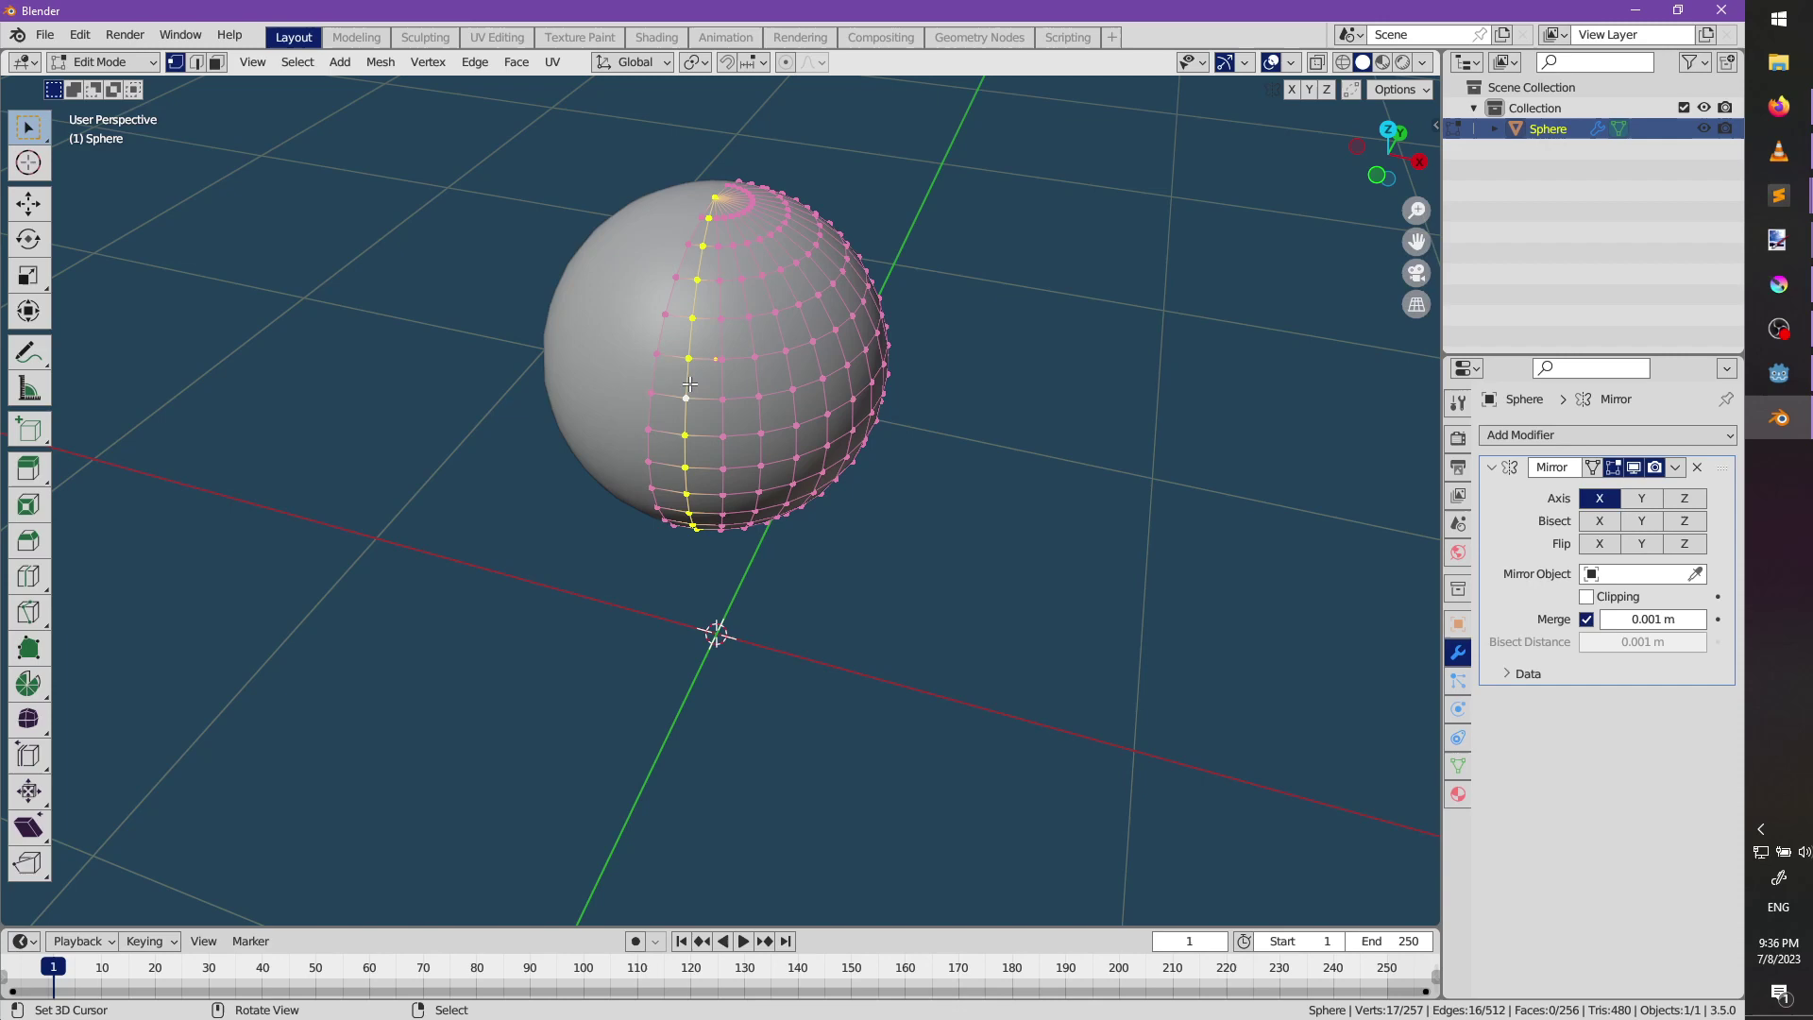
pyautogui.keyDown('alt'); pyautogui.keyDown('shift'); pyautogui.click(754, 388); pyautogui.keyUp('shift'); pyautogui.keyUp('alt')
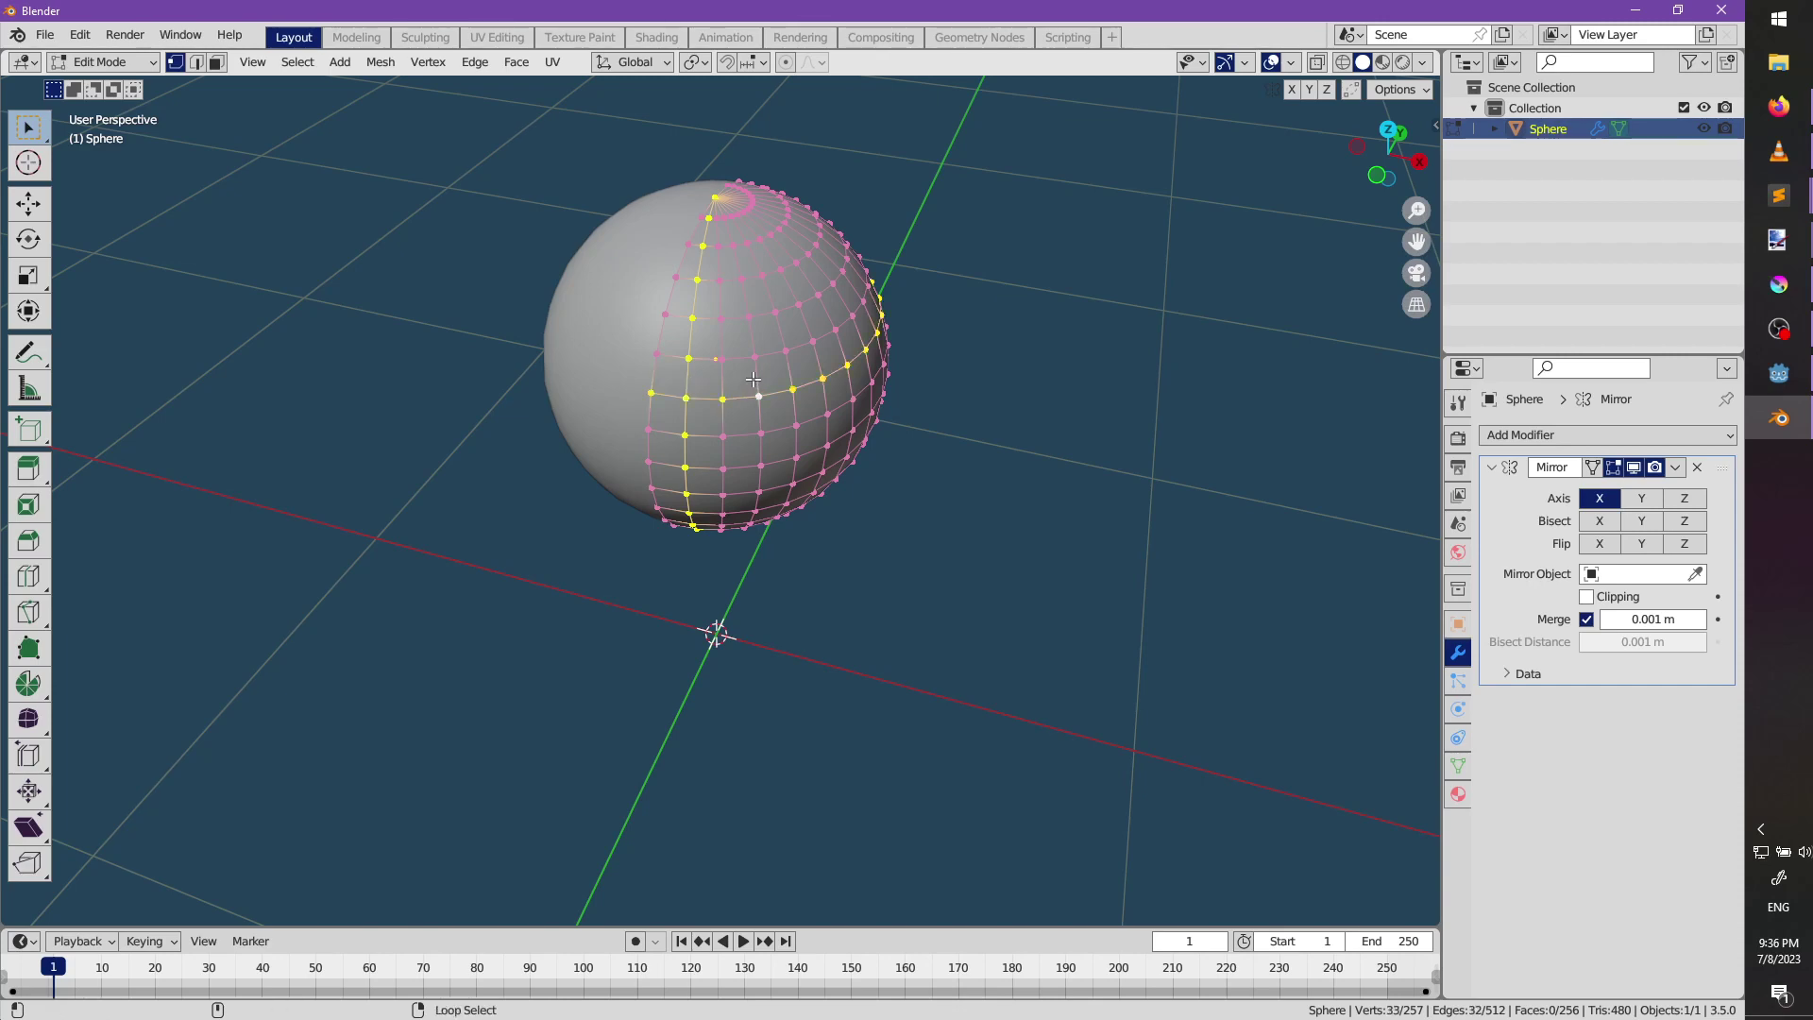
pyautogui.hotkey('alt', 'a')
# Select every second vertical edge loop of the unmirrored half sphere.
pyautogui.keyDown('alt'); pyautogui.click(699, 378); pyautogui.keyUp('alt')
pyautogui.keyDown('alt'); pyautogui.keyDown('shift'); pyautogui.click(763, 381); pyautogui.keyUp('shift'); pyautogui.keyUp('alt')
pyautogui.keyDown('alt'); pyautogui.keyDown('shift'); pyautogui.click(802, 368); pyautogui.keyUp('shift'); pyautogui.keyUp('alt')
pyautogui.moveTo(802, 368); pyautogui.dragTo(746, 425, button='middle')
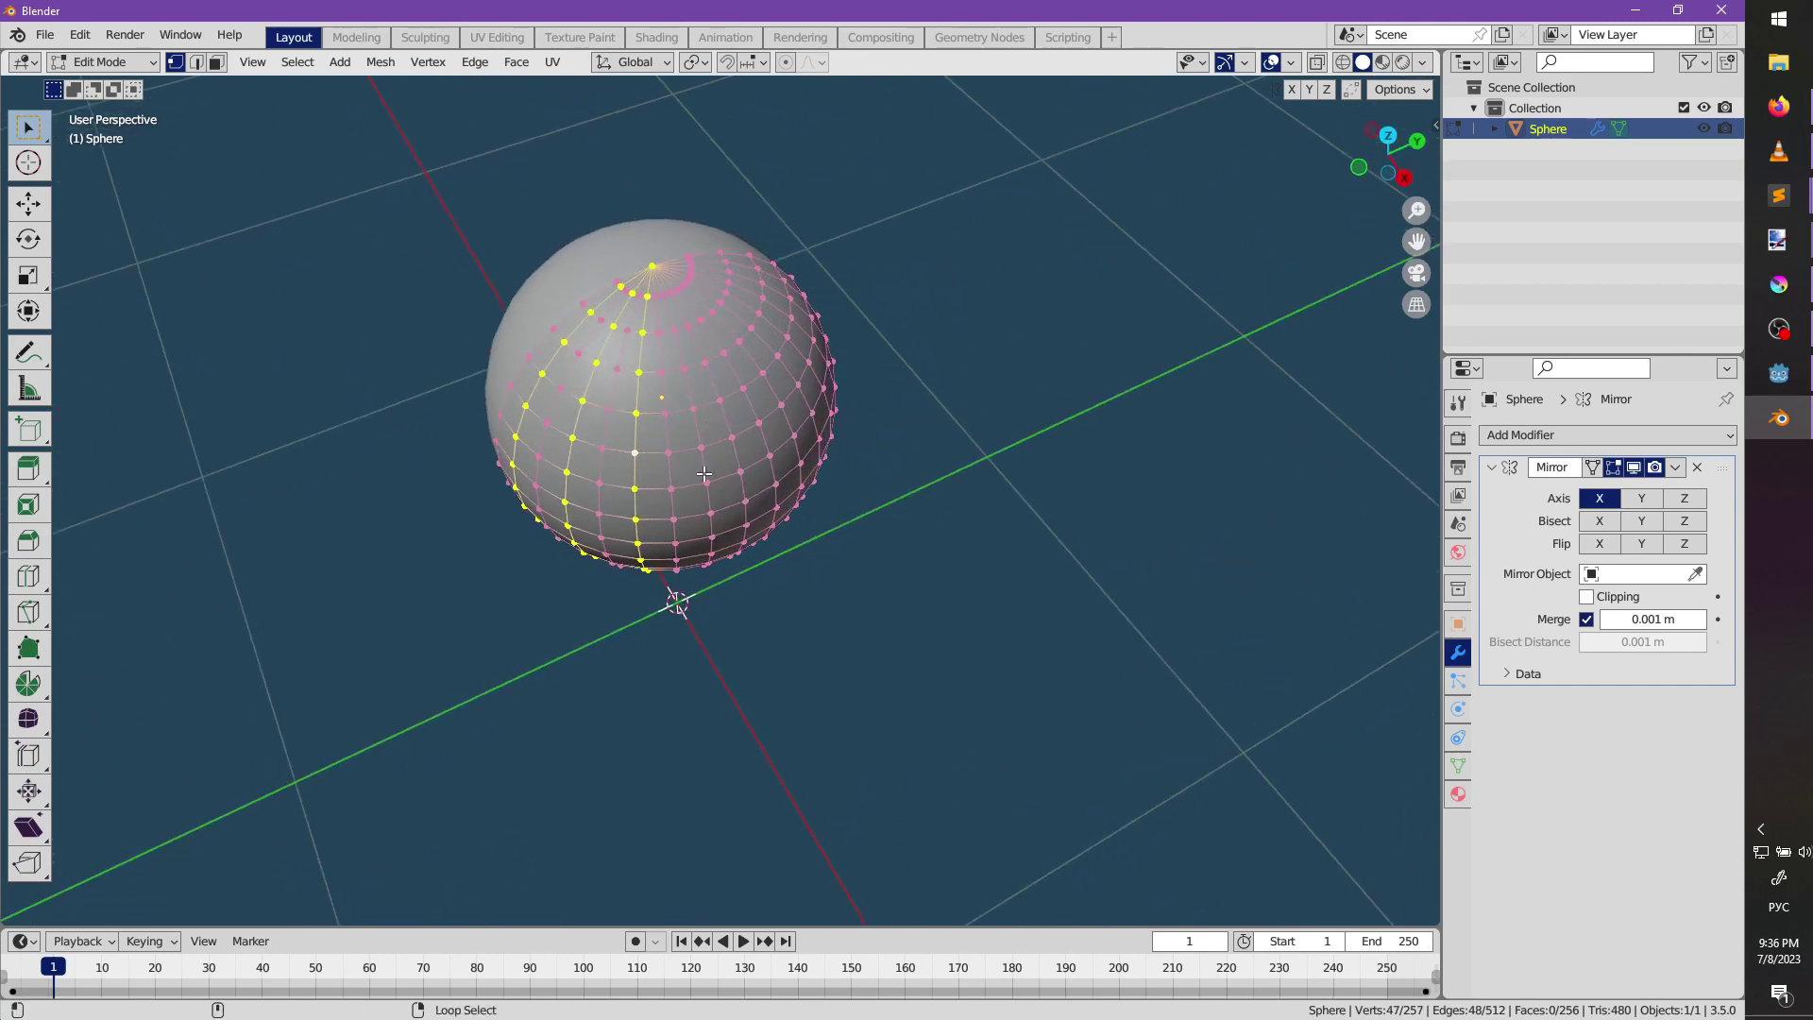
pyautogui.keyDown('alt'); pyautogui.keyDown('shift'); pyautogui.click(762, 439); pyautogui.keyUp('shift'); pyautogui.keyUp('alt')
pyautogui.moveTo(818, 364); pyautogui.dragTo(670, 323, button='middle')
pyautogui.keyDown('alt'); pyautogui.keyDown('shift'); pyautogui.click(762, 463); pyautogui.keyUp('shift'); pyautogui.keyUp('alt')
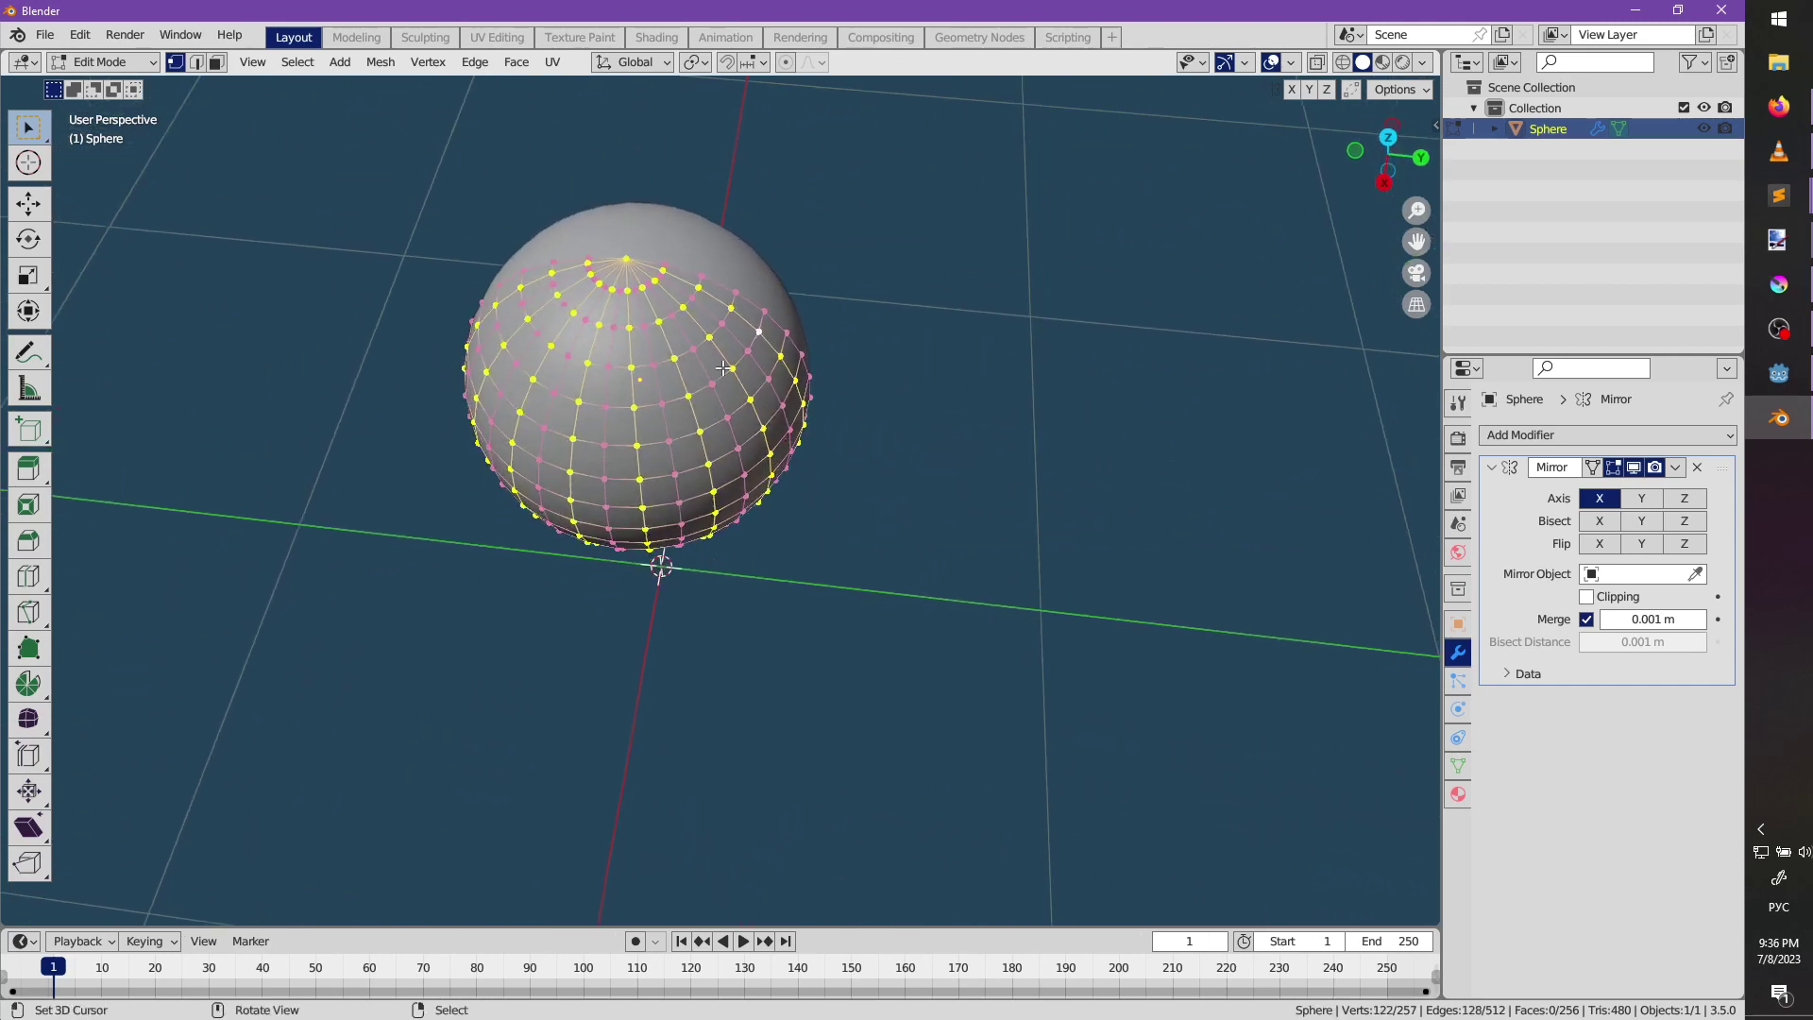
pyautogui.keyDown('alt'); pyautogui.keyDown('shift'); pyautogui.click(633, 283); pyautogui.keyUp('shift'); pyautogui.keyUp('alt')
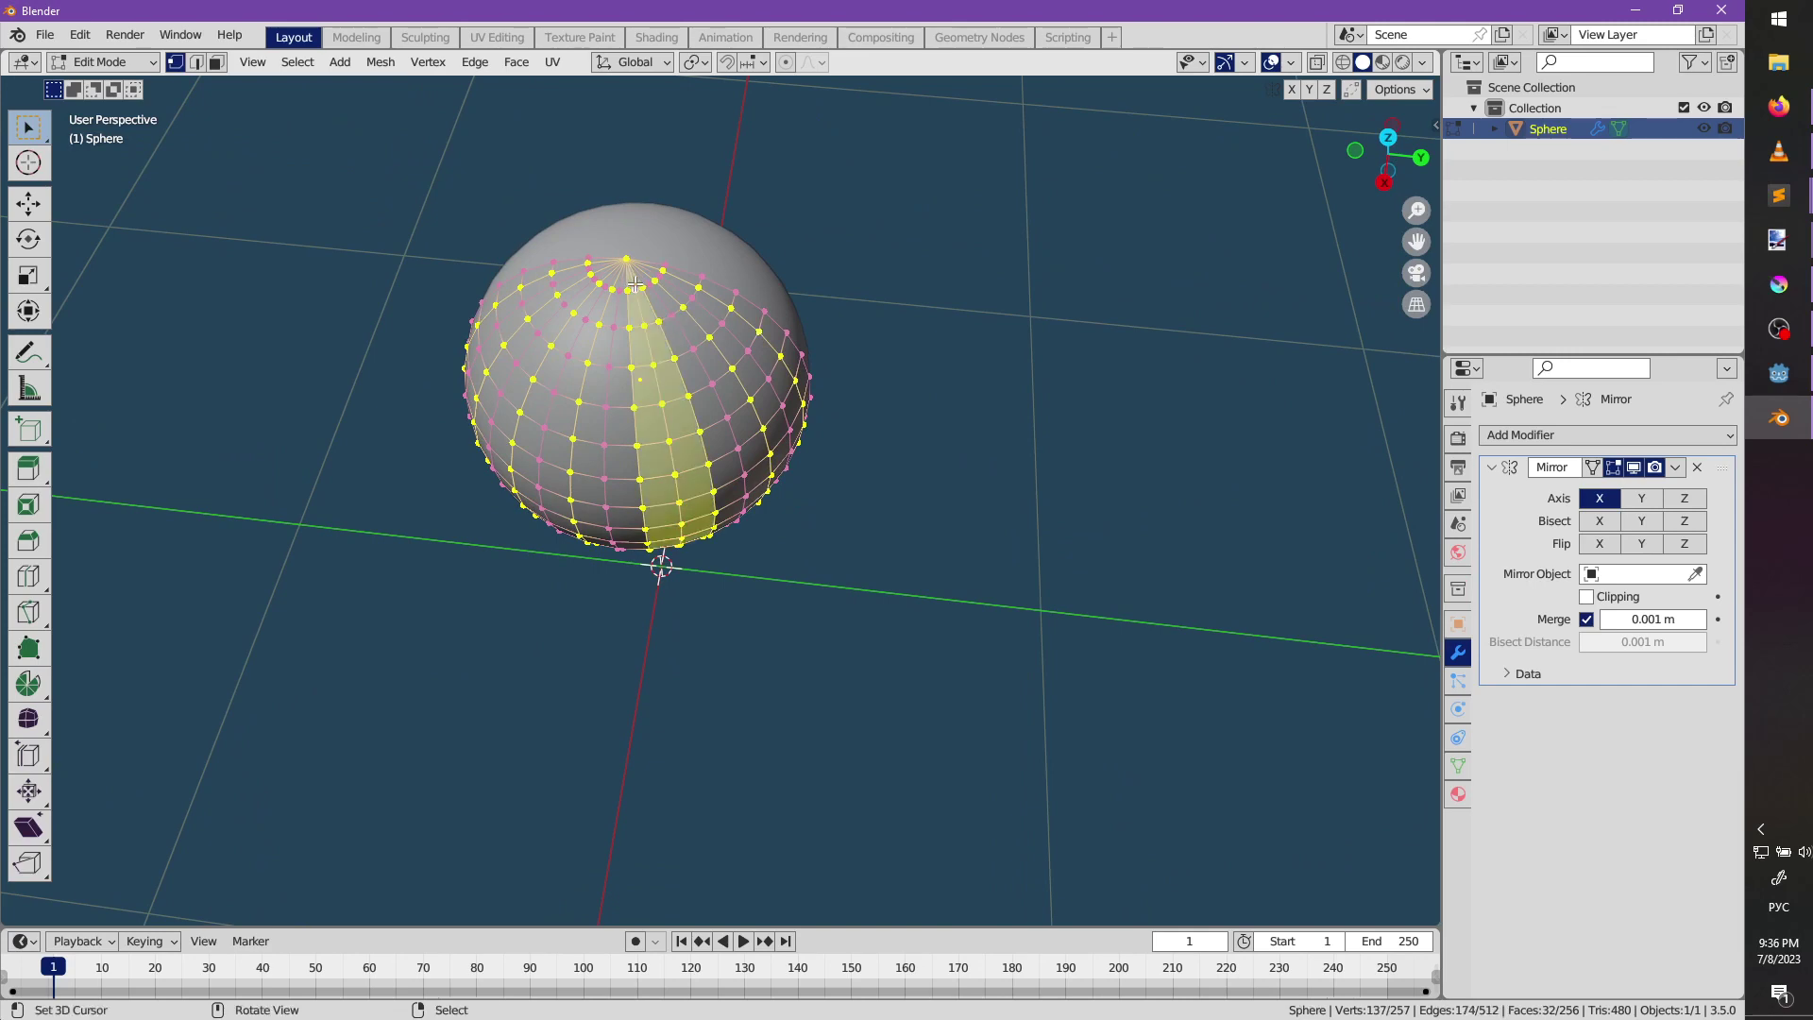
pyautogui.hotkey('ctrl', 'z')
# Add every second horizontal edge ring on the upper part of the half sphere to the selection.
pyautogui.scroll(1, 597, 312)
pyautogui.moveTo(564, 320); pyautogui.dragTo(597, 355, button='middle')
pyautogui.scroll(1, 597, 355)
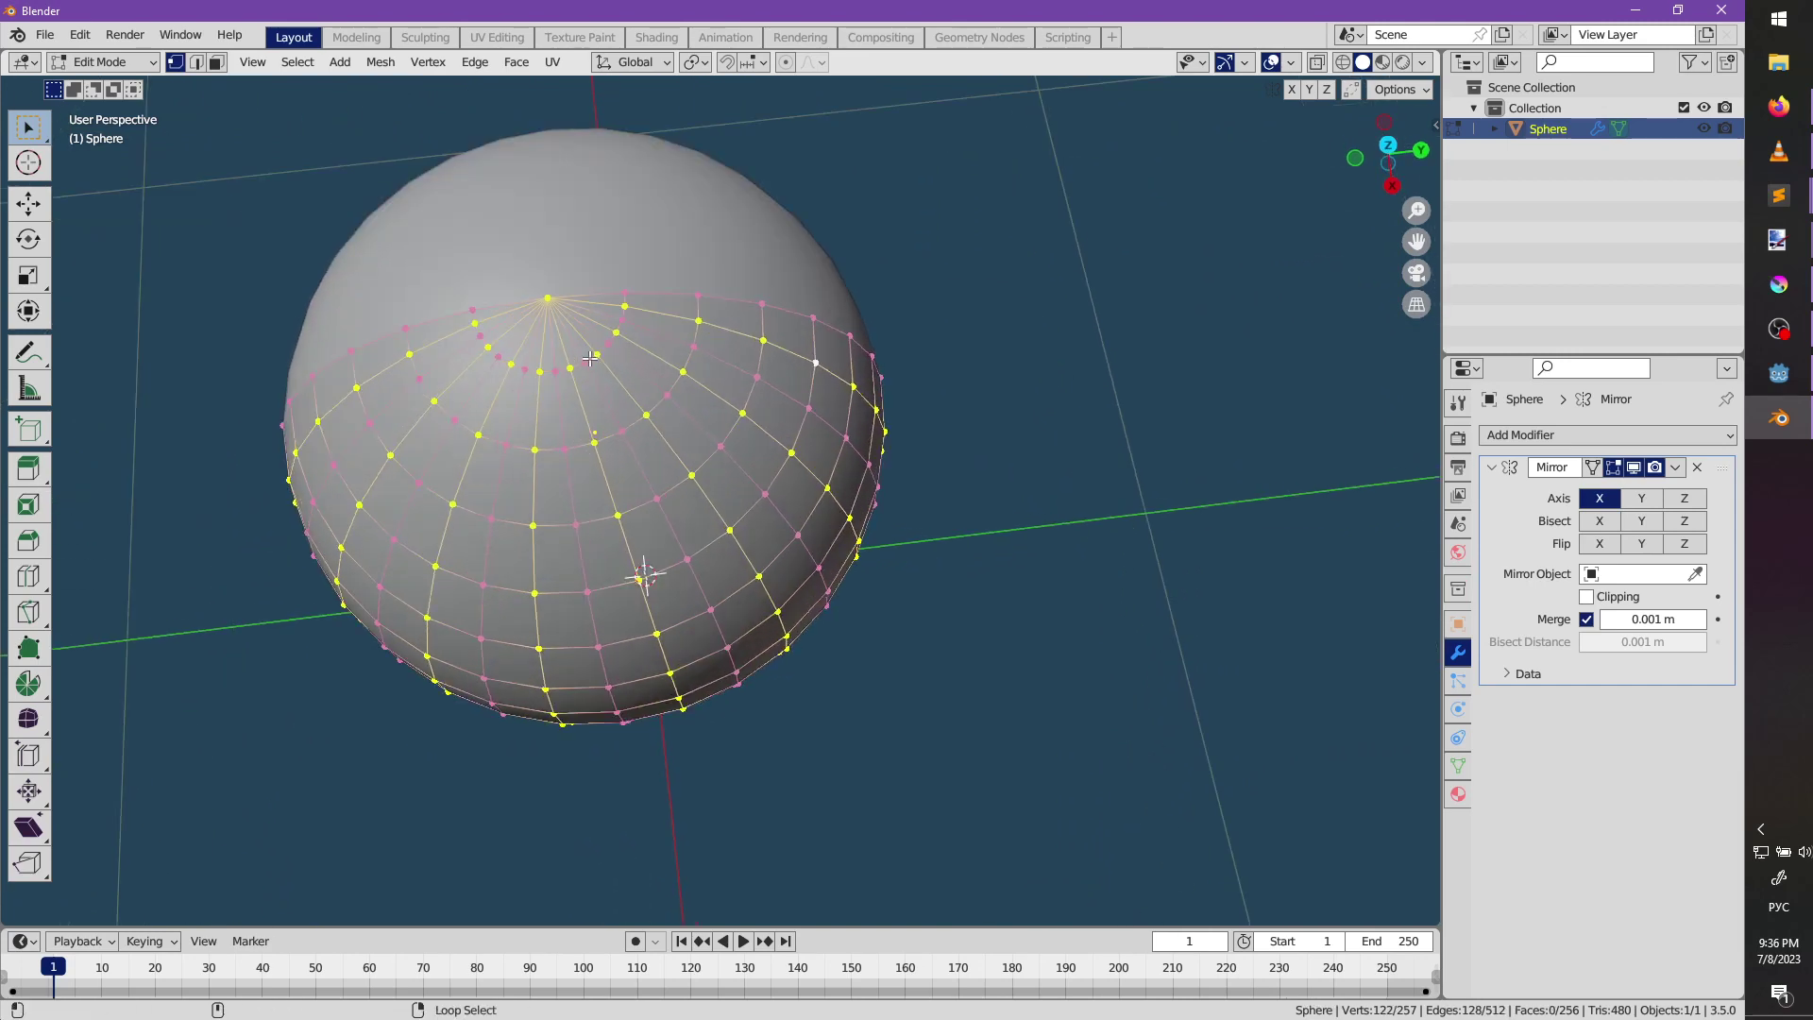
pyautogui.keyDown('alt'); pyautogui.keyDown('shift'); pyautogui.click(591, 358); pyautogui.keyUp('shift'); pyautogui.keyUp('alt')
pyautogui.keyDown('alt'); pyautogui.keyDown('shift'); pyautogui.click(687, 498); pyautogui.keyUp('shift'); pyautogui.keyUp('alt')
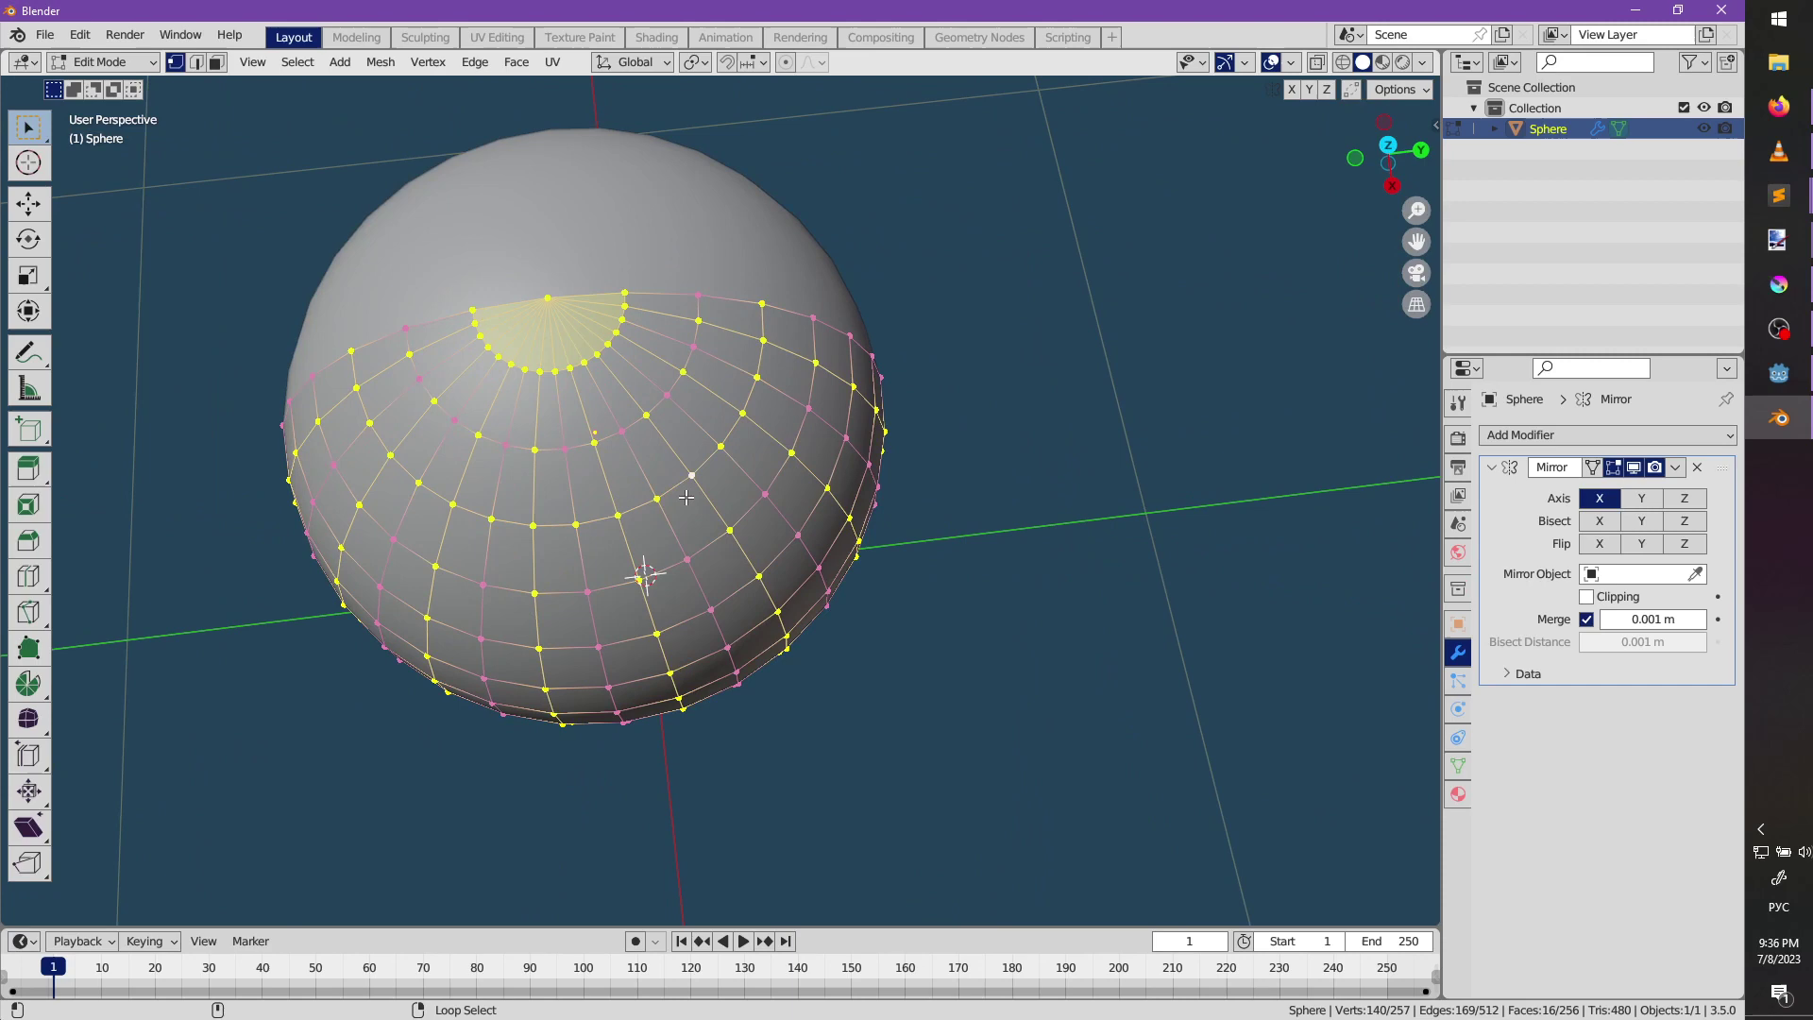
pyautogui.keyDown('alt'); pyautogui.keyDown('shift'); pyautogui.click(733, 590); pyautogui.keyUp('shift'); pyautogui.keyUp('alt')
# Extend the selection with every second horizontal edge ring on the lower part, down to the ring around the bottom pole.
pyautogui.moveTo(733, 590); pyautogui.dragTo(749, 195, button='middle')
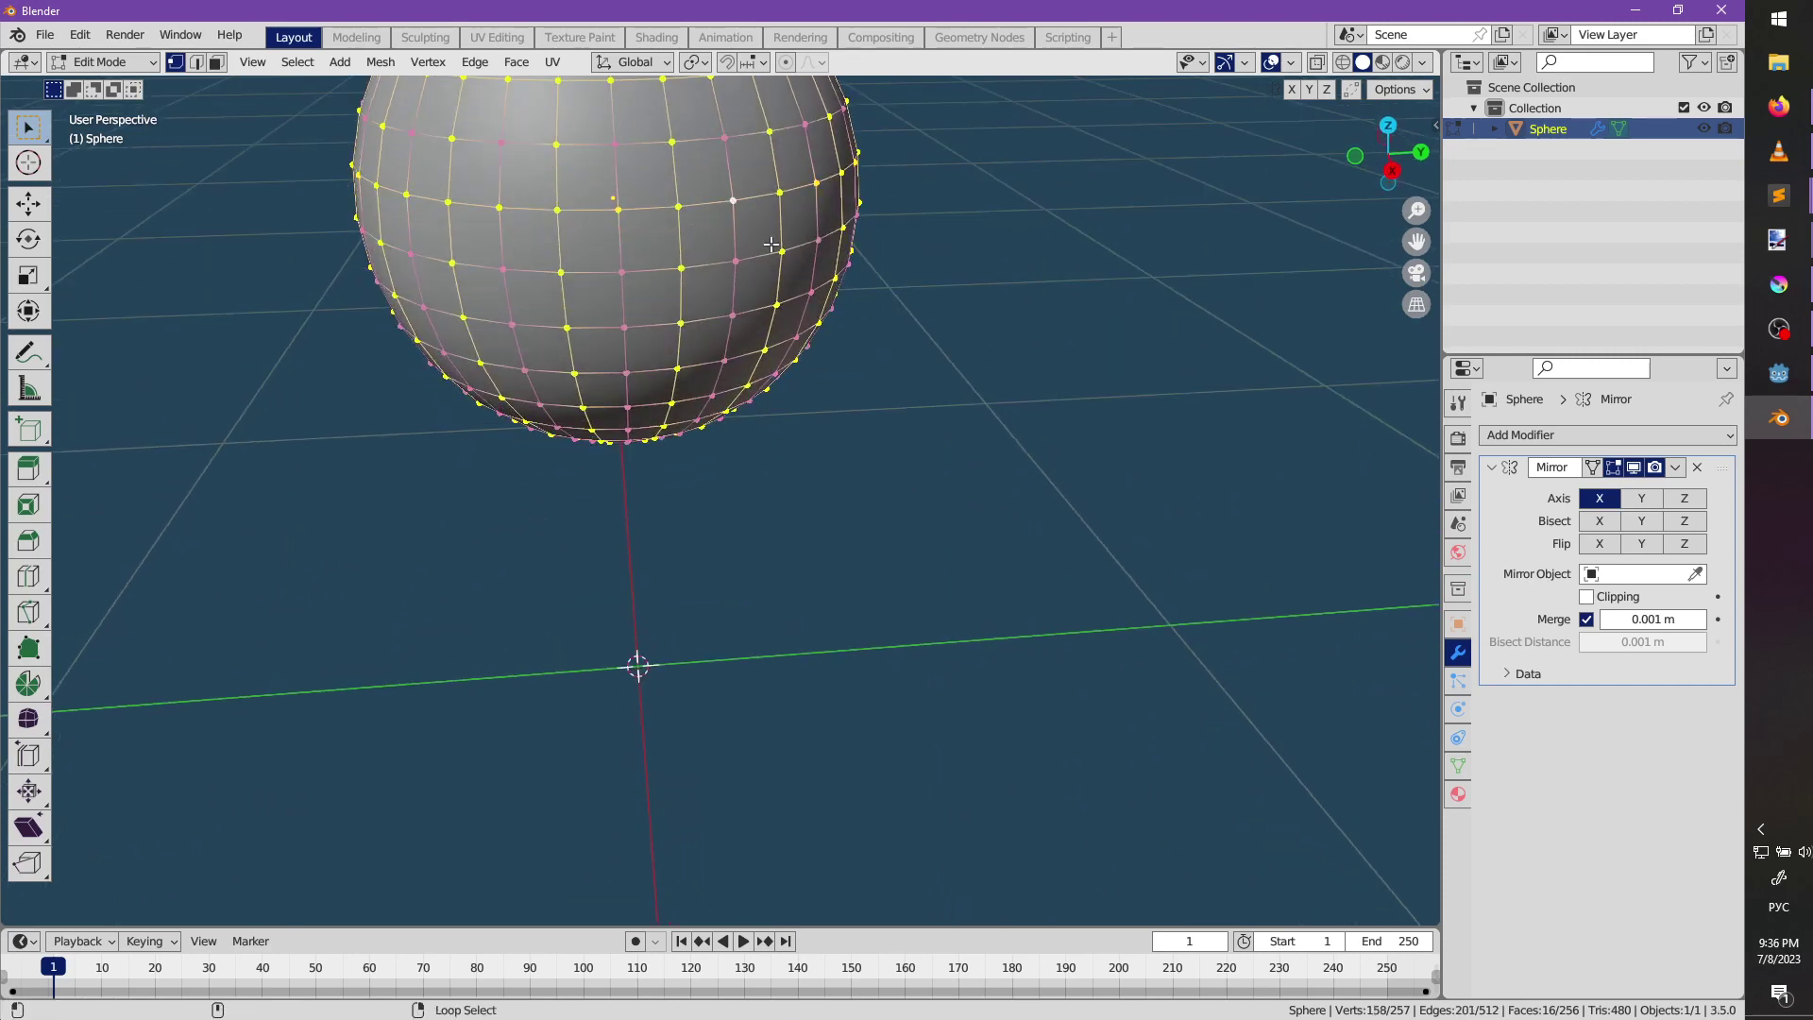
pyautogui.keyDown('alt'); pyautogui.keyDown('shift'); pyautogui.click(756, 306); pyautogui.keyUp('shift'); pyautogui.keyUp('alt')
pyautogui.keyDown('alt'); pyautogui.keyDown('shift'); pyautogui.click(734, 383); pyautogui.keyUp('shift'); pyautogui.keyUp('alt')
pyautogui.moveTo(734, 382); pyautogui.dragTo(814, 316, button='middle')
pyautogui.keyDown('alt'); pyautogui.keyDown('shift'); pyautogui.click(749, 323); pyautogui.keyUp('shift'); pyautogui.keyUp('alt')
pyautogui.scroll(3, 764, 368)
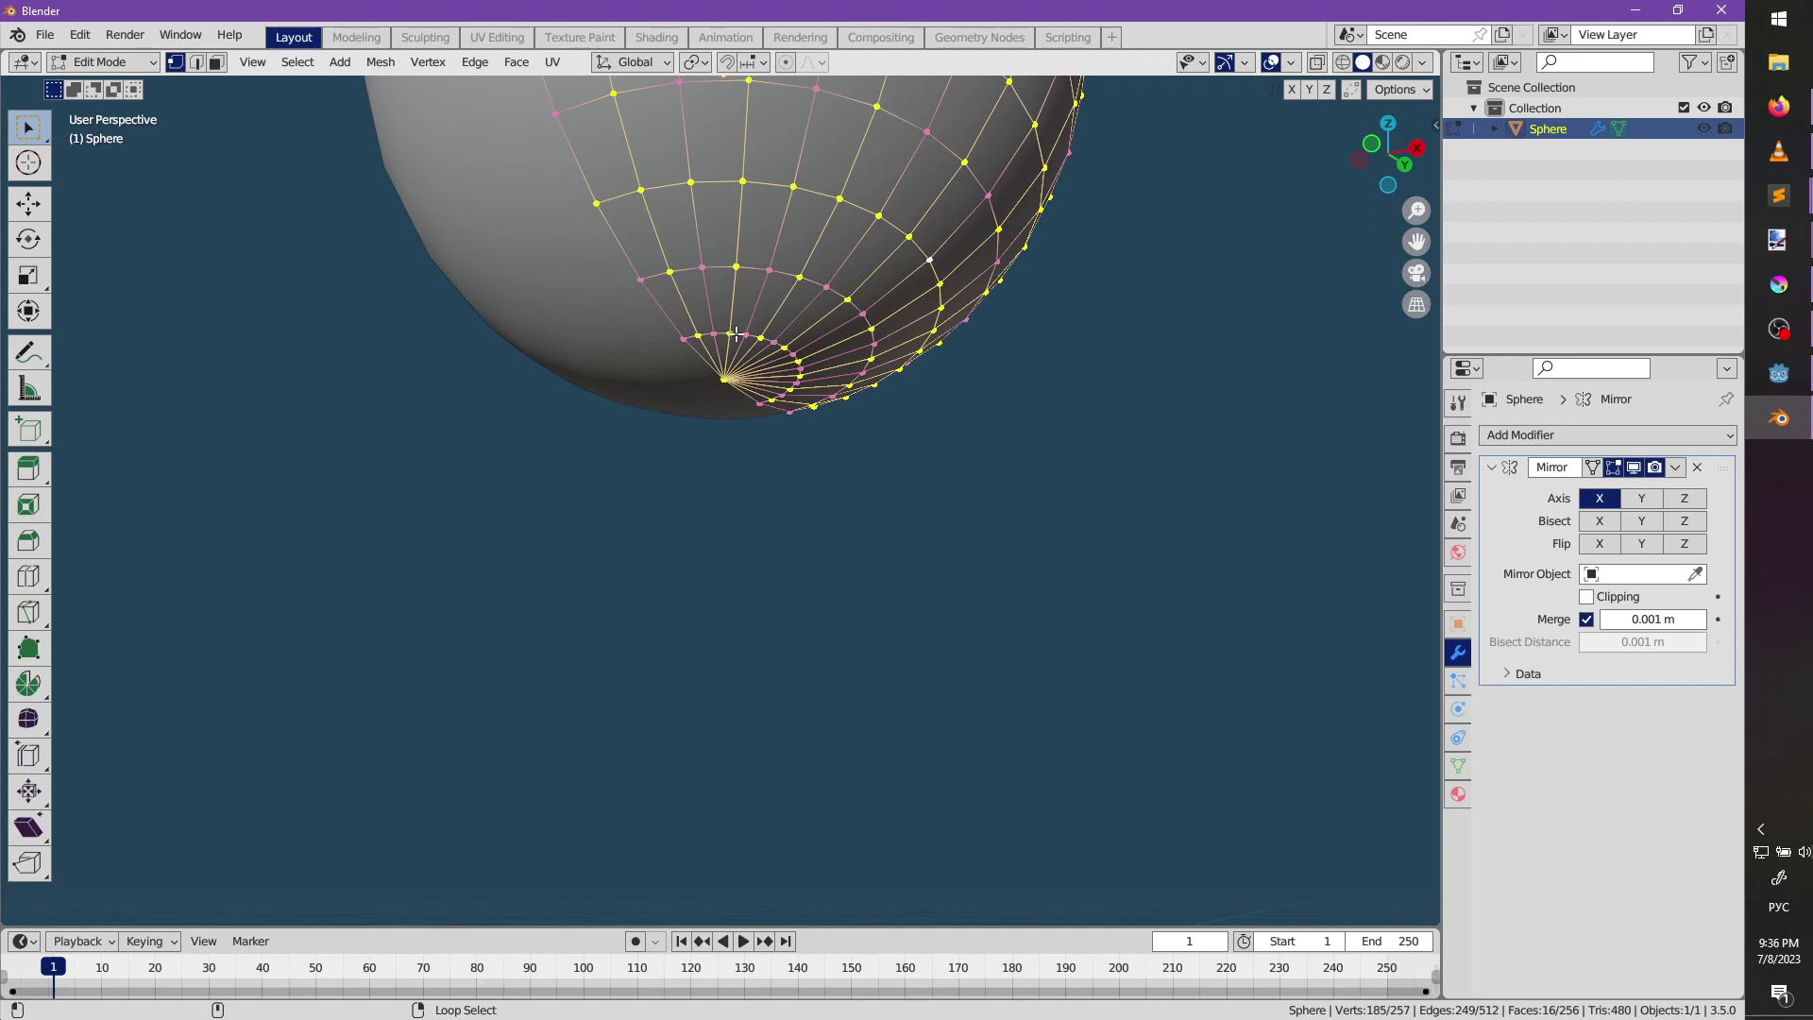
pyautogui.keyDown('alt'); pyautogui.keyDown('shift'); pyautogui.click(734, 334); pyautogui.keyUp('shift'); pyautogui.keyUp('alt')
# Deselect the bottom and top pole vertices while keeping the alternating edge loops selected.
pyautogui.press('m')
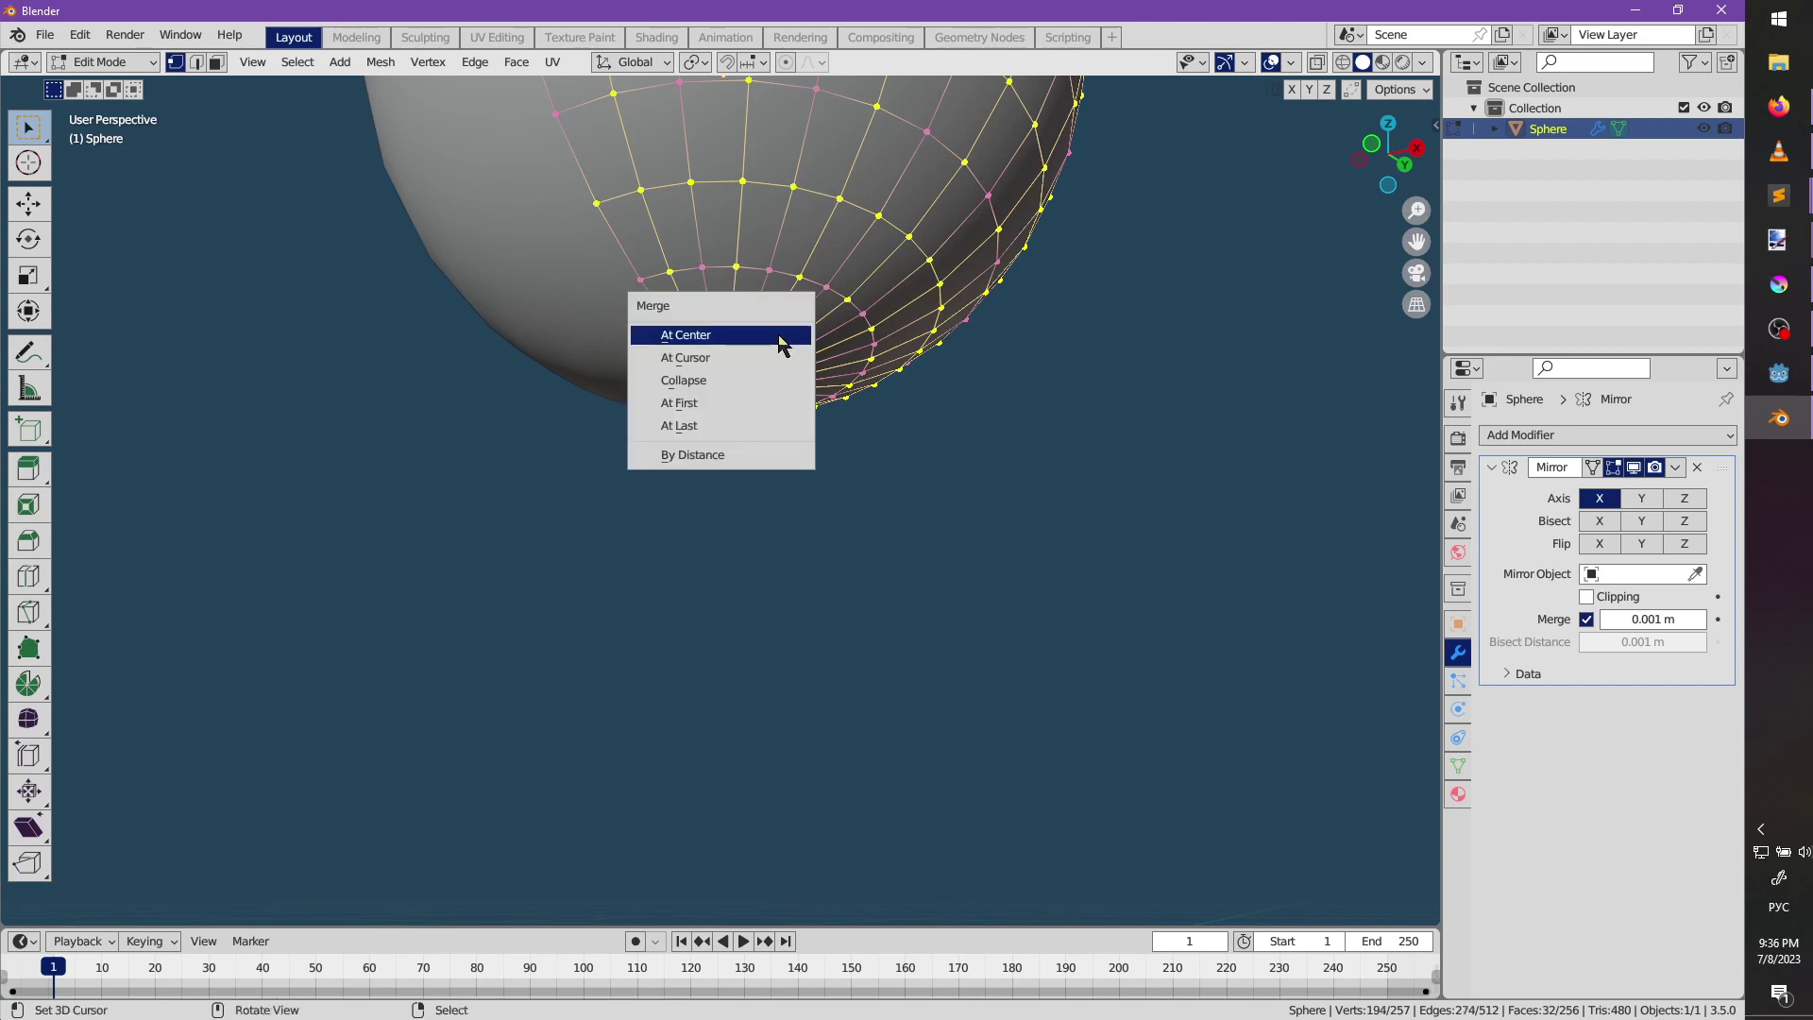
pyautogui.click(779, 336)
pyautogui.moveTo(780, 343); pyautogui.dragTo(758, 436, button='middle')
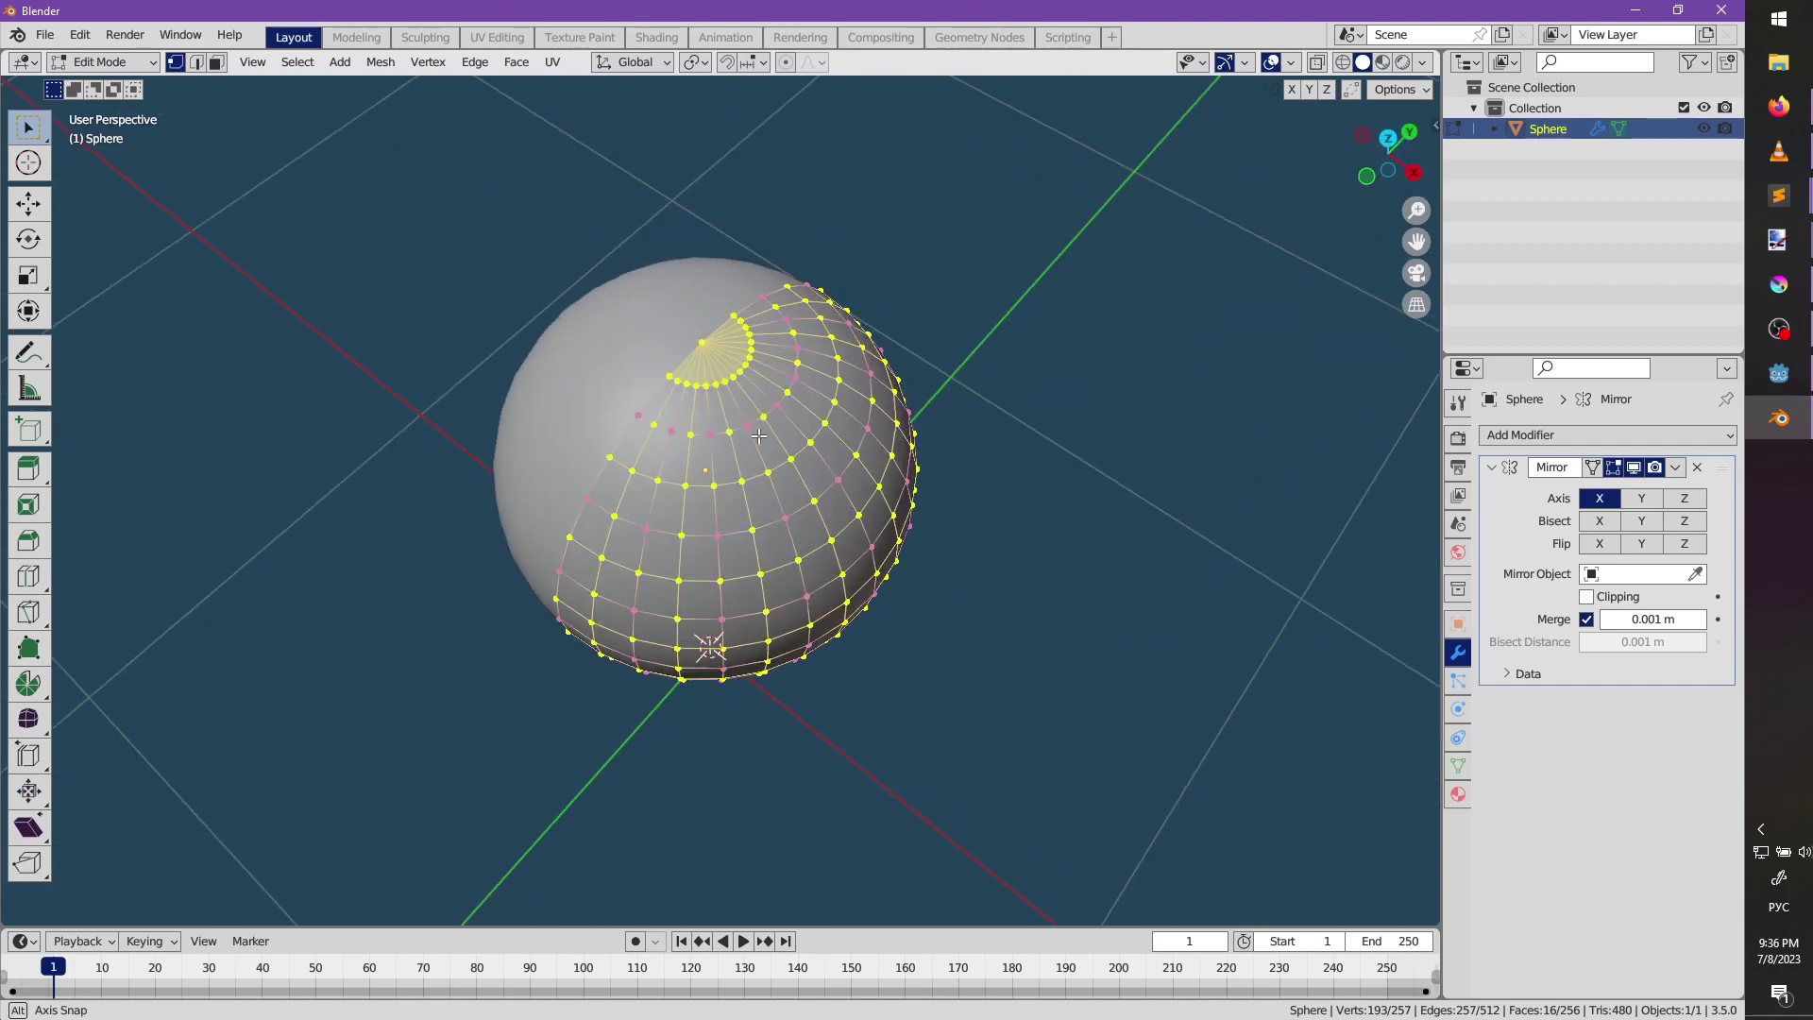
pyautogui.keyDown('shift'); pyautogui.click(704, 344); pyautogui.keyUp('shift')
# Try to dissolve the selected vertices of the half sphere.
pyautogui.press('m')
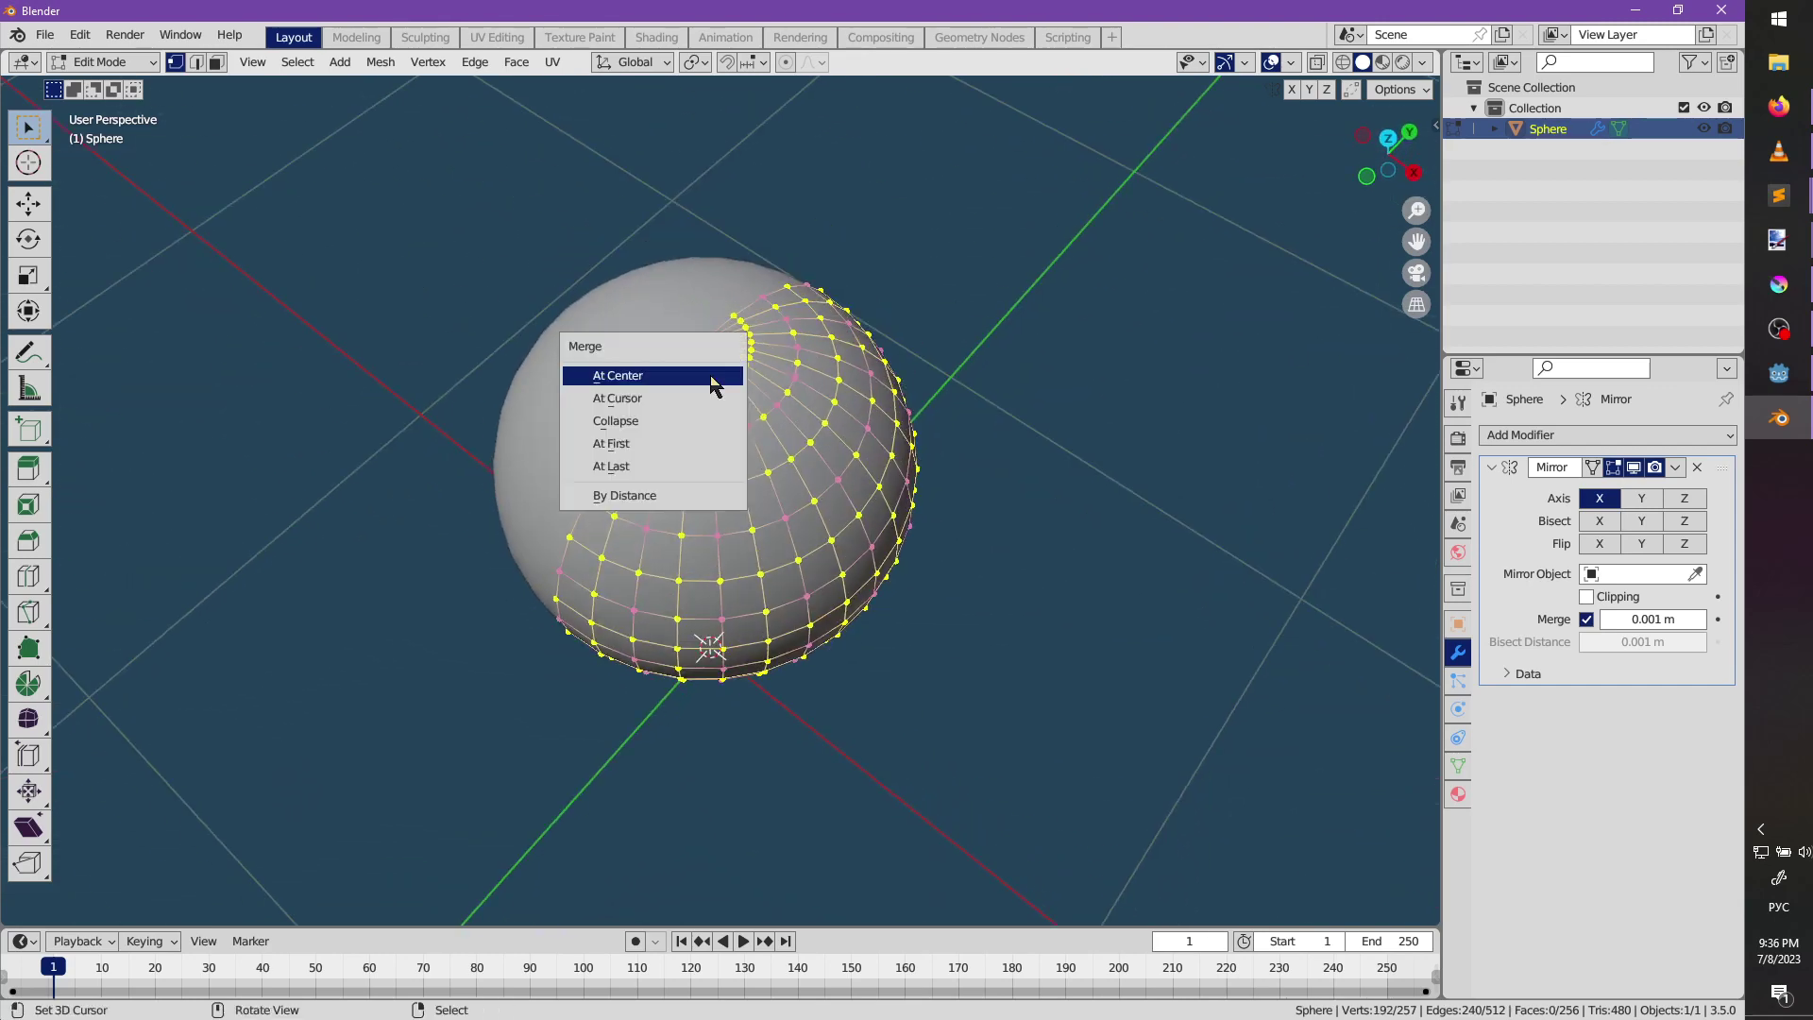
pyautogui.press('Escape')
pyautogui.press('x')
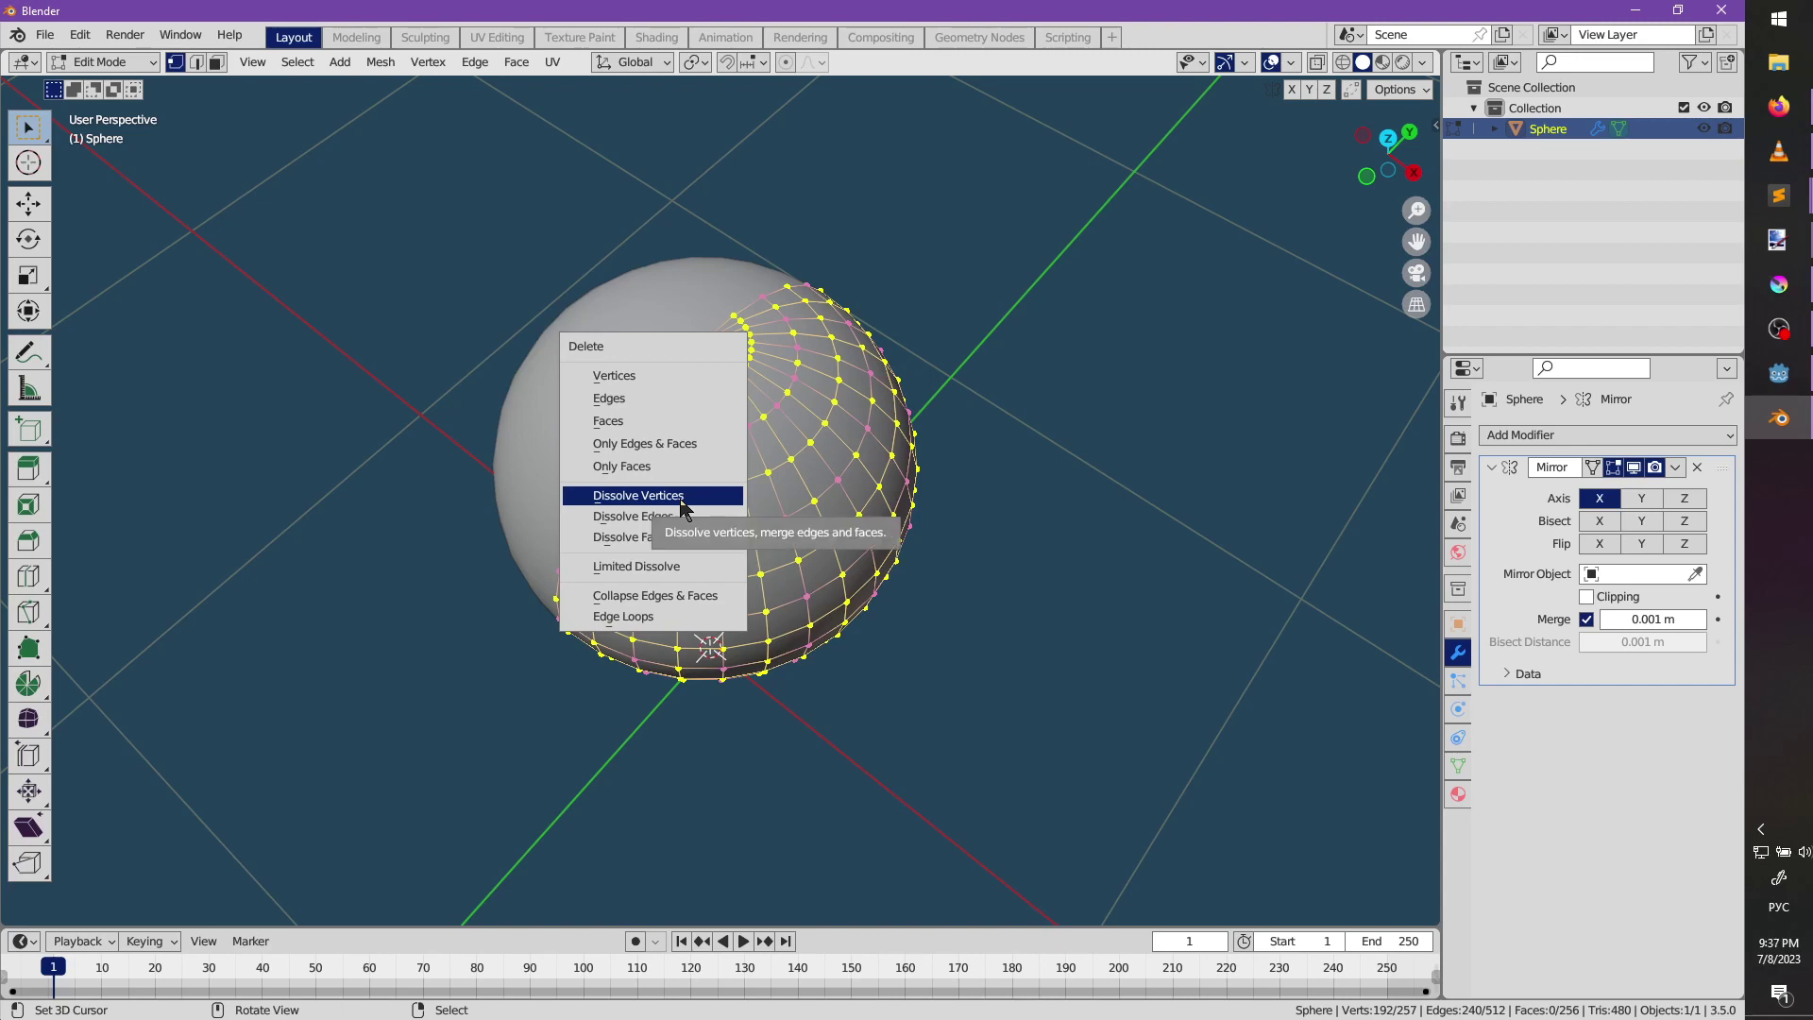
pyautogui.click(681, 501)
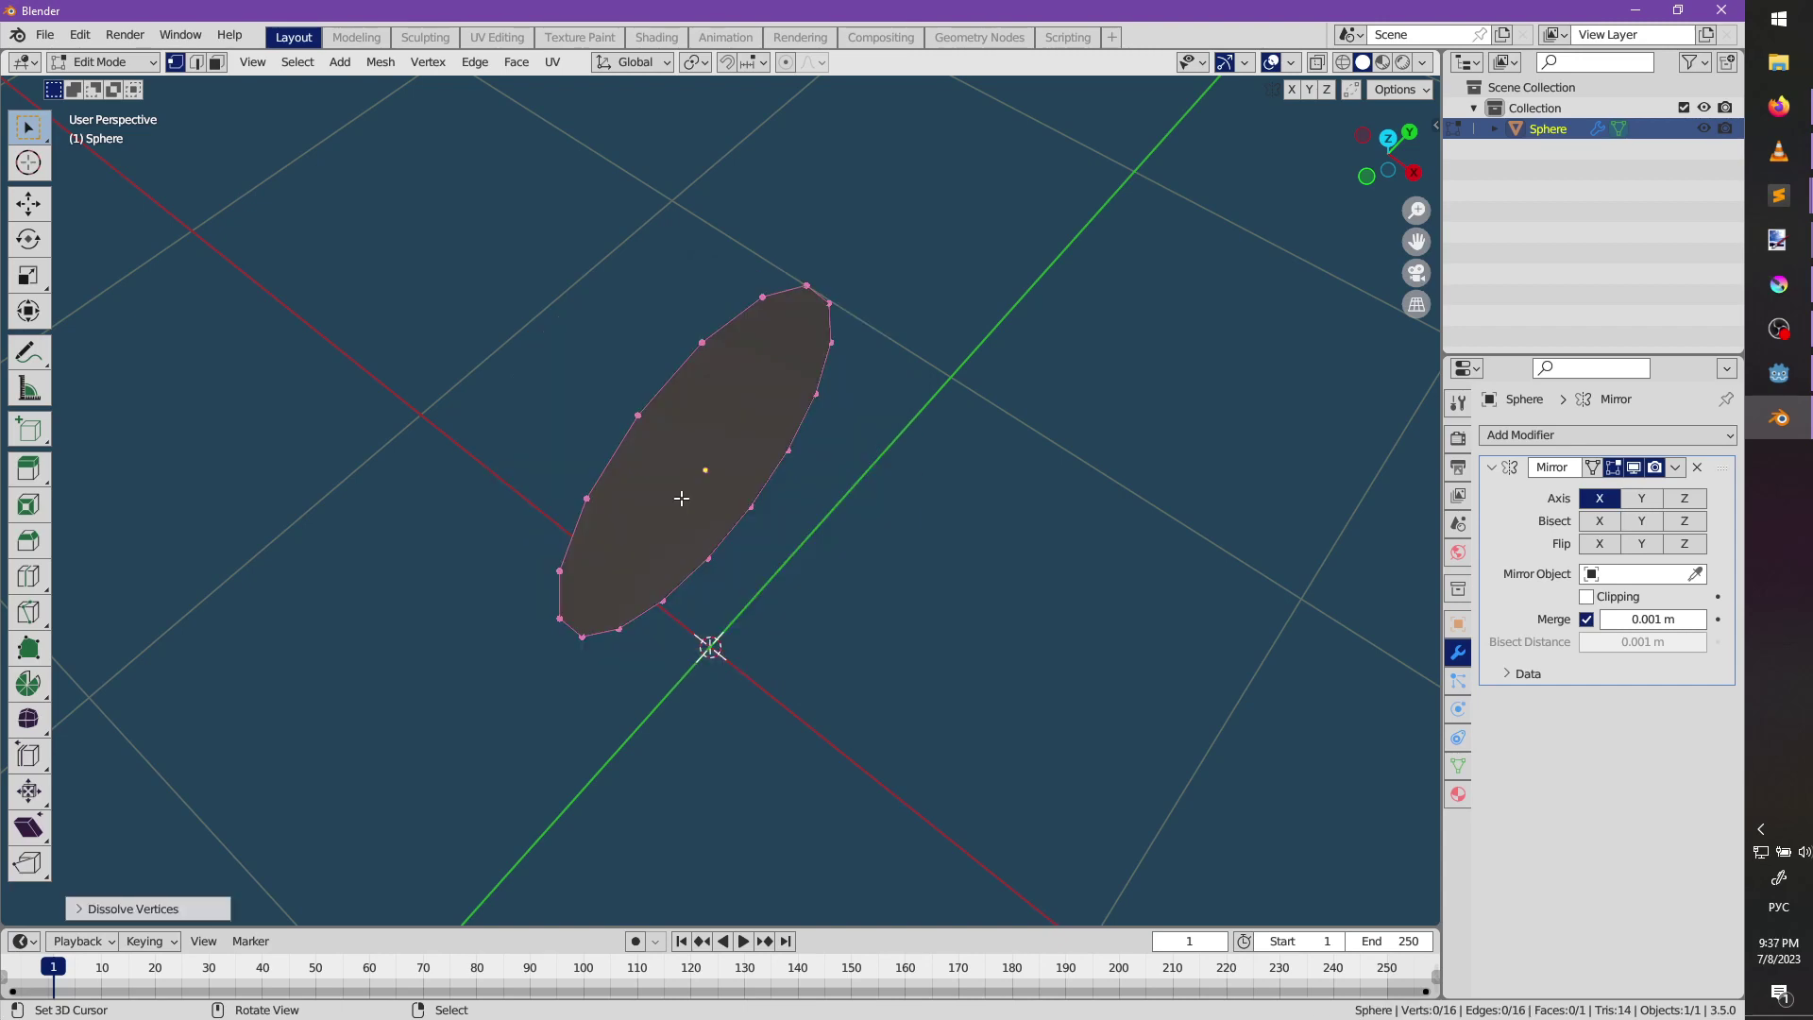
pyautogui.hotkey('ctrl', 'z')
# Dissolve the selected edges of the half sphere and enable Clipping on its Mirror modifier.
pyautogui.press('x')
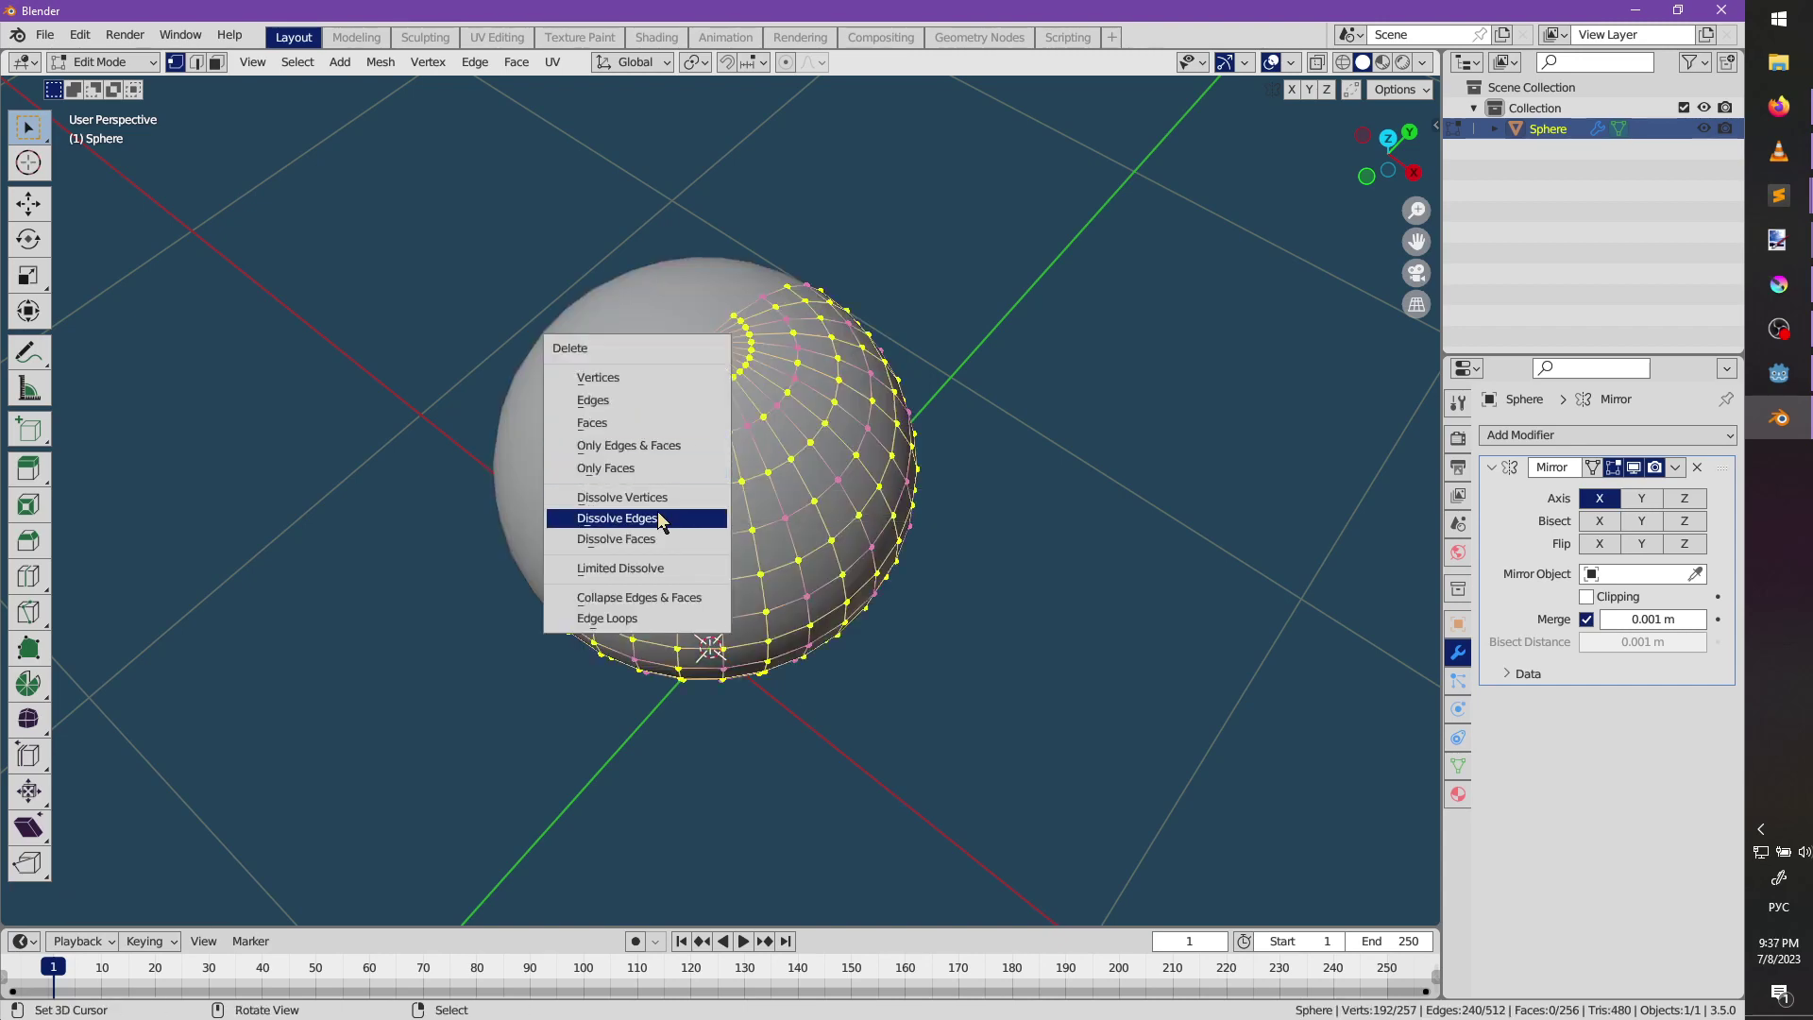
pyautogui.click(659, 518)
pyautogui.moveTo(661, 521); pyautogui.dragTo(908, 458, button='middle')
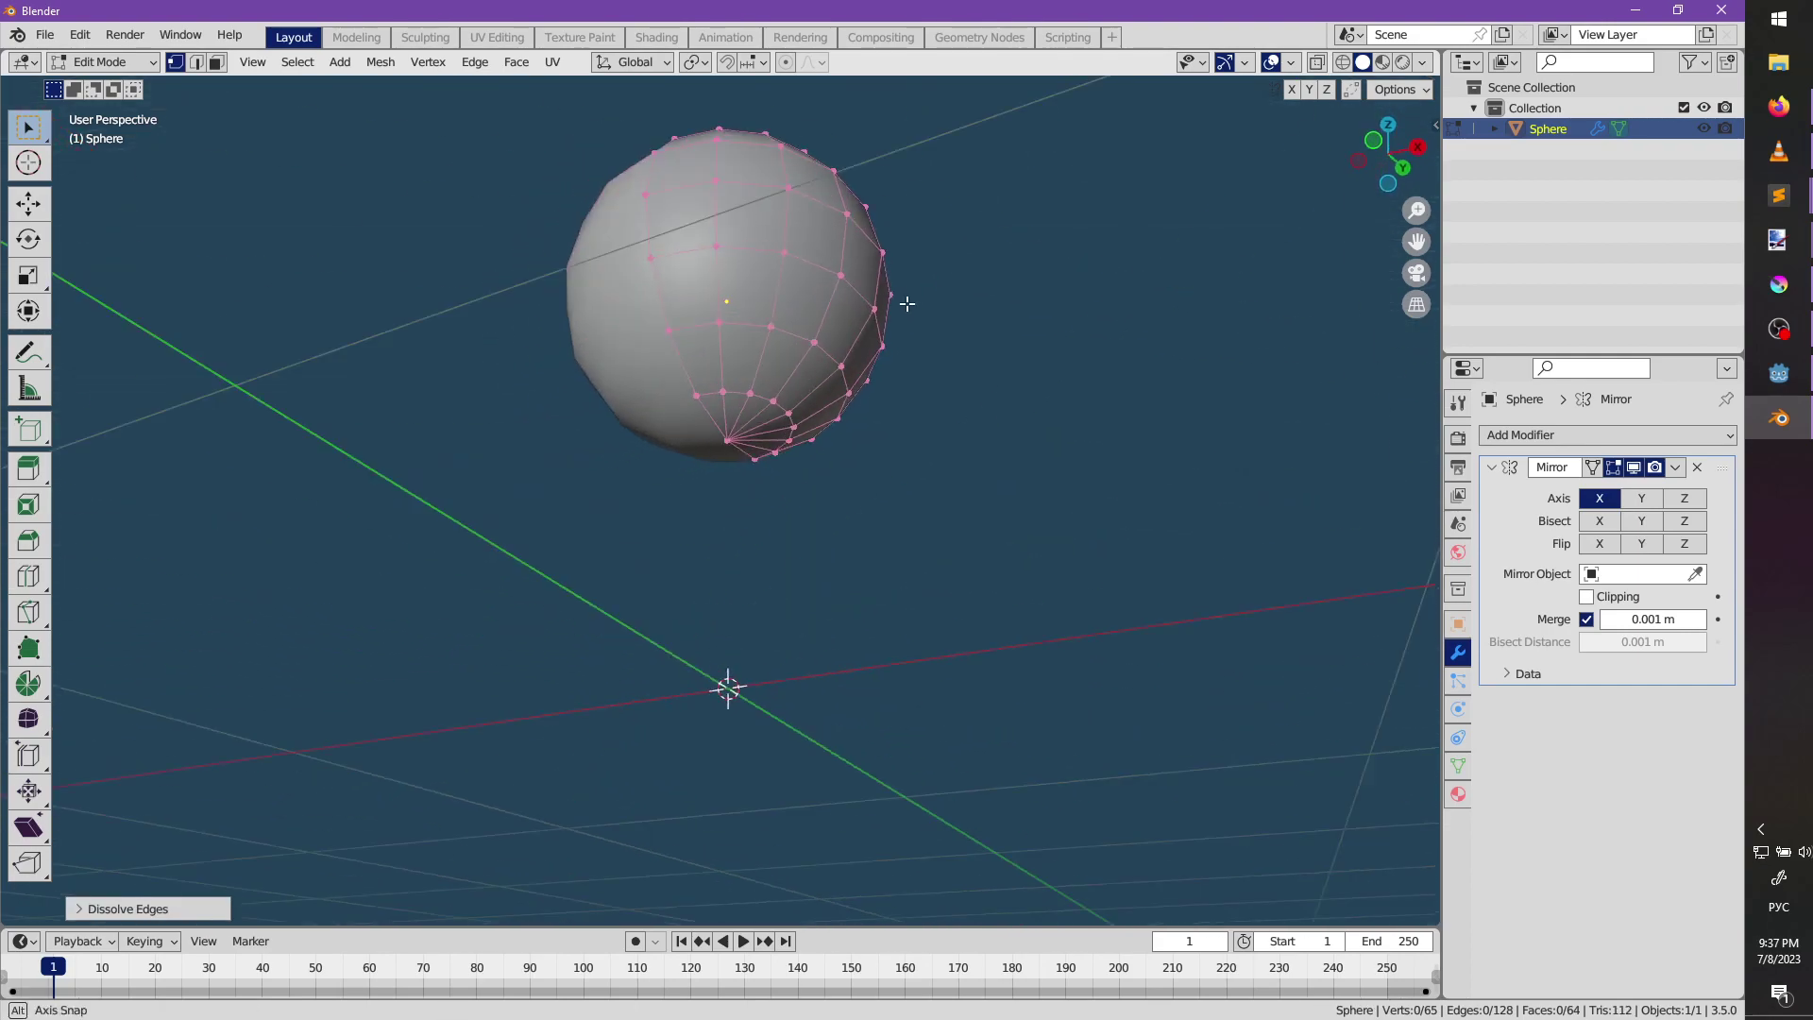
pyautogui.scroll(3, 909, 458)
pyautogui.press('a')
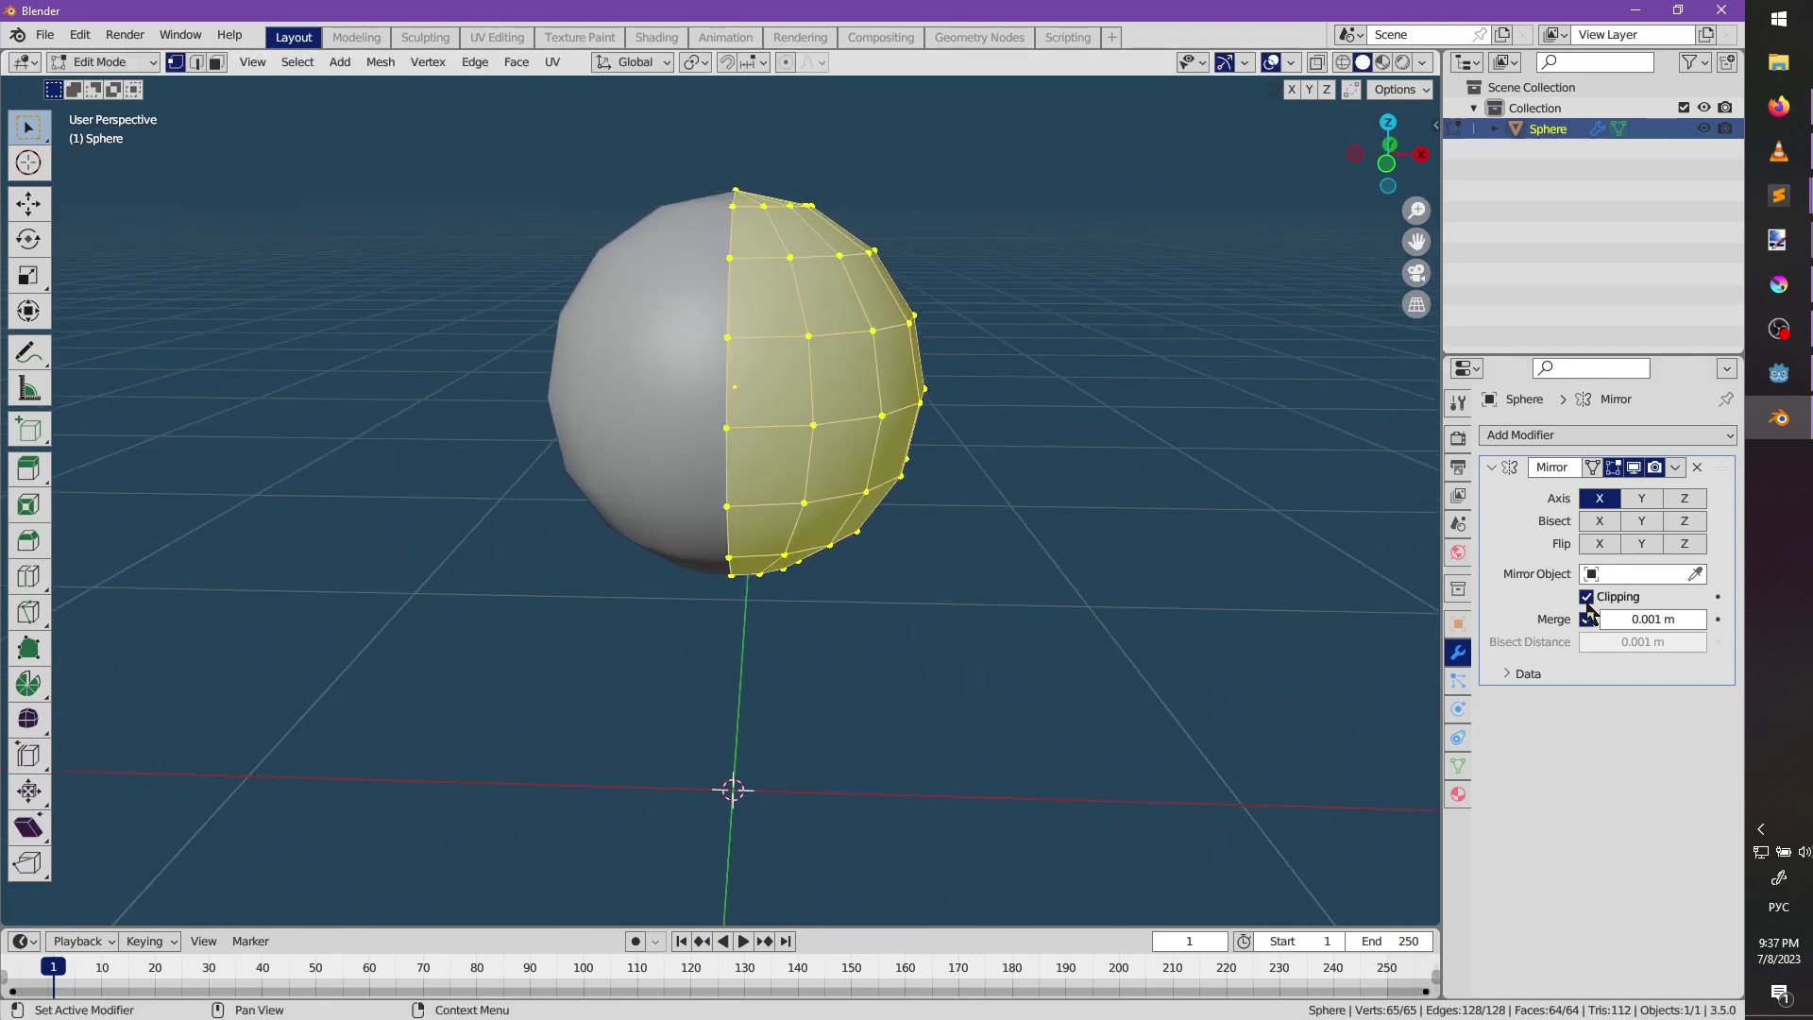
pyautogui.moveTo(992, 530); pyautogui.dragTo(1029, 458, button='middle')
# In Object Mode, scale the sphere down and apply its location.
pyautogui.press('Tab')
pyautogui.press('s')
pyautogui.click(1013, 594)
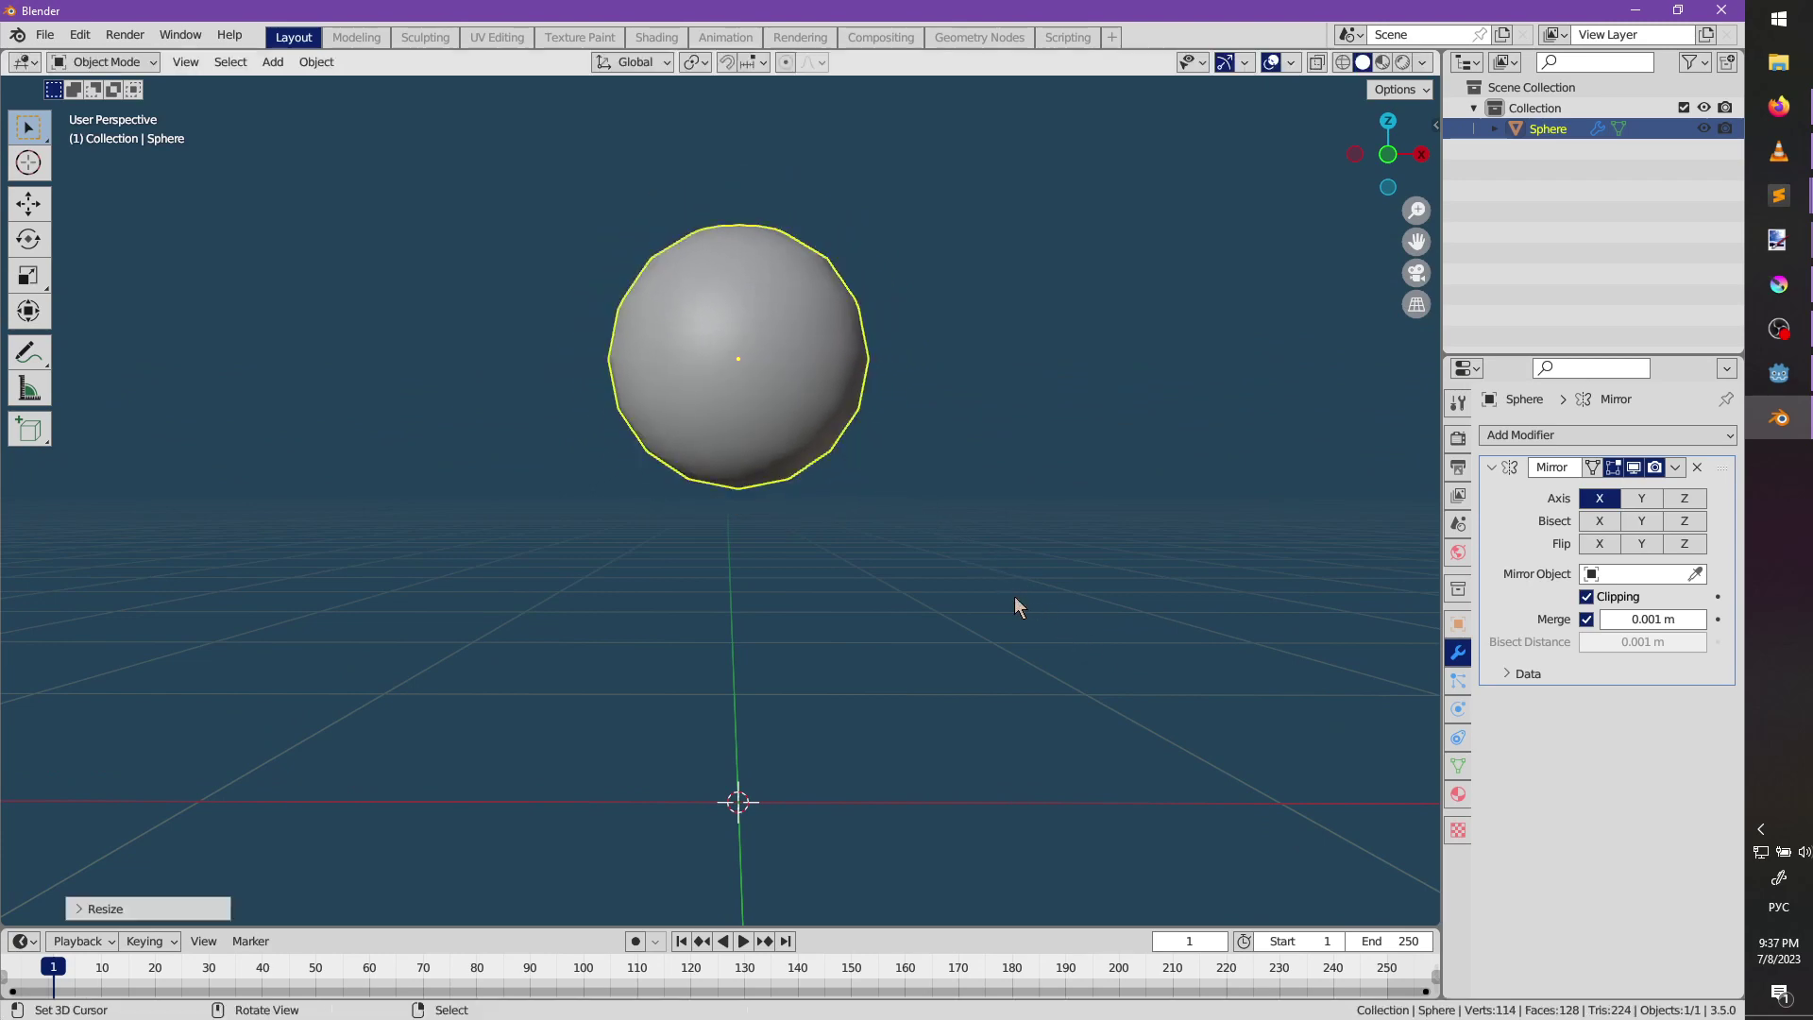
pyautogui.hotkey('ctrl', 'a')
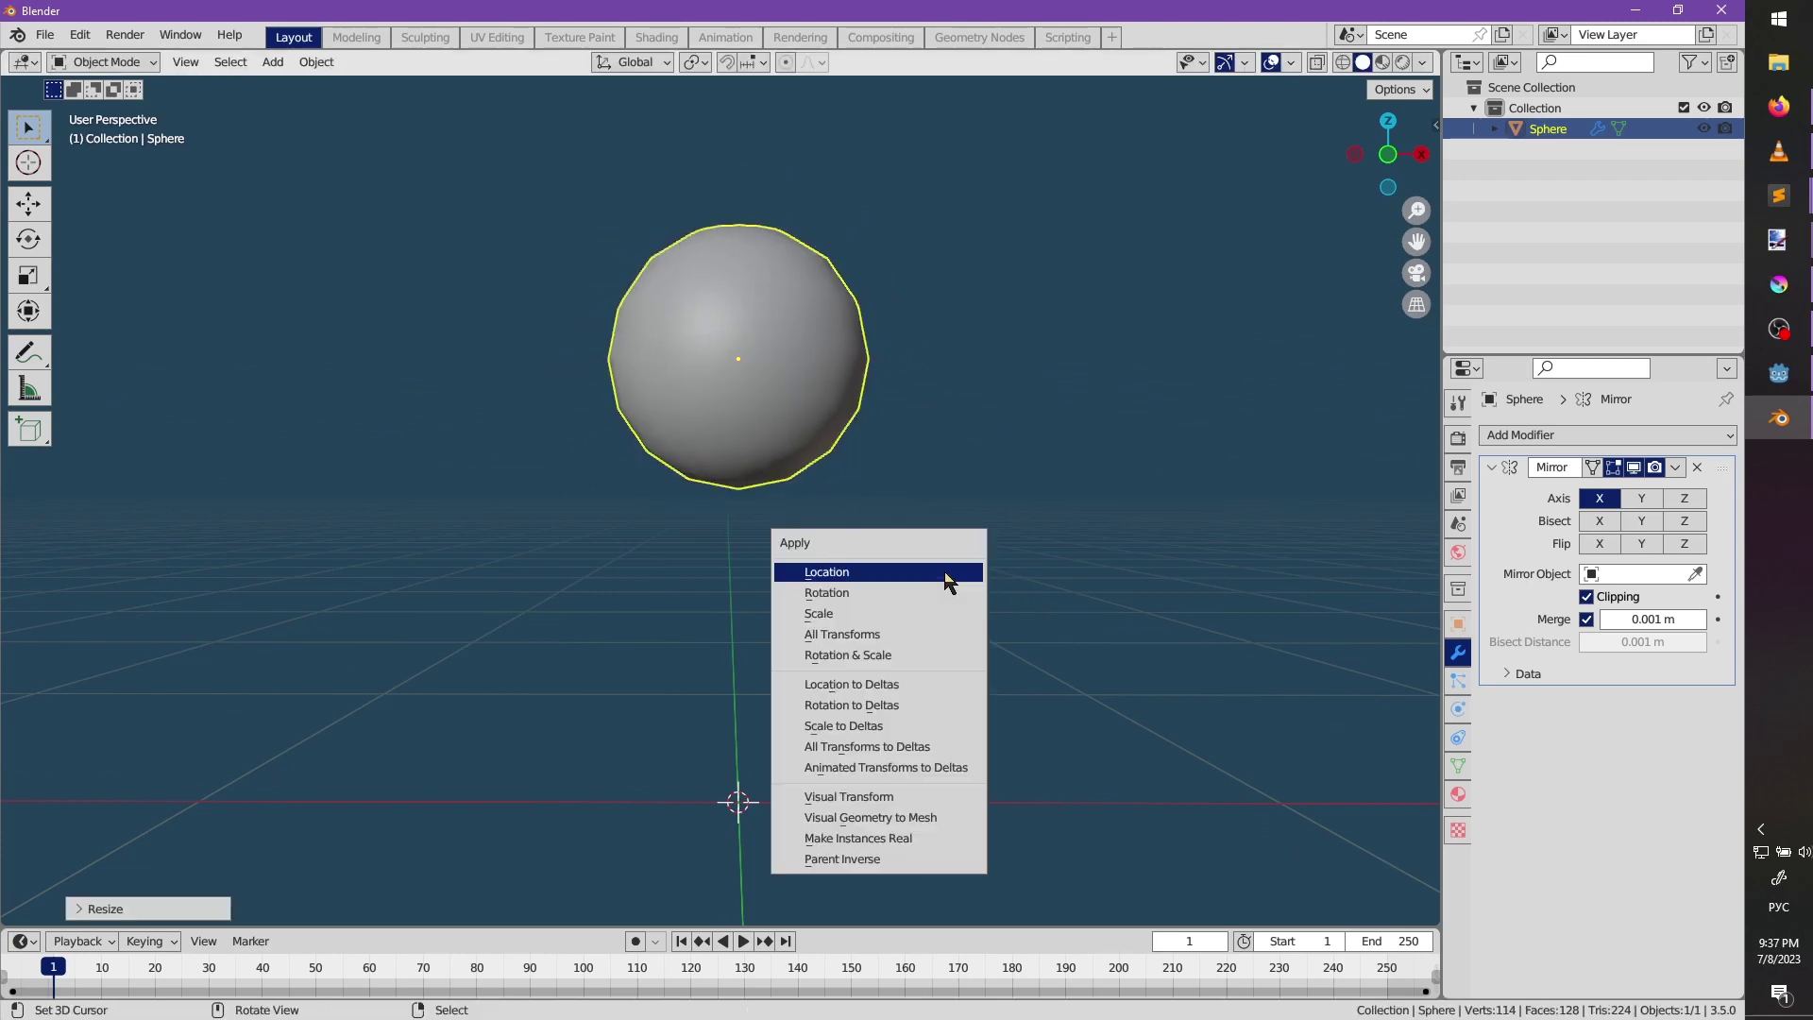
pyautogui.click(944, 572)
# In Edit Mode and front view, place the 3D cursor at the sphere's bottom pole and add a cube there.
pyautogui.moveTo(891, 532); pyautogui.dragTo(810, 502, button='middle')
pyautogui.press('Tab')
pyautogui.scroll(2, 846, 577)
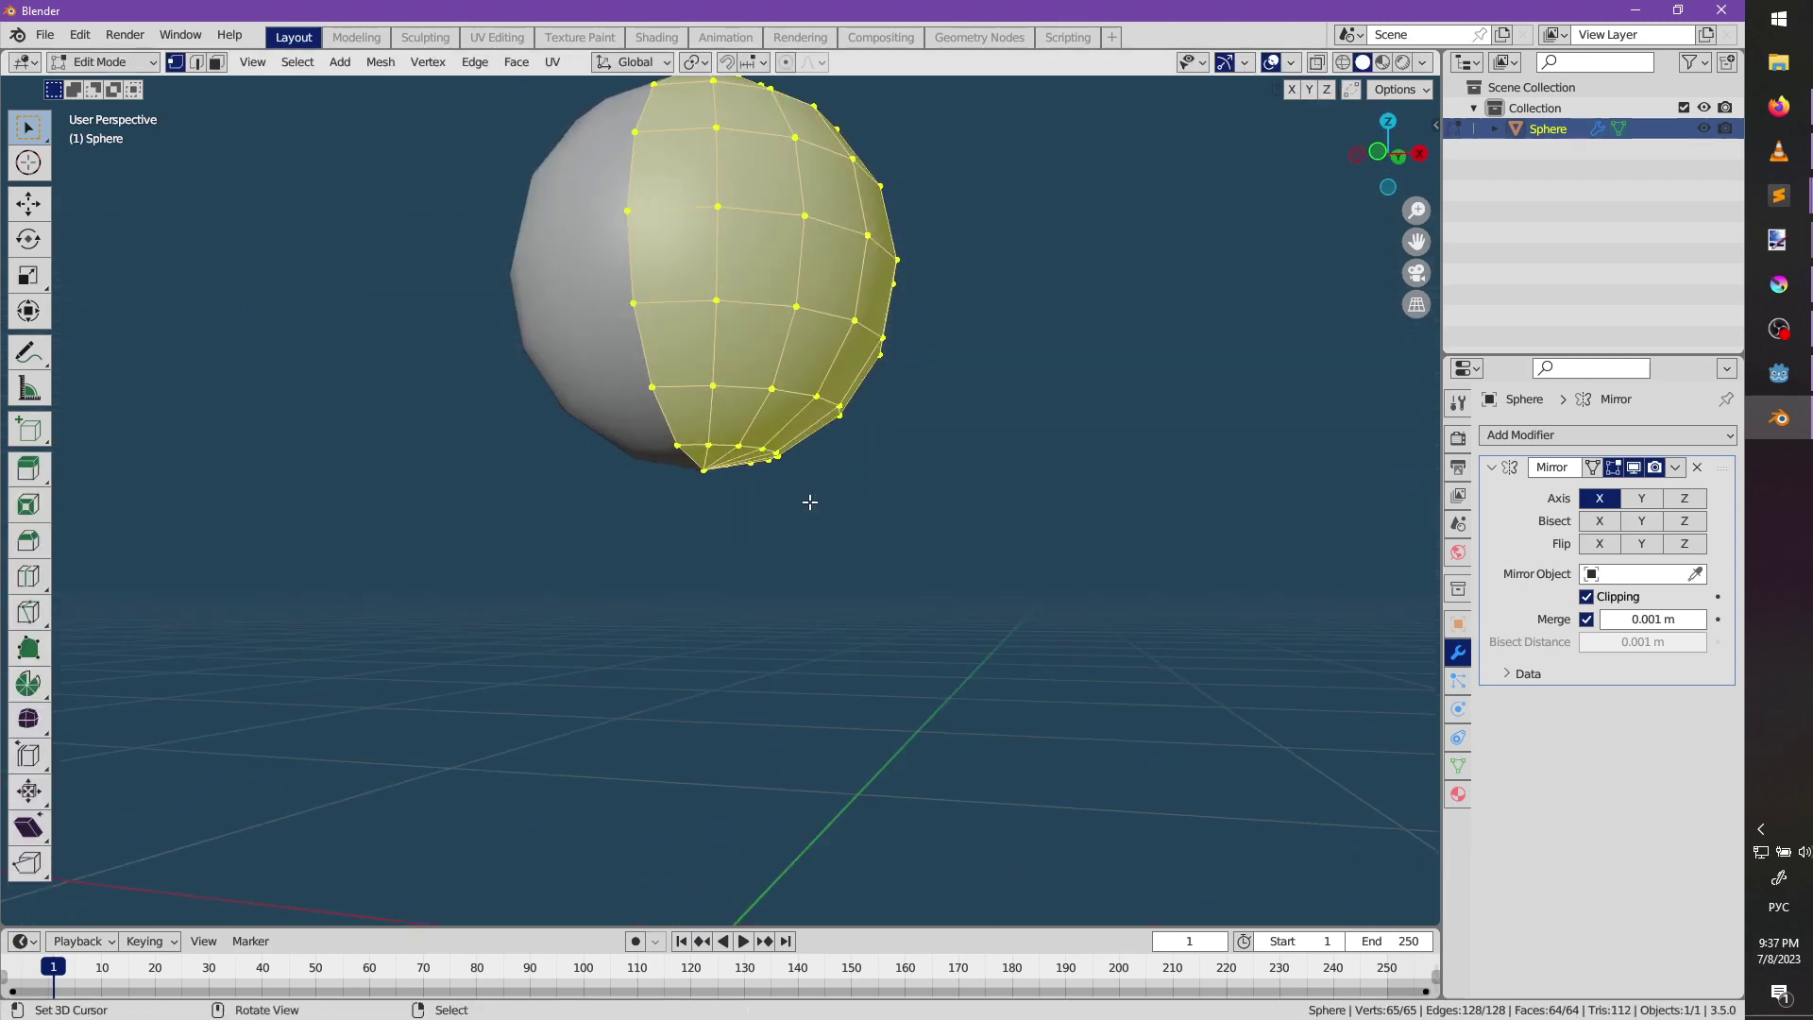
pyautogui.scroll(2, 809, 501)
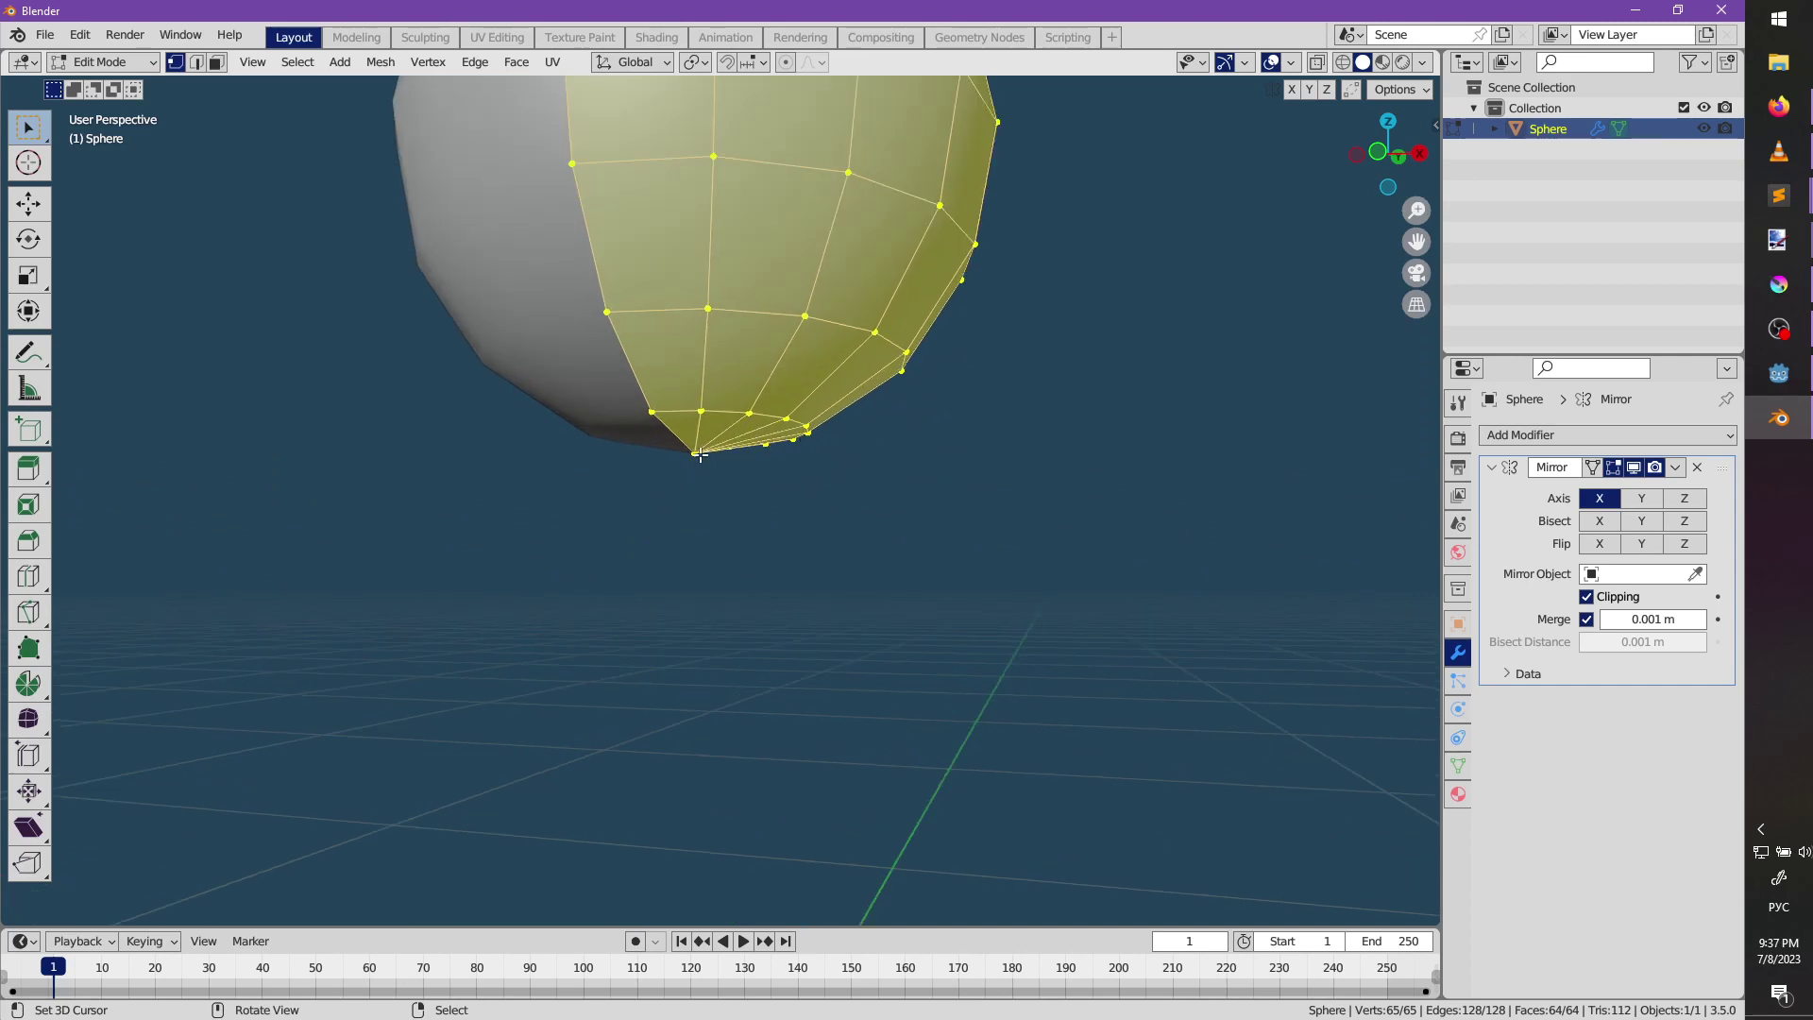
pyautogui.press('KP_1')
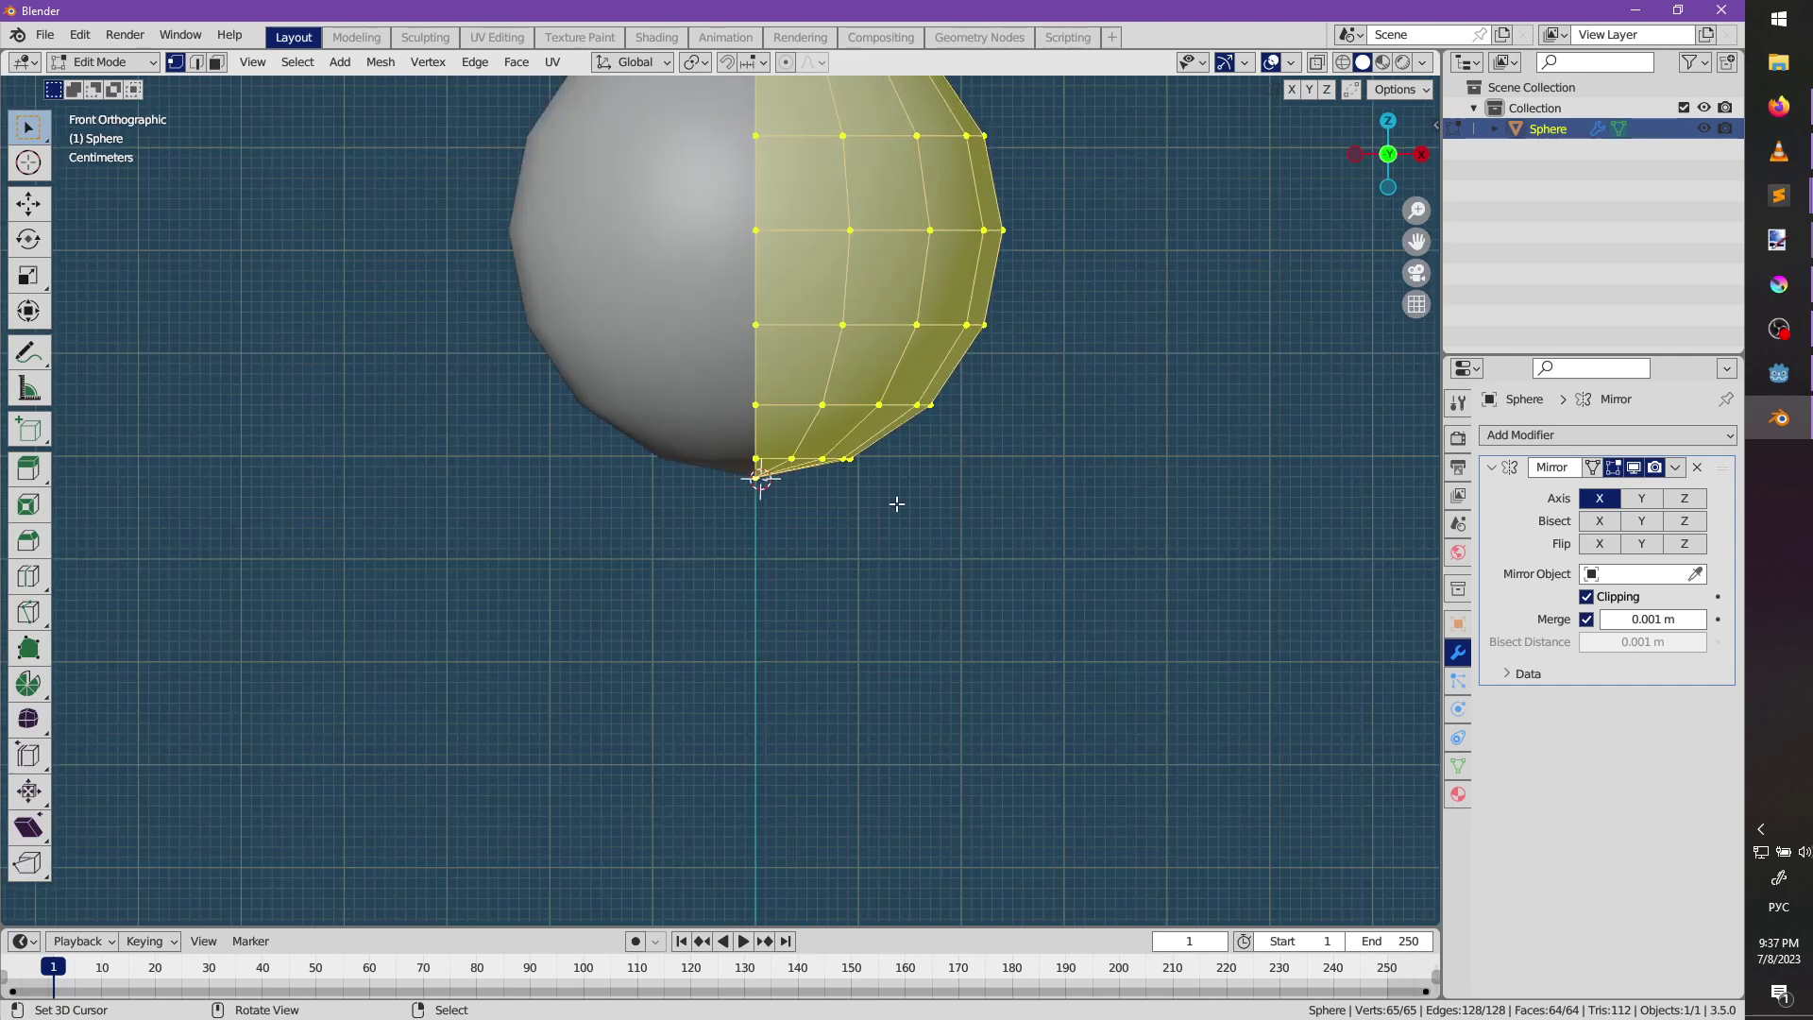
pyautogui.hotkey('shift', 'a')
pyautogui.click(1023, 552)
# Shrink the cube in several passes and place it against the mirror plane below the sphere.
pyautogui.scroll(-5, 1023, 538)
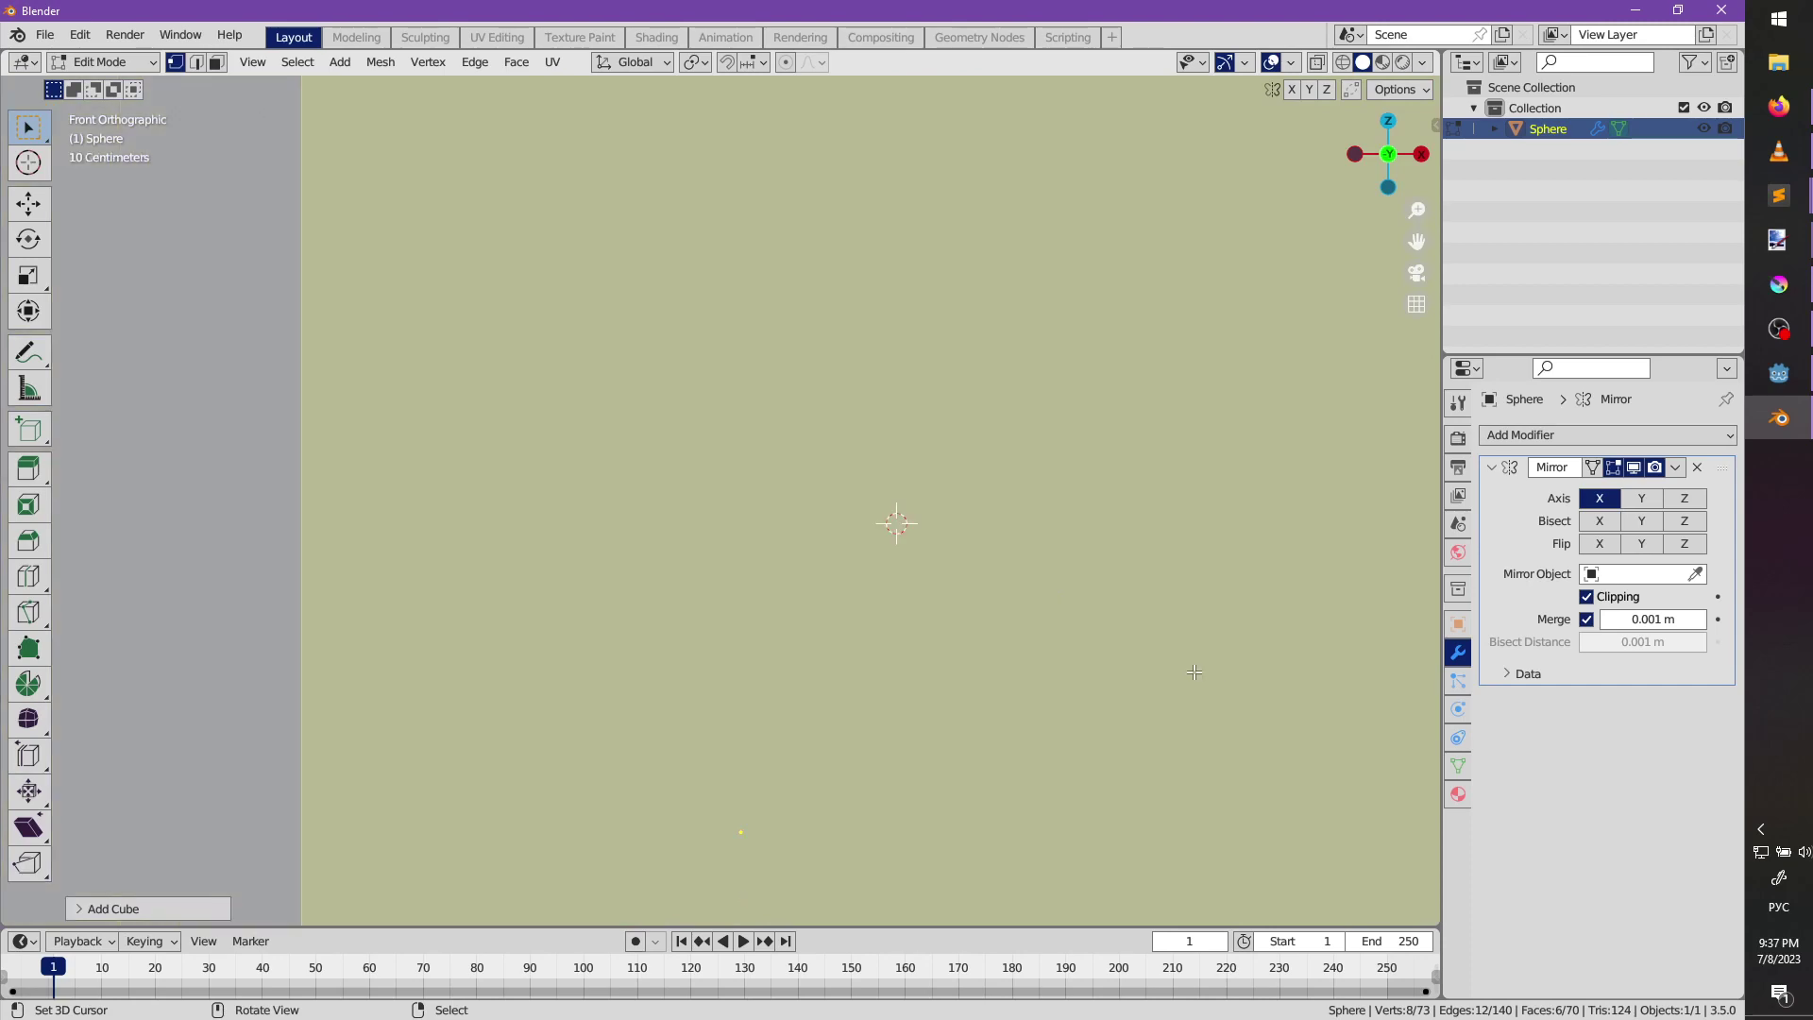
pyautogui.press('s')
pyautogui.click(892, 528)
pyautogui.press('g')
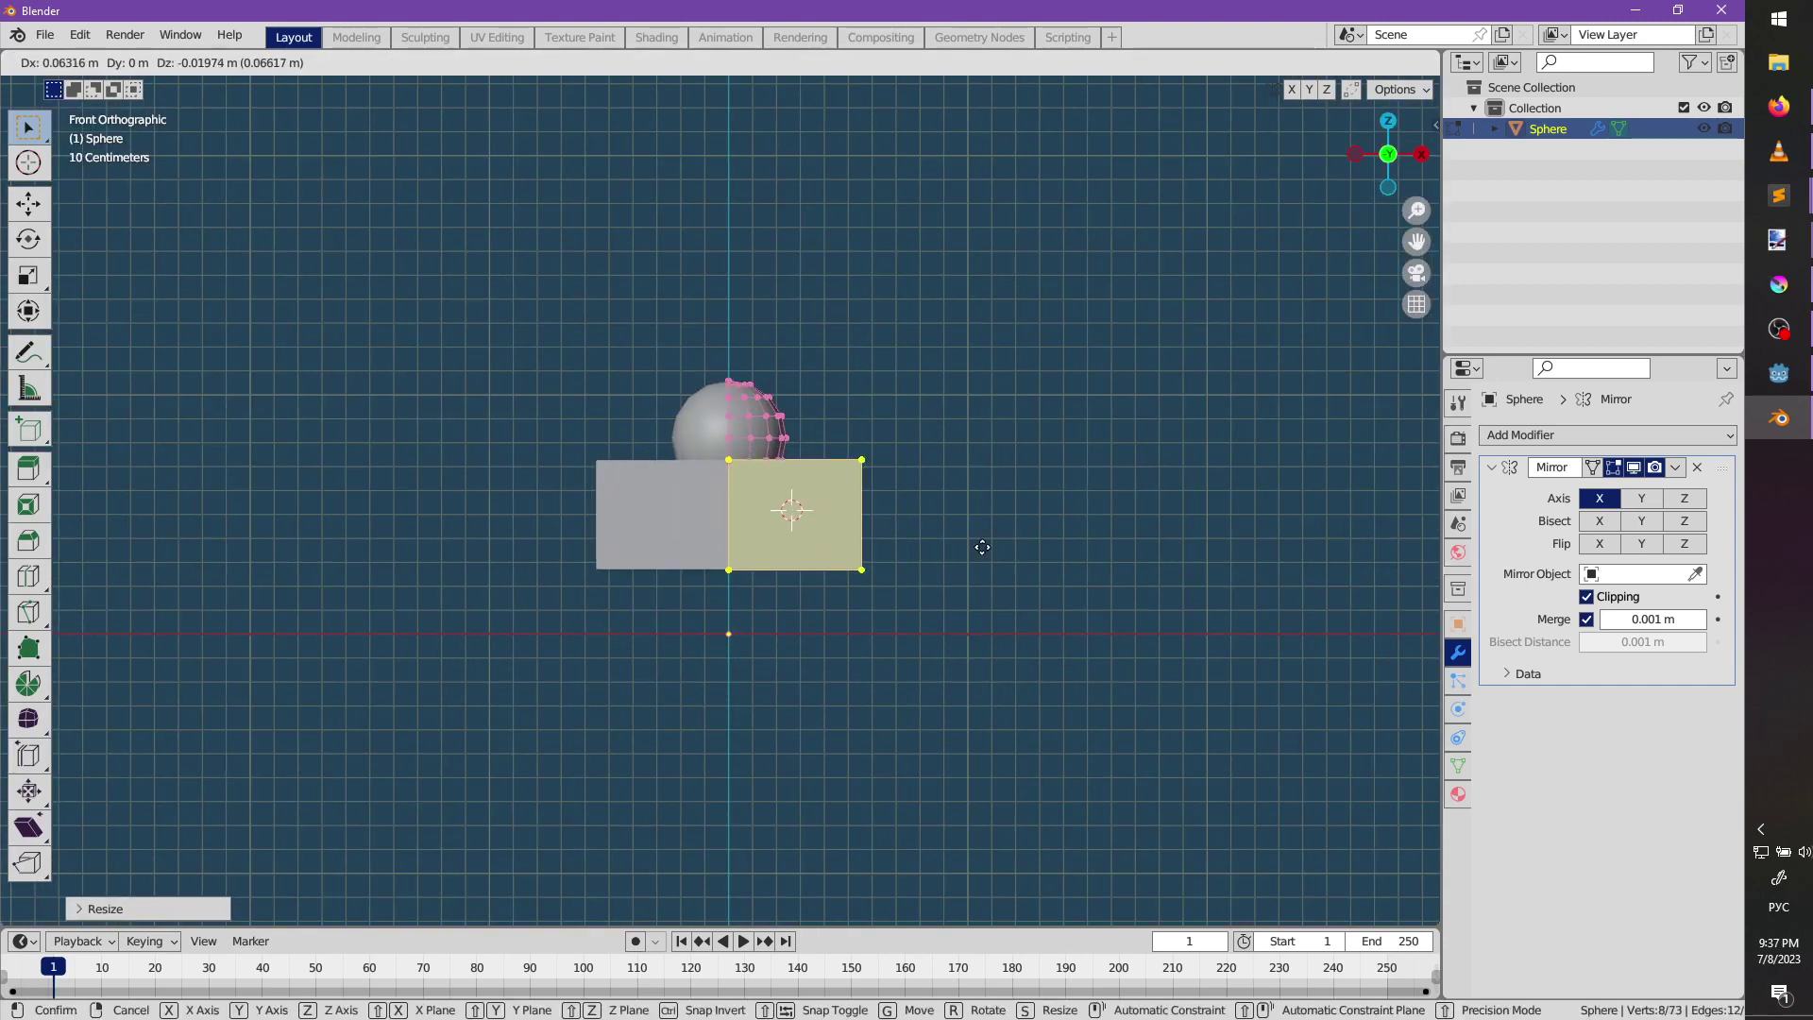
pyautogui.click(854, 550)
pyautogui.moveTo(855, 551); pyautogui.dragTo(722, 614, button='middle')
pyautogui.press('s')
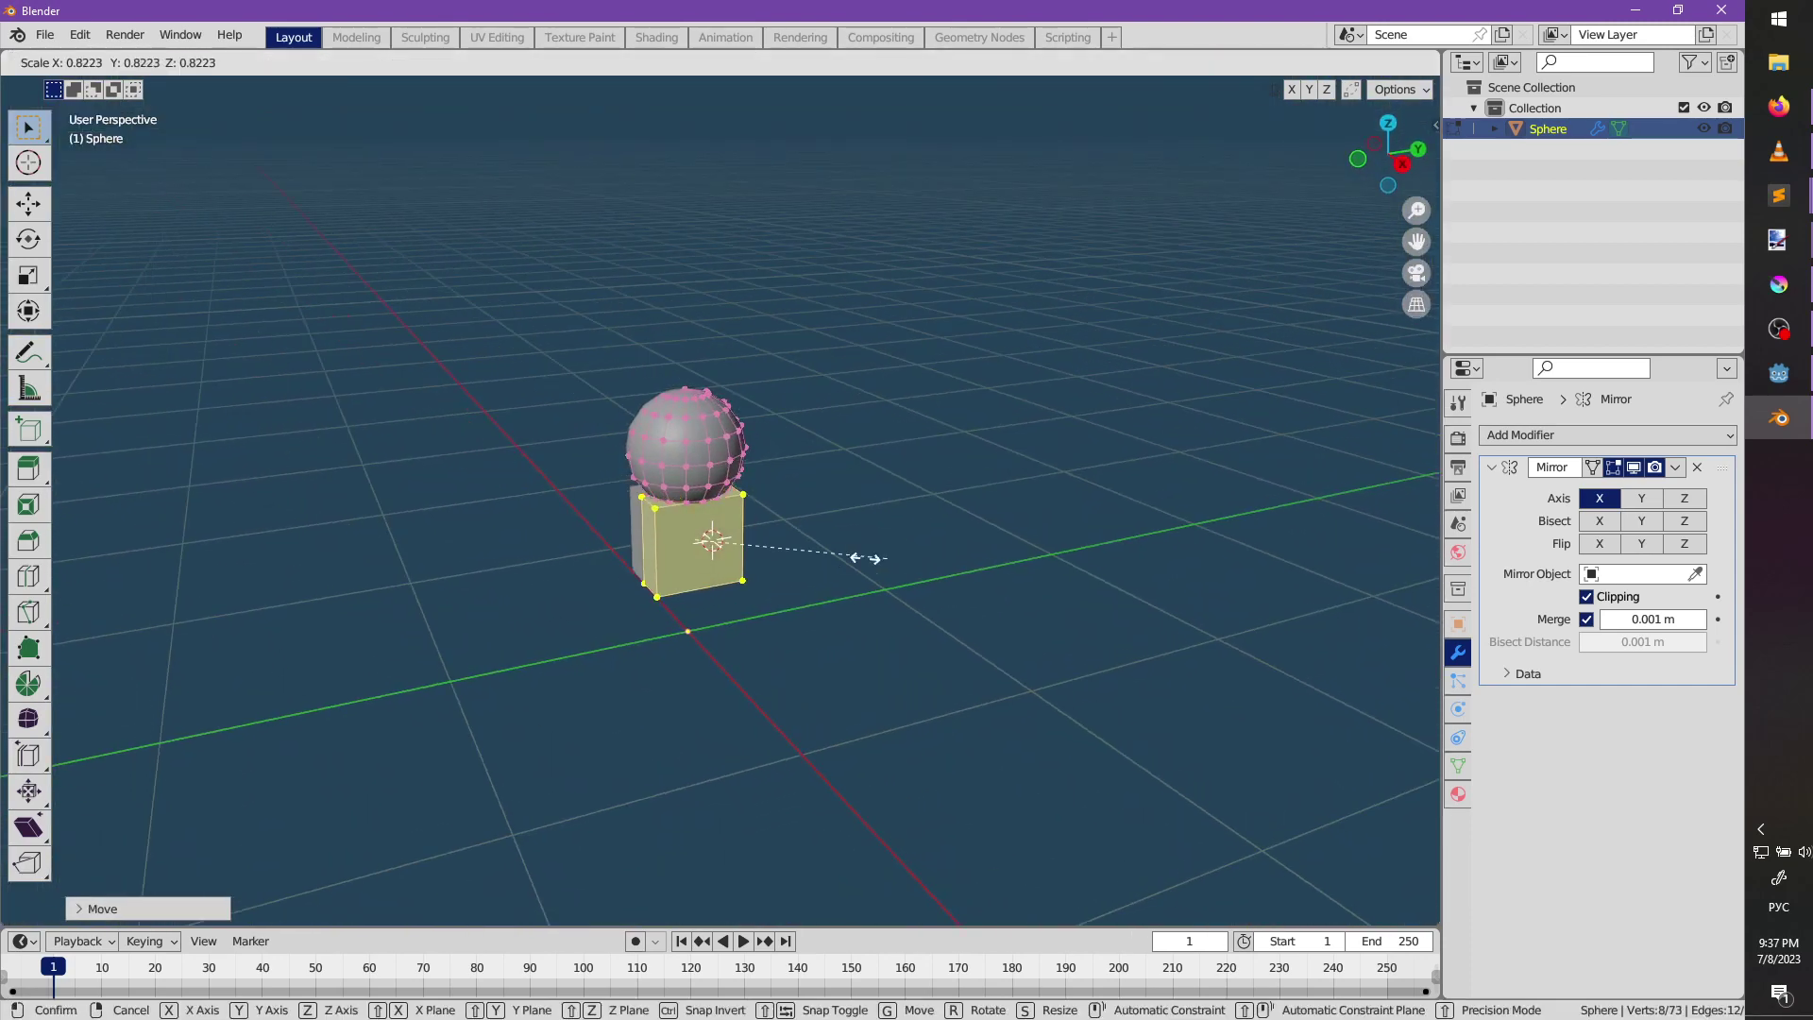
pyautogui.click(823, 558)
pyautogui.scroll(7, 803, 604)
pyautogui.press('s')
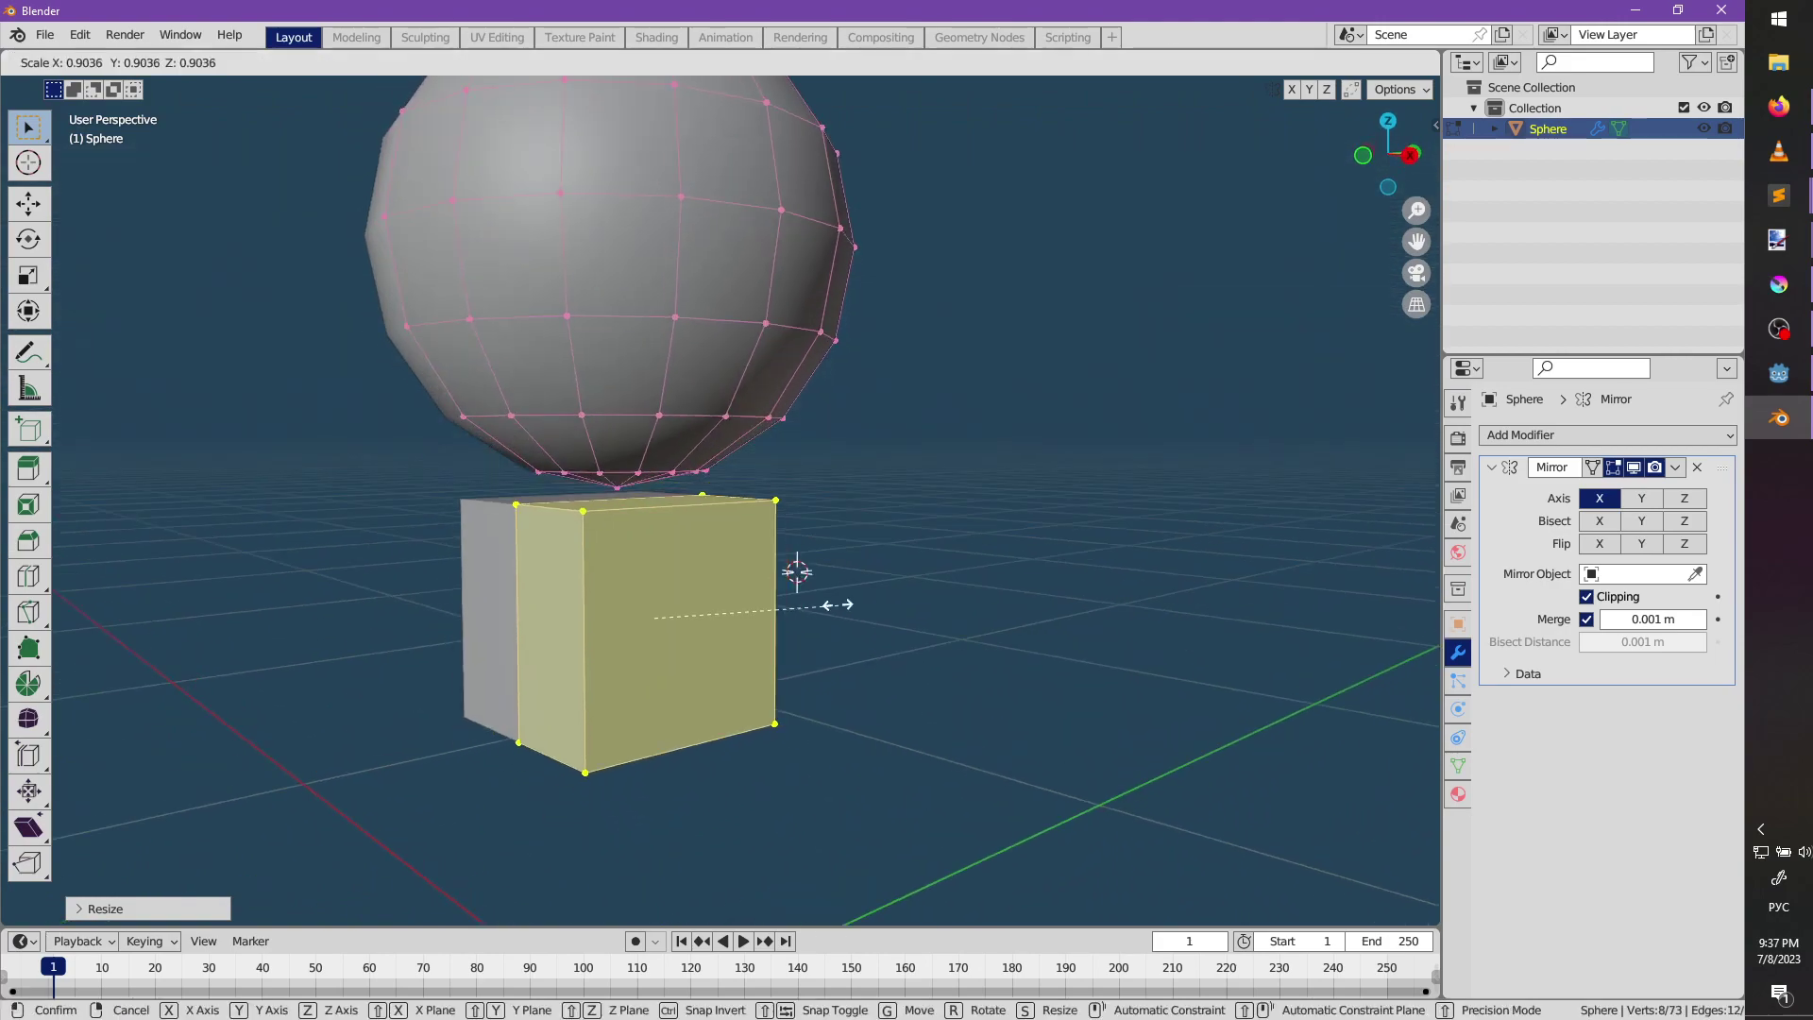
pyautogui.click(786, 604)
# Move the cube along Z up to the sphere's underside and rescale it into a narrow block, taller along Z.
pyautogui.press('g')
pyautogui.press('z')
pyautogui.click(777, 527)
pyautogui.moveTo(748, 557); pyautogui.dragTo(745, 564, button='middle')
pyautogui.press('s')
pyautogui.click(781, 578)
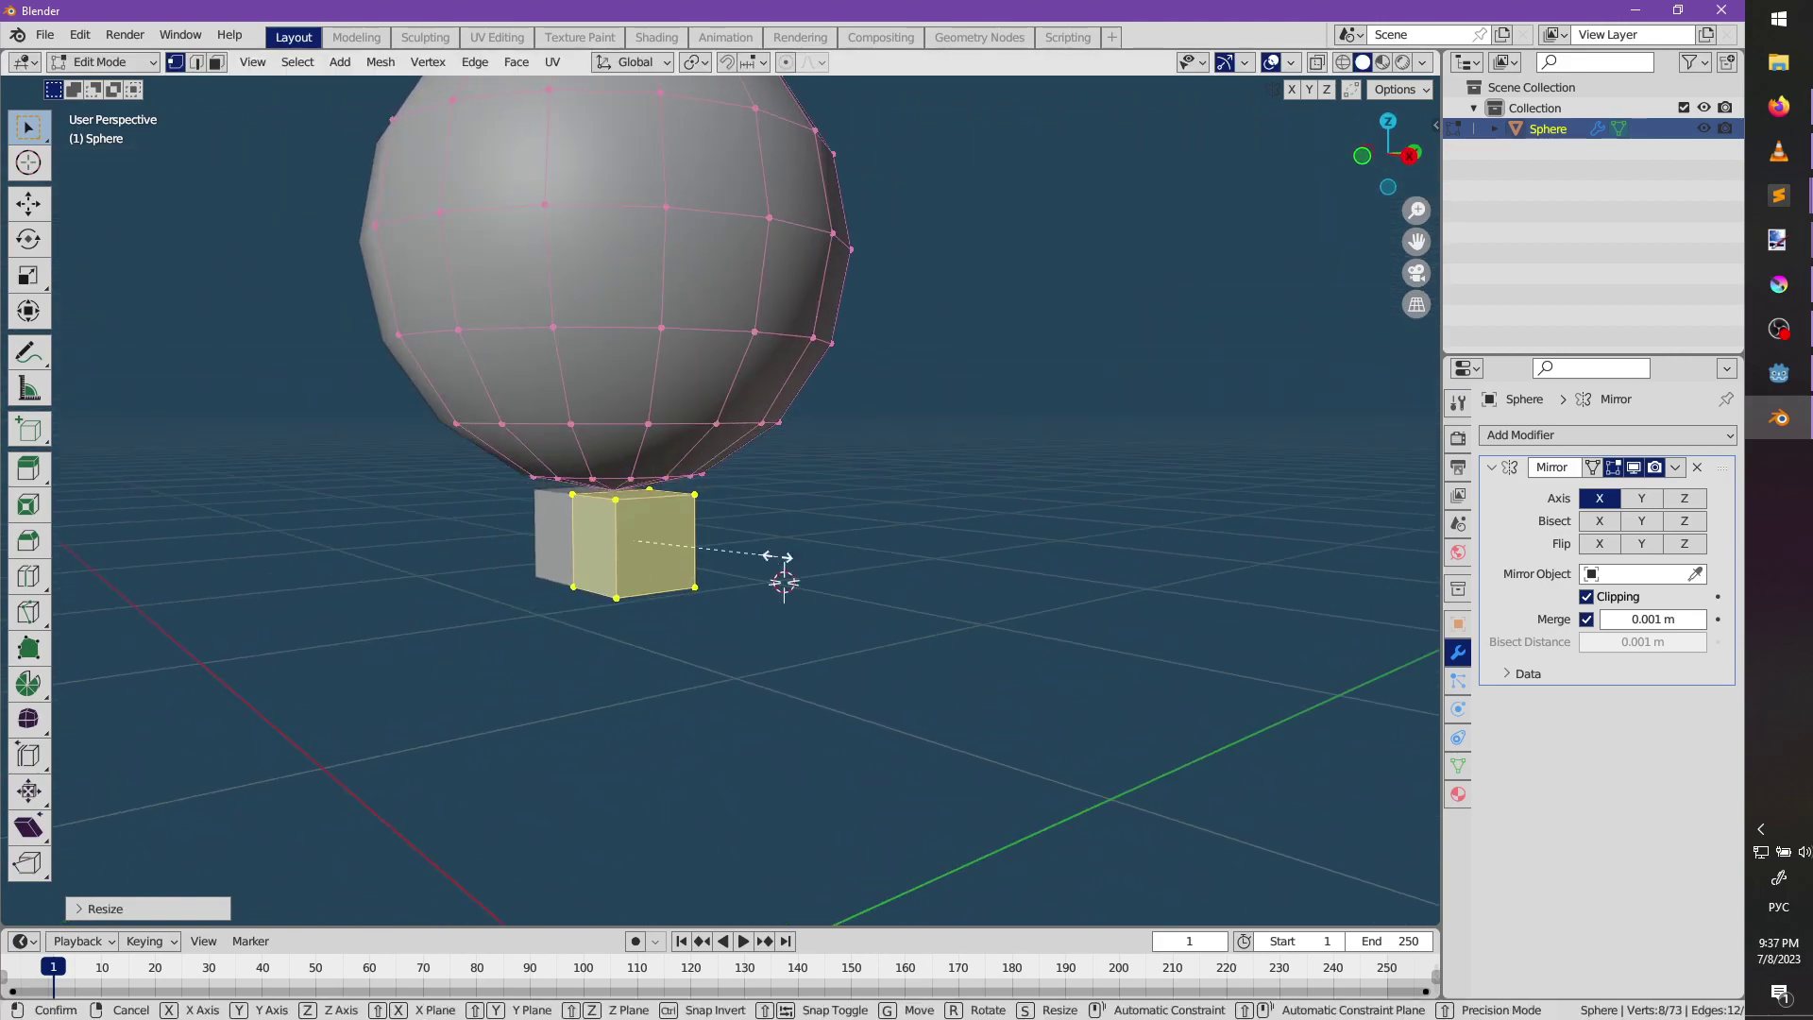
pyautogui.press('s')
pyautogui.press('z')
pyautogui.click(843, 742)
# Adjust the block along Y and scale its two vertical mirror-plane edges apart along Y to give it a hexagonal cross-section.
pyautogui.moveTo(704, 548); pyautogui.dragTo(733, 597, button='middle')
pyautogui.hotkey('alt', 'a')
pyautogui.click(660, 554)
pyautogui.press('g')
pyautogui.press('y')
pyautogui.click(821, 643)
pyautogui.press('s')
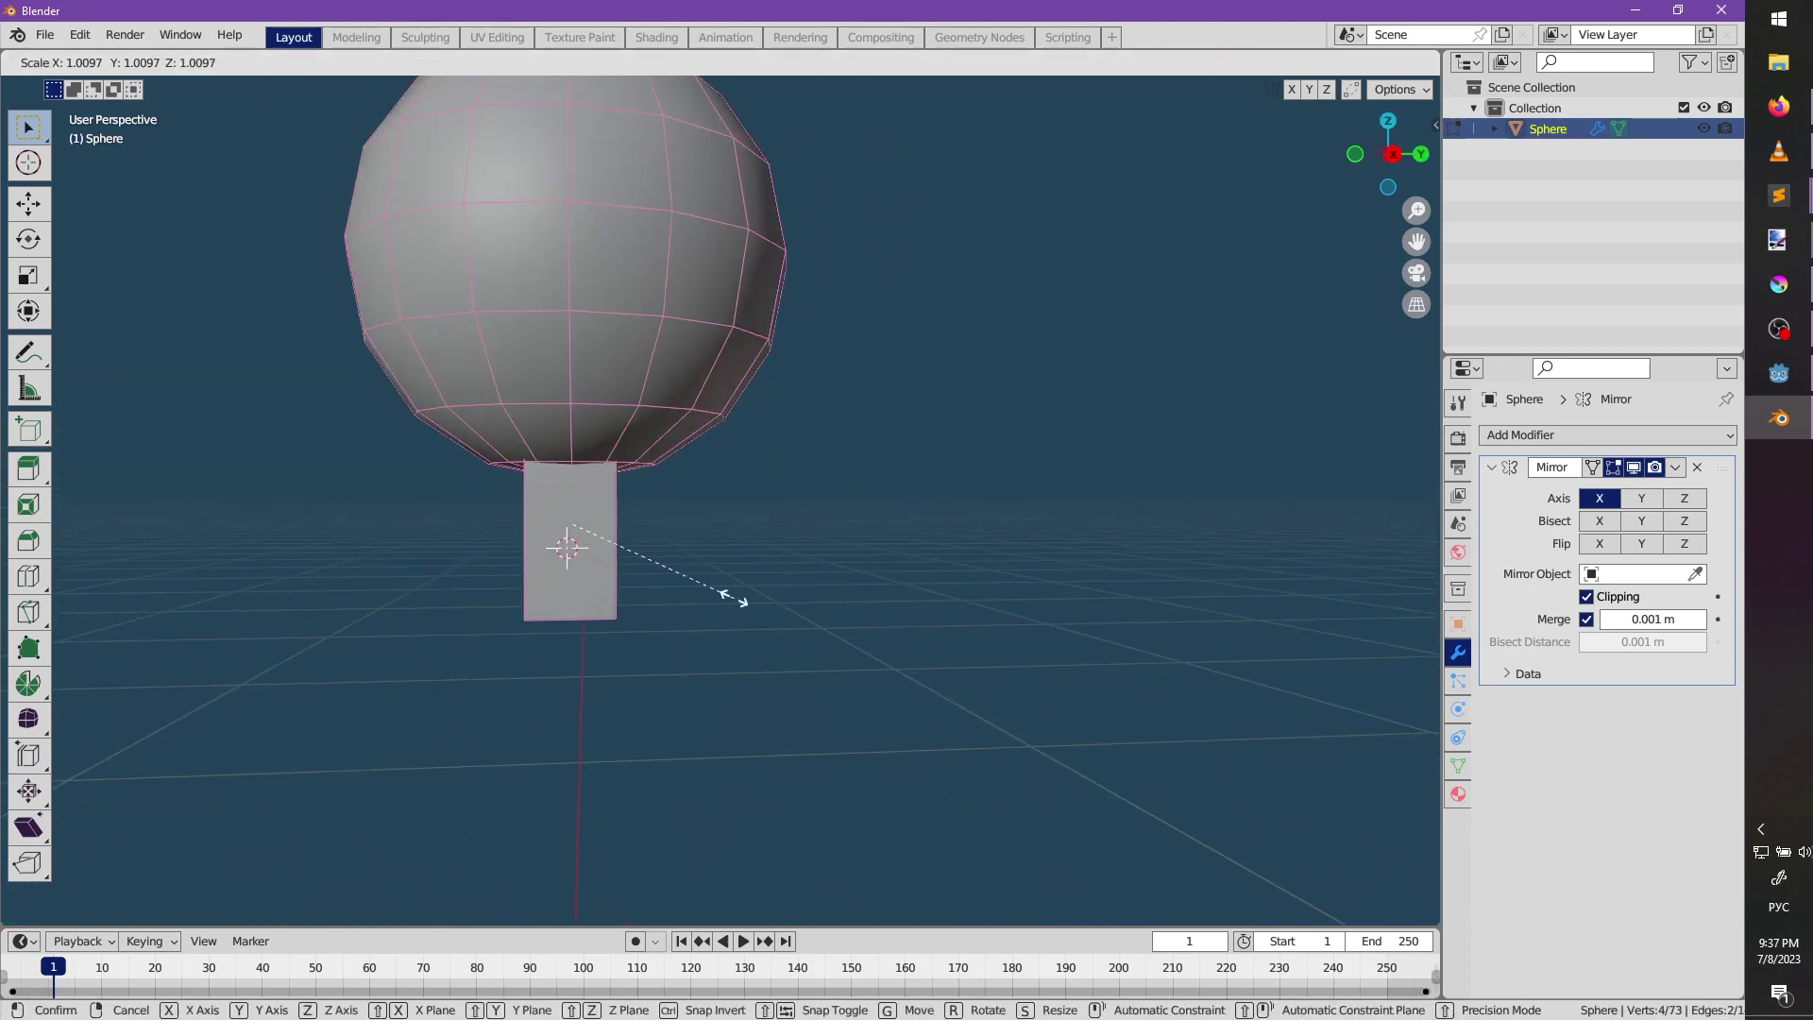
pyautogui.press('y')
pyautogui.click(803, 622)
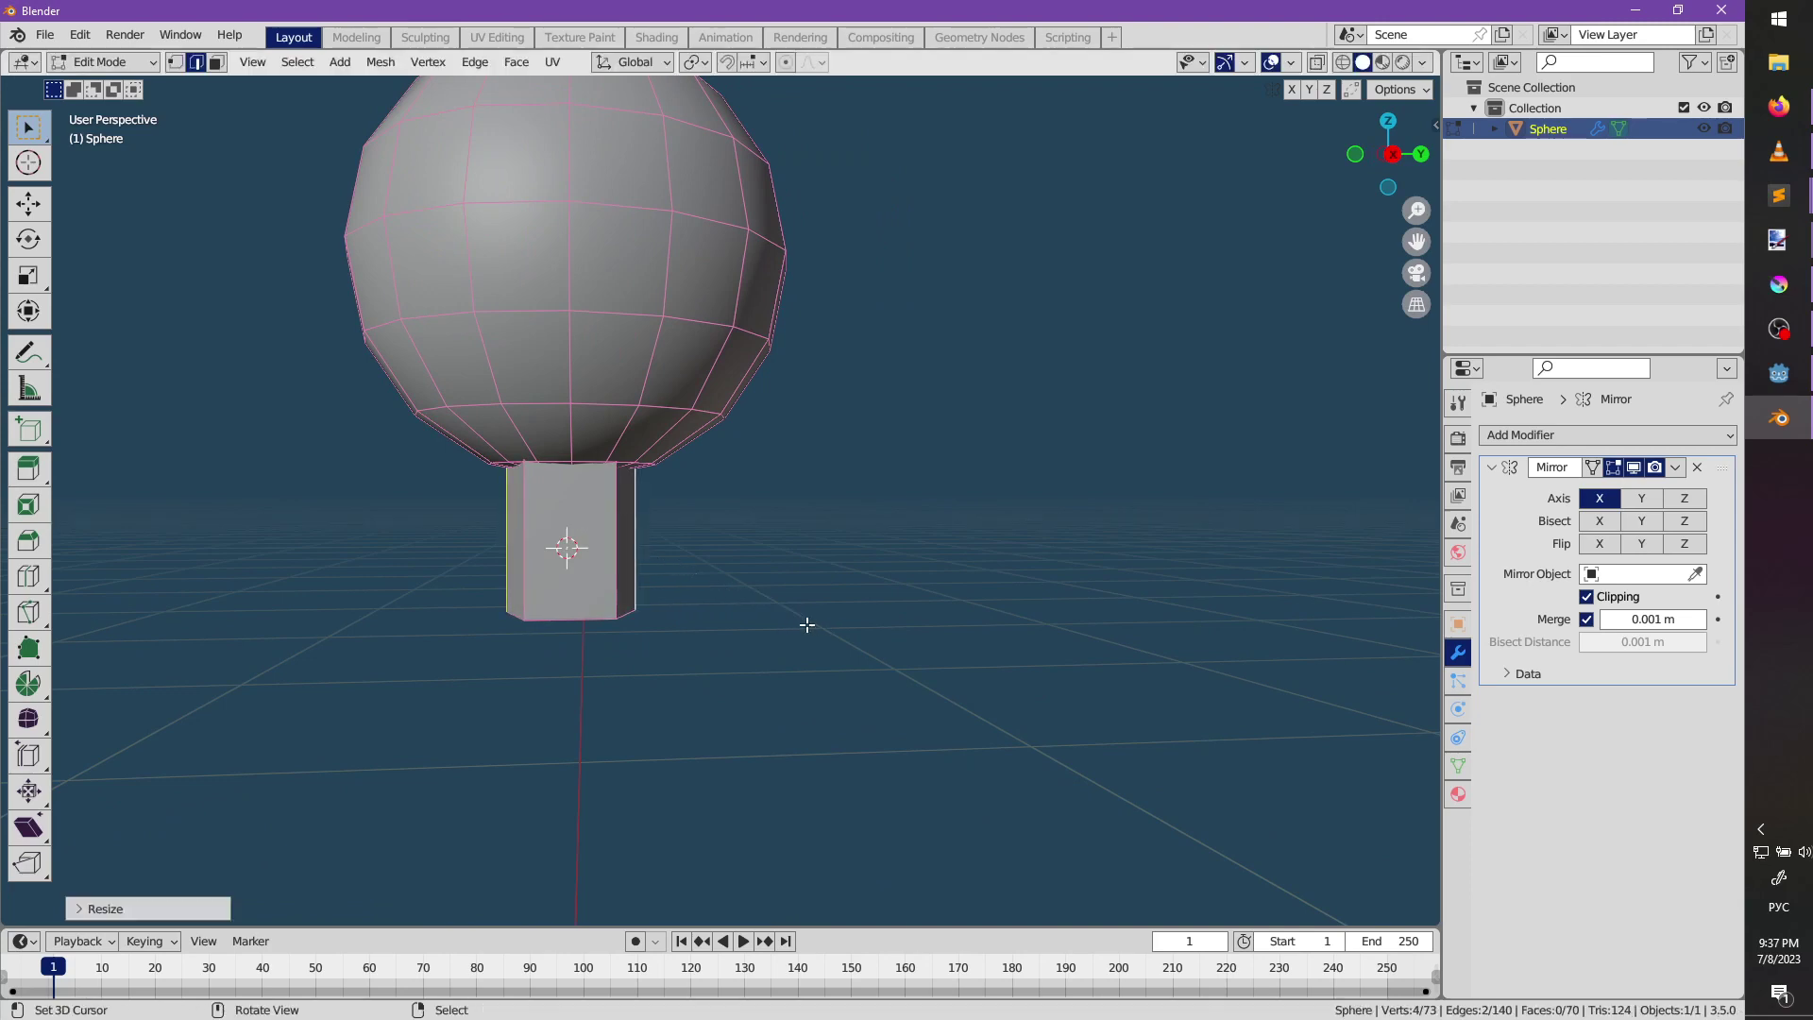
# Place the 3D cursor at the body block's lower corner and add a cylinder with 6 vertices there.
pyautogui.moveTo(806, 623); pyautogui.dragTo(1048, 312, button='middle')
pyautogui.scroll(3, 826, 610)
pyautogui.moveTo(921, 595); pyautogui.dragTo(962, 559, button='middle')
pyautogui.hotkey('shift', 'a')
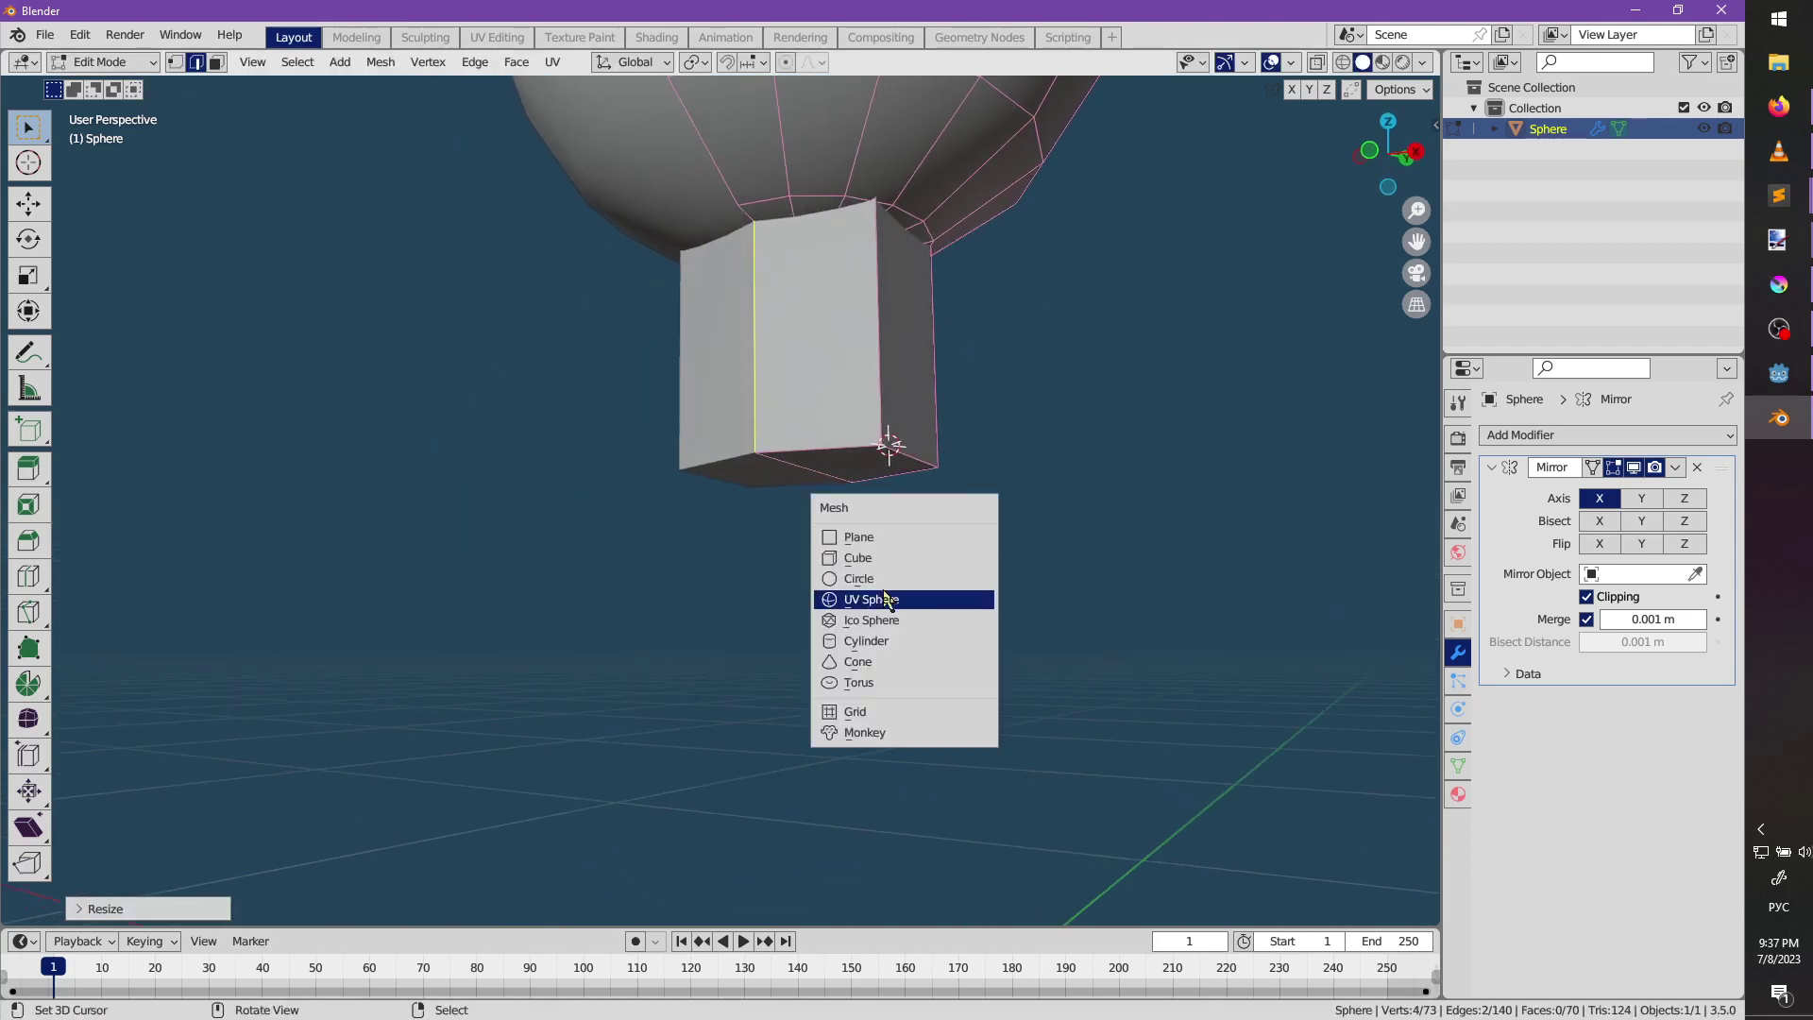
pyautogui.click(873, 640)
pyautogui.click(108, 908)
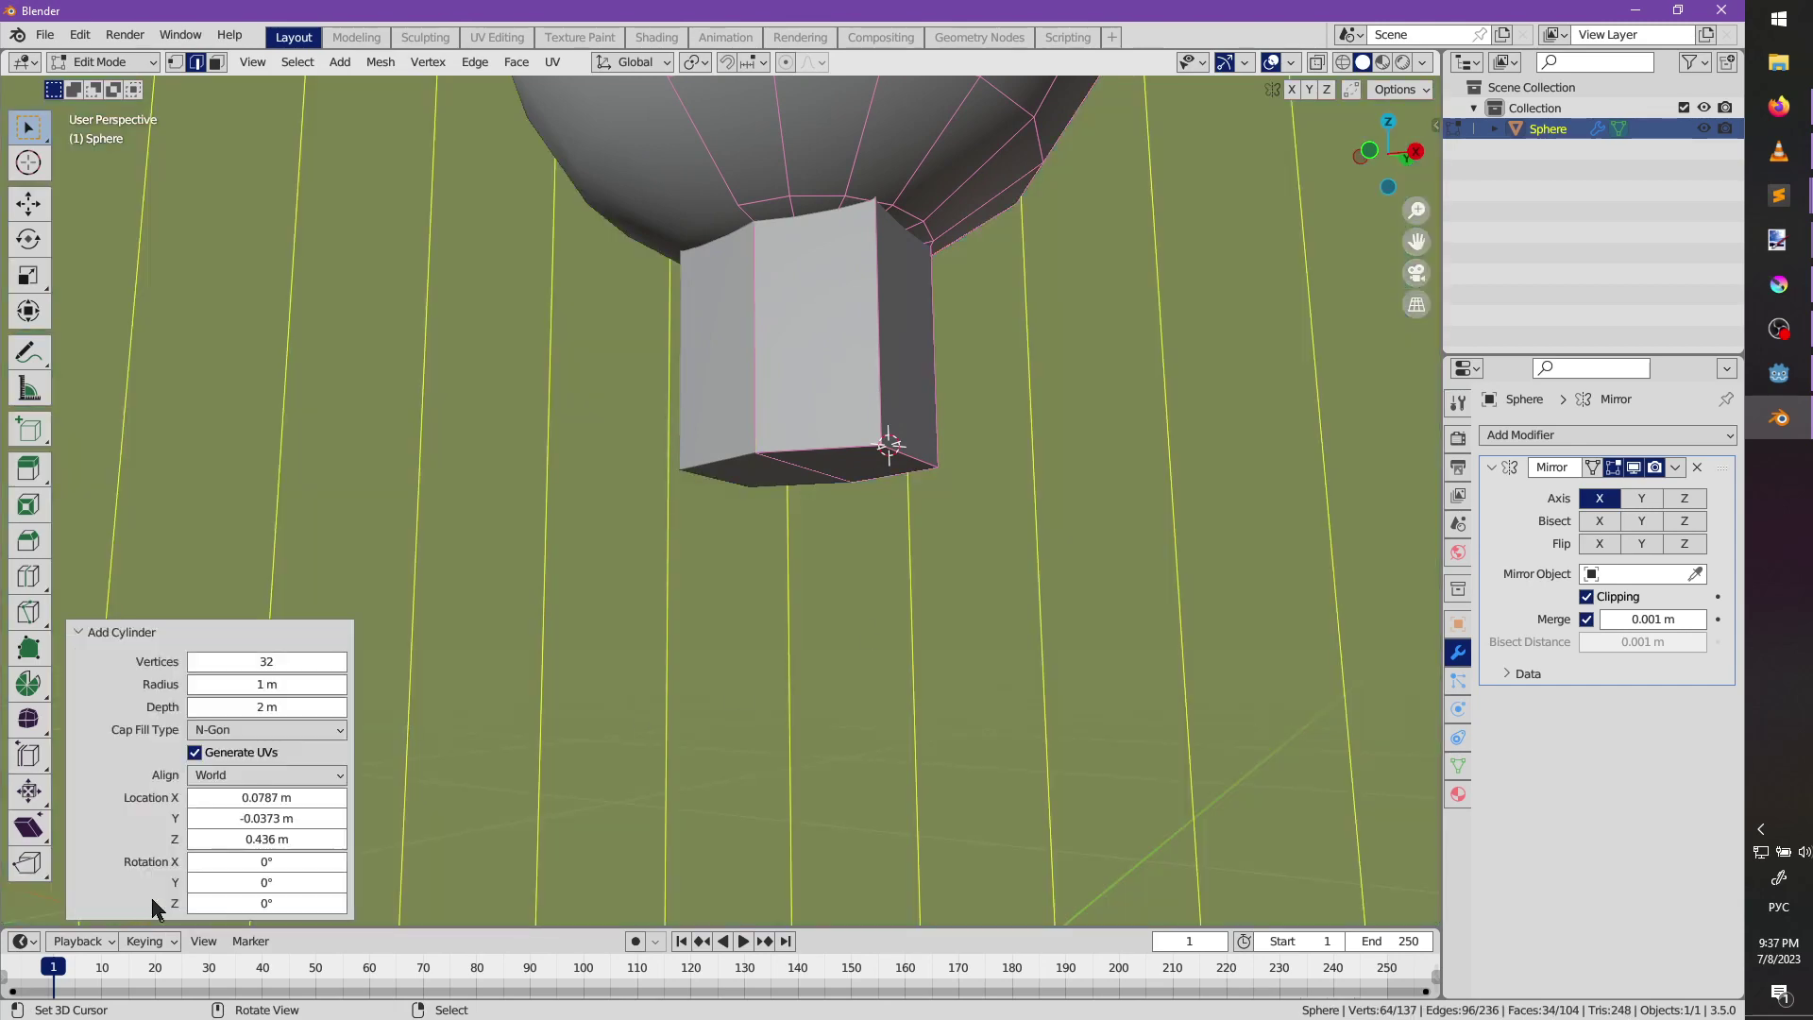
pyautogui.write('6')
pyautogui.press('Return')
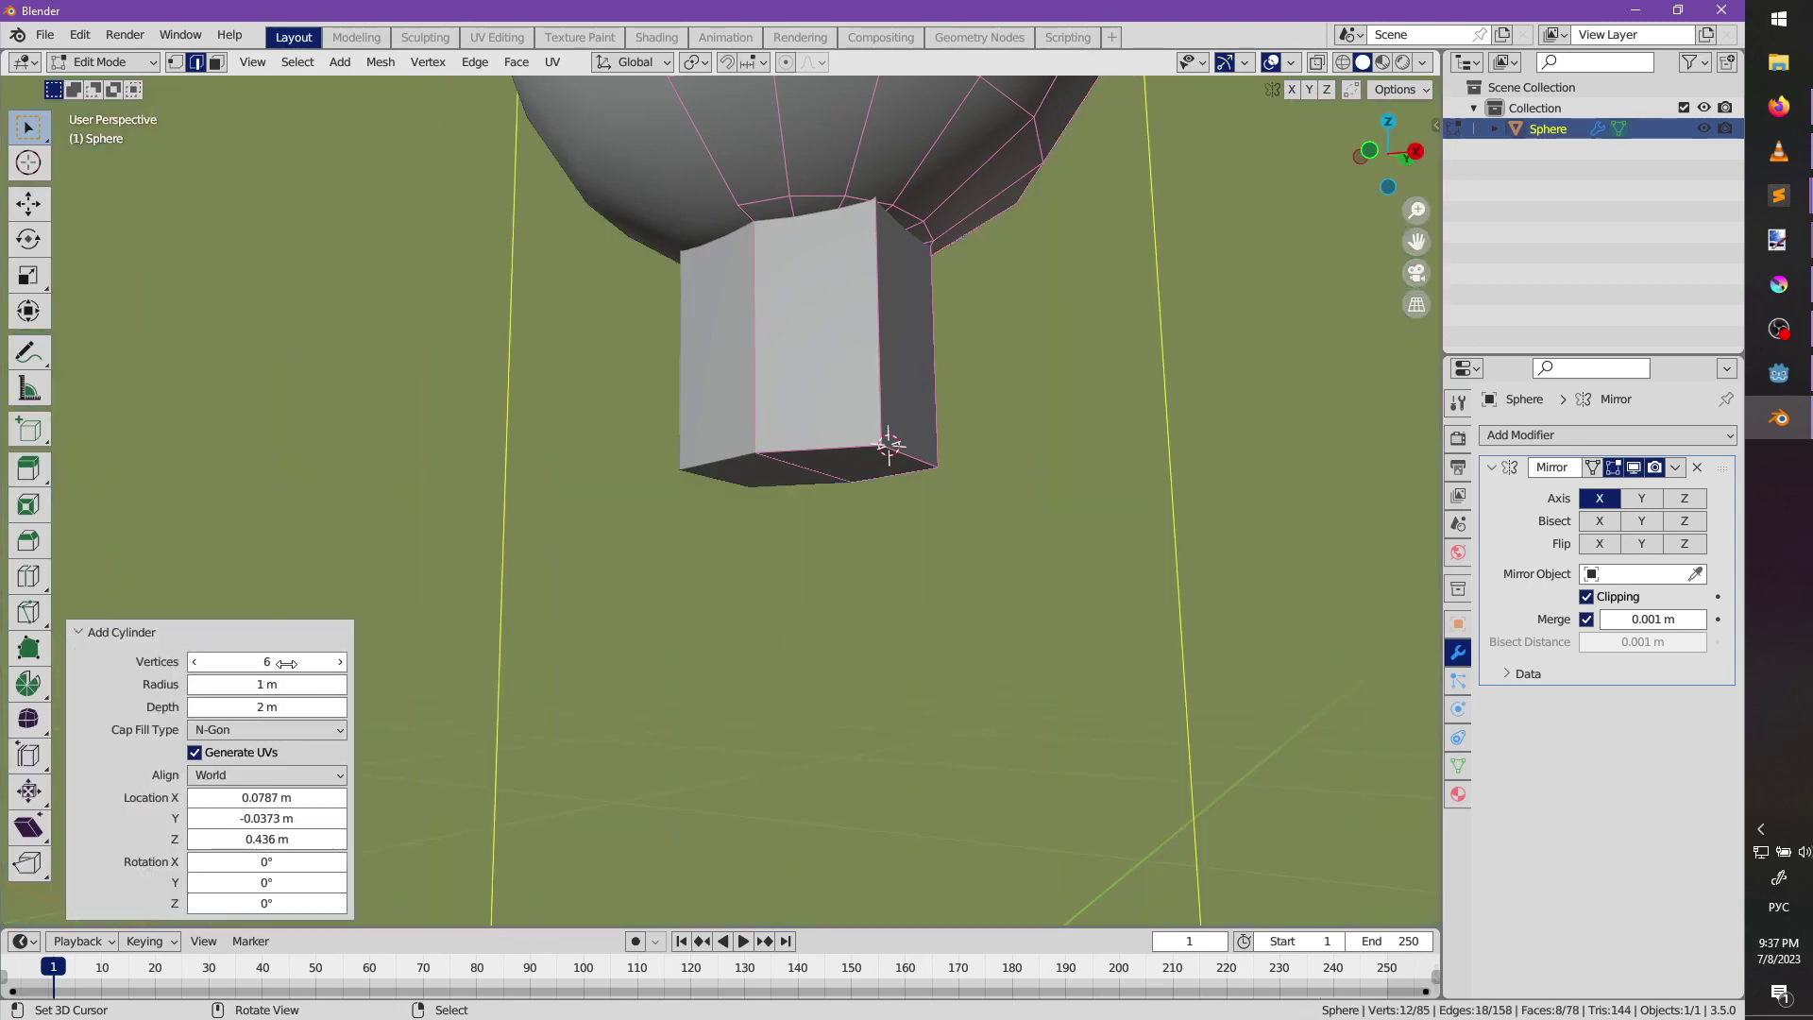
# Set the new cylinder's radius to 0.05 m.
pyautogui.scroll(-10, 1400, 708)
pyautogui.moveTo(1044, 566); pyautogui.dragTo(1082, 631, button='middle')
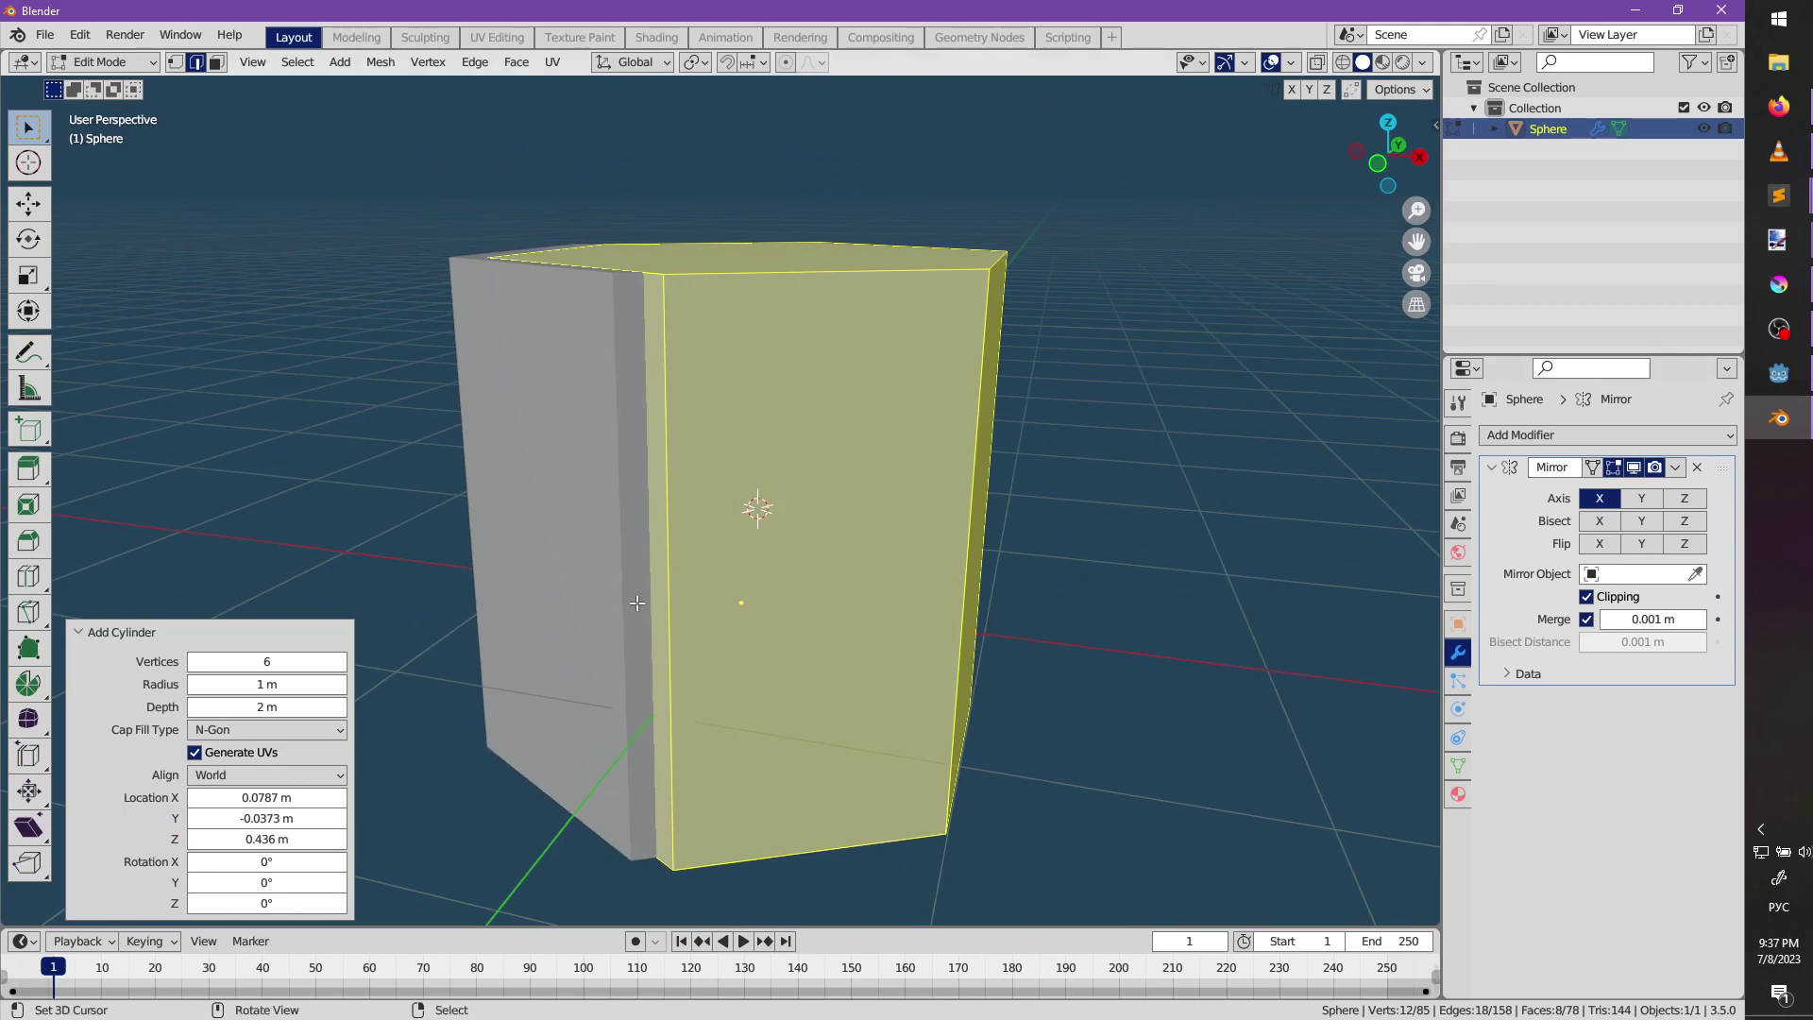
pyautogui.click(292, 686)
pyautogui.write('ю1')
pyautogui.press('Return')
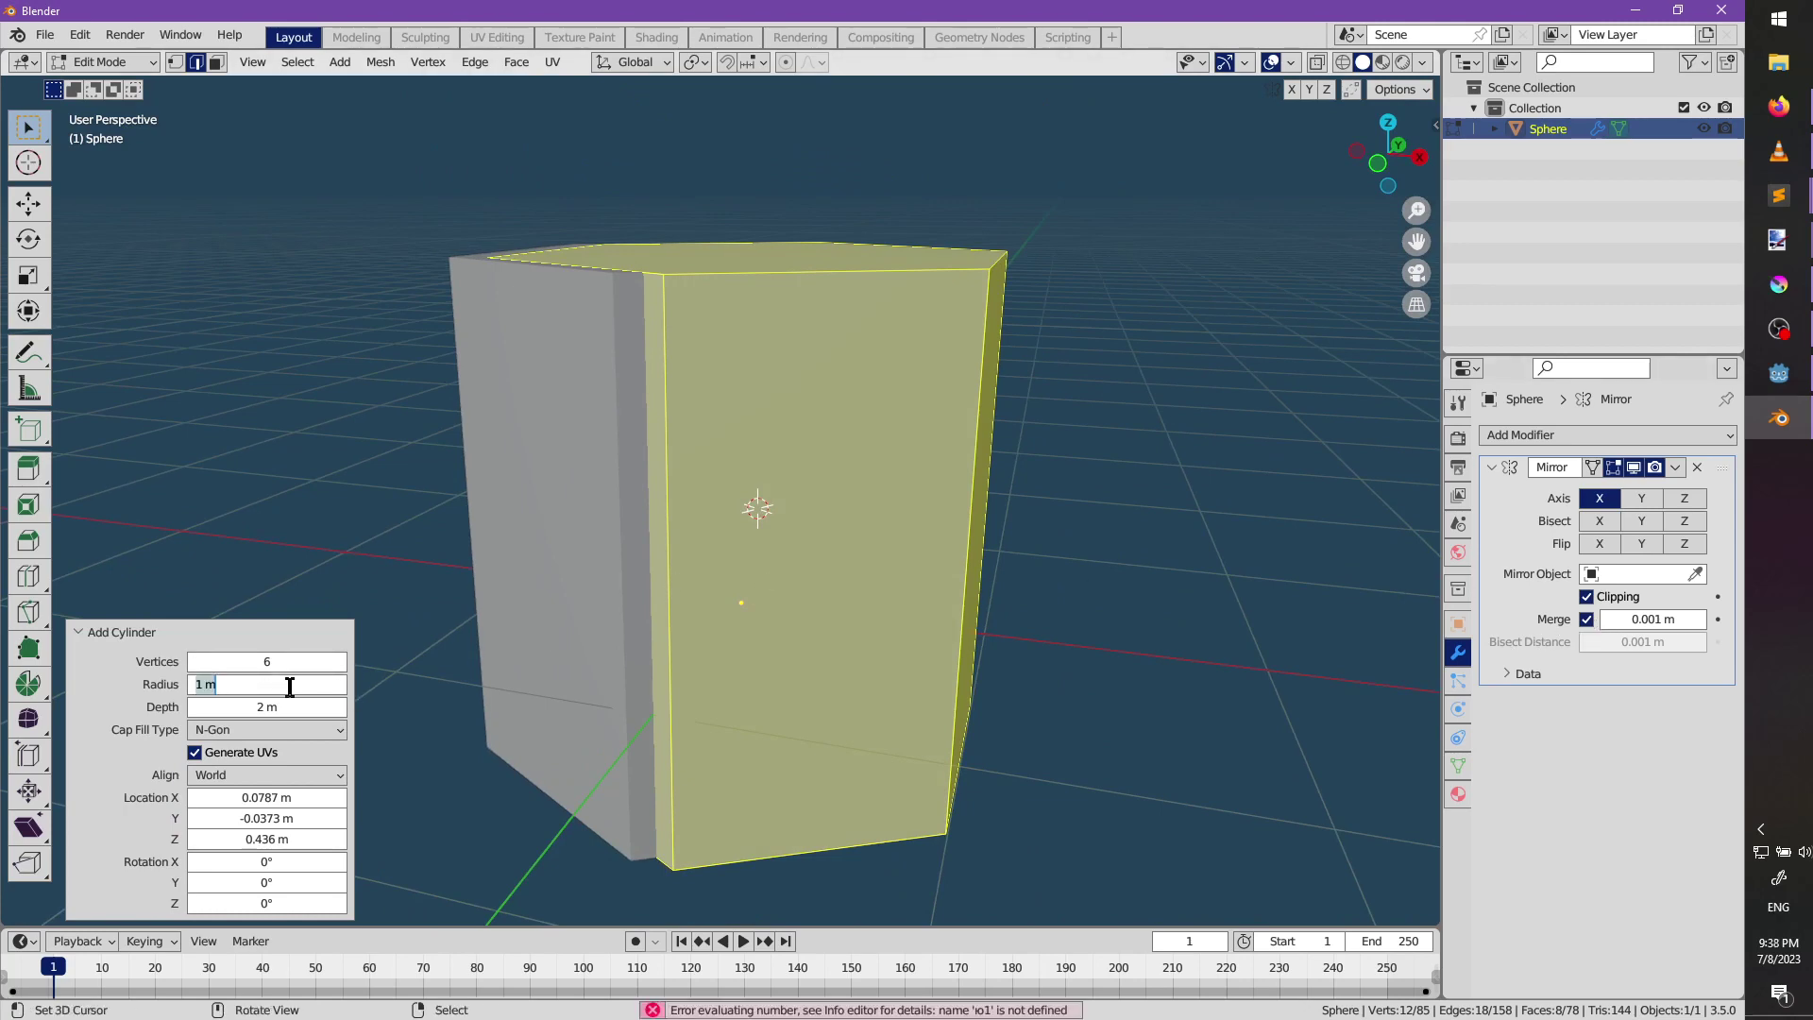
pyautogui.press('Return')
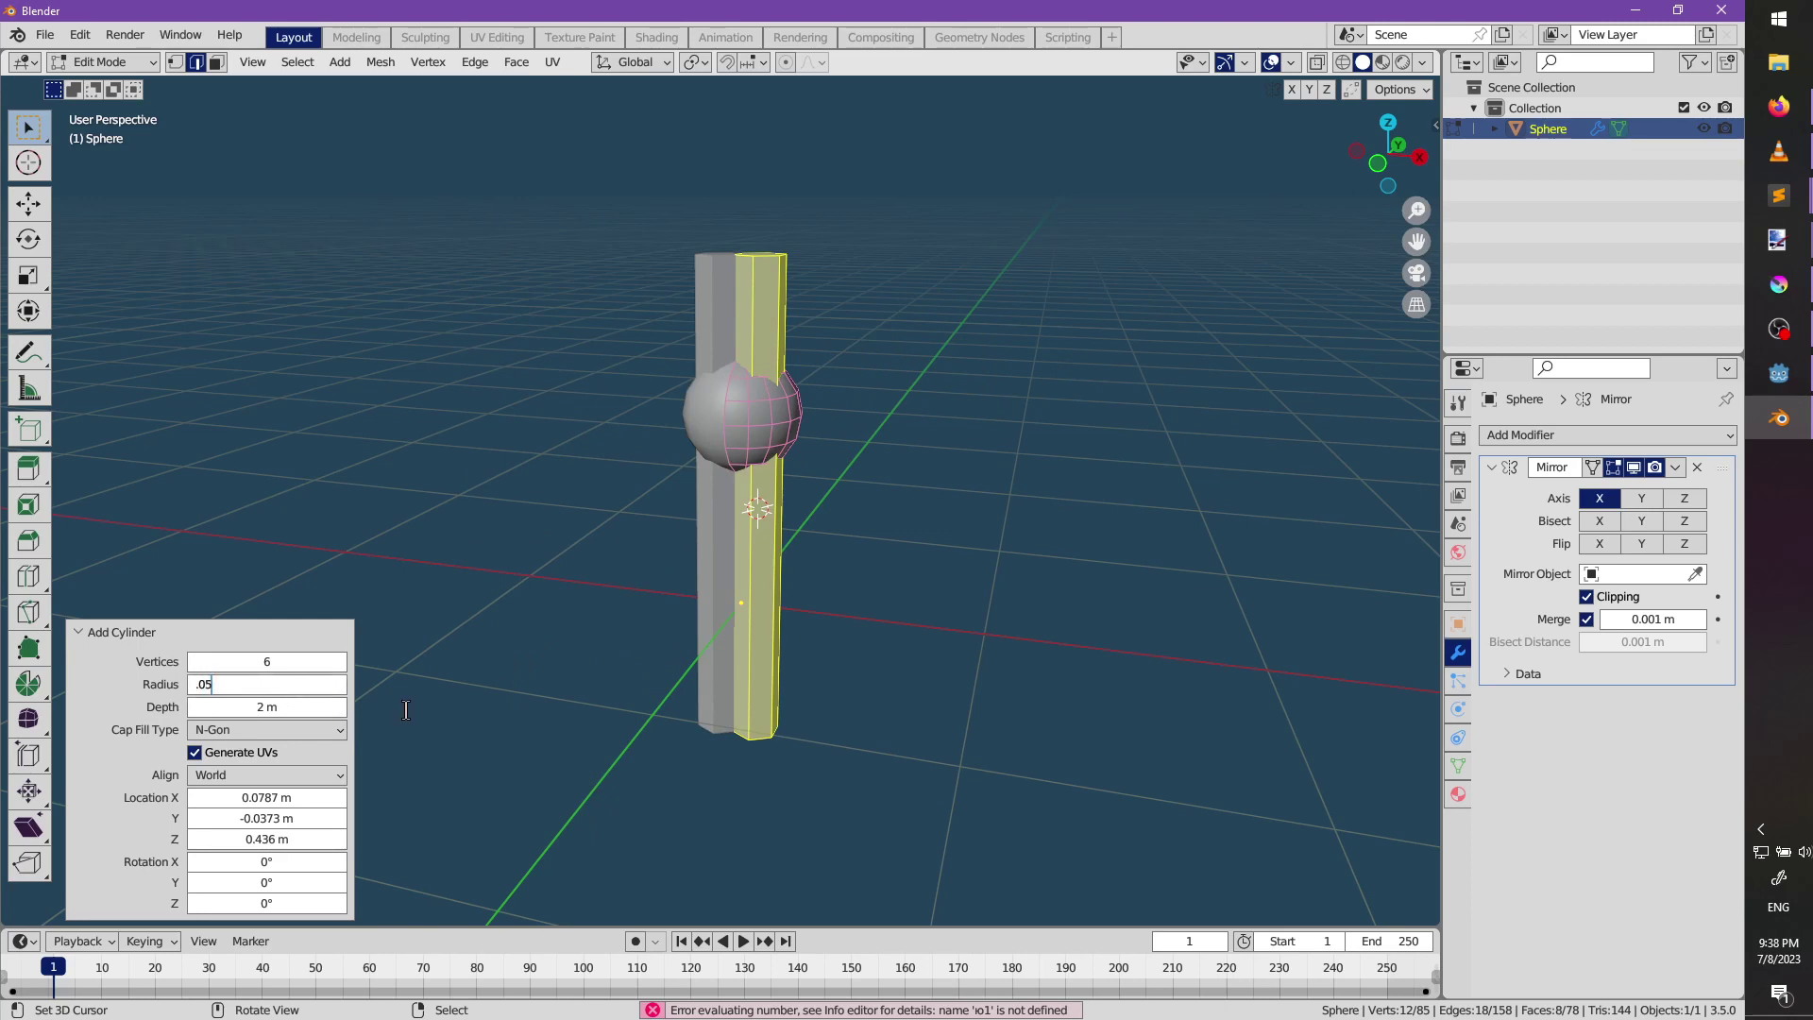
pyautogui.press('Return')
# Scale the six-sided cylinder to 0.211 along Z and move it down along Z below the body block.
pyautogui.moveTo(404, 708); pyautogui.dragTo(963, 734, button='middle')
pyautogui.press('s')
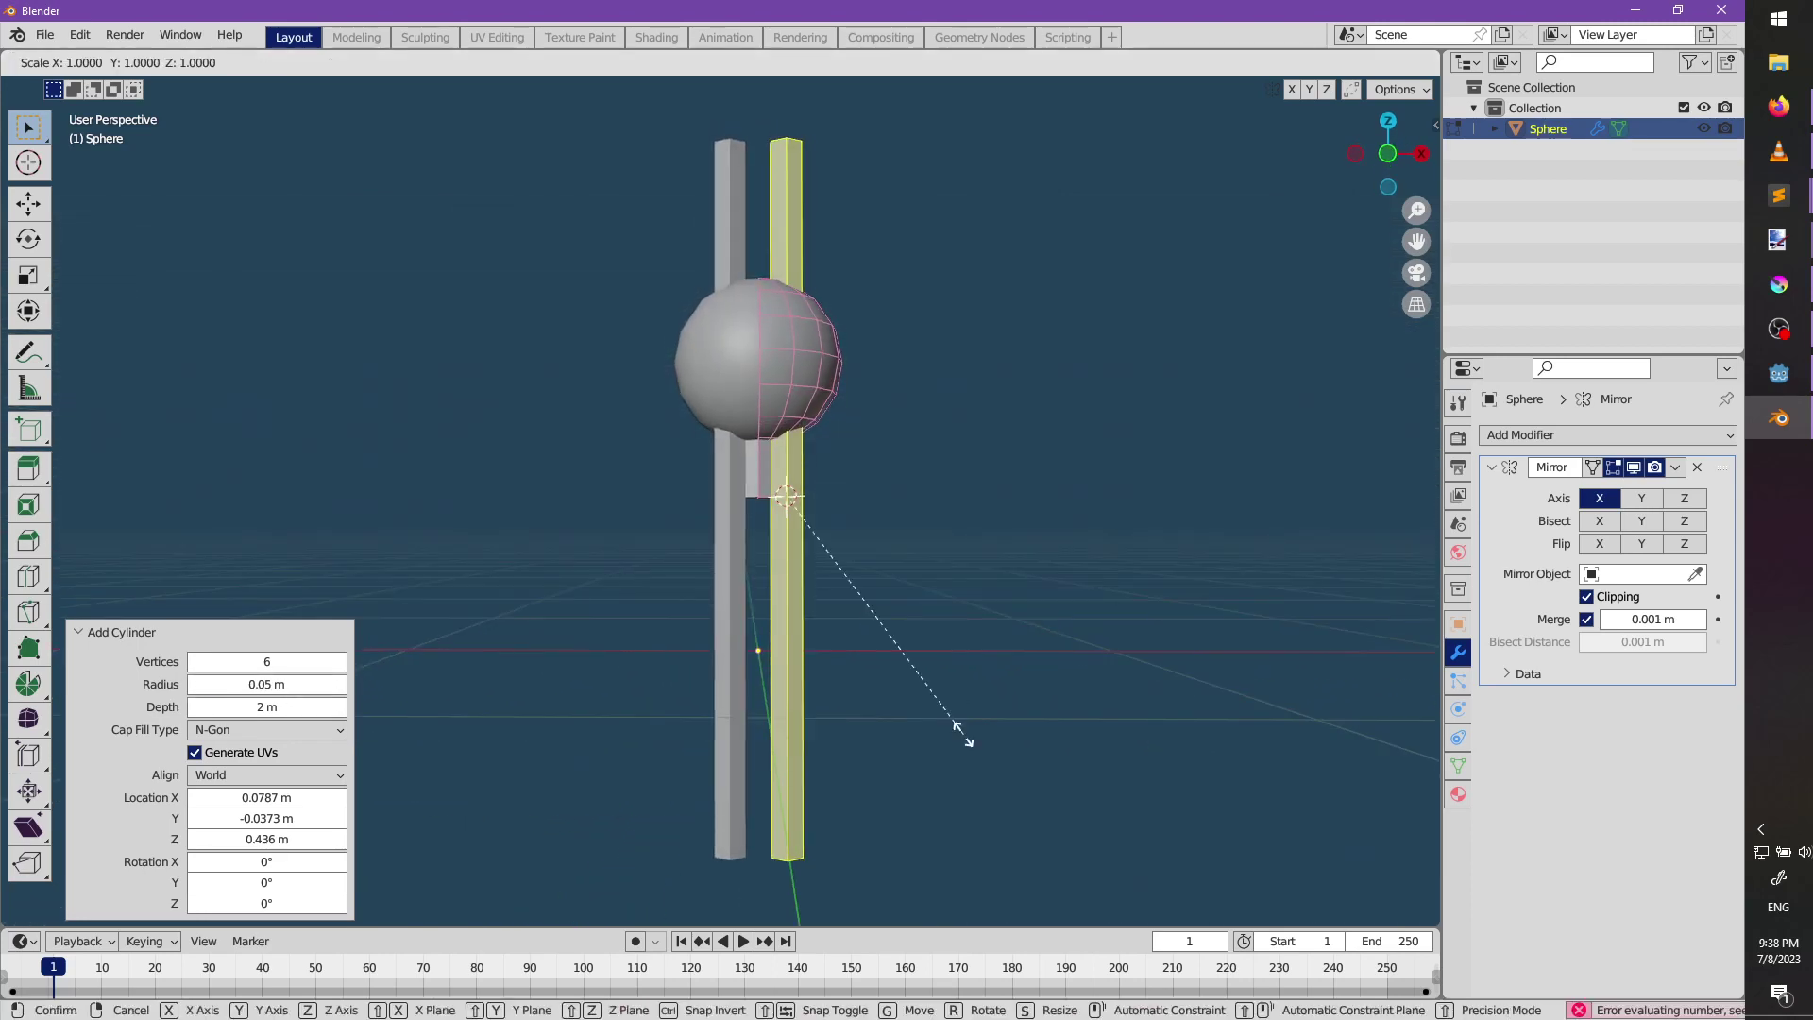
pyautogui.press('z')
pyautogui.click(846, 497)
pyautogui.press('g')
pyautogui.press('z')
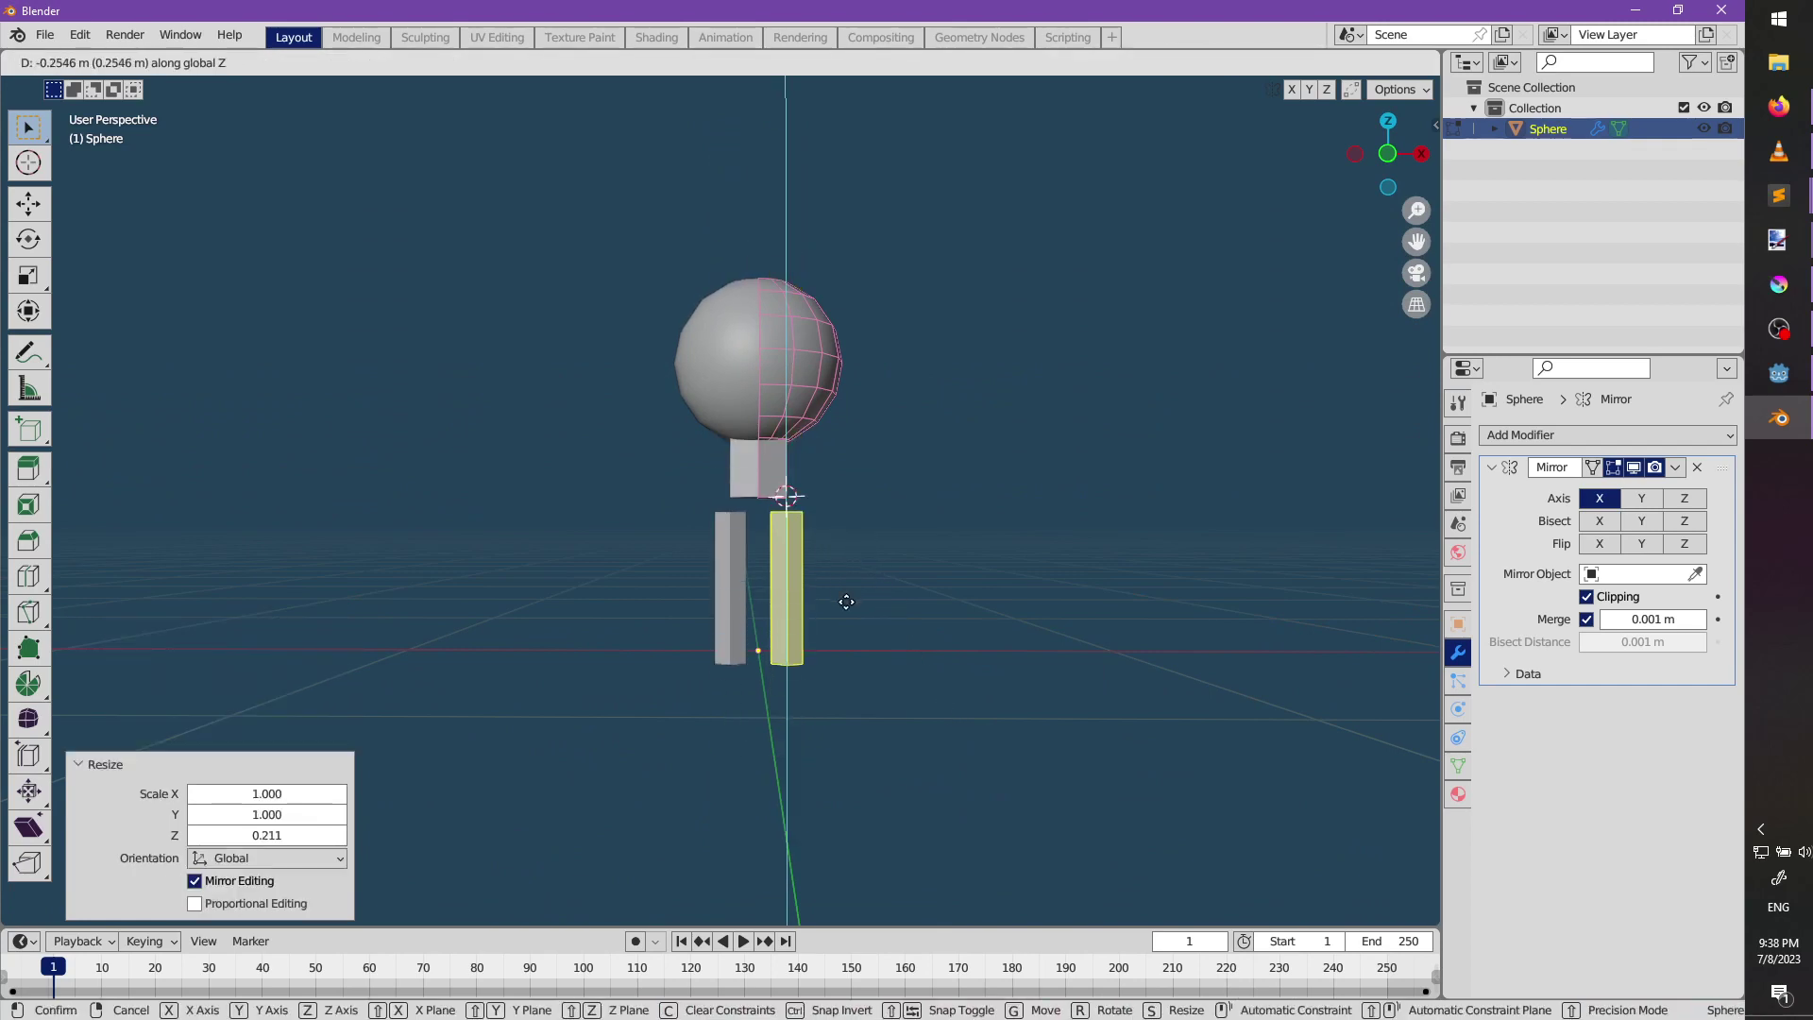
pyautogui.click(879, 602)
# Scale the leg cylinder slightly thinner in X and Y and move it closer to the body block's underside.
pyautogui.press('s')
pyautogui.hotkey('shift', 'z')
pyautogui.click(862, 598)
pyautogui.moveTo(862, 599); pyautogui.dragTo(624, 701, button='middle')
pyautogui.press('g')
pyautogui.click(661, 675)
# Fine-tune the leg cylinder's position so that its upper end meets the underside of the body block.
pyautogui.moveTo(808, 607); pyautogui.dragTo(919, 632, button='middle')
pyautogui.scroll(1, 906, 612)
pyautogui.scroll(2, 906, 612)
pyautogui.press('g')
pyautogui.click(915, 604)
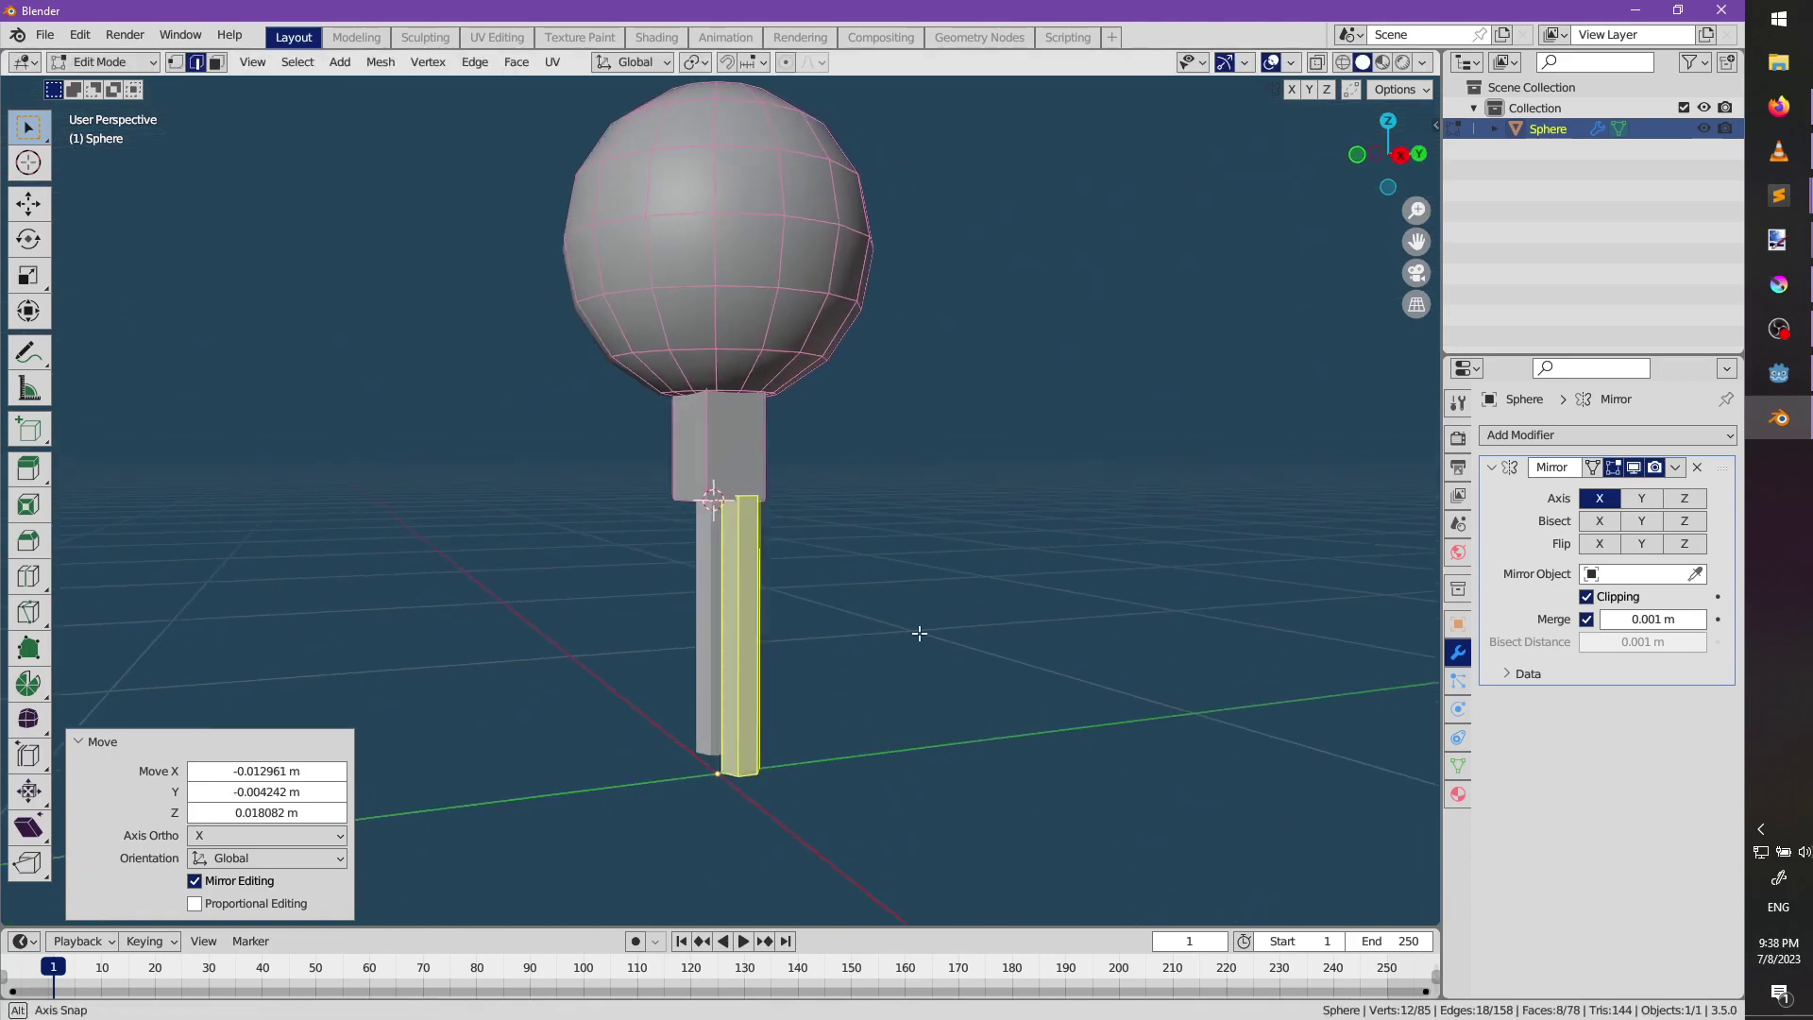
pyautogui.press('g')
pyautogui.click(765, 639)
pyautogui.moveTo(764, 639); pyautogui.dragTo(695, 630, button='middle')
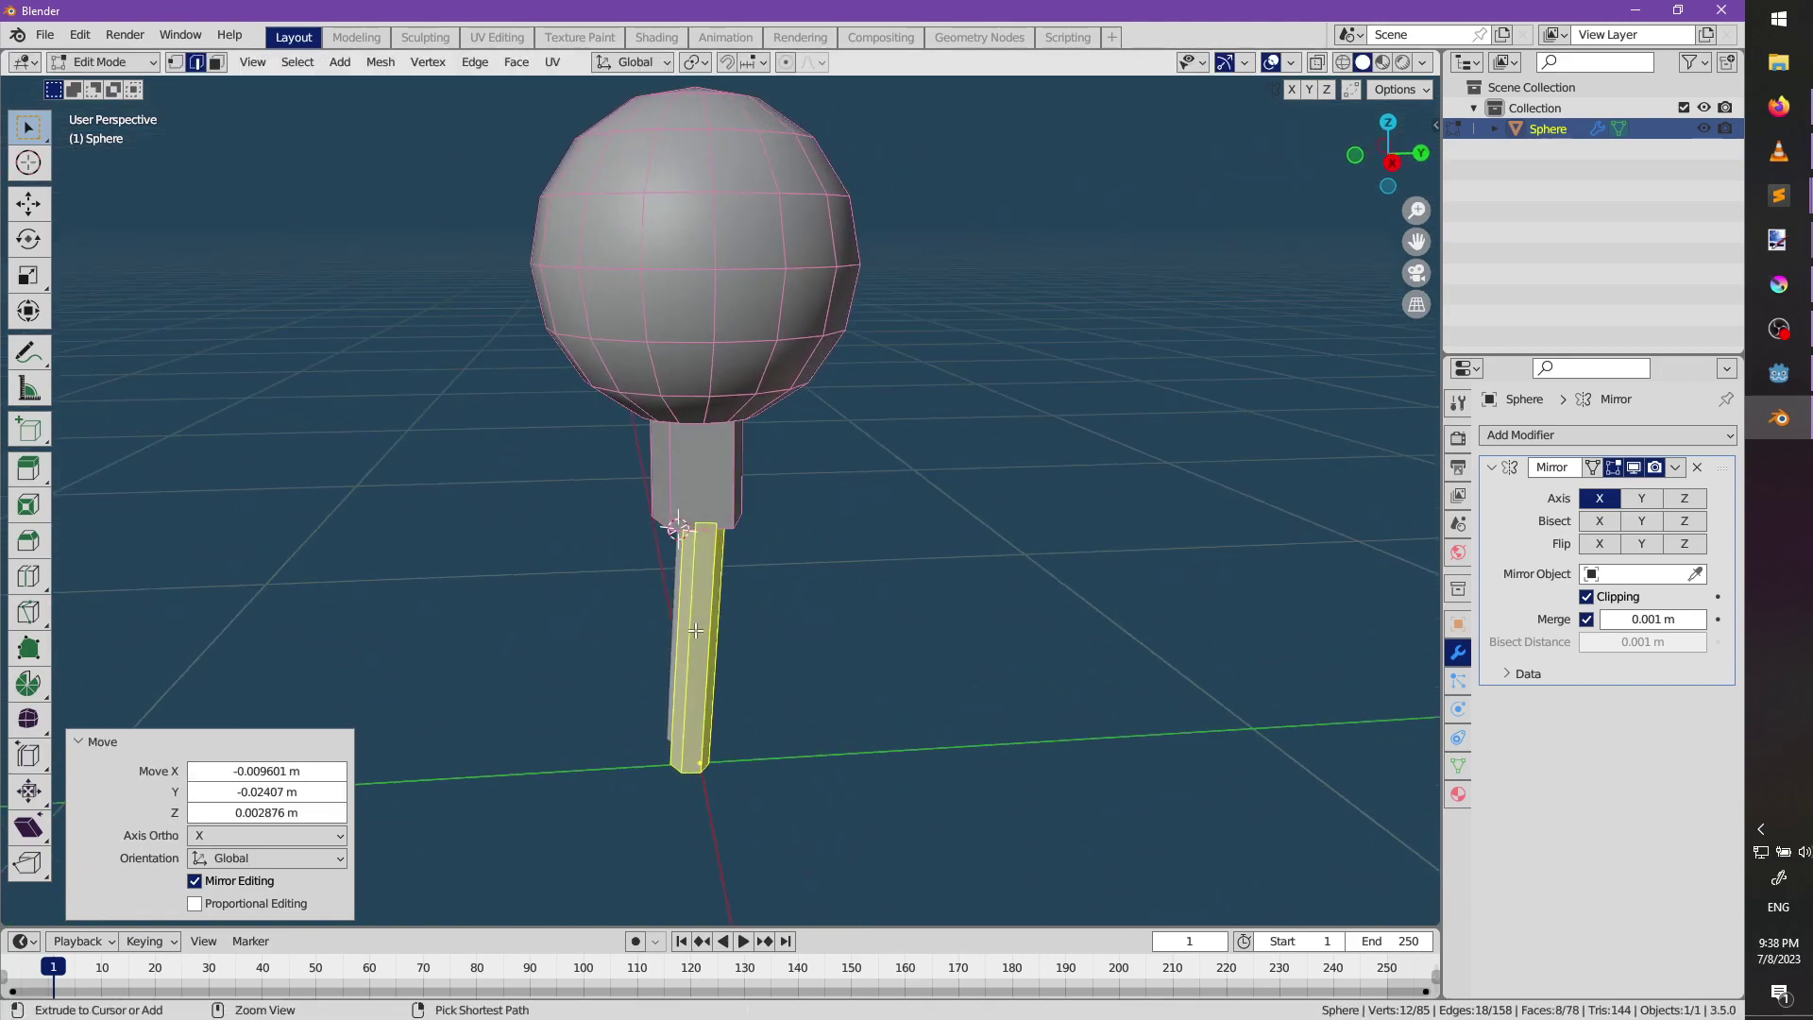
pyautogui.hotkey('ctrl', 'r')
pyautogui.click(696, 630)
pyautogui.rightClick(696, 629)
pyautogui.moveTo(762, 738); pyautogui.dragTo(667, 652, button='middle')
pyautogui.scroll(2, 745, 671)
pyautogui.hotkey('ctrl', 'z')
# Add two loop cuts around the leg, shift them about -0.011 m along Y and rotate them by about 1°.
pyautogui.hotkey('ctrl', 'r')
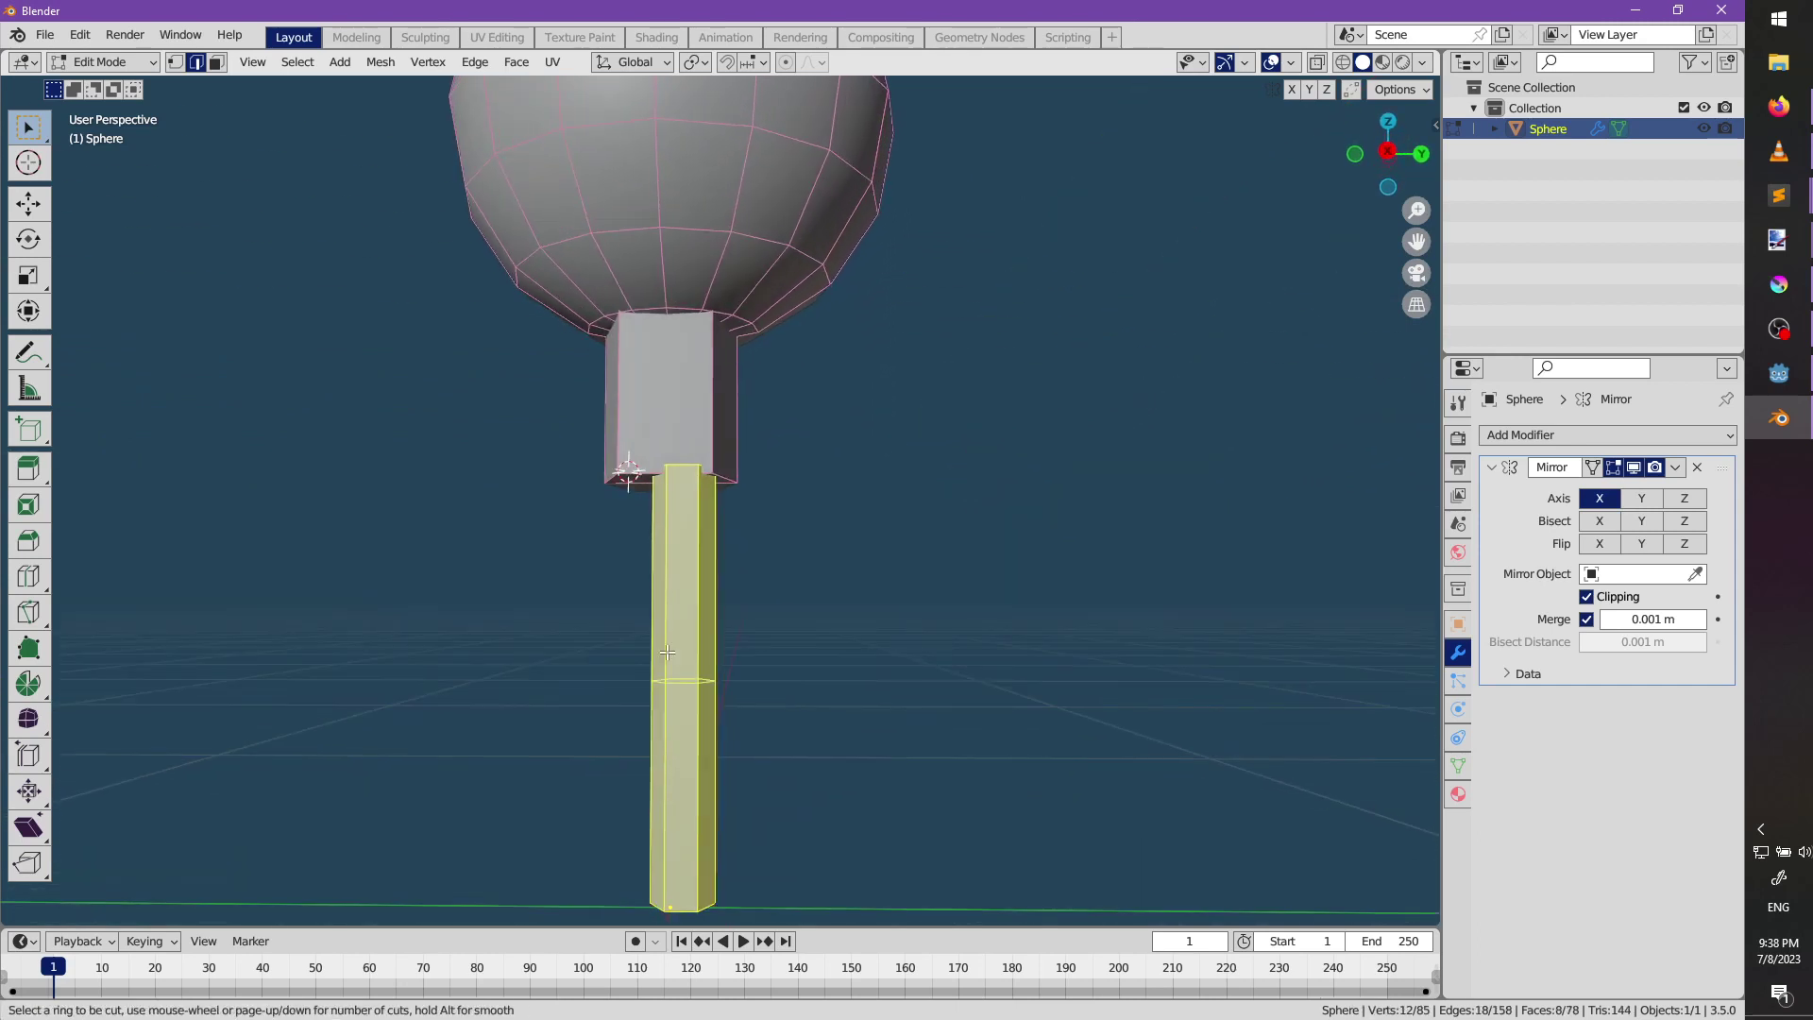
pyautogui.scroll(1, 667, 652)
pyautogui.click(667, 652)
pyautogui.rightClick(669, 651)
pyautogui.press('g')
pyautogui.click(832, 690)
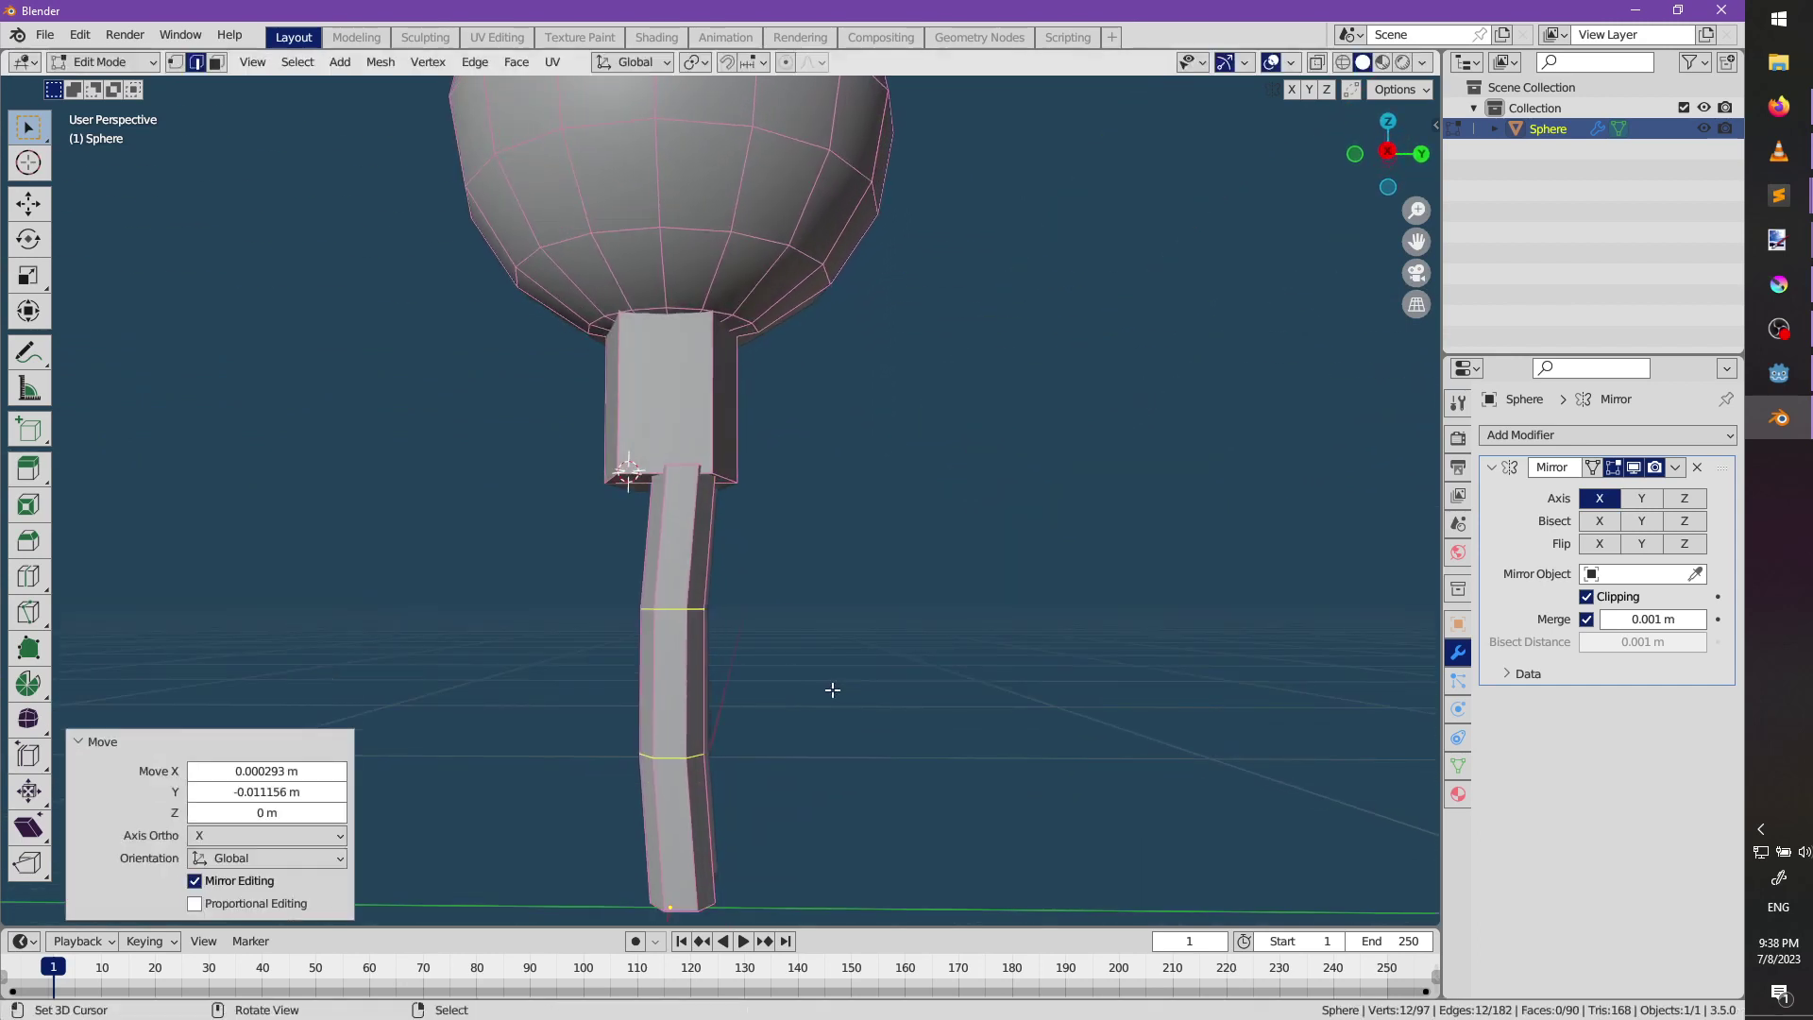
pyautogui.press('r')
pyautogui.click(835, 690)
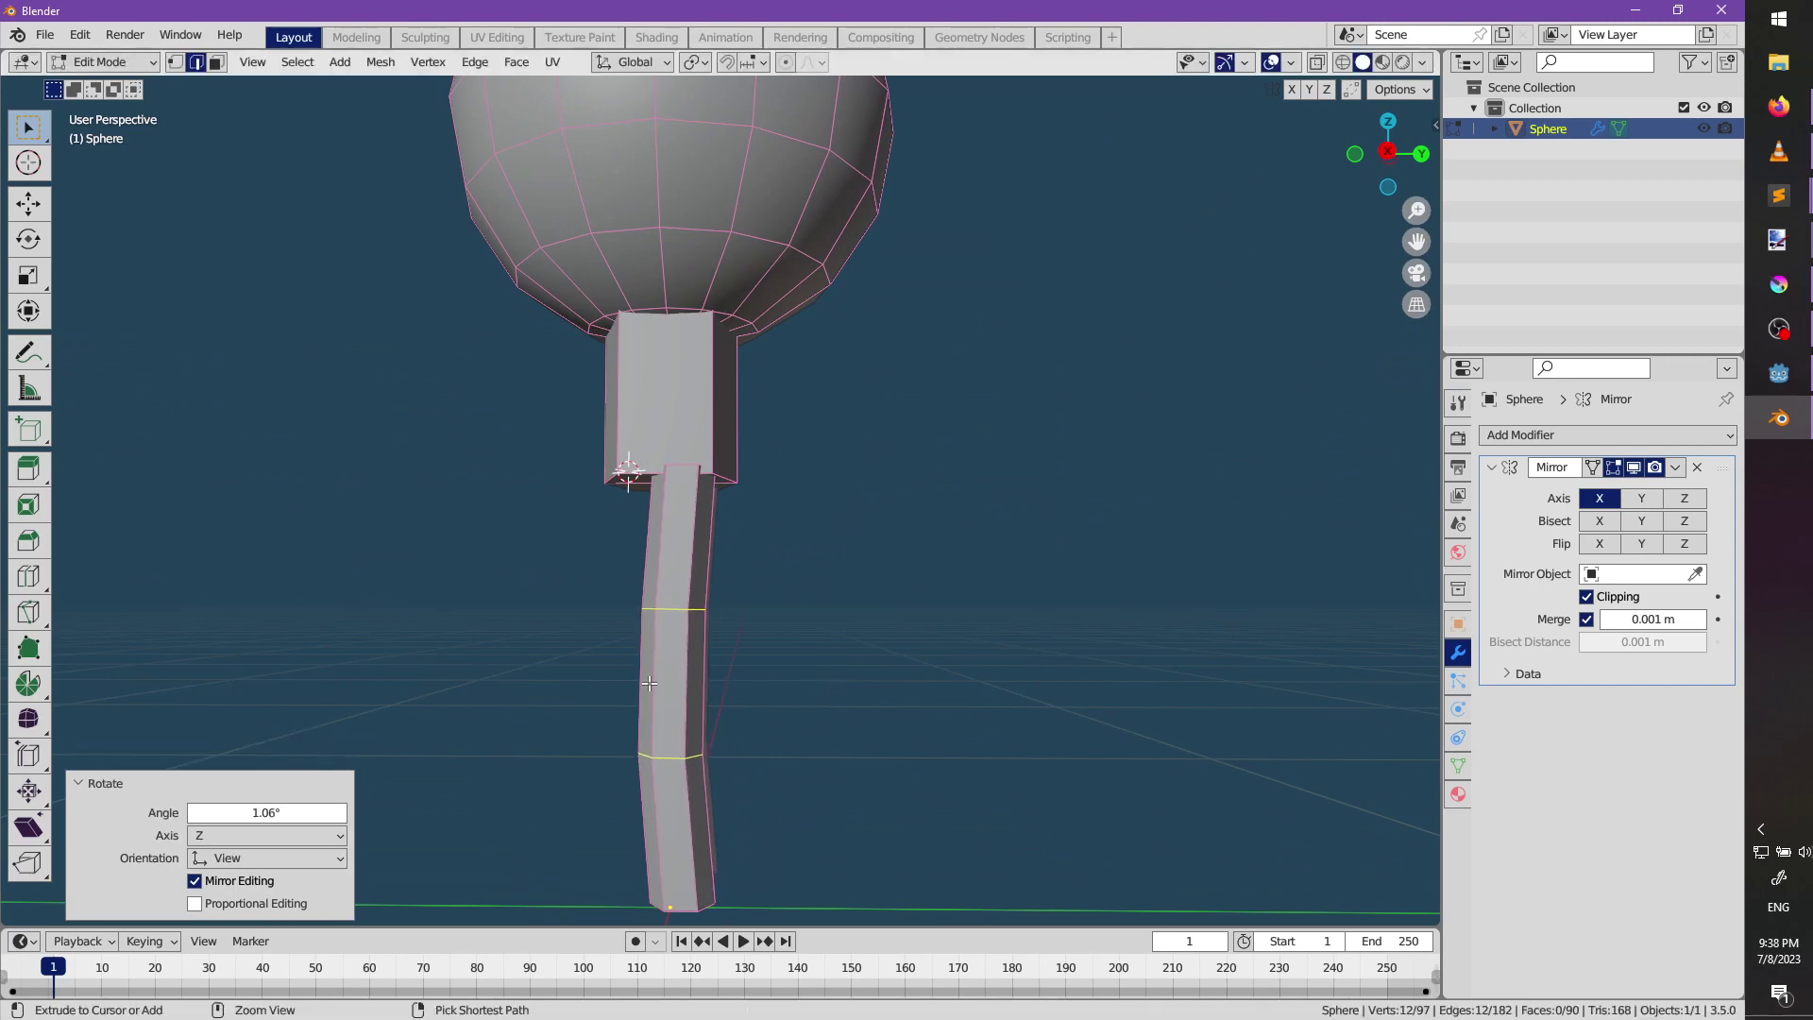
# Add another loop cut between the leg's two existing loops and move it slightly to refine the knee bend.
pyautogui.hotkey('ctrl', 'r')
pyautogui.click(650, 683)
pyautogui.rightClick(650, 683)
pyautogui.press('g')
pyautogui.click(756, 712)
# Place the 3D cursor at the leg's lower end and add a cube with a size of 0.05 m there.
pyautogui.keyDown('shift'); pyautogui.moveTo(756, 712); pyautogui.dragTo(809, 708, button='middle'); pyautogui.keyUp('shift')
pyautogui.click(809, 708)
pyautogui.hotkey('shift', 'a')
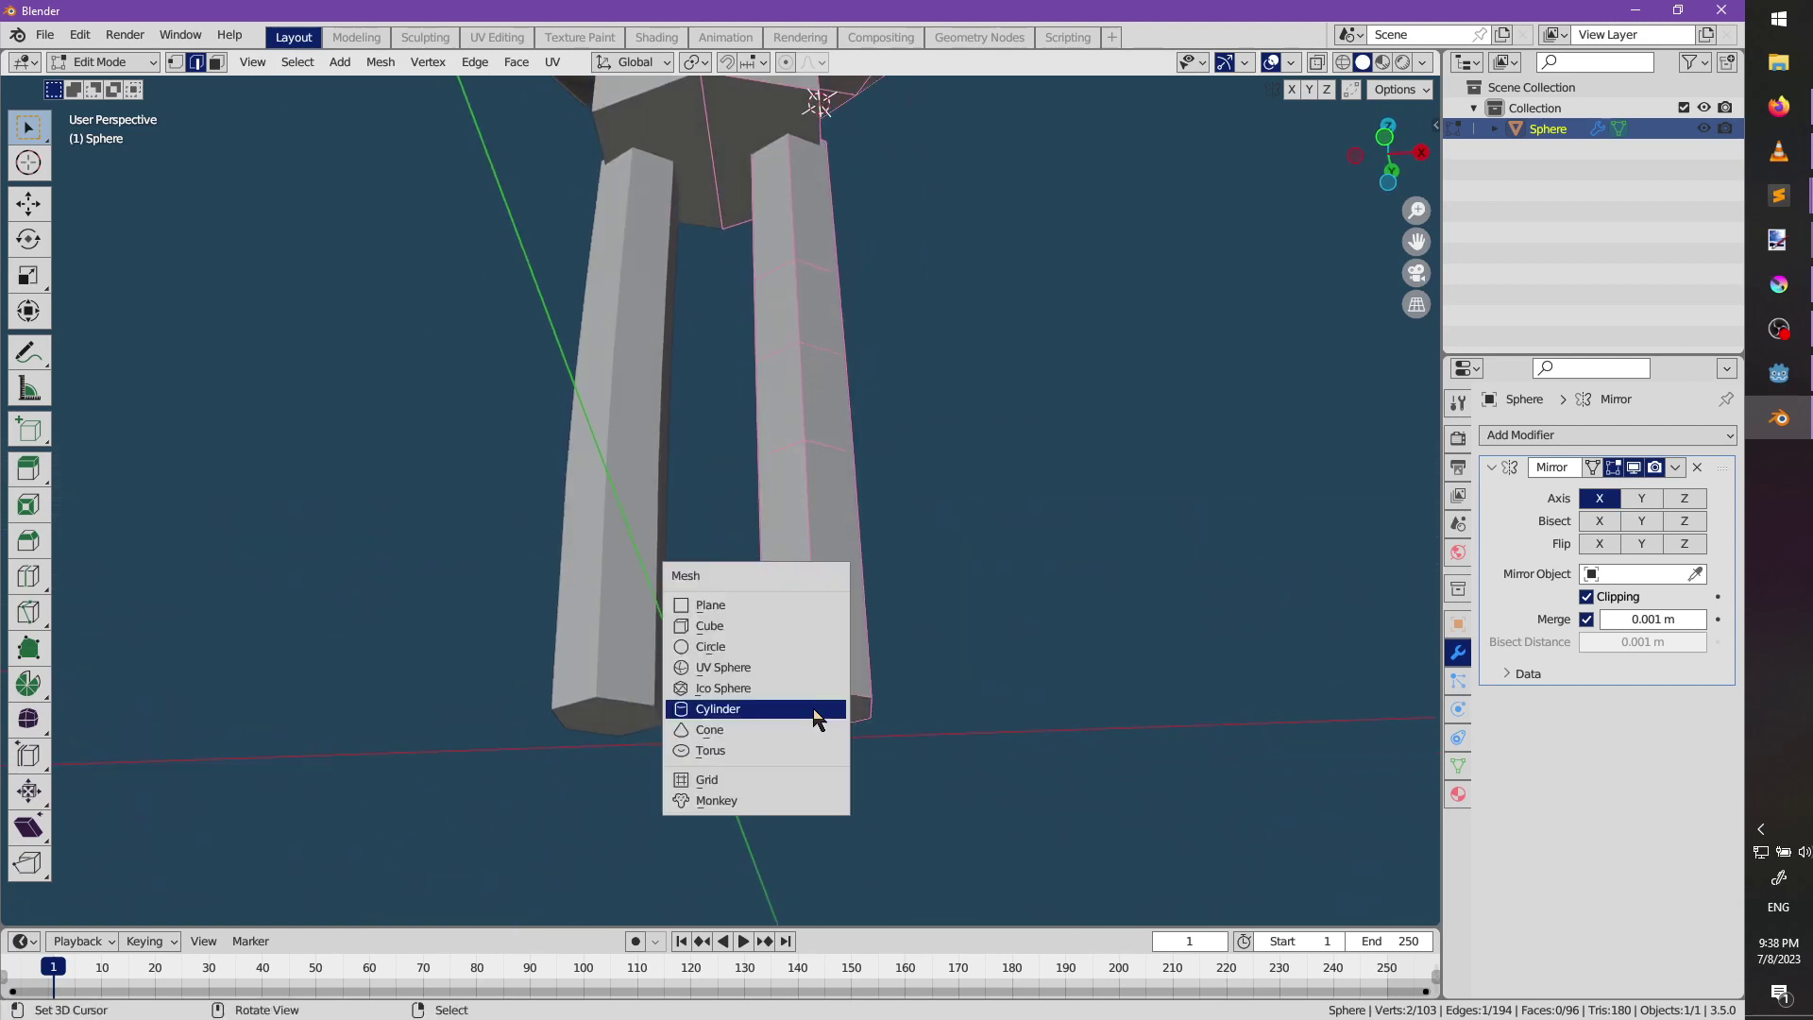
pyautogui.press('Escape')
pyautogui.hotkey('shift', 'a')
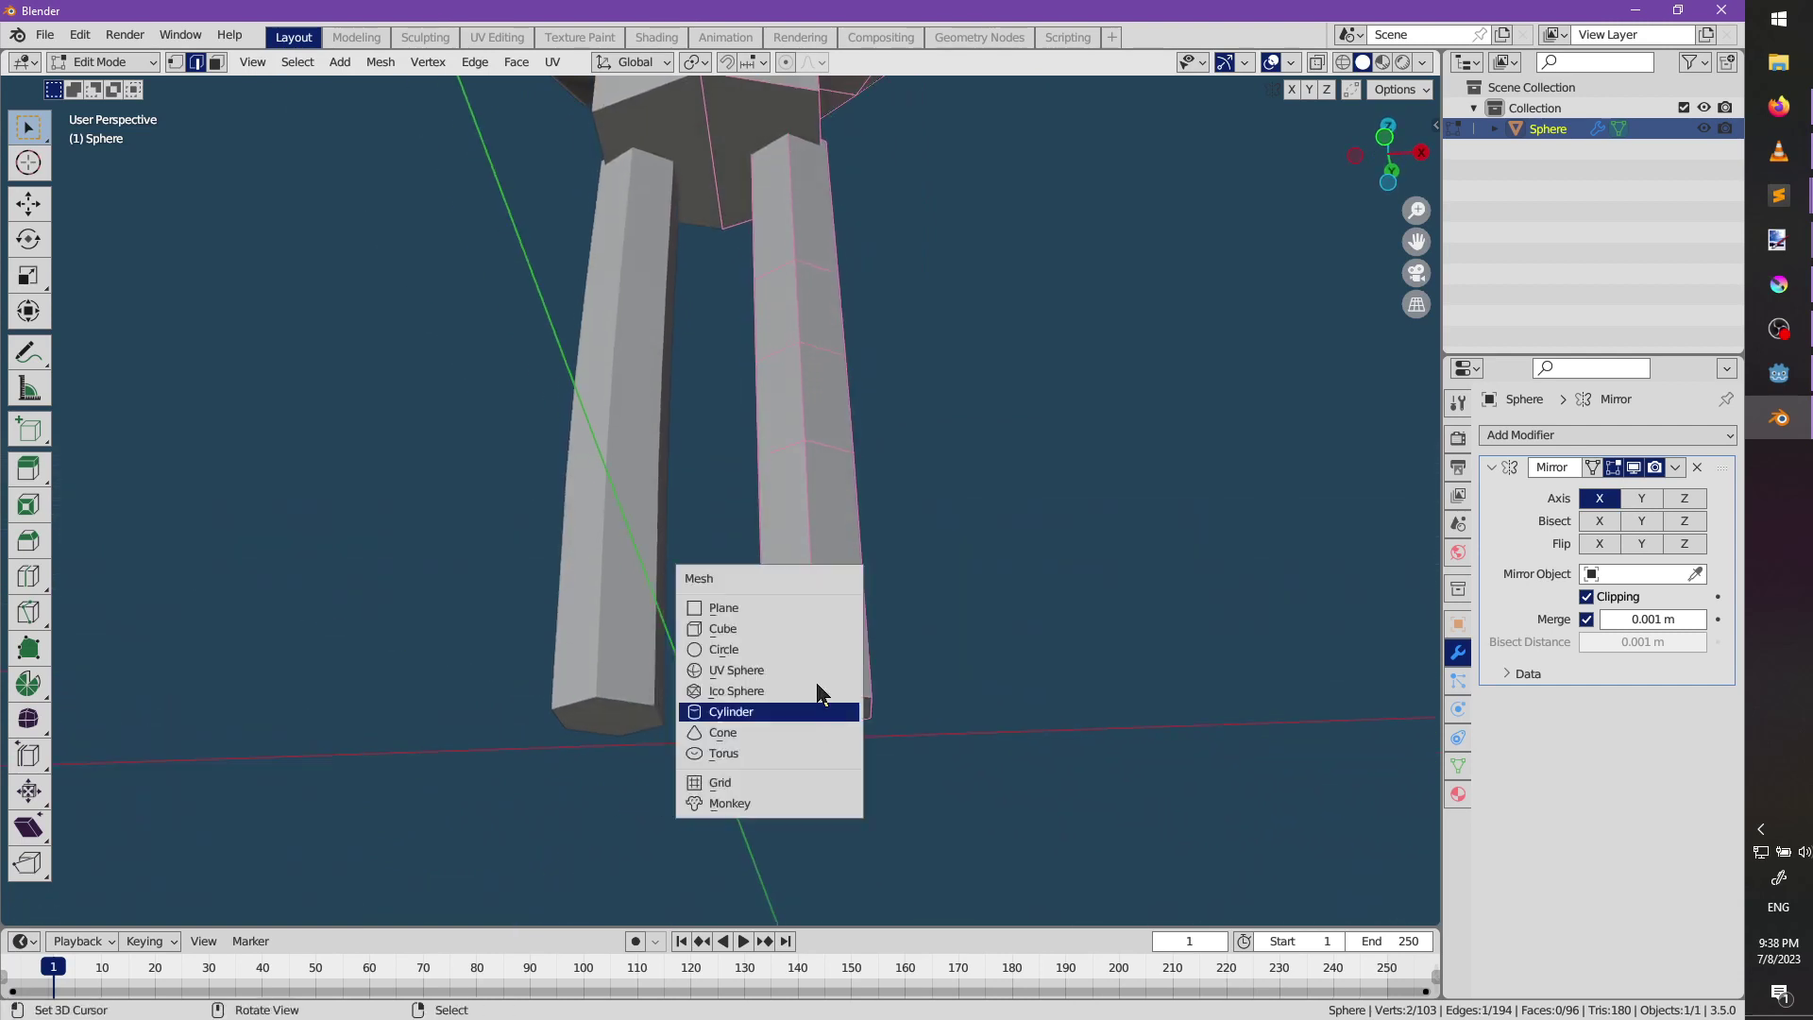
pyautogui.click(801, 635)
pyautogui.moveTo(831, 661); pyautogui.dragTo(285, 710, button='middle')
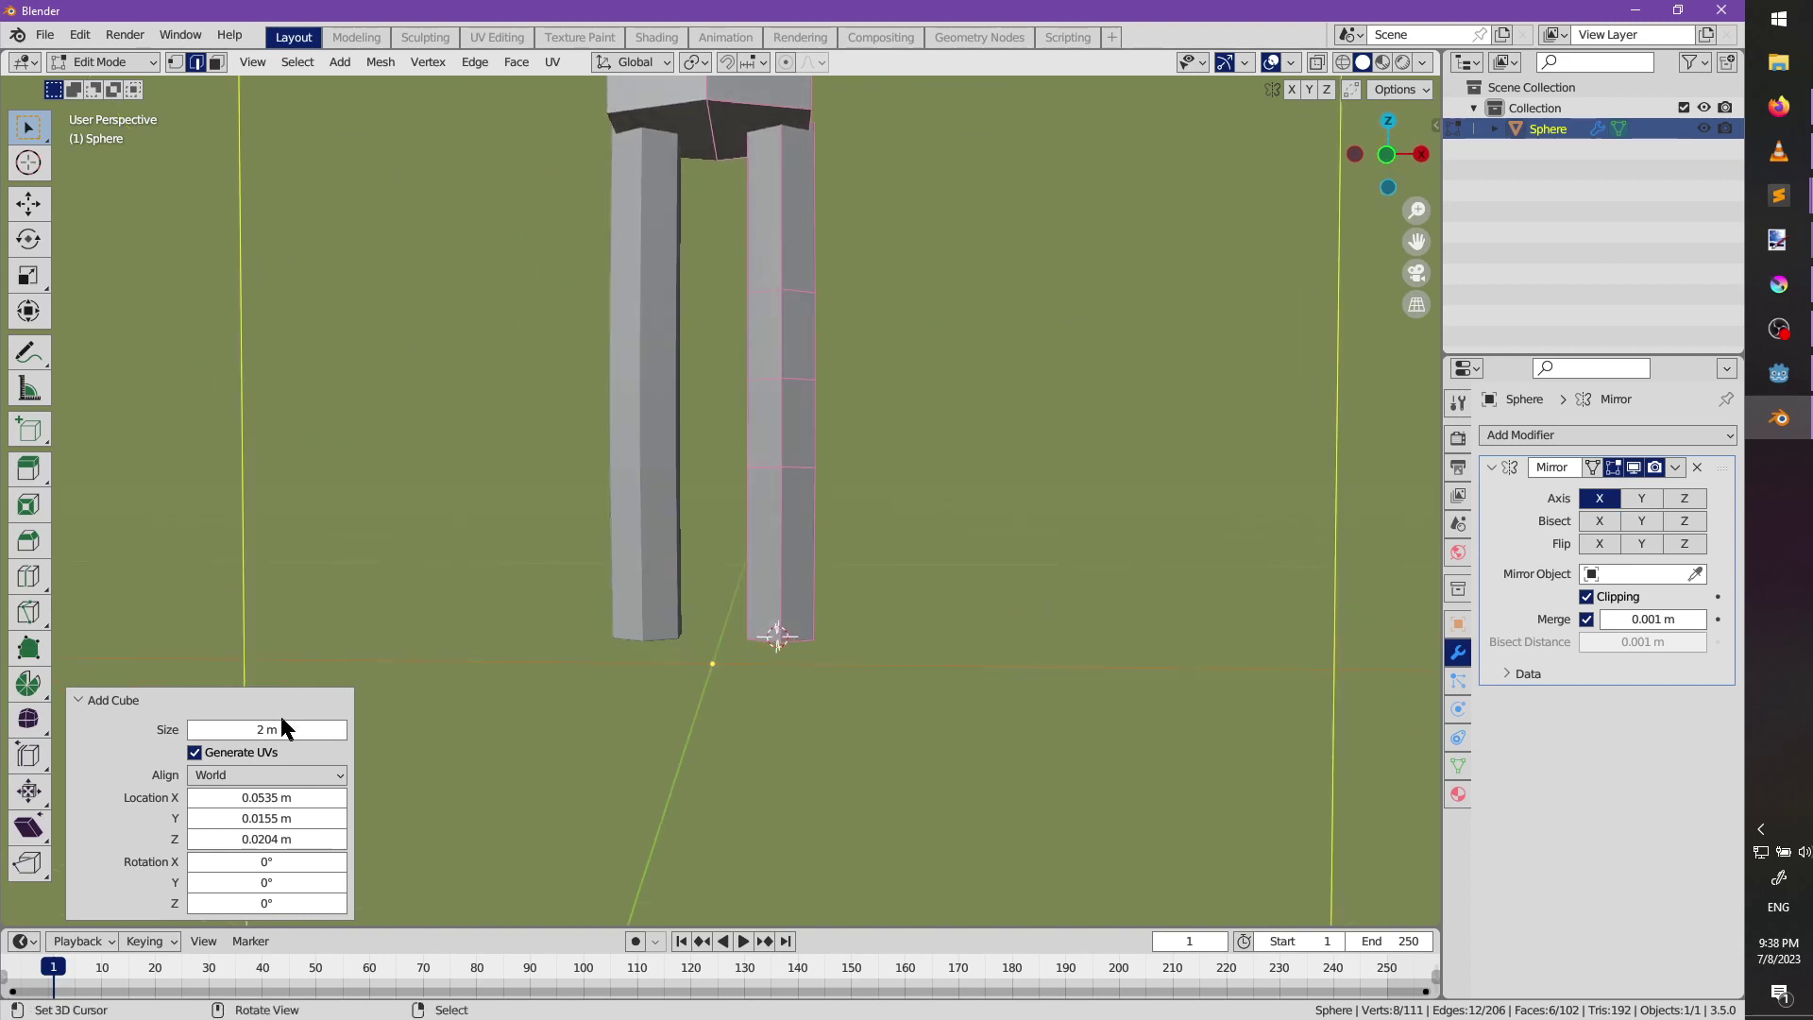
pyautogui.click(294, 732)
pyautogui.write('.05')
pyautogui.press('Return')
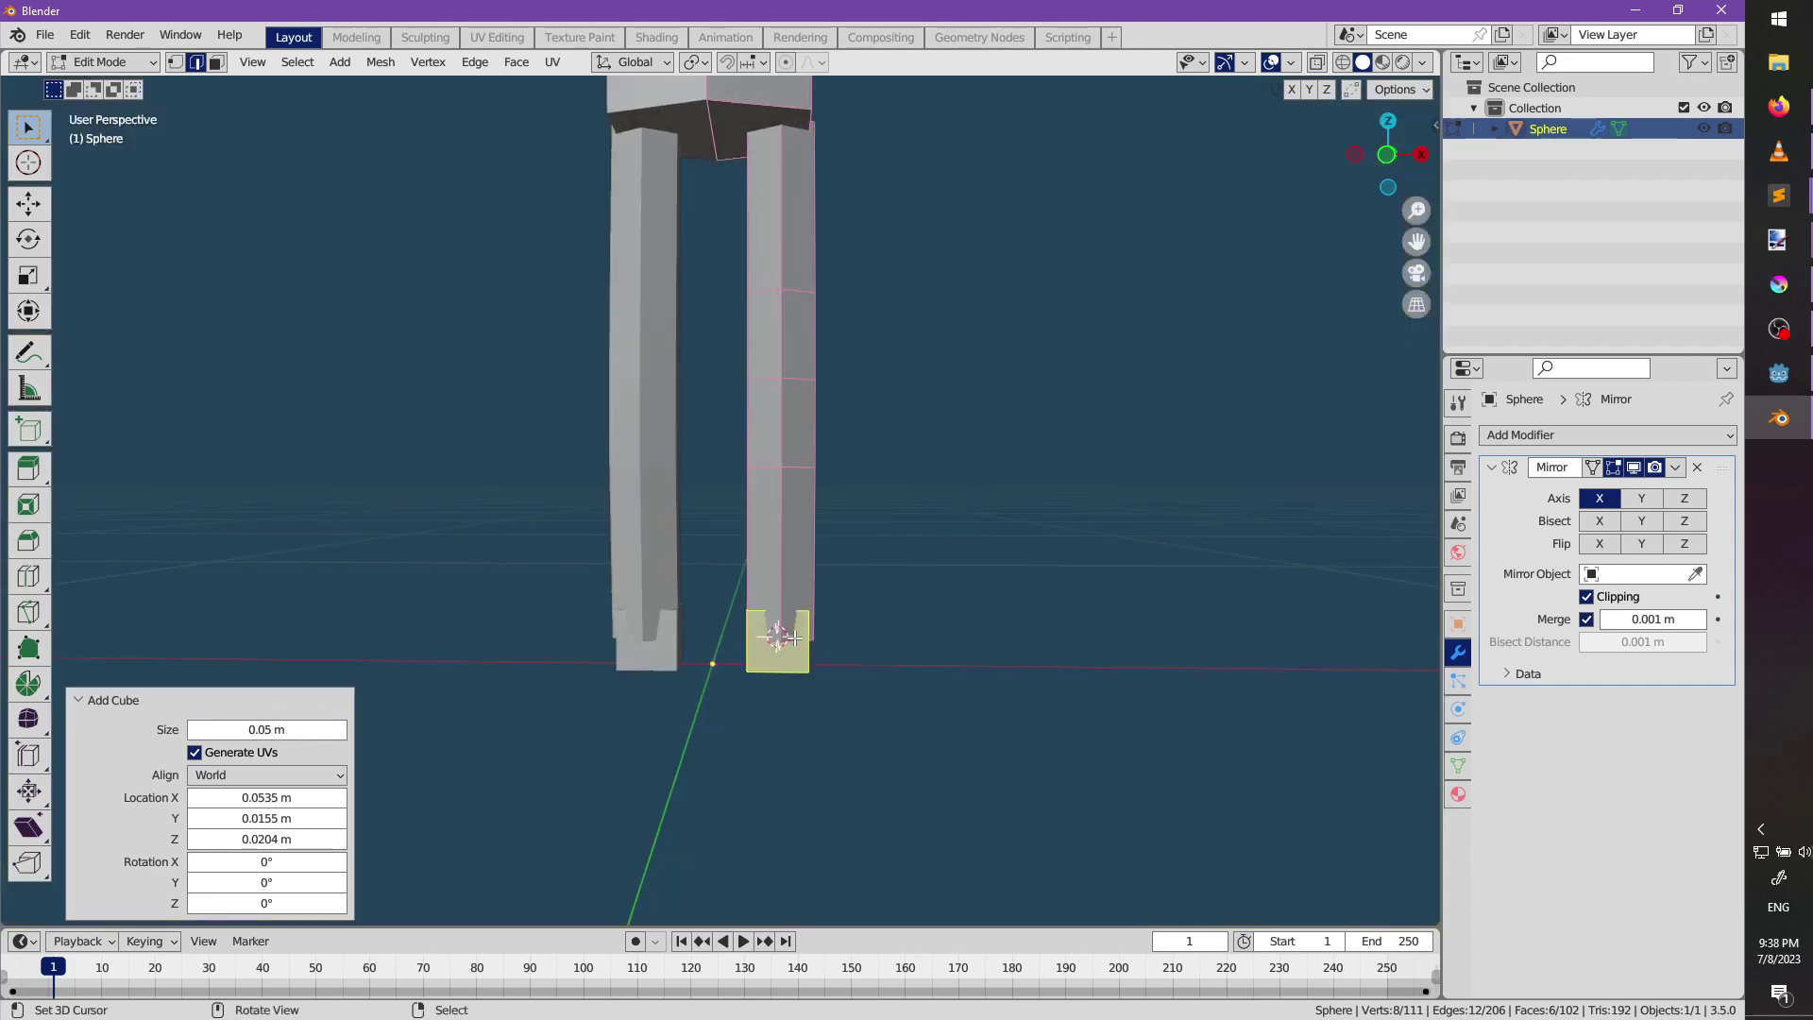
# Rescale the foot cube in X and Y only and move it along Z at the base of the leg.
pyautogui.press('s')
pyautogui.hotkey('shift', 'z')
pyautogui.click(1084, 737)
pyautogui.moveTo(1084, 736); pyautogui.dragTo(751, 597, button='middle')
pyautogui.press('g')
pyautogui.press('z')
pyautogui.click(847, 752)
# Widen the foot cube in X and Y, stretch it by about 2.574 along Y and shift it forward along negative Y.
pyautogui.moveTo(729, 608); pyautogui.dragTo(798, 735, button='middle')
pyautogui.press('s')
pyautogui.hotkey('shift', 'z')
pyautogui.click(897, 700)
pyautogui.press('s')
pyautogui.press('y')
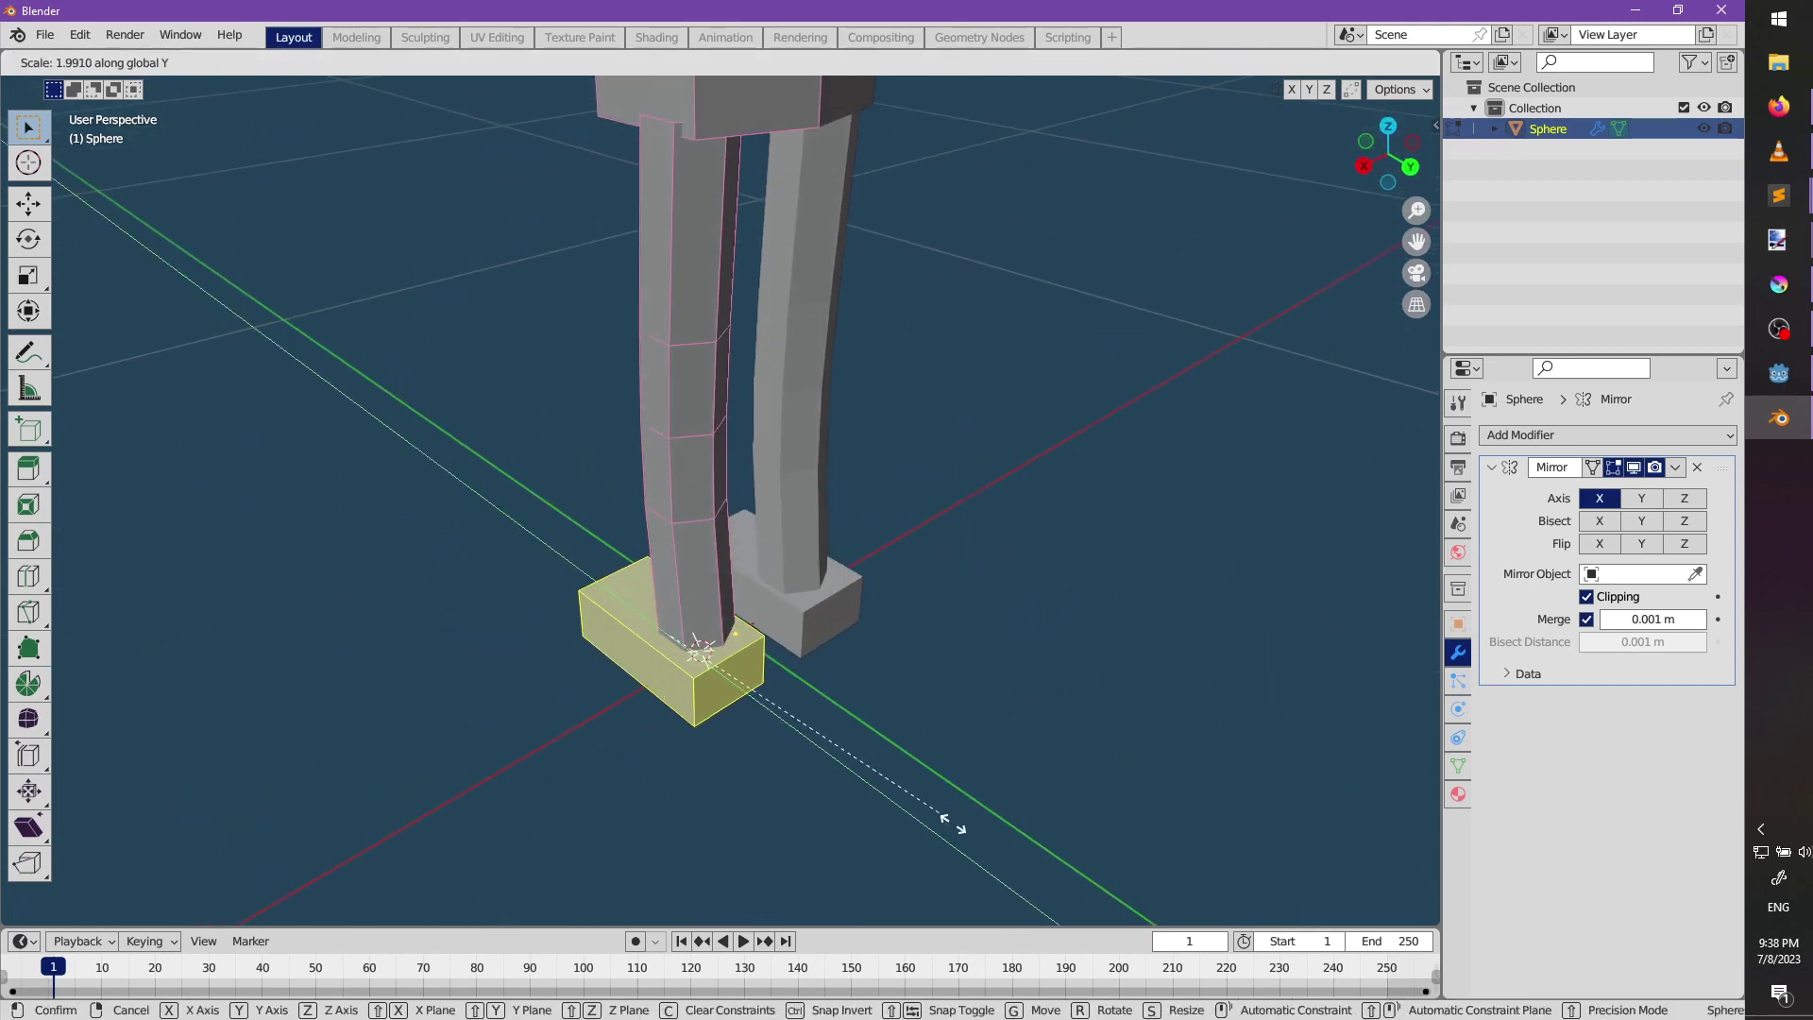
pyautogui.click(1010, 875)
pyautogui.moveTo(840, 666); pyautogui.dragTo(899, 674, button='middle')
pyautogui.press('g')
pyautogui.press('y')
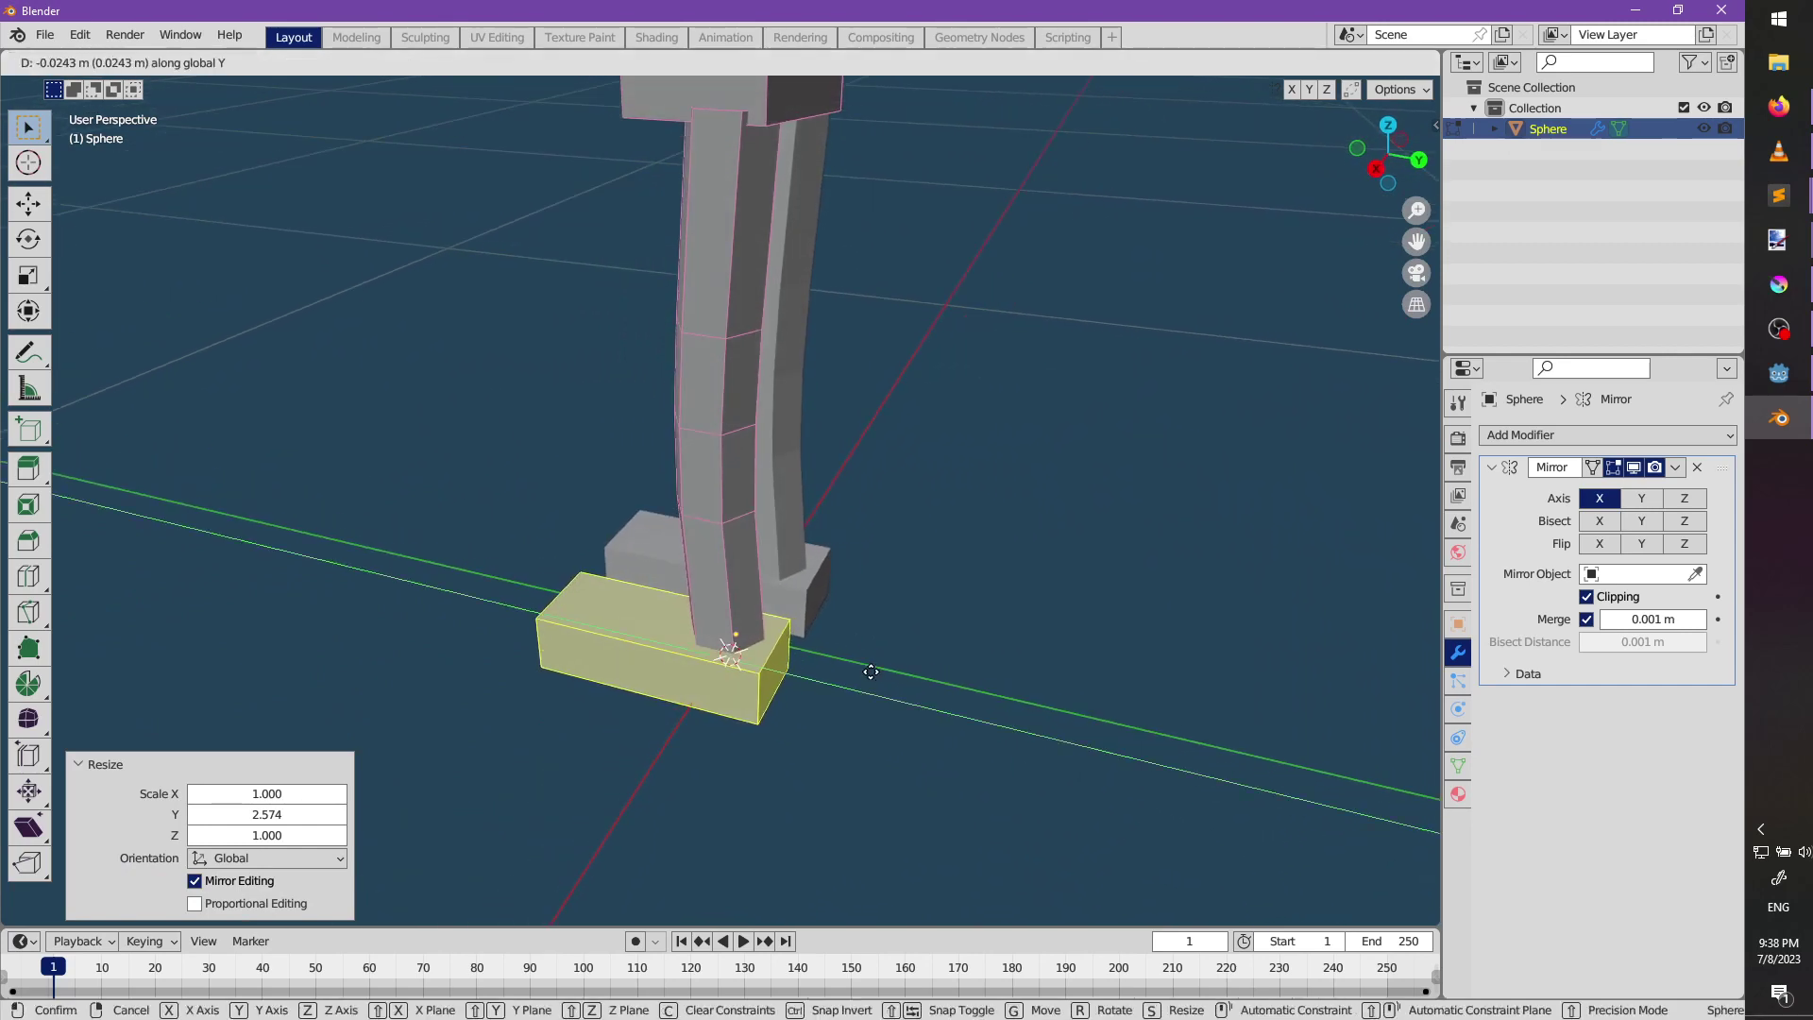
pyautogui.click(863, 669)
# Add a loop cut across the foot and lower its upper toe edges about 0.029 m along Z to slope the front.
pyautogui.scroll(1, 634, 615)
pyautogui.click(634, 616)
pyautogui.rightClick(635, 616)
pyautogui.moveTo(557, 651); pyautogui.dragTo(728, 717, button='middle')
pyautogui.click(615, 637)
pyautogui.press('g')
pyautogui.press('z')
pyautogui.click(638, 684)
# Add a lengthwise loop cut along the middle of the foot.
pyautogui.hotkey('ctrl', 'r')
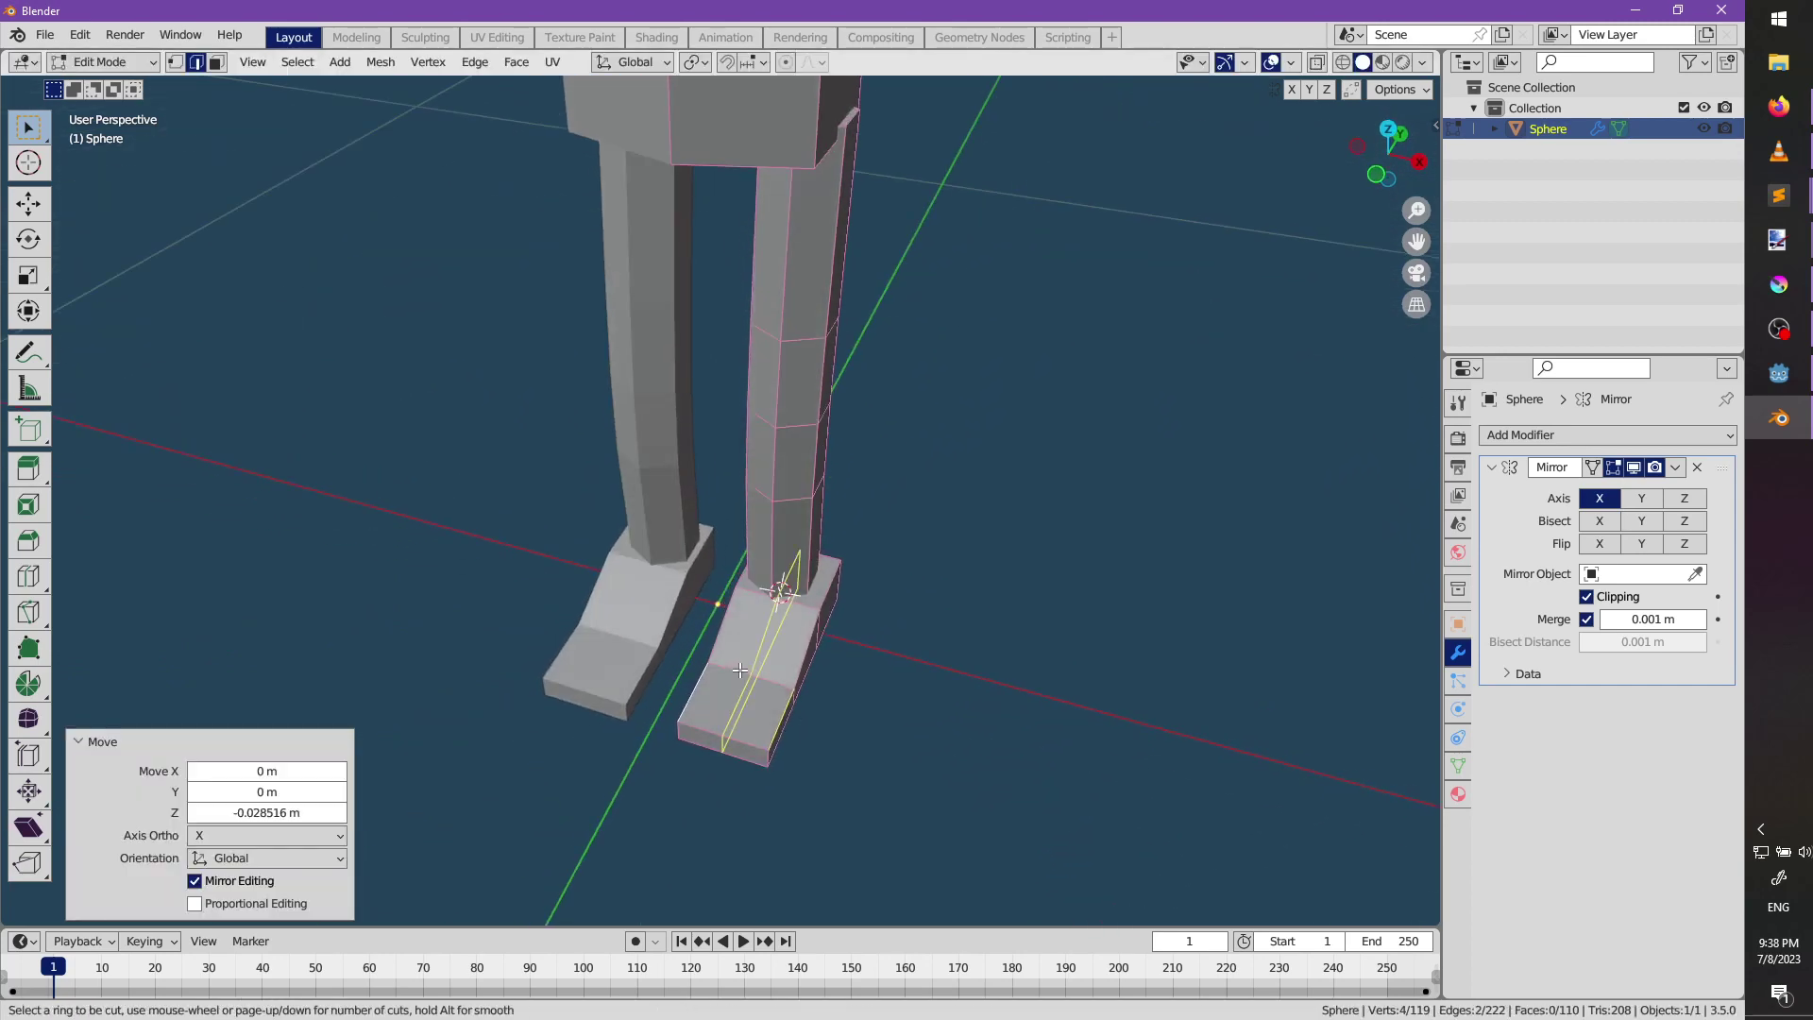
# Cut an edge loop lengthwise through the foot and move its front vertical edge forward horizontally to form a pointed toe.
pyautogui.click(728, 743)
pyautogui.click(728, 743)
pyautogui.press('g')
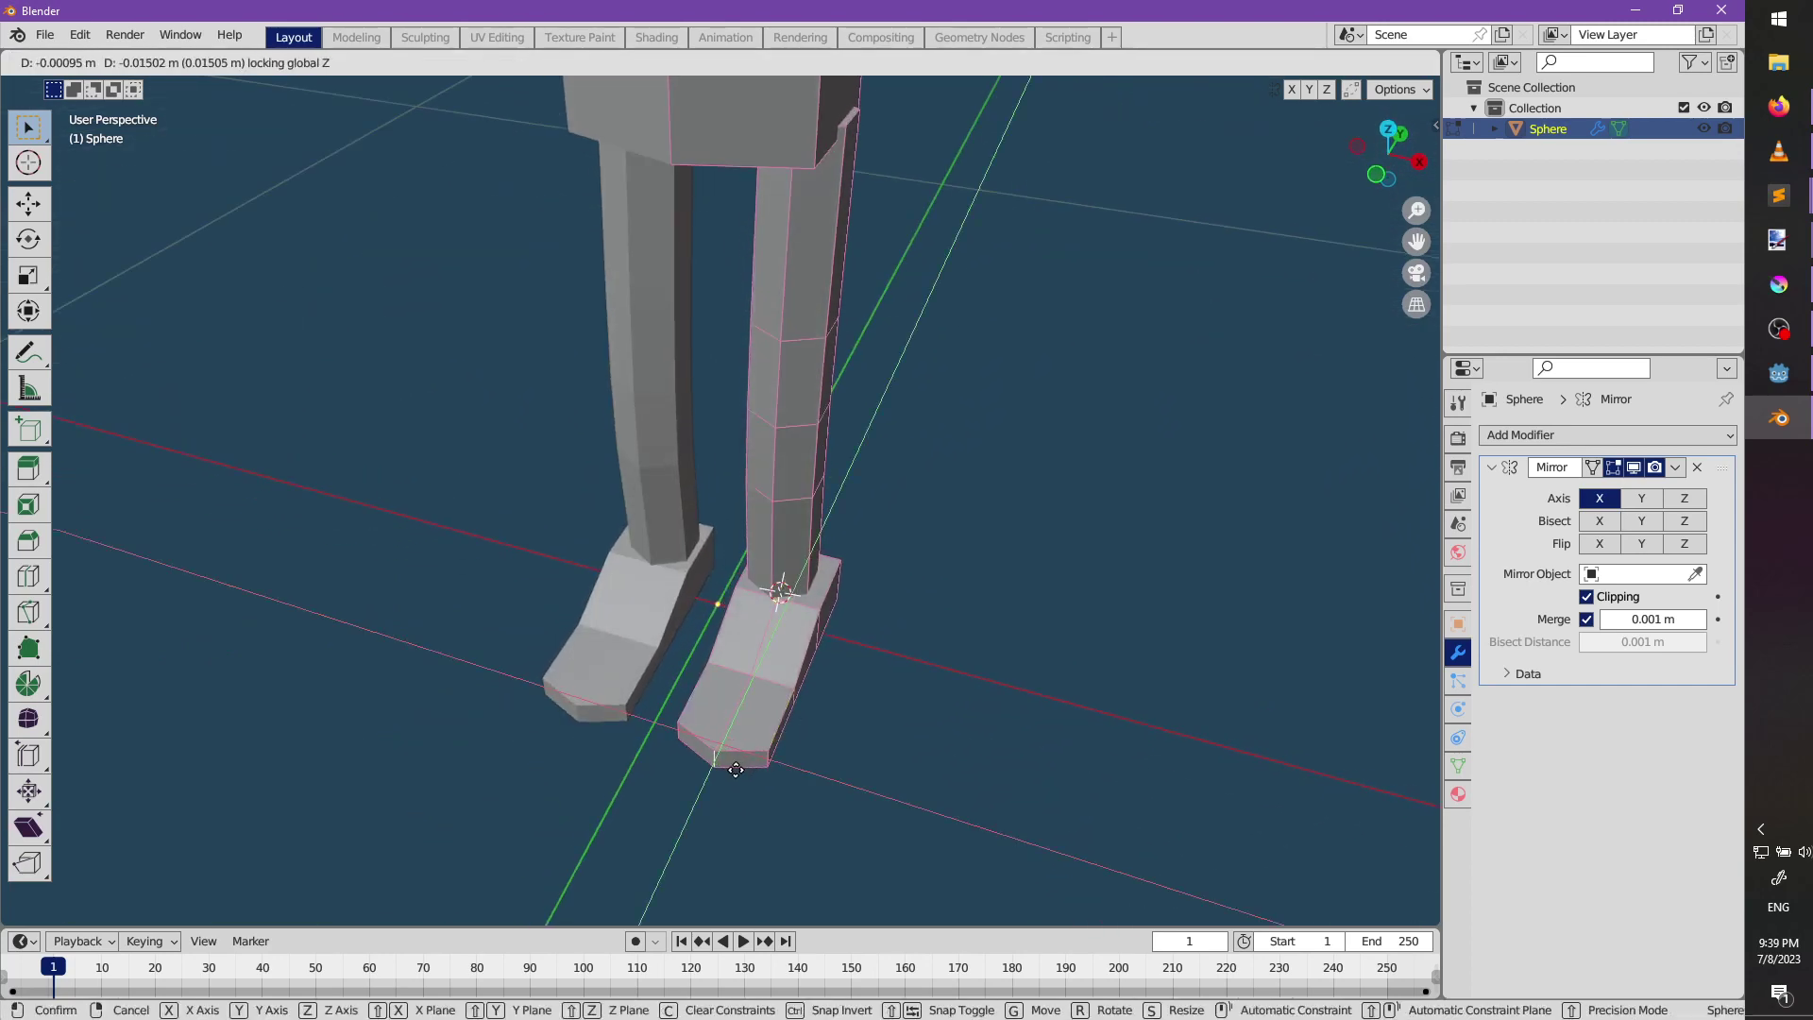
pyautogui.click(723, 767)
# Reshape the foot's outline by moving its vertical side edges within the horizontal plane.
pyautogui.moveTo(723, 766); pyautogui.dragTo(854, 763, button='middle')
pyautogui.rightClick(761, 648)
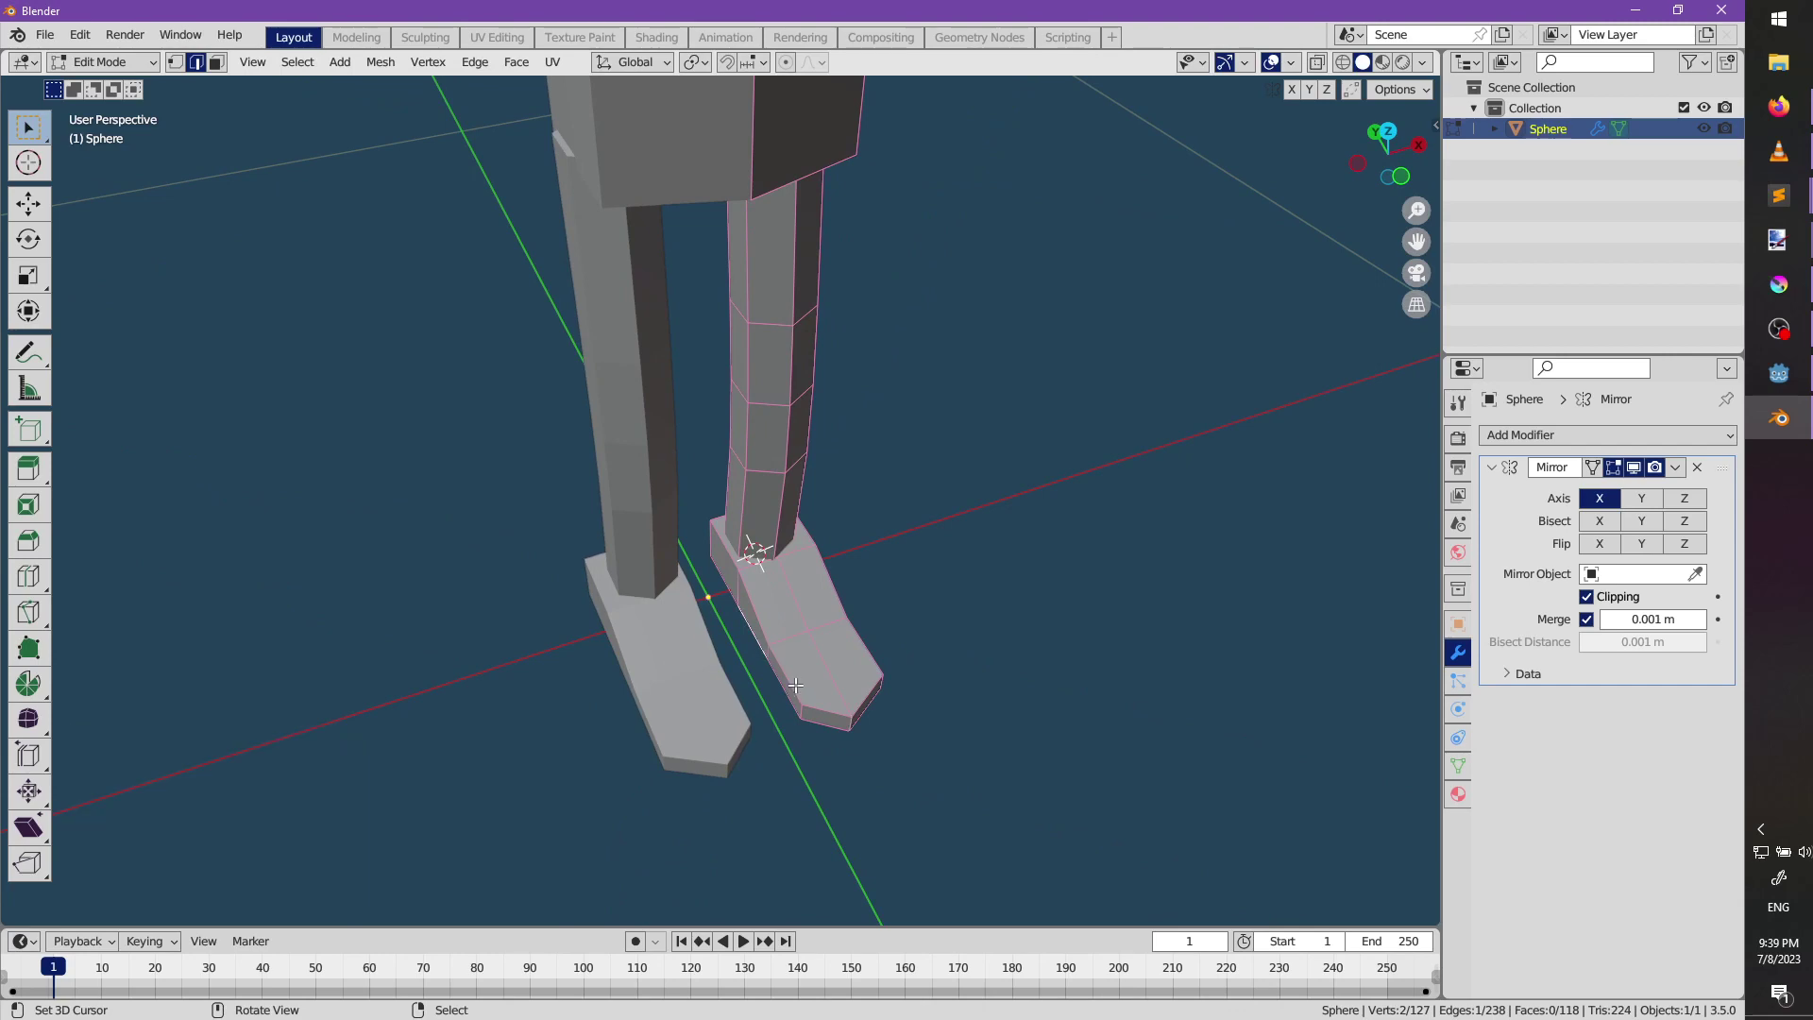
pyautogui.moveTo(782, 672)
pyautogui.mouseDown(button='middle')
pyautogui.moveTo(656, 652)
pyautogui.moveTo(700, 638)
pyautogui.moveTo(753, 681)
pyautogui.mouseUp(button='middle')
pyautogui.press('g')
pyautogui.hotkey('shift', 'z')
pyautogui.click(652, 626)
pyautogui.press('g')
pyautogui.hotkey('shift', 'z')
pyautogui.click(765, 687)
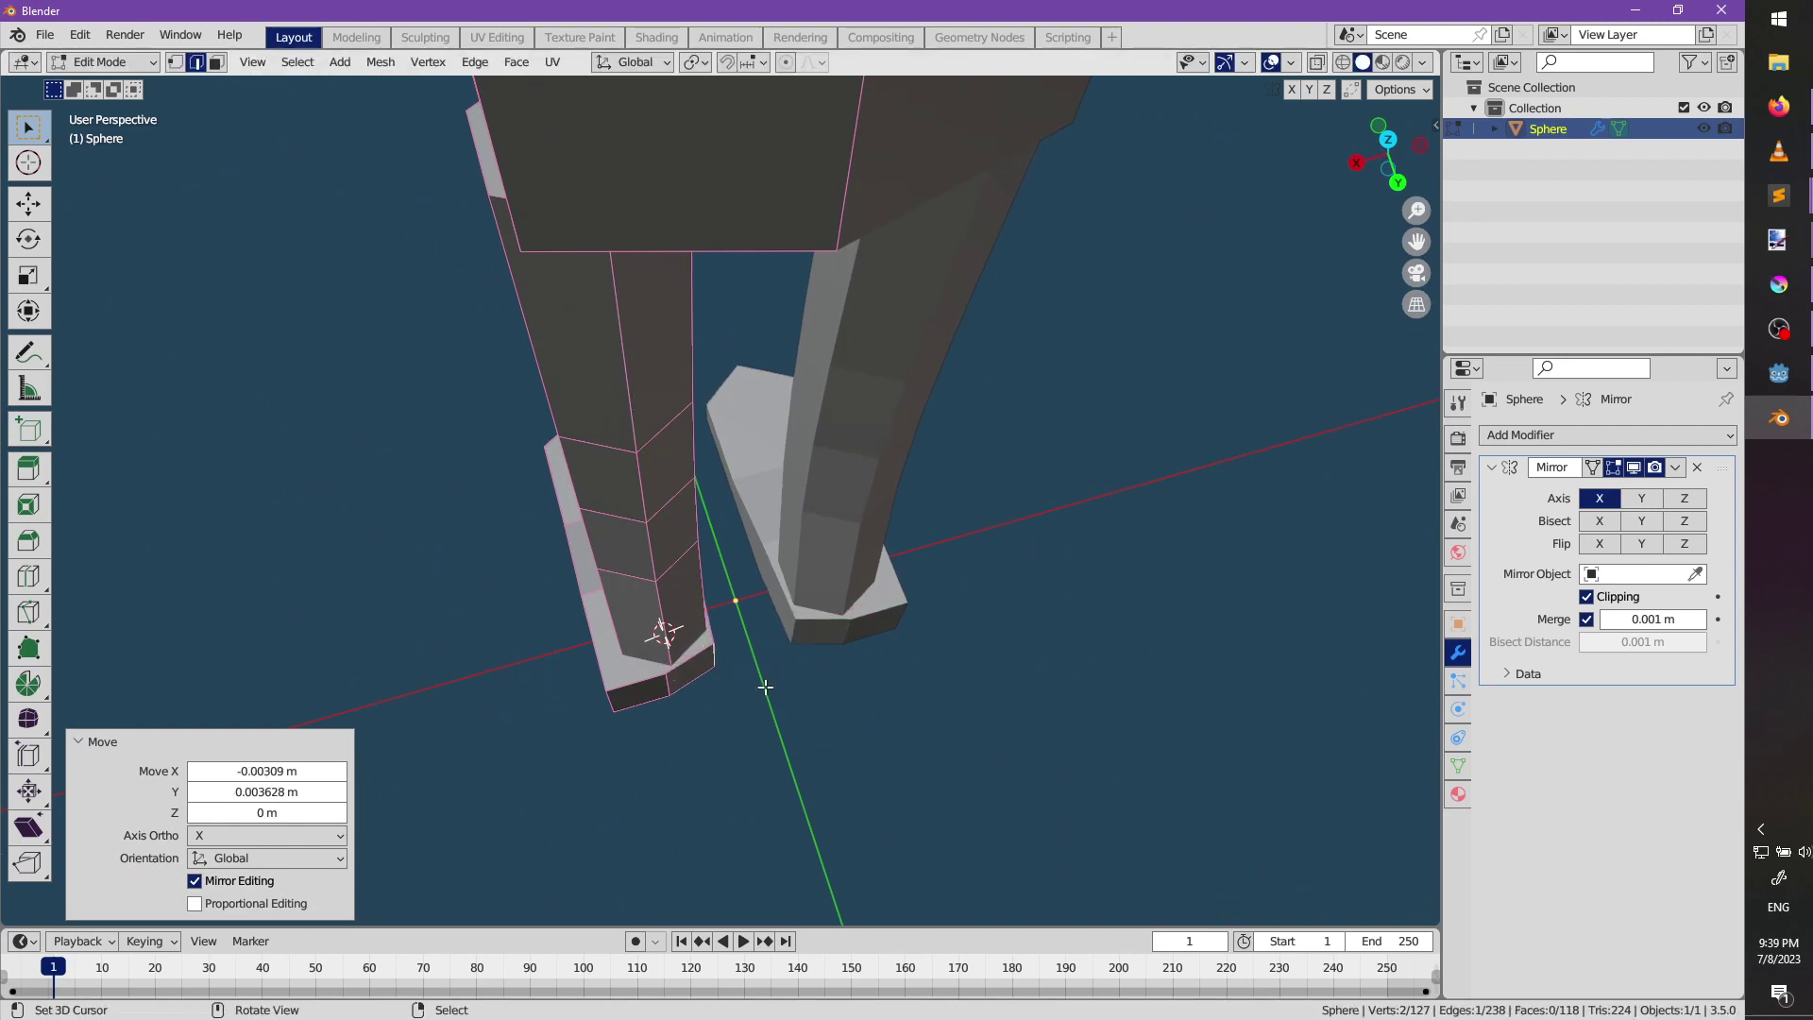
# Round the heel by moving its outer corner edge inward and its middle edge slightly backward within the horizontal plane.
pyautogui.click(590, 701)
pyautogui.press('g')
pyautogui.hotkey('shift', 'z')
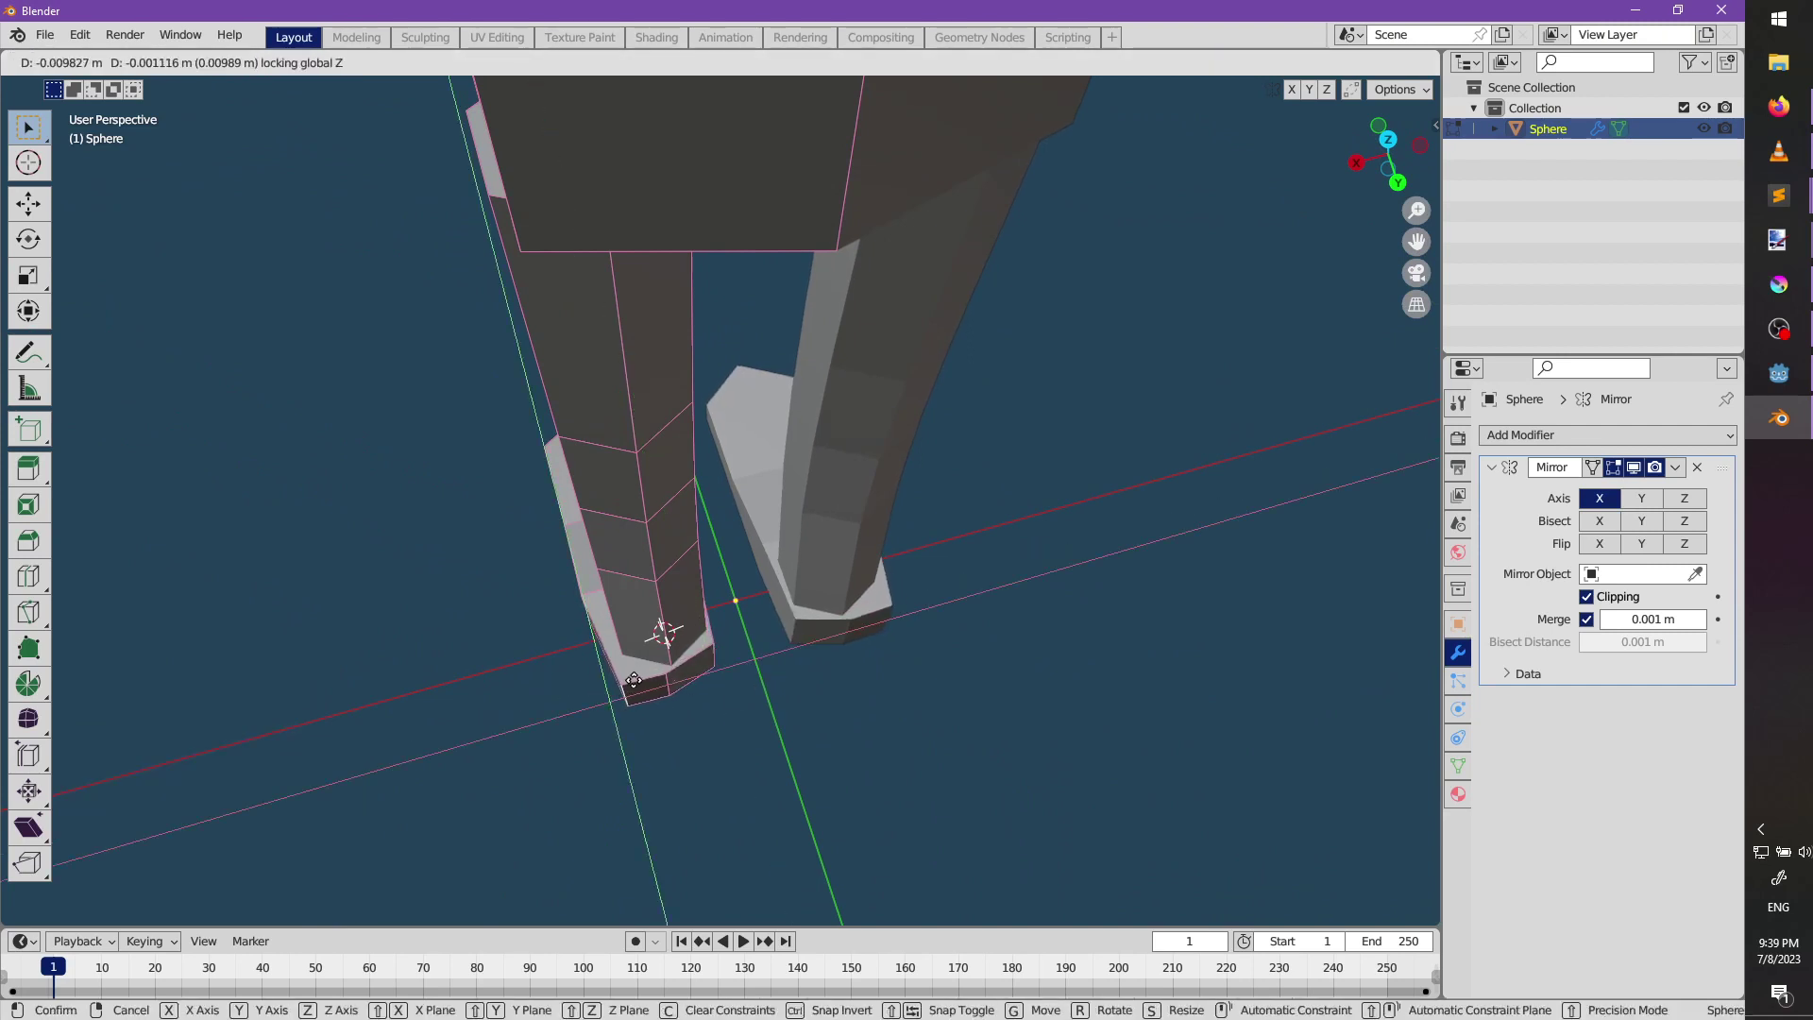
pyautogui.click(633, 680)
pyautogui.press('g')
pyautogui.hotkey('shift', 'z')
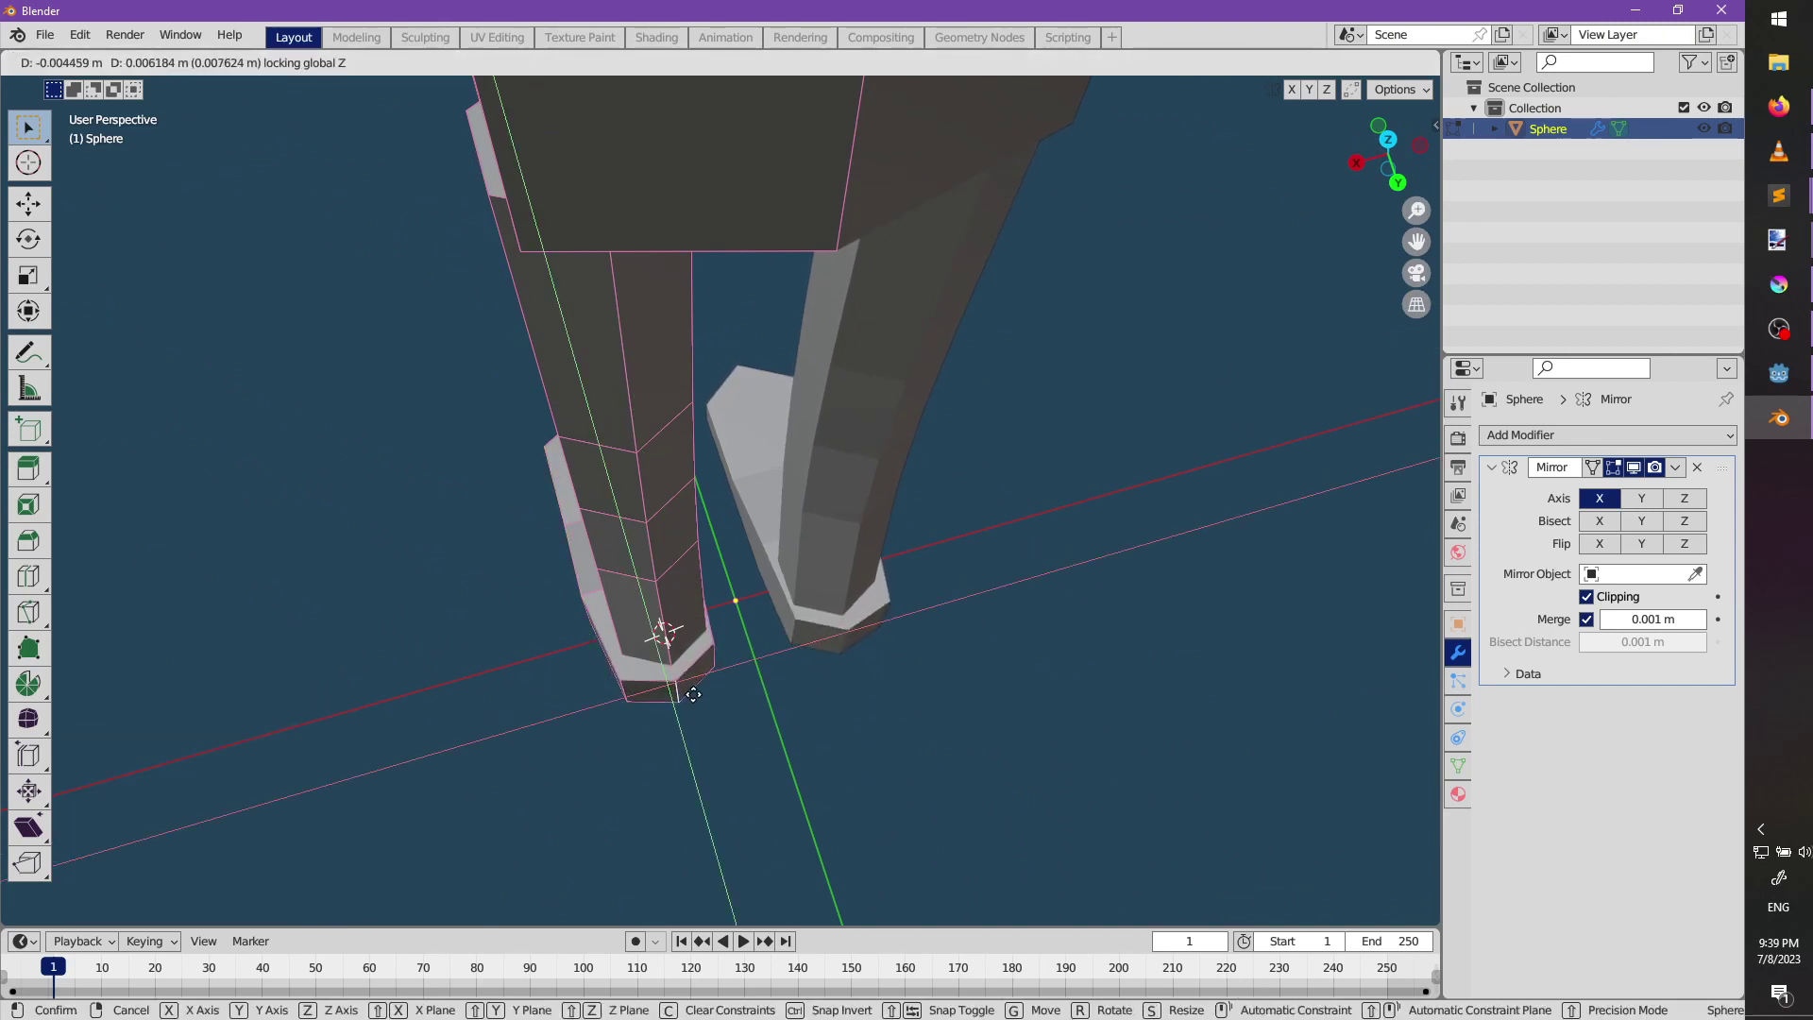
pyautogui.click(693, 694)
# Add a cylinder with 6 vertices, 0.05 m radius and 2 m depth at the shoulder below the head.
pyautogui.moveTo(660, 627); pyautogui.dragTo(1256, 651, button='middle')
pyautogui.scroll(-8, 899, 636)
pyautogui.scroll(4, 898, 570)
pyautogui.keyDown('shift'); pyautogui.moveTo(853, 352); pyautogui.dragTo(730, 526, button='middle'); pyautogui.keyUp('shift')
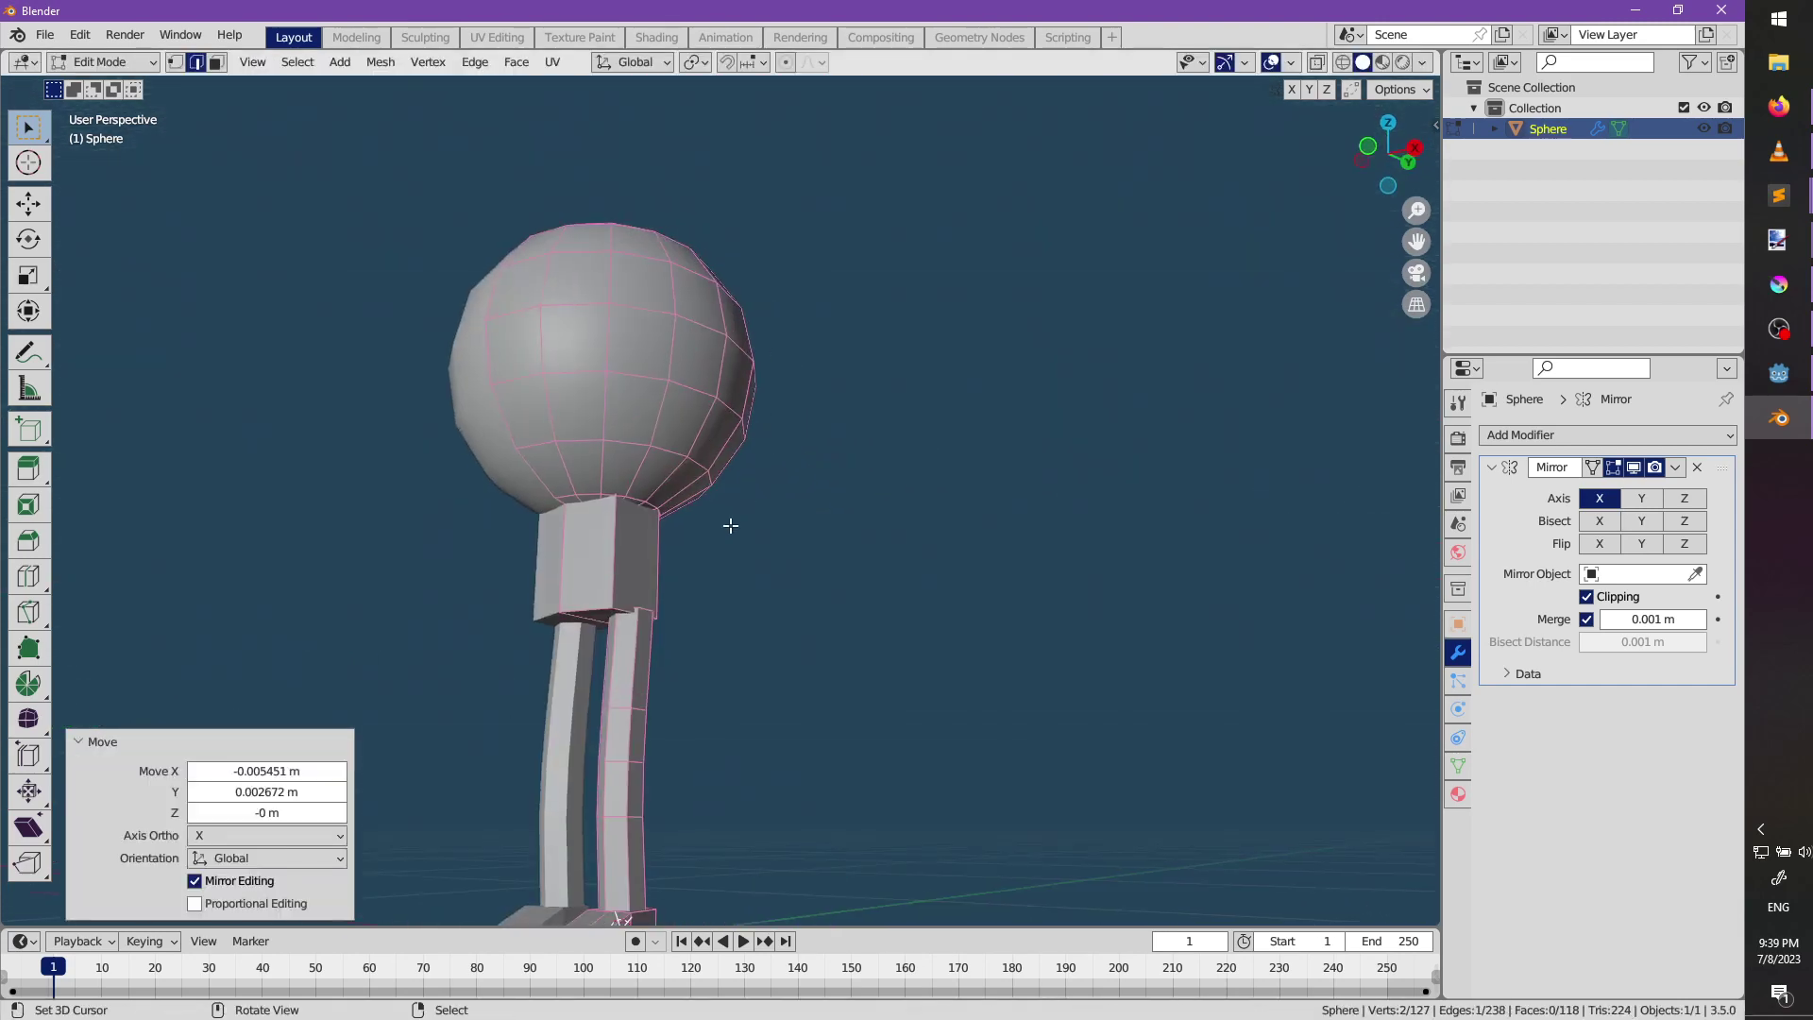
pyautogui.scroll(4, 730, 525)
pyautogui.hotkey('shift', 'a')
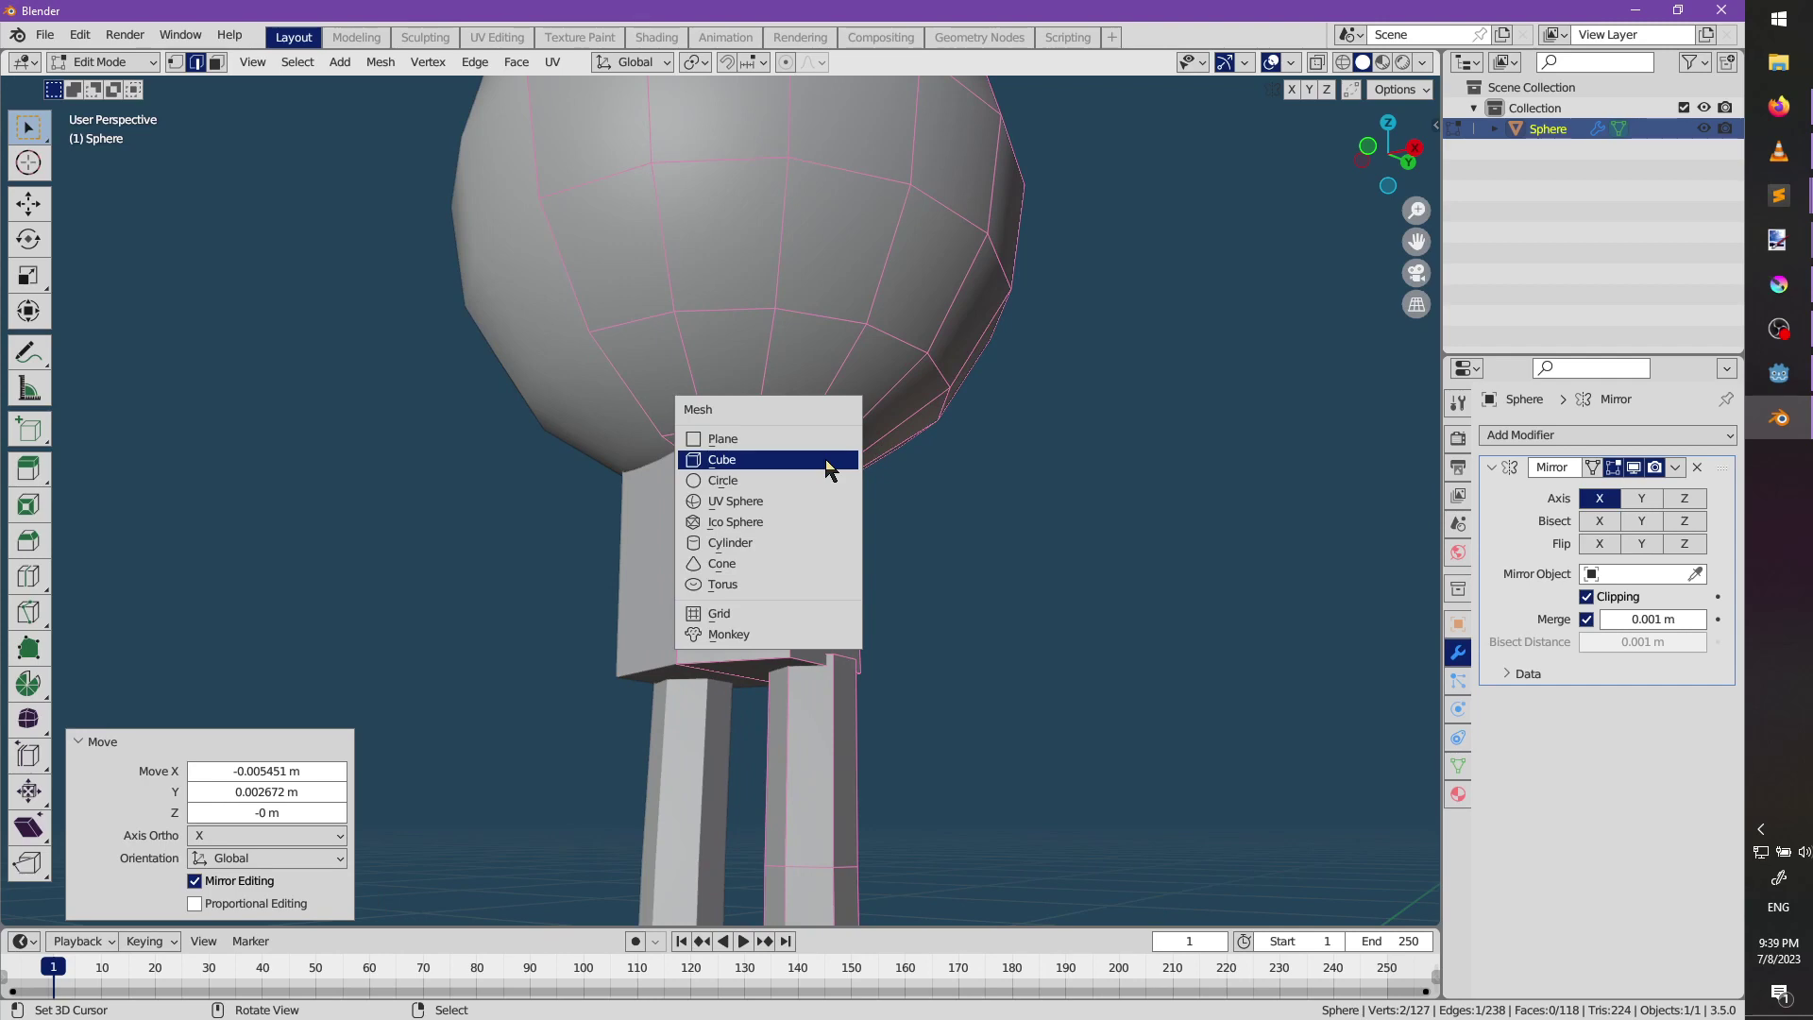
pyautogui.click(782, 542)
# Scale the cylinder to about 0.315 along Z and move it about 0.28 m outward in X, beside the head.
pyautogui.scroll(-4, 888, 609)
pyautogui.moveTo(892, 609); pyautogui.dragTo(979, 631, button='middle')
pyautogui.scroll(-3, 979, 631)
pyautogui.press('s')
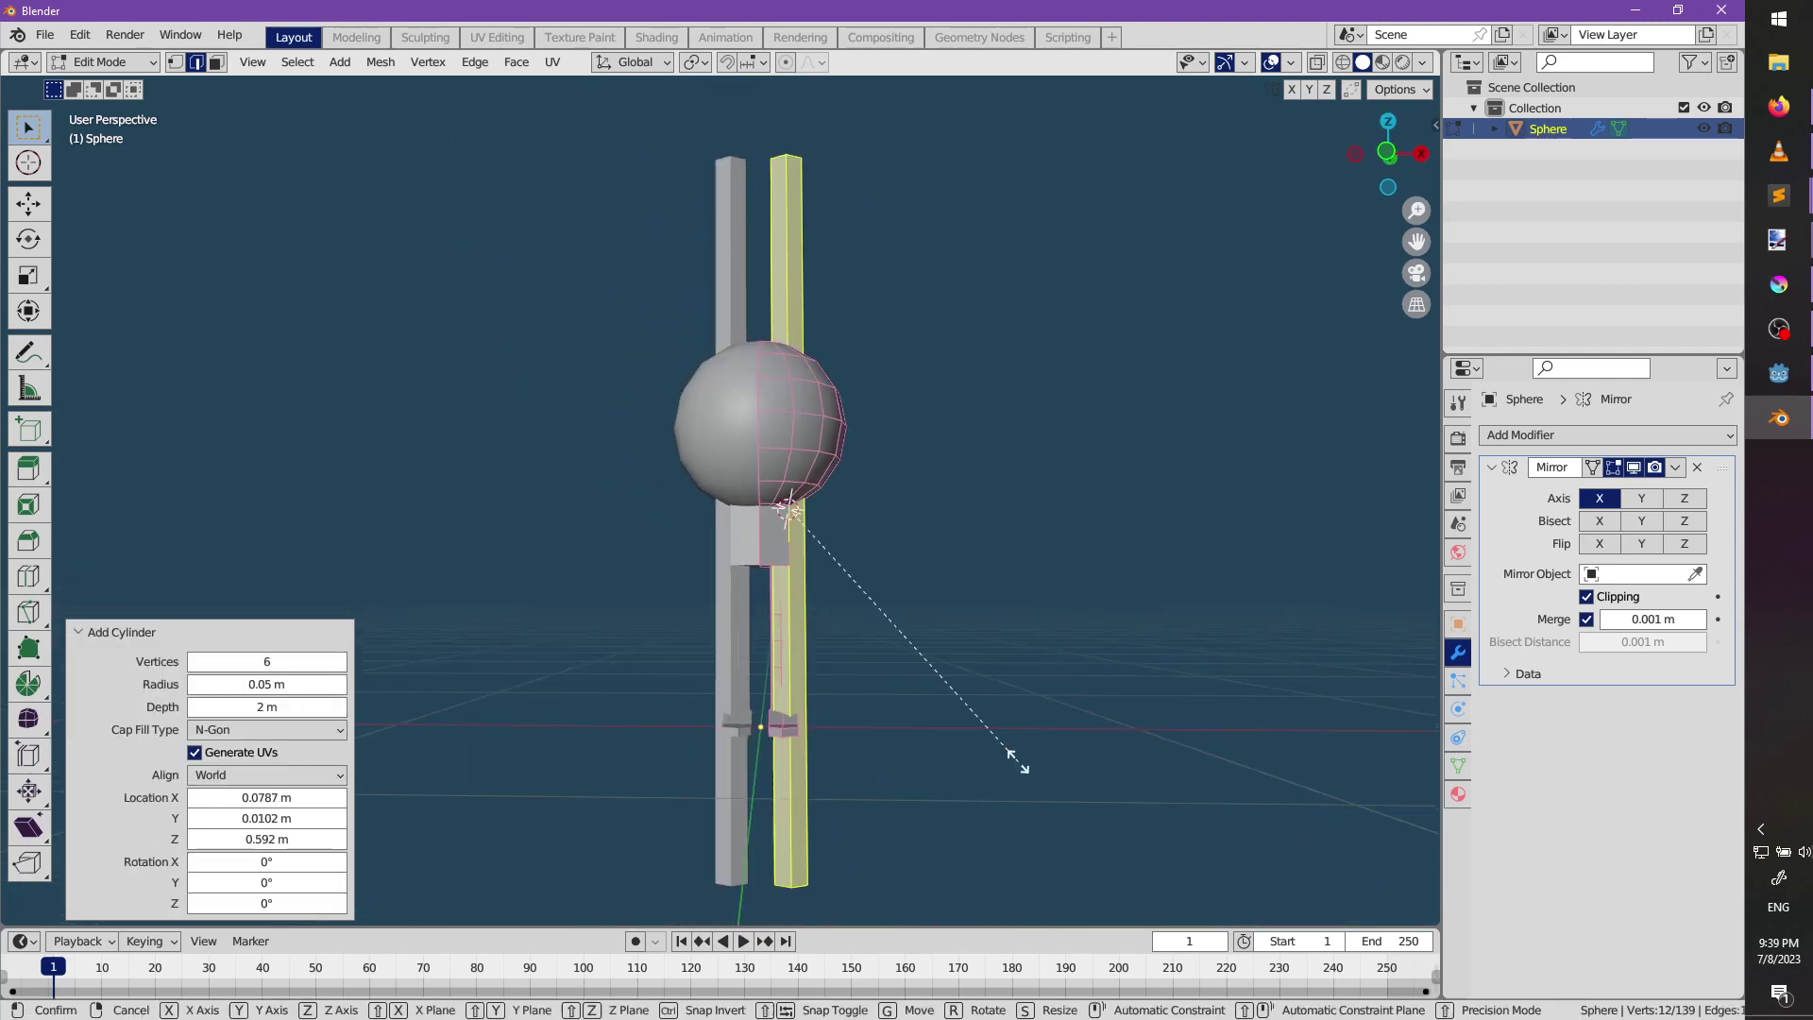
pyautogui.press('z')
pyautogui.click(898, 514)
pyautogui.press('r')
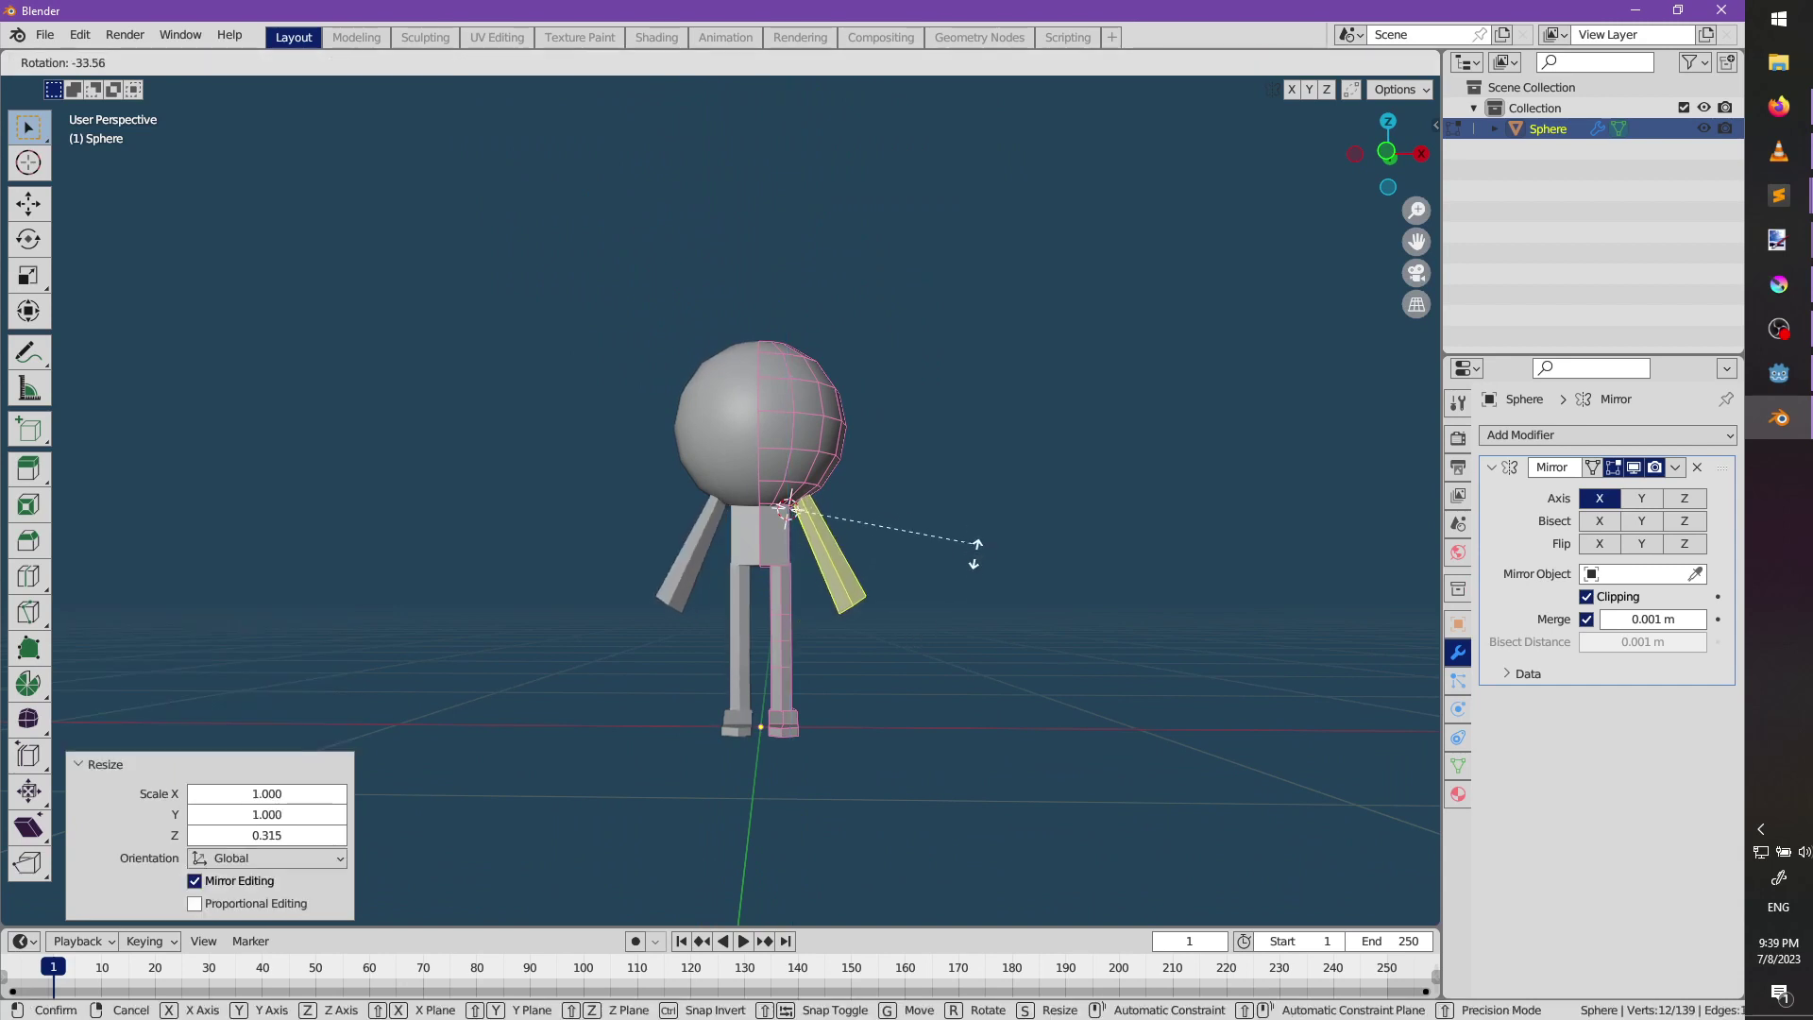
pyautogui.rightClick(840, 595)
pyautogui.press('g')
pyautogui.click(963, 613)
# Thin the cylinder by scaling it in X and Y only, and rotate it about -52.8° into an outstretched arm.
pyautogui.press('s')
pyautogui.hotkey('shift', 'z')
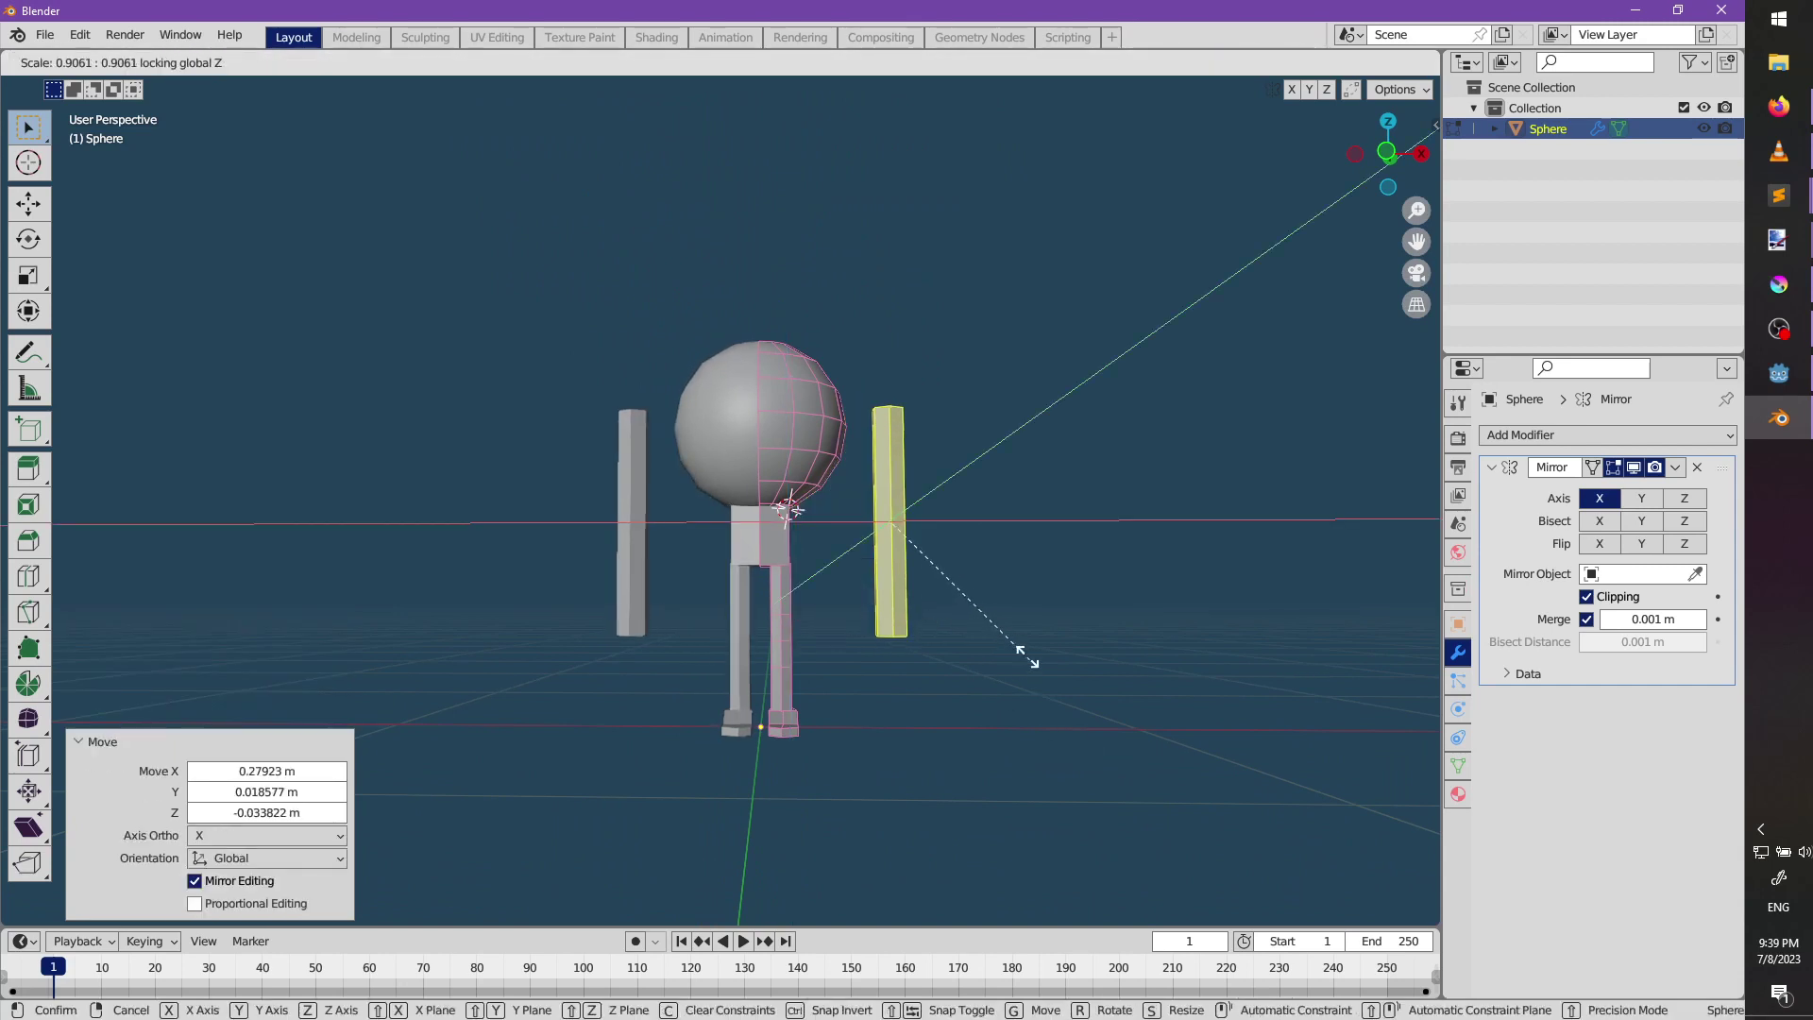
pyautogui.click(1017, 684)
pyautogui.press('r')
pyautogui.click(1140, 647)
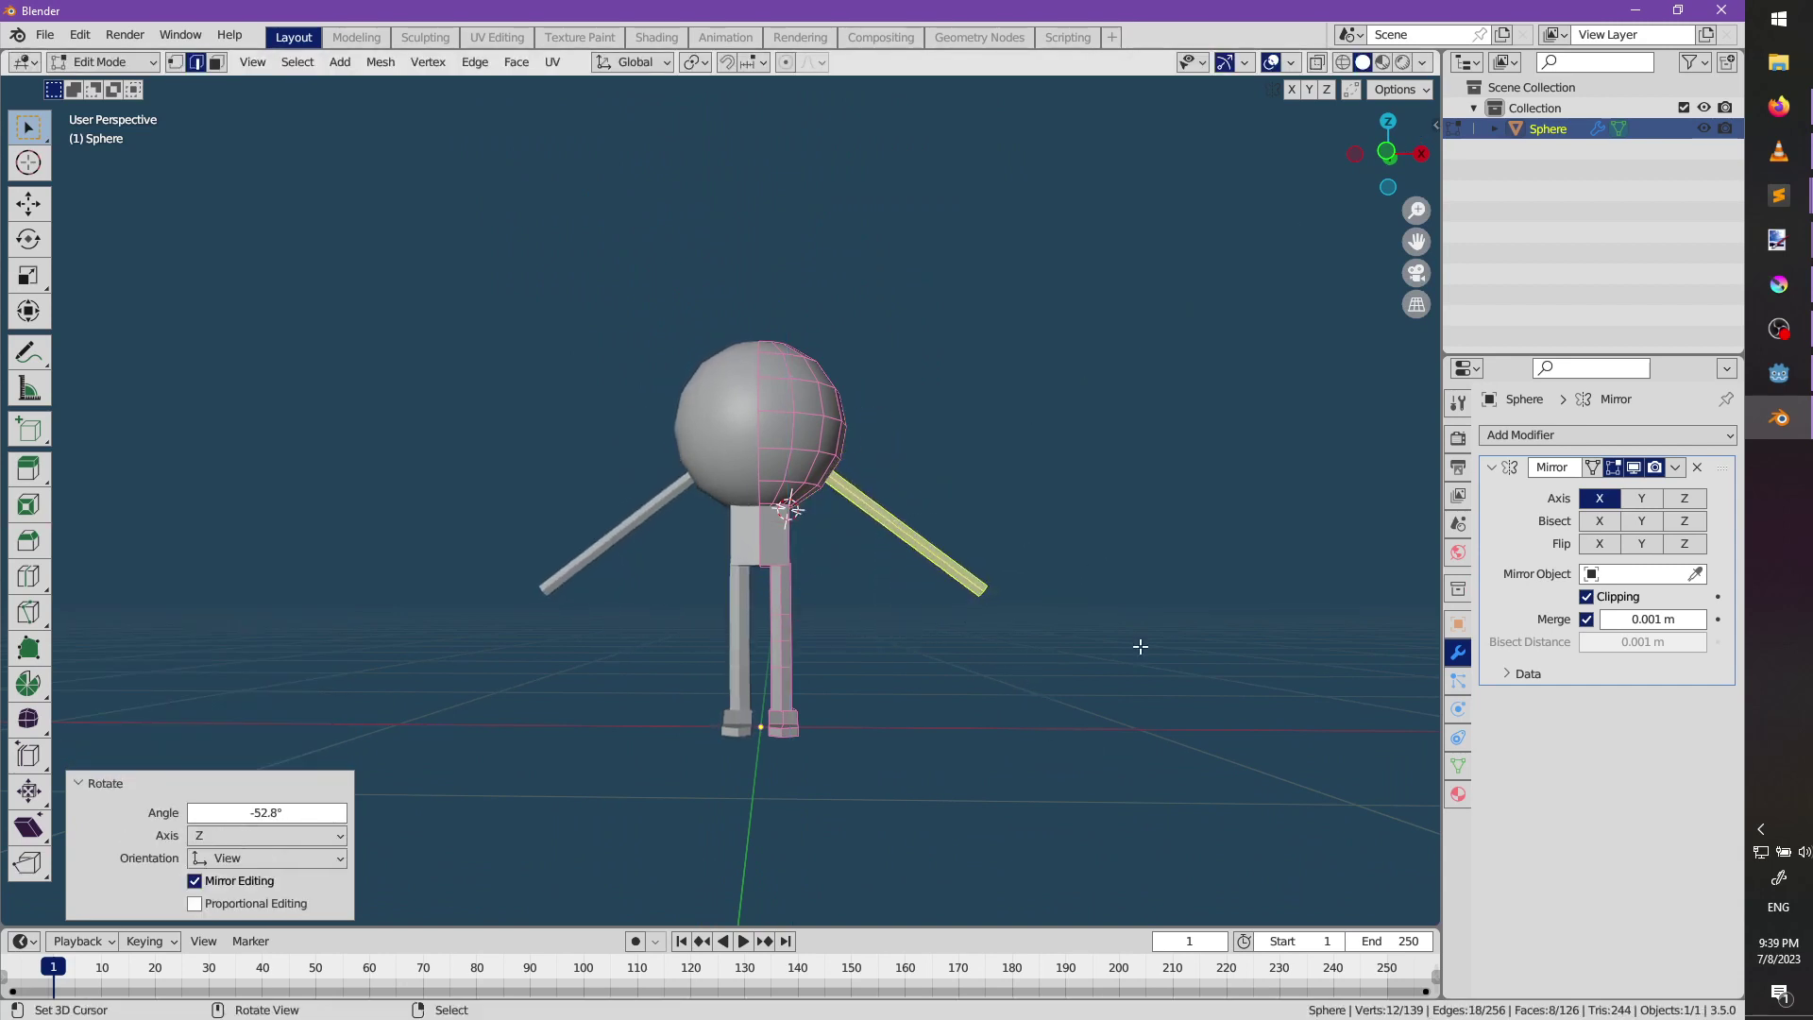
pyautogui.press('s')
pyautogui.rightClick(1048, 599)
# Turn on X-ray and, in face mode, shorten the arm by applying Shrink/Fatten of about -0.815 m to its upper end face.
pyautogui.moveTo(1074, 668); pyautogui.dragTo(1030, 673, button='middle')
pyautogui.hotkey('alt', 'z')
pyautogui.keyDown('shift'); pyautogui.moveTo(927, 561); pyautogui.dragTo(805, 547, button='middle'); pyautogui.keyUp('shift')
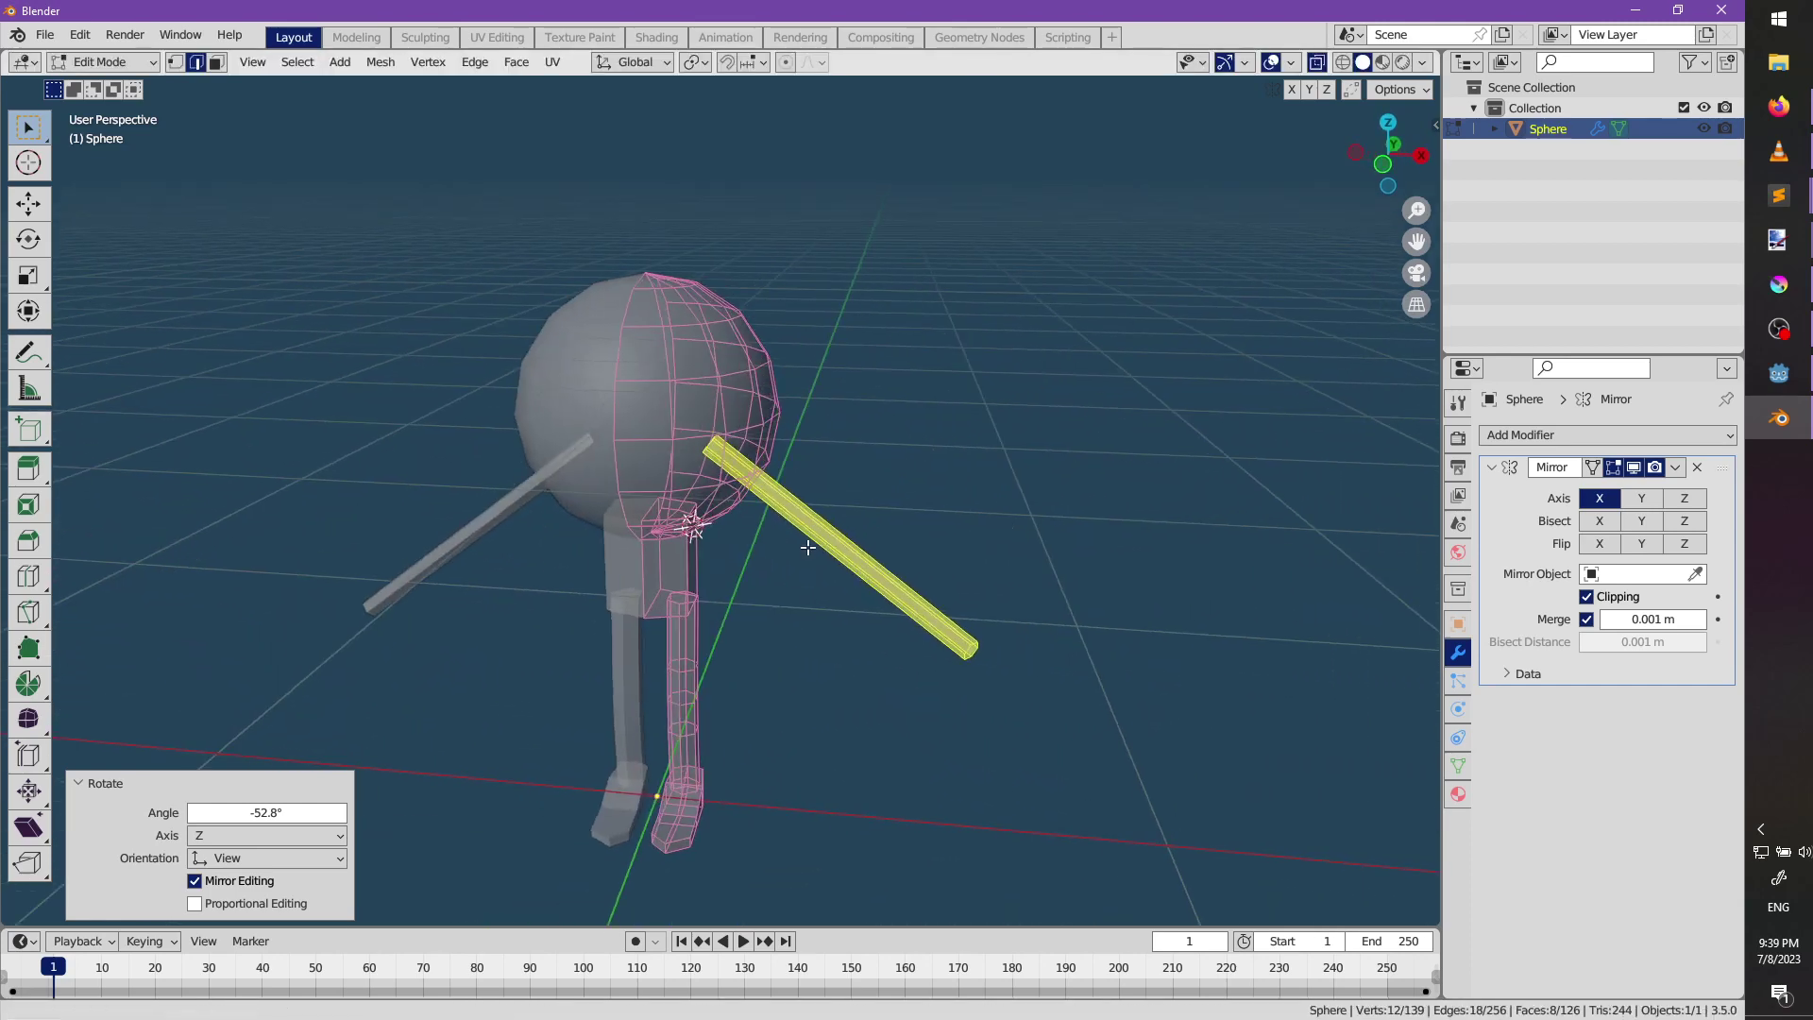
pyautogui.scroll(3, 805, 543)
pyautogui.click(217, 66)
pyautogui.moveTo(661, 437); pyautogui.dragTo(722, 468, button='middle')
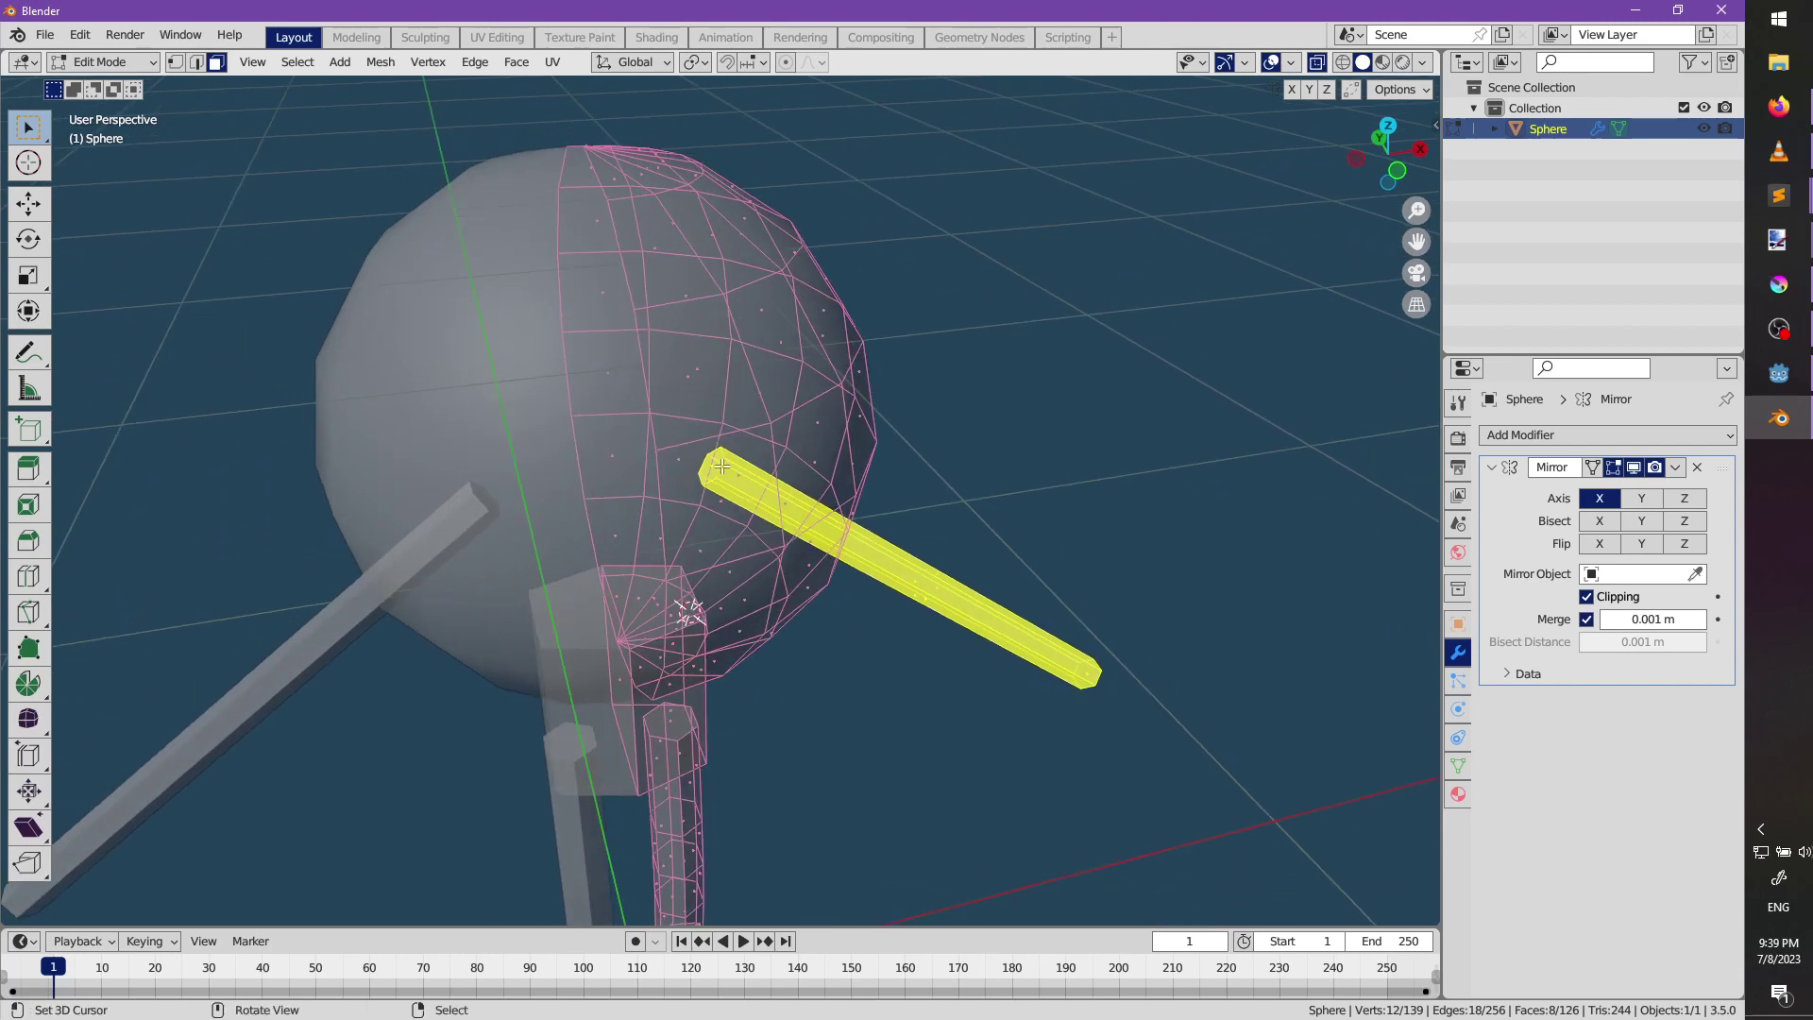
pyautogui.rightClick(743, 469)
pyautogui.hotkey('alt', 's')
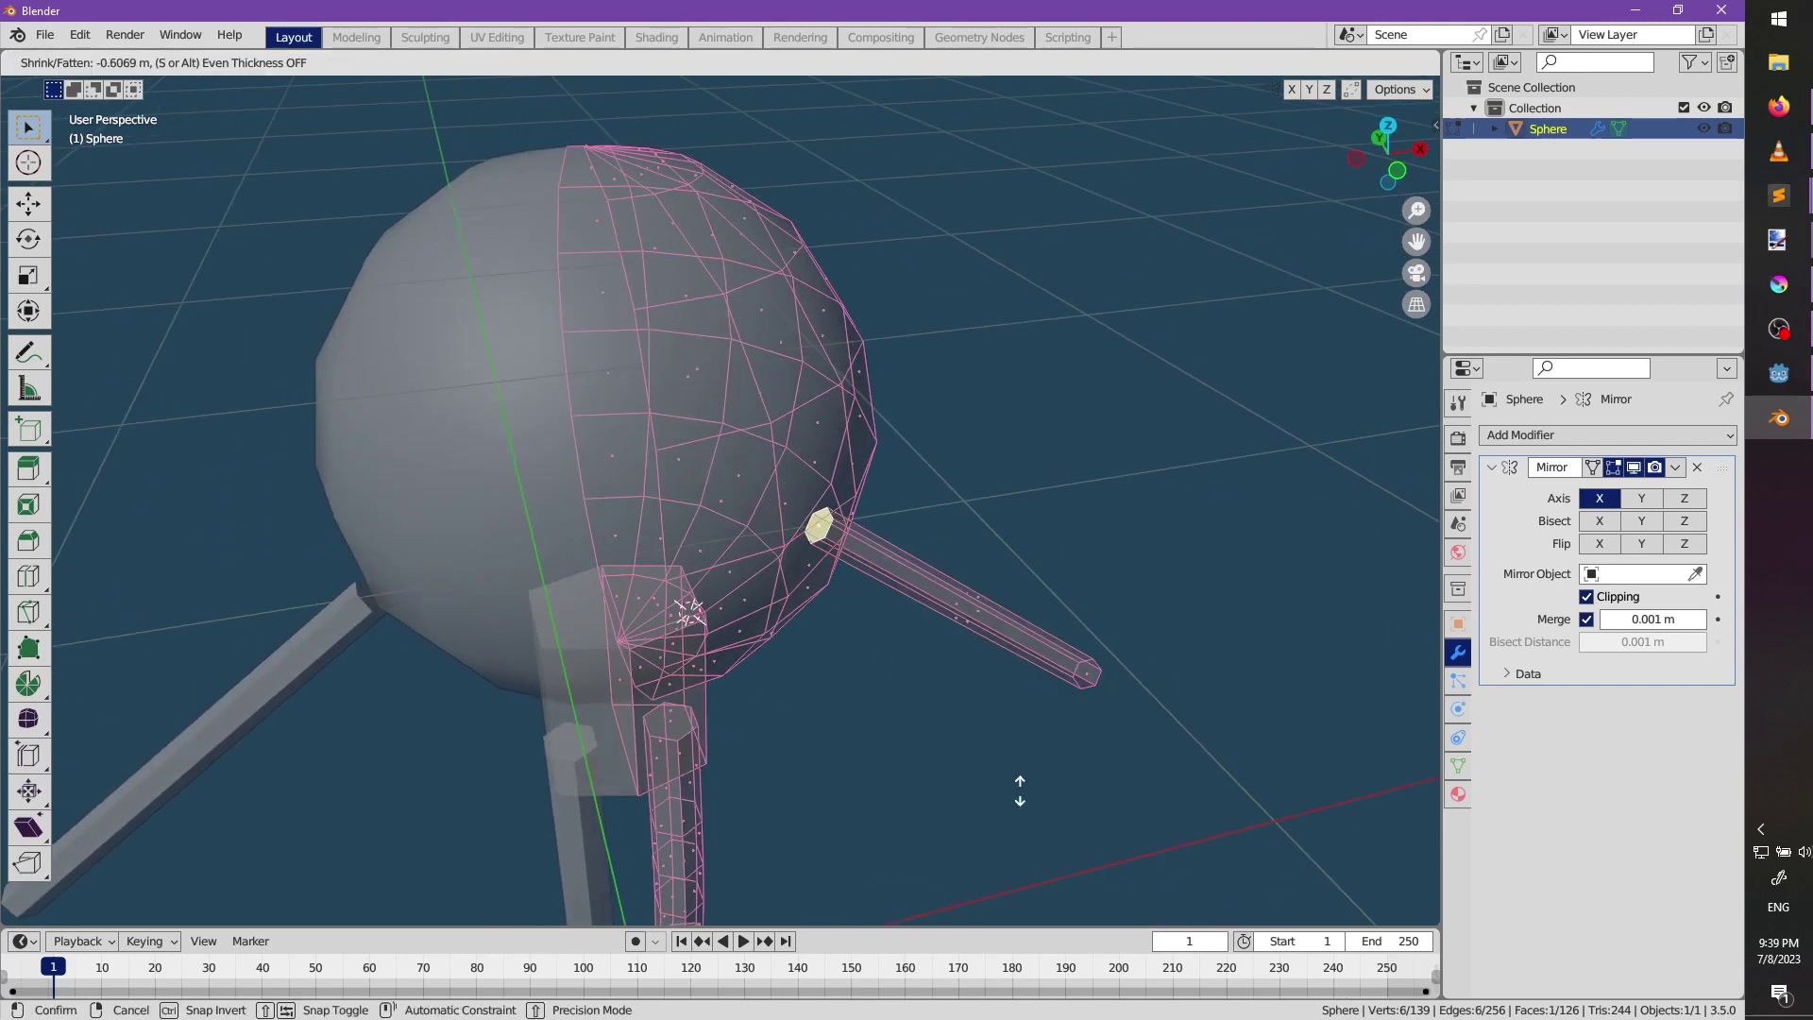
pyautogui.click(1113, 885)
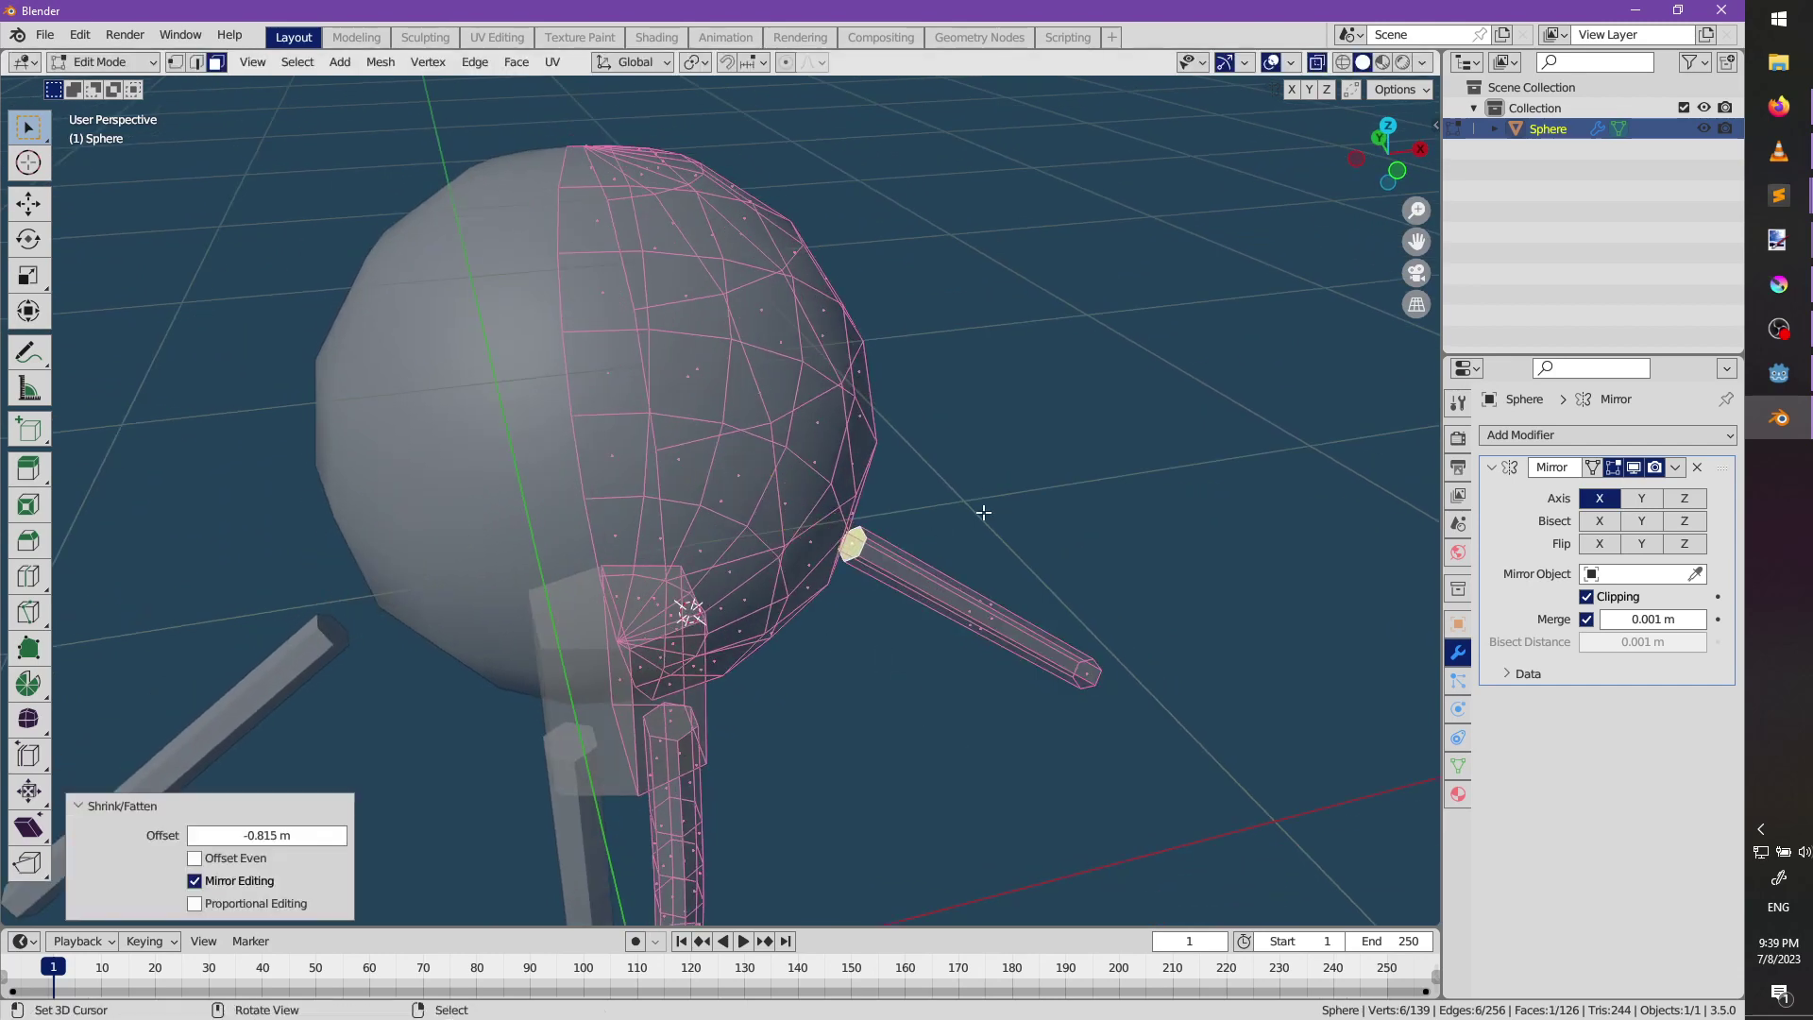
# Switch to Godot Engine and save the 02_spire_tour scene.
pyautogui.click(1776, 378)
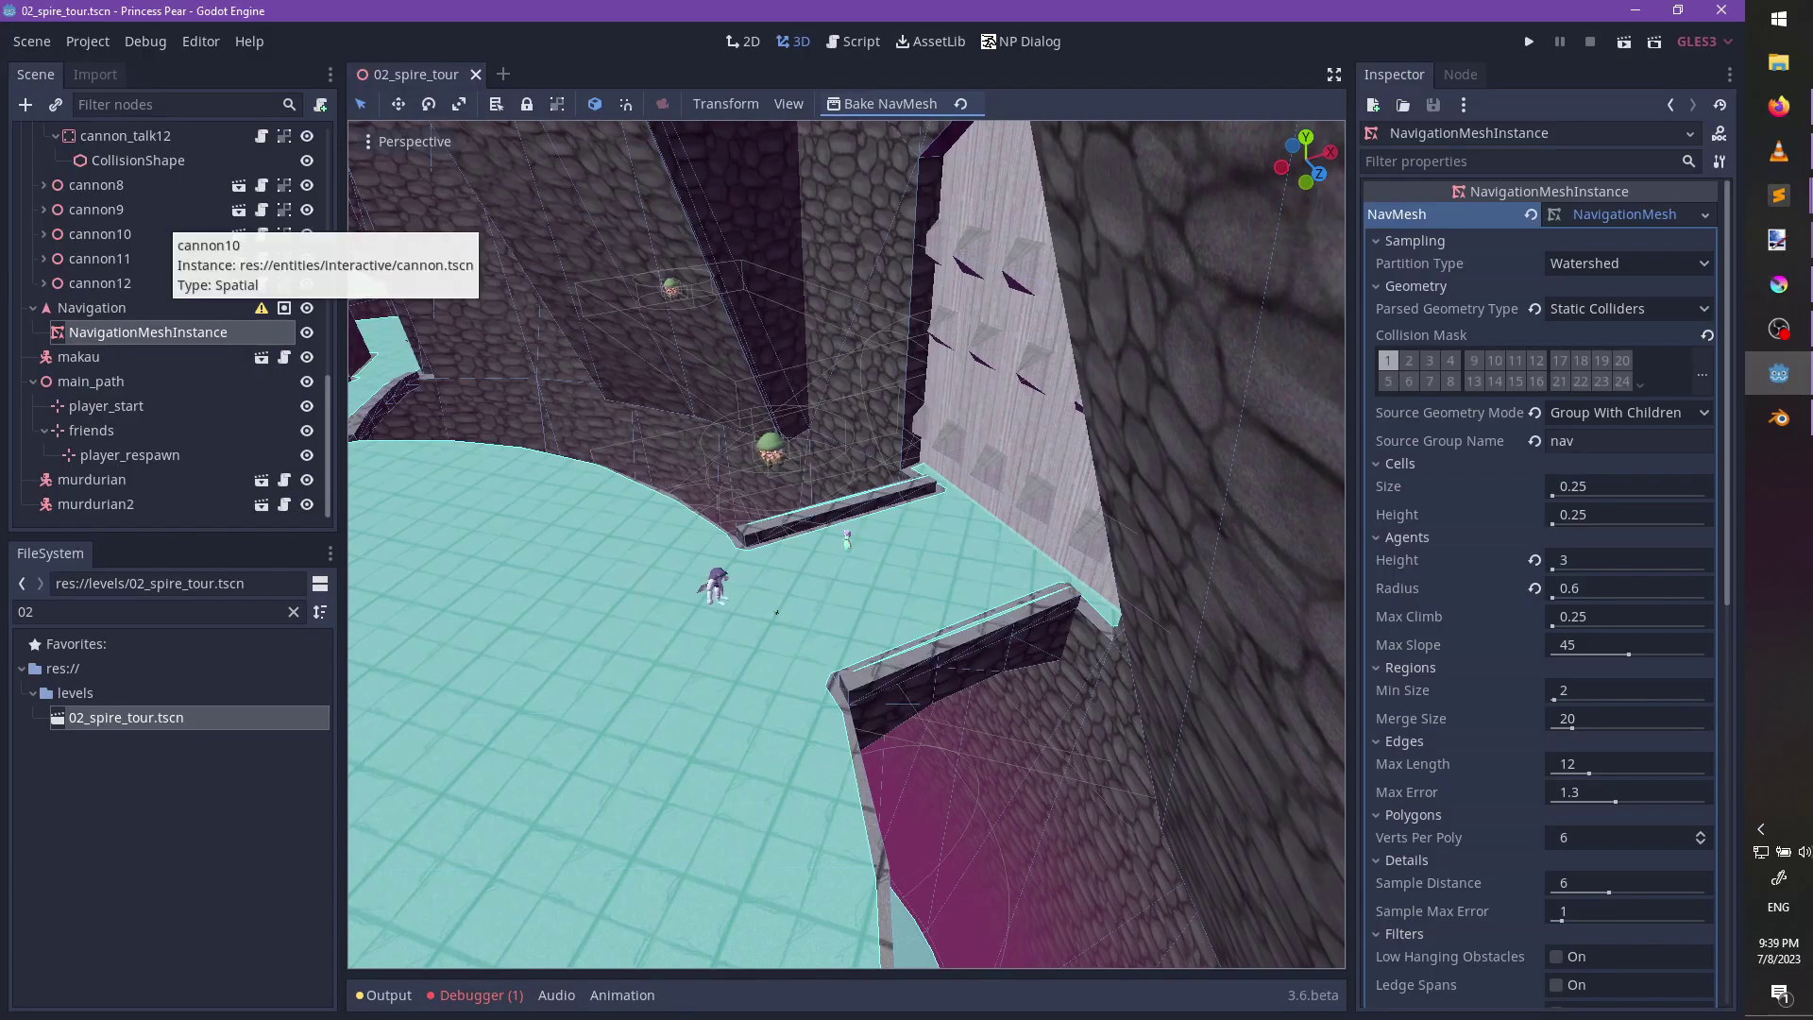
pyautogui.hotkey('alt', 'Tab')
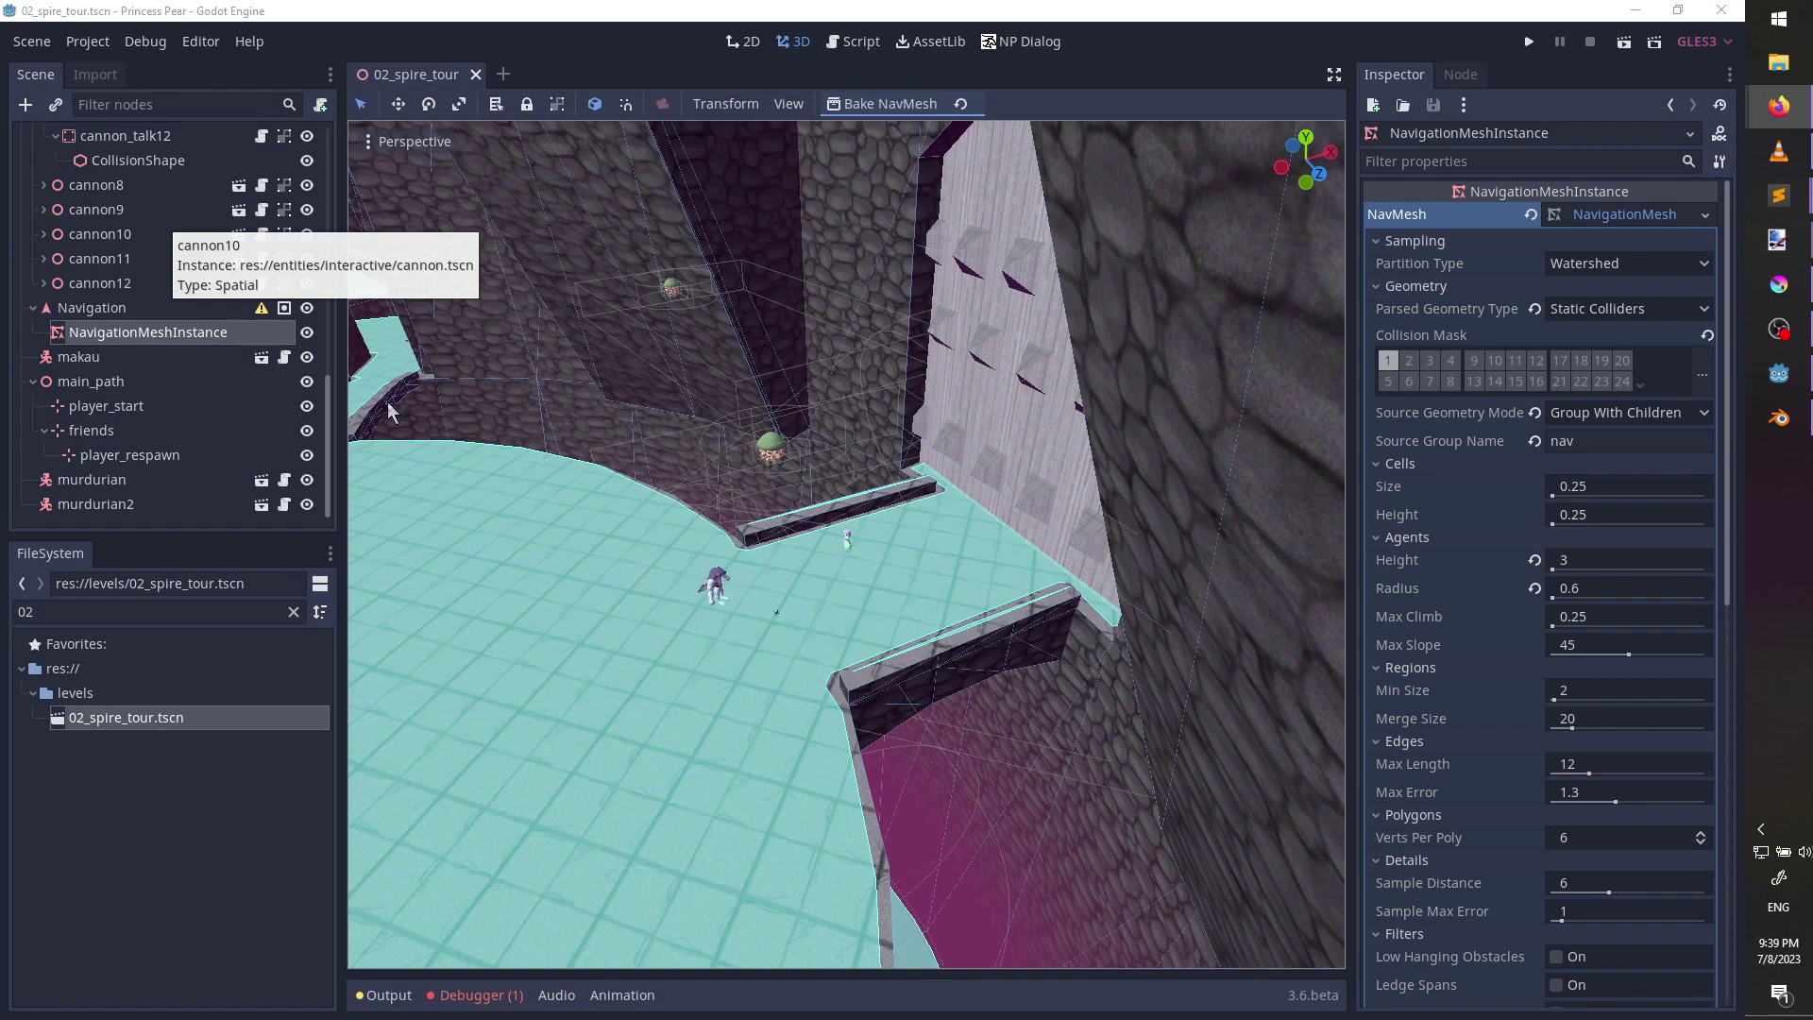
pyautogui.moveTo(829, 566); pyautogui.dragTo(1016, 576, button='middle')
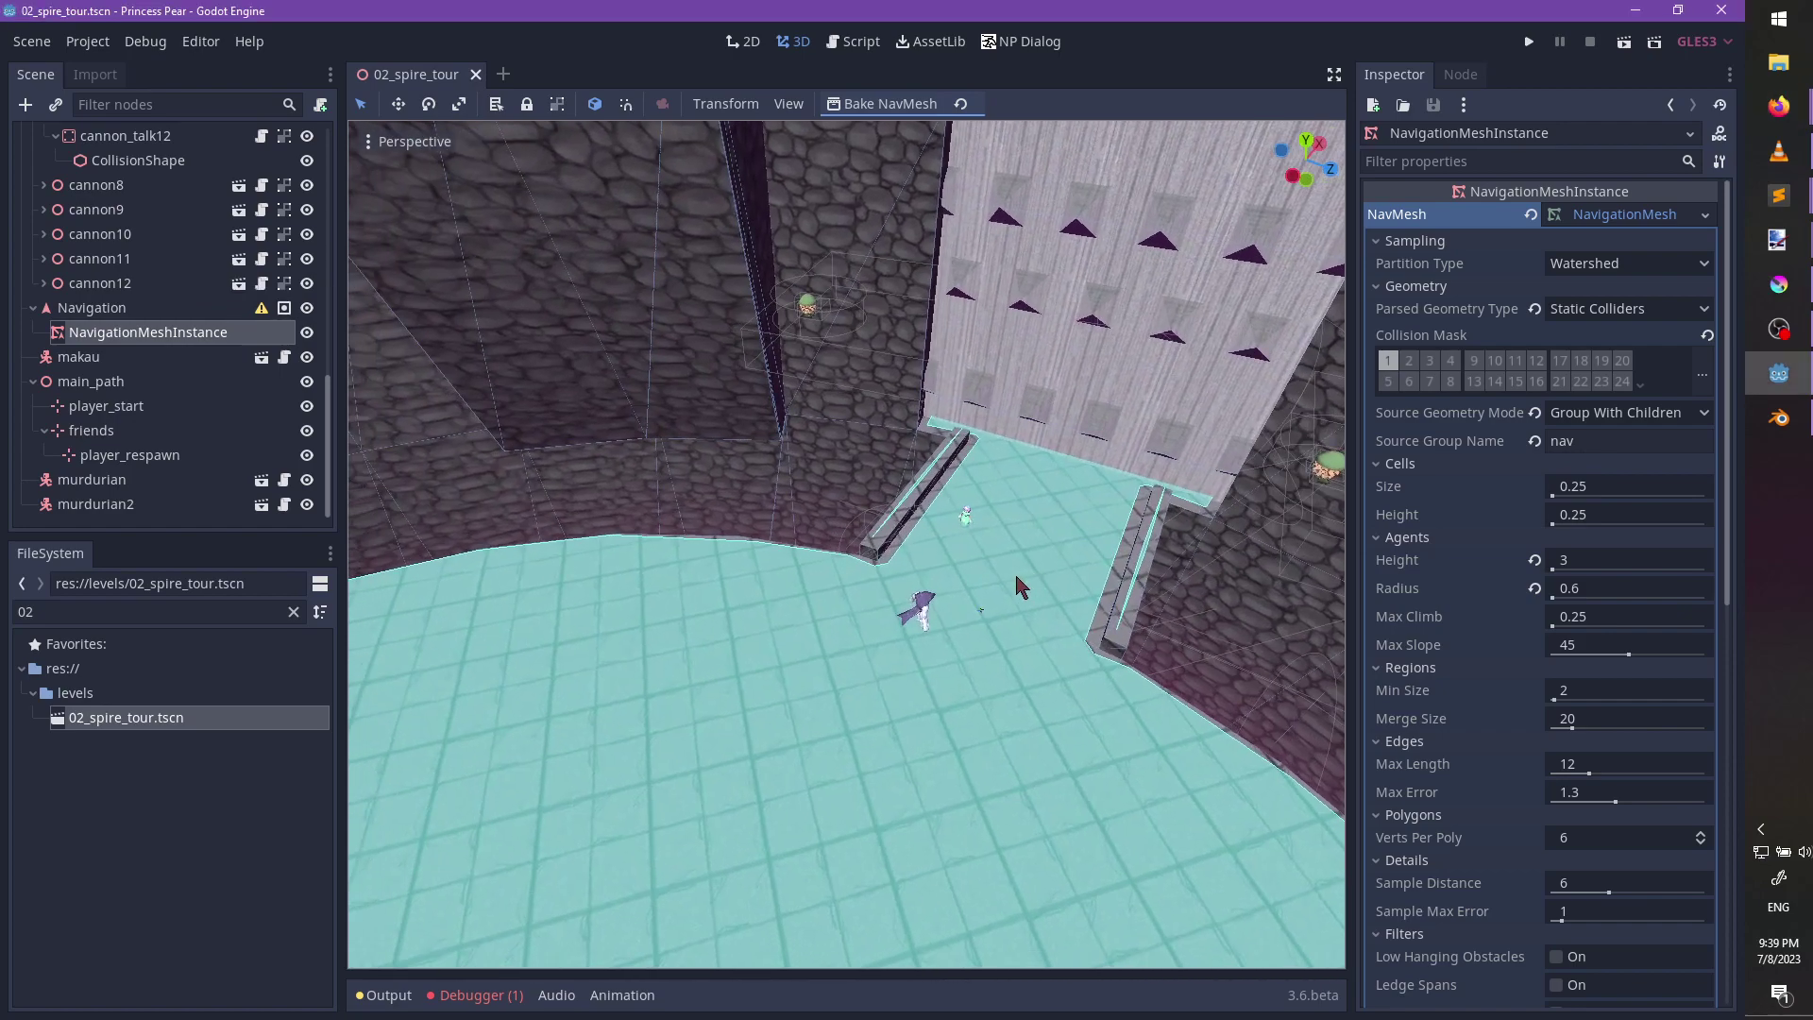
pyautogui.hotkey('ctrl', 's')
pyautogui.keyDown('shift'); pyautogui.moveTo(914, 482); pyautogui.dragTo(861, 546, button='middle'); pyautogui.keyUp('shift')
# Delete both guard characters, murdurian and murdurian2, from either side of the gate.
pyautogui.click(745, 389)
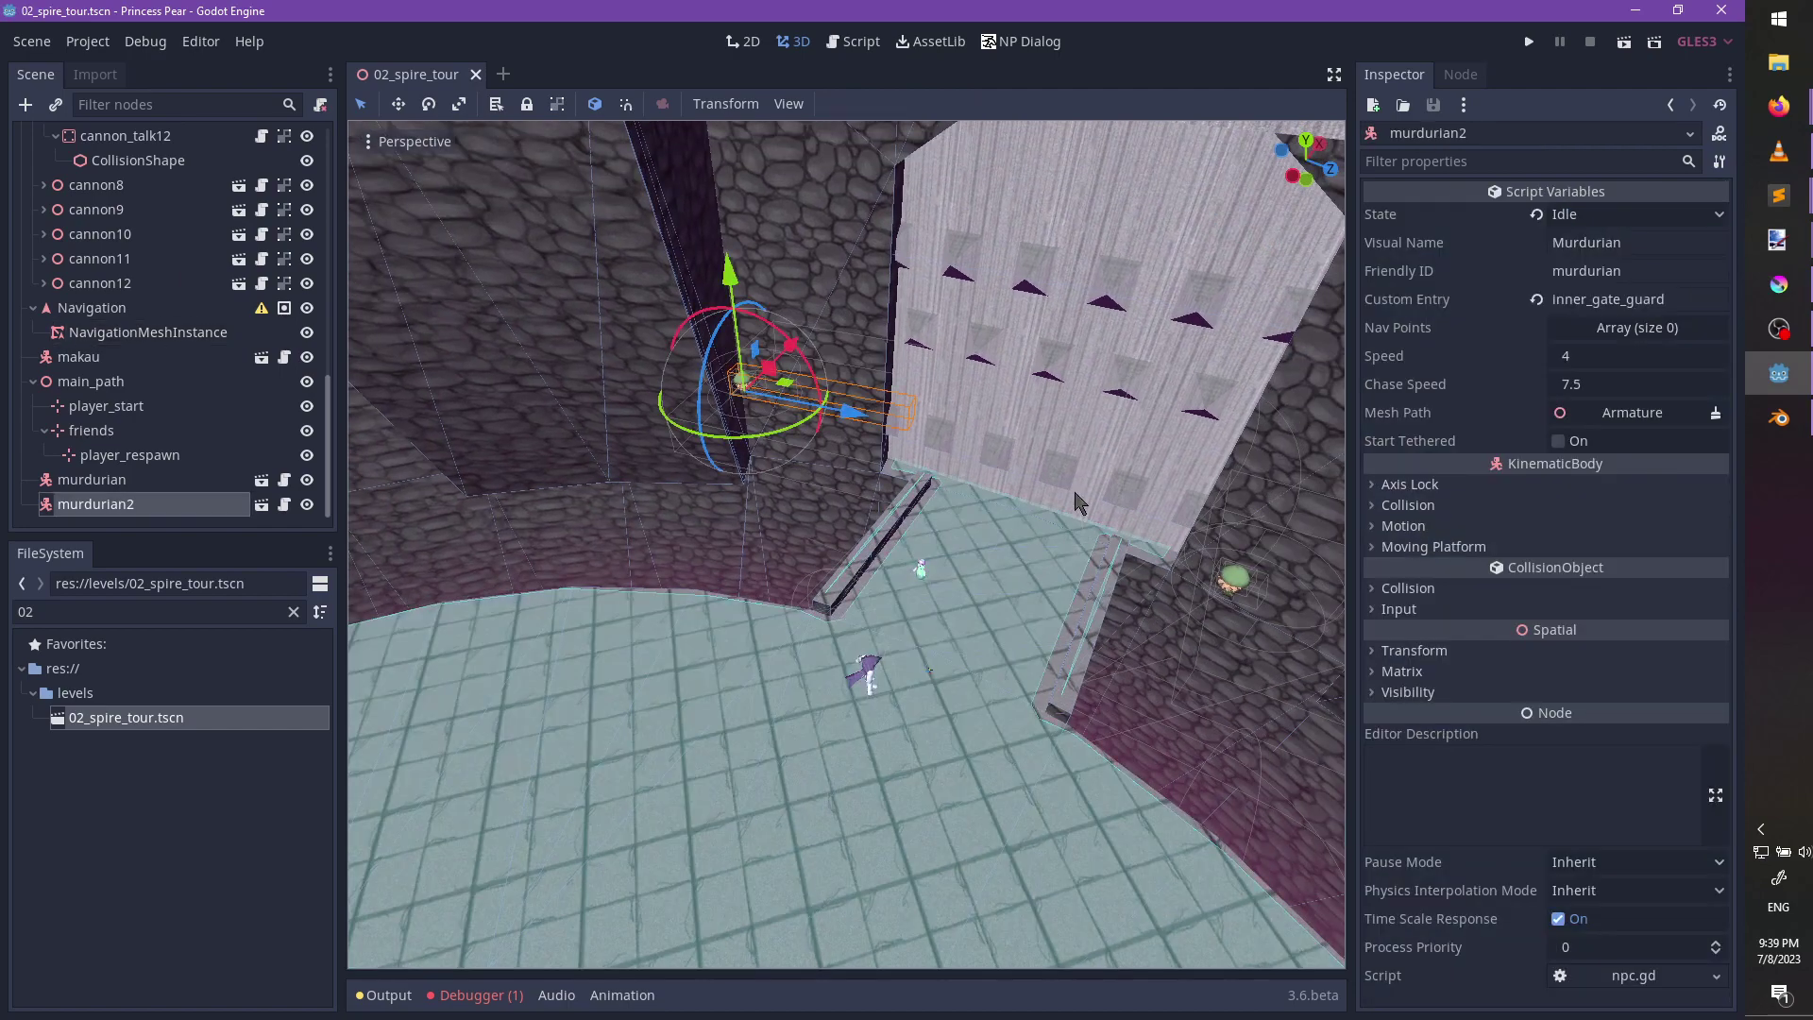
pyautogui.keyDown('shift'); pyautogui.click(1243, 591); pyautogui.keyUp('shift')
pyautogui.click(1244, 592)
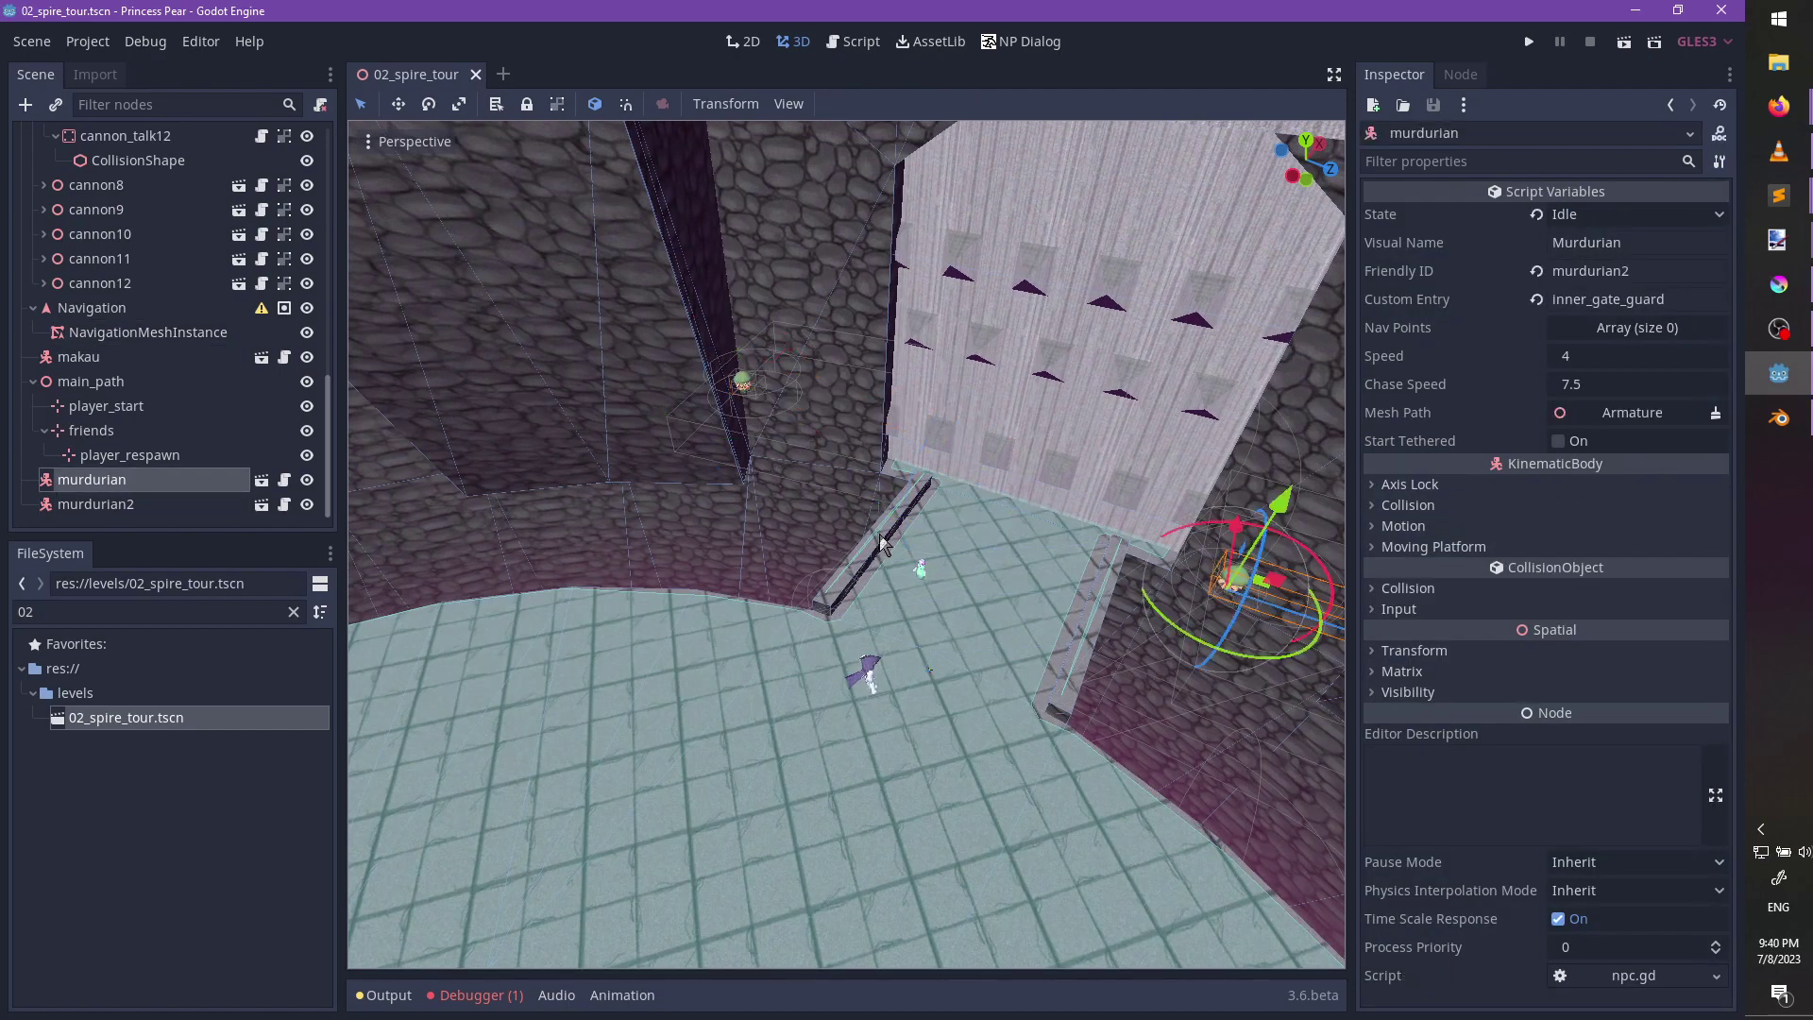
pyautogui.keyDown('shift'); pyautogui.click(744, 389); pyautogui.keyUp('shift')
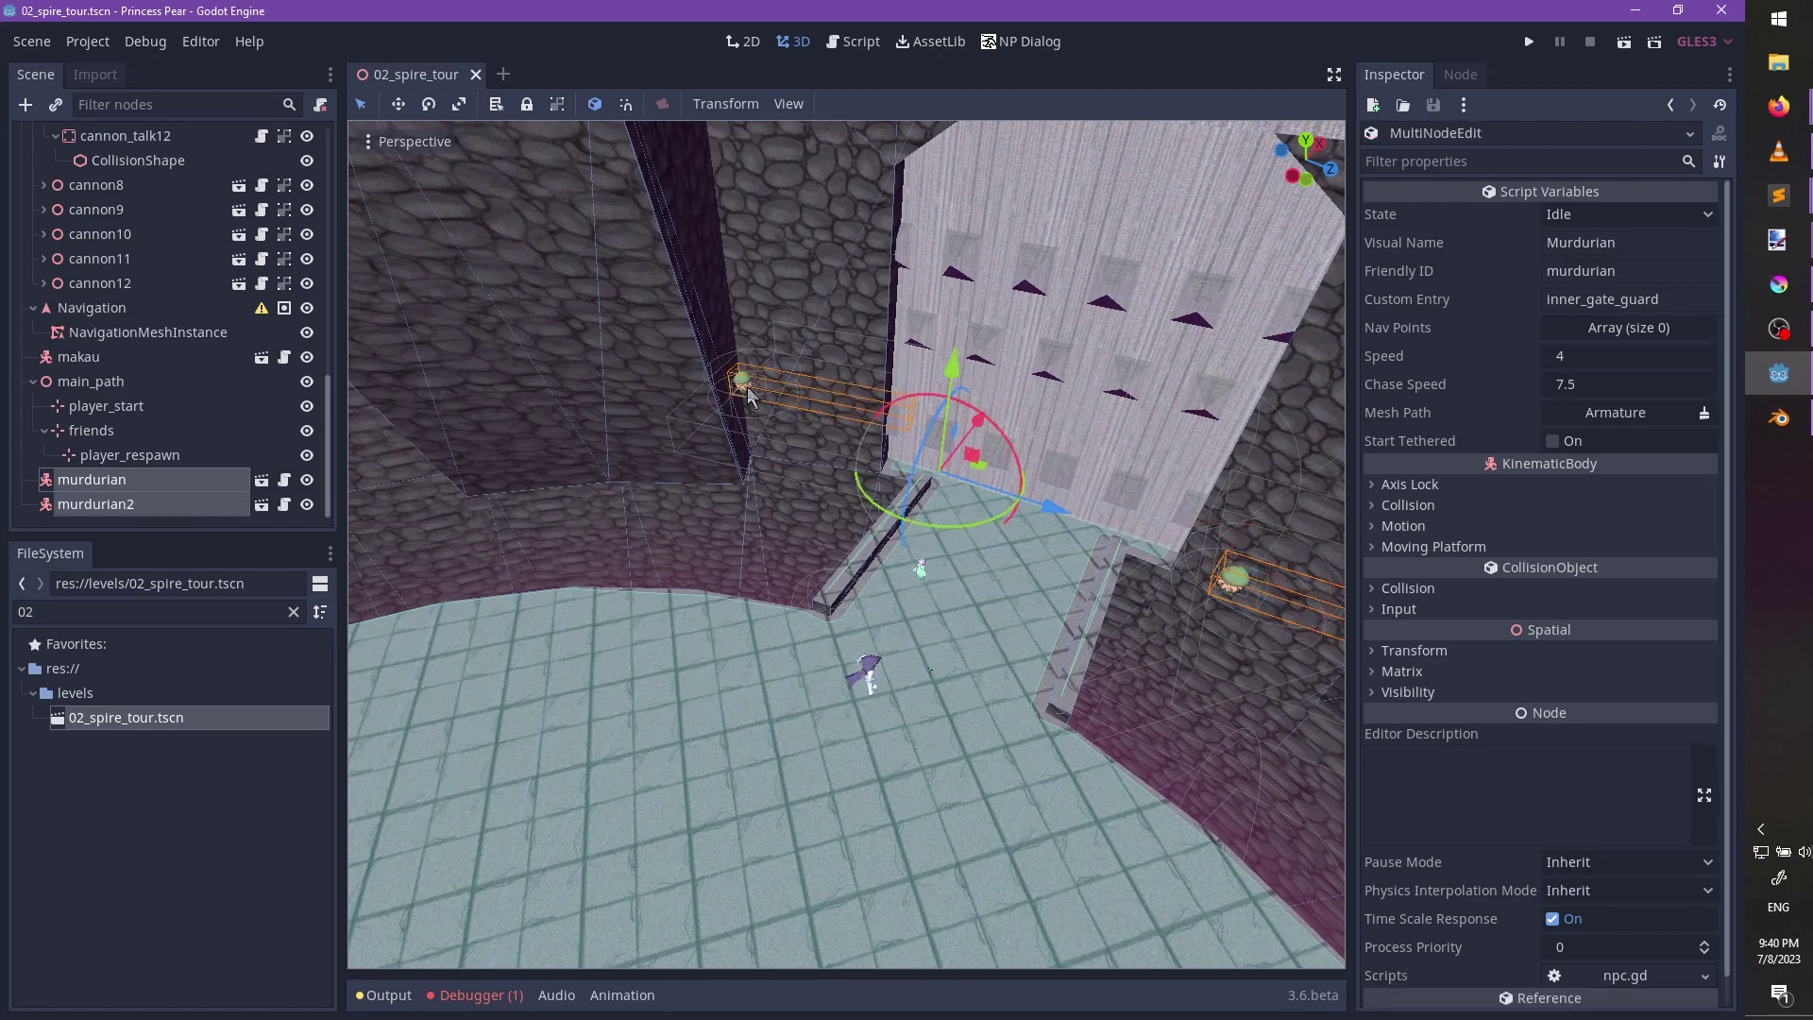
pyautogui.press('Delete')
pyautogui.press('Return')
pyautogui.scroll(-5, 746, 387)
pyautogui.scroll(3, 923, 490)
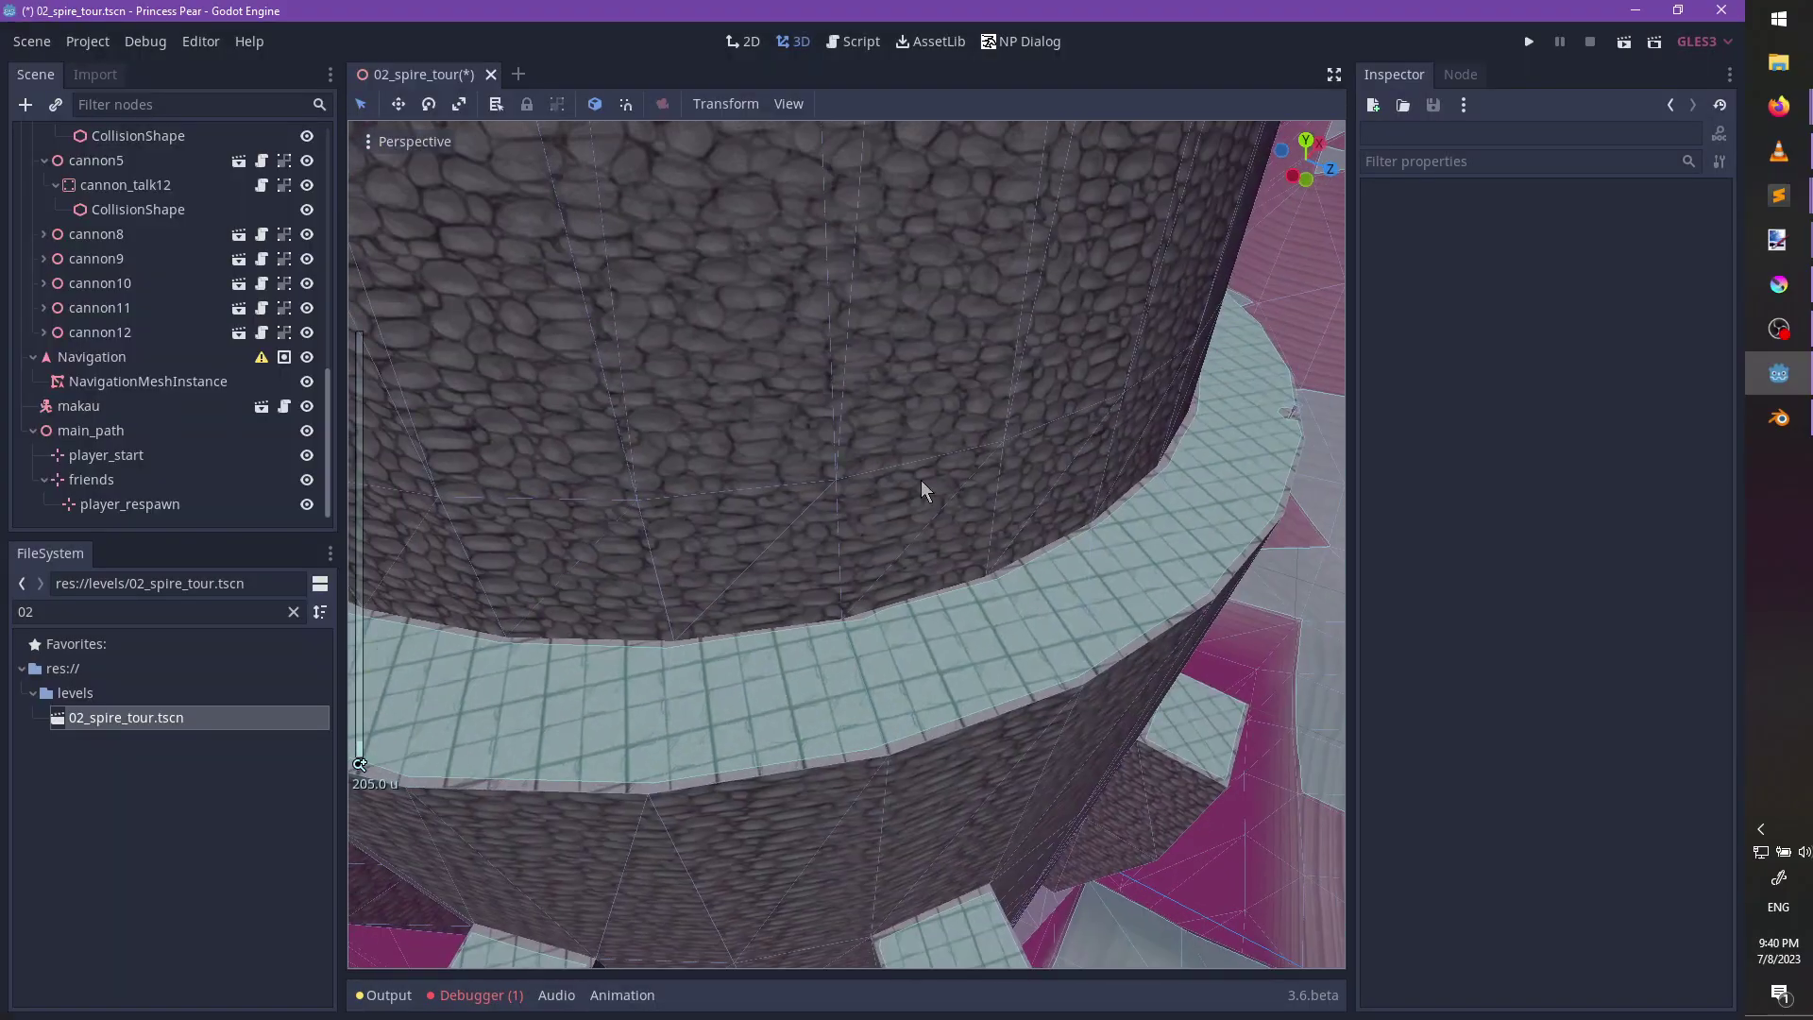
pyautogui.moveTo(923, 490); pyautogui.dragTo(821, 615, button='middle')
pyautogui.scroll(10, 971, 595)
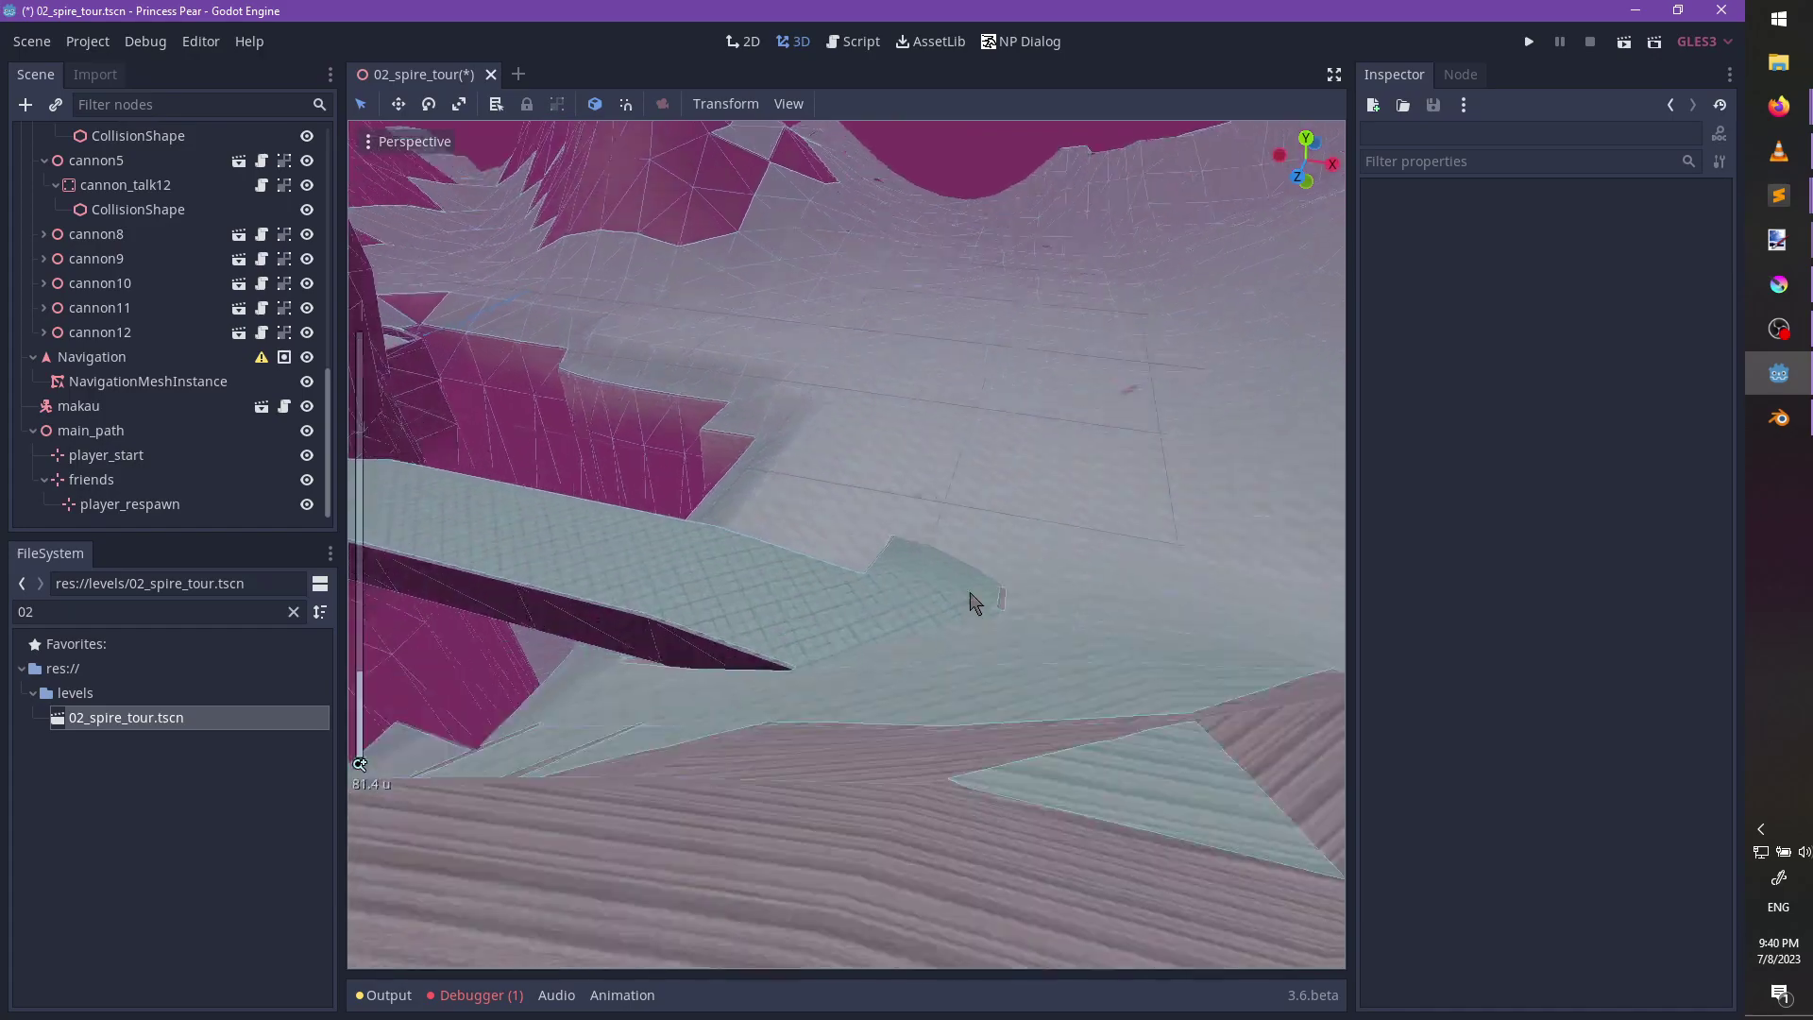
pyautogui.moveTo(970, 592); pyautogui.dragTo(699, 529, button='middle')
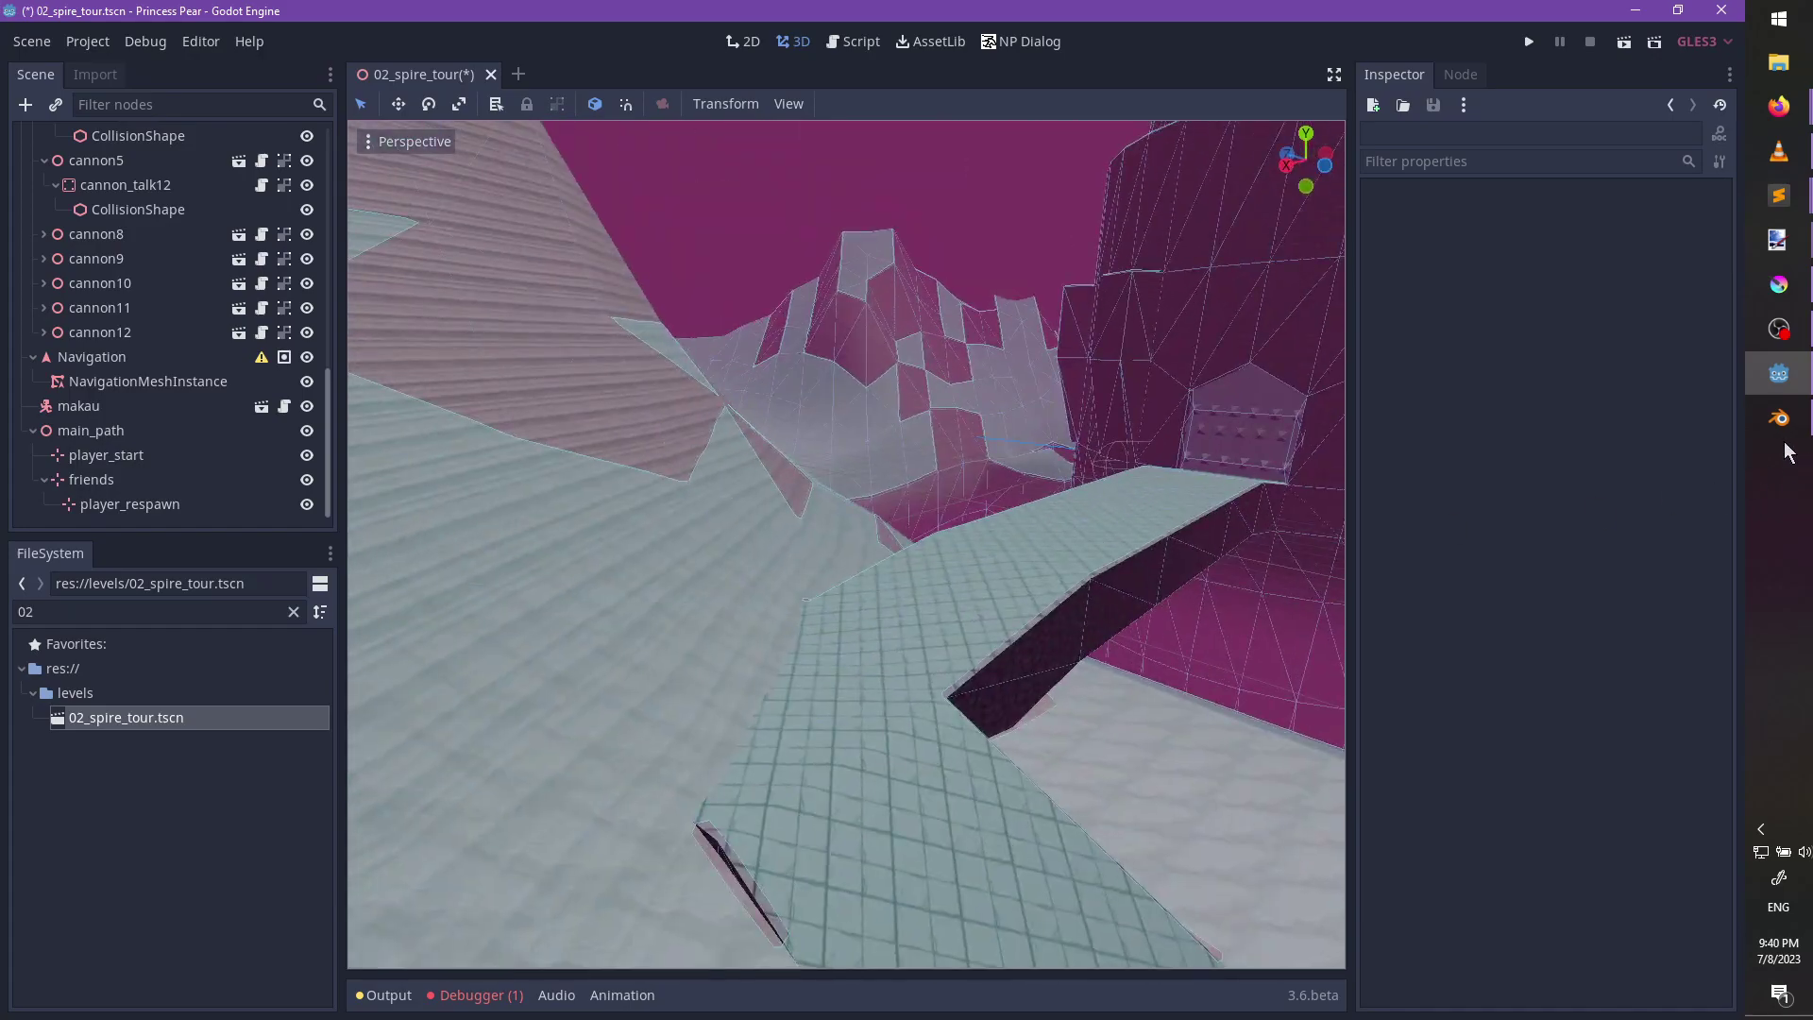
# Switch to Blender and move the whole linked arm about -0.185 m in X and -0.033 m in Z to meet the torso.
pyautogui.click(1779, 417)
pyautogui.click(45, 34)
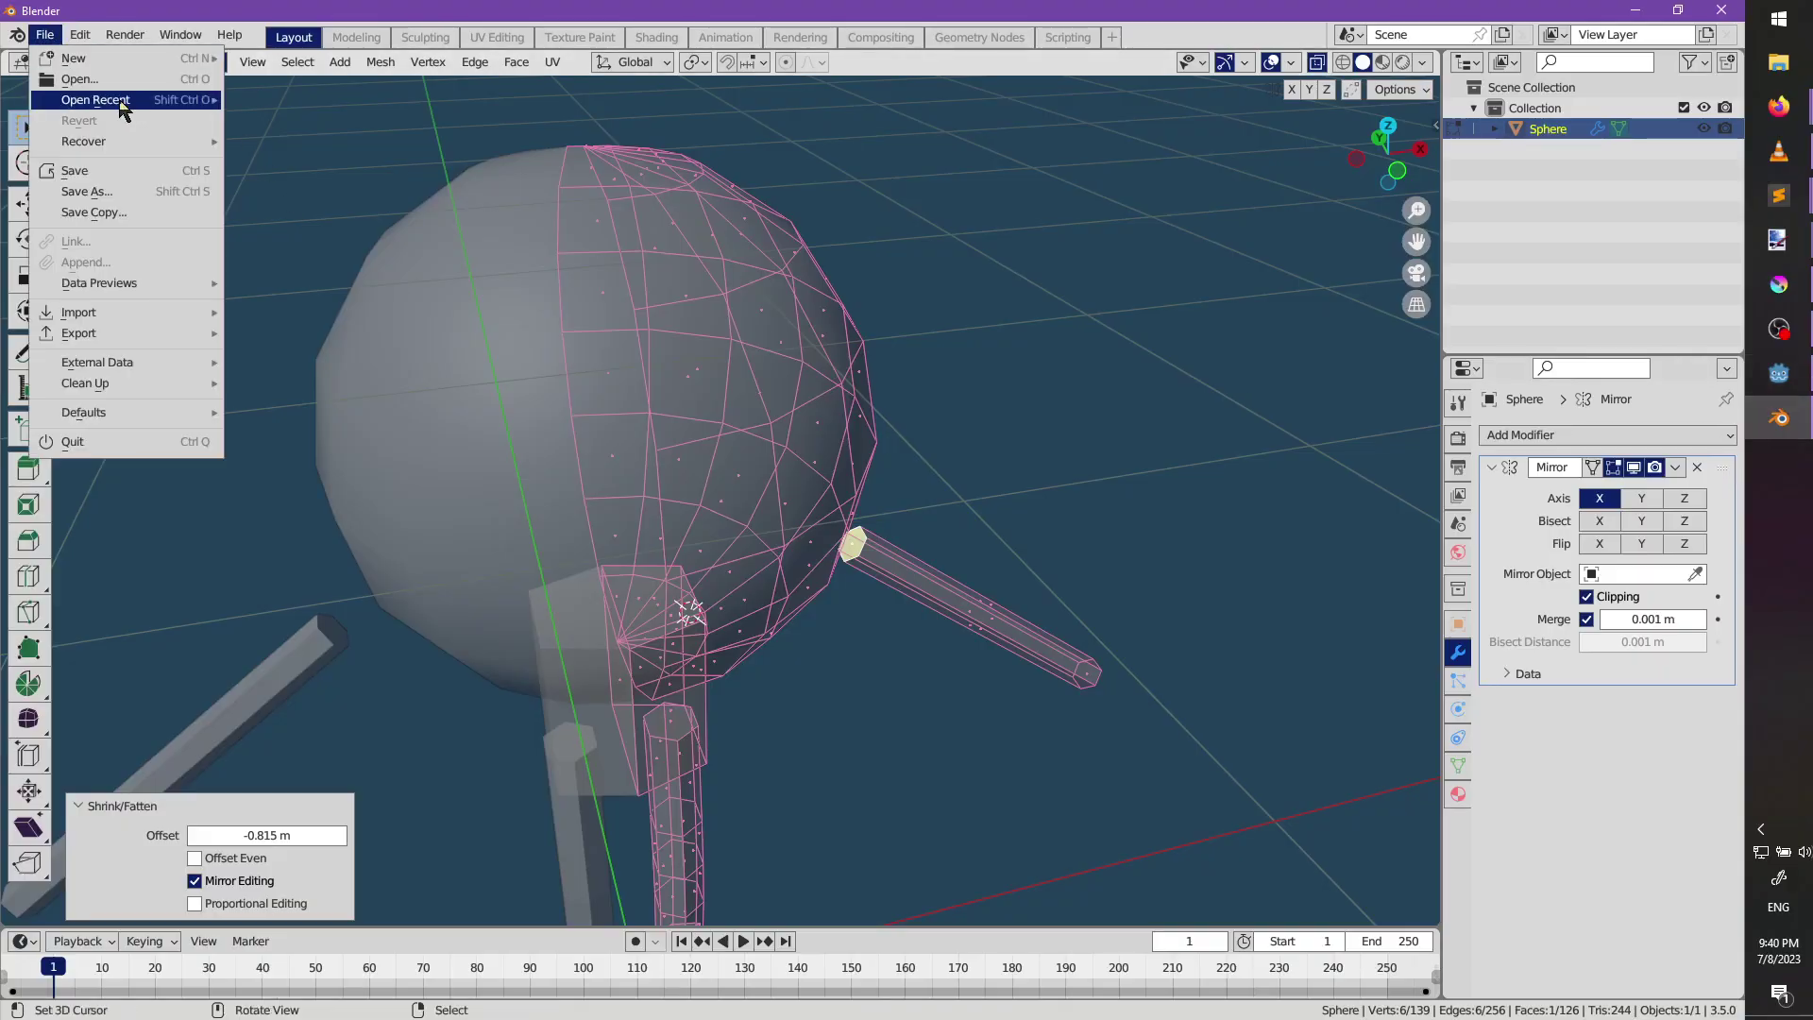
pyautogui.moveTo(121, 104)
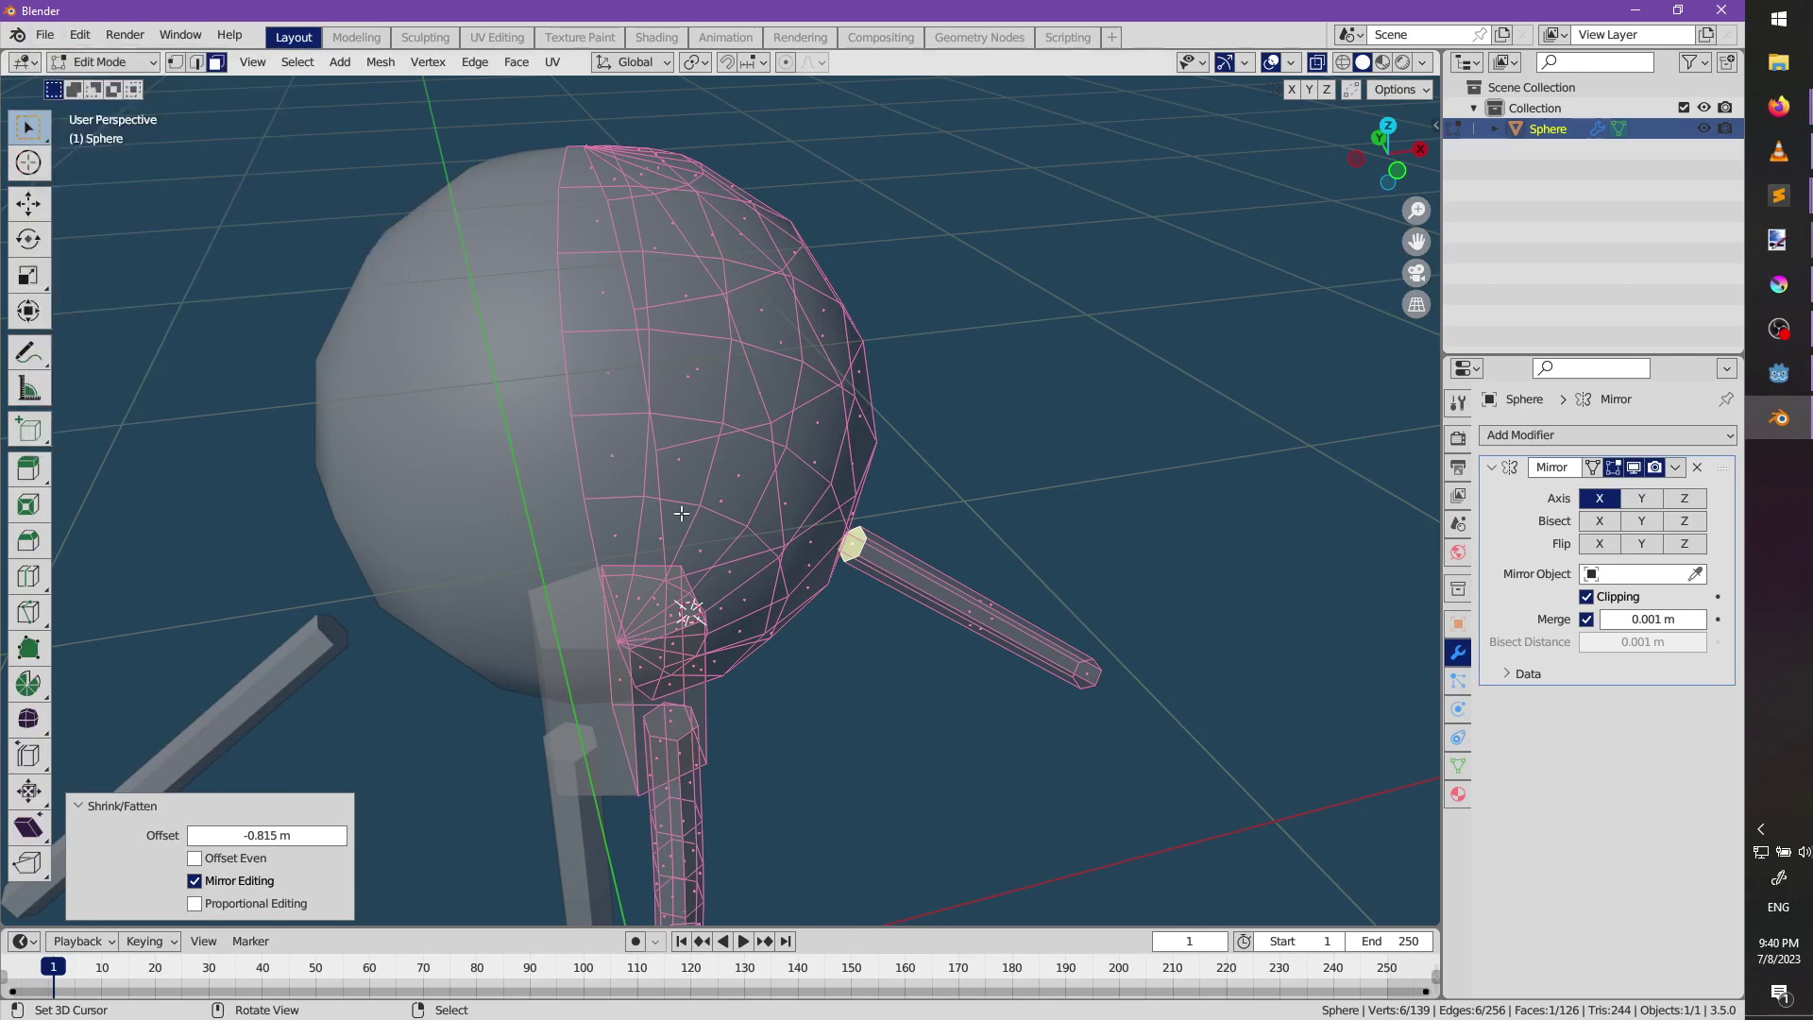
pyautogui.moveTo(864, 599); pyautogui.dragTo(826, 543, button='middle')
pyautogui.scroll(-4, 864, 547)
pyautogui.scroll(3, 900, 555)
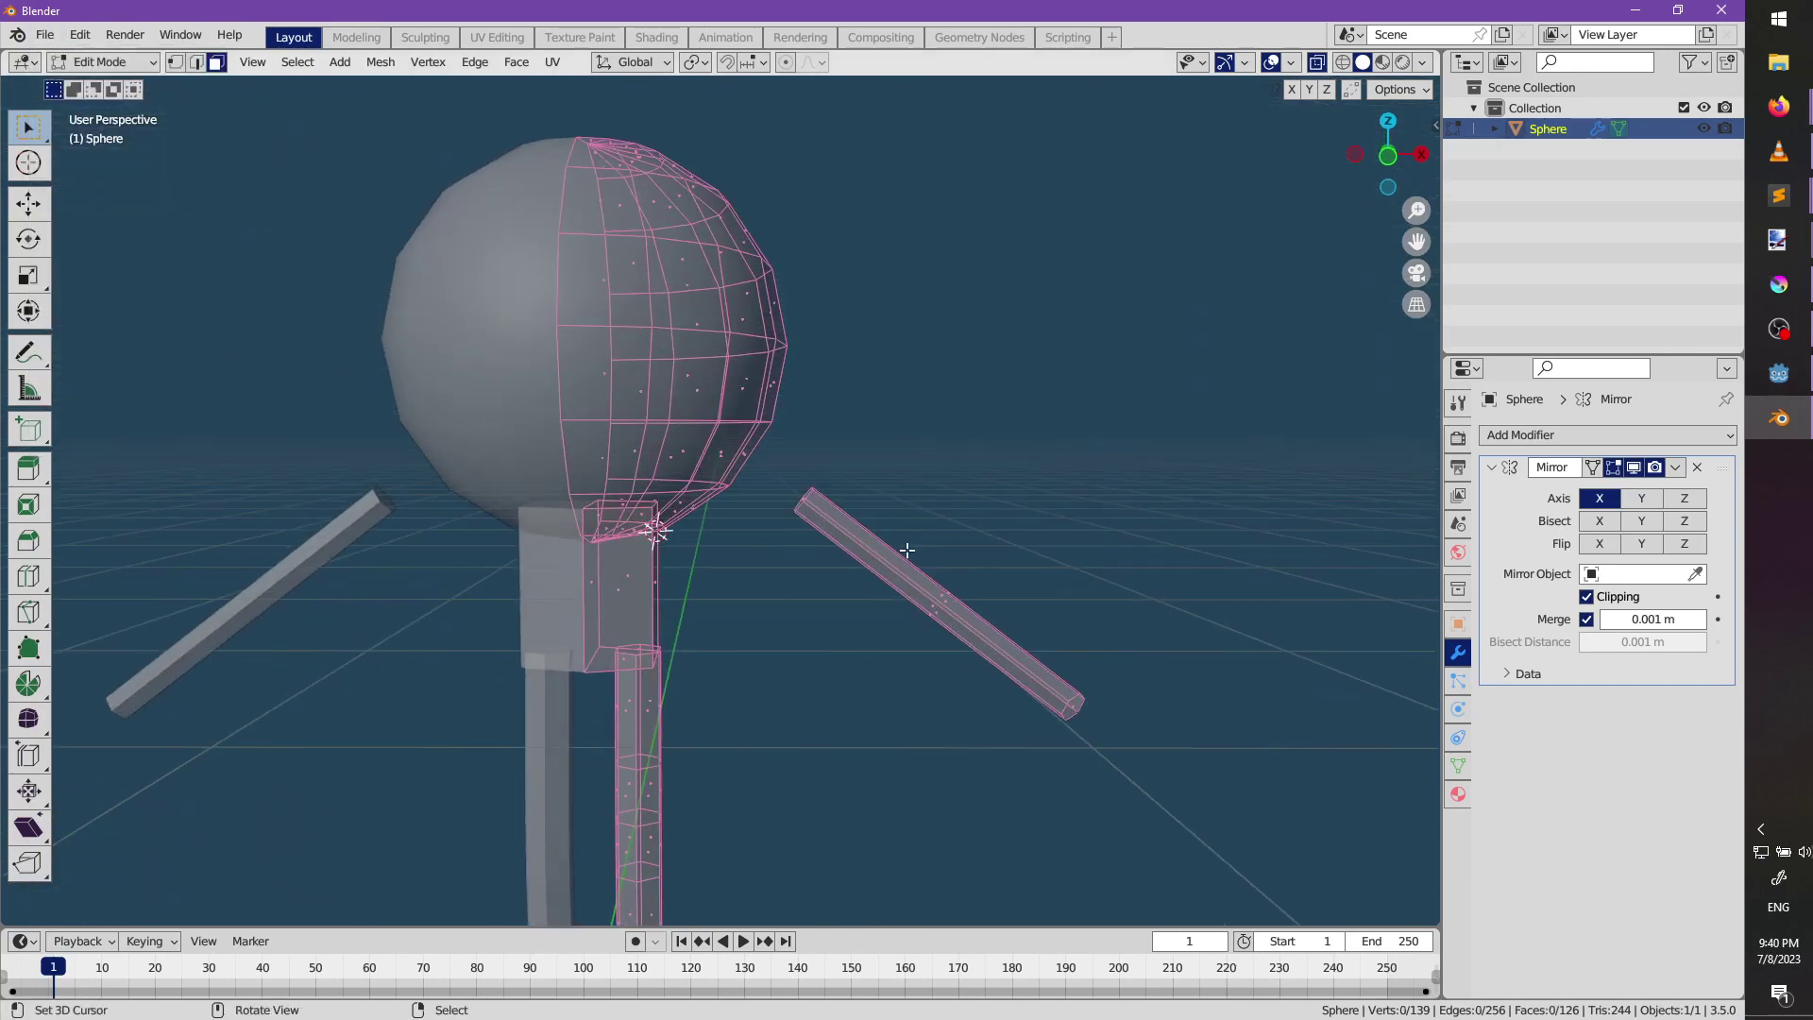
pyautogui.press('l')
pyautogui.press('g')
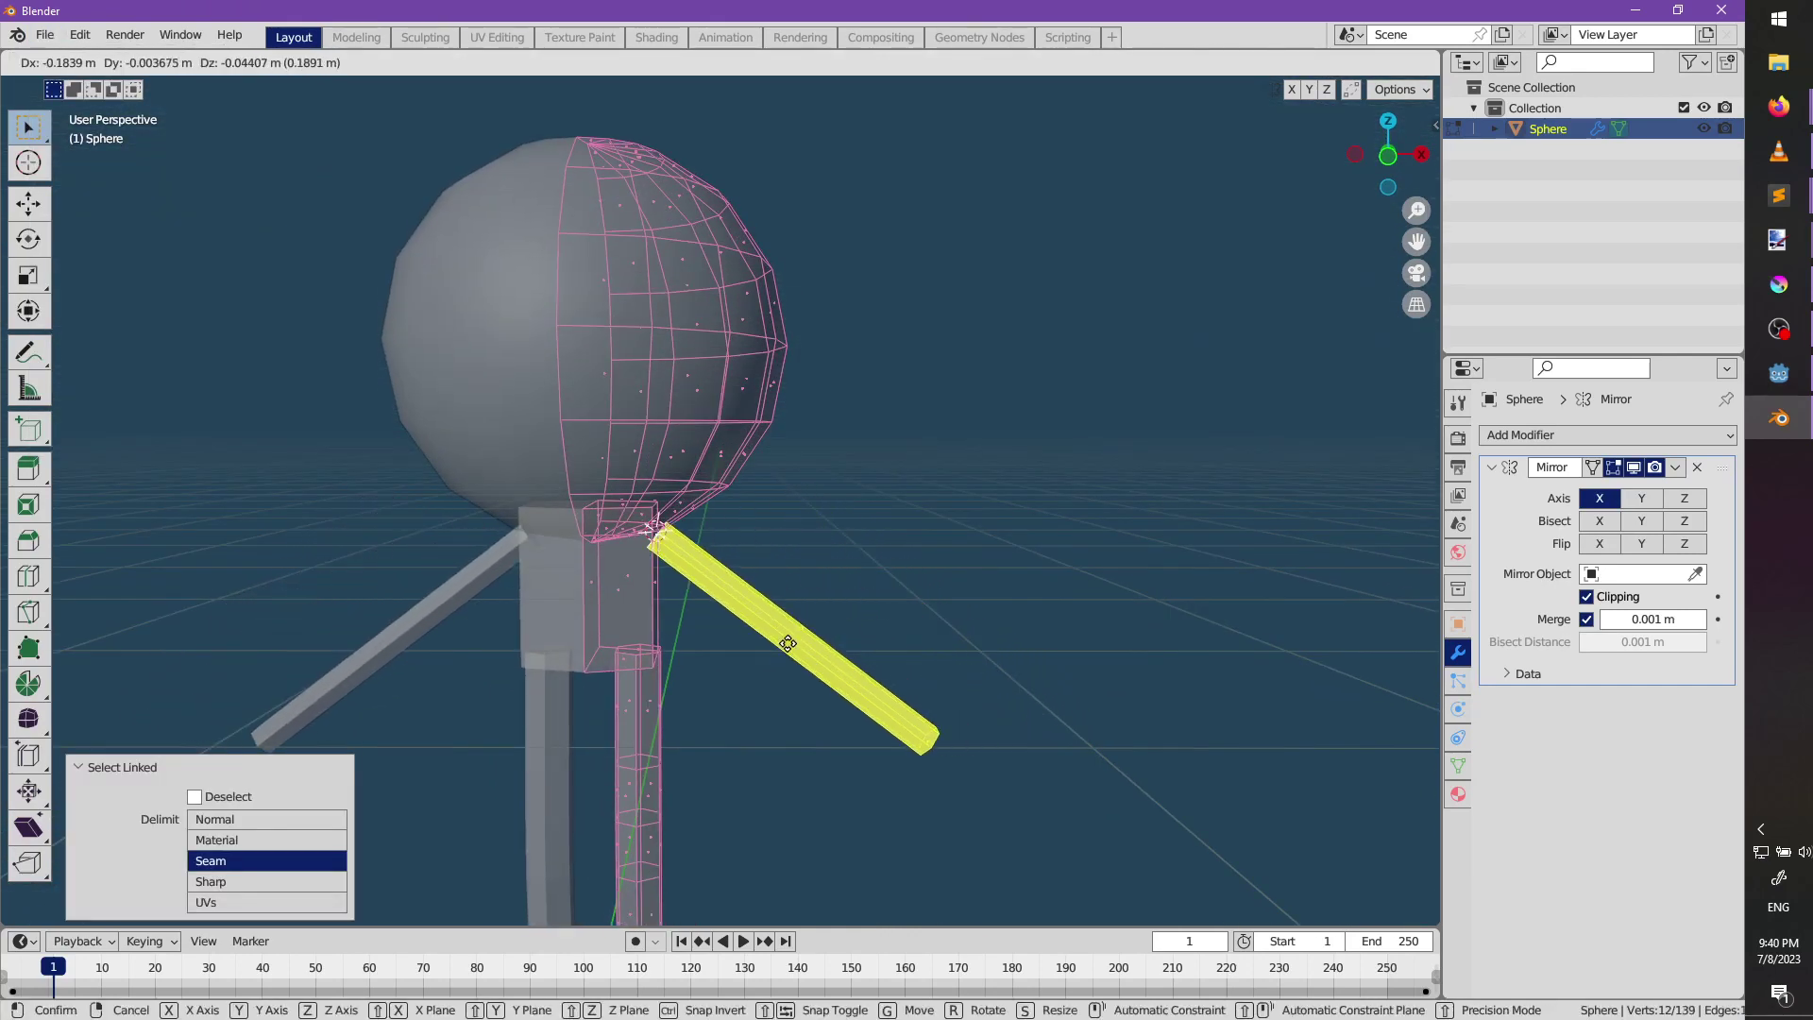
pyautogui.click(790, 636)
# Rotate the arm in side view and move it so its upper end sits at the torso's shoulder.
pyautogui.moveTo(789, 635); pyautogui.dragTo(995, 611, button='middle')
pyautogui.scroll(3, 689, 634)
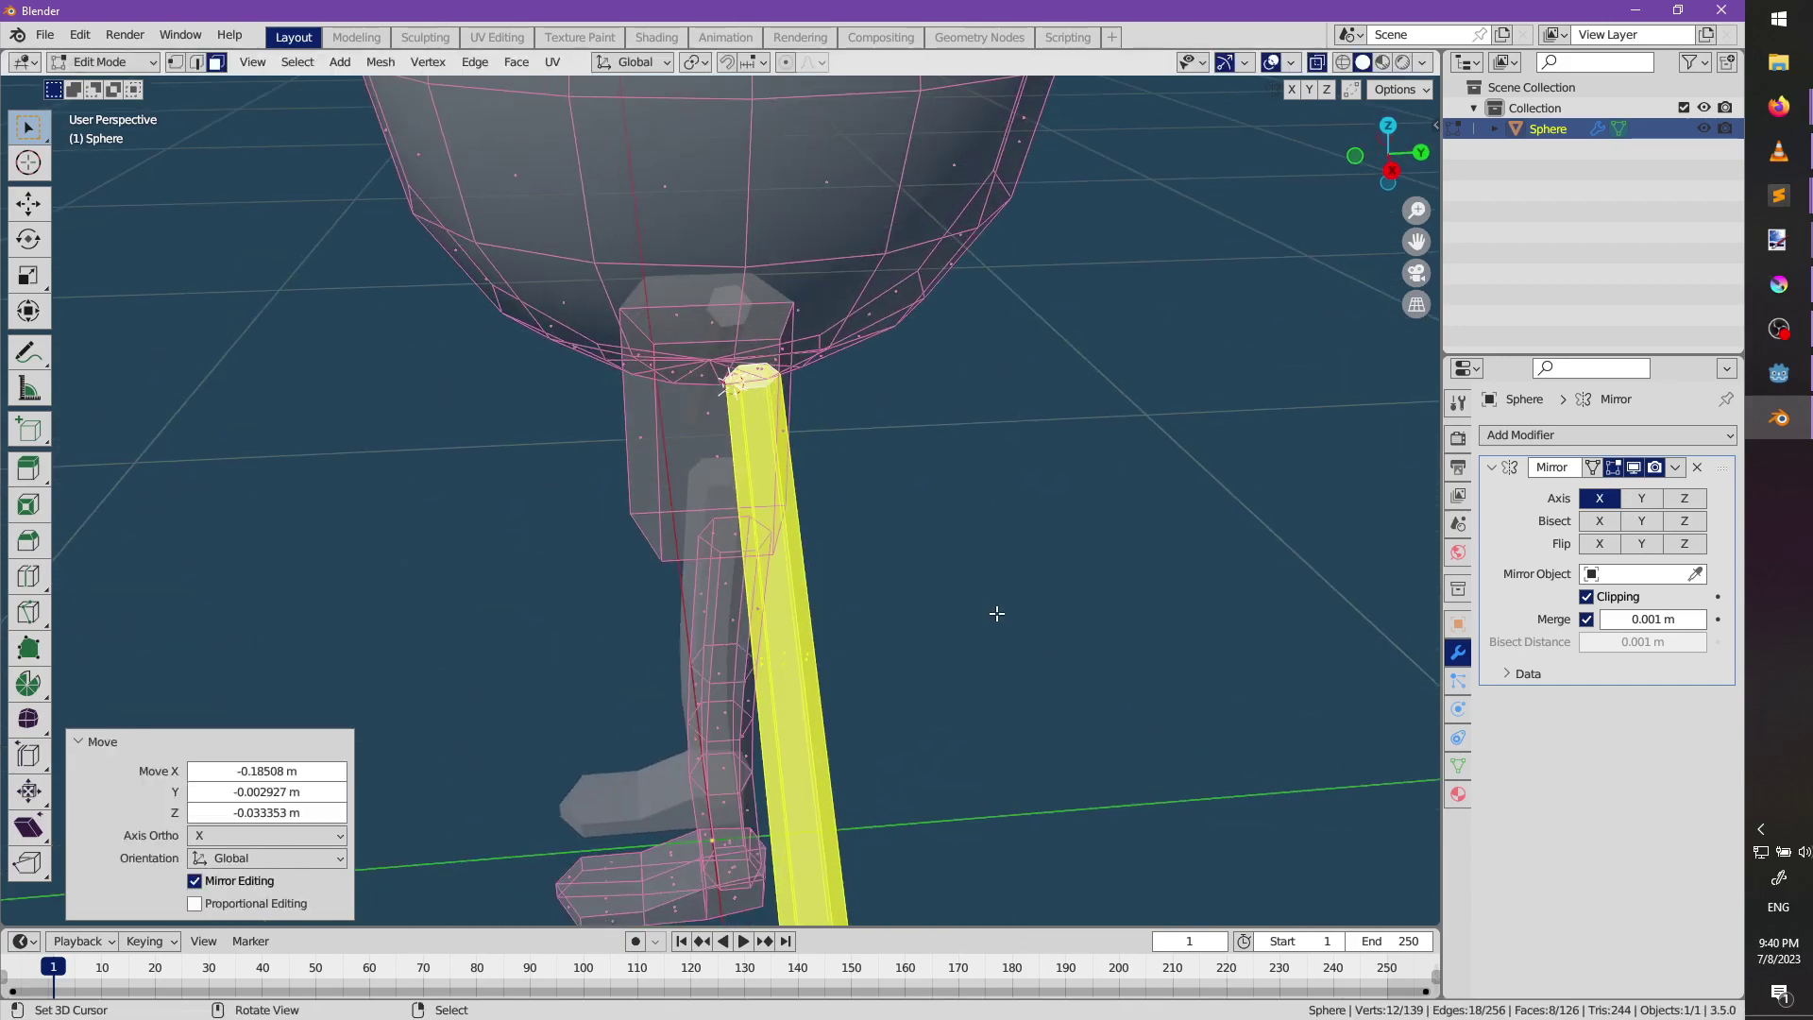
pyautogui.press('r')
pyautogui.click(939, 645)
pyautogui.press('g')
pyautogui.click(838, 636)
# Cut two edge loops around the arm and move them about 0.022 m in Y and 0.007 m in X to bend the elbow.
pyautogui.moveTo(839, 635); pyautogui.dragTo(841, 538, button='middle')
pyautogui.hotkey('ctrl', 'r')
pyautogui.click(802, 555)
pyautogui.press('g')
pyautogui.click(922, 696)
pyautogui.scroll(3, 841, 538)
pyautogui.scroll(-1, 840, 539)
pyautogui.hotkey('shift', 'a')
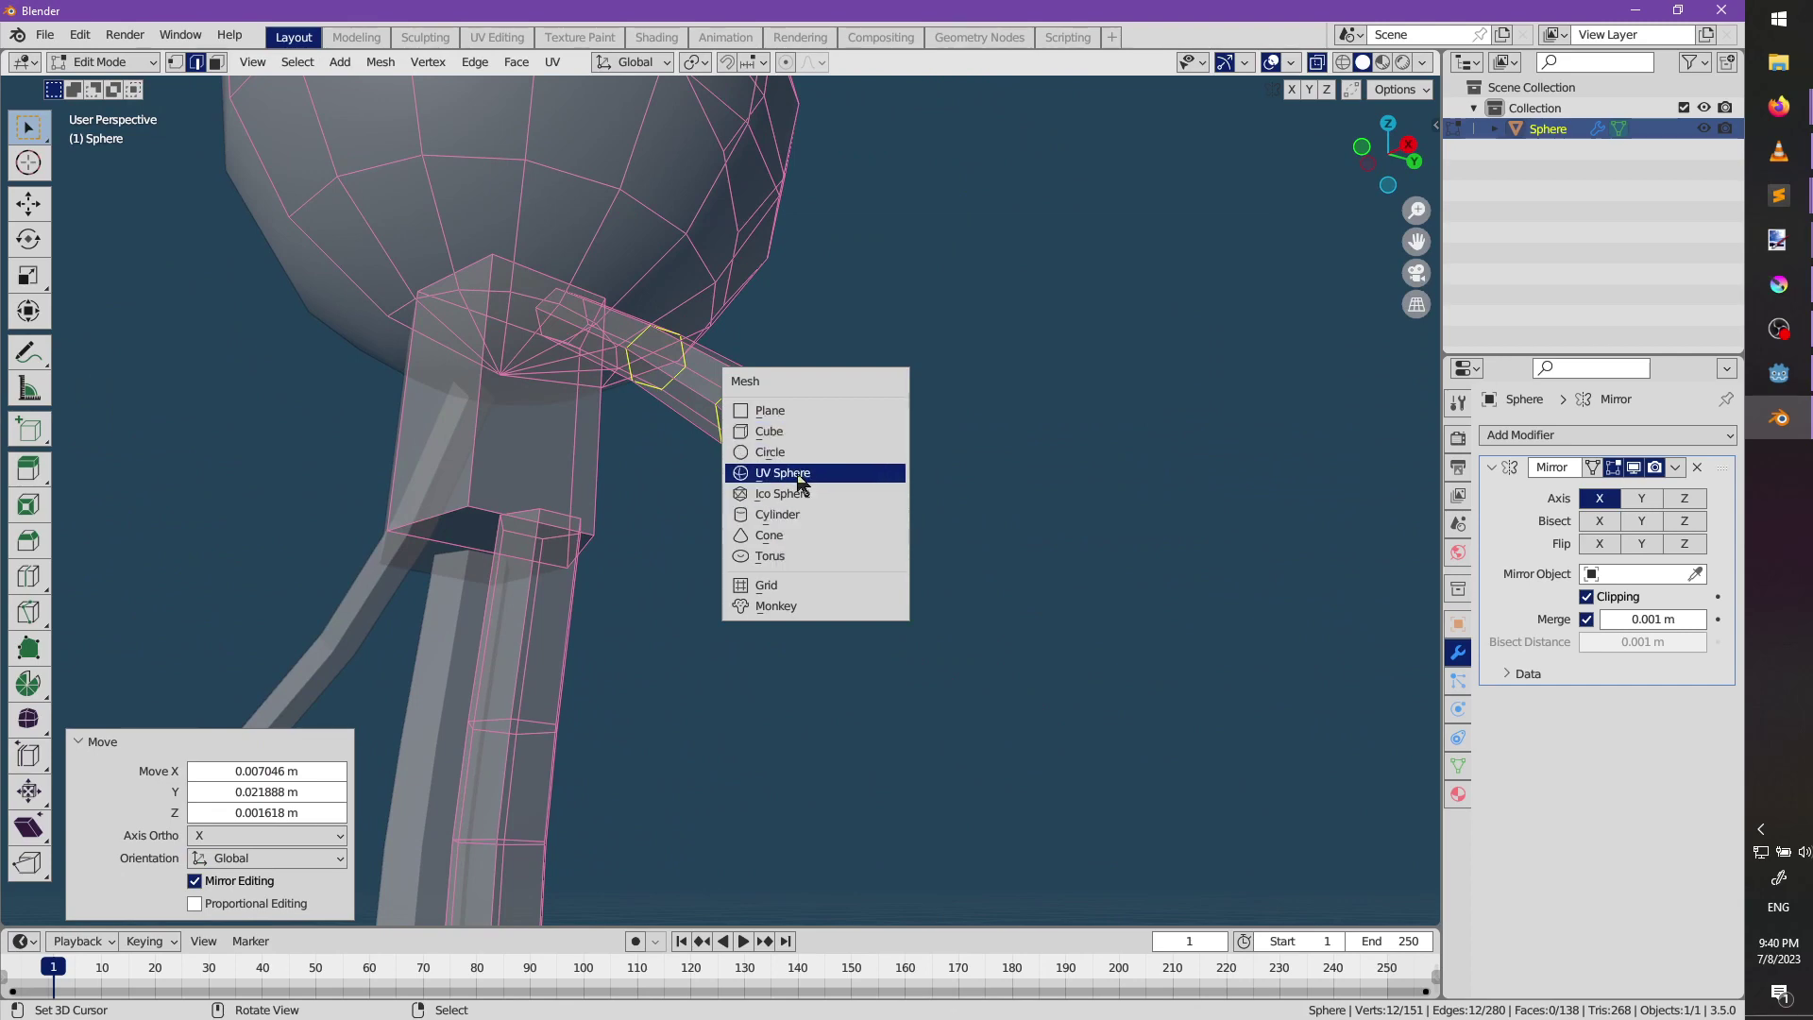
pyautogui.click(799, 479)
pyautogui.hotkey('ctrl', 'z')
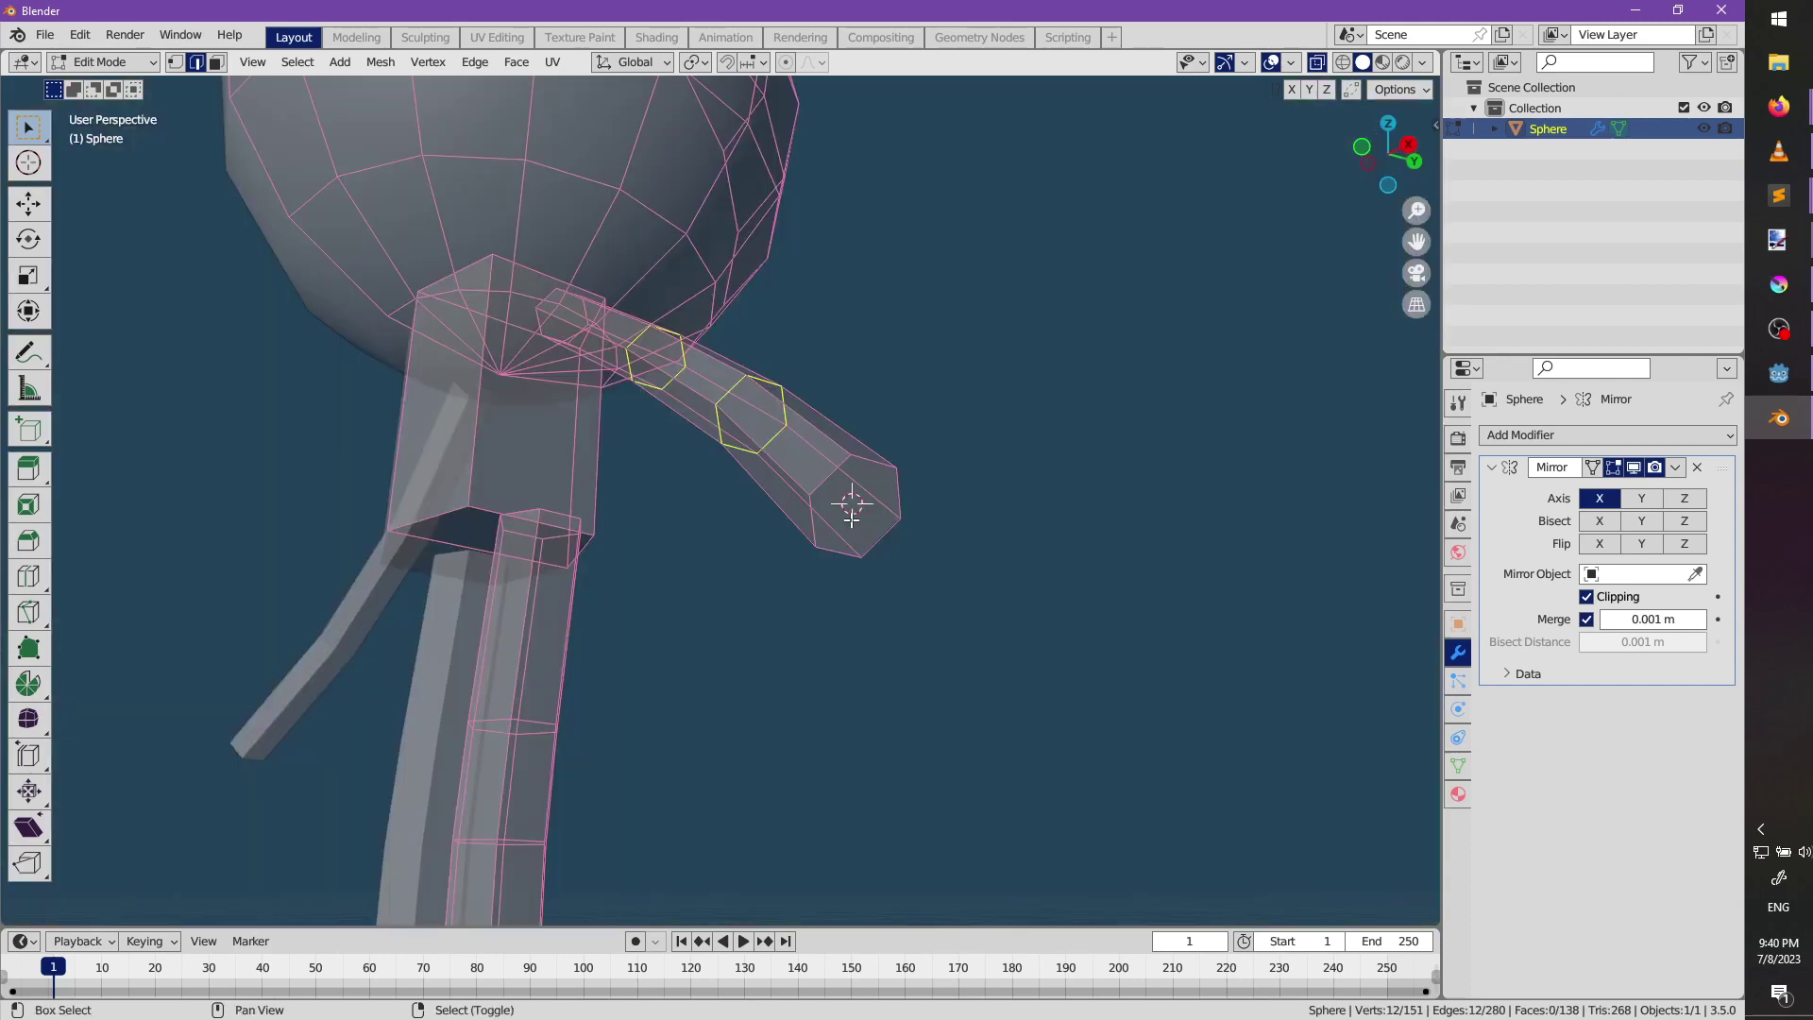
pyautogui.hotkey('shift', 'a')
pyautogui.press('Escape')
# Extrude the arm's lower end face and scale it up to start the hand.
pyautogui.click(821, 510)
pyautogui.press('e')
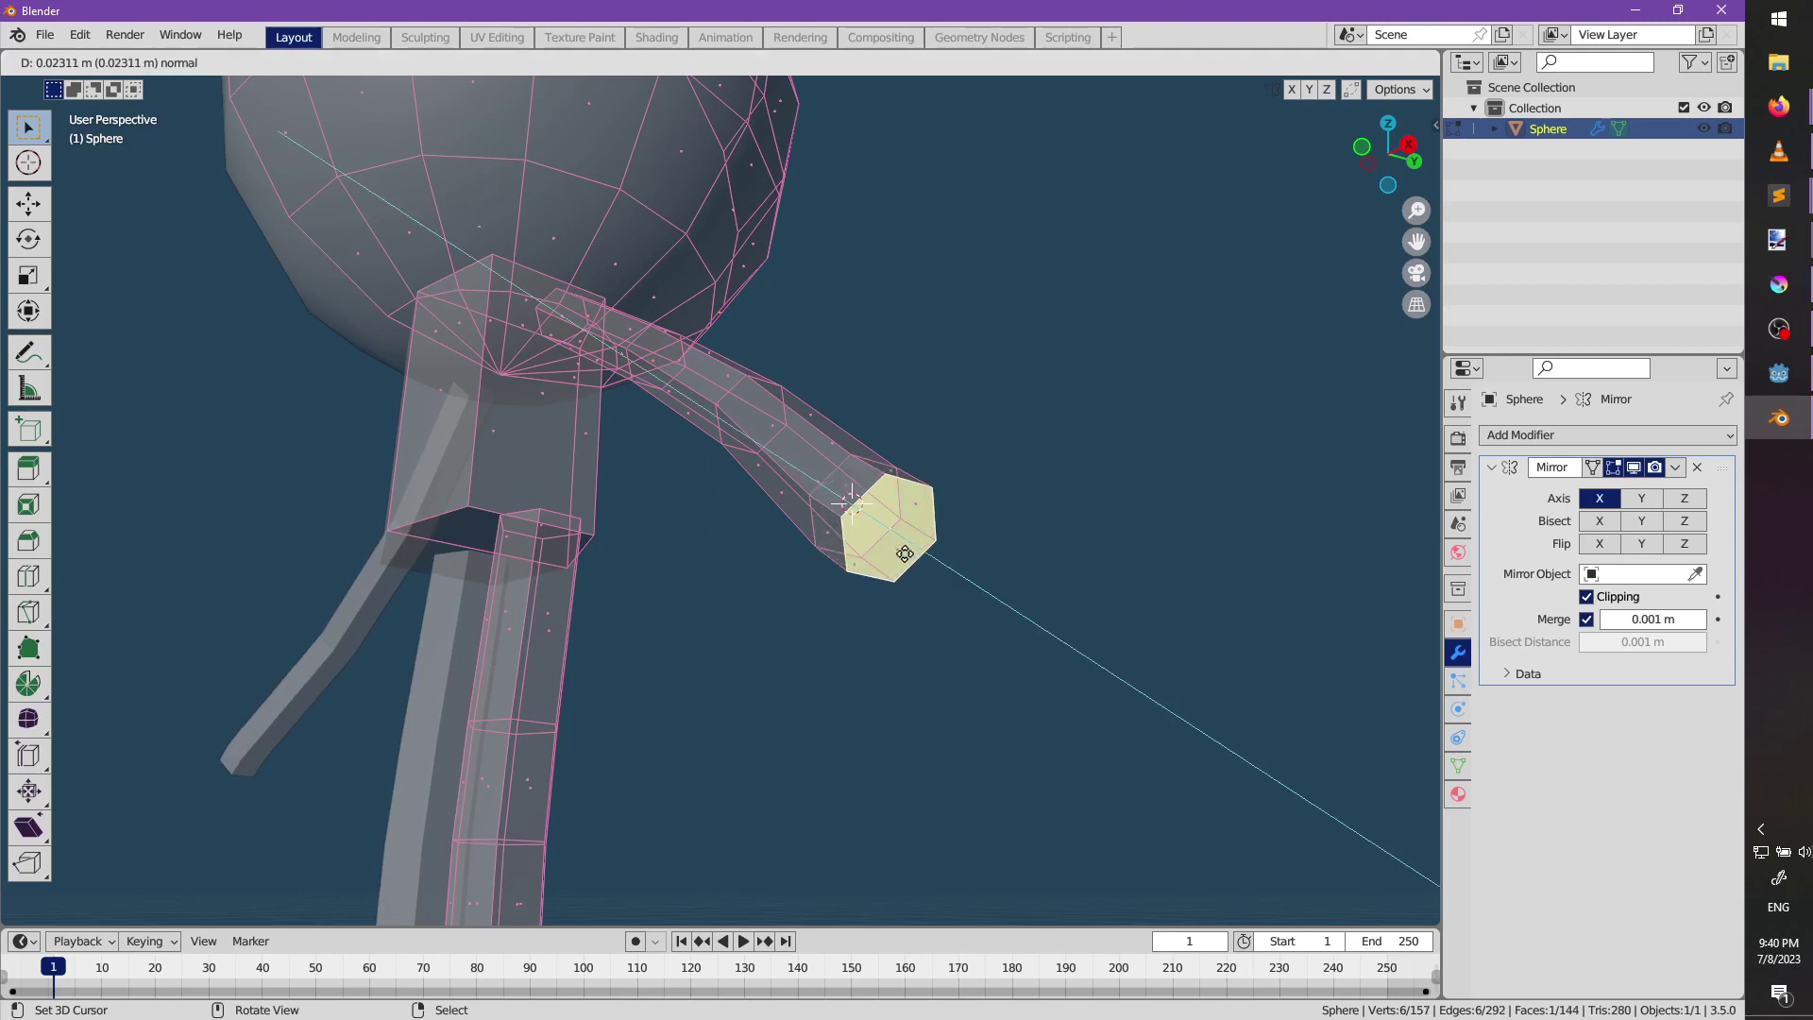
pyautogui.click(831, 518)
pyautogui.press('s')
pyautogui.click(921, 564)
# Extrude the hand's end face about 0.036 m and scale it by about 1.289 to widen the palm.
pyautogui.press('e')
pyautogui.click(939, 604)
pyautogui.press('s')
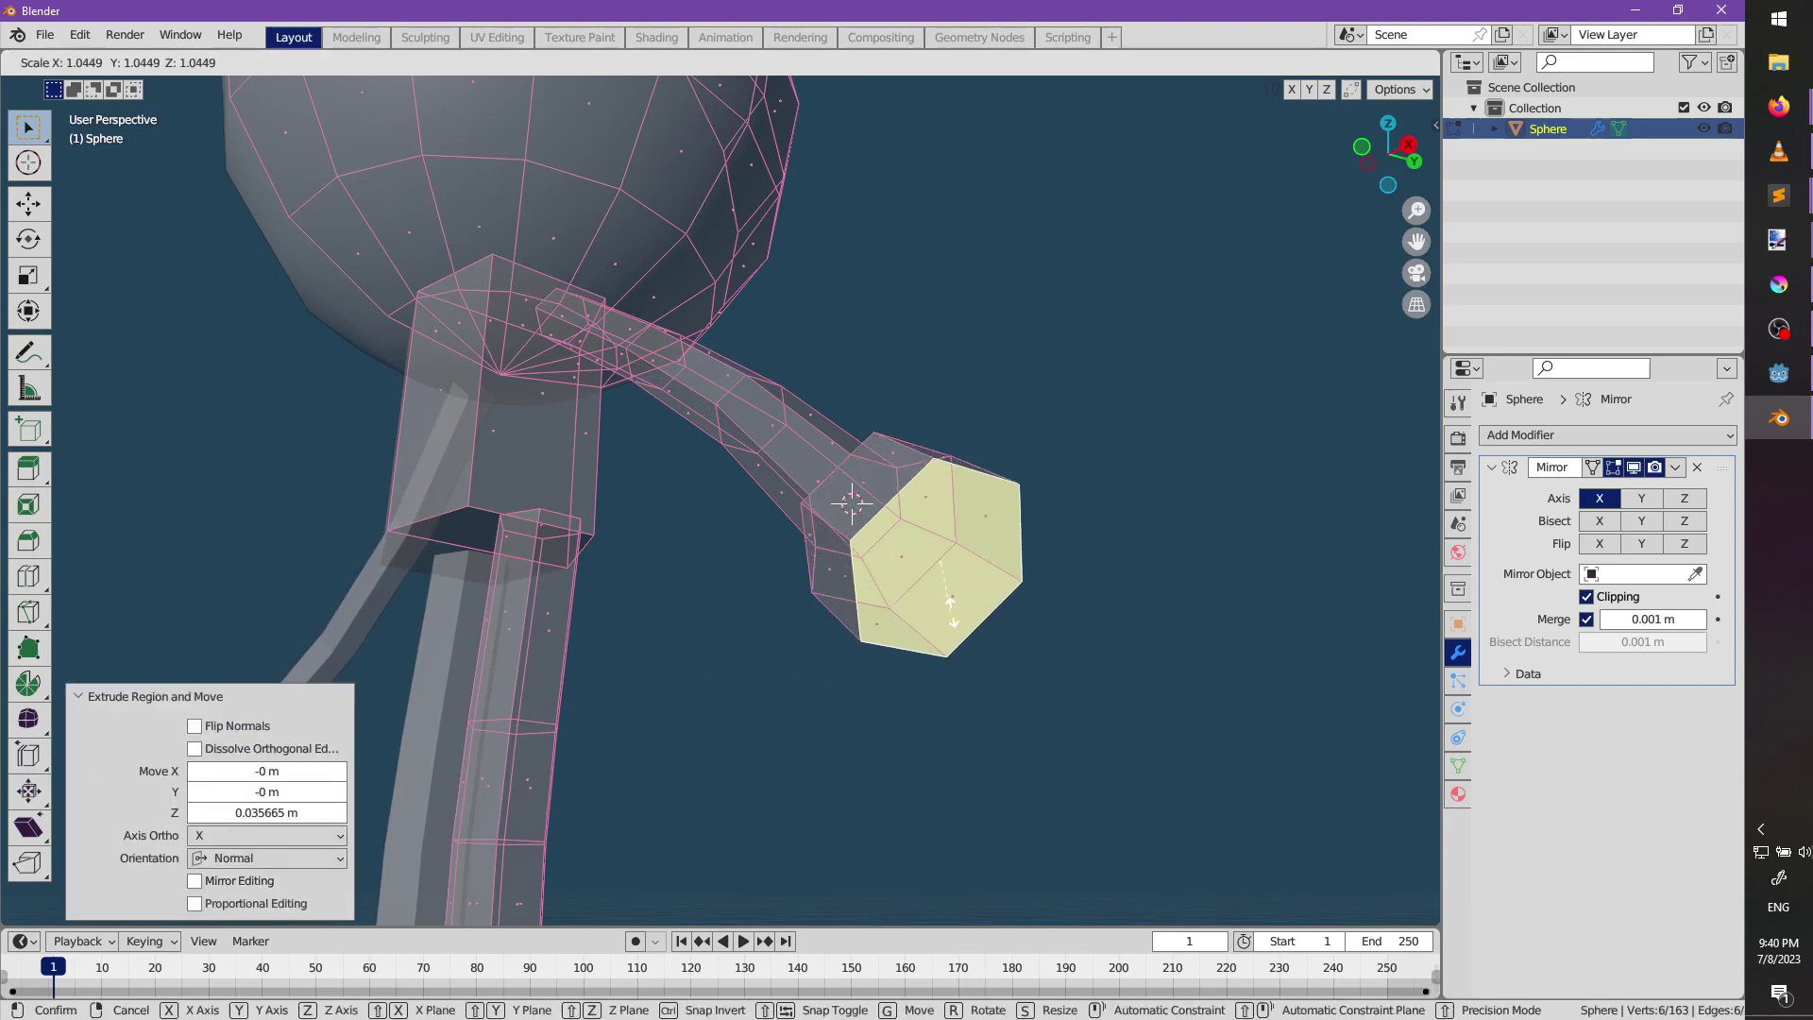
pyautogui.click(957, 621)
# Extrude the hand's end face about 0.045 m and scale it down to about 0.54.
pyautogui.moveTo(957, 621); pyautogui.dragTo(1029, 669, button='middle')
pyautogui.press('e')
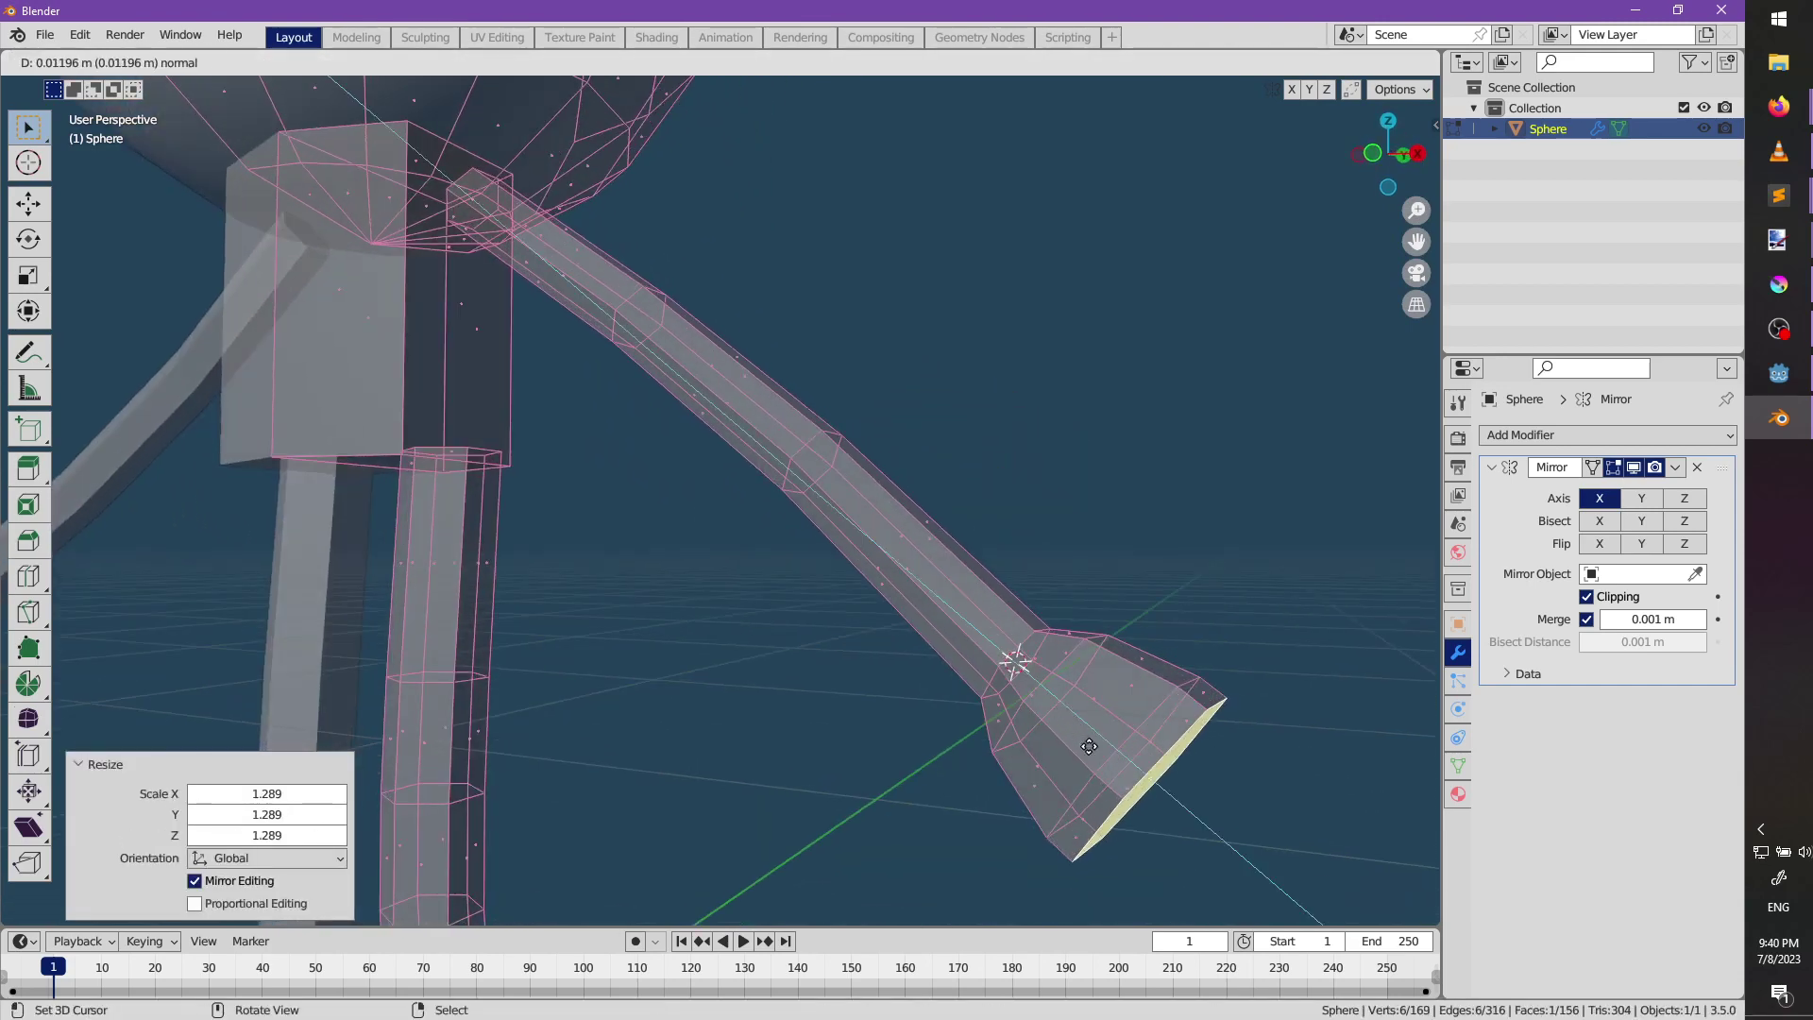
pyautogui.click(1213, 817)
pyautogui.press('s')
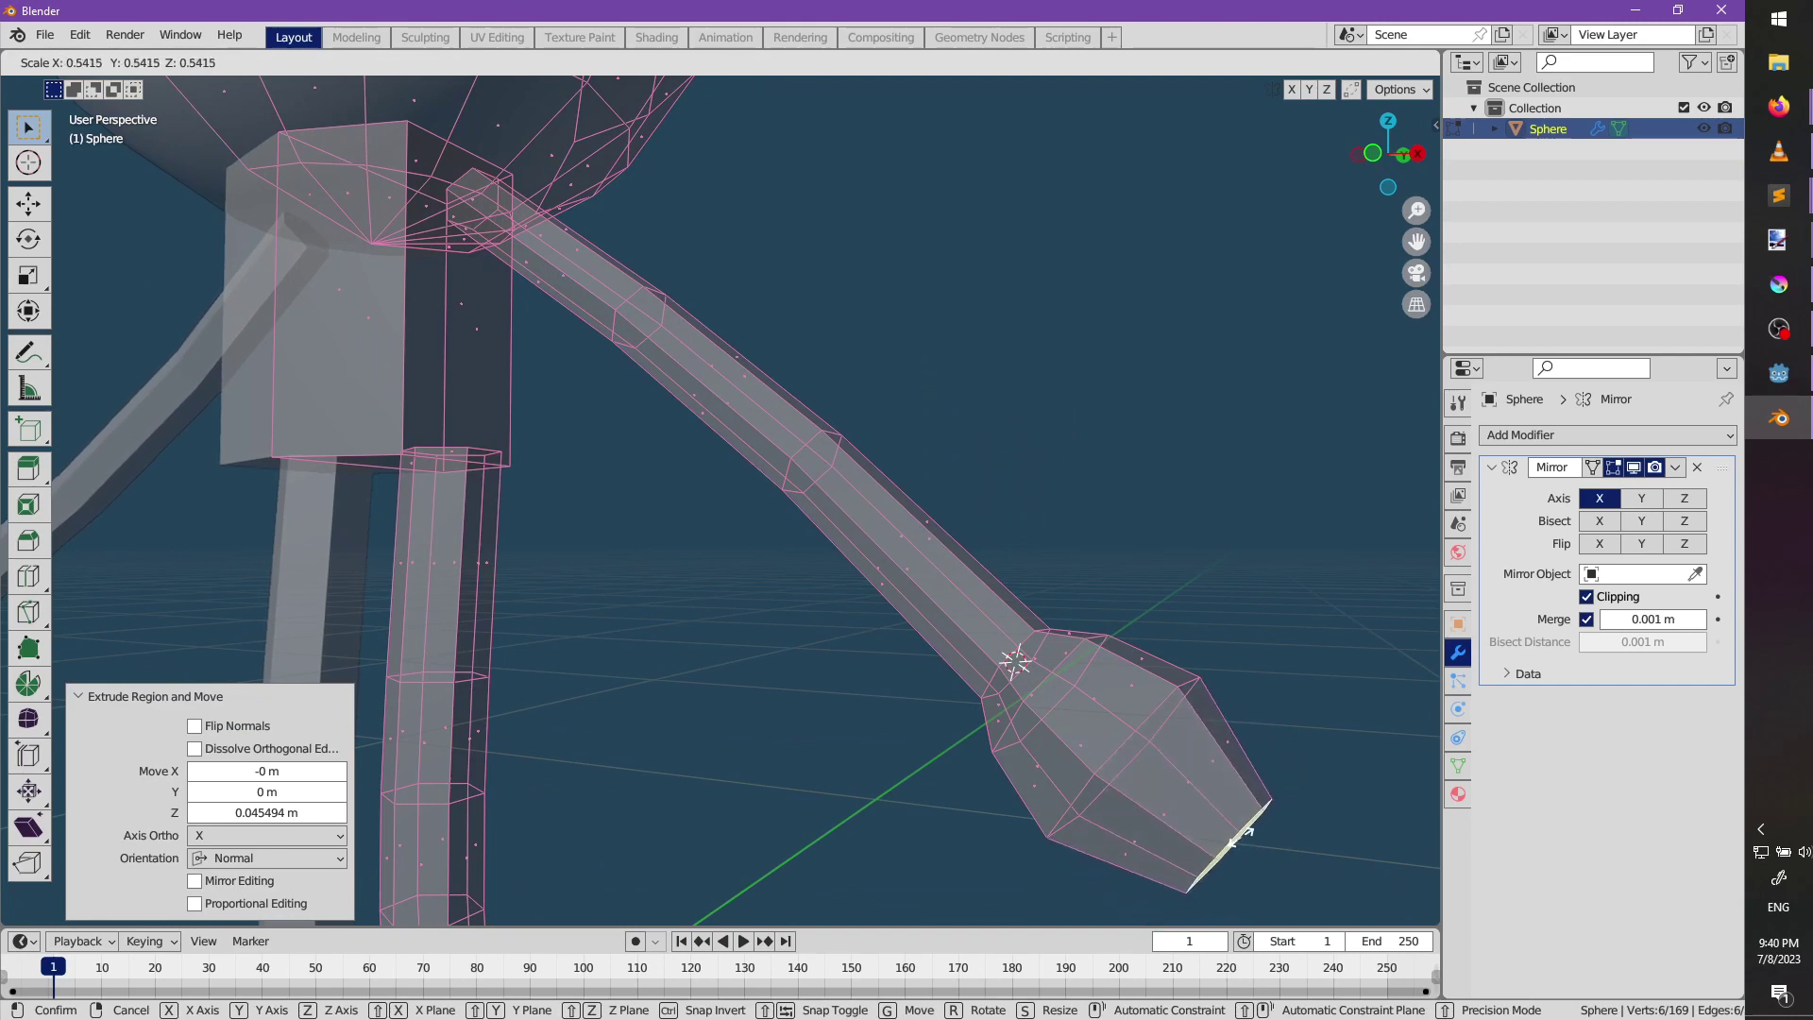
pyautogui.click(1240, 834)
# Extrude the hand's end face about 0.014 m, scale it down to about 0.44 and merge it at its center.
pyautogui.press('e')
pyautogui.click(1307, 880)
pyautogui.press('s')
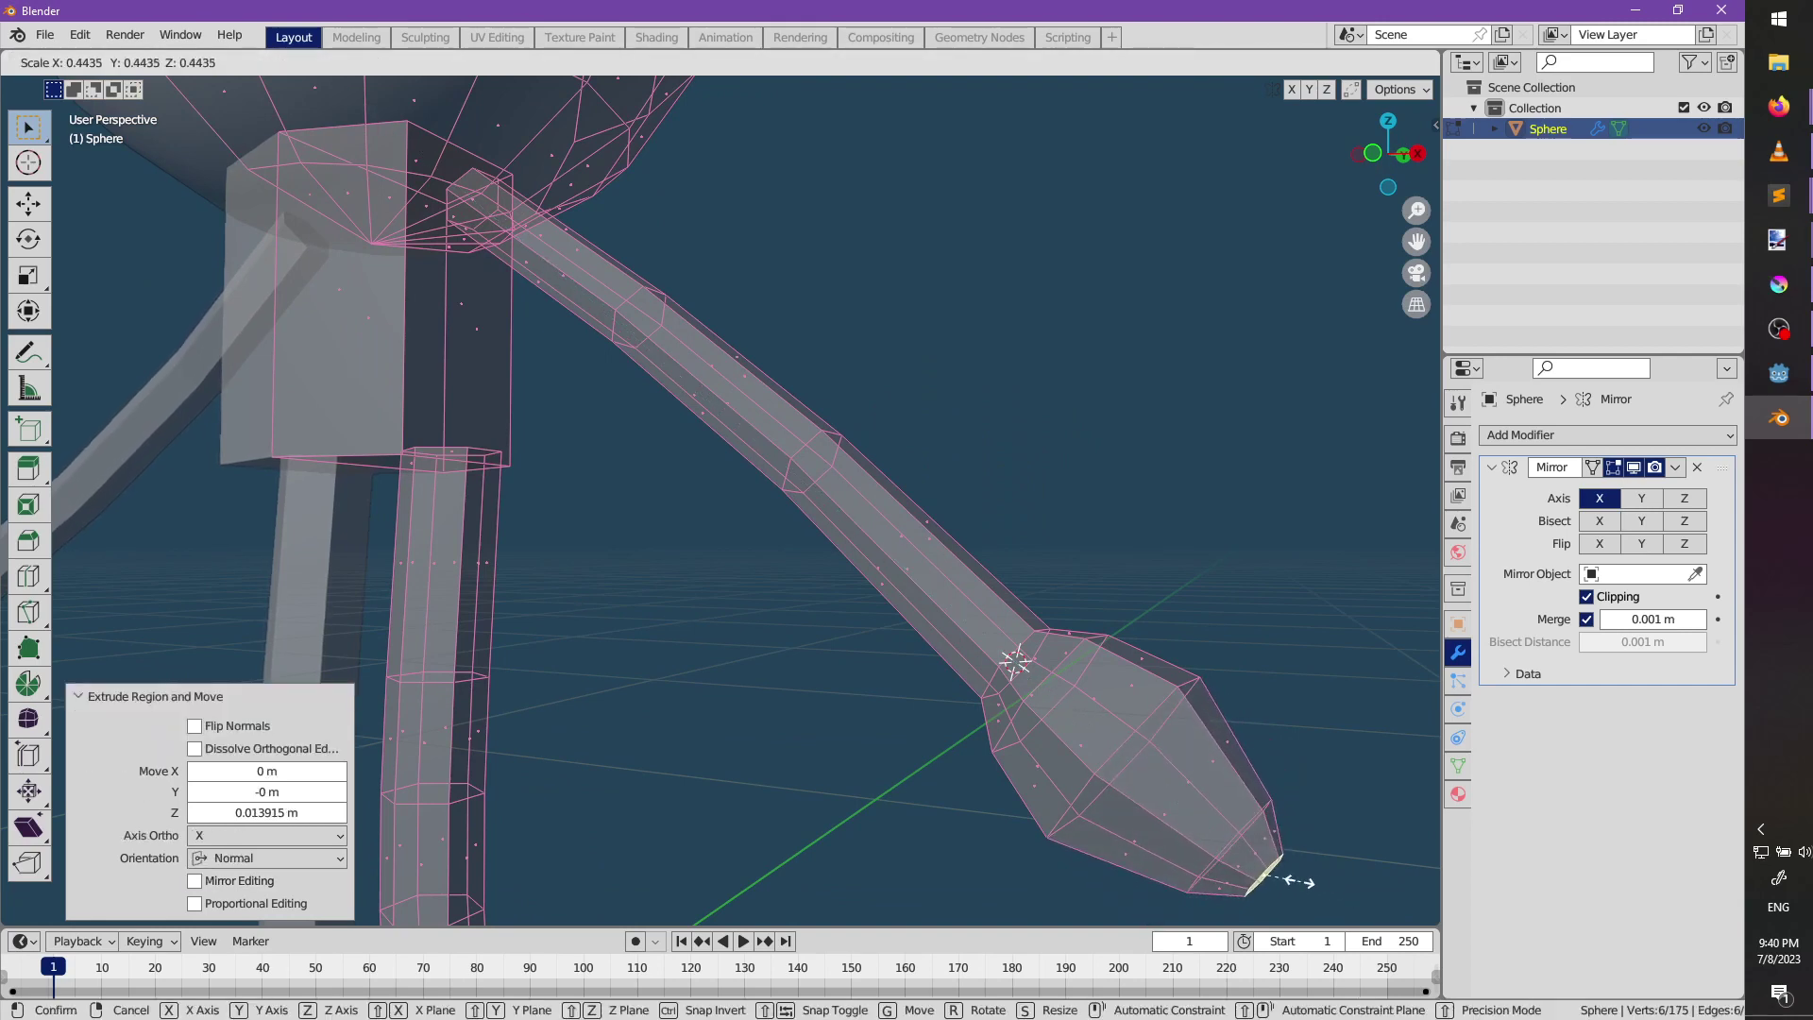
pyautogui.click(1296, 879)
pyautogui.press('m')
pyautogui.click(1300, 890)
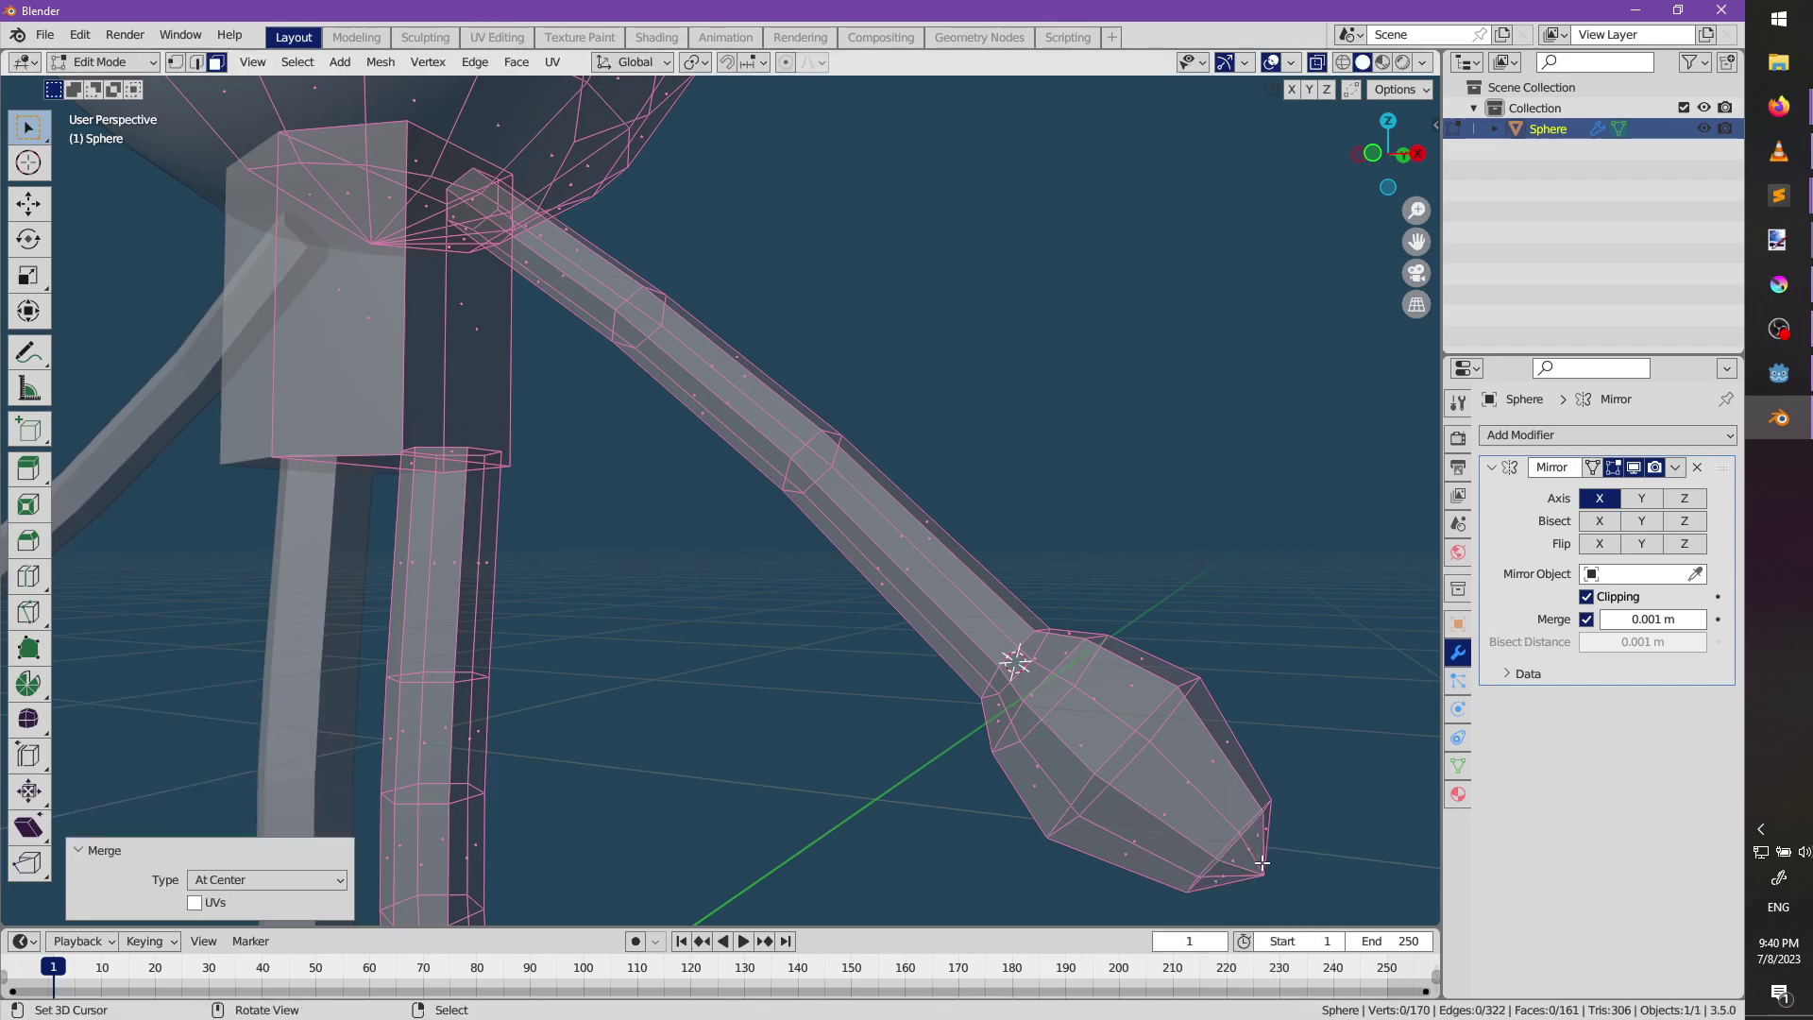
# Select the faces around the hand's tip and move them about -0.015 m X, -0.012 m Y and 0.013 m Z toward the palm.
pyautogui.moveTo(1263, 864); pyautogui.dragTo(1254, 830, button='middle')
pyautogui.press('c')
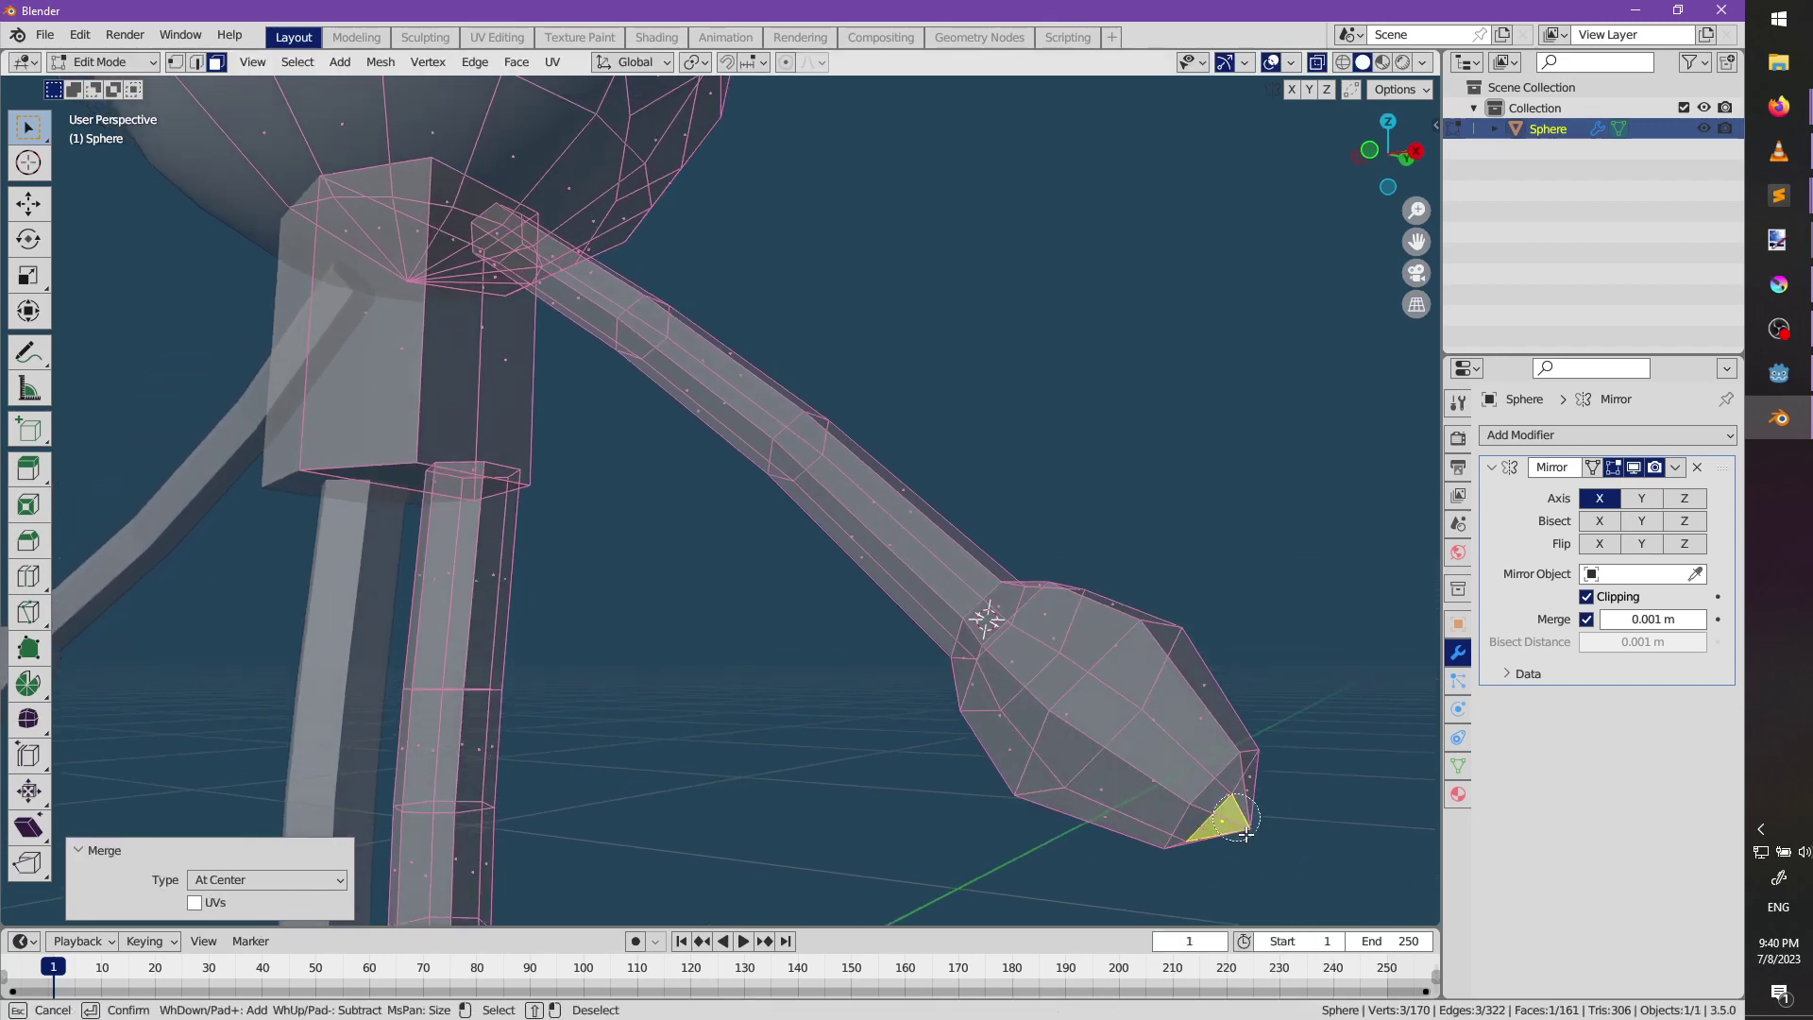
pyautogui.rightClick(1280, 855)
pyautogui.press('g')
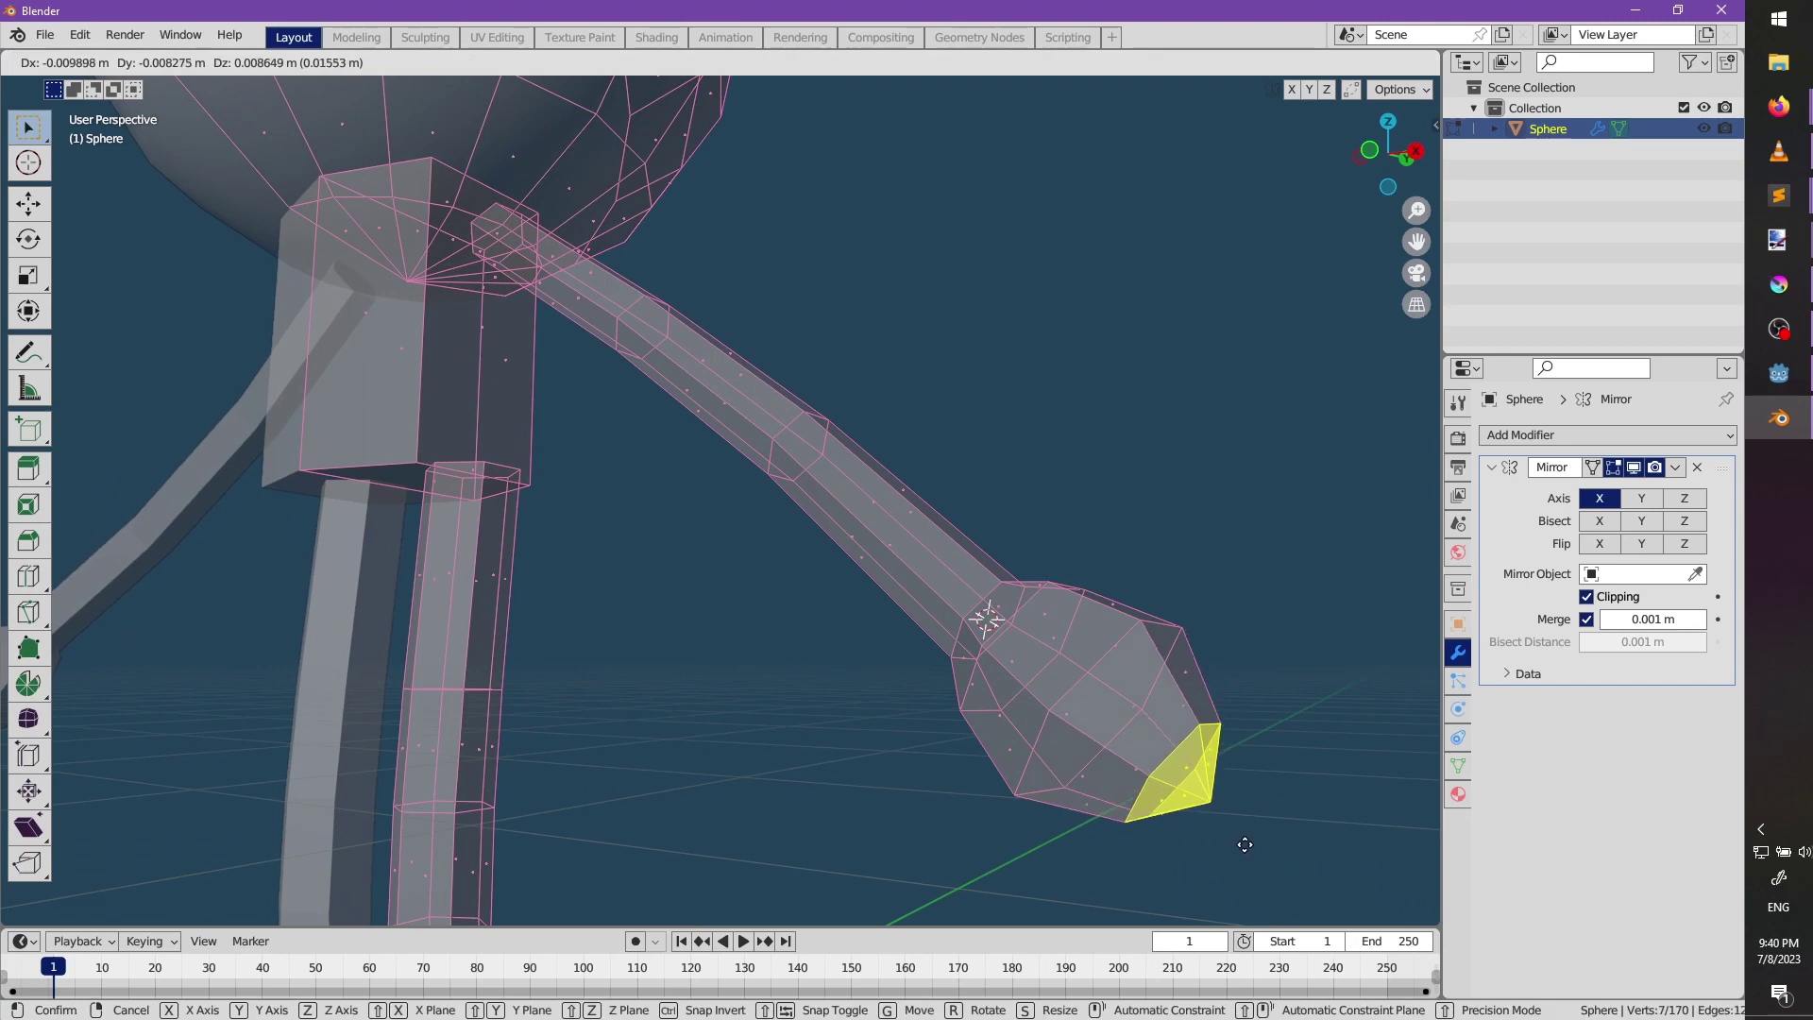
pyautogui.click(1239, 837)
# Select the single vertex at the hand's tip and adjust it along its normal with Shrink/Fatten to round the hand.
pyautogui.moveTo(1239, 837); pyautogui.dragTo(1174, 721, button='middle')
pyautogui.hotkey('alt', 's')
pyautogui.press('Escape')
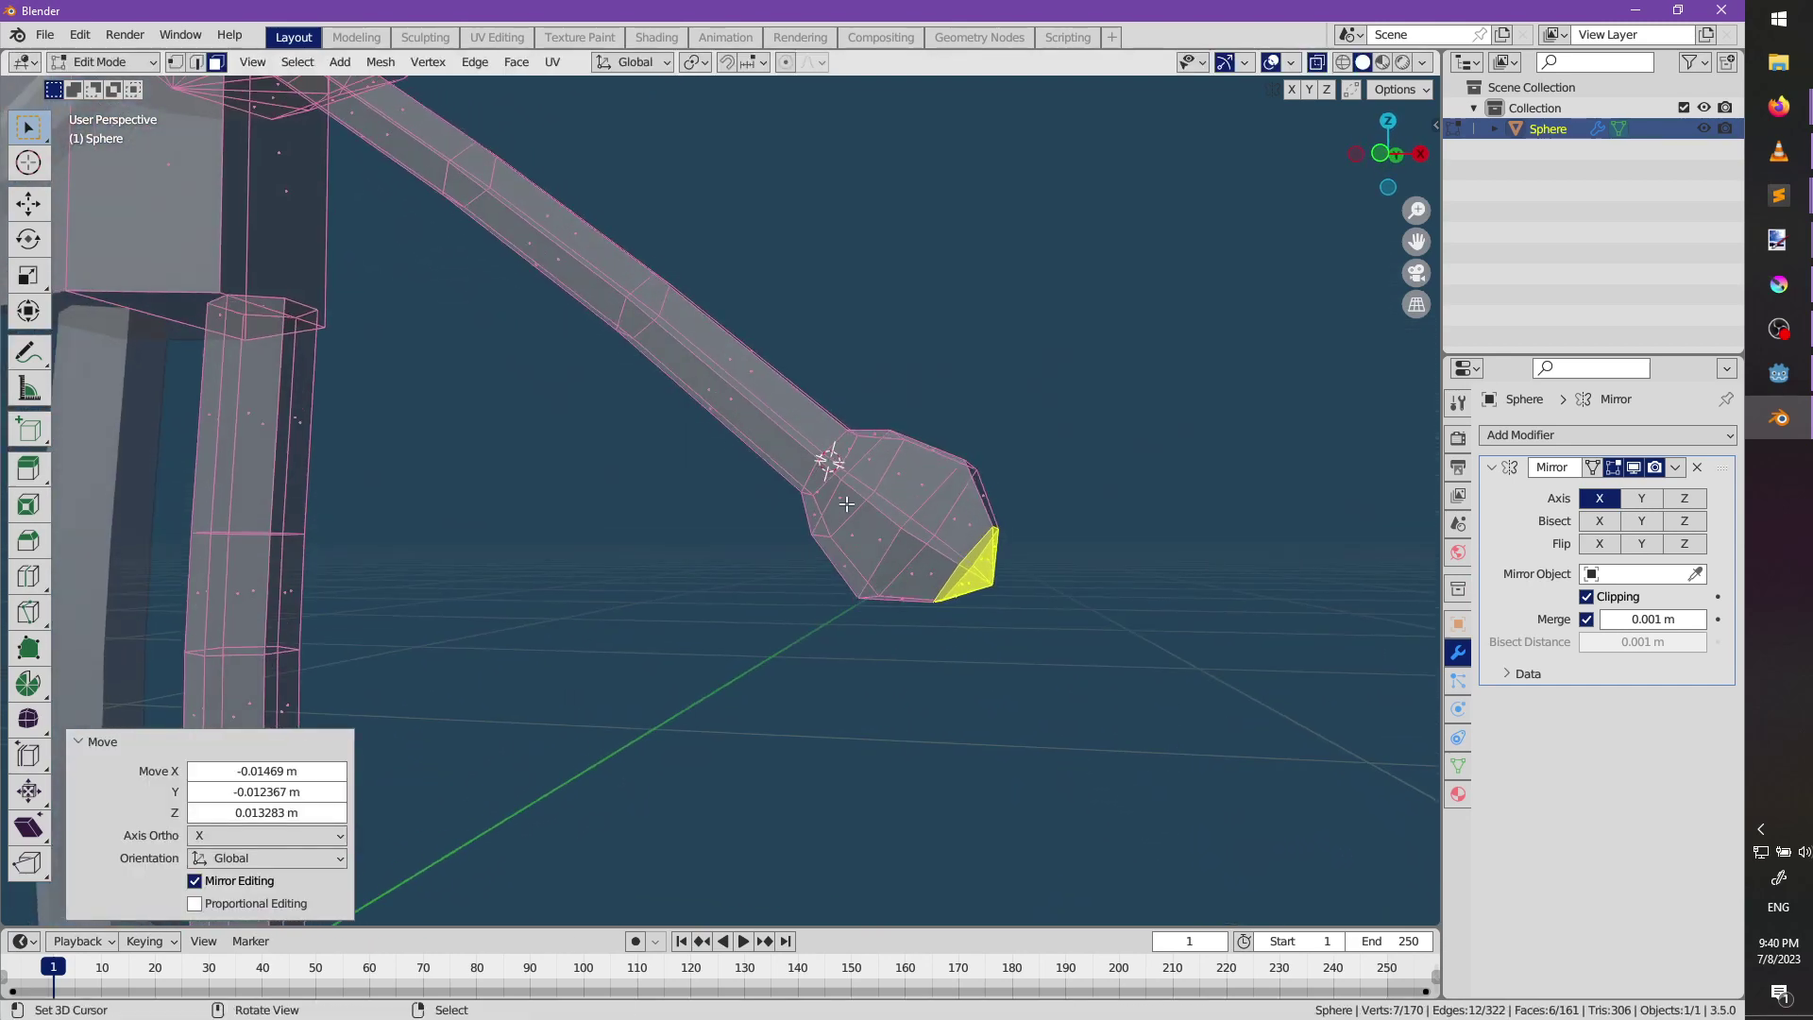
pyautogui.click(175, 62)
pyautogui.click(1005, 598)
pyautogui.hotkey('alt', 's')
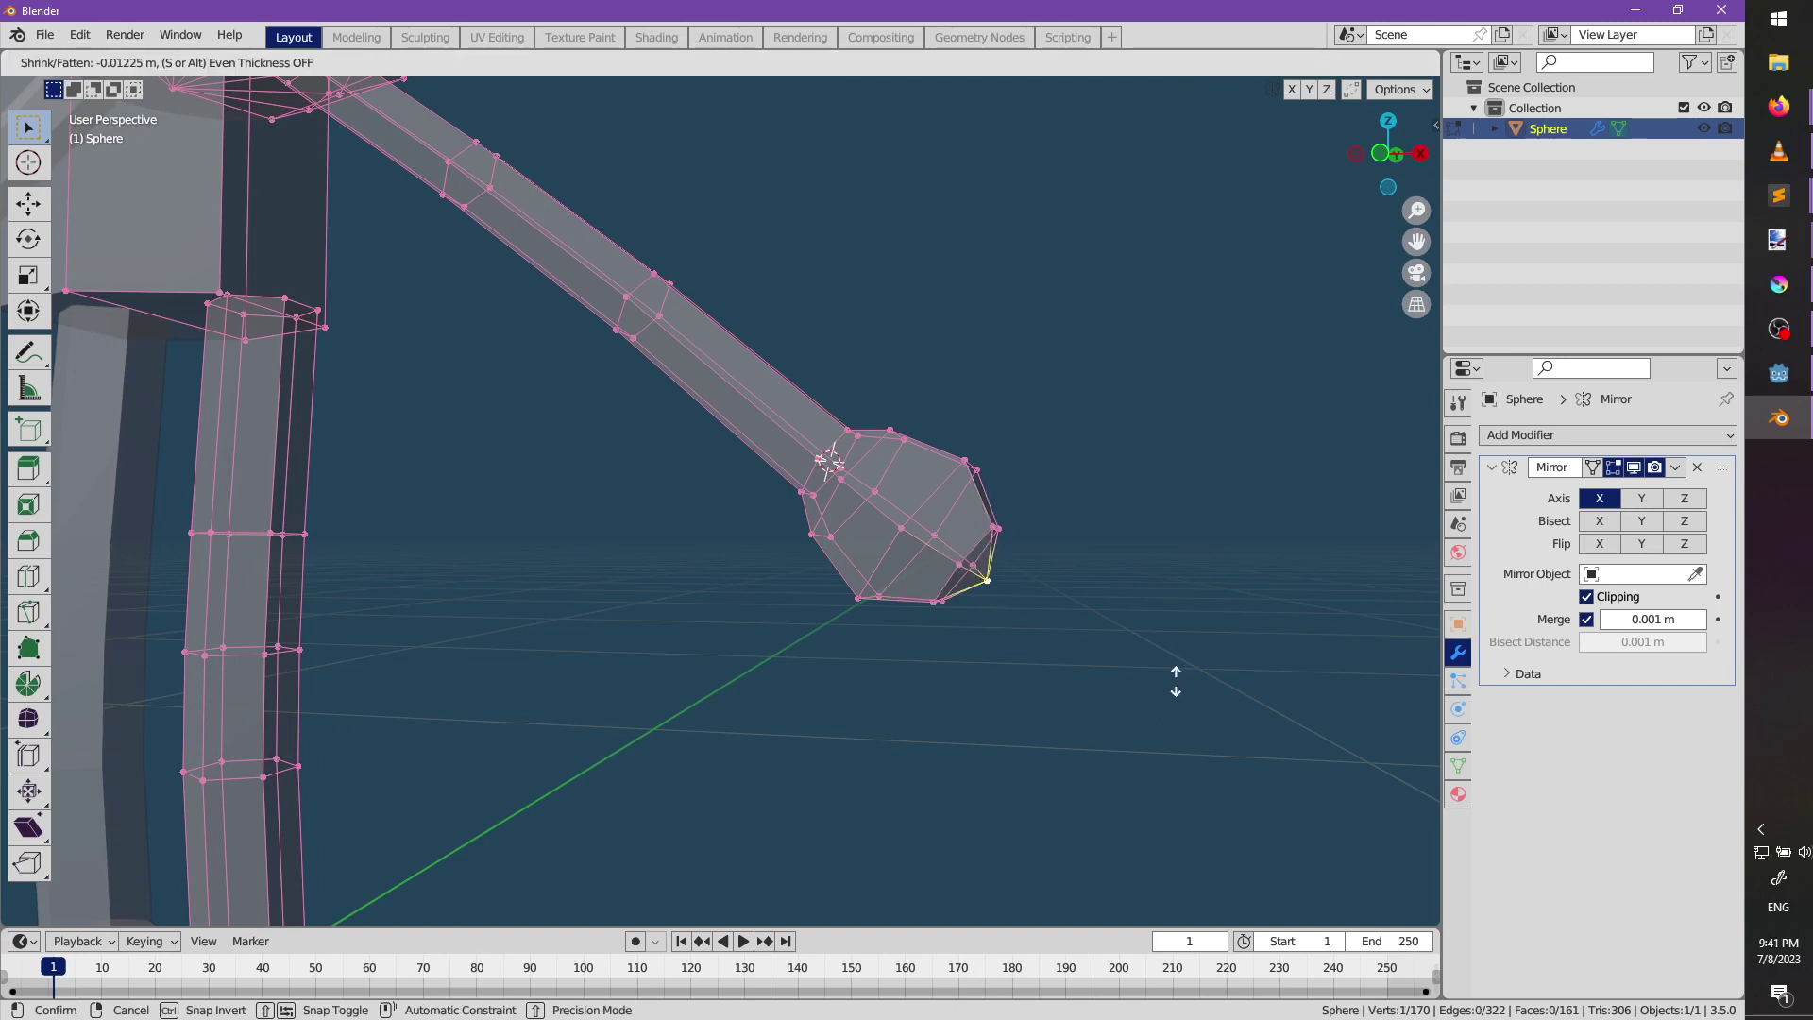
pyautogui.click(1154, 700)
# Leave mesh editing and apply Shade Smooth to the whole character.
pyautogui.press('Tab')
pyautogui.scroll(-4, 762, 568)
pyautogui.moveTo(763, 563); pyautogui.dragTo(757, 623, button='middle')
pyautogui.press('F3')
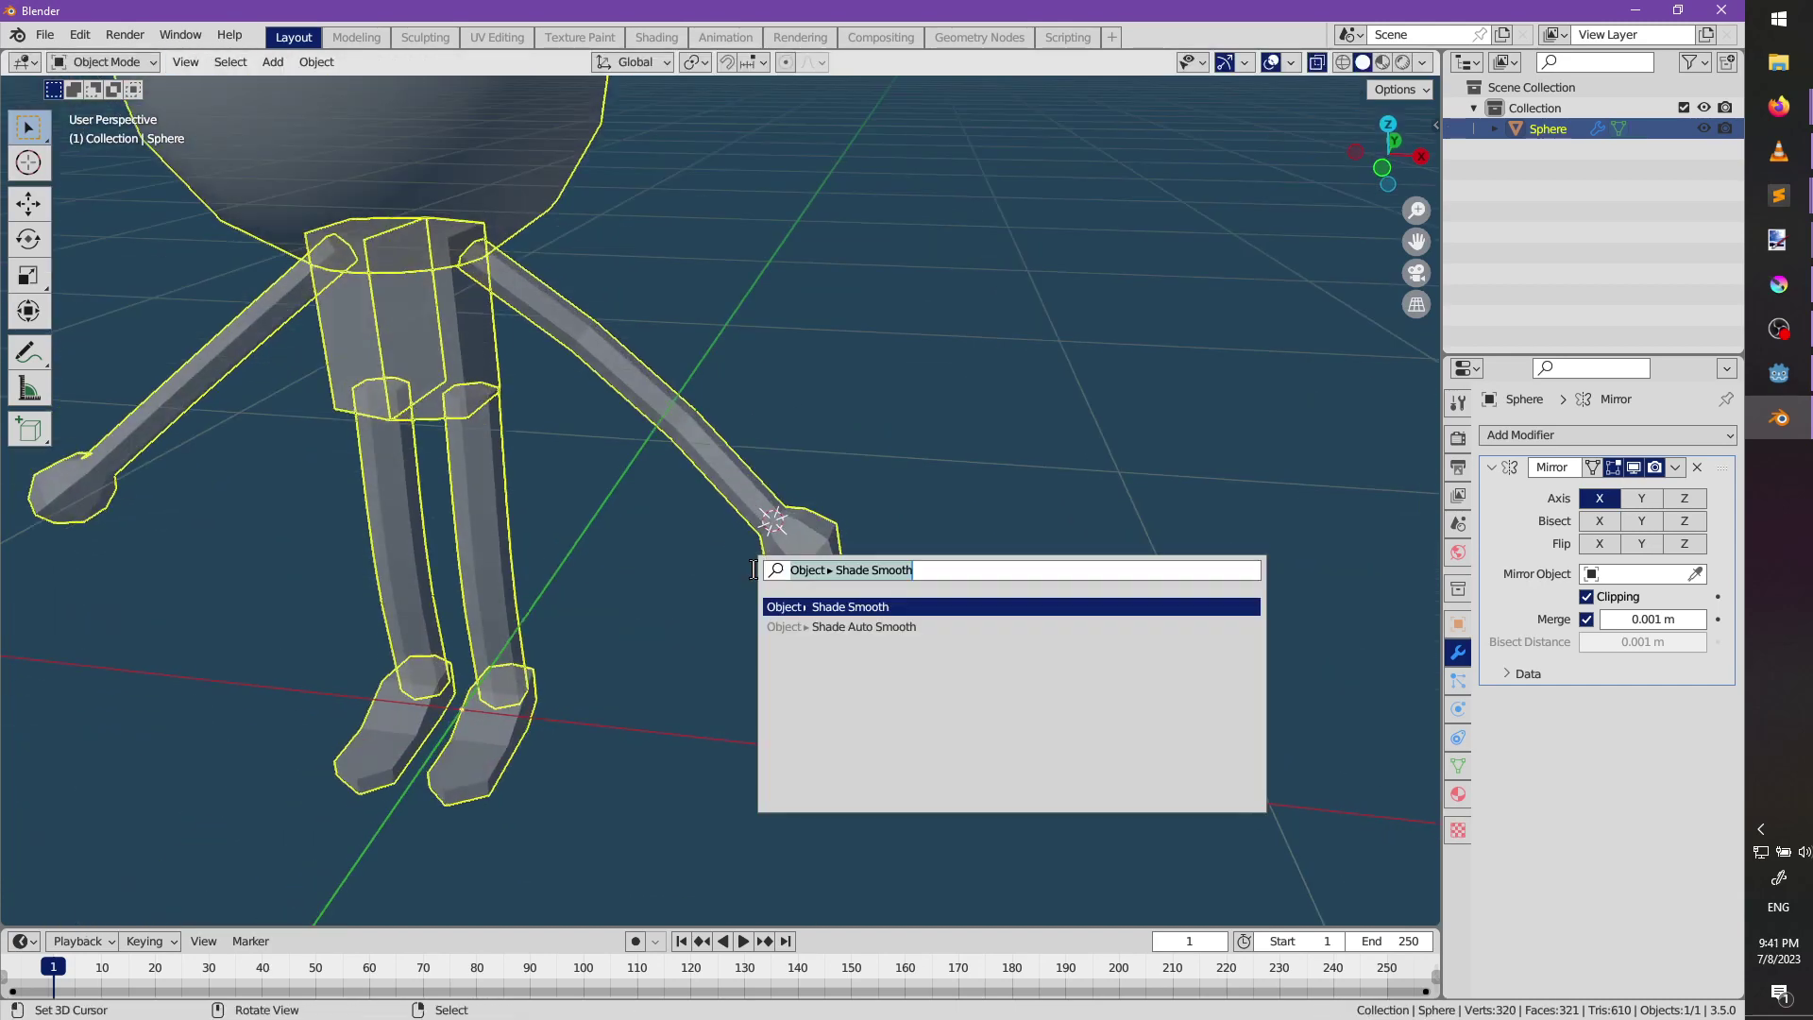
pyautogui.write('smoo')
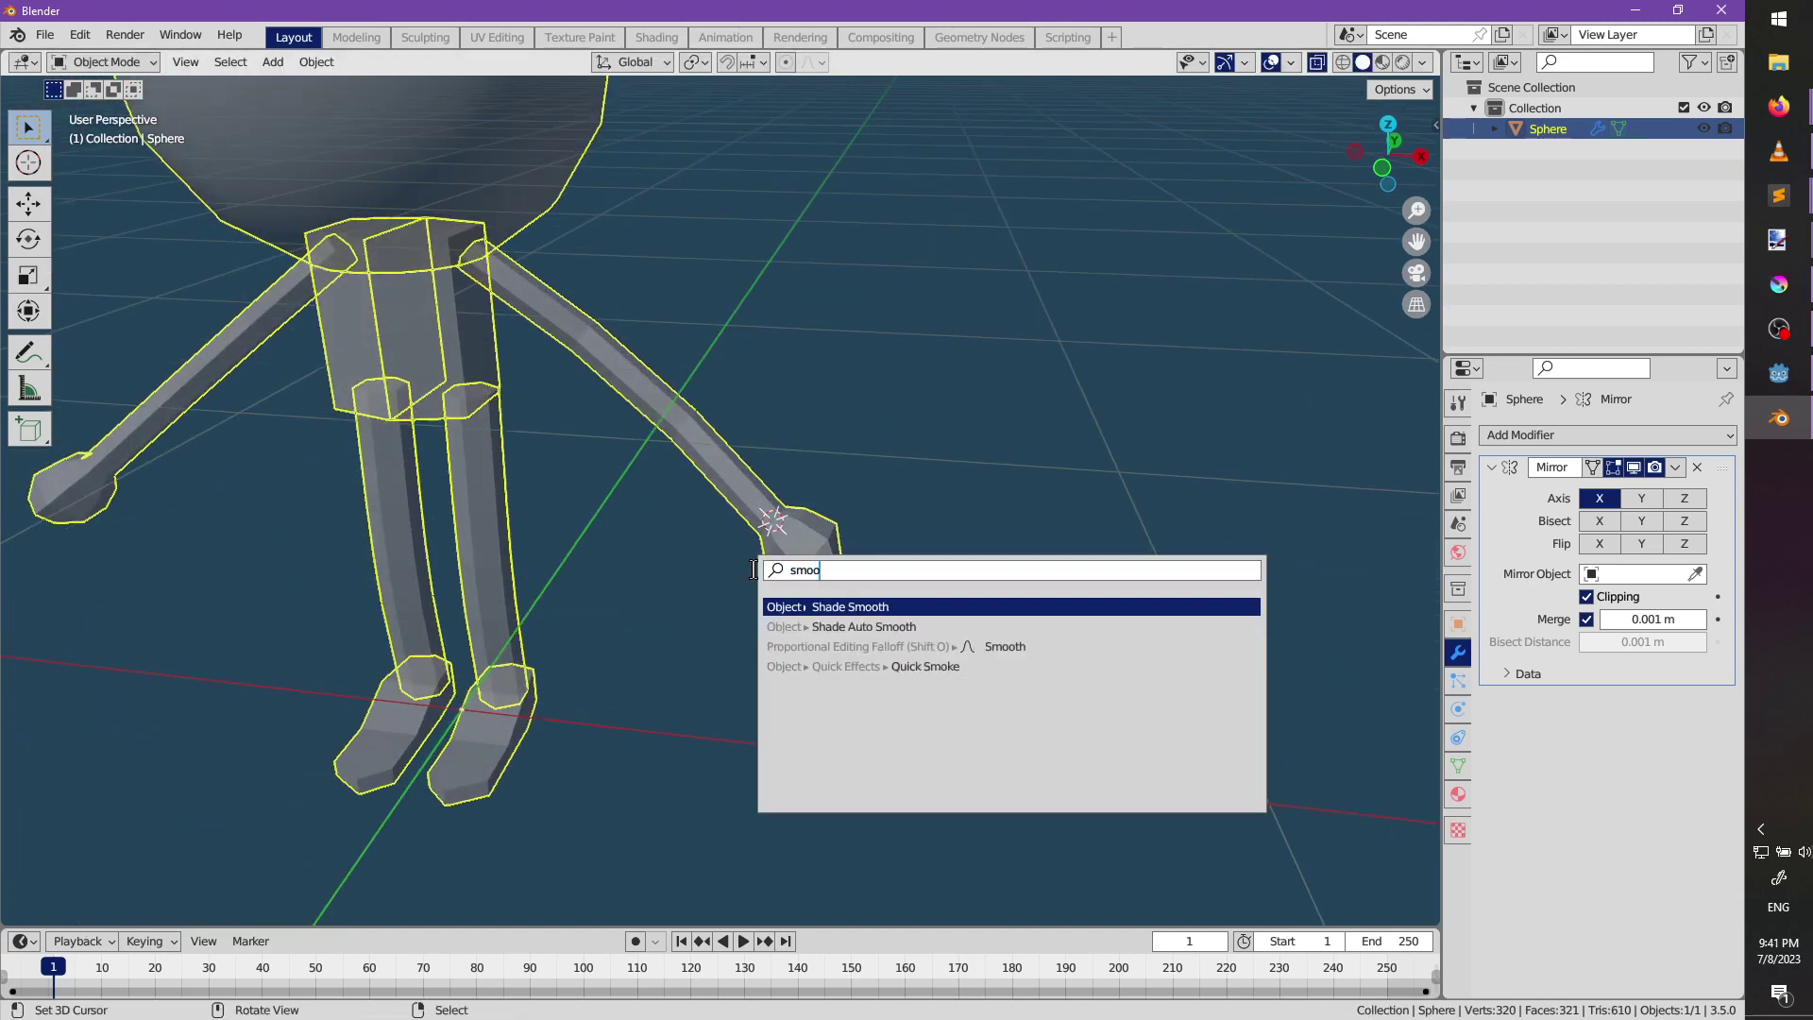
pyautogui.press('Return')
# Rotate the arm's upper end face -25.1° in the view and move it outward to the torso's side at the shoulder.
pyautogui.click(546, 274)
pyautogui.scroll(-4, 761, 510)
pyautogui.scroll(7, 760, 517)
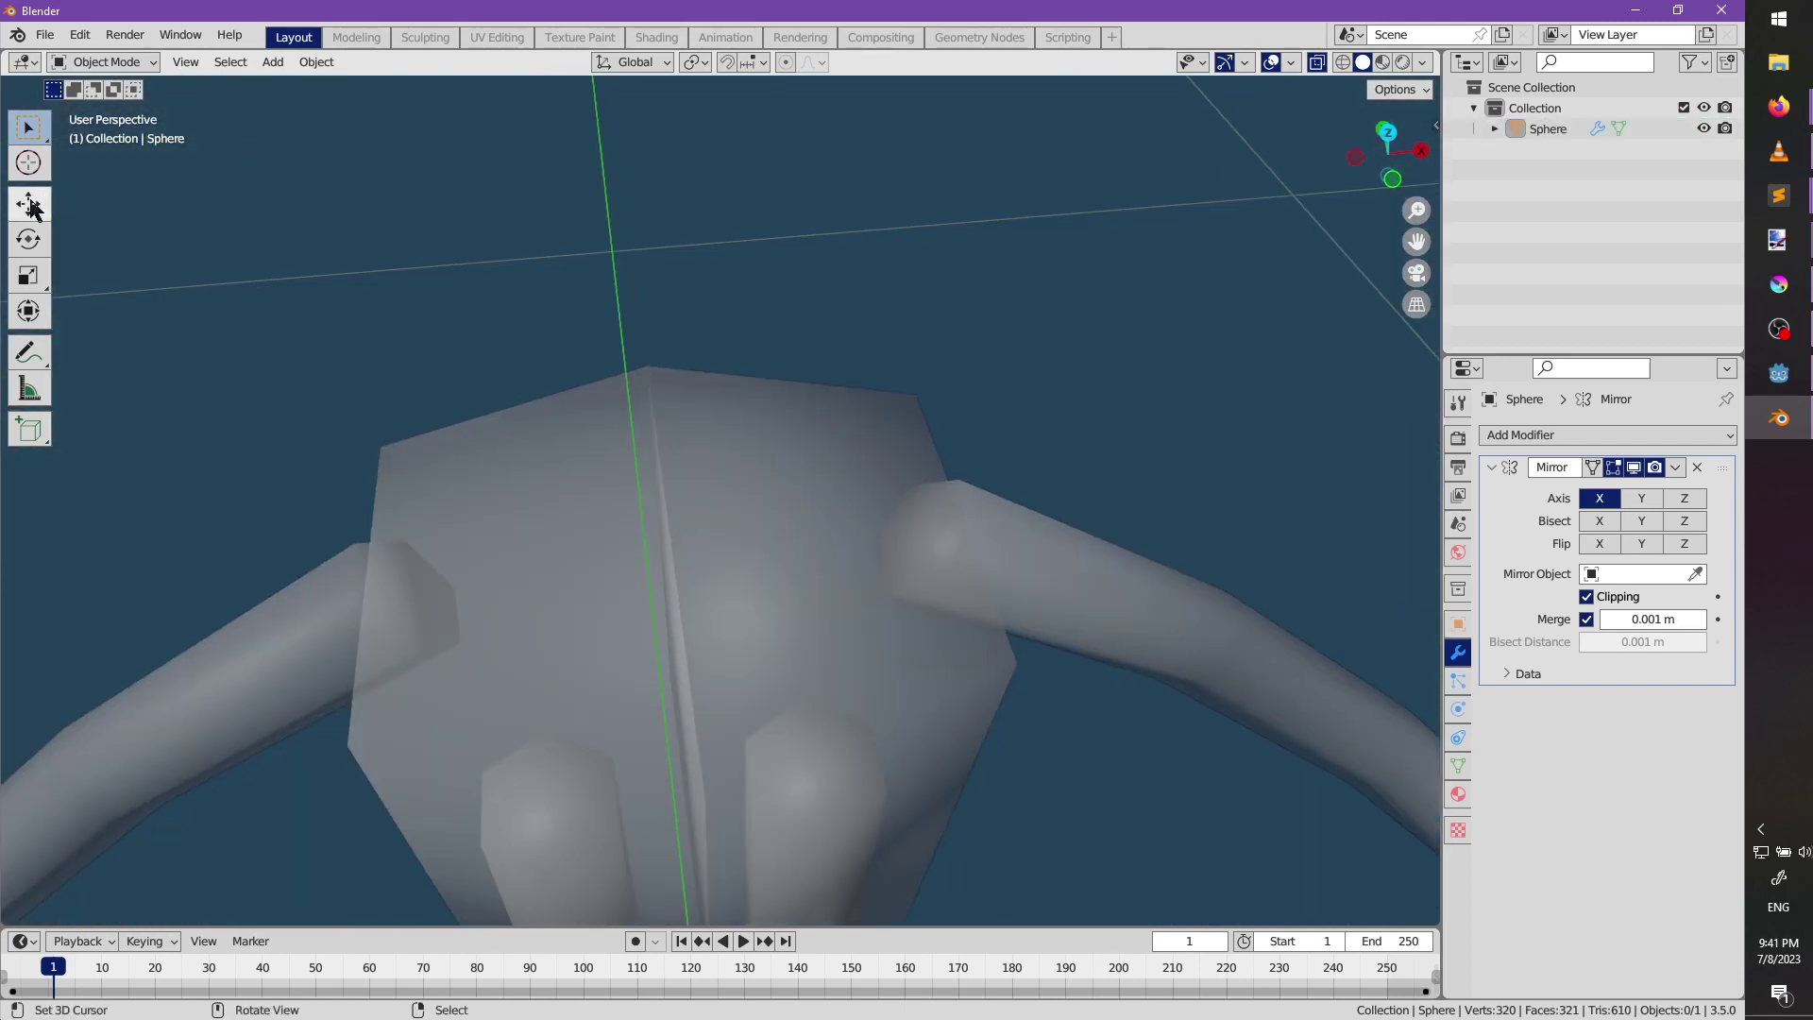
pyautogui.click(718, 518)
pyautogui.press('Tab')
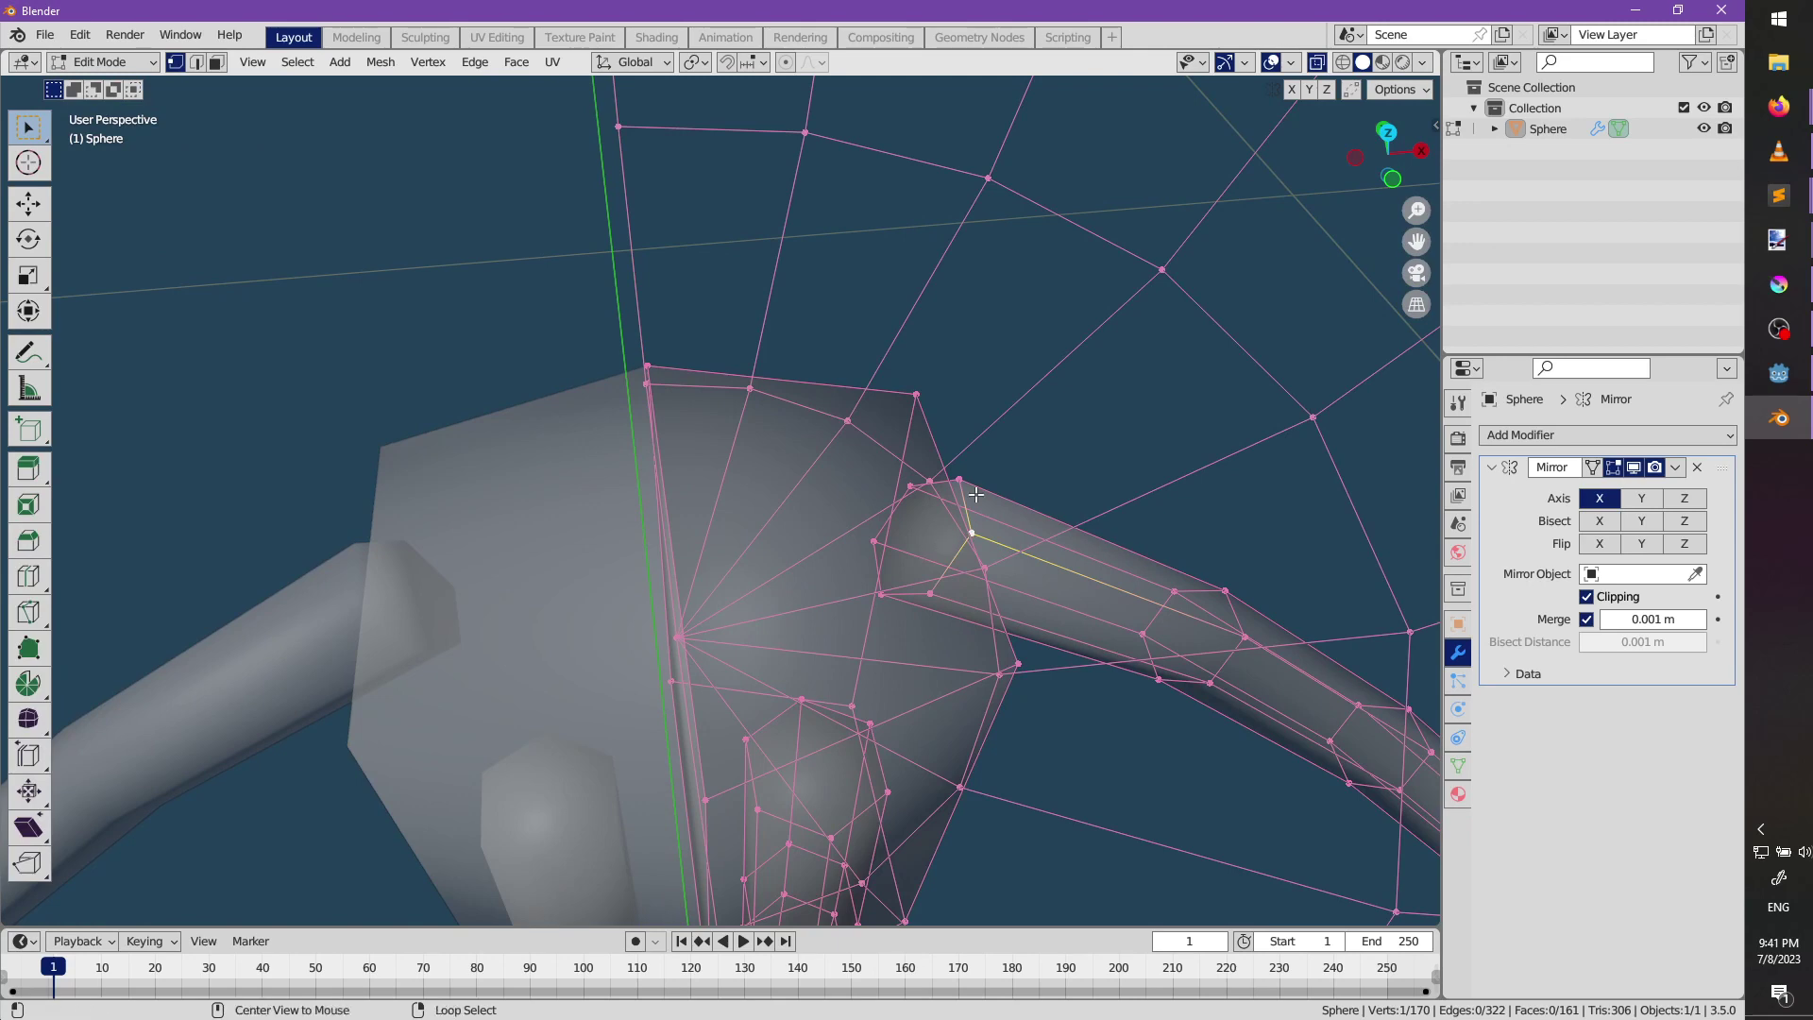
pyautogui.click(902, 569)
pyautogui.moveTo(901, 569); pyautogui.dragTo(1048, 506, button='middle')
pyautogui.press('r')
pyautogui.click(1015, 420)
pyautogui.press('g')
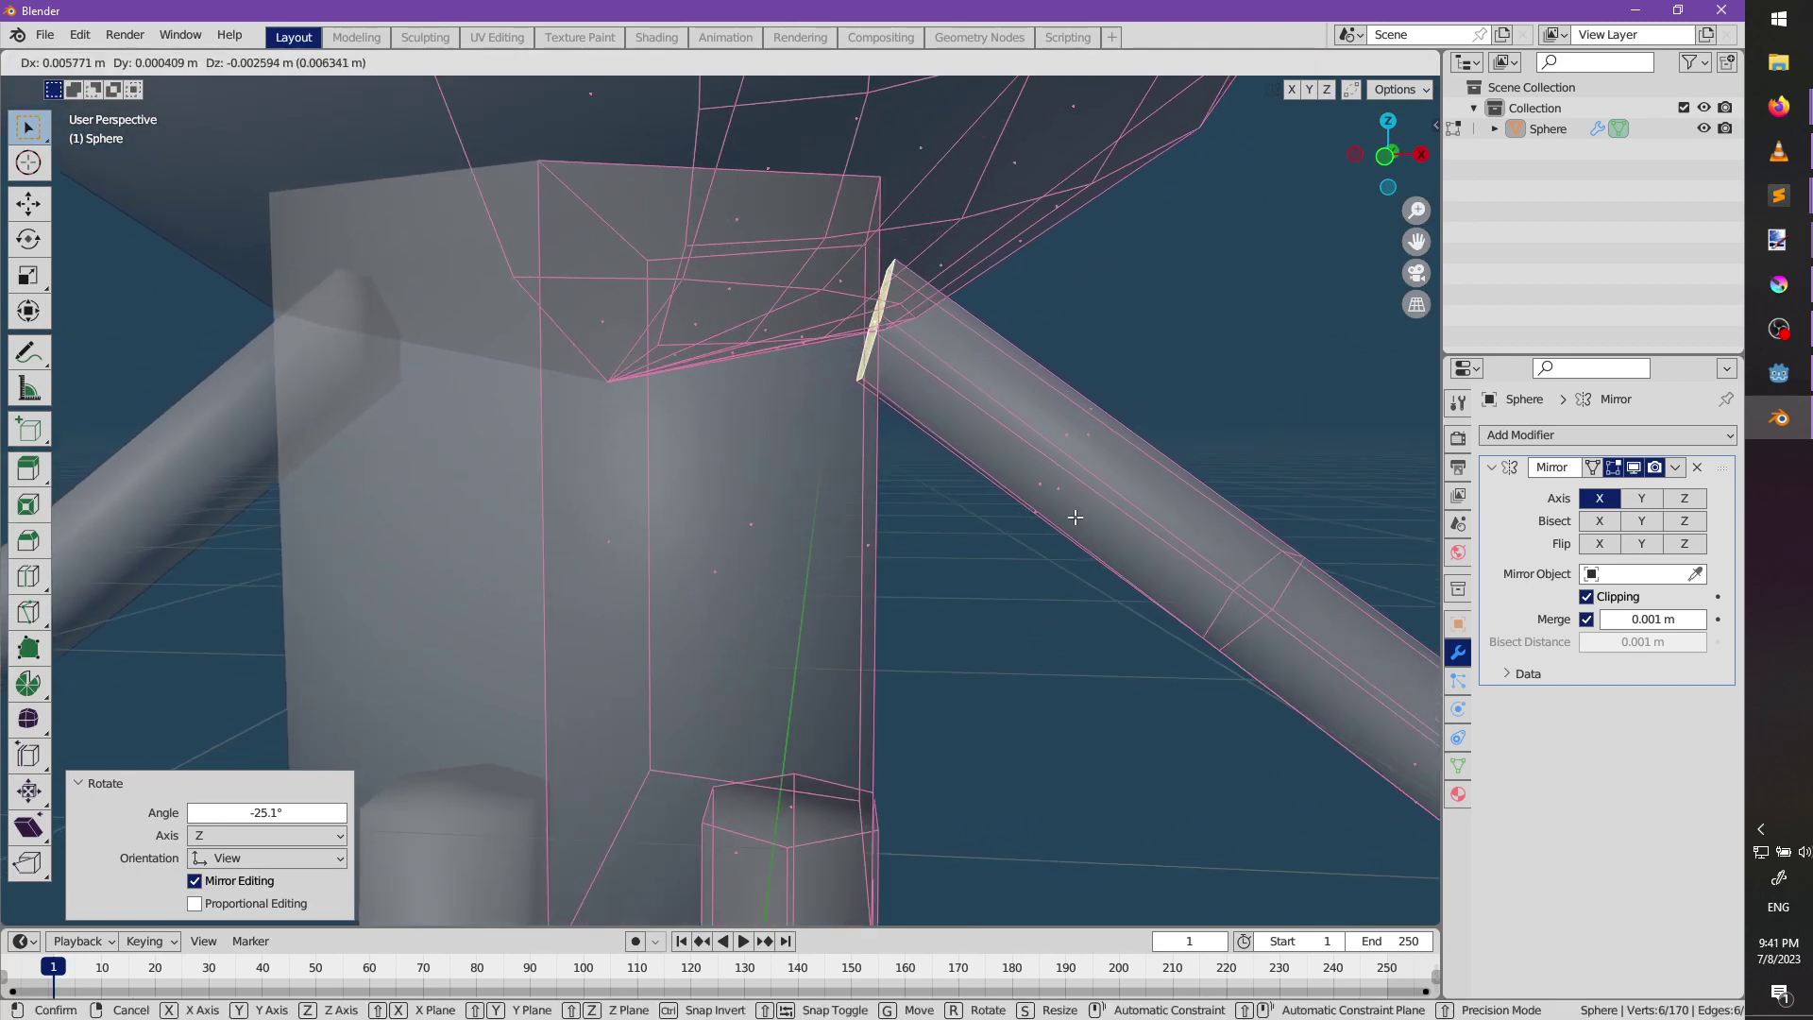
pyautogui.click(1074, 517)
# Extrude the arm's upper end face about 0.029 m into the torso and delete the hidden cap face.
pyautogui.press('e')
pyautogui.click(953, 515)
pyautogui.press('x')
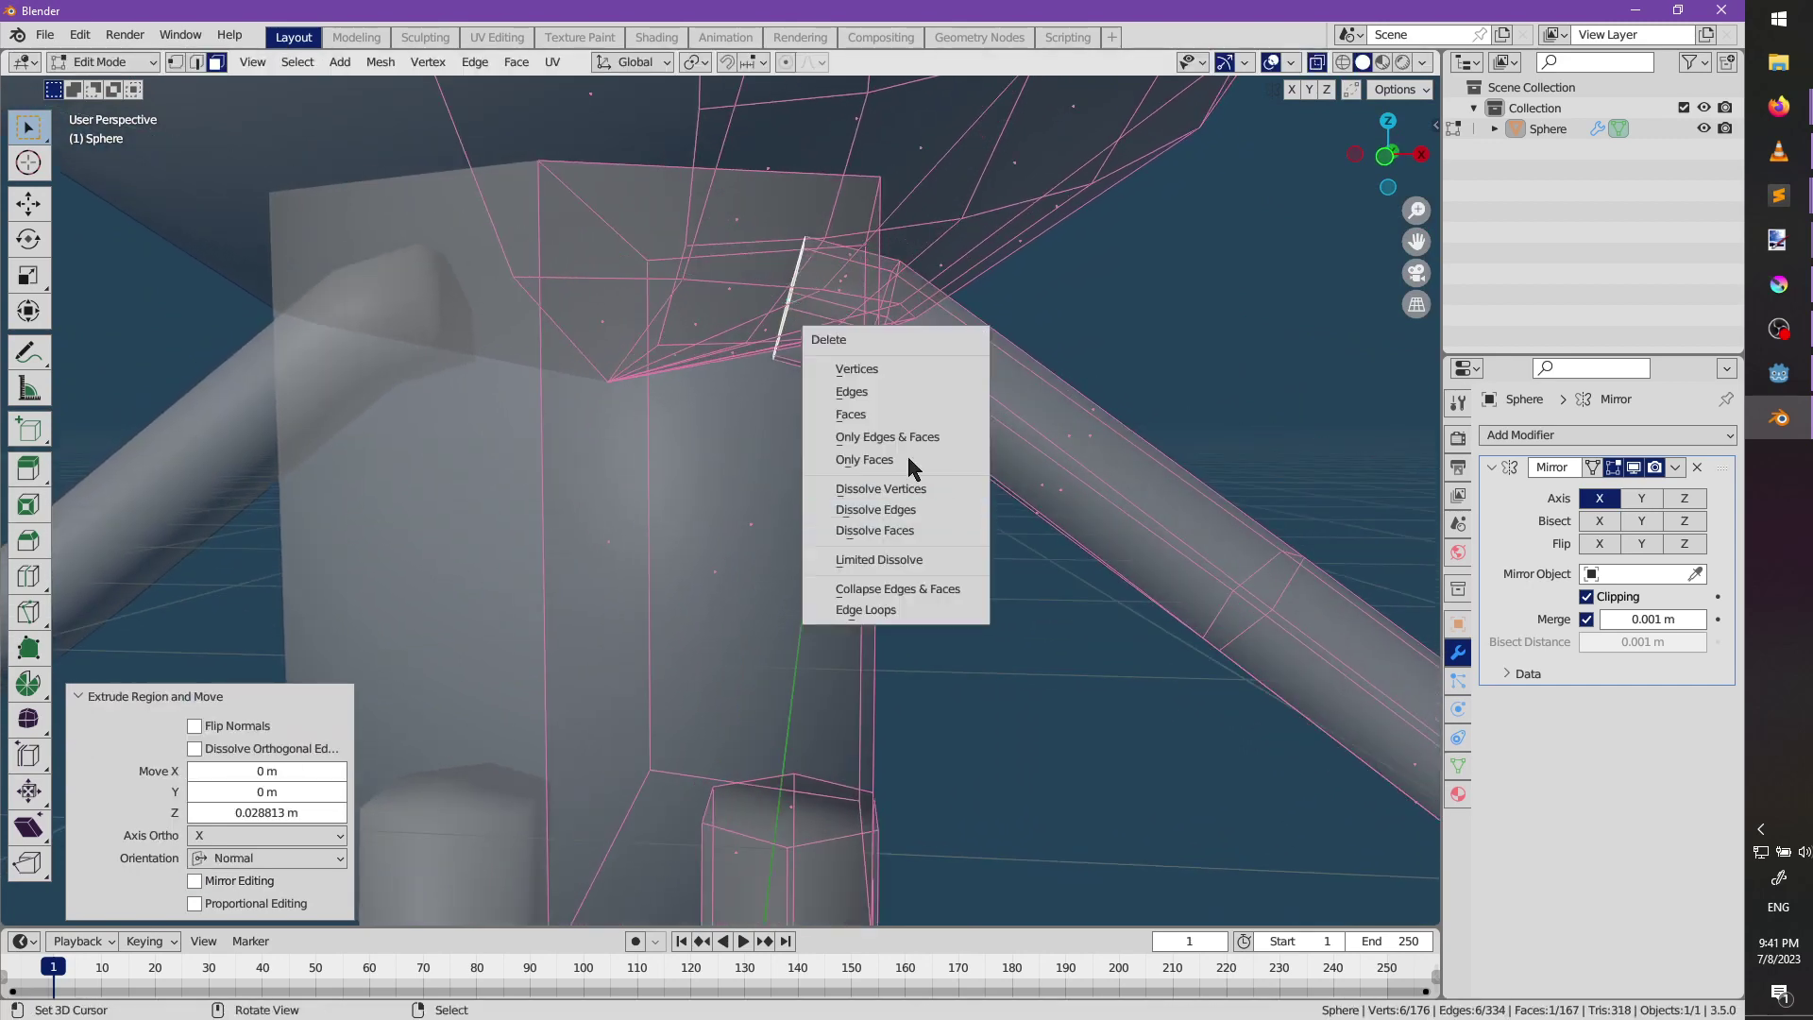
pyautogui.click(852, 415)
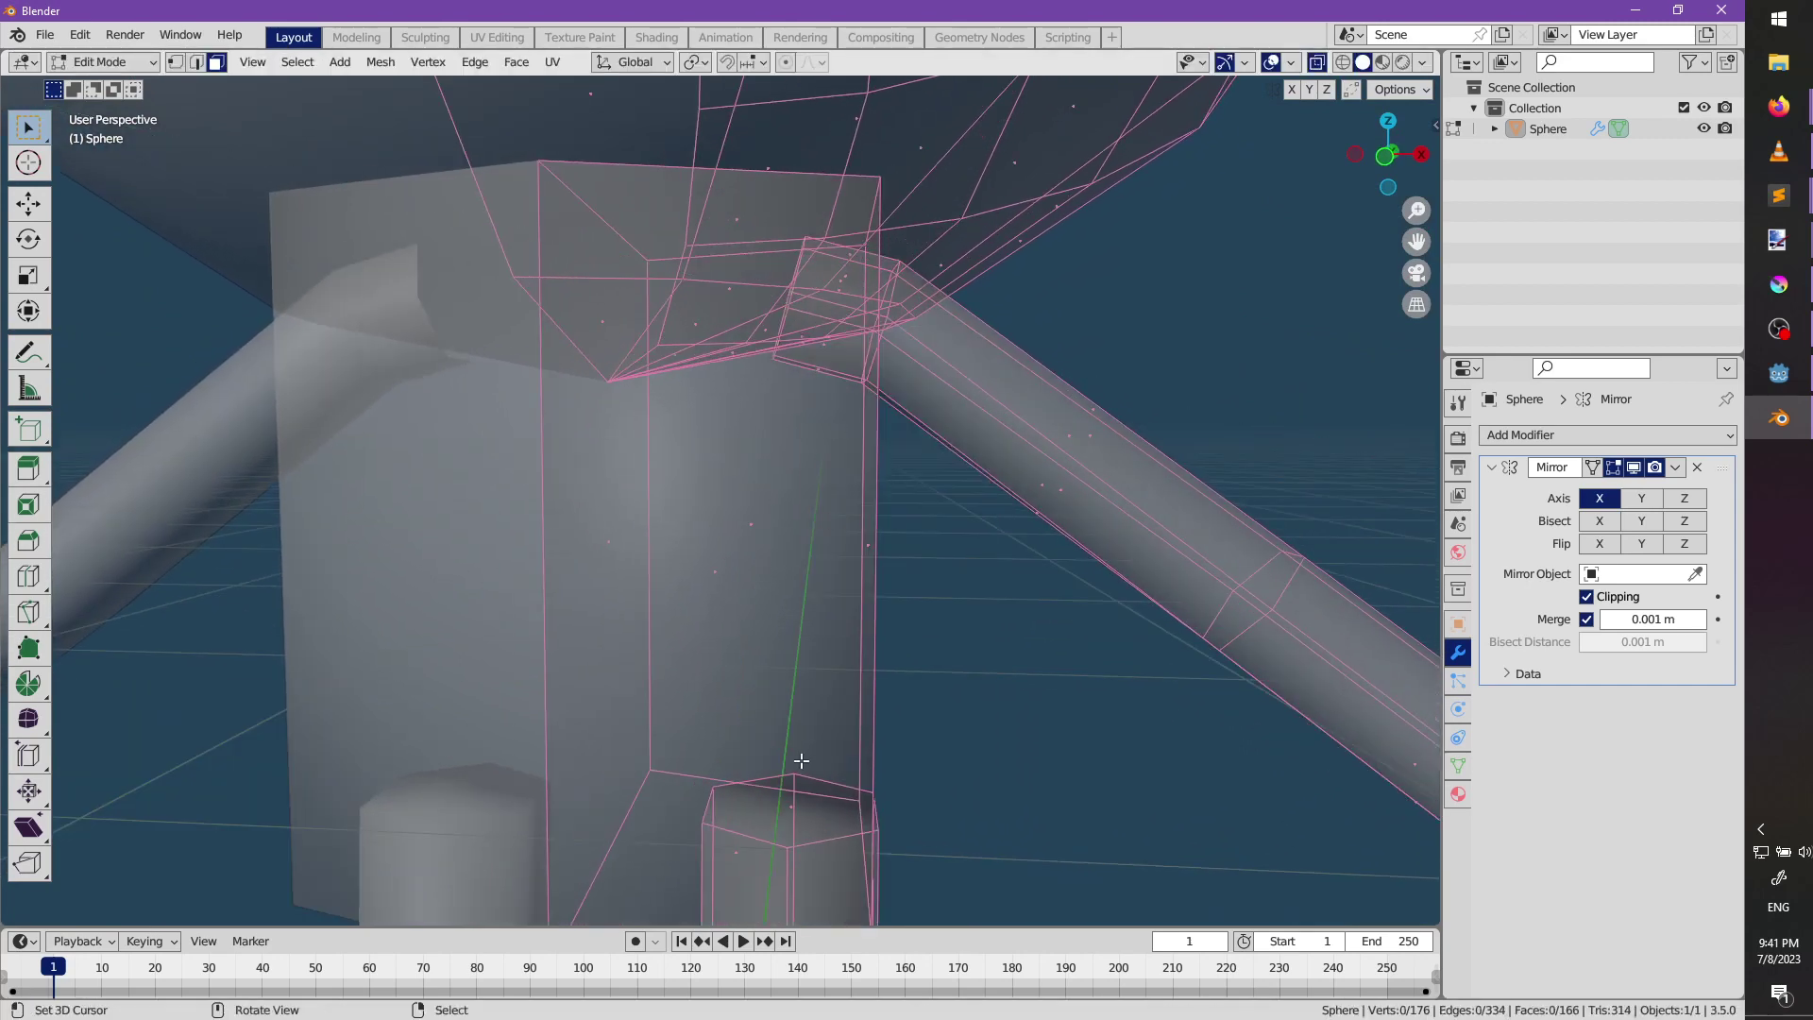
# Extrude the leg's top face about 0.034 m up into the torso and move it toward the body's center.
pyautogui.click(782, 811)
pyautogui.press('e')
pyautogui.click(983, 740)
pyautogui.press('g')
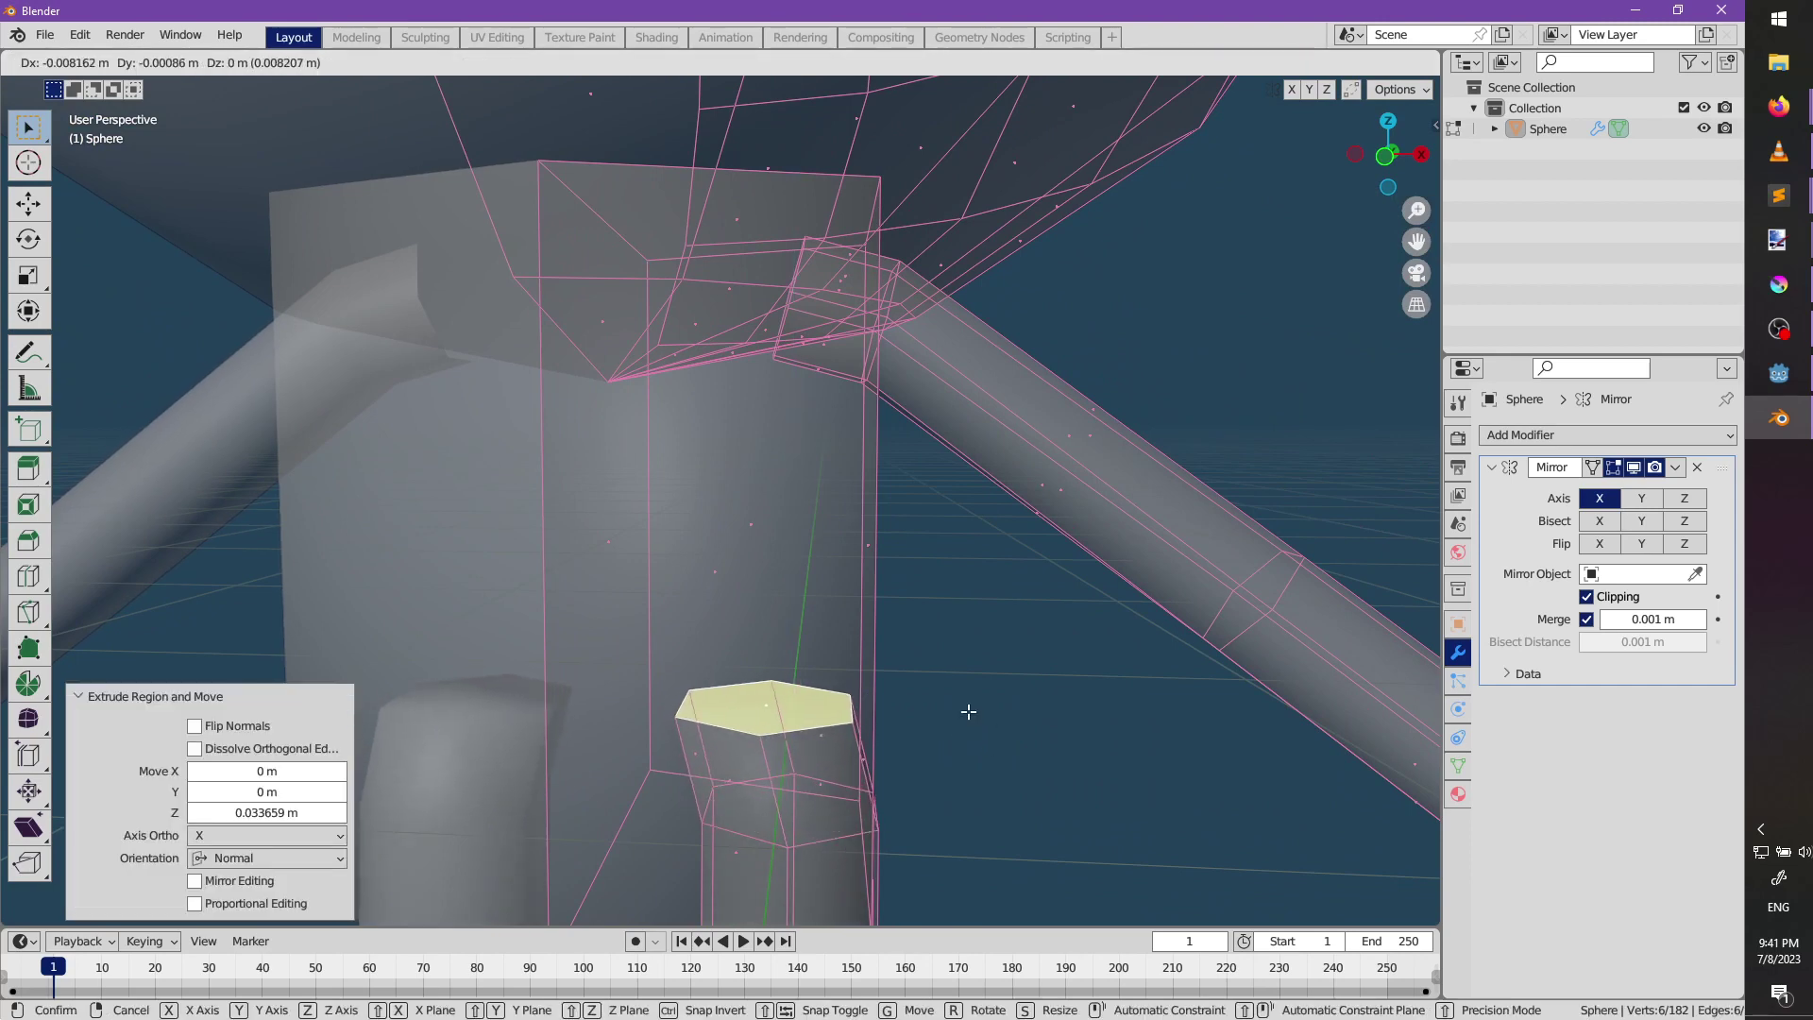
pyautogui.click(991, 656)
# Rotate the leg's top face slightly and delete it to leave the leg open inside the torso.
pyautogui.press('r')
pyautogui.click(996, 666)
pyautogui.press('x')
pyautogui.click(967, 660)
pyautogui.moveTo(968, 664); pyautogui.dragTo(874, 749, button='middle')
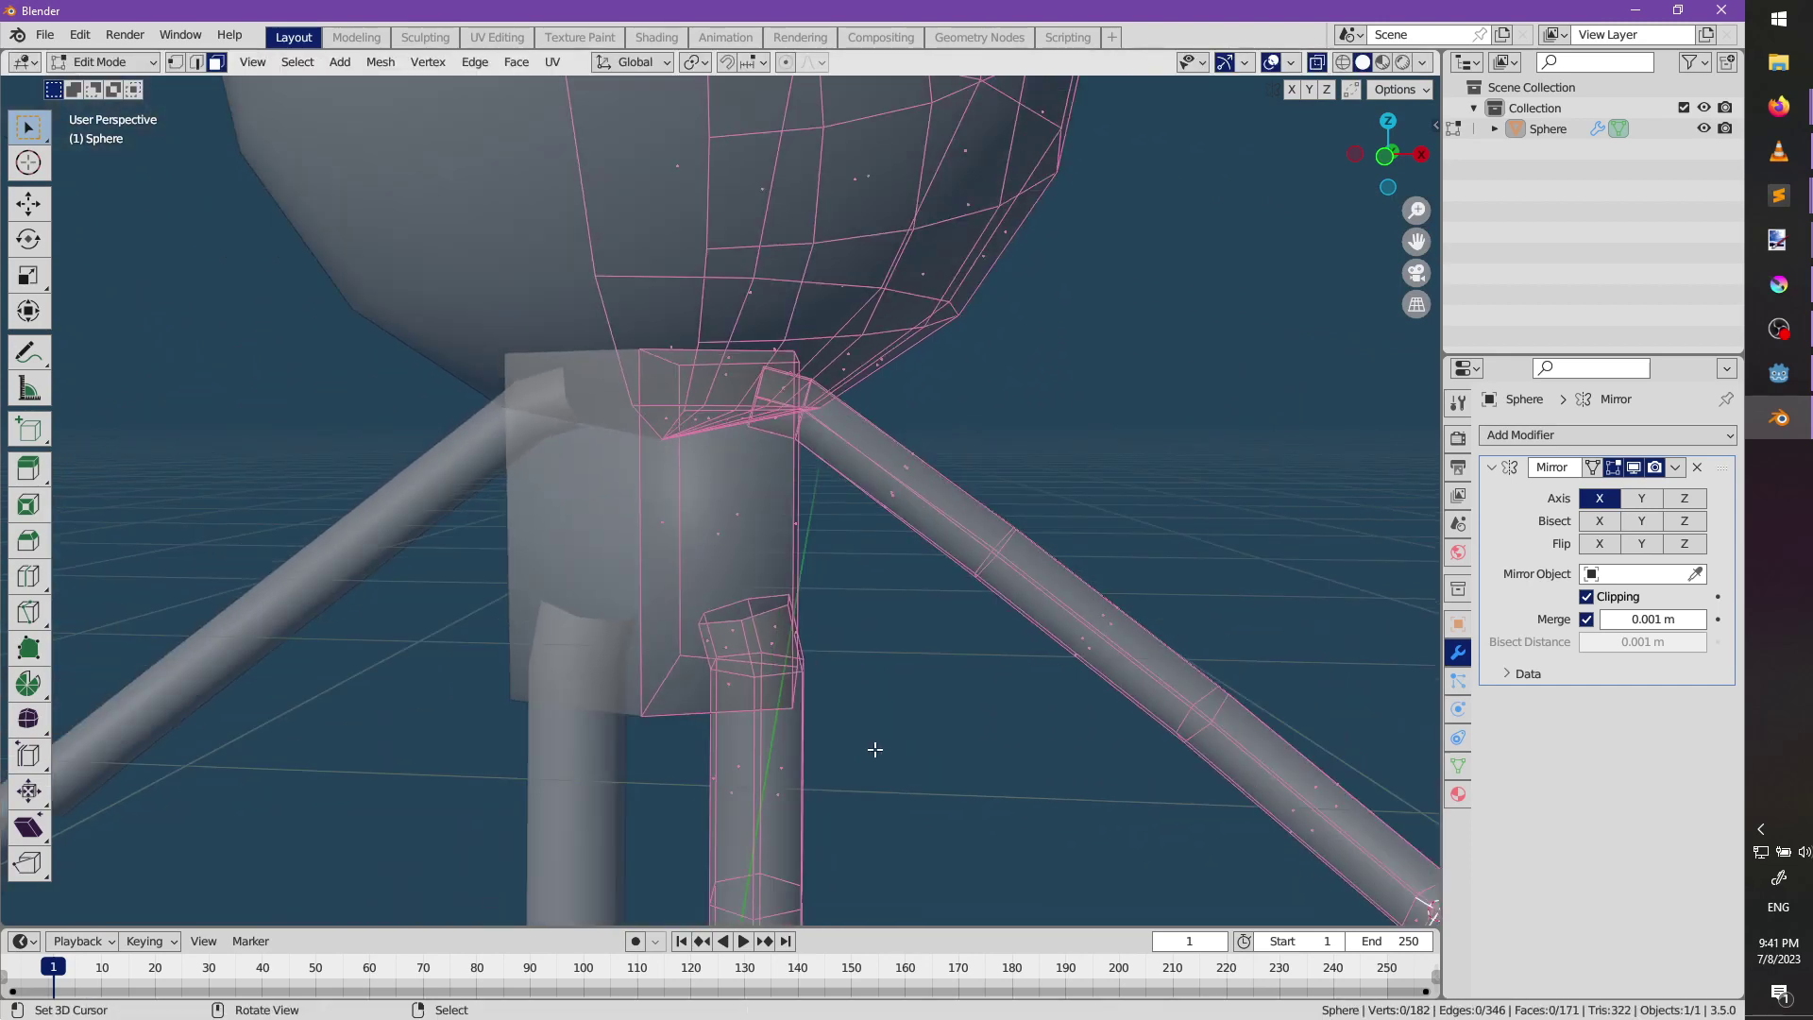
# Select the face ring at the leg's top, move it inward, rotate it 8.99° and reposition it inside the torso.
pyautogui.keyDown('alt'); pyautogui.click(744, 637); pyautogui.keyUp('alt')
pyautogui.press('g')
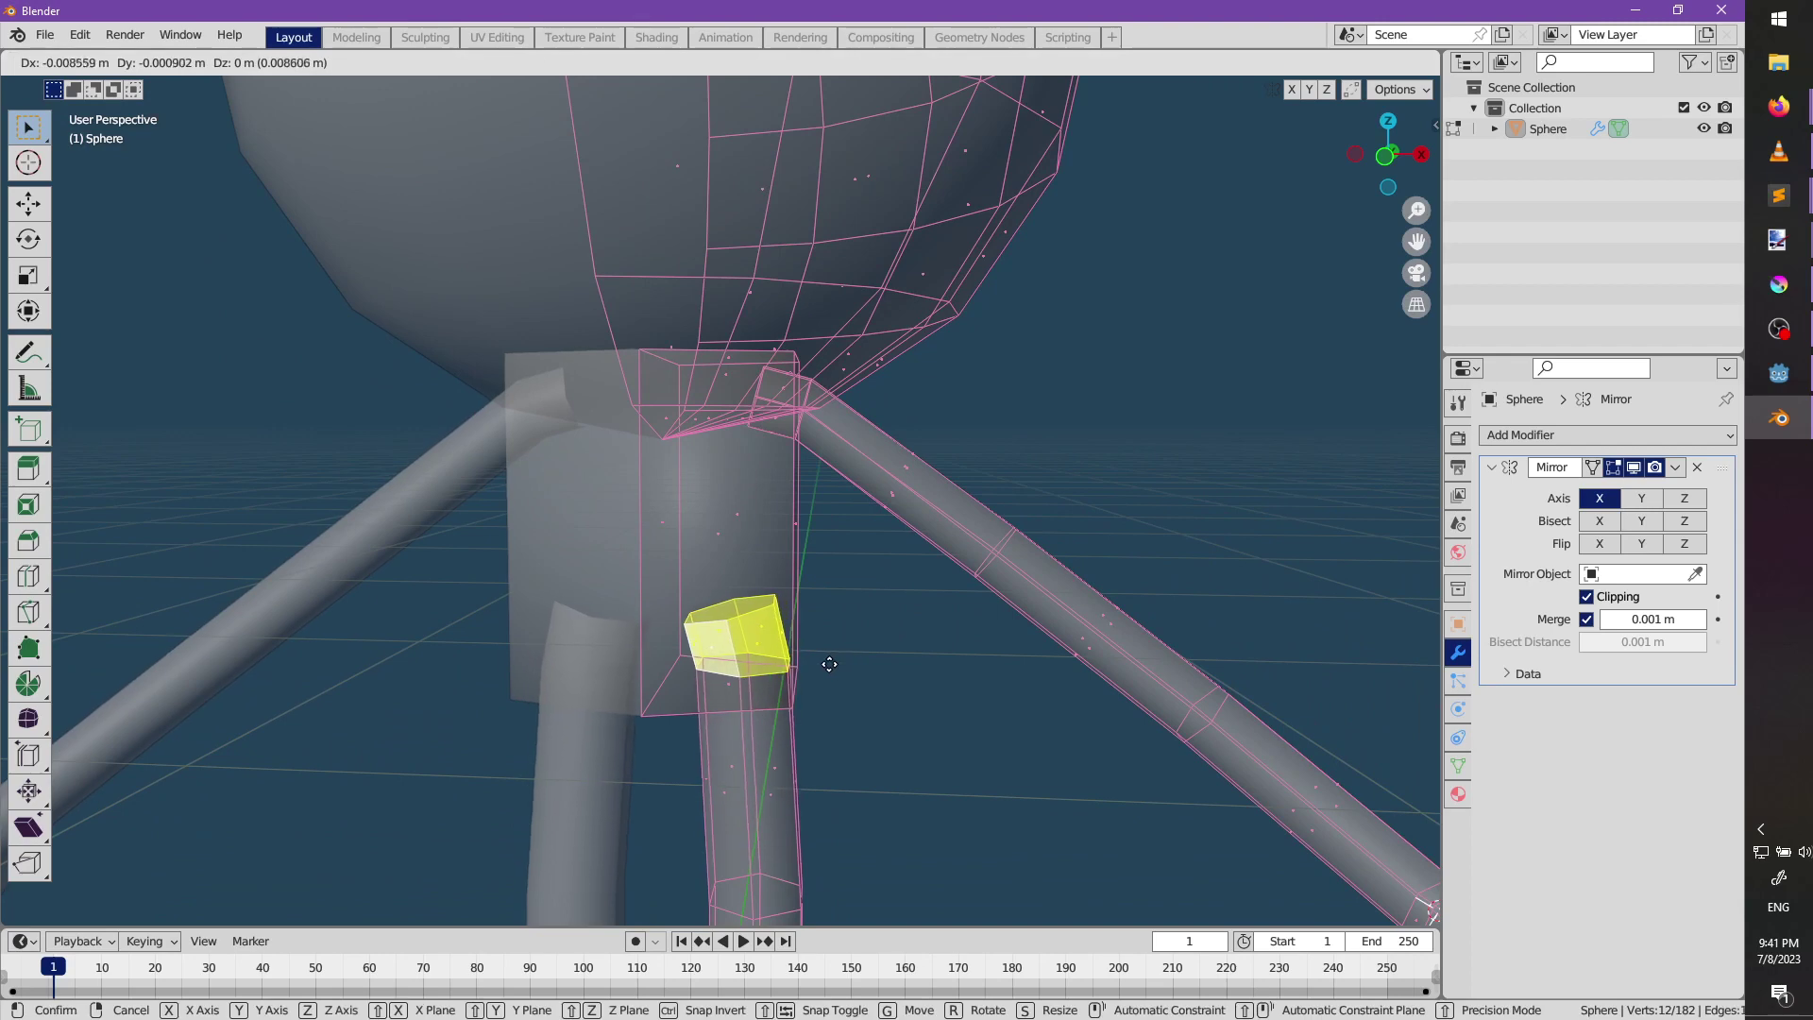
pyautogui.click(855, 658)
pyautogui.press('r')
pyautogui.click(887, 678)
pyautogui.scroll(-6, 878, 661)
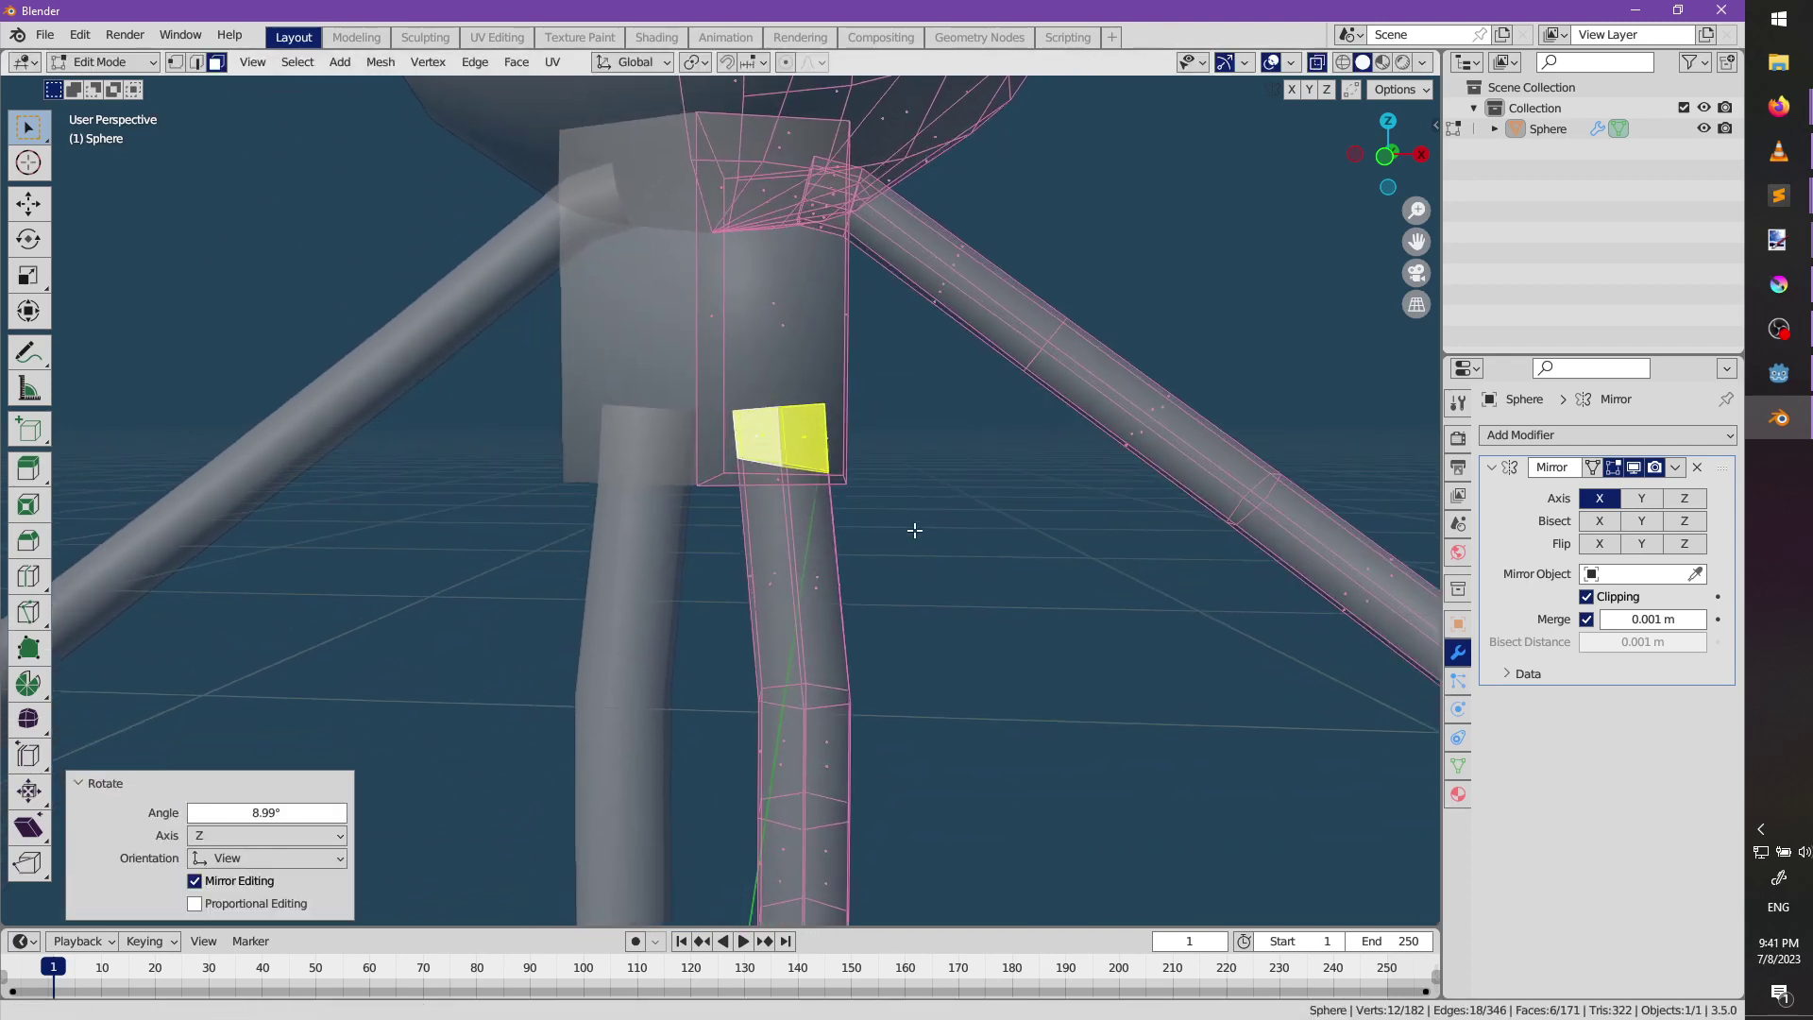
pyautogui.moveTo(844, 642)
pyautogui.mouseDown(button='middle')
pyautogui.moveTo(898, 614)
pyautogui.moveTo(898, 639)
pyautogui.moveTo(857, 664)
pyautogui.mouseUp(button='middle')
pyautogui.press('g')
pyautogui.click(903, 619)
pyautogui.hotkey('alt', 'a')
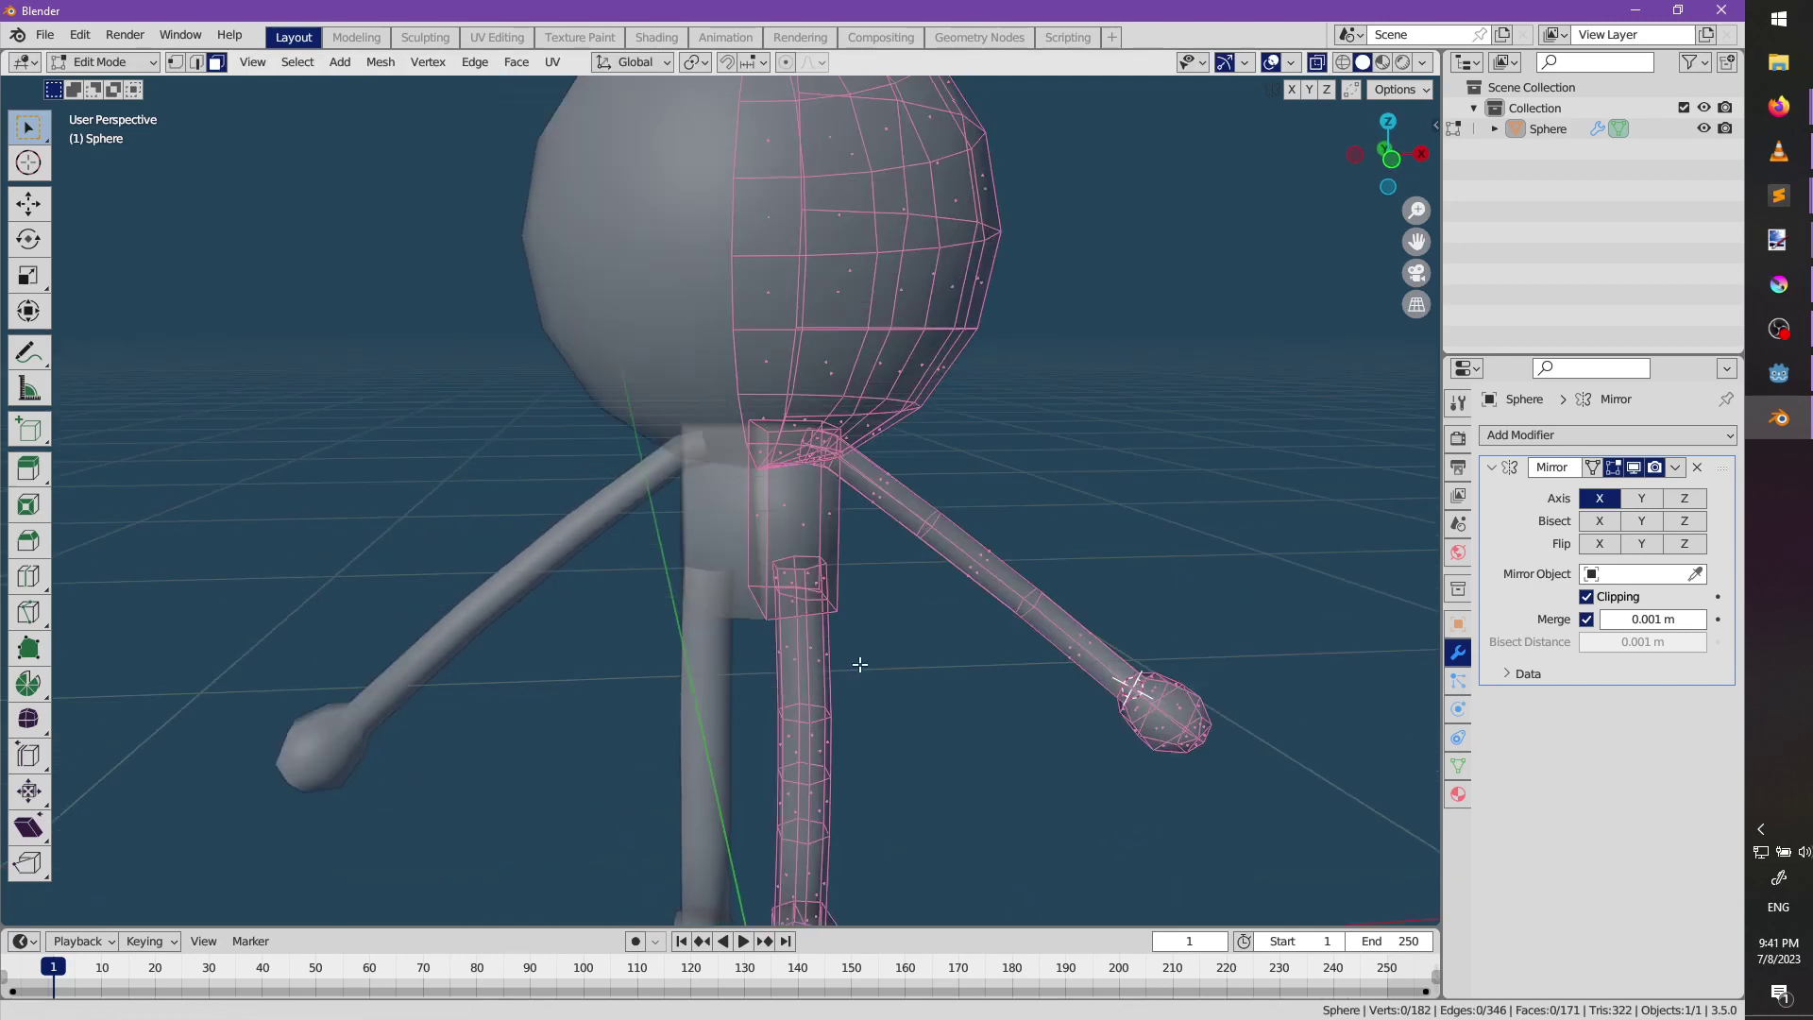
# Cut an edge loop around the torso's middle, move its side edge about -0.011 m in X to narrow the waist, and return to face selection.
pyautogui.scroll(2, 830, 613)
pyautogui.hotkey('ctrl', 'r')
pyautogui.click(807, 565)
pyautogui.rightClick(807, 565)
pyautogui.click(855, 562)
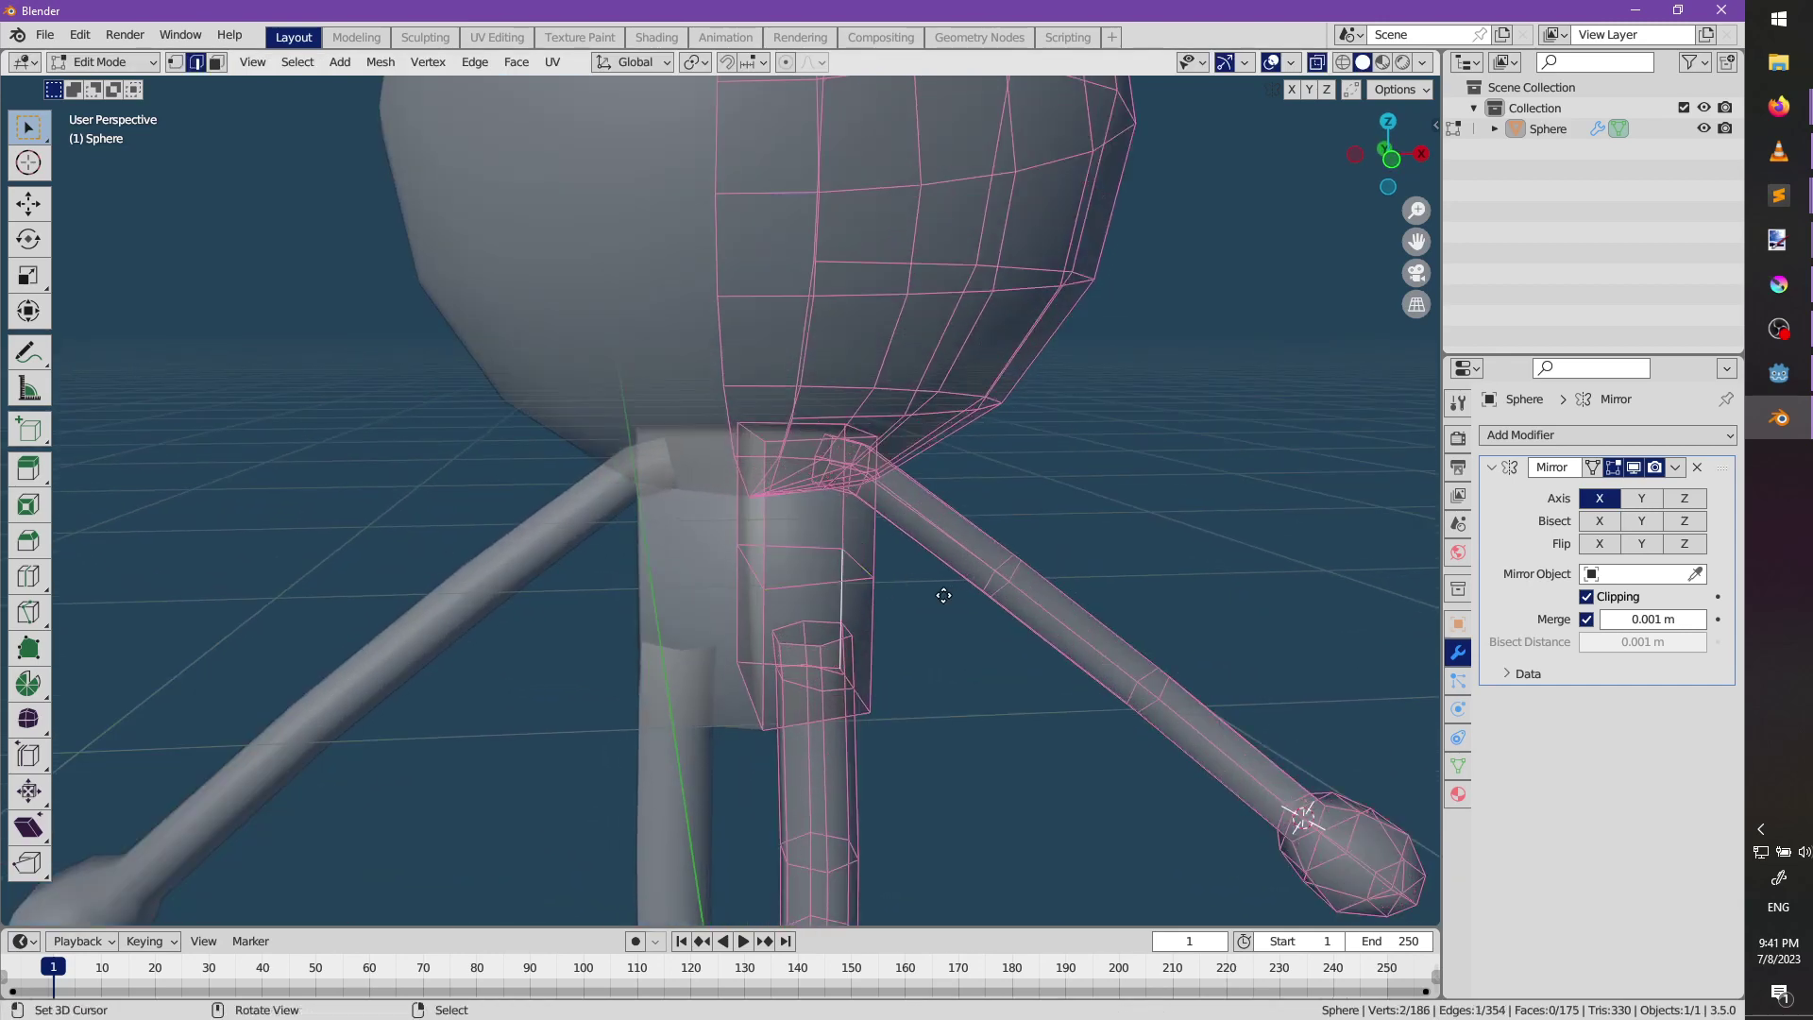
pyautogui.press('g')
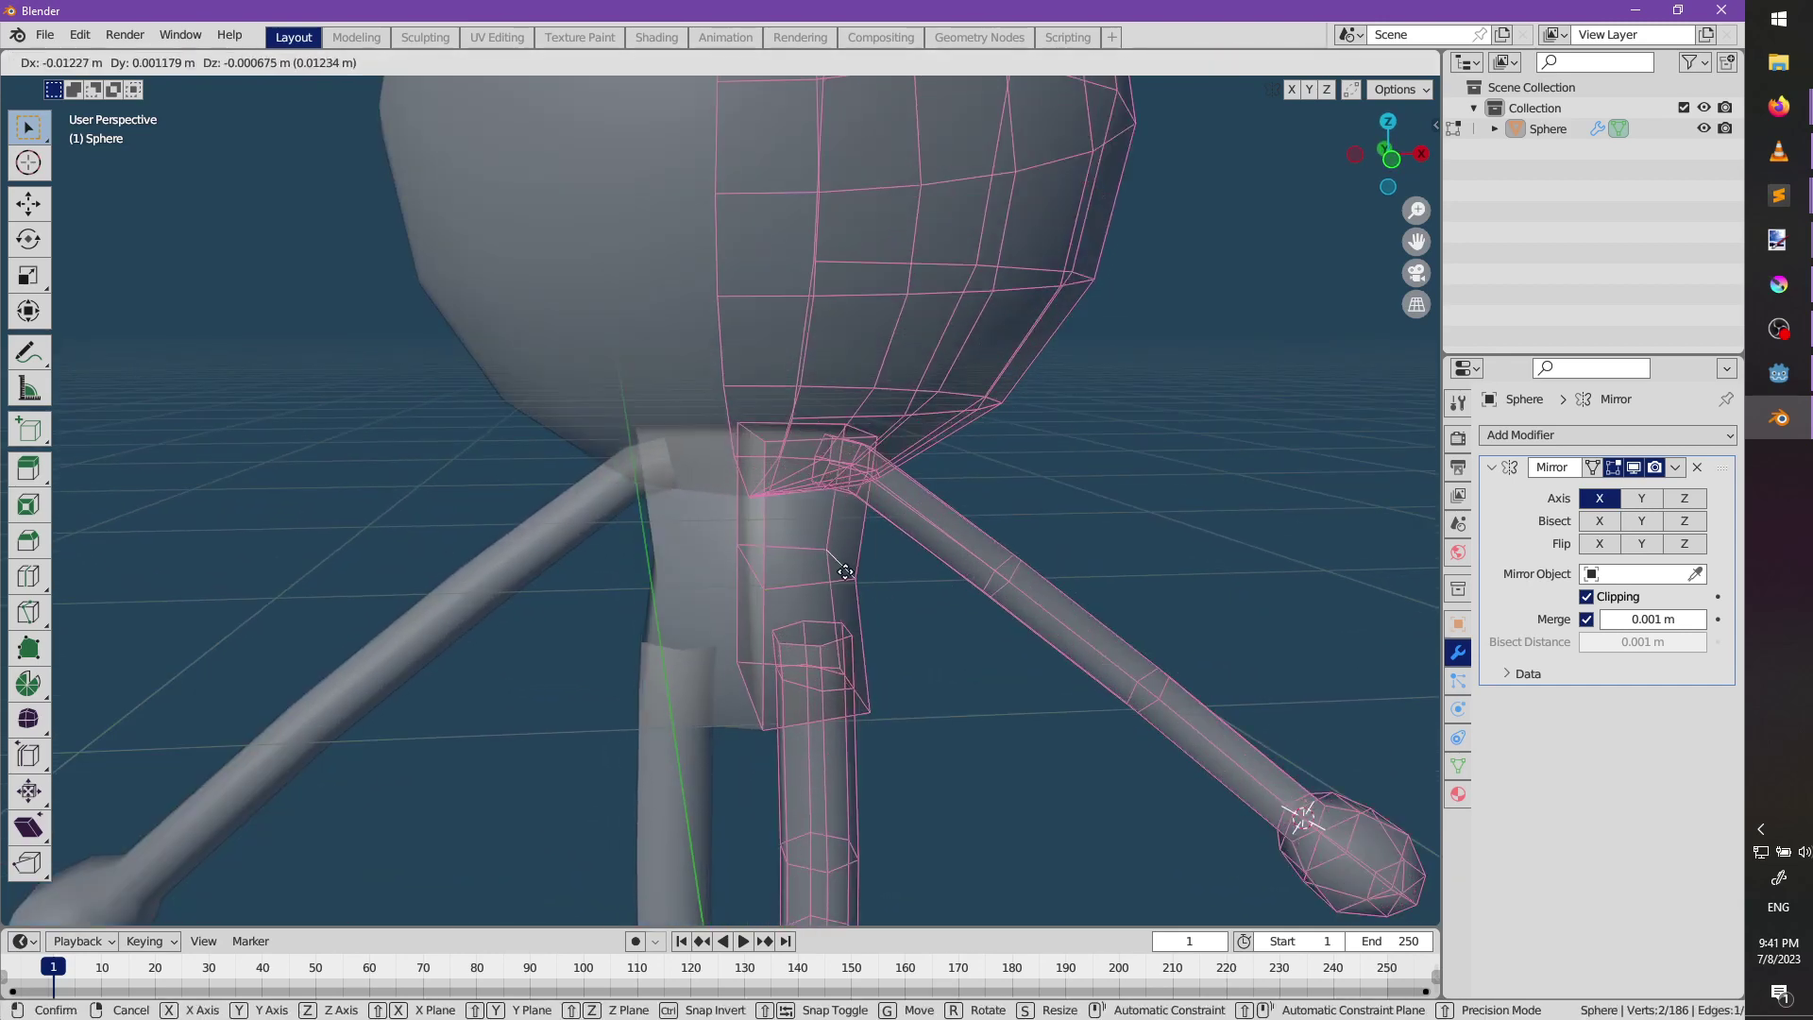
pyautogui.click(847, 571)
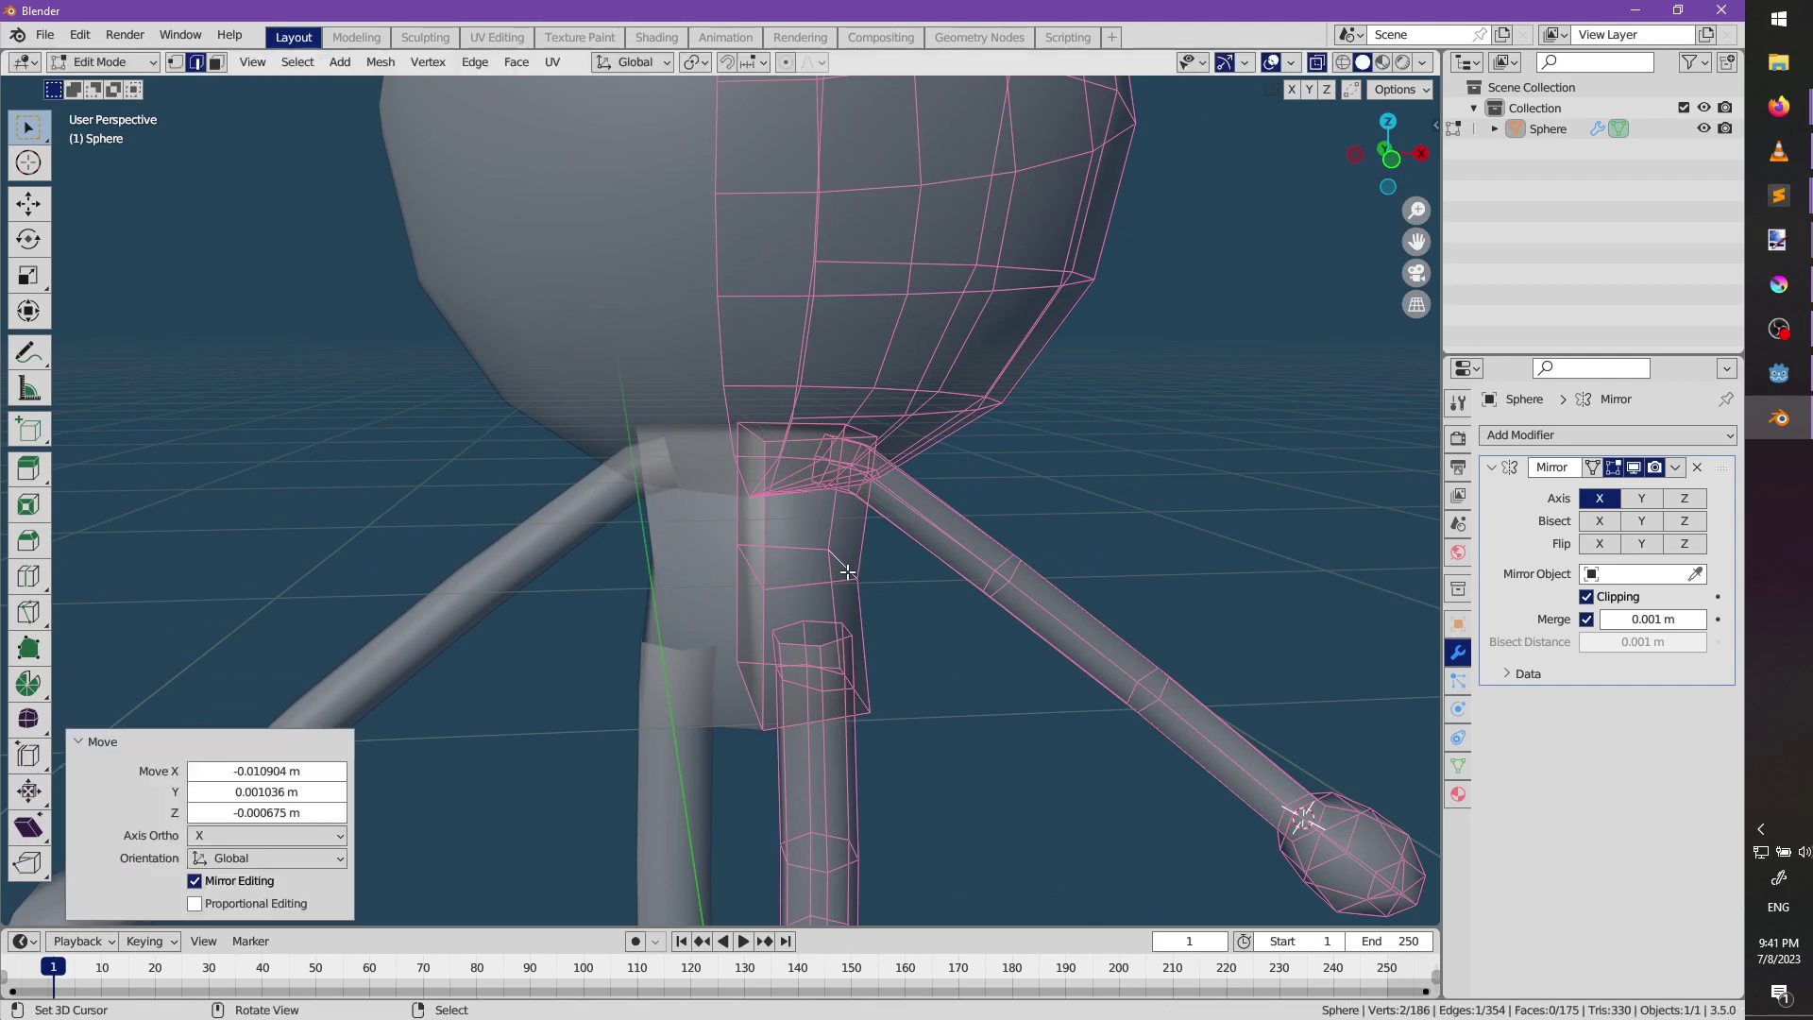
pyautogui.click(216, 63)
pyautogui.moveTo(614, 401); pyautogui.dragTo(727, 416, button='middle')
pyautogui.rightClick(814, 515)
pyautogui.keyDown('shift'); pyautogui.rightClick(798, 589); pyautogui.keyUp('shift')
pyautogui.press('x')
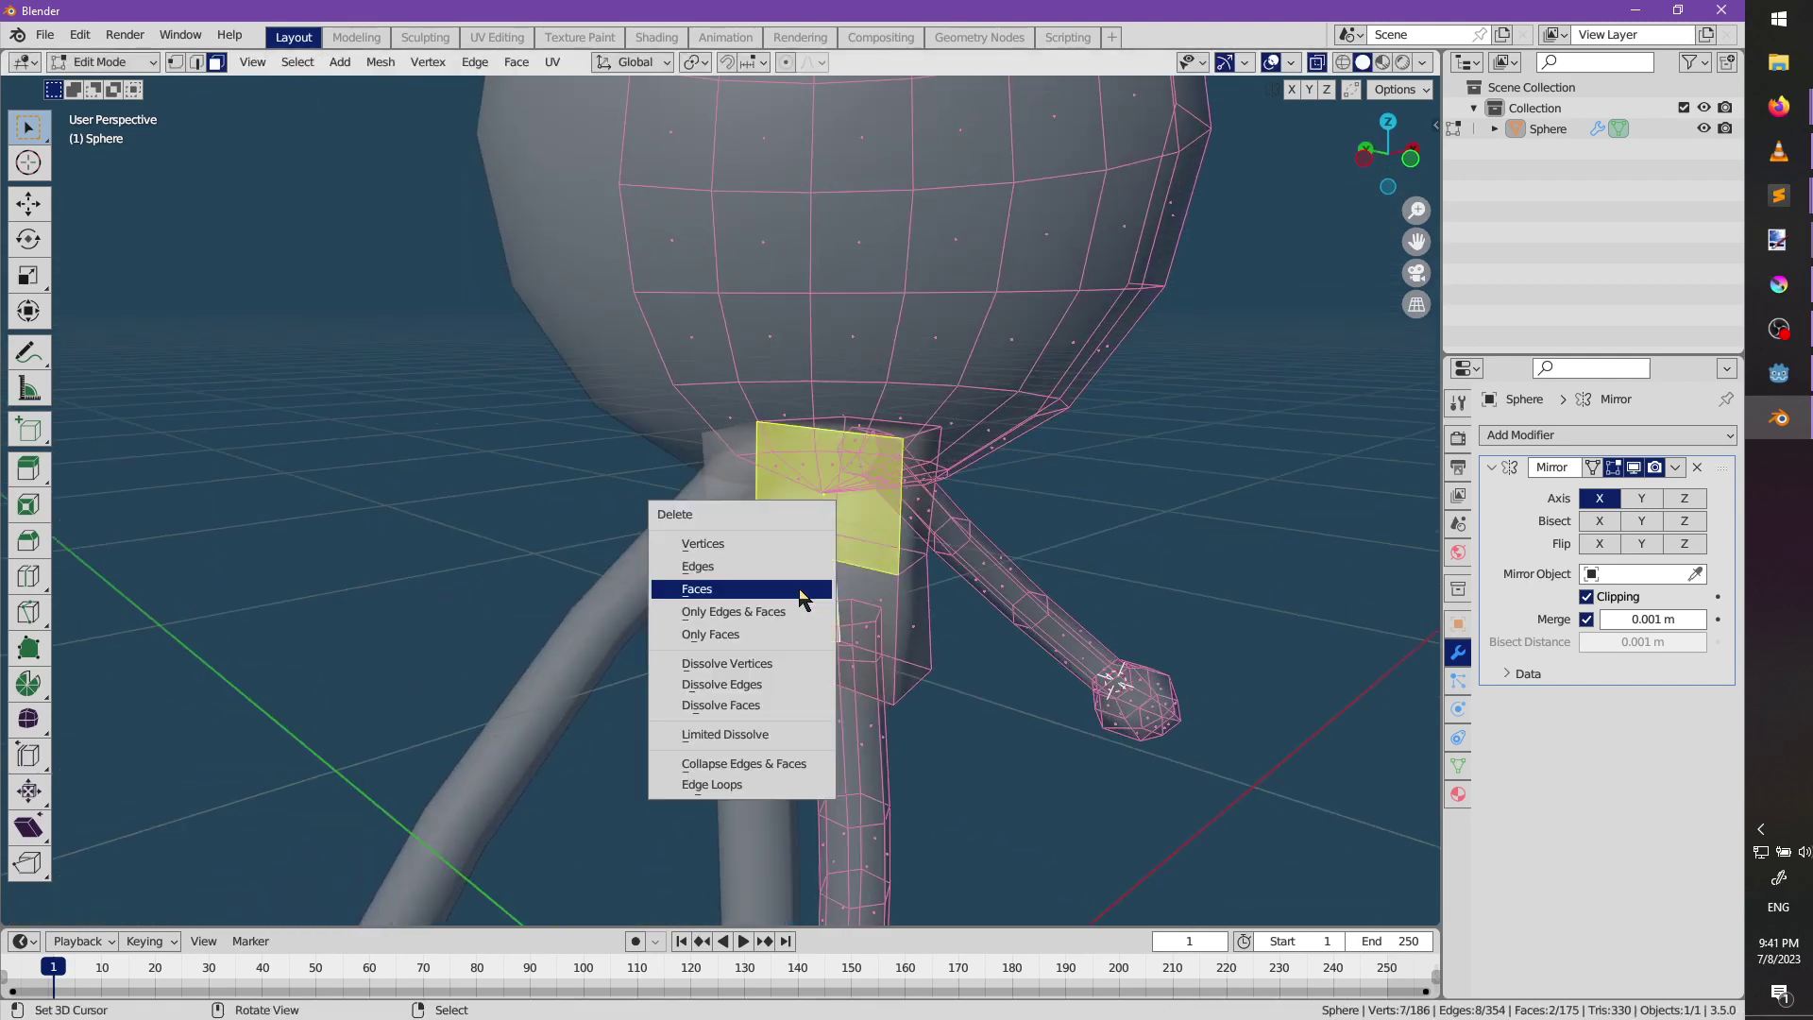
pyautogui.press('Escape')
pyautogui.rightClick(822, 521)
pyautogui.keyDown('shift'); pyautogui.rightClick(827, 600); pyautogui.keyUp('shift')
pyautogui.rightClick(807, 593)
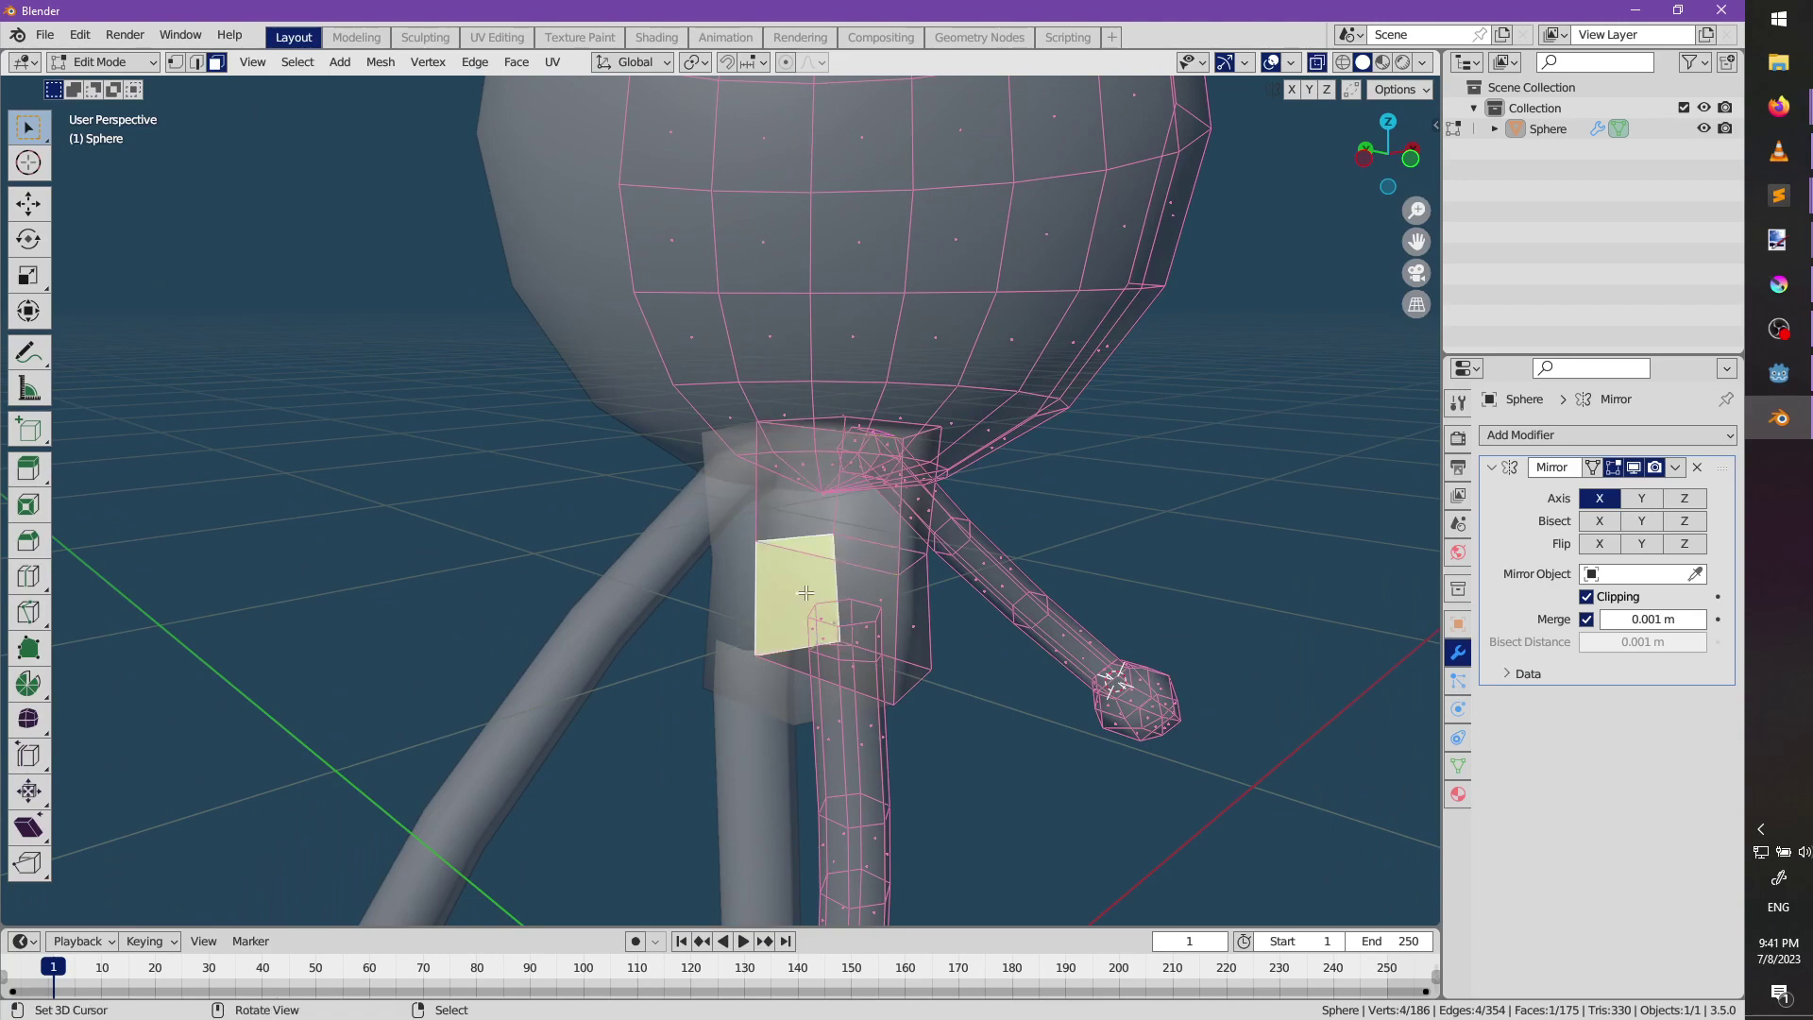
pyautogui.moveTo(805, 591); pyautogui.dragTo(855, 571, button='middle')
pyautogui.click(859, 585)
pyautogui.keyDown('shift'); pyautogui.click(843, 485); pyautogui.keyUp('shift')
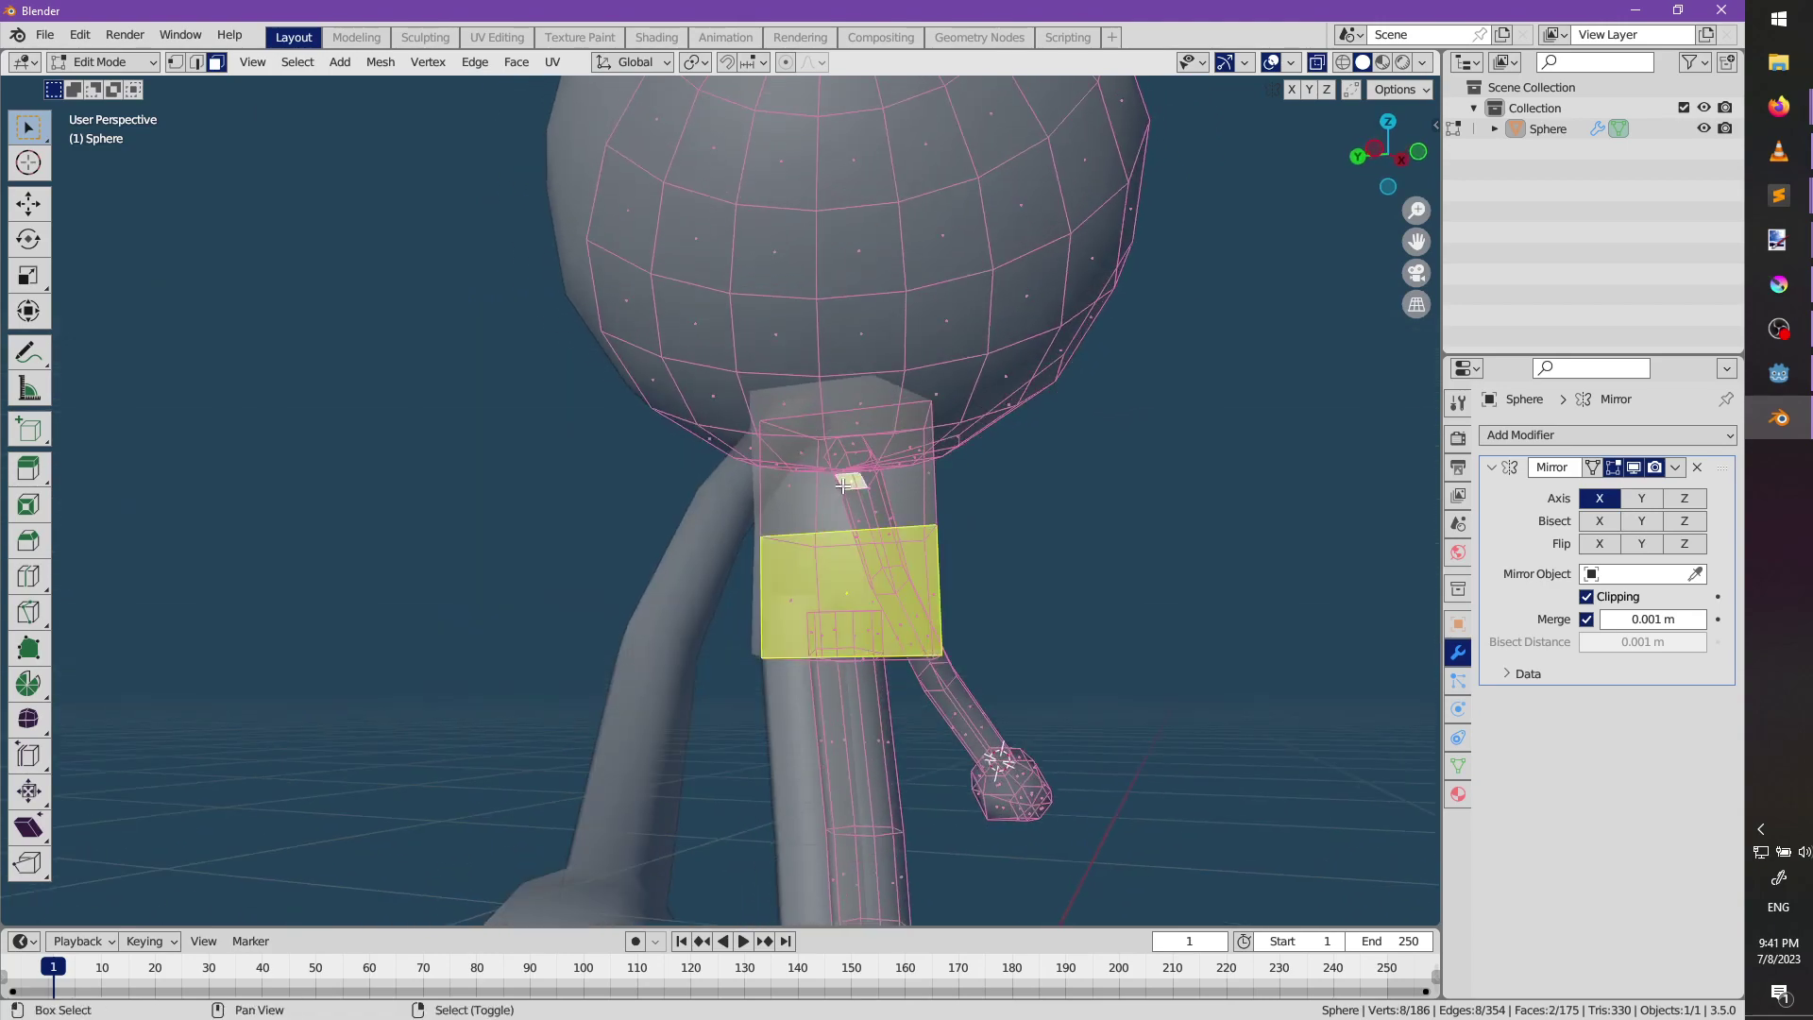
pyautogui.moveTo(843, 484); pyautogui.dragTo(794, 535, button='middle')
pyautogui.hotkey('alt', 'a')
# Select the torso's two inner faces along the mirror plane and delete them.
pyautogui.scroll(3, 787, 479)
pyautogui.hotkey('alt', 'z')
pyautogui.hotkey('alt', 'z')
pyautogui.click(802, 474)
pyautogui.click(793, 535)
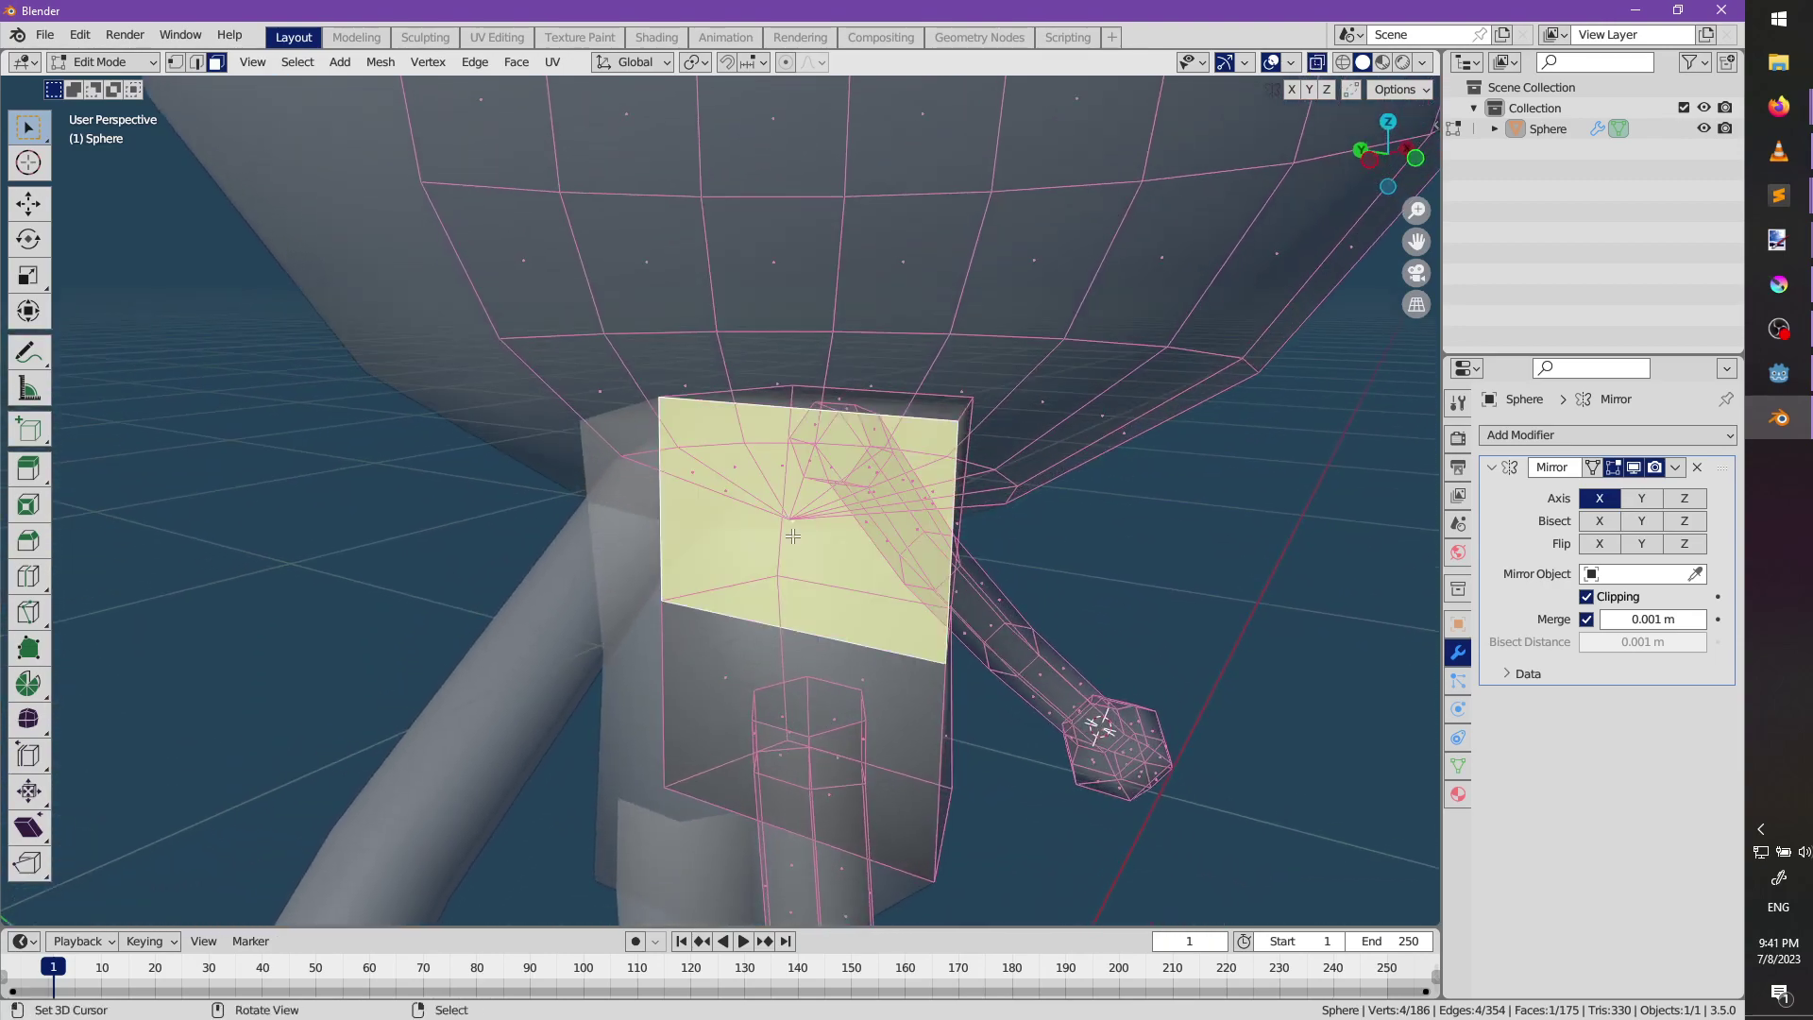
pyautogui.moveTo(800, 697); pyautogui.dragTo(816, 719, button='middle')
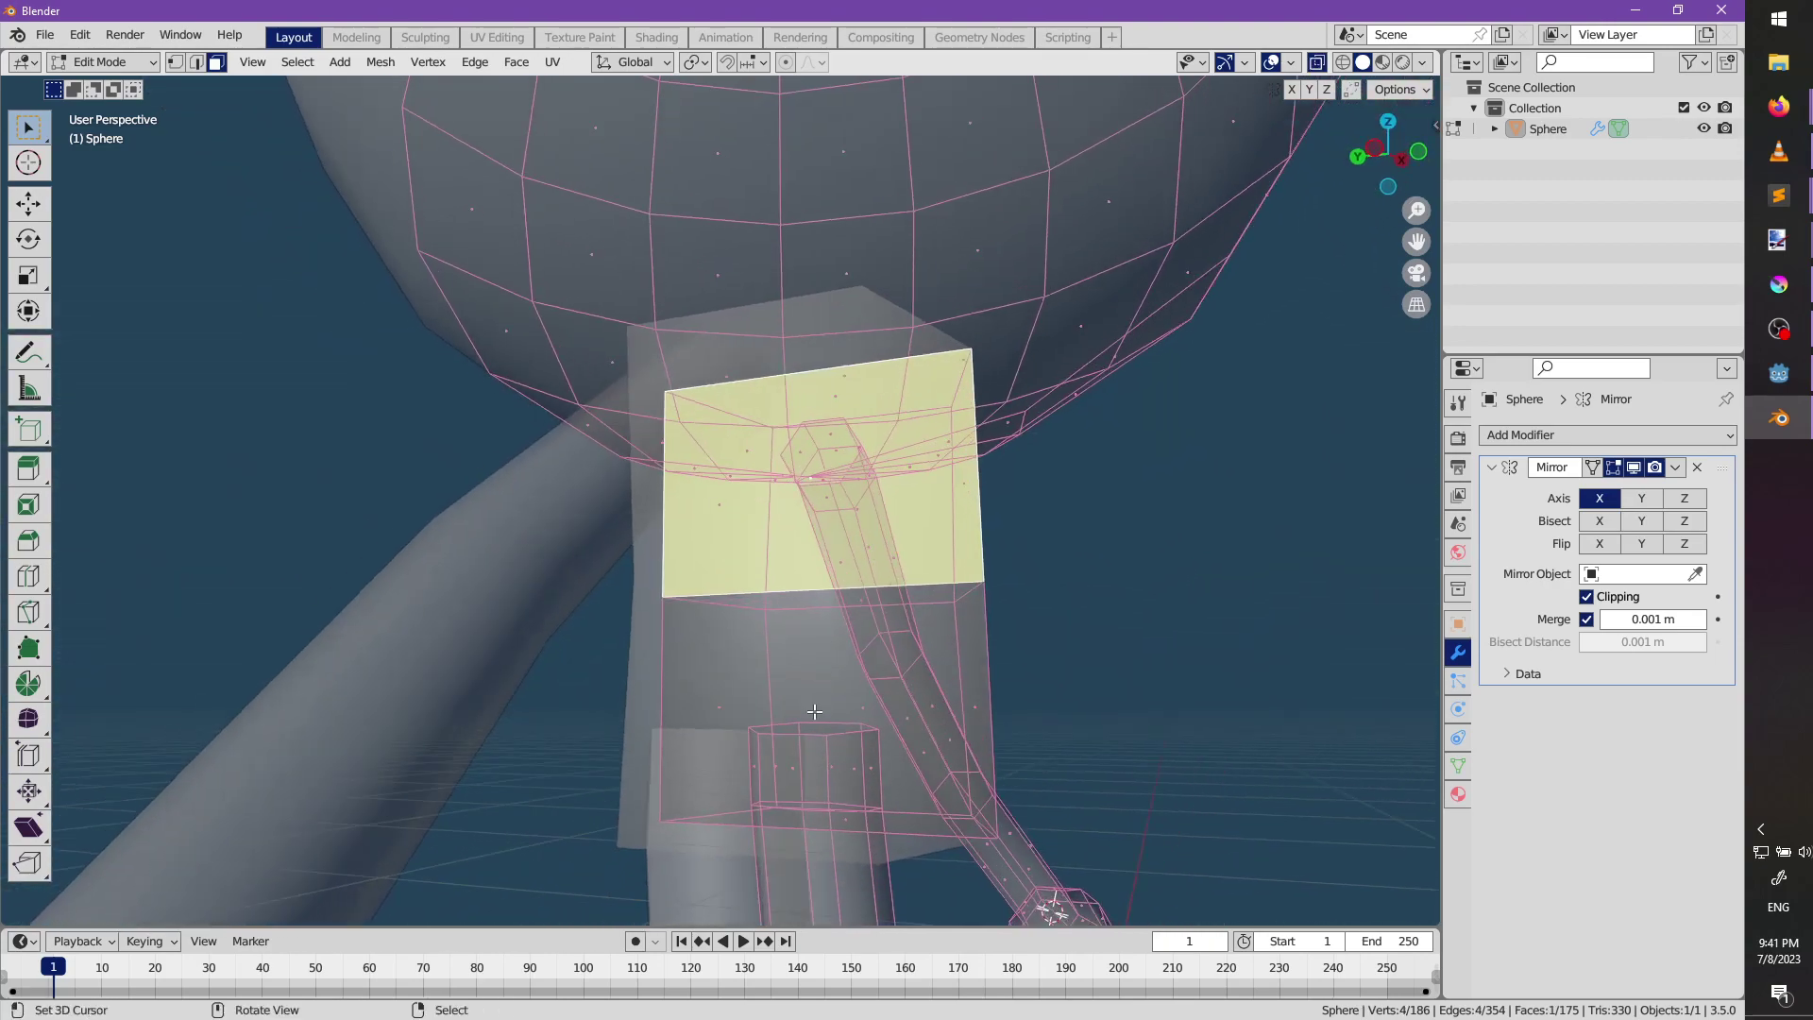
pyautogui.keyDown('shift'); pyautogui.click(817, 722); pyautogui.keyUp('shift')
pyautogui.press('x')
pyautogui.click(813, 713)
# Leave mesh editing and save the file as peabody.blend in the characters folder.
pyautogui.moveTo(934, 602); pyautogui.dragTo(766, 534, button='middle')
pyautogui.press('Tab')
pyautogui.scroll(-4, 796, 604)
pyautogui.scroll(-2, 793, 661)
pyautogui.hotkey('ctrl', 's')
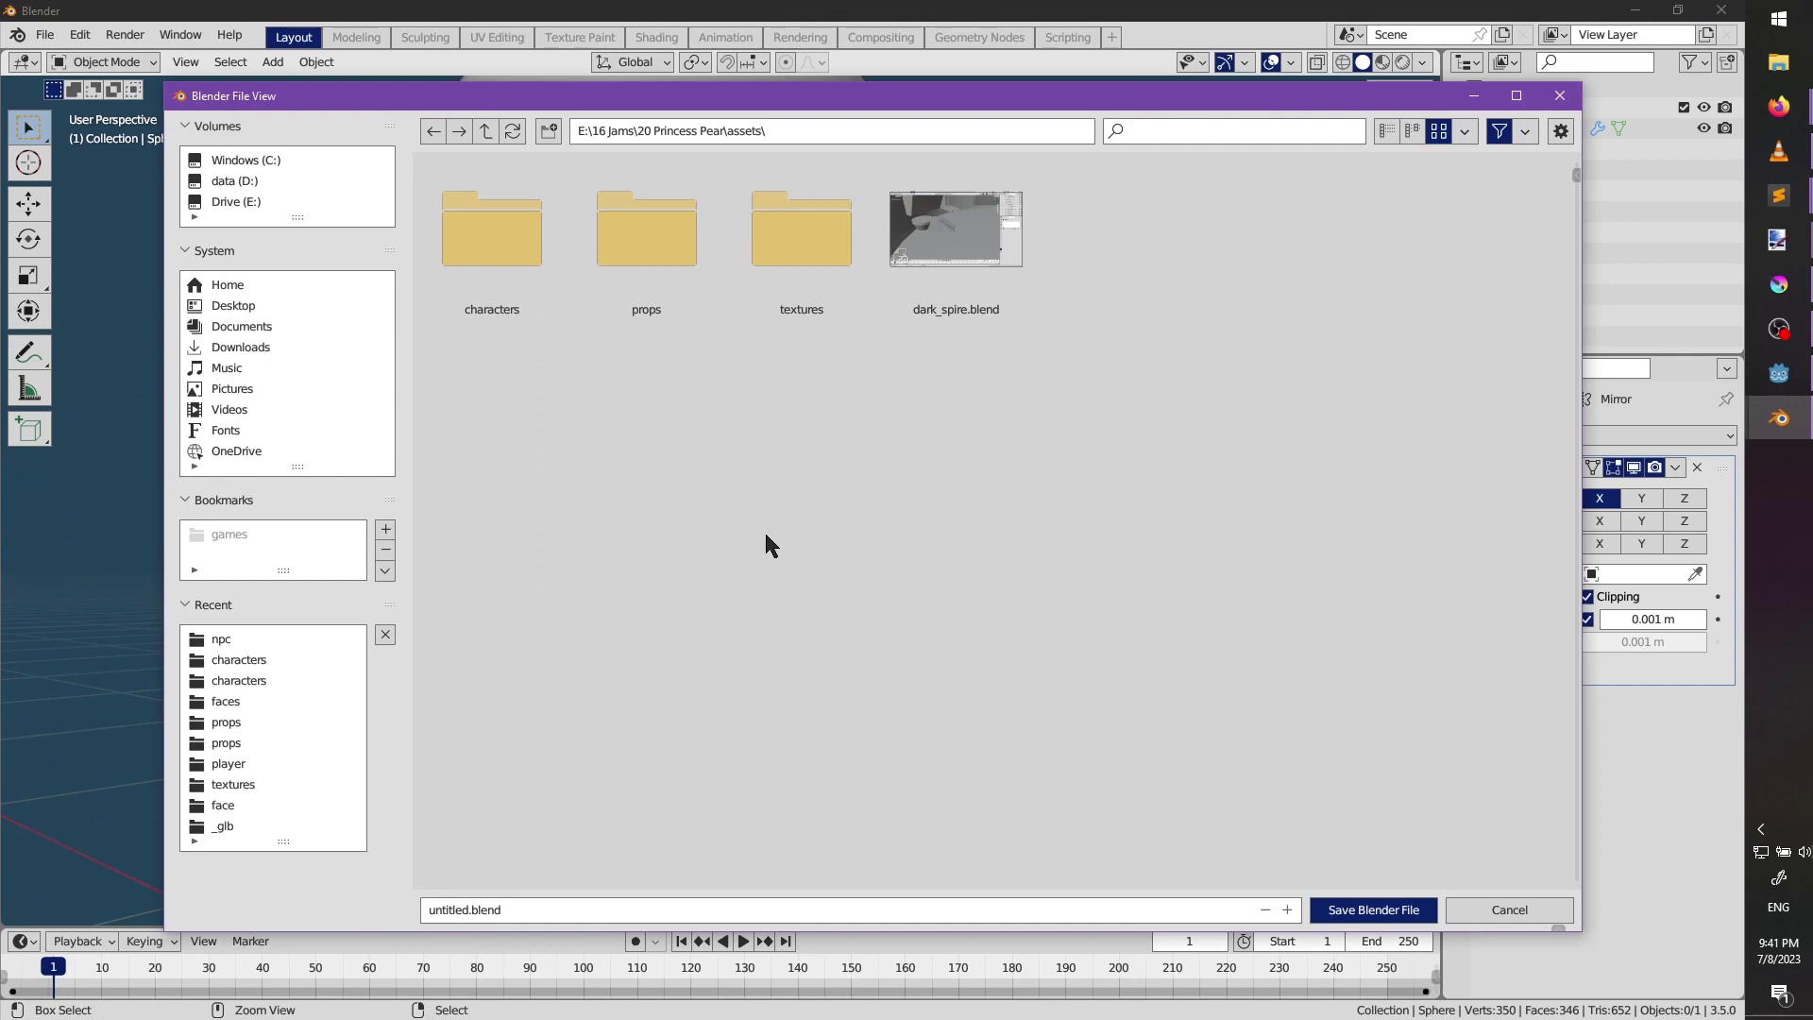
pyautogui.doubleClick(518, 251)
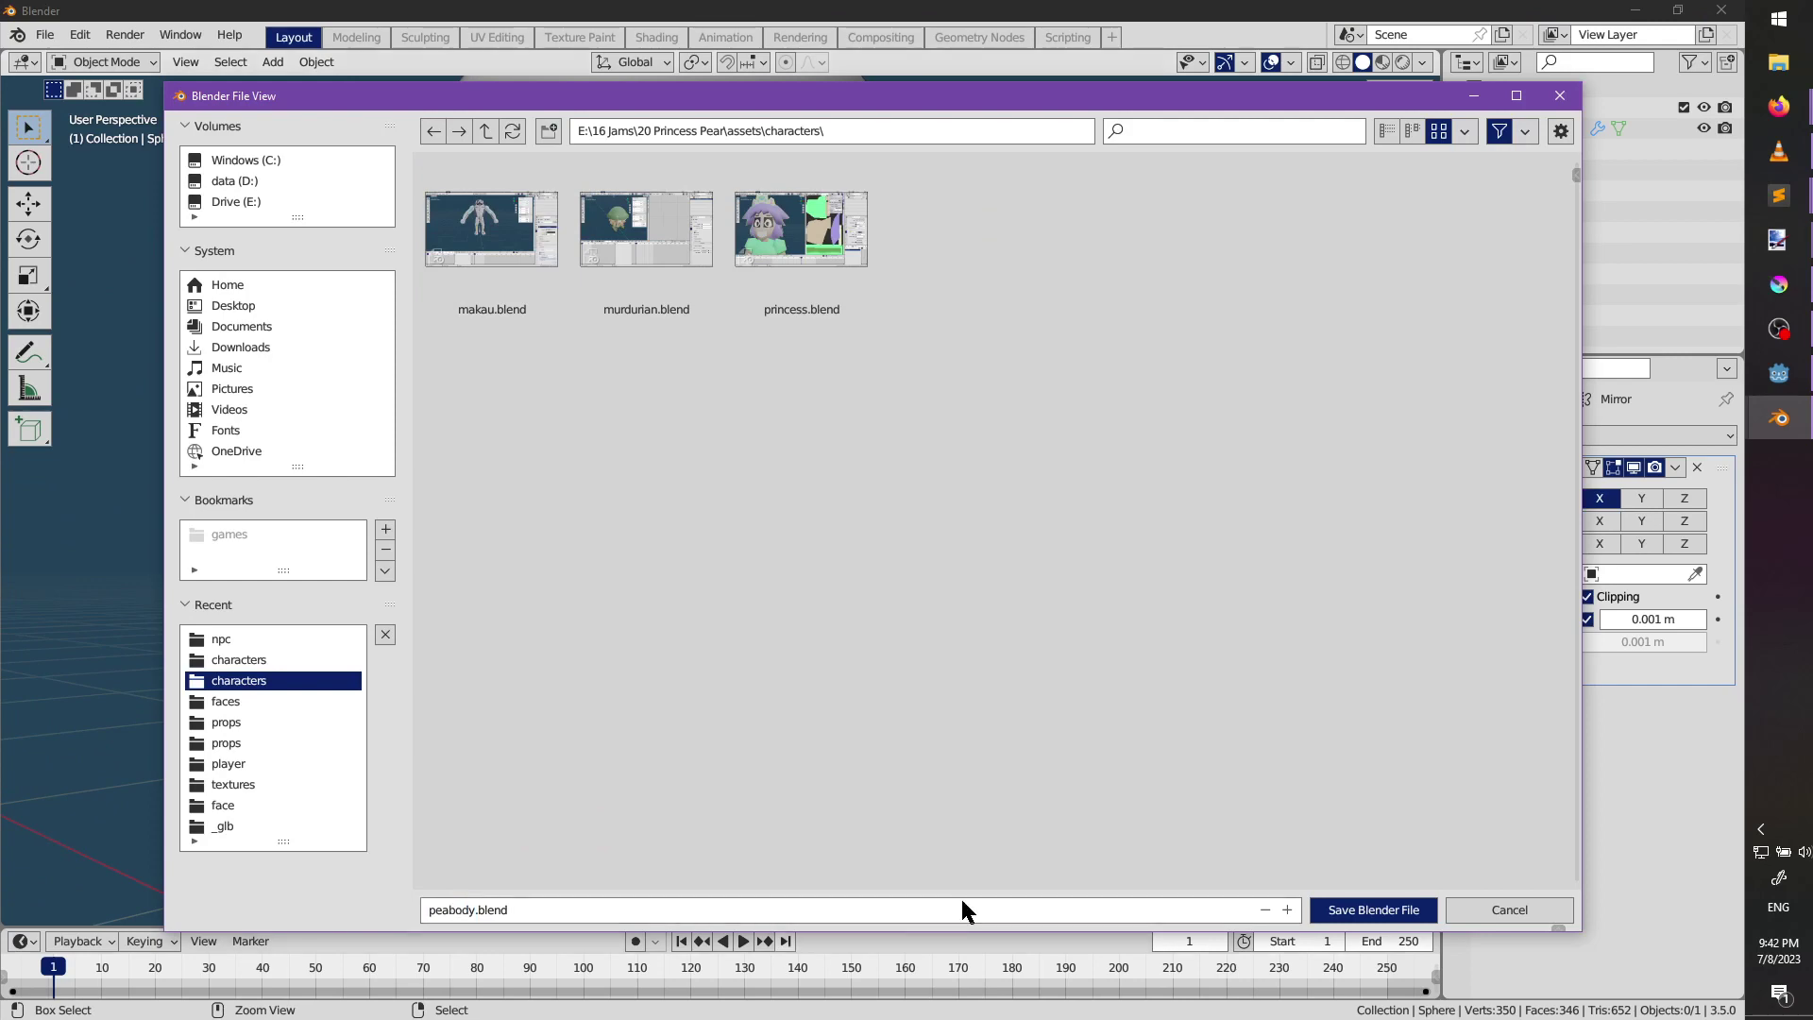
pyautogui.click(1329, 914)
# Switch to the front orthographic view and snap the 3D cursor to the active character object.
pyautogui.moveTo(827, 523); pyautogui.dragTo(827, 523, button='middle')
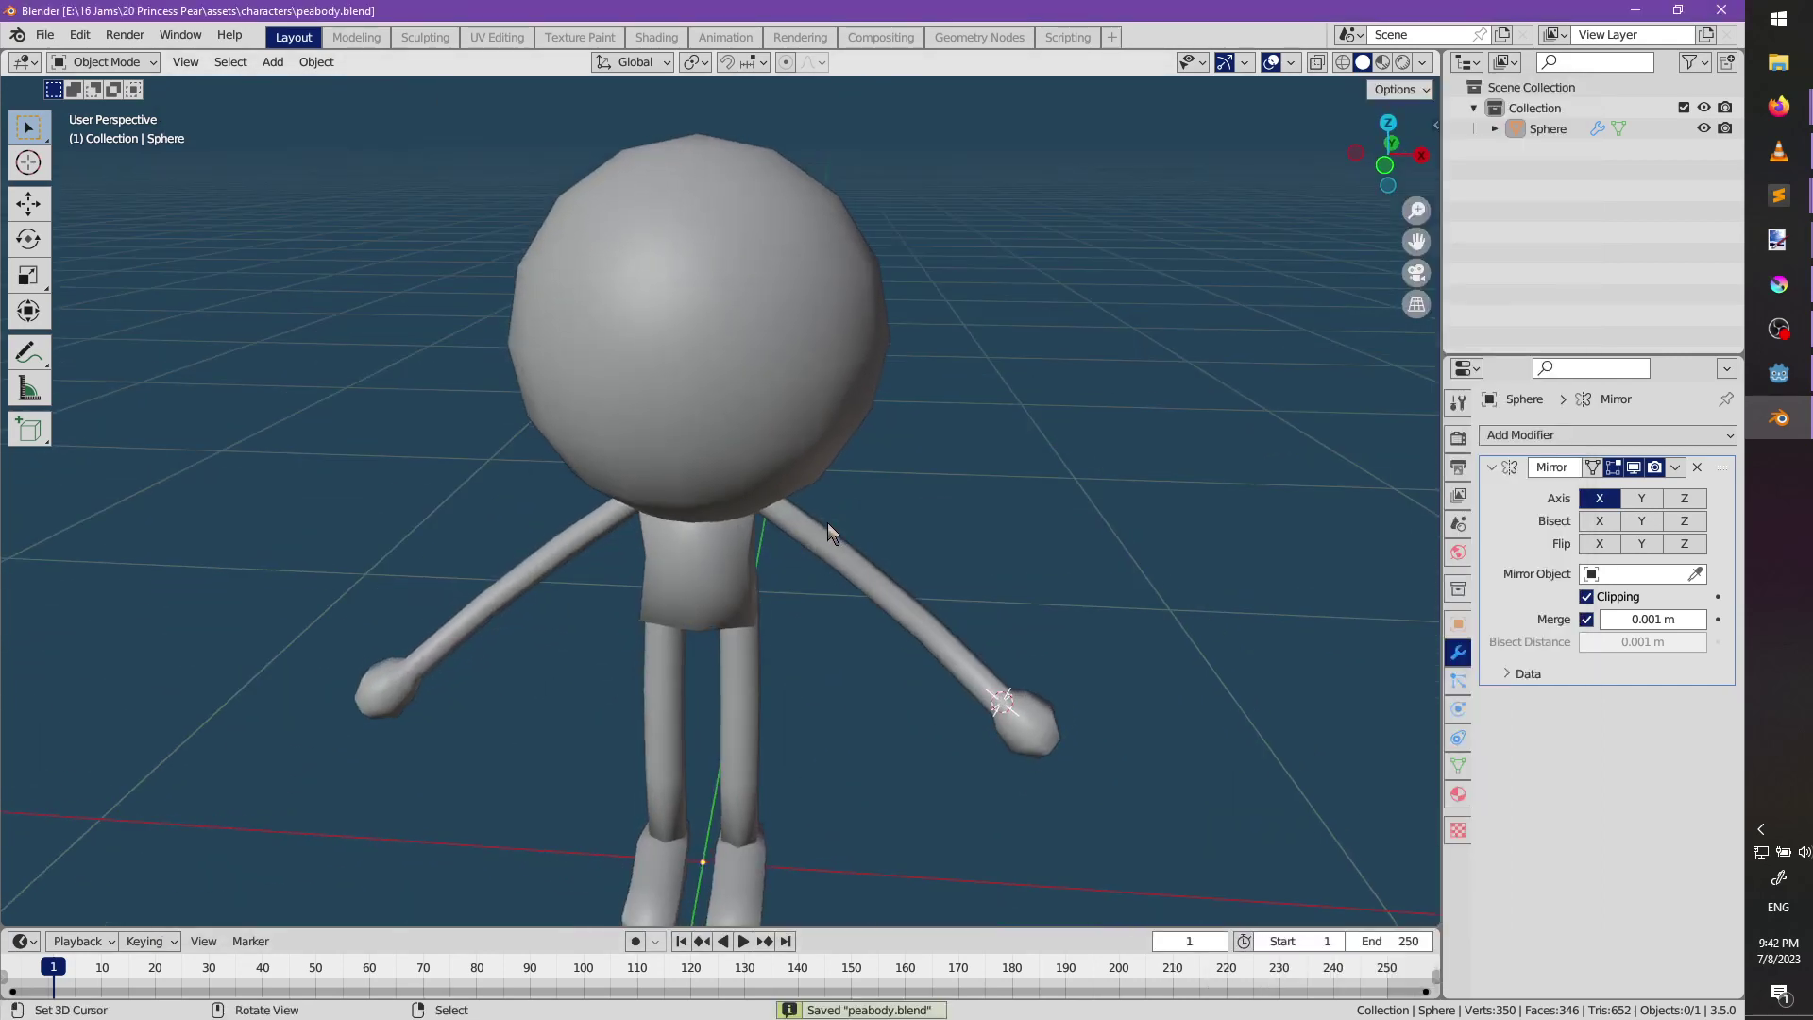
pyautogui.press('KP_1')
pyautogui.scroll(-2, 827, 532)
pyautogui.hotkey('shift', 'a')
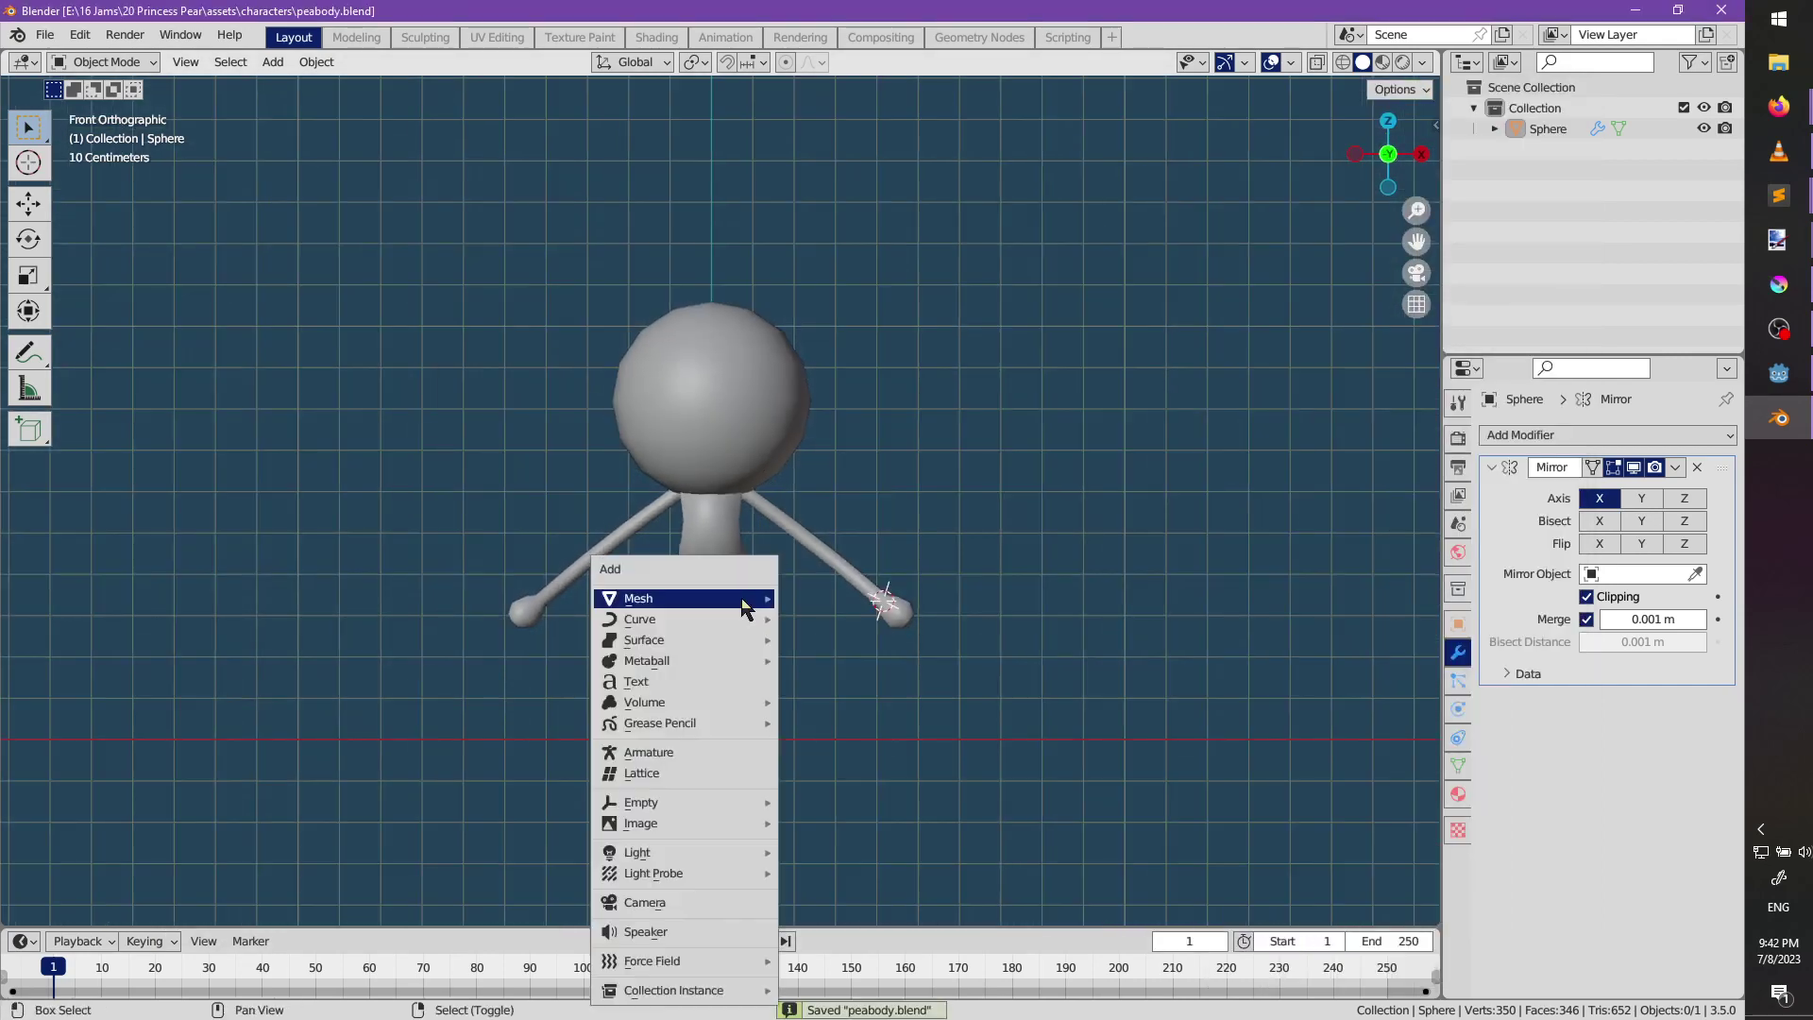
pyautogui.moveTo(680, 598)
pyautogui.press('Escape')
pyautogui.hotkey('shift', 's')
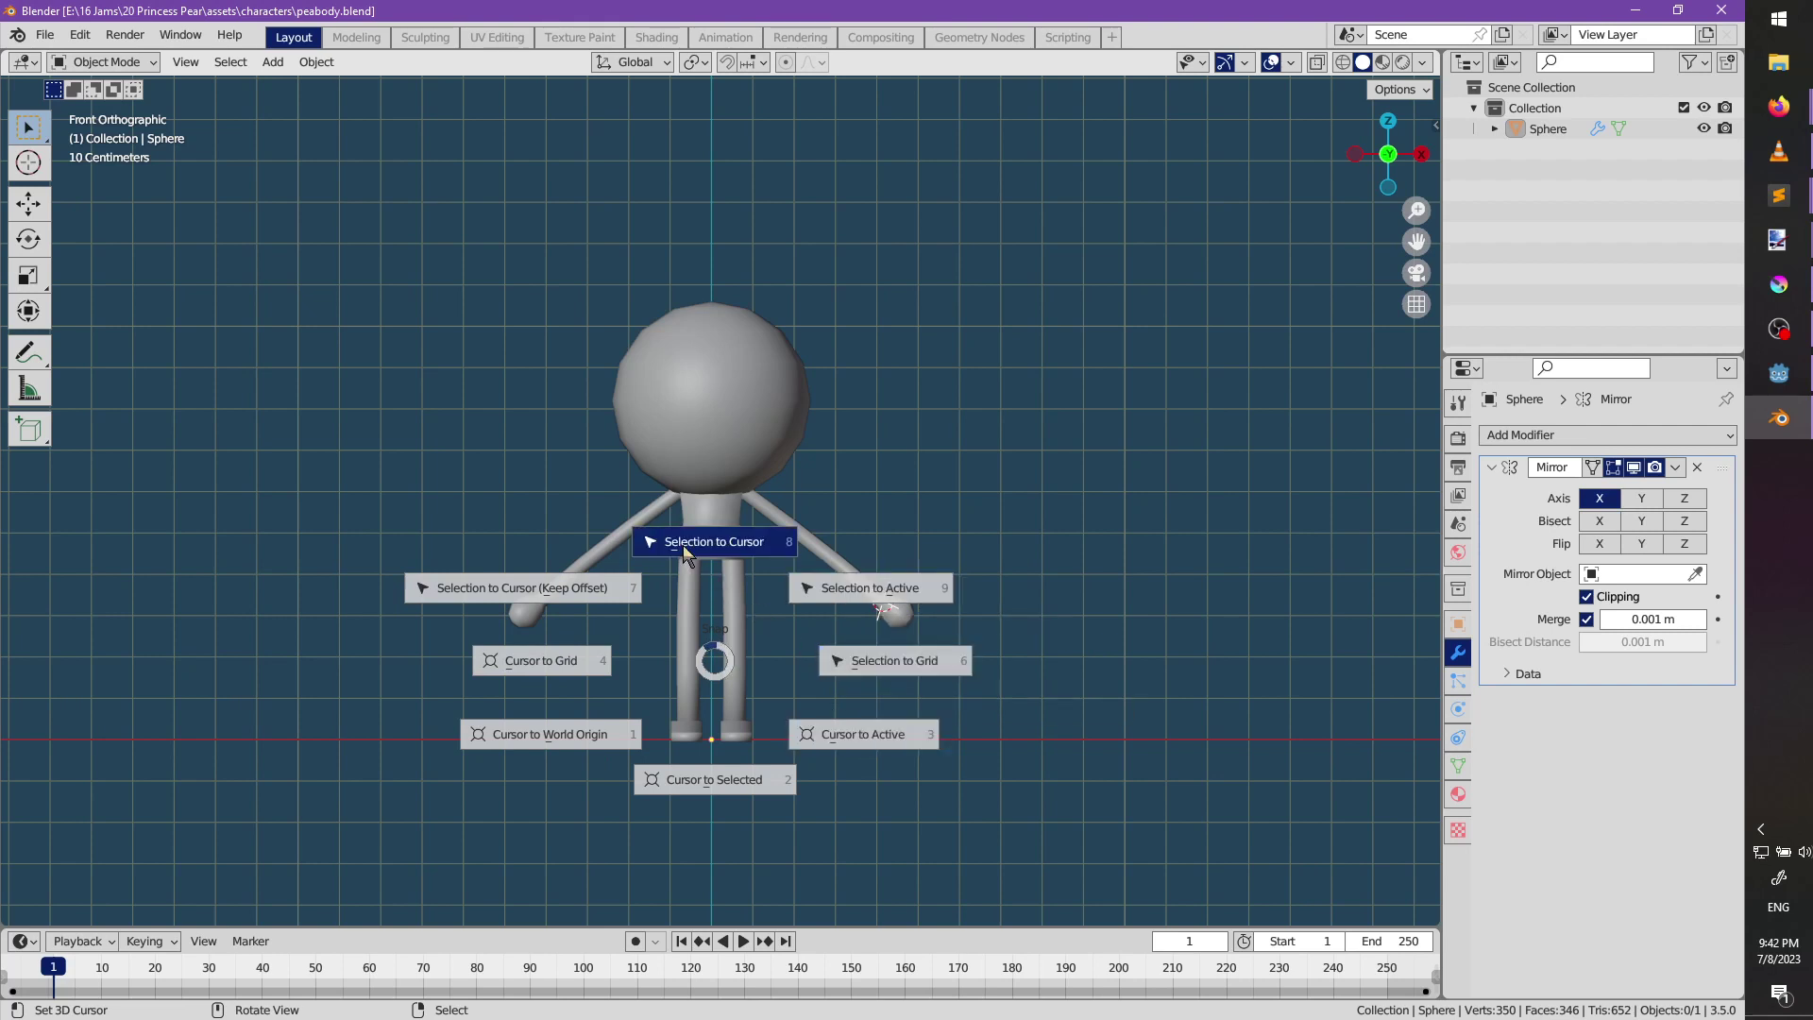
pyautogui.click(878, 746)
# Add an armature at the character's origin and turn on X-ray display to see it through the mesh.
pyautogui.hotkey('shift', 'a')
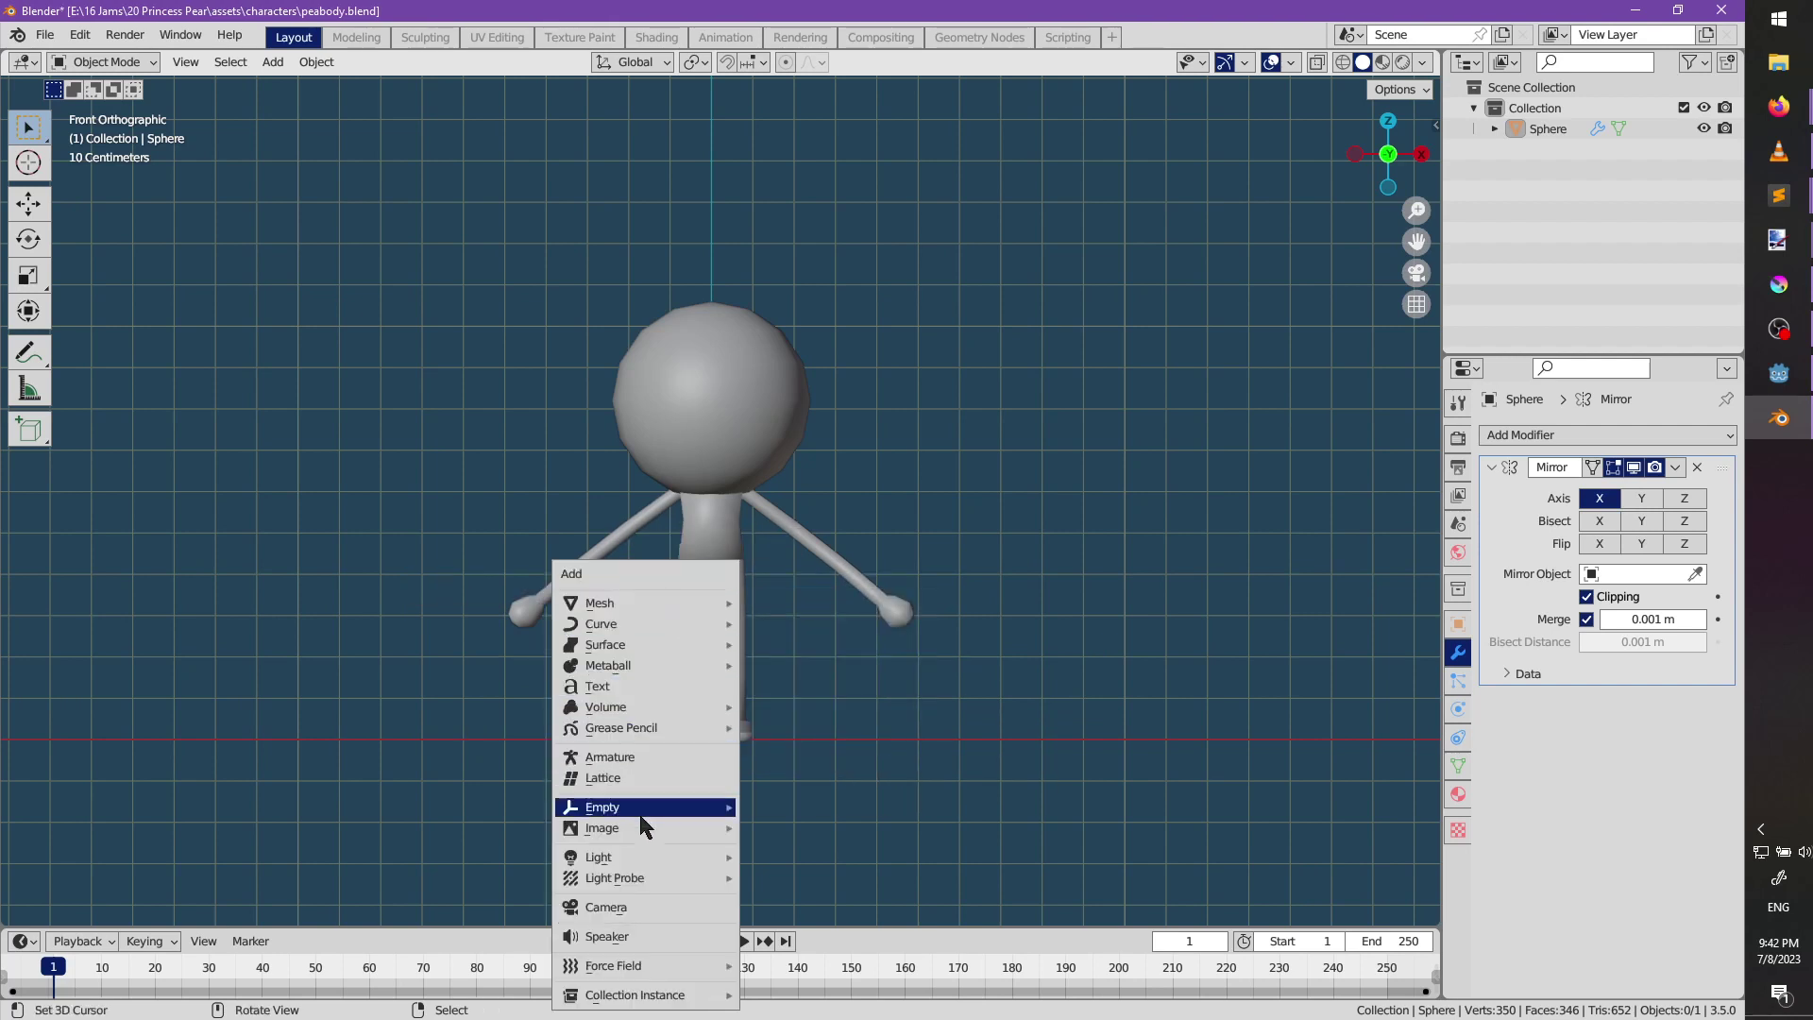
pyautogui.moveTo(643, 857)
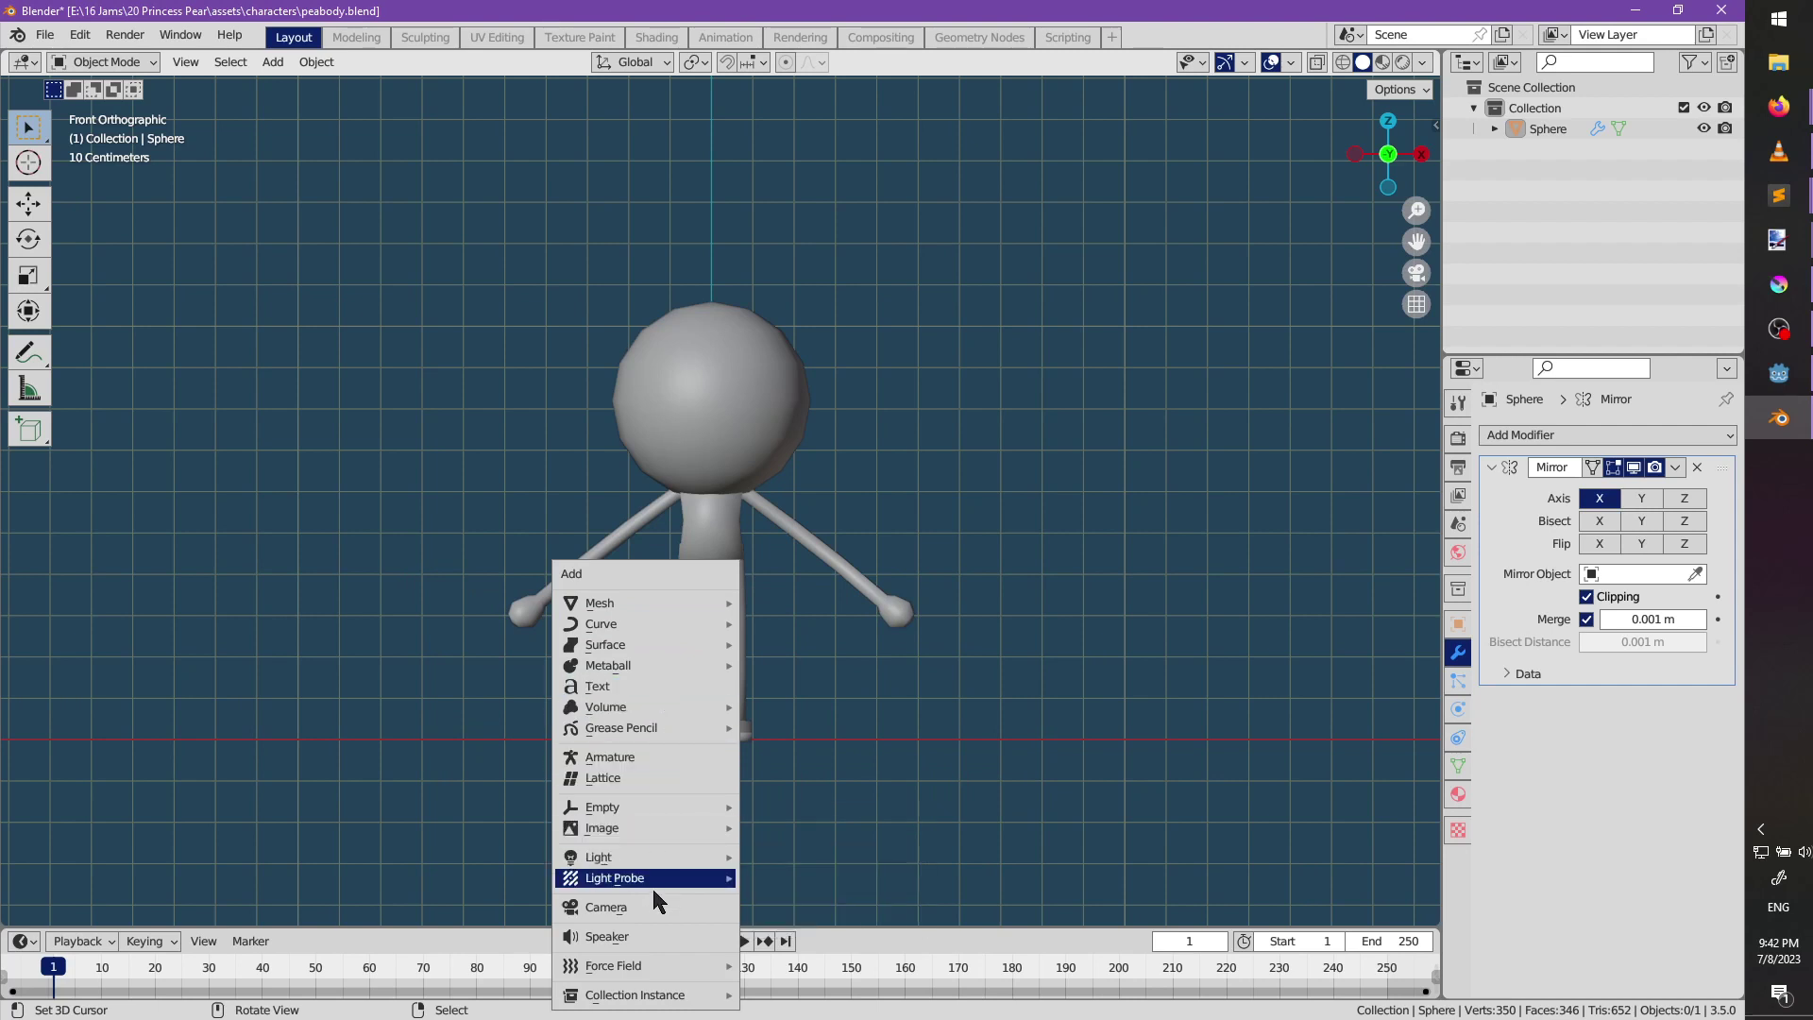
pyautogui.click(641, 756)
pyautogui.hotkey('alt', 'z')
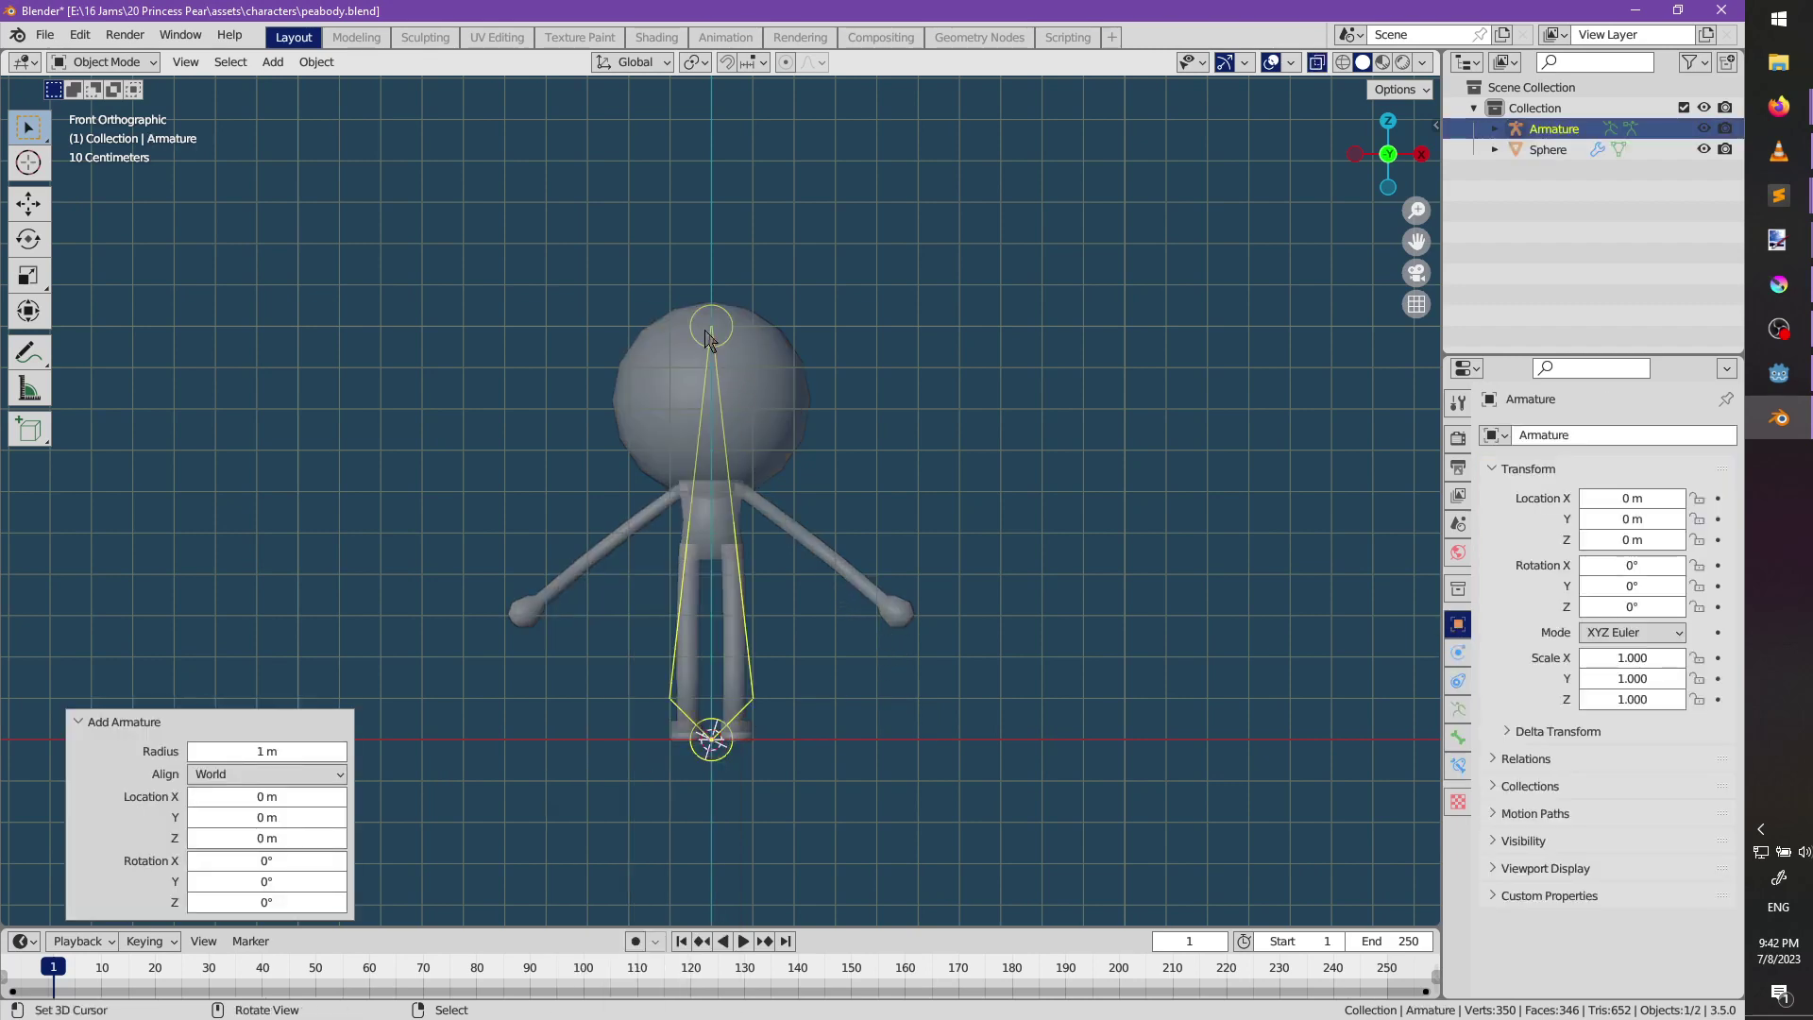
pyautogui.rightClick(705, 329)
pyautogui.rightClick(710, 321)
pyautogui.press('g')
pyautogui.press('z')
pyautogui.rightClick(733, 499)
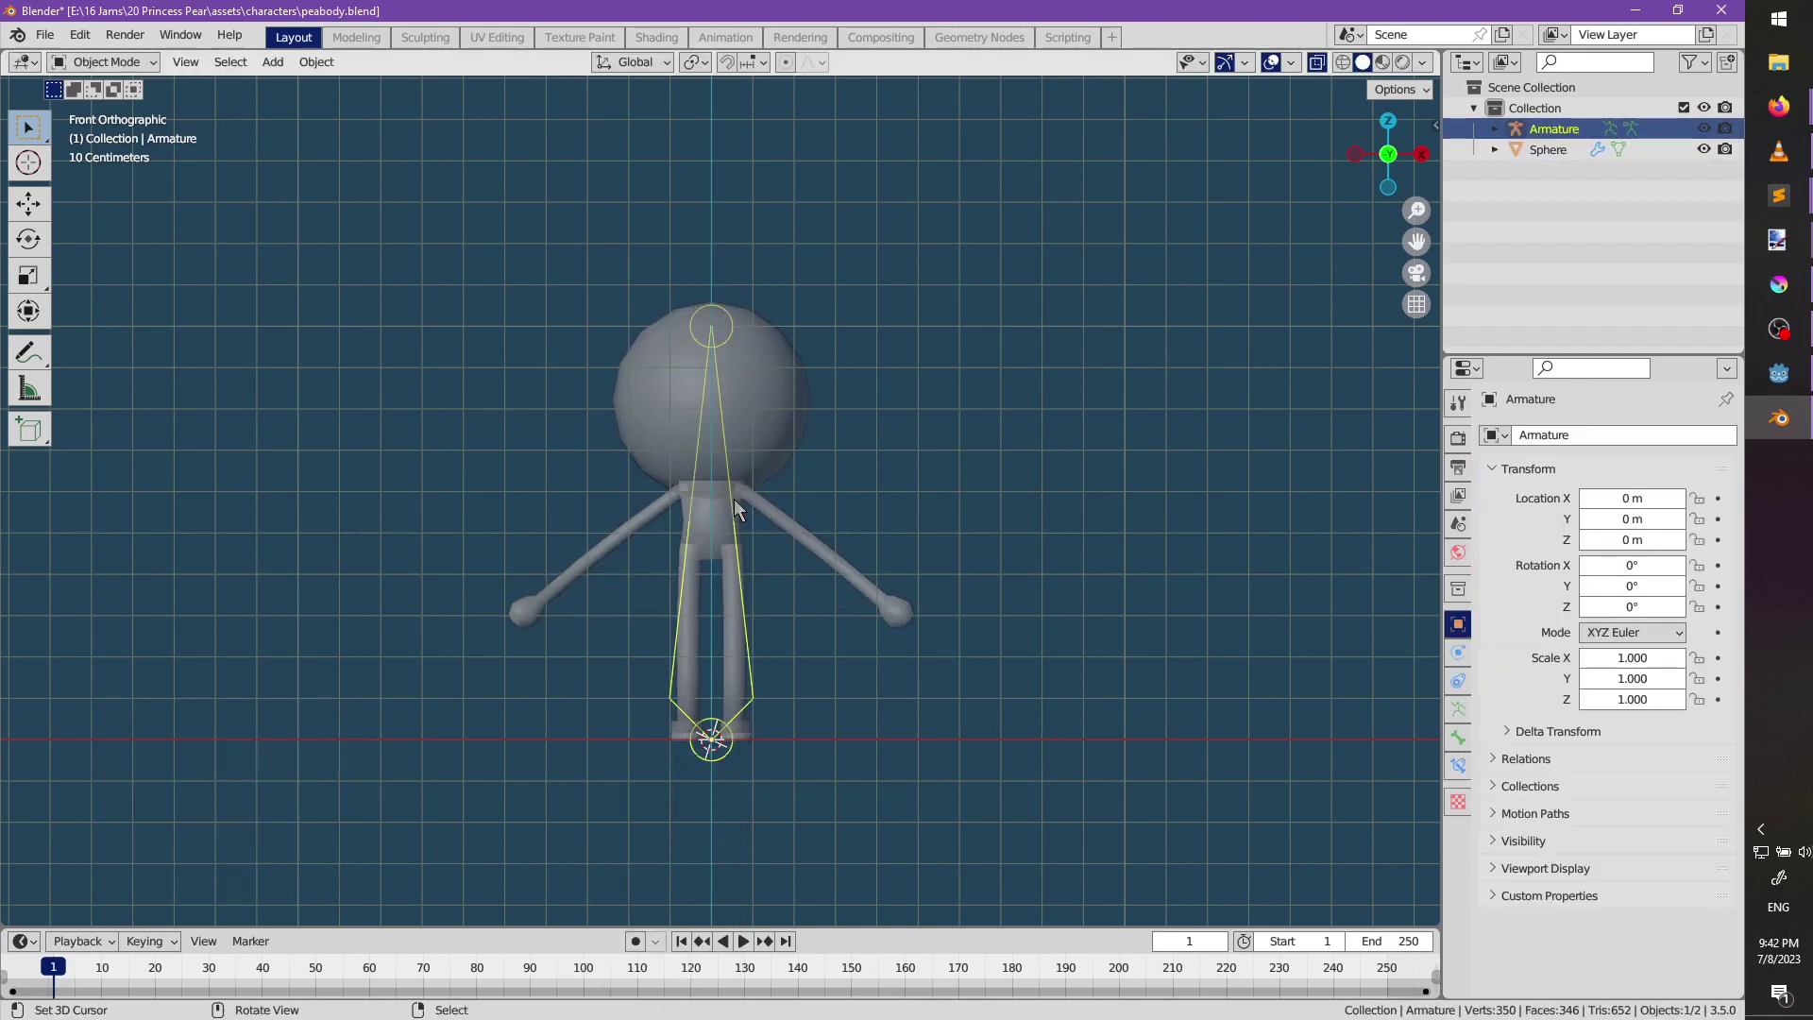
# Enter armature editing and lower the bone's tip along Z to a short root bone between the legs.
pyautogui.press('Tab')
pyautogui.press('g')
pyautogui.press('z')
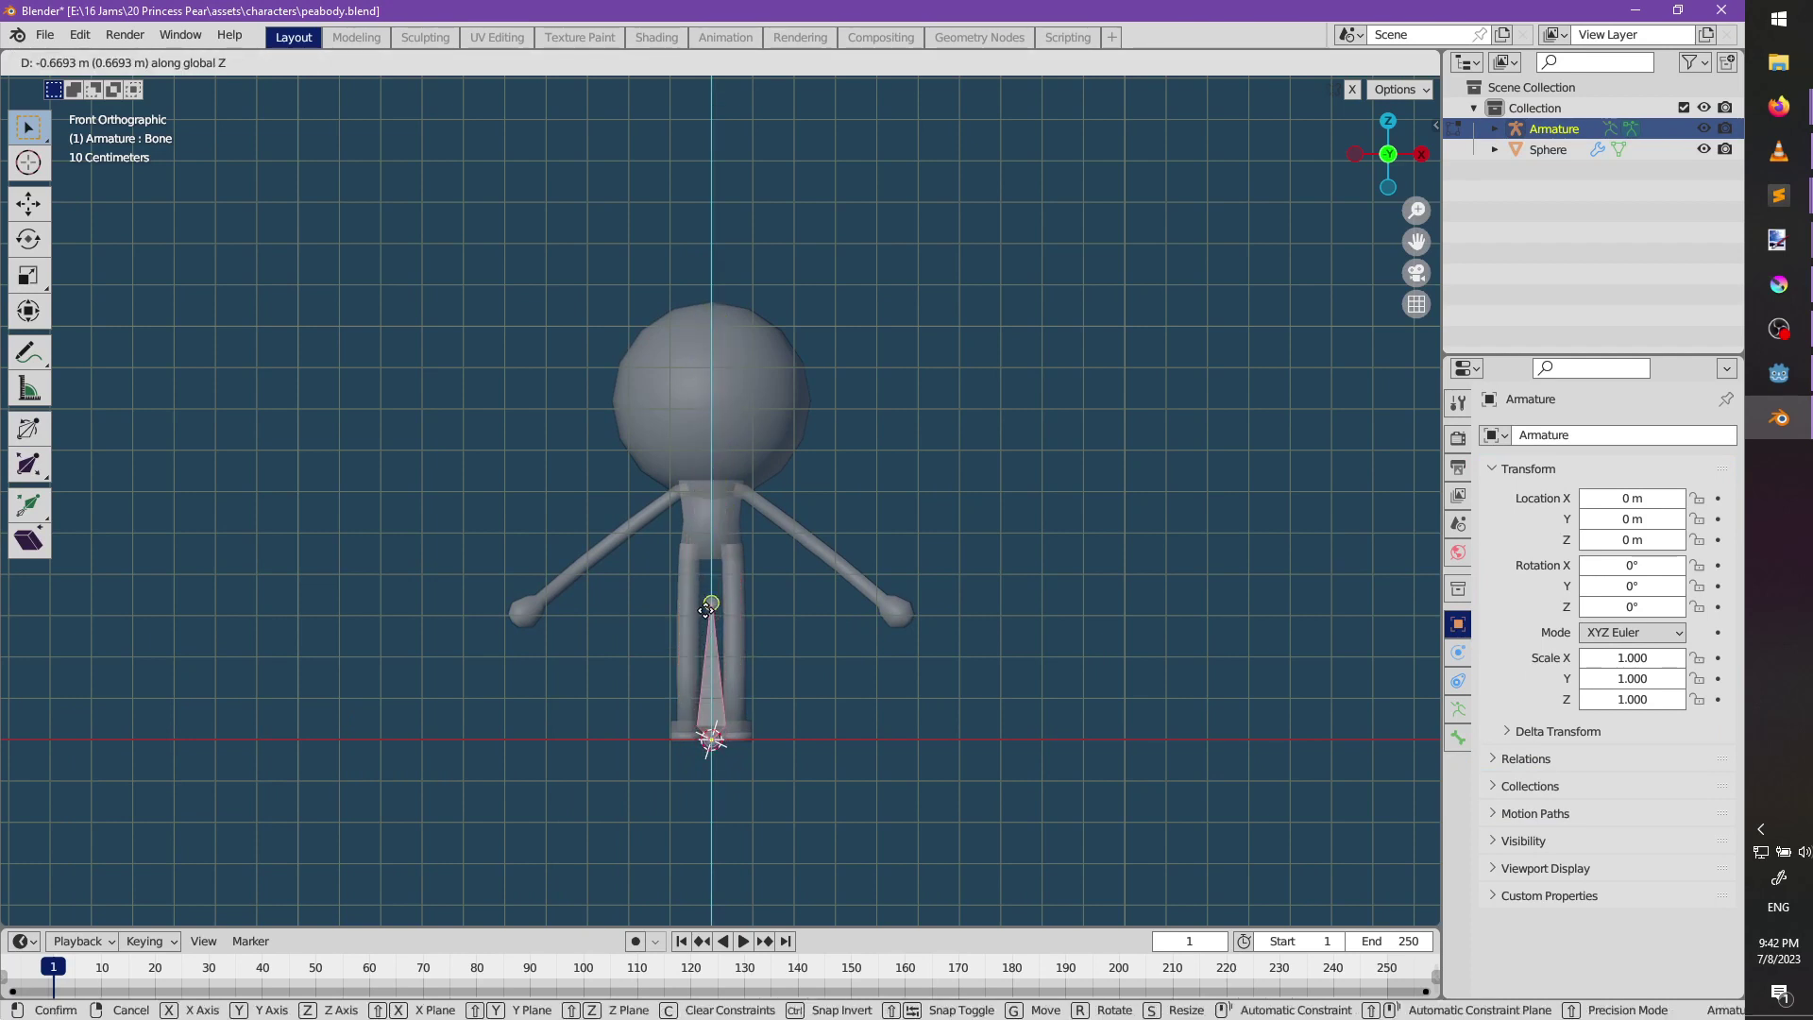
pyautogui.click(707, 689)
# Duplicate the root bone about 0.441 m up in Z as the spine and lower its tip to the torso's top.
pyautogui.press('e')
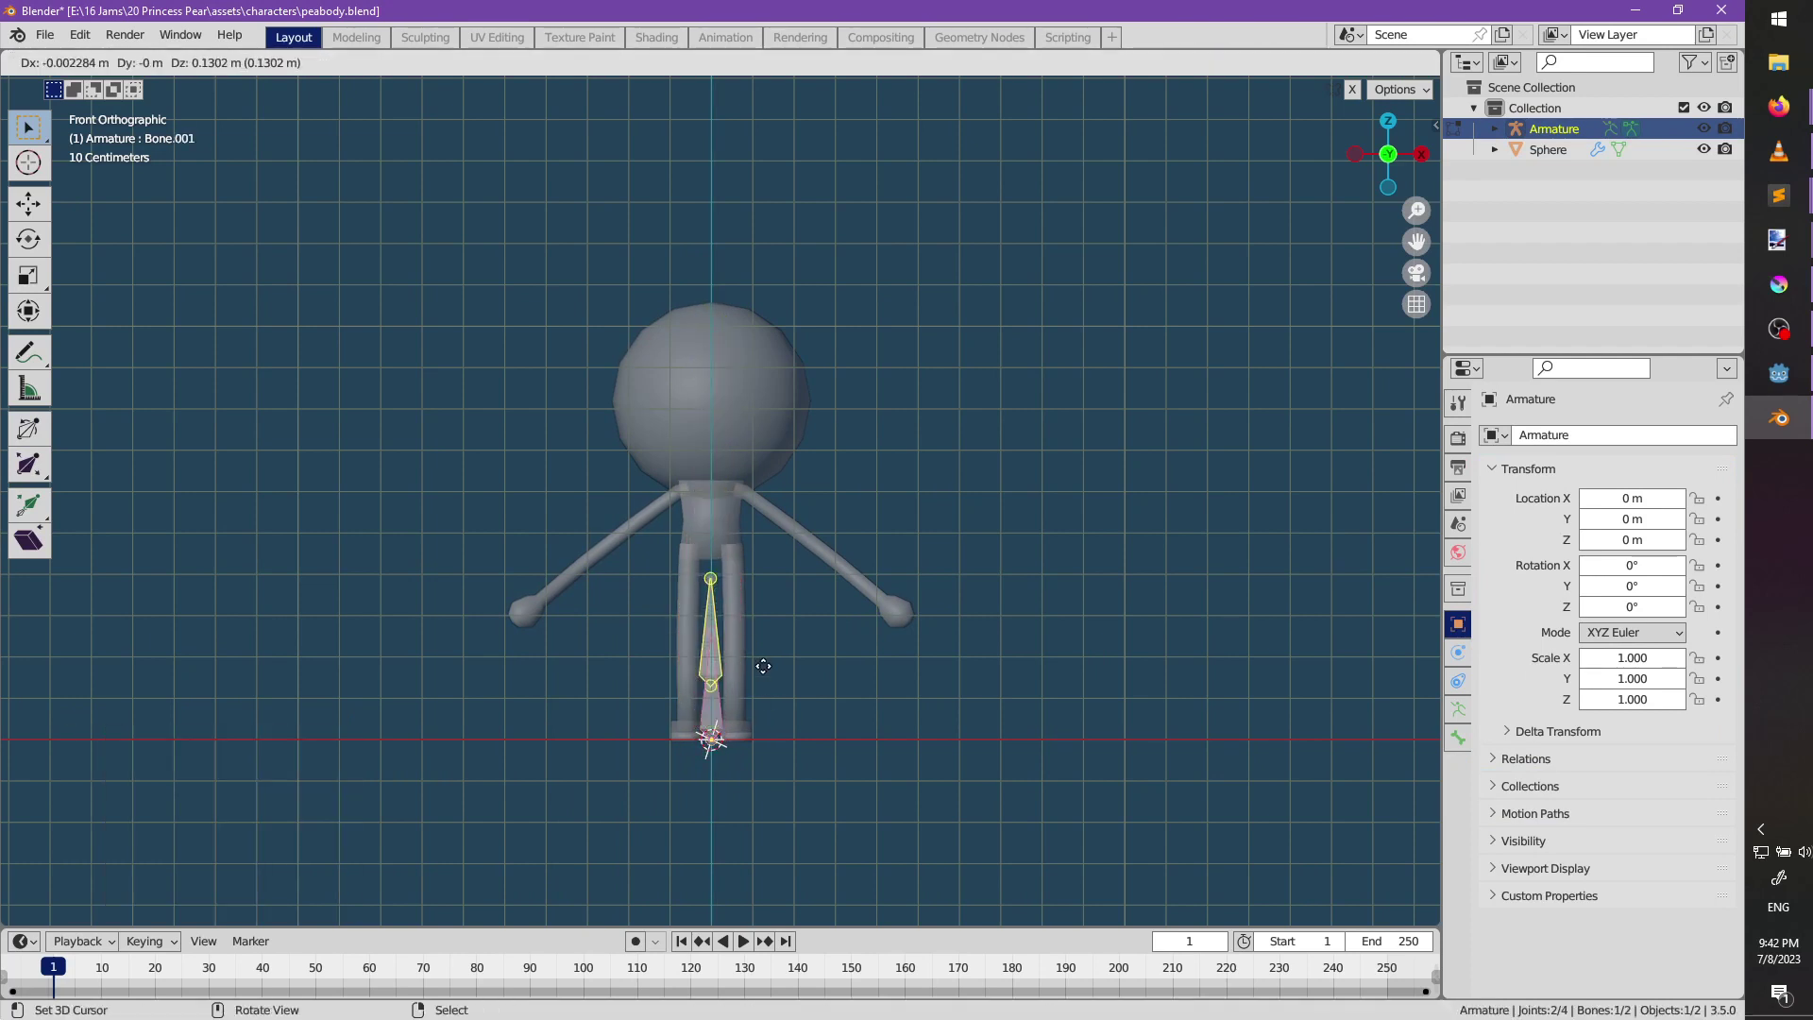
pyautogui.press('z')
pyautogui.click(776, 538)
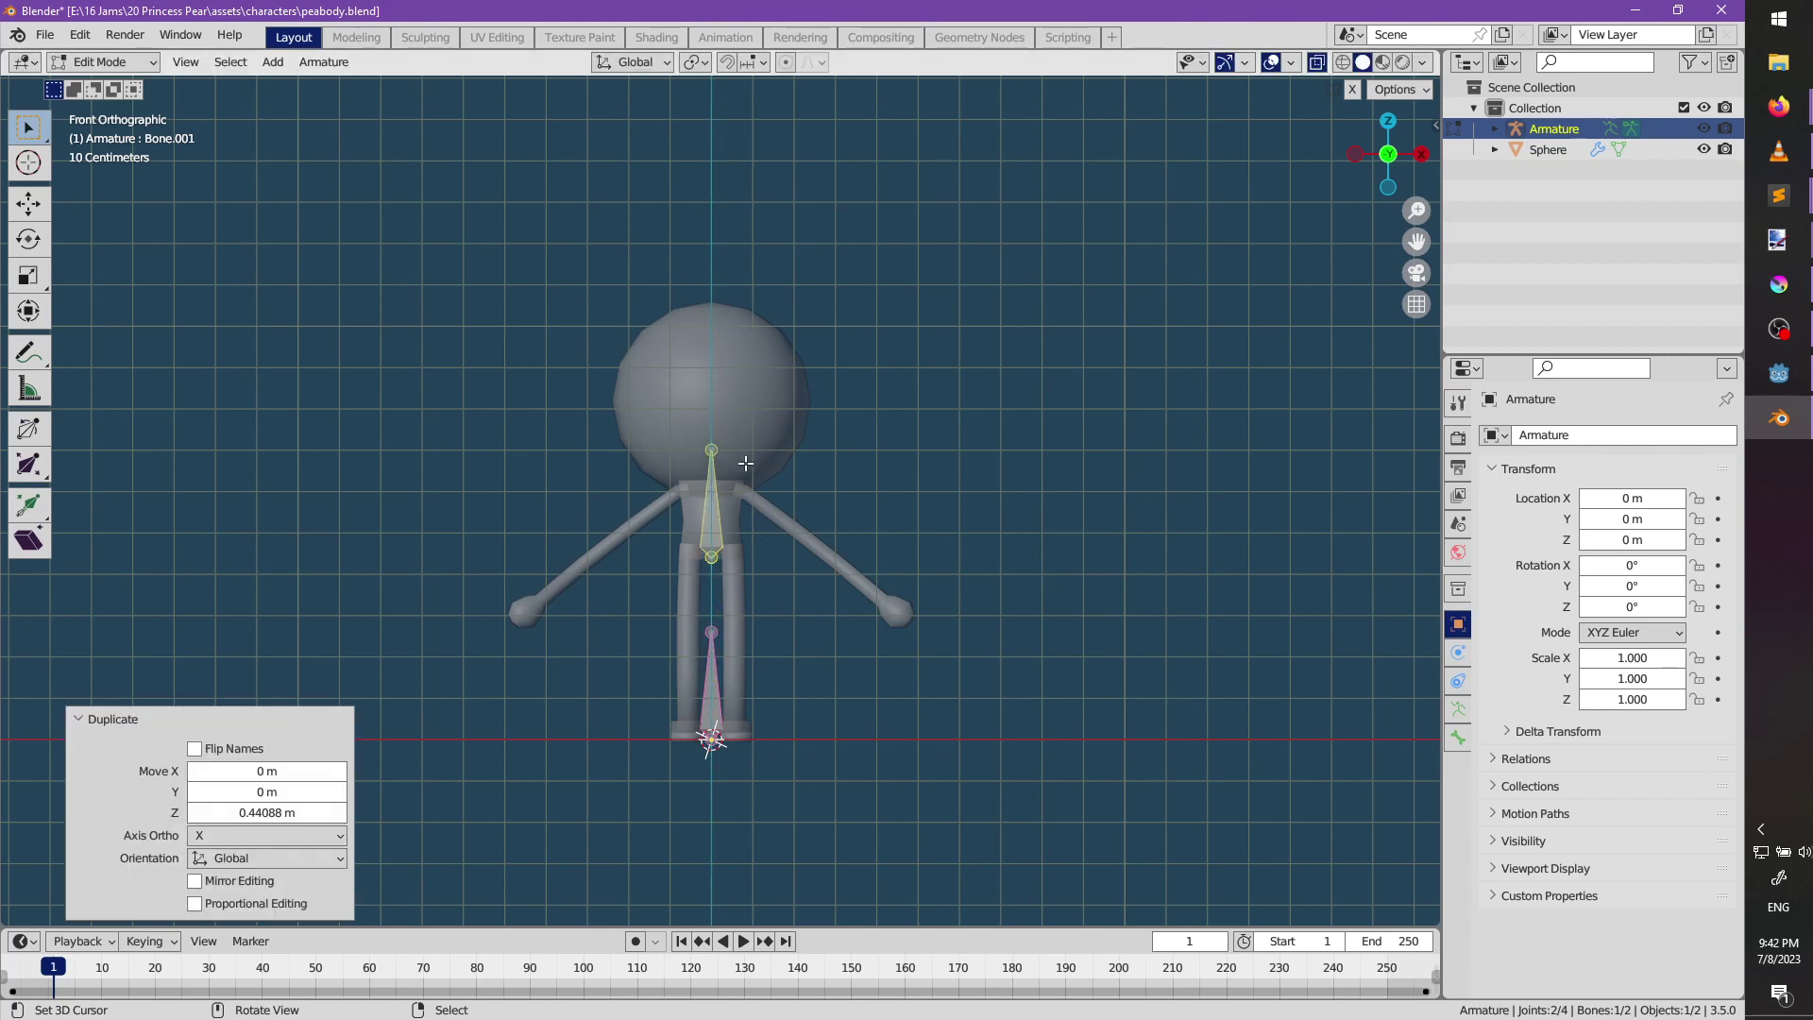
pyautogui.rightClick(716, 445)
pyautogui.press('g')
pyautogui.press('z')
pyautogui.click(713, 489)
# Extrude a head bone about 0.286 m up in Z from the spine bone's tip.
pyautogui.rightClick(714, 490)
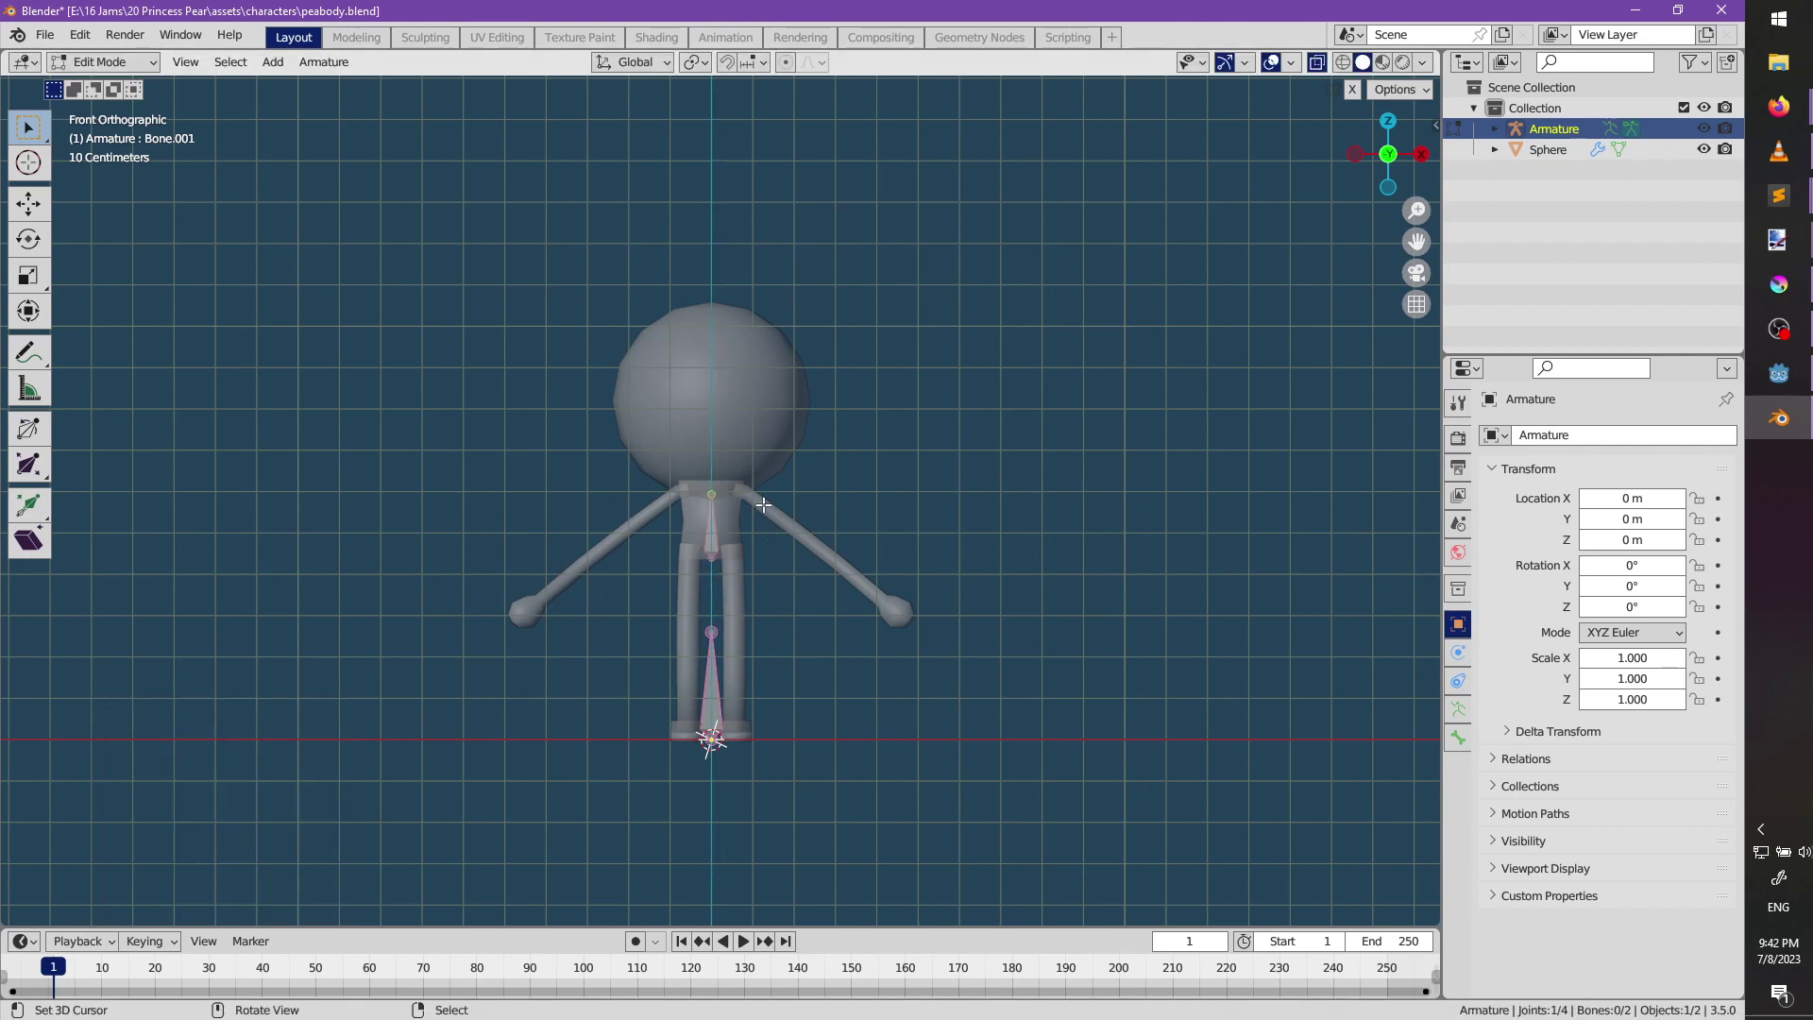
pyautogui.press('e')
pyautogui.press('z')
pyautogui.click(728, 479)
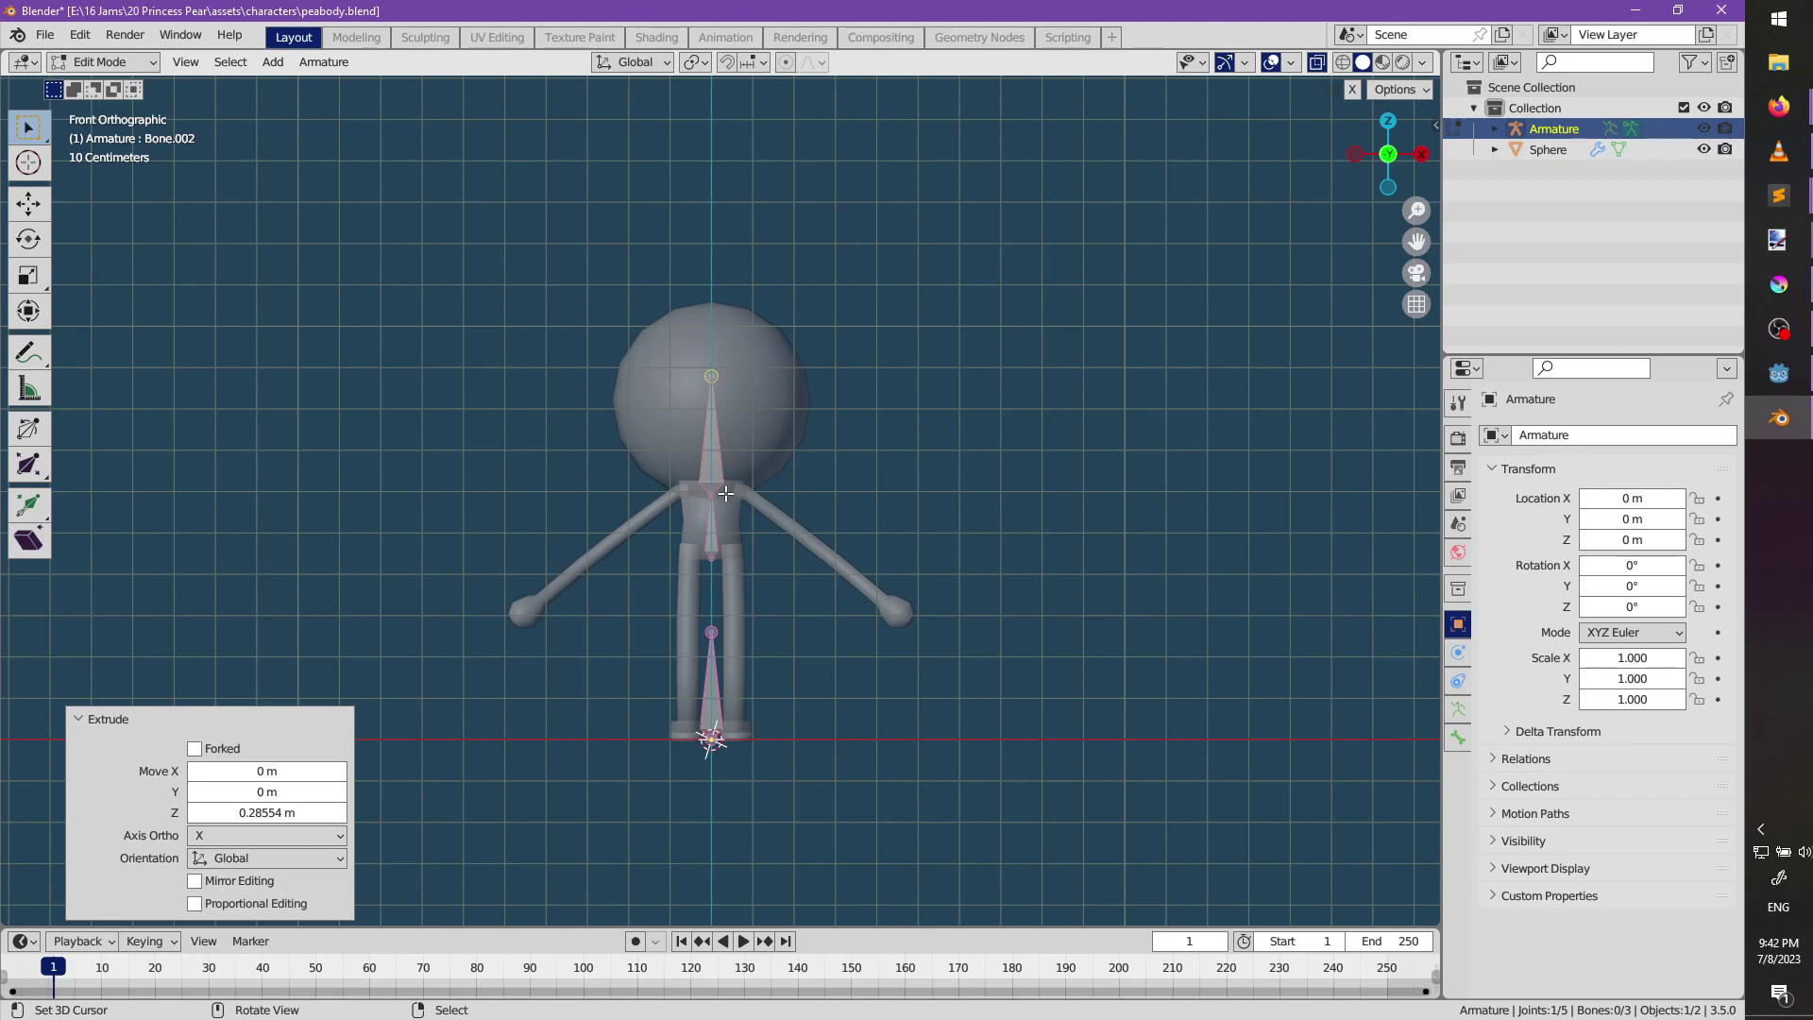
# Add a bone at the 3D cursor near the upper torso and bring its tip about 0.891 m down towards the shoulders.
pyautogui.scroll(4, 807, 545)
pyautogui.moveTo(813, 554); pyautogui.dragTo(805, 619, button='middle')
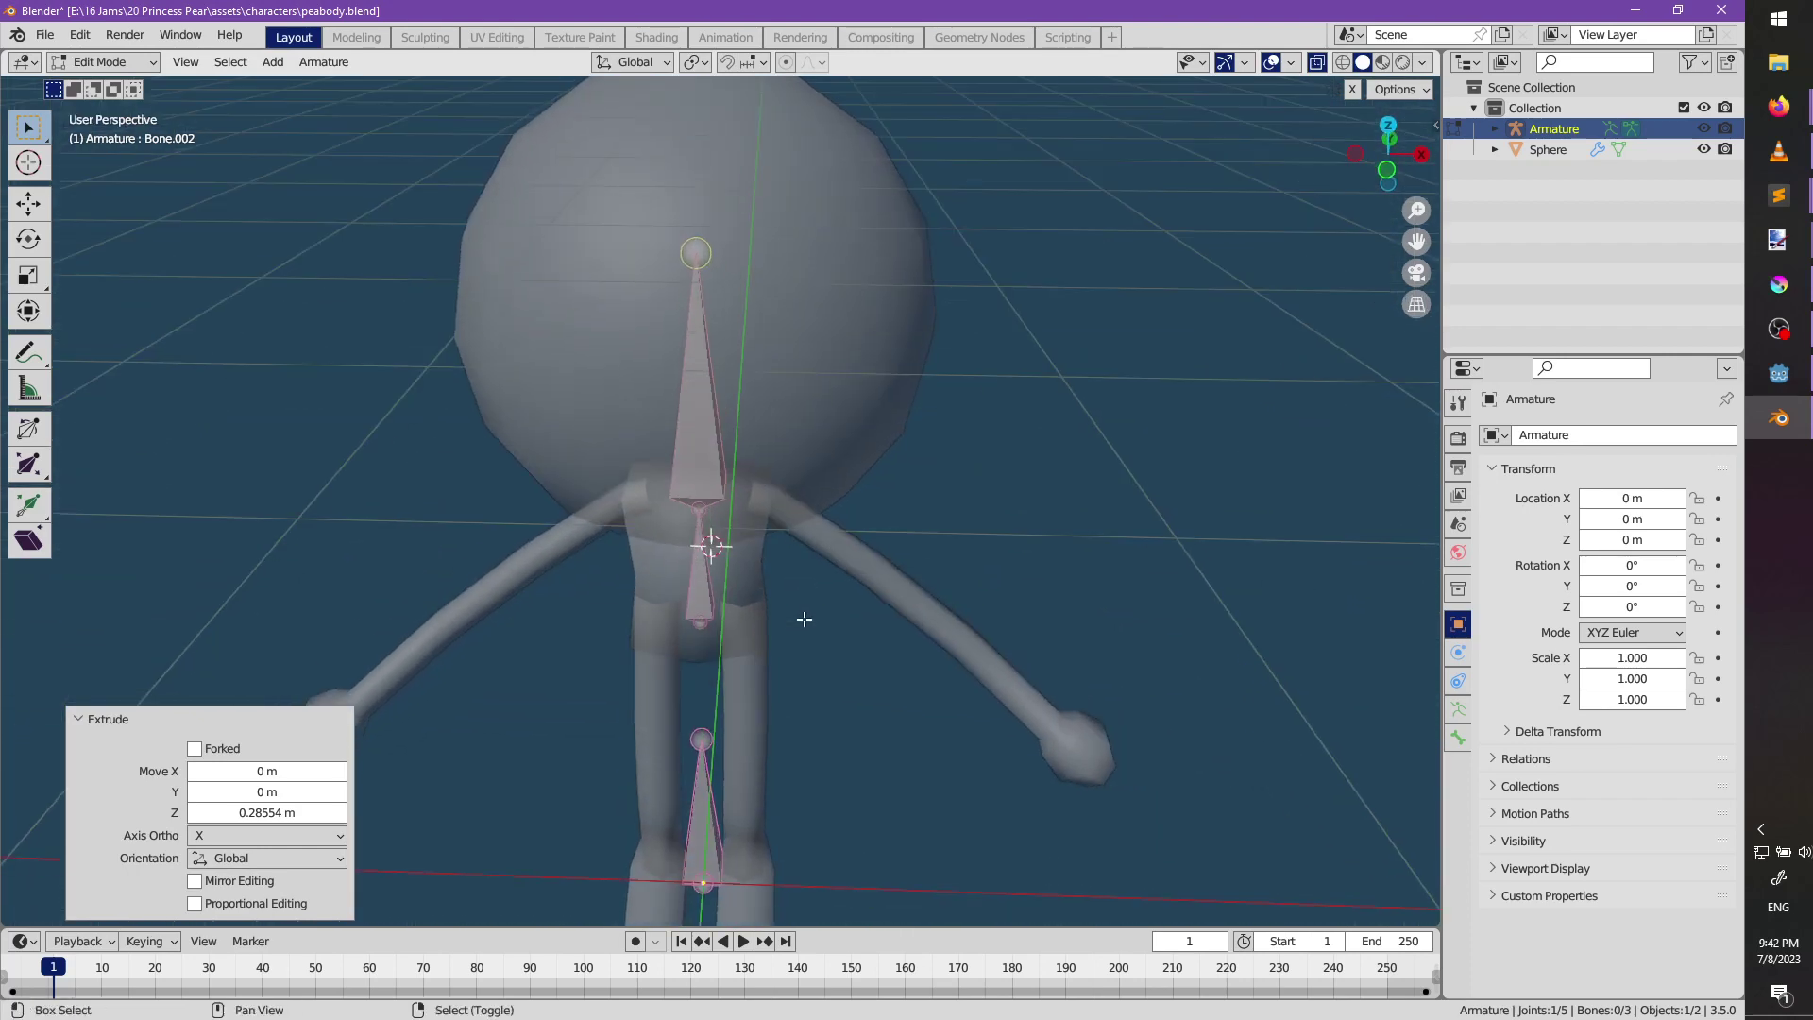
pyautogui.hotkey('shift', 'a')
pyautogui.scroll(-5, 772, 587)
pyautogui.rightClick(717, 134)
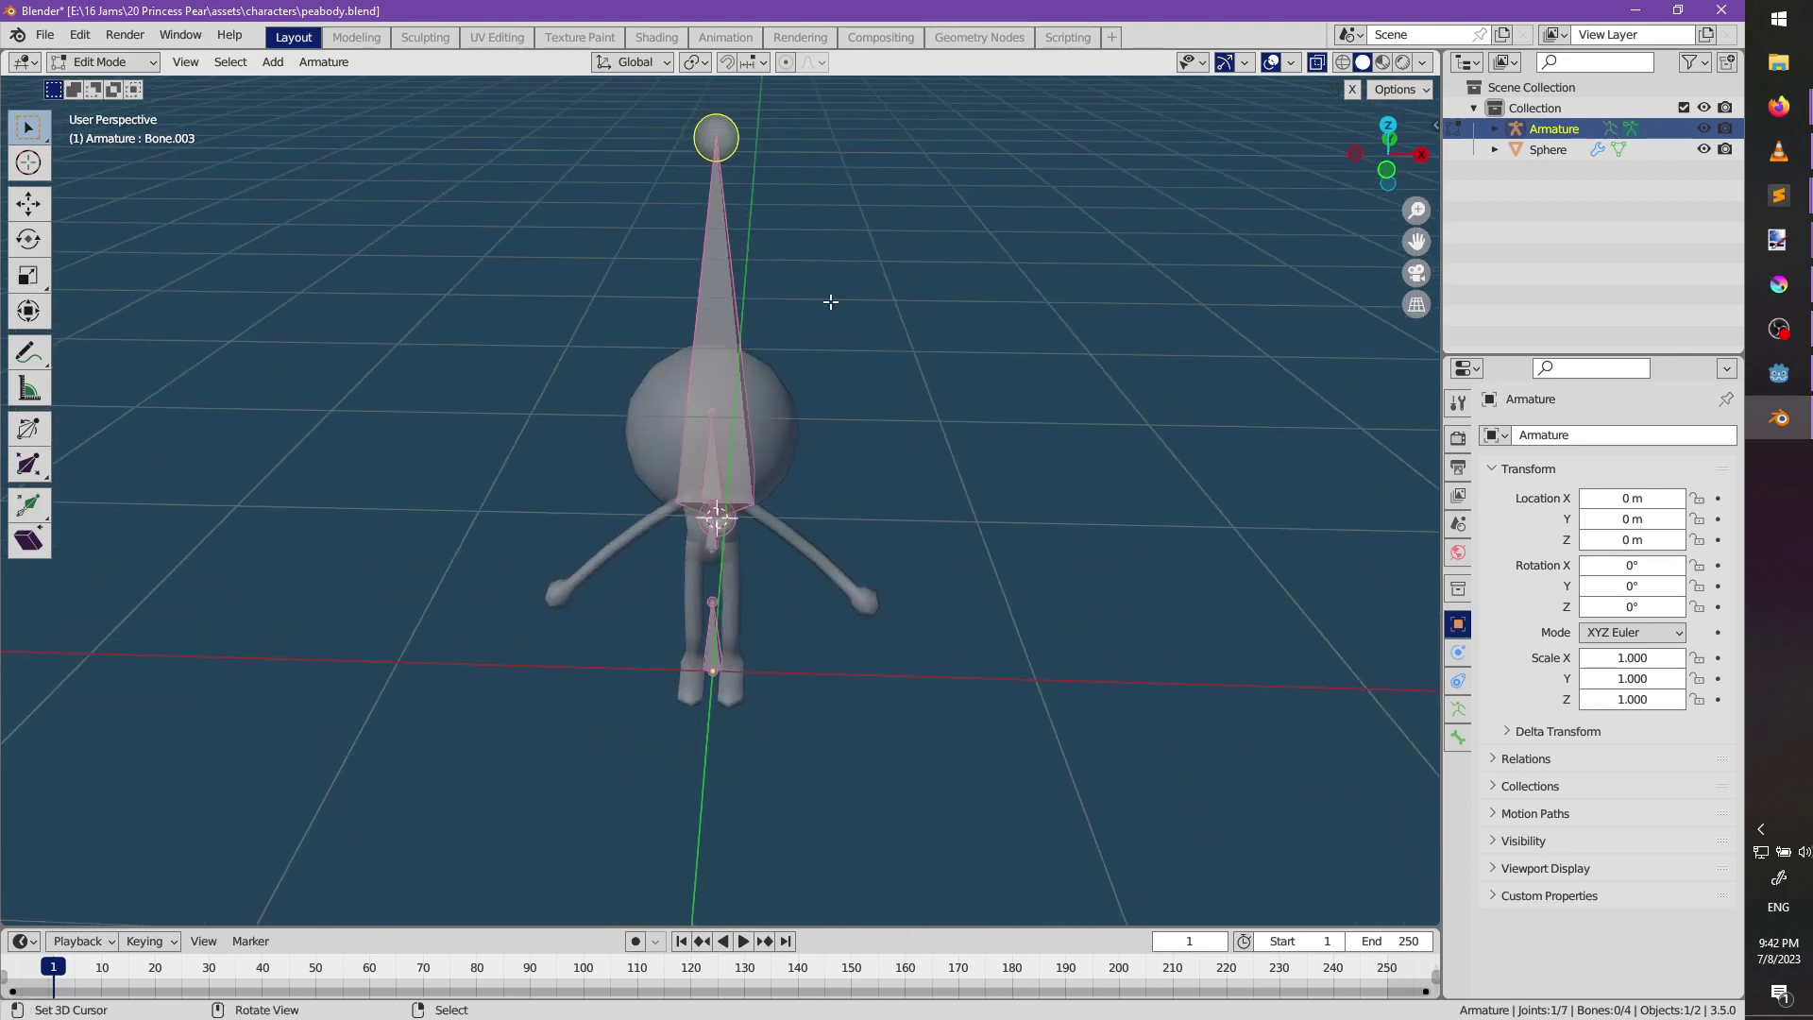
pyautogui.moveTo(829, 302); pyautogui.dragTo(712, 274, button='middle')
pyautogui.press('g')
pyautogui.click(774, 586)
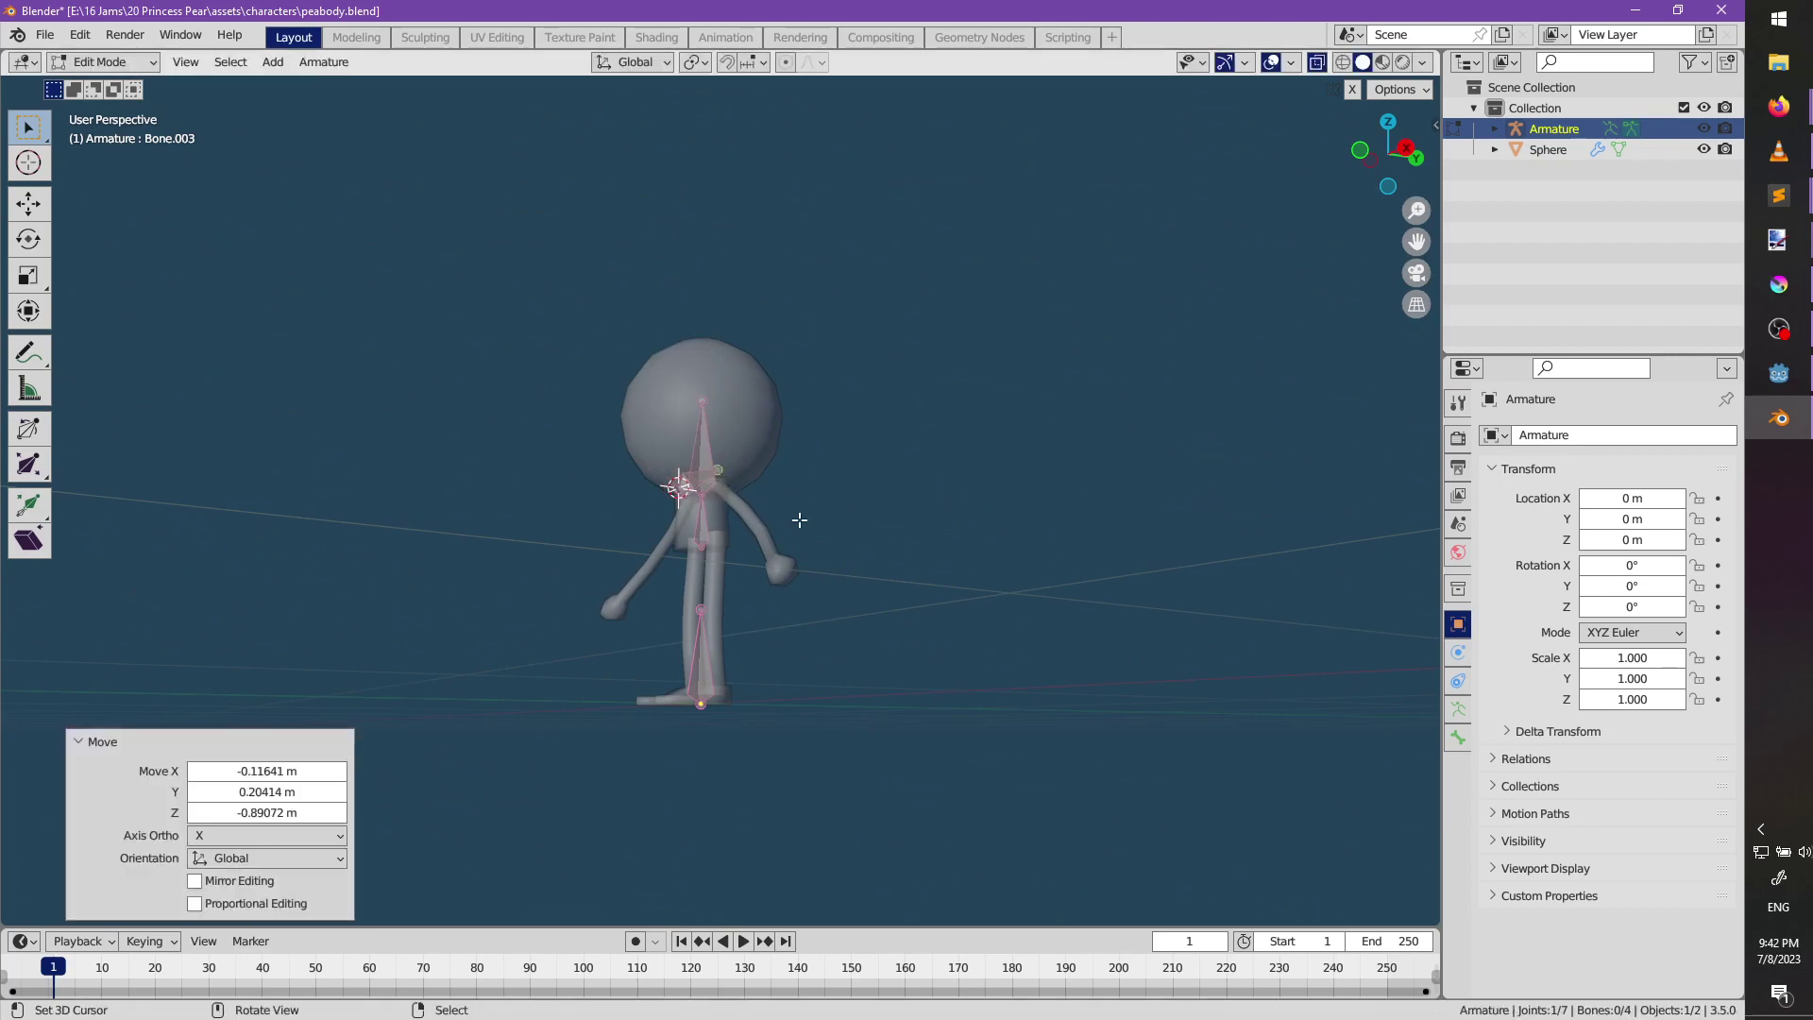
# Move the new bone's tip about 0.163 m in X and -0.101 m in Y to the shoulder, and shift its base into the torso.
pyautogui.moveTo(797, 518); pyautogui.dragTo(882, 695, button='middle')
pyautogui.scroll(8, 831, 661)
pyautogui.moveTo(775, 630); pyautogui.dragTo(1014, 752, button='middle')
pyautogui.press('g')
pyautogui.click(1162, 884)
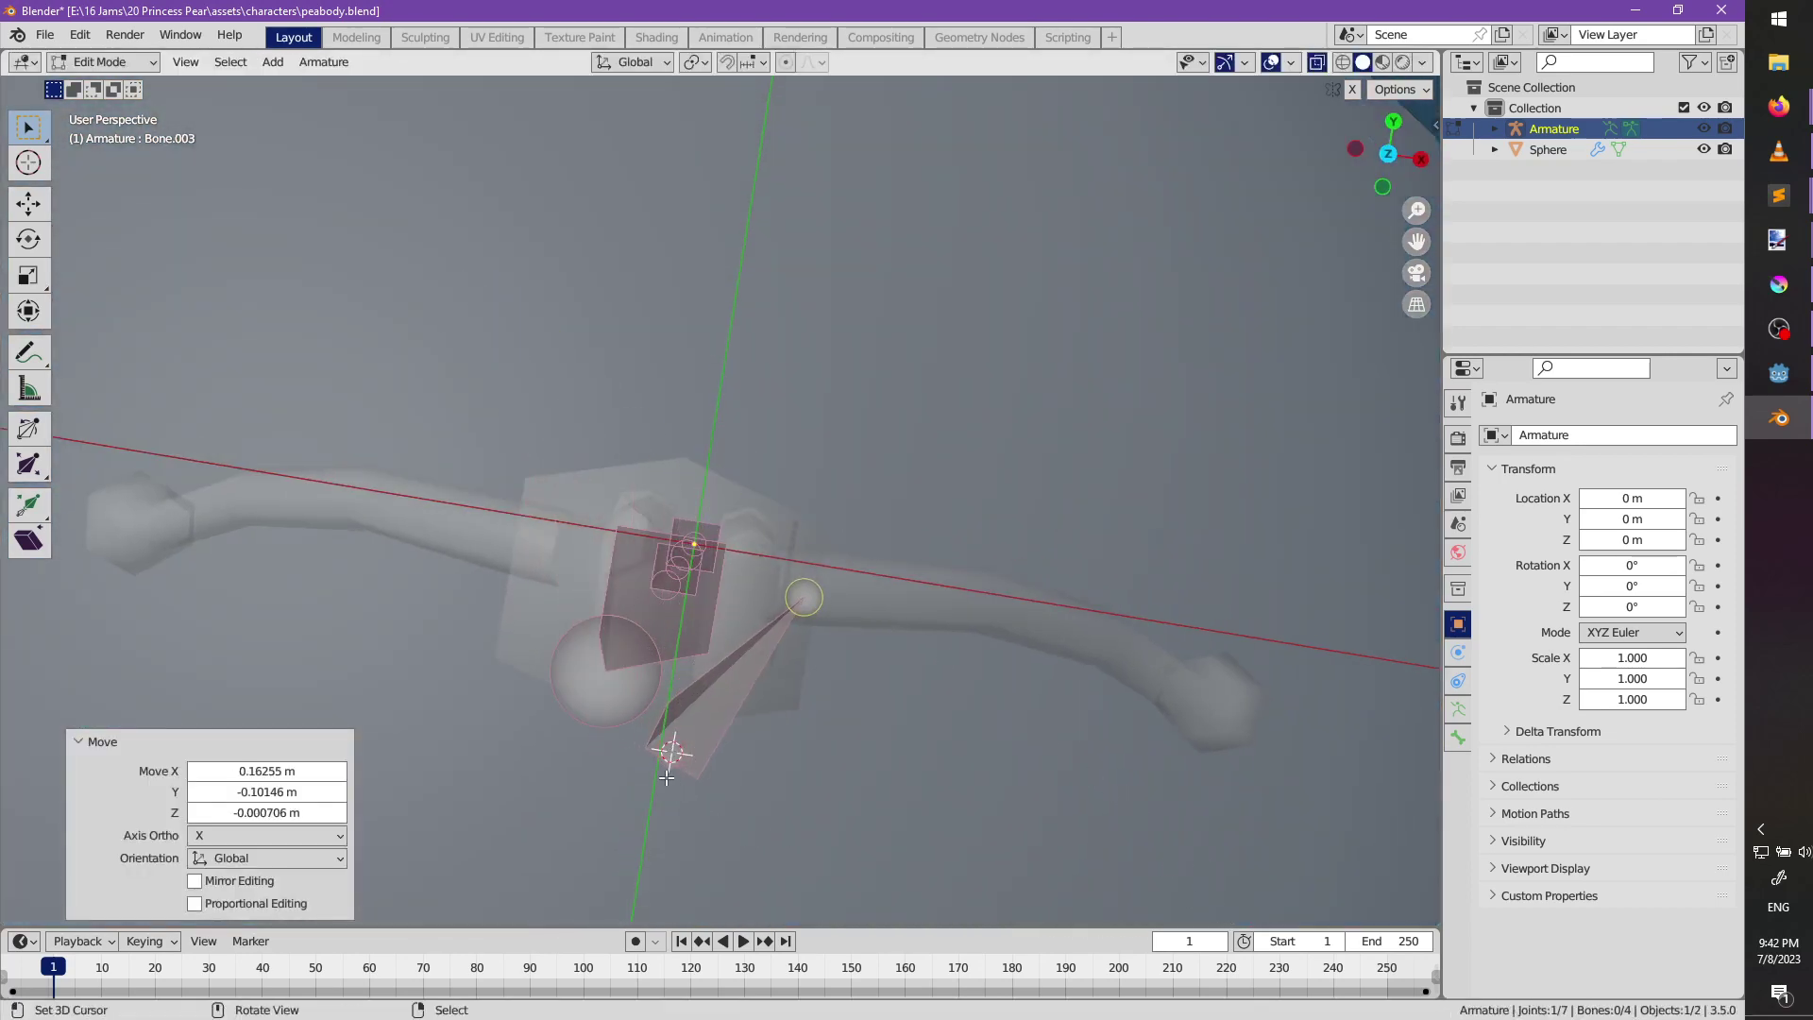
pyautogui.rightClick(666, 777)
pyautogui.press('g')
pyautogui.click(662, 700)
# In front view, move the shoulder bone's tip about 0.009 m in X and -0.109 m in Z to the arm's start.
pyautogui.rightClick(818, 607)
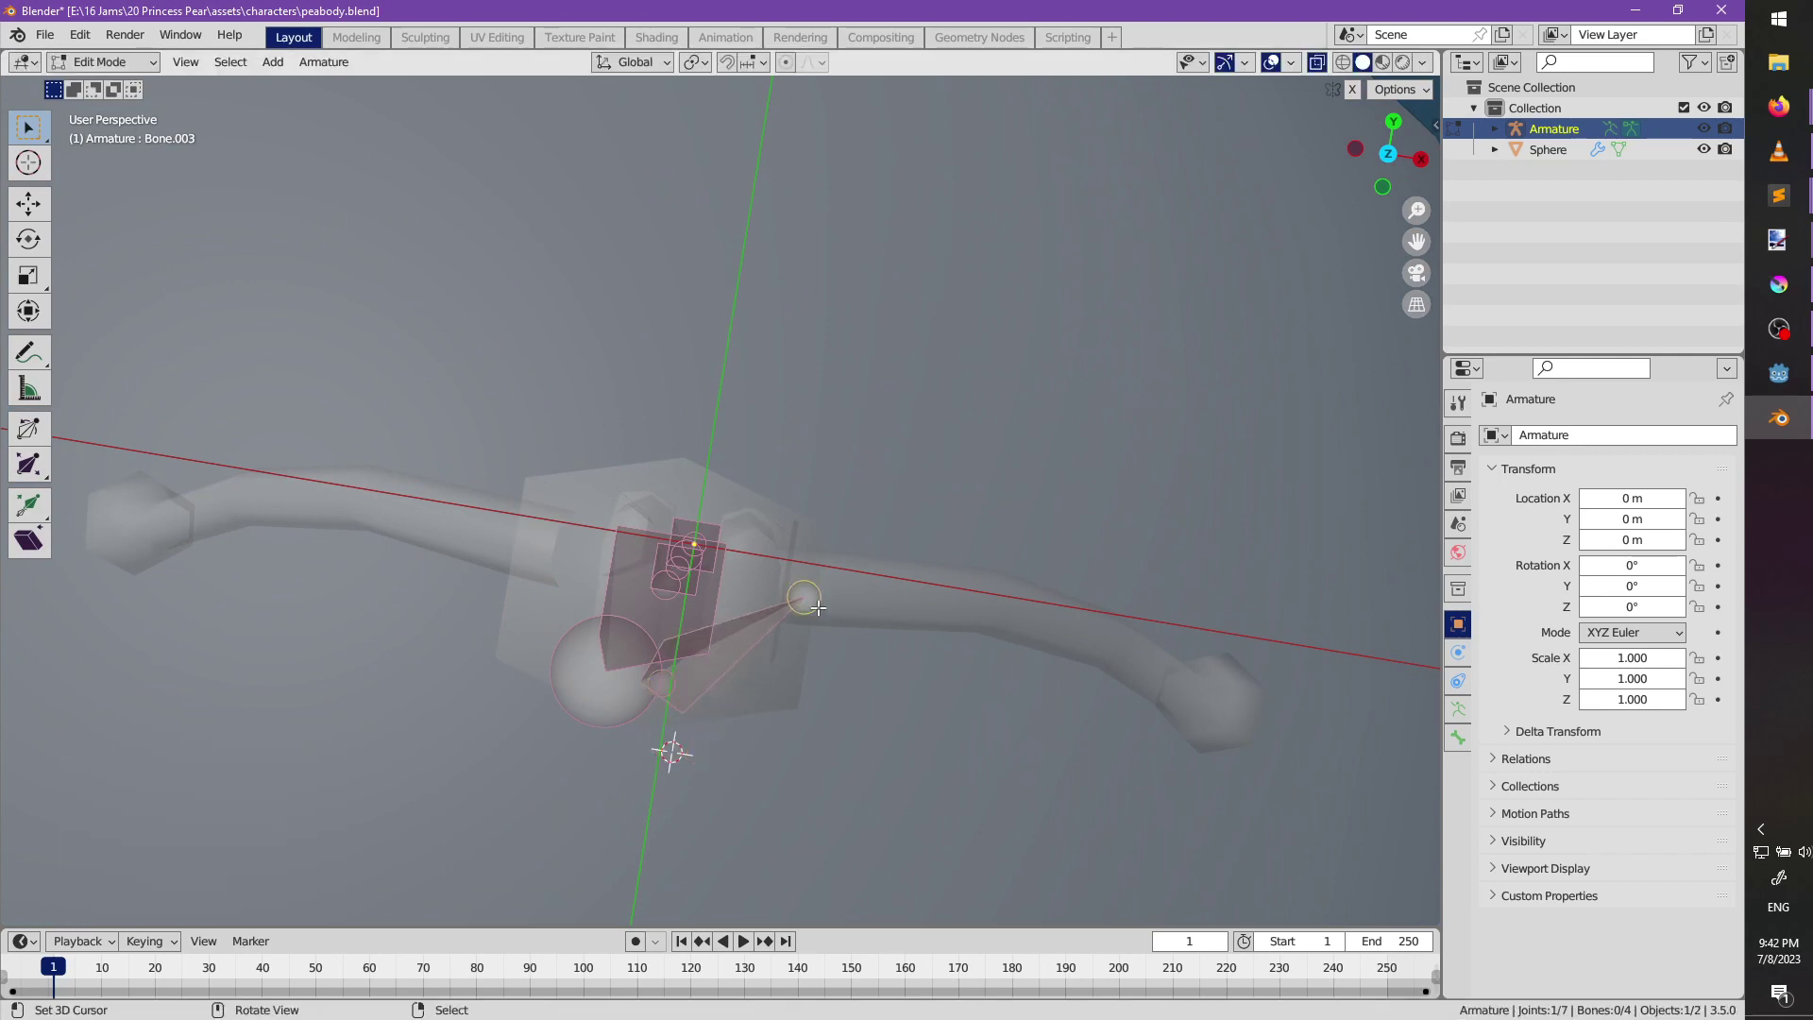
pyautogui.scroll(-3, 818, 607)
pyautogui.moveTo(831, 736); pyautogui.dragTo(869, 583, button='middle')
pyautogui.press('KP_1')
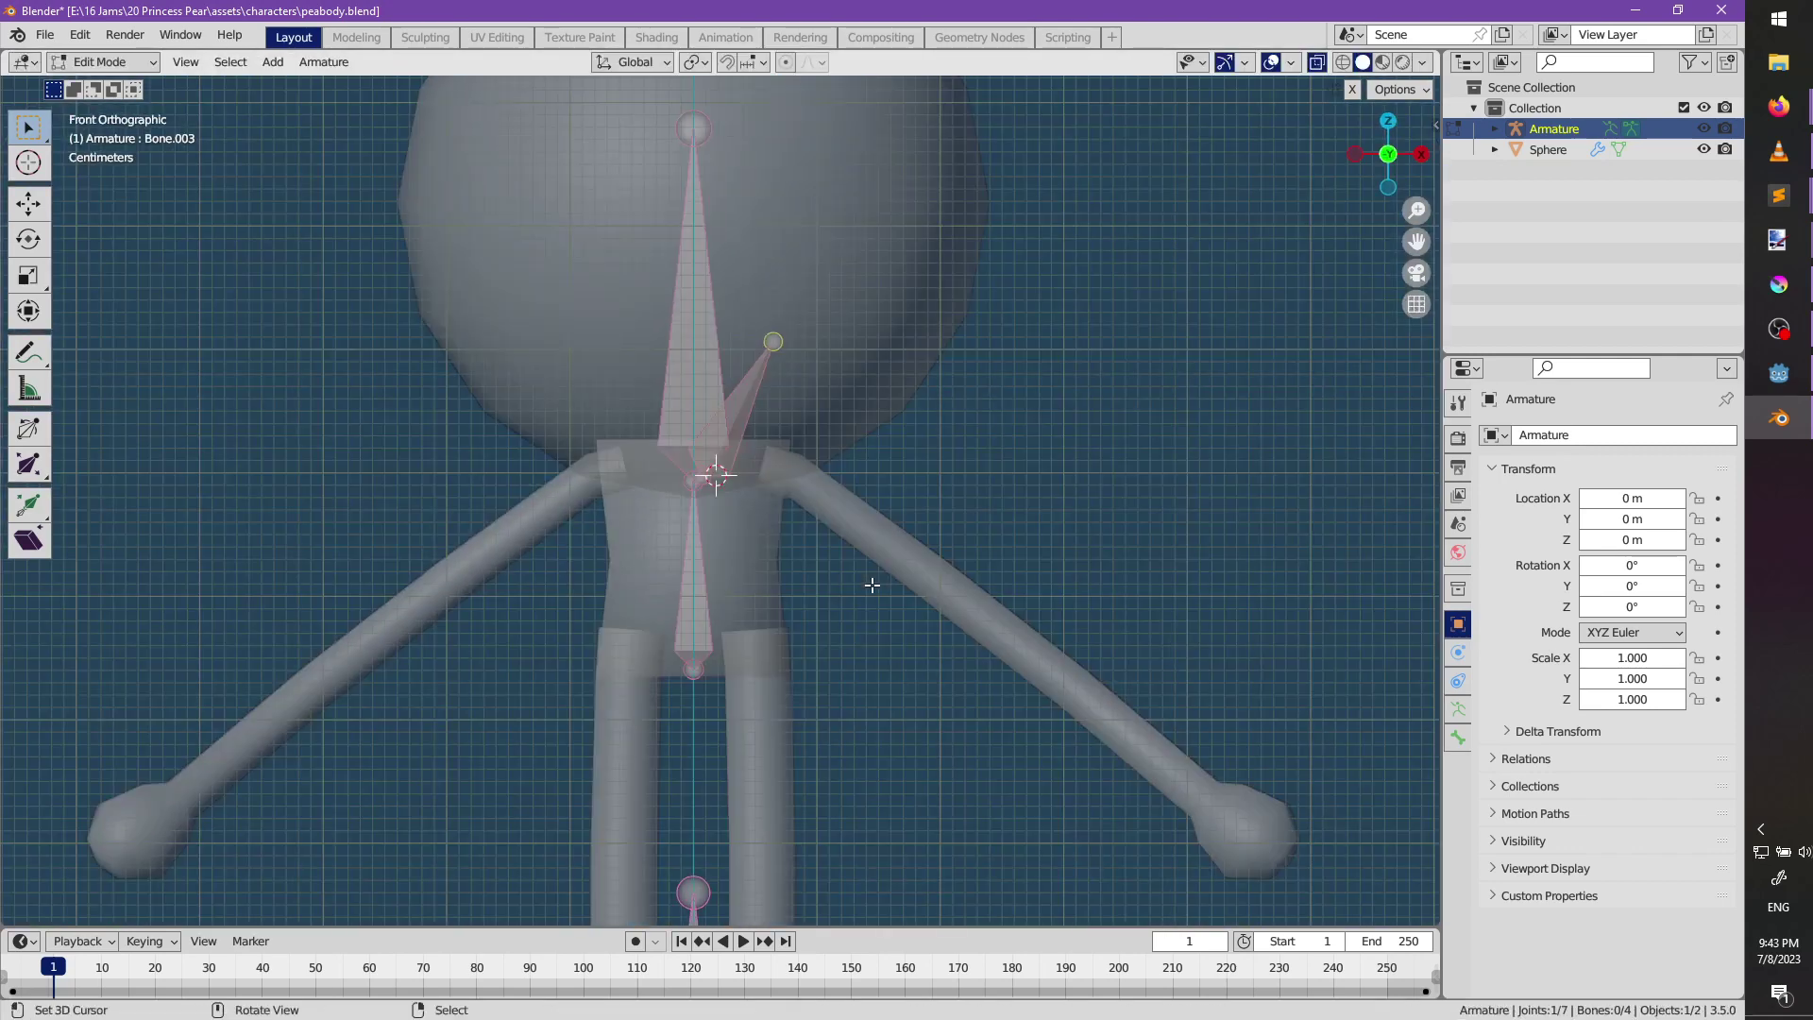
pyautogui.press('g')
pyautogui.click(859, 538)
pyautogui.moveTo(859, 538); pyautogui.dragTo(909, 510, button='middle')
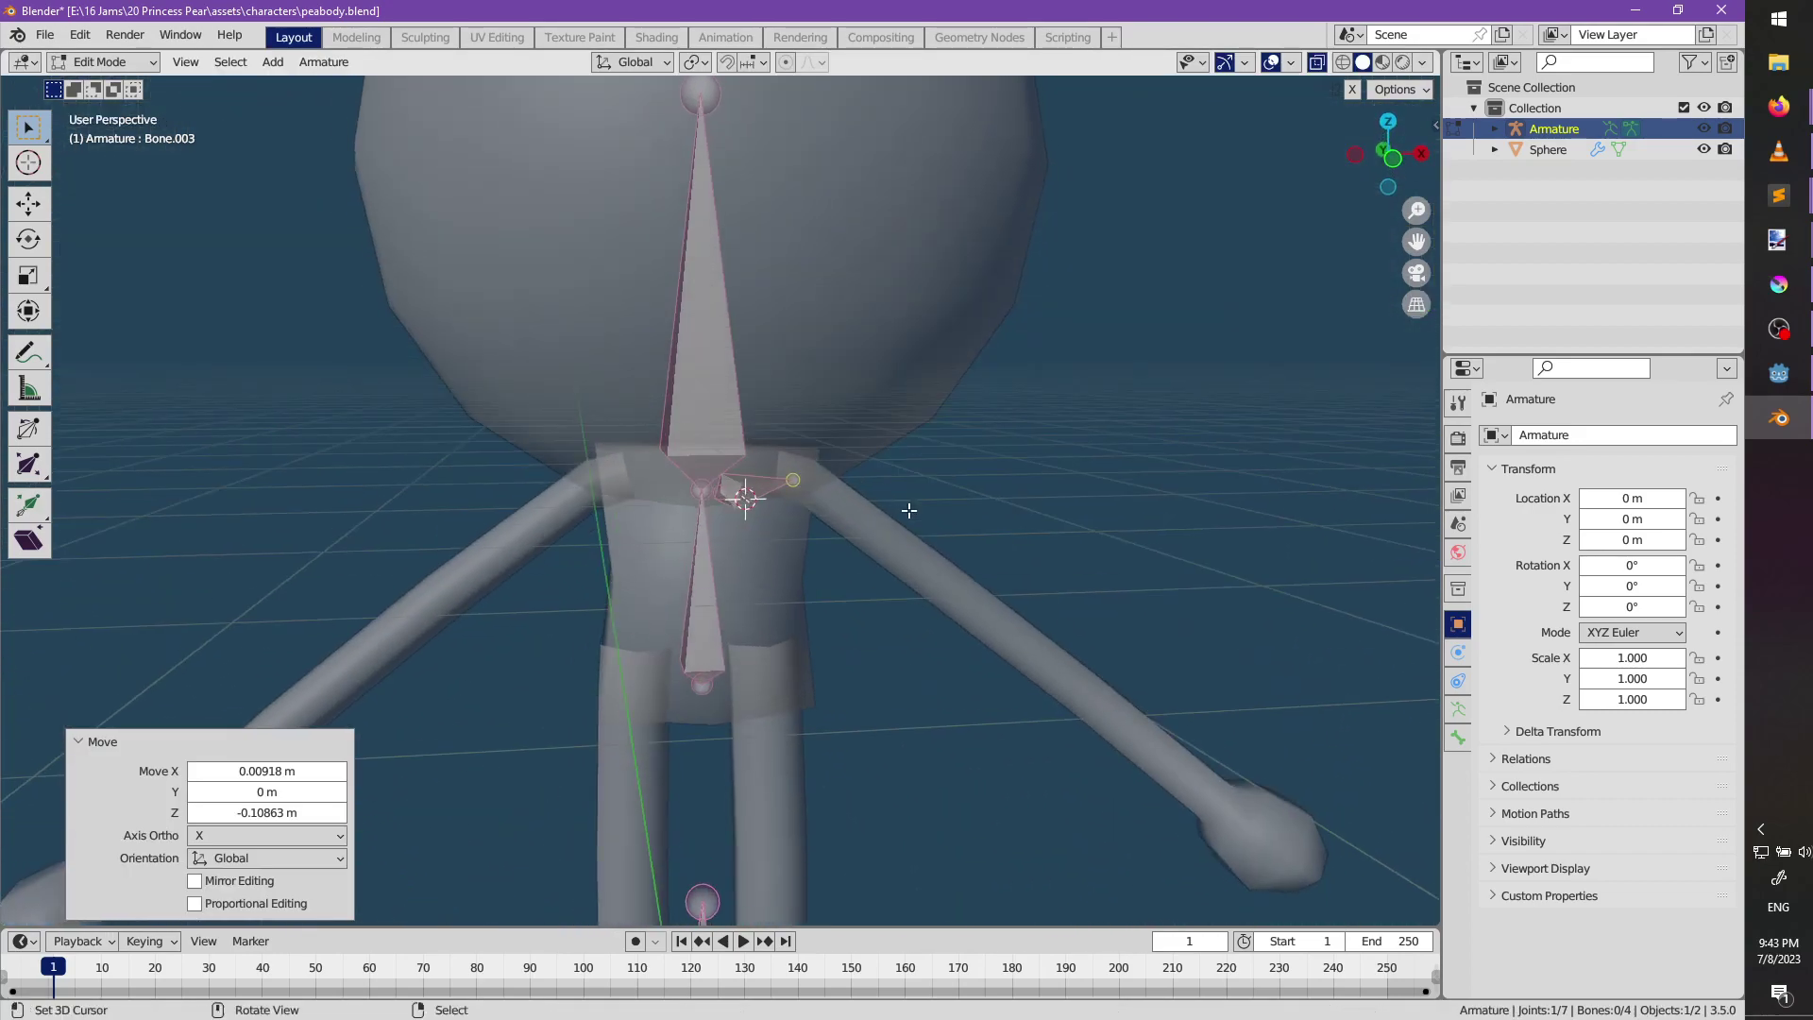
# Extrude an upper arm bone from the shoulder to the elbow, adjust its tip, and extrude a forearm bone into the hand.
pyautogui.press('KP_1')
pyautogui.press('e')
pyautogui.click(1077, 650)
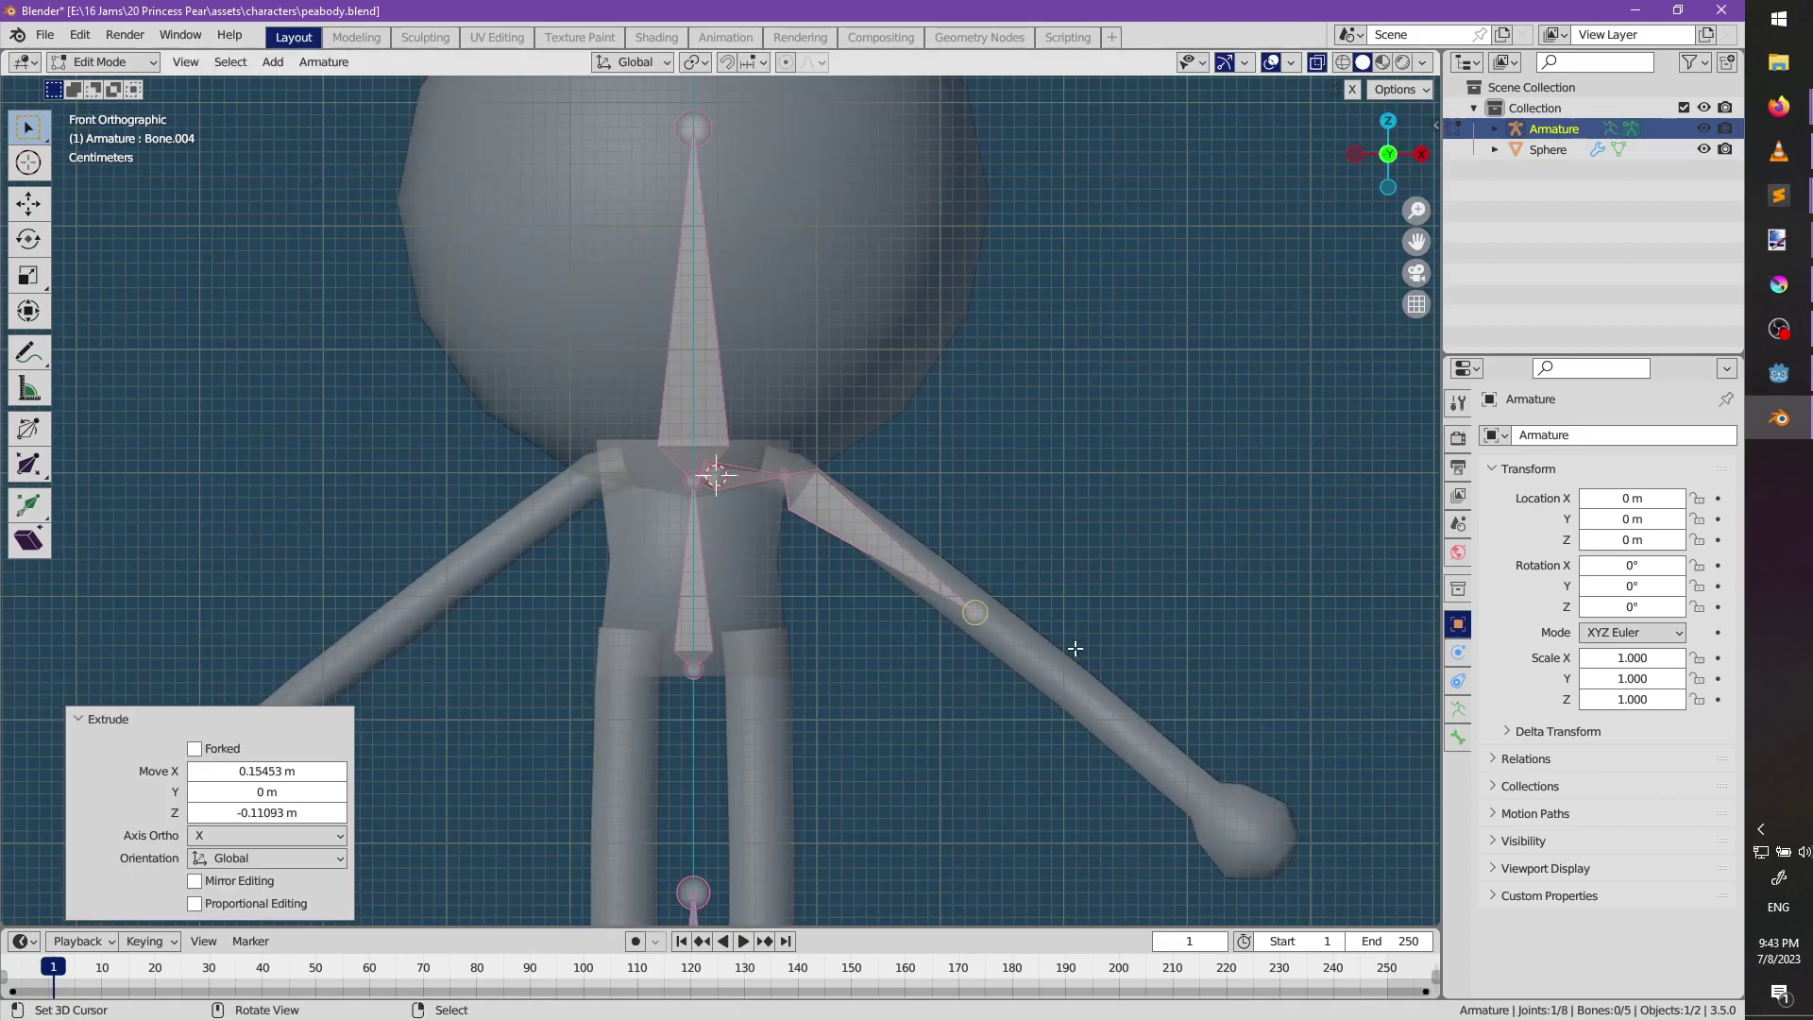
pyautogui.keyDown('shift'); pyautogui.moveTo(1073, 643); pyautogui.dragTo(922, 513, button='middle'); pyautogui.keyUp('shift')
pyautogui.press('e')
pyautogui.click(939, 568)
pyautogui.press('e')
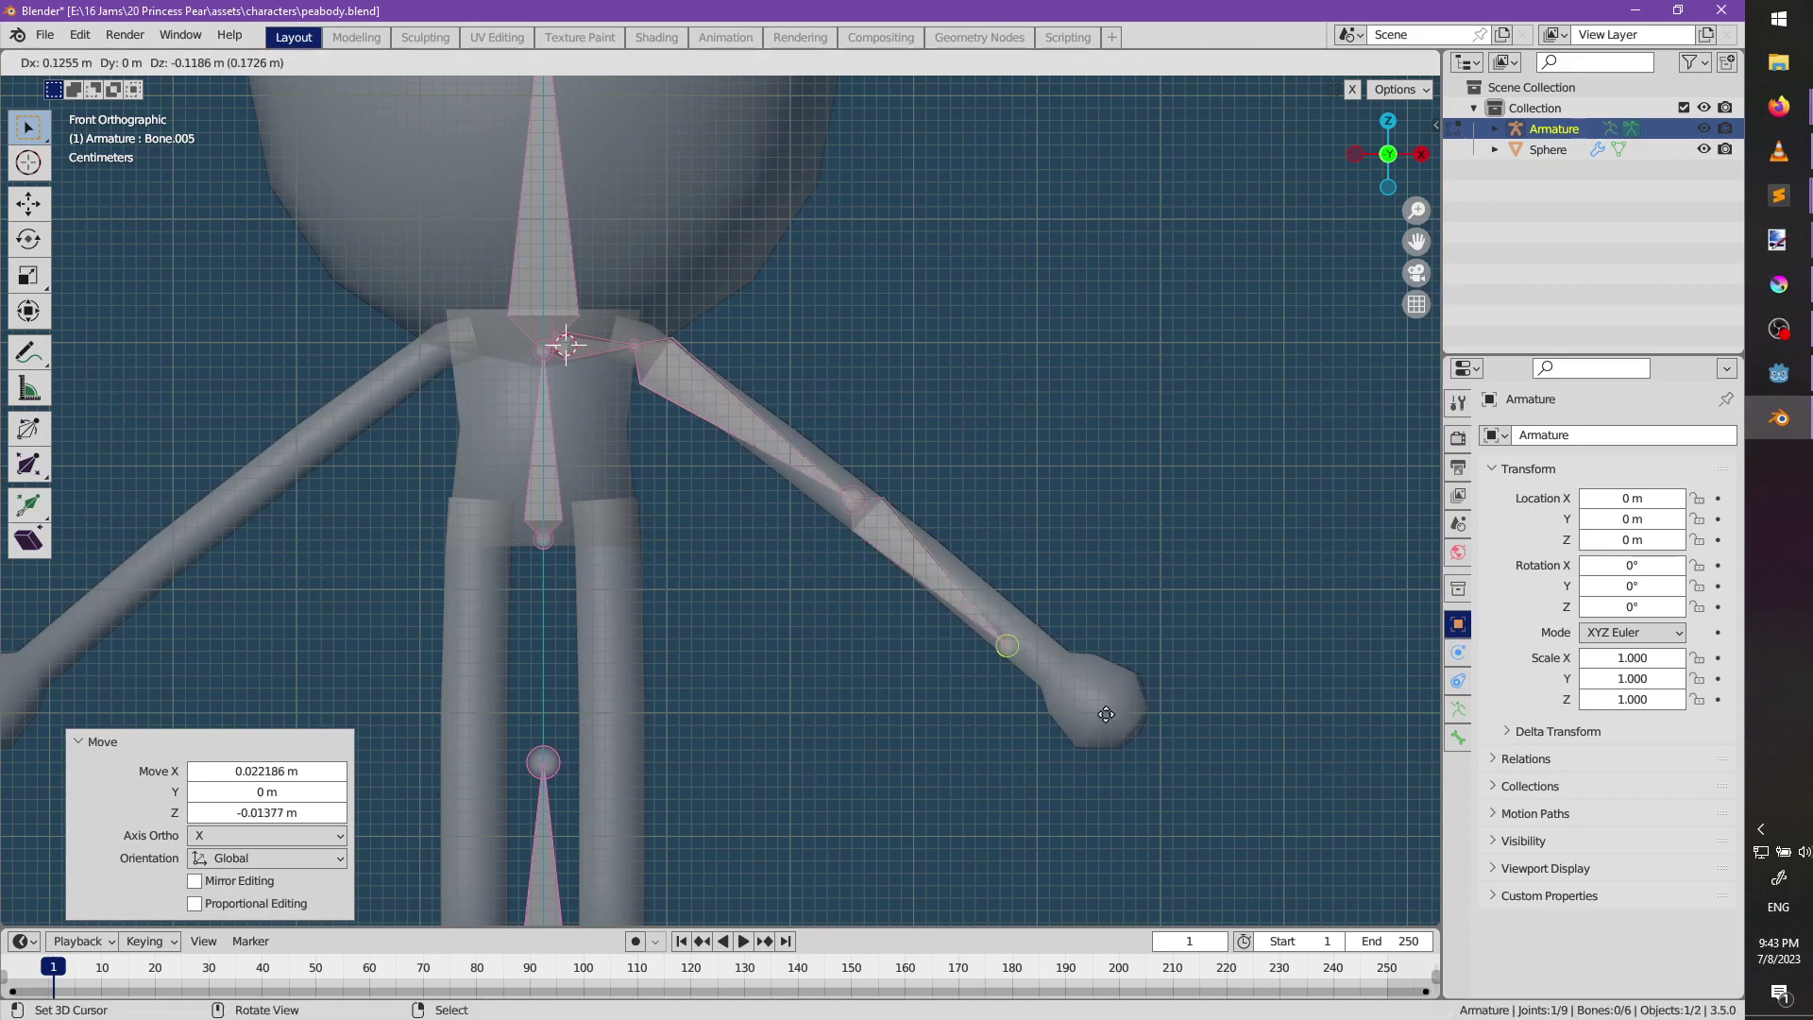
pyautogui.click(1167, 749)
# Nudge the elbow joint onto the arm's centreline and move the forearm bone's tip about -0.061 m in Y into the hand.
pyautogui.rightClick(848, 501)
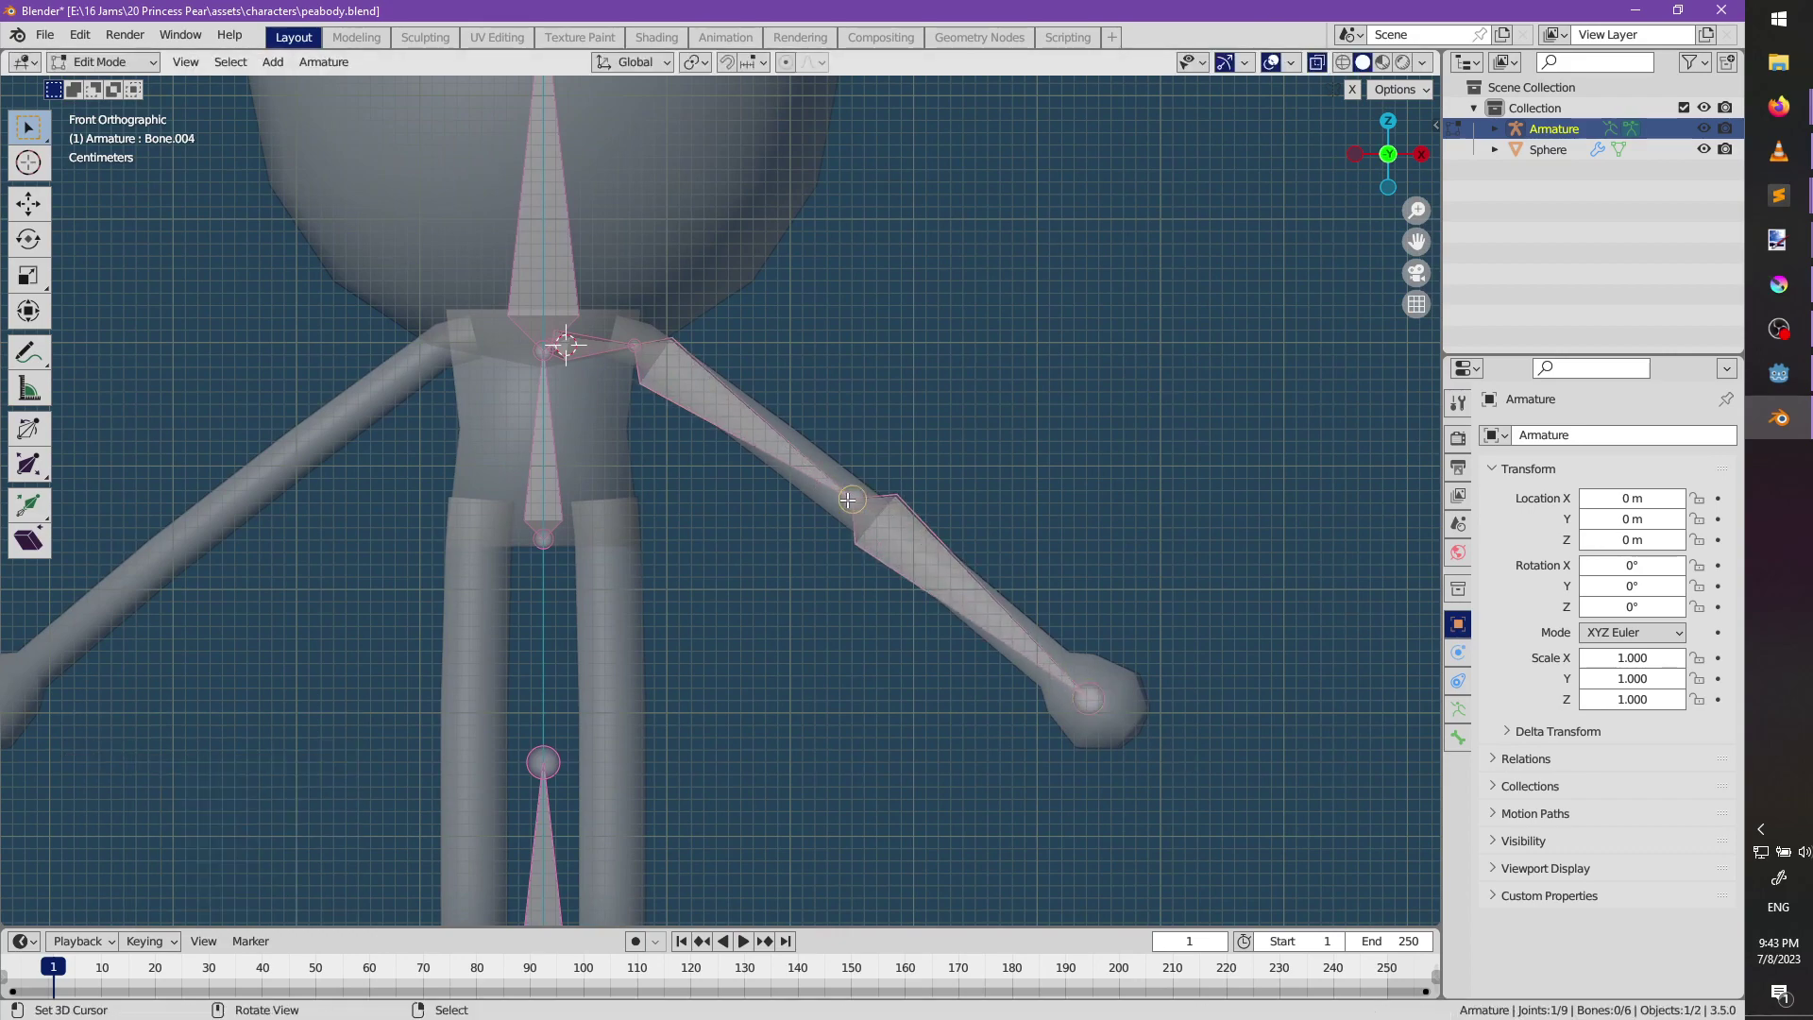
pyautogui.press('g')
pyautogui.click(859, 512)
pyautogui.moveTo(939, 566); pyautogui.dragTo(805, 712, button='middle')
pyautogui.click(766, 755)
pyautogui.press('g')
pyautogui.click(678, 712)
# Move the elbow joint about -0.009 m in Y to centre it inside the arm from the side.
pyautogui.moveTo(678, 712); pyautogui.dragTo(686, 760, button='middle')
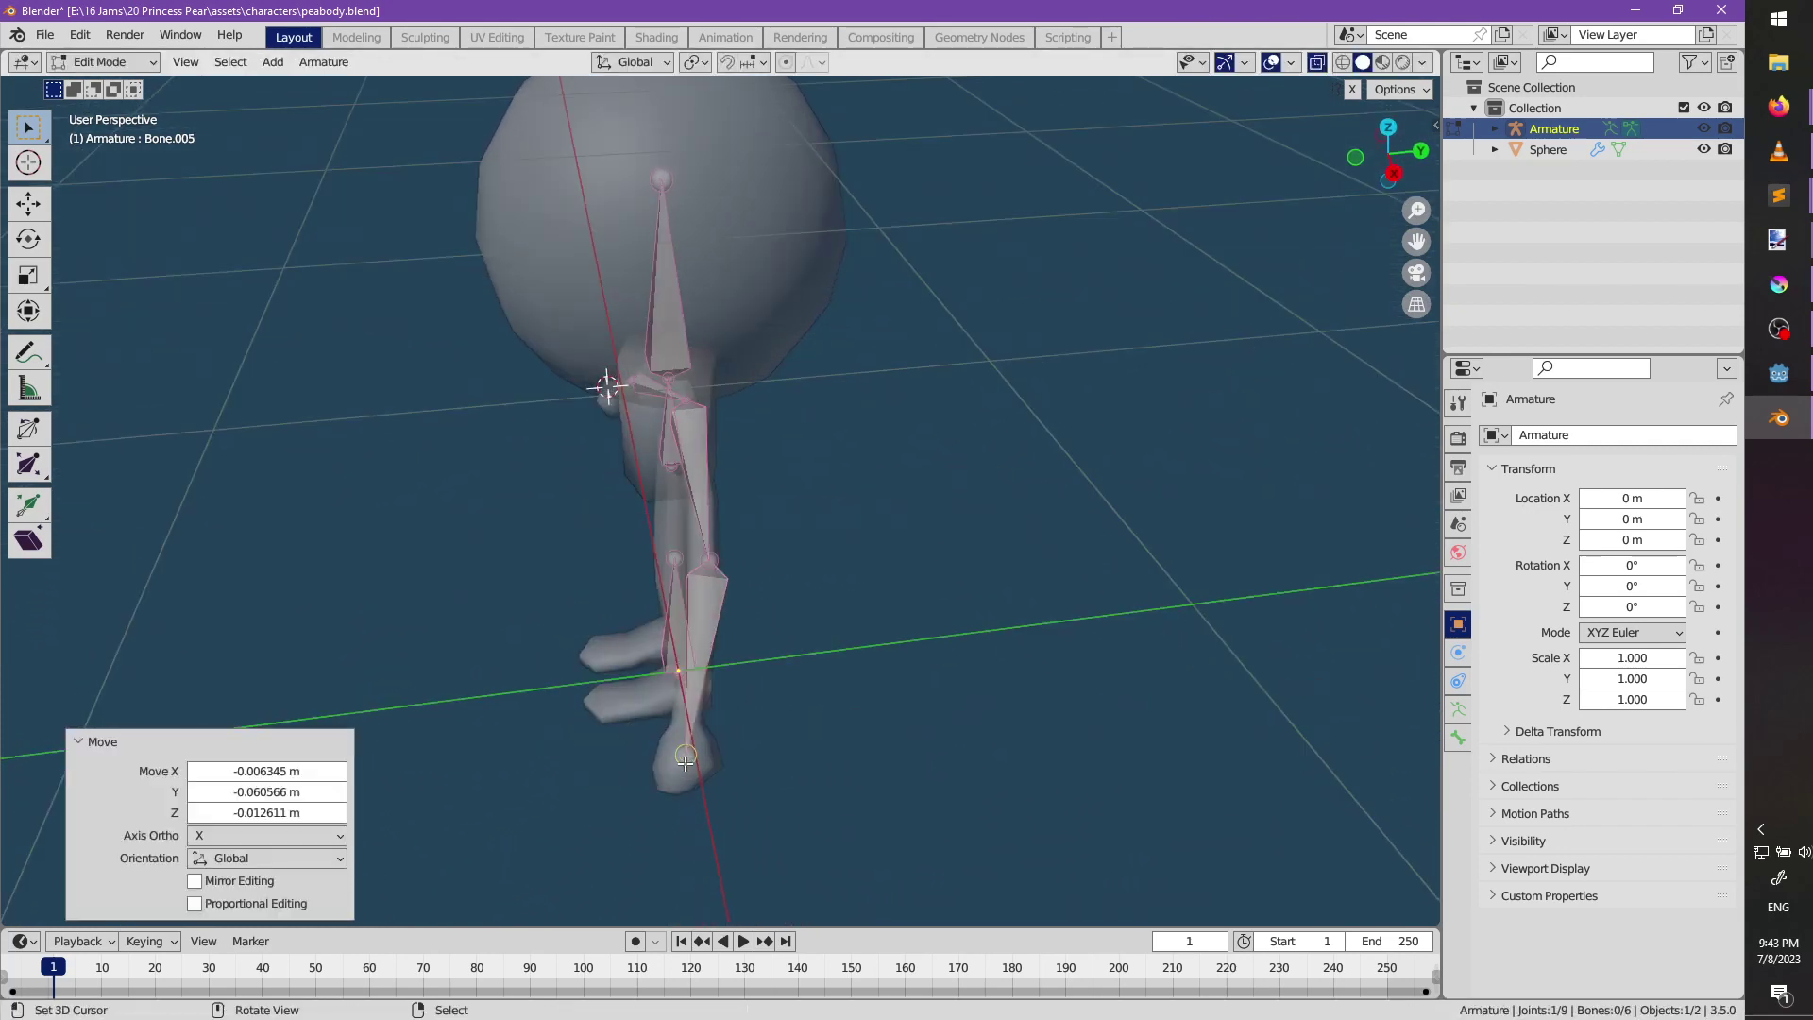
pyautogui.rightClick(708, 554)
pyautogui.press('g')
pyautogui.click(701, 555)
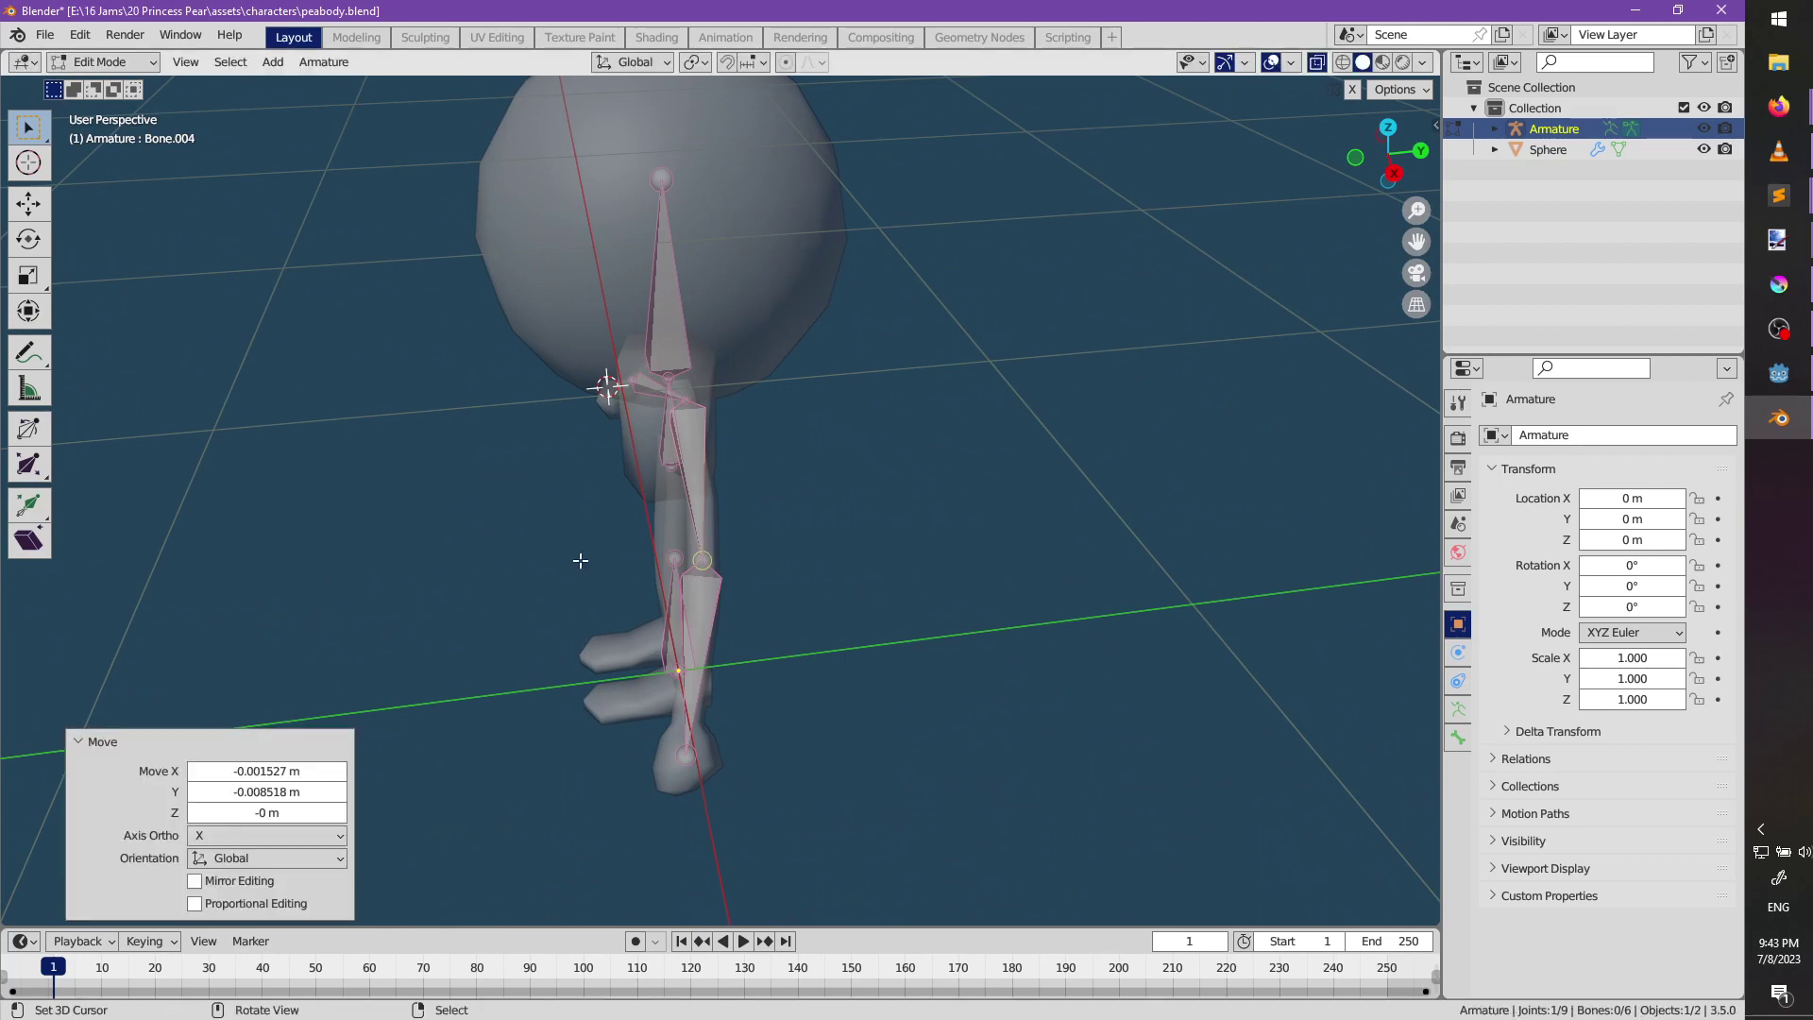
# Add a bone at the 3D cursor near the hip and move its tip about -1.277 m in Z down along the leg.
pyautogui.moveTo(579, 558); pyautogui.dragTo(793, 497, button='middle')
pyautogui.scroll(5, 733, 575)
pyautogui.moveTo(732, 575); pyautogui.dragTo(622, 457, button='middle')
pyautogui.hotkey('alt', 'a')
pyautogui.hotkey('shift', 'a')
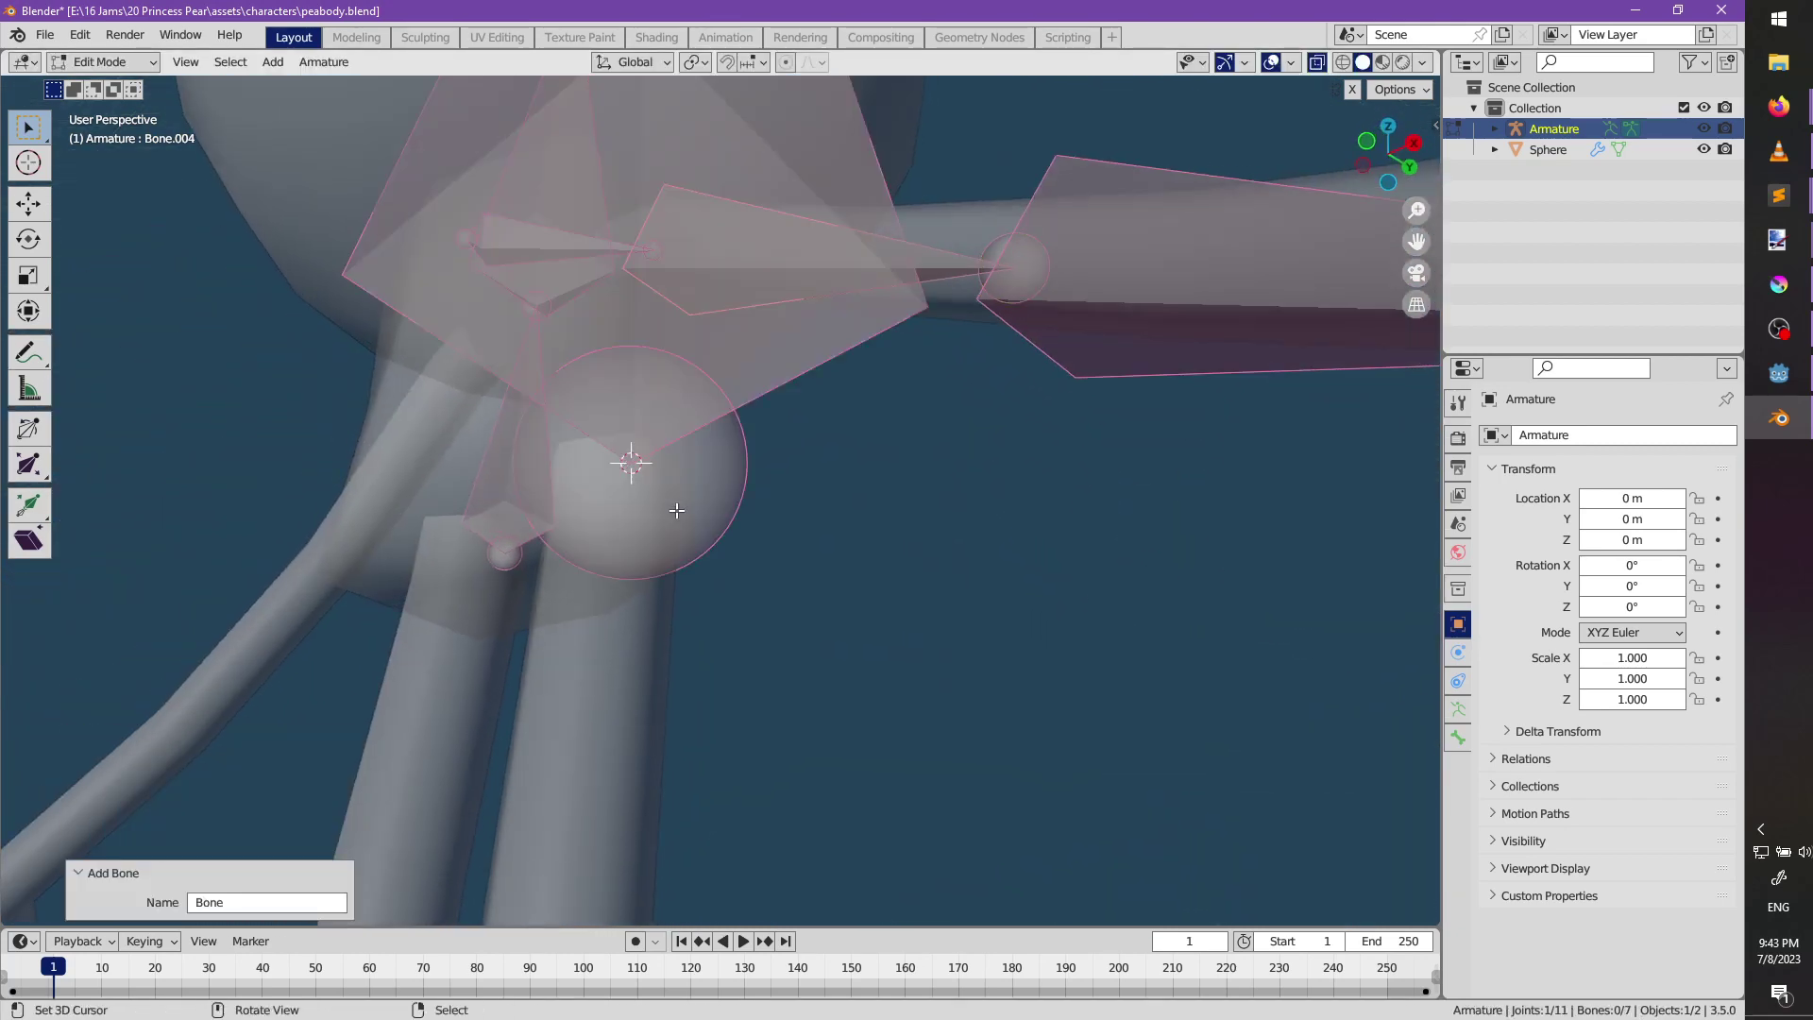
pyautogui.scroll(-8, 661, 477)
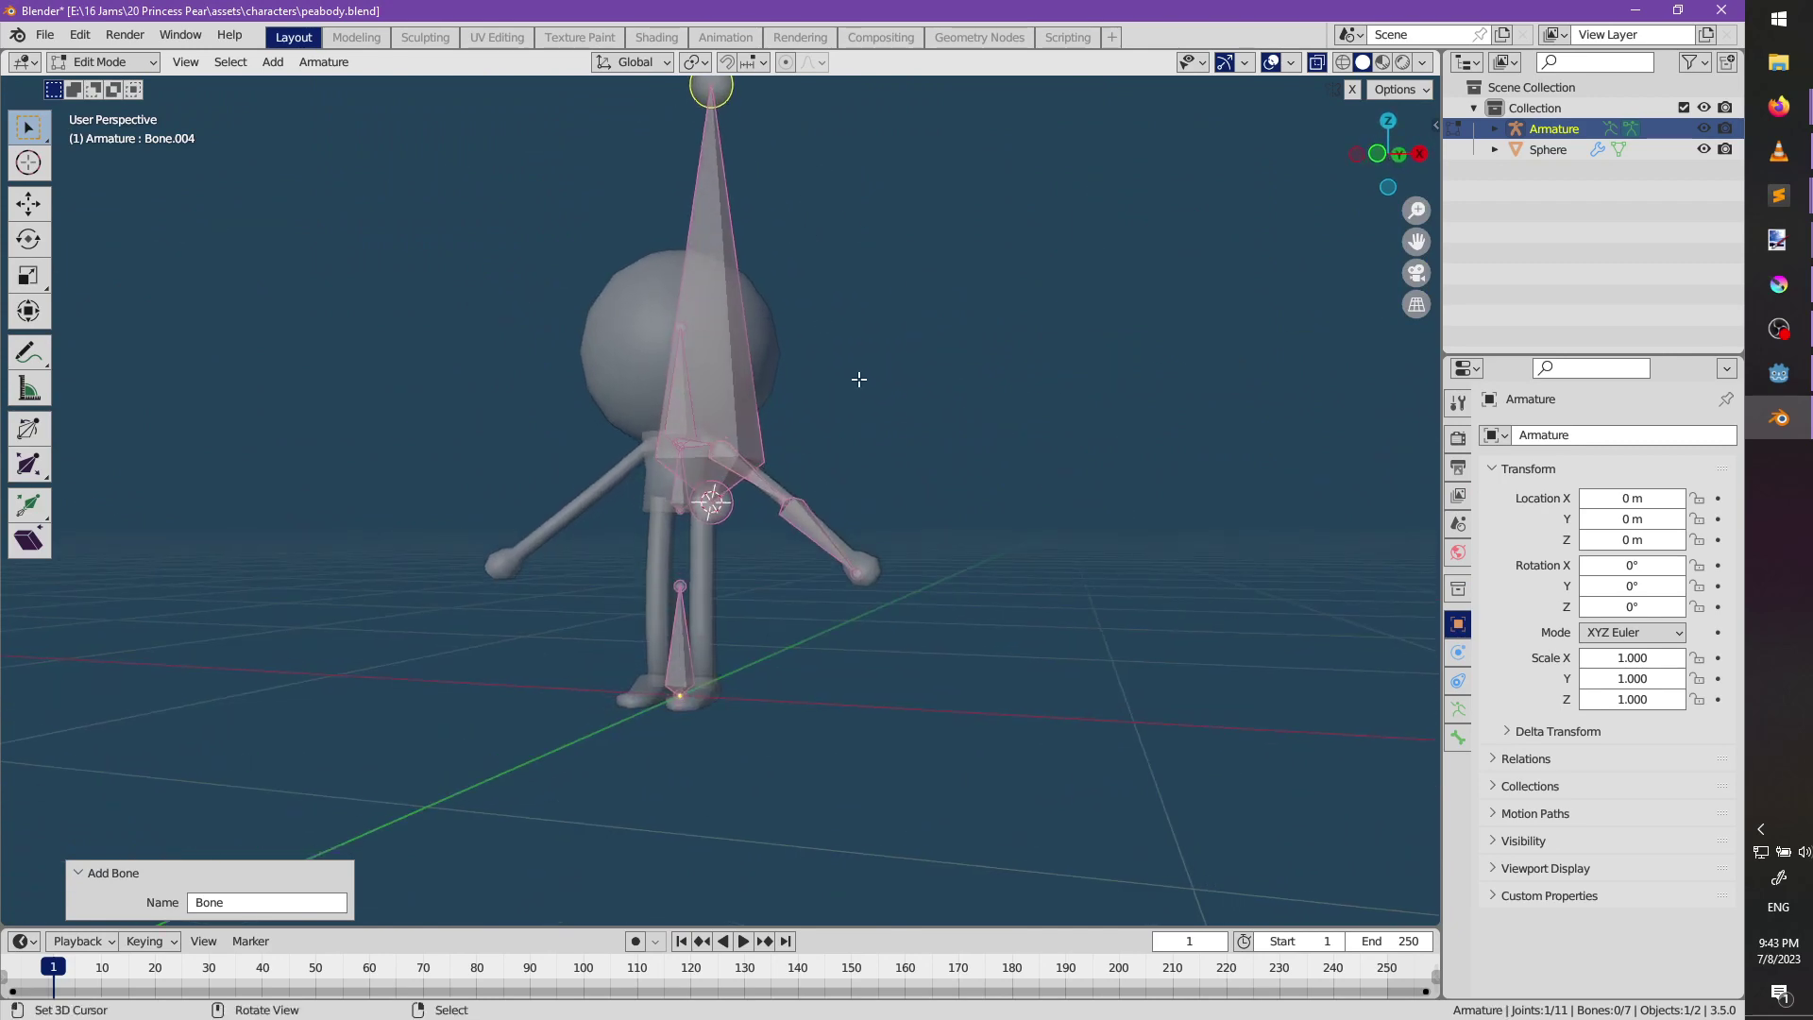
pyautogui.press('KP_1')
pyautogui.press('g')
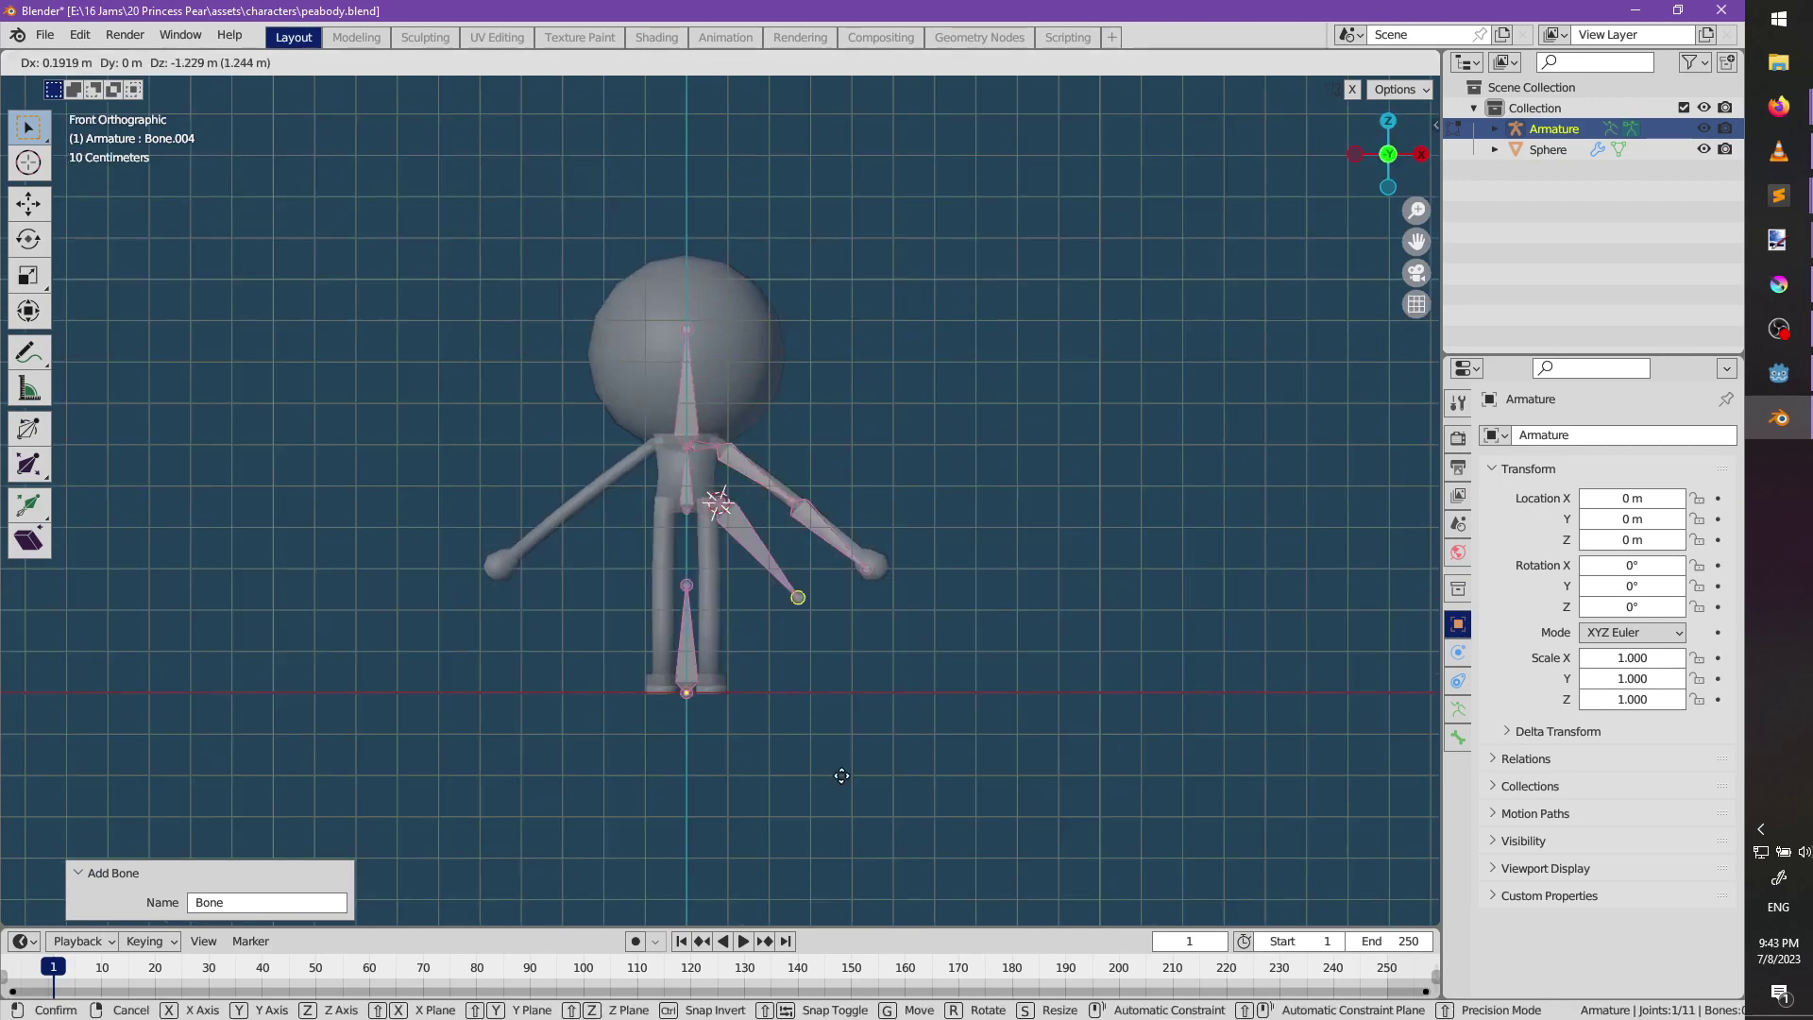
pyautogui.click(805, 753)
# In front view, shift the thigh bone's tip and base sideways so the bone runs inside the leg.
pyautogui.scroll(5, 856, 674)
pyautogui.press('g')
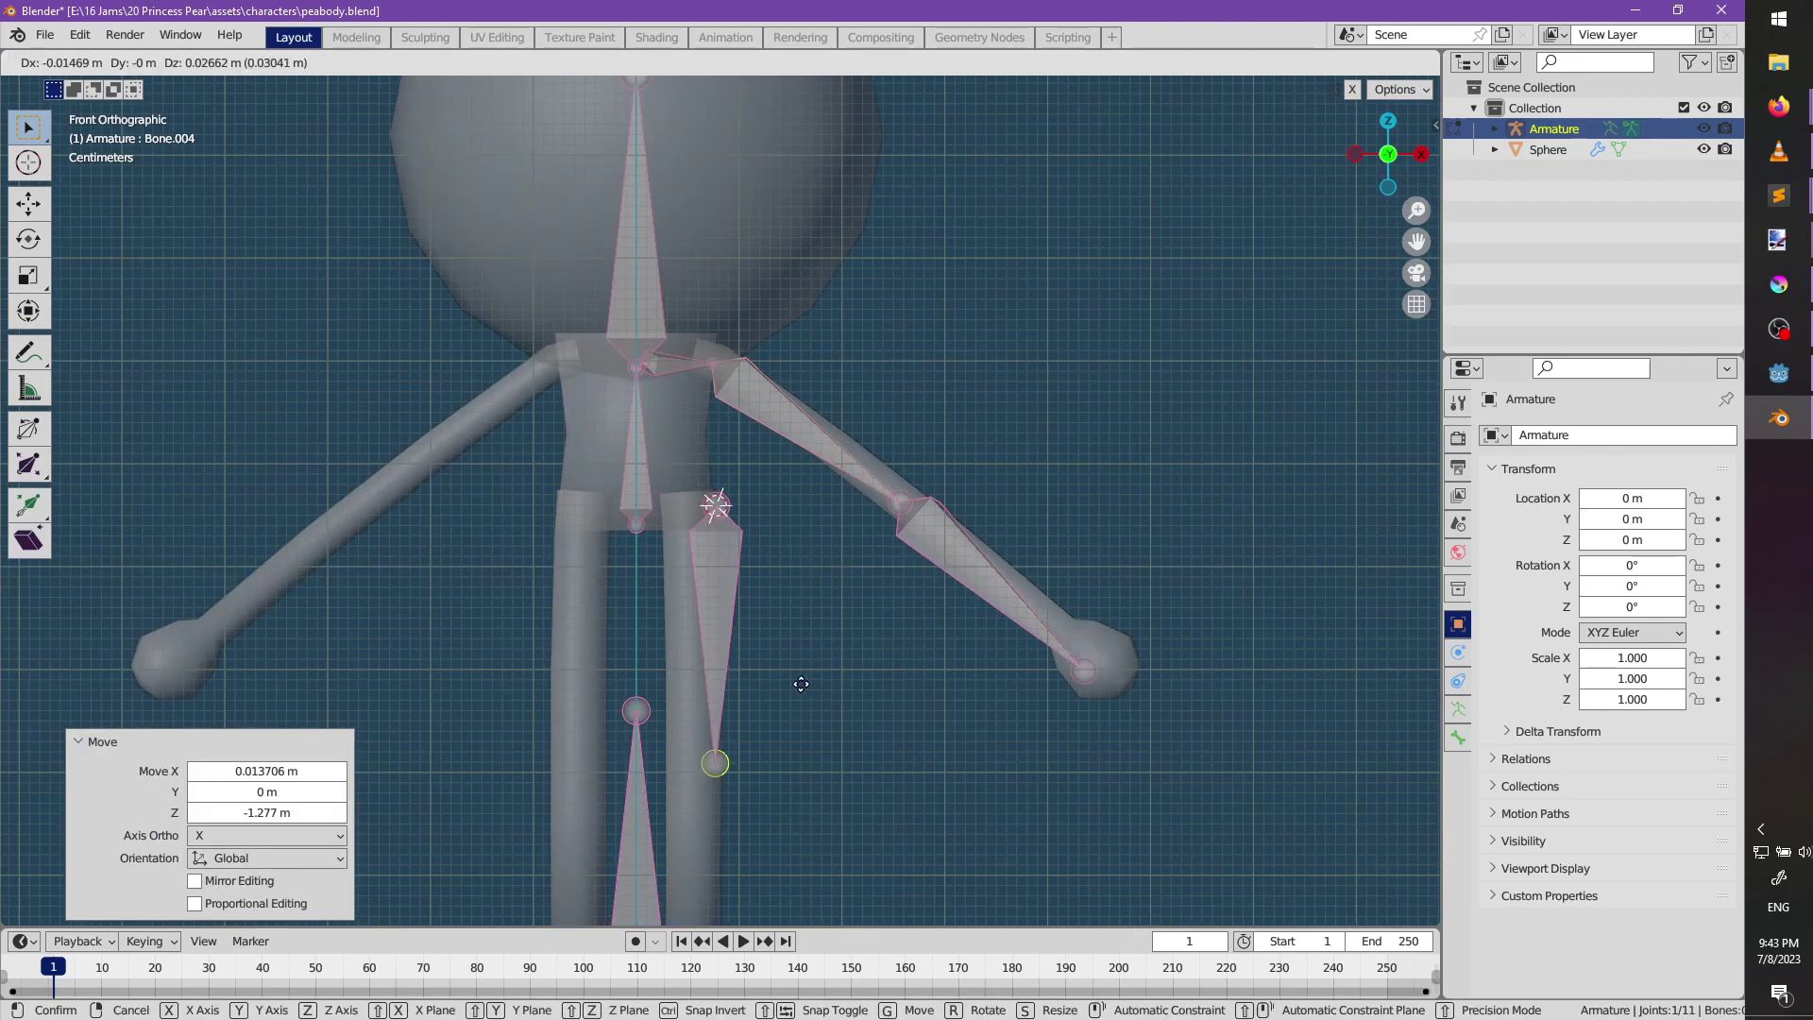
pyautogui.click(801, 680)
pyautogui.rightClick(715, 506)
pyautogui.press('g')
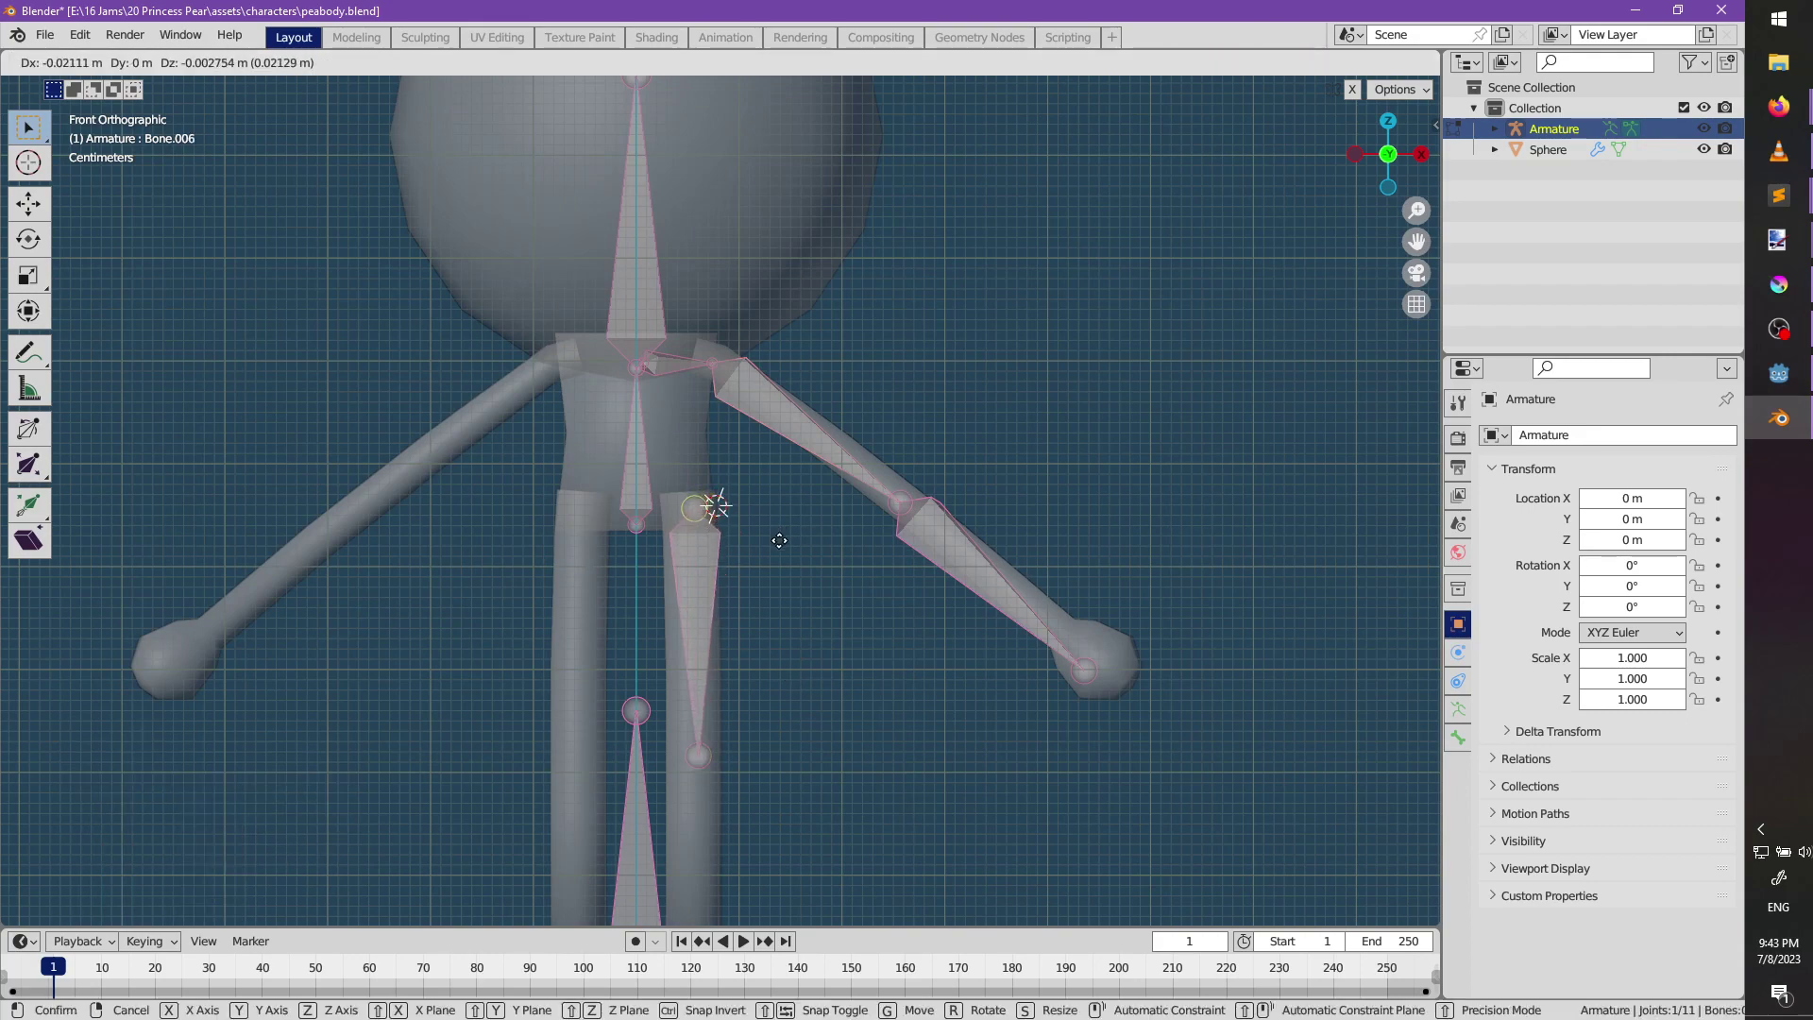
pyautogui.click(776, 538)
# Extrude a shin bone about -0.195 m in Z from the knee to the ankle.
pyautogui.keyDown('shift'); pyautogui.moveTo(697, 752); pyautogui.dragTo(728, 419, button='middle'); pyautogui.keyUp('shift')
pyautogui.click(729, 419)
pyautogui.press('e')
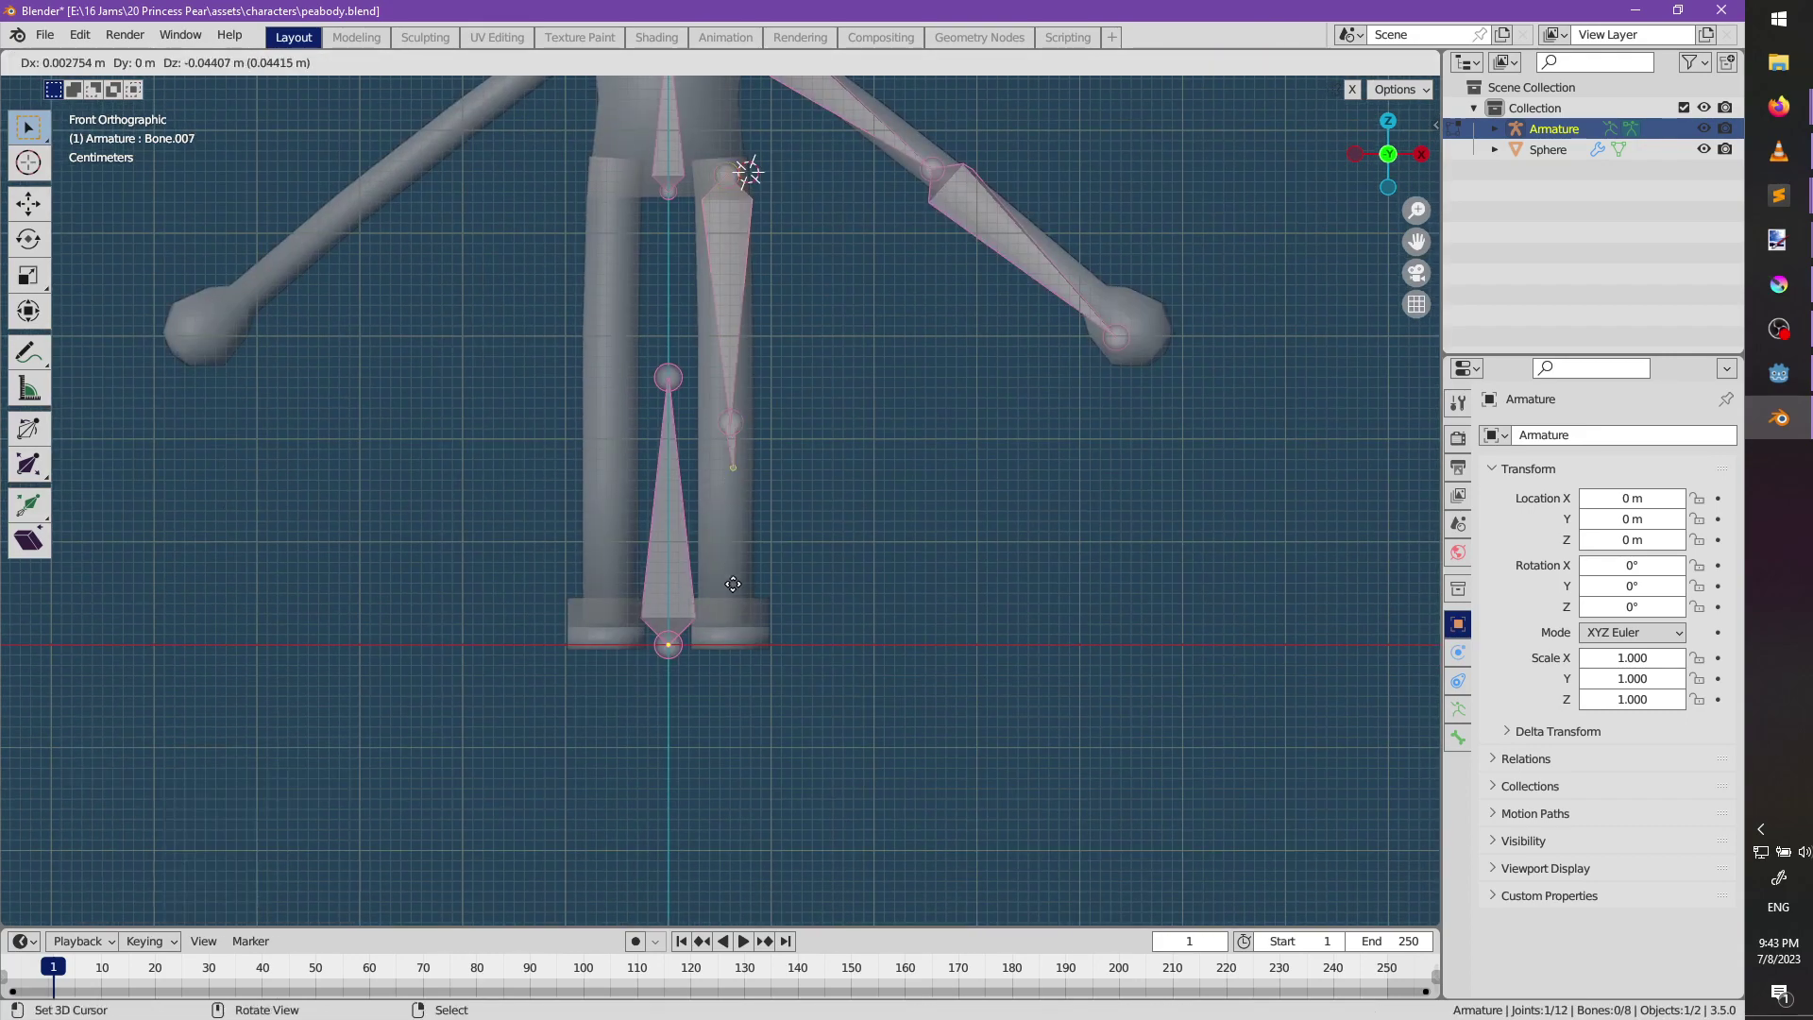
pyautogui.click(724, 638)
# In right side view, extrude a foot bone from the ankle forward to the toe.
pyautogui.press('KP_3')
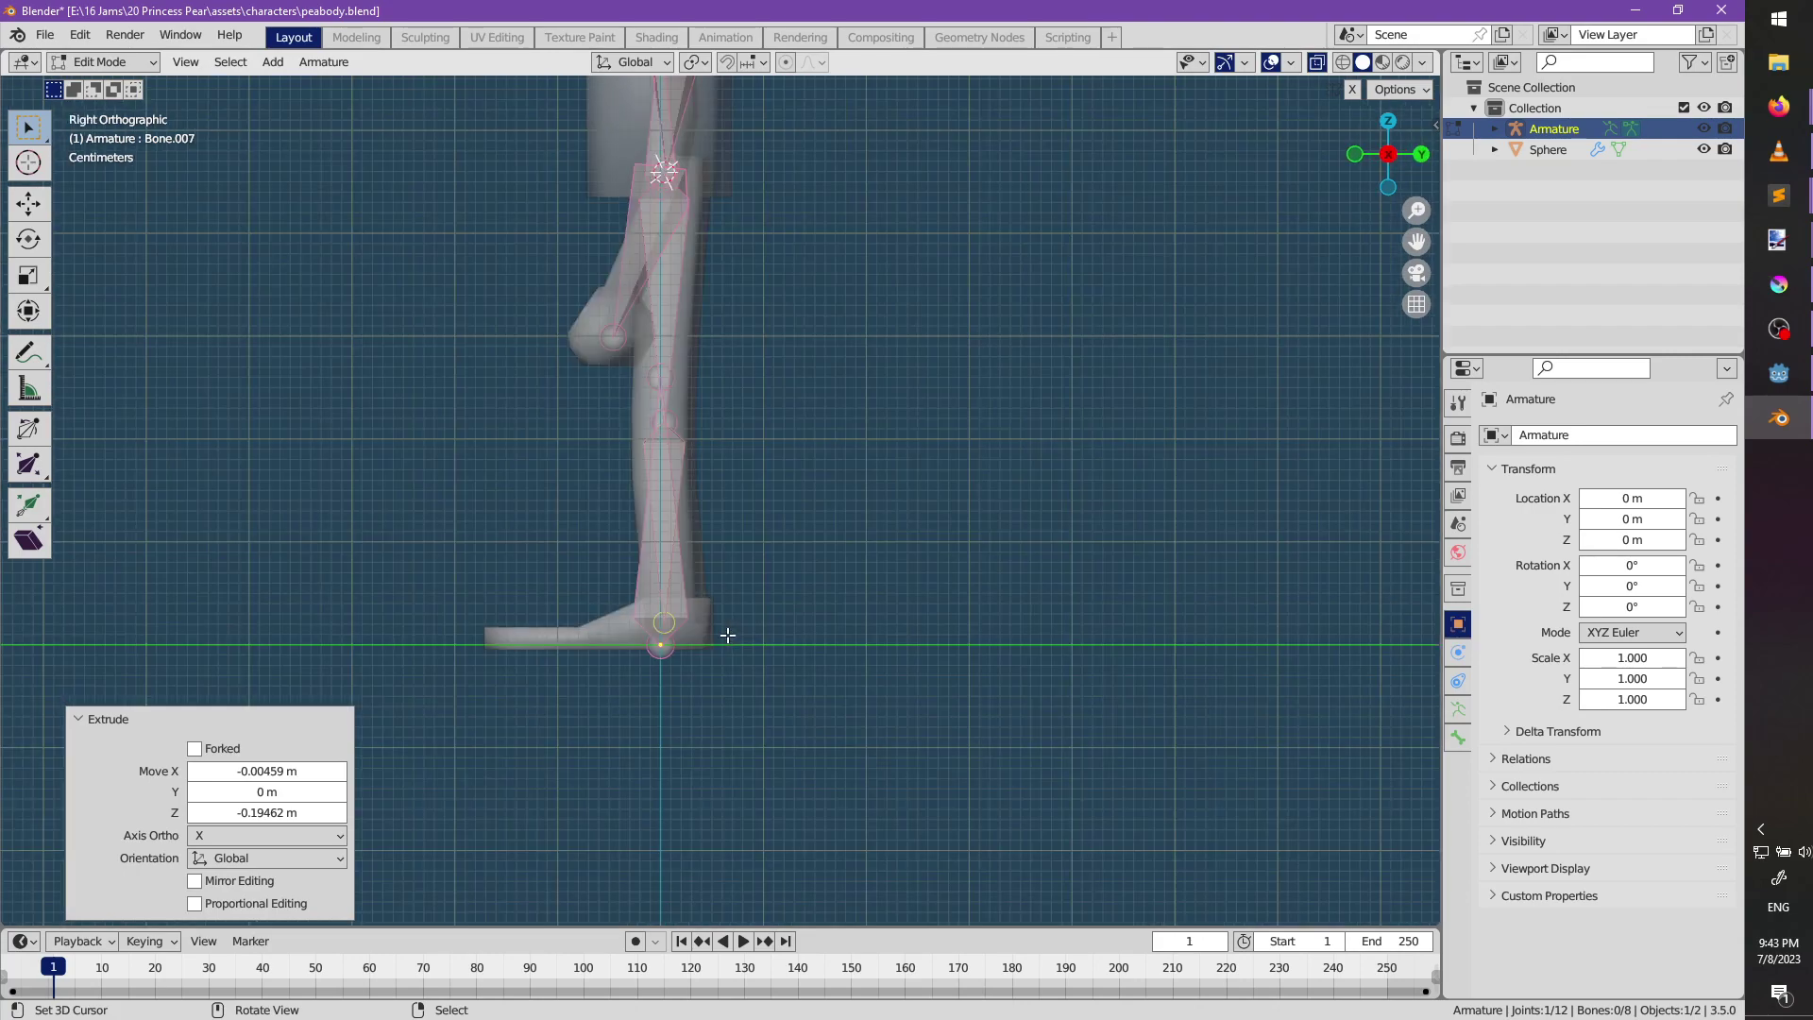
pyautogui.press('e')
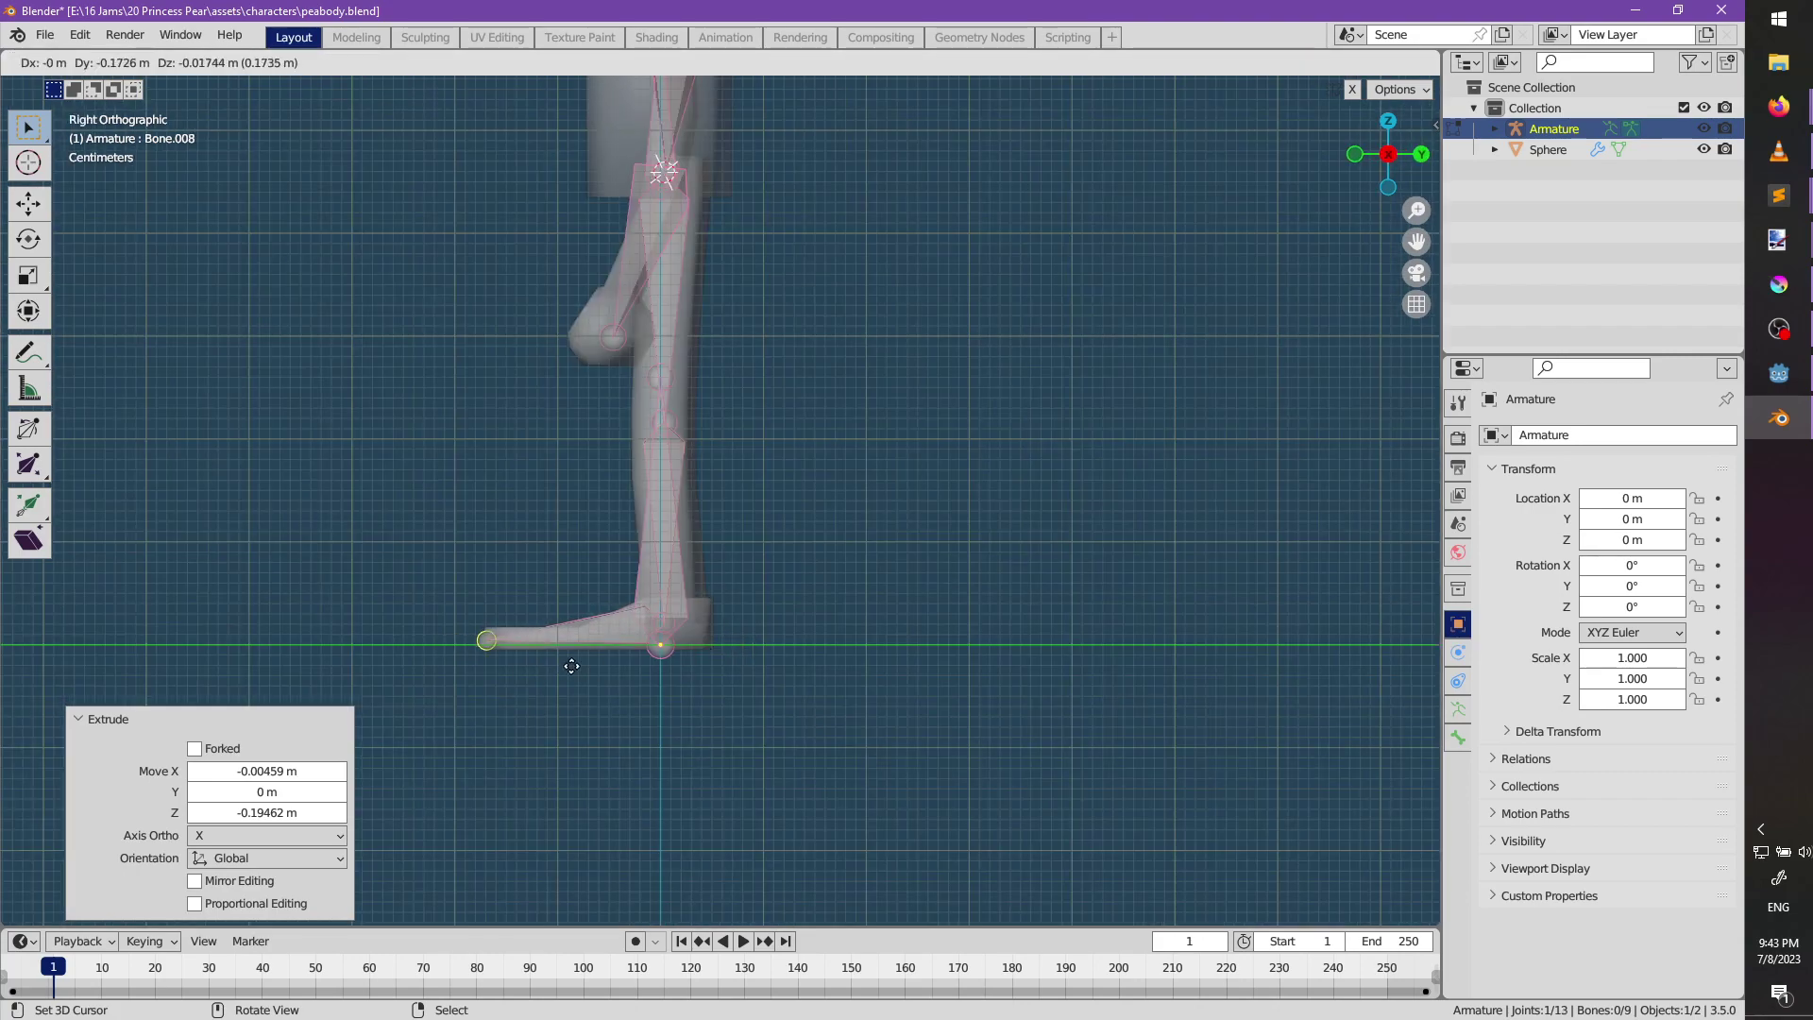
pyautogui.click(584, 662)
# Flatten the foot bone by scaling it to 0 along Z and move it about -0.008 m in Z.
pyautogui.click(614, 638)
pyautogui.press('s')
pyautogui.press('z')
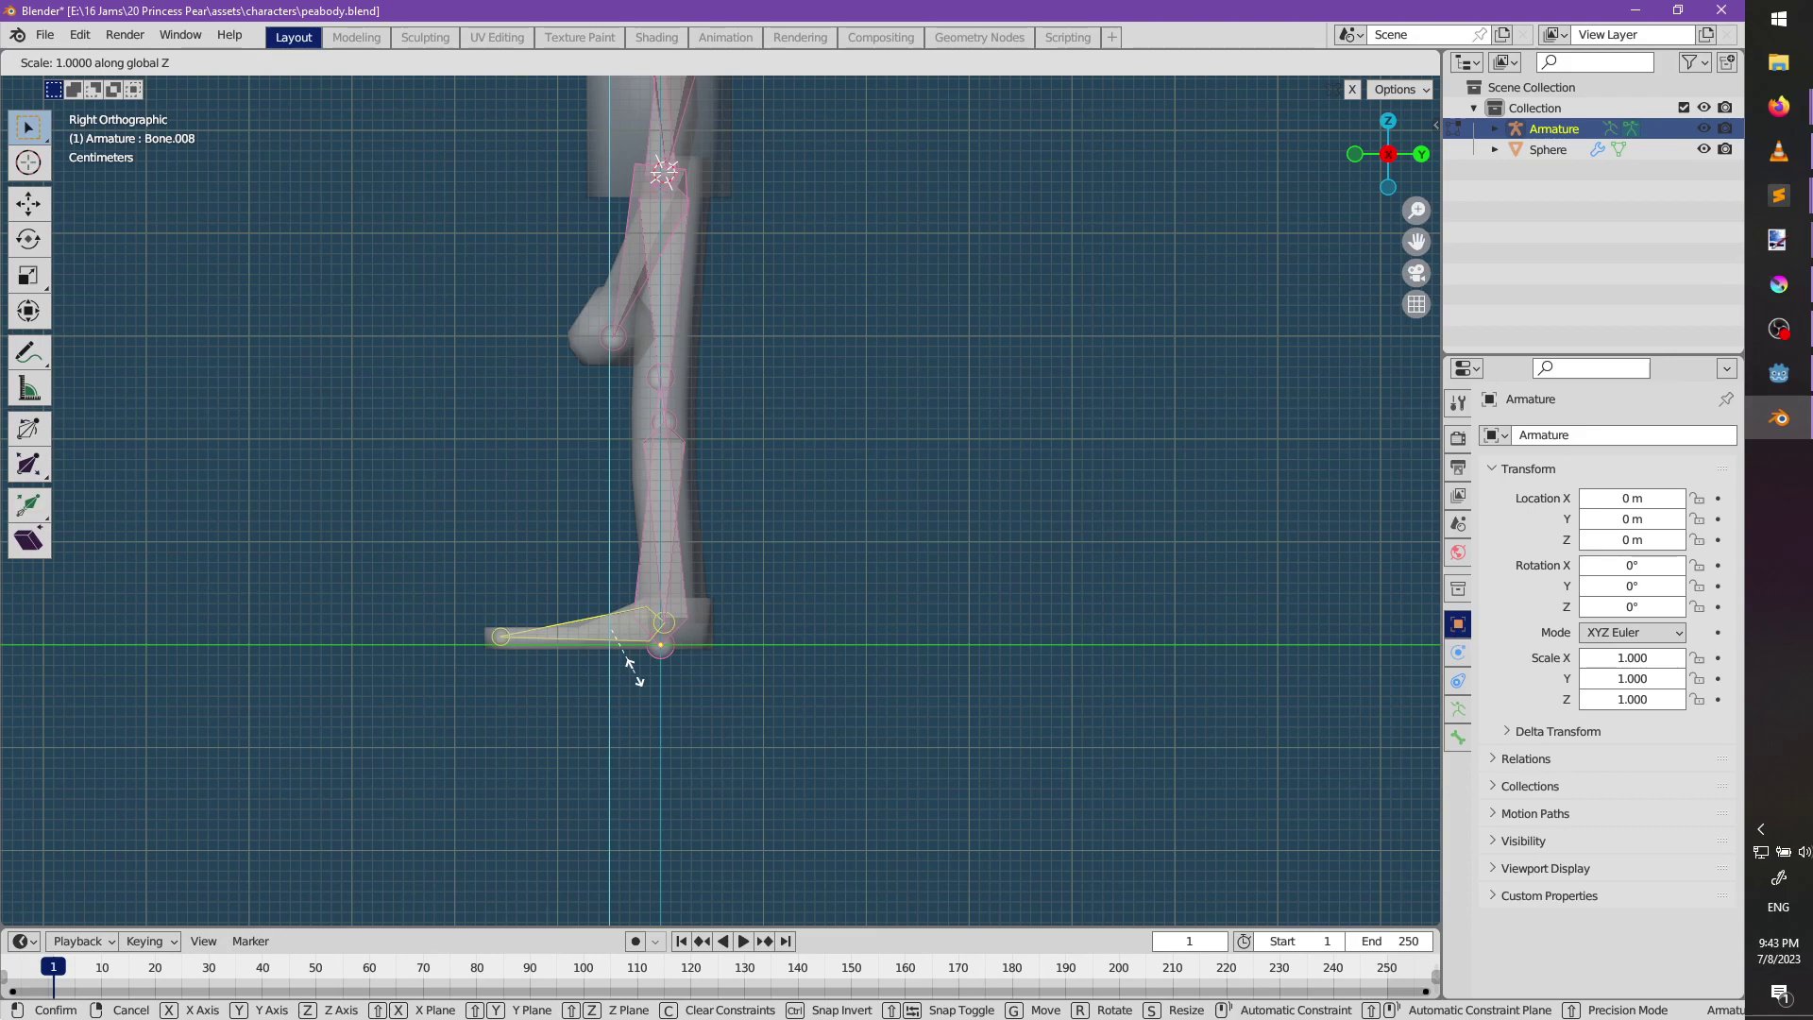
pyautogui.press('Escape')
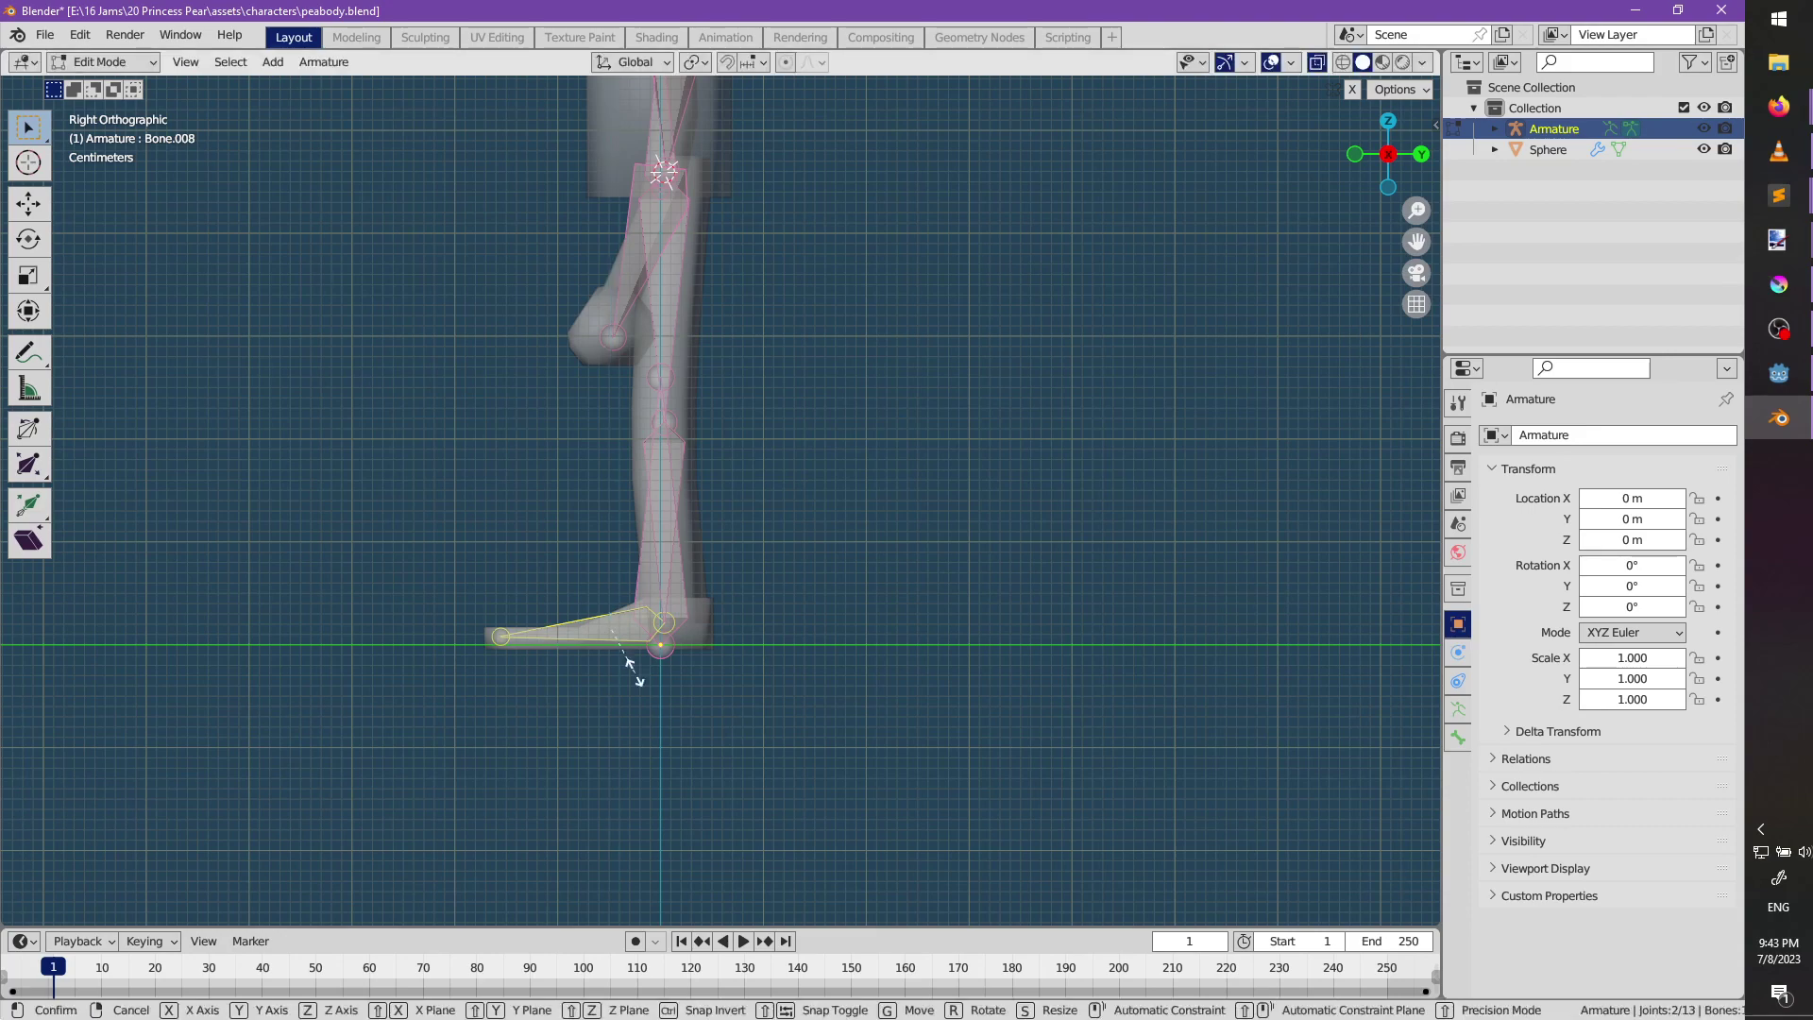
pyautogui.press('s')
pyautogui.press('z')
pyautogui.press('0')
pyautogui.press('Return')
pyautogui.press('g')
pyautogui.press('z')
pyautogui.click(661, 650)
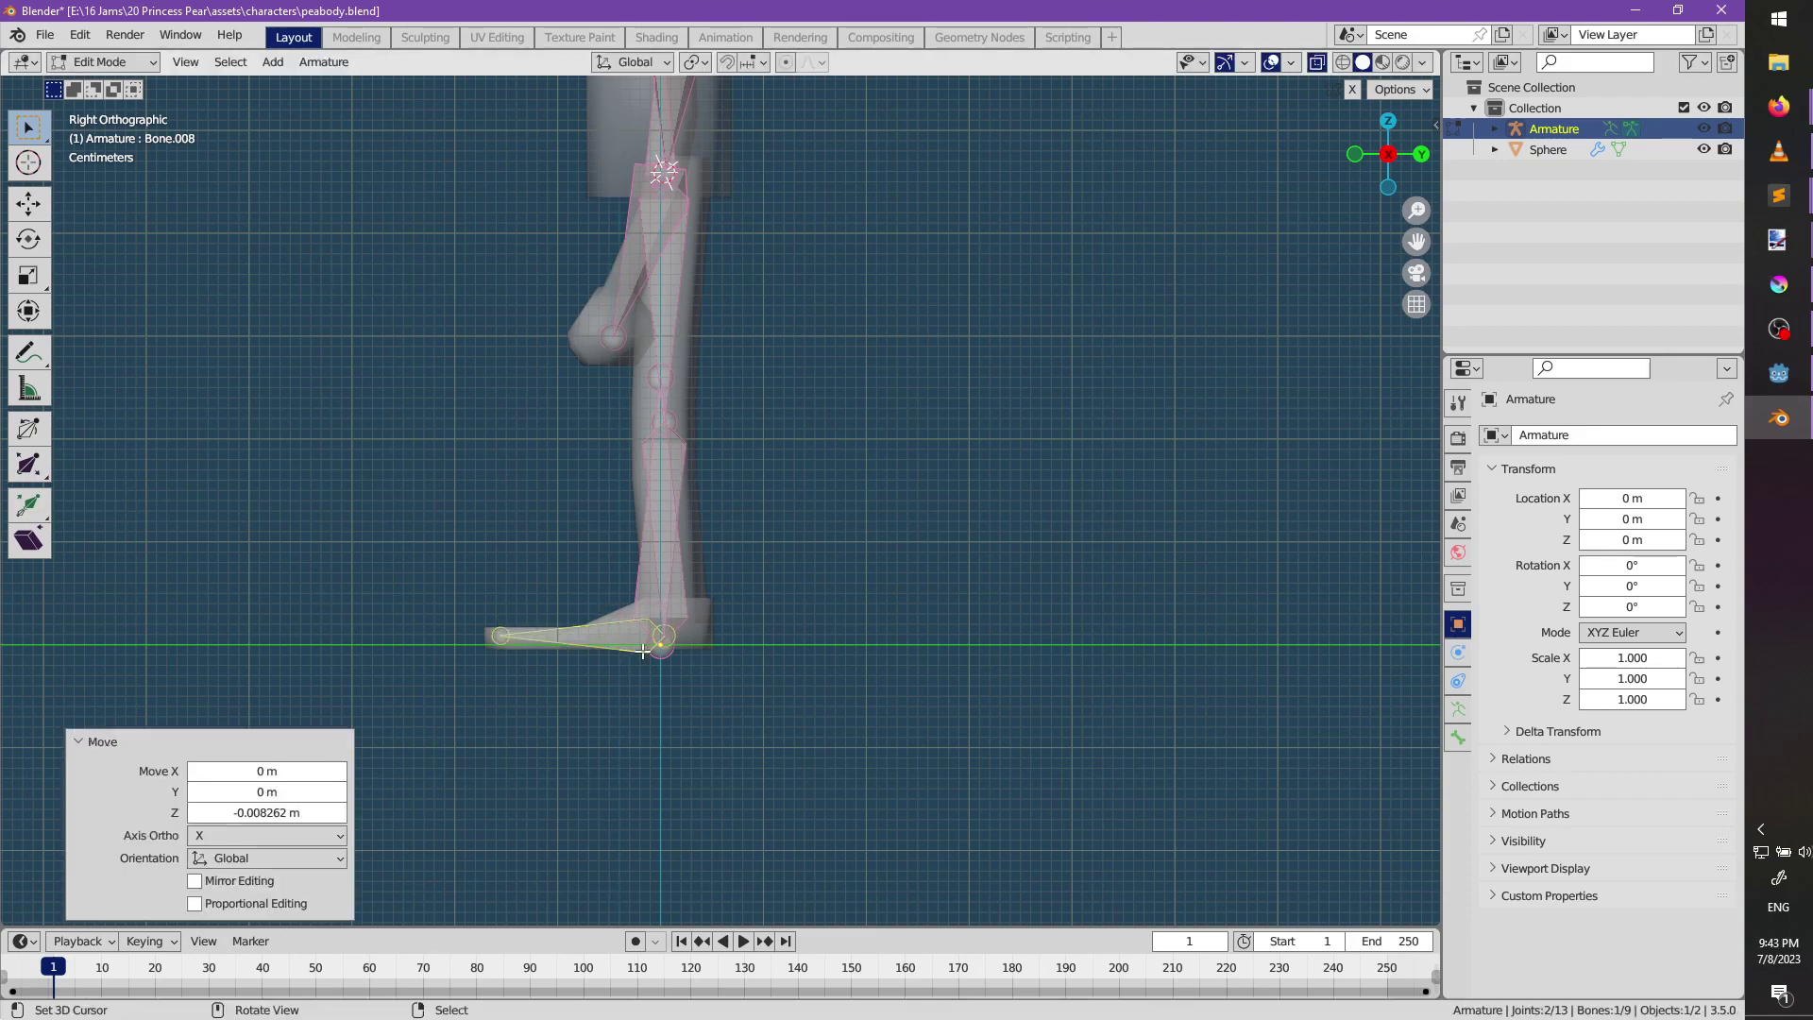
# Extrude a heel bone about 0.07 m backwards along Y from the ankle joint.
pyautogui.rightClick(675, 645)
pyautogui.moveTo(681, 635); pyautogui.dragTo(752, 676, button='middle')
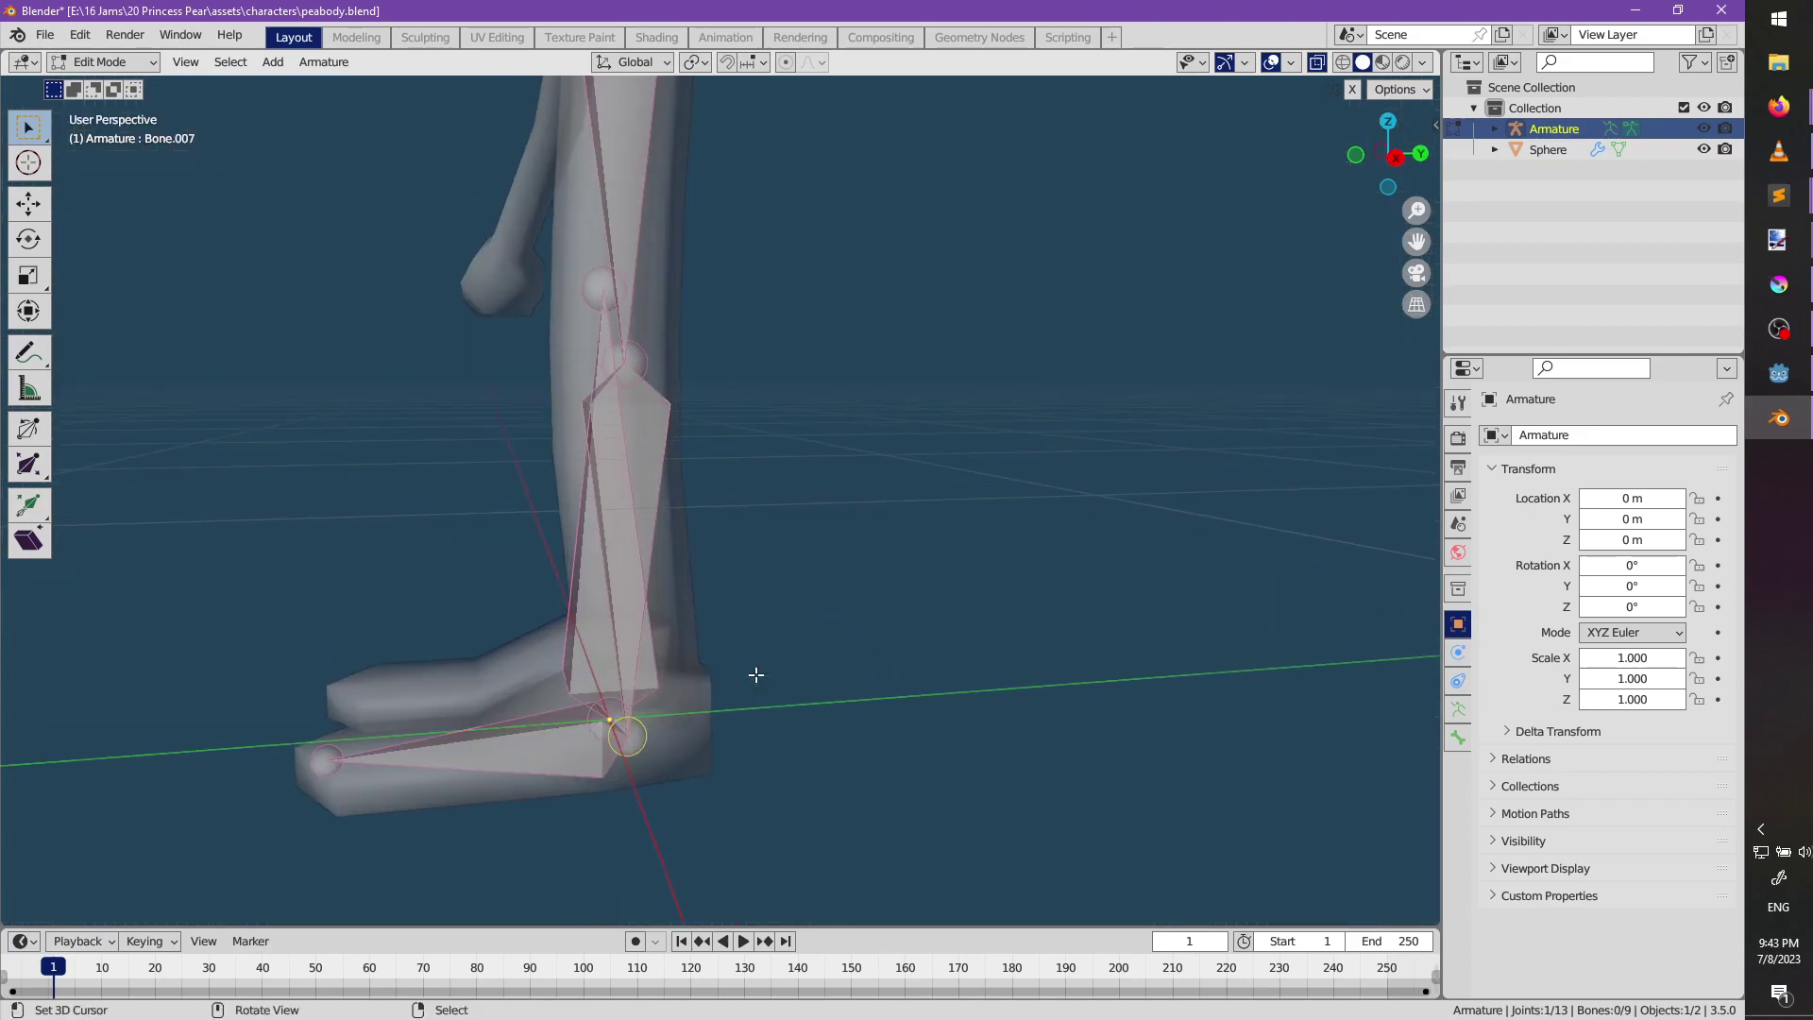
pyautogui.press('e')
pyautogui.press('x')
pyautogui.press('y')
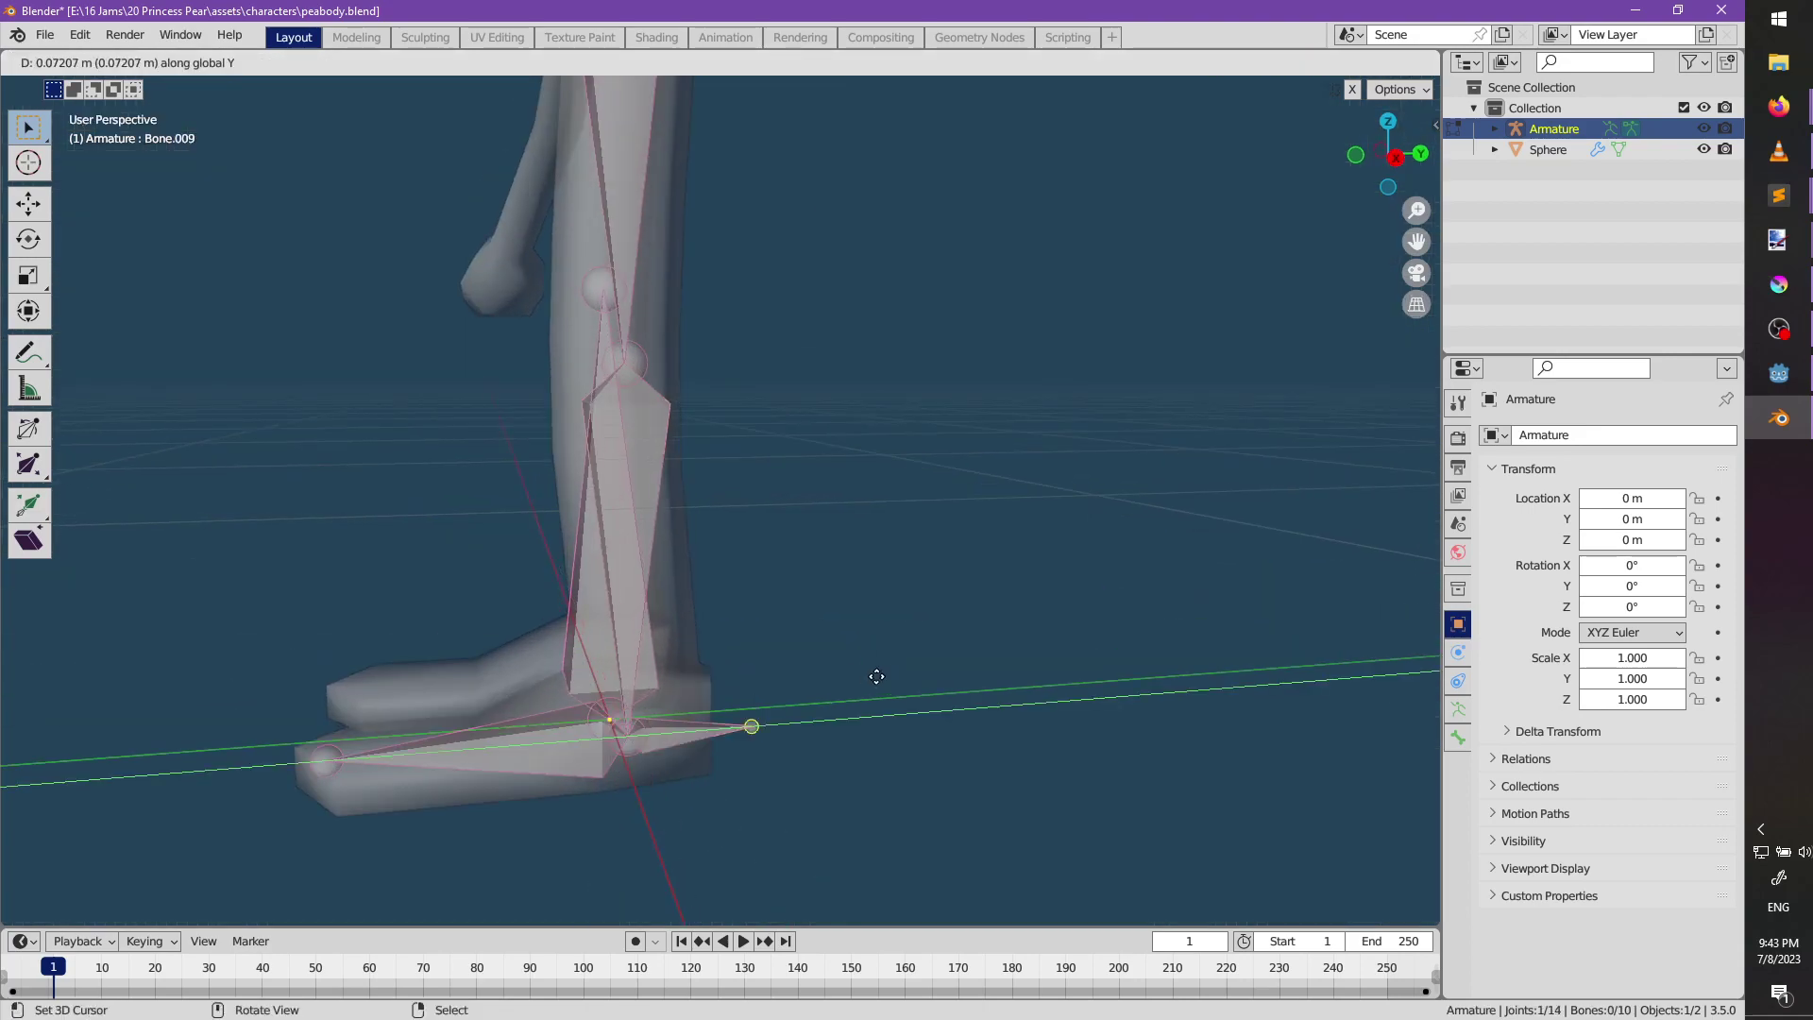
pyautogui.click(876, 676)
# Extrude a short bone straight up along Z from the foot bone's toe tip.
pyautogui.keyDown('shift'); pyautogui.moveTo(455, 755); pyautogui.dragTo(729, 722, button='middle'); pyautogui.keyUp('shift')
pyautogui.click(522, 710)
pyautogui.press('e')
pyautogui.press('z')
pyautogui.click(543, 625)
# Duplicate the foot bone in place without offset.
pyautogui.rightClick(668, 699)
pyautogui.hotkey('shift', 'd')
pyautogui.rightClick(729, 722)
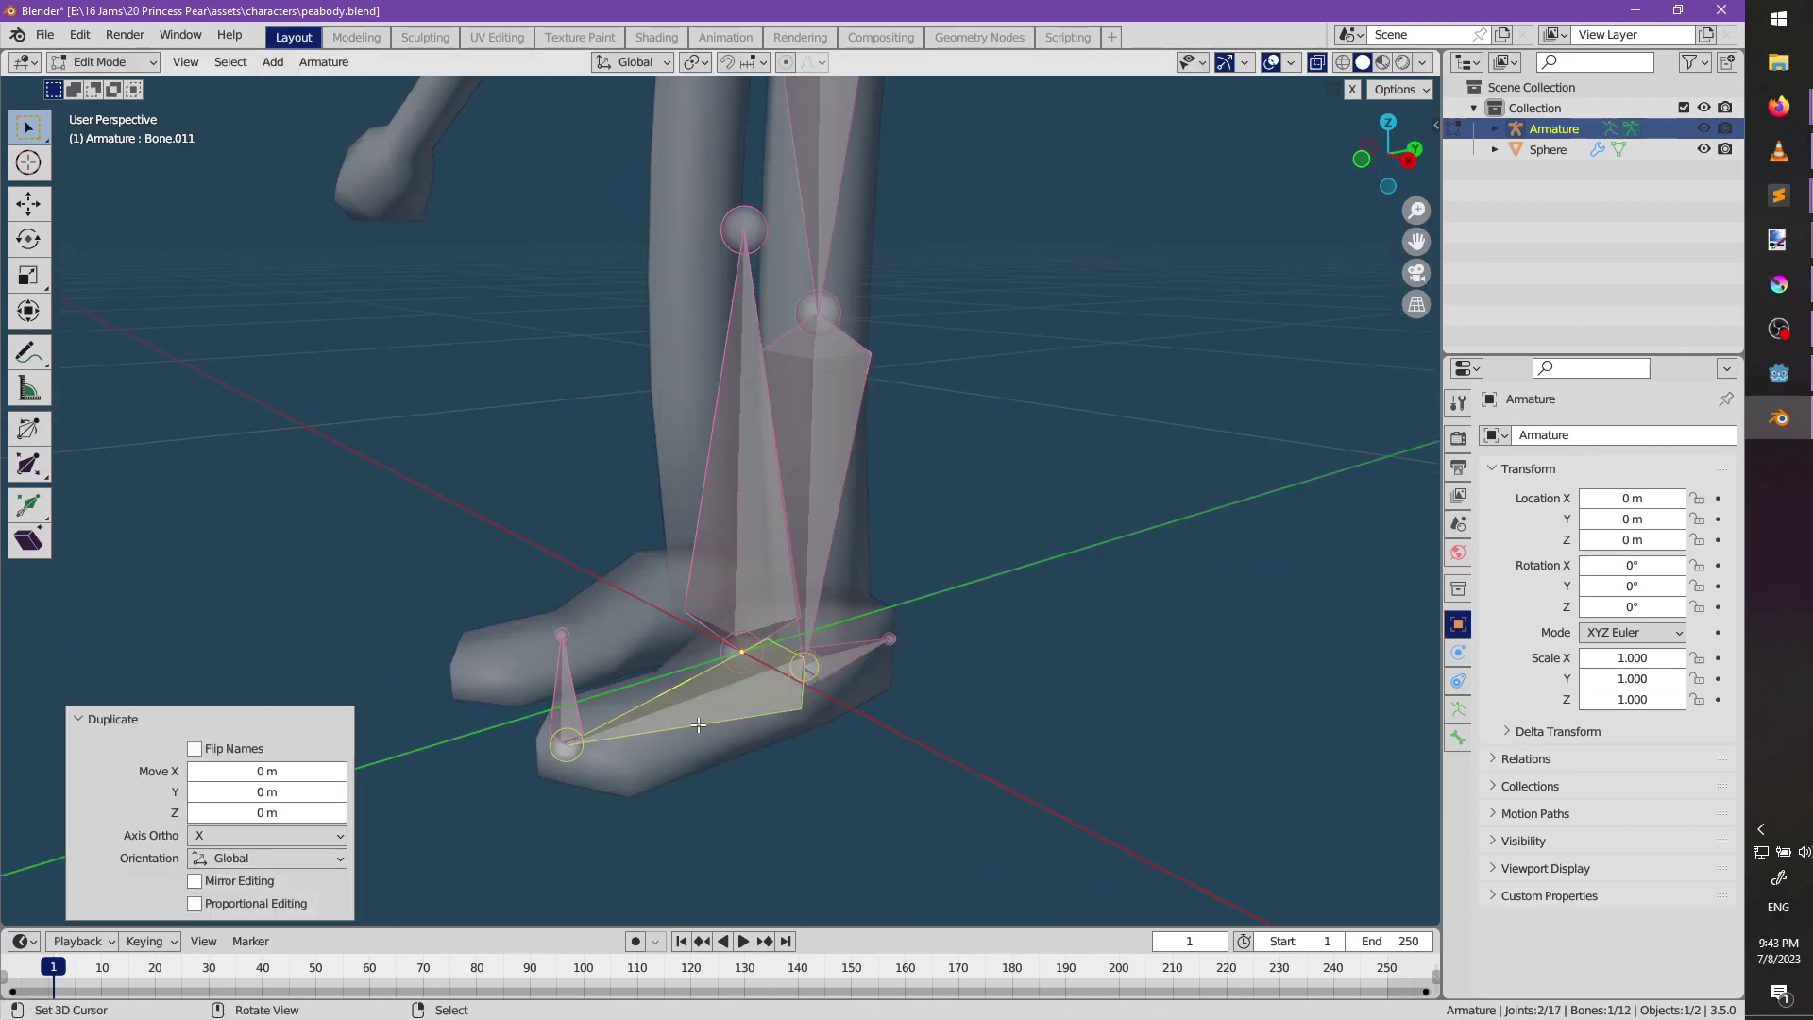
# Hide the duplicated foot bone.
pyautogui.hotkey('ctrl', 'z')
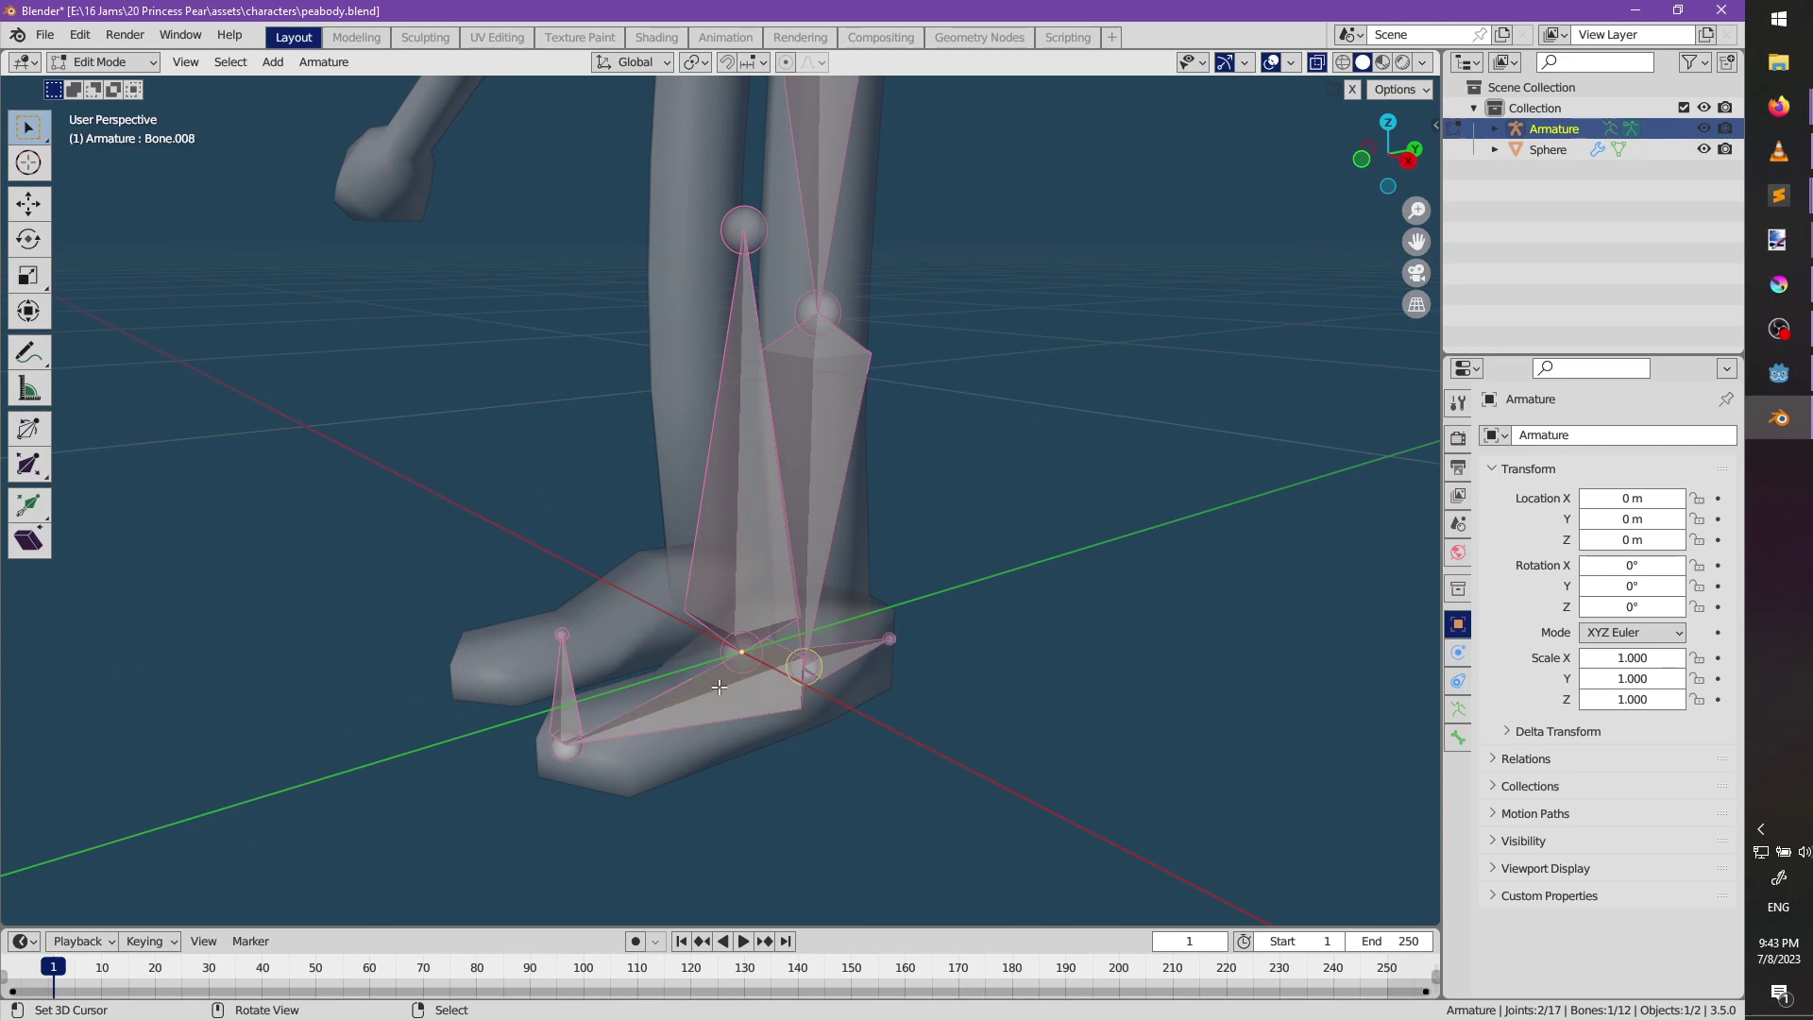
pyautogui.click(719, 687)
pyautogui.rightClick(723, 689)
pyautogui.rightClick(723, 690)
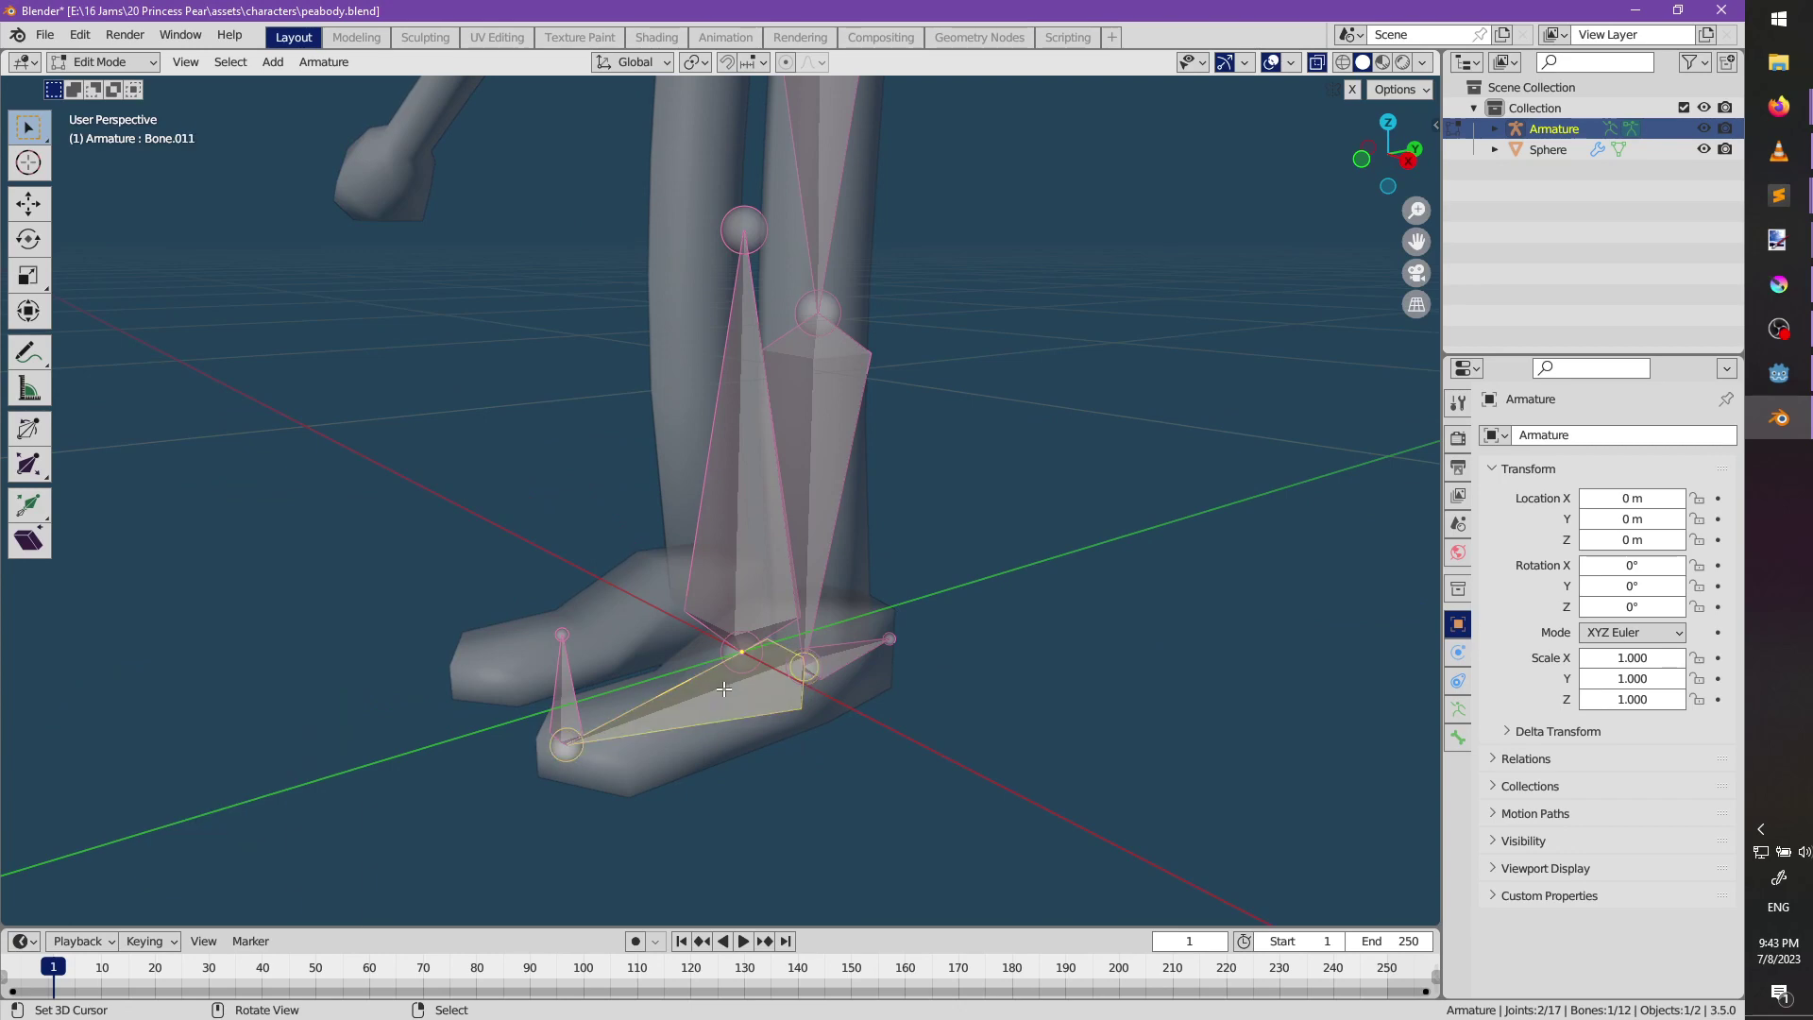
pyautogui.scroll(-4, 746, 656)
pyautogui.press('g')
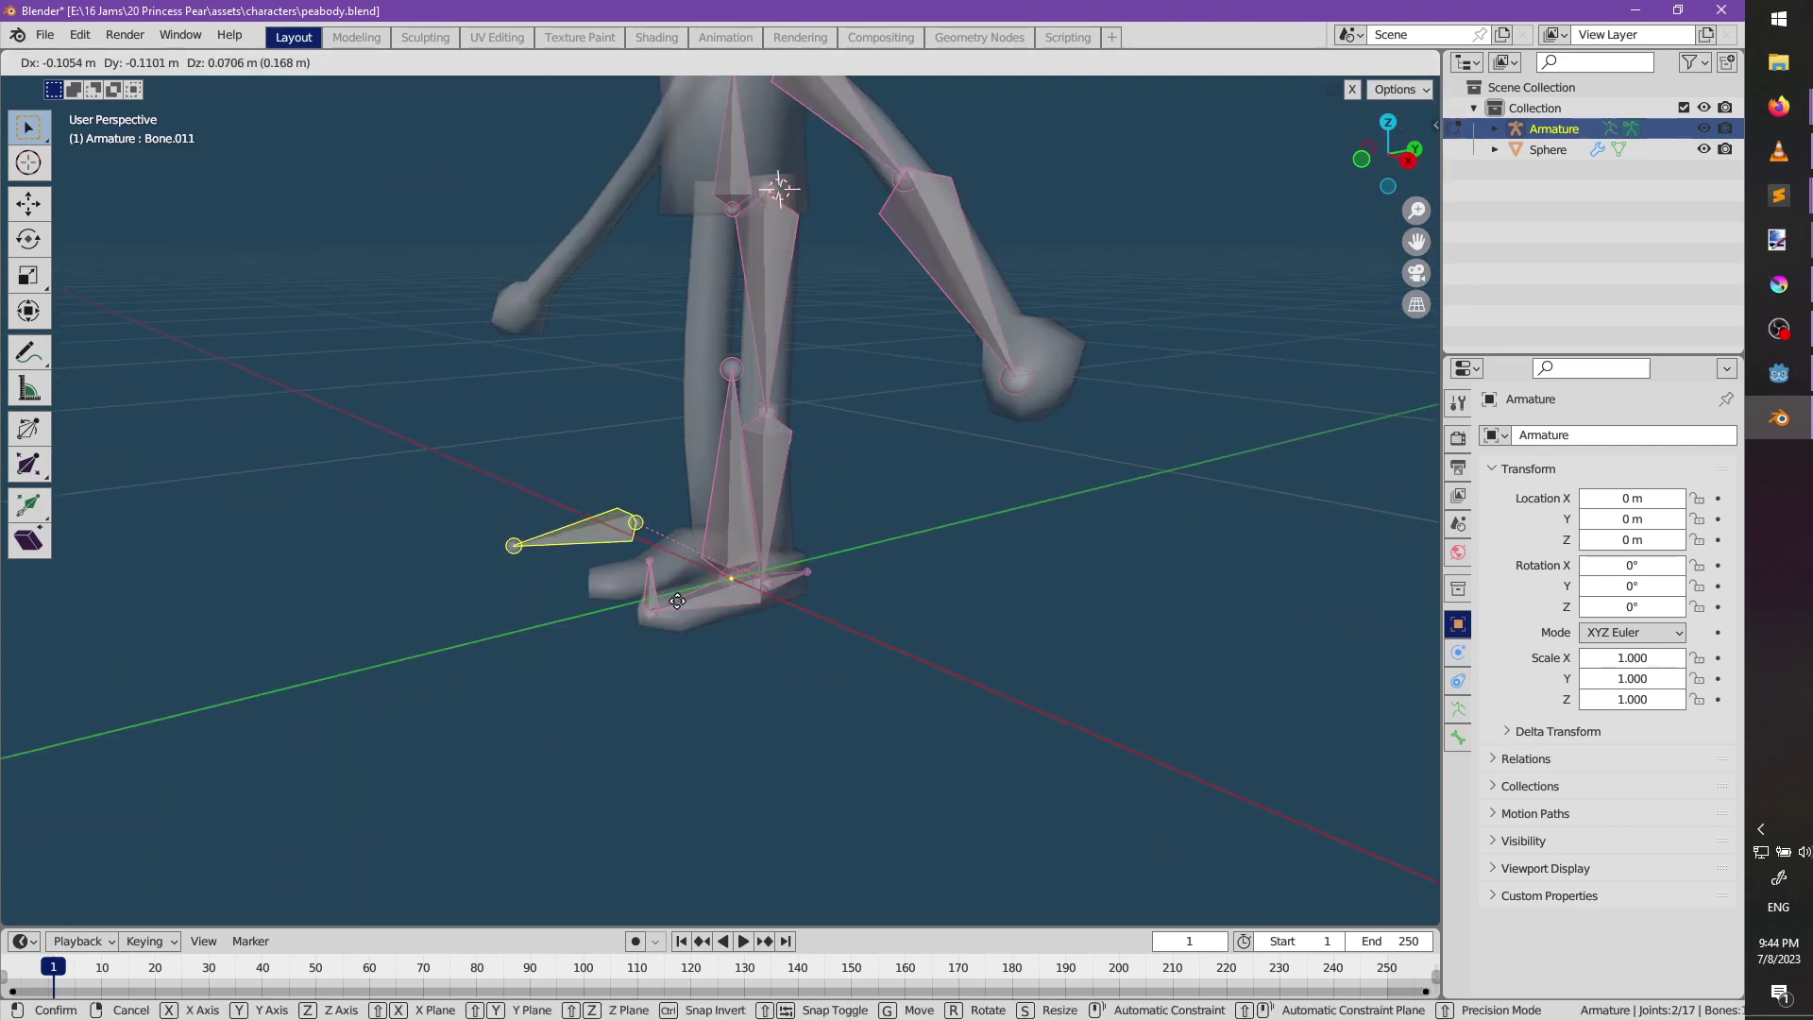
pyautogui.press('Escape')
pyautogui.press('h')
# Rename the upright bone standing at the origin between the legs as Root.
pyautogui.moveTo(721, 619); pyautogui.dragTo(1088, 660, button='middle')
pyautogui.click(712, 589)
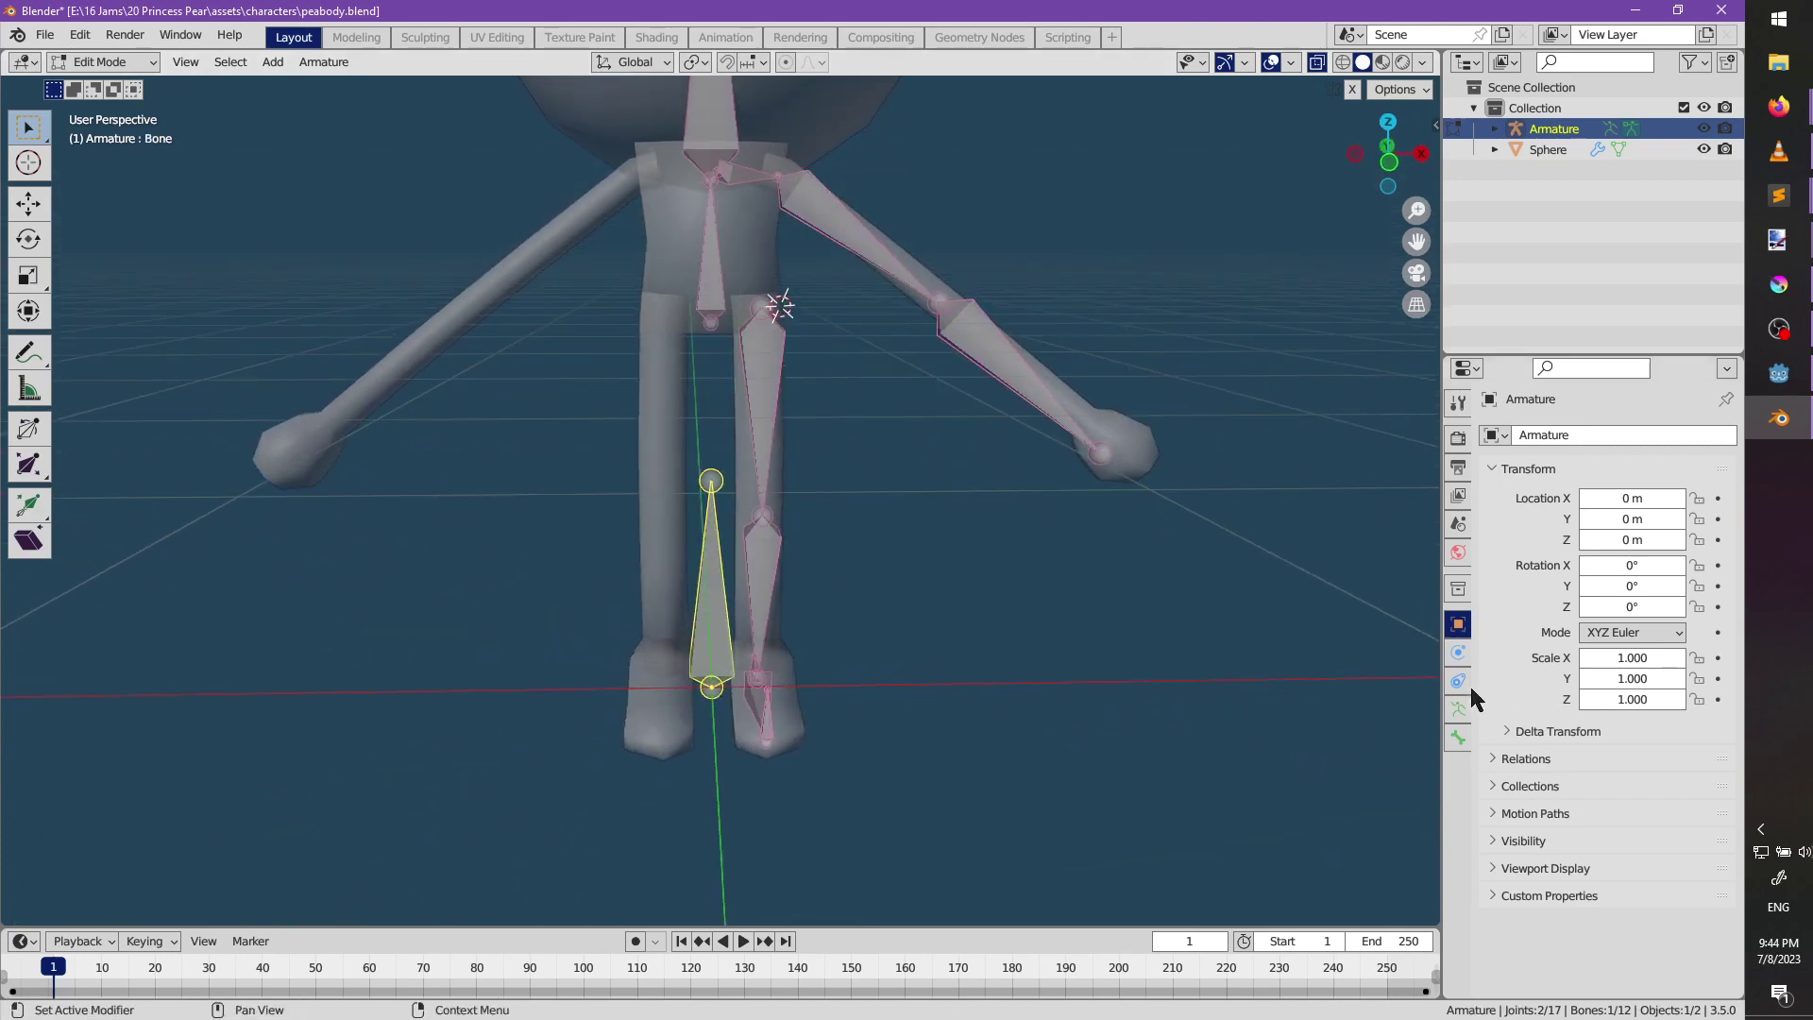
pyautogui.click(1457, 737)
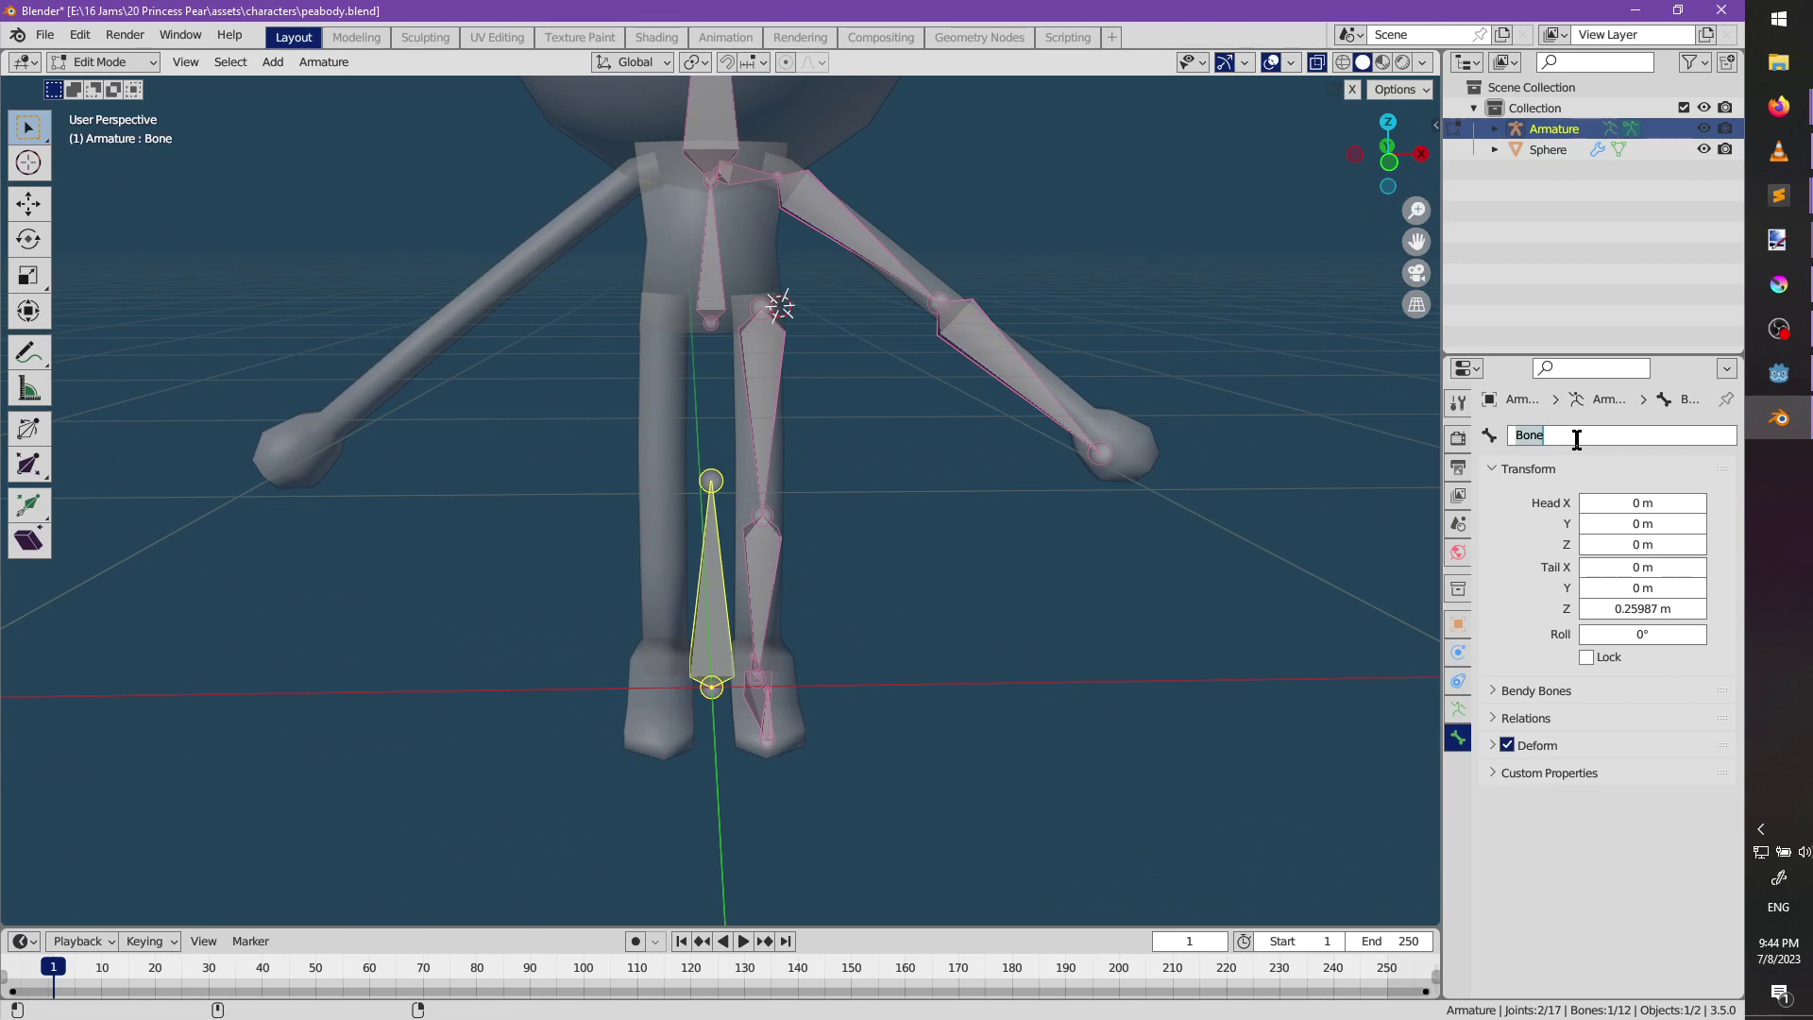
pyautogui.write('rOOT')
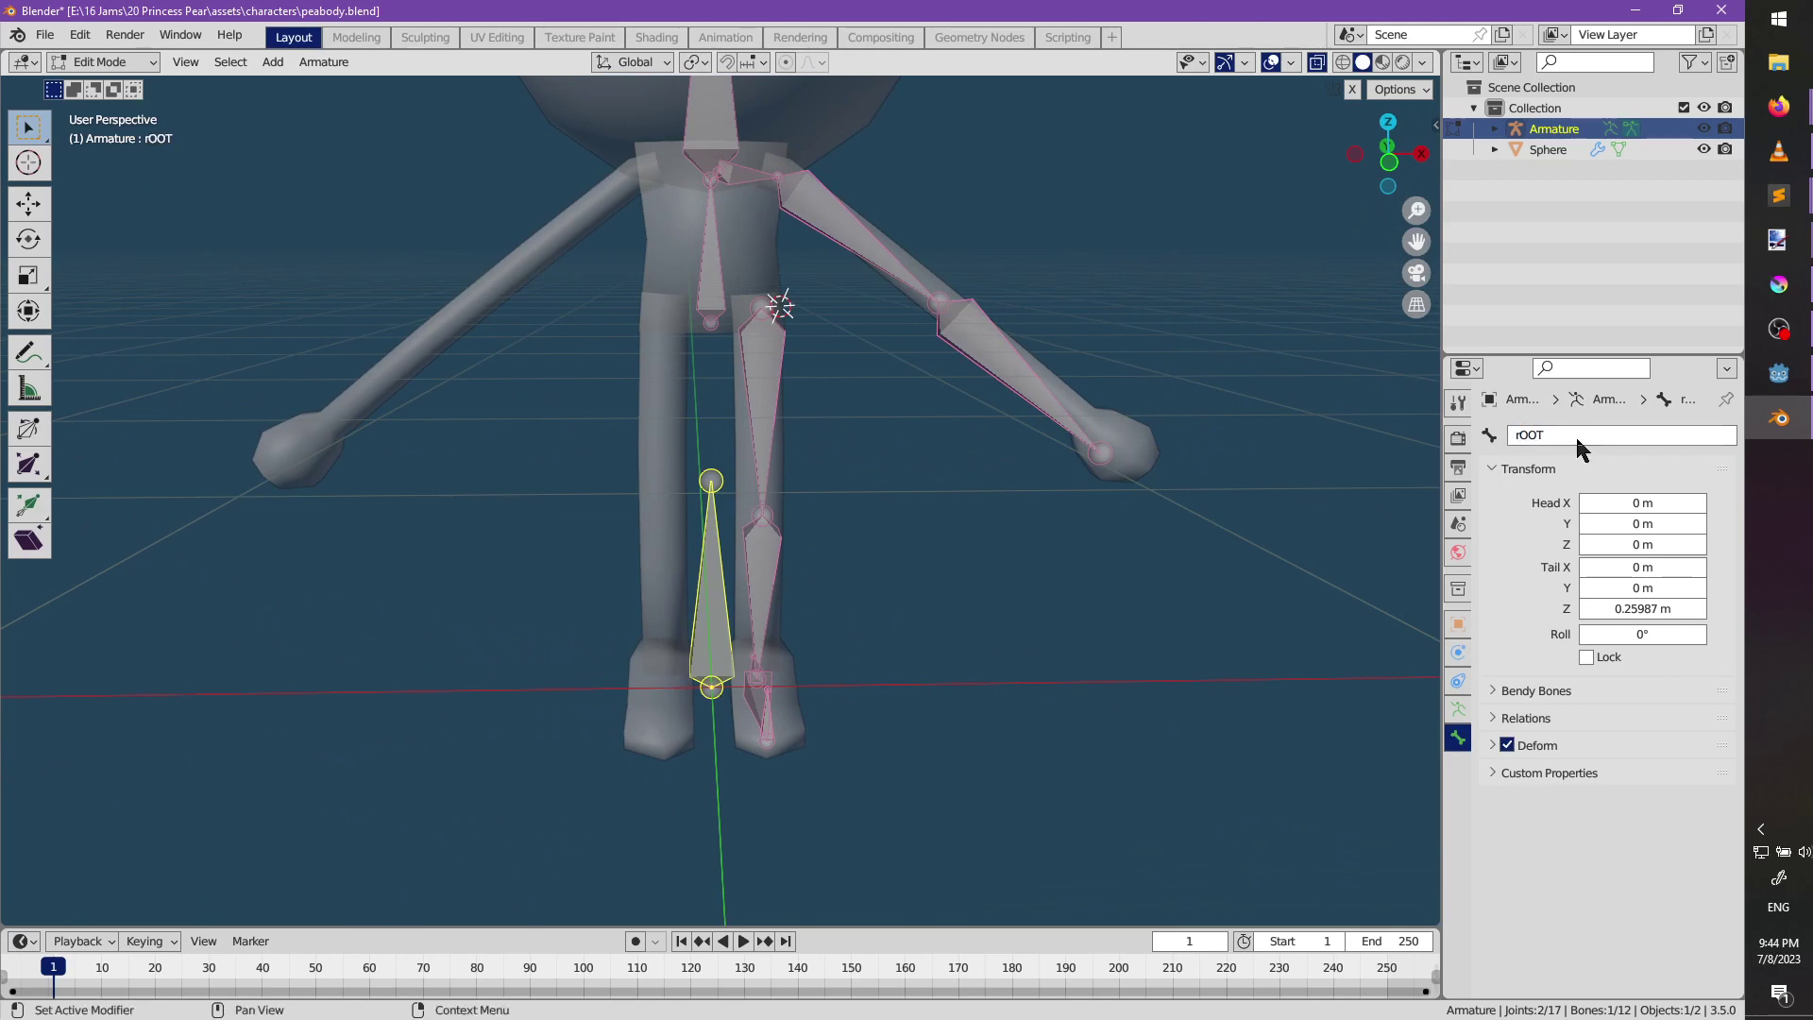
pyautogui.rightClick(1576, 440)
pyautogui.press('Escape')
pyautogui.click(1611, 440)
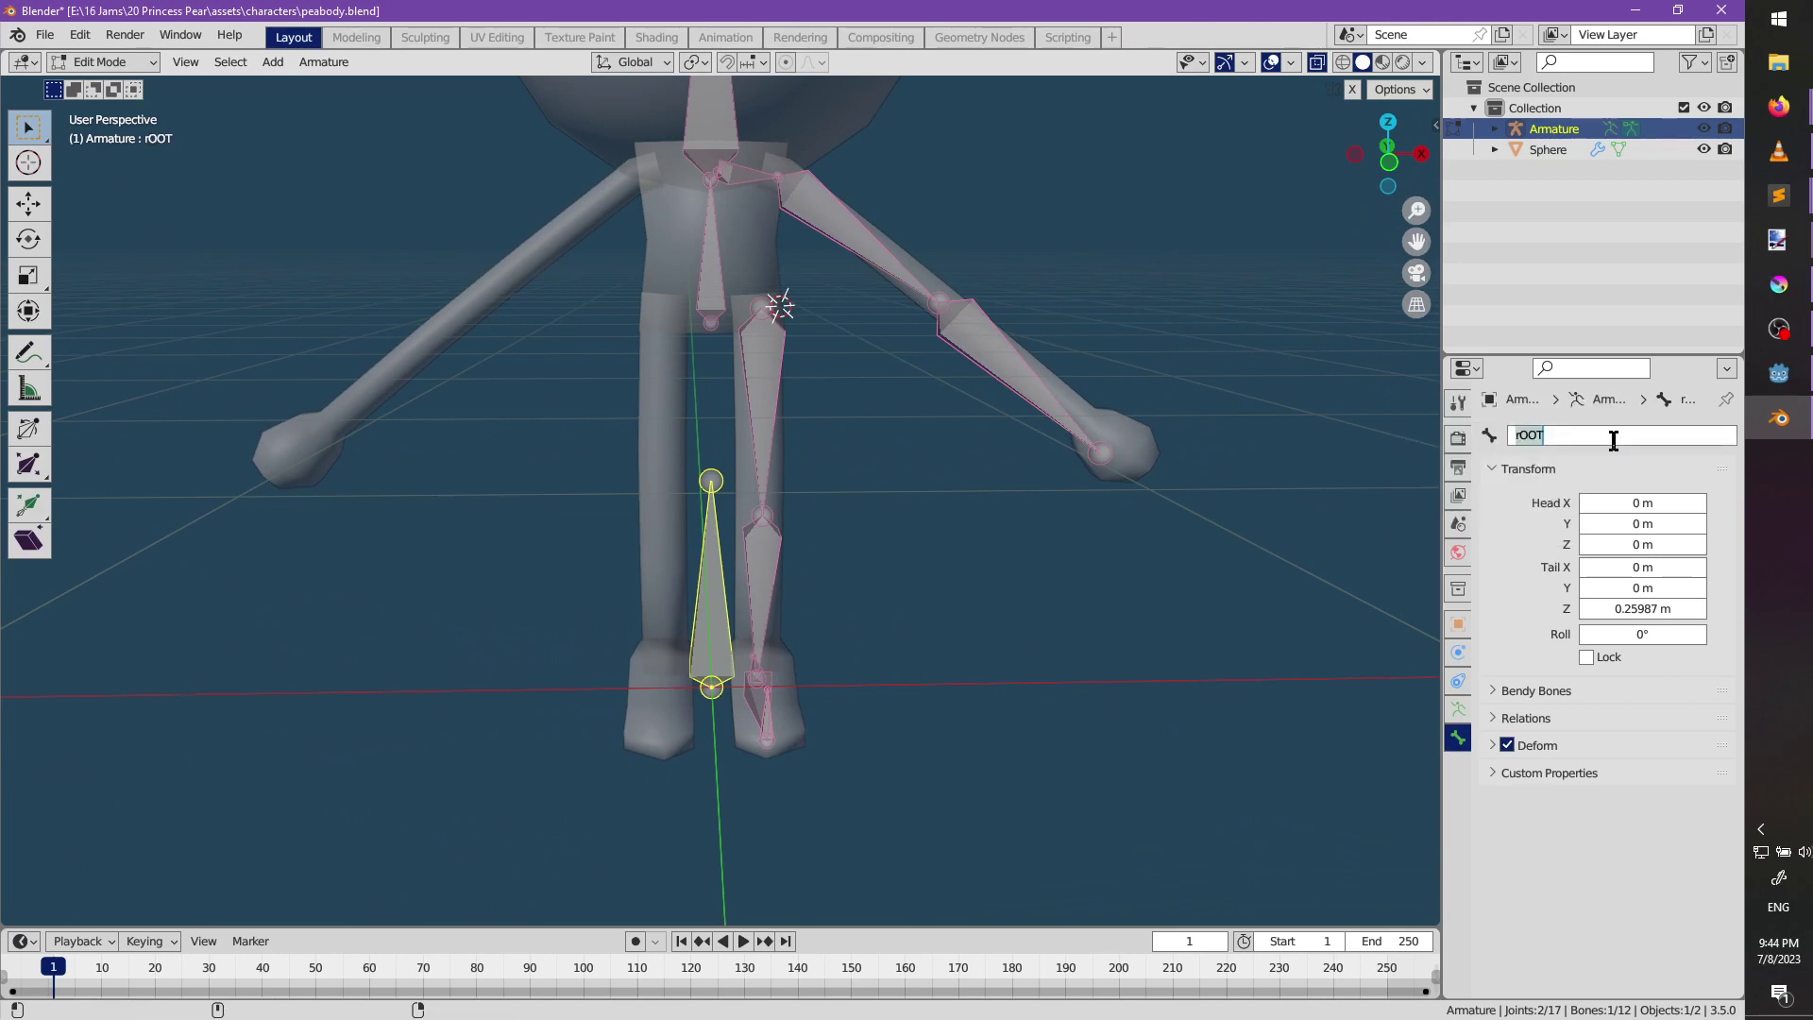
pyautogui.write('rOO')
pyautogui.press('BackSpace')
pyautogui.press('BackSpace')
pyautogui.press('BackSpace')
pyautogui.press('BackSpace')
pyautogui.write('Root')
pyautogui.press('Return')
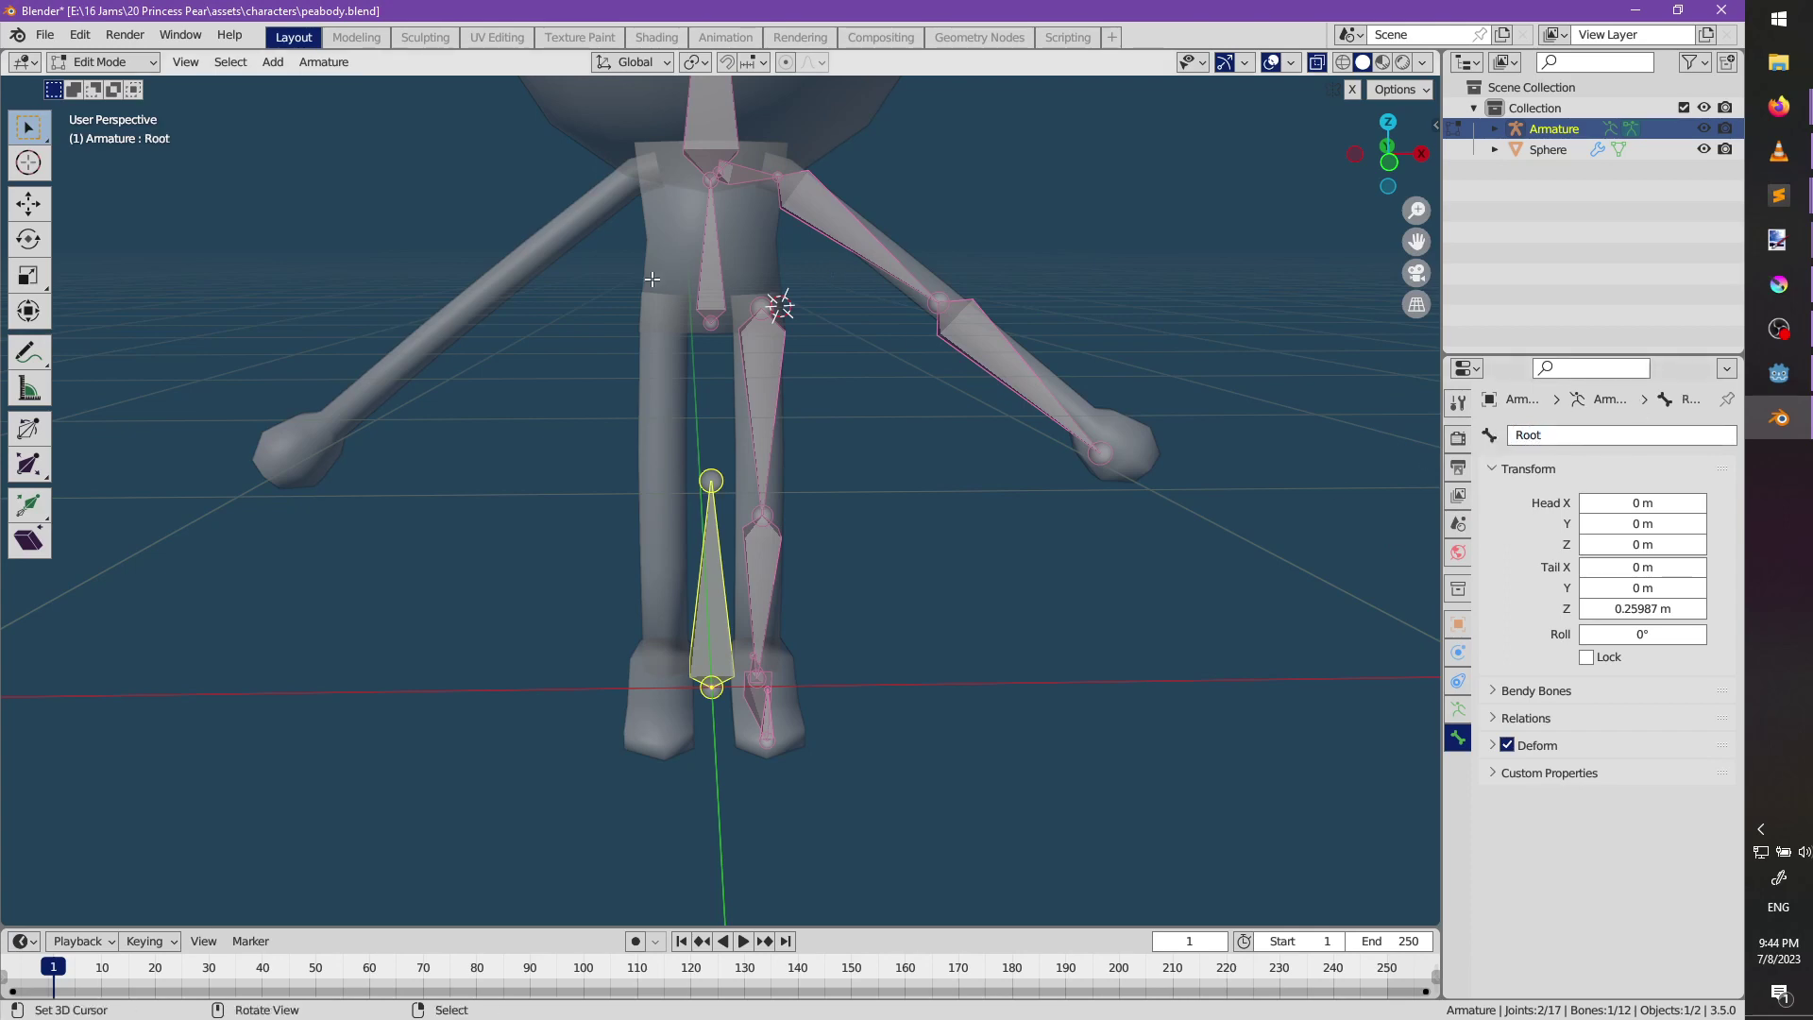
# Rename the torso bone as Body and the bone above it as Head.
pyautogui.click(710, 245)
pyautogui.click(1601, 436)
pyautogui.write('Boo')
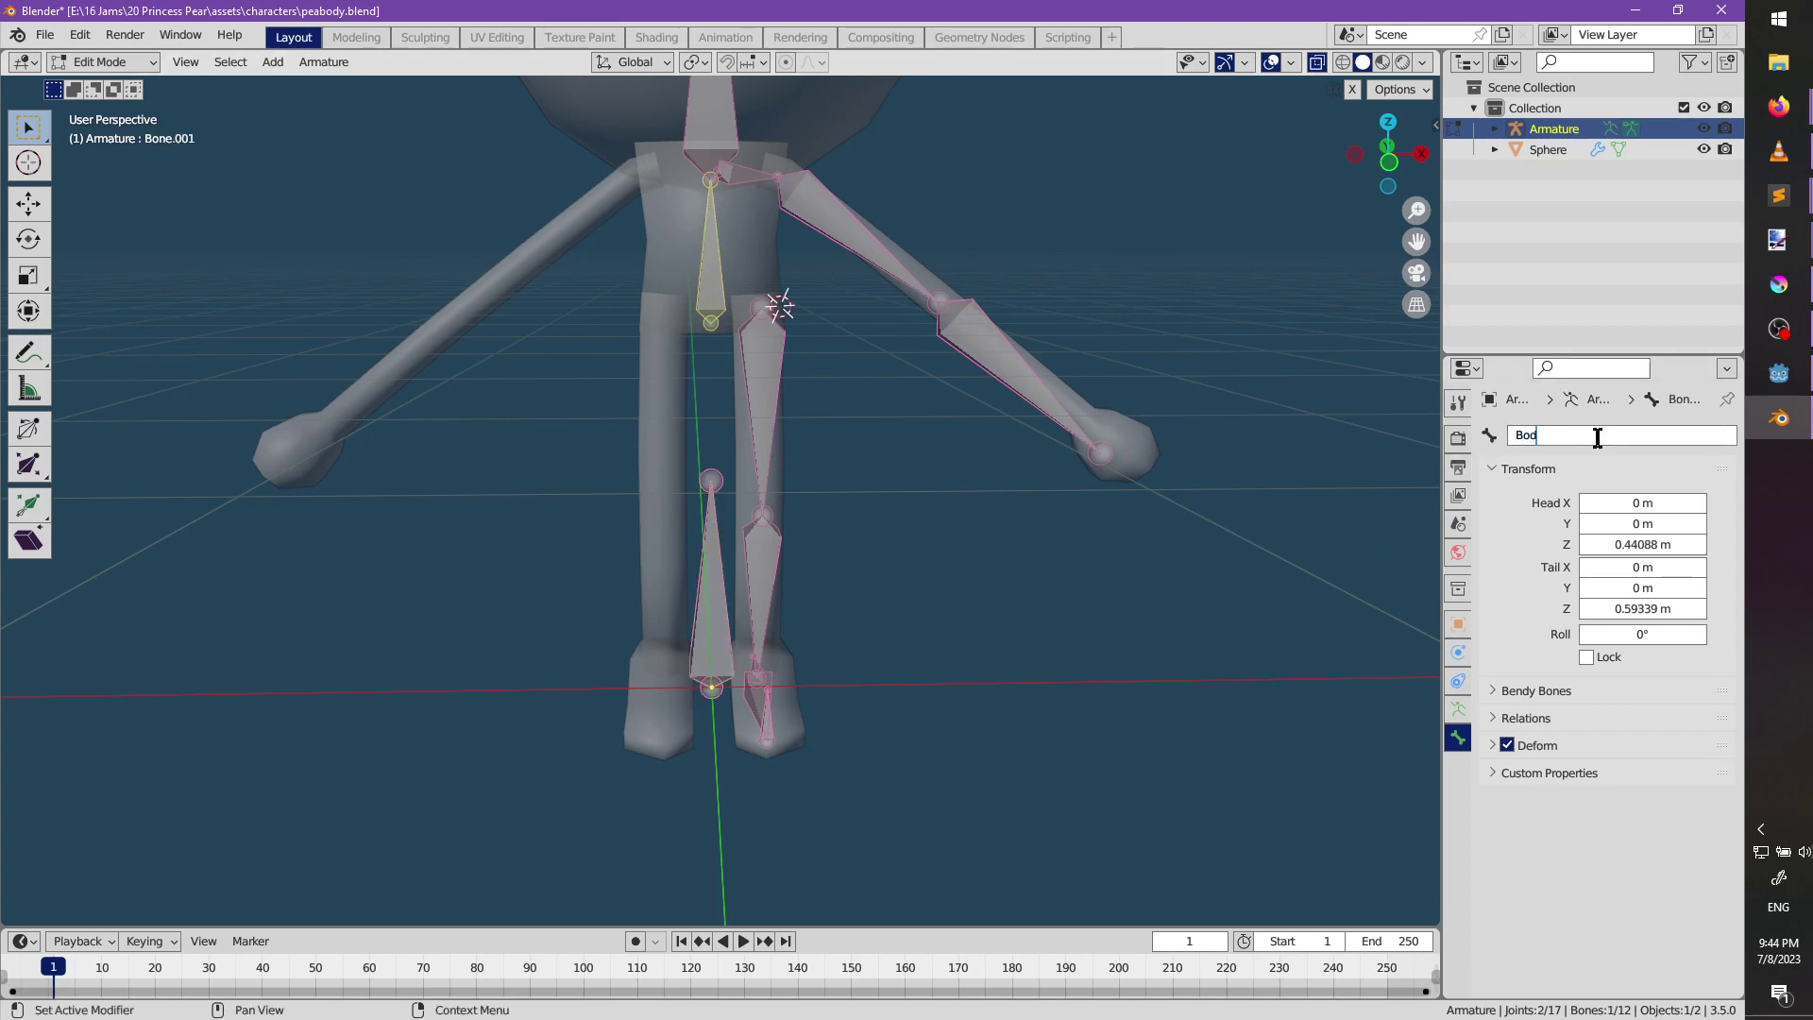
pyautogui.click(676, 130)
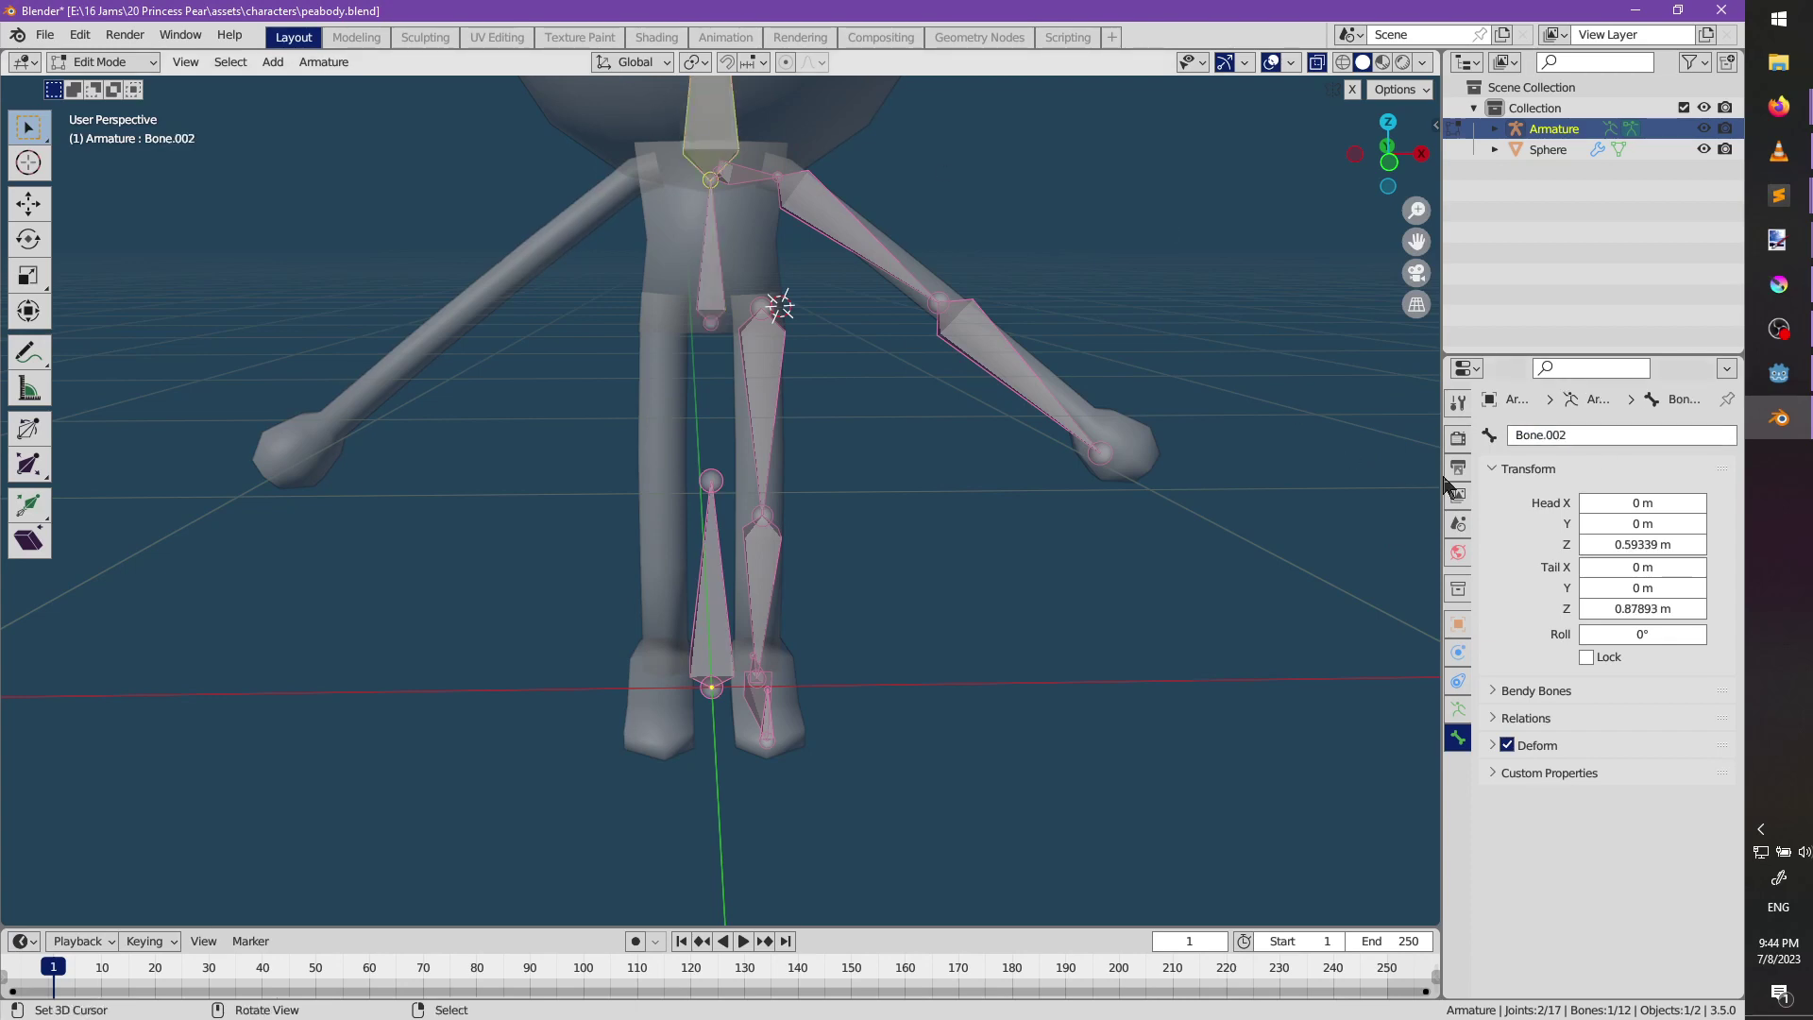
pyautogui.click(1586, 435)
pyautogui.write('Head')
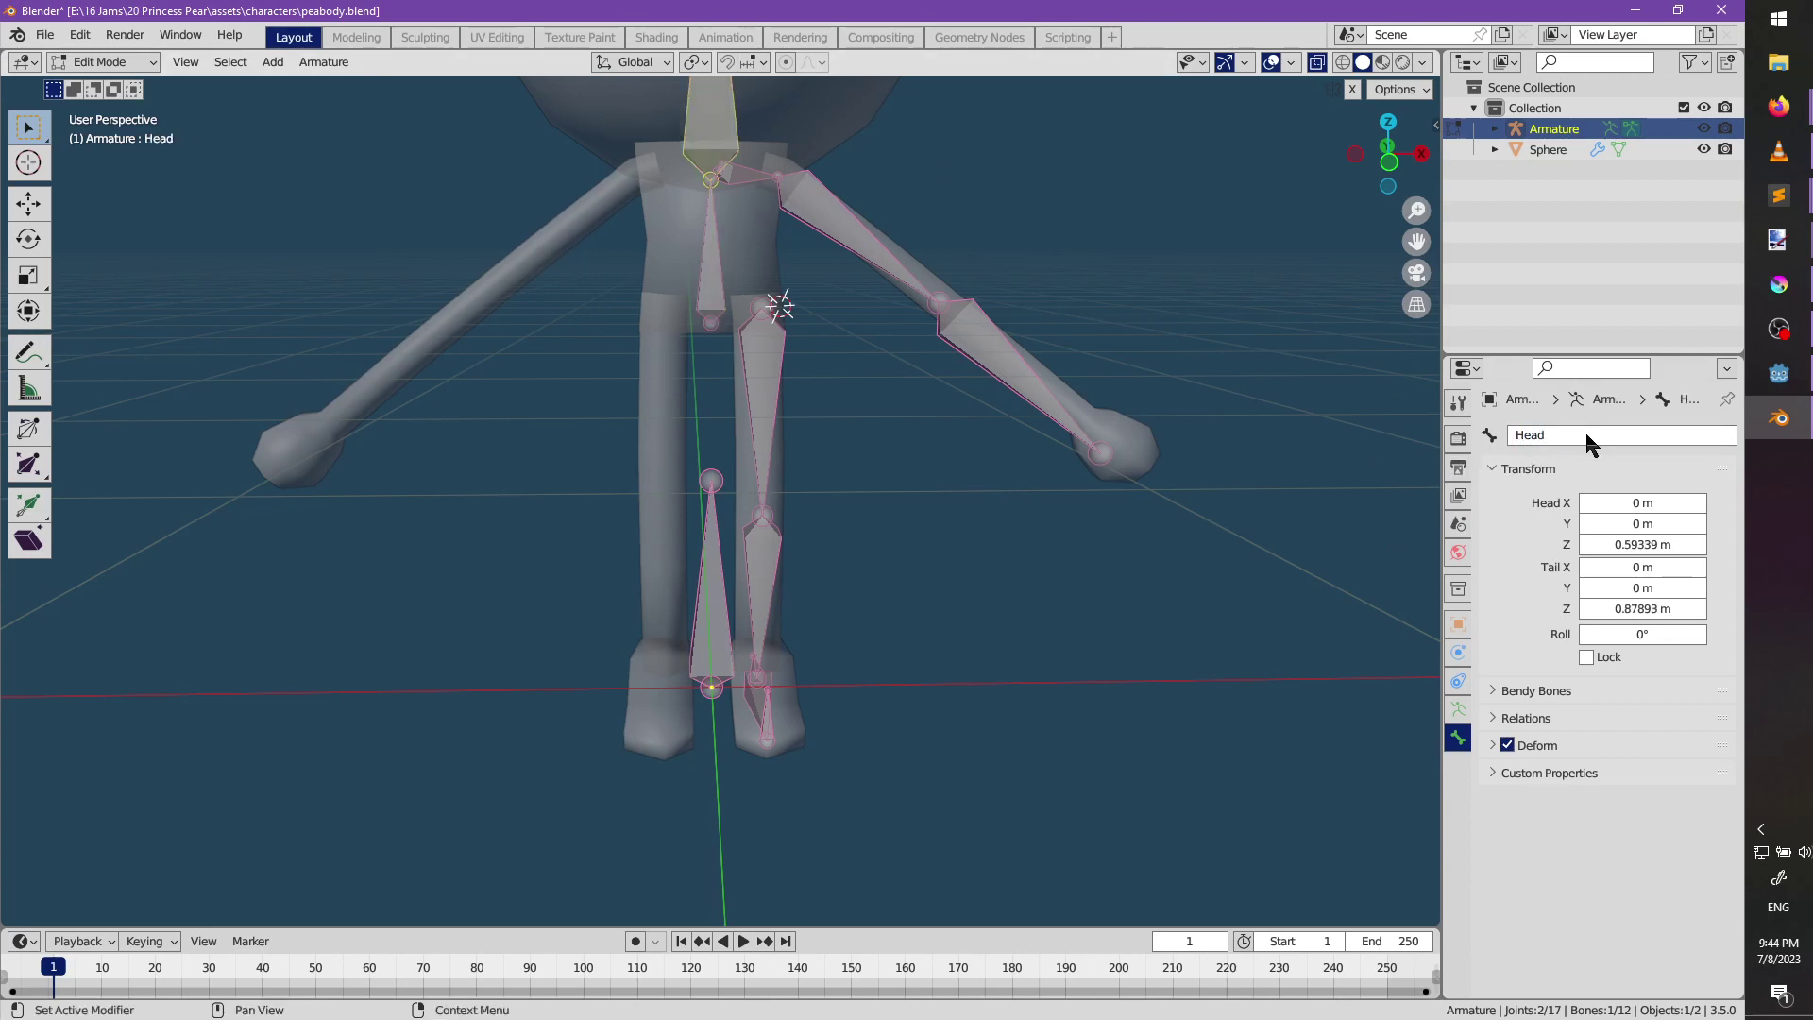
# Rename the short shoulder bone between the neck and the arm as Collar.L.
pyautogui.click(763, 178)
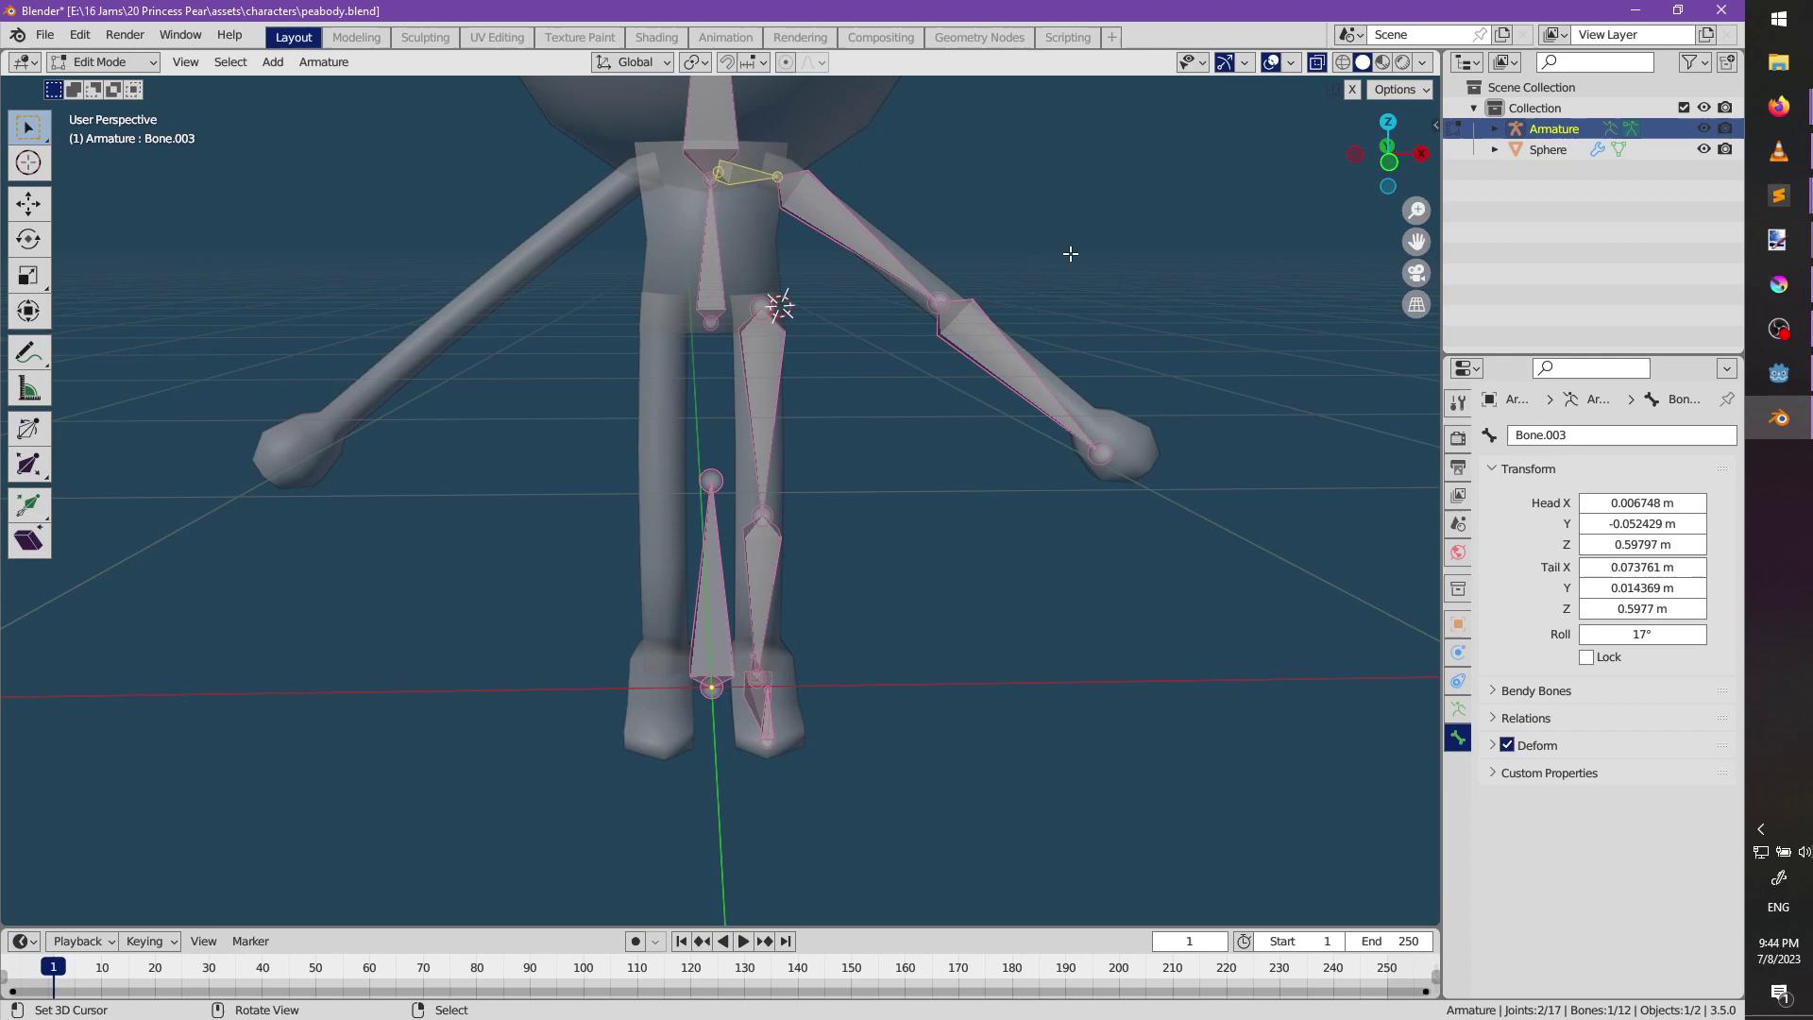
pyautogui.click(1620, 437)
pyautogui.write('Collar')
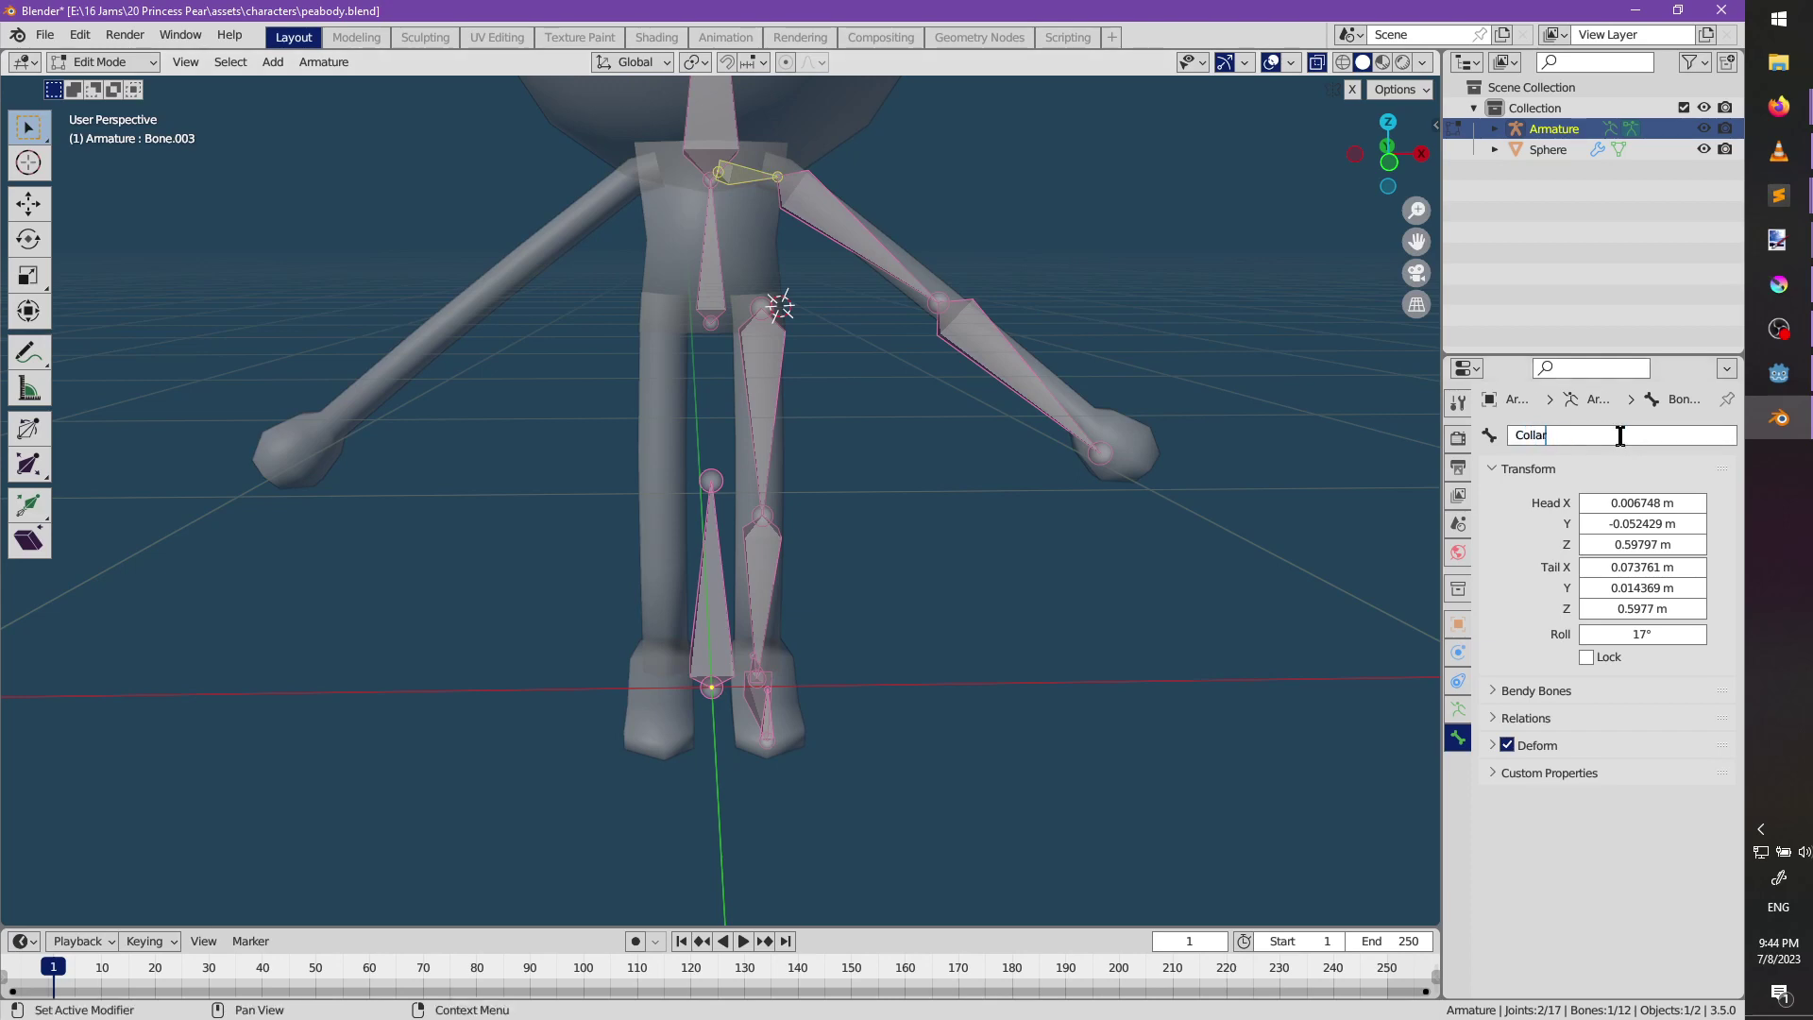
pyautogui.write('.L')
pyautogui.press('Return')
# Rename the upper arm bone as Bicep.L.
pyautogui.rightClick(814, 237)
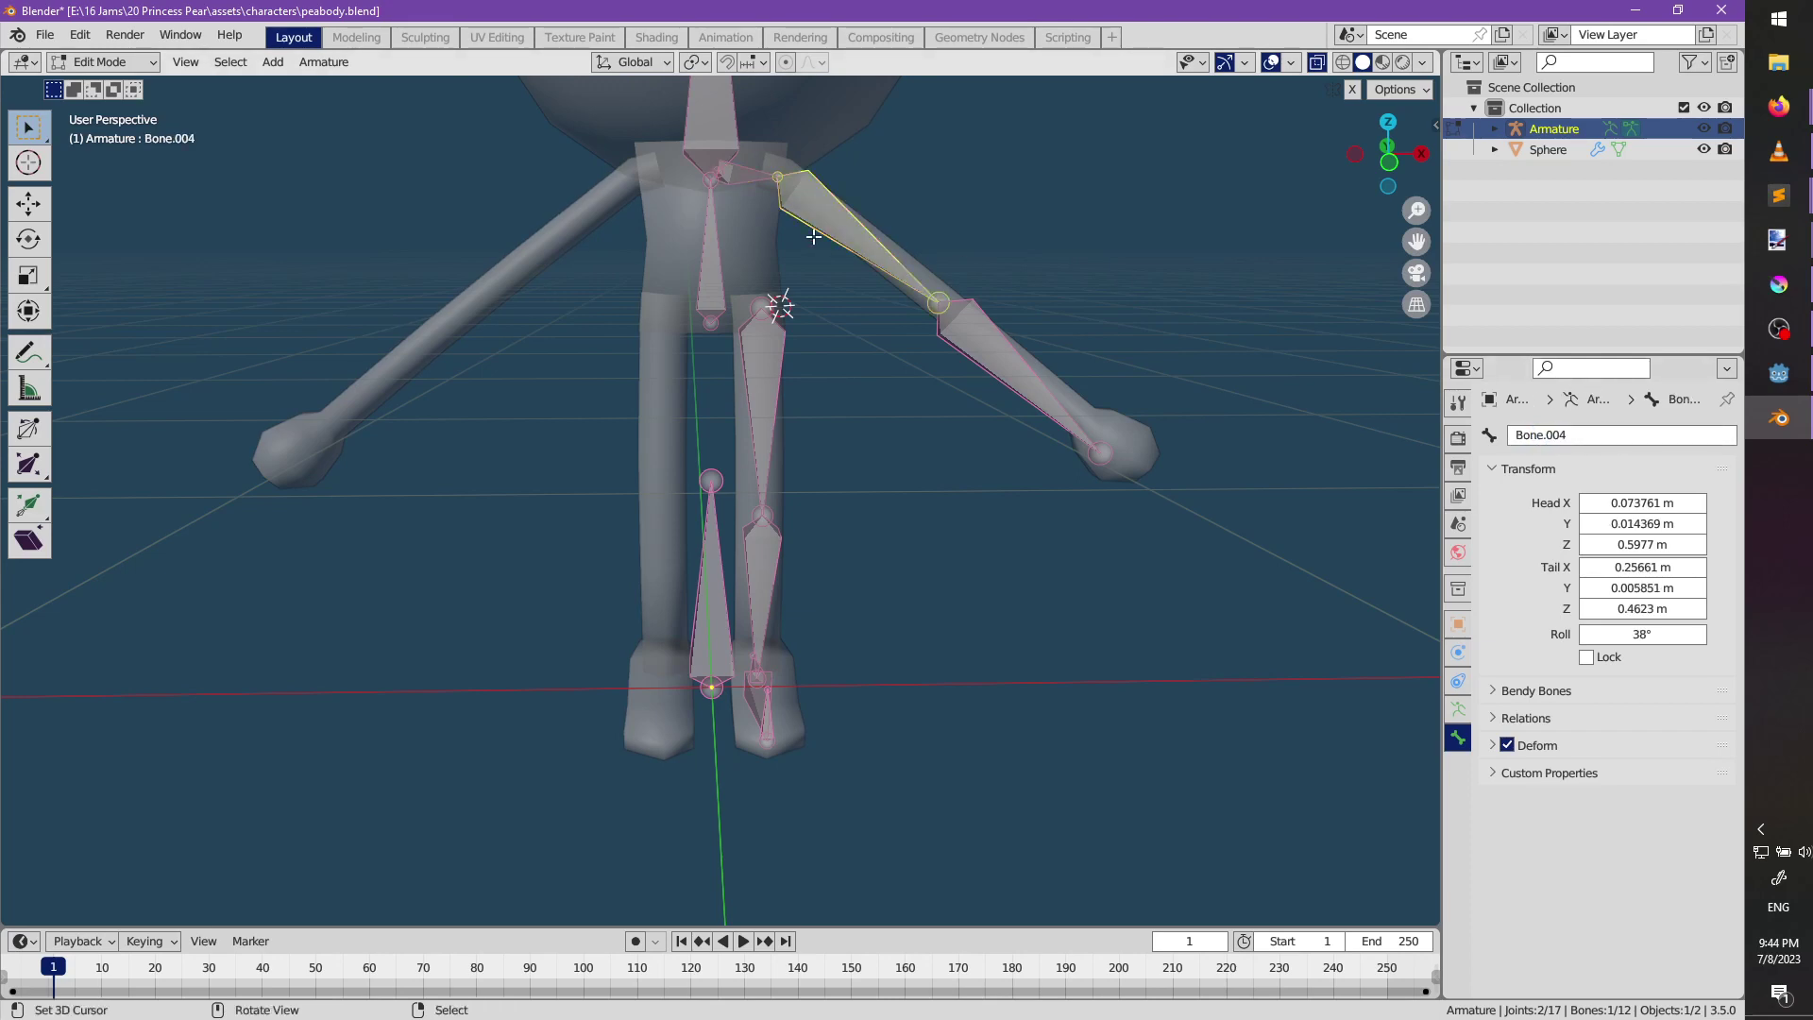
pyautogui.write('Fo')
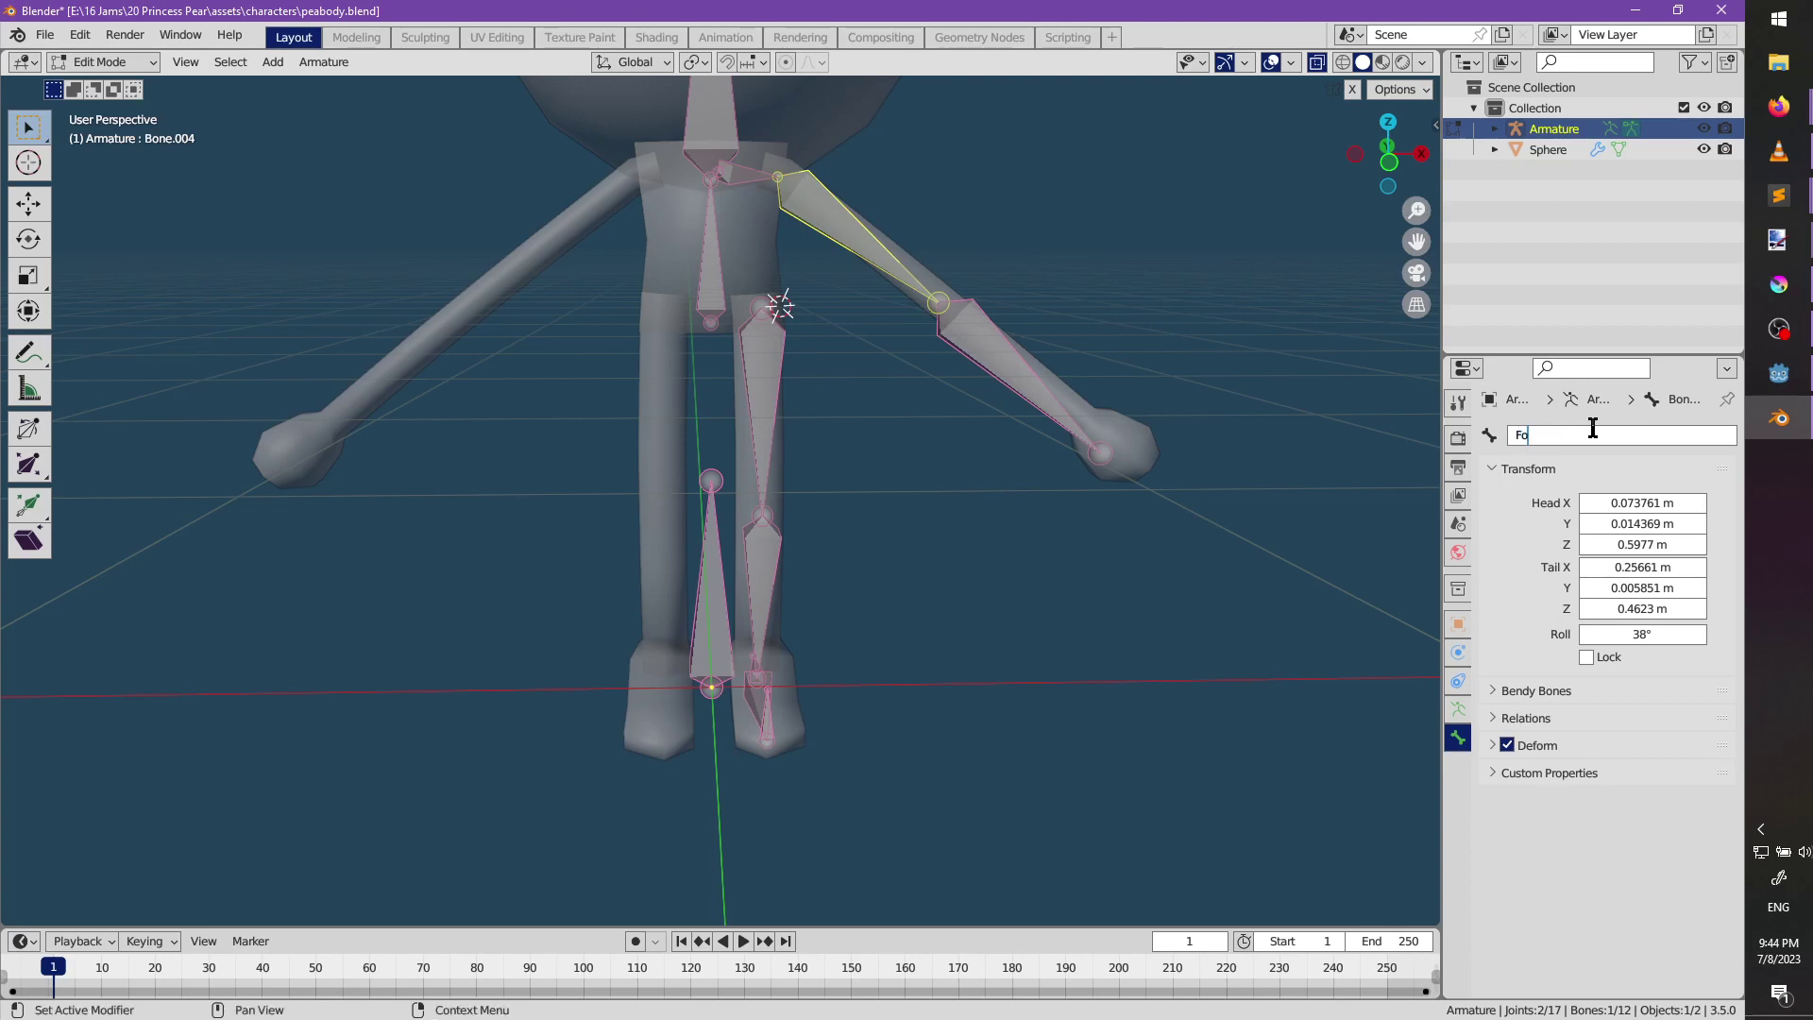
pyautogui.write('rearm.L')
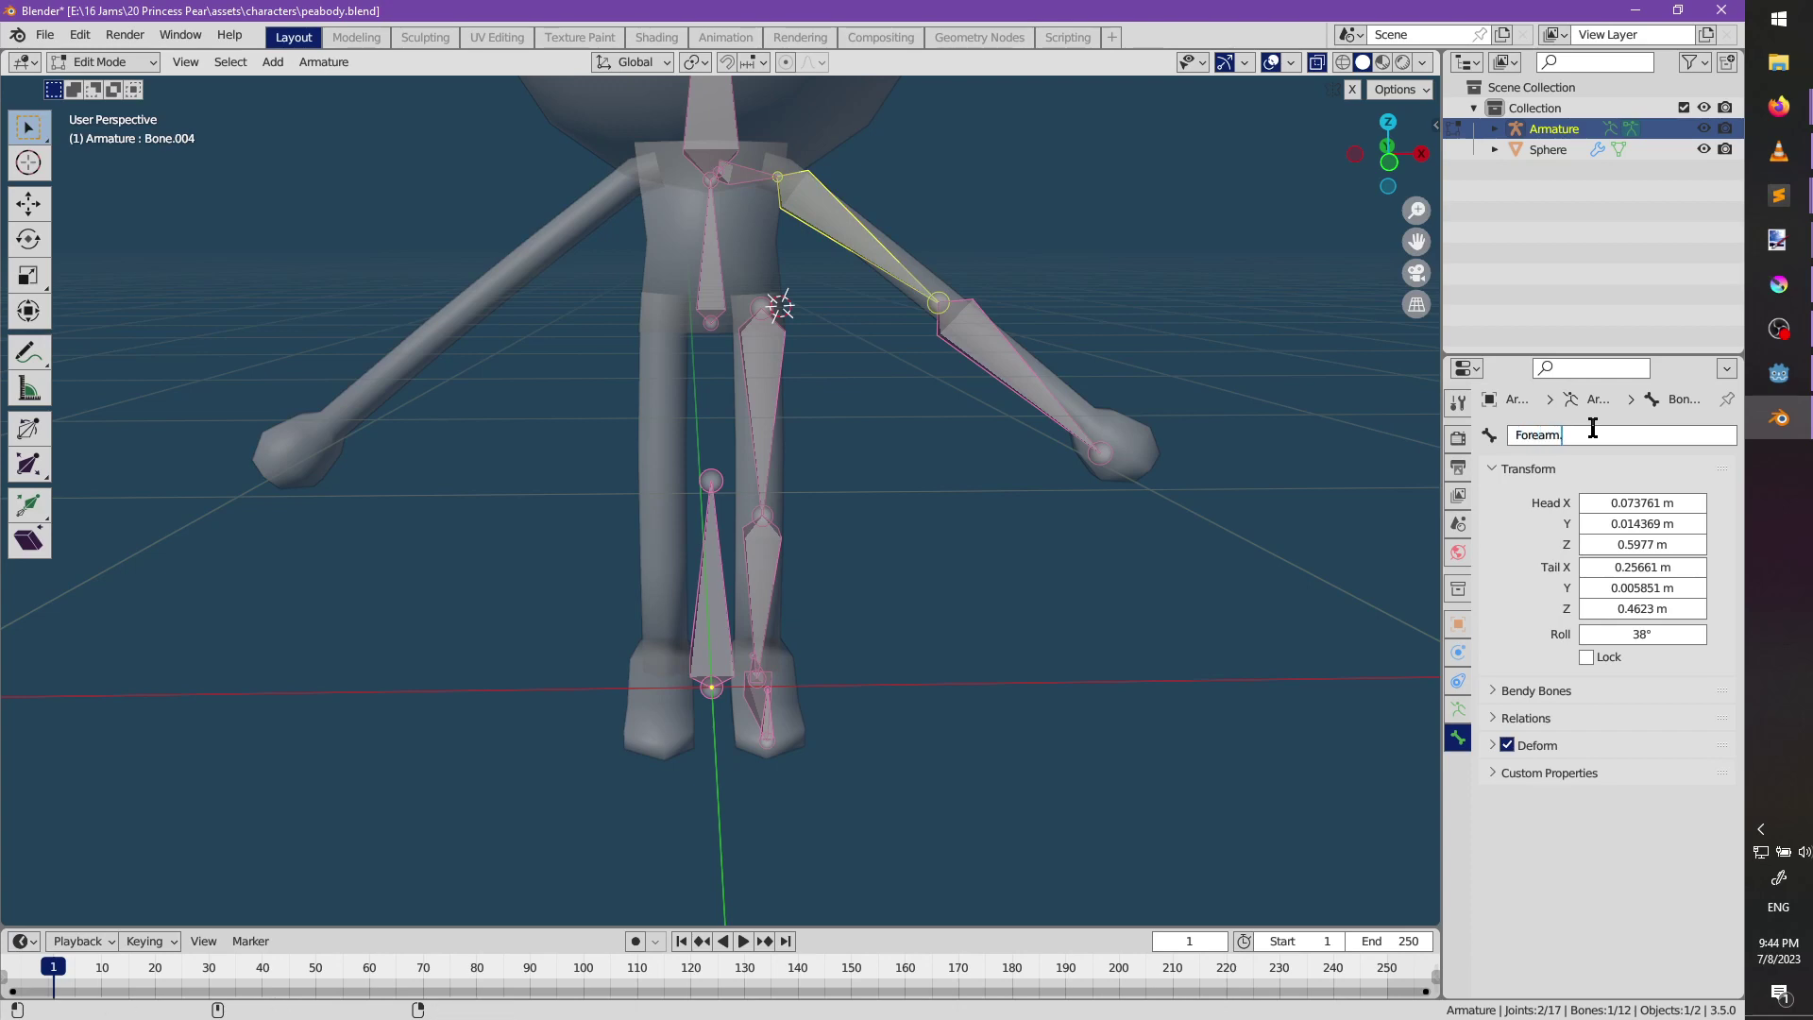
pyautogui.press('Return')
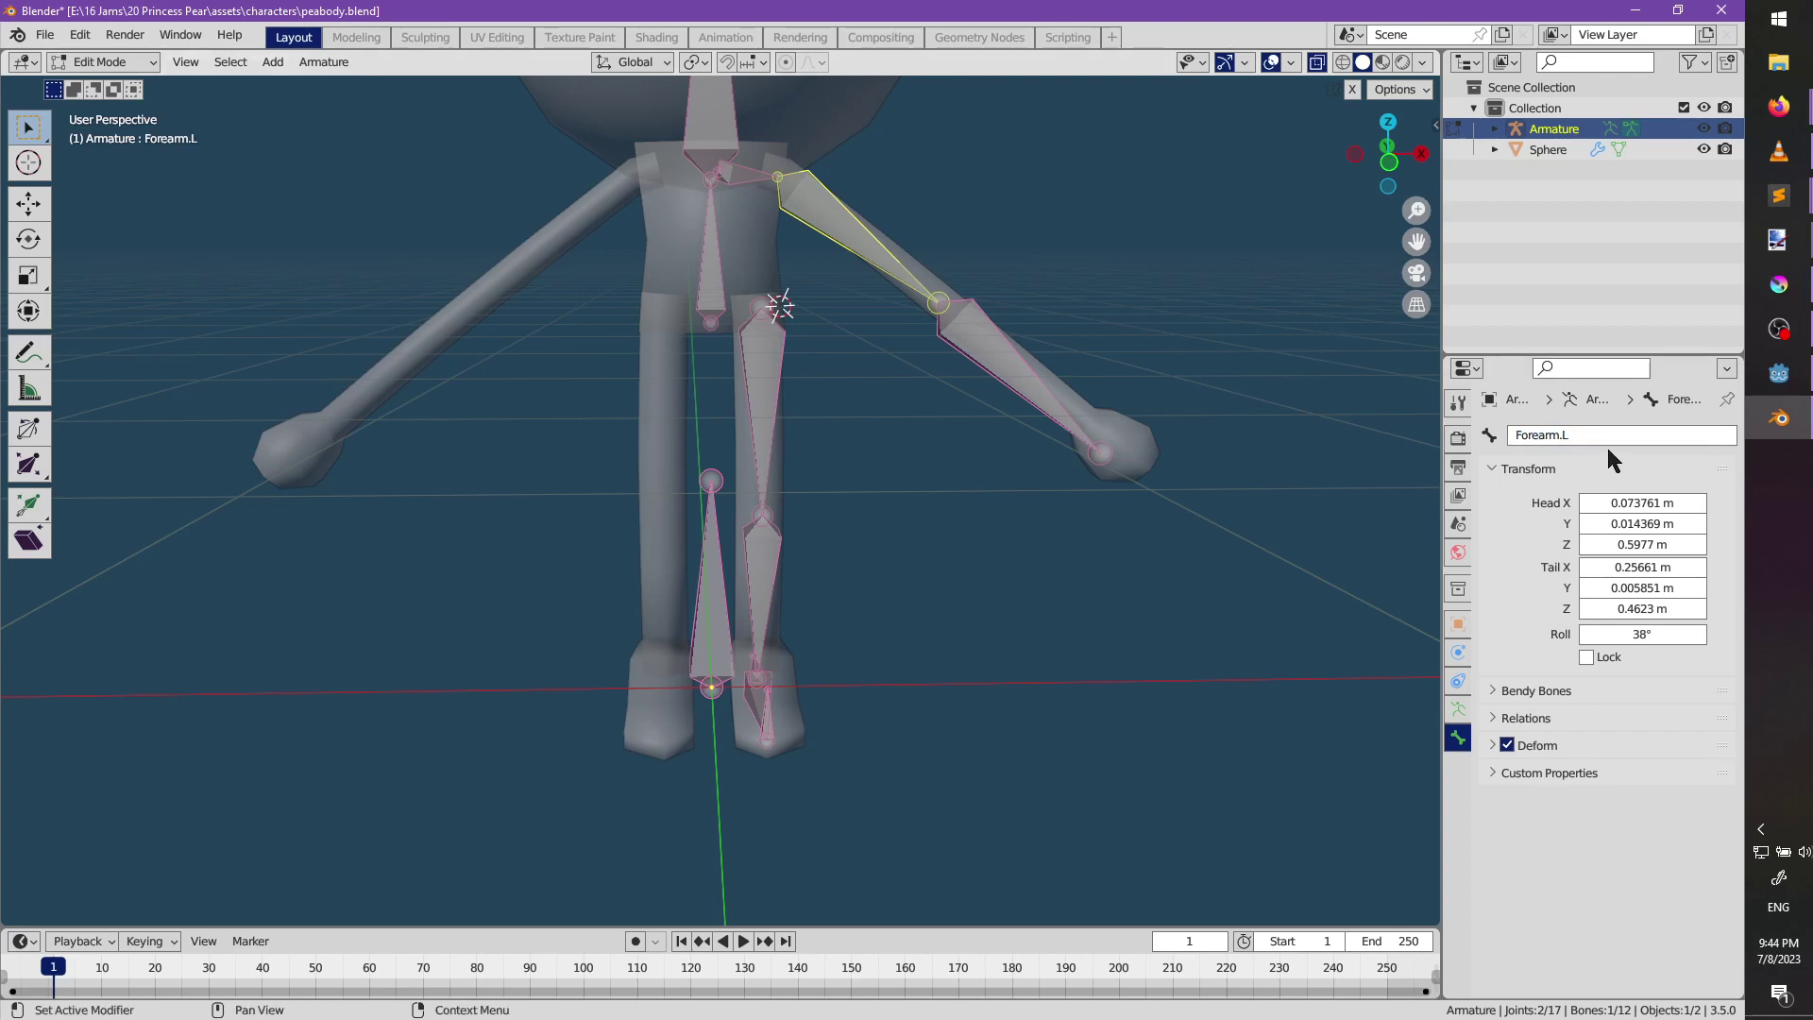
pyautogui.click(1606, 433)
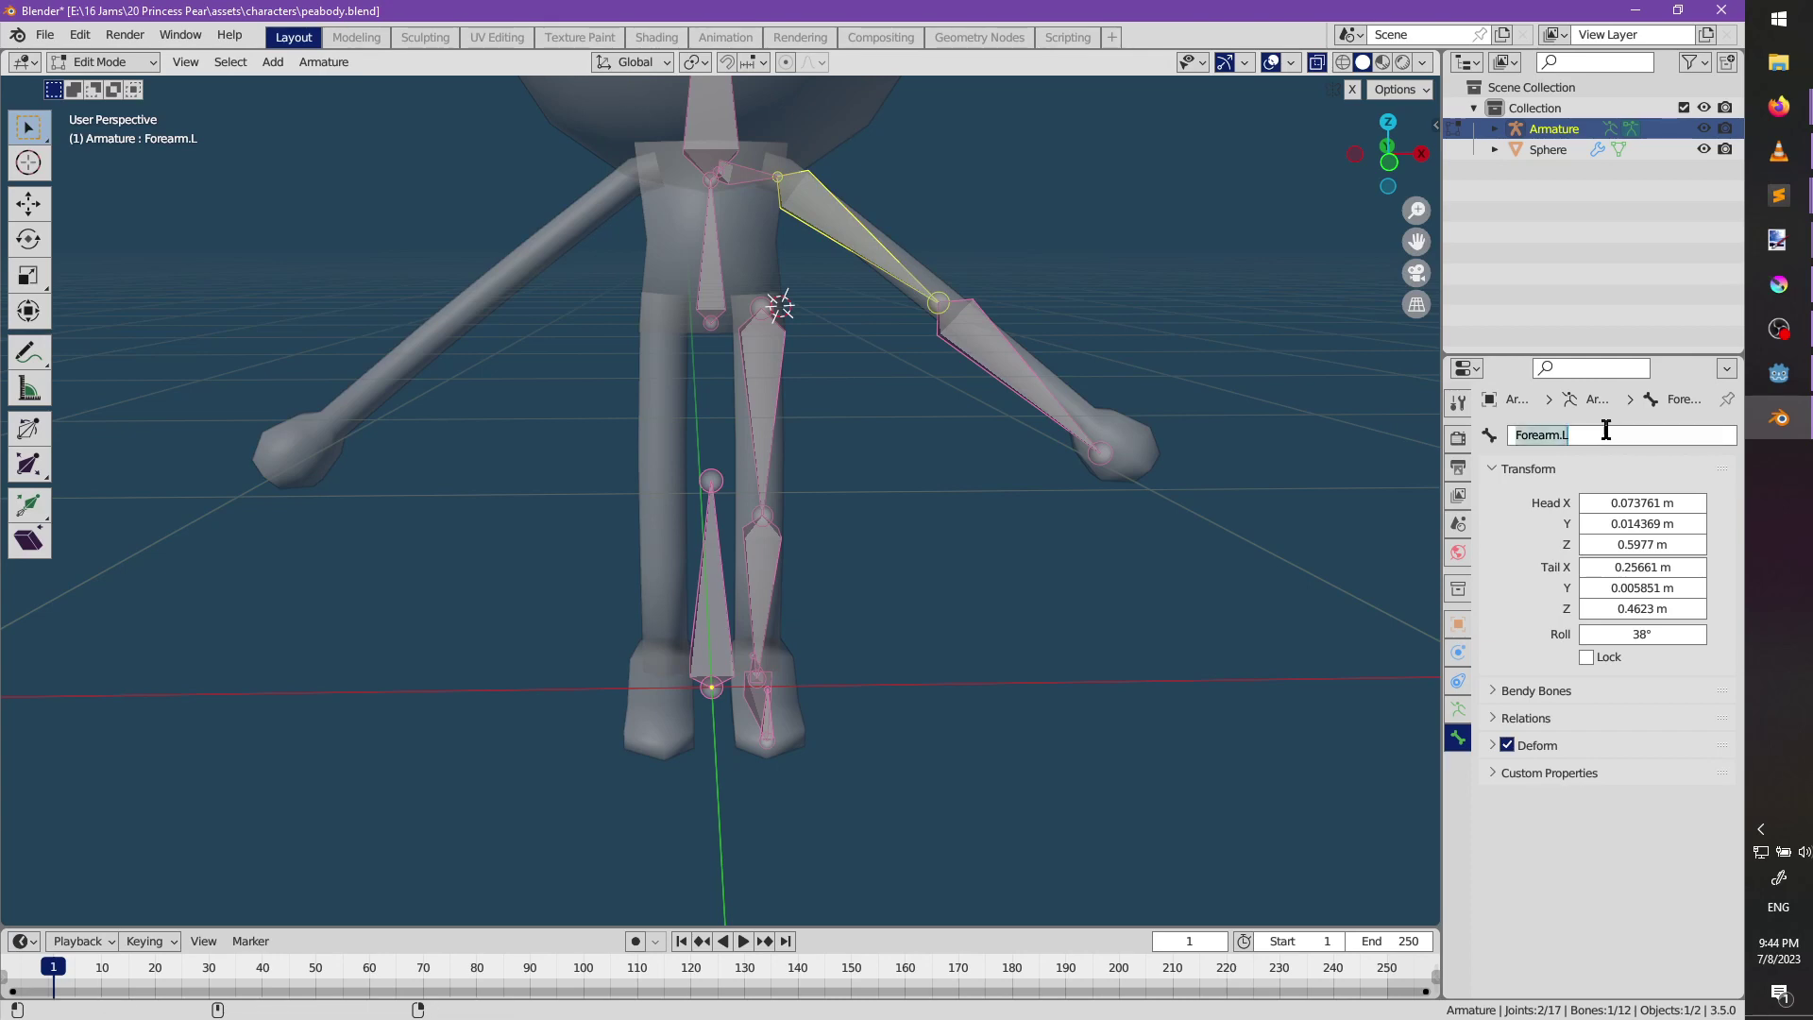
pyautogui.write('Bicep.L')
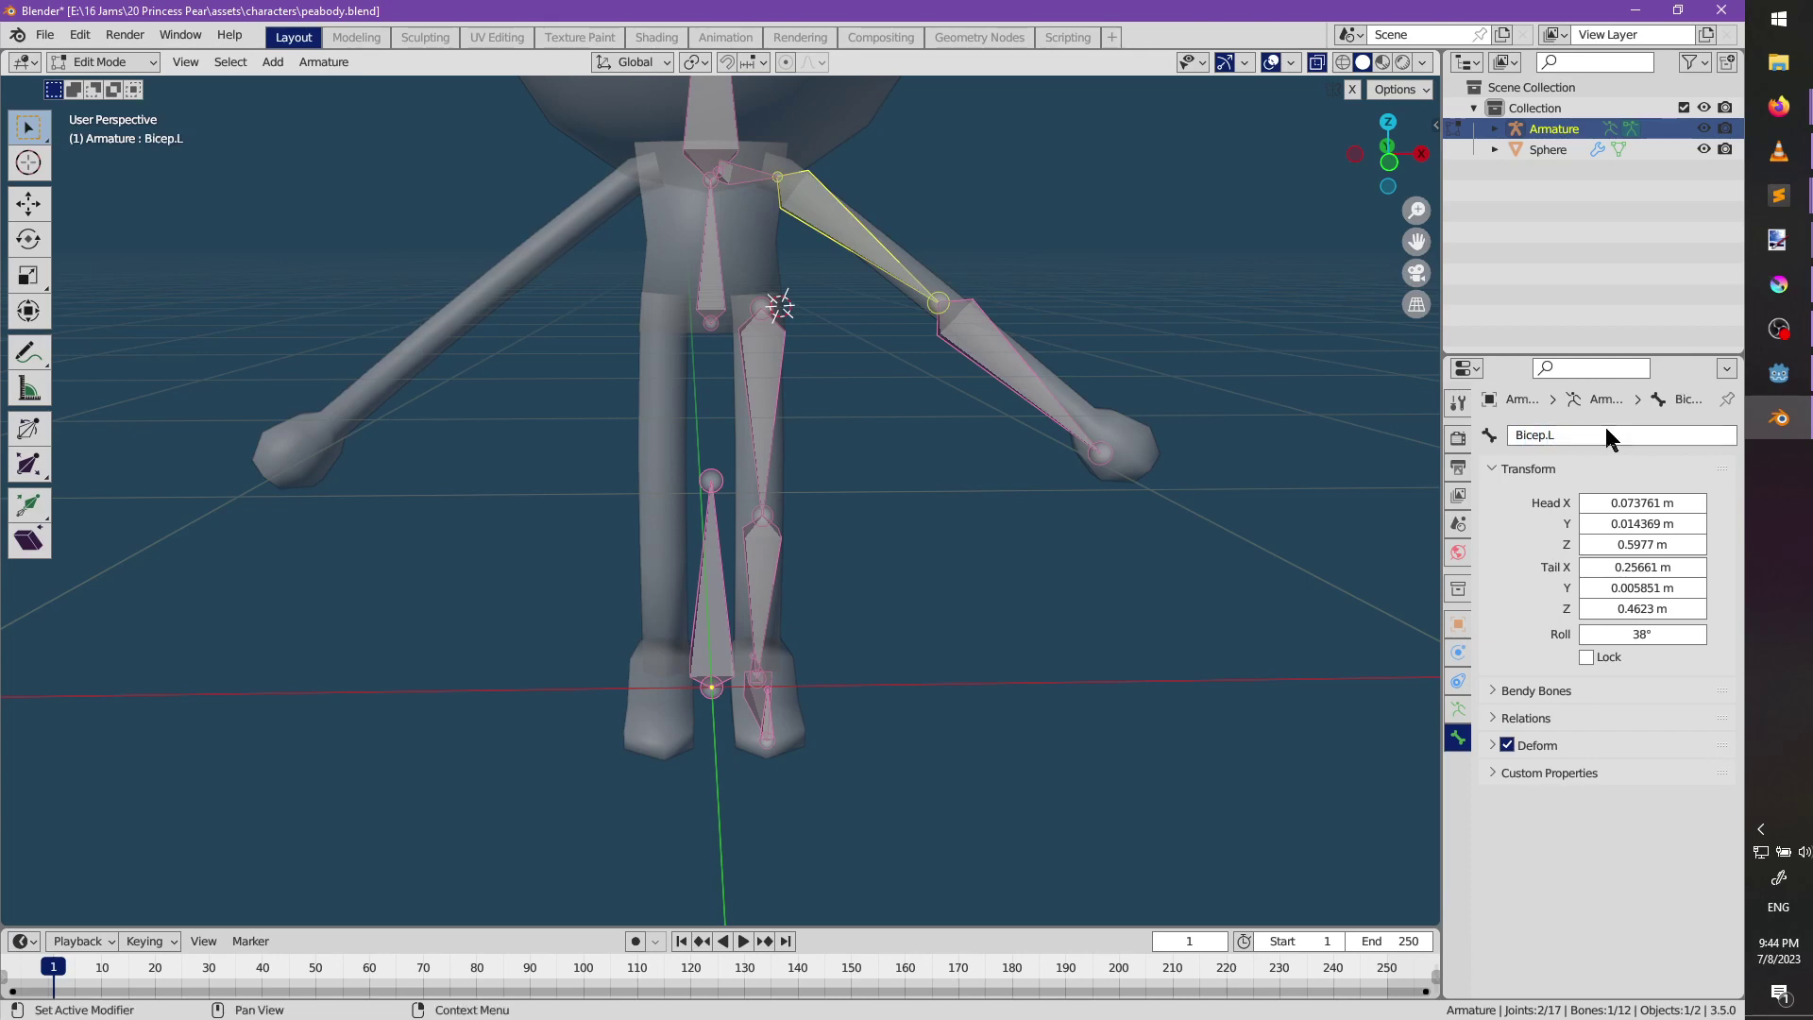
# Move the lower arm bone's tip into the hand by about 0.011 m in X, 0.003 m in Y and 0.012 m in Z.
pyautogui.click(982, 360)
pyautogui.rightClick(1094, 456)
pyautogui.moveTo(1222, 502); pyautogui.dragTo(1194, 474, button='middle')
pyautogui.press('g')
pyautogui.click(1218, 461)
# Rename the lower arm bone as Forearm.L.
pyautogui.rightClick(1593, 441)
pyautogui.click(1596, 441)
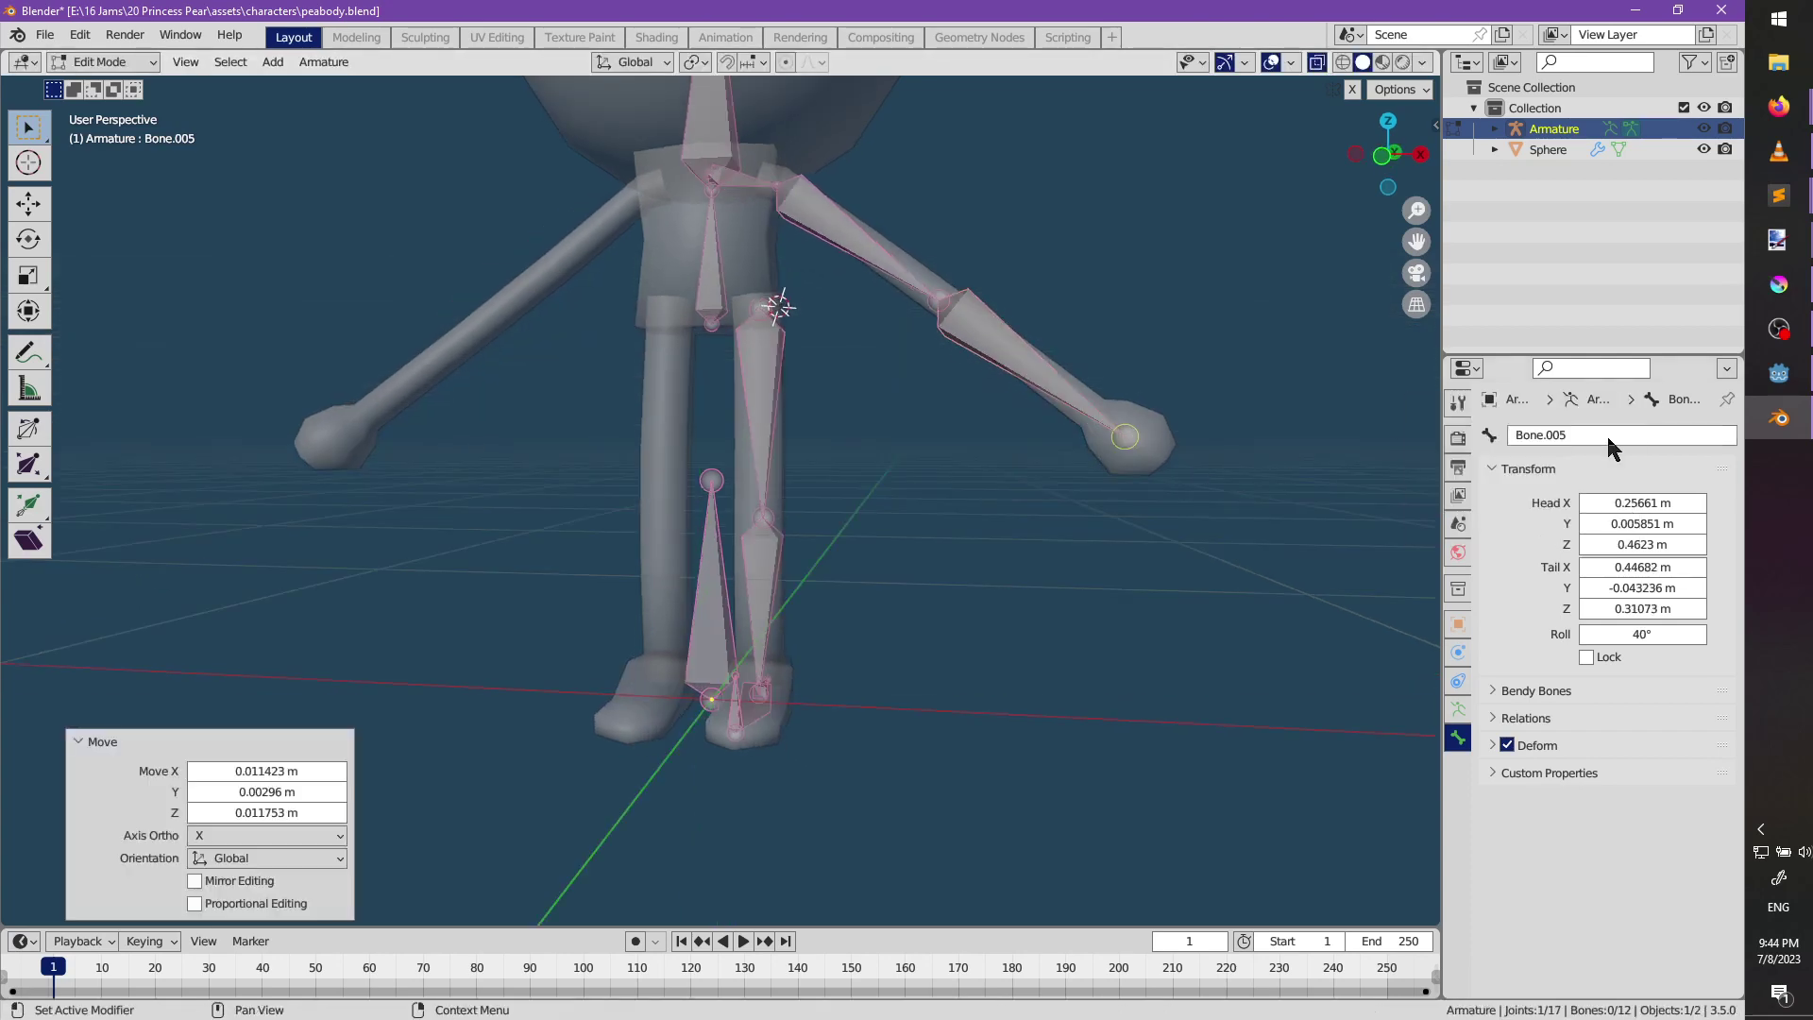
pyautogui.write('Foream.L')
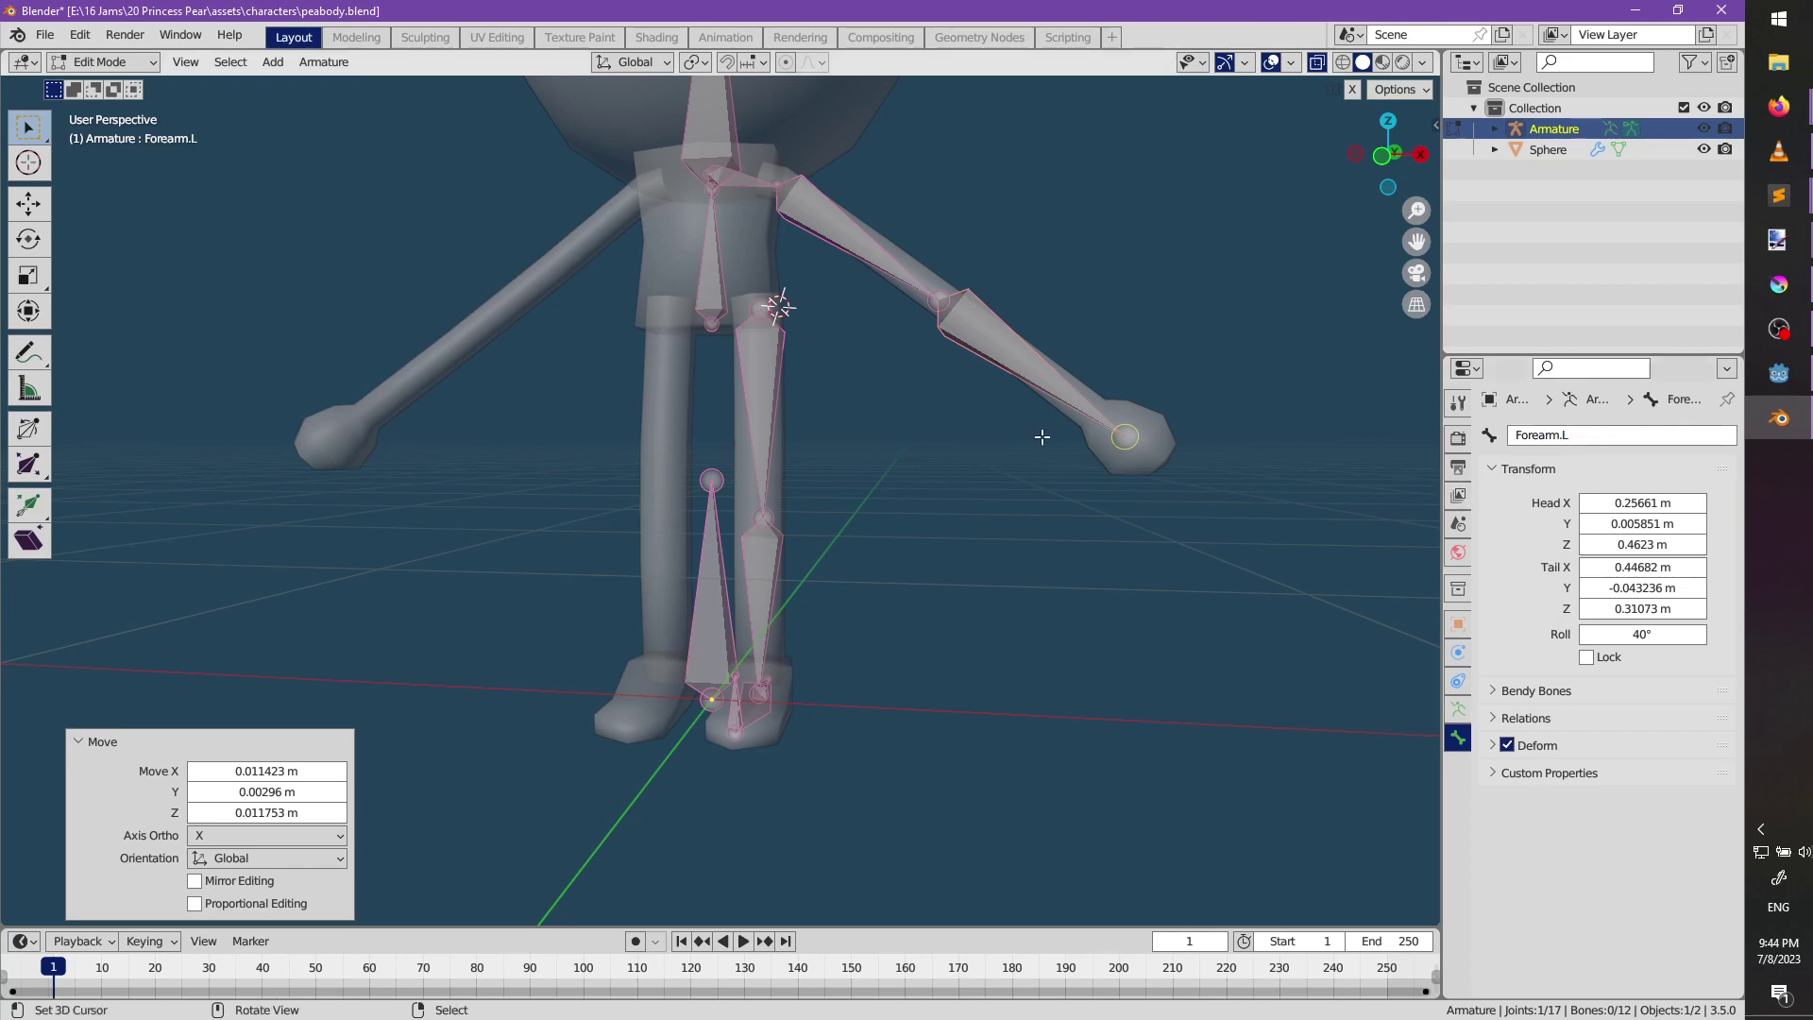
# Rename the upper leg bone as Thigh.L and the lower leg bone as Calf.L.
pyautogui.click(699, 277)
pyautogui.click(774, 408)
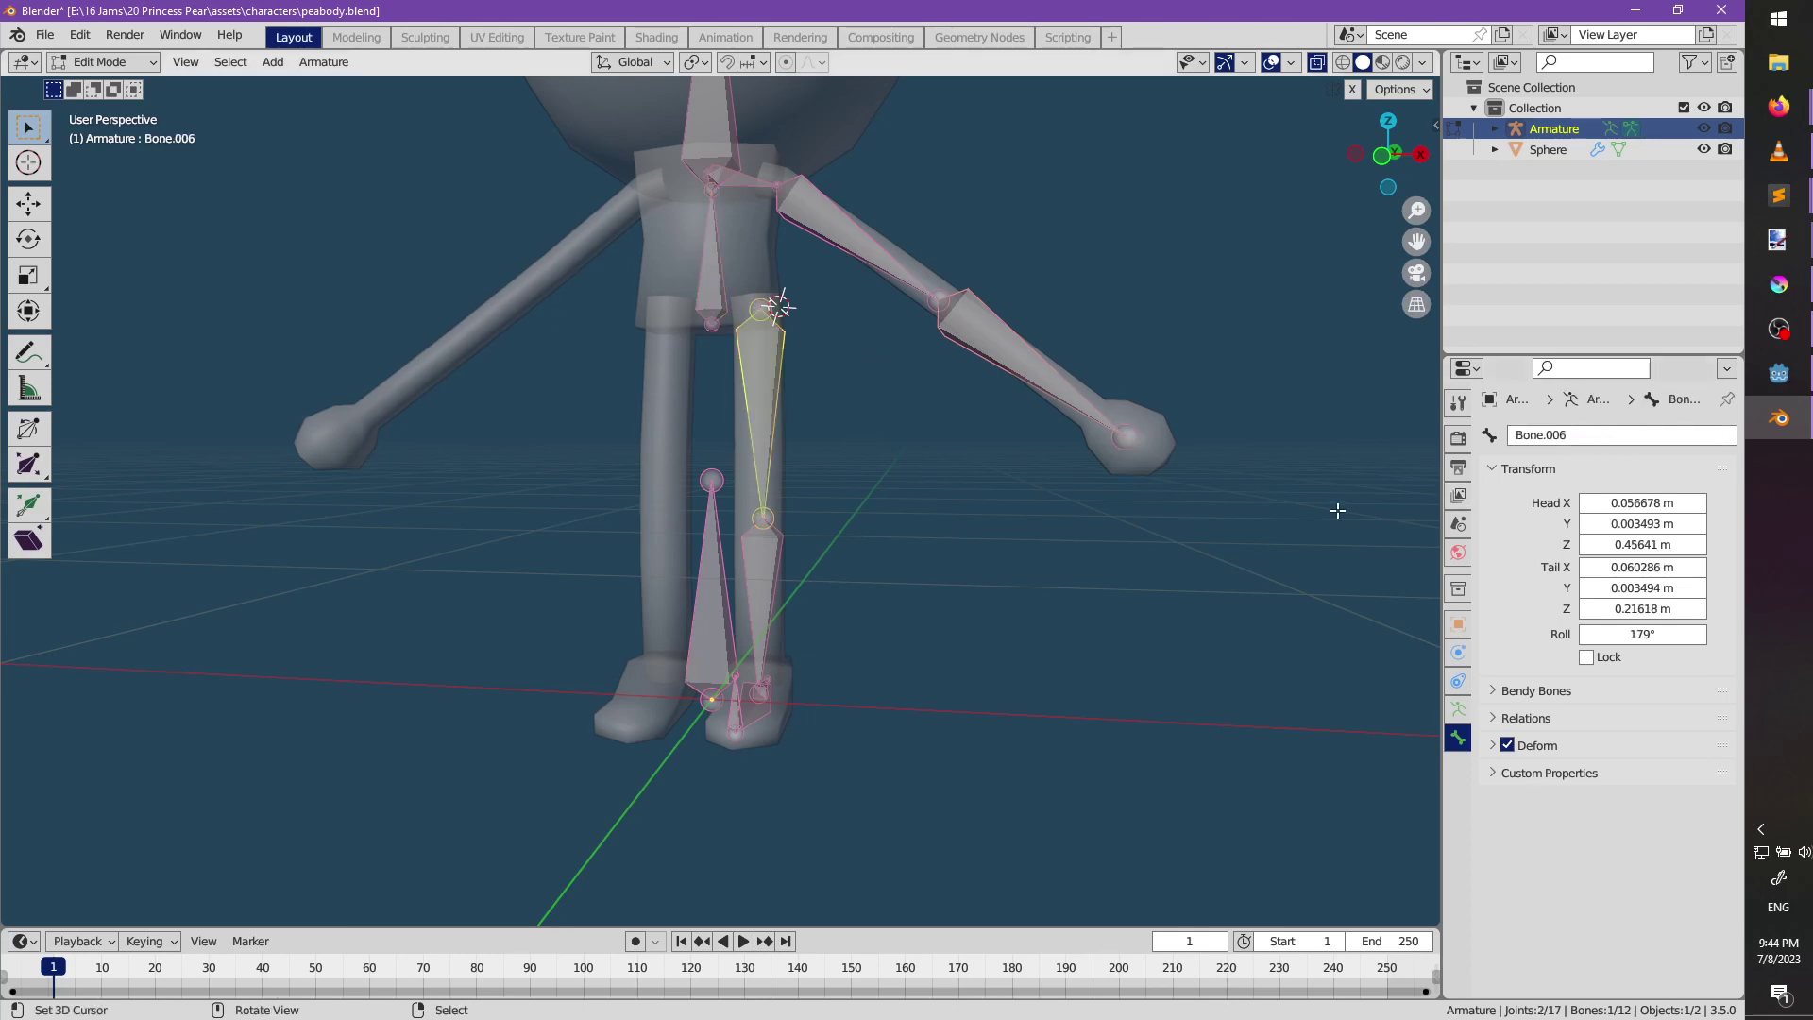
pyautogui.click(1592, 436)
pyautogui.write('Thigh.L')
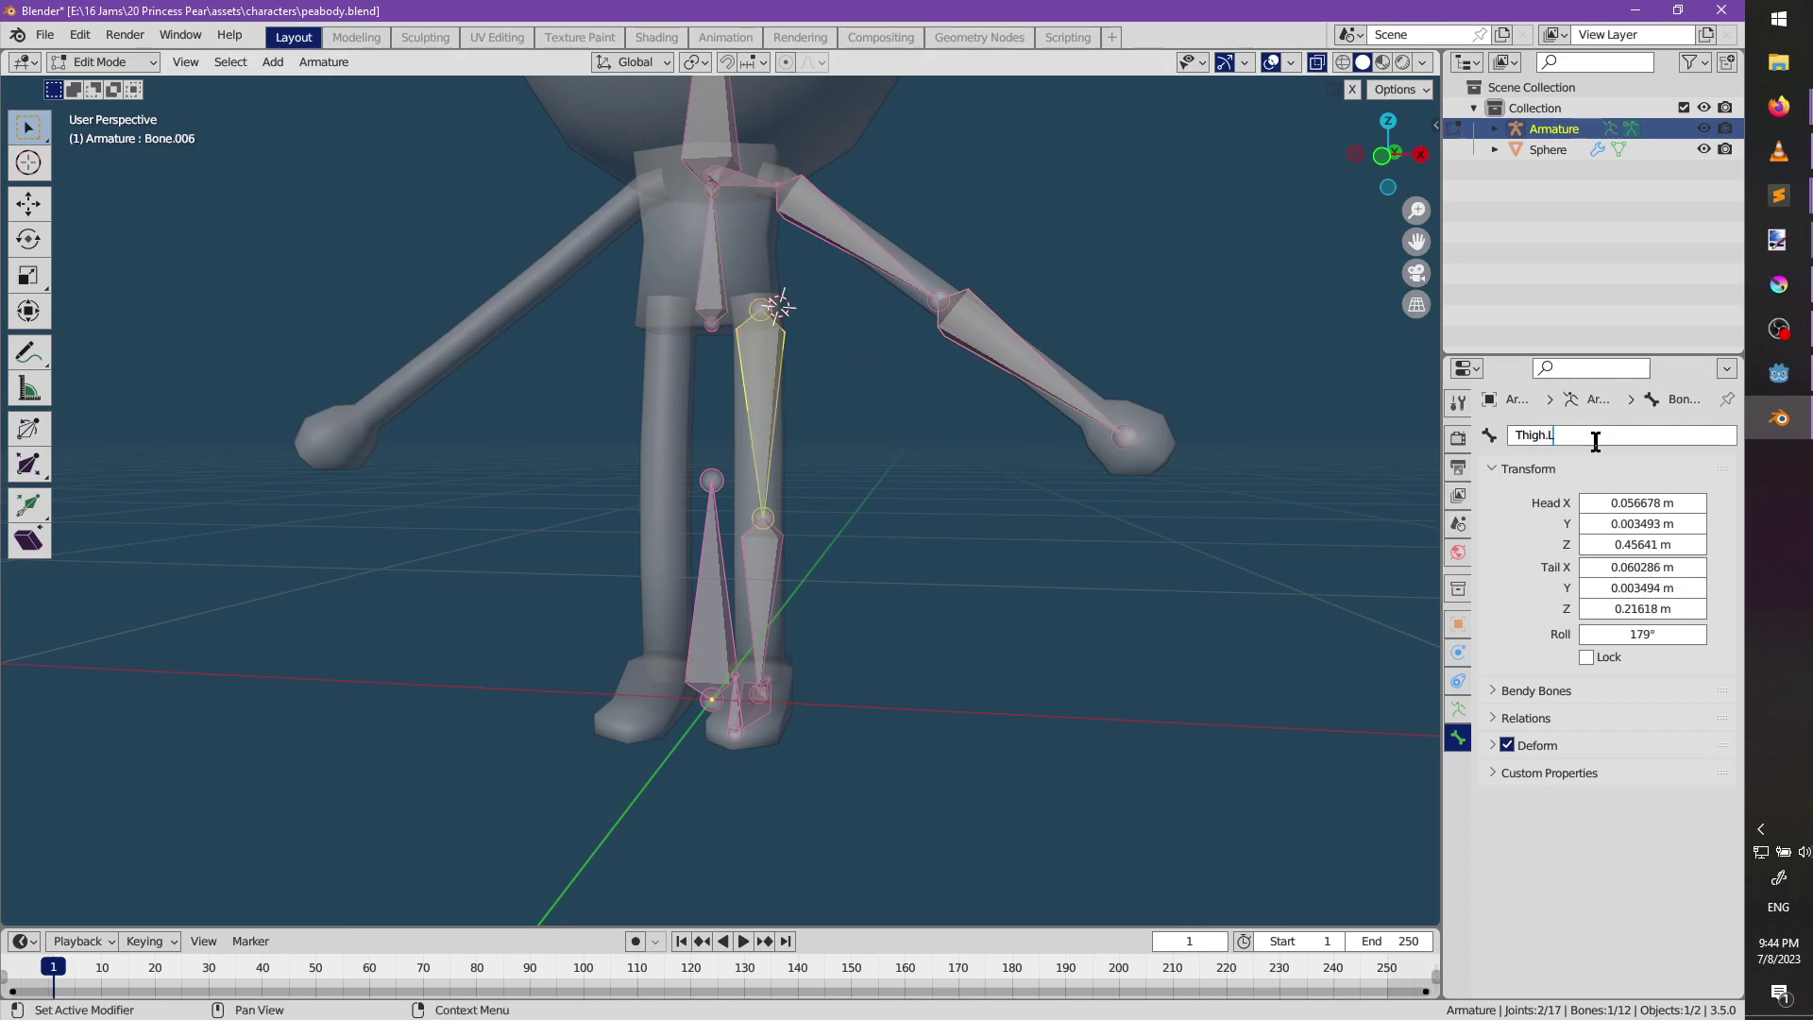
pyautogui.click(749, 585)
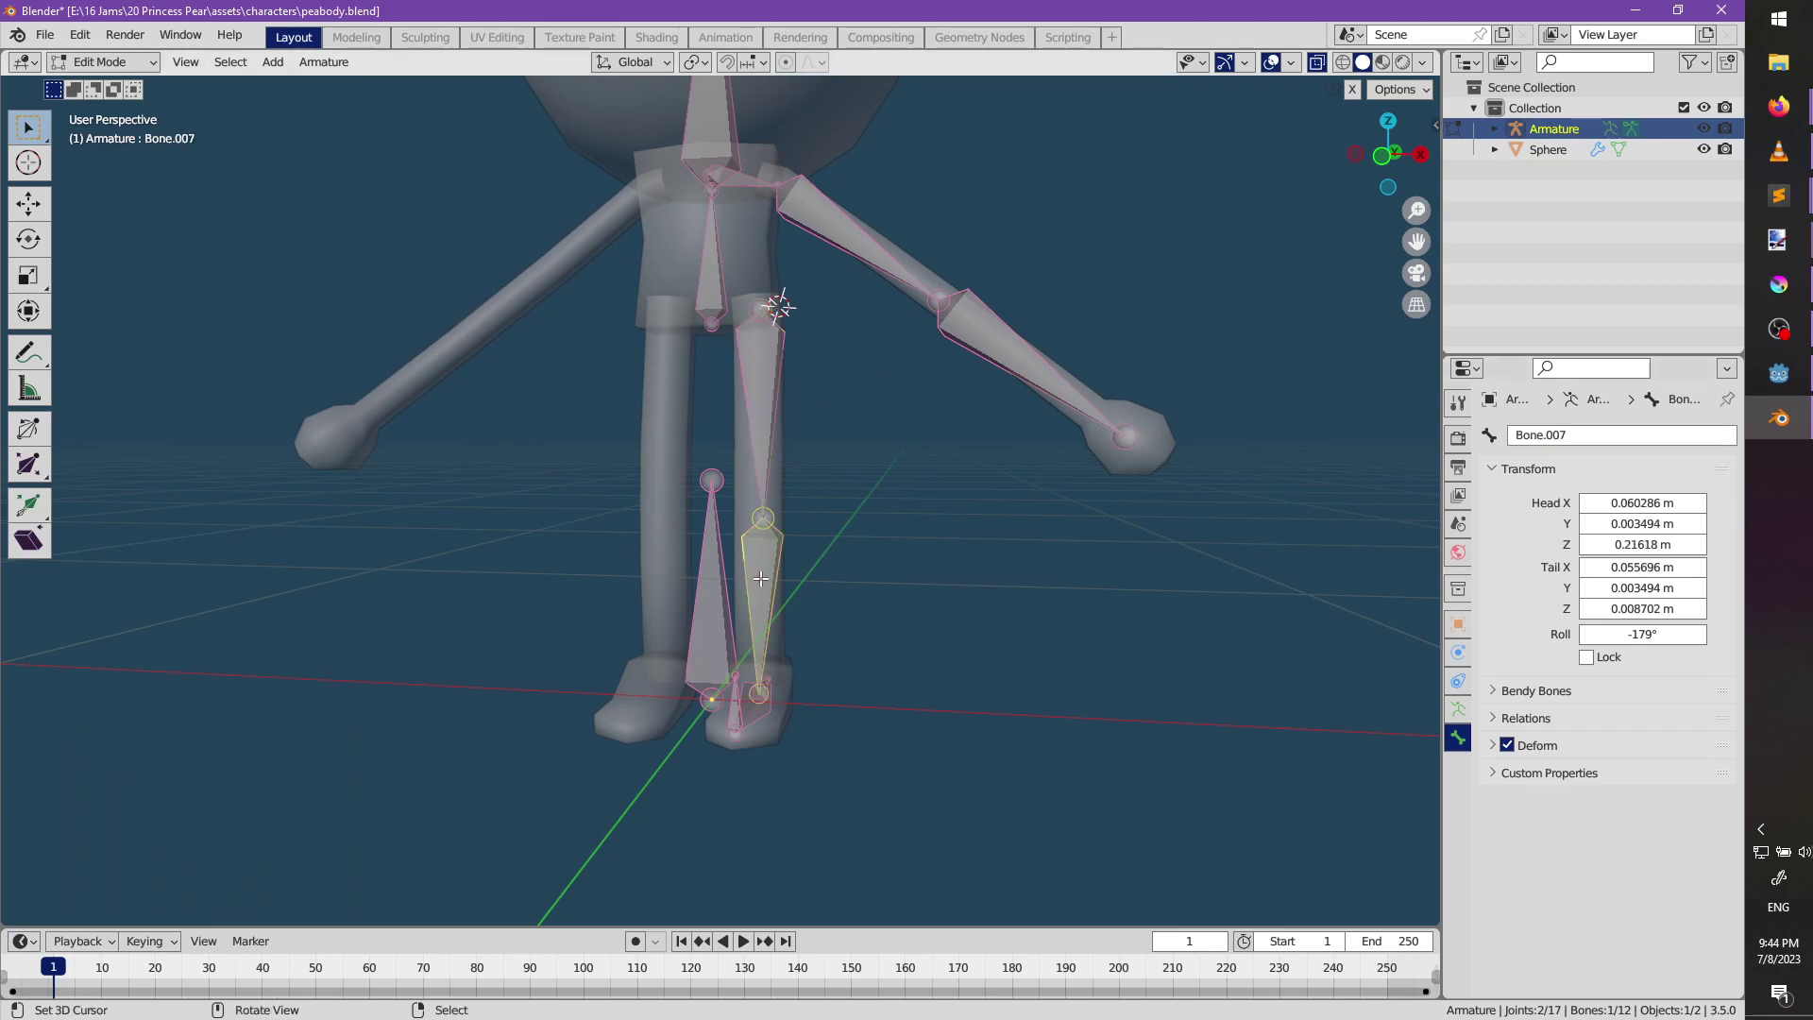
pyautogui.click(1603, 435)
pyautogui.write('Calf.L')
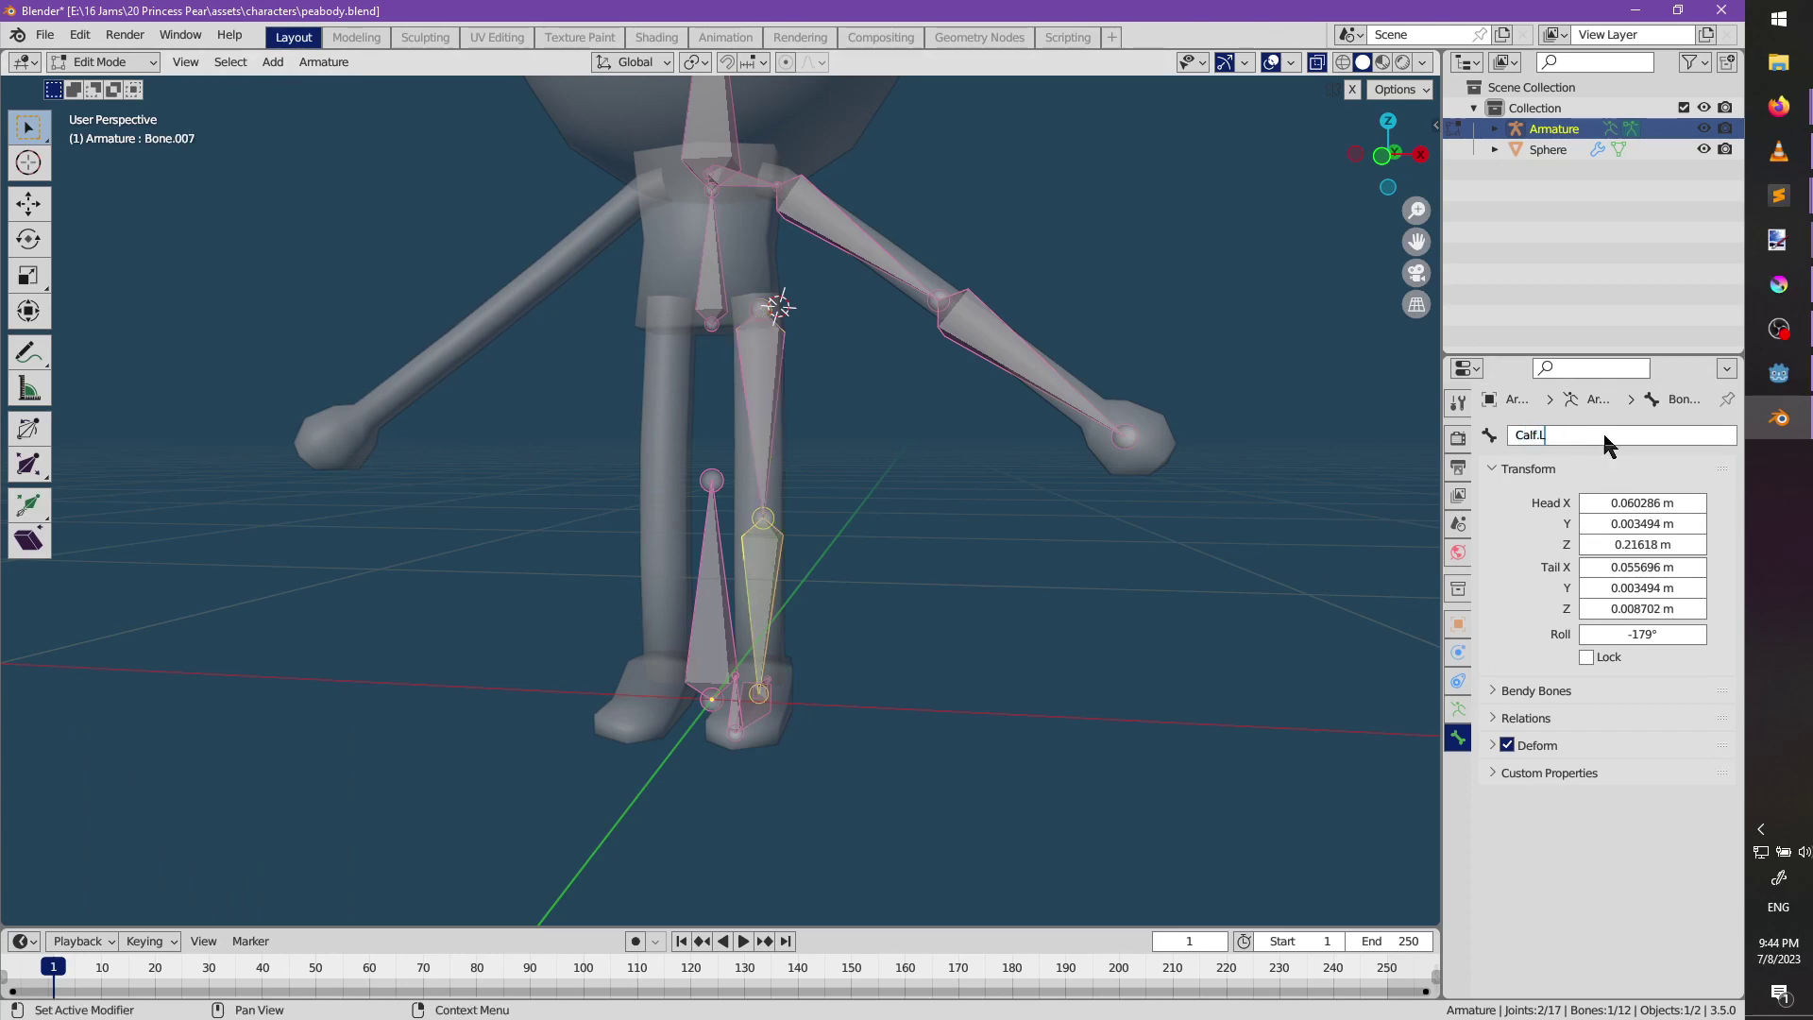
pyautogui.press('Return')
# Rename the flat bone running from the ankle to the toe as Foot.L.
pyautogui.scroll(5, 890, 700)
pyautogui.moveTo(808, 740); pyautogui.dragTo(719, 741, button='middle')
pyautogui.keyDown('shift'); pyautogui.moveTo(719, 741); pyautogui.dragTo(755, 453, button='middle'); pyautogui.keyUp('shift')
pyautogui.rightClick(728, 660)
pyautogui.moveTo(728, 660); pyautogui.dragTo(755, 689, button='middle')
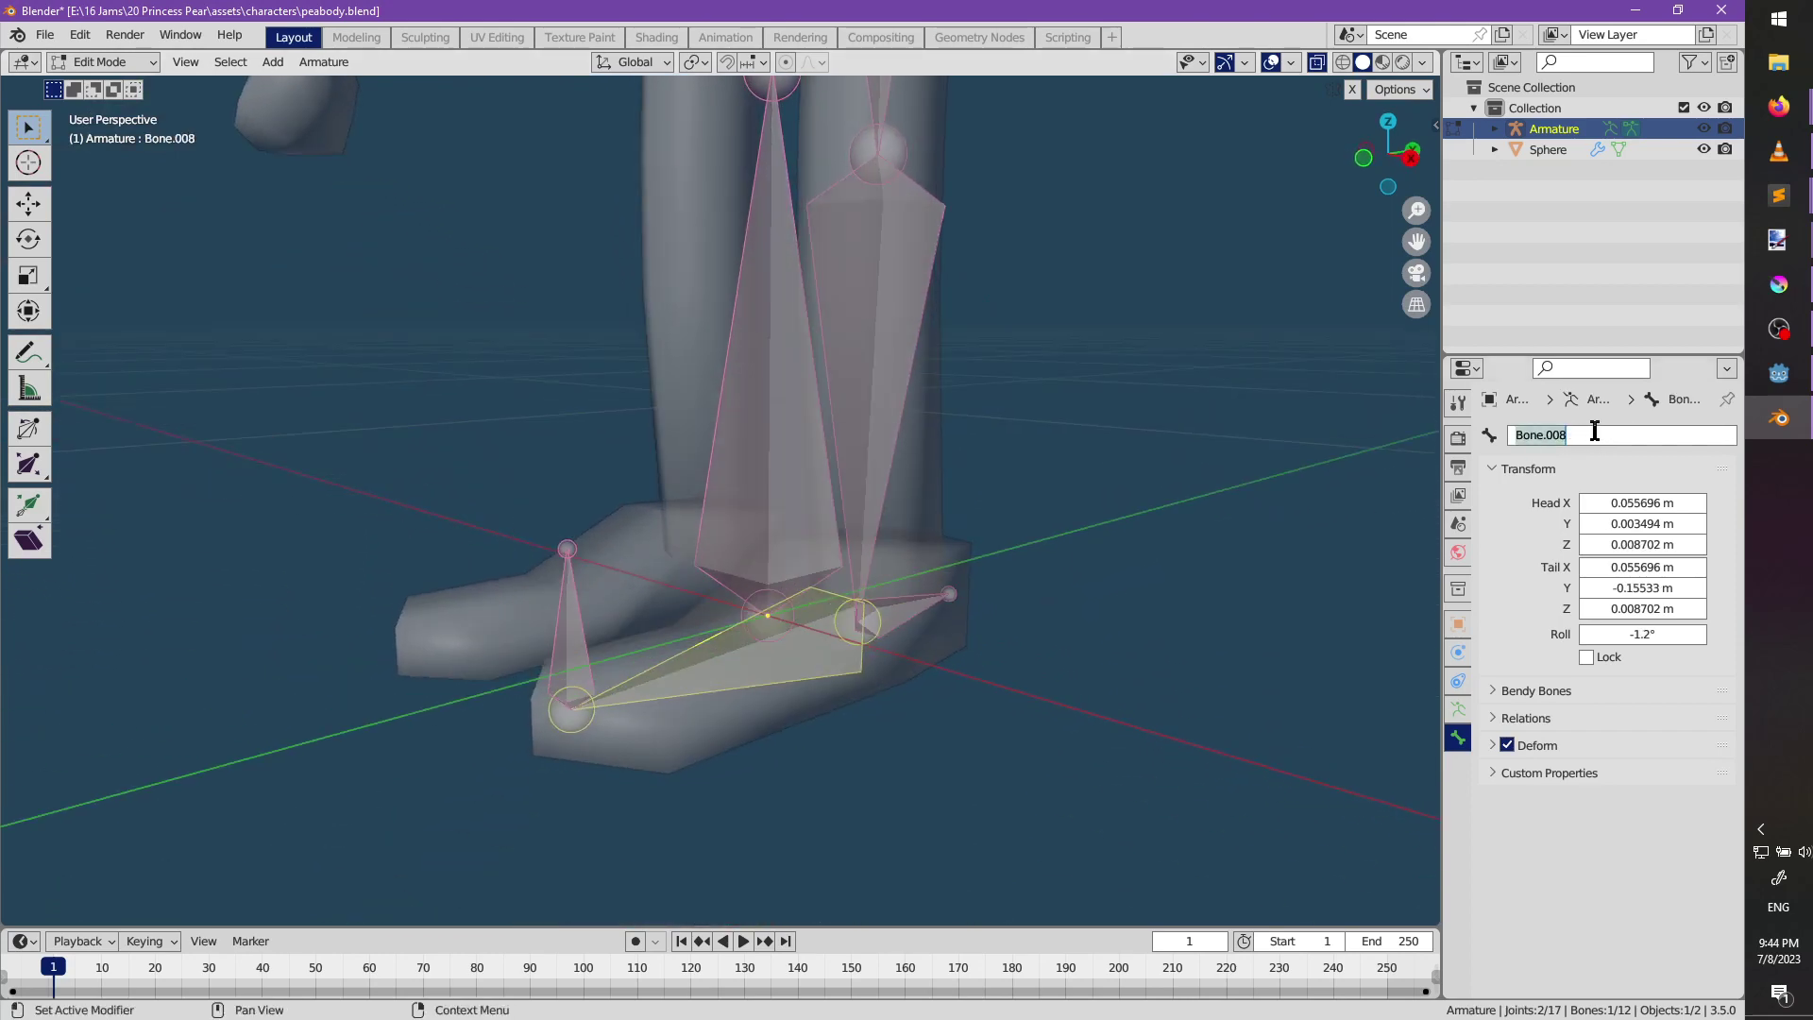
pyautogui.click(1594, 430)
pyautogui.write('Foot.L')
pyautogui.press('Return')
# Clear the parent of the upright toe bone and of the heel bone.
pyautogui.click(902, 612)
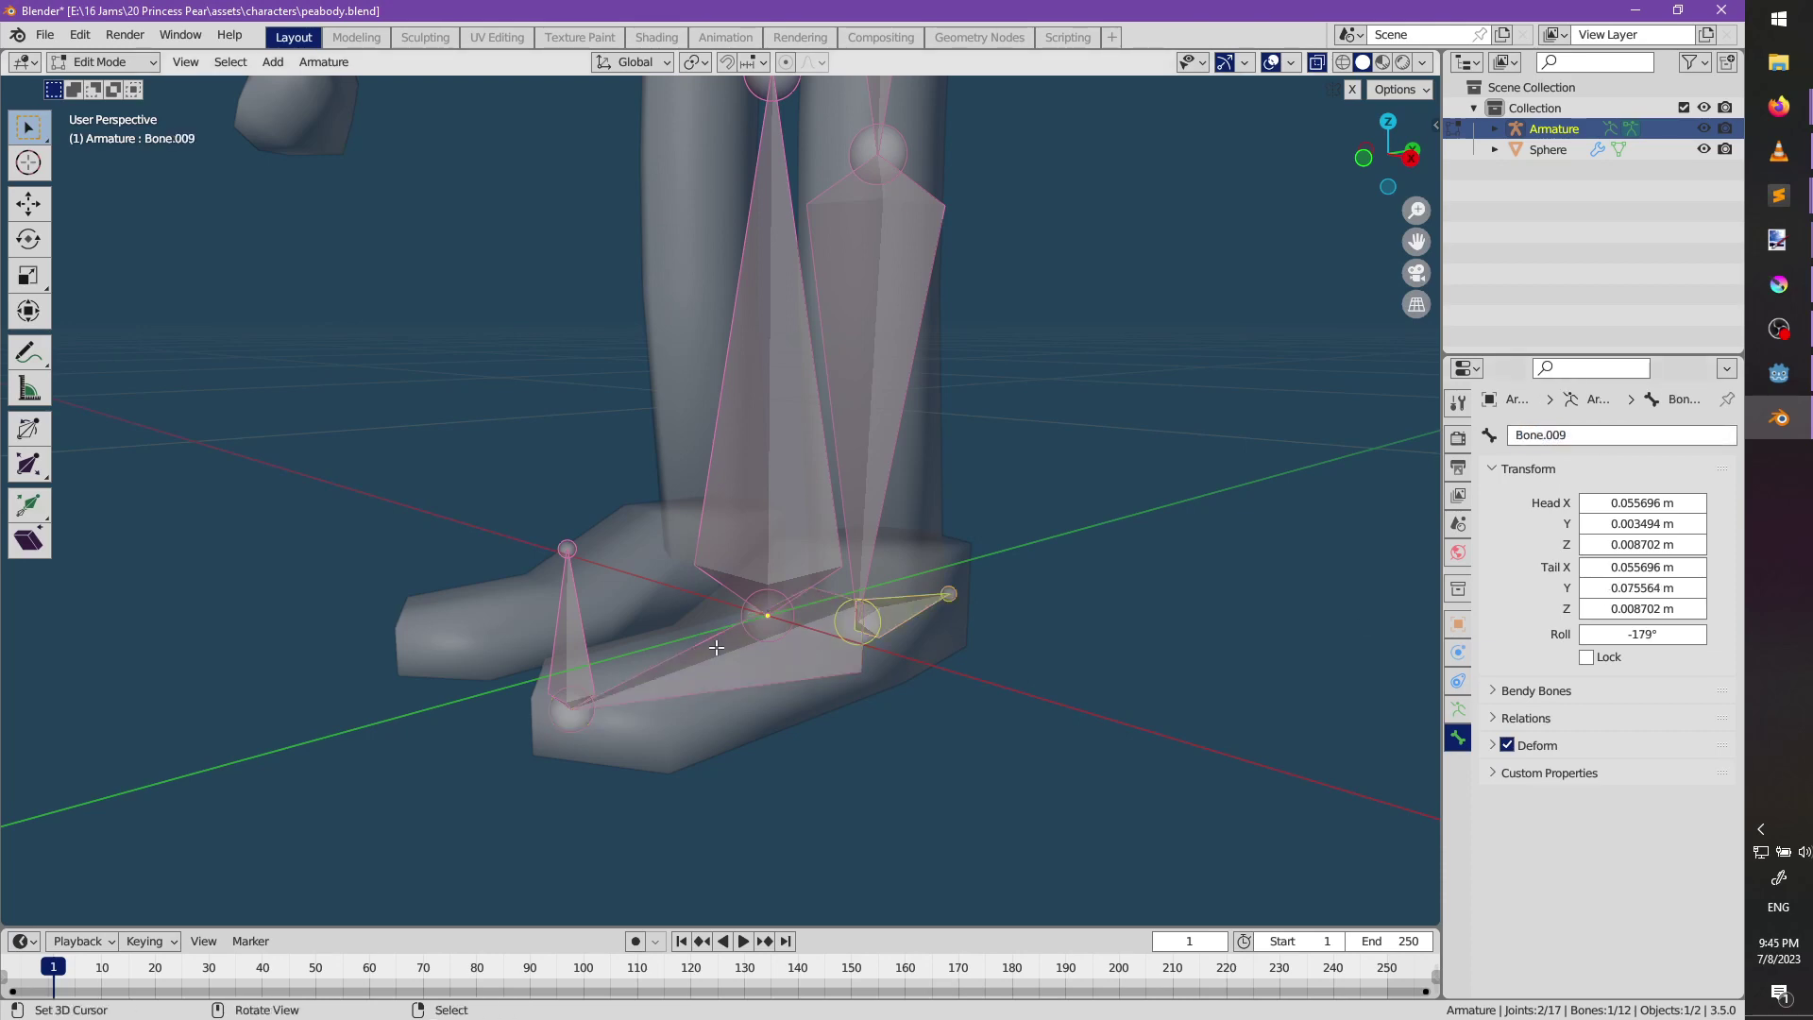
pyautogui.keyDown('ctrl'); pyautogui.click(569, 633); pyautogui.keyUp('ctrl')
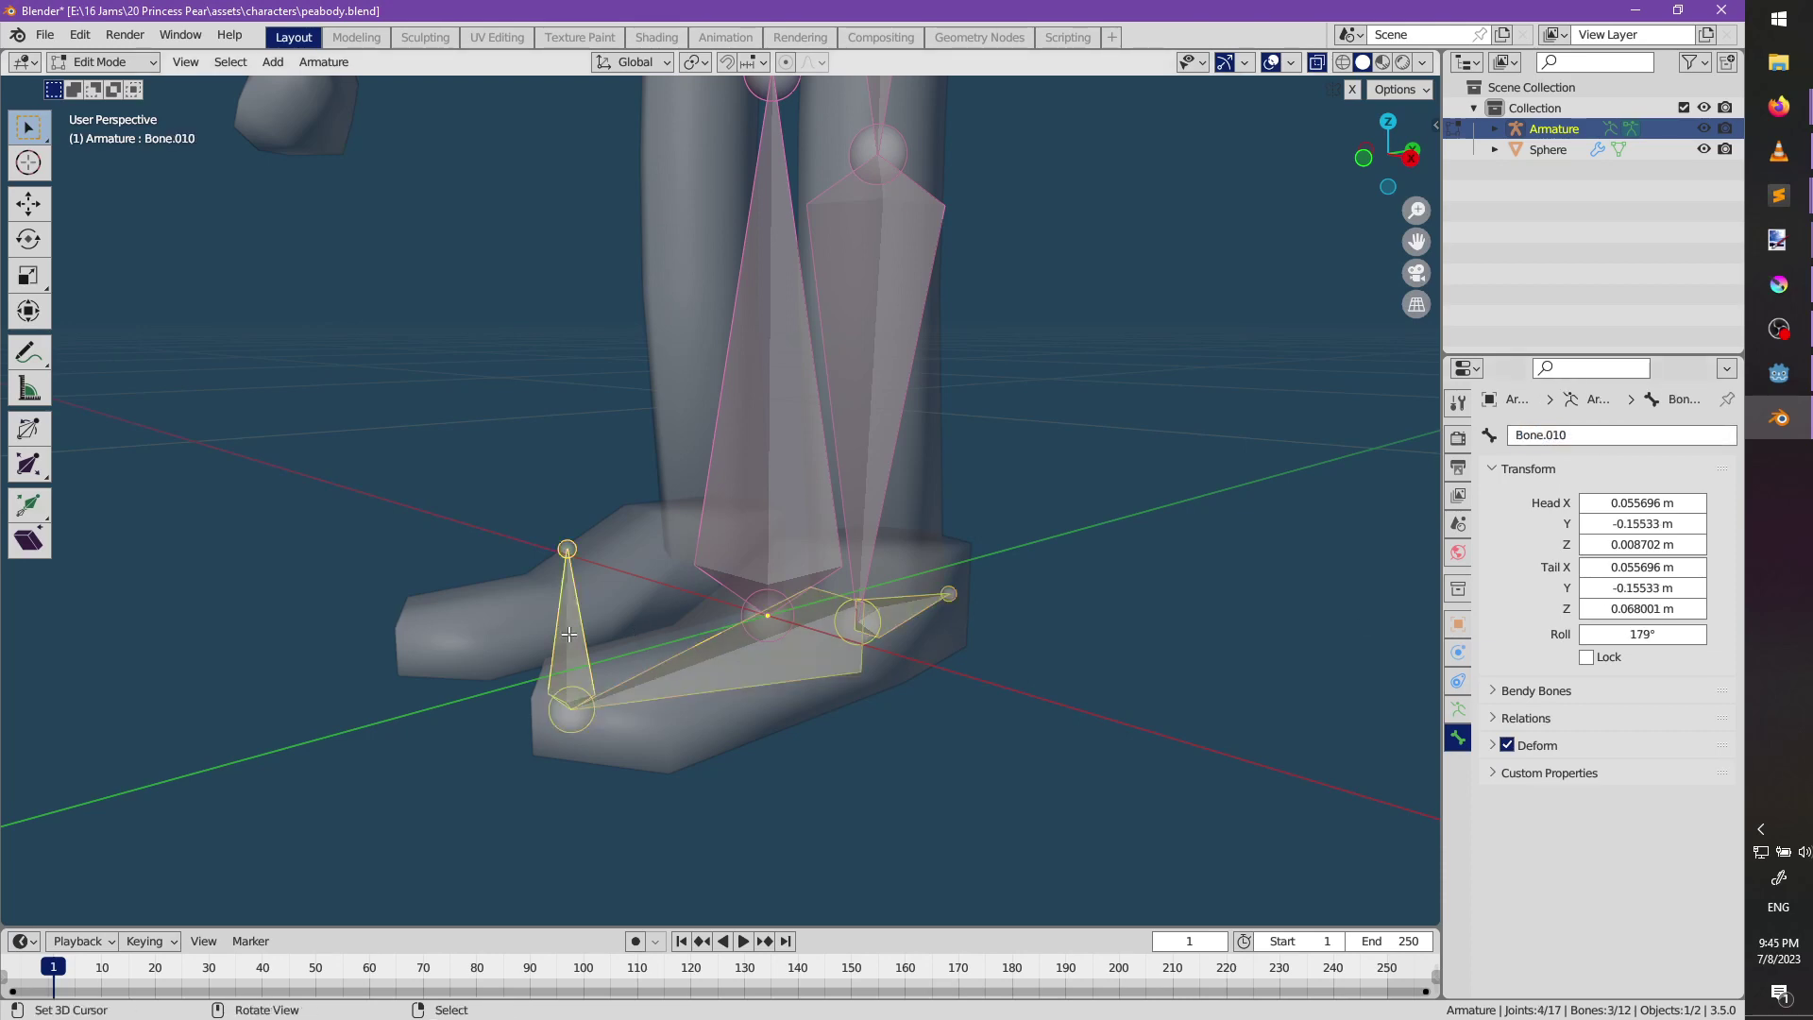
pyautogui.moveTo(568, 633); pyautogui.dragTo(551, 676, button='right')
pyautogui.hotkey('ctrl', 'z')
pyautogui.hotkey('alt', 'p')
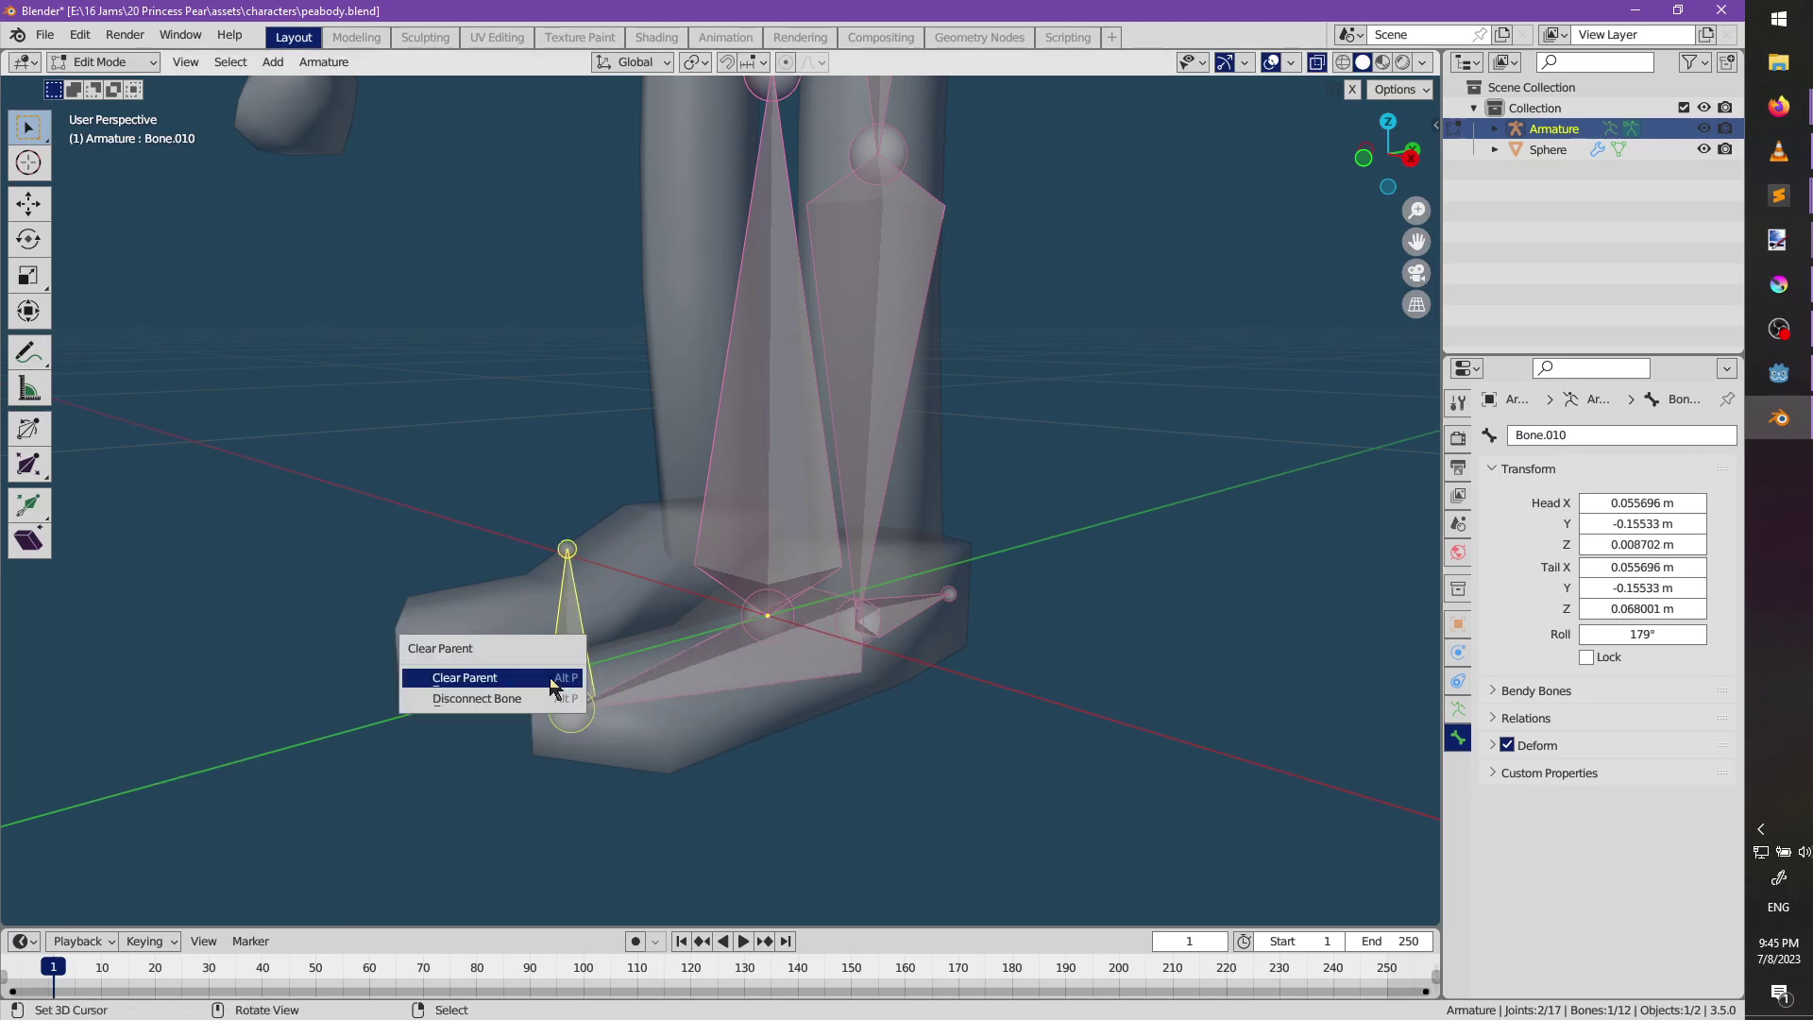
pyautogui.click(472, 678)
pyautogui.click(910, 625)
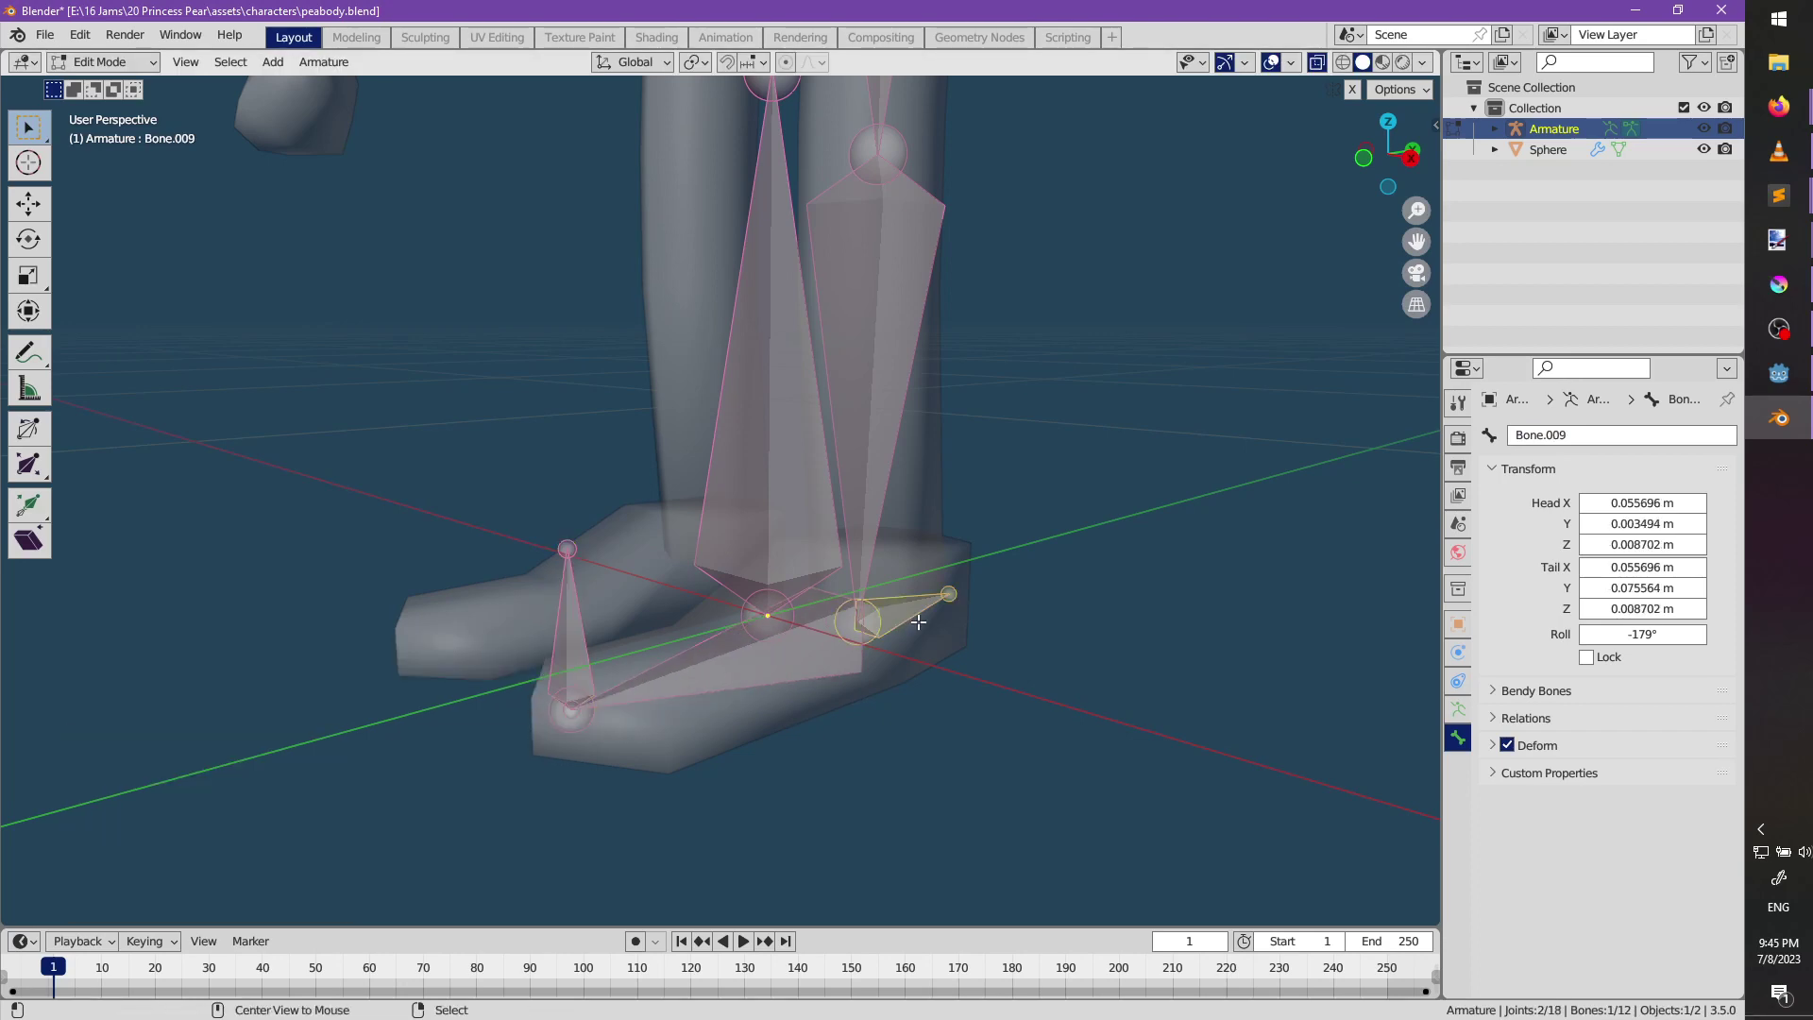
pyautogui.hotkey('alt', 'p')
pyautogui.click(919, 622)
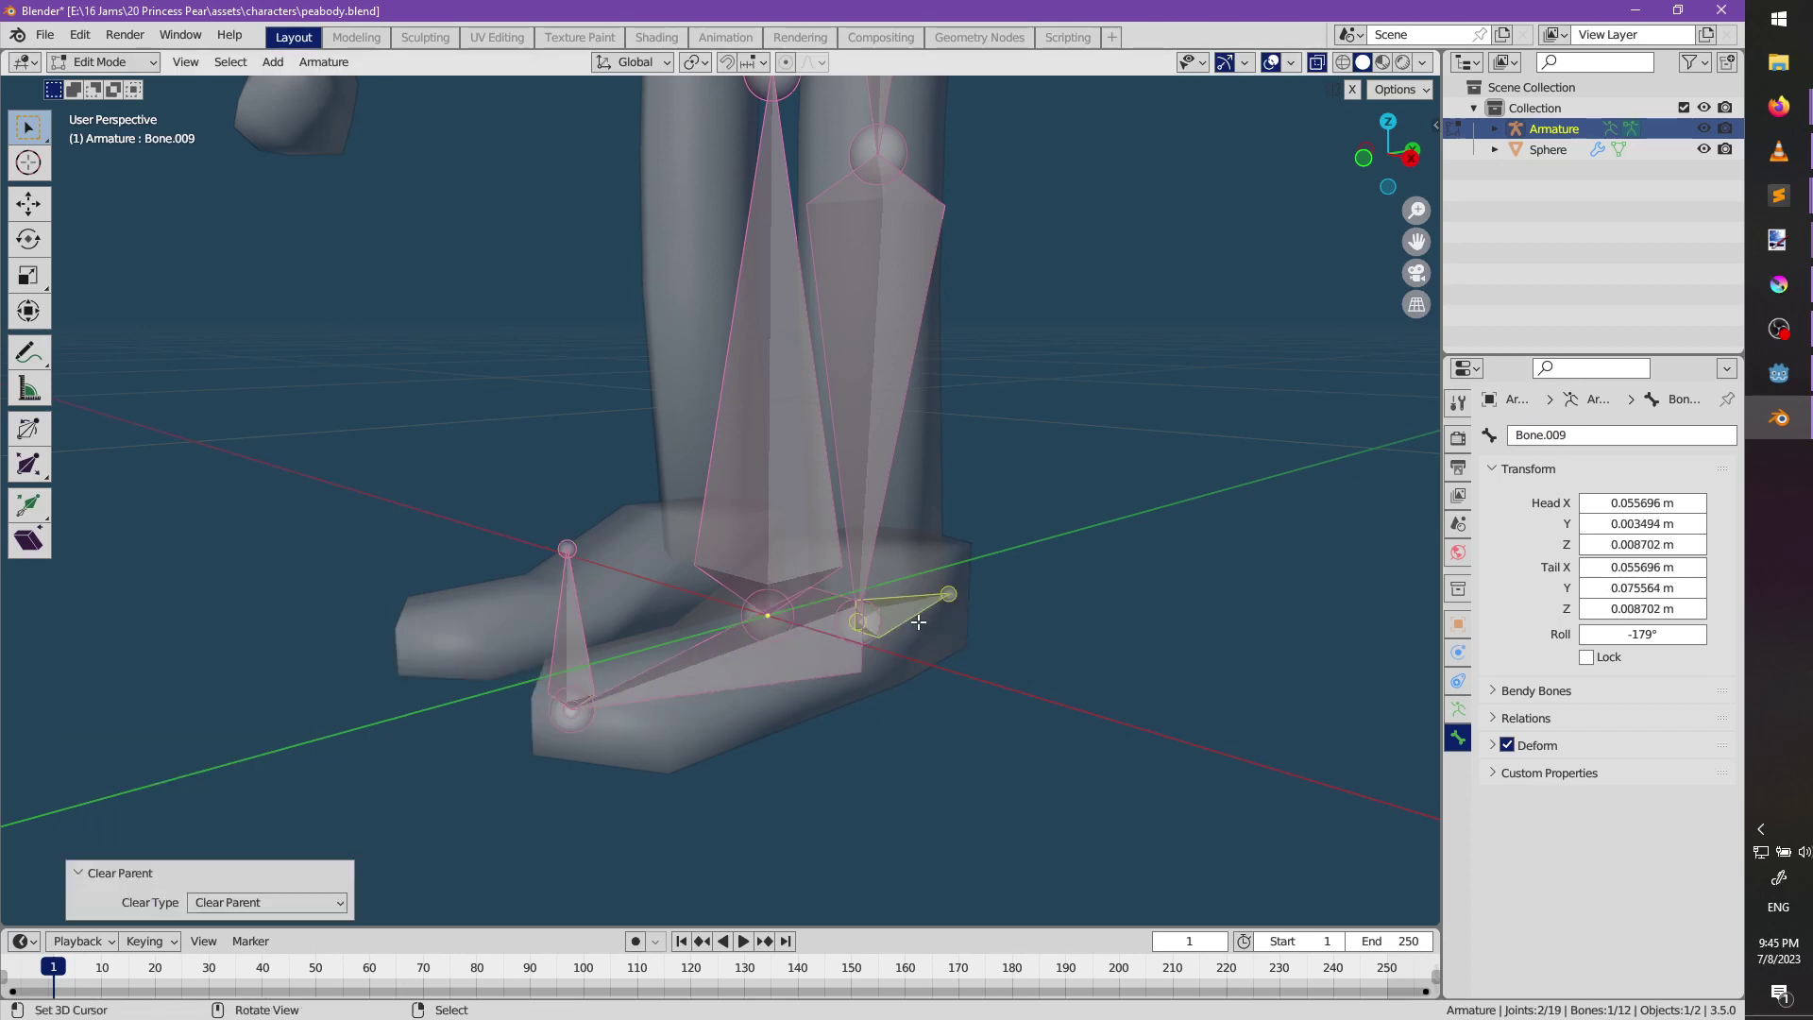
# Rename the heel bone as Heel.L and turn off Deform for it.
pyautogui.click(1574, 435)
pyautogui.write('Heel.L')
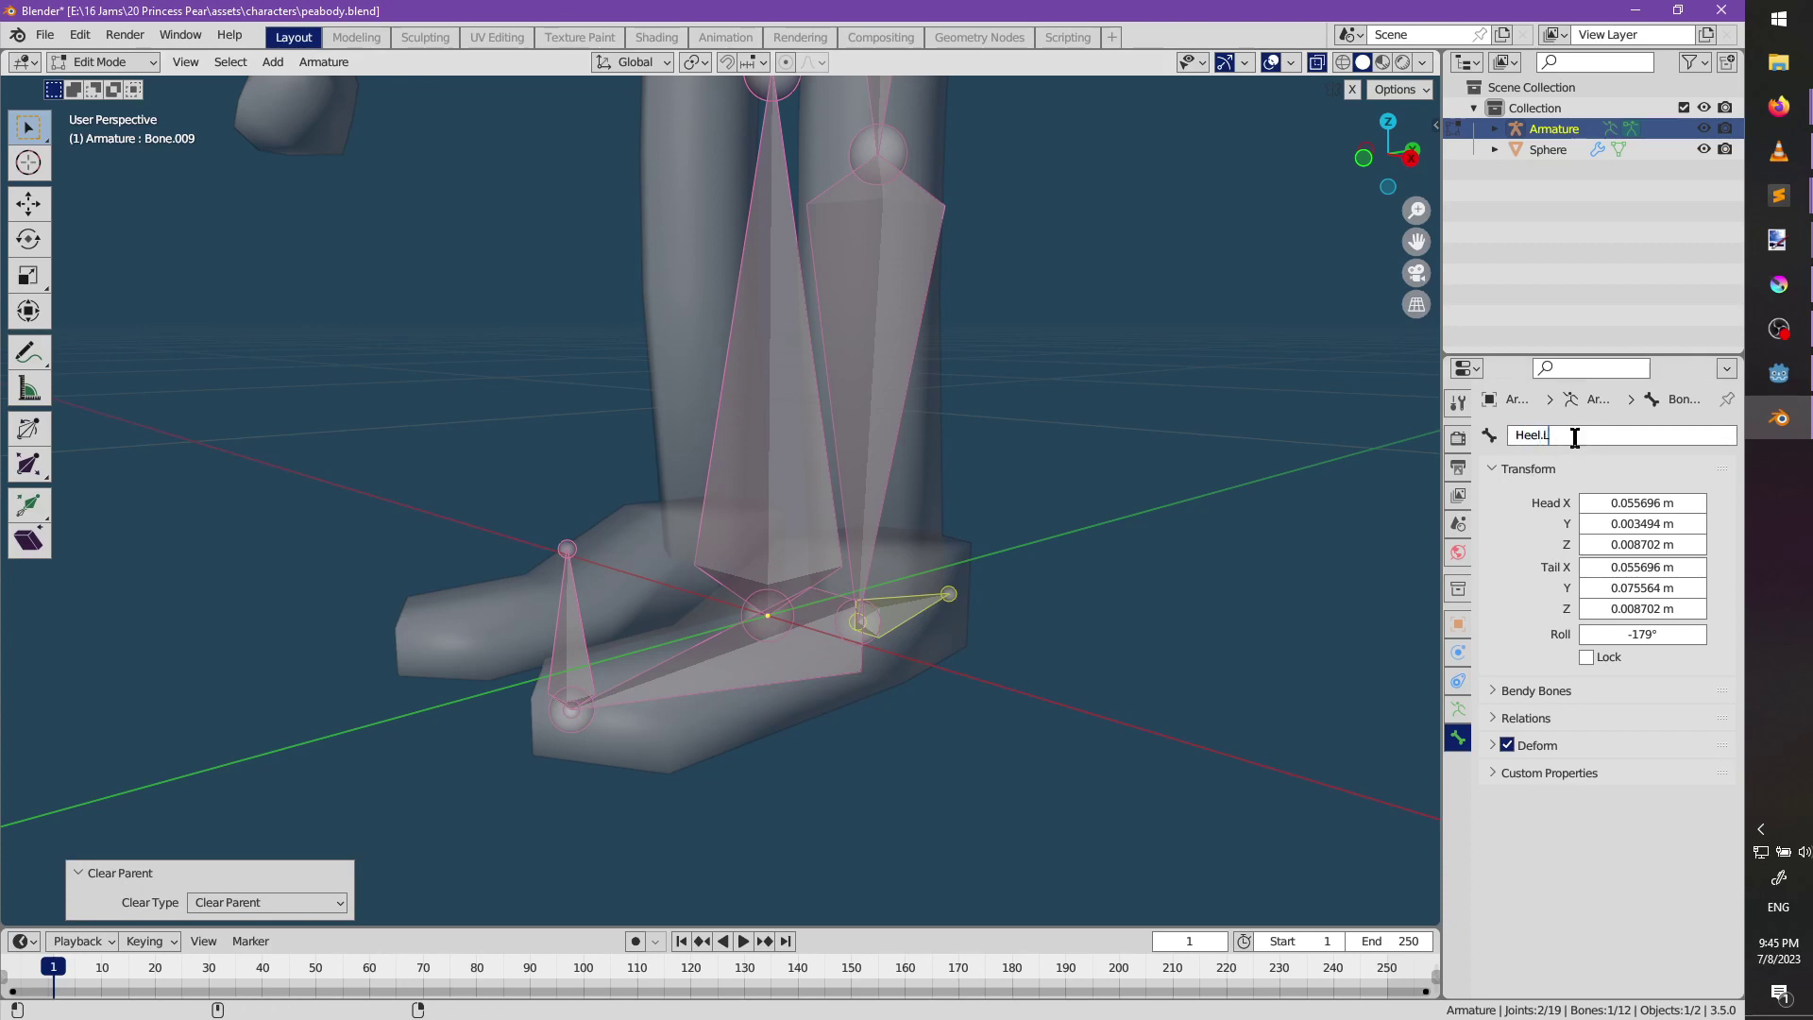
pyautogui.press('Return')
pyautogui.click(1571, 737)
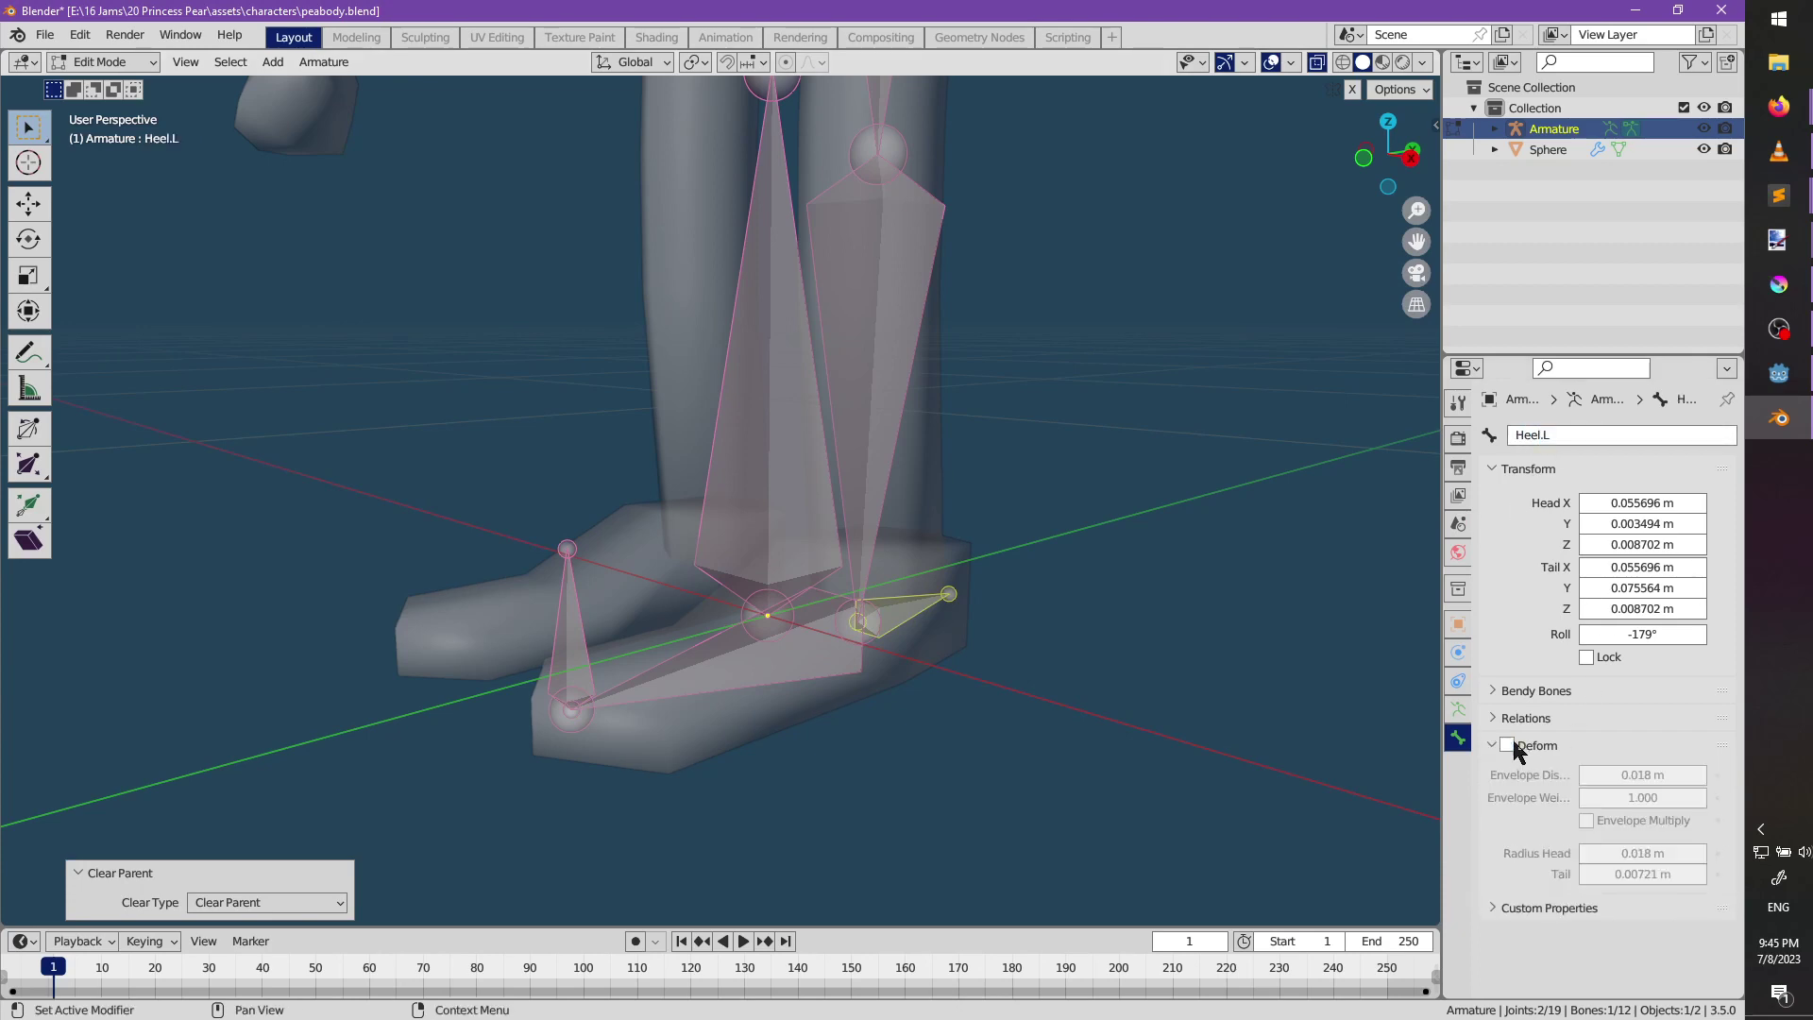
# Rename the upright bone at the toe tip as Toe.L.
pyautogui.click(564, 640)
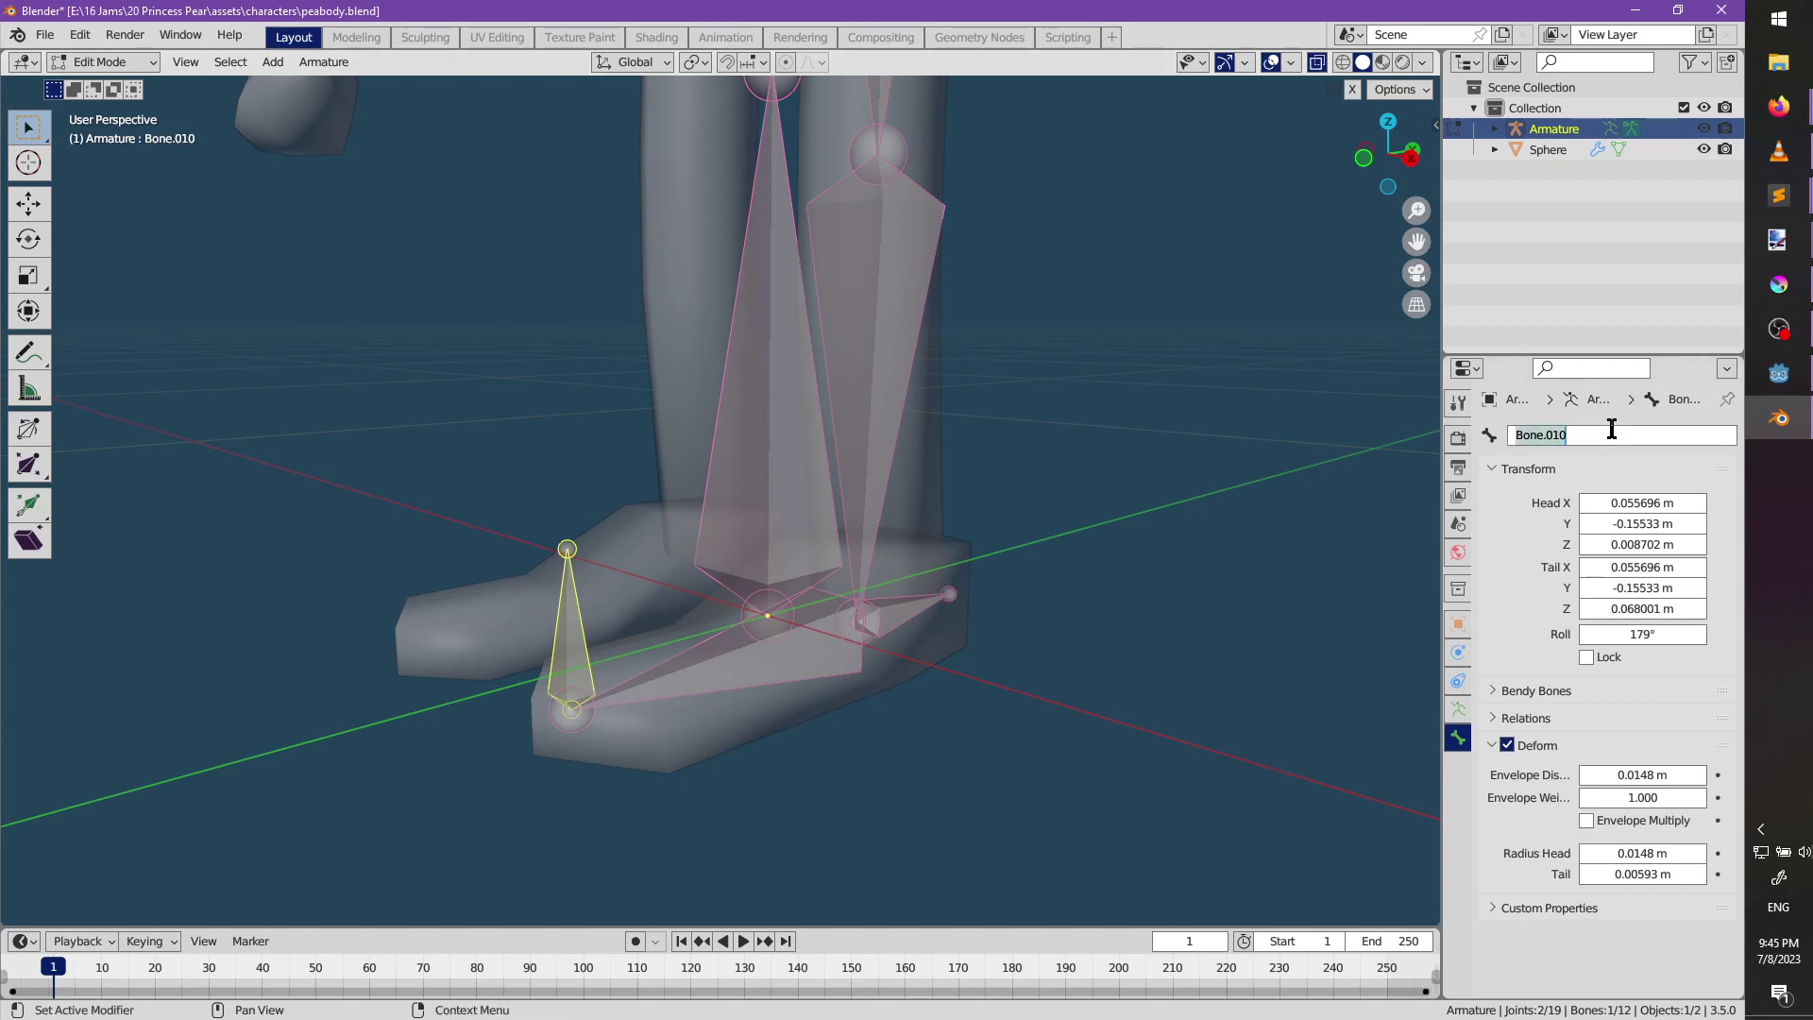
pyautogui.write('Toe>.L')
pyautogui.press('Return')
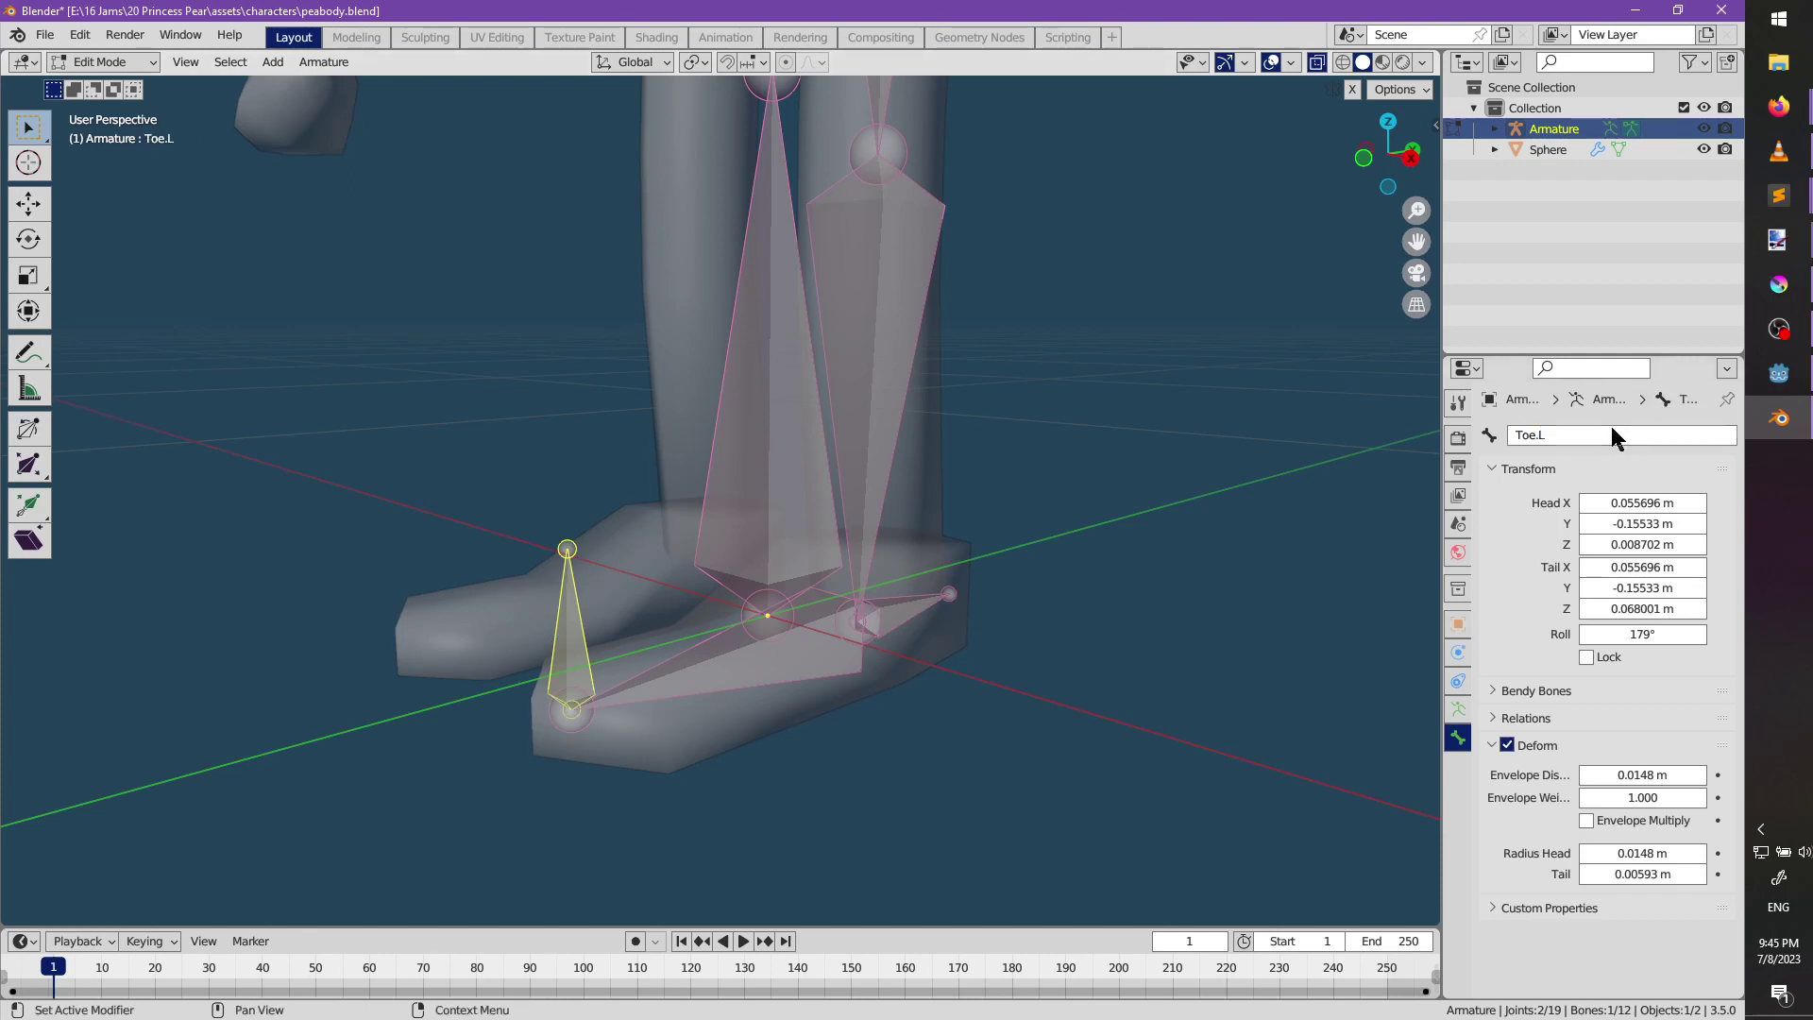
# Turn off Deform for the Toe.L bone.
pyautogui.click(1510, 745)
pyautogui.scroll(-3, 846, 575)
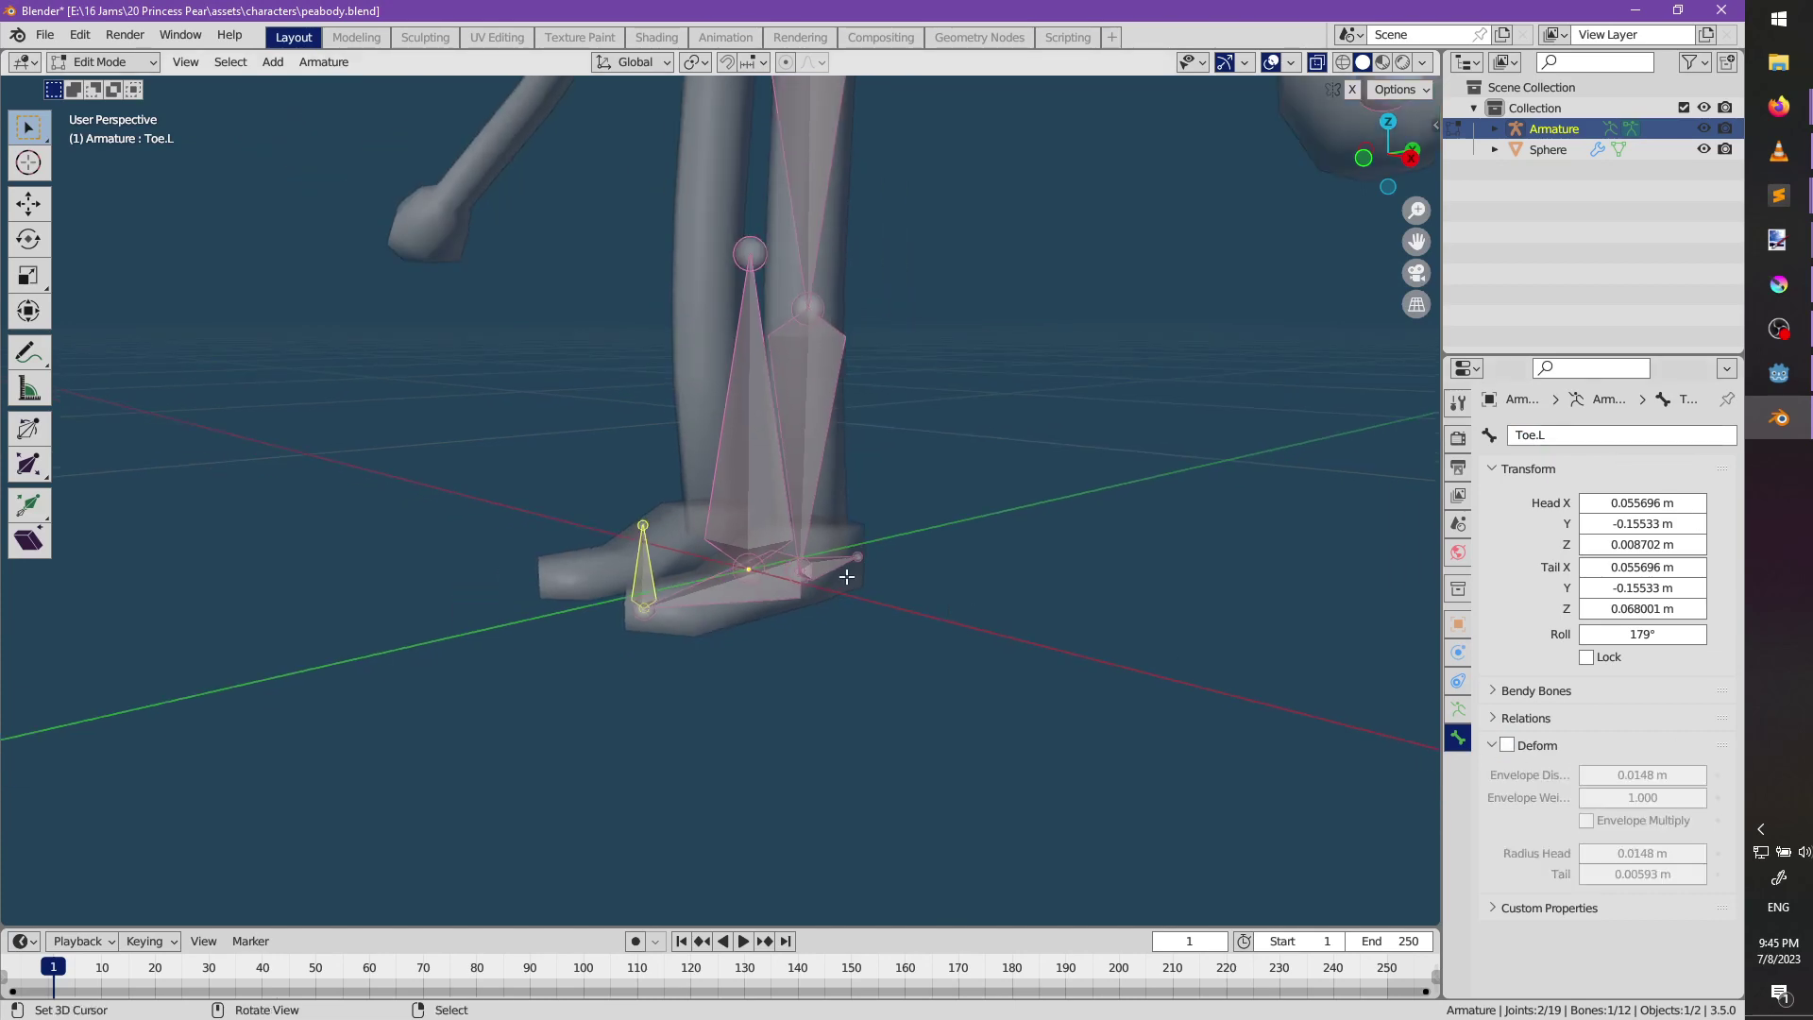
pyautogui.moveTo(846, 575)
pyautogui.mouseDown(button='middle')
pyautogui.moveTo(809, 611)
pyautogui.moveTo(850, 592)
pyautogui.mouseUp(button='middle')
pyautogui.scroll(-3, 849, 592)
pyautogui.keyDown('shift'); pyautogui.moveTo(834, 493); pyautogui.dragTo(824, 593, button='middle'); pyautogui.keyUp('shift')
pyautogui.moveTo(818, 510); pyautogui.dragTo(855, 473, button='middle')
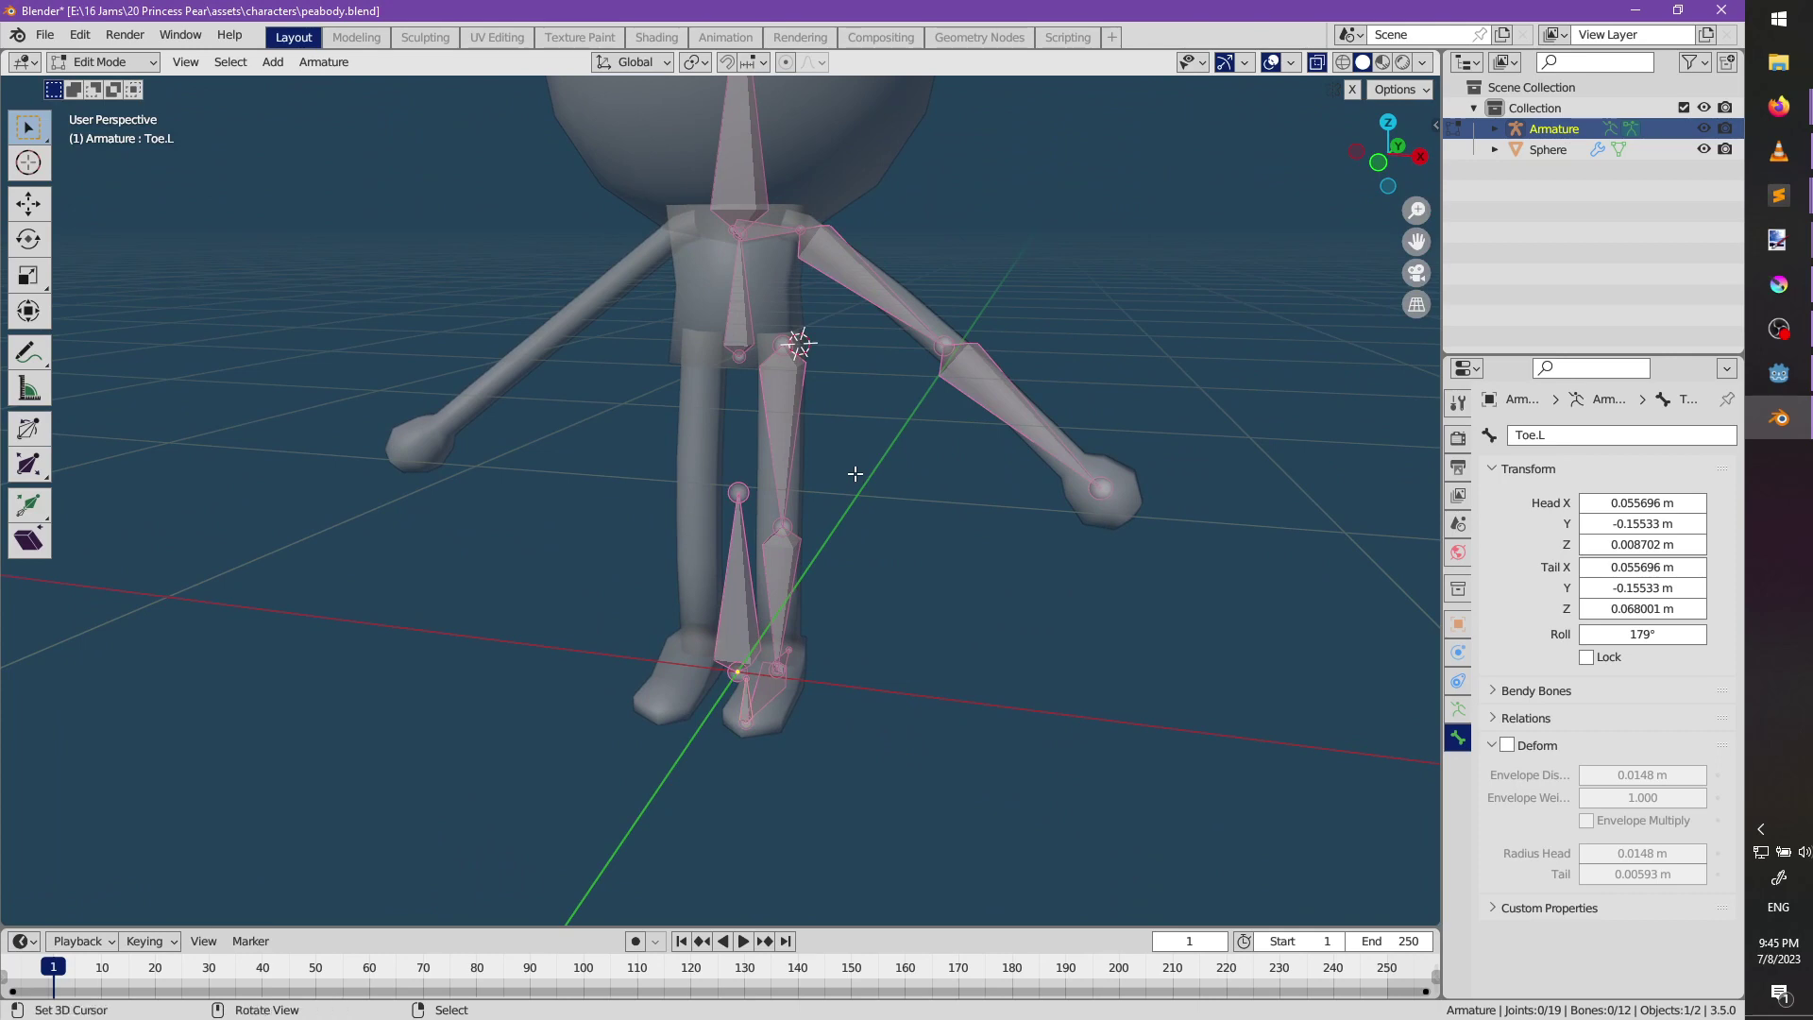
pyautogui.click(777, 683)
pyautogui.scroll(3, 777, 682)
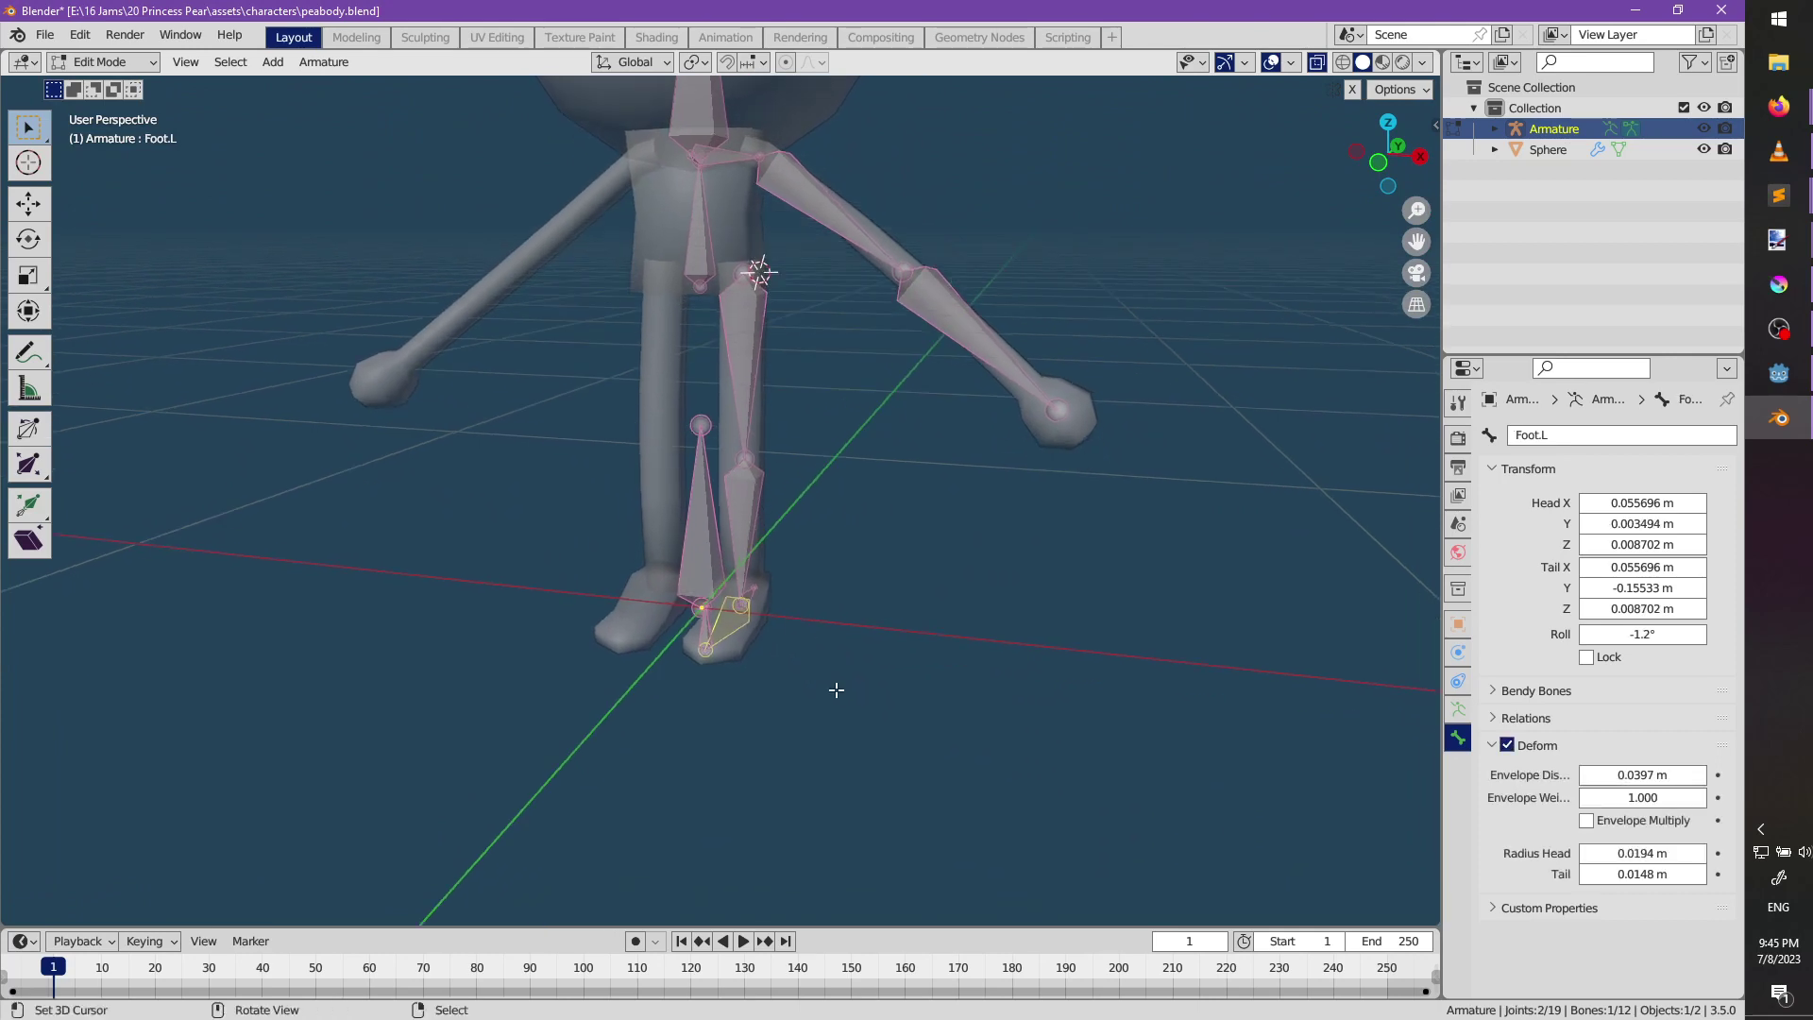
pyautogui.press('g')
pyautogui.press('z')
pyautogui.press('Escape')
pyautogui.moveTo(797, 610); pyautogui.dragTo(781, 607, button='middle')
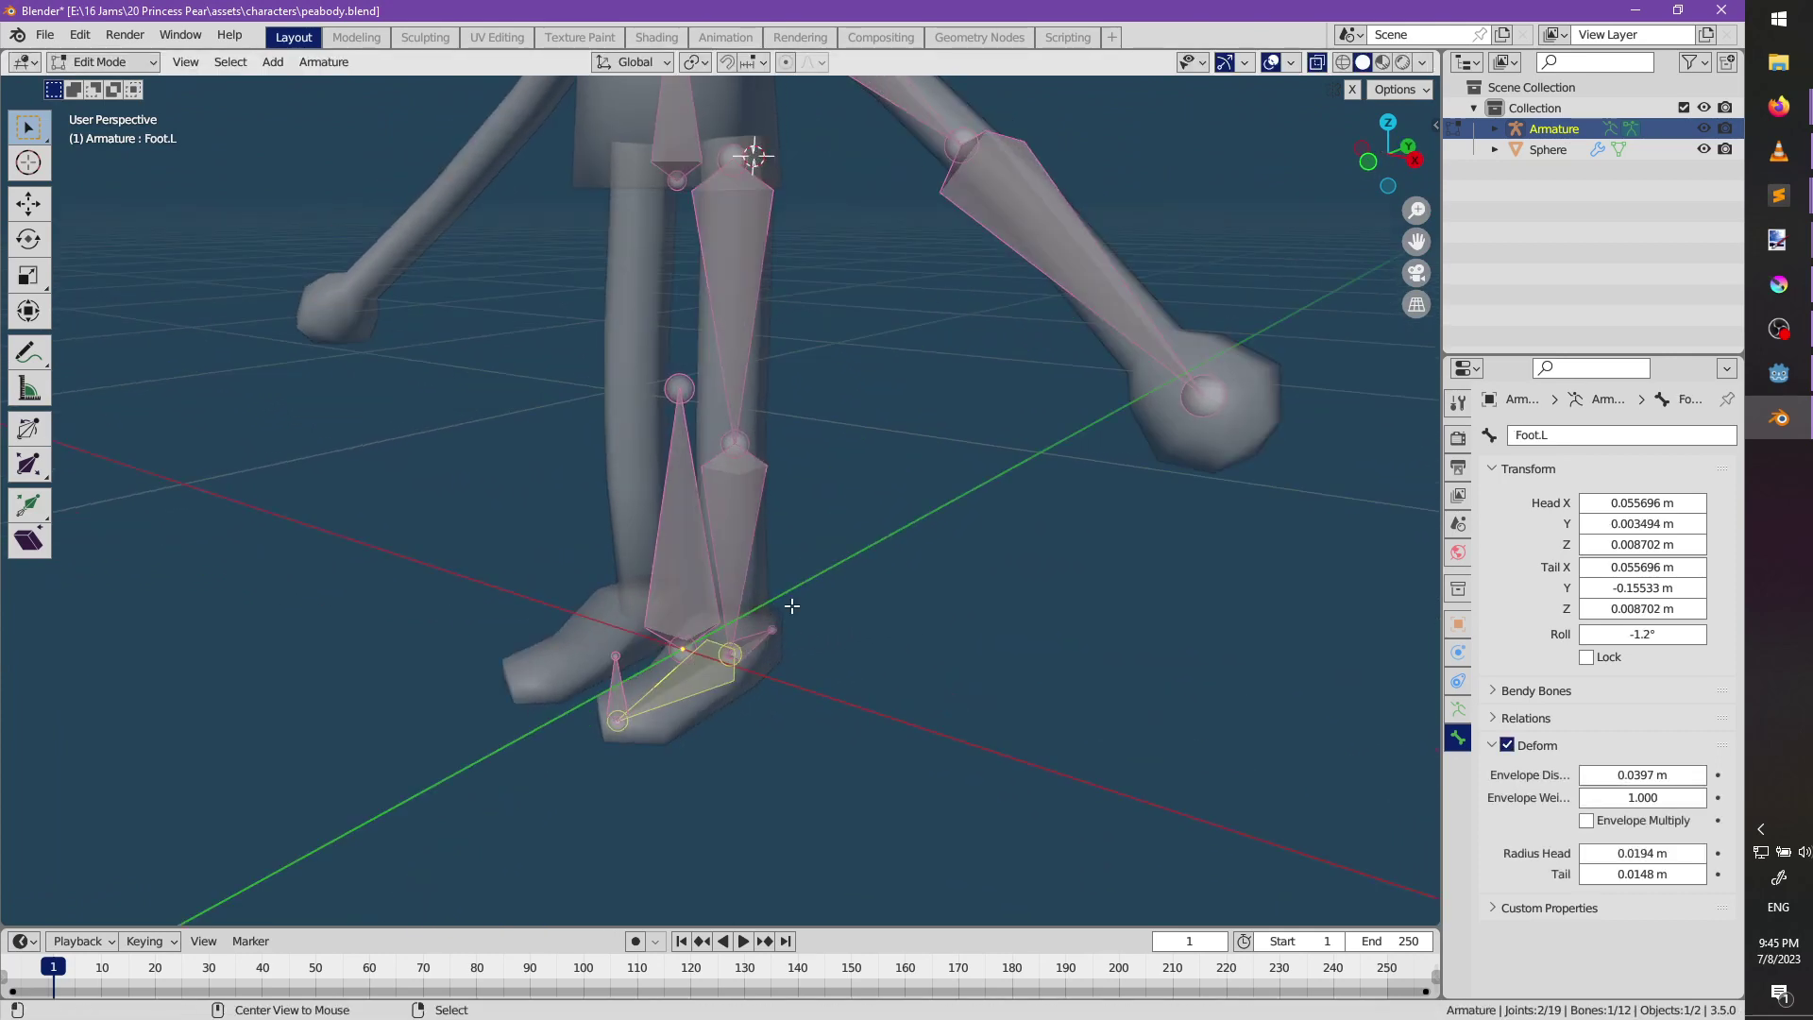
# Rename the duplicate bone overlapping Foot.L as C_Foot.L and turn off Deform for it.
pyautogui.hotkey('alt', 'h')
pyautogui.click(792, 605)
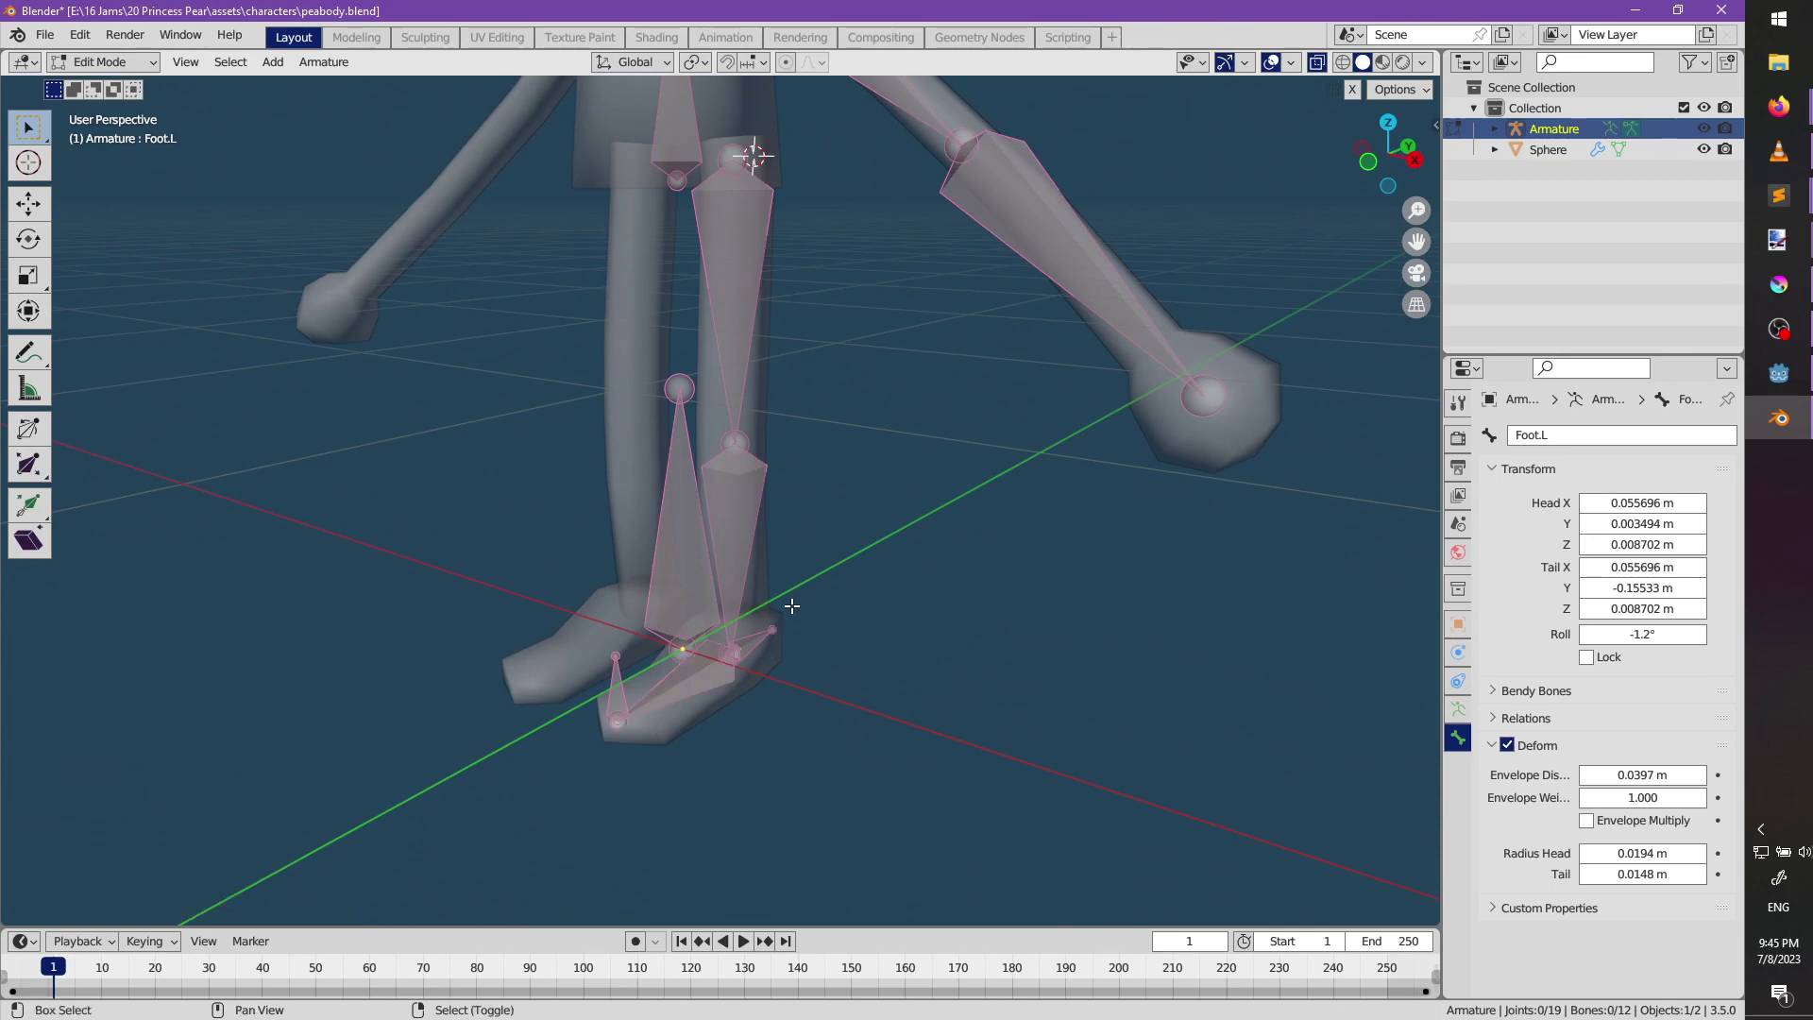
pyautogui.keyDown('ctrl'); pyautogui.click(731, 673); pyautogui.keyUp('ctrl')
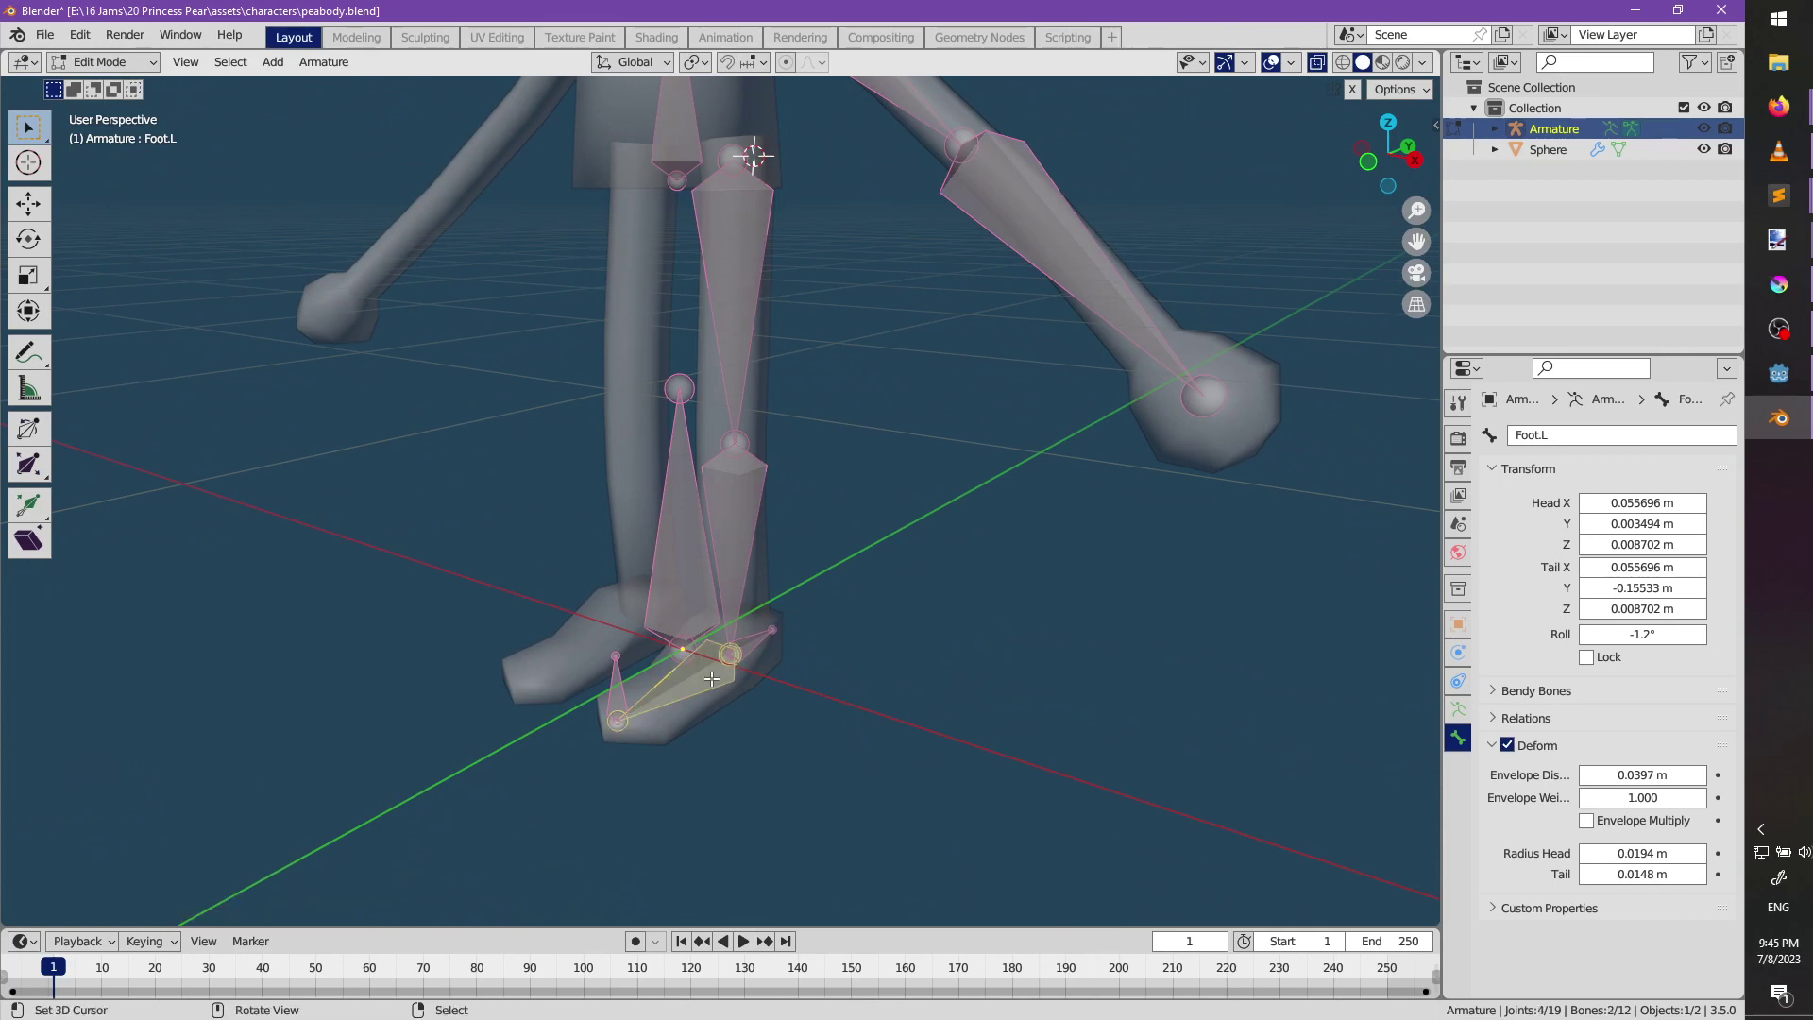
pyautogui.click(696, 686)
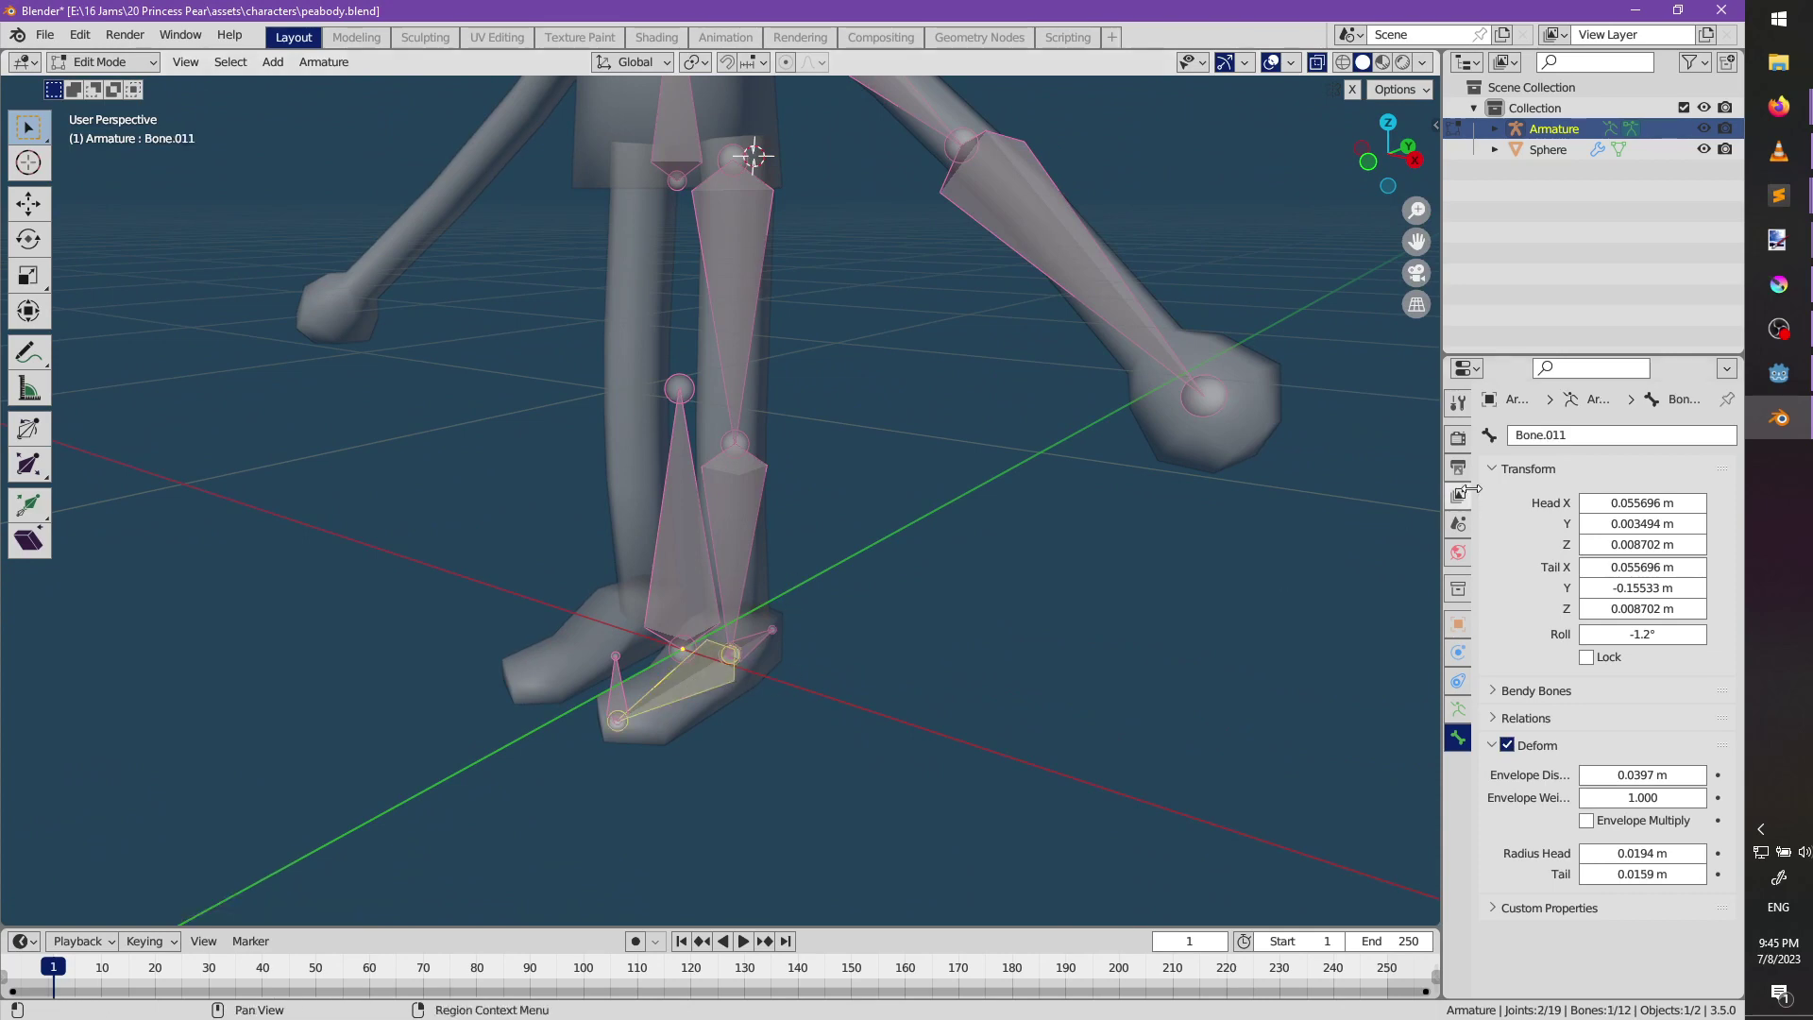
pyautogui.click(1597, 433)
pyautogui.write('C_Fo')
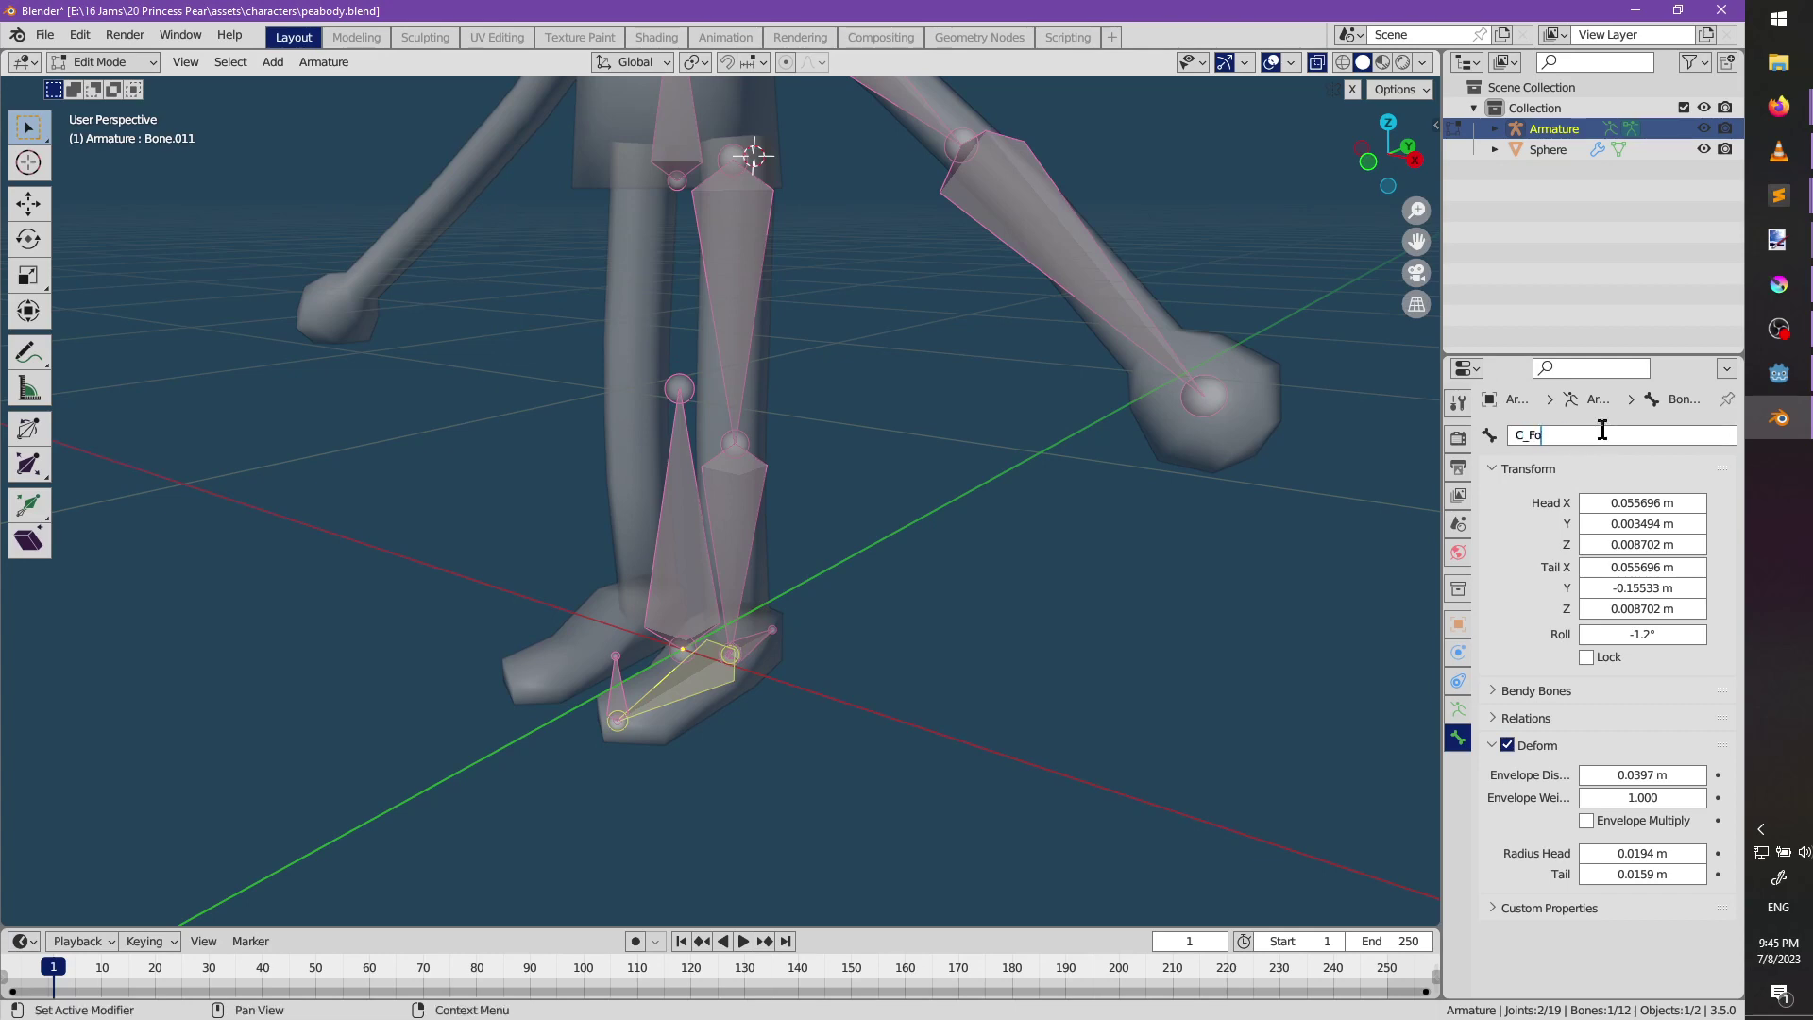
pyautogui.write('ot.L')
pyautogui.press('Return')
pyautogui.click(1506, 744)
# Shorten C_Foot.L by moving its toe-end joint about 0.02 m along the Y axis toward the heel.
pyautogui.moveTo(812, 585)
pyautogui.mouseDown(button='middle')
pyautogui.moveTo(830, 575)
pyautogui.moveTo(741, 631)
pyautogui.moveTo(802, 578)
pyautogui.mouseUp(button='middle')
pyautogui.keyDown('shift'); pyautogui.click(798, 586); pyautogui.keyUp('shift')
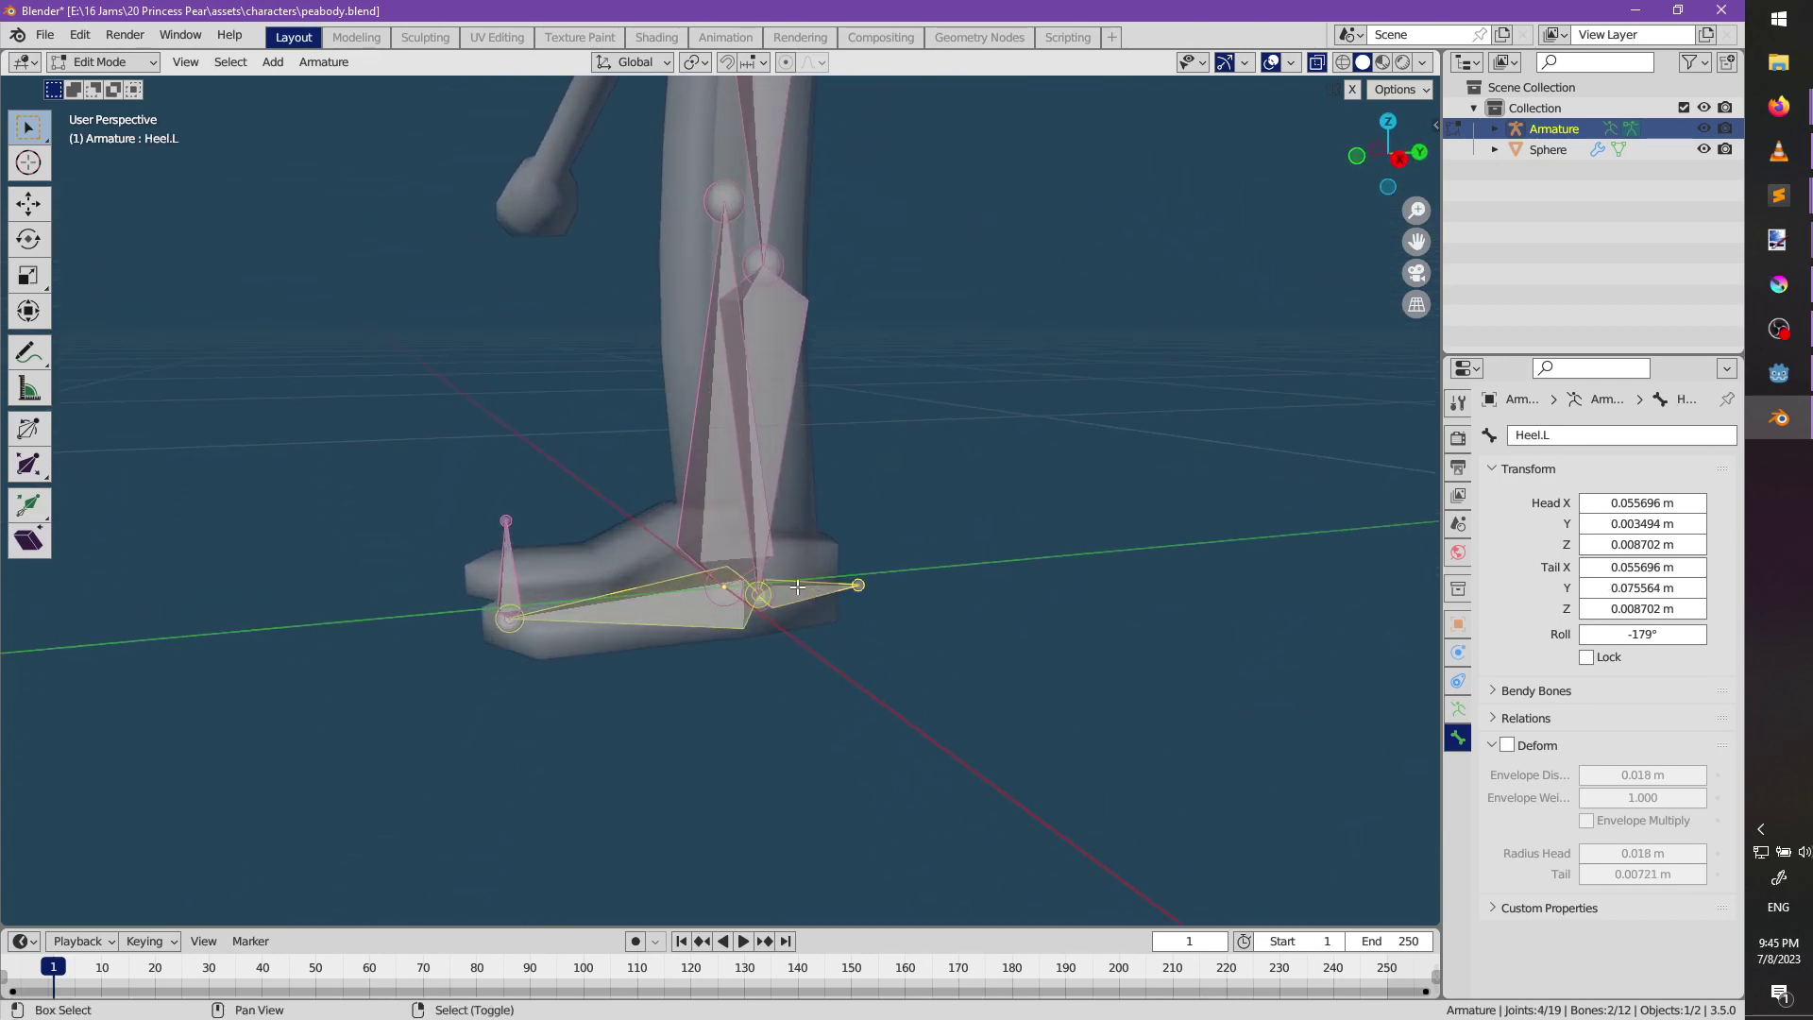
pyautogui.keyDown('shift'); pyautogui.rightClick(510, 553); pyautogui.keyUp('shift')
pyautogui.rightClick(691, 584)
pyautogui.rightClick(691, 582)
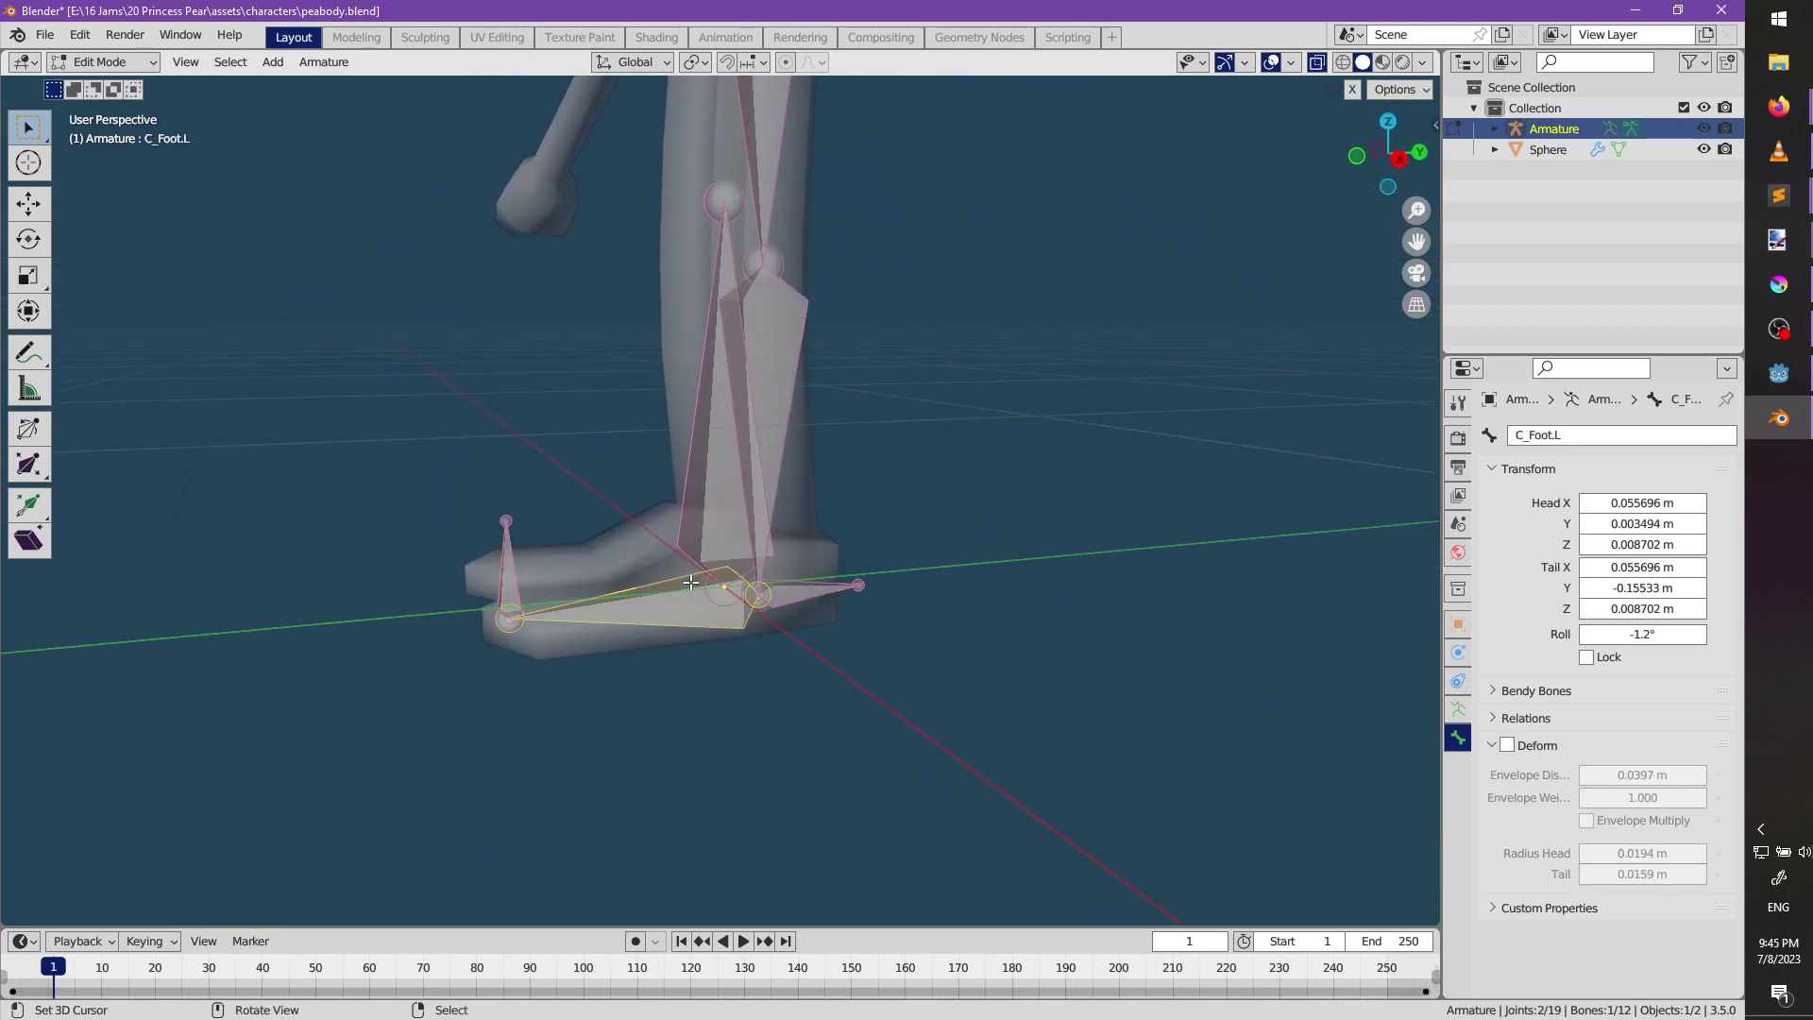
pyautogui.click(577, 611)
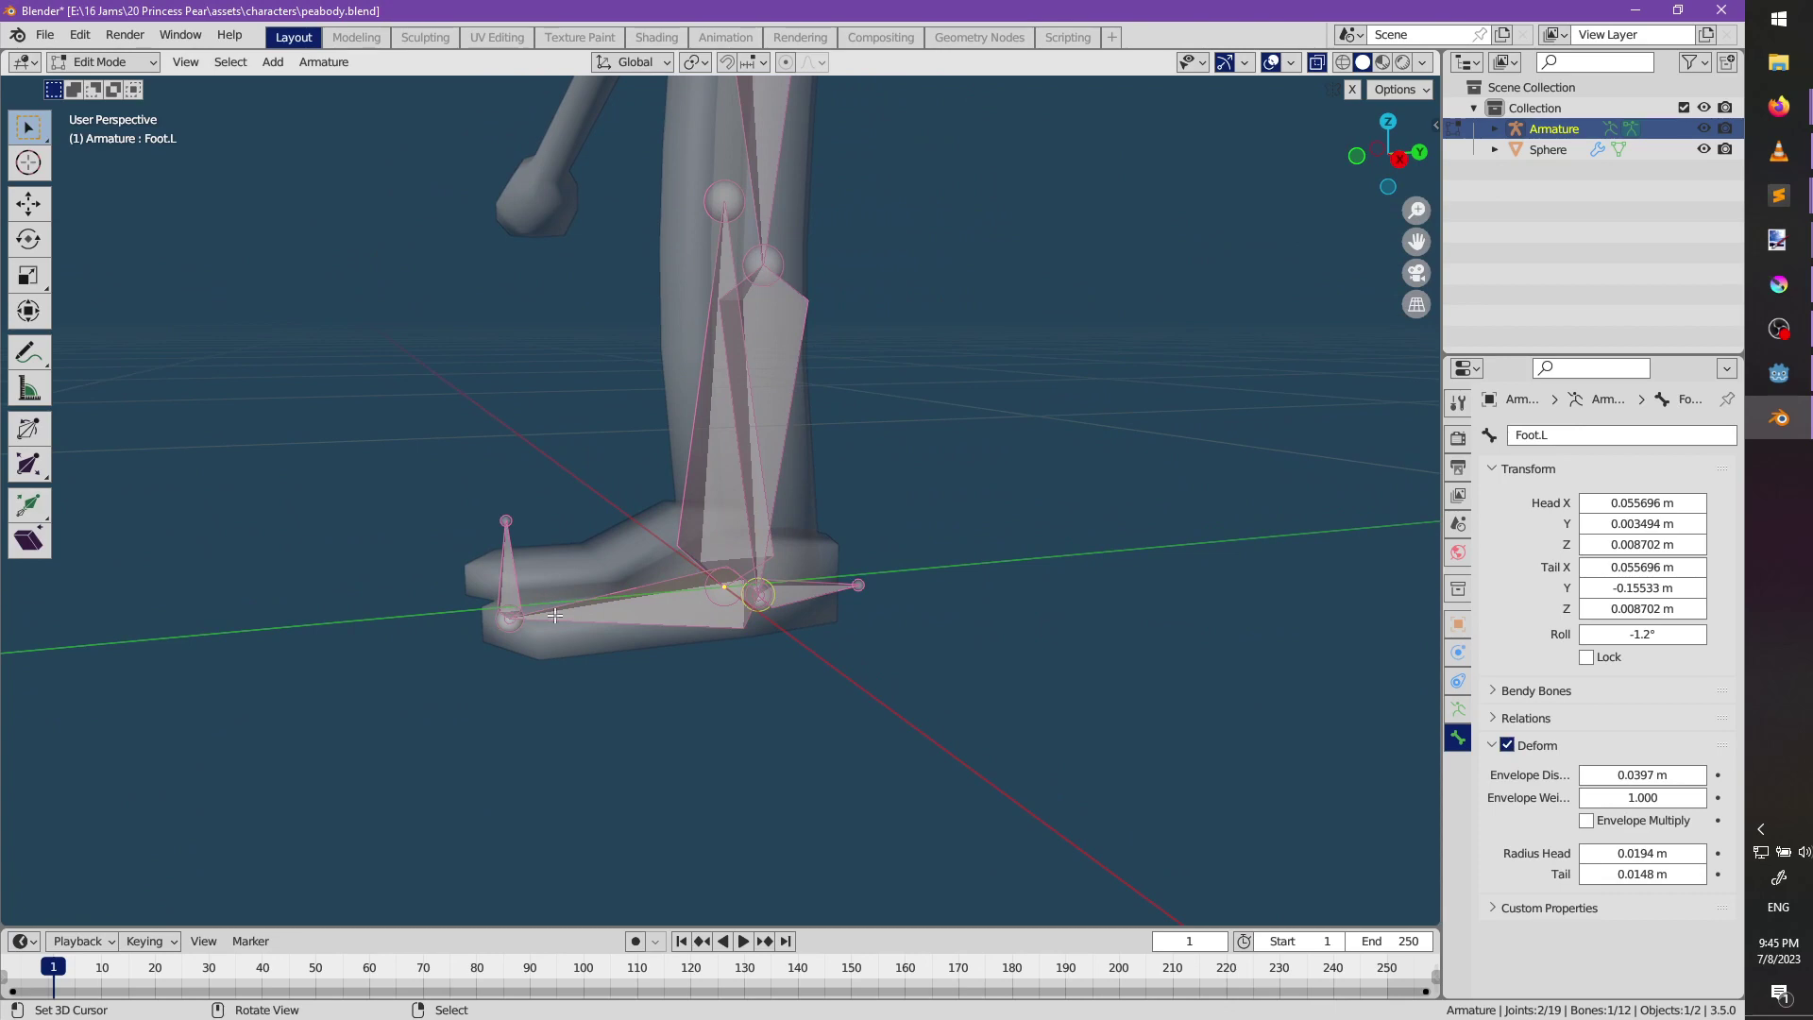
pyautogui.click(505, 621)
pyautogui.press('g')
pyautogui.press('y')
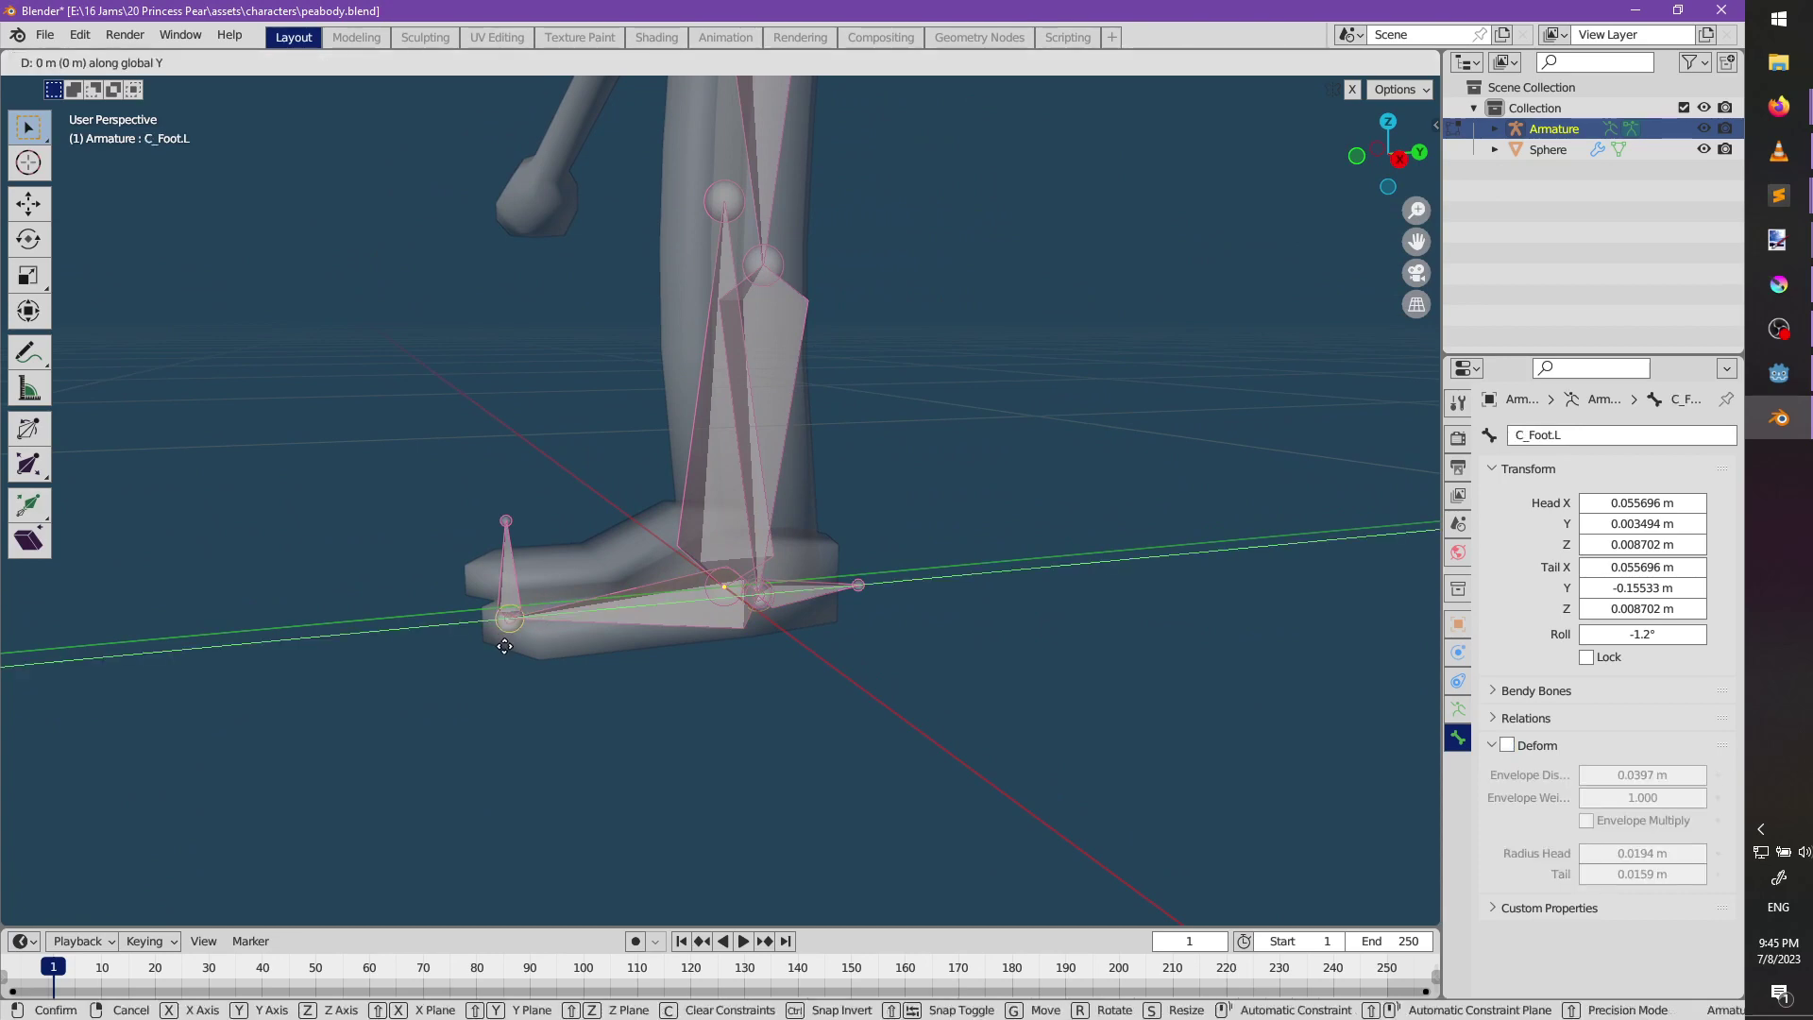
pyautogui.click(534, 643)
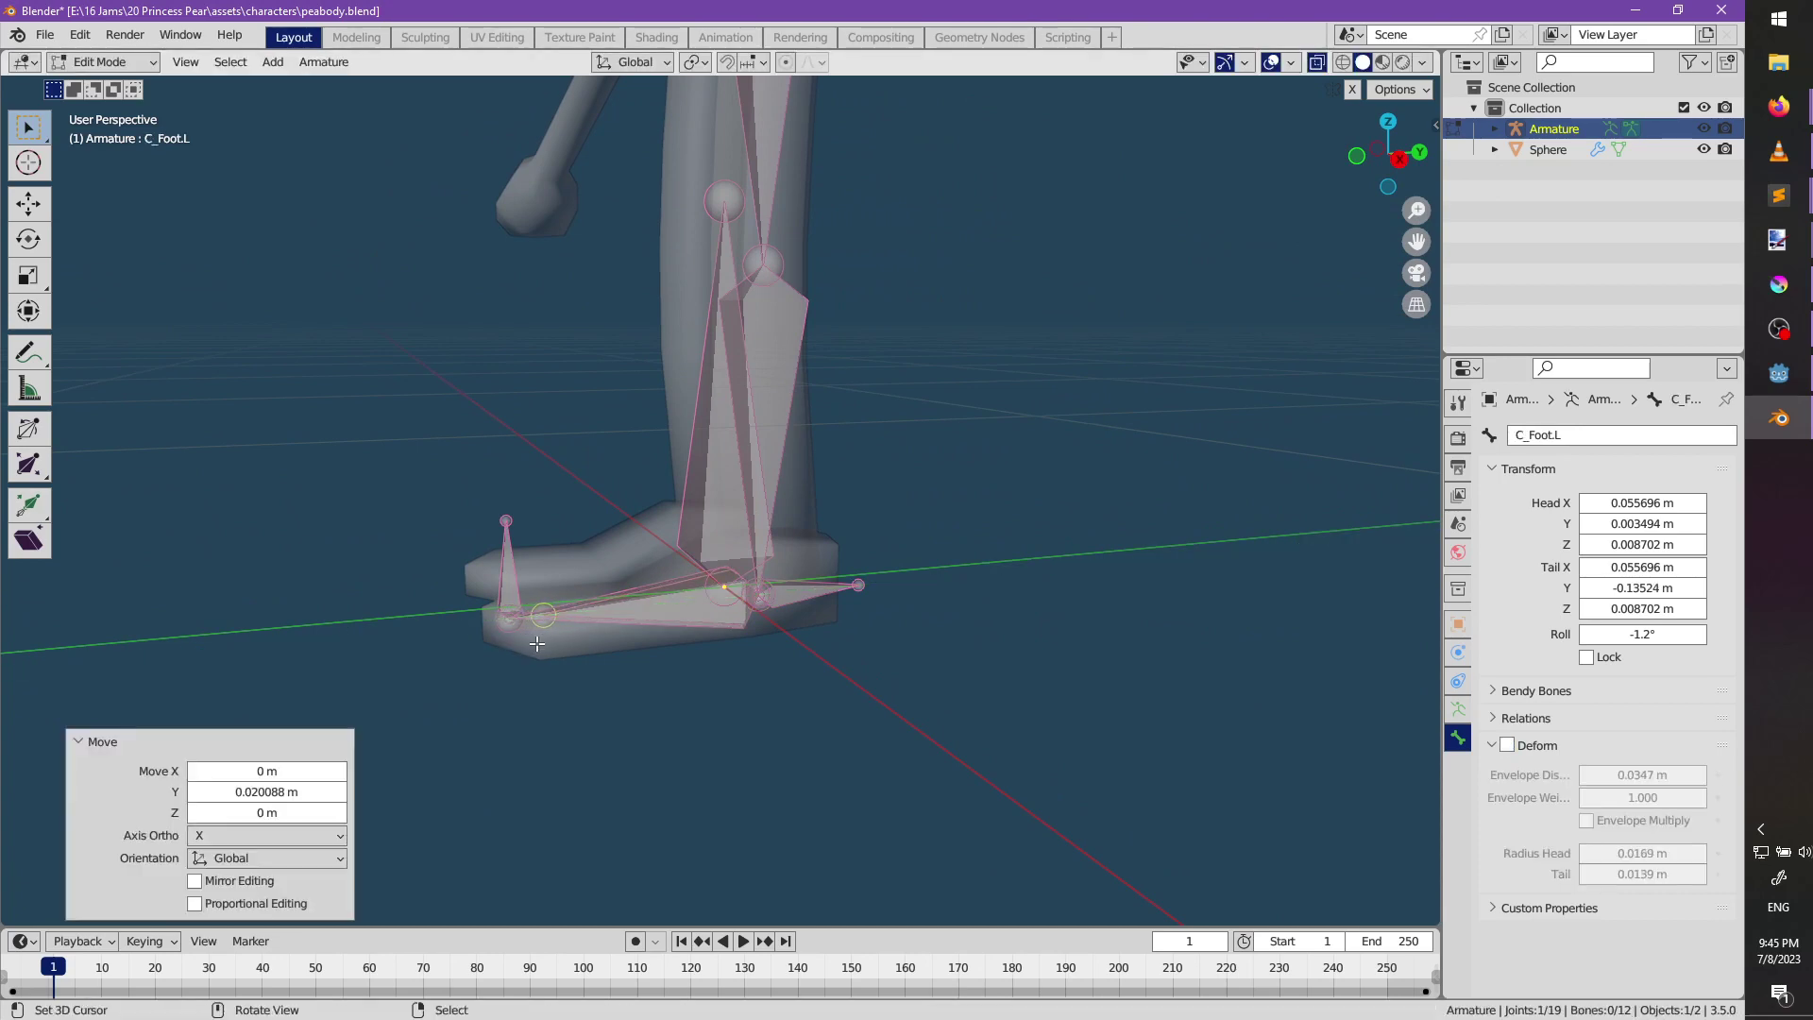
pyautogui.scroll(3, 696, 584)
# Parent C_Foot.L and Toe.L to the Heel.L bone with Keep Offset.
pyautogui.click(554, 570)
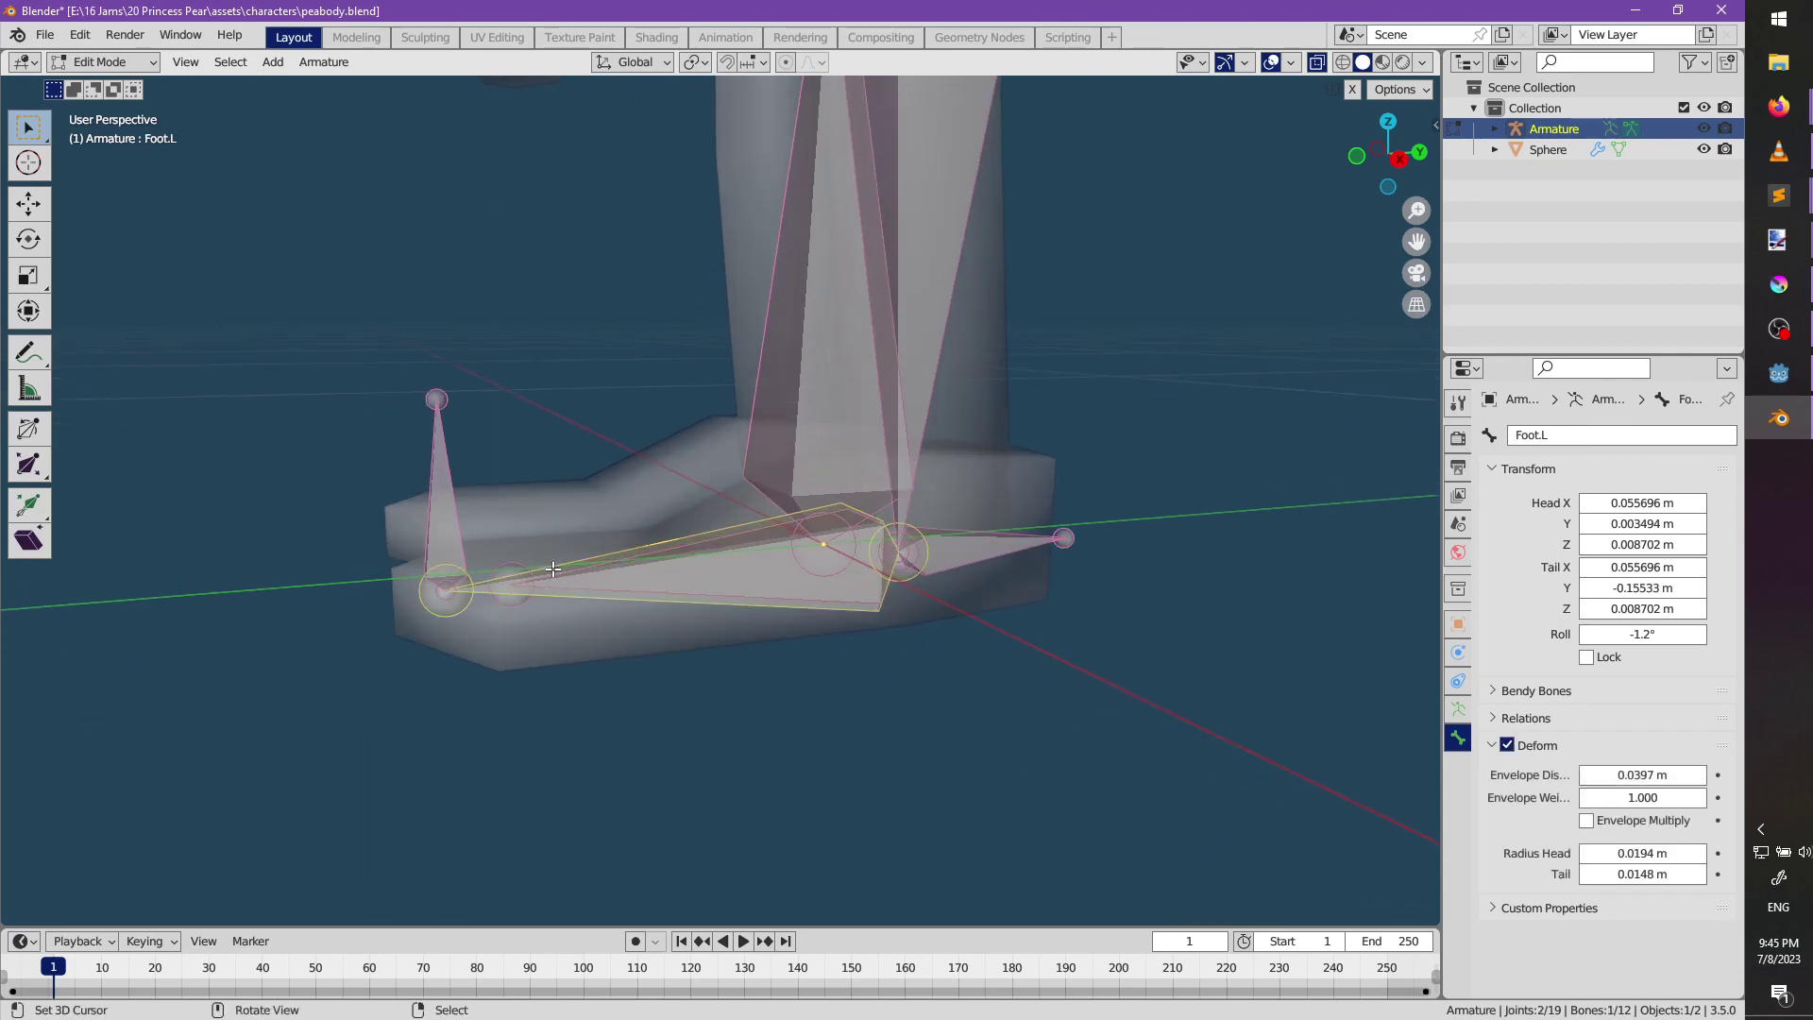
pyautogui.click(559, 579)
pyautogui.keyDown('shift'); pyautogui.click(450, 493); pyautogui.keyUp('shift')
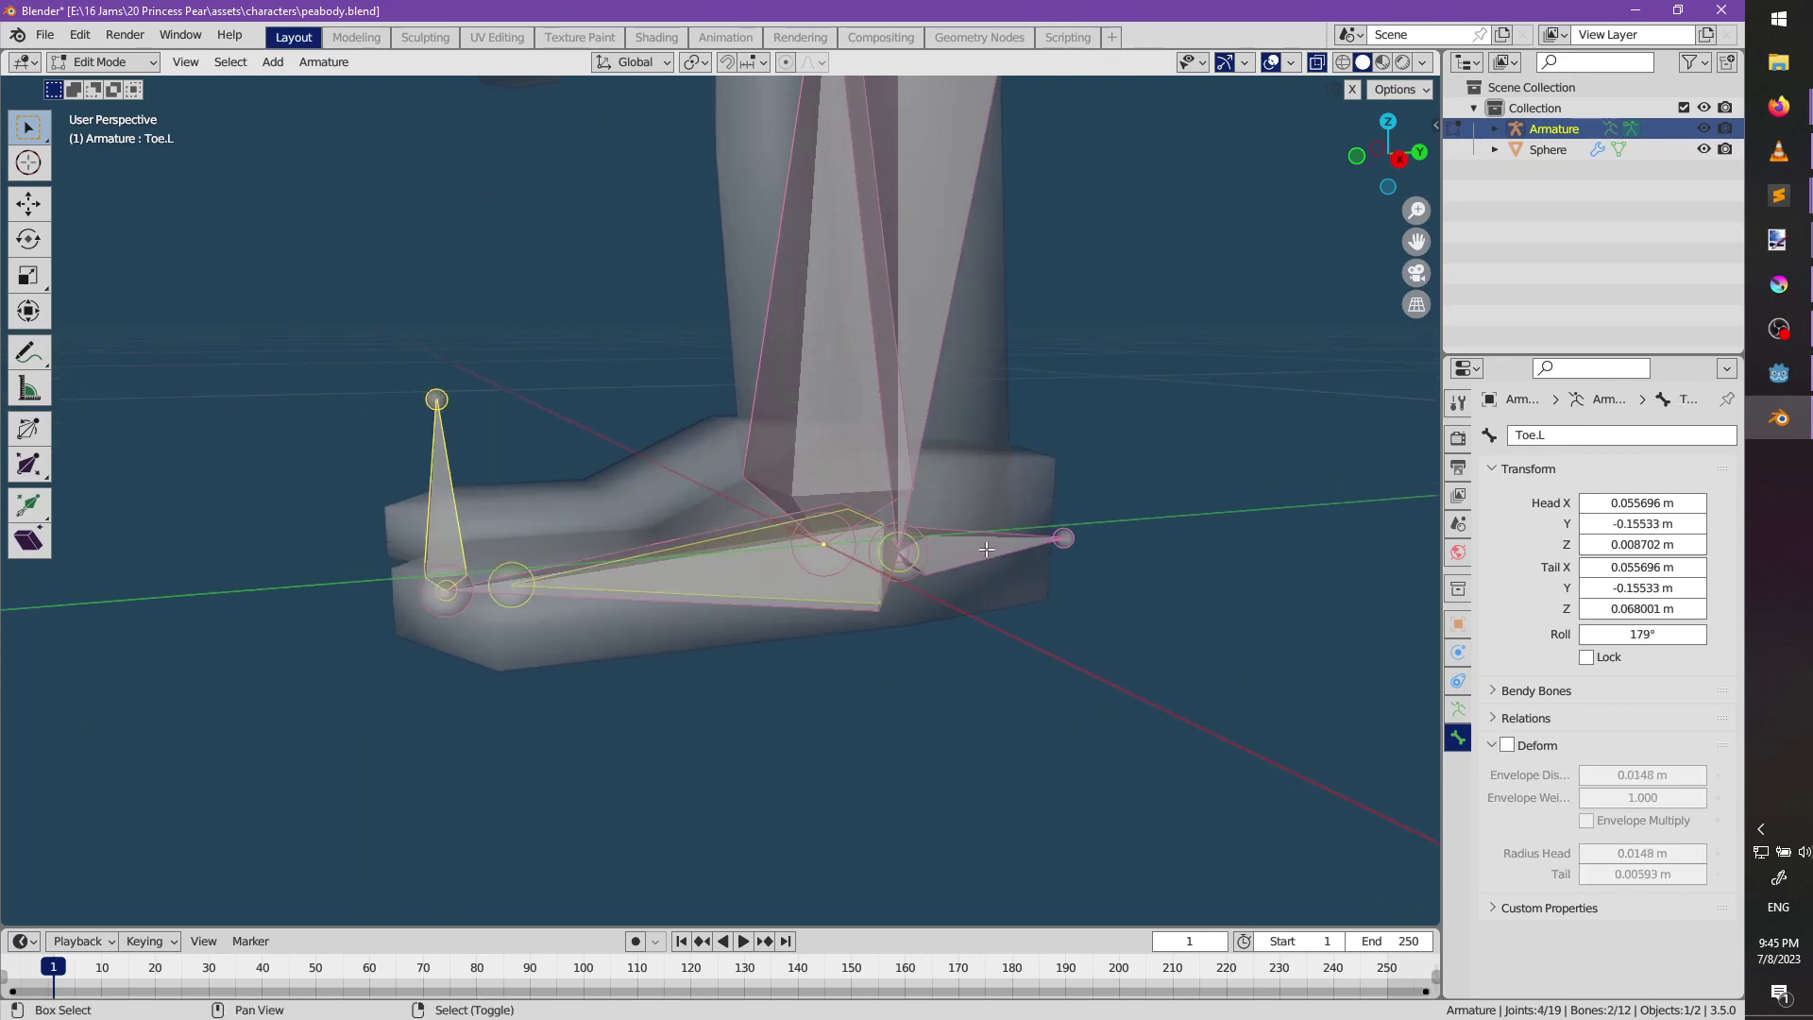
pyautogui.keyDown('shift'); pyautogui.click(995, 543); pyautogui.keyUp('shift')
pyautogui.hotkey('ctrl', 'p')
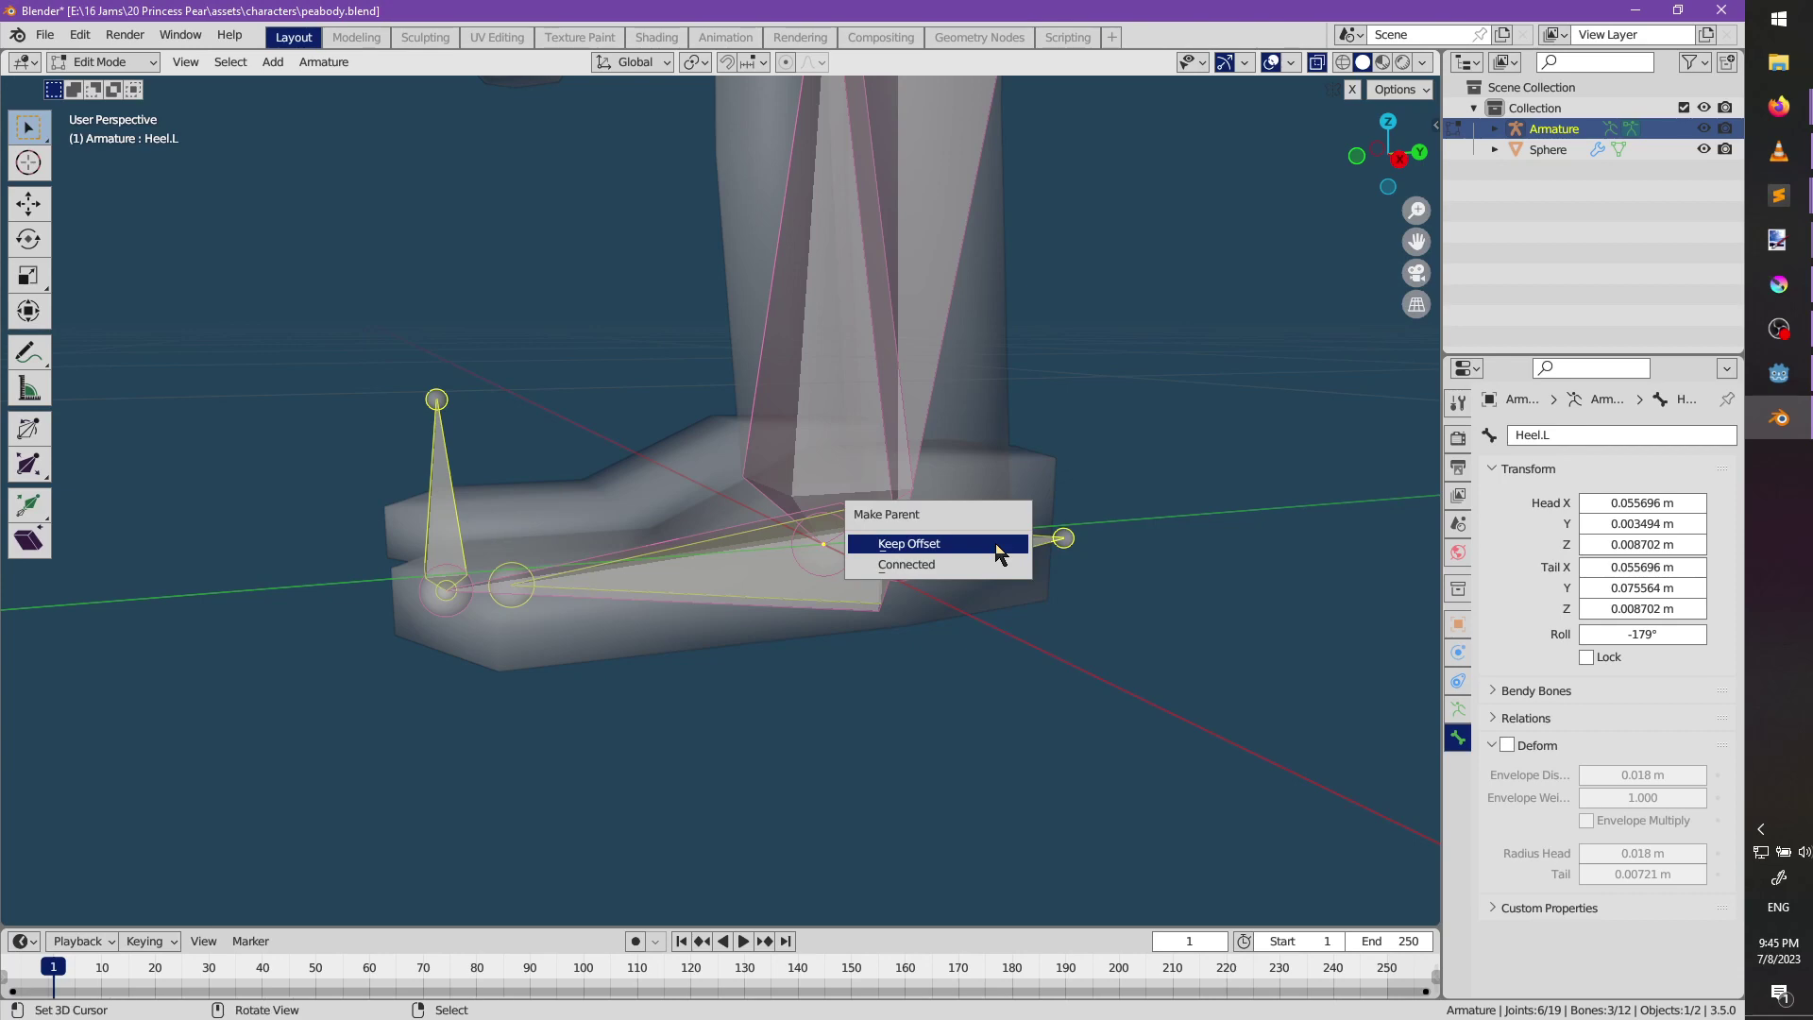
pyautogui.click(997, 544)
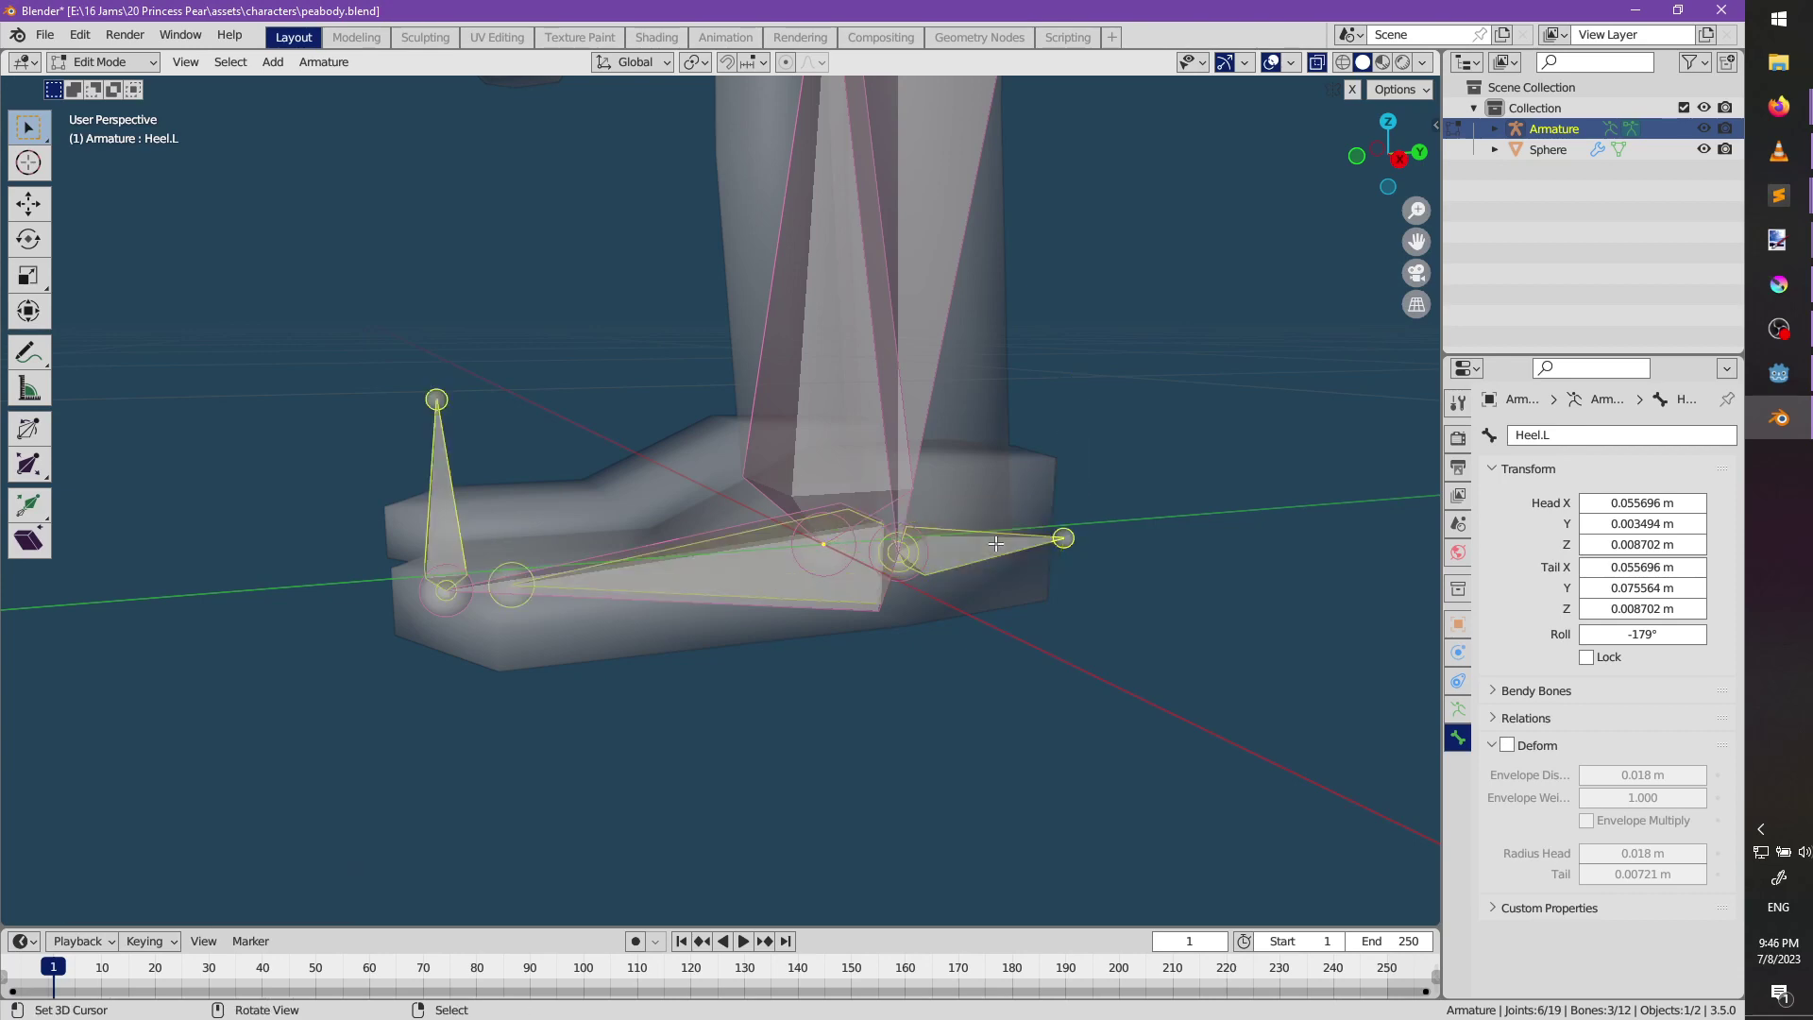
pyautogui.hotkey('ctrl', 'p')
pyautogui.click(996, 544)
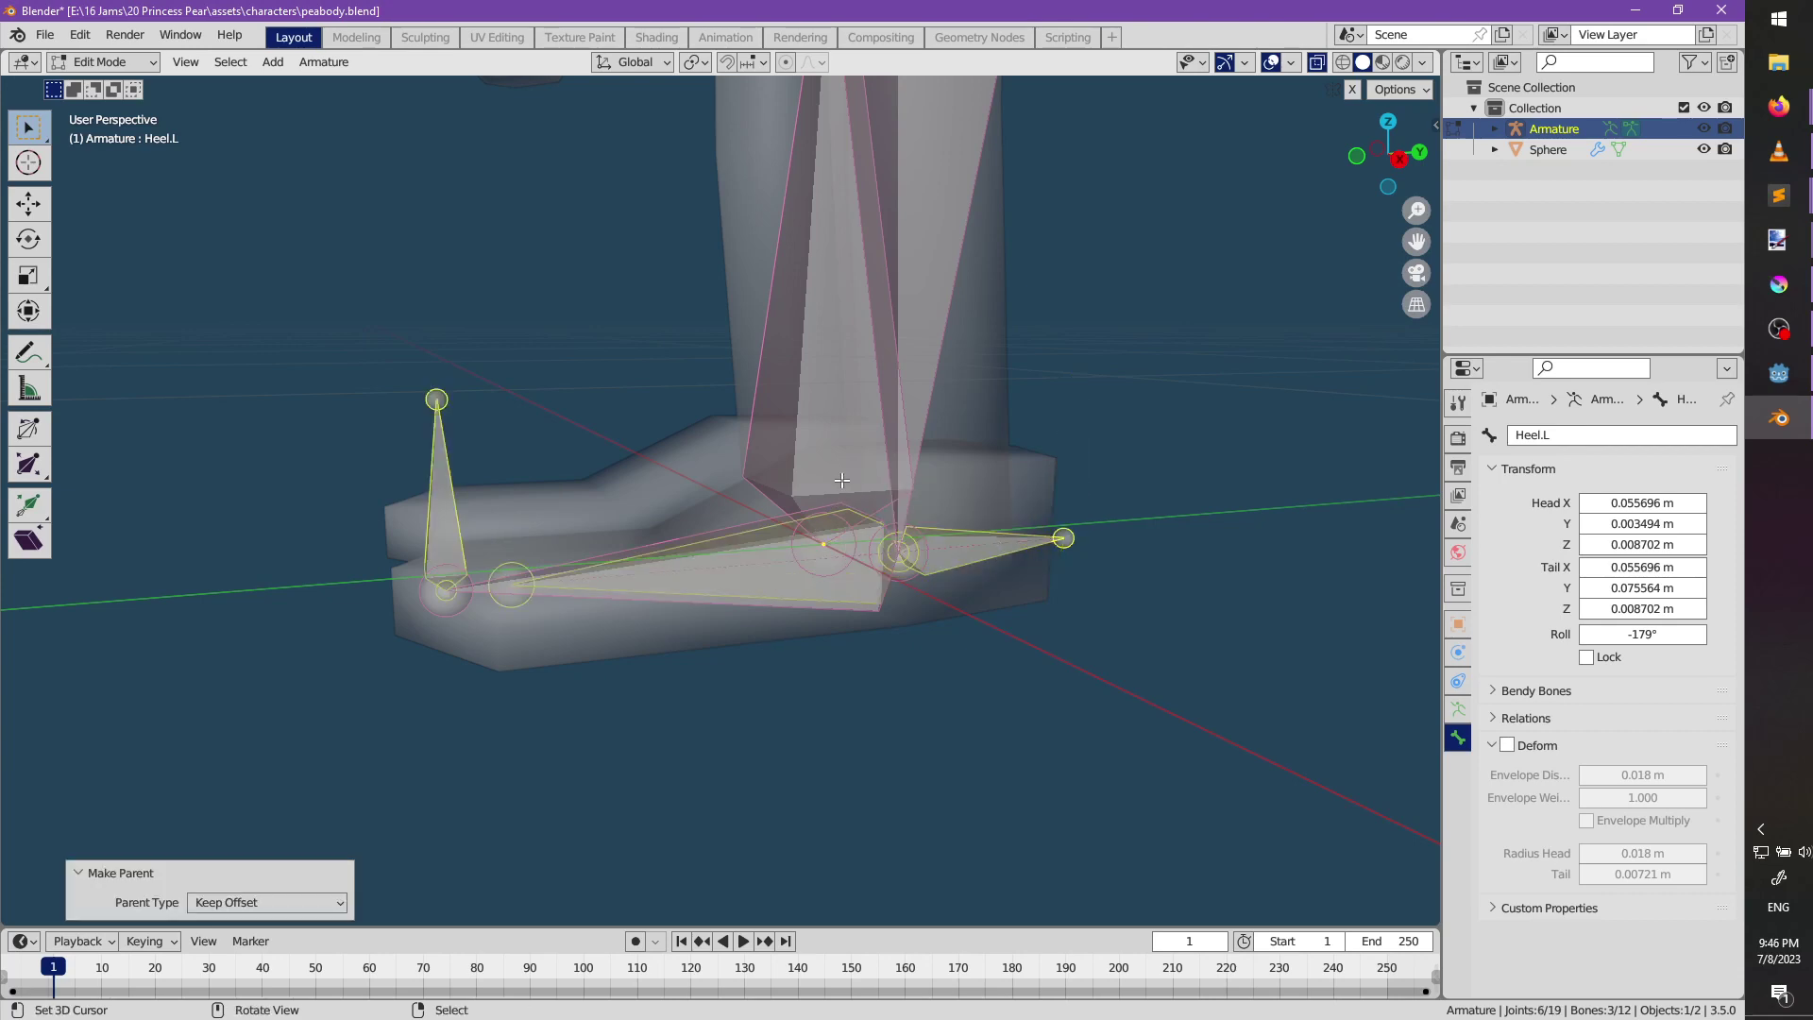
# Parent the Body bone to the Root bone with Keep Offset.
pyautogui.scroll(-4, 841, 480)
pyautogui.moveTo(823, 407); pyautogui.dragTo(858, 639, button='middle')
pyautogui.scroll(-1, 858, 639)
pyautogui.keyDown('shift'); pyautogui.moveTo(800, 189); pyautogui.dragTo(807, 480, button='middle'); pyautogui.keyUp('shift')
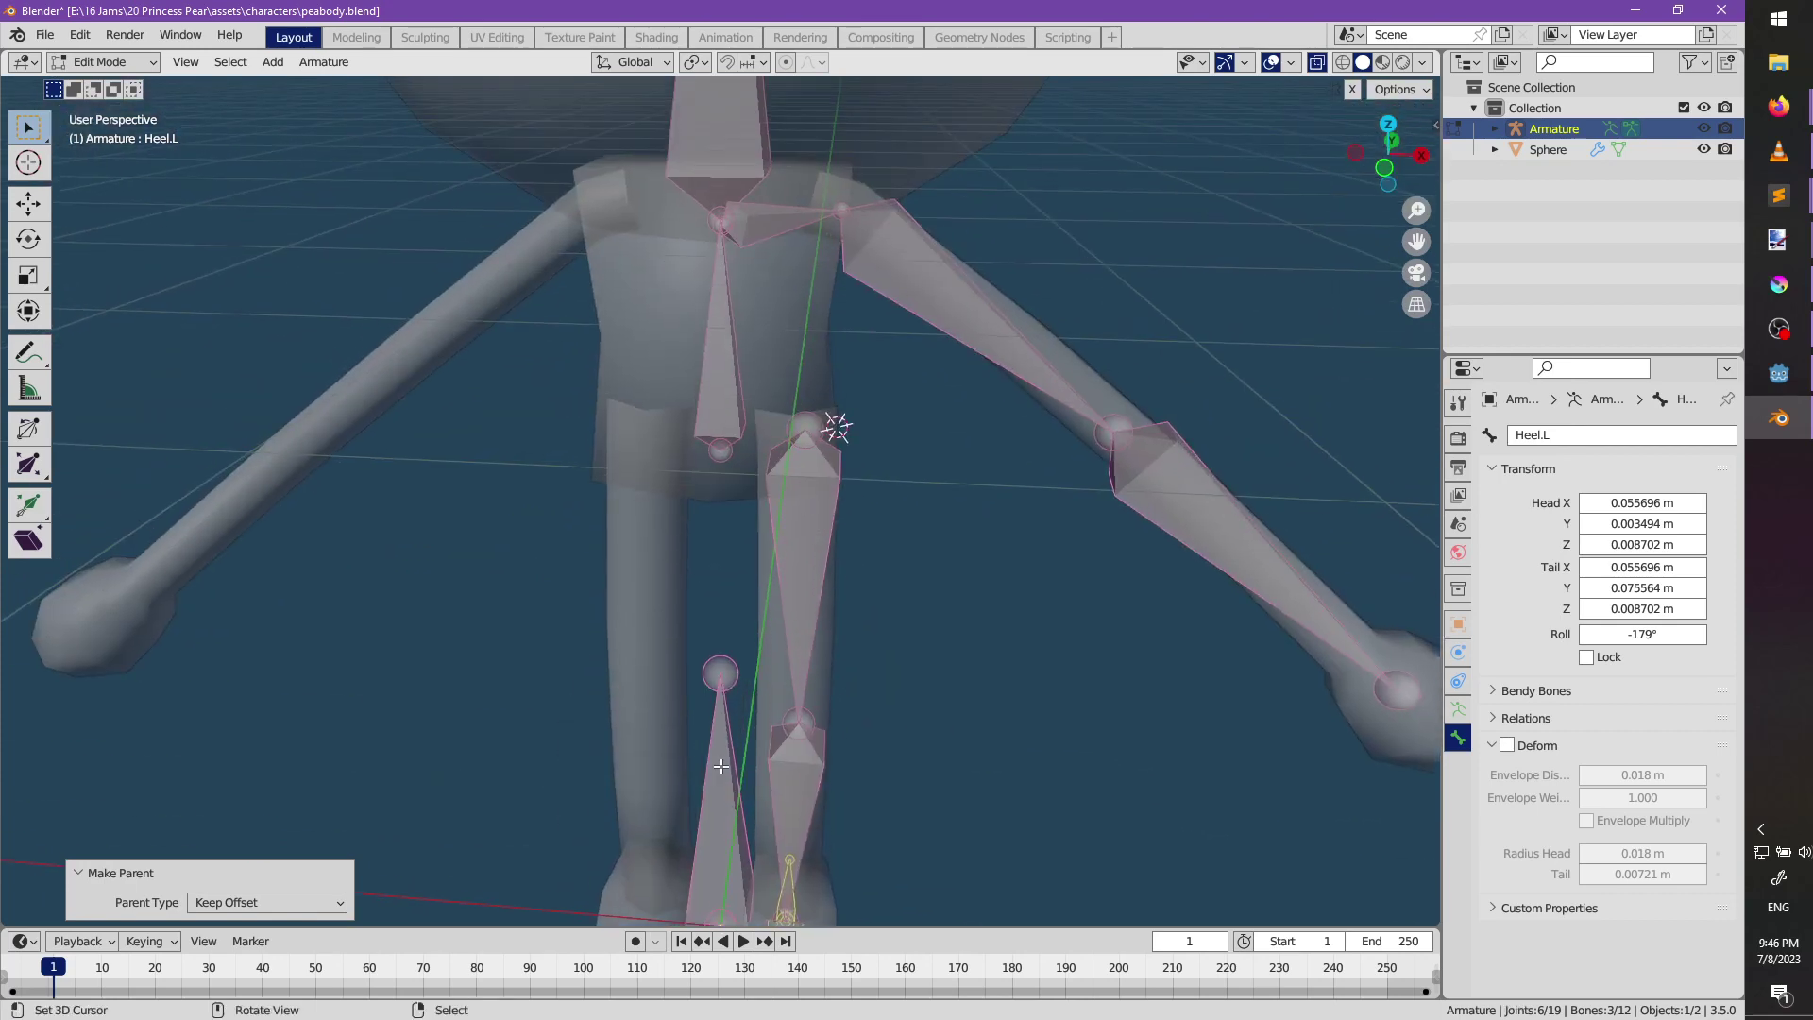
pyautogui.click(724, 413)
pyautogui.keyDown('shift'); pyautogui.click(717, 803); pyautogui.keyUp('shift')
pyautogui.hotkey('ctrl', 'p')
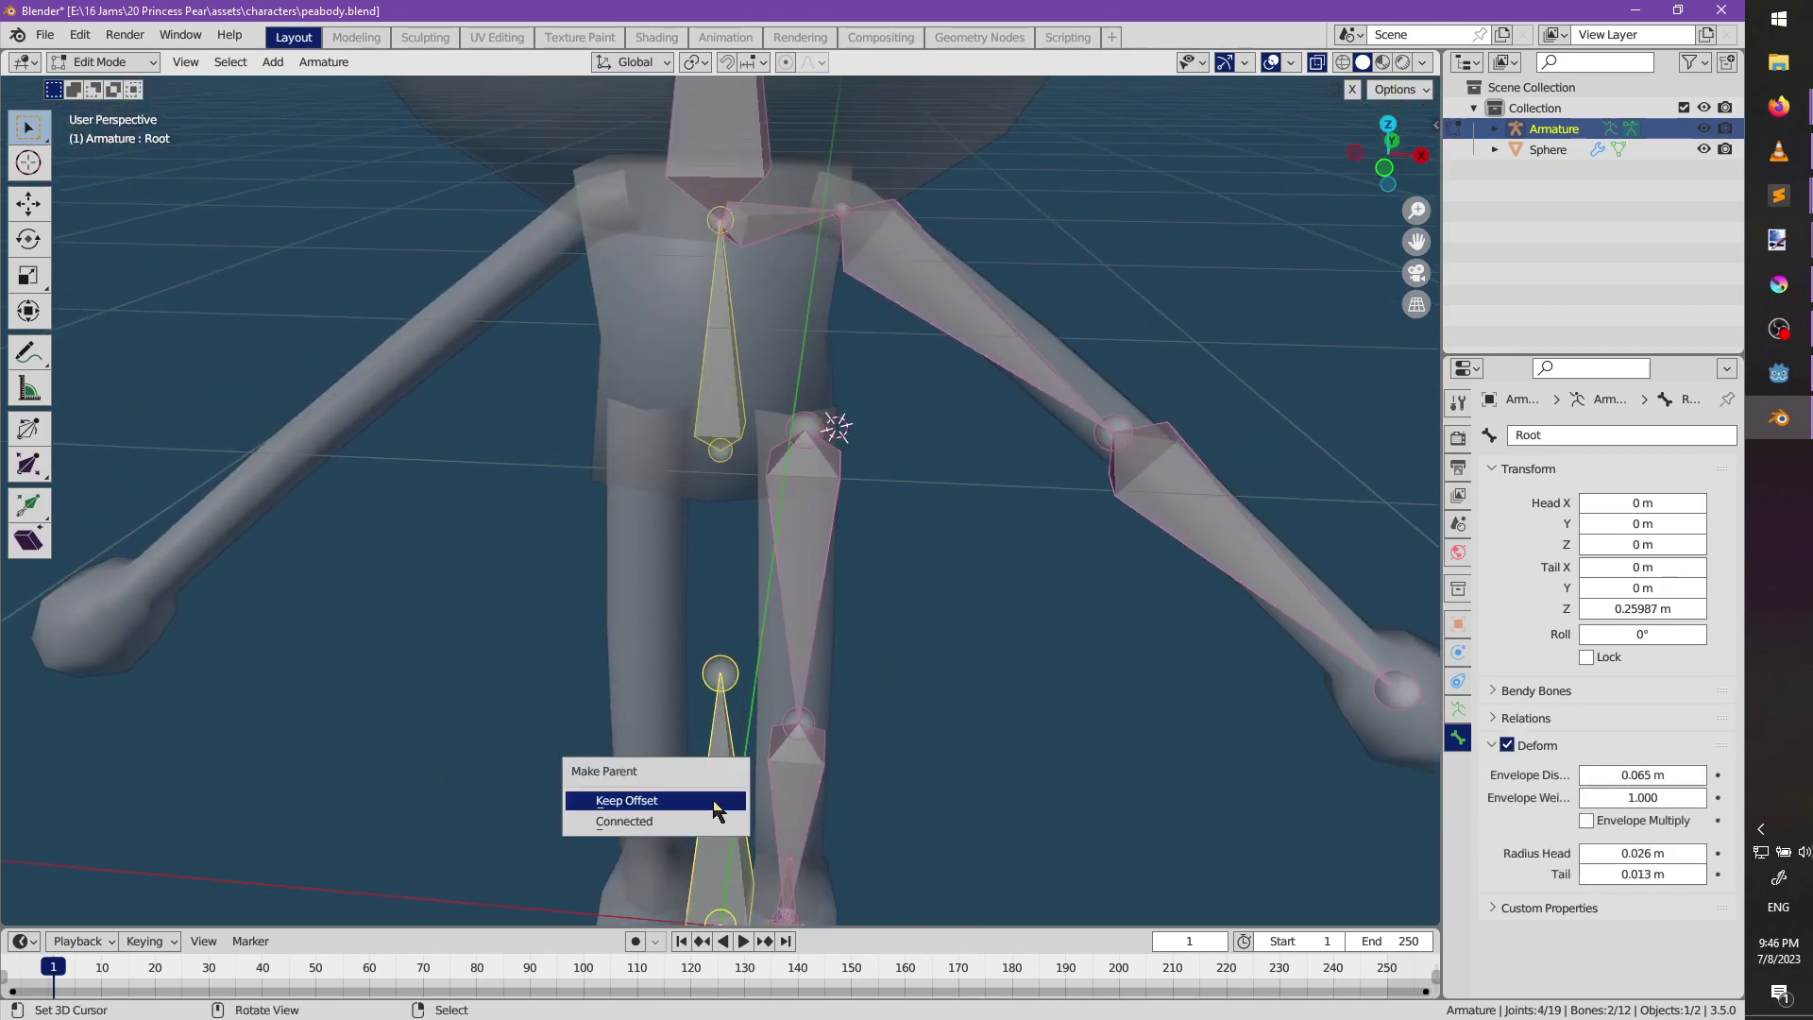
pyautogui.click(712, 800)
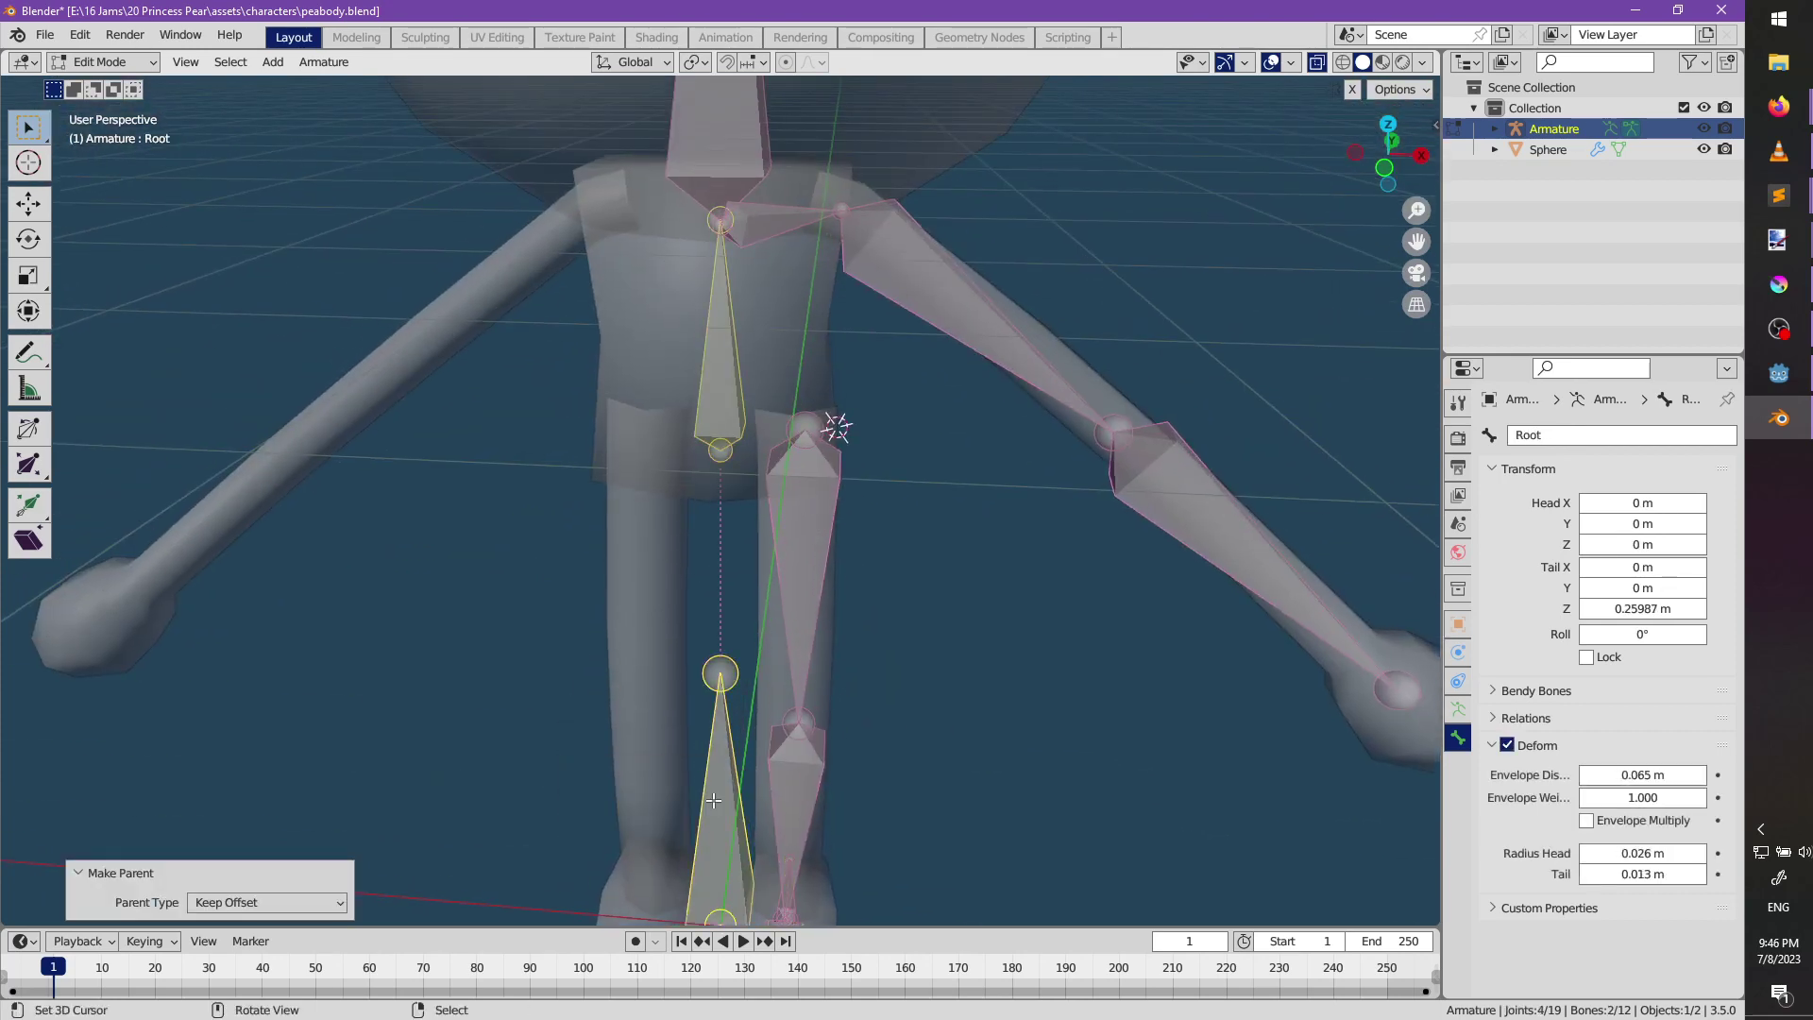
# Parent the upper leg bone to the Body bone with Keep Offset.
pyautogui.click(831, 517)
pyautogui.keyDown('shift'); pyautogui.click(731, 416); pyautogui.keyUp('shift')
pyautogui.hotkey('ctrl', 'p')
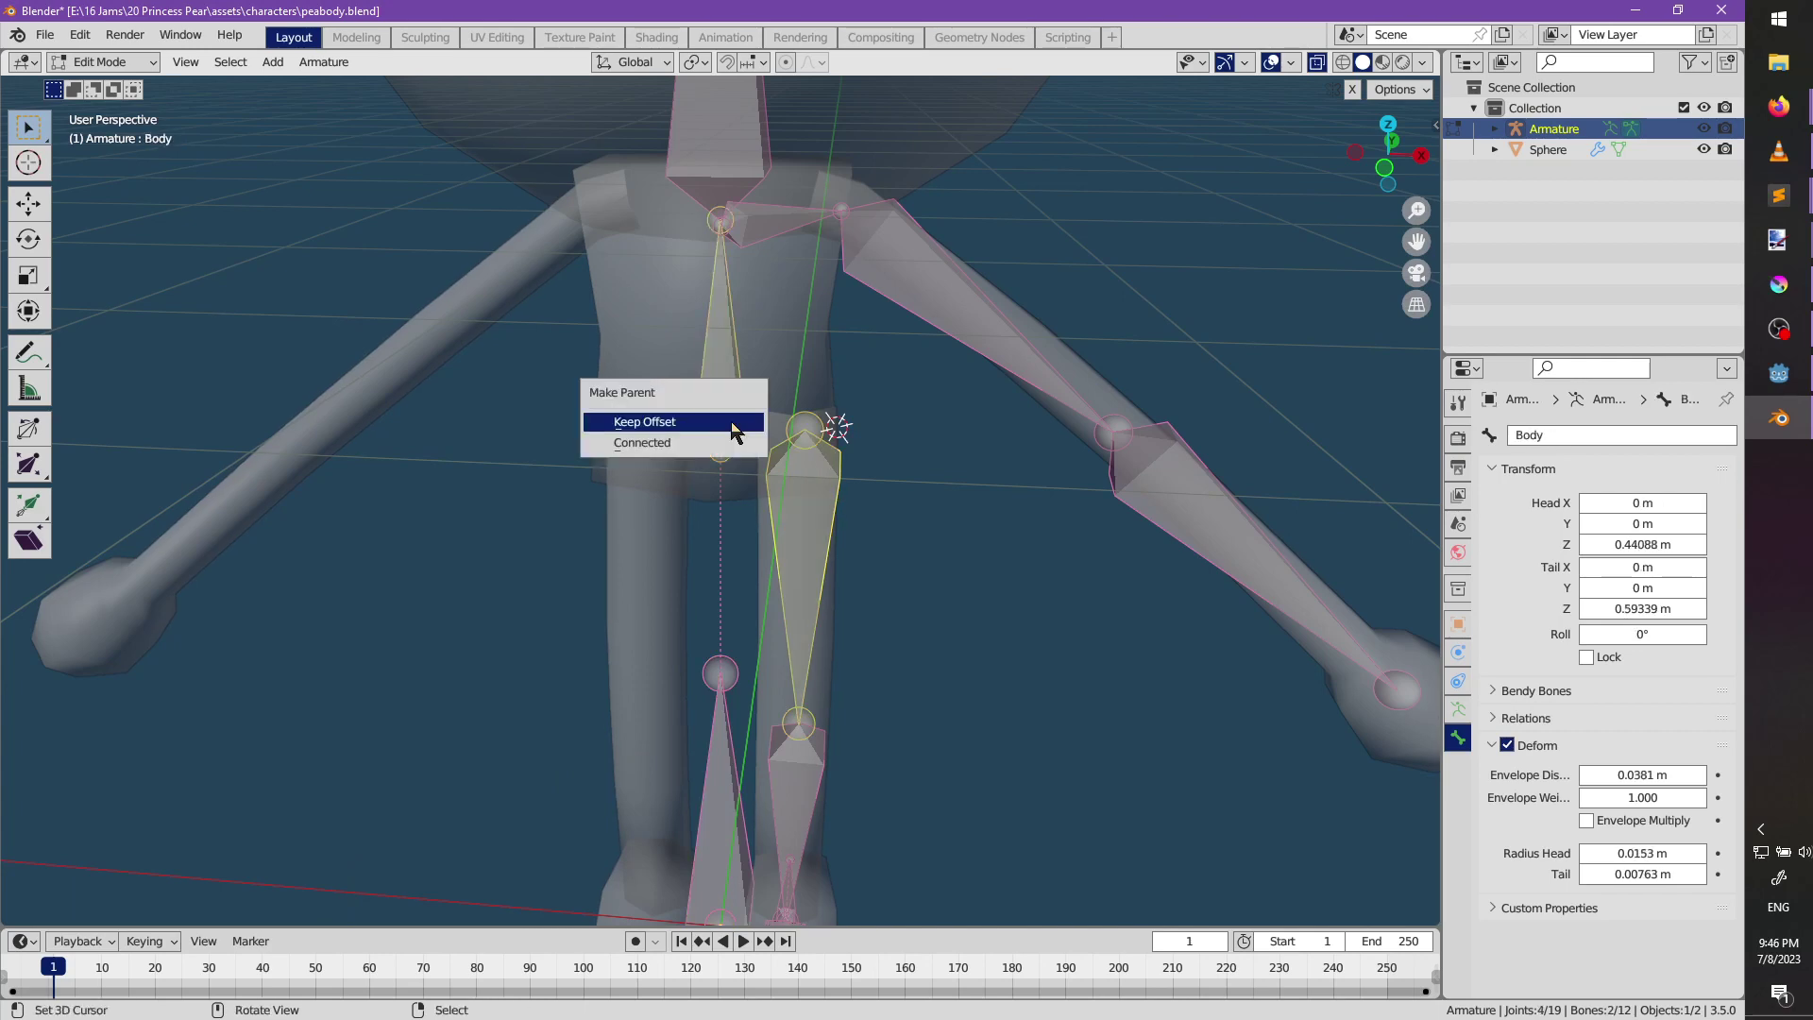
pyautogui.click(735, 429)
# Parent the shoulder bone to the Body bone with Keep Offset.
pyautogui.click(749, 224)
pyautogui.keyDown('shift'); pyautogui.click(707, 314); pyautogui.keyUp('shift')
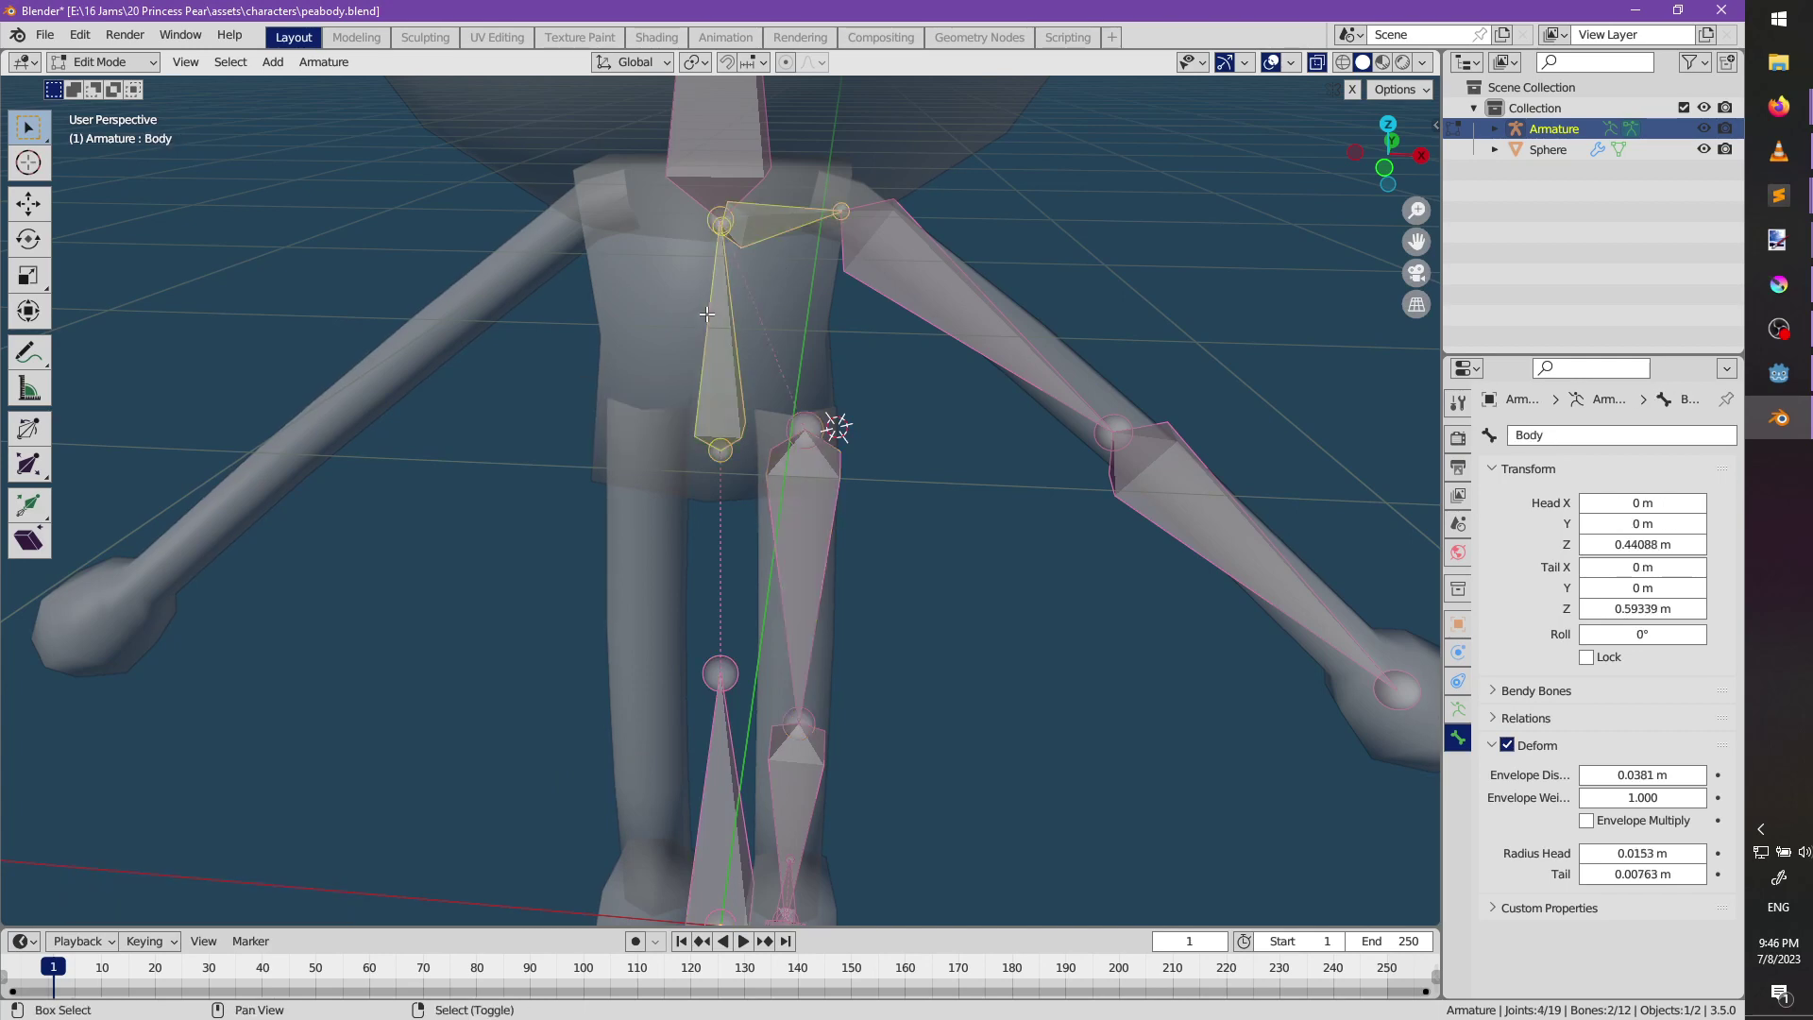
pyautogui.hotkey('ctrl', 'p')
pyautogui.click(707, 317)
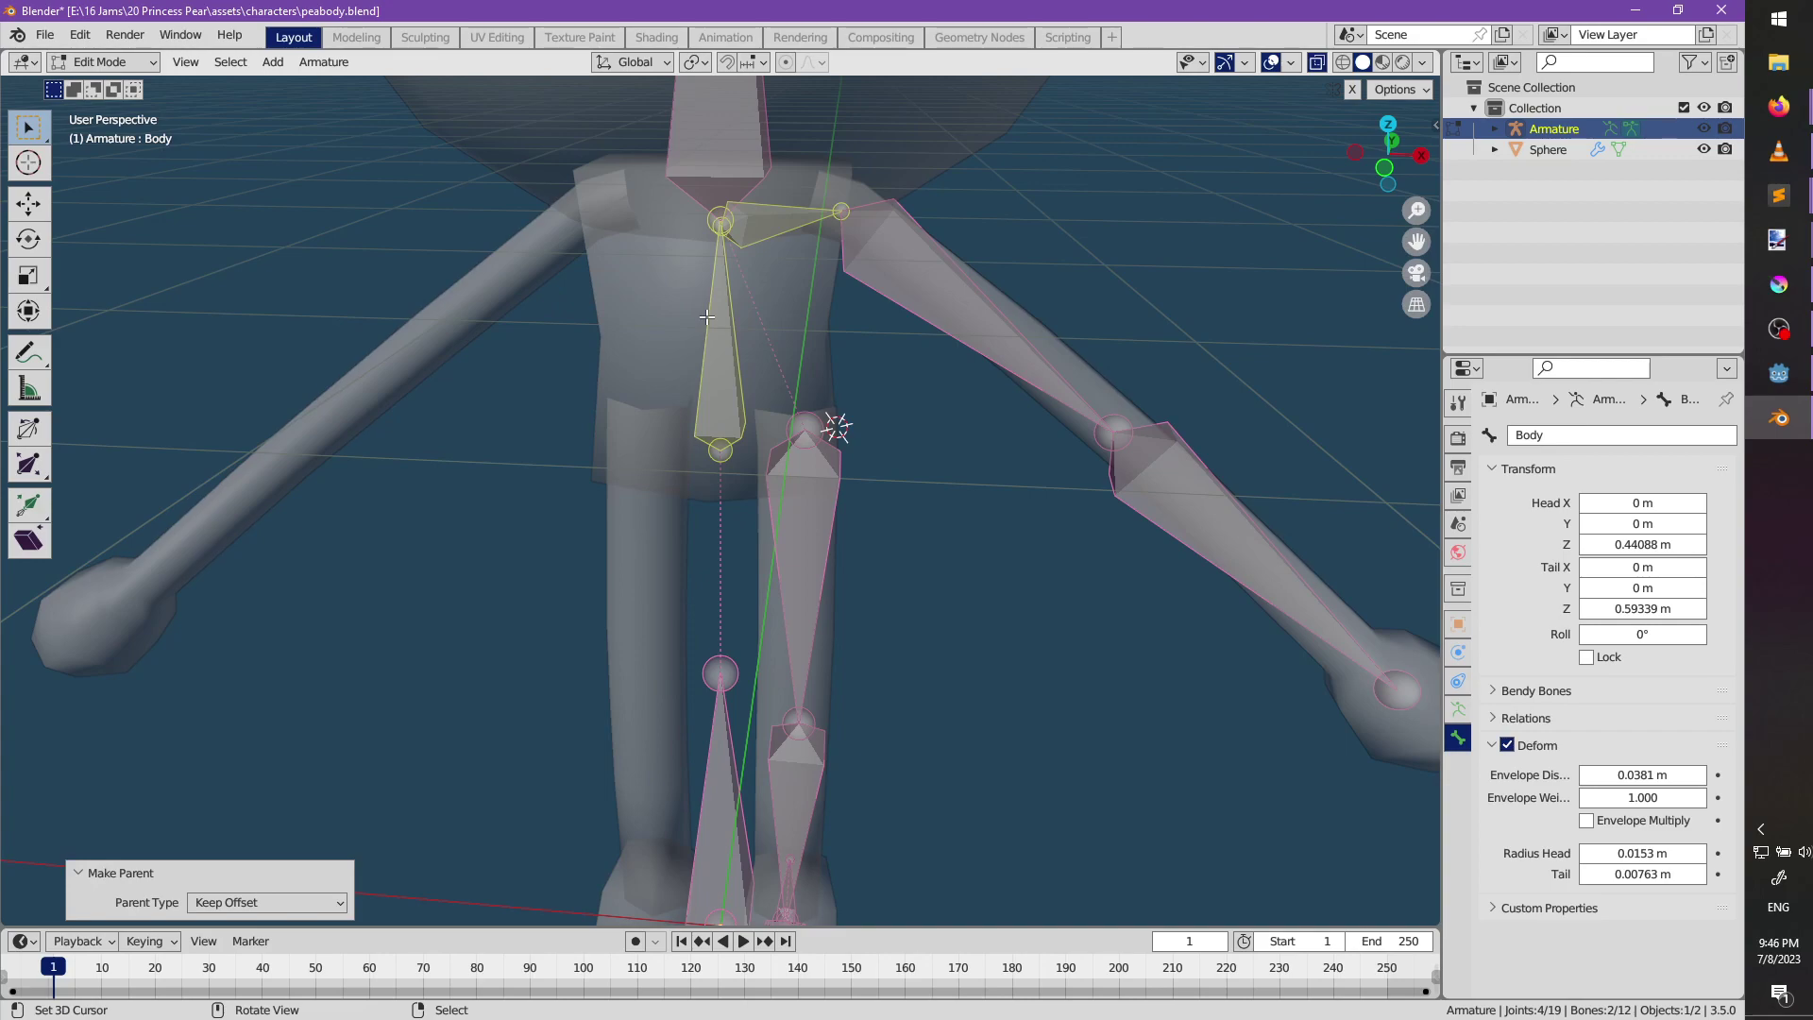
# Raise the upper end of the Body bone about 0.032 m along Z and return to Object Mode.
pyautogui.rightClick(720, 219)
pyautogui.moveTo(719, 270); pyautogui.dragTo(910, 311, button='middle')
pyautogui.rightClick(806, 181)
pyautogui.press('g')
pyautogui.press('z')
pyautogui.click(819, 149)
pyautogui.scroll(-4, 842, 257)
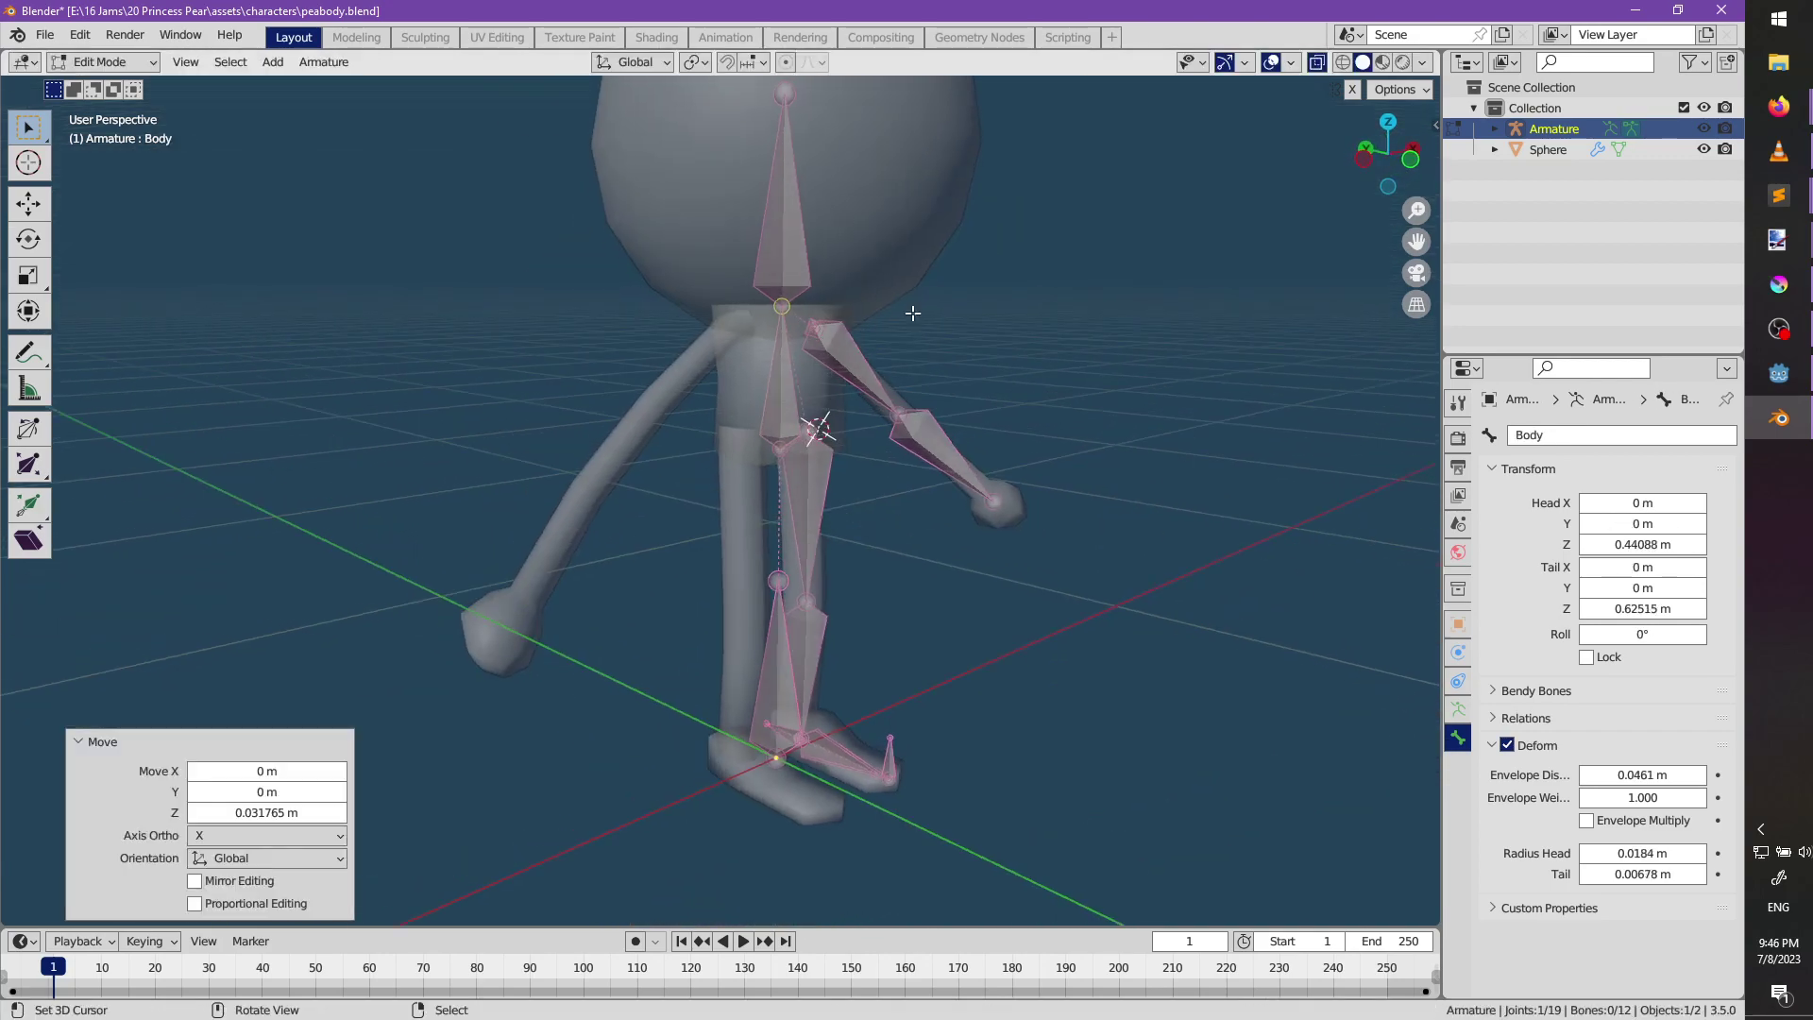
pyautogui.scroll(-2, 910, 313)
pyautogui.moveTo(873, 439); pyautogui.dragTo(853, 593, button='middle')
pyautogui.press('Tab')
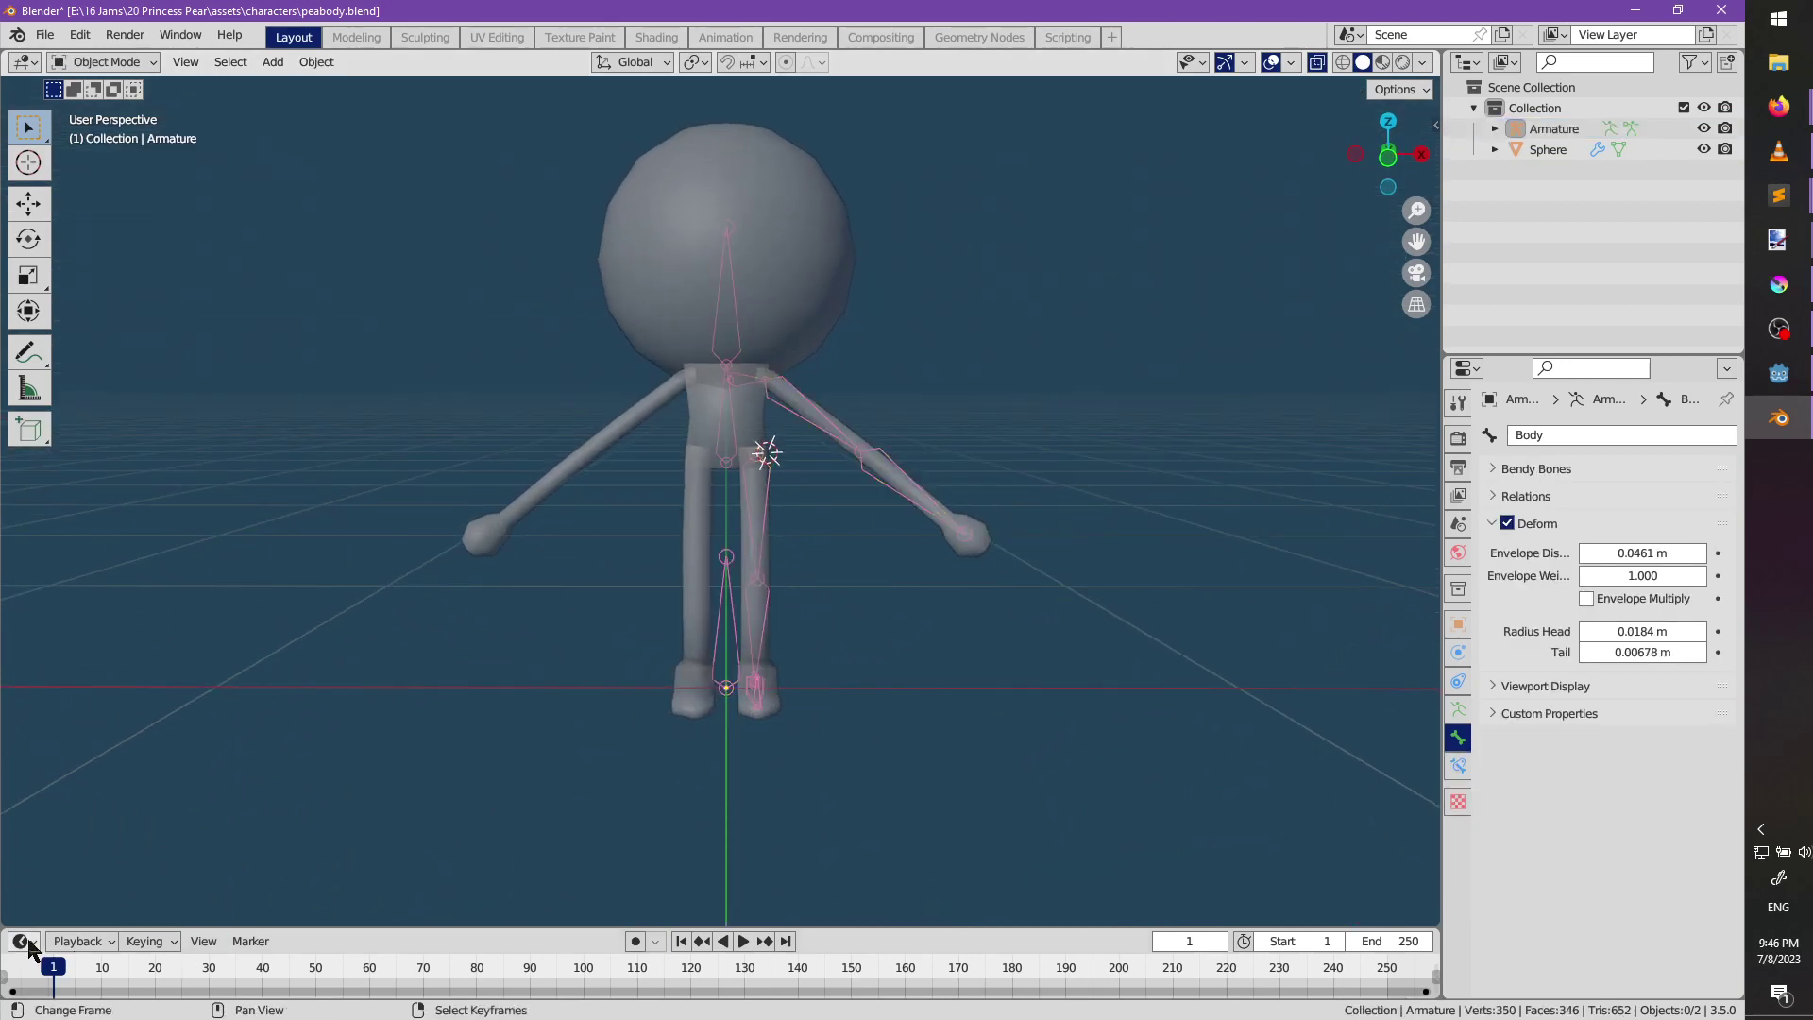
# Split the timeline area into an upper and a lower part and make the upper one a 3D Viewport.
pyautogui.moveTo(3, 921); pyautogui.dragTo(507, 921)
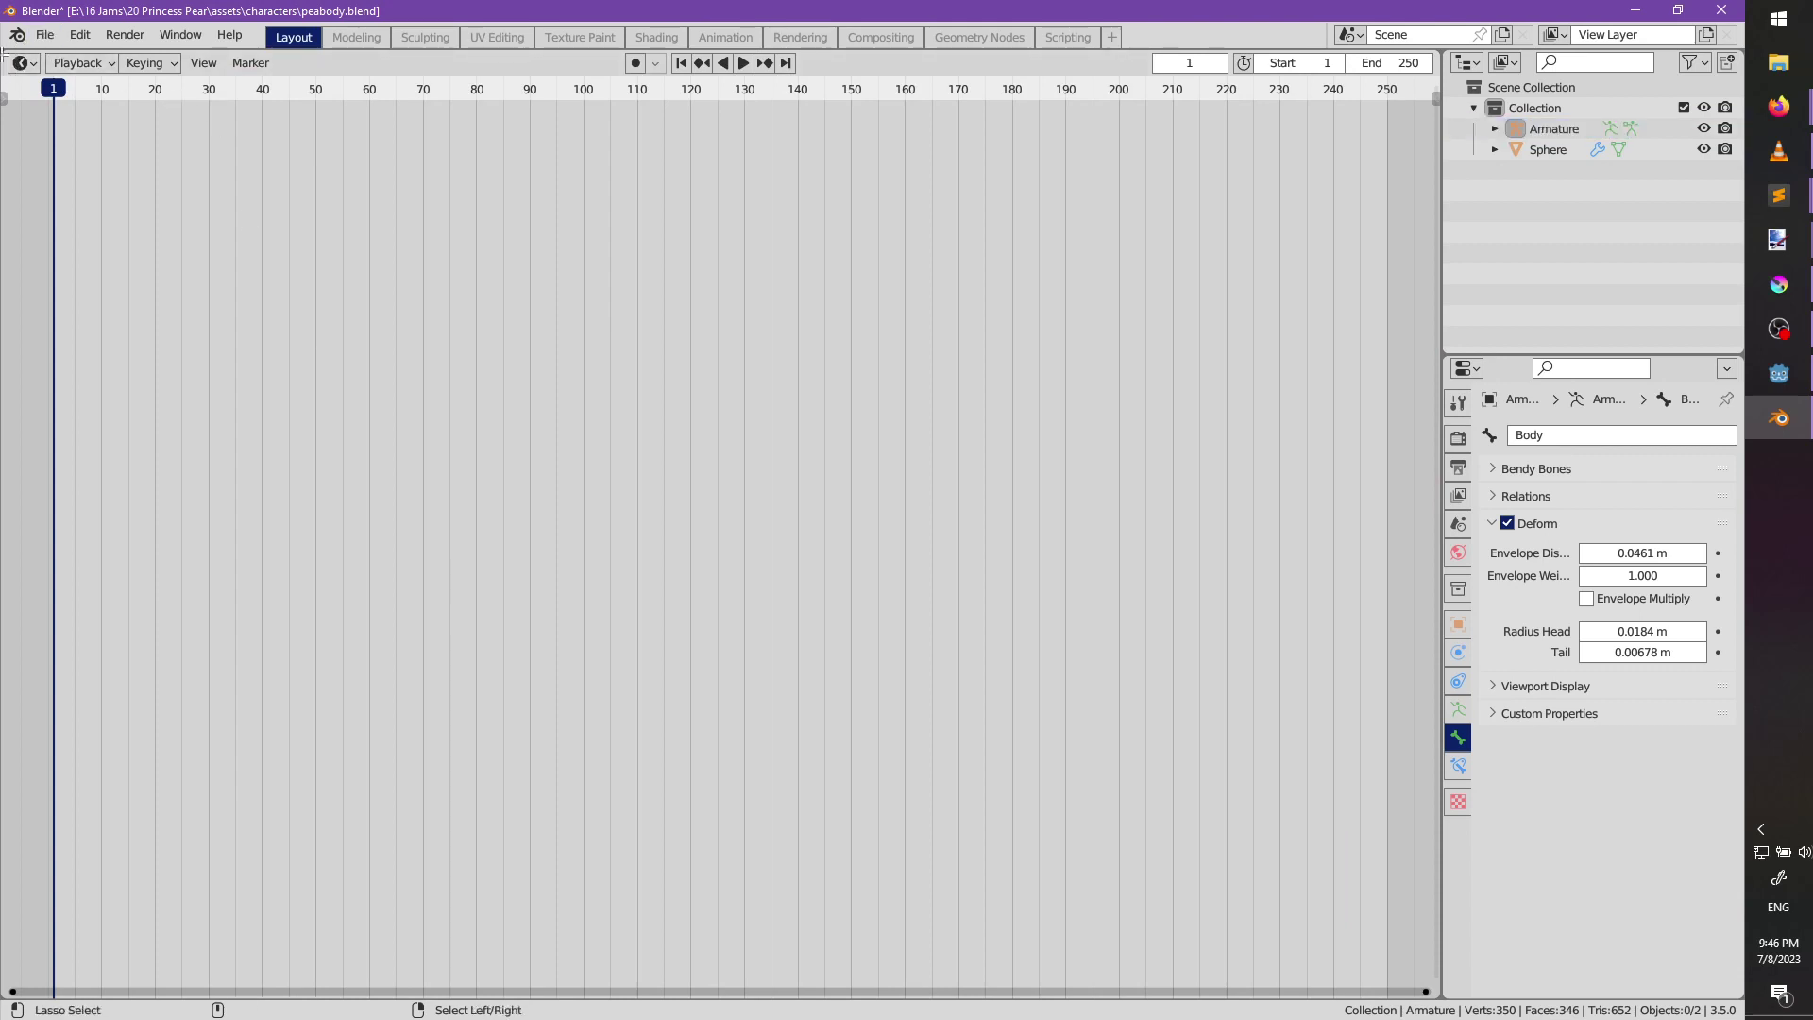
pyautogui.moveTo(5, 56); pyautogui.dragTo(123, 780)
pyautogui.click(22, 62)
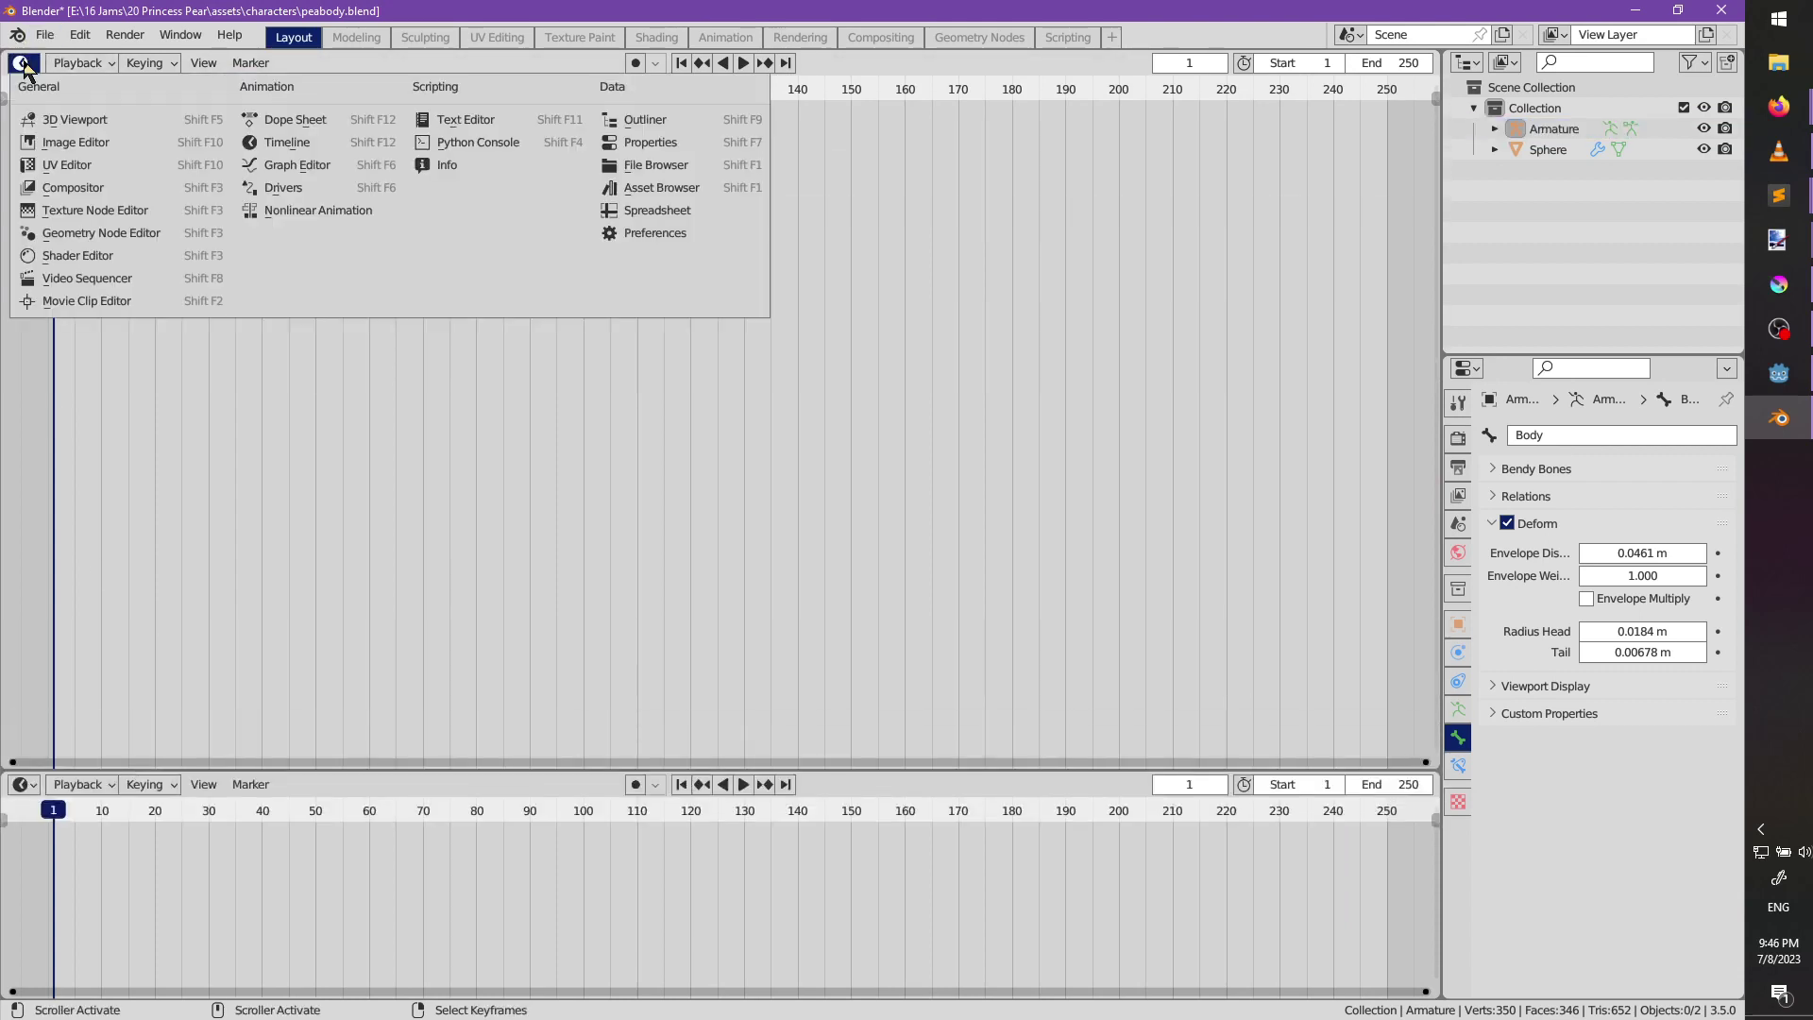
pyautogui.click(74, 120)
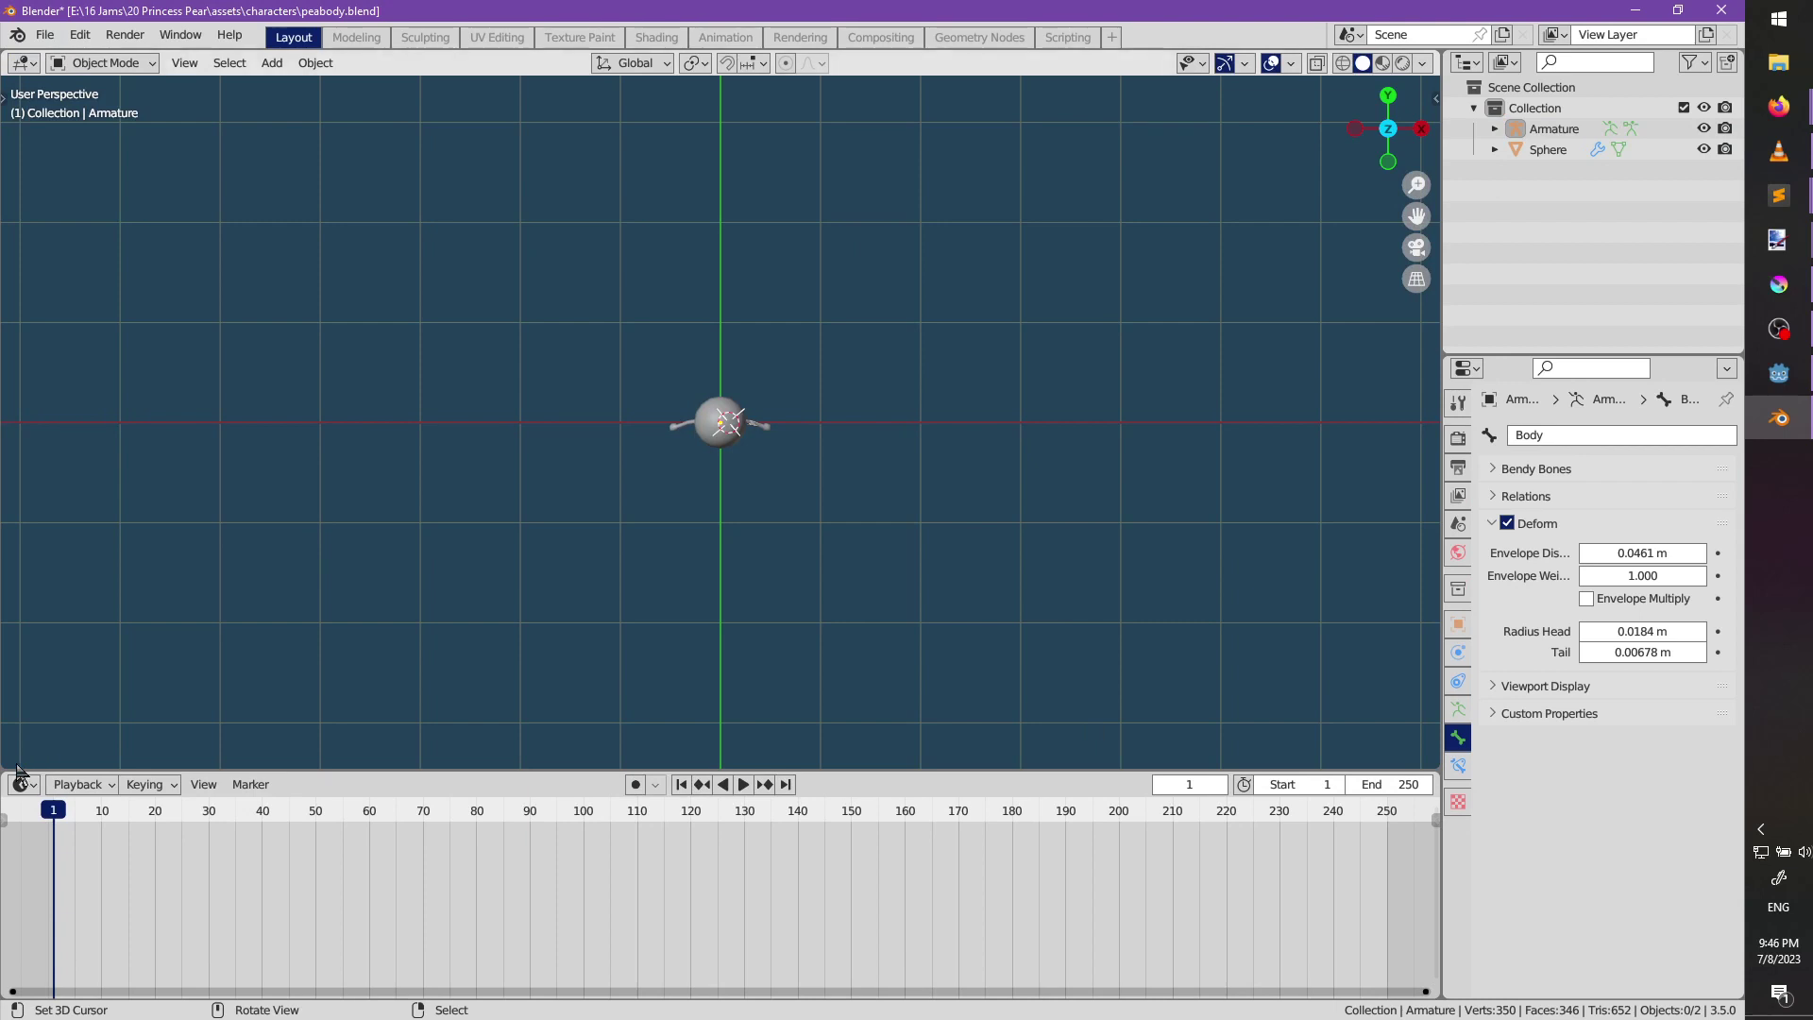
# Split the timeline into two side-by-side areas and switch the right-hand one to the Dope Sheet in Action Editor mode.
pyautogui.moveTo(4, 770); pyautogui.dragTo(559, 787)
pyautogui.click(585, 784)
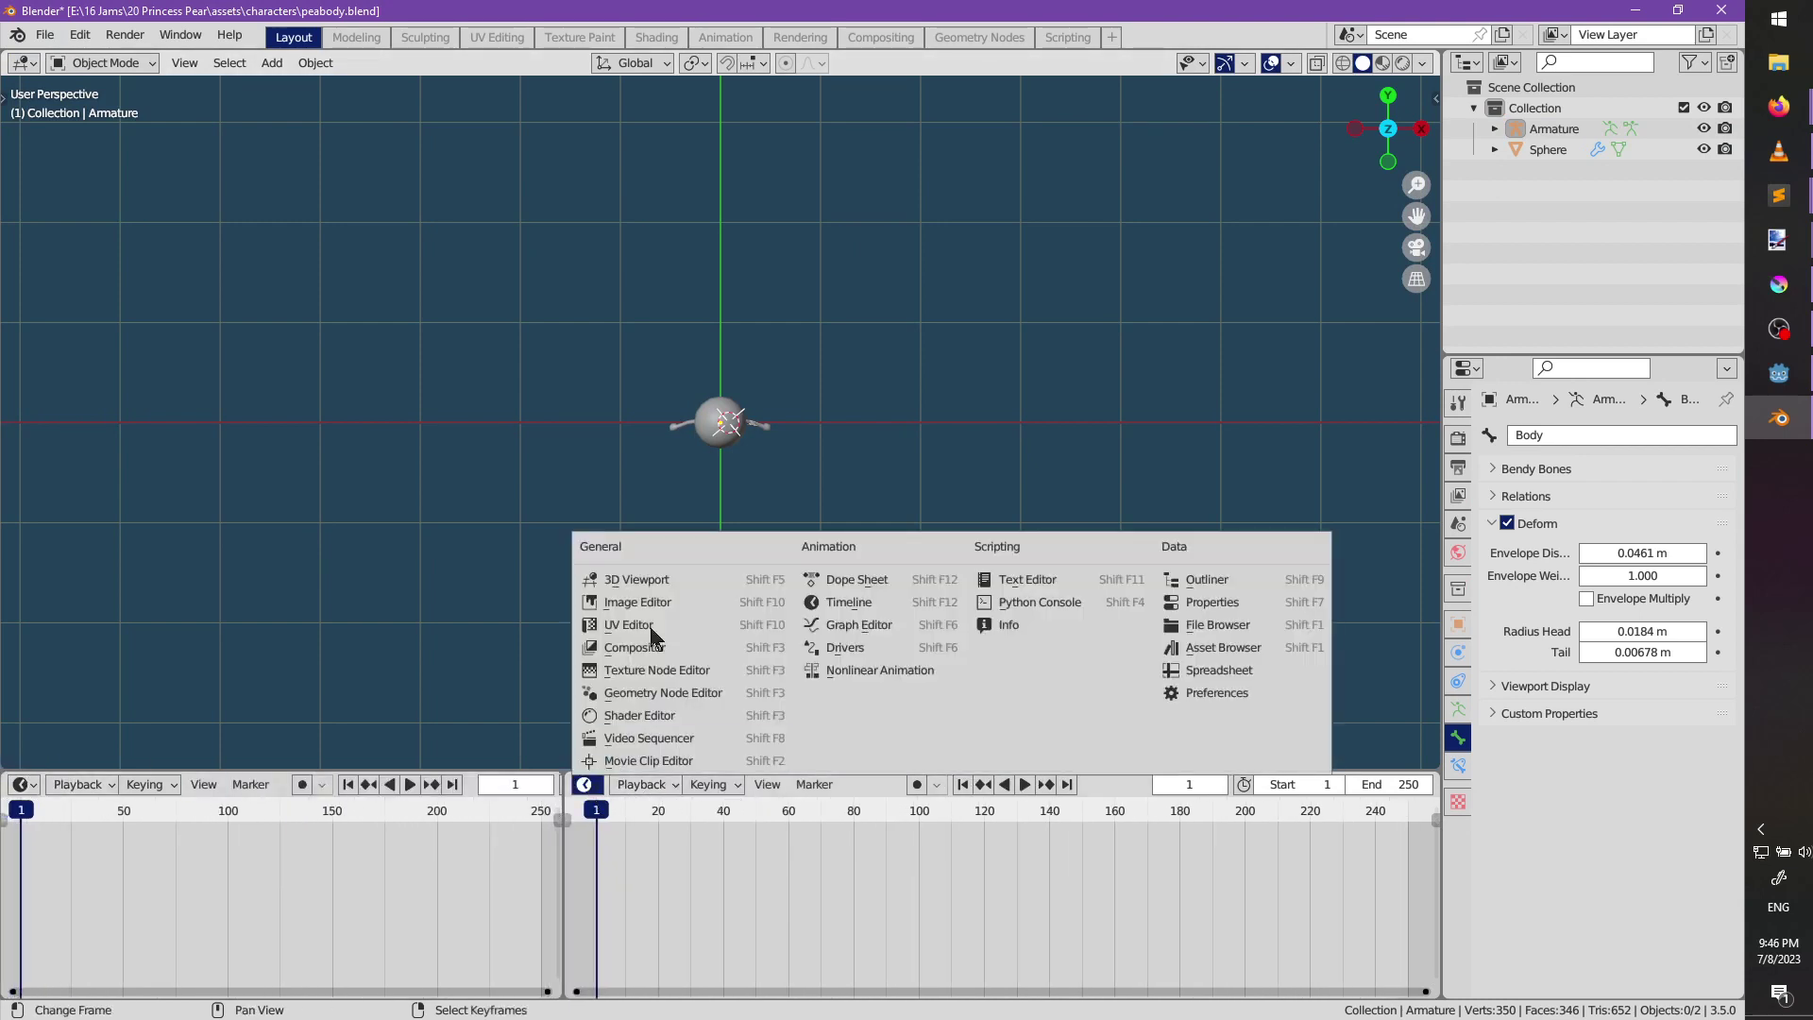
pyautogui.click(830, 578)
pyautogui.click(651, 786)
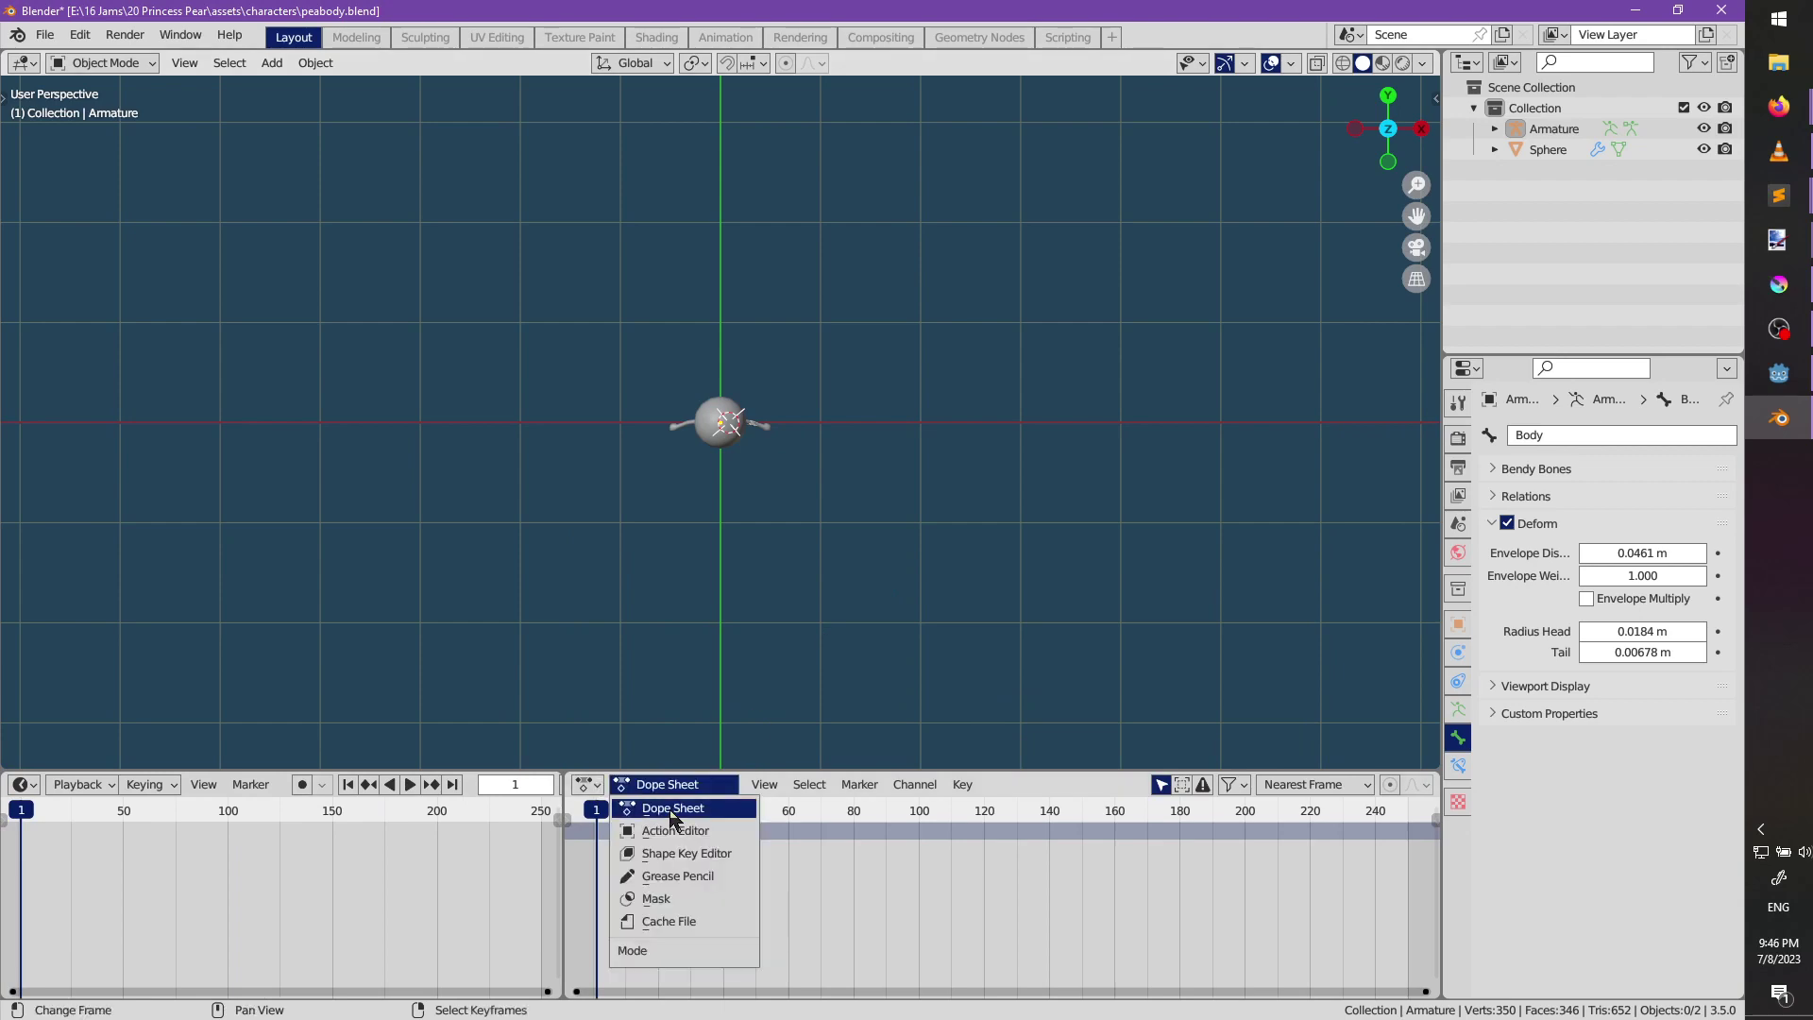
pyautogui.click(674, 829)
# Save the changes to peabody.blend and frame the character's legs in the 3D view.
pyautogui.moveTo(742, 500)
pyautogui.mouseDown(button='middle')
pyautogui.moveTo(789, 364)
pyautogui.moveTo(780, 552)
pyautogui.moveTo(803, 457)
pyautogui.moveTo(708, 497)
pyautogui.moveTo(837, 506)
pyautogui.moveTo(717, 514)
pyautogui.mouseUp(button='middle')
pyautogui.scroll(3, 796, 424)
pyautogui.hotkey('ctrl', 's')
pyautogui.scroll(2, 796, 444)
pyautogui.scroll(3, 780, 552)
pyautogui.scroll(4, 835, 492)
pyautogui.press('z')
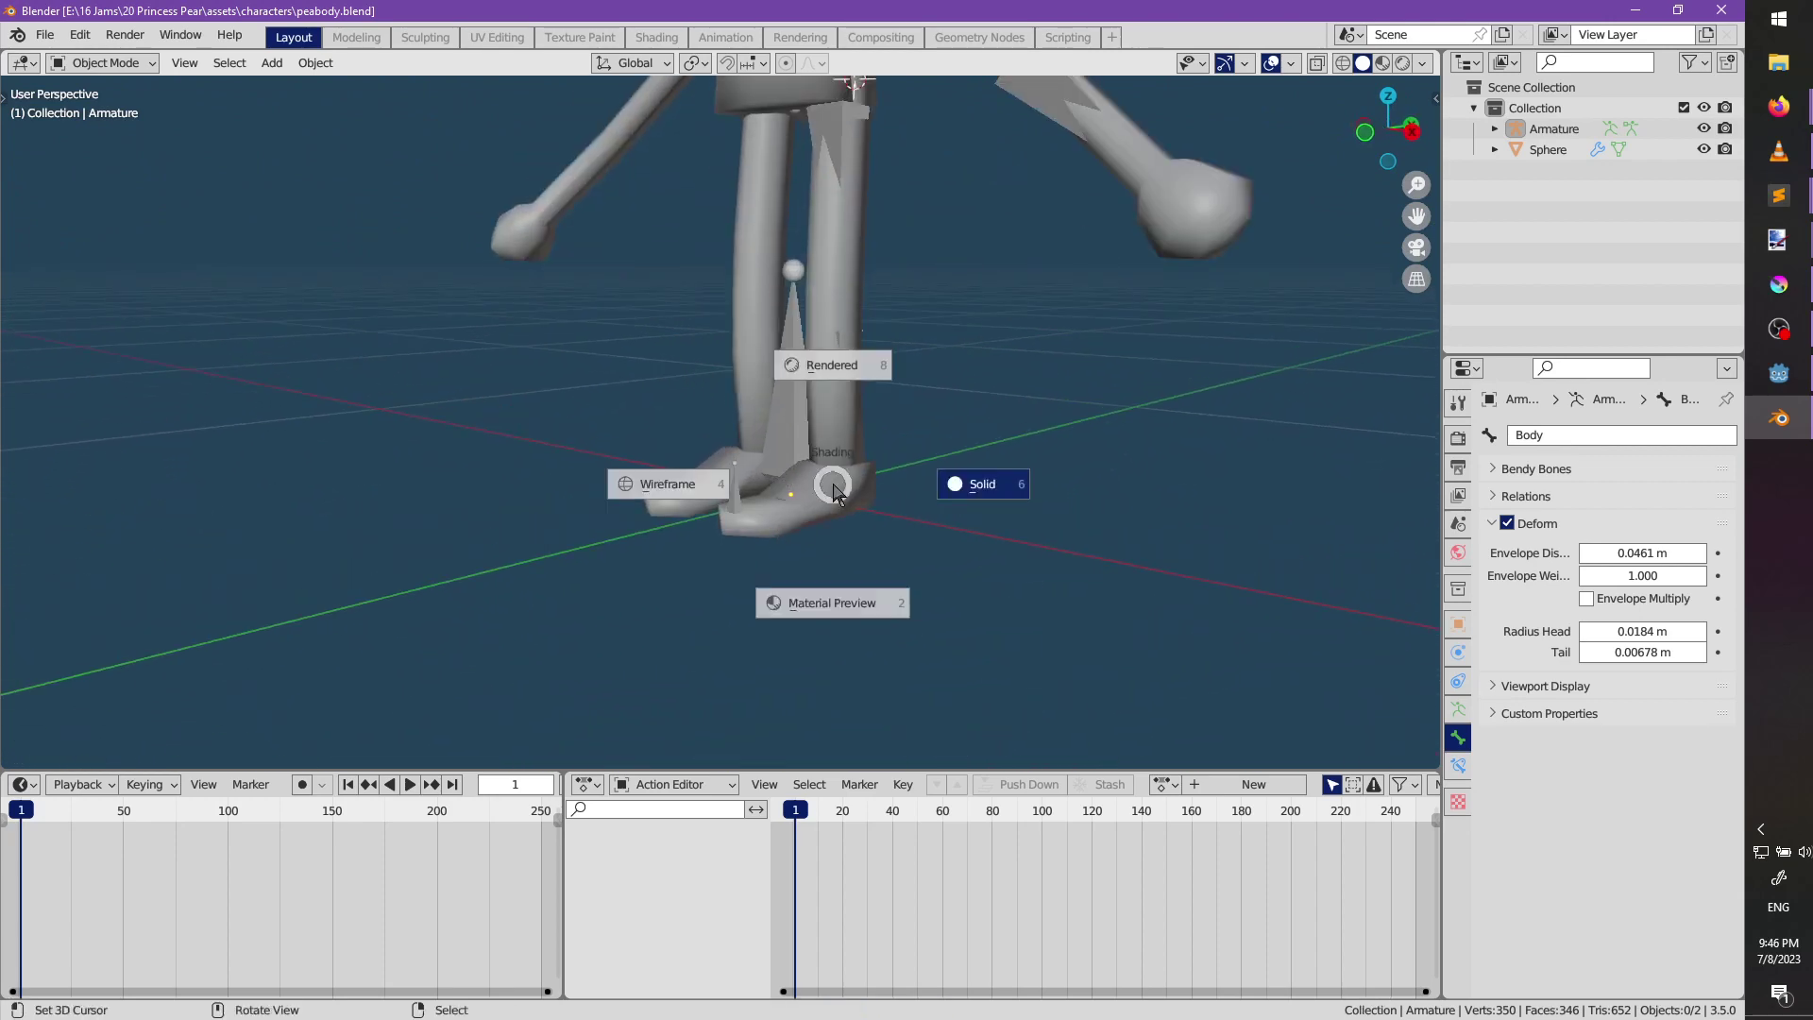
pyautogui.press('Escape')
pyautogui.press('Tab')
pyautogui.press('Tab')
pyautogui.hotkey('ctrl', 'Tab')
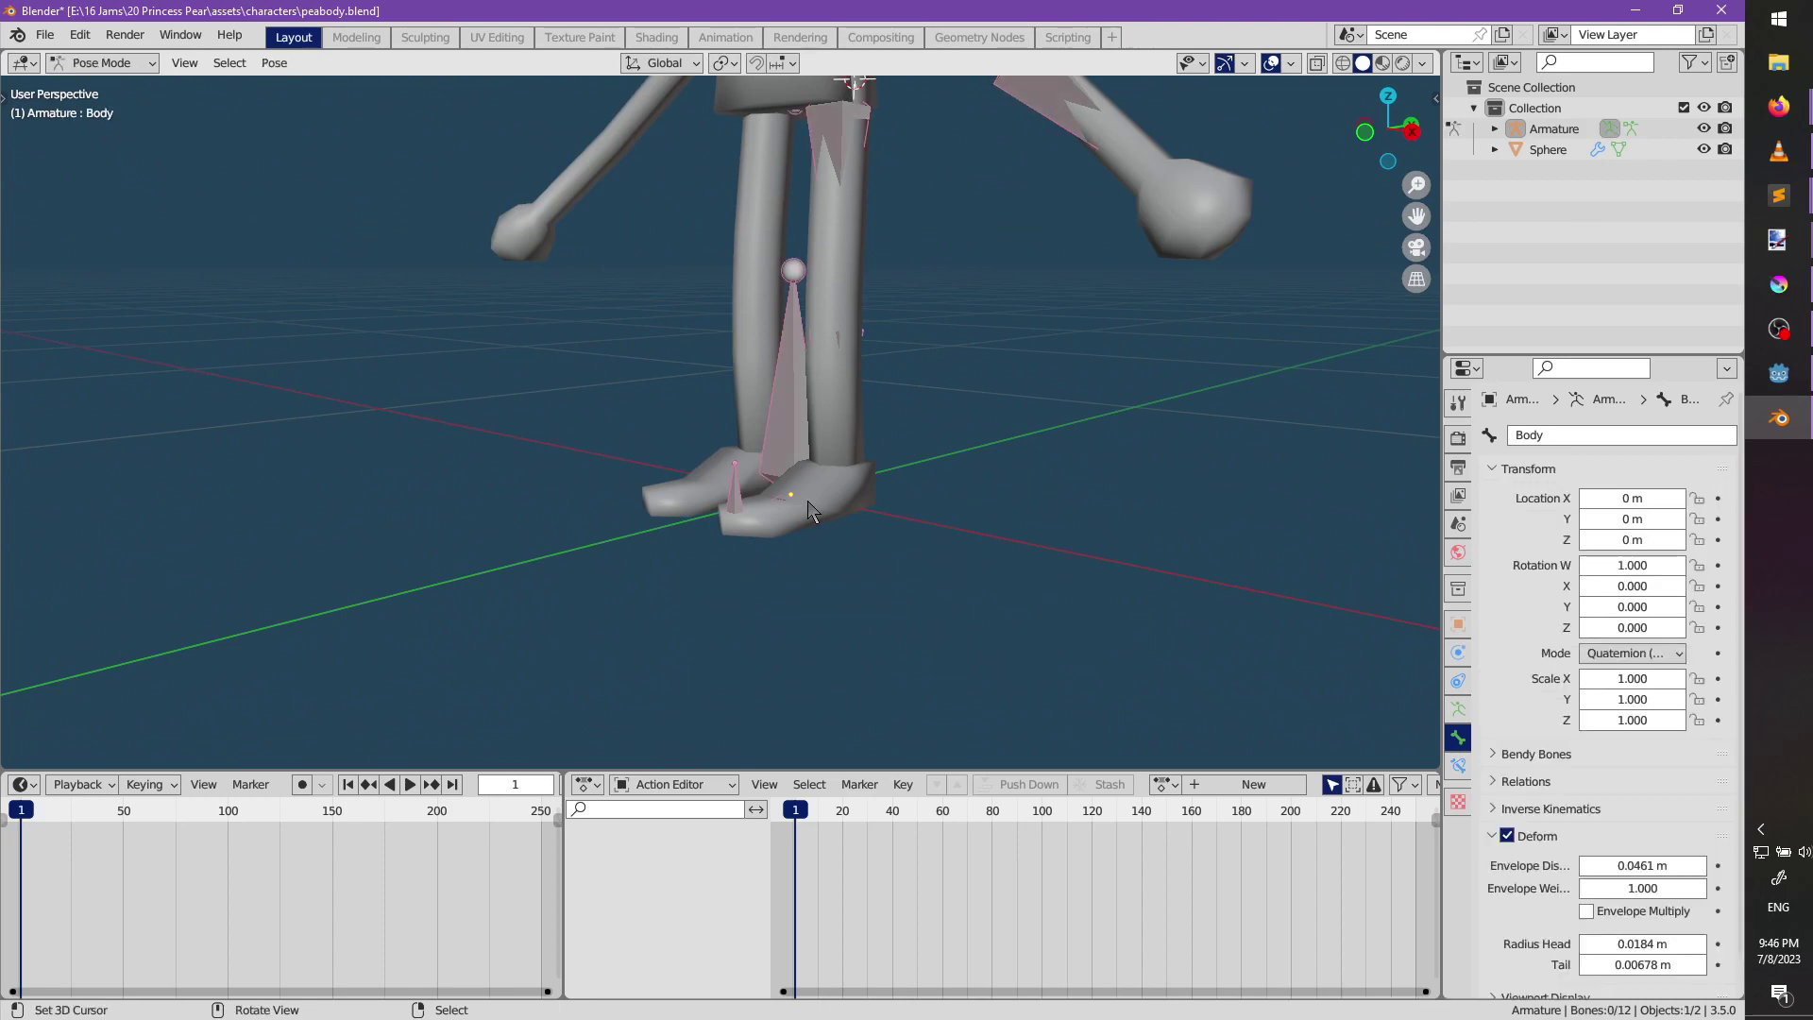
pyautogui.hotkey('ctrl', 'Tab')
# Turn on X-ray display for the solid-shaded viewport so the bones show through the mesh.
pyautogui.hotkey('shift', 'z')
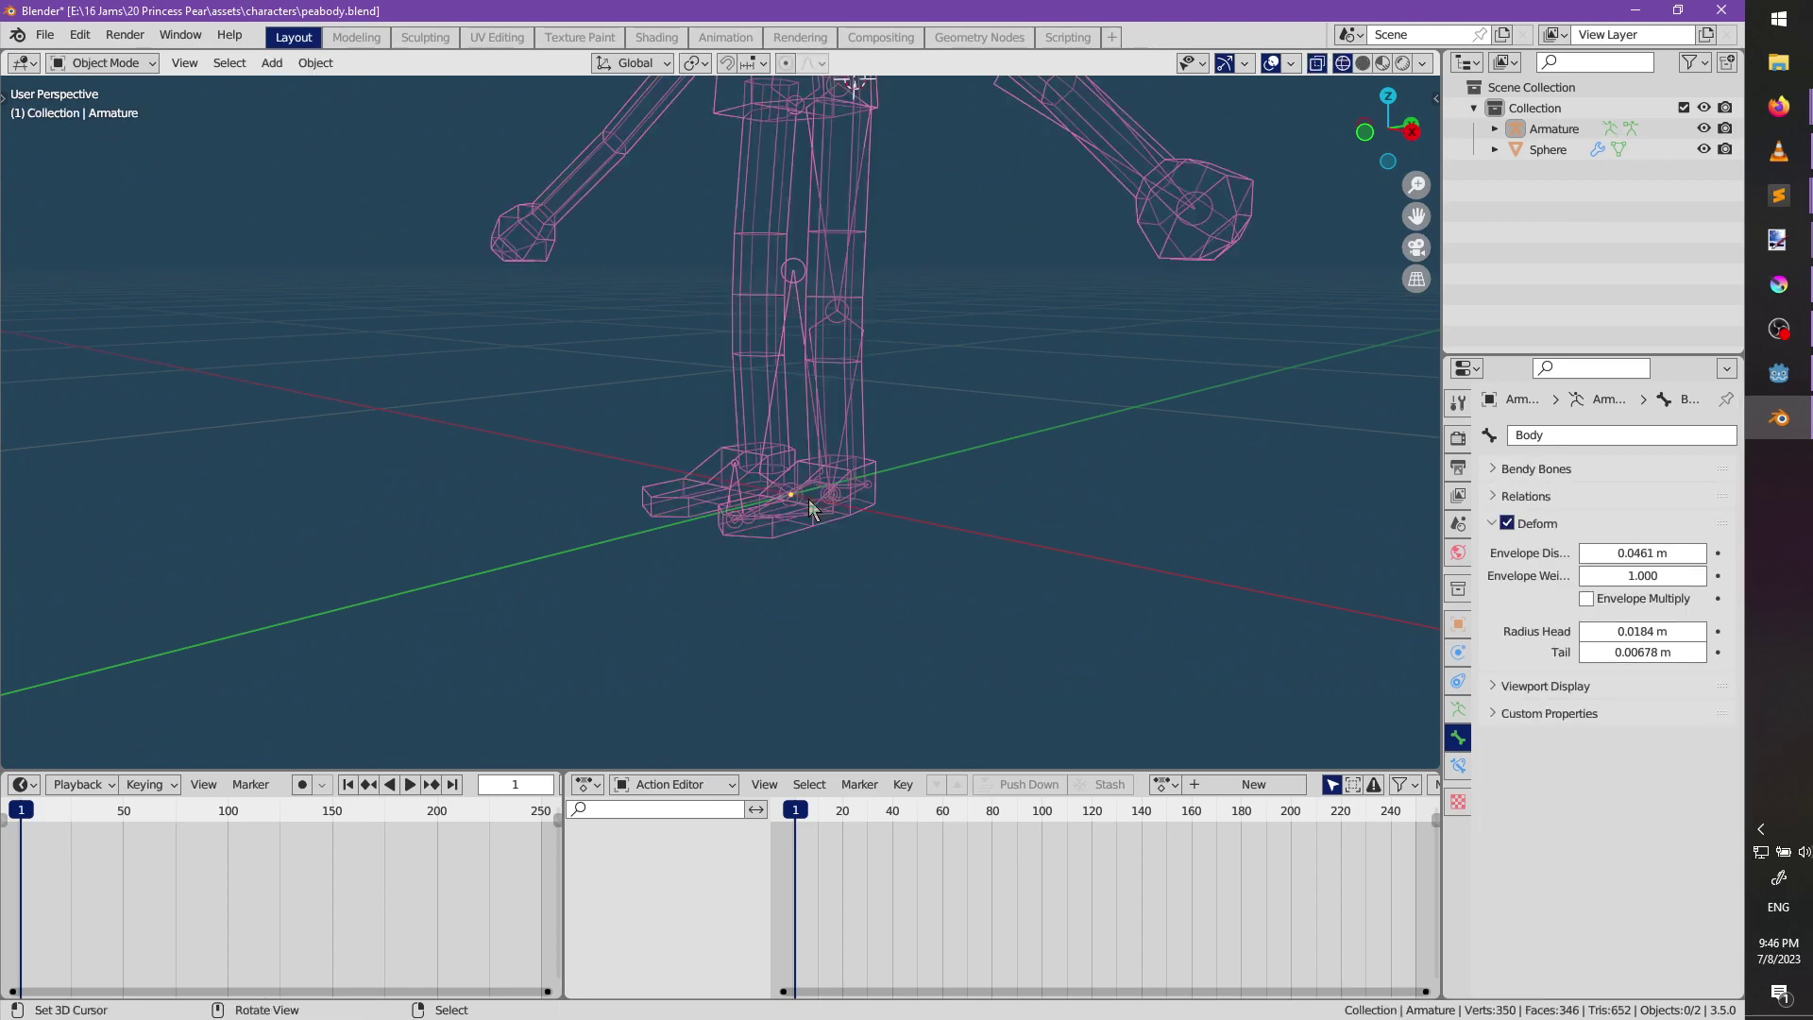
pyautogui.hotkey('shift', 'z')
pyautogui.moveTo(808, 499); pyautogui.dragTo(839, 512, button='middle')
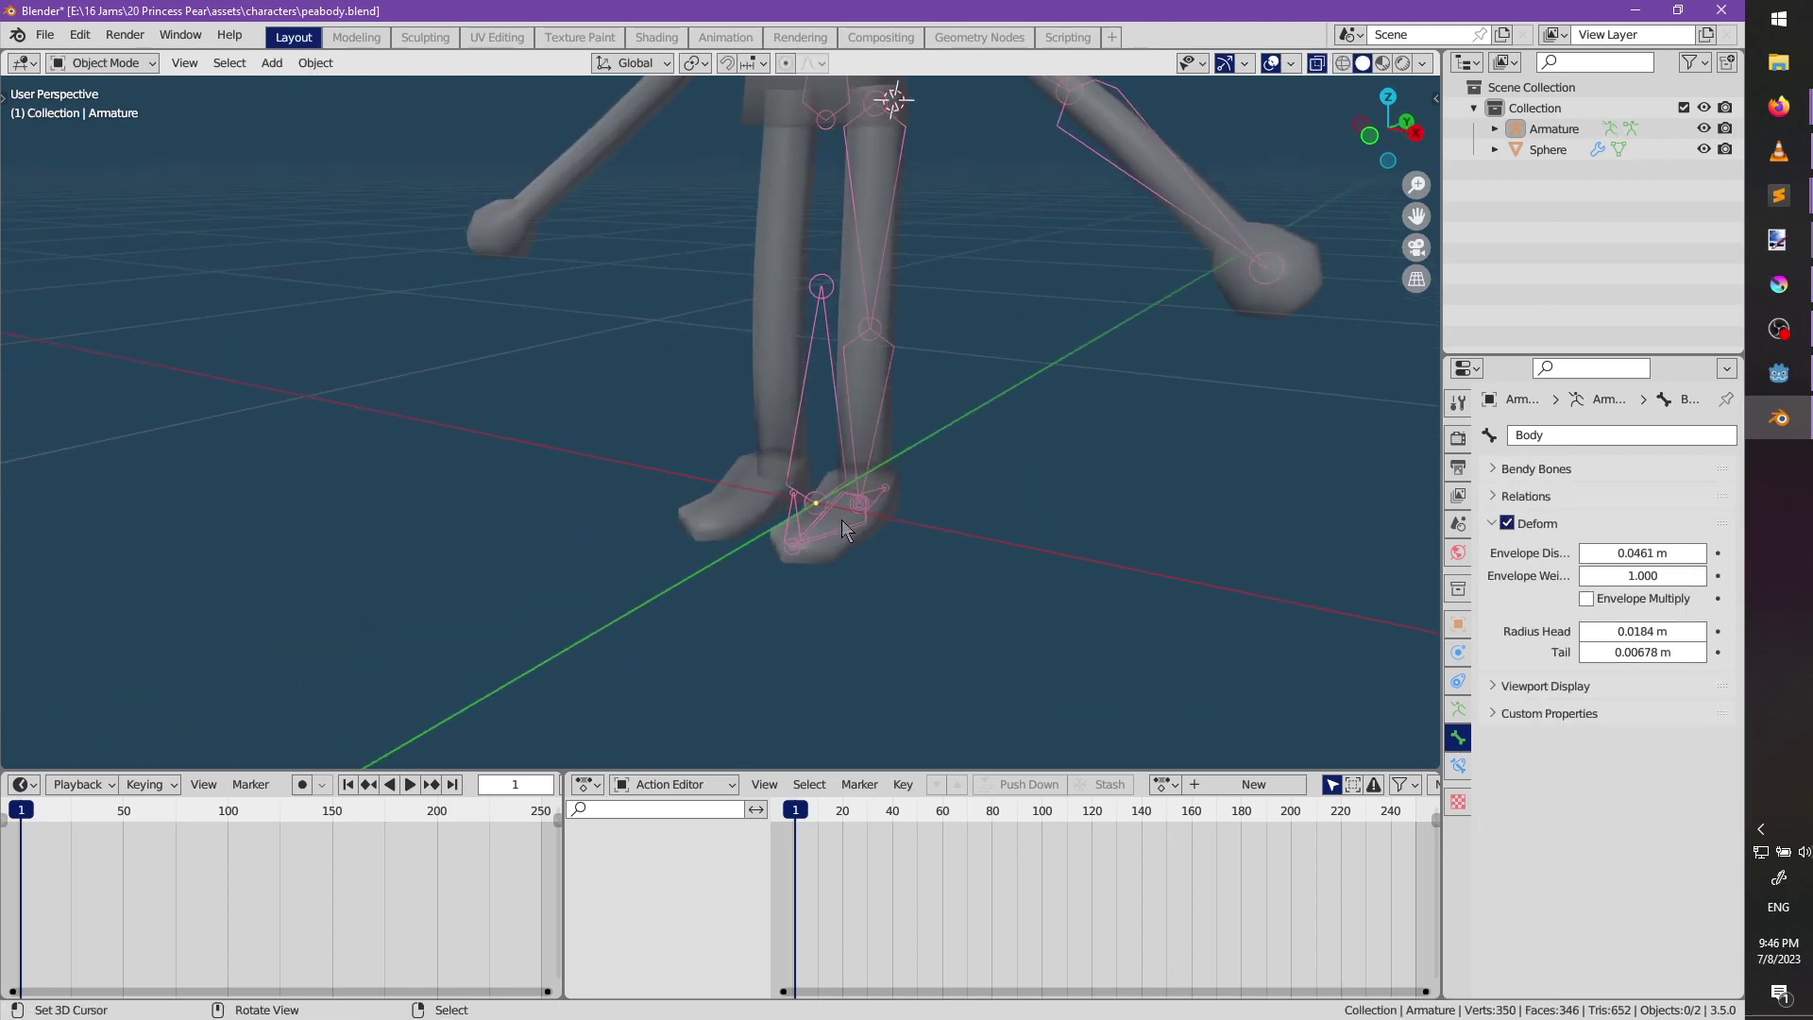
# Select the armature and put it into Edit Mode.
pyautogui.click(834, 516)
pyautogui.click(827, 401)
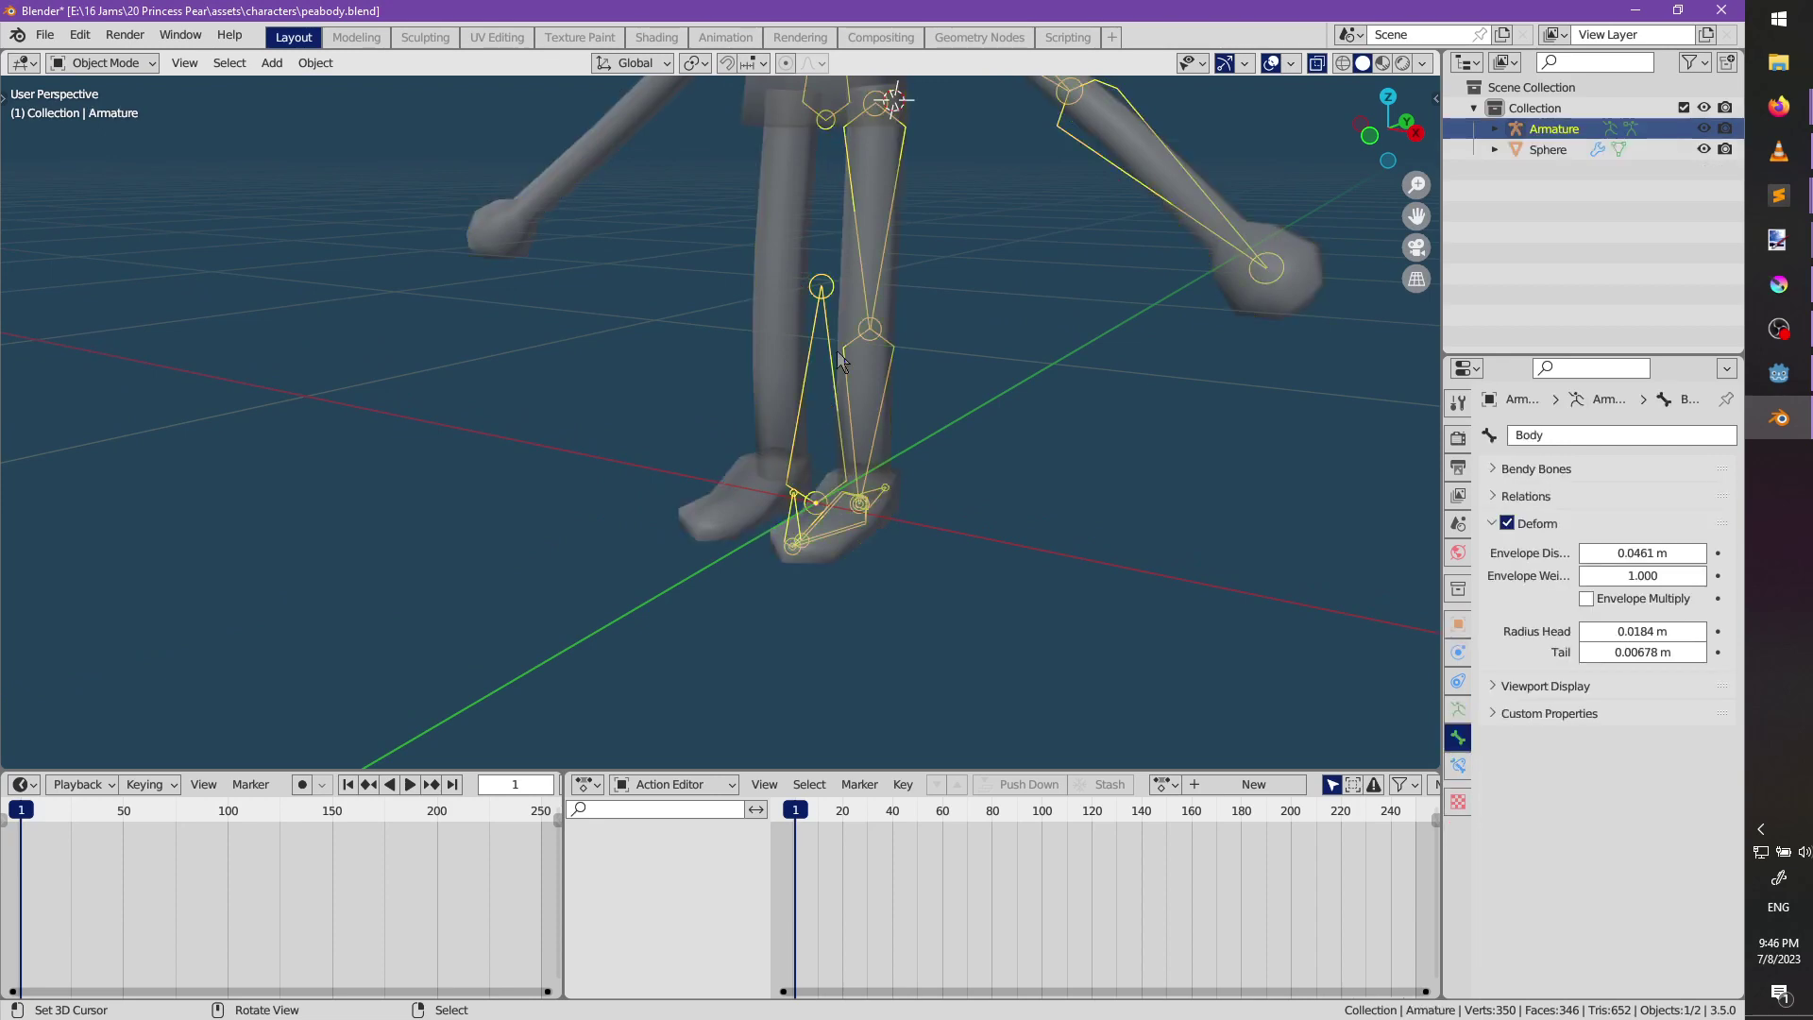
pyautogui.press('Tab')
pyautogui.moveTo(927, 502); pyautogui.dragTo(983, 477, button='middle')
pyautogui.keyDown('shift'); pyautogui.moveTo(984, 477); pyautogui.dragTo(848, 524, button='middle'); pyautogui.keyUp('shift')
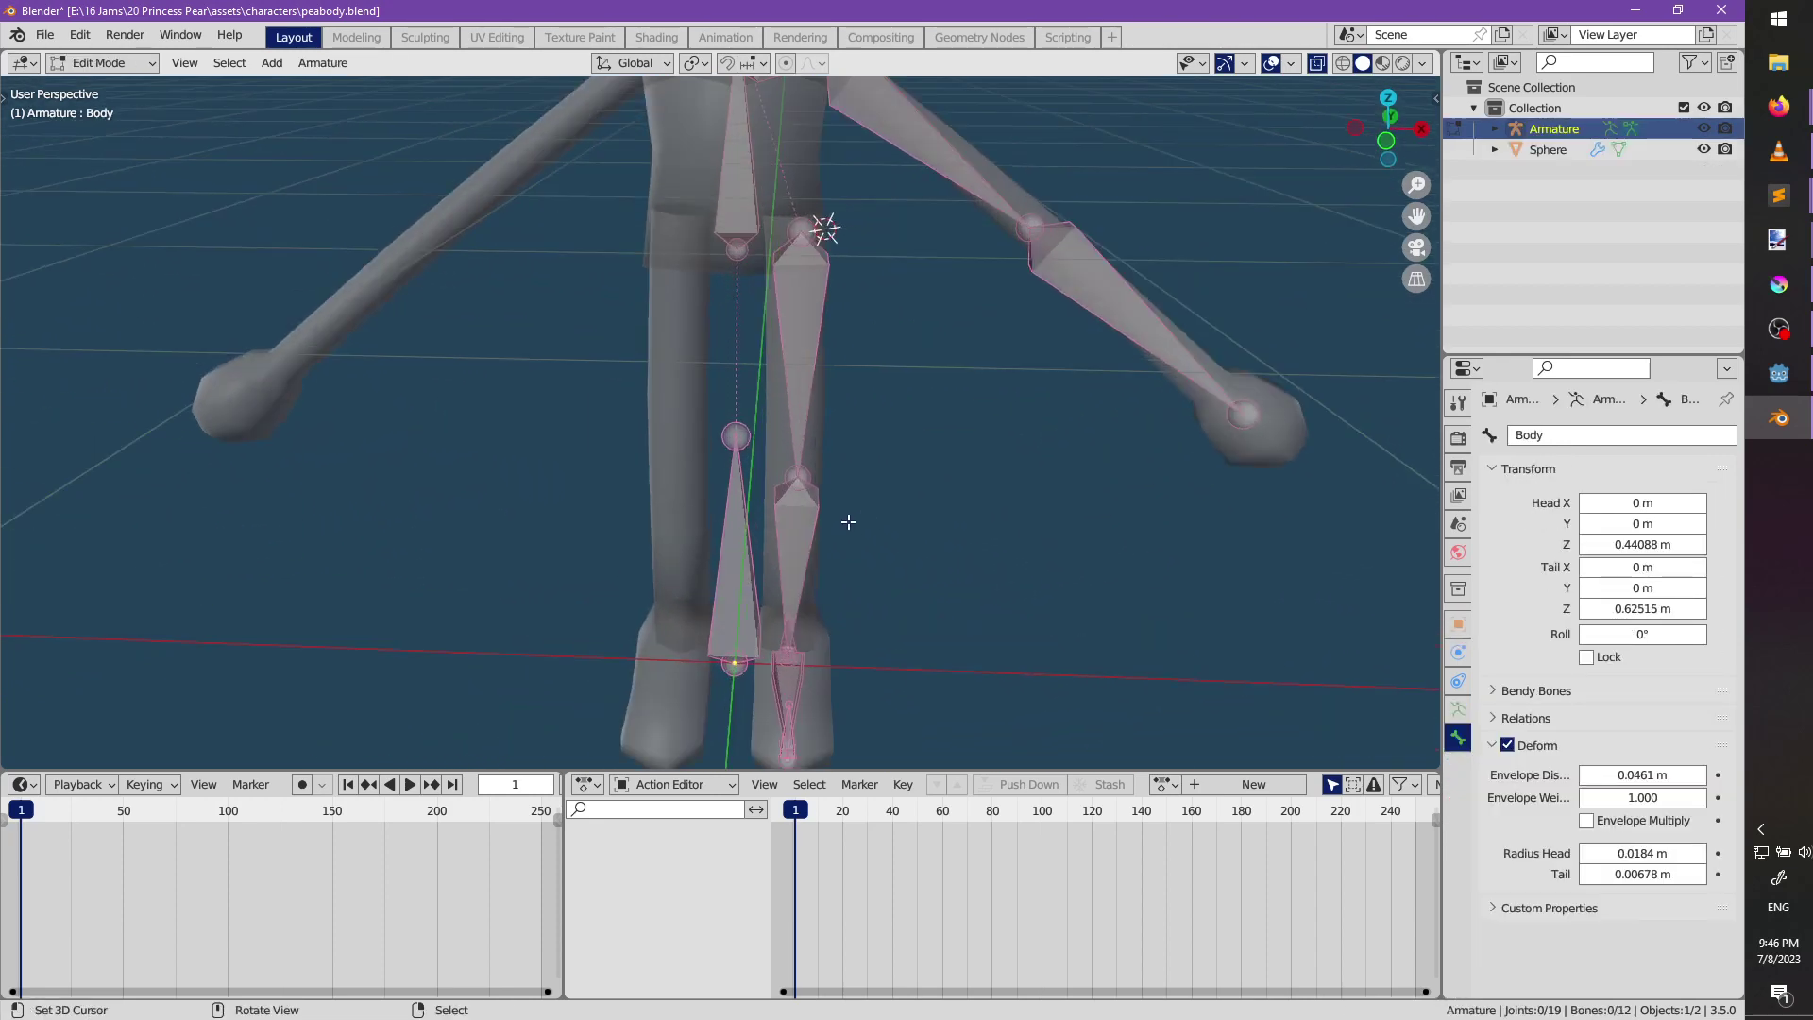
pyautogui.hotkey('ctrl', 'Tab')
pyautogui.click(876, 607)
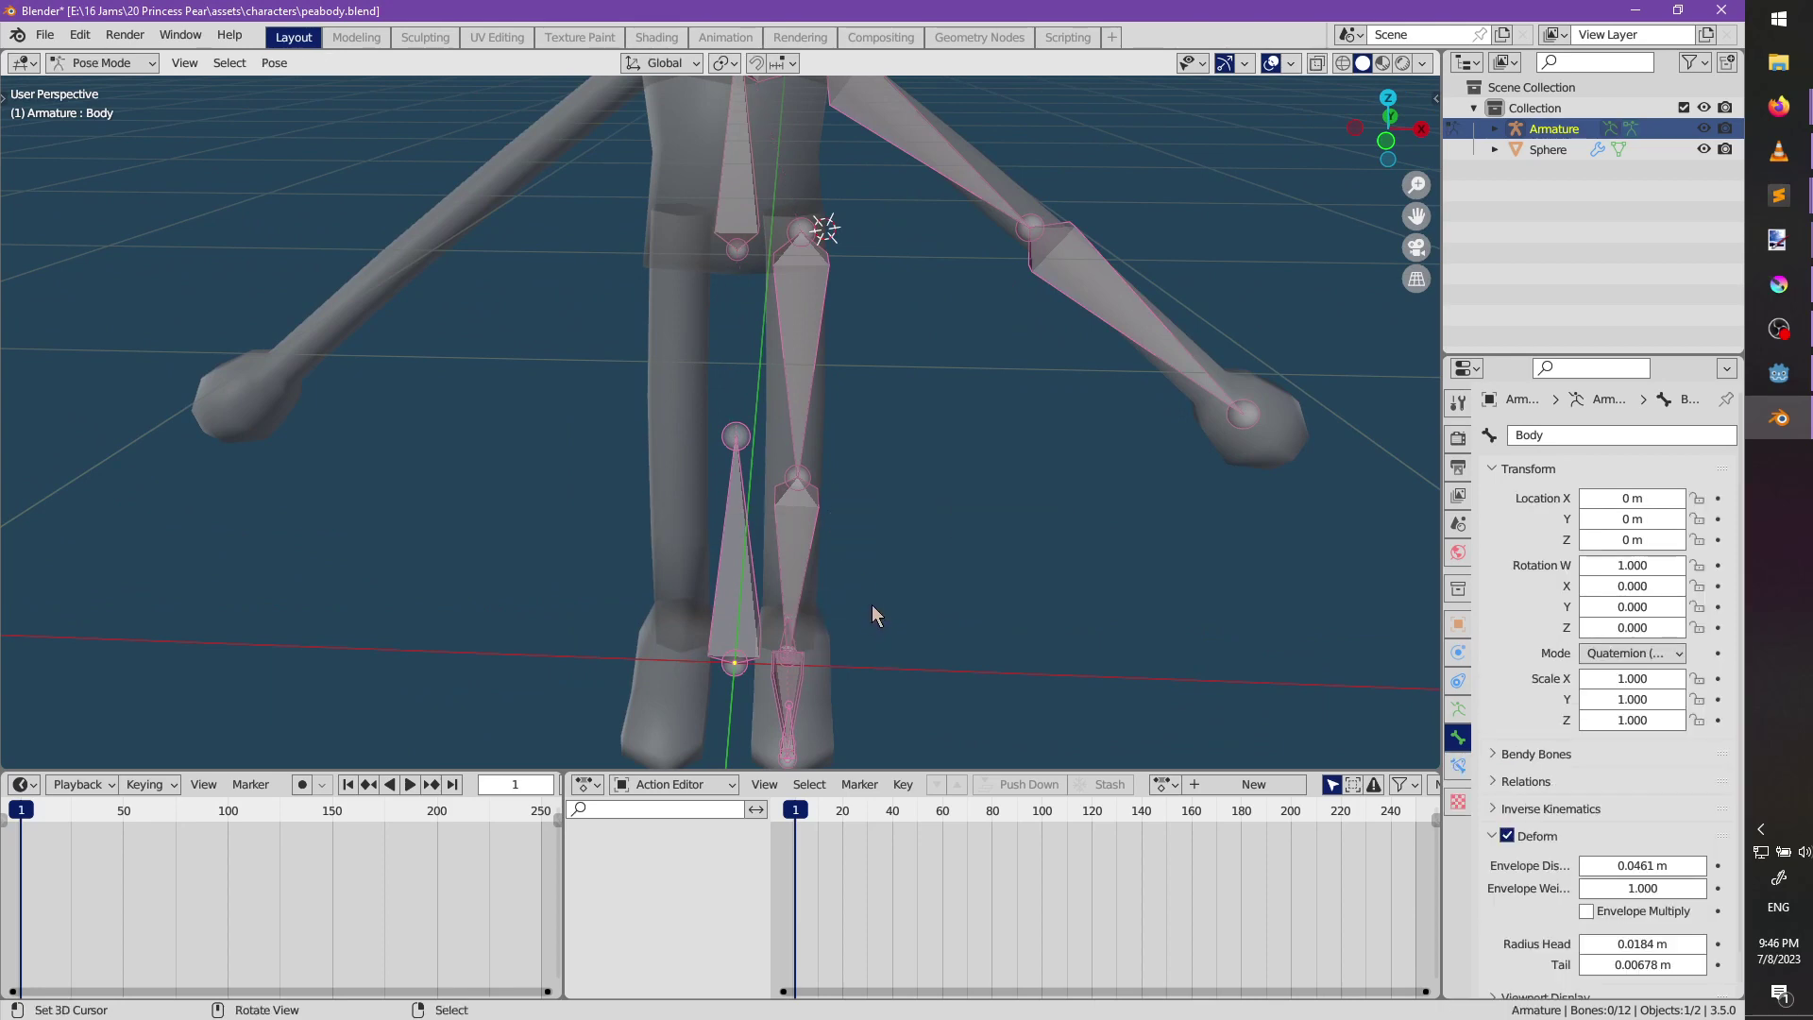
pyautogui.press('Tab')
# Extrude a new bone from the left knee joint, about 0.12 m straight forward along the Y axis.
pyautogui.click(795, 479)
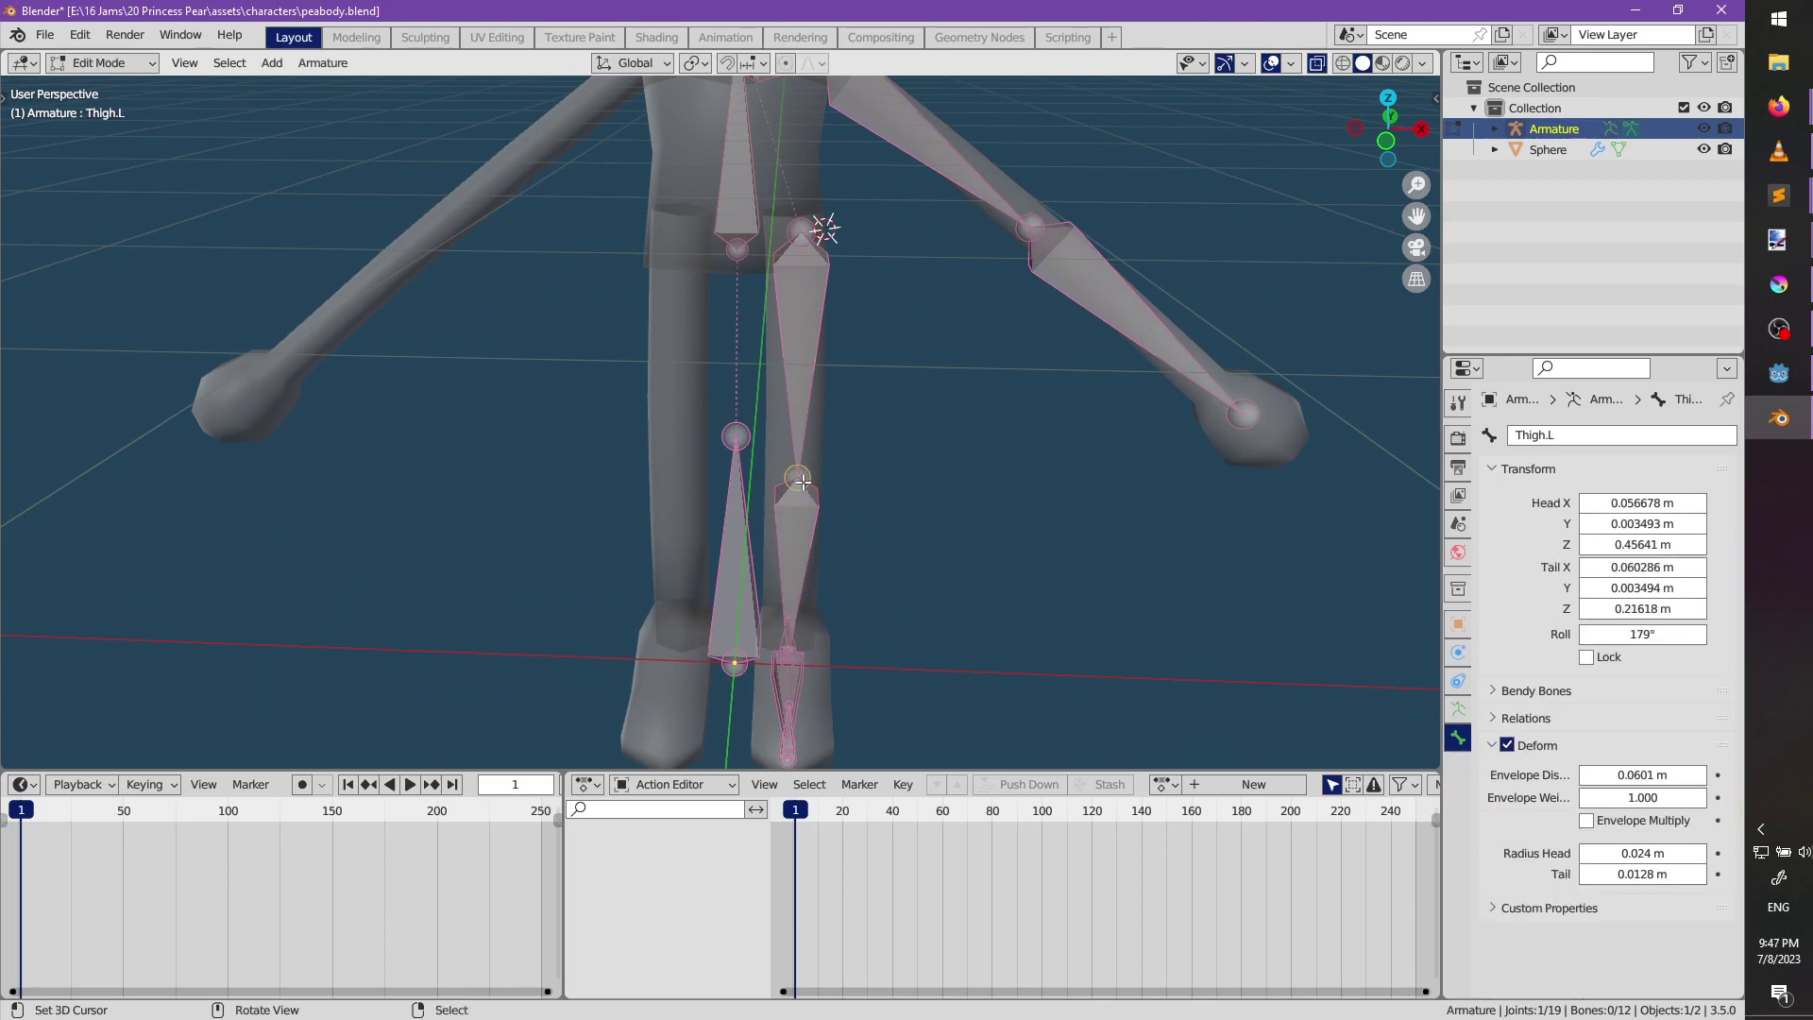
pyautogui.moveTo(795, 479); pyautogui.dragTo(699, 485, button='middle')
pyautogui.press('g')
pyautogui.press('y')
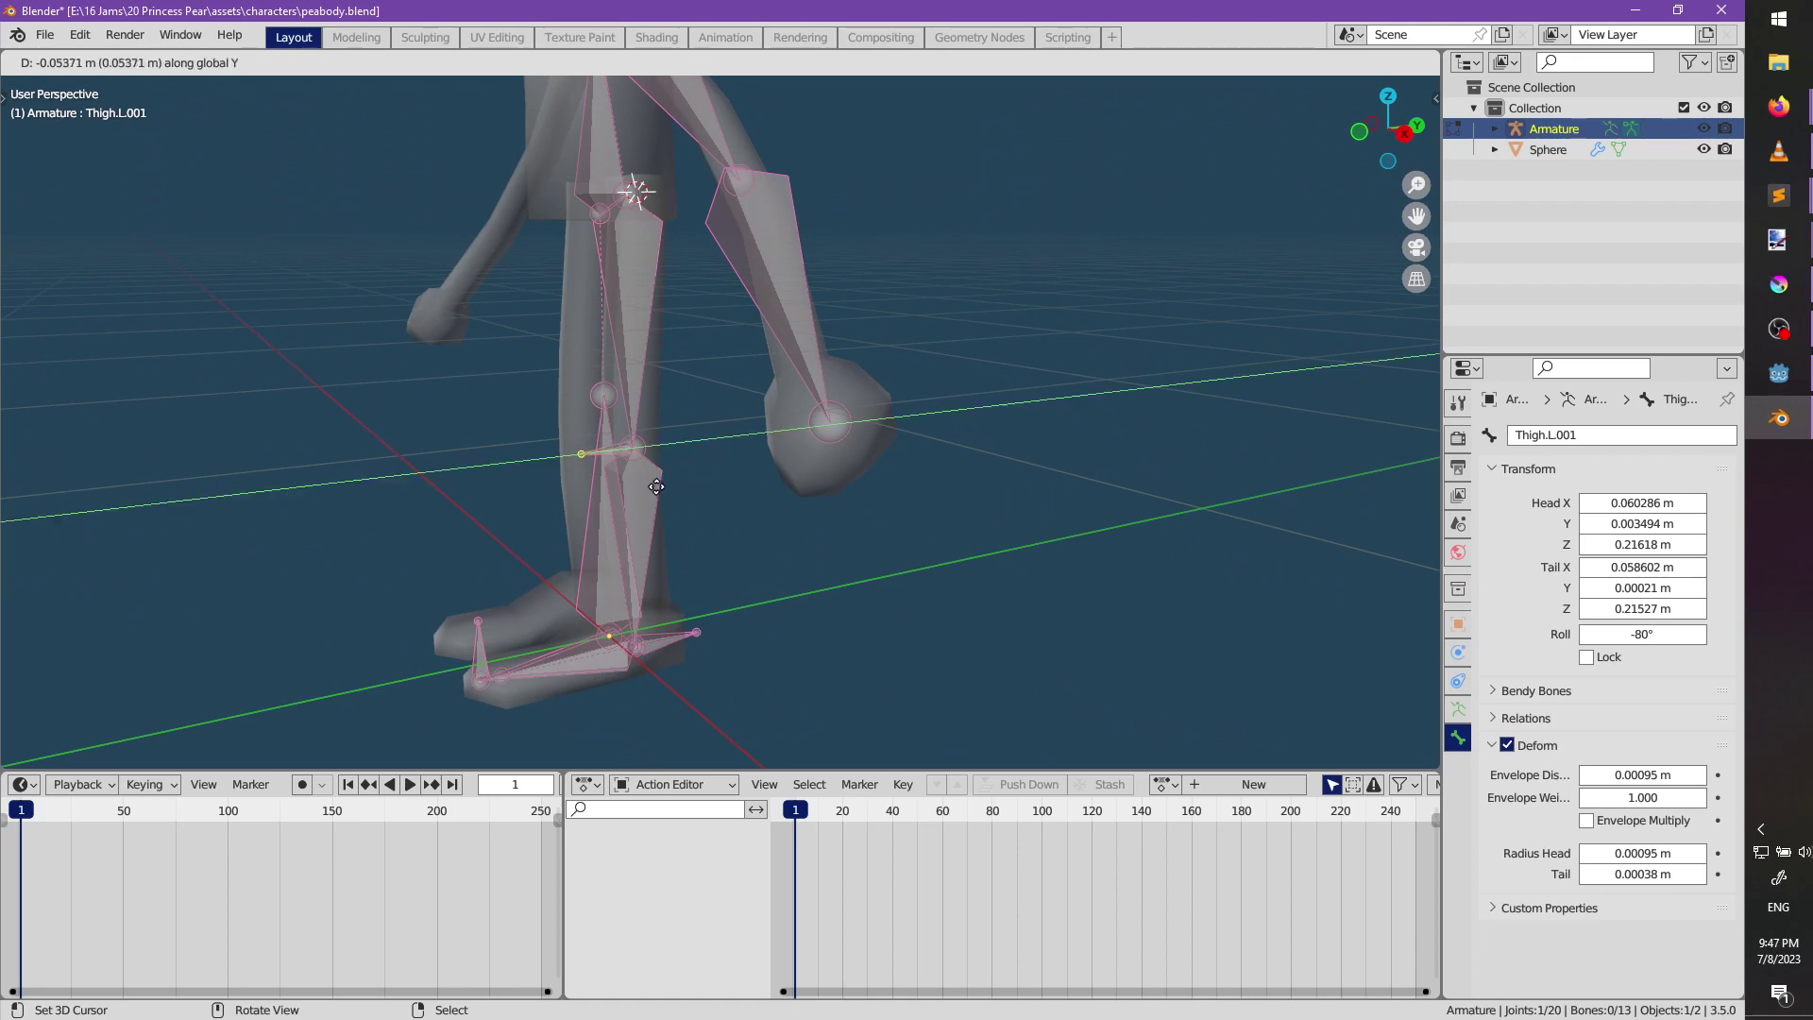
pyautogui.click(589, 463)
# Clear the new knee bone's parent and move it about 0.11 m forward along Y, away from the leg.
pyautogui.hotkey('alt', 'p')
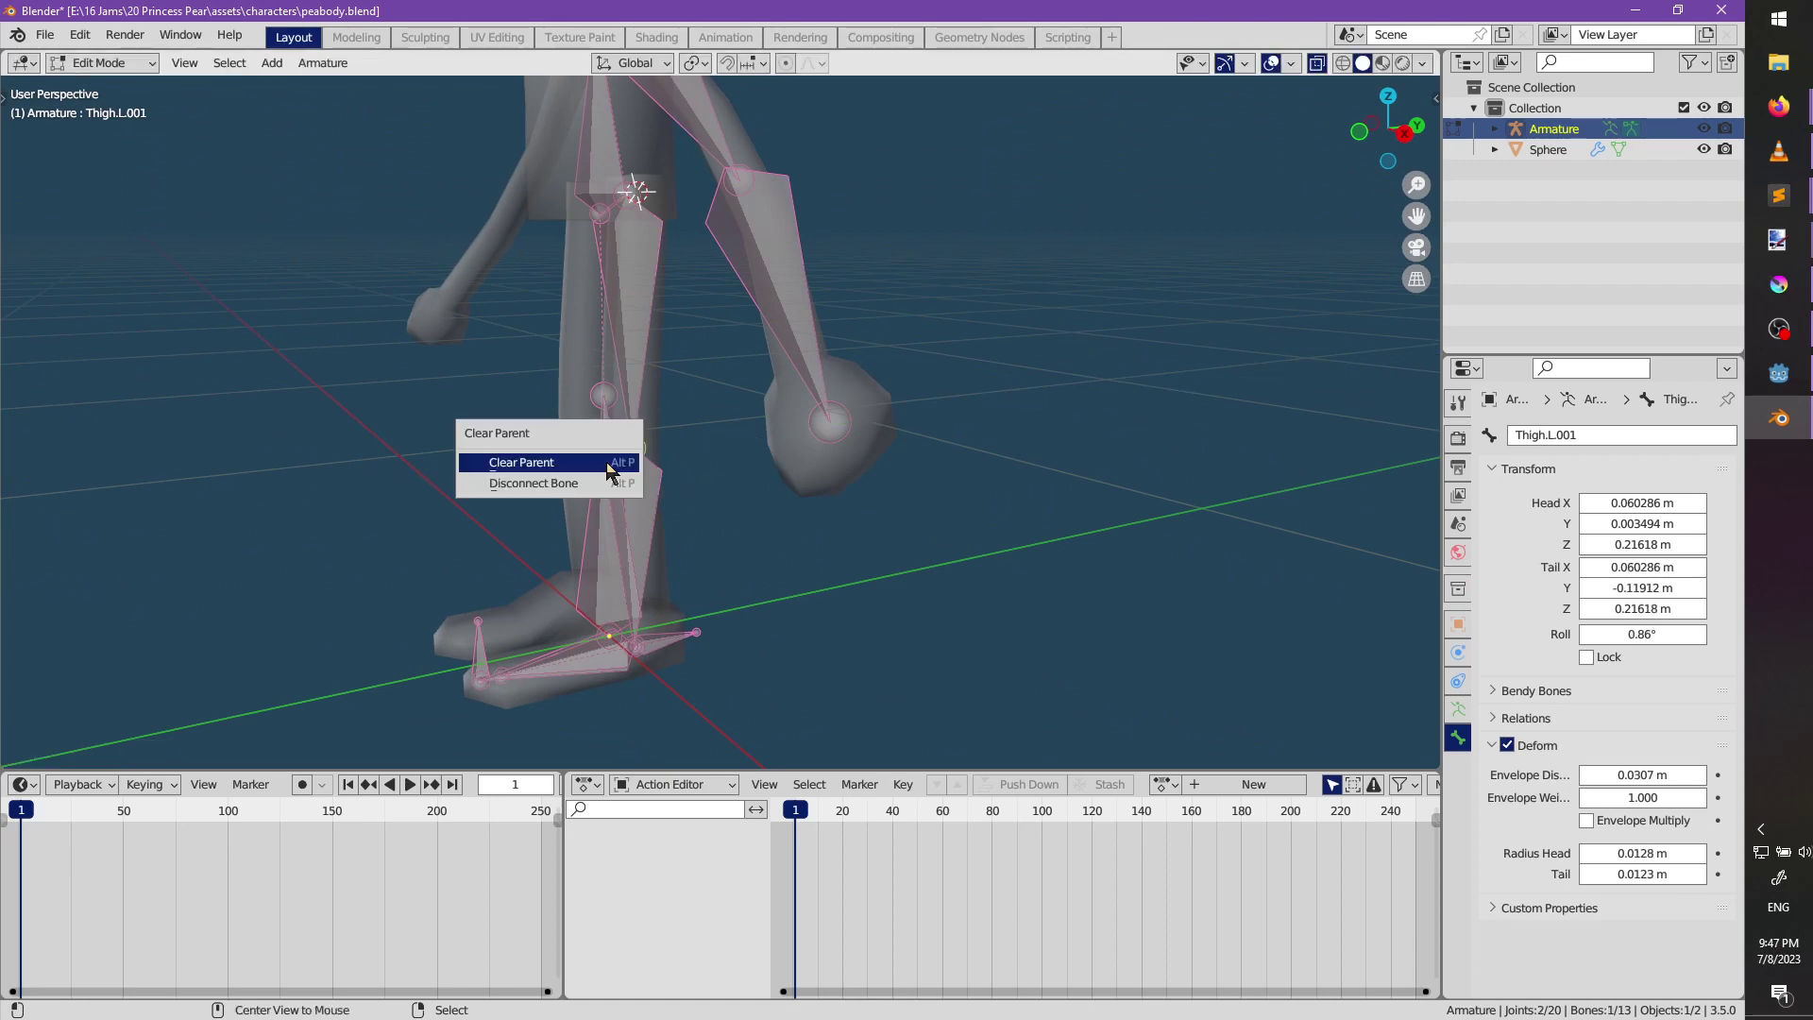
pyautogui.click(521, 462)
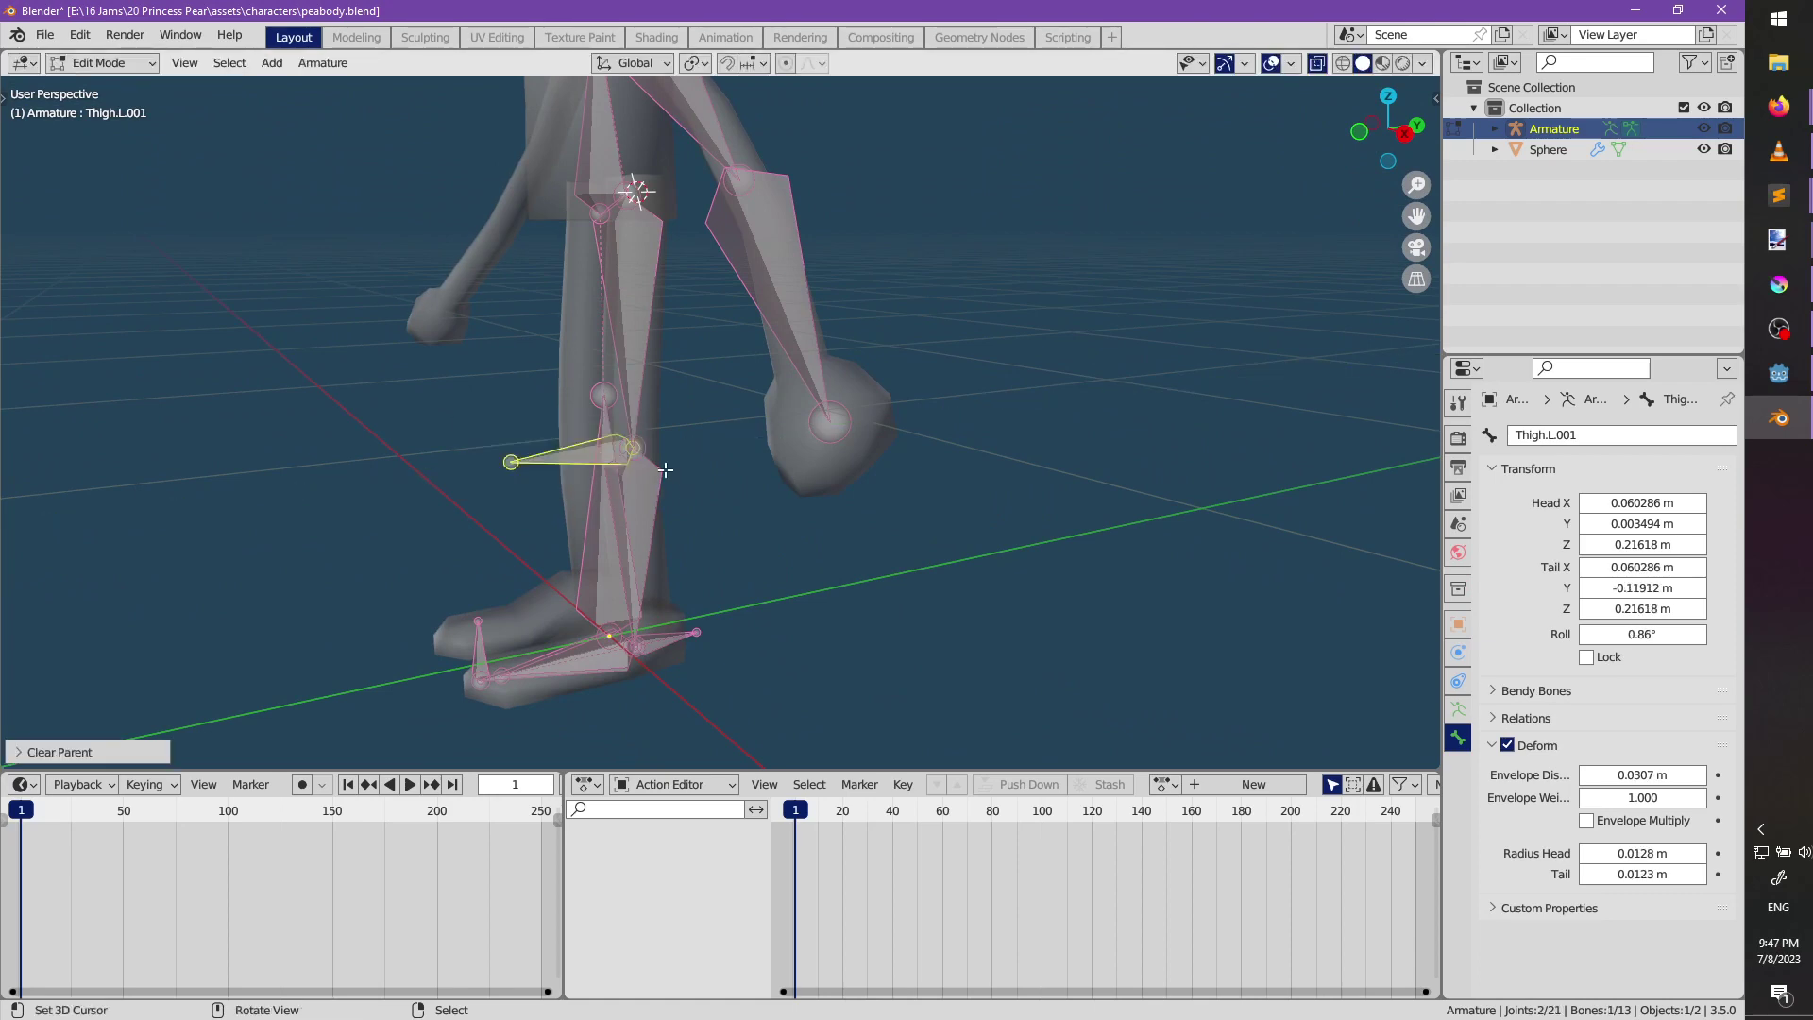
pyautogui.press('g')
pyautogui.press('y')
pyautogui.click(581, 507)
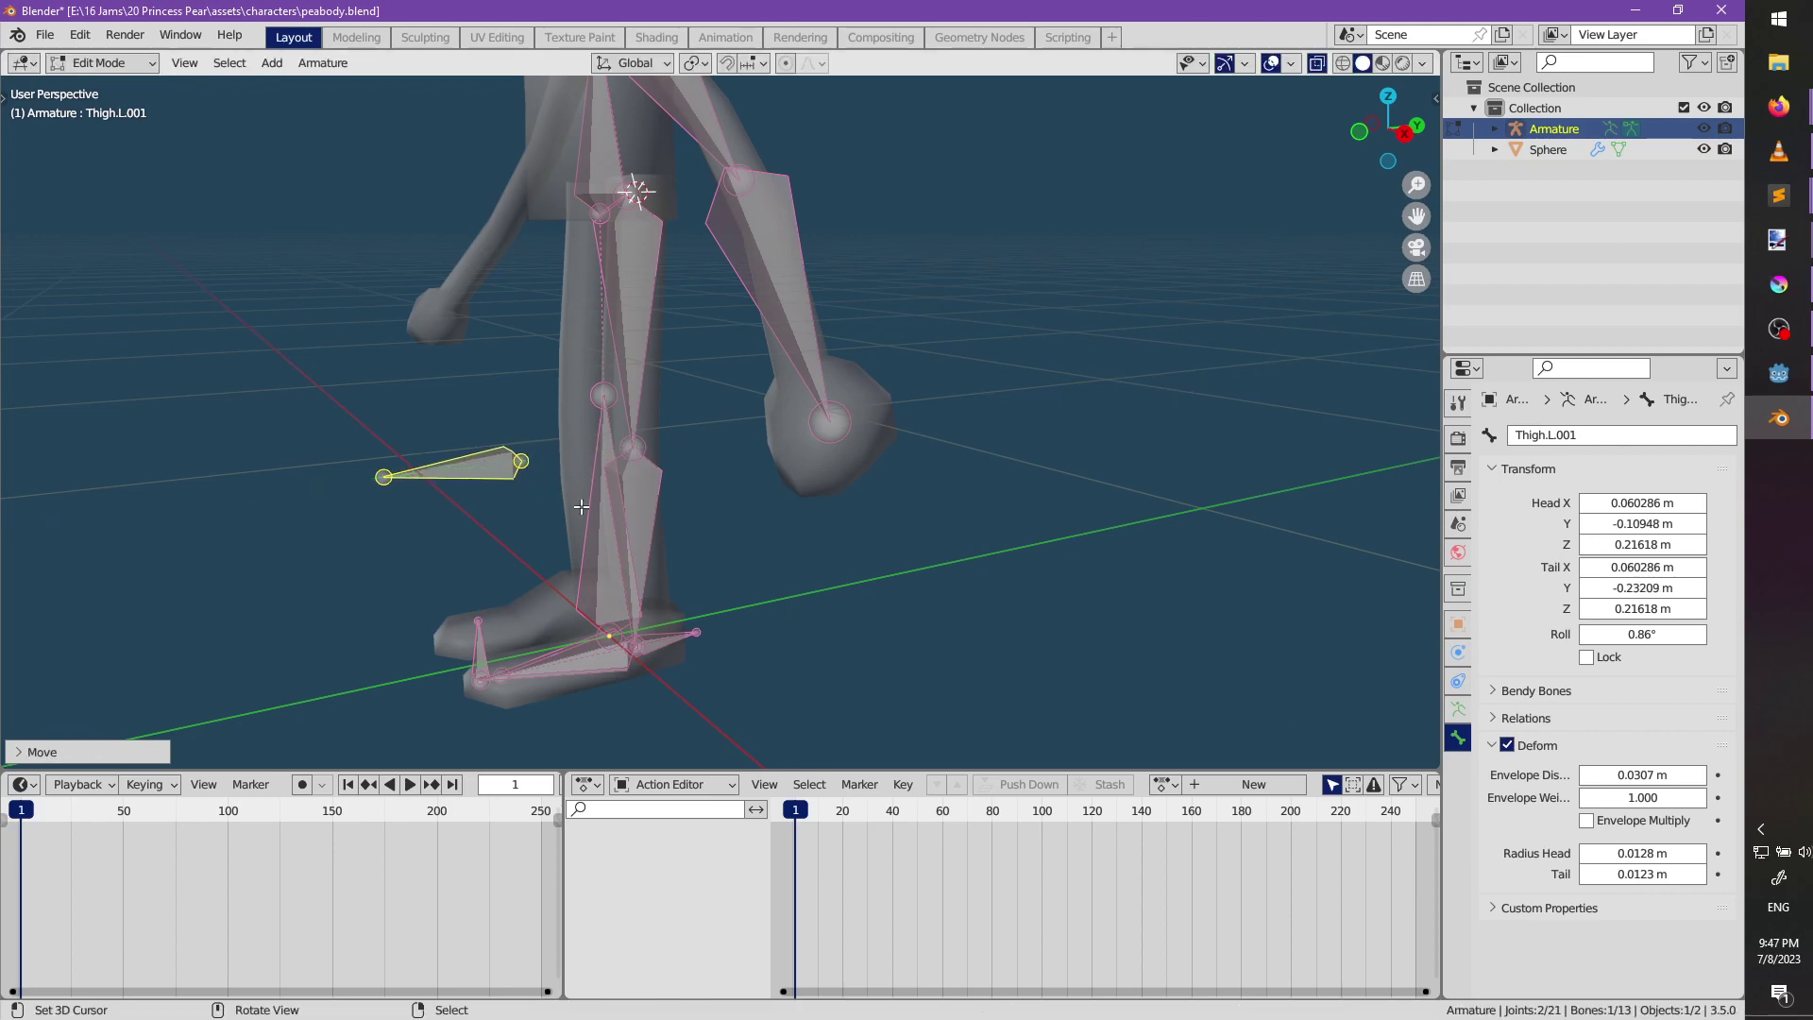
# Rename the detached bone in front of the left knee to Knee.L.
pyautogui.click(1458, 708)
pyautogui.click(1458, 738)
pyautogui.click(1593, 434)
pyautogui.write('Knee.L')
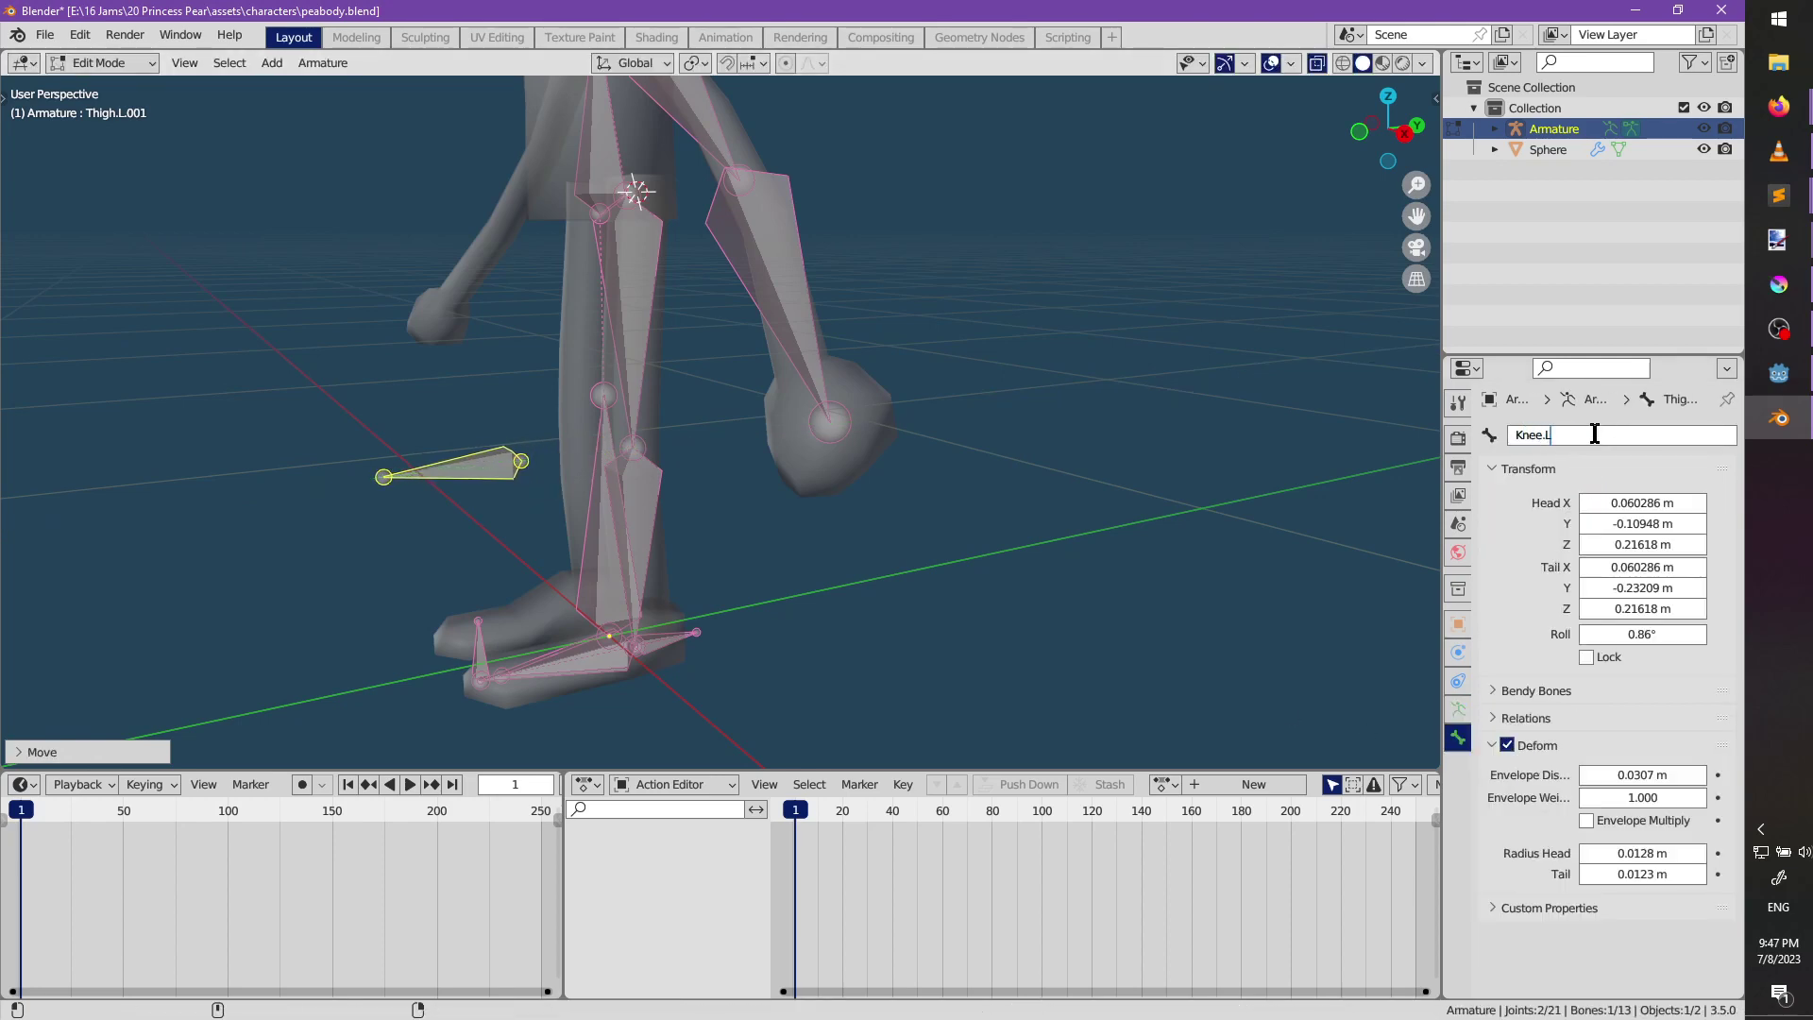
pyautogui.press('Return')
# Raise the left knee joint and the Knee.L bone together to a height of about 0.245 m.
pyautogui.scroll(-2, 836, 459)
pyautogui.moveTo(814, 390)
pyautogui.mouseDown(button='middle')
pyautogui.moveTo(955, 377)
pyautogui.moveTo(785, 401)
pyautogui.mouseUp(button='middle')
pyautogui.keyDown('shift'); pyautogui.moveTo(819, 406); pyautogui.dragTo(944, 379, button='middle'); pyautogui.keyUp('shift')
pyautogui.scroll(4, 944, 380)
pyautogui.moveTo(755, 444); pyautogui.dragTo(831, 442, button='middle')
pyautogui.click(729, 446)
pyautogui.click(579, 444)
pyautogui.press('g')
pyautogui.click(576, 416)
pyautogui.click(831, 442)
pyautogui.press('KP_1')
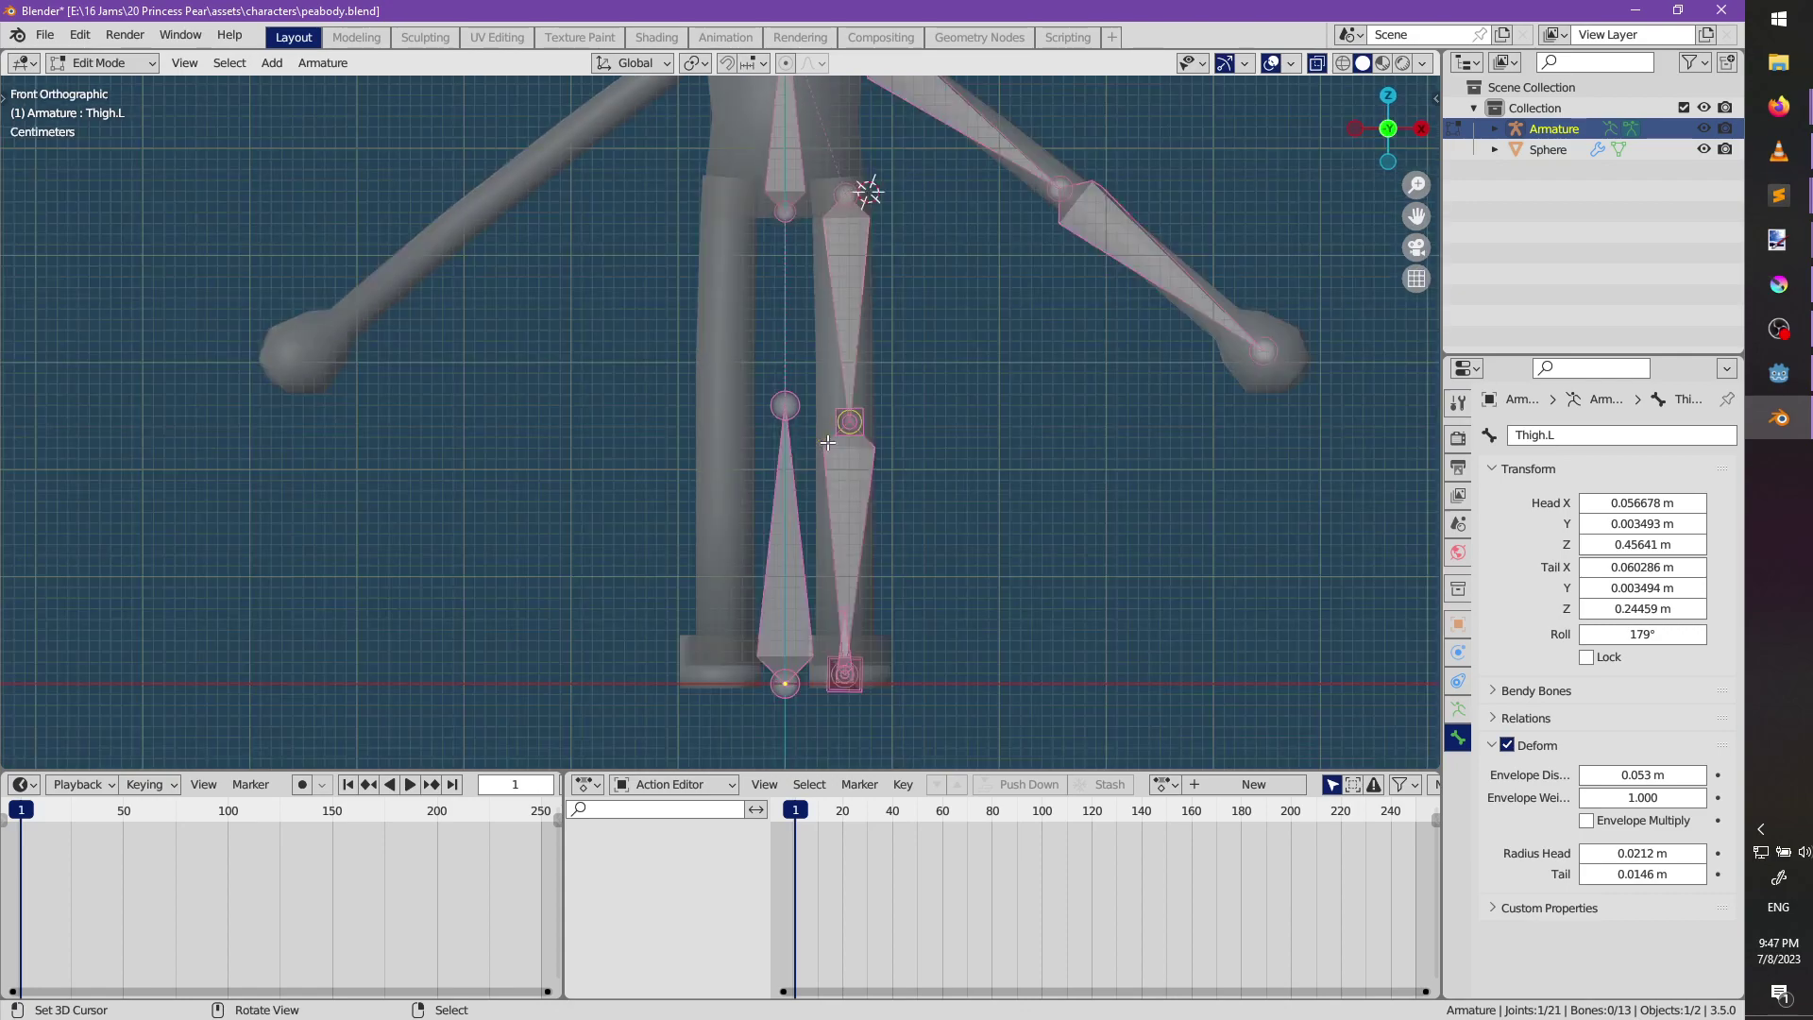
# Shift the knee joint and Knee.L together in the horizontal plane, about 0.009 m forward and 0.003 m inward.
pyautogui.moveTo(999, 428); pyautogui.dragTo(860, 552, button='middle')
pyautogui.press('g')
pyautogui.hotkey('shift', 'z')
pyautogui.rightClick(846, 558)
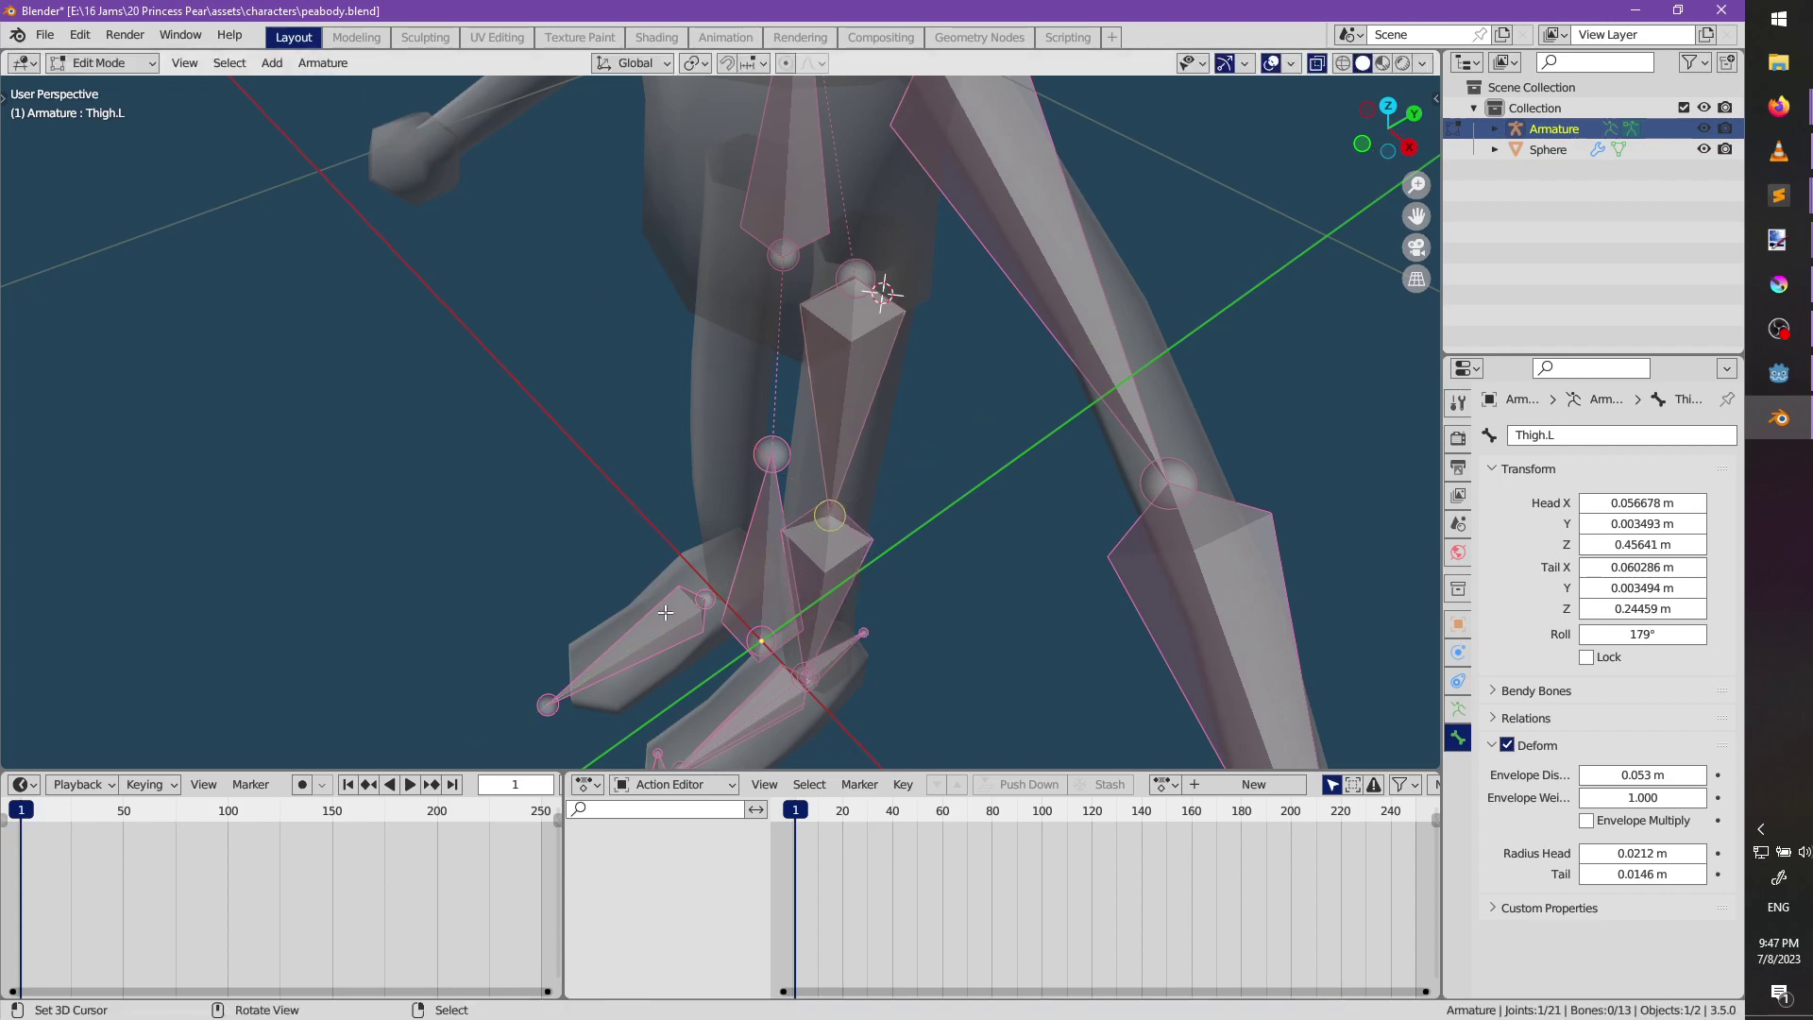
pyautogui.keyDown('shift'); pyautogui.rightClick(665, 615); pyautogui.keyUp('shift')
pyautogui.press('g')
pyautogui.hotkey('shift', 'z')
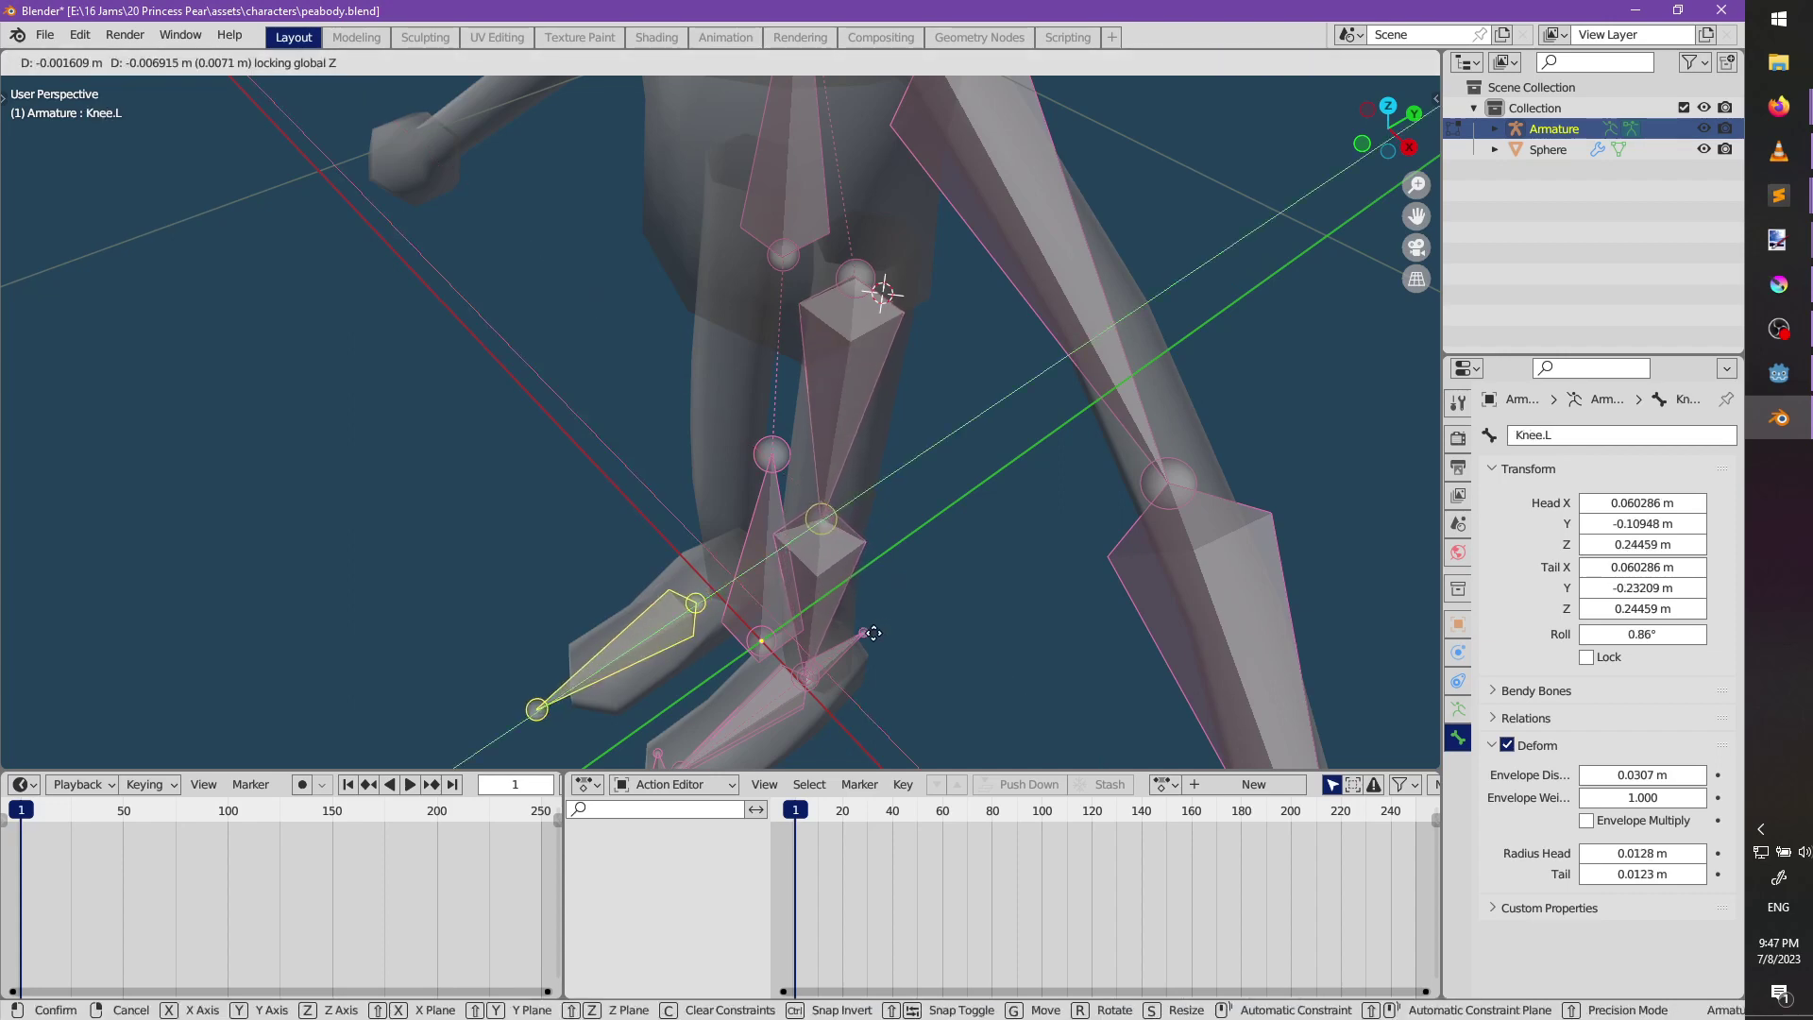
pyautogui.click(864, 609)
pyautogui.moveTo(864, 609); pyautogui.dragTo(800, 492, button='middle')
# Deselect the knee bones and examine the left foot's bones, picking out C_Foot.L.
pyautogui.hotkey('alt', 'a')
pyautogui.moveTo(741, 597); pyautogui.dragTo(902, 611, button='middle')
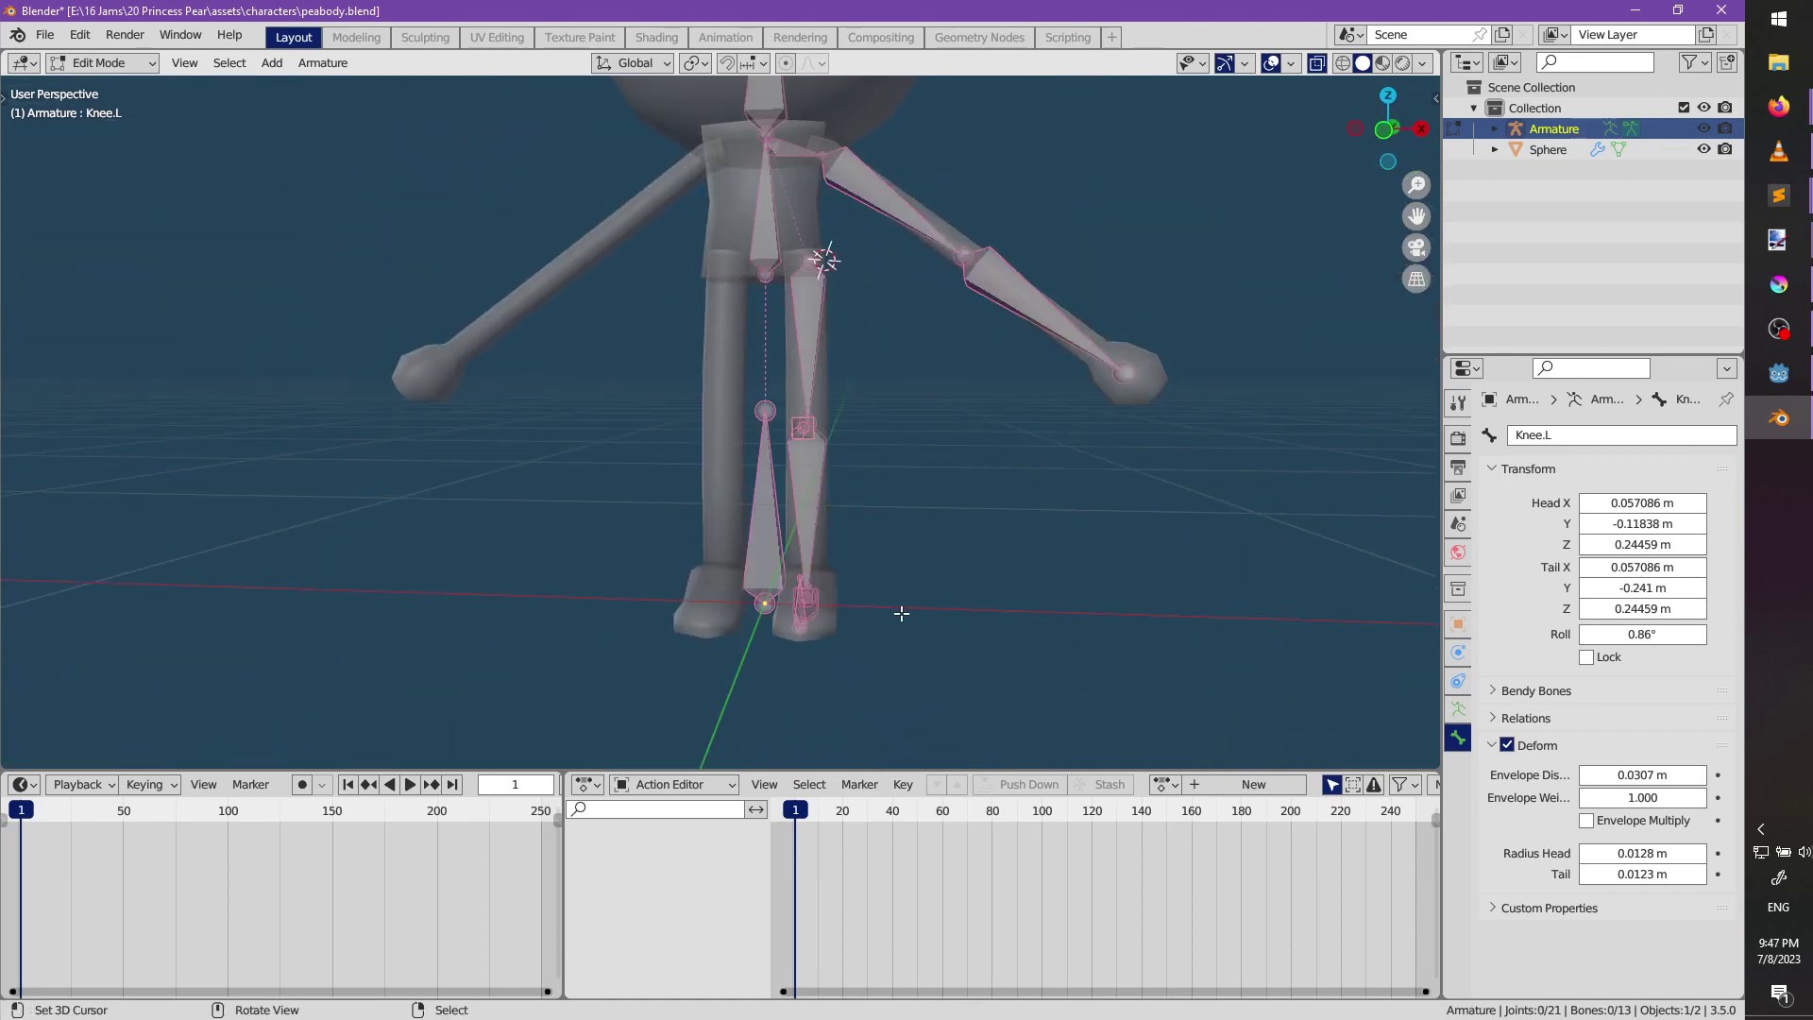
pyautogui.keyDown('shift'); pyautogui.moveTo(753, 635); pyautogui.dragTo(673, 450, button='middle'); pyautogui.keyUp('shift')
pyautogui.scroll(3, 552, 543)
pyautogui.scroll(3, 661, 472)
pyautogui.rightClick(616, 567)
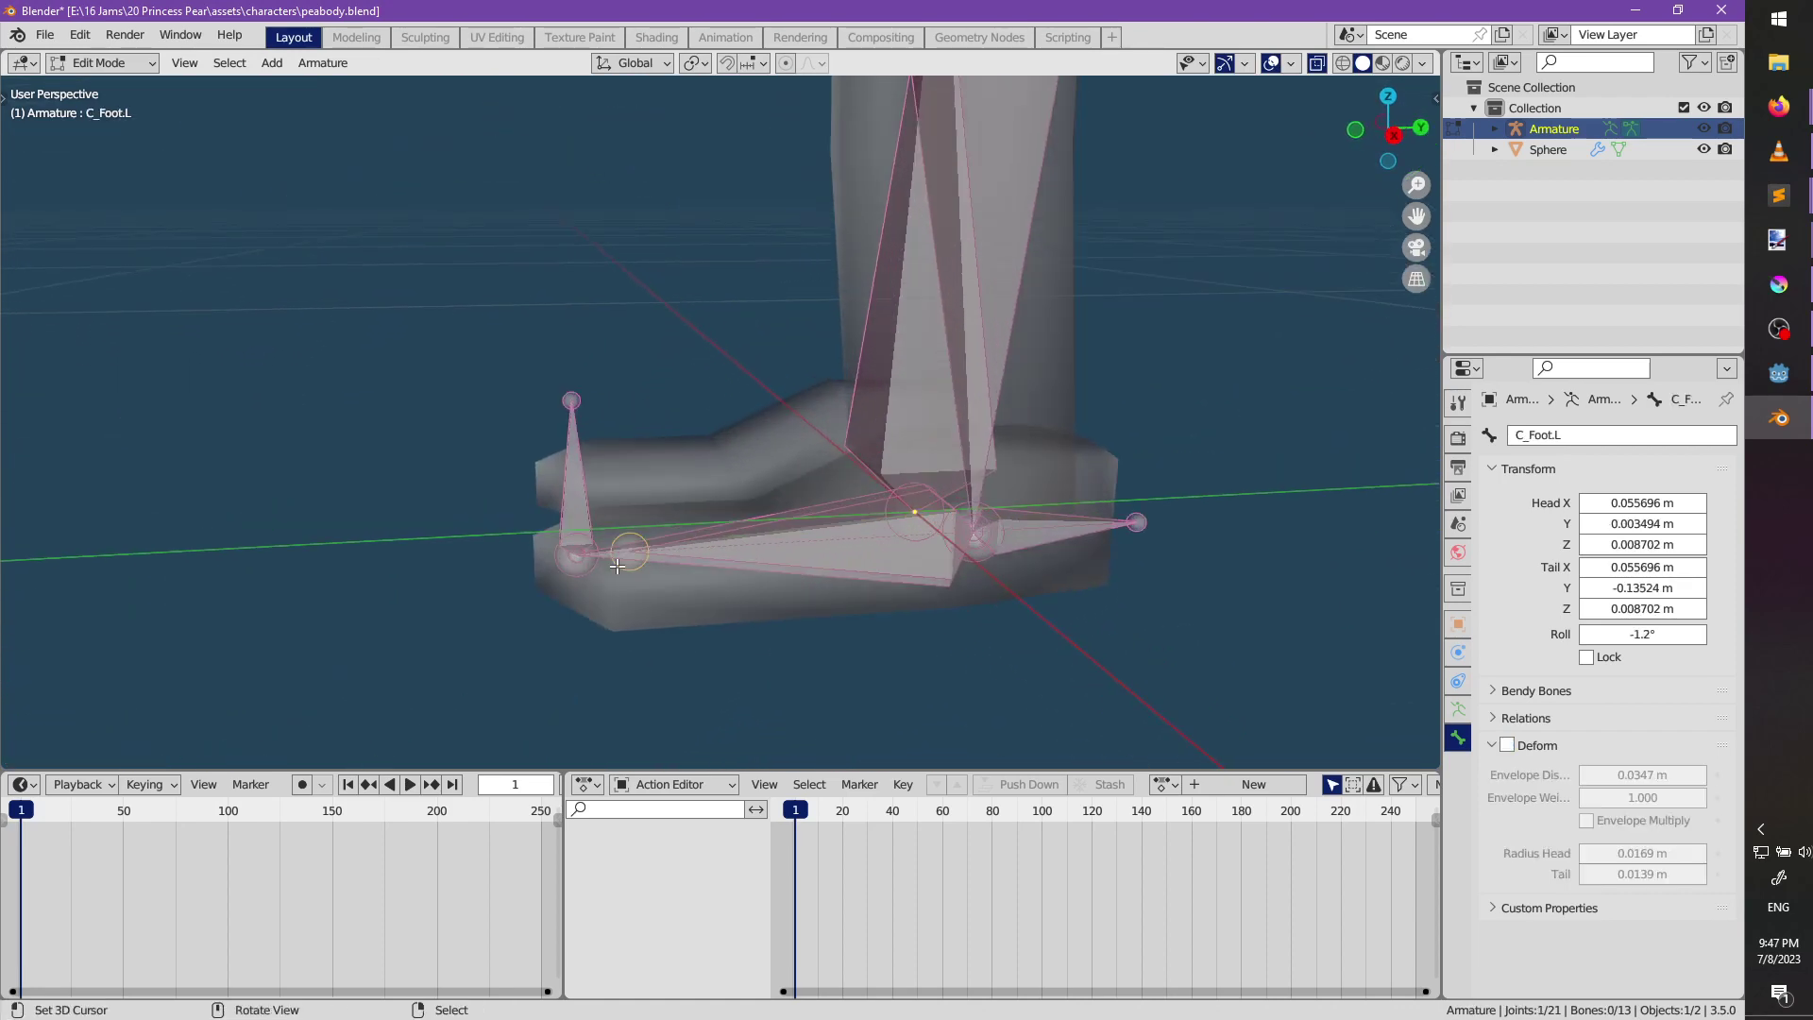
pyautogui.click(692, 547)
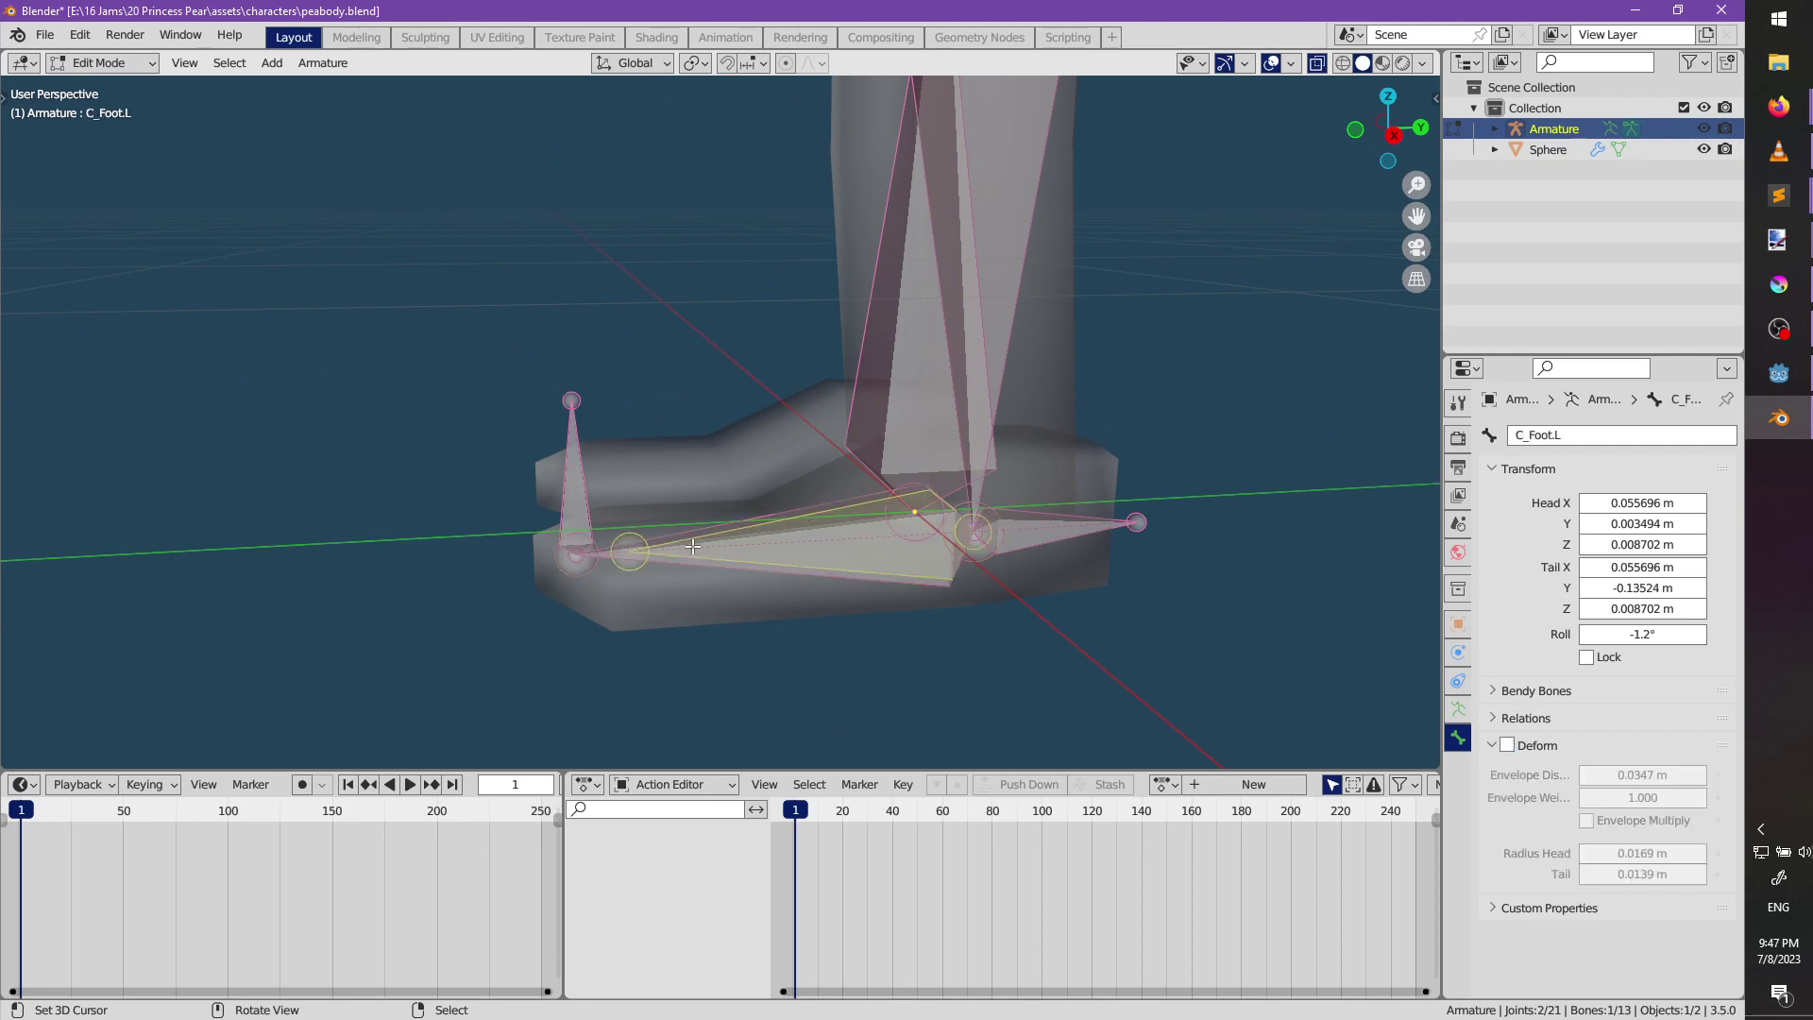
# Switch to Pose Mode and add an Inverse Kinematics constraint to the Calf.L bone.
pyautogui.hotkey('ctrl', 'Tab')
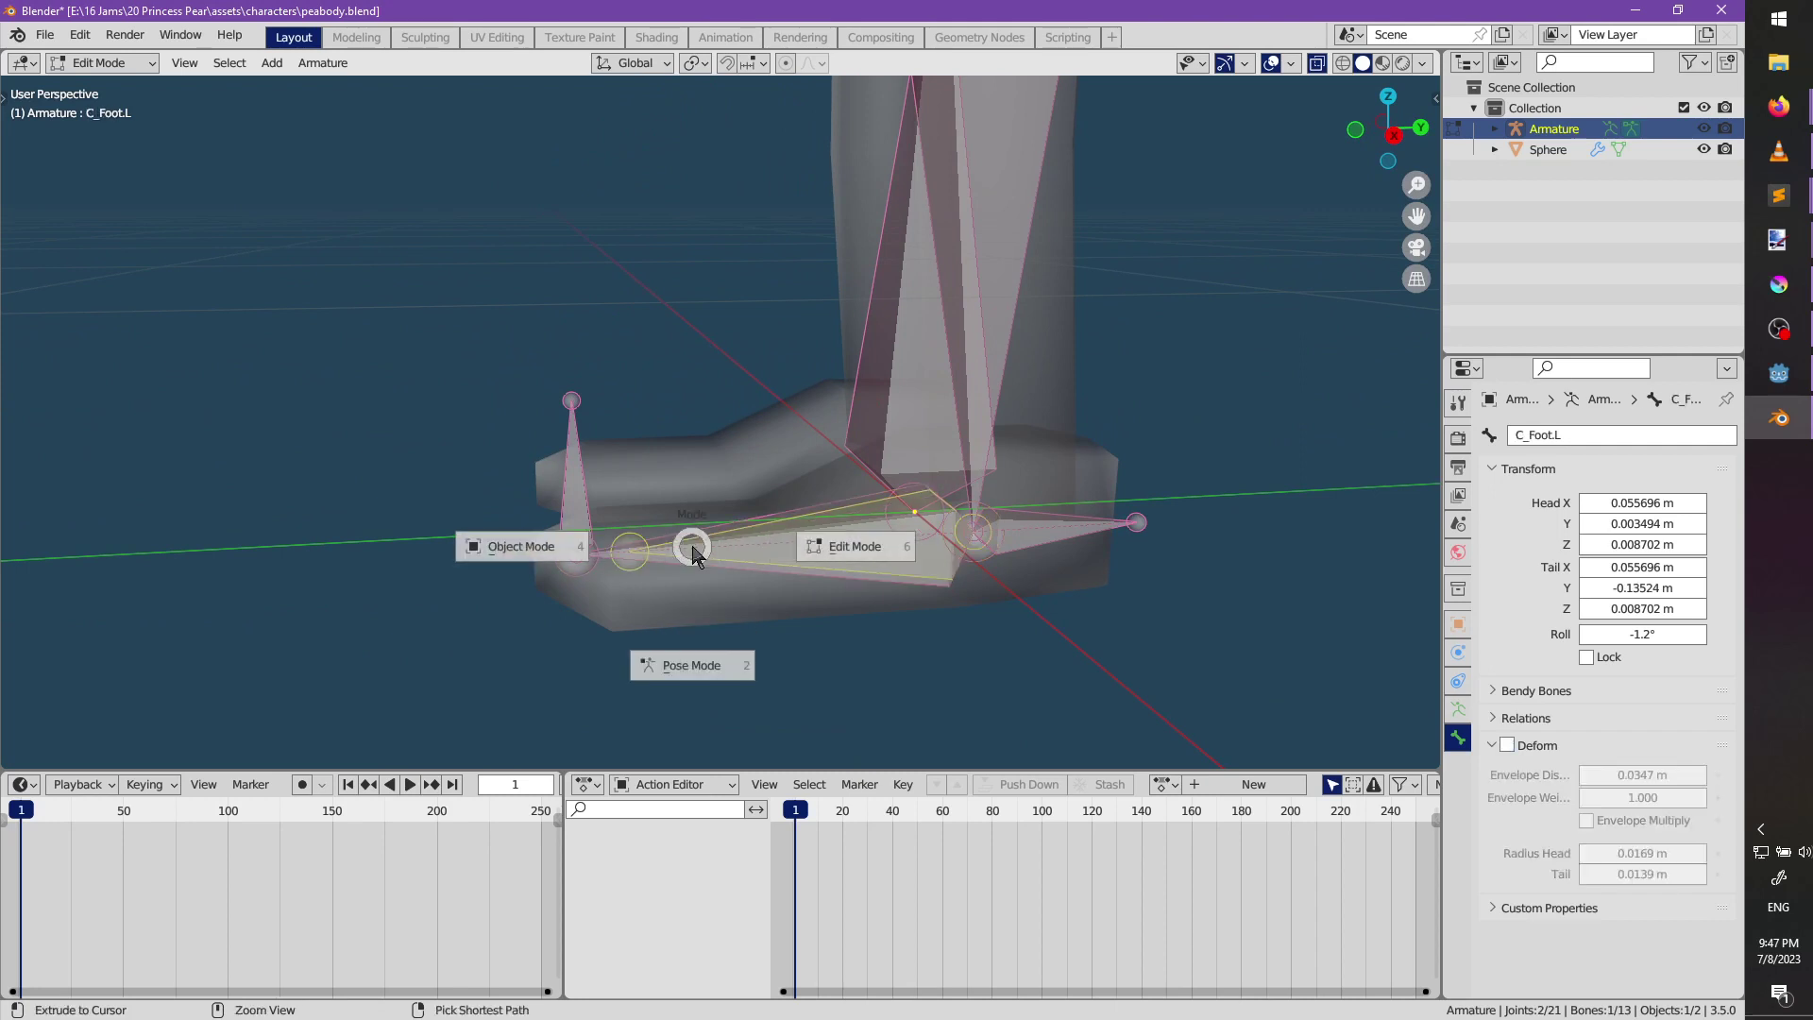
pyautogui.click(689, 665)
pyautogui.click(935, 440)
pyautogui.moveTo(934, 439); pyautogui.dragTo(1137, 534, button='middle')
pyautogui.click(1458, 765)
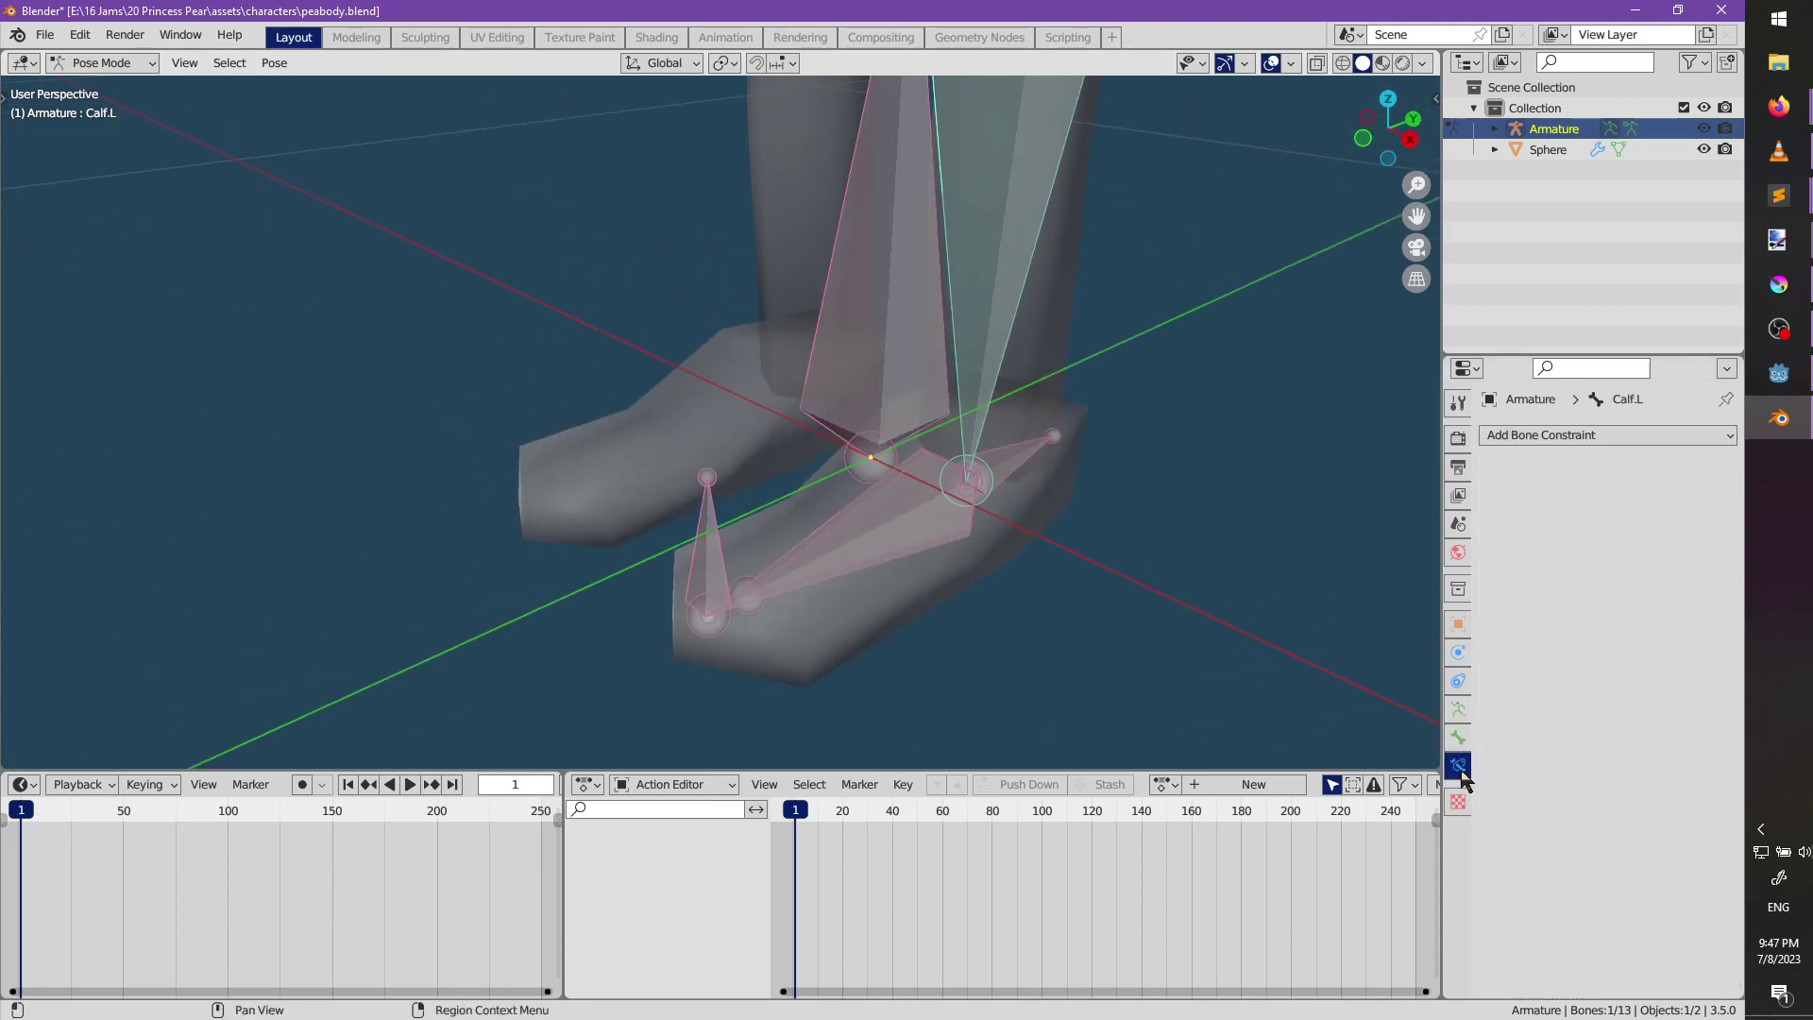
pyautogui.click(1539, 436)
pyautogui.click(1519, 538)
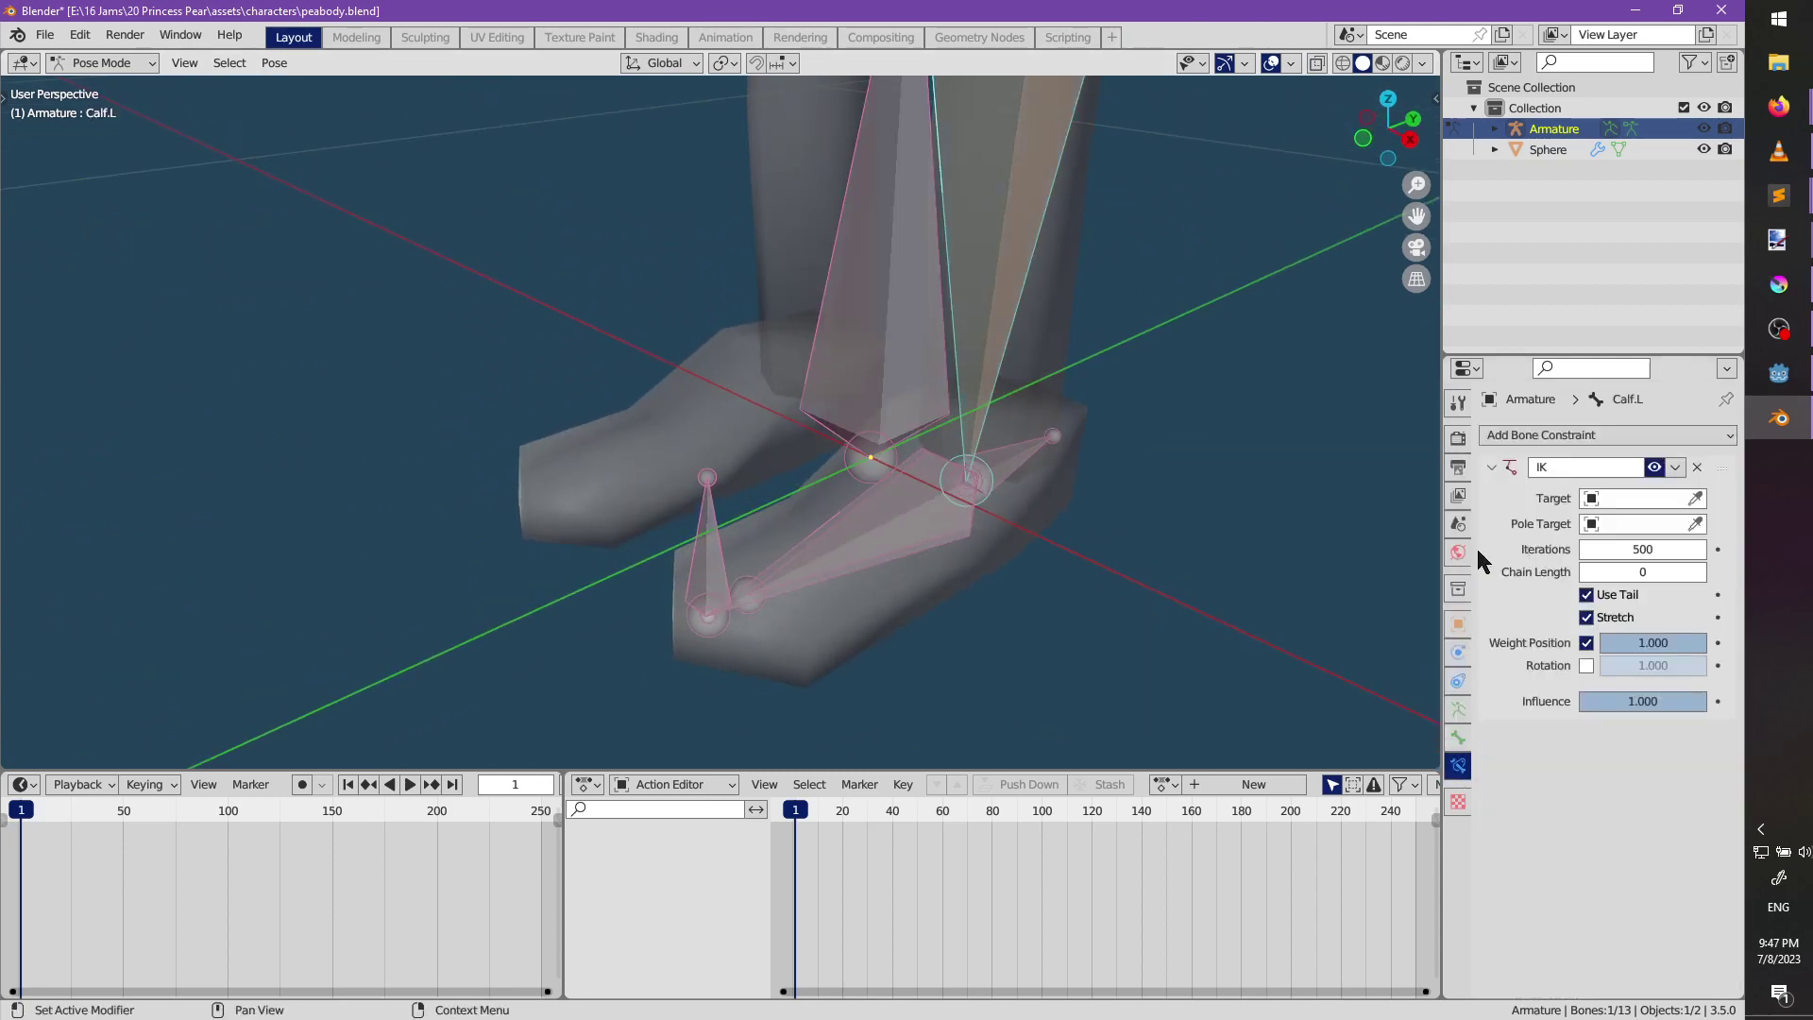
# Set the Calf.L IK constraint's target to the Armature with Heel.L as the target bone.
pyautogui.click(1669, 500)
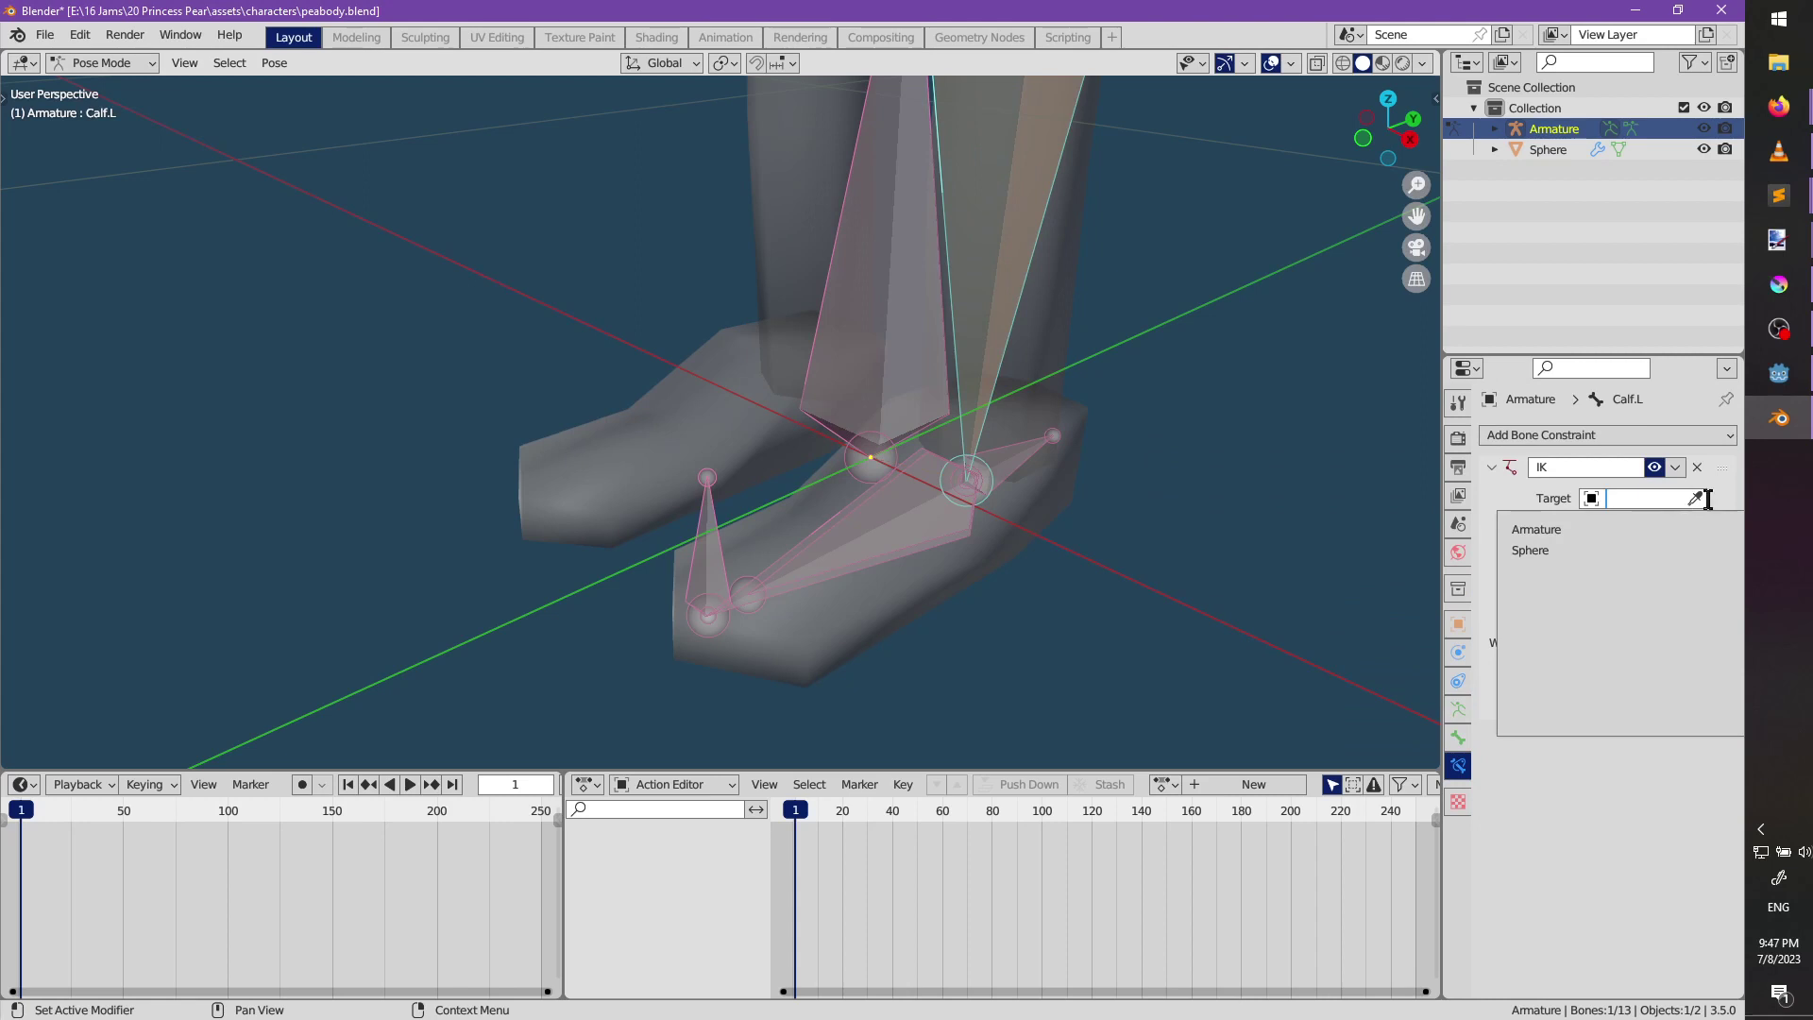
pyautogui.click(1707, 499)
pyautogui.click(1695, 498)
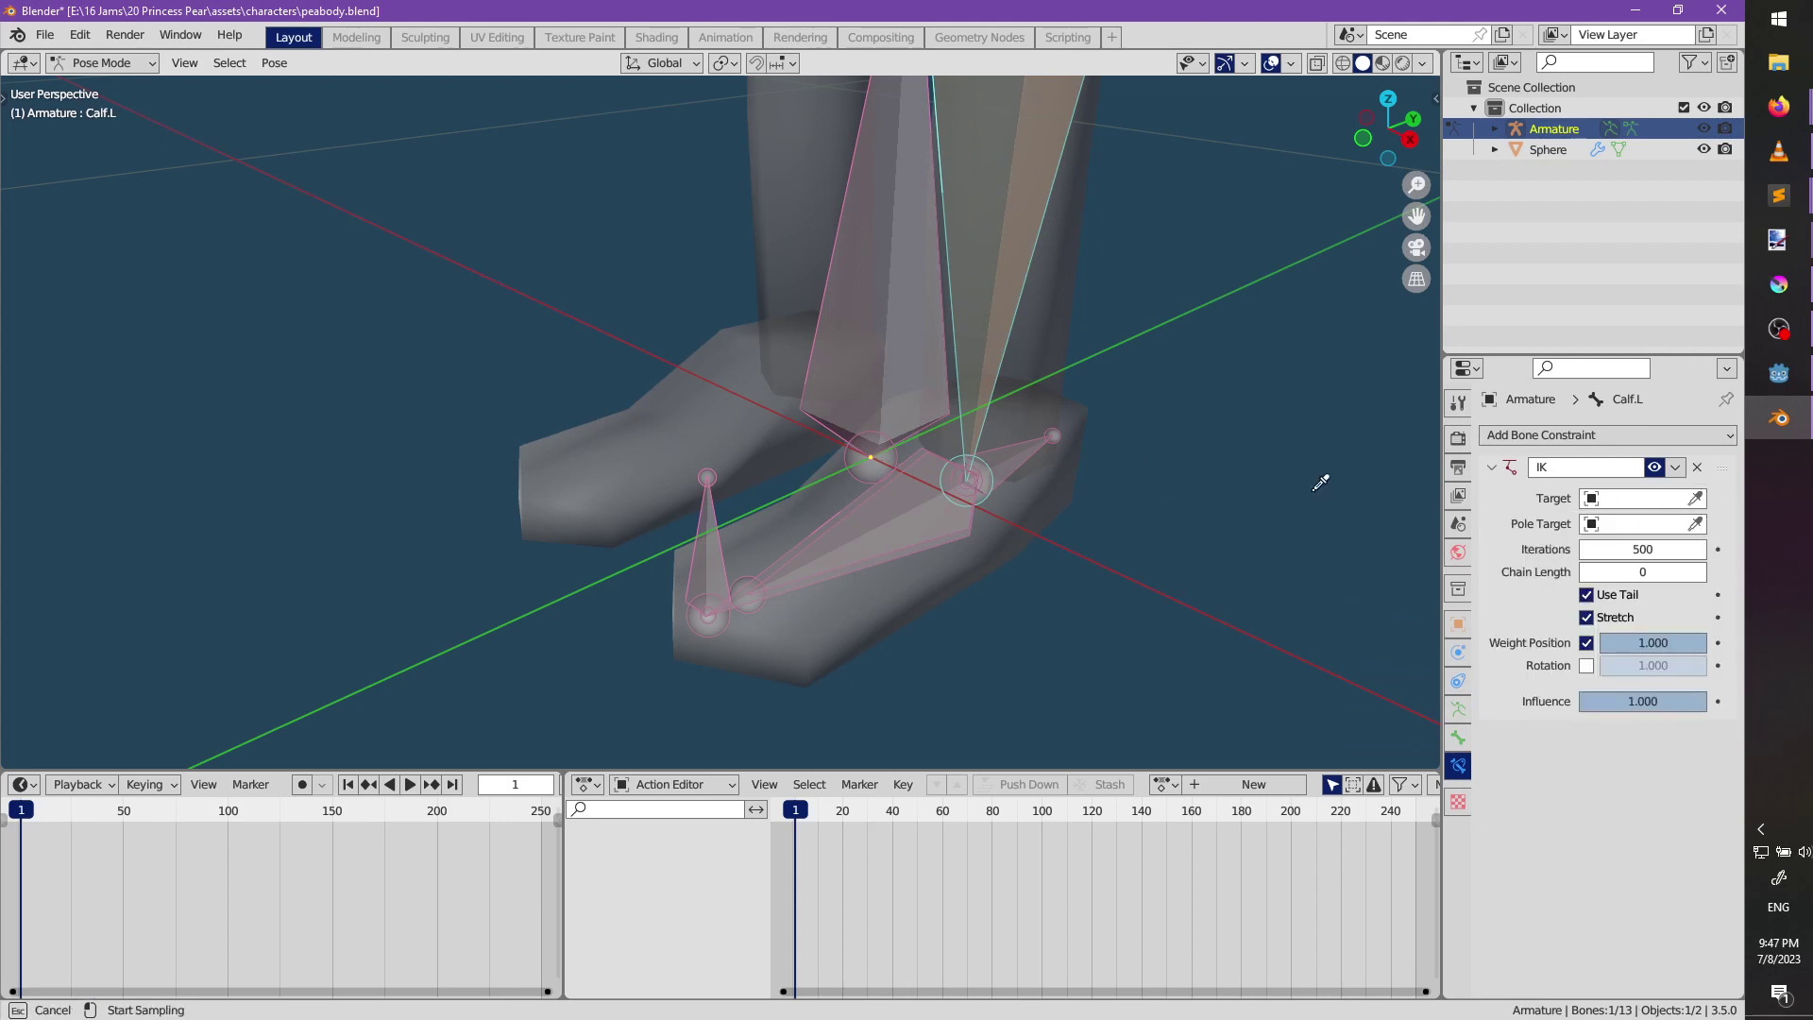
pyautogui.click(1011, 458)
pyautogui.keyDown('shift'); pyautogui.moveTo(1153, 506); pyautogui.dragTo(1053, 514, button='middle'); pyautogui.keyUp('shift')
pyautogui.click(1682, 524)
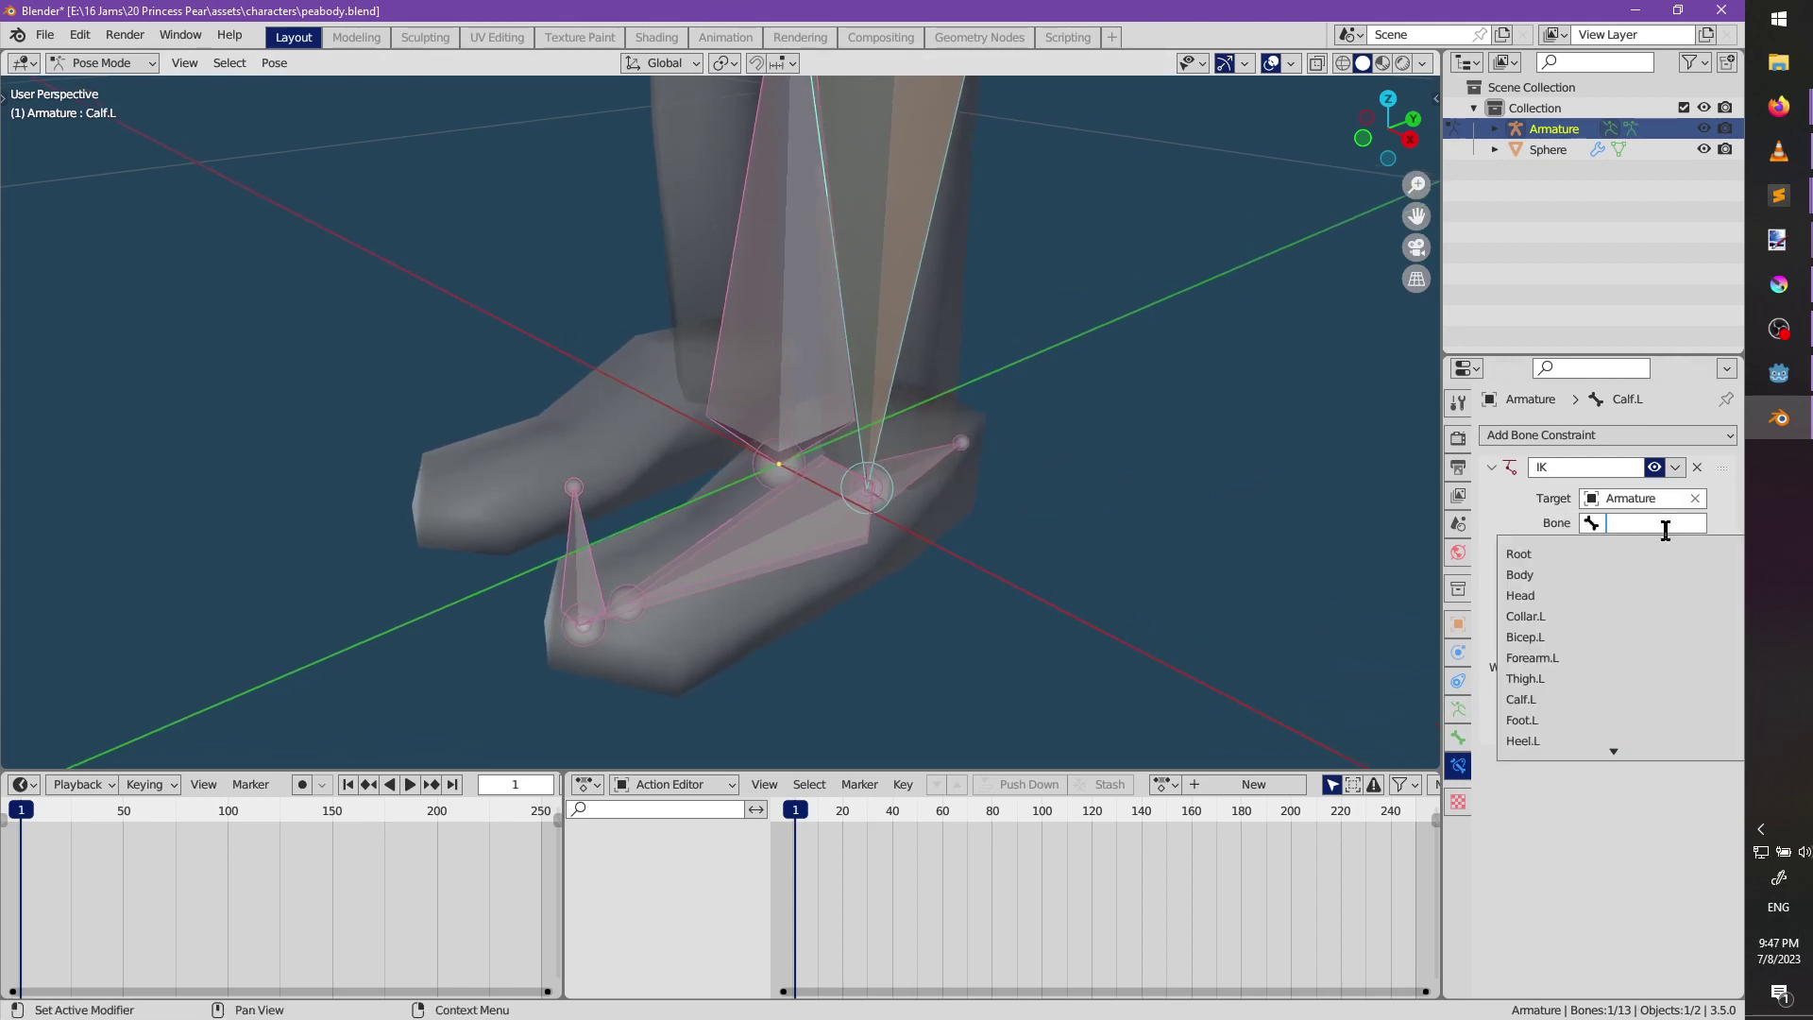
pyautogui.scroll(-3, 1544, 713)
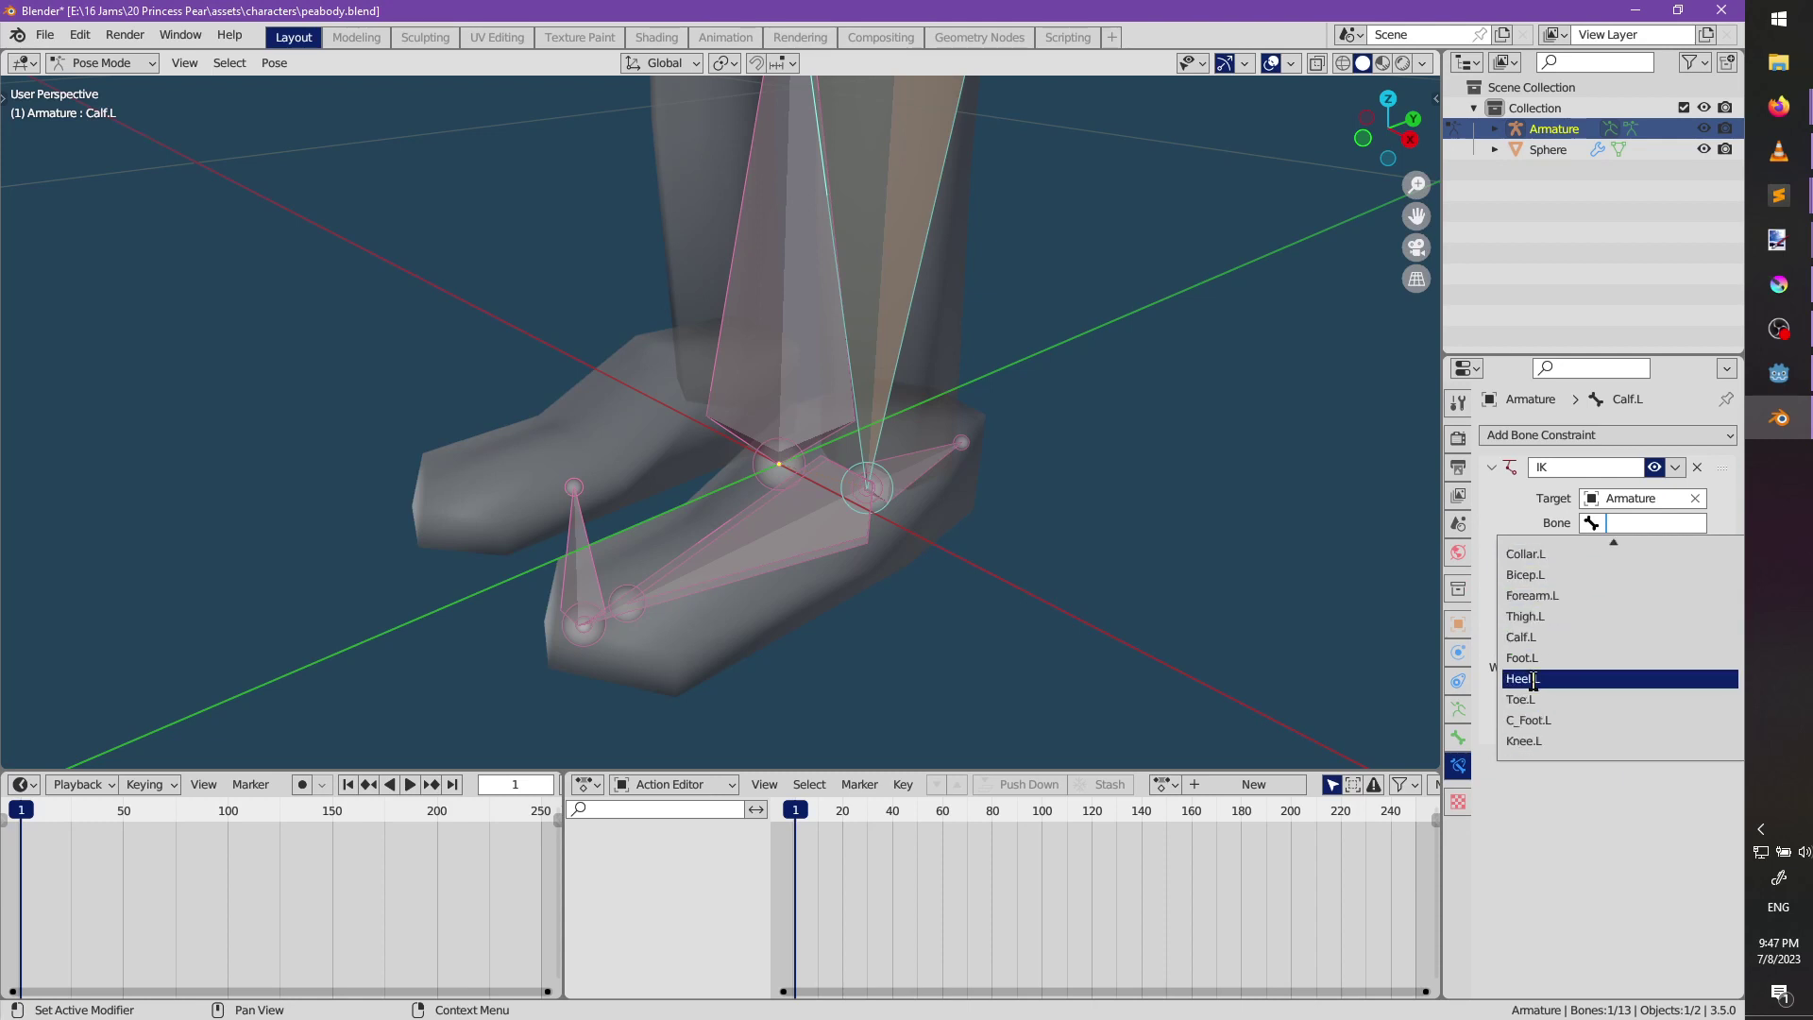
pyautogui.click(1531, 679)
# Set the IK constraint's pole target to the Armature with Knee.L as the pole bone.
pyautogui.click(1694, 549)
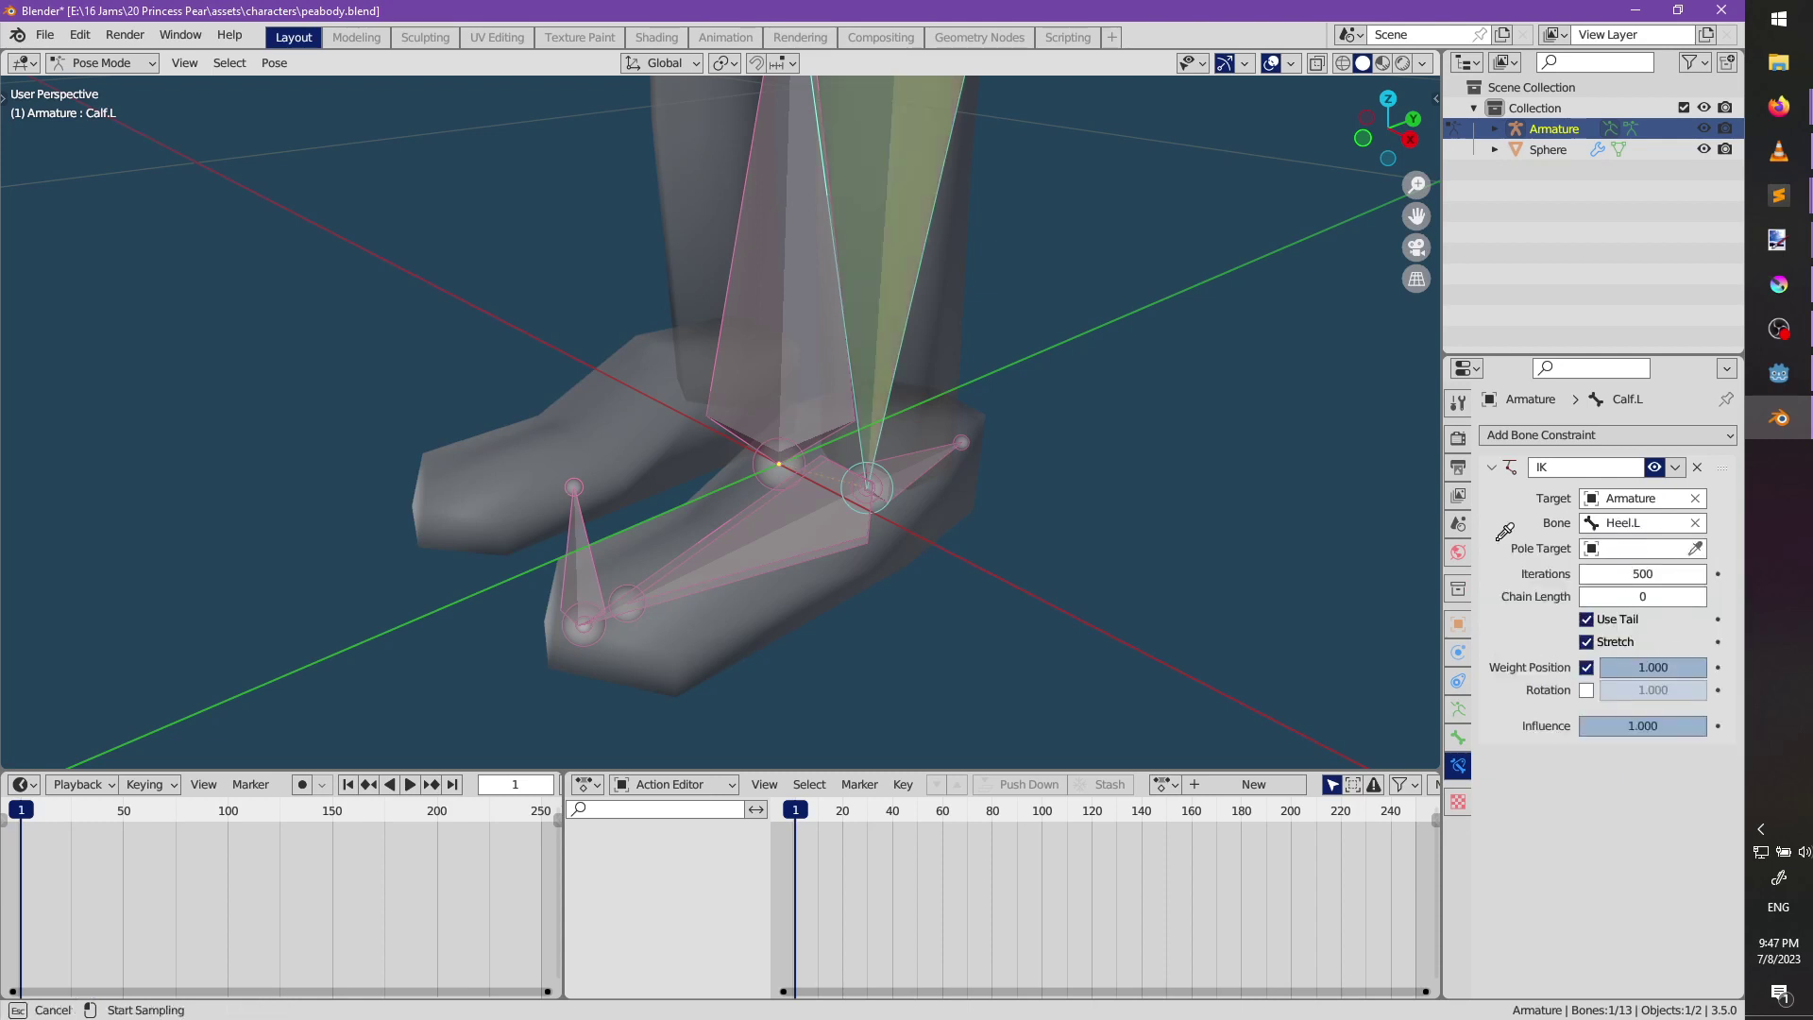
pyautogui.press('Escape')
pyautogui.scroll(-5, 947, 558)
pyautogui.click(1611, 547)
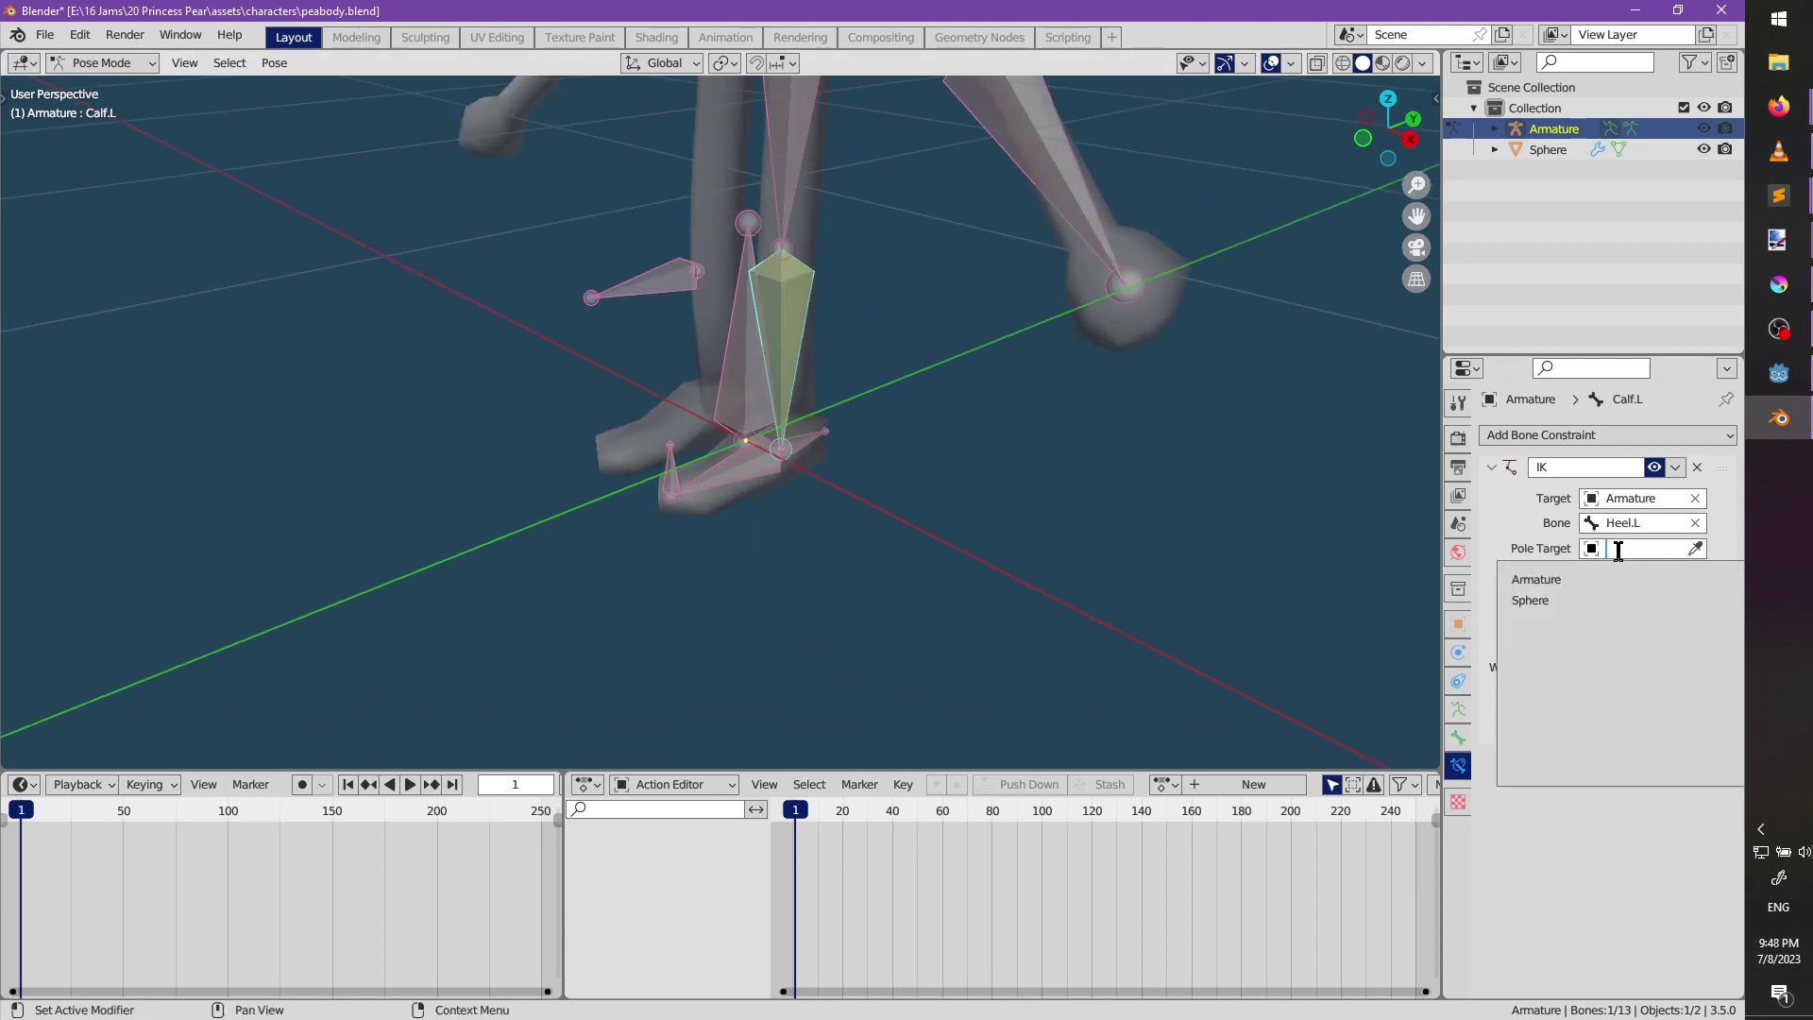
pyautogui.click(1577, 581)
pyautogui.click(1613, 570)
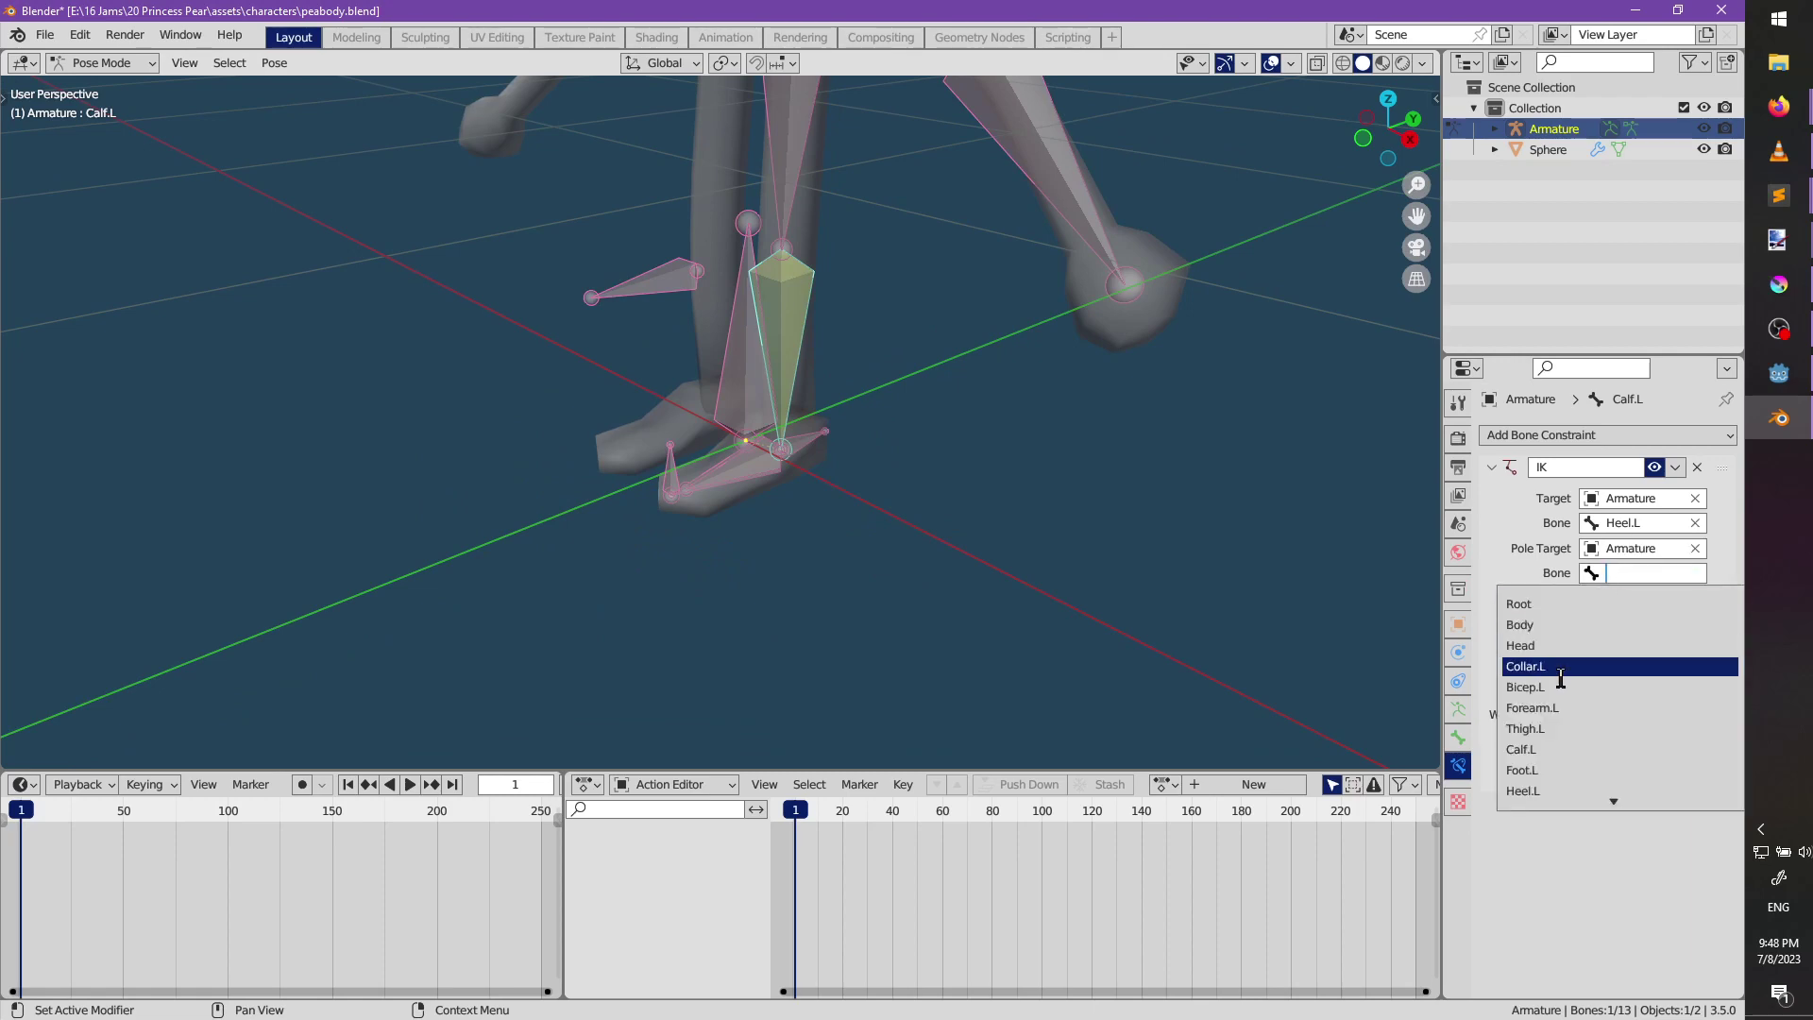
pyautogui.scroll(-3, 1538, 774)
pyautogui.click(1552, 791)
# Limit the Calf.L IK constraint to a chain length of 2.
pyautogui.scroll(-4, 1074, 463)
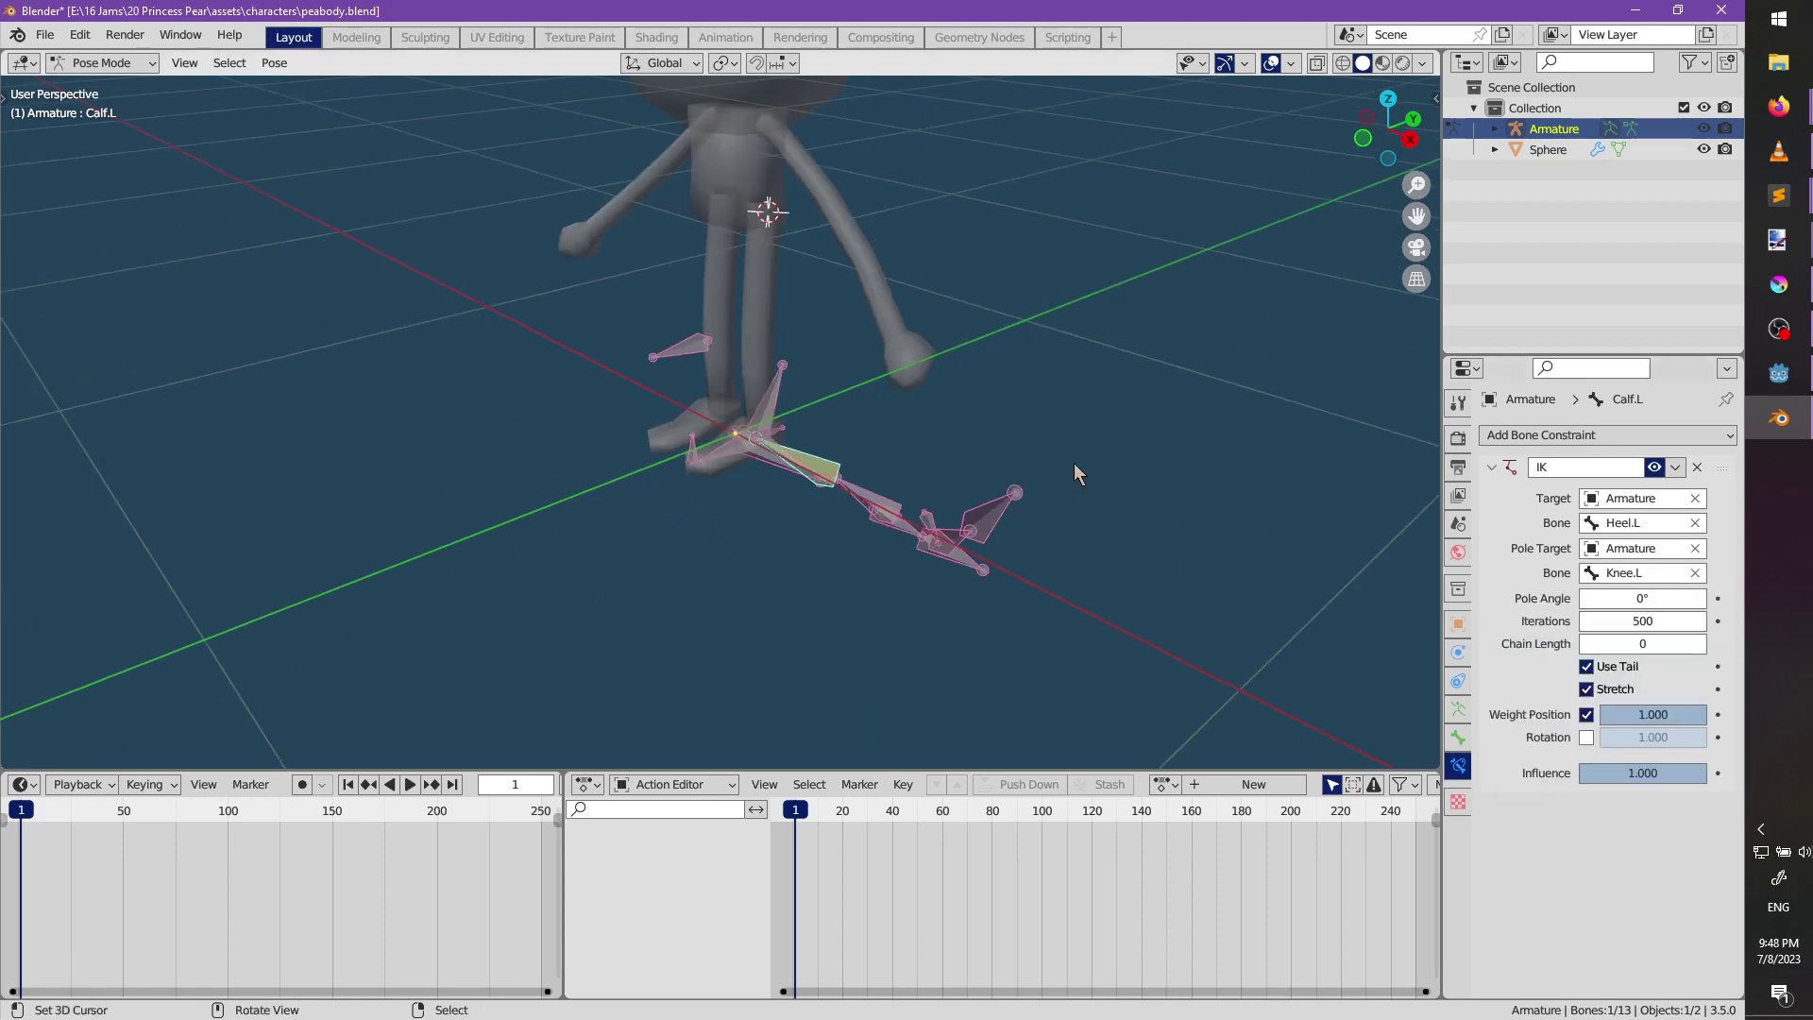
pyautogui.moveTo(1074, 462); pyautogui.dragTo(1359, 576, button='middle')
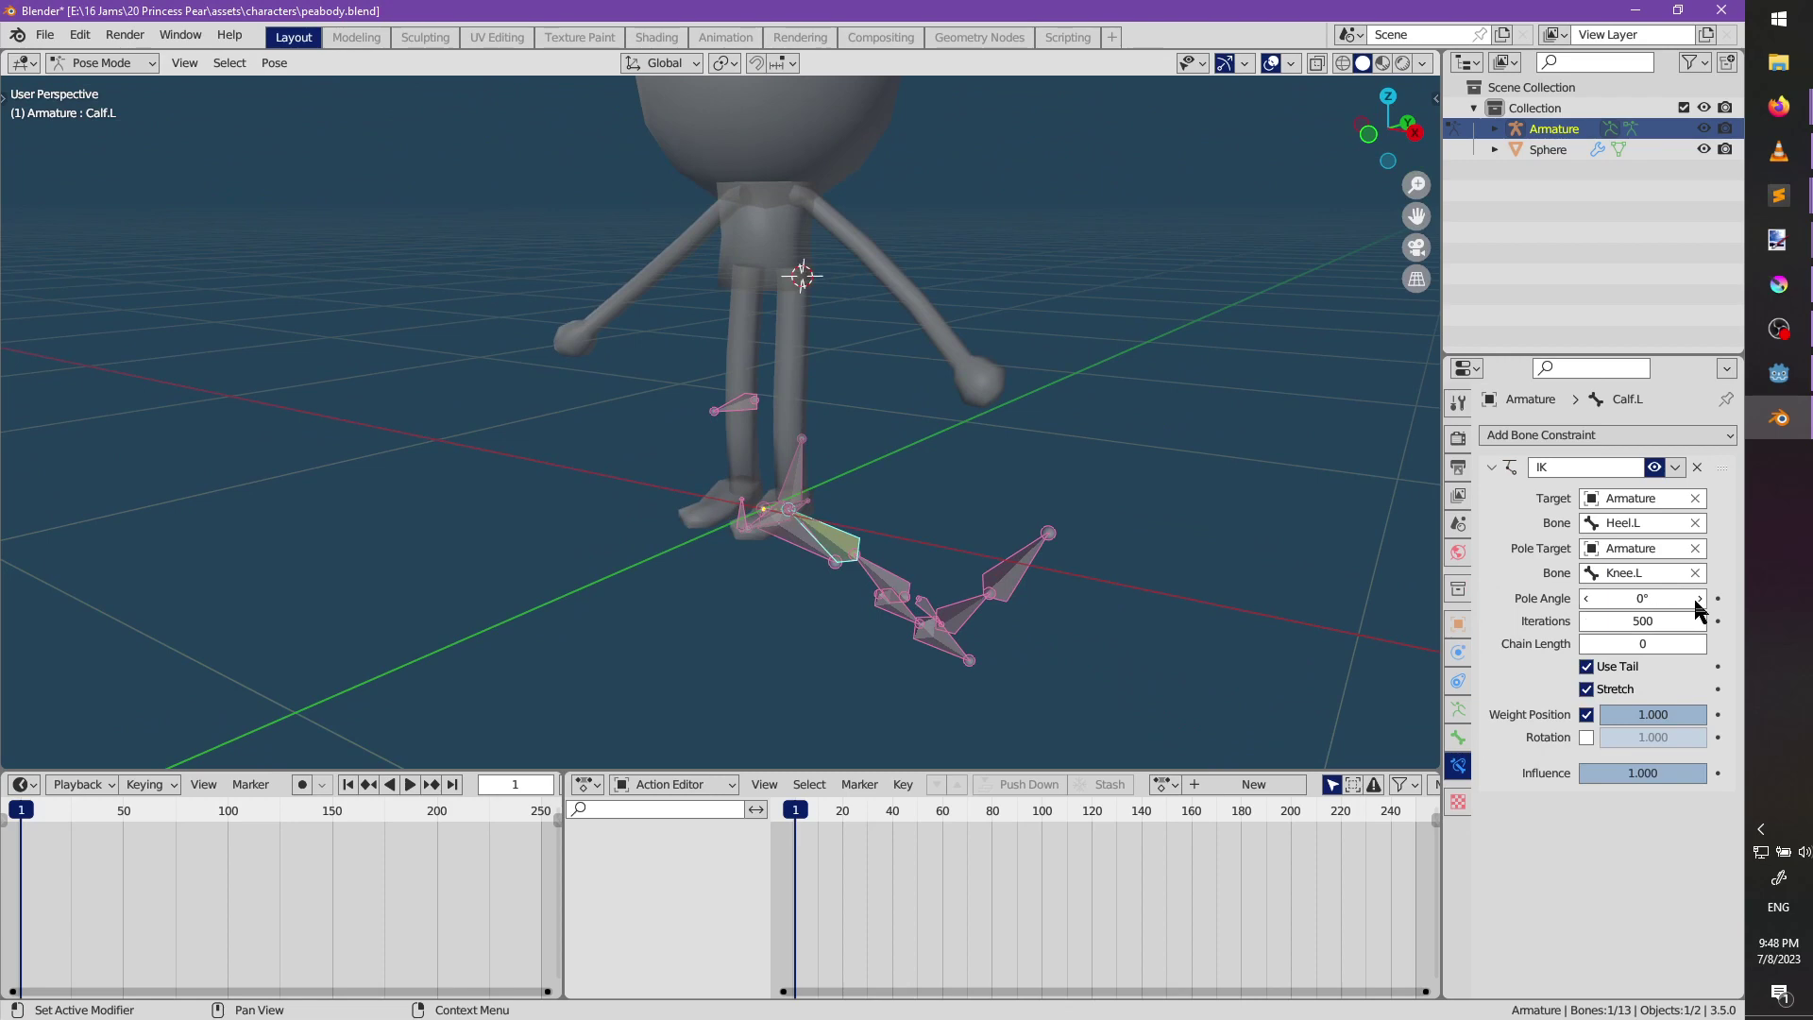
pyautogui.click(1697, 643)
pyautogui.click(1697, 643)
pyautogui.scroll(3, 954, 510)
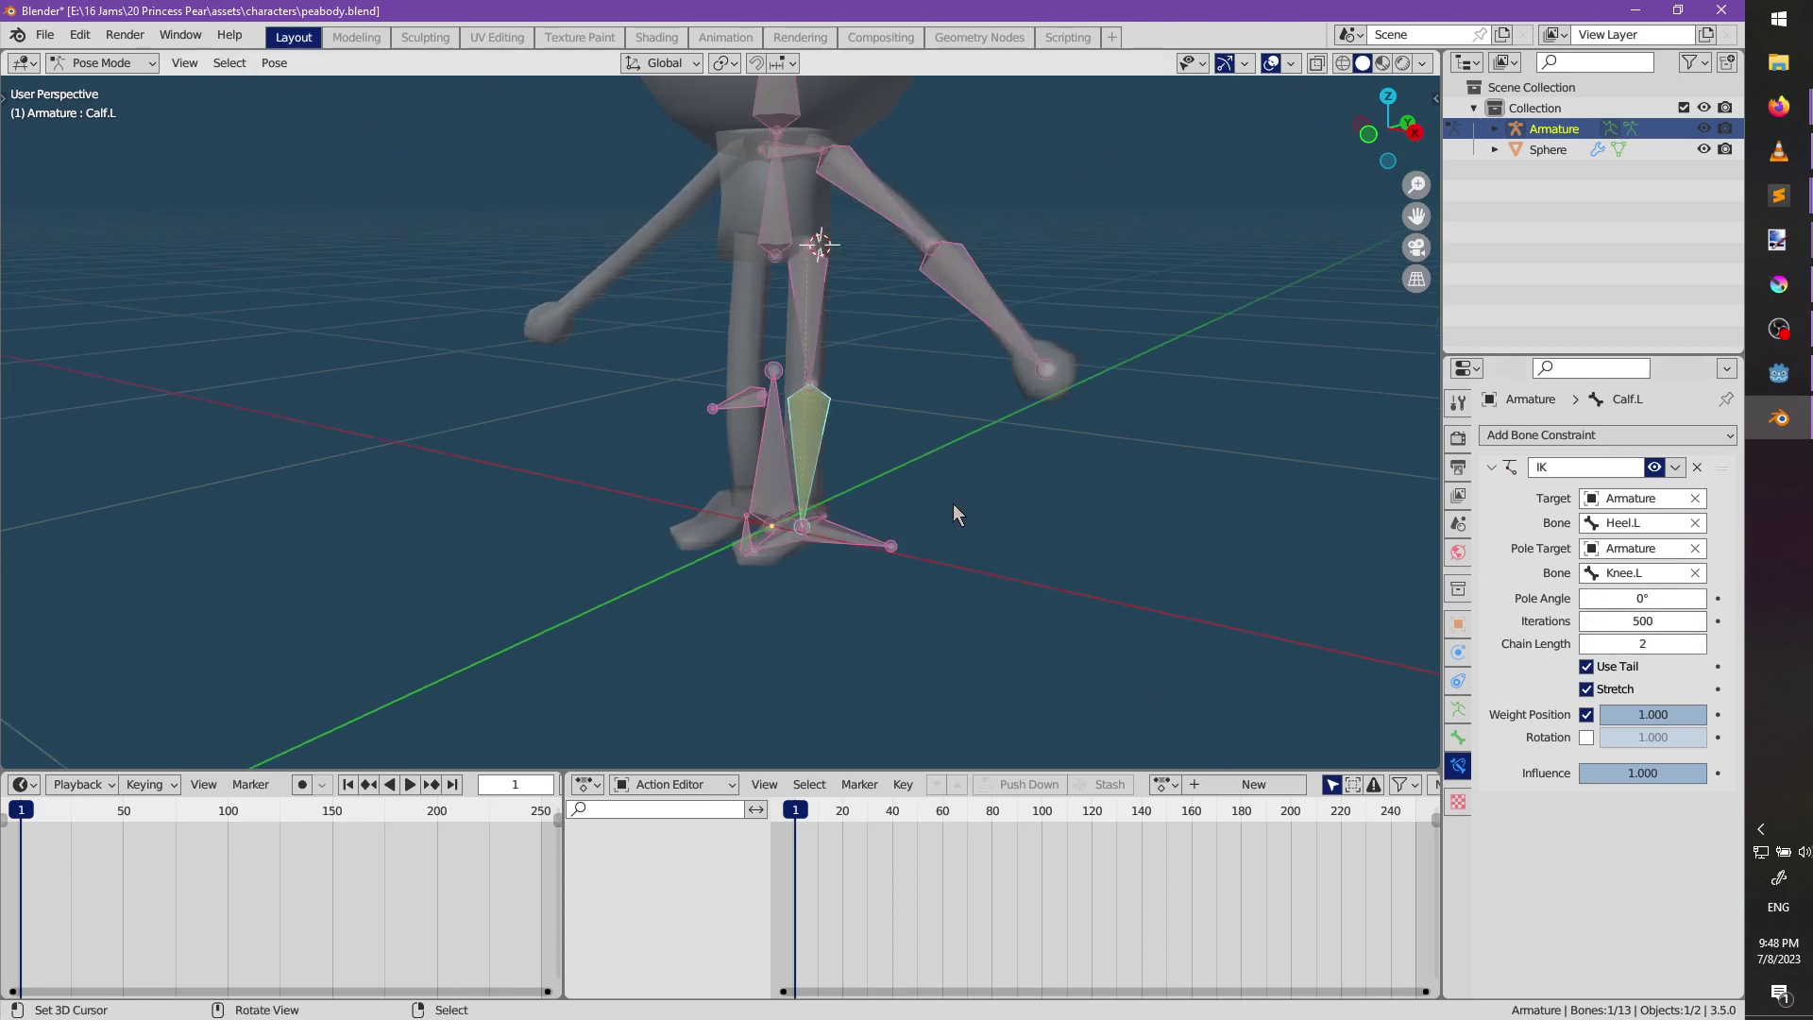
pyautogui.moveTo(954, 510); pyautogui.dragTo(887, 439, button='middle')
pyautogui.scroll(1, 916, 532)
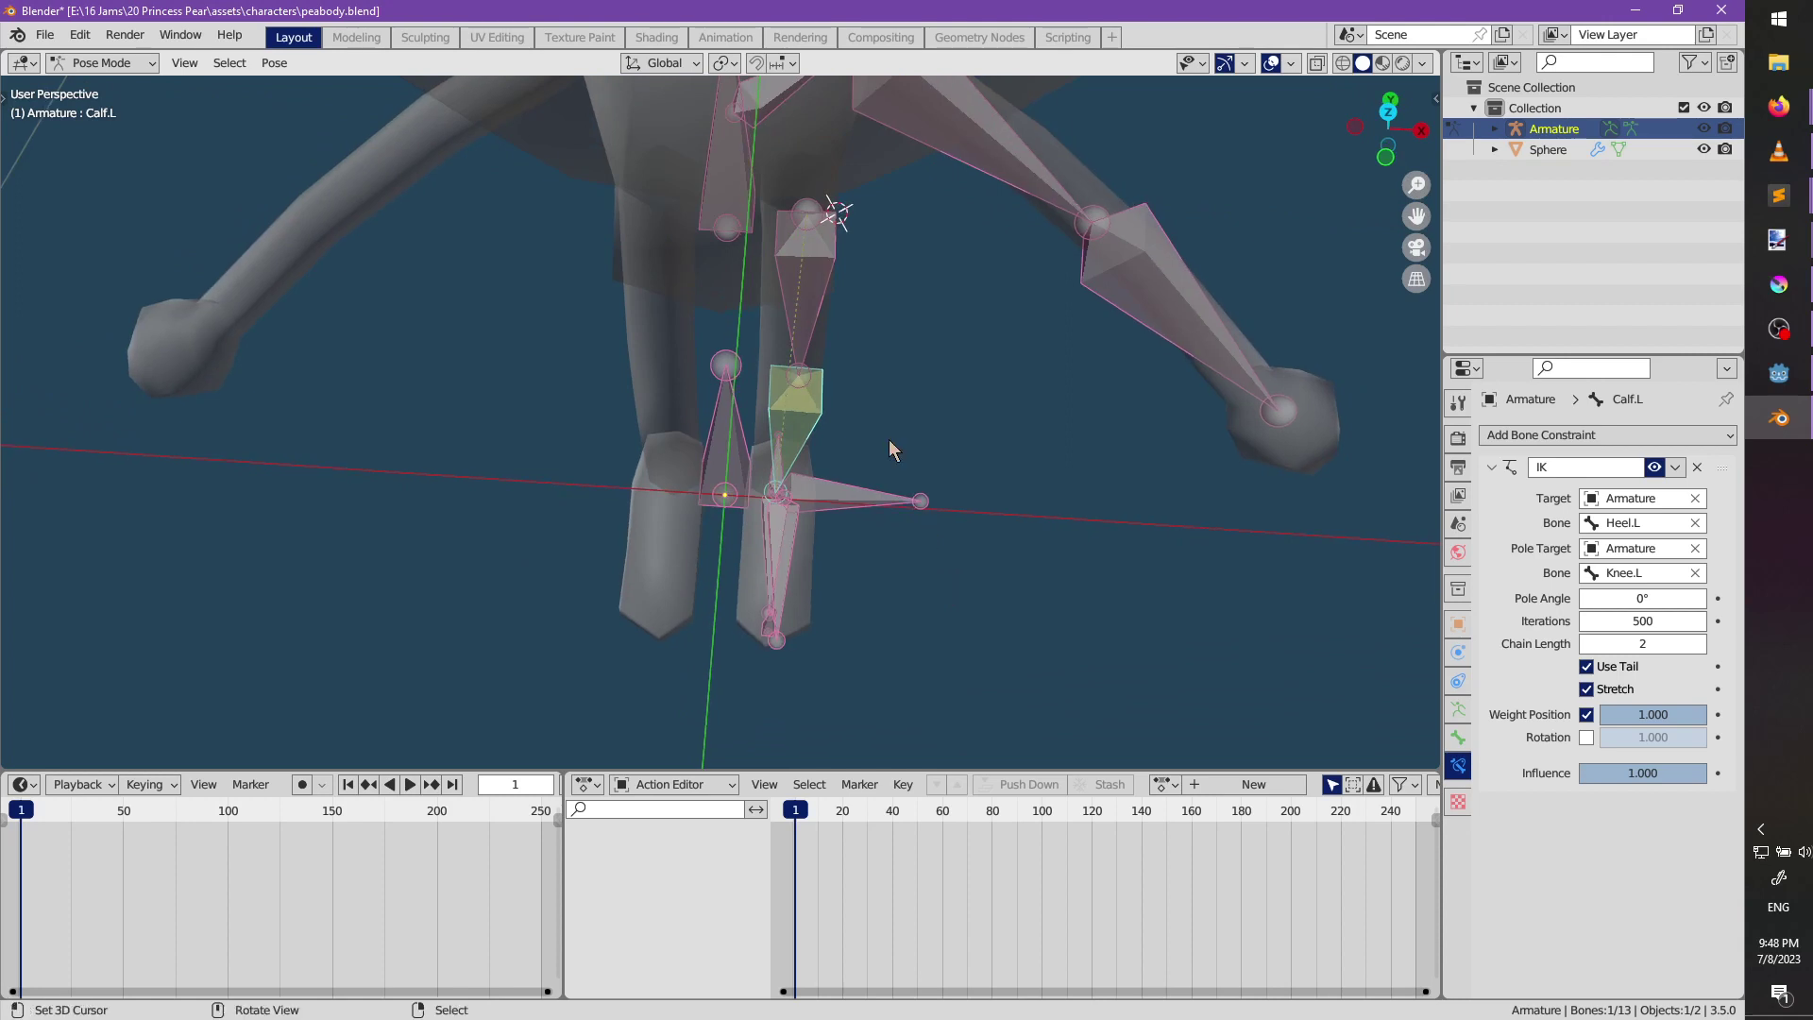
# Set the Thigh.L bone's roll to 90° in Edit Mode and return to Pose Mode.
pyautogui.click(811, 316)
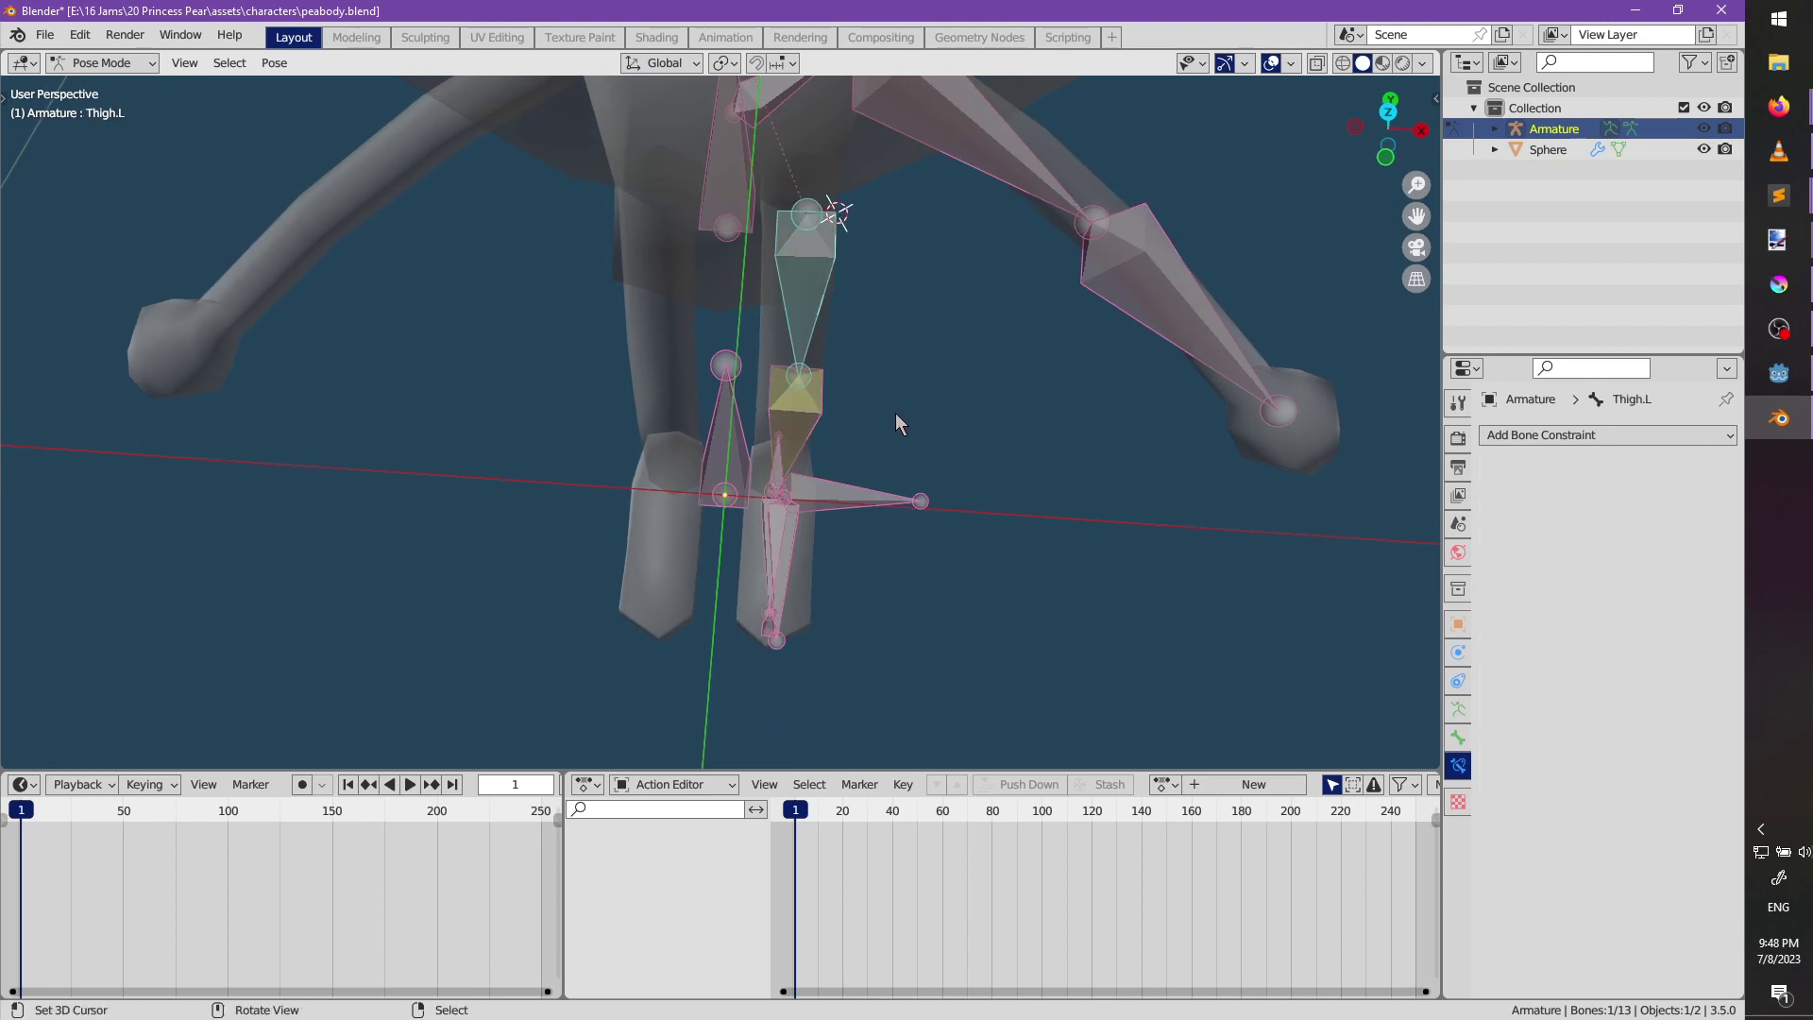
pyautogui.press('Tab')
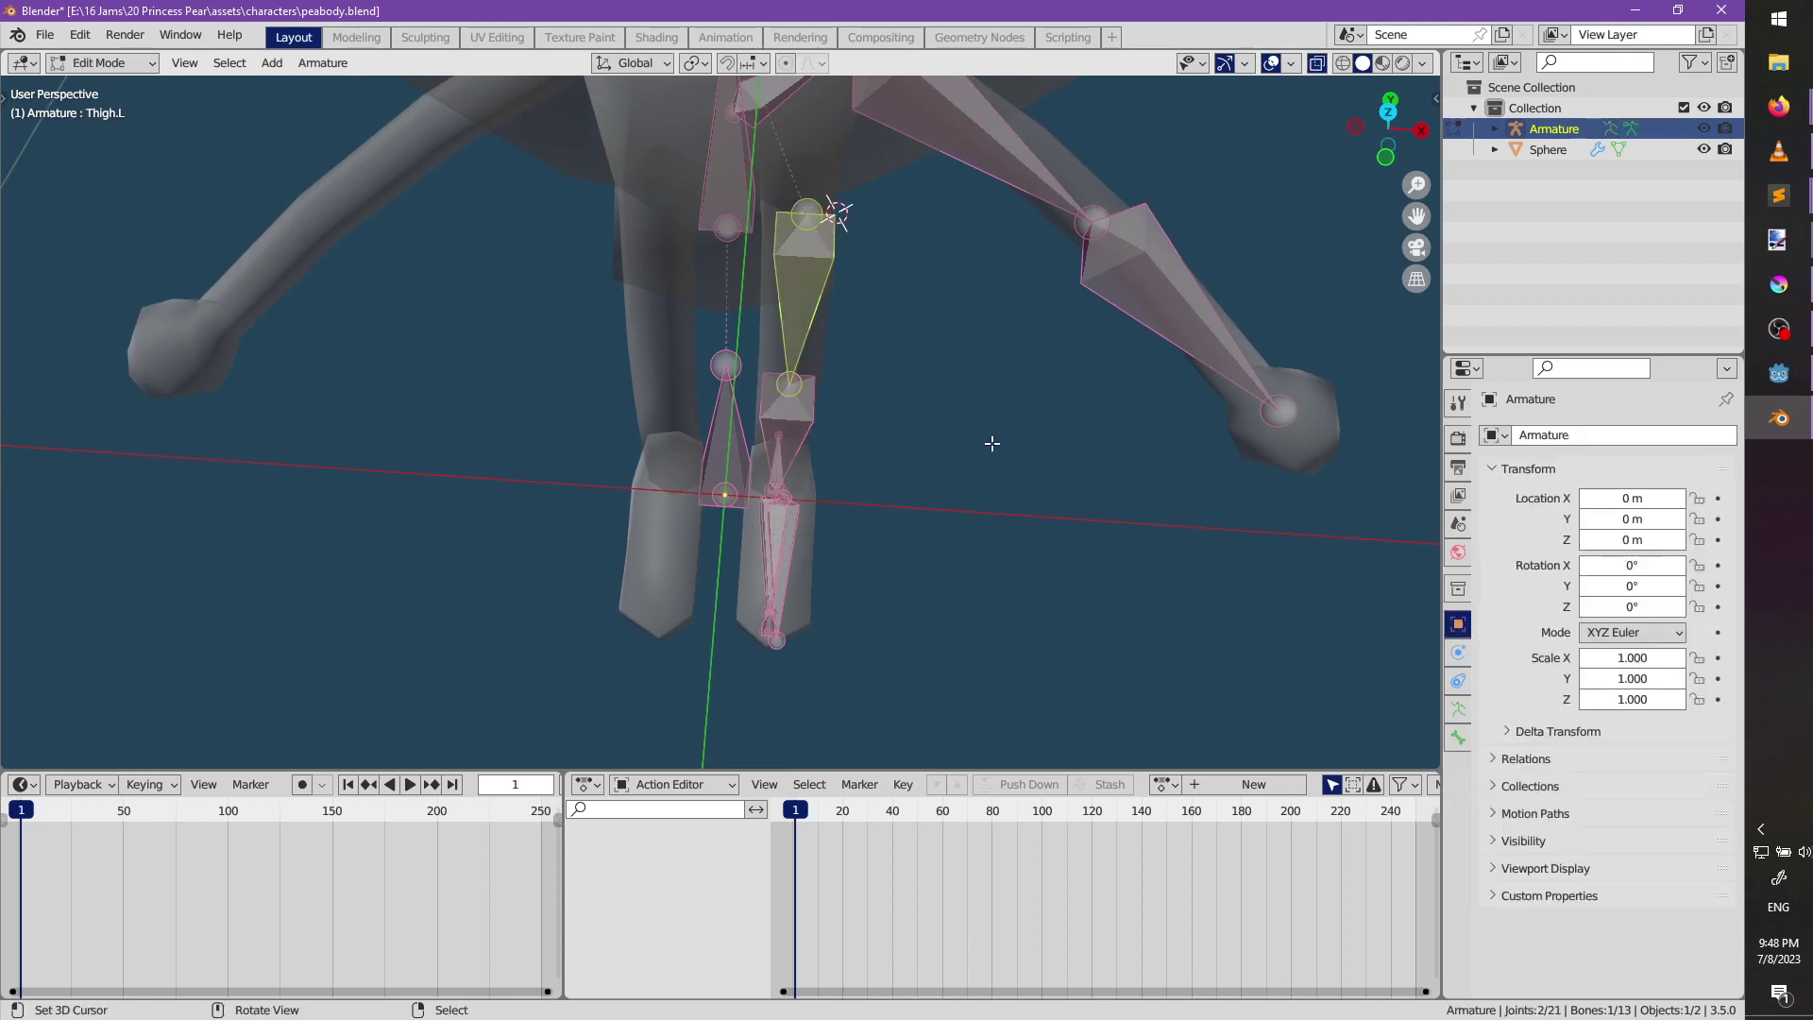
pyautogui.press('r')
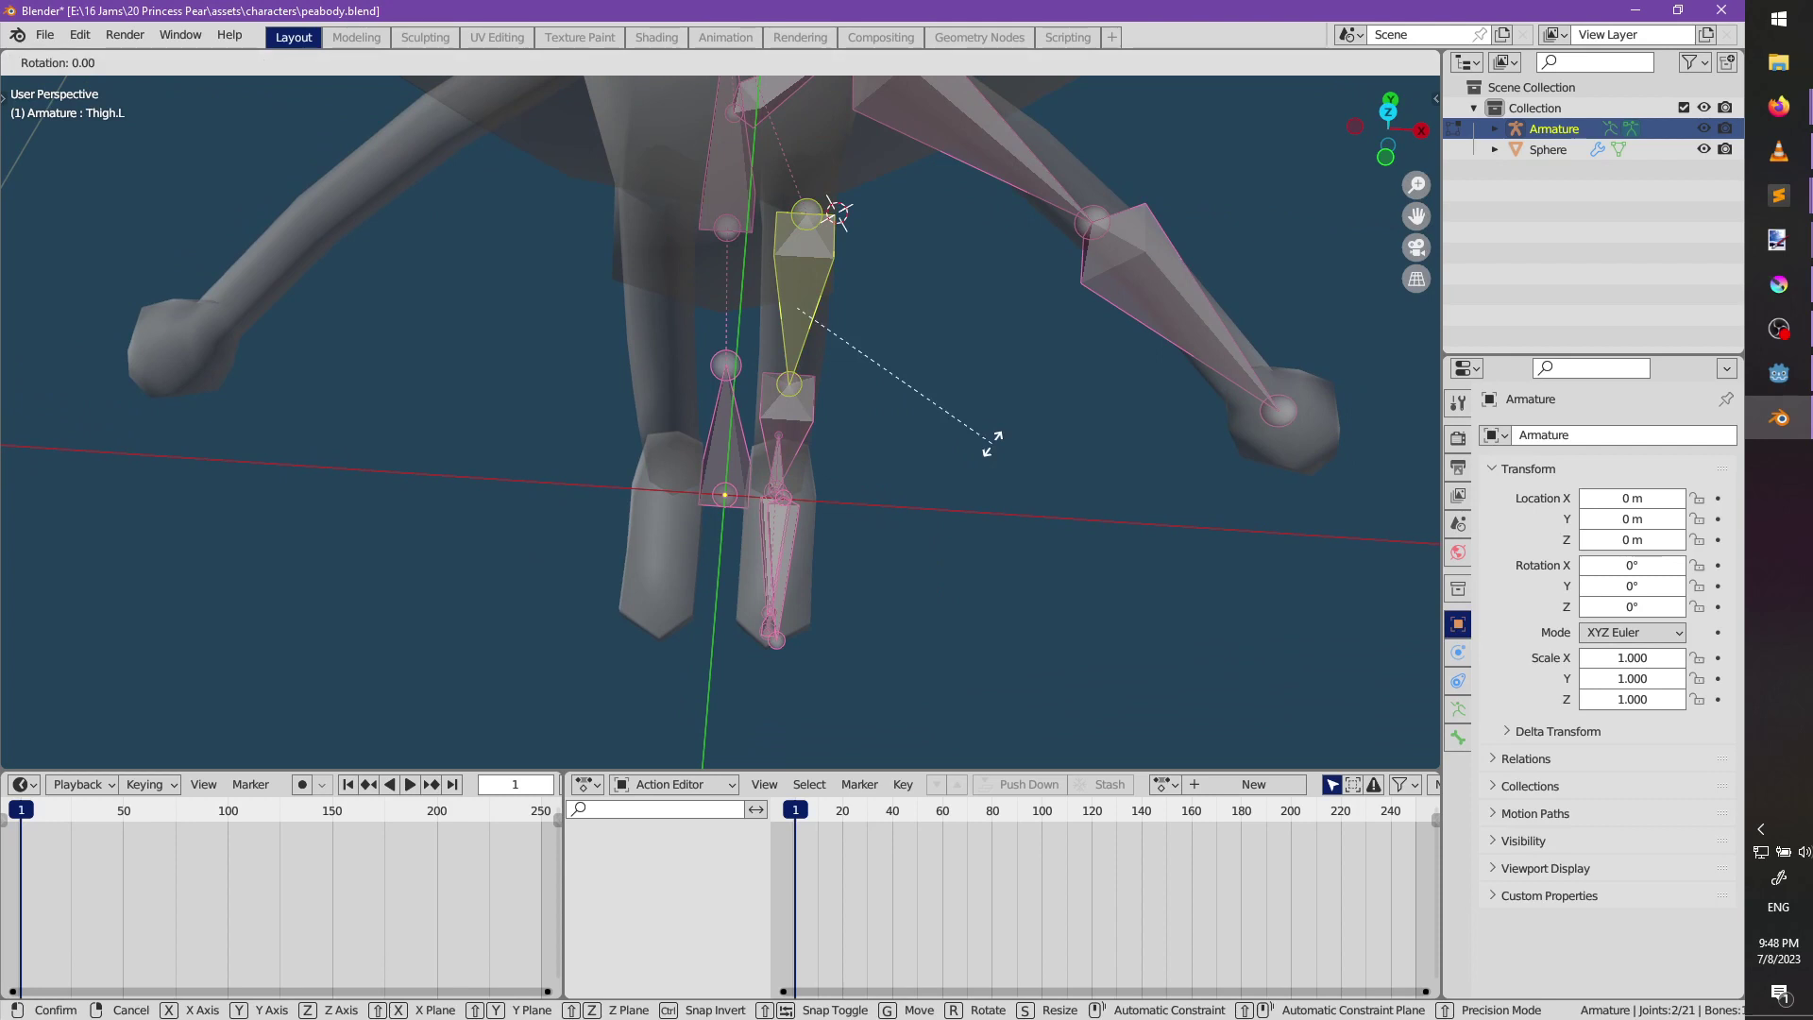
pyautogui.rightClick(992, 444)
pyautogui.press('n')
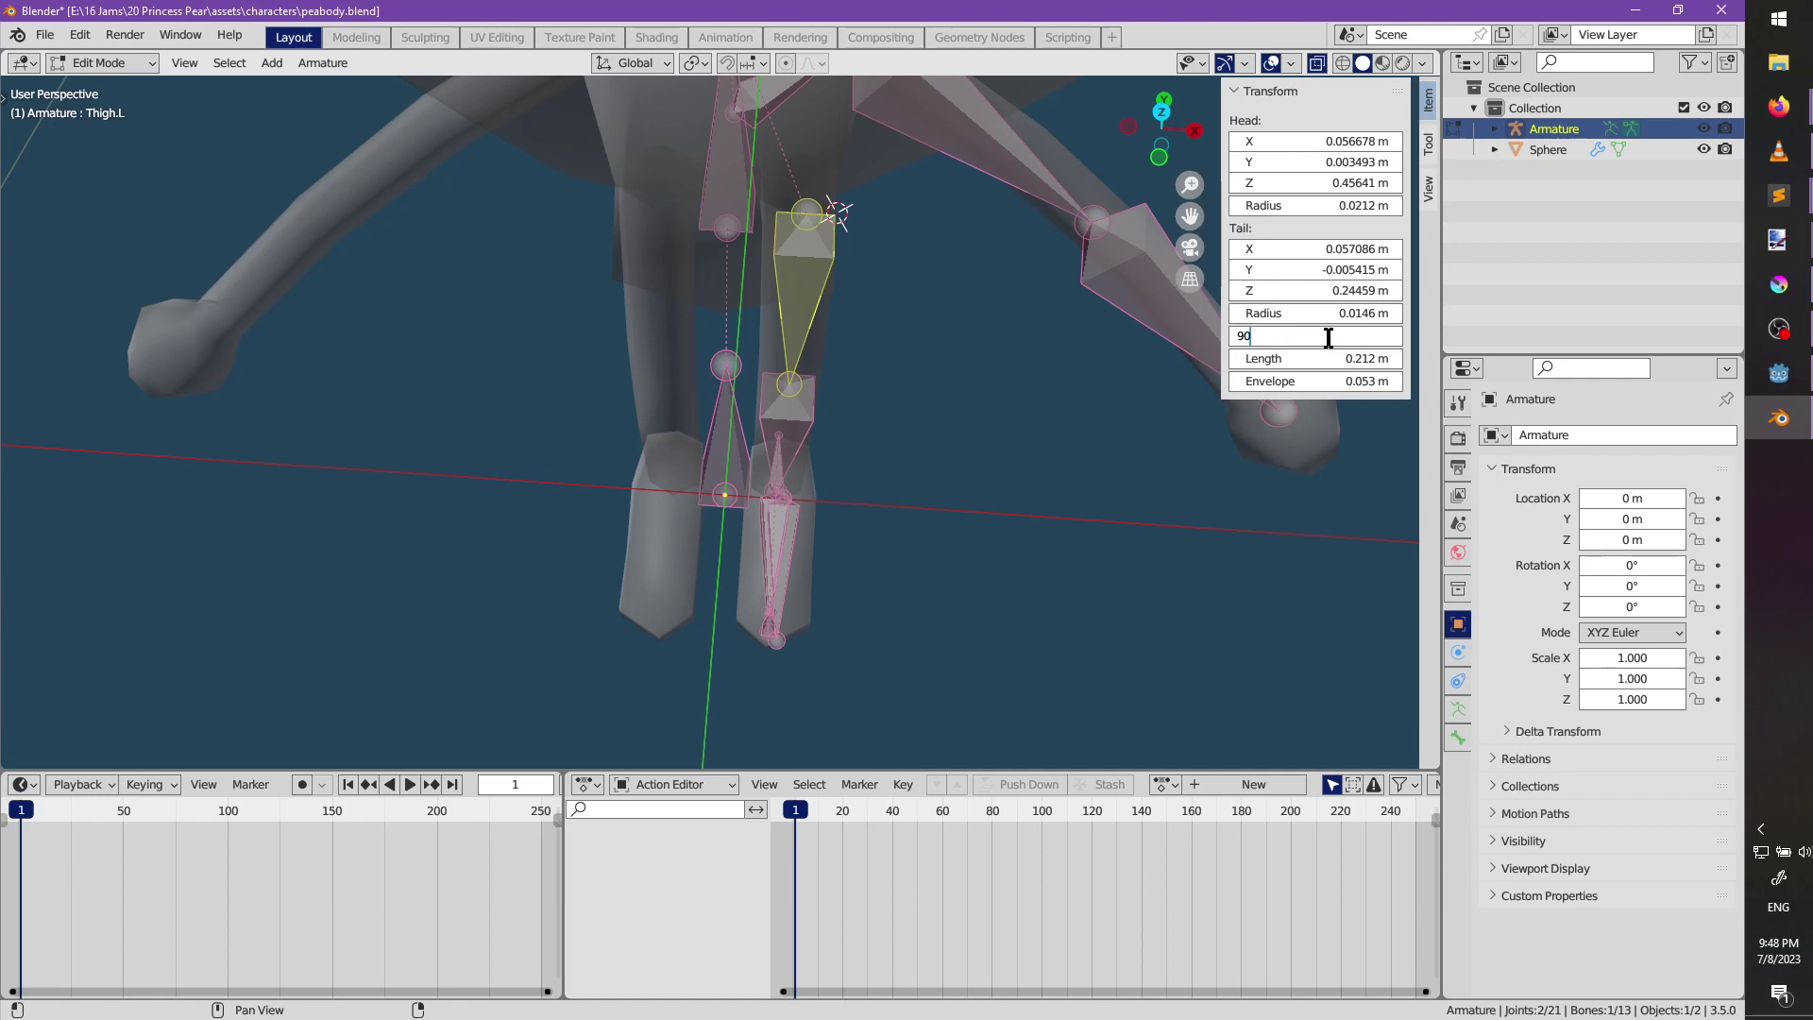
pyautogui.moveTo(860, 477); pyautogui.dragTo(717, 370, button='middle')
pyautogui.hotkey('ctrl', 'Tab')
pyautogui.press('Tab')
pyautogui.press('Tab')
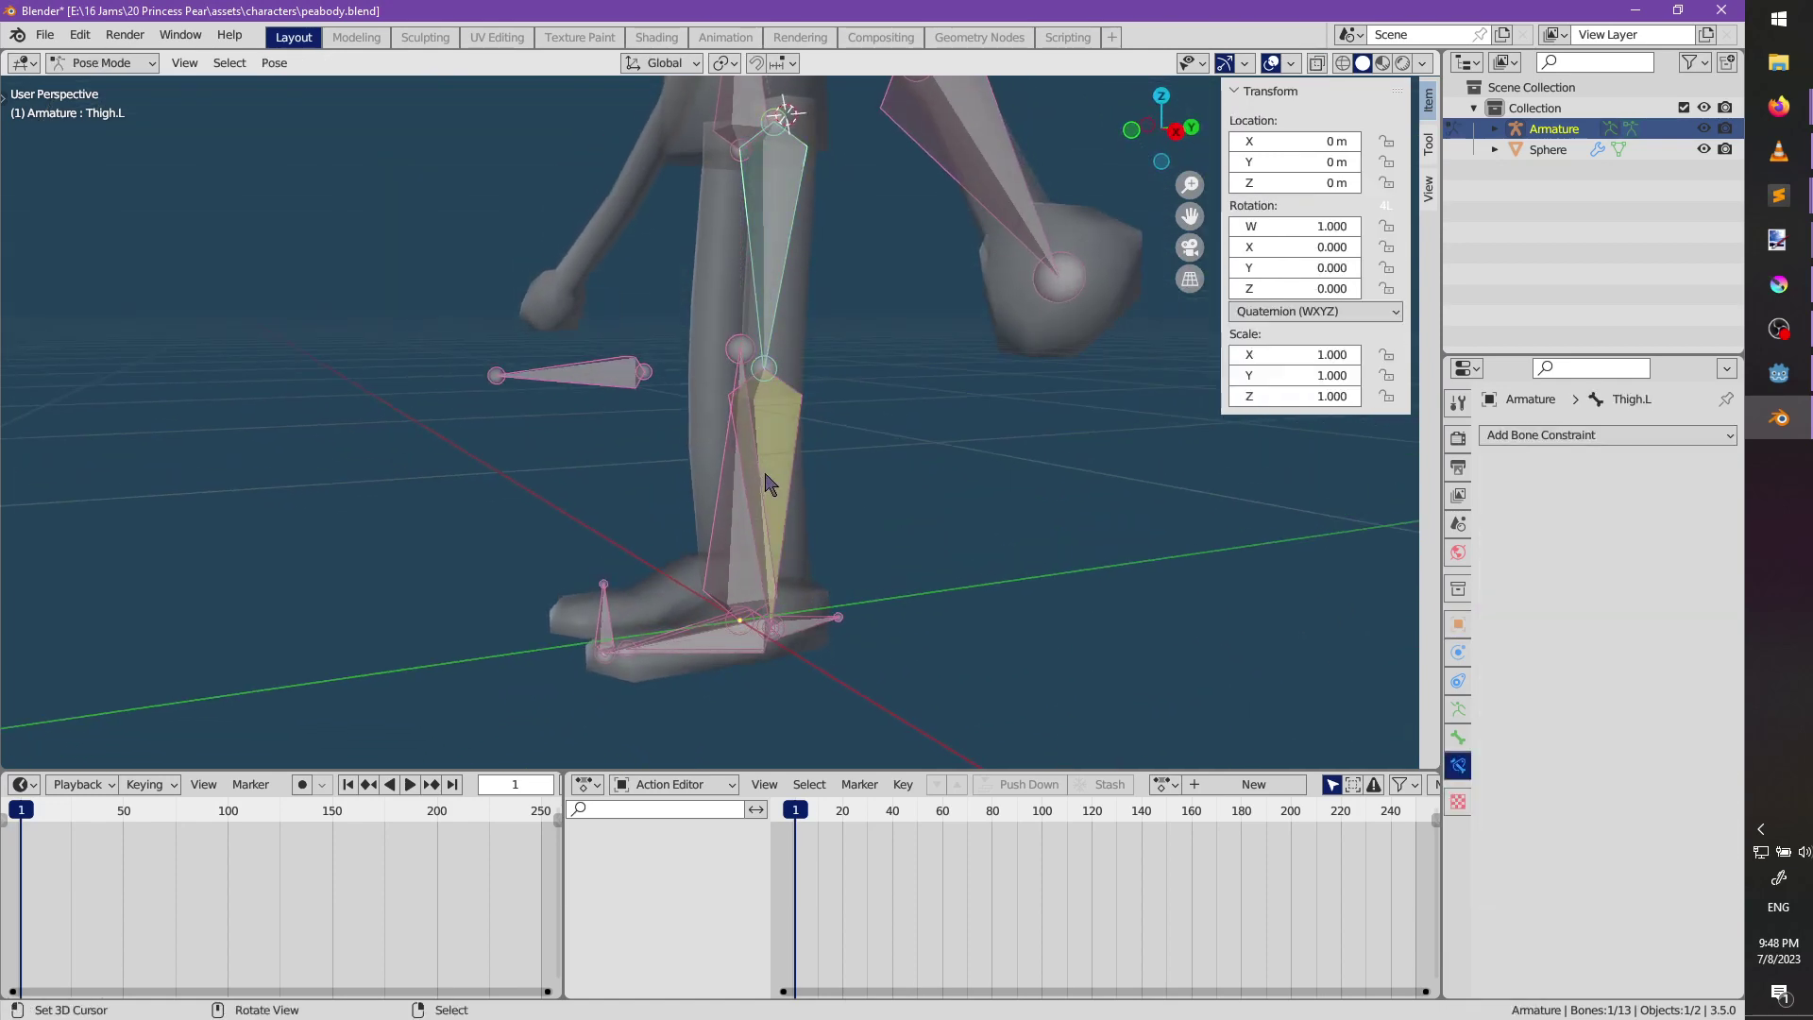
# Test the left leg rig by trying a rotation of Foot.L and moving C_Foot.L upward along global Z, cancelling each transform.
pyautogui.moveTo(762, 477); pyautogui.dragTo(911, 505, button='middle')
pyautogui.click(838, 666)
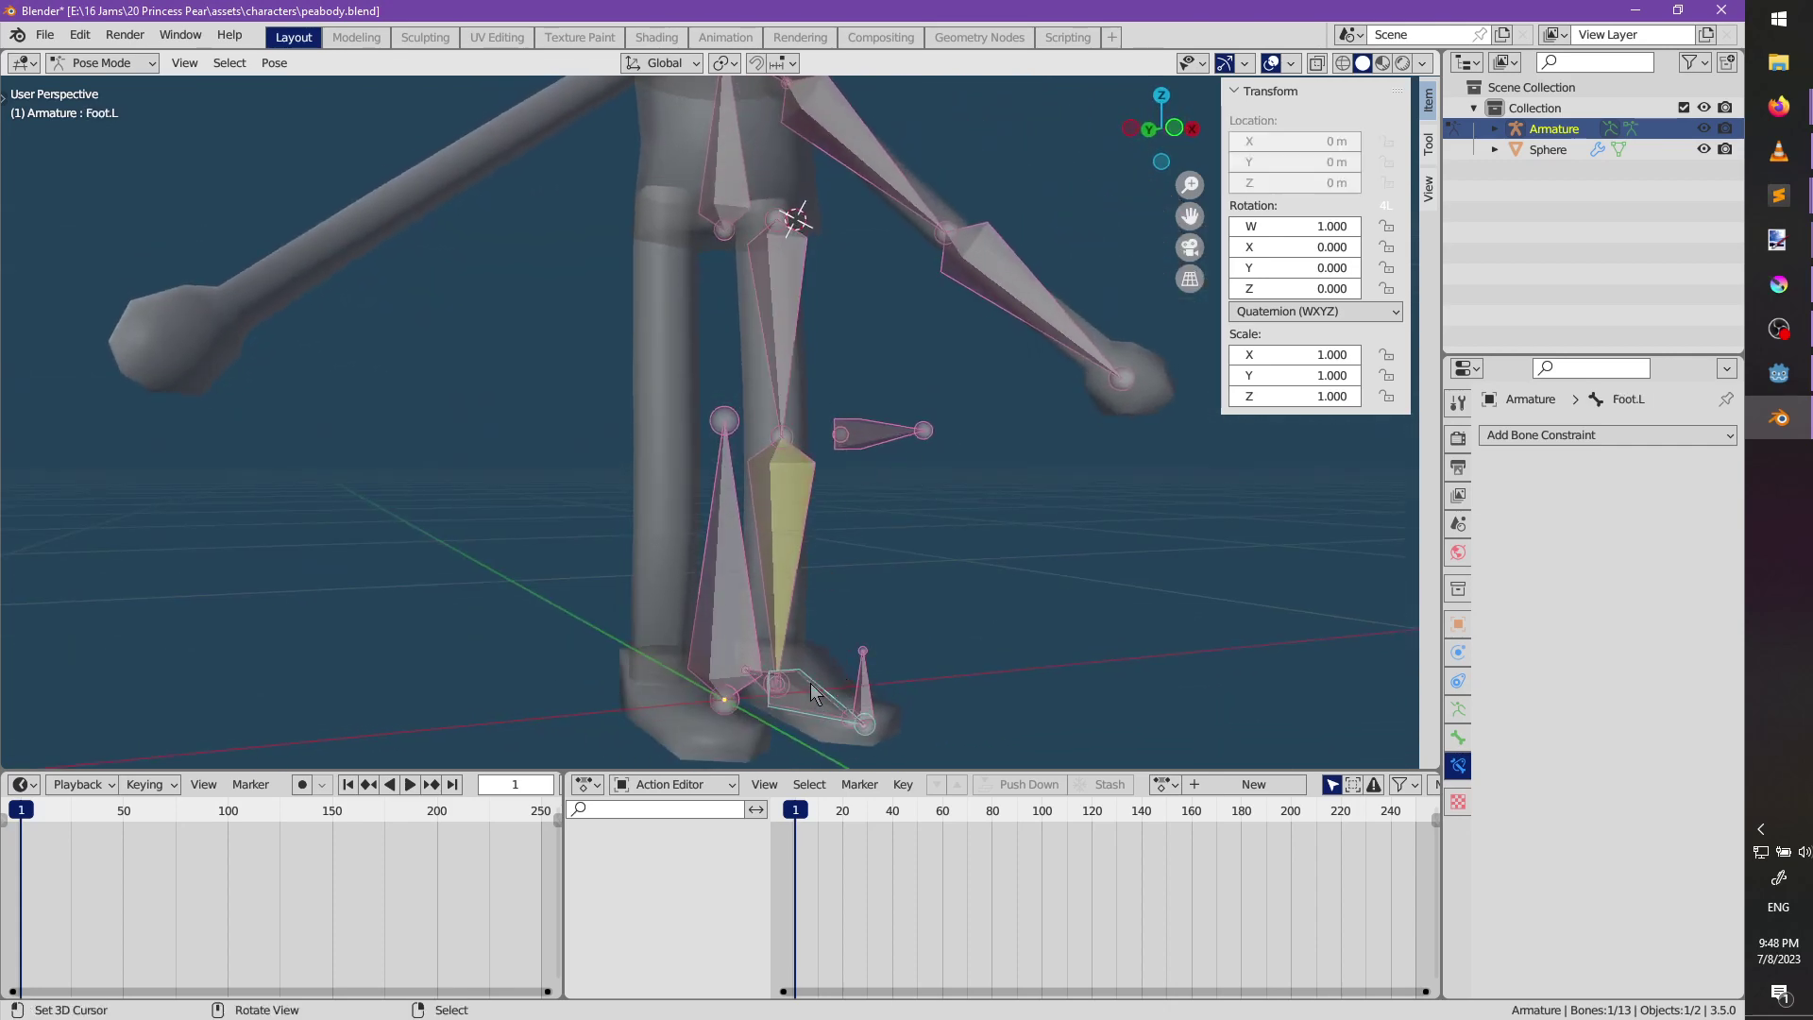
pyautogui.press('r')
pyautogui.press('z')
pyautogui.rightClick(810, 672)
pyautogui.rightClick(811, 678)
pyautogui.press('g')
pyautogui.press('z')
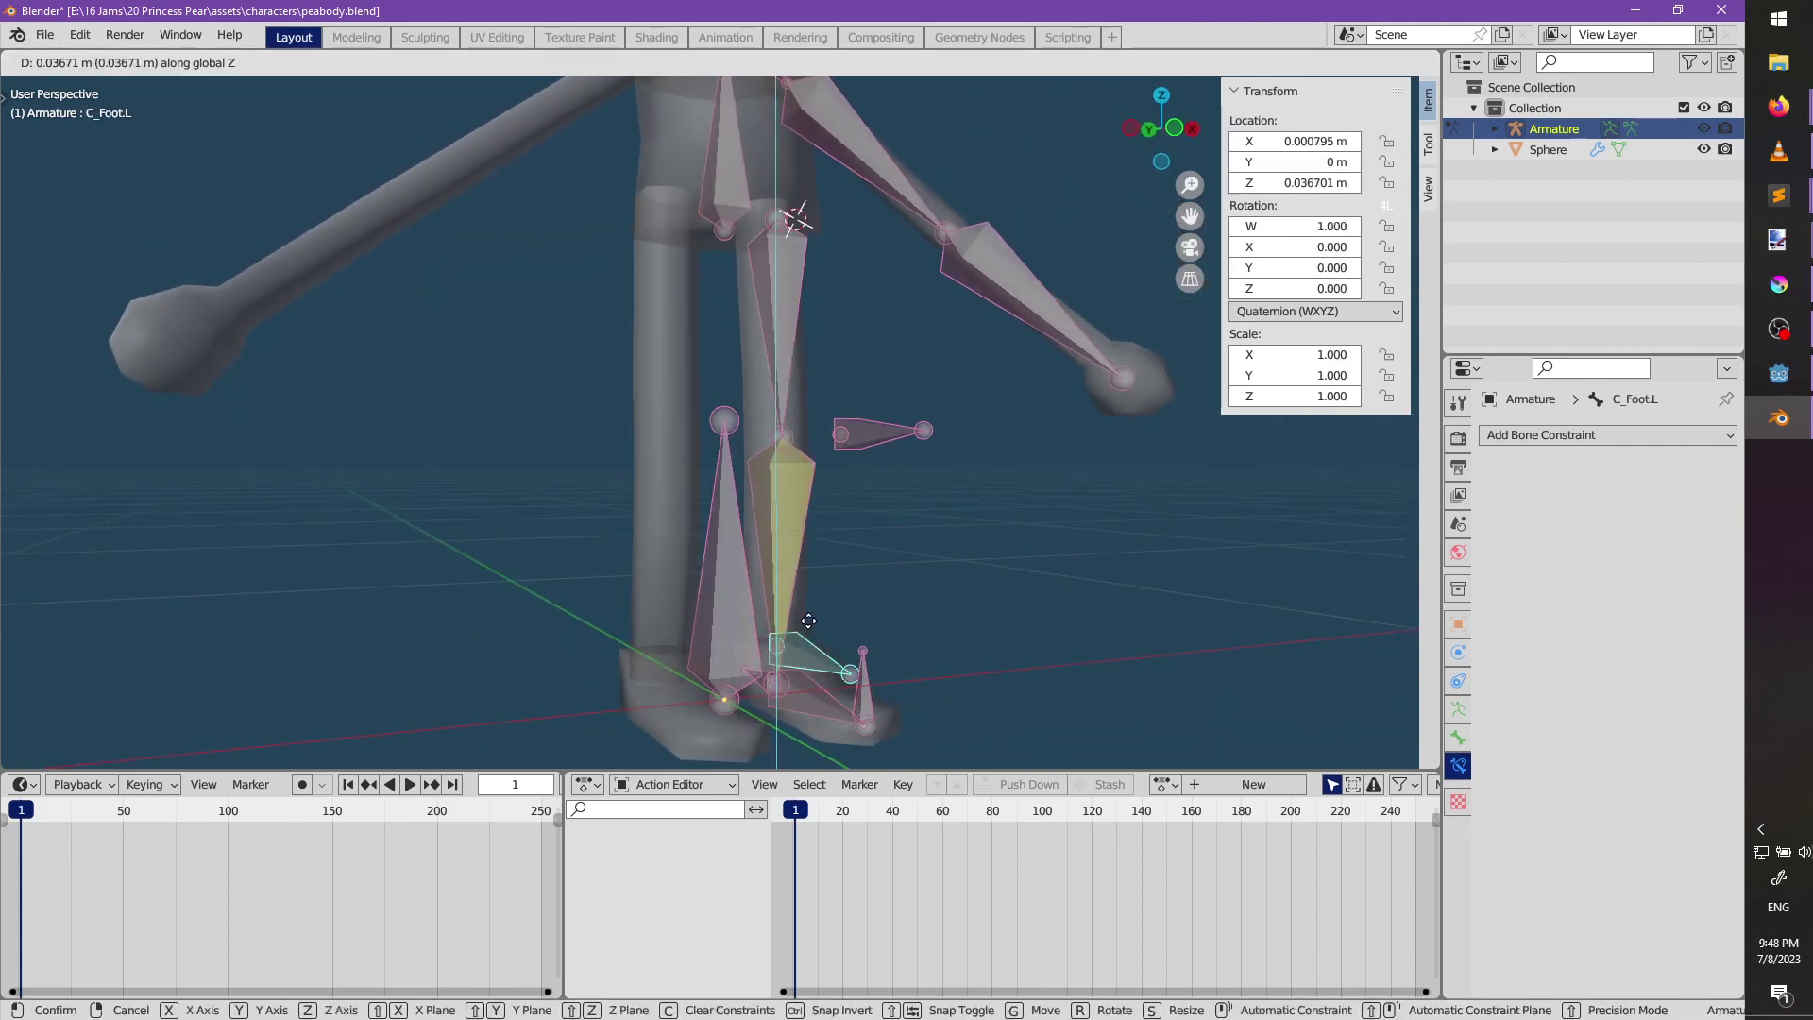
pyautogui.rightClick(812, 546)
pyautogui.hotkey('ctrl', 'Tab')
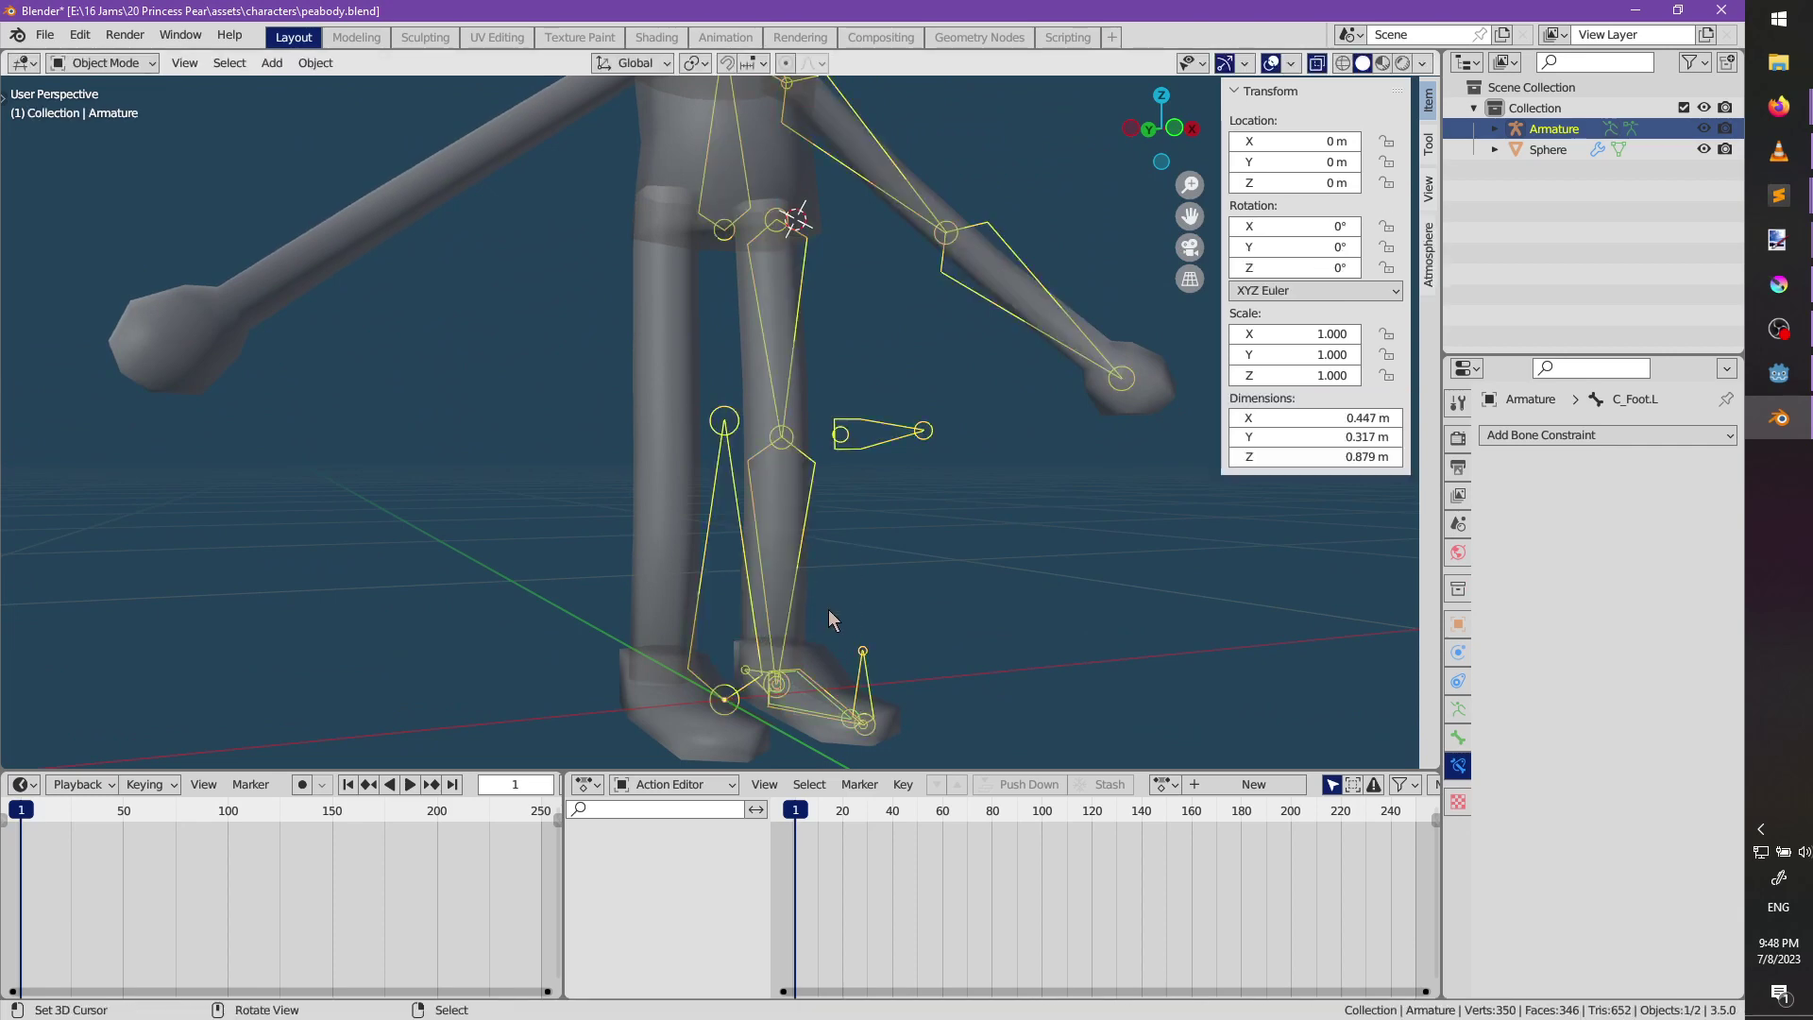
pyautogui.hotkey('ctrl', 'Tab')
pyautogui.press('g')
pyautogui.press('z')
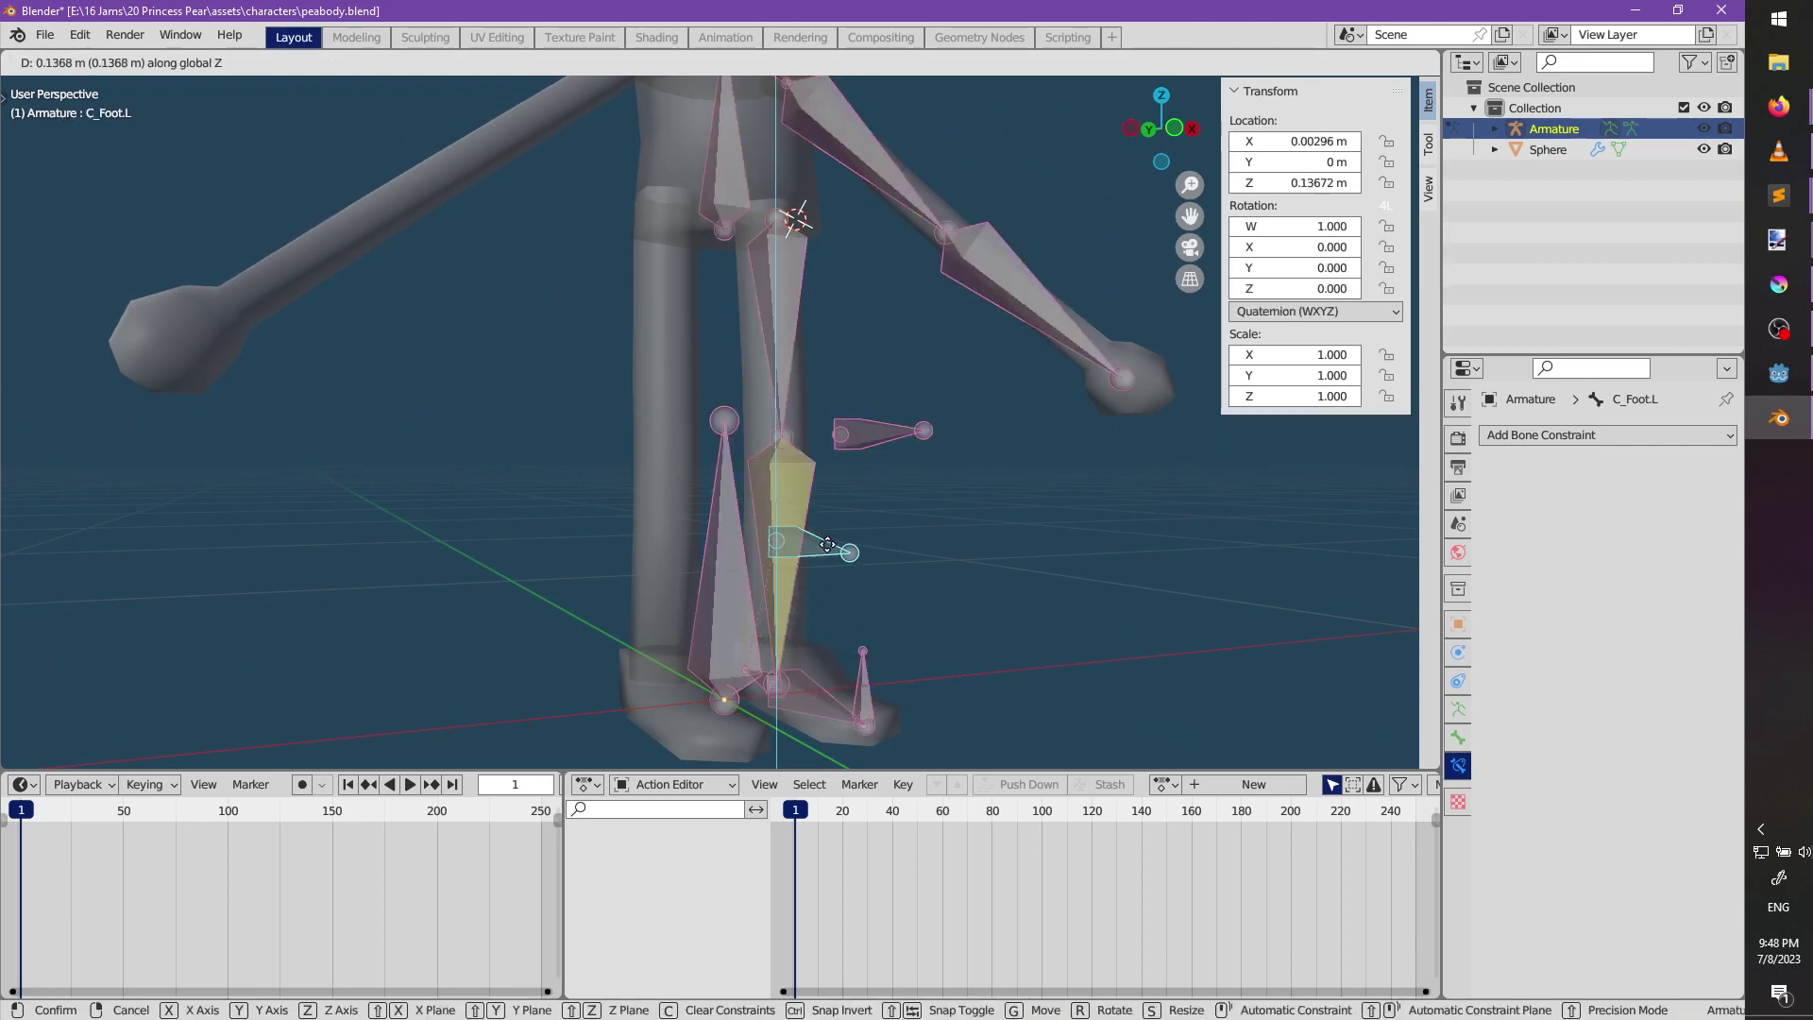
pyautogui.rightClick(828, 552)
# Switch the armature from Pose Mode to Edit Mode to work on the bones around the left heel.
pyautogui.moveTo(830, 554); pyautogui.dragTo(749, 538, button='middle')
pyautogui.click(751, 654)
pyautogui.click(758, 658)
pyautogui.scroll(2, 749, 538)
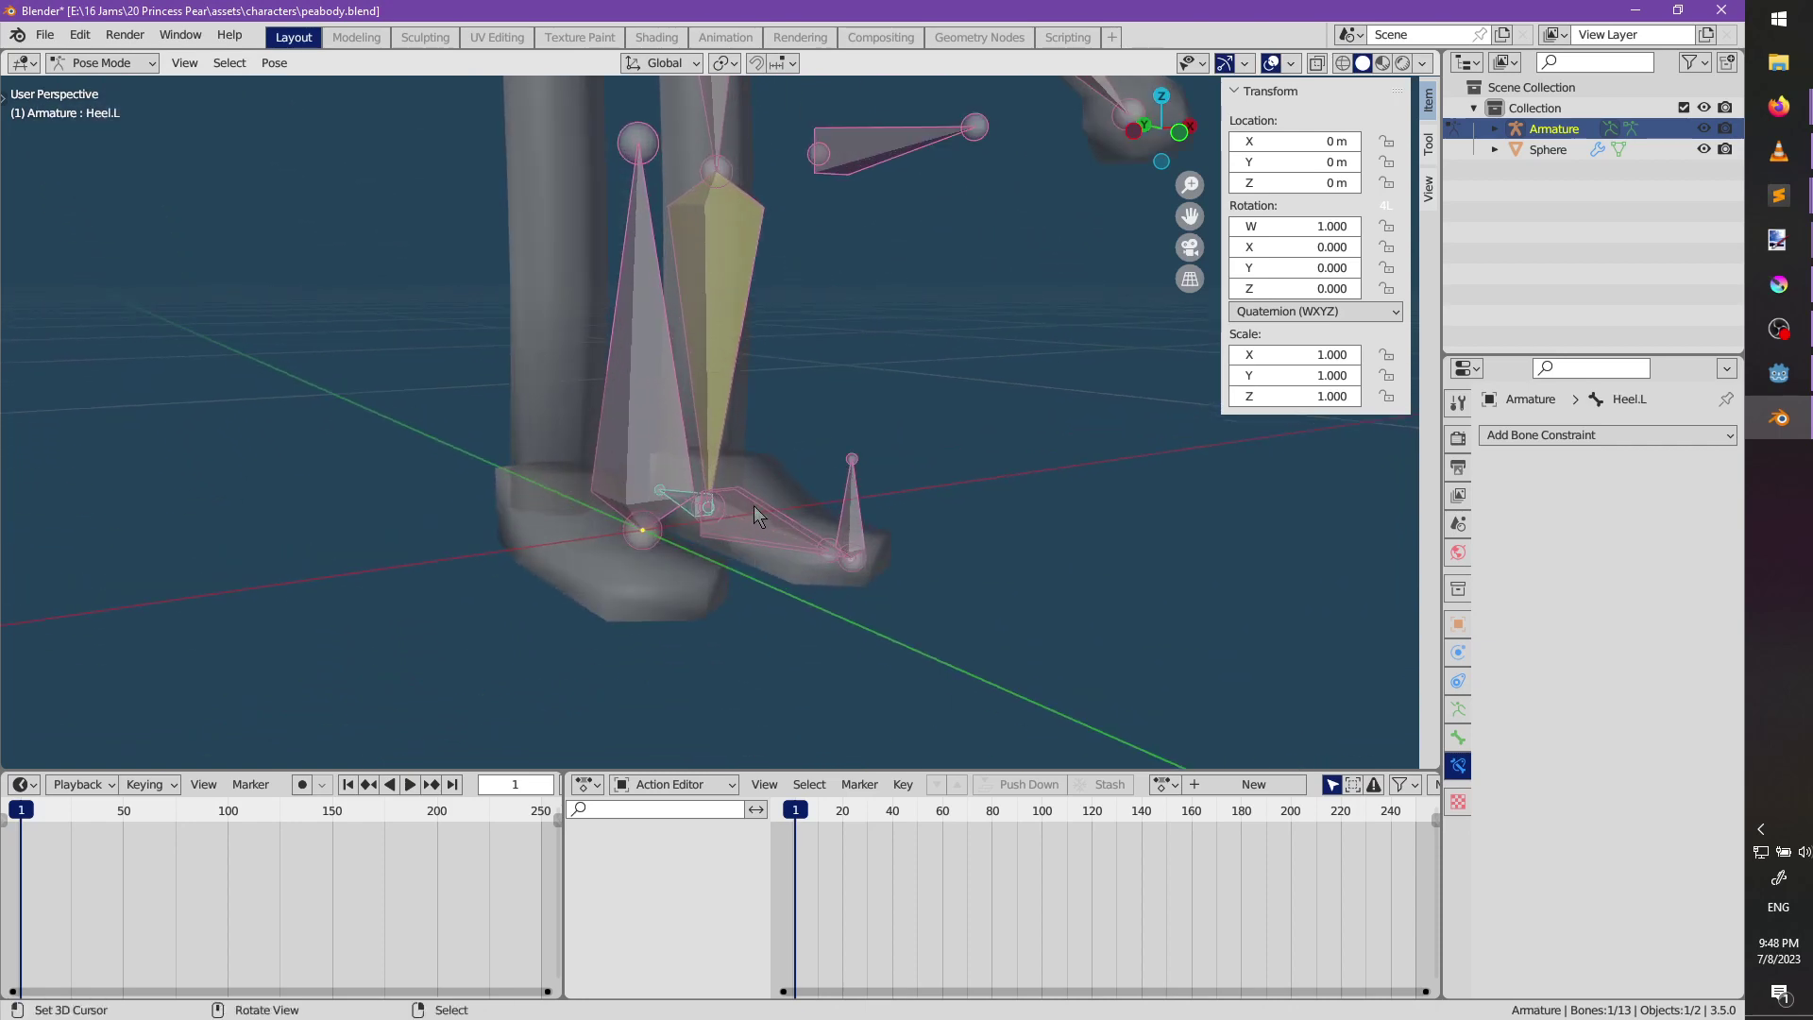
pyautogui.press('Tab')
pyautogui.click(672, 495)
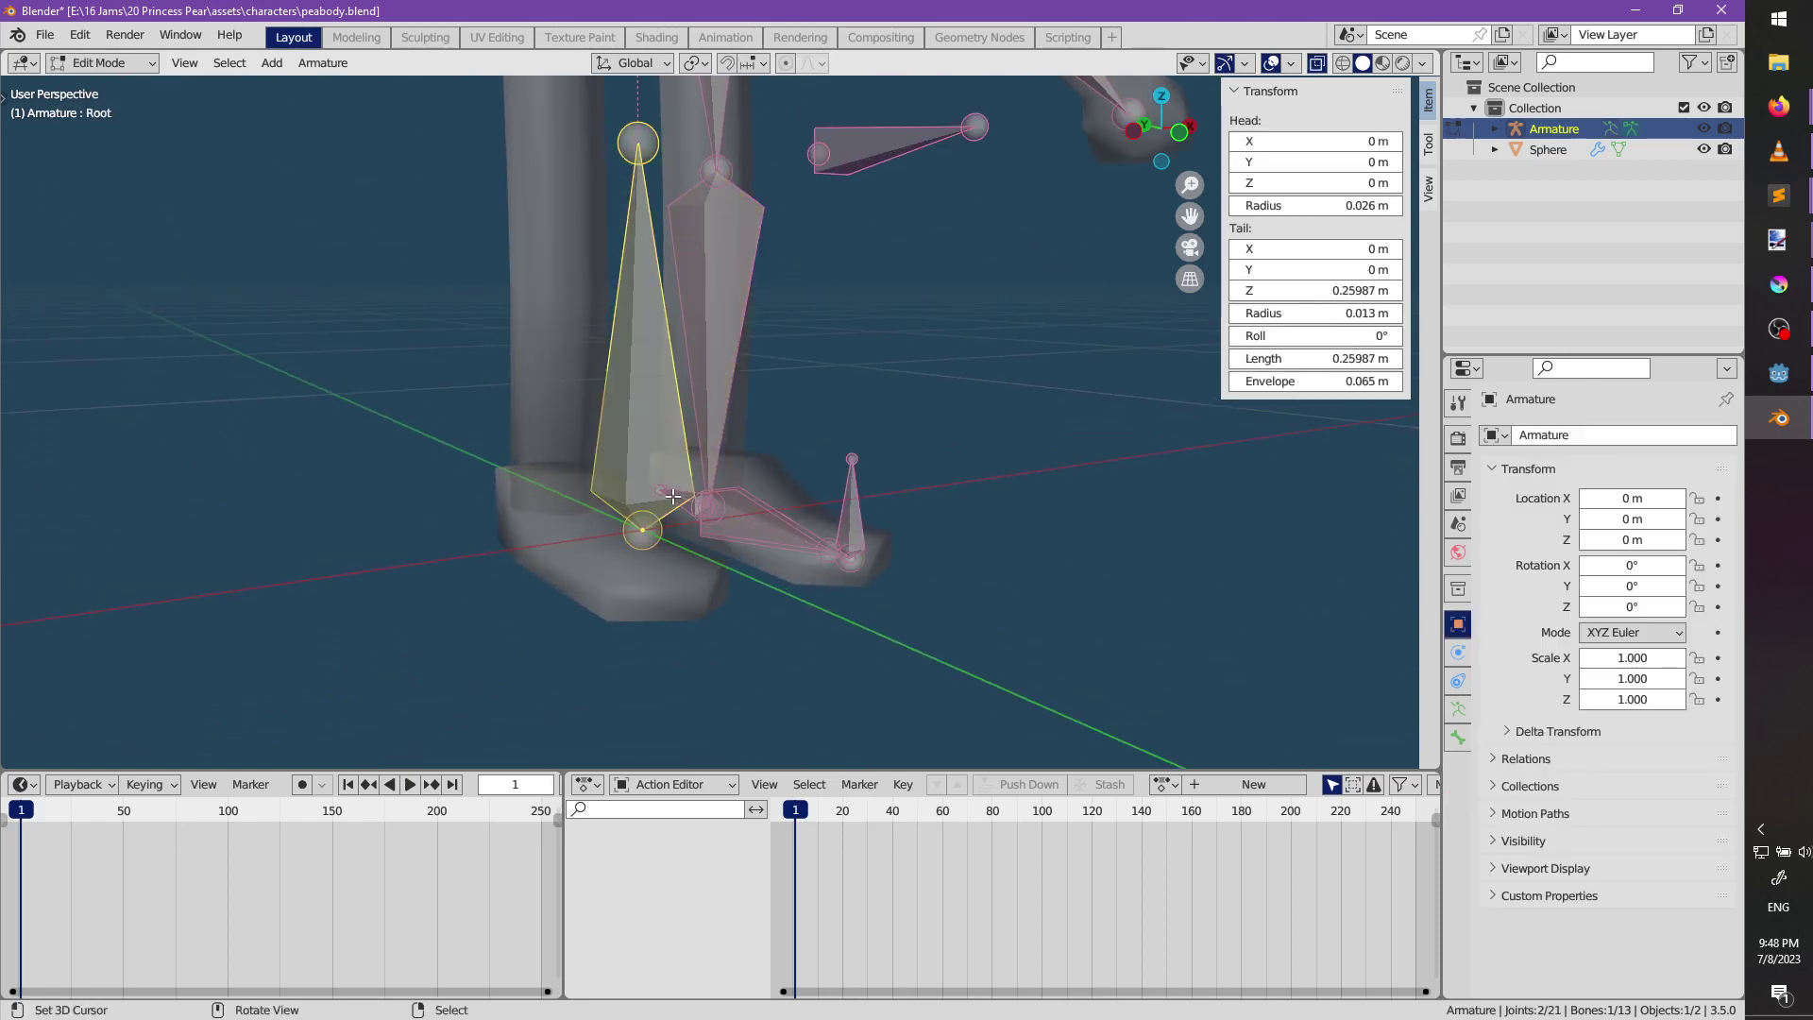
pyautogui.rightClick(687, 505)
pyautogui.keyDown('shift'); pyautogui.rightClick(743, 499); pyautogui.keyUp('shift')
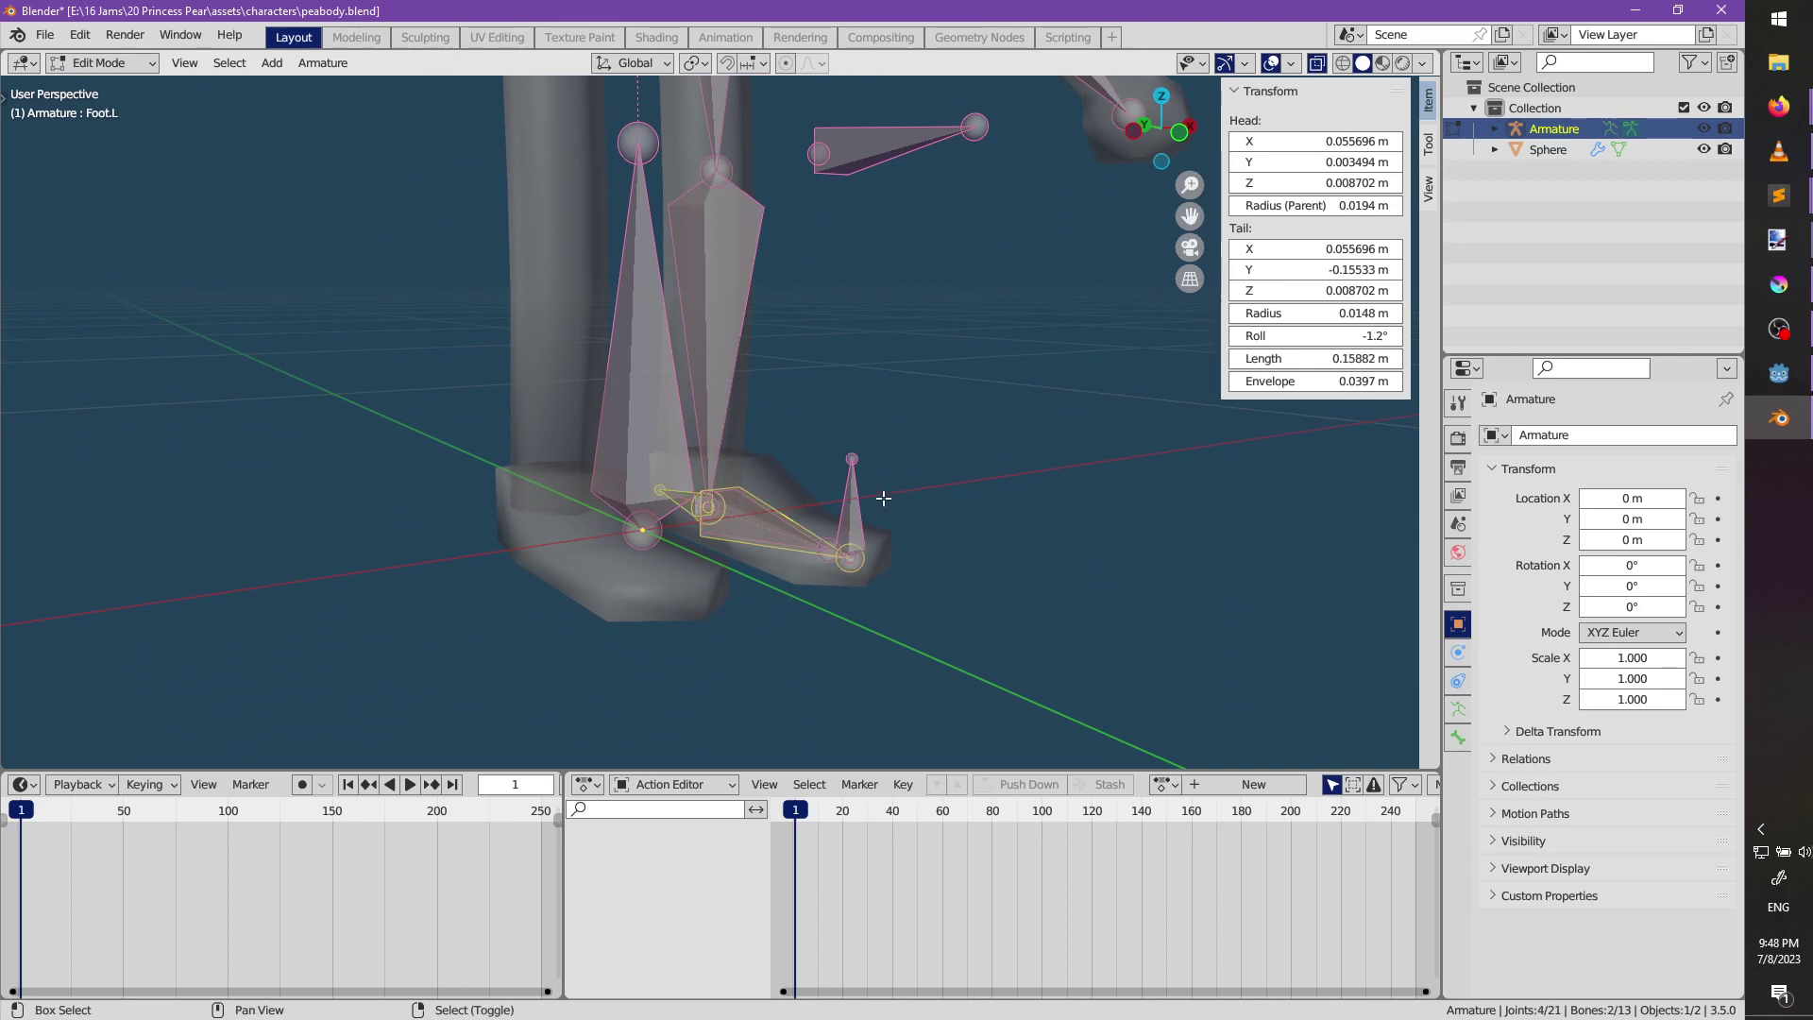
pyautogui.click(678, 503)
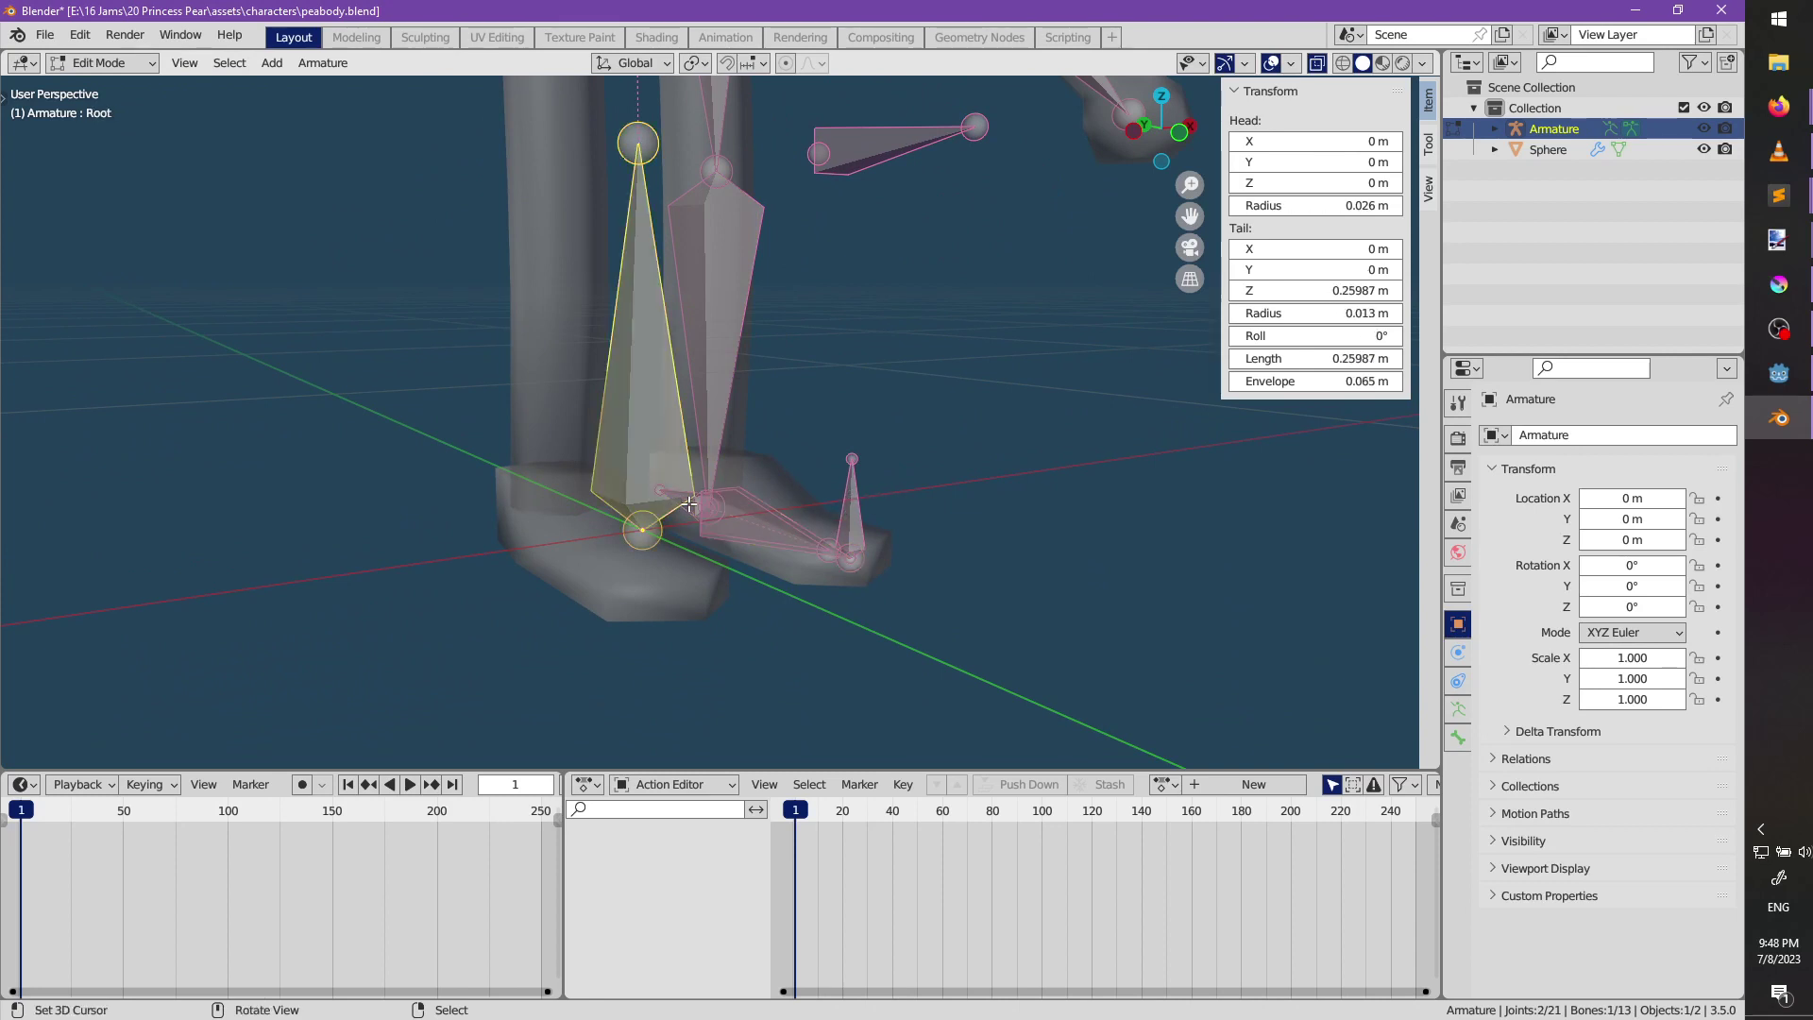
pyautogui.click(691, 505)
pyautogui.scroll(3, 690, 508)
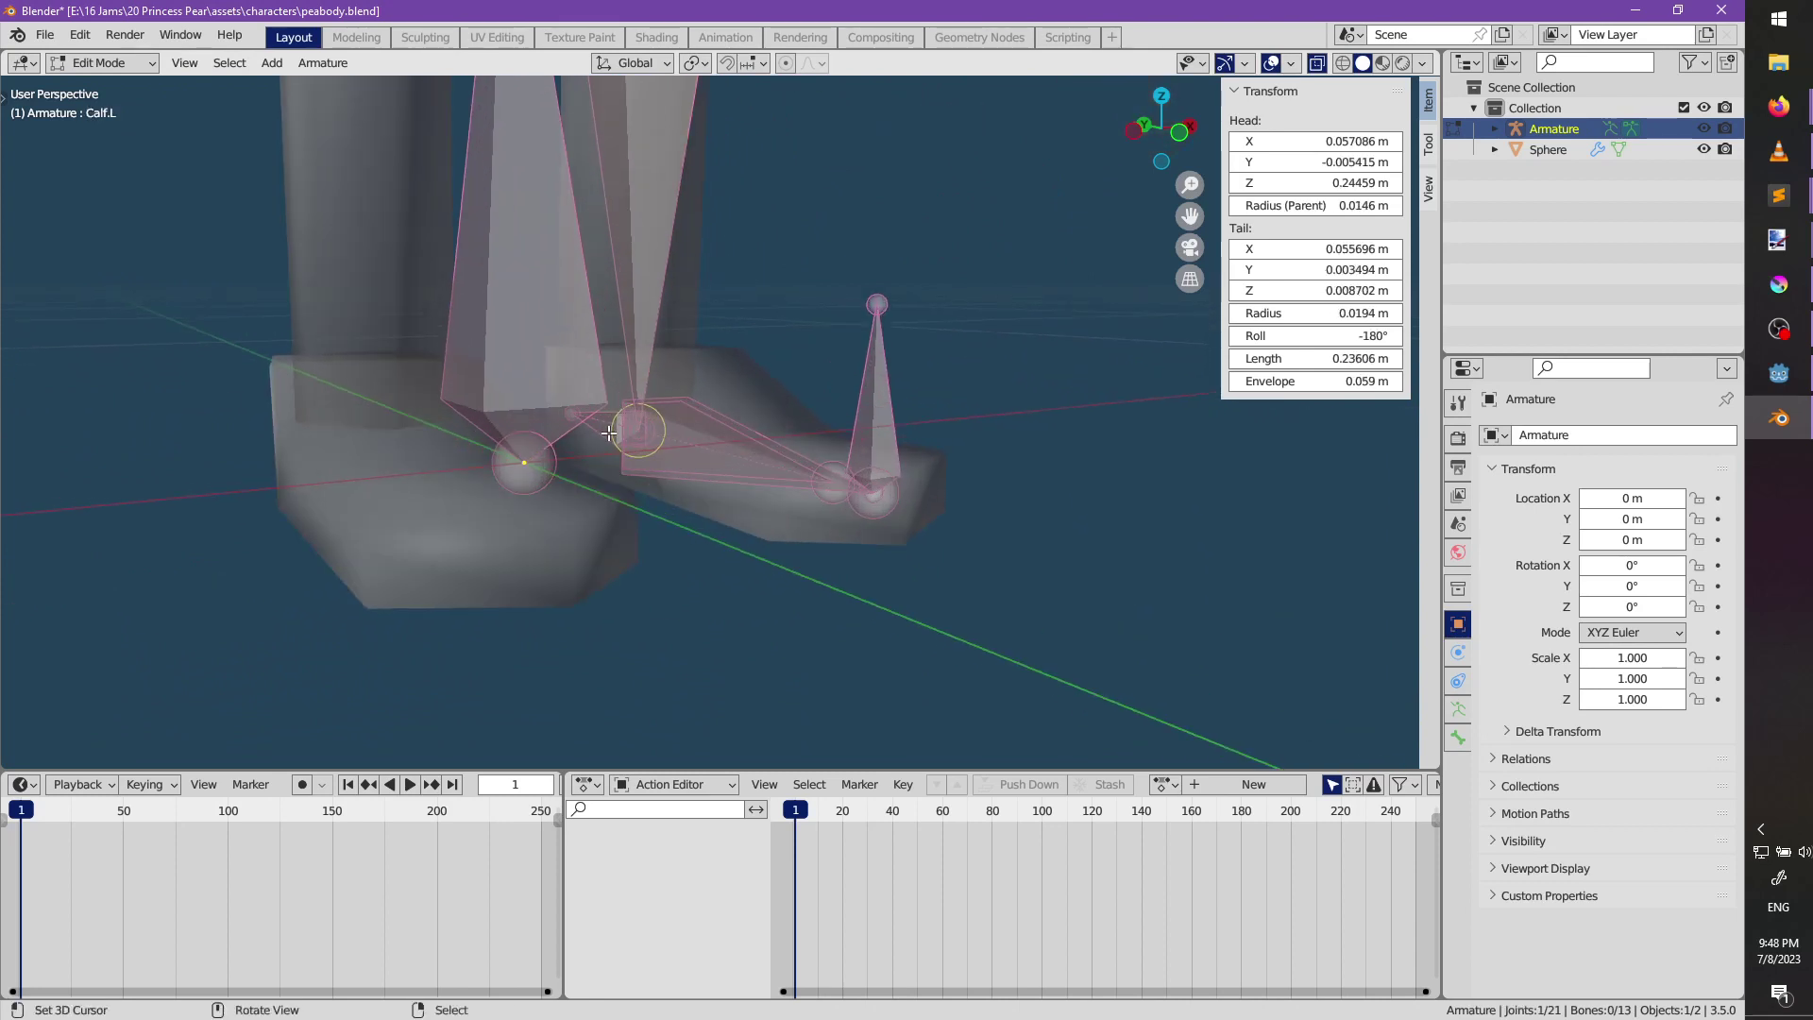
# Try to parent Heel.L and Toe.L to C_Foot.L with the Connected option, undo it and clear the bone selection.
pyautogui.click(597, 430)
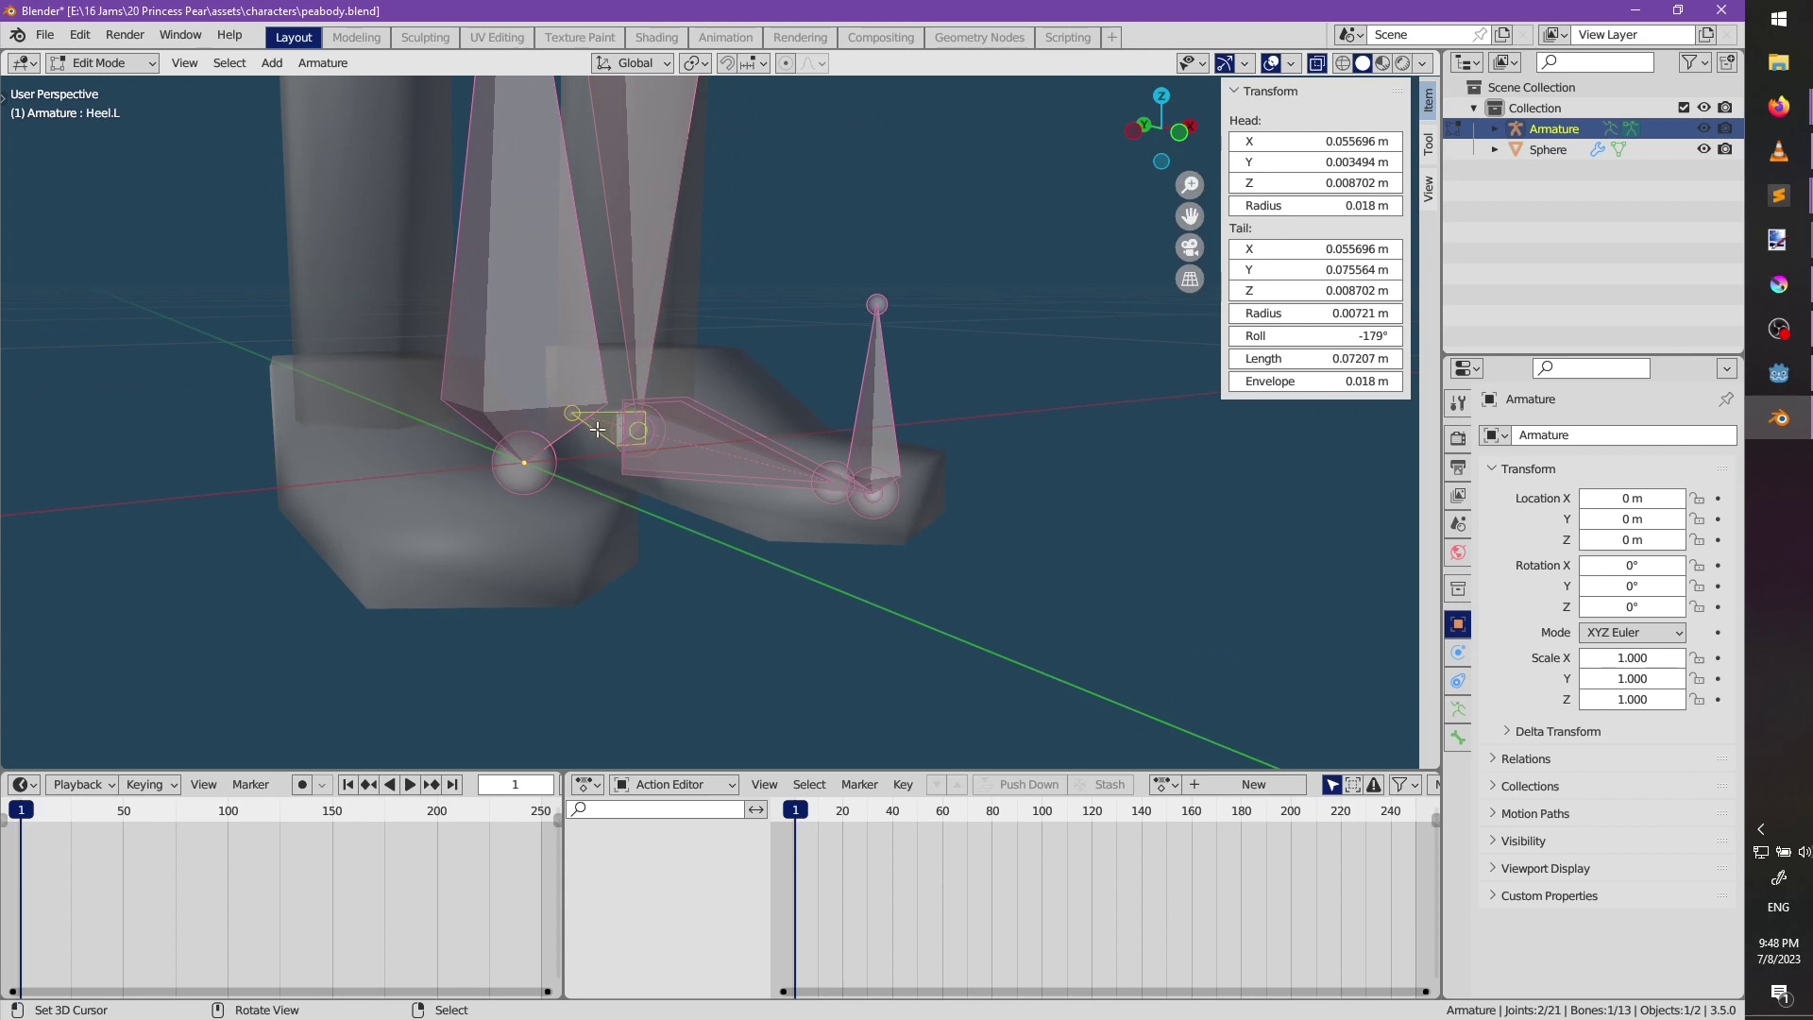
pyautogui.keyDown('shift'); pyautogui.click(881, 414); pyautogui.keyUp('shift')
pyautogui.keyDown('shift'); pyautogui.click(755, 439); pyautogui.keyUp('shift')
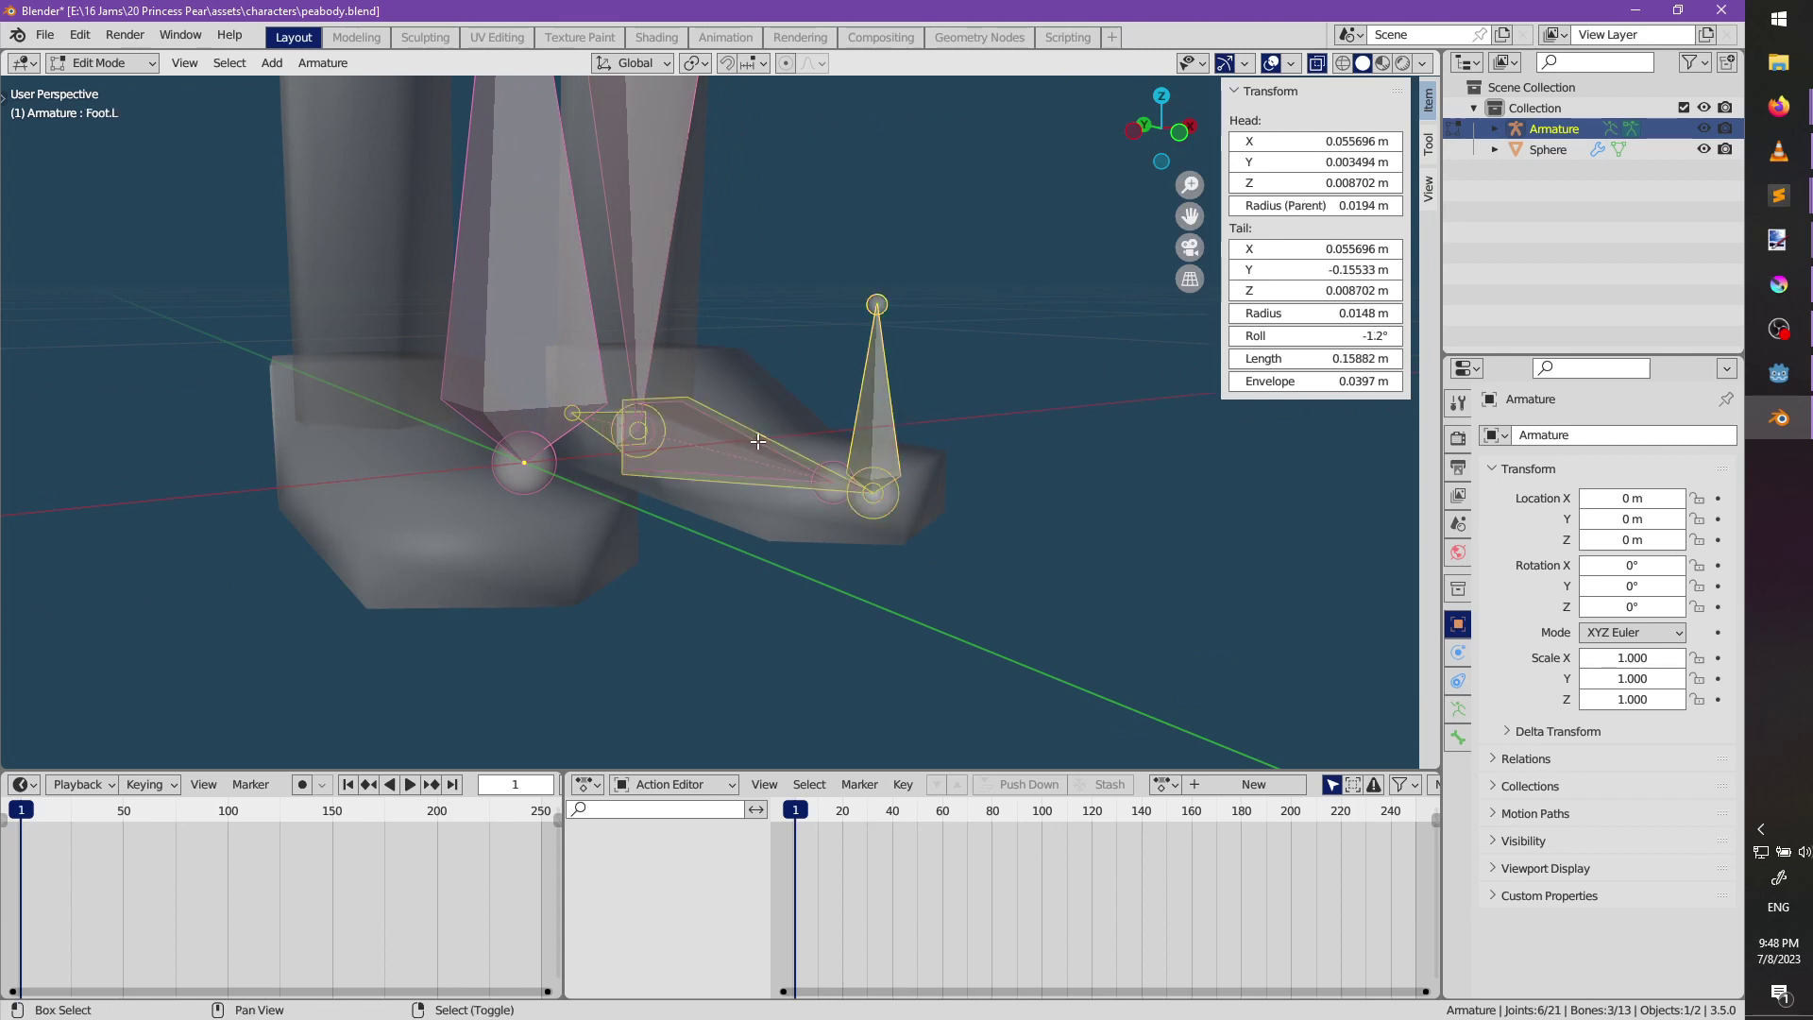
pyautogui.keyDown('shift'); pyautogui.click(759, 441); pyautogui.keyUp('shift')
pyautogui.keyDown('shift'); pyautogui.click(770, 439); pyautogui.keyUp('shift')
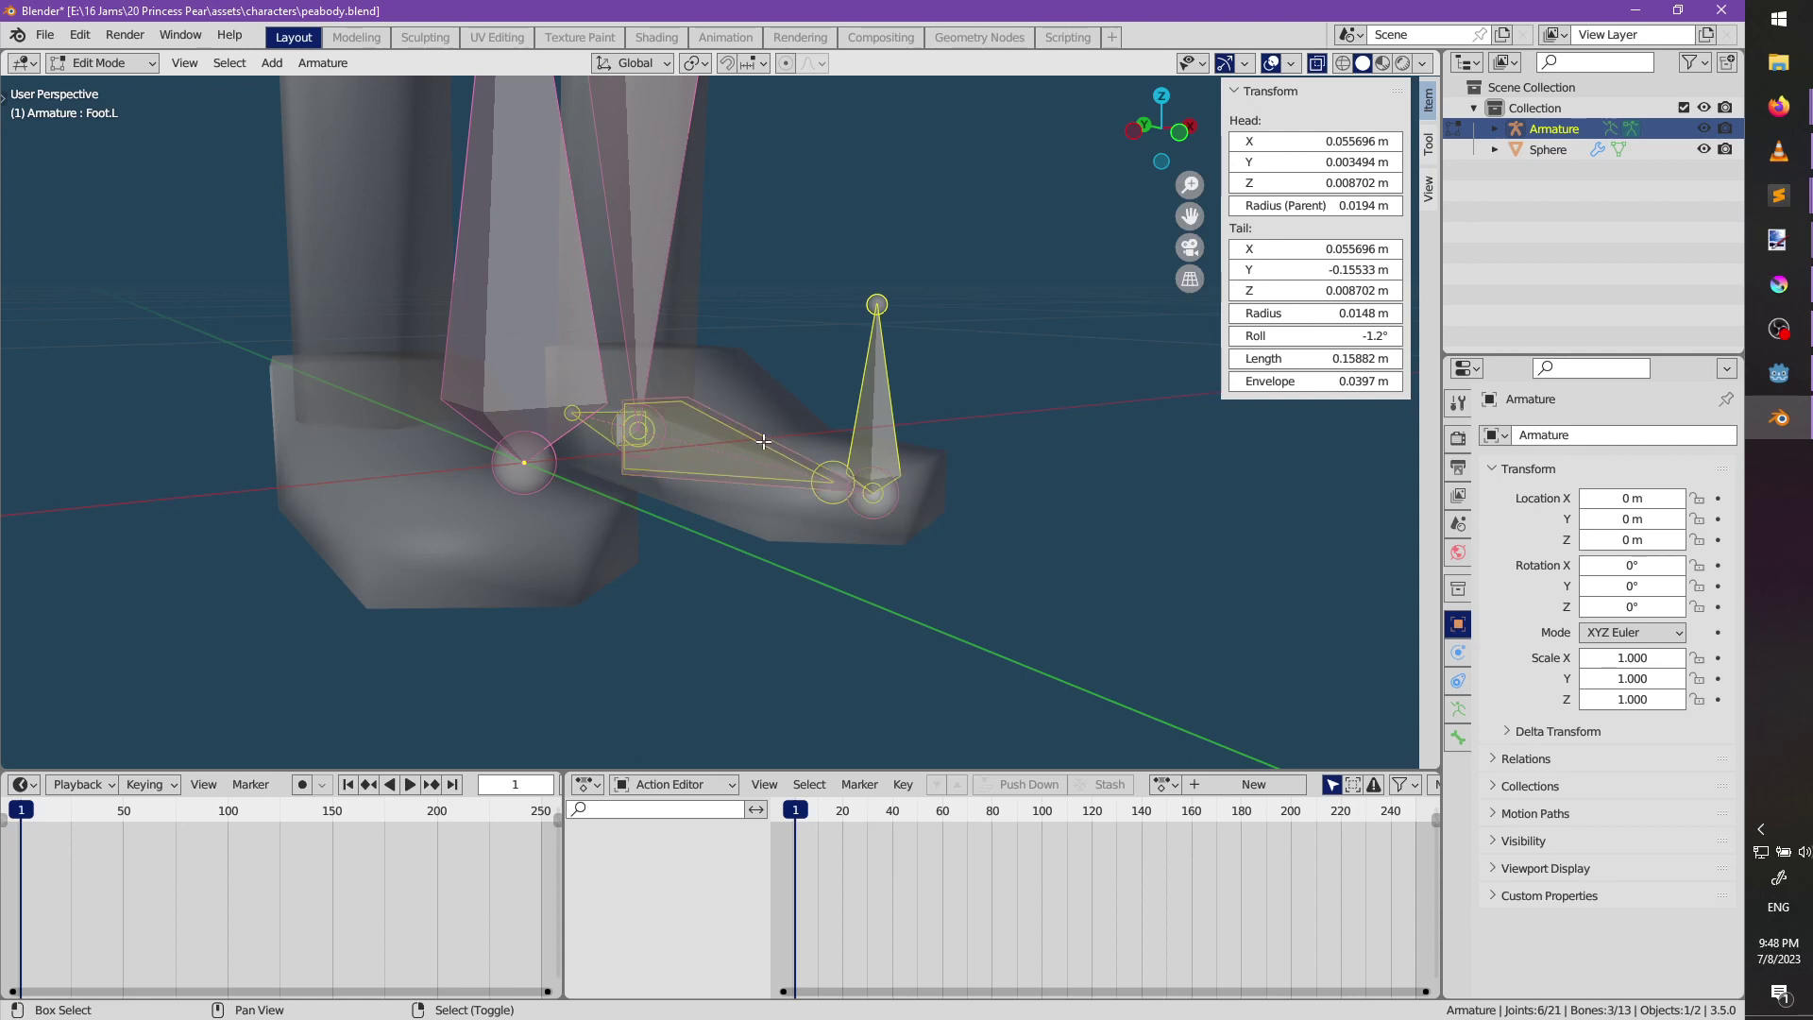
pyautogui.keyDown('shift'); pyautogui.click(761, 442); pyautogui.keyUp('shift')
pyautogui.hotkey('ctrl', 'p')
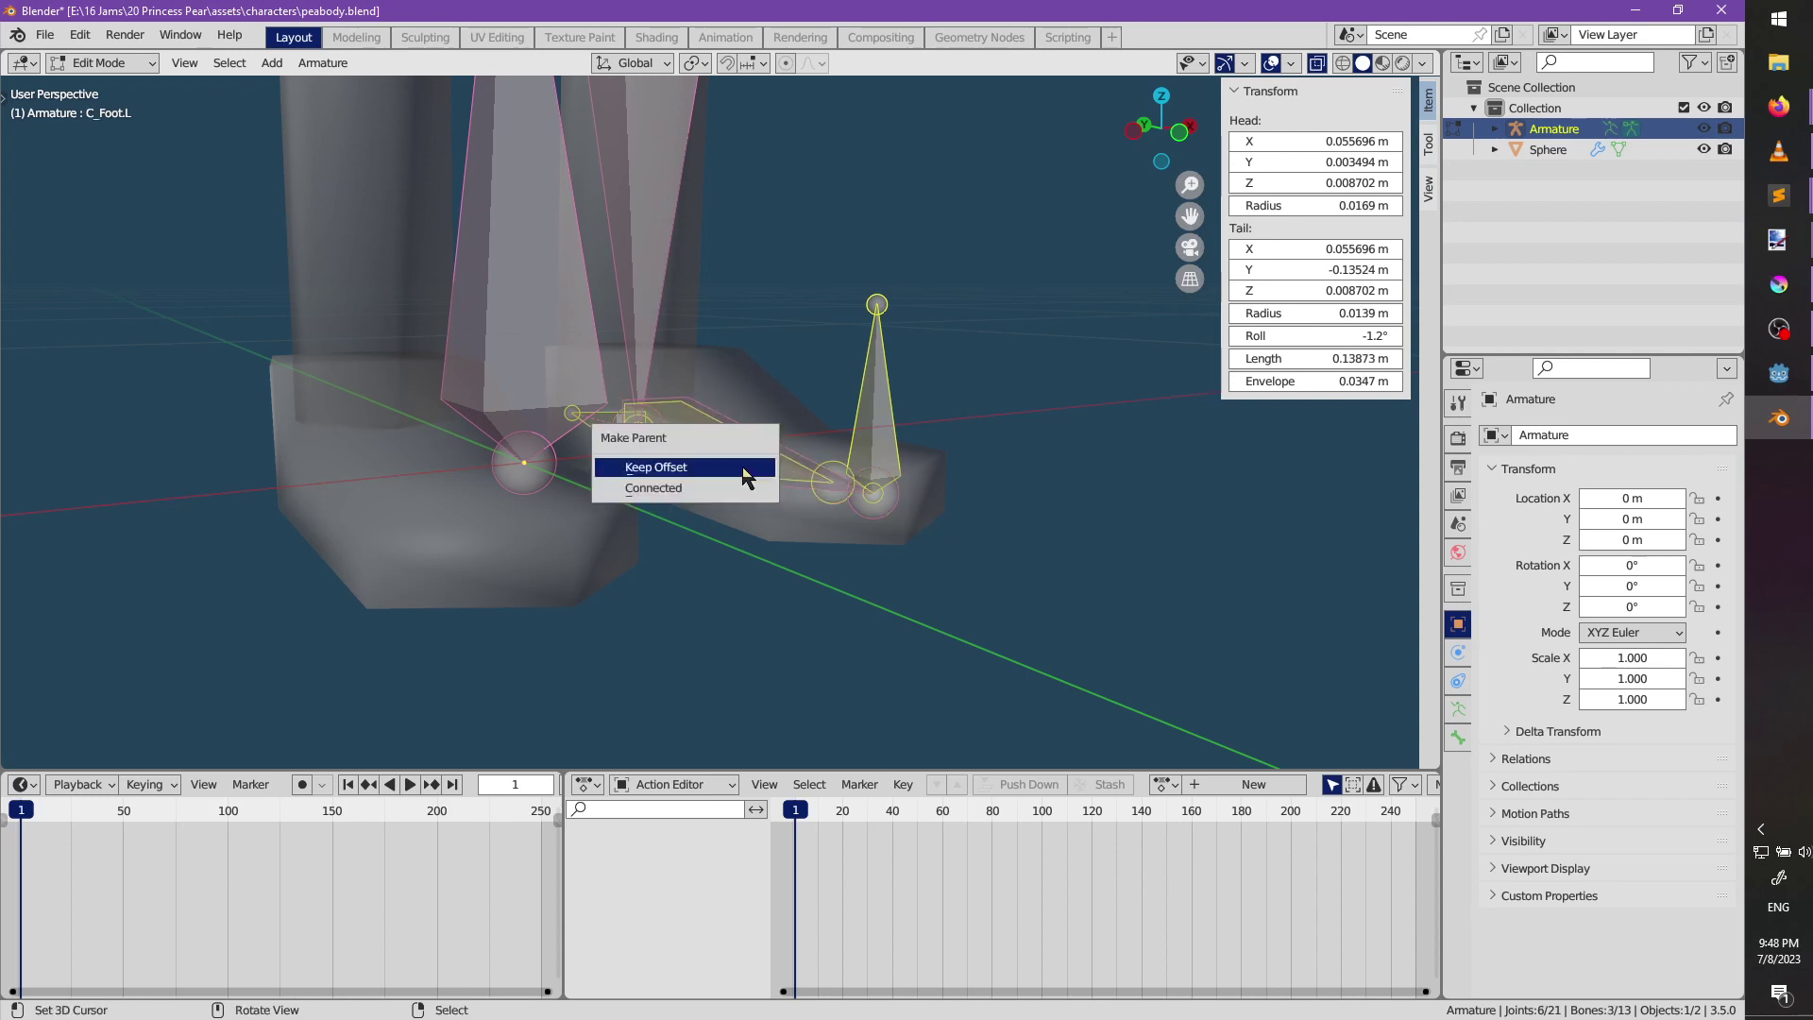
pyautogui.press('c')
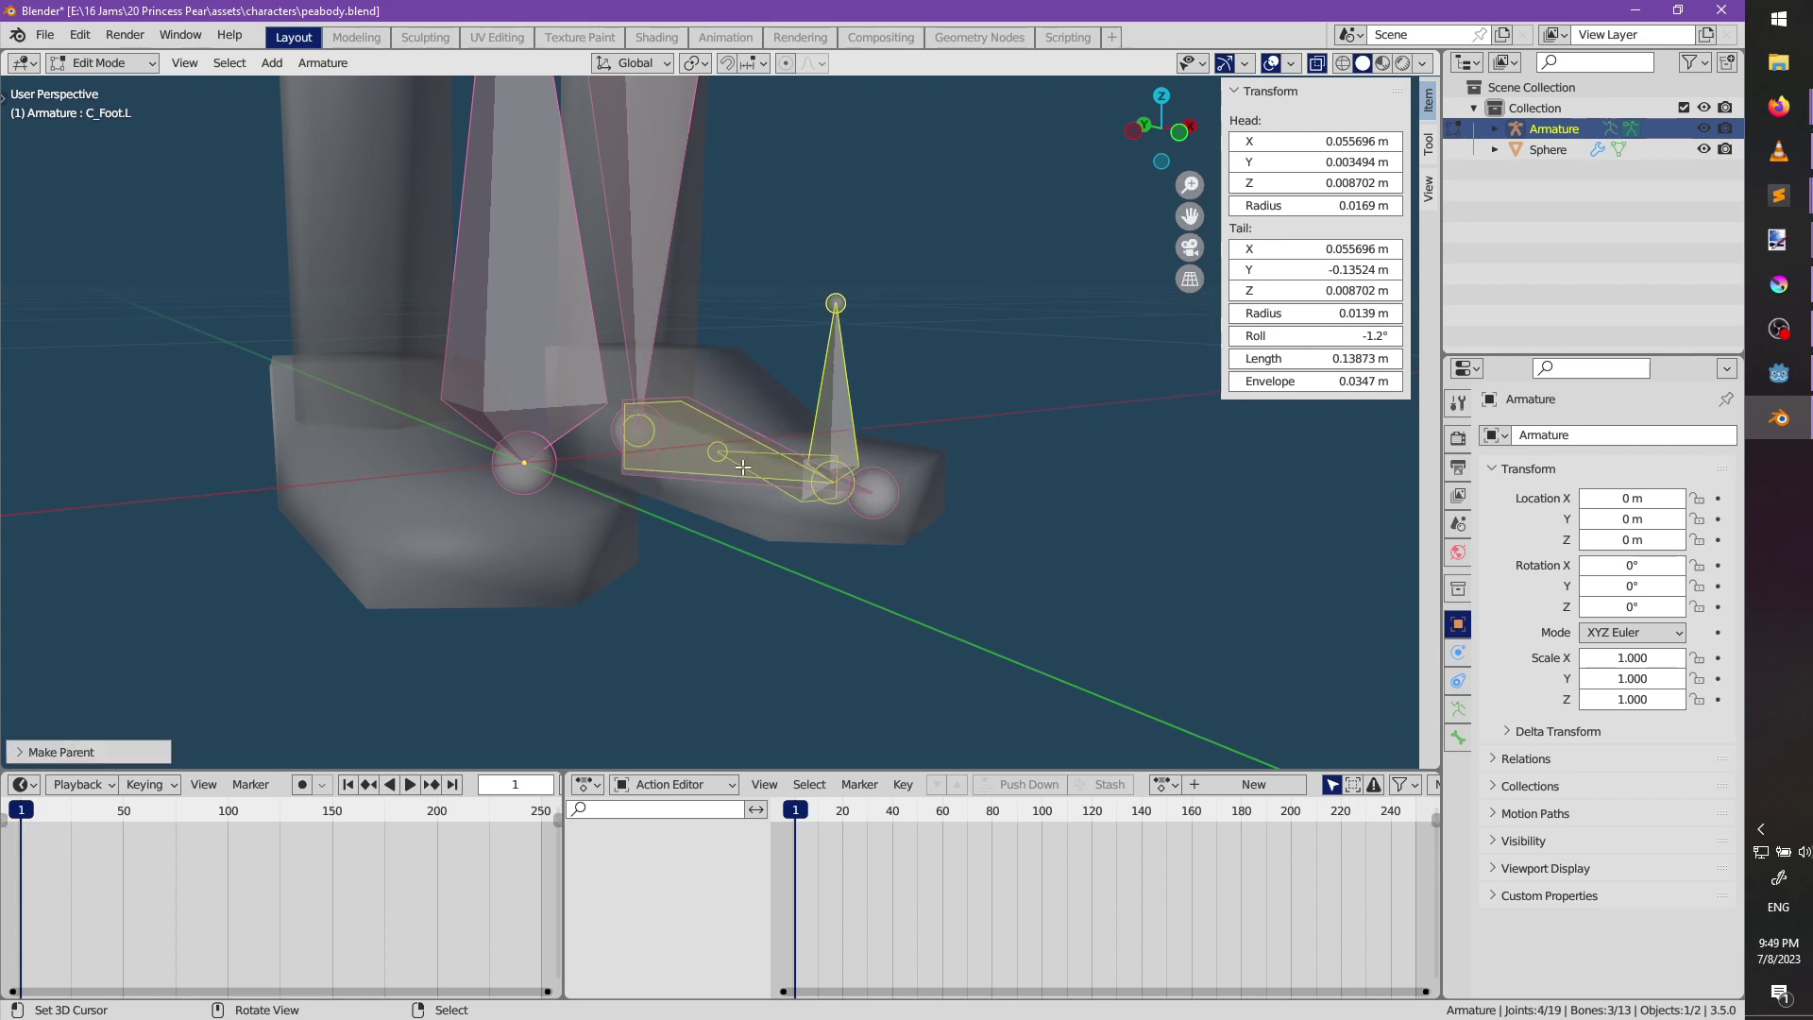
pyautogui.moveTo(747, 460); pyautogui.dragTo(774, 422, button='middle')
pyautogui.click(774, 422)
pyautogui.click(780, 439)
pyautogui.hotkey('alt', 'a')
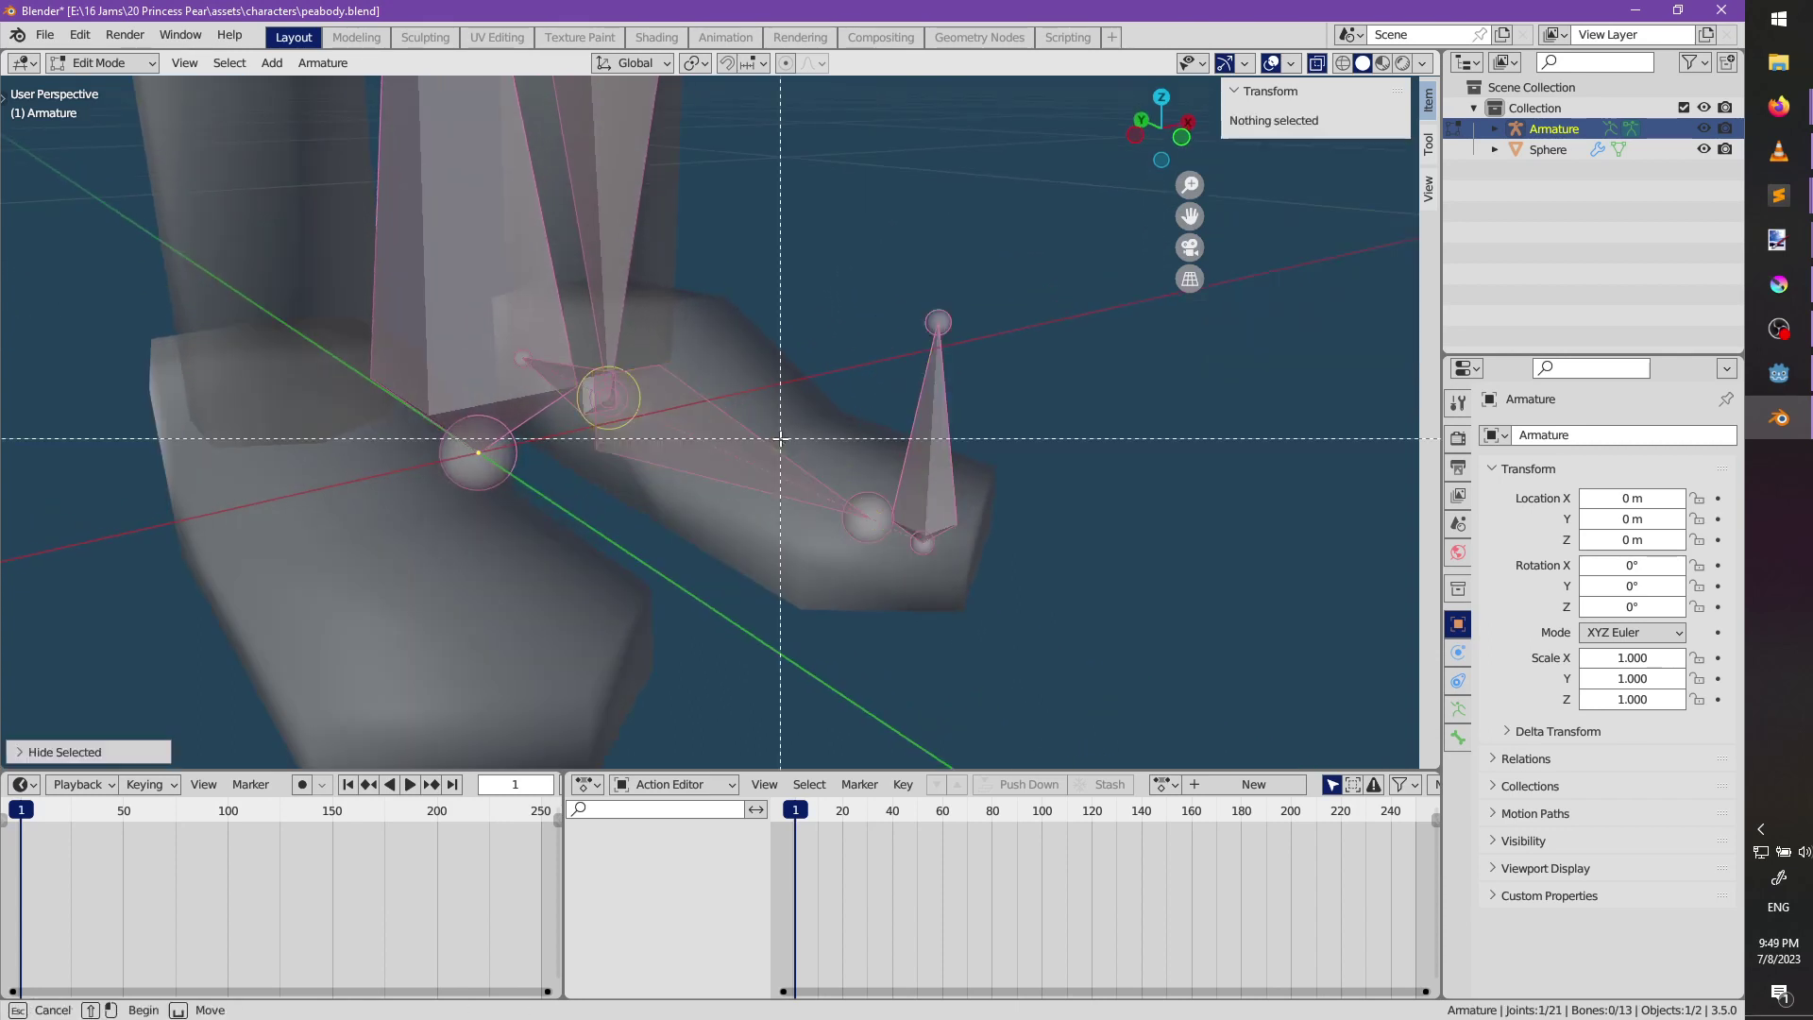
# Parent the Toe.L and Heel.L bones to C_Foot.L with Keep Offset and deselect all bones.
pyautogui.click(929, 449)
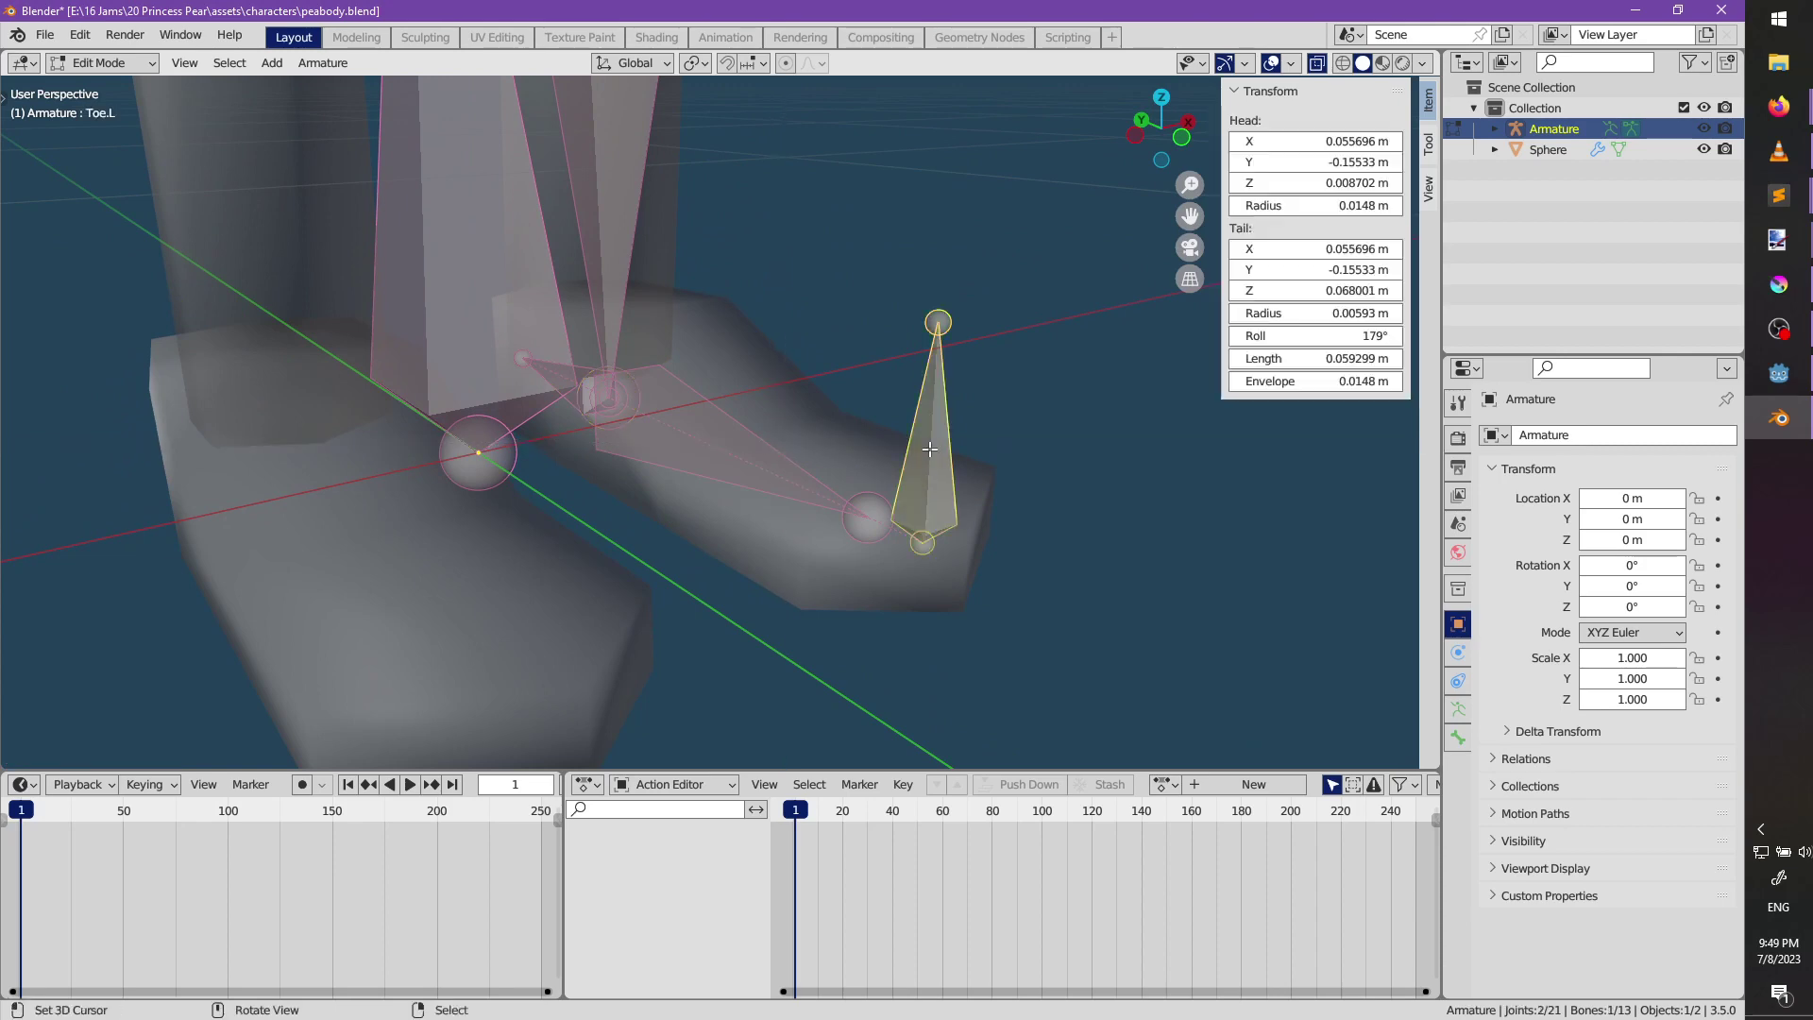
pyautogui.keyDown('shift'); pyautogui.click(554, 404); pyautogui.keyUp('shift')
pyautogui.keyDown('shift'); pyautogui.click(704, 439); pyautogui.keyUp('shift')
pyautogui.hotkey('ctrl', 'p')
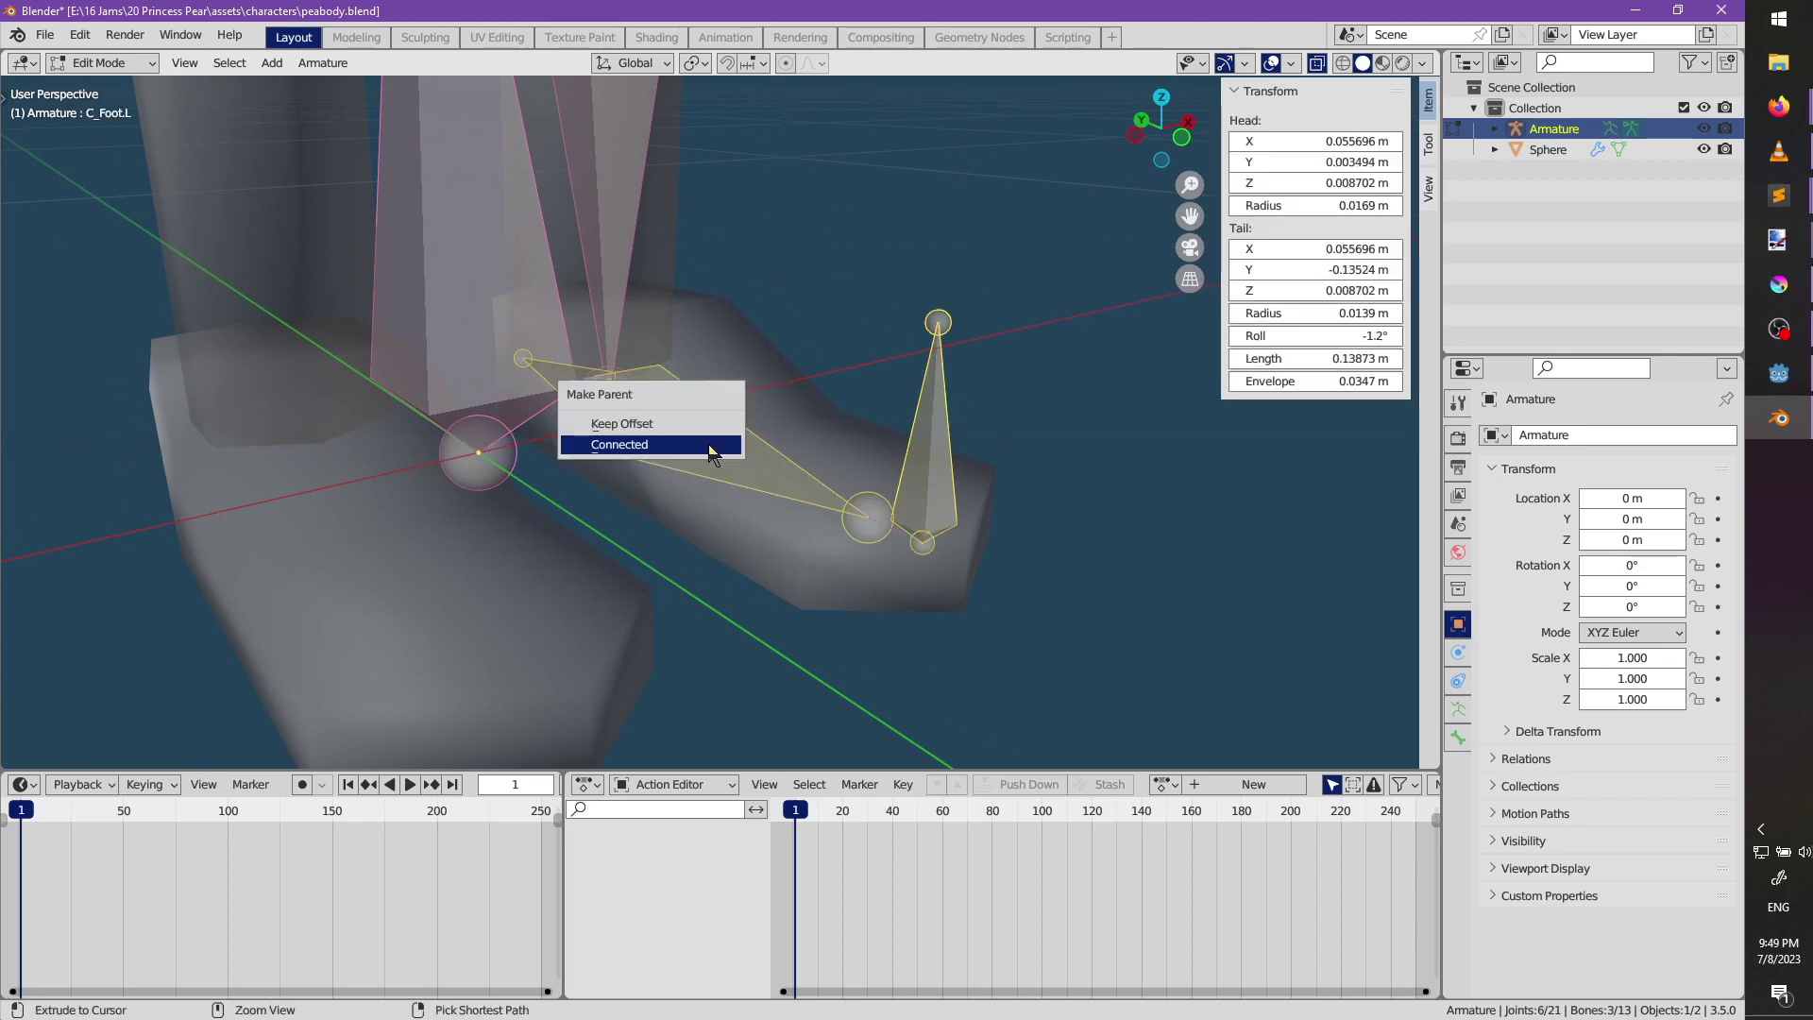
pyautogui.click(710, 450)
pyautogui.hotkey('ctrl', 'z')
pyautogui.hotkey('ctrl', 'p')
pyautogui.press('Up')
pyautogui.press('Return')
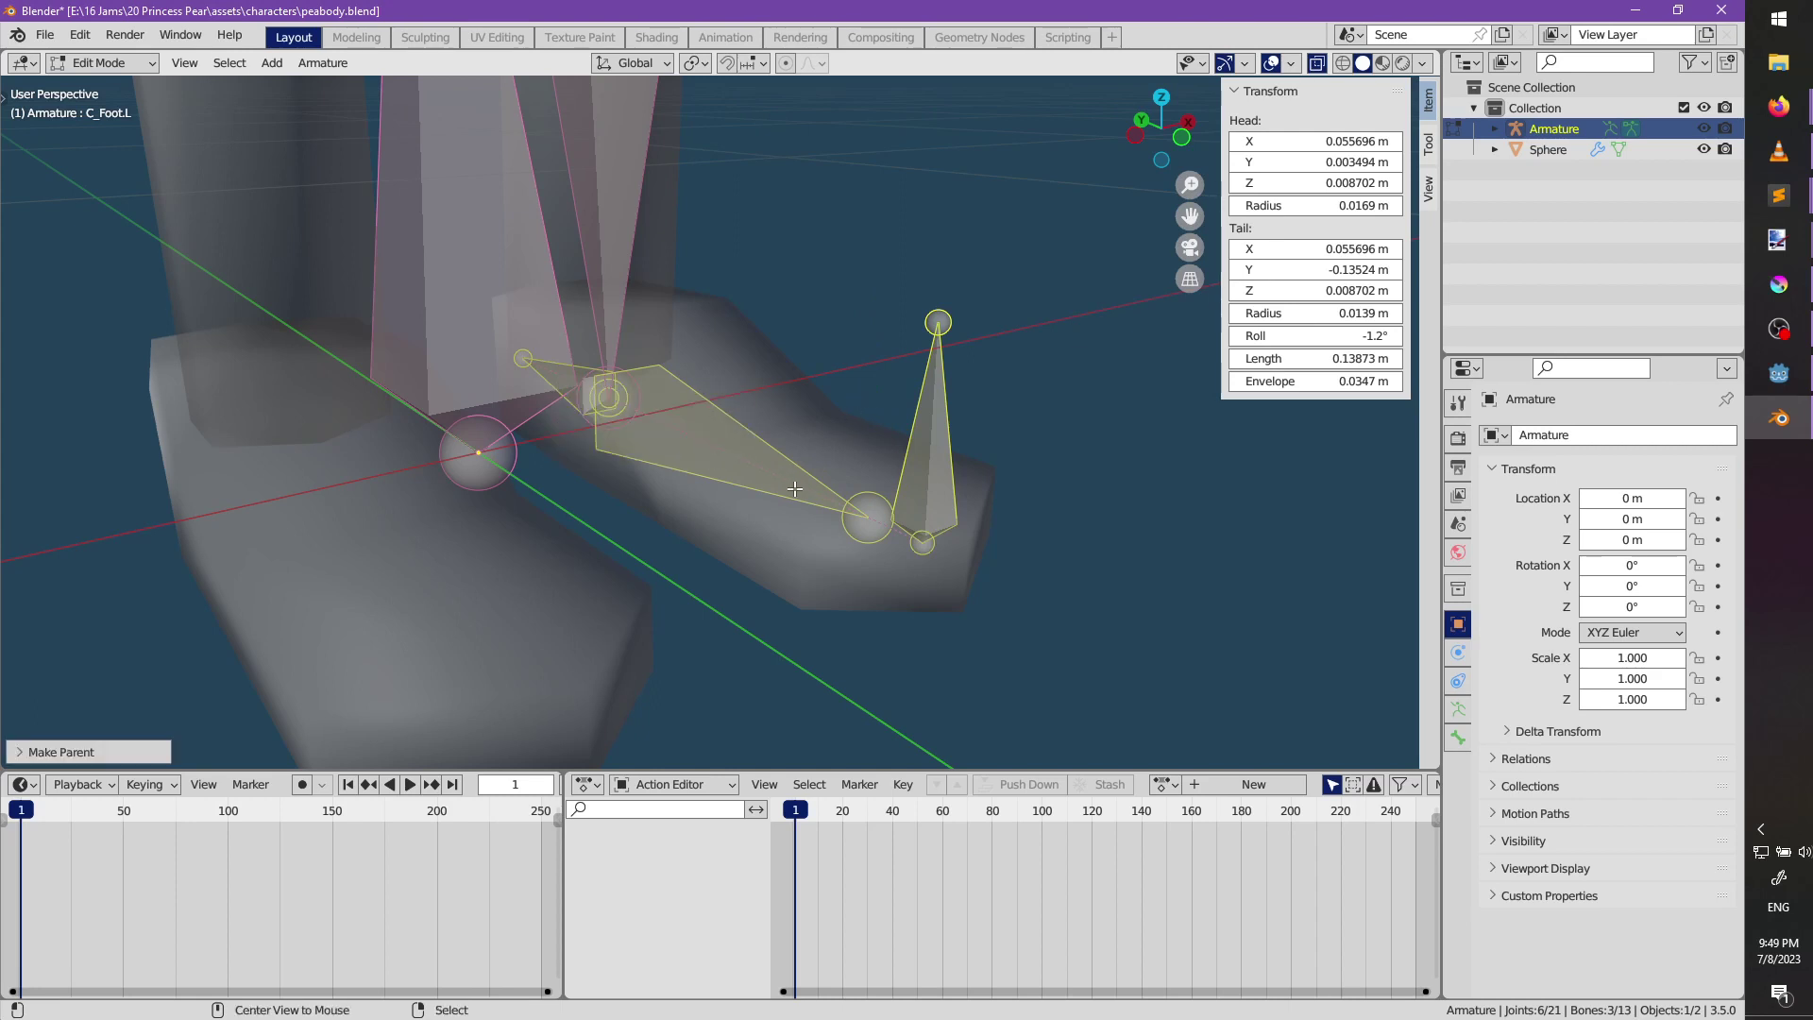
pyautogui.hotkey('alt', 'a')
# Test the foot control in Pose Mode by moving C_Foot.L up about 0.09 m along Z and clearing its location.
pyautogui.hotkey('ctrl', 'Tab')
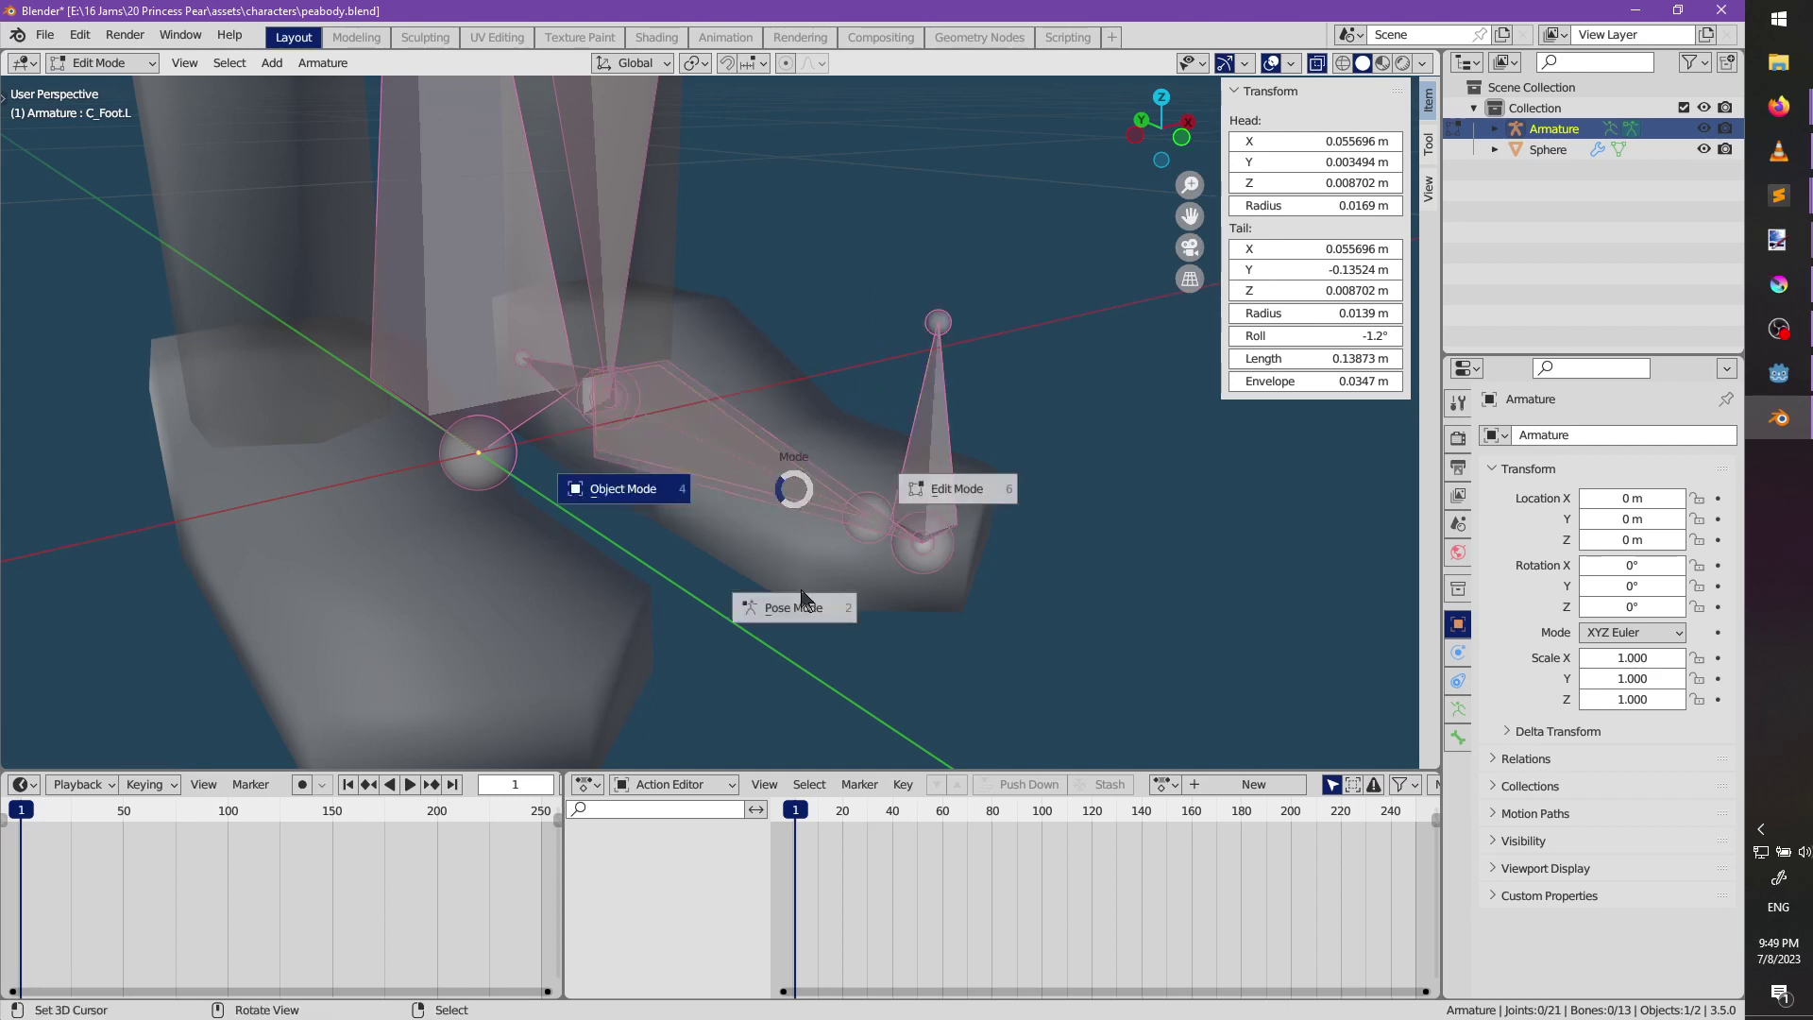
pyautogui.click(827, 608)
pyautogui.press('r')
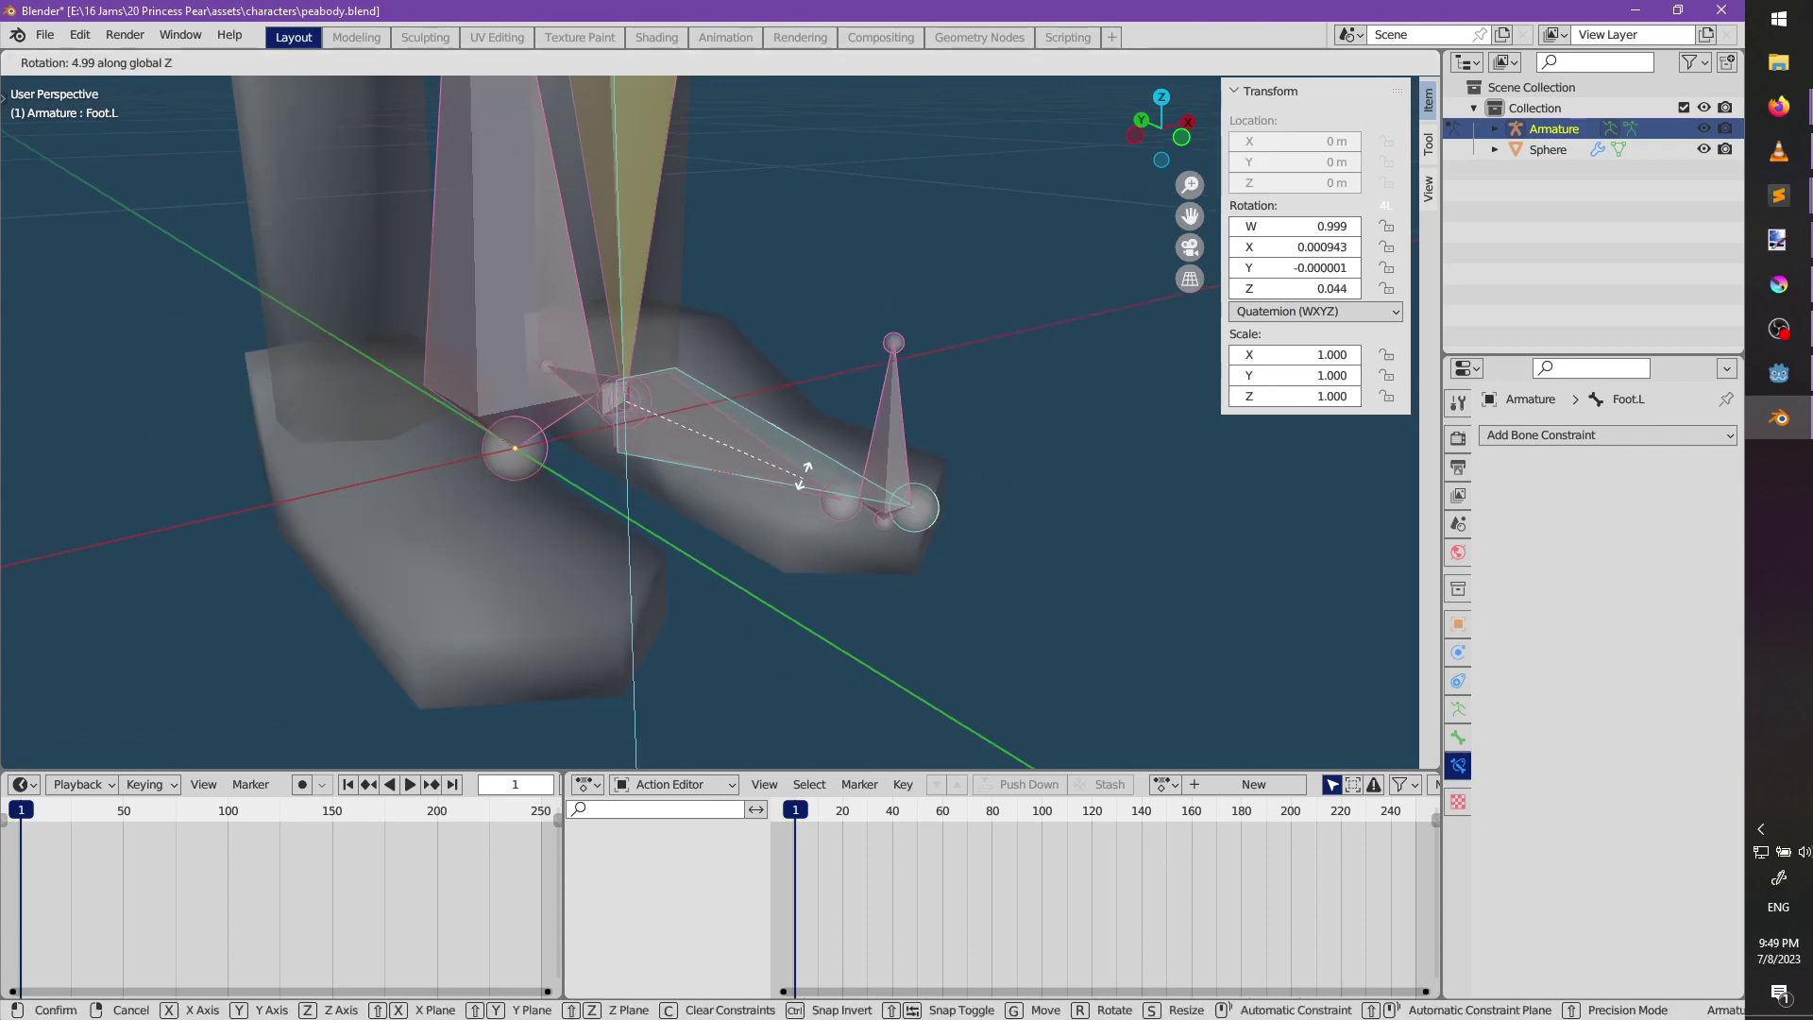
pyautogui.press('Escape')
pyautogui.click(779, 457)
pyautogui.press('g')
pyautogui.press('z')
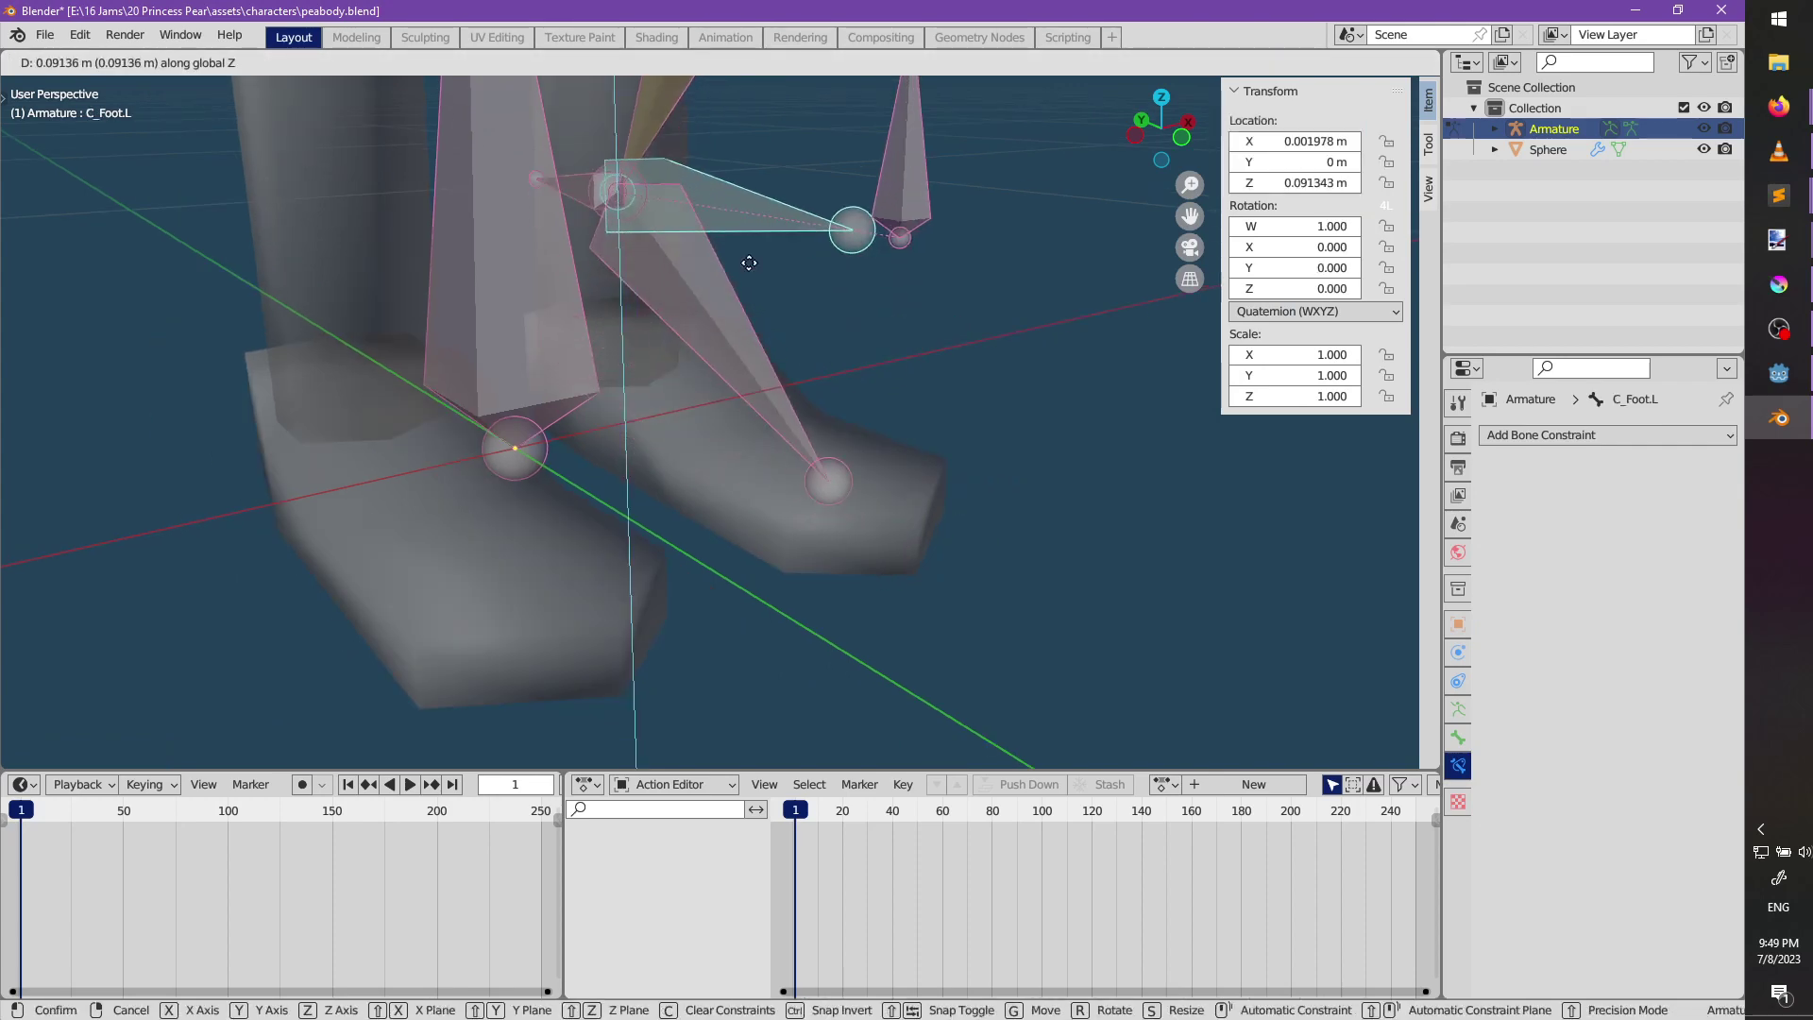
pyautogui.click(748, 263)
pyautogui.scroll(-6, 763, 461)
pyautogui.moveTo(746, 502); pyautogui.dragTo(701, 536, button='middle')
pyautogui.hotkey('alt', 'g')
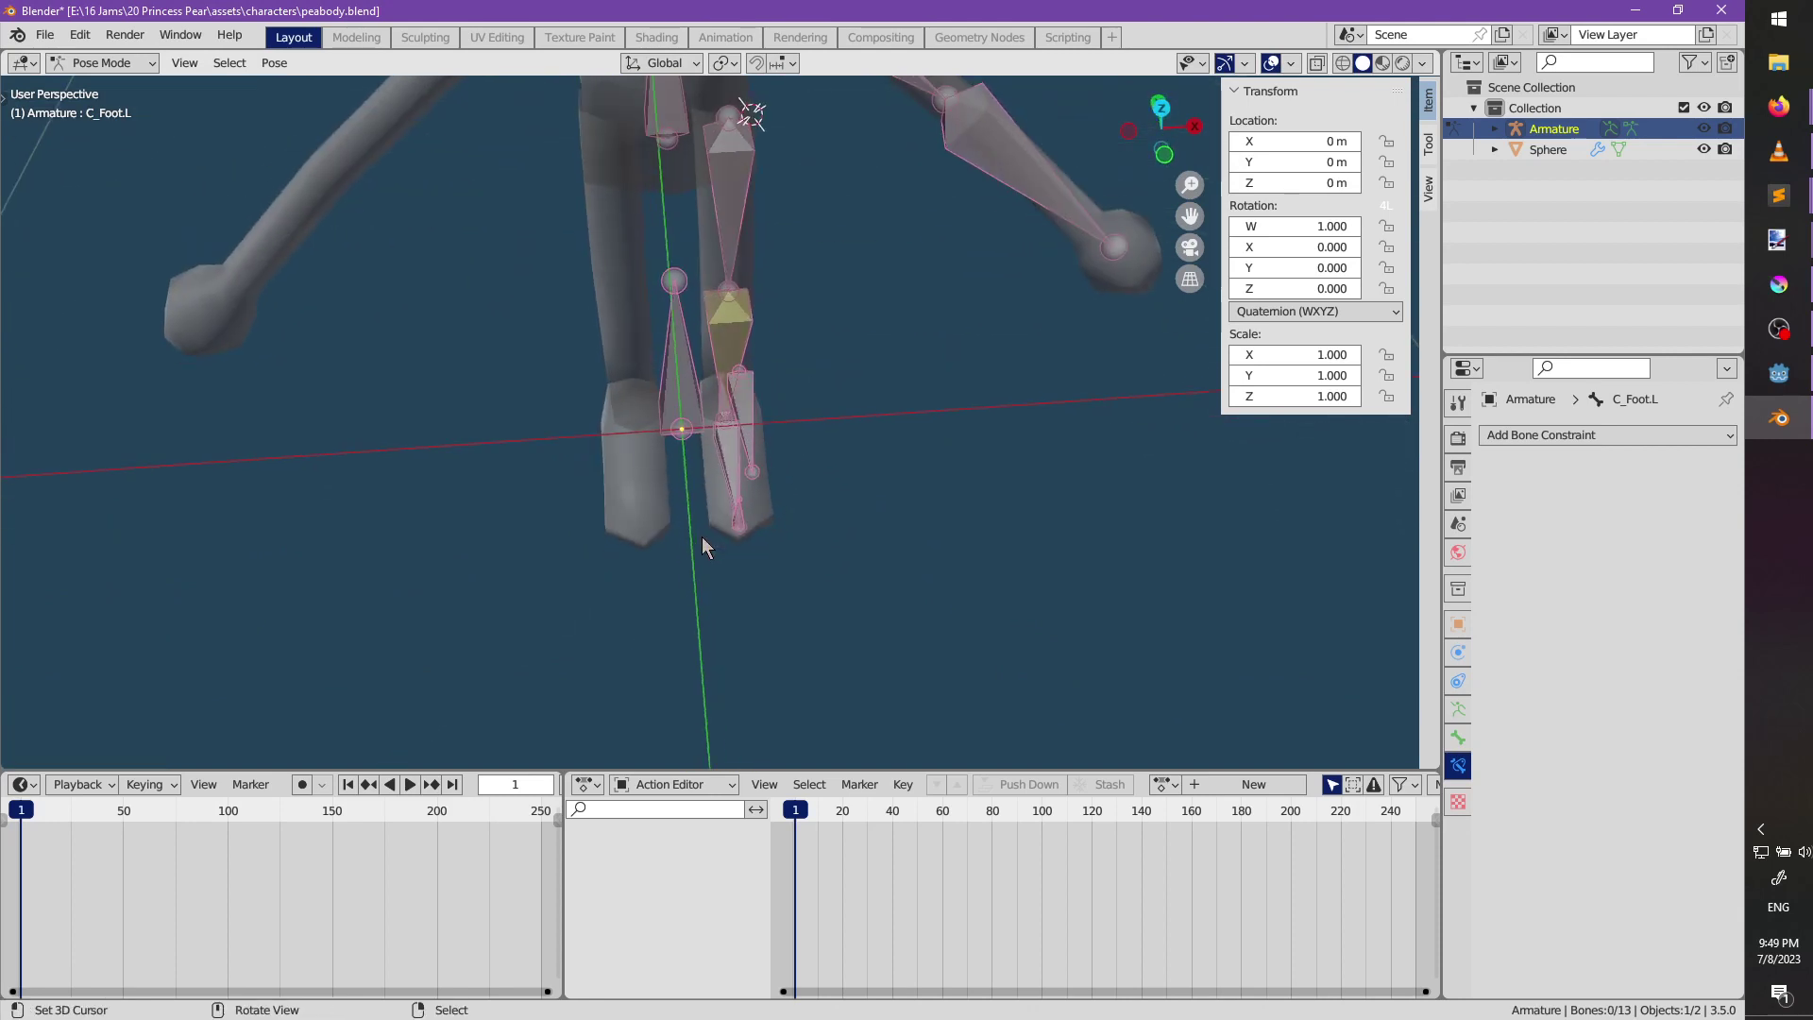
# Switch the armature to Object Mode and snap the 3D cursor to the world origin.
pyautogui.press('Tab')
pyautogui.hotkey('ctrl', 'Tab')
pyautogui.click(558, 548)
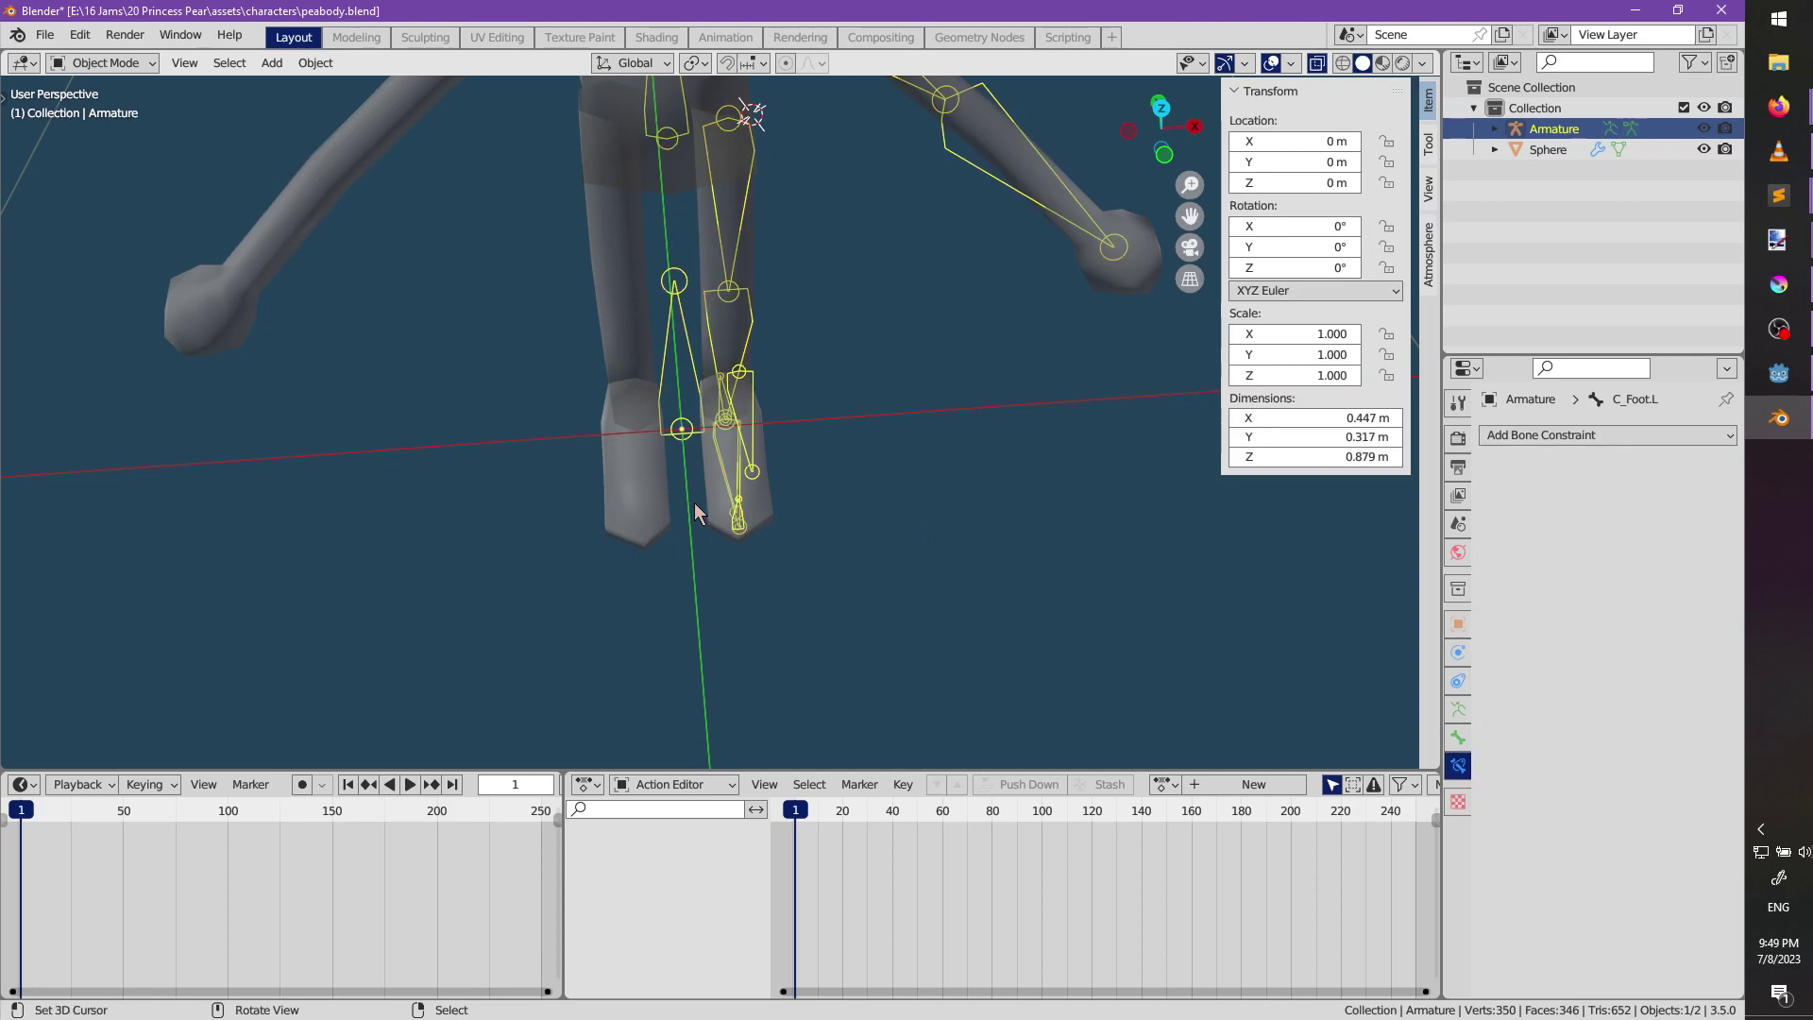
pyautogui.hotkey('shift', 's')
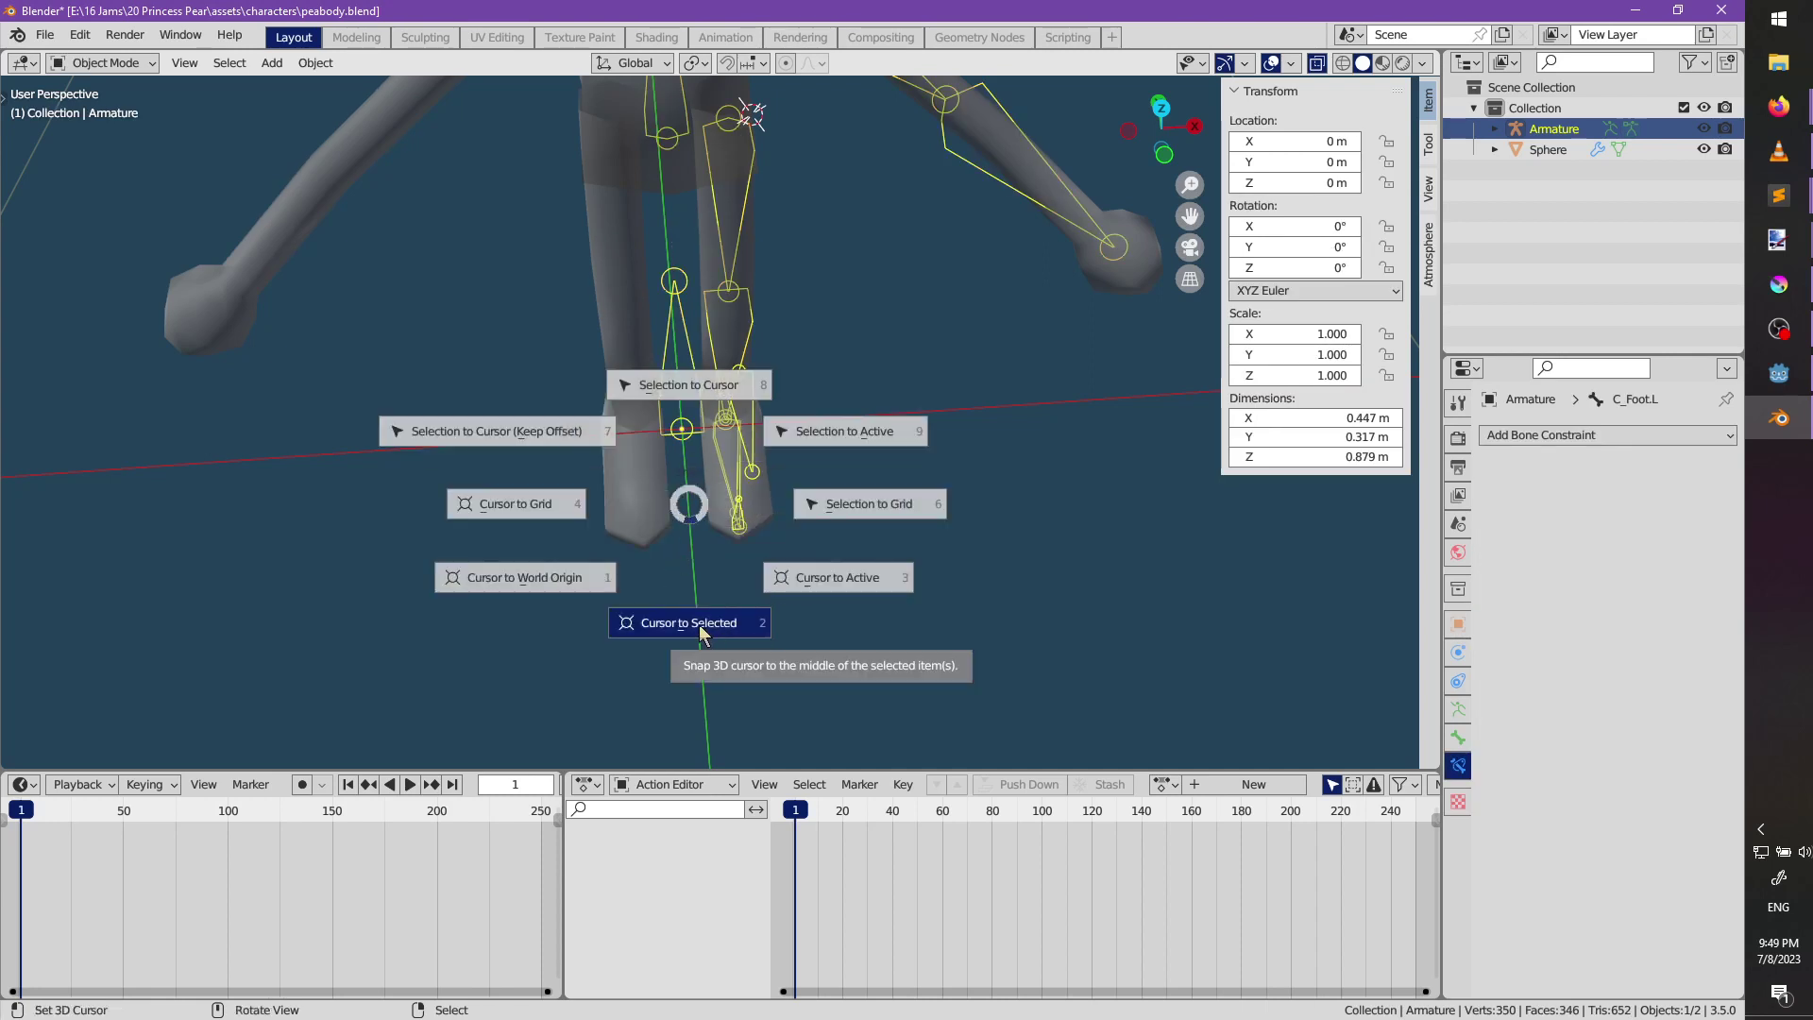
pyautogui.click(545, 571)
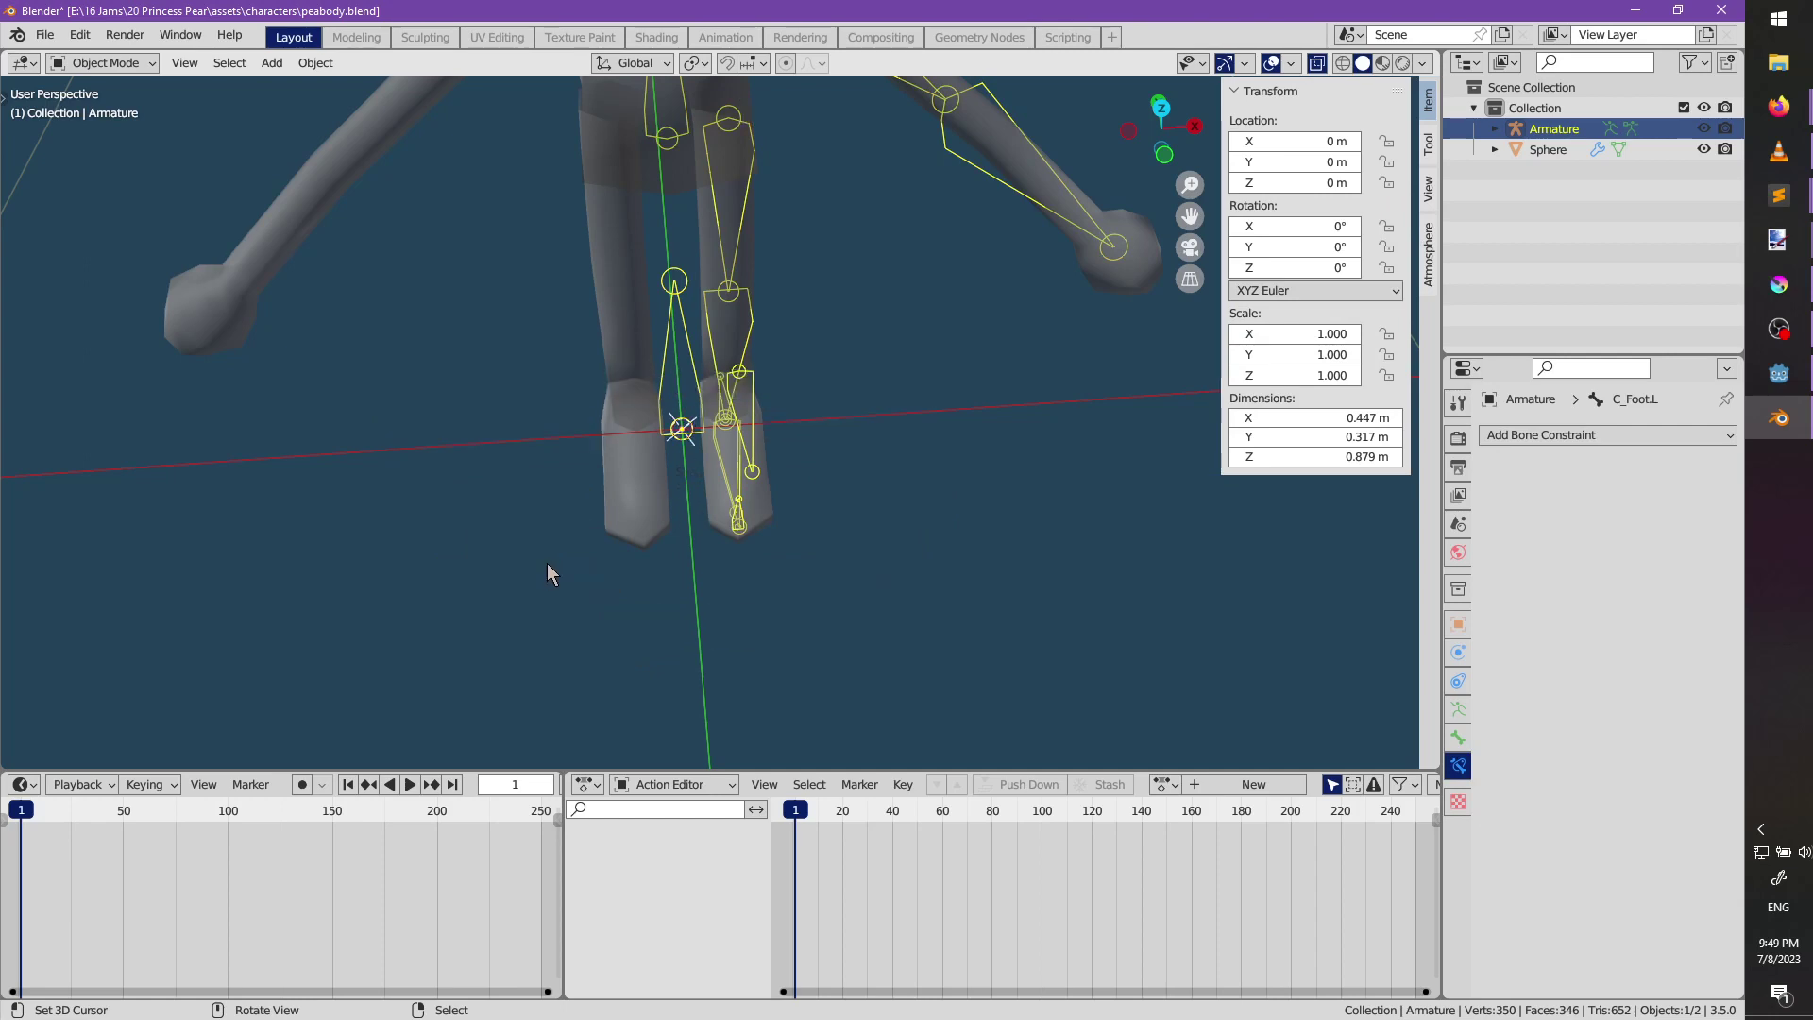
# Add a plane mesh at the world origin and scale it down in Edit Mode to roughly span both feet.
pyautogui.hotkey('shift', 'a')
pyautogui.moveTo(515, 409)
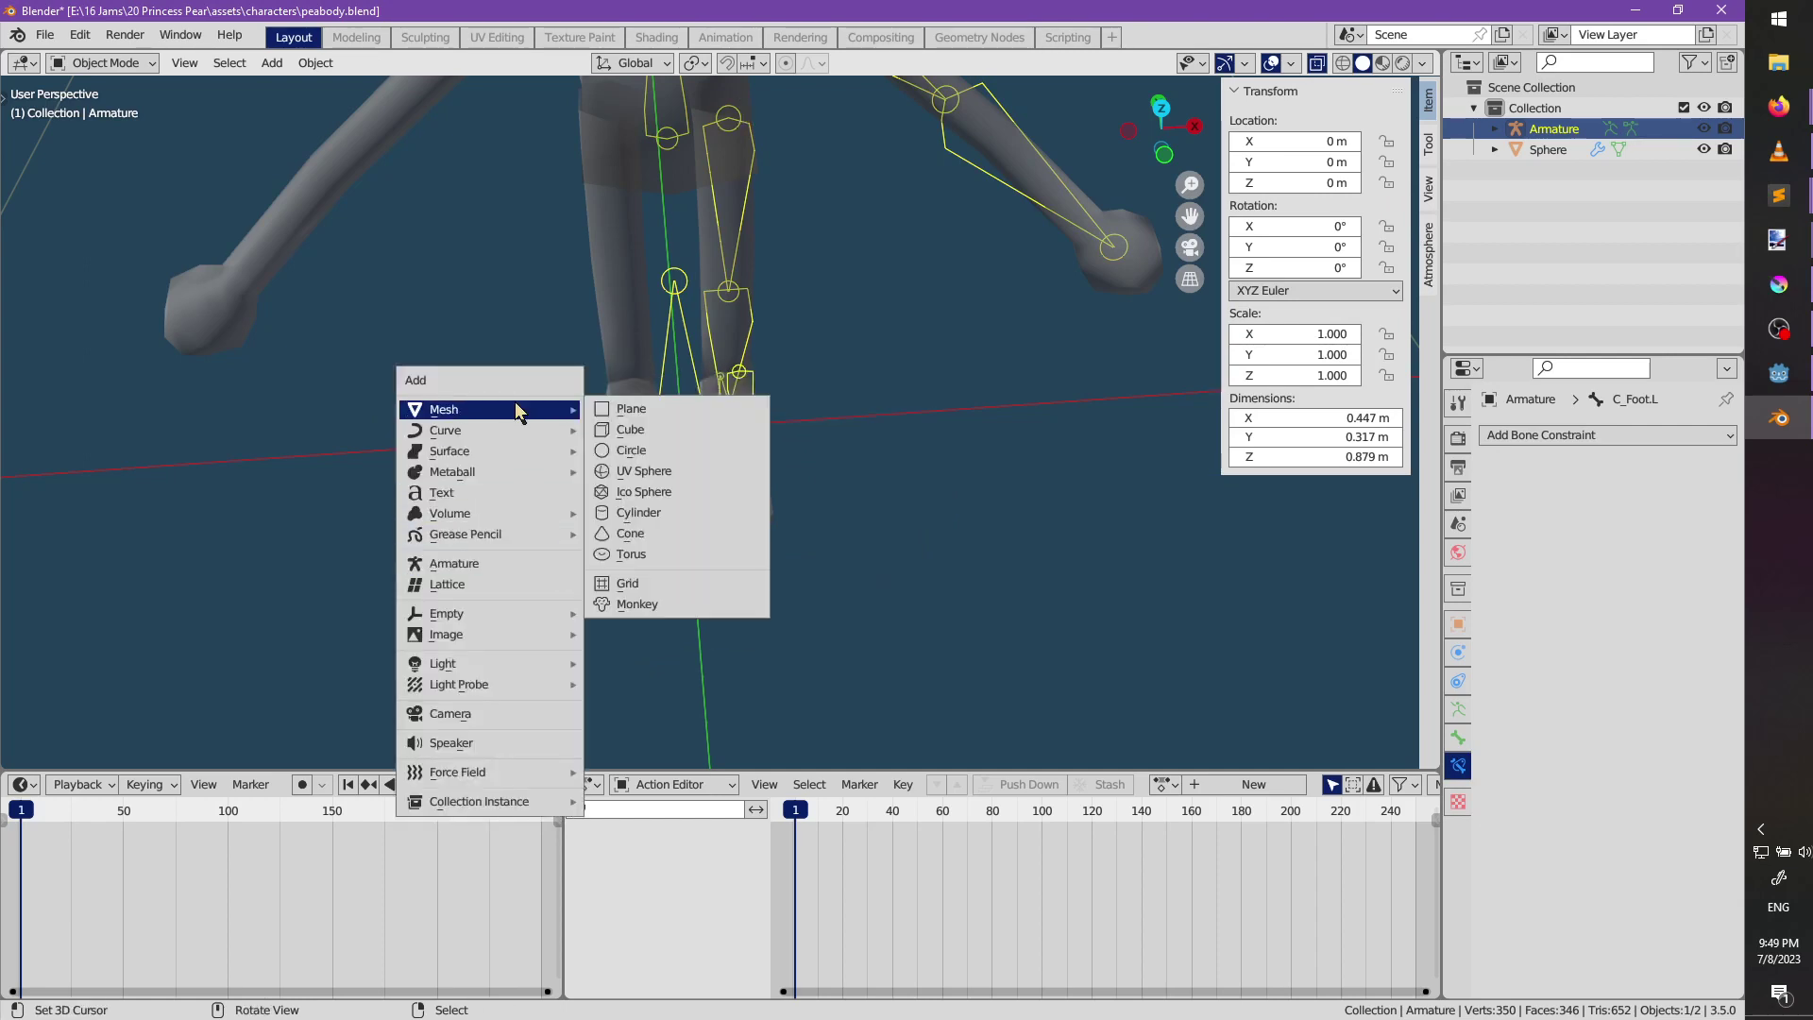
pyautogui.click(633, 408)
pyautogui.scroll(-4, 837, 534)
pyautogui.press('Tab')
pyautogui.press('s')
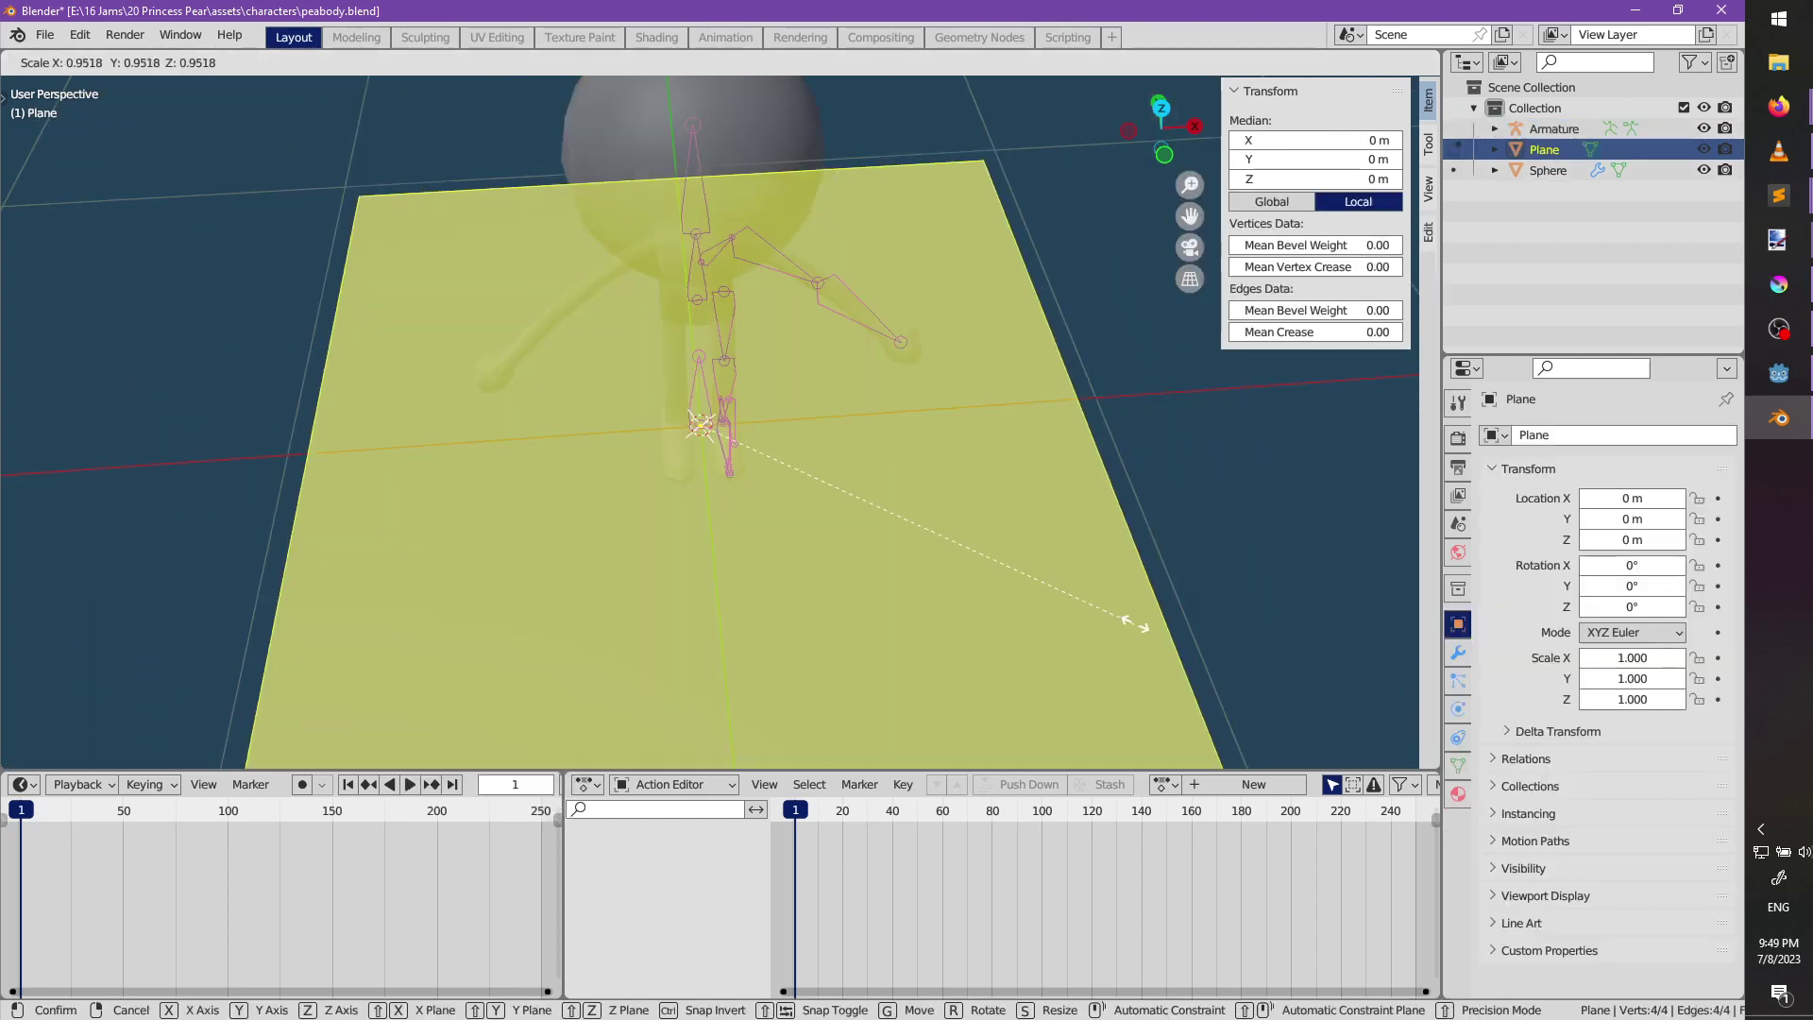
pyautogui.click(761, 490)
pyautogui.scroll(5, 818, 539)
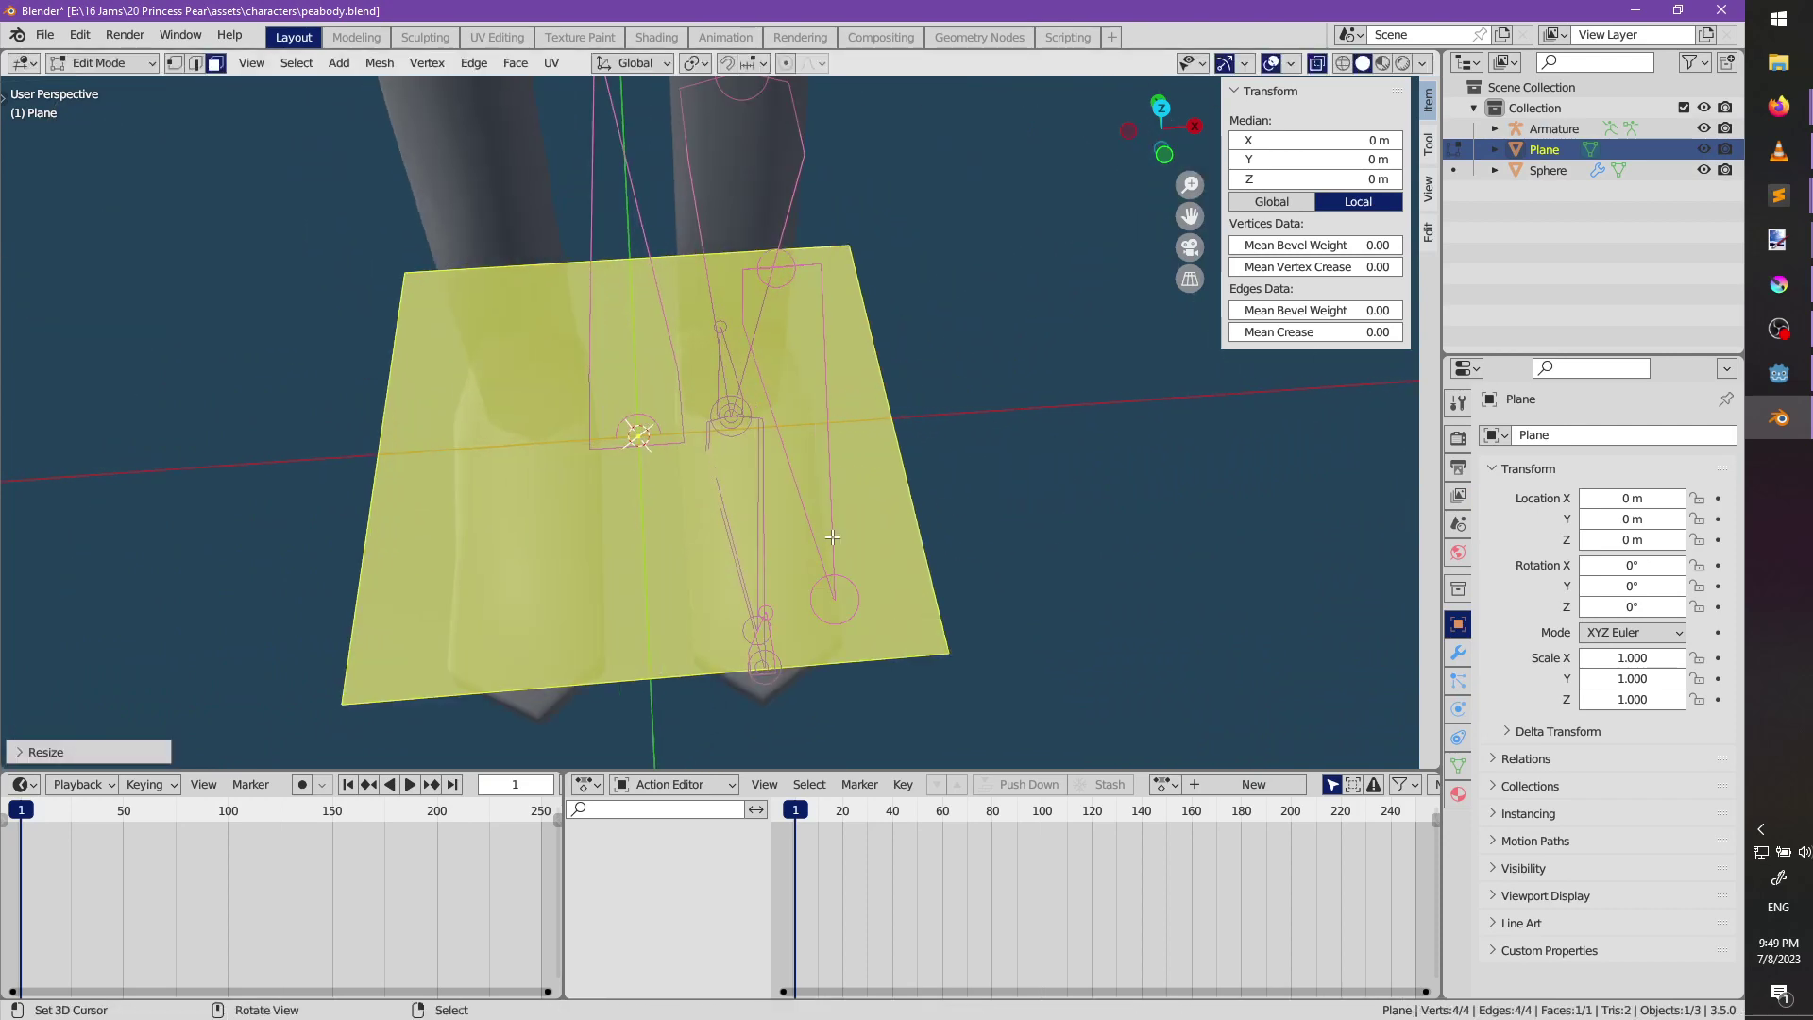
pyautogui.press('s')
pyautogui.click(930, 555)
# Delete only the plane's face so its square edge outline remains, and return to Object Mode.
pyautogui.press('x')
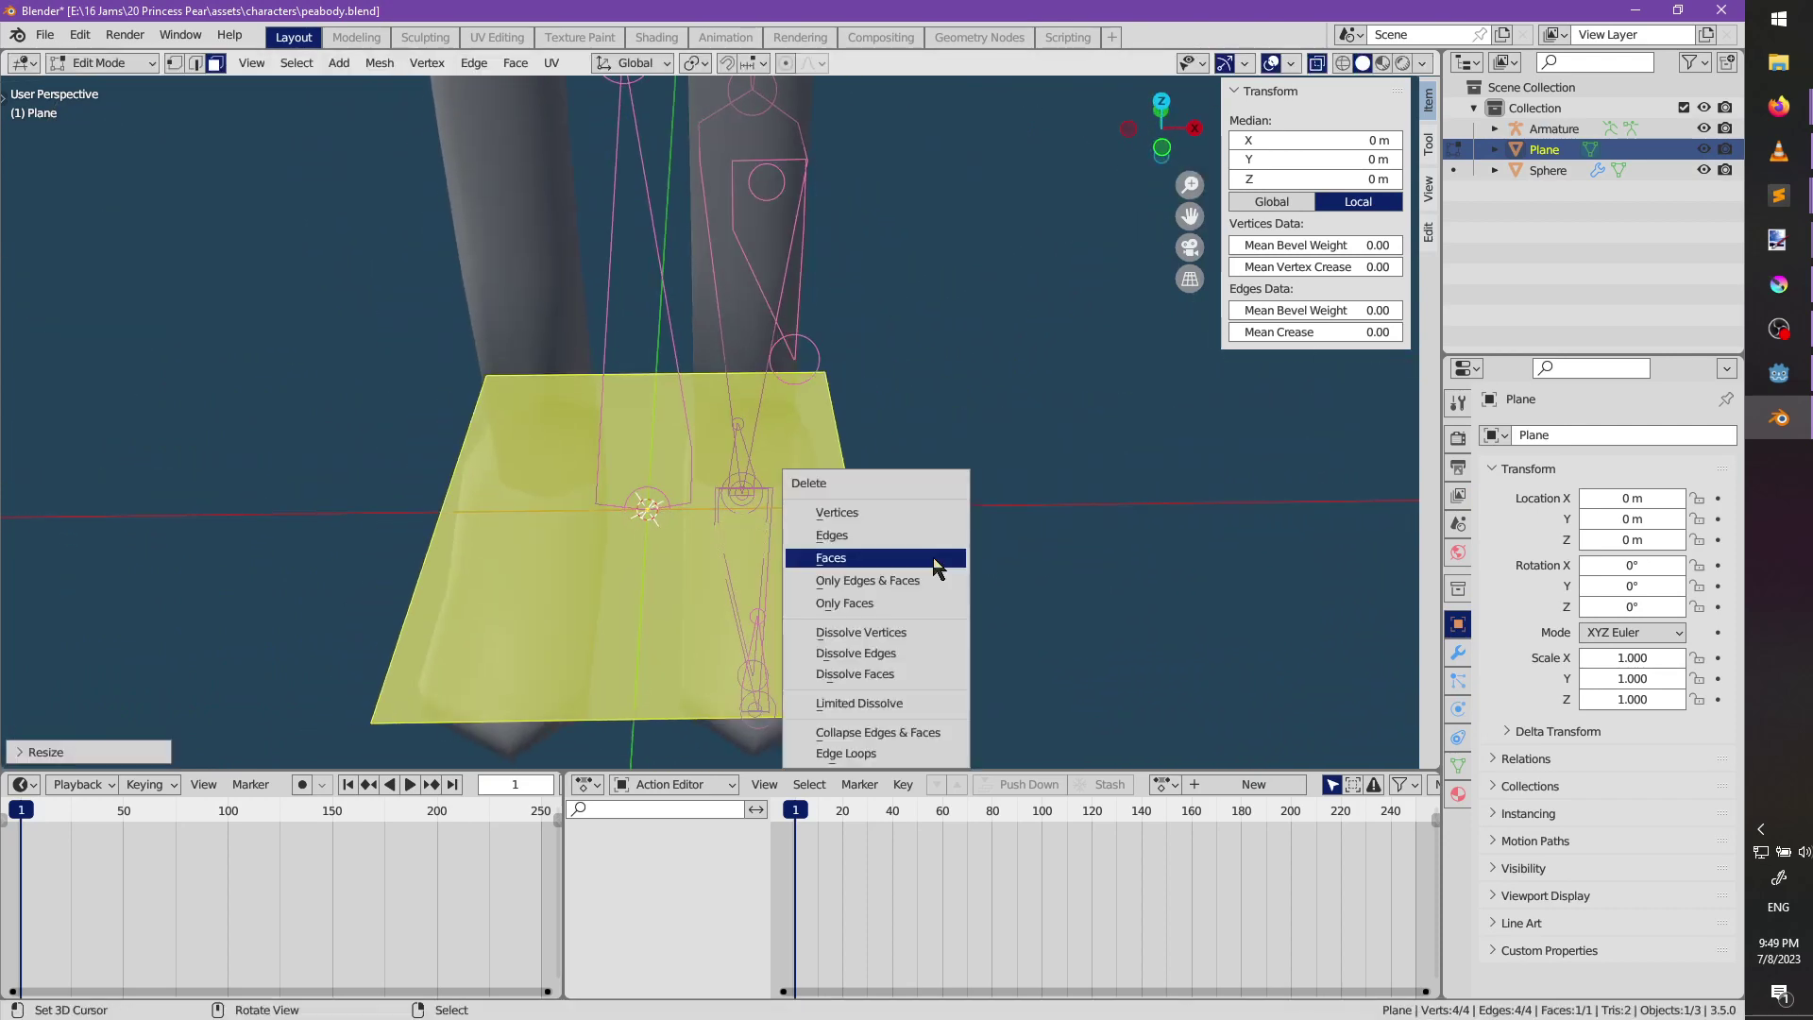
pyautogui.click(892, 597)
pyautogui.moveTo(893, 598); pyautogui.dragTo(821, 481, button='middle')
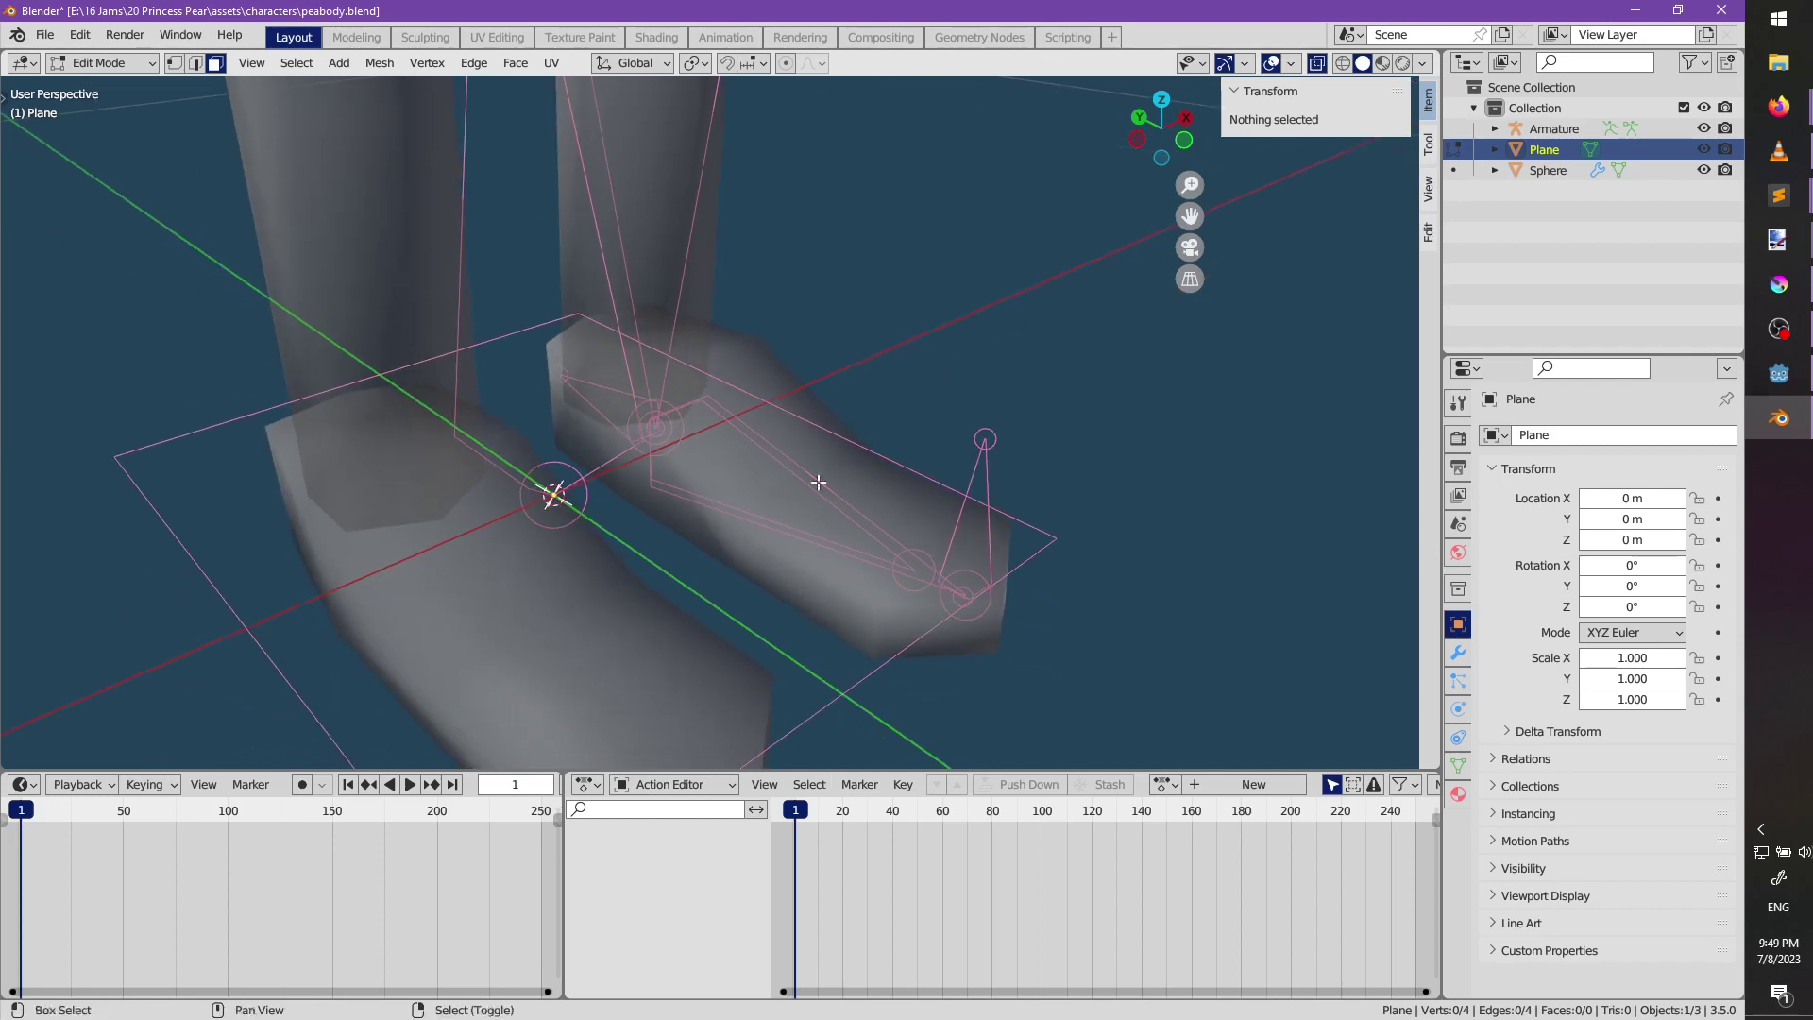
pyautogui.press('Tab')
# Assign the Plane object as the custom display shape of the C_Foot.L bone in Pose Mode.
pyautogui.click(800, 494)
pyautogui.hotkey('ctrl', 'shift', 'Tab')
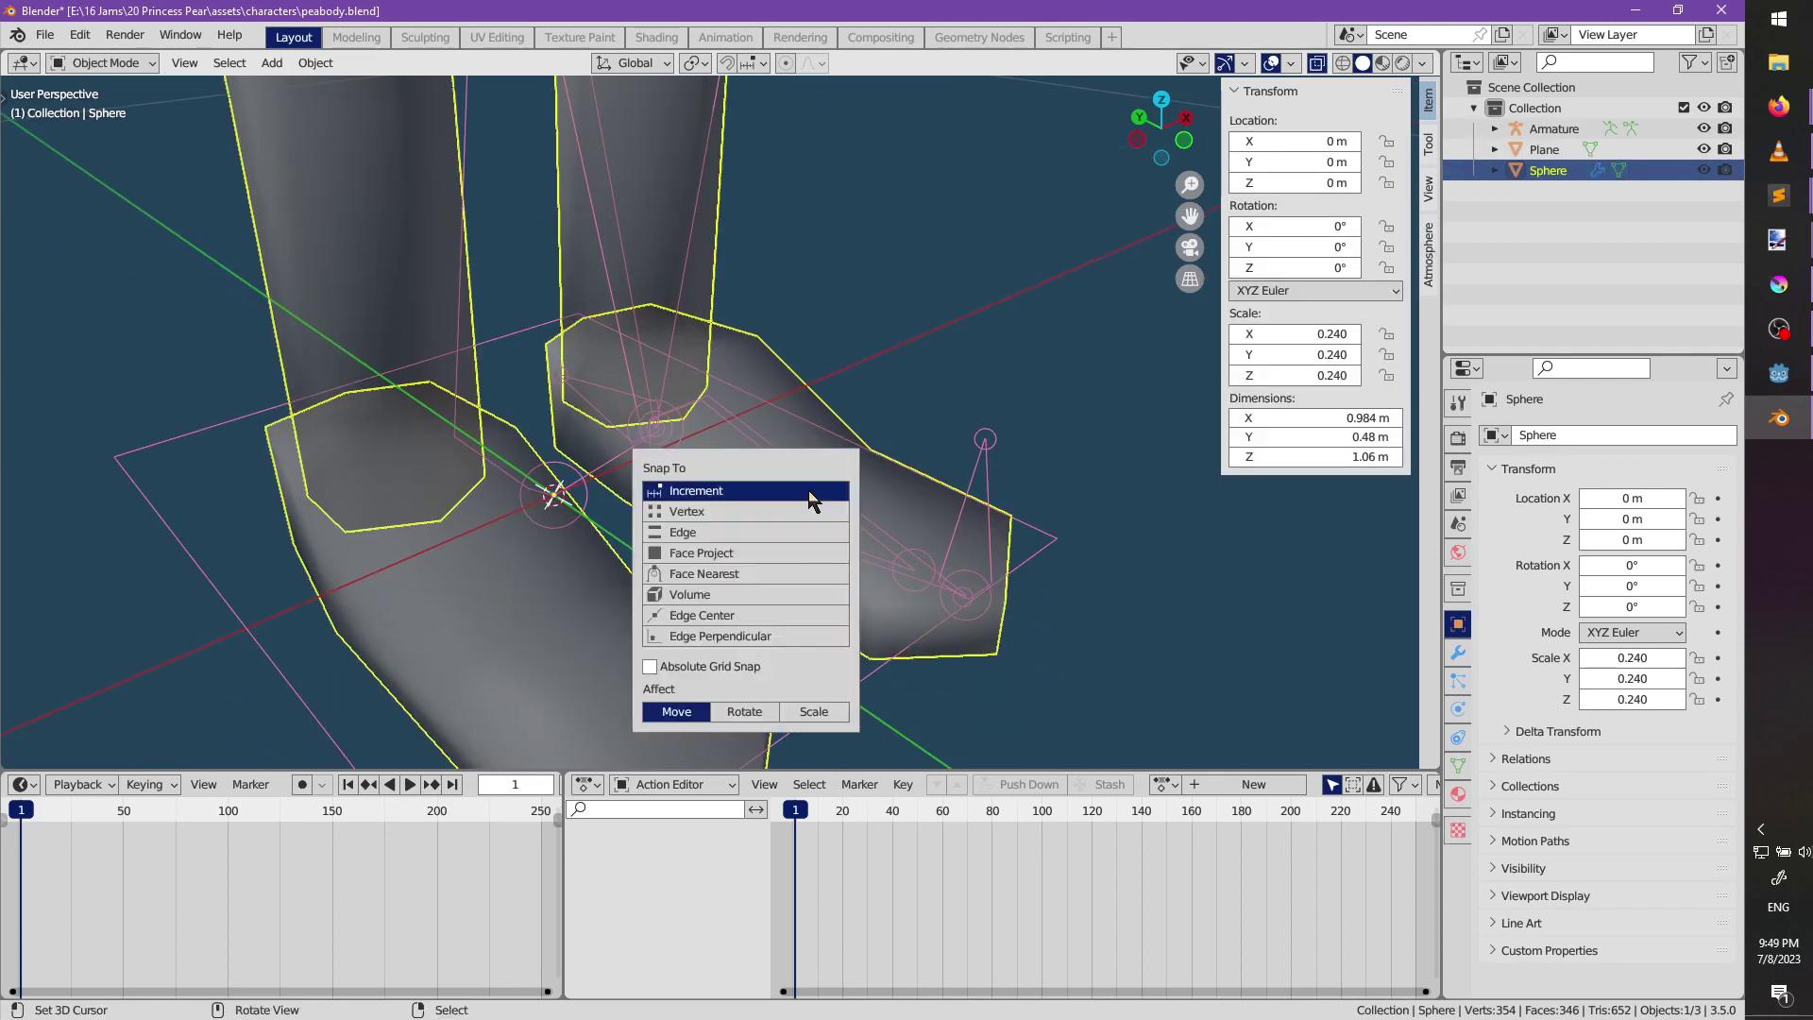
pyautogui.press('Escape')
pyautogui.rightClick(806, 484)
pyautogui.hotkey('ctrl', 'Tab')
pyautogui.click(806, 488)
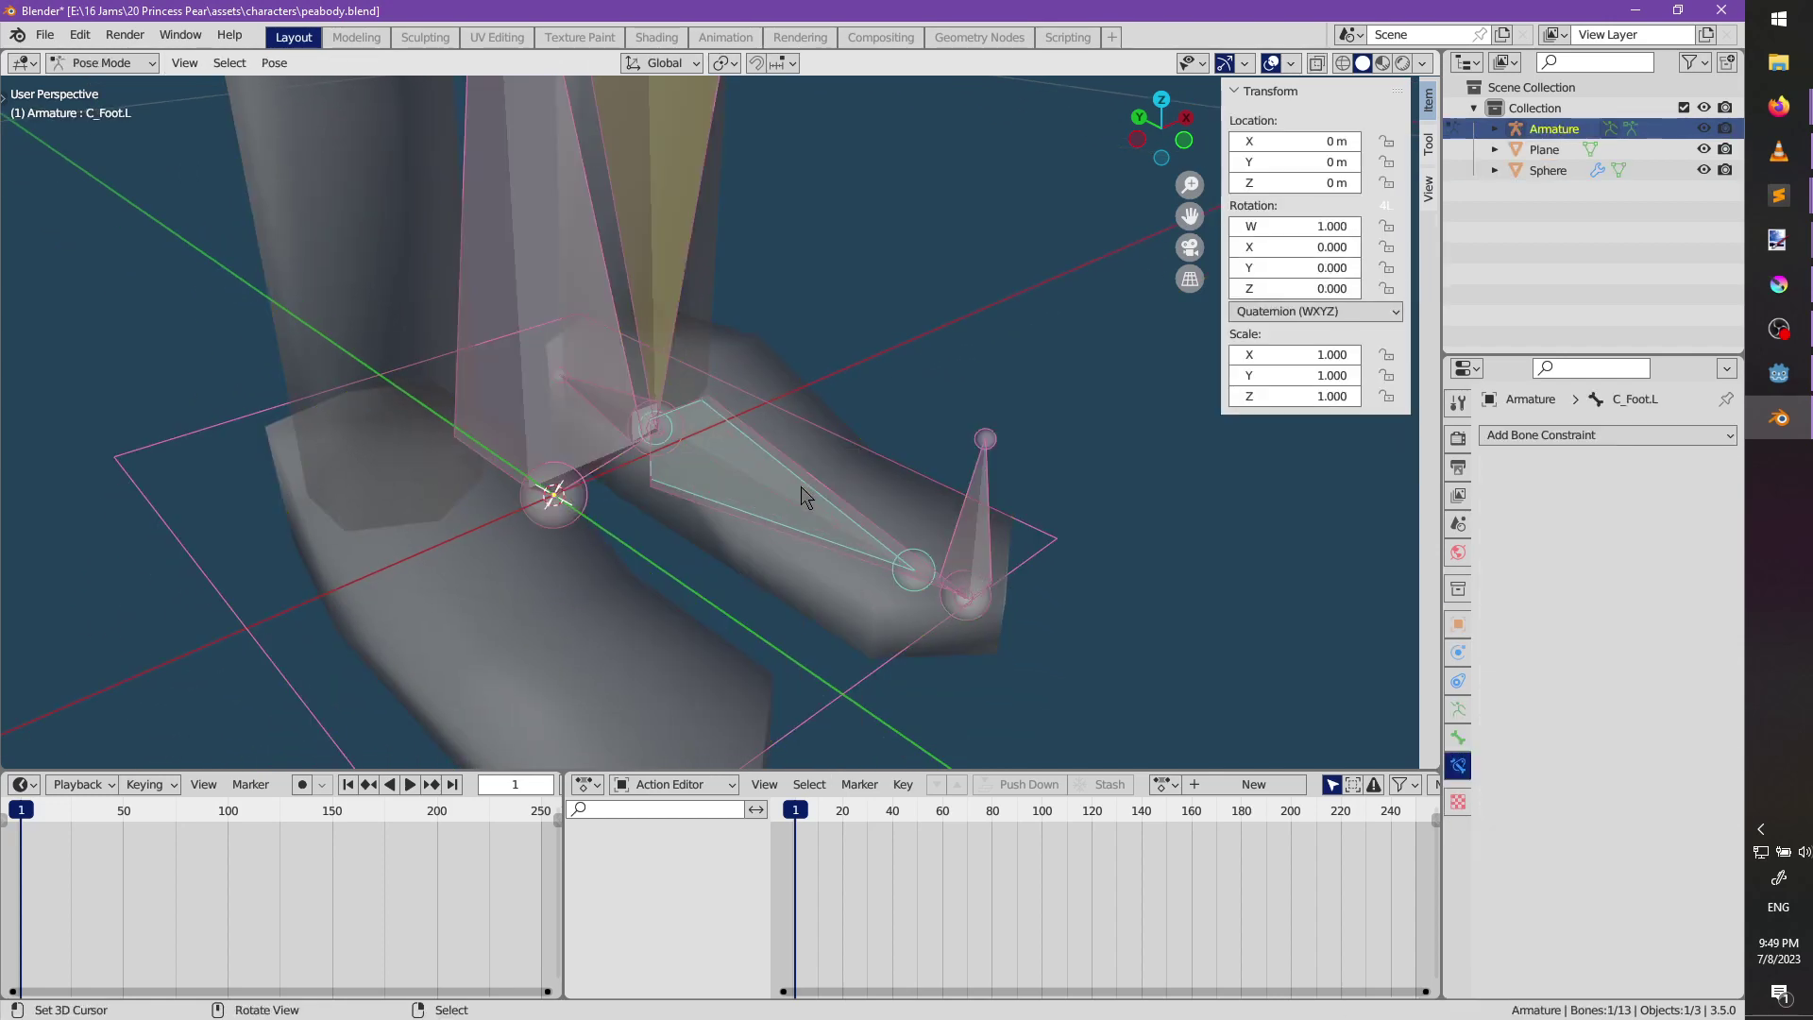
pyautogui.click(1458, 738)
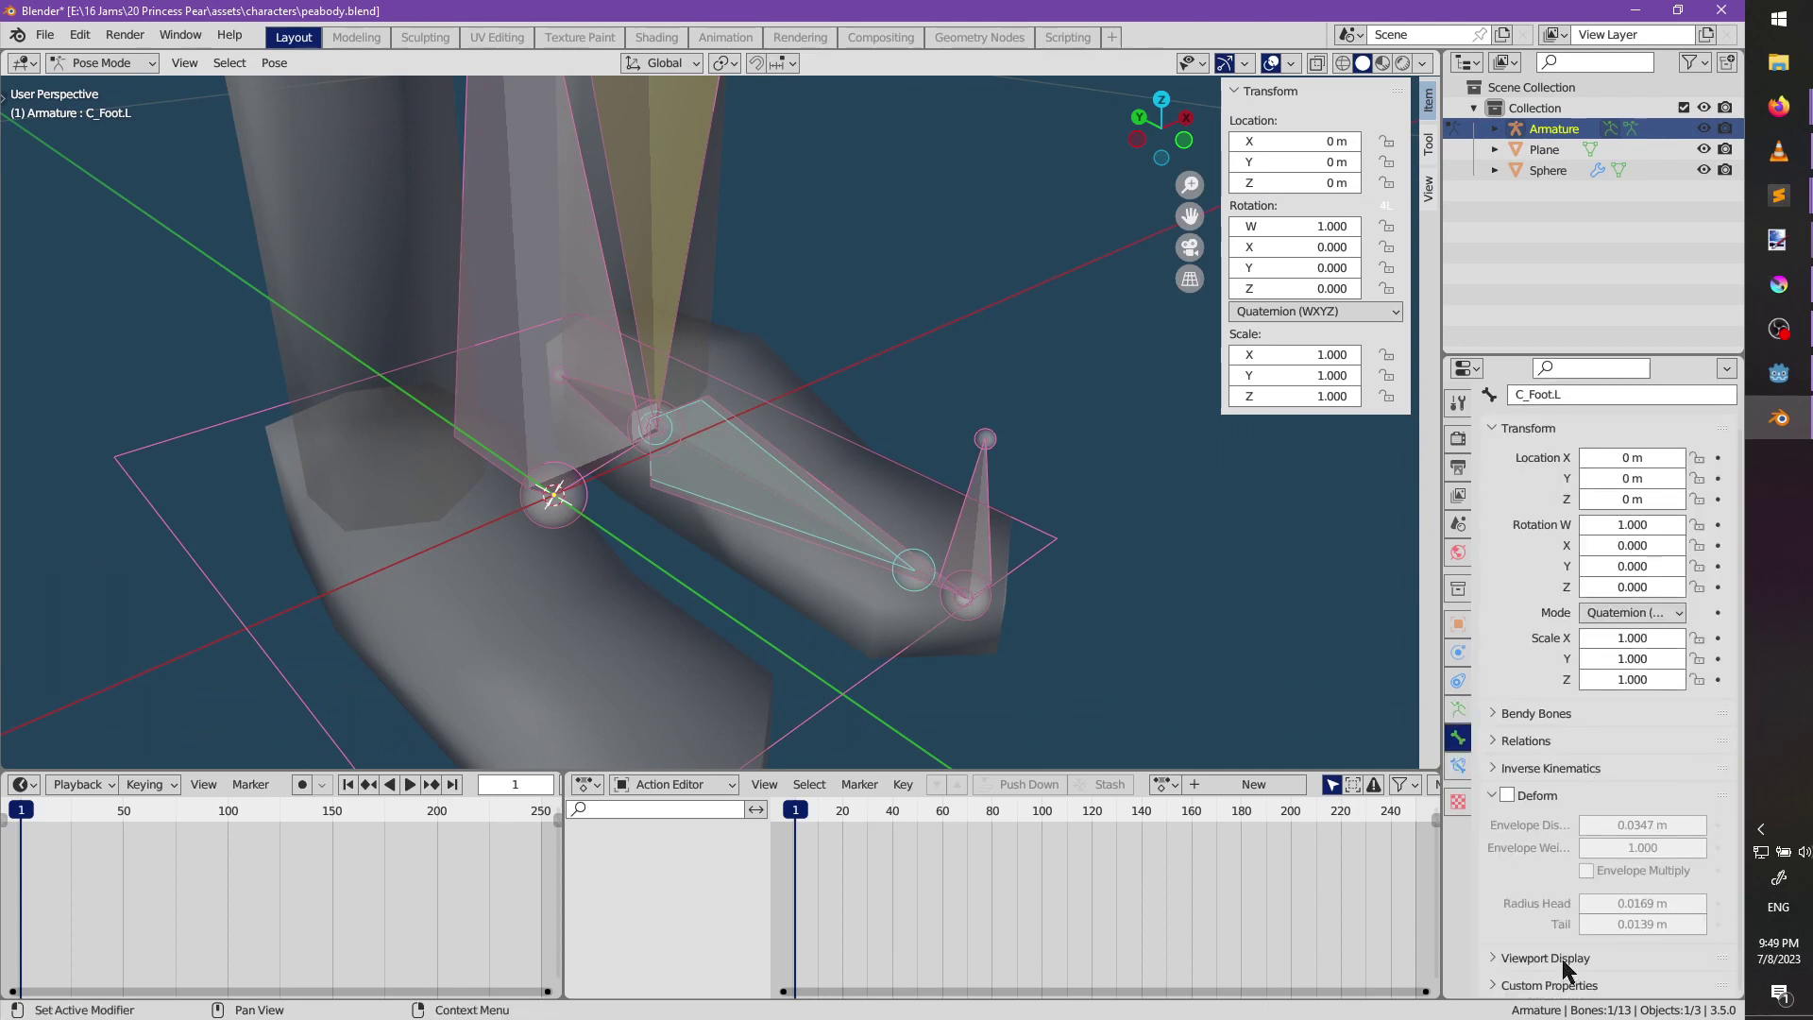
pyautogui.click(1563, 958)
pyautogui.scroll(-4, 1577, 944)
pyautogui.click(1640, 902)
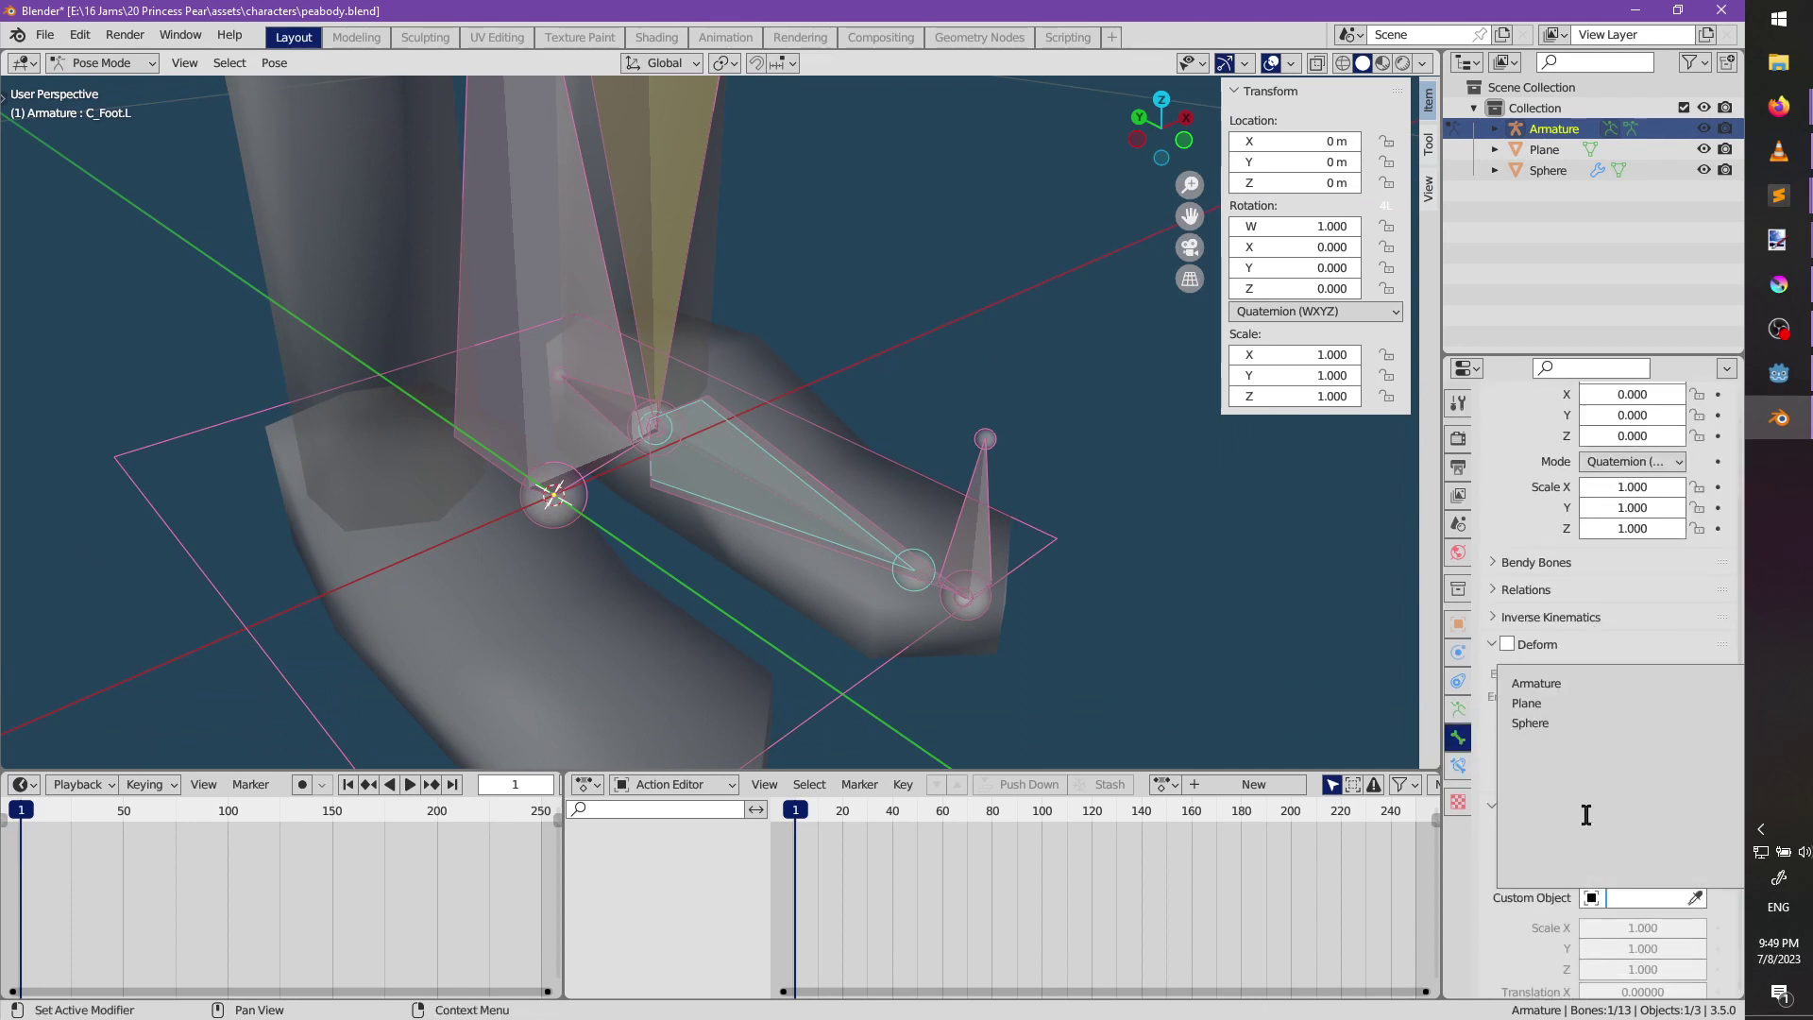
pyautogui.click(1535, 702)
pyautogui.moveTo(861, 482); pyautogui.dragTo(803, 559, button='middle')
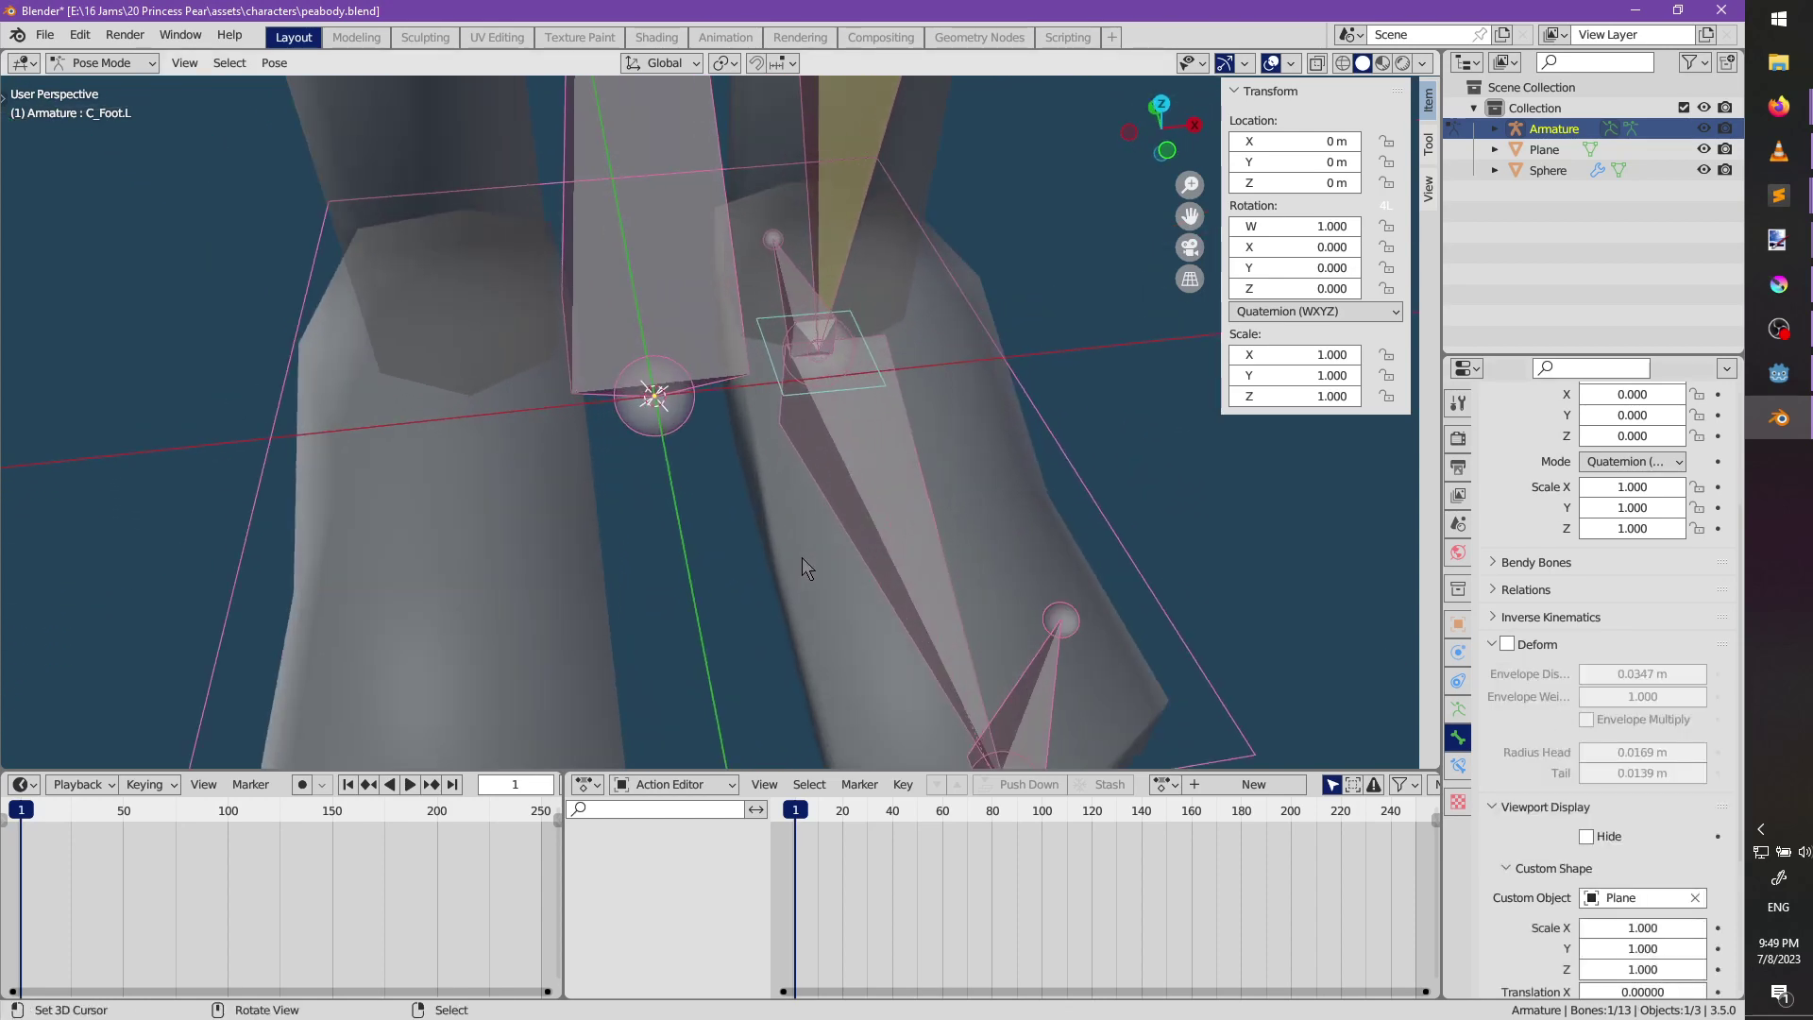
# Select the Plane's whole outline in Edit Mode and stretch it along Y by a factor of about 3.25.
pyautogui.scroll(-3, 803, 557)
pyautogui.hotkey('ctrl', 'Tab')
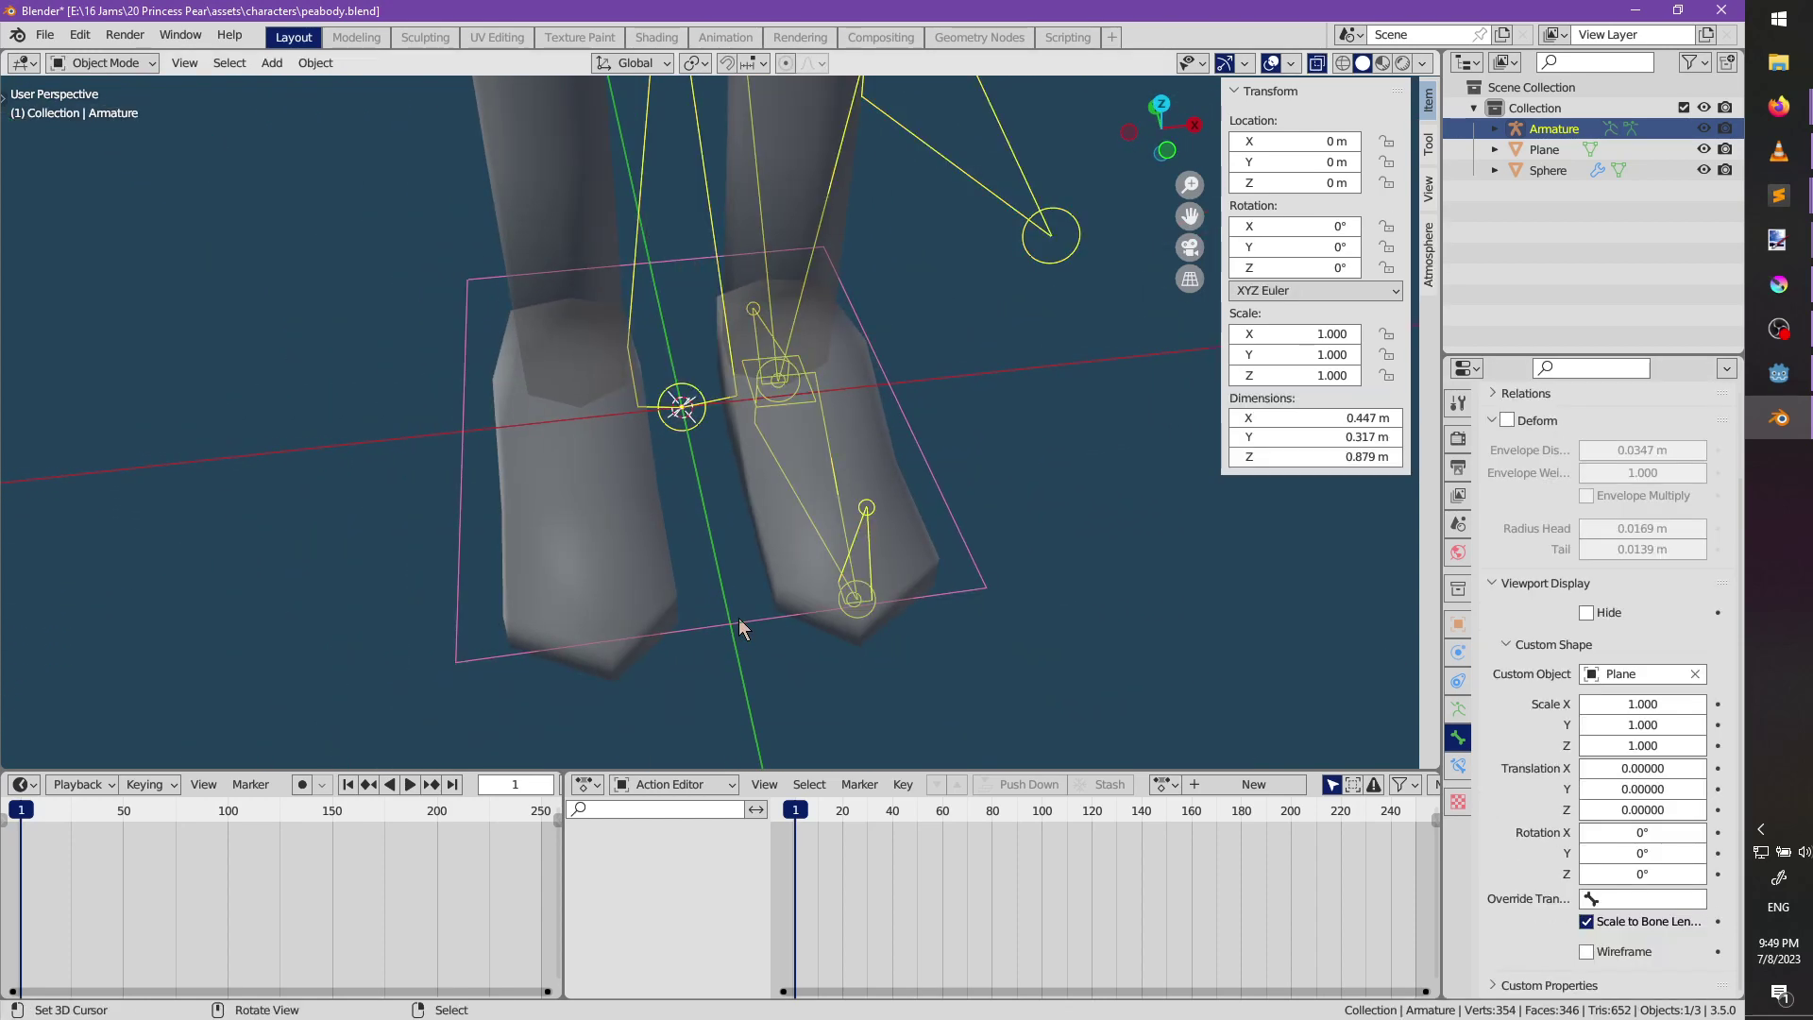
pyautogui.click(740, 625)
pyautogui.press('Tab')
pyautogui.moveTo(741, 625); pyautogui.dragTo(804, 625, button='middle')
pyautogui.press('a')
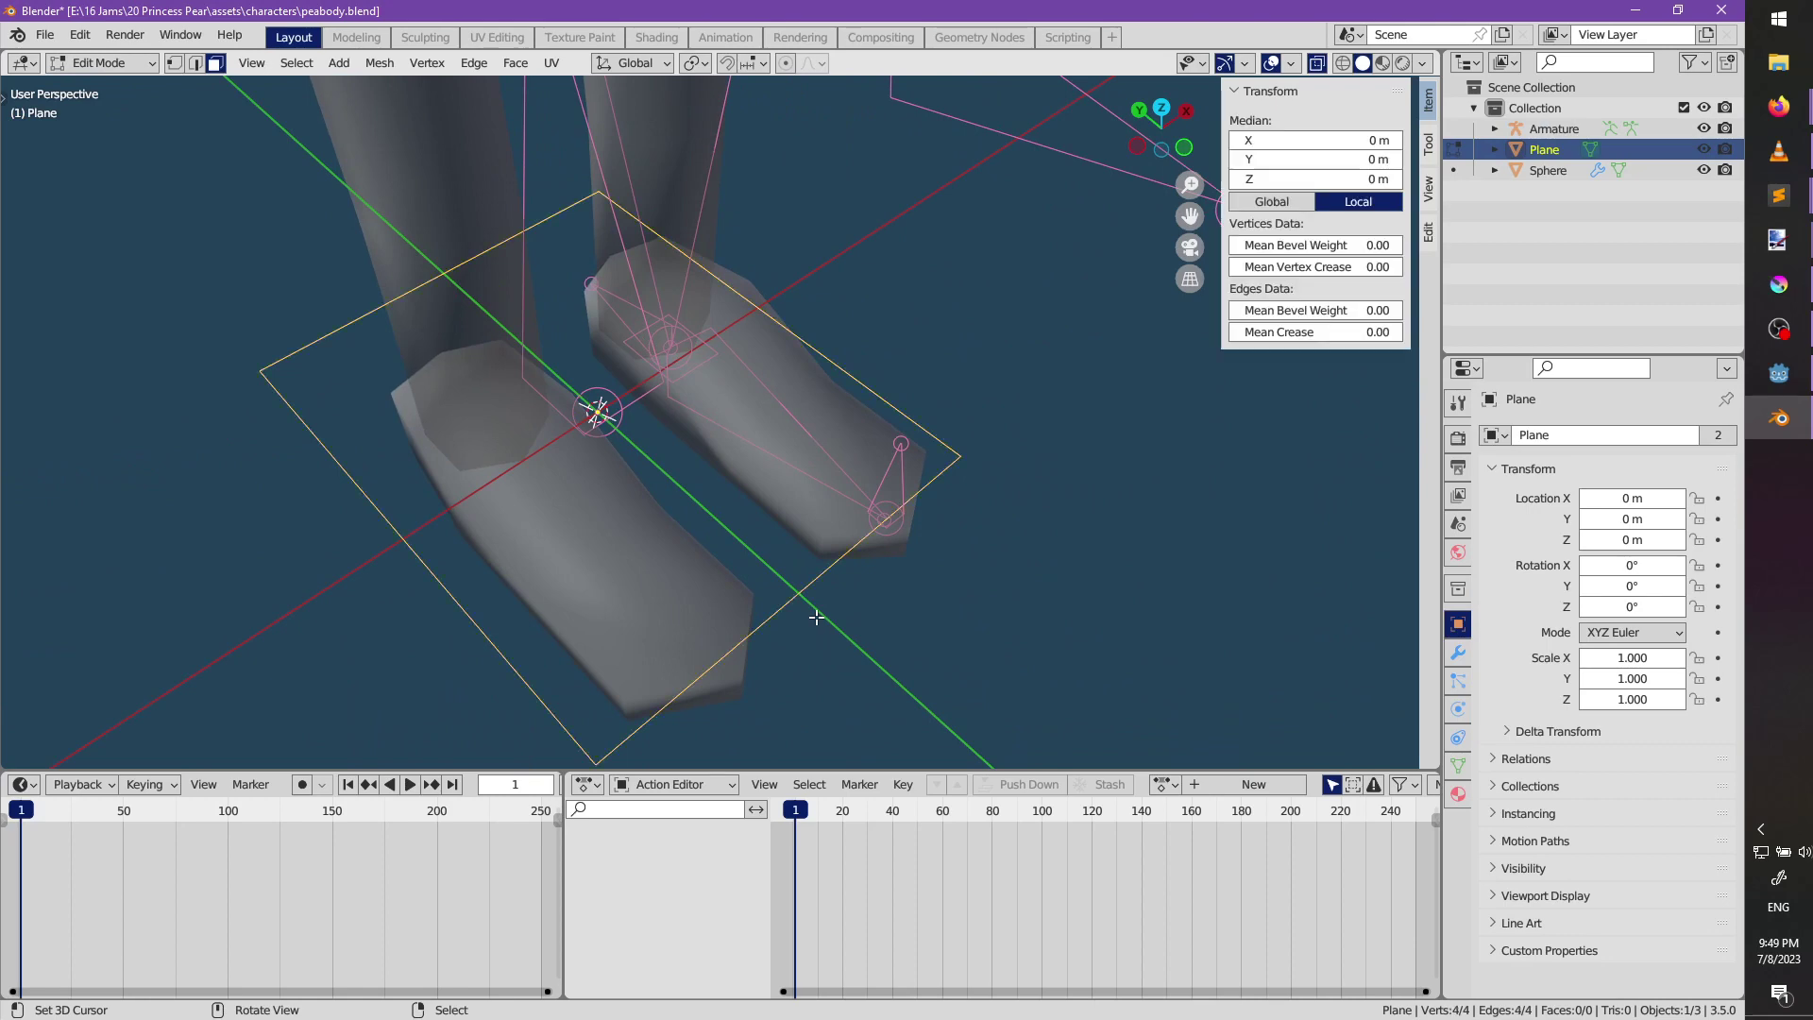
pyautogui.press('s')
pyautogui.press('y')
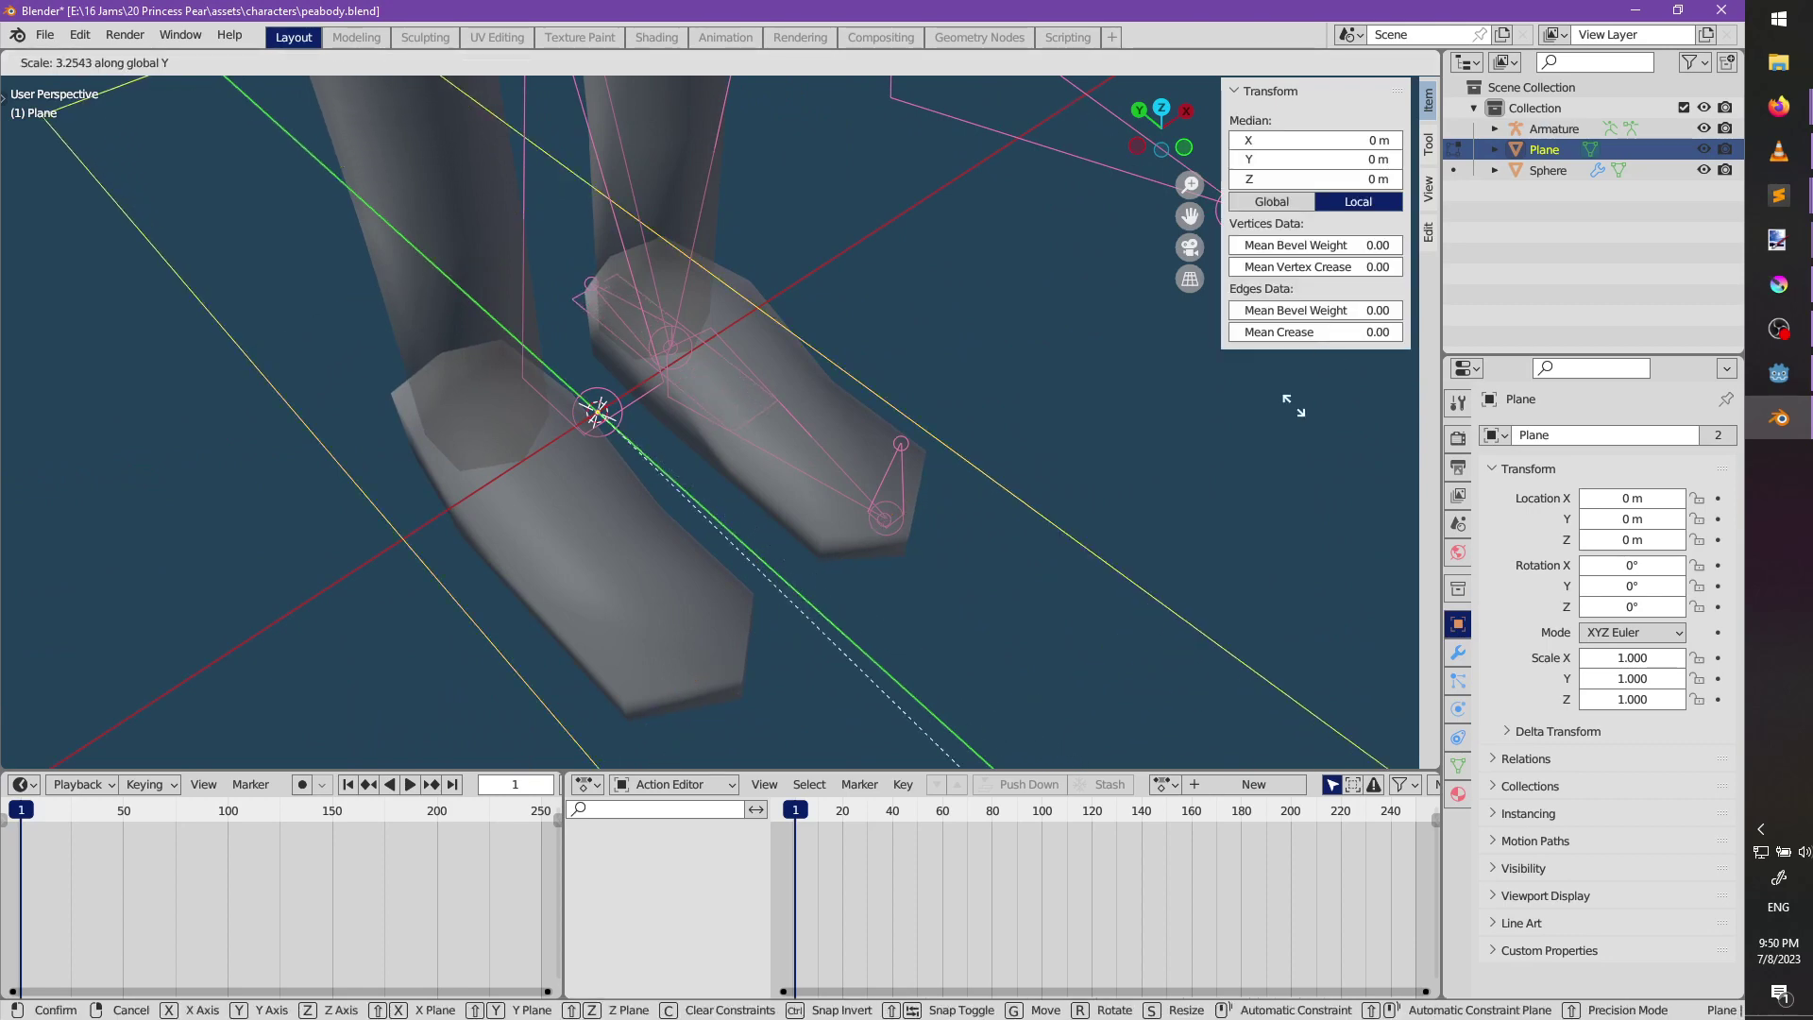
pyautogui.click(1295, 405)
# Move the outline about 0.36 m along positive Y behind the feet and widen it along X.
pyautogui.scroll(-4, 883, 397)
pyautogui.moveTo(835, 401); pyautogui.dragTo(902, 405, button='middle')
pyautogui.press('g')
pyautogui.press('y')
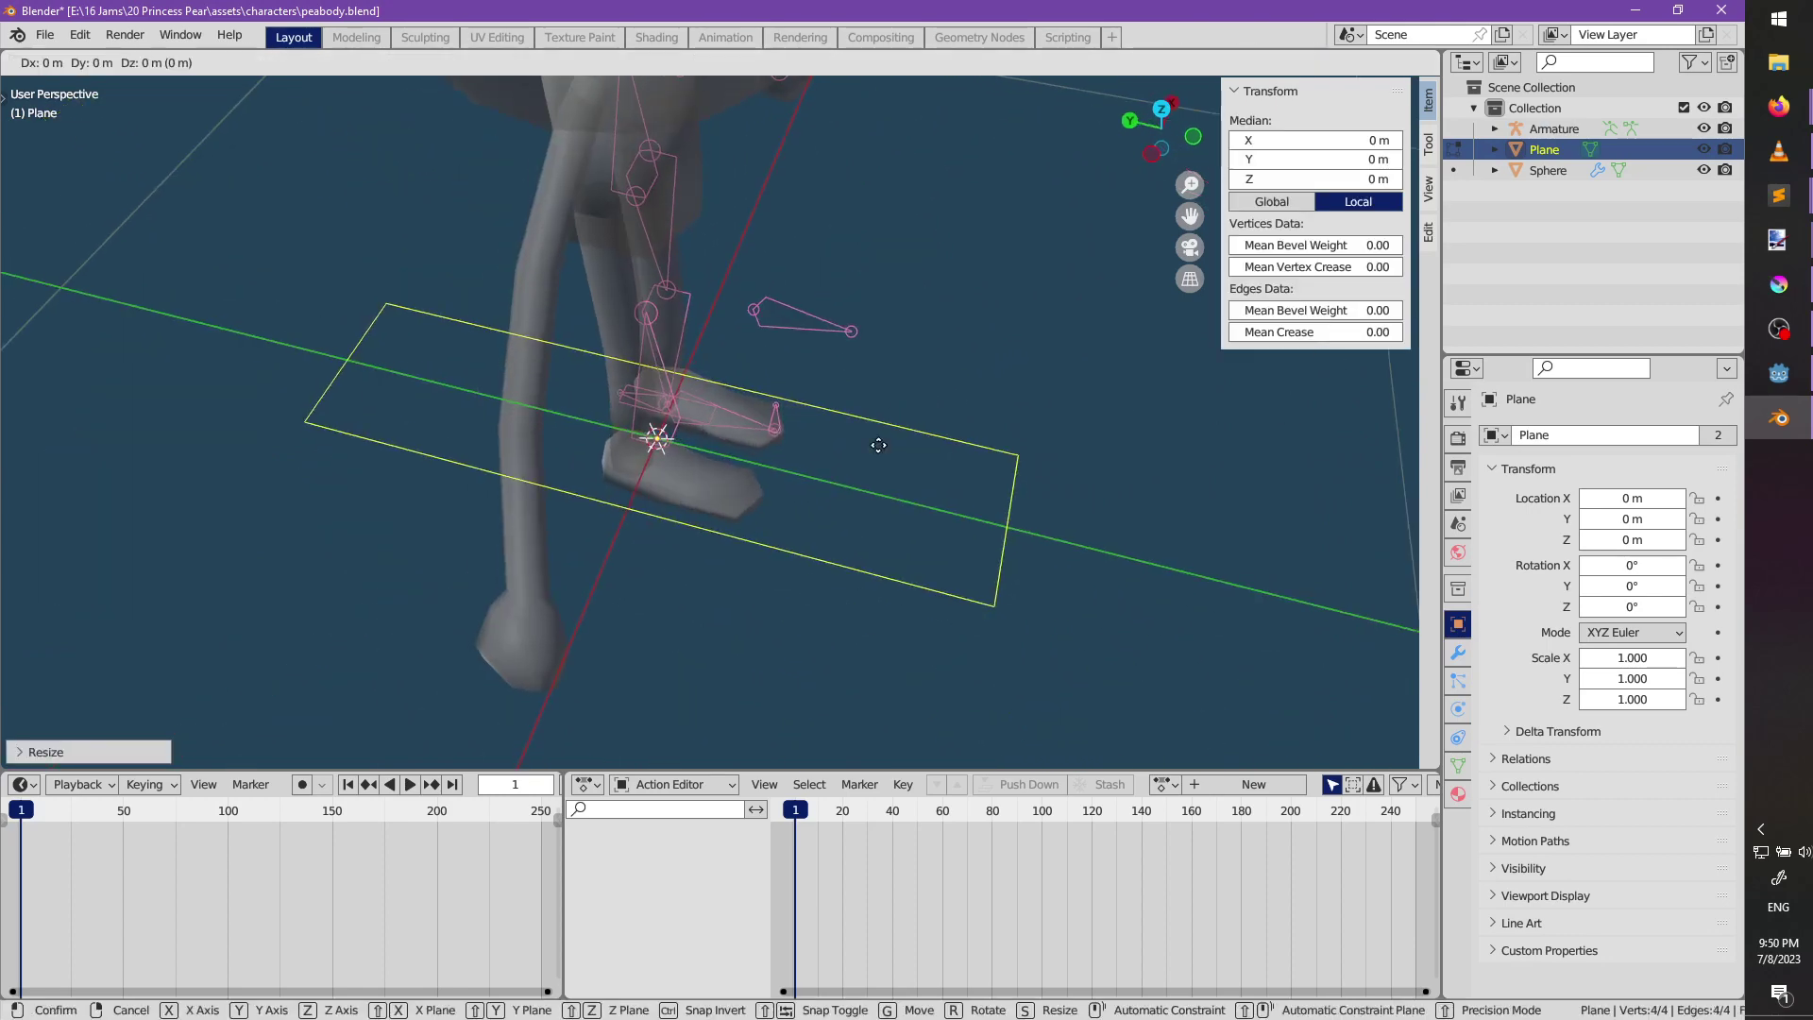
pyautogui.click(650, 378)
pyautogui.press('s')
pyautogui.press('x')
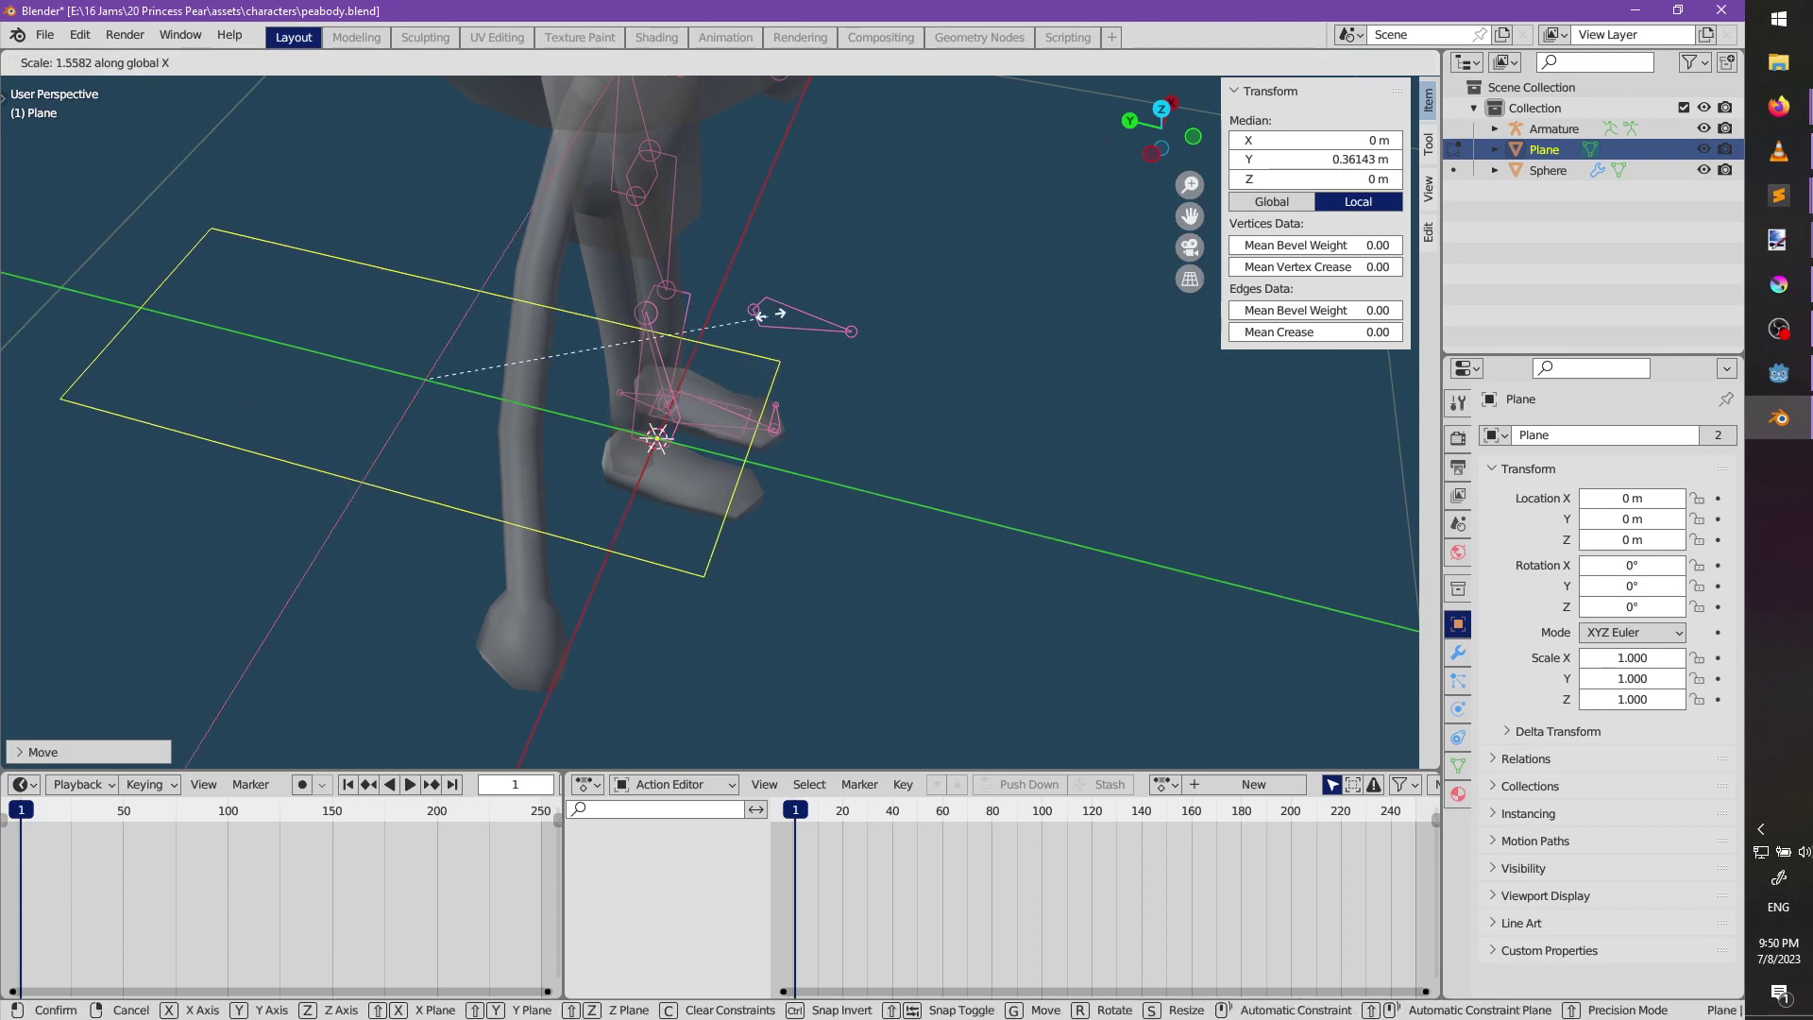
pyautogui.click(807, 371)
# Leave the Plane's Edit Mode and make the Armature the selected object in Object Mode.
pyautogui.moveTo(807, 371); pyautogui.dragTo(474, 339, button='middle')
pyautogui.click(479, 342)
pyautogui.moveTo(898, 314); pyautogui.dragTo(882, 271, button='middle')
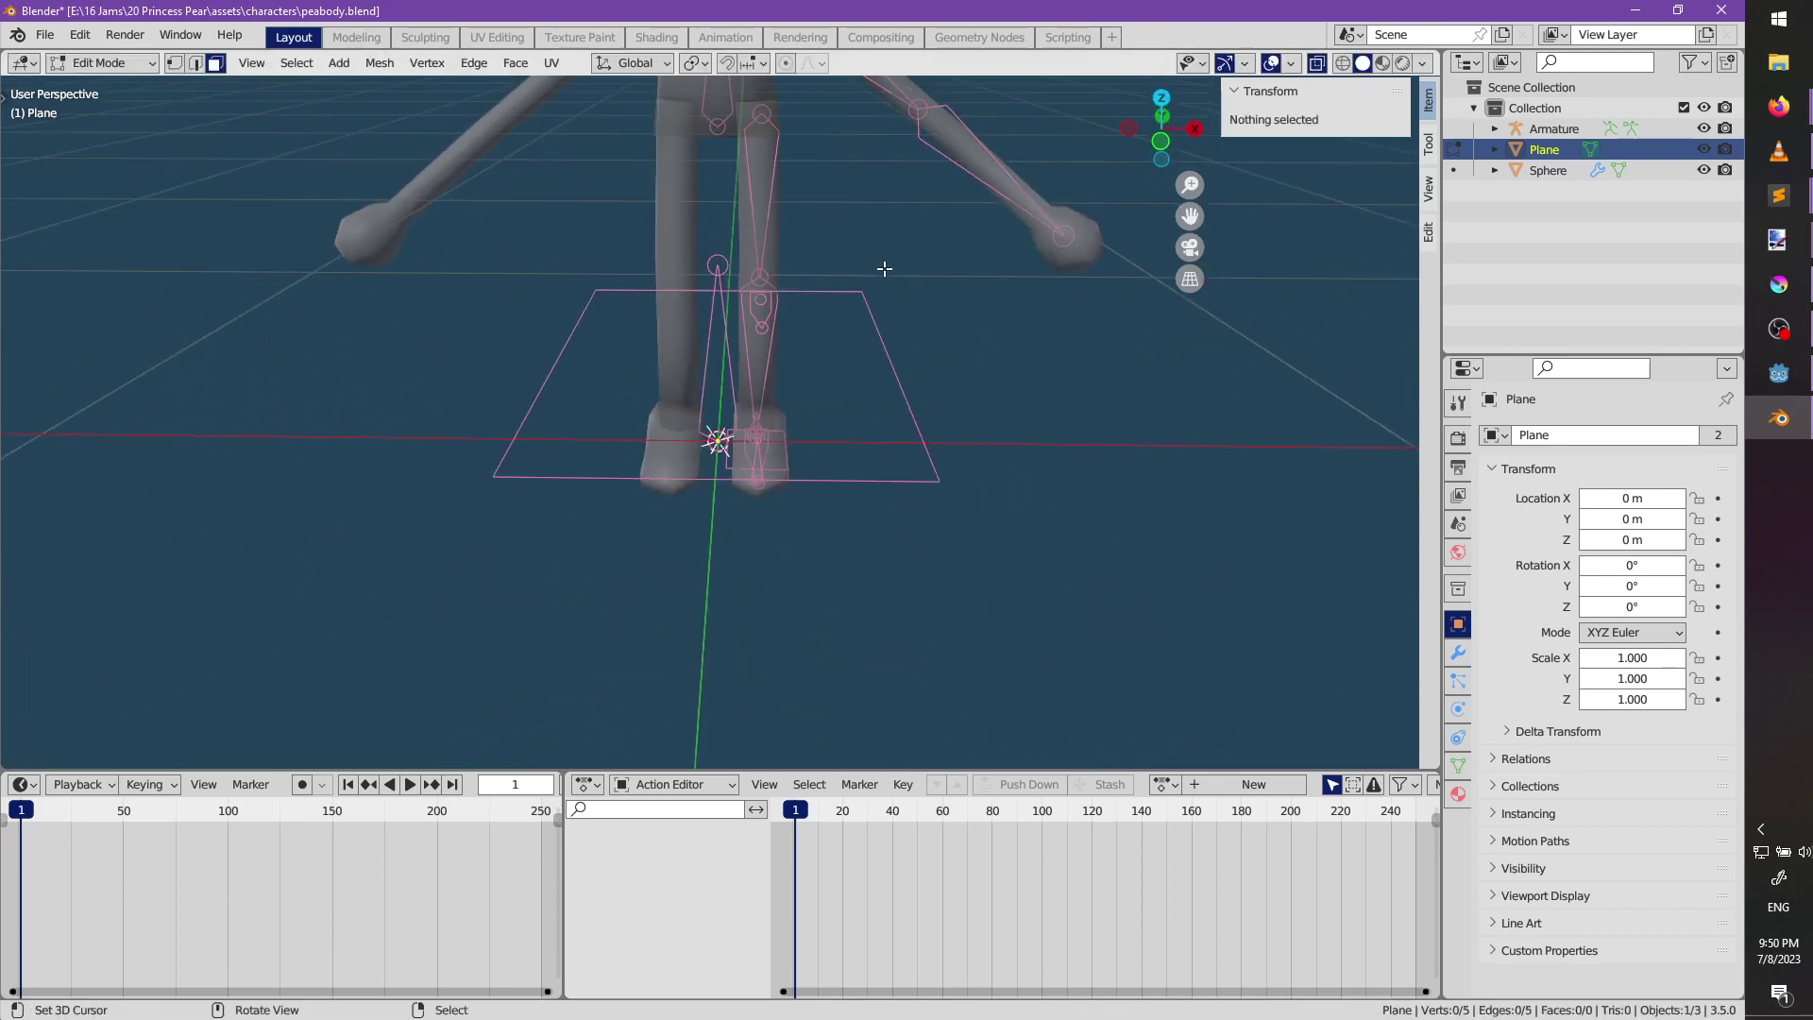
pyautogui.click(826, 425)
pyautogui.moveTo(825, 425); pyautogui.dragTo(893, 513, button='middle')
pyautogui.press('Tab')
pyautogui.click(963, 506)
pyautogui.hotkey('ctrl', 'Tab')
pyautogui.click(693, 518)
pyautogui.rightClick(806, 532)
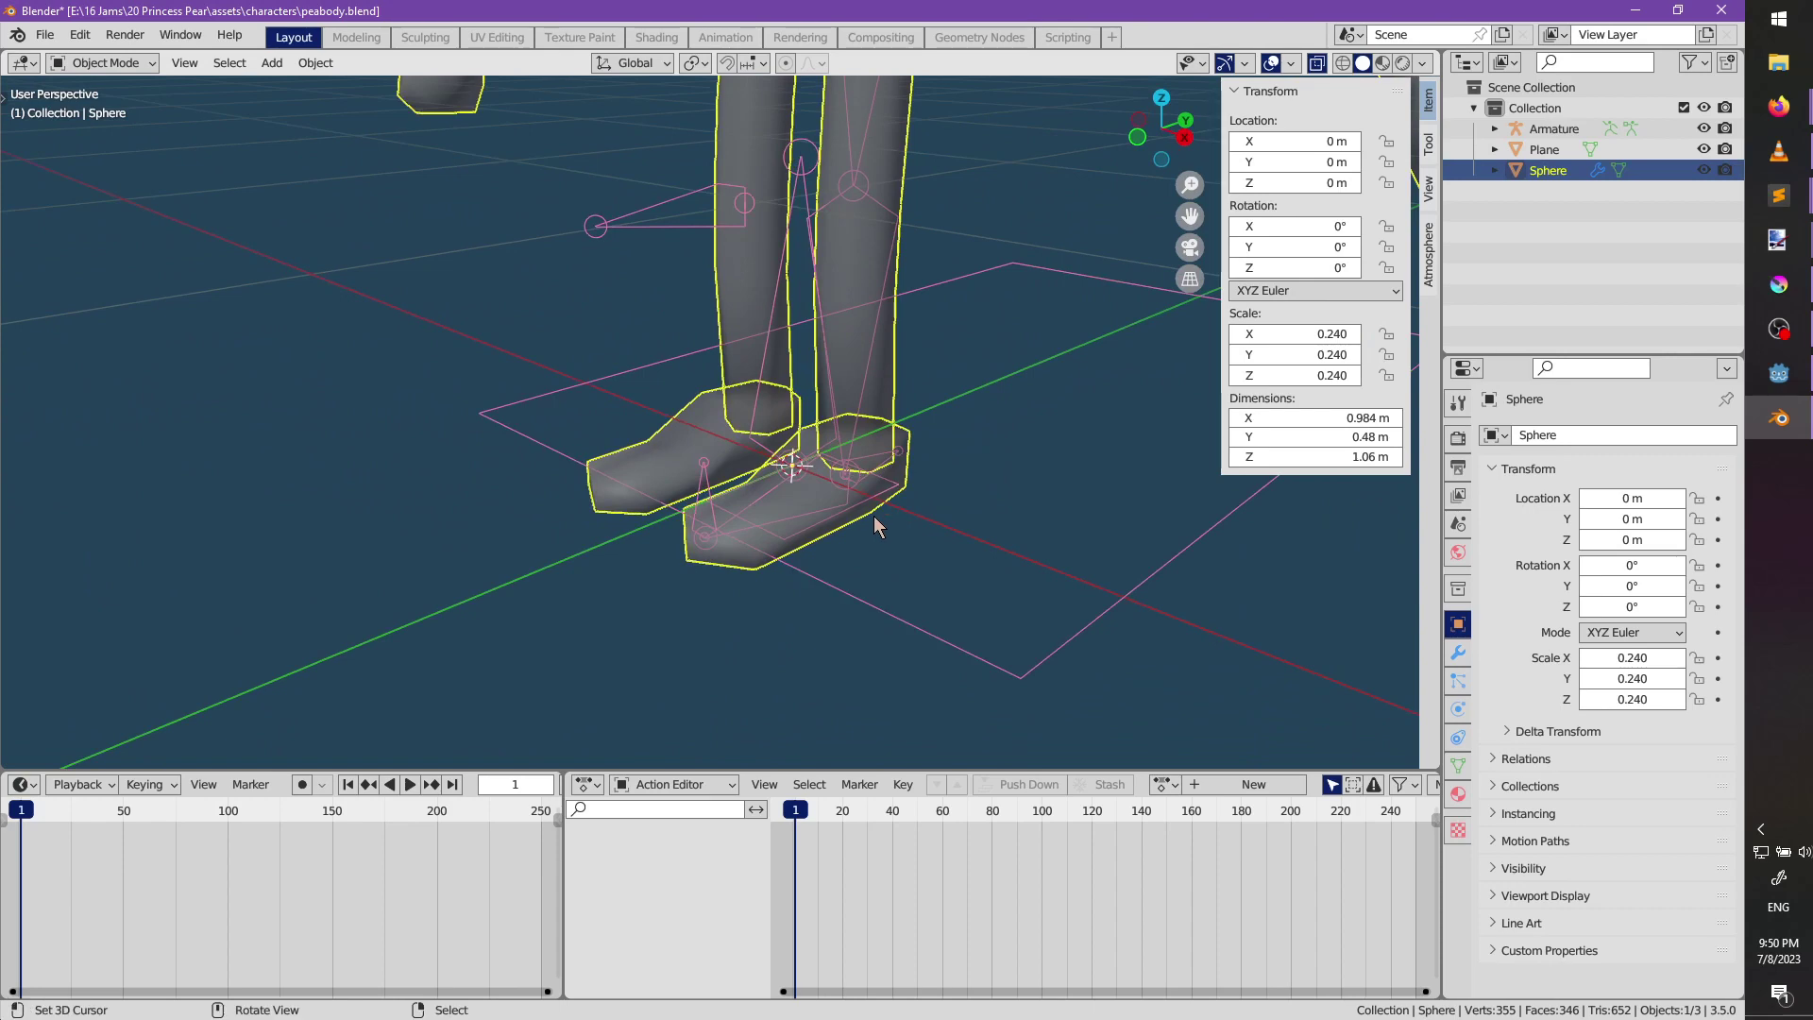
pyautogui.click(812, 528)
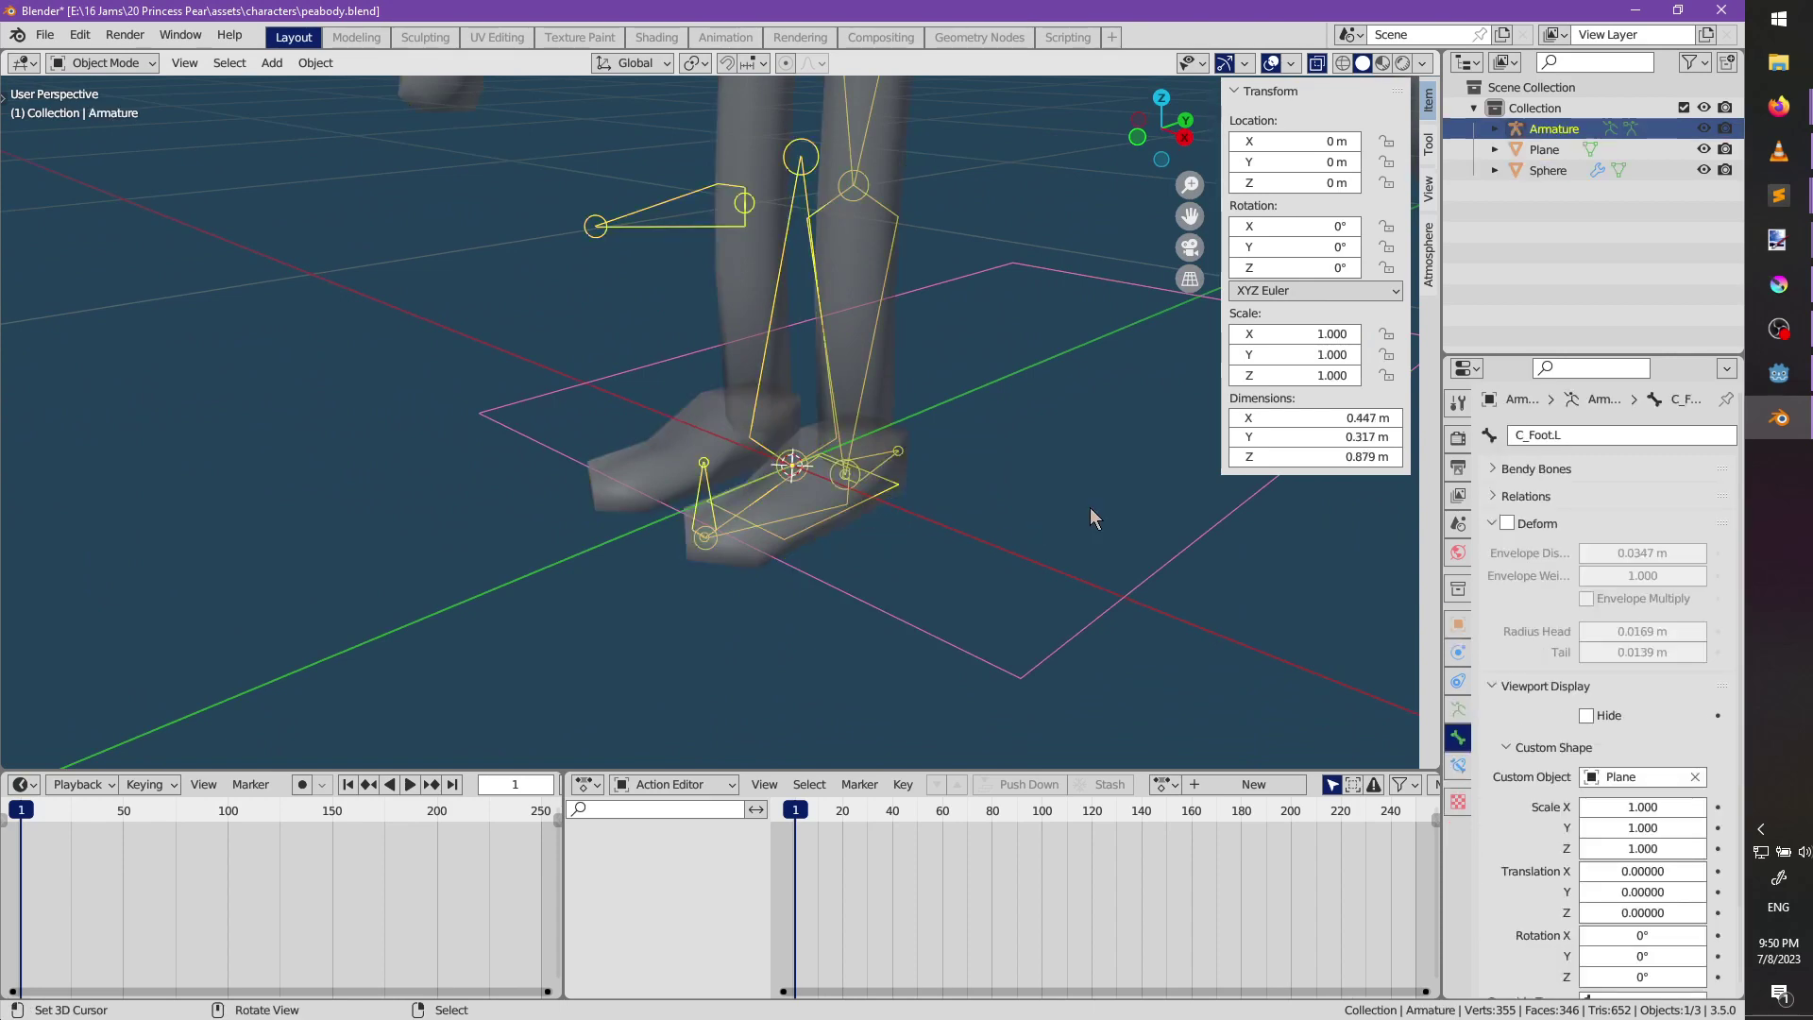
# Save the peabody.blend file.
pyautogui.click(1777, 150)
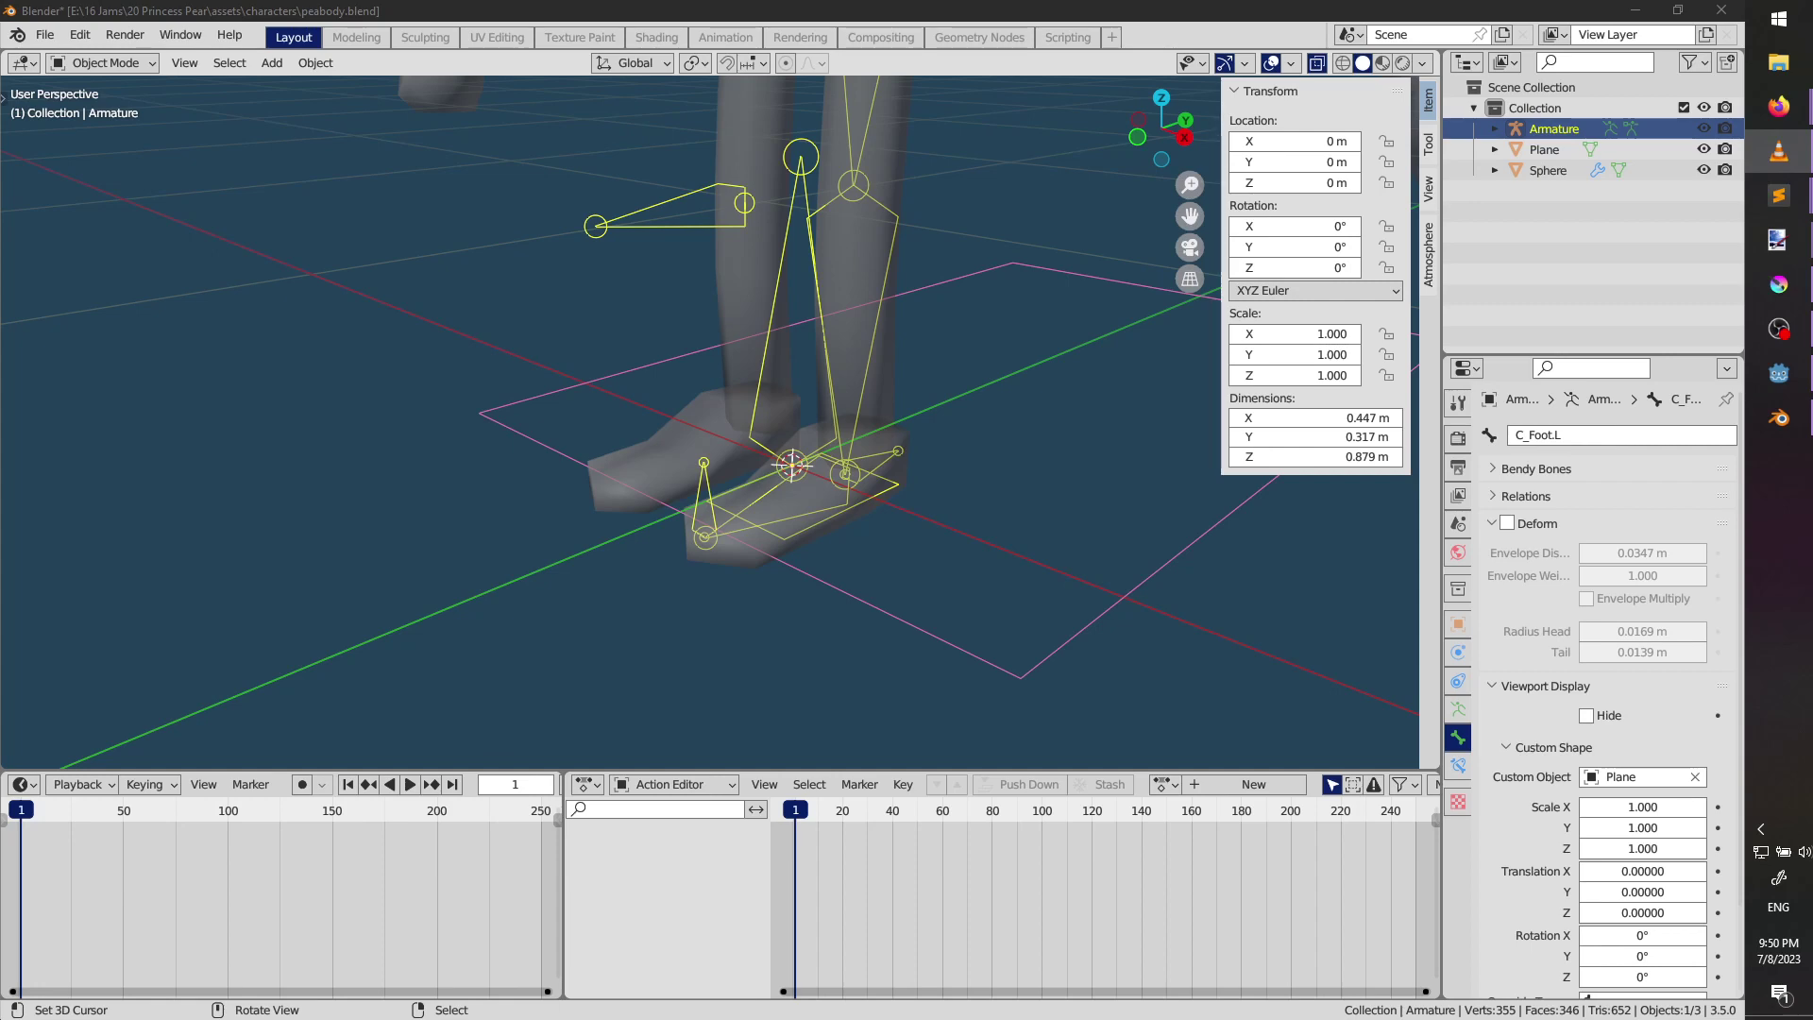
pyautogui.hotkey('alt', 'Tab')
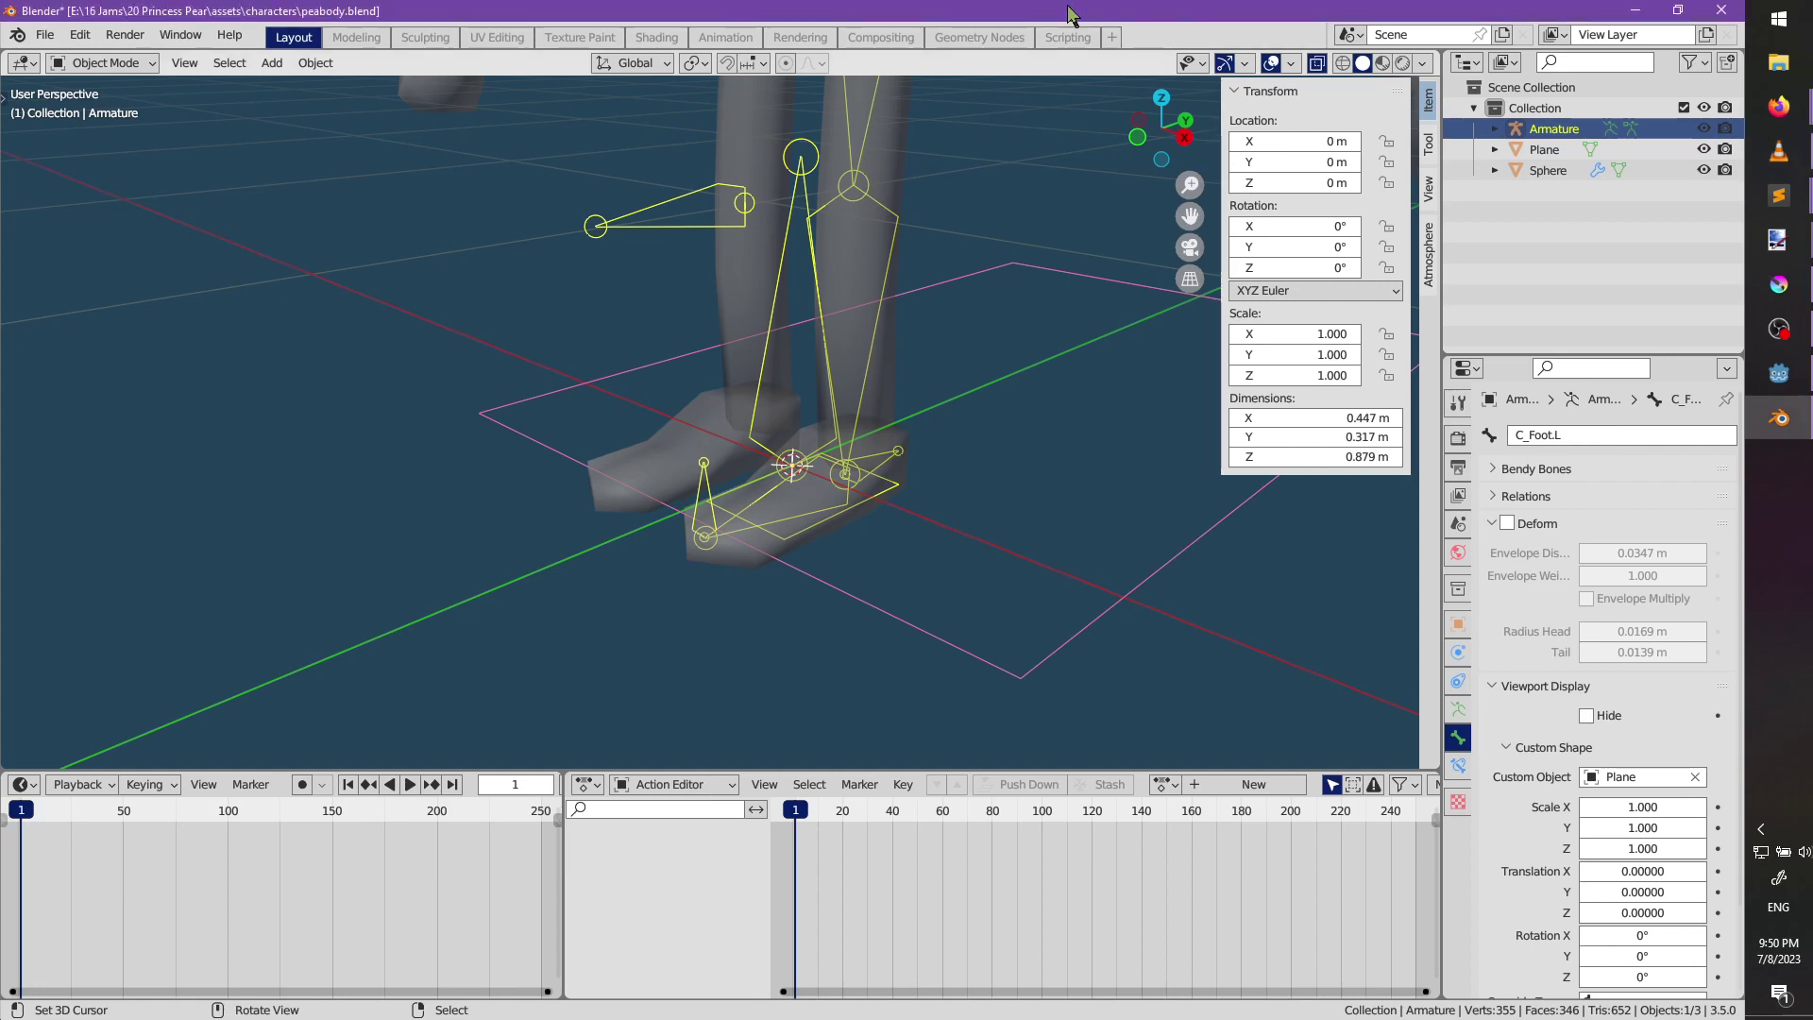
pyautogui.scroll(-8, 816, 236)
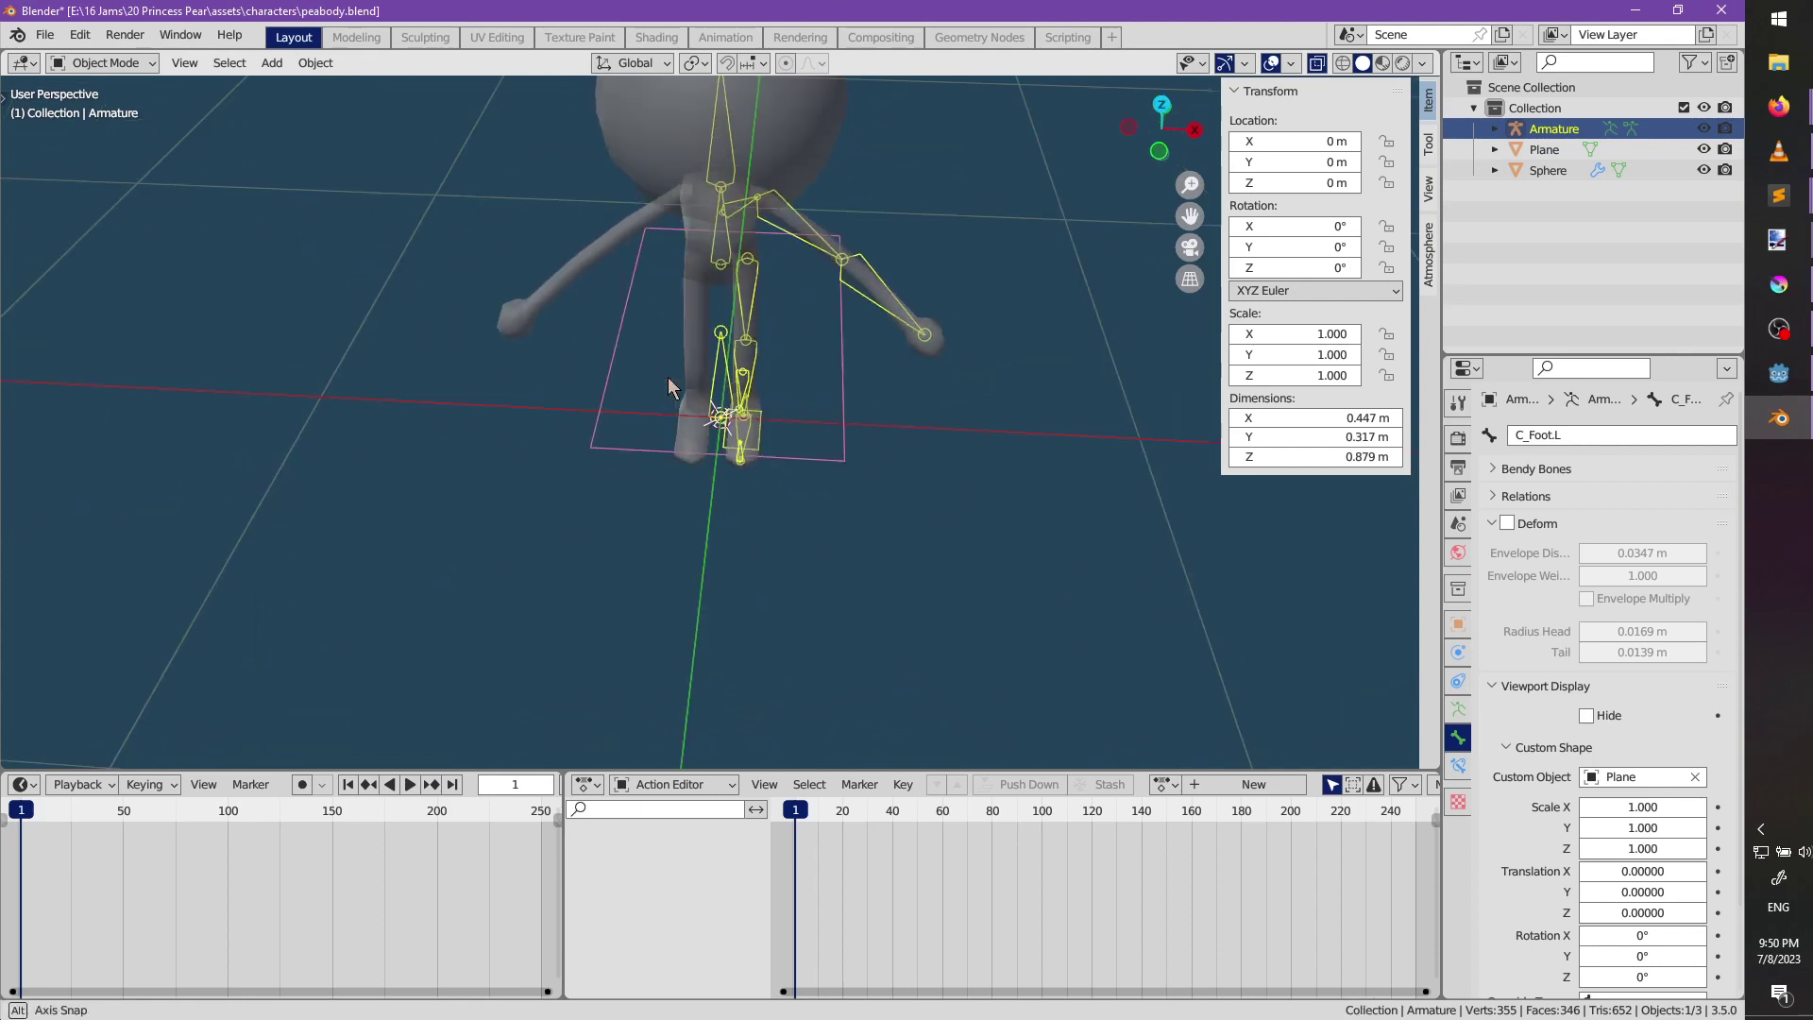
pyautogui.scroll(2, 758, 497)
pyautogui.hotkey('ctrl', 's')
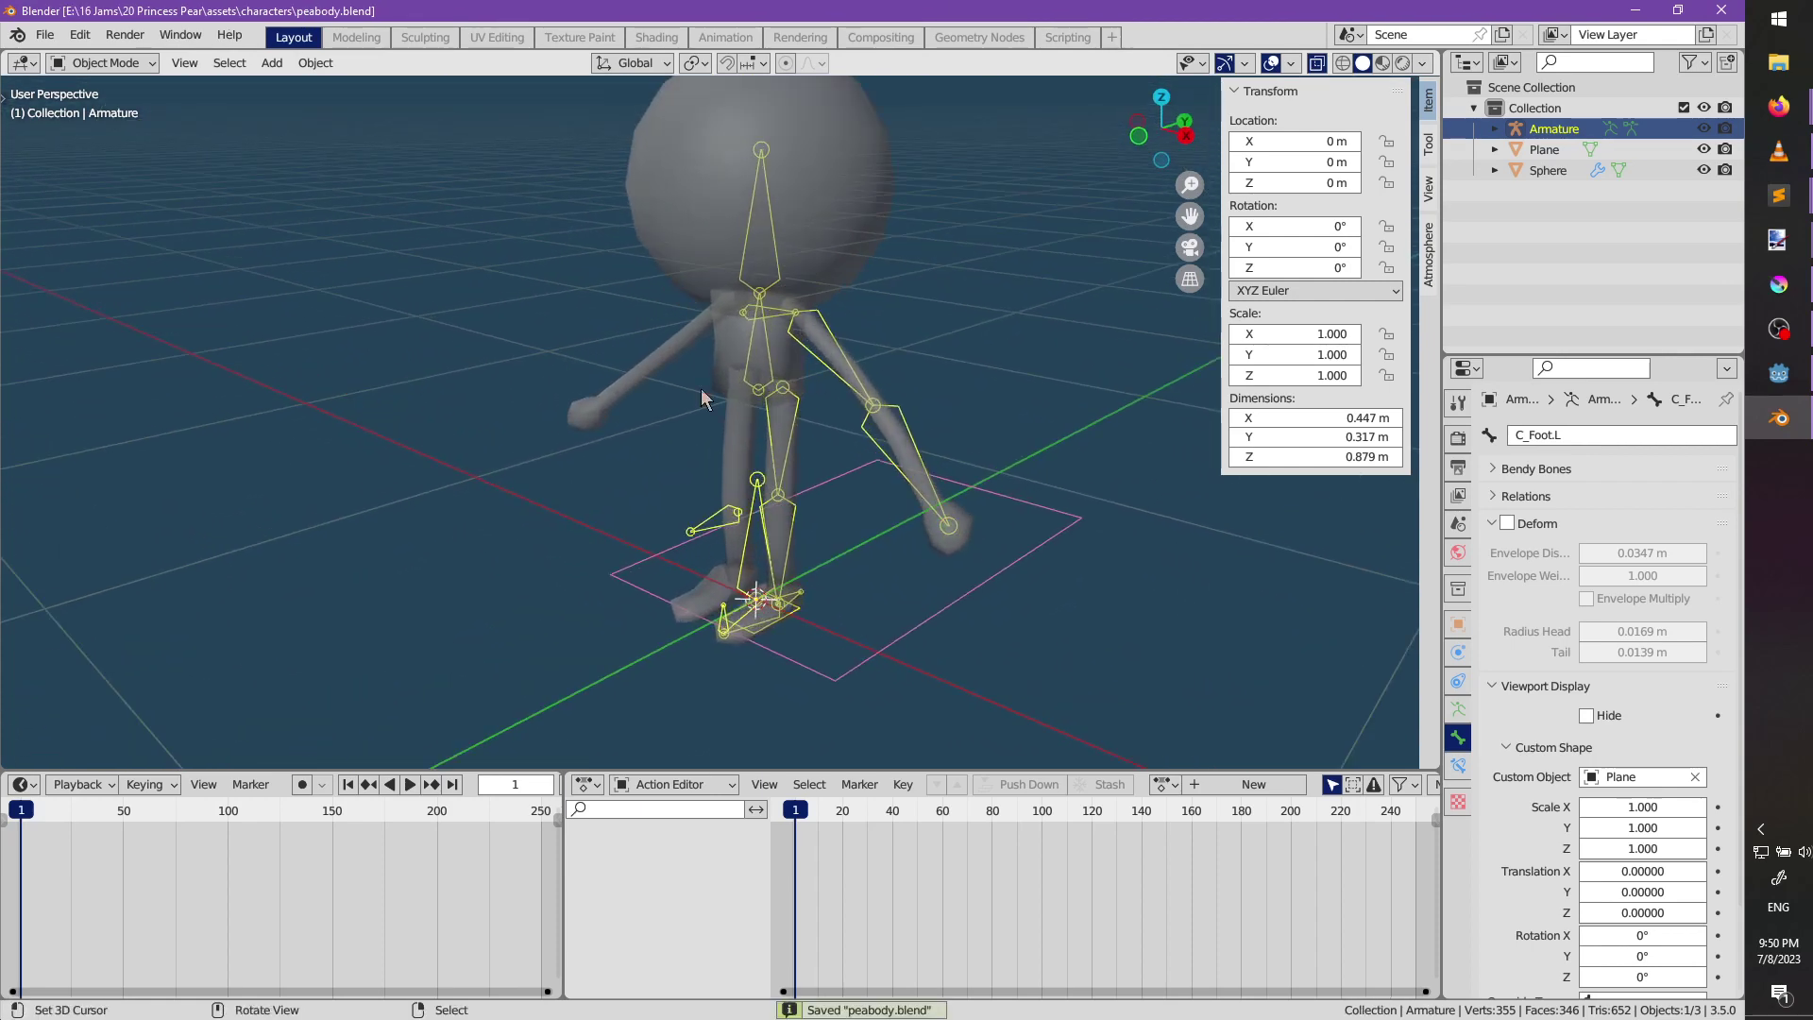
# Symmetrize all the armature's bones in Edit Mode to create the matching right-side arm, leg and foot bones.
pyautogui.press('Tab')
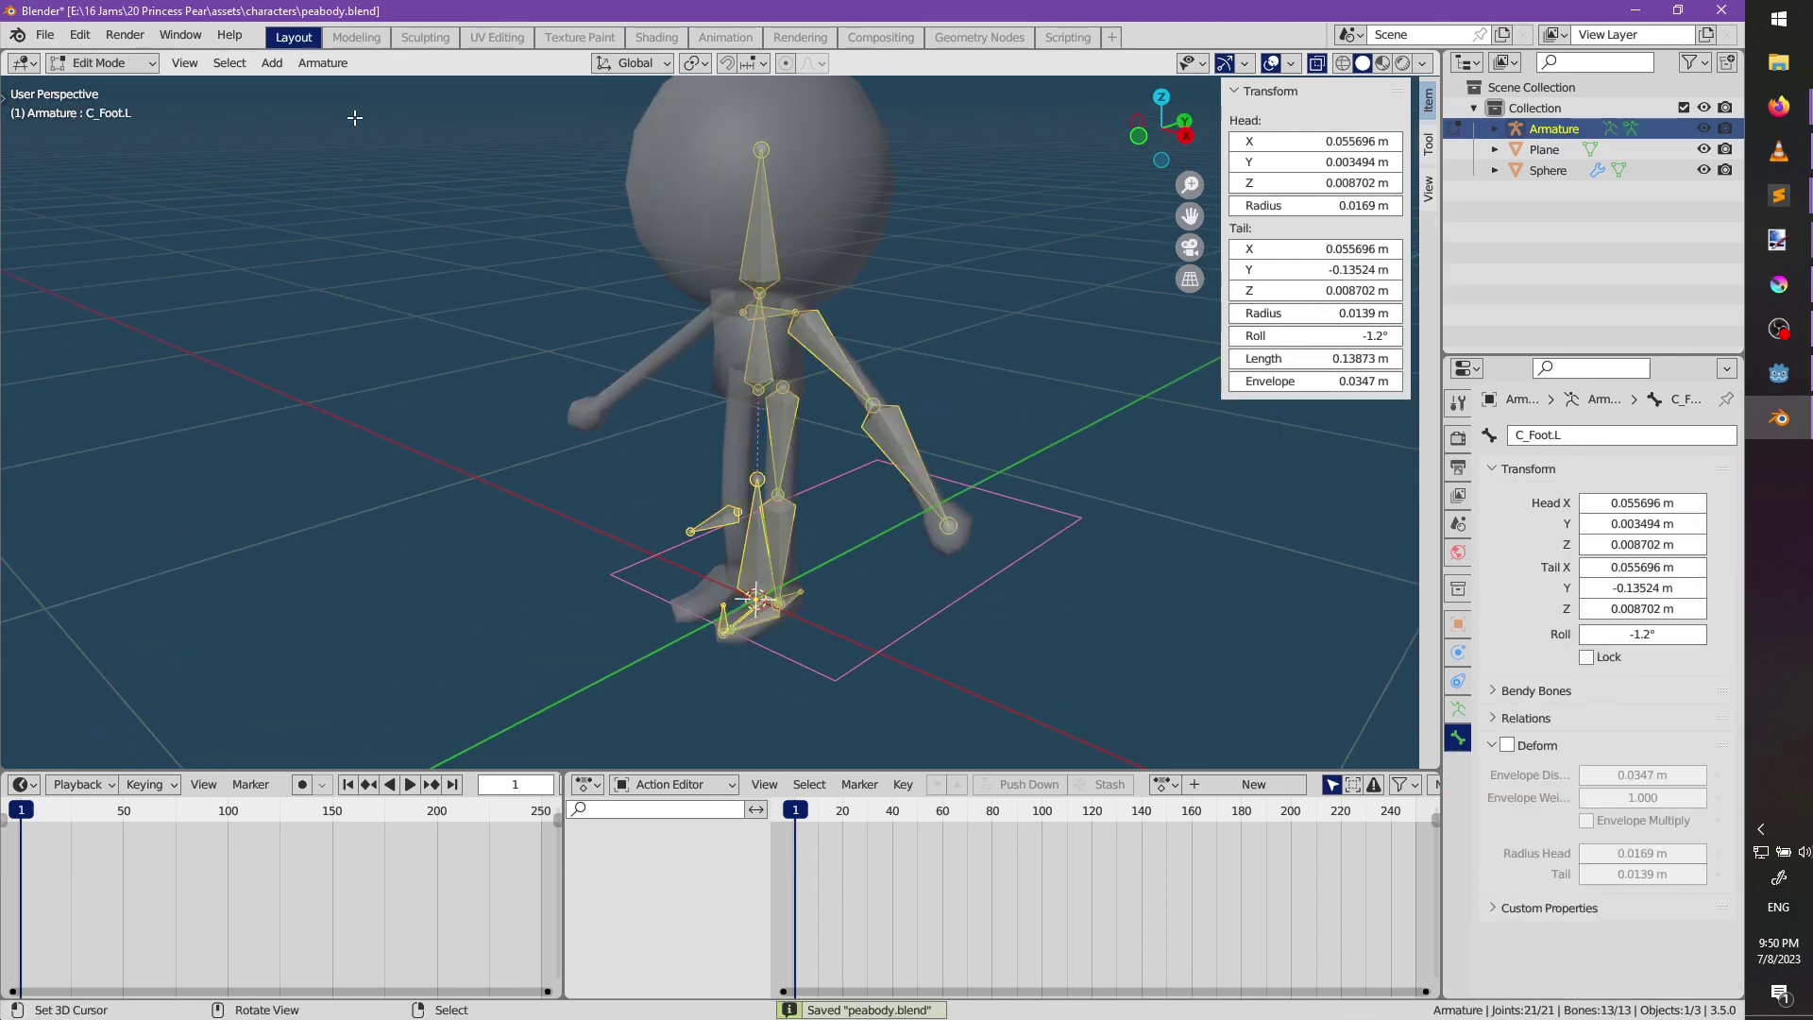
pyautogui.click(321, 64)
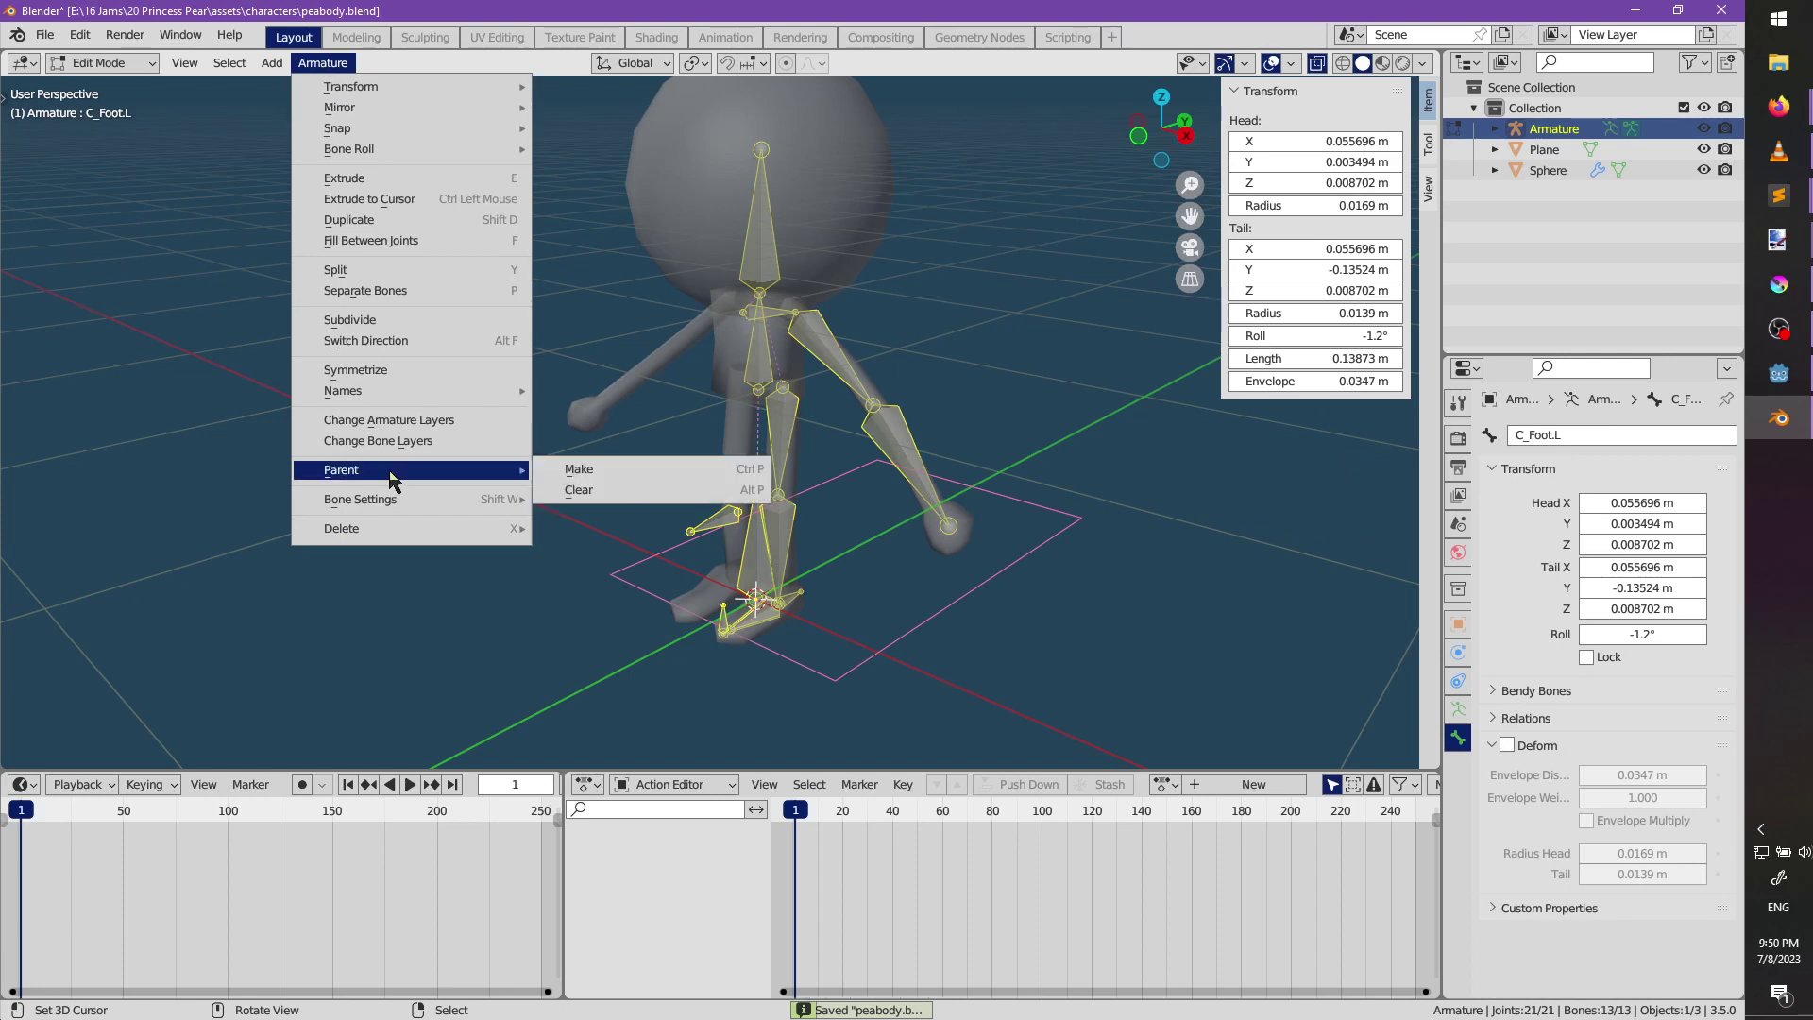
pyautogui.click(391, 370)
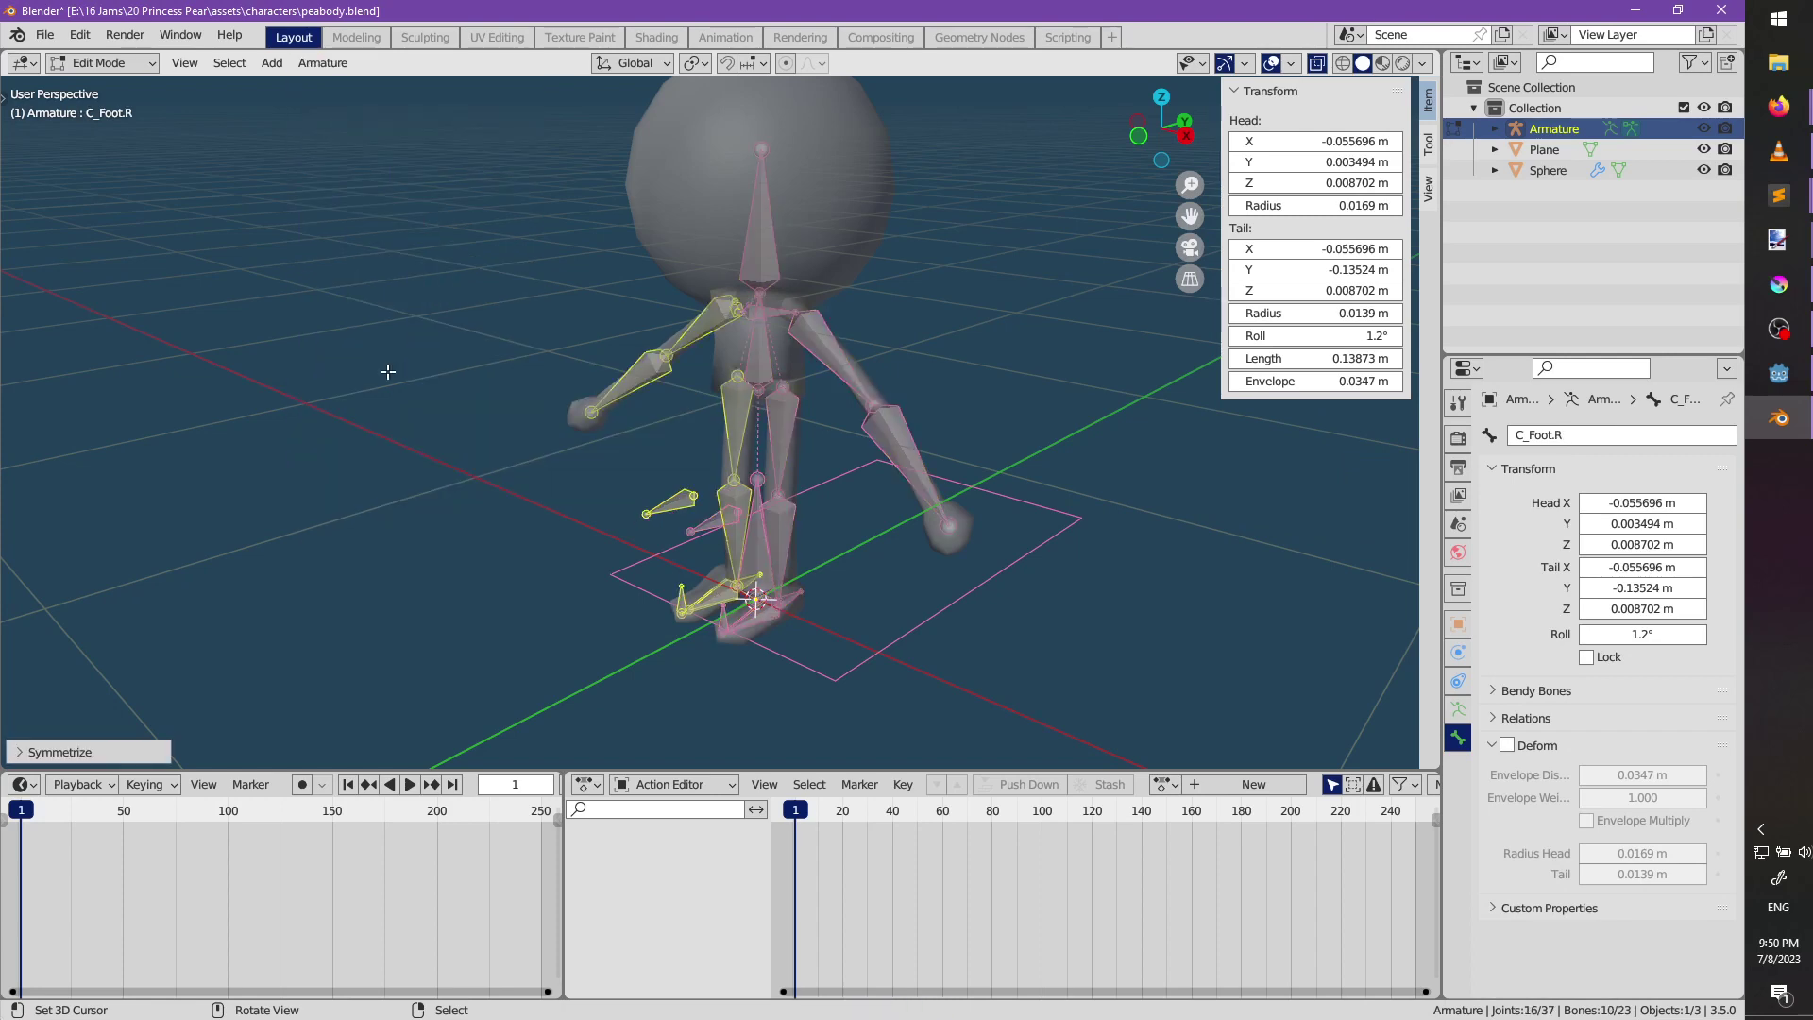
pyautogui.moveTo(476, 388); pyautogui.dragTo(727, 424, button='middle')
pyautogui.scroll(2, 655, 402)
pyautogui.keyDown('shift'); pyautogui.moveTo(727, 425); pyautogui.dragTo(776, 630, button='middle'); pyautogui.keyUp('shift')
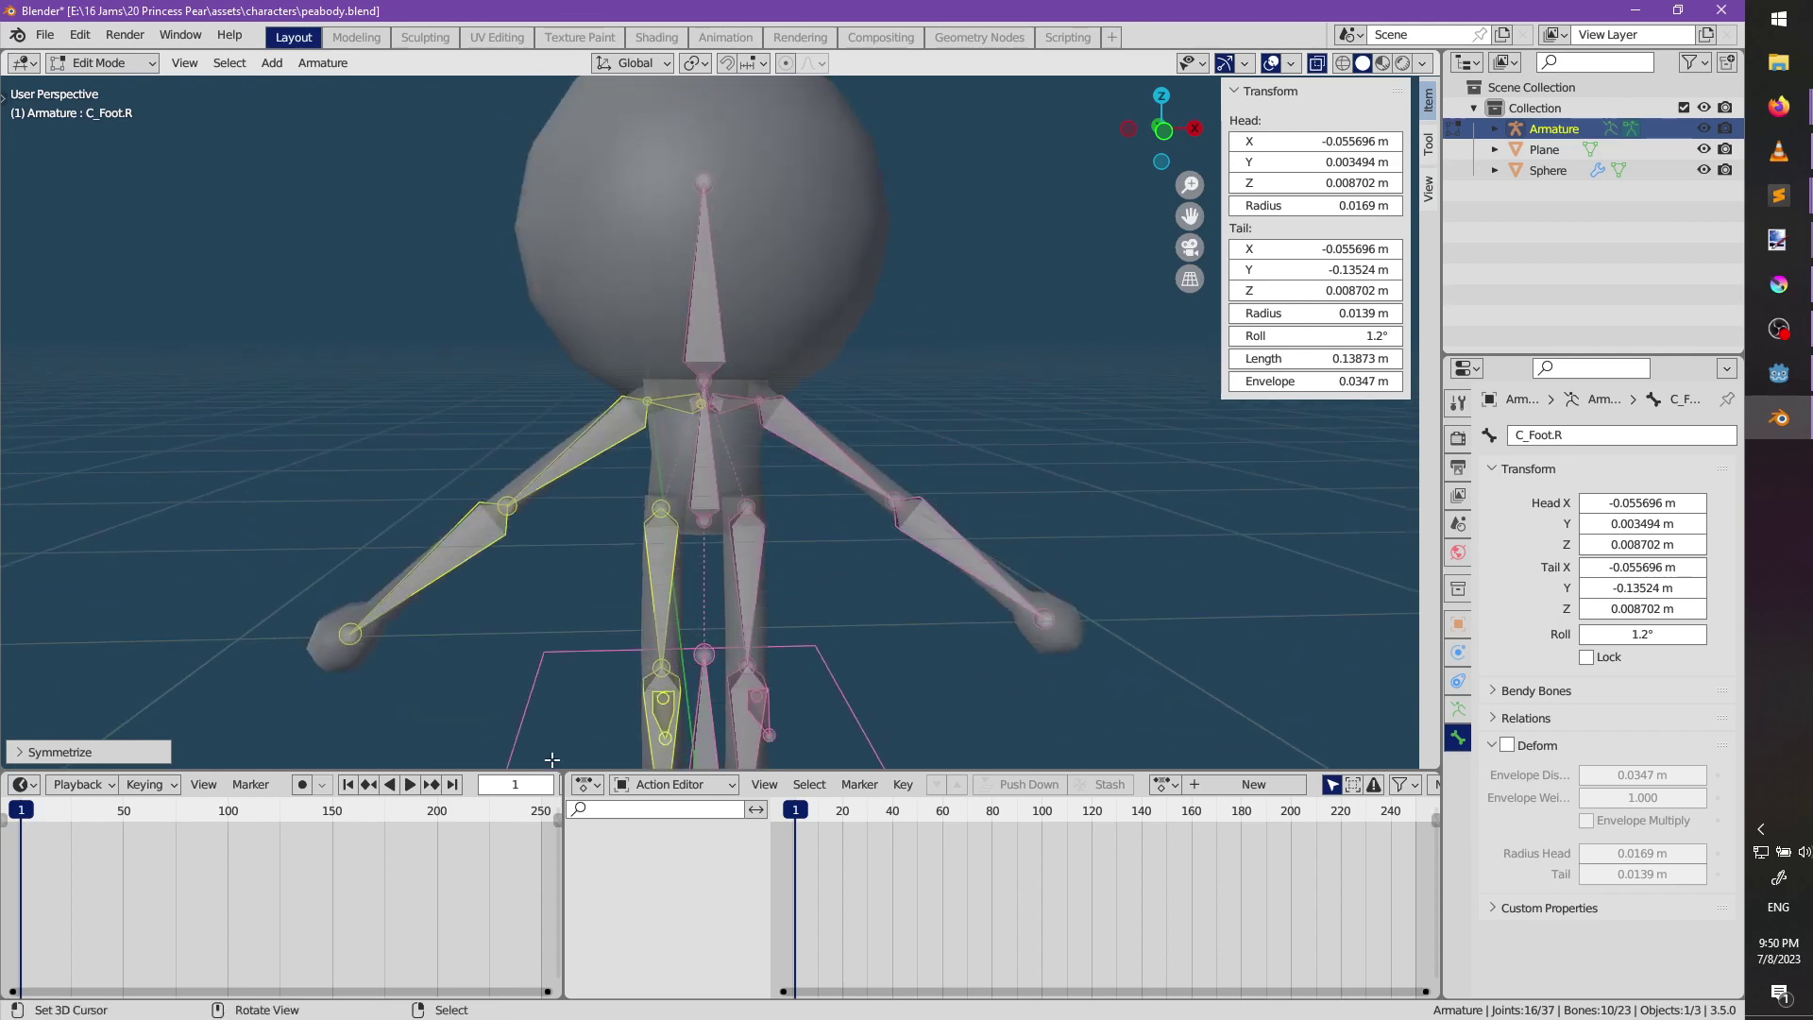
# Switch the armature to Pose Mode and create a new action named 00_RESET.
pyautogui.click(1163, 784)
pyautogui.click(1219, 787)
pyautogui.hotkey('ctrl', 'Tab')
pyautogui.hotkey('ctrl', 'Tab')
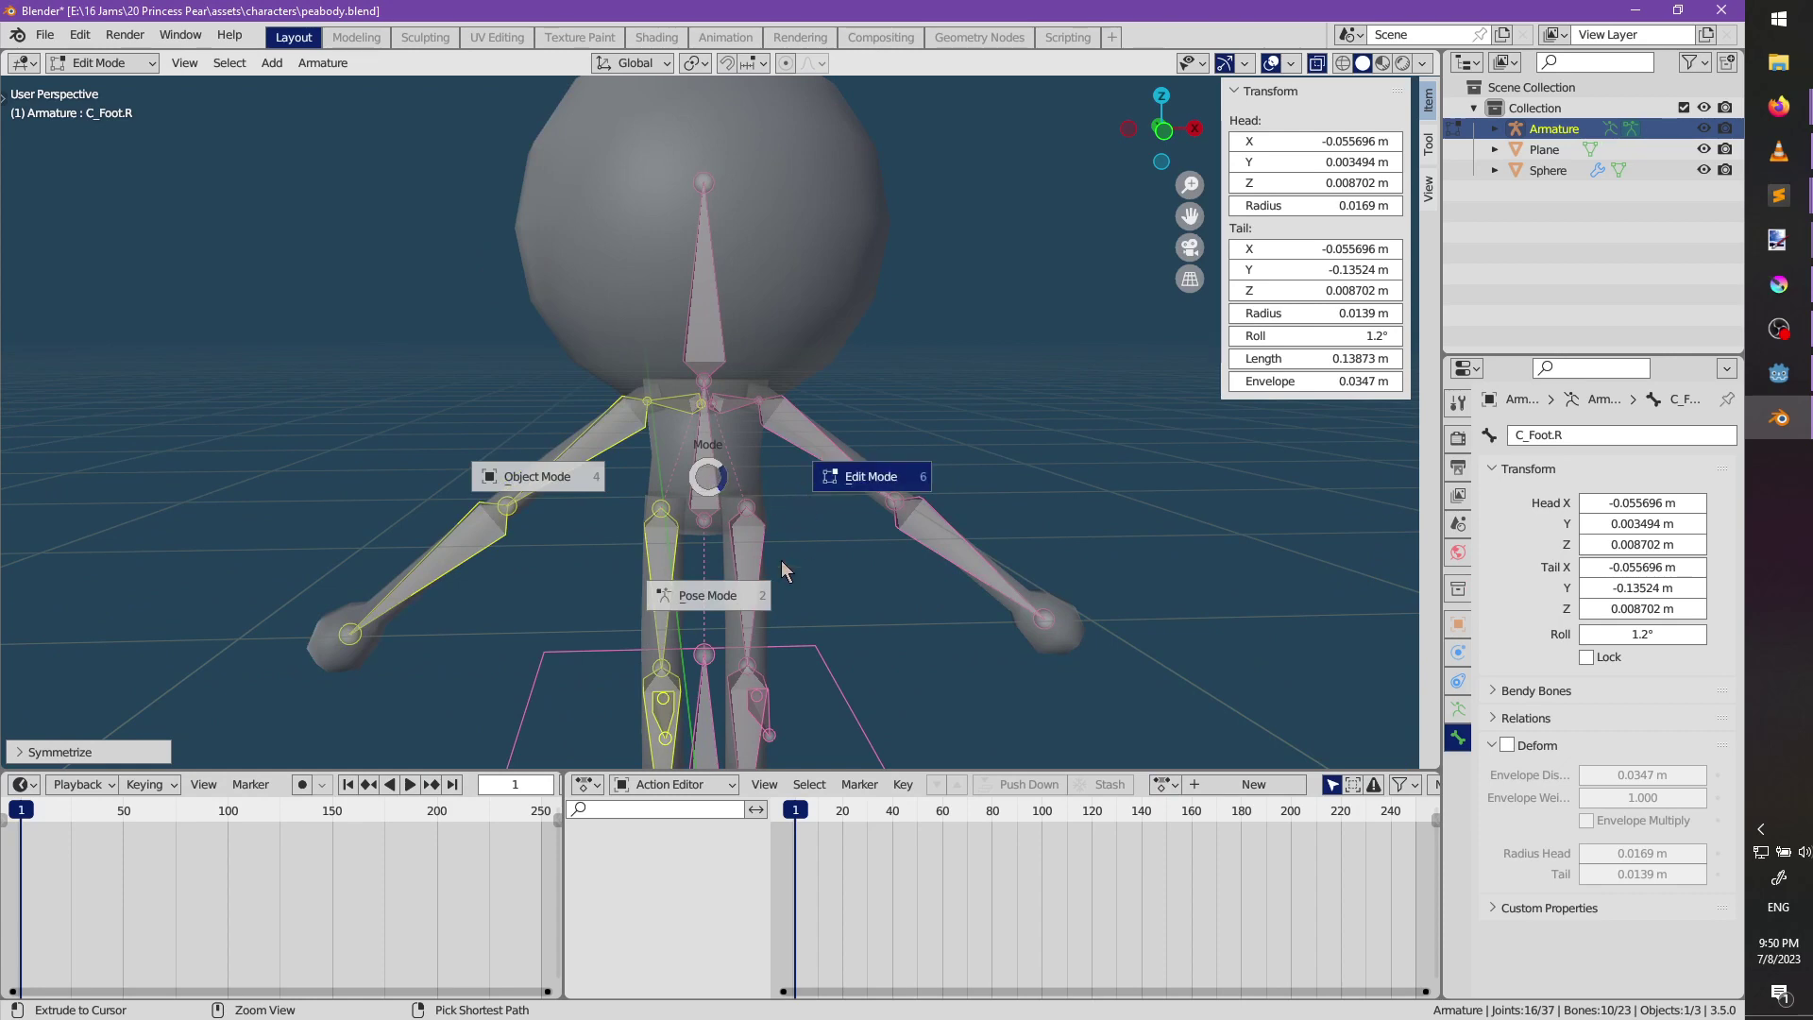
pyautogui.click(709, 547)
pyautogui.click(708, 489)
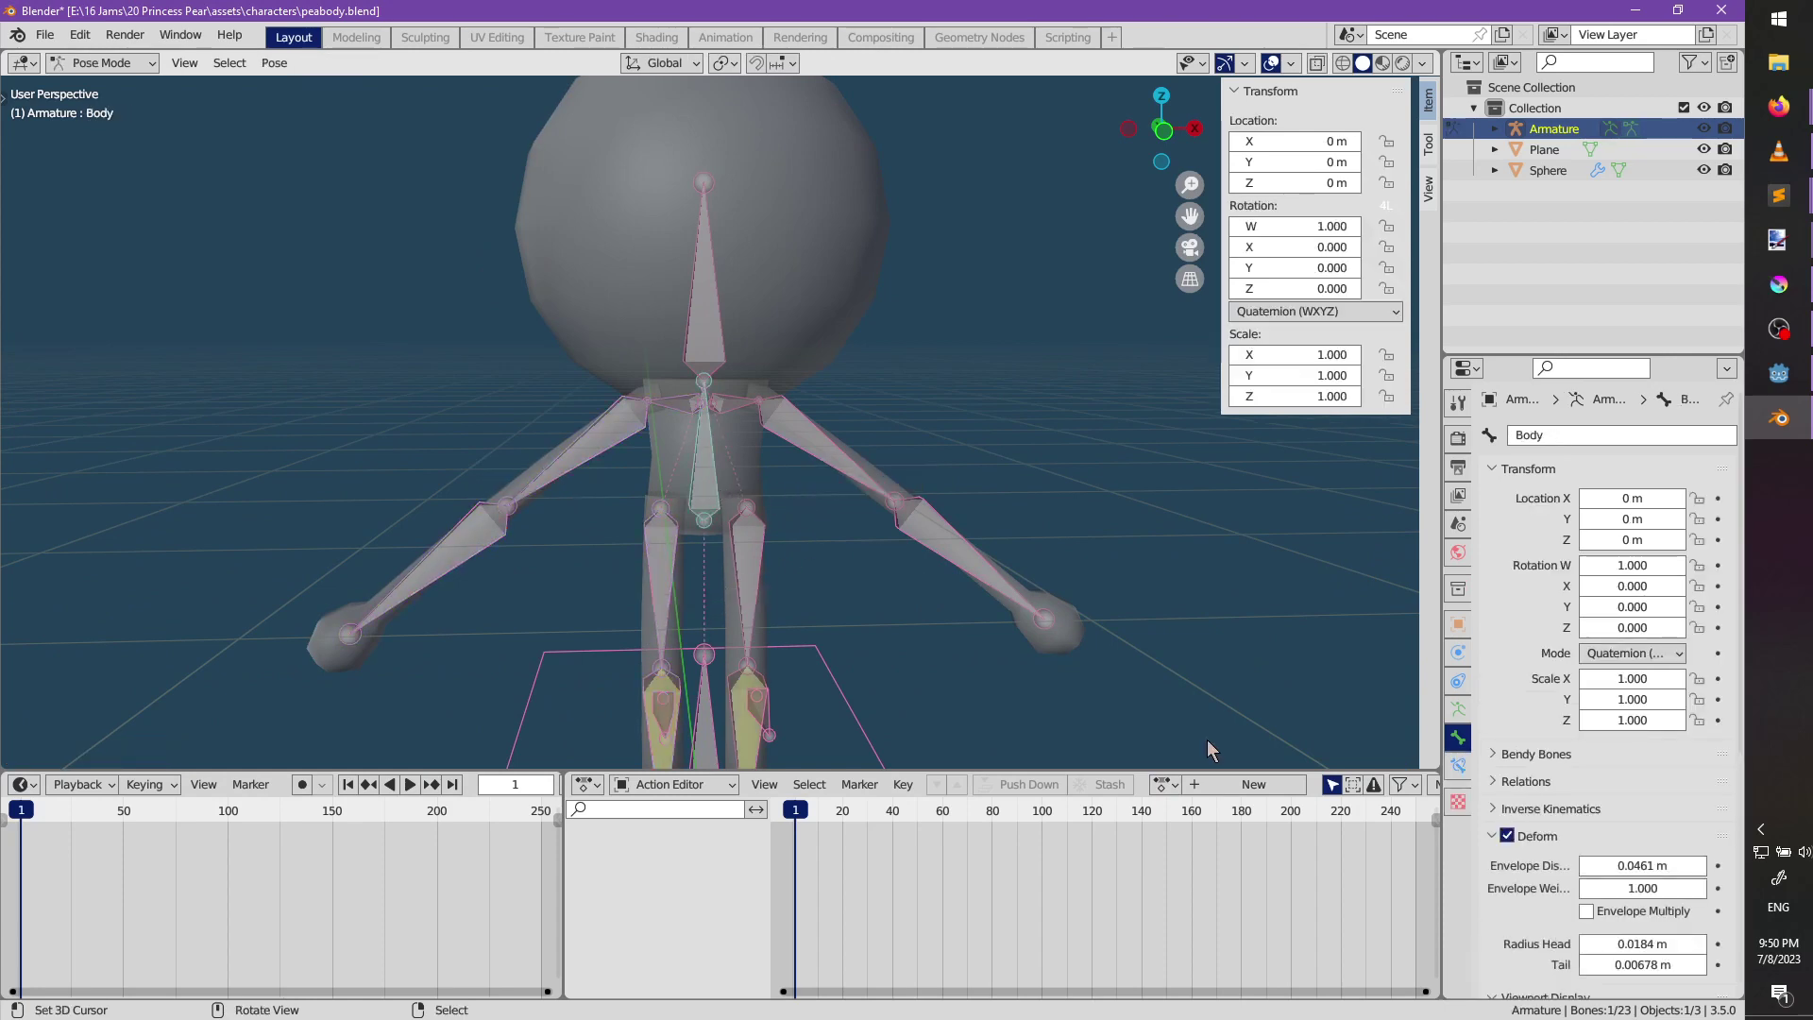
pyautogui.click(1201, 783)
pyautogui.doubleClick(1273, 784)
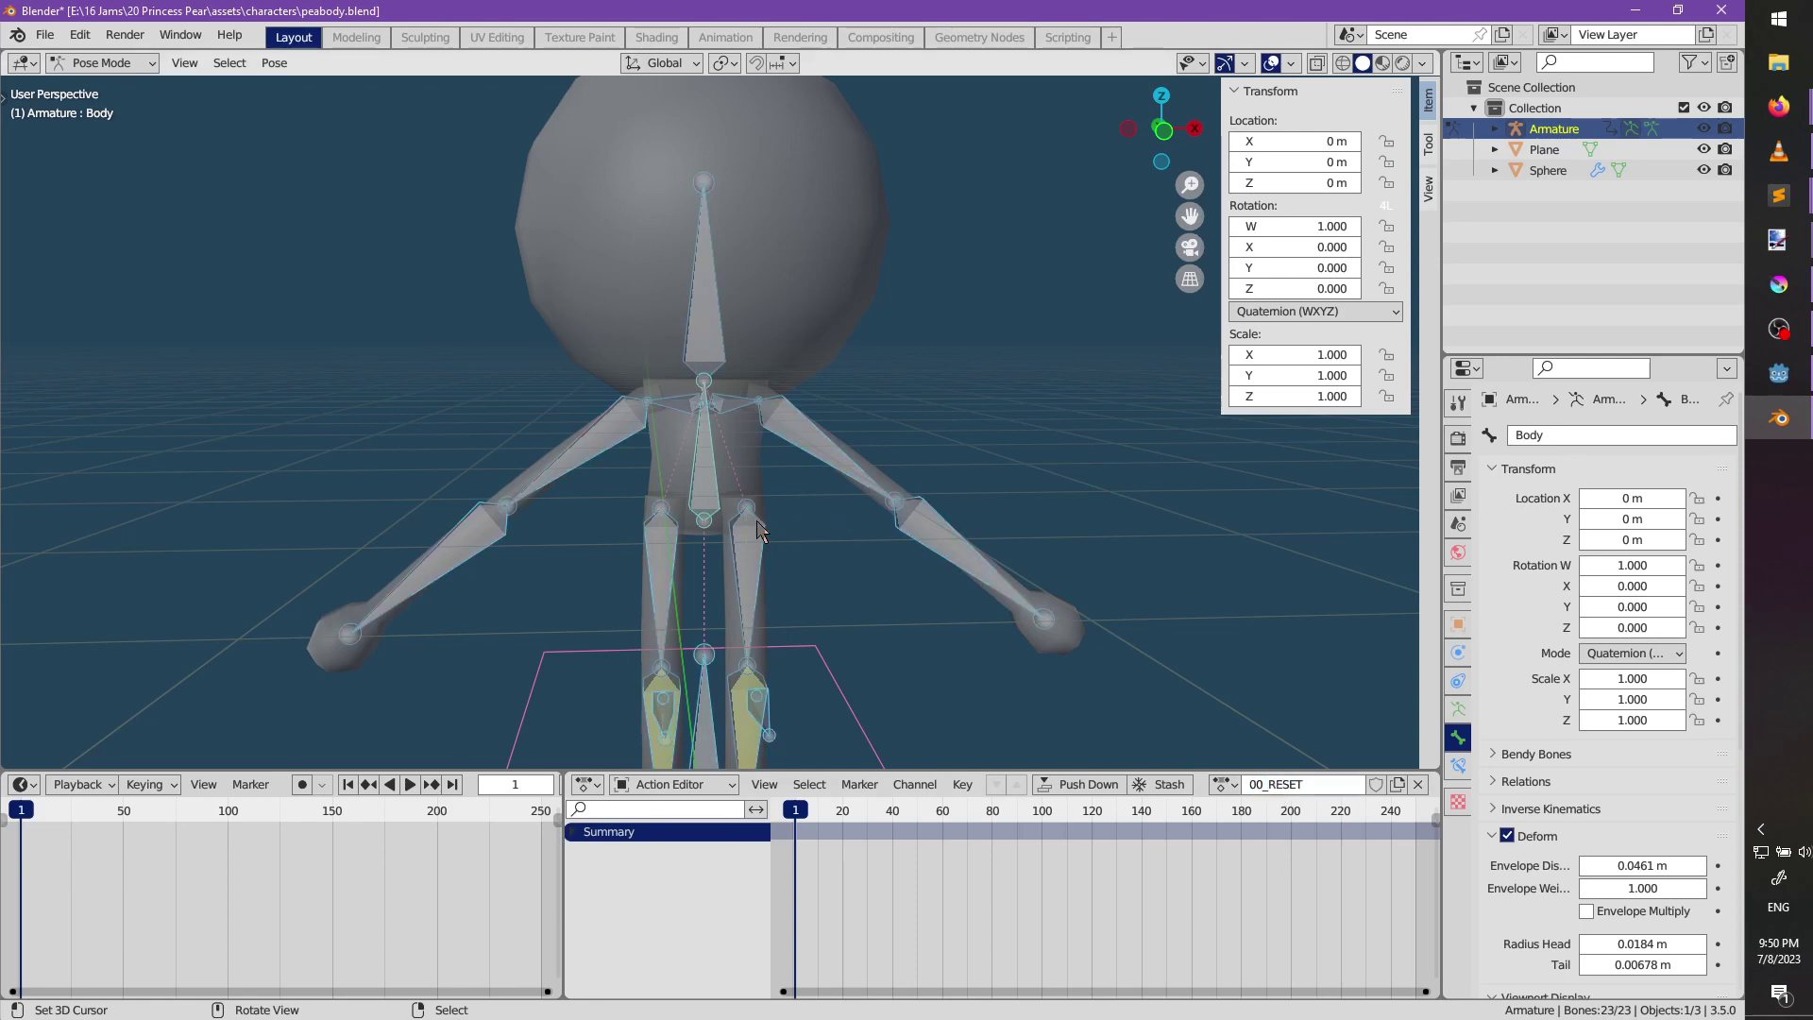
# Enable auto keying and clear the location and rotation of all bones to key the rest pose at frame 1.
pyautogui.click(302, 785)
pyautogui.hotkey('alt', 'g')
pyautogui.hotkey('alt', 'r')
pyautogui.moveTo(871, 549)
pyautogui.mouseDown(button='middle')
pyautogui.moveTo(836, 540)
pyautogui.moveTo(891, 569)
pyautogui.mouseUp(button='middle')
pyautogui.hotkey('alt', 'a')
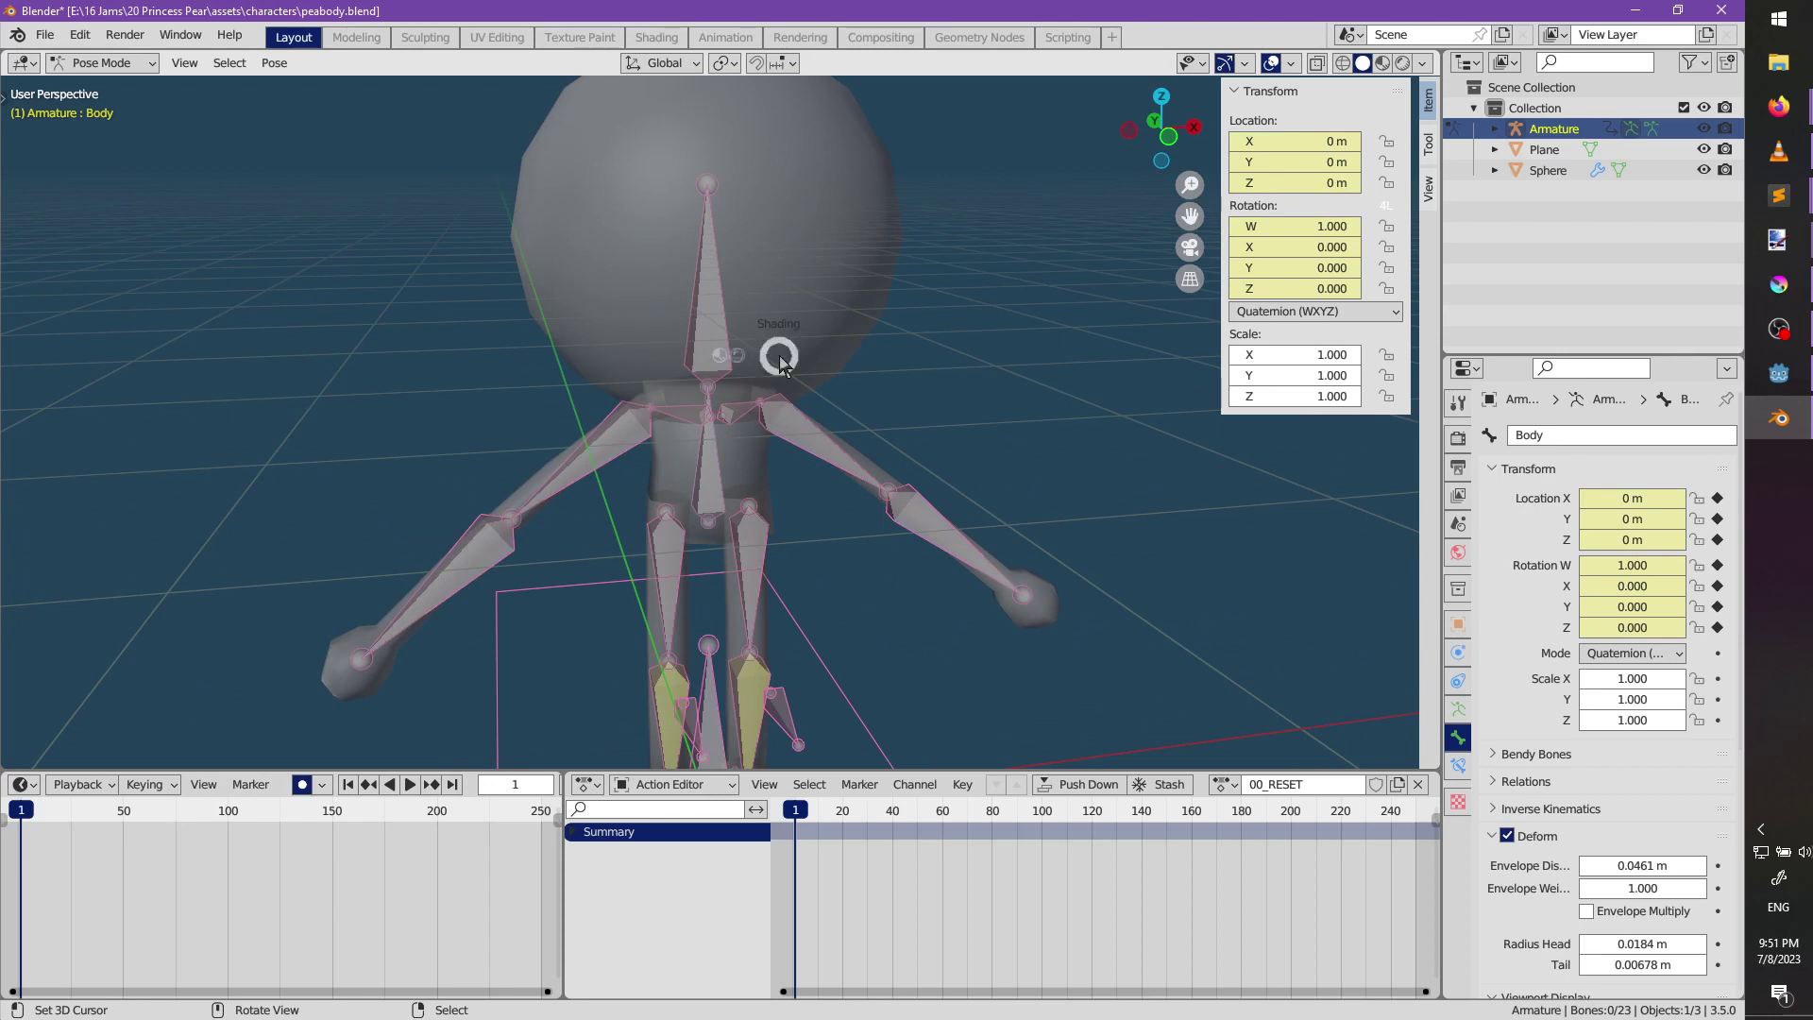
# Return to Object Mode with X-ray off and open the Sphere character mesh in Edit Mode.
pyautogui.press('Escape')
pyautogui.hotkey('ctrl', 'Tab')
pyautogui.hotkey('alt', 'z')
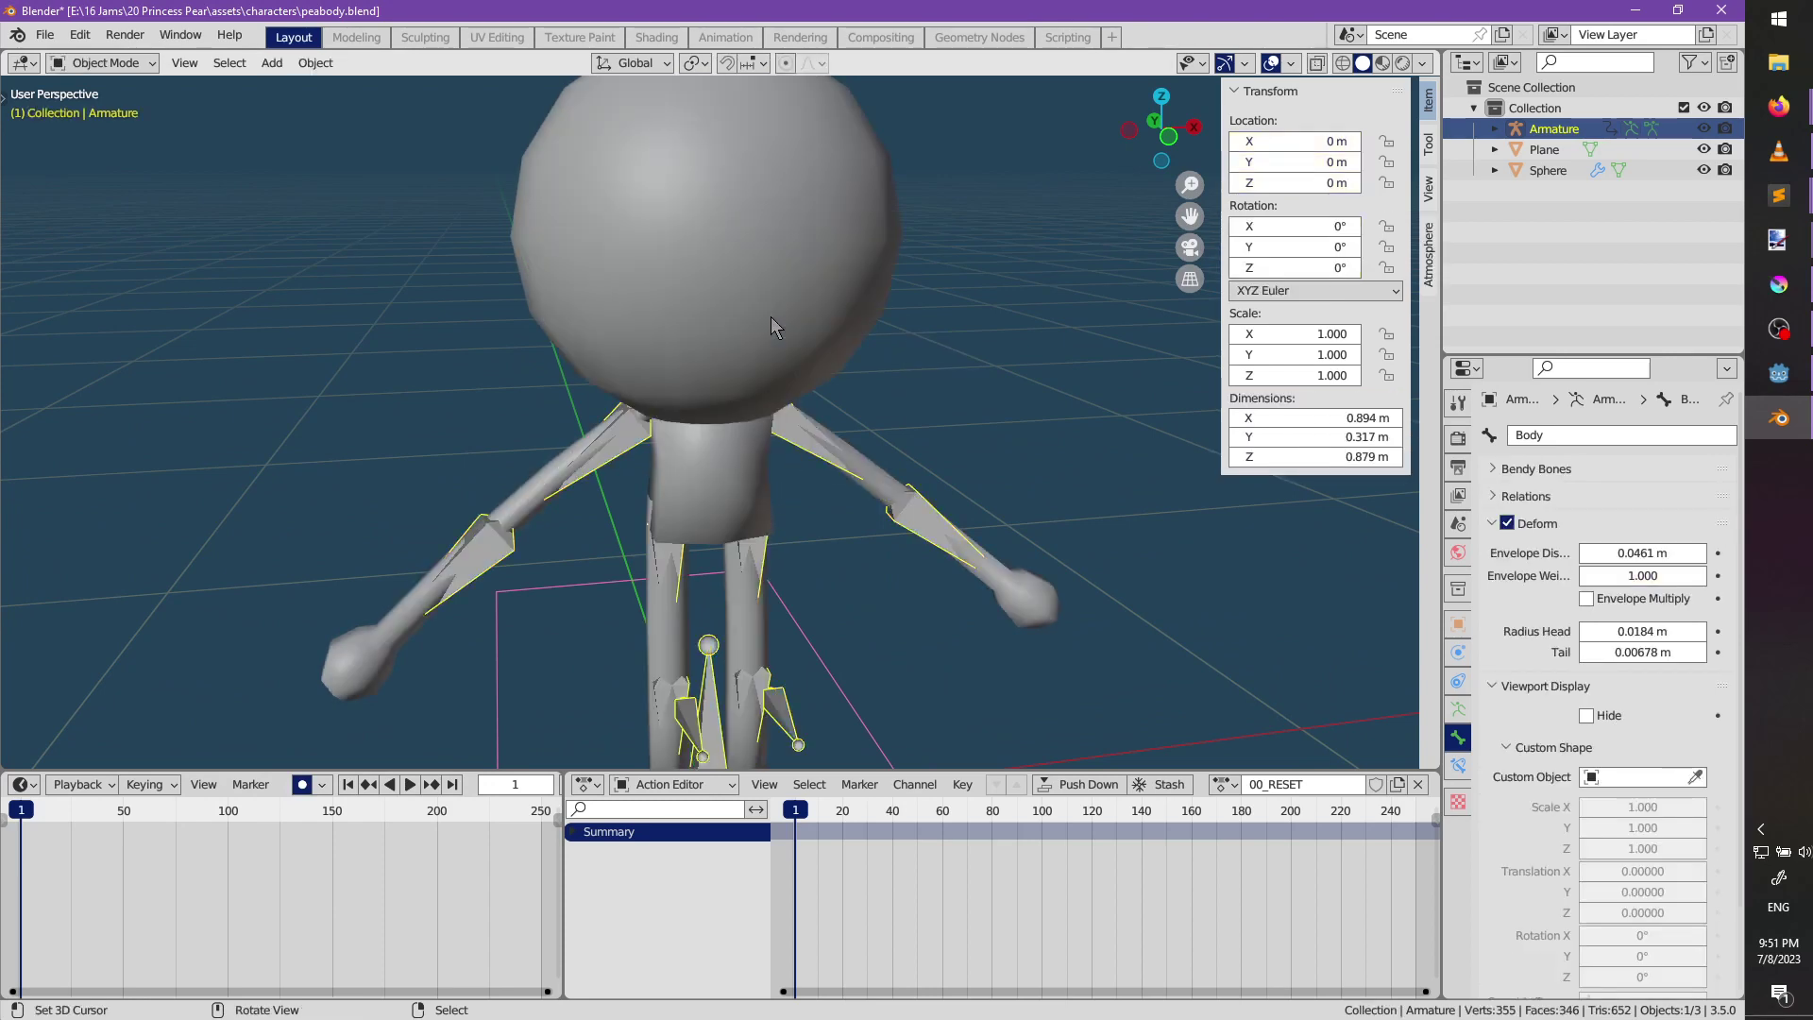
pyautogui.moveTo(770, 316); pyautogui.dragTo(861, 451, button='middle')
pyautogui.click(755, 545)
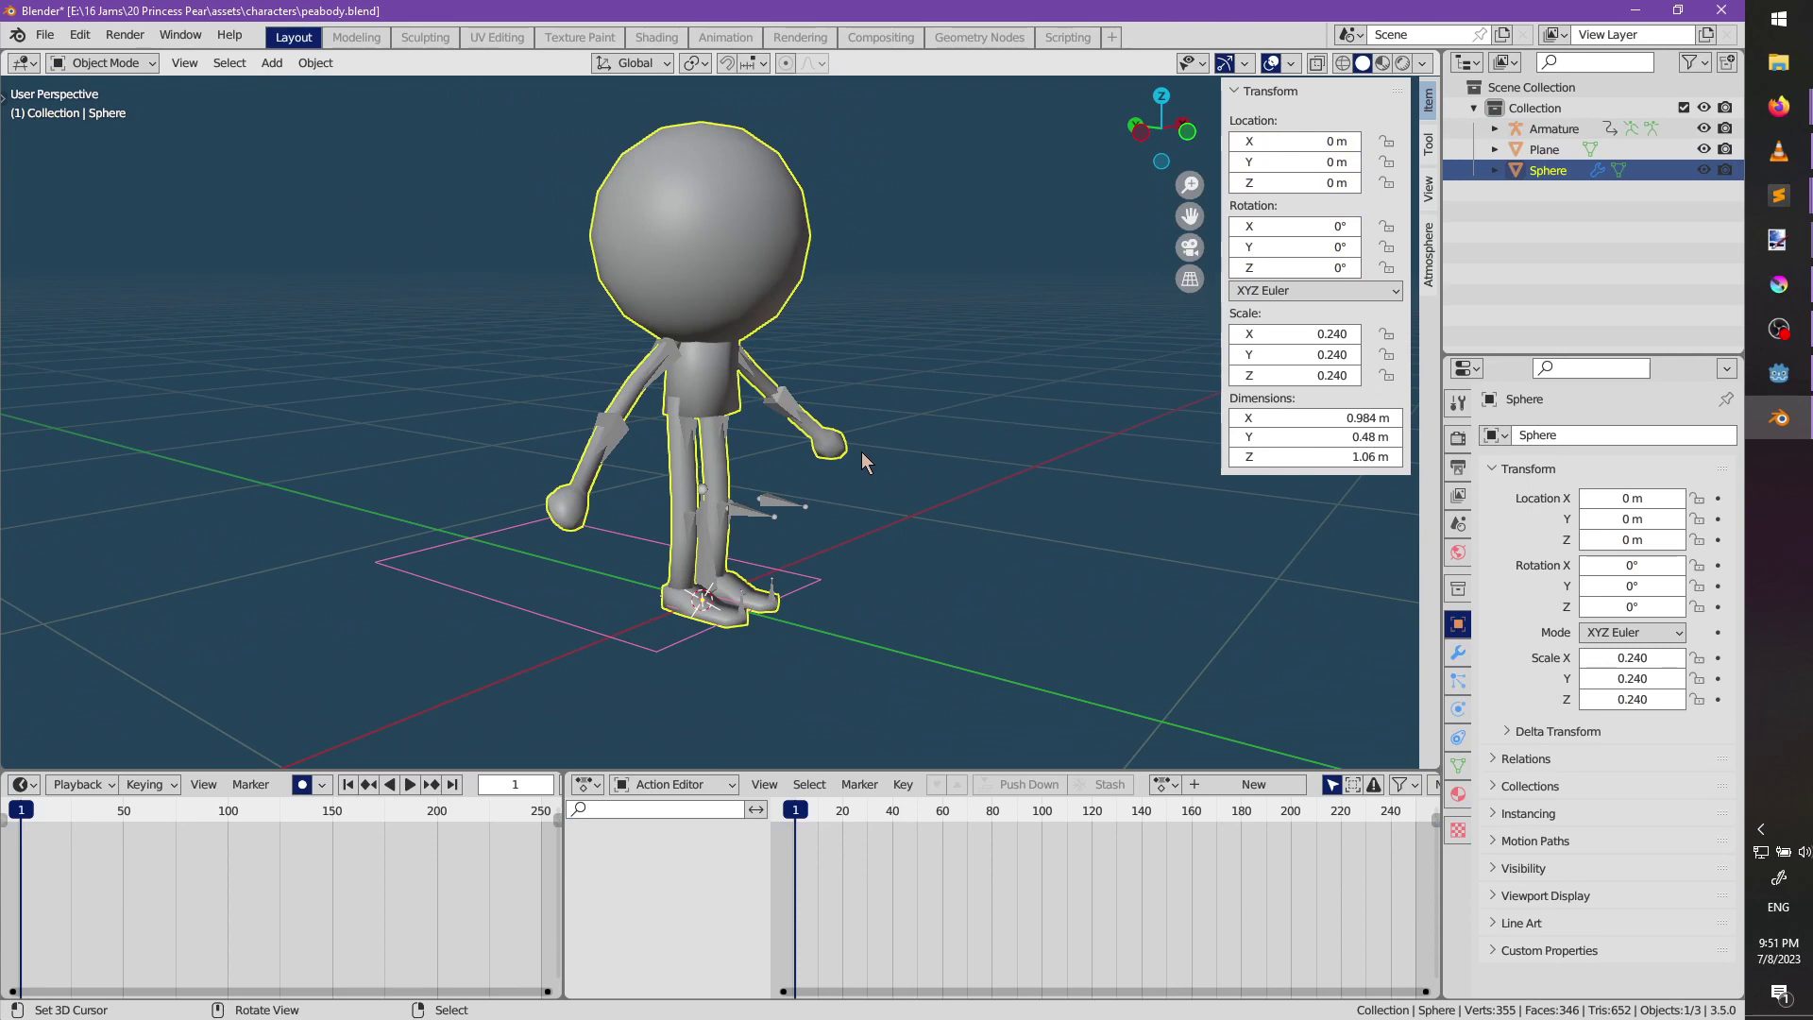
pyautogui.press('Tab')
# Select the edge loops at the left wrist and bottom of the torso, plus the outer edge line and ankle loop of the left leg.
pyautogui.keyDown('shift'); pyautogui.moveTo(719, 295); pyautogui.dragTo(595, 472, button='middle'); pyautogui.keyUp('shift')
pyautogui.scroll(5, 741, 485)
pyautogui.scroll(2, 595, 472)
pyautogui.keyDown('alt'); pyautogui.rightClick(590, 474); pyautogui.keyUp('alt')
pyautogui.moveTo(719, 506); pyautogui.dragTo(504, 536, button='middle')
pyautogui.keyDown('ctrl'); pyautogui.click(779, 542); pyautogui.keyUp('ctrl')
pyautogui.moveTo(779, 542); pyautogui.dragTo(611, 548, button='middle')
pyautogui.keyDown('shift'); pyautogui.moveTo(695, 623); pyautogui.dragTo(718, 120, button='middle'); pyautogui.keyUp('shift')
pyautogui.keyDown('alt'); pyautogui.keyDown('shift'); pyautogui.rightClick(744, 409); pyautogui.keyUp('shift'); pyautogui.keyUp('alt')
pyautogui.keyDown('shift'); pyautogui.moveTo(730, 506); pyautogui.dragTo(688, 558, button='middle'); pyautogui.keyUp('shift')
pyautogui.hotkey('alt', 'z')
pyautogui.scroll(2, 730, 412)
pyautogui.keyDown('alt'); pyautogui.keyDown('shift'); pyautogui.rightClick(697, 480); pyautogui.keyUp('shift'); pyautogui.keyUp('alt')
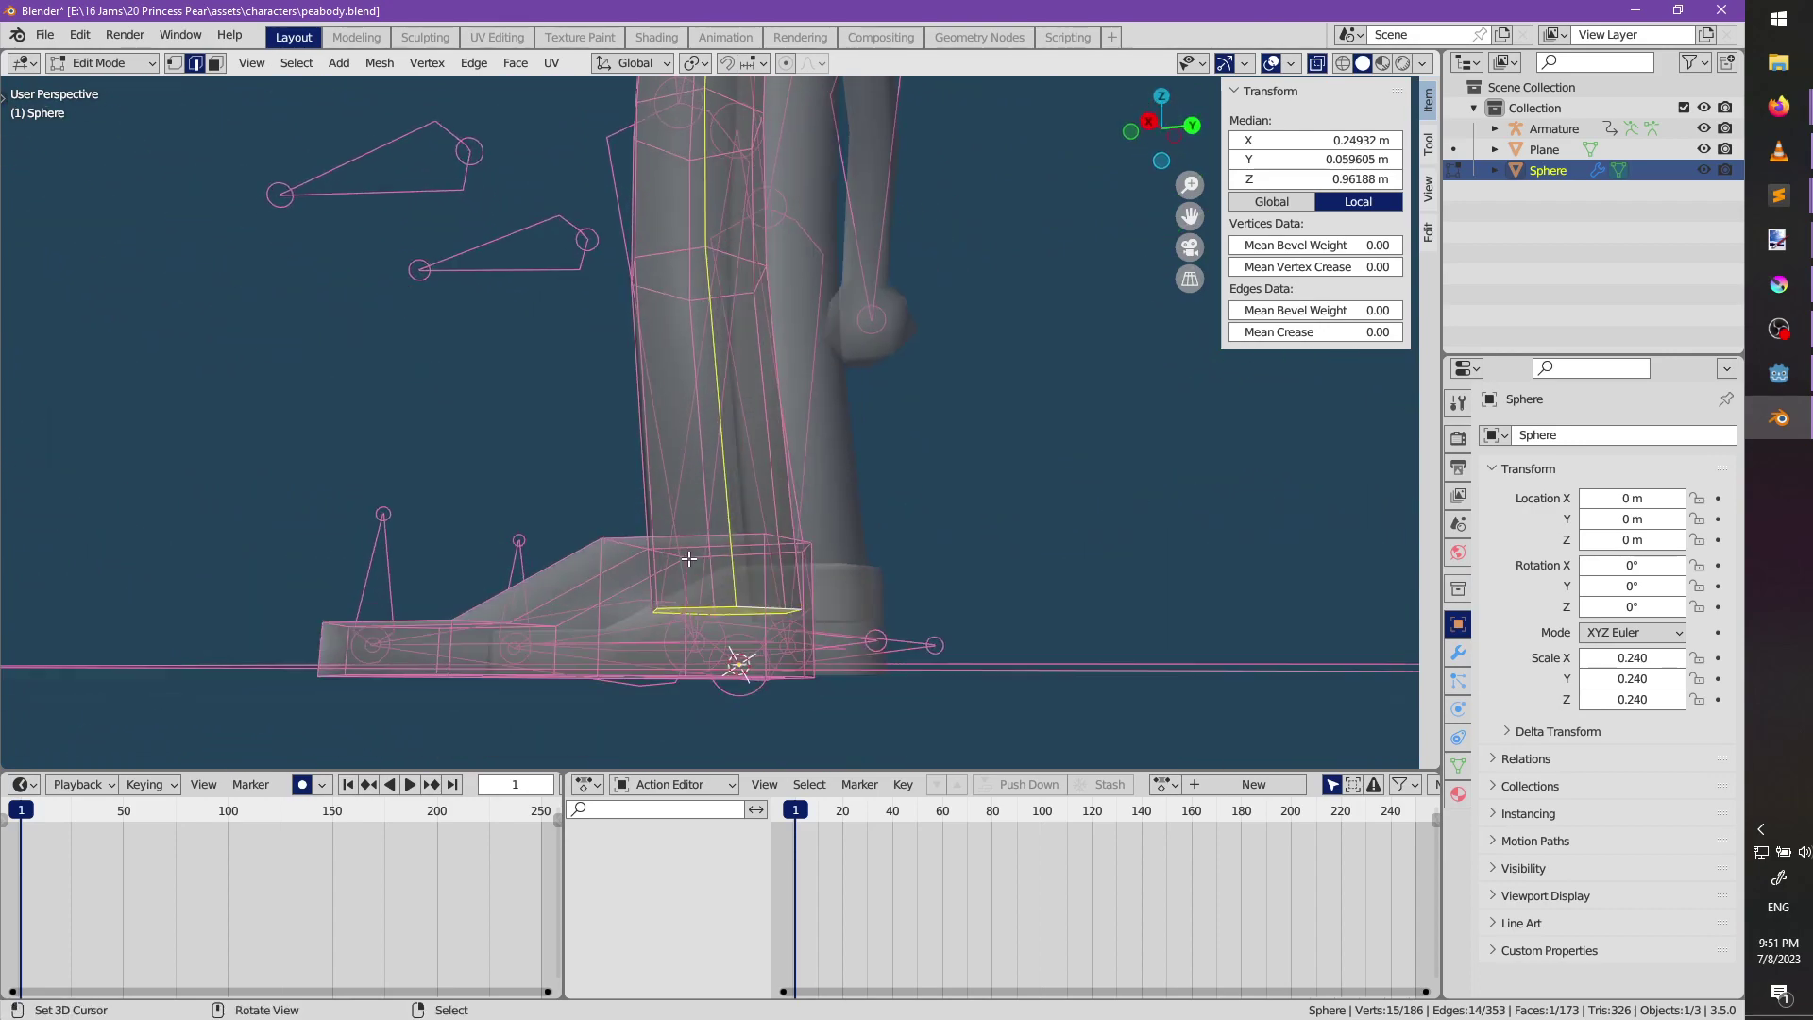
# Add the left foot's edge loops along its top and sole to the selection and mark all selected edges as seams.
pyautogui.scroll(-5, 743, 270)
pyautogui.moveTo(743, 271); pyautogui.dragTo(659, 605, button='middle')
pyautogui.hotkey('alt', 'z')
pyautogui.keyDown('alt'); pyautogui.keyDown('shift'); pyautogui.click(559, 548); pyautogui.keyUp('shift'); pyautogui.keyUp('alt')
pyautogui.keyDown('alt'); pyautogui.keyDown('shift'); pyautogui.click(604, 542); pyautogui.keyUp('shift'); pyautogui.keyUp('alt')
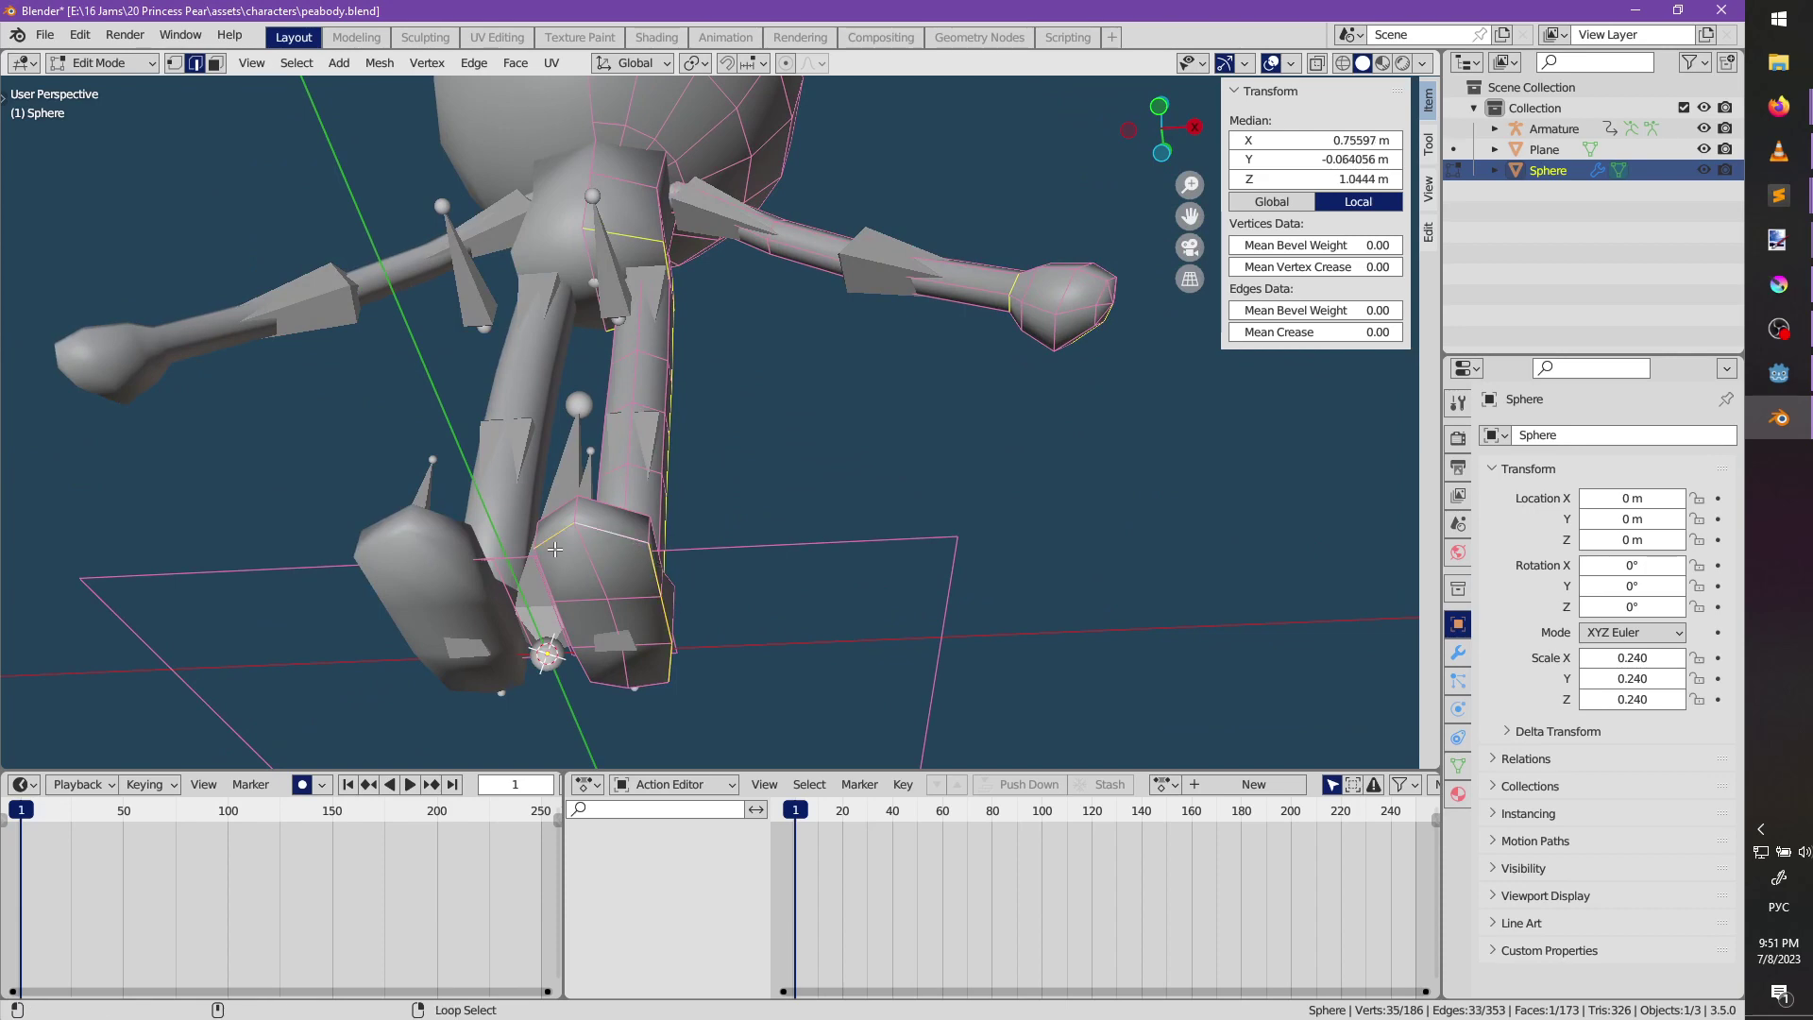
pyautogui.keyDown('alt'); pyautogui.keyDown('shift'); pyautogui.click(653, 683); pyautogui.keyUp('shift'); pyautogui.keyUp('alt')
pyautogui.moveTo(809, 579); pyautogui.dragTo(979, 553, button='middle')
pyautogui.moveTo(979, 614); pyautogui.dragTo(652, 571, button='middle')
pyautogui.keyDown('alt'); pyautogui.keyDown('shift'); pyautogui.click(912, 649); pyautogui.keyUp('shift'); pyautogui.keyUp('alt')
pyautogui.scroll(2, 736, 557)
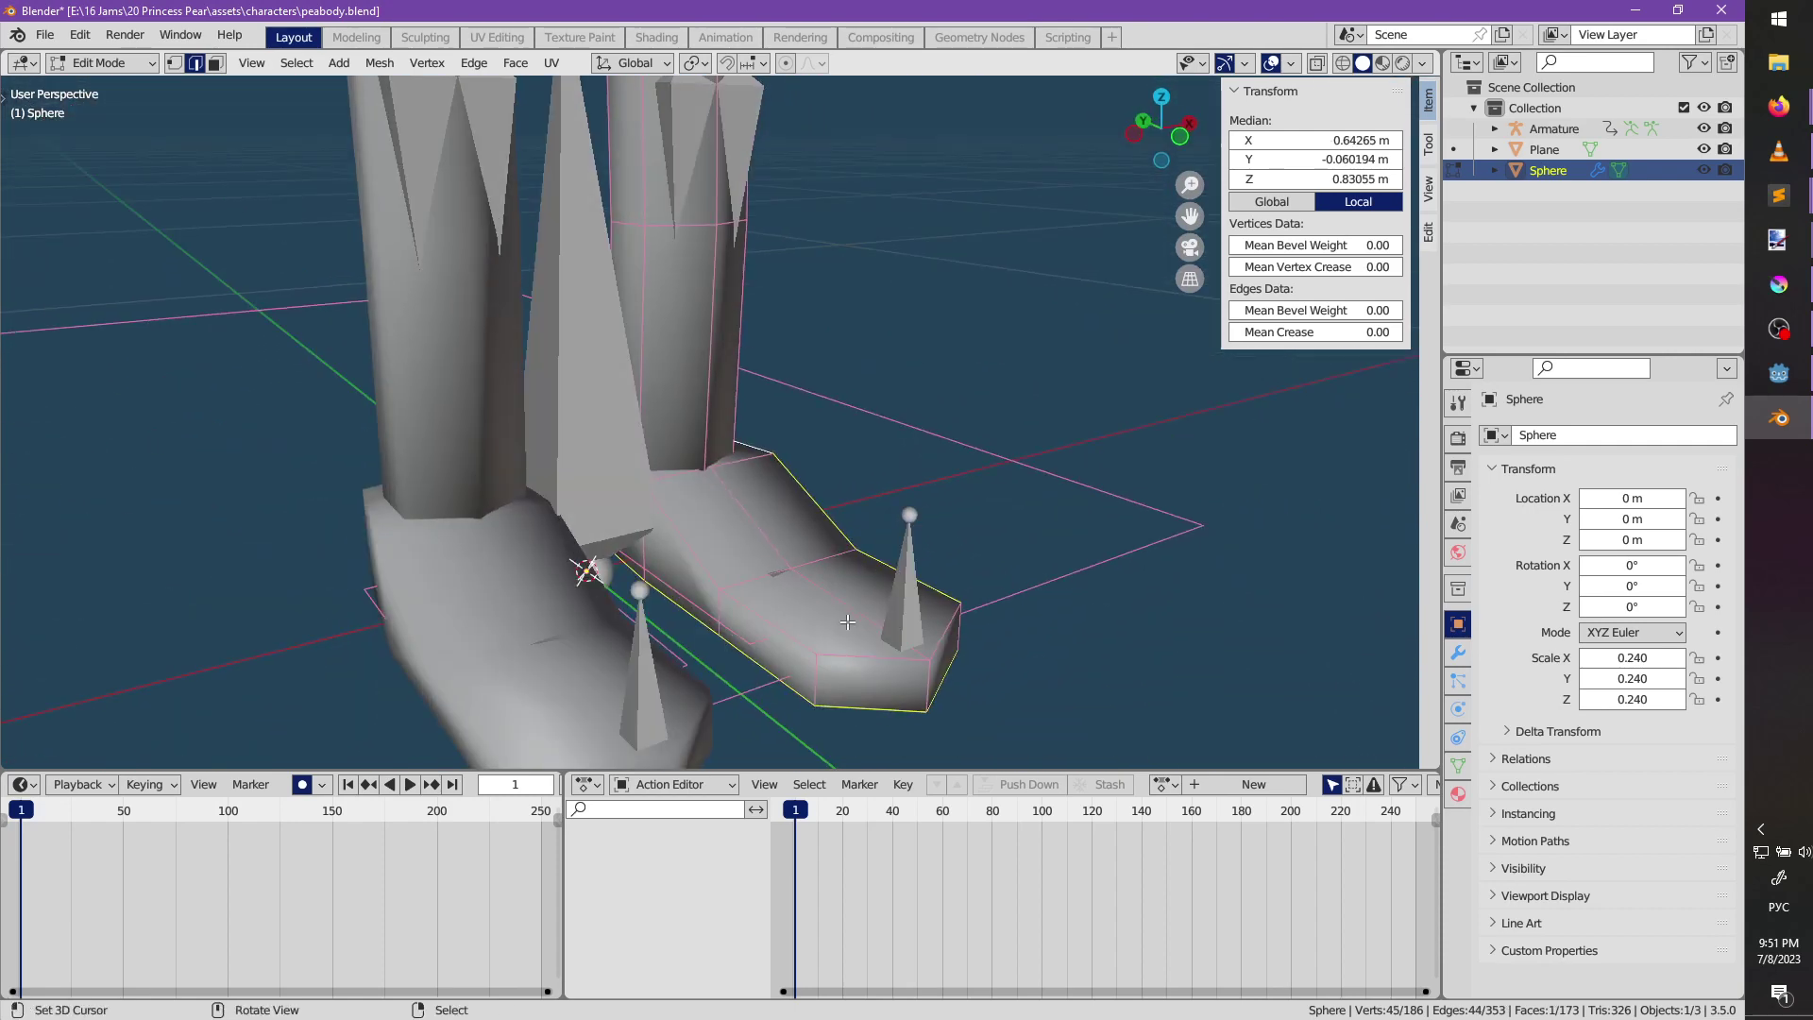
pyautogui.keyDown('alt'); pyautogui.keyDown('shift'); pyautogui.click(753, 617); pyautogui.keyUp('shift'); pyautogui.keyUp('alt')
pyautogui.moveTo(947, 642); pyautogui.dragTo(829, 526, button='middle')
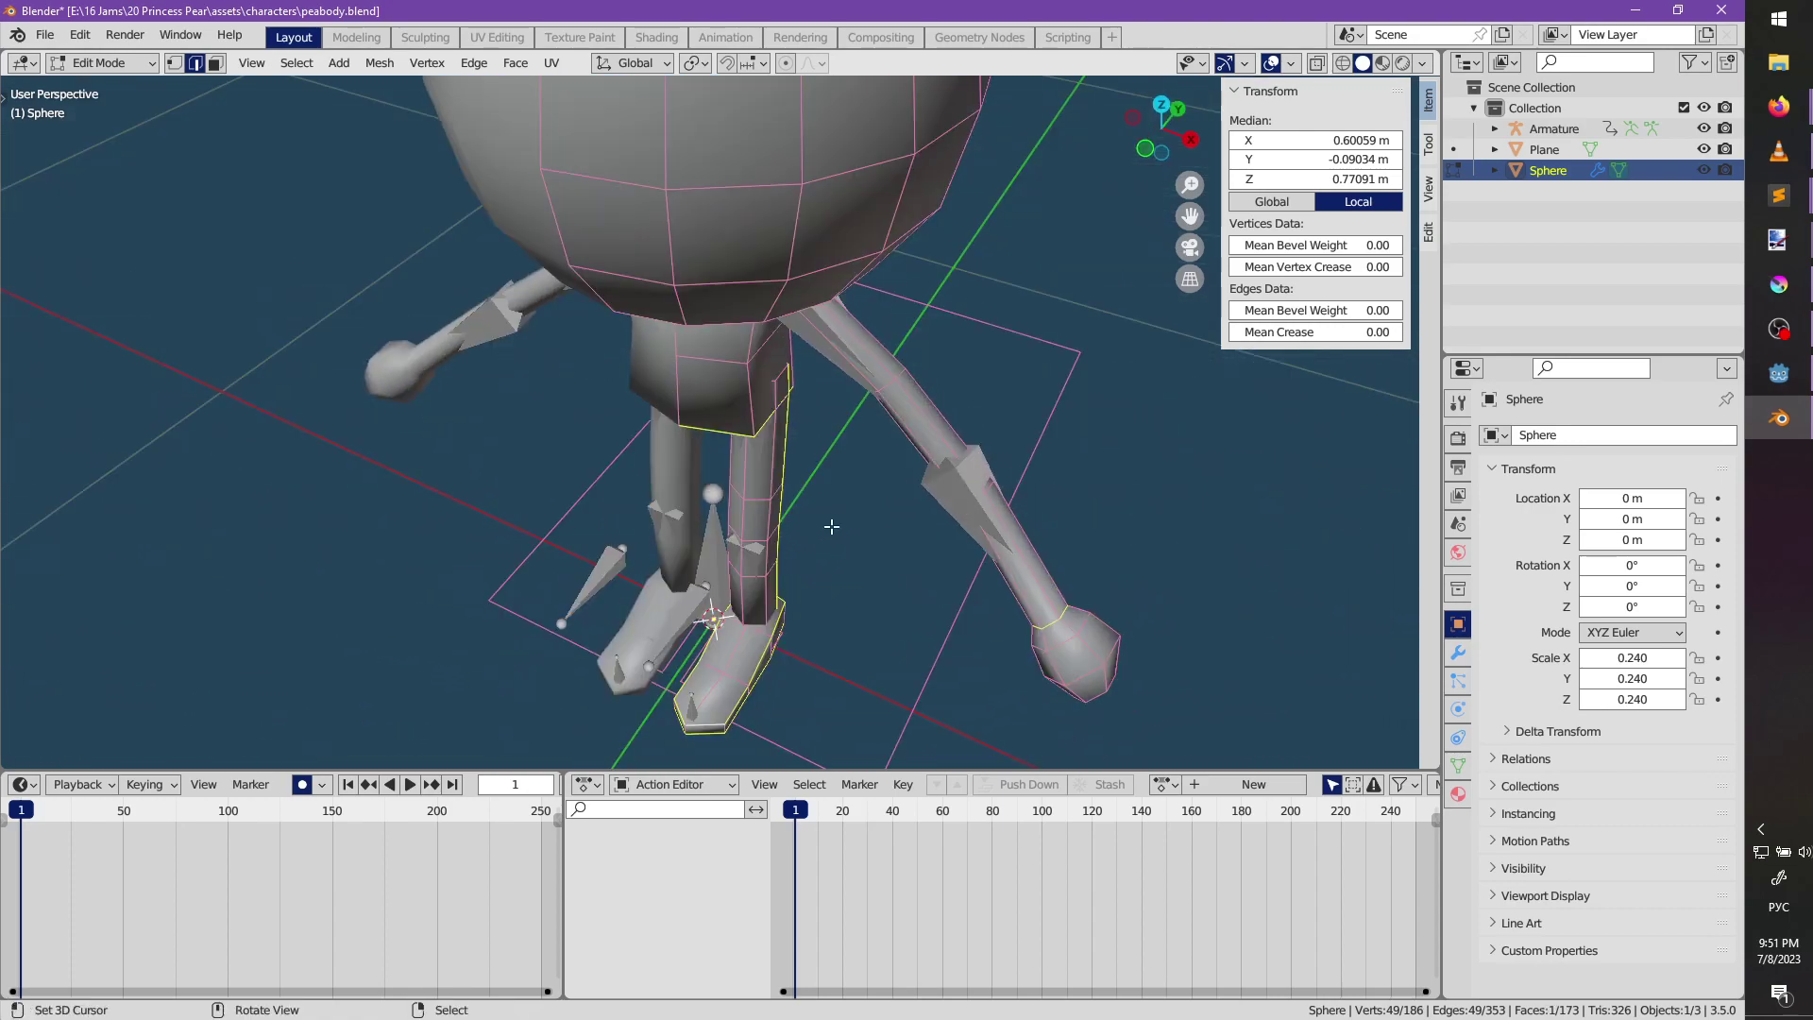
pyautogui.scroll(4, 829, 526)
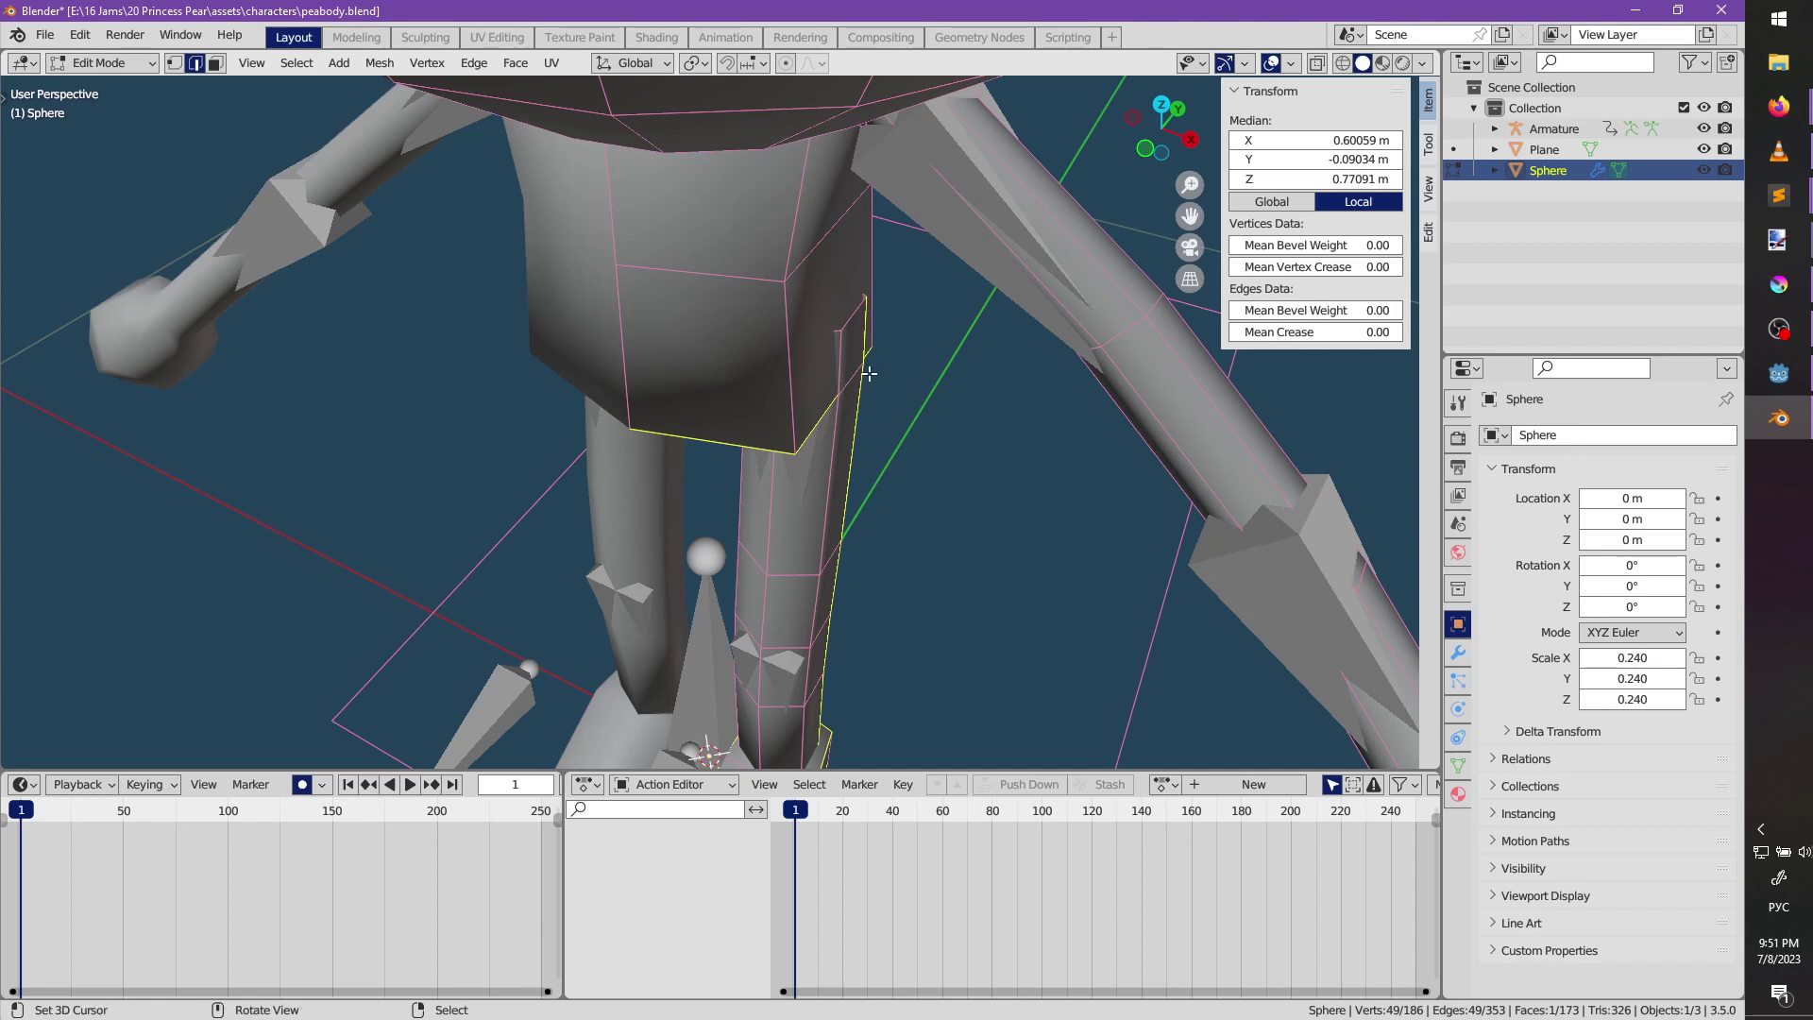
pyautogui.hotkey('ctrl', 'e')
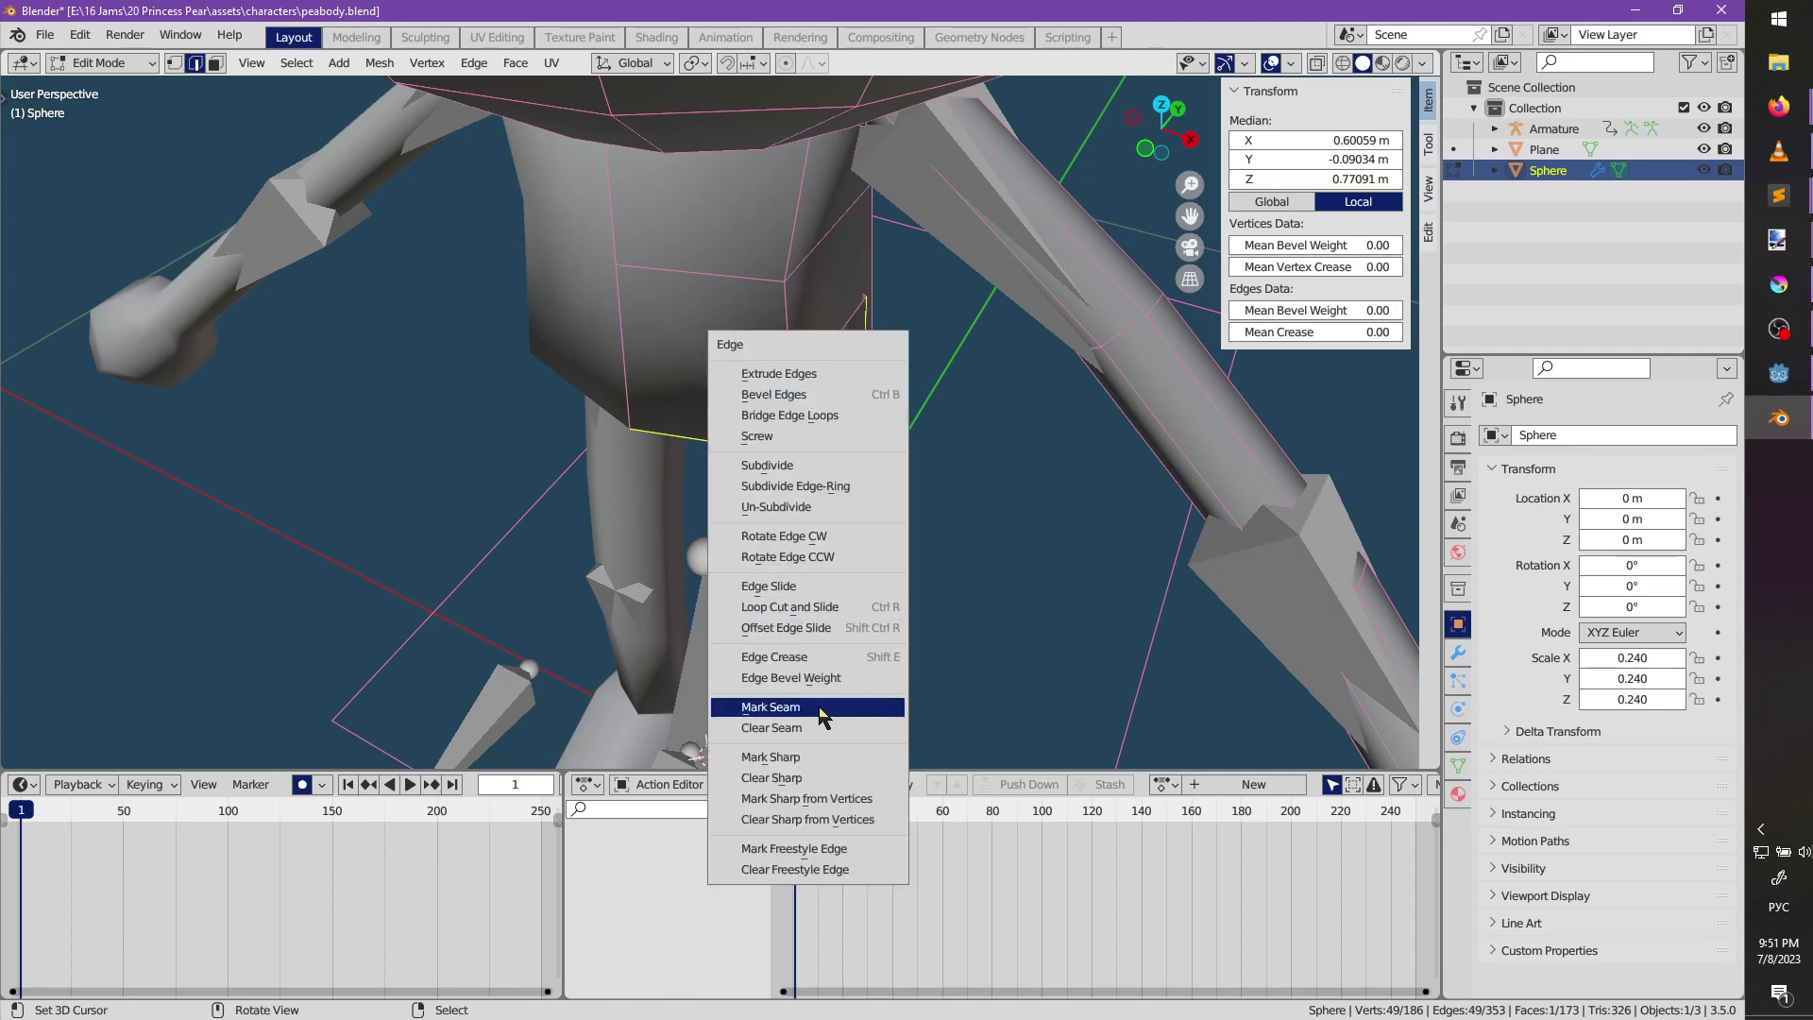
pyautogui.click(820, 711)
# Reposition individual edges at the top of the left leg, where it meets the hip.
pyautogui.rightClick(863, 306)
pyautogui.moveTo(887, 369); pyautogui.dragTo(880, 432, button='middle')
pyautogui.press('g')
pyautogui.click(914, 421)
pyautogui.rightClick(842, 398)
pyautogui.keyDown('shift'); pyautogui.rightClick(835, 438); pyautogui.keyUp('shift')
pyautogui.press('g')
pyautogui.click(905, 468)
pyautogui.moveTo(801, 445); pyautogui.dragTo(609, 411, button='middle')
pyautogui.scroll(4, 717, 463)
pyautogui.rightClick(763, 616)
pyautogui.press('g')
pyautogui.click(711, 622)
pyautogui.moveTo(764, 616); pyautogui.dragTo(920, 453, button='middle')
pyautogui.keyDown('shift'); pyautogui.rightClick(741, 605); pyautogui.keyUp('shift')
pyautogui.press('g')
pyautogui.click(784, 563)
# Add a loop cut to the left leg, clear the selection and return to Object Mode.
pyautogui.hotkey('ctrl', 'r')
pyautogui.click(751, 422)
pyautogui.click(810, 456)
pyautogui.scroll(-4, 810, 456)
pyautogui.hotkey('alt', 'a')
pyautogui.scroll(-4, 798, 331)
pyautogui.keyDown('shift'); pyautogui.moveTo(798, 331); pyautogui.dragTo(742, 440, button='middle'); pyautogui.keyUp('shift')
pyautogui.scroll(3, 839, 472)
pyautogui.press('Tab')
pyautogui.hotkey('alt', 'a')
pyautogui.scroll(-4, 713, 473)
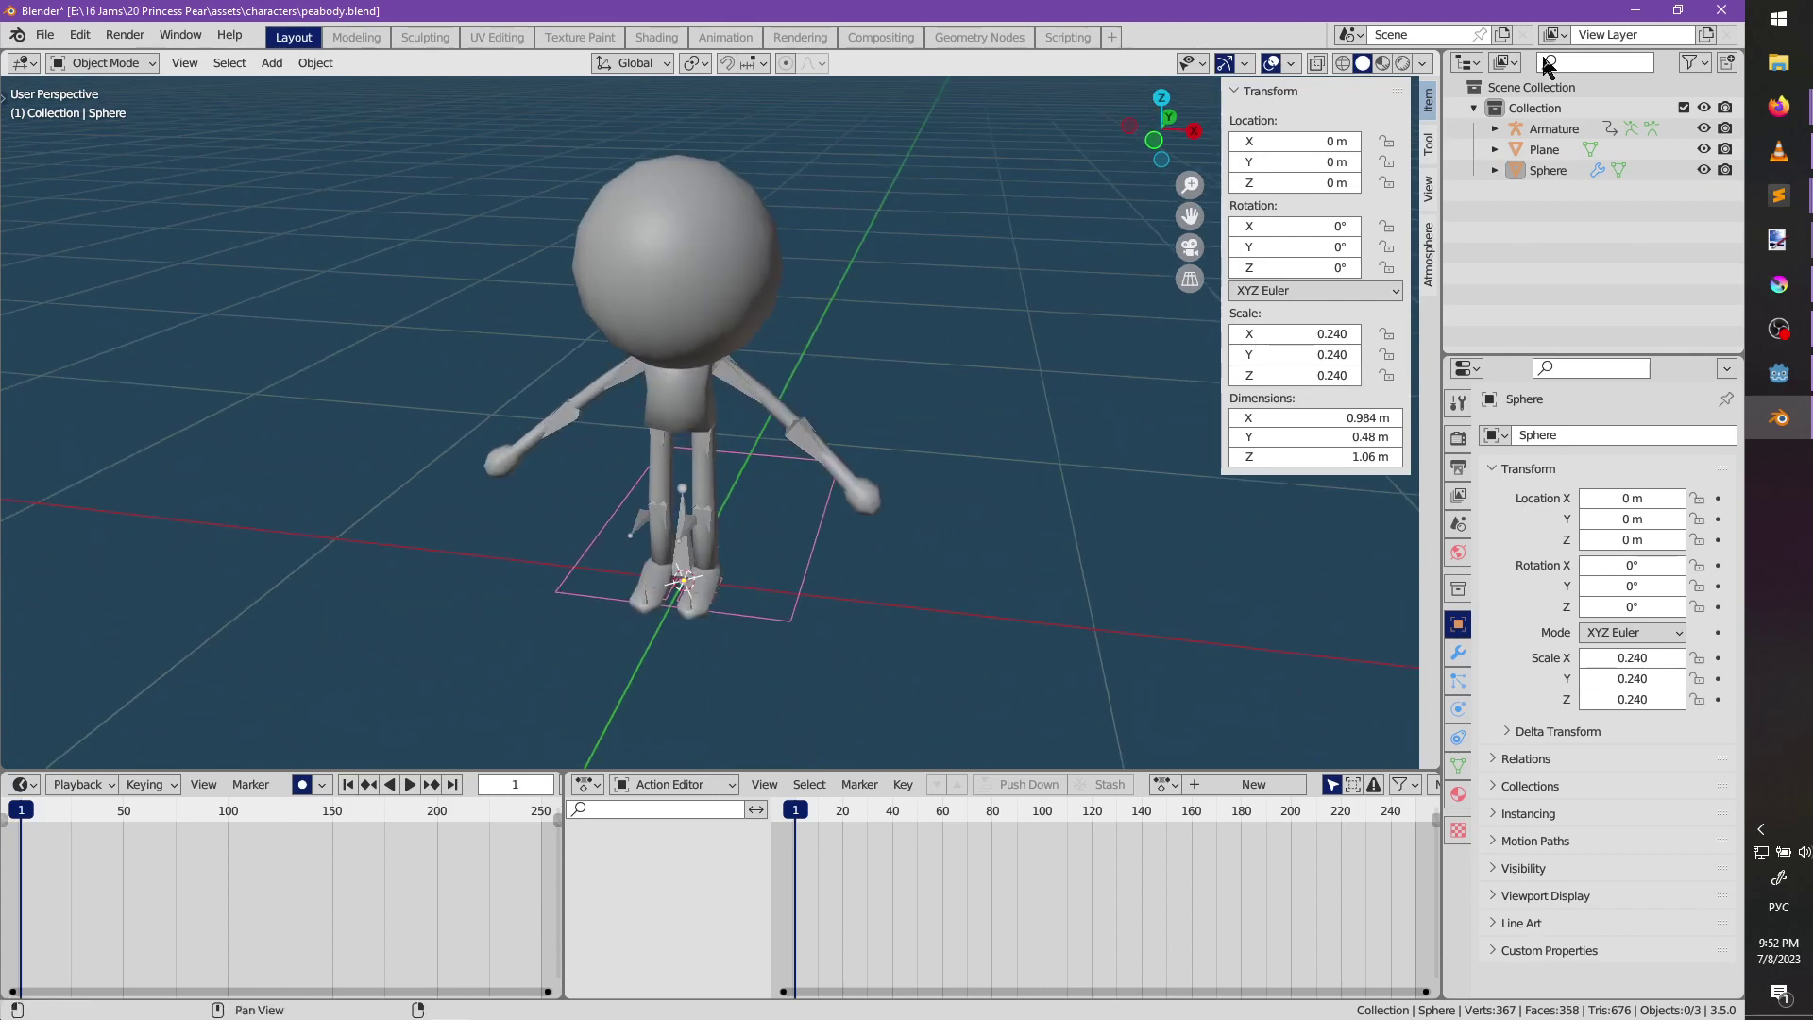
pyautogui.doubleClick(1548, 171)
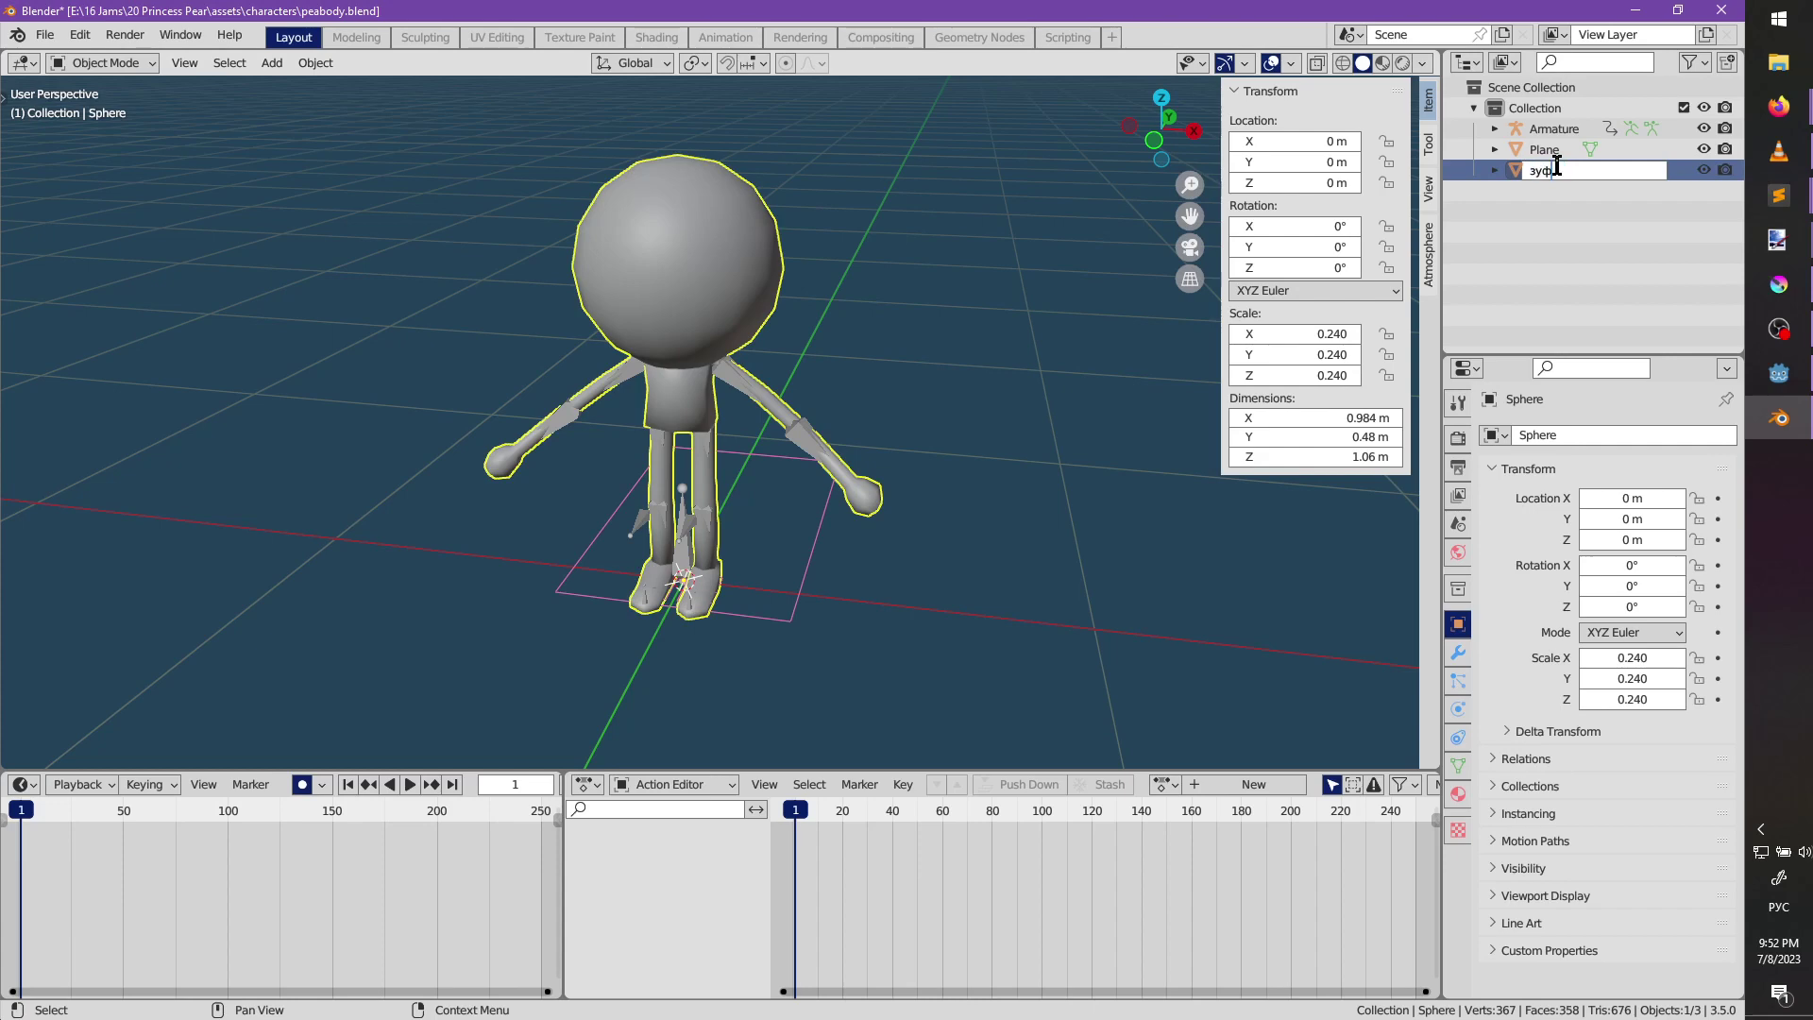
pyautogui.write('зуфищвн')
pyautogui.press('Return')
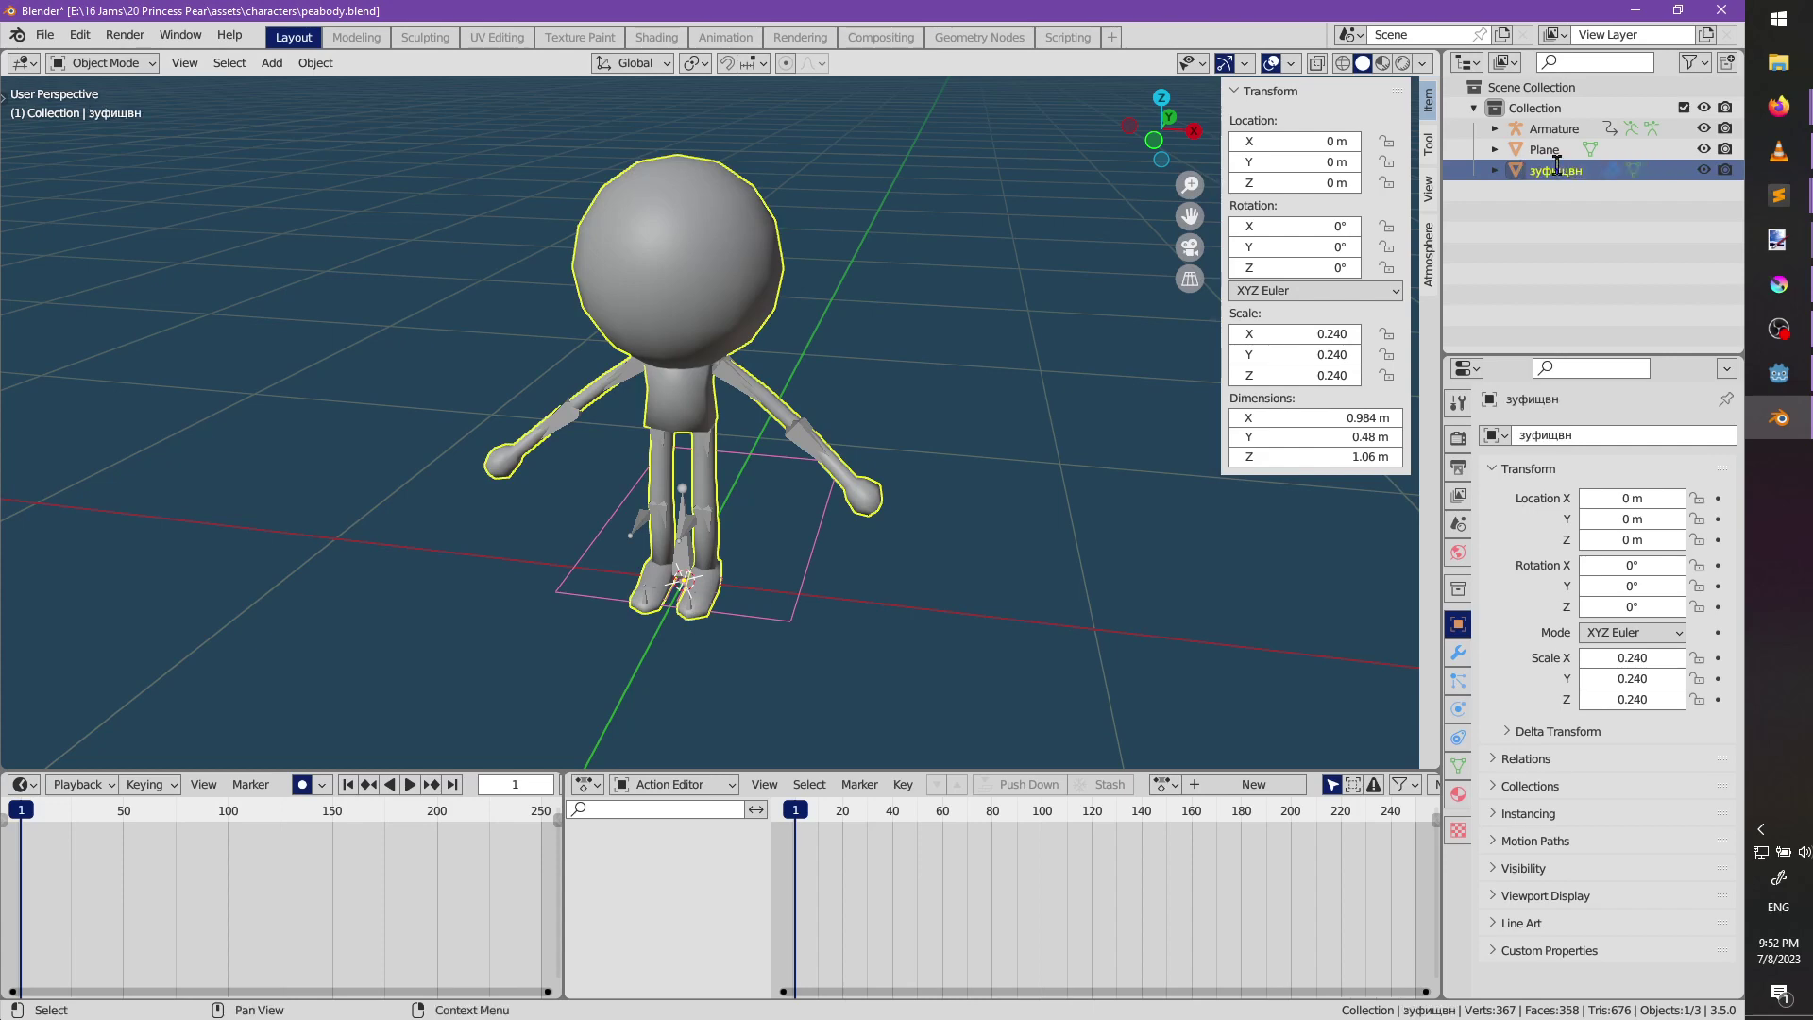
# Rename the character mesh object as peabody.
pyautogui.doubleClick(1556, 169)
pyautogui.write('peabody')
pyautogui.press('Return')
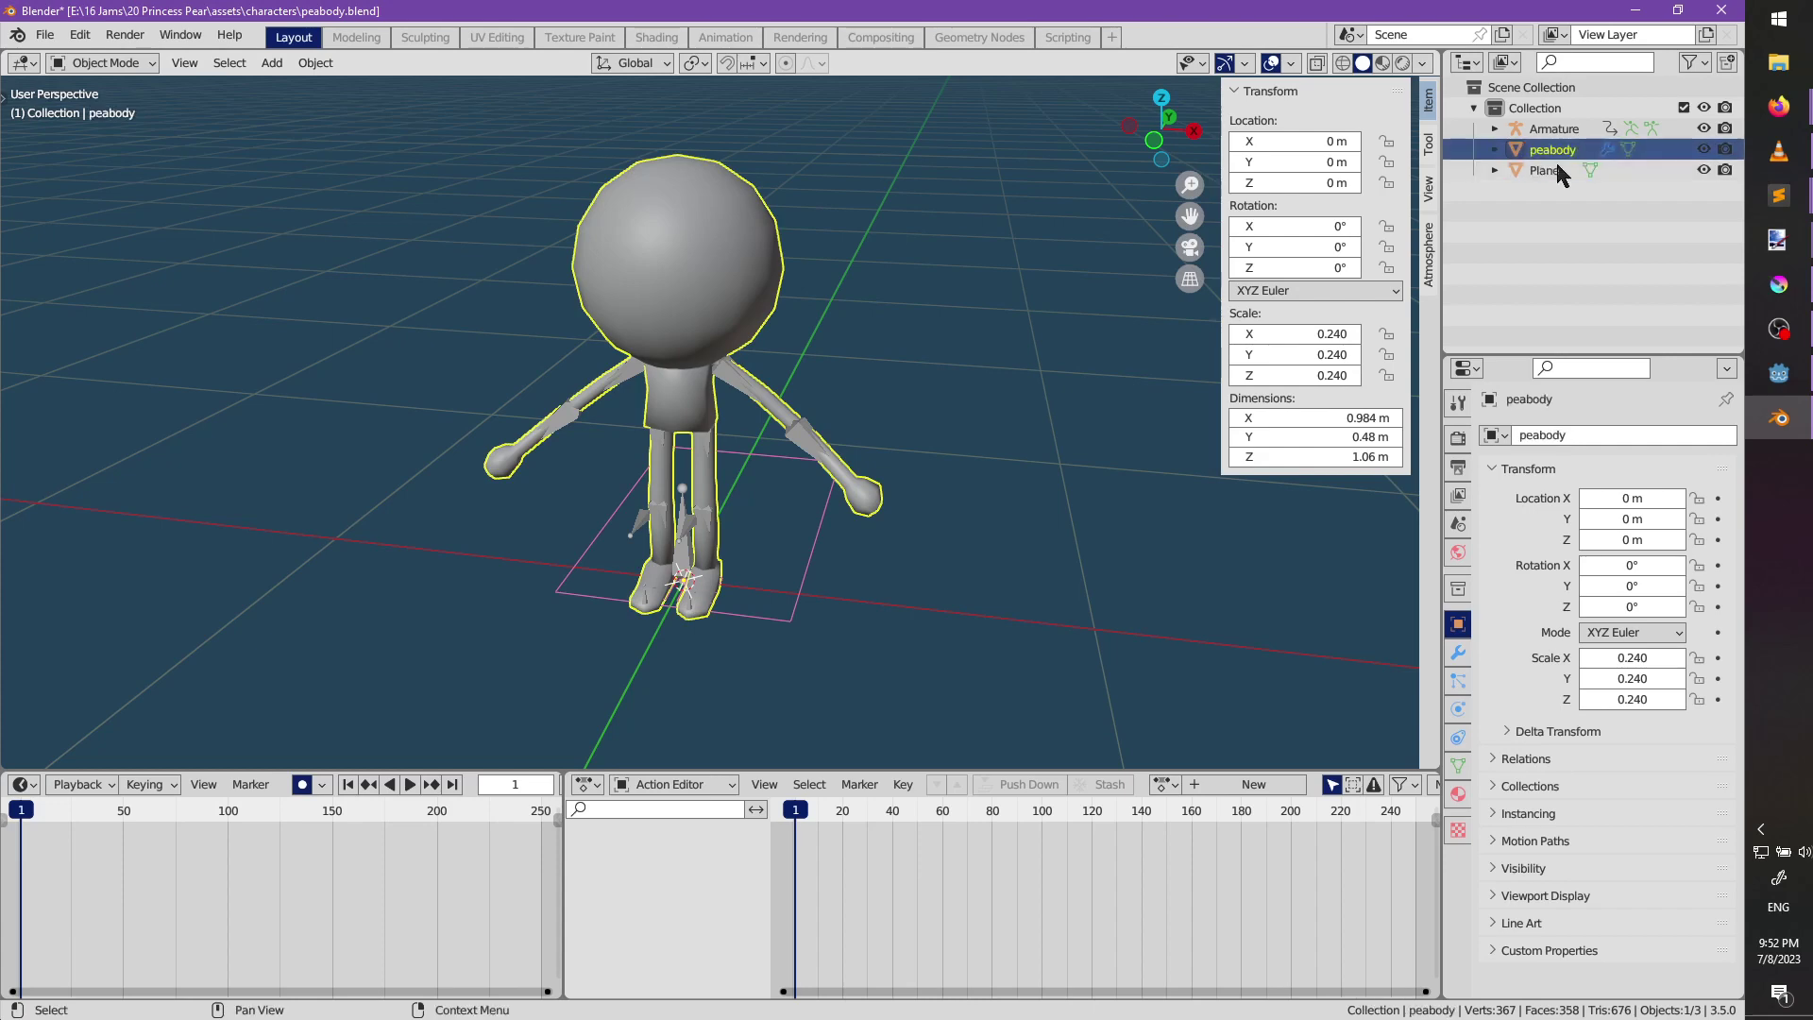
# Parent the peabody mesh to the armature using Armature Deform With Automatic Weights.
pyautogui.scroll(4, 693, 412)
pyautogui.click(725, 485)
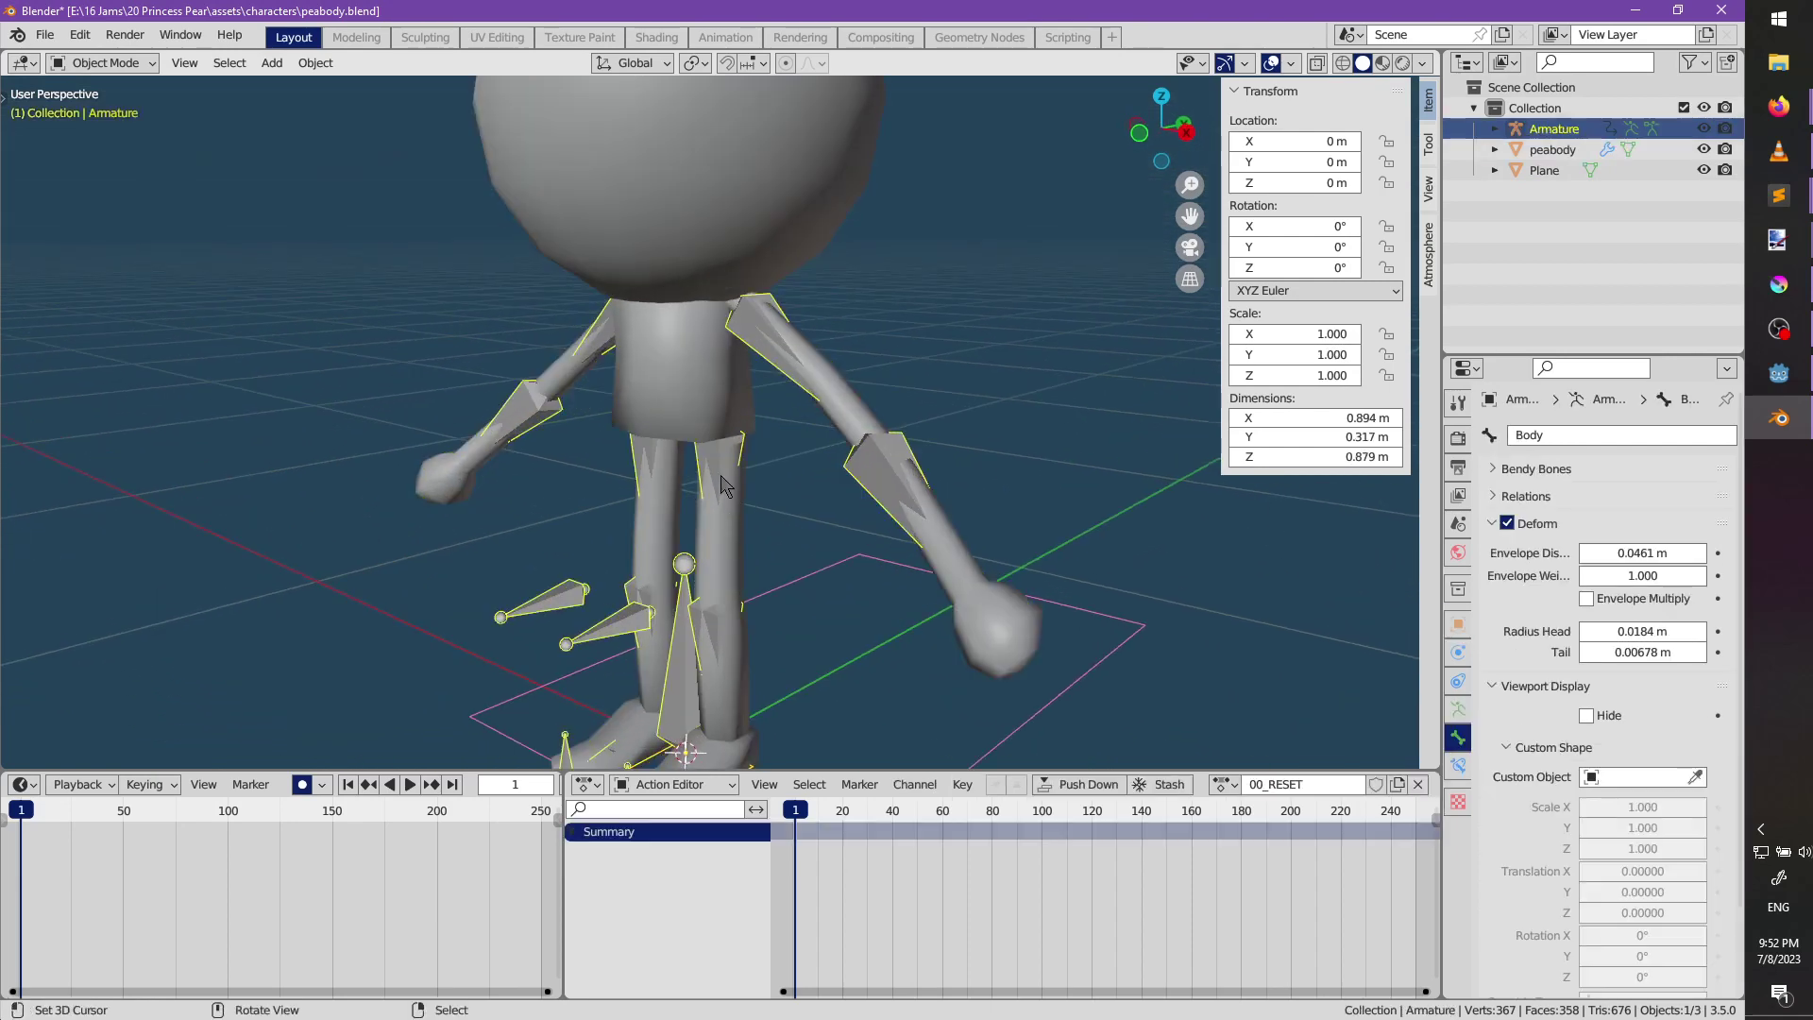
pyautogui.click(710, 408)
pyautogui.keyDown('shift'); pyautogui.click(718, 454); pyautogui.keyUp('shift')
pyautogui.hotkey('ctrl', 'p')
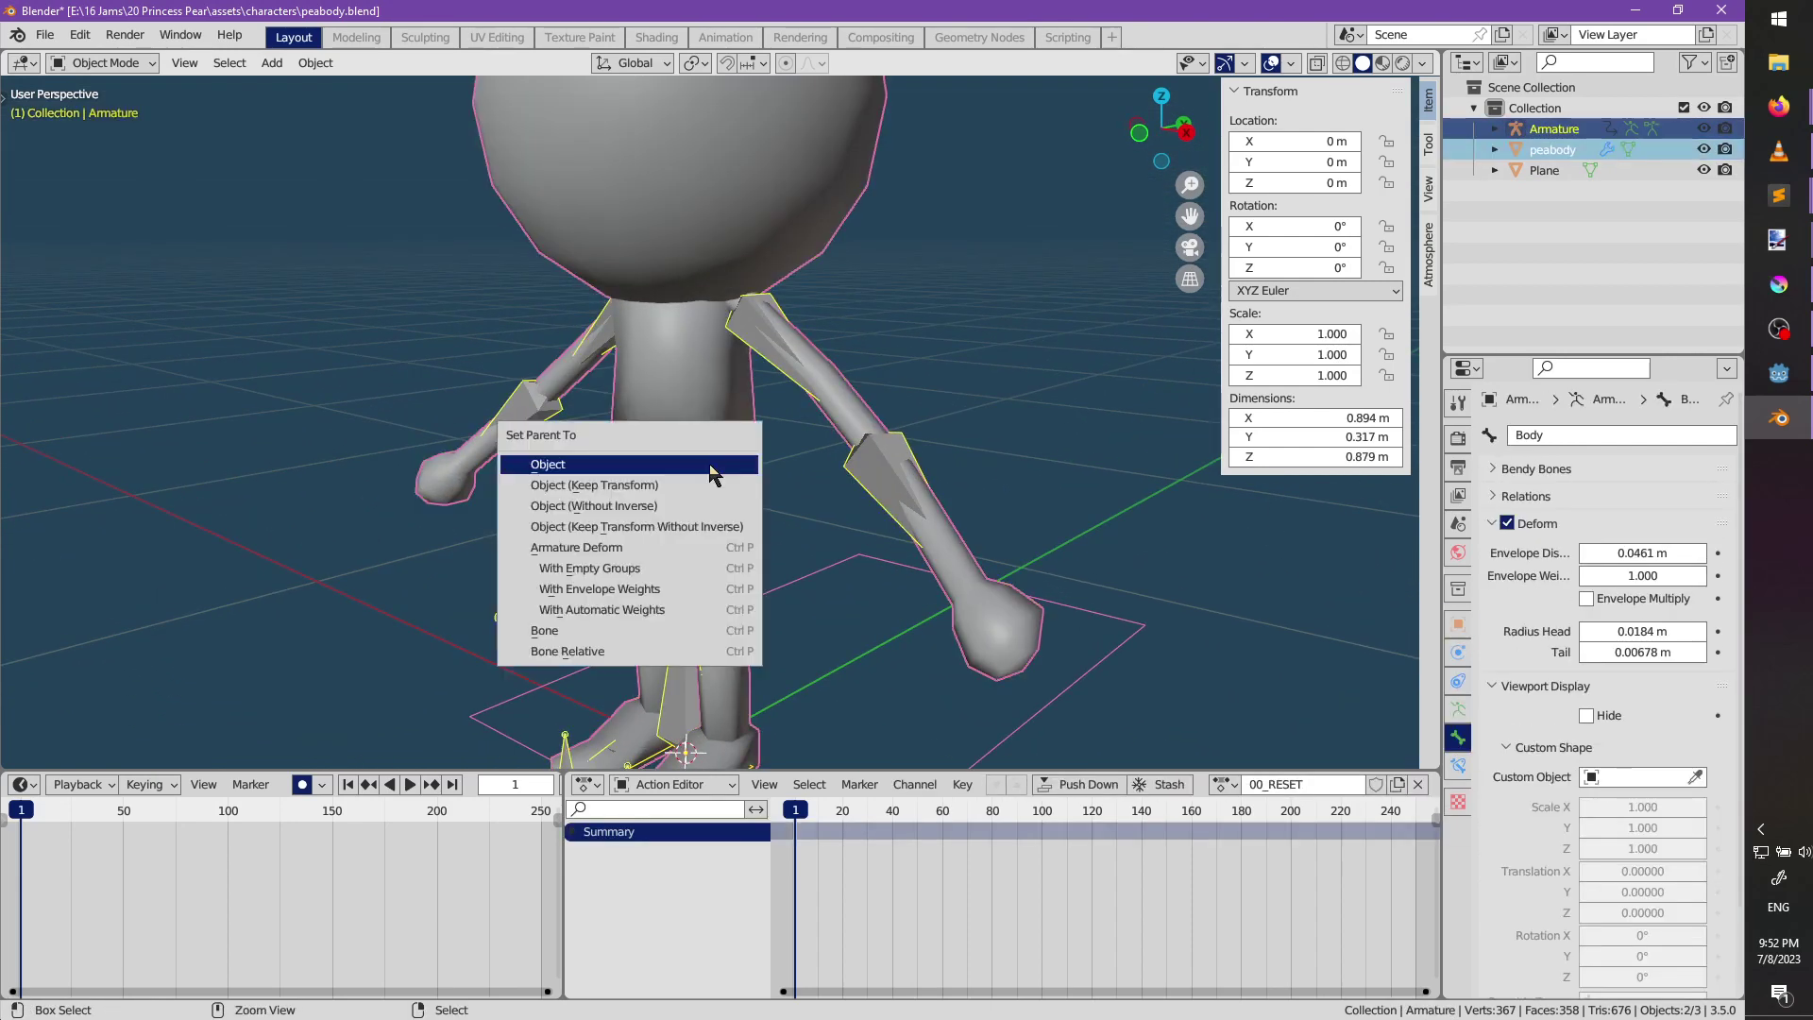
pyautogui.press('Down')
pyautogui.press('Down')
pyautogui.press('Down')
pyautogui.press('Down')
pyautogui.press('Down')
pyautogui.press('Down')
pyautogui.press('Down')
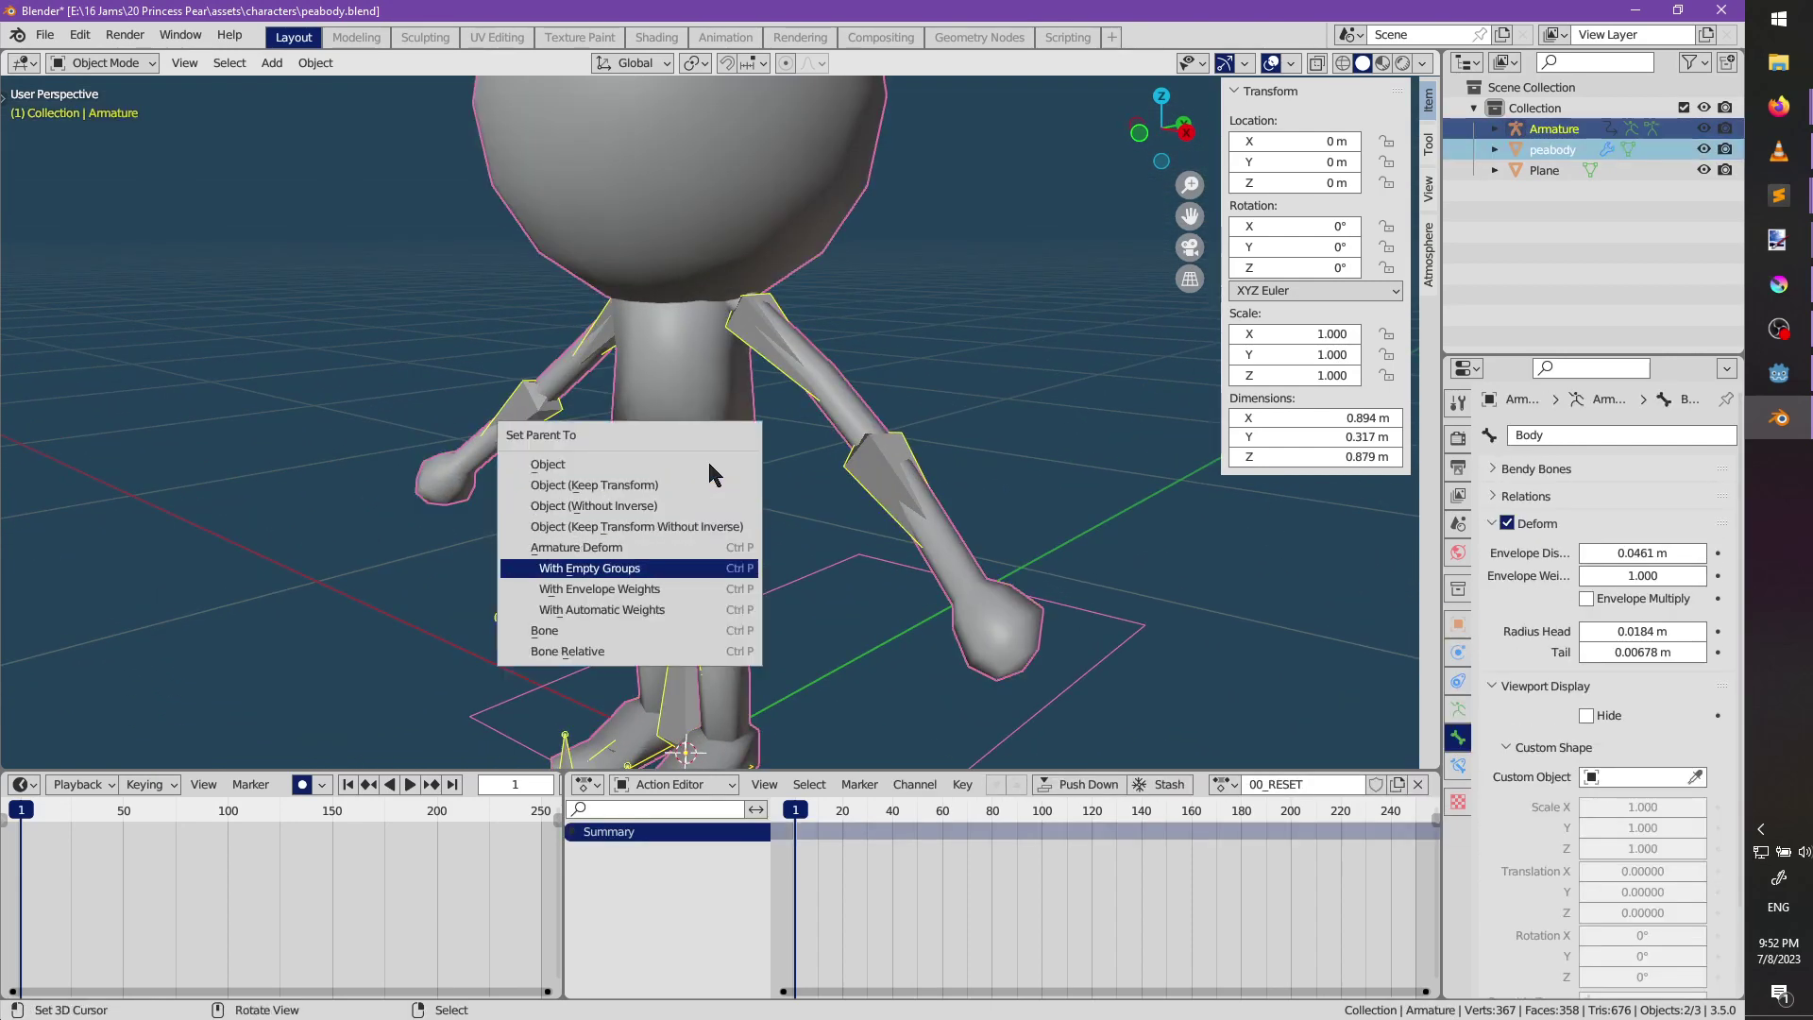
pyautogui.press('Return')
# Test how the mesh deforms by trial-rotating the left bicep and left forearm bones in Pose Mode.
pyautogui.hotkey('ctrl', 'Tab')
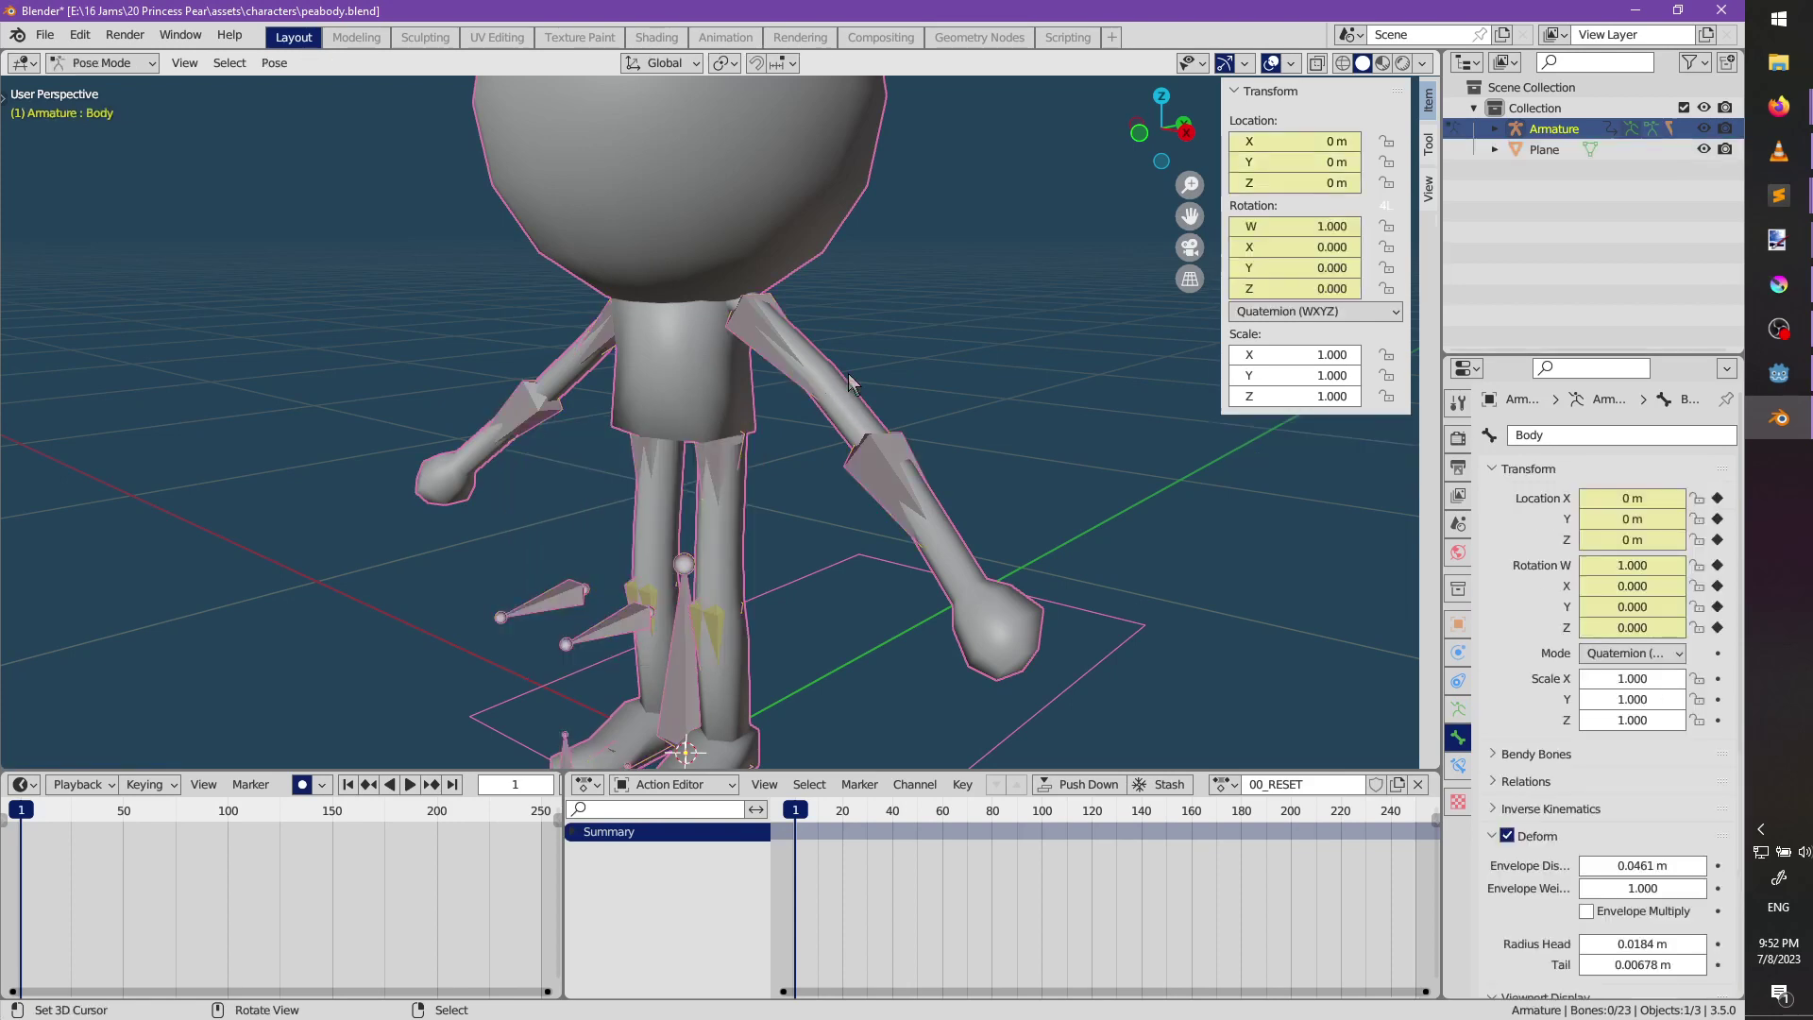
pyautogui.click(853, 378)
pyautogui.moveTo(851, 370); pyautogui.dragTo(814, 403, button='middle')
pyautogui.press('r')
pyautogui.rightClick(780, 519)
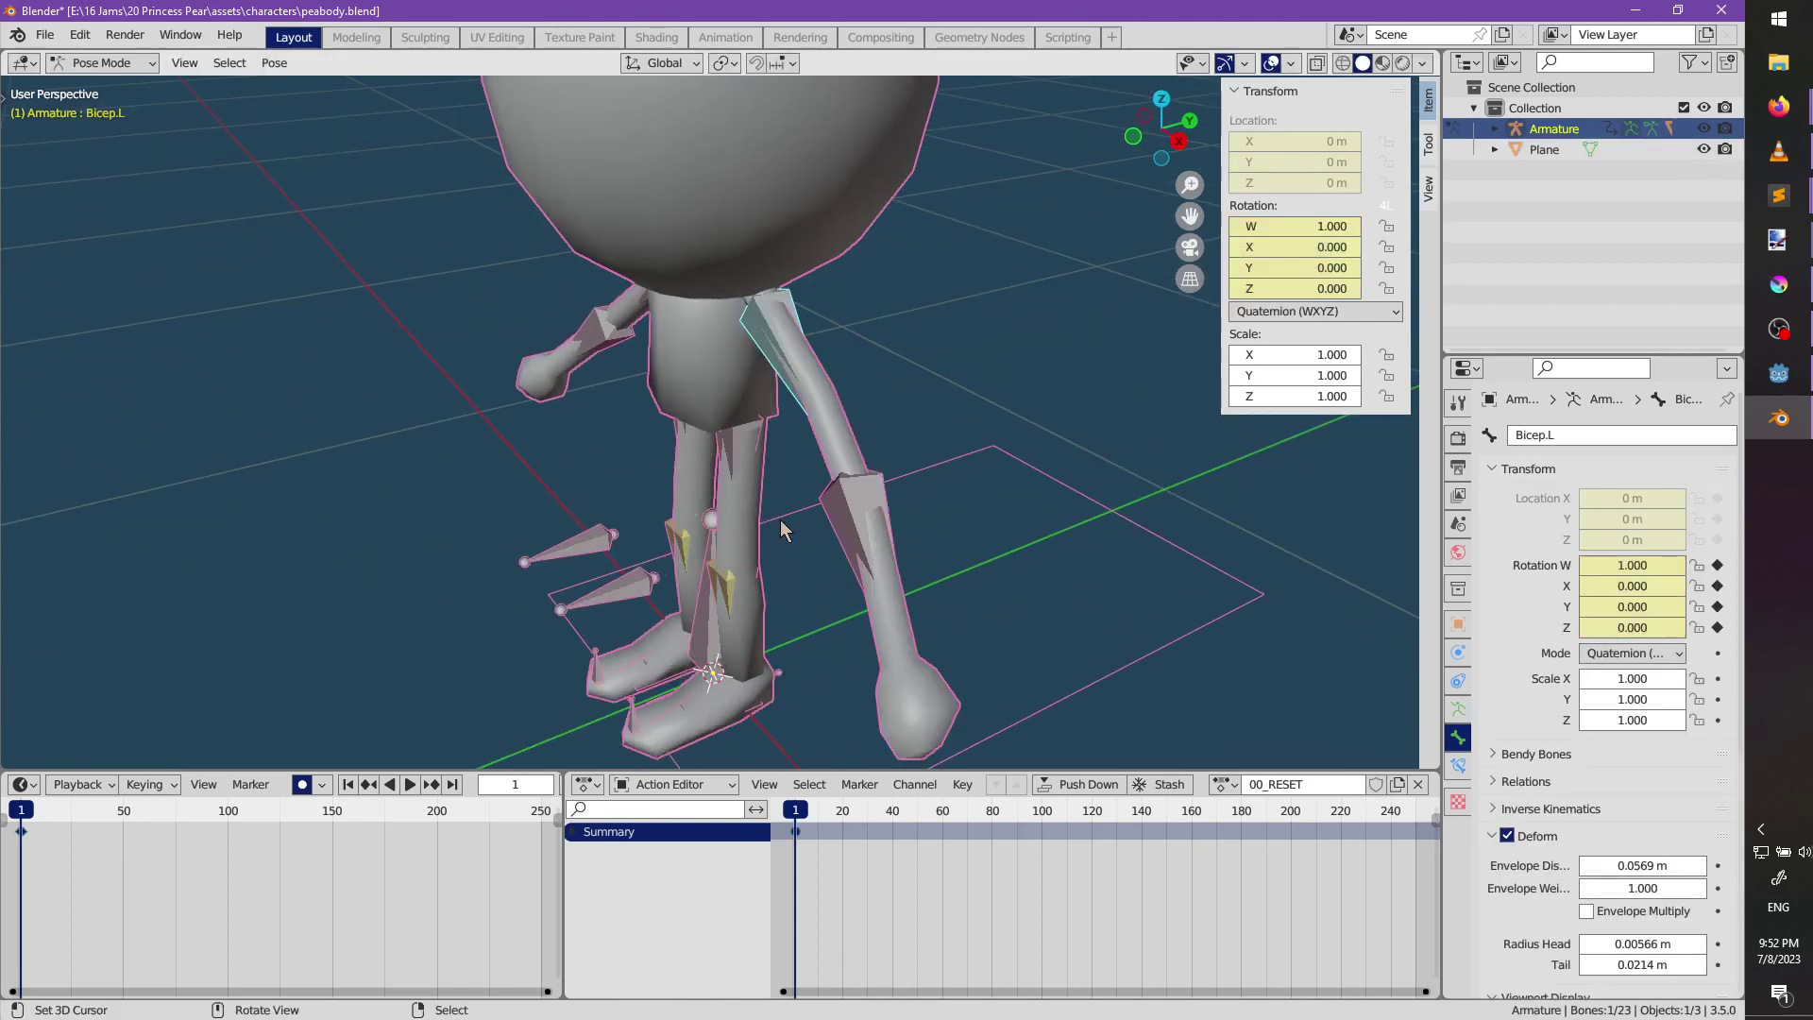
pyautogui.rightClick(849, 532)
pyautogui.press('i')
pyautogui.press('r')
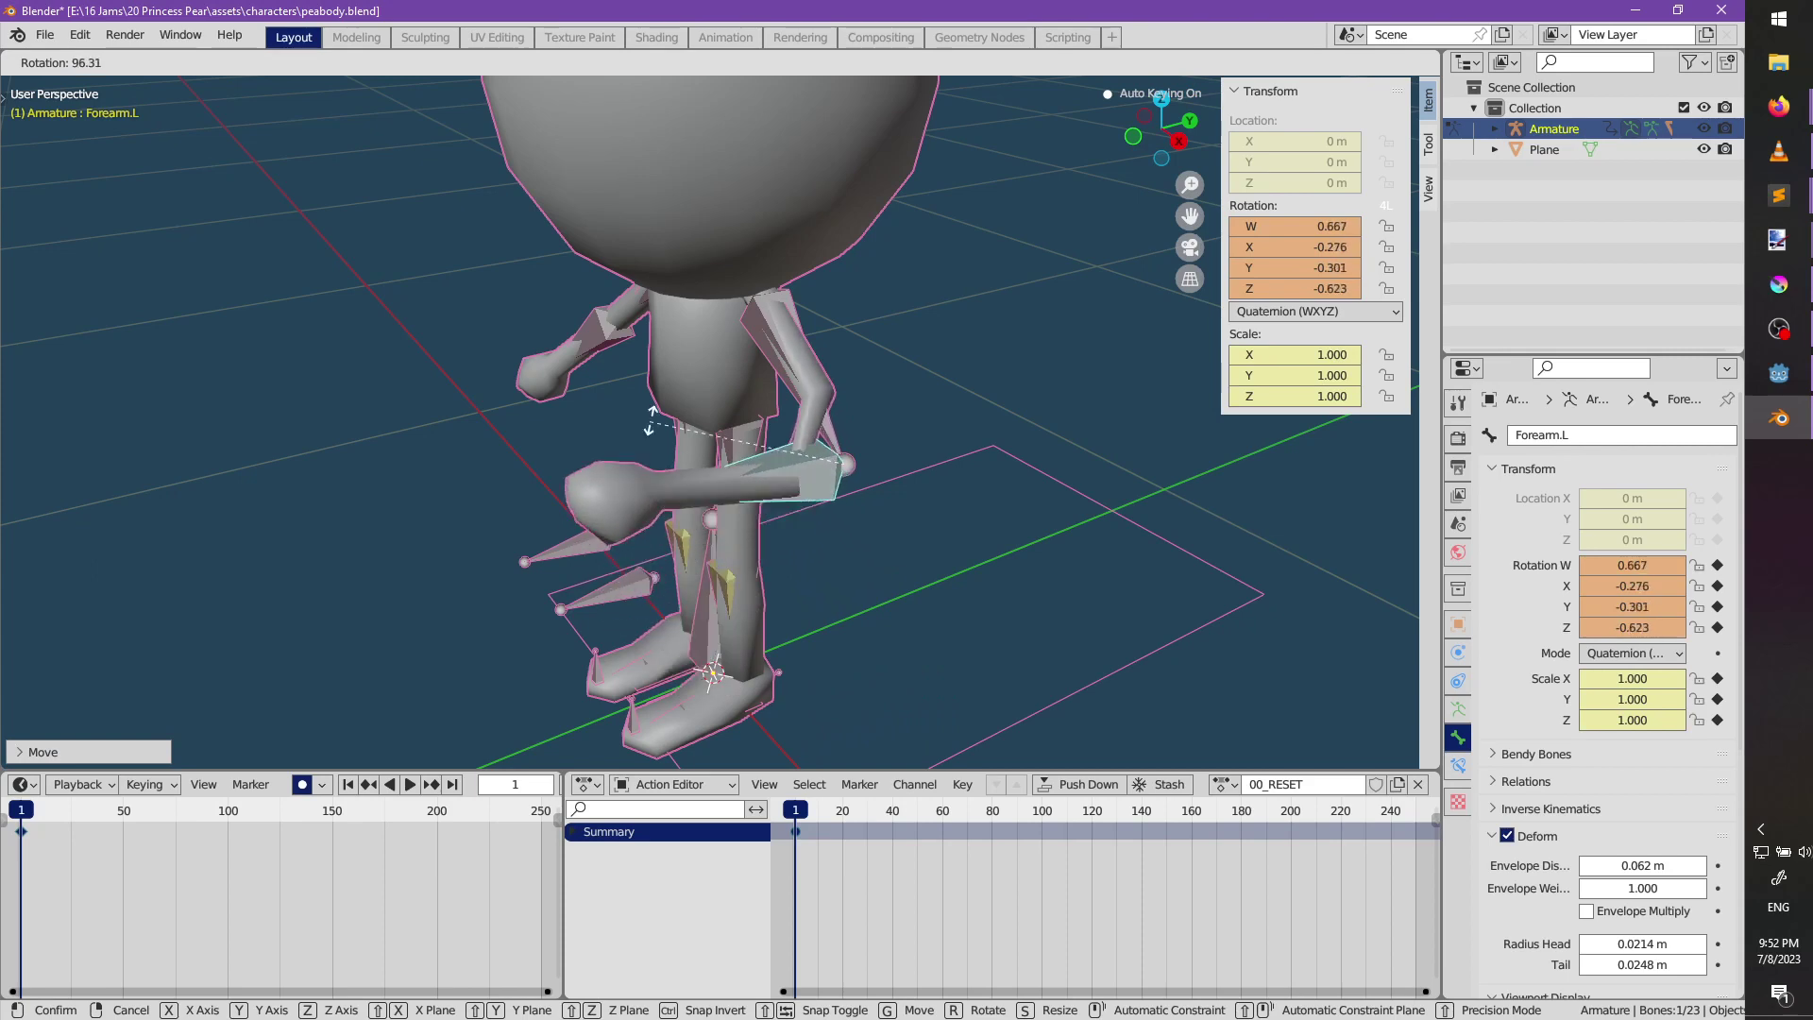
pyautogui.rightClick(760, 576)
pyautogui.press('Tab')
pyautogui.moveTo(859, 495); pyautogui.dragTo(801, 526, button='middle')
pyautogui.press('Tab')
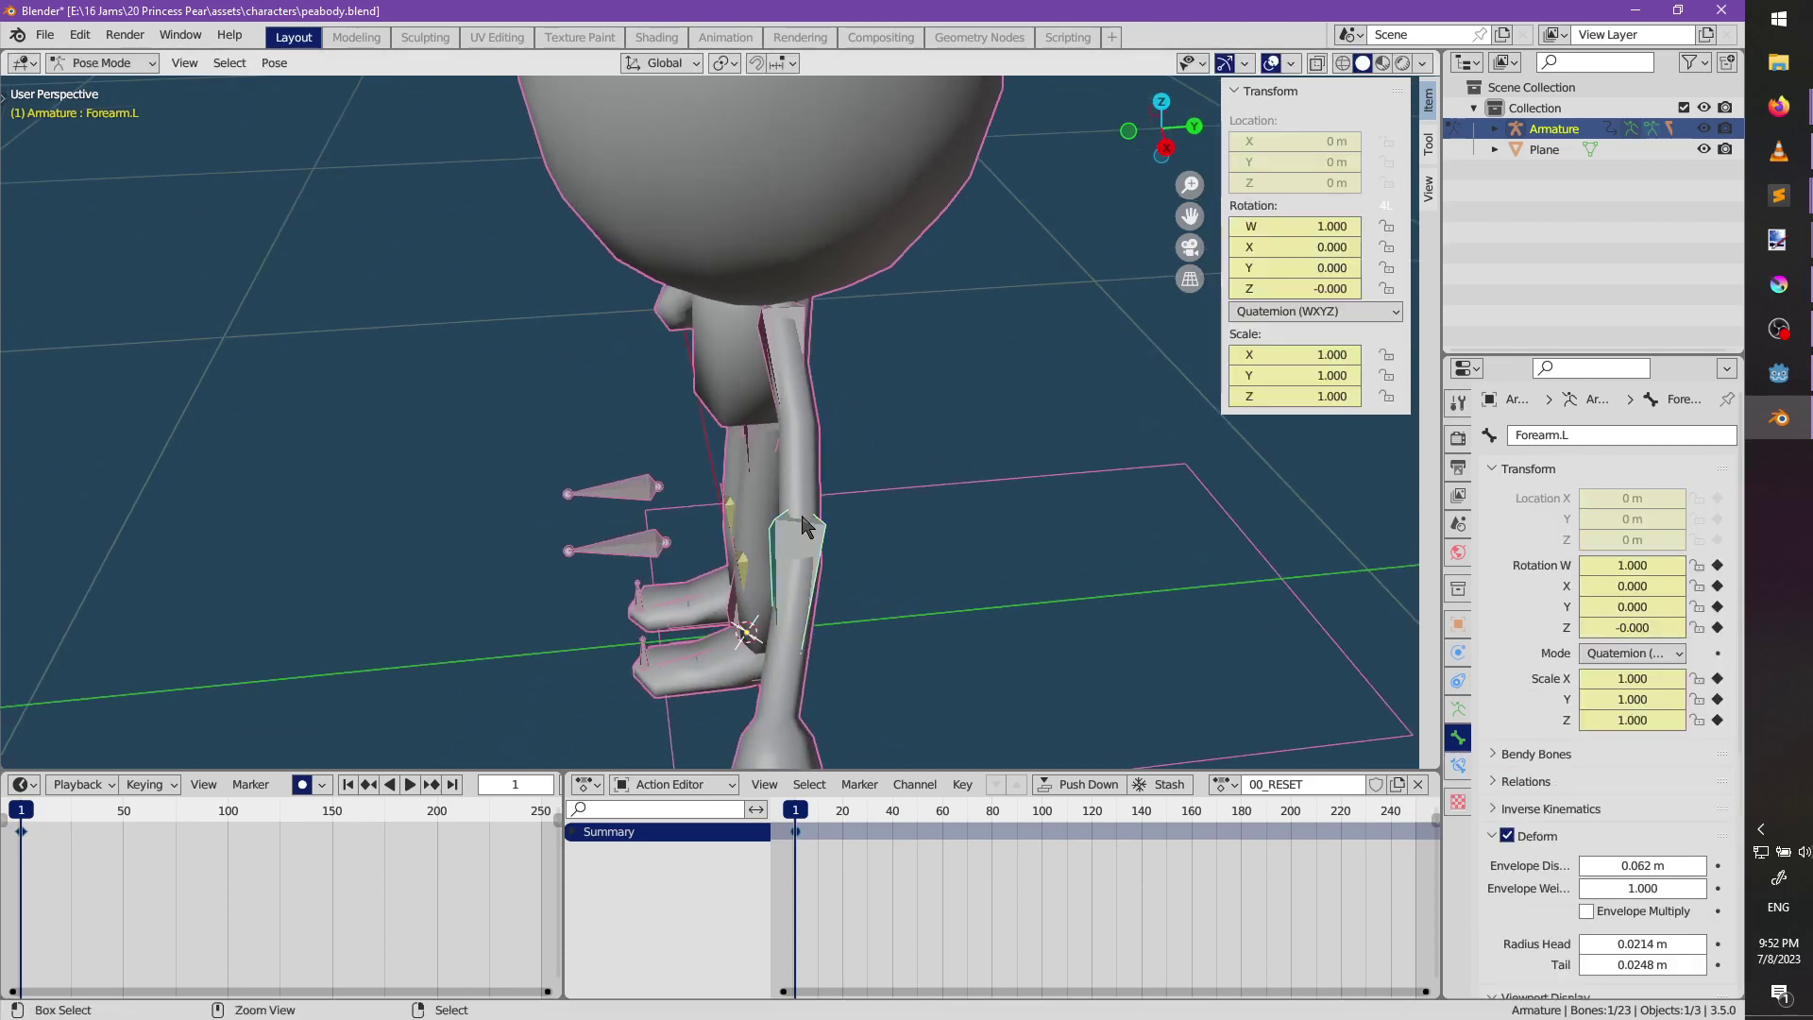
pyautogui.rightClick(800, 482)
# Add a centred loop cut around the left arm of the peabody mesh, just above the elbow.
pyautogui.hotkey('ctrl', 'Tab')
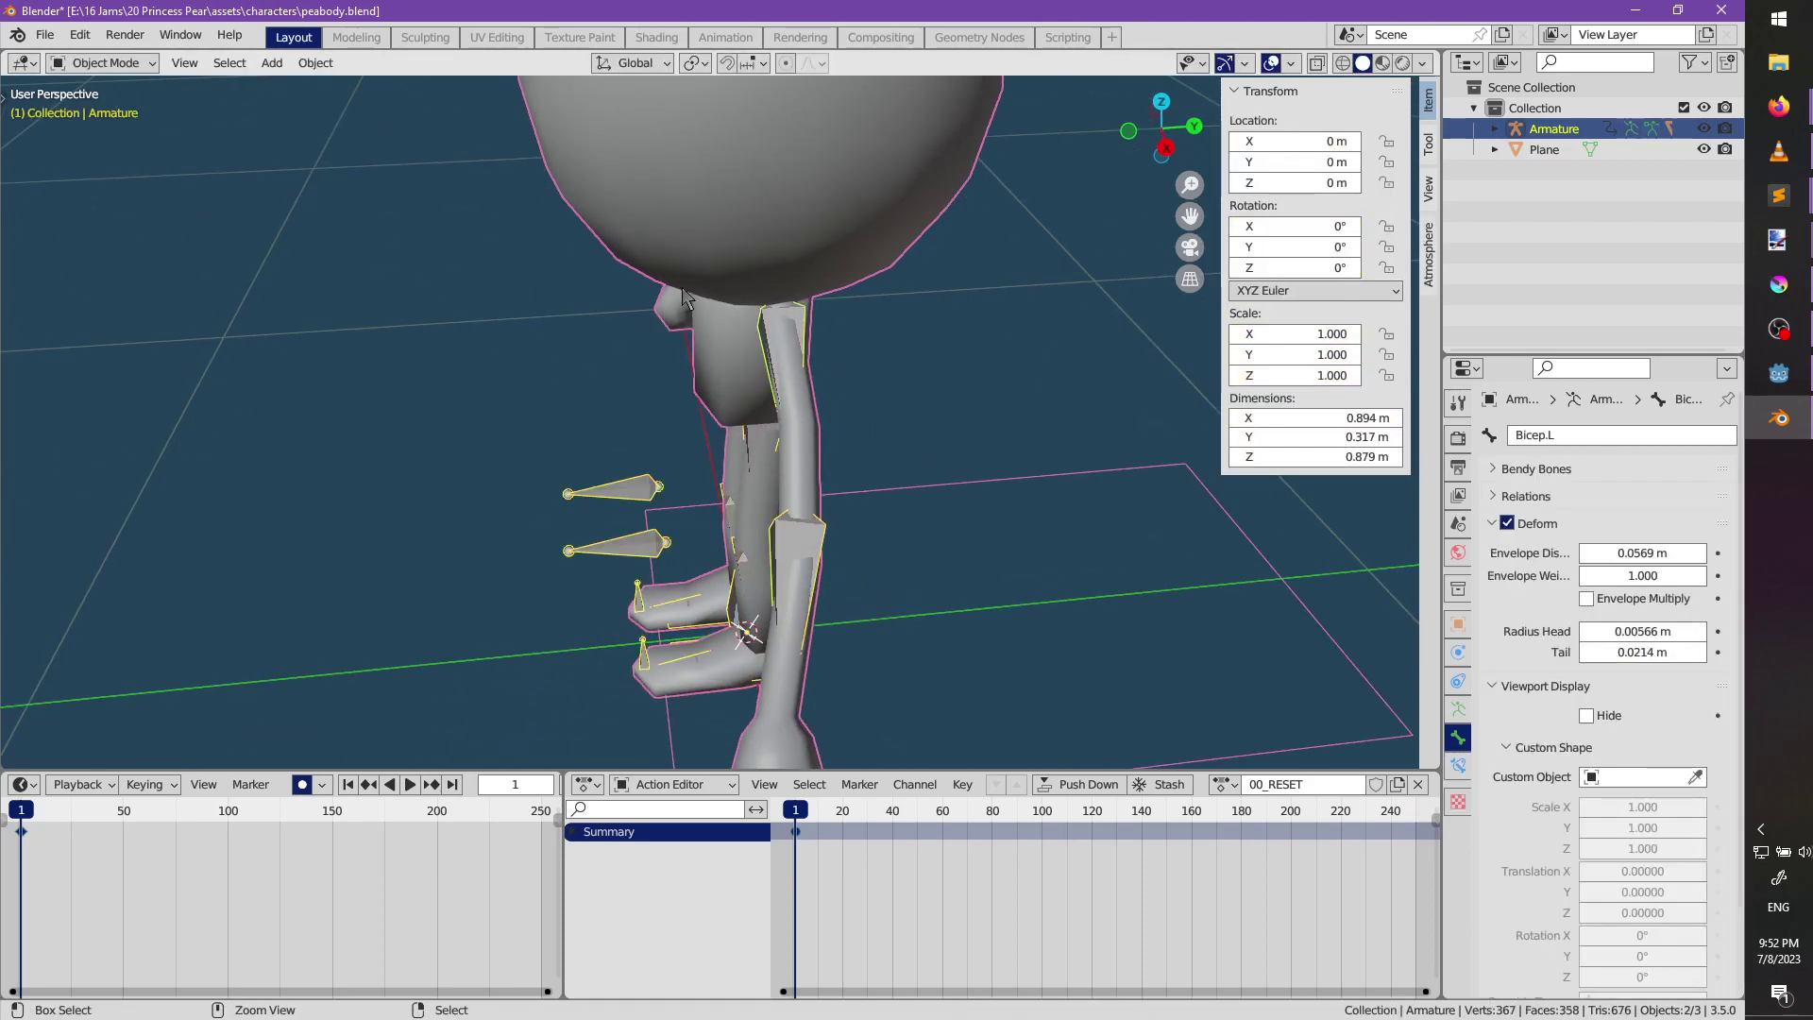
pyautogui.click(744, 274)
pyautogui.press('Tab')
pyautogui.press('KP_1')
pyautogui.moveTo(824, 402); pyautogui.dragTo(667, 456, button='middle')
pyautogui.hotkey('ctrl', 'r')
pyautogui.click(832, 453)
pyautogui.rightClick(833, 453)
pyautogui.hotkey('alt', 'z')
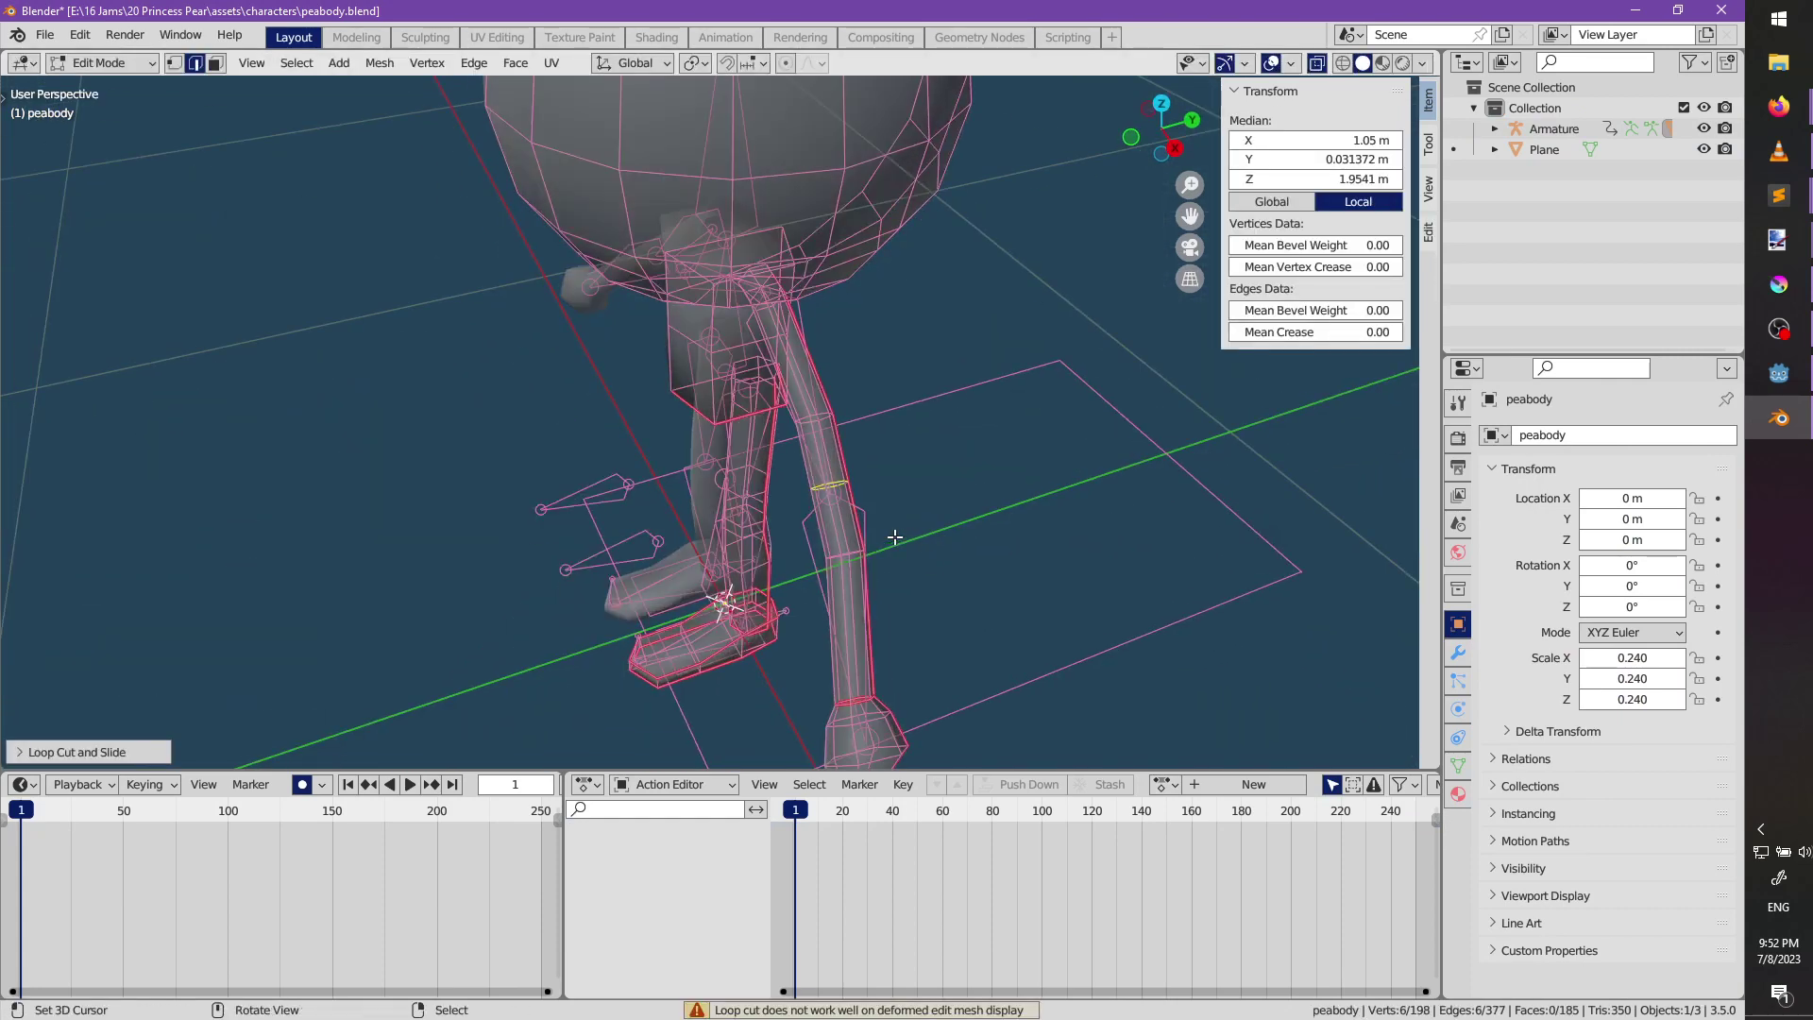
# Return the mesh to Object Mode with X-ray off and parent it to the armature again With Automatic Weights.
pyautogui.moveTo(894, 538)
pyautogui.keyDown('shift'); pyautogui.mouseDown(button='middle')
pyautogui.moveTo(728, 445)
pyautogui.moveTo(789, 381)
pyautogui.moveTo(769, 415)
pyautogui.moveTo(826, 490)
pyautogui.moveTo(797, 405)
pyautogui.moveTo(812, 501)
pyautogui.moveTo(852, 428)
pyautogui.moveTo(902, 218)
pyautogui.mouseUp(button='middle'); pyautogui.keyUp('shift')
pyautogui.scroll(2, 774, 416)
pyautogui.hotkey('ctrl', 'Tab')
pyautogui.click(744, 421)
pyautogui.hotkey('alt', 'z')
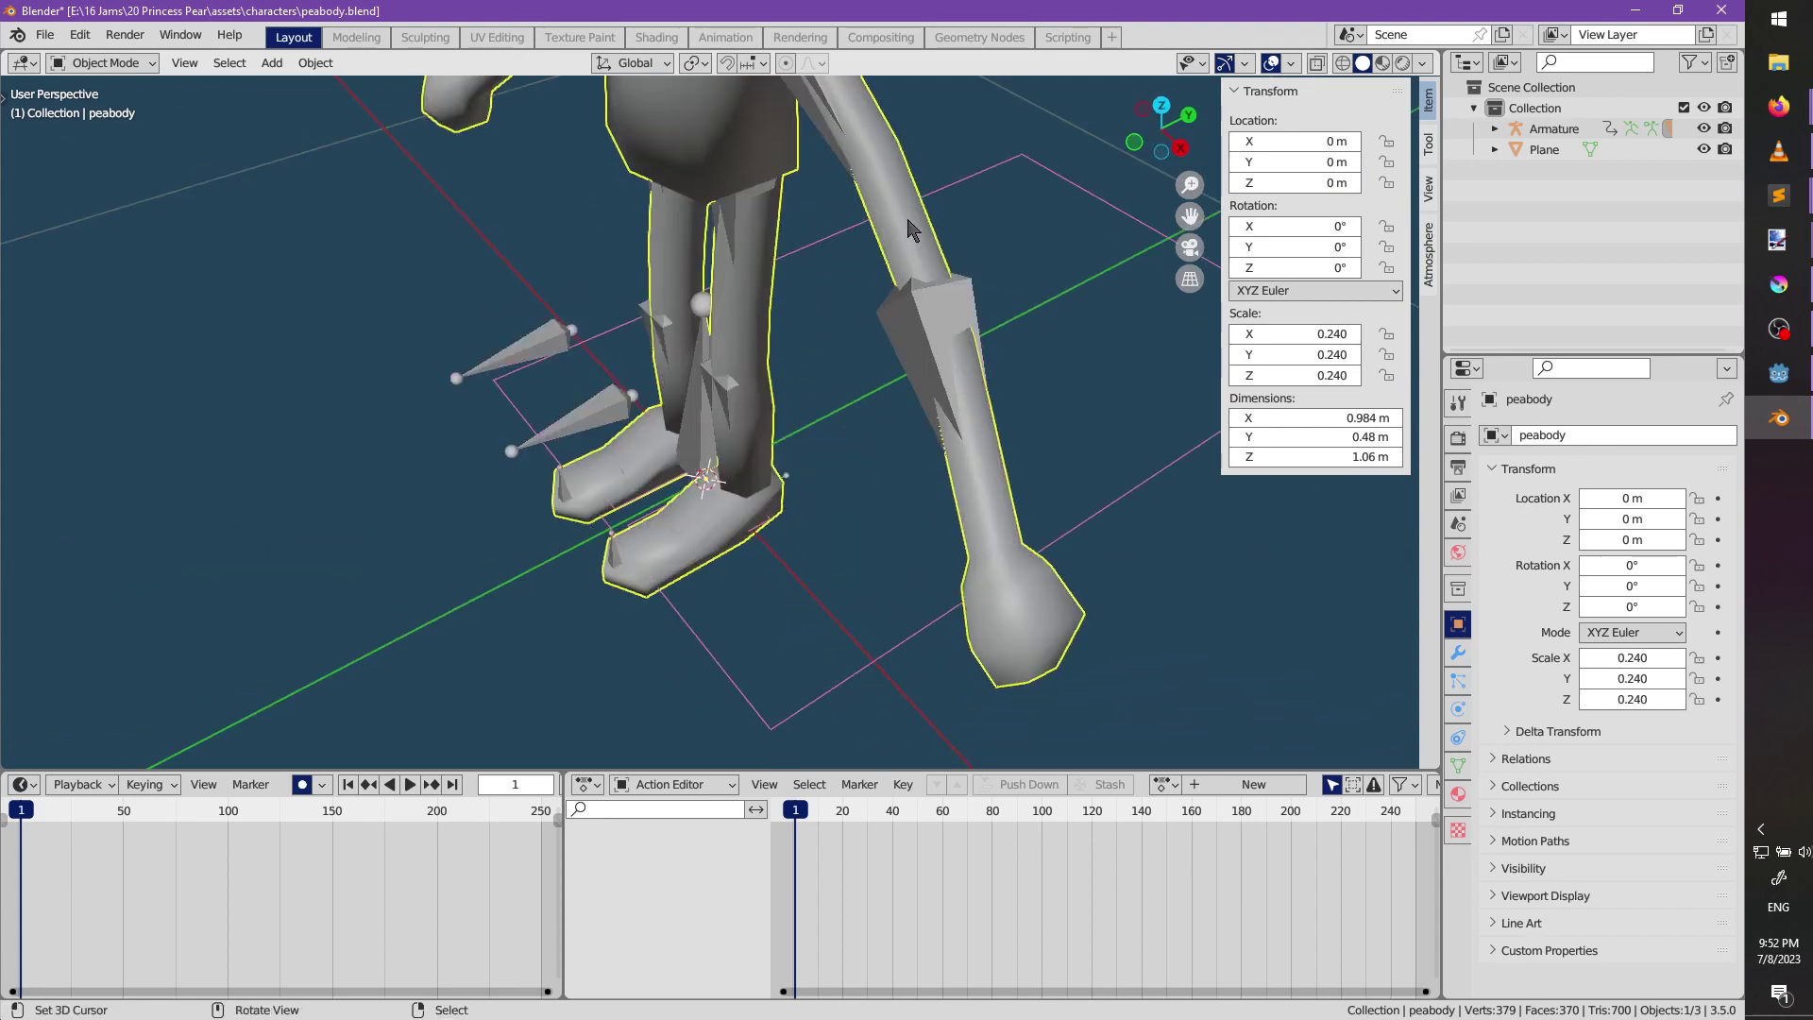
pyautogui.keyDown('shift'); pyautogui.click(723, 243); pyautogui.keyUp('shift')
pyautogui.hotkey('ctrl', 'p')
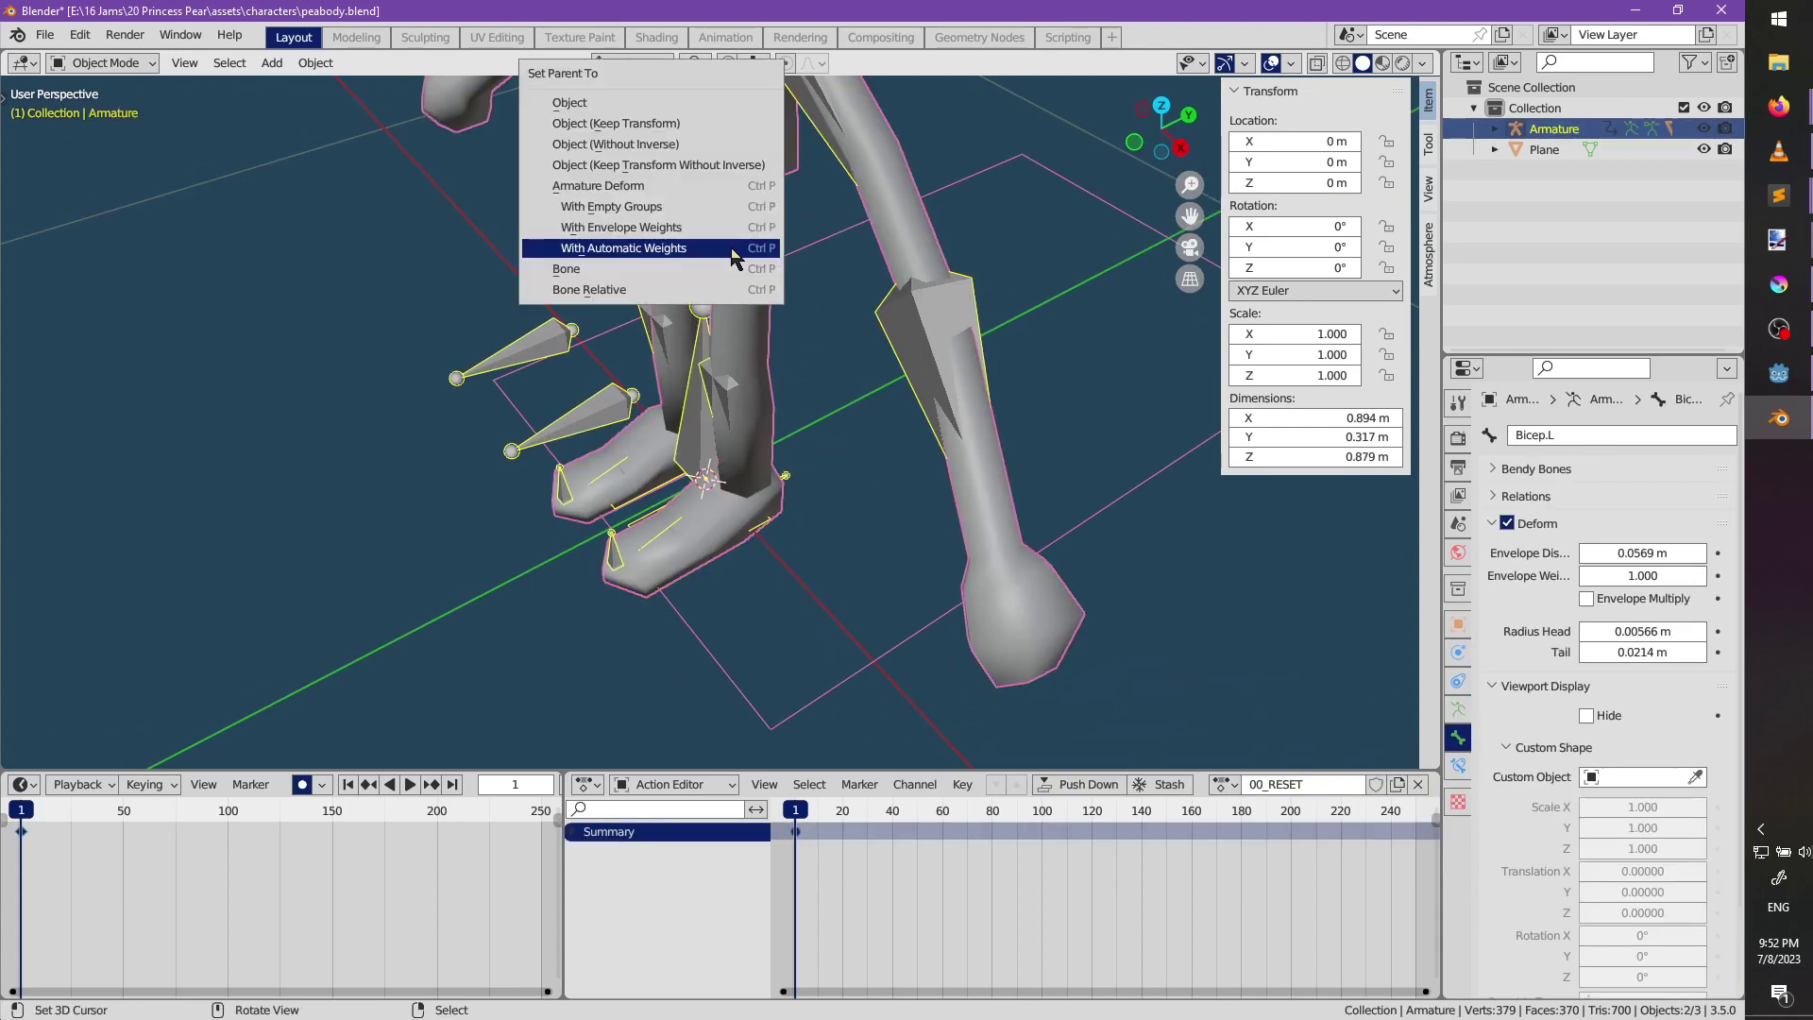
pyautogui.click(736, 249)
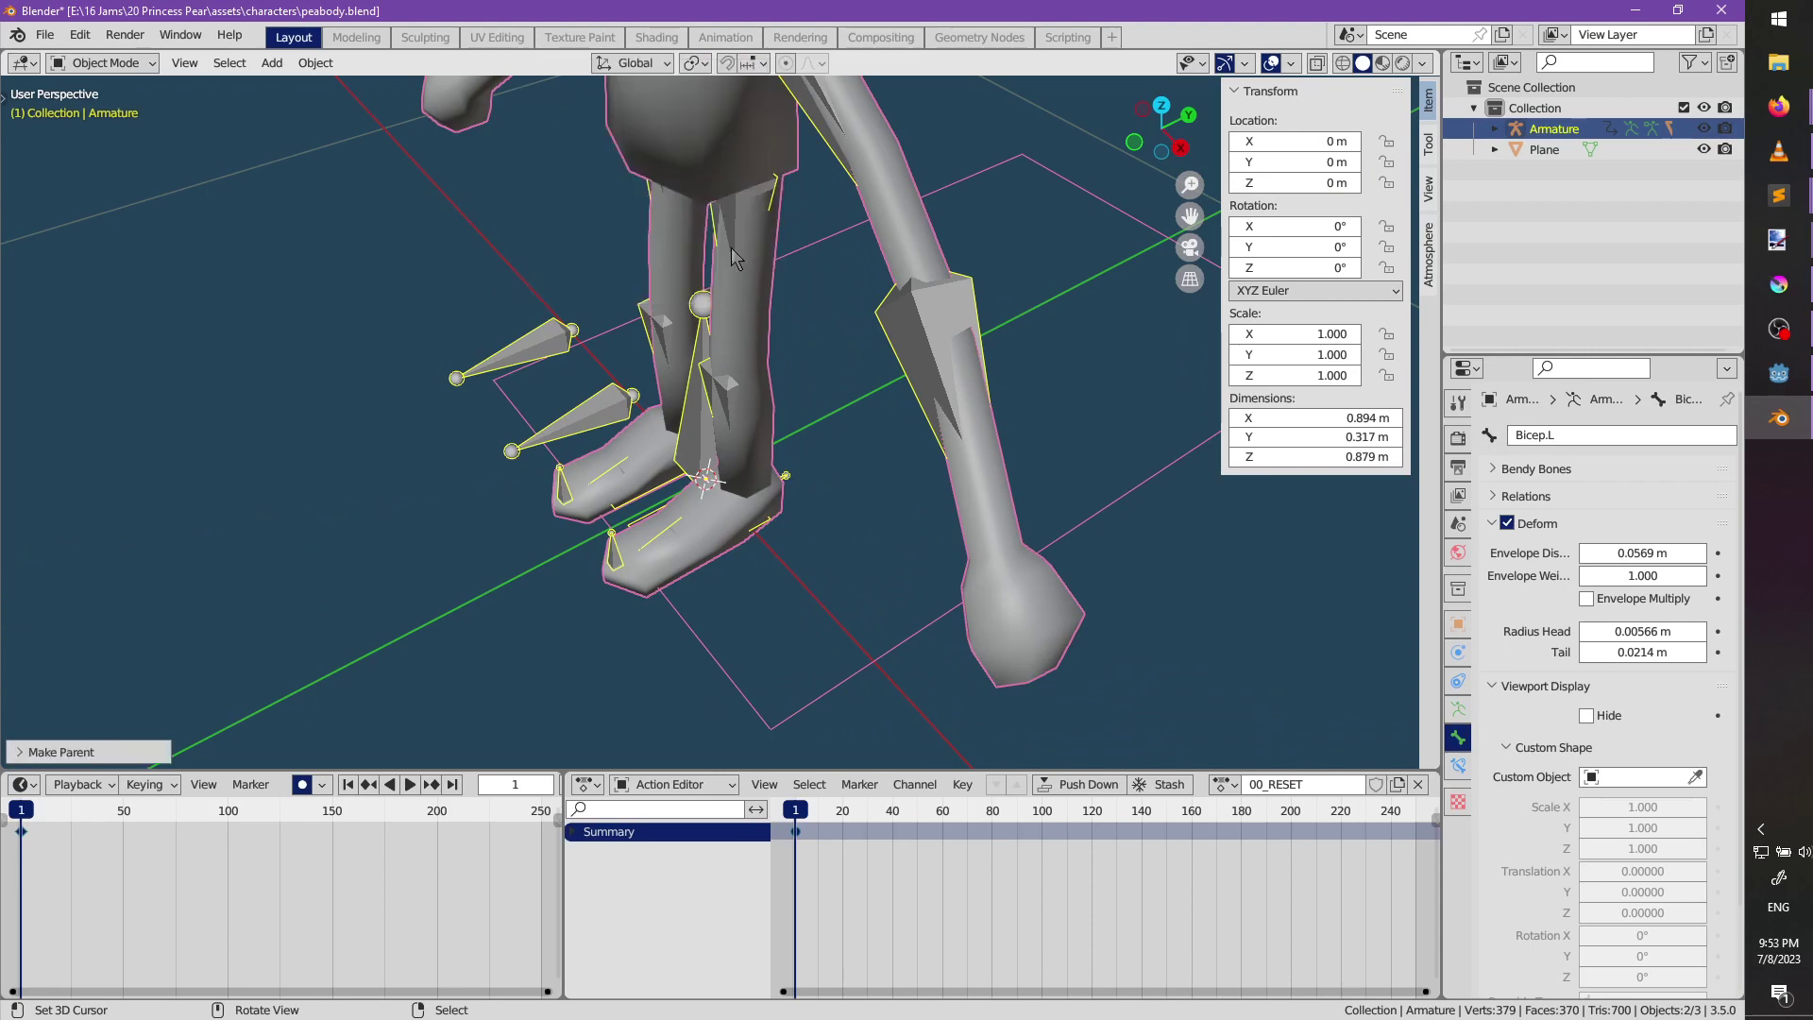
# Rotate the left forearm bone in Pose Mode to check the elbow deformation, and clear its rotation.
pyautogui.moveTo(737, 257); pyautogui.dragTo(793, 226, button='middle')
pyautogui.press('Tab')
pyautogui.press('Tab')
pyautogui.hotkey('ctrl', 'Tab')
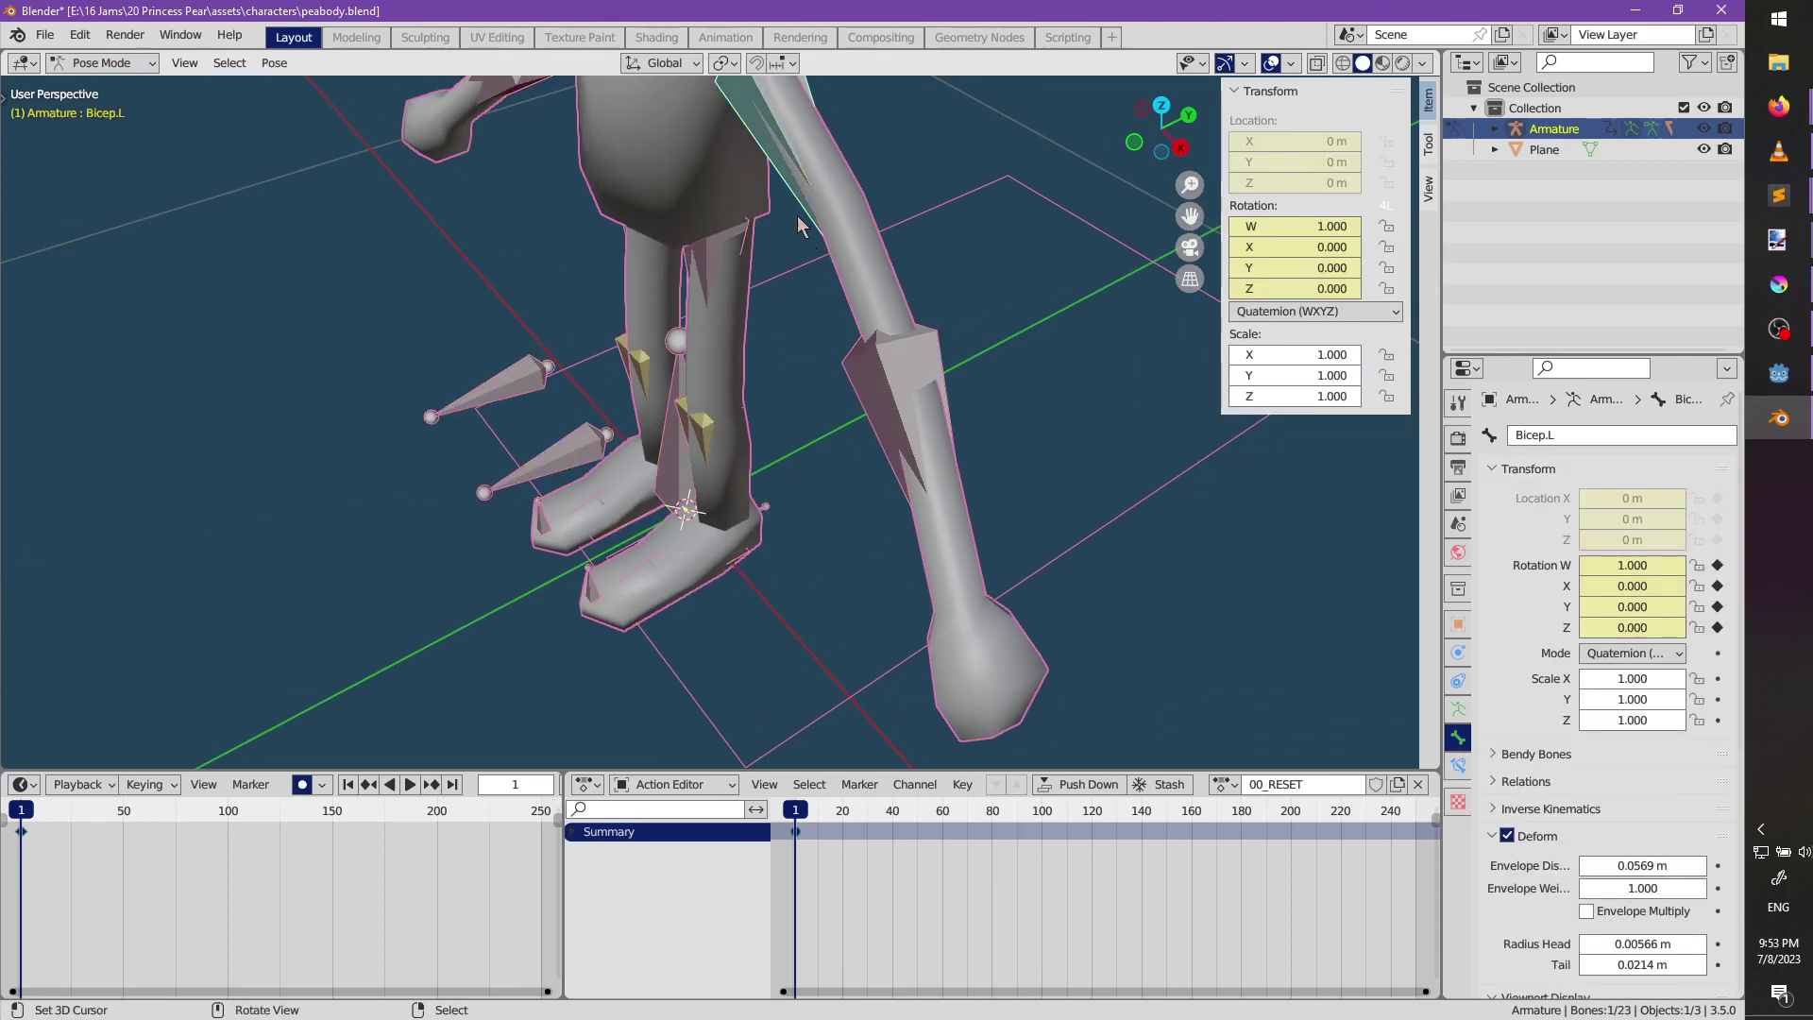
pyautogui.click(930, 416)
pyautogui.press('r')
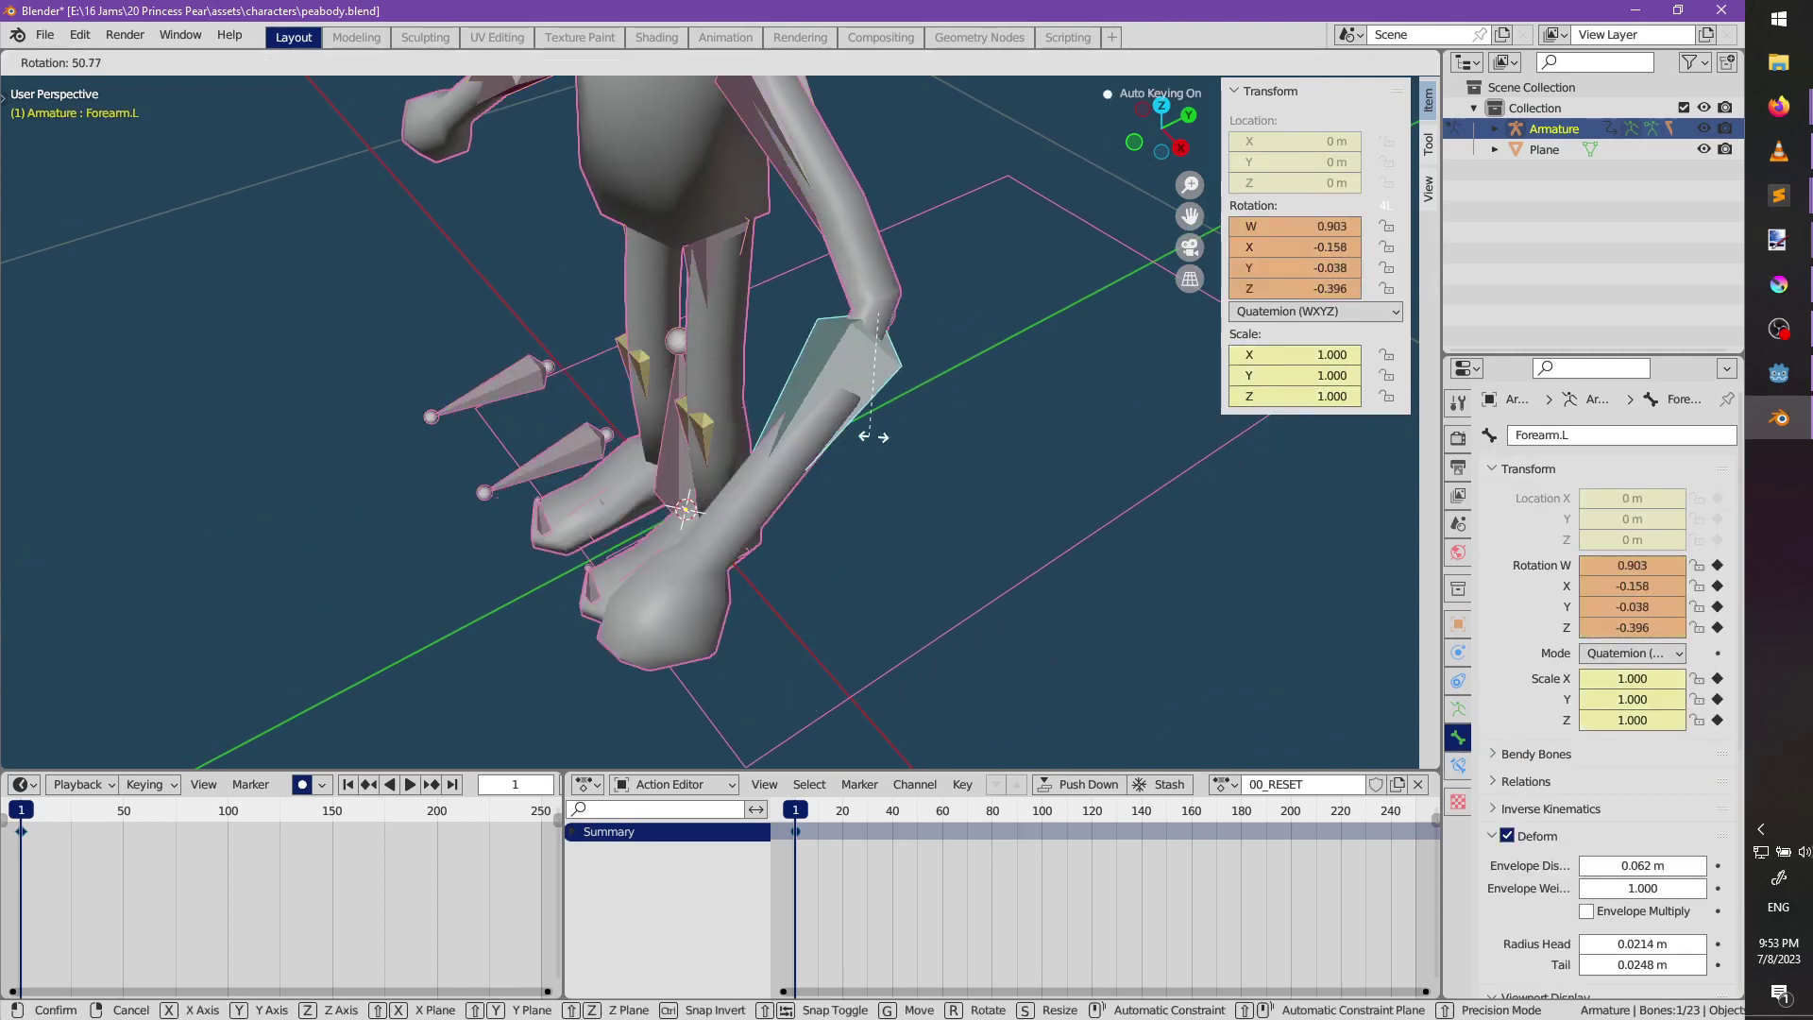
pyautogui.click(979, 332)
pyautogui.scroll(-3, 867, 394)
pyautogui.moveTo(831, 510); pyautogui.dragTo(952, 701, button='middle')
pyautogui.hotkey('alt', 'r')
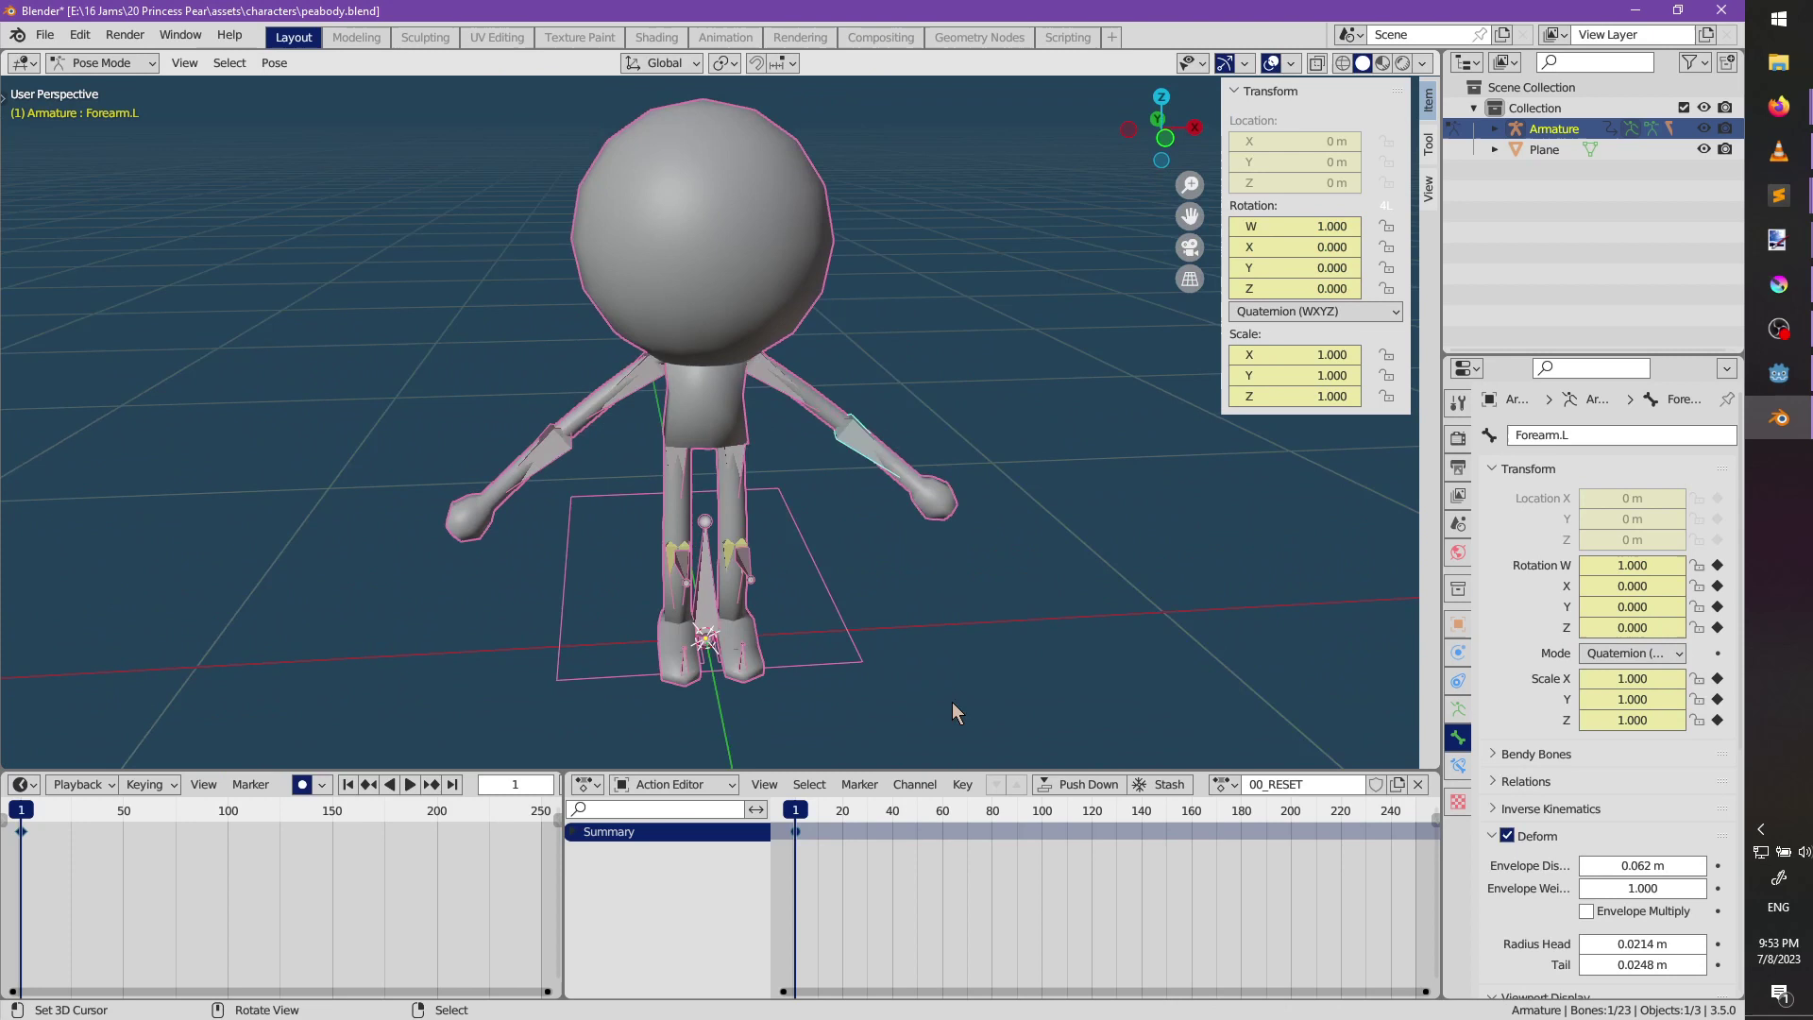
# Stash the 00_RESET action and create a new action named Idle-loop.
pyautogui.click(1222, 784)
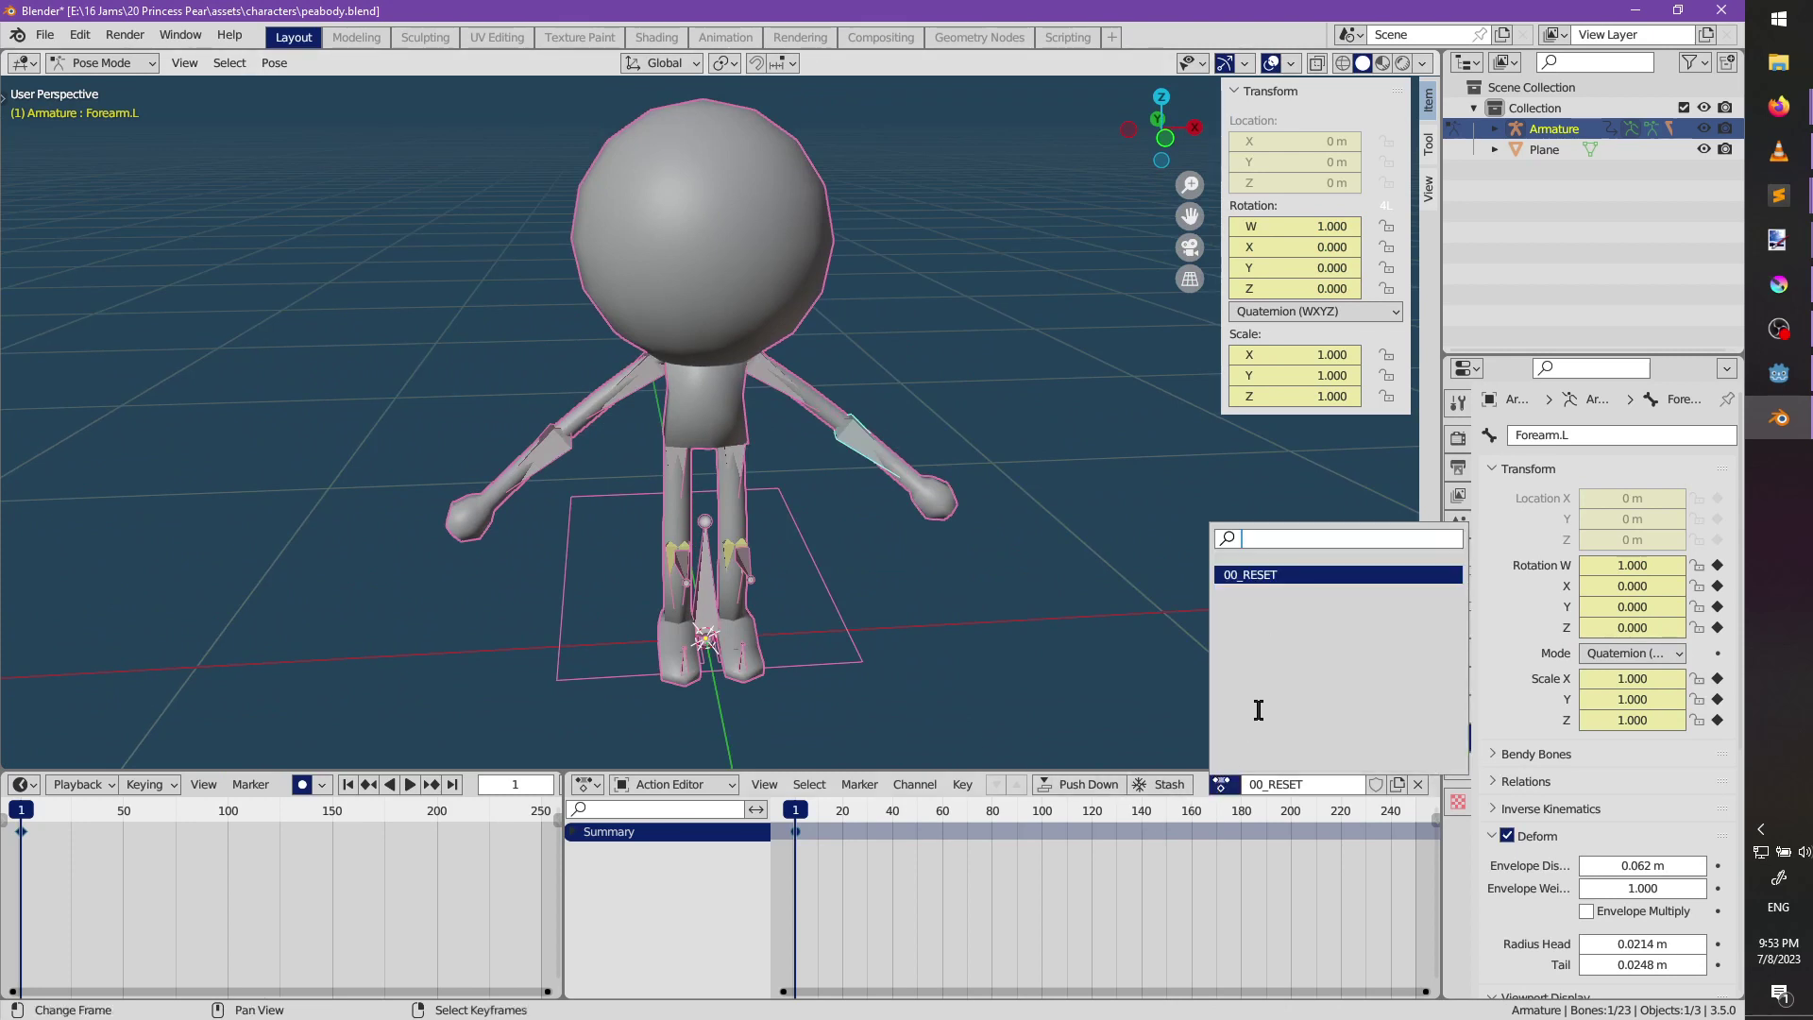
pyautogui.click(1187, 785)
pyautogui.click(1169, 784)
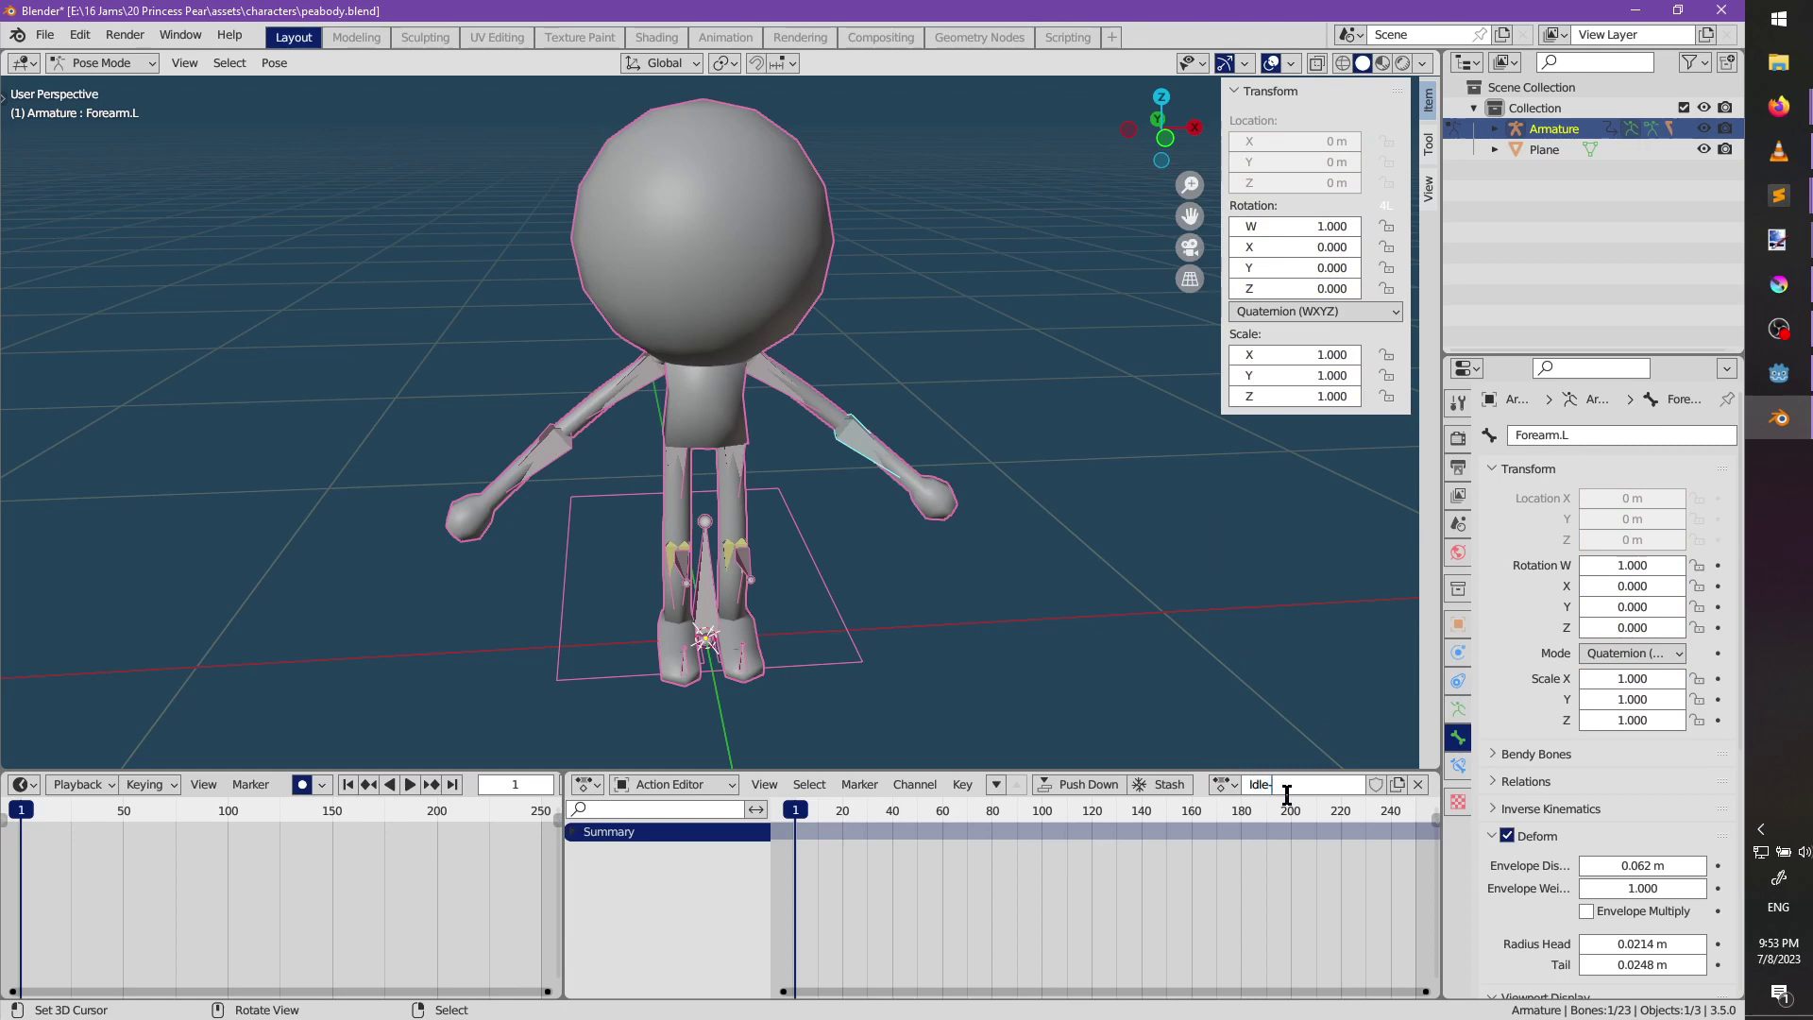
# Set the armature's viewport display to Stick and show its bones In Front of the mesh.
pyautogui.scroll(4, 806, 463)
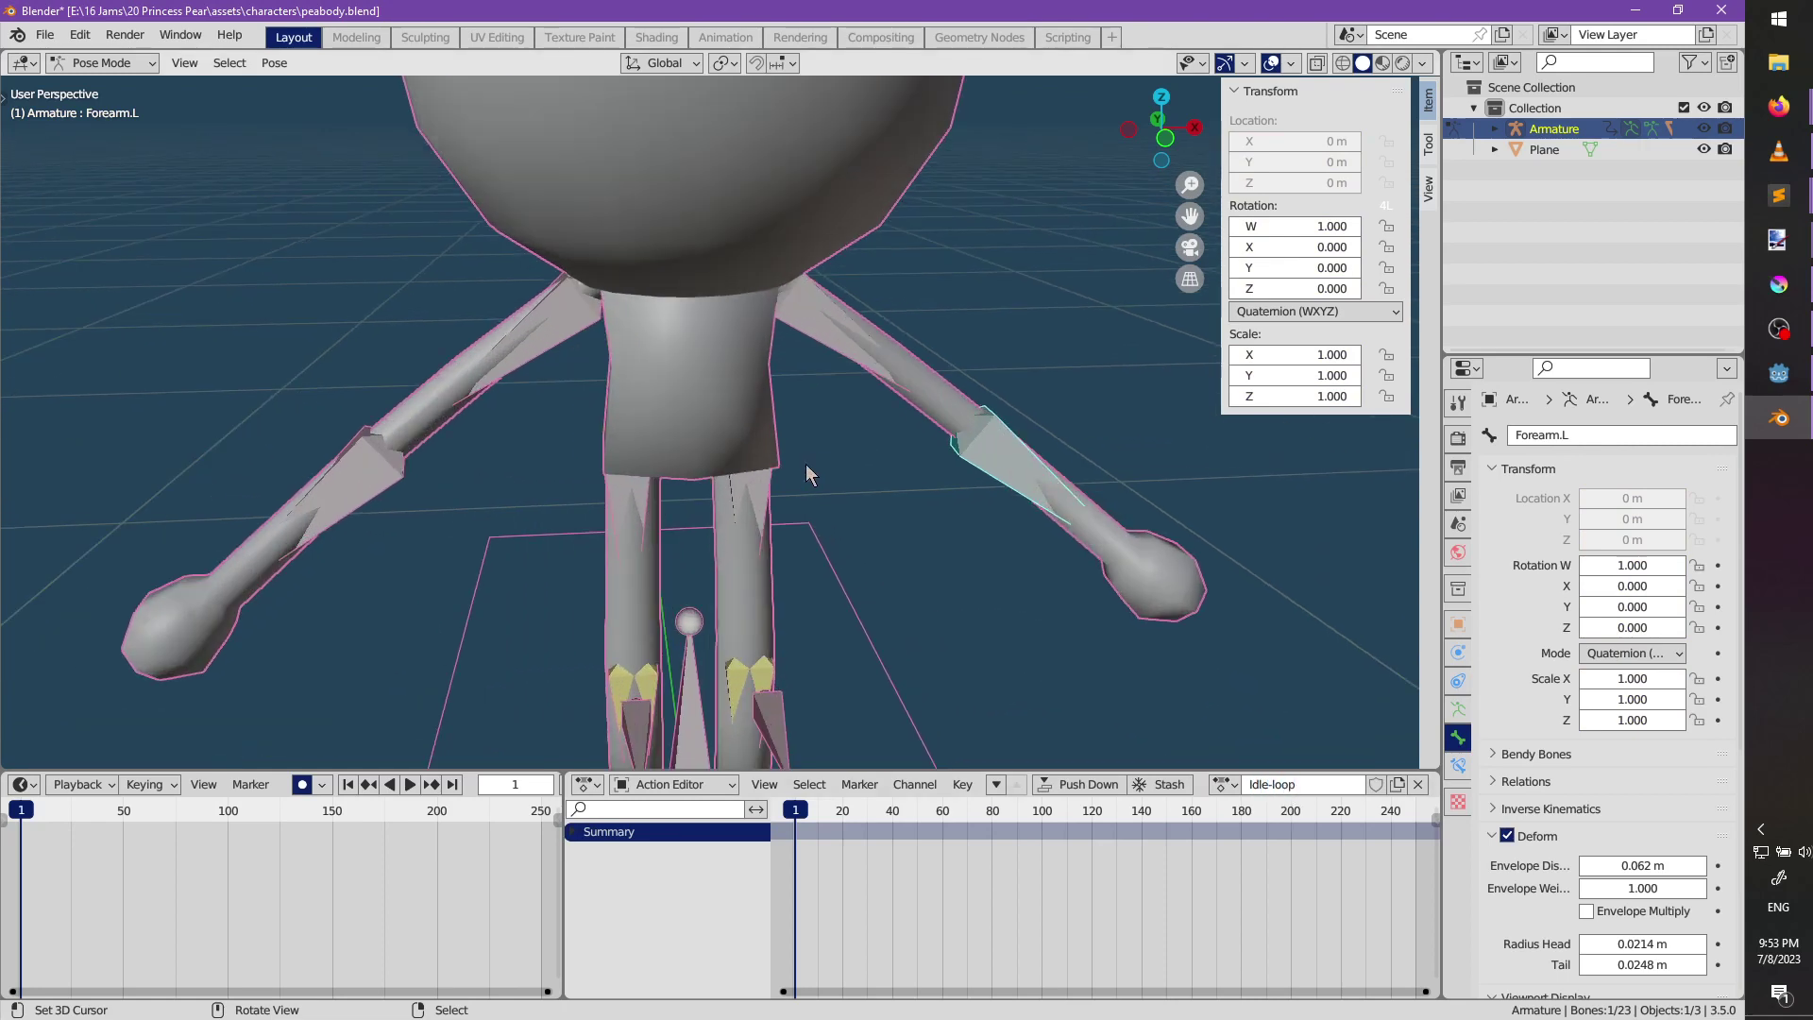
pyautogui.moveTo(806, 463); pyautogui.dragTo(732, 415, button='middle')
pyautogui.scroll(-3, 765, 500)
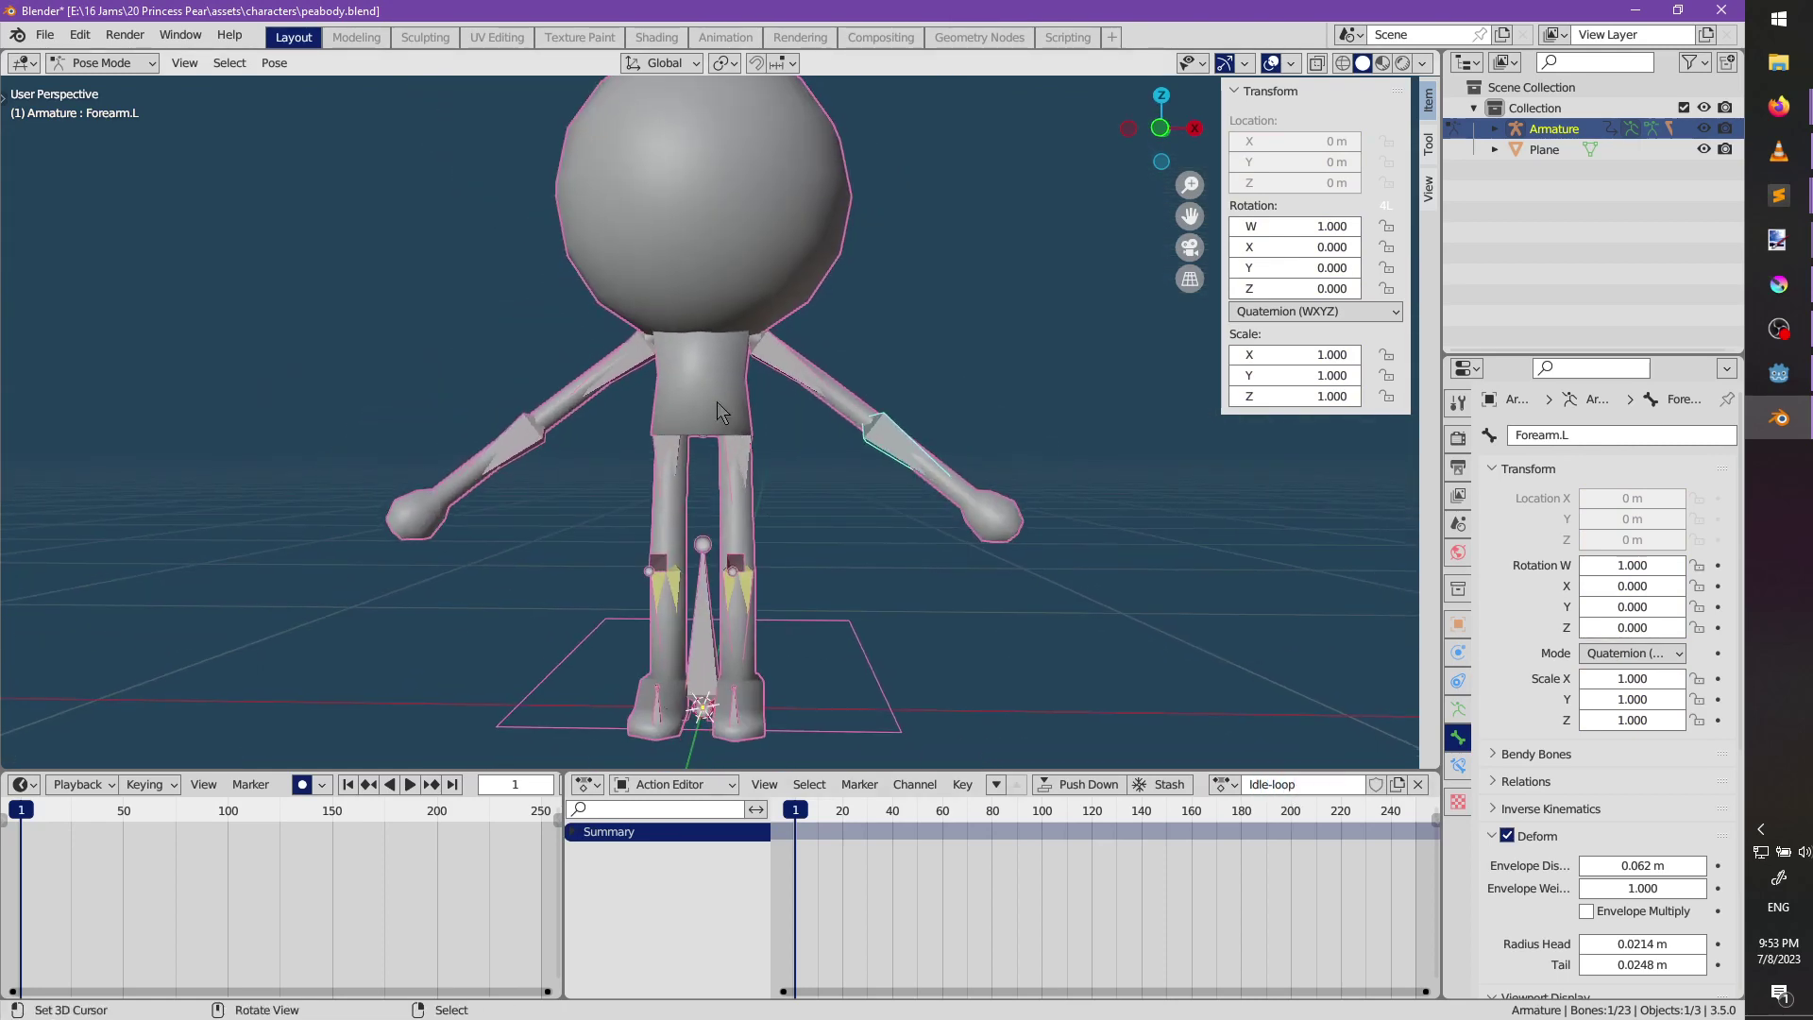
pyautogui.scroll(-8, 1520, 870)
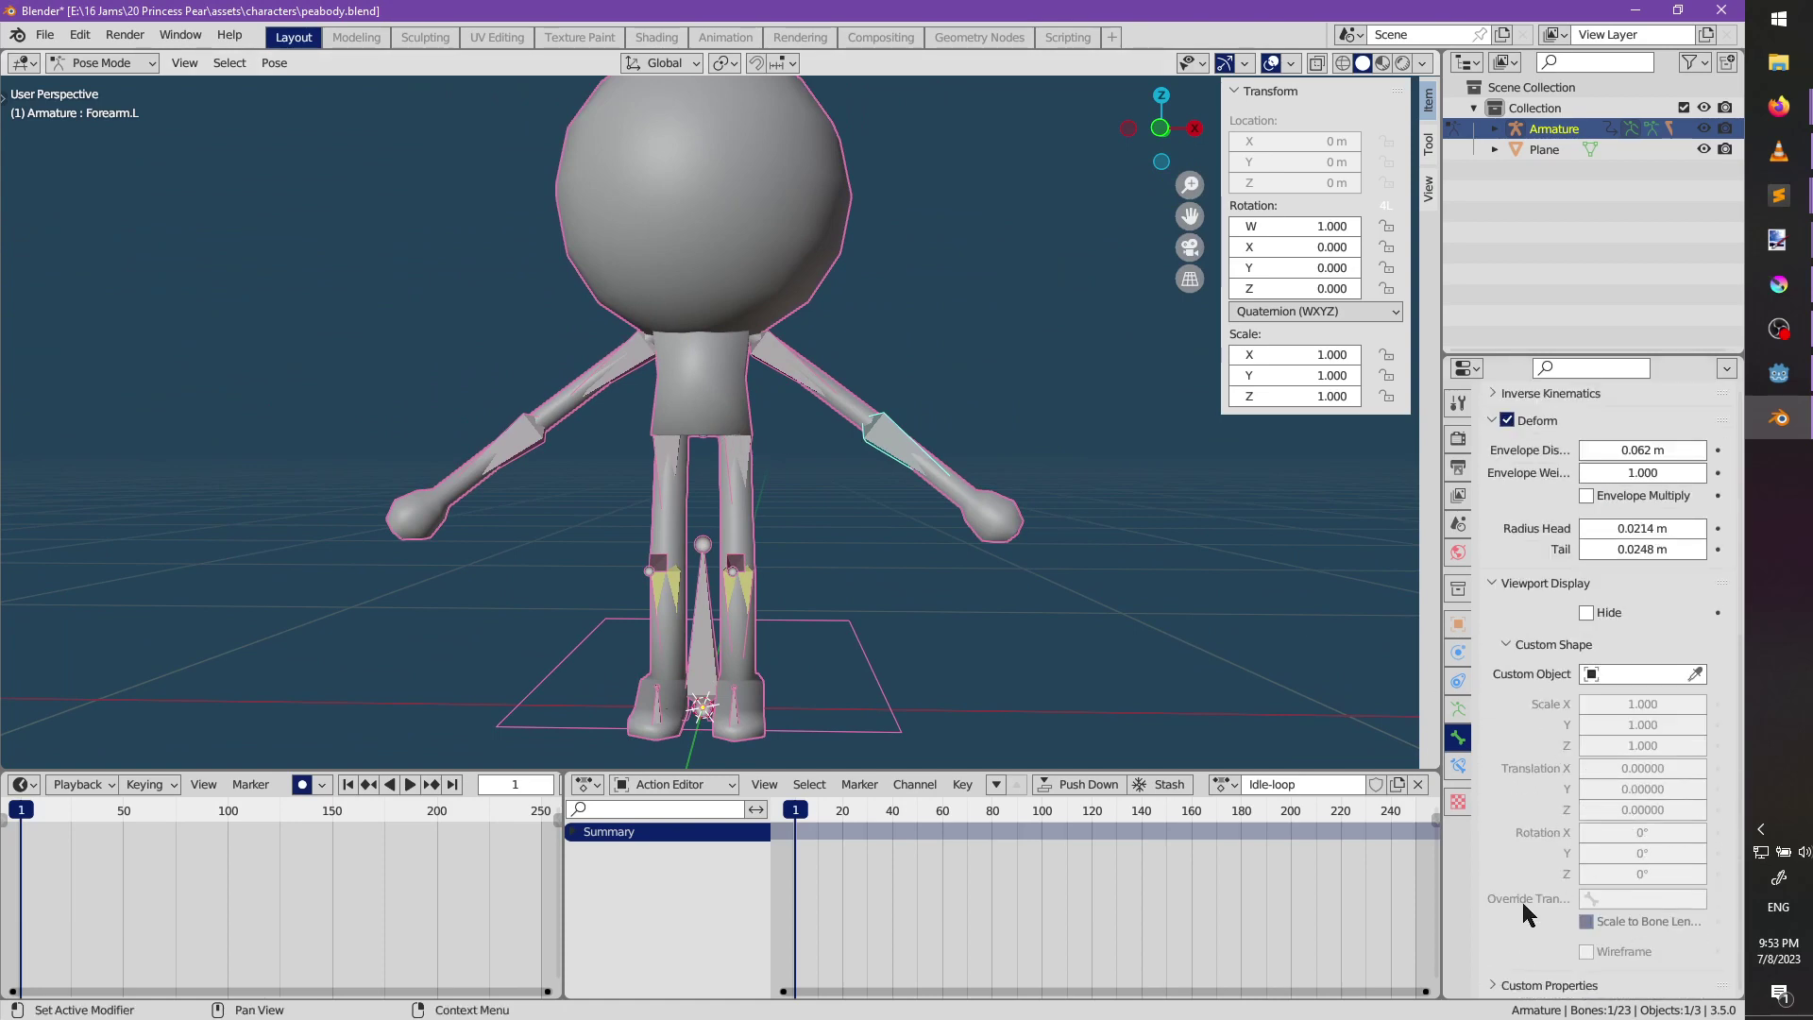
pyautogui.click(1460, 766)
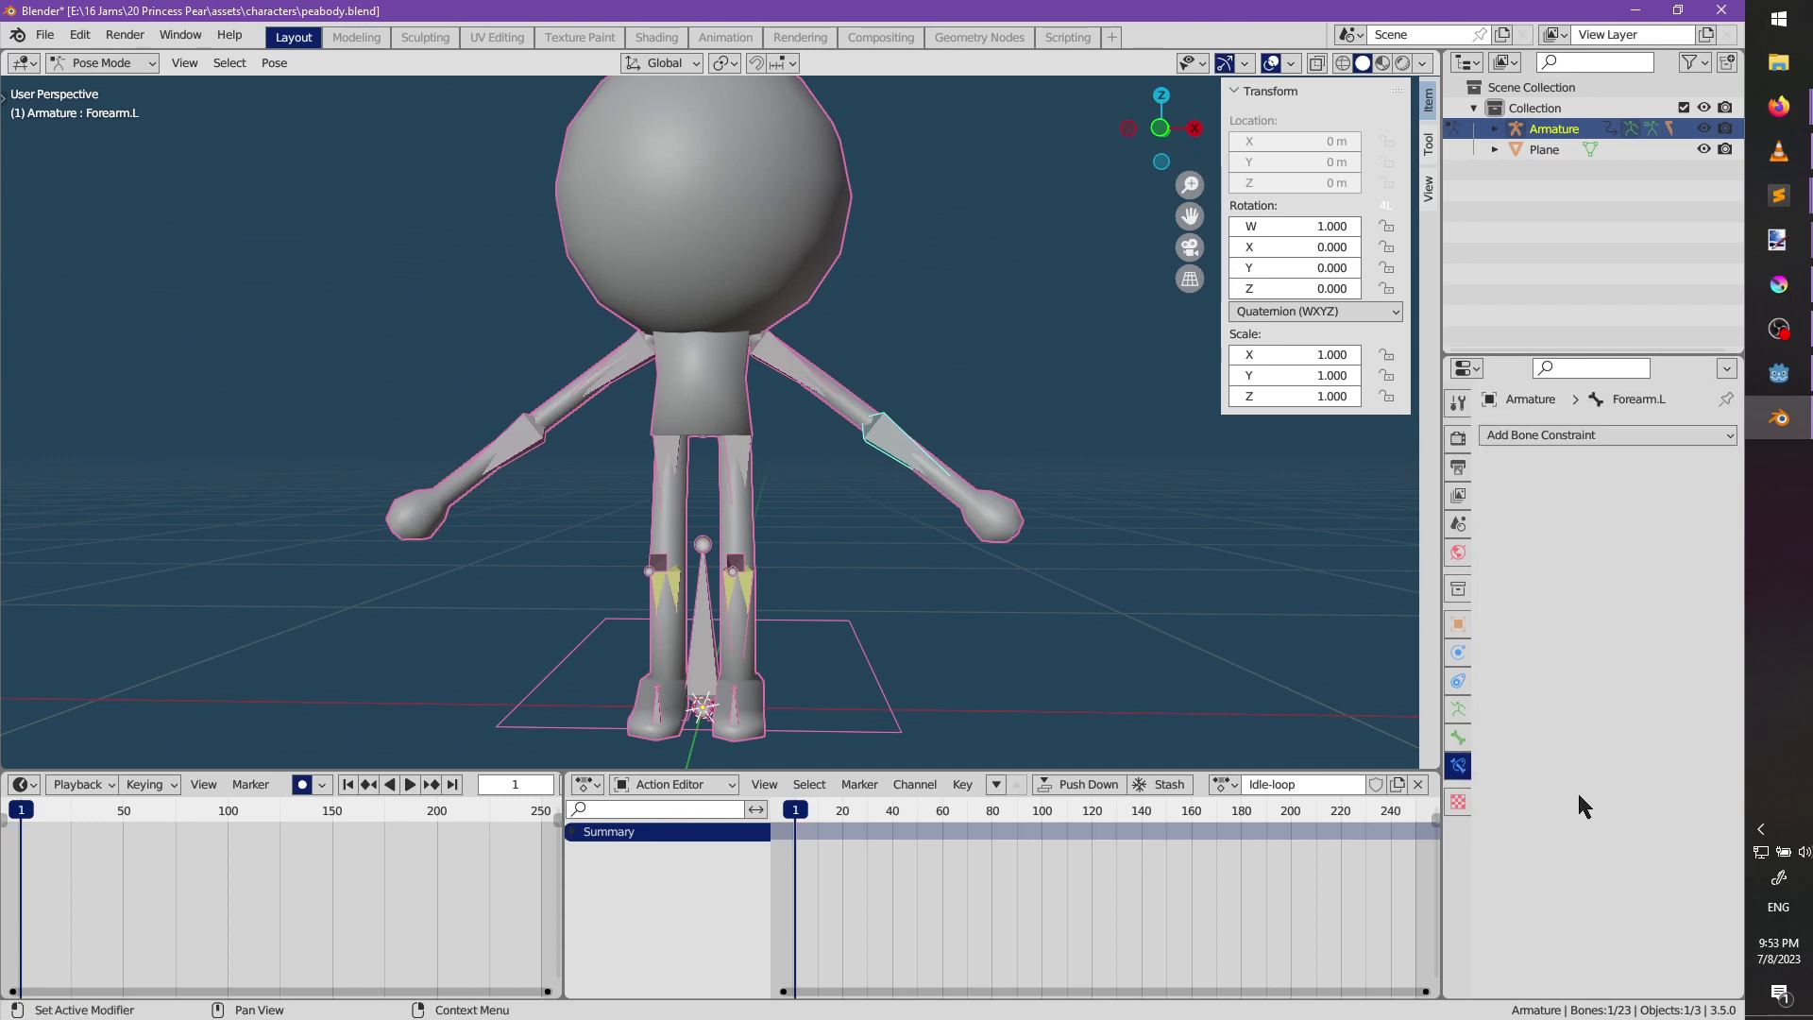
pyautogui.click(1459, 709)
pyautogui.click(1546, 704)
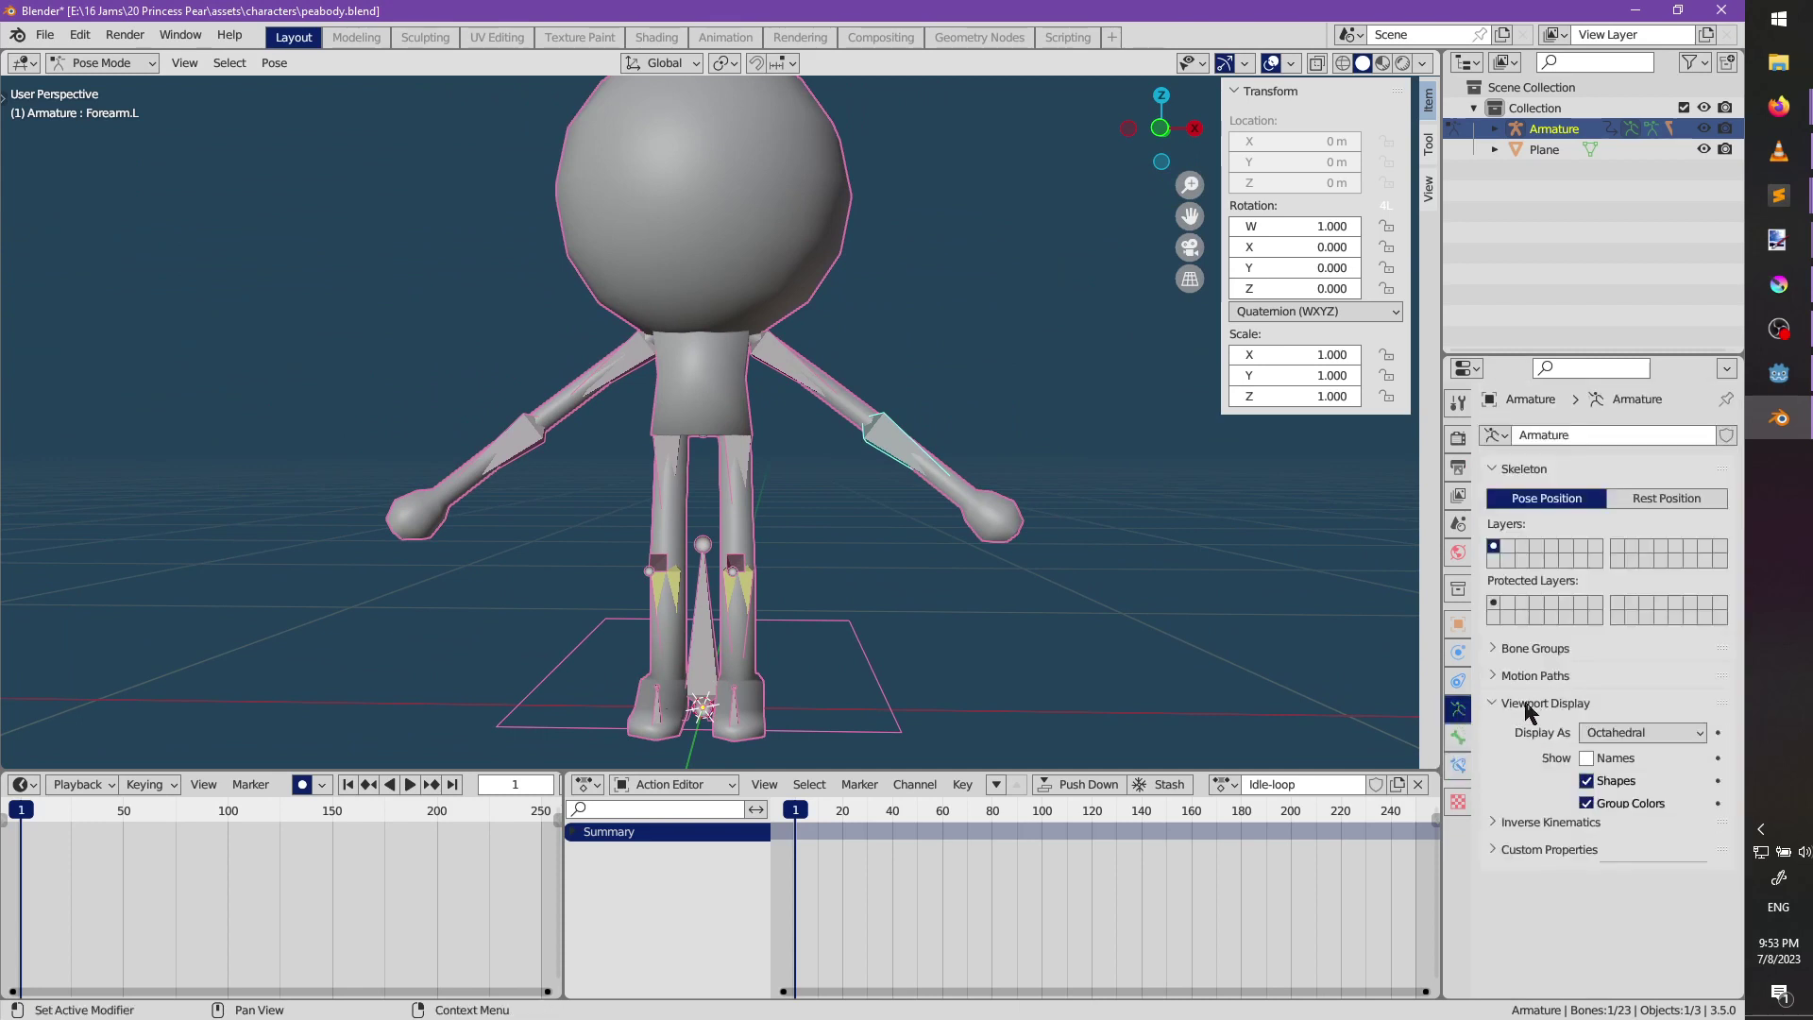
pyautogui.click(1595, 733)
pyautogui.click(1612, 779)
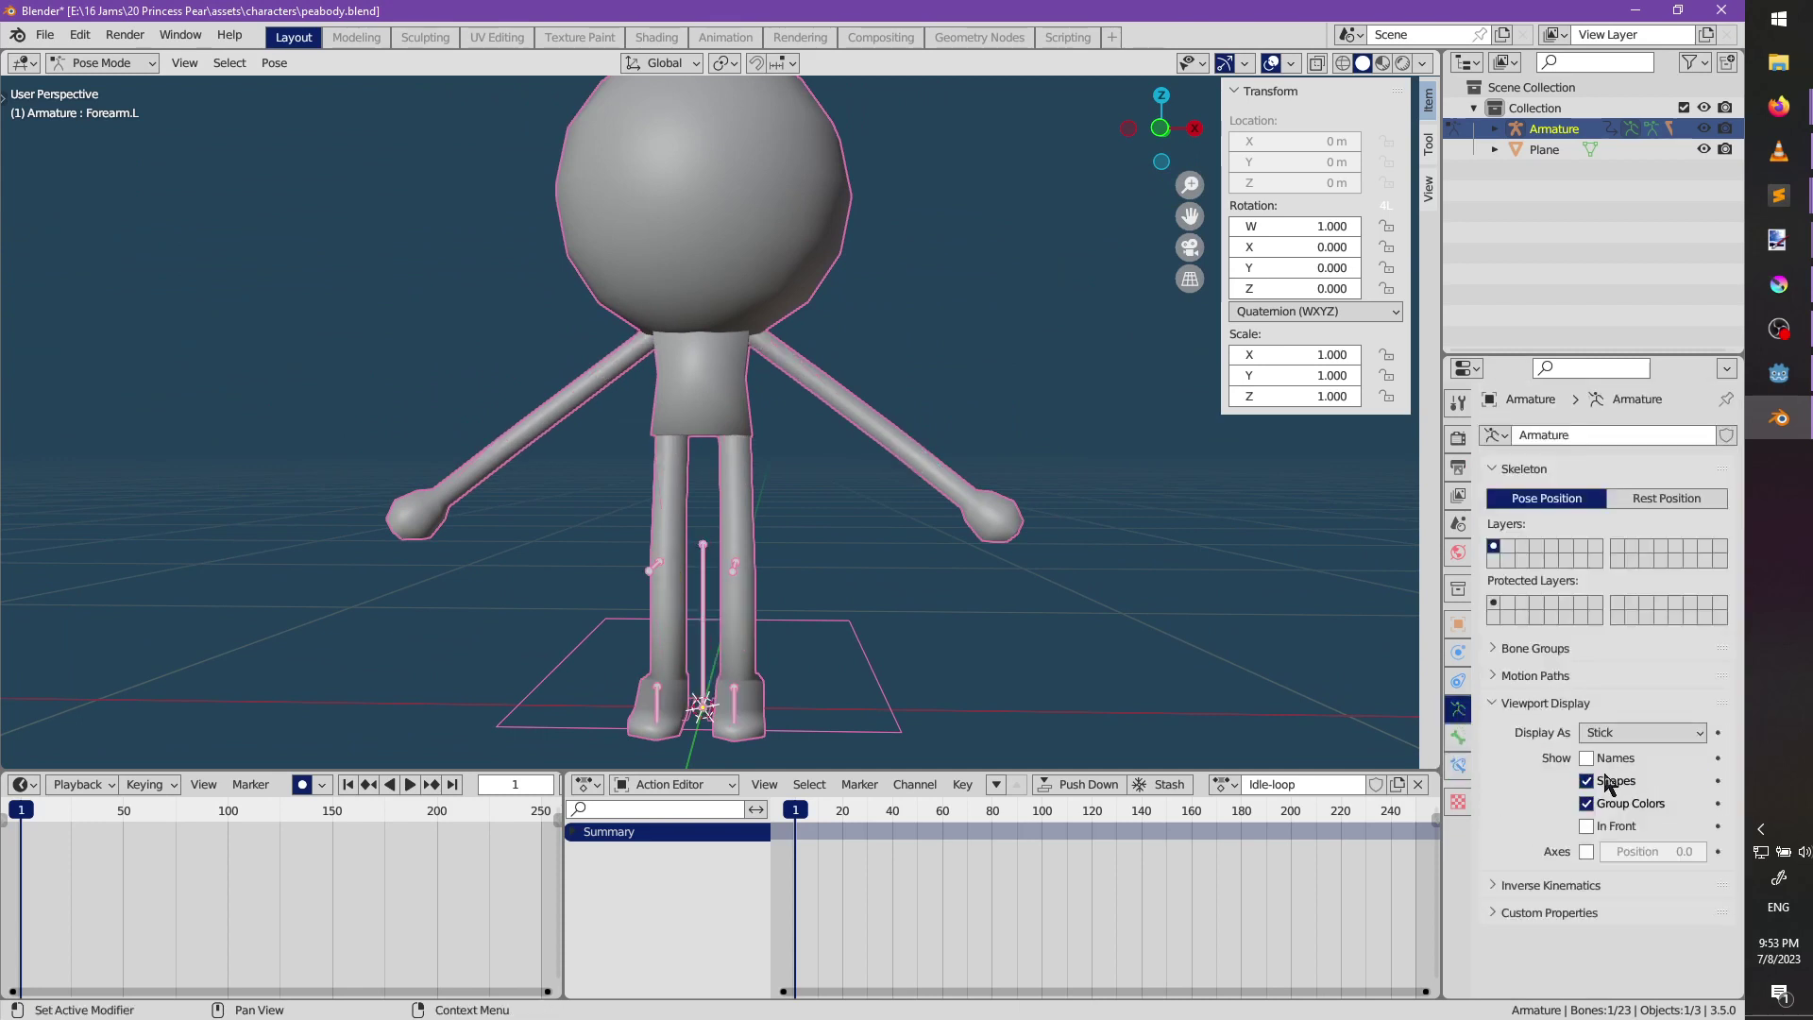
pyautogui.click(1585, 826)
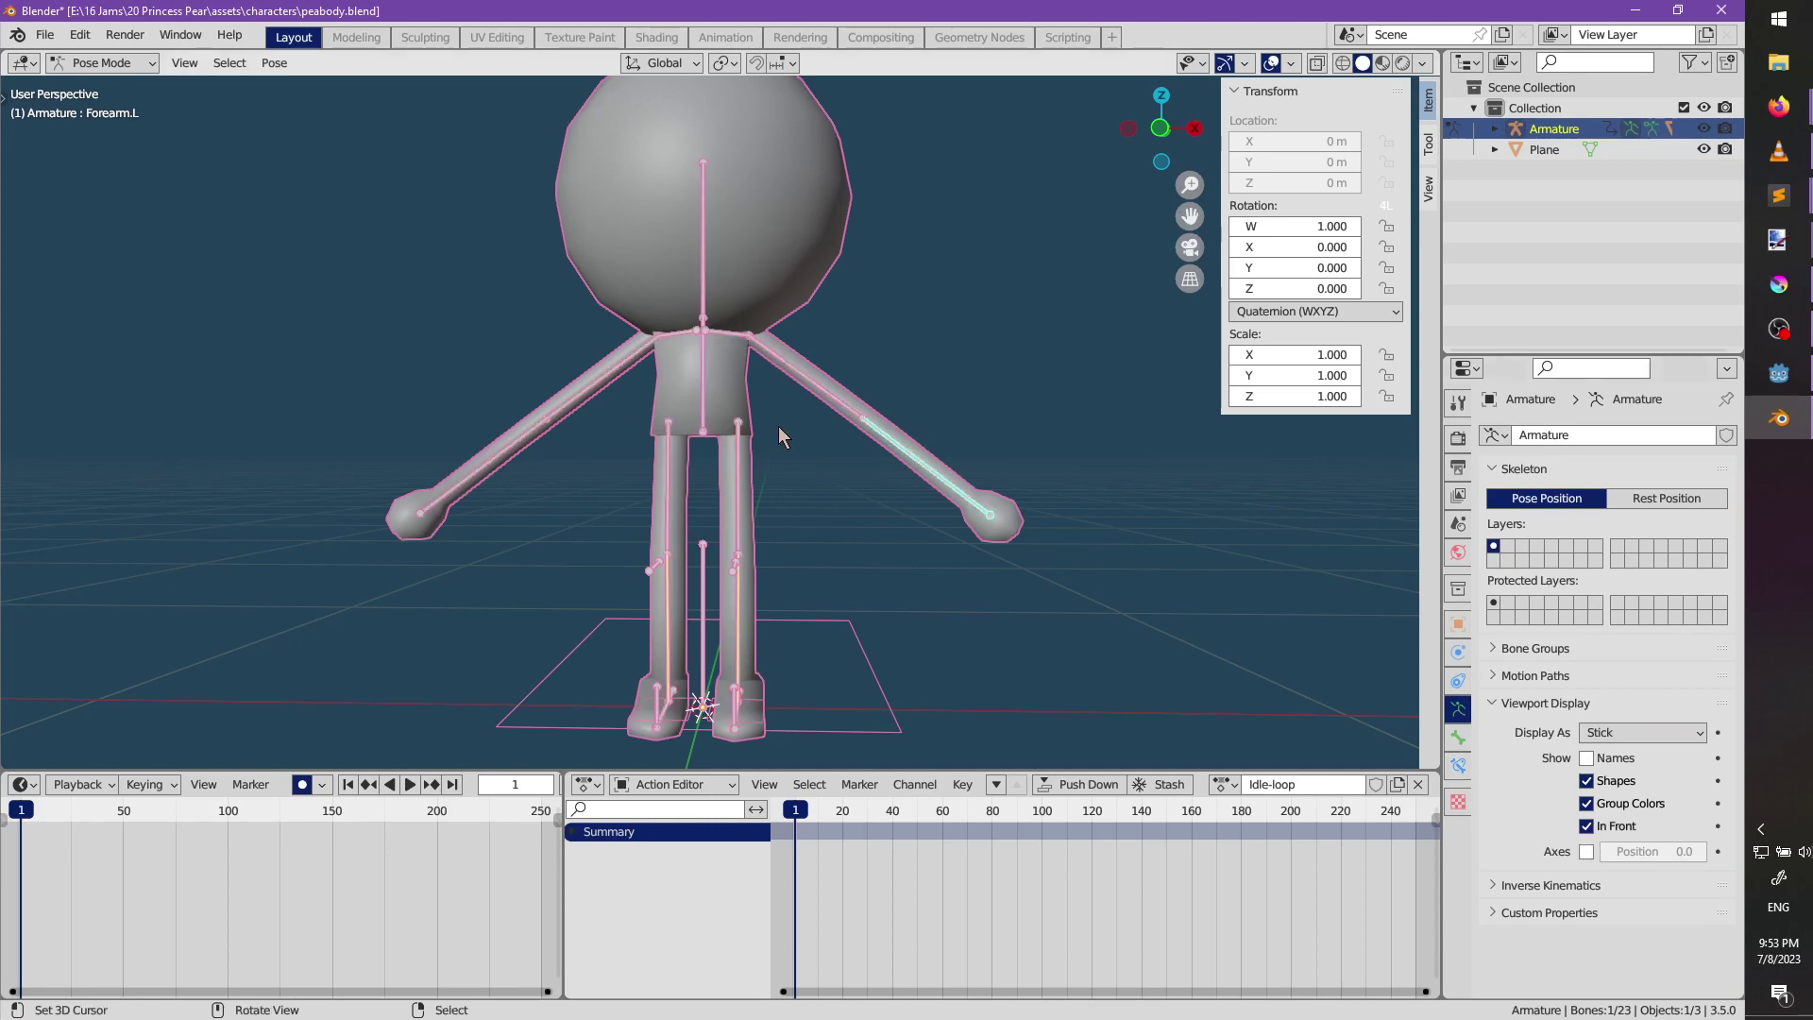
# Rotate the left and right bicep bones downward to lower both arms towards the body.
pyautogui.moveTo(779, 430); pyautogui.dragTo(1010, 326, button='middle')
pyautogui.scroll(2, 752, 454)
pyautogui.rightClick(696, 372)
pyautogui.rightClick(947, 321)
pyautogui.press('r')
pyautogui.click(961, 390)
pyautogui.rightClick(565, 324)
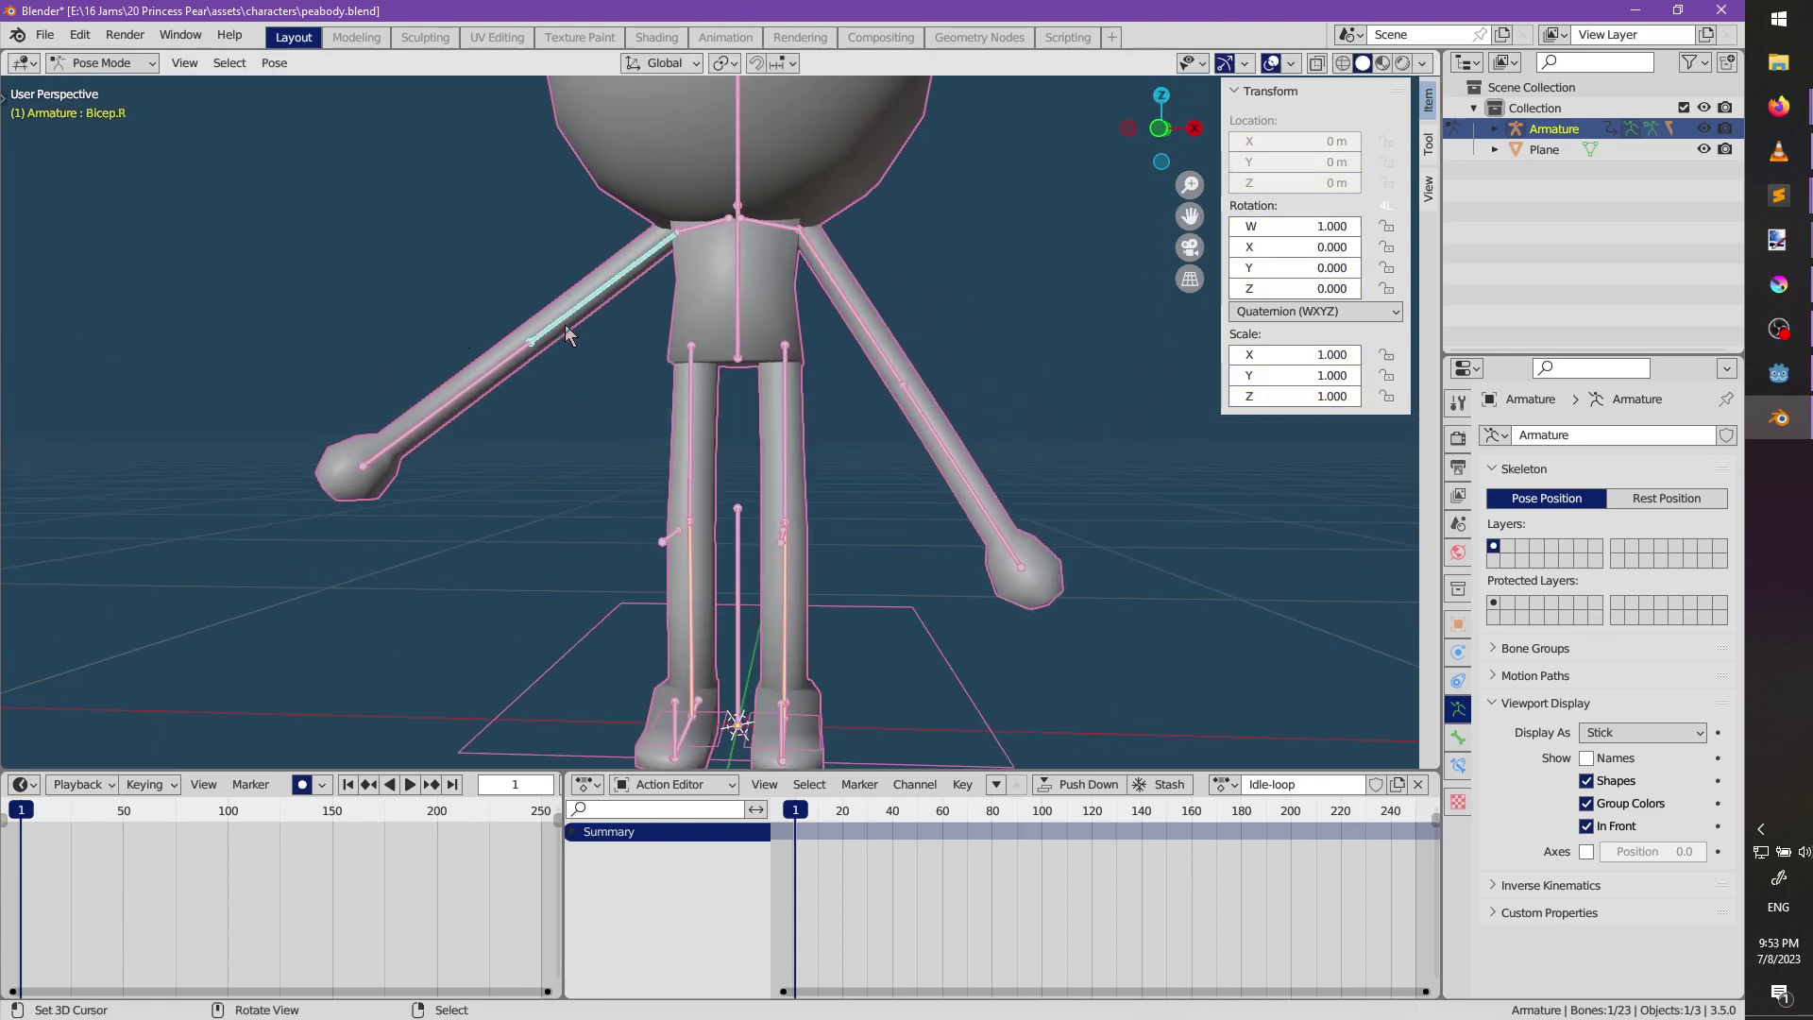
pyautogui.press('r')
pyautogui.click(581, 389)
# Adjust the right bicep's rotation from the side and bend the right forearm bone forward.
pyautogui.moveTo(582, 389); pyautogui.dragTo(850, 429, button='middle')
pyautogui.press('r')
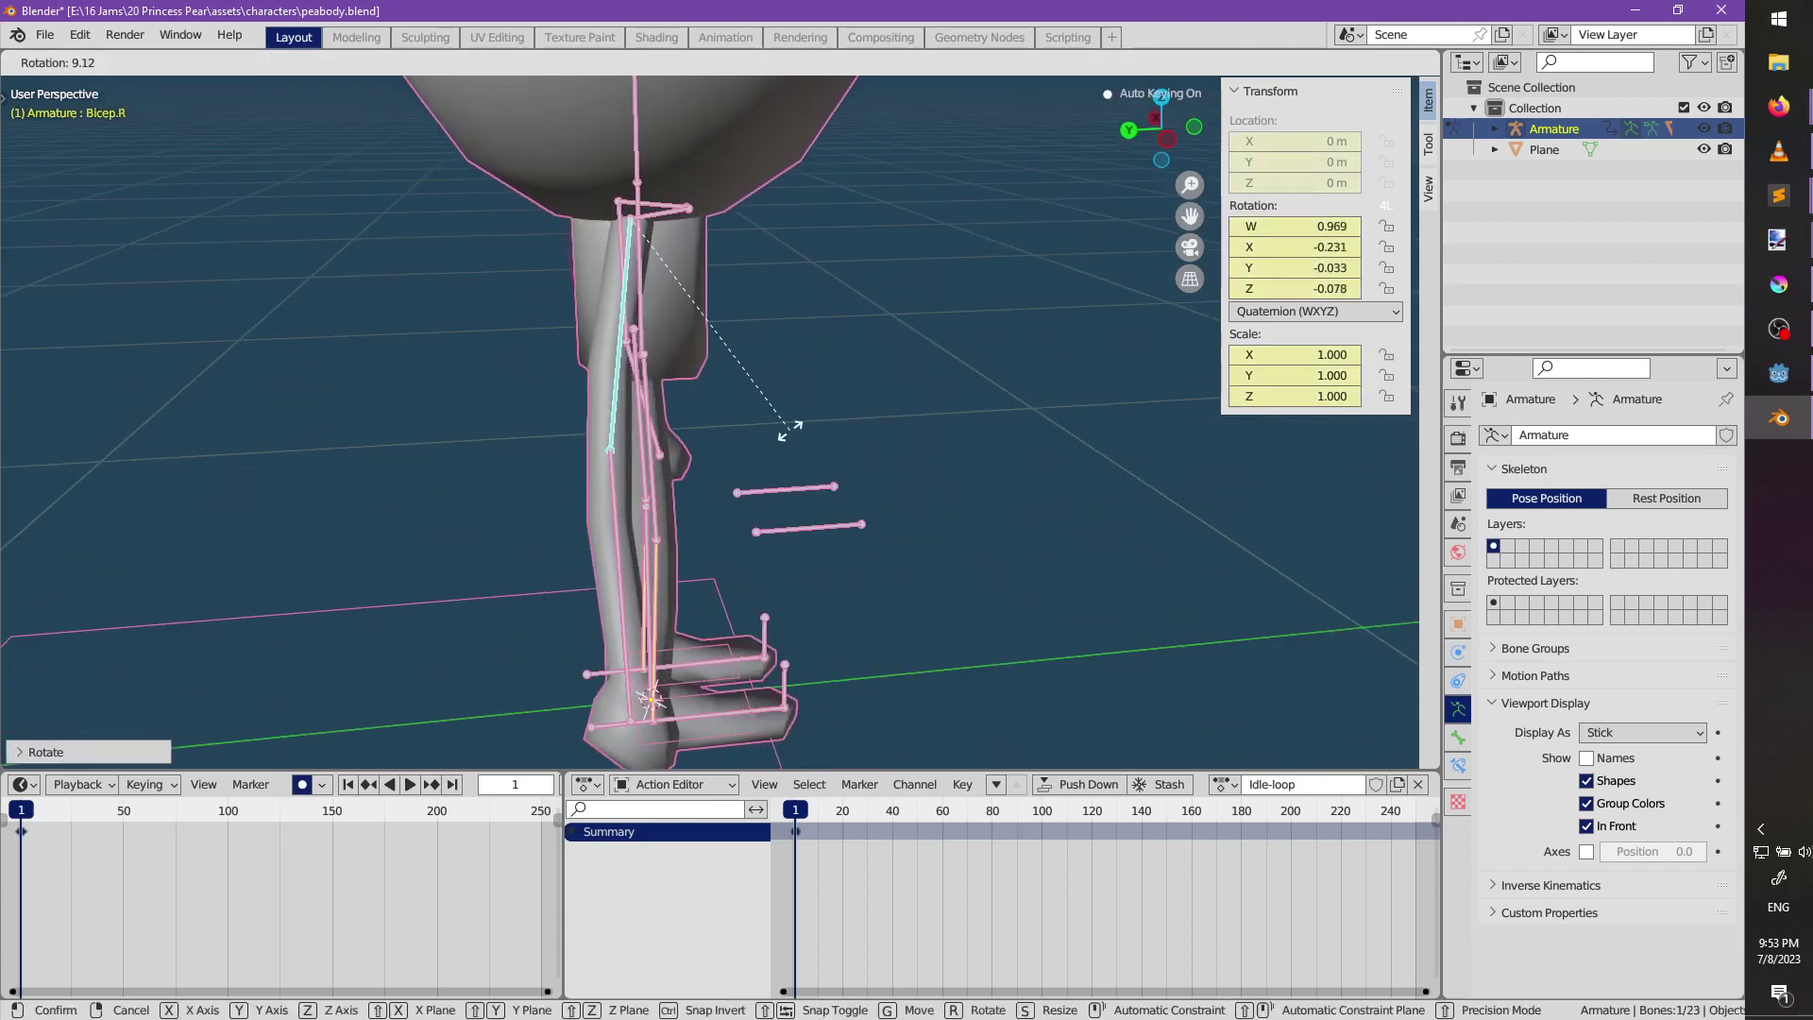
pyautogui.click(790, 430)
pyautogui.rightClick(617, 491)
pyautogui.press('r')
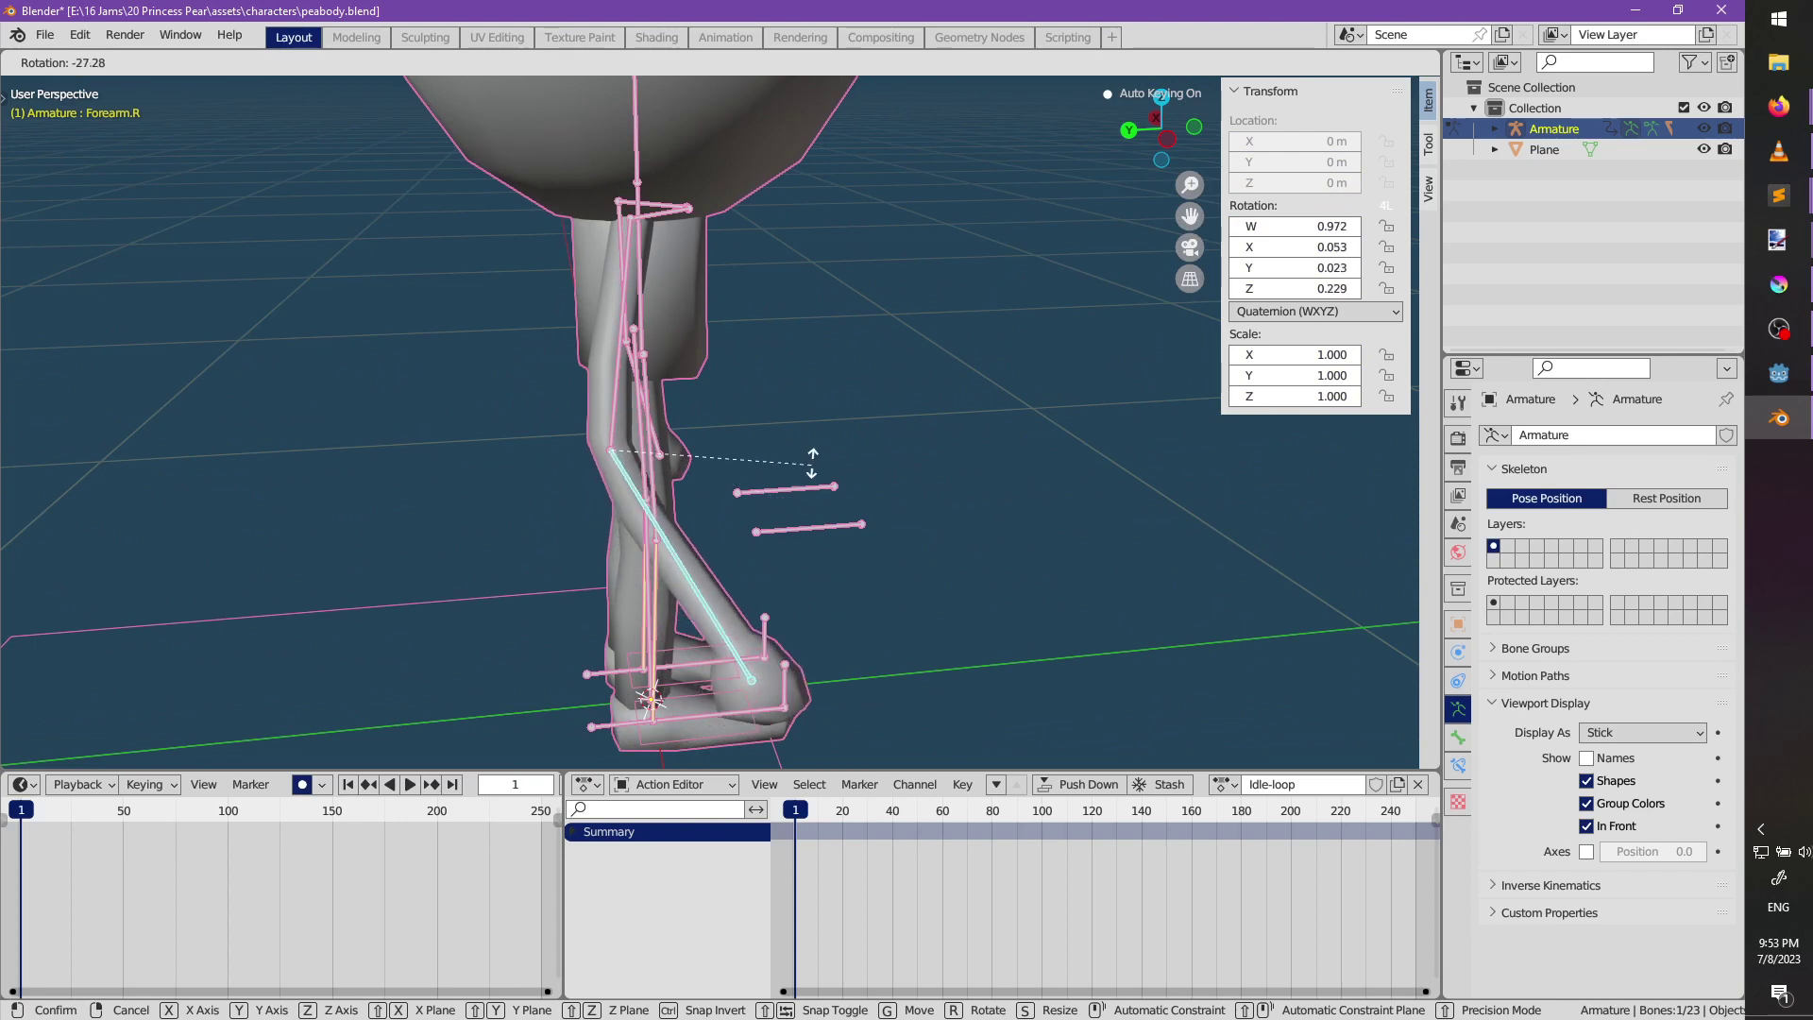
pyautogui.click(776, 442)
# Bend the left forearm bone forward so the left arm's pose matches the right arm.
pyautogui.moveTo(776, 442); pyautogui.dragTo(870, 302, button='middle')
pyautogui.rightClick(869, 296)
pyautogui.moveTo(939, 479); pyautogui.dragTo(838, 509, button='middle')
pyautogui.rightClick(921, 544)
pyautogui.press('r')
pyautogui.click(965, 595)
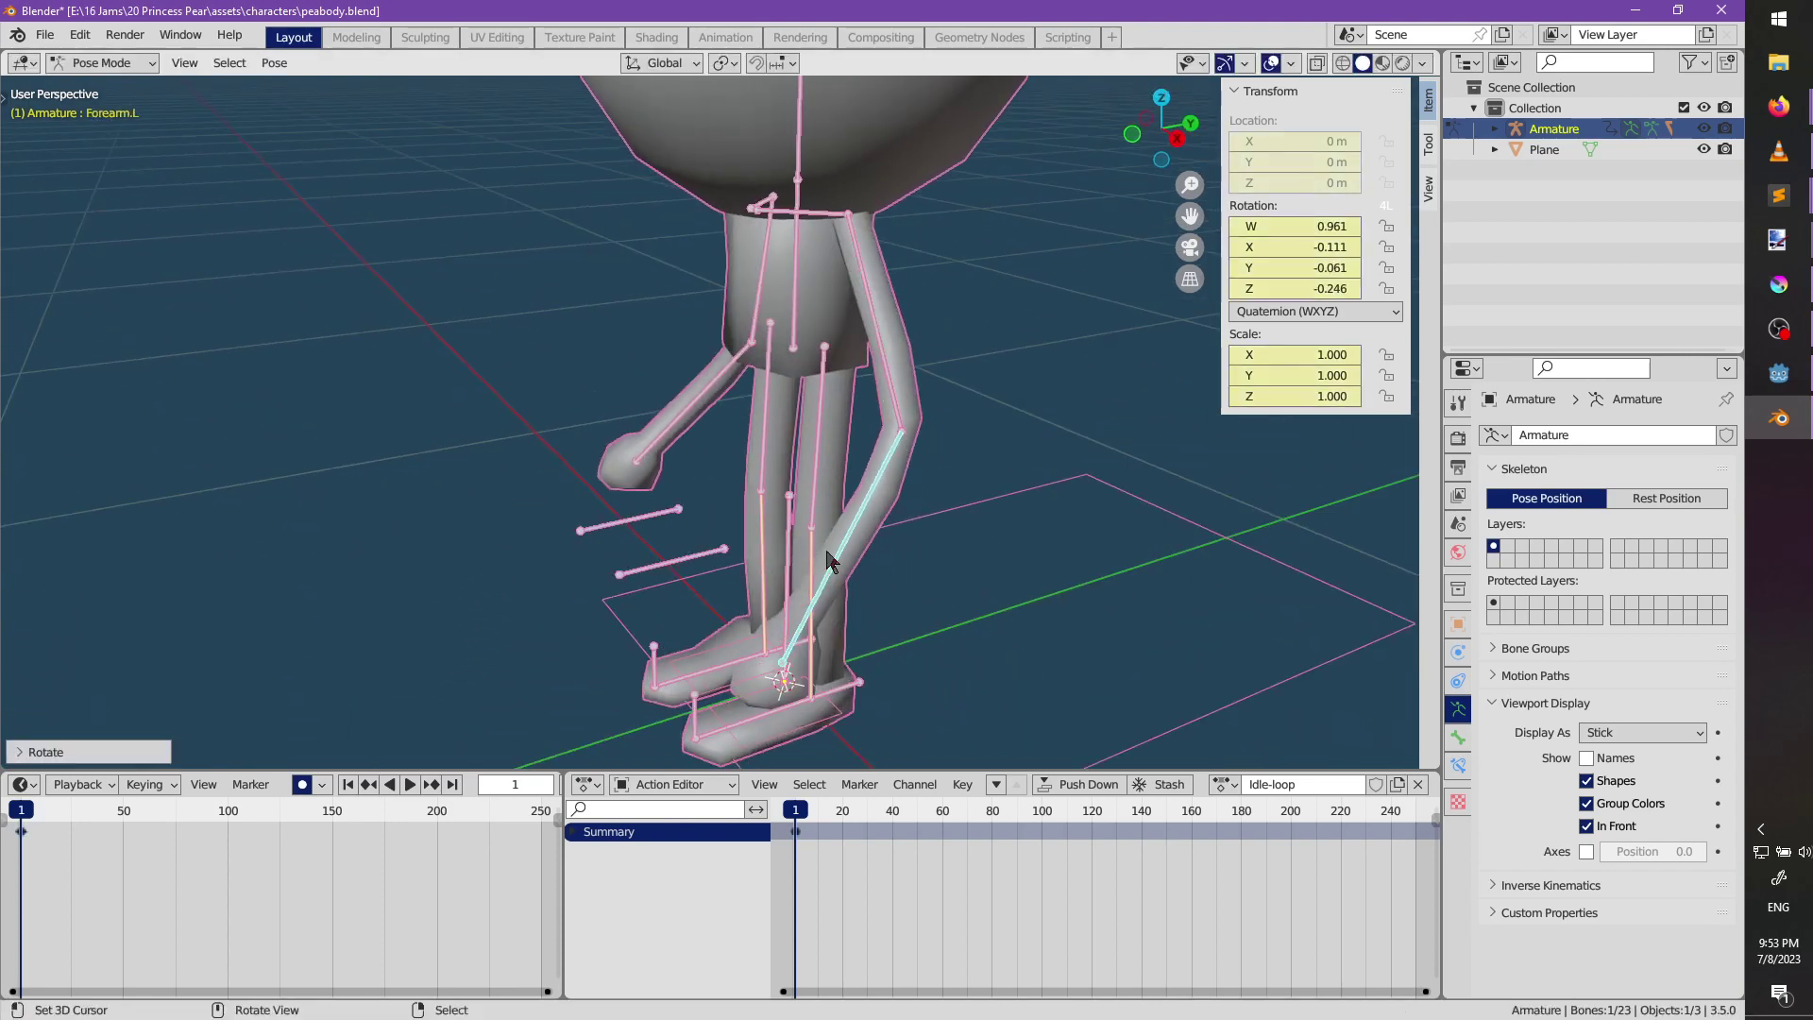
pyautogui.moveTo(965, 595); pyautogui.dragTo(953, 711, button='middle')
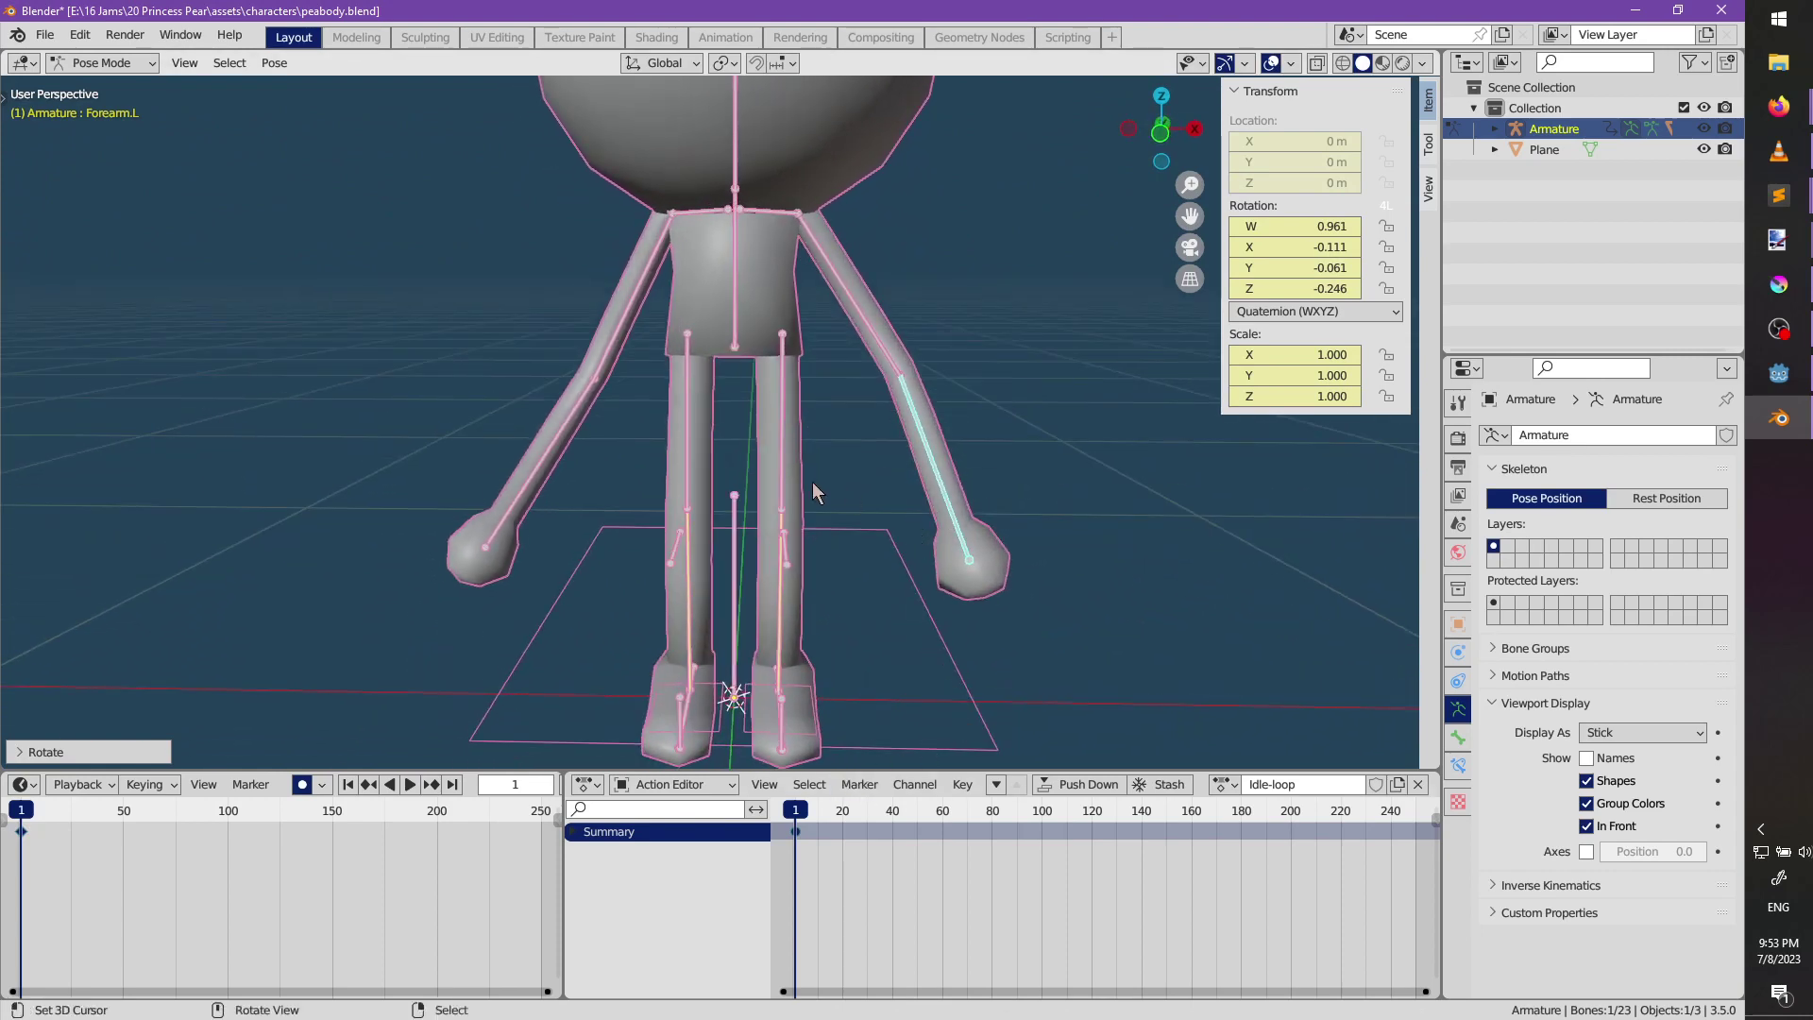
pyautogui.scroll(-2, 812, 482)
# Move the current frame to 50 and look through the scene, render and tool settings.
pyautogui.moveTo(798, 818); pyautogui.dragTo(917, 834)
pyautogui.click(1459, 521)
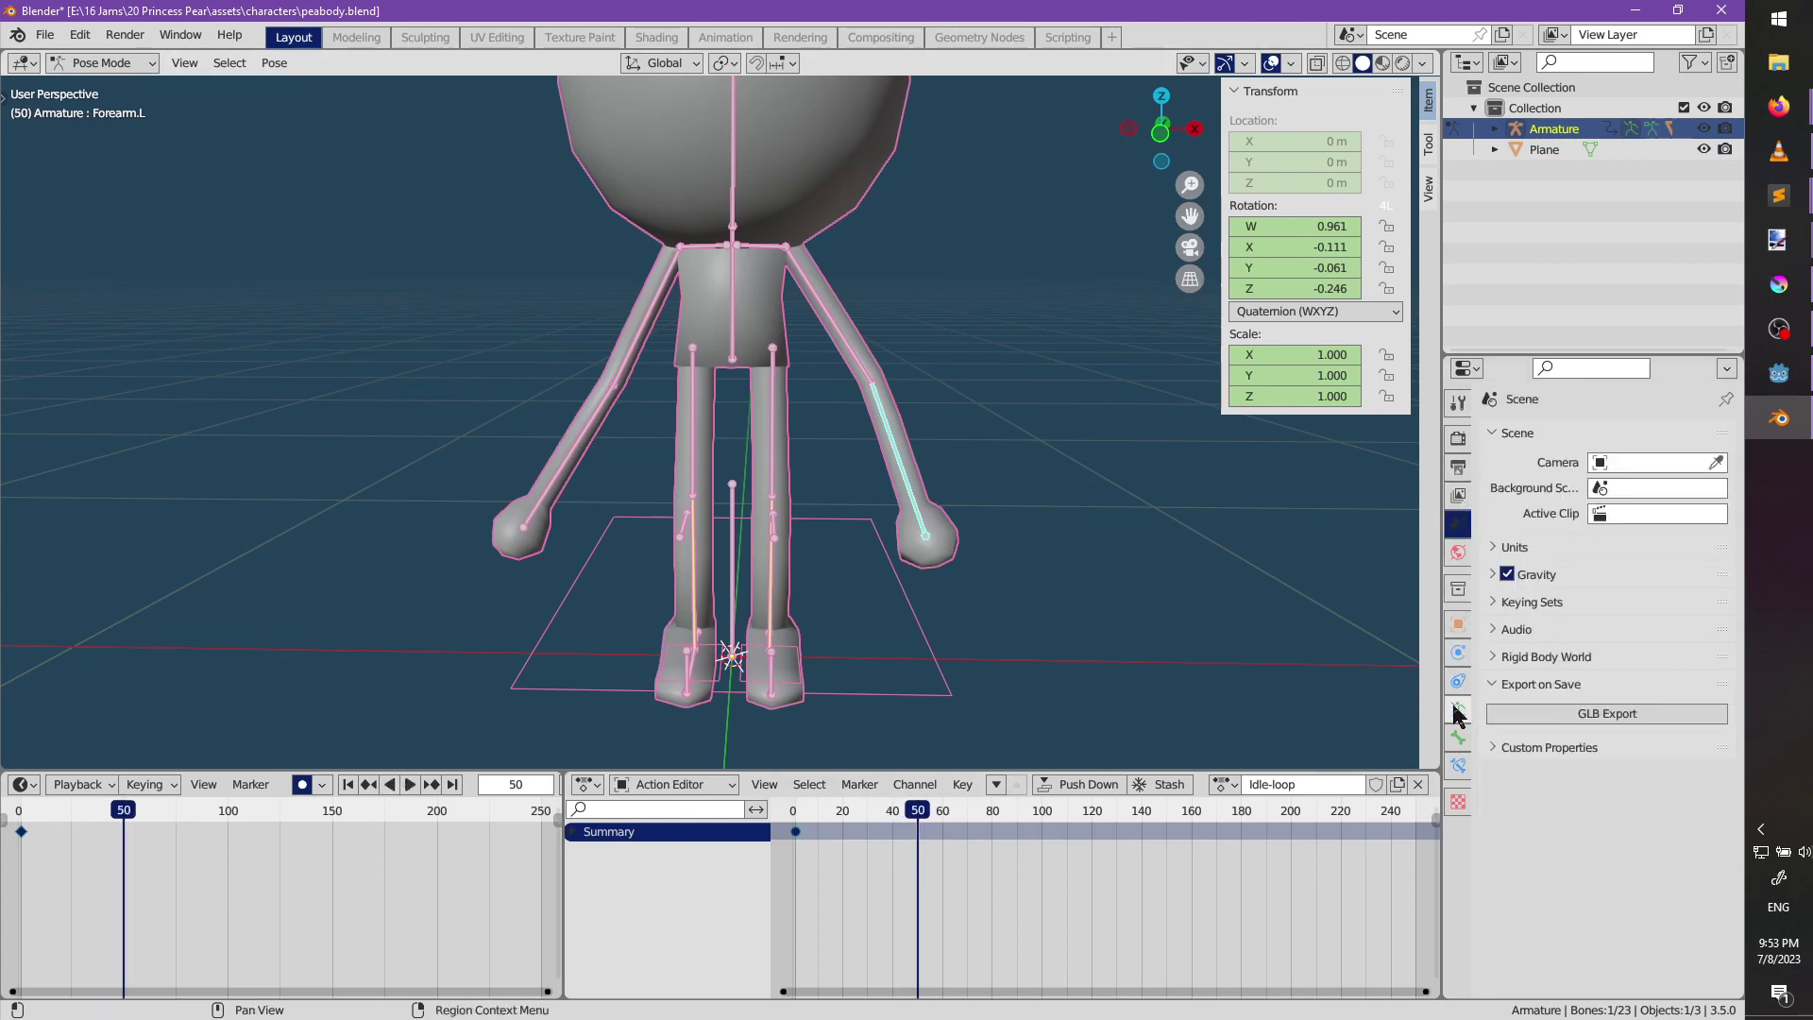
pyautogui.click(1458, 437)
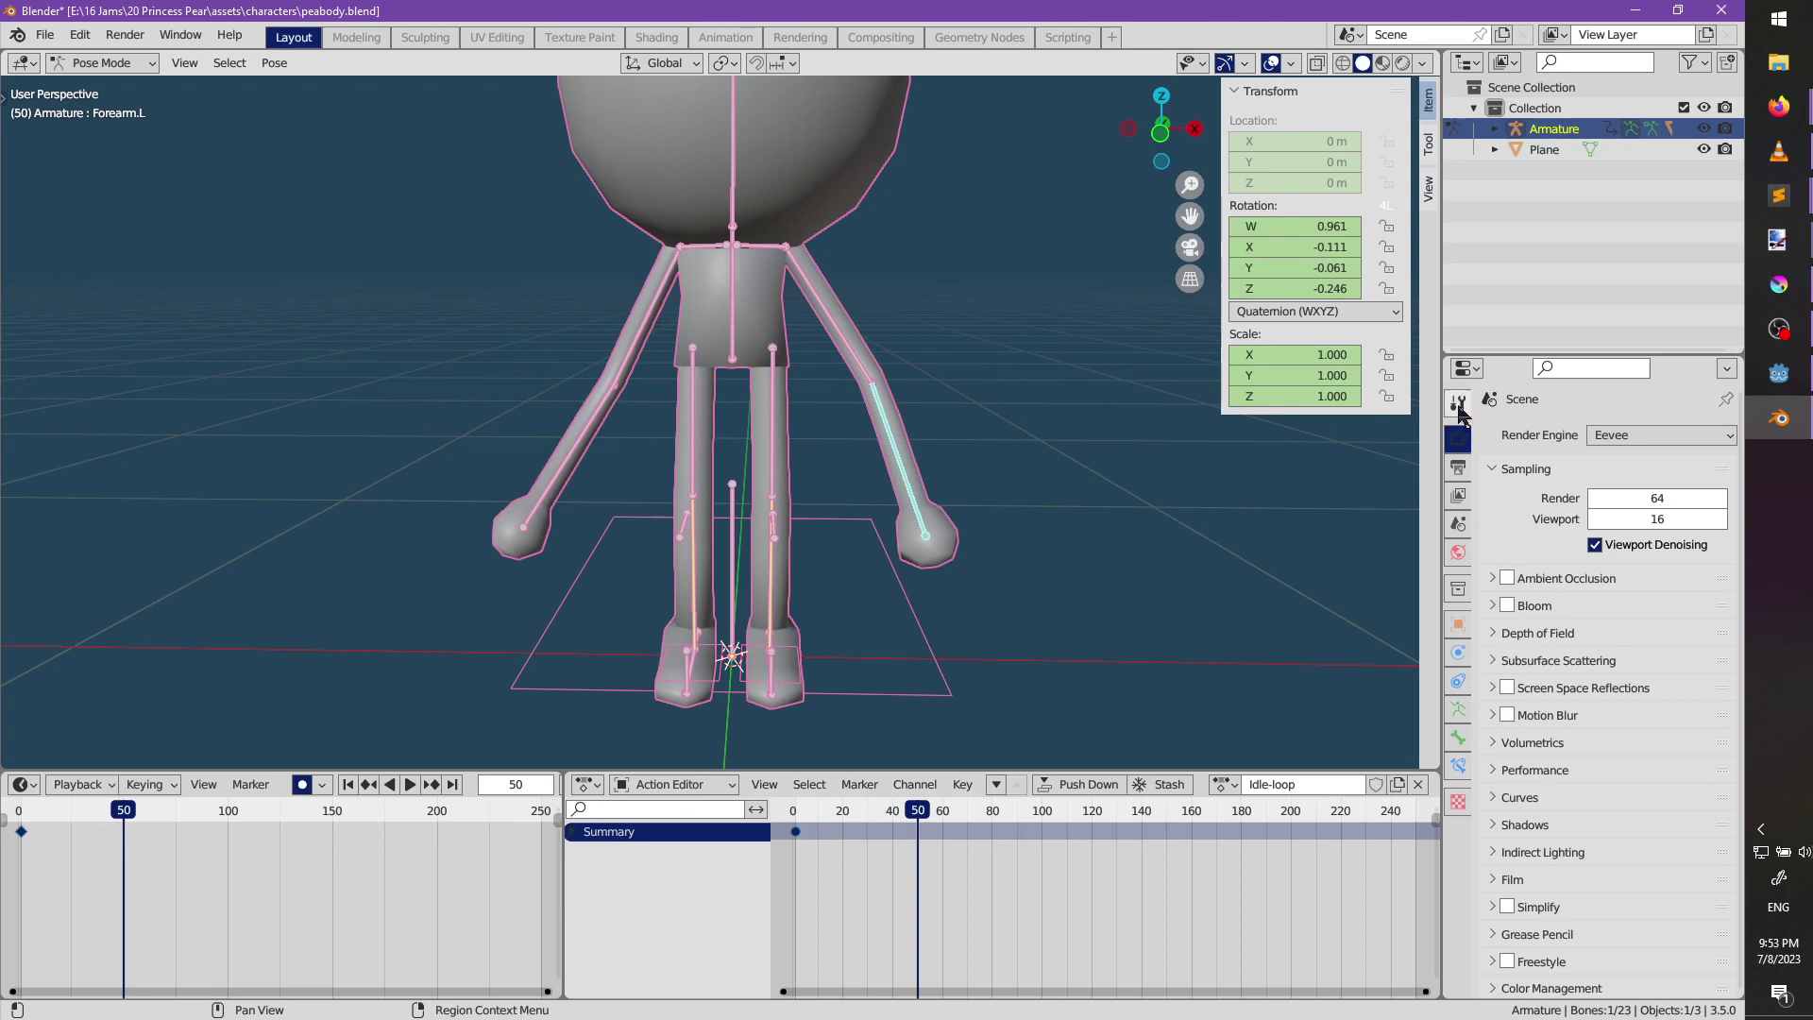
pyautogui.click(1458, 406)
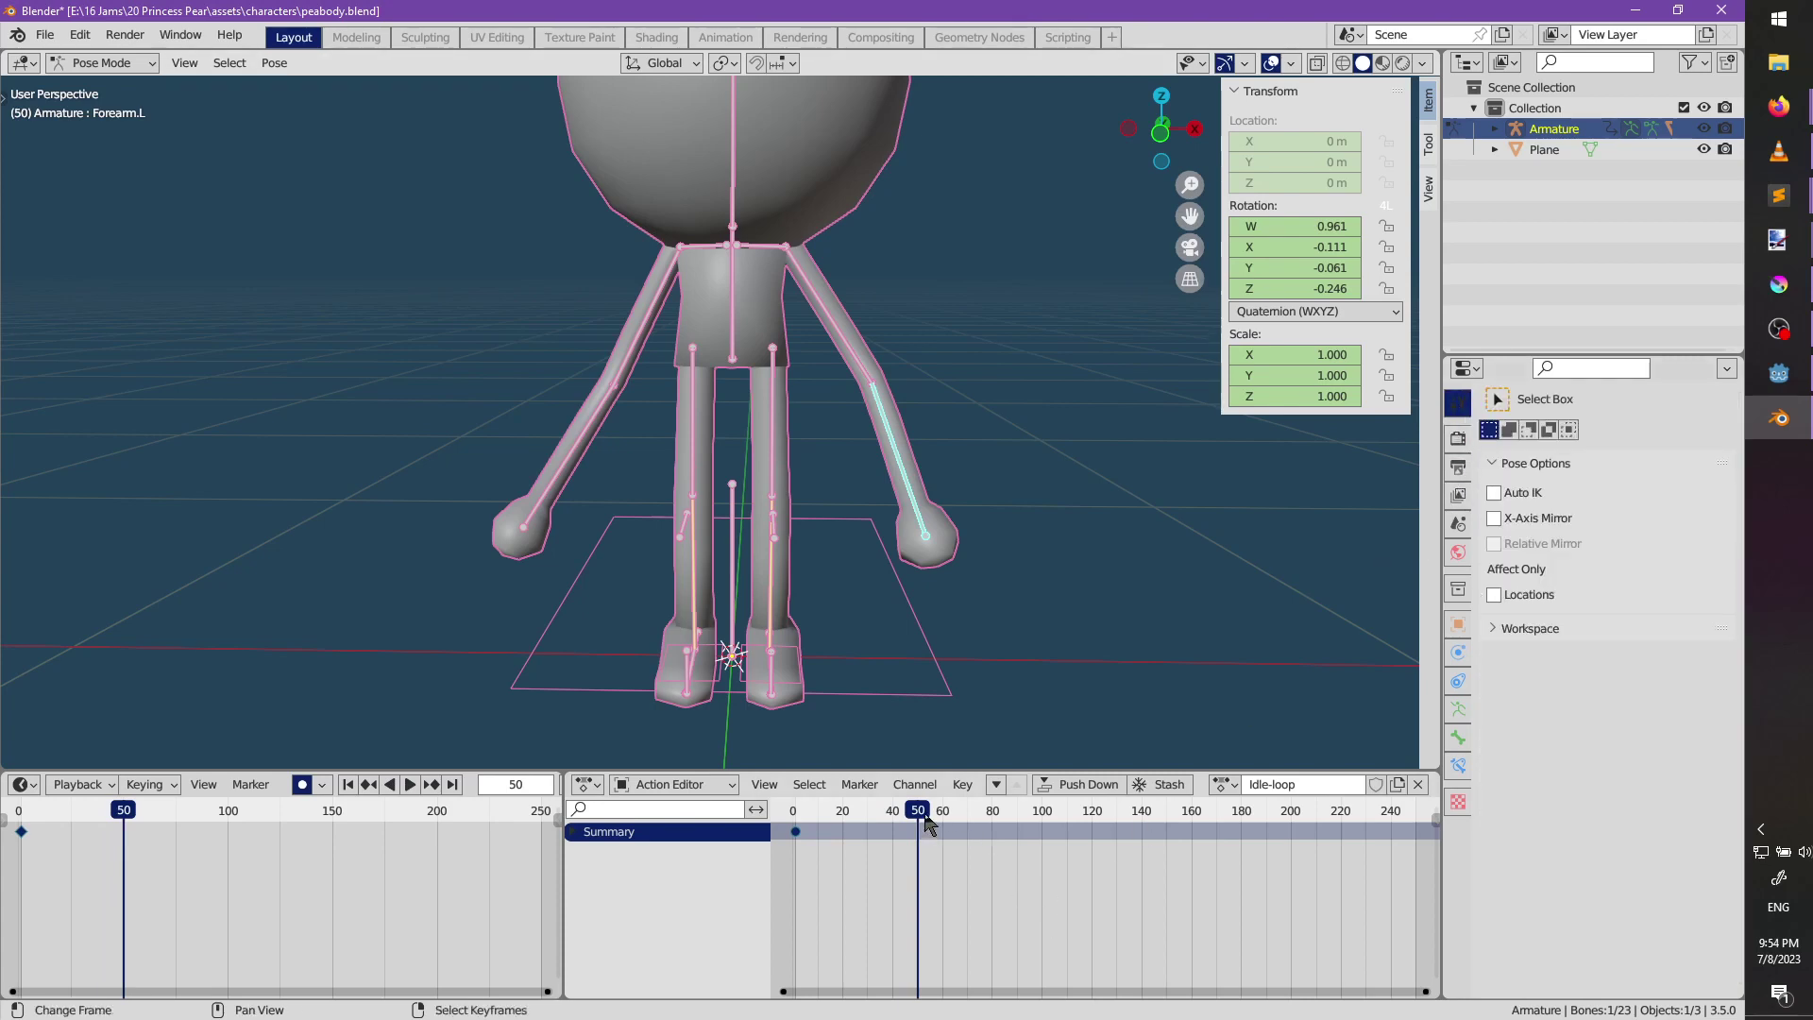
# Set the end frame of the animation range to 140.
pyautogui.press('space')
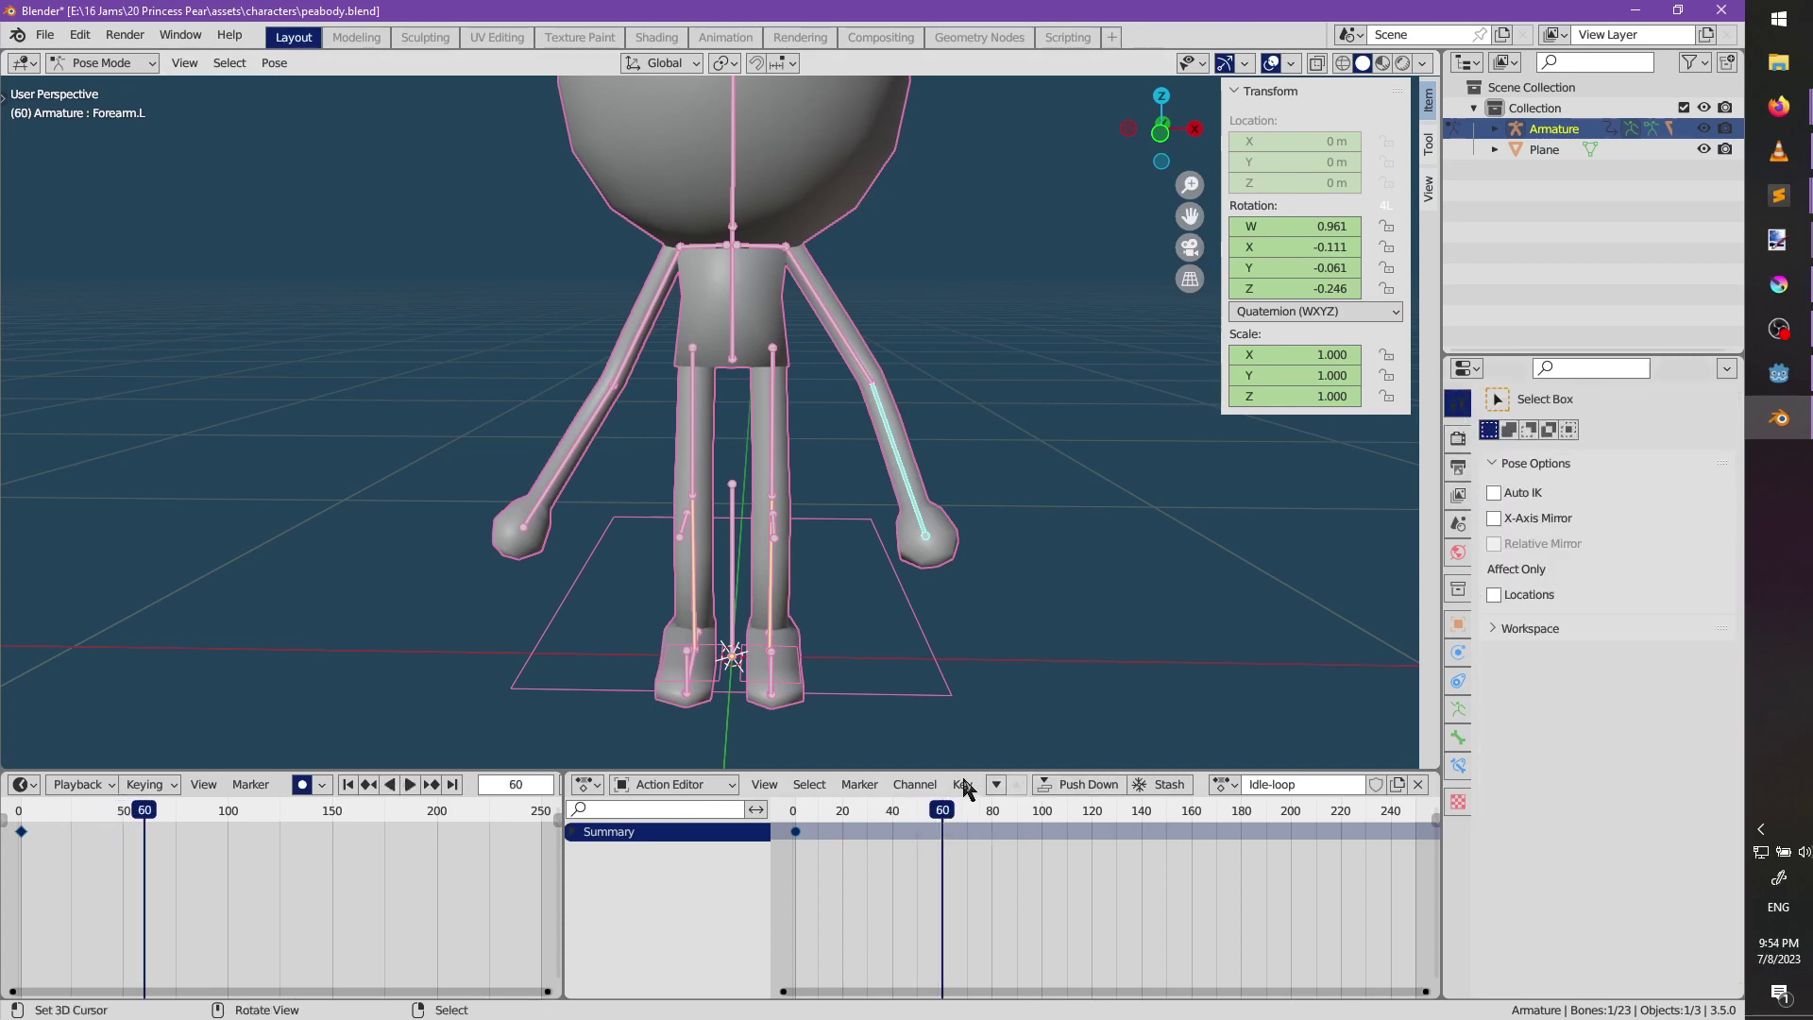
pyautogui.press('space')
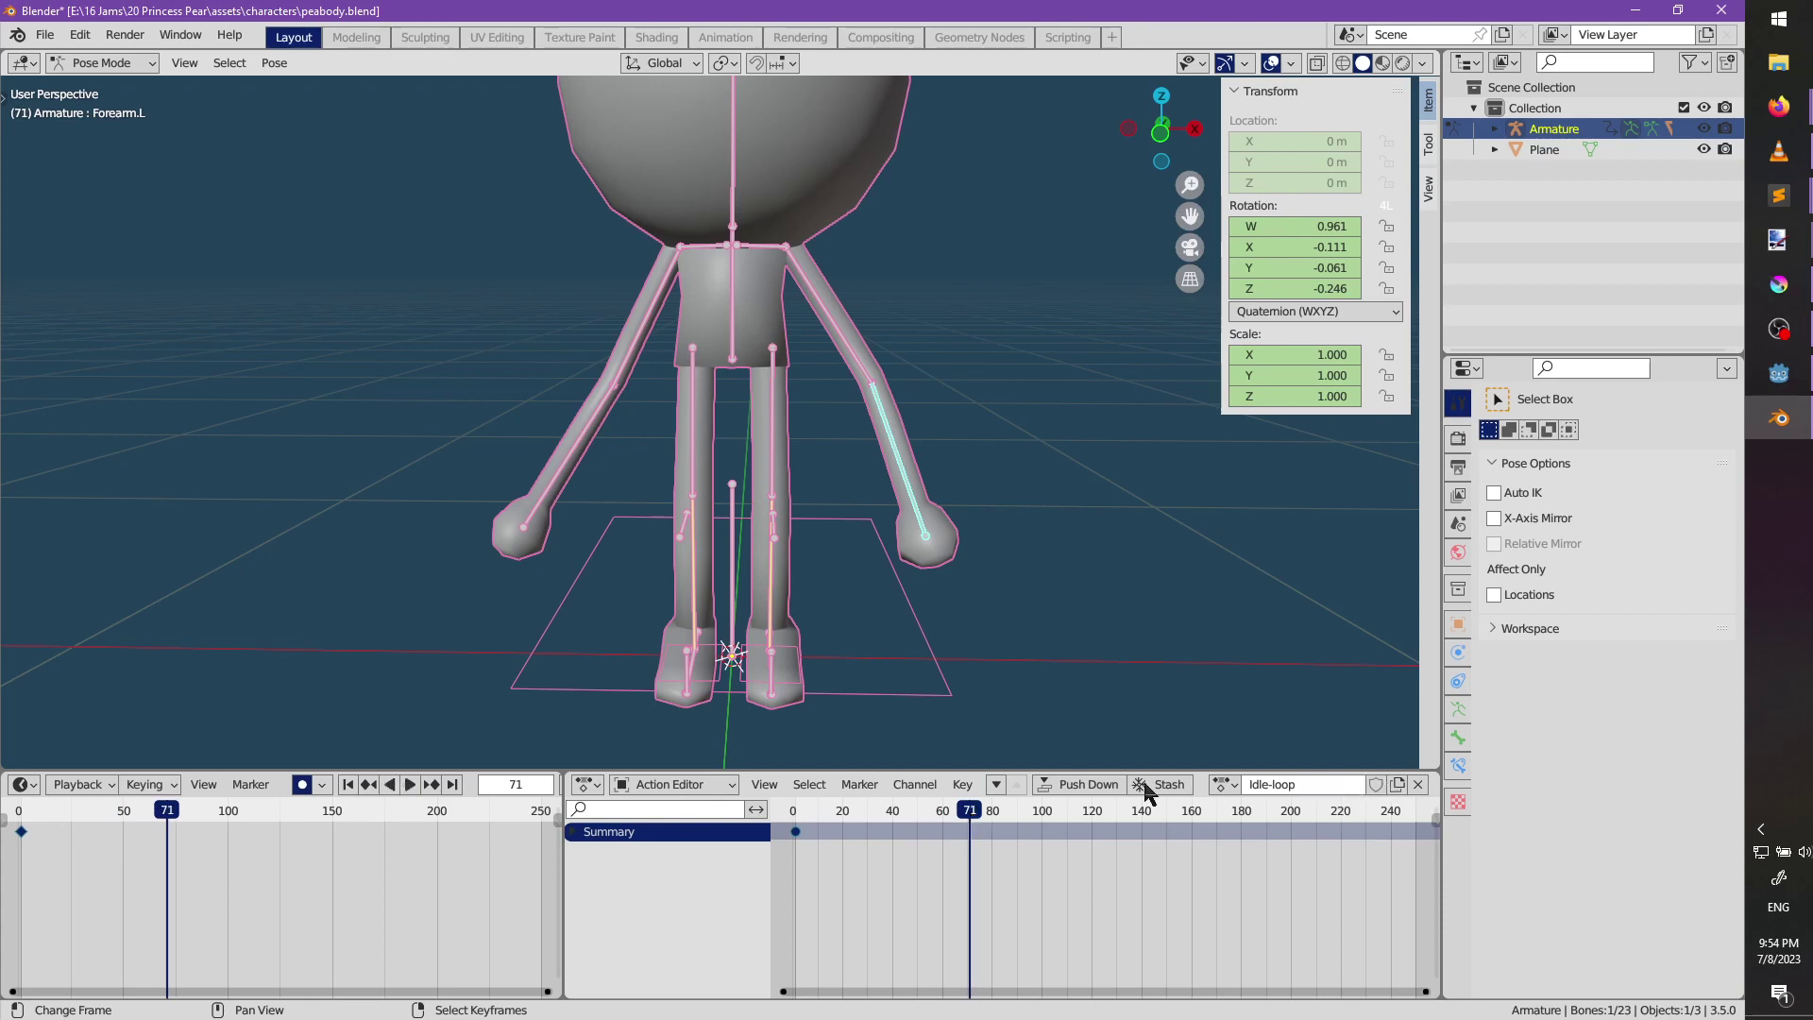
pyautogui.scroll(-5, 543, 786)
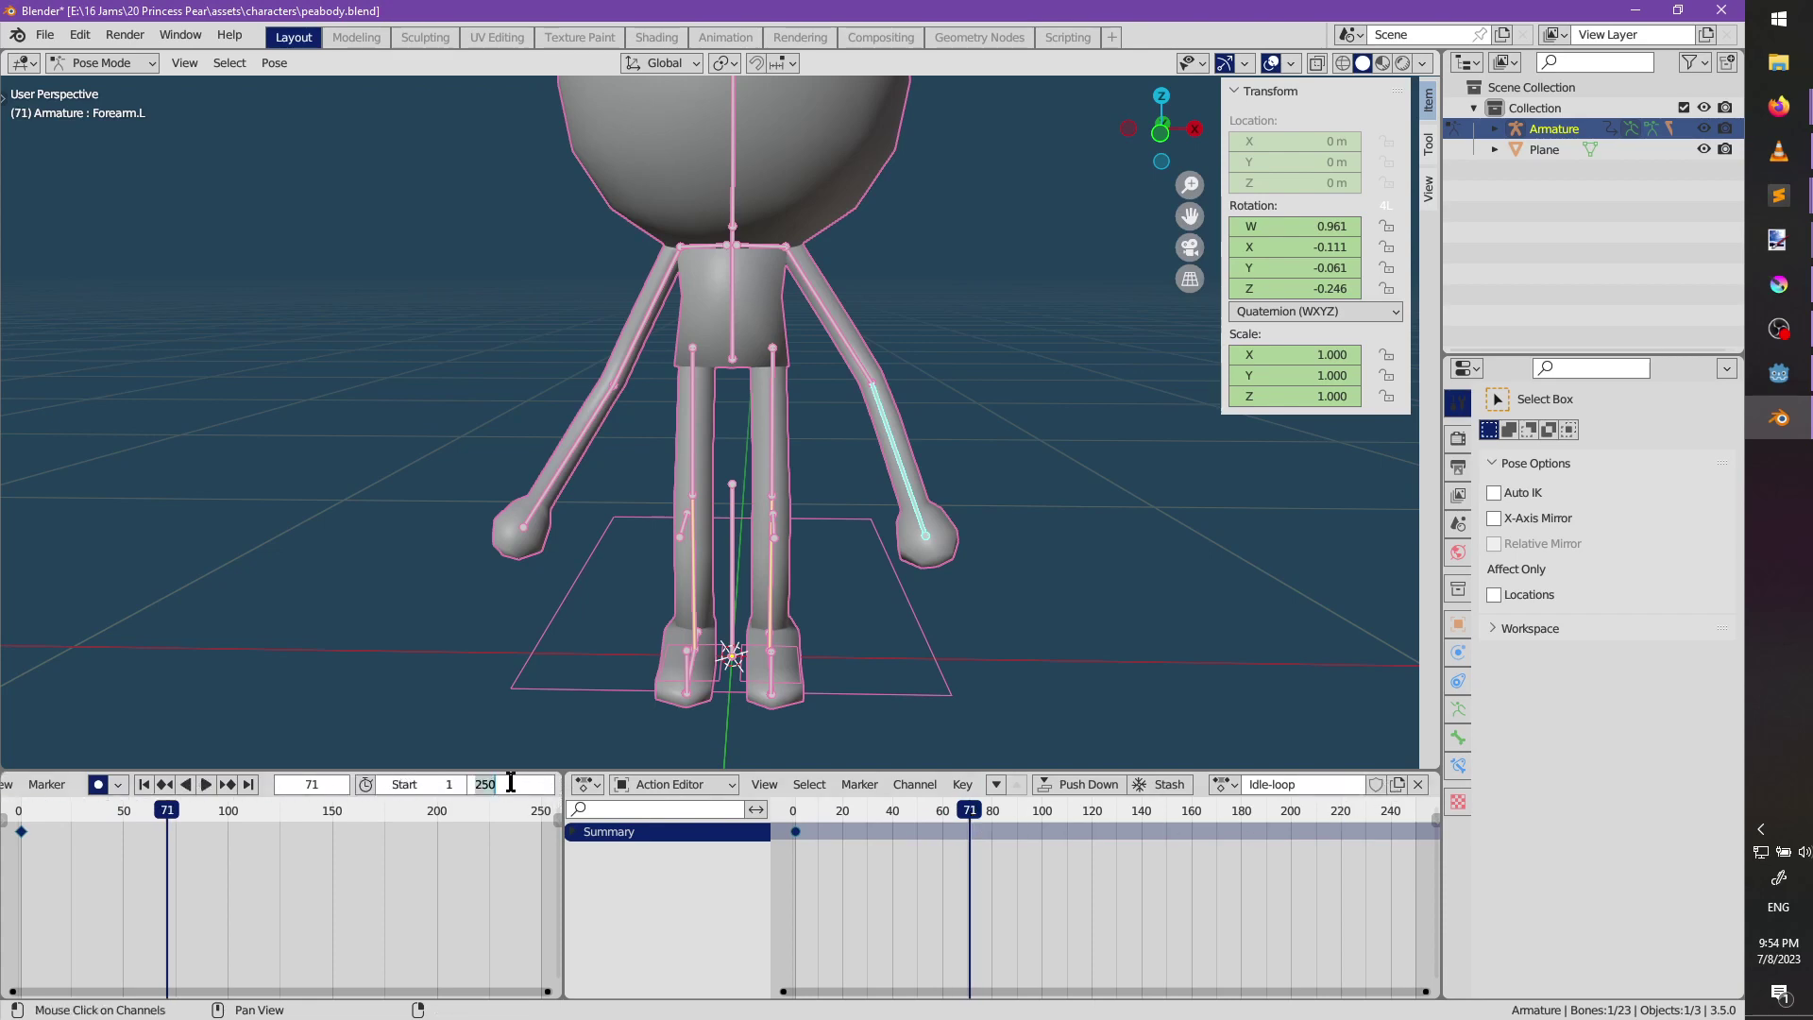
pyautogui.write('0')
pyautogui.press('Return')
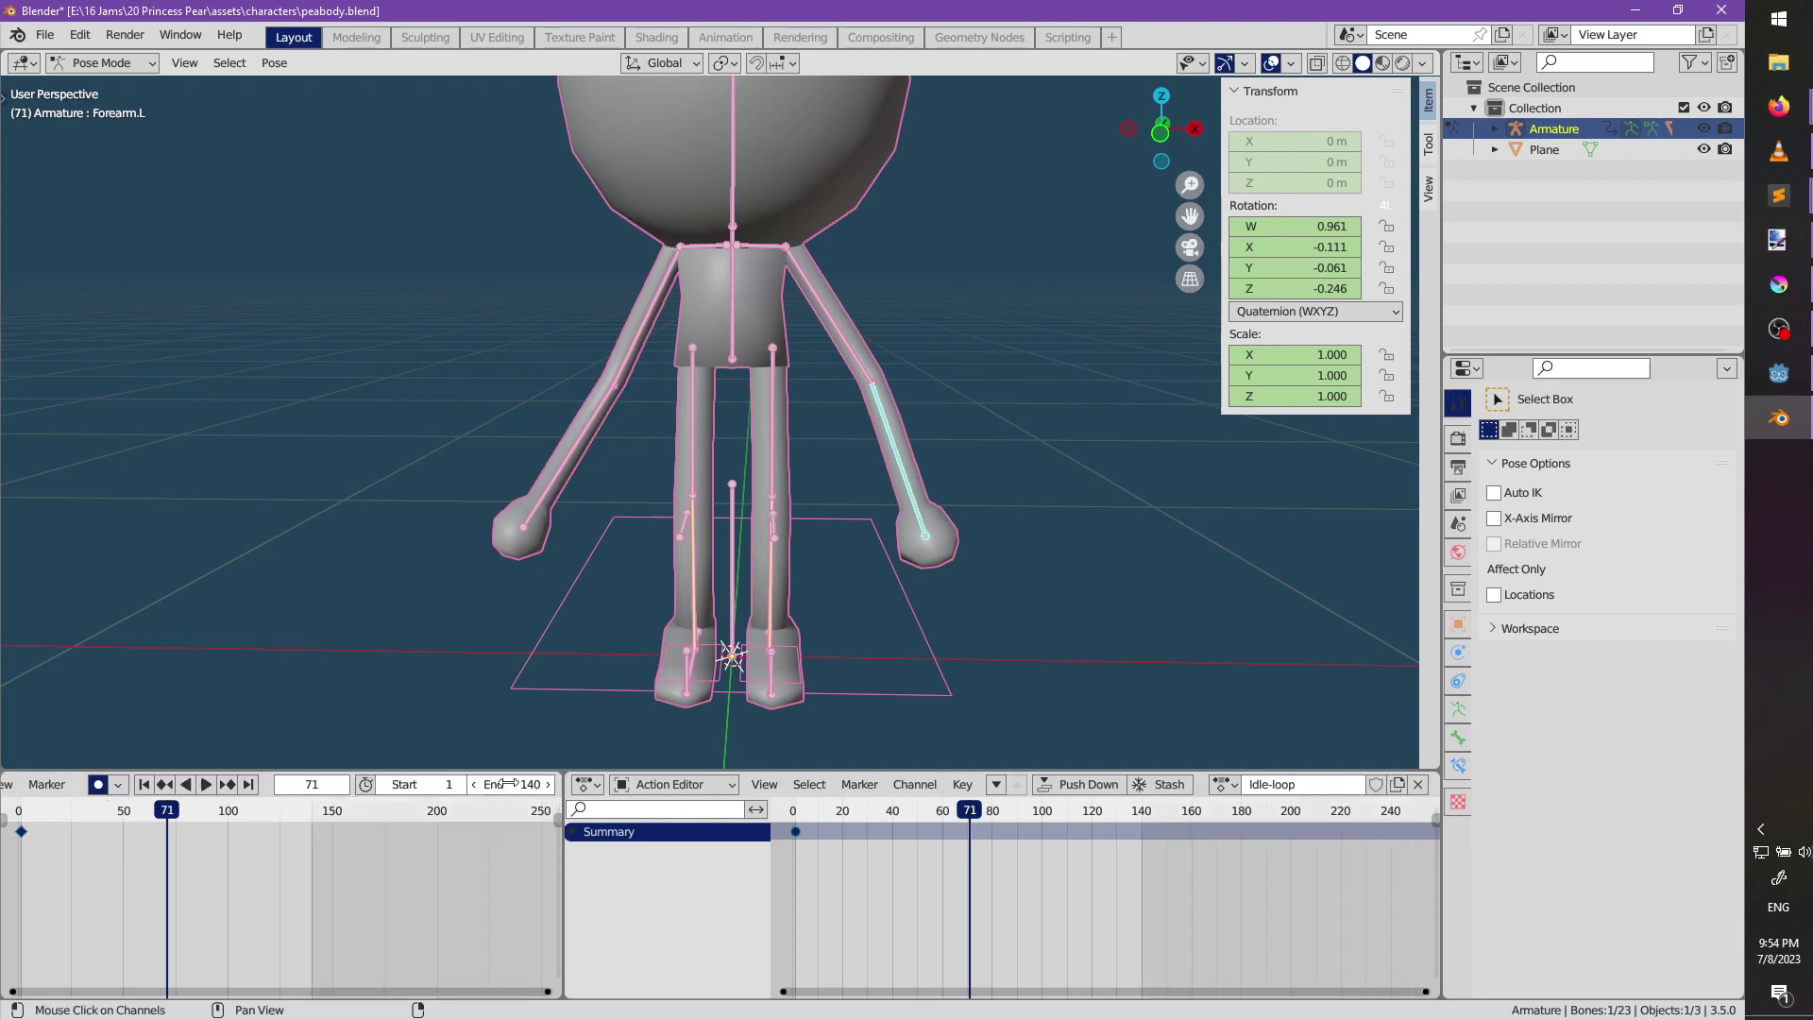
# Set the scene's output frame rate to 60 fps.
pyautogui.click(1459, 525)
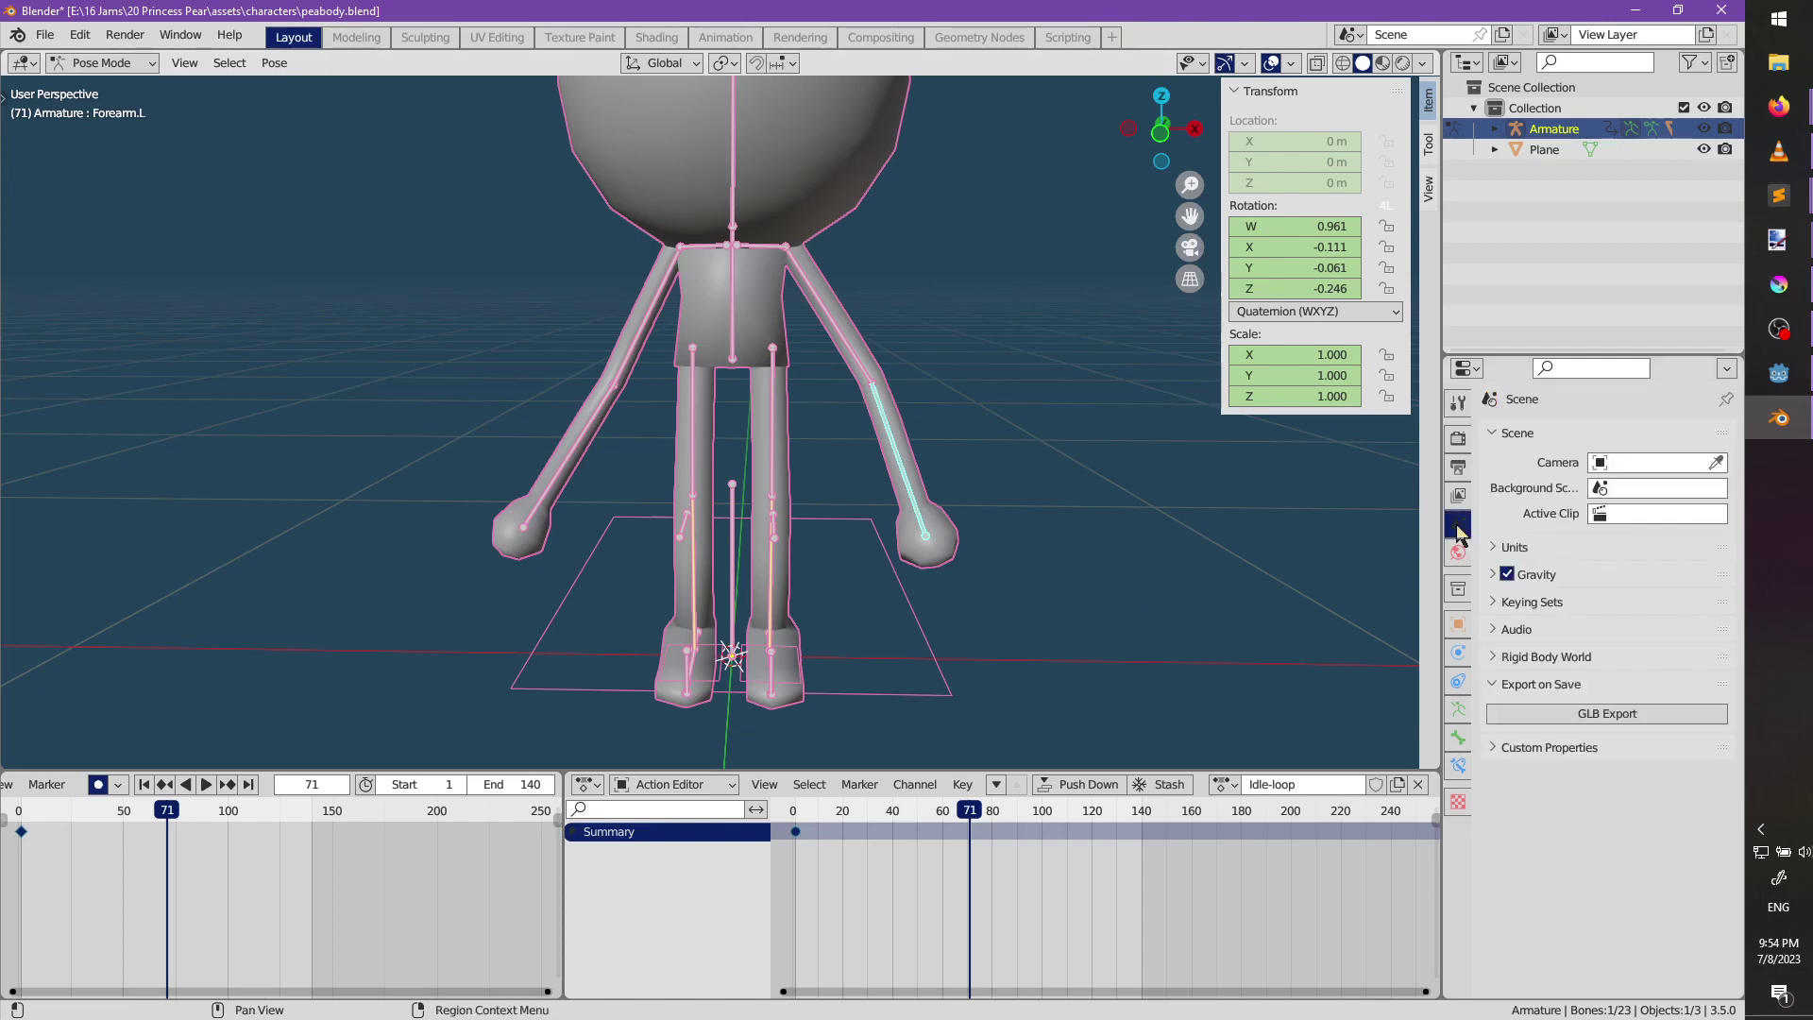
pyautogui.click(1459, 472)
pyautogui.click(1646, 623)
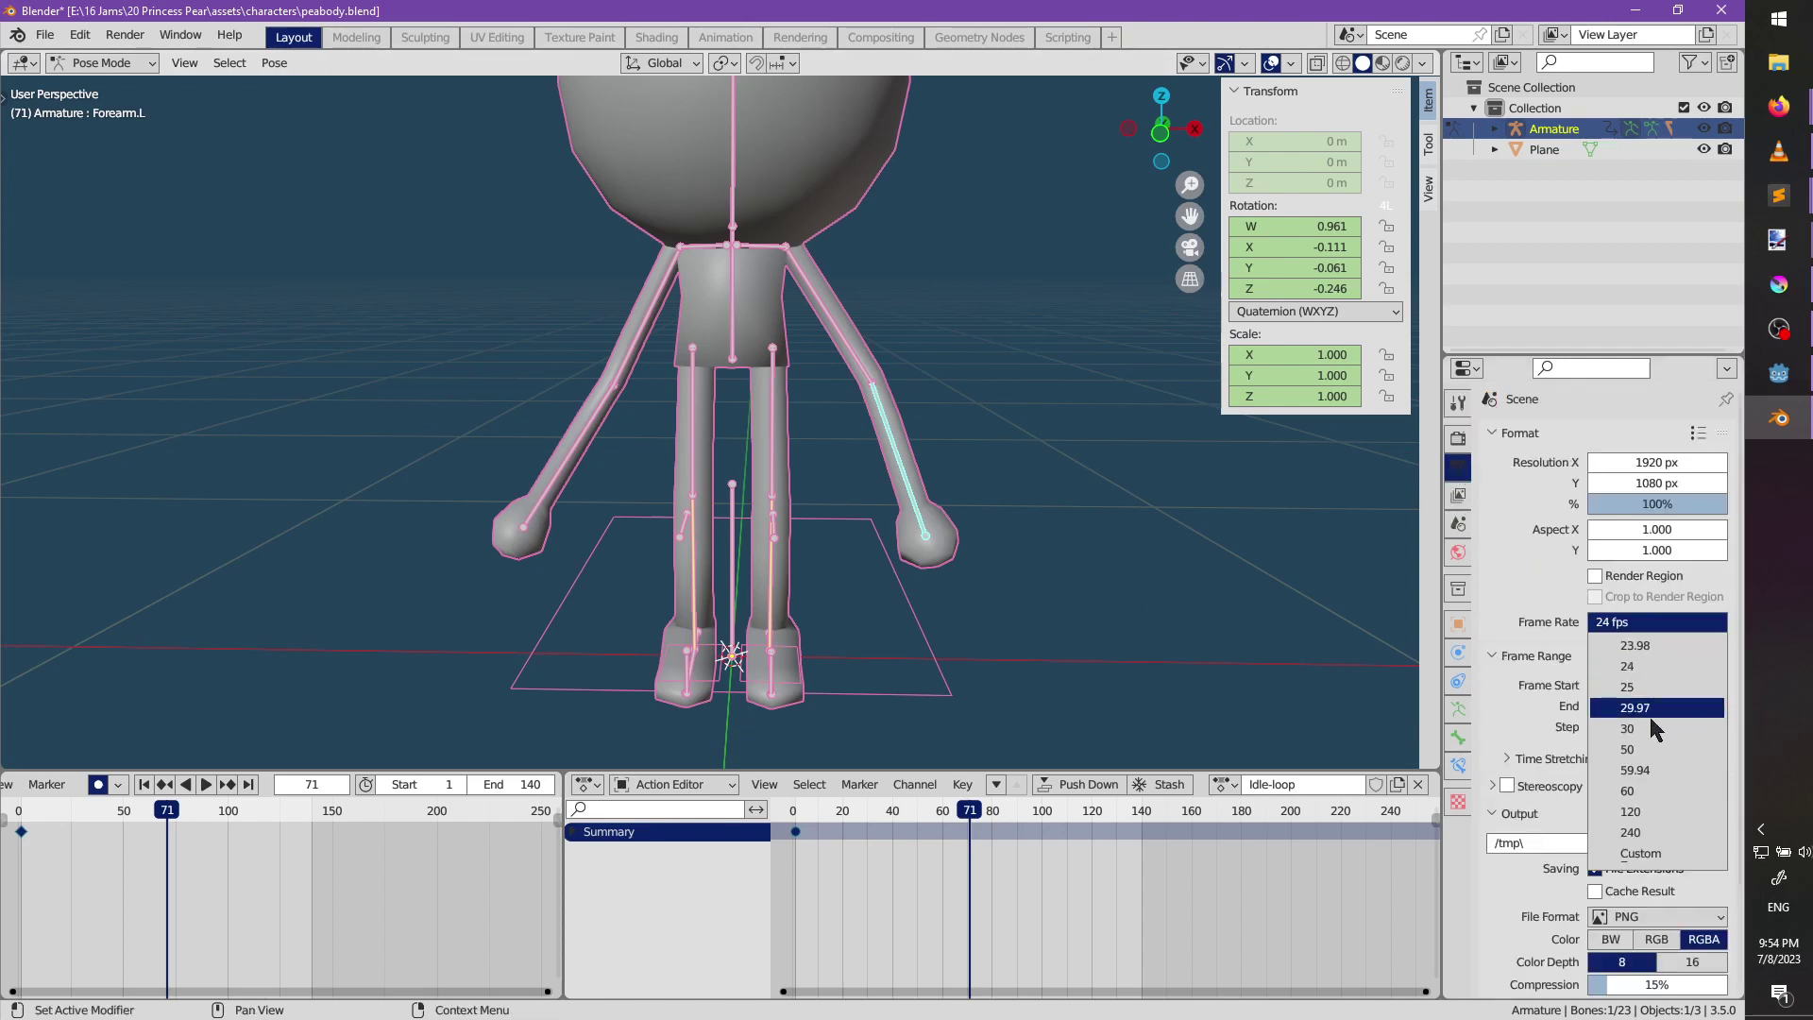
pyautogui.click(1644, 788)
pyautogui.moveTo(865, 400); pyautogui.dragTo(781, 381, button='middle')
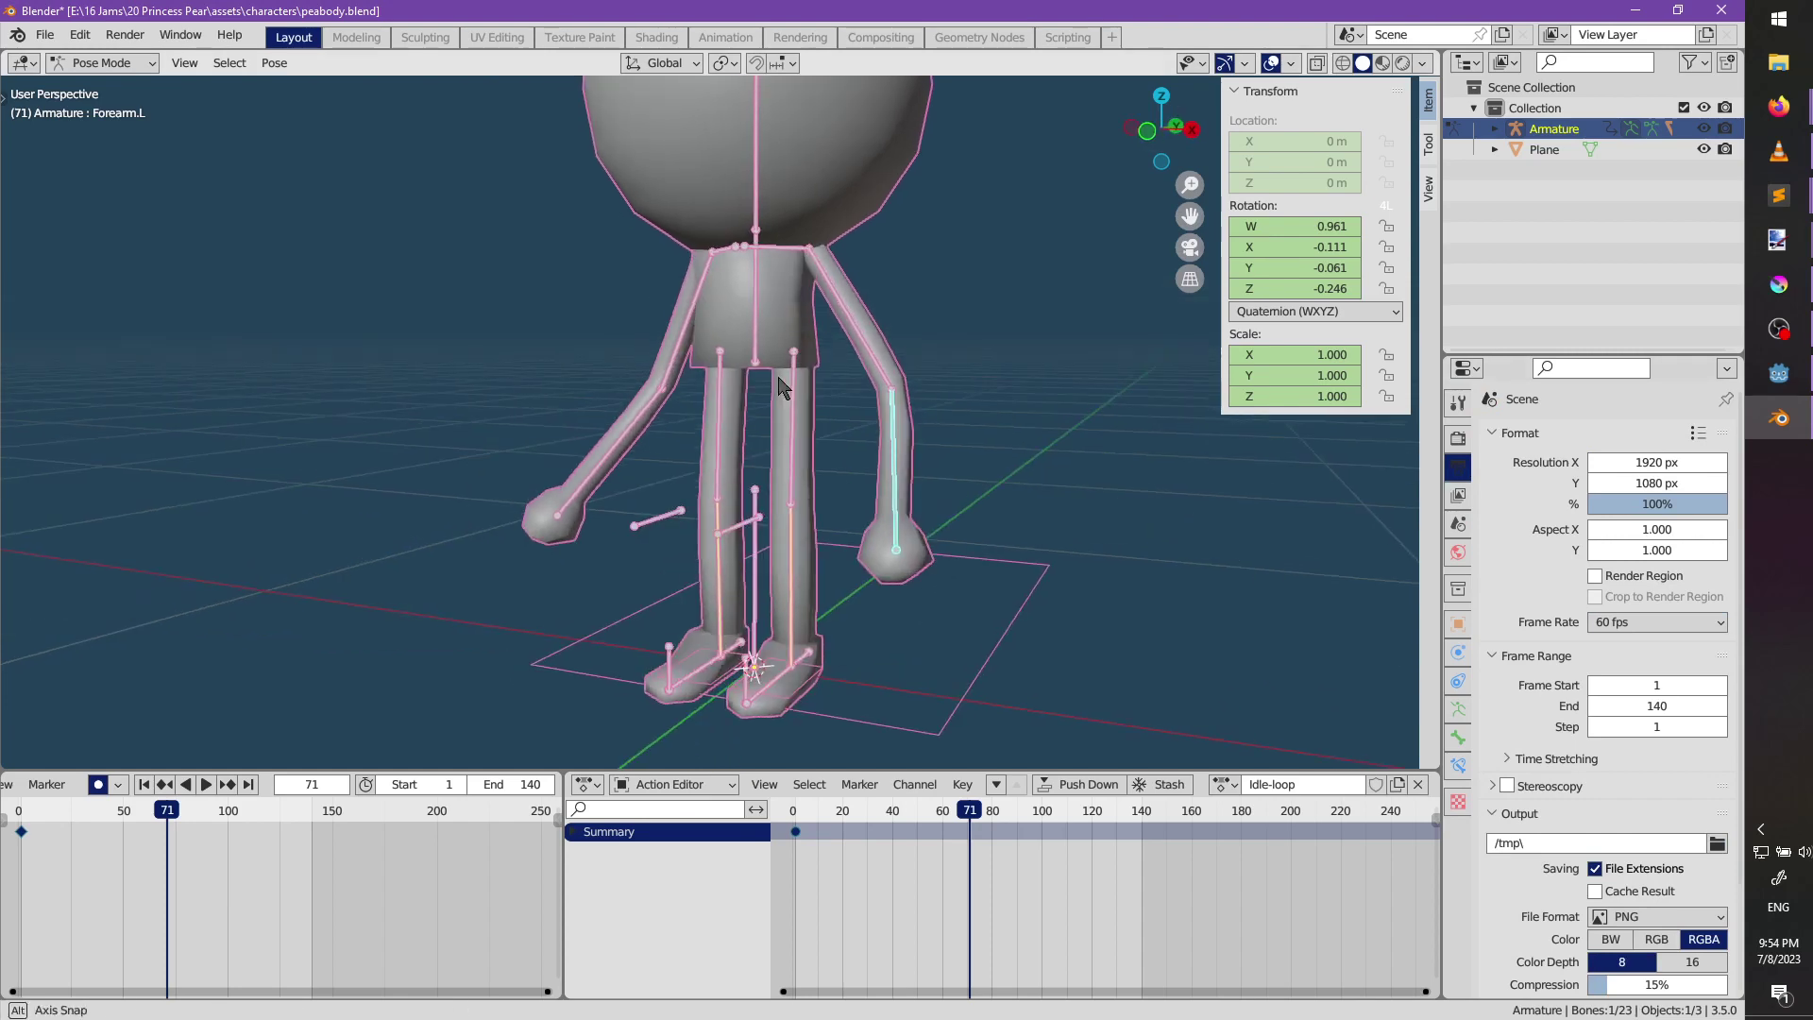
# Move the current frame to 70 and lower the Body bone about 0.048 m along the global Z axis.
pyautogui.moveTo(970, 829)
pyautogui.mouseDown()
pyautogui.moveTo(798, 838)
pyautogui.moveTo(988, 837)
pyautogui.moveTo(967, 840)
pyautogui.mouseUp()
pyautogui.click(754, 349)
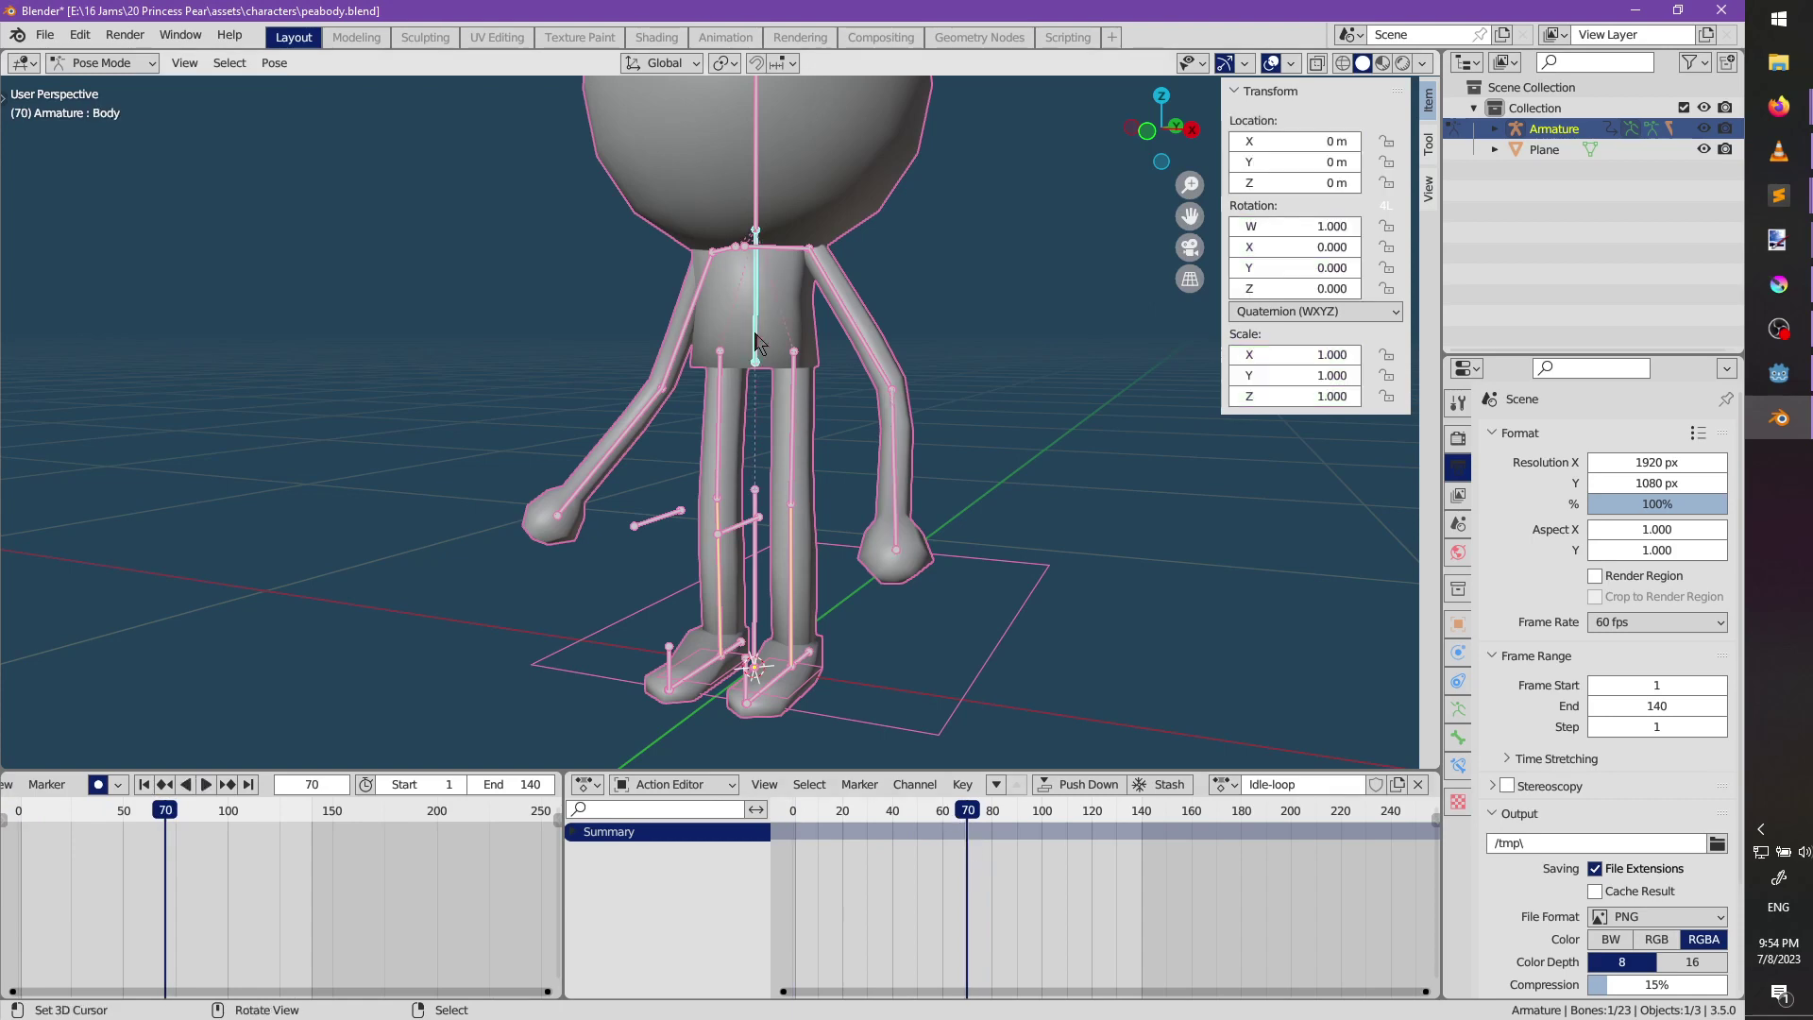
pyautogui.press('g')
pyautogui.press('z')
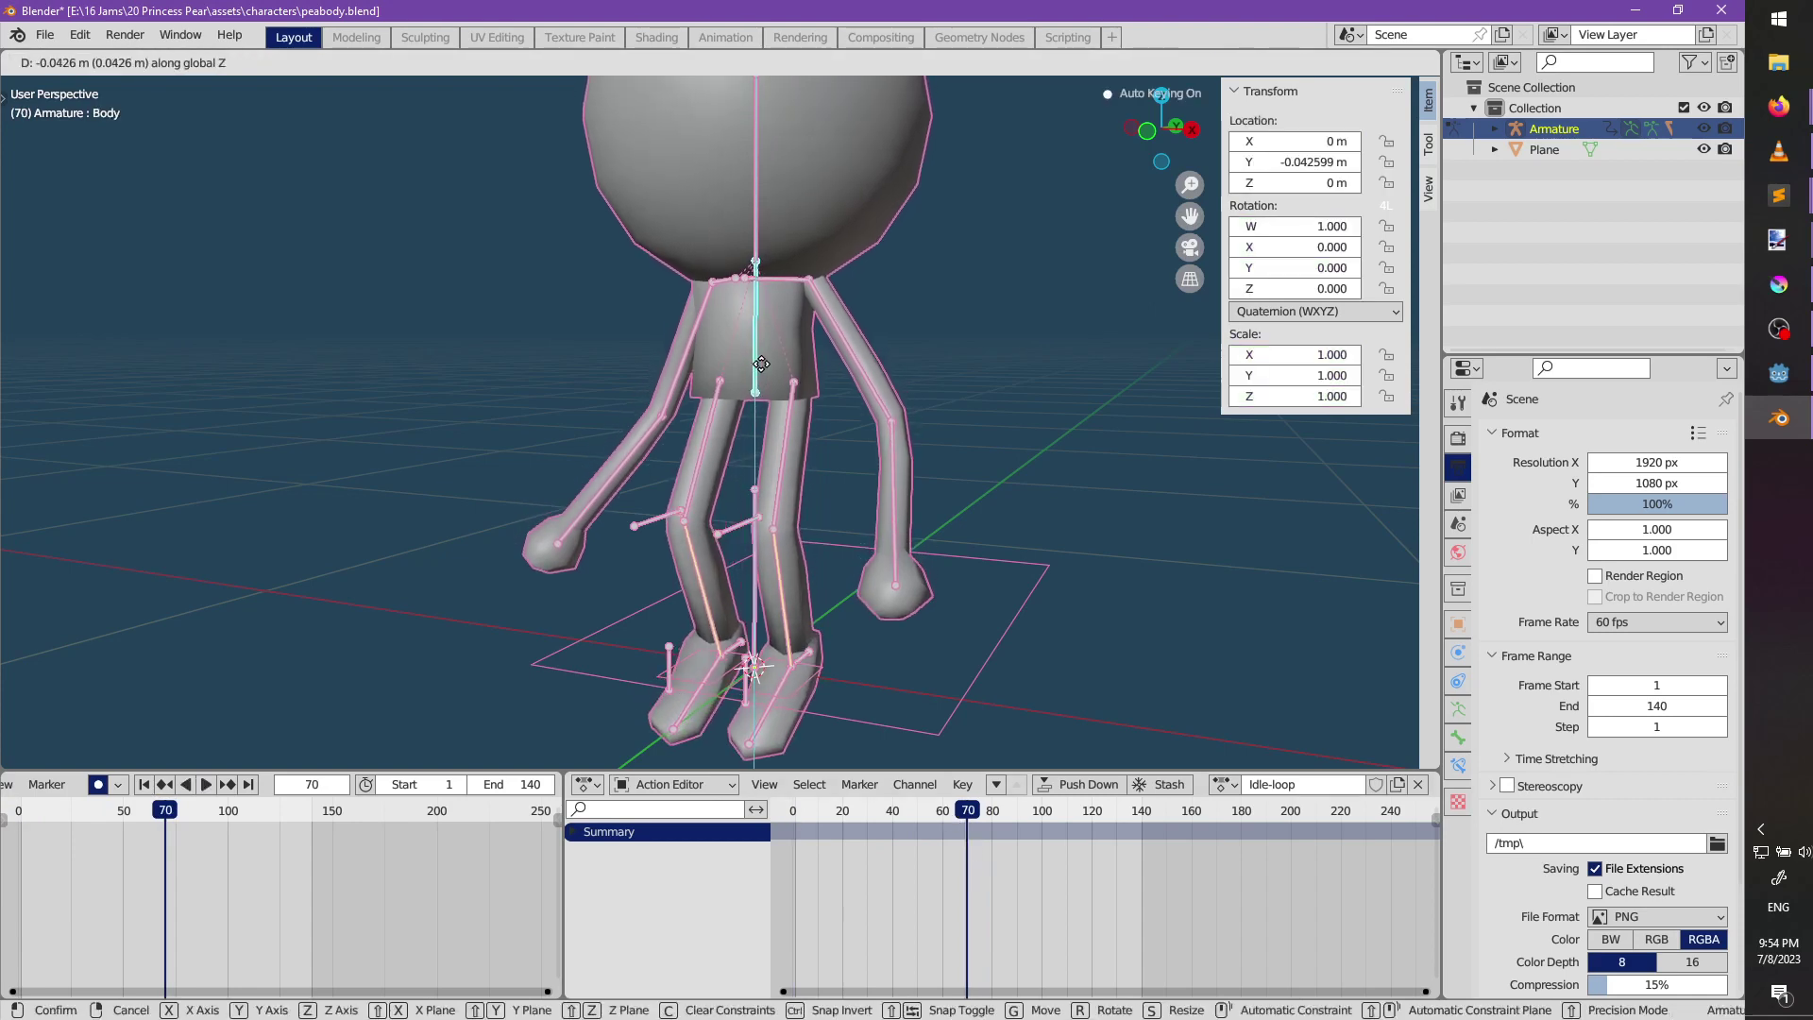
pyautogui.click(763, 367)
# Add an Inverse Kinematics constraint to the left foot bone, Foot.L.
pyautogui.keyDown('shift'); pyautogui.moveTo(783, 611); pyautogui.dragTo(811, 401, button='middle'); pyautogui.keyUp('shift')
pyautogui.scroll(3, 821, 453)
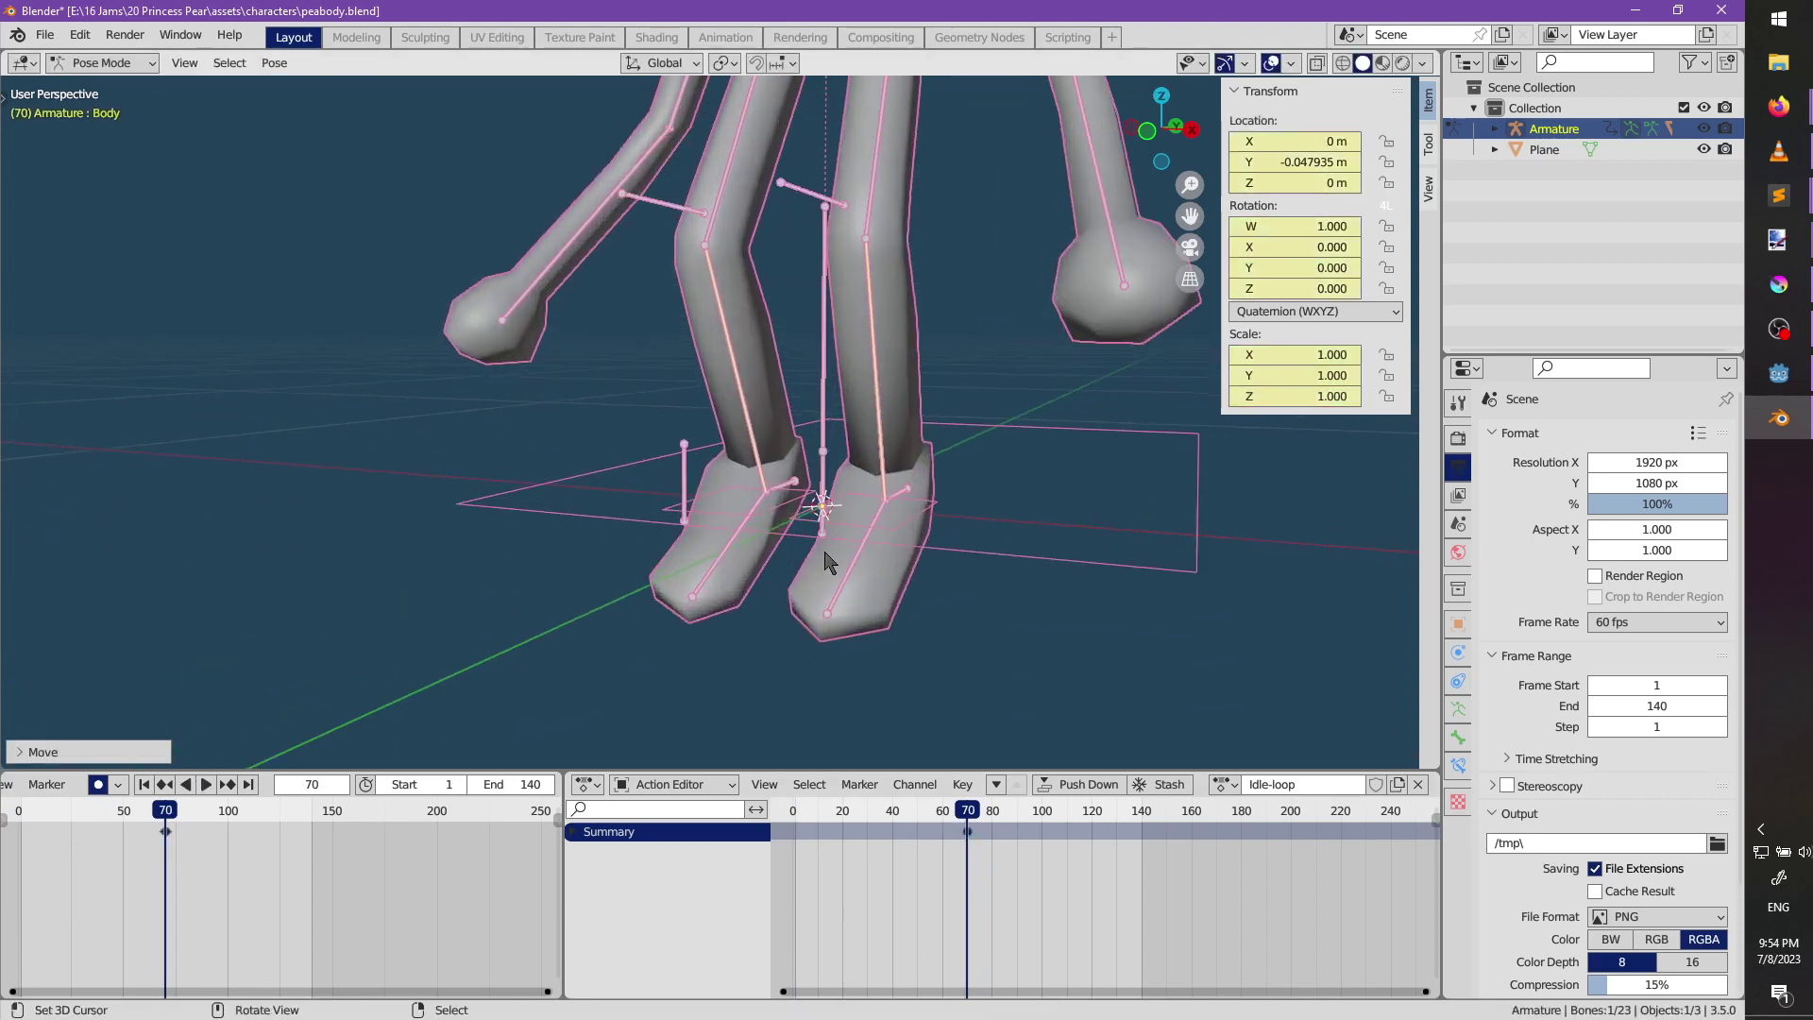
pyautogui.hotkey('ctrl', 'Tab')
pyautogui.hotkey('ctrl', 'Tab')
pyautogui.rightClick(869, 562)
pyautogui.moveTo(870, 573); pyautogui.dragTo(792, 581, button='middle')
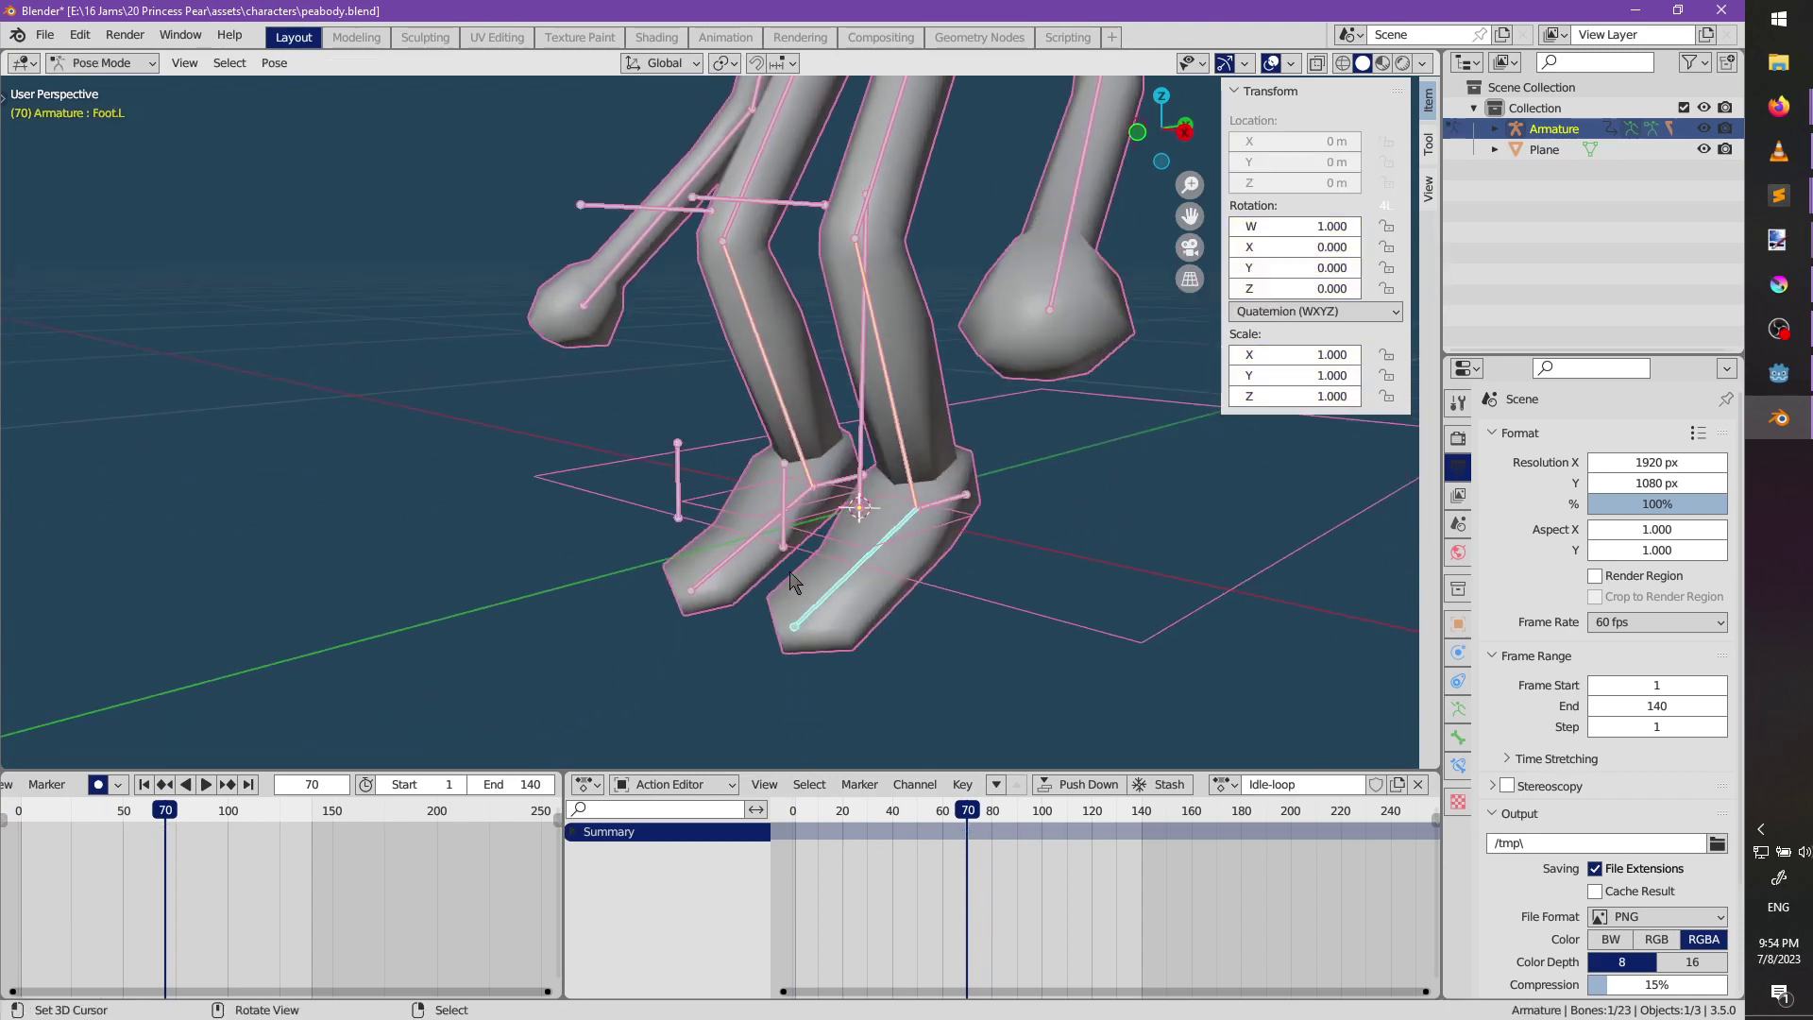
pyautogui.click(1458, 765)
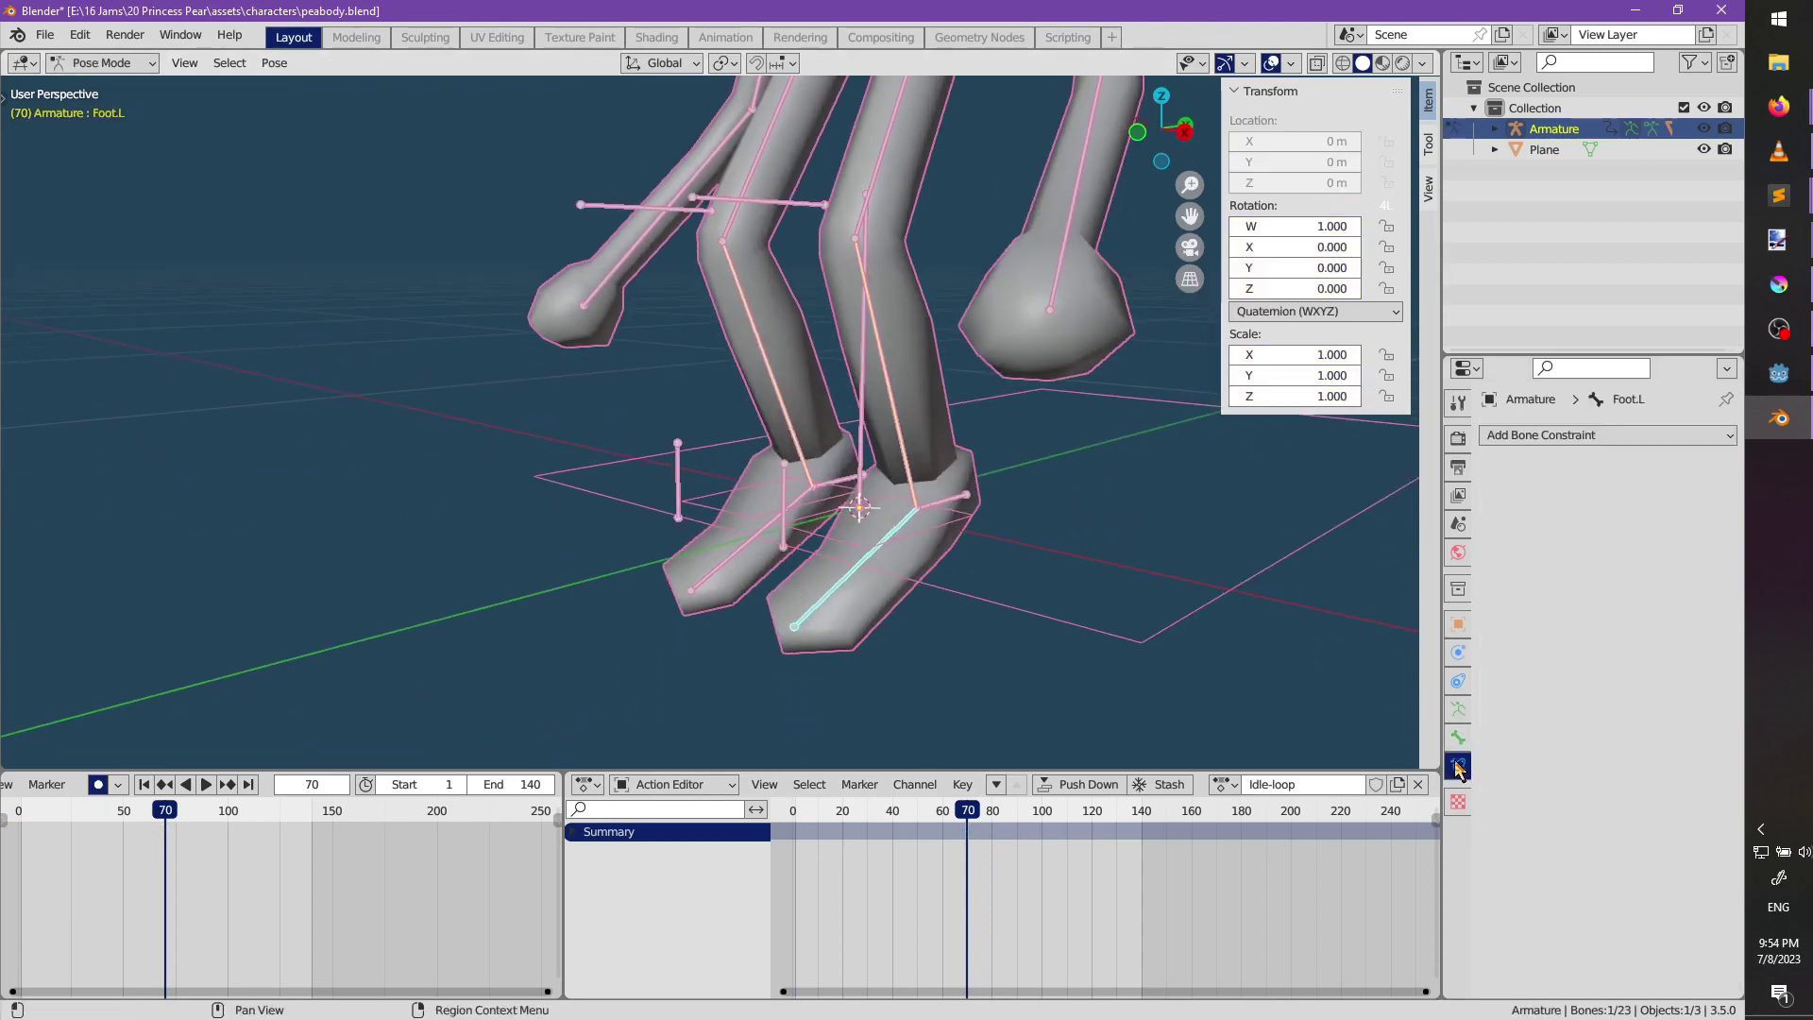
pyautogui.click(1538, 435)
pyautogui.click(1527, 538)
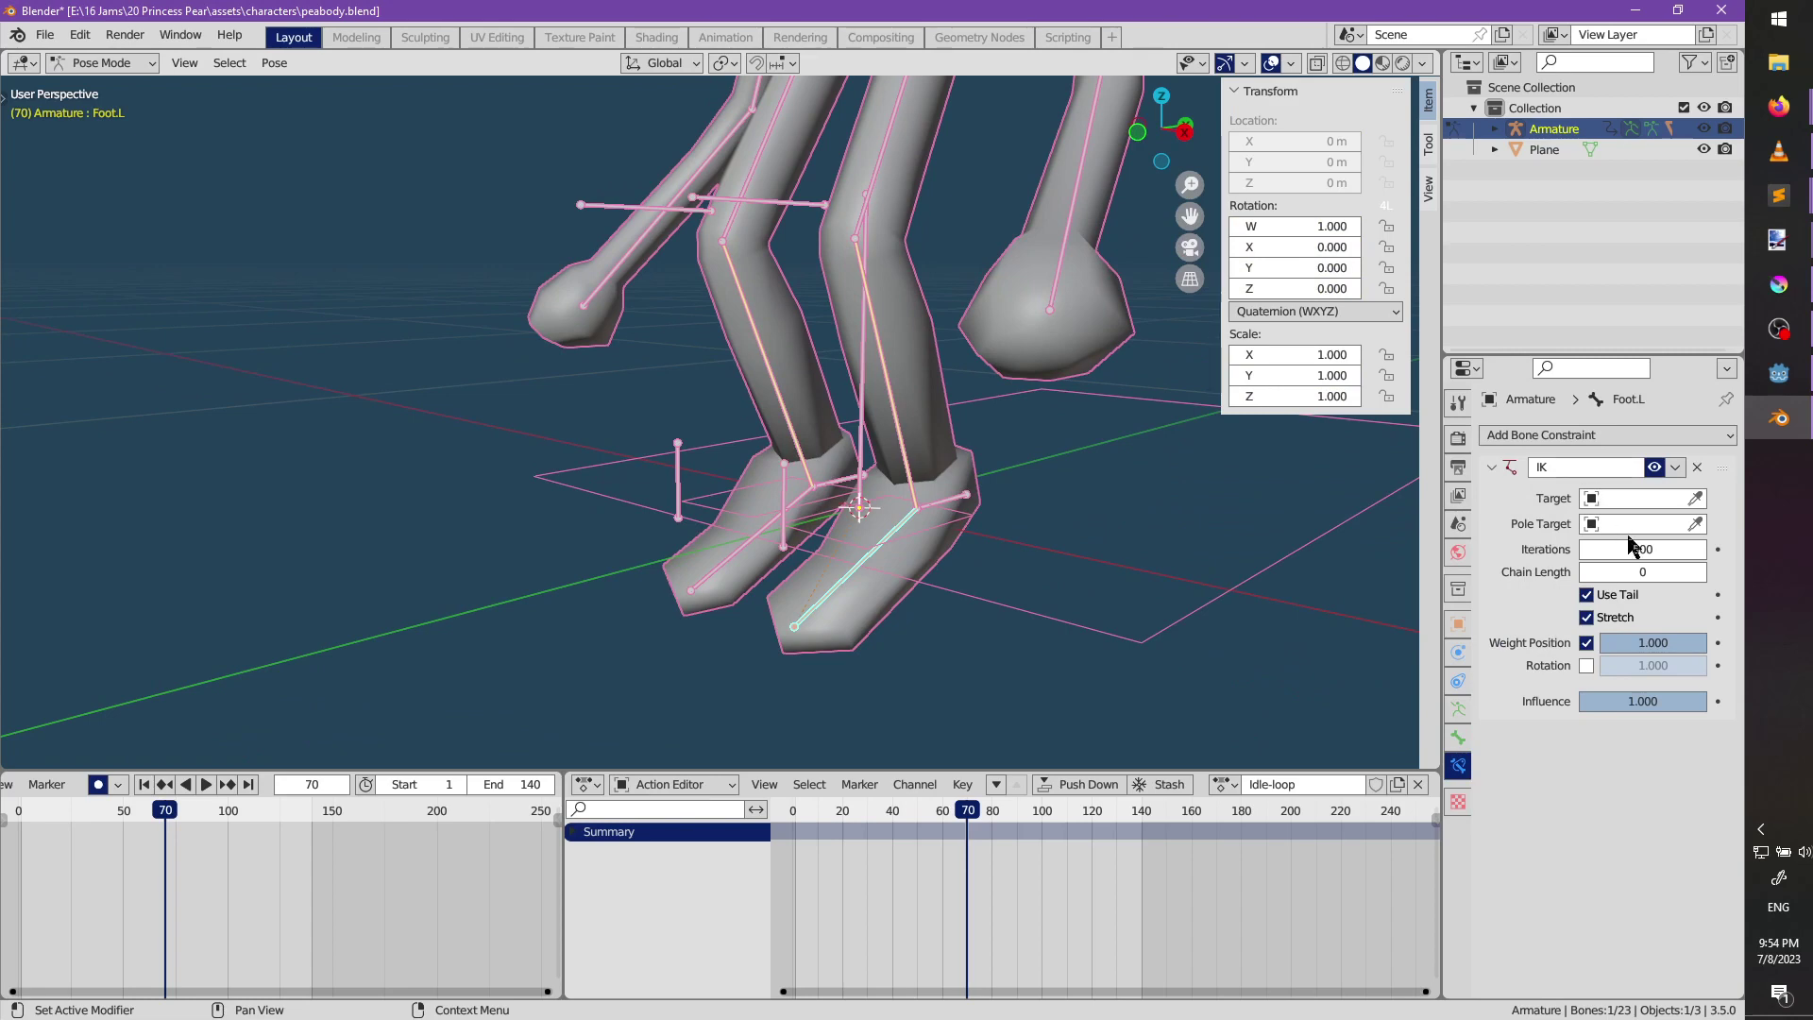
# Target the left foot's IK constraint at the Armature's Toe.L bone and set its chain length to 1.
pyautogui.click(1643, 499)
pyautogui.click(1598, 526)
pyautogui.click(1638, 523)
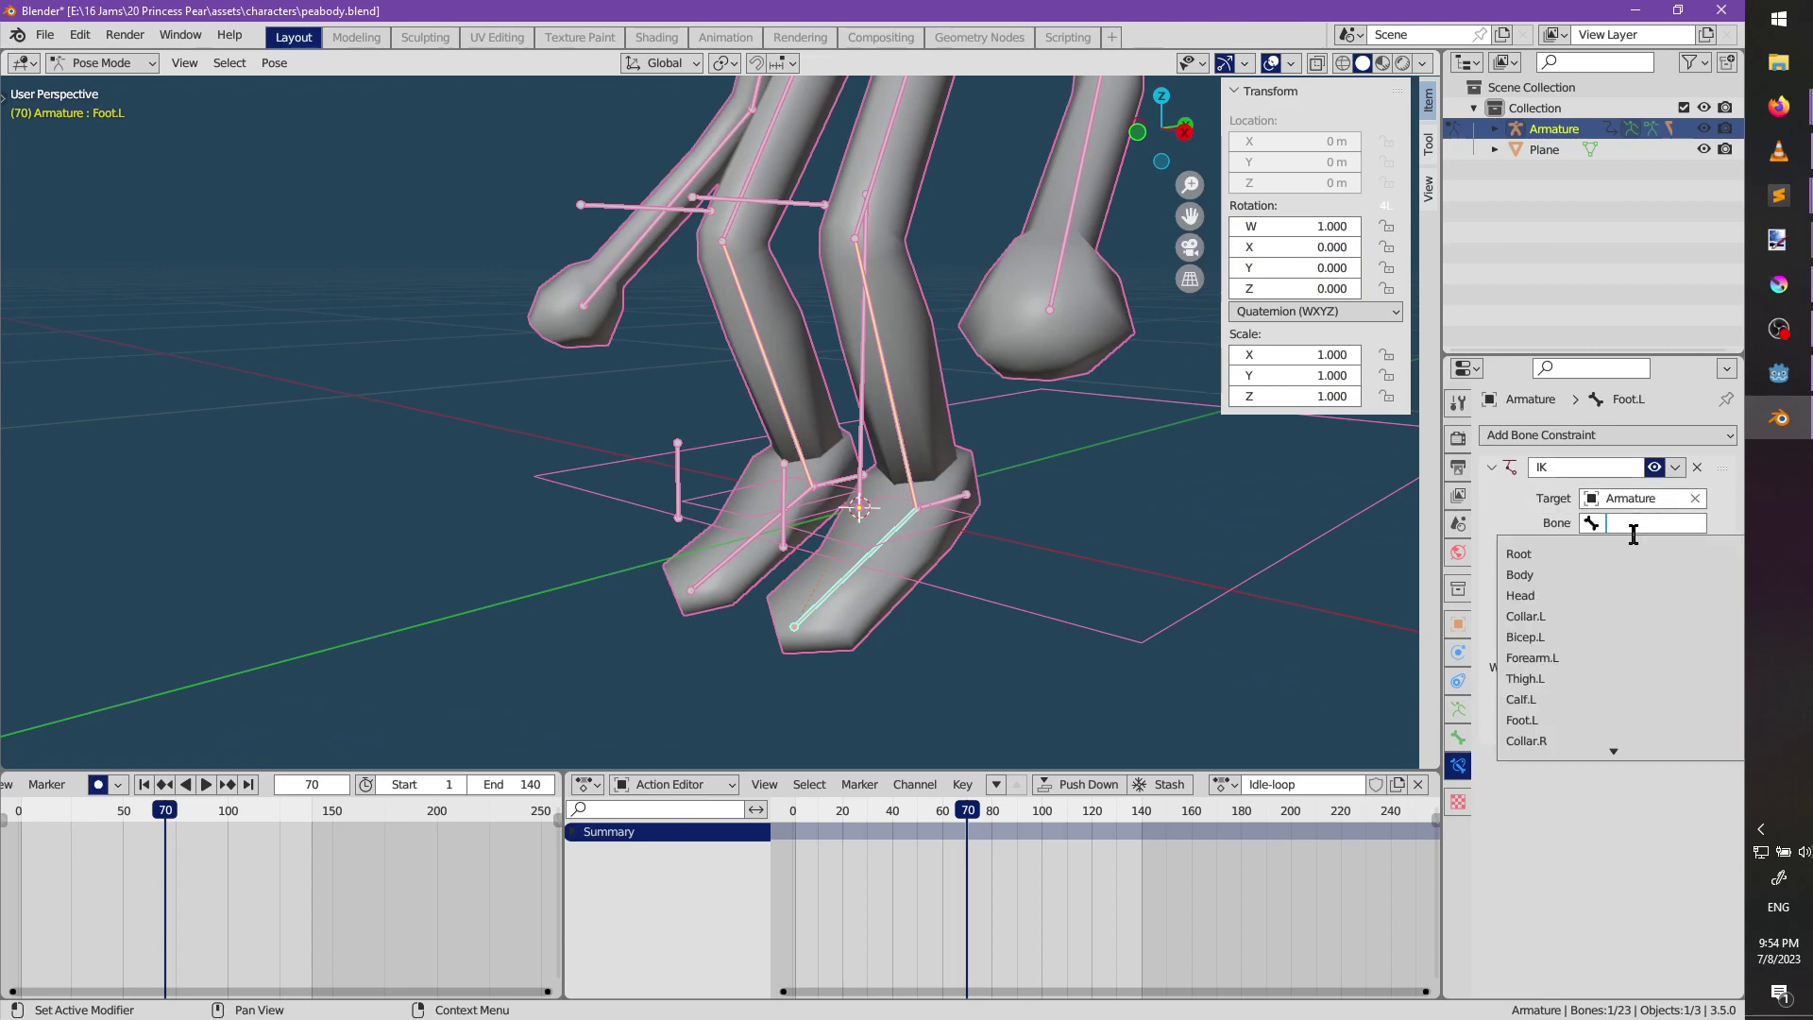
pyautogui.scroll(-6, 1565, 679)
pyautogui.scroll(-3, 1573, 679)
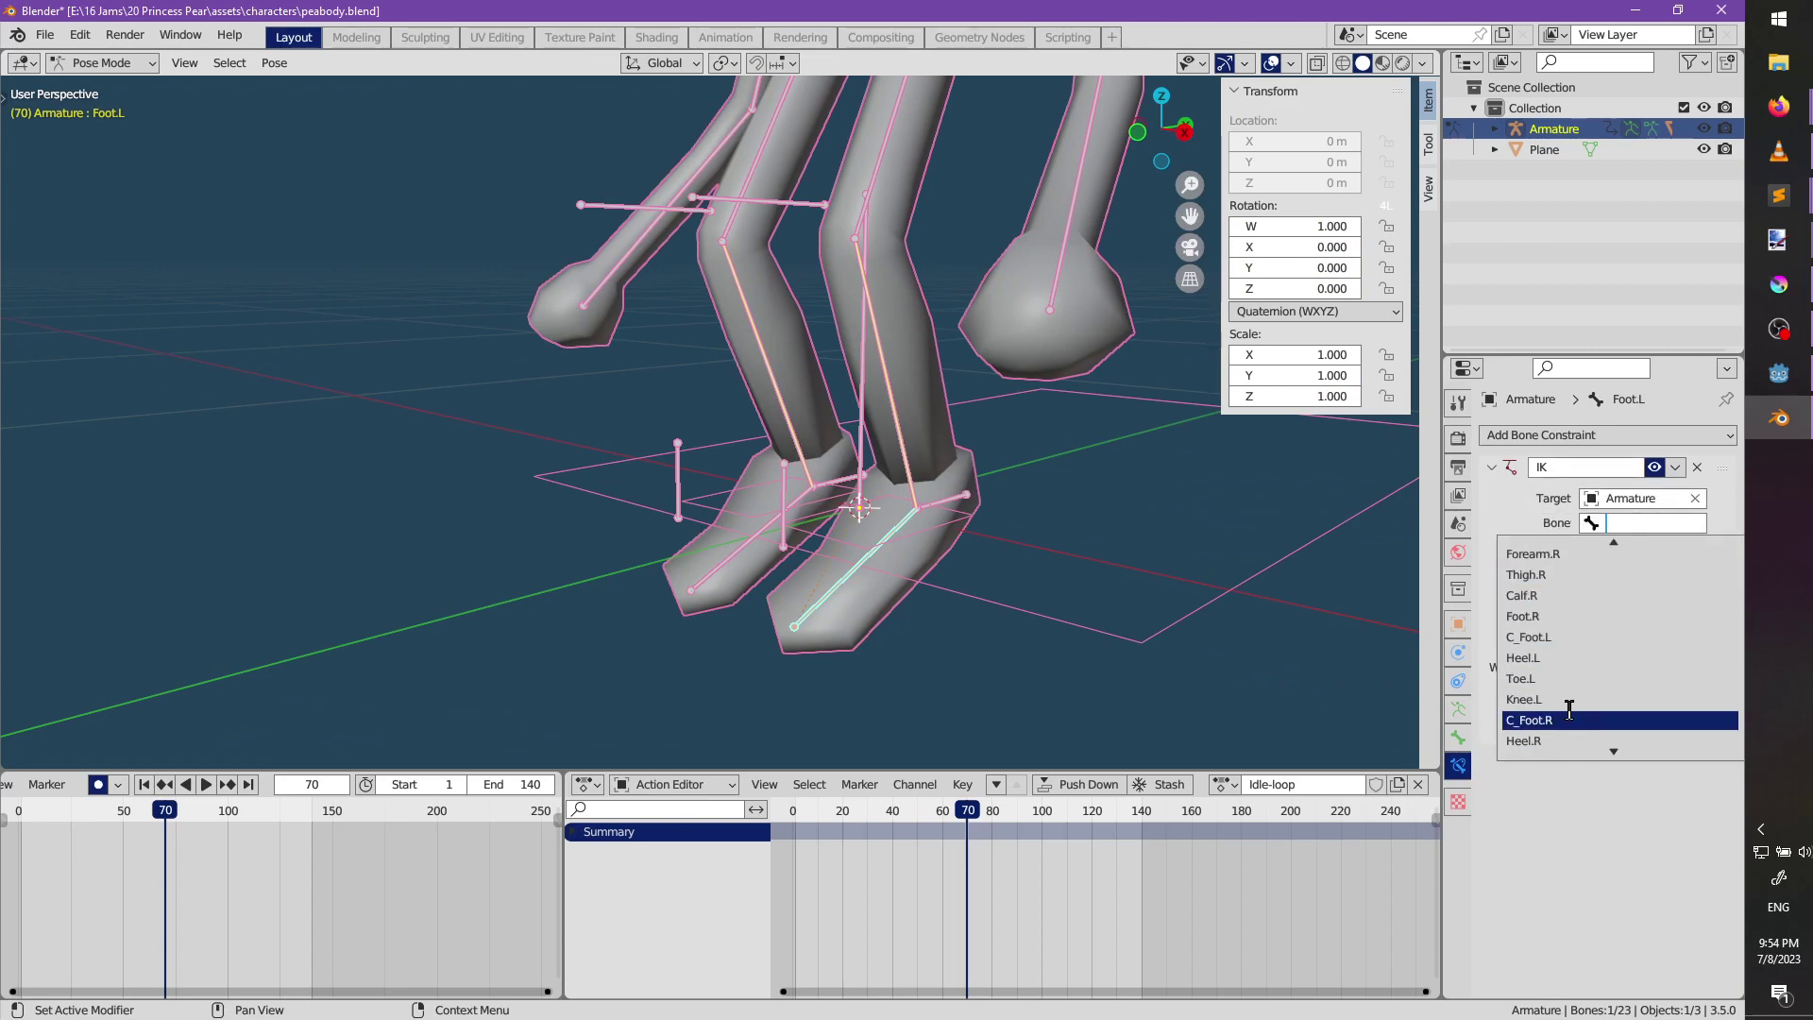
pyautogui.click(1573, 679)
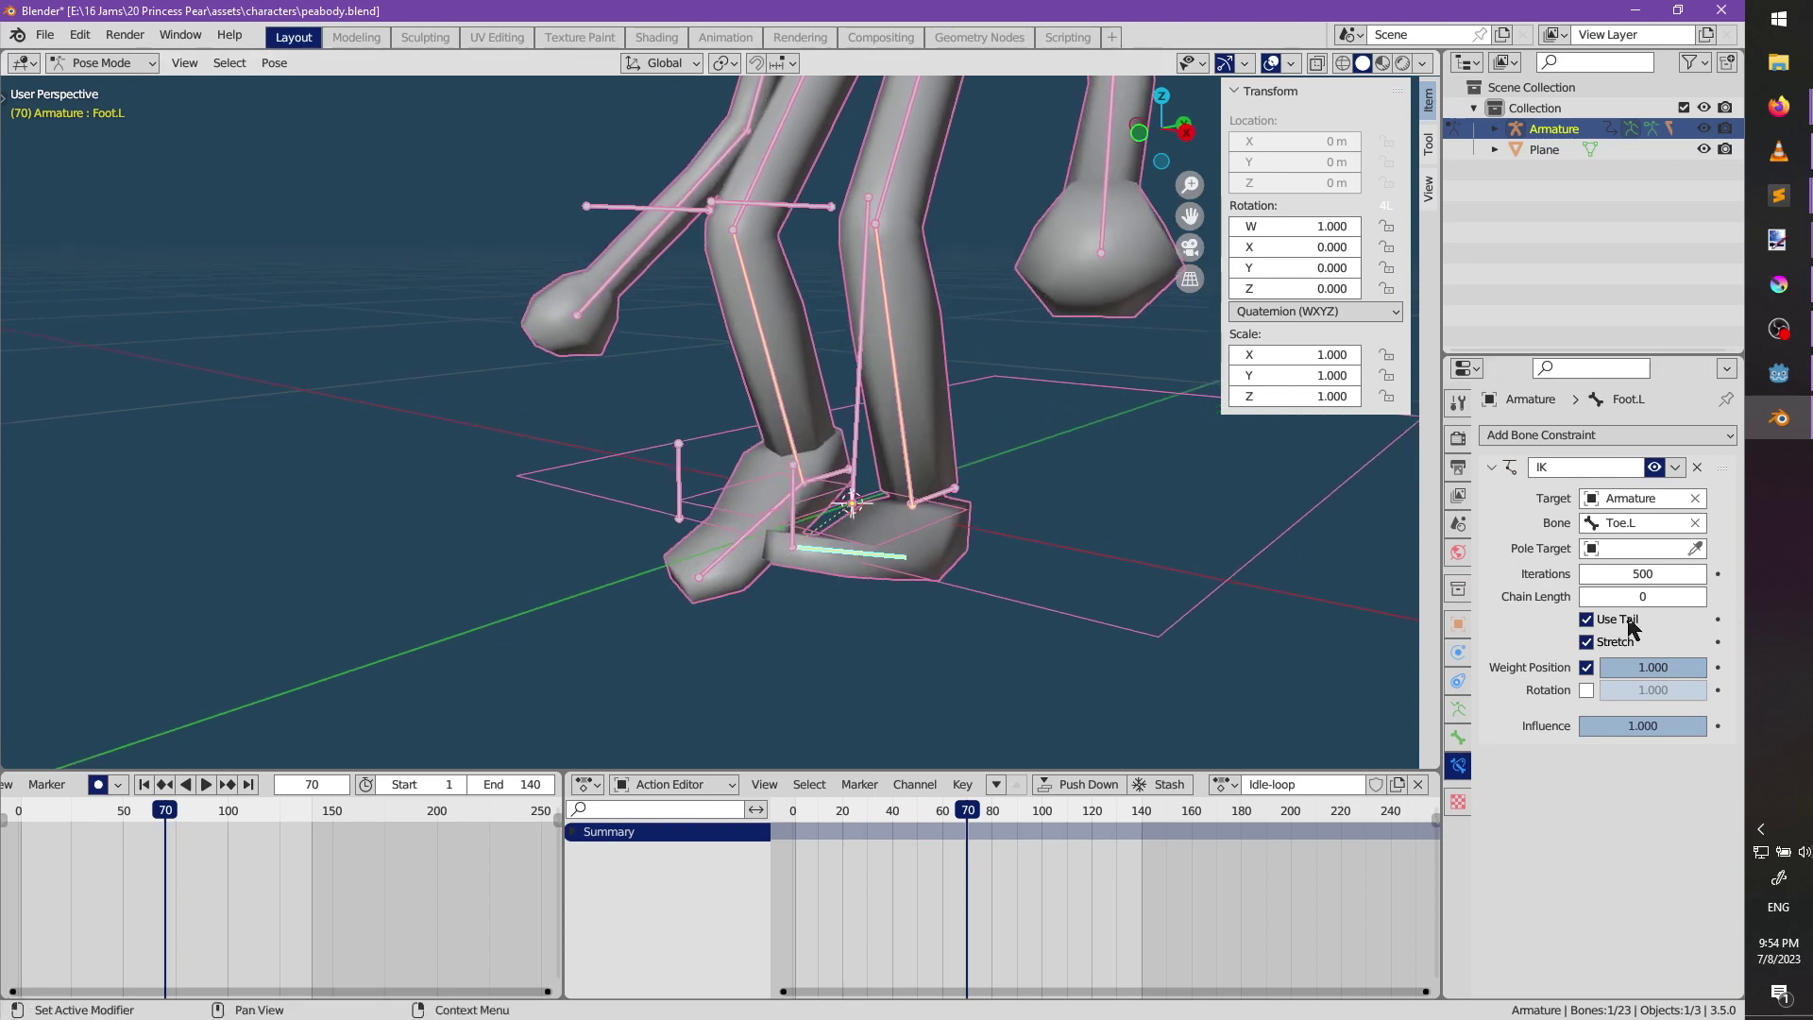
pyautogui.click(1699, 598)
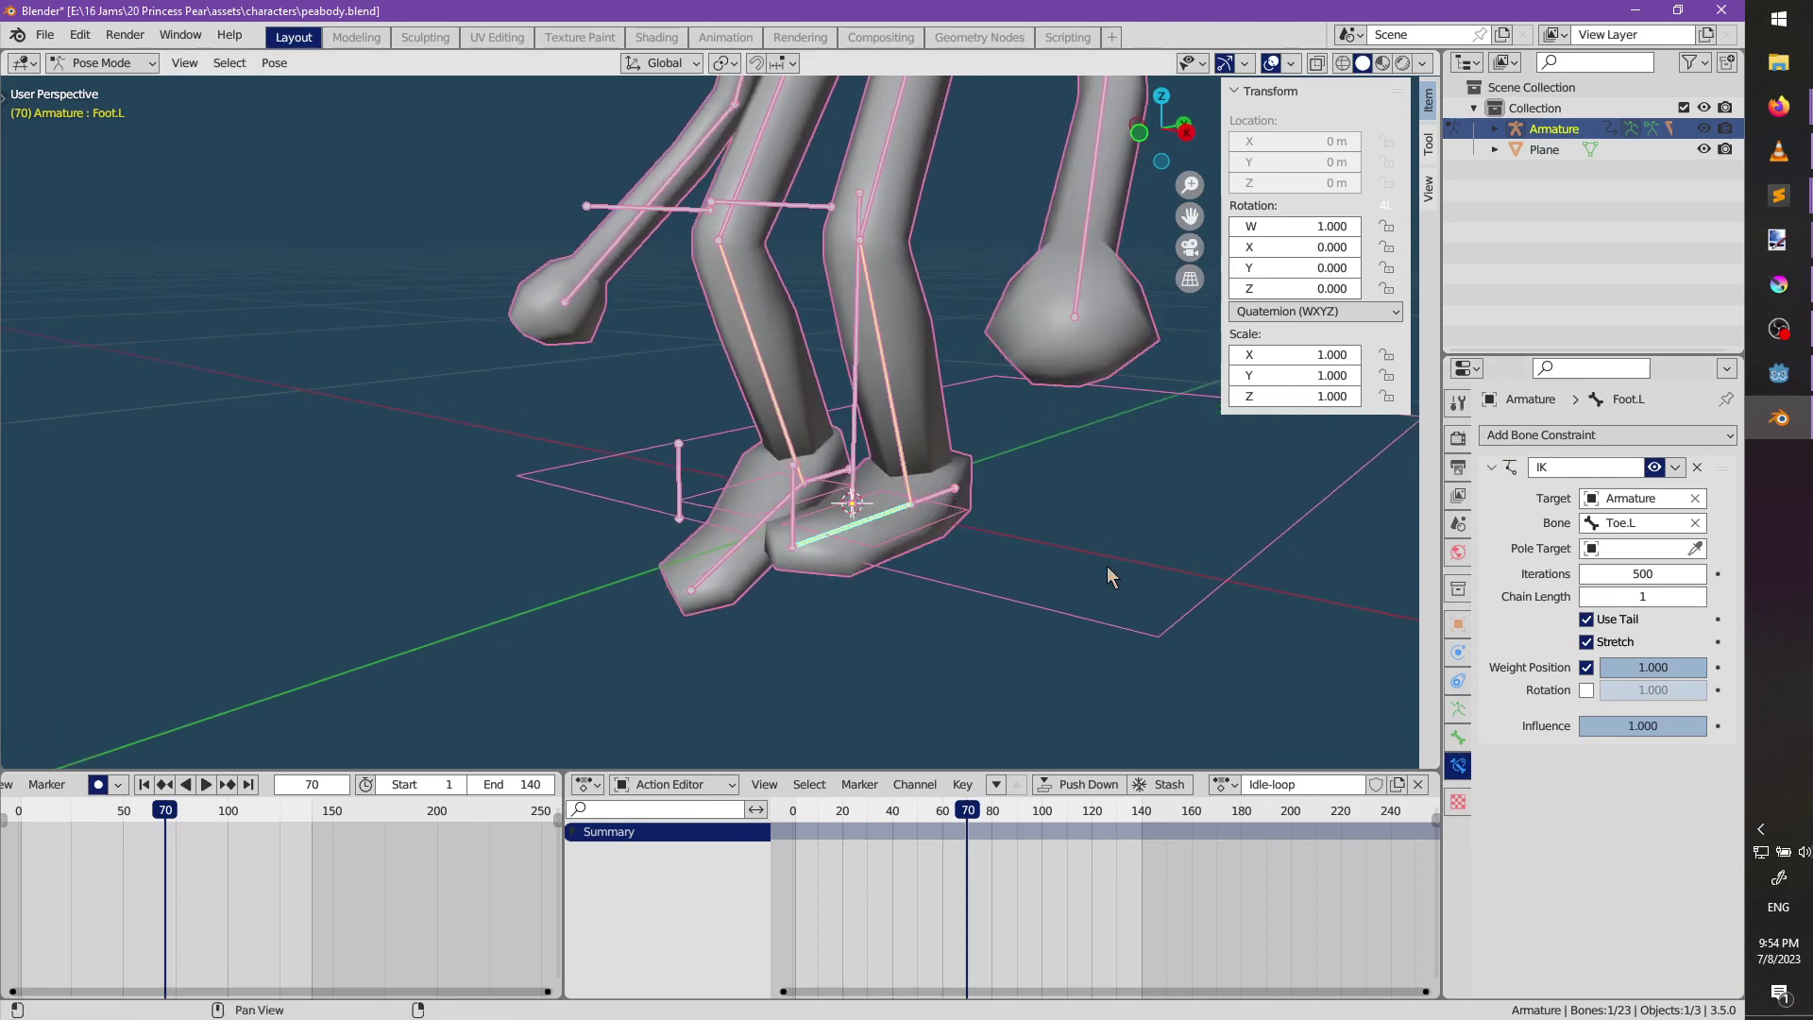
# Add an Inverse Kinematics constraint to the Foot.R bone, targeting the Armature's Toe.L bone with a chain length of 1.
pyautogui.click(680, 481)
pyautogui.click(739, 570)
pyautogui.click(1559, 435)
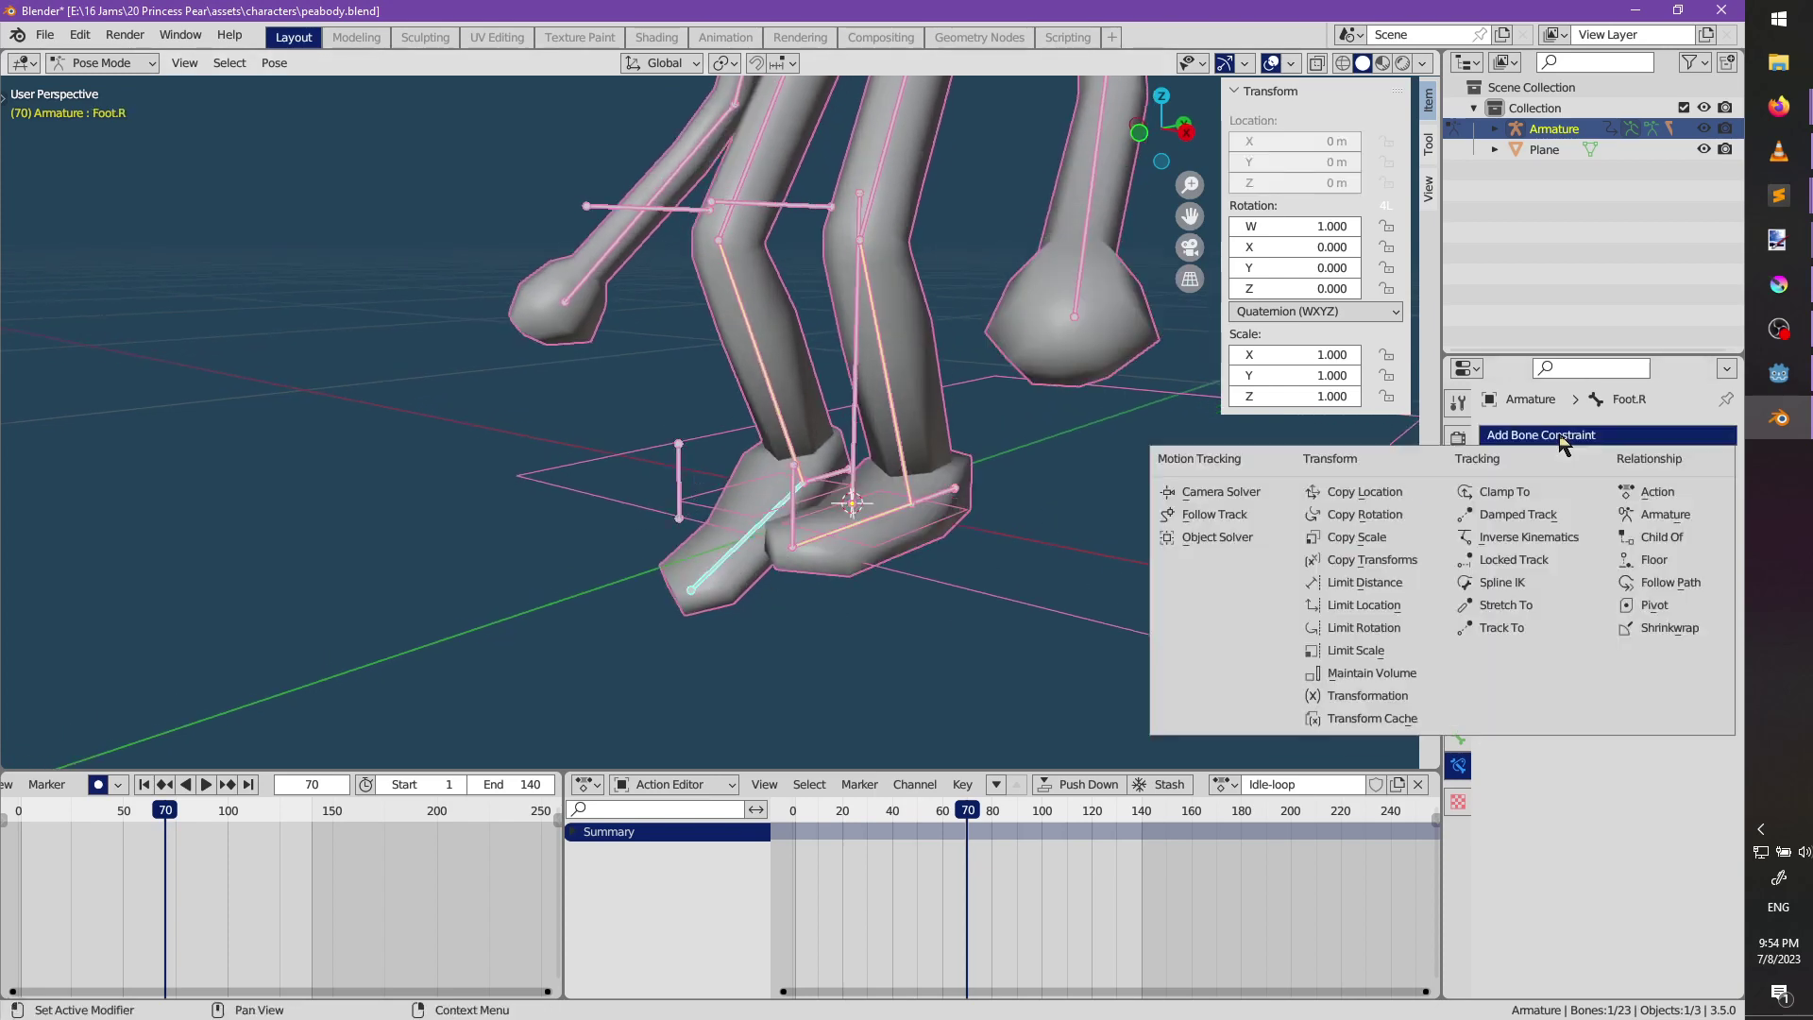
pyautogui.click(1517, 540)
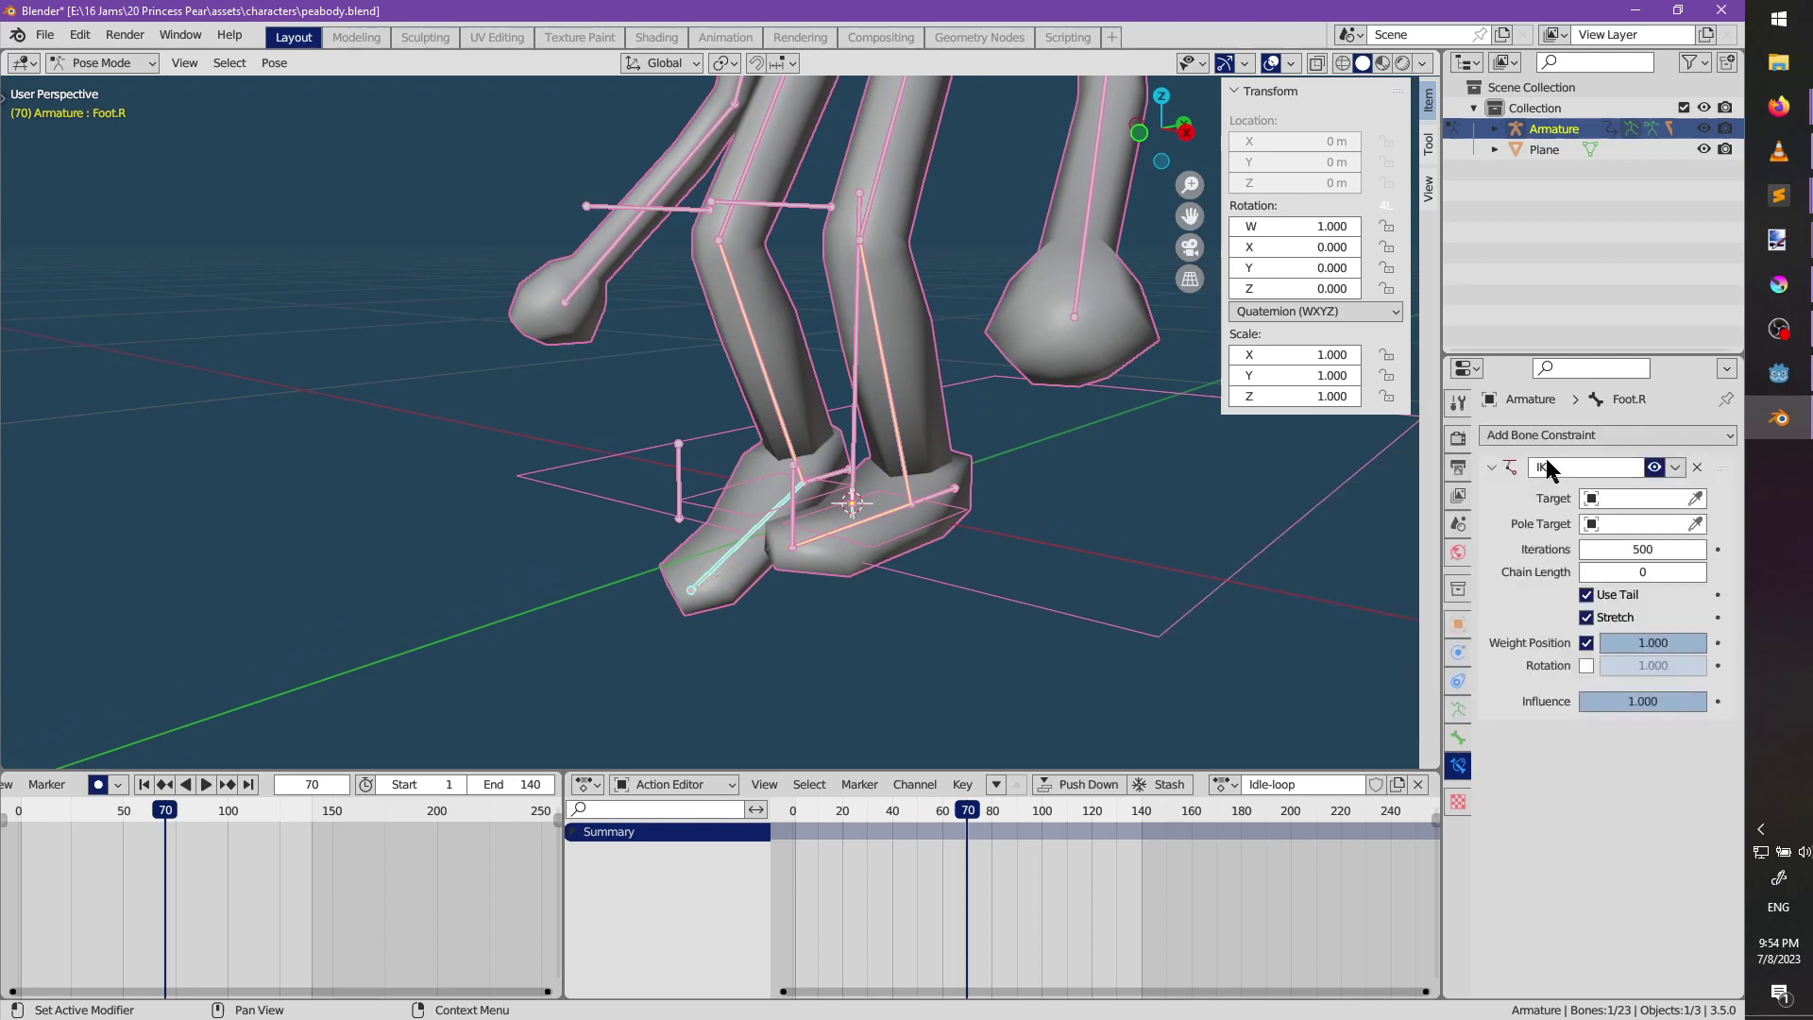
pyautogui.click(1638, 497)
pyautogui.click(1596, 526)
pyautogui.click(1624, 523)
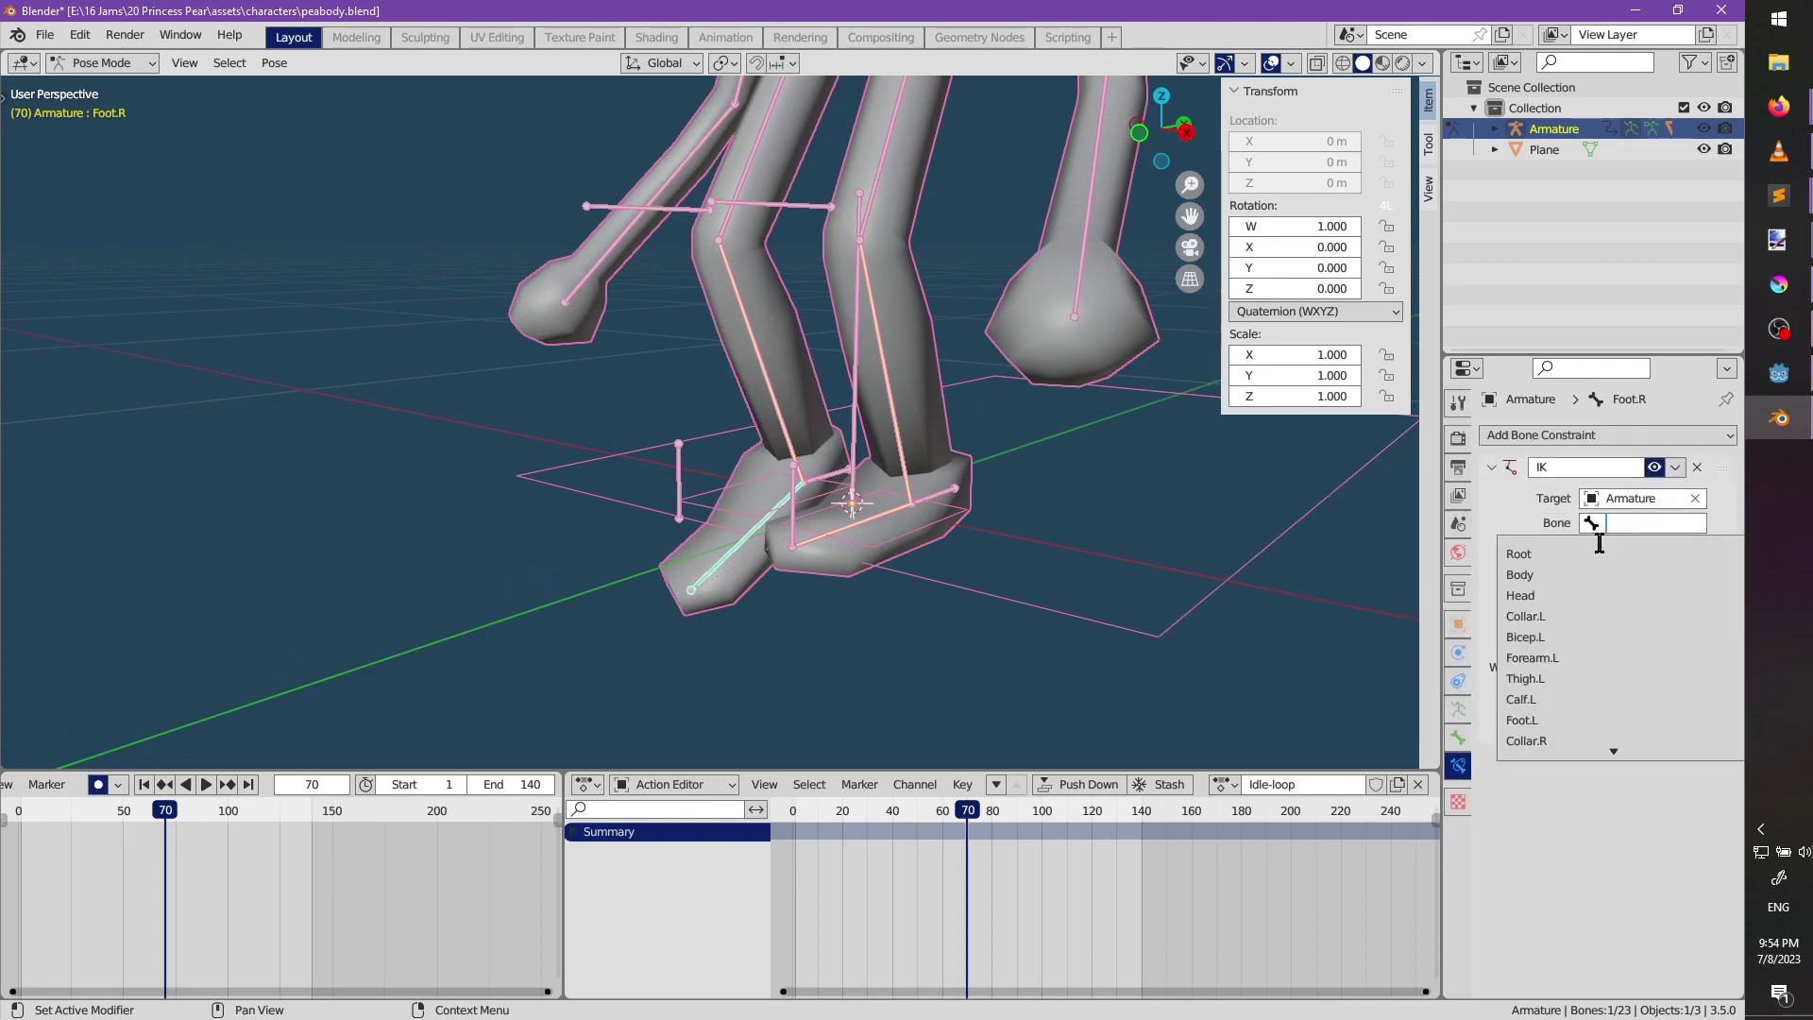
pyautogui.scroll(-15, 1598, 544)
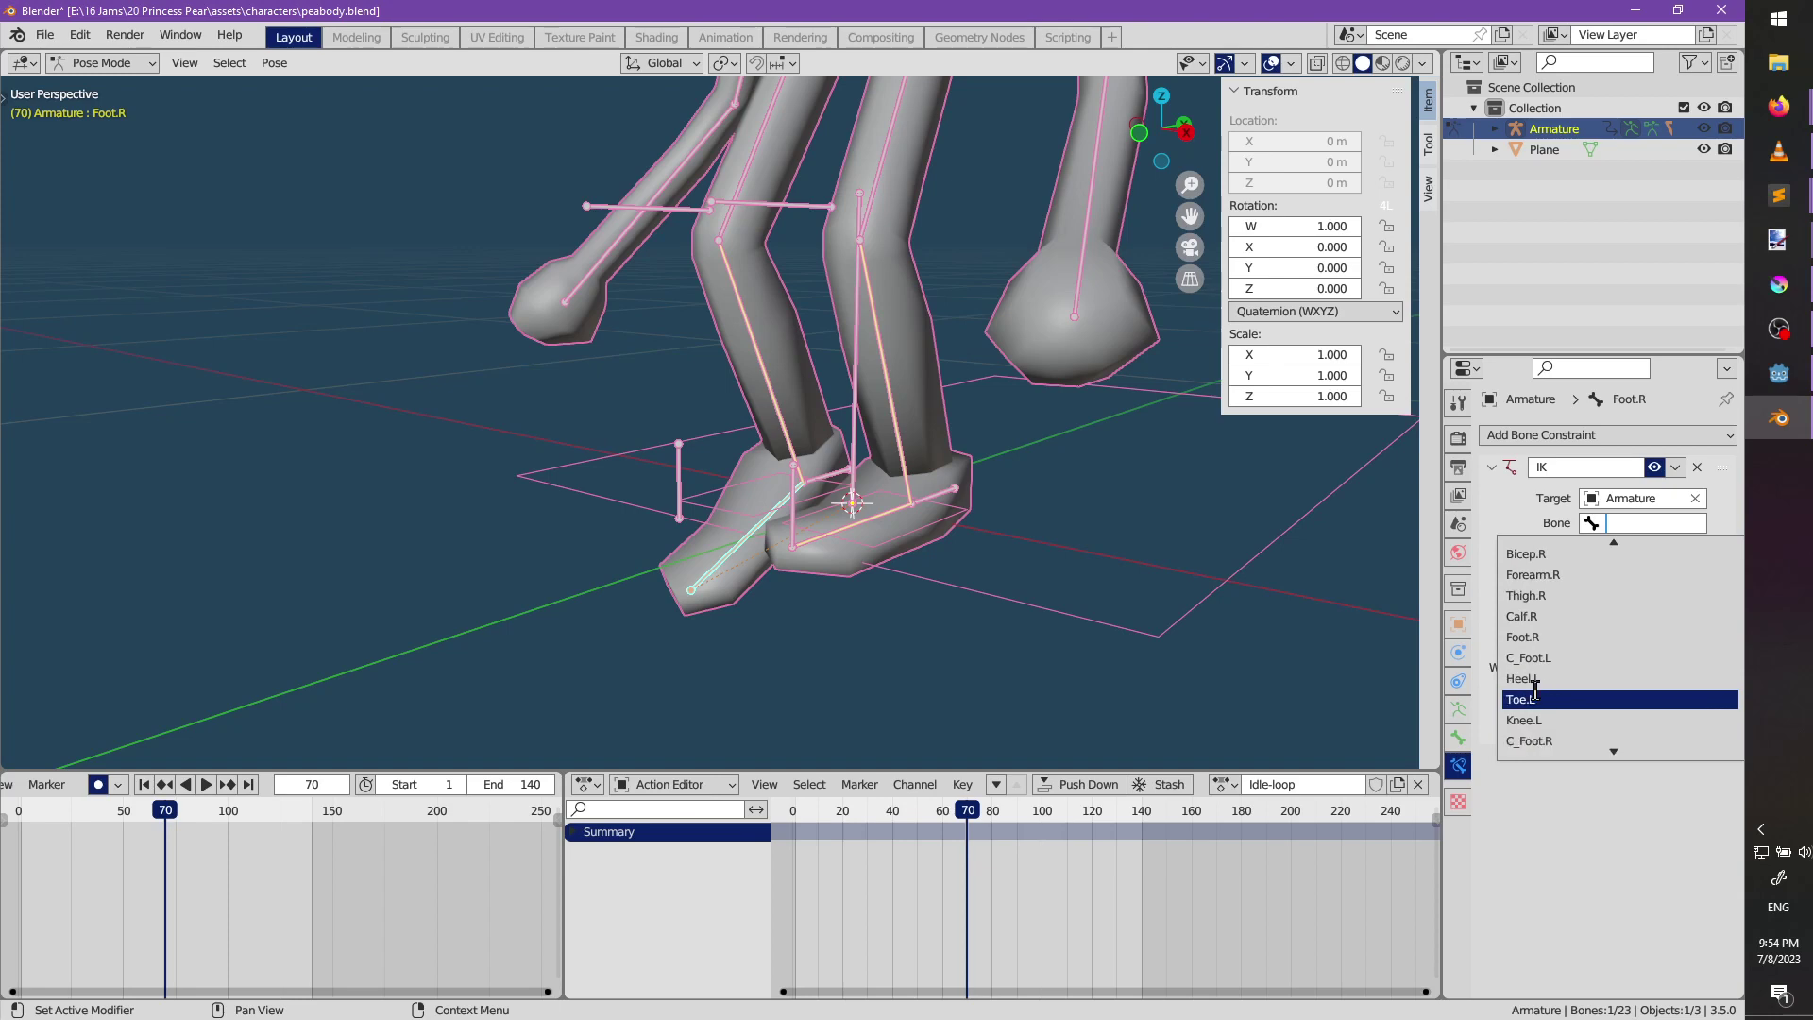
pyautogui.click(1534, 699)
pyautogui.click(1703, 600)
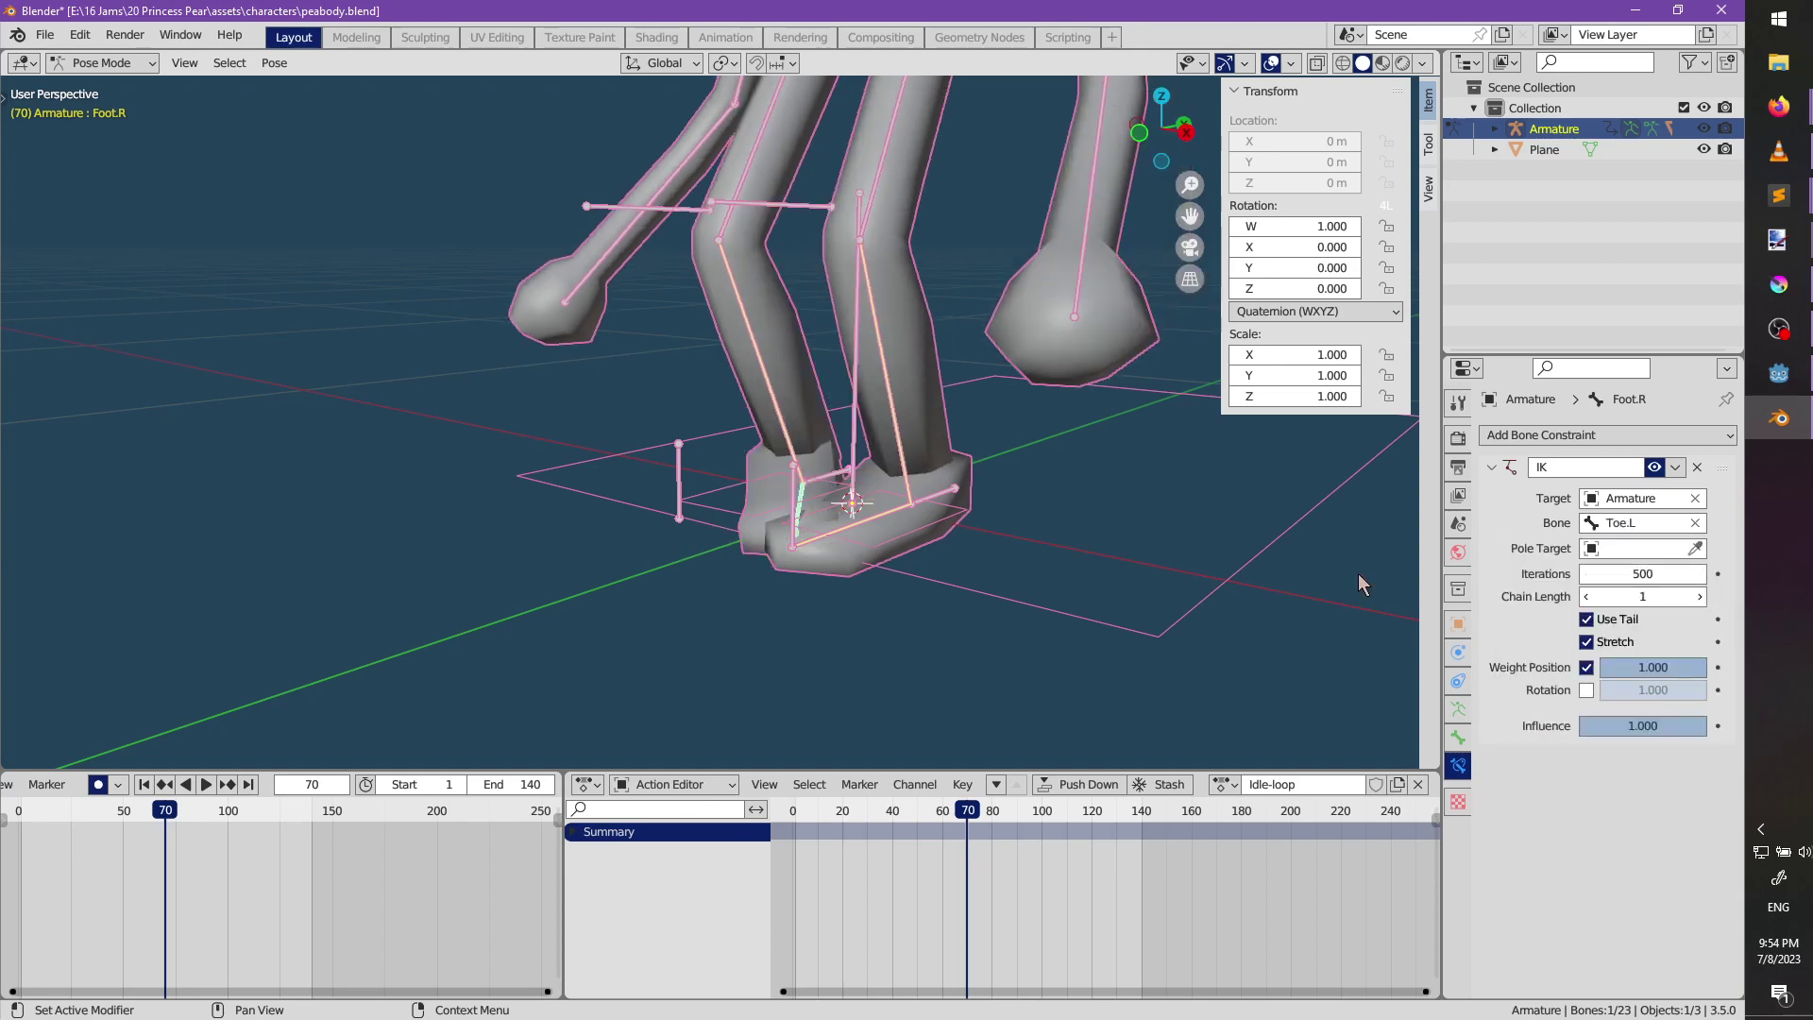
# Change the target bone of the right foot's IK constraint to Toe.R.
pyautogui.moveTo(793, 453); pyautogui.dragTo(923, 476, button='middle')
pyautogui.click(1594, 535)
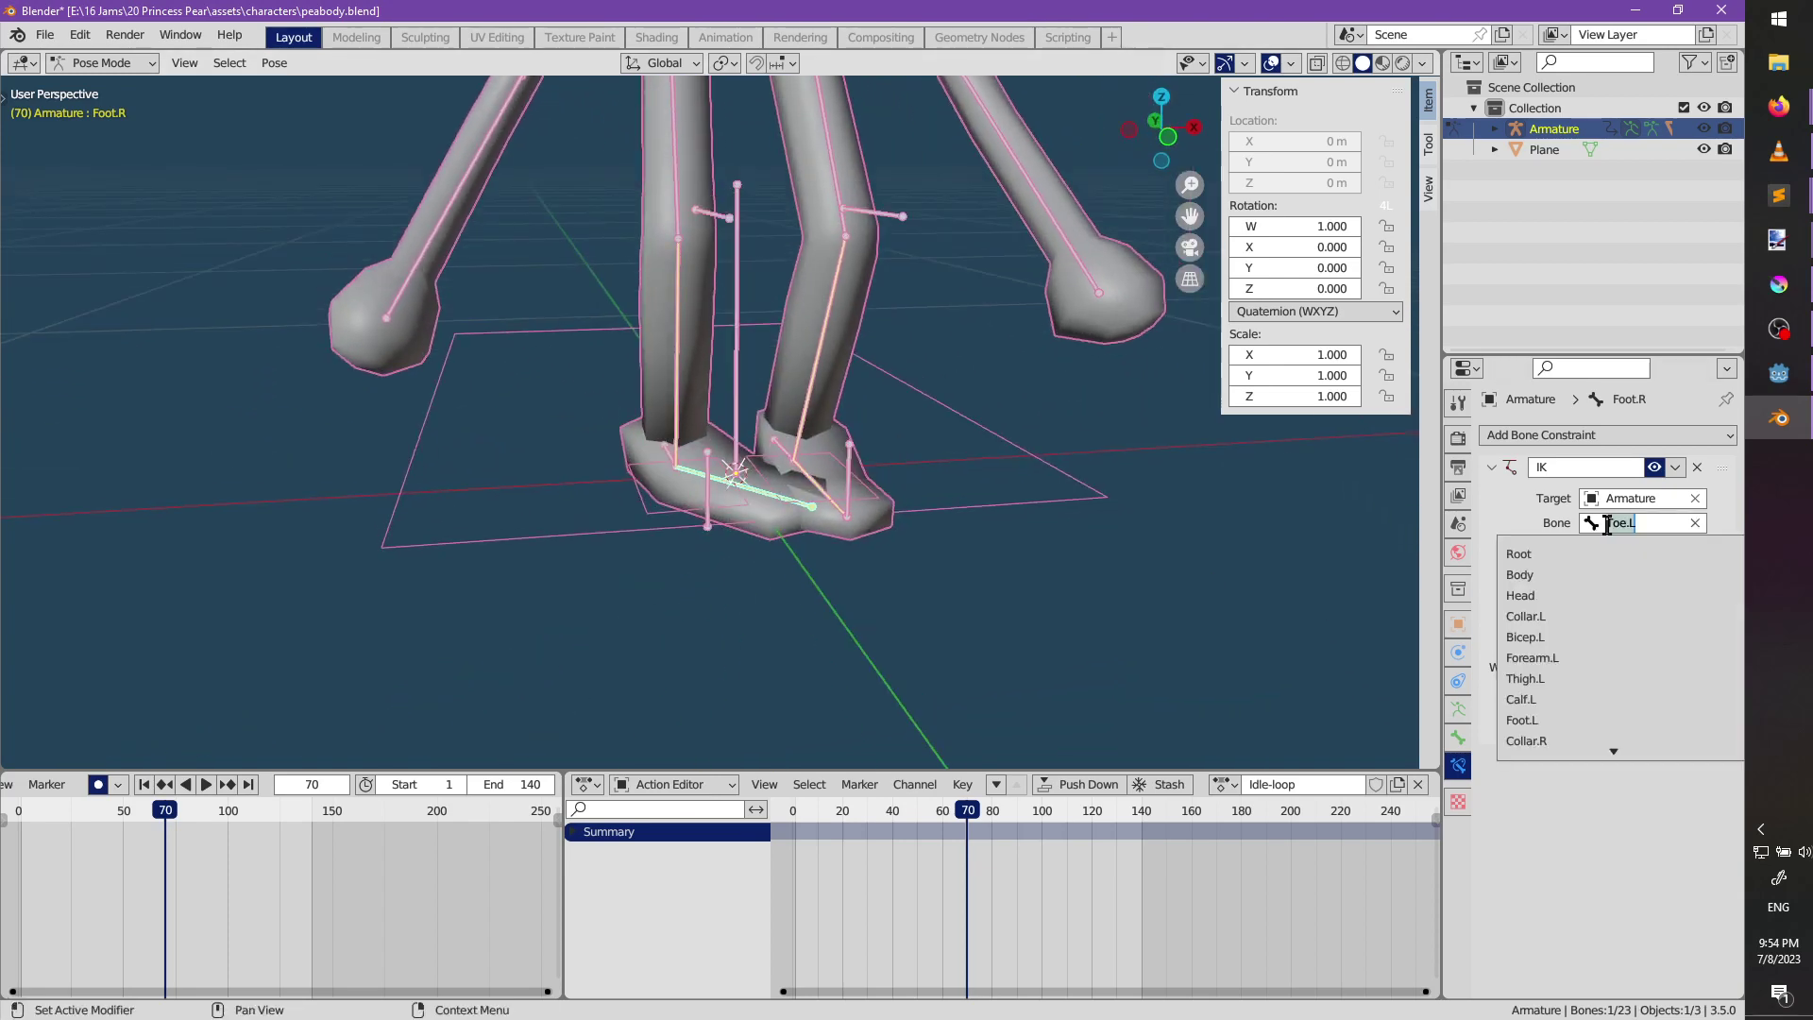
pyautogui.scroll(-5, 1586, 708)
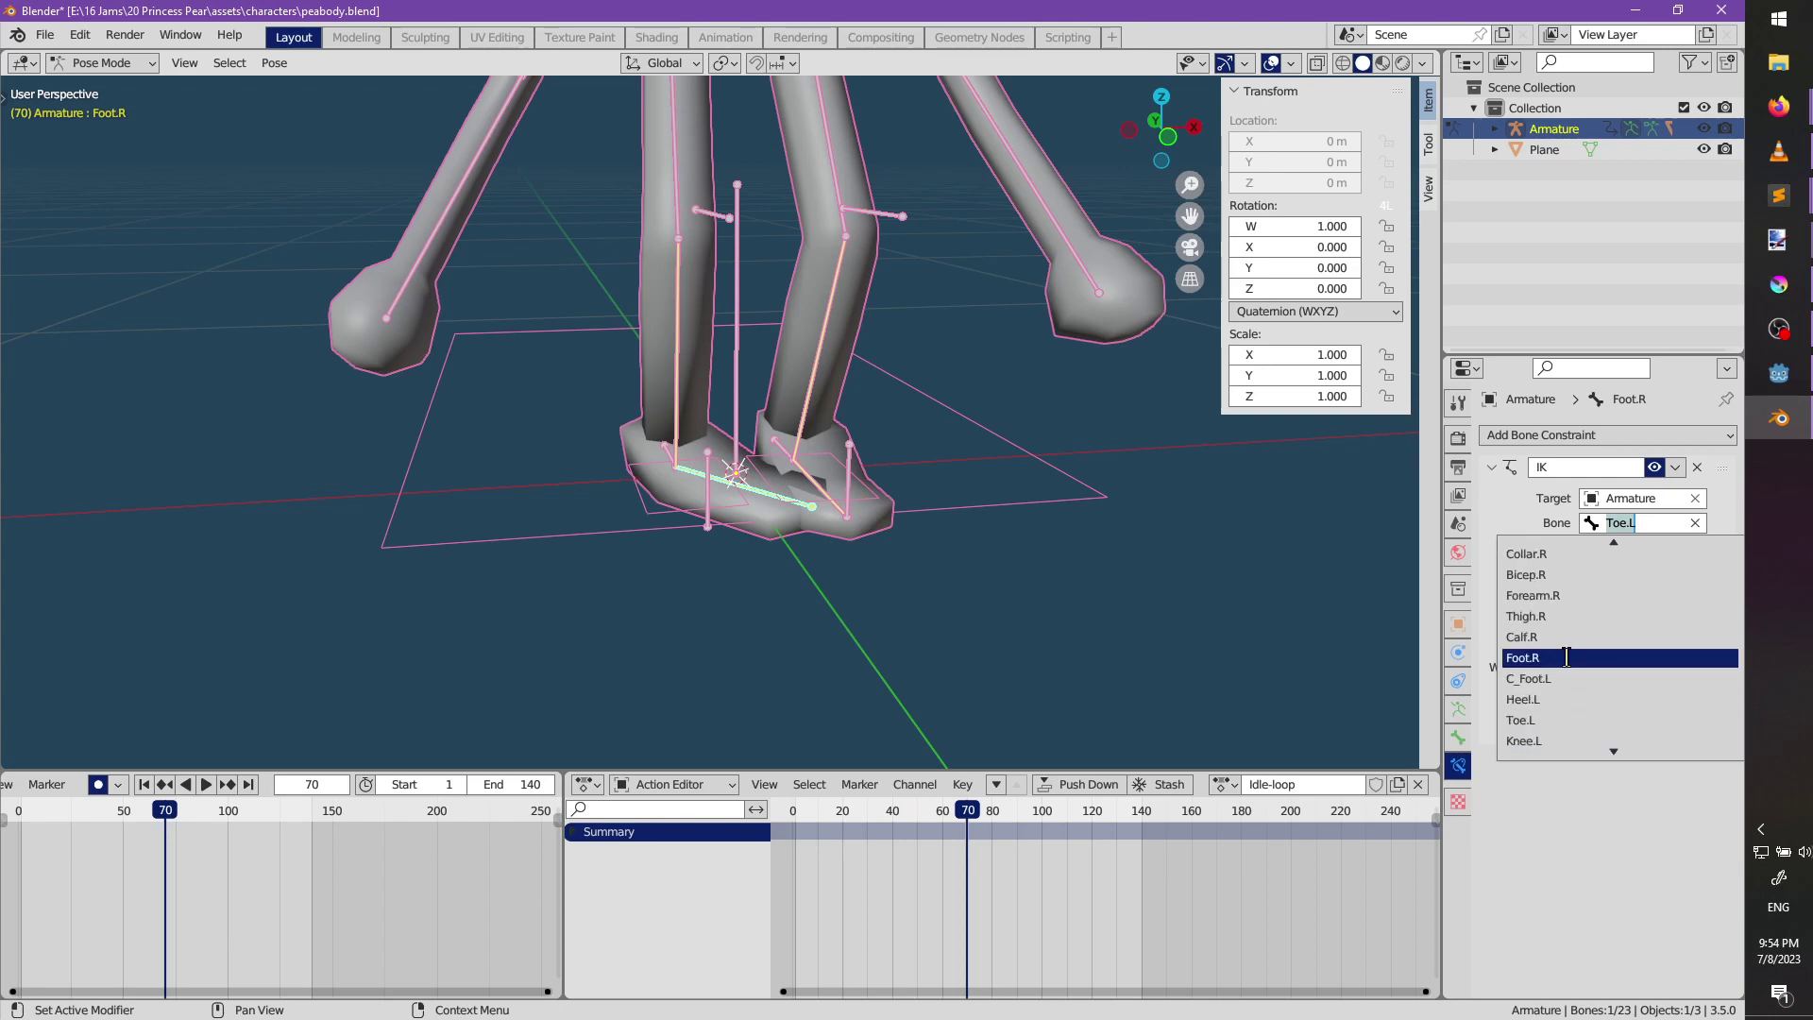
pyautogui.scroll(-4, 1568, 699)
pyautogui.click(1549, 723)
pyautogui.moveTo(1001, 378); pyautogui.dragTo(855, 539, button='middle')
pyautogui.scroll(-4, 845, 347)
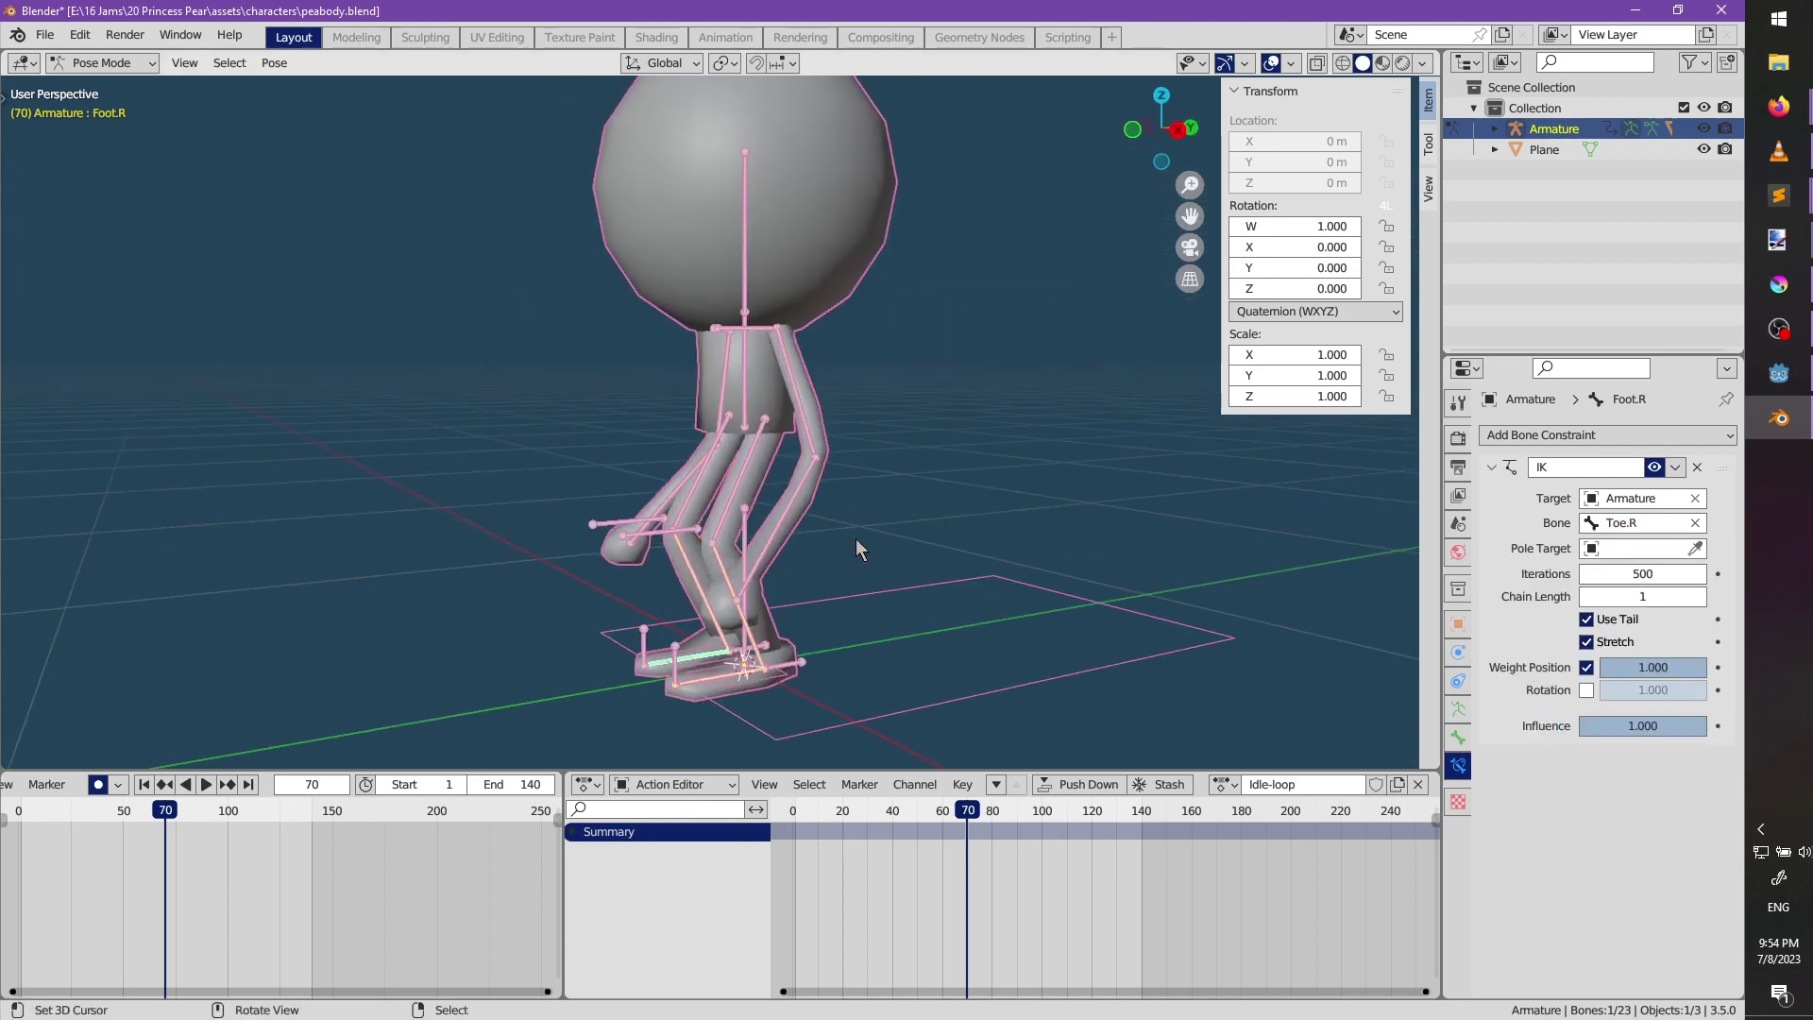
# Key the Body bone at frame 70 and tilt it slightly forward about the global X axis.
pyautogui.click(789, 518)
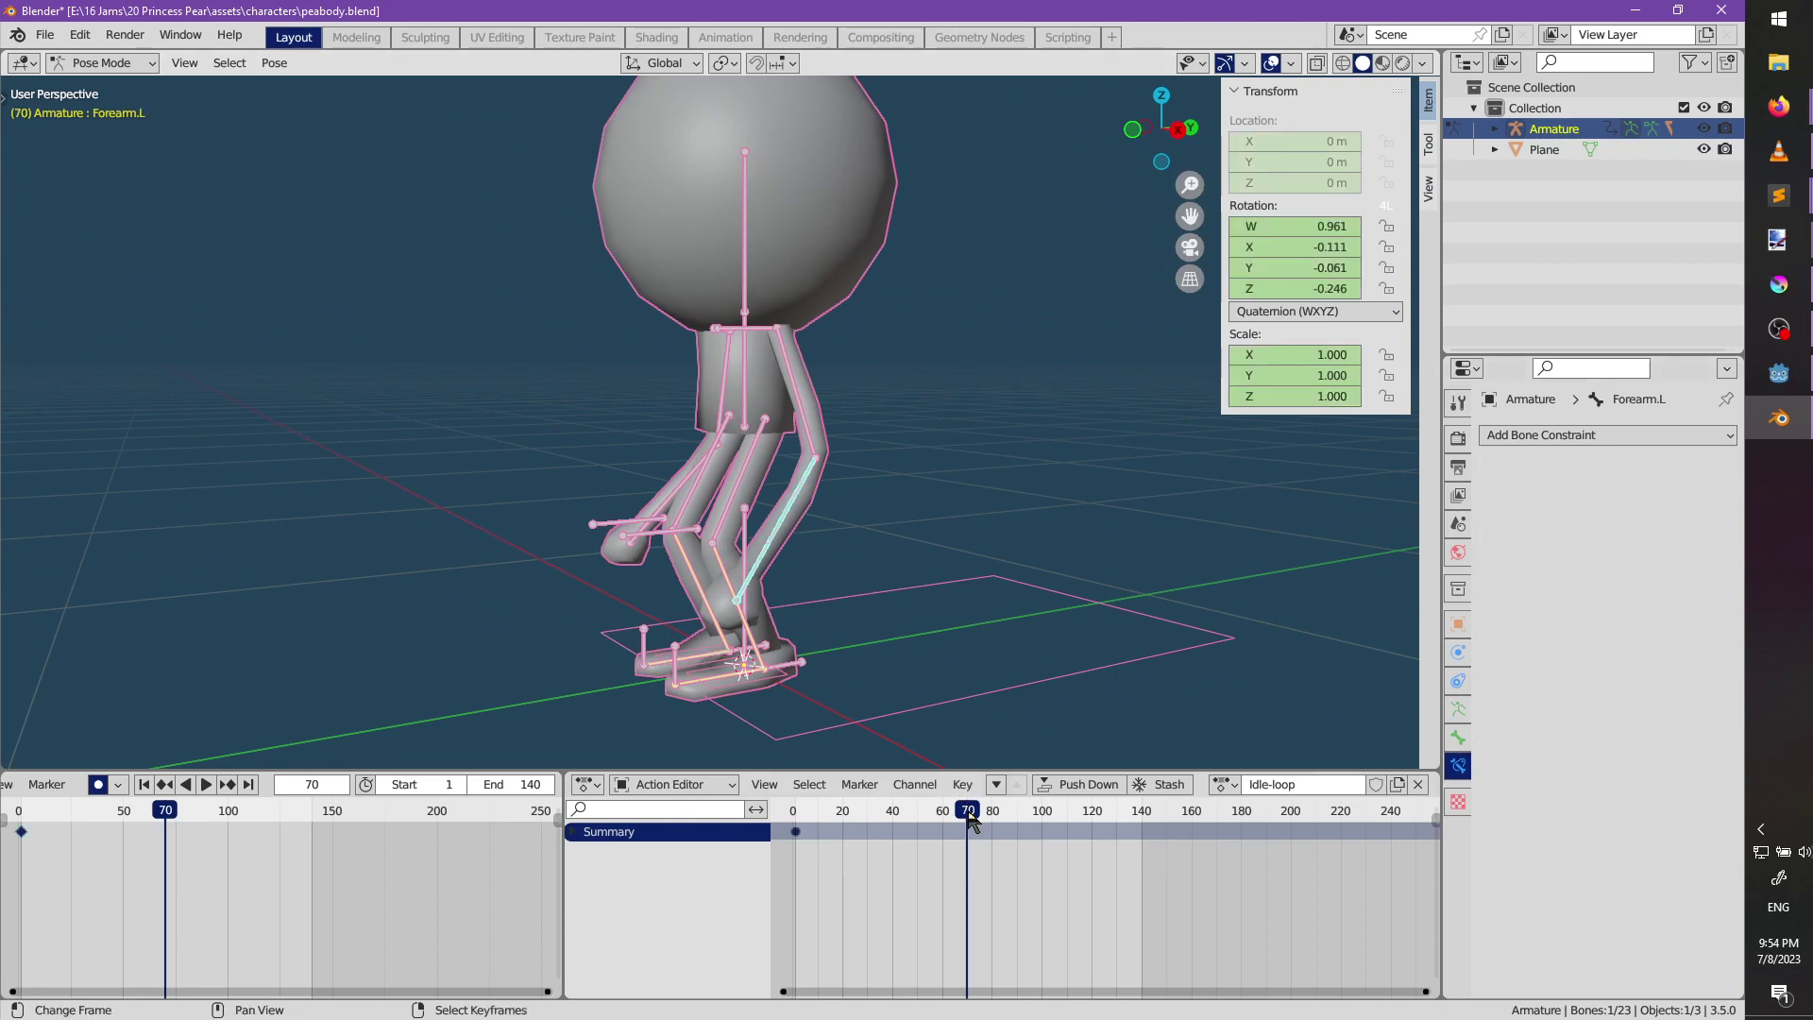
pyautogui.moveTo(661, 500); pyautogui.dragTo(1073, 430, button='middle')
pyautogui.click(790, 415)
pyautogui.click(742, 371)
pyautogui.press('i')
pyautogui.press('r')
pyautogui.press('x')
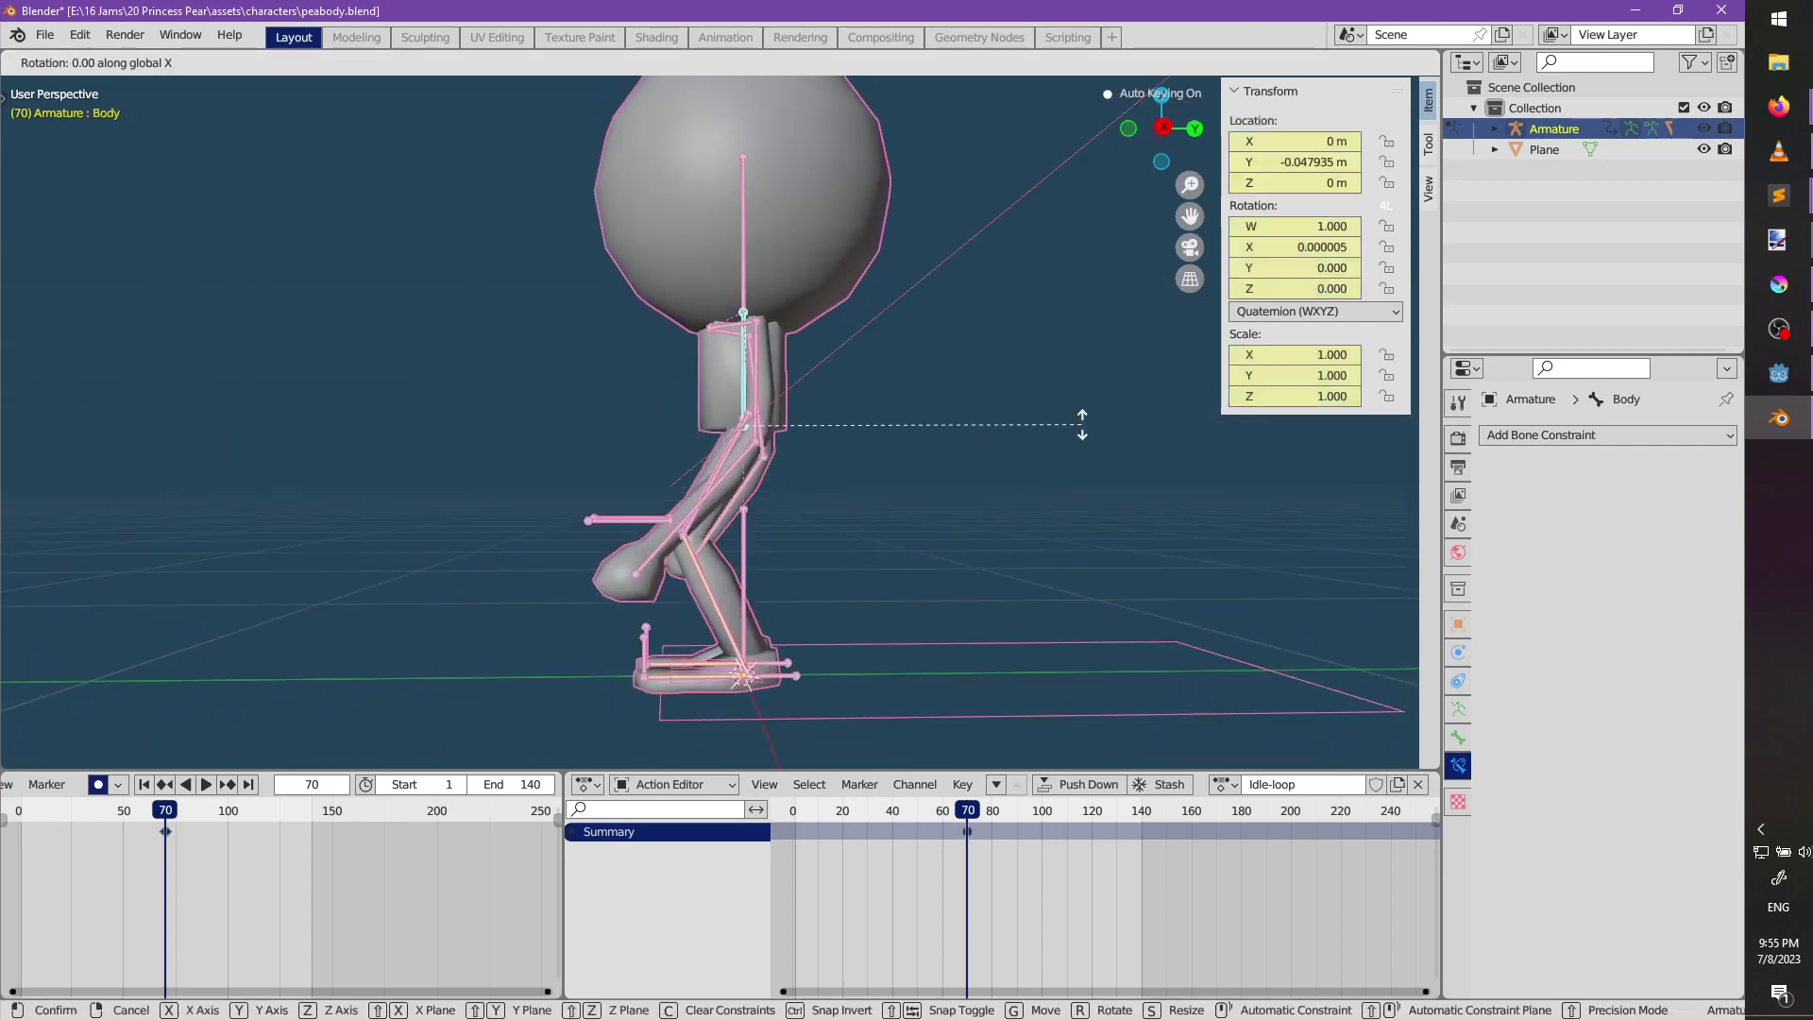
pyautogui.click(1082, 408)
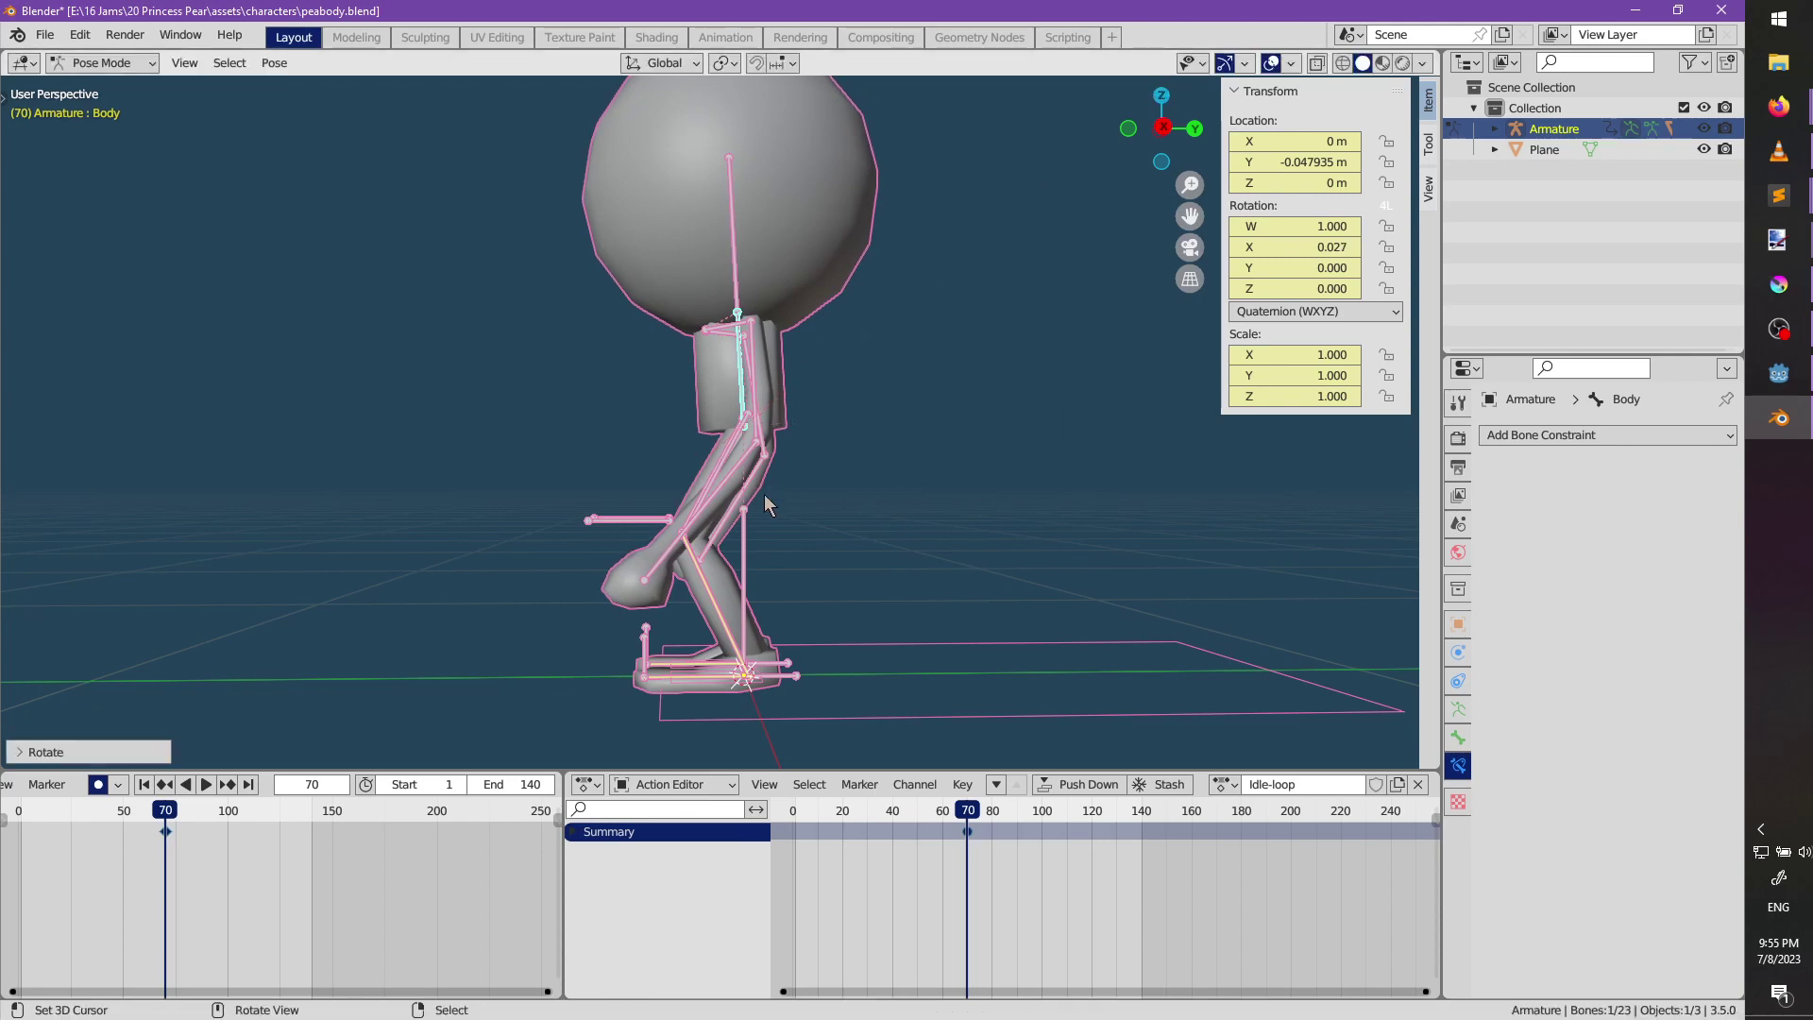
# Move the current frame to 79 and try to rotate the left forearm bone about the X axis.
pyautogui.moveTo(763, 495); pyautogui.dragTo(966, 502, button='middle')
pyautogui.click(752, 517)
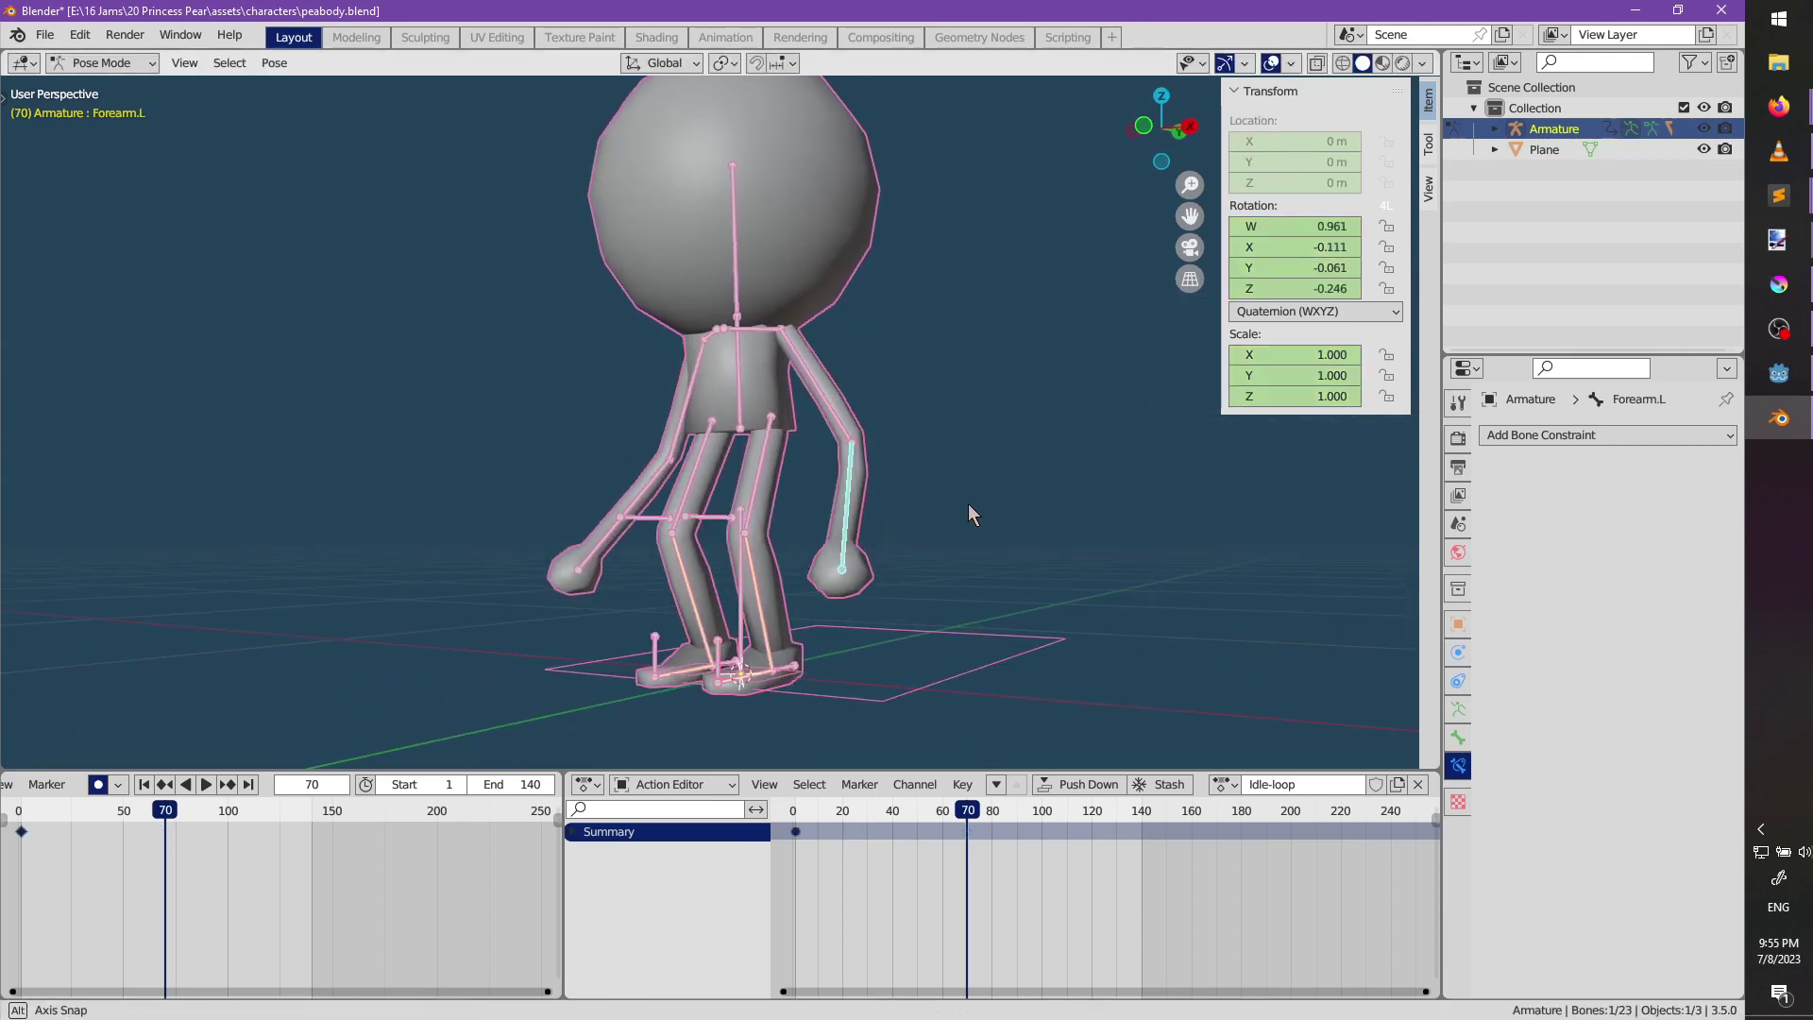
pyautogui.moveTo(965, 604); pyautogui.dragTo(888, 614, button='middle')
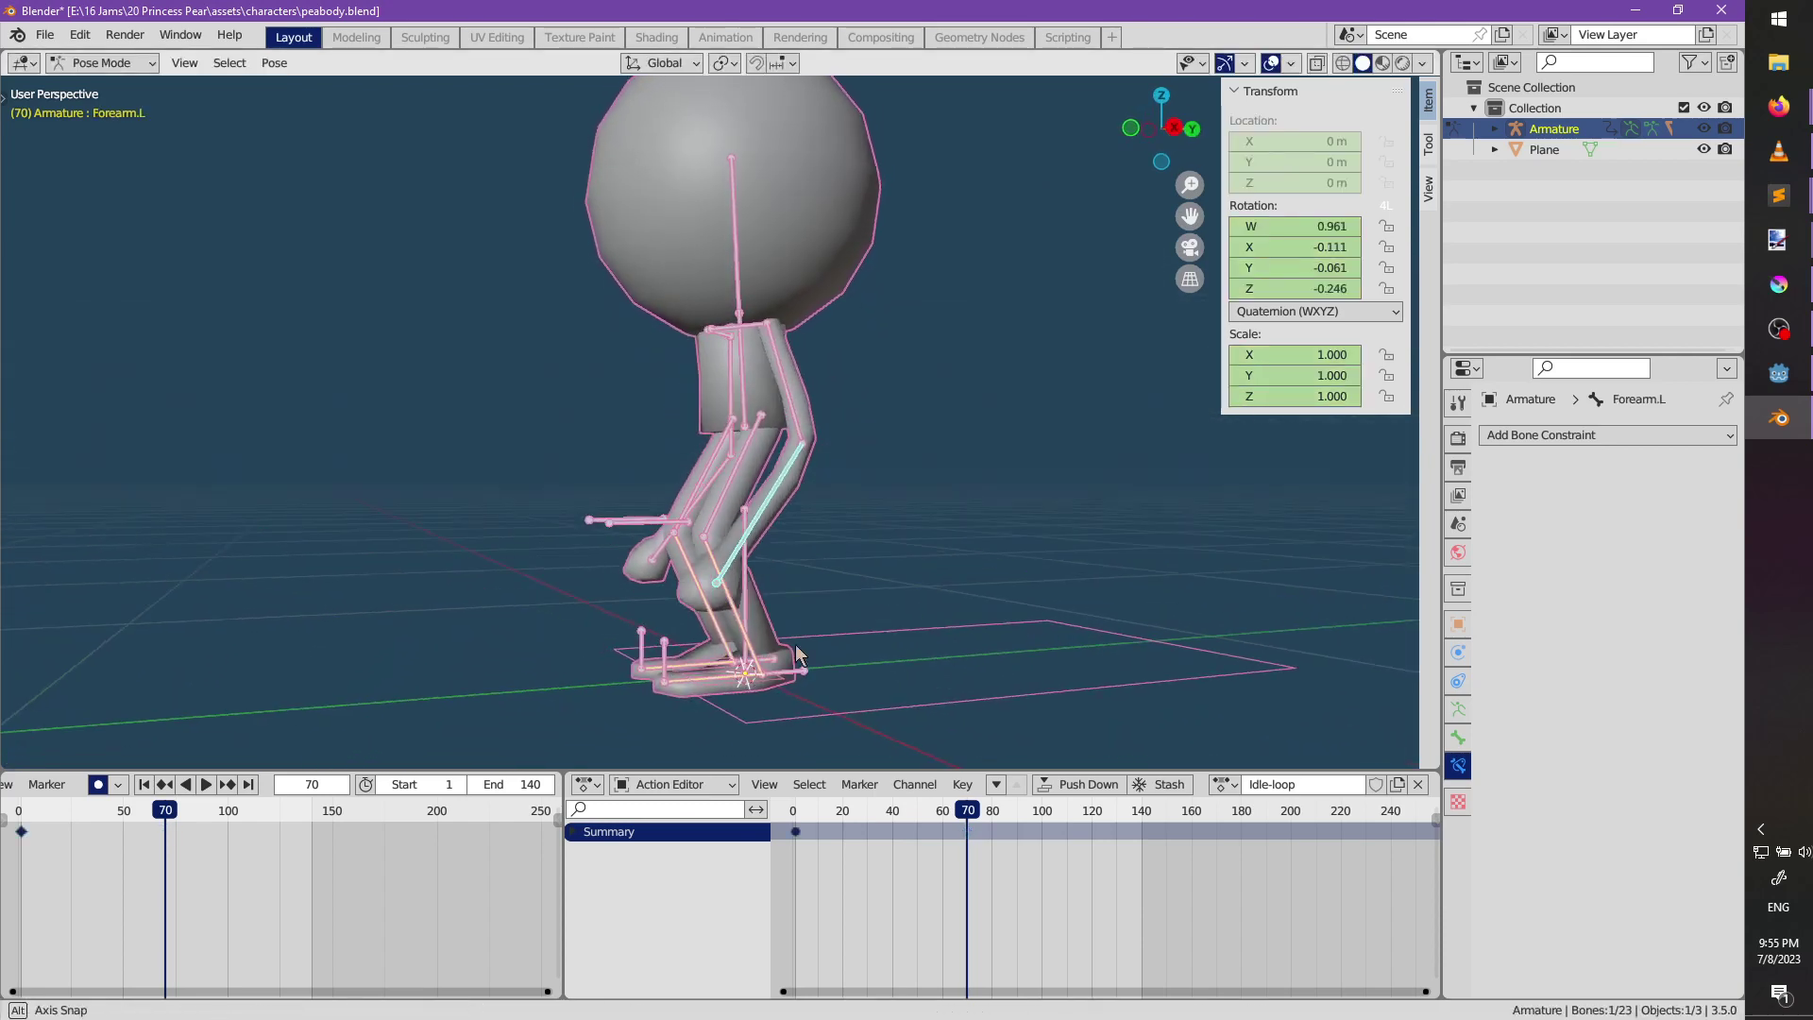
pyautogui.moveTo(973, 817); pyautogui.dragTo(990, 817)
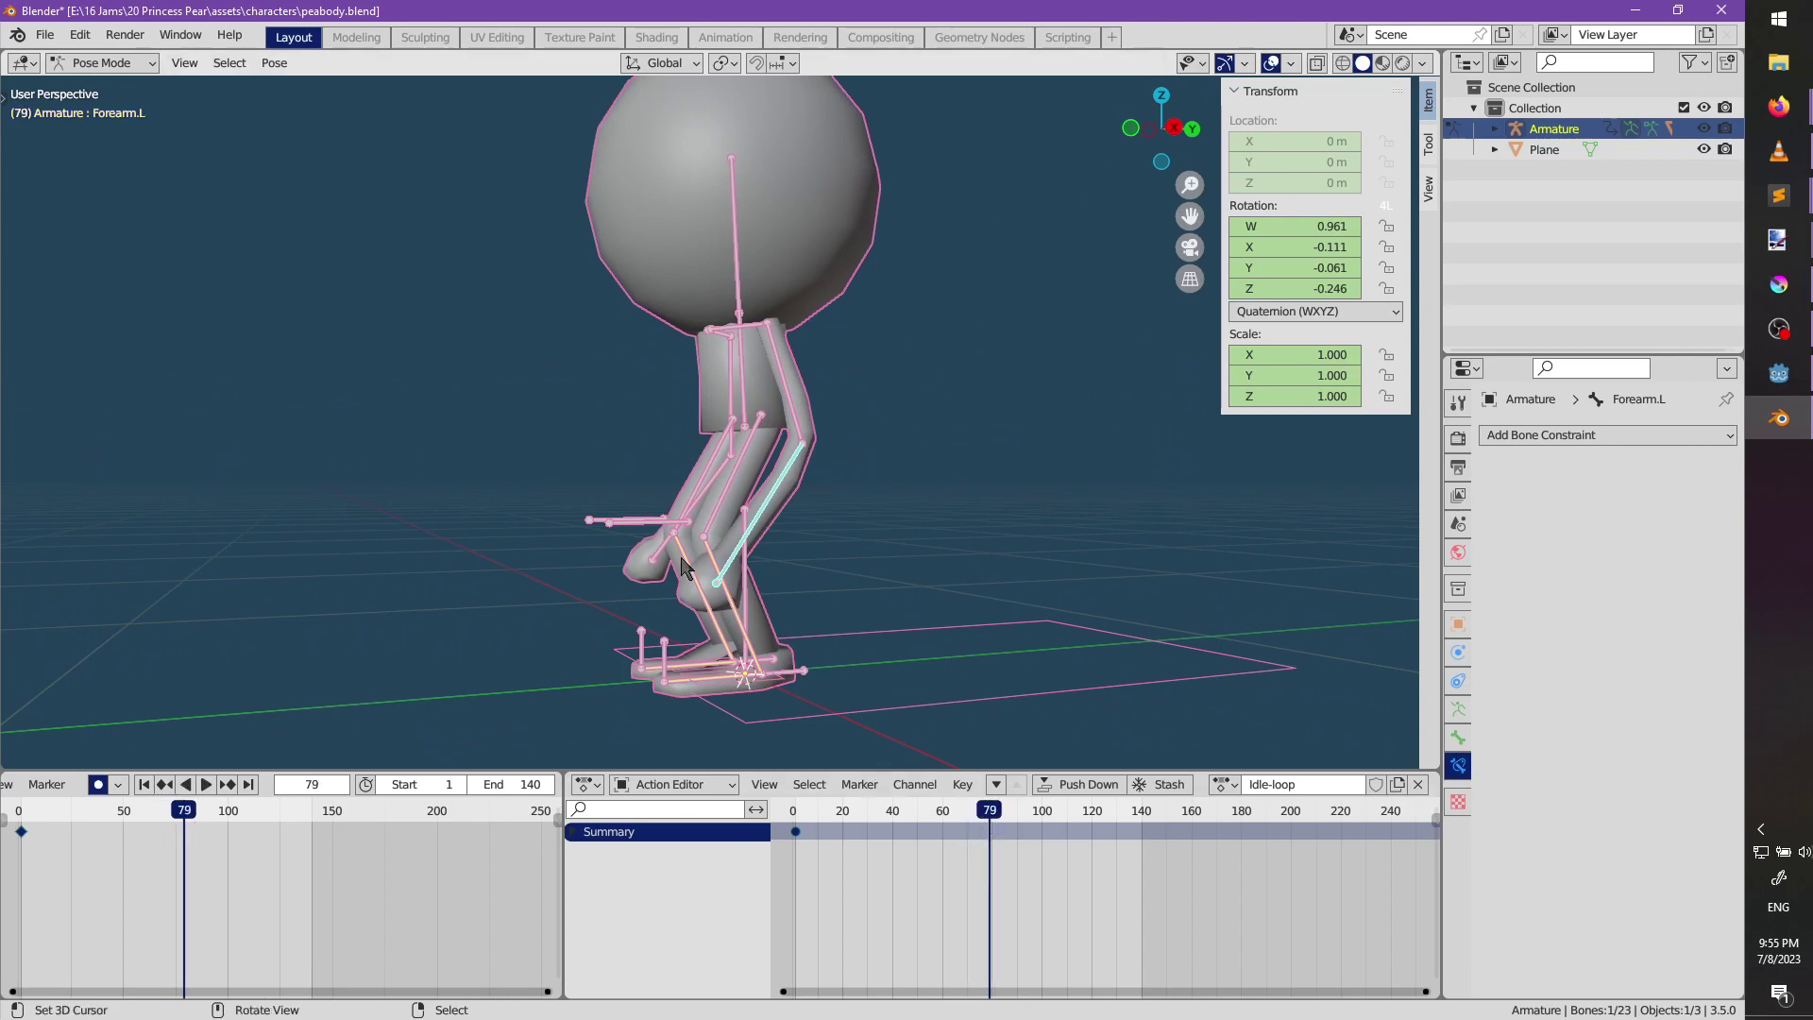
pyautogui.moveTo(674, 555); pyautogui.dragTo(653, 557, button='middle')
pyautogui.press('r')
pyautogui.press('x')
pyautogui.click(657, 561)
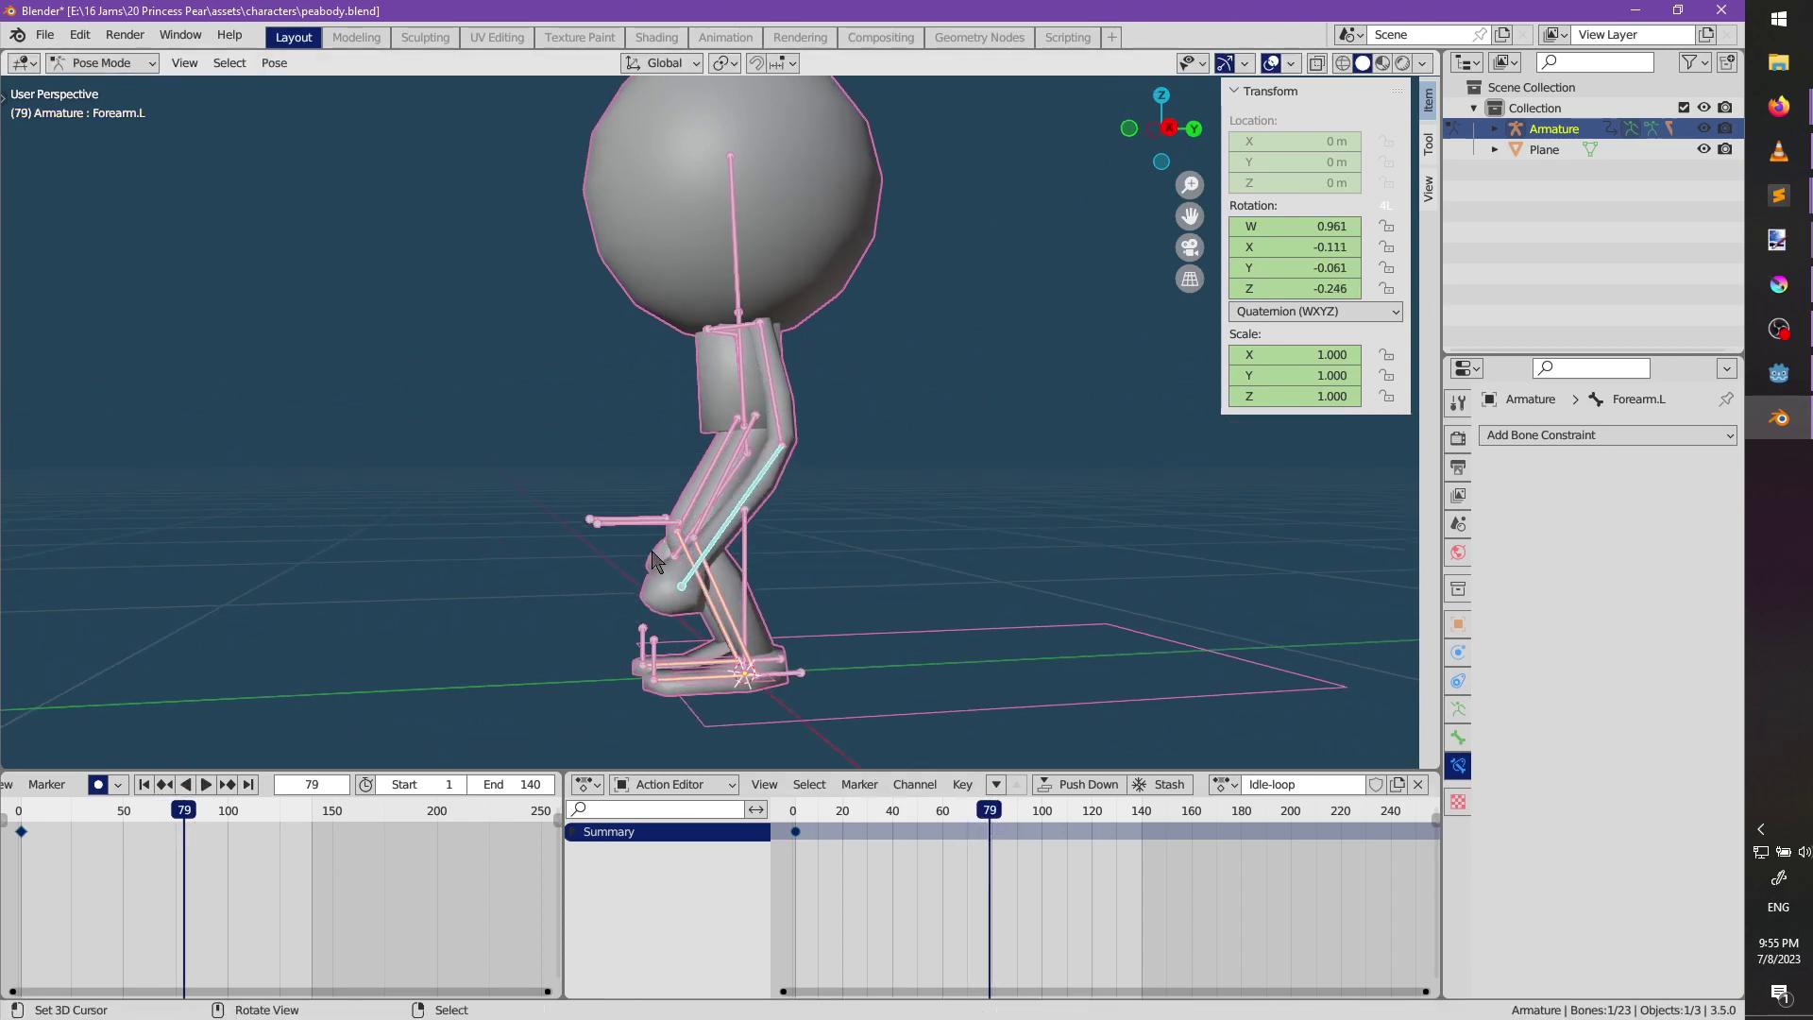
# Return to frame 1 and clear the rotation of all the armature's bones.
pyautogui.click(782, 401)
pyautogui.moveTo(798, 444); pyautogui.dragTo(816, 479, button='middle')
pyautogui.moveTo(989, 829); pyautogui.dragTo(796, 821)
pyautogui.press('space')
pyautogui.moveTo(635, 466); pyautogui.dragTo(857, 409, button='middle')
pyautogui.press('a')
pyautogui.hotkey('alt', 'r')
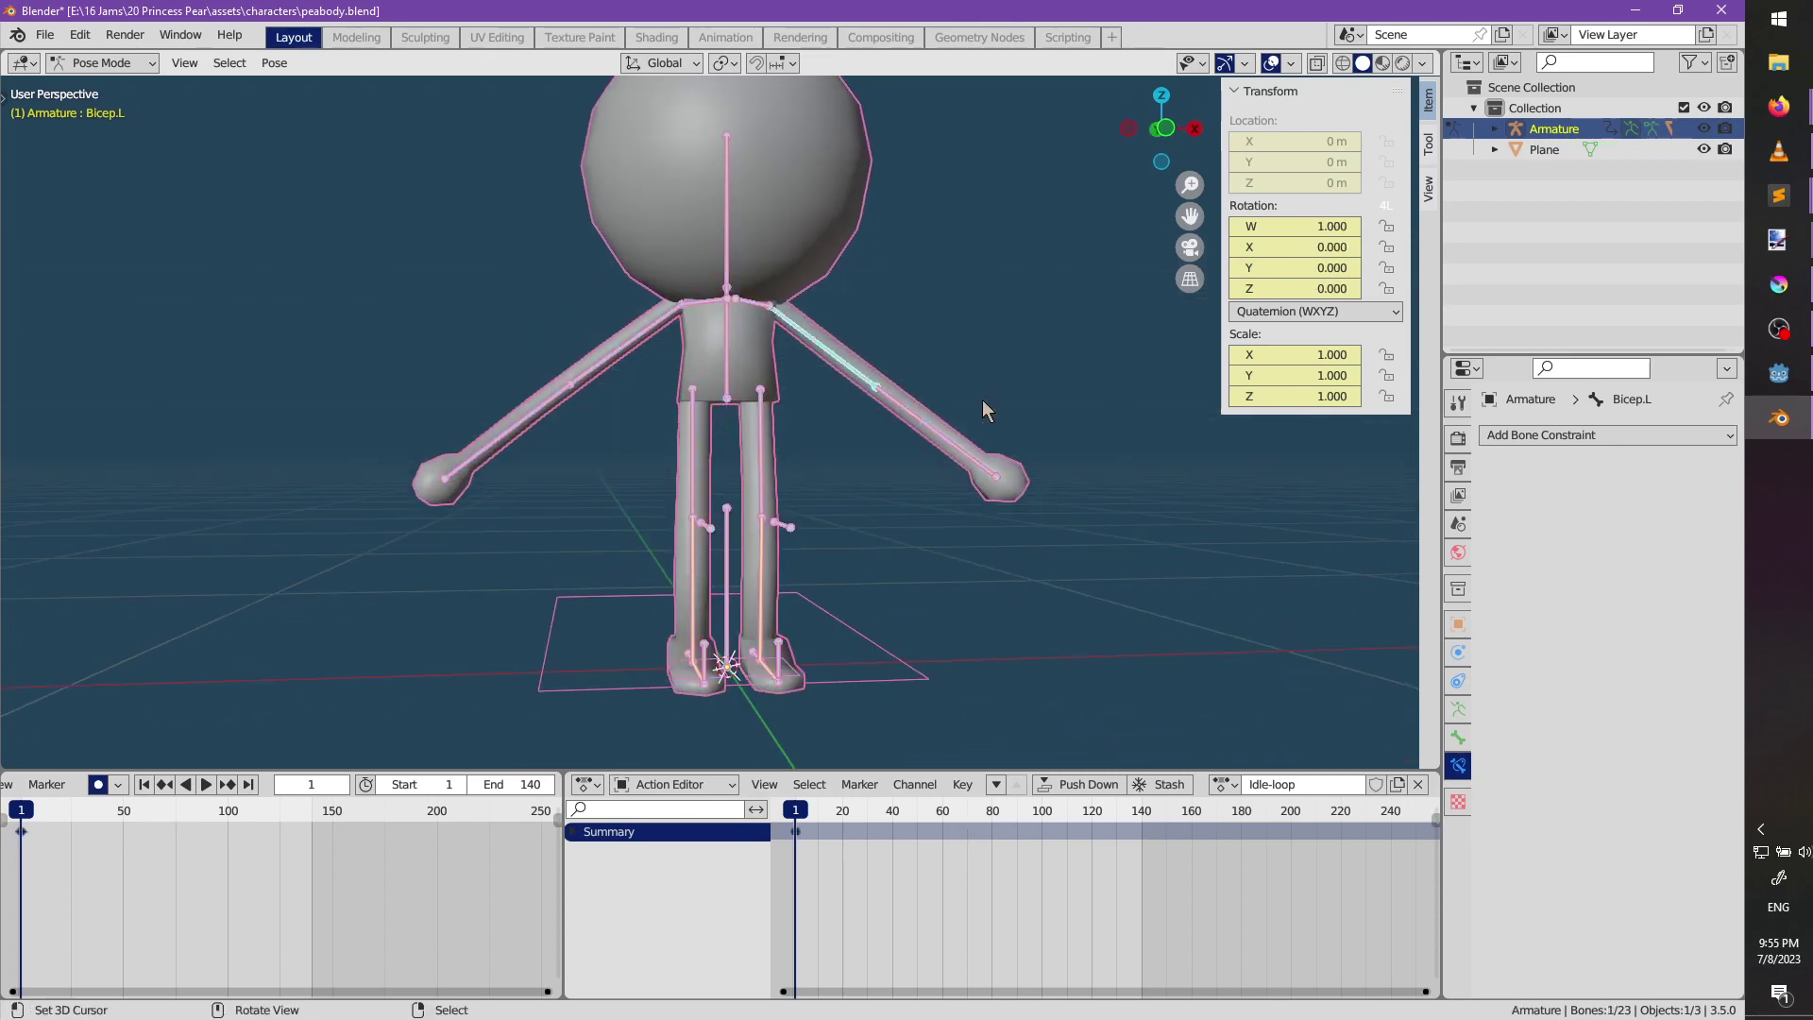
# Rotate the left and right bicep bones down towards the body at frame 1.
pyautogui.press('r')
pyautogui.click(899, 489)
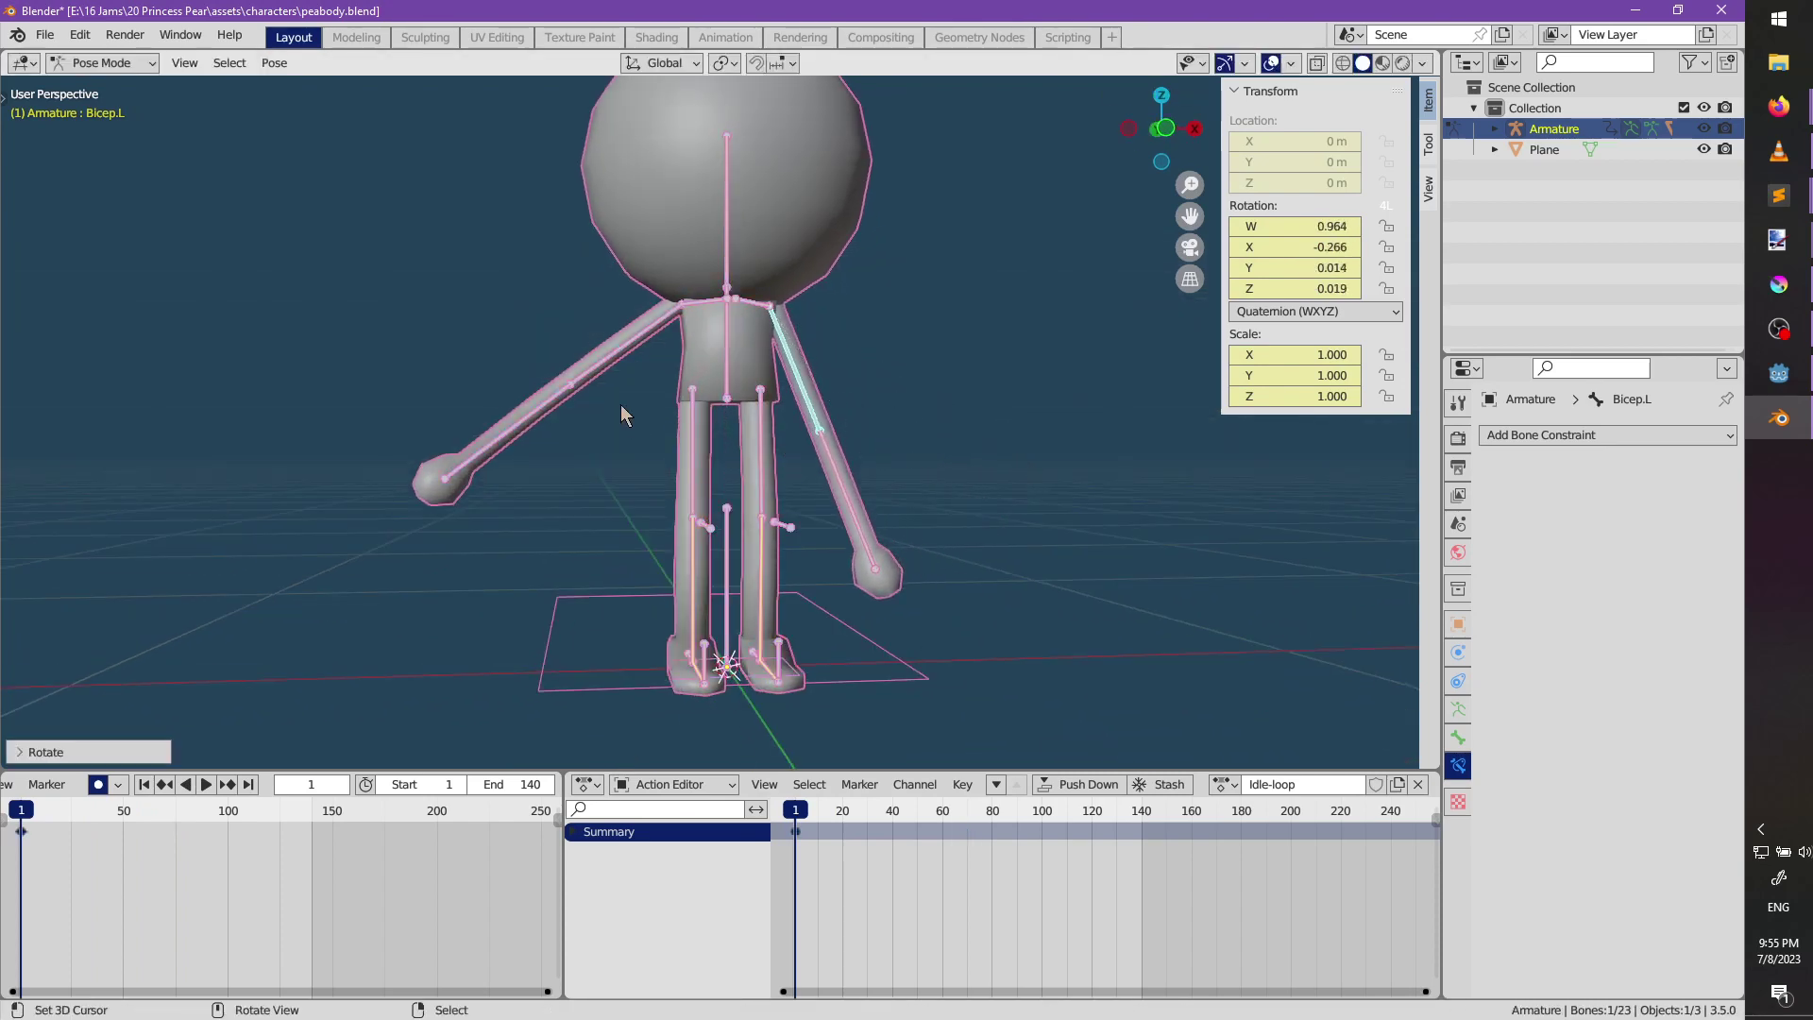
pyautogui.press('r')
pyautogui.click(711, 455)
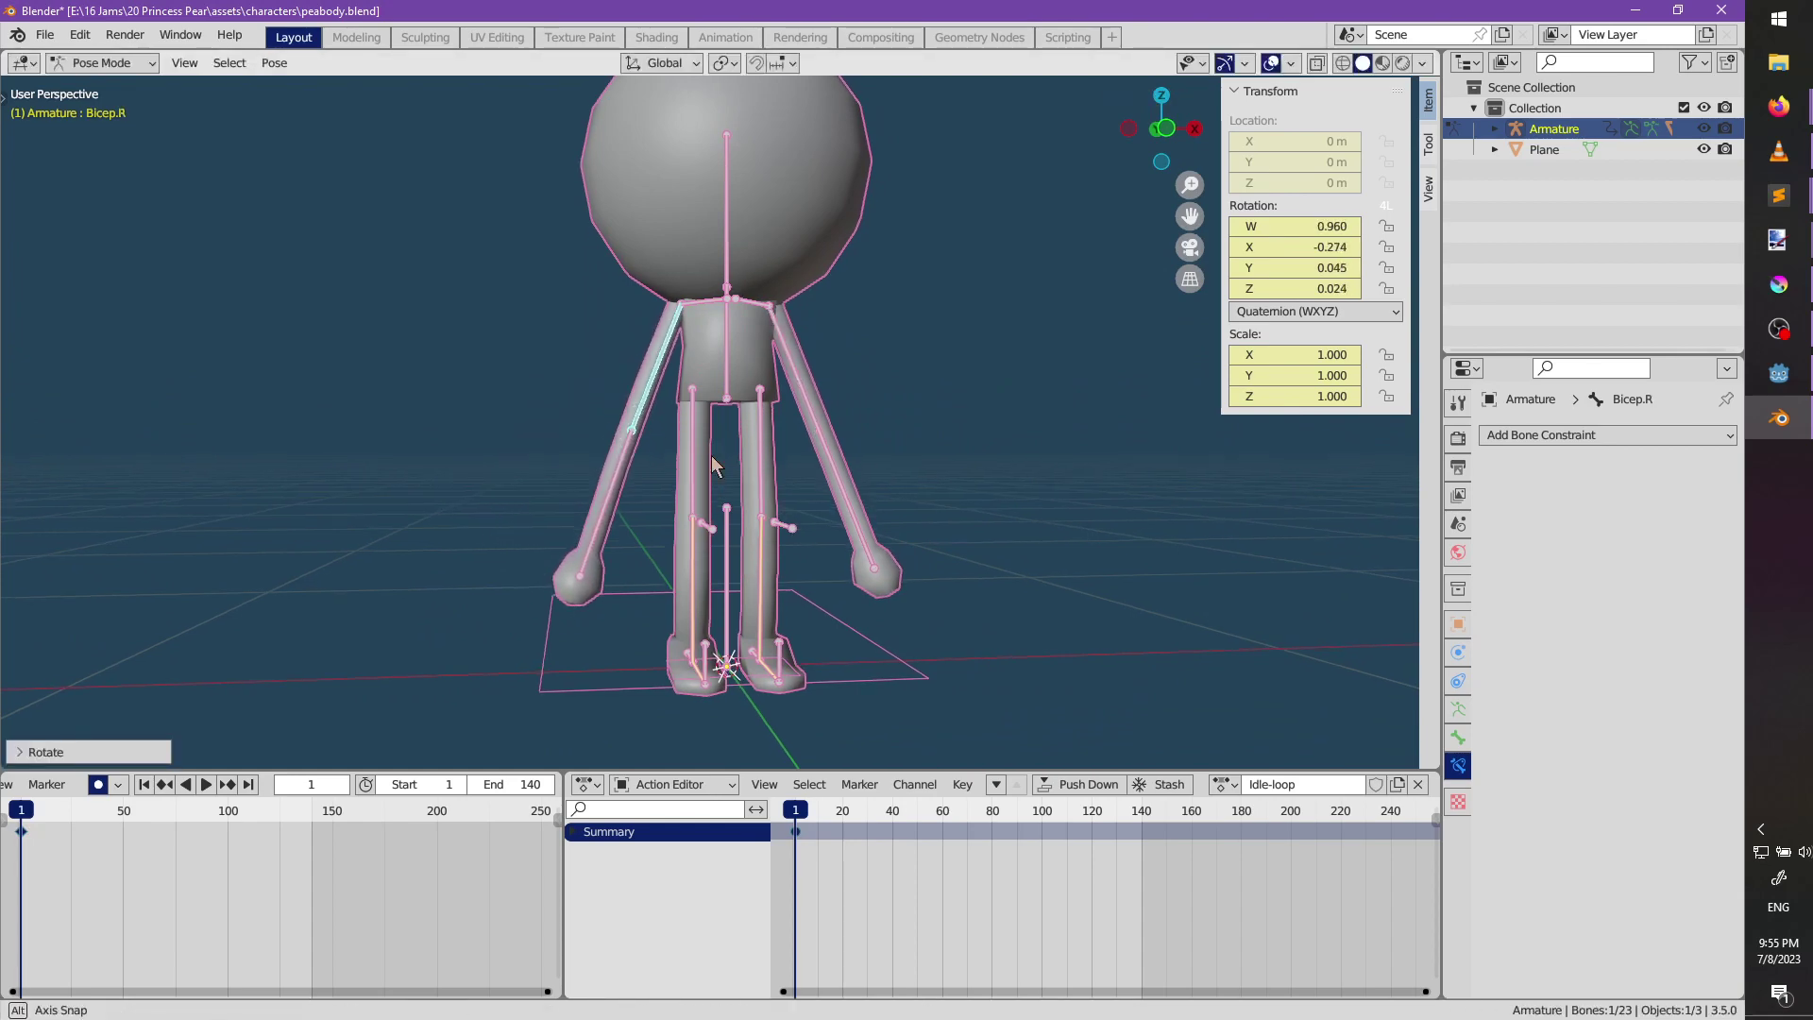
# Play back the Idle-loop action and set the current frame to 46.
pyautogui.moveTo(711, 455); pyautogui.dragTo(840, 718, button='middle')
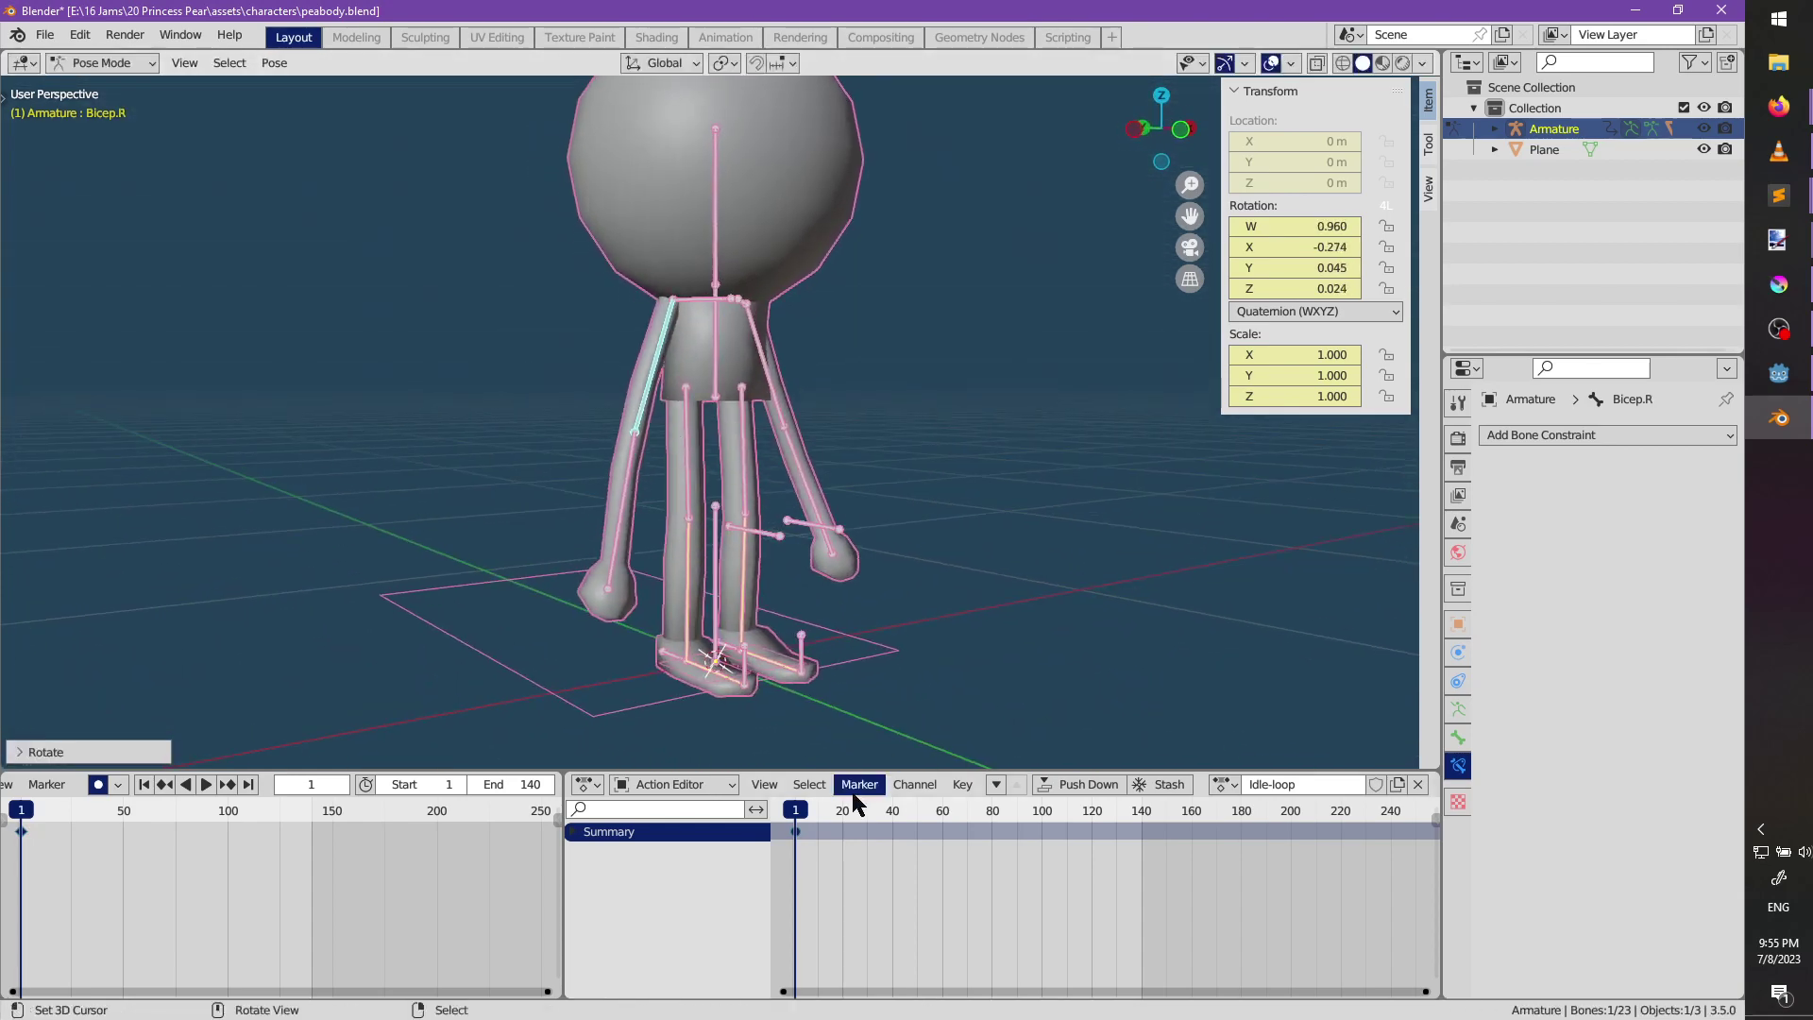
pyautogui.press('space')
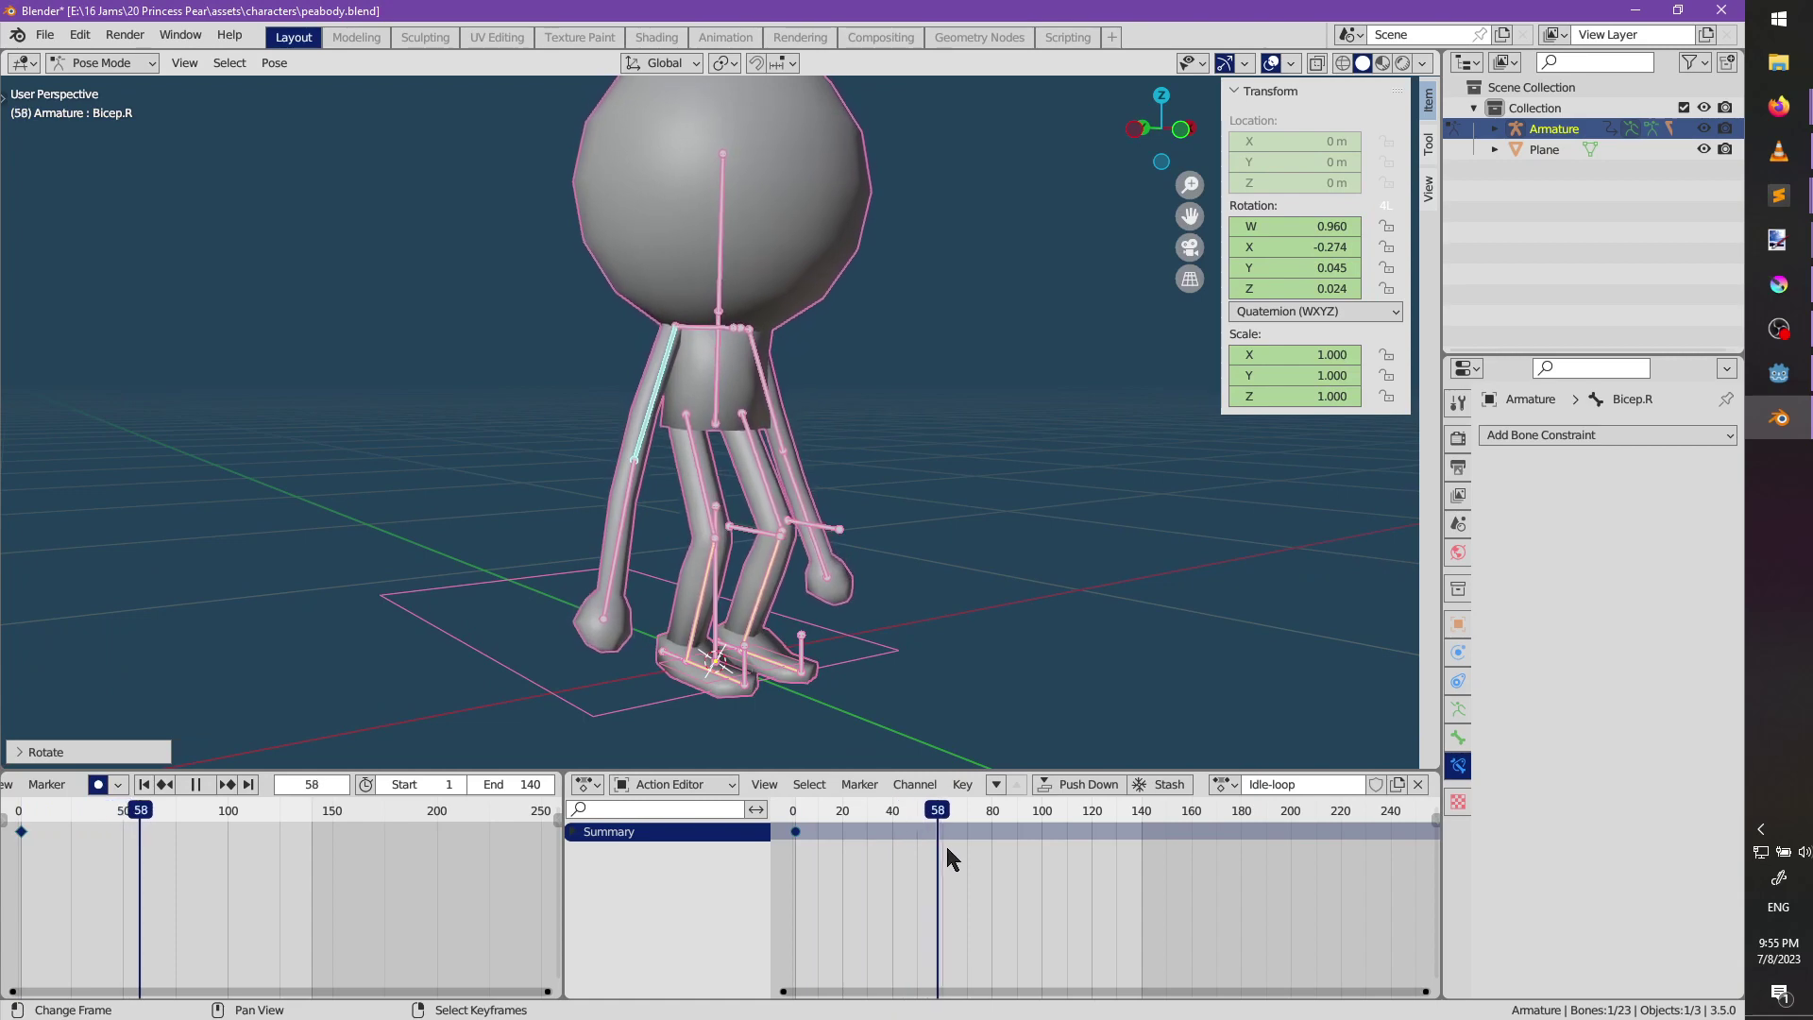
pyautogui.moveTo(971, 848); pyautogui.dragTo(903, 850)
pyautogui.press('space')
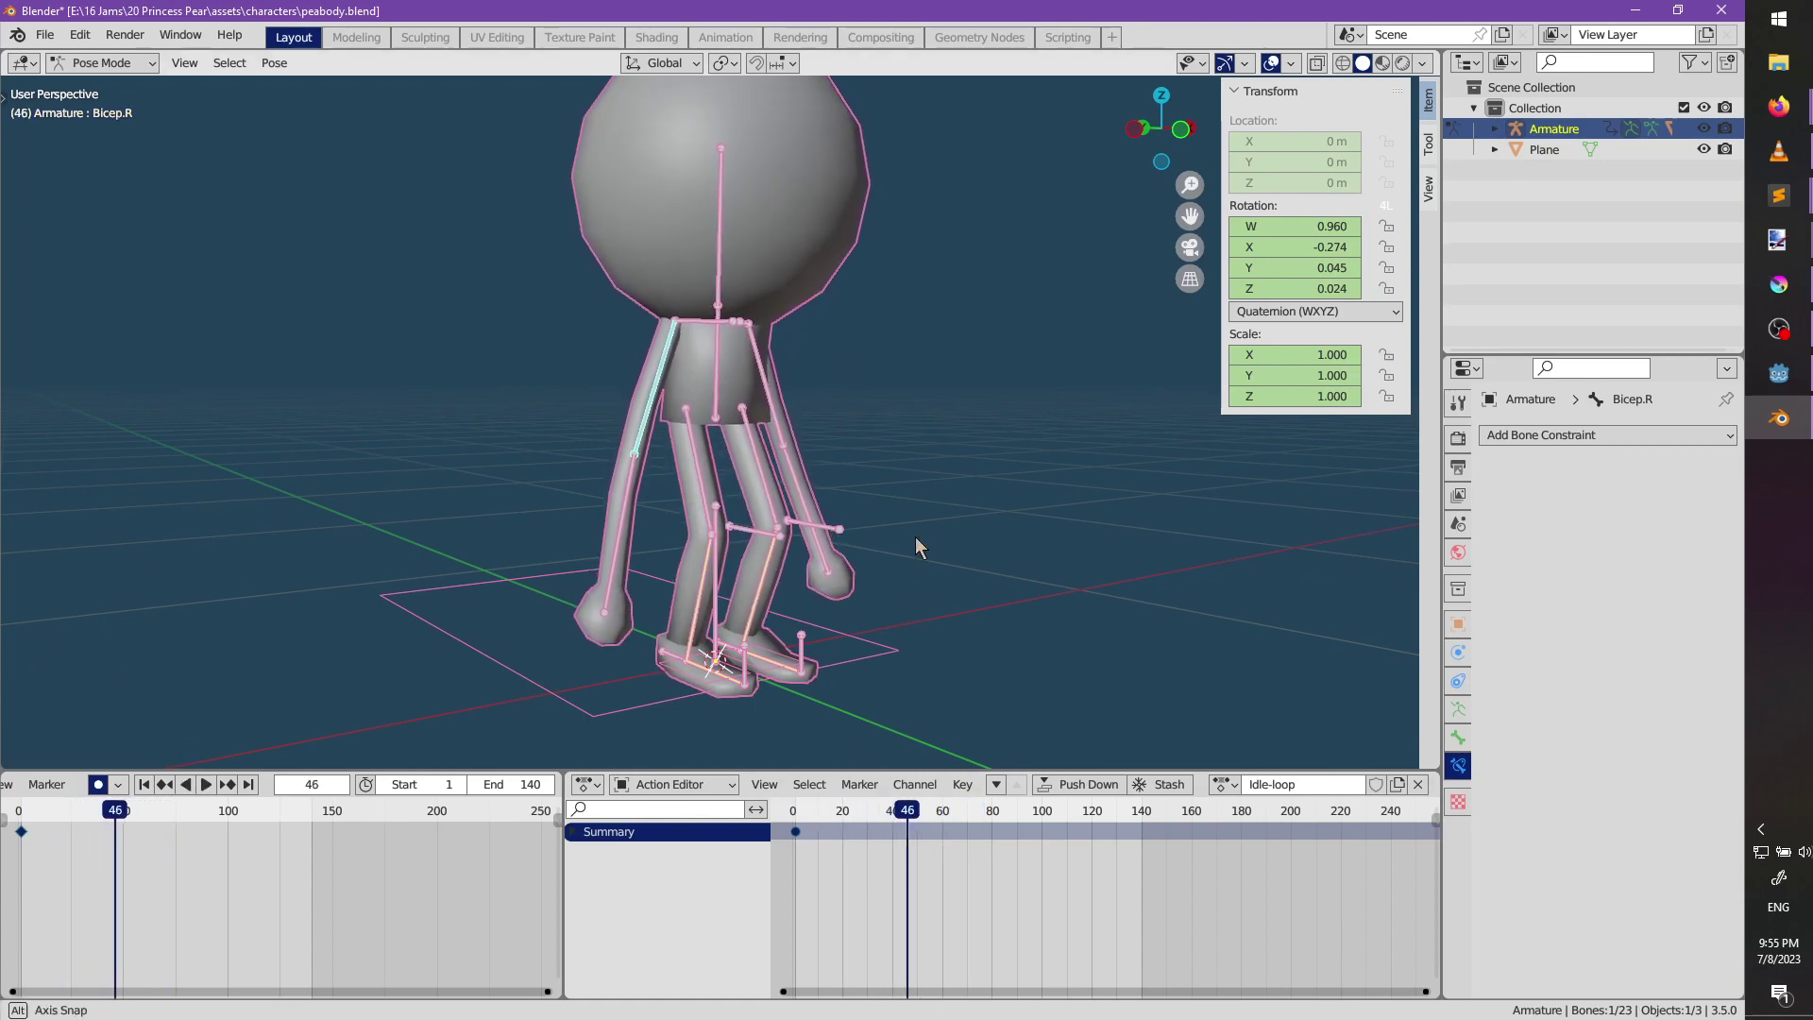
# Rotate the left and right bicep bones backward at frame 46.
pyautogui.moveTo(915, 536); pyautogui.dragTo(774, 387, button='middle')
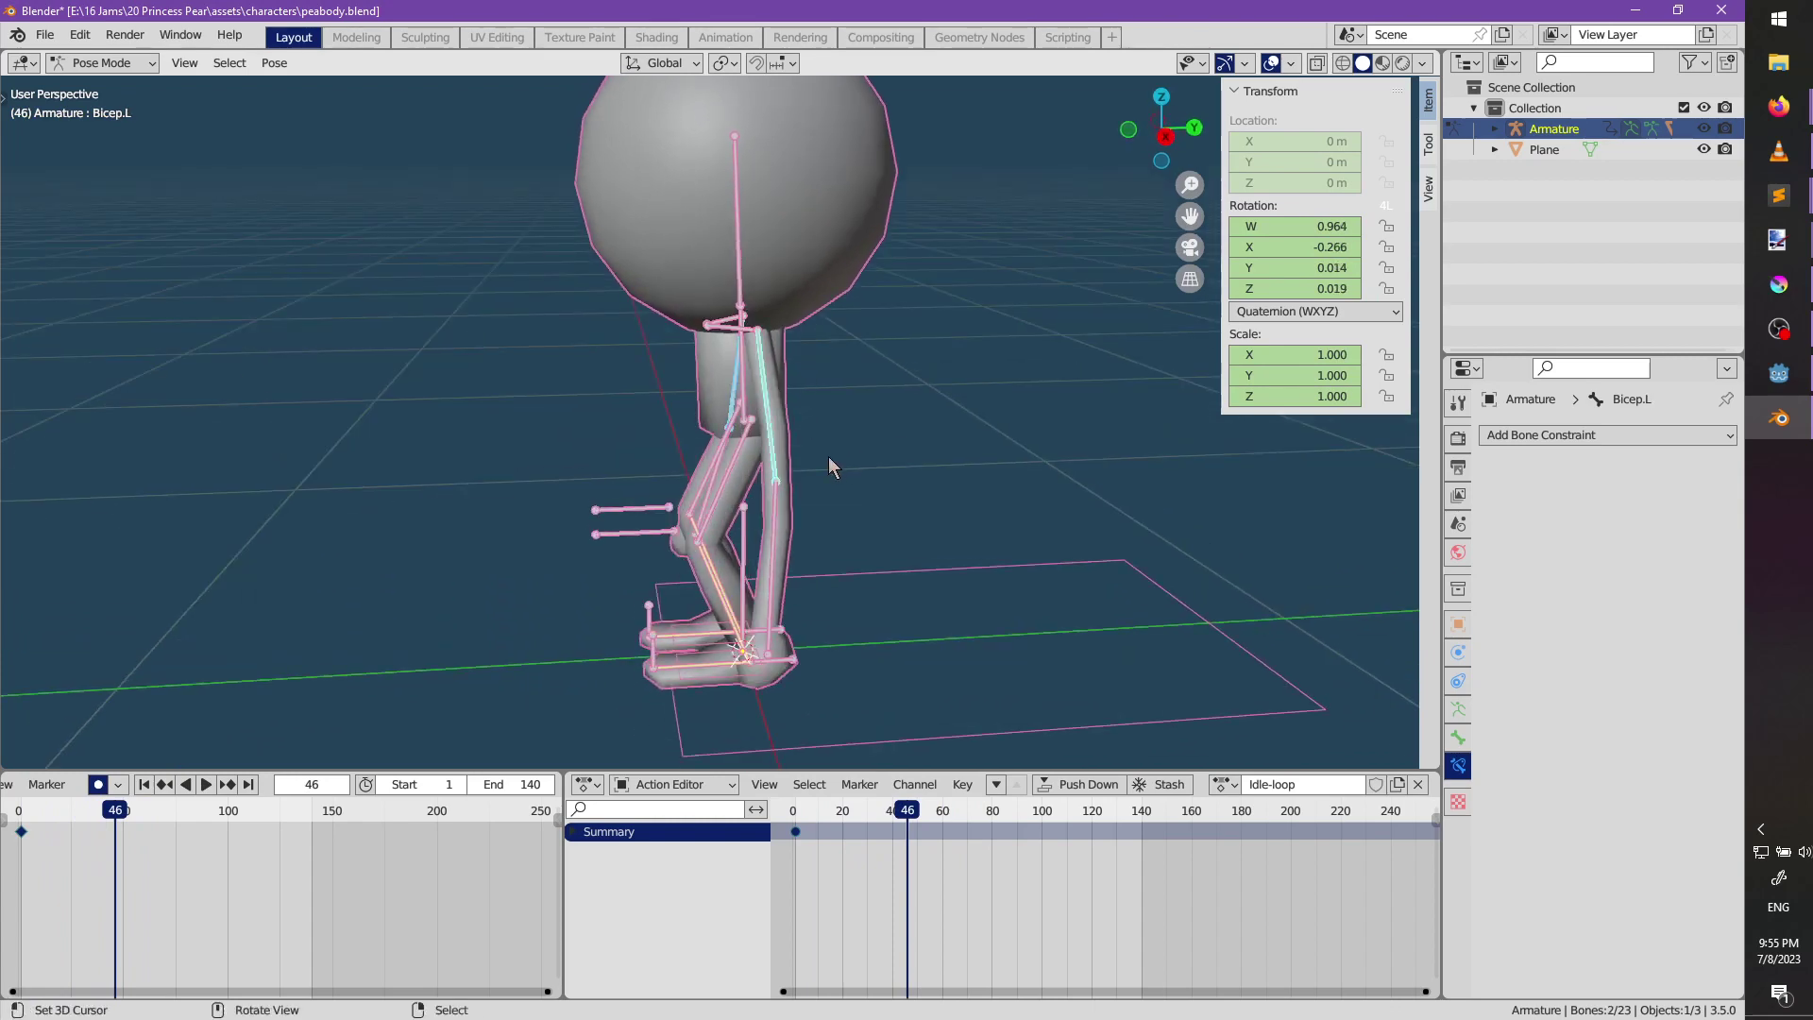
pyautogui.press('r')
pyautogui.click(831, 559)
# Bend both forearm bones forward about the global X axis at frame 46.
pyautogui.keyDown('shift'); pyautogui.click(824, 549); pyautogui.keyUp('shift')
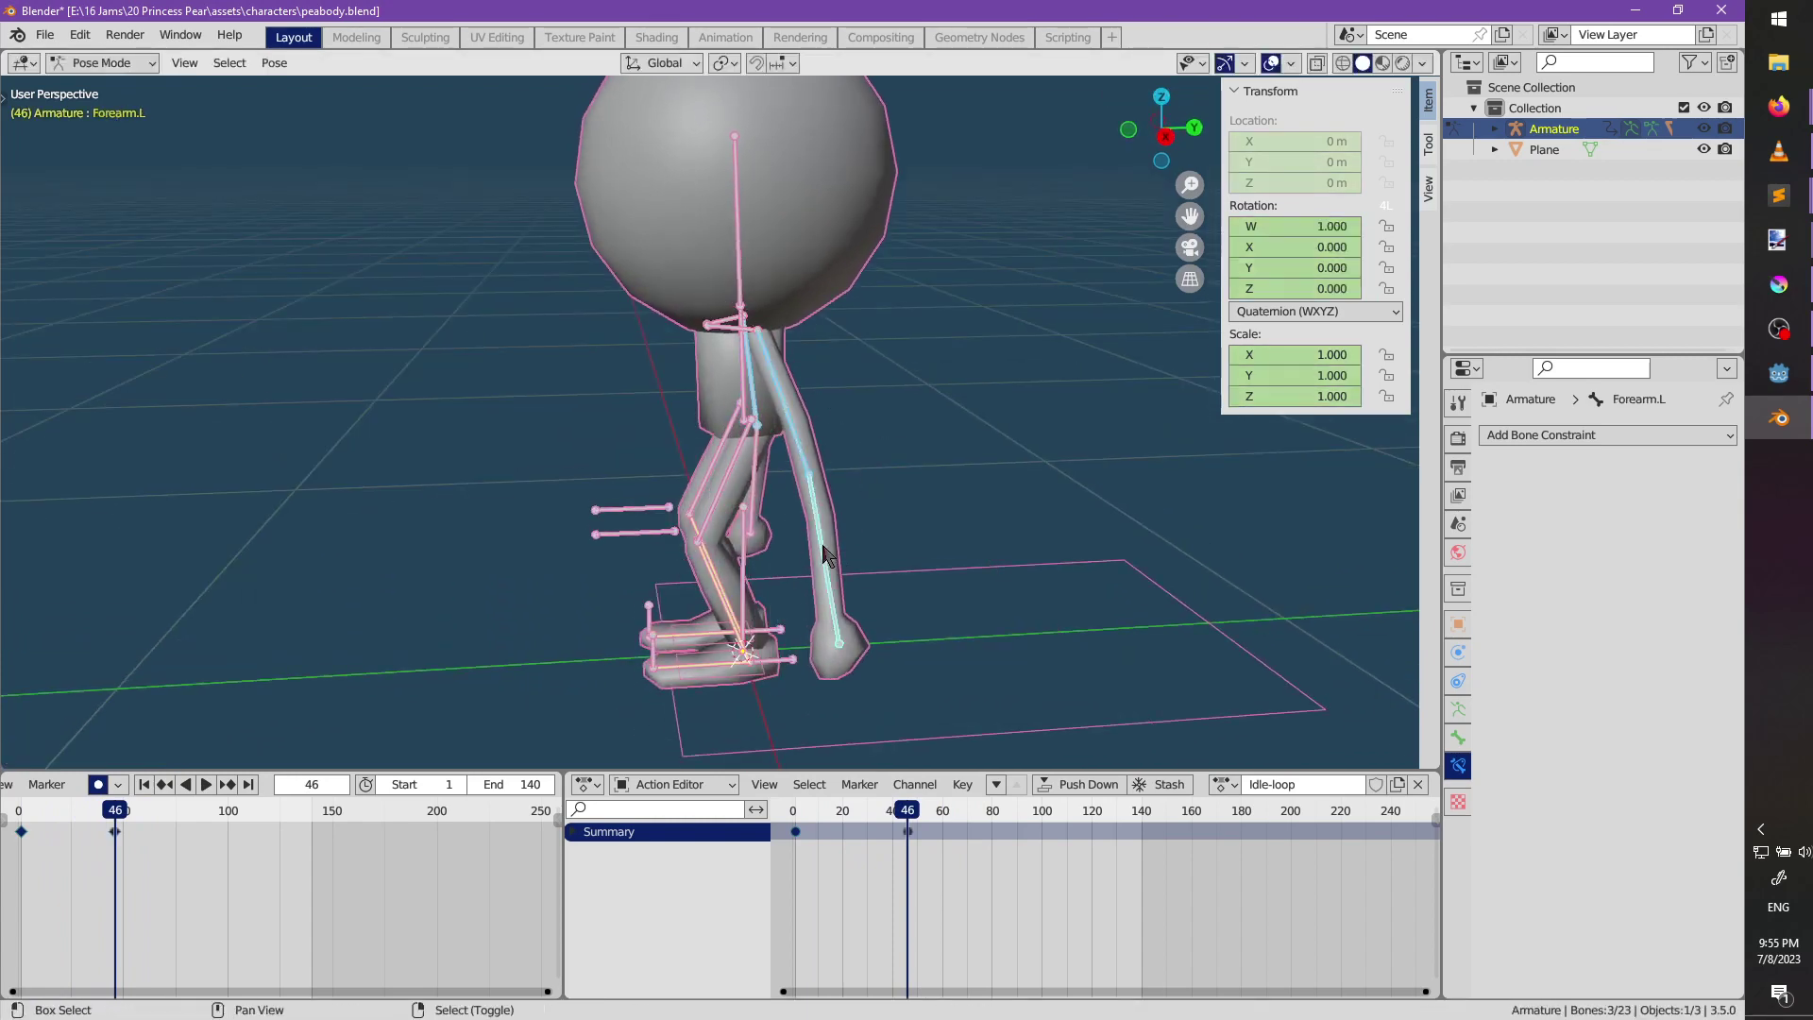
pyautogui.moveTo(758, 470); pyautogui.dragTo(883, 495, button='middle')
pyautogui.press('r')
pyautogui.press('x')
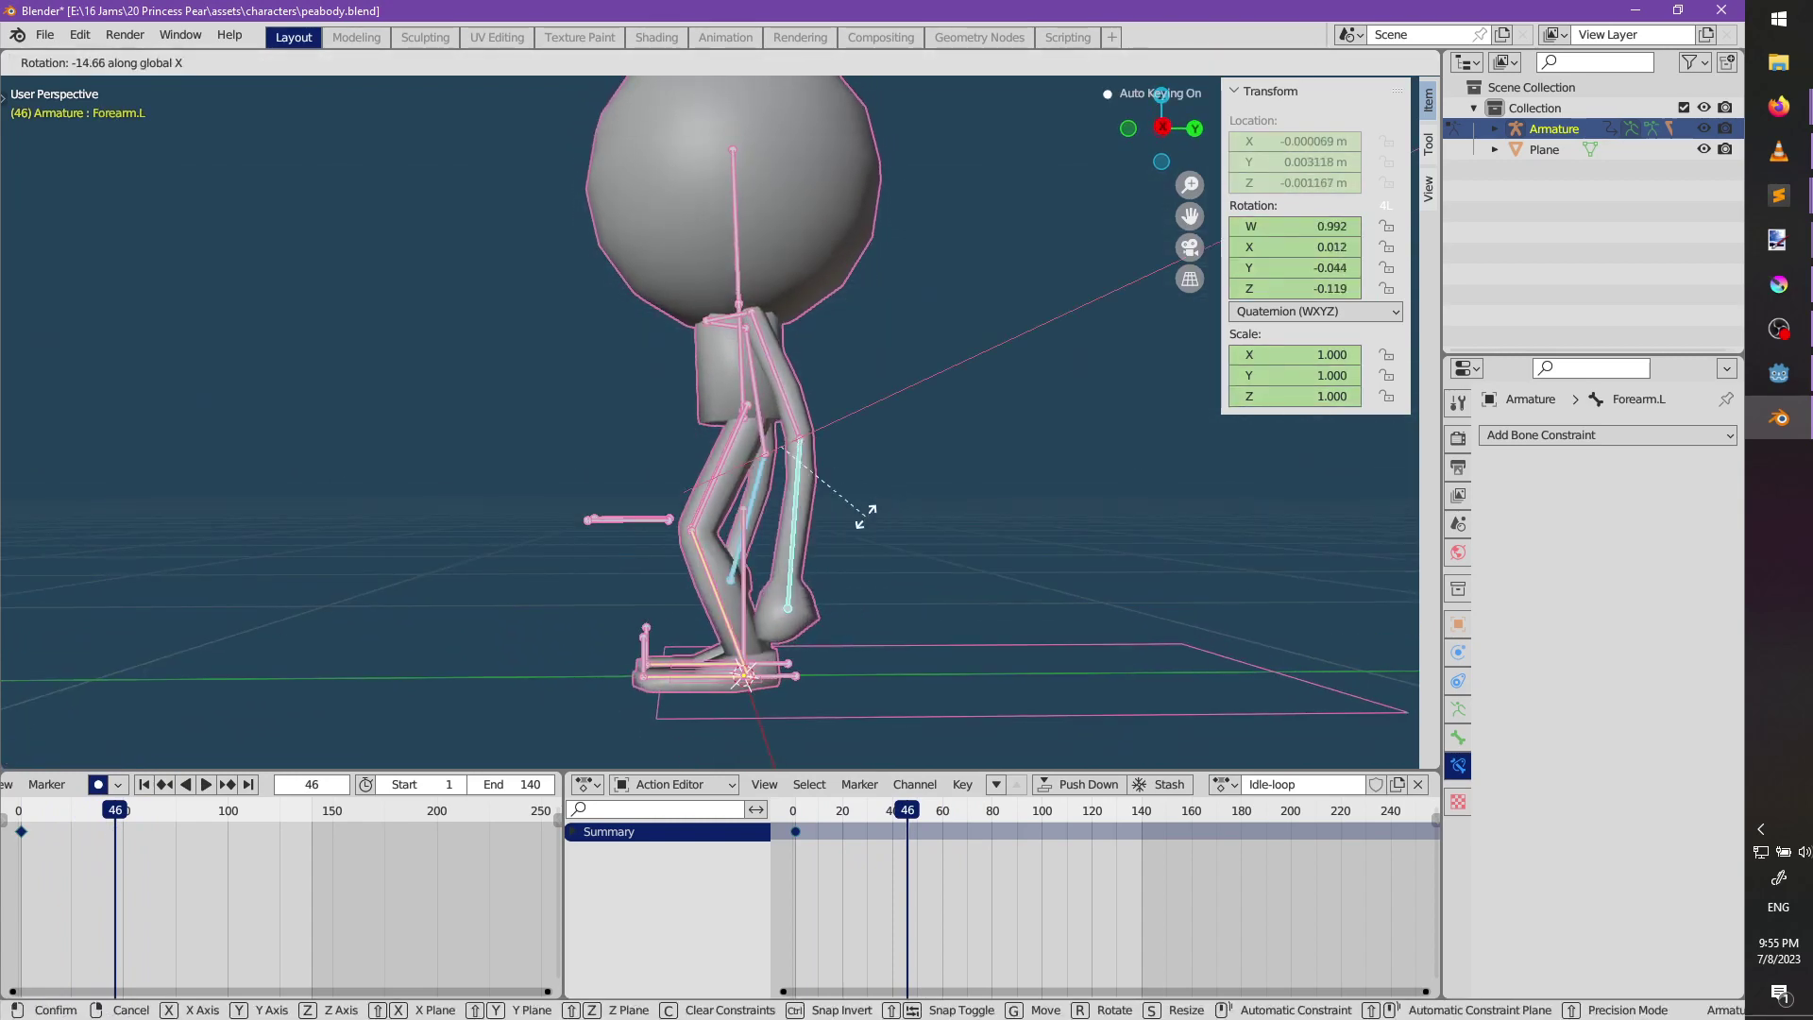
pyautogui.click(804, 571)
# Preview the arm swing and paste the frame 1 keyframes of all bones at frame 140.
pyautogui.press('space')
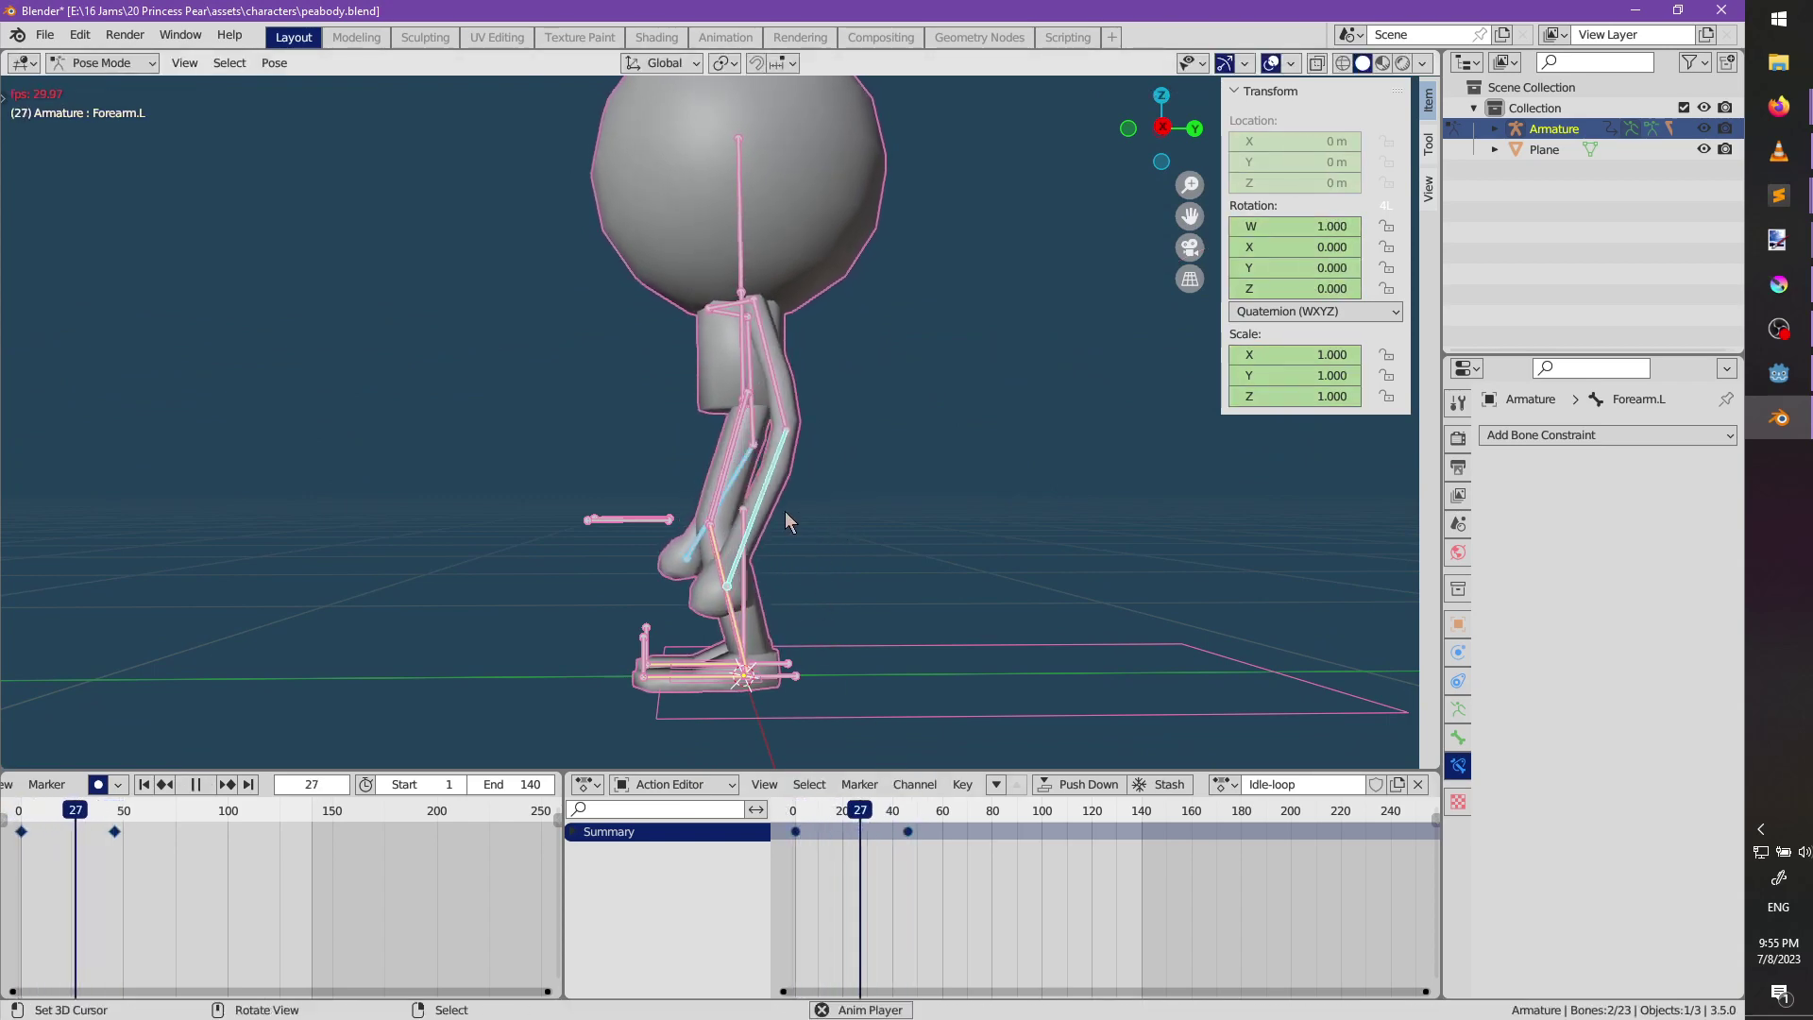
pyautogui.moveTo(821, 507); pyautogui.dragTo(905, 510, button='middle')
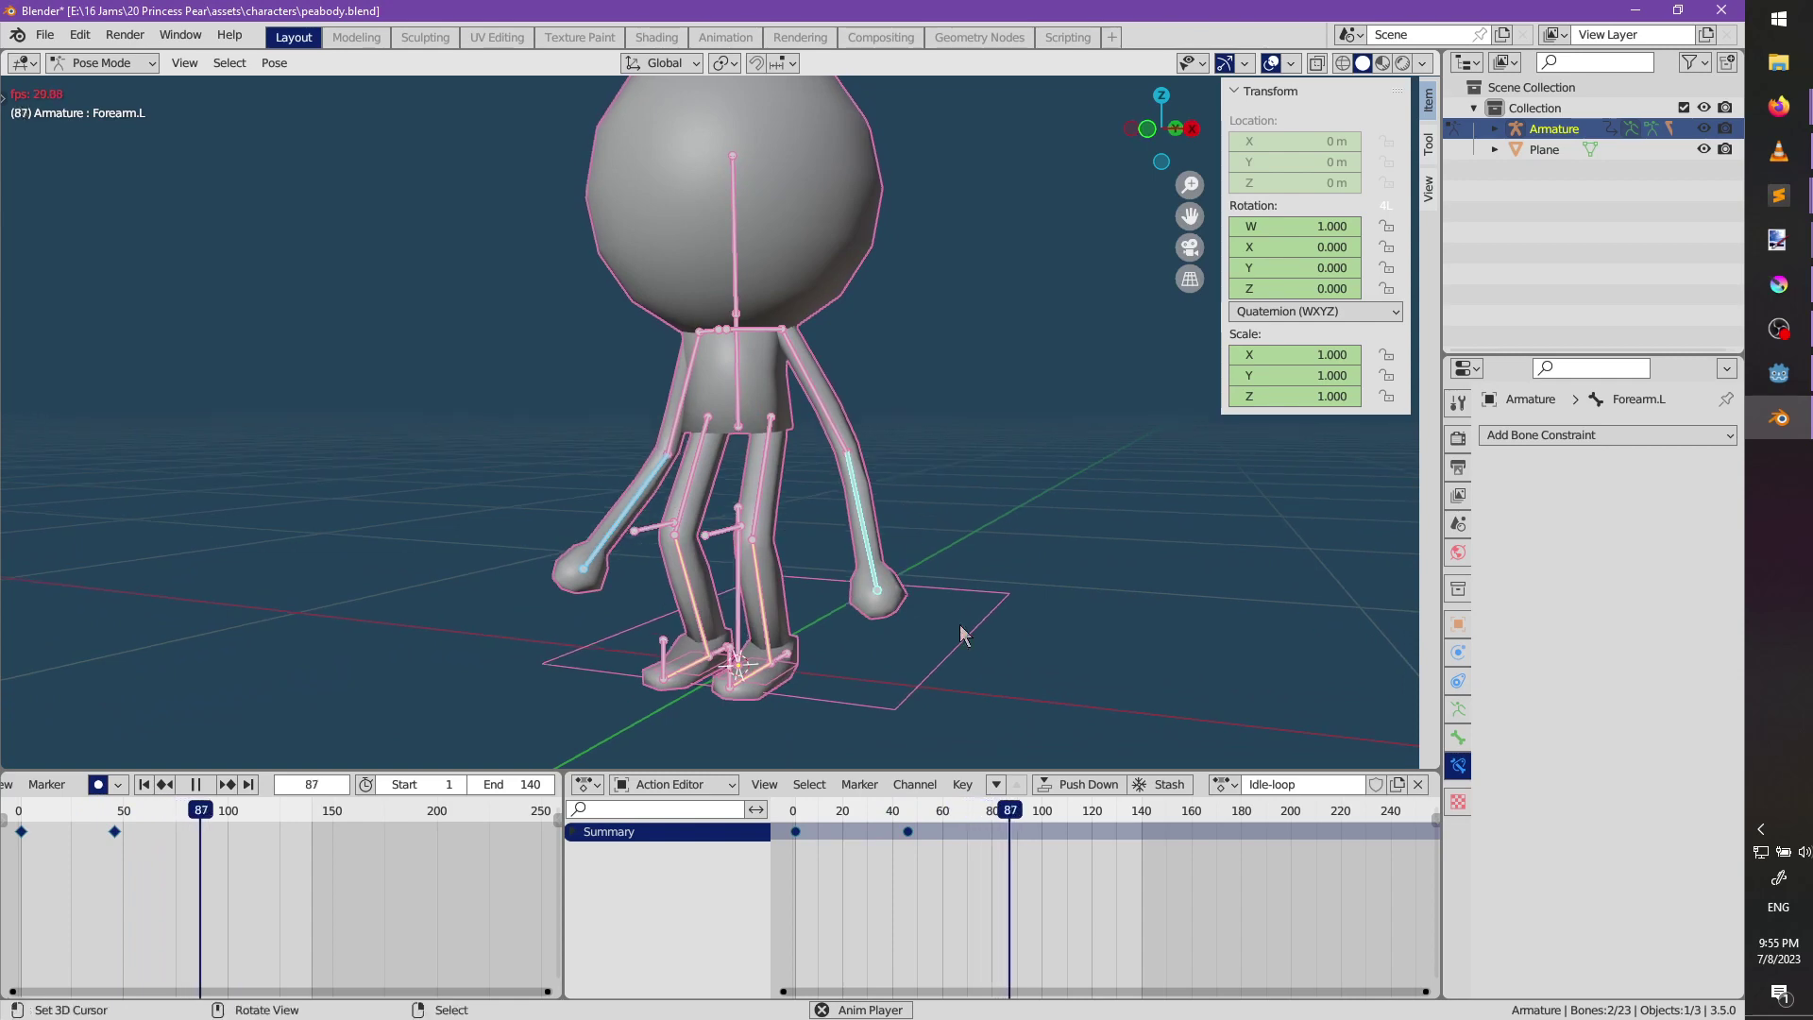
pyautogui.press('space')
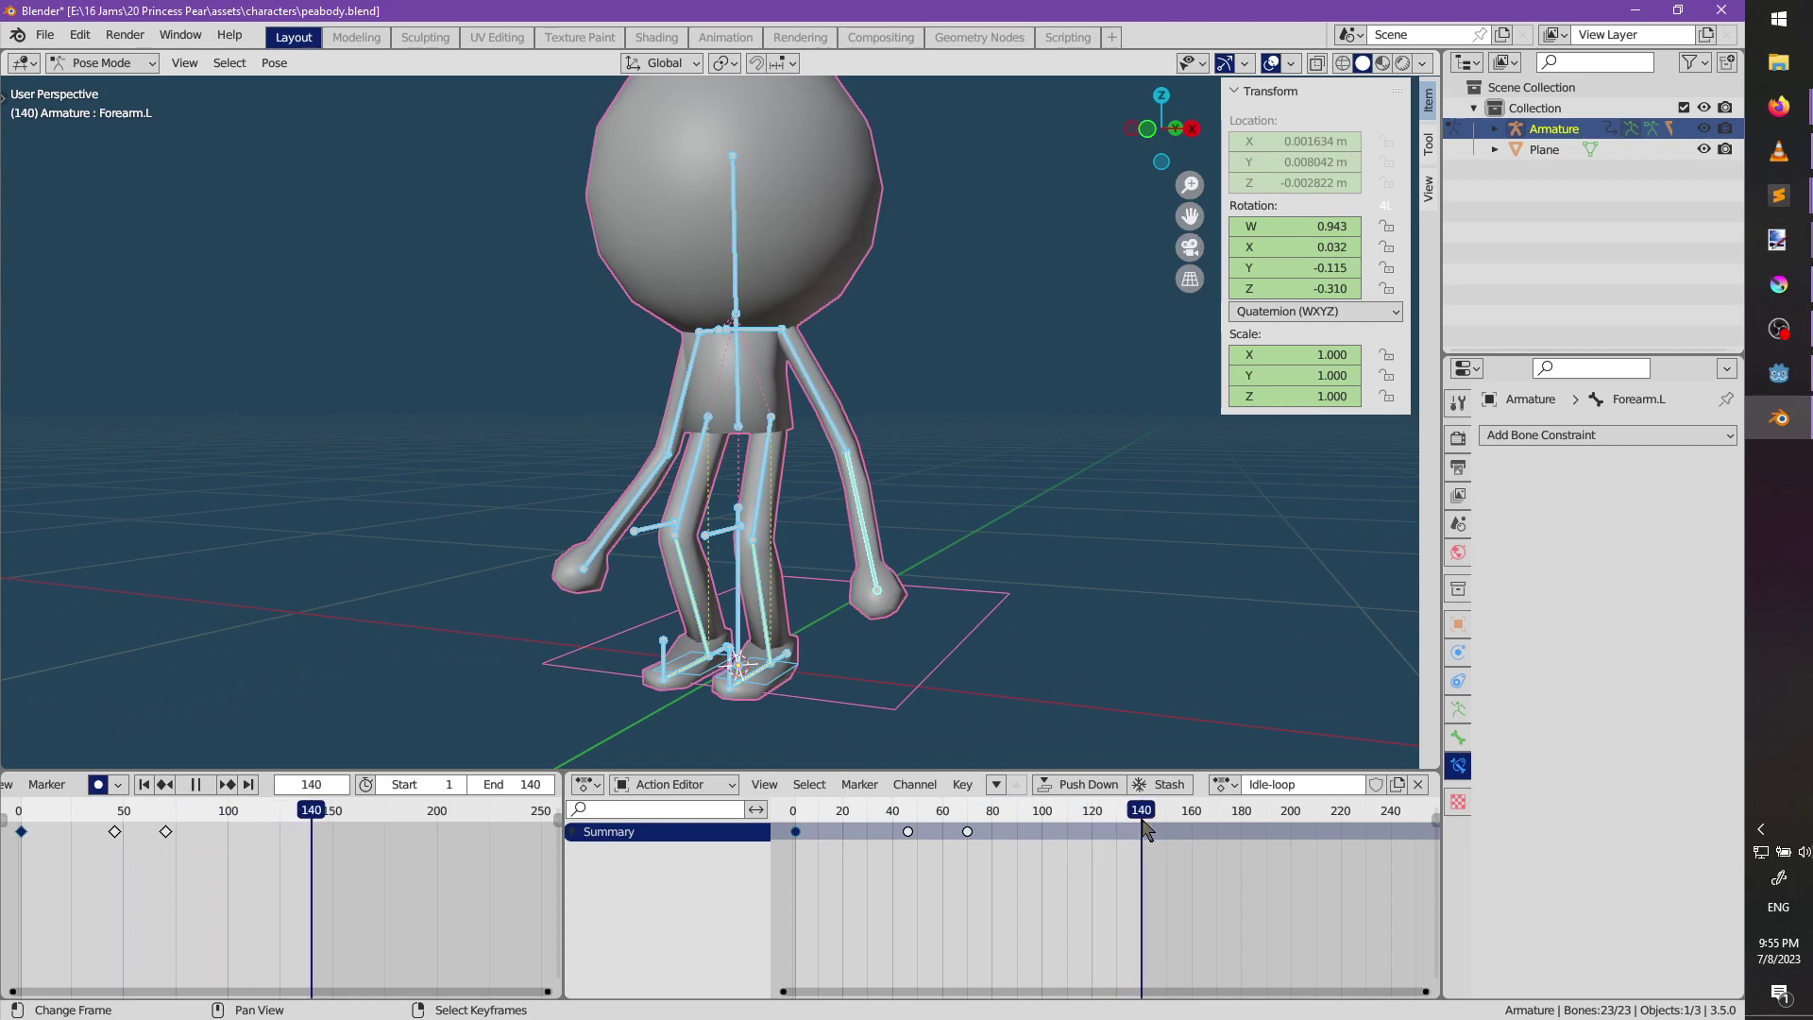
pyautogui.hotkey('ctrl', 'v')
# Try to shift the keyframes at frames 46 and 70 together to higher frame numbers.
pyautogui.moveTo(1146, 842); pyautogui.dragTo(905, 840)
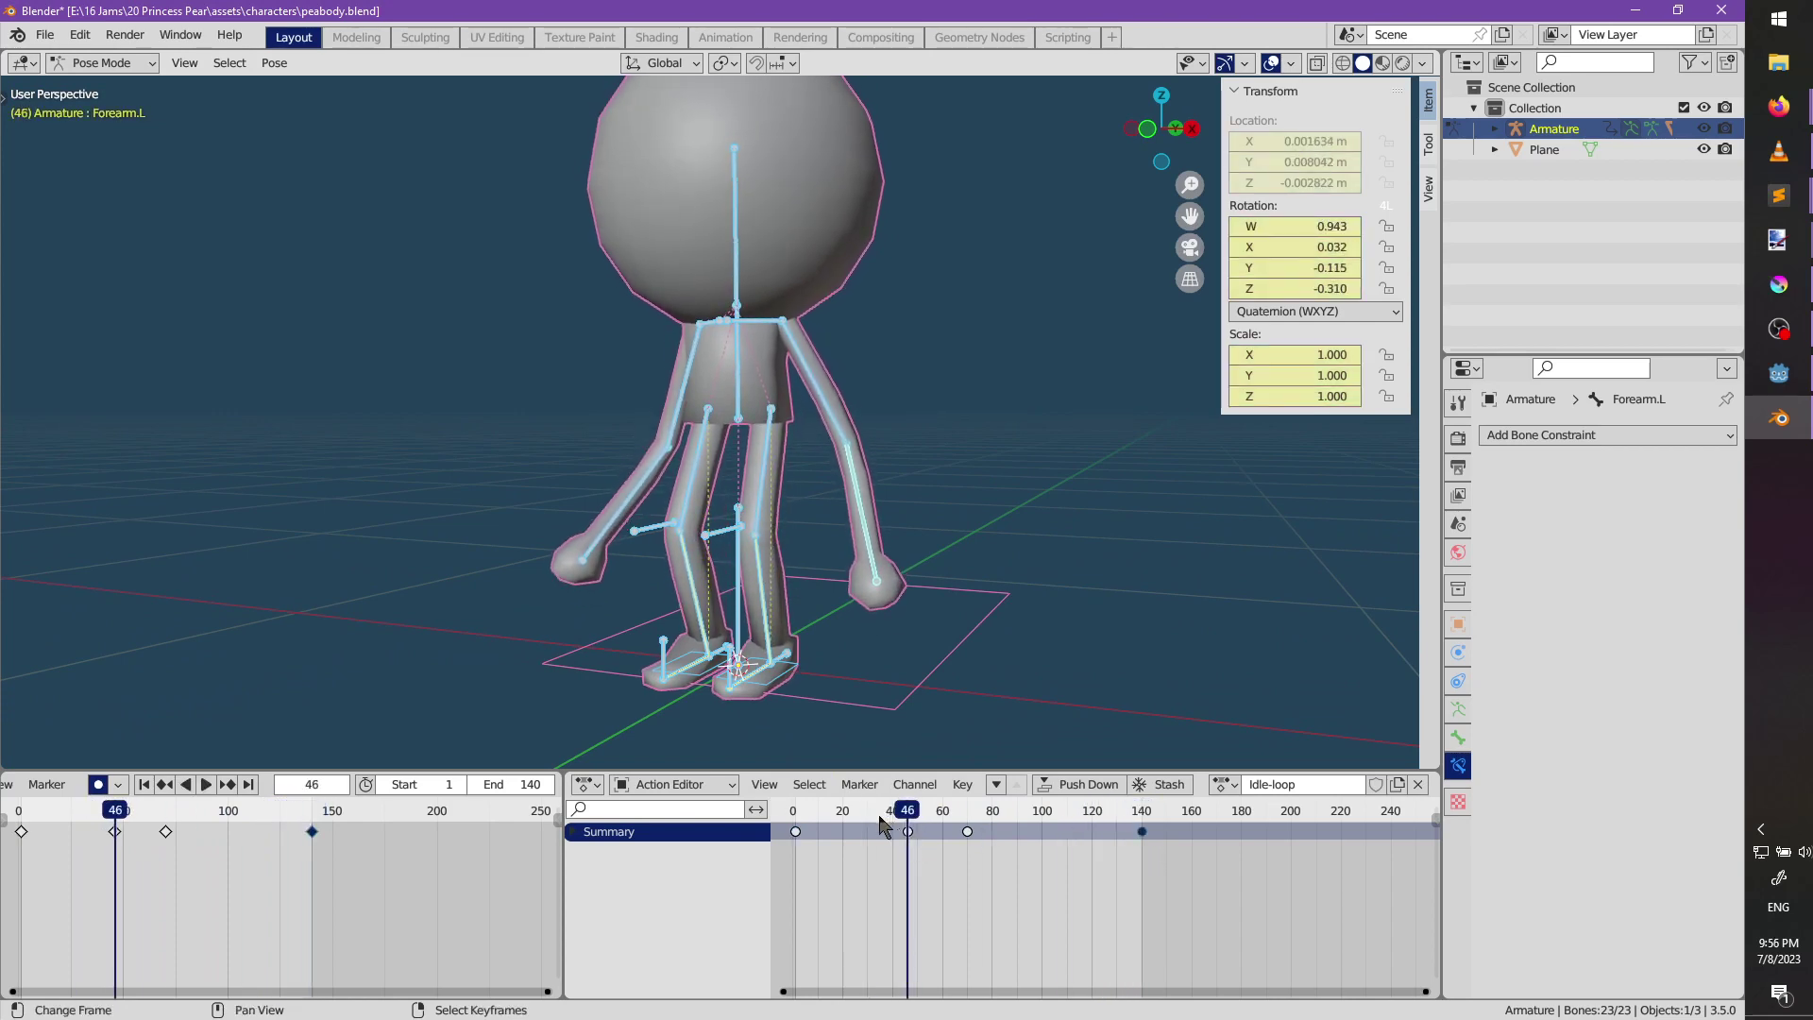
pyautogui.press('g')
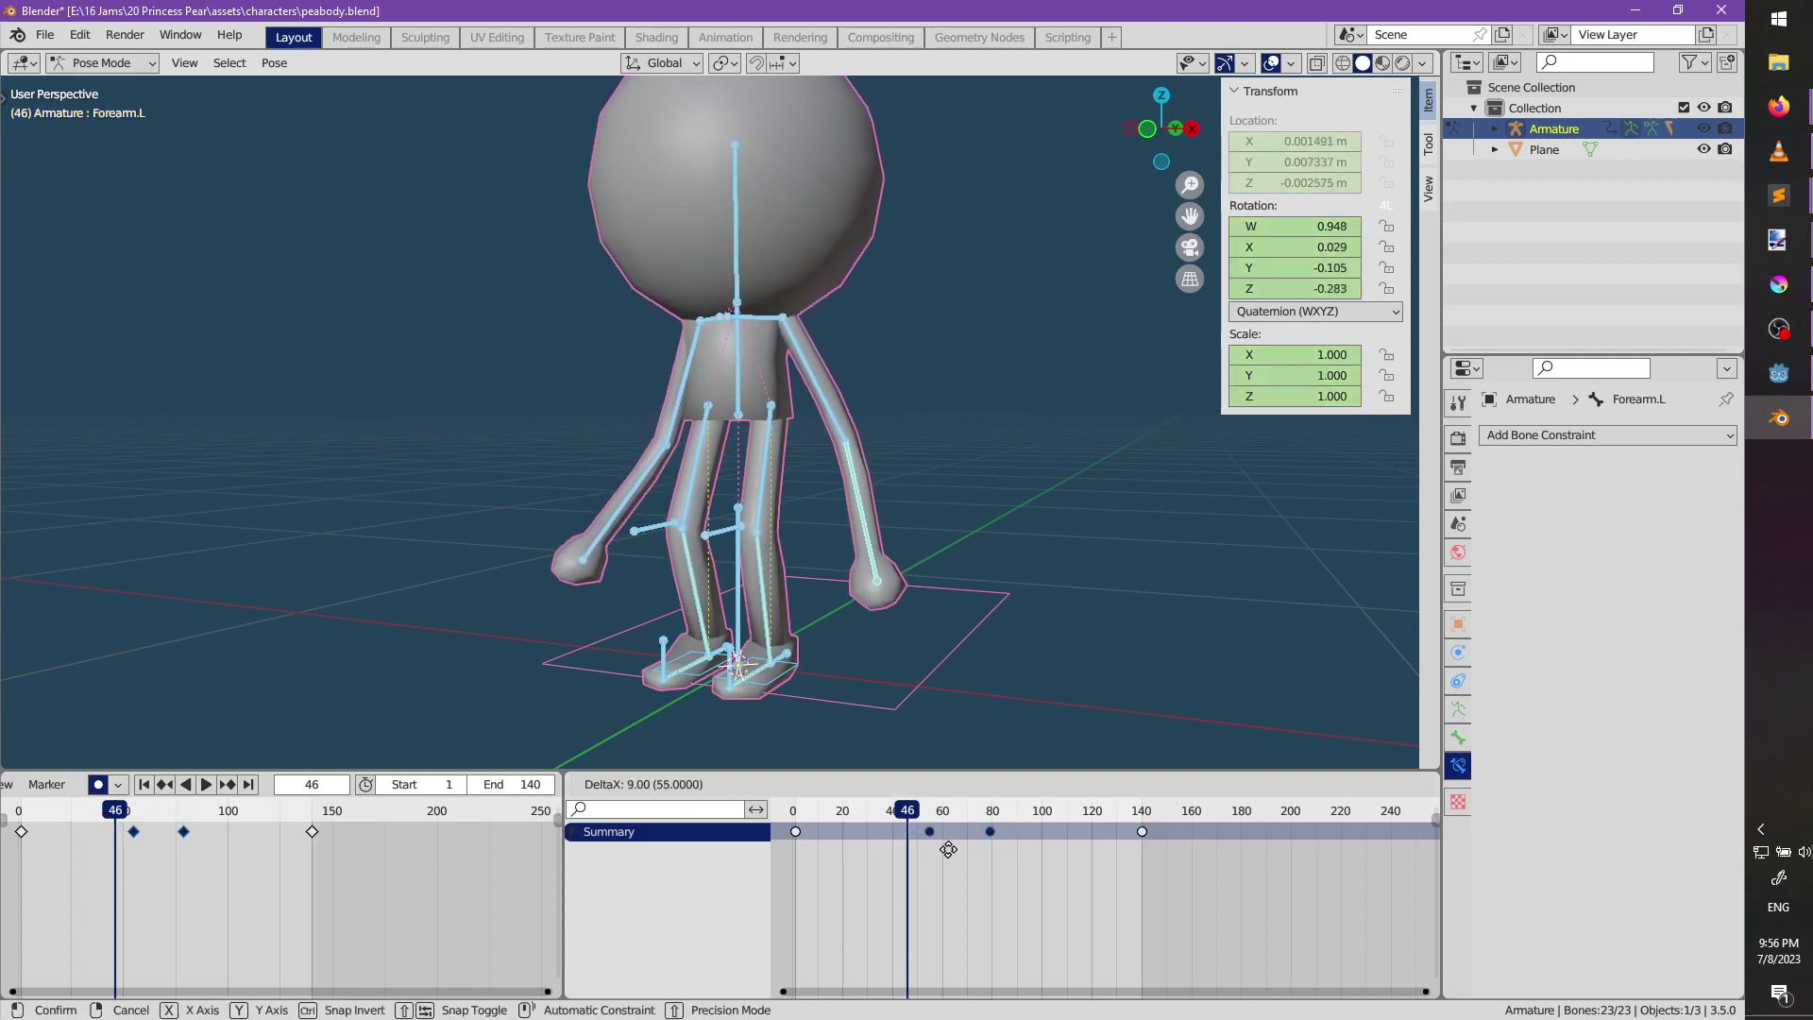
pyautogui.click(927, 848)
pyautogui.moveTo(915, 839); pyautogui.dragTo(1419, 783)
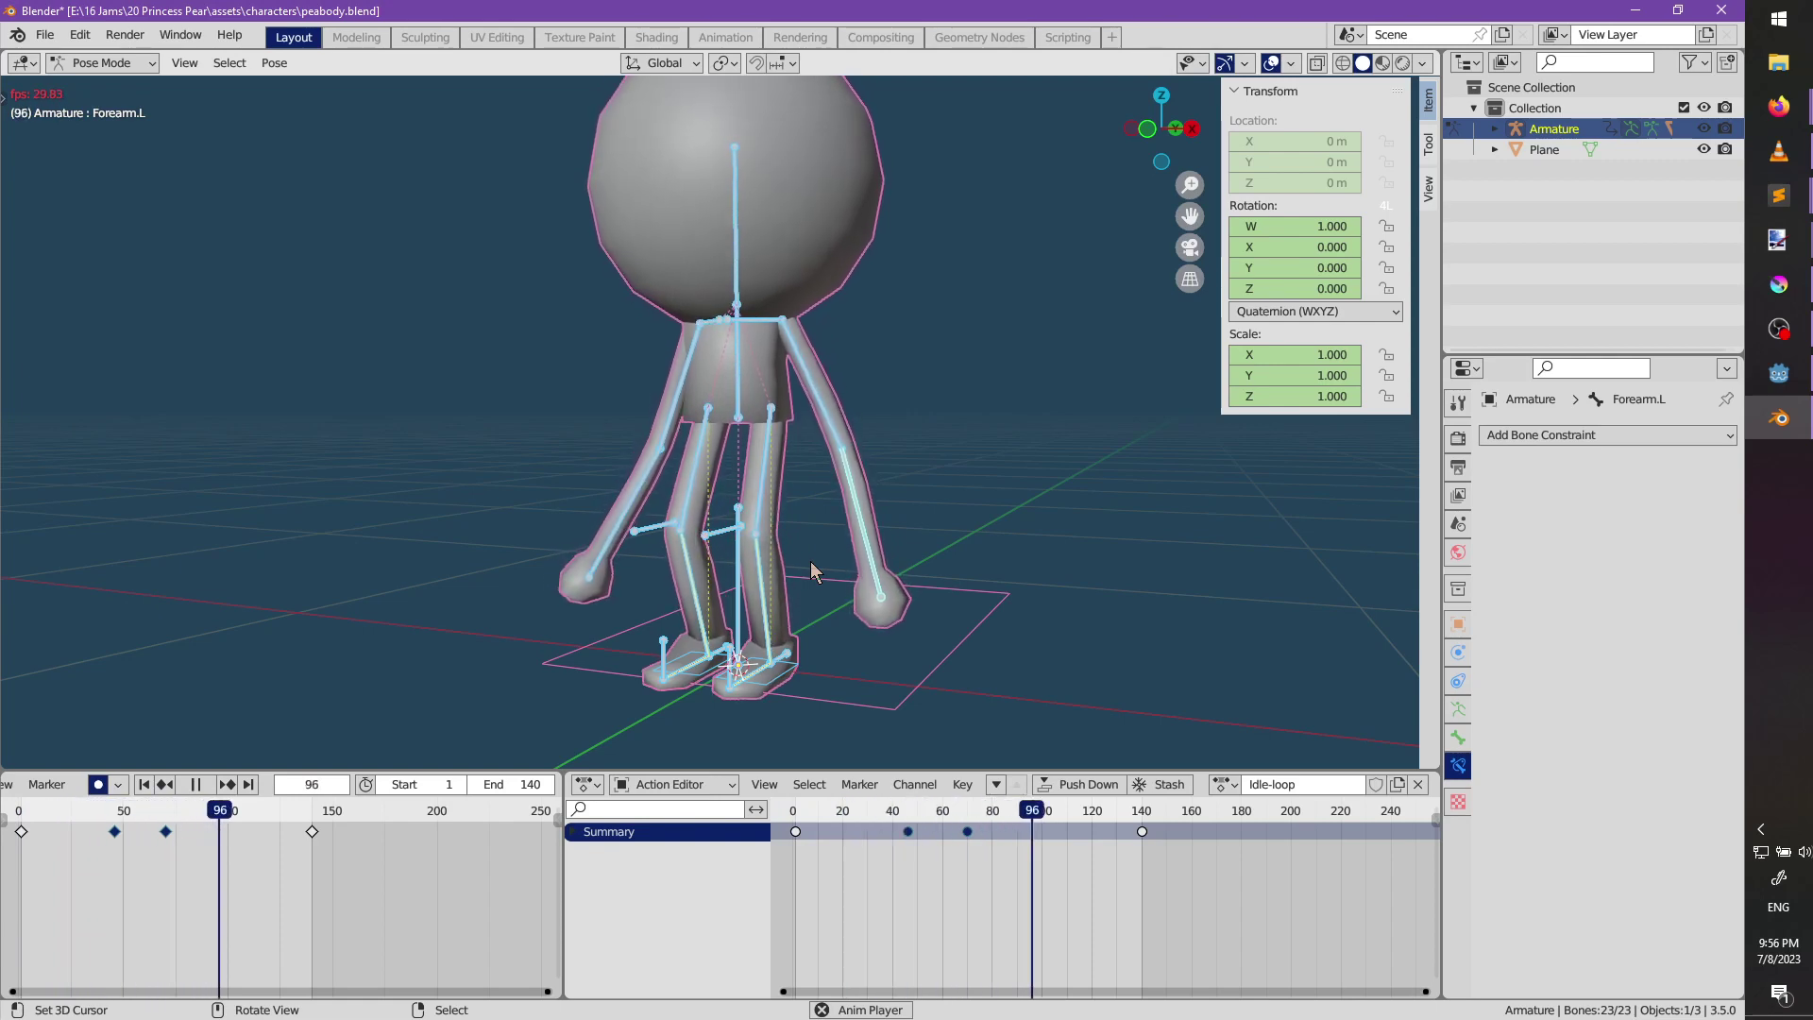
# Examine the playing idle loop's arm and body motion from several angles around the character.
pyautogui.moveTo(810, 561)
pyautogui.mouseDown(button='middle')
pyautogui.moveTo(888, 542)
pyautogui.moveTo(795, 557)
pyautogui.mouseUp(button='middle')
pyautogui.moveTo(676, 556); pyautogui.dragTo(930, 513, button='middle')
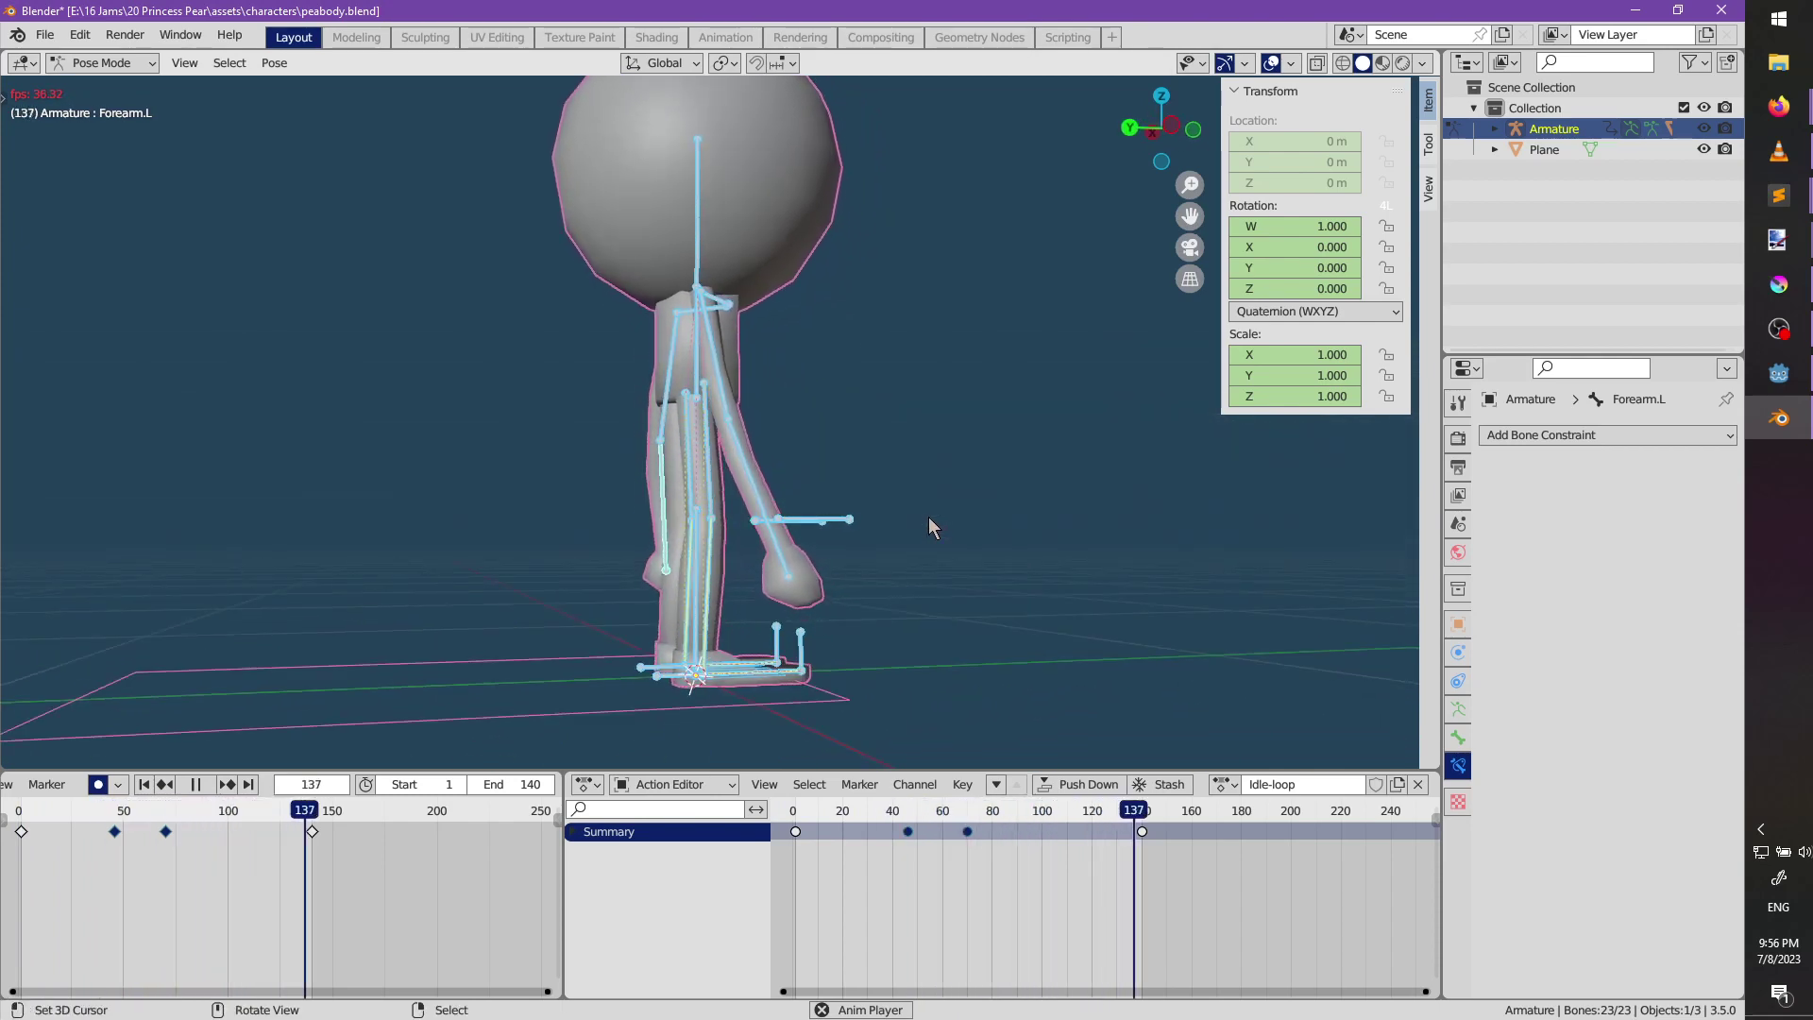
pyautogui.moveTo(927, 517); pyautogui.dragTo(763, 573, button='middle')
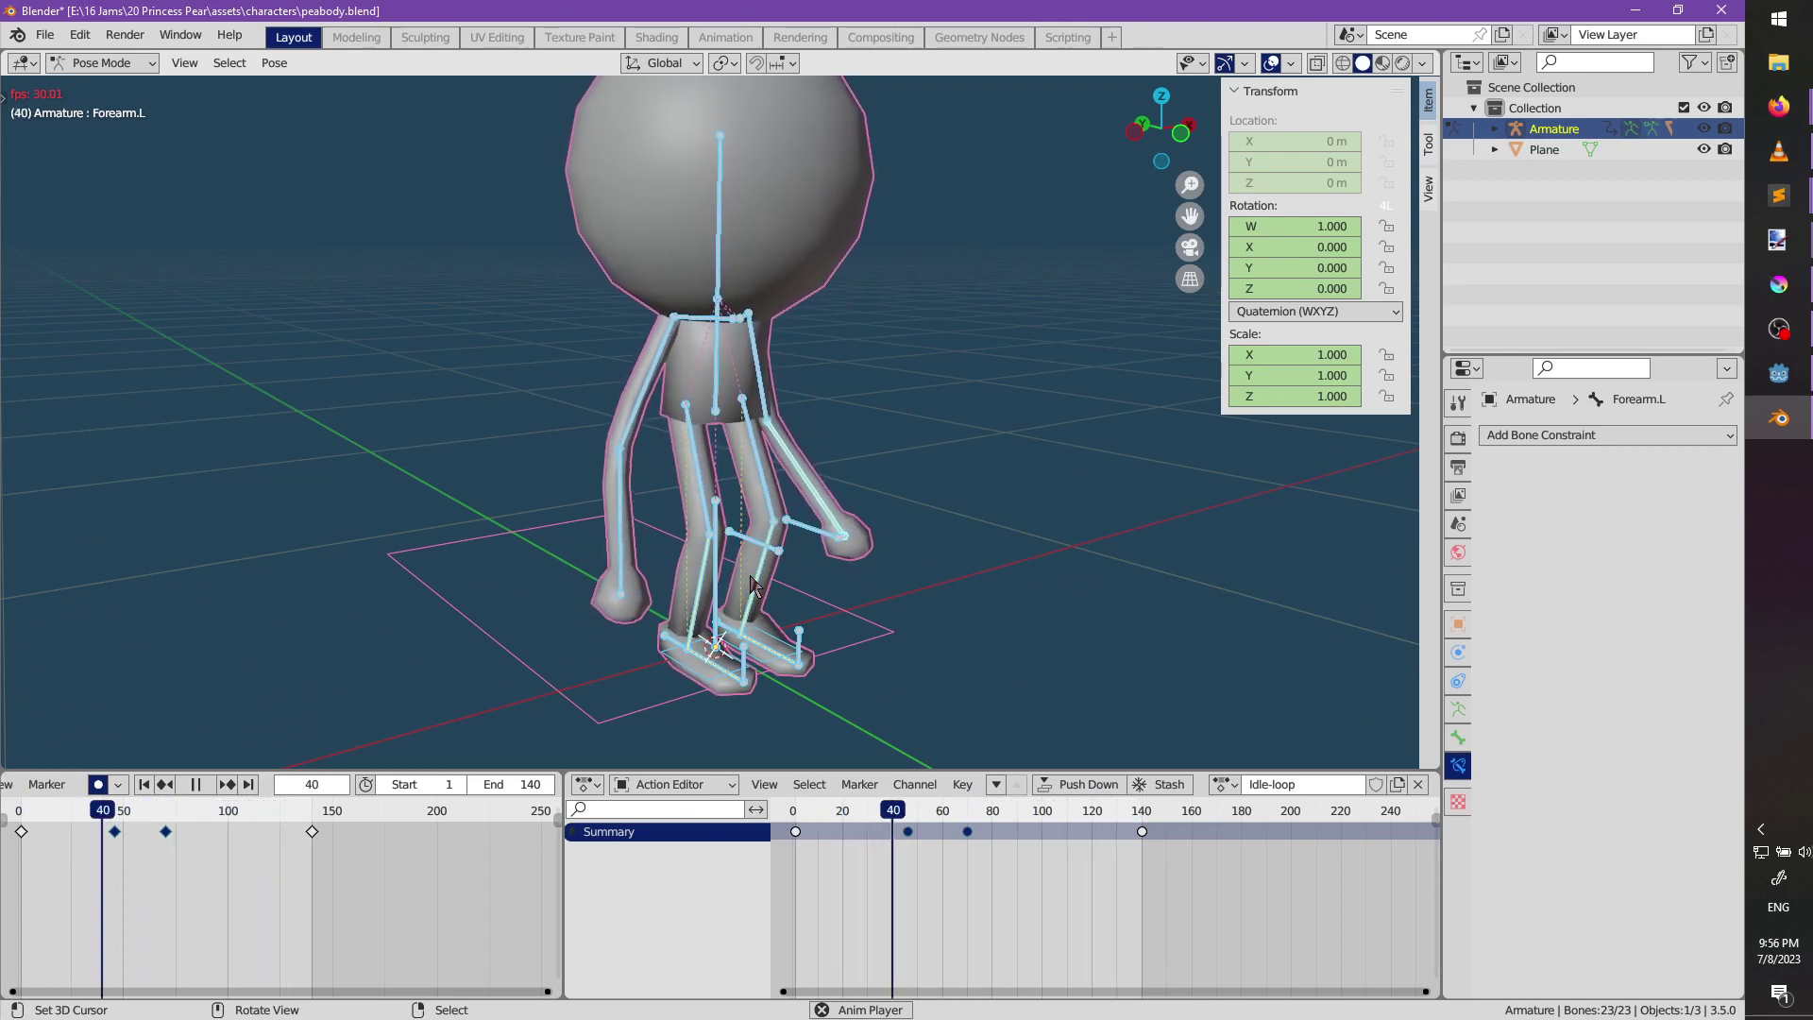
# At frame 46, raise the Body bone along global Z until its Y location is about -0.019 m.
pyautogui.moveTo(762, 573); pyautogui.dragTo(870, 611, button='middle')
pyautogui.press('space')
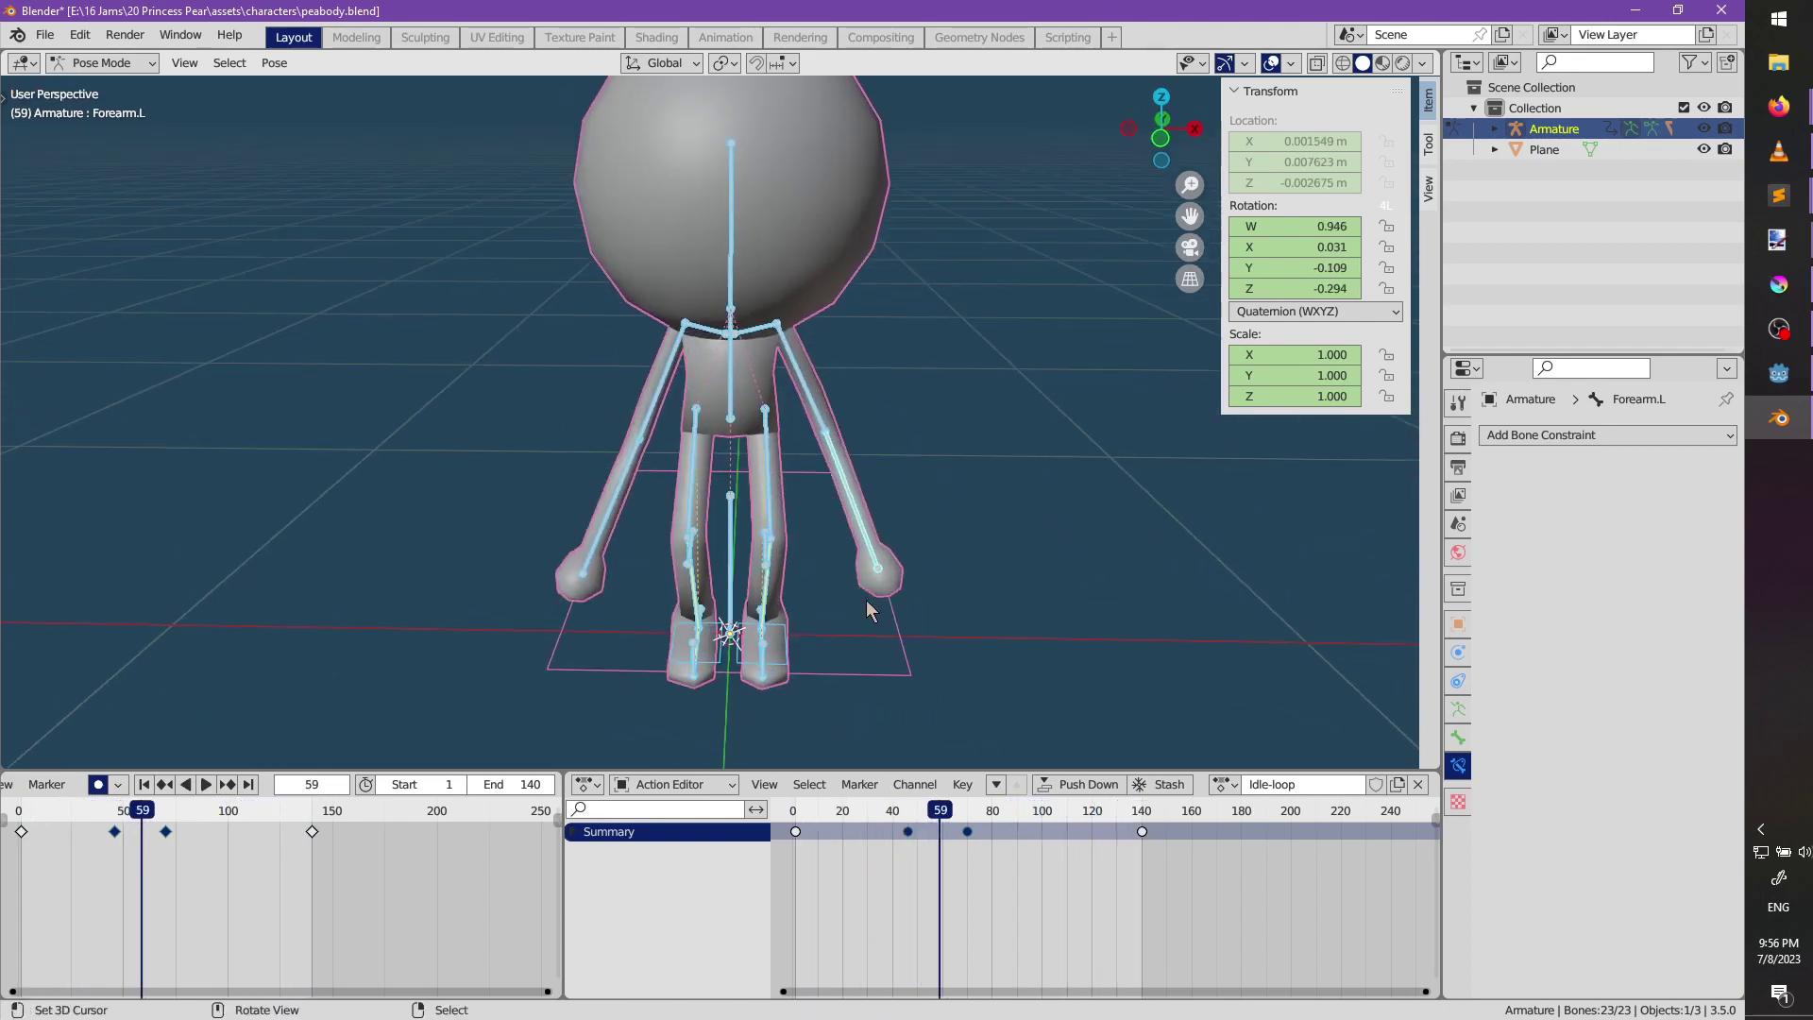
pyautogui.moveTo(914, 826); pyautogui.dragTo(907, 827)
pyautogui.moveTo(812, 548); pyautogui.dragTo(773, 412, button='middle')
pyautogui.click(772, 412)
pyautogui.press('g')
pyautogui.press('y')
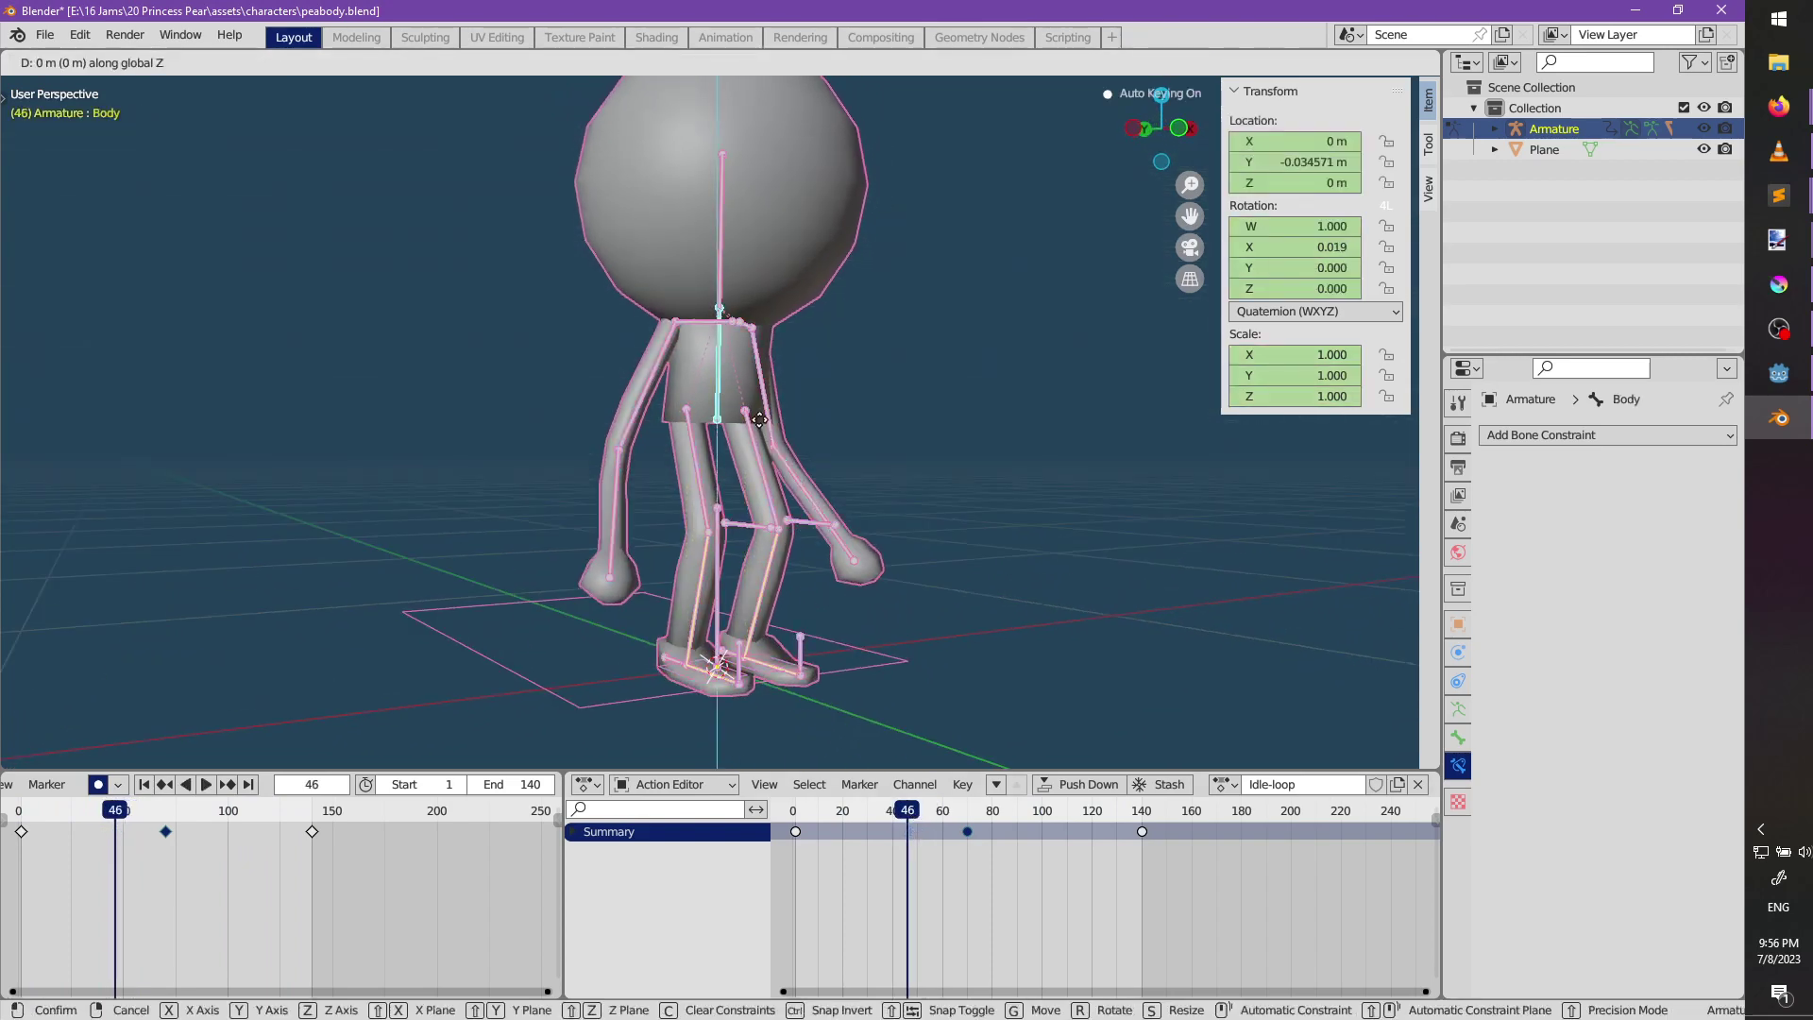
pyautogui.click(761, 420)
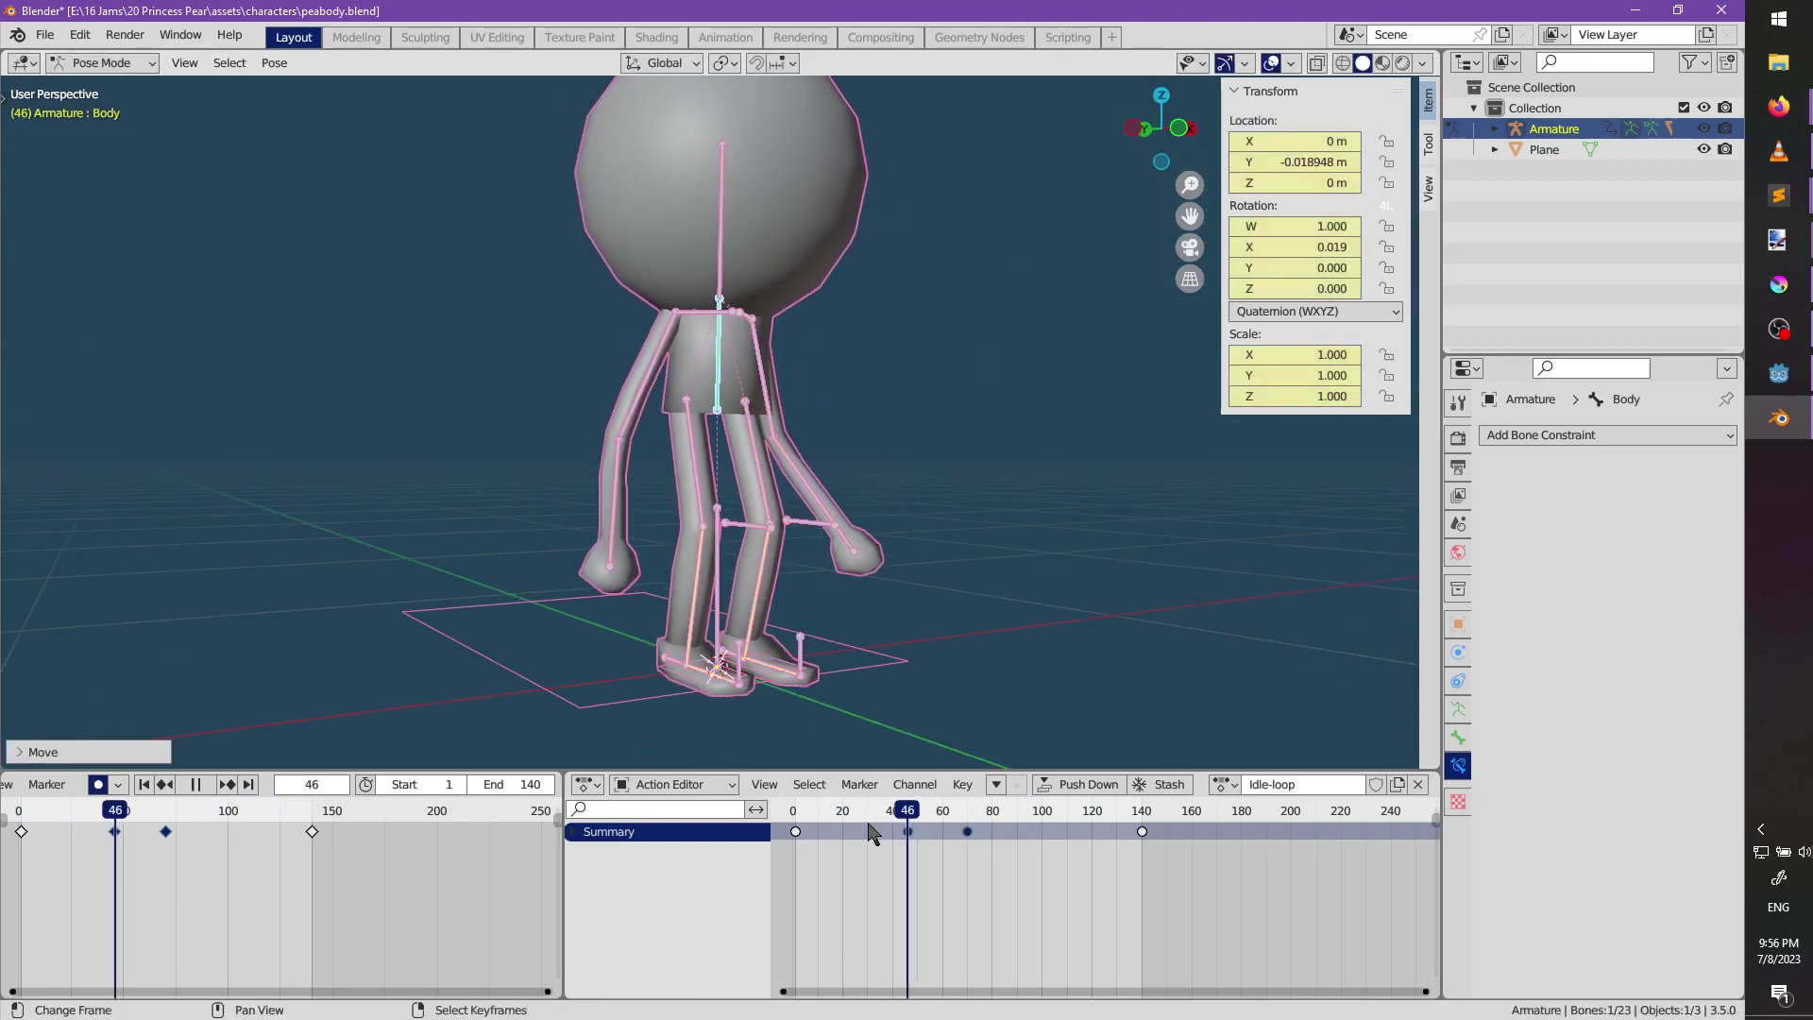
# At frame 70, raise the Body bone along global Z until its Y location is about -0.018 m.
pyautogui.moveTo(869, 835); pyautogui.dragTo(795, 834)
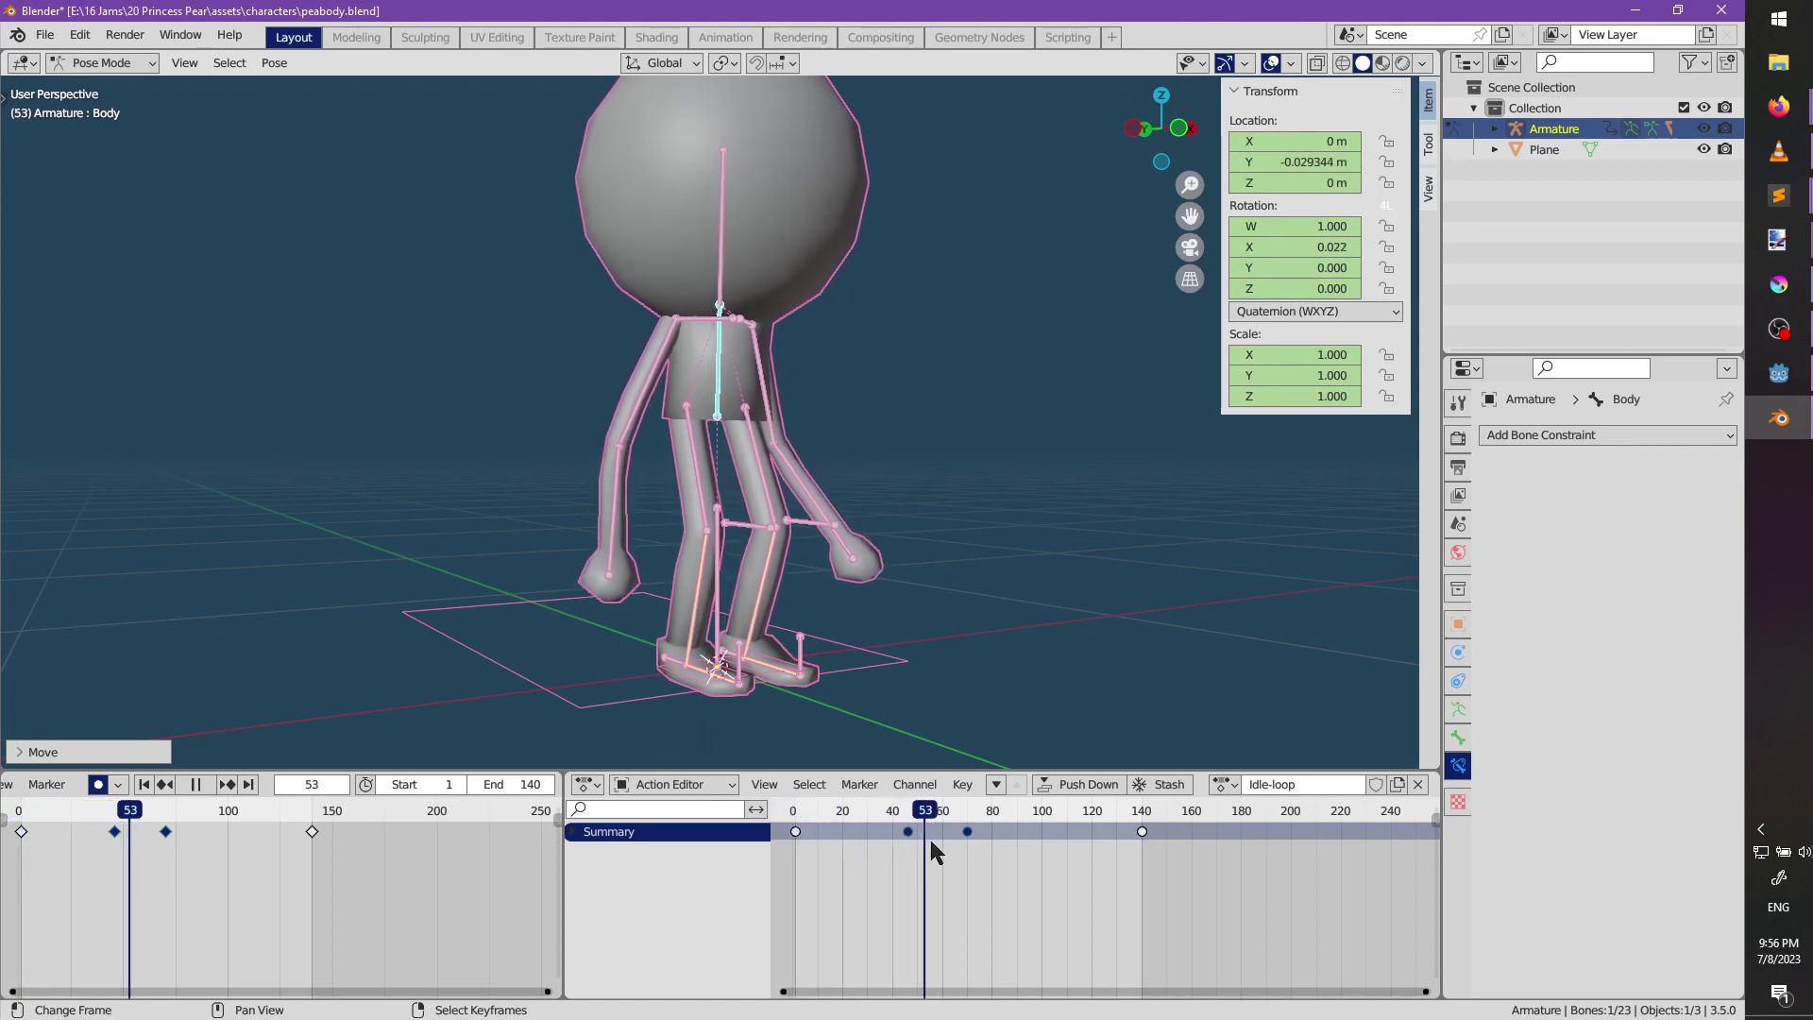
pyautogui.press('Escape')
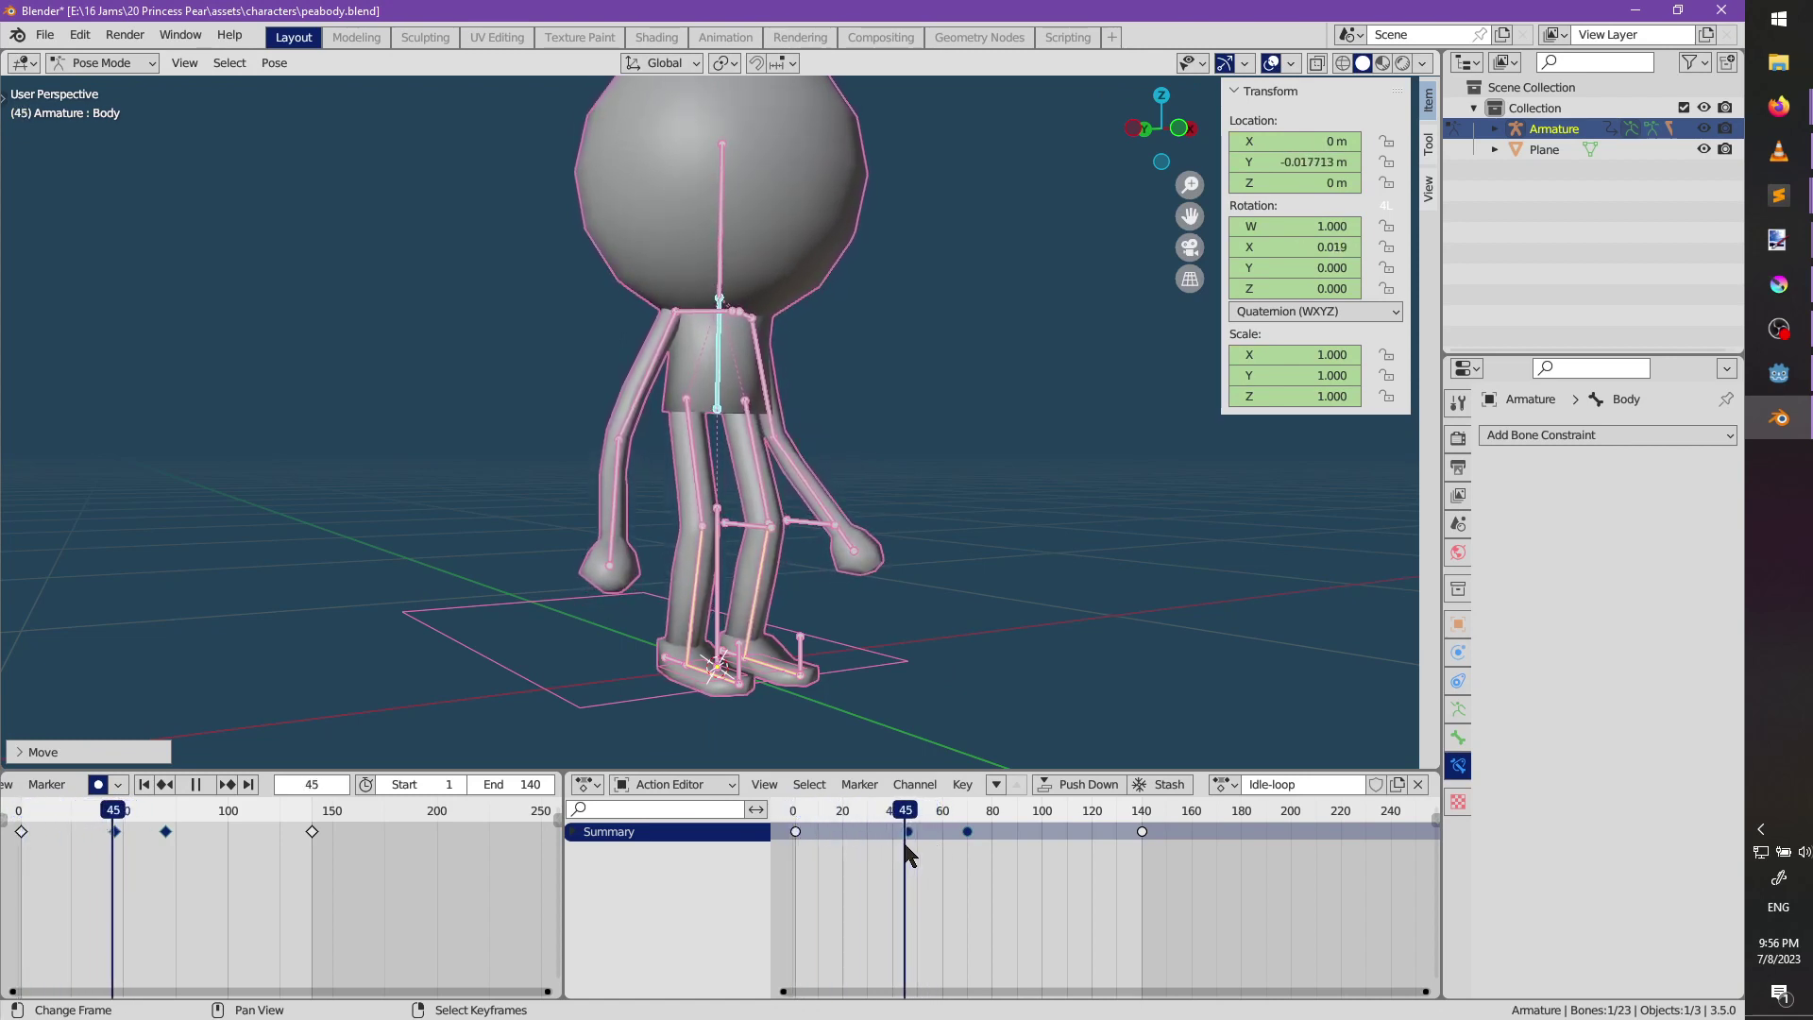
pyautogui.press('space')
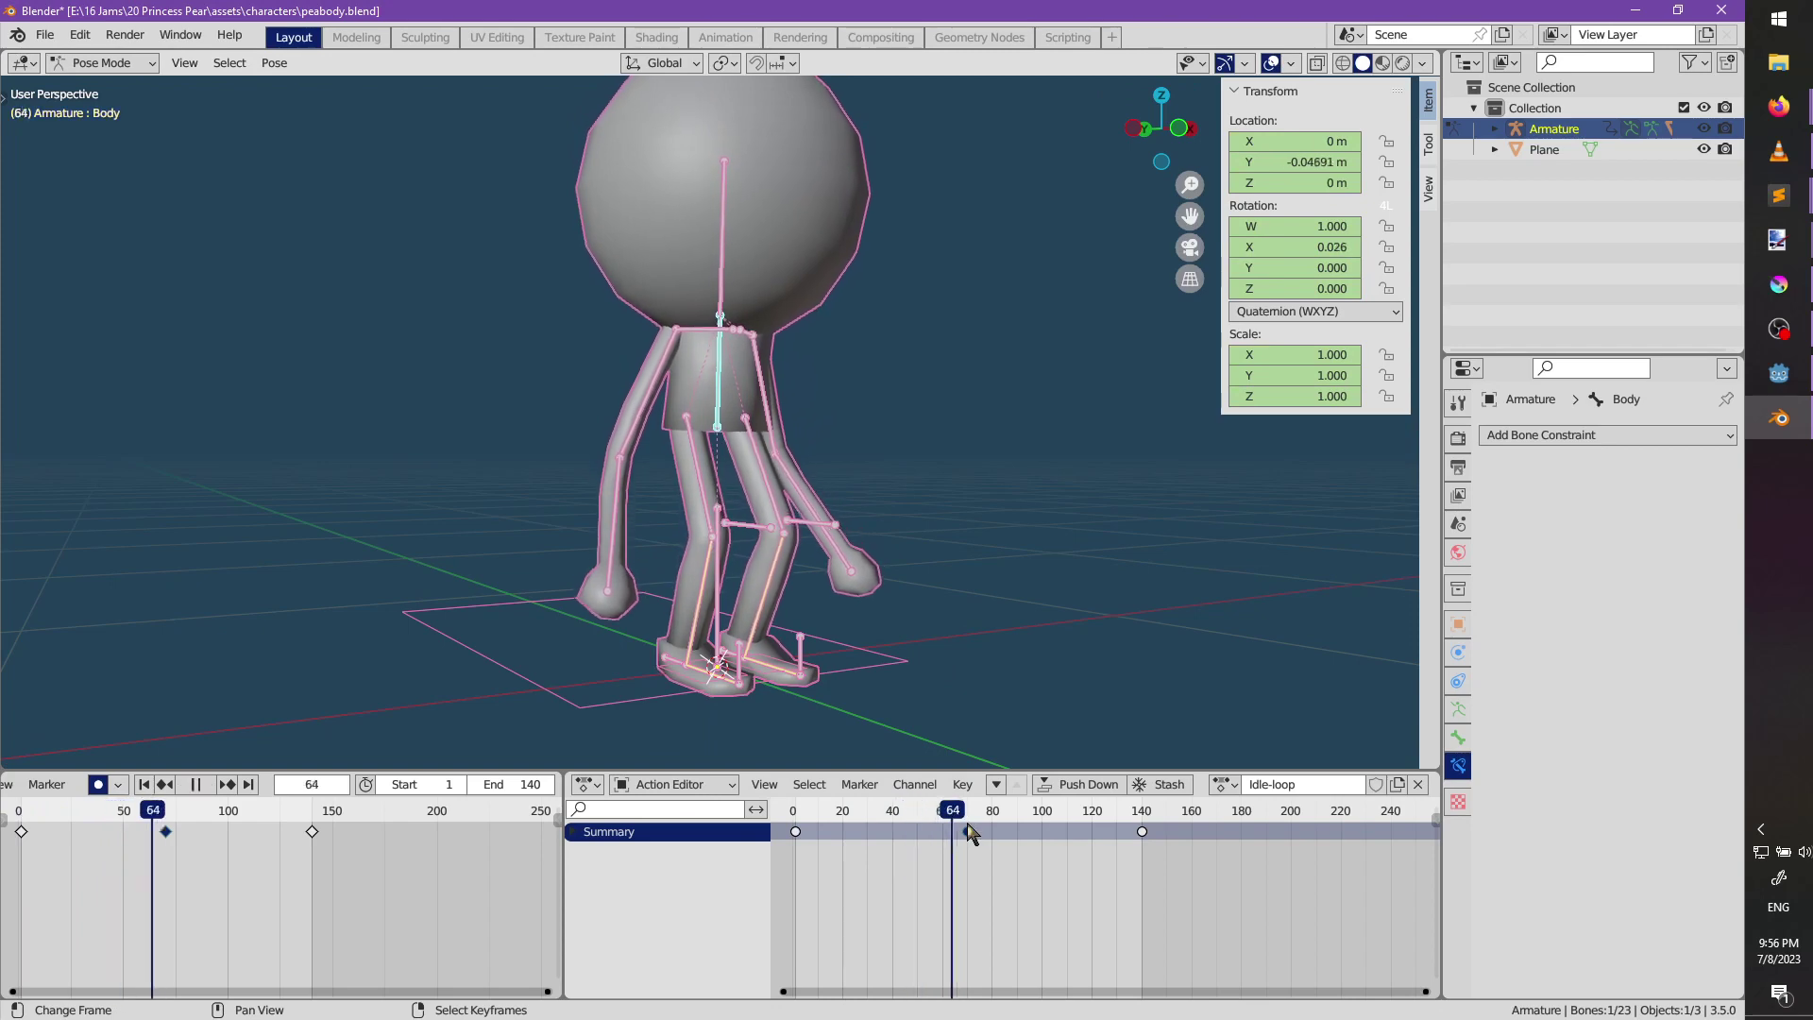
pyautogui.moveTo(971, 824); pyautogui.dragTo(965, 819)
pyautogui.press('space')
pyautogui.press('g')
pyautogui.press('z')
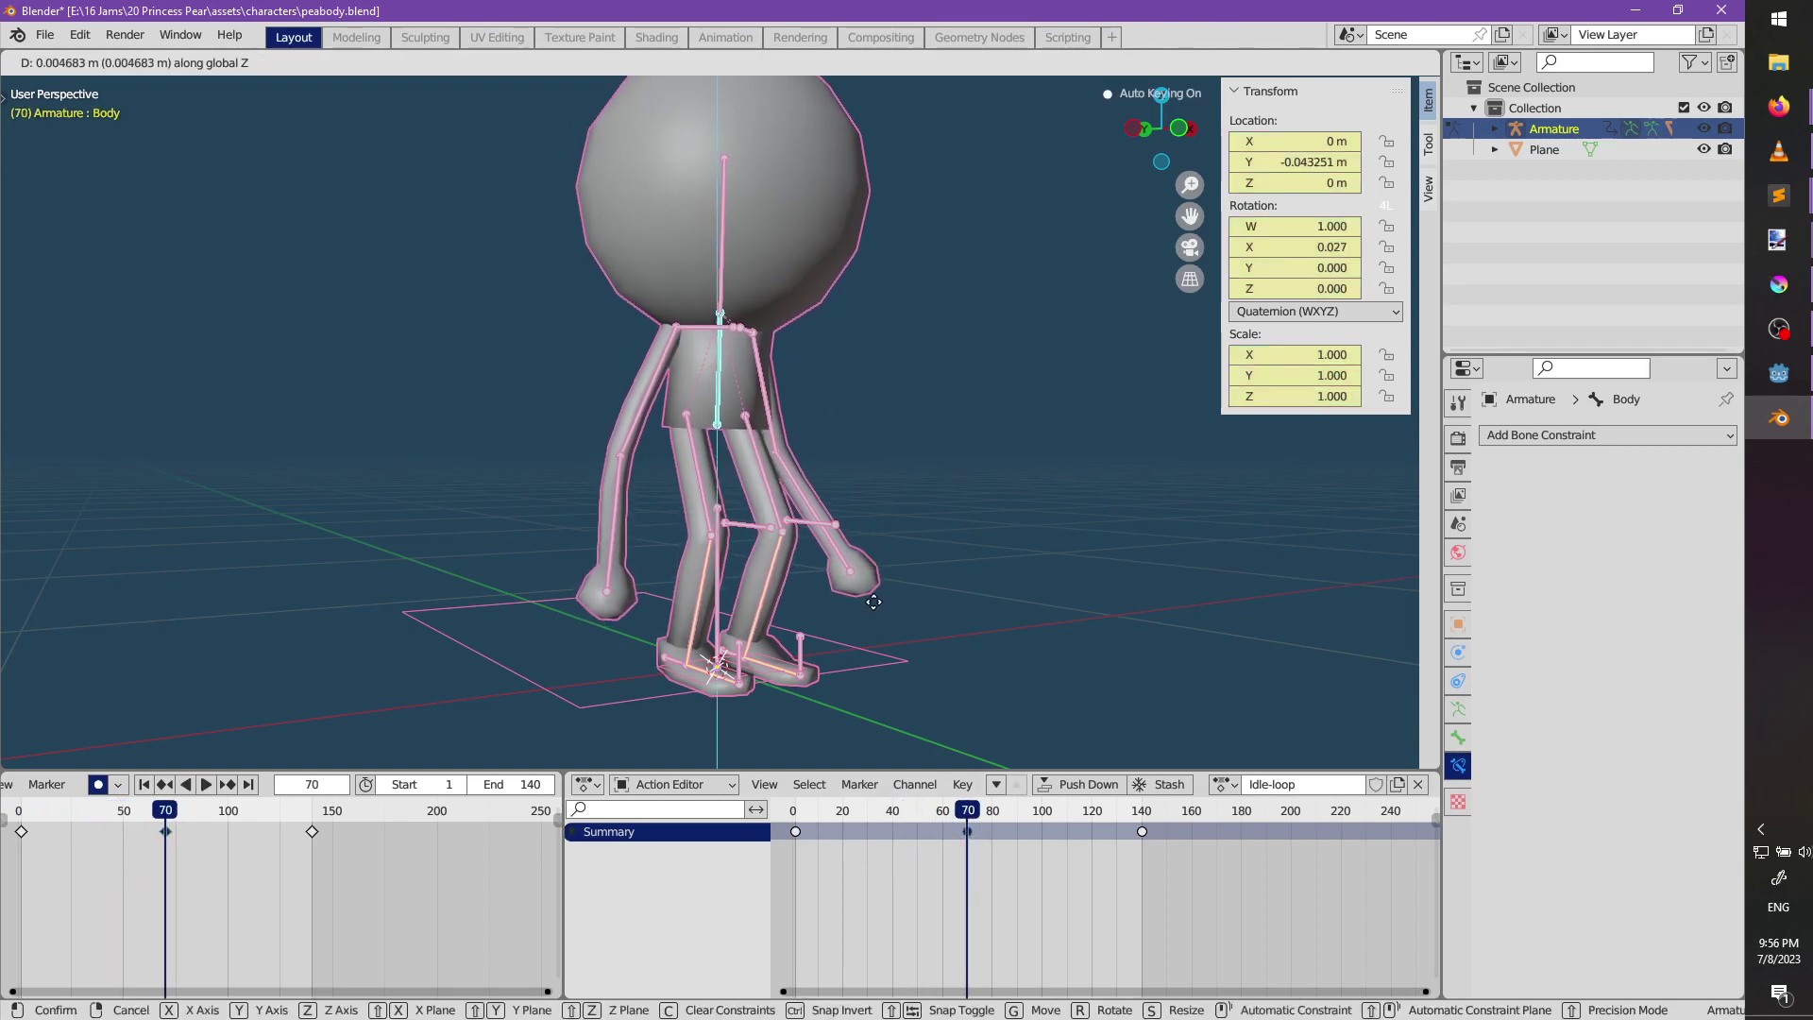
pyautogui.click(878, 592)
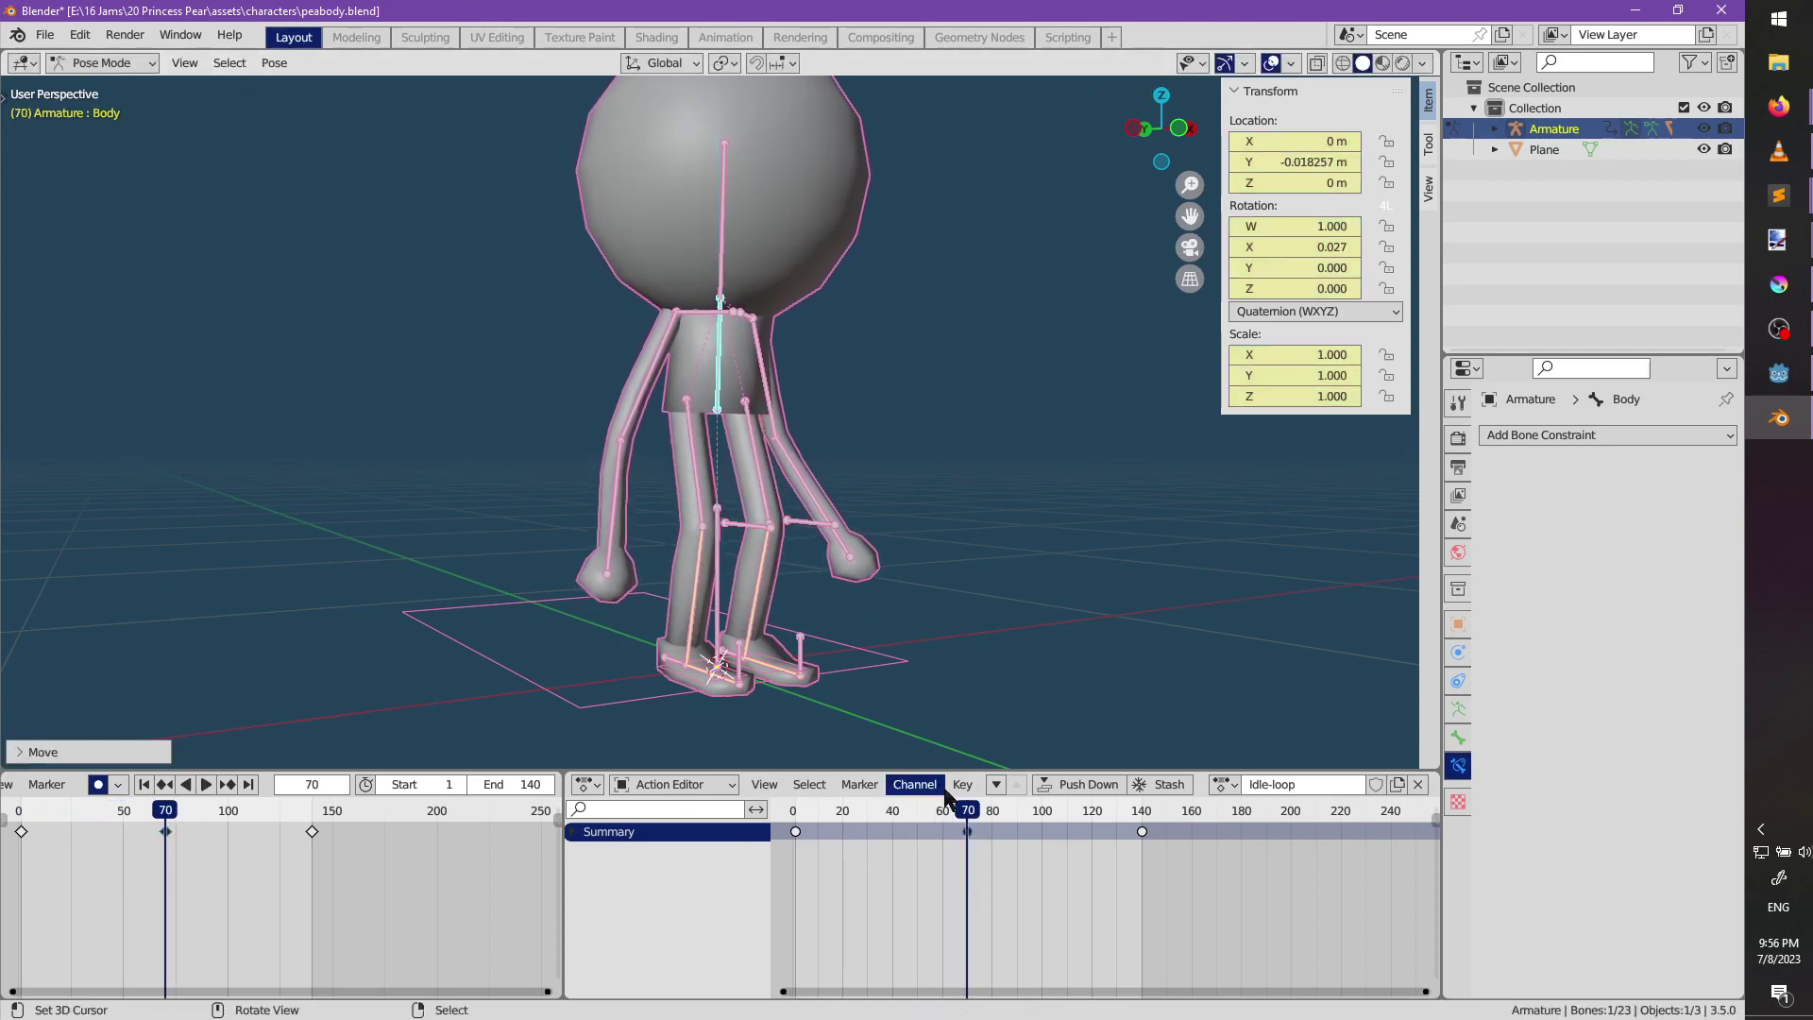
# Play the idle animation from the start and check the body and arm motion from several angles.
pyautogui.moveTo(965, 814); pyautogui.dragTo(790, 805)
pyautogui.press('space')
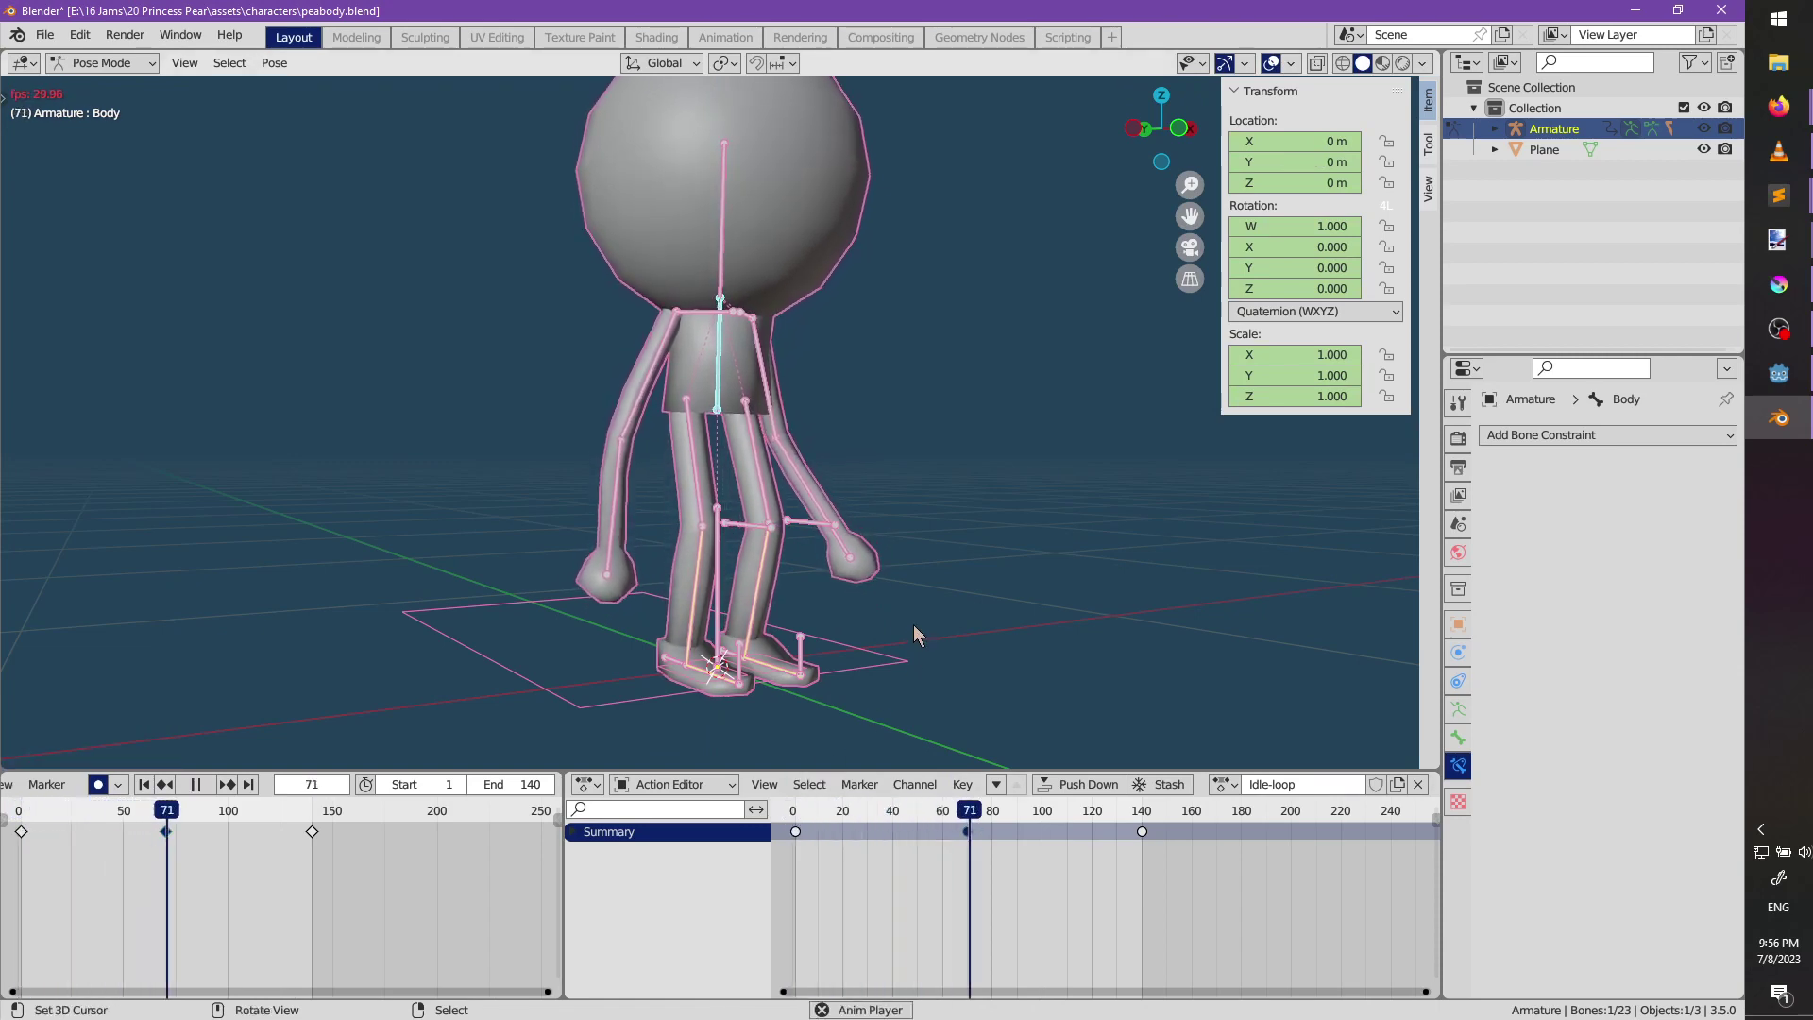
pyautogui.moveTo(943, 609); pyautogui.dragTo(689, 567, button='middle')
pyautogui.press('space')
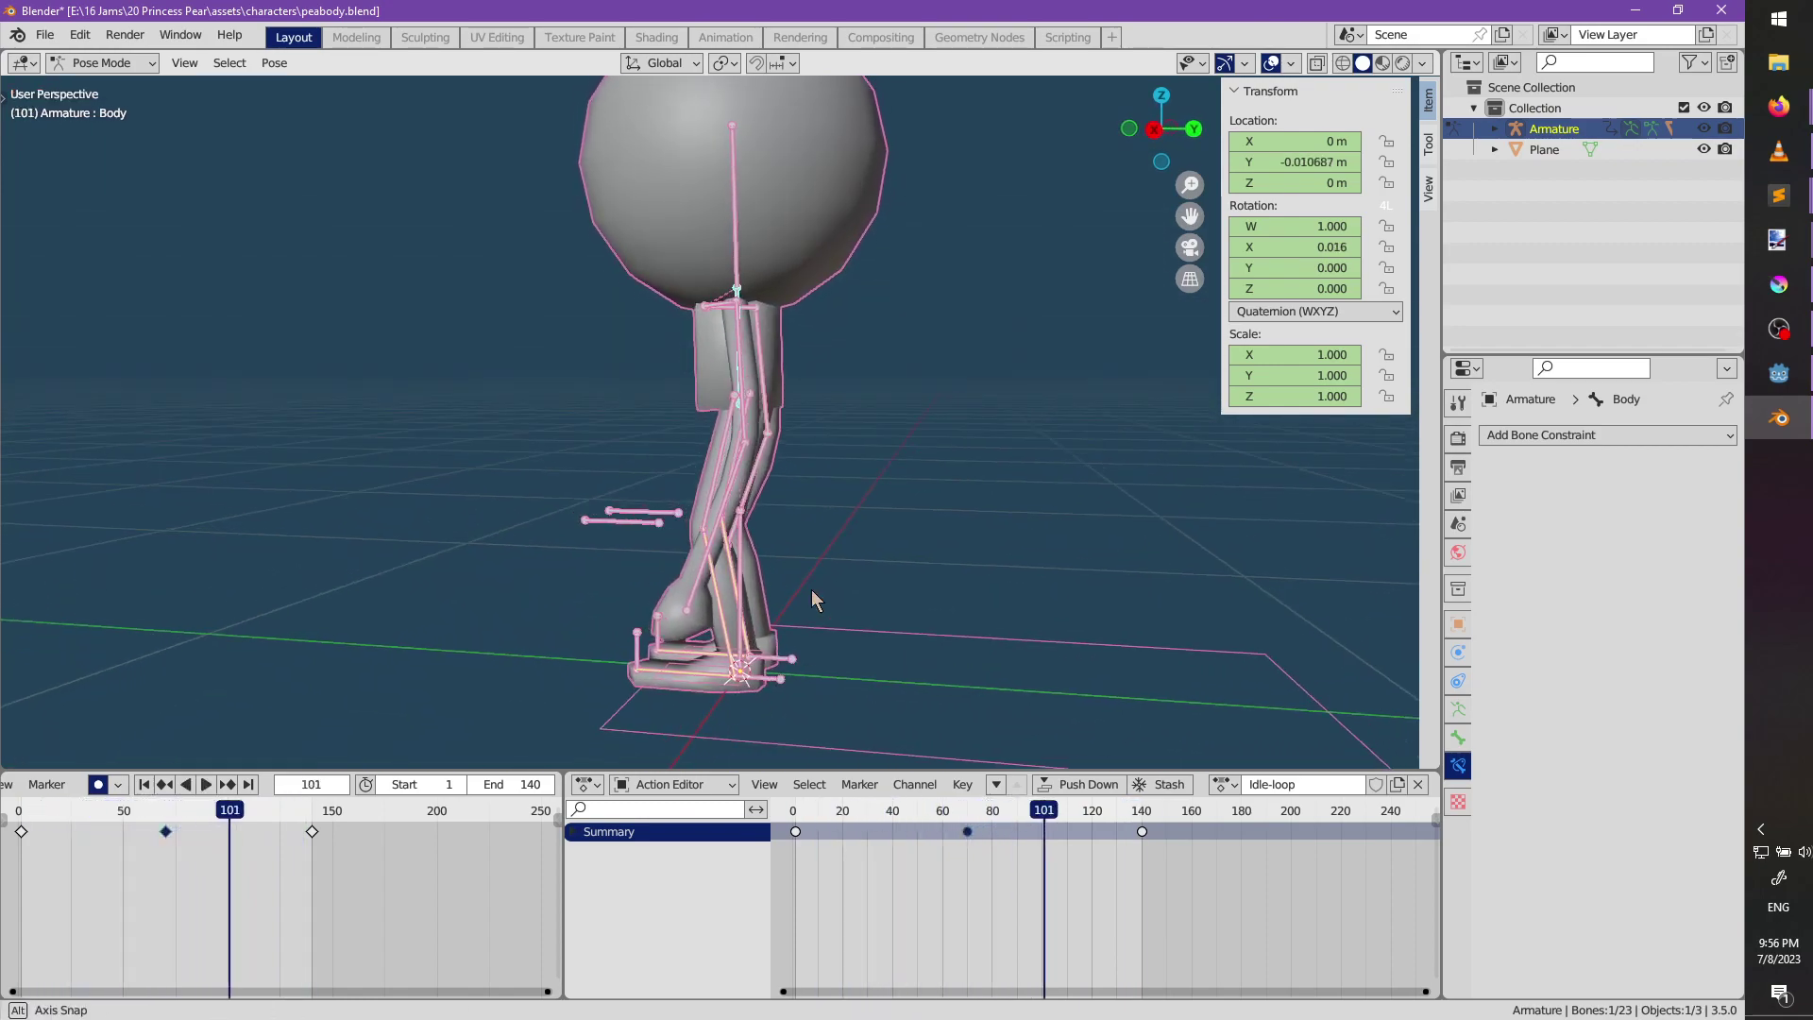
pyautogui.moveTo(809, 599); pyautogui.dragTo(1001, 663, button='middle')
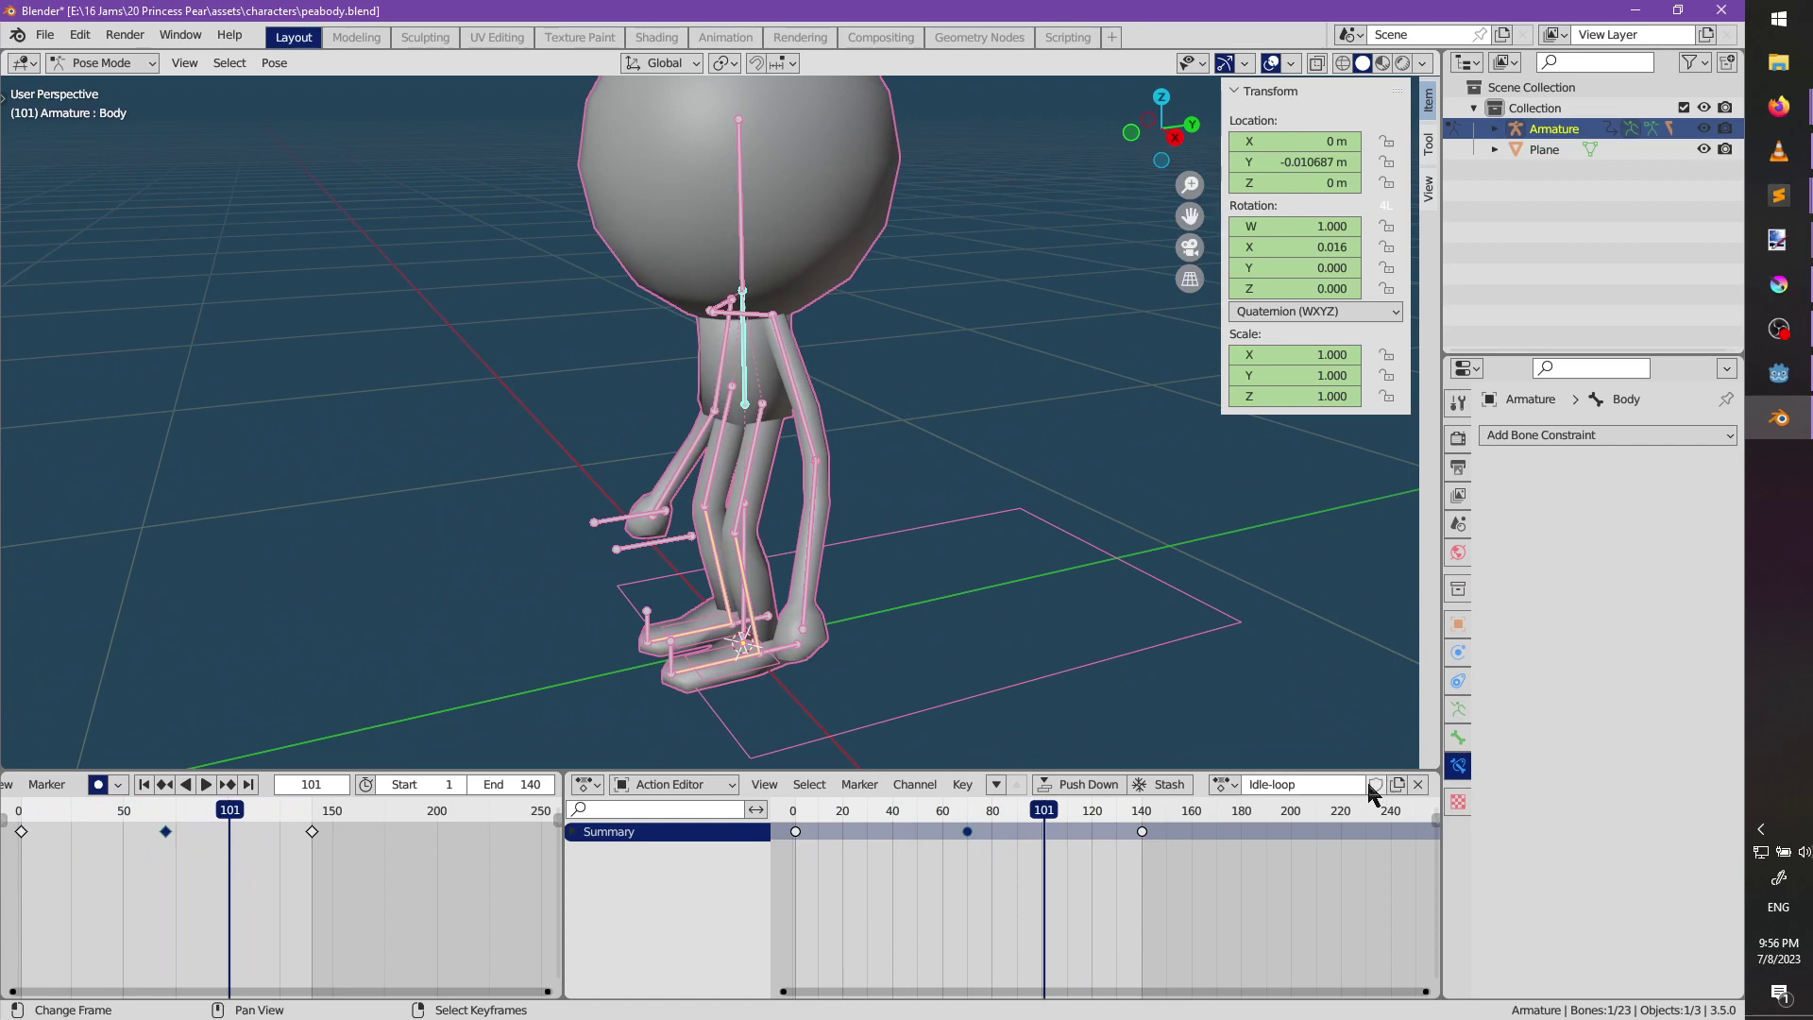
# Stash the Idle-loop action and set up a new action named Walk-loop with end frame 60.
pyautogui.click(1157, 785)
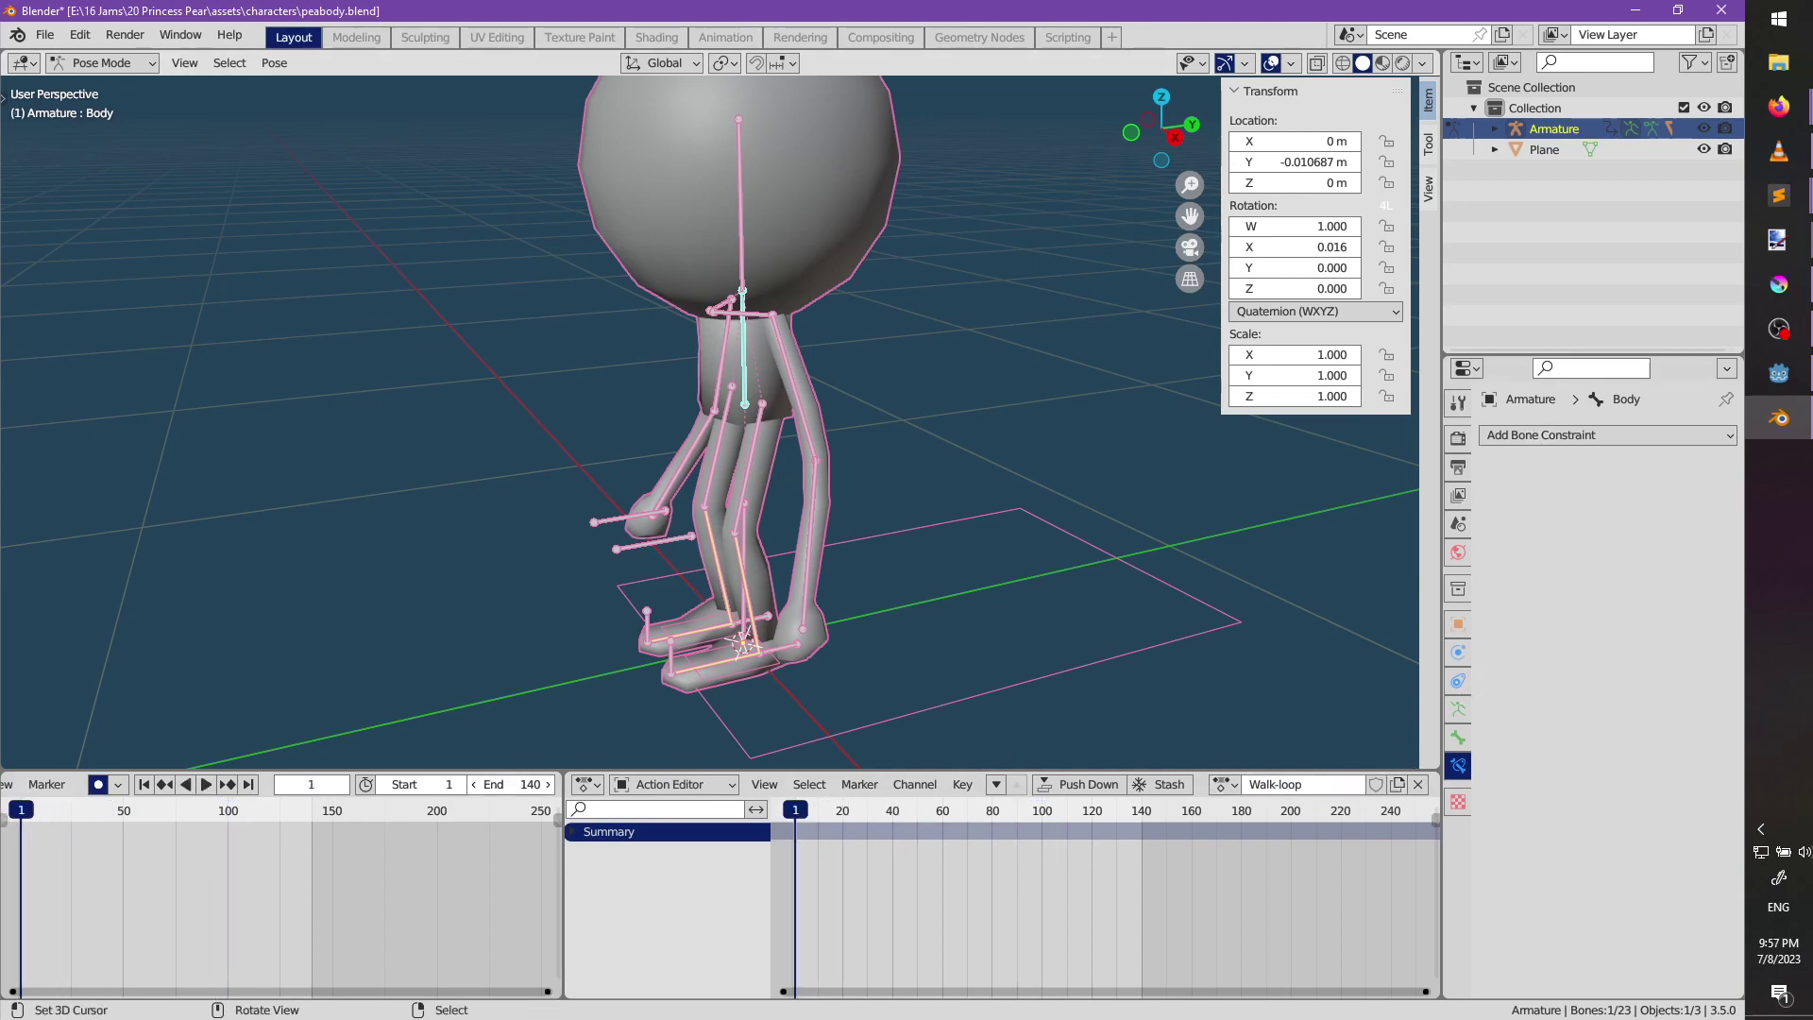
pyautogui.press('Return')
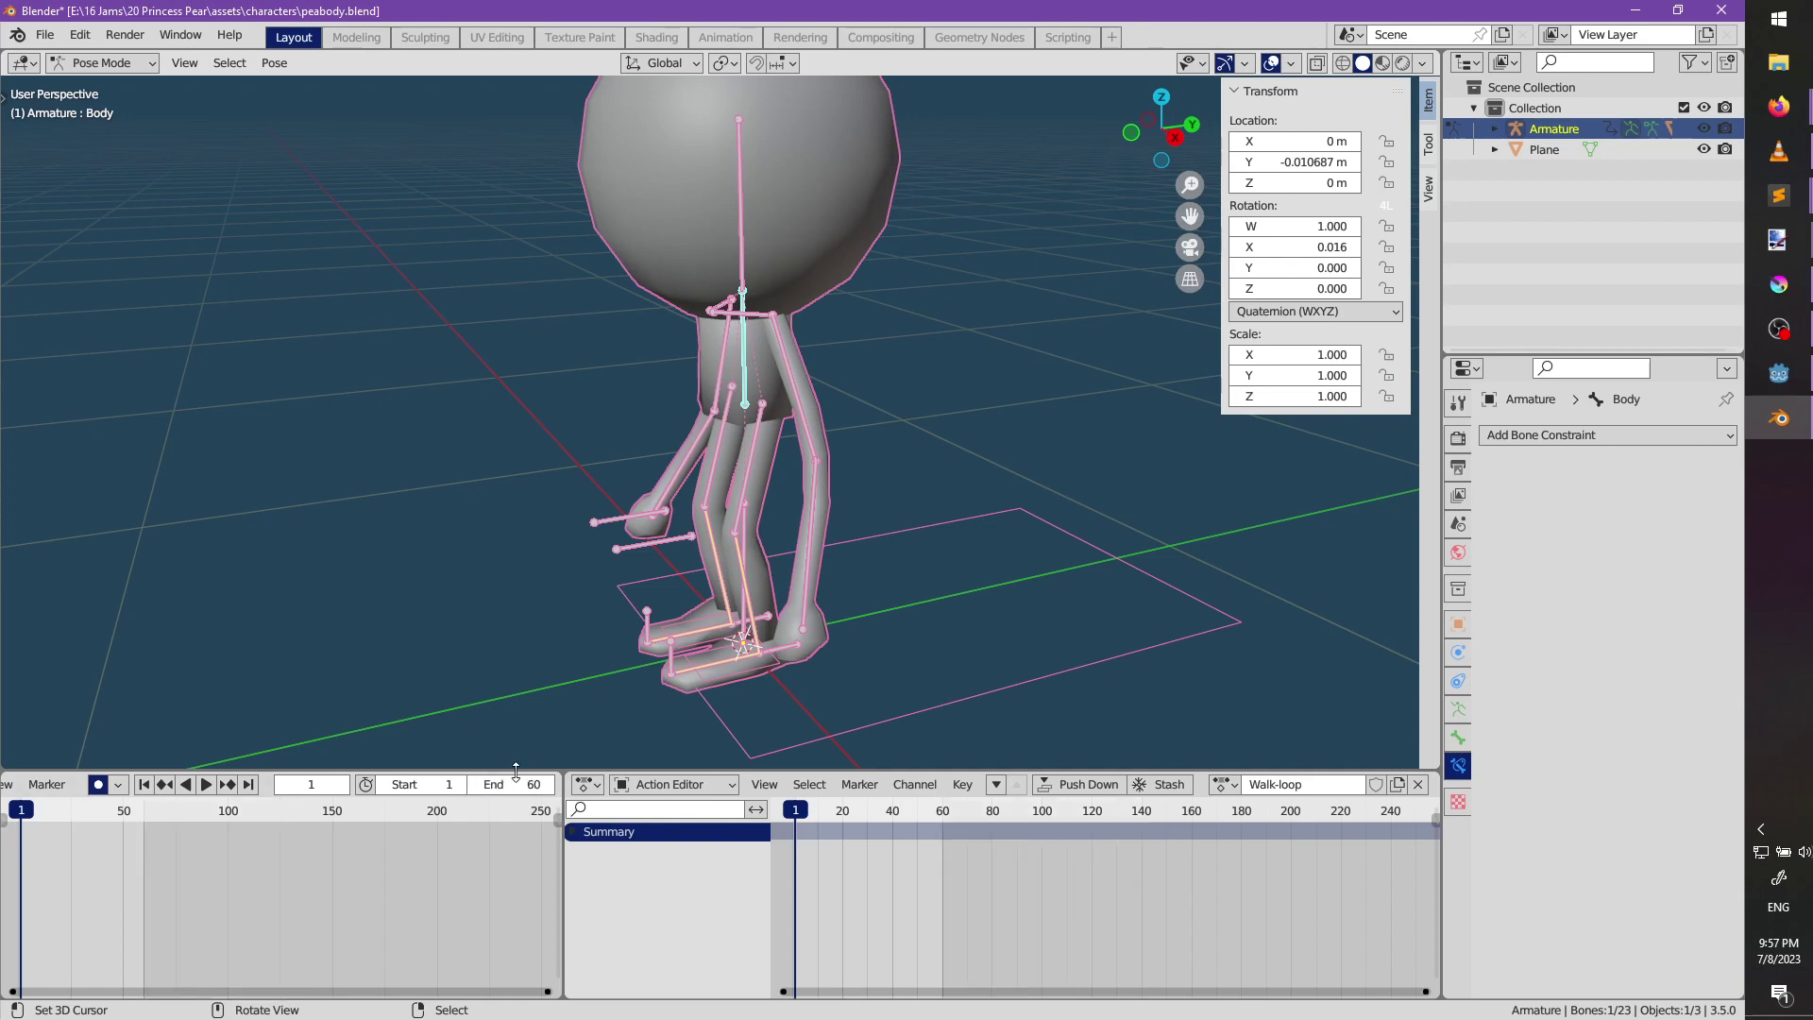
# Clear the rotation and location of all bones at frame 1 of Walk-loop.
pyautogui.press('a')
pyautogui.hotkey('alt', 'r')
pyautogui.hotkey('alt', 'g')
pyautogui.press('KP_1')
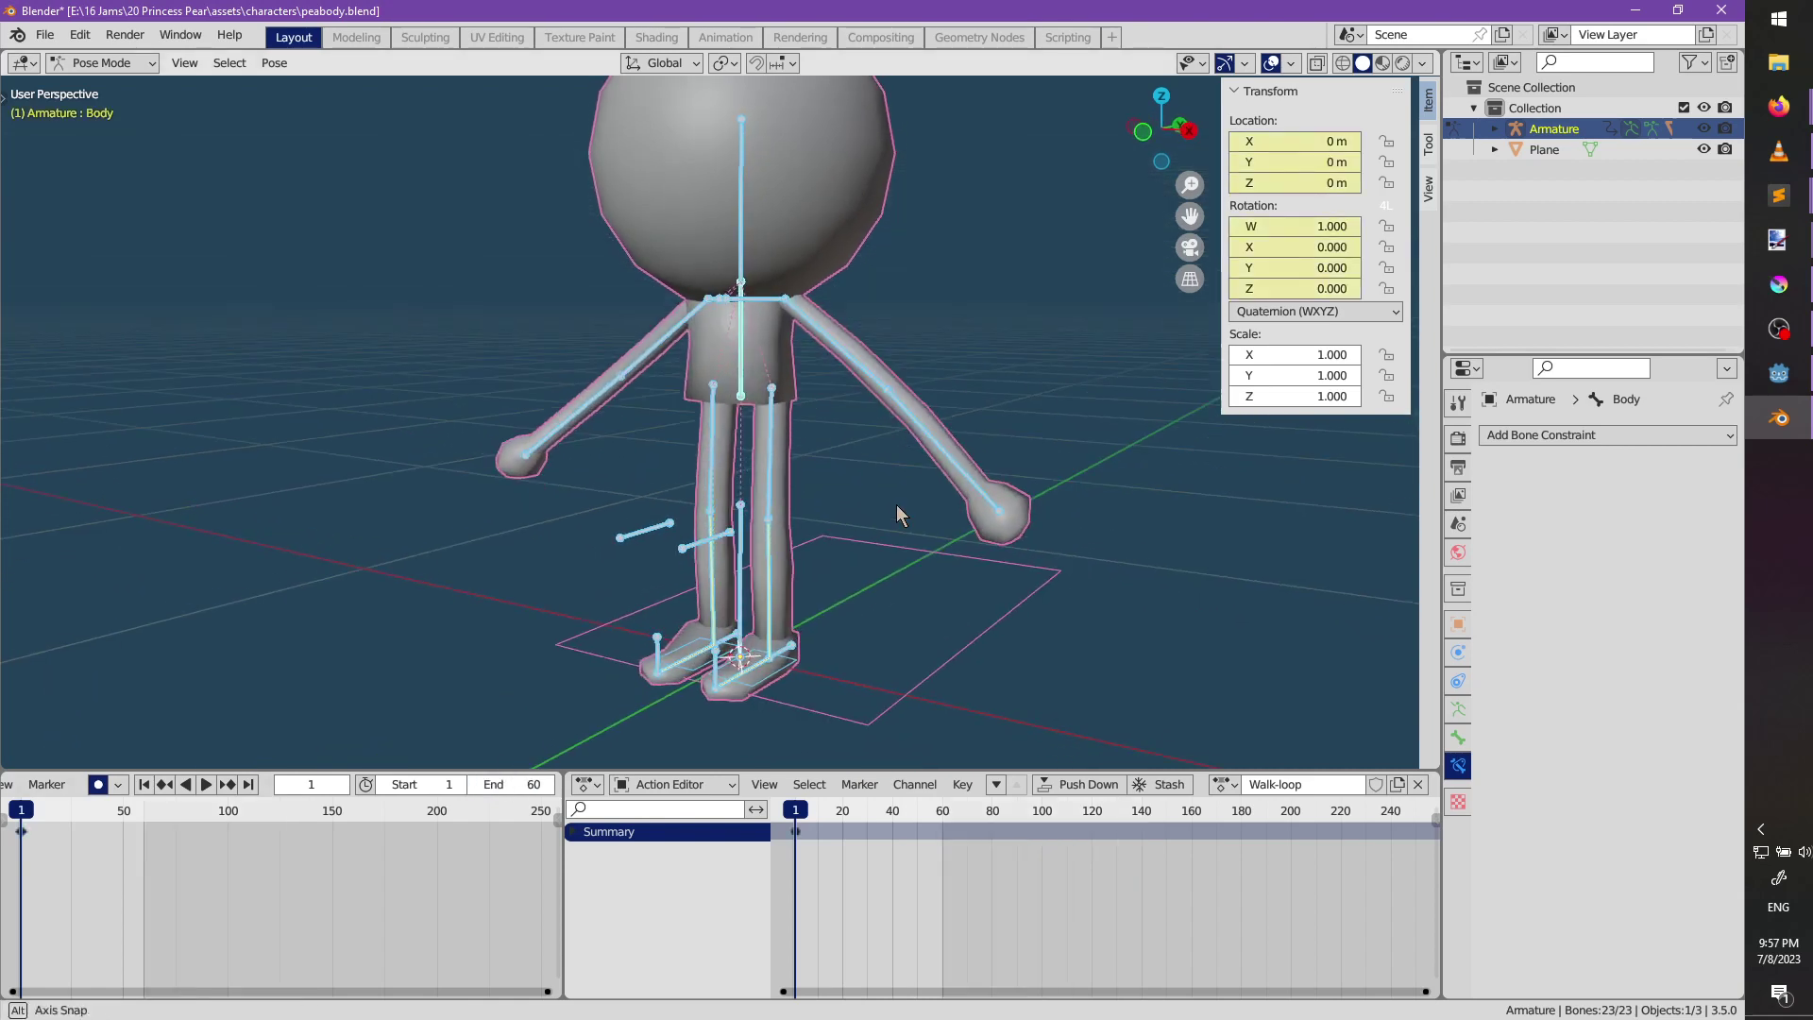
# Tilt the C_Foot.L bone toe-down and lift it to a Z location of about 0.162 m, bending the left knee.
pyautogui.scroll(-2, 867, 530)
pyautogui.moveTo(866, 530); pyautogui.dragTo(722, 524, button='middle')
pyautogui.rightClick(757, 449)
pyautogui.moveTo(757, 453); pyautogui.dragTo(717, 444, button='middle')
pyautogui.scroll(2, 712, 676)
pyautogui.moveTo(712, 603); pyautogui.dragTo(738, 503, button='middle')
pyautogui.press('r')
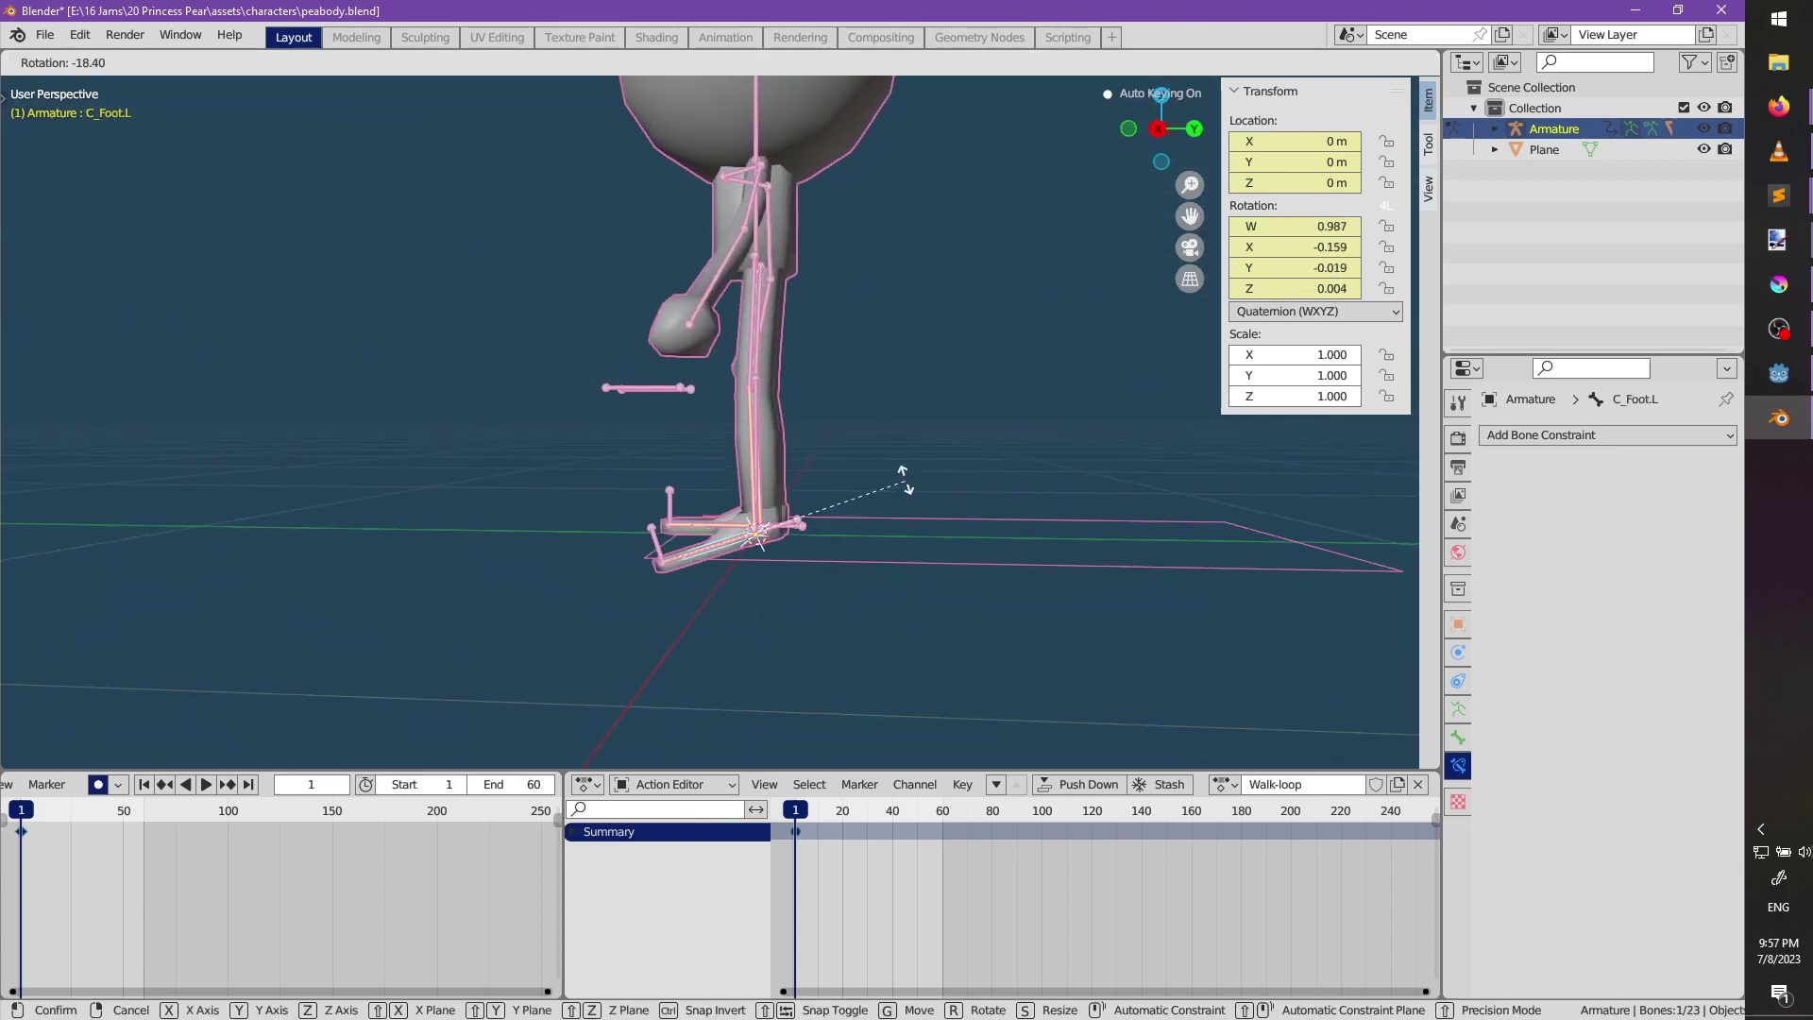
pyautogui.click(882, 428)
pyautogui.press('g')
pyautogui.click(939, 438)
# Rotate C_Foot.L until its toes point straight down, then move it to about Y -0.071 m and Z 0.174 m.
pyautogui.press('r')
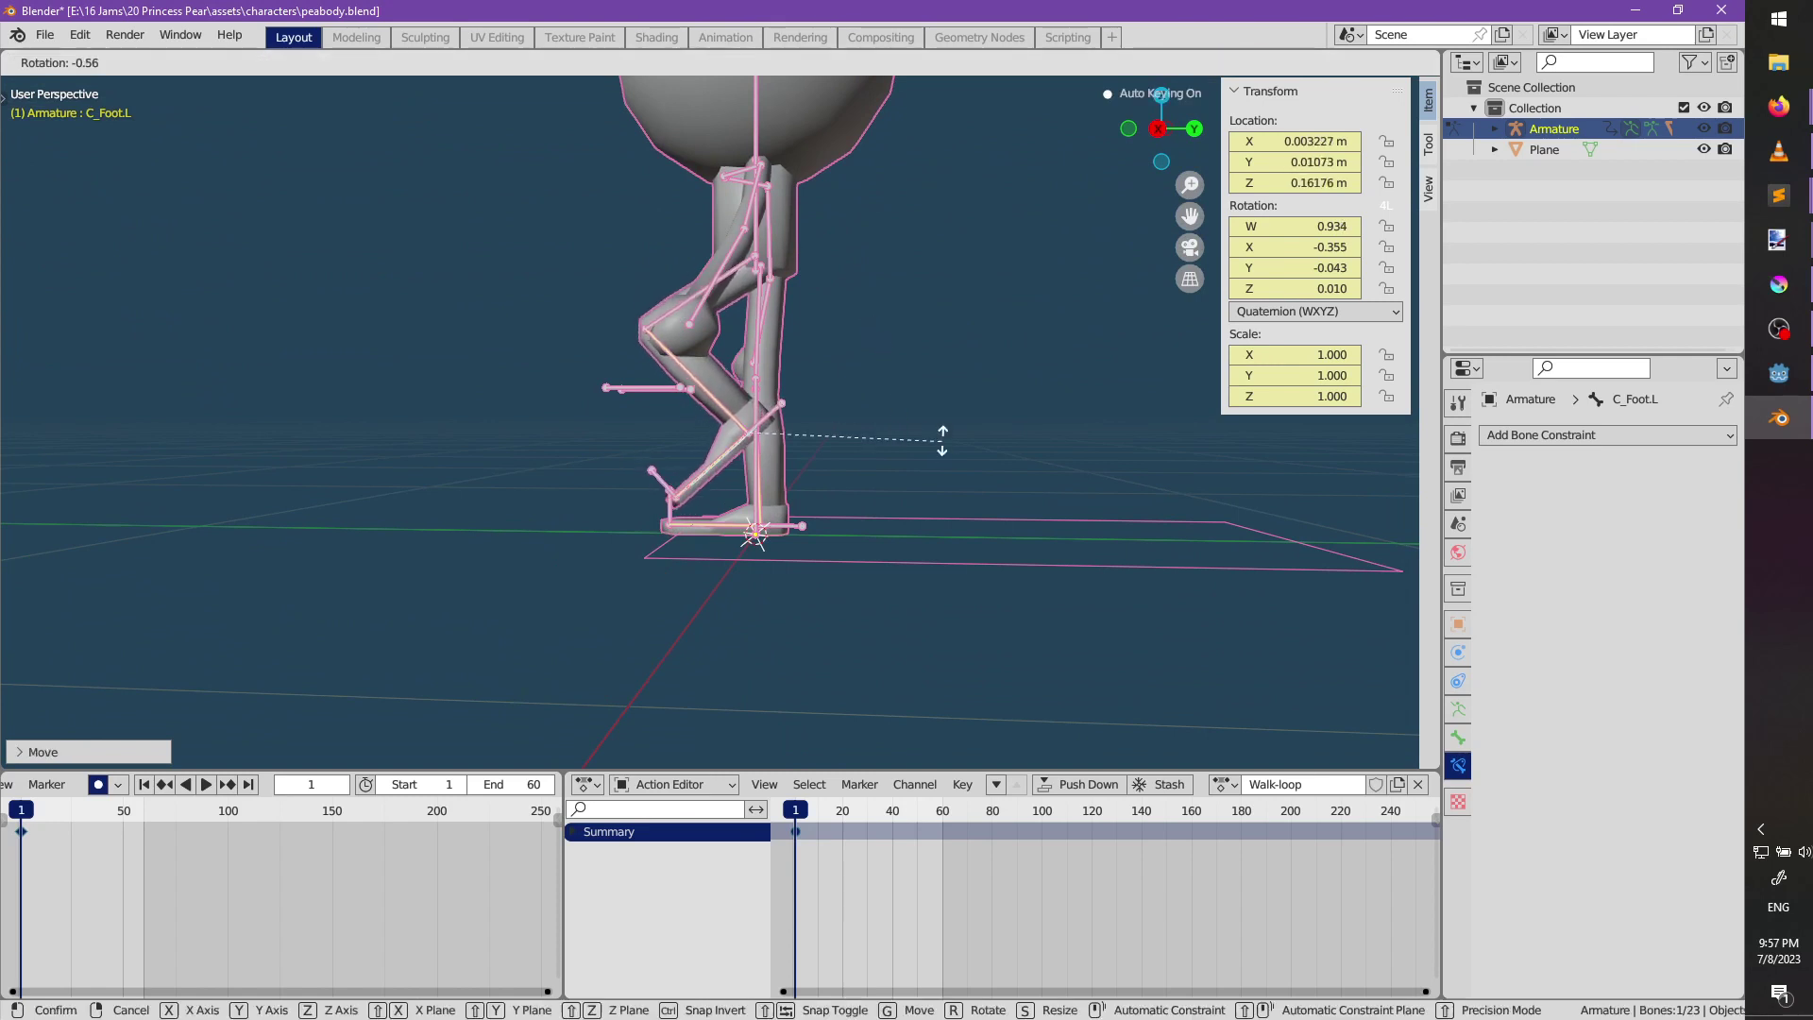
pyautogui.click(859, 337)
pyautogui.press('g')
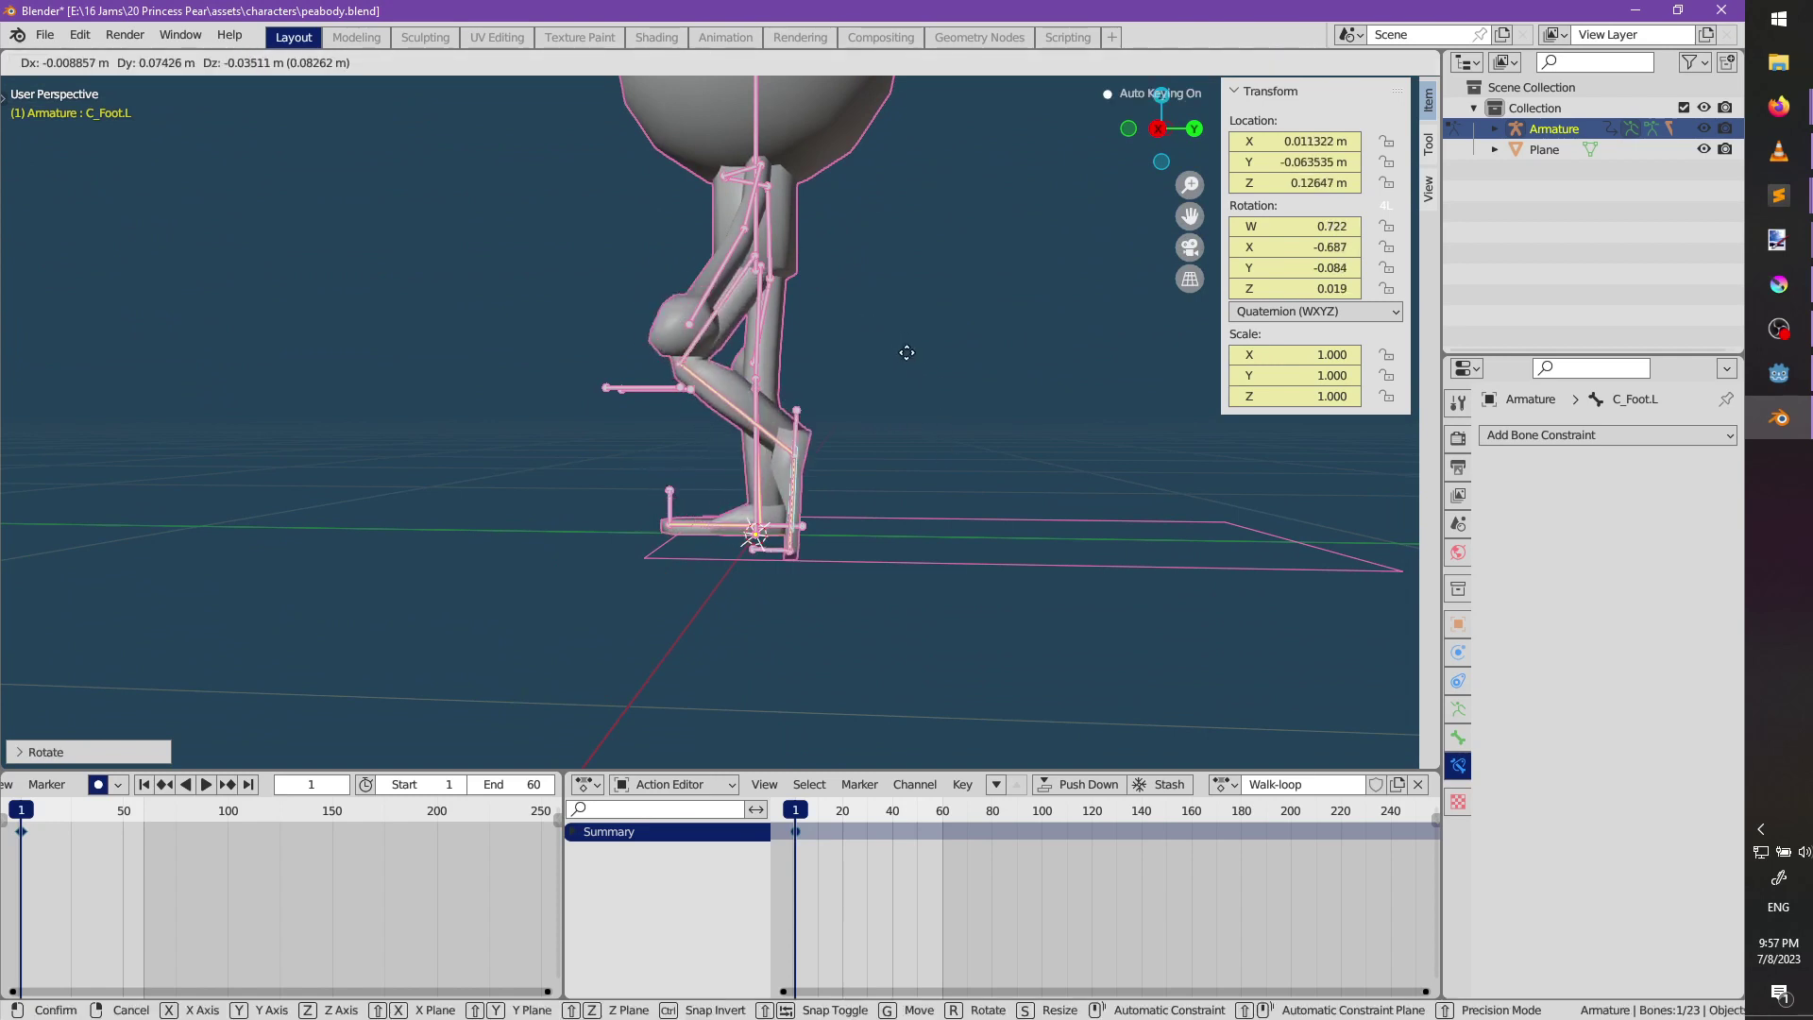
pyautogui.click(899, 345)
pyautogui.moveTo(899, 344); pyautogui.dragTo(893, 281, button='middle')
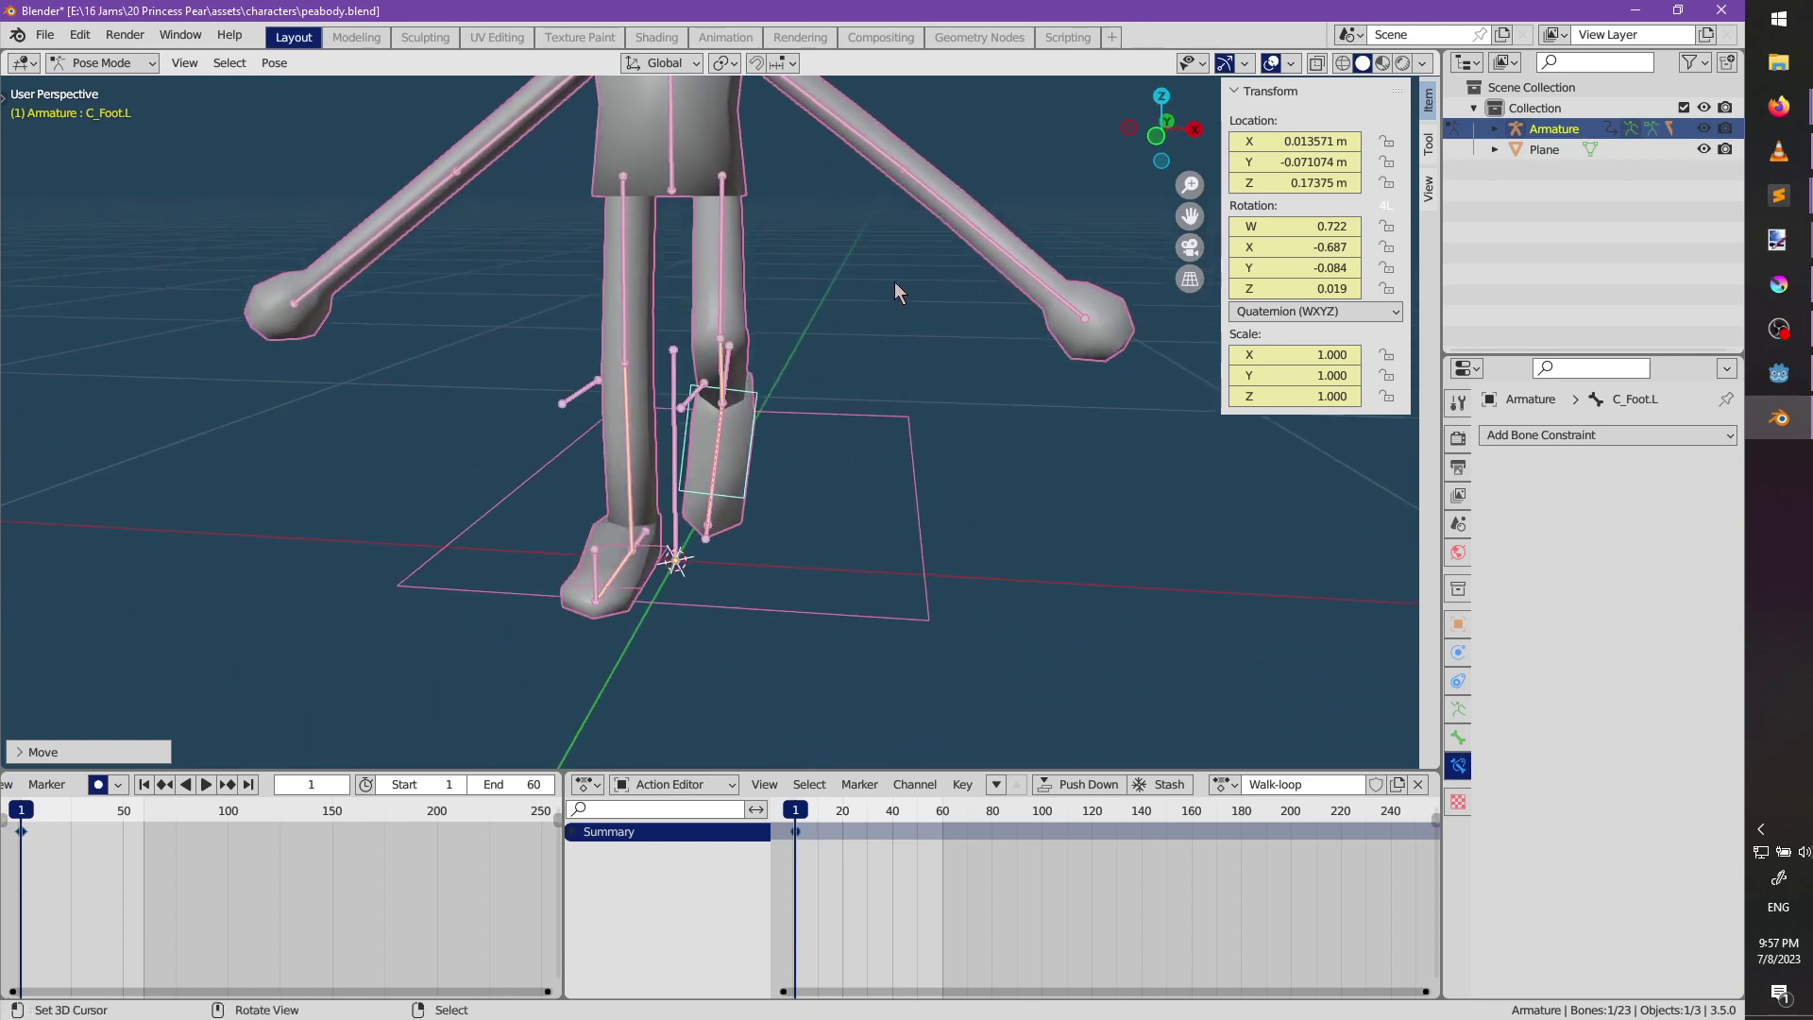
# Rotate the Bicep.L bone downward to a quaternion of about W 0.988, X -0.150, Z -0.048.
pyautogui.scroll(3, 819, 309)
pyautogui.rightClick(801, 295)
pyautogui.press('r')
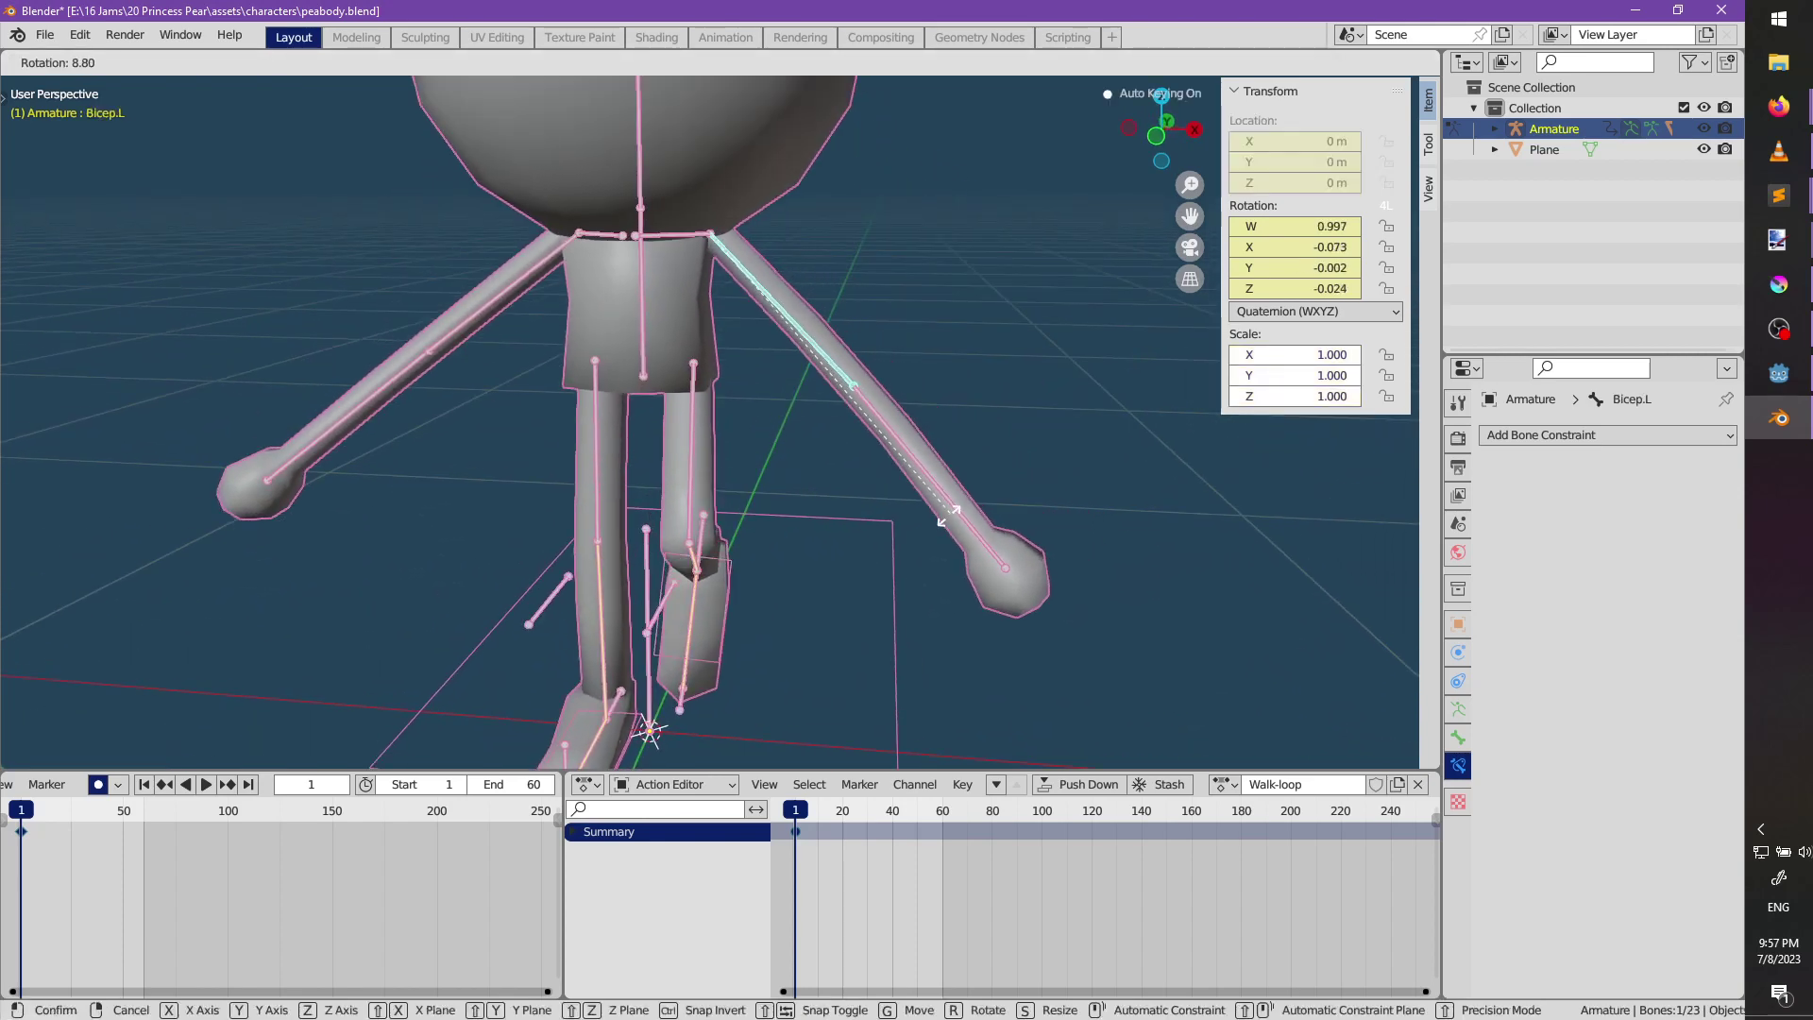
pyautogui.click(887, 517)
# Twist the Body bone about global Z and counter-rotate the Head bone about -12° around the same axis.
pyautogui.rightClick(639, 265)
pyautogui.moveTo(696, 419); pyautogui.dragTo(704, 486, button='middle')
pyautogui.press('r')
pyautogui.press('z')
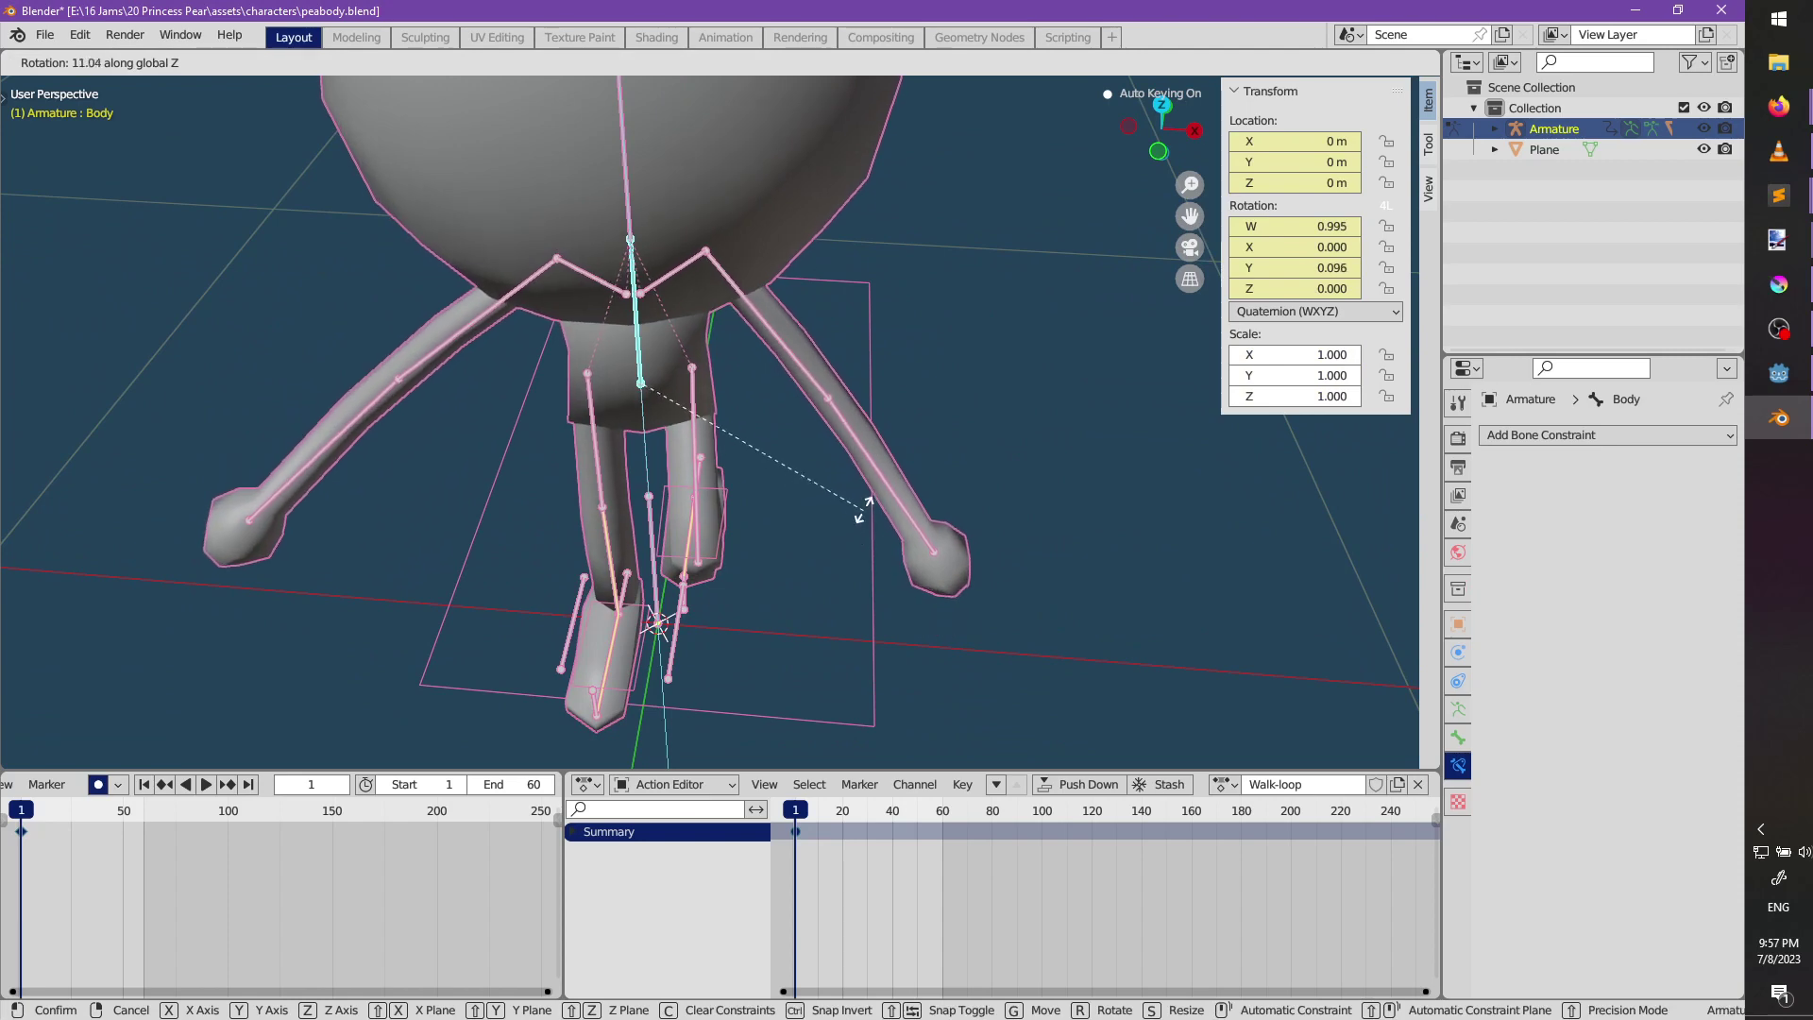
pyautogui.click(867, 493)
pyautogui.rightClick(625, 187)
pyautogui.press('r')
pyautogui.press('z')
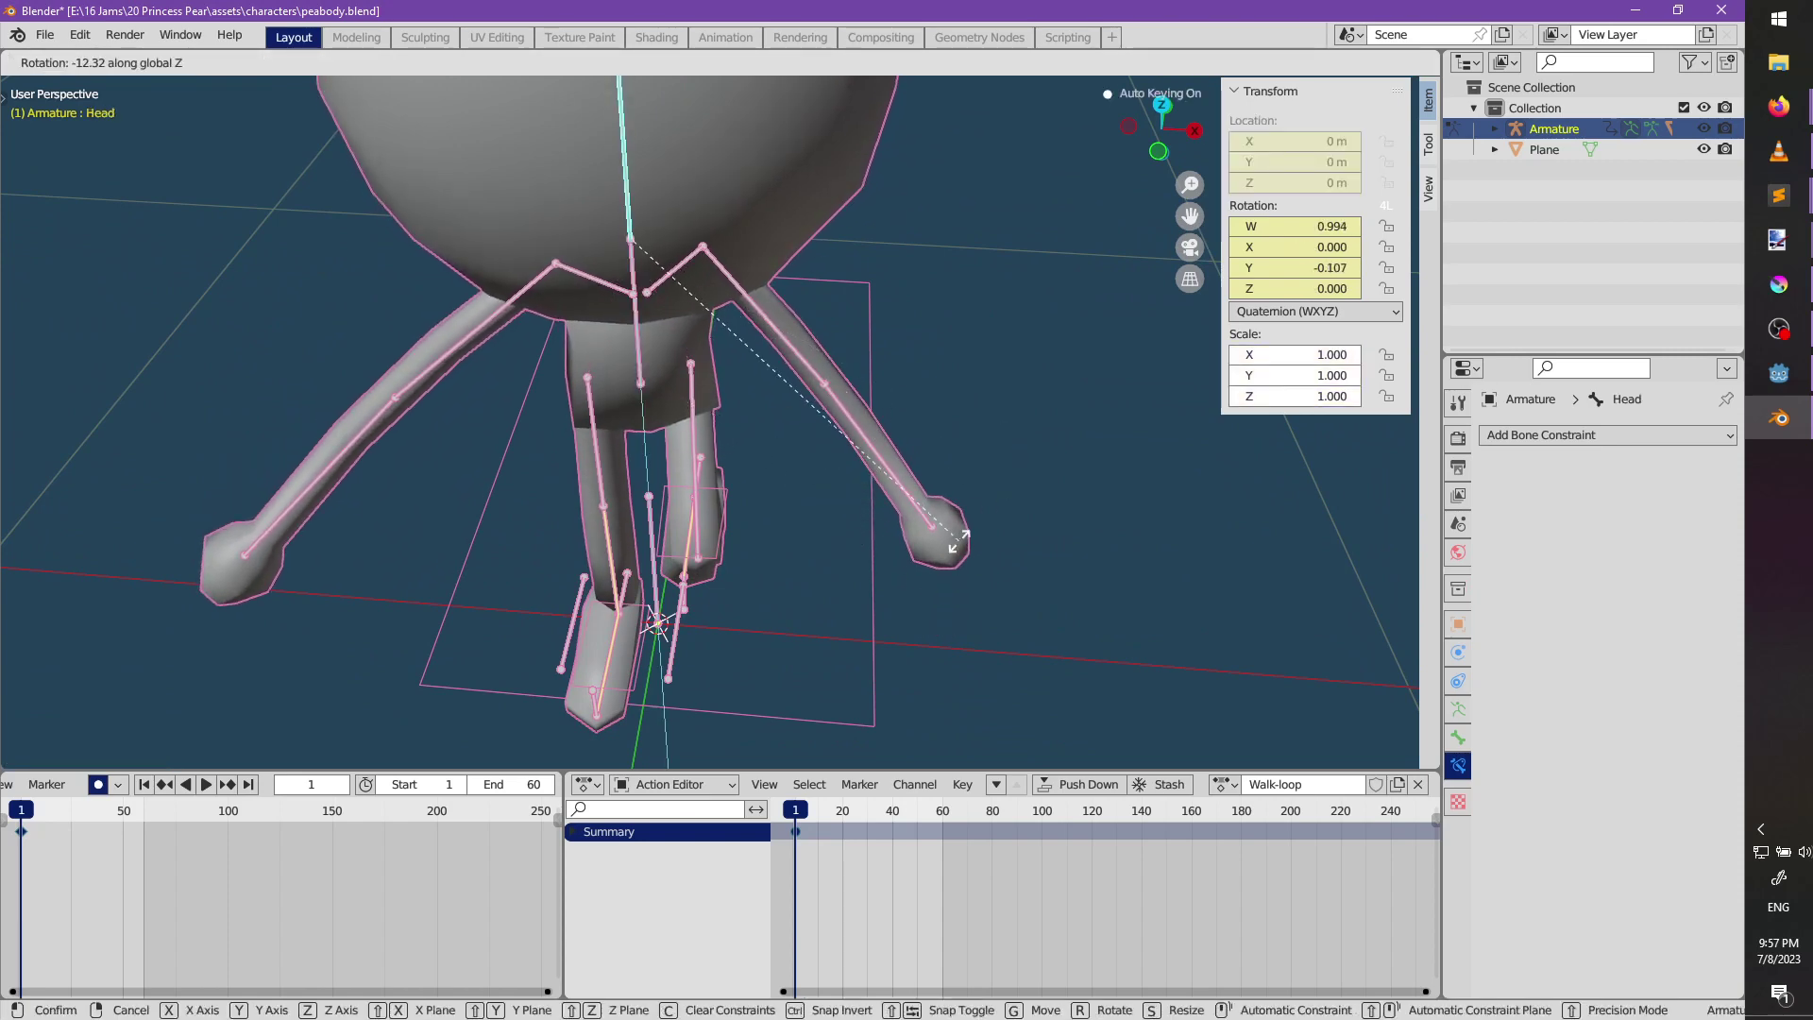
pyautogui.click(959, 541)
# Rotate the Bicep.L bone further down so the left arm hangs closer to the body.
pyautogui.moveTo(958, 540); pyautogui.dragTo(1041, 409, button='middle')
pyautogui.rightClick(785, 444)
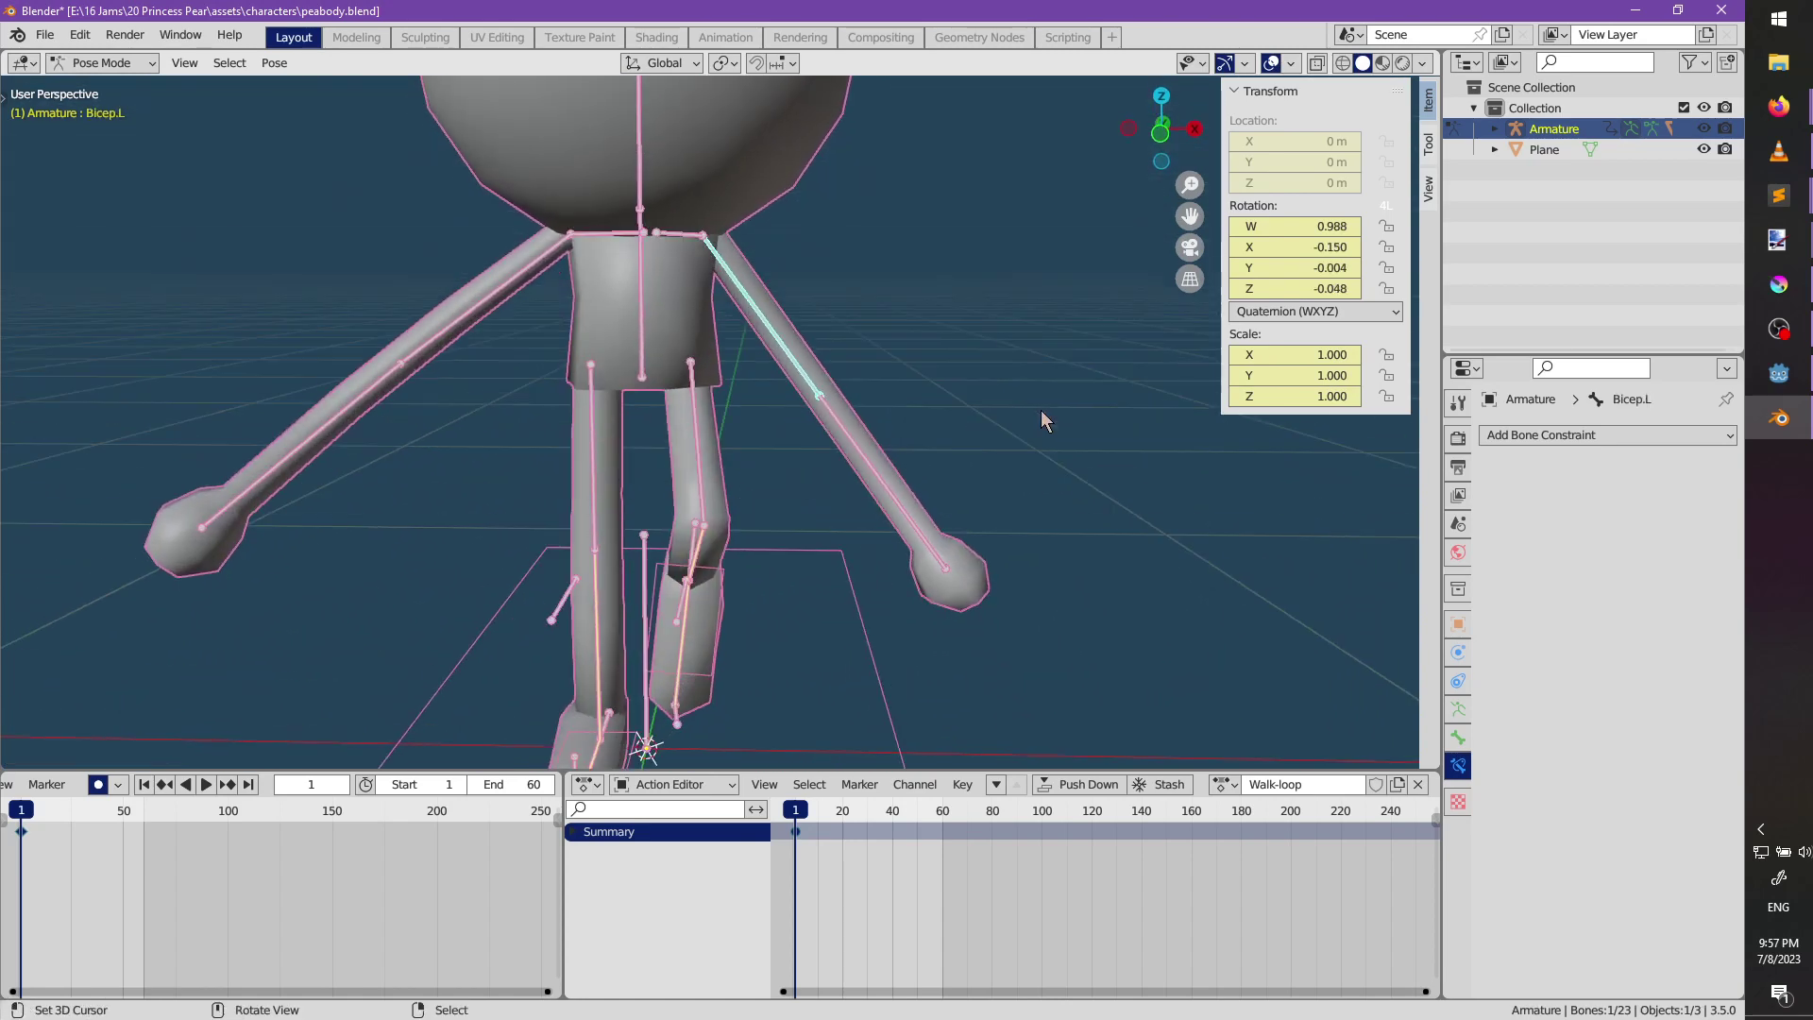
pyautogui.press('r')
pyautogui.click(940, 477)
# Rotate Bicep.R and Forearm.R from a side view so the right arm swings forward.
pyautogui.click(458, 342)
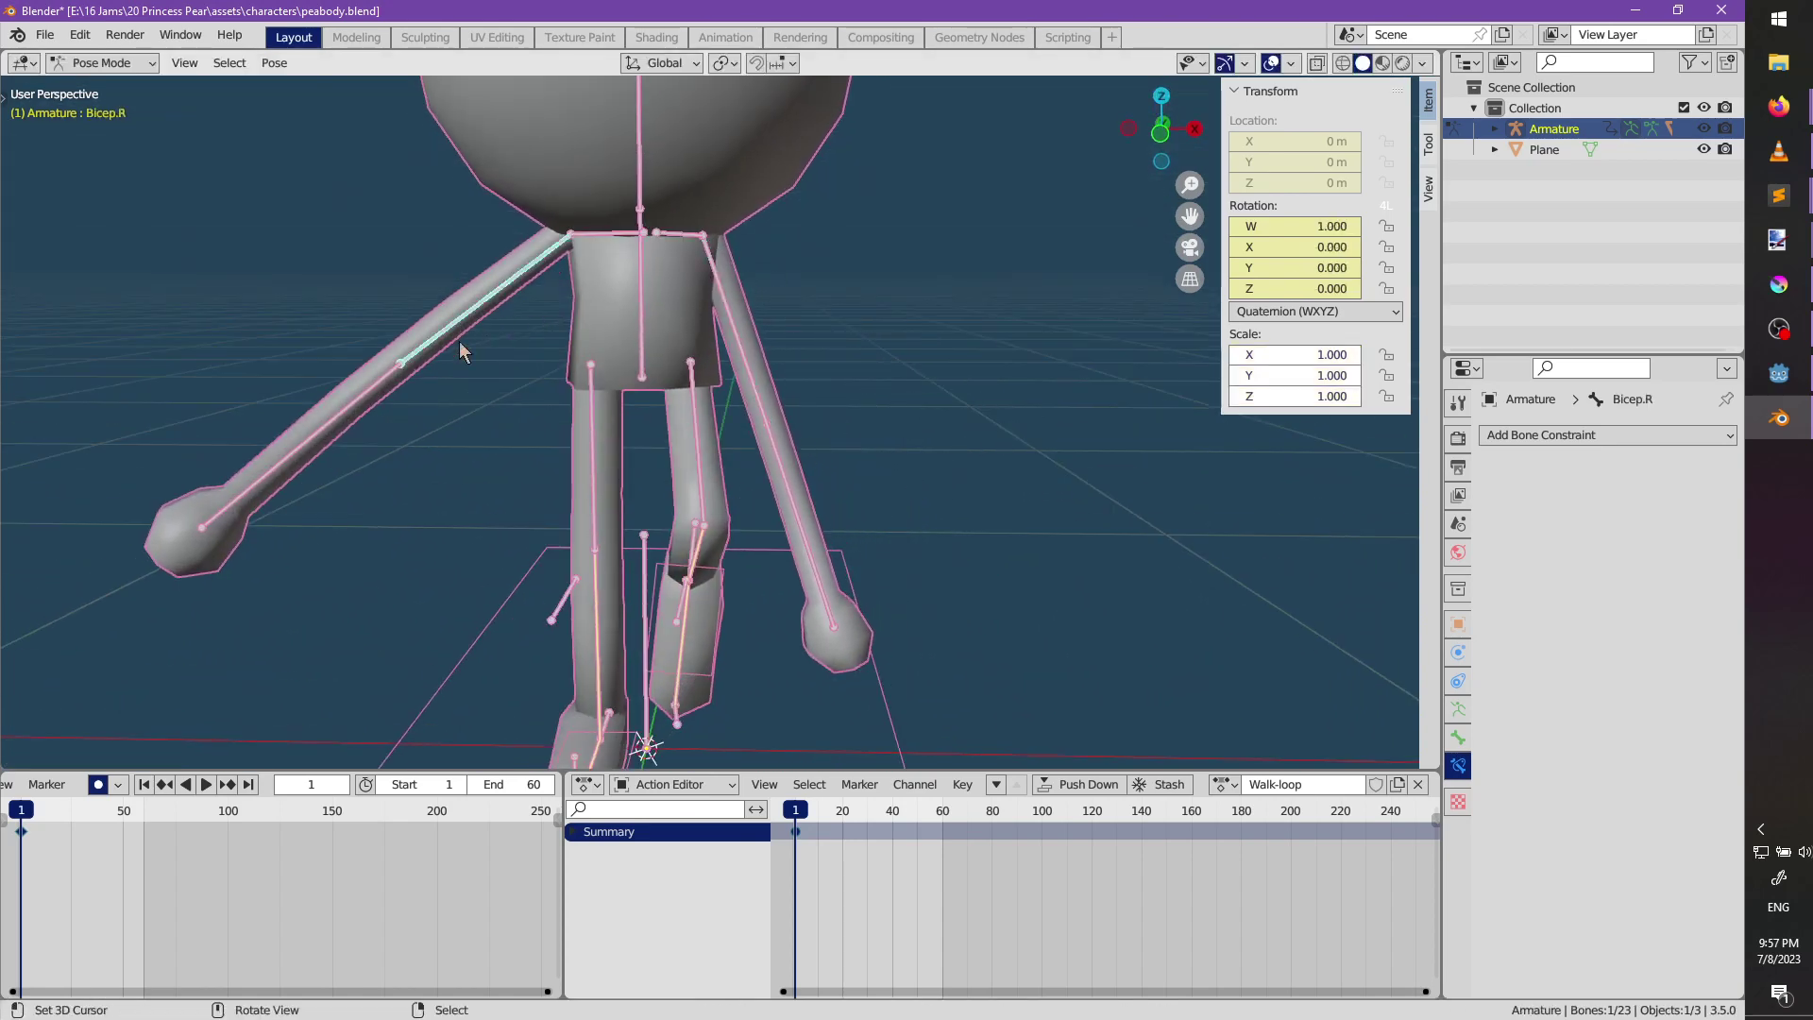
pyautogui.moveTo(459, 342); pyautogui.dragTo(866, 474, button='middle')
pyautogui.press('r')
pyautogui.click(626, 480)
pyautogui.click(867, 474)
pyautogui.press('r')
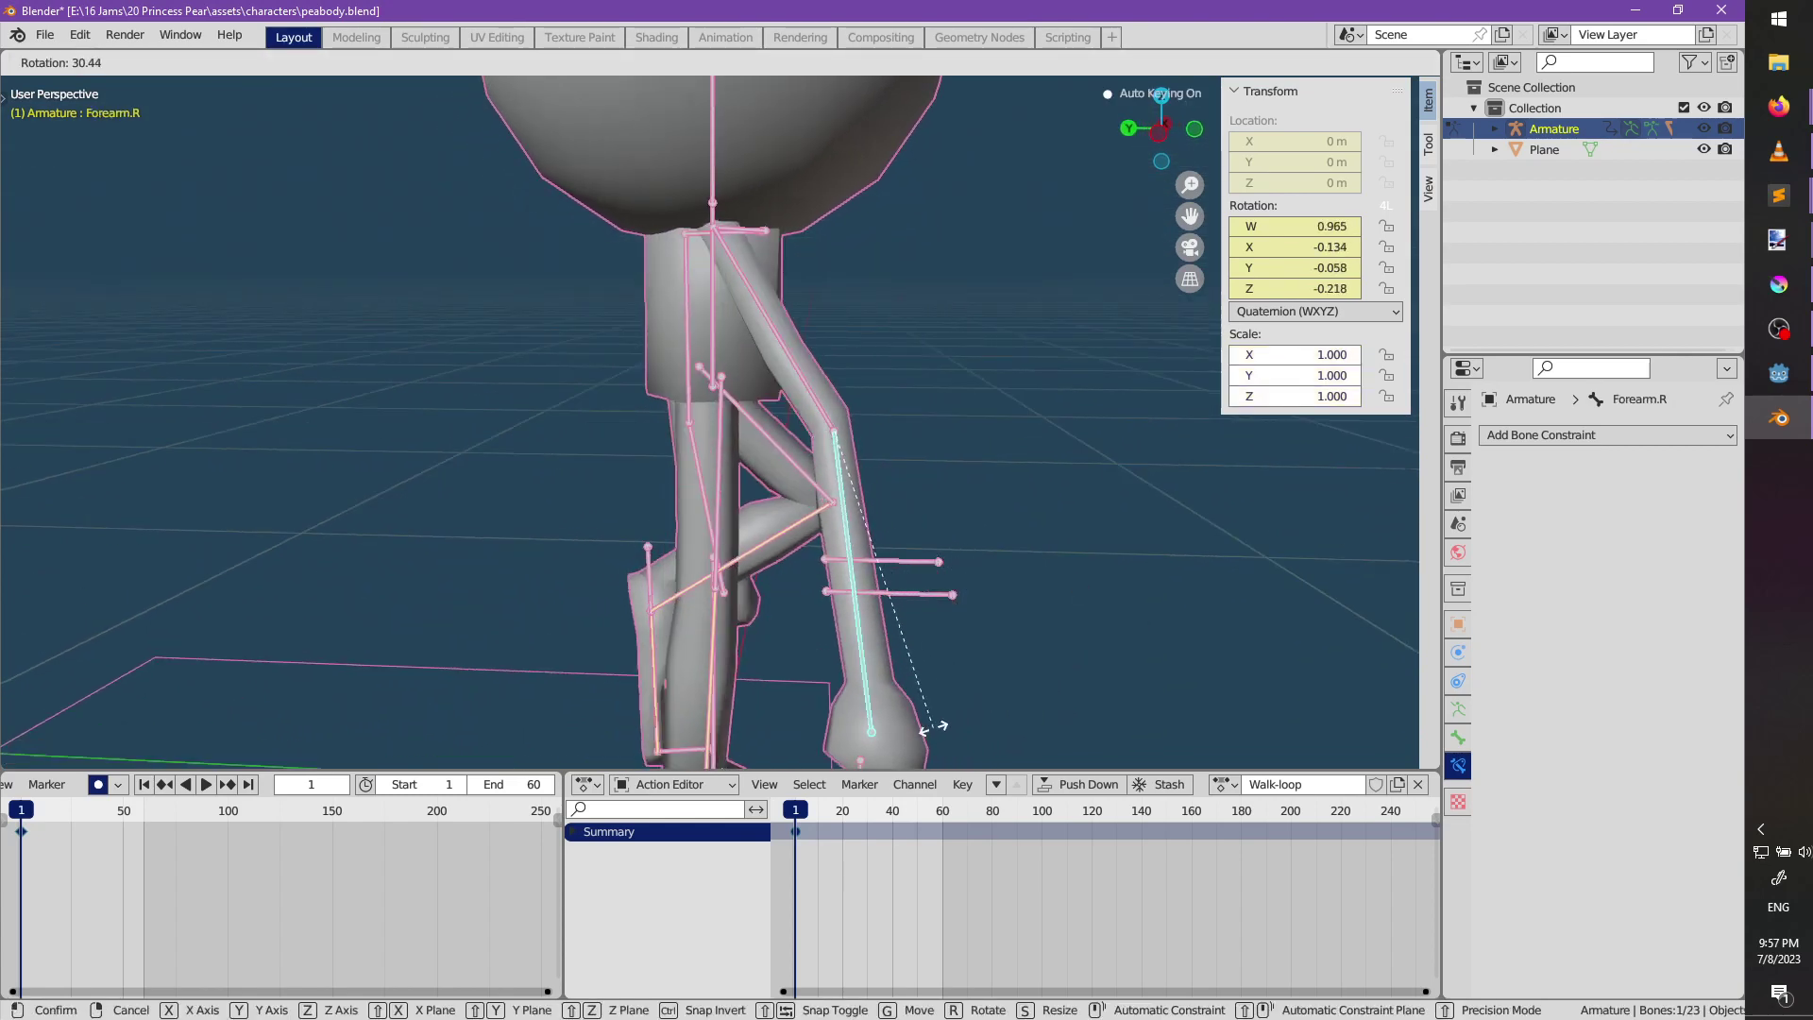
pyautogui.click(999, 582)
# Rotate the left arm so its hand swings back behind the body.
pyautogui.moveTo(1000, 581); pyautogui.dragTo(824, 754, button='middle')
pyautogui.click(752, 563)
pyautogui.press('r')
pyautogui.click(779, 593)
# Try to move the C_Foot.R bone backward along global Y at frame 15.
pyautogui.click(765, 593)
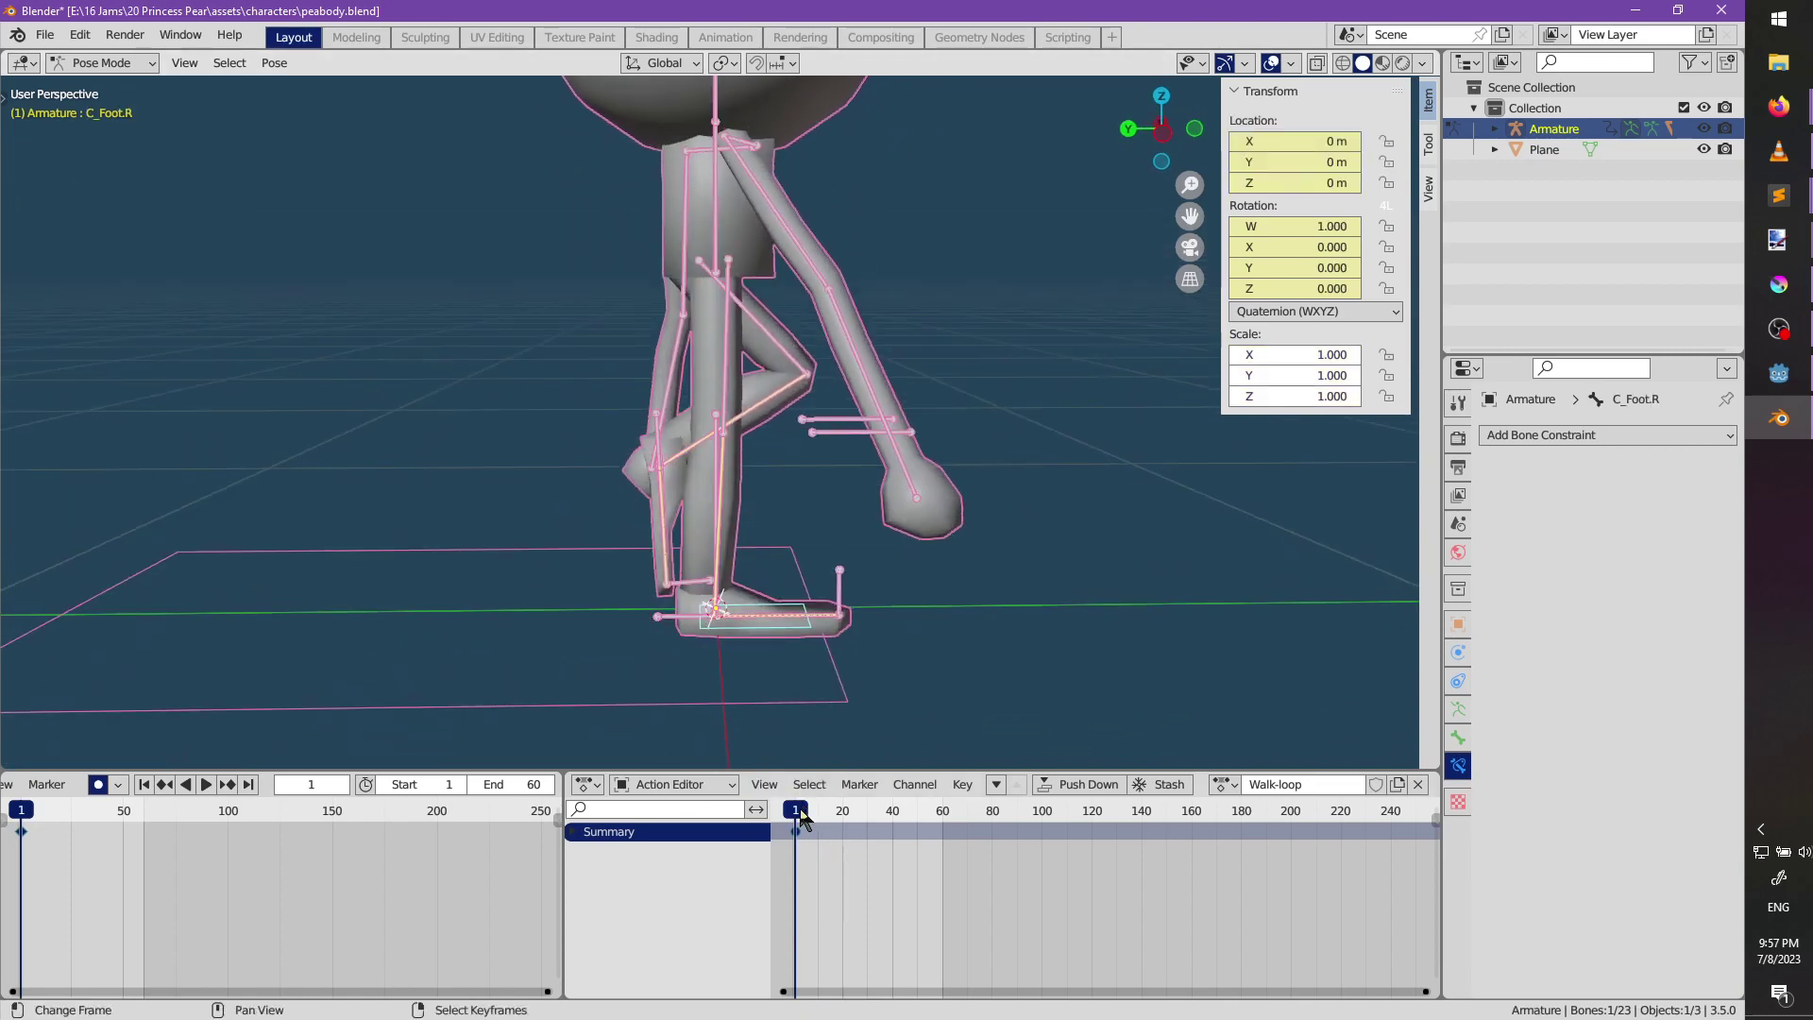
pyautogui.press('space')
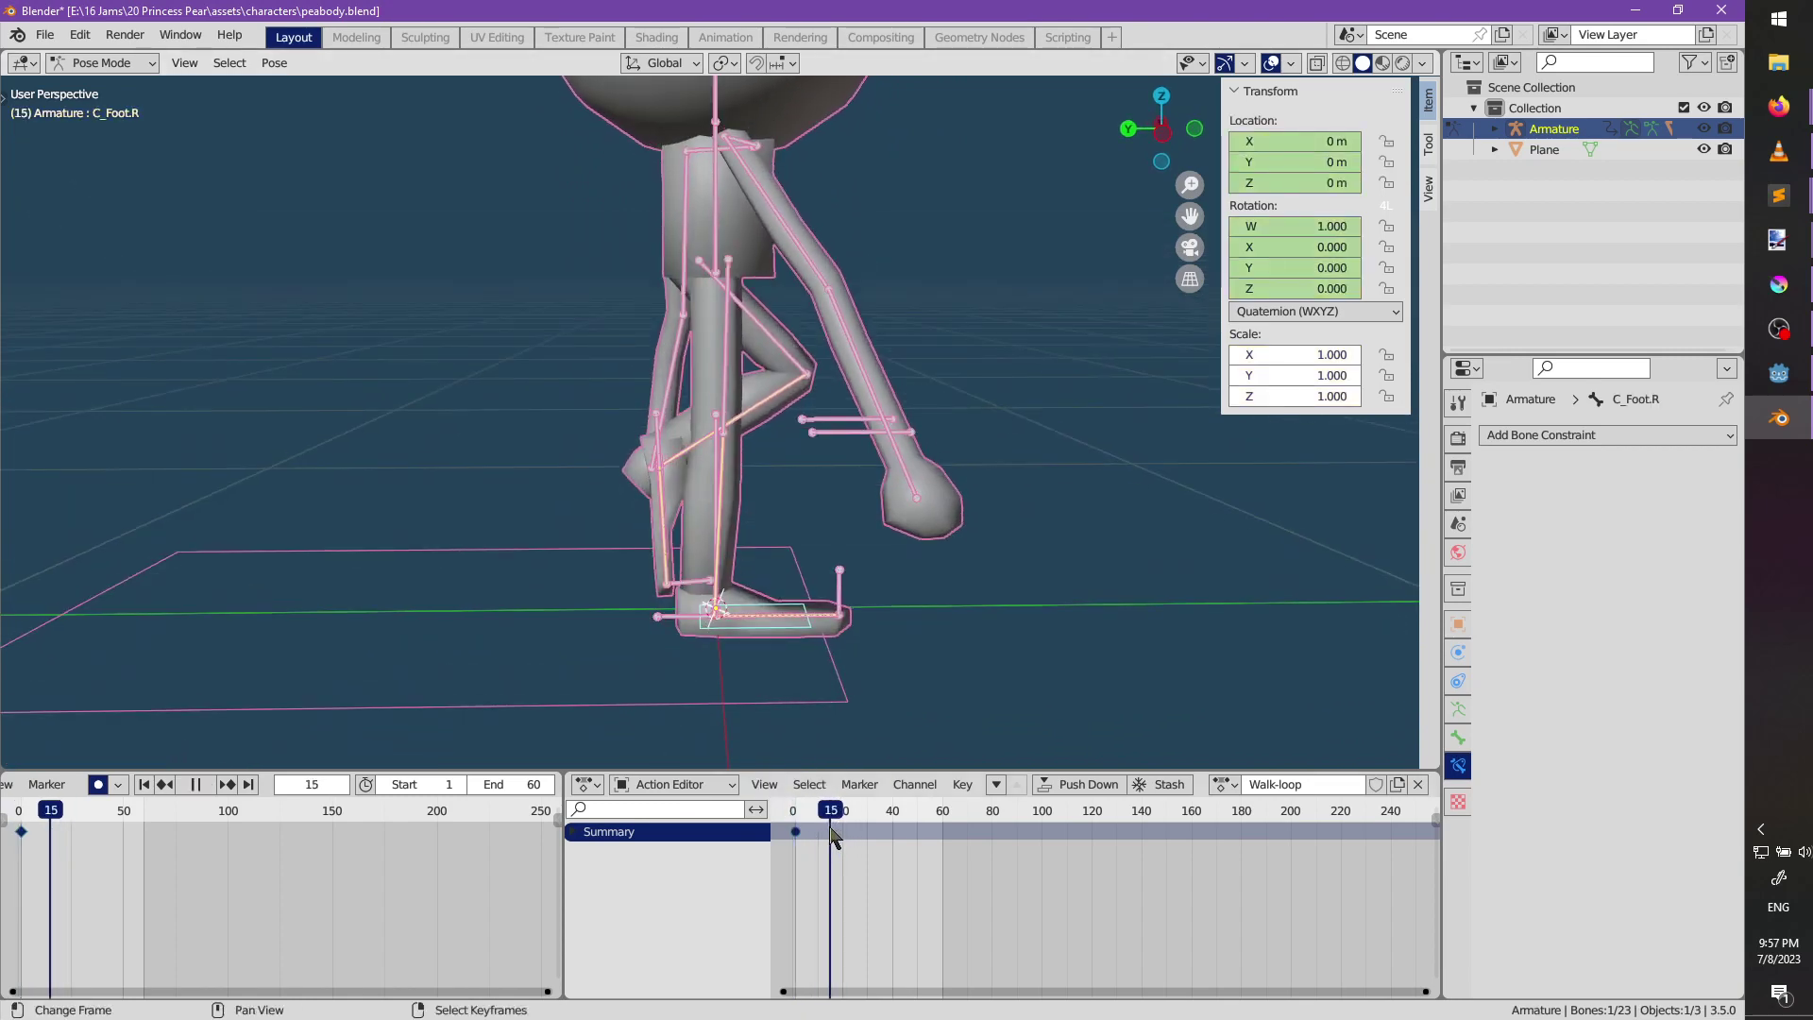
pyautogui.press('g')
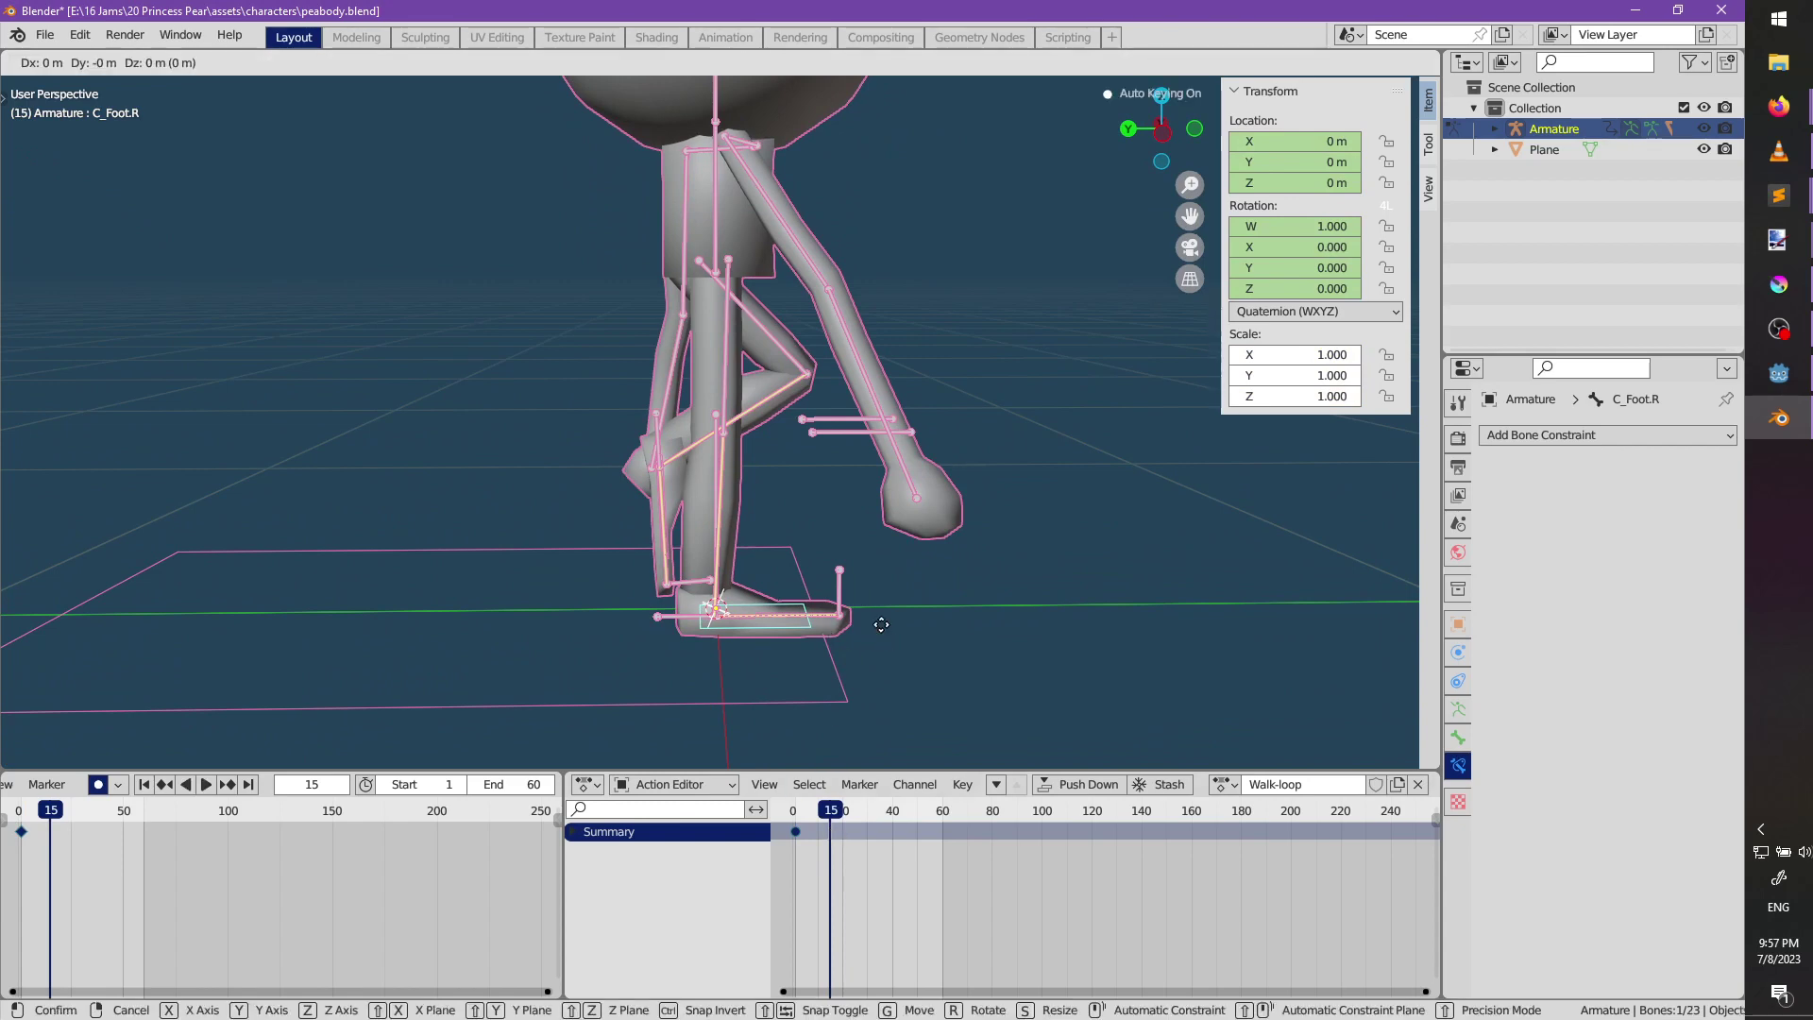
pyautogui.press('y')
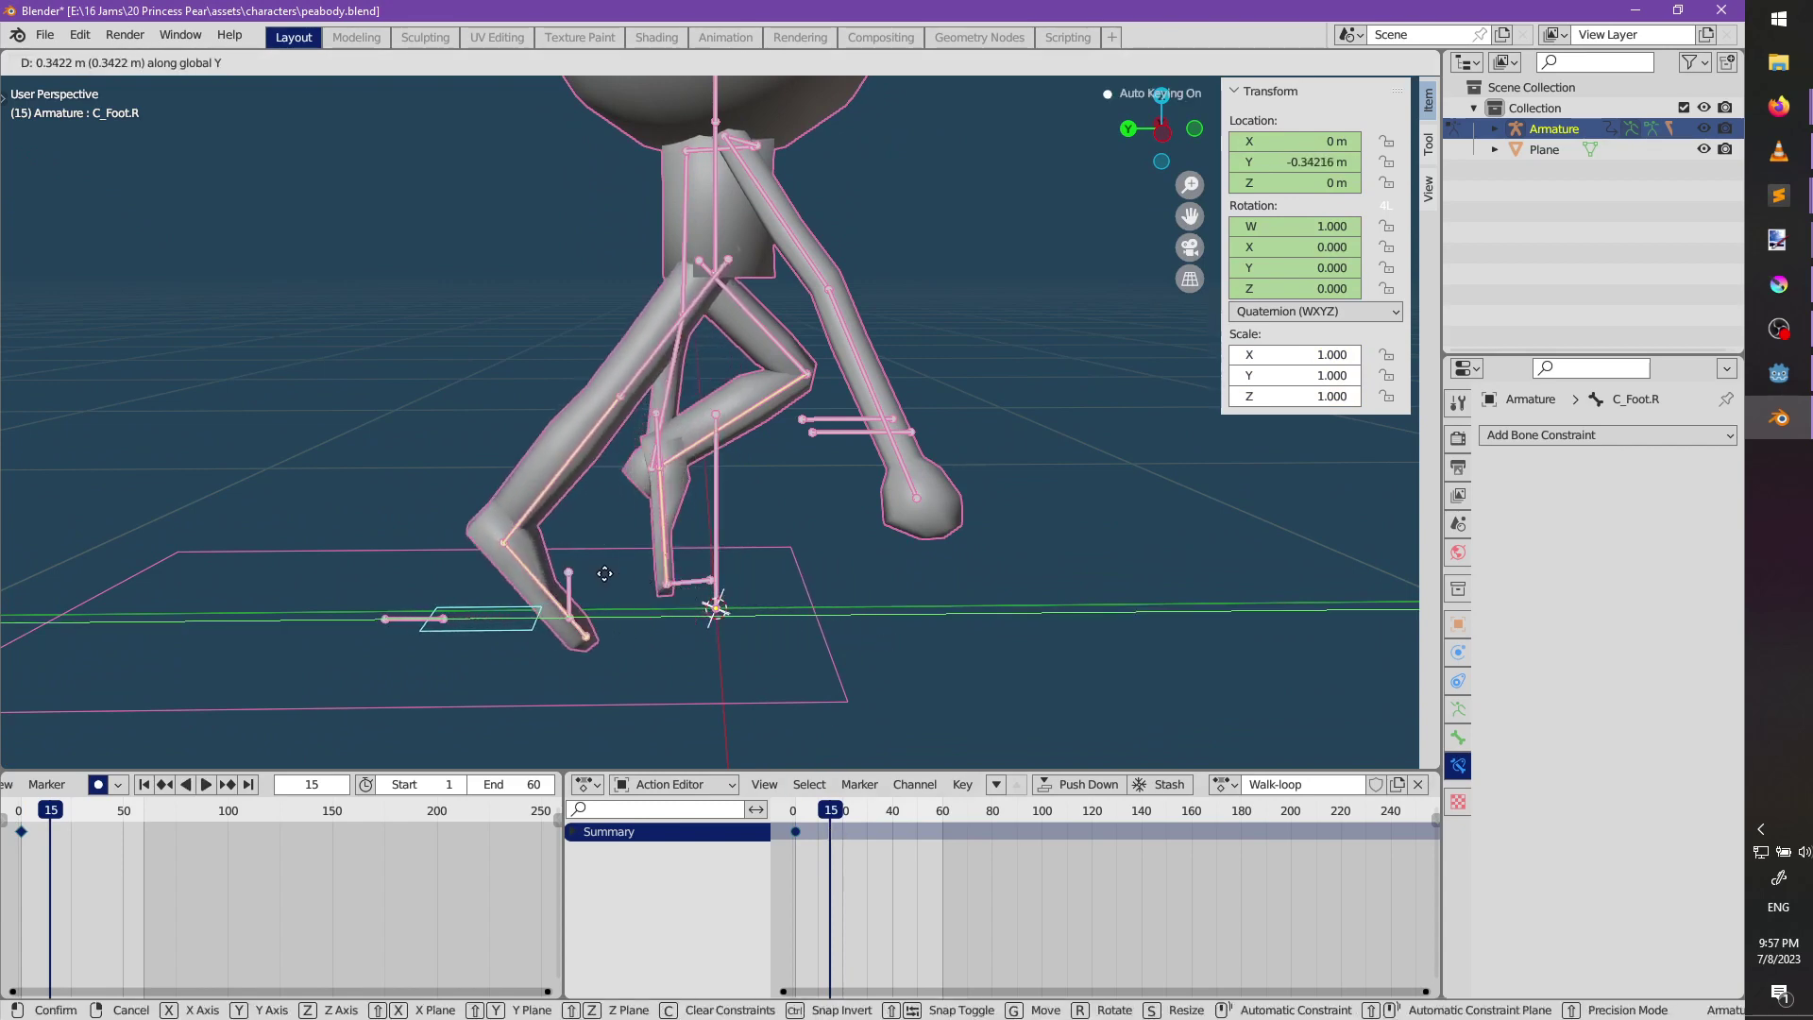
pyautogui.click(581, 580)
pyautogui.moveTo(710, 265); pyautogui.dragTo(772, 440, button='middle')
pyautogui.hotkey('ctrl', 'z')
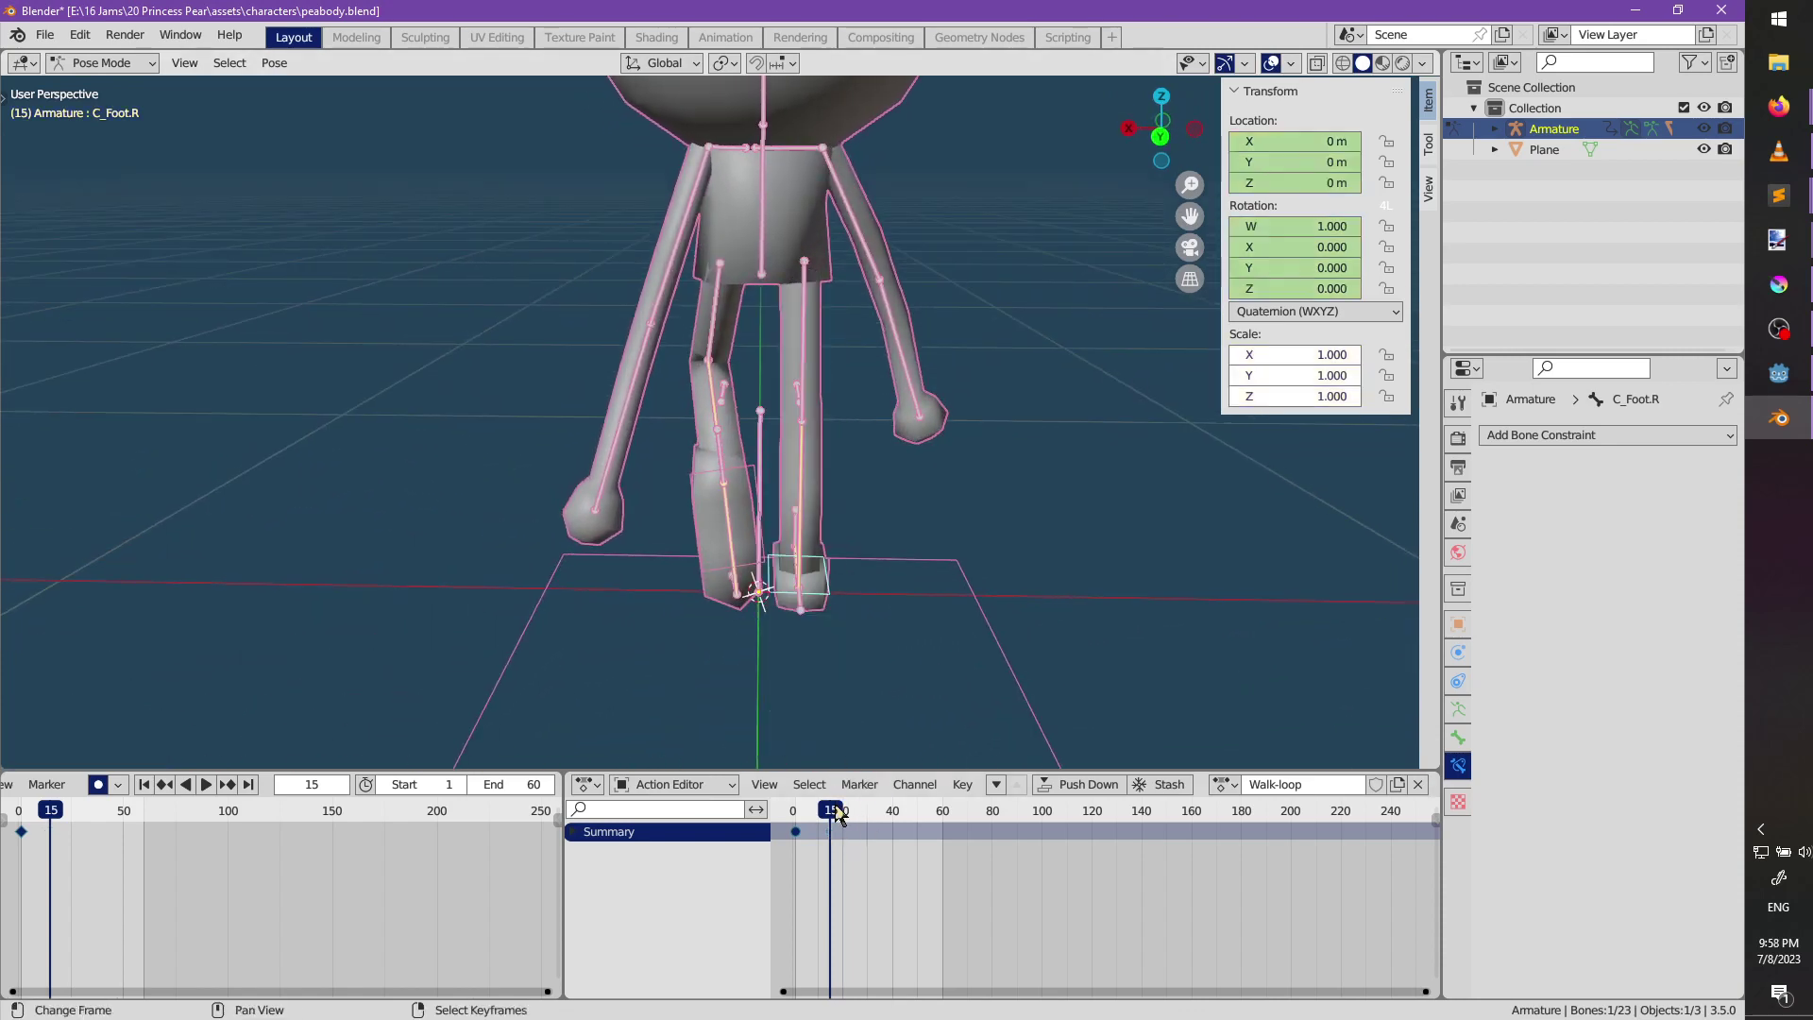
# At frame 1, shift the feet sideways, moving C_Foot.R to X about -0.038 m and C_Foot.L to X about -0.009 m.
pyautogui.press('Escape')
pyautogui.press('g')
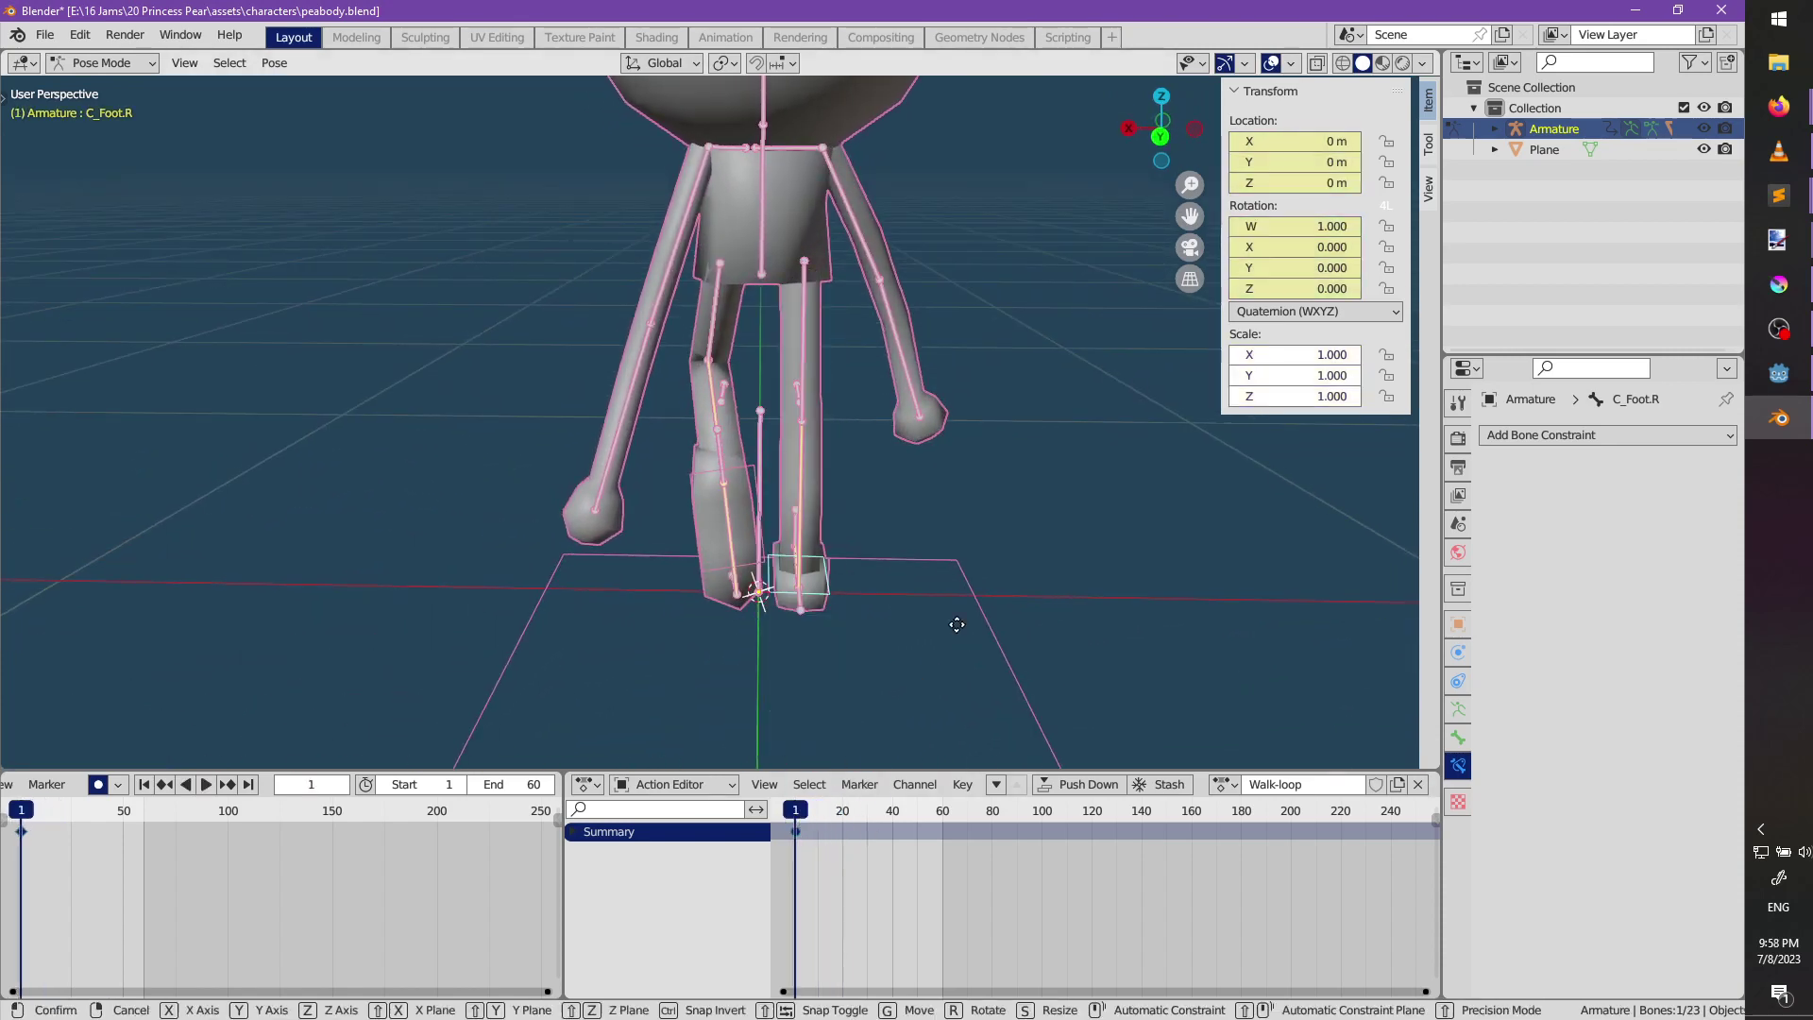
pyautogui.press('x')
pyautogui.click(929, 631)
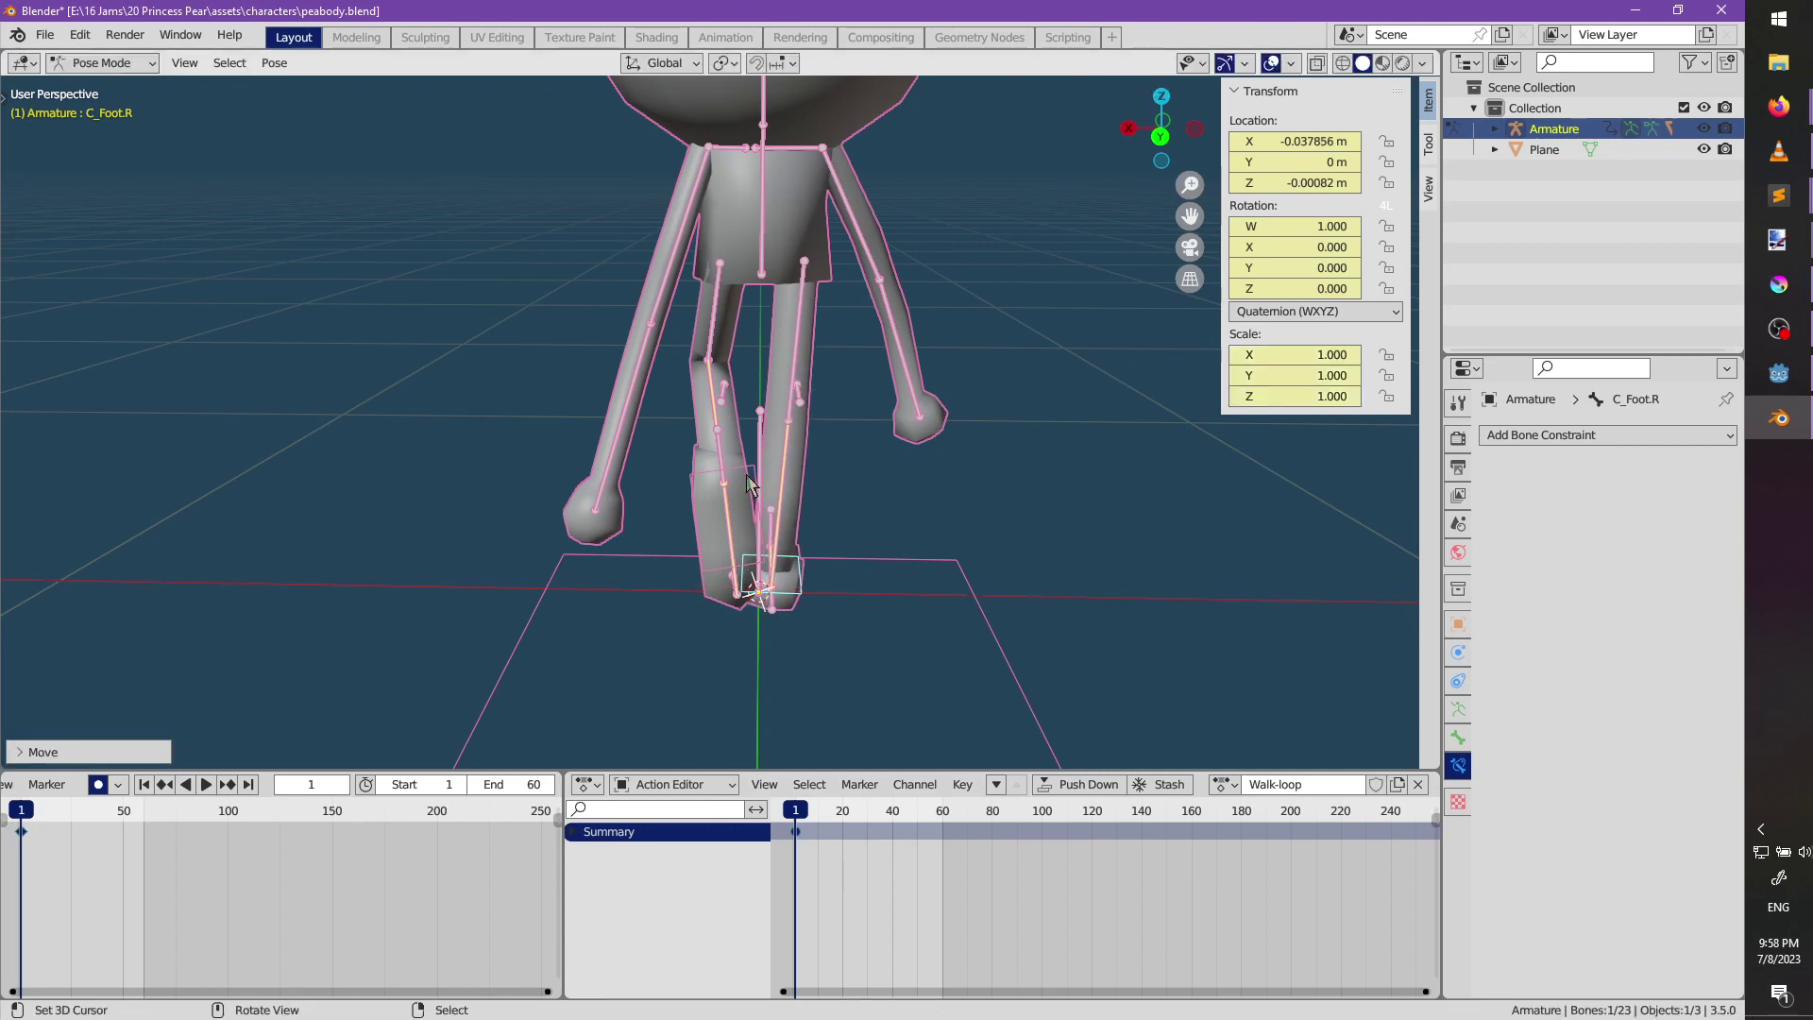
pyautogui.press('g')
pyautogui.click(798, 491)
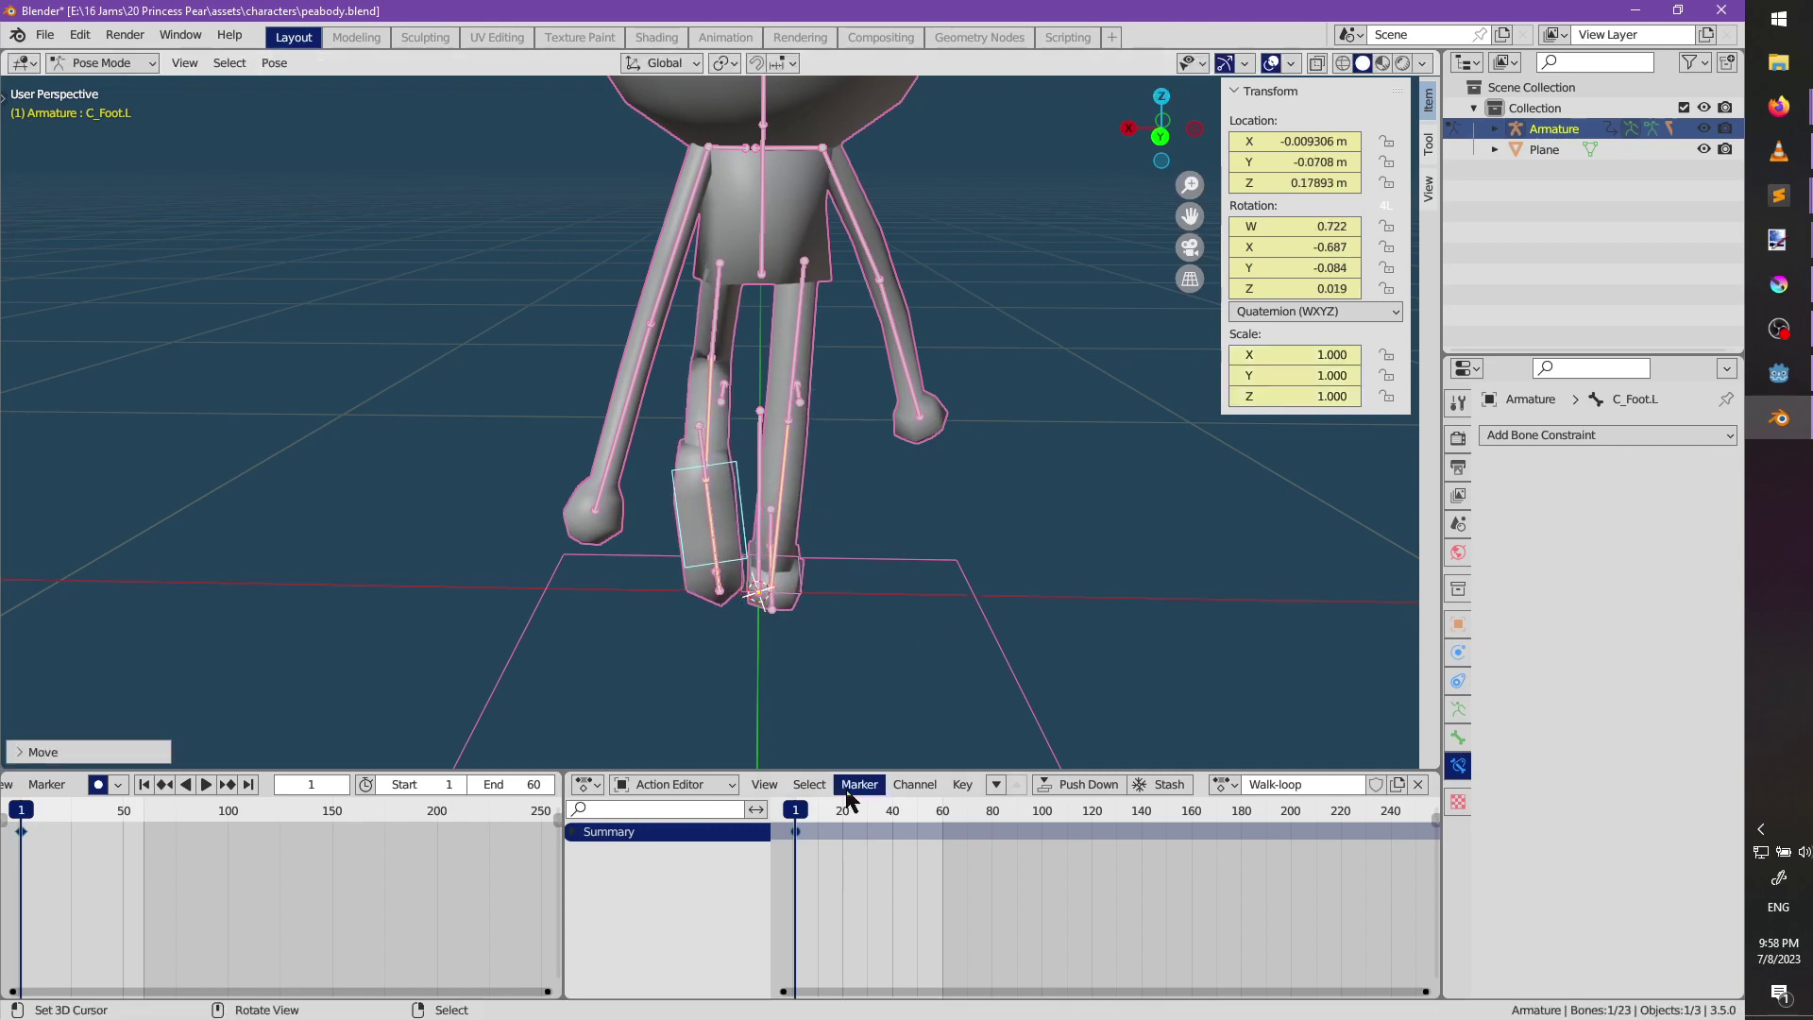
pyautogui.press('space')
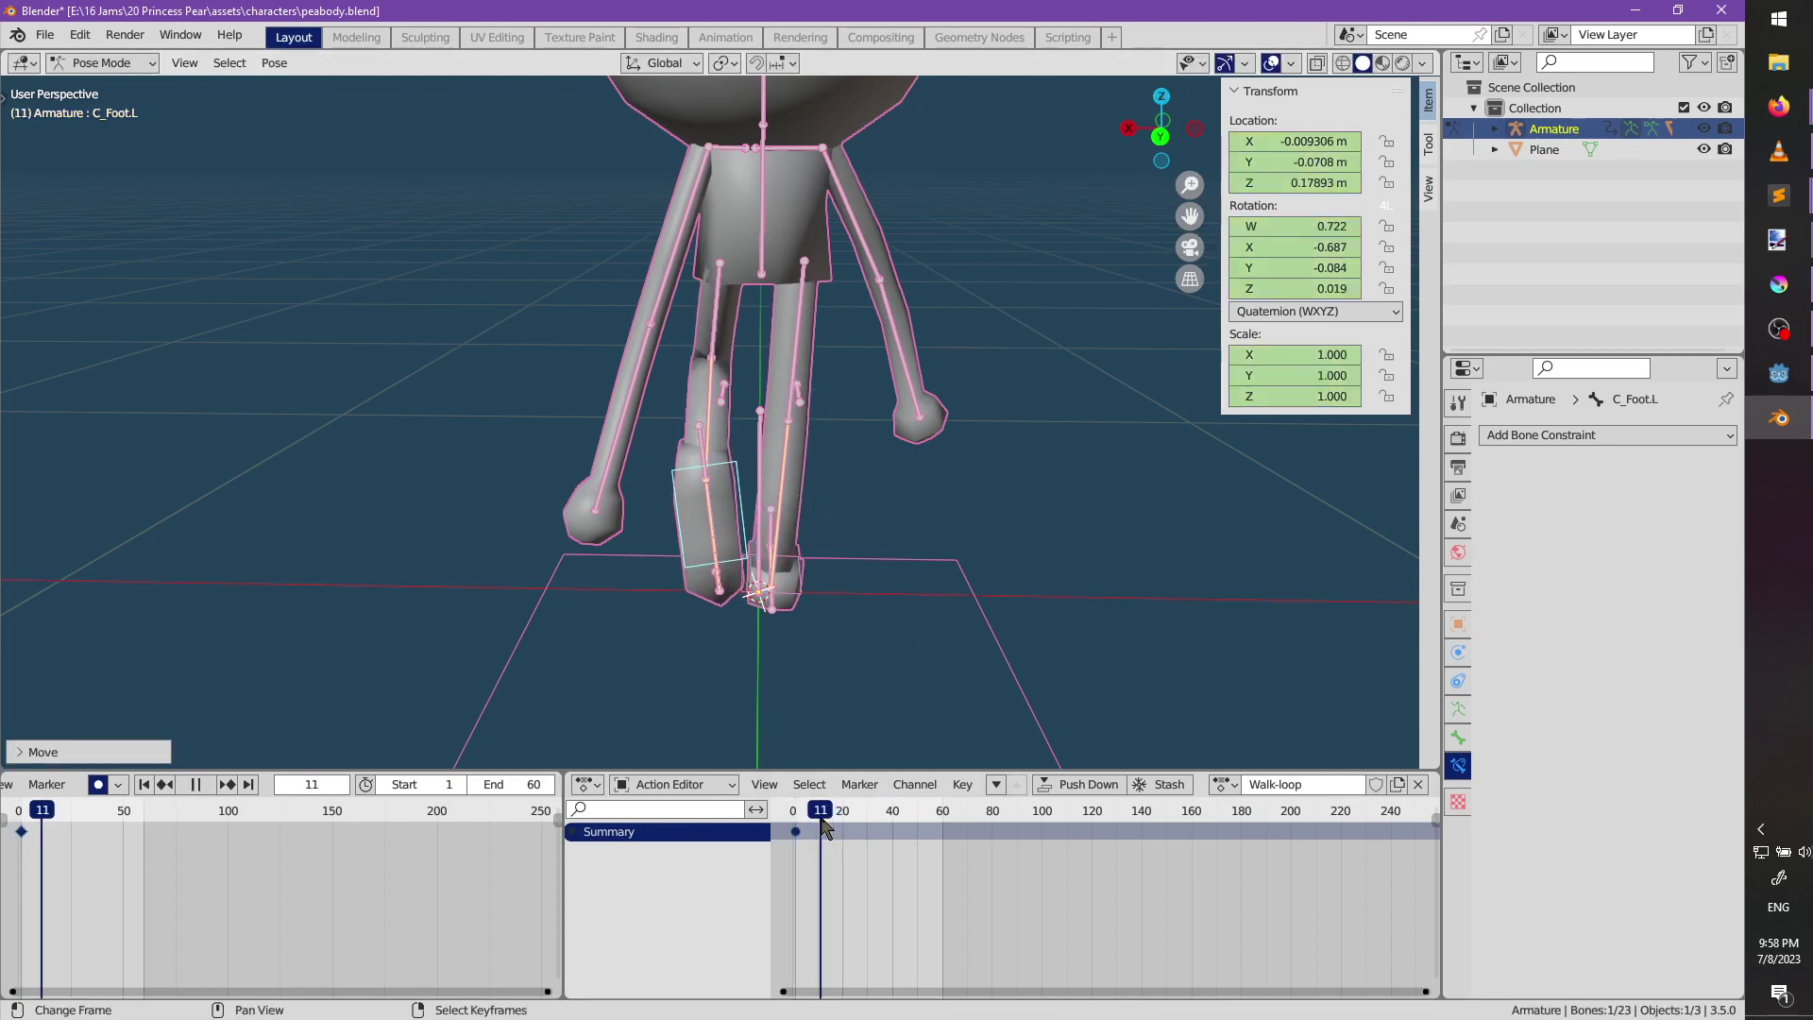
pyautogui.moveTo(877, 543); pyautogui.dragTo(800, 616, button='middle')
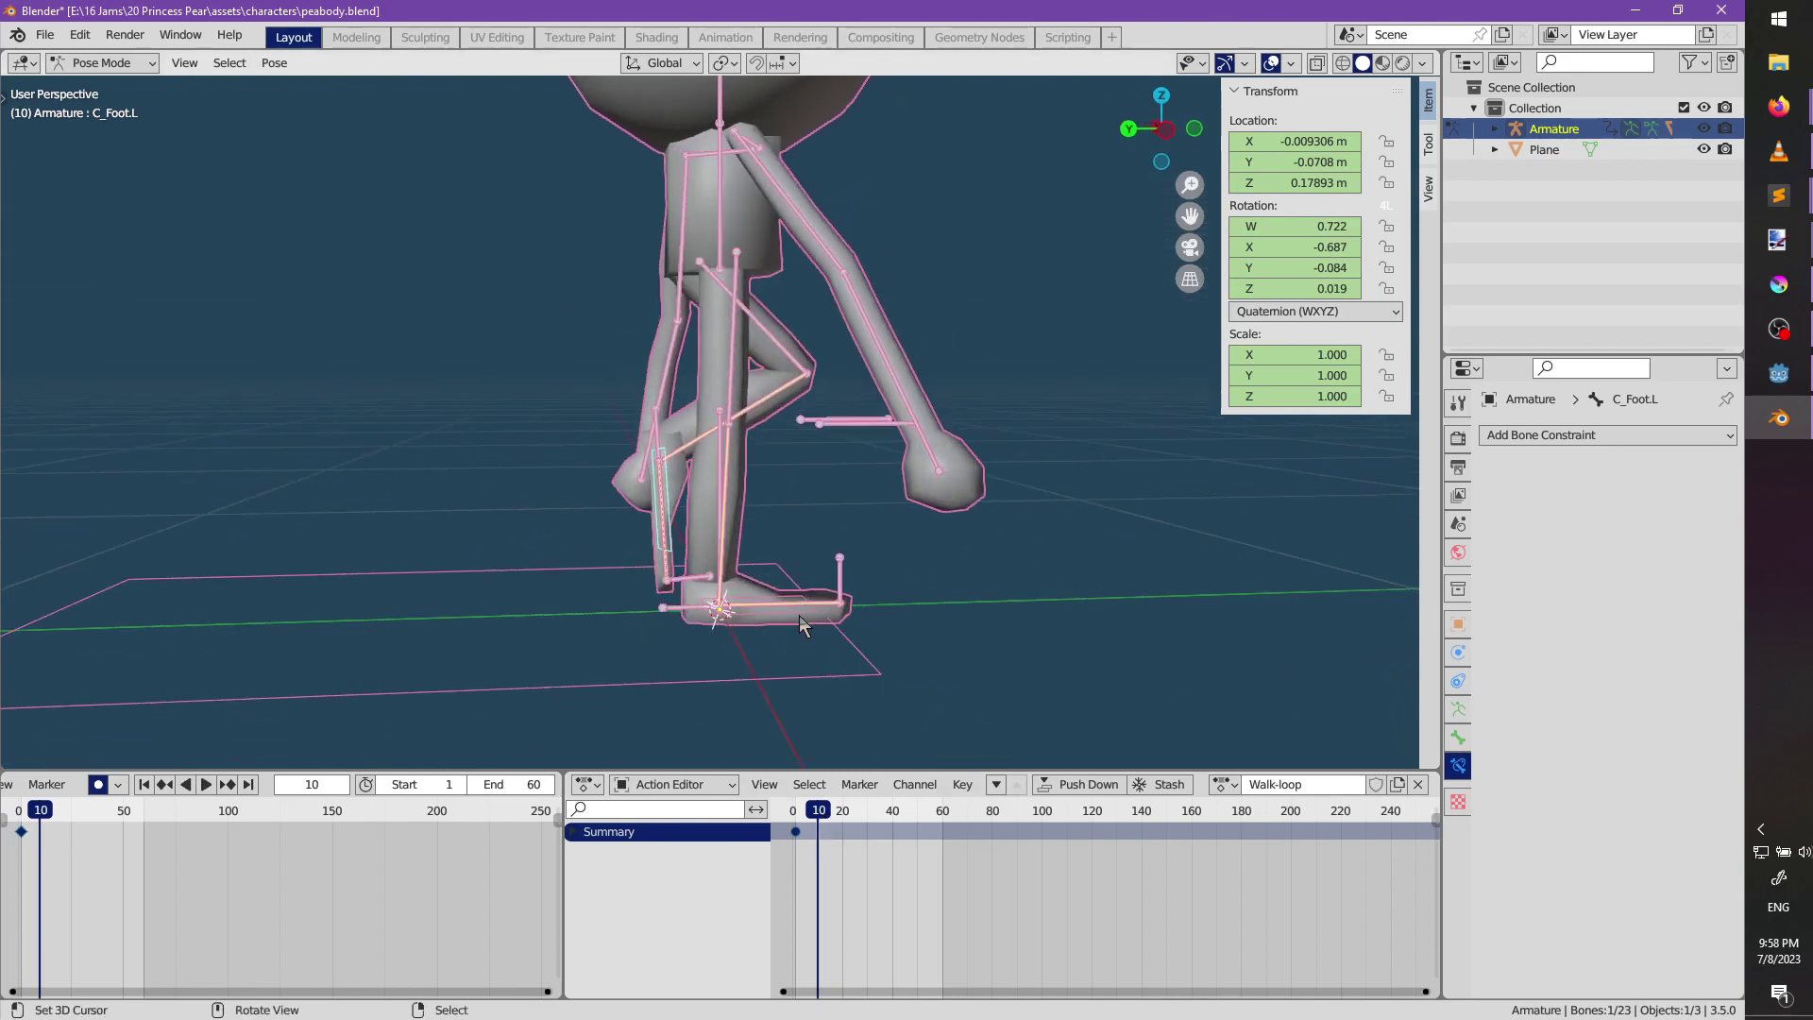
pyautogui.press('g')
pyautogui.press('y')
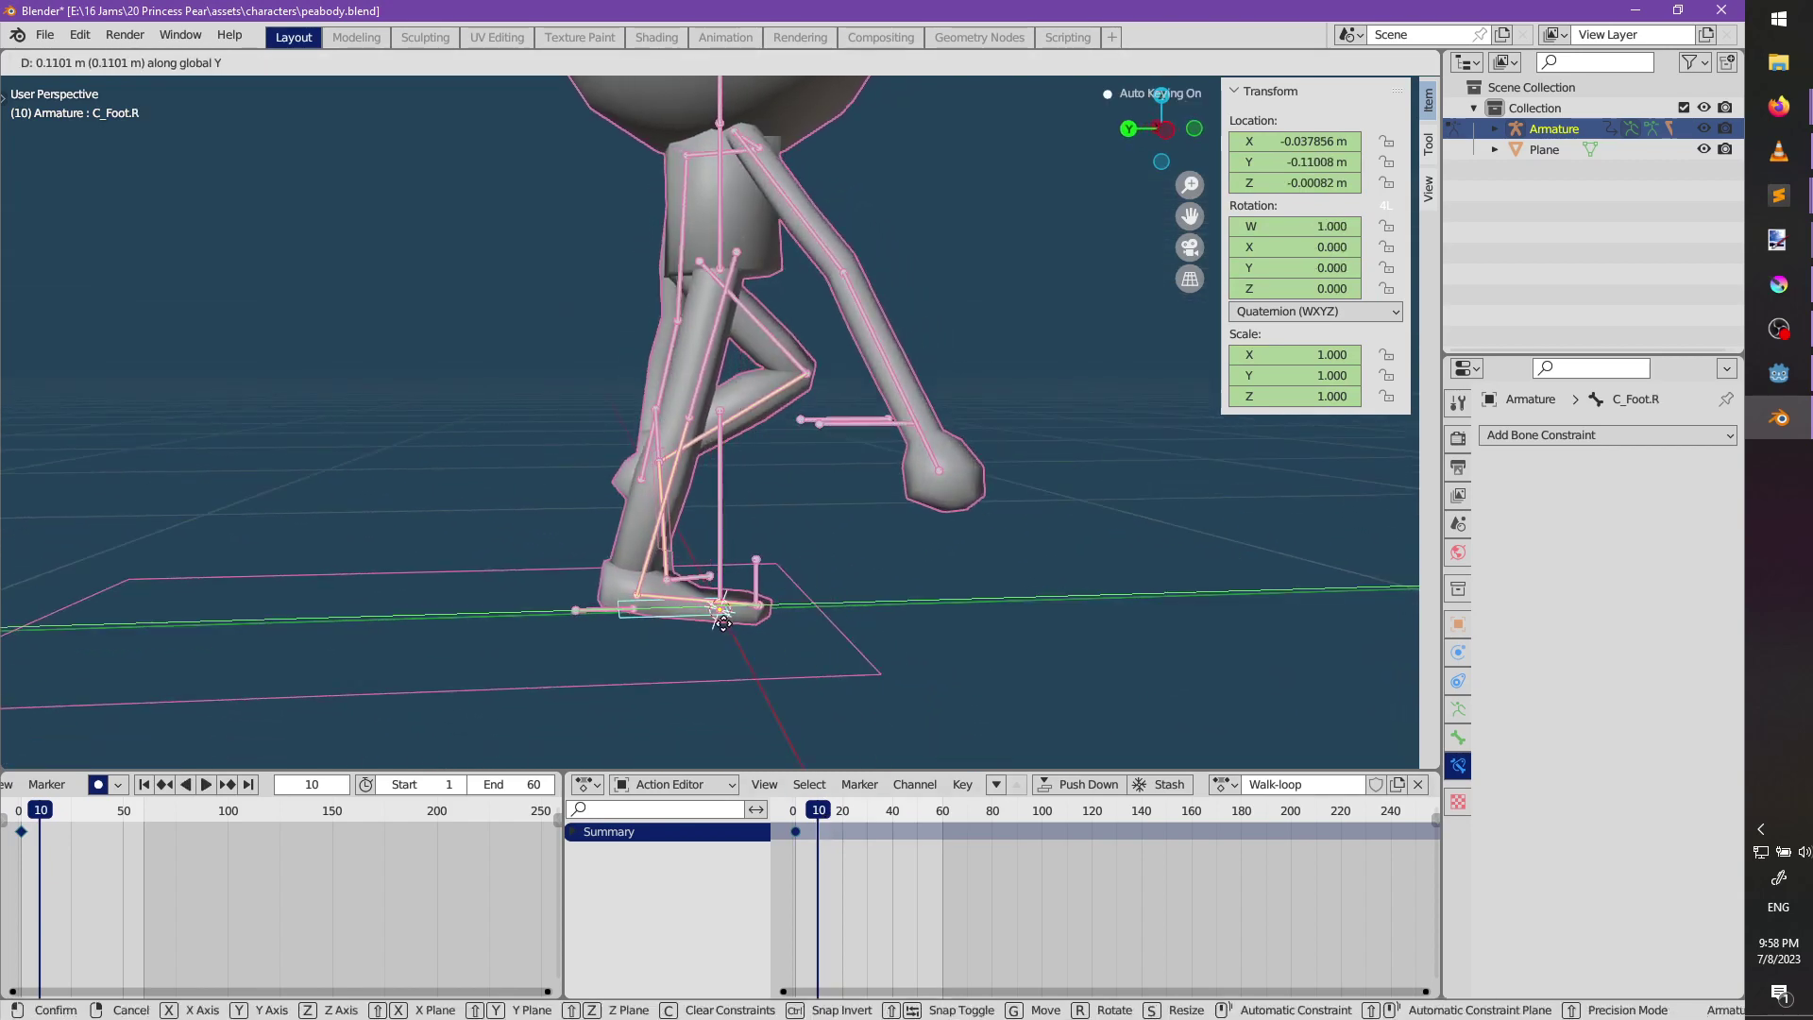
pyautogui.press('Escape')
# At frame 1, rotate Bicep.R and Forearm.R so the right arm hangs down beside the body.
pyautogui.click(820, 237)
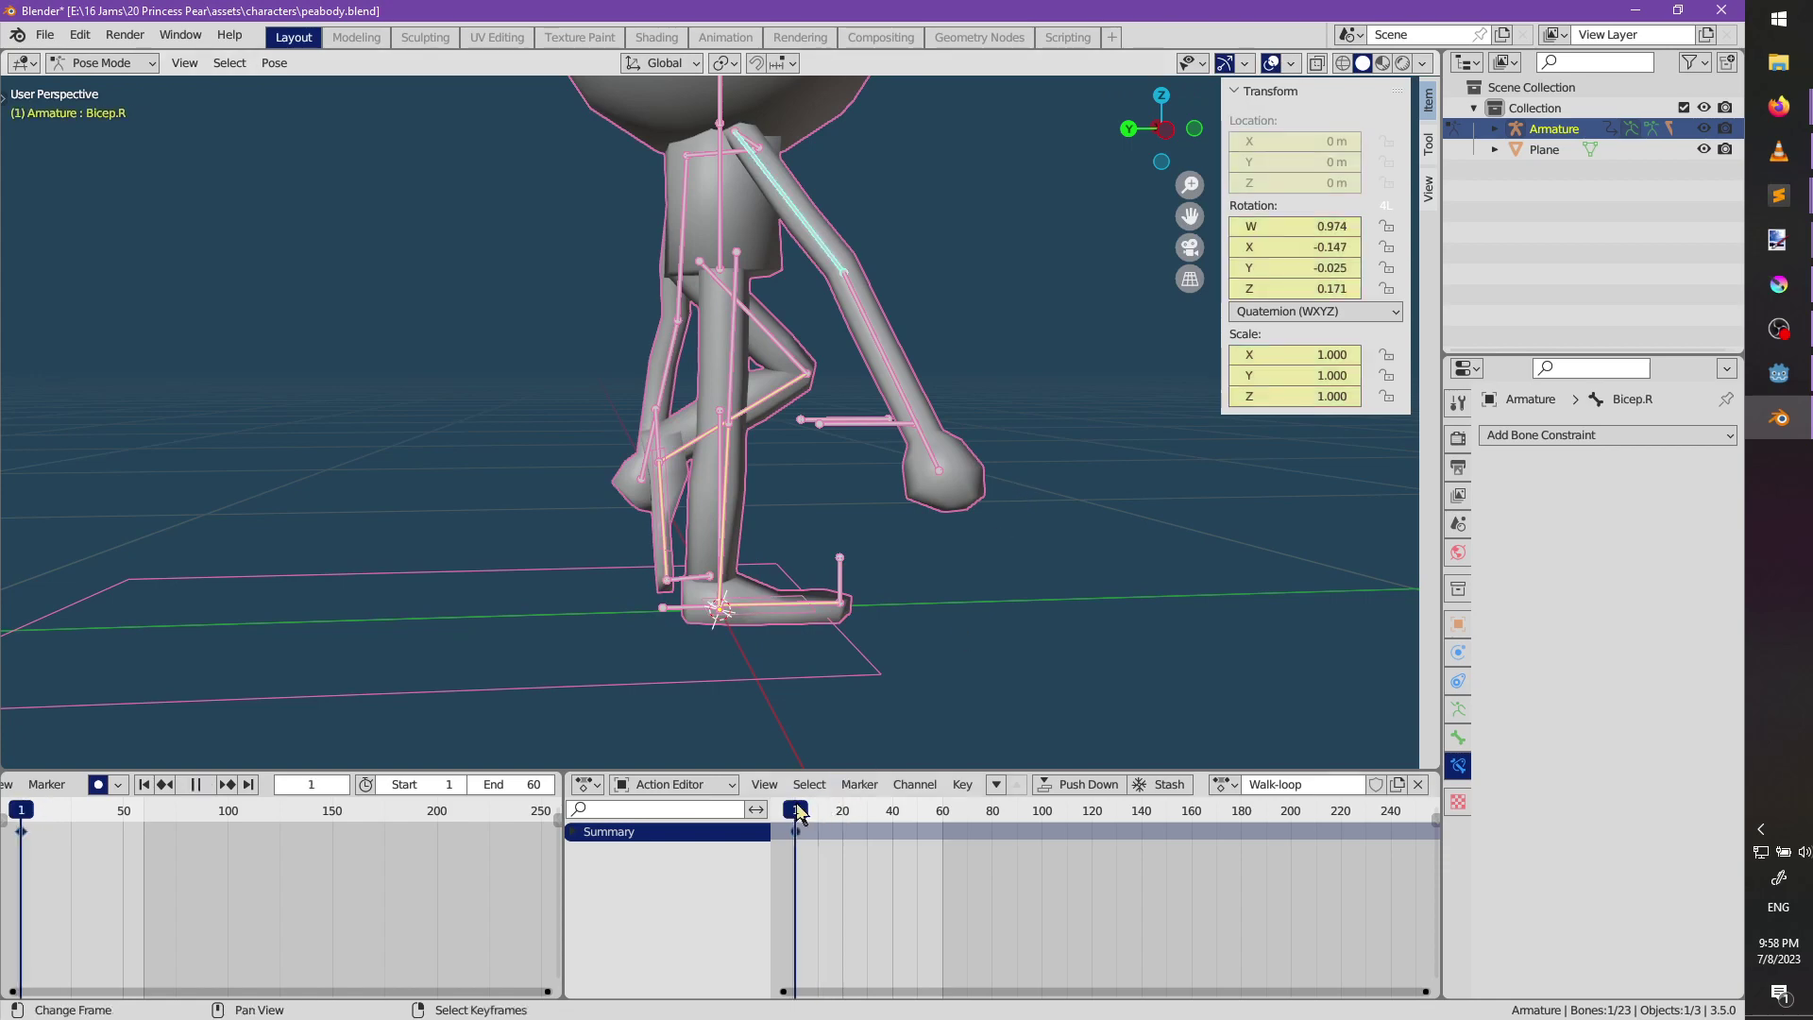
pyautogui.press('space')
pyautogui.press('r')
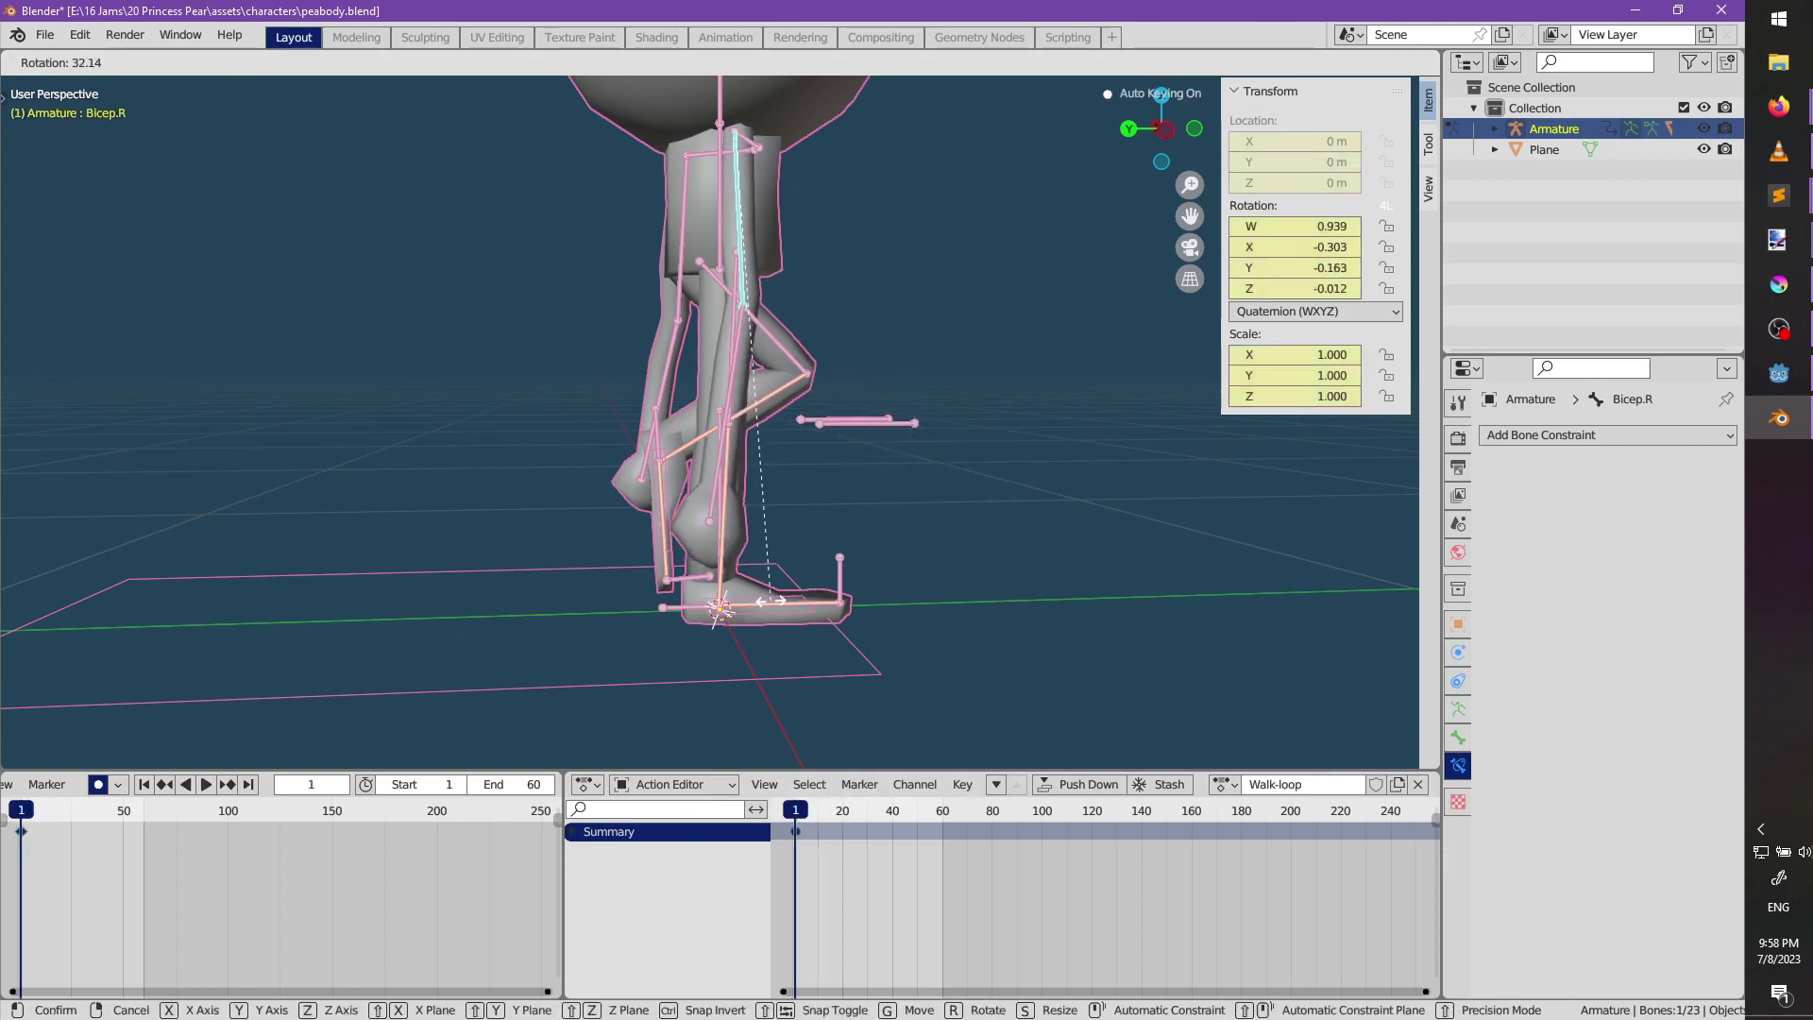
pyautogui.click(772, 601)
pyautogui.moveTo(637, 483); pyautogui.dragTo(616, 510, button='middle')
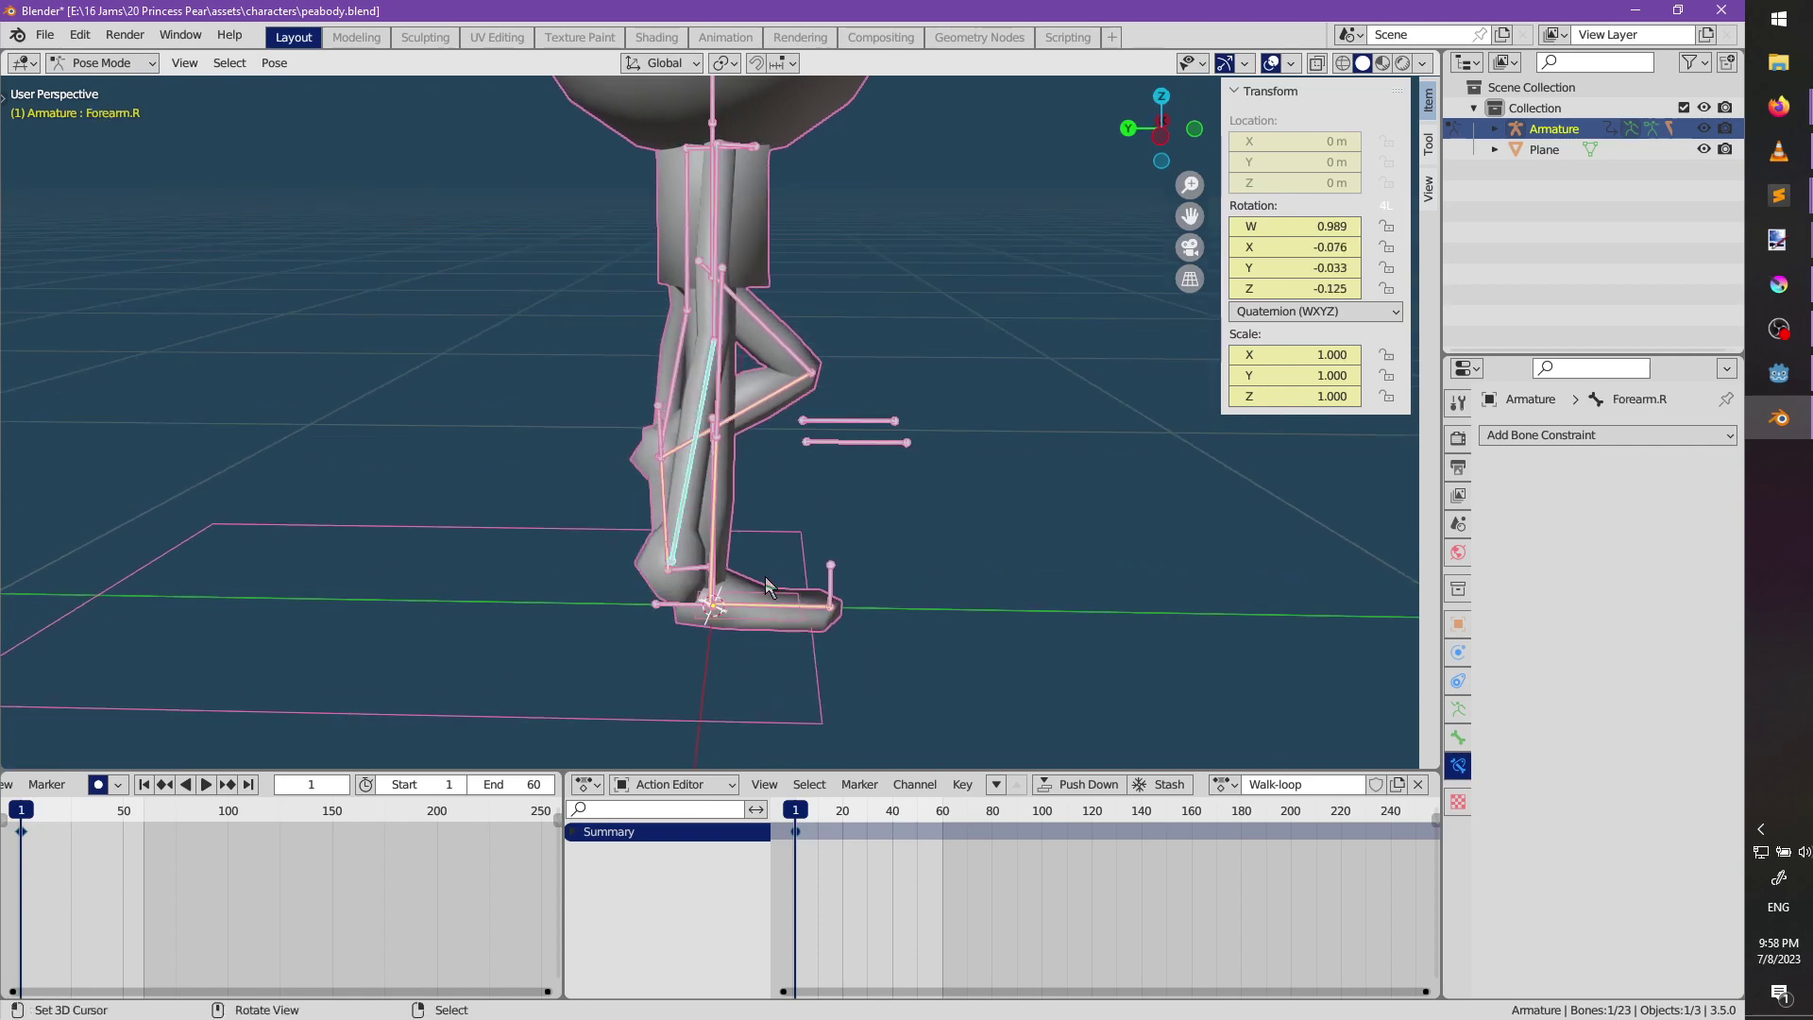
pyautogui.press('r')
pyautogui.click(809, 529)
# Rotate Forearm.L to straighten the left arm, and readjust Forearm.R so the right hand hangs next to the leg.
pyautogui.moveTo(810, 528); pyautogui.dragTo(850, 406, button='middle')
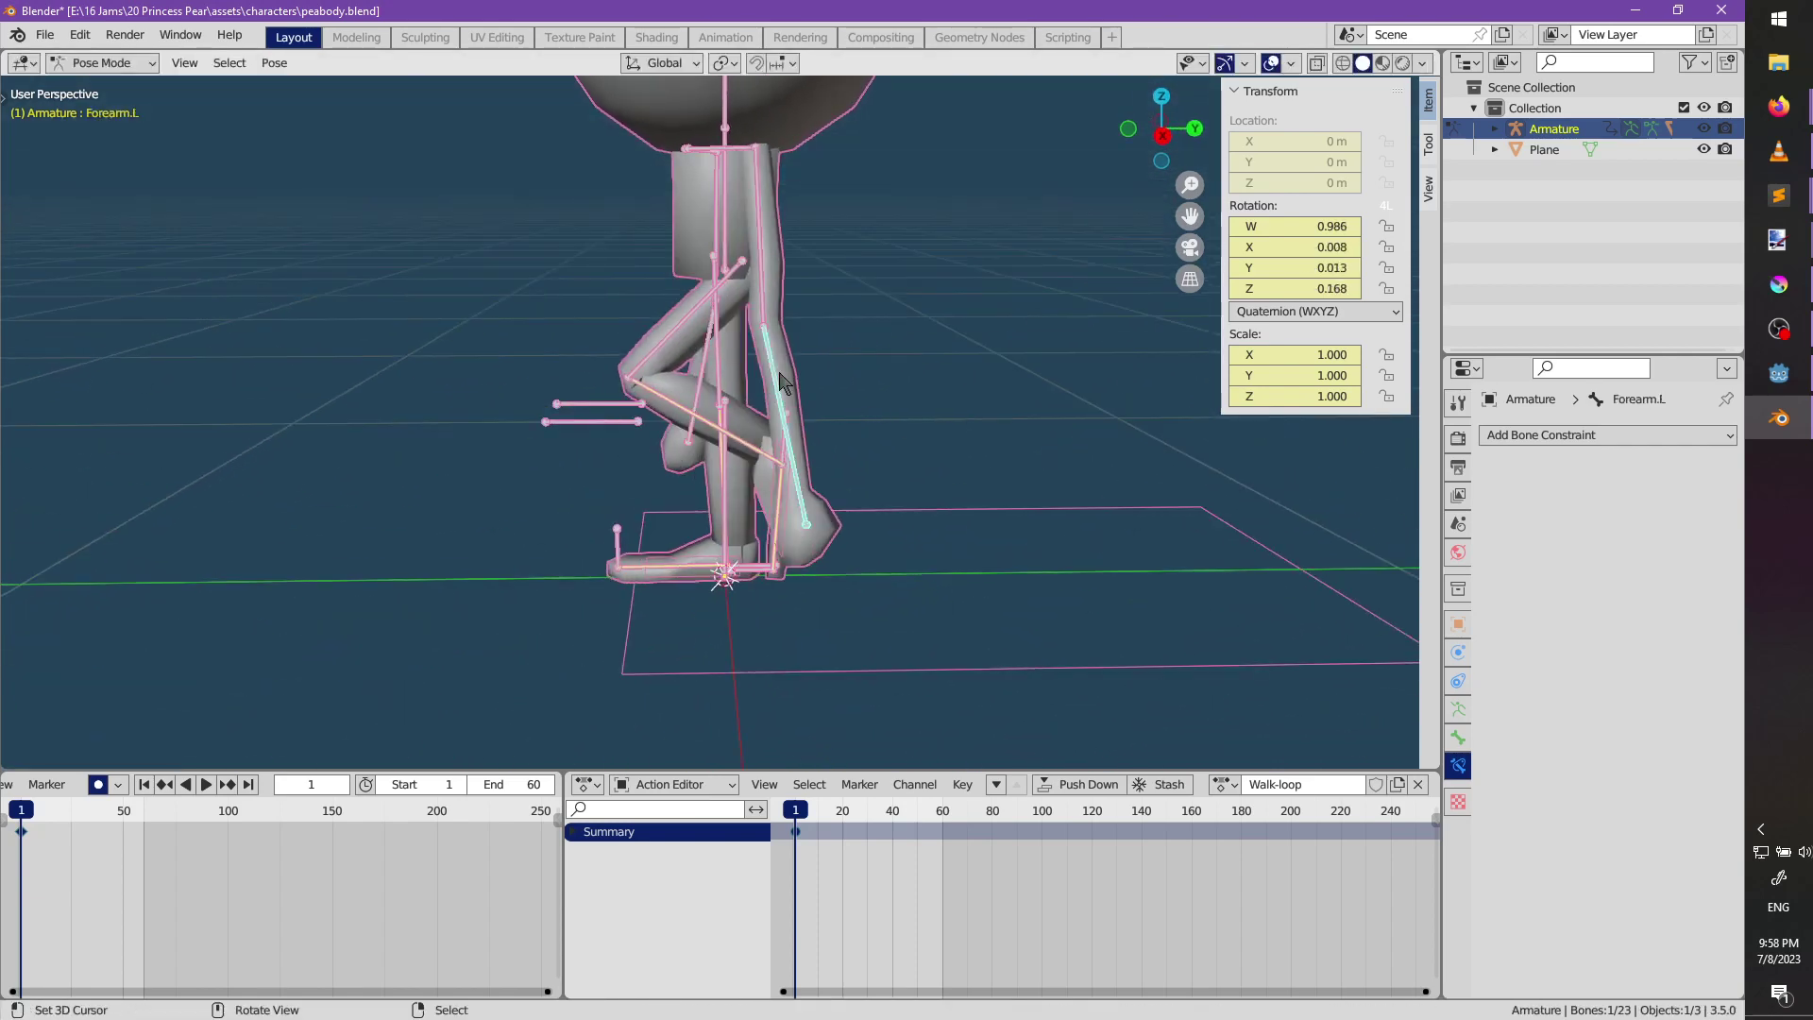
pyautogui.press('r')
pyautogui.click(830, 510)
pyautogui.moveTo(830, 510); pyautogui.dragTo(765, 489, button='middle')
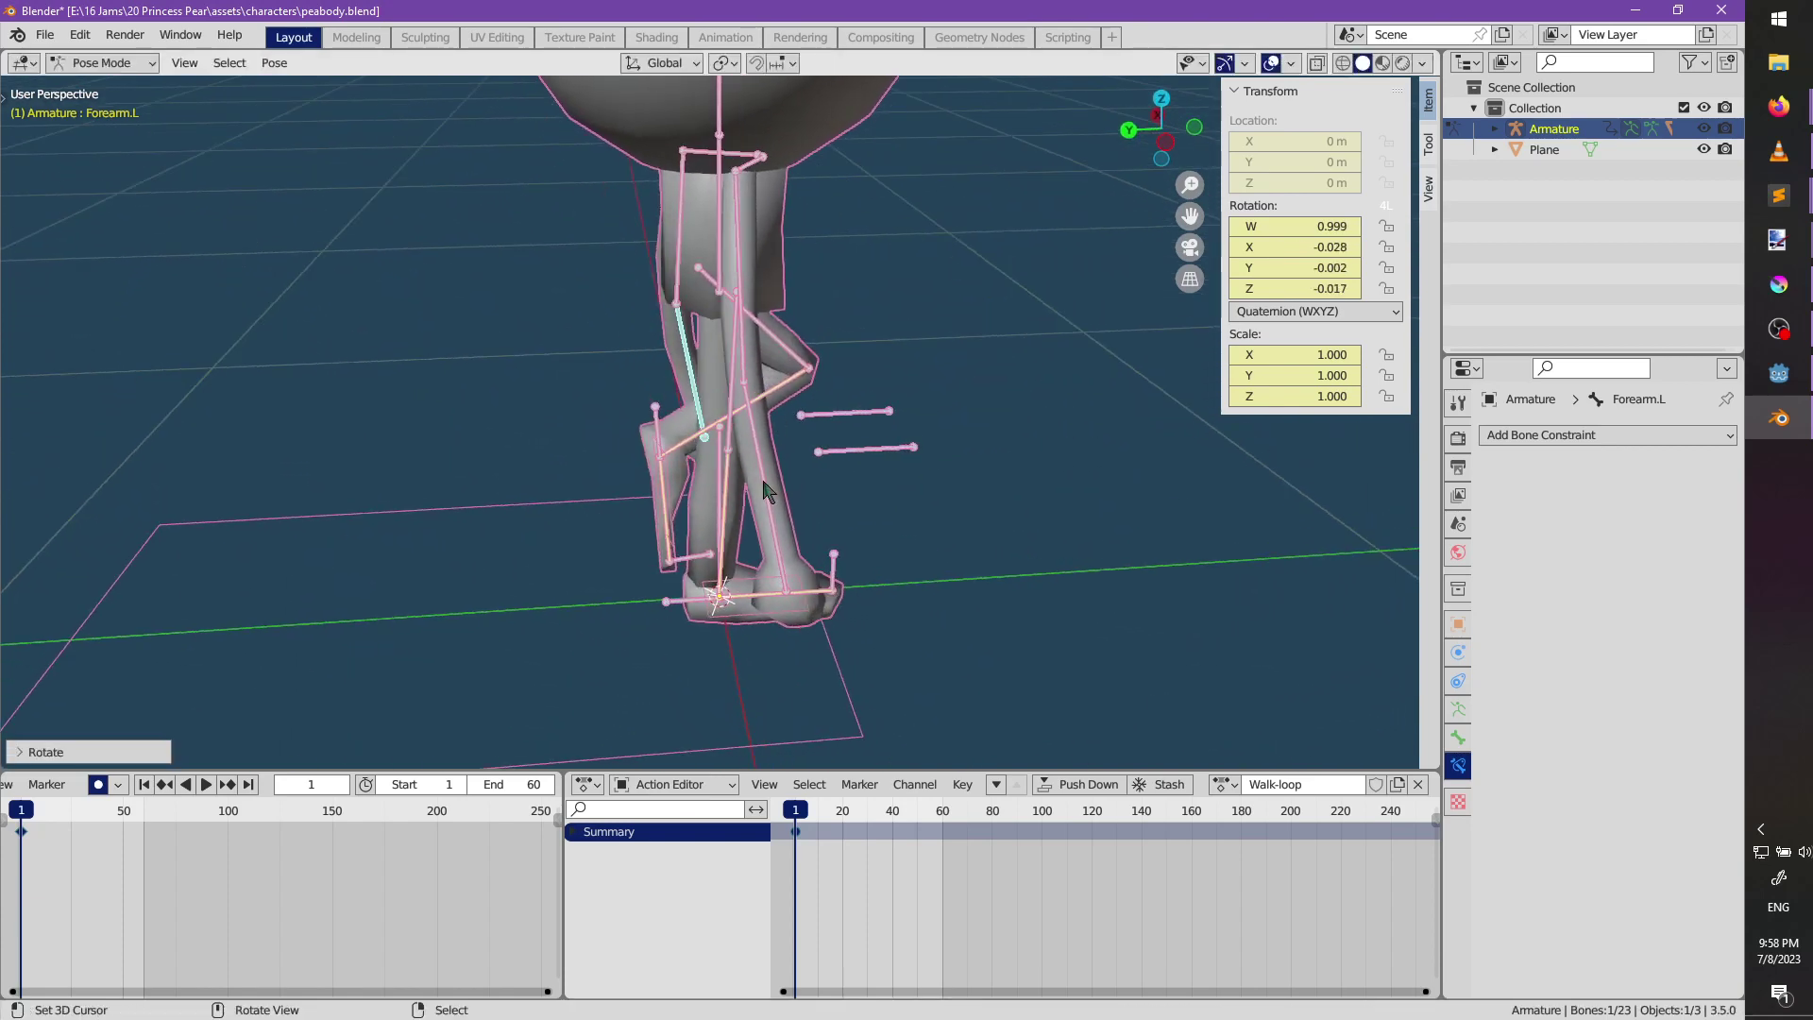
pyautogui.press('r')
pyautogui.click(840, 531)
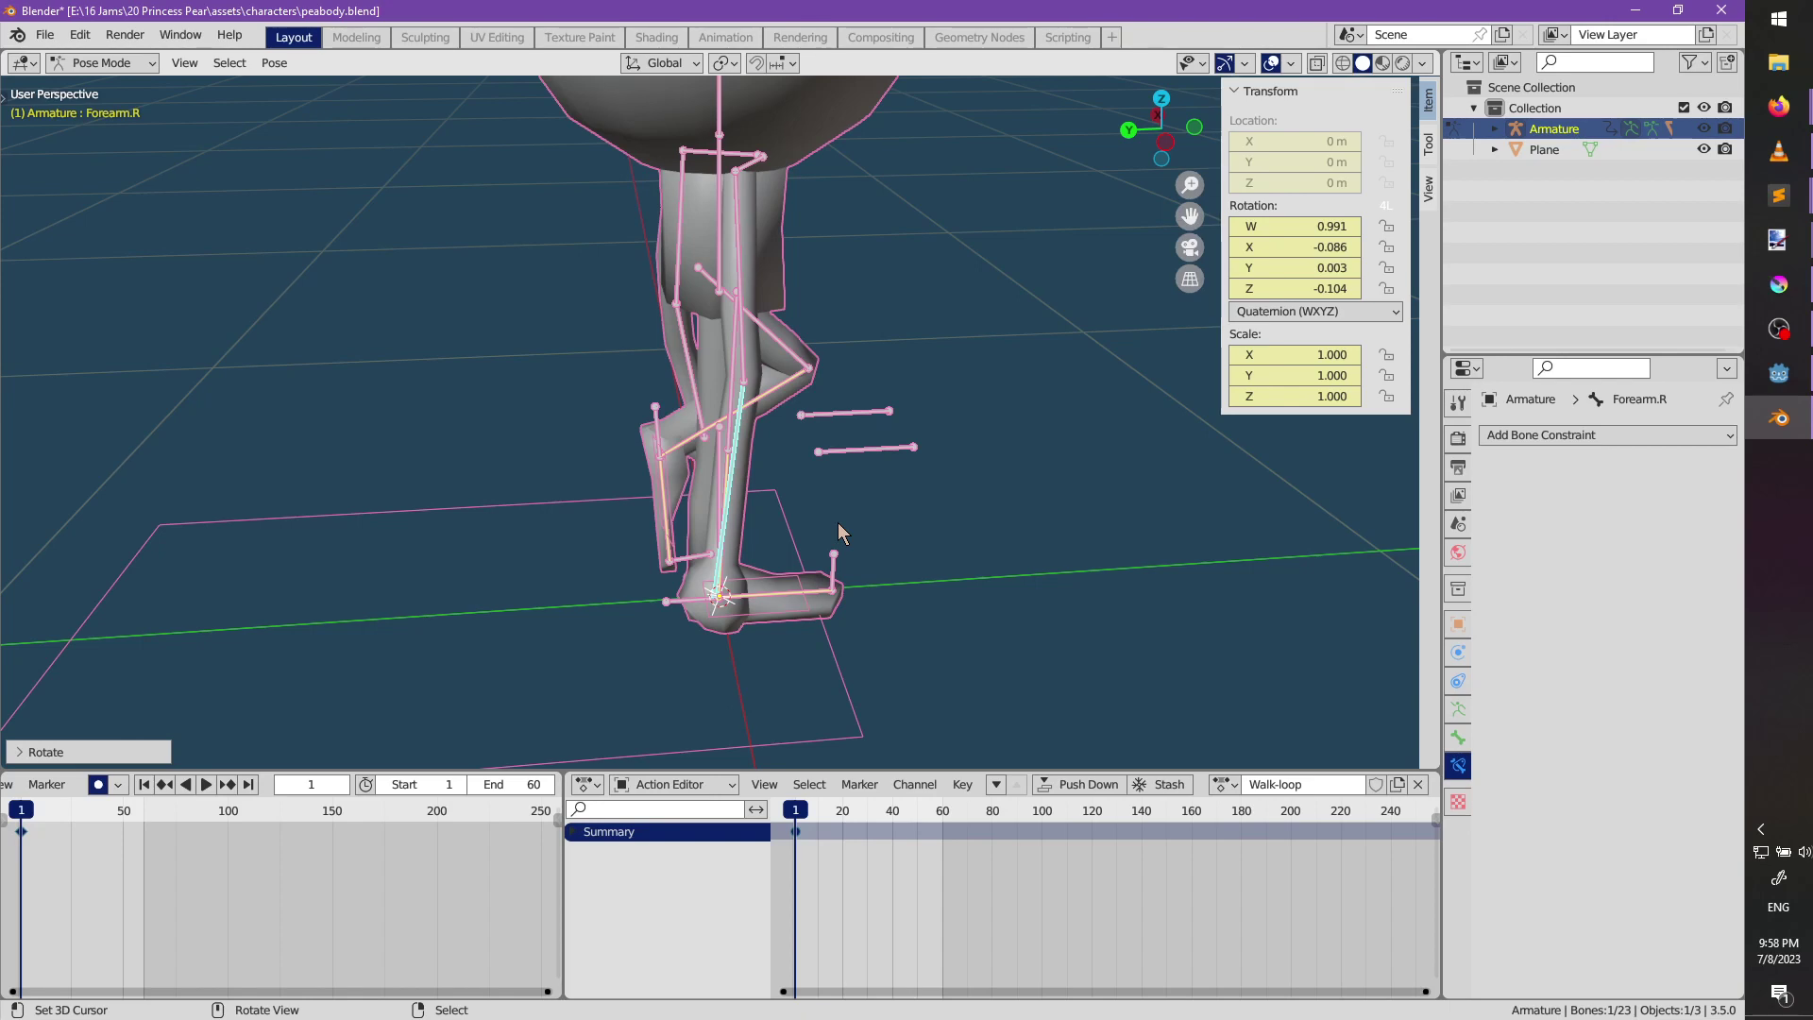
# Examine the frame 1 pose of the arms, body and feet from the front and from above.
pyautogui.moveTo(1042, 551); pyautogui.dragTo(841, 389, button='middle')
pyautogui.moveTo(919, 338); pyautogui.dragTo(874, 547, button='middle')
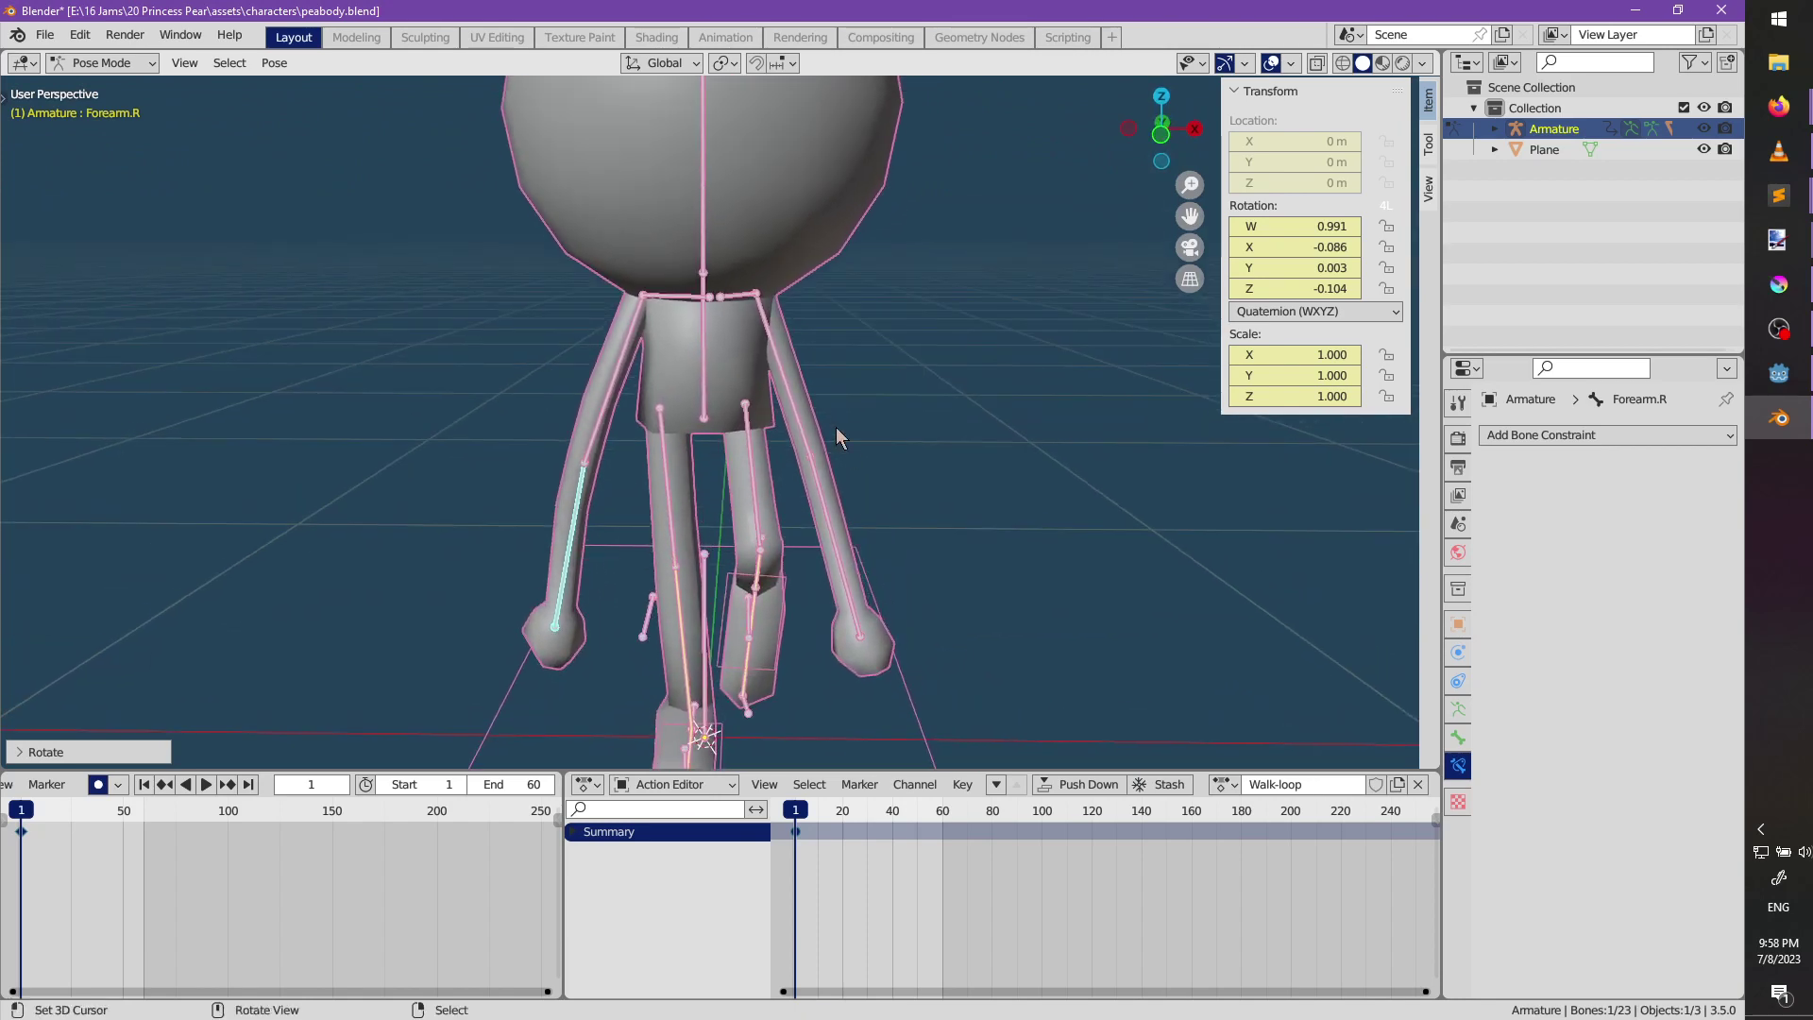
pyautogui.keyDown('shift'); pyautogui.moveTo(836, 426); pyautogui.dragTo(864, 481, button='middle'); pyautogui.keyUp('shift')
pyautogui.rightClick(741, 430)
pyautogui.scroll(-1, 755, 425)
pyautogui.moveTo(911, 537); pyautogui.dragTo(770, 436, button='middle')
pyautogui.moveTo(782, 555); pyautogui.dragTo(789, 549, button='middle')
pyautogui.keyDown('shift'); pyautogui.moveTo(789, 550); pyautogui.dragTo(873, 579, button='middle'); pyautogui.keyUp('shift')
pyautogui.scroll(2, 869, 482)
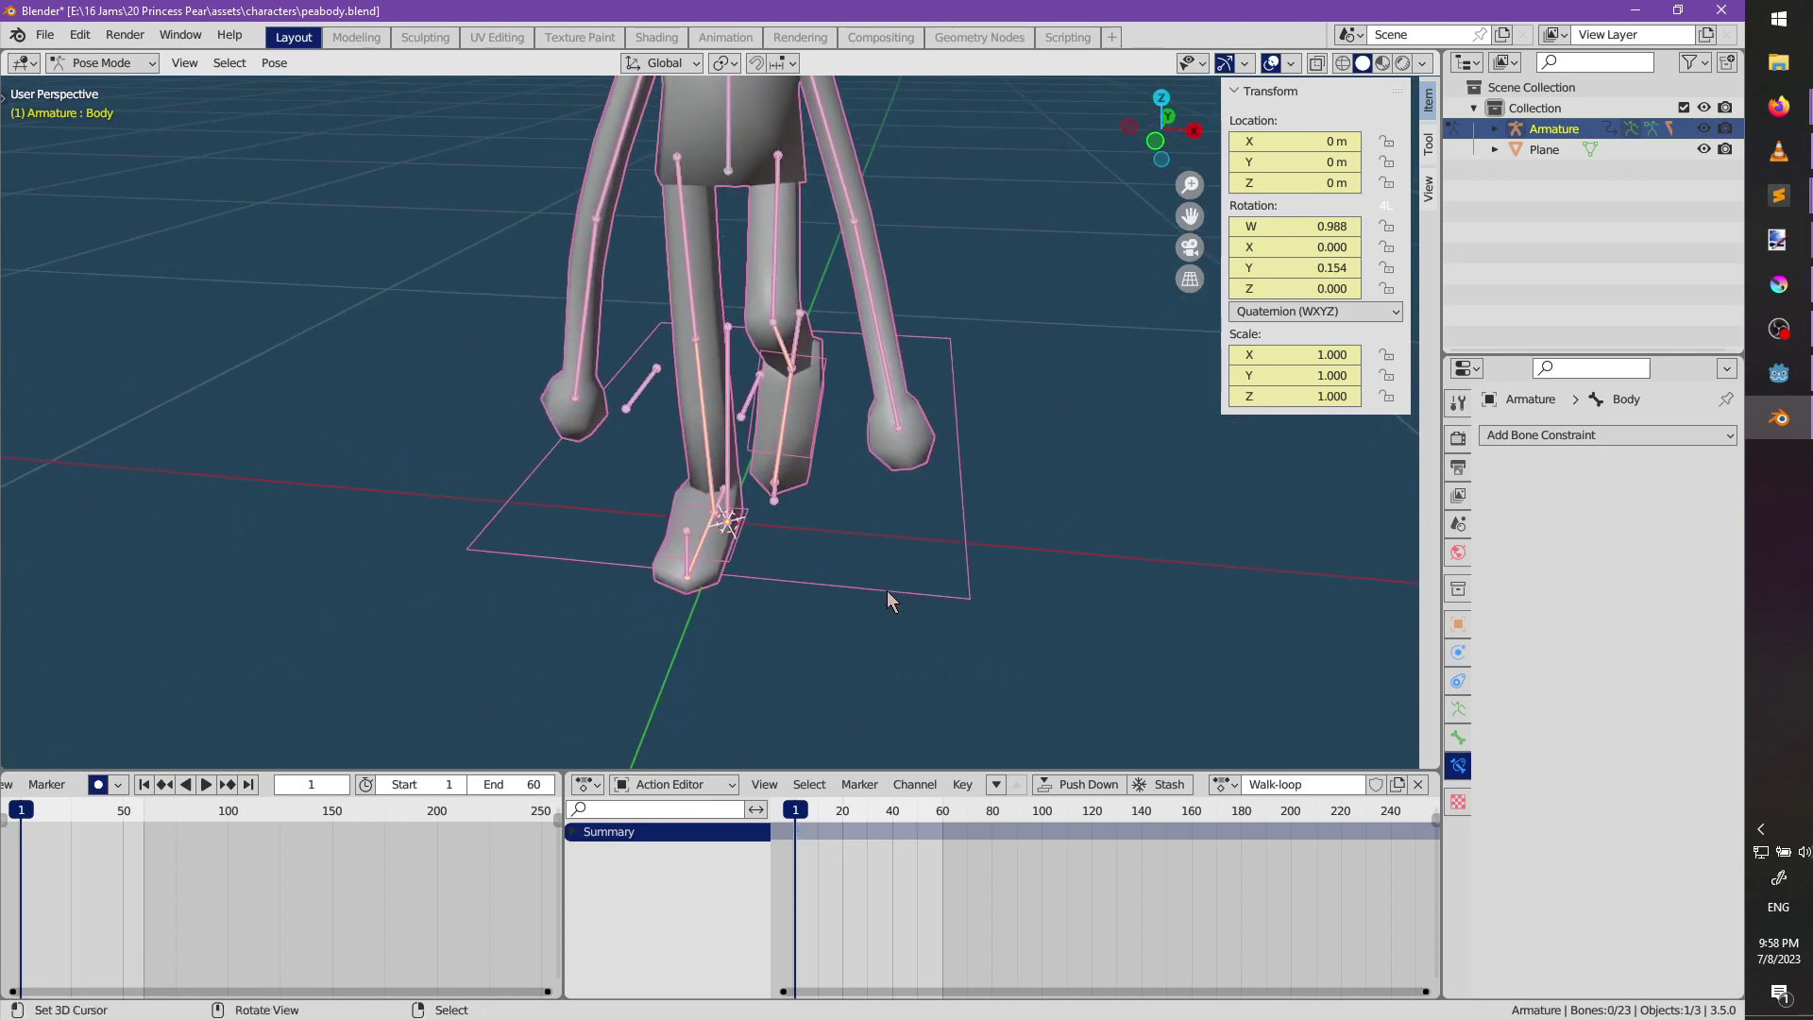
# Create a new collection, move the Plane object into it and exclude that collection from the view layer.
pyautogui.rightClick(1532, 91)
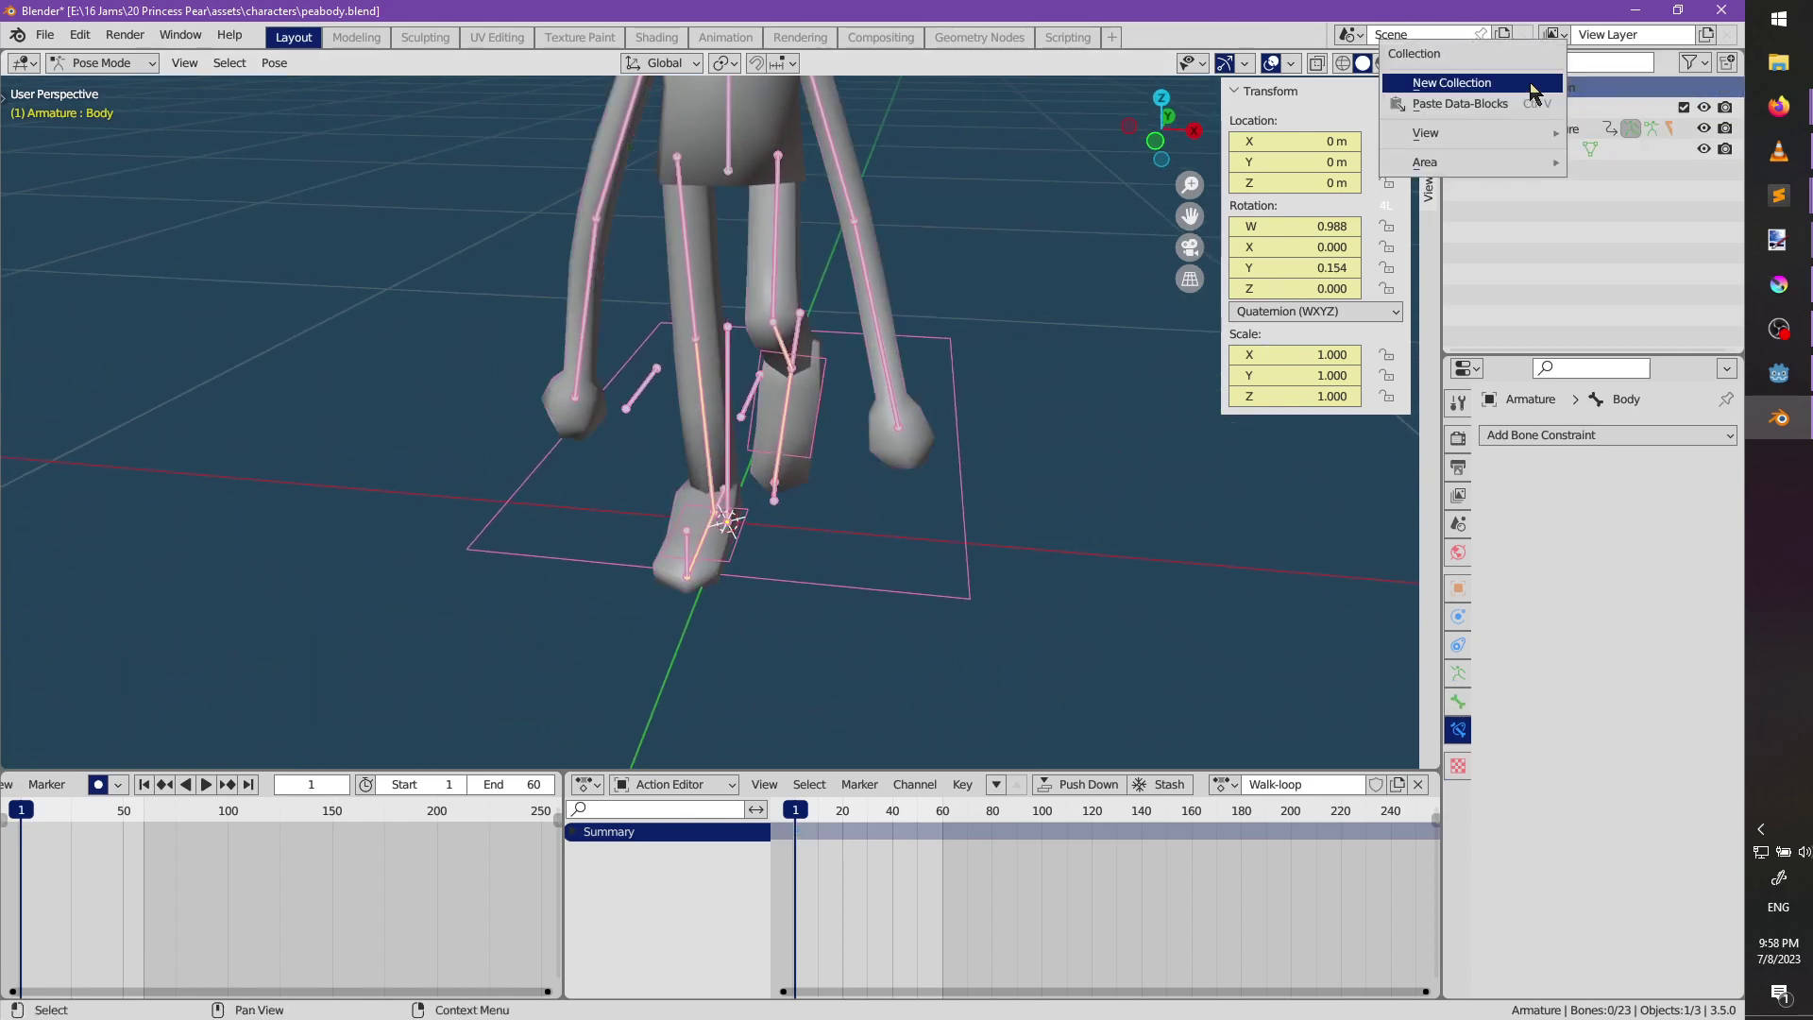
pyautogui.click(1537, 109)
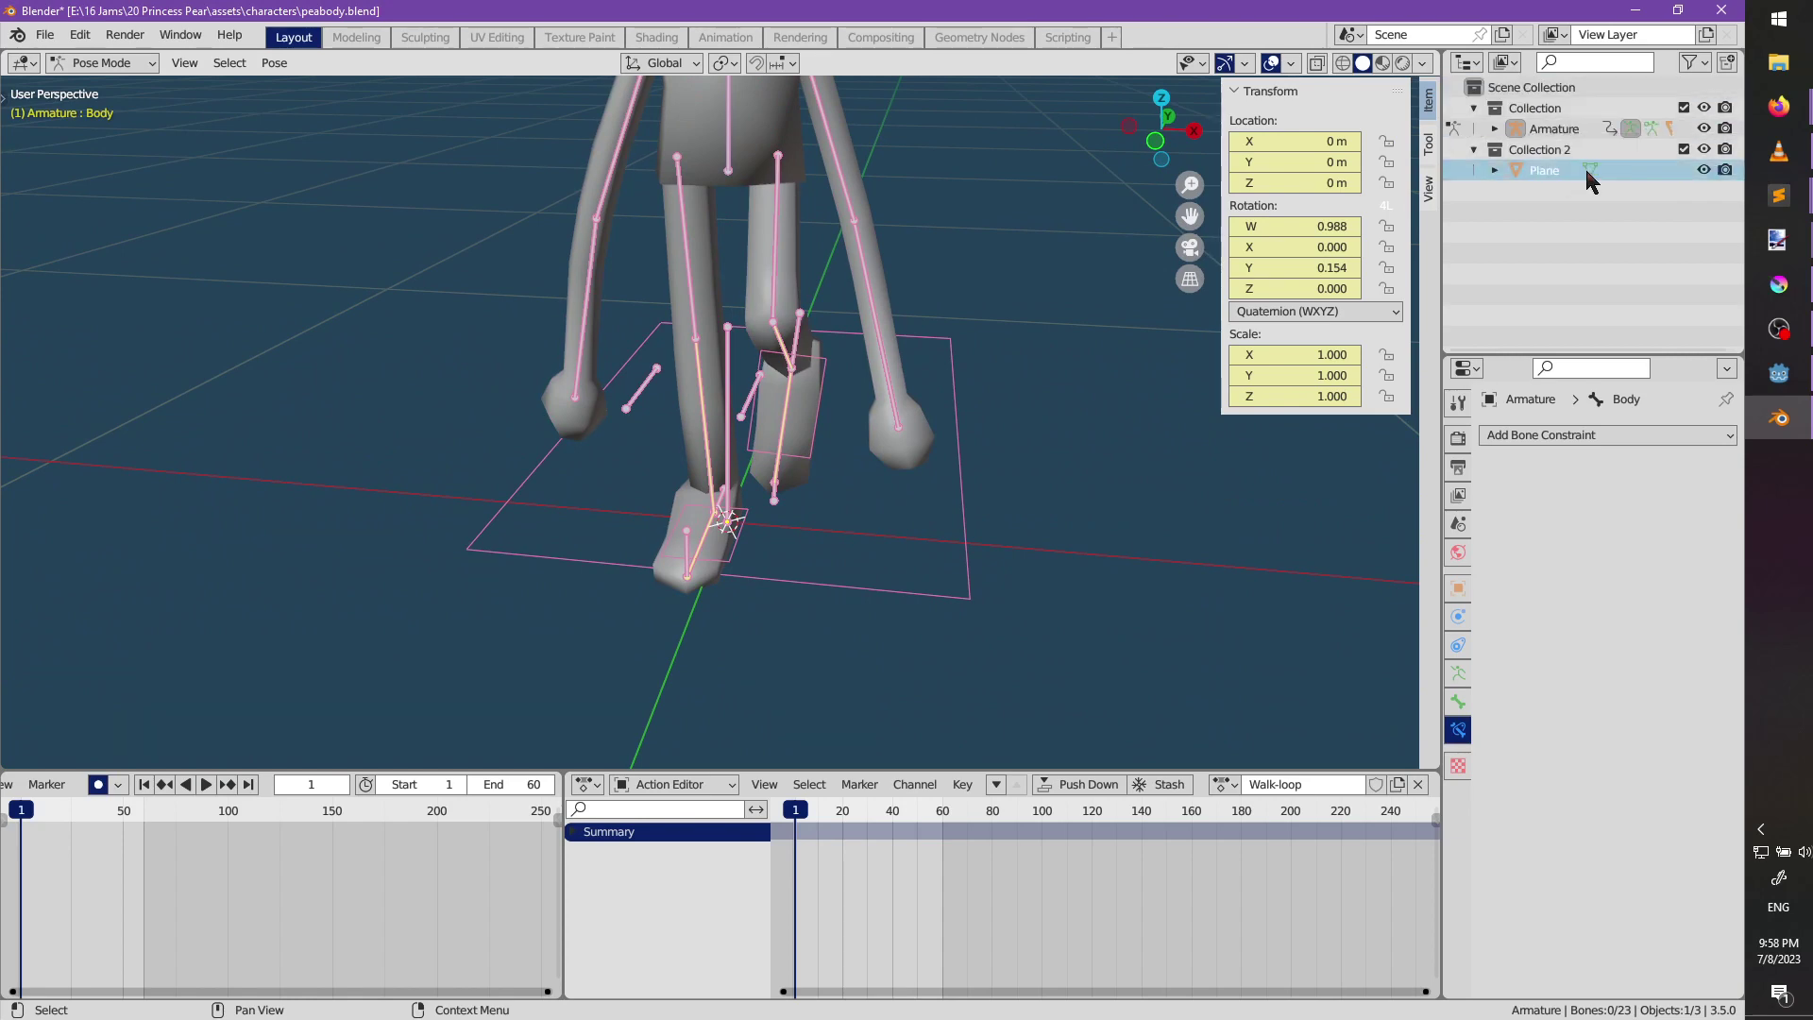
pyautogui.moveTo(850, 387); pyautogui.dragTo(782, 548, button='middle')
pyautogui.keyDown('shift'); pyautogui.moveTo(783, 578); pyautogui.dragTo(623, 449, button='middle'); pyautogui.keyUp('shift')
pyautogui.scroll(2, 806, 416)
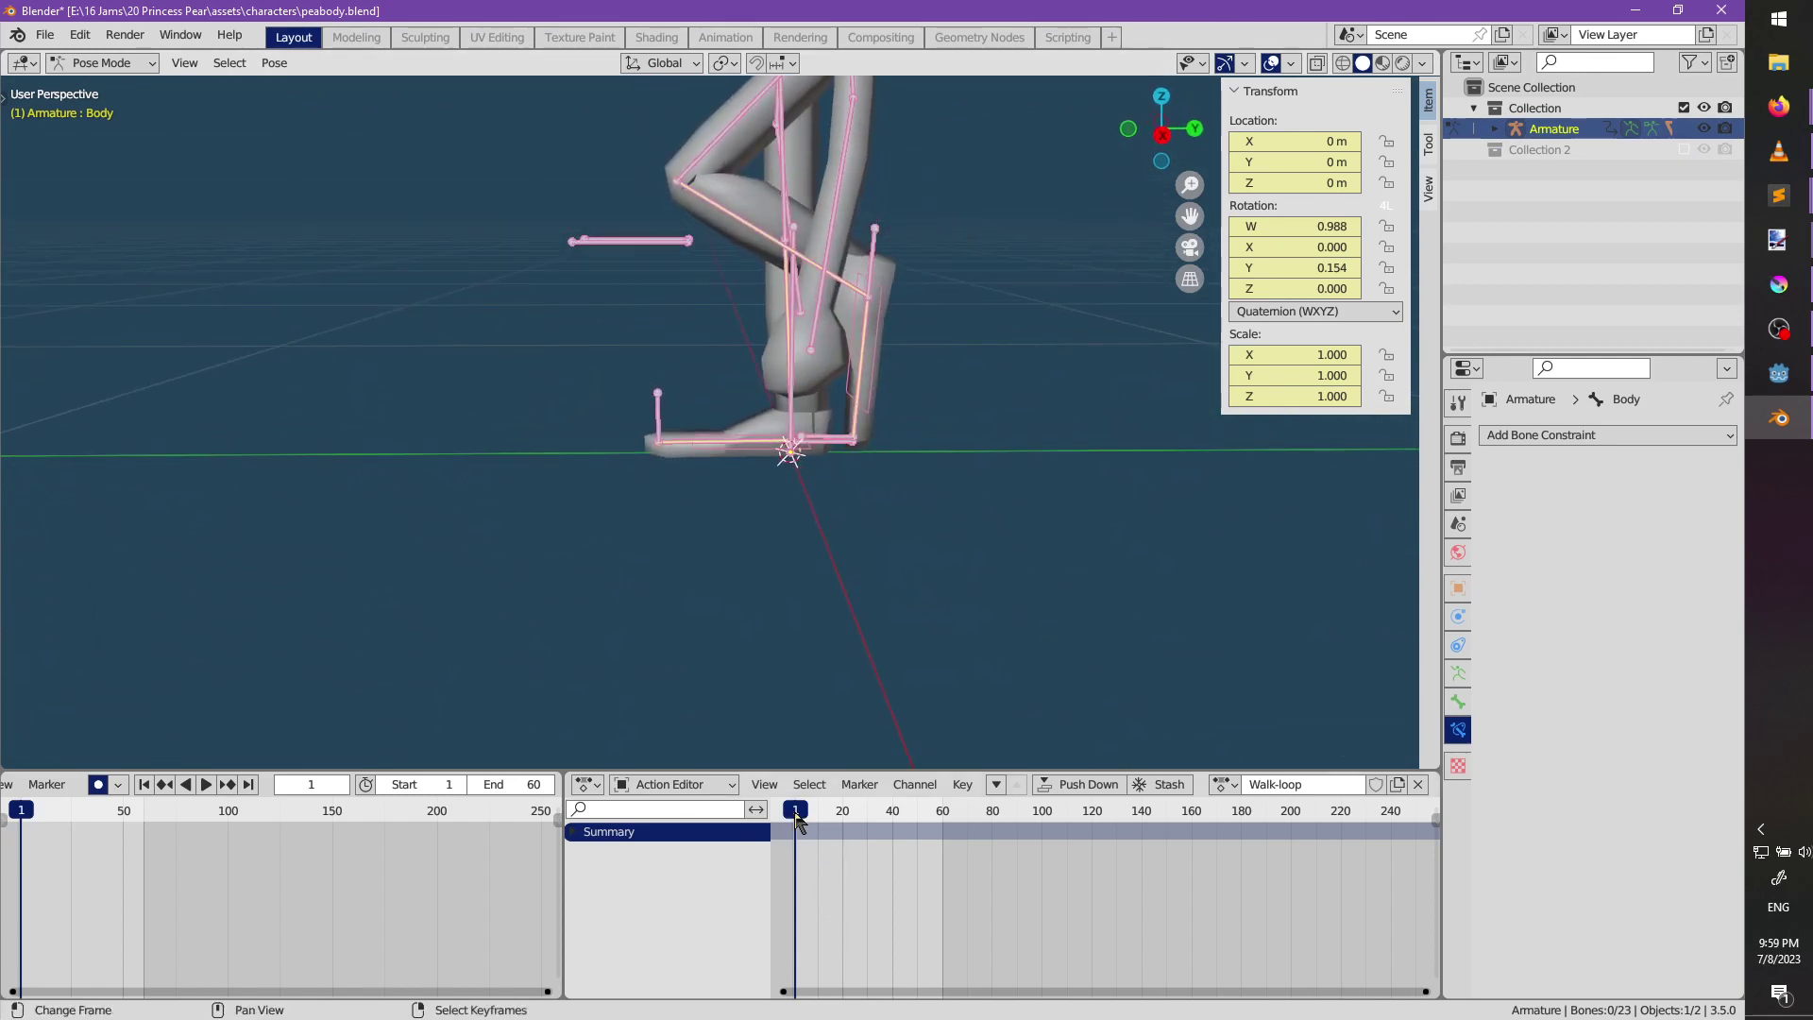
# At frame 15, swing C_Foot.L forward to Y about 0.205 m and Z about 0.061 m, rotating it so the toes point up.
pyautogui.press('space')
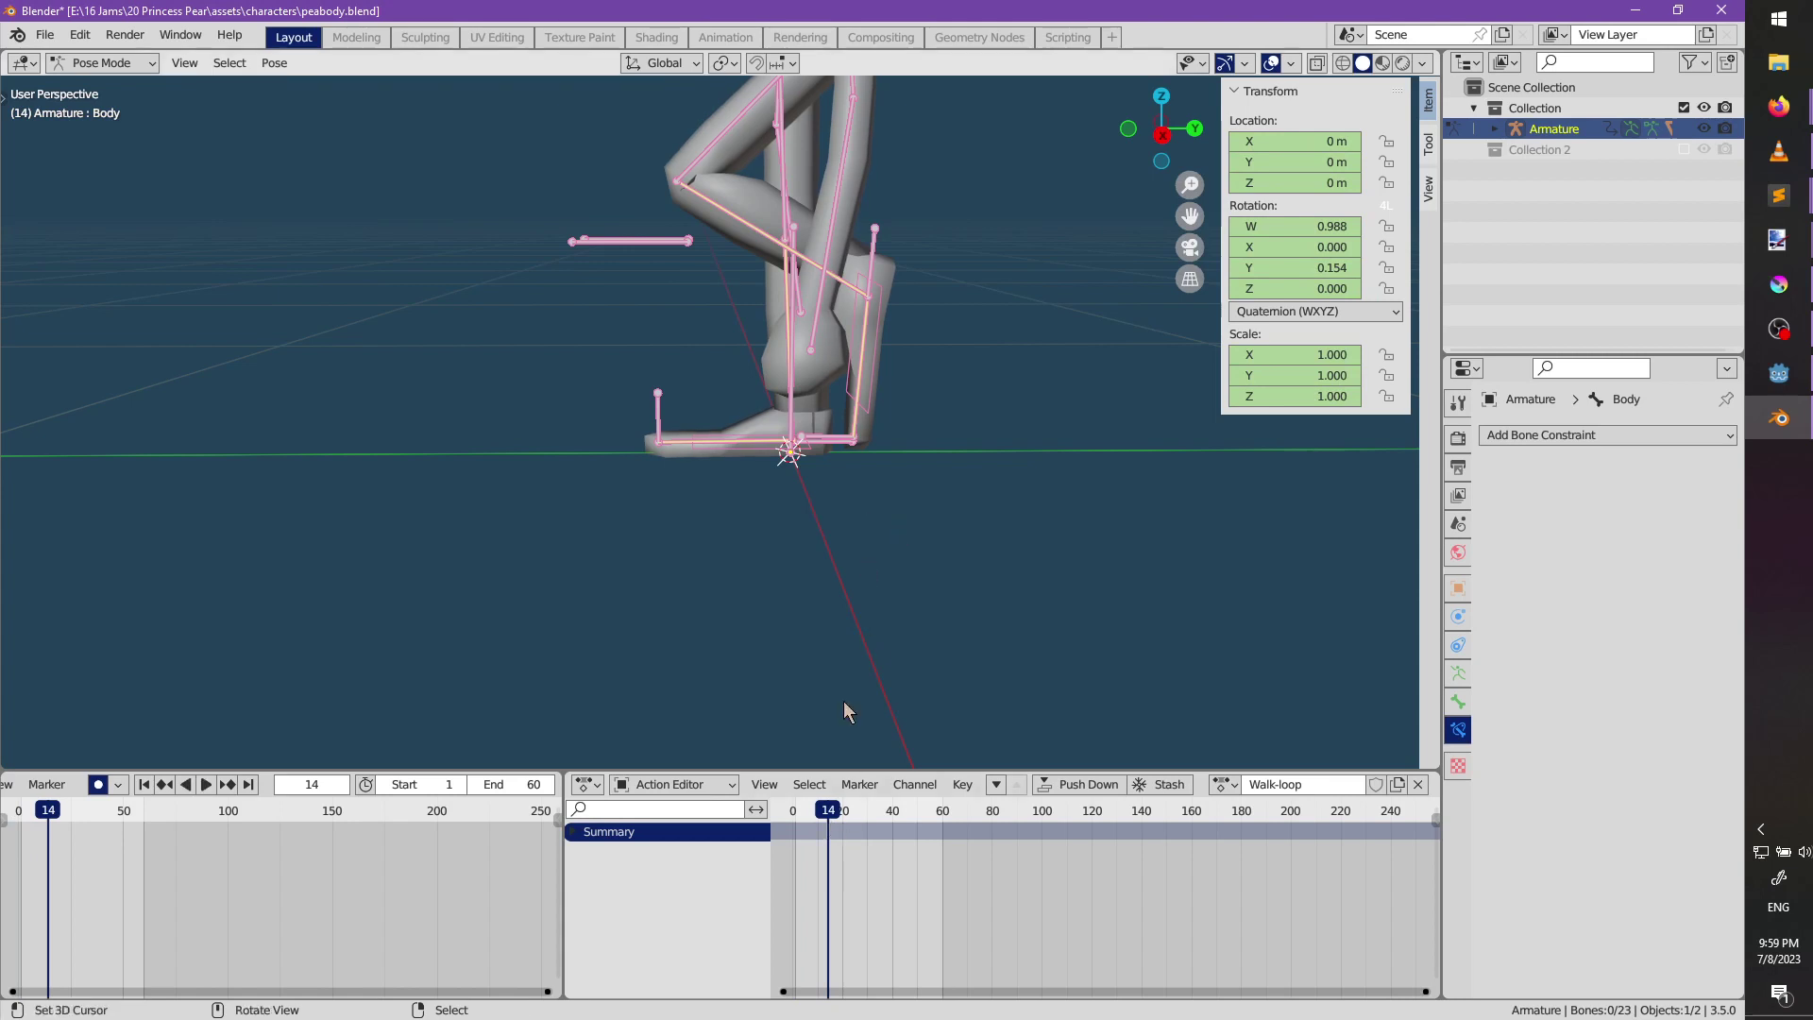
pyautogui.hotkey('ctrl', 'Tab')
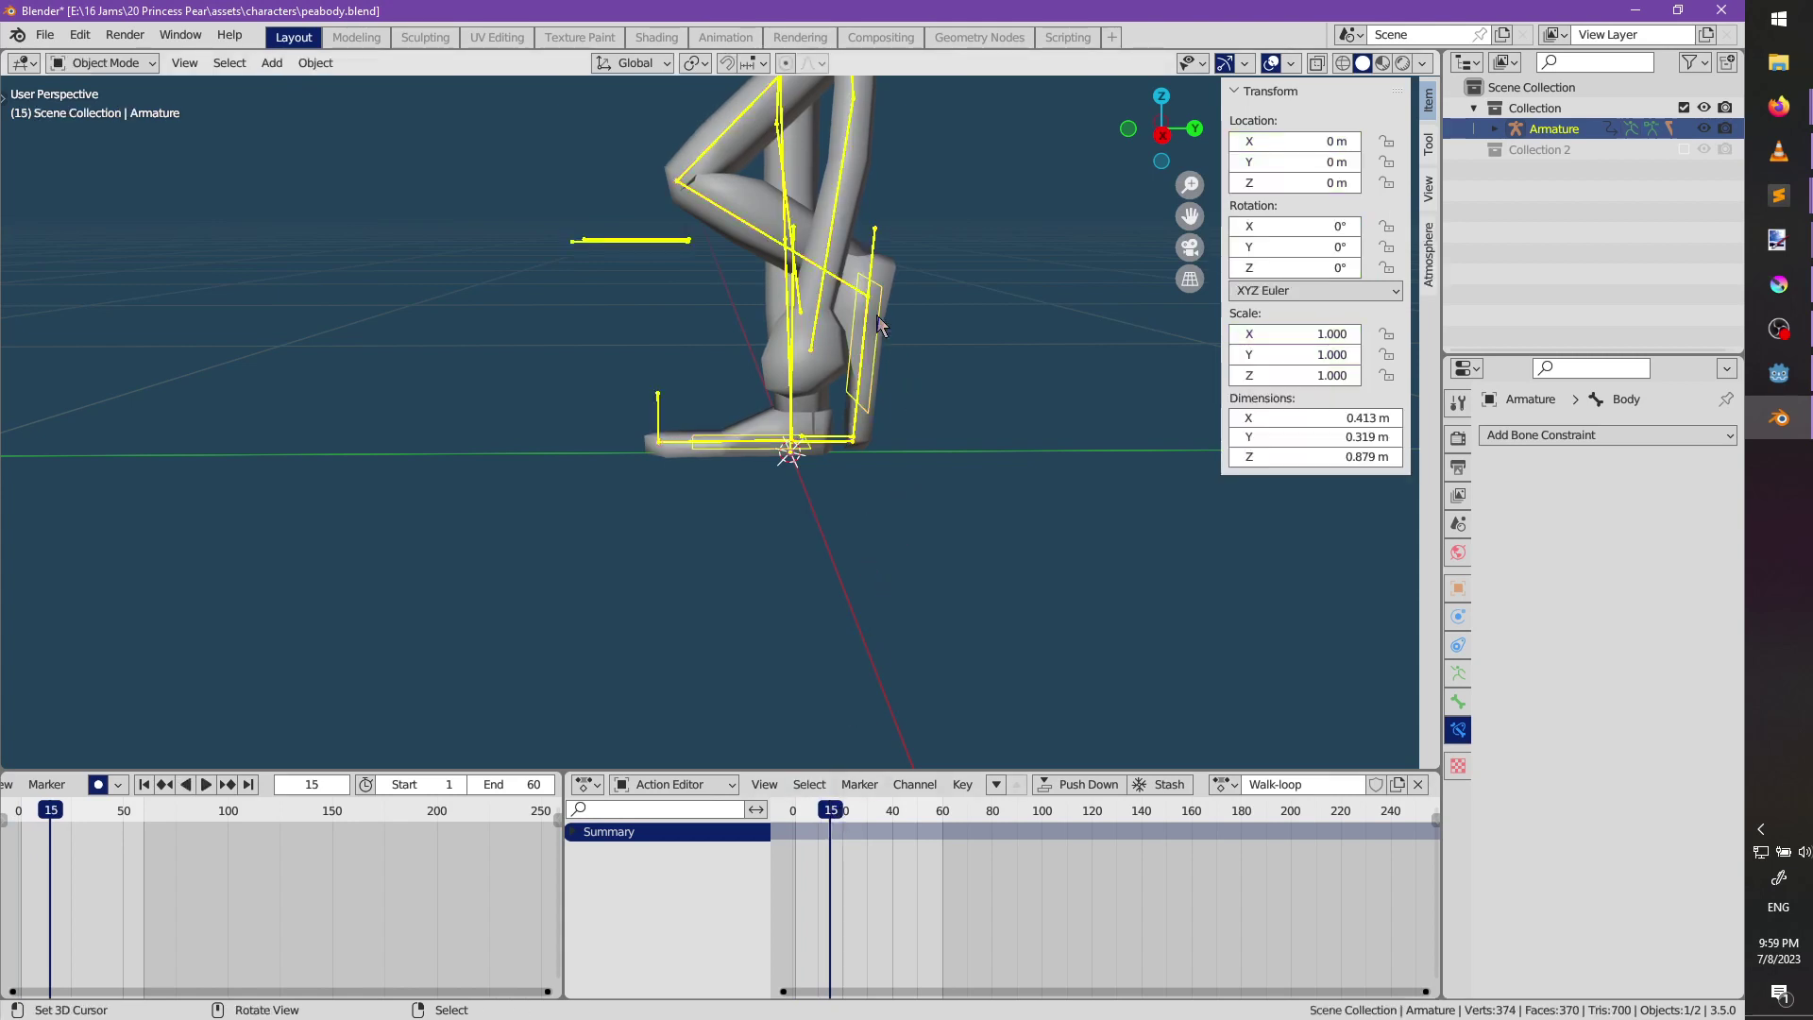
pyautogui.hotkey('ctrl', 'Tab')
pyautogui.press('r')
pyautogui.click(971, 344)
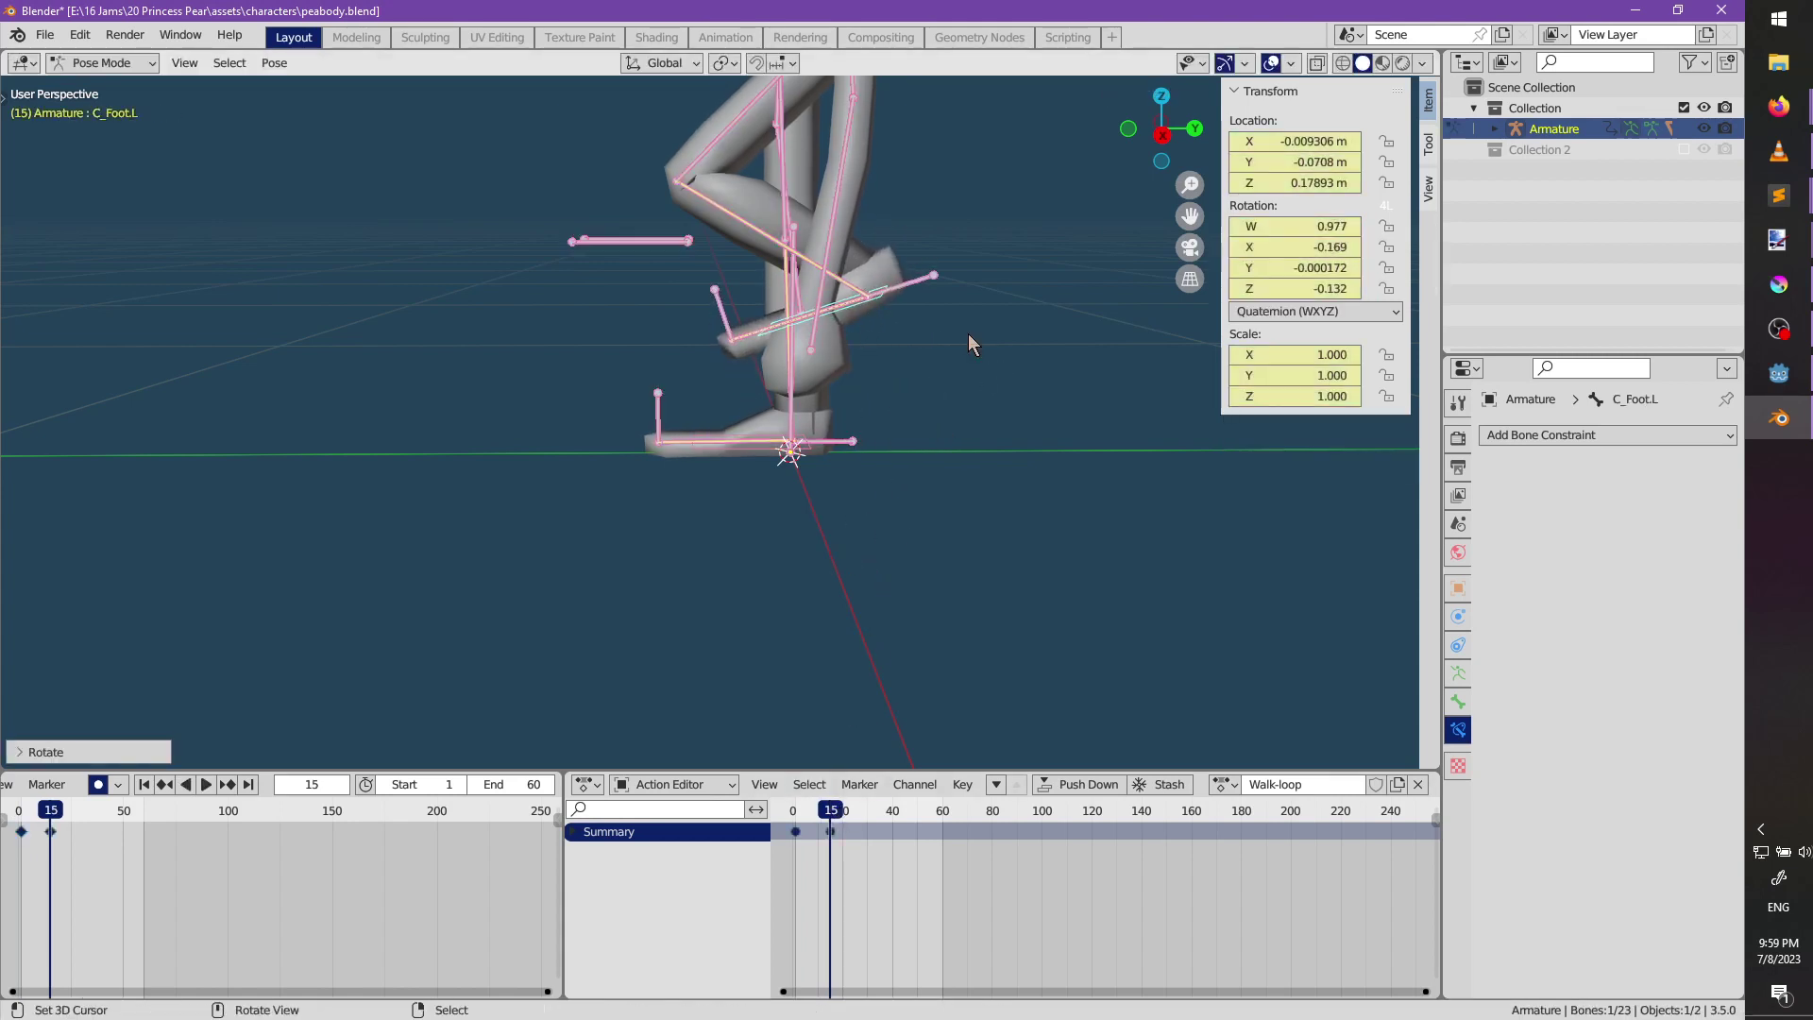
pyautogui.press('g')
pyautogui.click(763, 420)
pyautogui.press('r')
pyautogui.click(789, 453)
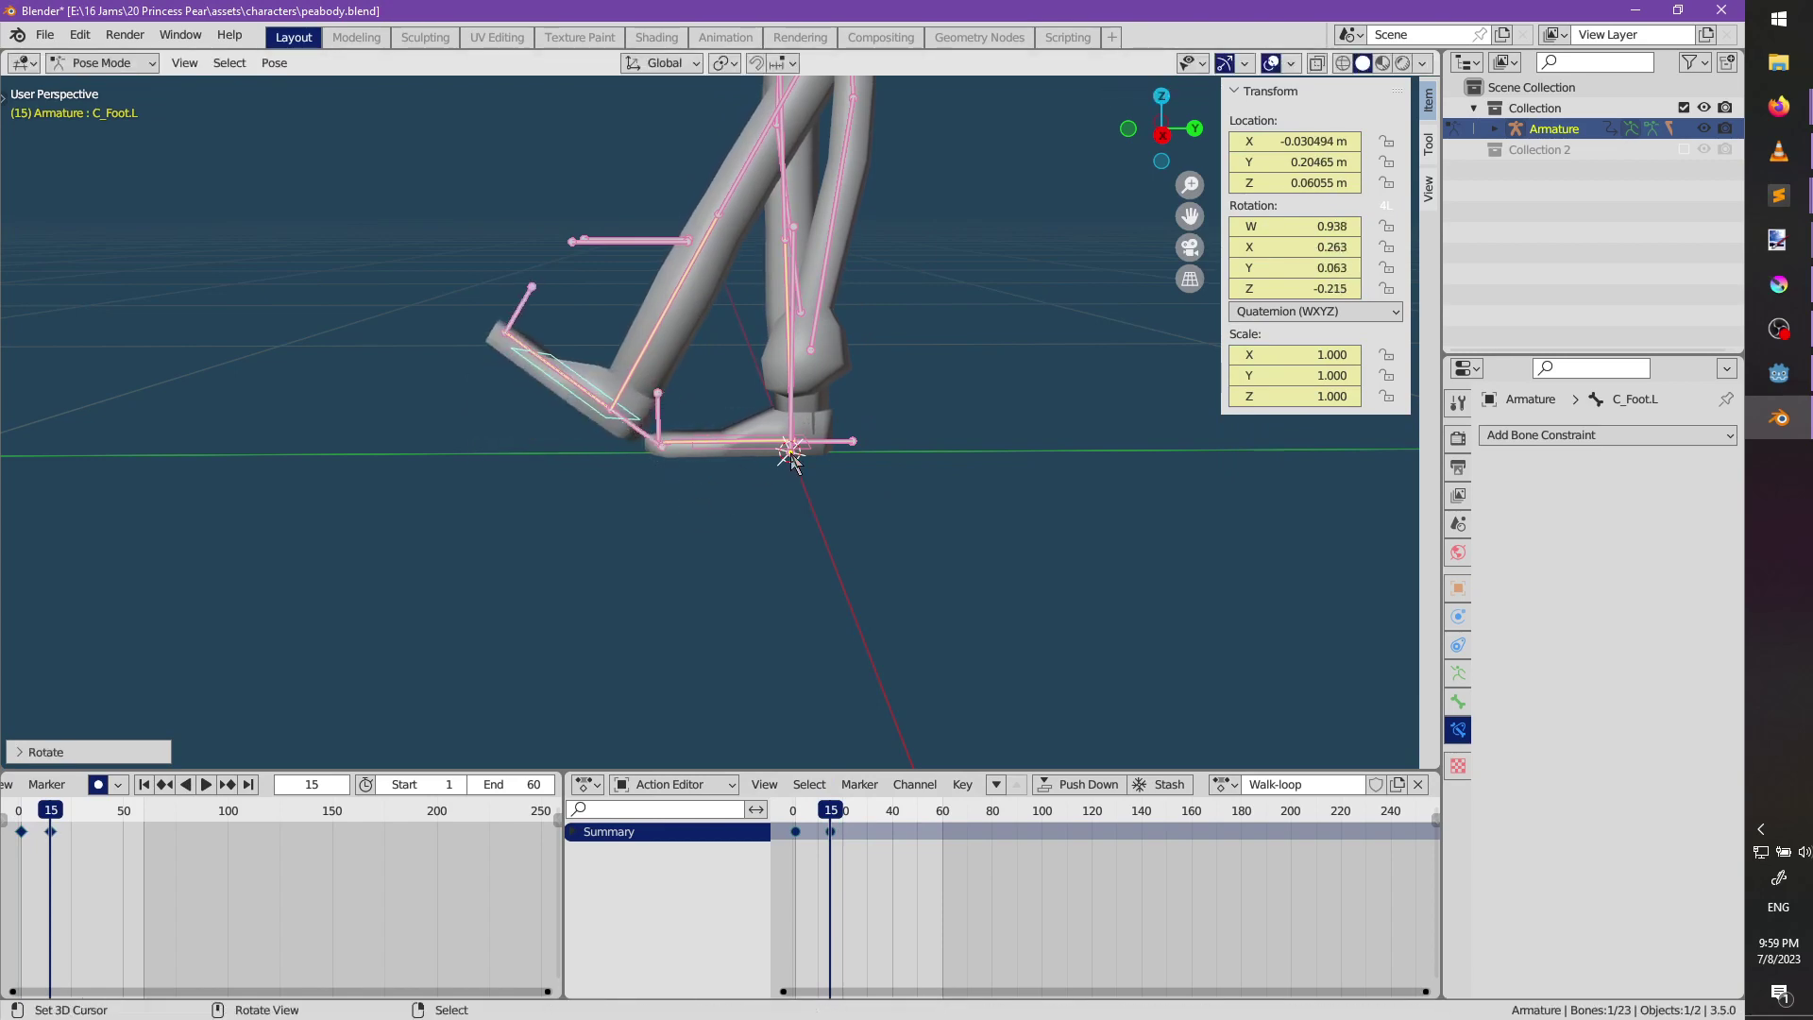
# Reposition C_Foot.L to X about 0.029 m, Y about 0.193 m and Z about 0.028 m, and rotate it from the front view.
pyautogui.moveTo(789, 453); pyautogui.dragTo(935, 447, button='middle')
pyautogui.press('g')
pyautogui.click(920, 451)
pyautogui.press('r')
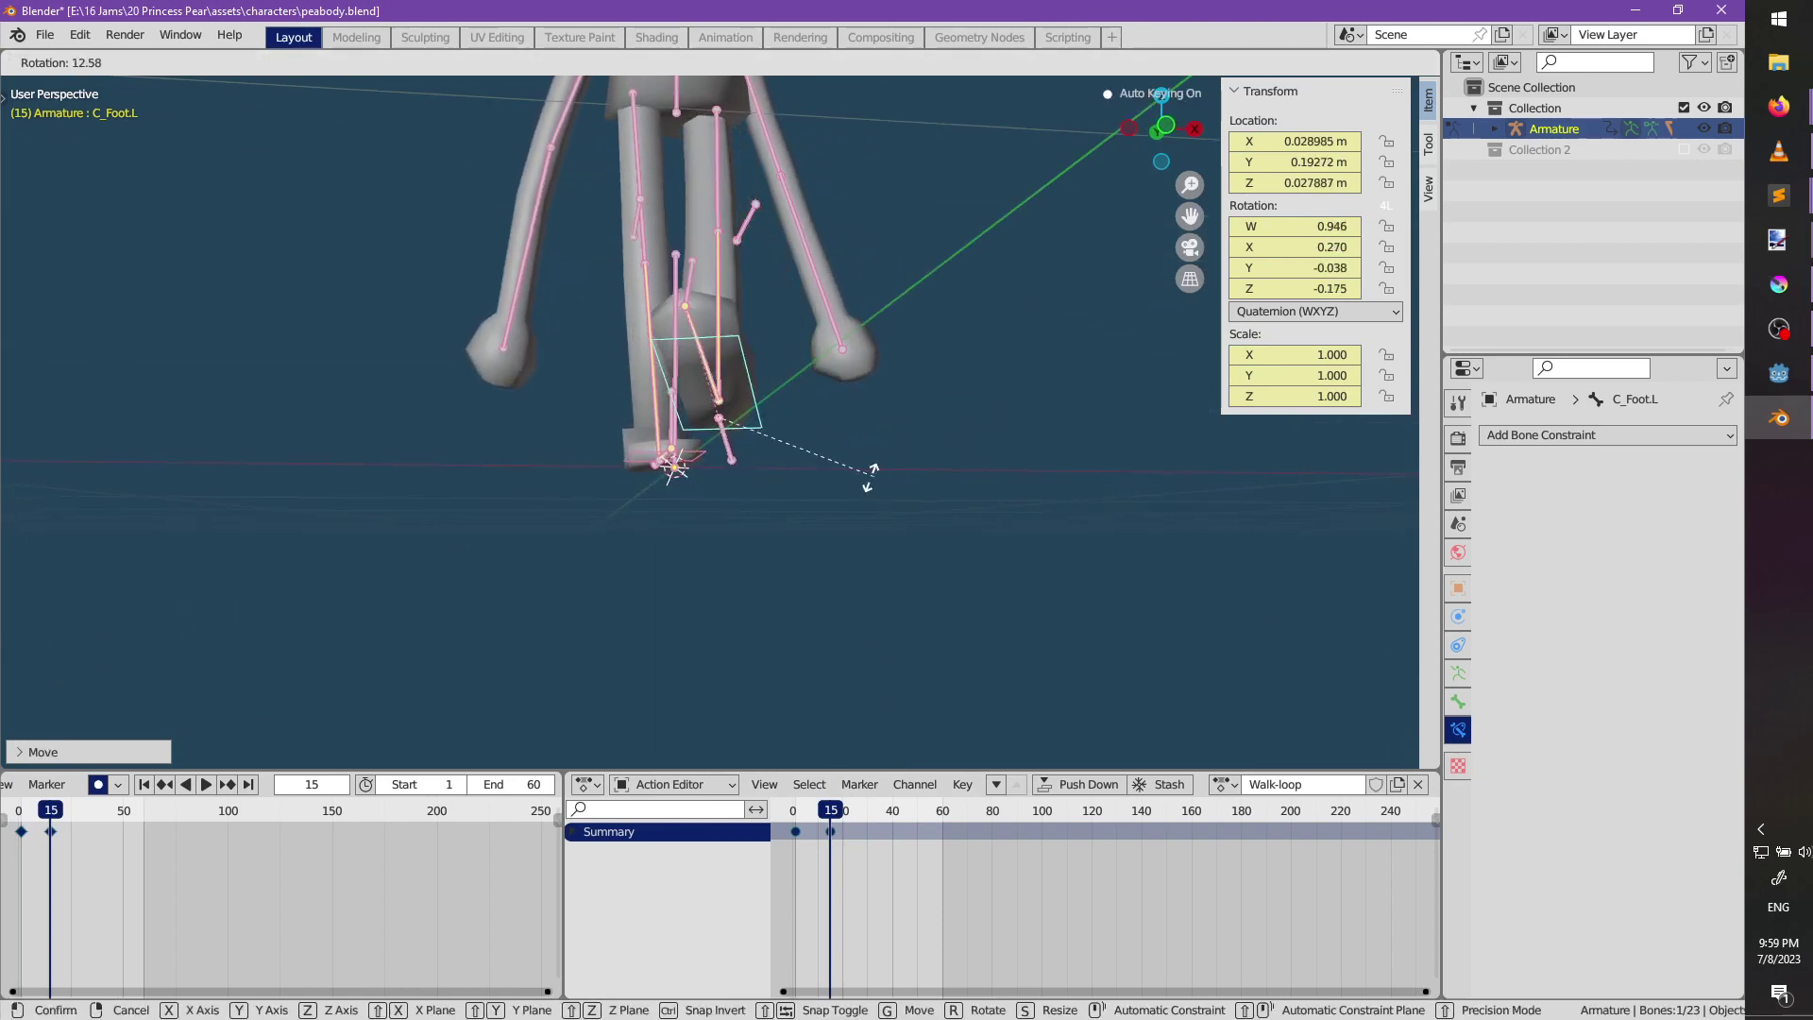
pyautogui.click(791, 487)
# Try to turn C_Foot.L about the global Z axis and check its direction from the front and side views.
pyautogui.moveTo(791, 487); pyautogui.dragTo(814, 562, button='middle')
pyautogui.press('r')
pyautogui.press('z')
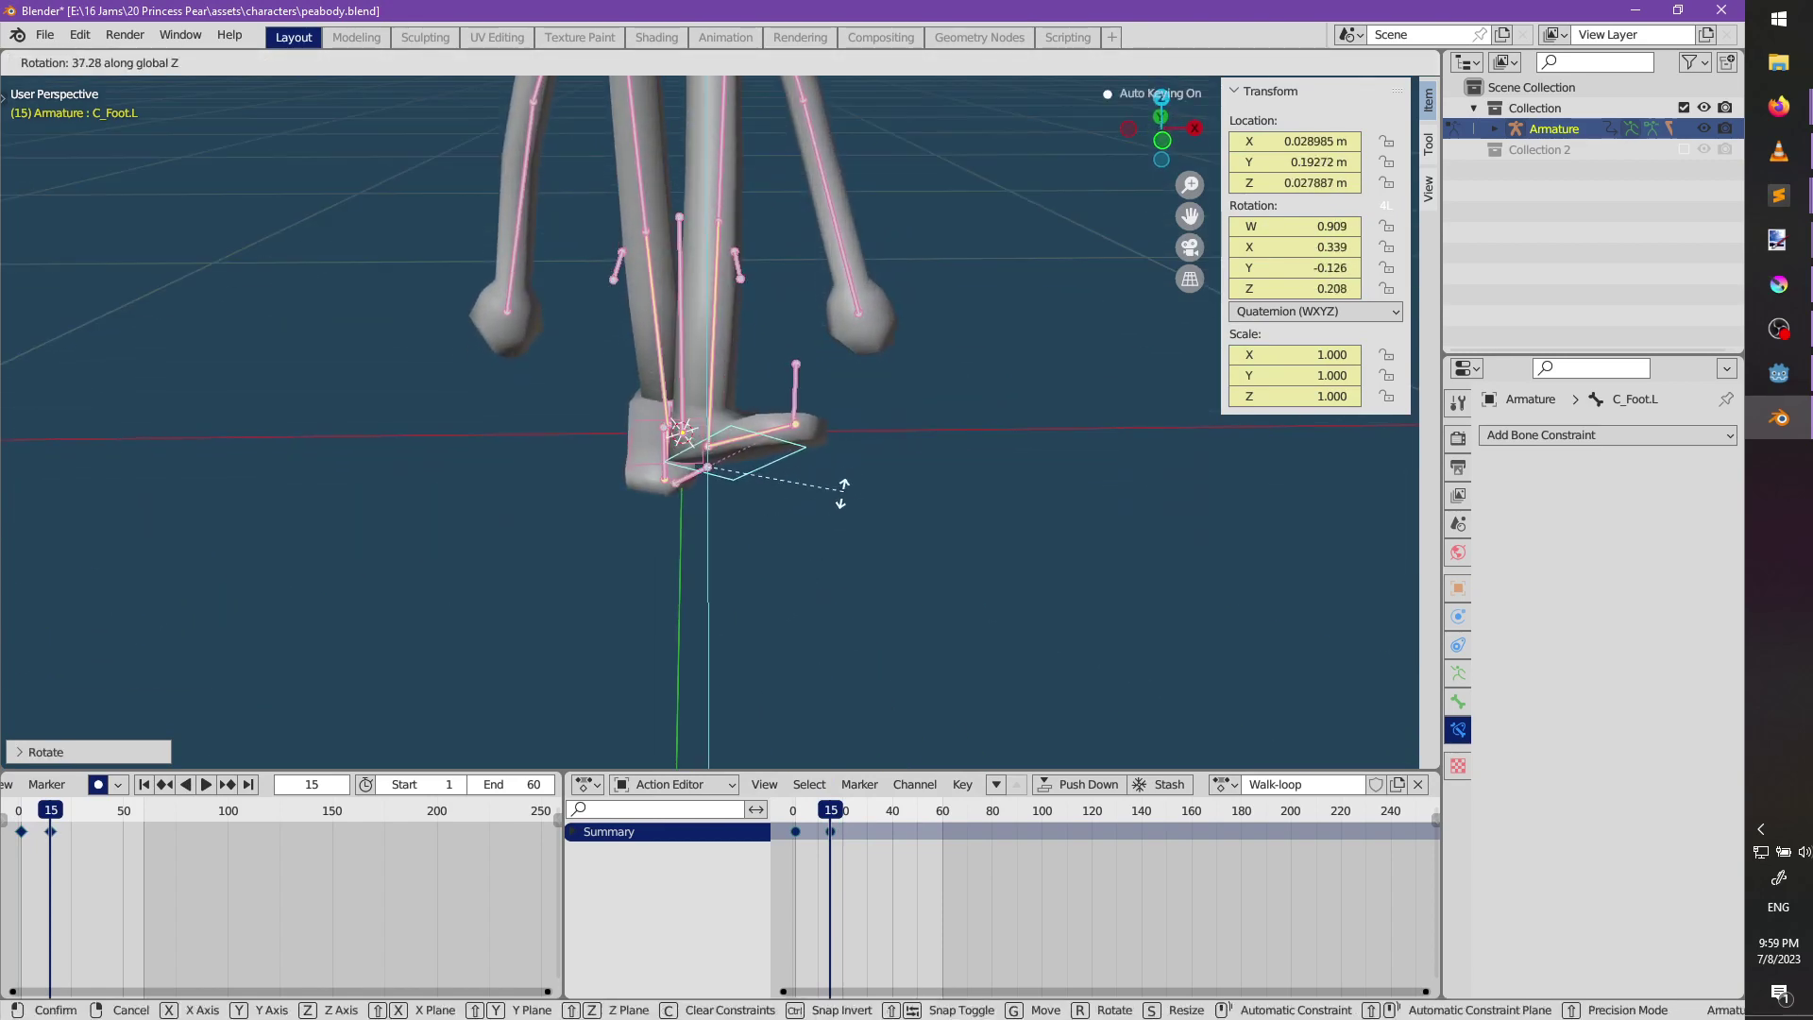
pyautogui.click(790, 540)
pyautogui.press('KP_1')
pyautogui.press('KP_3')
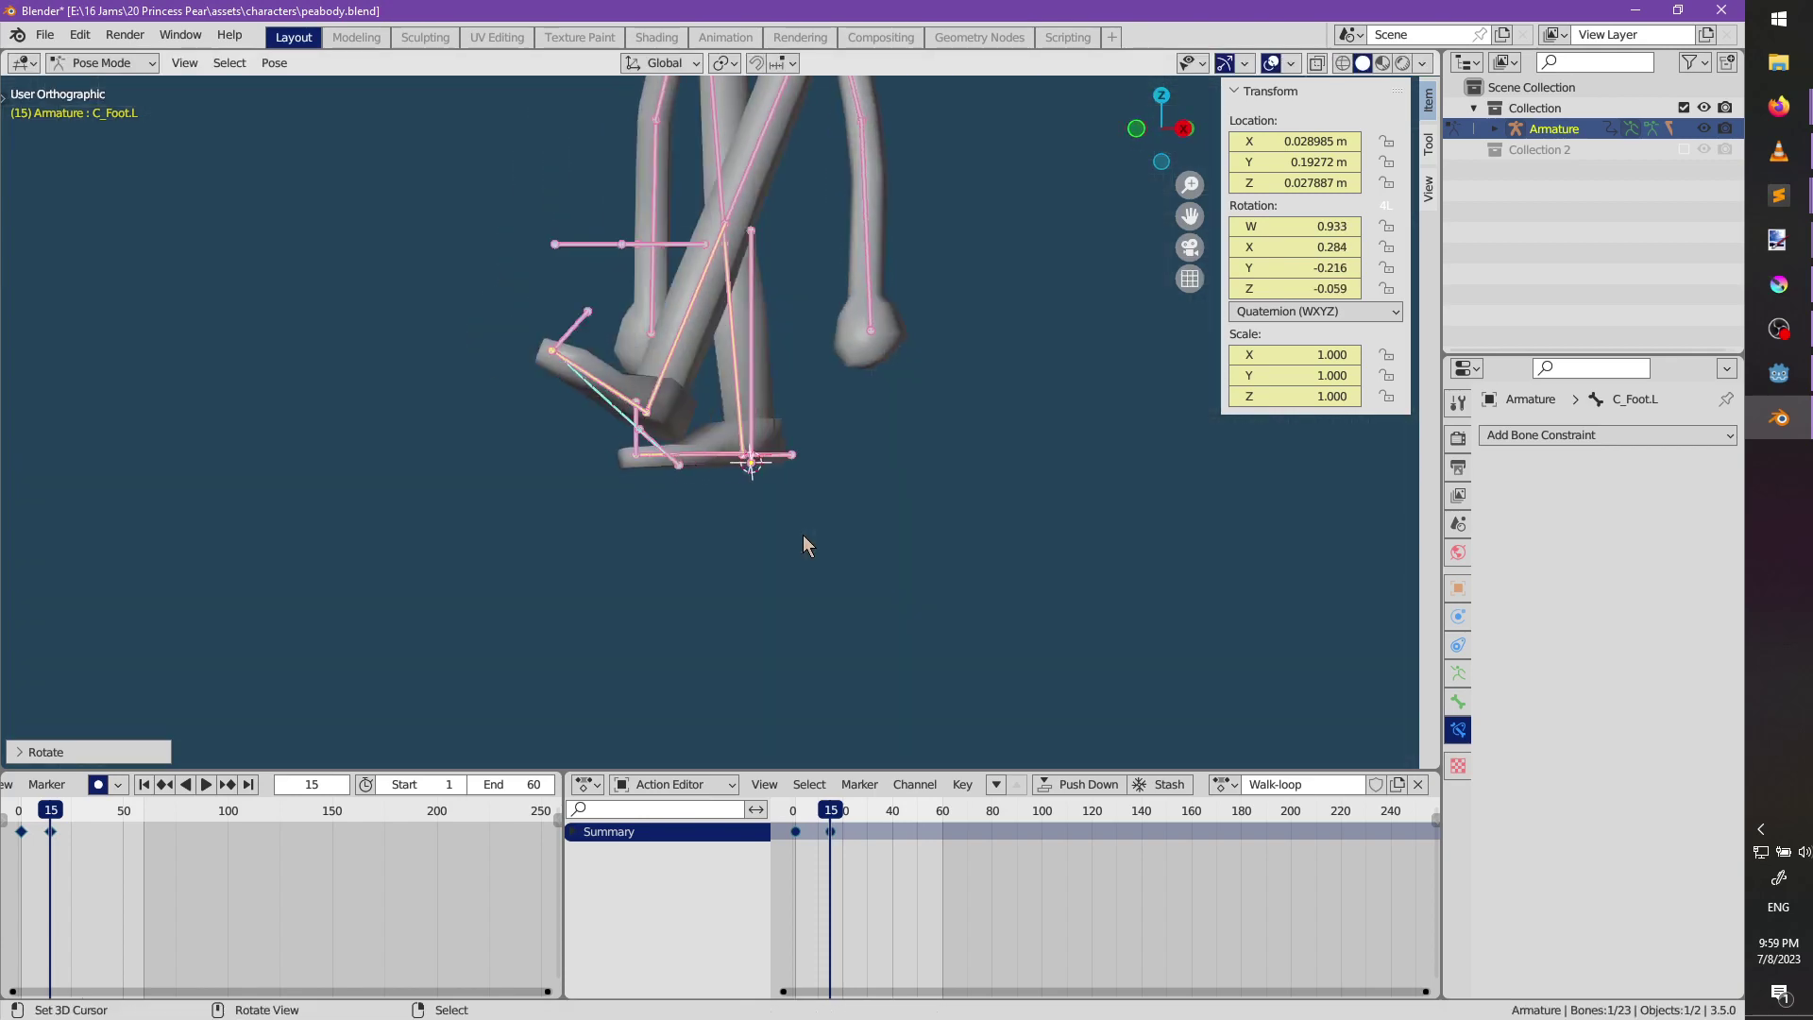
pyautogui.press('KP_1')
pyautogui.moveTo(814, 412); pyautogui.dragTo(681, 279, button='middle')
pyautogui.hotkey('ctrl', 'z')
# Rotate C_Foot.L about the global X axis, keeping its location as it is.
pyautogui.press('r')
pyautogui.press('x')
pyautogui.click(562, 507)
pyautogui.press('g')
pyautogui.rightClick(989, 483)
# Lower the Body bone along global Z by about 0.008 m at frame 15.
pyautogui.rightClick(693, 233)
pyautogui.press('g')
pyautogui.press('z')
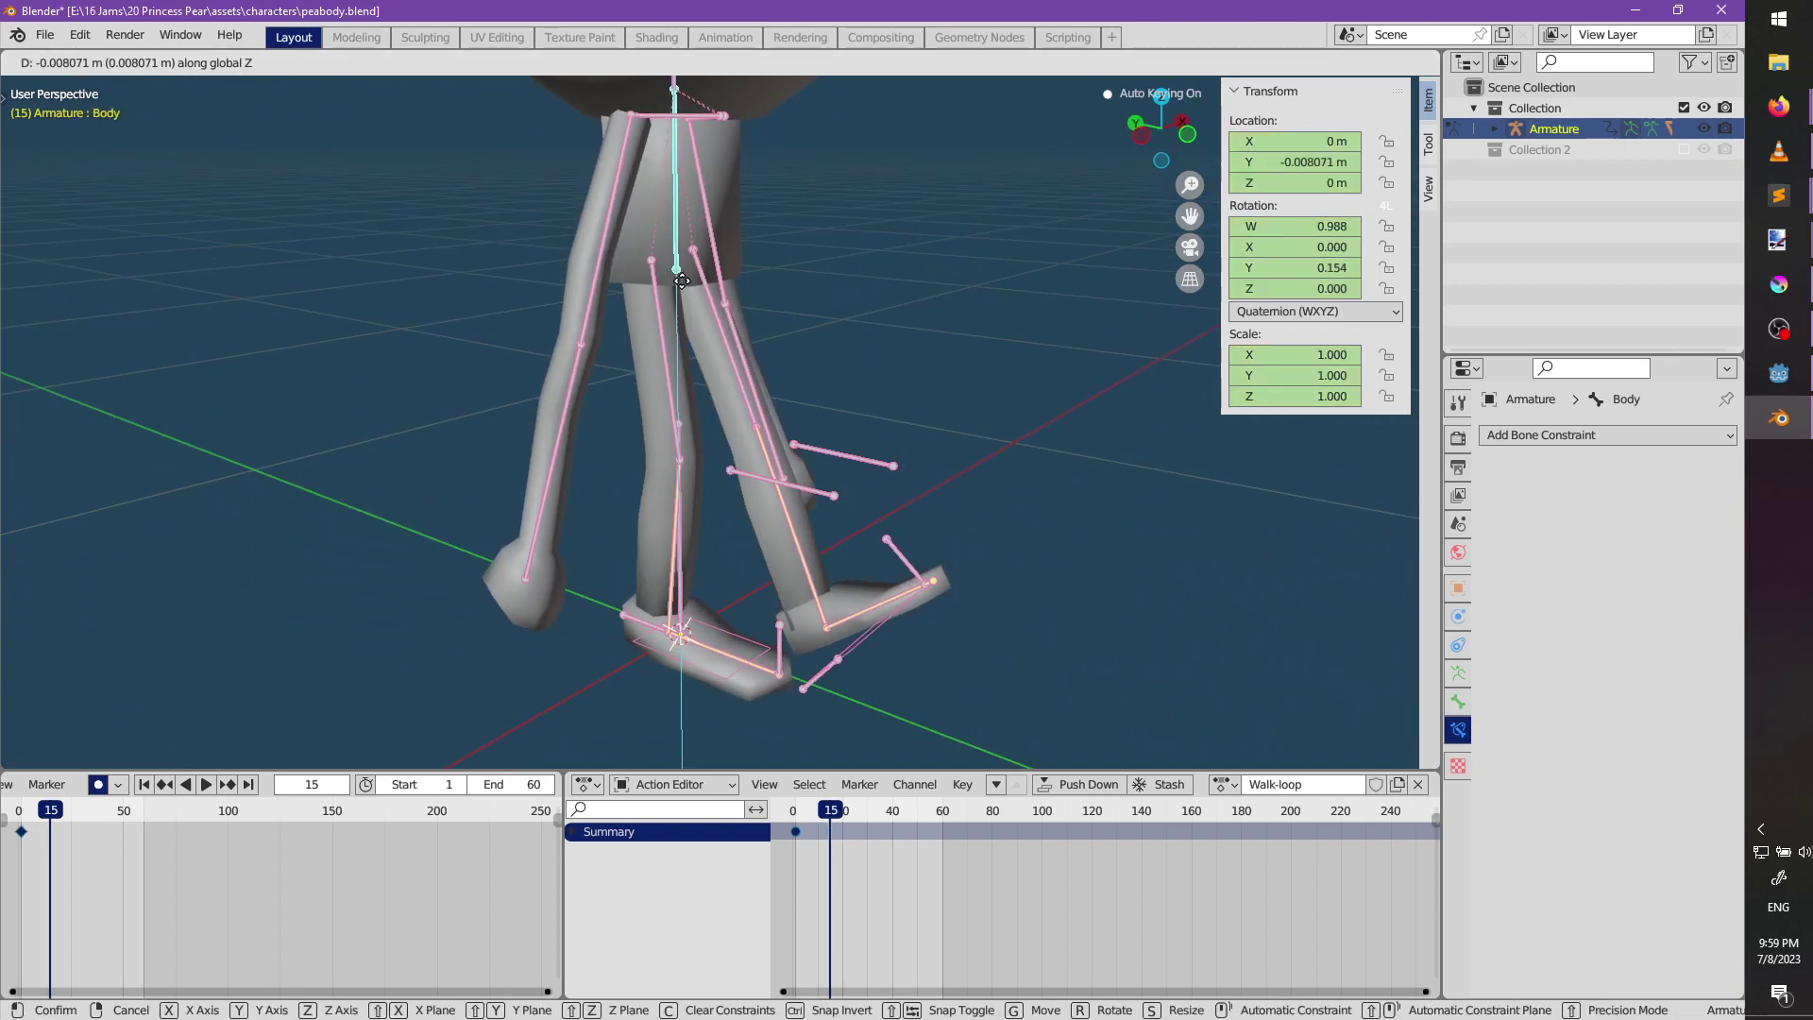
pyautogui.click(681, 280)
# Move C_Foot.R backward along global Y to a local Y of about -0.297 m at frame 15.
pyautogui.click(733, 642)
pyautogui.moveTo(734, 642); pyautogui.dragTo(767, 568, button='middle')
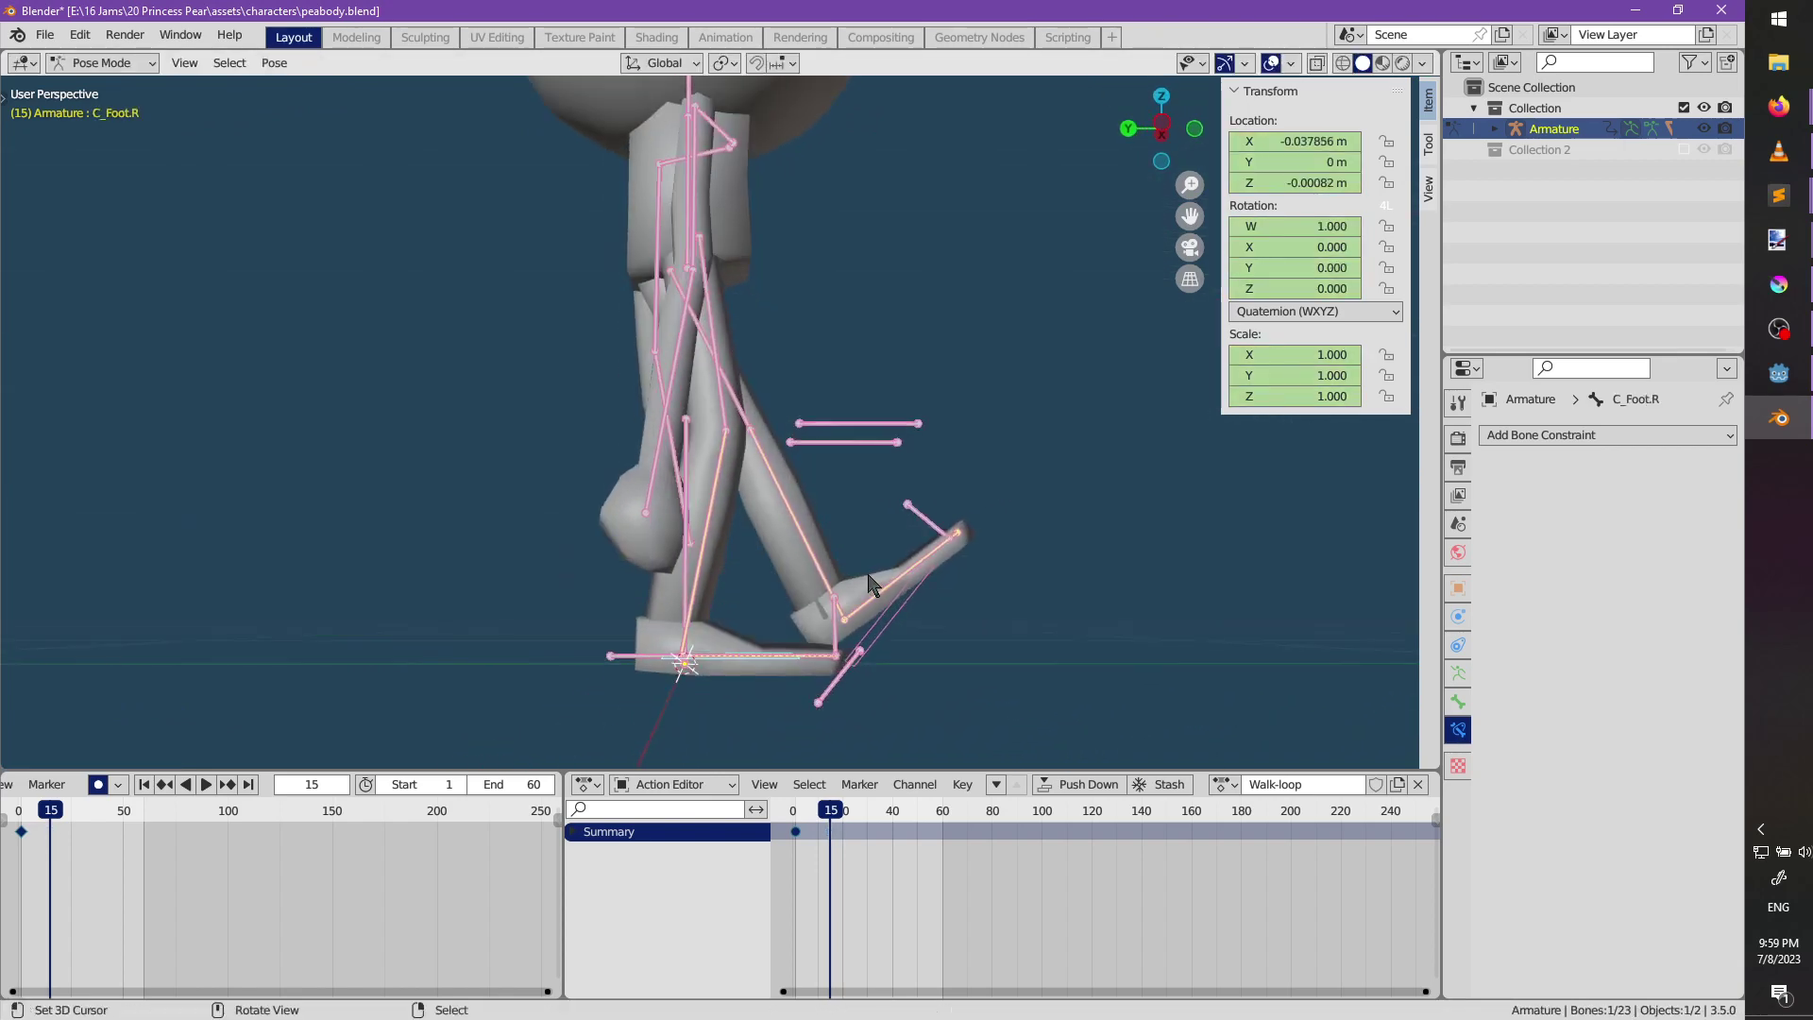
pyautogui.press('g')
pyautogui.press('y')
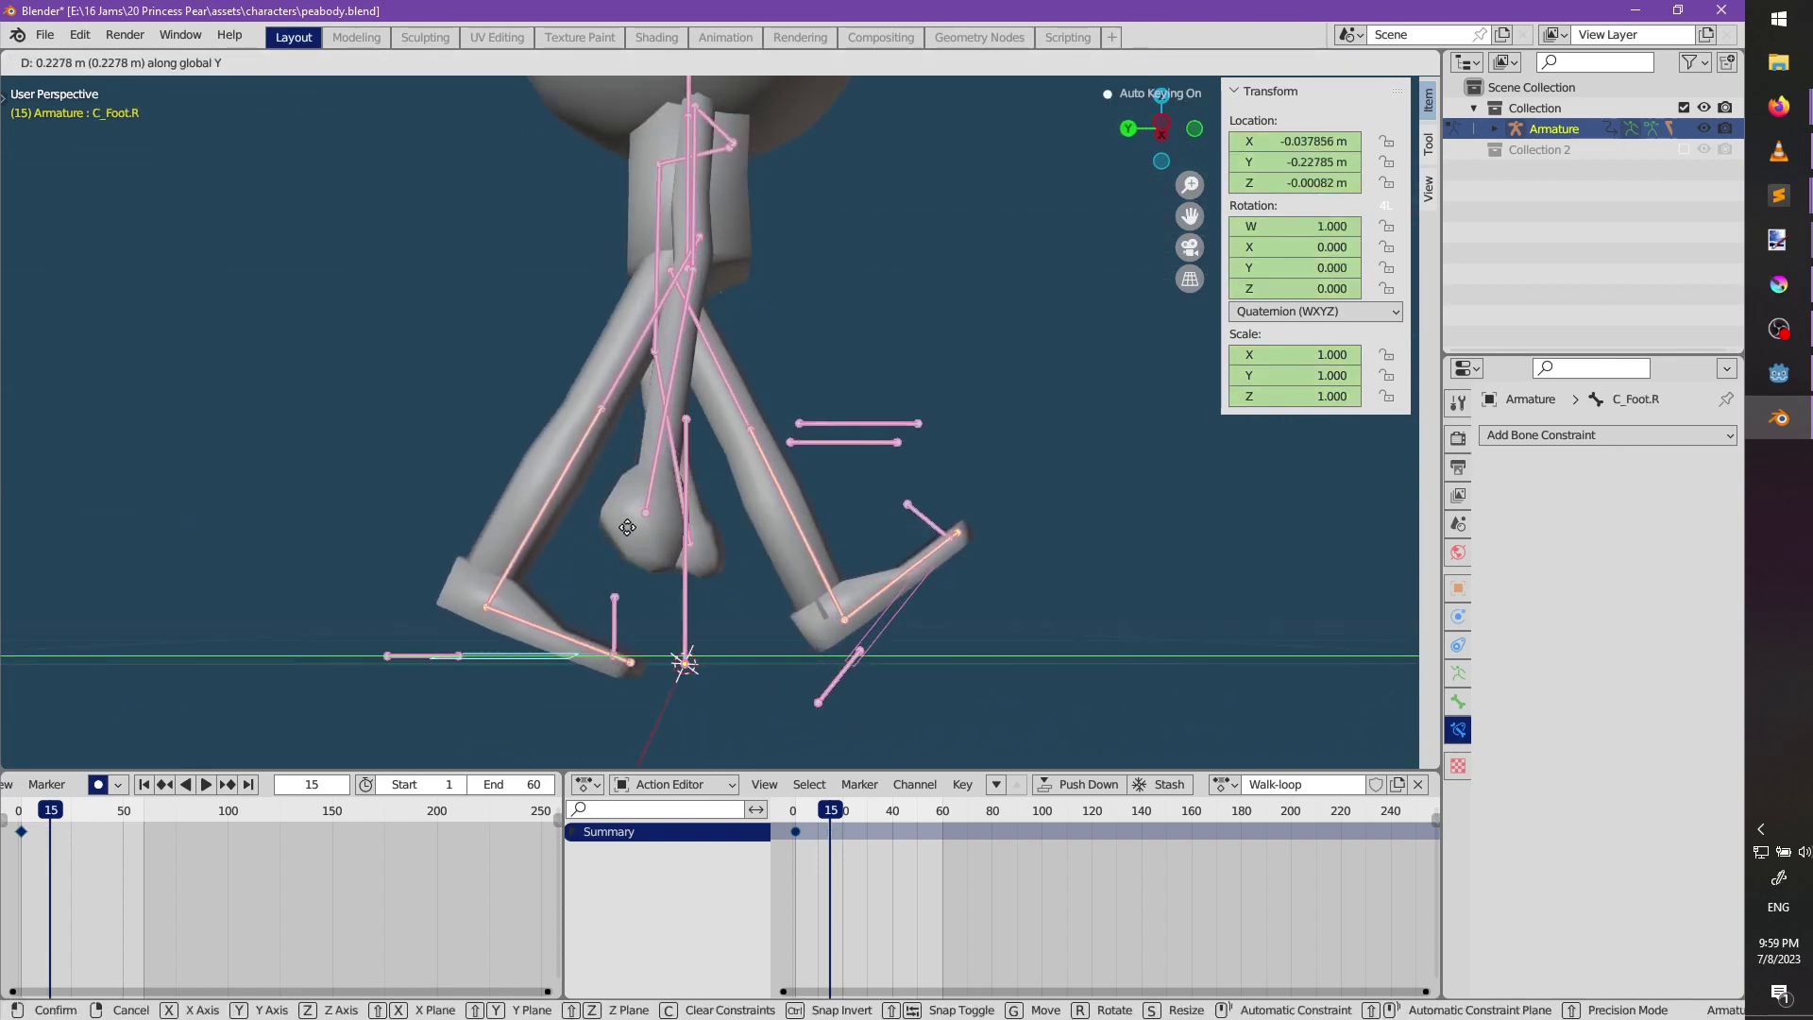
pyautogui.click(583, 525)
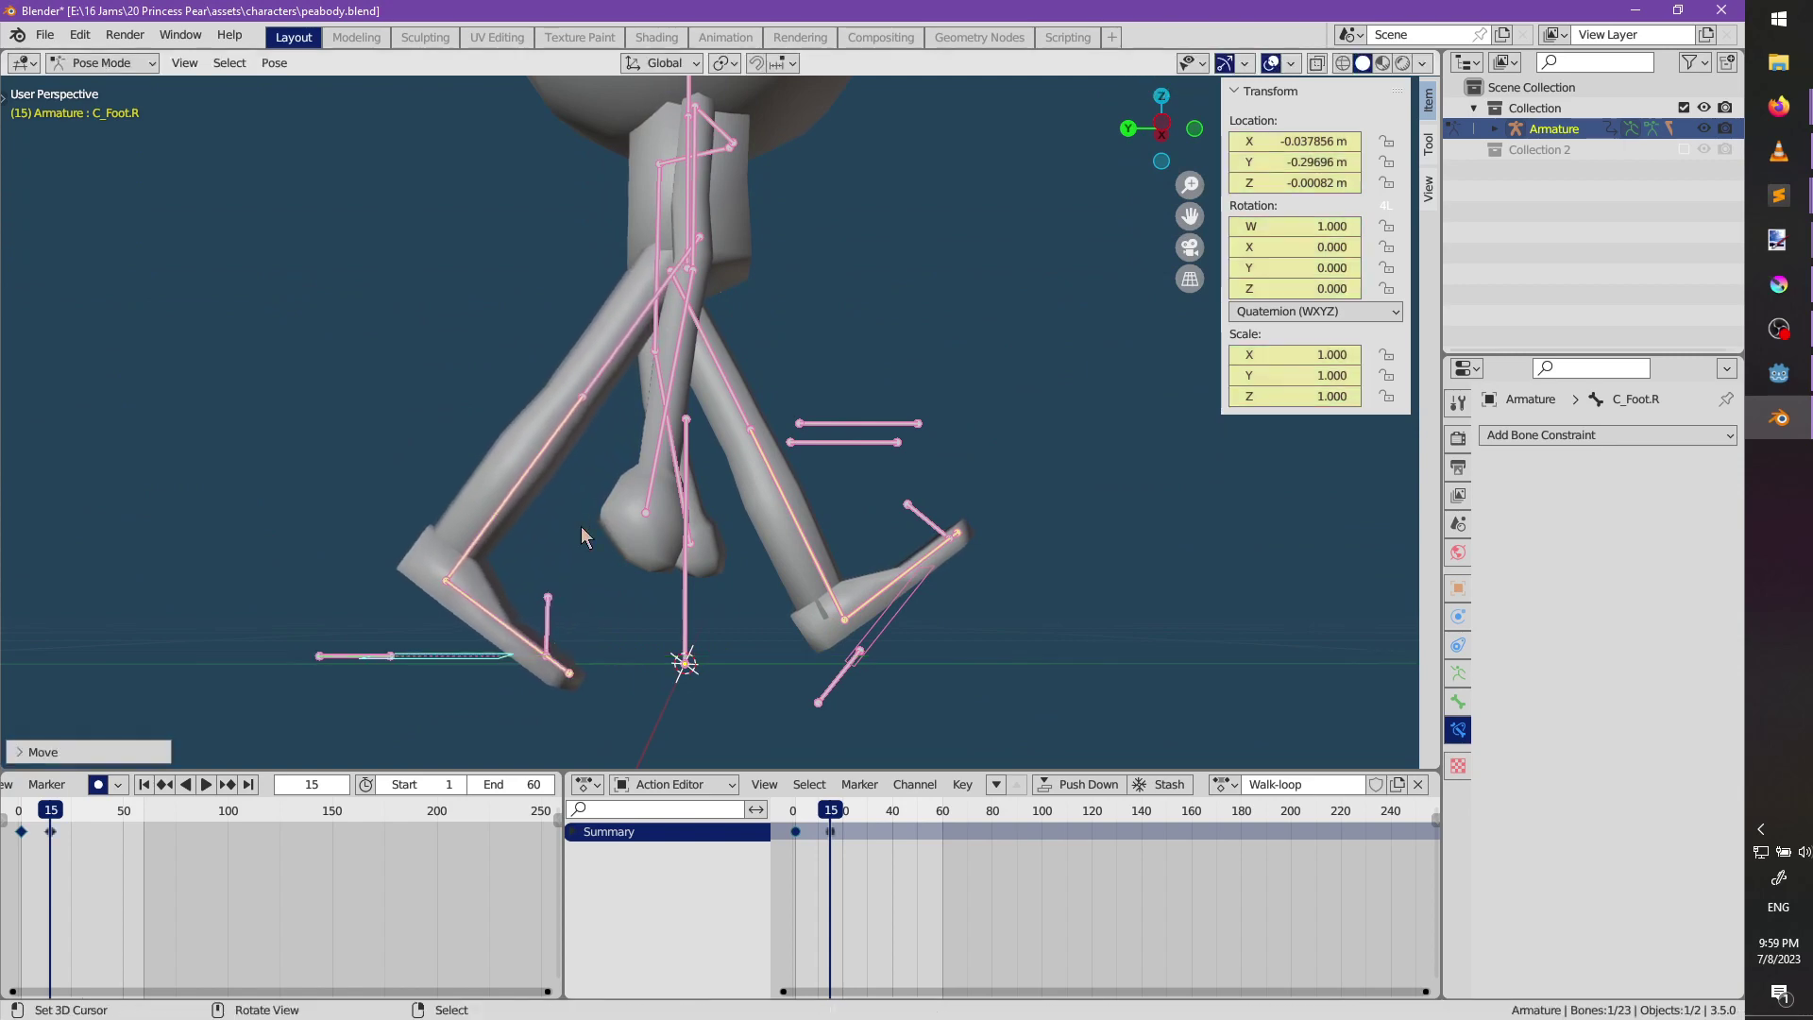
# Shift the Body bone to X about 0.006 m and Y about -0.026 m, and tilt it slightly sideways from the front view.
pyautogui.moveTo(581, 524); pyautogui.dragTo(755, 229, button='middle')
pyautogui.click(684, 271)
pyautogui.press('g')
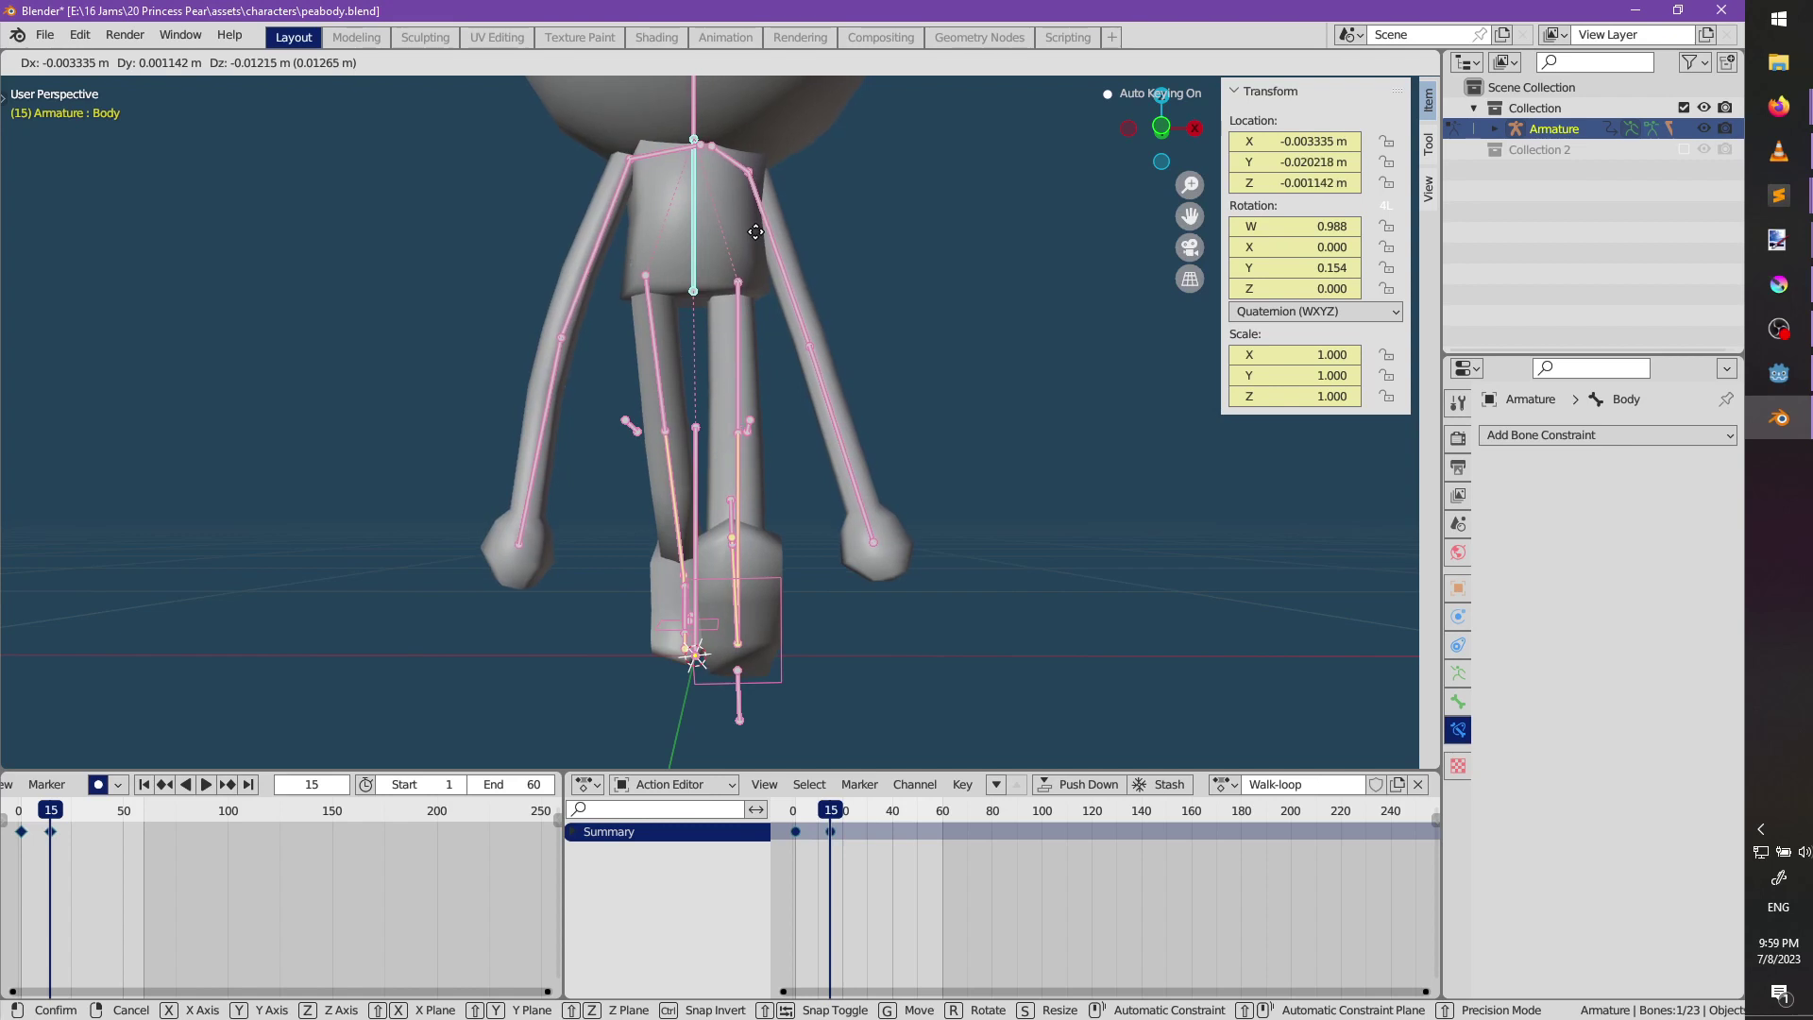
pyautogui.click(755, 231)
pyautogui.press('r')
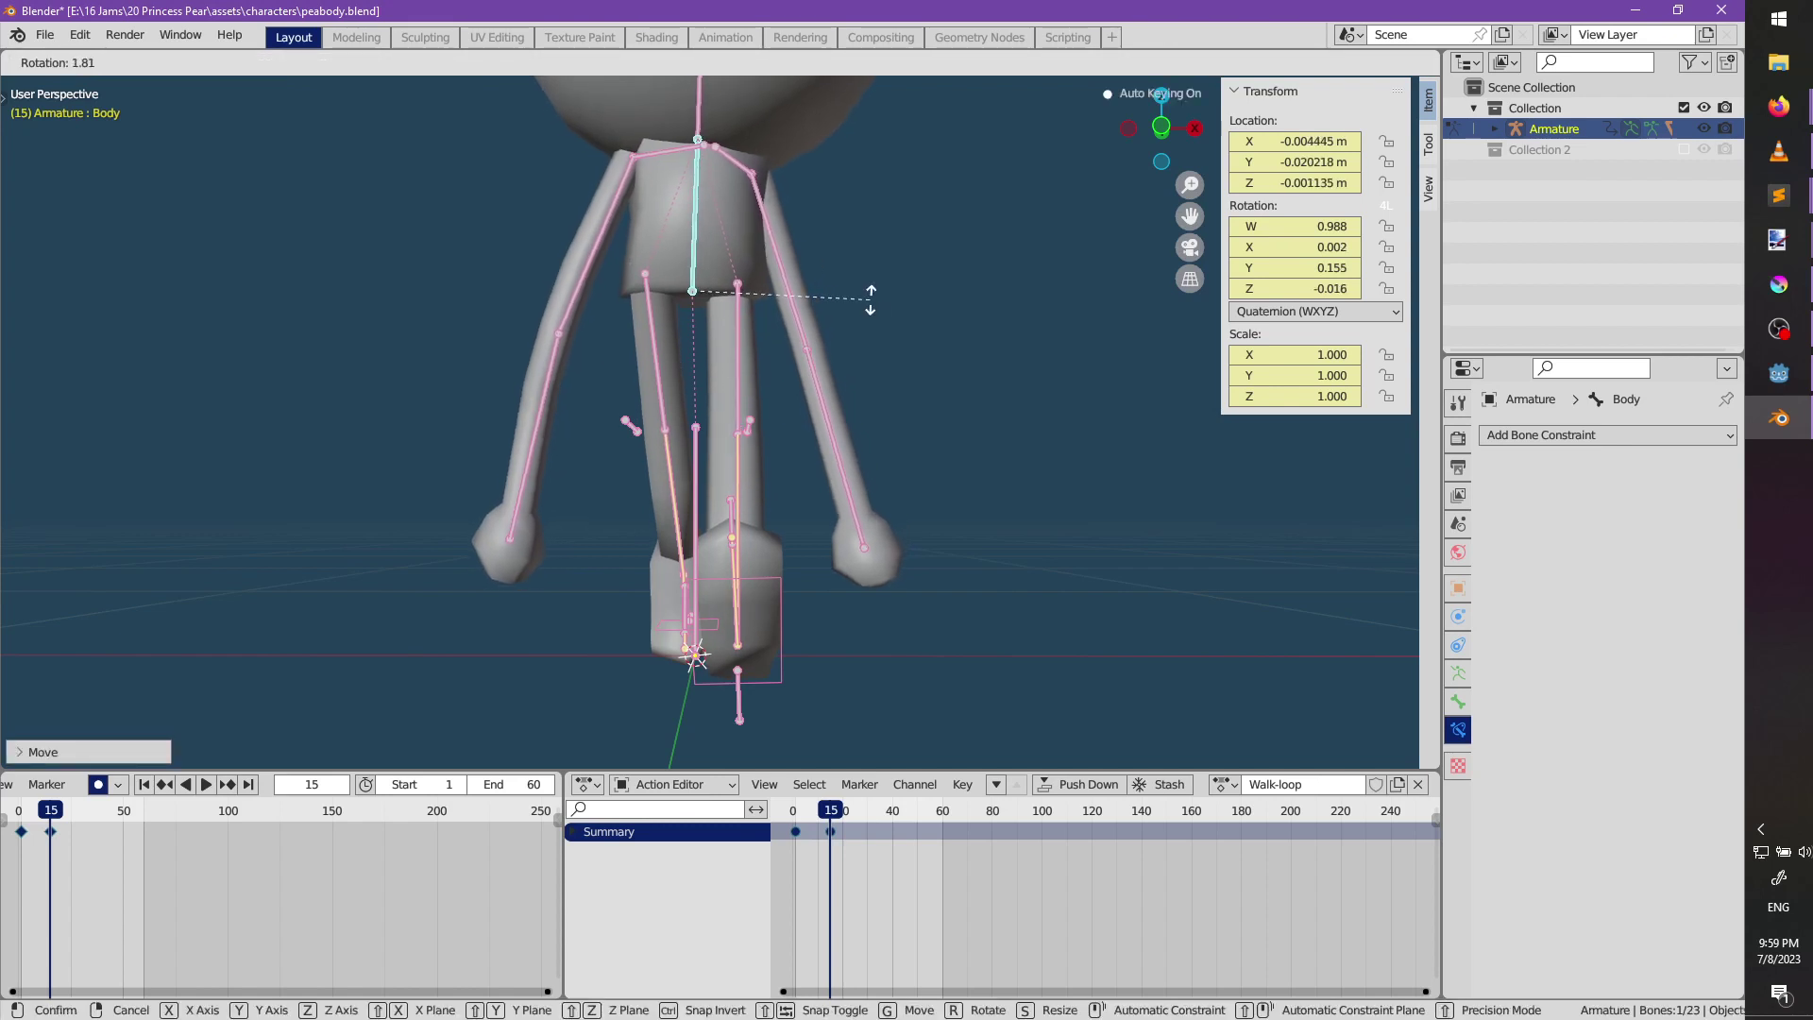
pyautogui.click(840, 332)
pyautogui.moveTo(840, 332); pyautogui.dragTo(864, 398, button='middle')
pyautogui.press('g')
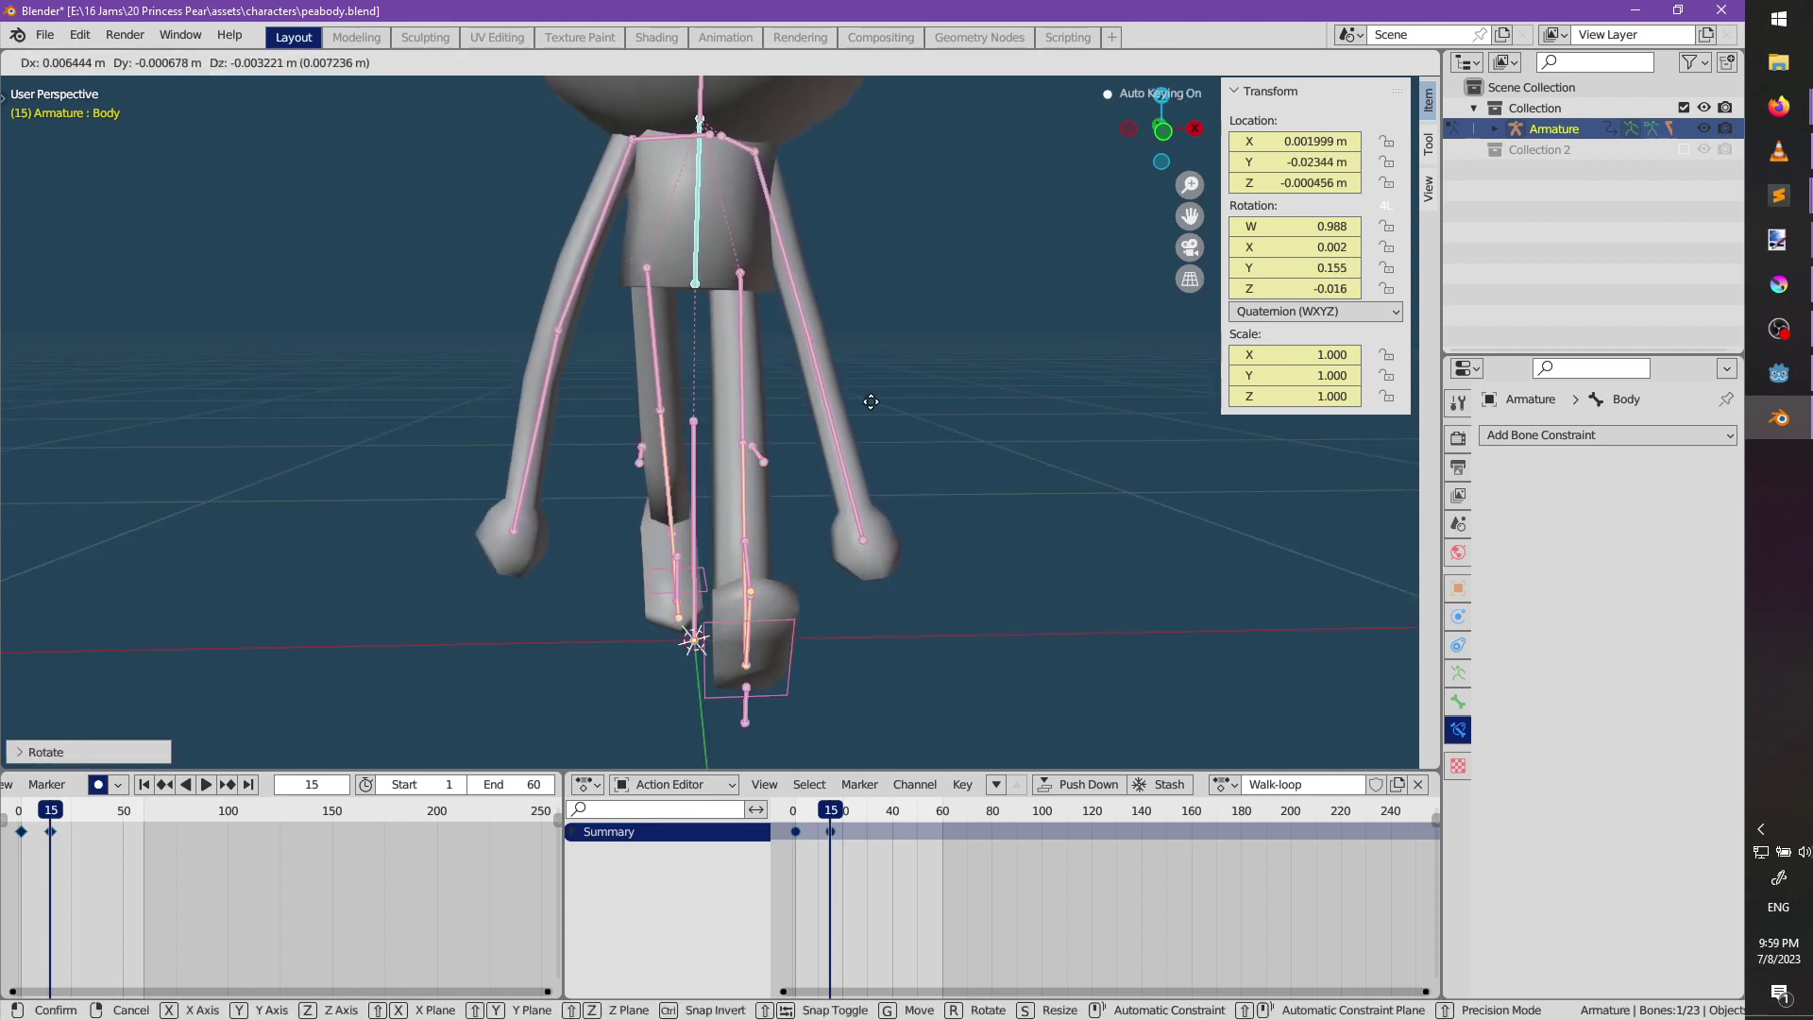
pyautogui.click(832, 350)
# Tilt the head sideways by rotating its bone, adjusting the rotation from the front and from above.
pyautogui.keyDown('shift'); pyautogui.moveTo(831, 347); pyautogui.dragTo(818, 570, button='middle'); pyautogui.keyUp('shift')
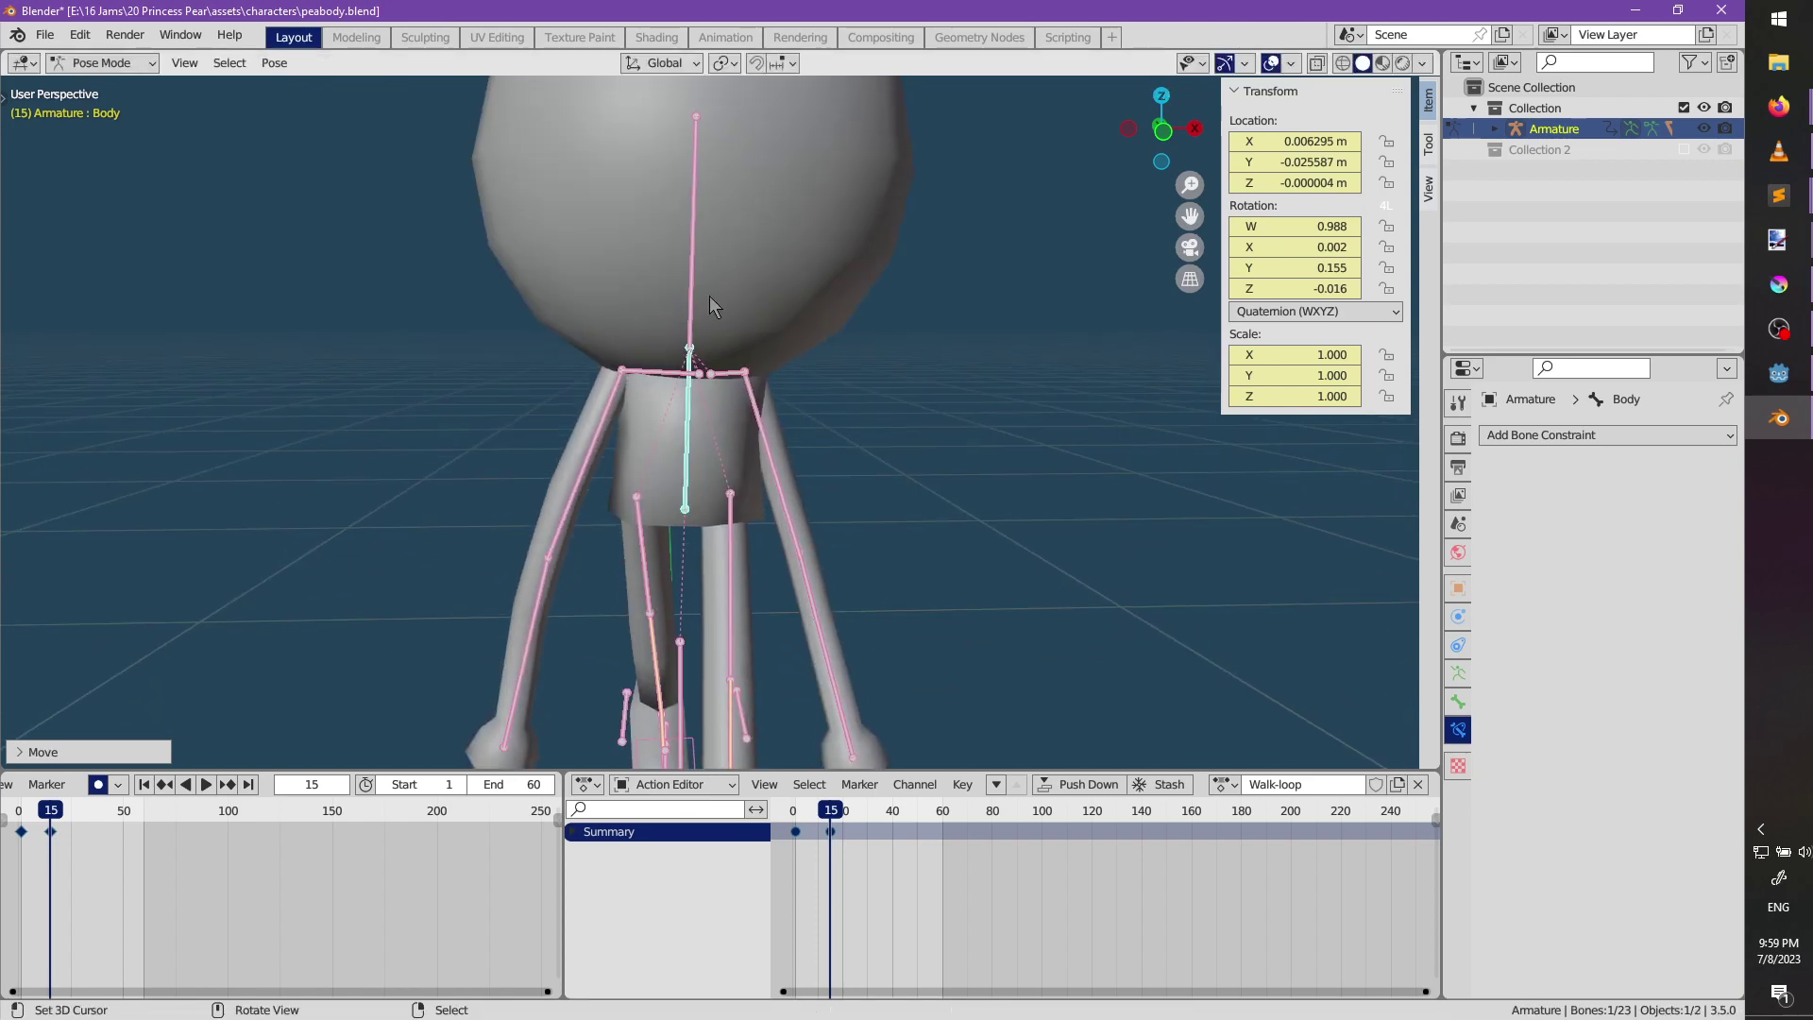
pyautogui.click(707, 298)
pyautogui.press('r')
pyautogui.click(908, 362)
pyautogui.moveTo(874, 391); pyautogui.dragTo(706, 470, button='middle')
pyautogui.press('r')
pyautogui.click(865, 523)
# Twist the Body bone slightly about global Z and refine its sideways tilt from the front.
pyautogui.press('r')
pyautogui.press('z')
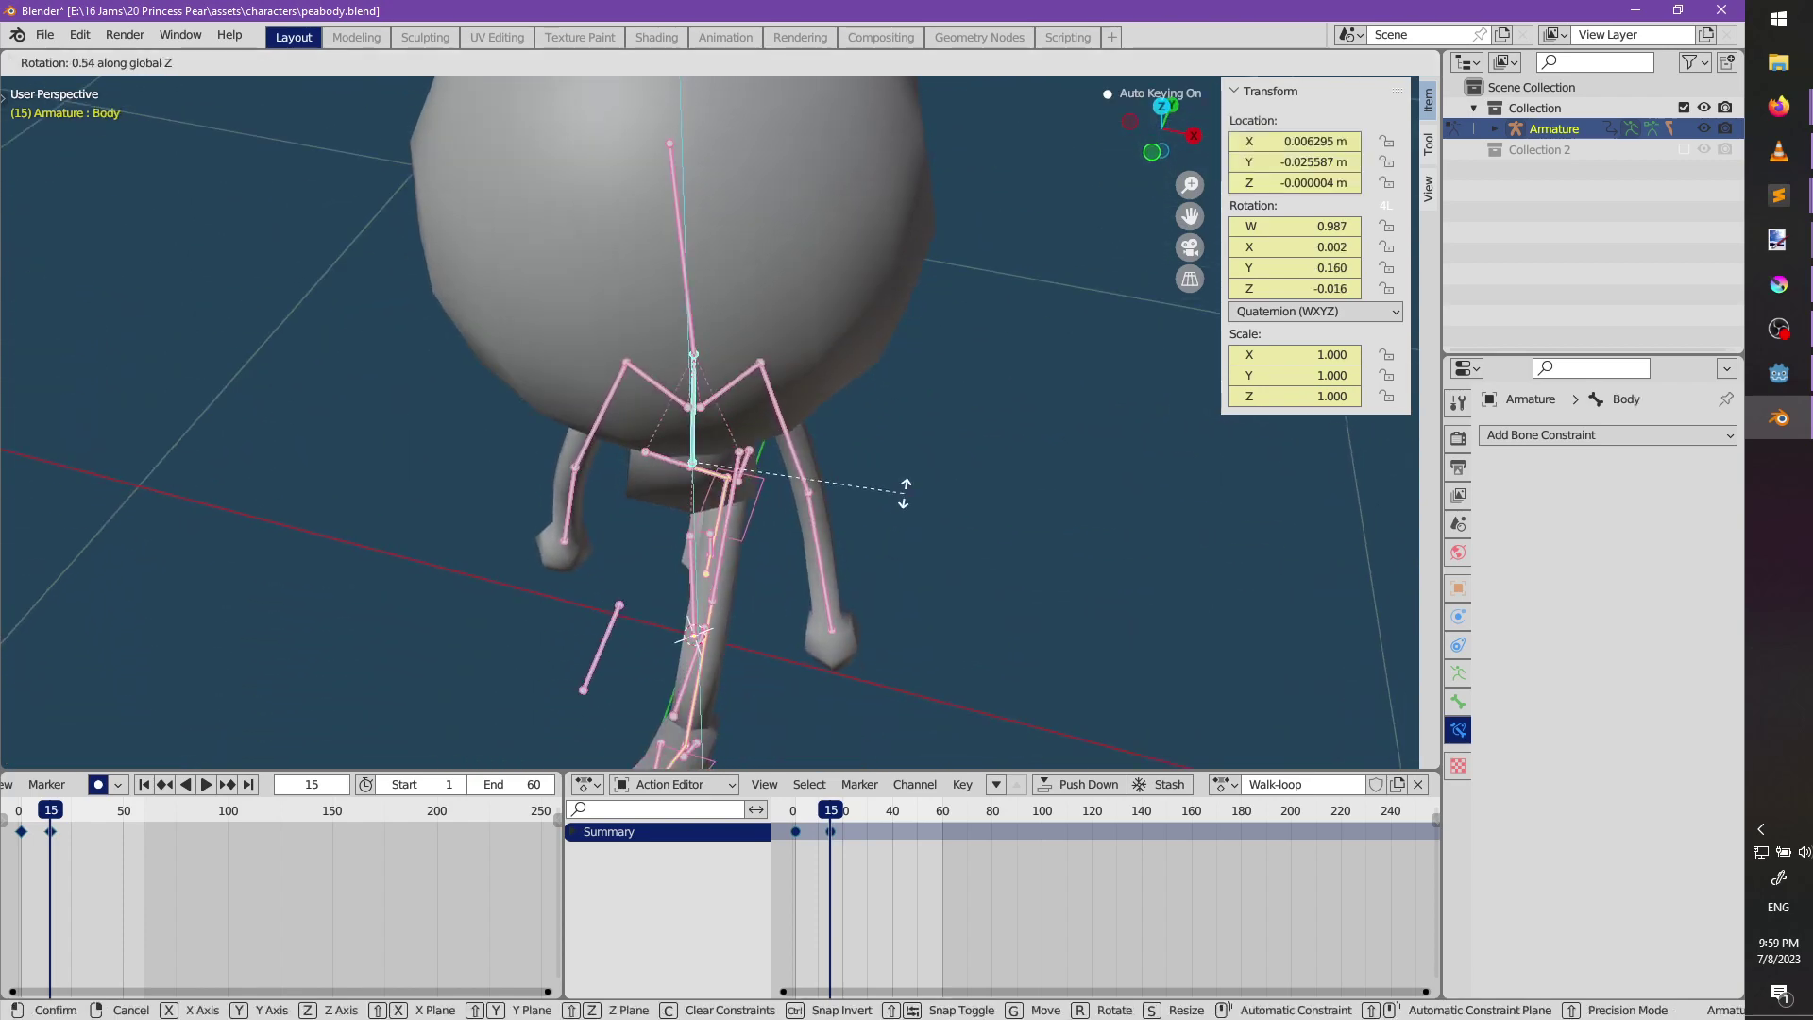
pyautogui.click(902, 488)
pyautogui.moveTo(902, 488); pyautogui.dragTo(812, 423, button='middle')
pyautogui.press('r')
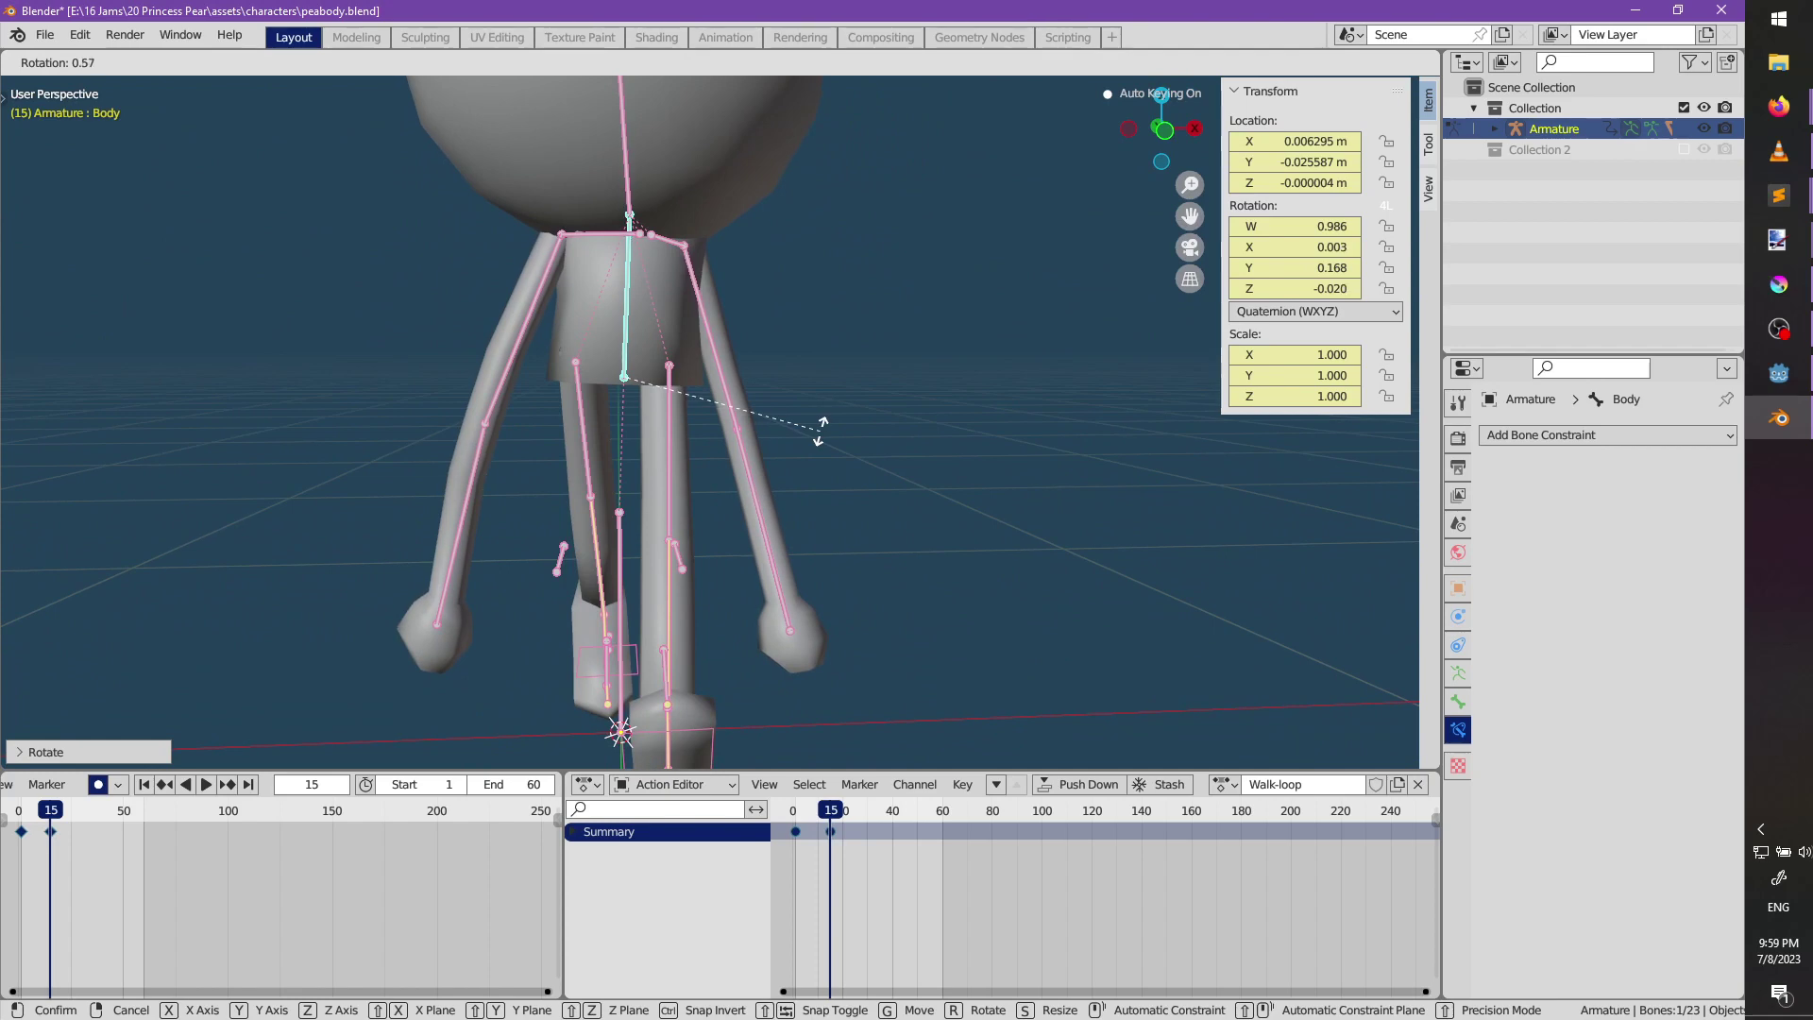
pyautogui.click(819, 430)
# At frame 15, rotate Bicep.L backward from a side view and bend Forearm.L so the left arm swings behind the body.
pyautogui.moveTo(852, 523); pyautogui.dragTo(746, 442, button='middle')
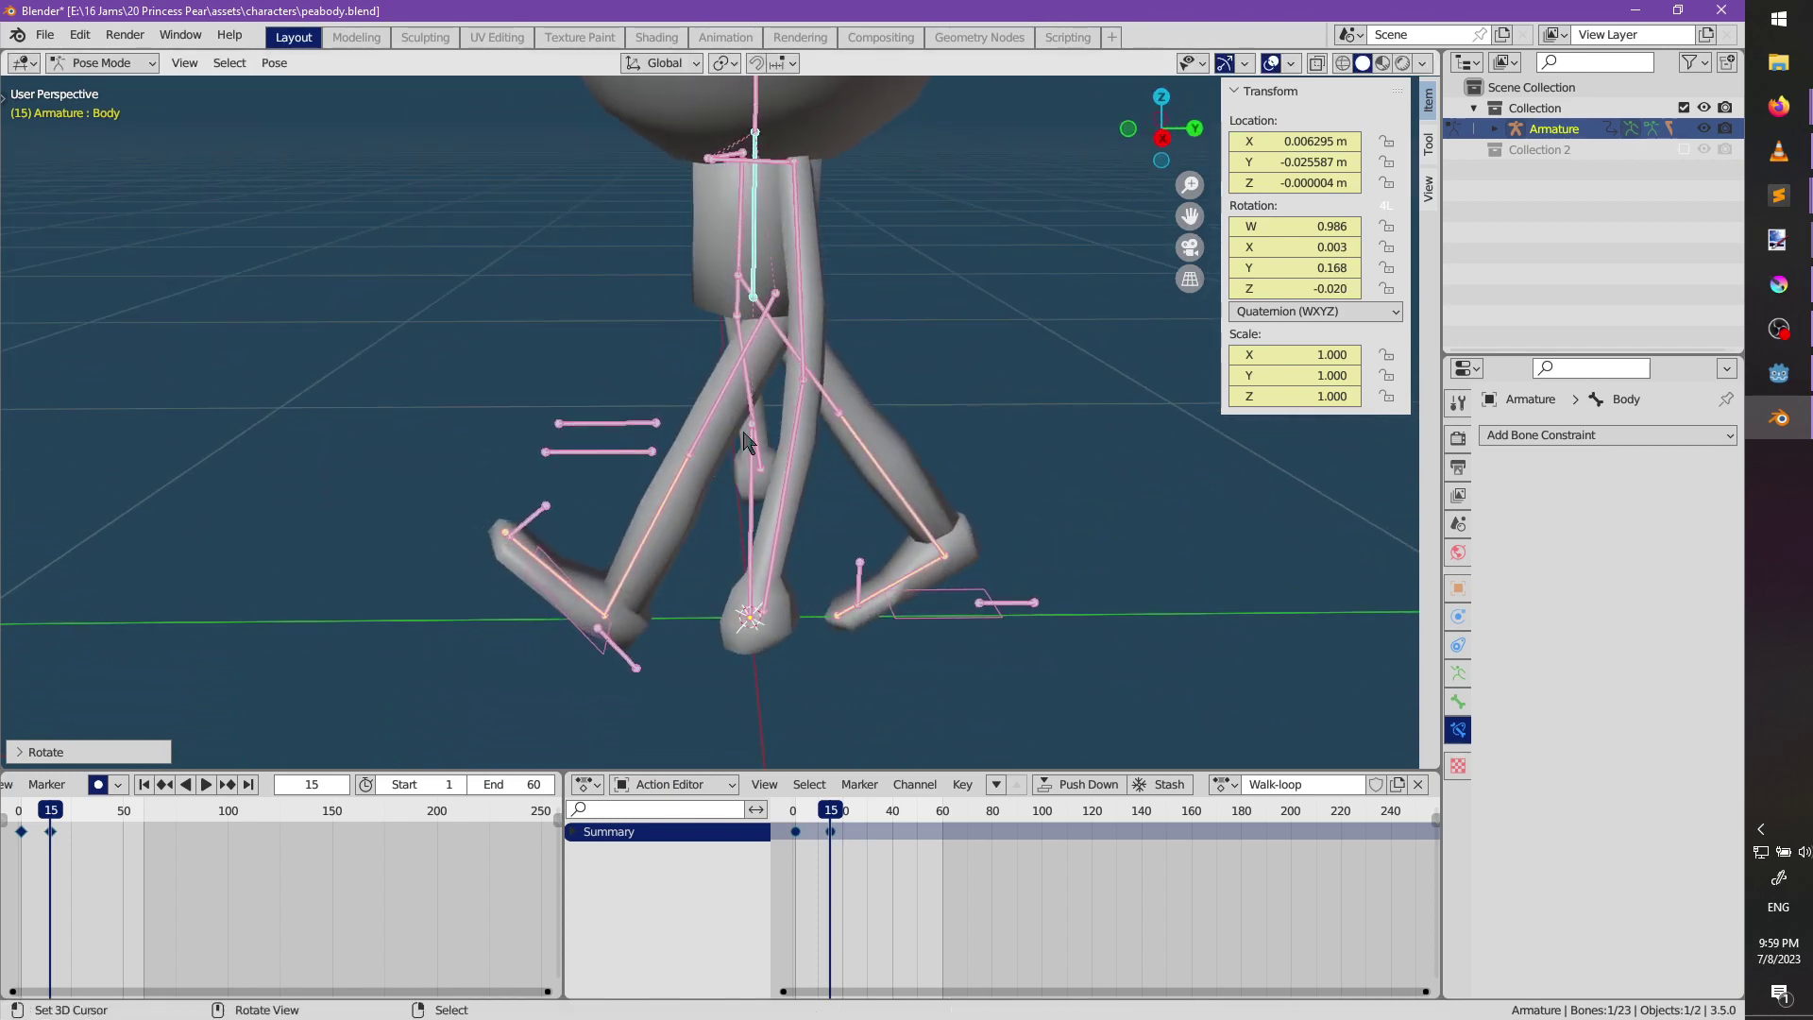
pyautogui.click(810, 359)
pyautogui.press('r')
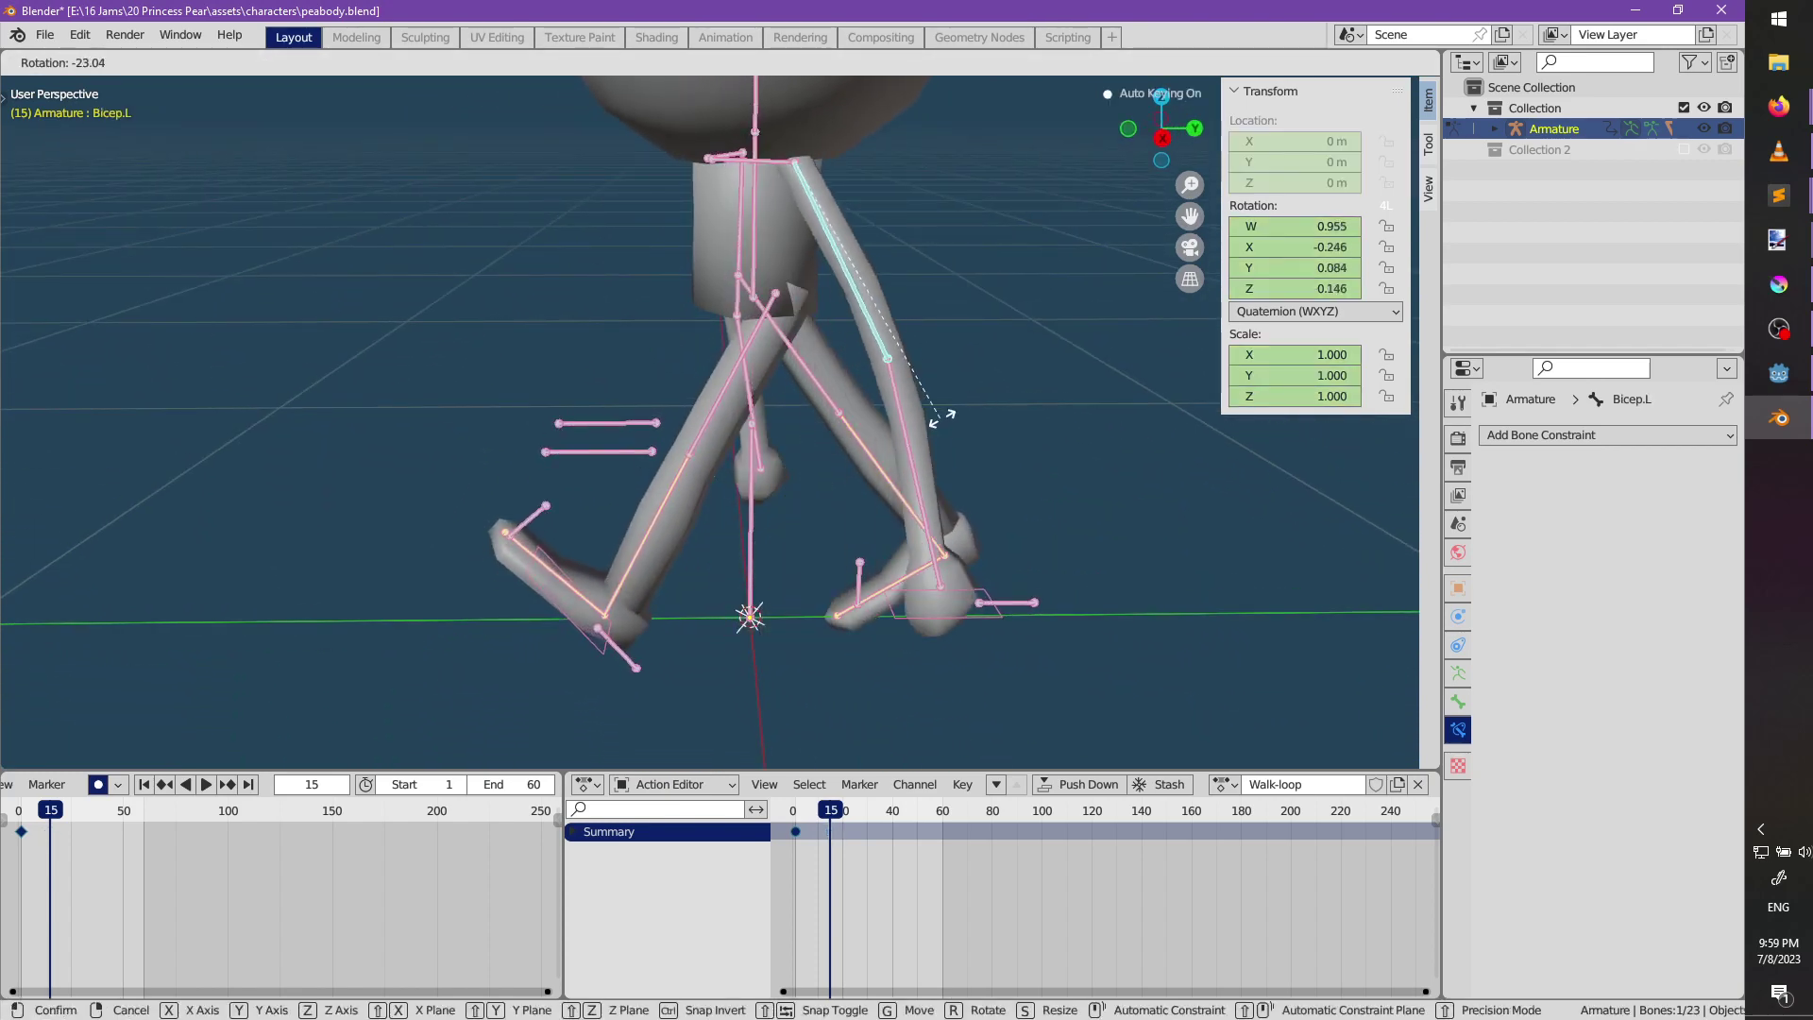
pyautogui.click(992, 387)
pyautogui.click(991, 388)
pyautogui.press('r')
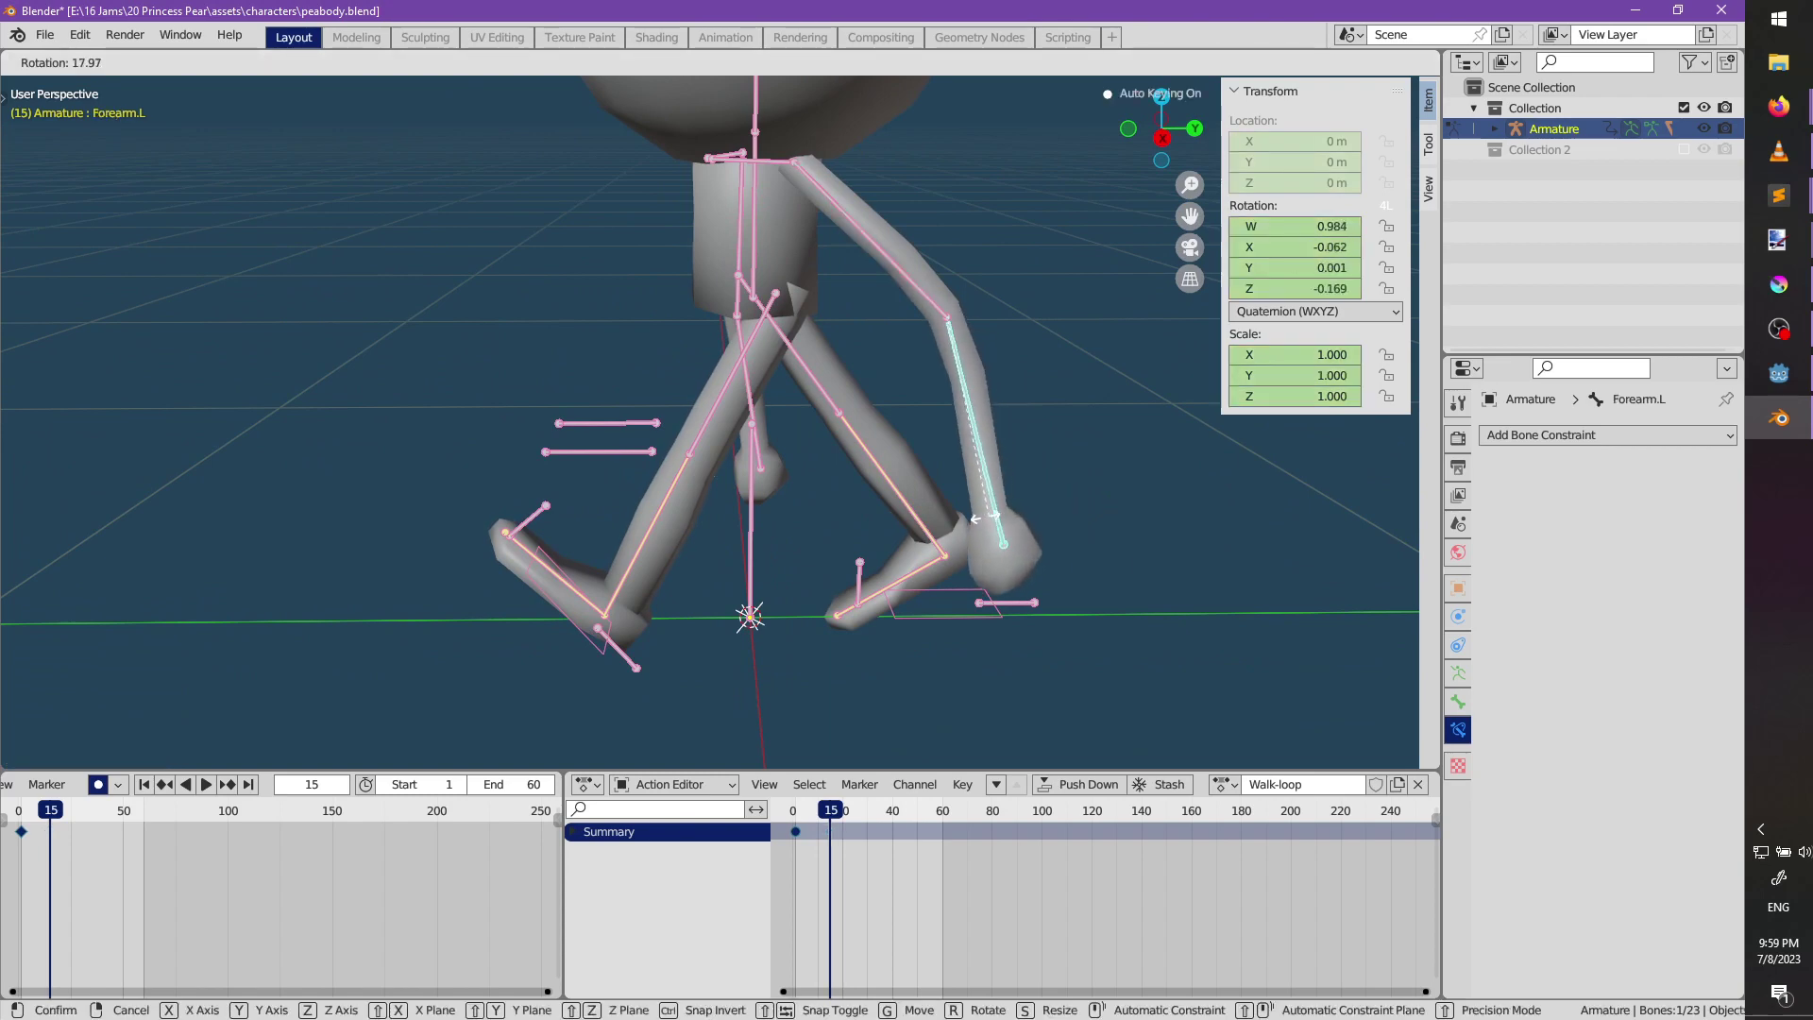
pyautogui.click(985, 516)
pyautogui.moveTo(985, 516); pyautogui.dragTo(694, 313, button='middle')
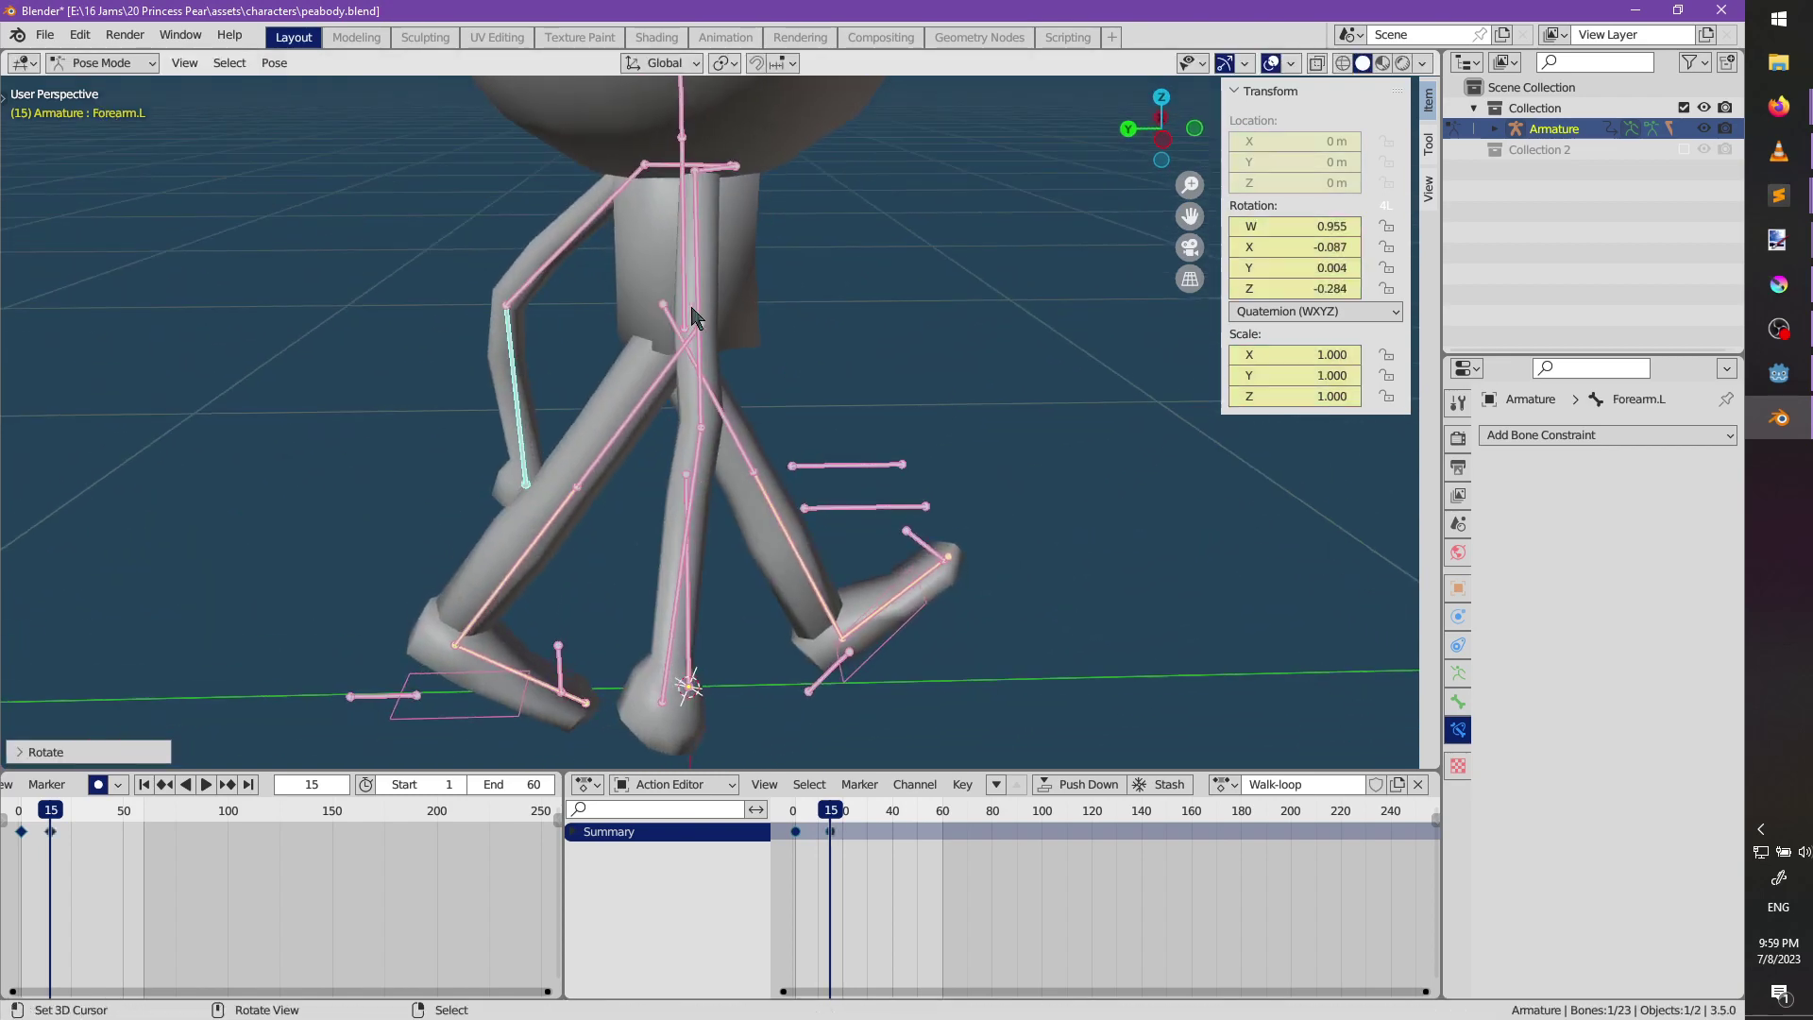
# At frame 15, rotate Bicep.R from a side view to swing the right arm forward, and adjust Forearm.R from two angles.
pyautogui.click(694, 313)
pyautogui.press('r')
pyautogui.click(862, 490)
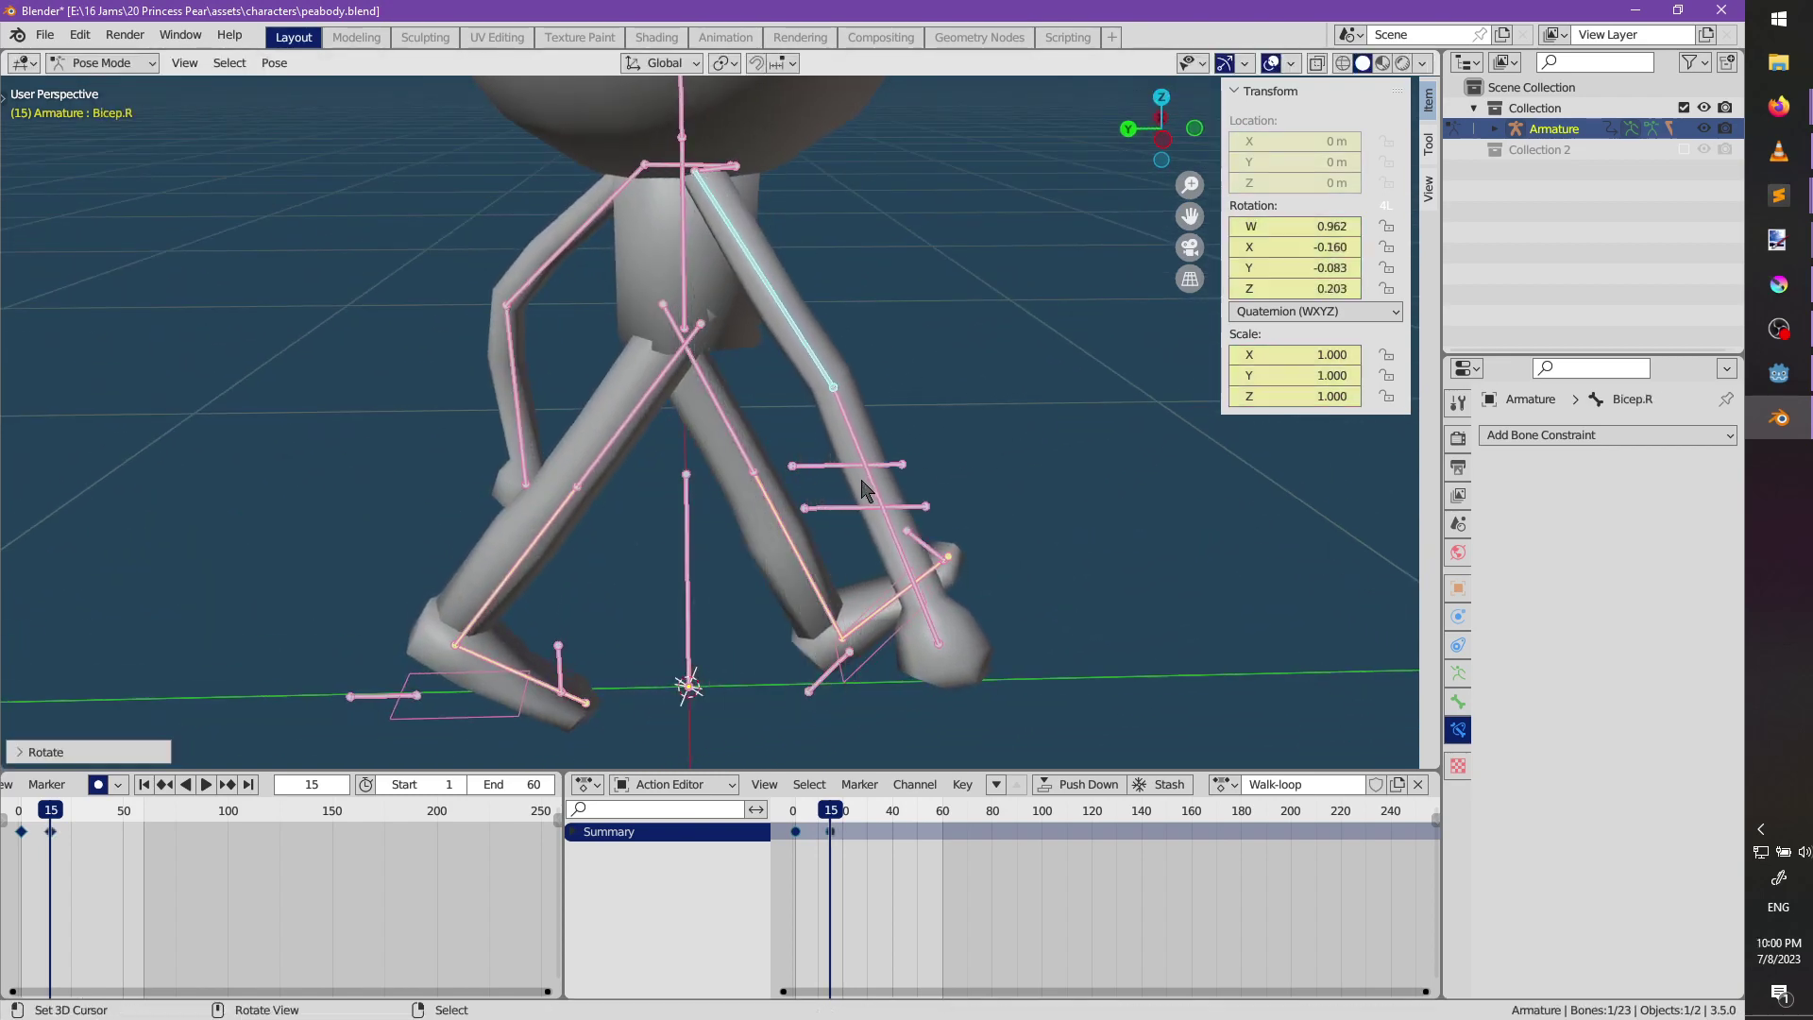
pyautogui.click(856, 450)
pyautogui.press('r')
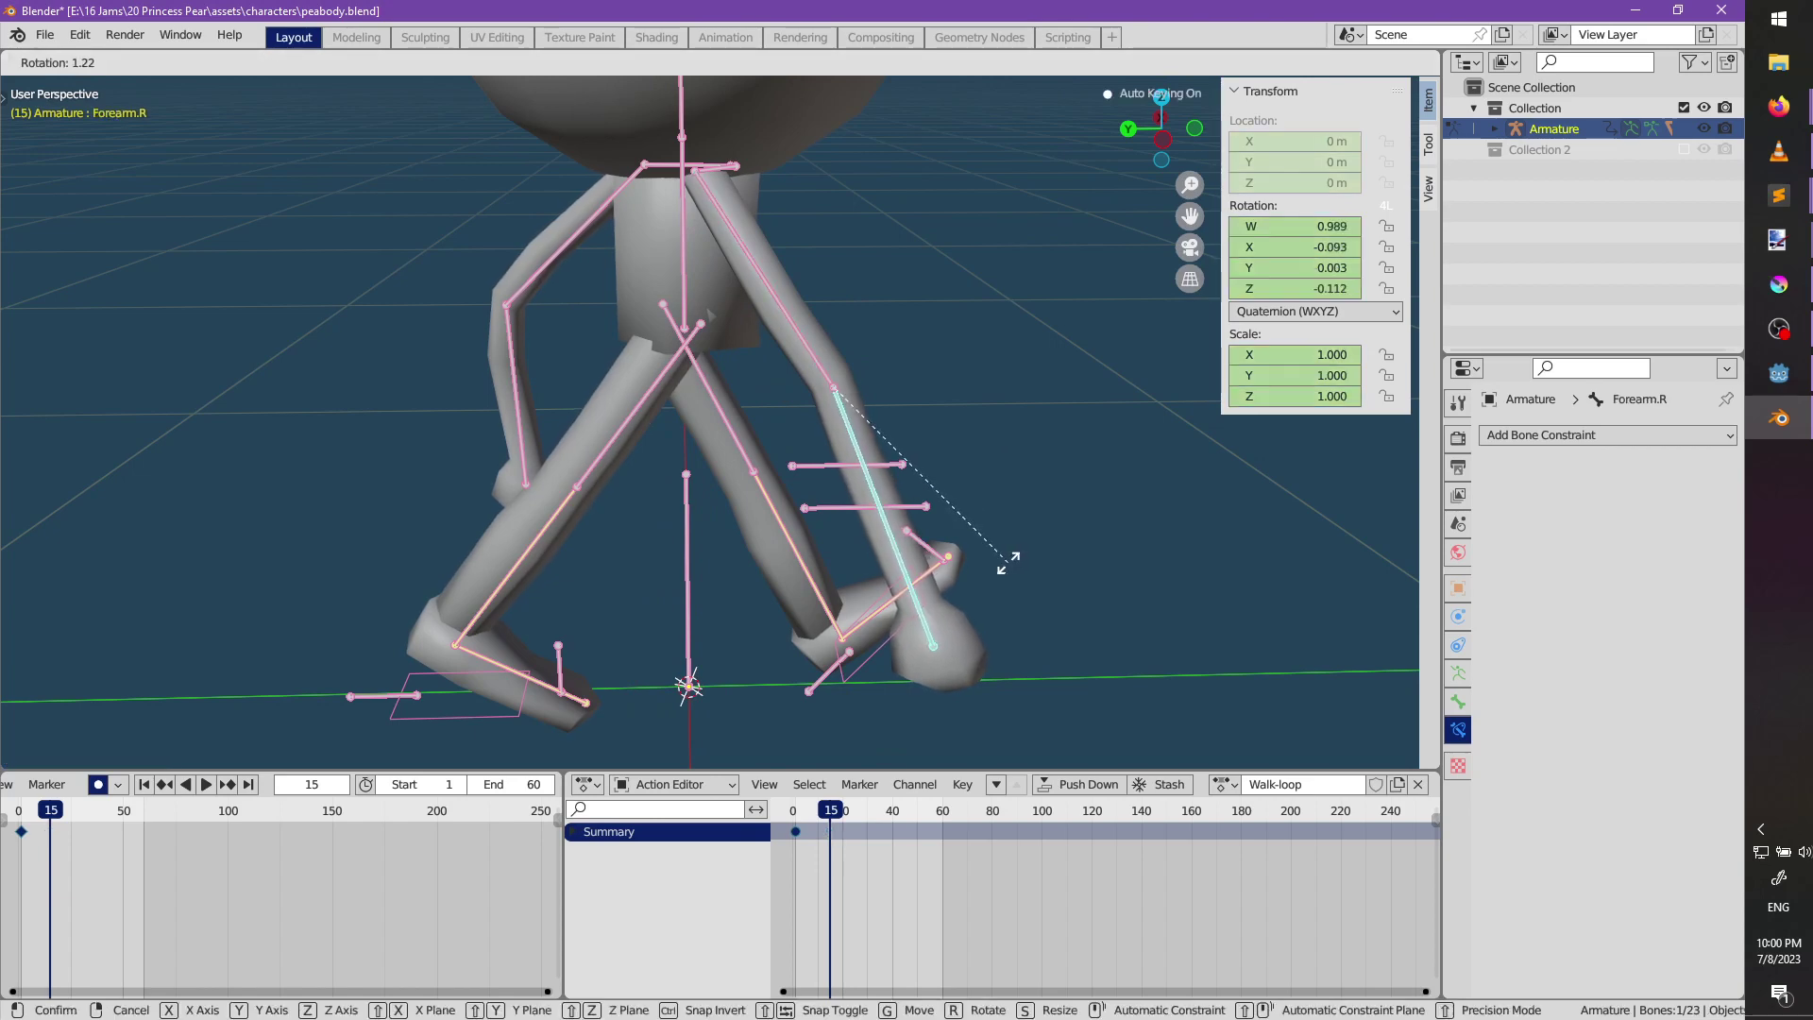
pyautogui.click(1007, 562)
pyautogui.moveTo(1008, 562)
pyautogui.mouseDown(button='middle')
pyautogui.moveTo(960, 535)
pyautogui.moveTo(787, 530)
pyautogui.moveTo(1029, 545)
pyautogui.mouseUp(button='middle')
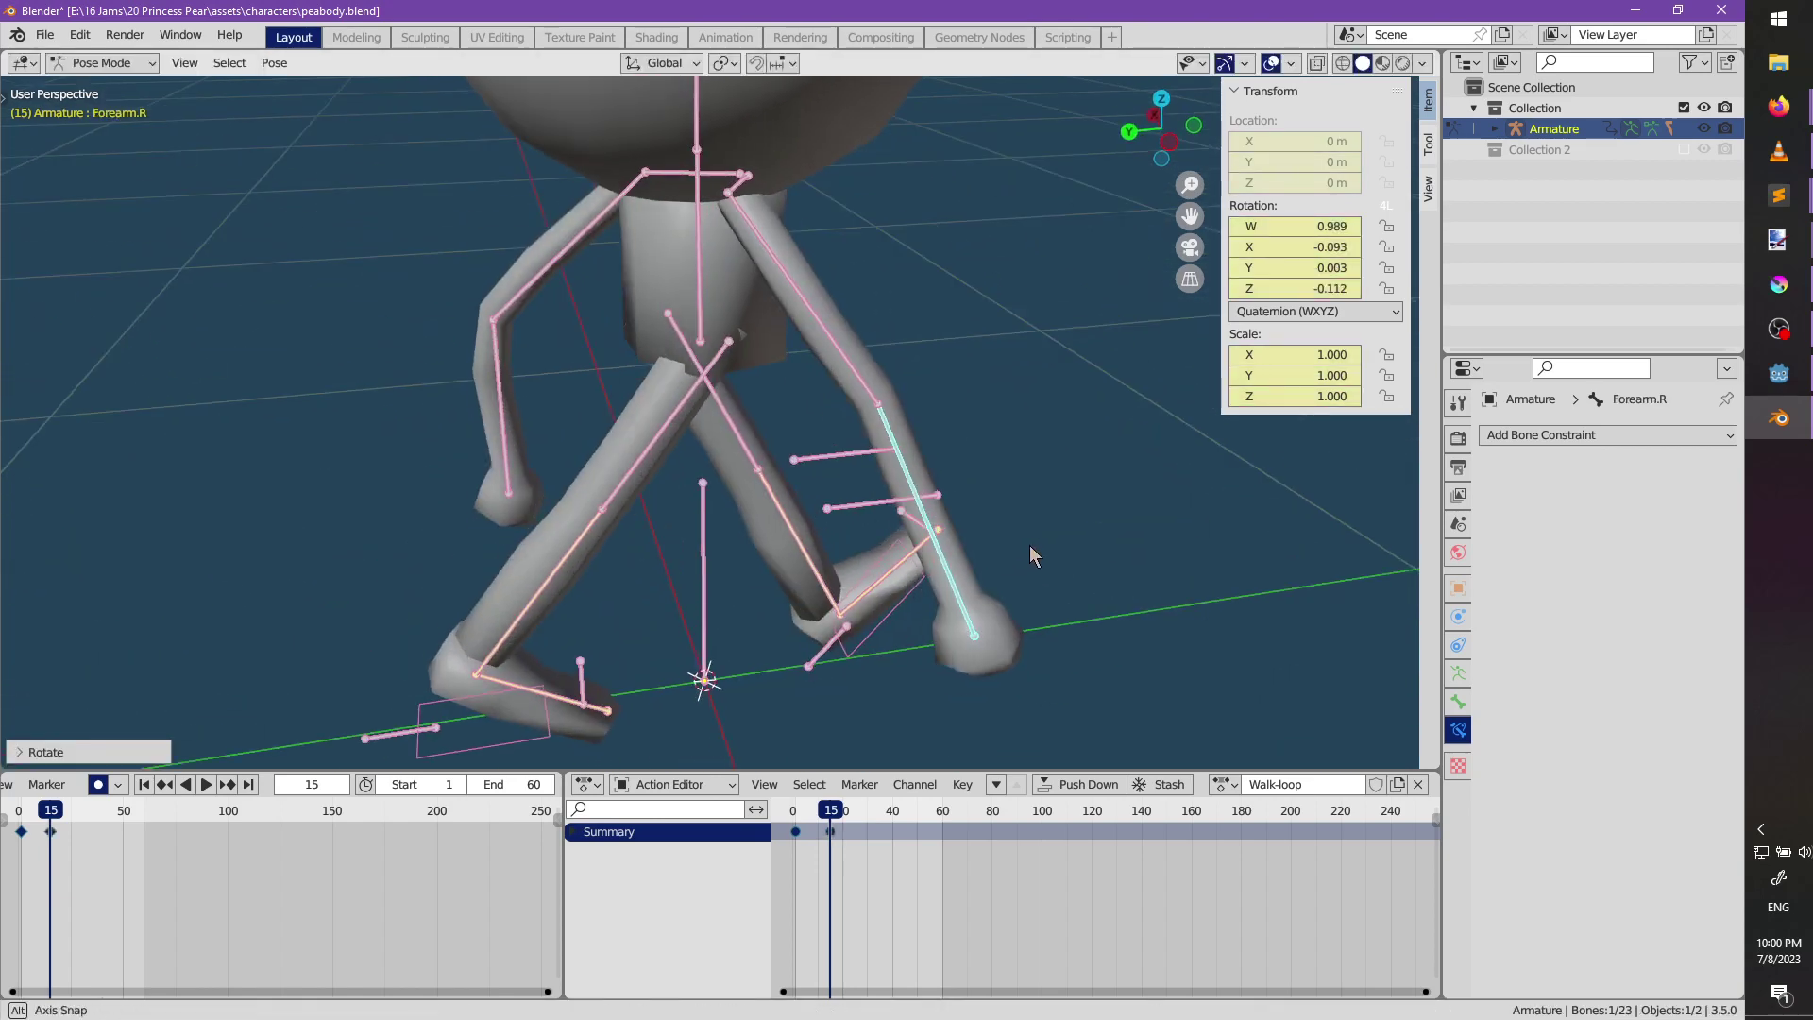
pyautogui.press('r')
pyautogui.click(1091, 483)
pyautogui.moveTo(1090, 483); pyautogui.dragTo(780, 769, button='middle')
# Try pasting copies of the frame 1 and 15 keyframes at frame 29, play the motion, and undo the paste.
pyautogui.press('a')
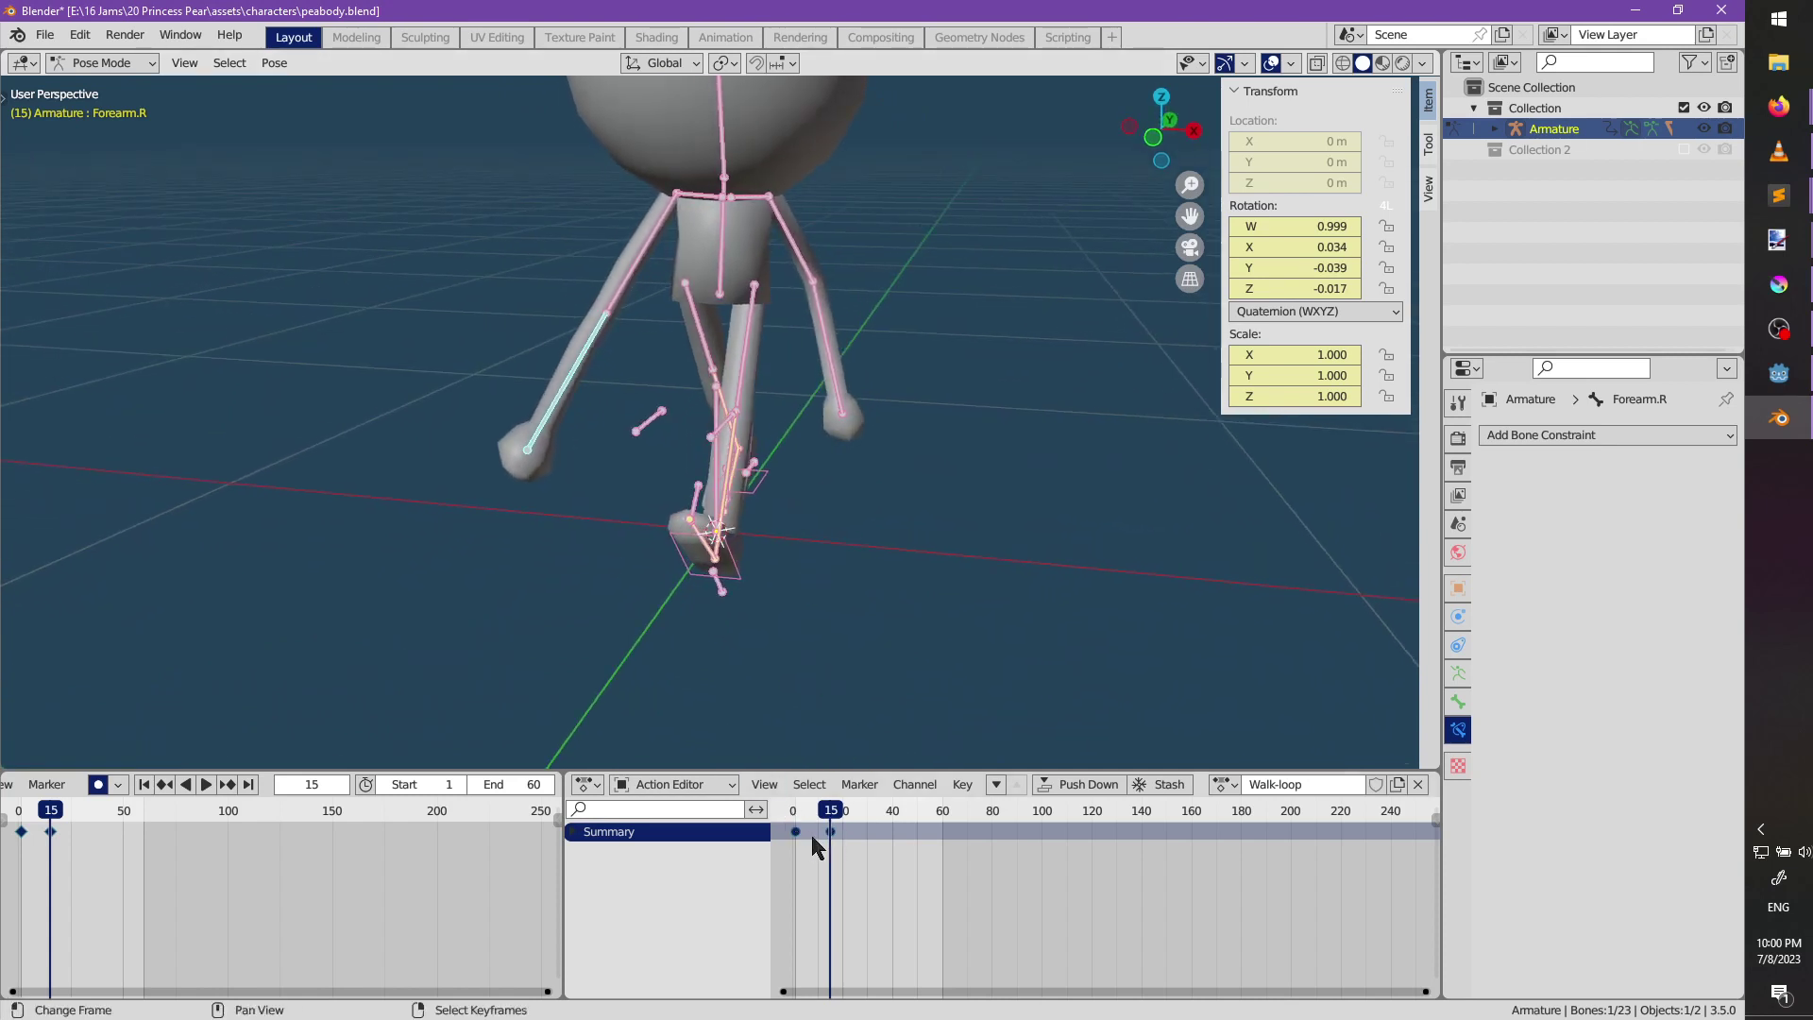
pyautogui.hotkey('ctrl', 'c')
pyautogui.moveTo(833, 818); pyautogui.dragTo(850, 819)
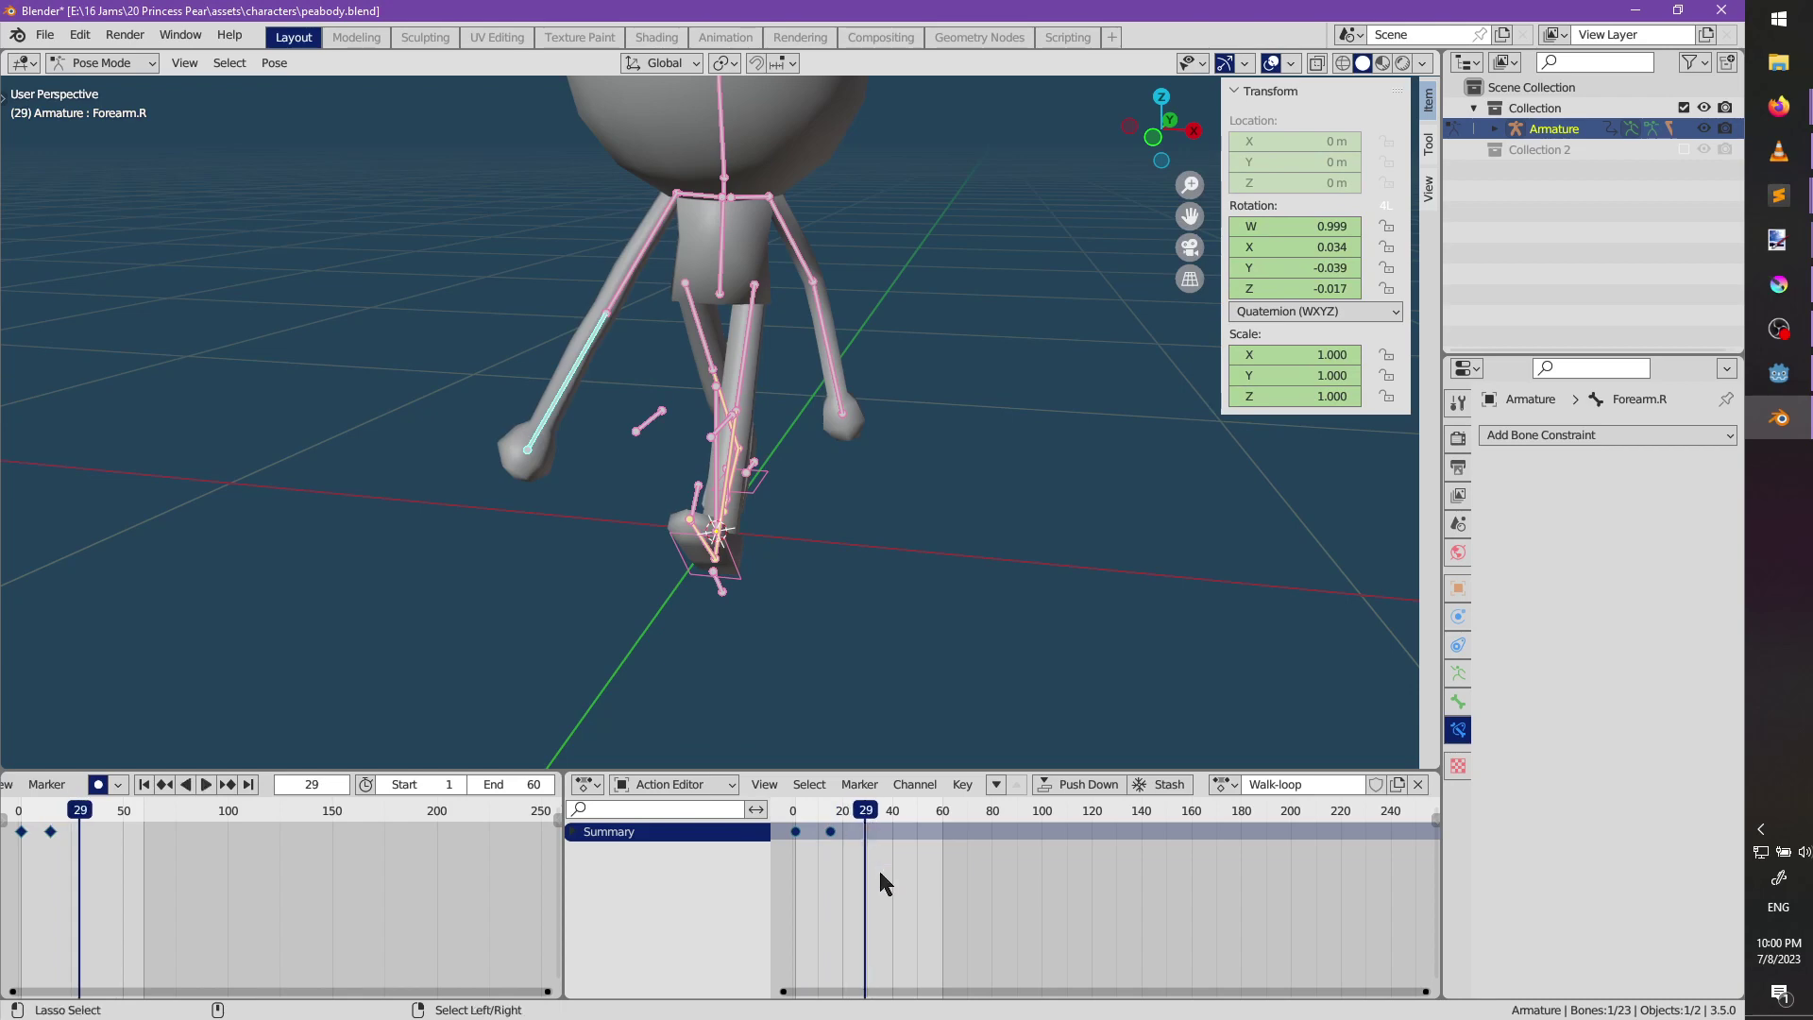
pyautogui.hotkey('ctrl', 'v')
pyautogui.click(830, 816)
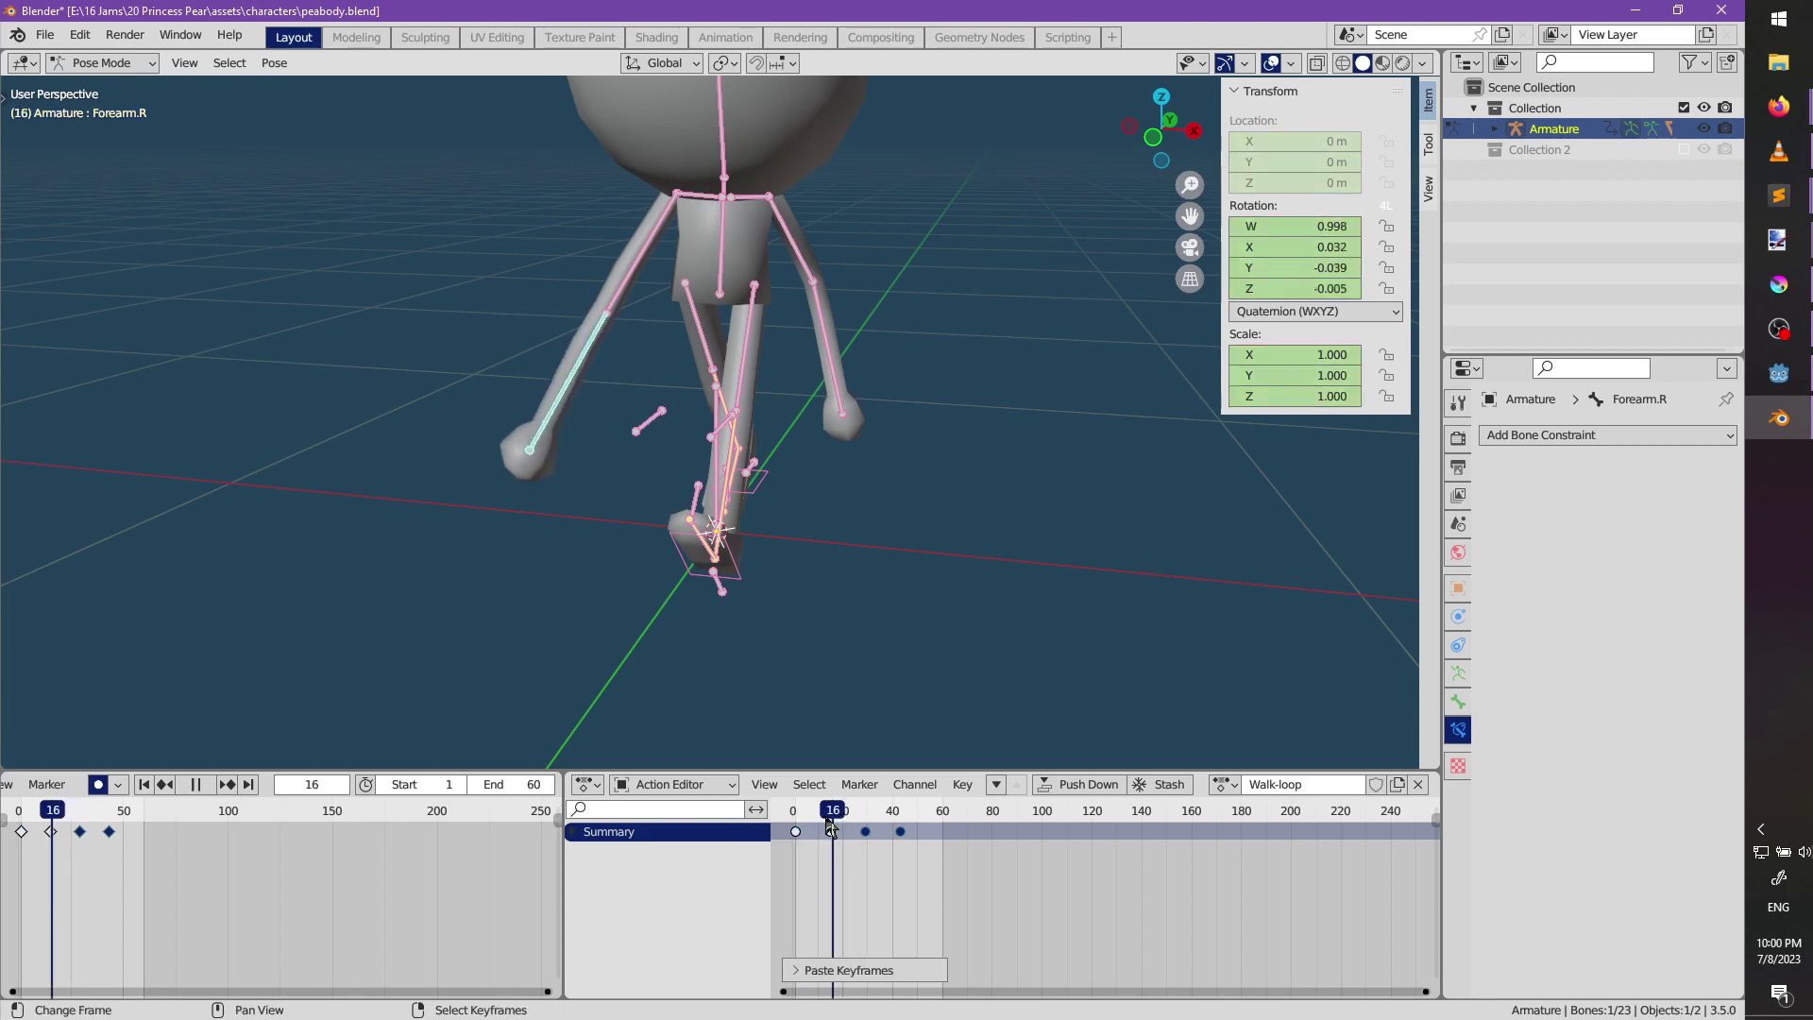
pyautogui.moveTo(830, 823); pyautogui.dragTo(797, 825)
pyautogui.press('space')
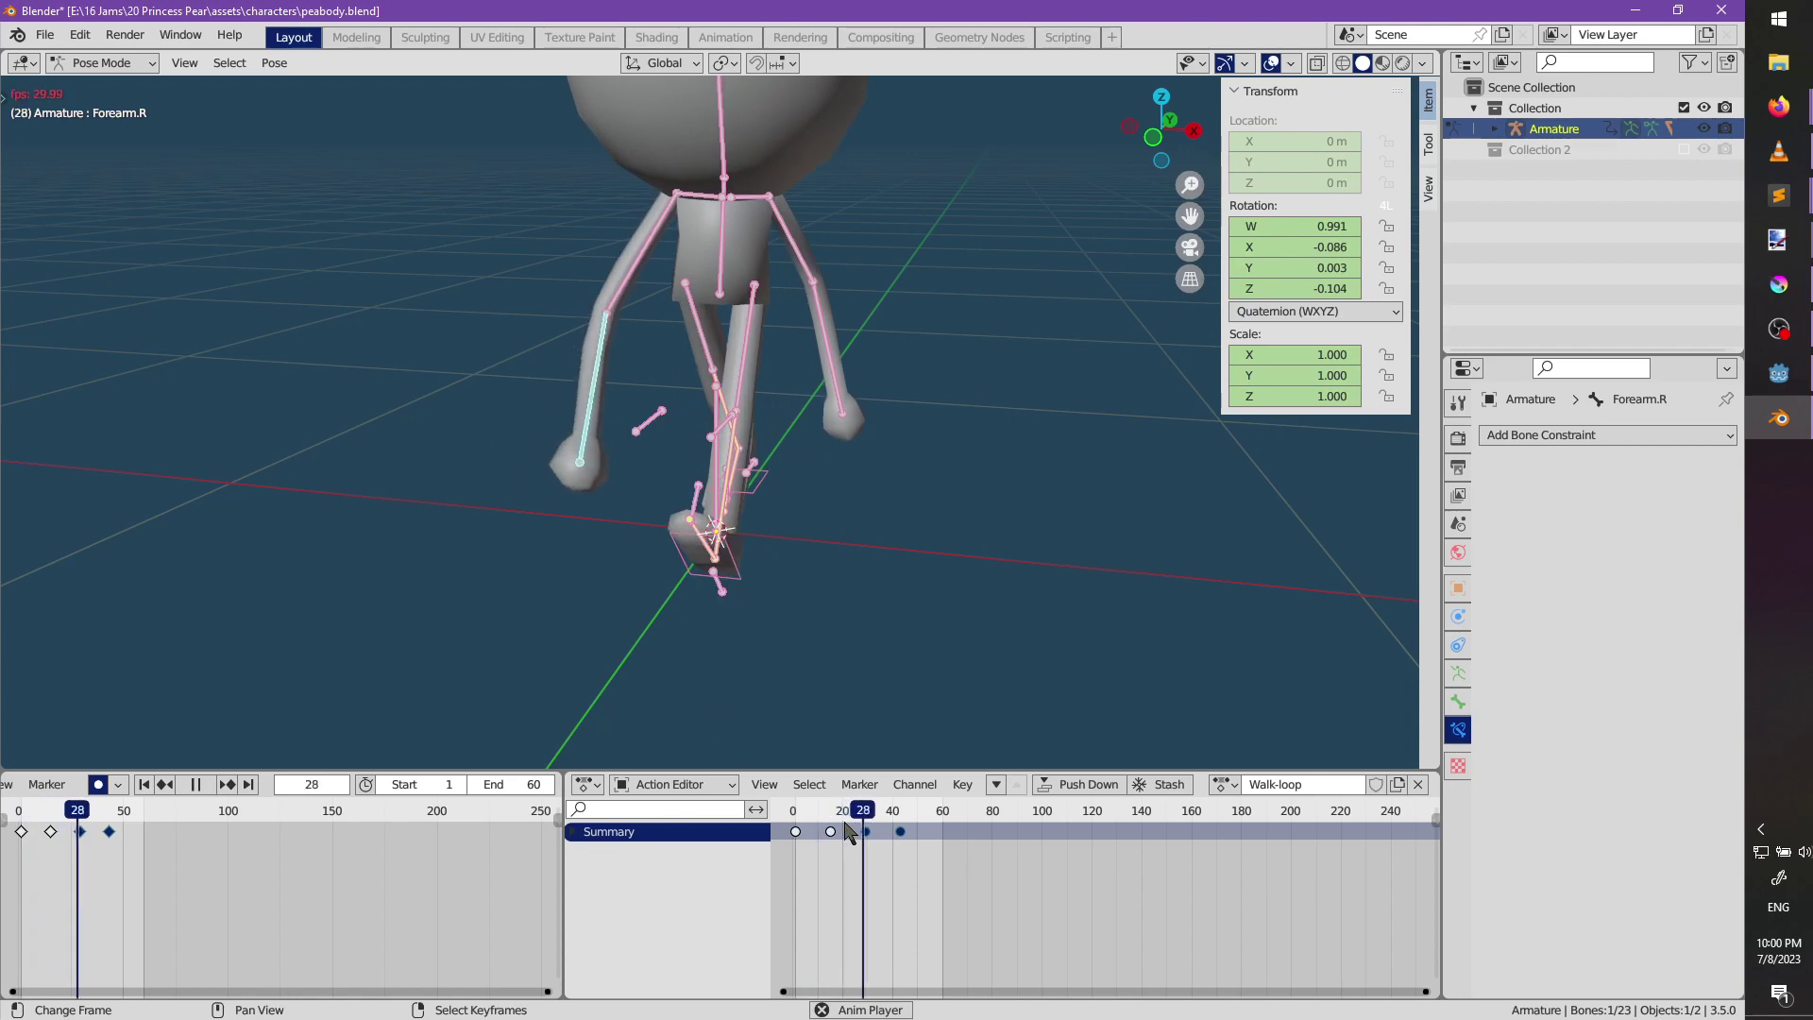
pyautogui.hotkey('ctrl', 'z')
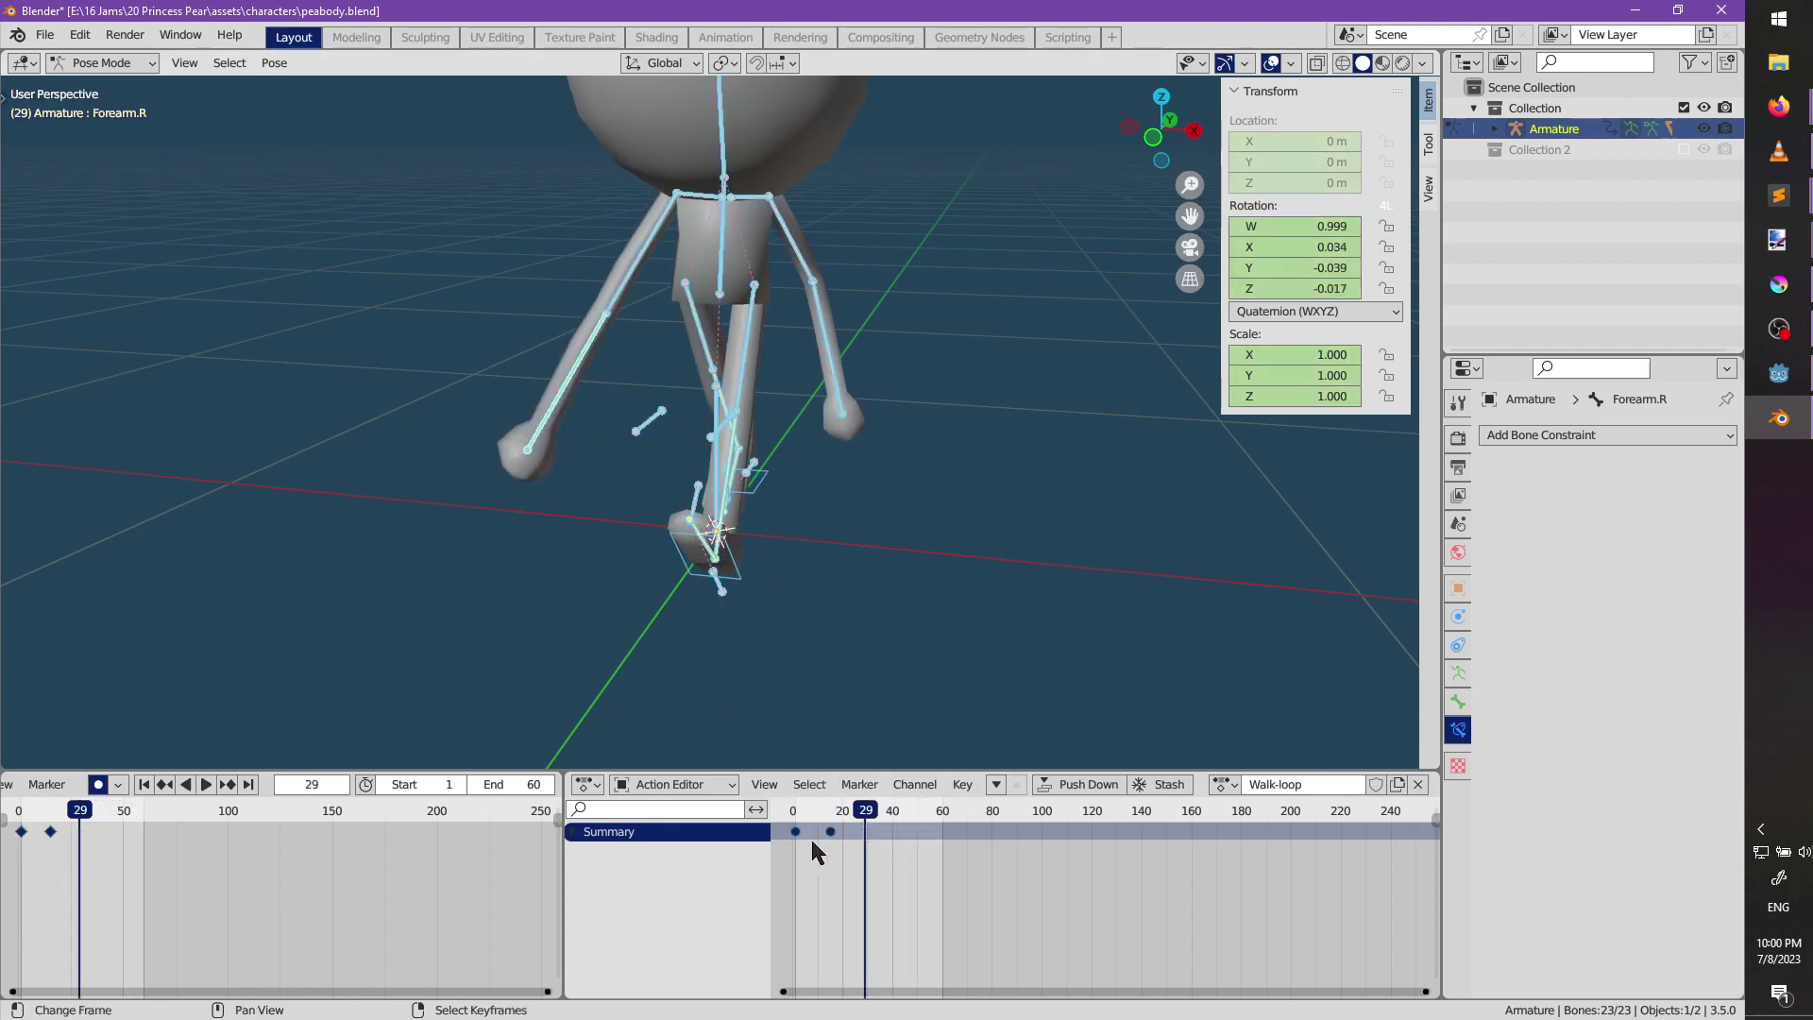
# With all bones selected, paste the frame 1 and 15 keyframes flipped, starting at frame 30, to mirror the walk pose.
pyautogui.hotkey('ctrl', 'v')
pyautogui.click(888, 812)
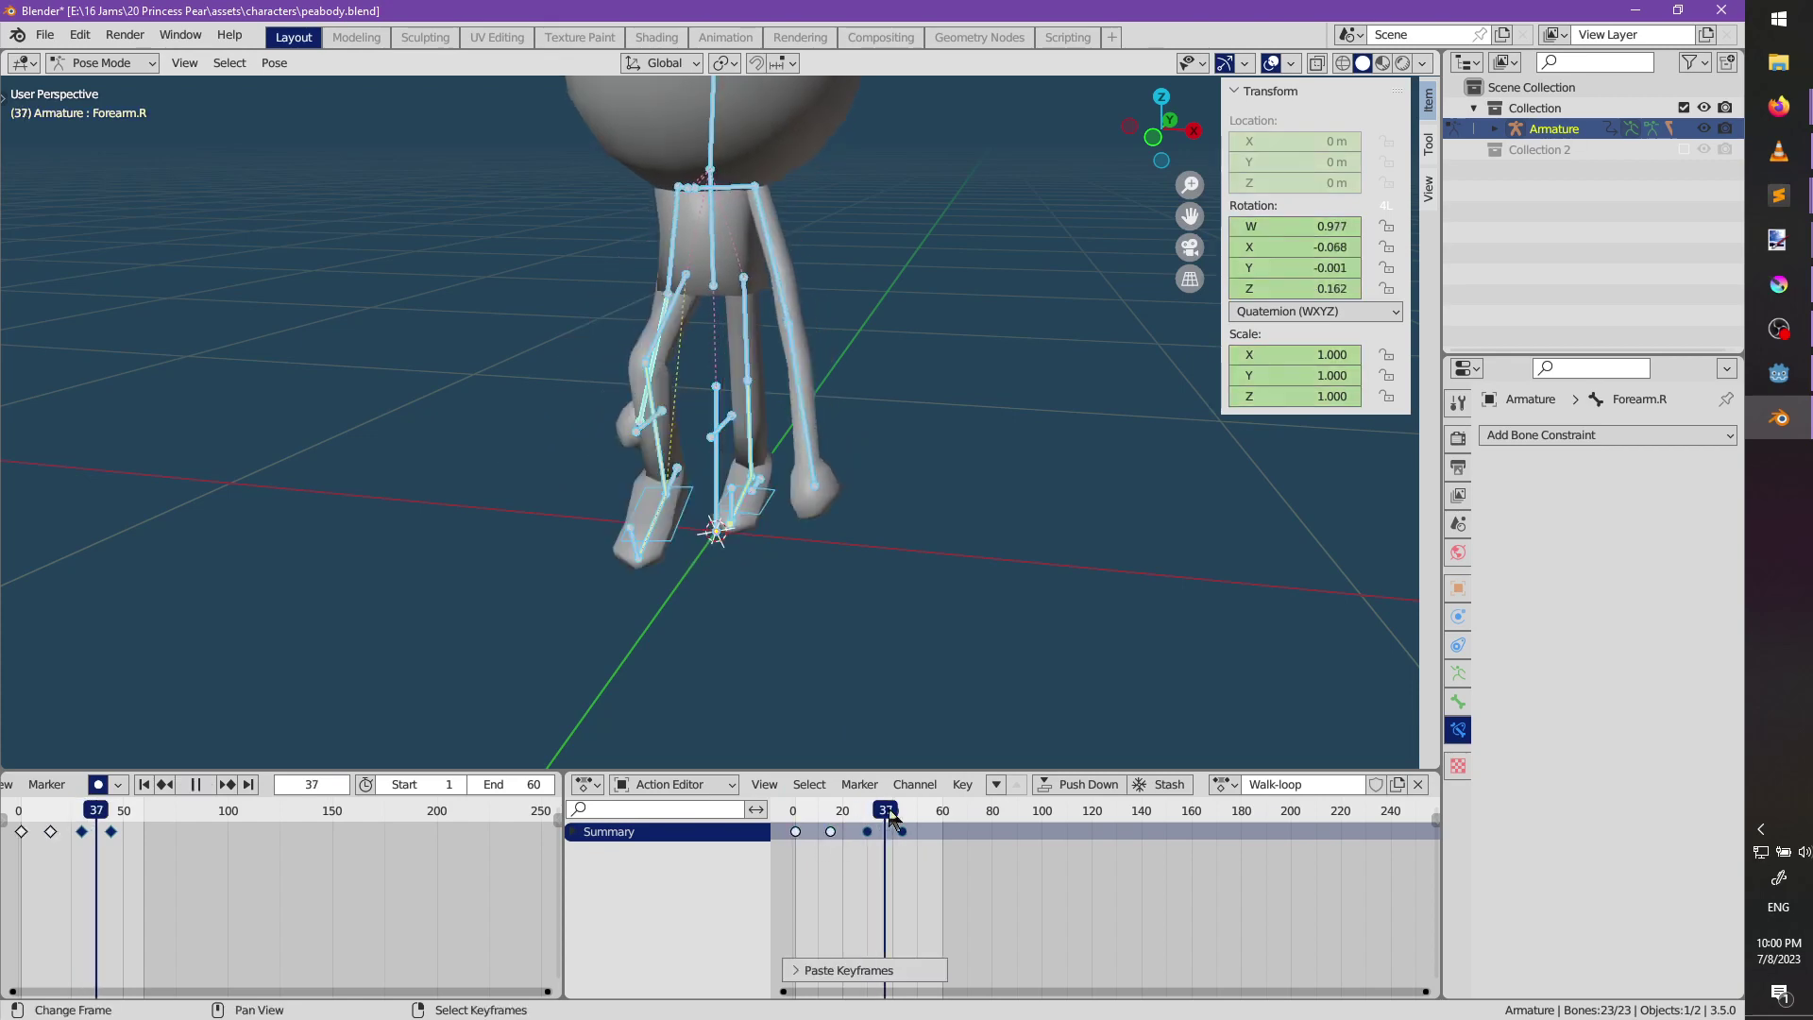
pyautogui.moveTo(888, 814); pyautogui.dragTo(904, 814)
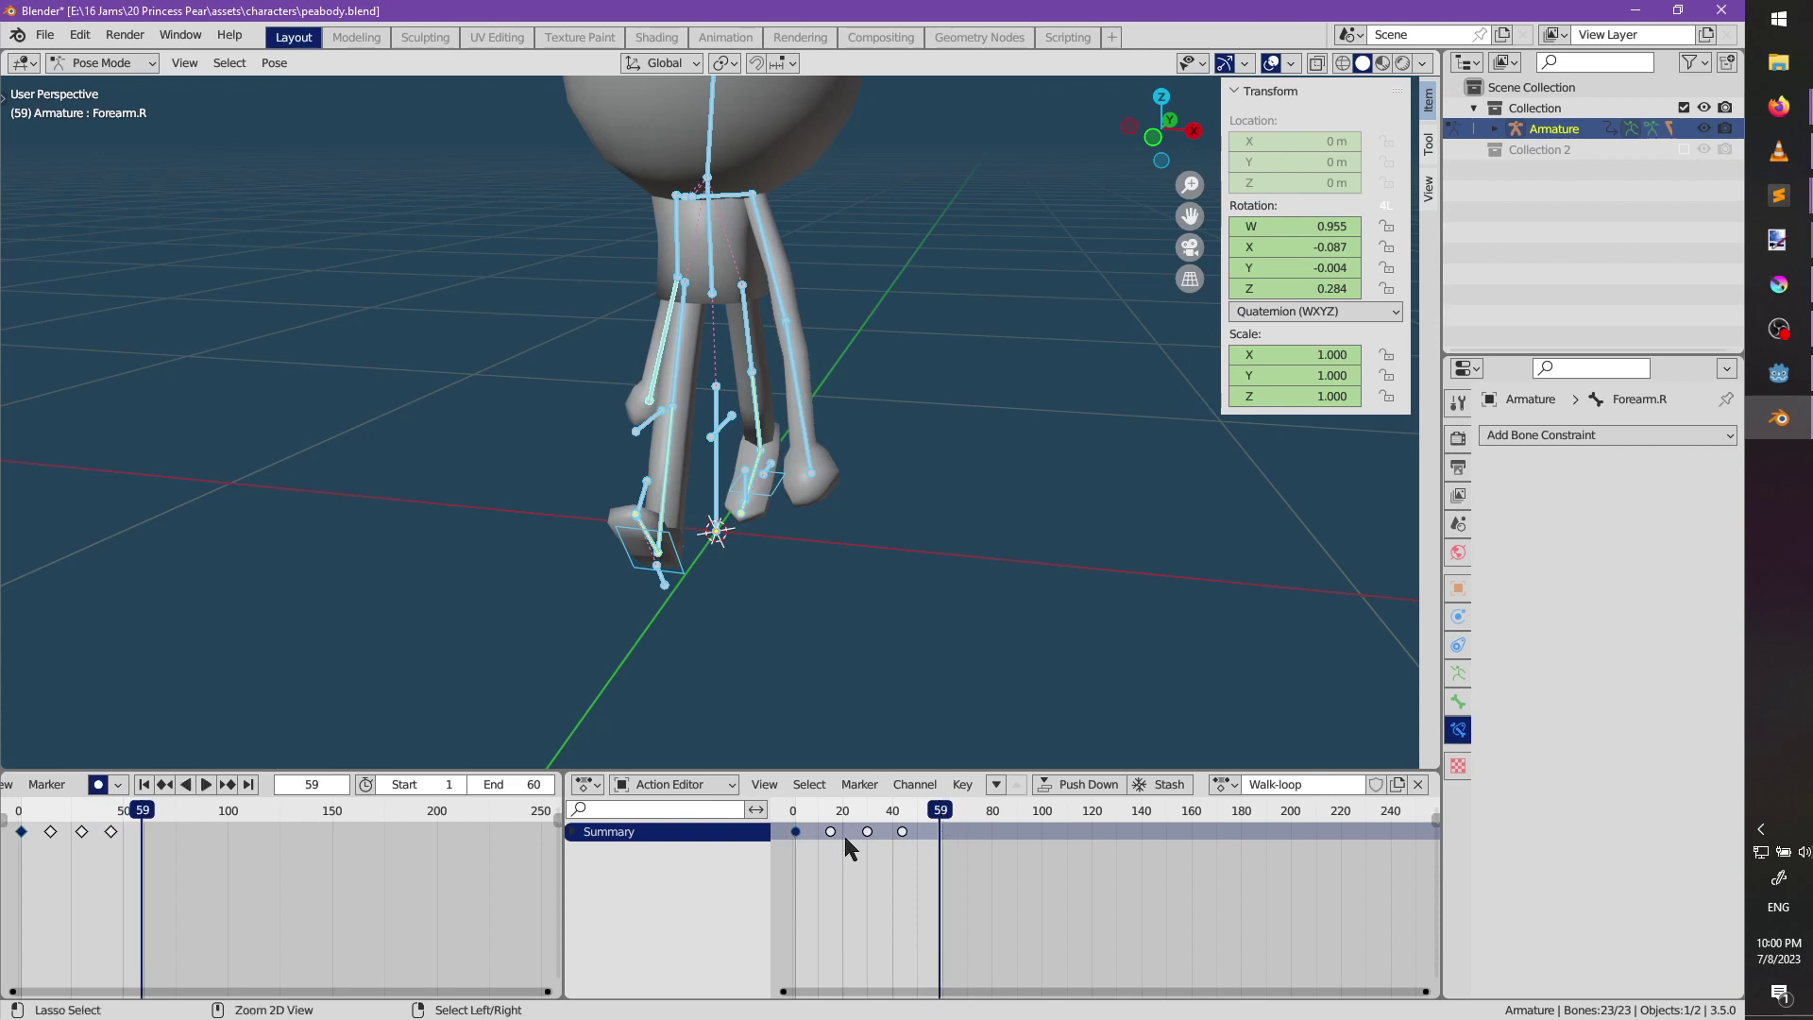
# Paste a copy of the frame 1 keyframe at frame 60, move it to frame 59, and play the loop to check it.
pyautogui.hotkey('ctrl', 'v')
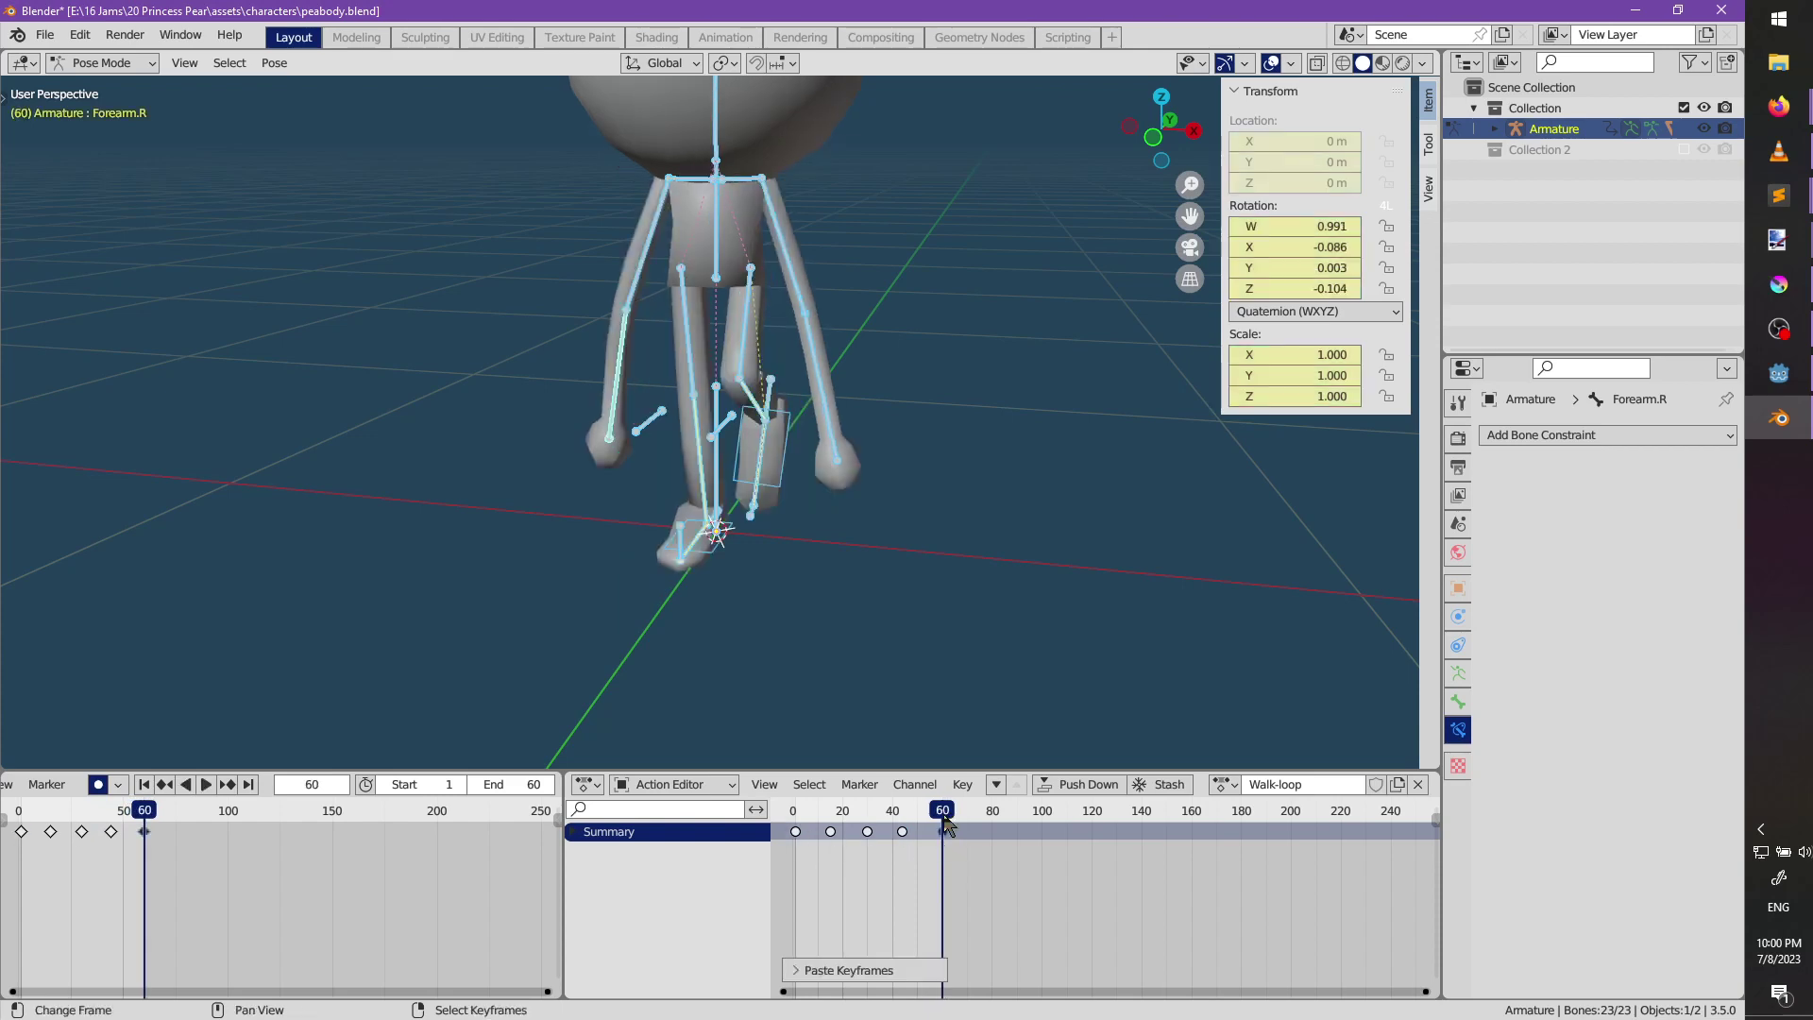
pyautogui.moveTo(945, 819); pyautogui.dragTo(831, 830)
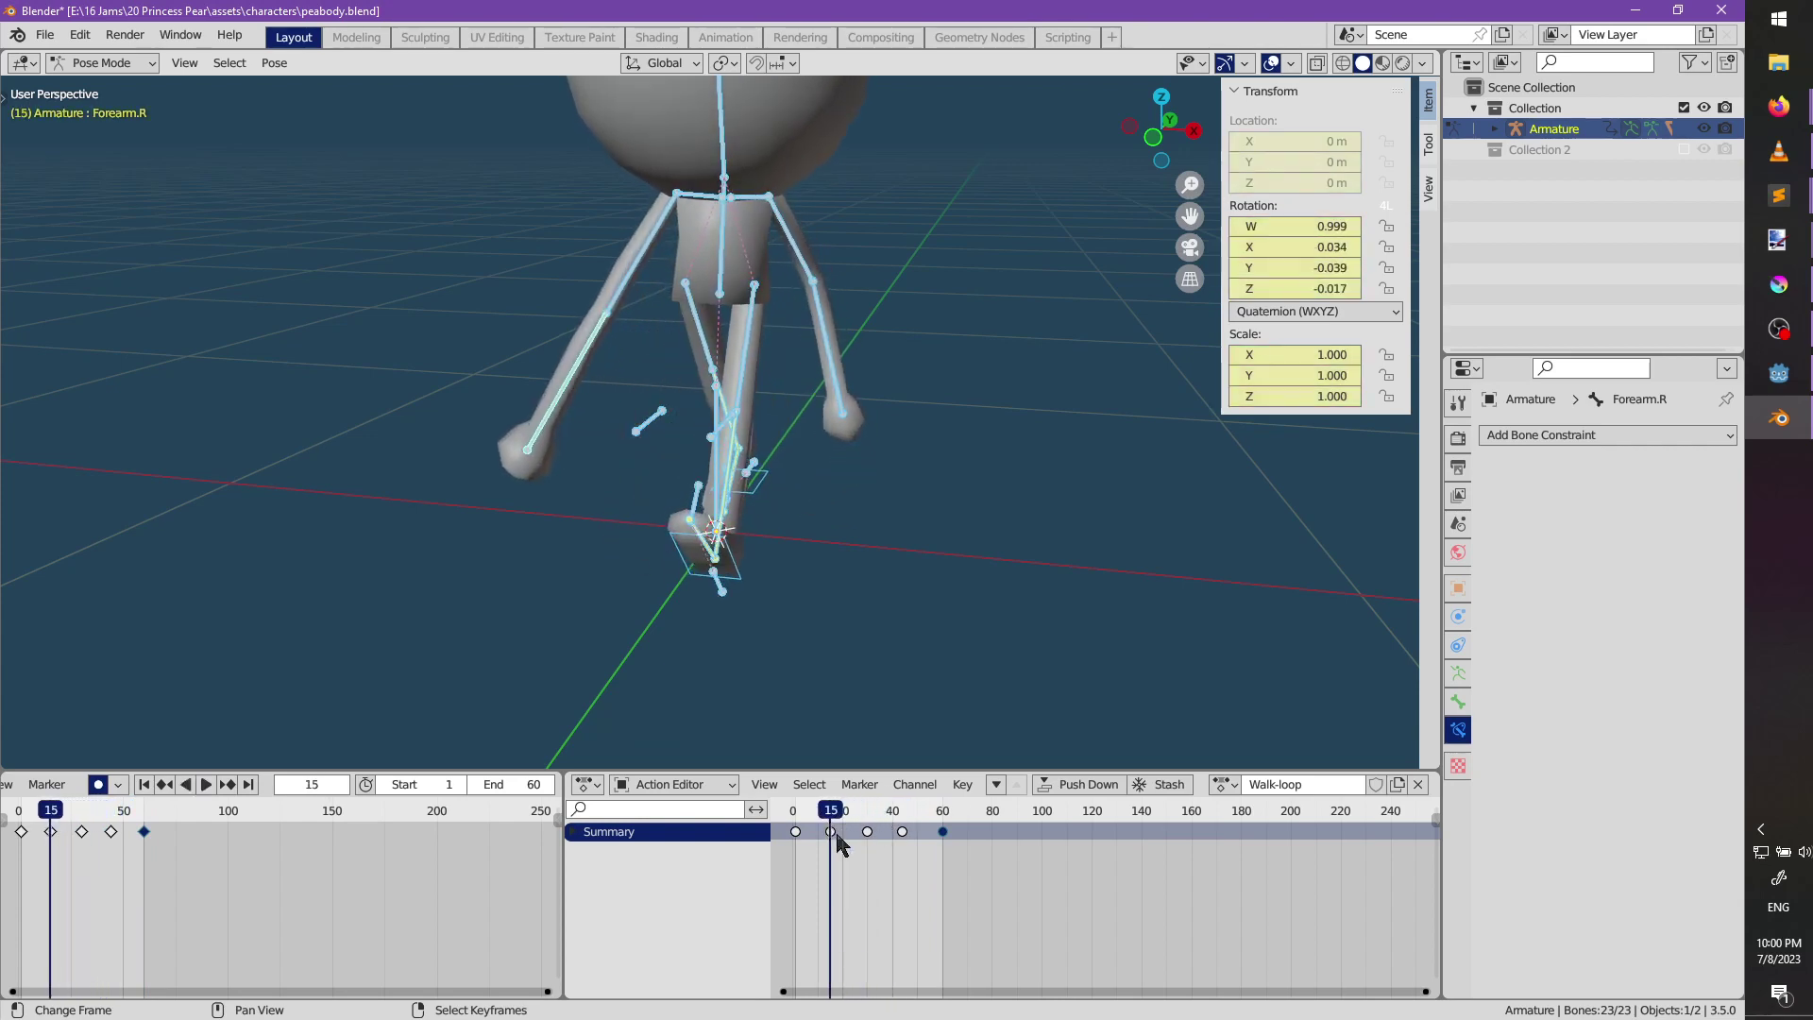
pyautogui.press('space')
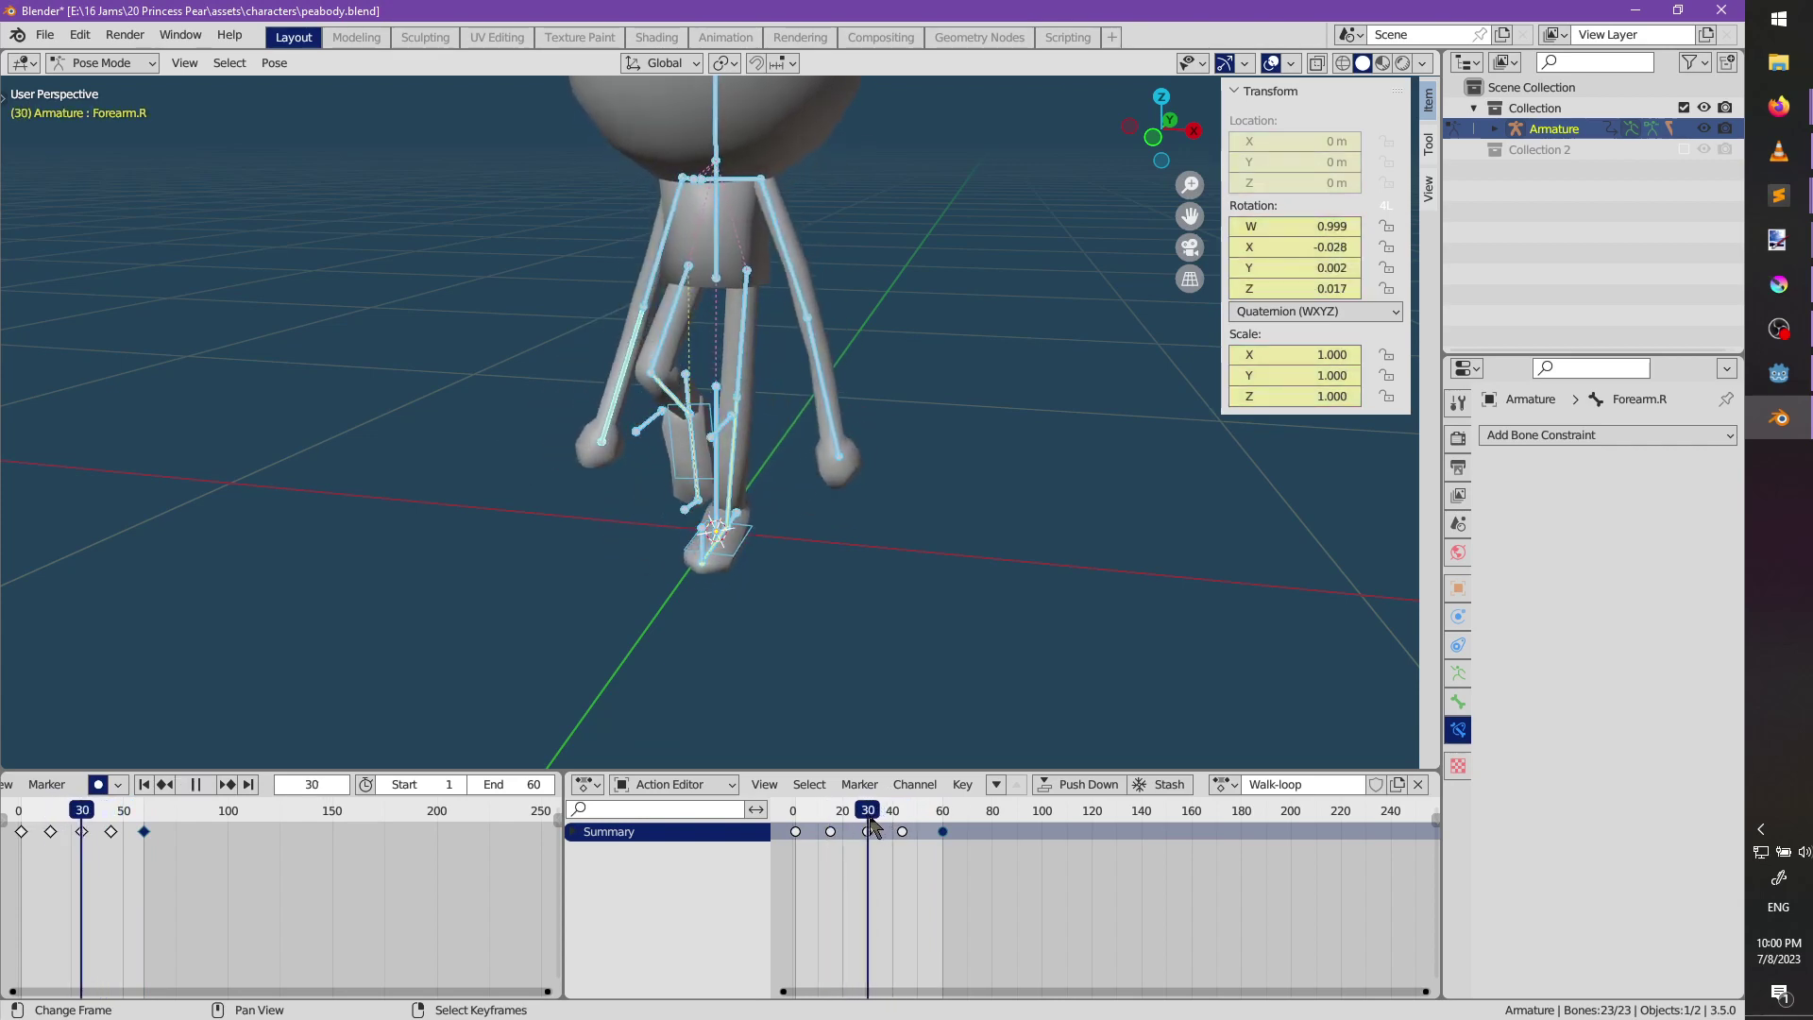
pyautogui.press('space')
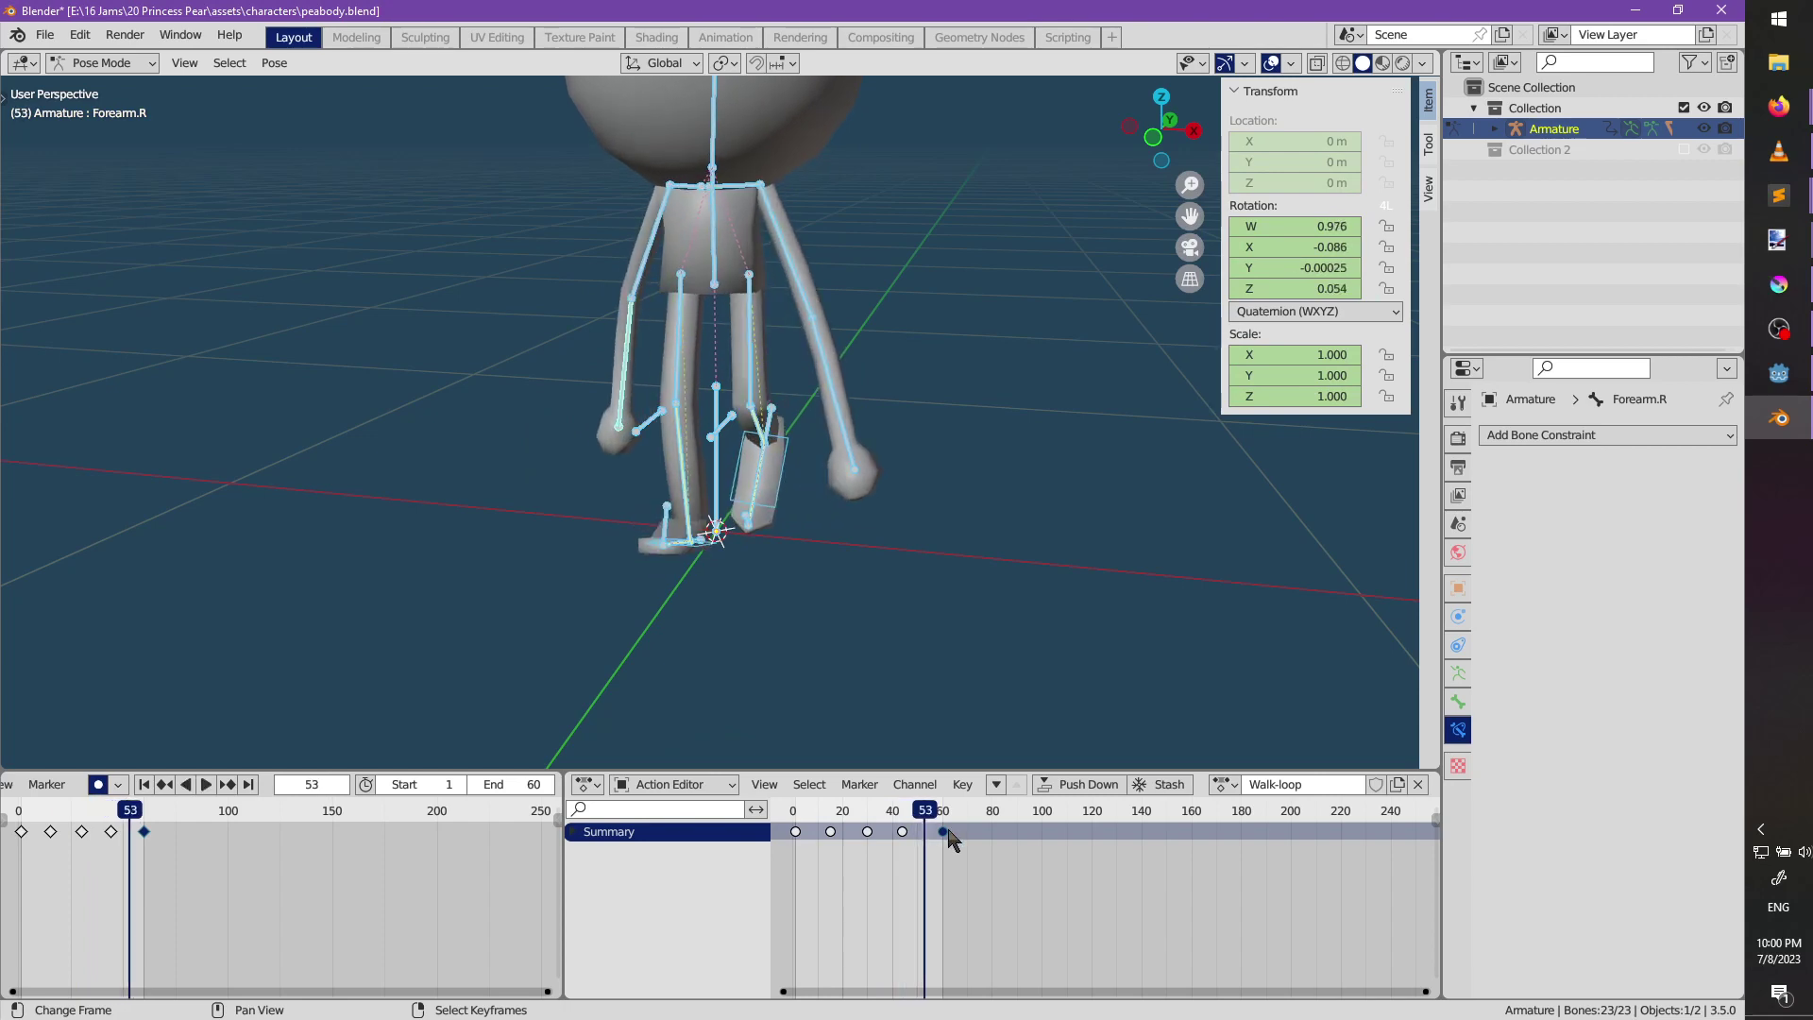
pyautogui.press('g')
pyautogui.click(942, 836)
pyautogui.press('g')
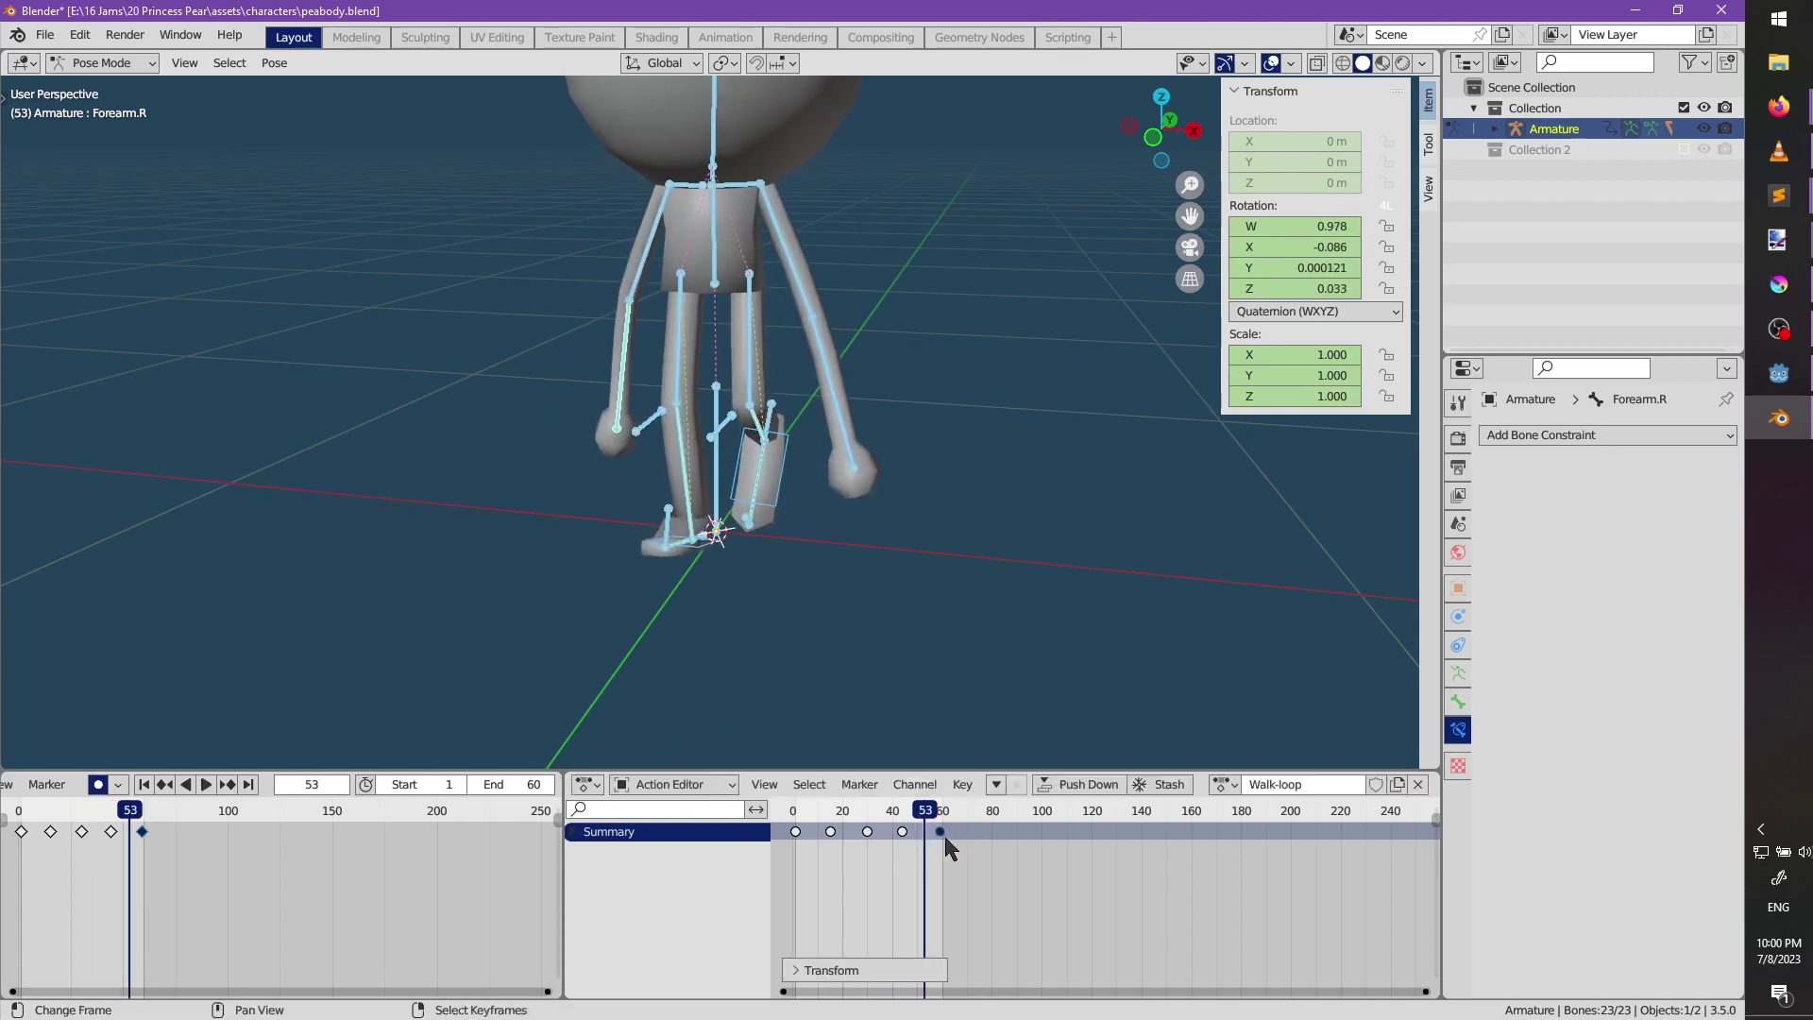
pyautogui.press('space')
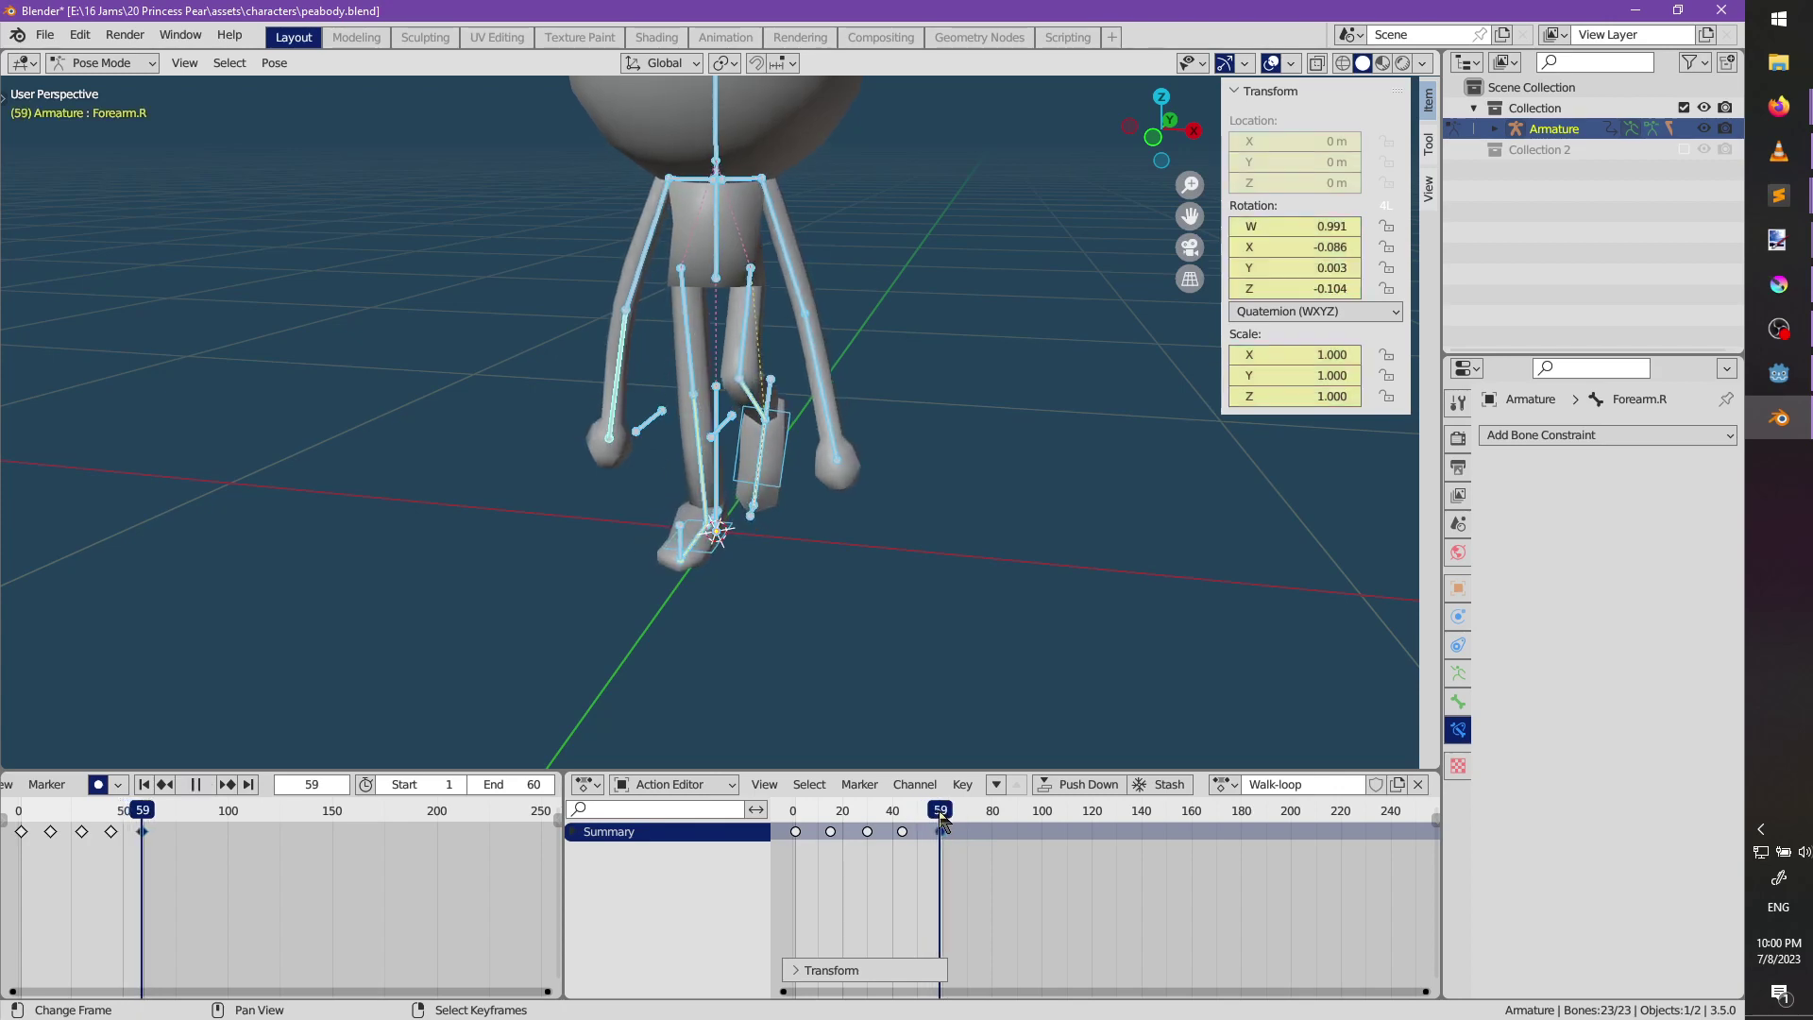
pyautogui.press('space')
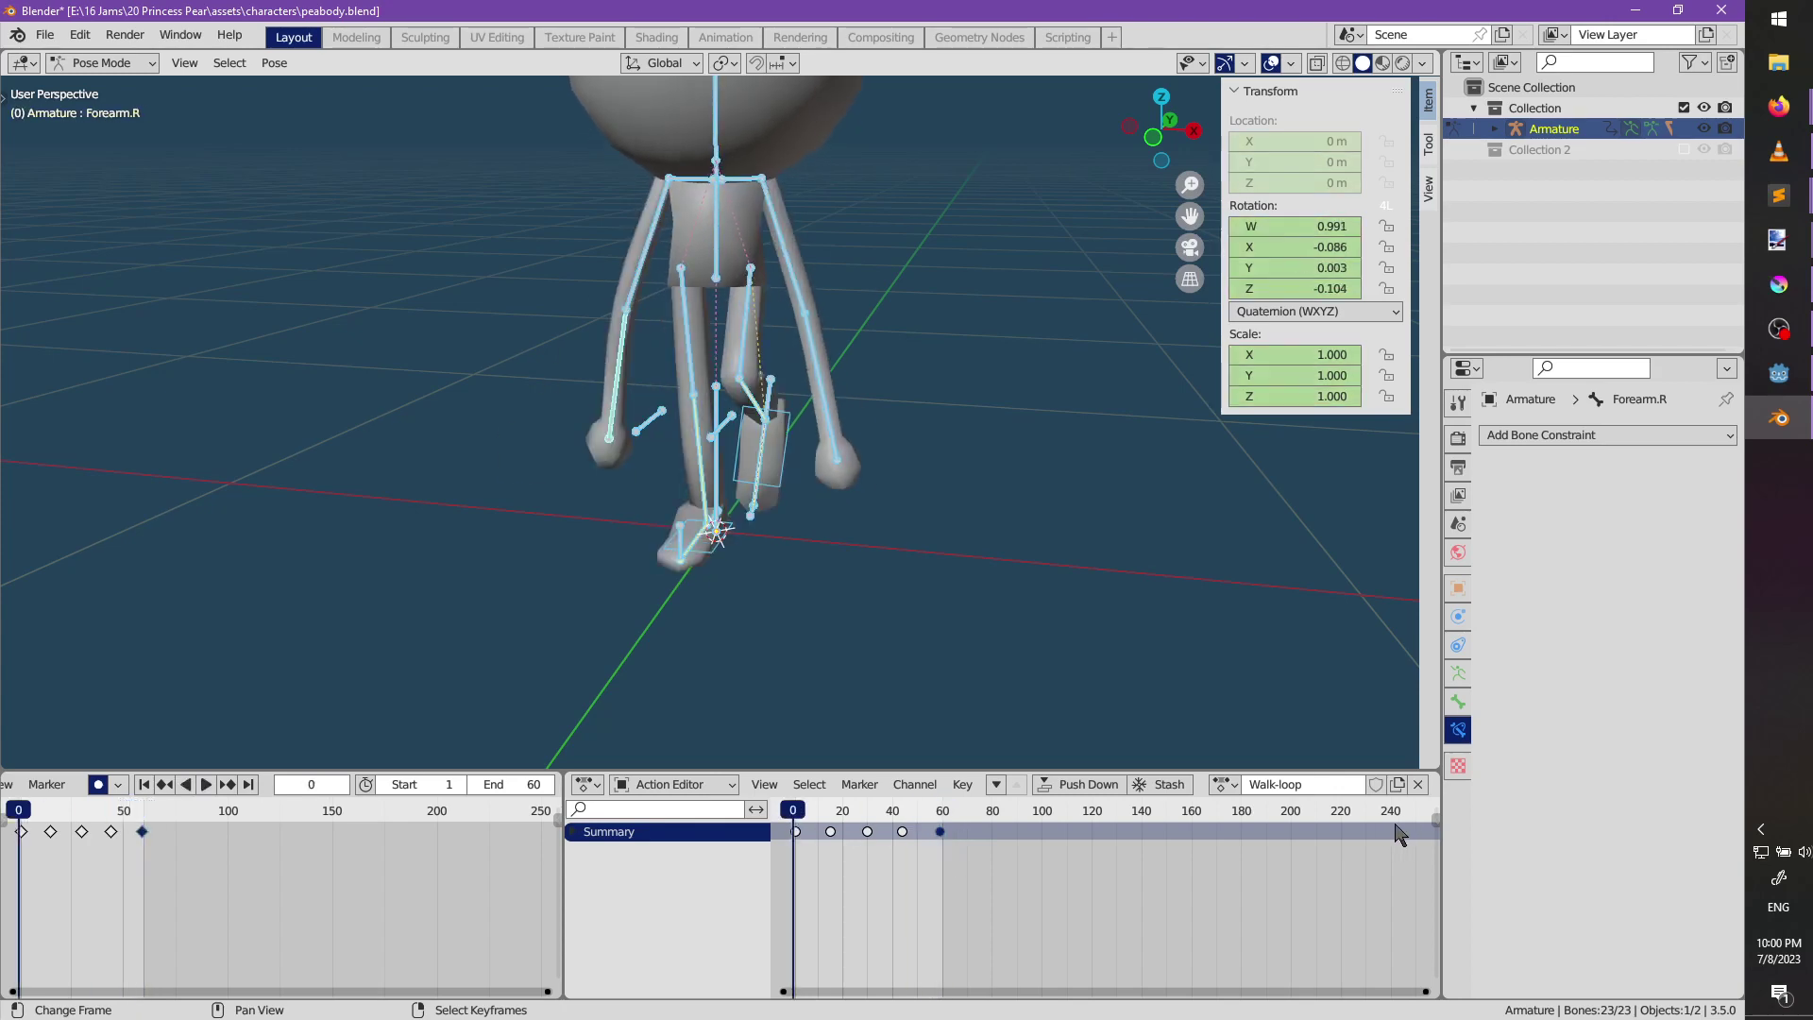
pyautogui.press('space')
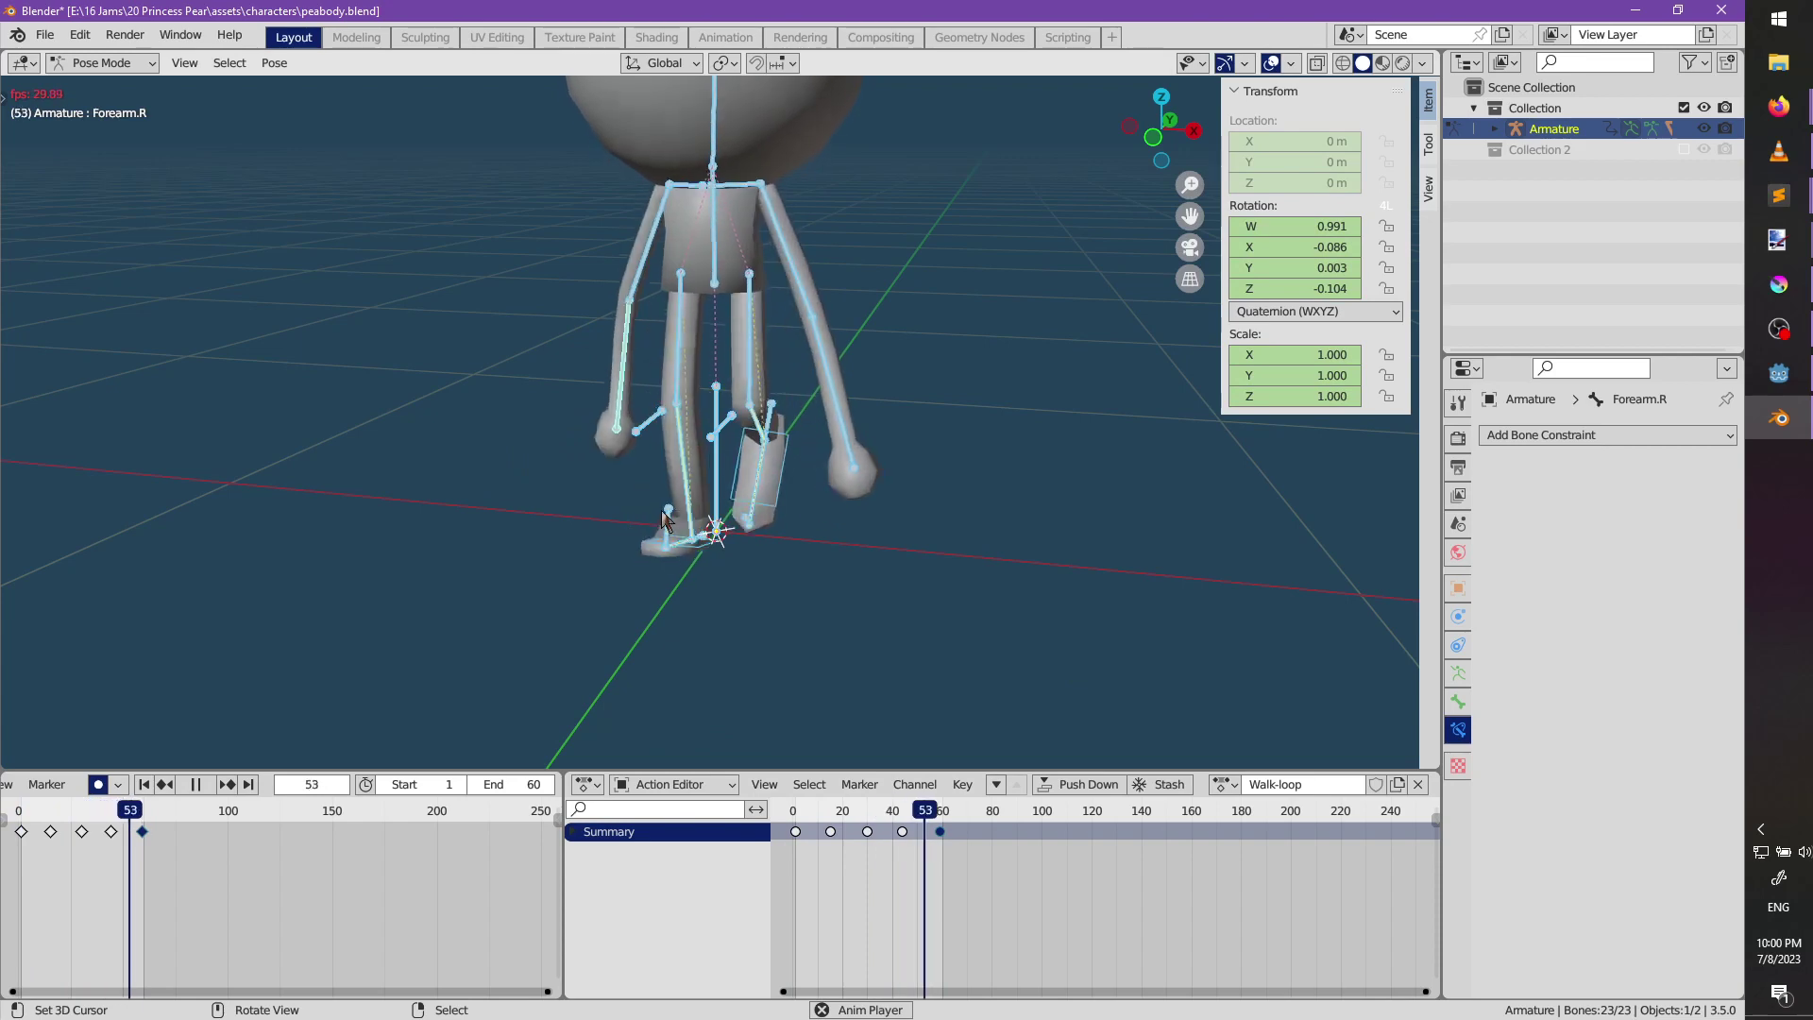
pyautogui.moveTo(666, 520); pyautogui.dragTo(953, 484, button='middle')
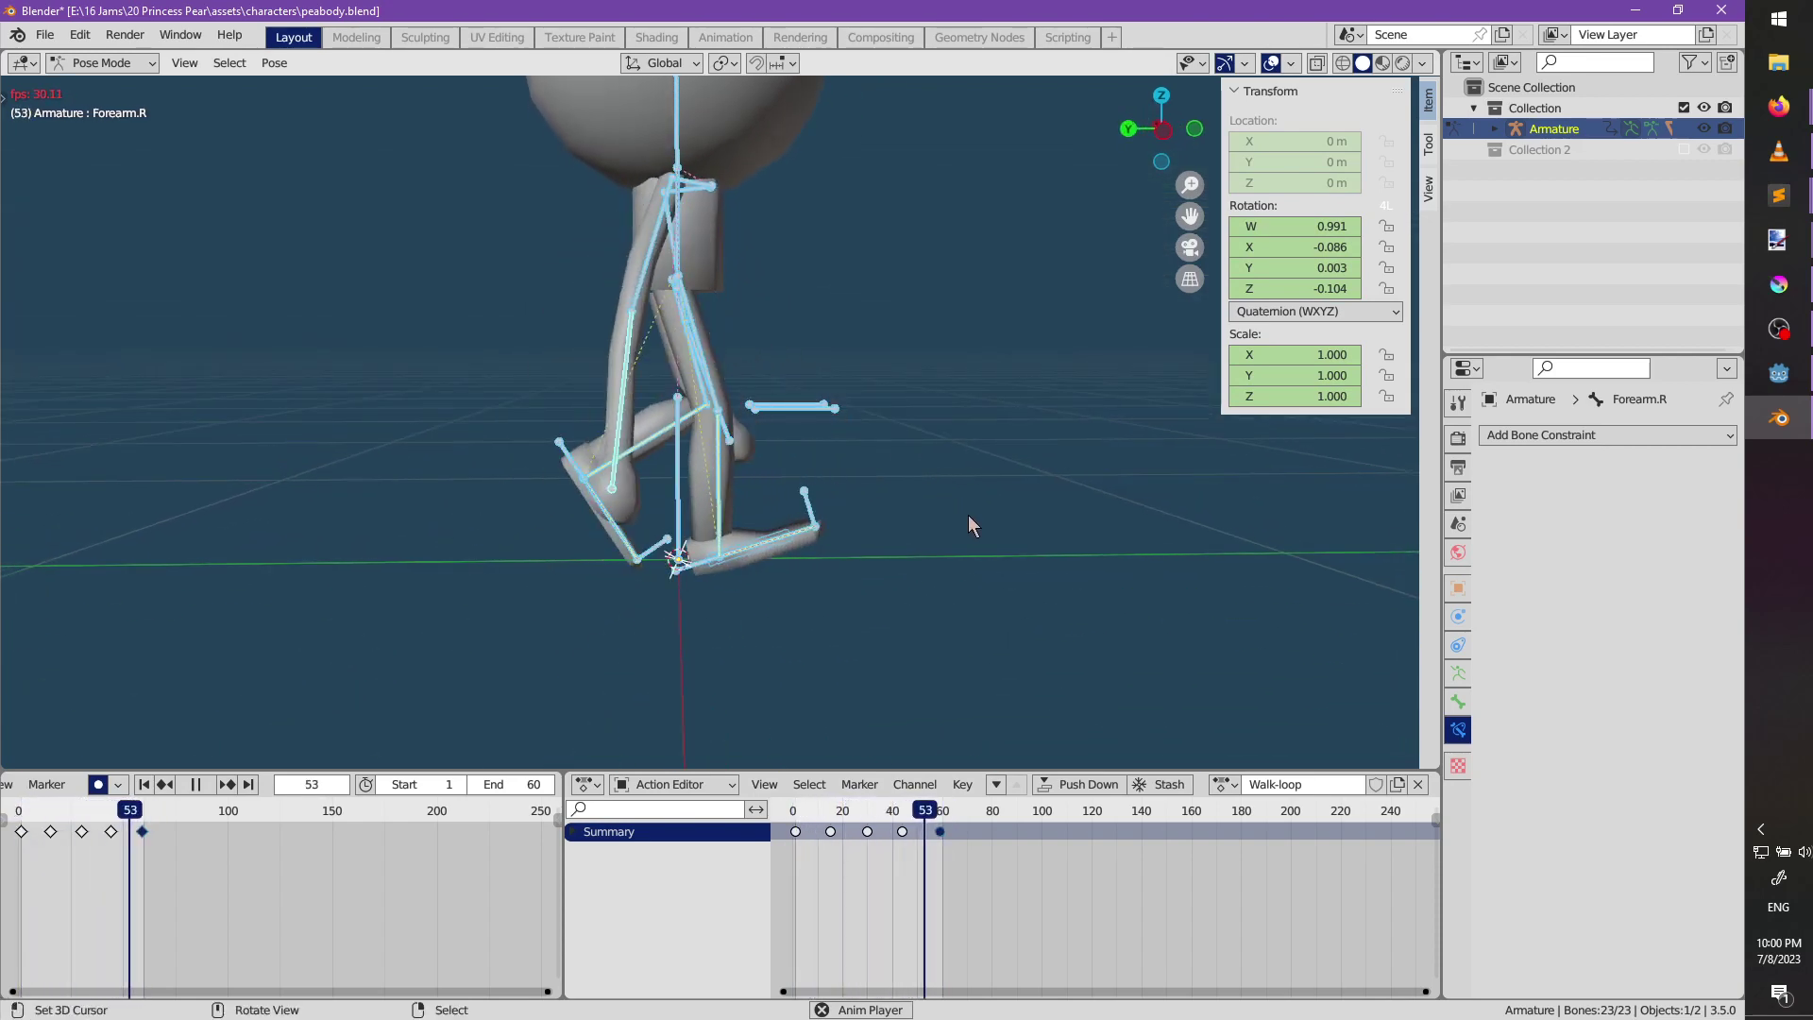
pyautogui.press('space')
# At frame 30, rotate Forearm.R forward from a side view and review the change in motion.
pyautogui.moveTo(828, 817); pyautogui.dragTo(869, 821)
pyautogui.press('r')
pyautogui.rightClick(871, 544)
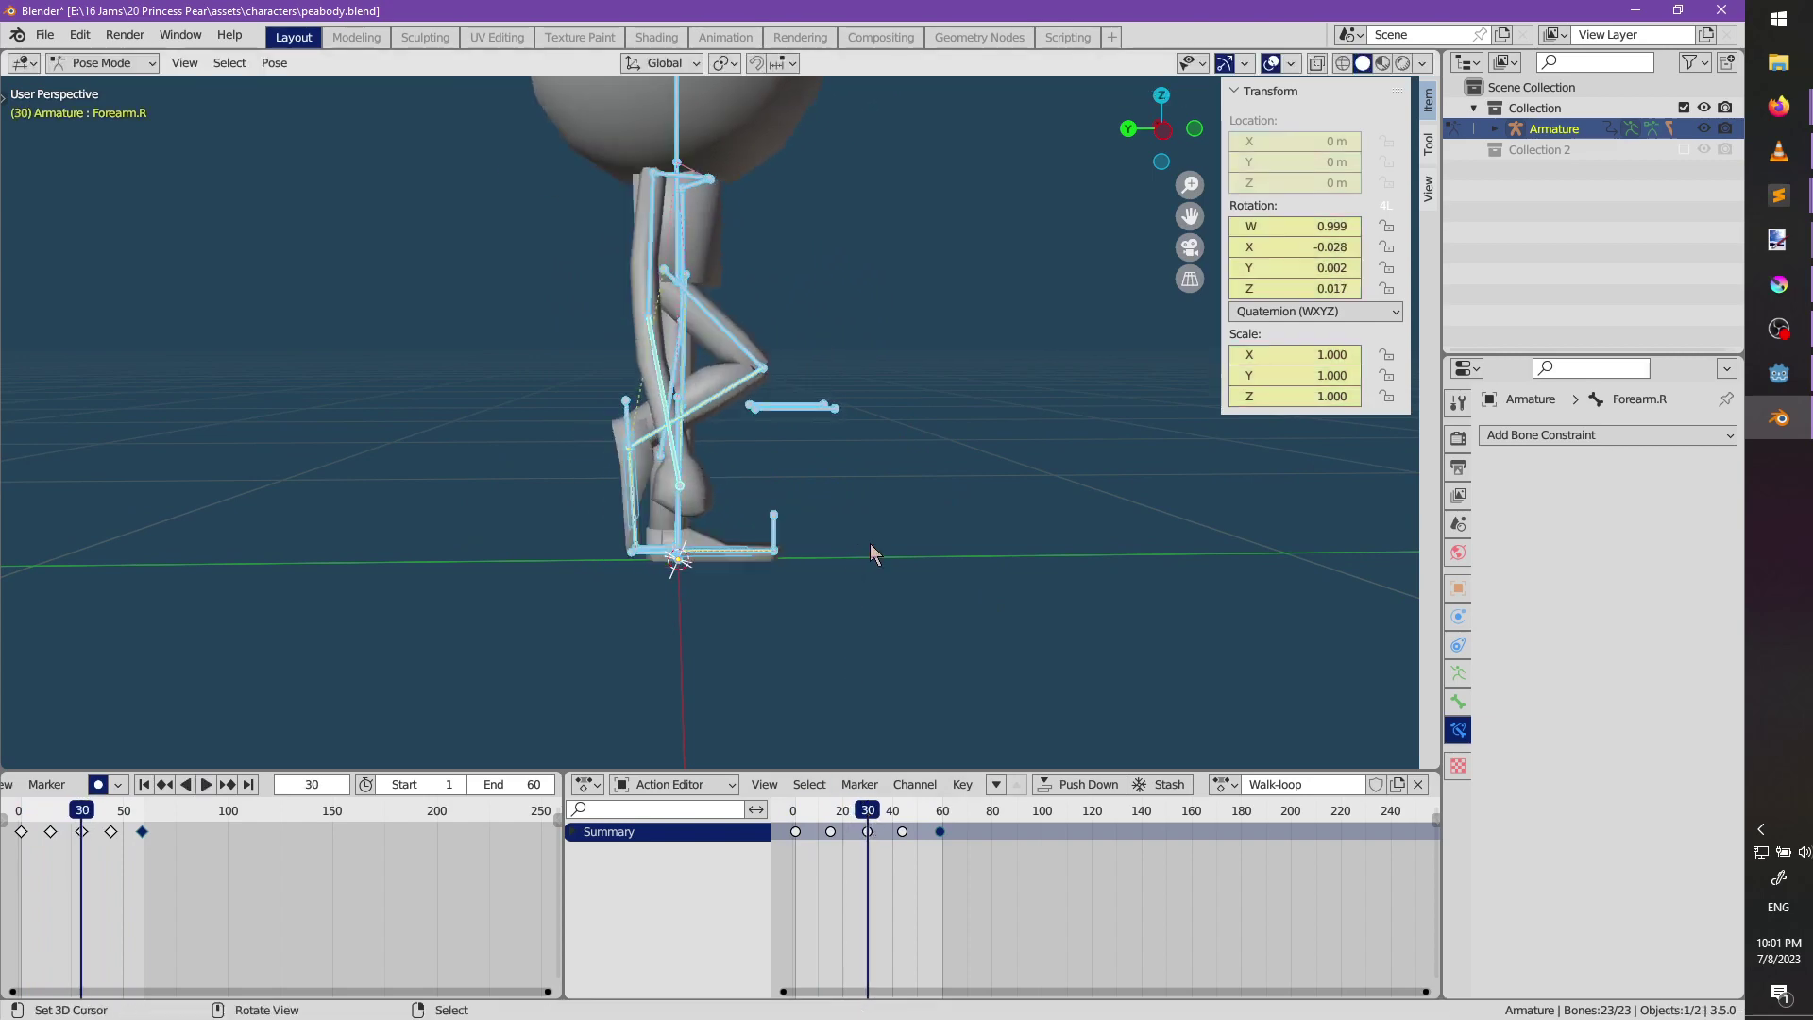
pyautogui.press('r')
pyautogui.click(988, 519)
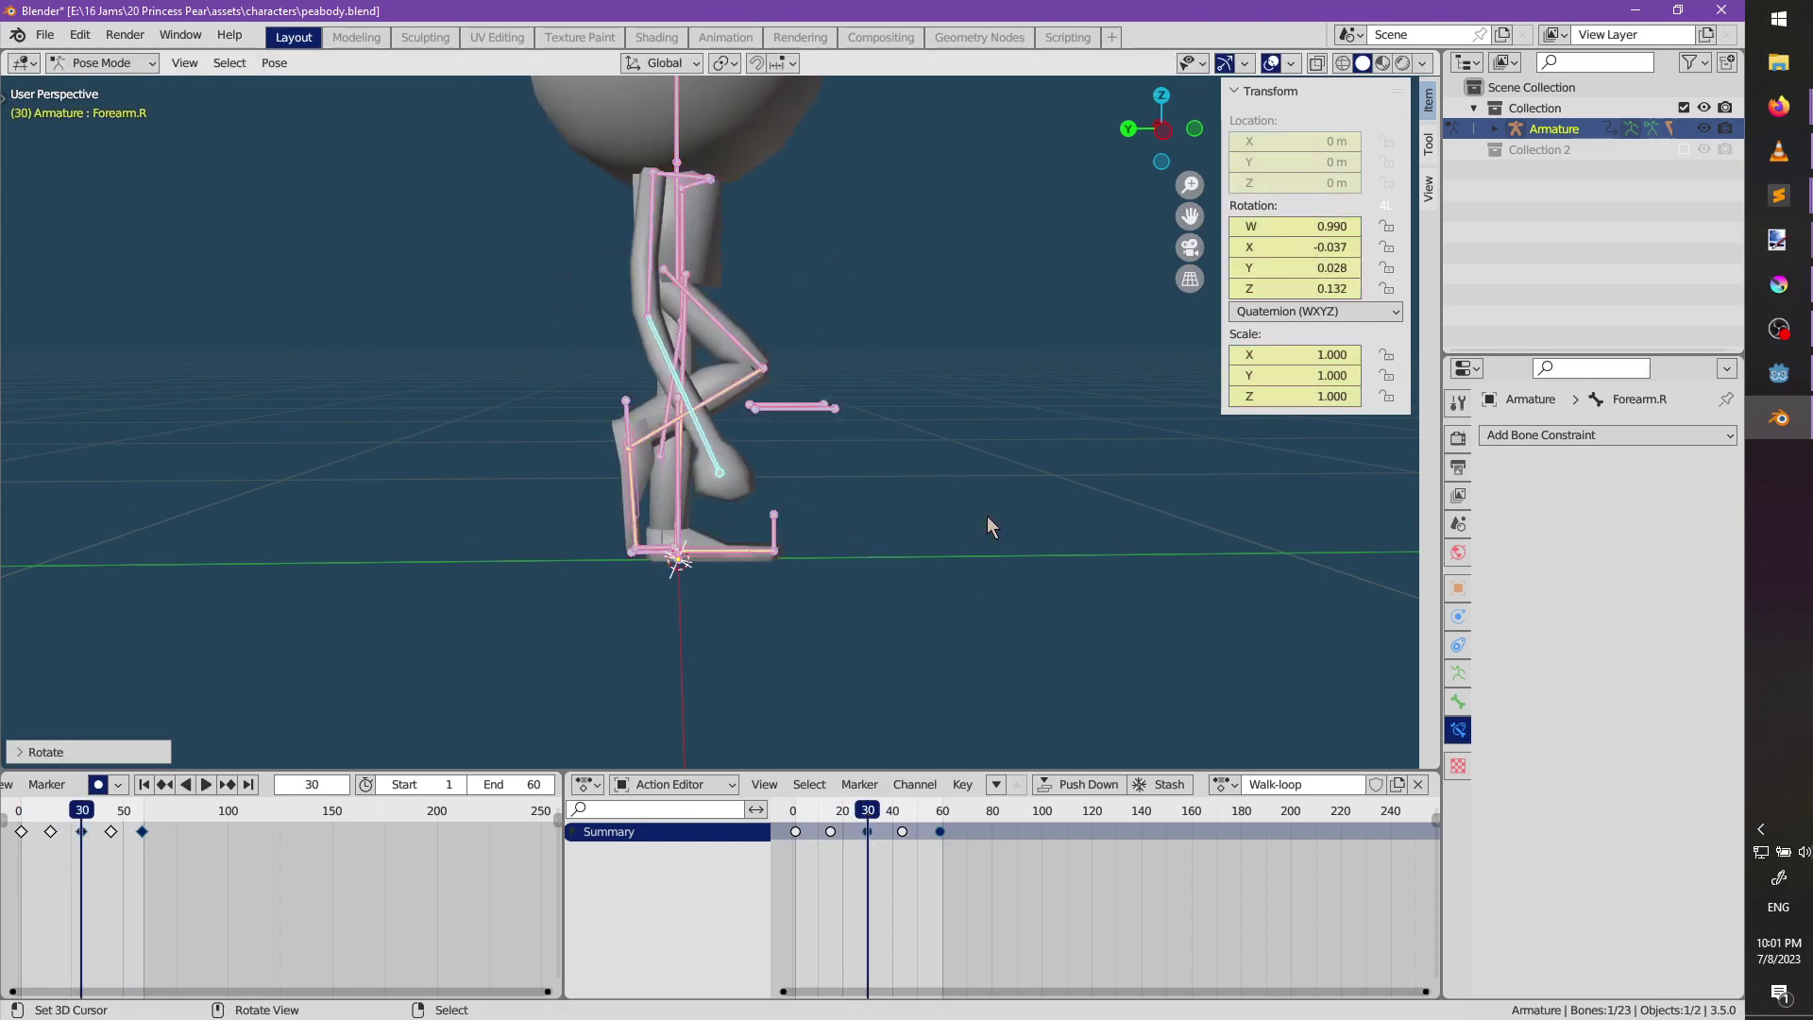
pyautogui.moveTo(987, 520); pyautogui.dragTo(830, 680, button='middle')
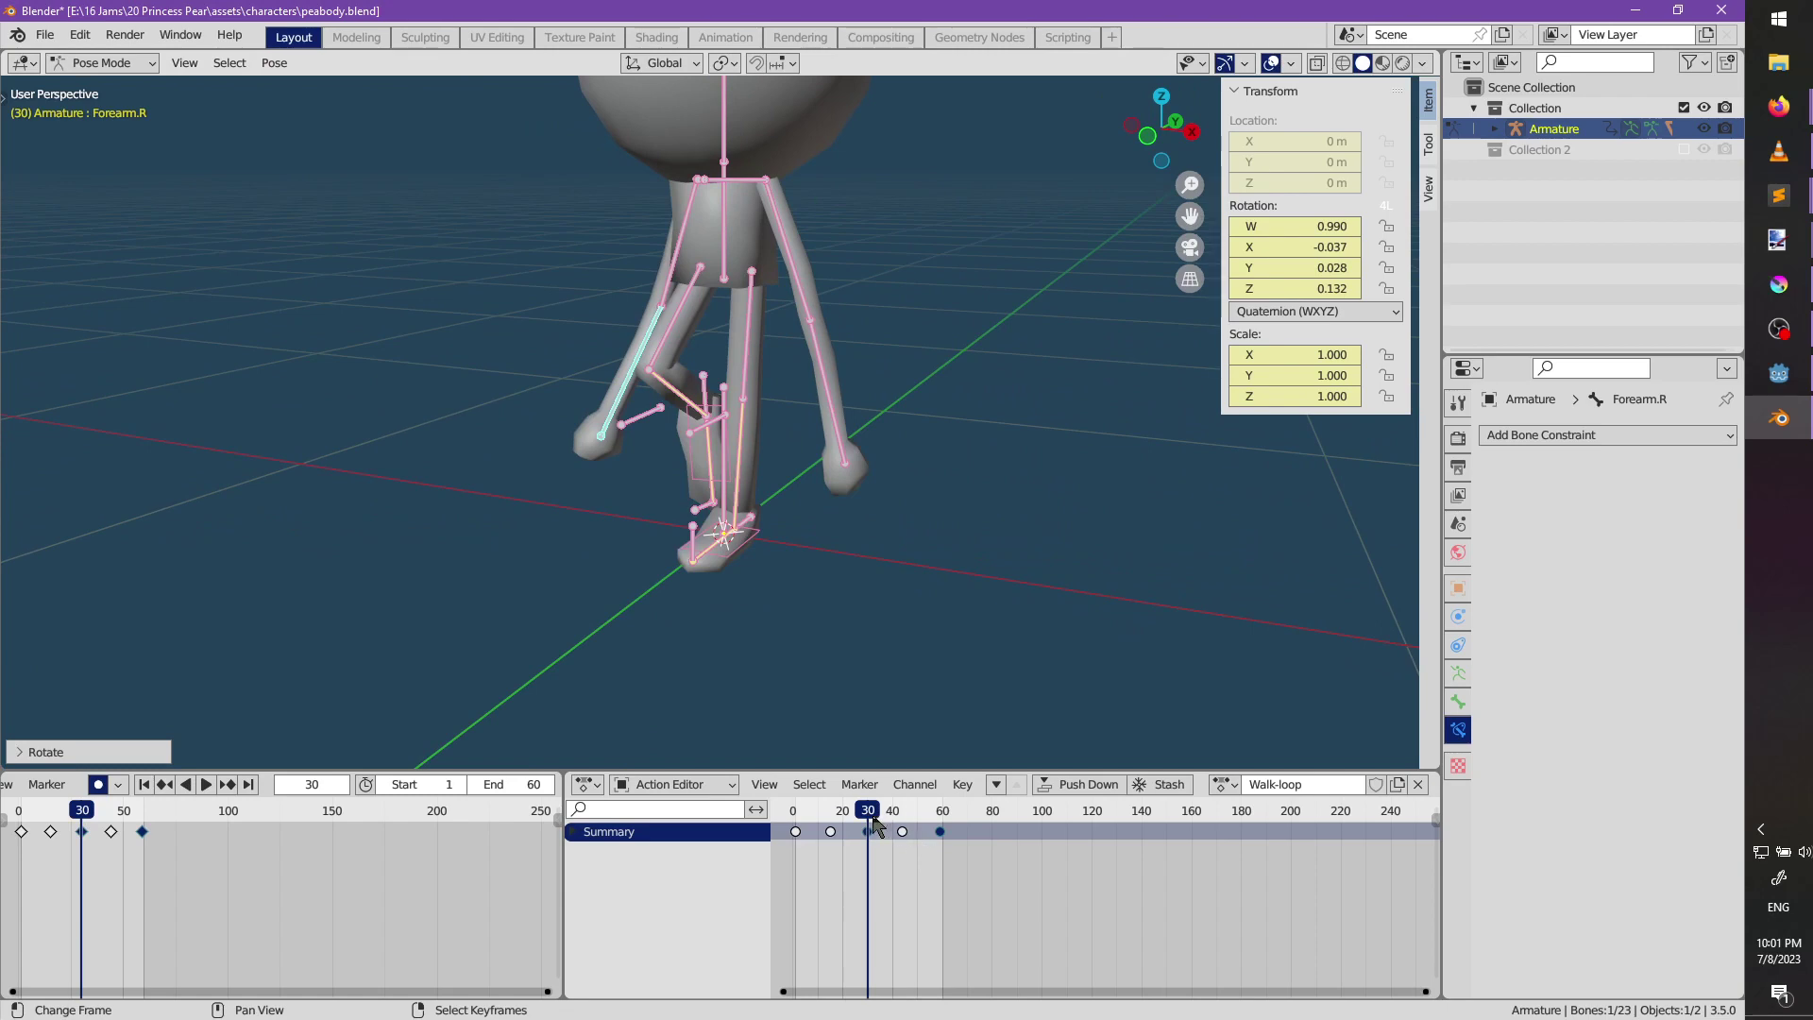
pyautogui.press('space')
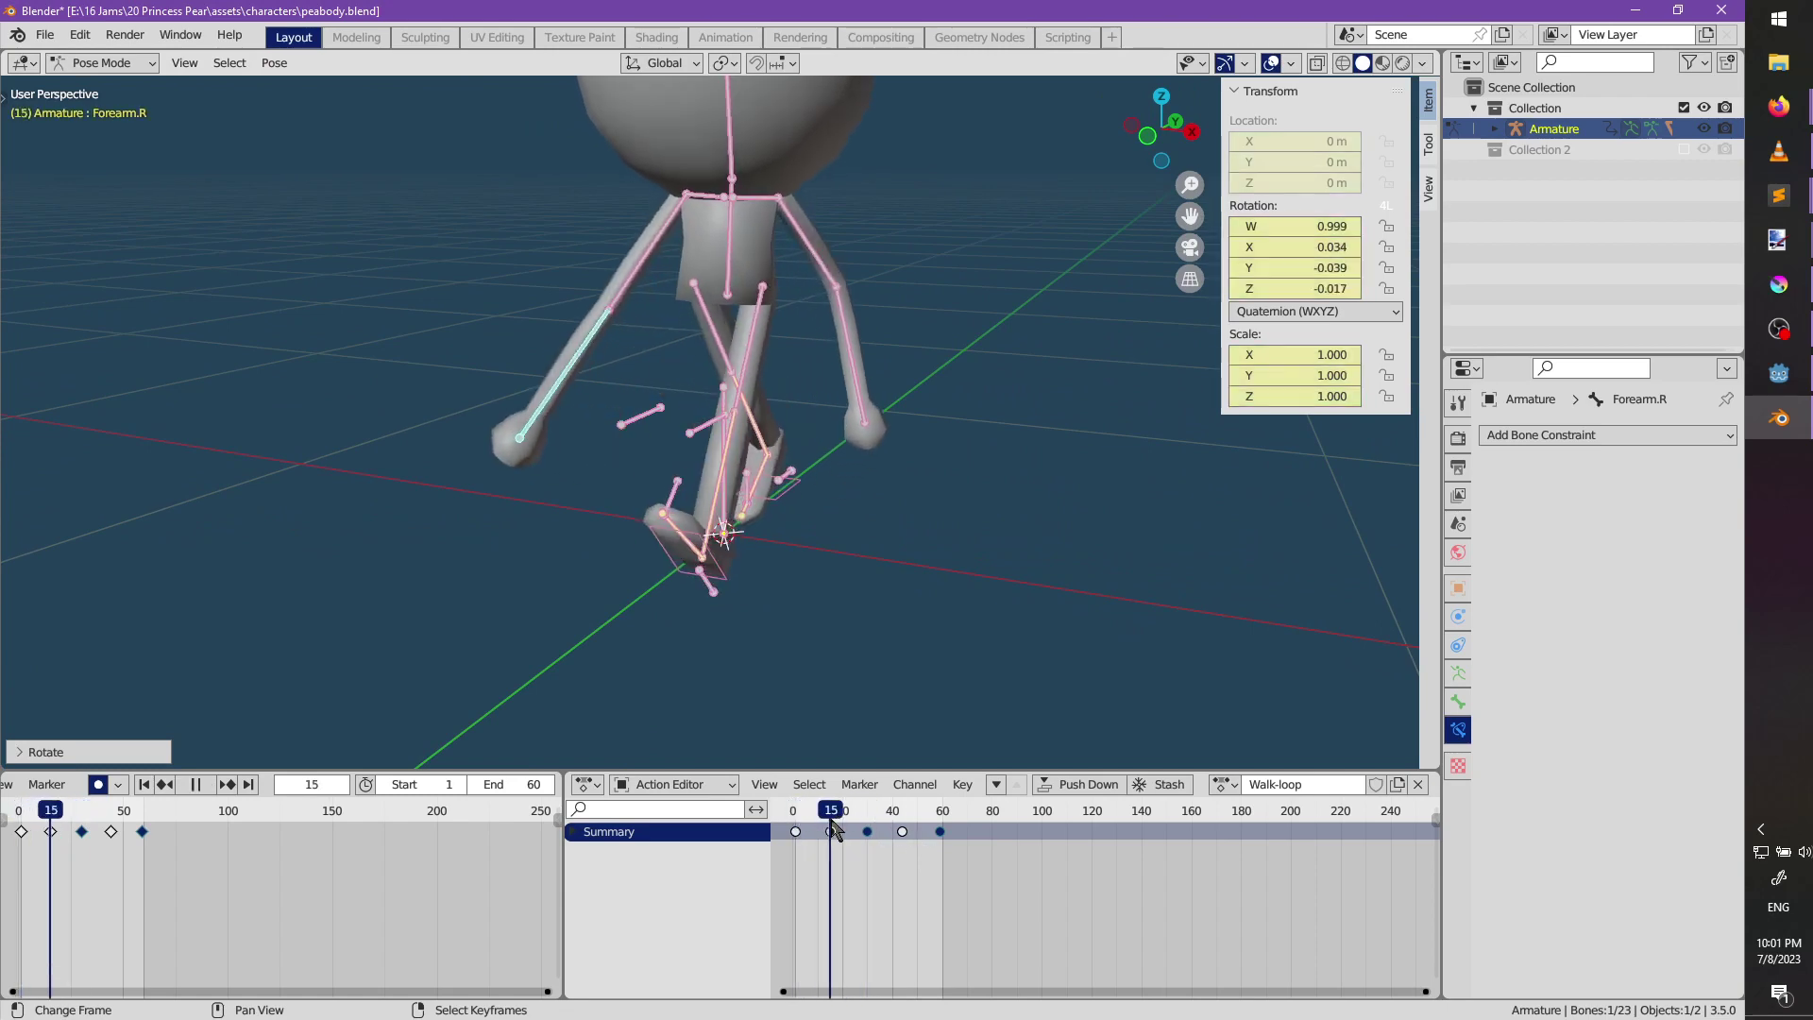
pyautogui.press('space')
# Try rotating Forearm.L at frame 51 from the opposite side, and delete the keyframe this adds.
pyautogui.moveTo(876, 610); pyautogui.dragTo(846, 555, button='middle')
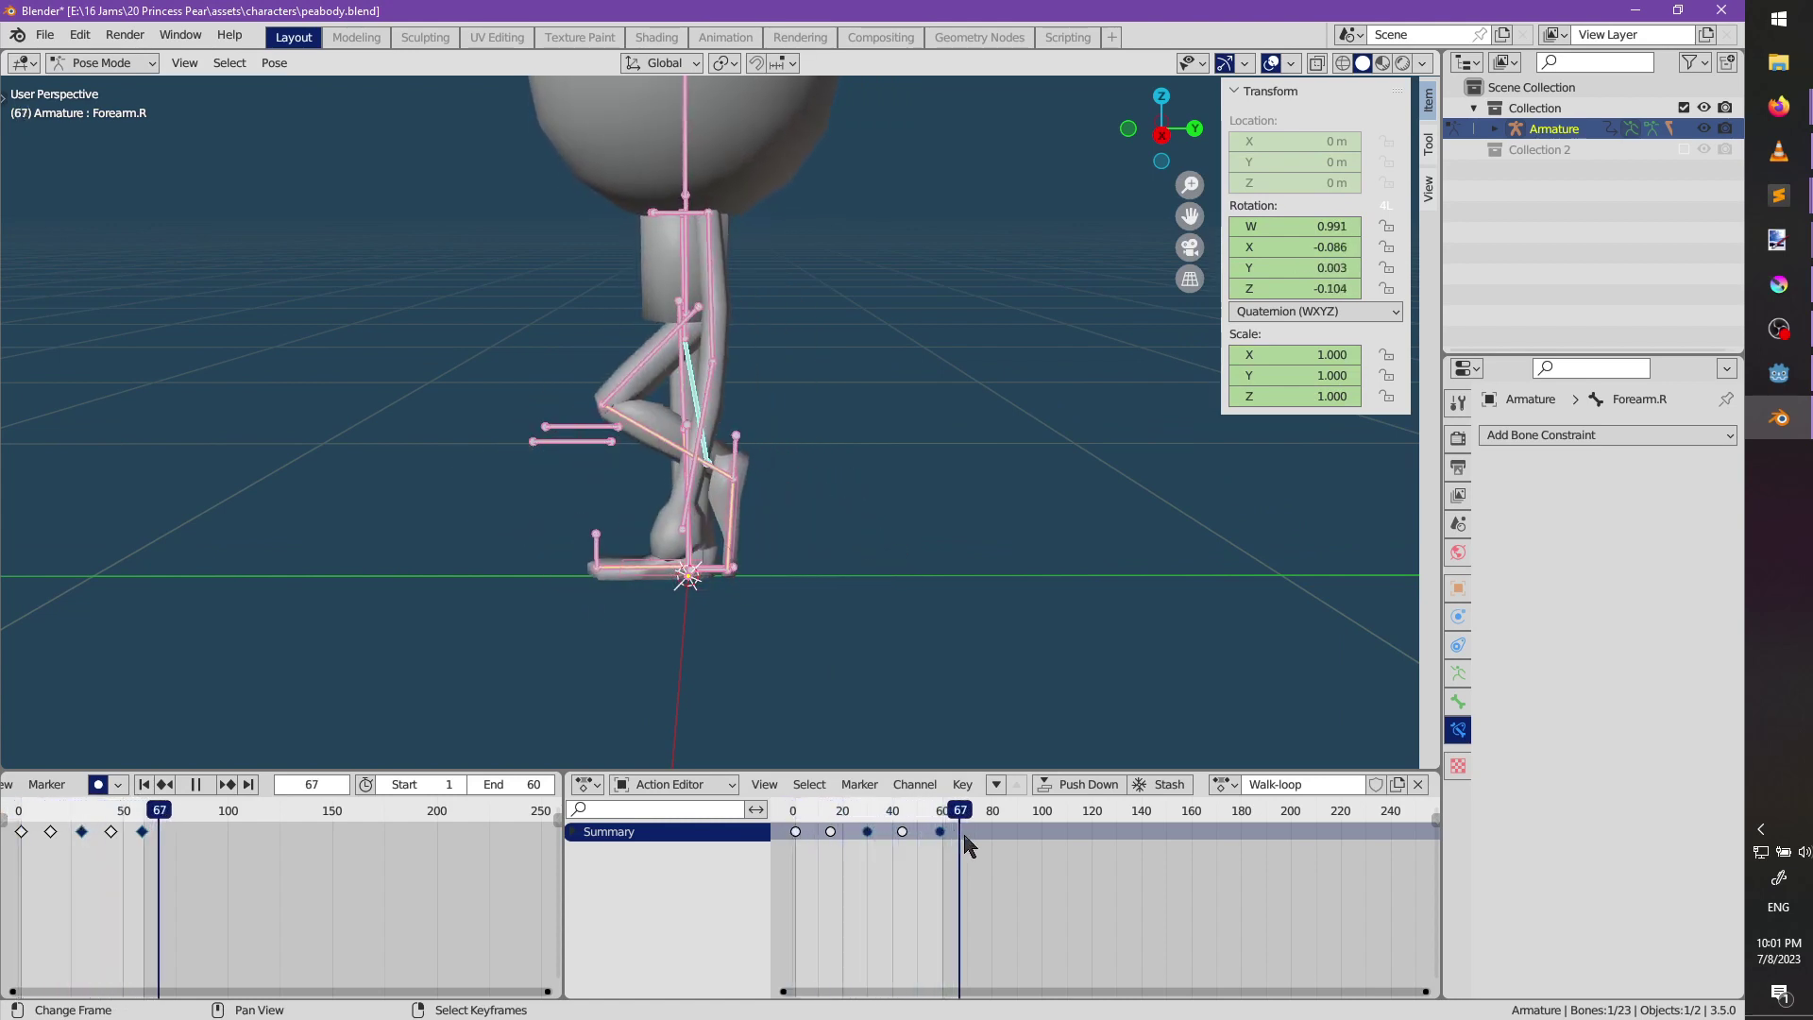
pyautogui.moveTo(937, 839)
pyautogui.mouseDown()
pyautogui.moveTo(898, 834)
pyautogui.moveTo(923, 840)
pyautogui.mouseUp()
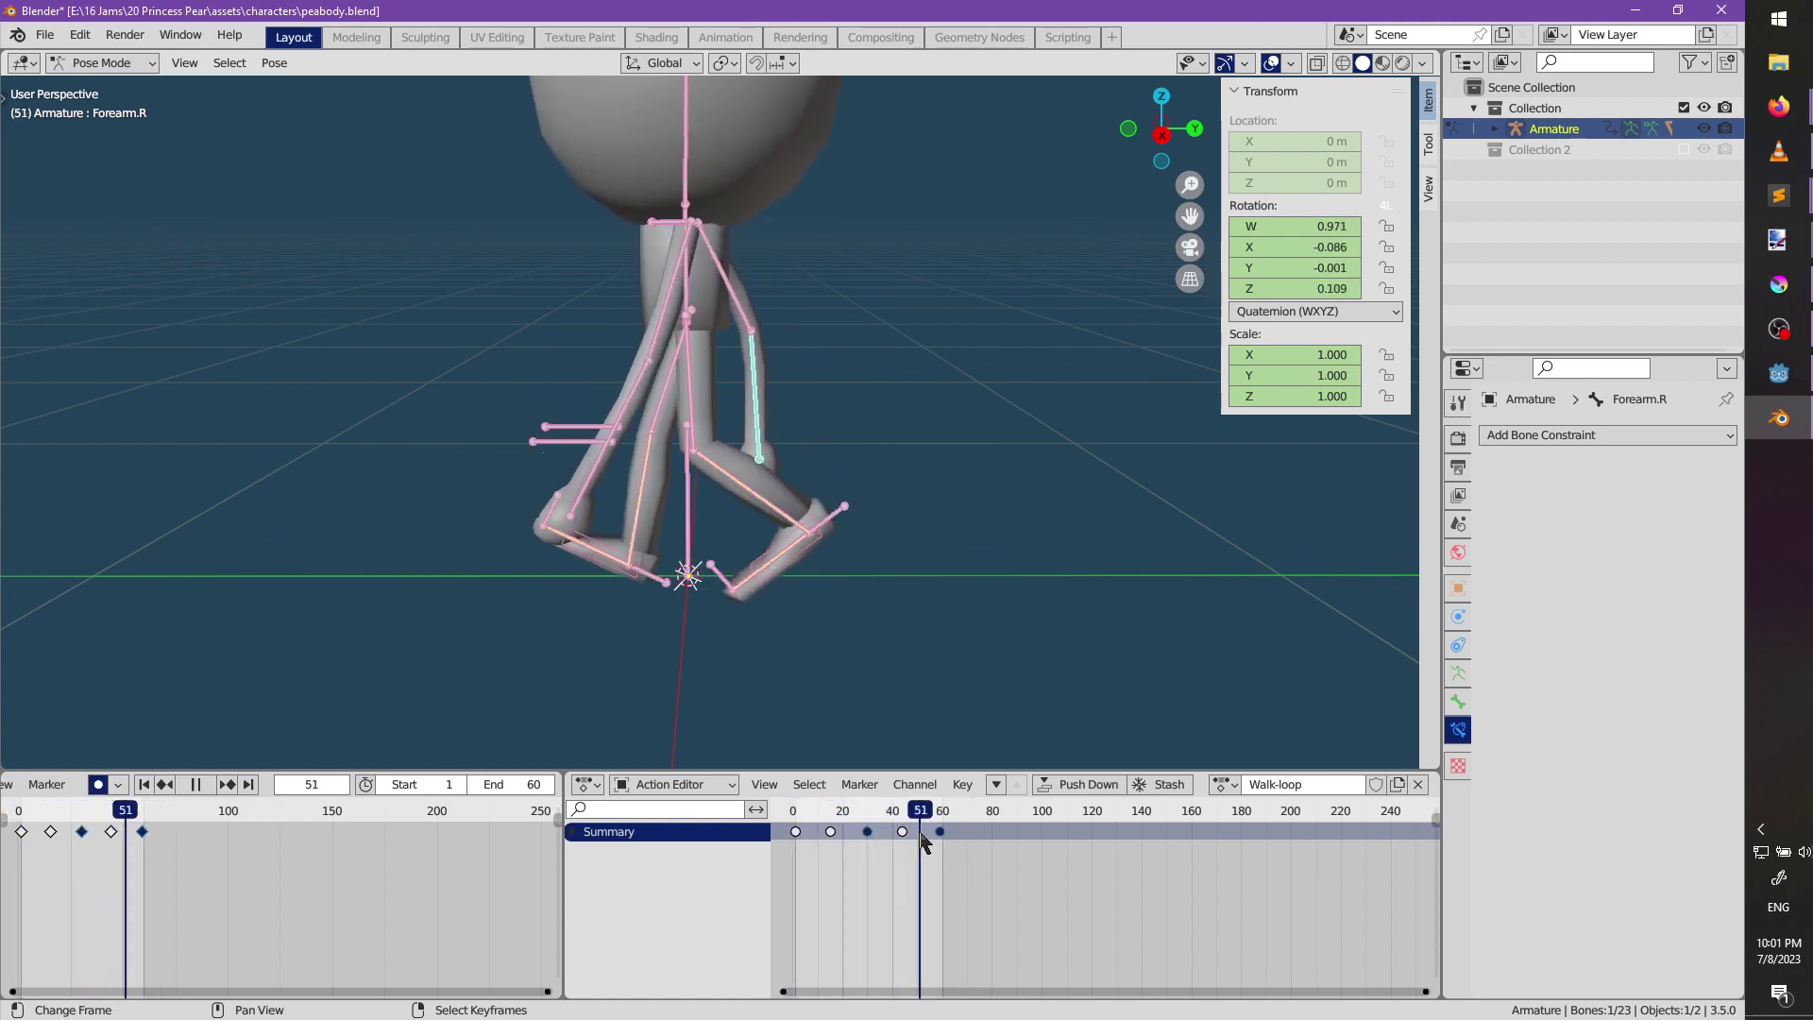
pyautogui.press('r')
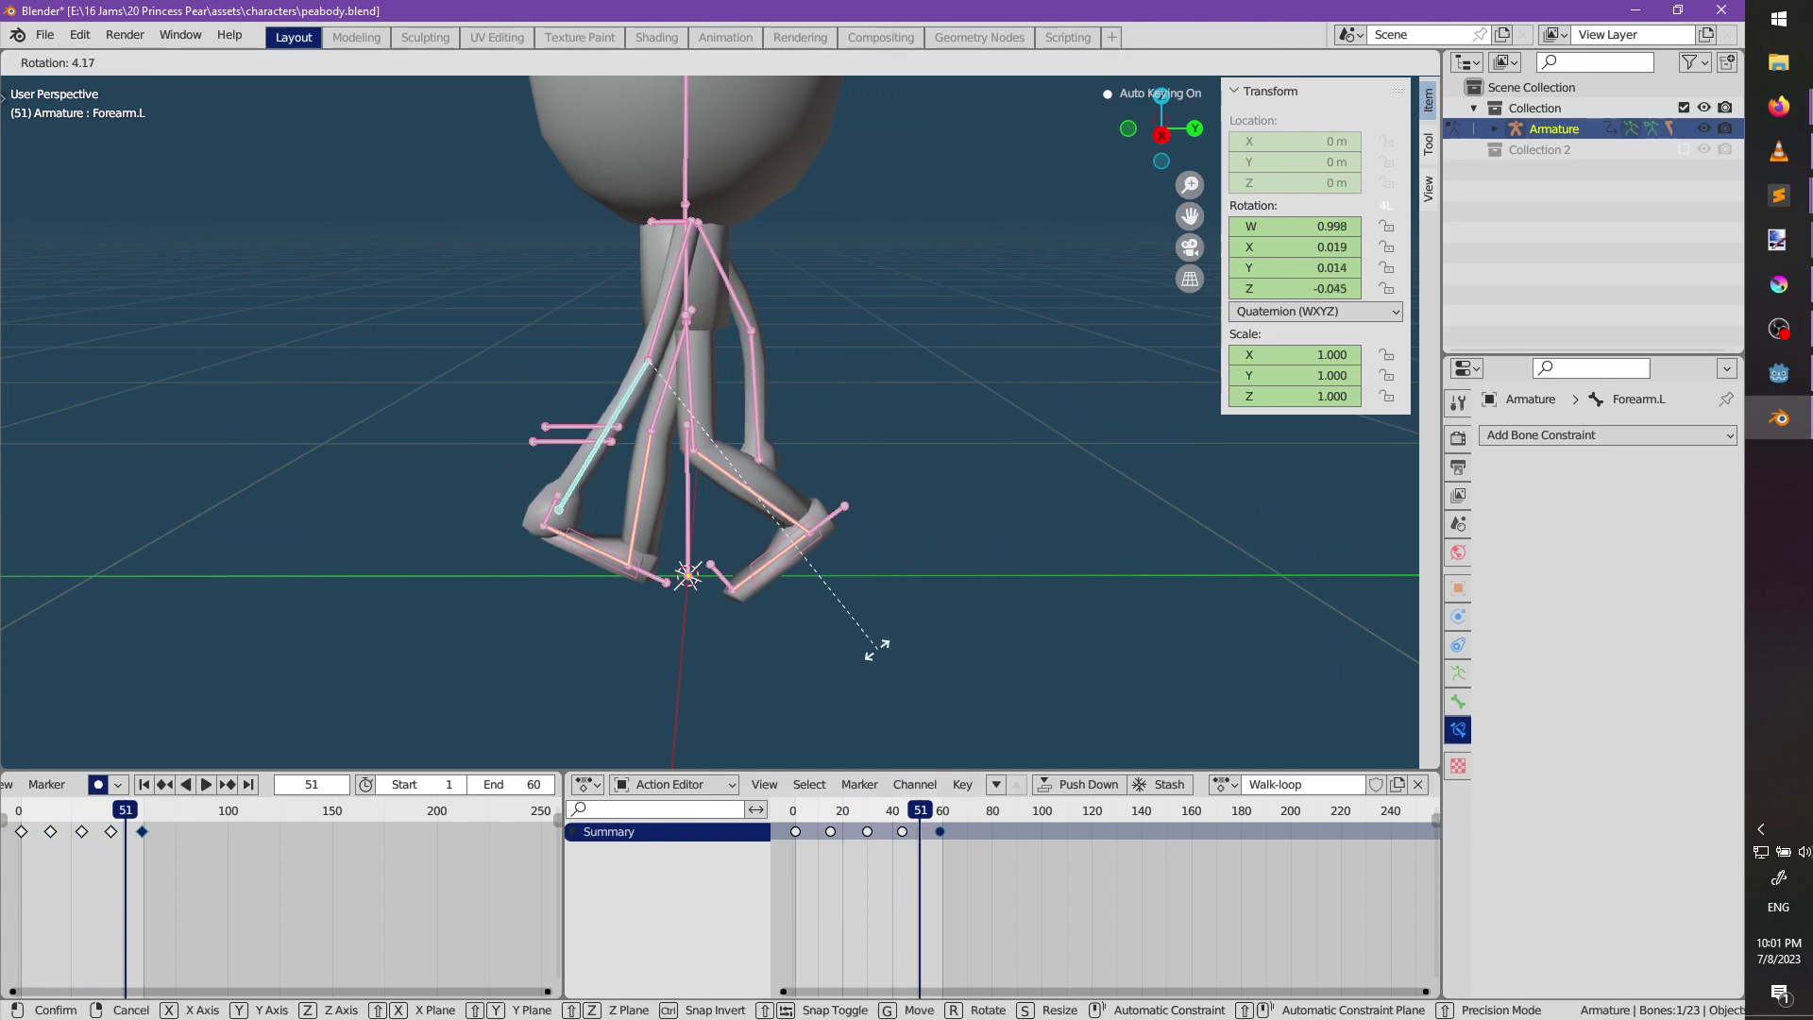
pyautogui.click(840, 658)
pyautogui.press('space')
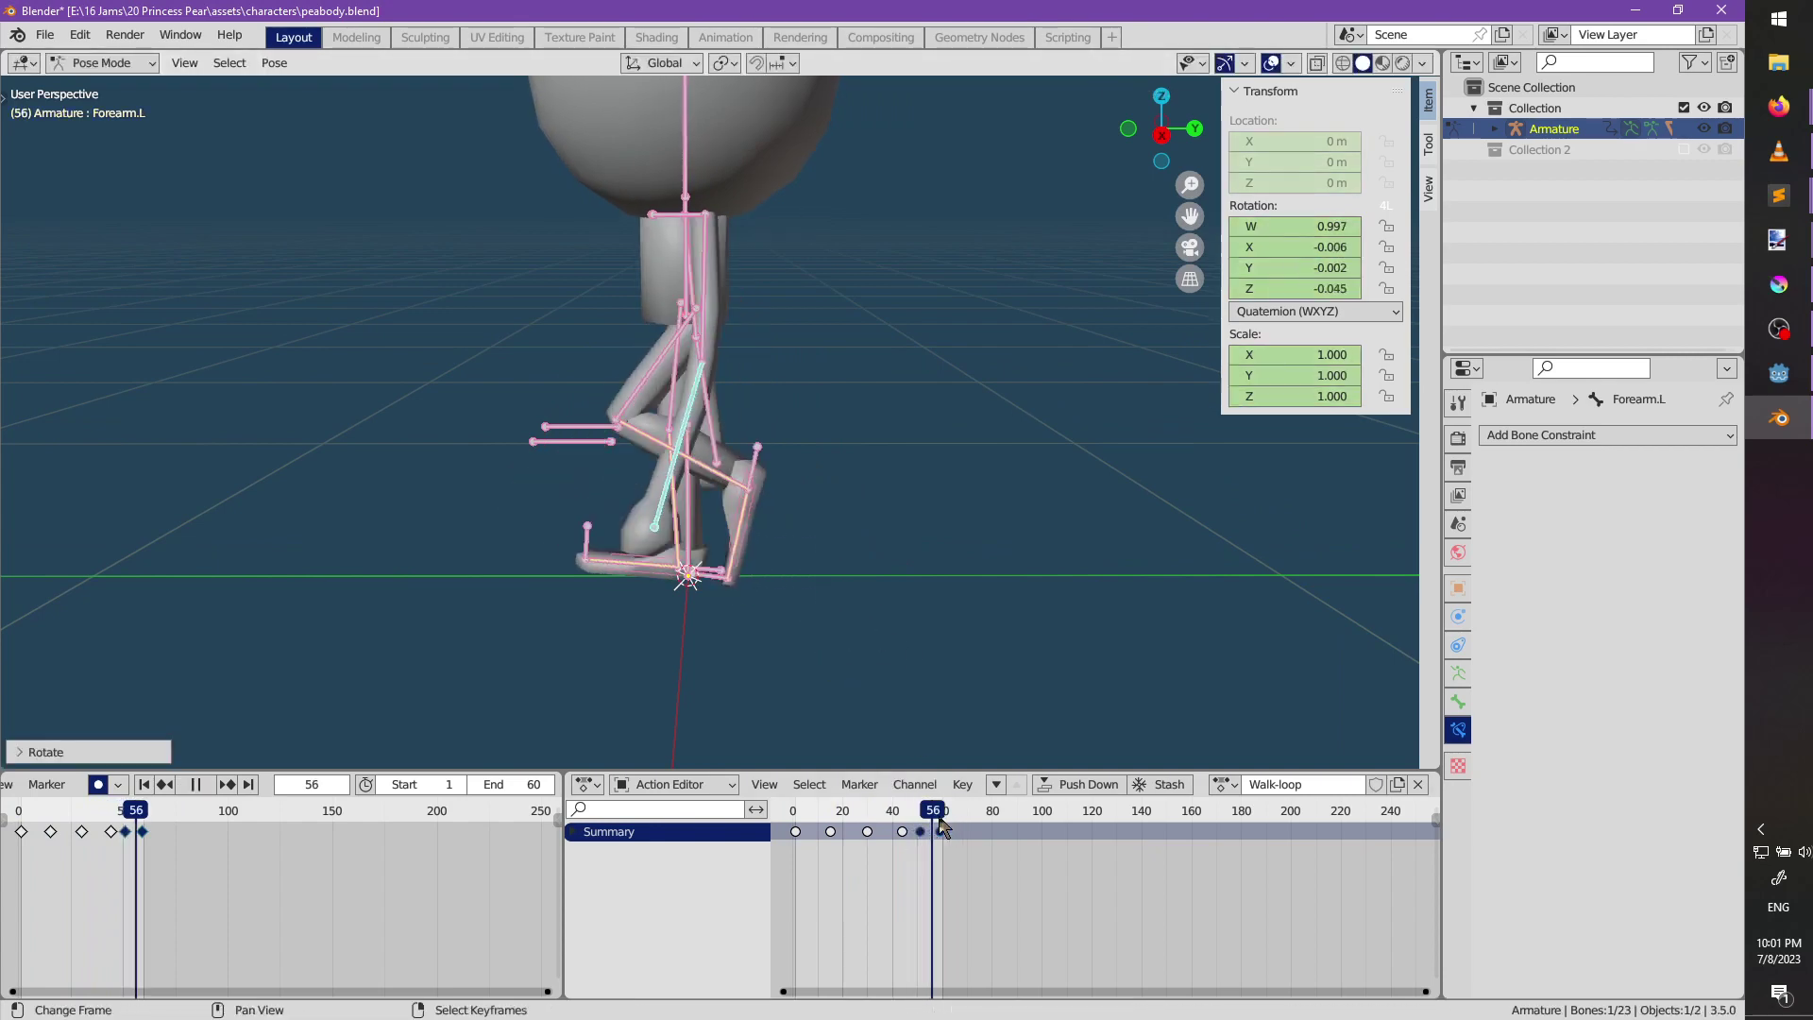
pyautogui.rightClick(920, 830)
pyautogui.moveTo(931, 821); pyautogui.dragTo(941, 810)
pyautogui.press('x')
pyautogui.click(924, 834)
# At frame 59, rotate Forearm.L forward from the side view.
pyautogui.press('r')
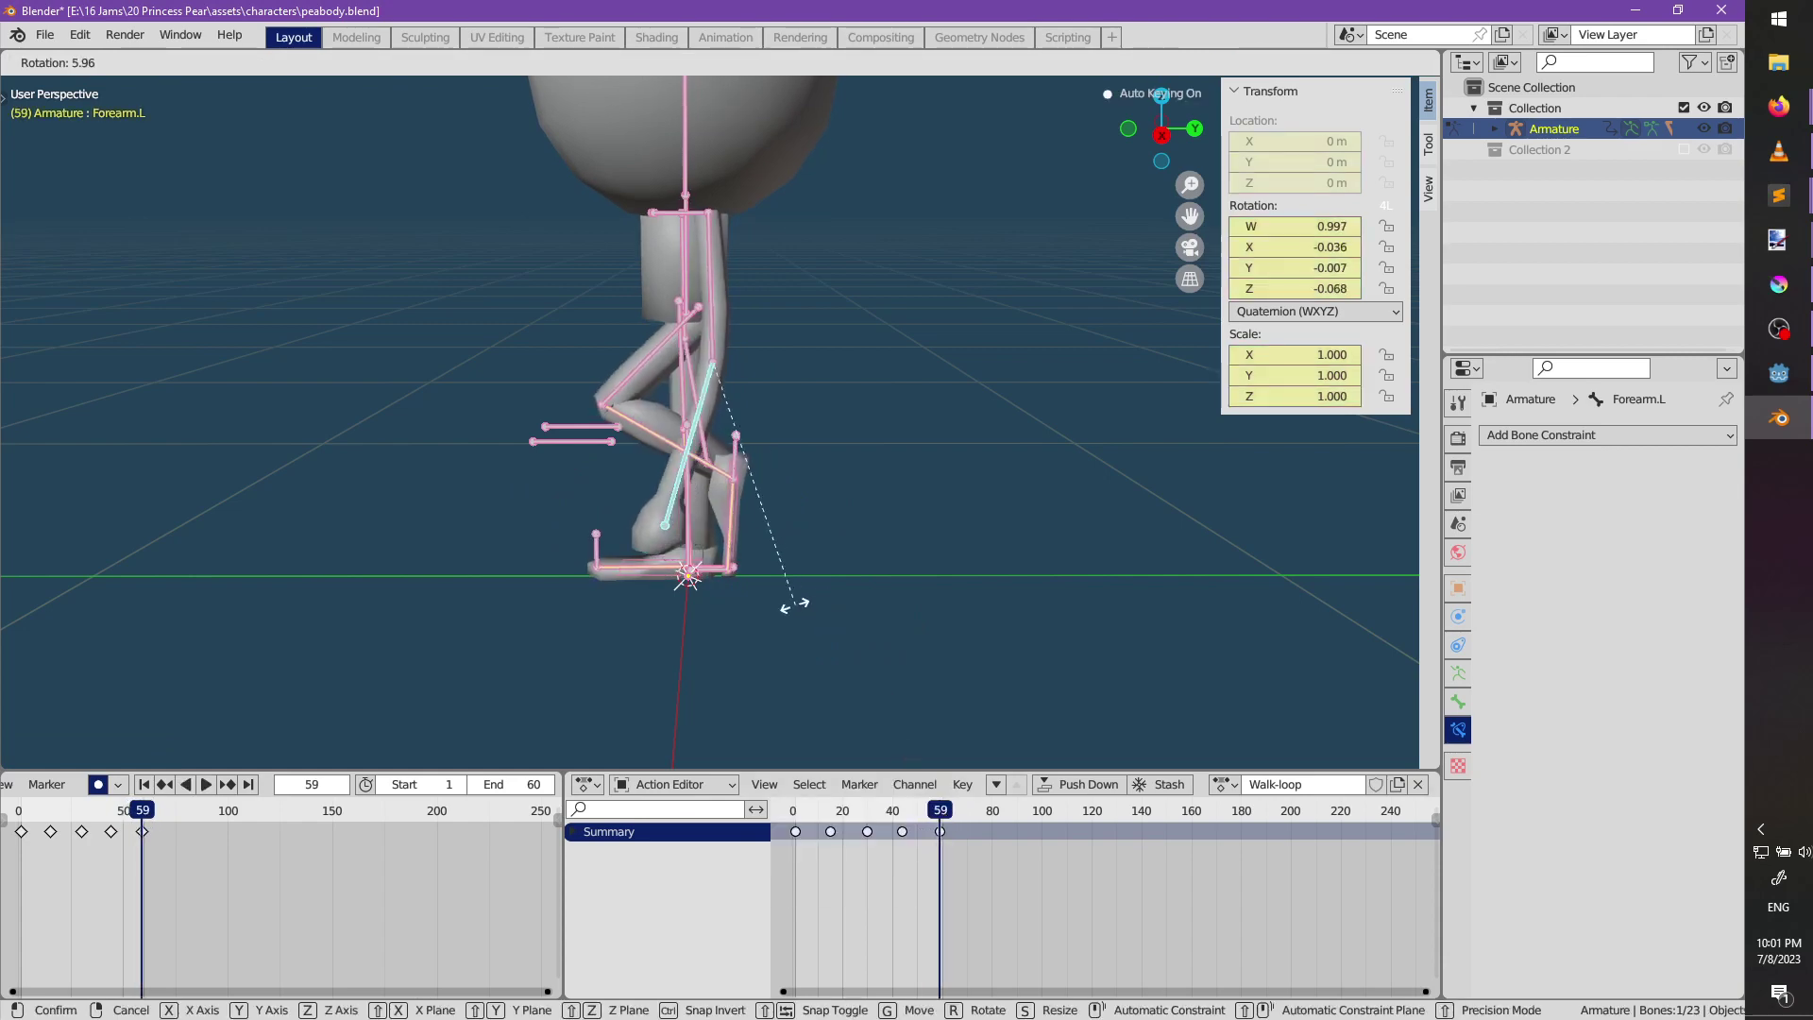
pyautogui.click(724, 604)
pyautogui.moveTo(724, 605); pyautogui.dragTo(814, 801, button='middle')
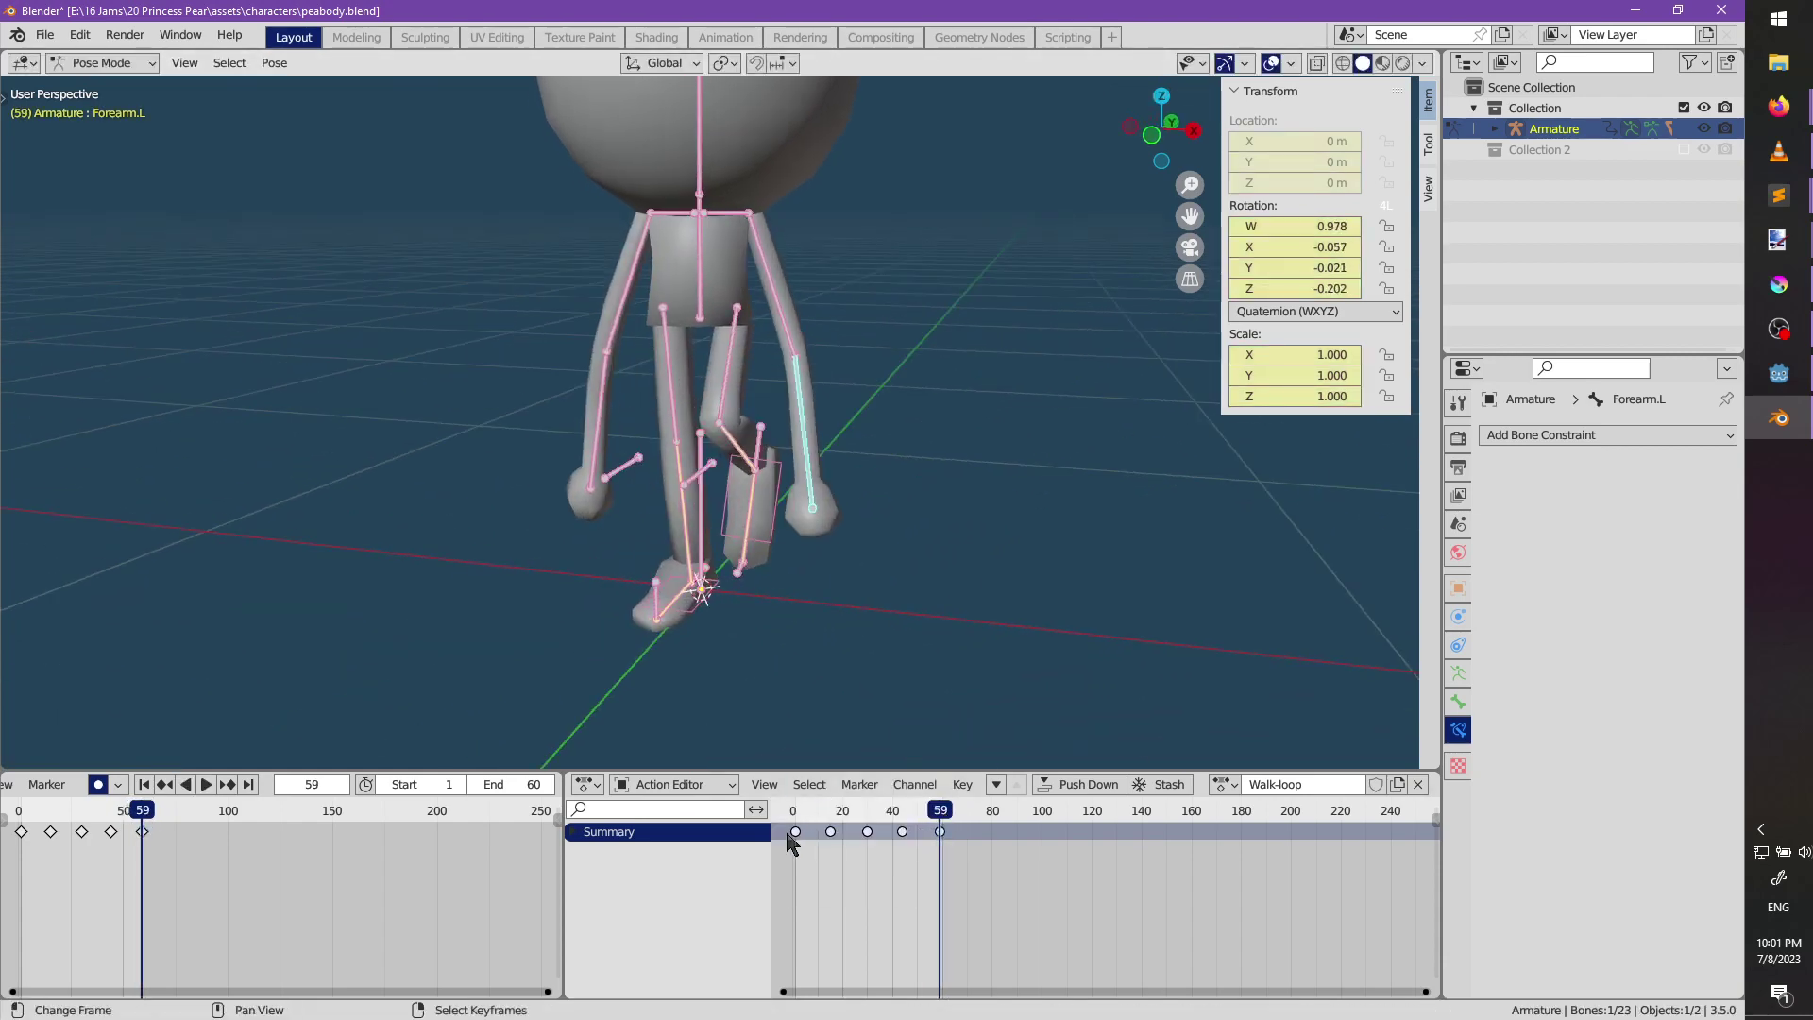
# Try pasting the frame 1 keyframe at frame 59 and flipped at frame 29 with only Forearm.L selected, and undo the flipped paste.
pyautogui.hotkey('ctrl', 'v')
pyautogui.moveTo(940, 817); pyautogui.dragTo(867, 824)
pyautogui.hotkey('ctrl', 'v')
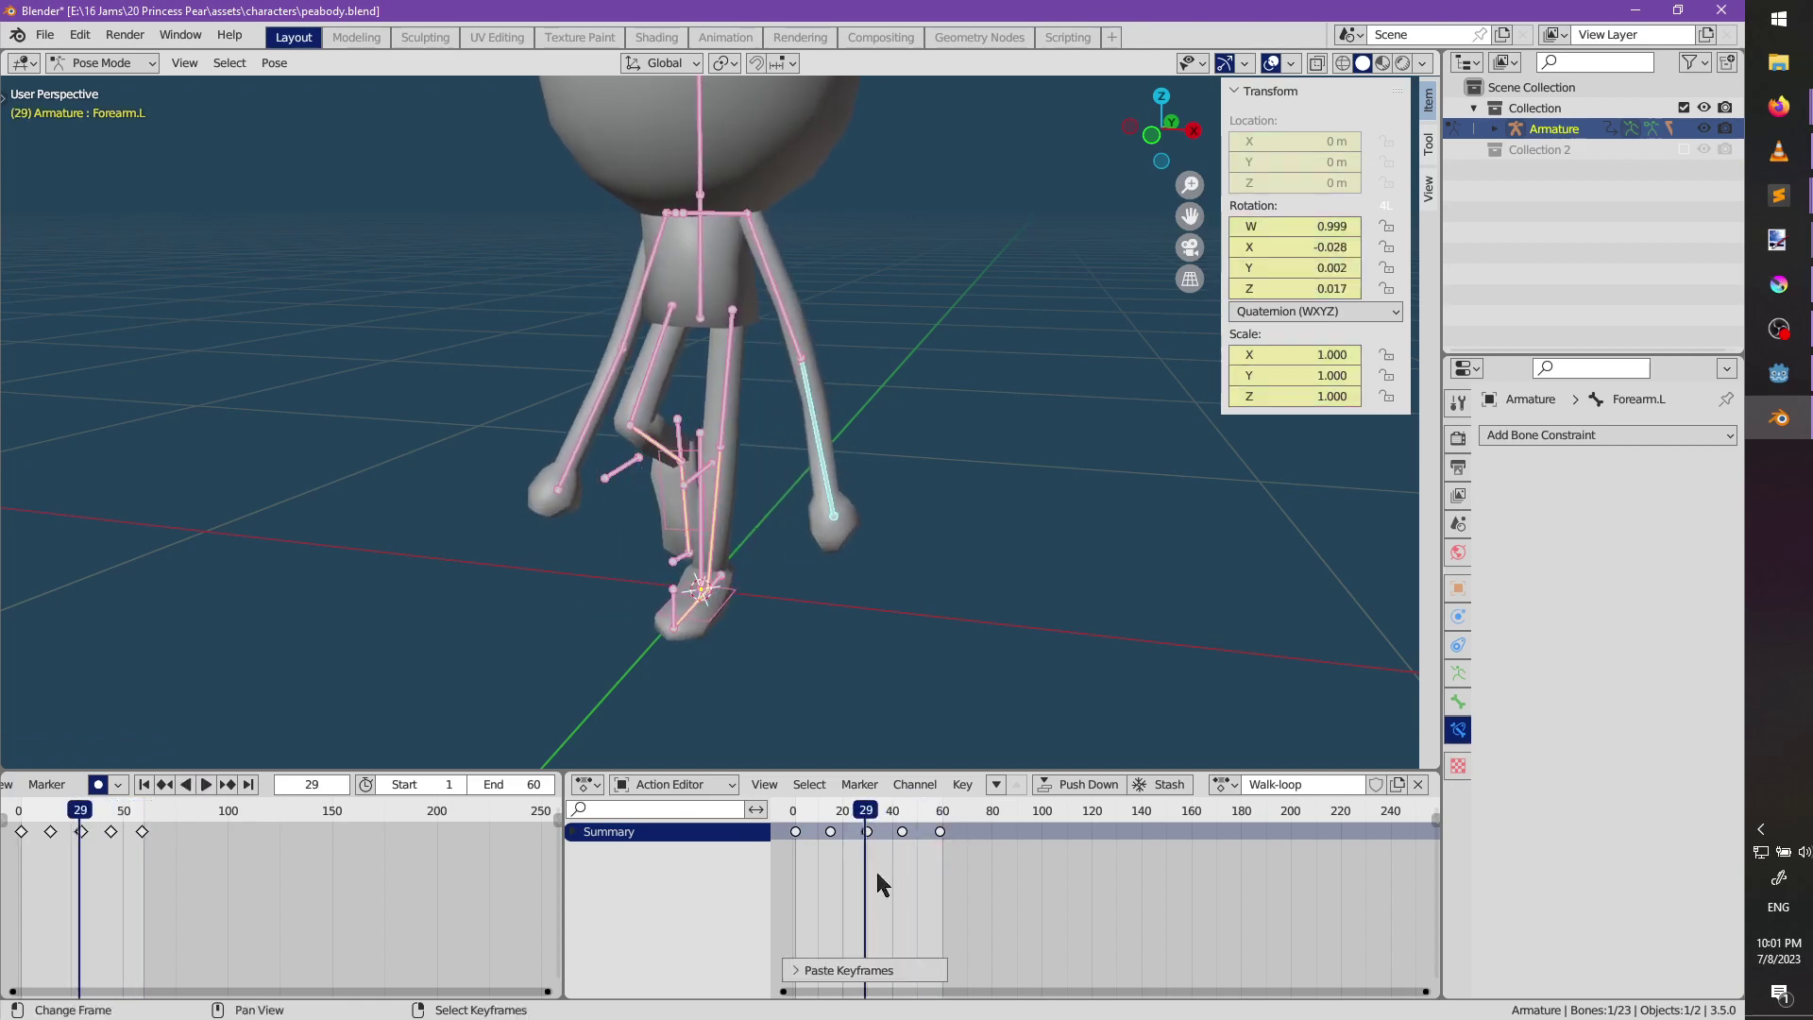
pyautogui.hotkey('ctrl', 'z')
# Select all bones, paste the frame 1 pose flipped over the keyframe at frame 30, and play the loop from several angles.
pyautogui.press('a')
pyautogui.click(848, 805)
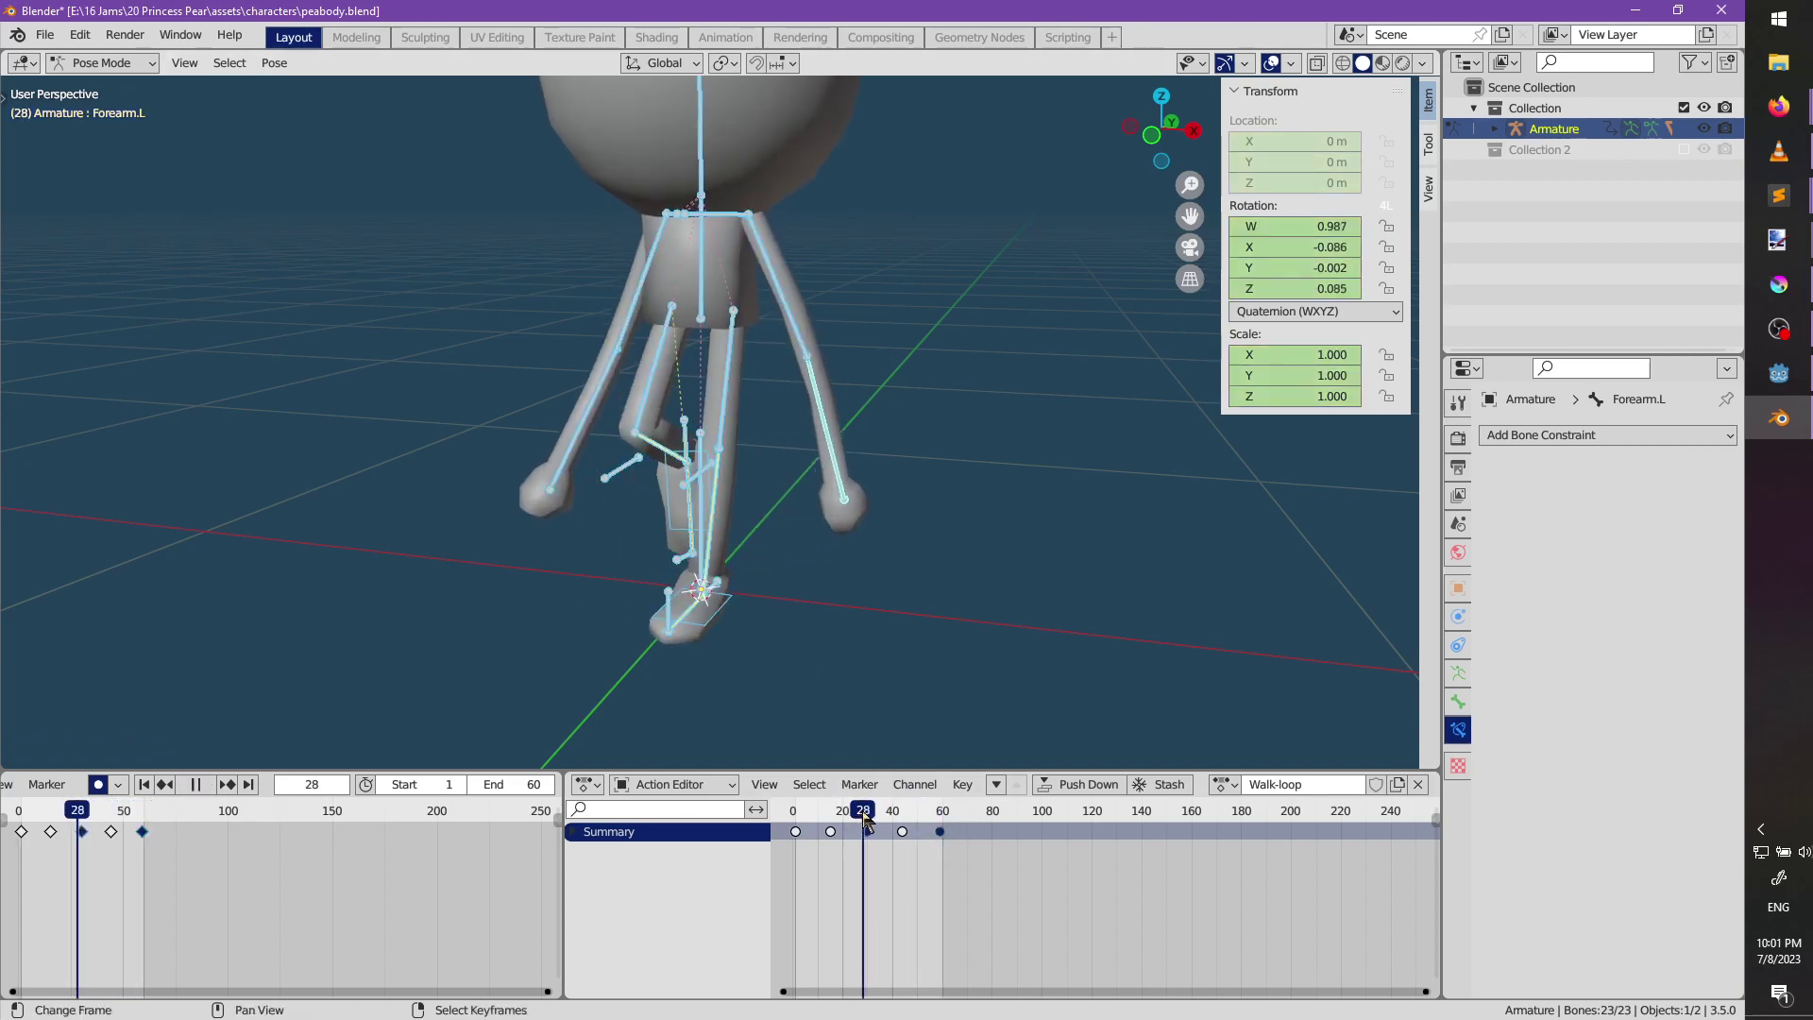
pyautogui.moveTo(852, 821); pyautogui.dragTo(805, 814)
pyautogui.hotkey('ctrl', 'v')
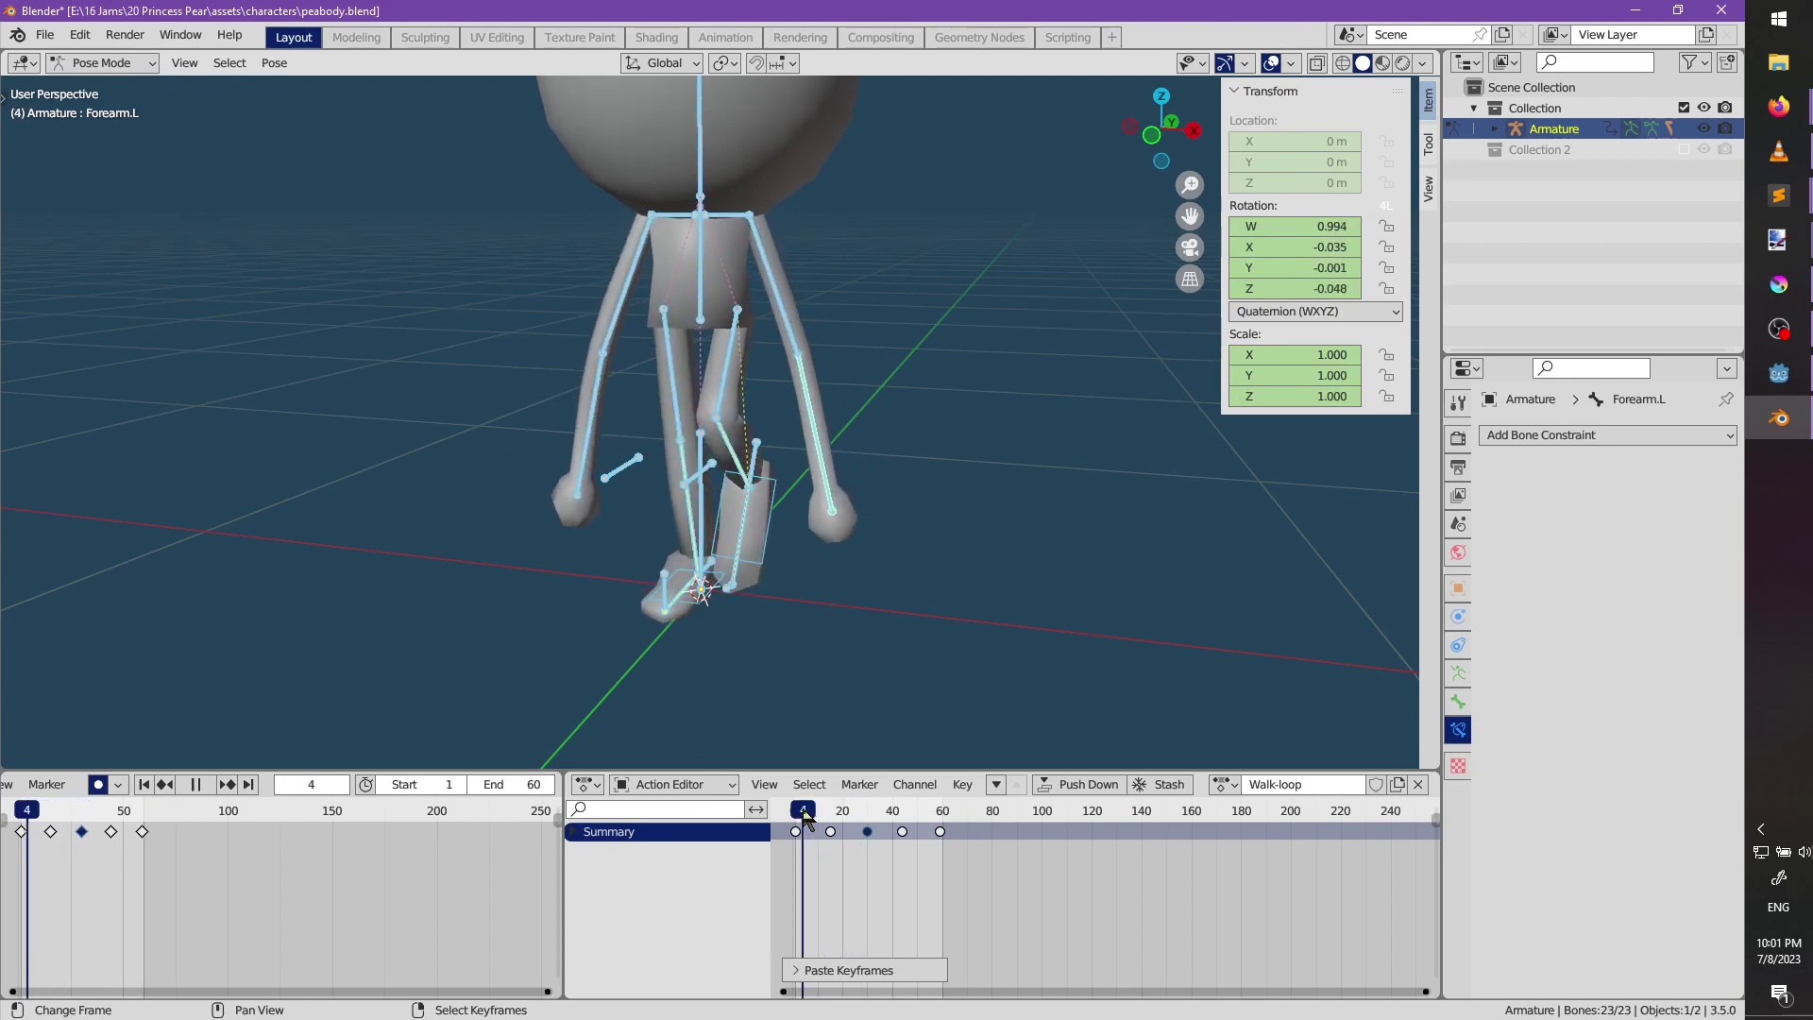
pyautogui.click(789, 807)
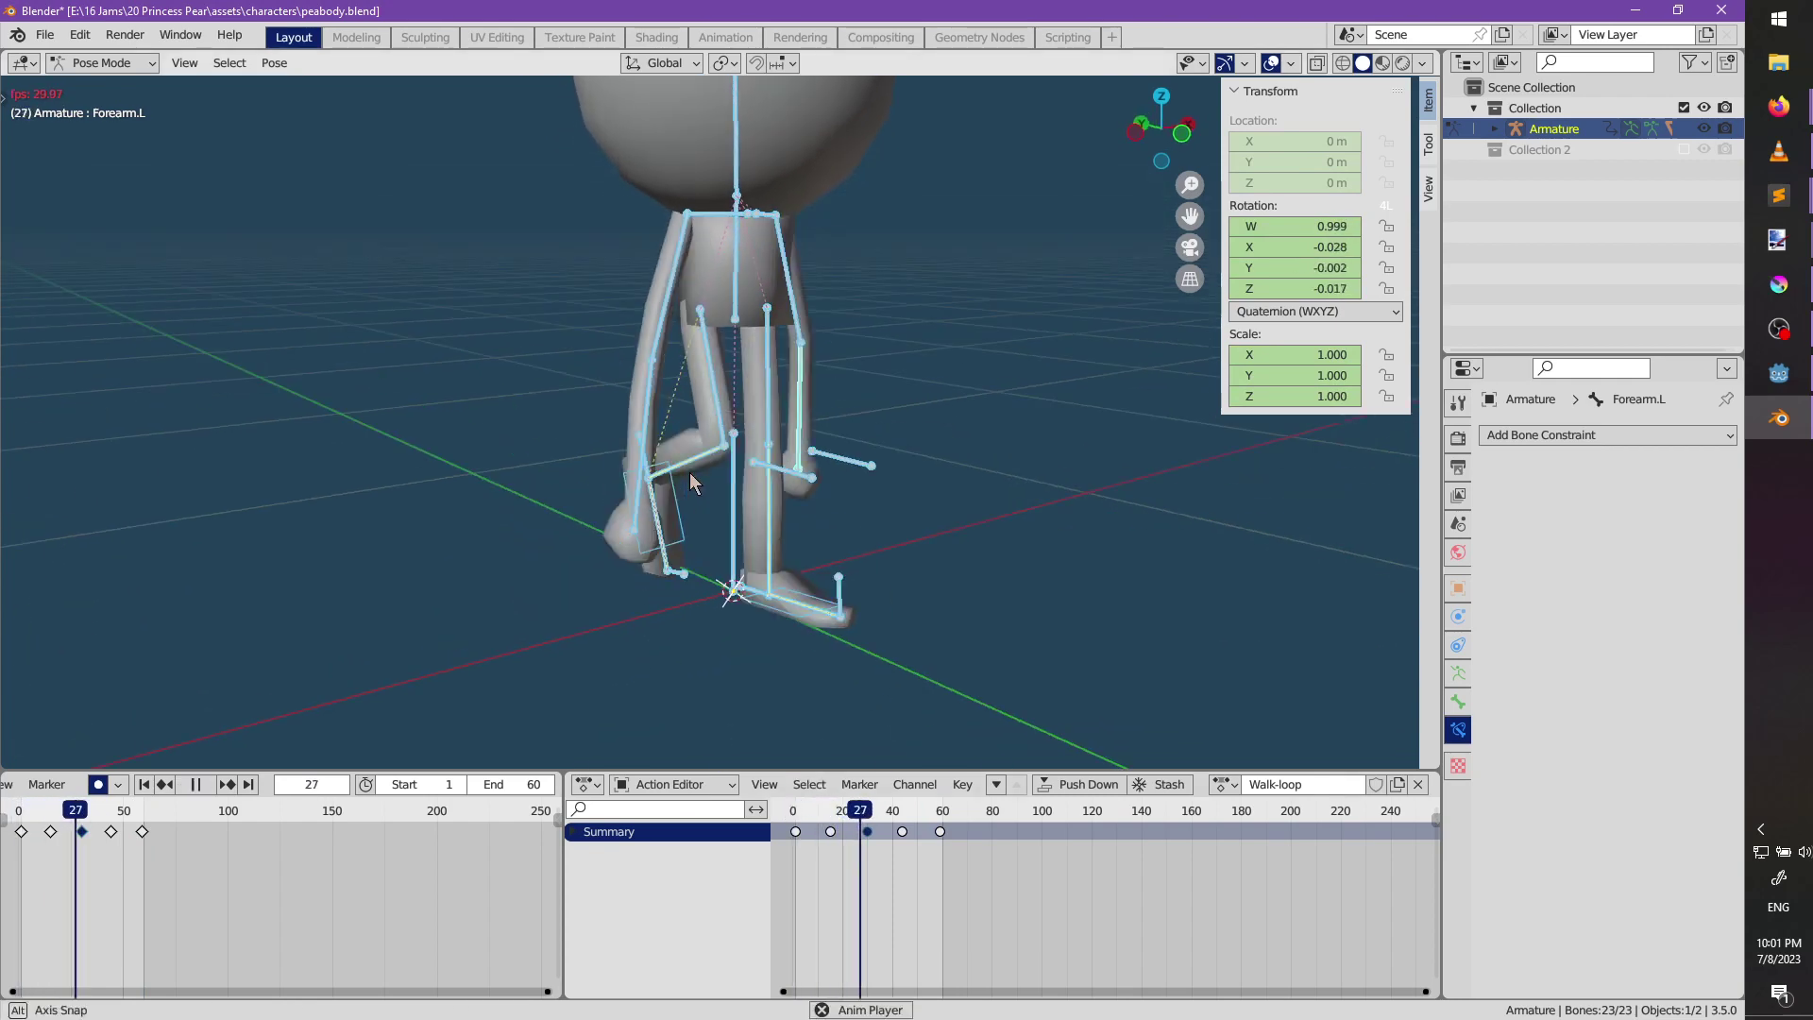
pyautogui.moveTo(689, 472); pyautogui.dragTo(951, 614, button='middle')
pyautogui.press('space')
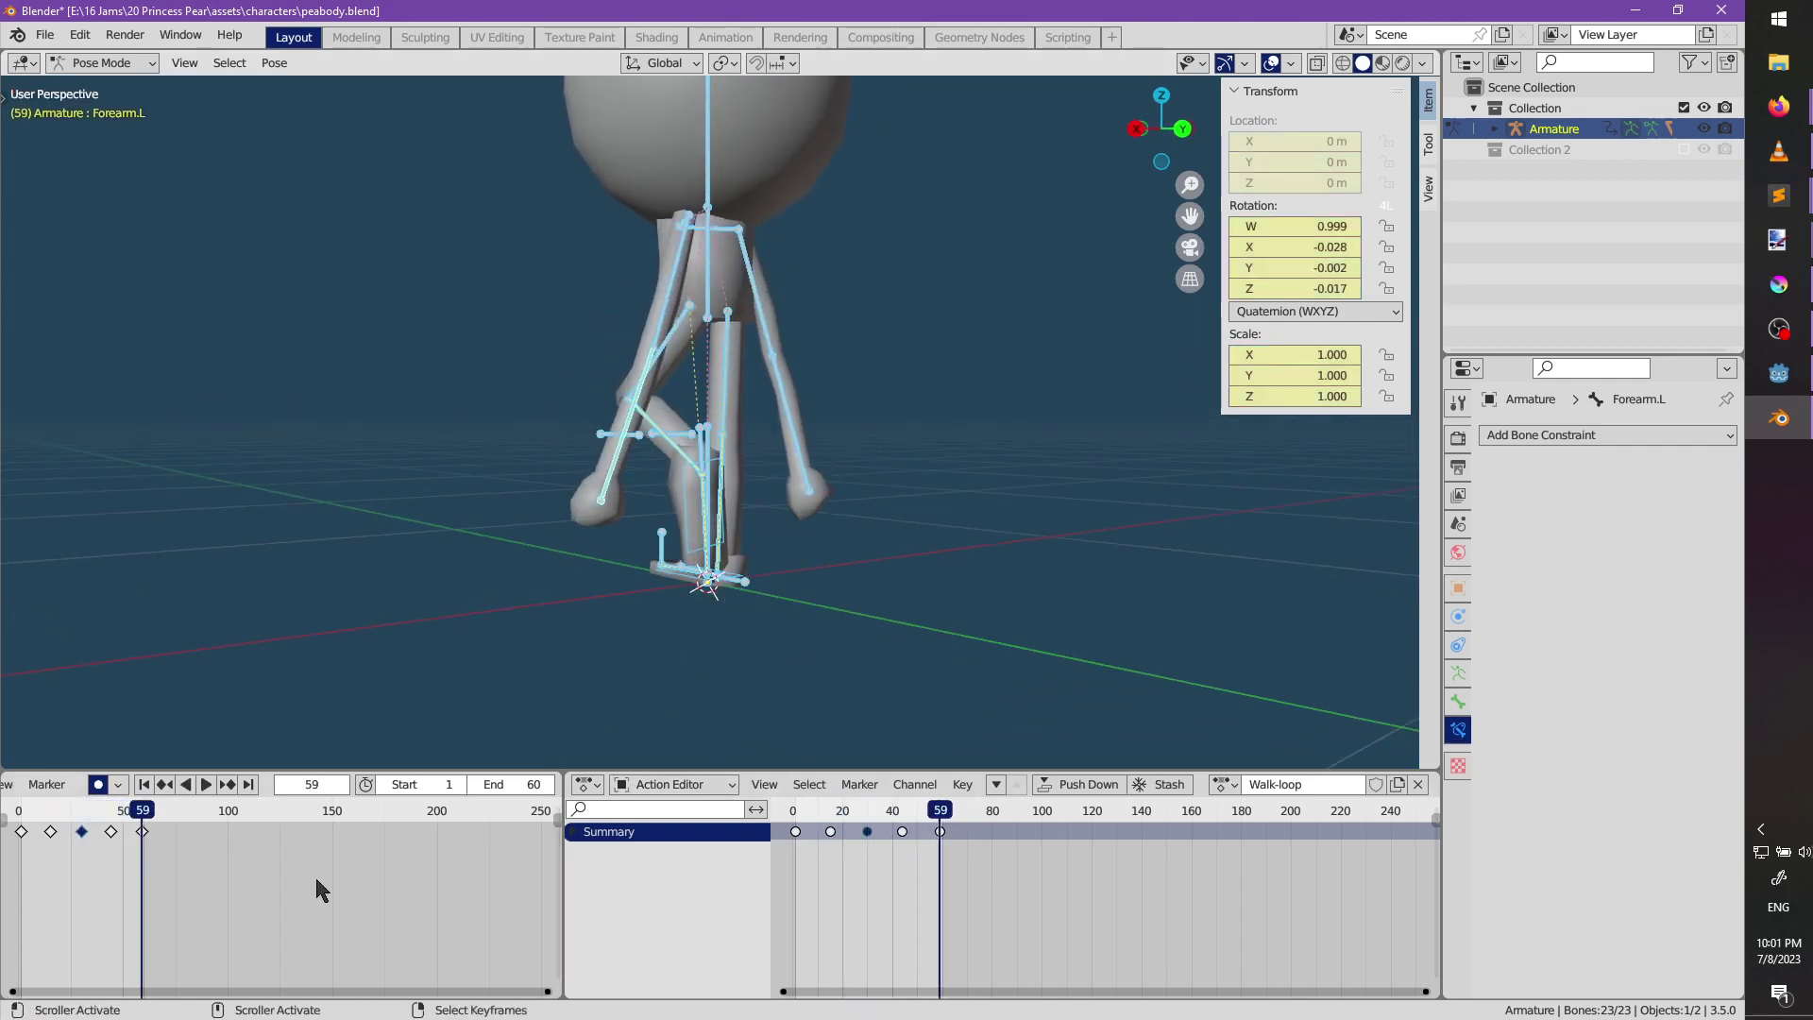
# Change the Action Editor area to the Graph Editor and box-select the keyframes at frame 1.
pyautogui.click(585, 783)
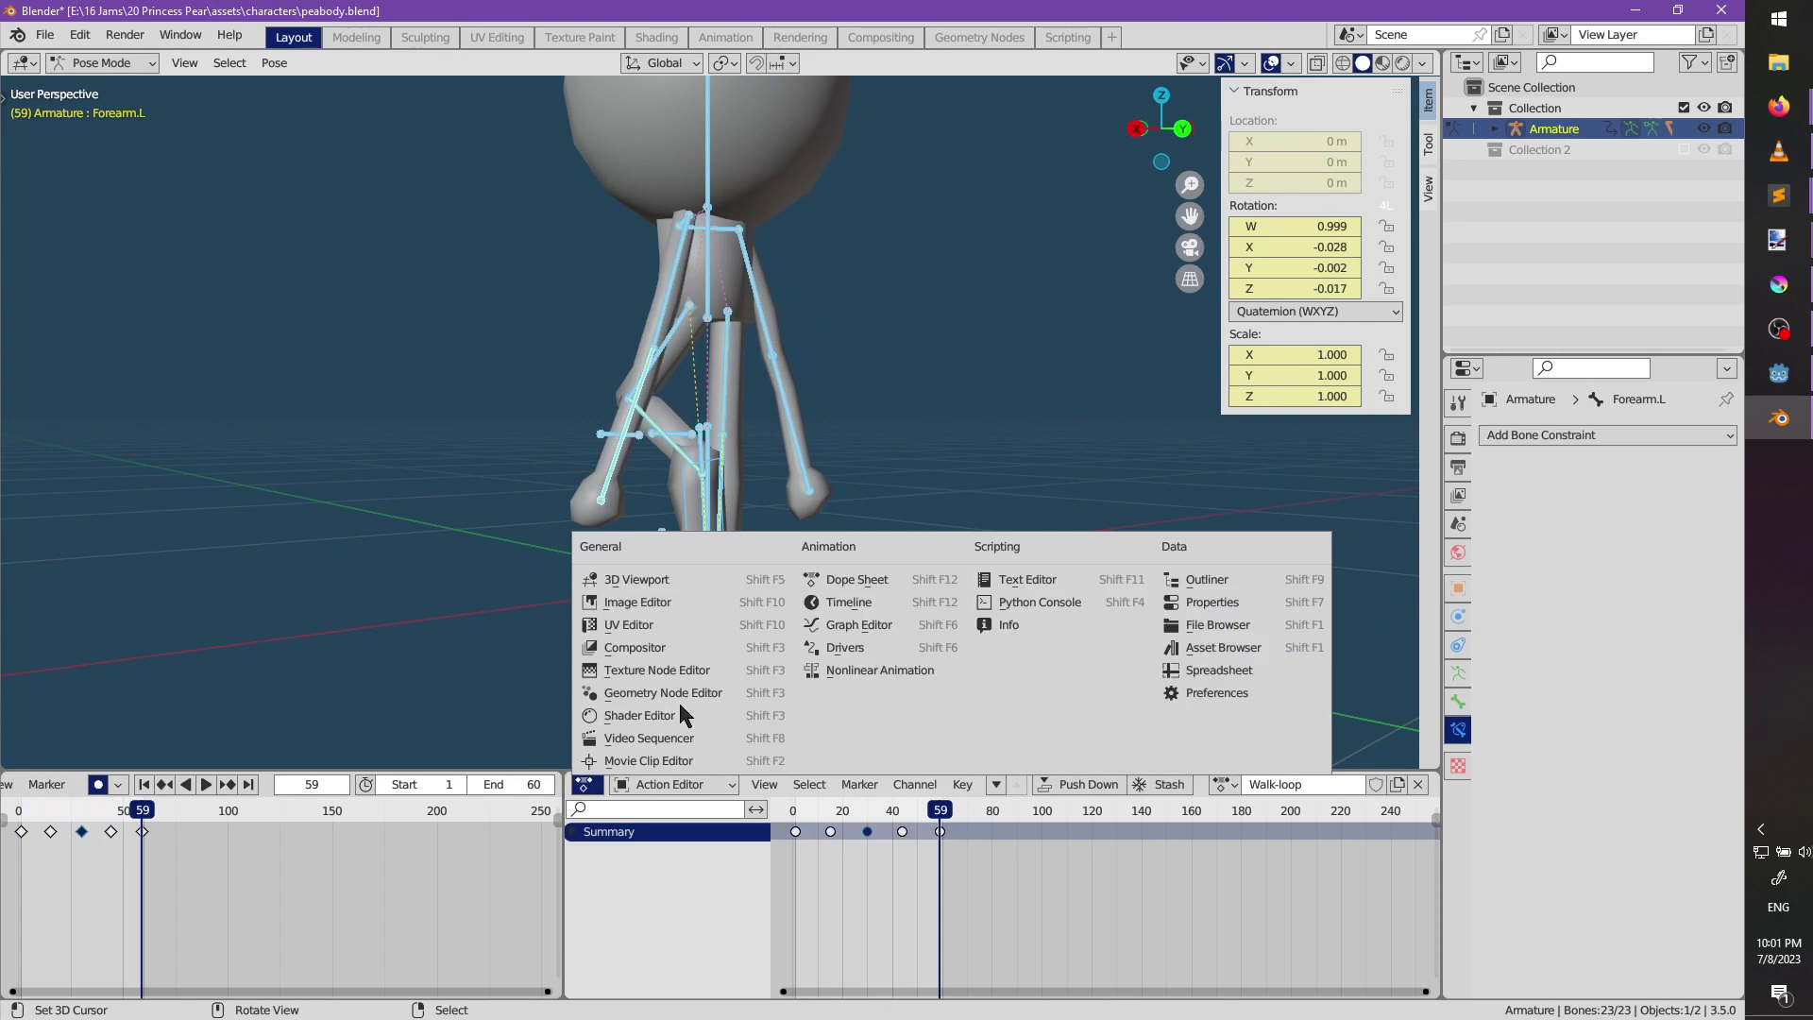
pyautogui.click(840, 628)
pyautogui.moveTo(852, 843); pyautogui.dragTo(901, 935)
pyautogui.moveTo(757, 502); pyautogui.dragTo(752, 429, button='middle')
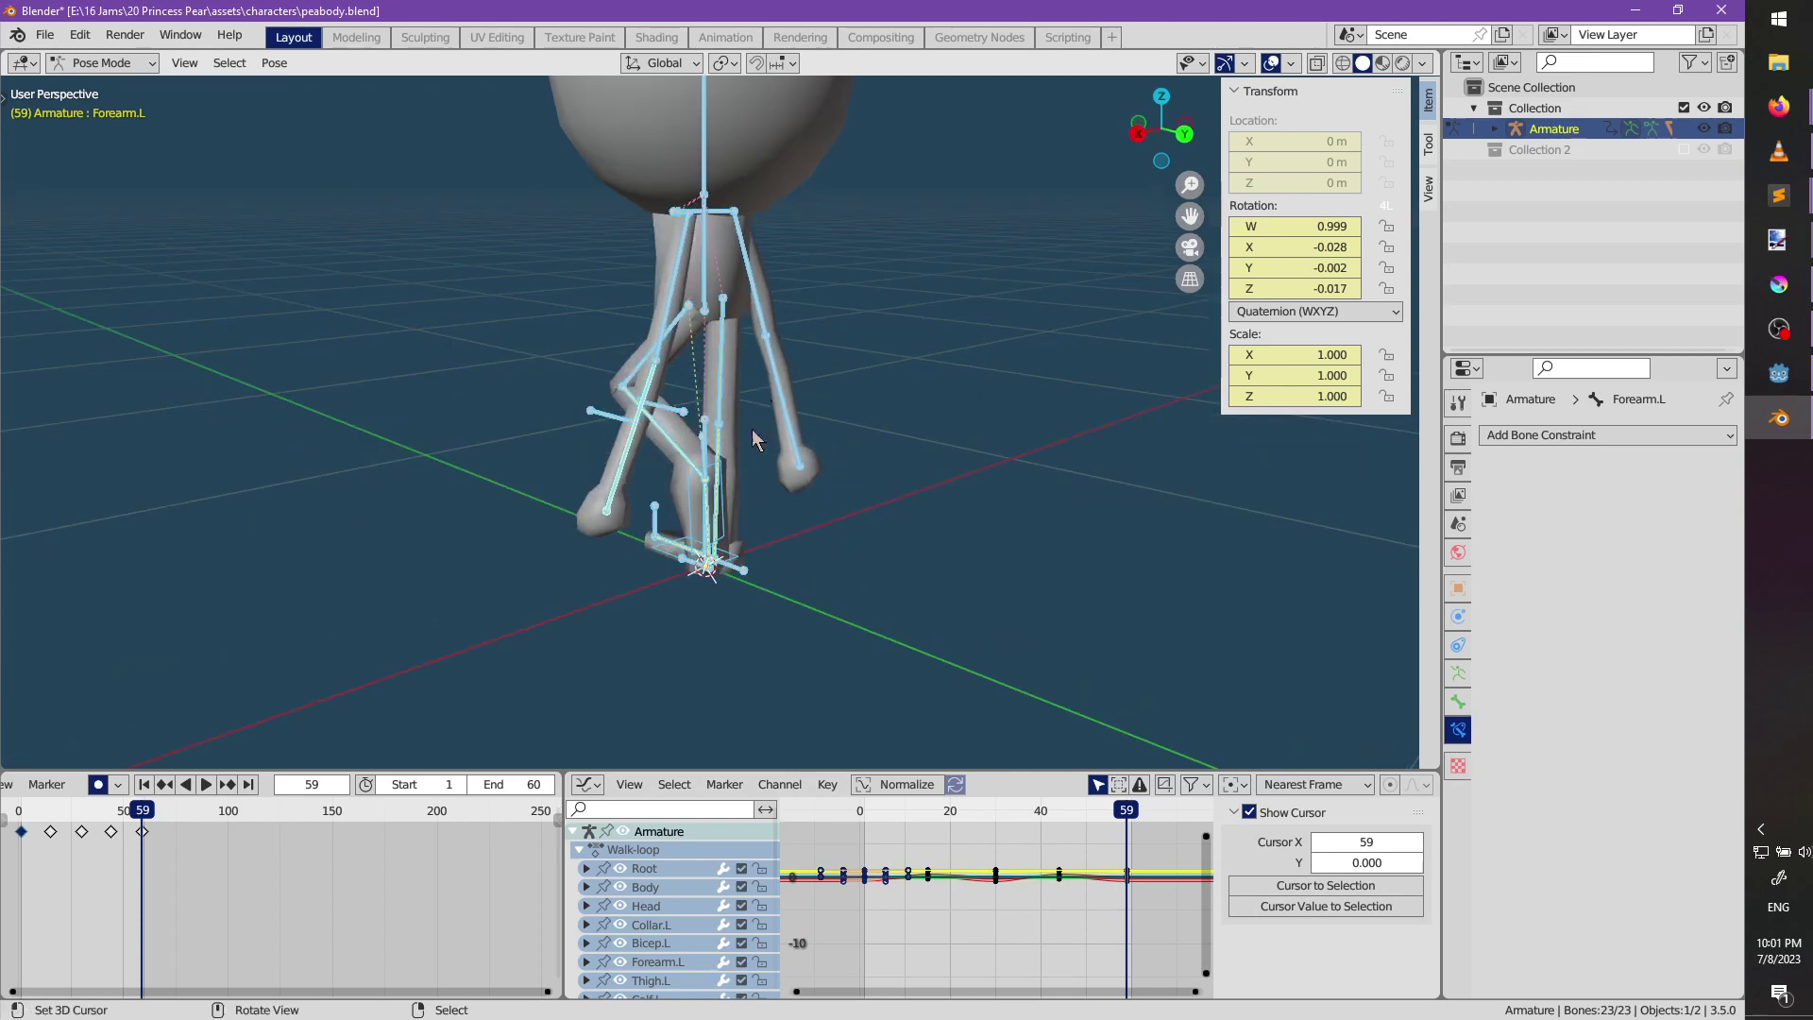
# Try scaling the frame 1 keyframe handles of only the Body bone to 0.
pyautogui.rightClick(713, 263)
pyautogui.moveTo(937, 814); pyautogui.dragTo(853, 864)
pyautogui.press('space')
pyautogui.press('s')
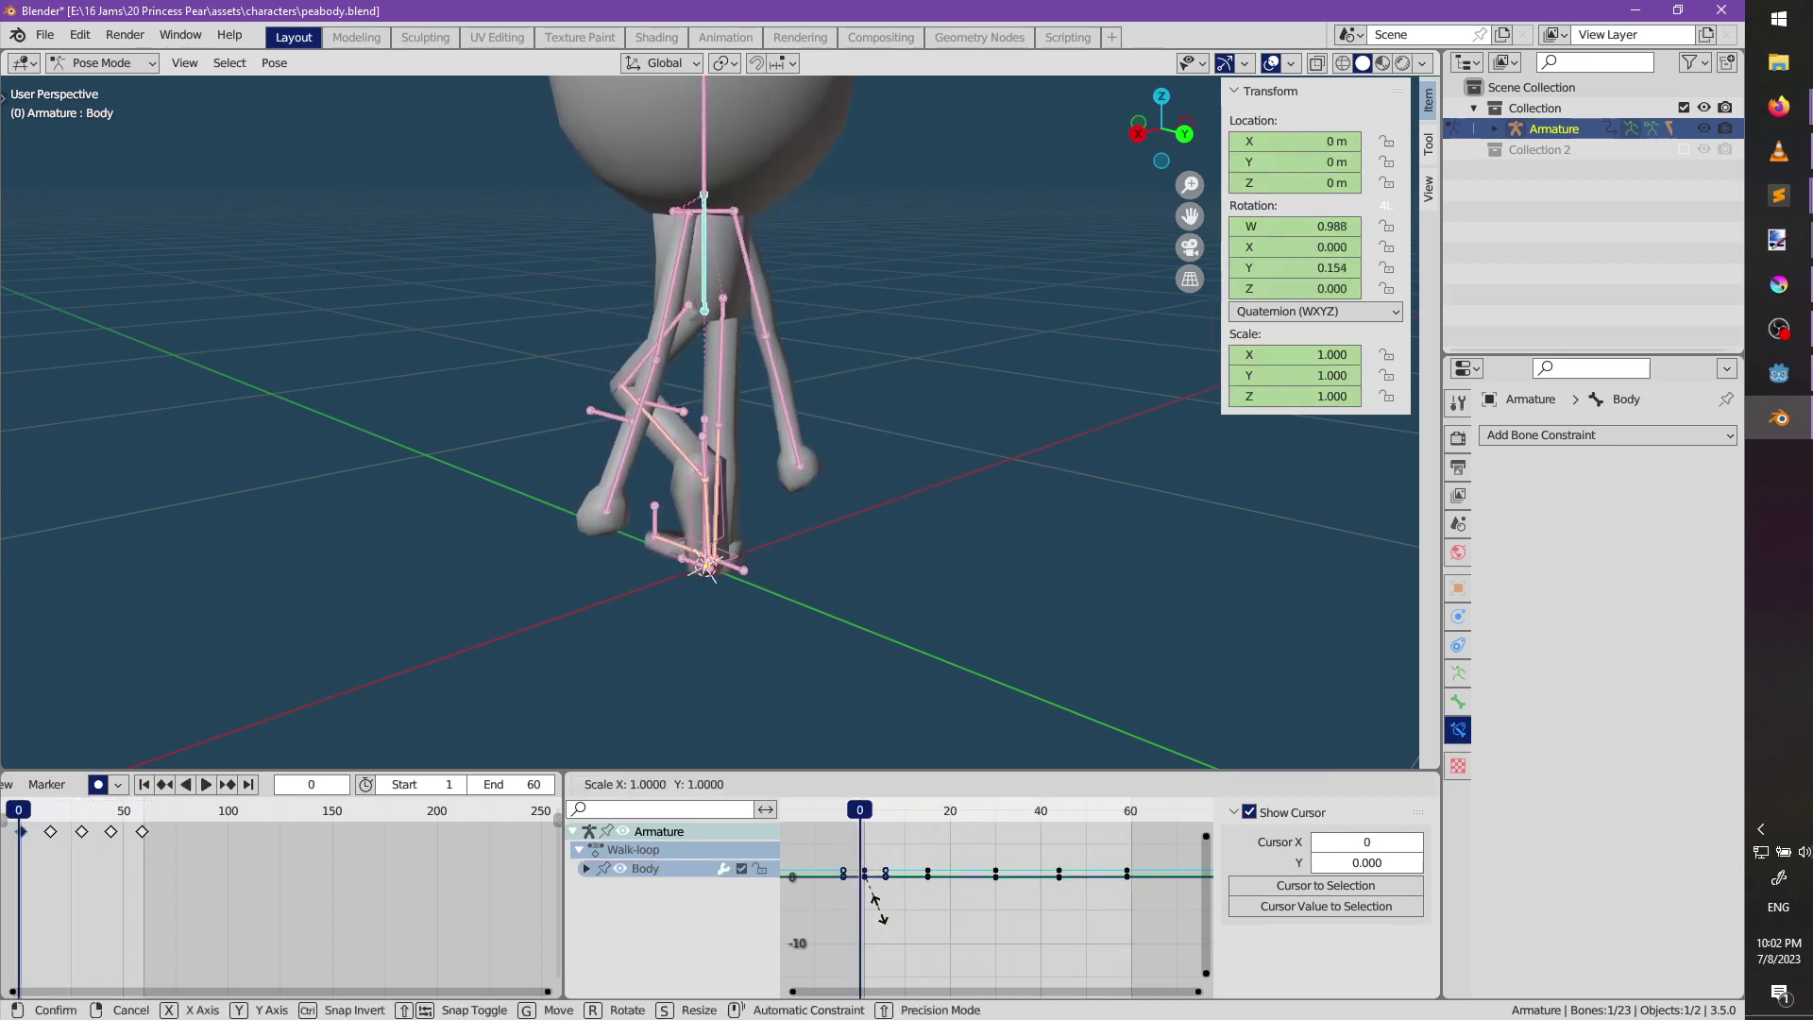
pyautogui.press('0')
pyautogui.press('Return')
# Try scaling the Body bone's frame 59 keyframe handles to 0 along X, and play the loop.
pyautogui.click(1127, 873)
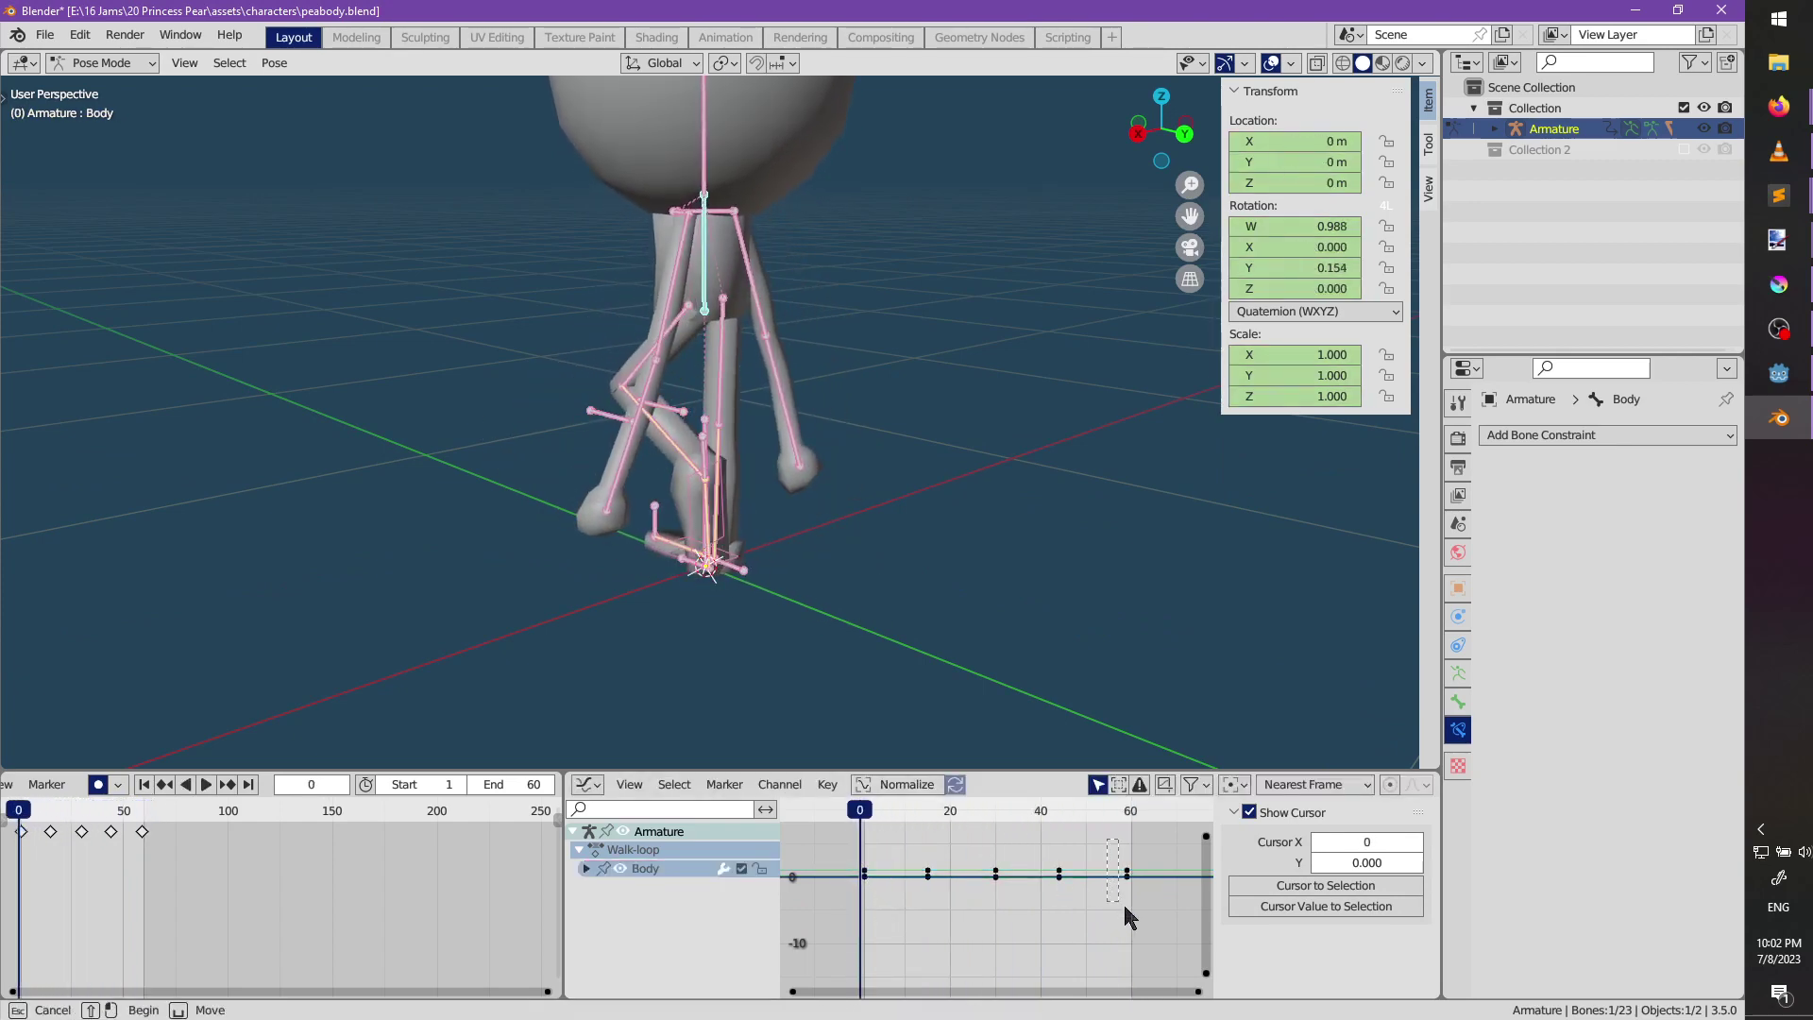
pyautogui.press('s')
pyautogui.press('x')
pyautogui.press('0')
pyautogui.press('Return')
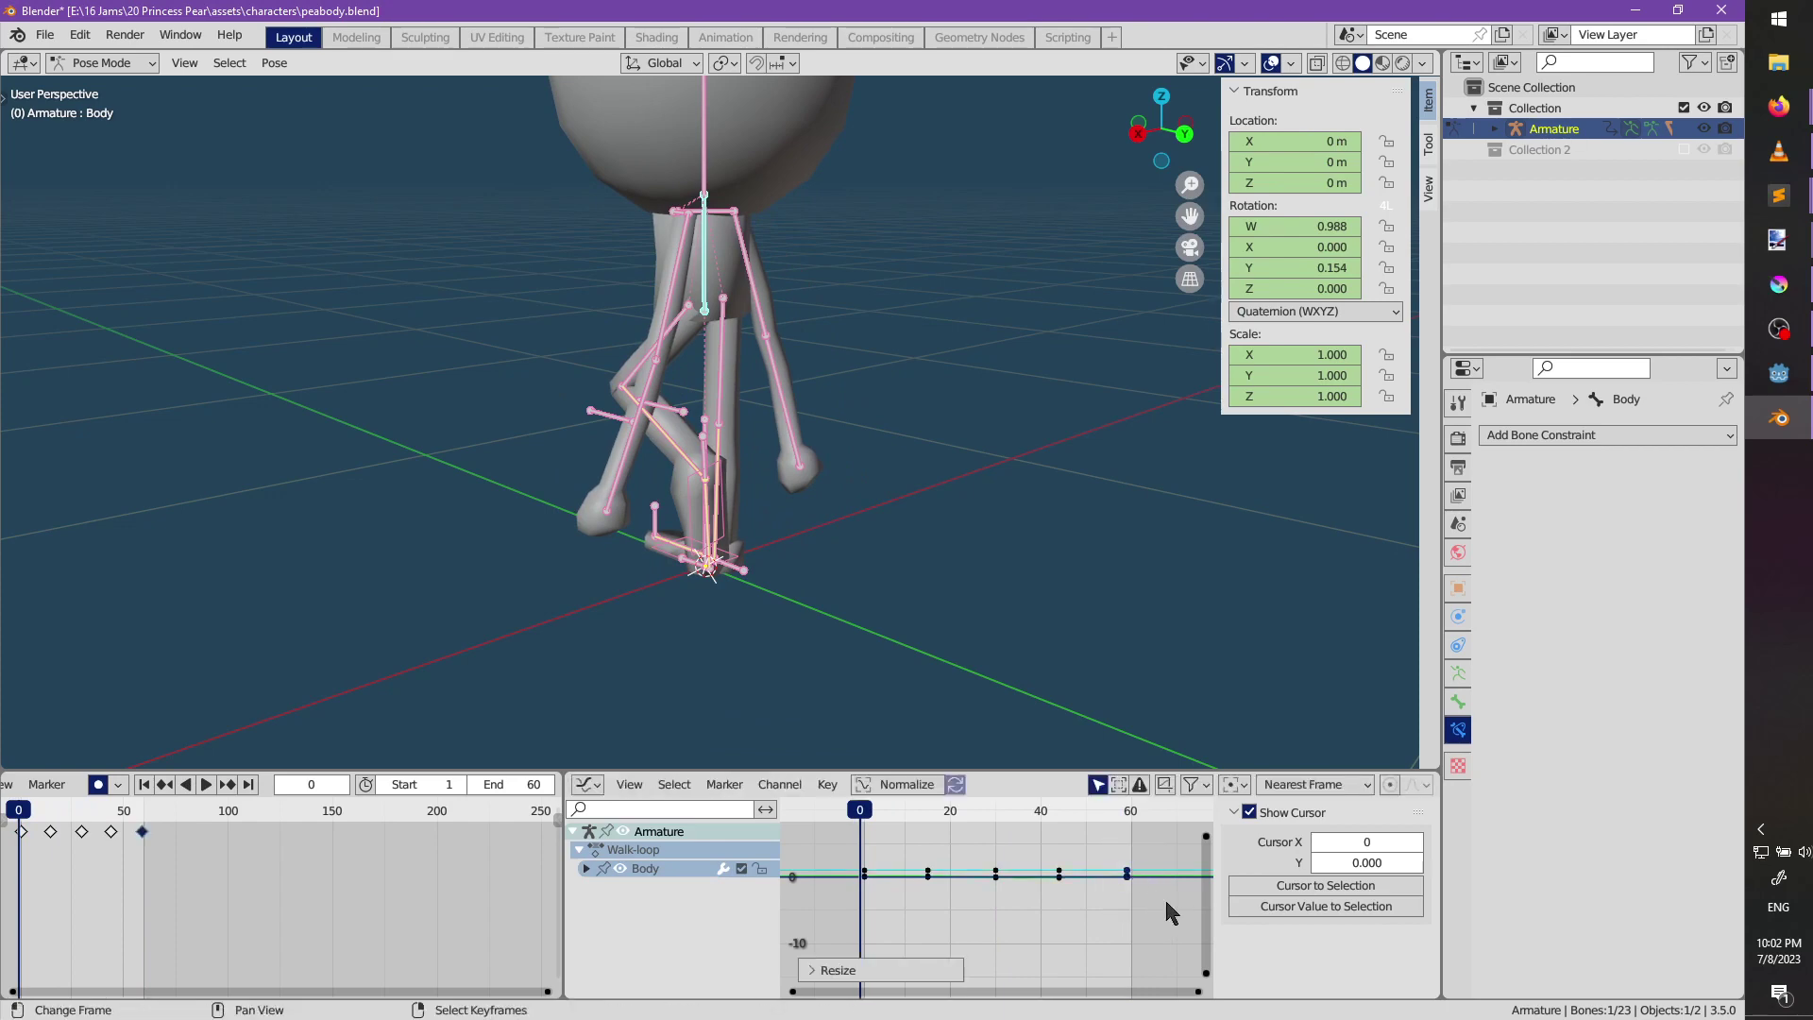
pyautogui.press('space')
pyautogui.moveTo(829, 486); pyautogui.dragTo(767, 406, button='middle')
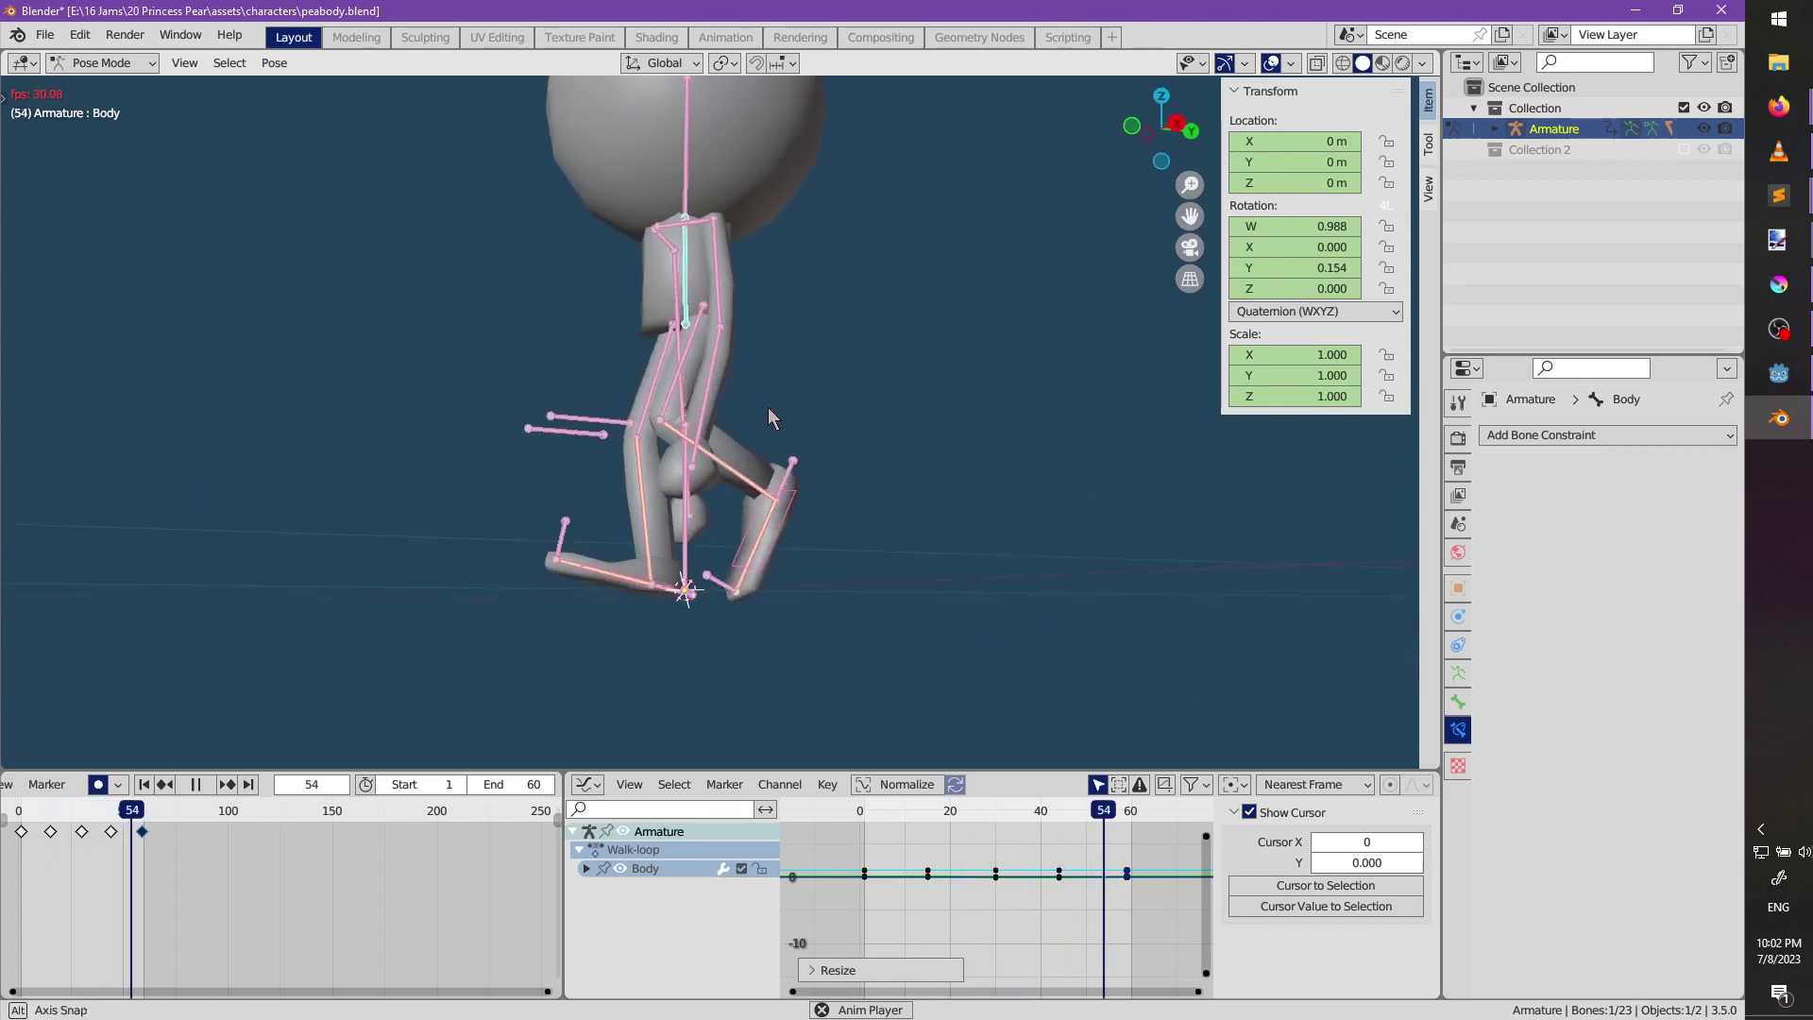
# Try setting the end frame to 59 and watch the loop from another angle.
pyautogui.click(518, 784)
pyautogui.write('59')
pyautogui.press('Return')
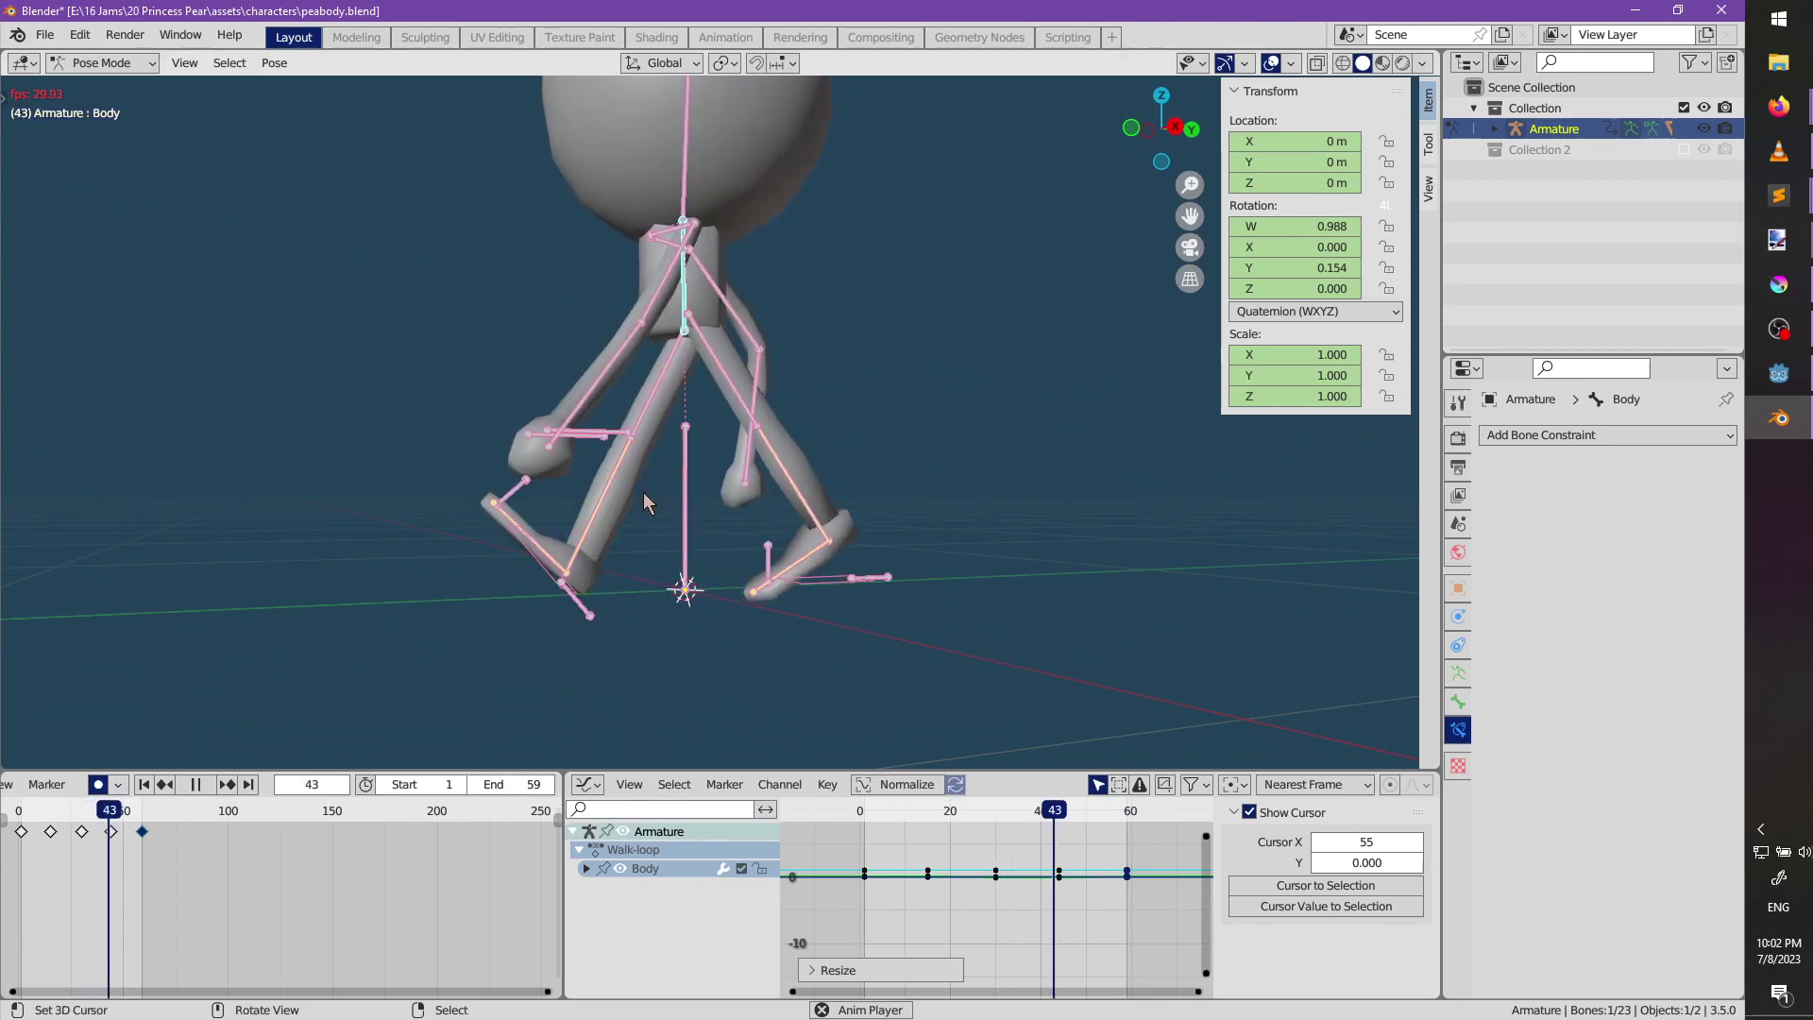
pyautogui.moveTo(643, 491); pyautogui.dragTo(878, 528, button='middle')
pyautogui.press('space')
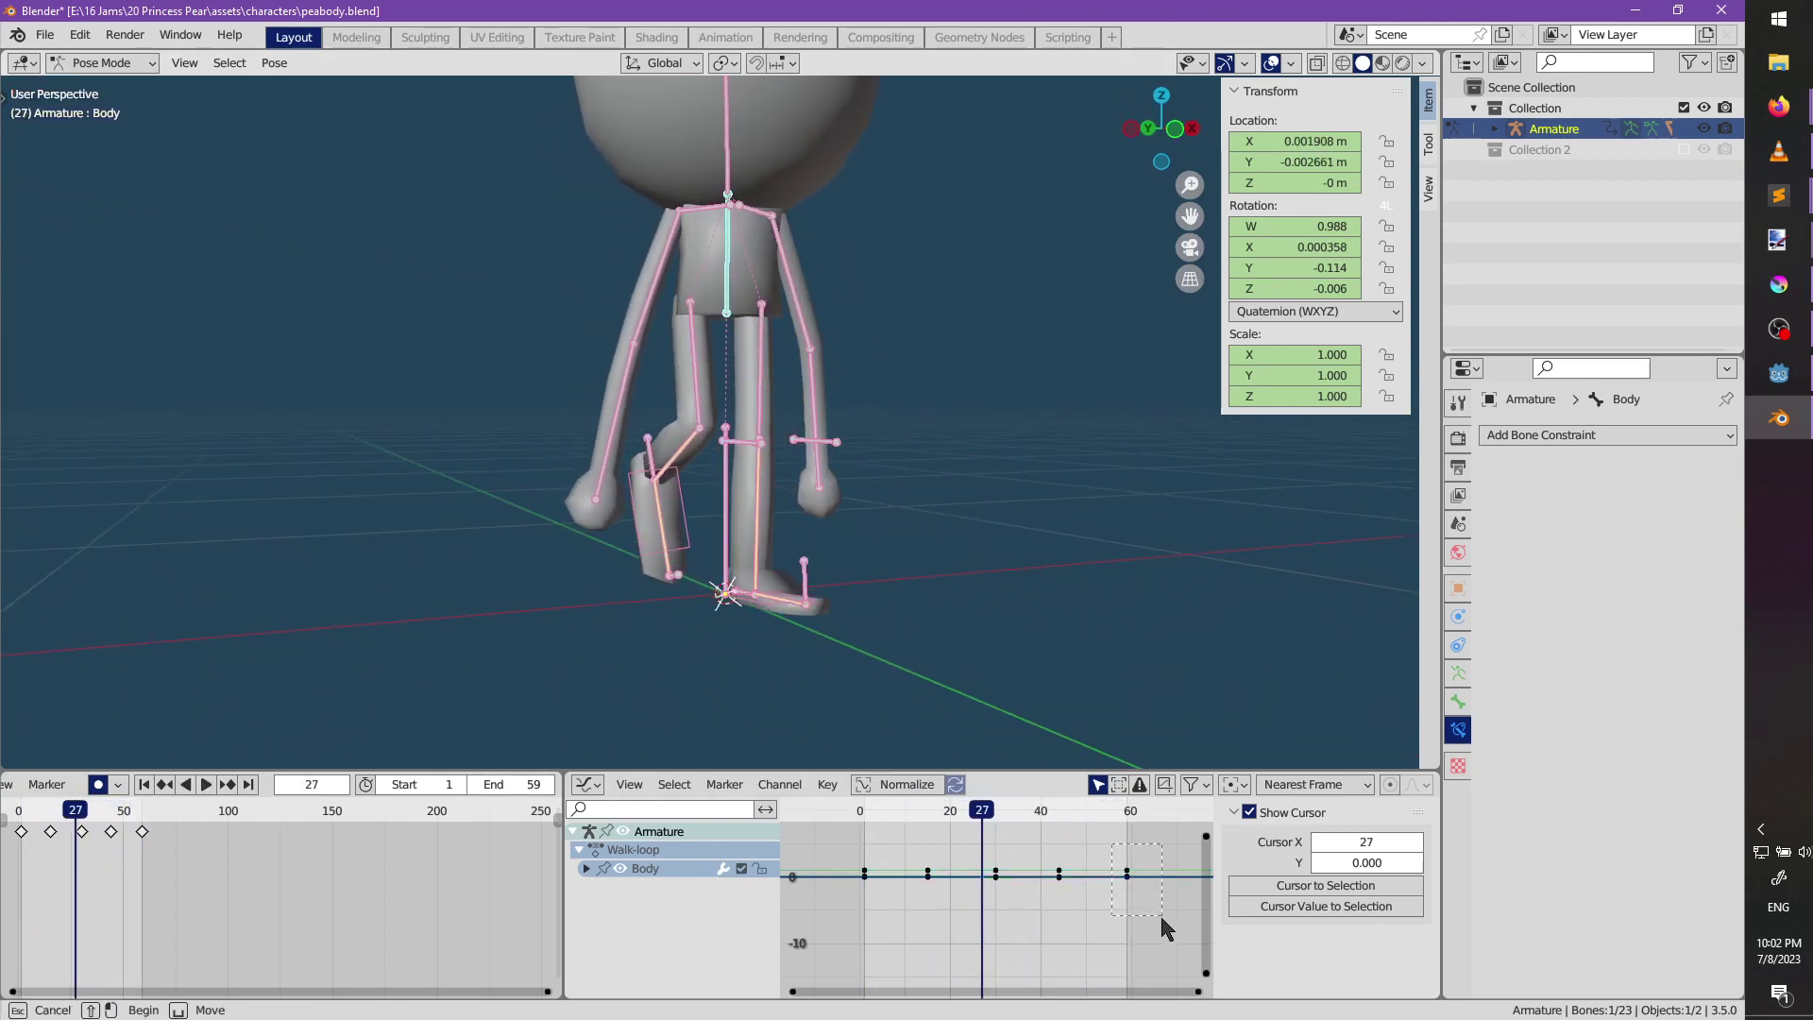
# Try scaling the Body bone's frame 59 handles to 0 along X again, and replay the loop.
pyautogui.press('s')
pyautogui.press('x')
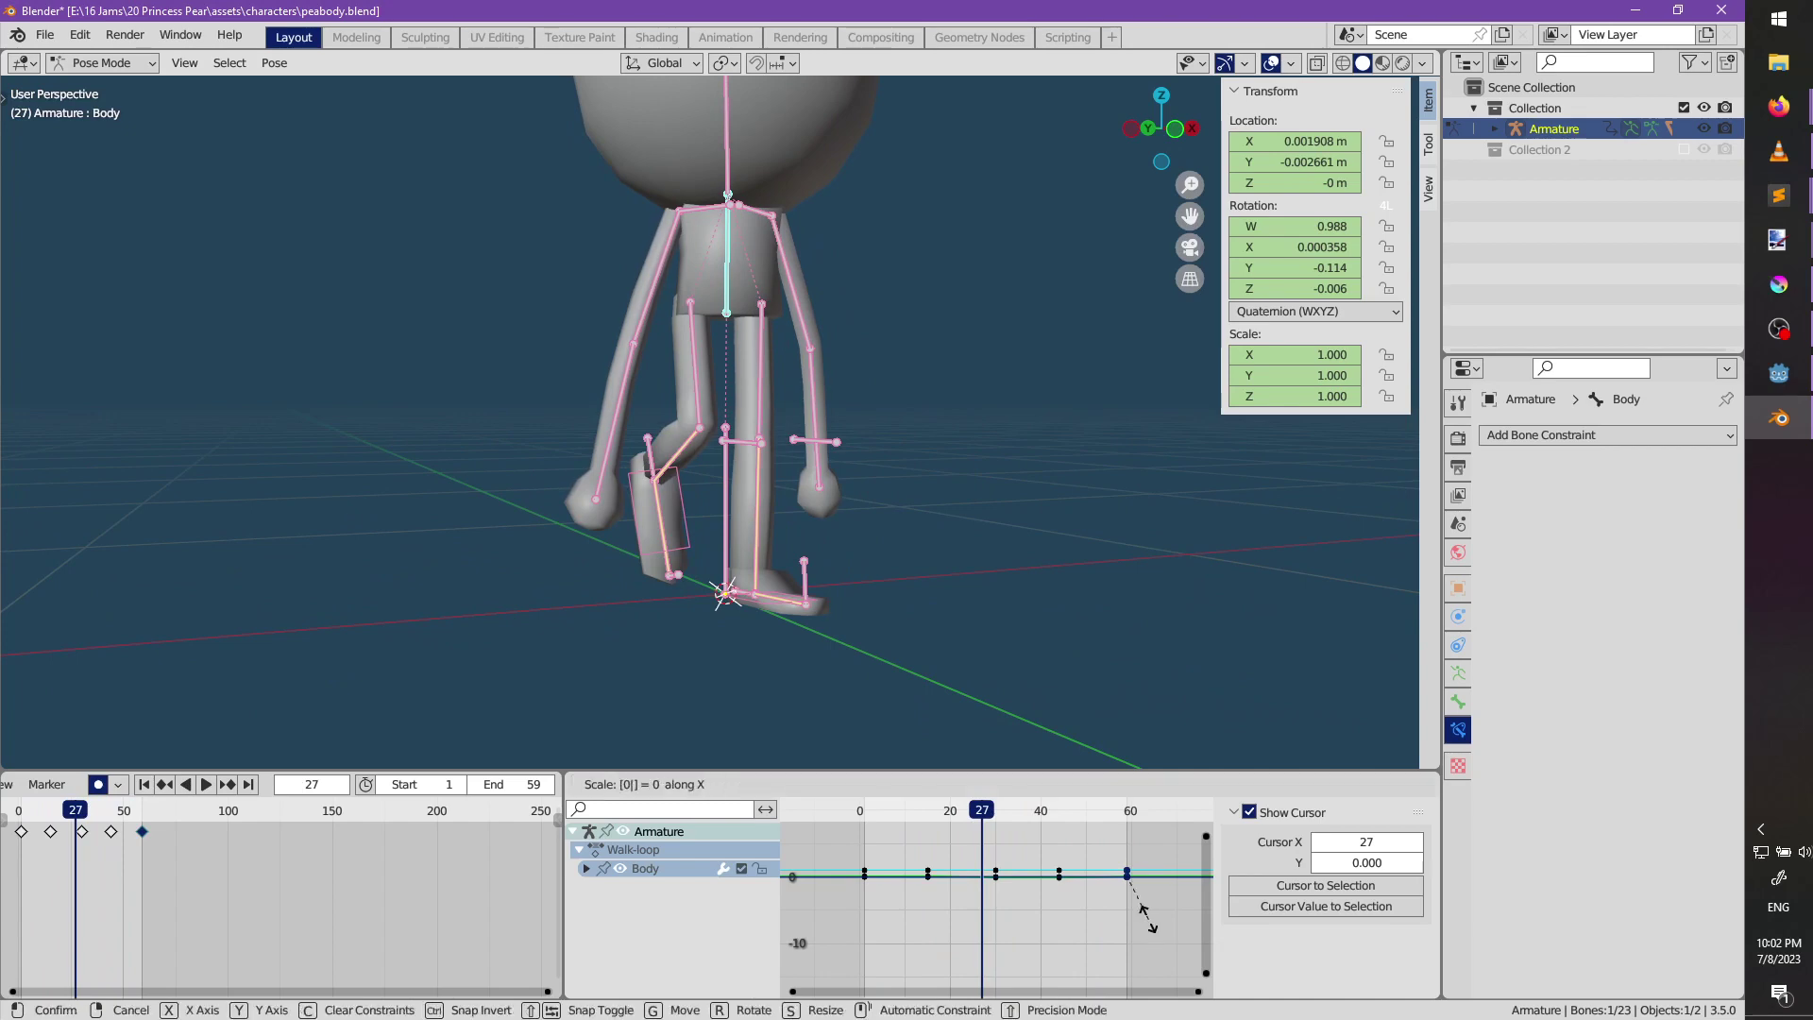
pyautogui.press('Return')
pyautogui.press('space')
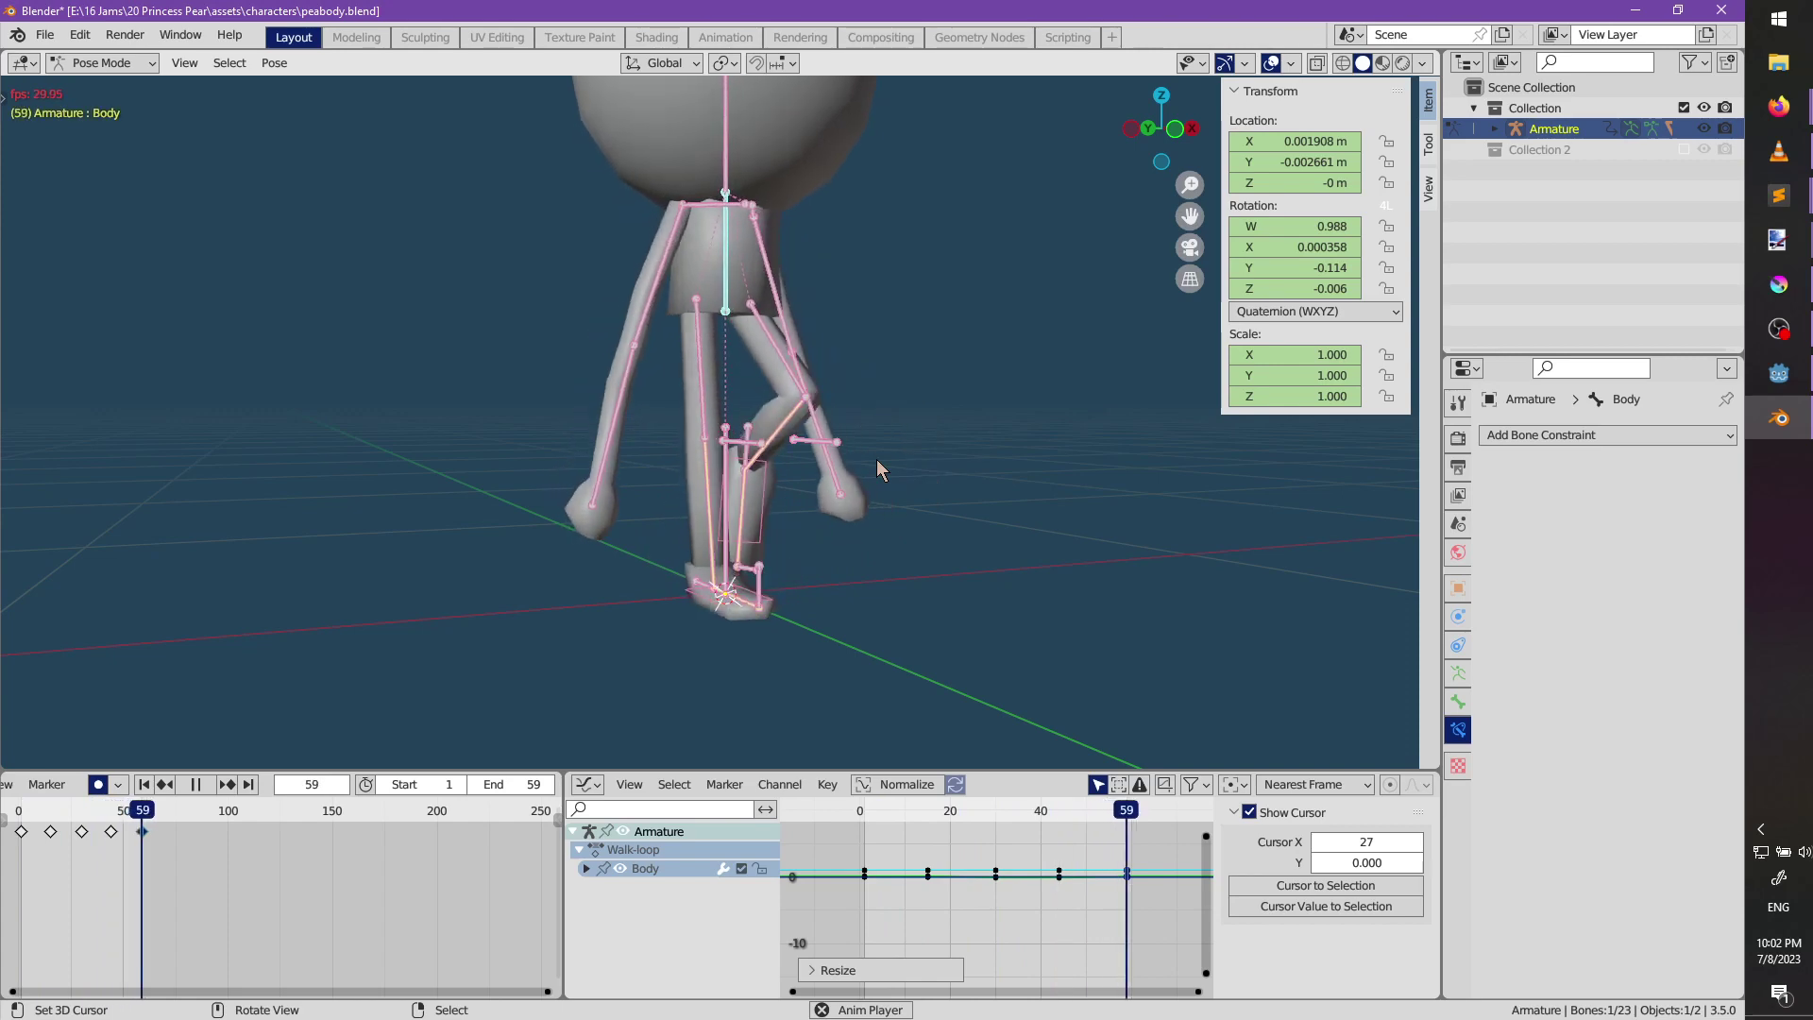
pyautogui.moveTo(876, 459); pyautogui.dragTo(763, 460, button='middle')
pyautogui.press('space')
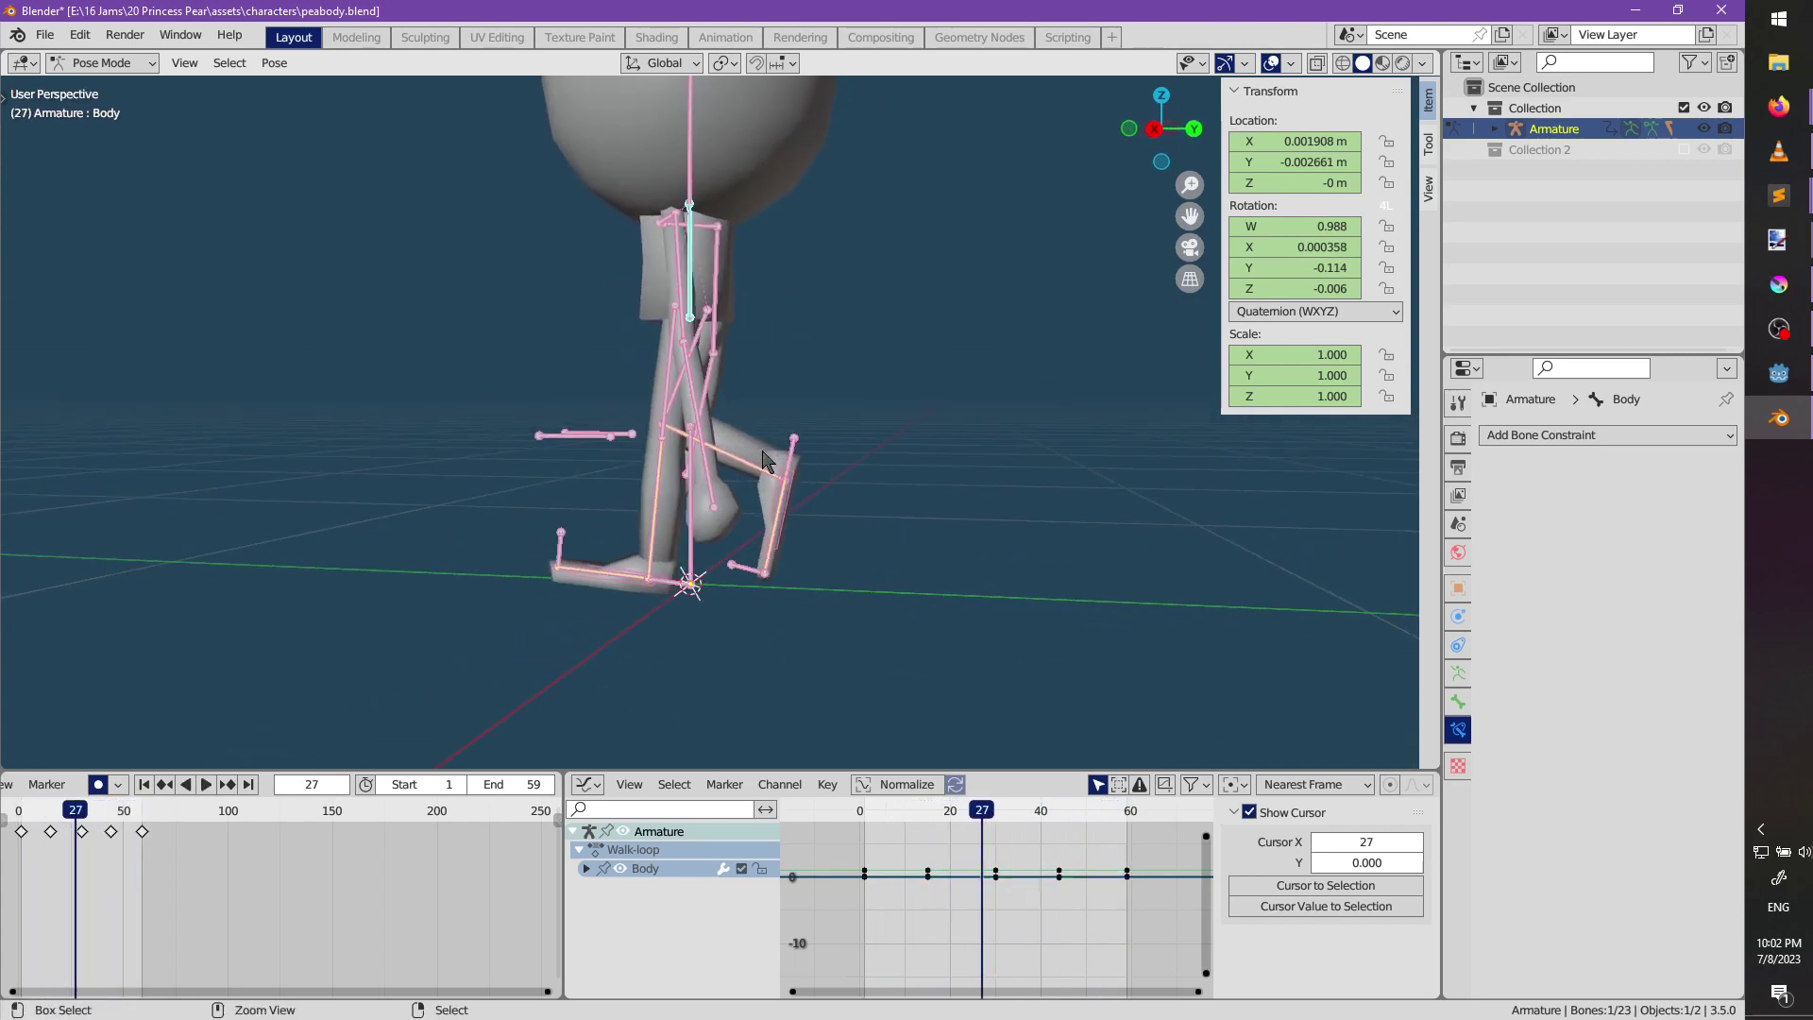
# Undo the Body bone's handle scaling and the end frame change.
pyautogui.hotkey('ctrl', 'z')
pyautogui.hotkey('ctrl', 'z')
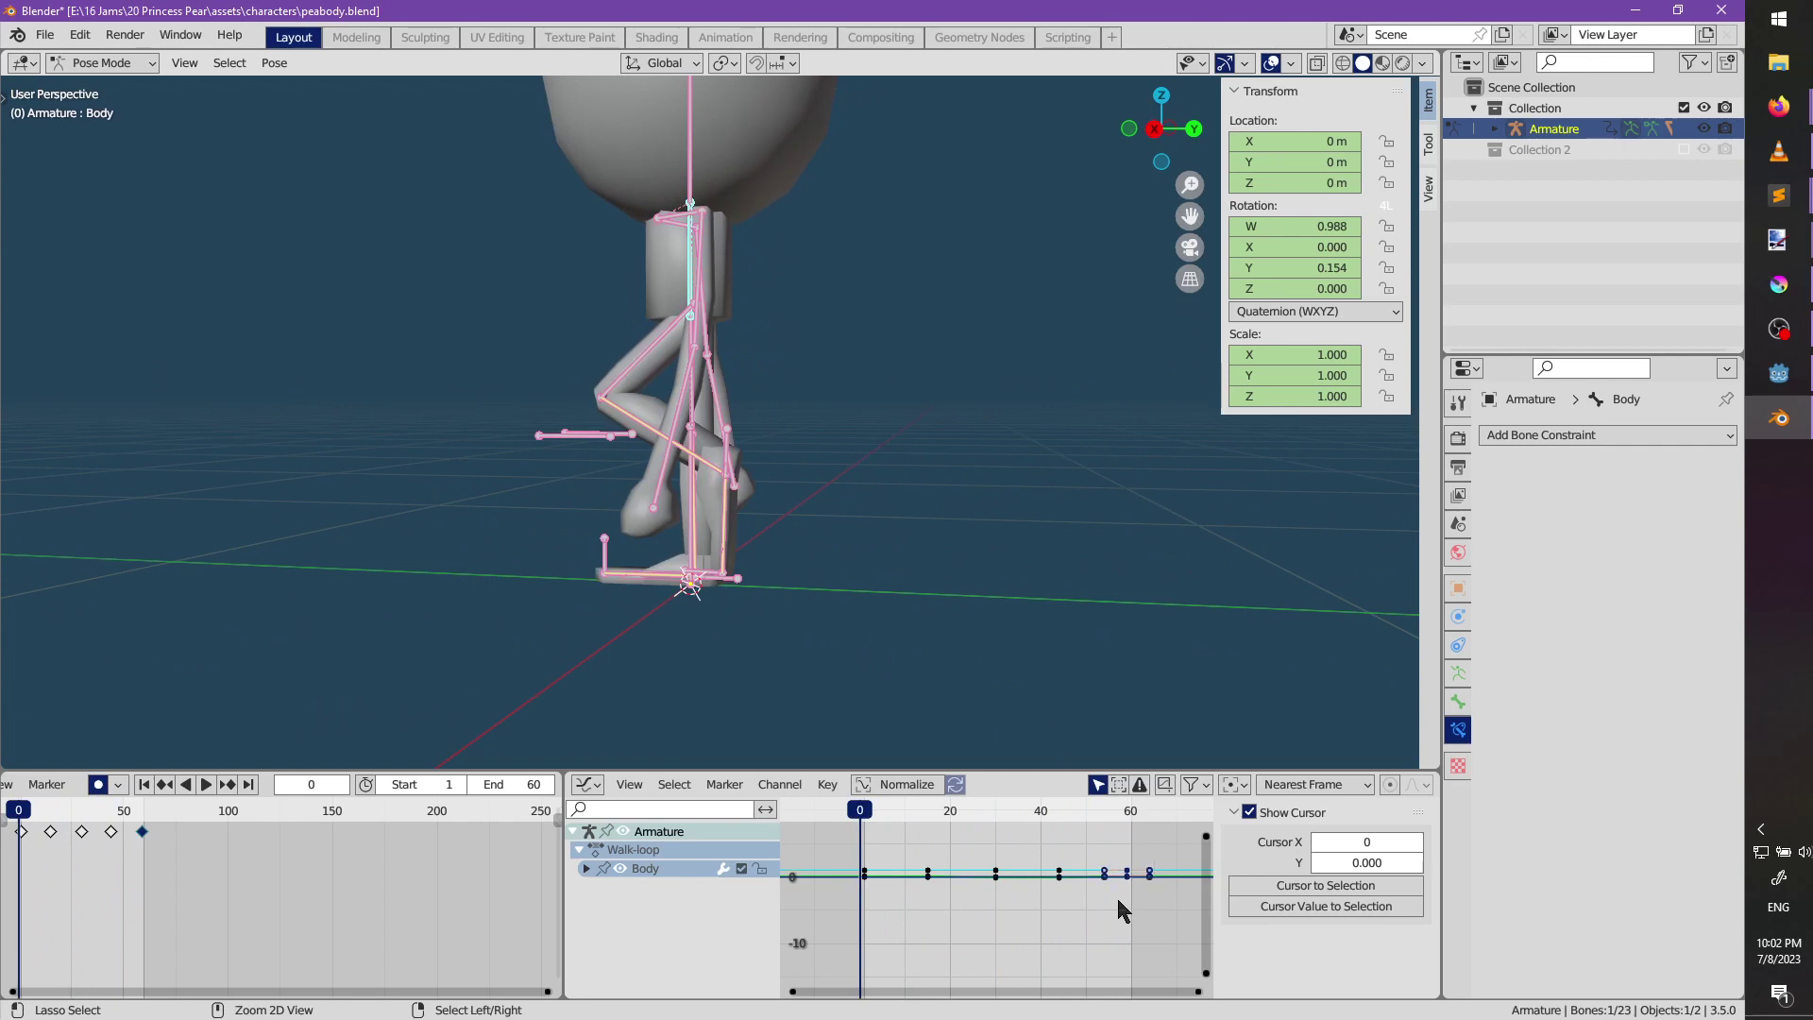
pyautogui.hotkey('ctrl', 'z')
pyautogui.moveTo(704, 342); pyautogui.dragTo(697, 278, button='middle')
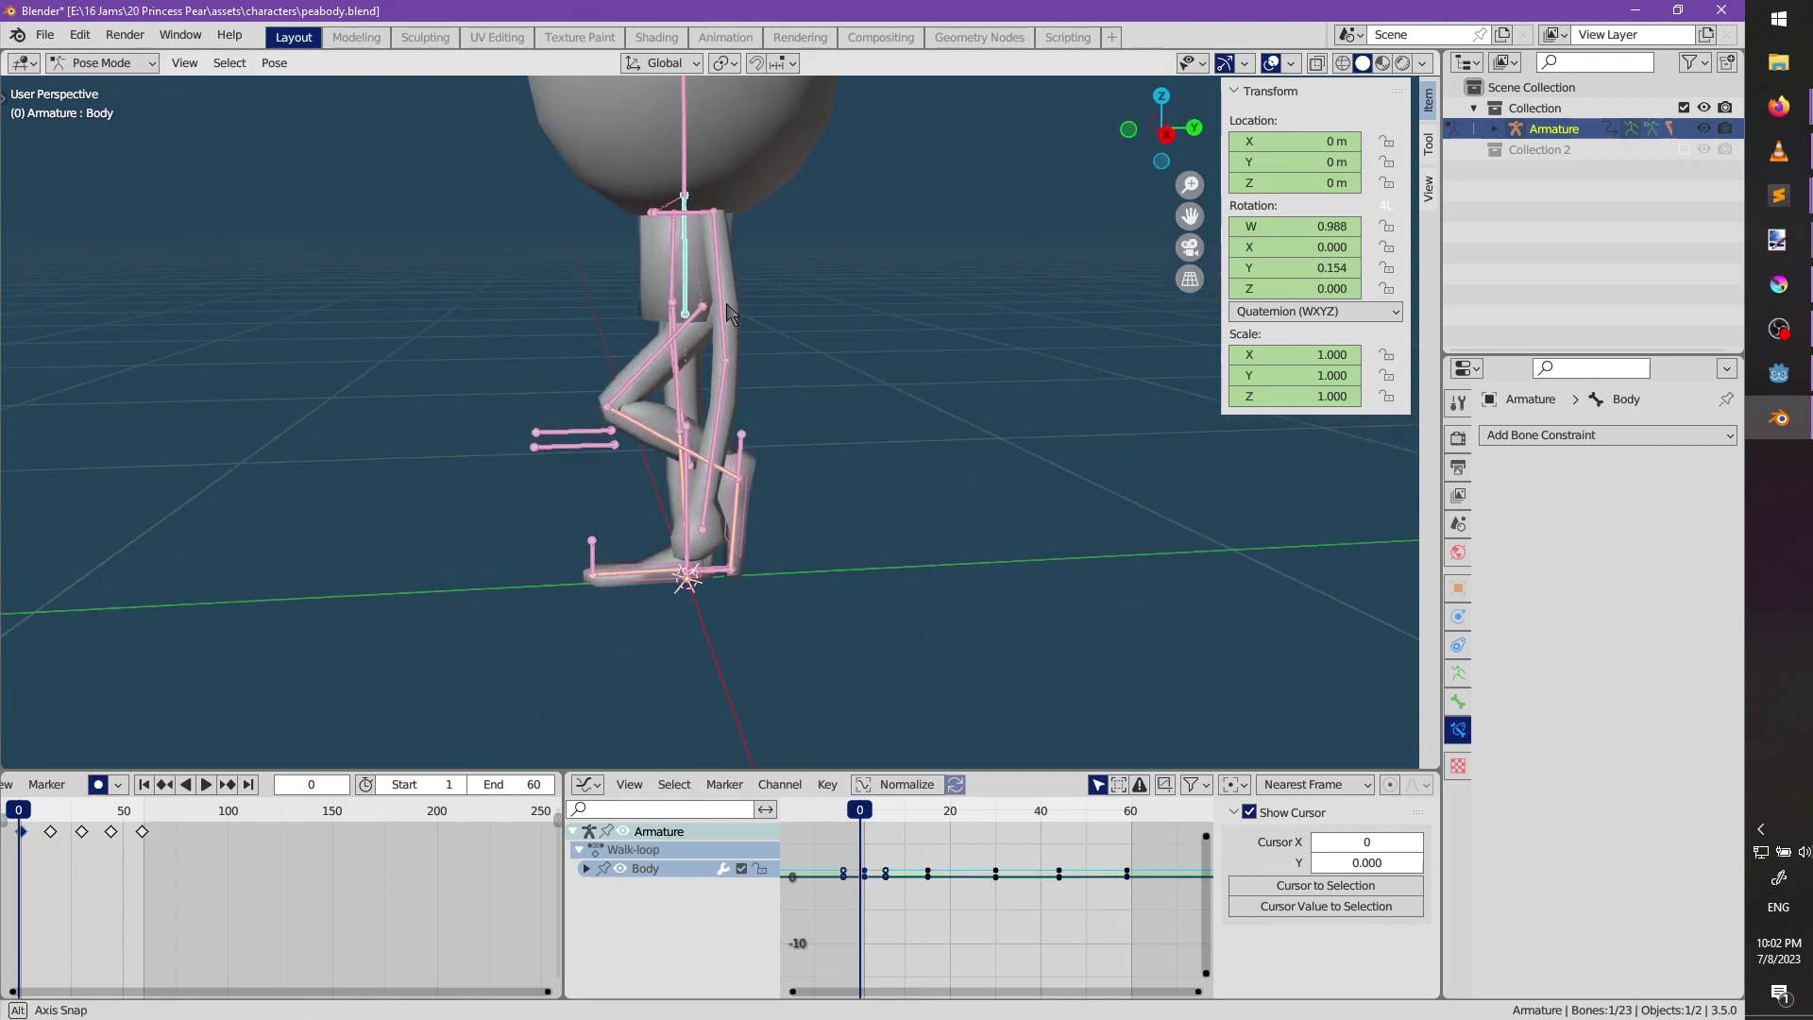
# Hide the Body bone, select all other bones, and scale their frame 1 keyframe handles to 0 along X.
pyautogui.press('h')
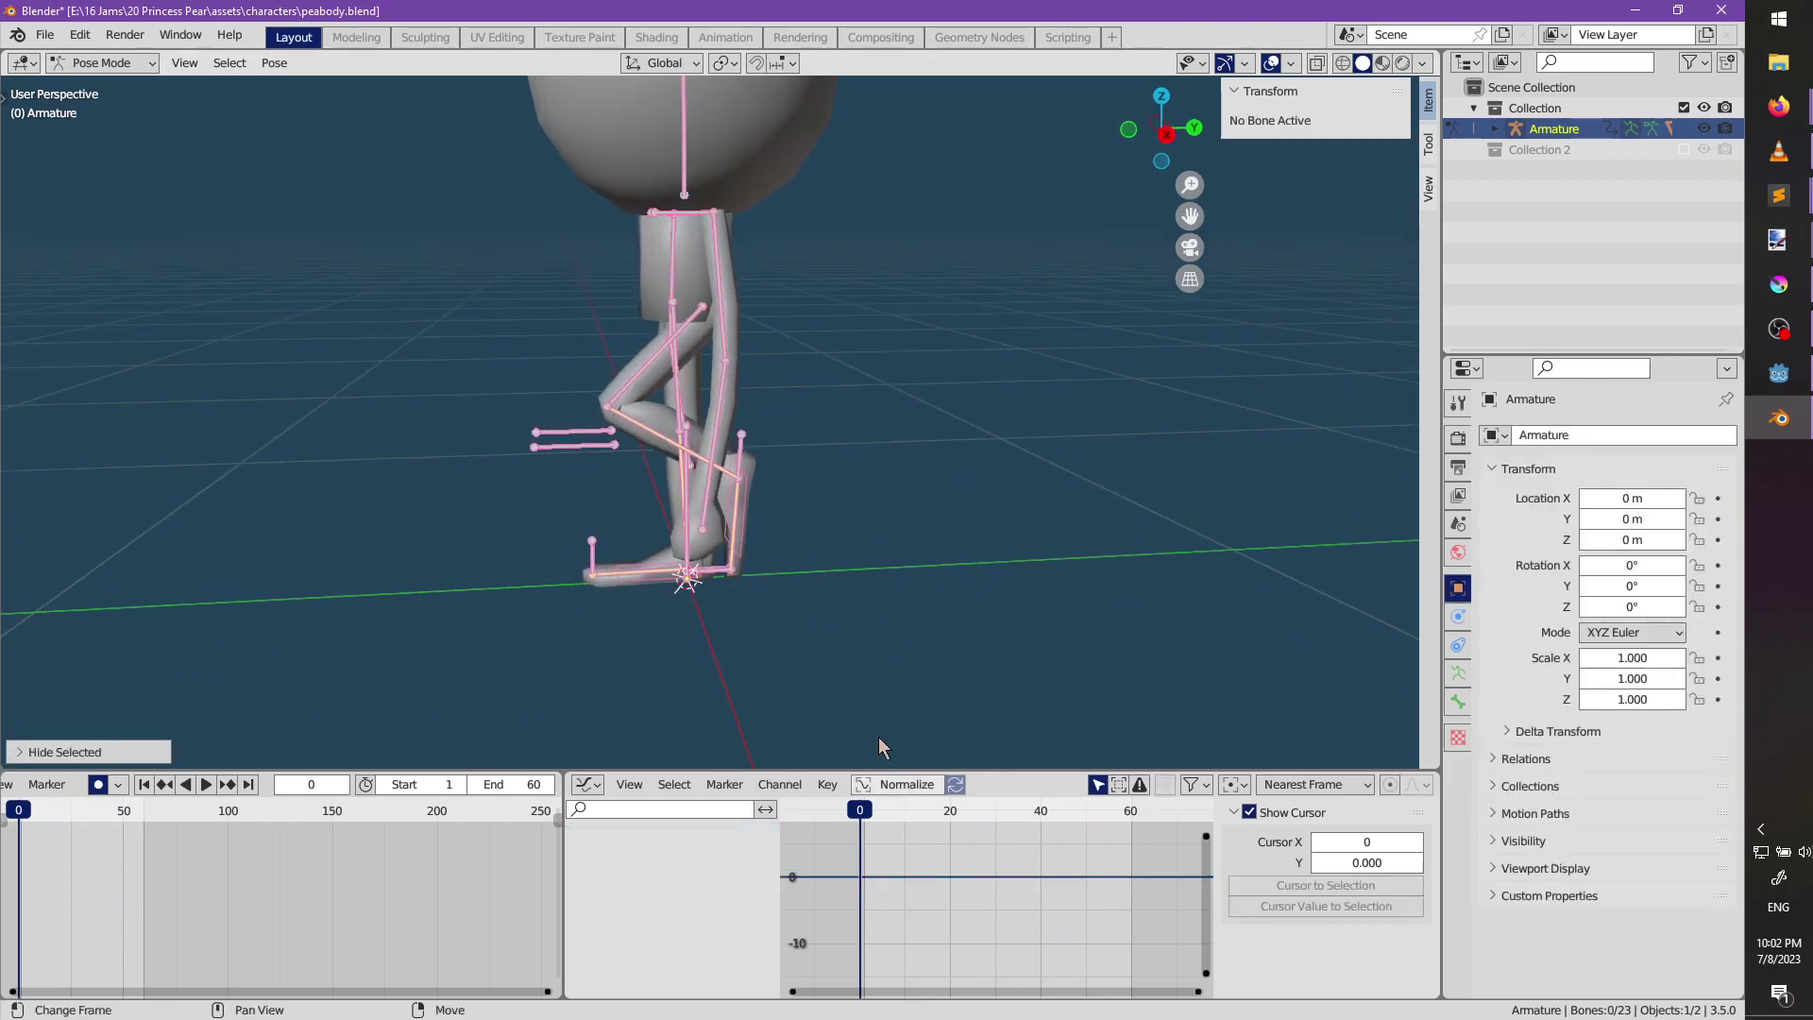
pyautogui.moveTo(749, 515); pyautogui.dragTo(773, 523, button='middle')
pyautogui.press('a')
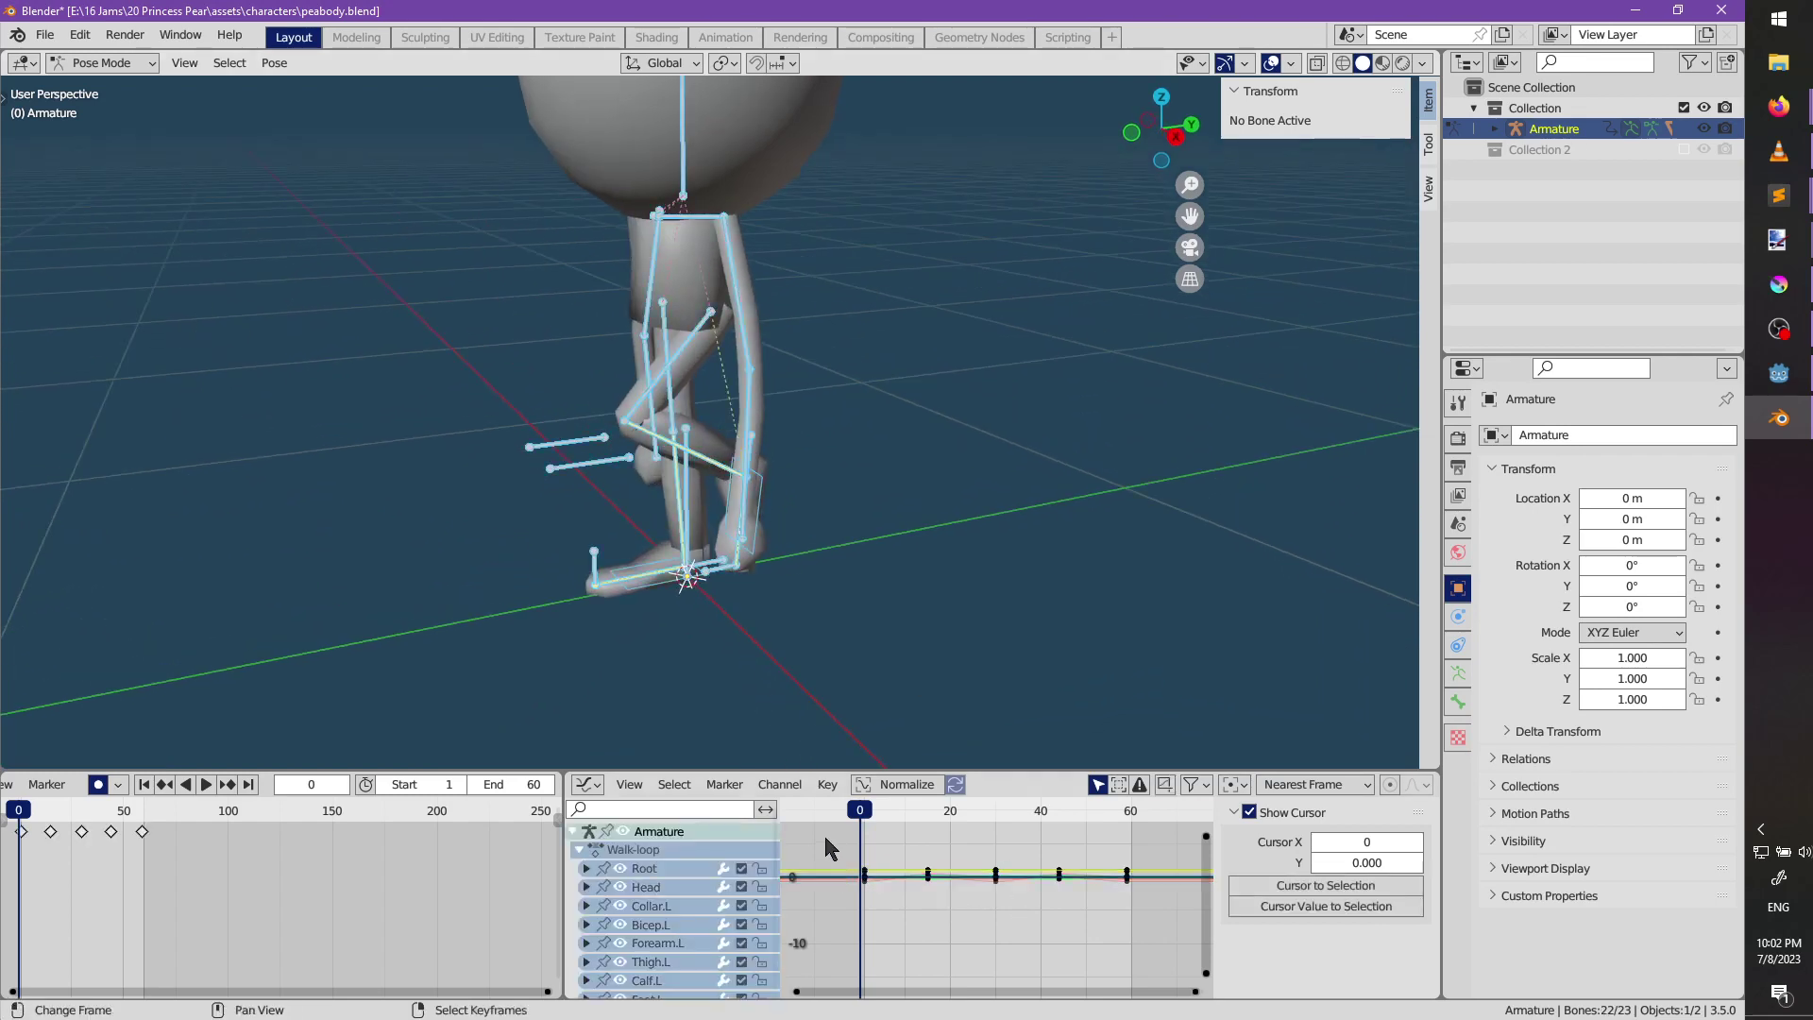
pyautogui.press('s')
pyautogui.press('x')
pyautogui.press('0')
pyautogui.press('Return')
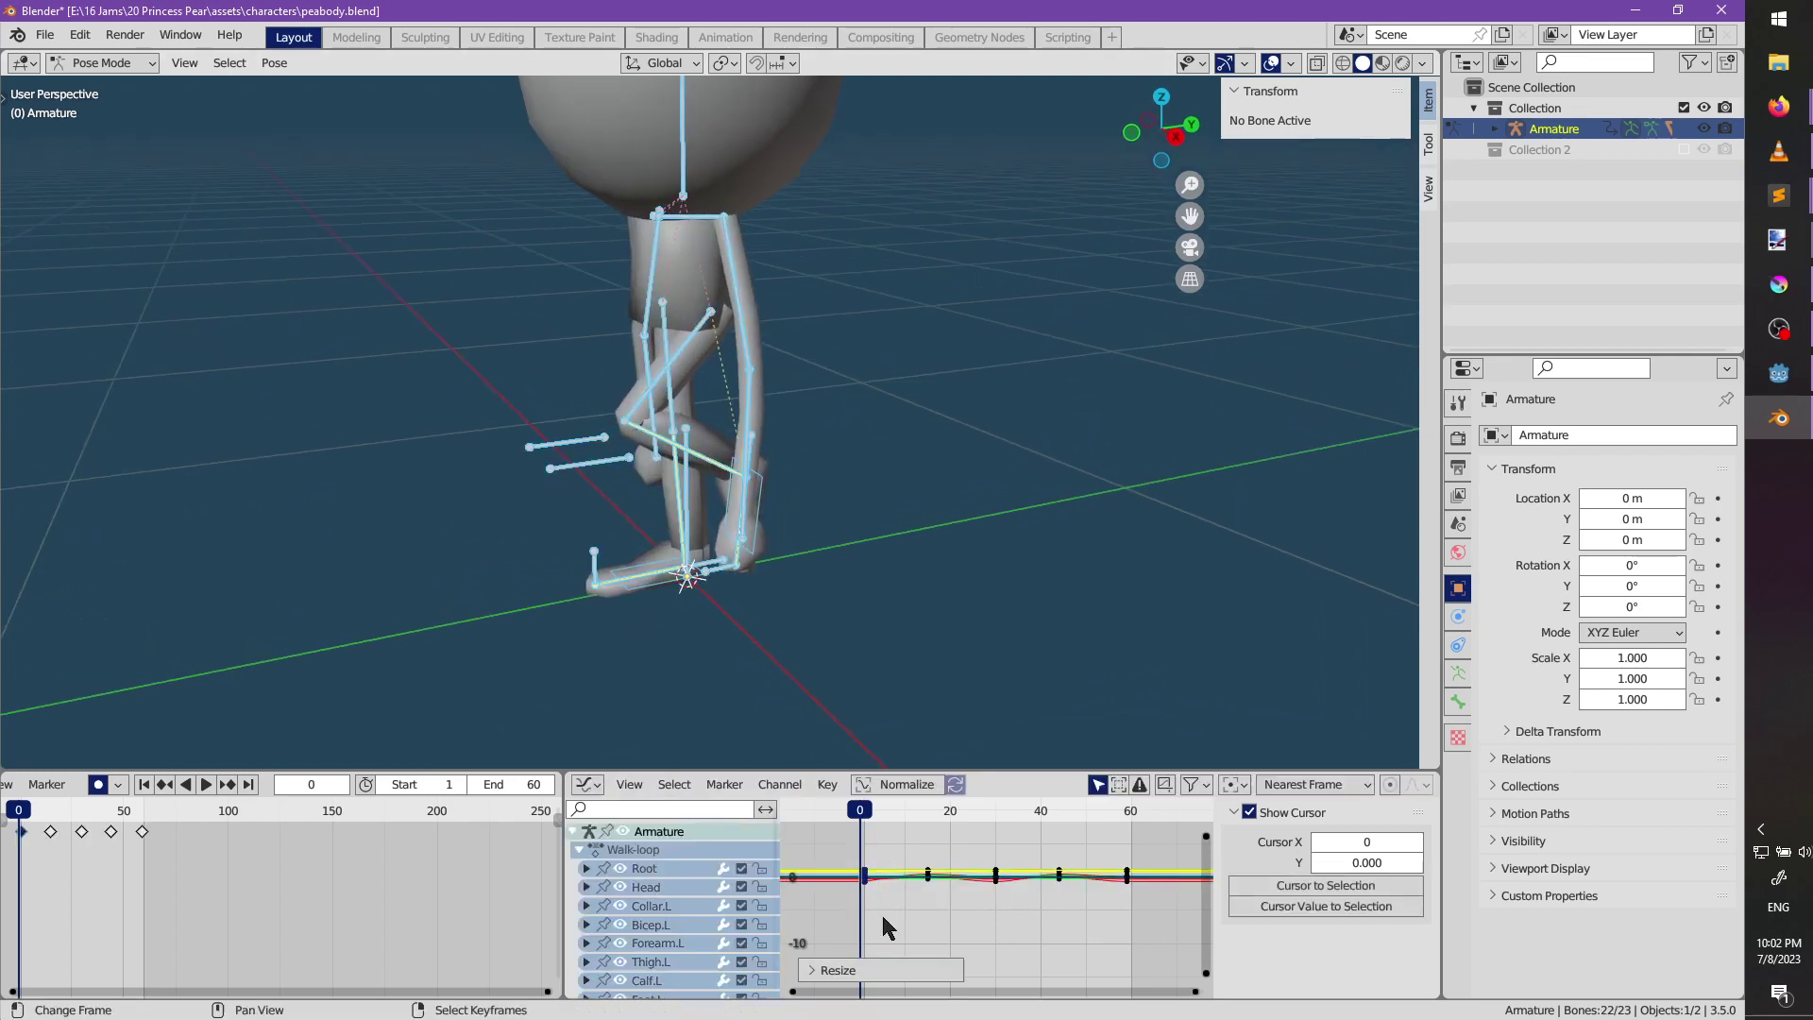
# Scale the visible bones' frame 59 keyframe handles to 0 along X and play the loop.
pyautogui.moveTo(1114, 845); pyautogui.dragTo(1148, 913)
pyautogui.press('s')
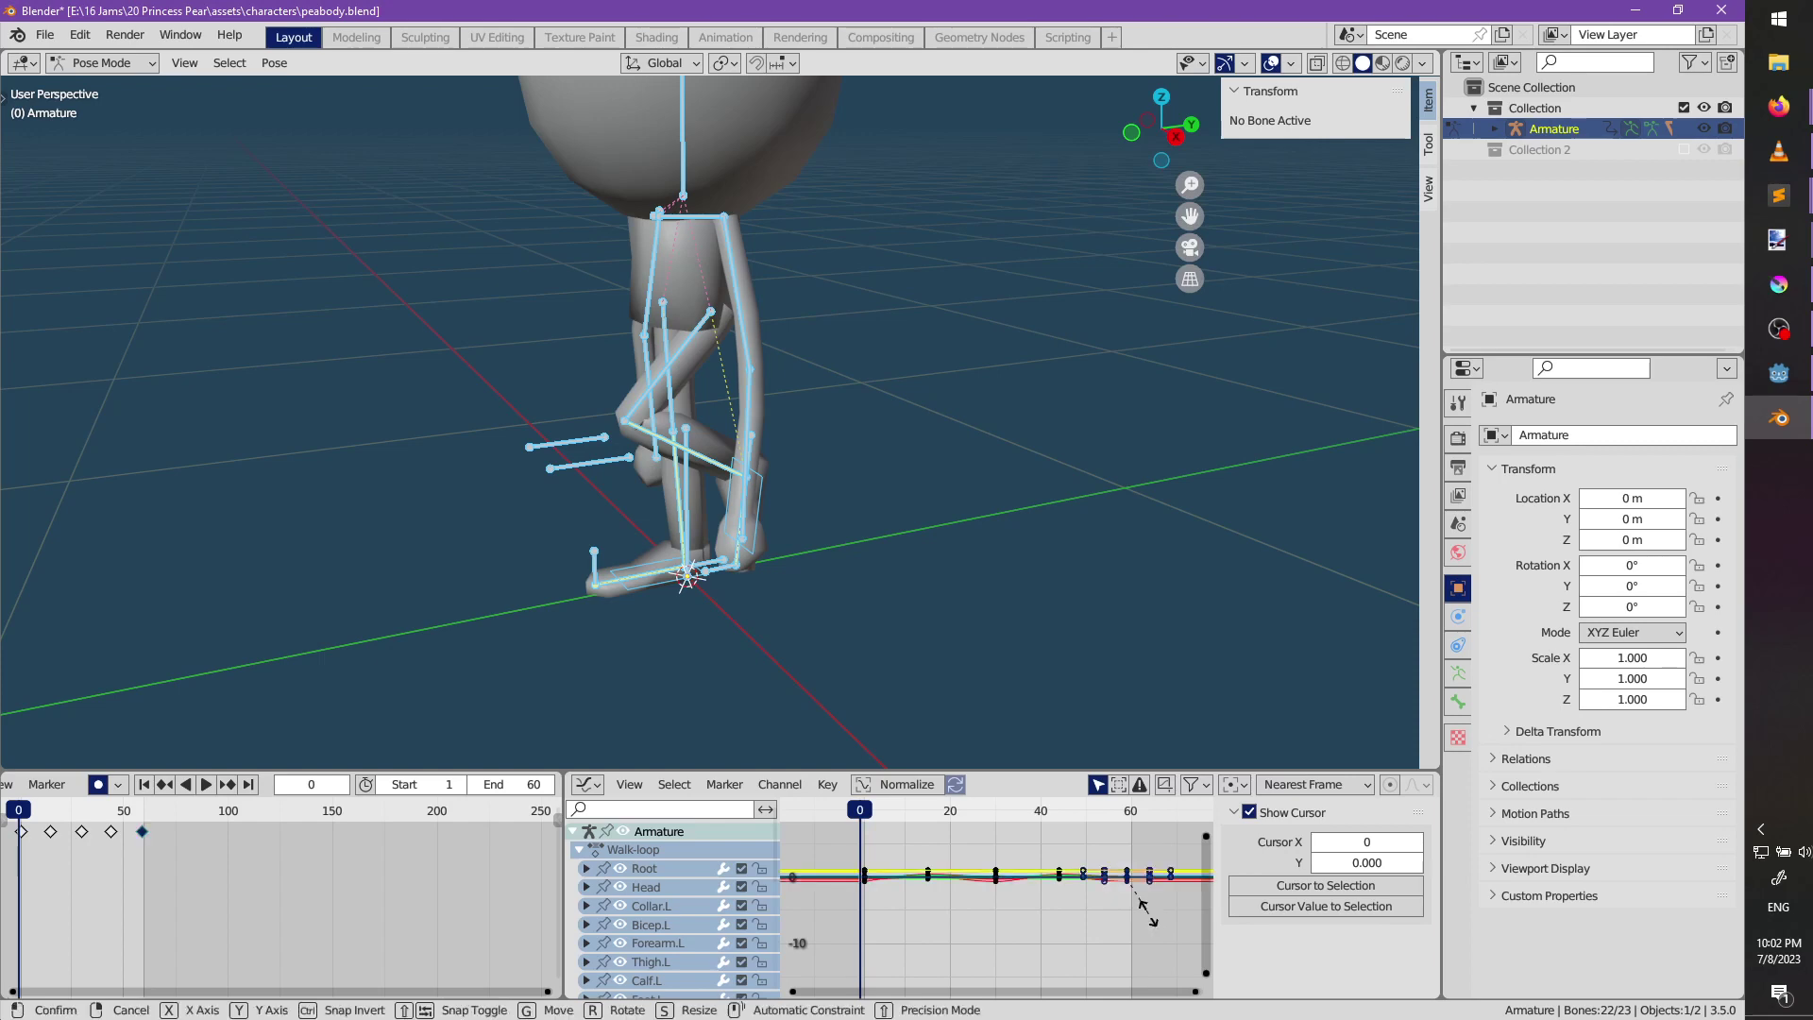
pyautogui.press('x')
pyautogui.press('0')
pyautogui.press('Return')
pyautogui.moveTo(942, 874); pyautogui.dragTo(935, 930, button='middle')
pyautogui.press('space')
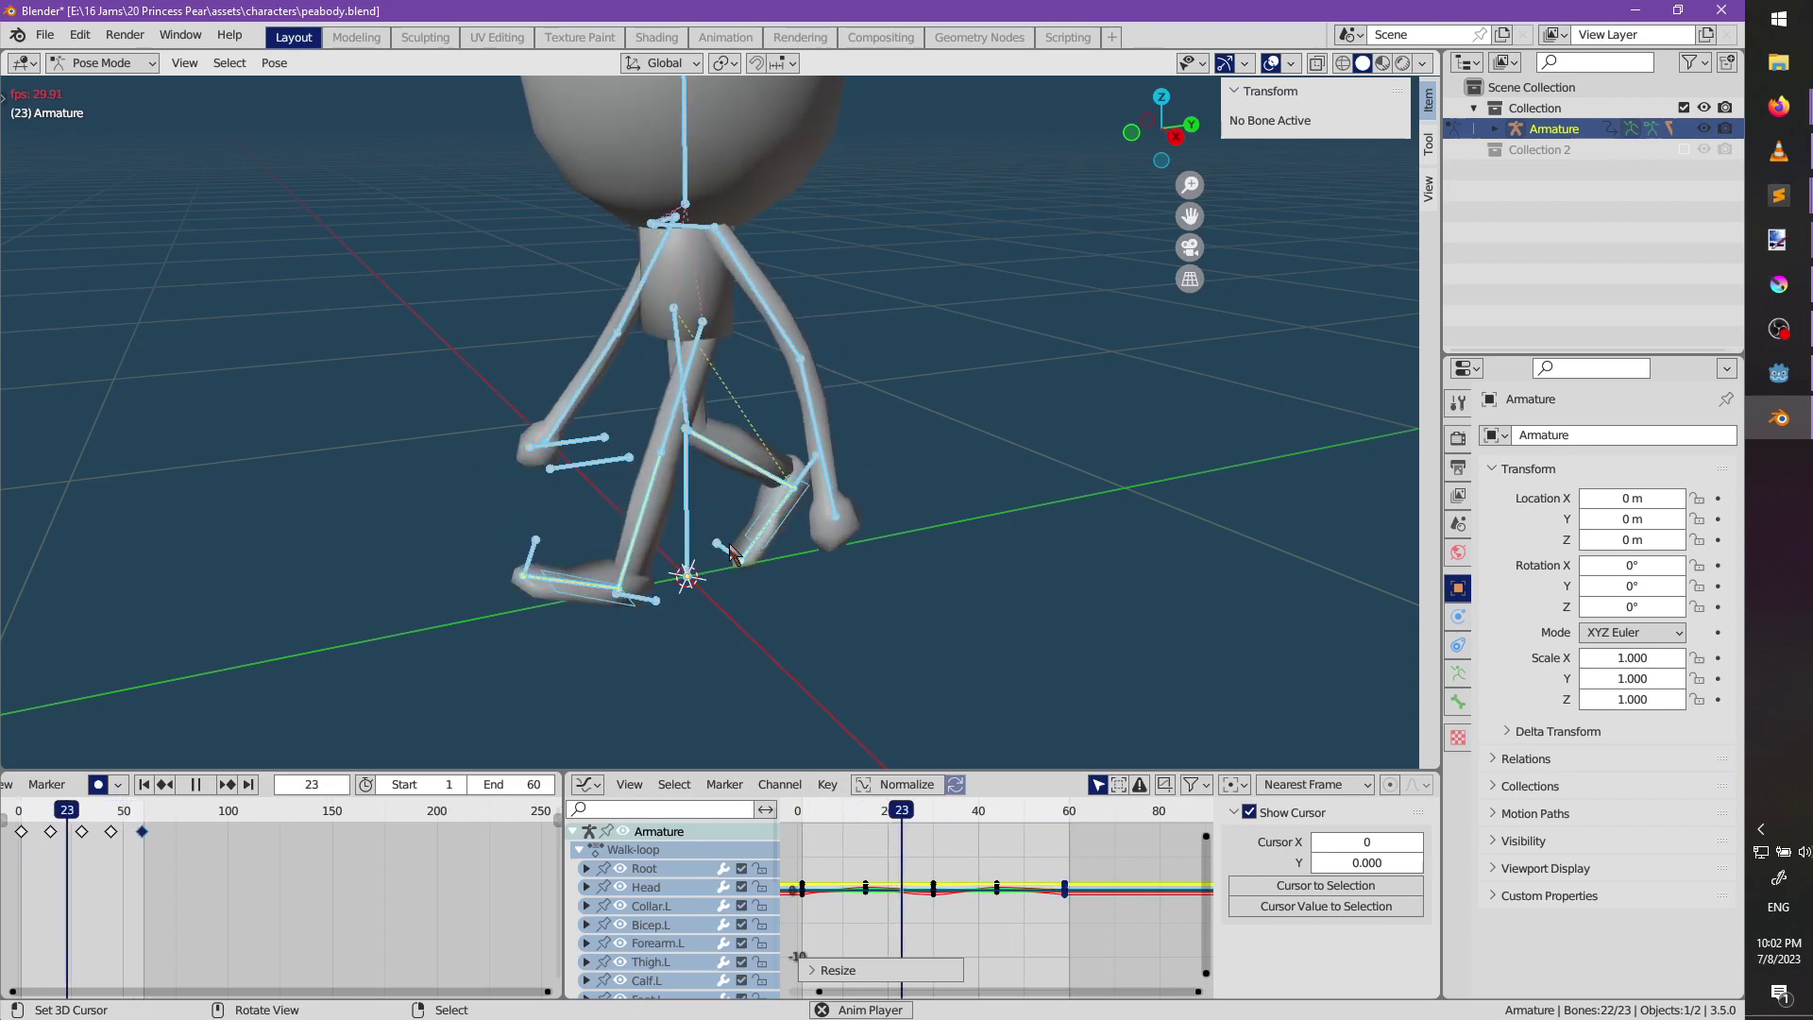
pyautogui.moveTo(715, 557); pyautogui.dragTo(891, 521, button='middle')
pyautogui.scroll(1, 1064, 881)
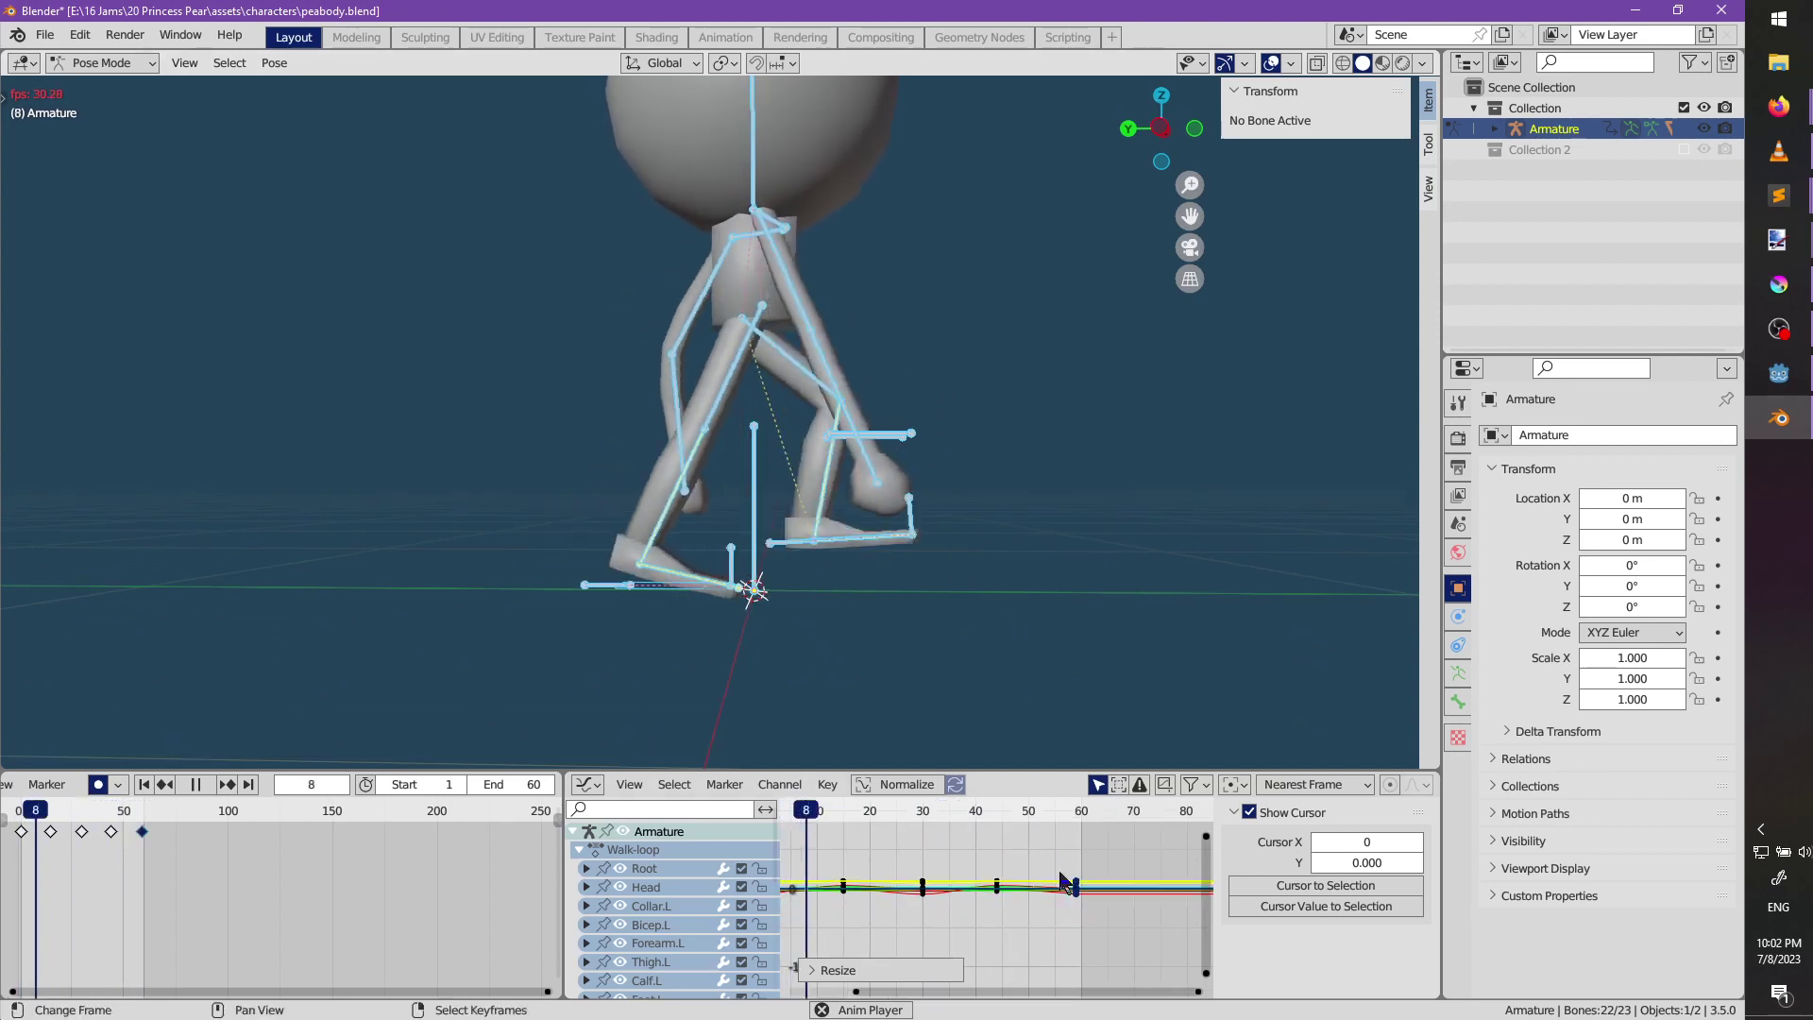
# Set the end frame to 59 and replay the loop from several angles.
pyautogui.press('space')
pyautogui.click(510, 780)
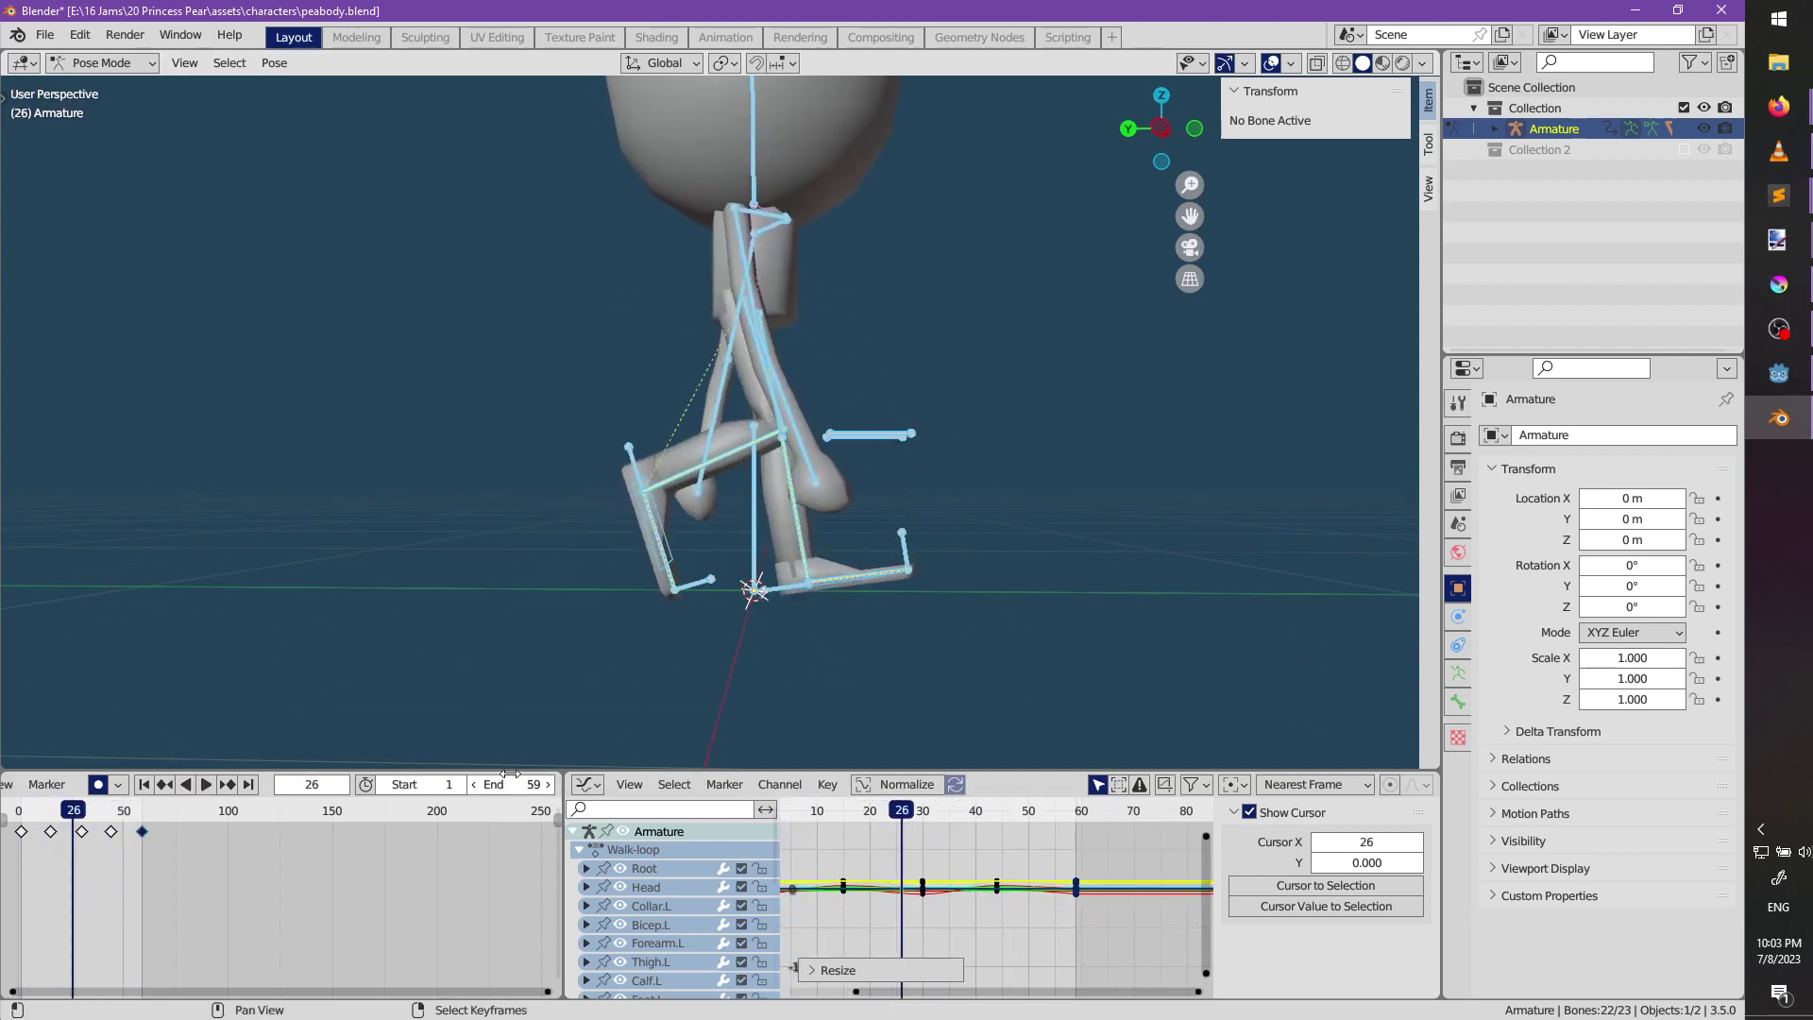
pyautogui.moveTo(782, 691); pyautogui.dragTo(774, 599, button='middle')
pyautogui.press('space')
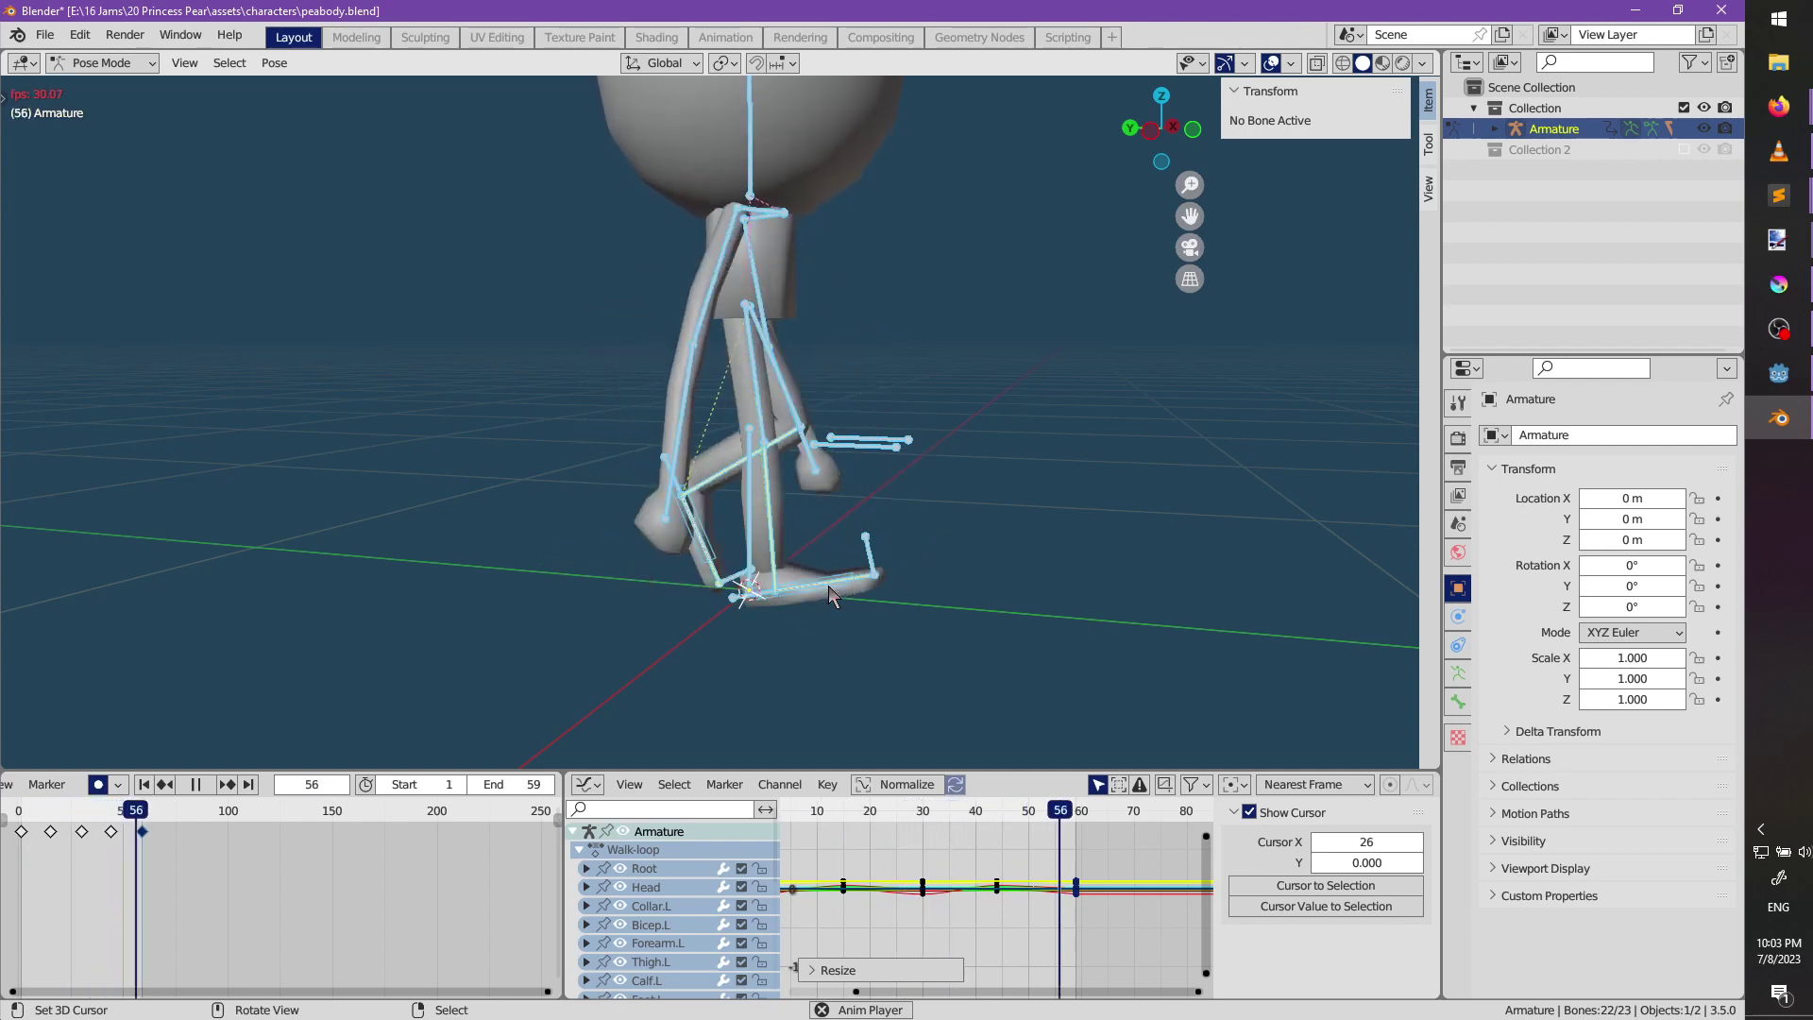
pyautogui.moveTo(877, 596); pyautogui.dragTo(682, 591, button='middle')
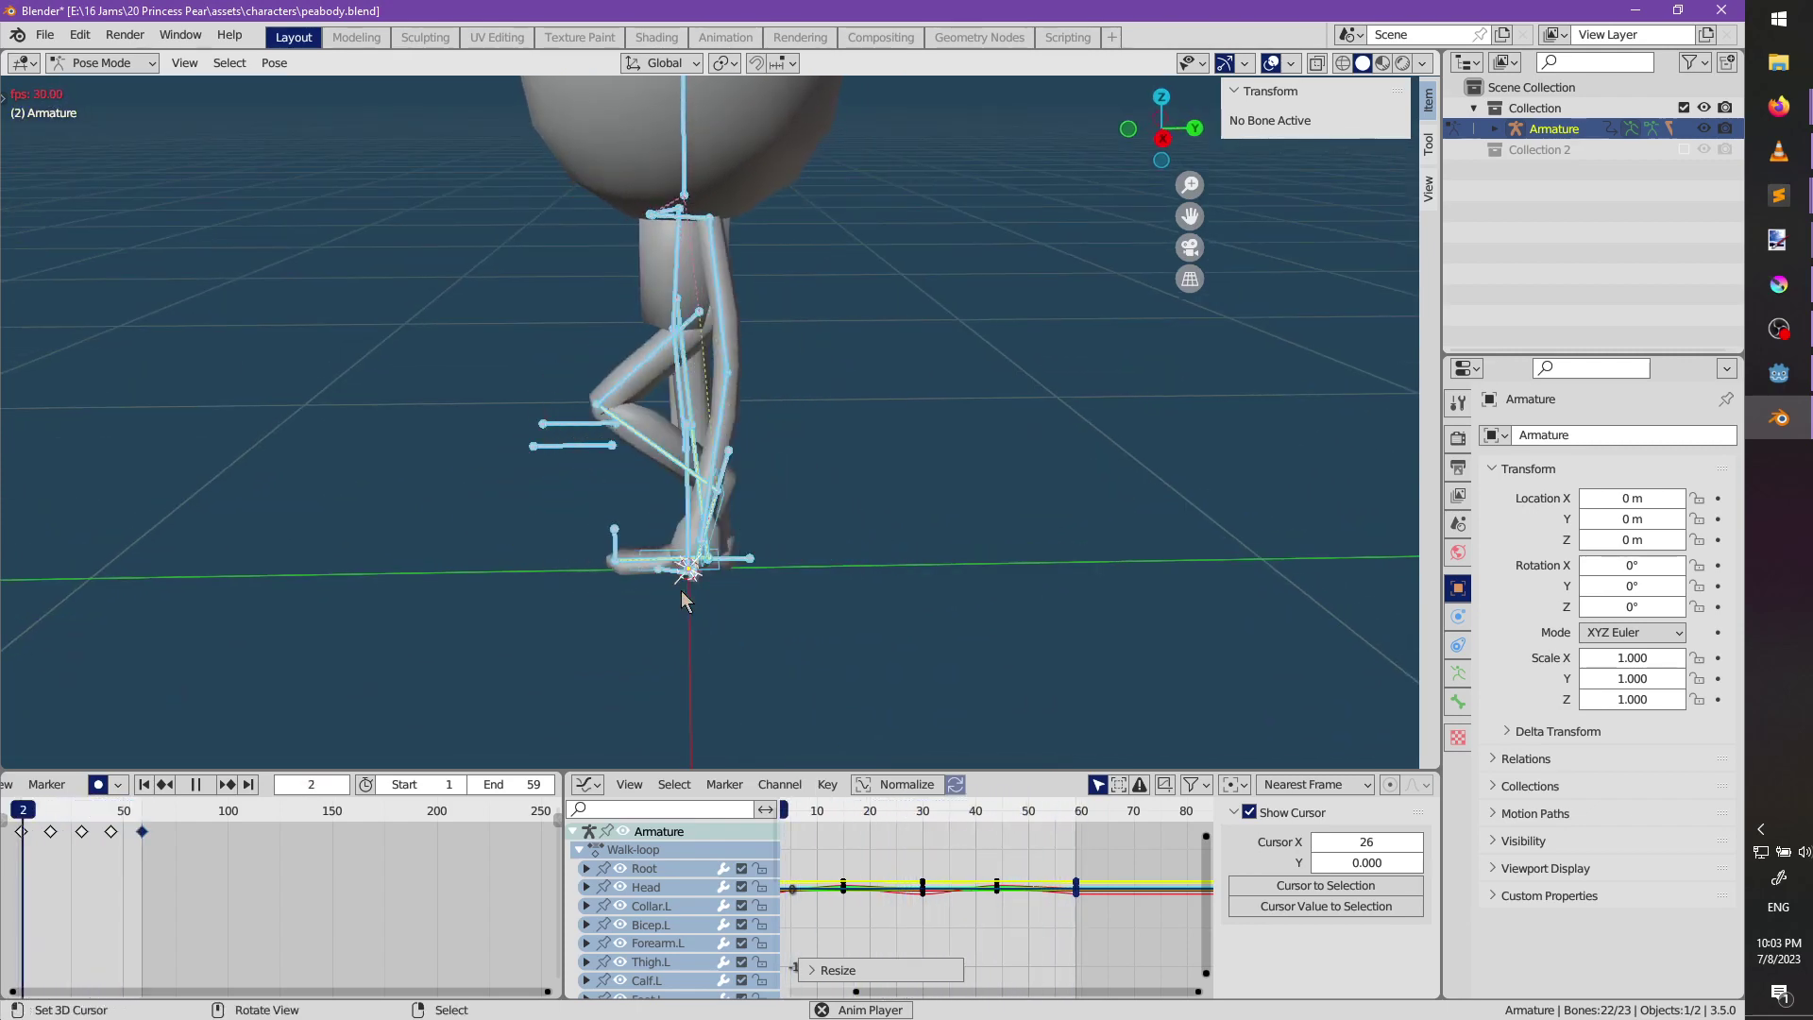
pyautogui.moveTo(681, 591); pyautogui.dragTo(737, 443, button='middle')
# Reveal the hidden Body bone, replay the loop, save the file, and return to Object Mode.
pyautogui.hotkey('alt', 'h')
pyautogui.press('space')
pyautogui.press('space')
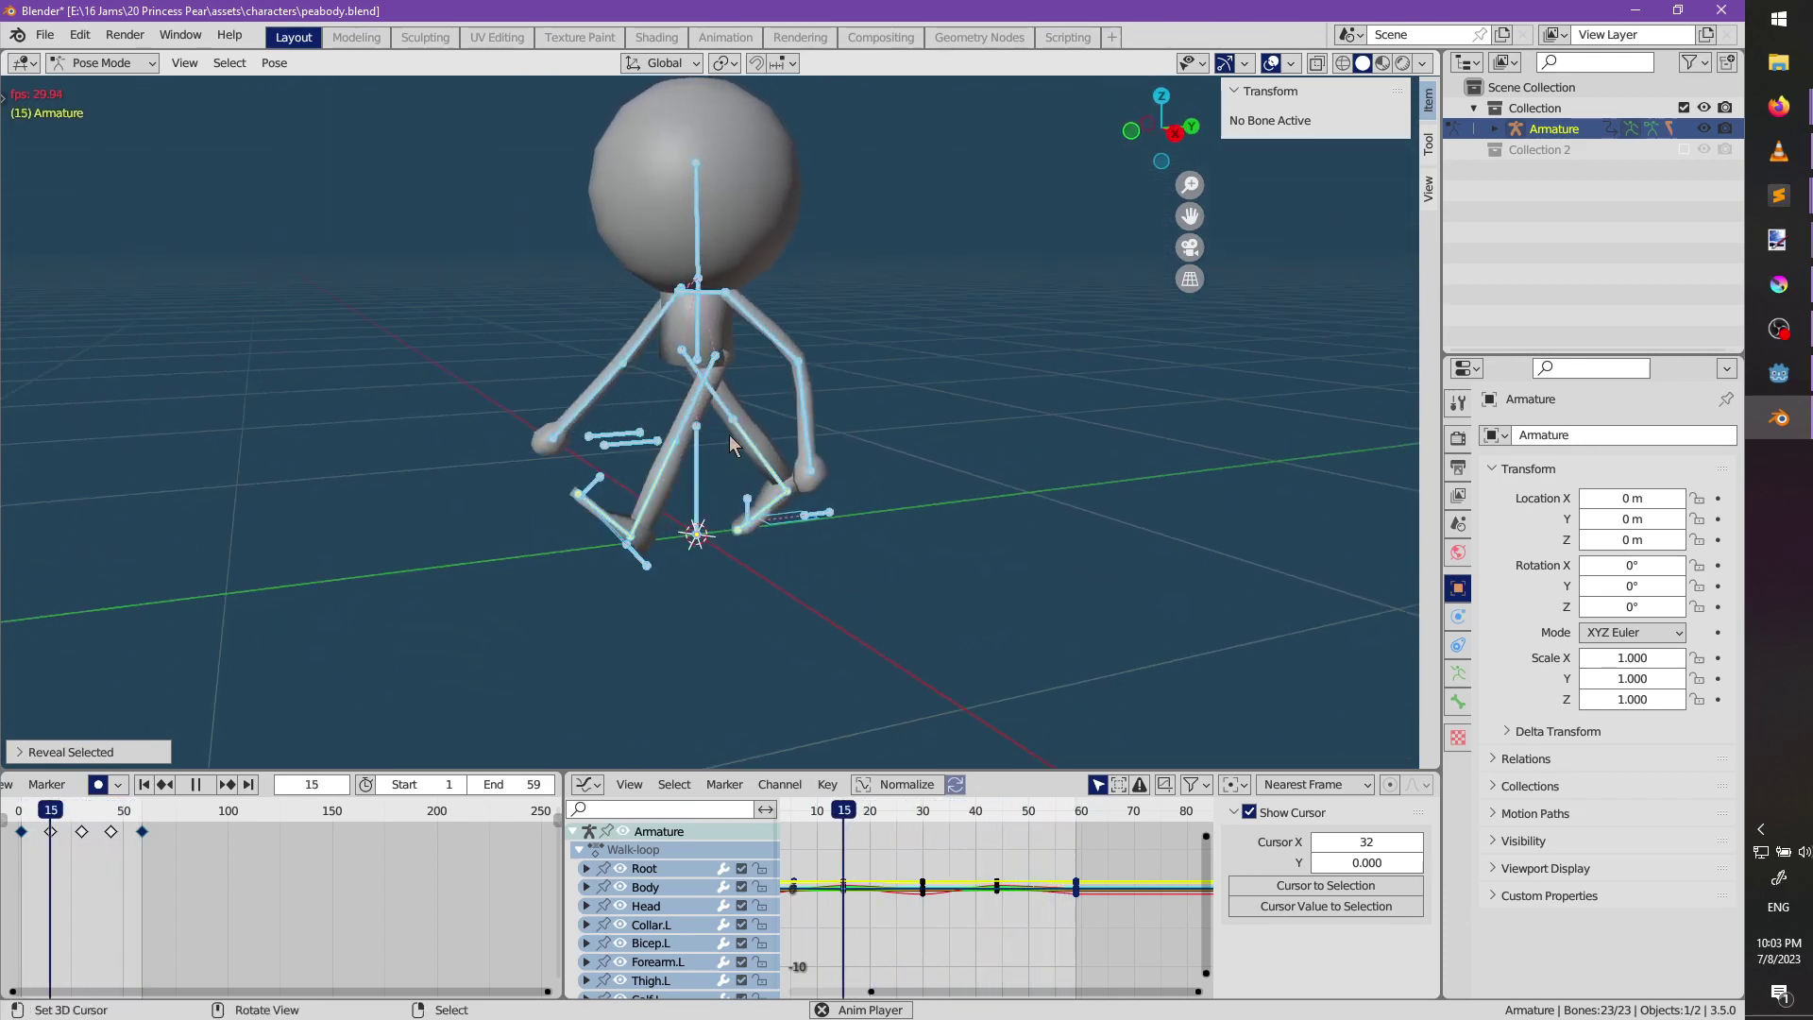
pyautogui.hotkey('ctrl', 's')
pyautogui.hotkey('ctrl', 'Tab')
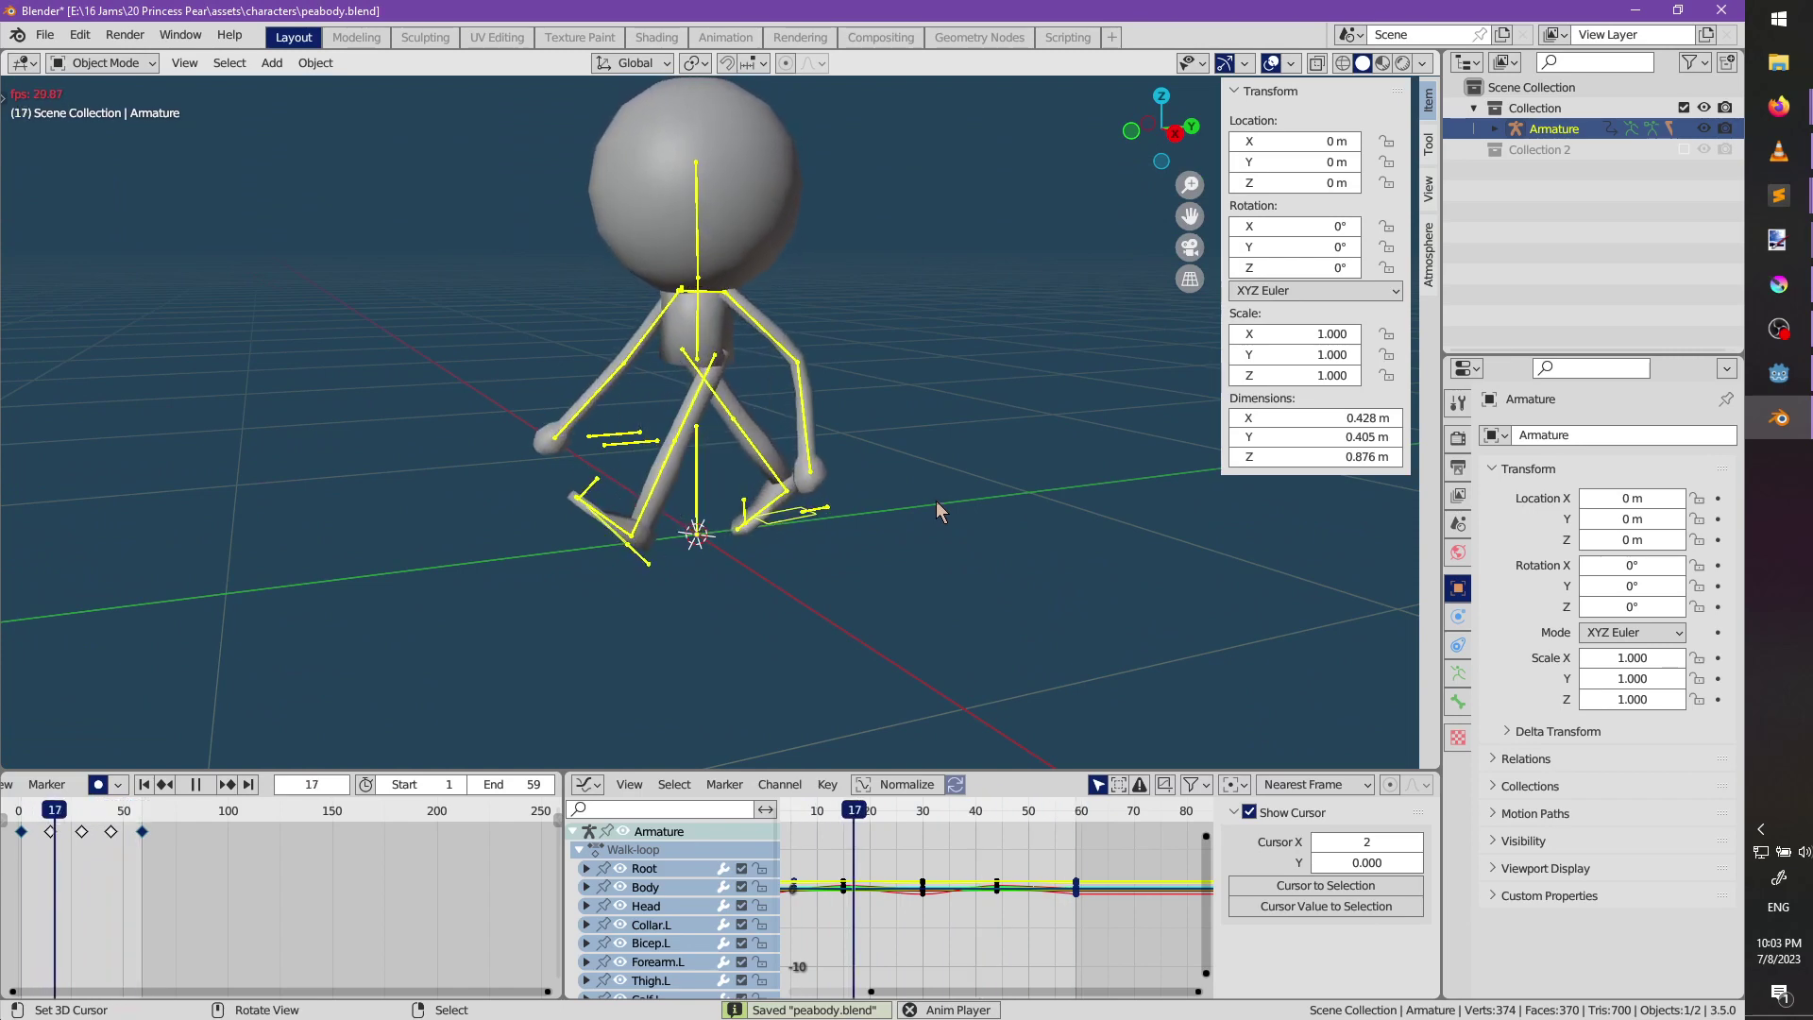
# Switch to Godot Engine, save the 02_spire_tour.tscn scene, and return to Blender.
pyautogui.moveTo(1778, 373)
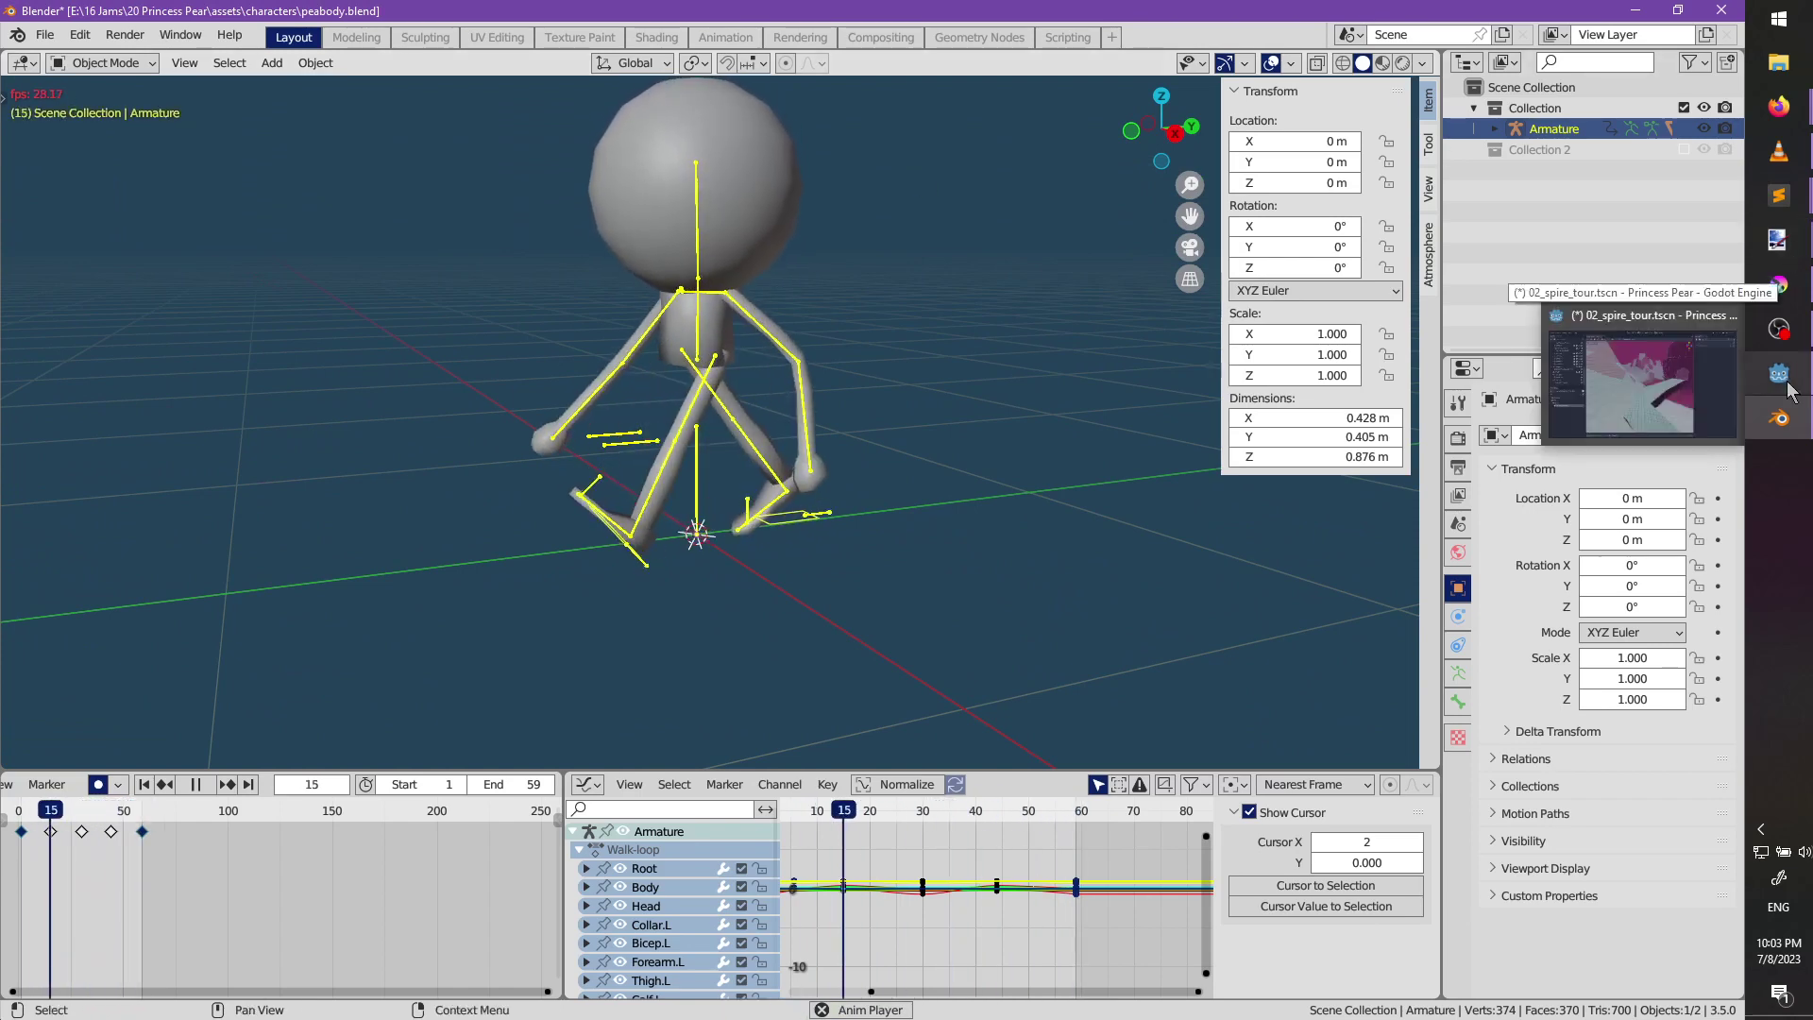
pyautogui.click(1668, 392)
pyautogui.hotkey('ctrl', 's')
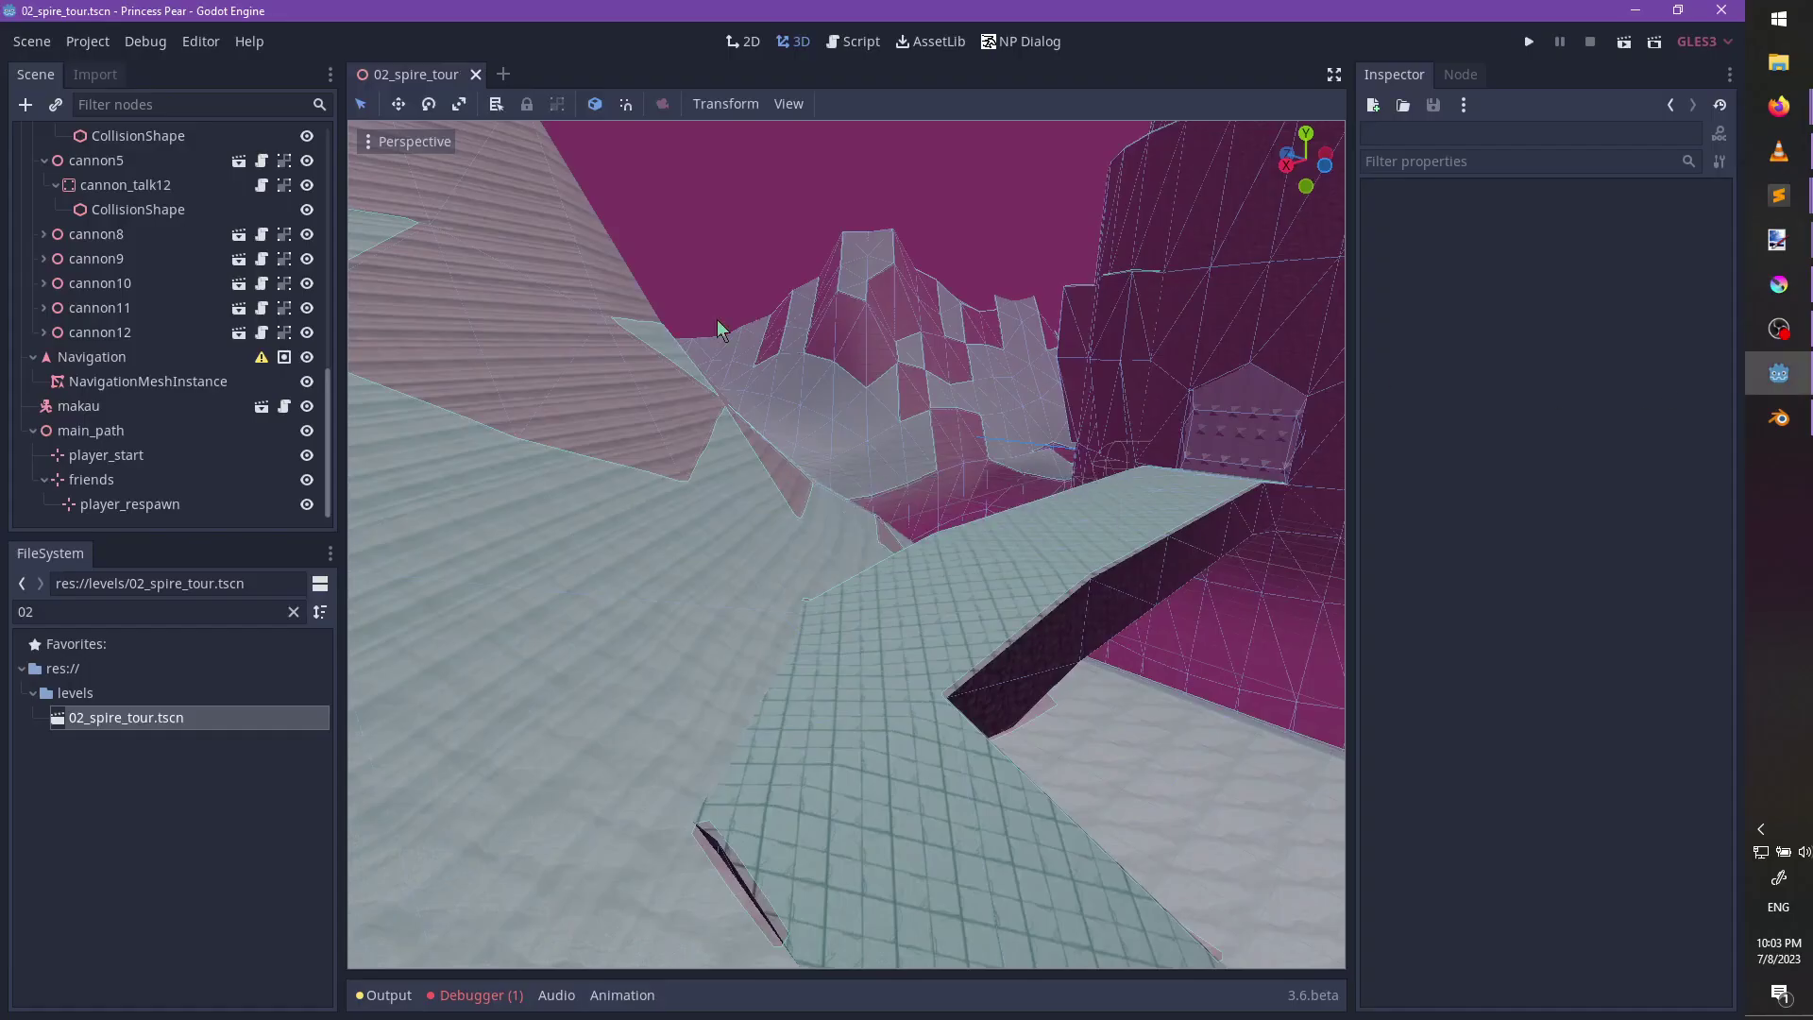
pyautogui.hotkey('alt', 'Tab')
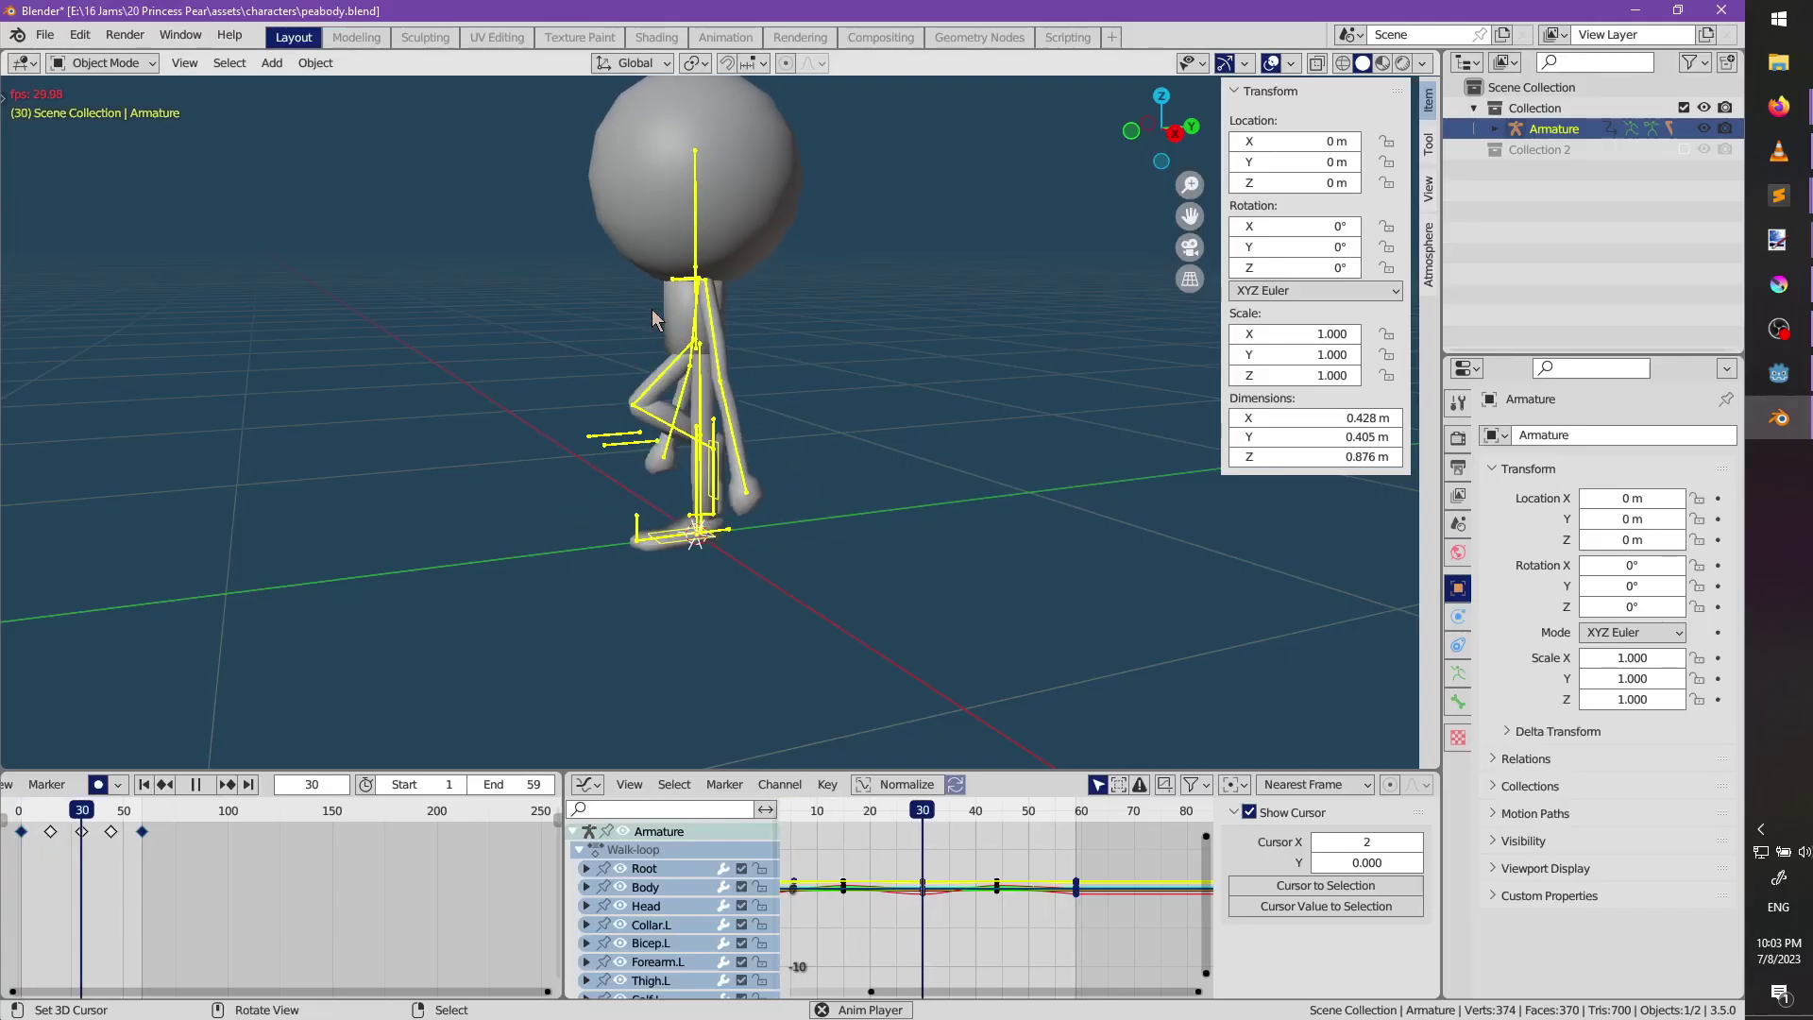
# Stop playback at frame 2 and change the Graph Editor area back to the Action Editor.
pyautogui.press('space')
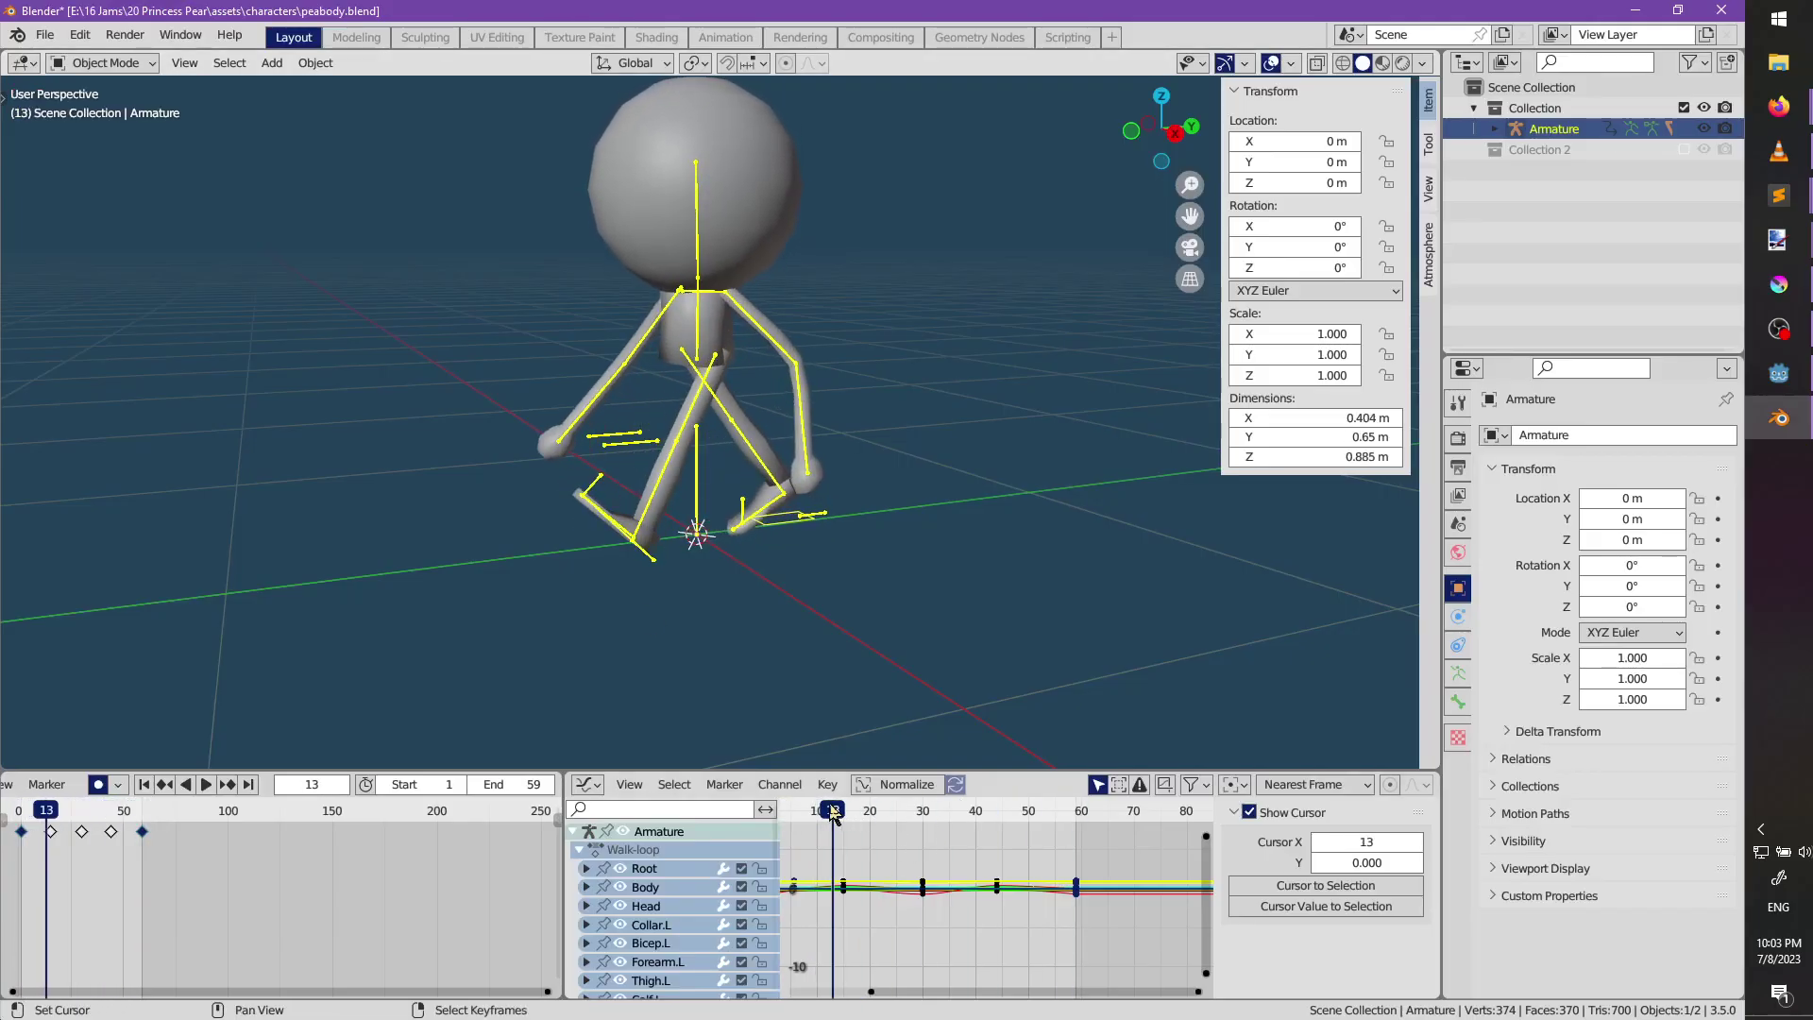
pyautogui.moveTo(830, 810); pyautogui.dragTo(775, 810)
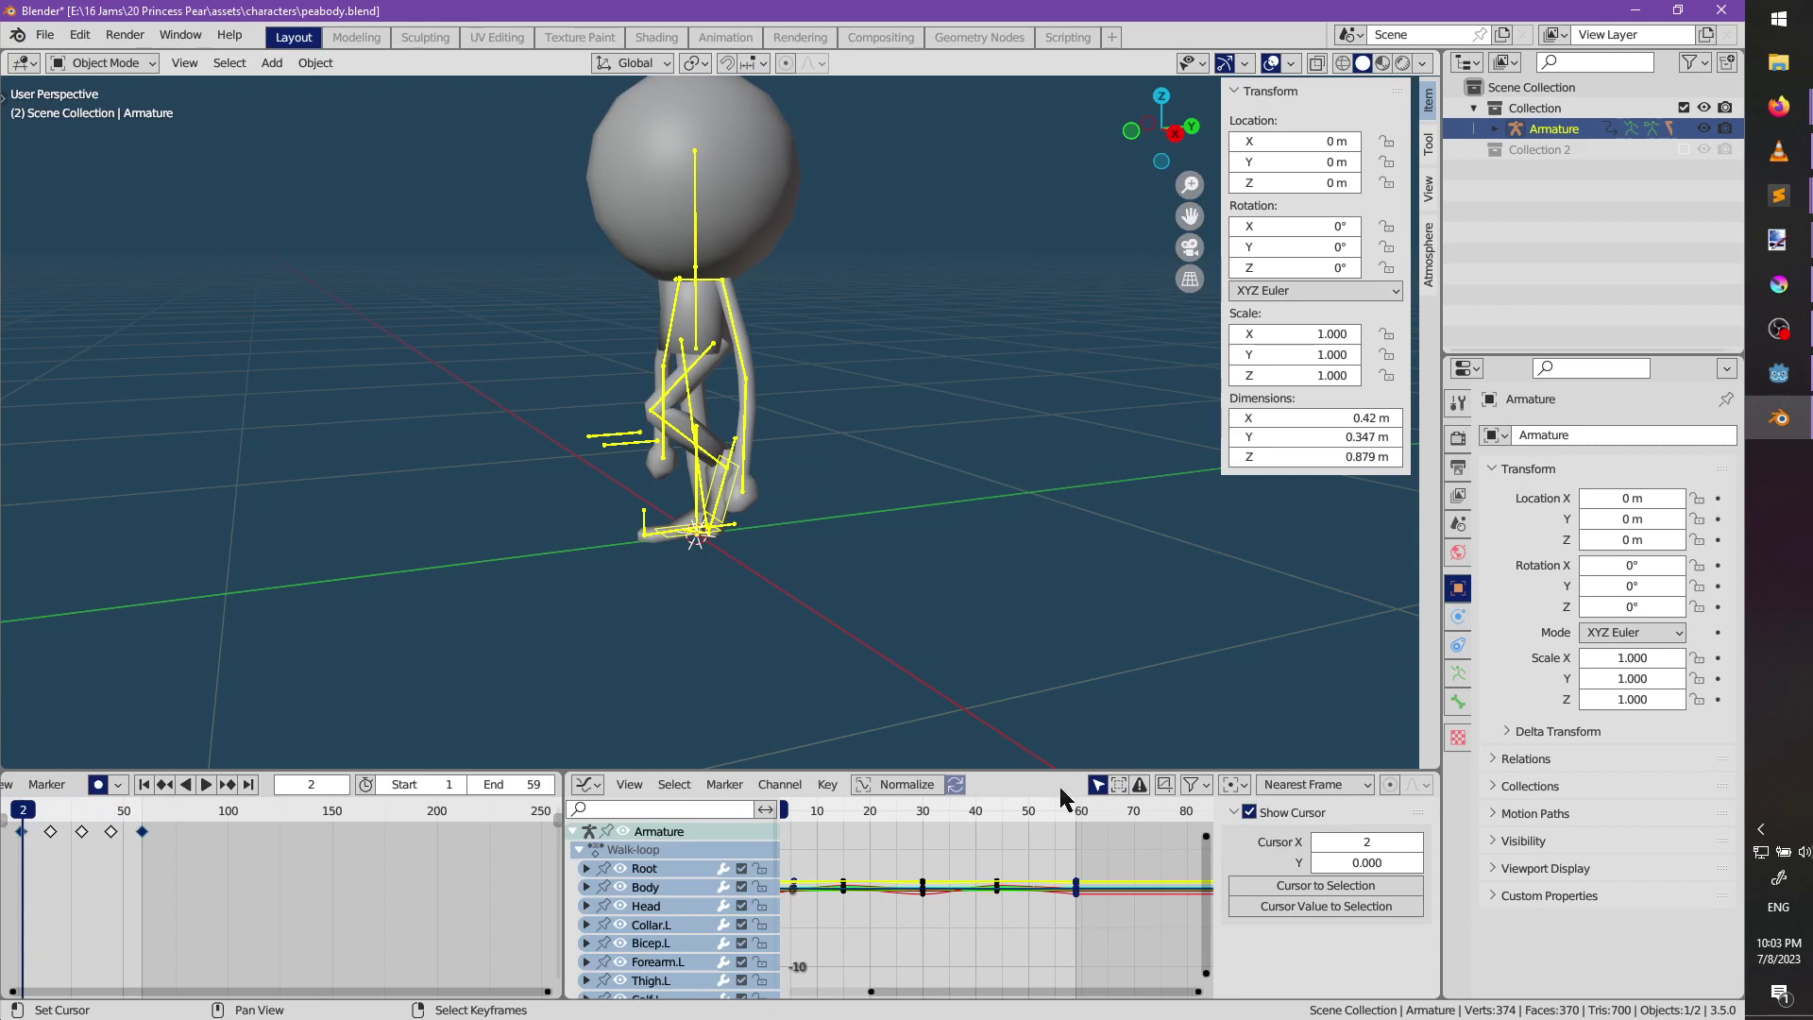
pyautogui.click(587, 789)
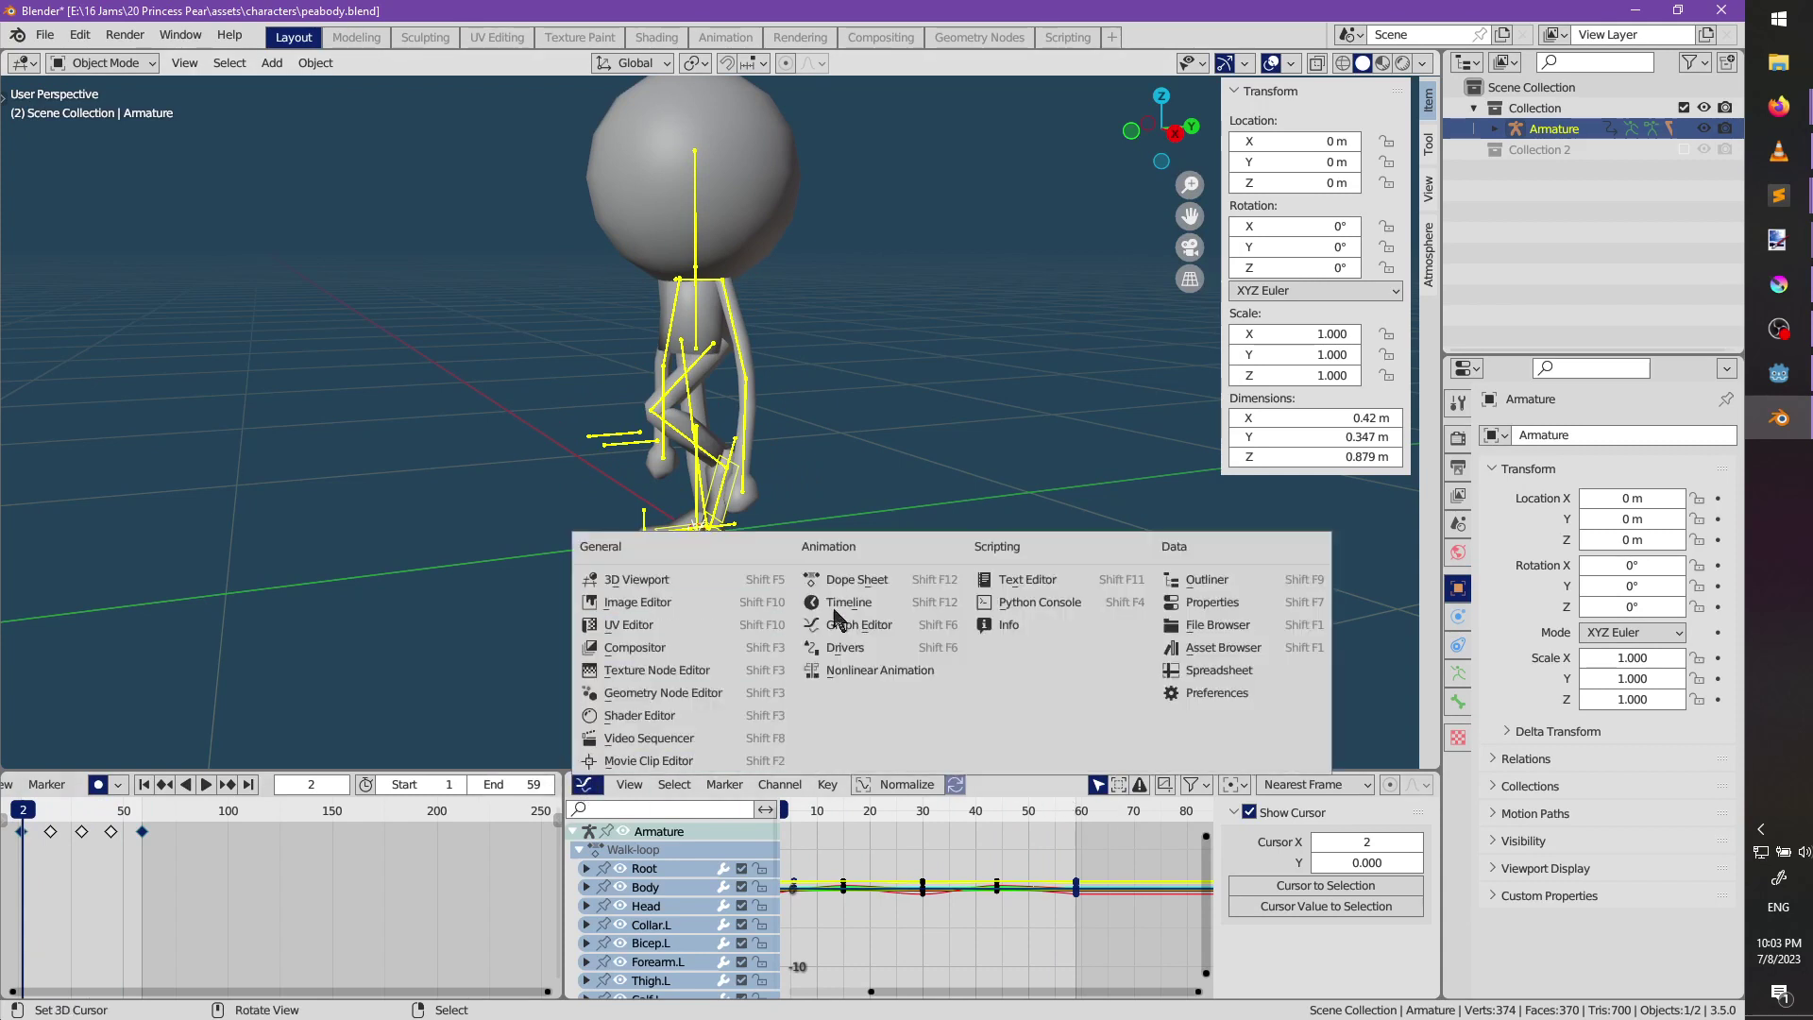
pyautogui.click(857, 579)
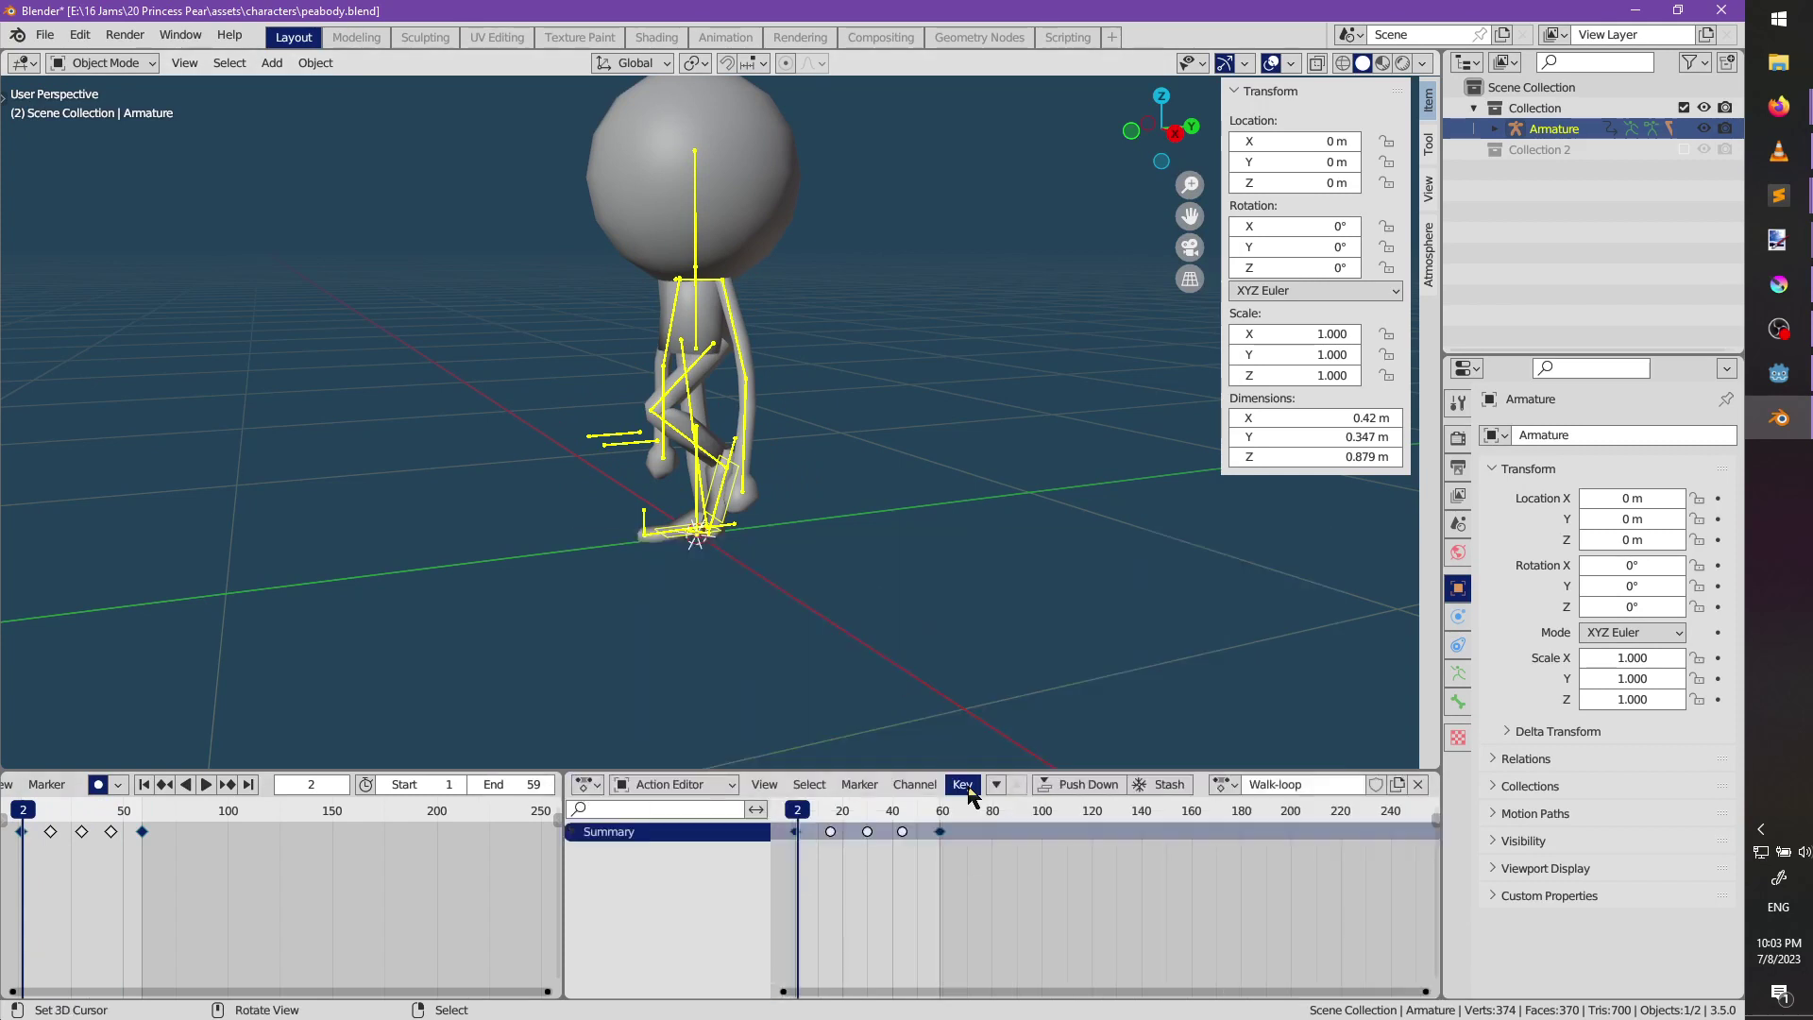
# Stash the Walk-loop action and create an empty action named Capture.
pyautogui.click(666, 784)
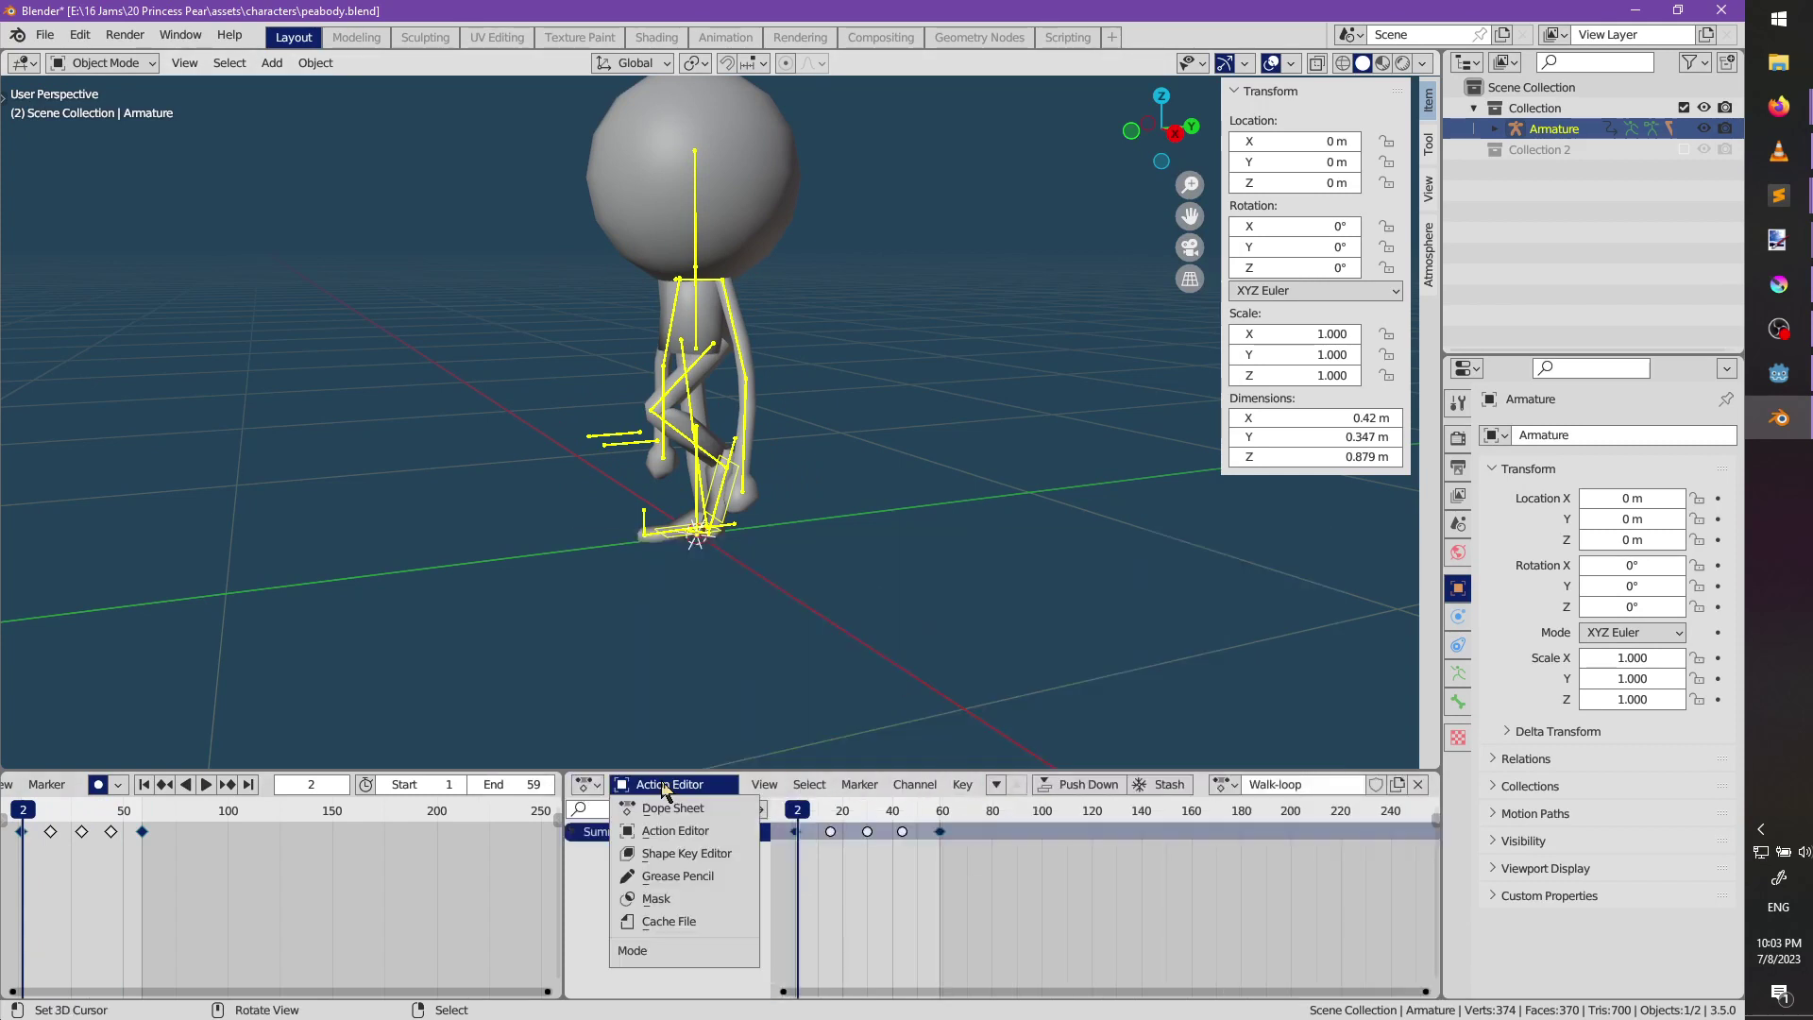
pyautogui.click(1175, 791)
pyautogui.click(1244, 791)
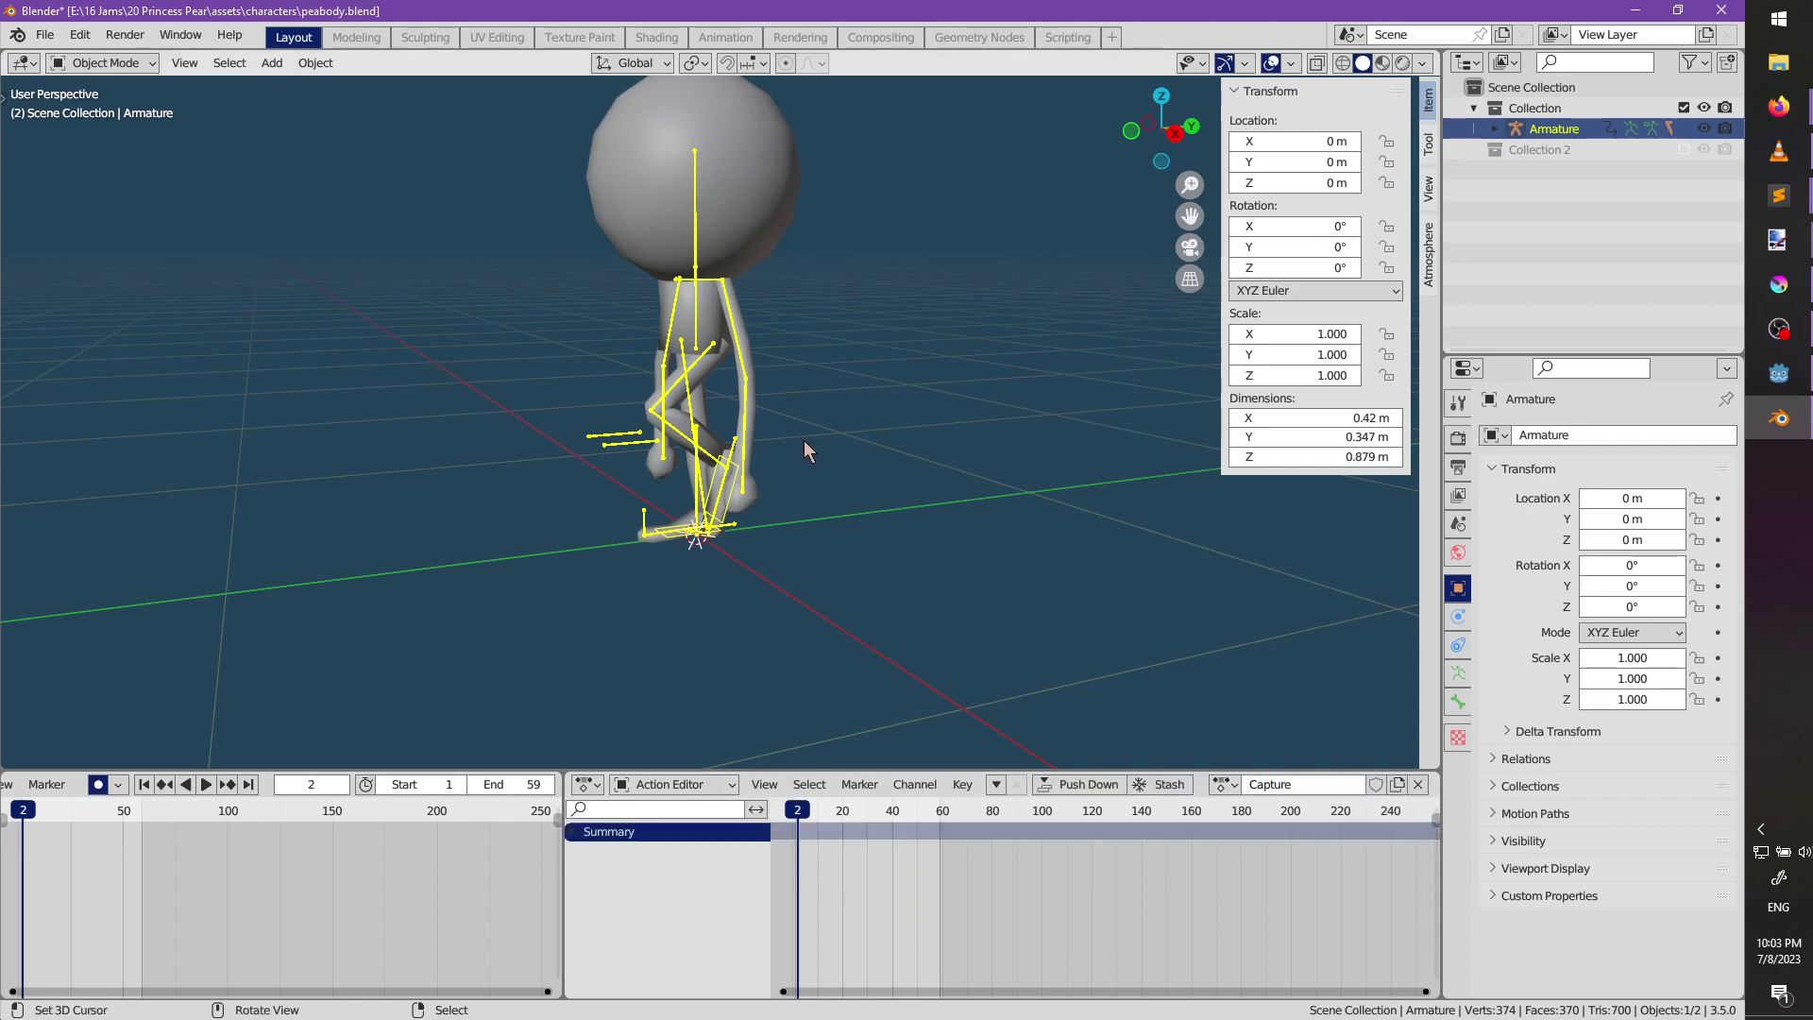
# In Pose Mode, clear the rotation and location of all bones, deselect them, and save the file.
pyautogui.hotkey('ctrl', 'Tab')
pyautogui.moveTo(773, 453); pyautogui.dragTo(943, 502, button='middle')
pyautogui.hotkey('alt', 'r')
pyautogui.hotkey('alt', 'g')
pyautogui.hotkey('alt', 'a')
pyautogui.hotkey('ctrl', 's')
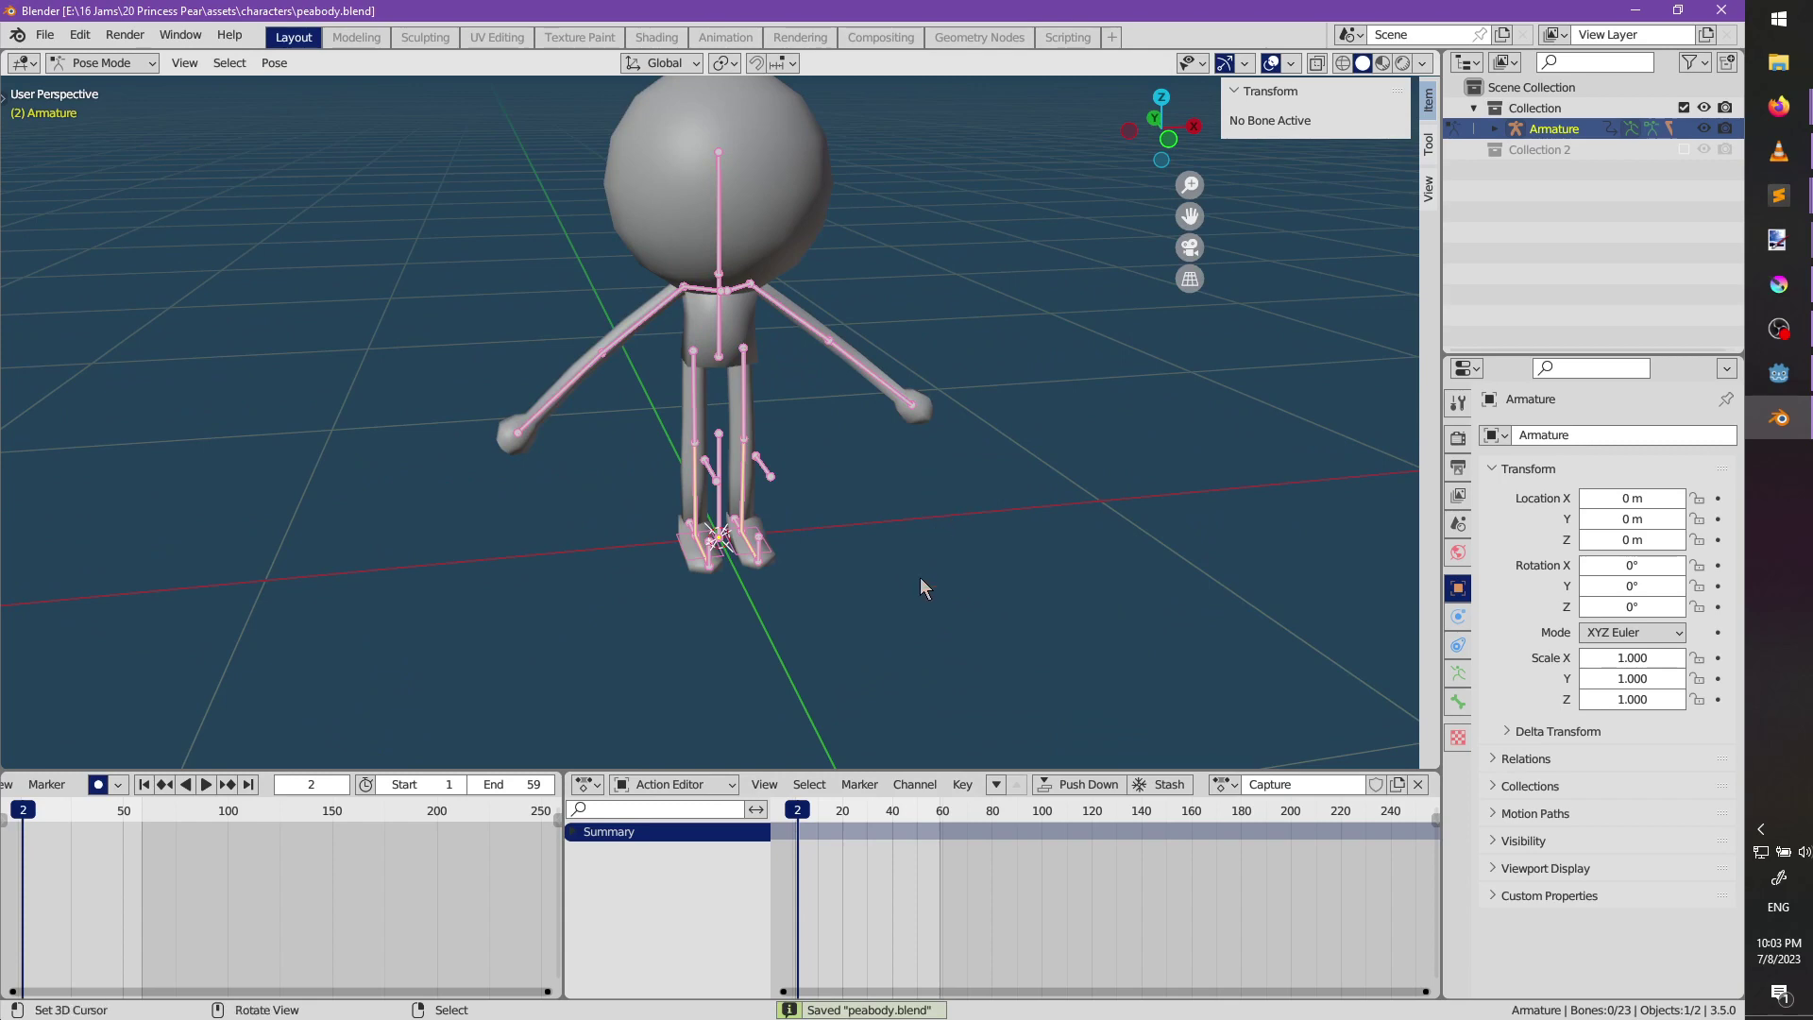
# Insert a Whole Character keyframe at frame 1 of the Capture action and select all bones.
pyautogui.click(795, 814)
pyautogui.press('i')
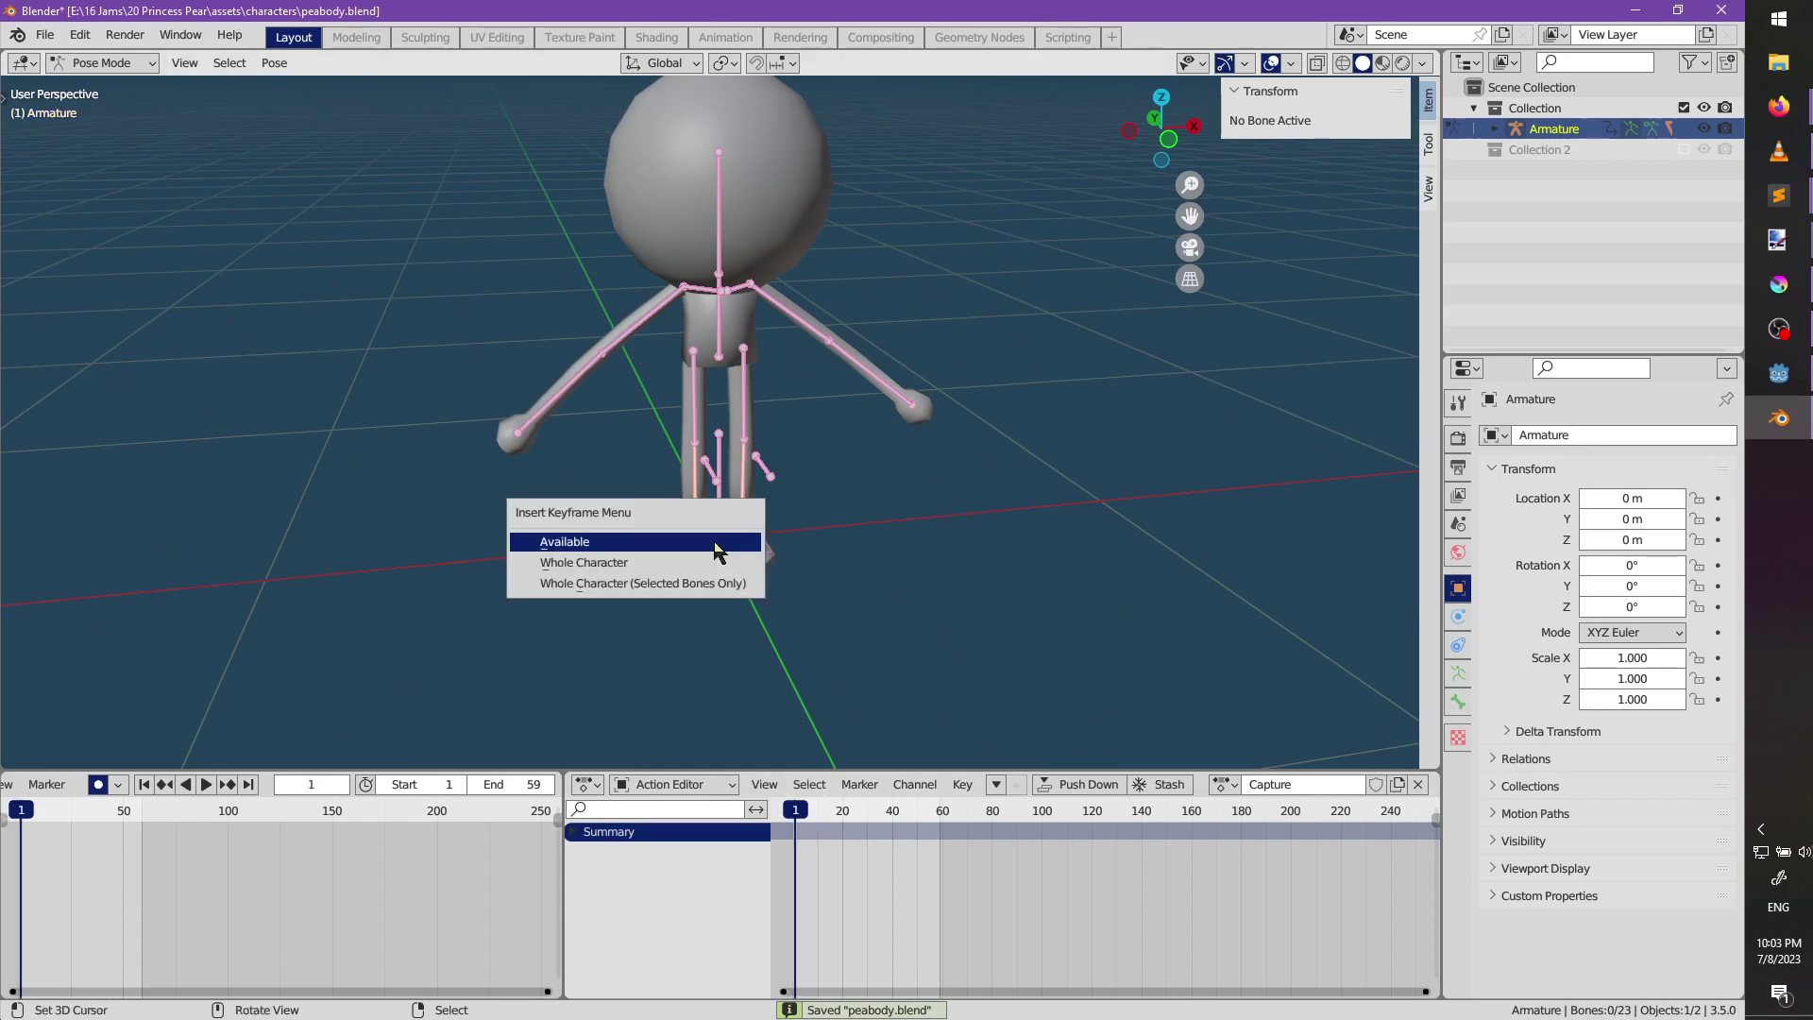
pyautogui.click(700, 567)
pyautogui.moveTo(796, 544); pyautogui.dragTo(754, 575, button='middle')
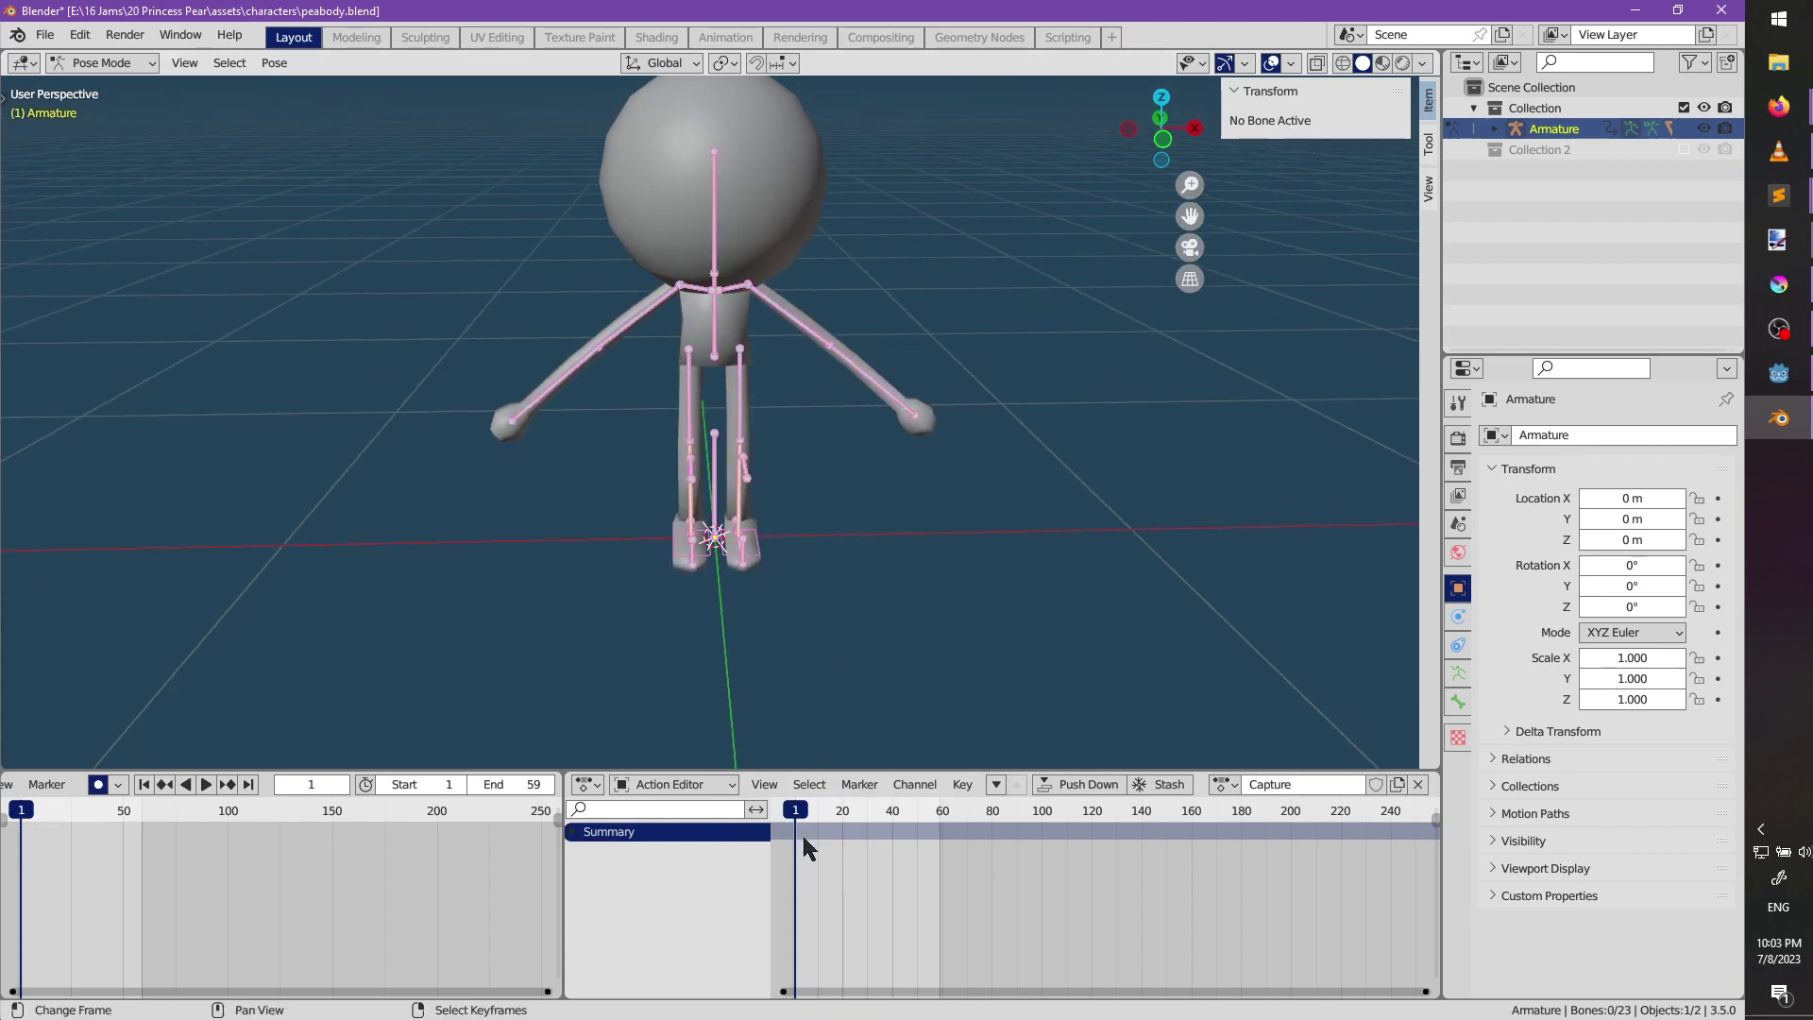
pyautogui.press('a')
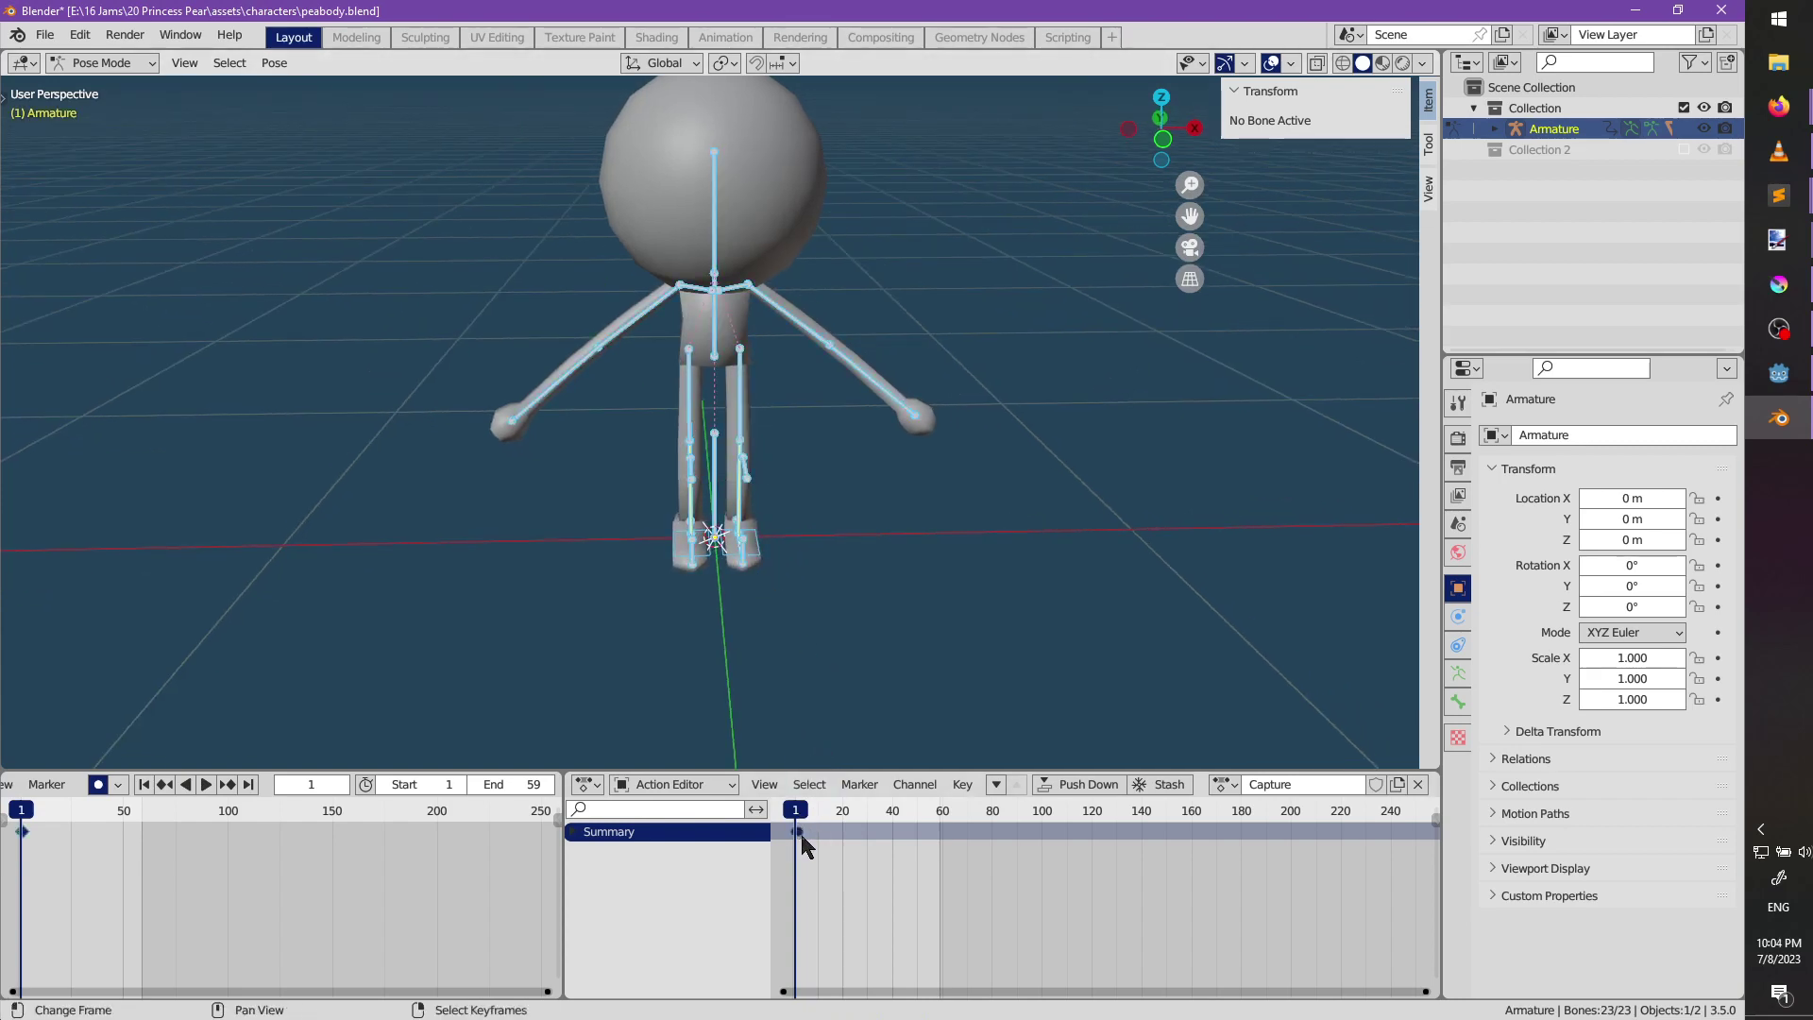
# Shift the pose keyframe to frame 2 and frame 0, and return it to frame 1.
pyautogui.keyDown('ctrl'); pyautogui.moveTo(801, 841); pyautogui.dragTo(1329, 904, button='middle'); pyautogui.keyUp('ctrl')
pyautogui.scroll(2, 963, 879)
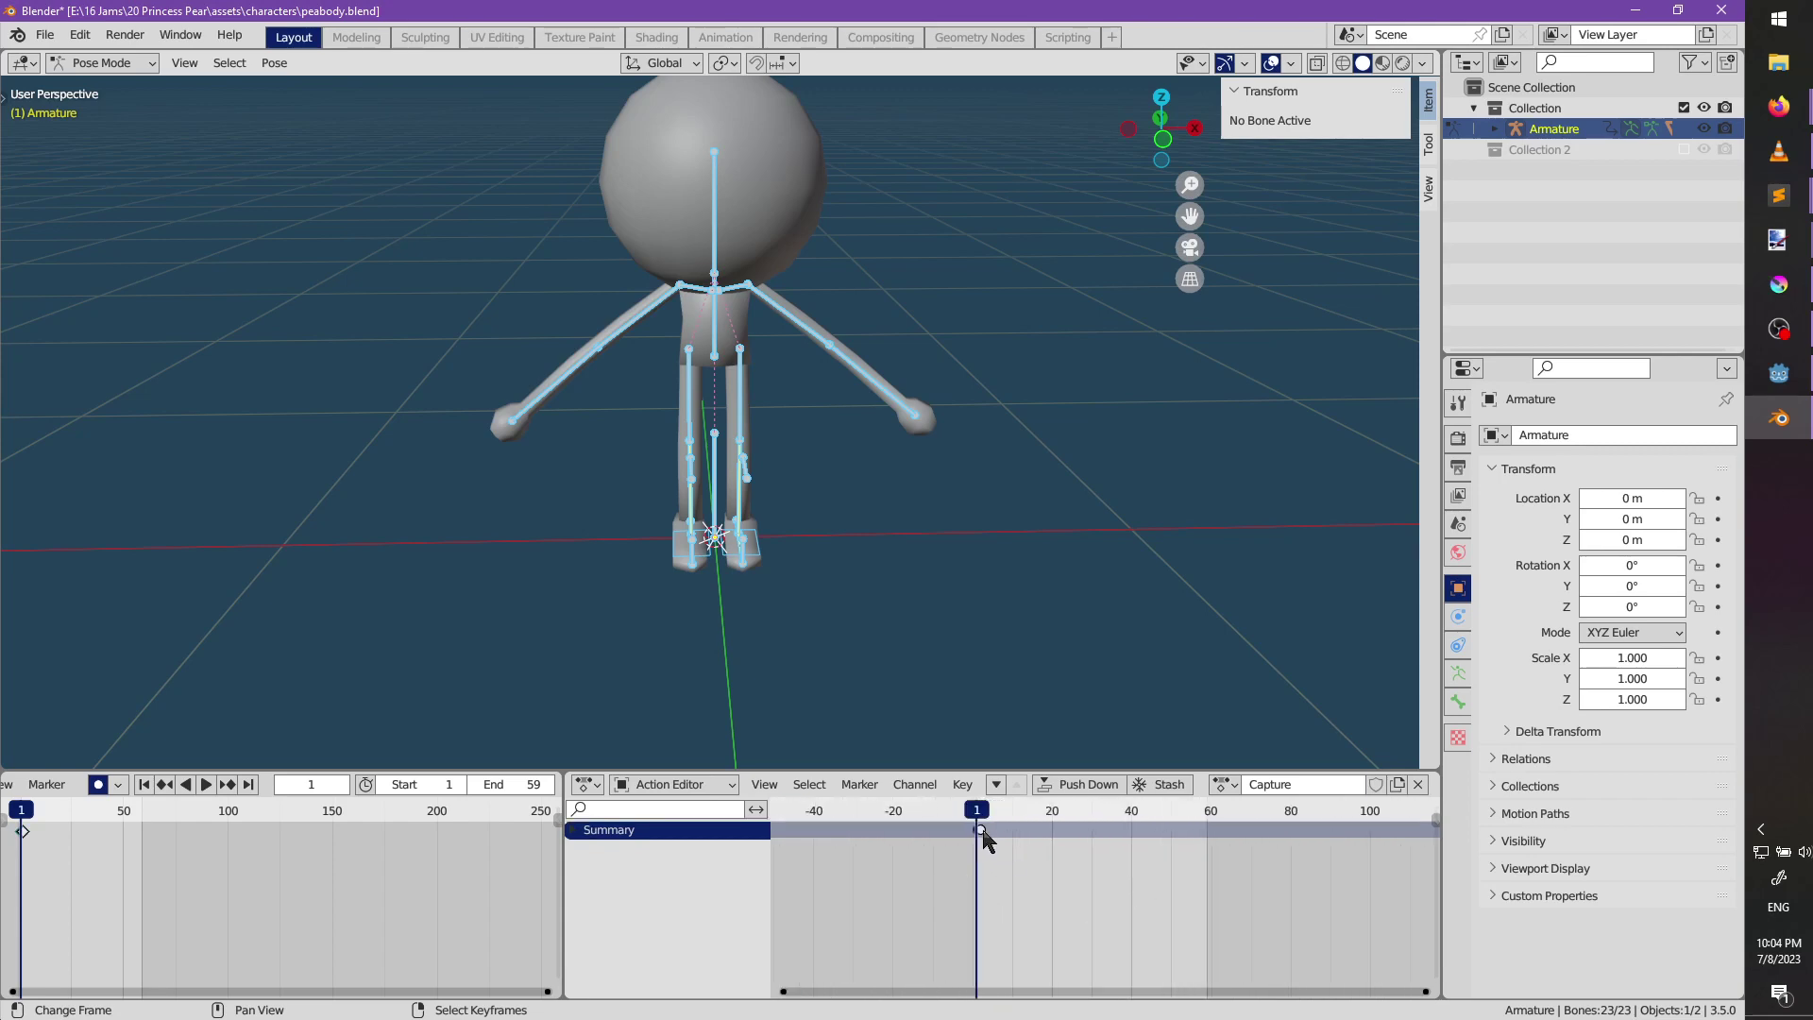
pyautogui.press('g')
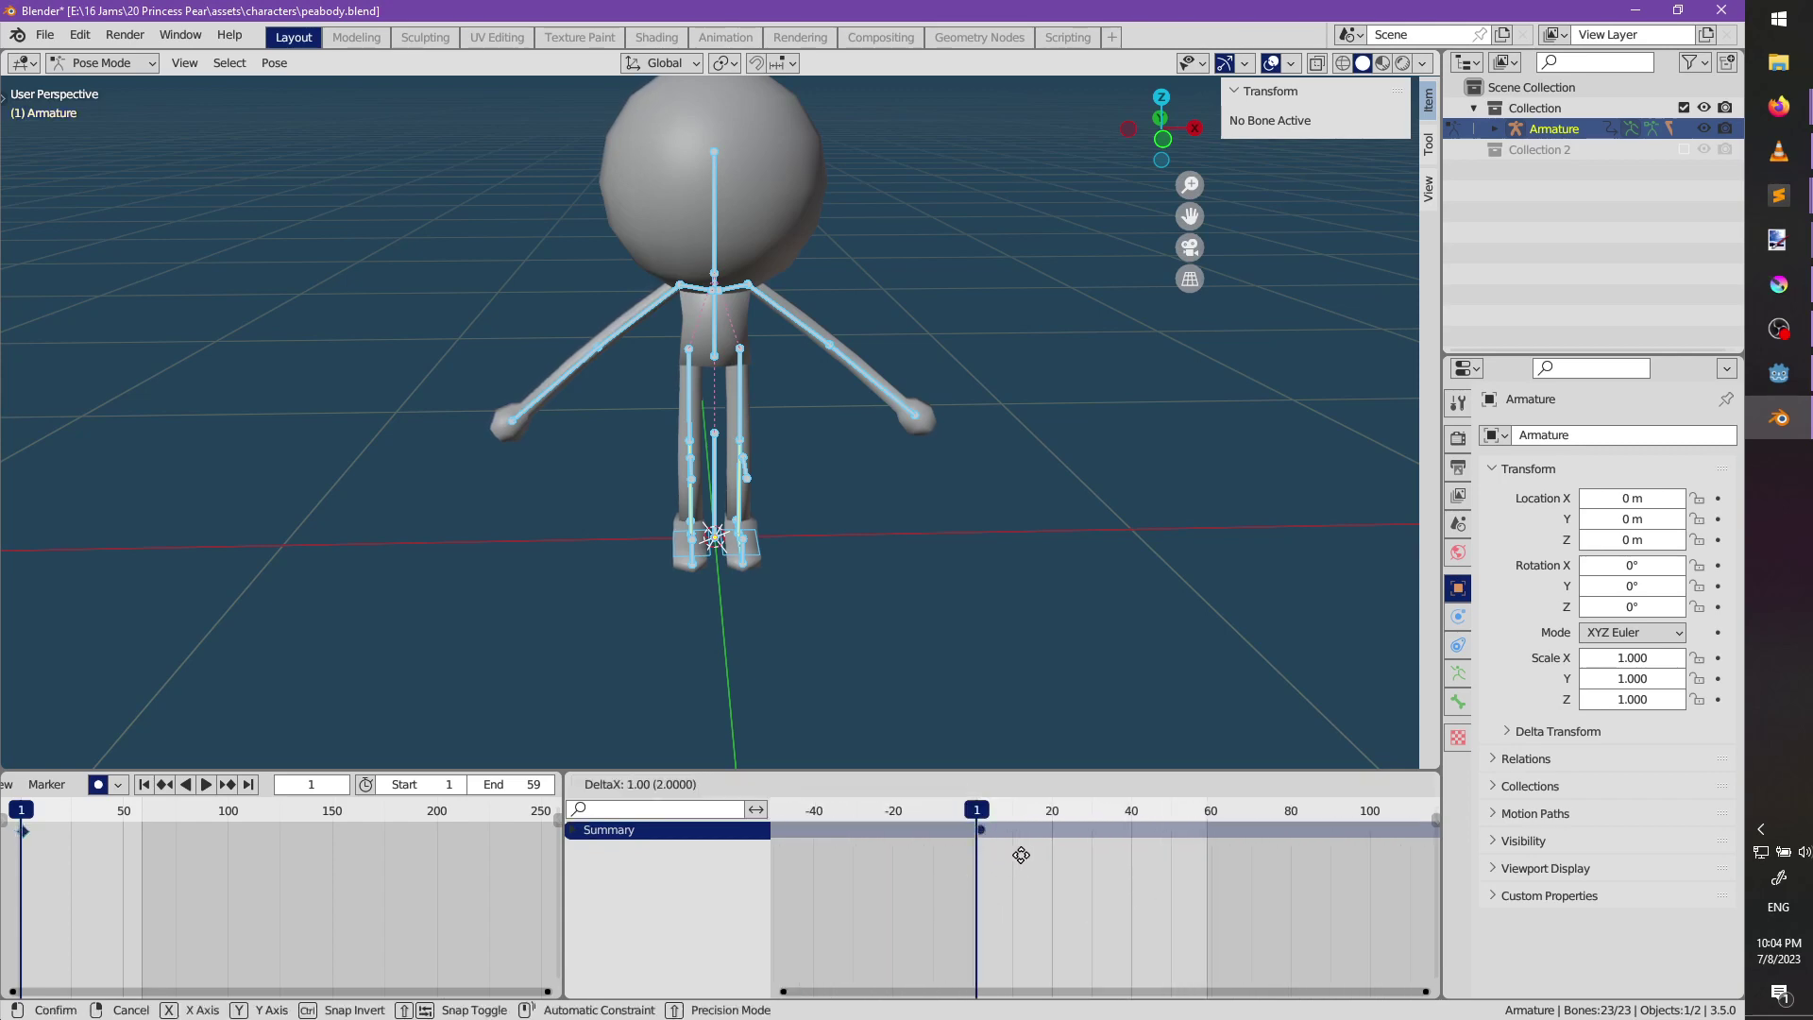
pyautogui.click(1023, 854)
pyautogui.press('g')
pyautogui.click(1020, 855)
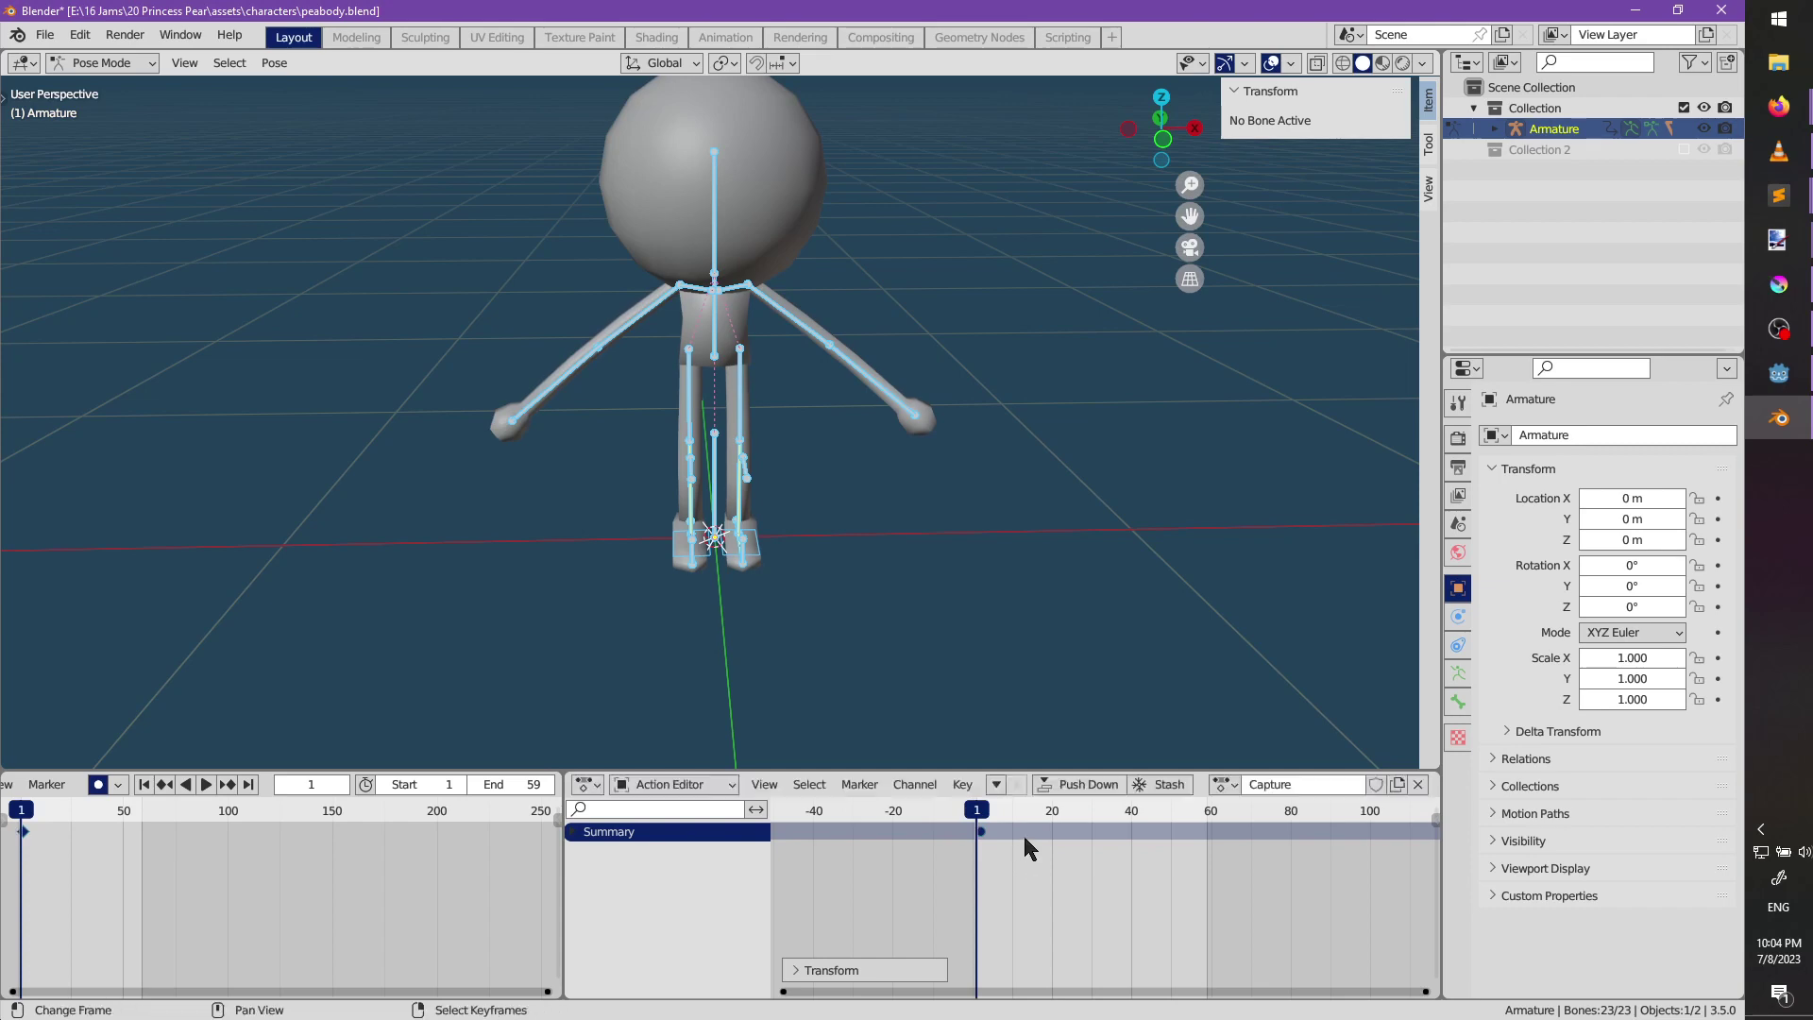
pyautogui.moveTo(1024, 838); pyautogui.dragTo(941, 838)
pyautogui.press('g')
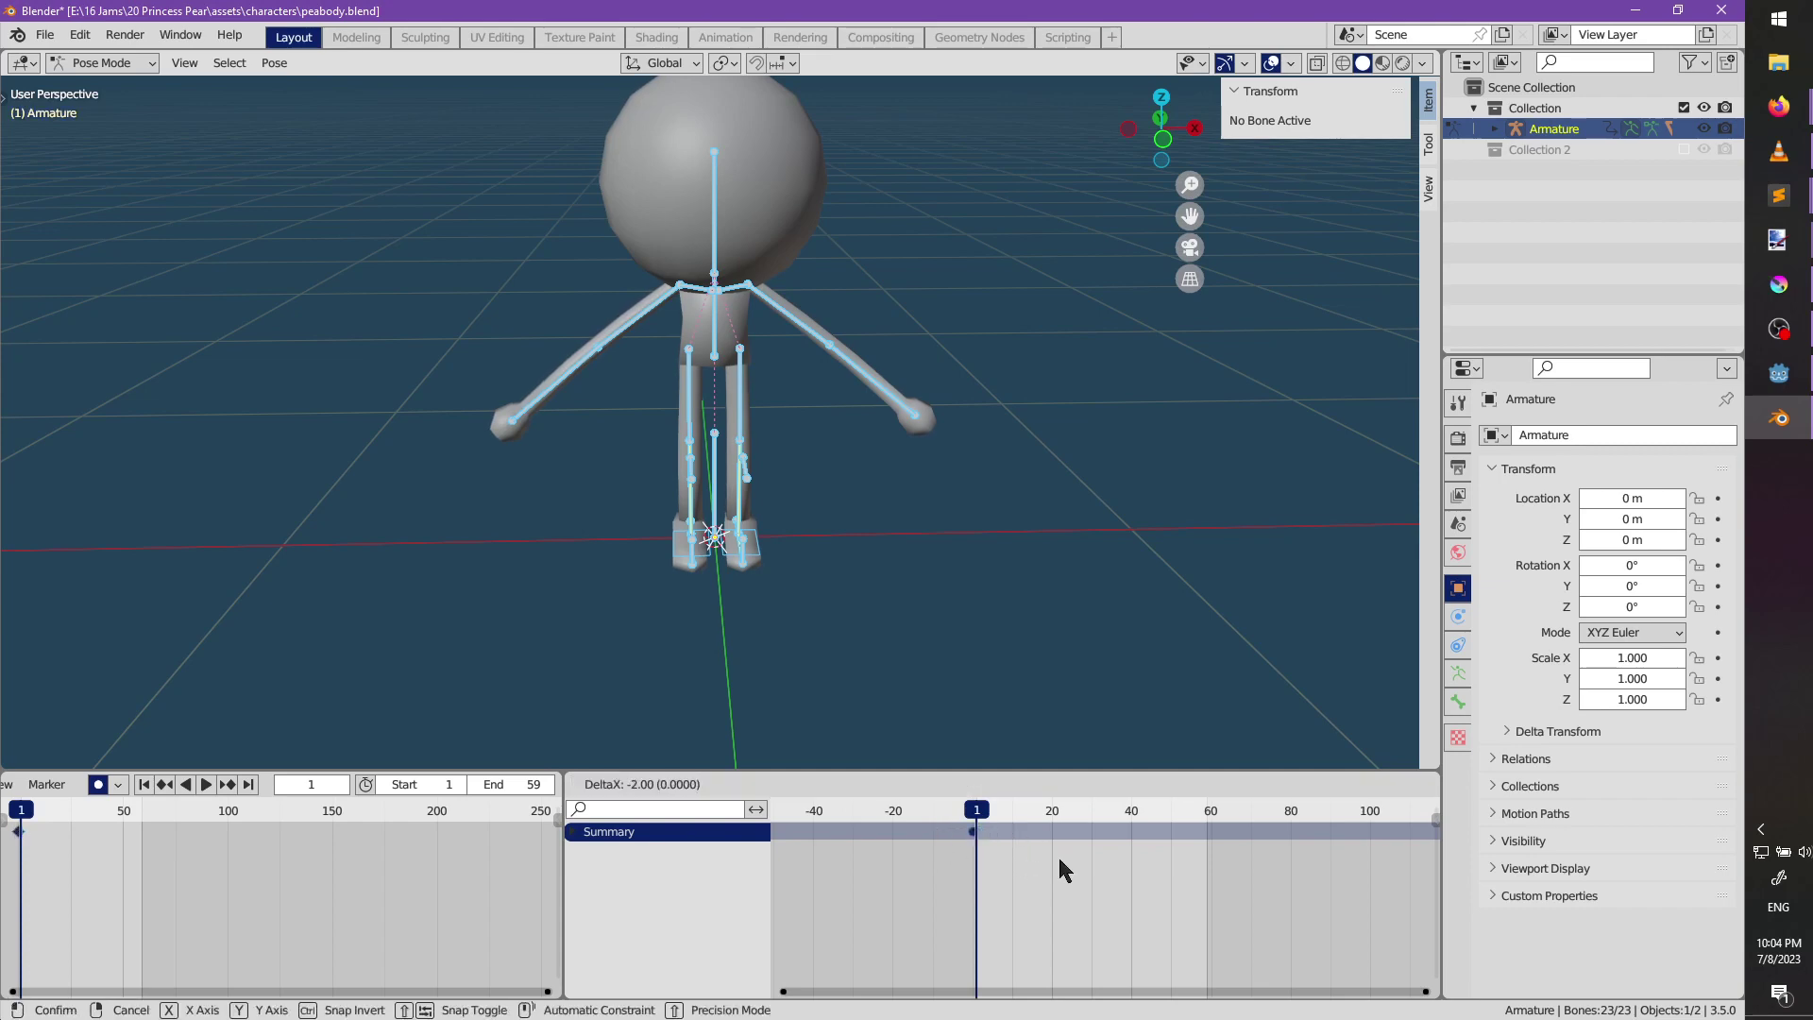
pyautogui.click(1063, 863)
pyautogui.press('g')
pyautogui.click(1064, 859)
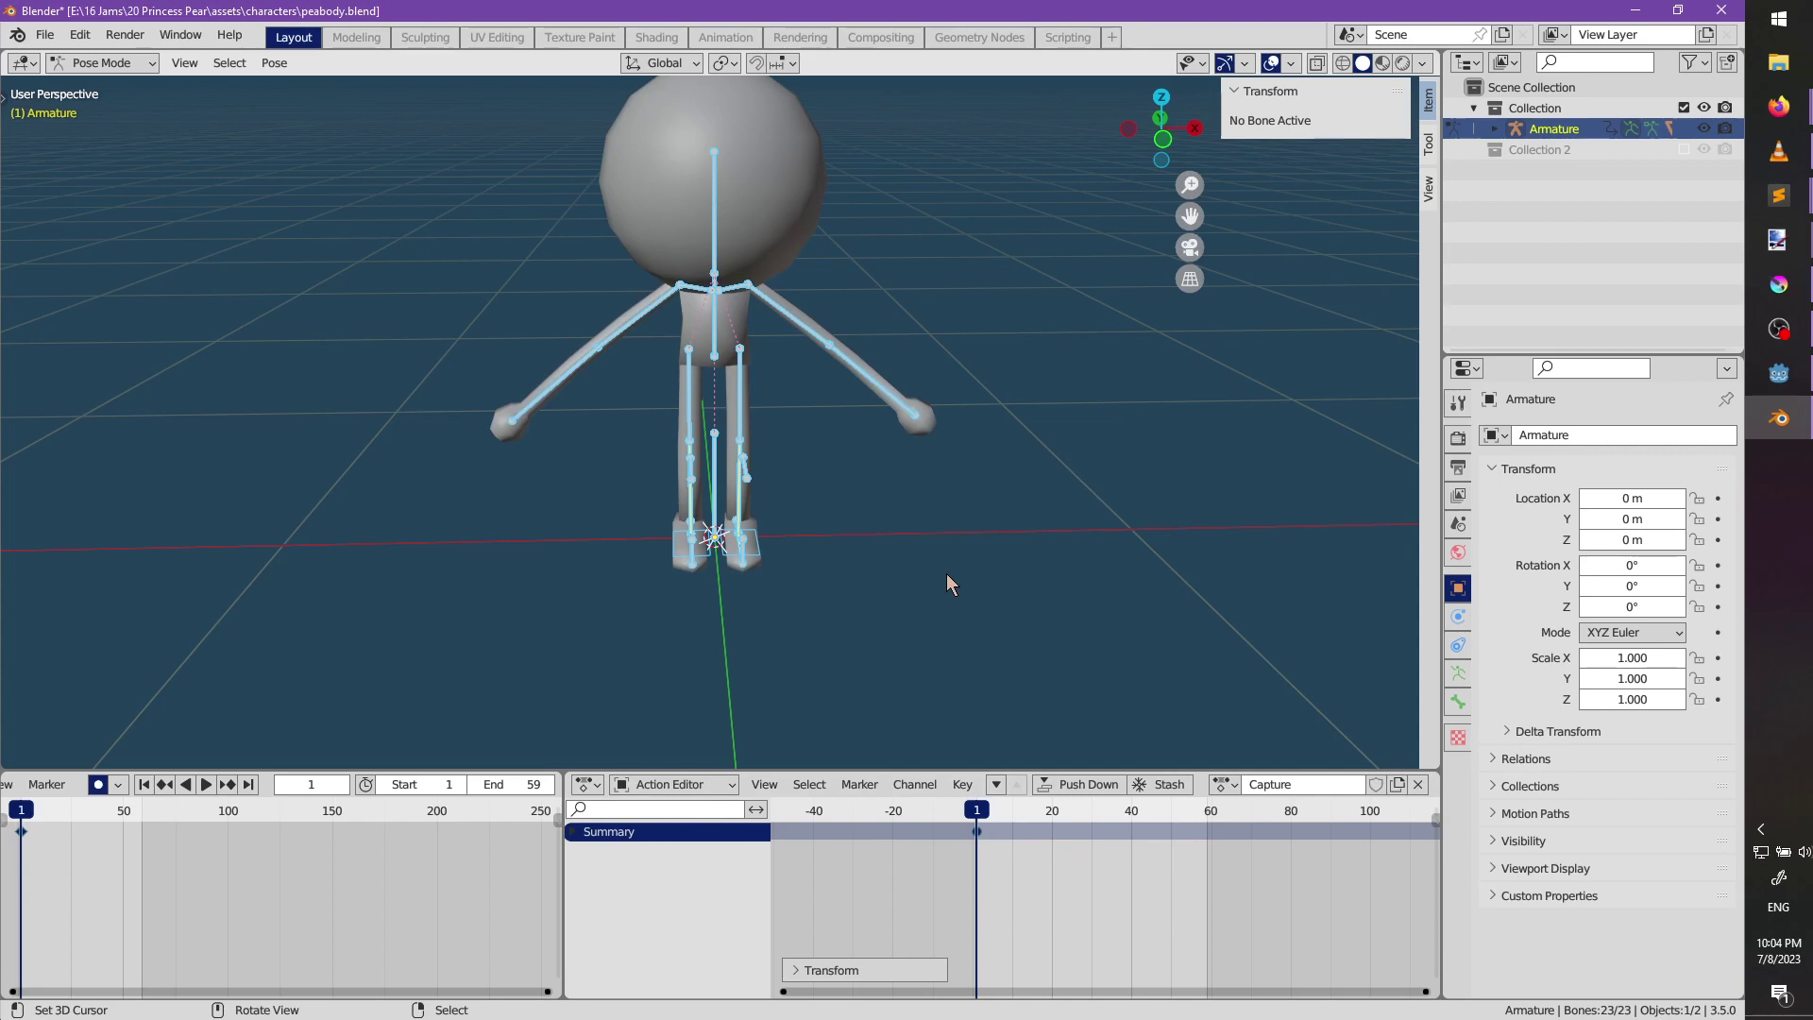
# Save the Blender file and check the rest pose from several angles.
pyautogui.hotkey('ctrl', 's')
pyautogui.moveTo(965, 483); pyautogui.dragTo(820, 451, button='middle')
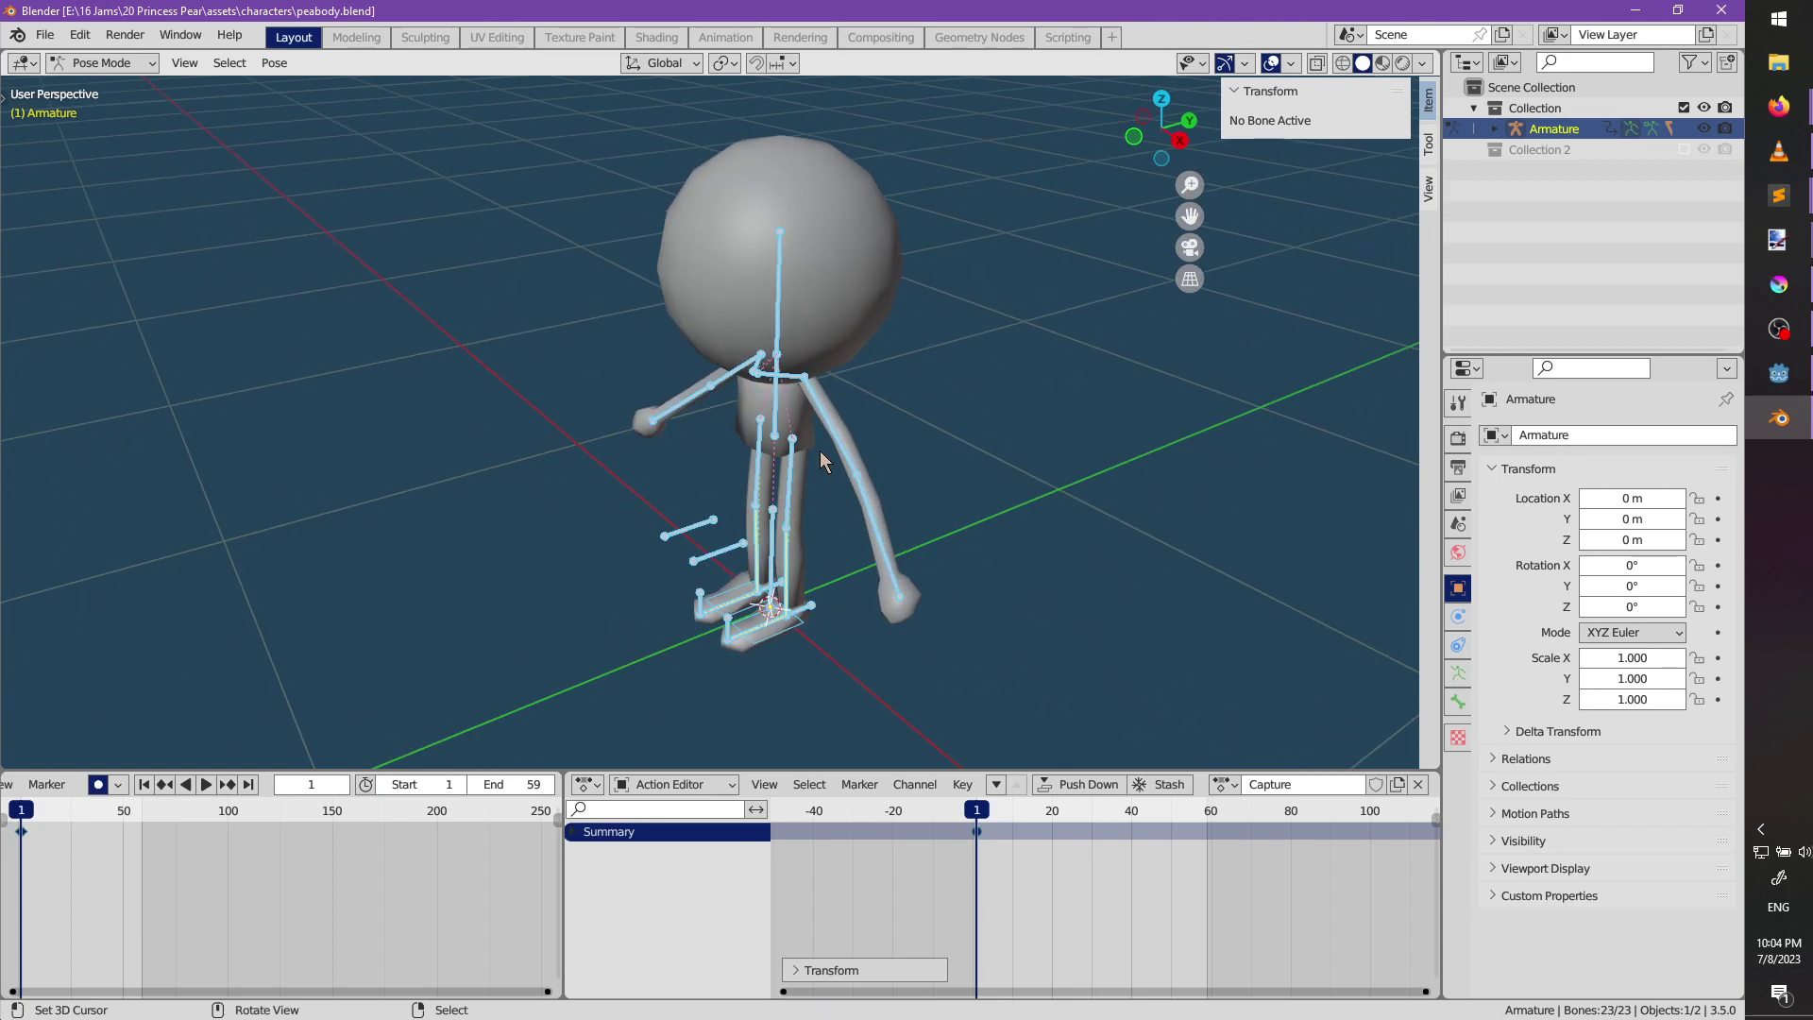
pyautogui.moveTo(819, 450); pyautogui.dragTo(926, 570, button='middle')
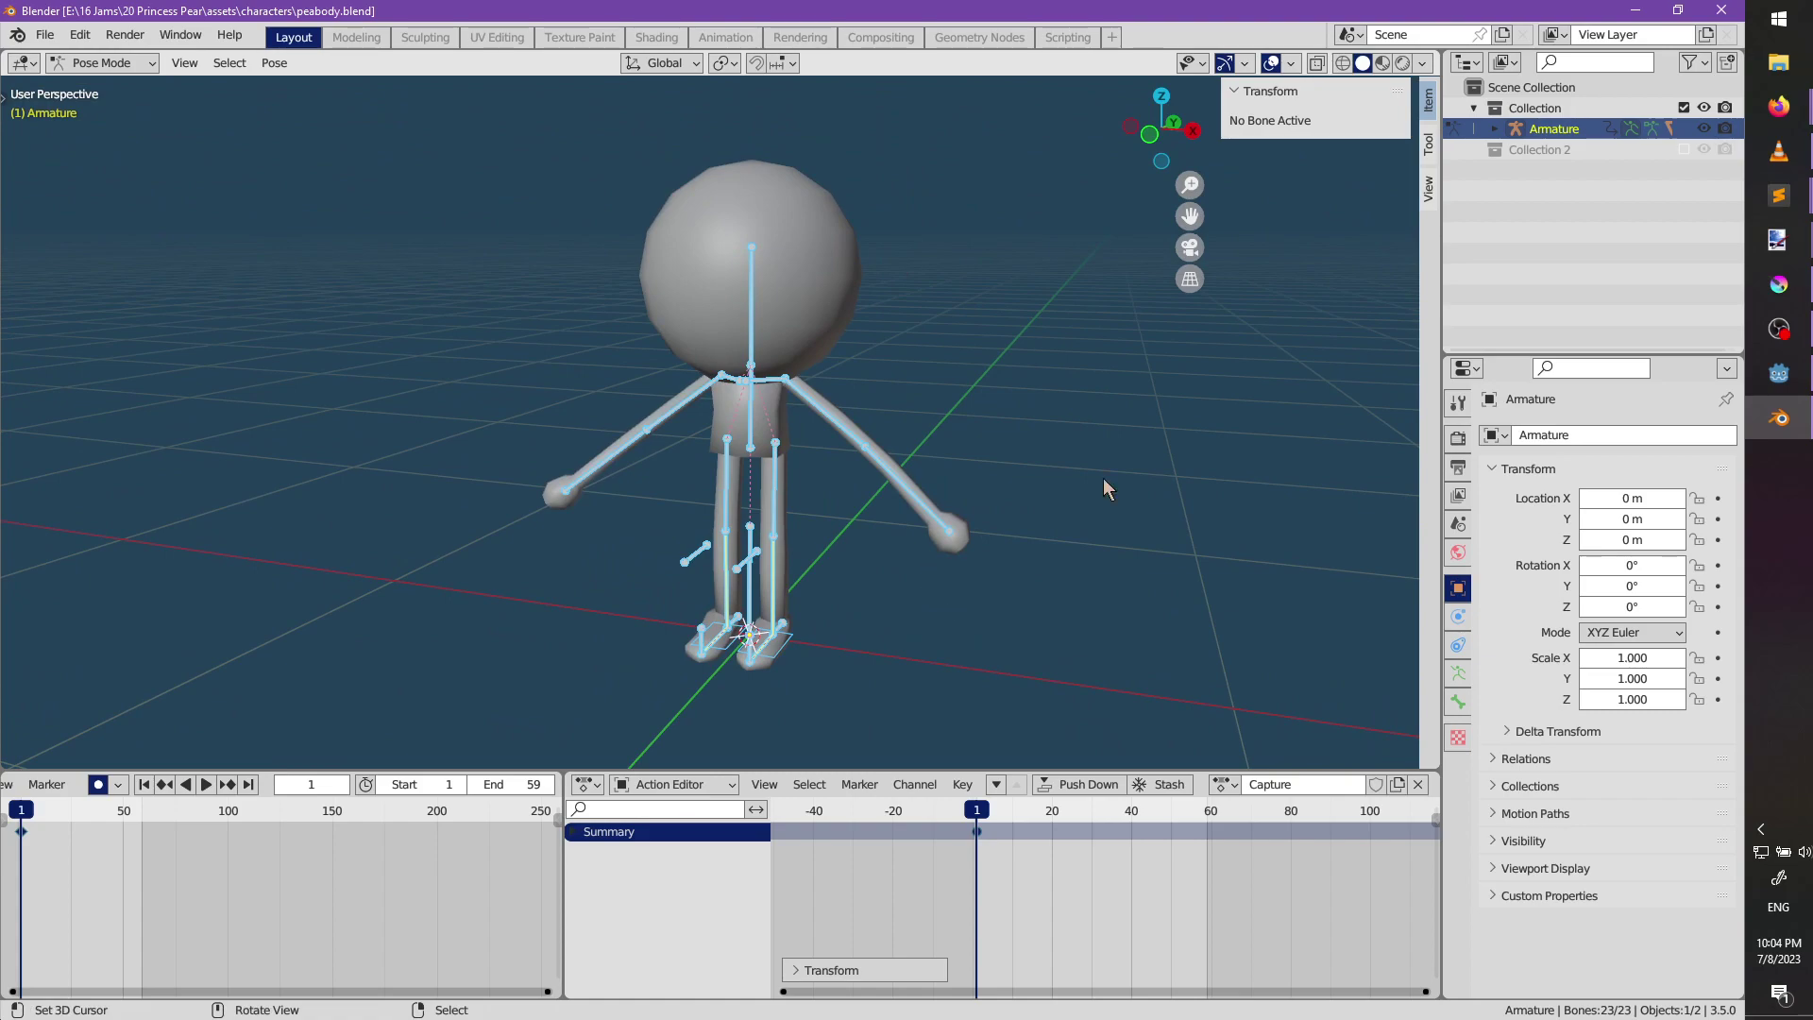
# Switch to Godot Engine, inspect the spire tour level around the raised path, and return to Blender.
pyautogui.click(1790, 374)
pyautogui.scroll(-4, 820, 365)
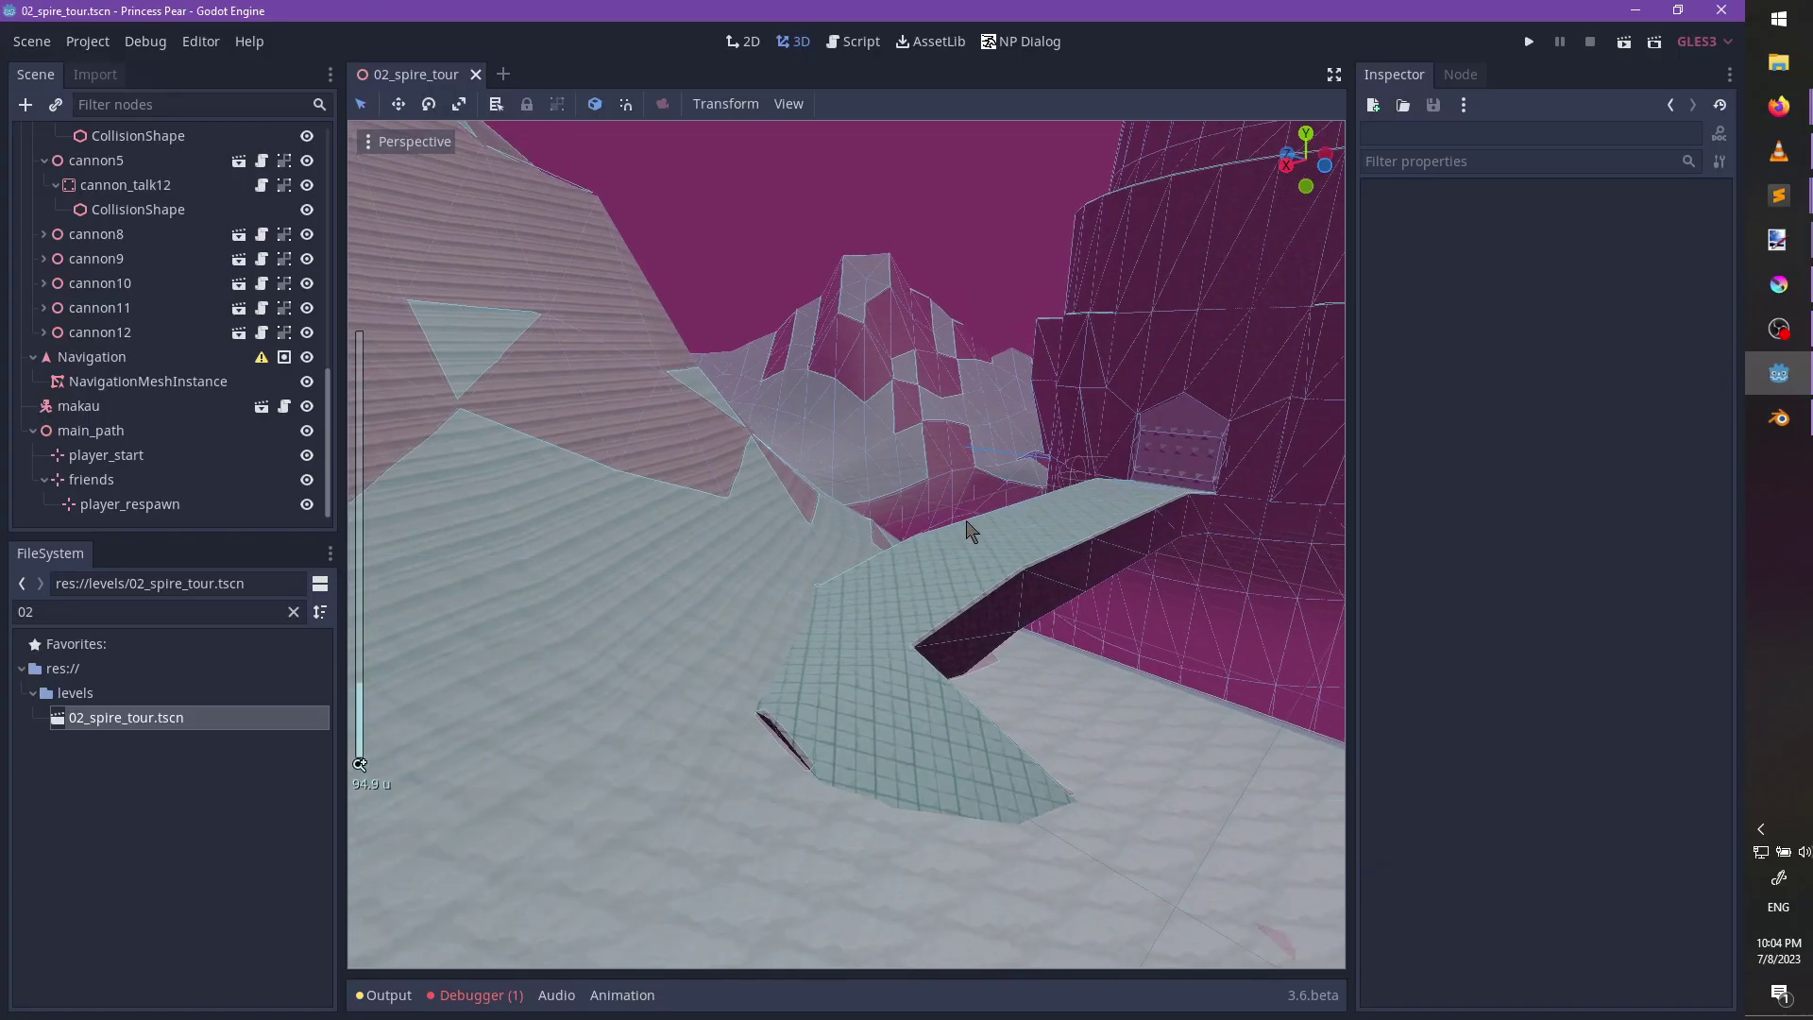
pyautogui.moveTo(971, 524); pyautogui.dragTo(658, 580, button='middle')
pyautogui.scroll(5, 808, 608)
pyautogui.scroll(3, 829, 551)
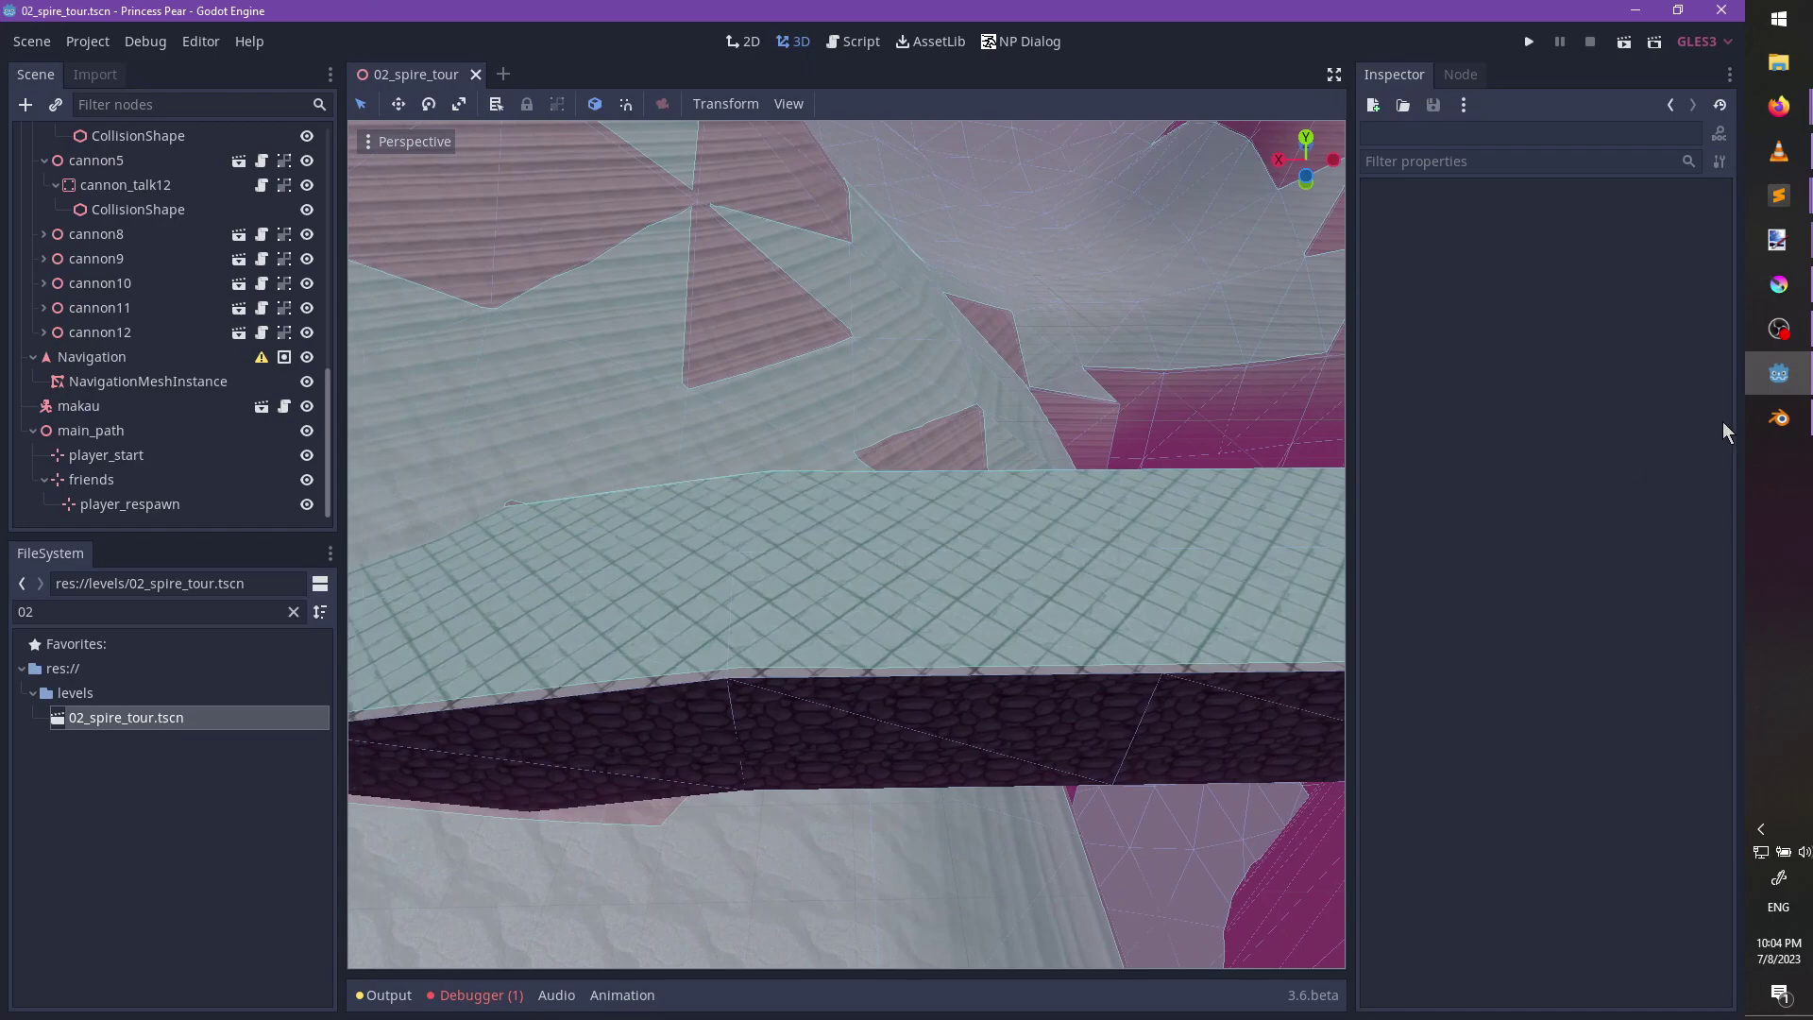
pyautogui.click(1779, 418)
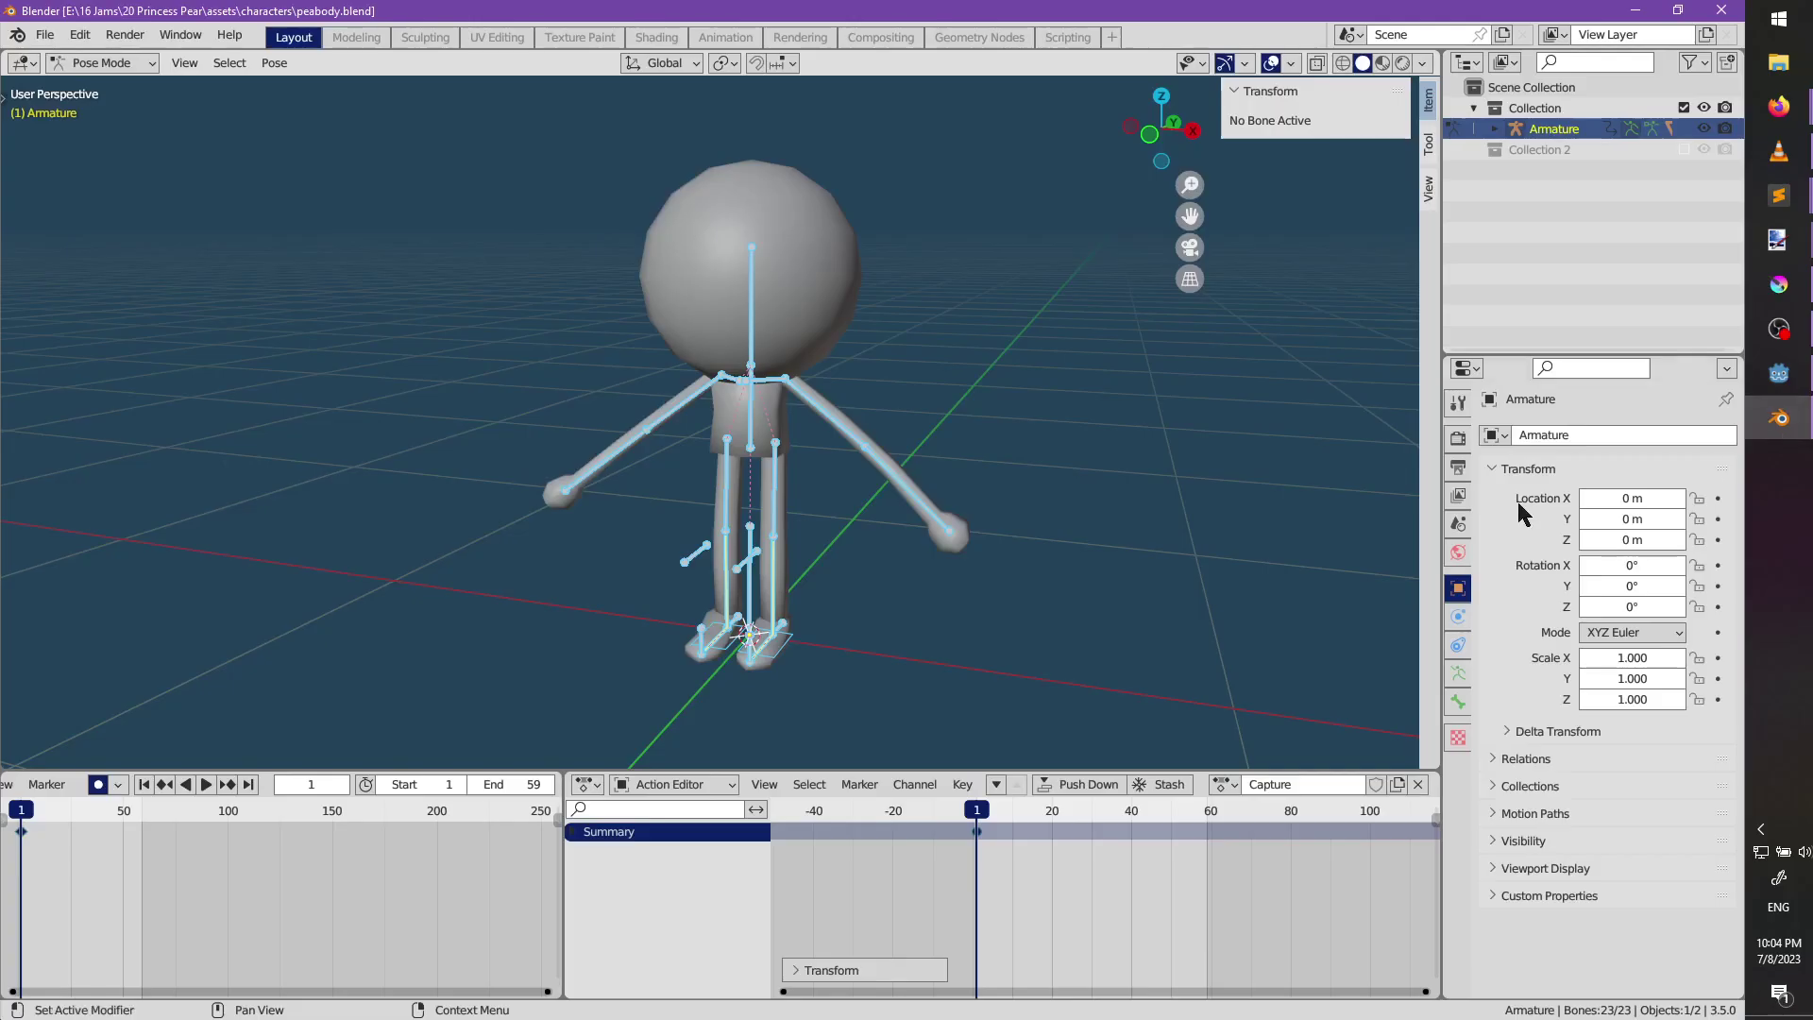
# Leave Pose Mode for Object Mode and select the peabody mesh.
pyautogui.hotkey('ctrl', 'Tab')
pyautogui.click(803, 285)
pyautogui.rightClick(803, 286)
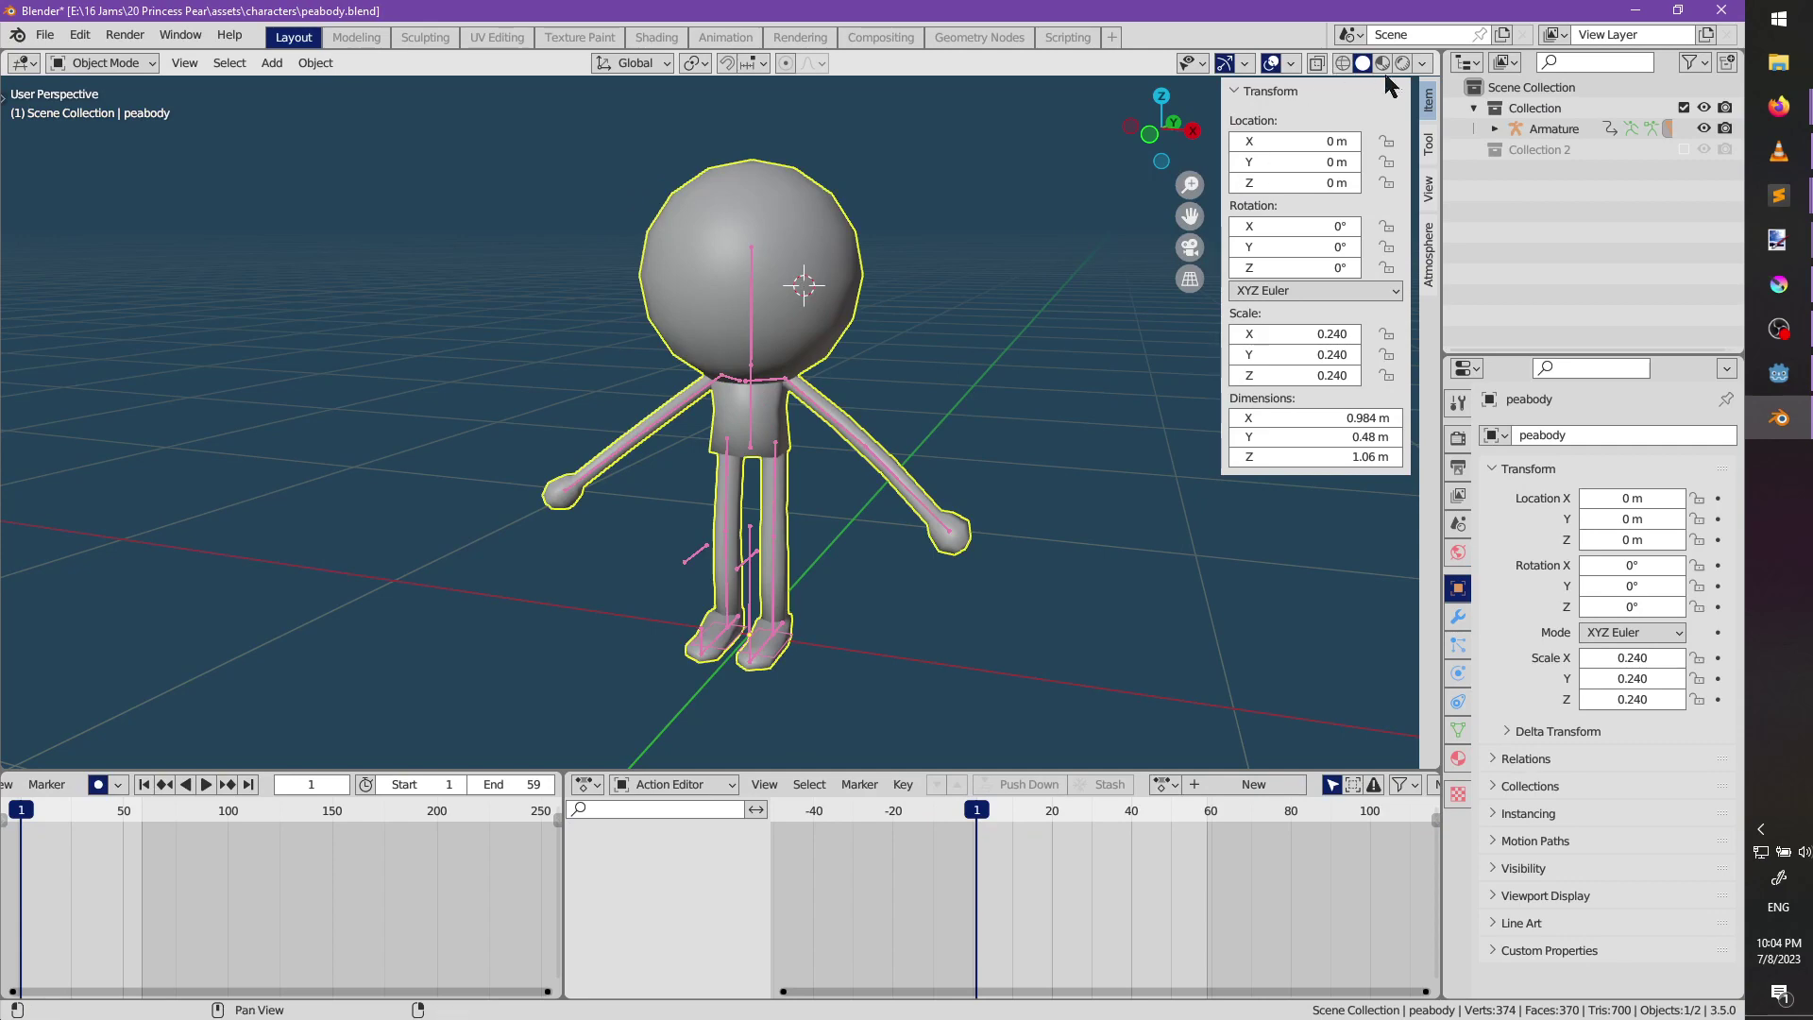
# Split the 3D viewport vertically into two areas and change the new one to the UV Editor.
pyautogui.moveTo(1357, 62); pyautogui.dragTo(838, 113)
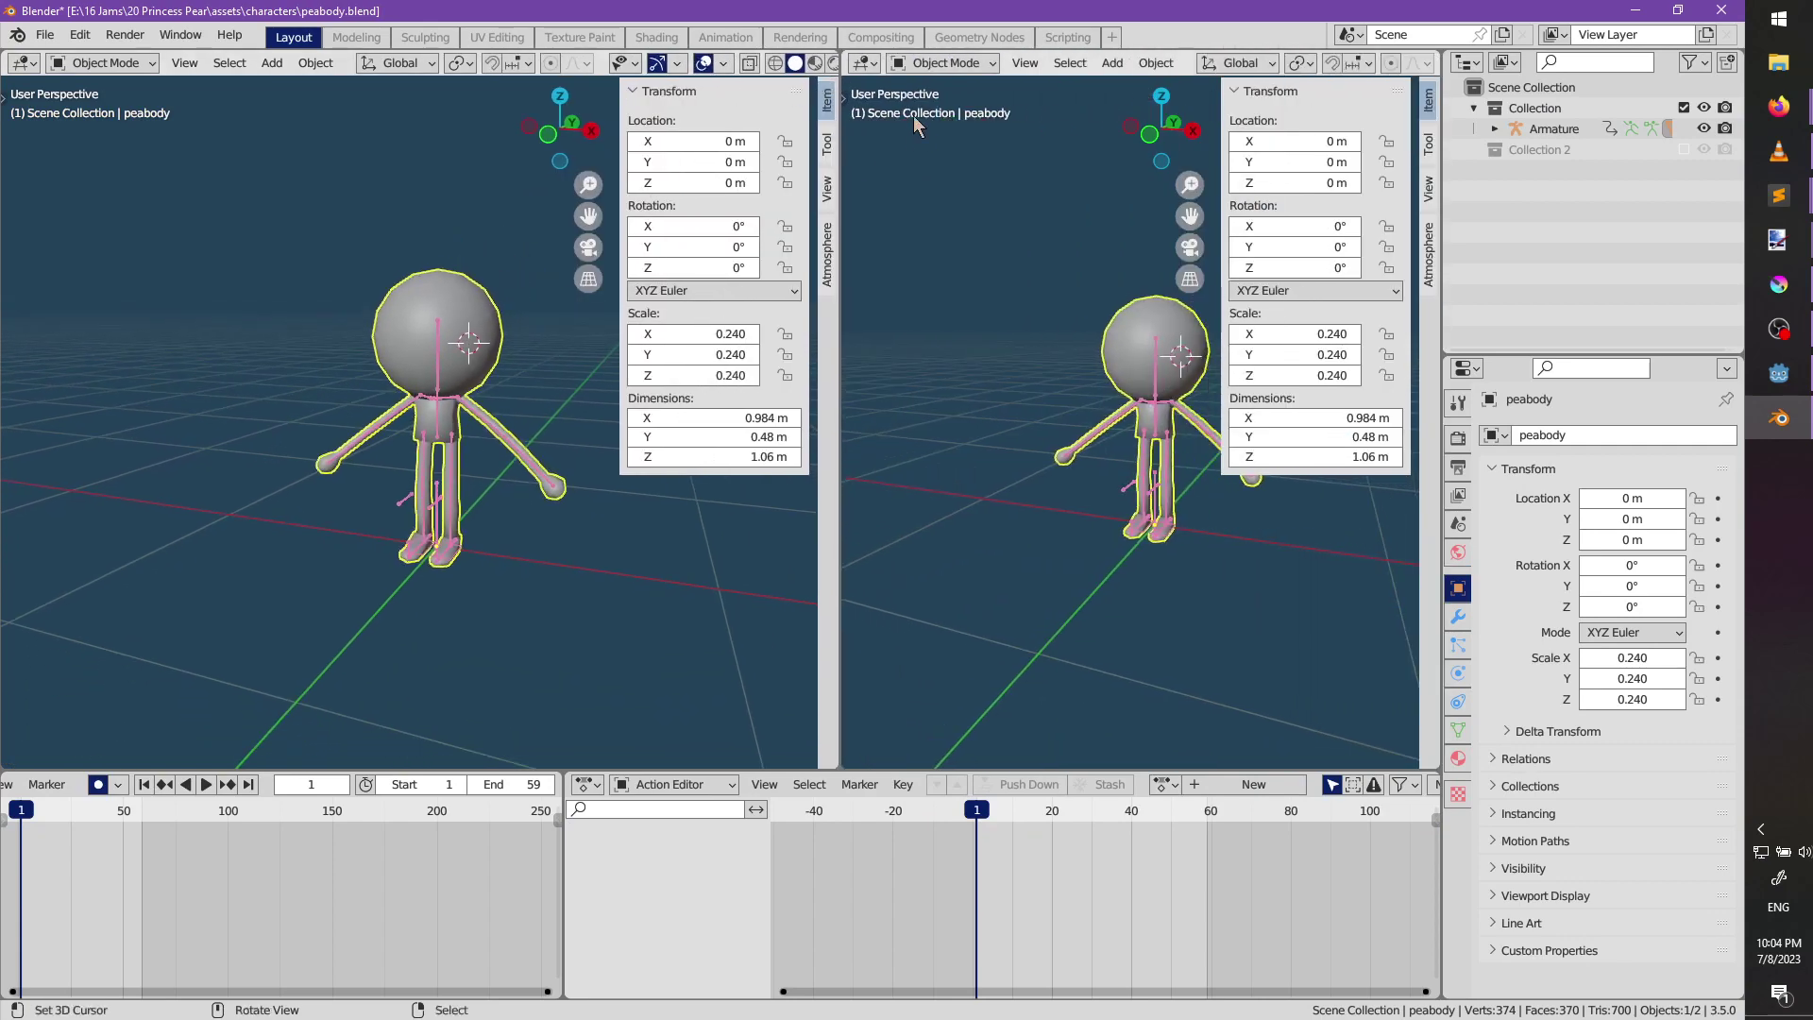
pyautogui.click(926, 66)
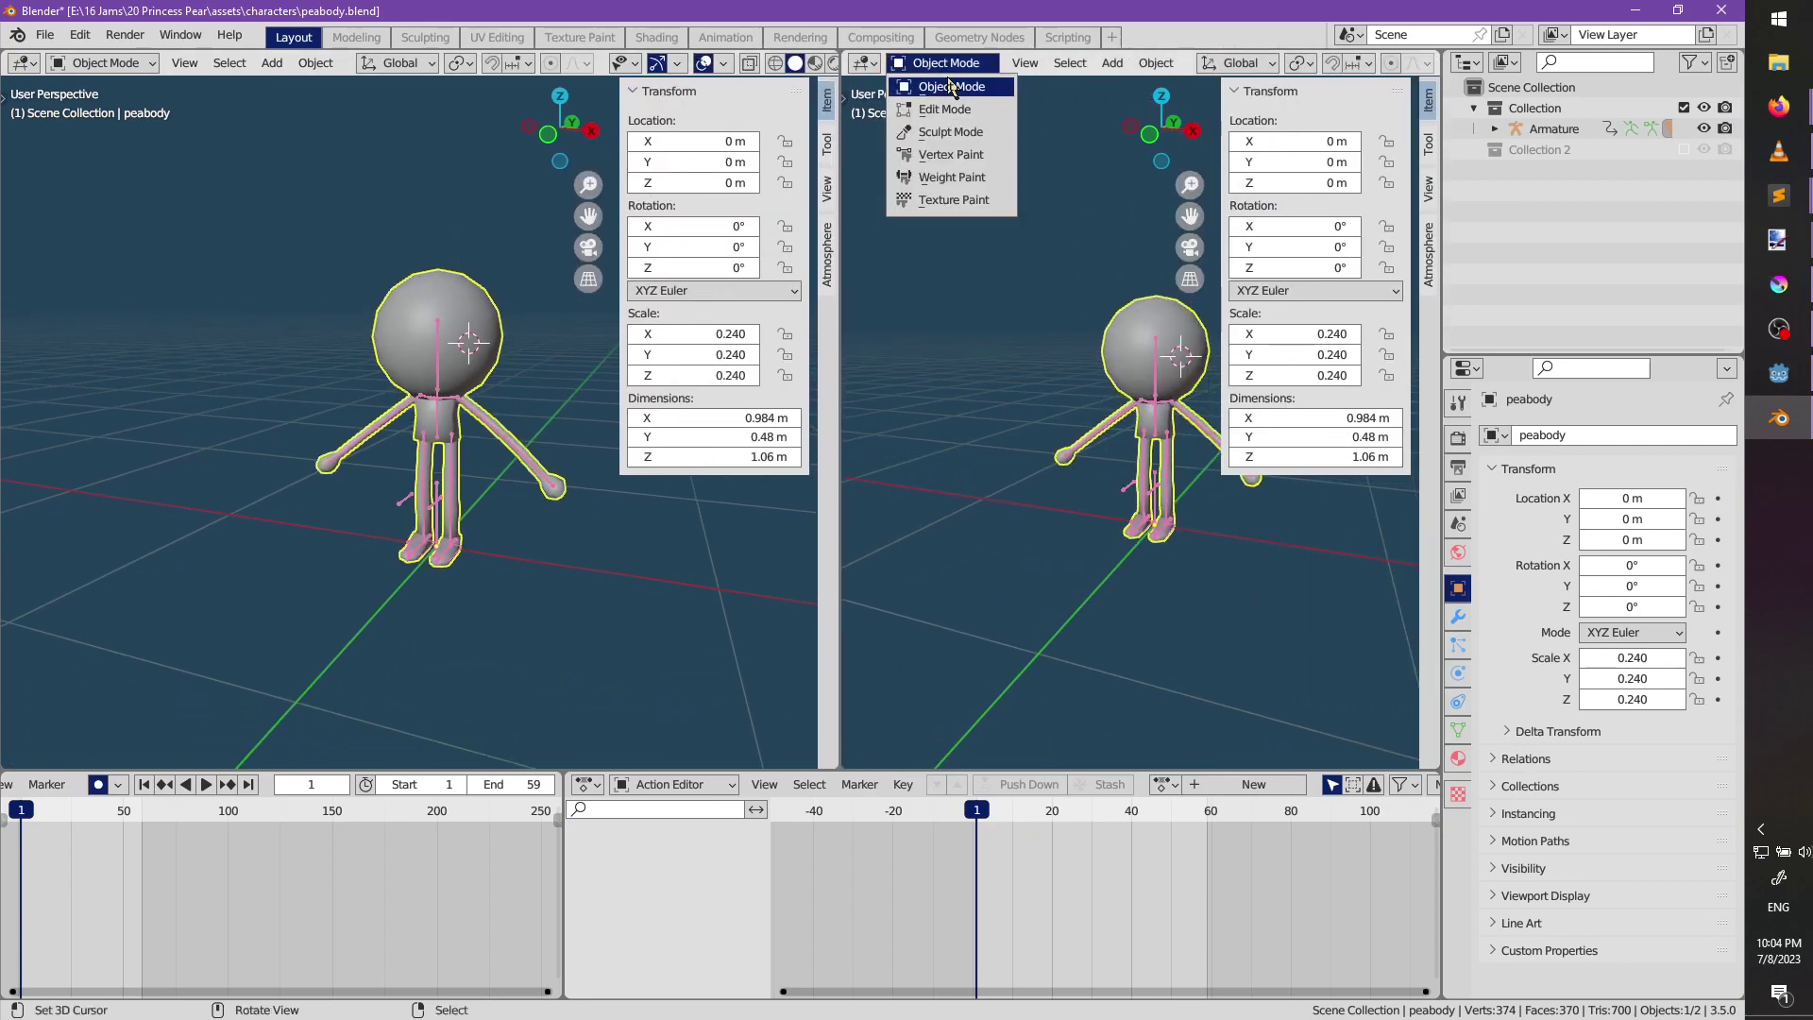
pyautogui.click(950, 87)
pyautogui.click(921, 63)
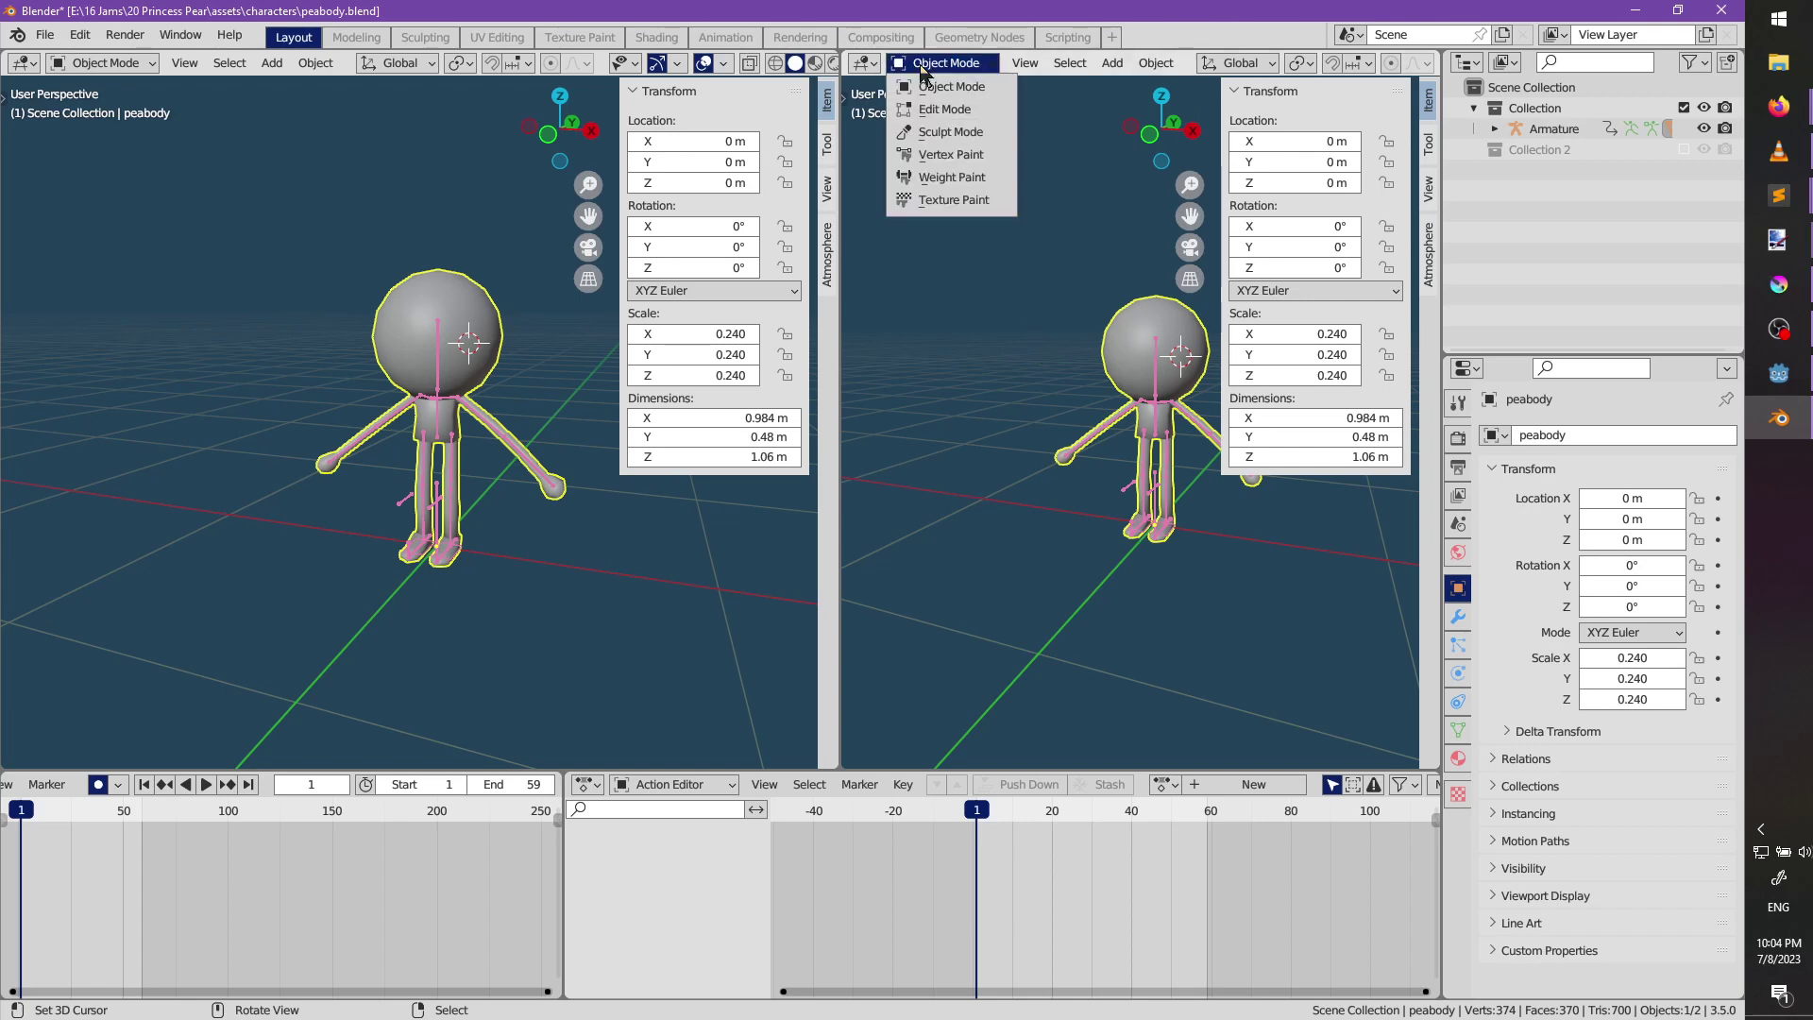
pyautogui.click(866, 64)
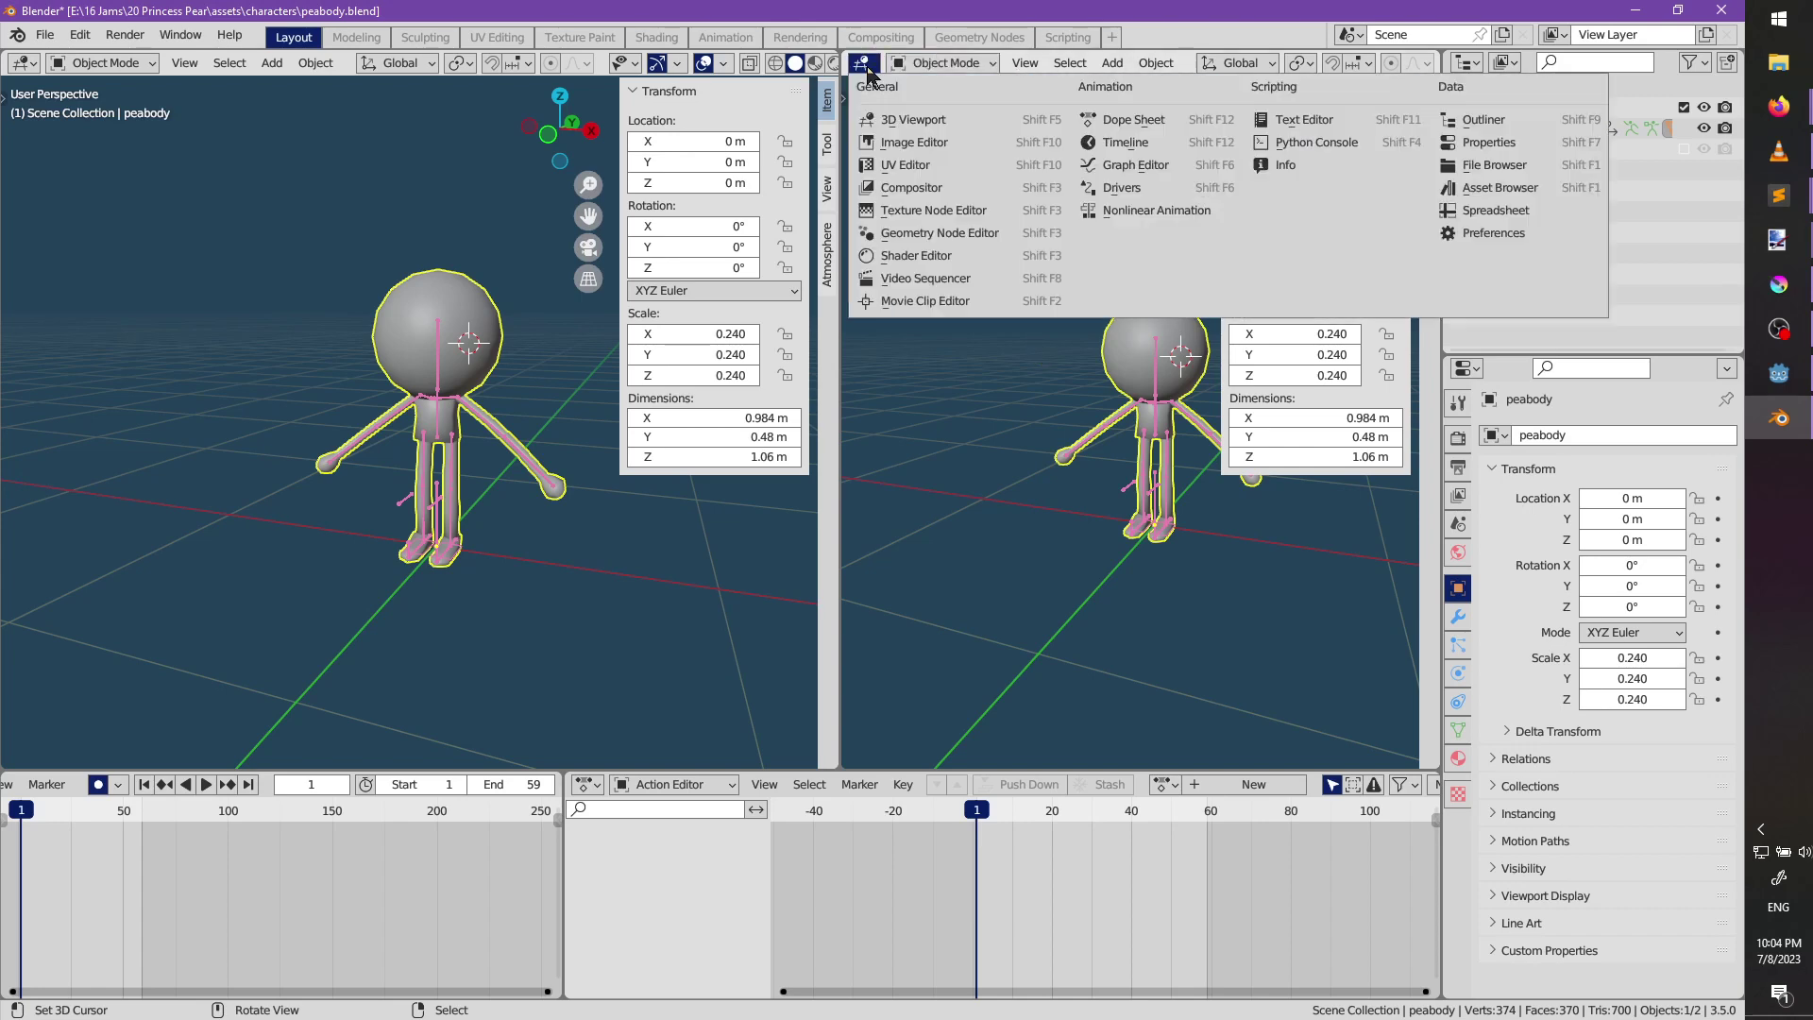
pyautogui.click(918, 143)
pyautogui.click(871, 69)
pyautogui.click(944, 168)
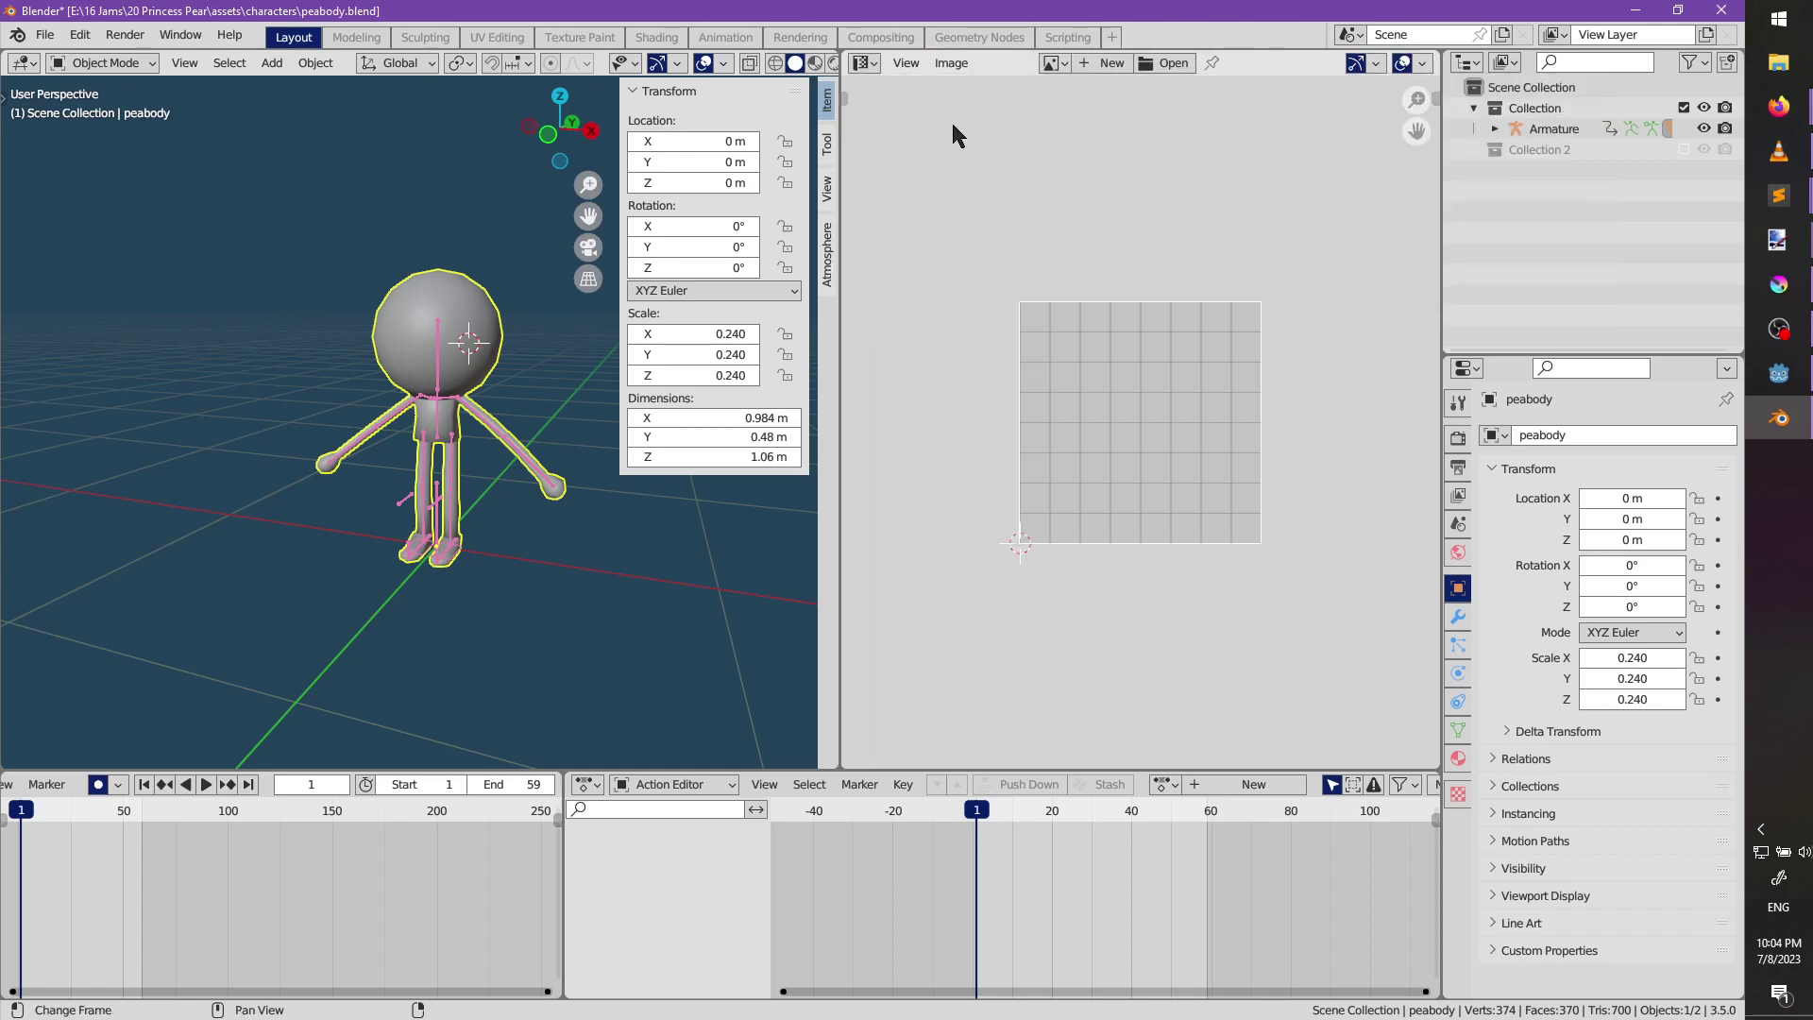
# Create a blank 256 × 256 px image named peabody with alpha.
pyautogui.click(1110, 64)
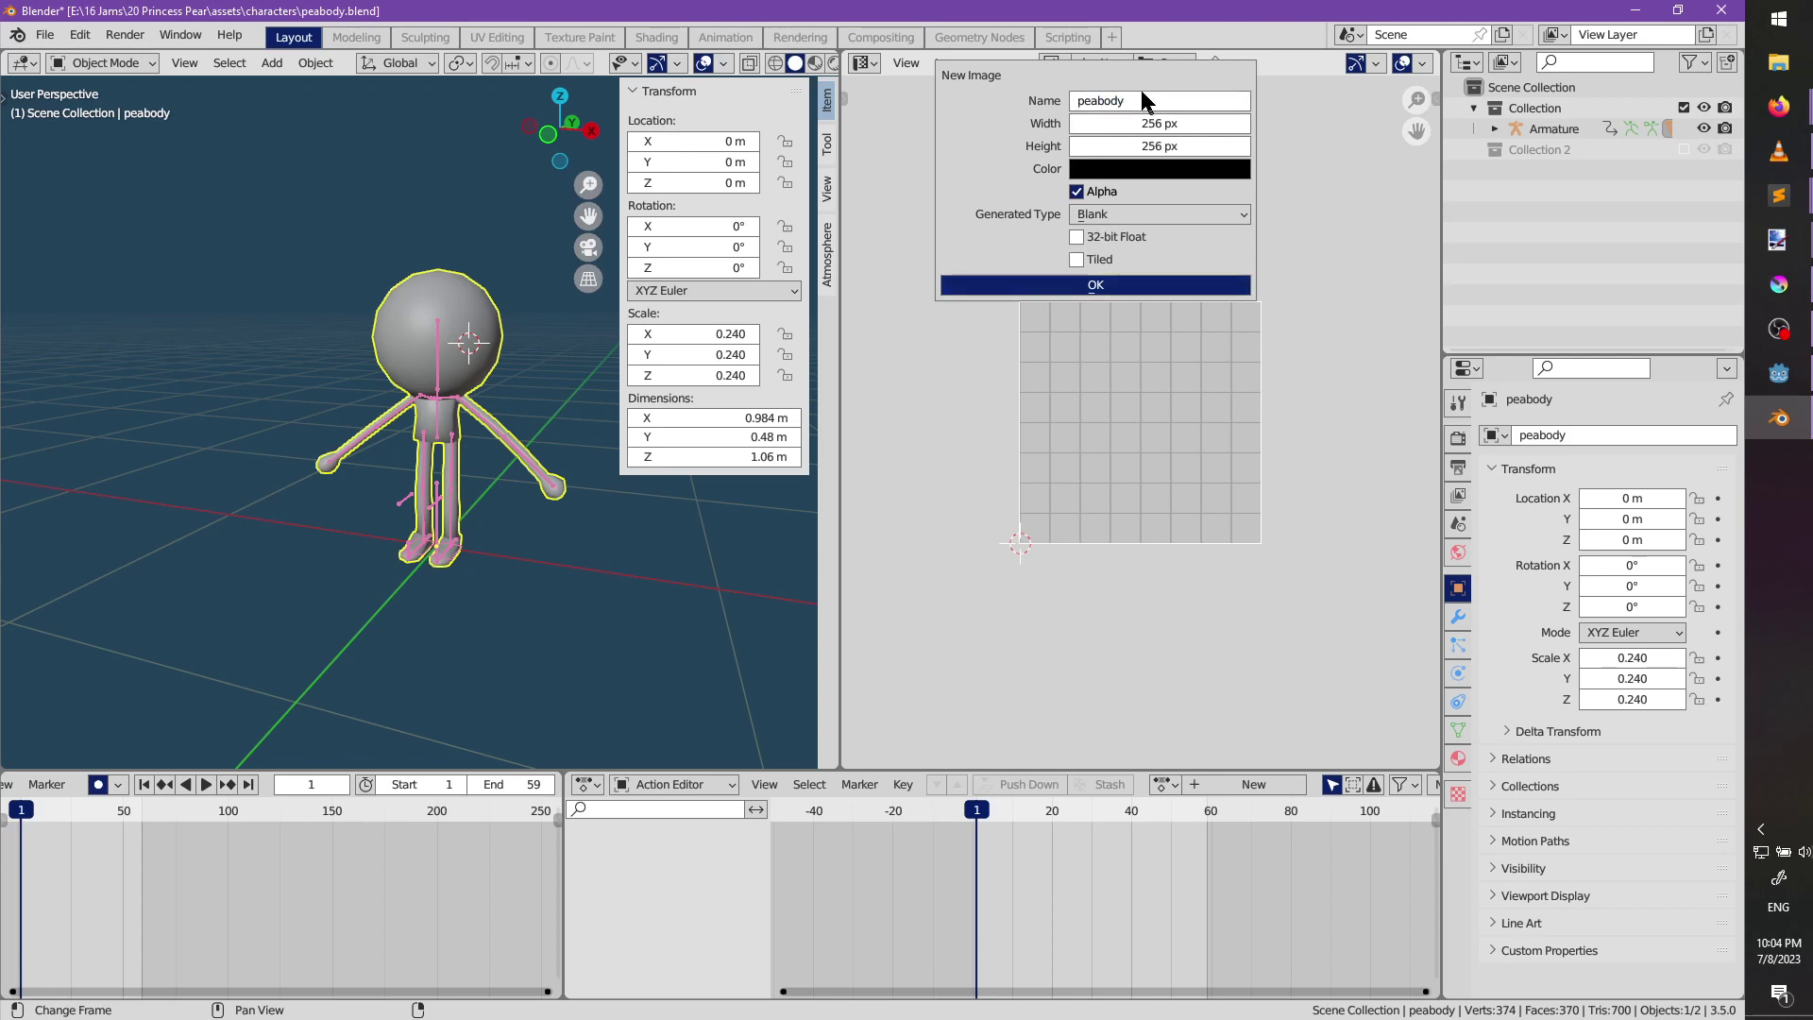
pyautogui.click(1057, 292)
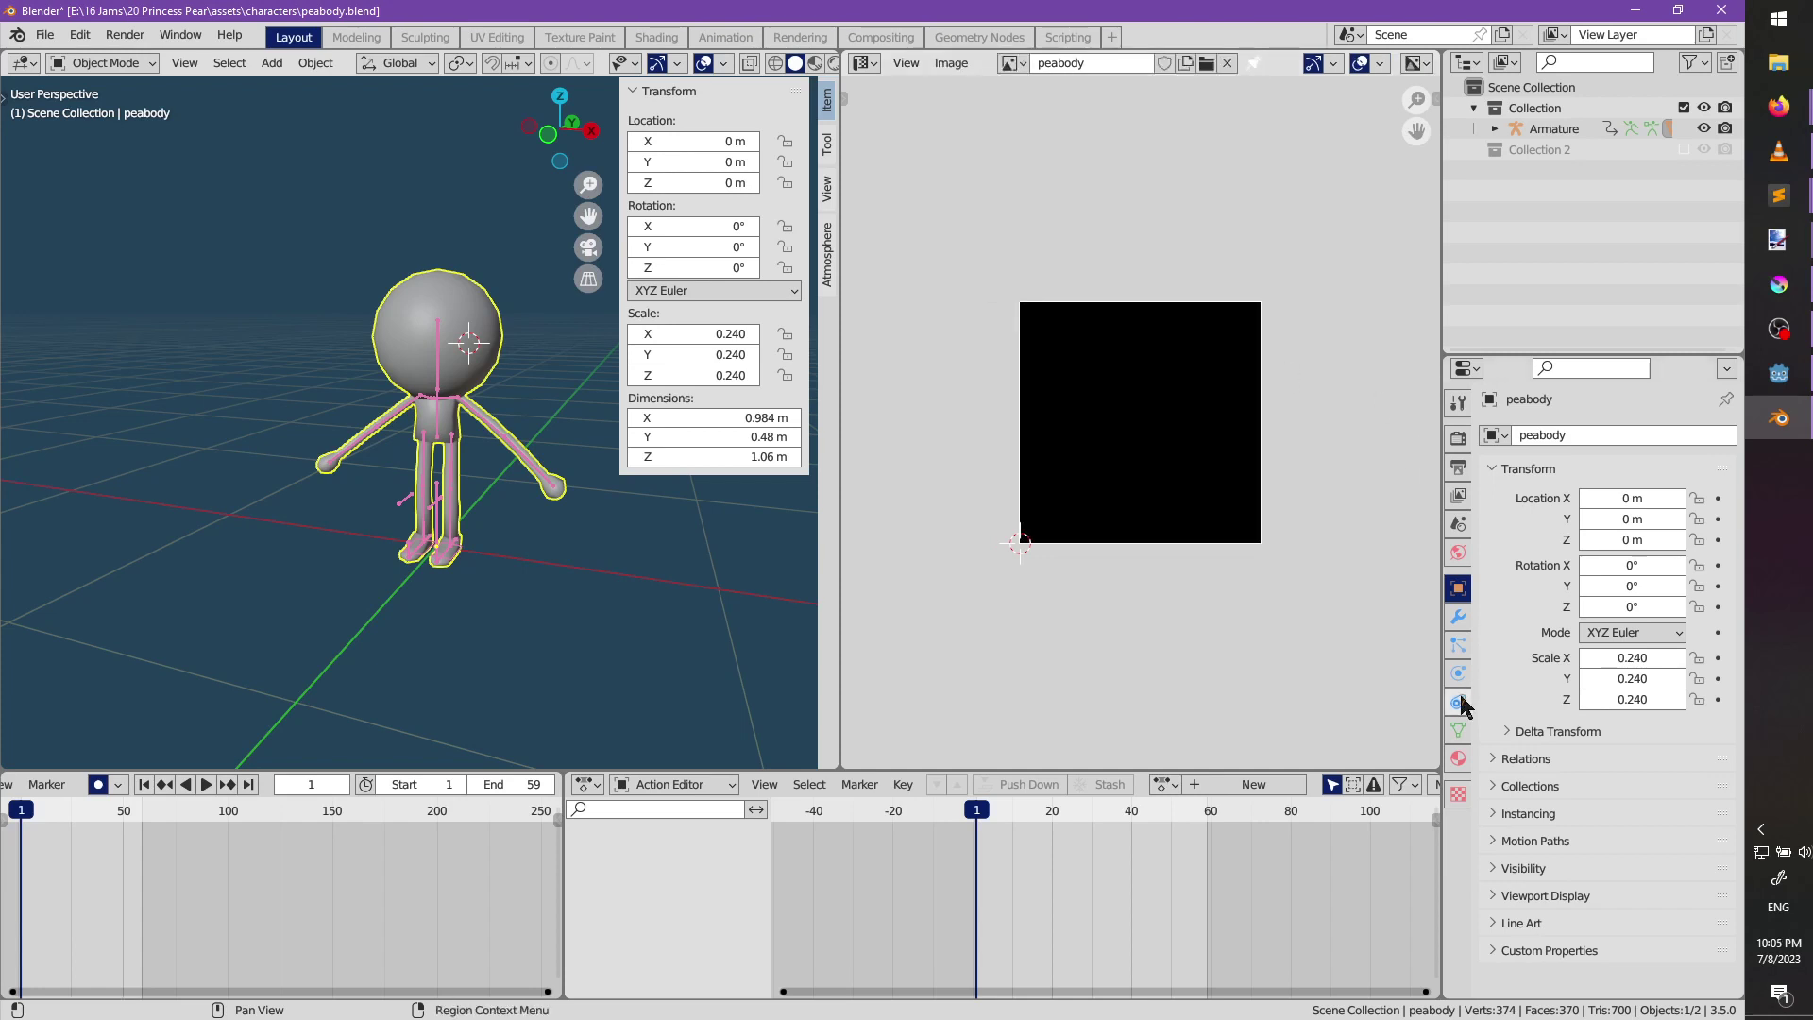
# Start the scene's GLB export, enable remembering the export settings, and set Materials to Placeholder.
pyautogui.click(1457, 758)
pyautogui.click(1459, 524)
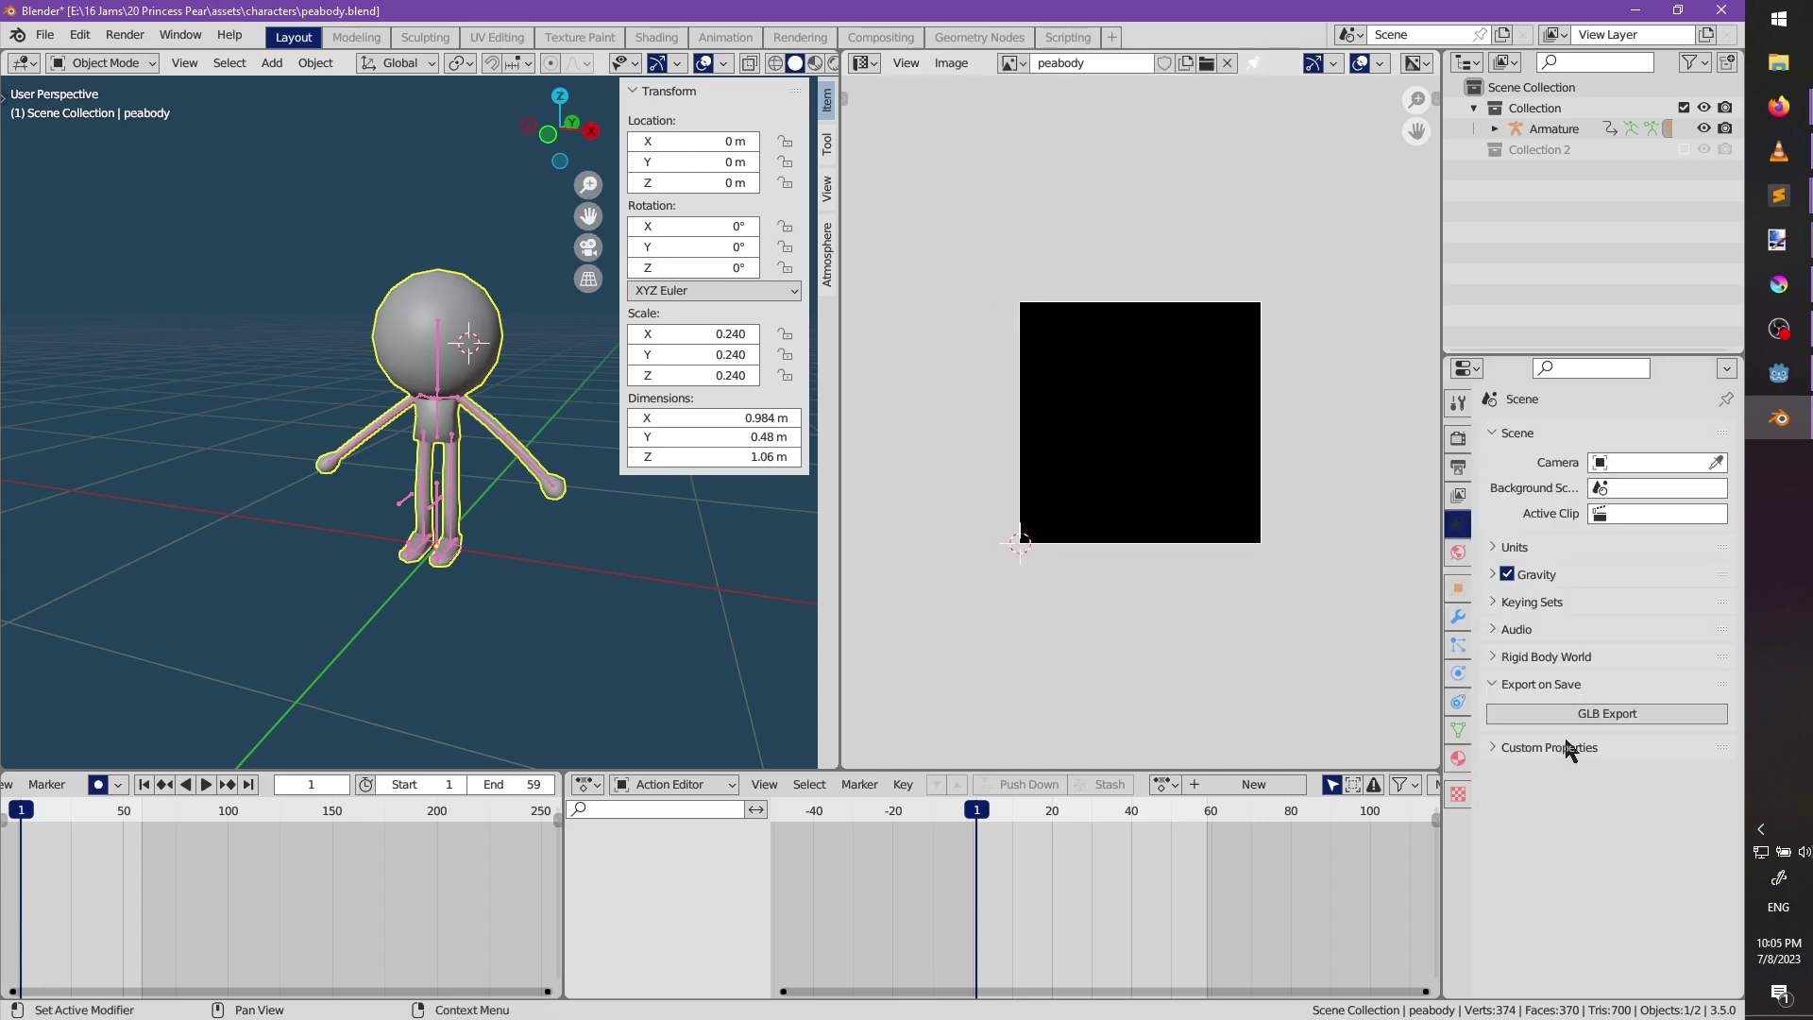
pyautogui.click(1532, 715)
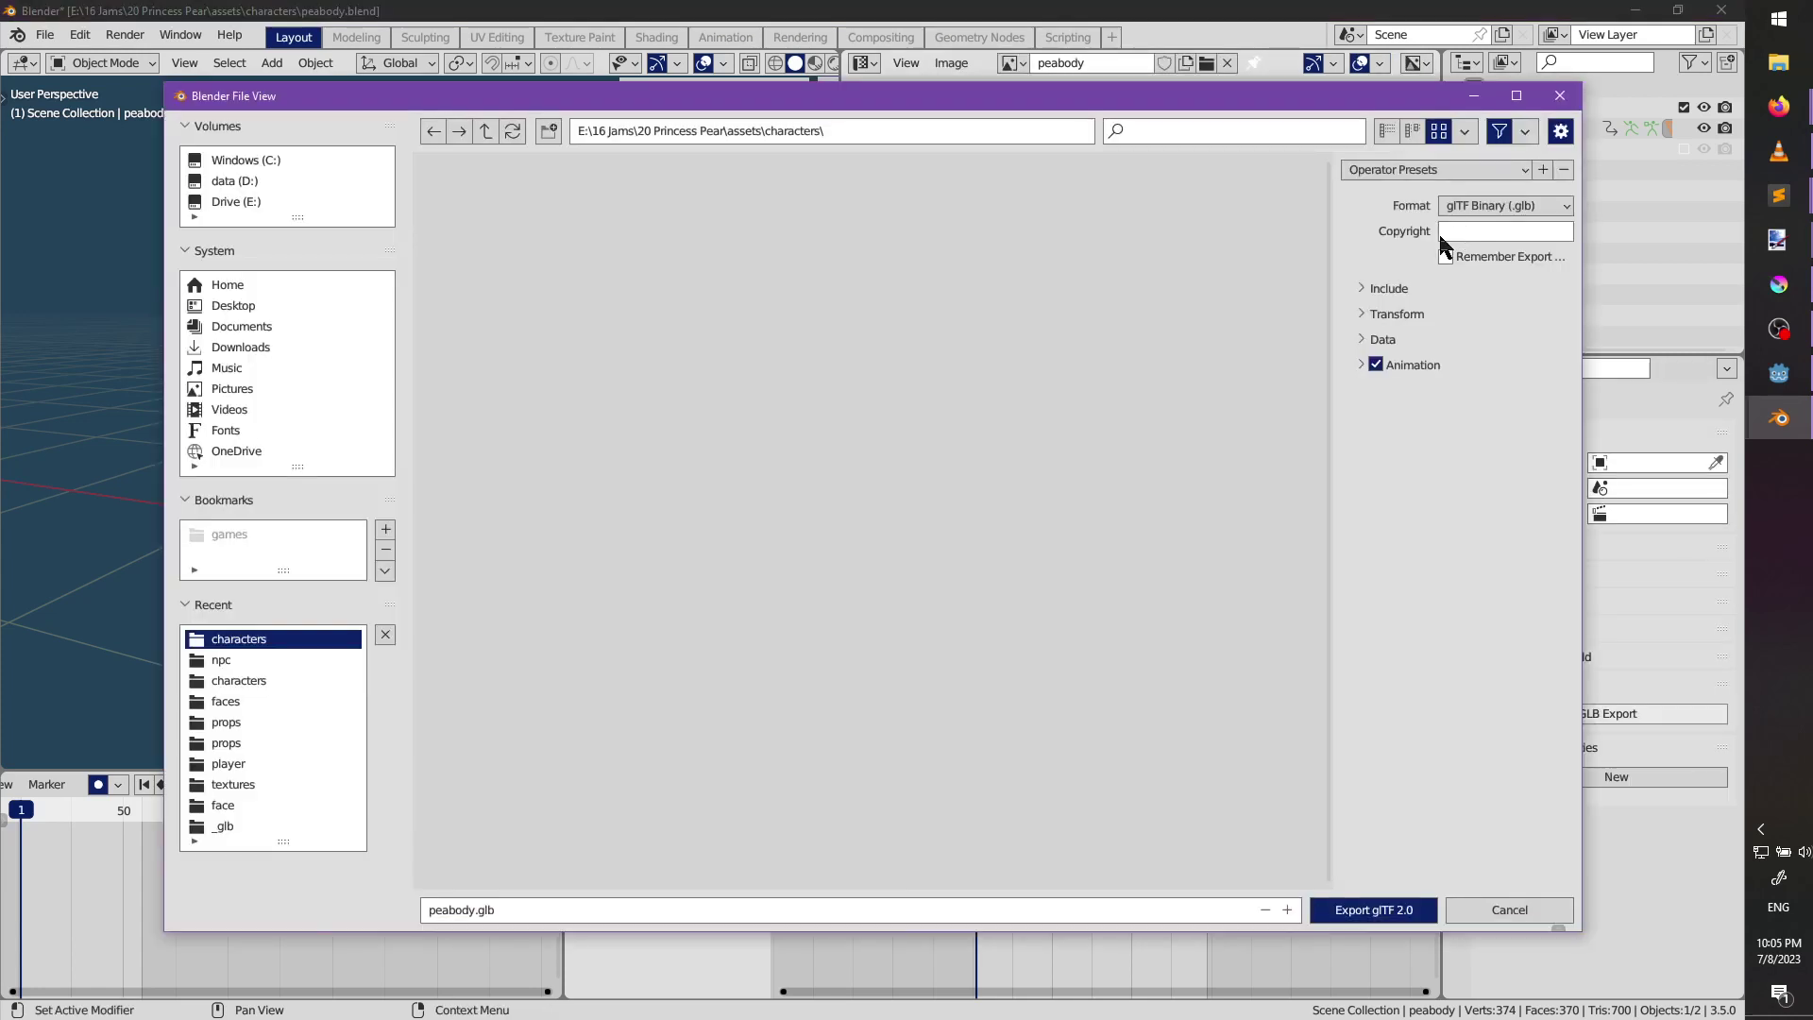
pyautogui.click(1454, 261)
pyautogui.click(1396, 340)
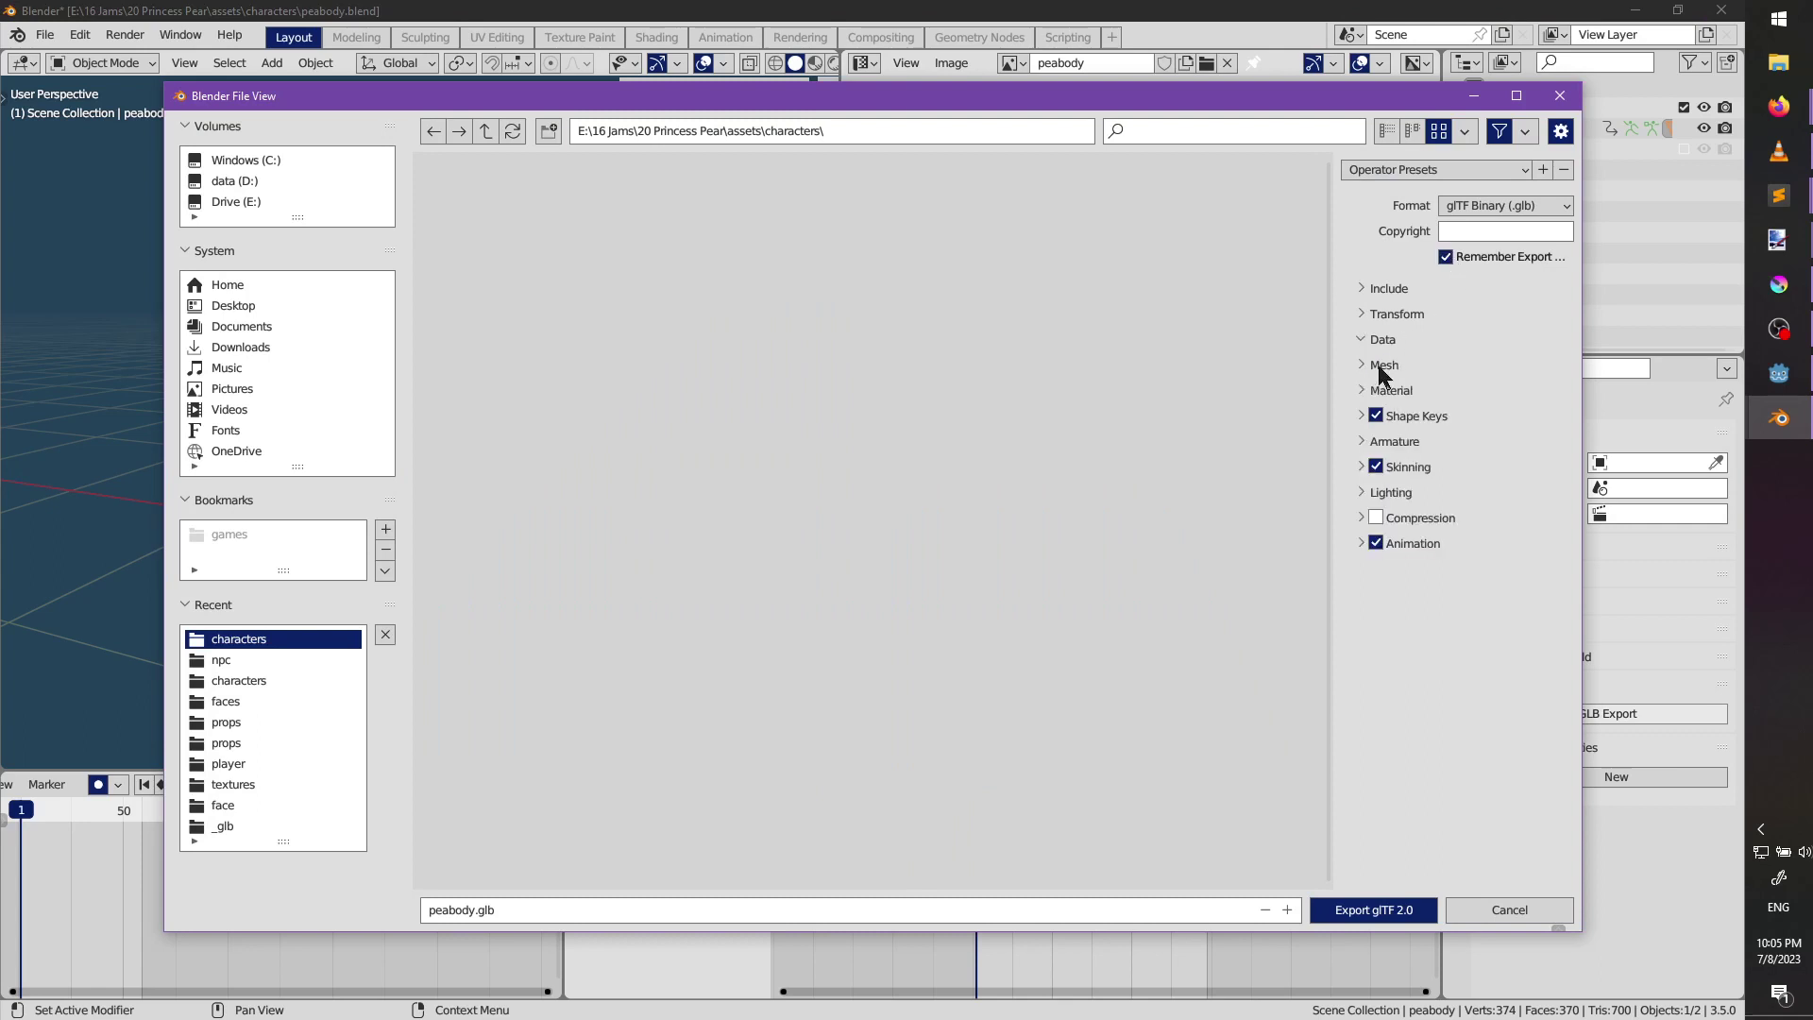
pyautogui.click(1383, 367)
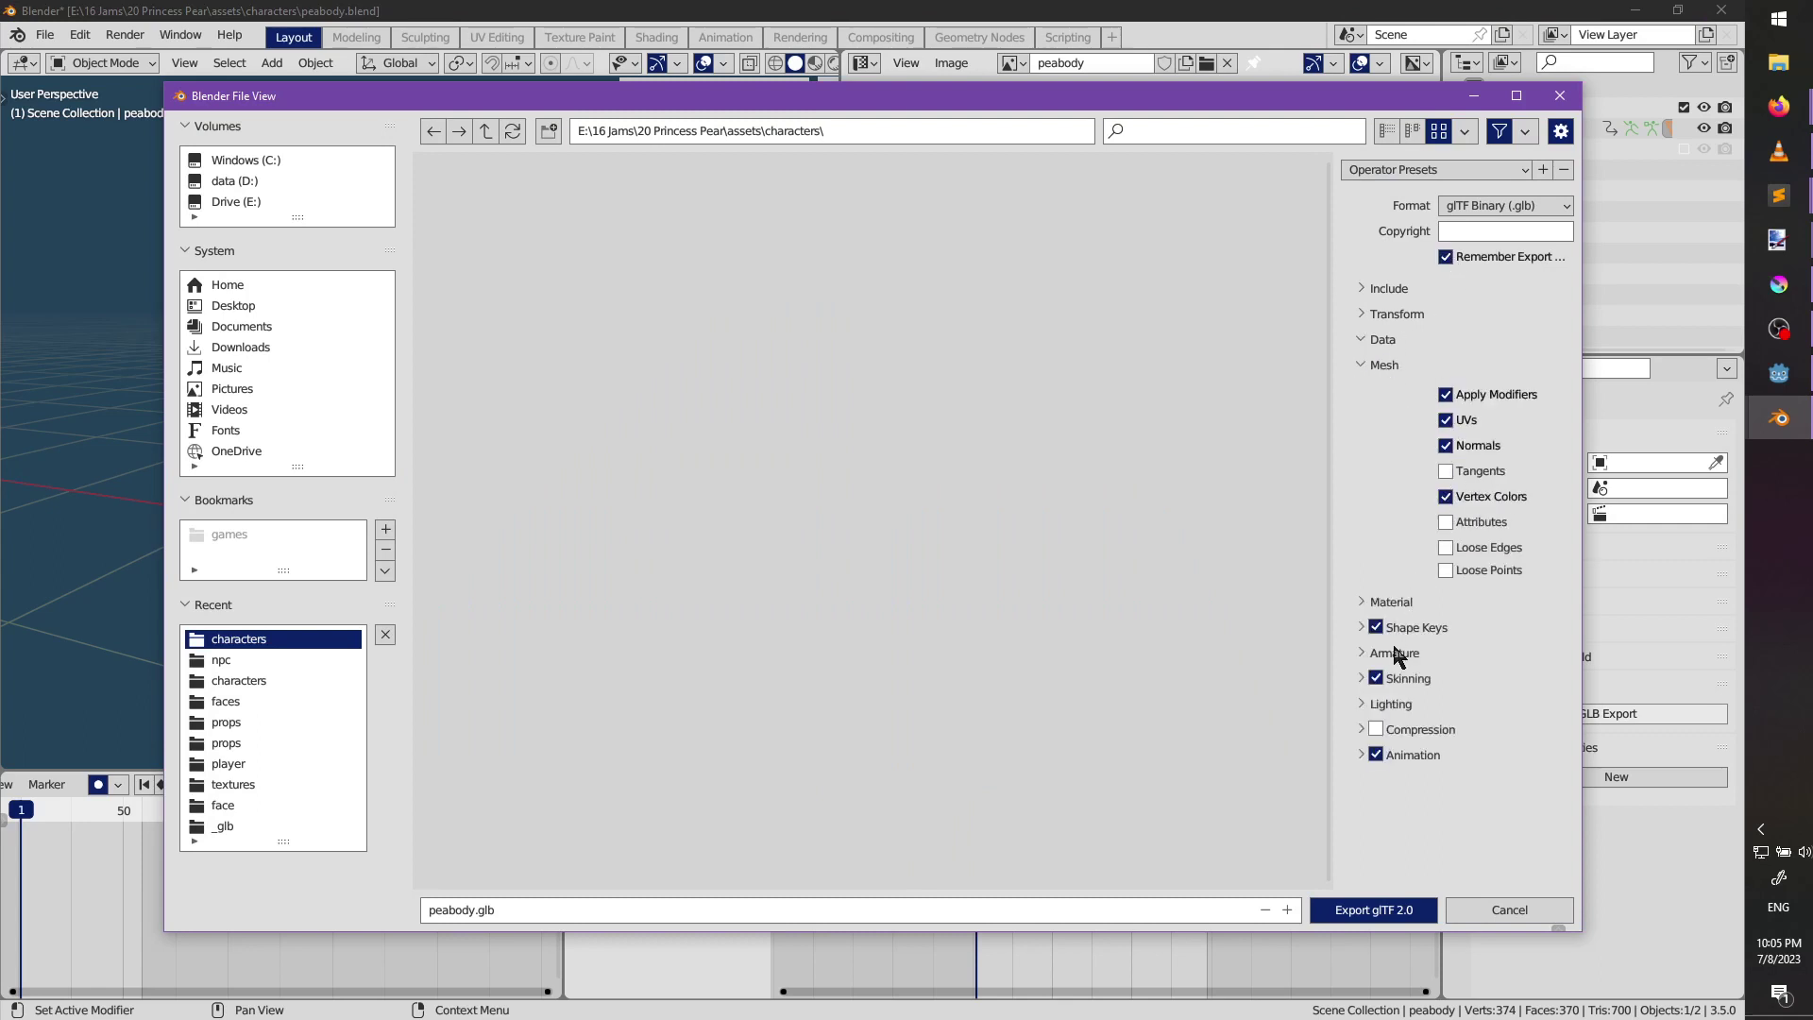
pyautogui.click(1388, 604)
pyautogui.click(1501, 630)
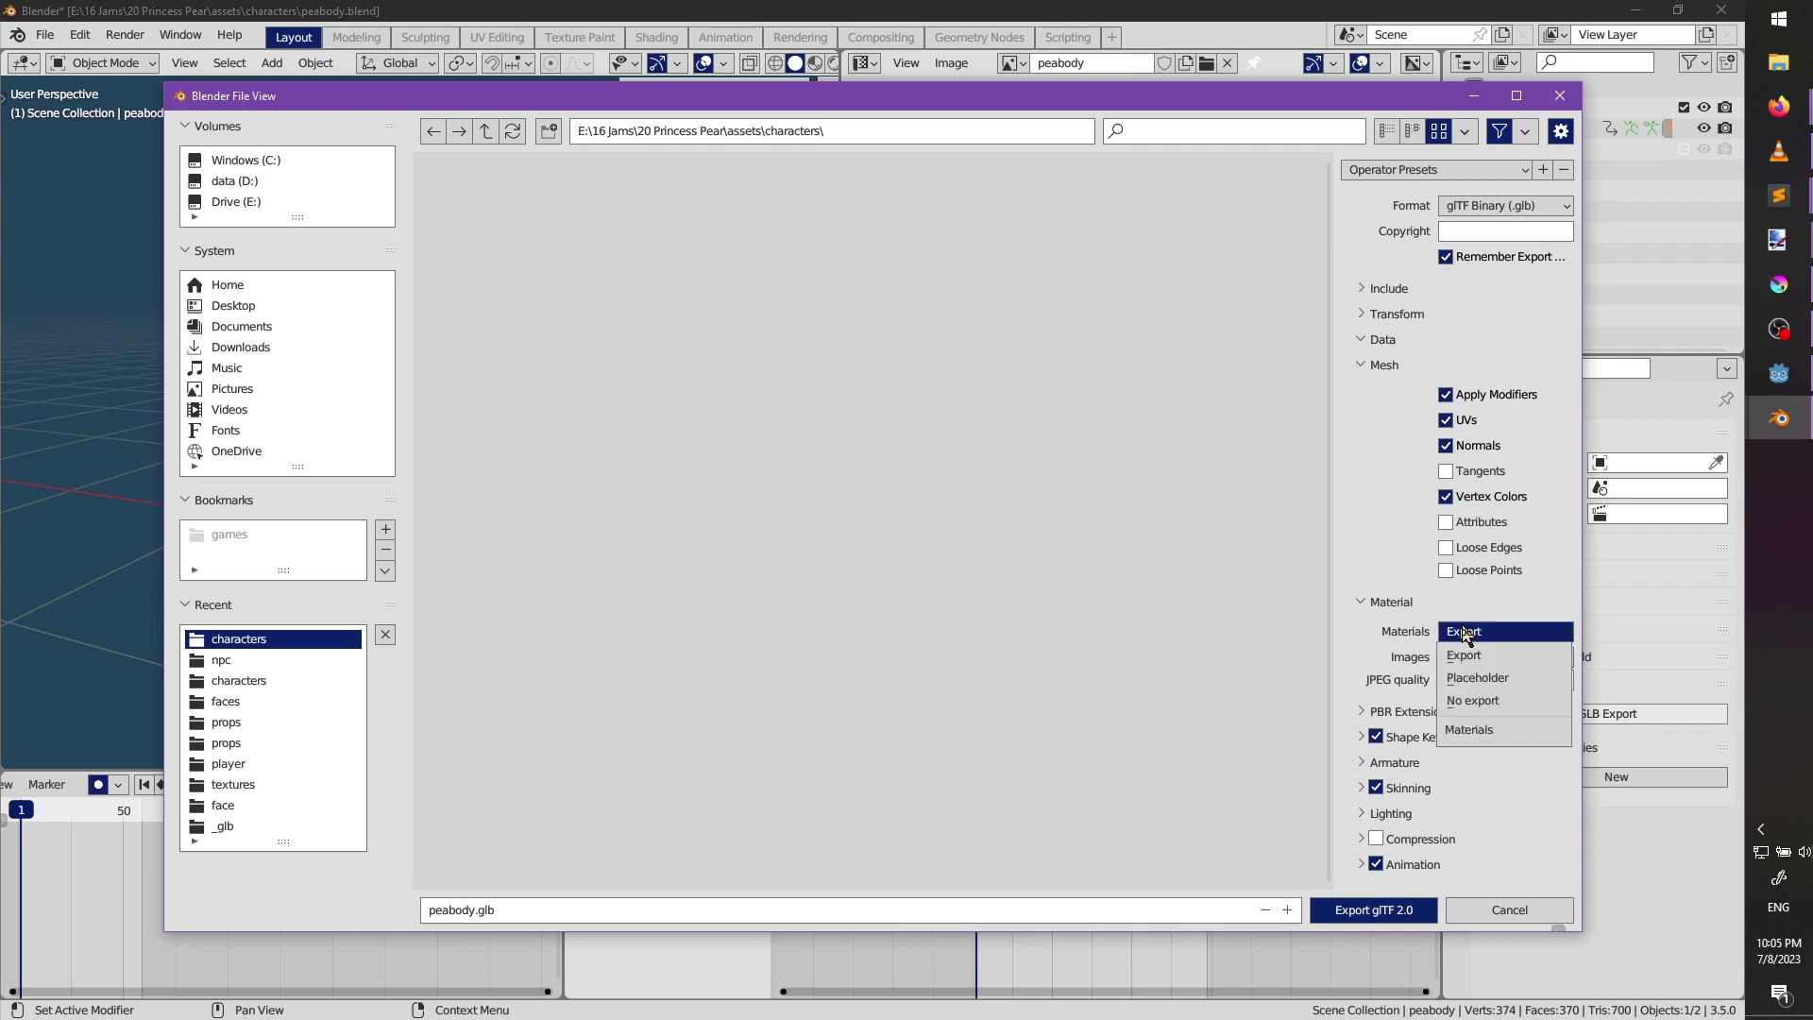
pyautogui.click(1483, 678)
# Export peabody.glb to the project's _glb\characters folder.
pyautogui.click(238, 660)
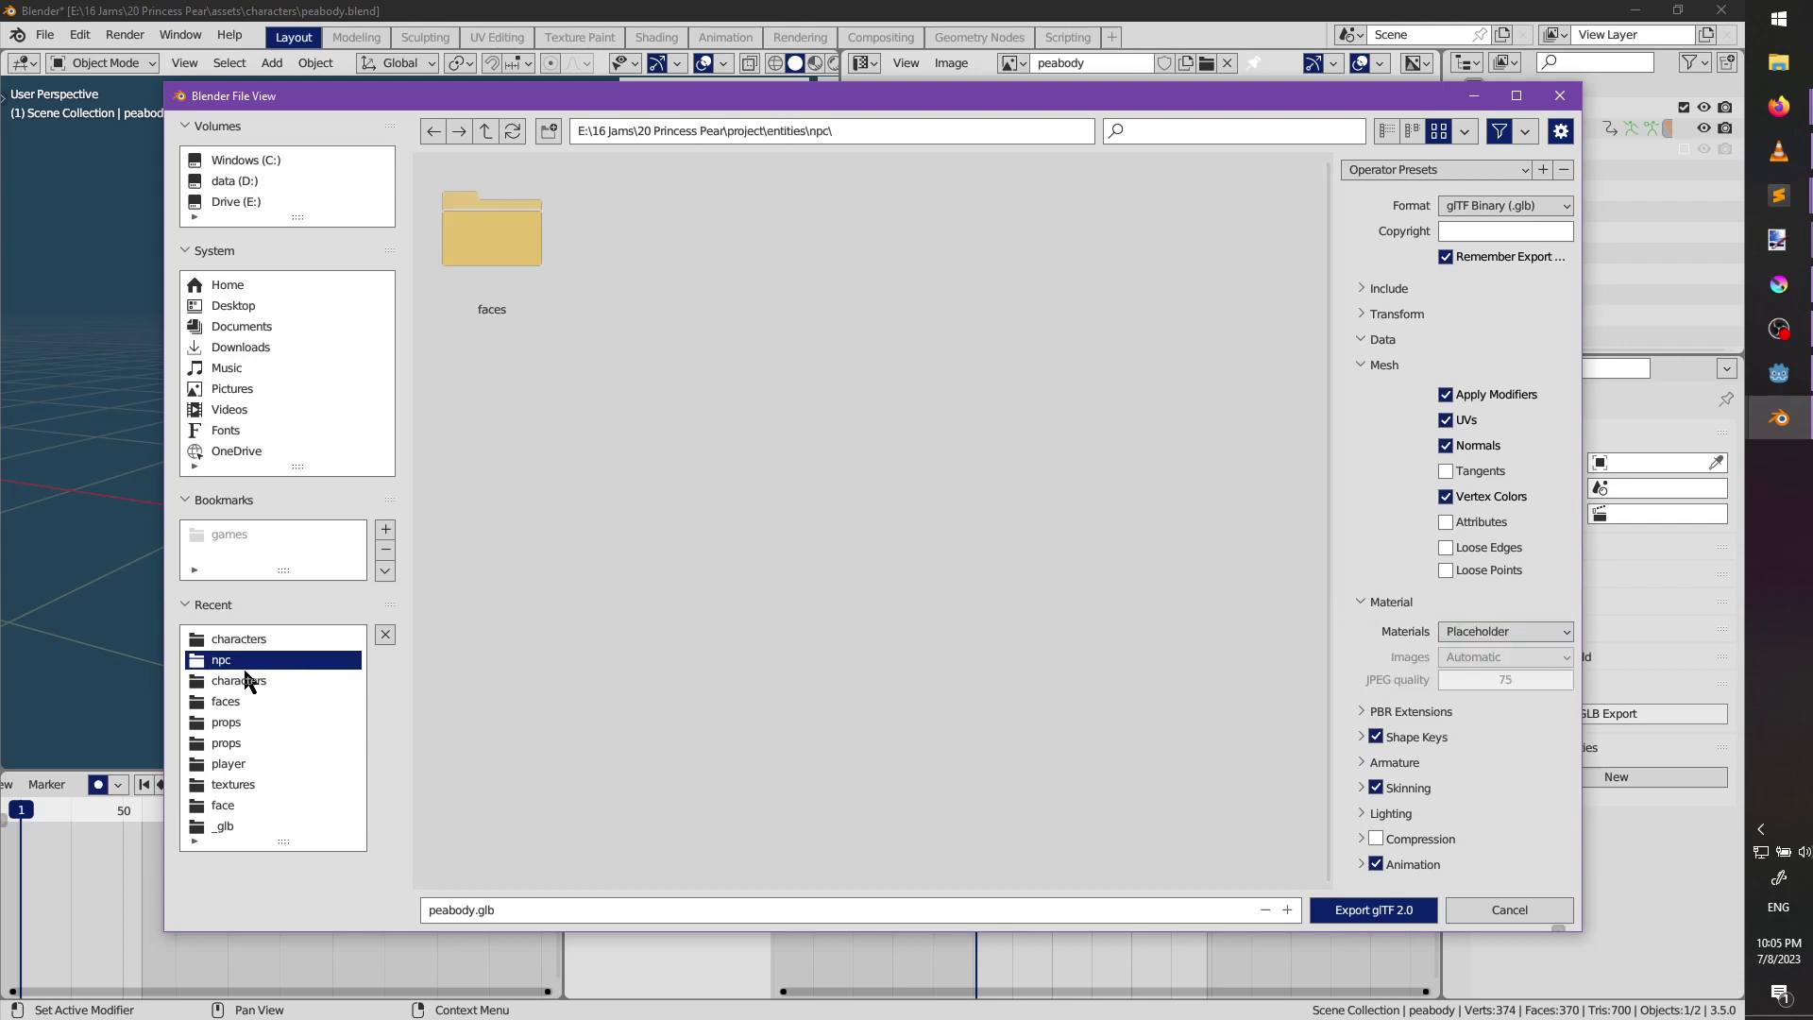
pyautogui.click(244, 679)
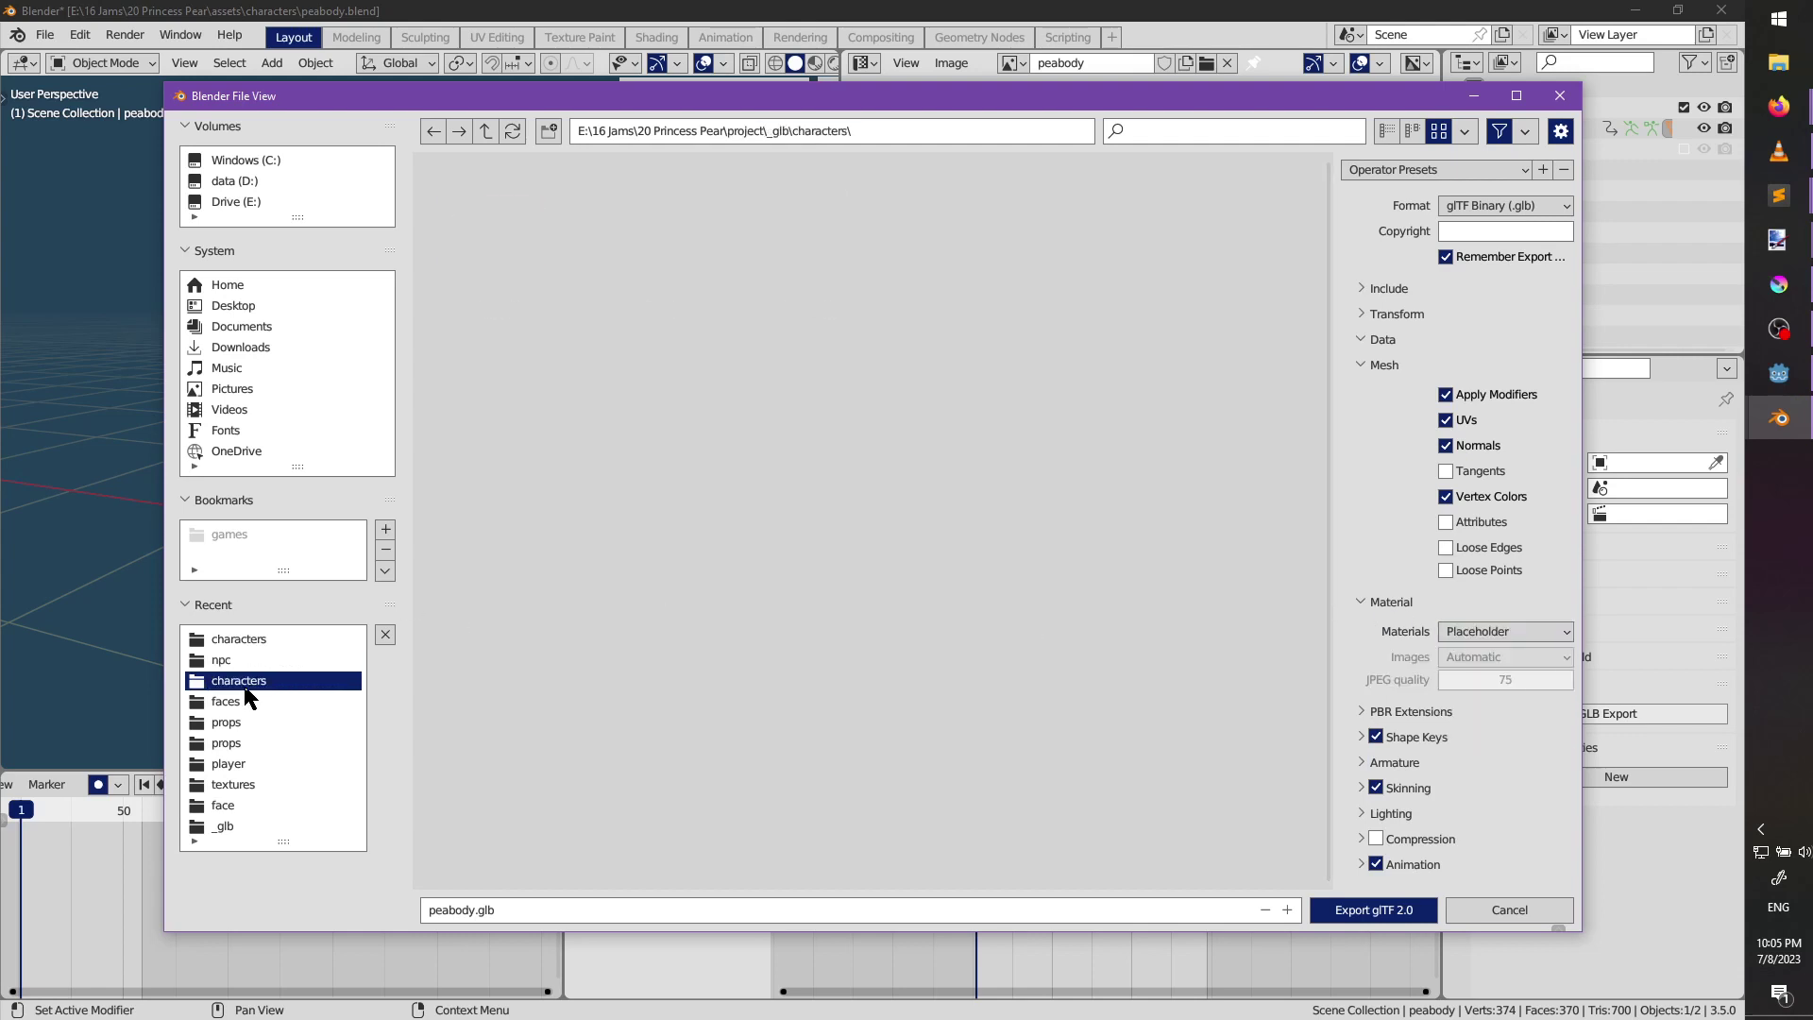
pyautogui.click(1373, 911)
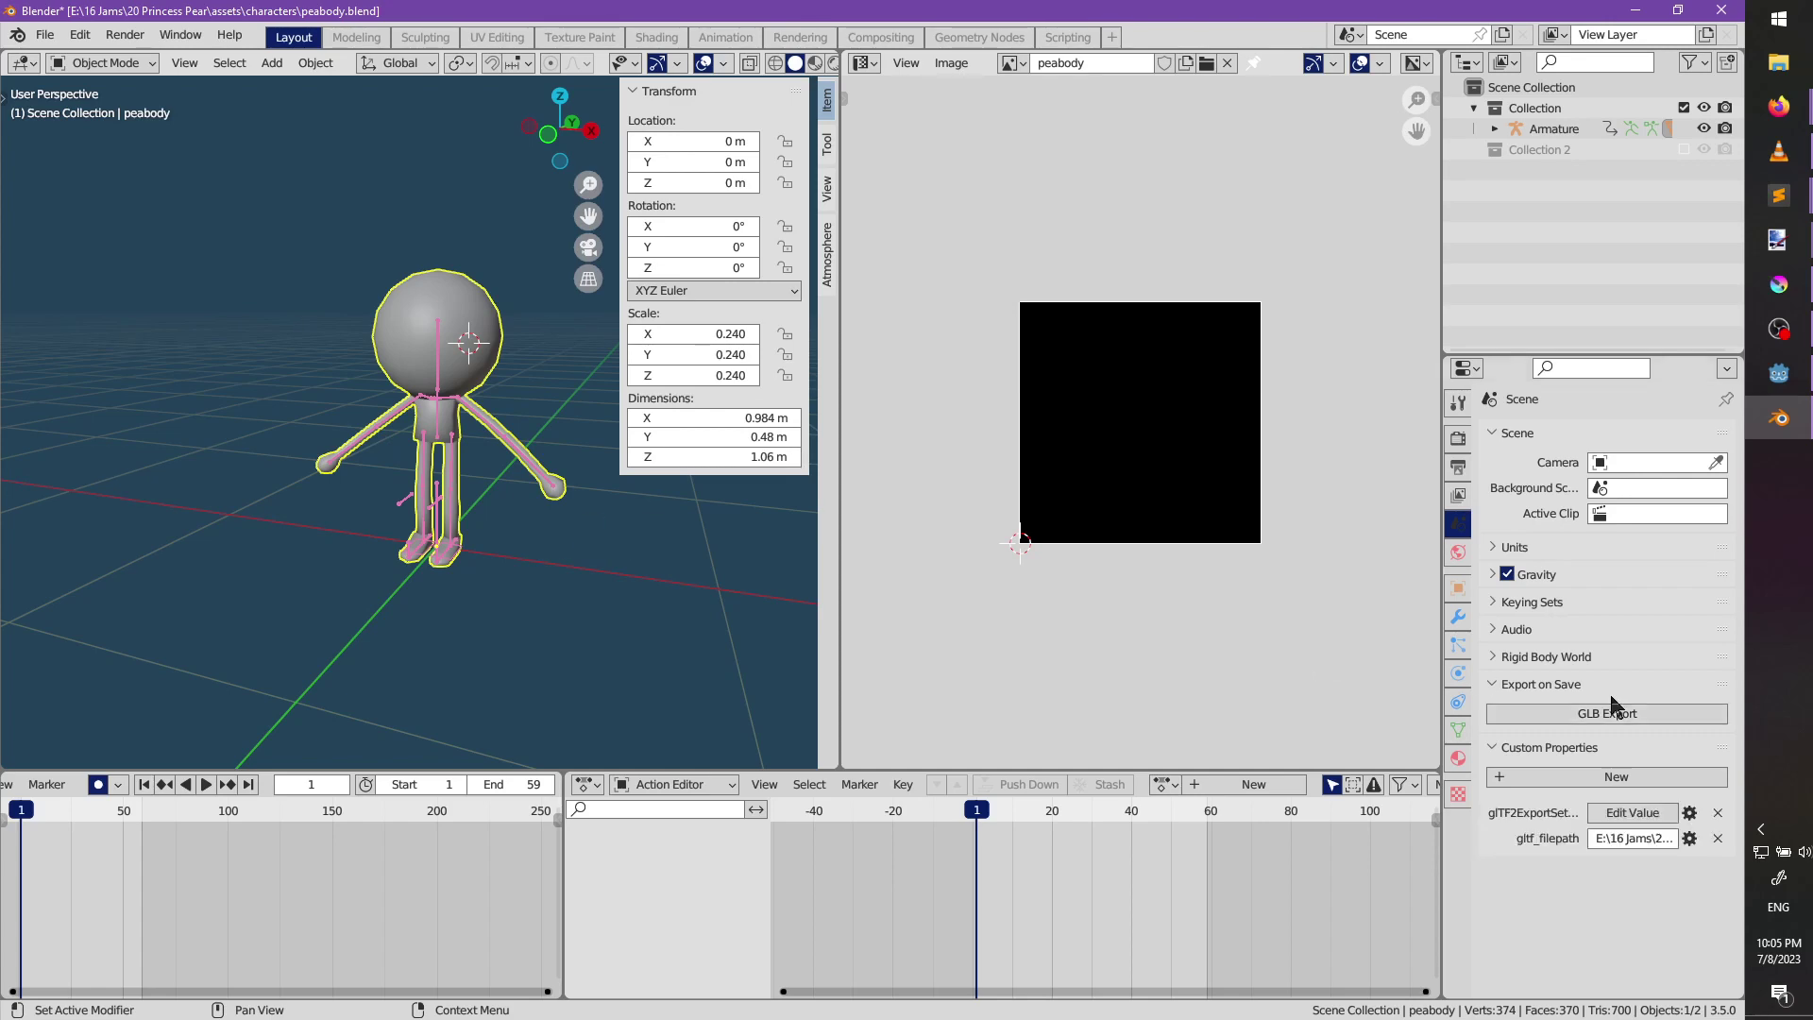
# Enter Edit Mode on the peabody mesh and unwrap all of its faces.
pyautogui.moveTo(477, 520)
pyautogui.mouseDown(button='middle')
pyautogui.moveTo(466, 497)
pyautogui.moveTo(488, 500)
pyautogui.mouseUp(button='middle')
pyautogui.scroll(5, 490, 425)
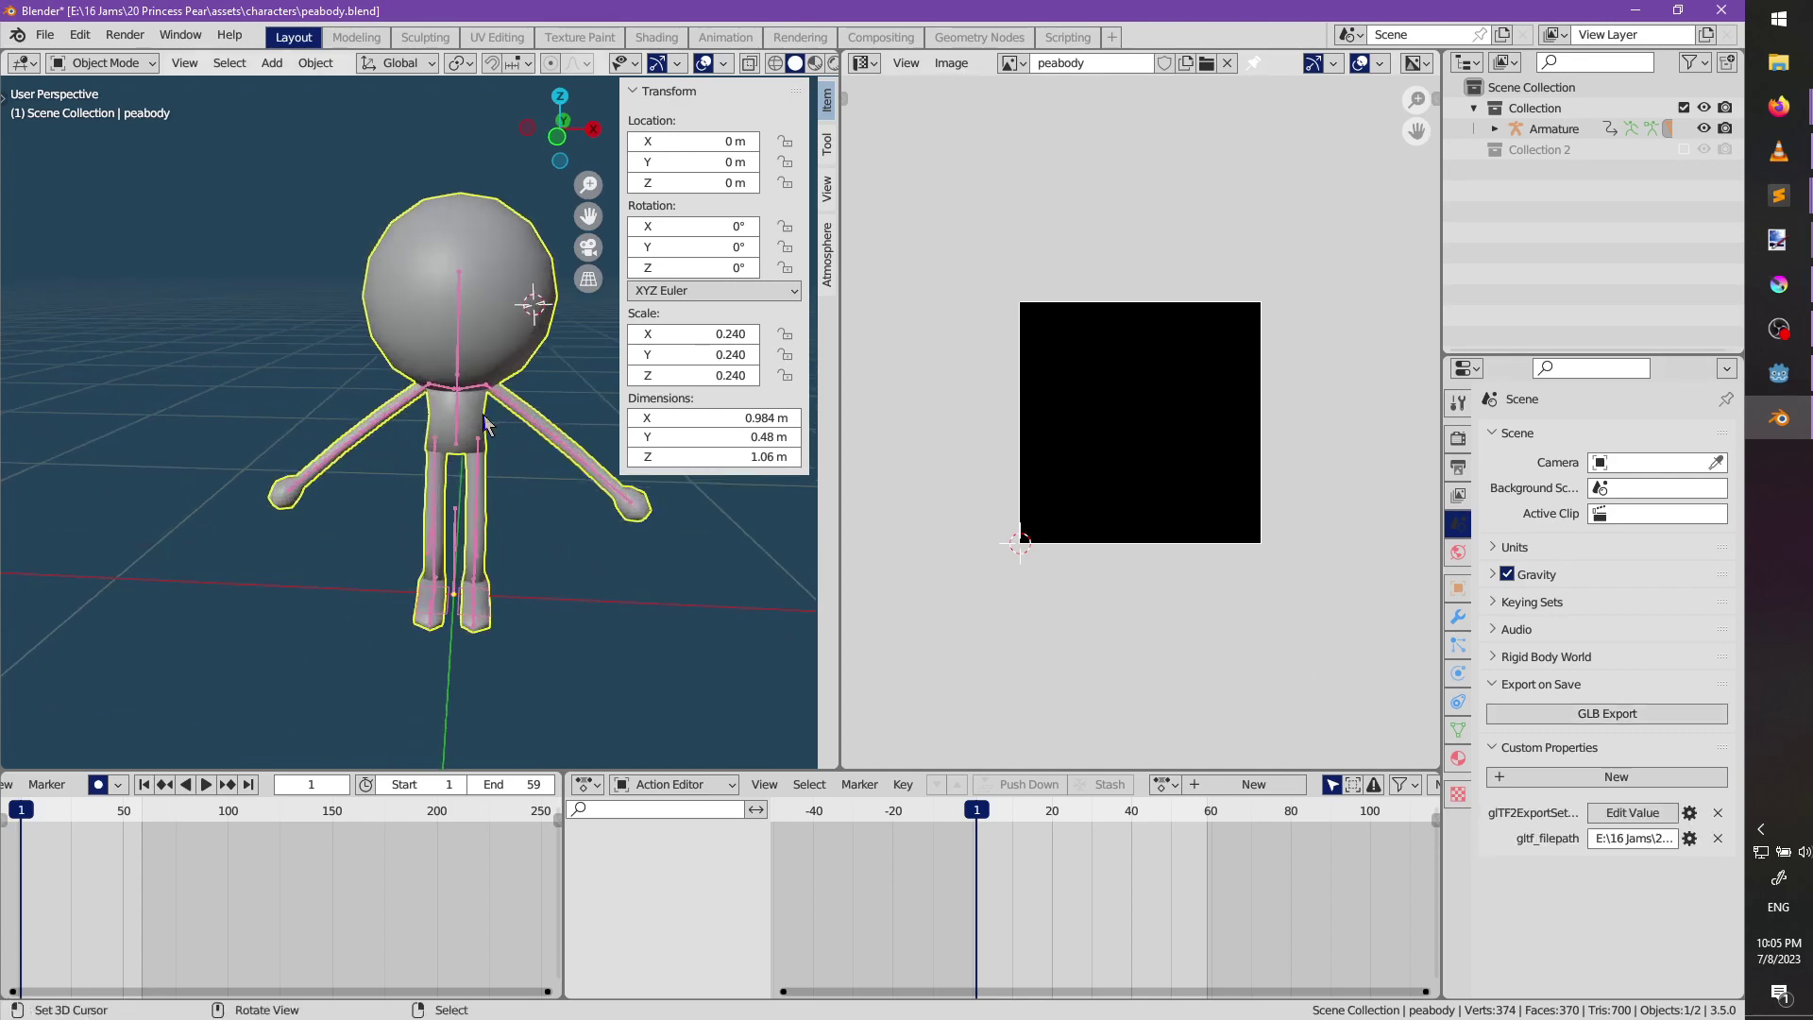
pyautogui.press('Tab')
pyautogui.press('a')
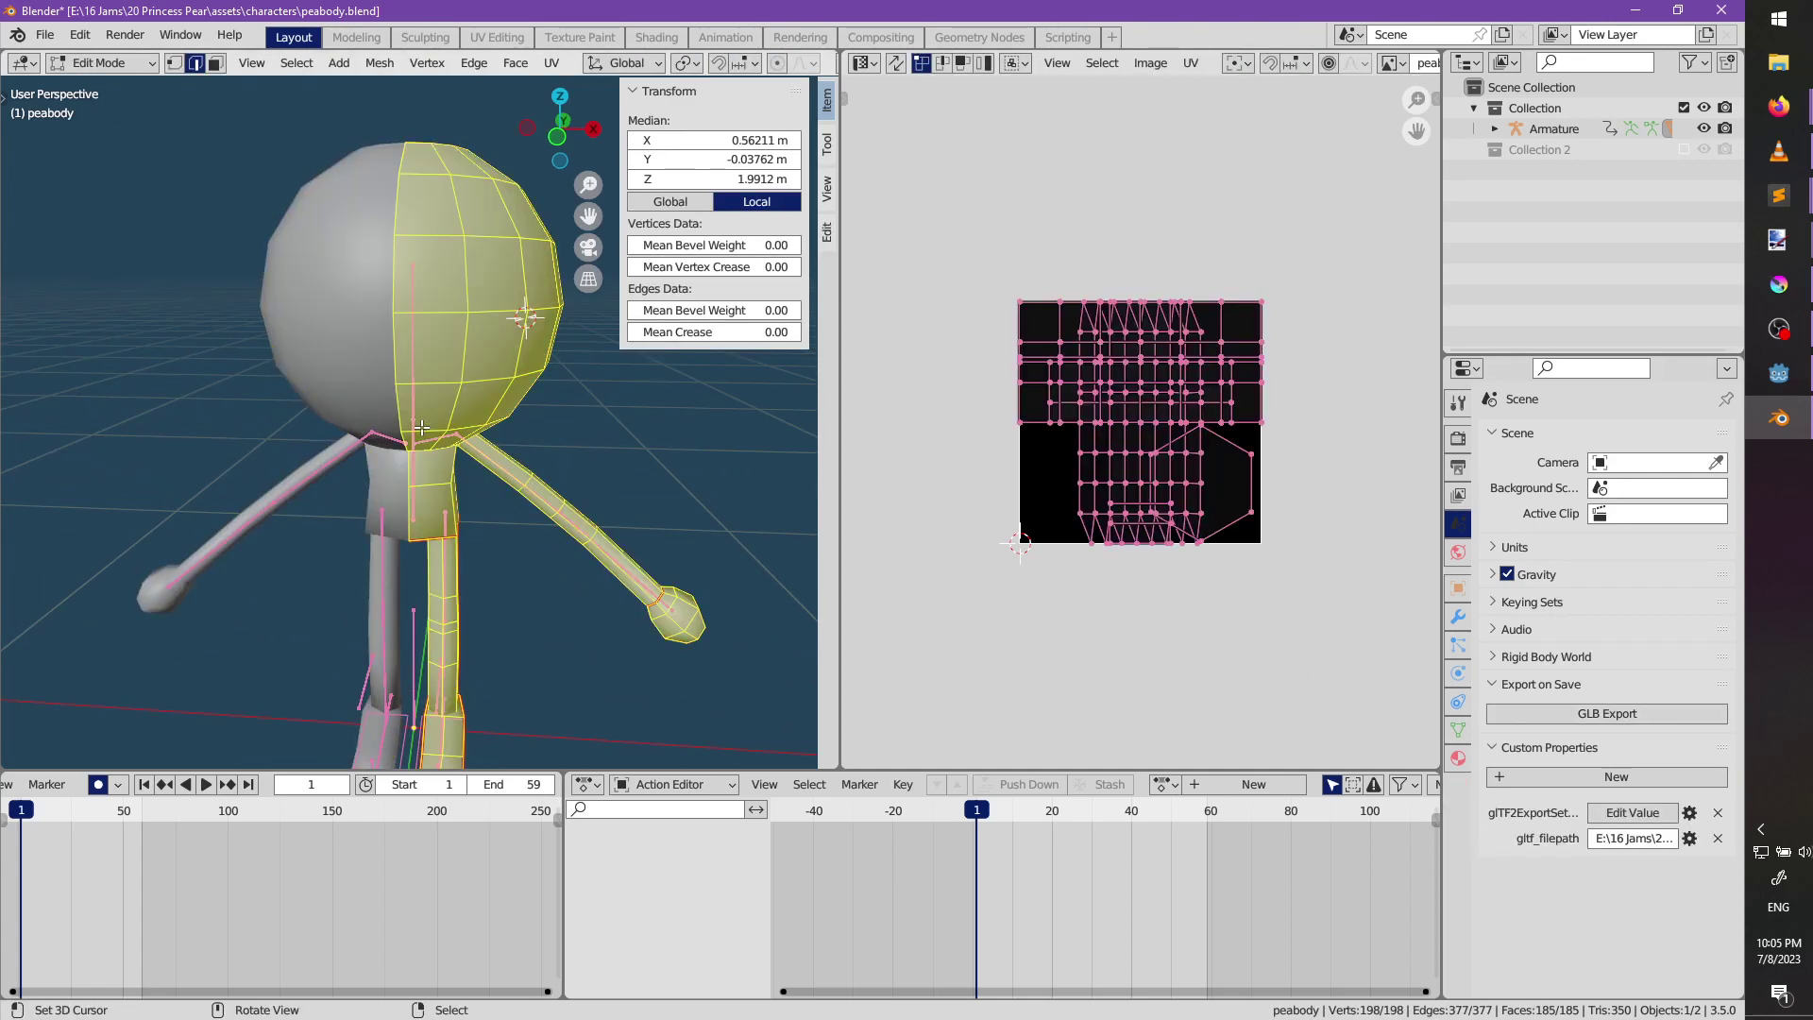
pyautogui.press('u')
pyautogui.click(421, 424)
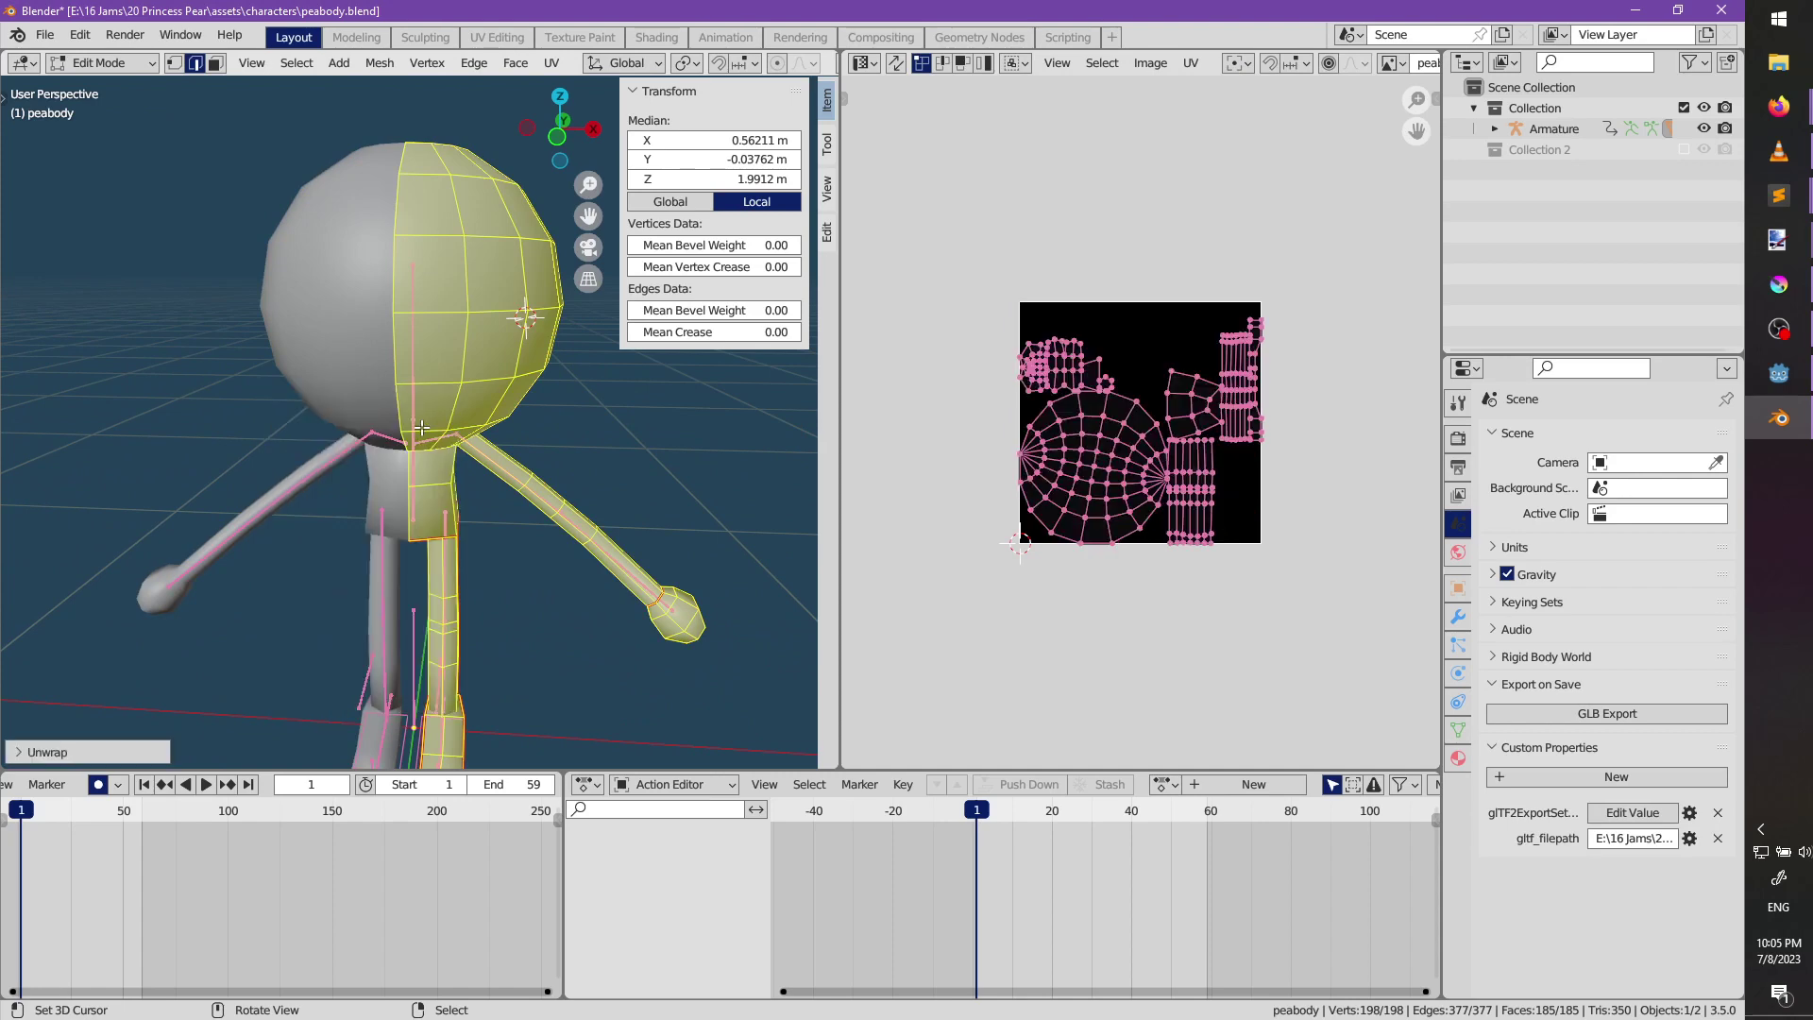
pyautogui.scroll(3, 1140, 422)
pyautogui.moveTo(538, 378); pyautogui.dragTo(435, 326, button='middle')
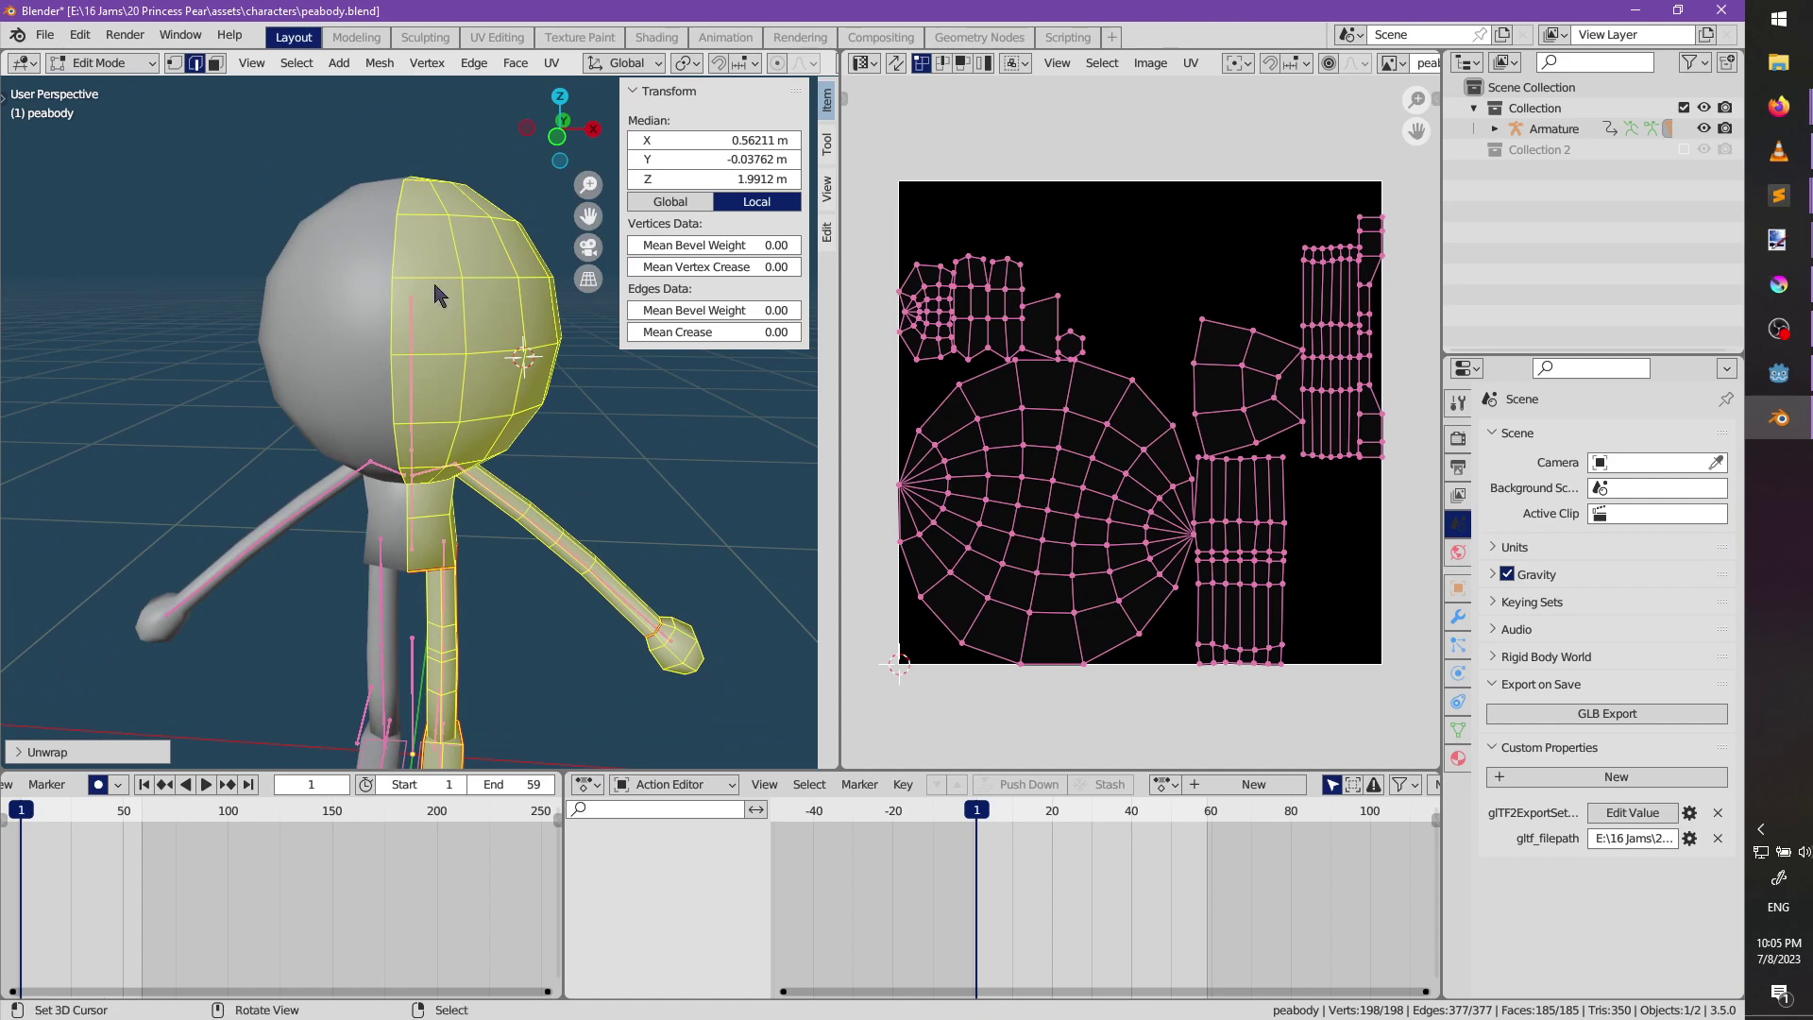
# Switch the viewport to Material Preview shading and assign the existing Material to the peabody mesh.
pyautogui.press('z')
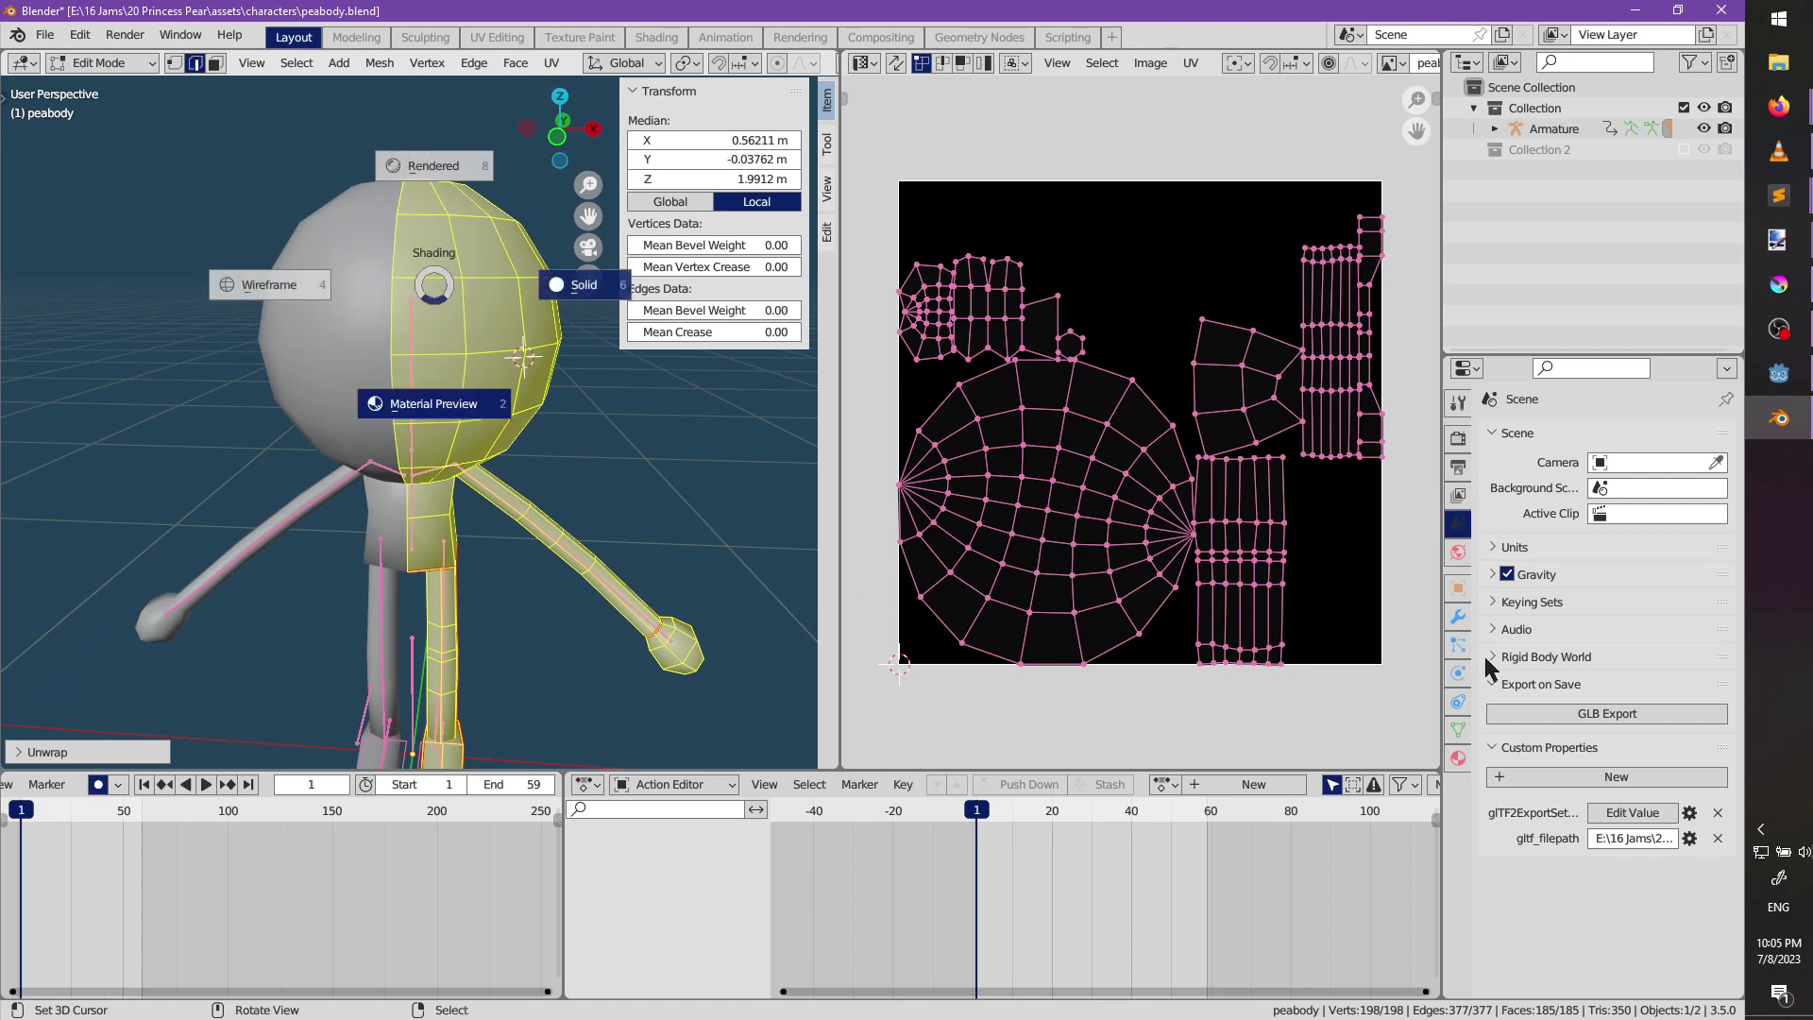
pyautogui.click(1458, 758)
pyautogui.click(1490, 521)
pyautogui.click(1431, 567)
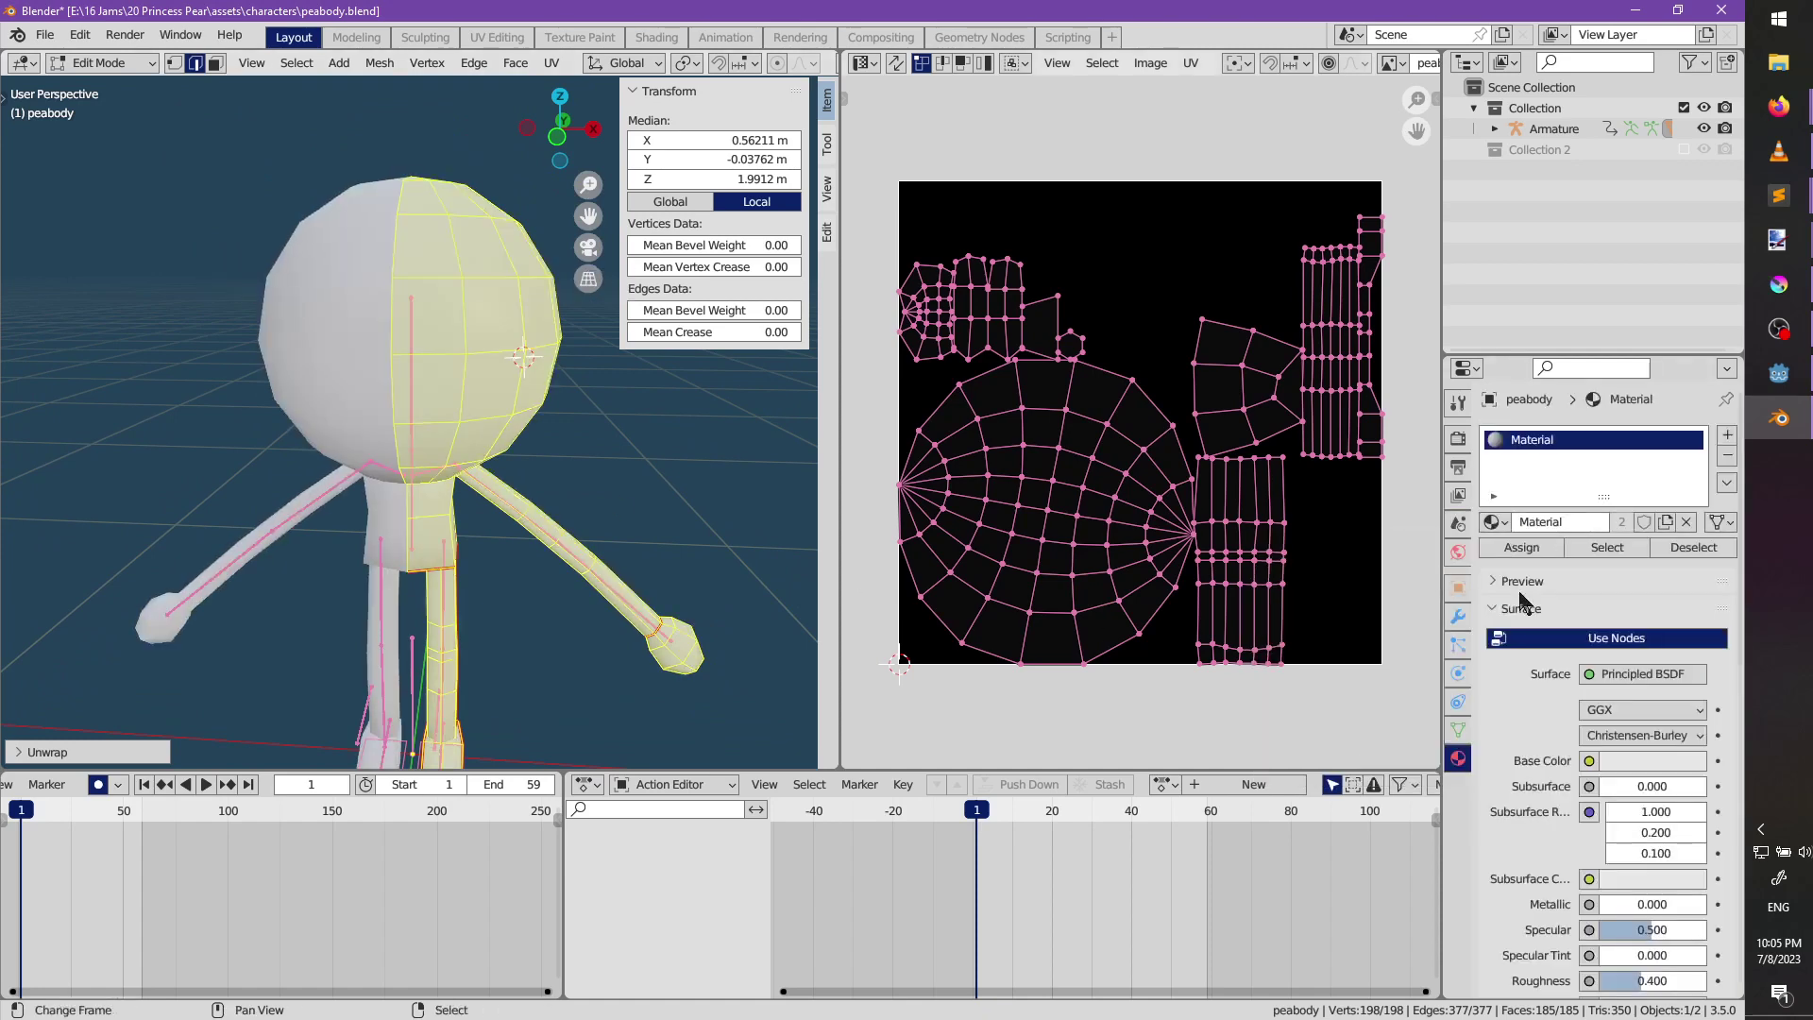
# Drive the material's Base Color with an Image Texture that uses the existing peabody image.
pyautogui.click(1589, 761)
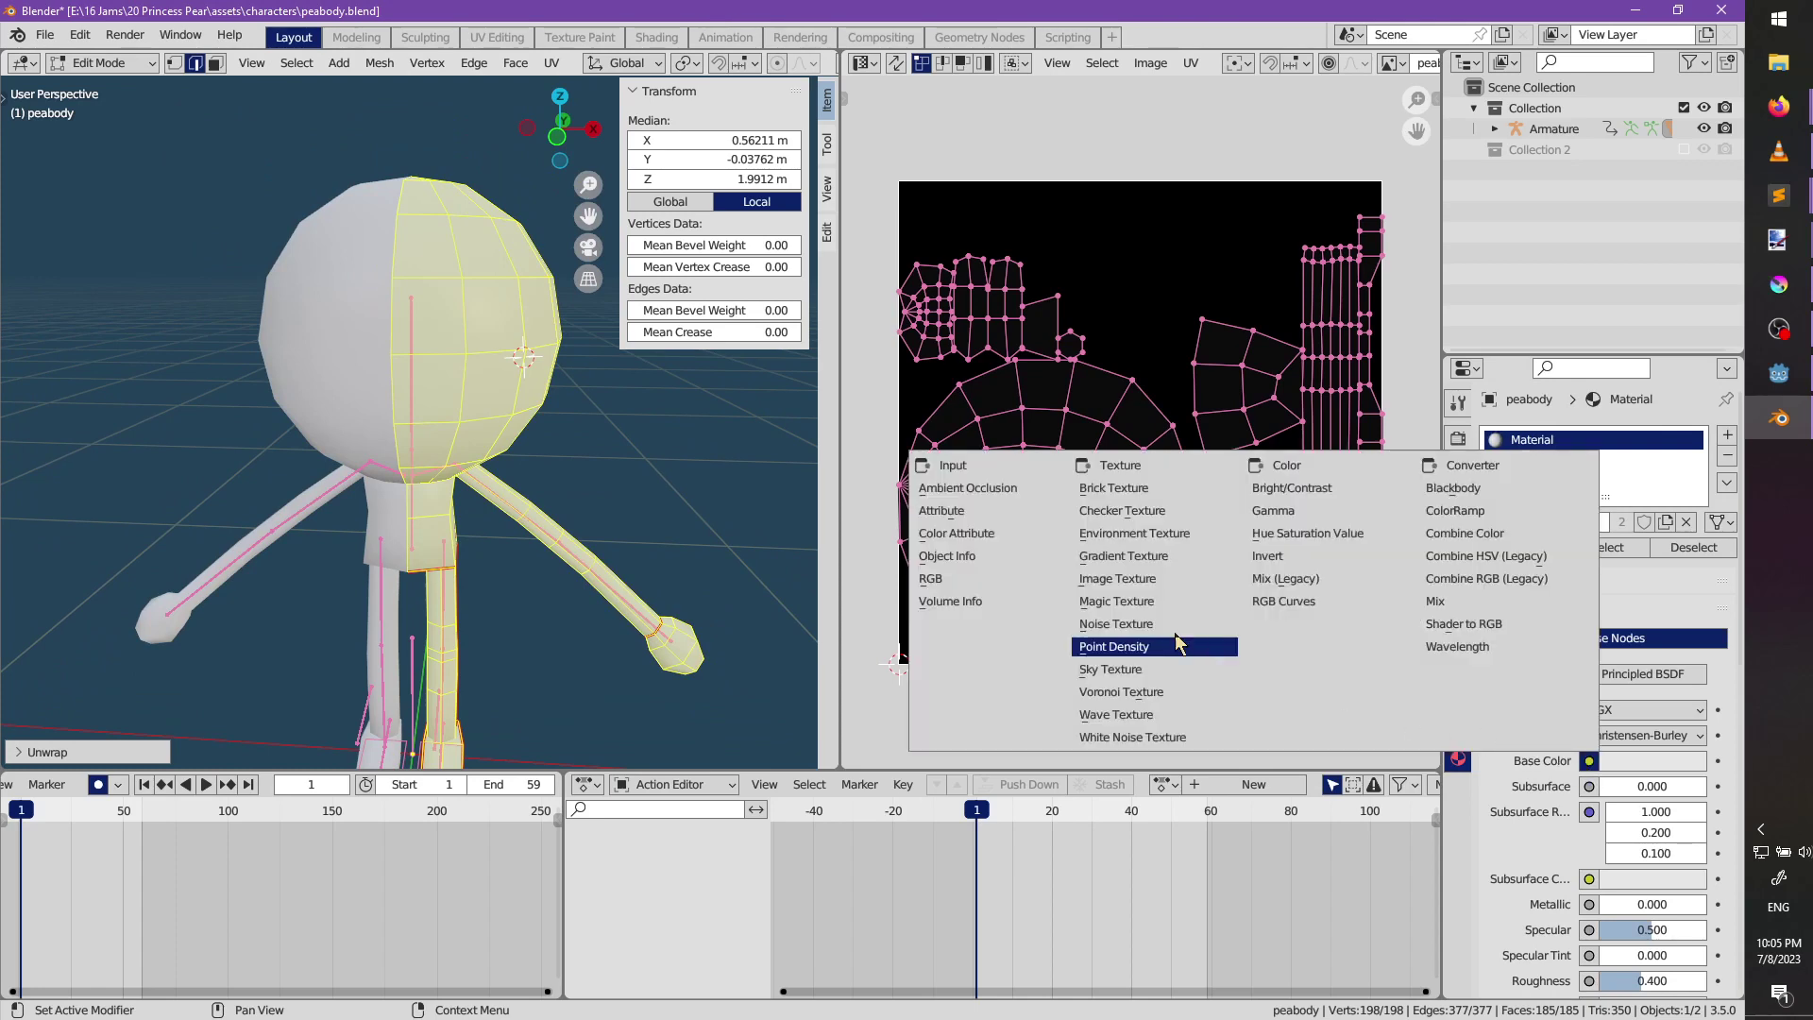
pyautogui.click(1140, 579)
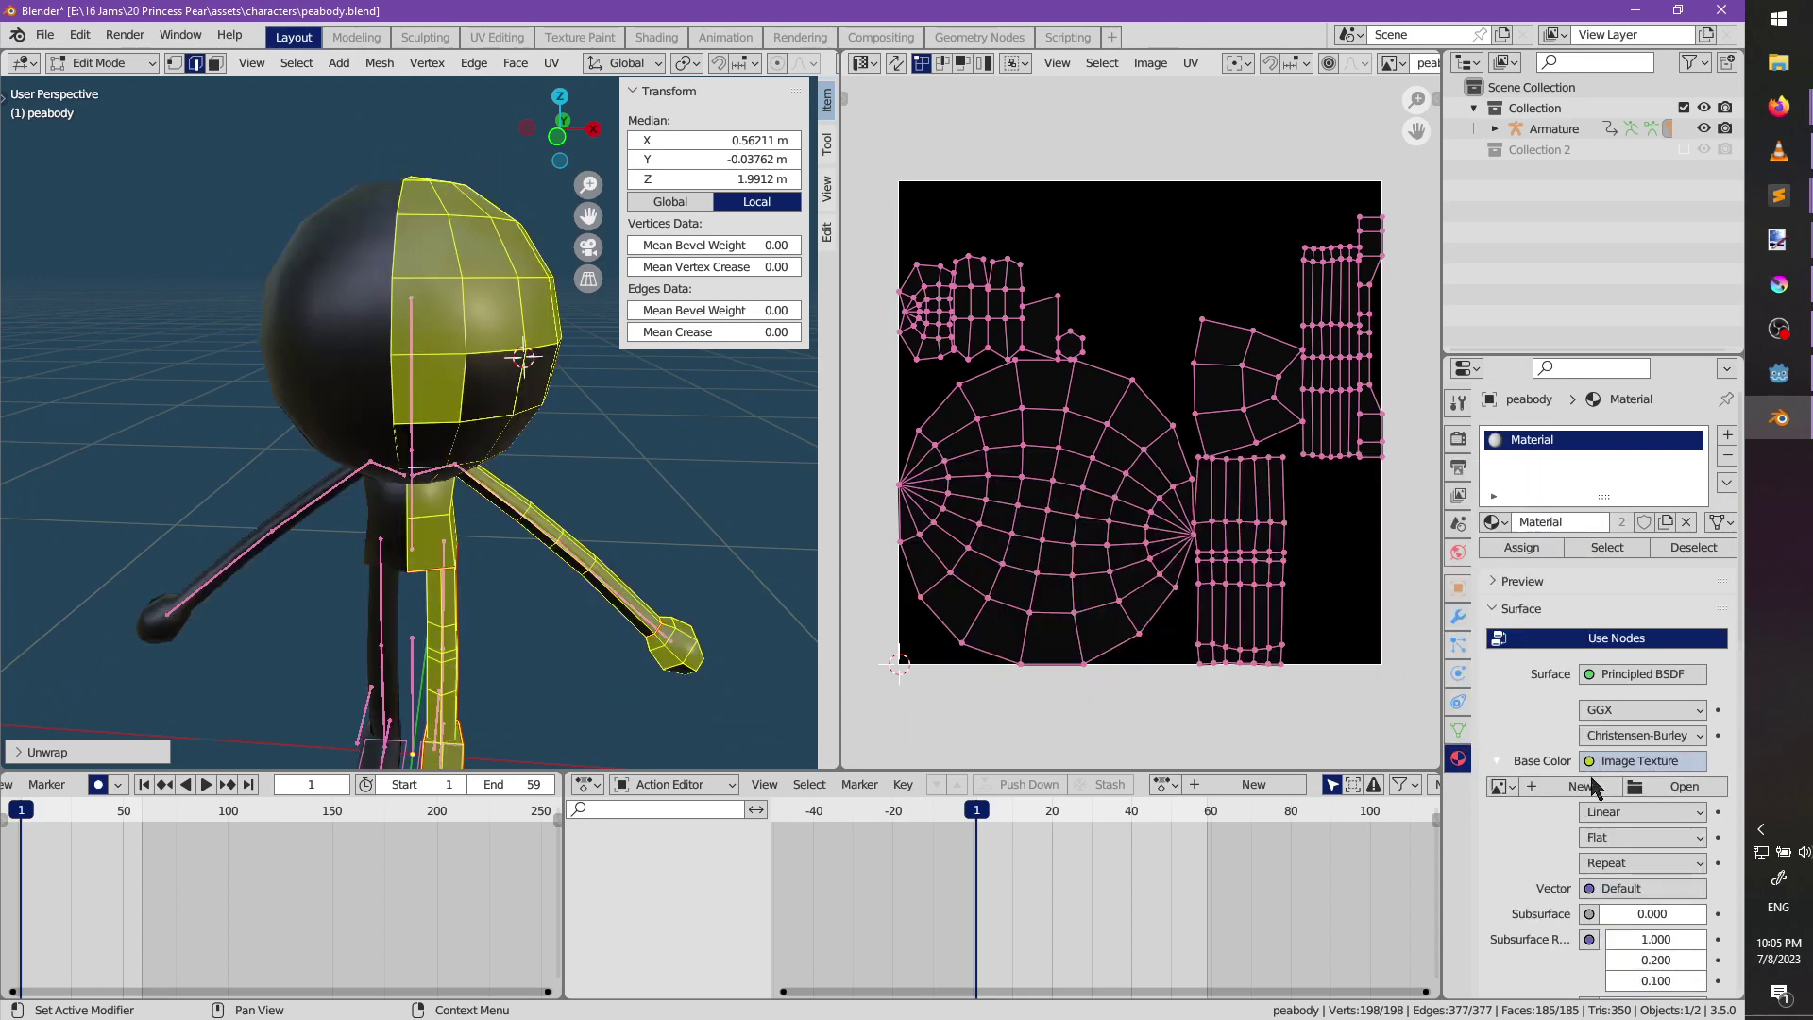
pyautogui.click(1501, 786)
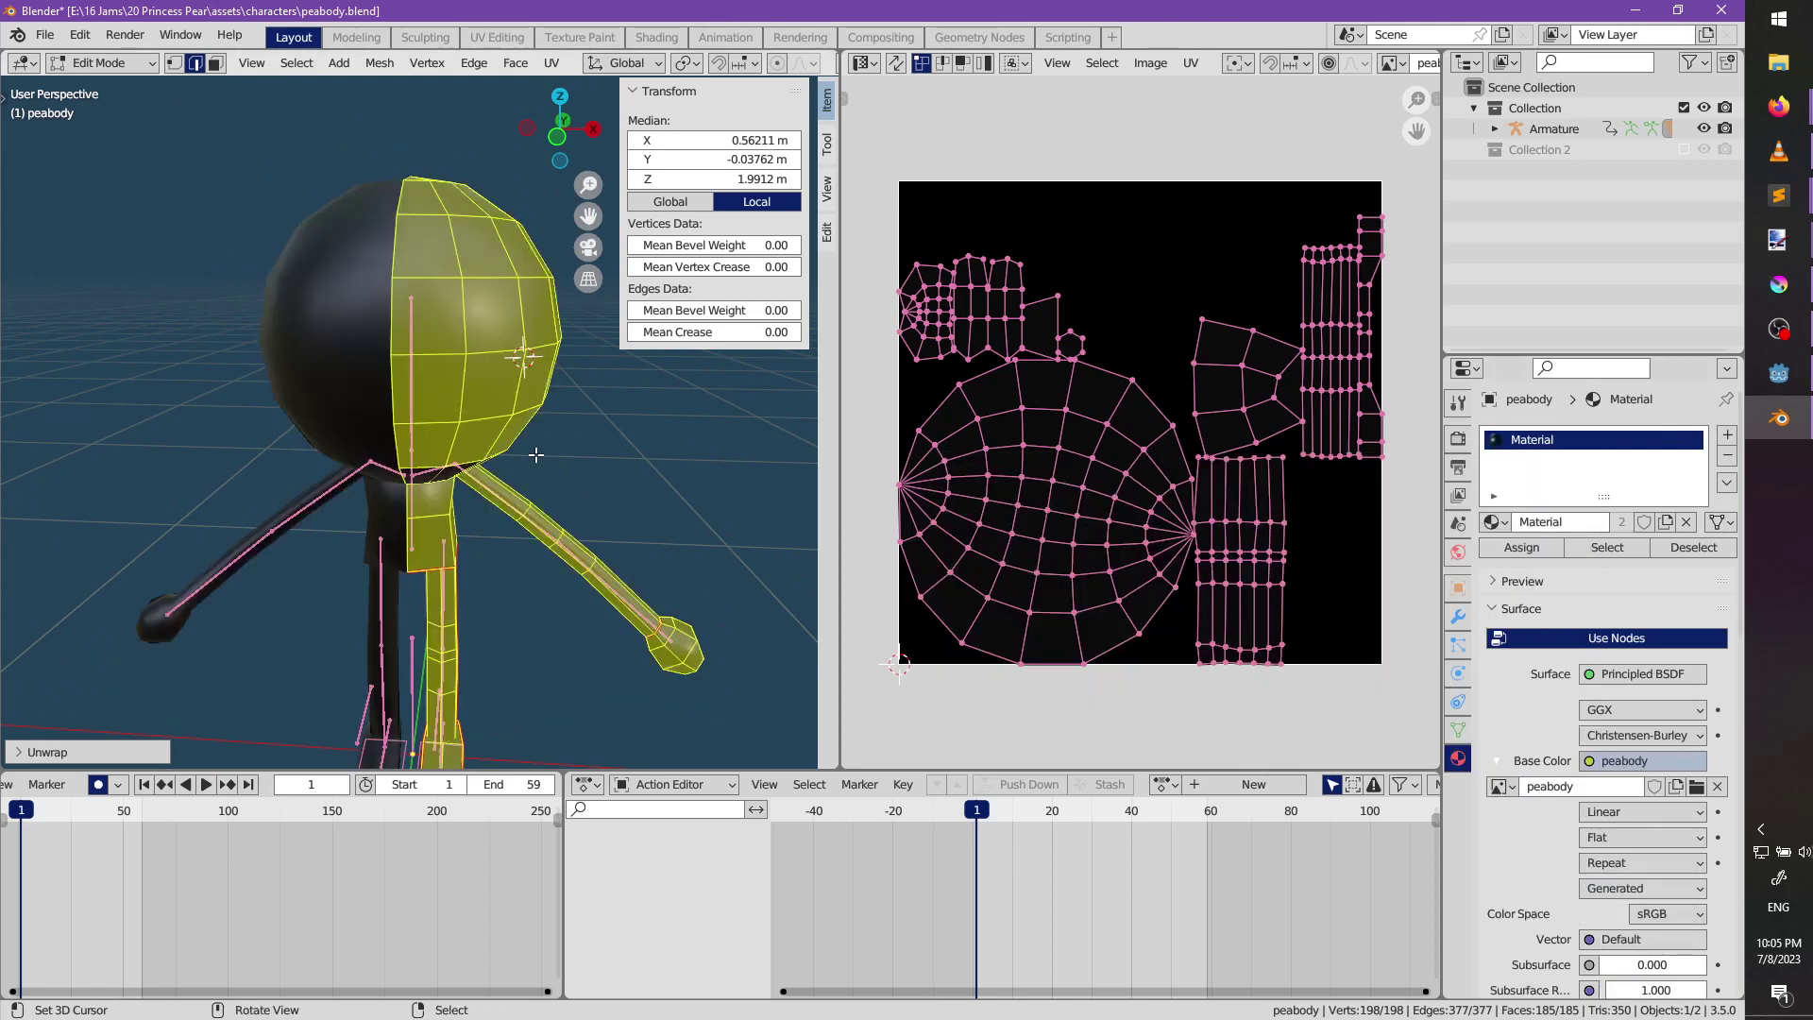
# Hide the viewport sidebar and switch the peabody mesh from Edit Mode to Texture Paint mode.
pyautogui.moveTo(531, 454); pyautogui.dragTo(431, 430, button='middle')
pyautogui.press('n')
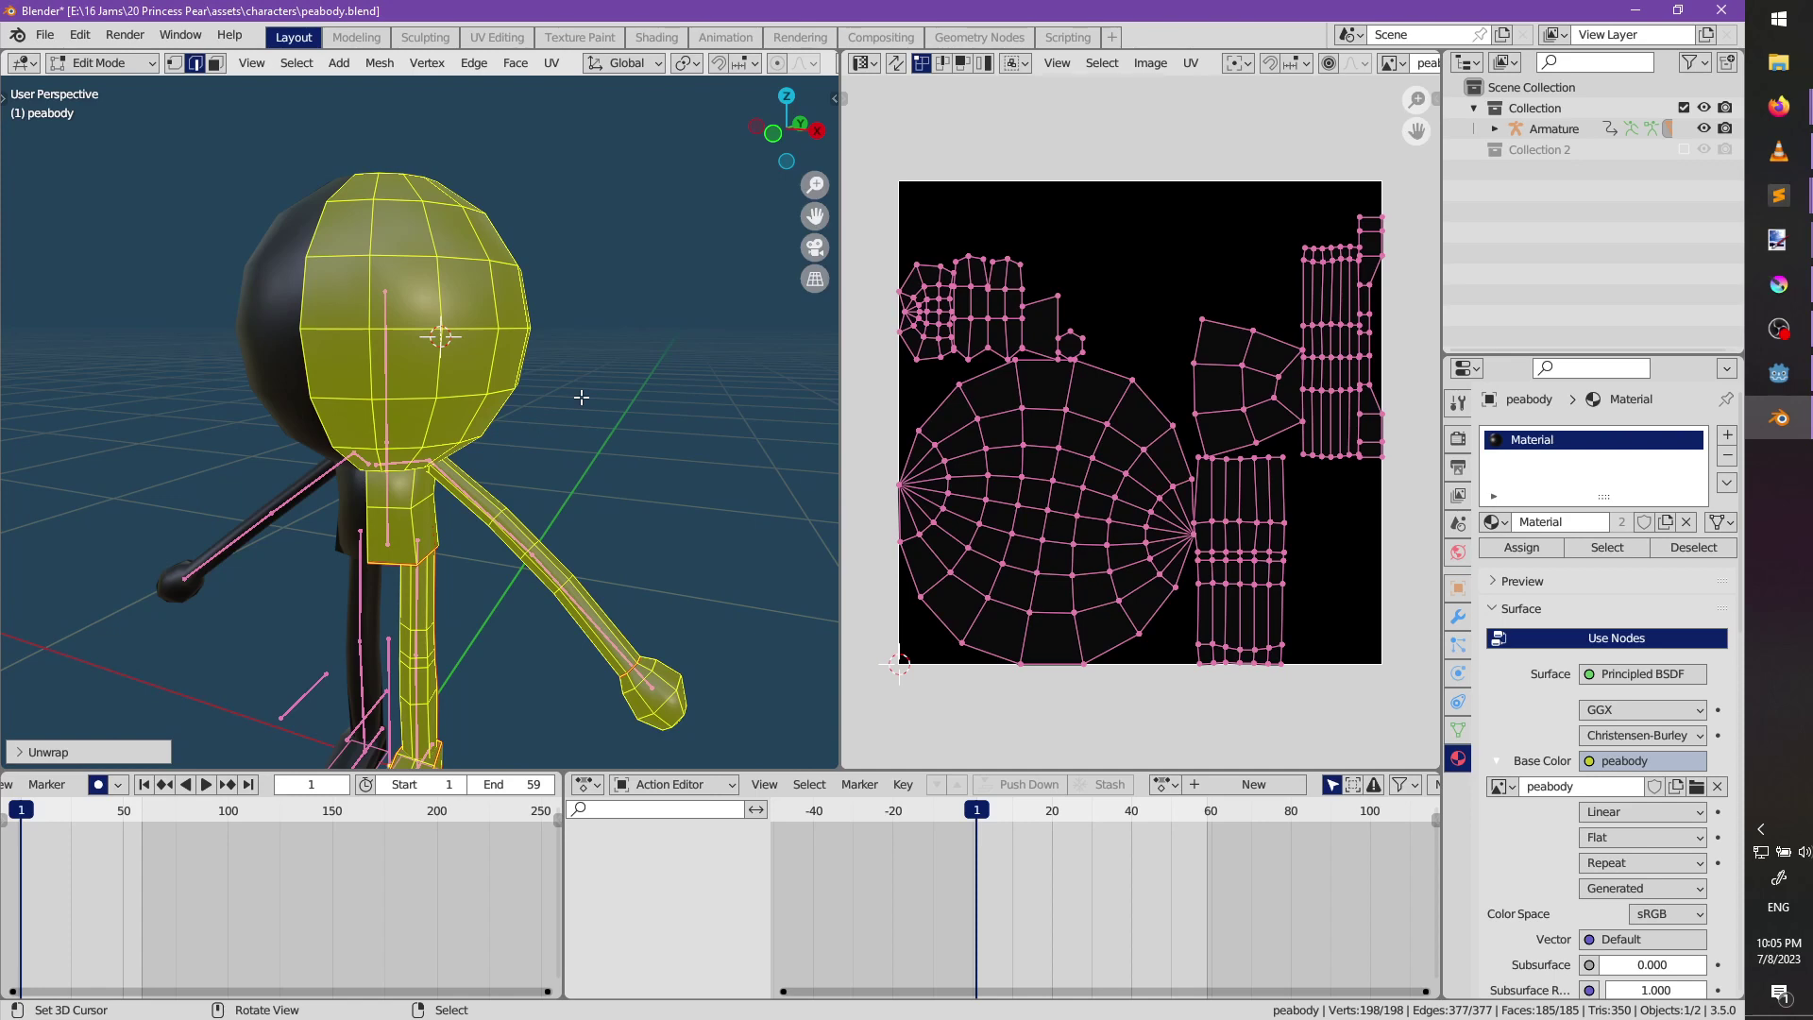
pyautogui.moveTo(462, 456); pyautogui.dragTo(498, 470, button='middle')
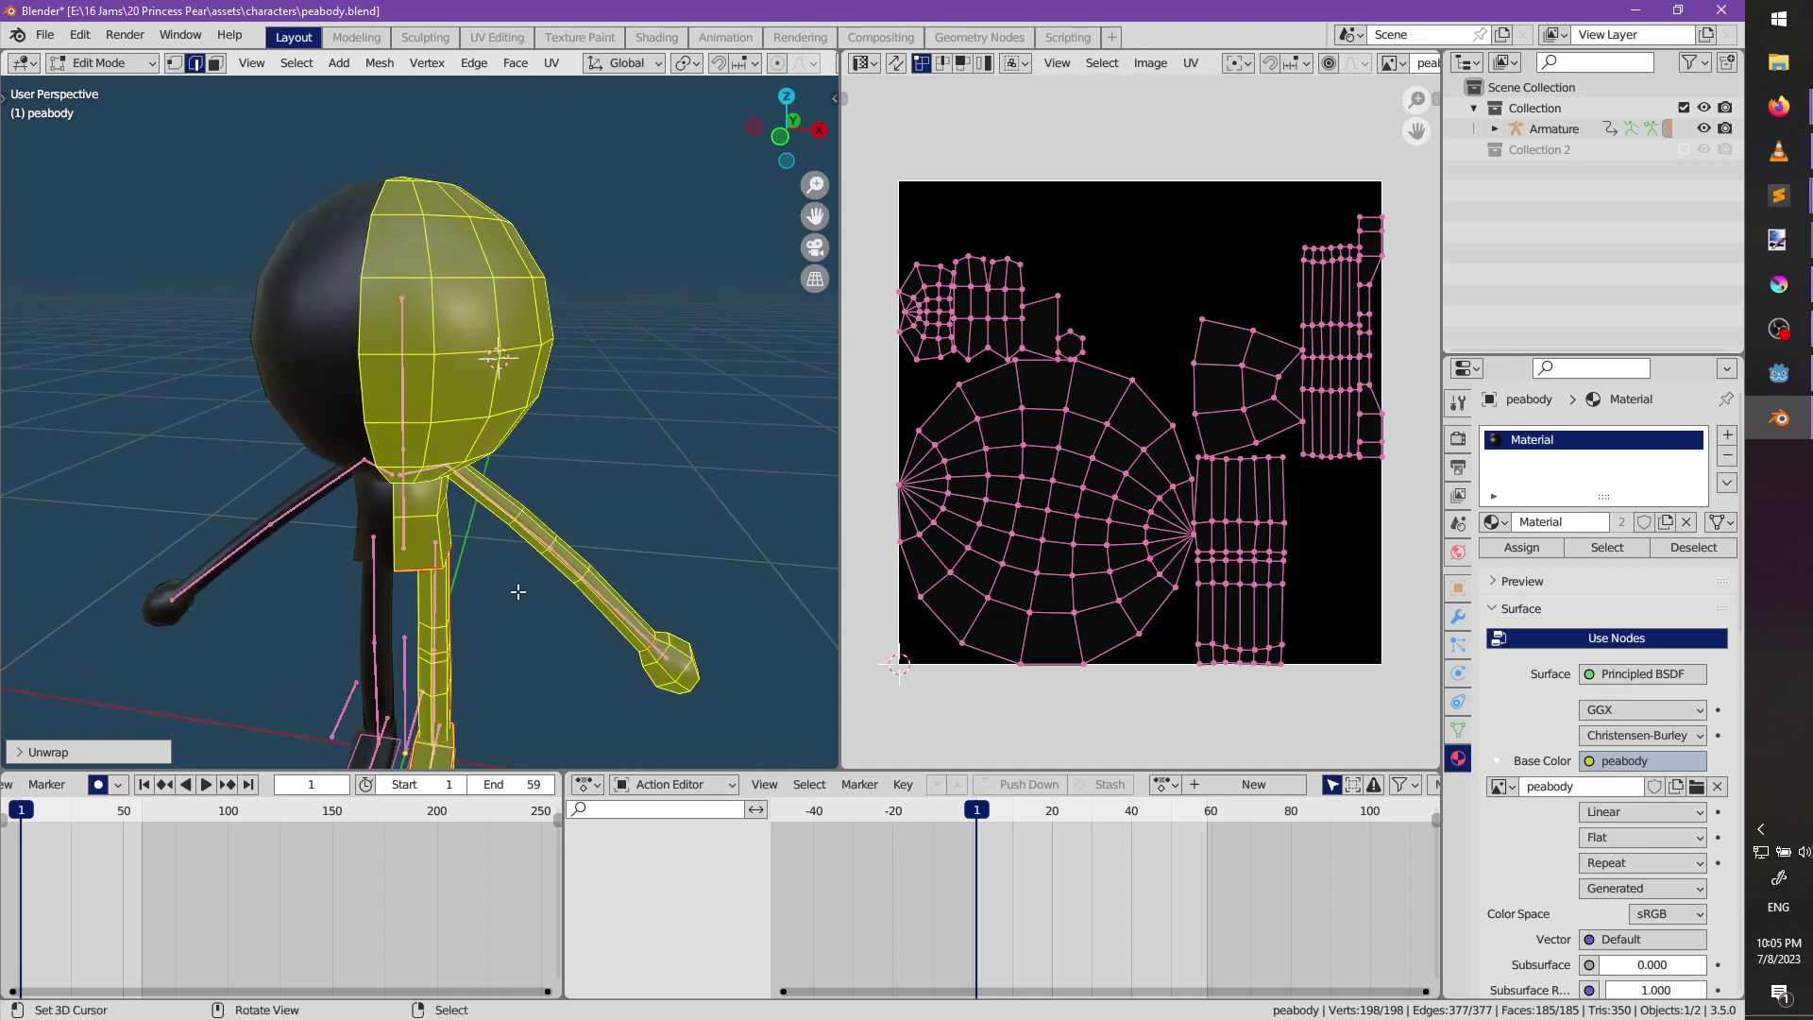
pyautogui.keyDown('shift'); pyautogui.moveTo(518, 592); pyautogui.dragTo(497, 458, button='middle'); pyautogui.keyUp('shift')
pyautogui.scroll(3, 598, 444)
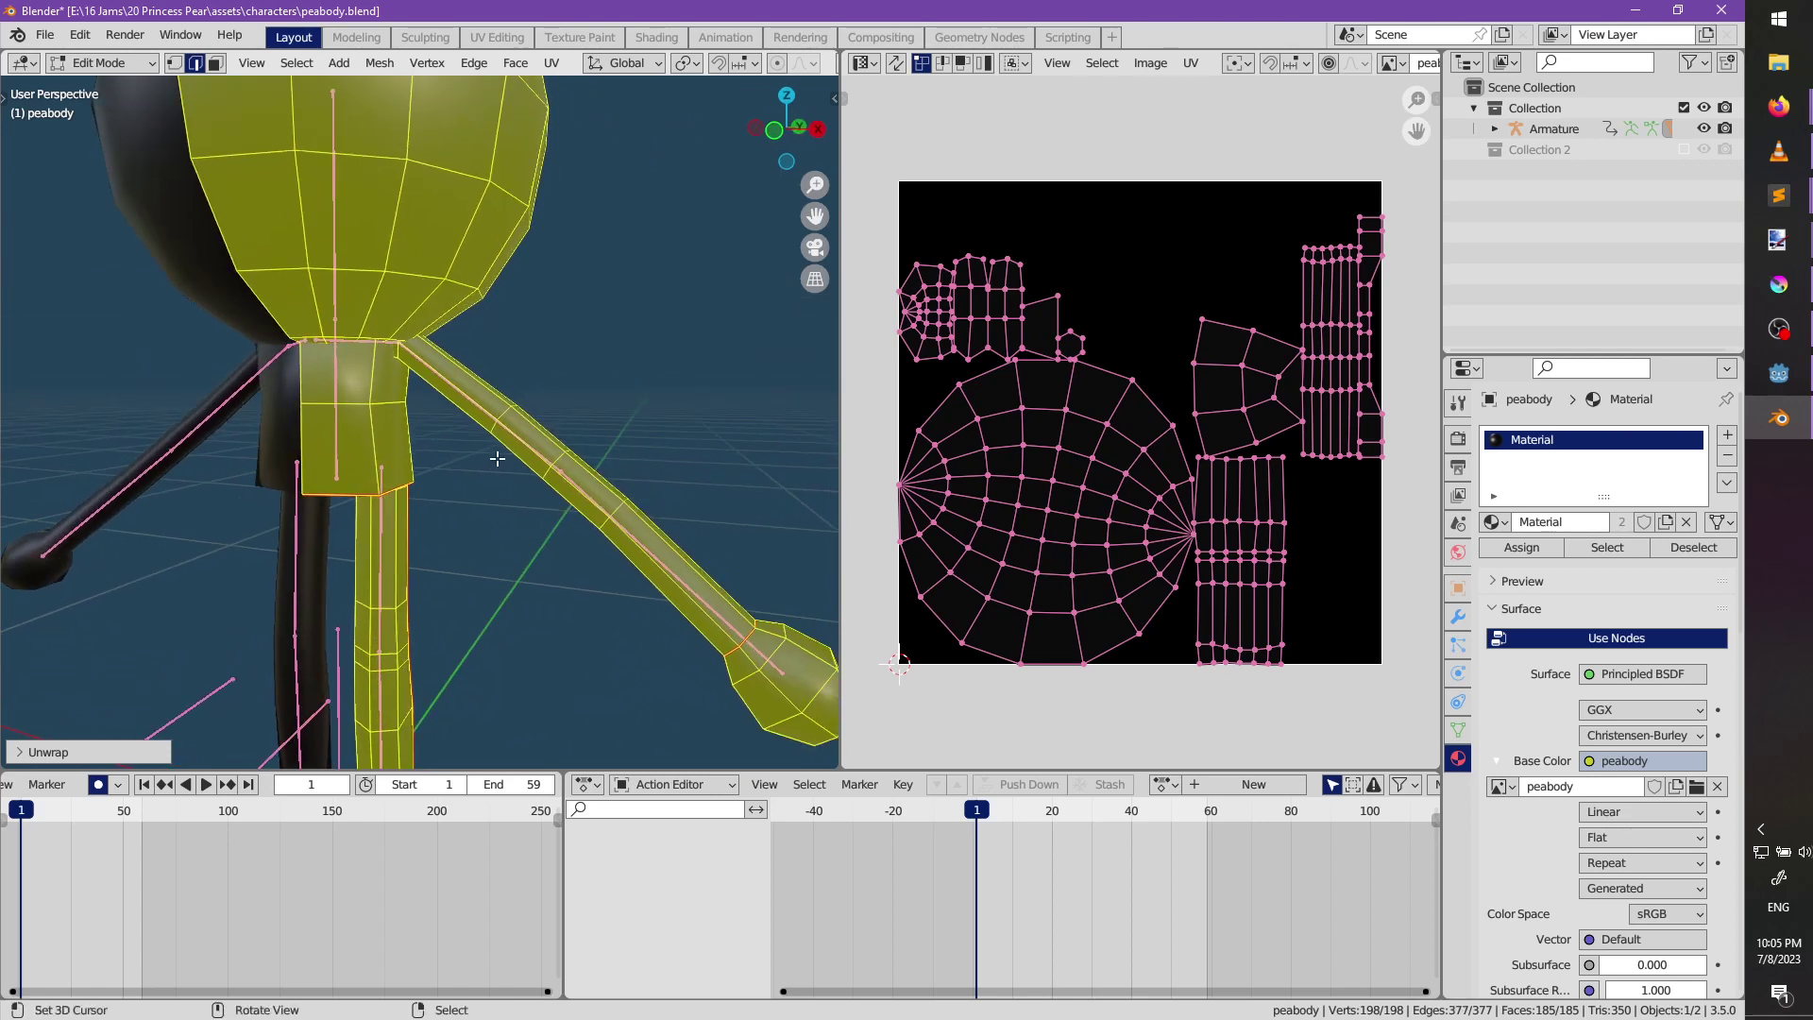
pyautogui.scroll(-6, 498, 458)
pyautogui.click(125, 66)
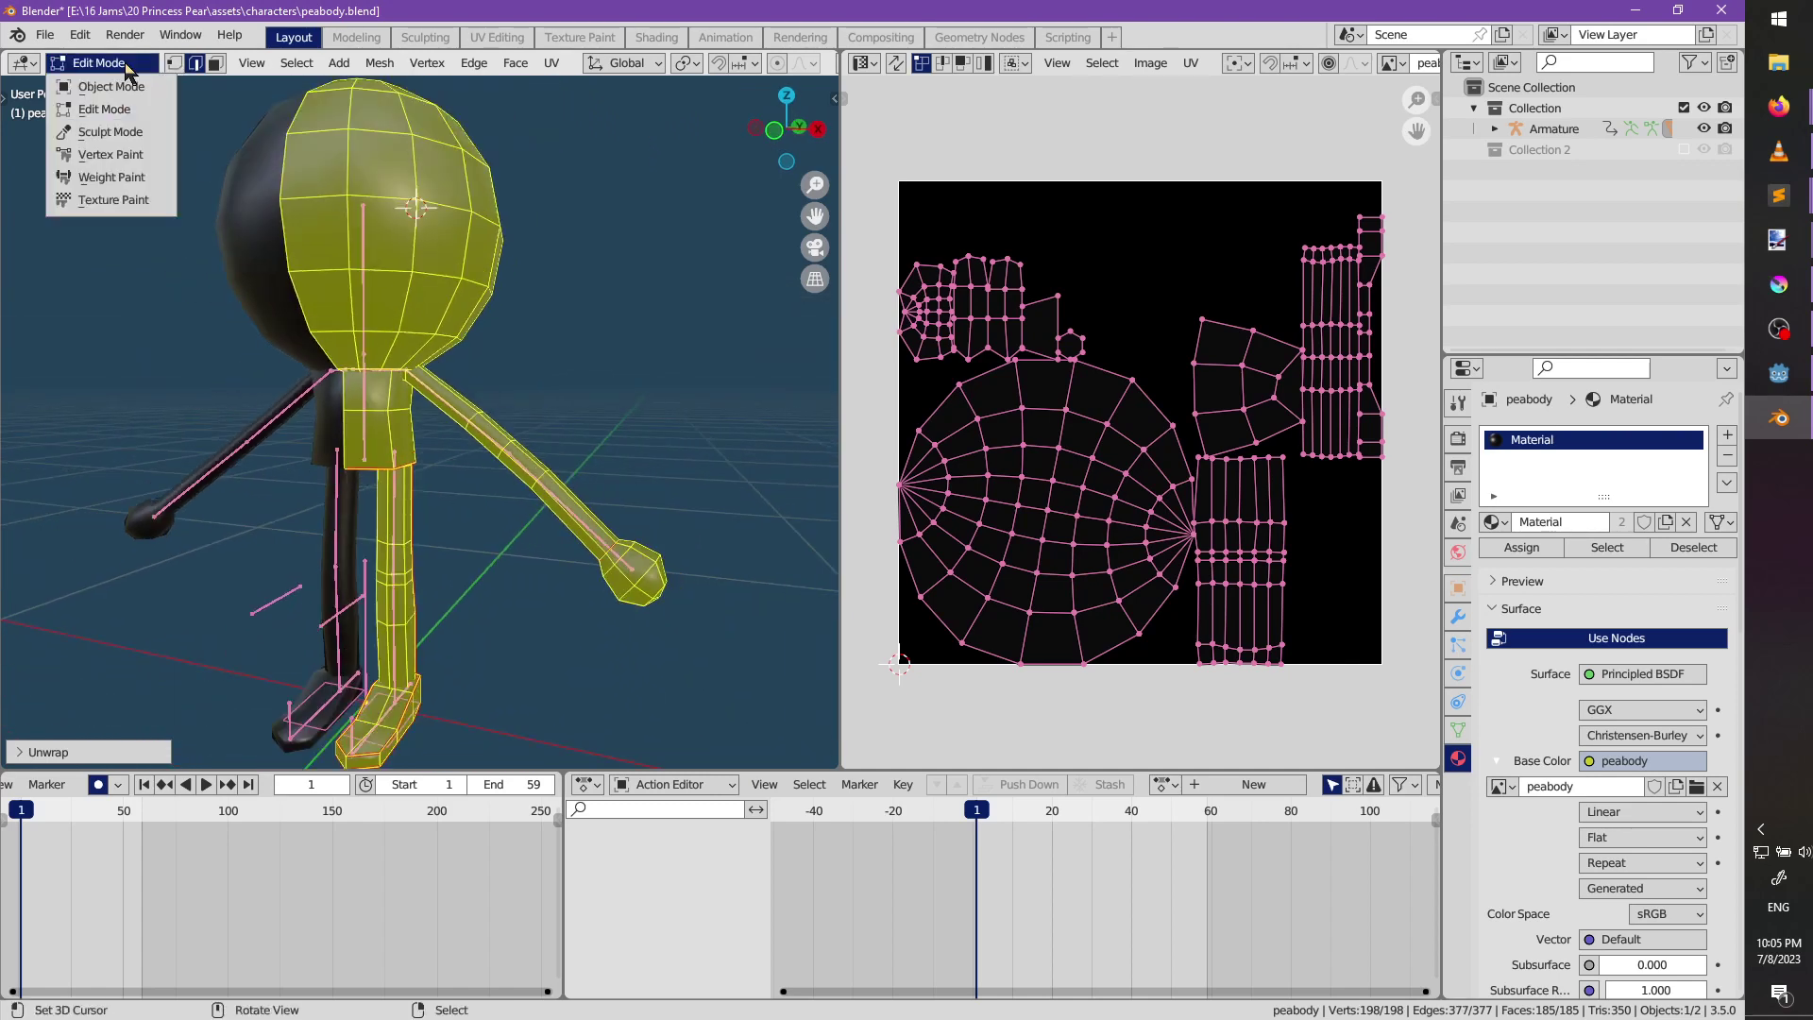
pyautogui.hotkey('ctrl', 'Tab')
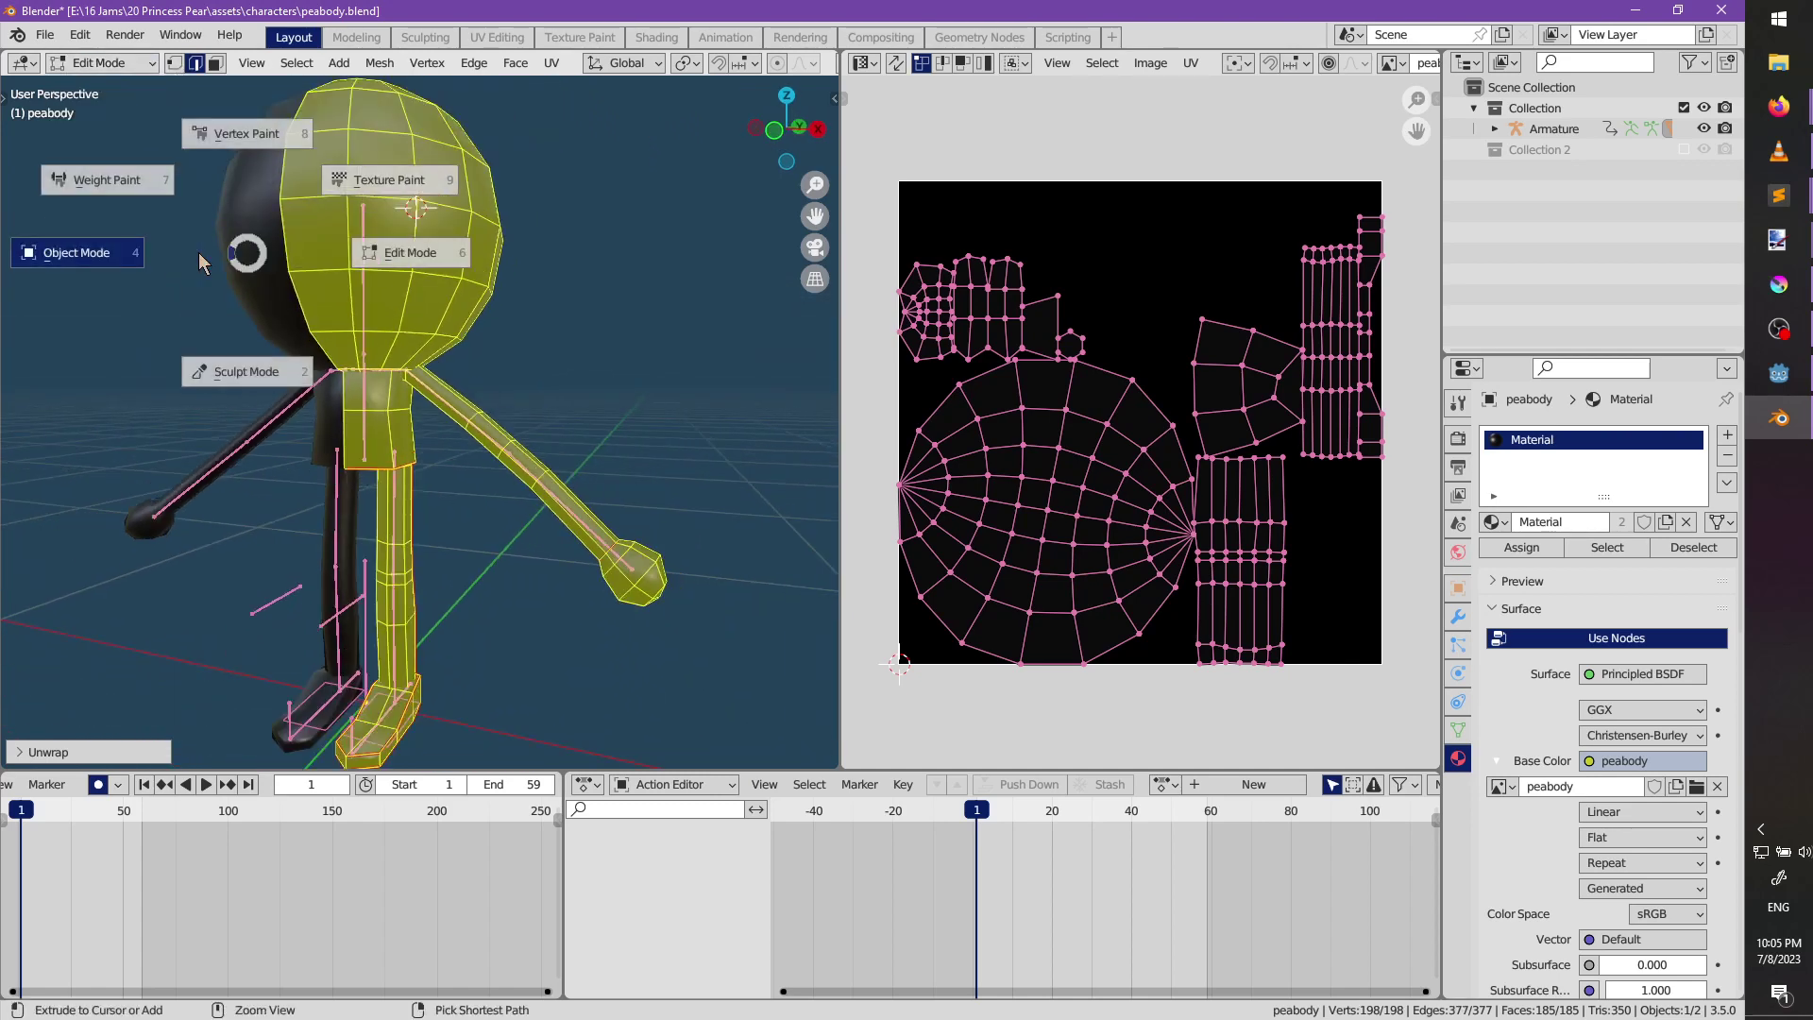
pyautogui.click(357, 186)
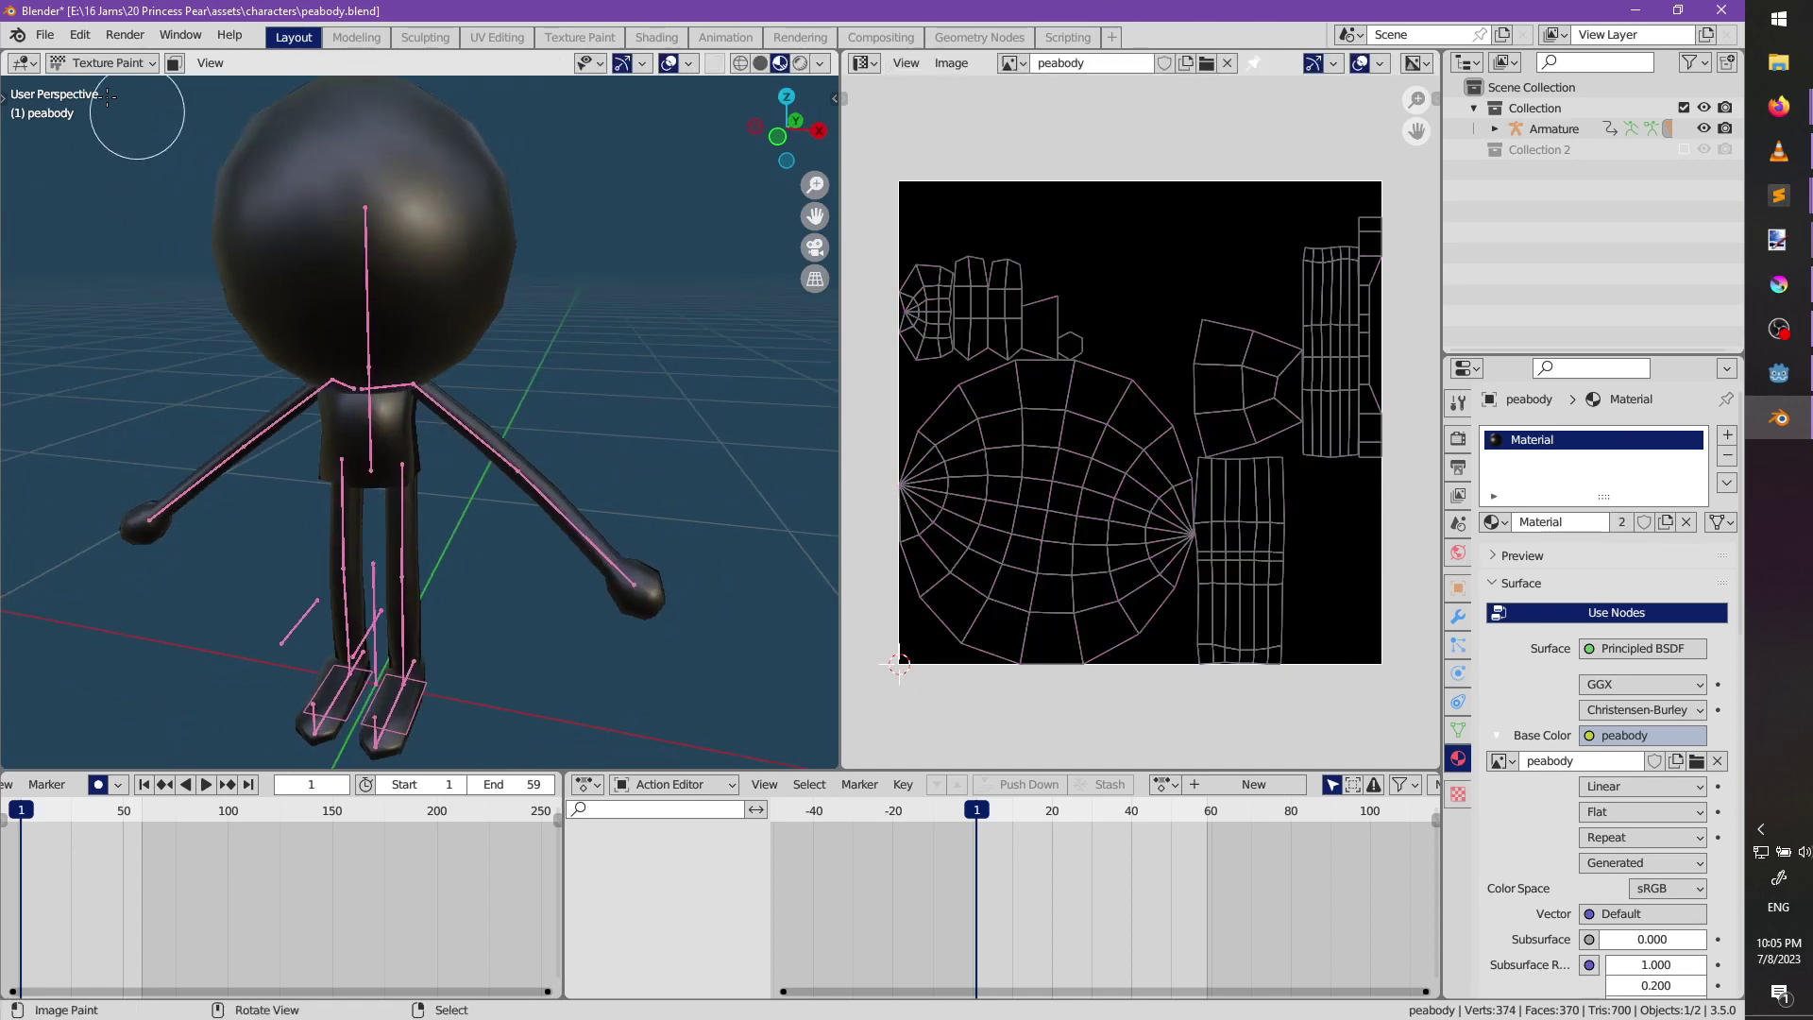
# Show the Texture Paint toolbar and activate the Fill tool.
pyautogui.press('t')
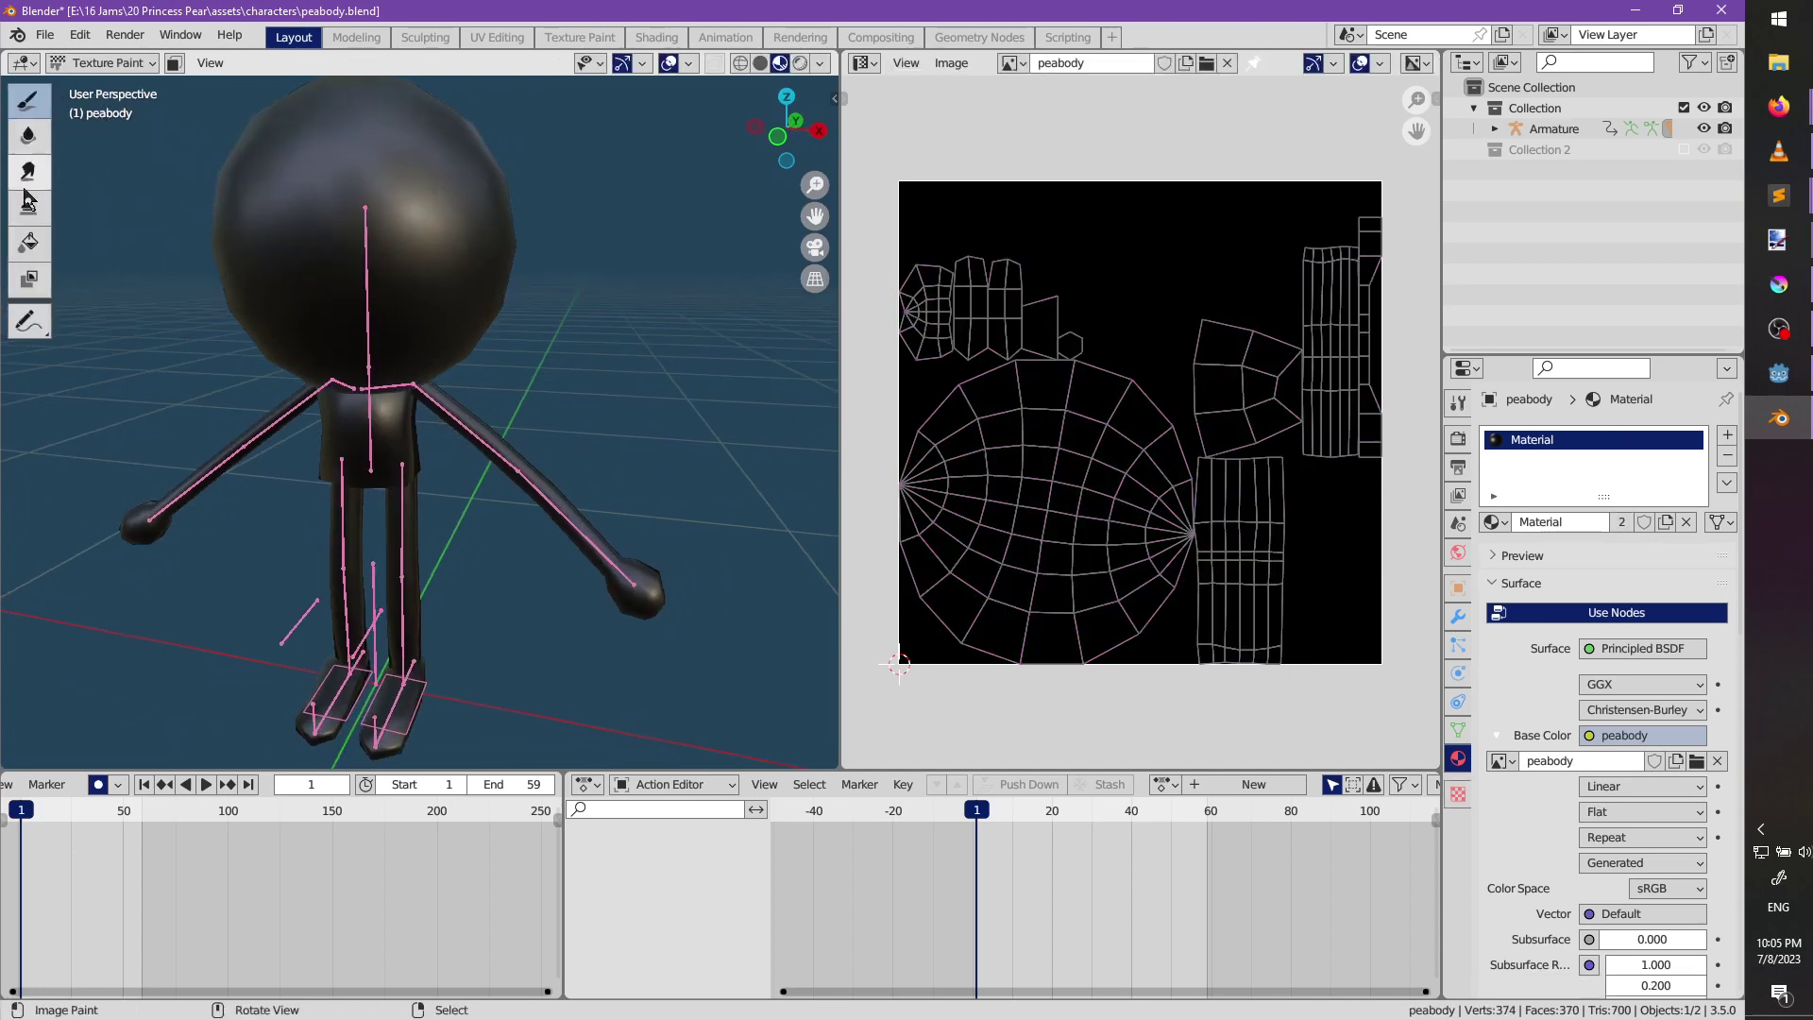
pyautogui.click(150, 66)
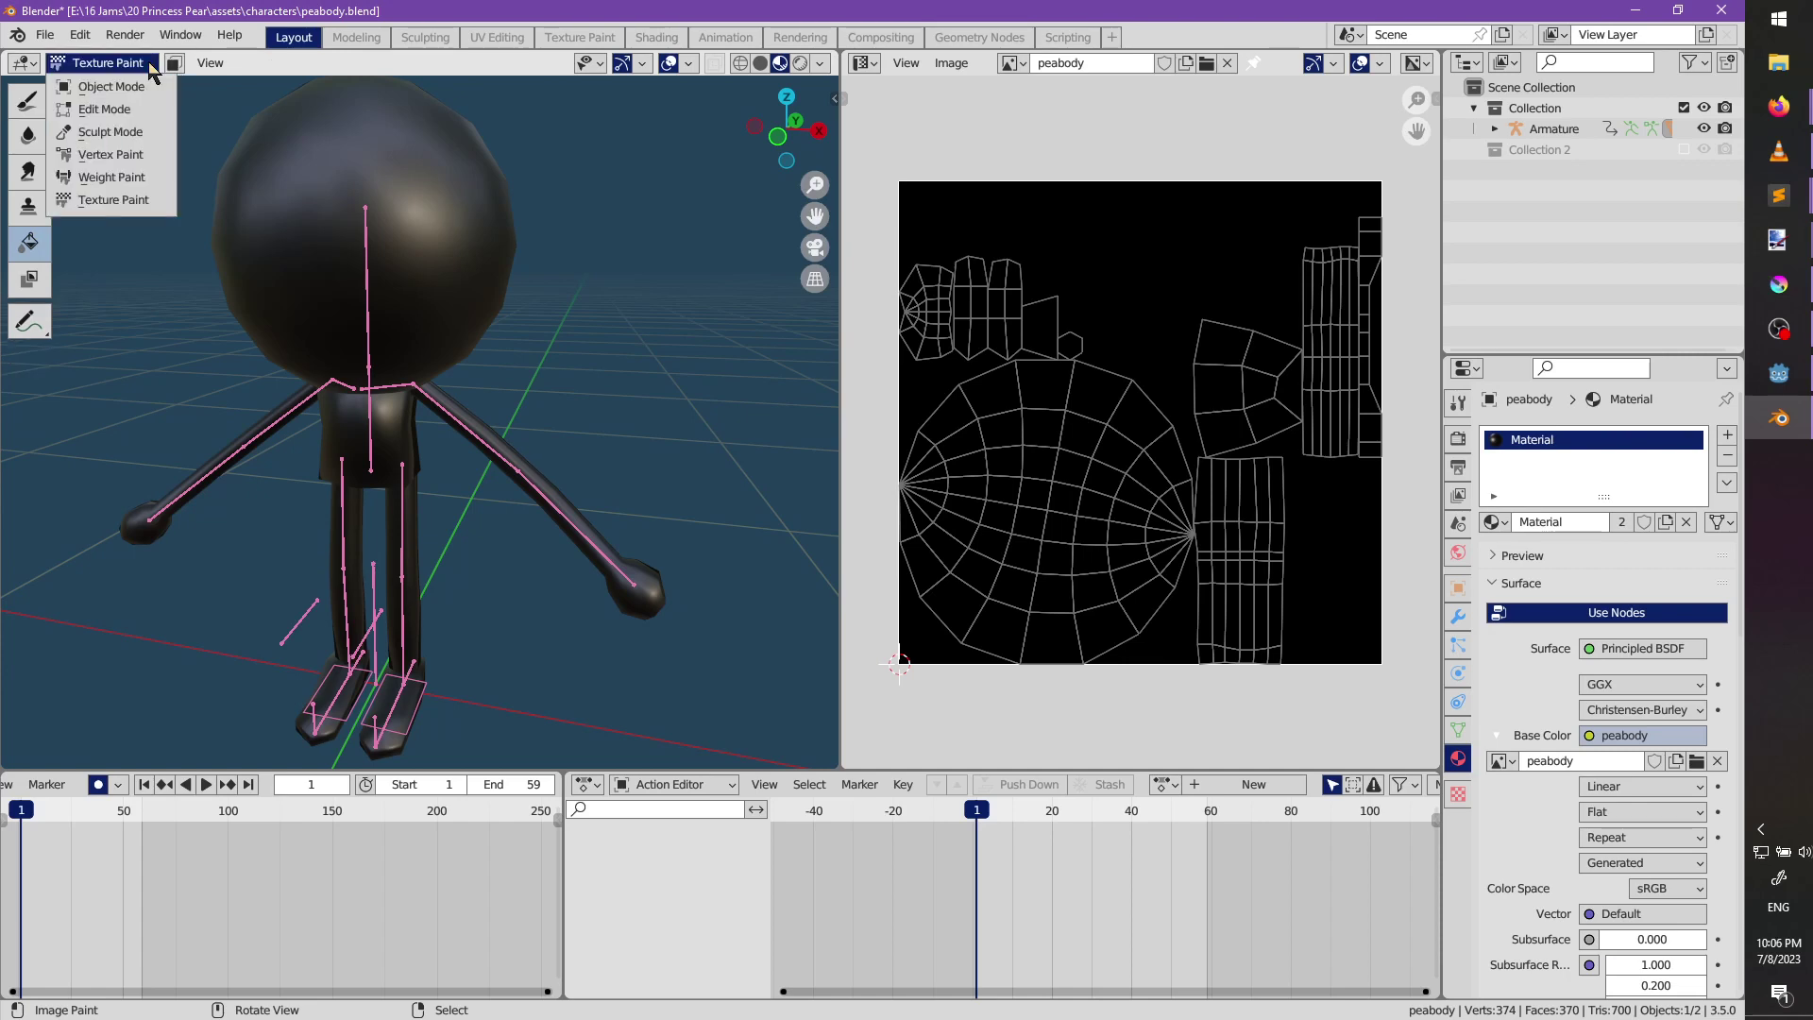
pyautogui.click(149, 64)
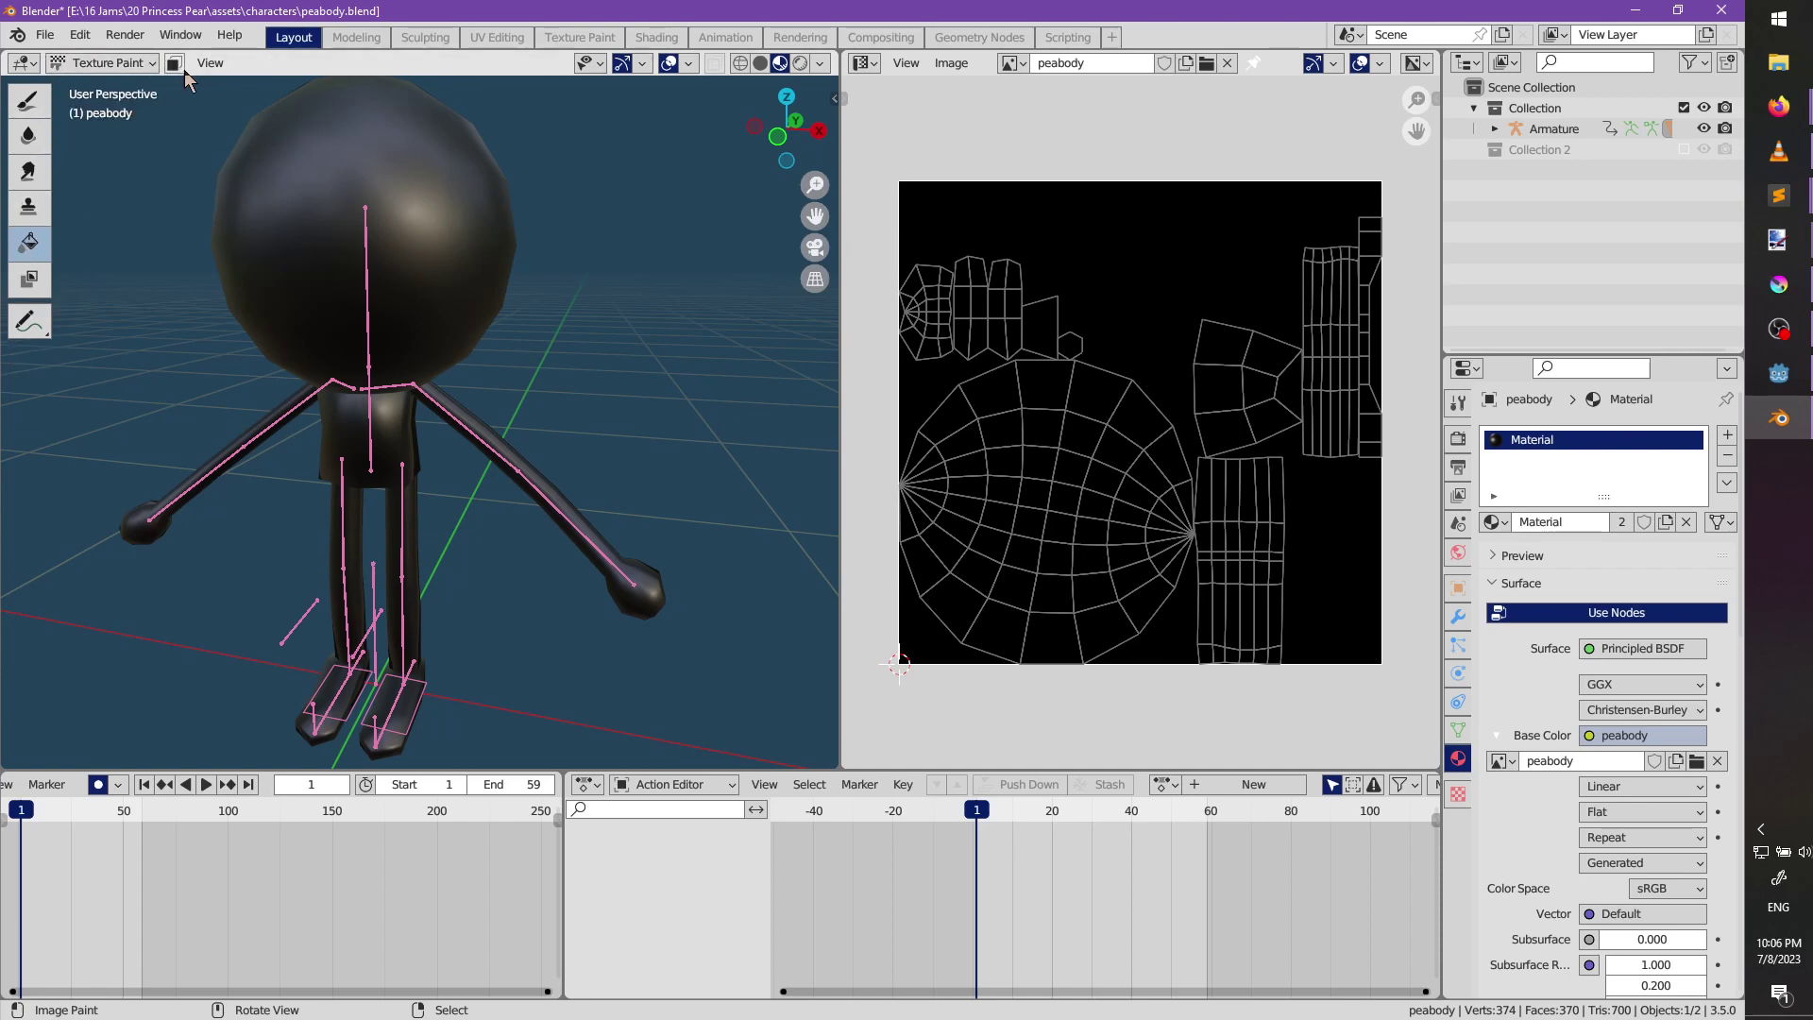
# Widen the 3D viewport and check its sidebar and toolbar for the paint color settings.
pyautogui.press('n')
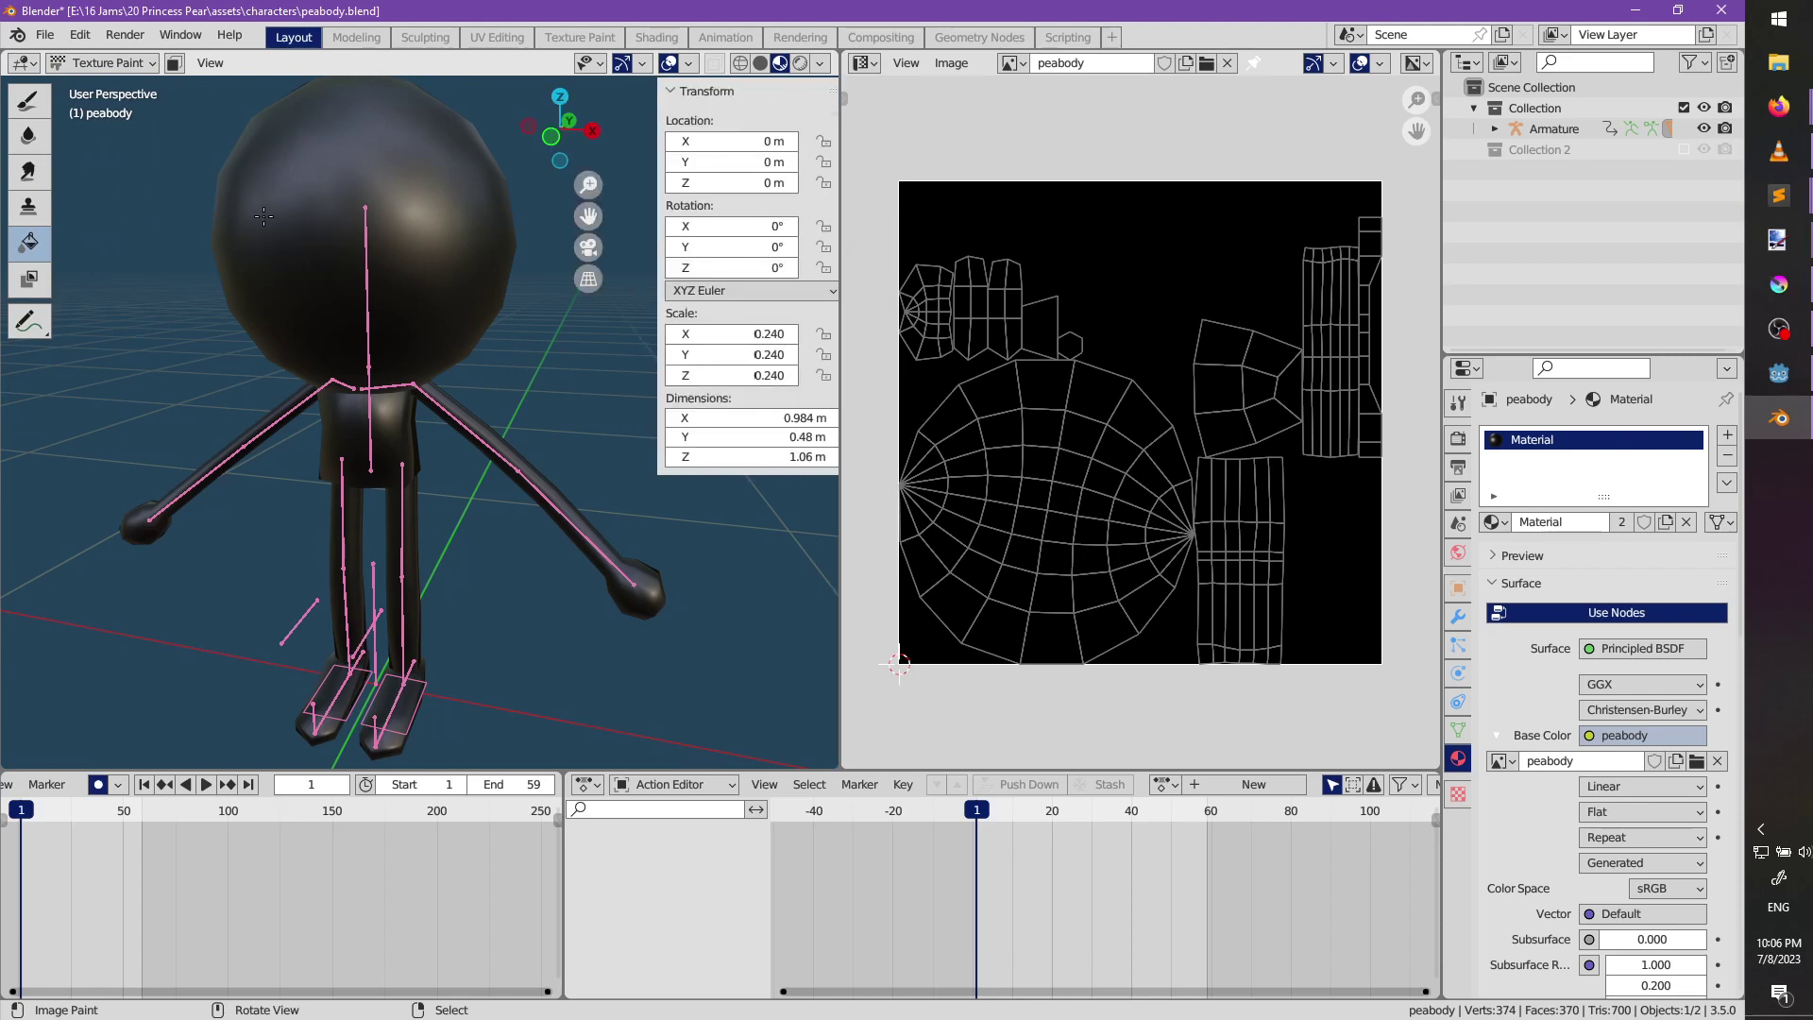
pyautogui.press('n')
pyautogui.press('t')
pyautogui.press('t')
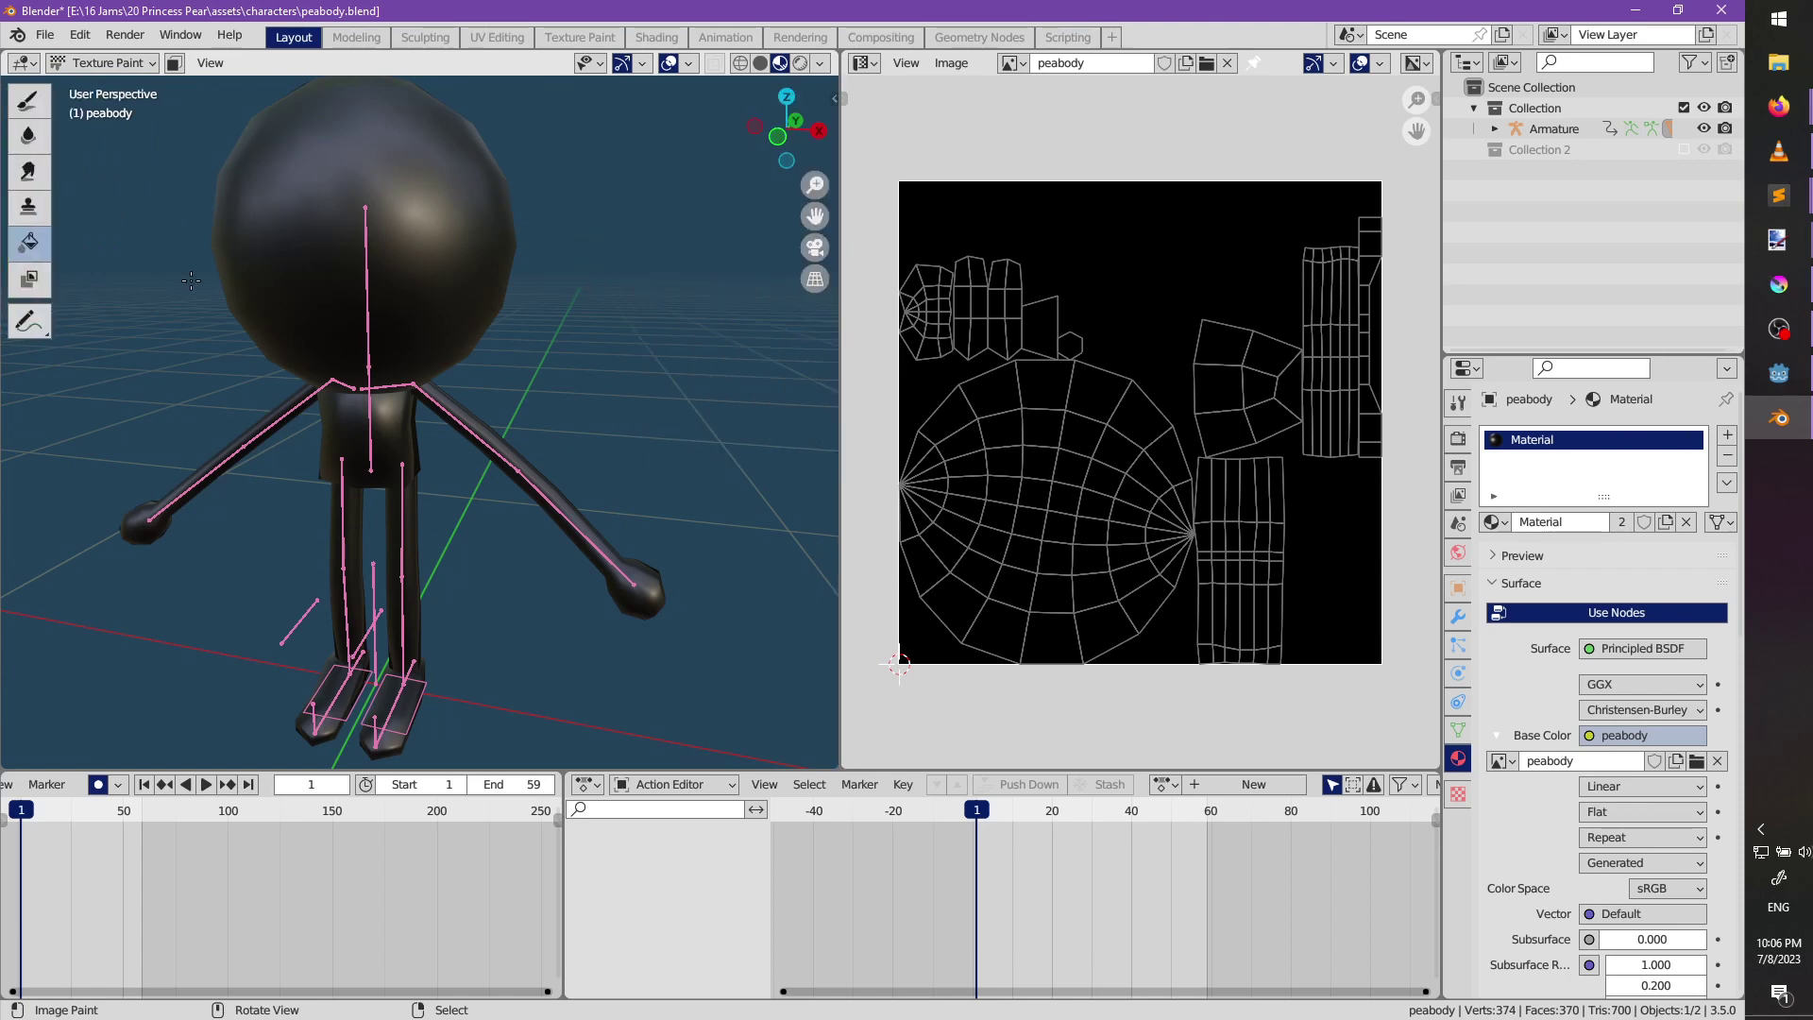
pyautogui.scroll(-4, 126, 91)
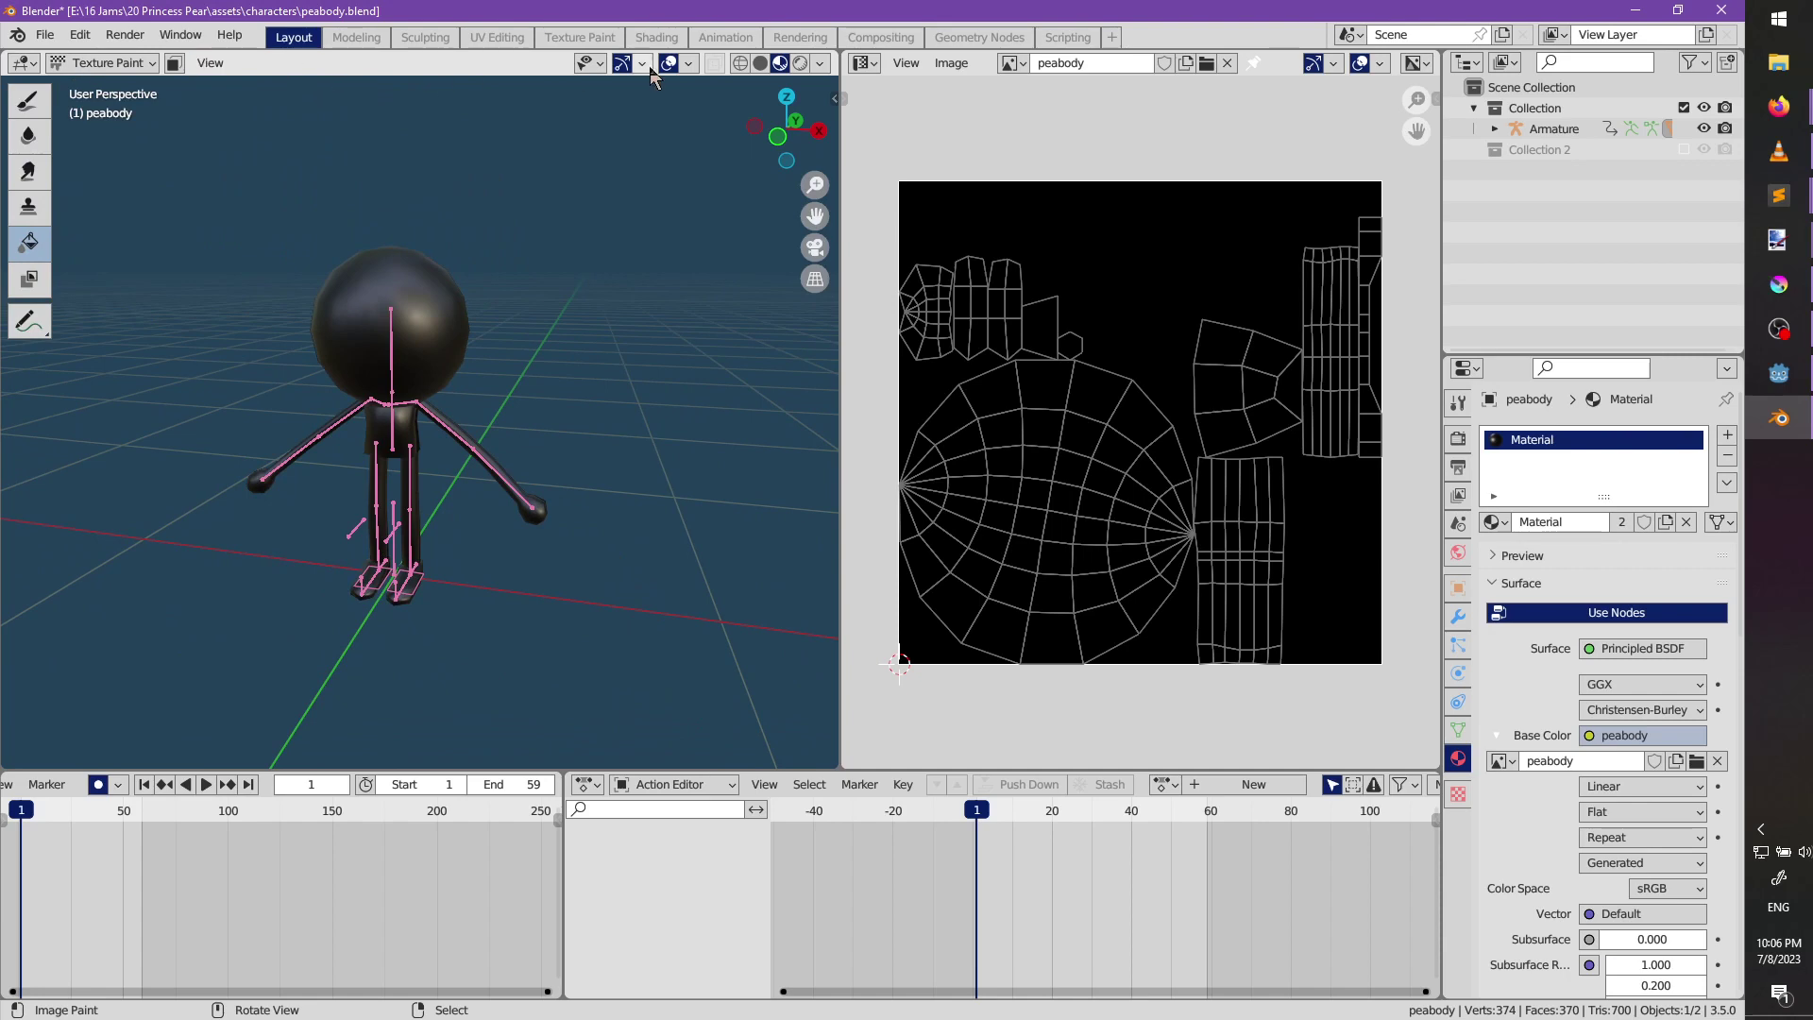
pyautogui.moveTo(839, 114); pyautogui.dragTo(954, 113)
pyautogui.press('n')
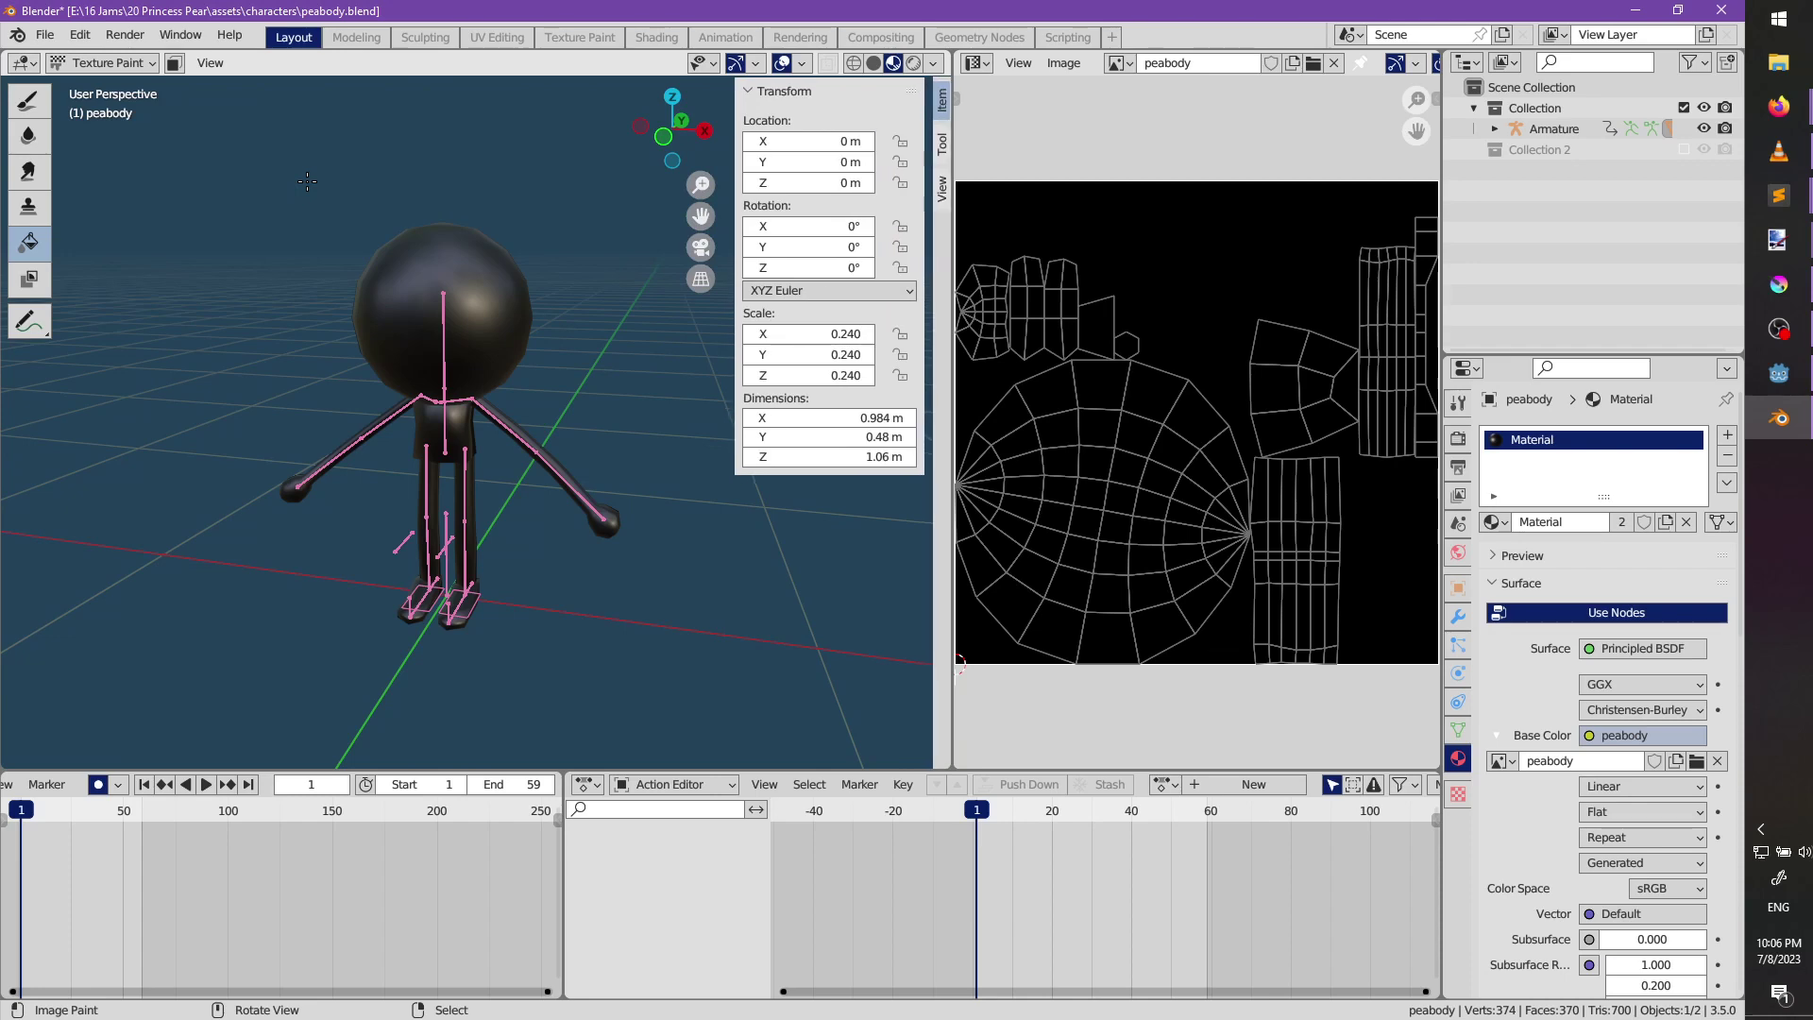
pyautogui.press('n')
pyautogui.press('t')
pyautogui.press('t')
# Search the available commands for "colo" and close the search without running anything.
pyautogui.press('F3')
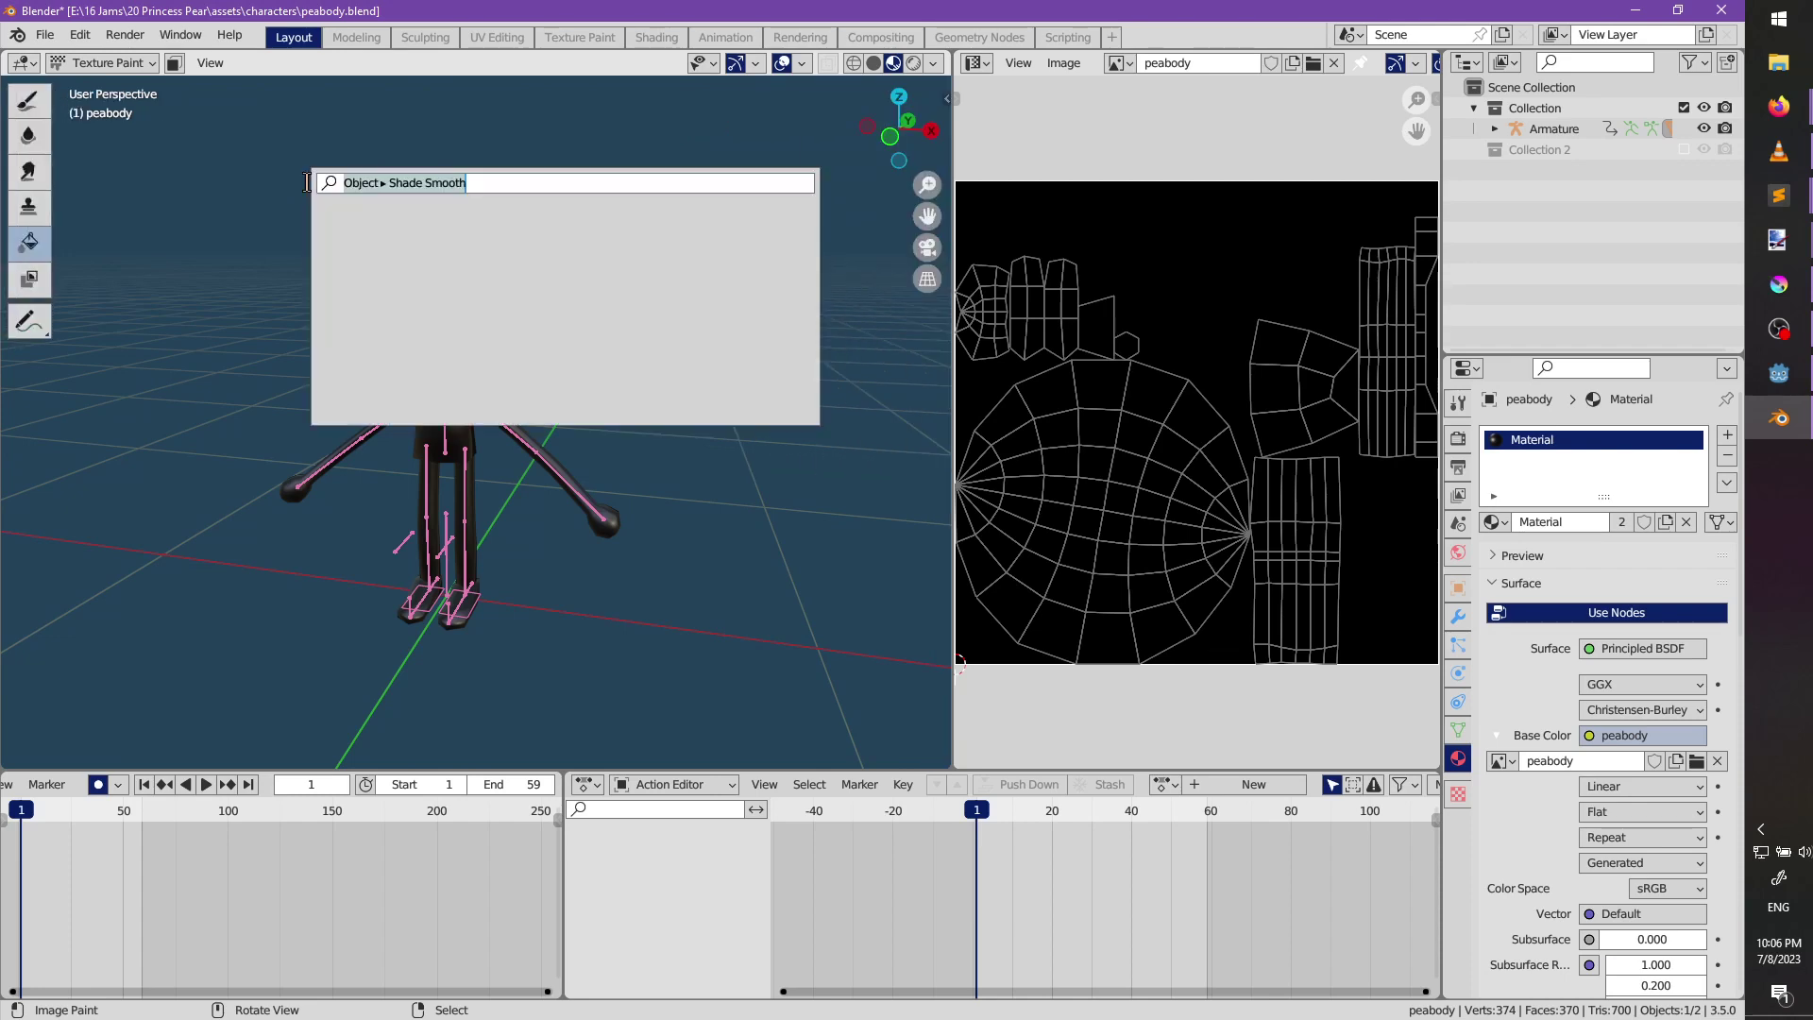
pyautogui.write('colo')
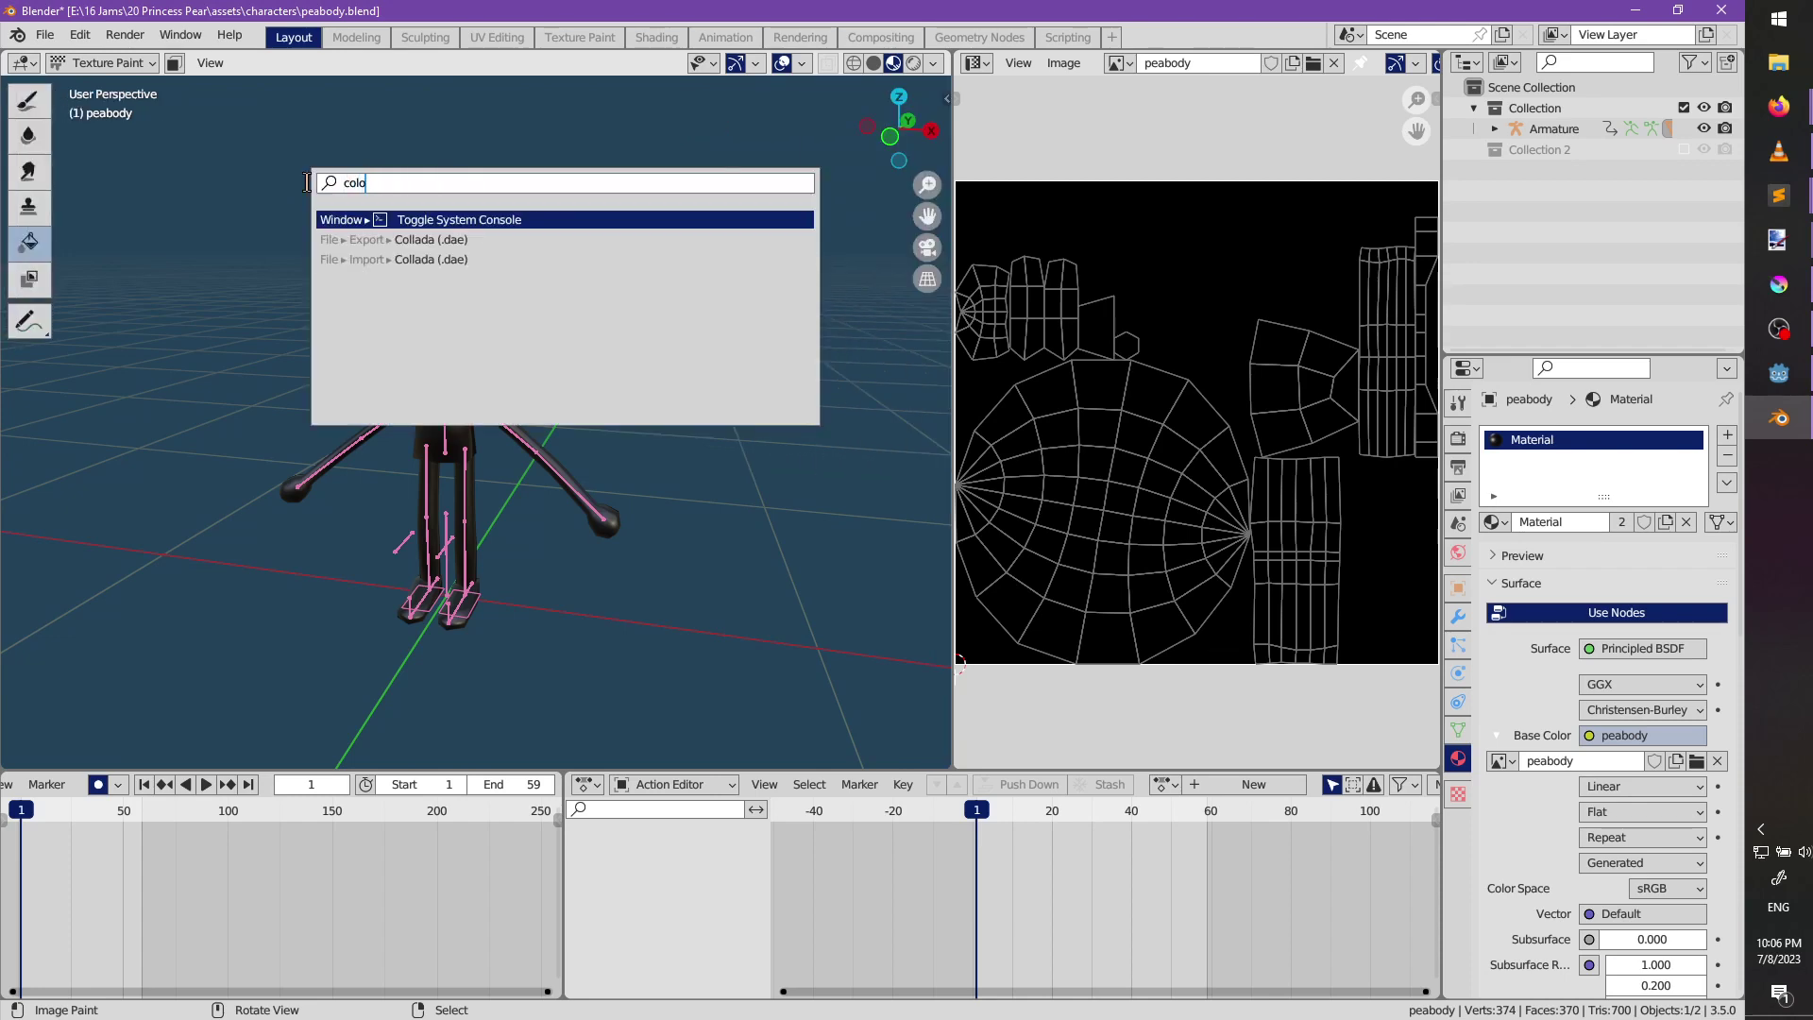
pyautogui.press('BackSpace')
pyautogui.press('BackSpace')
pyautogui.press('BackSpace')
pyautogui.press('BackSpace')
pyautogui.press('Escape')
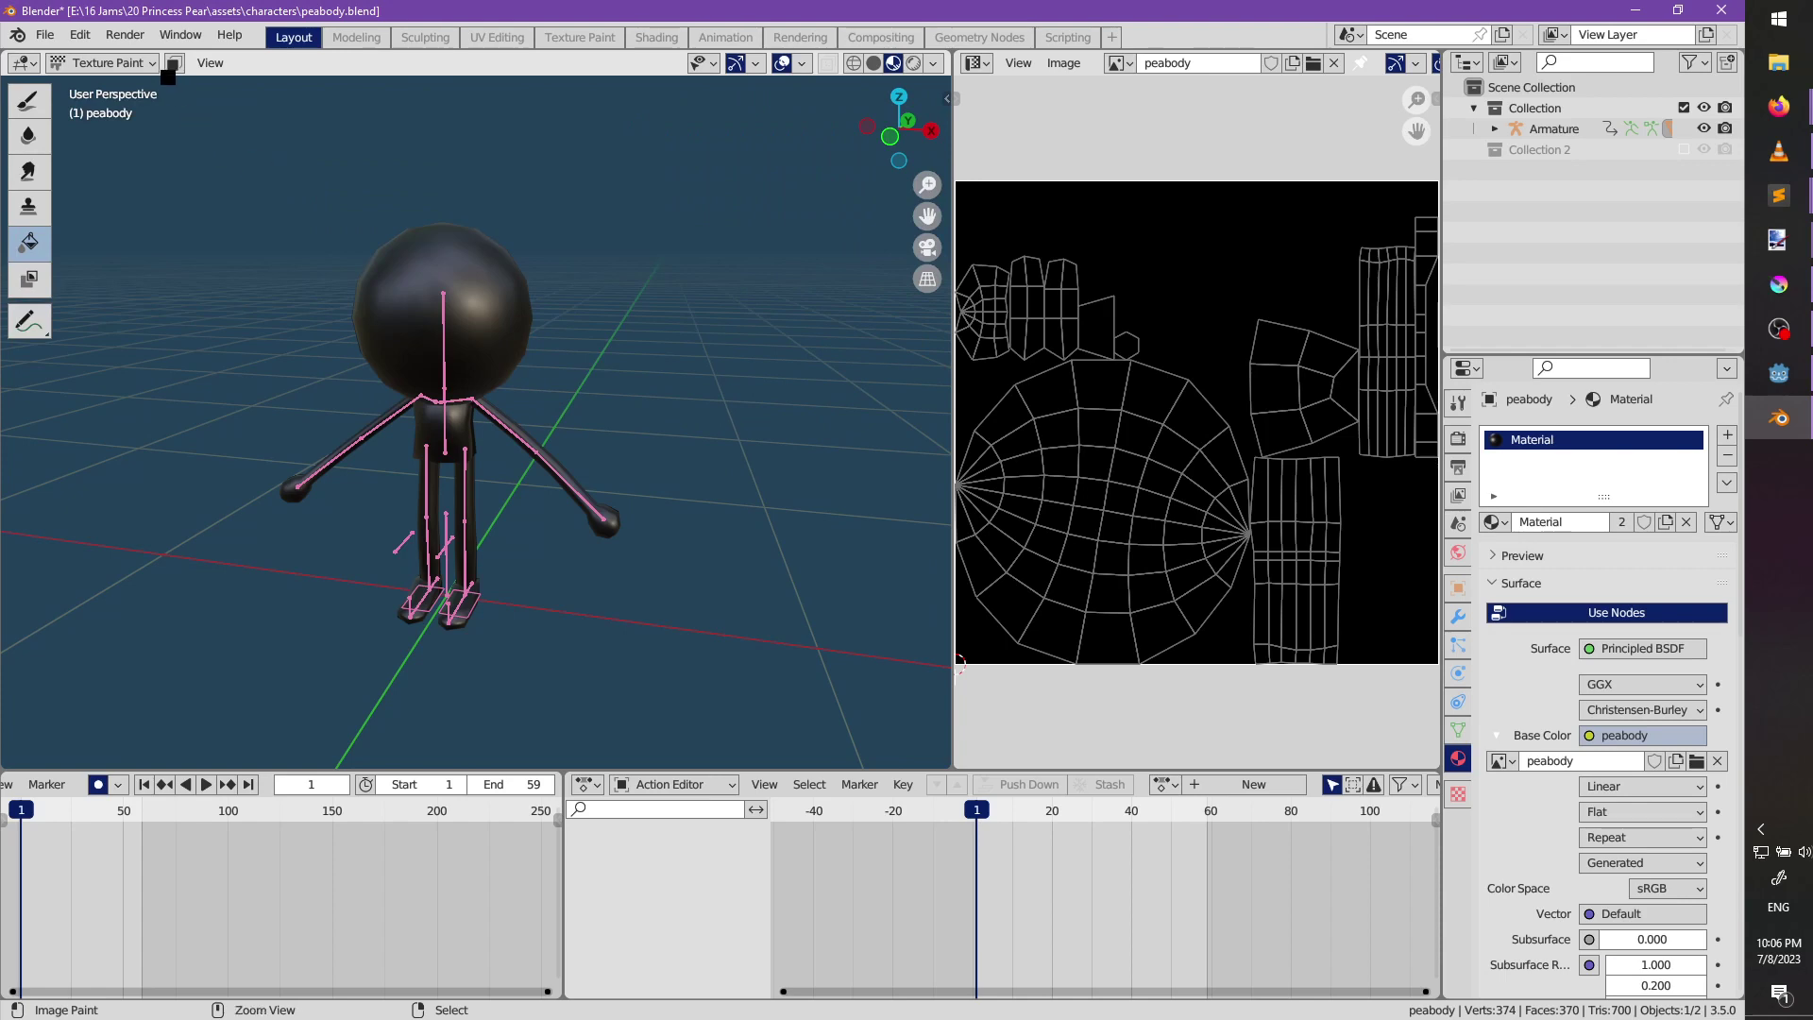
# Save peabody.blend and re-enter Texture Paint mode on the peabody mesh by way of Object Mode.
pyautogui.hotkey('ctrl', 's')
pyautogui.hotkey('ctrl', 'Tab')
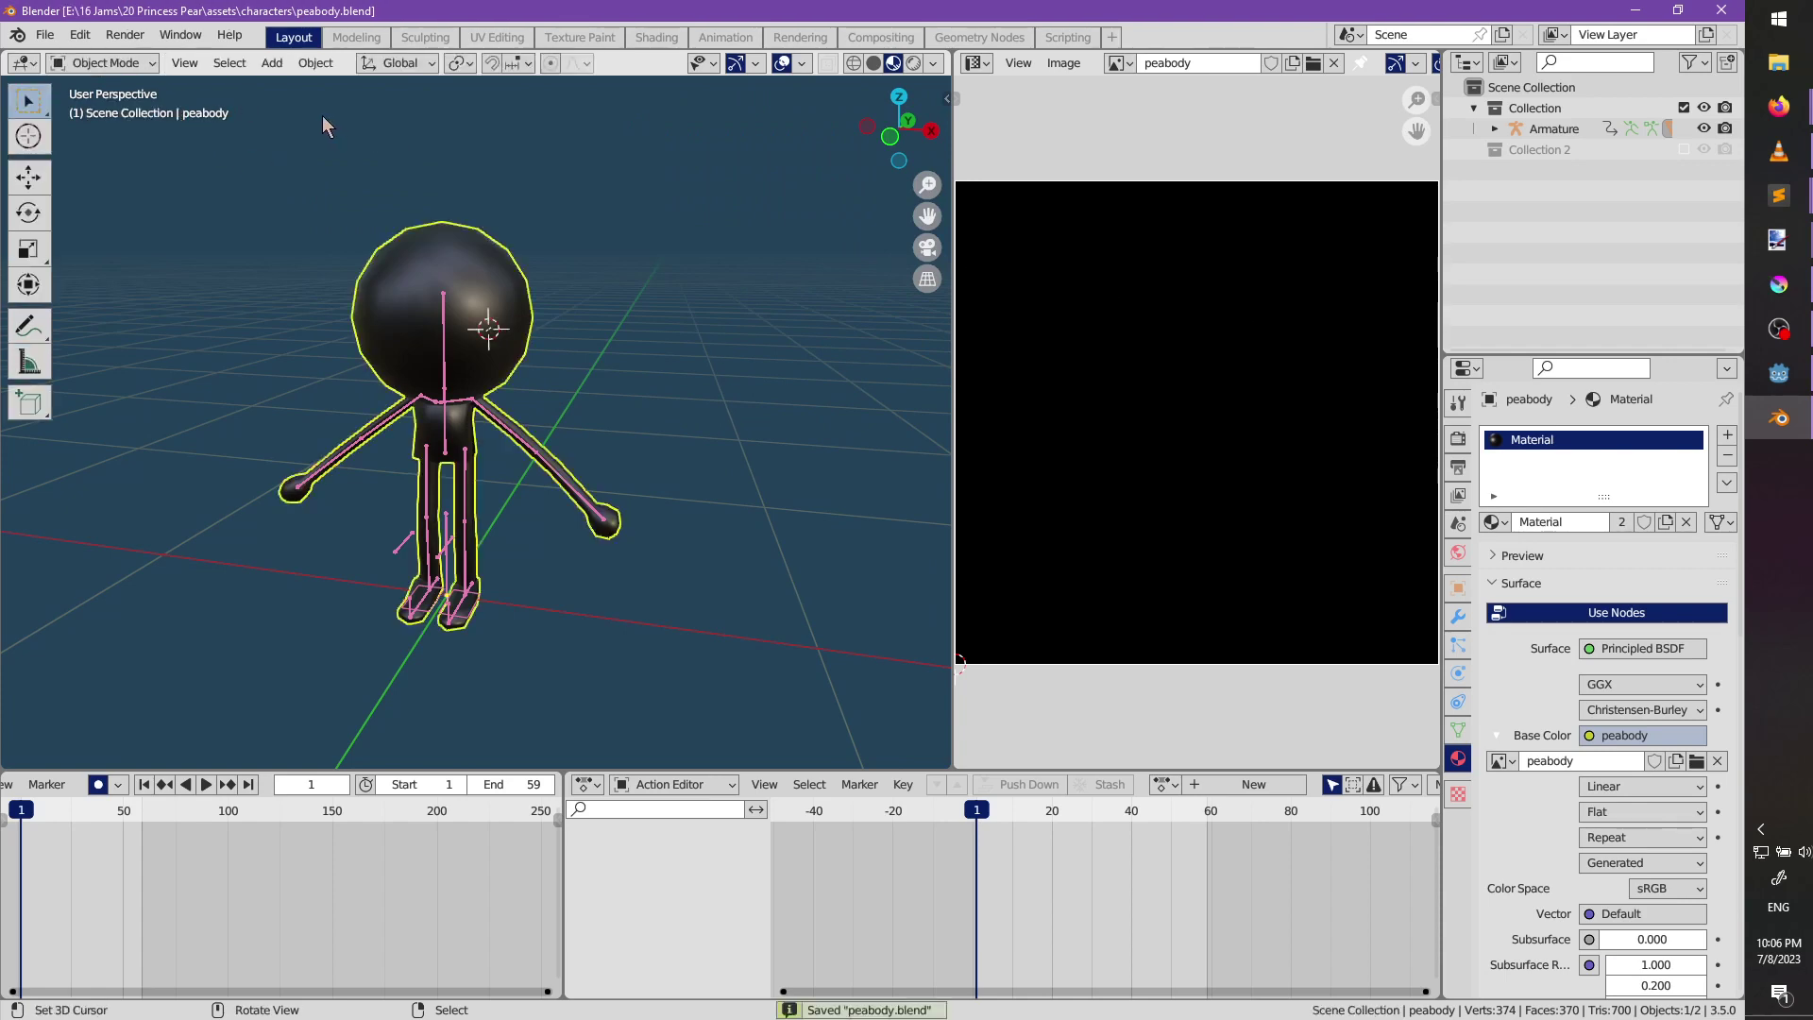
pyautogui.hotkey('ctrl', 'Tab')
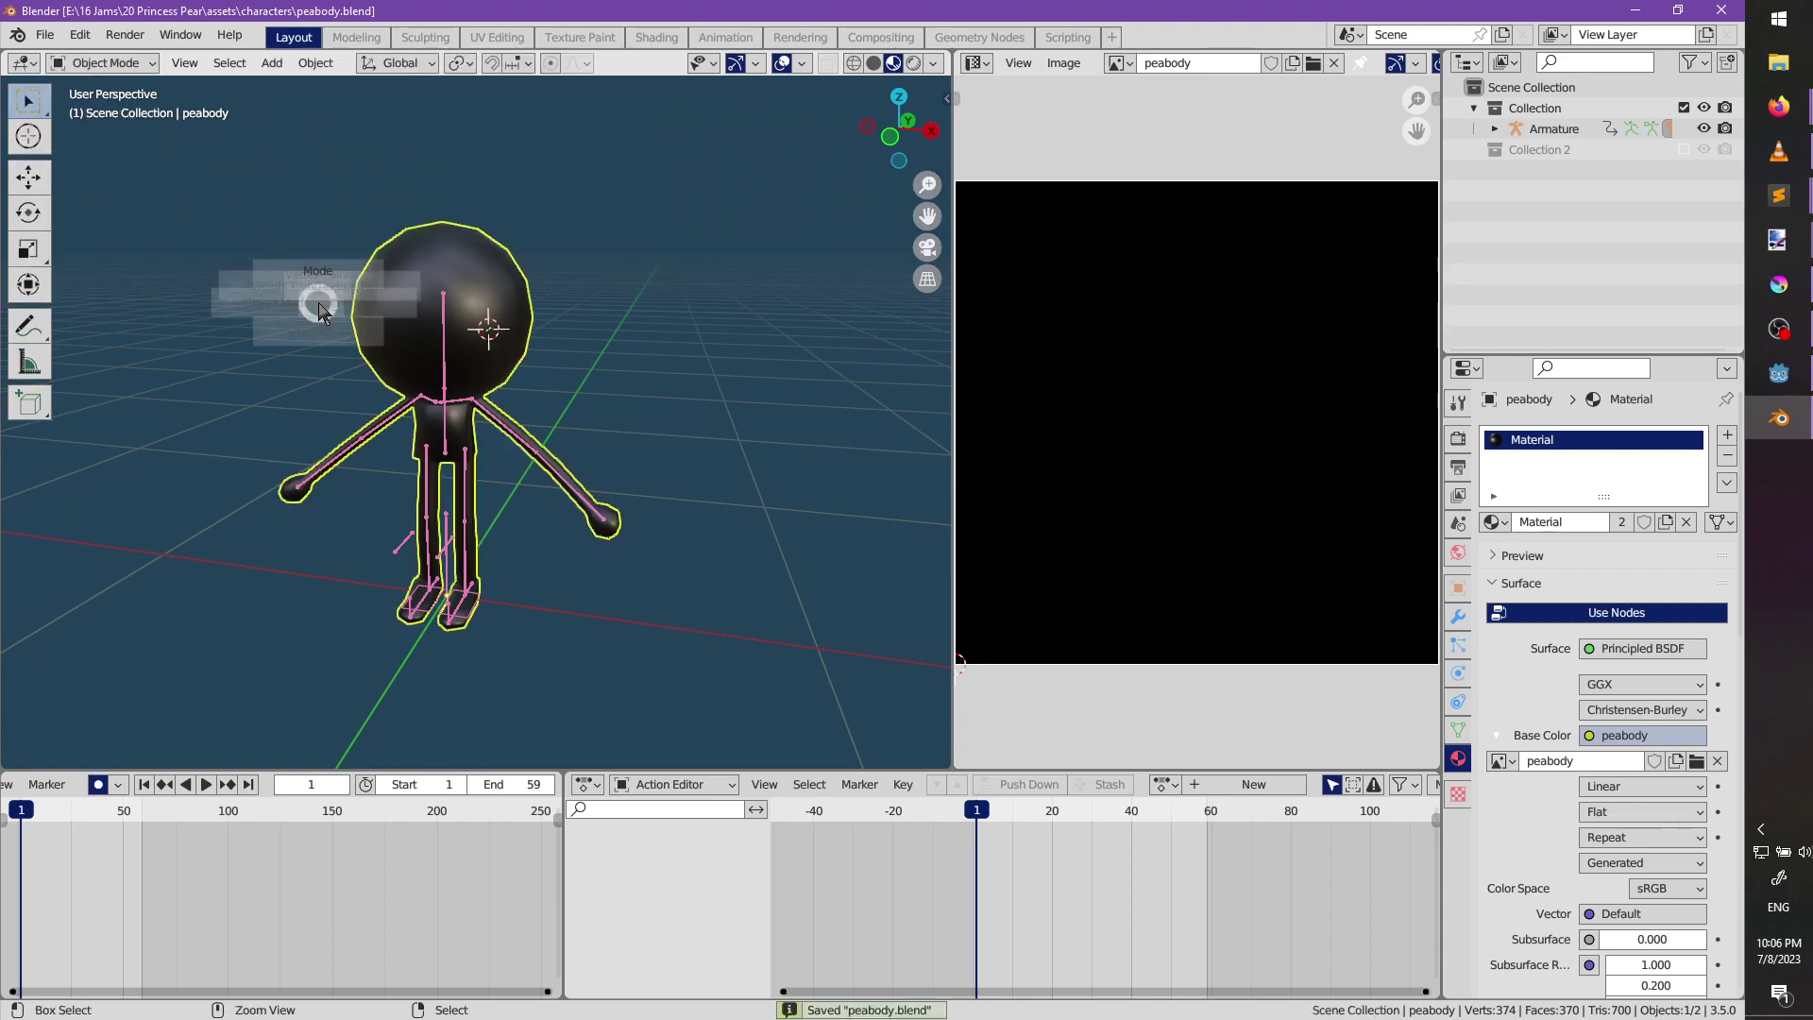
pyautogui.click(458, 232)
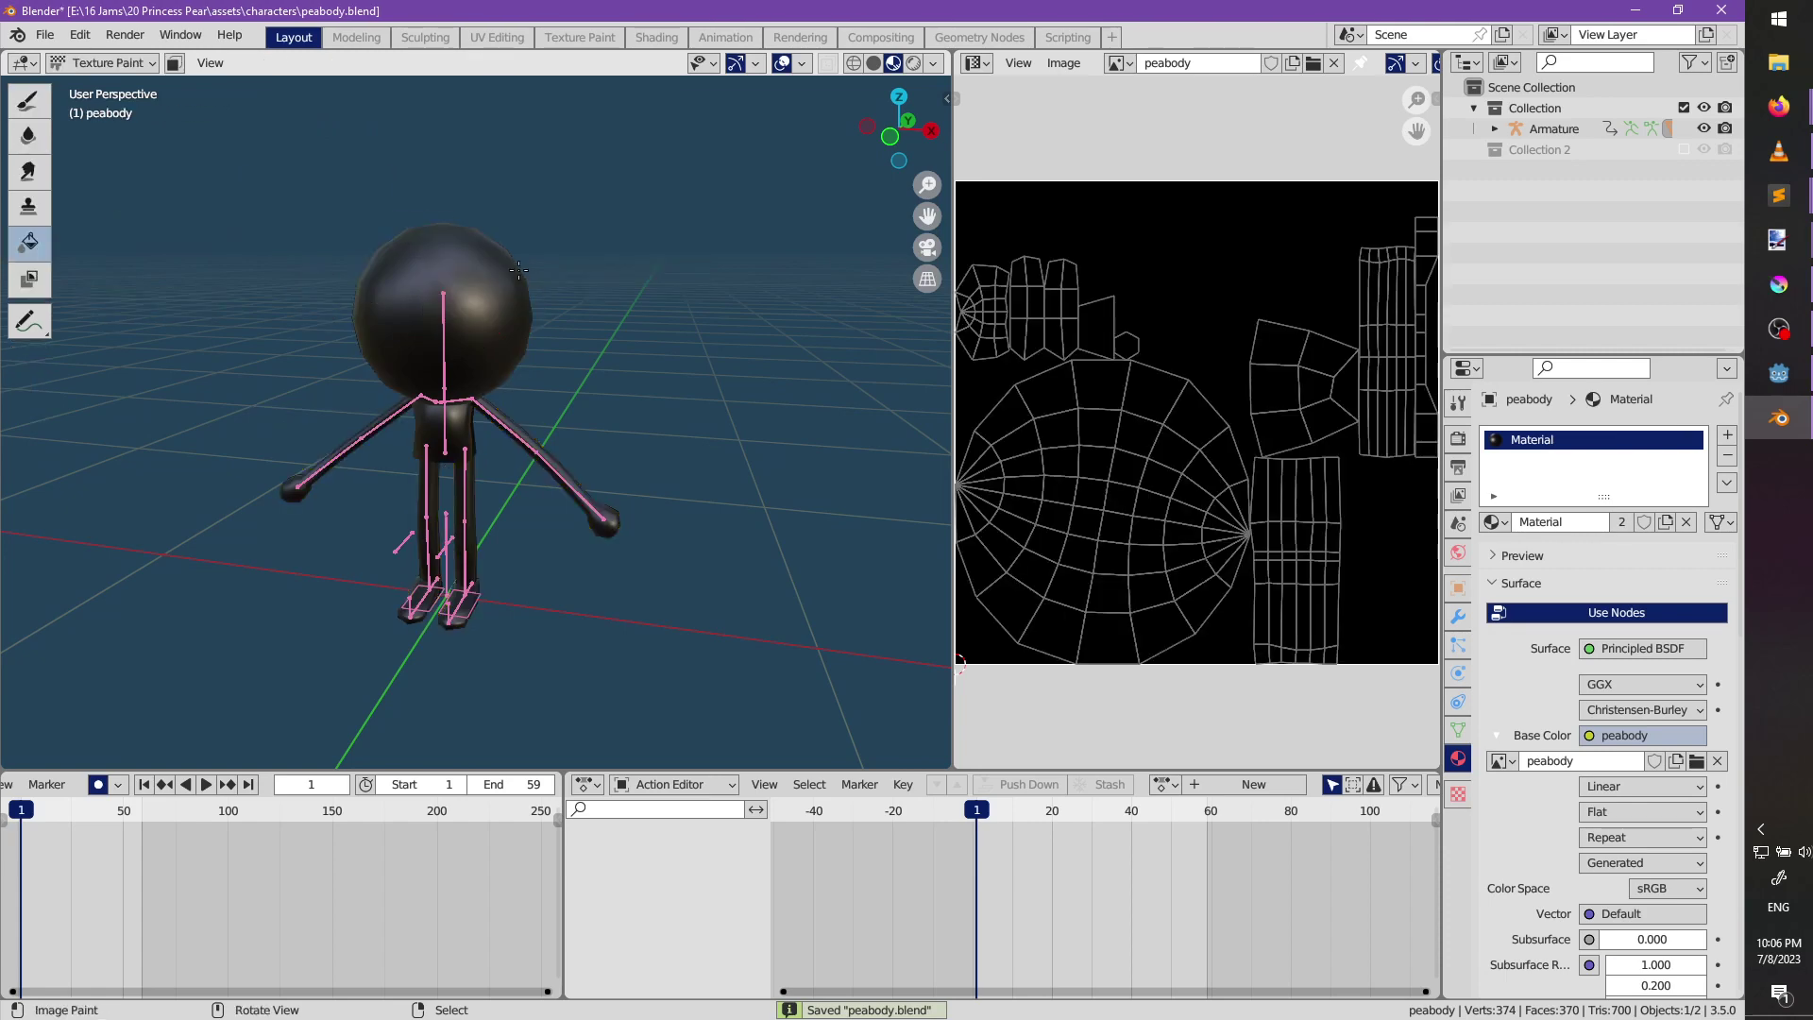
pyautogui.click(1779, 105)
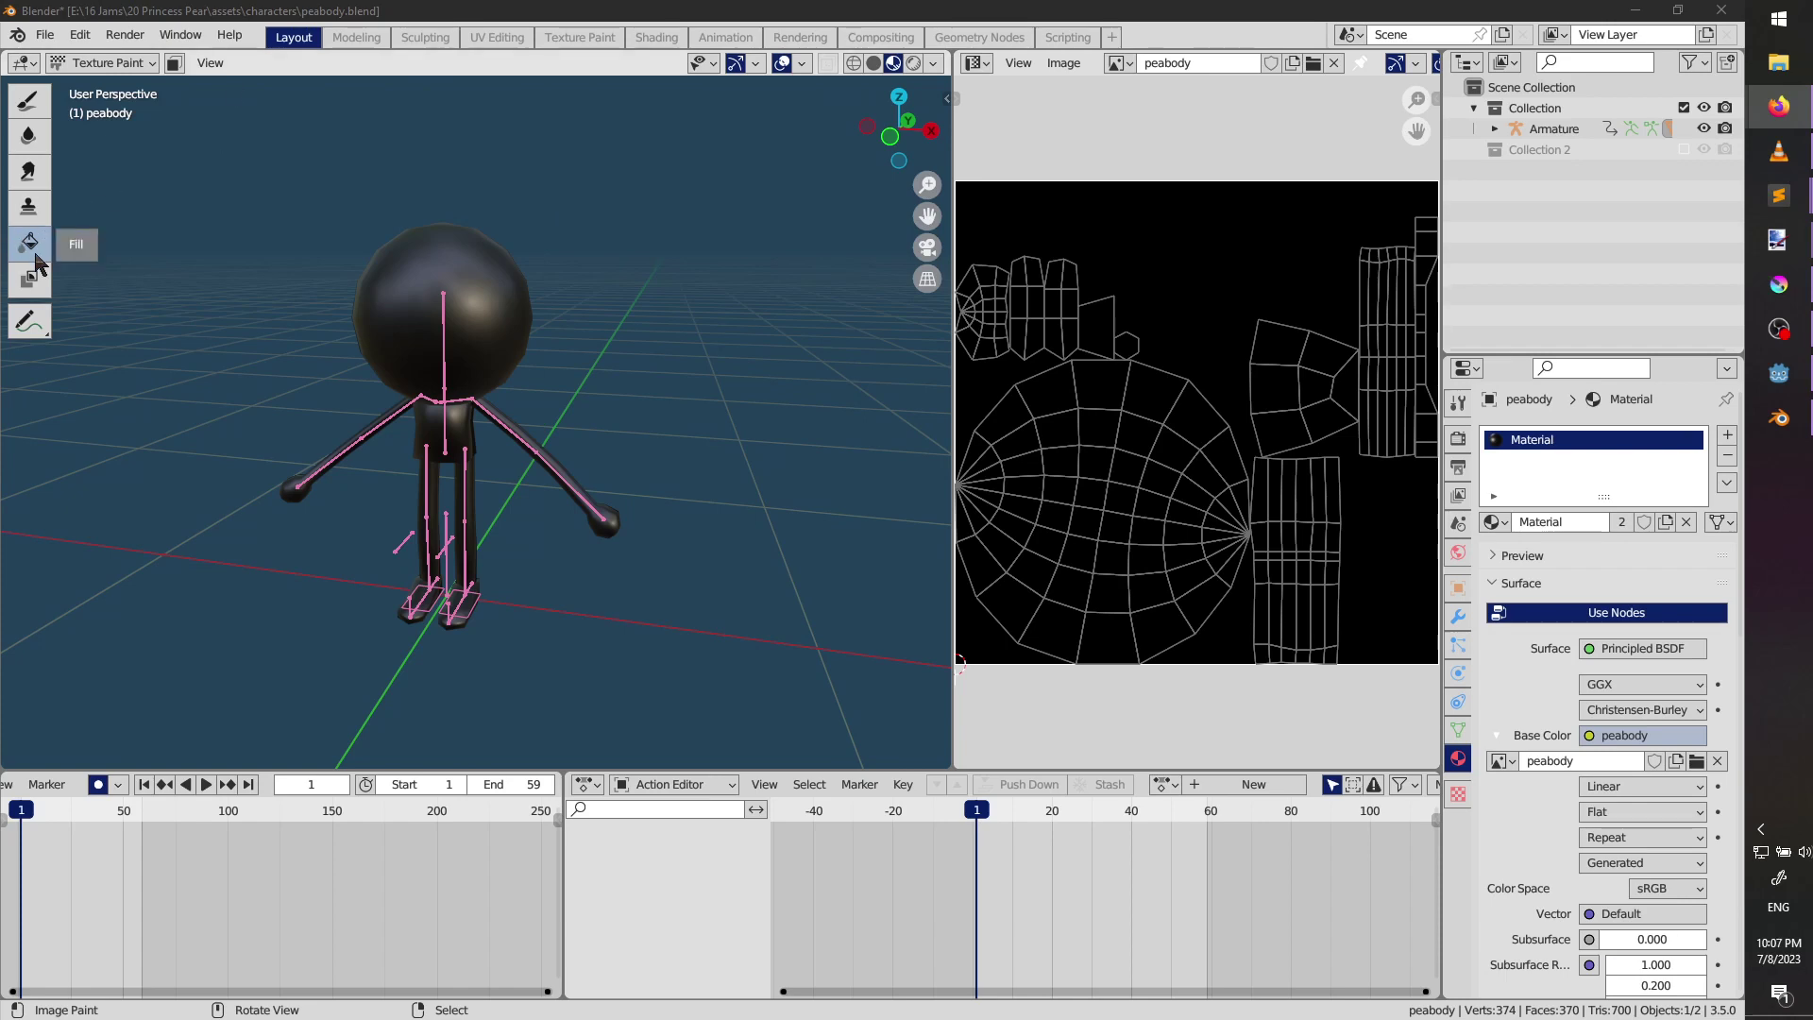
pyautogui.click(116, 58)
pyautogui.click(117, 59)
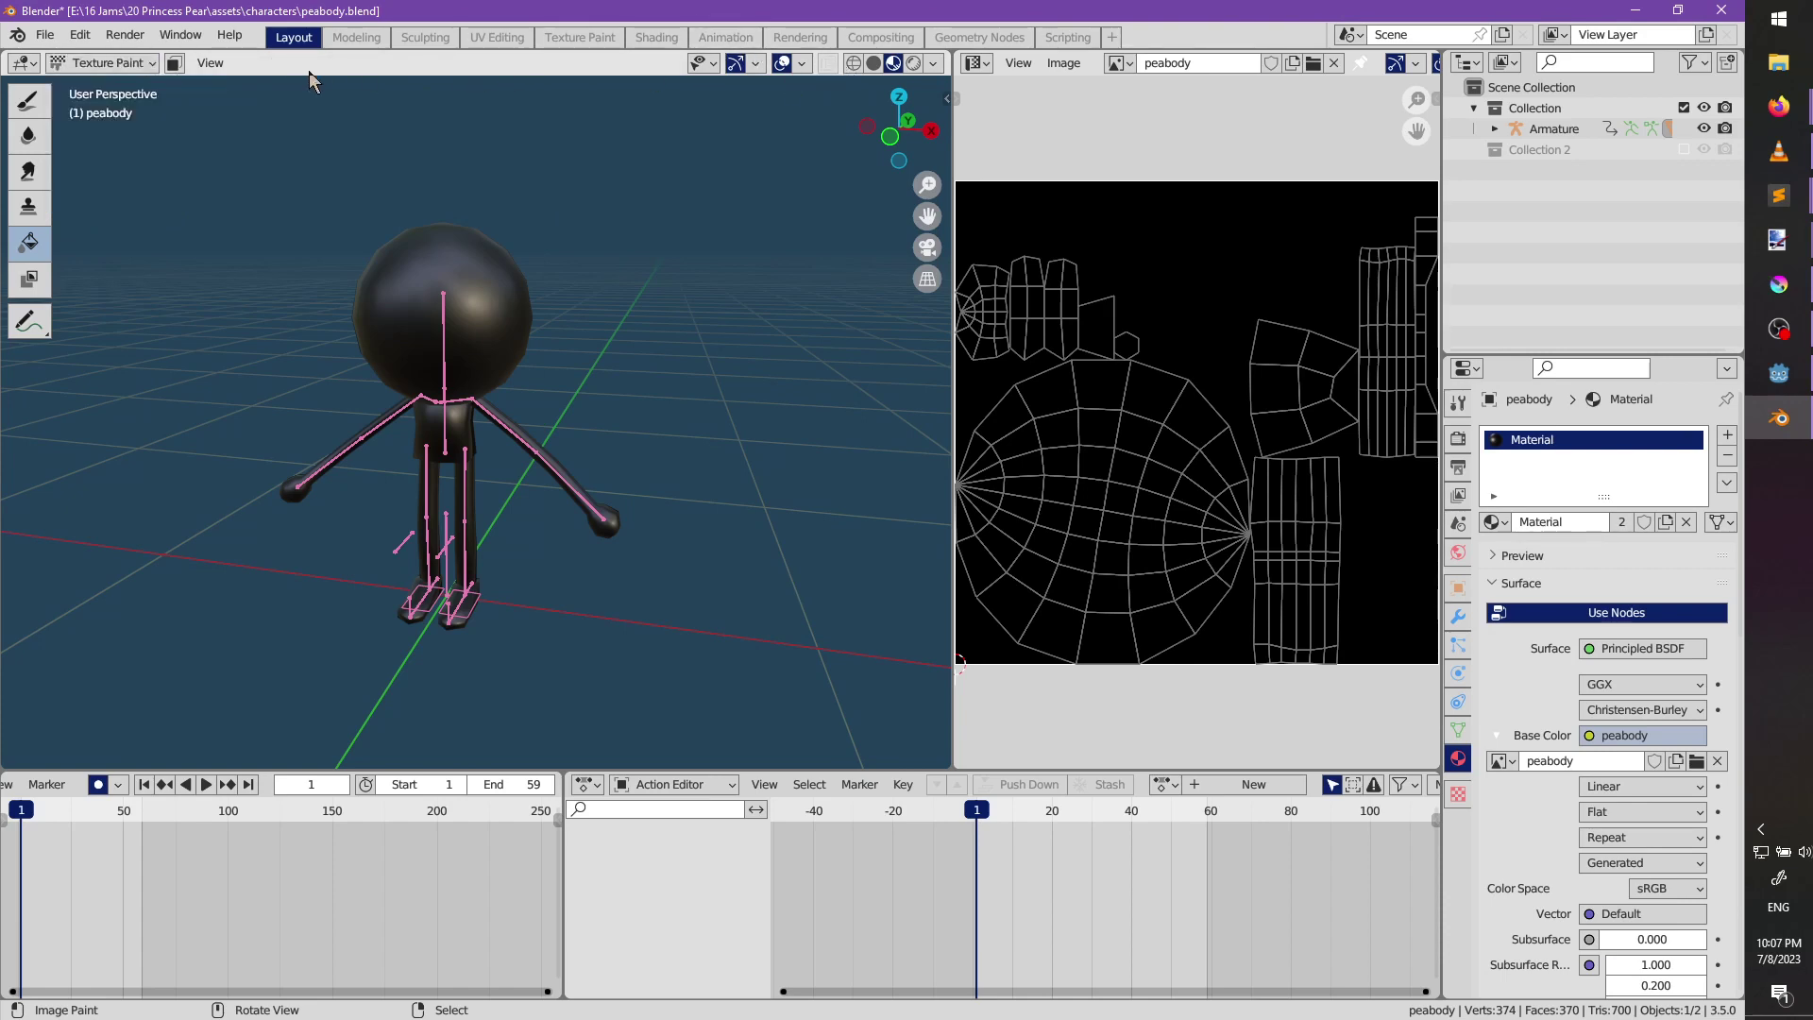
pyautogui.click(23, 63)
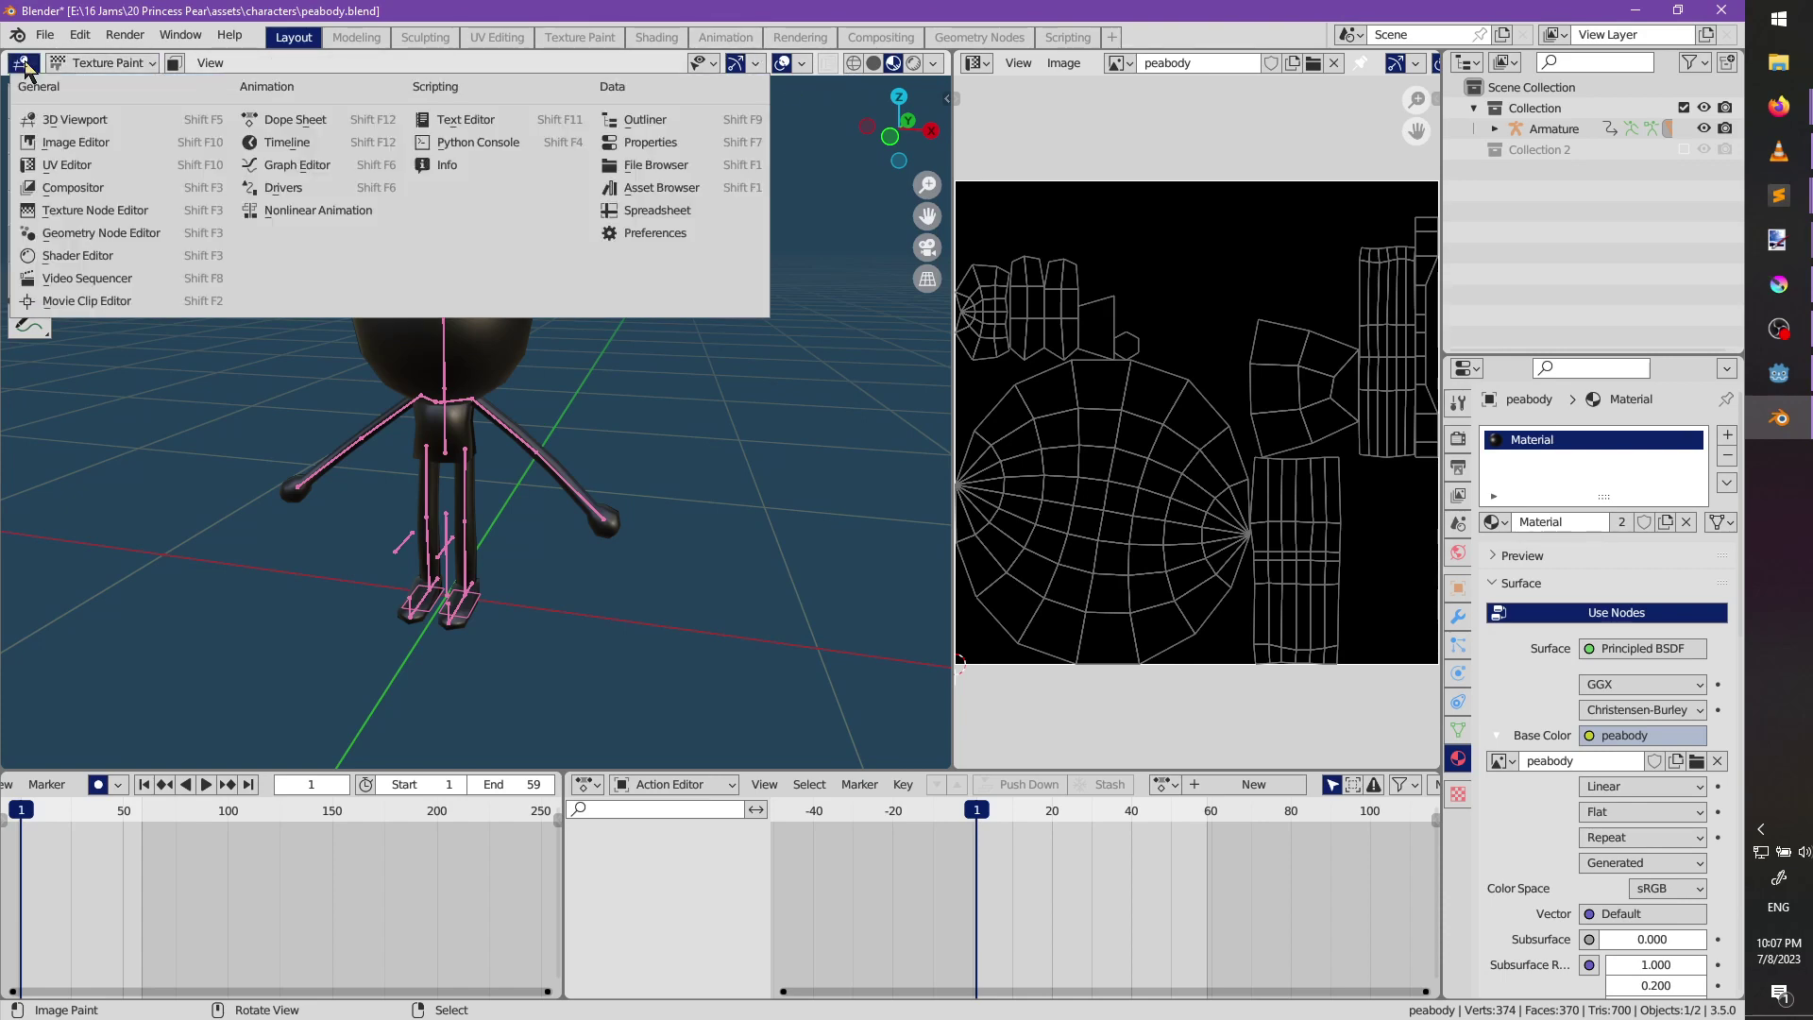
pyautogui.click(89, 64)
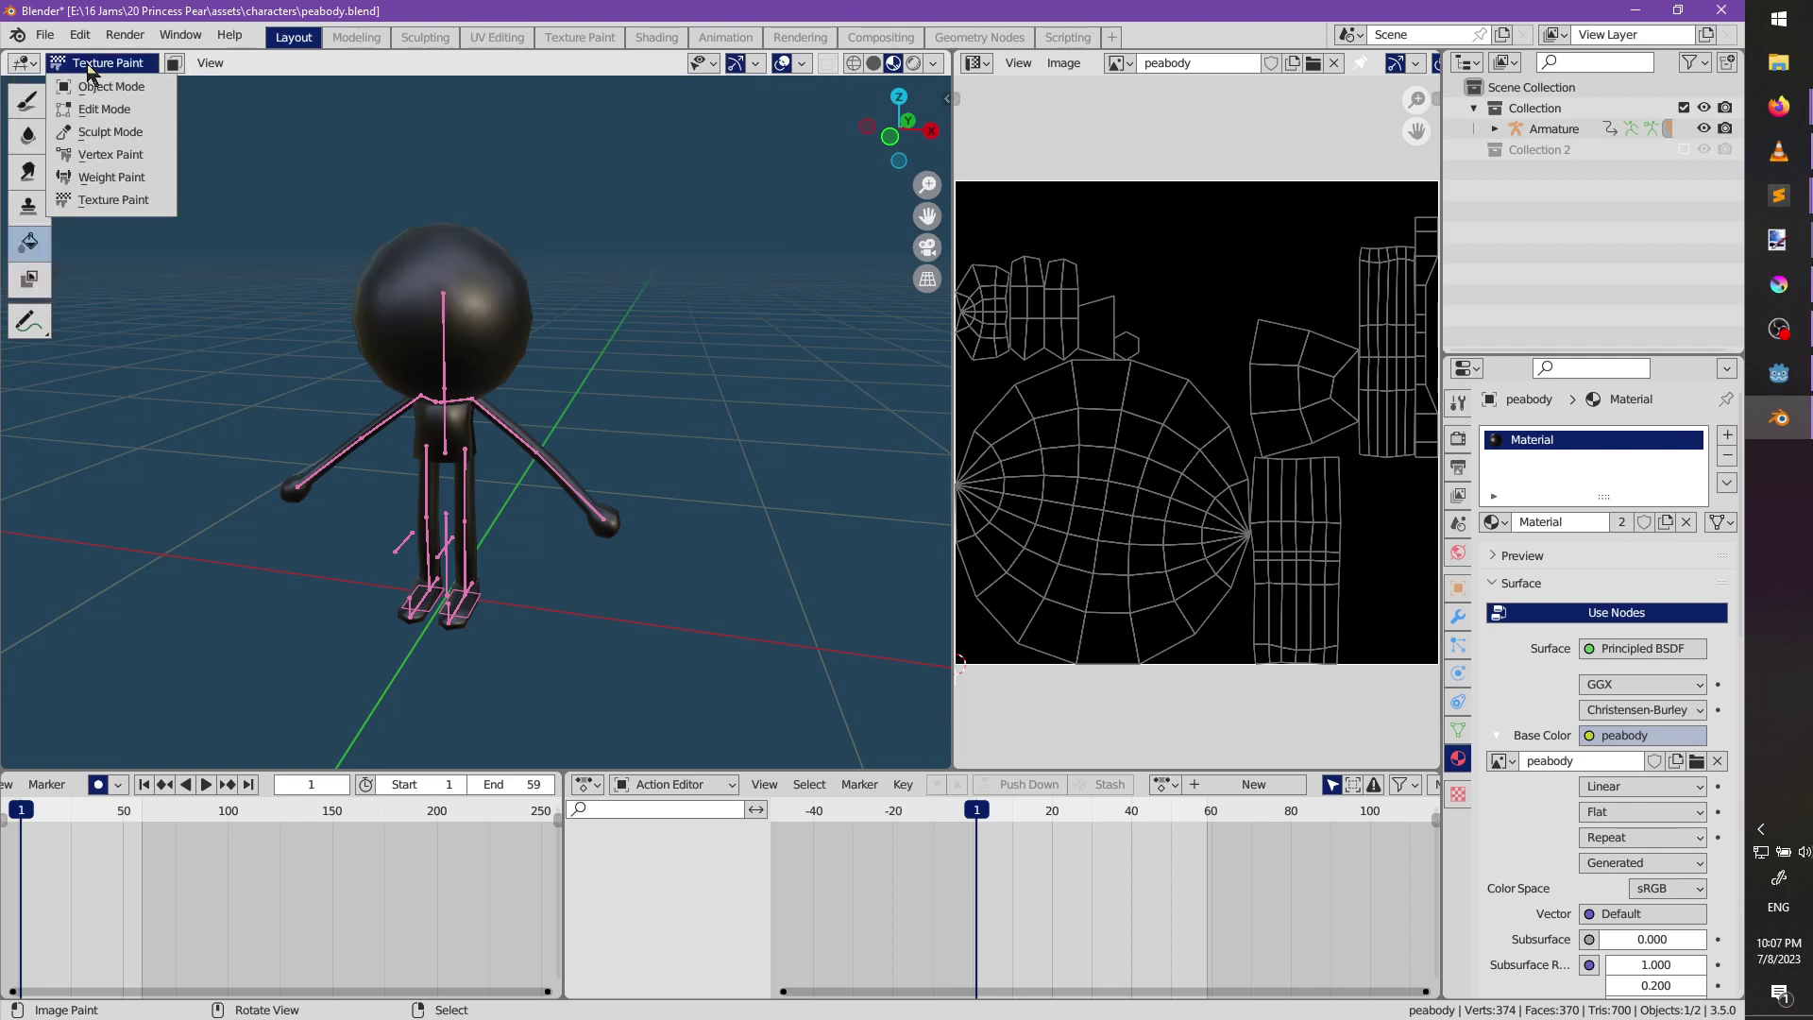
pyautogui.scroll(-2, 469, 371)
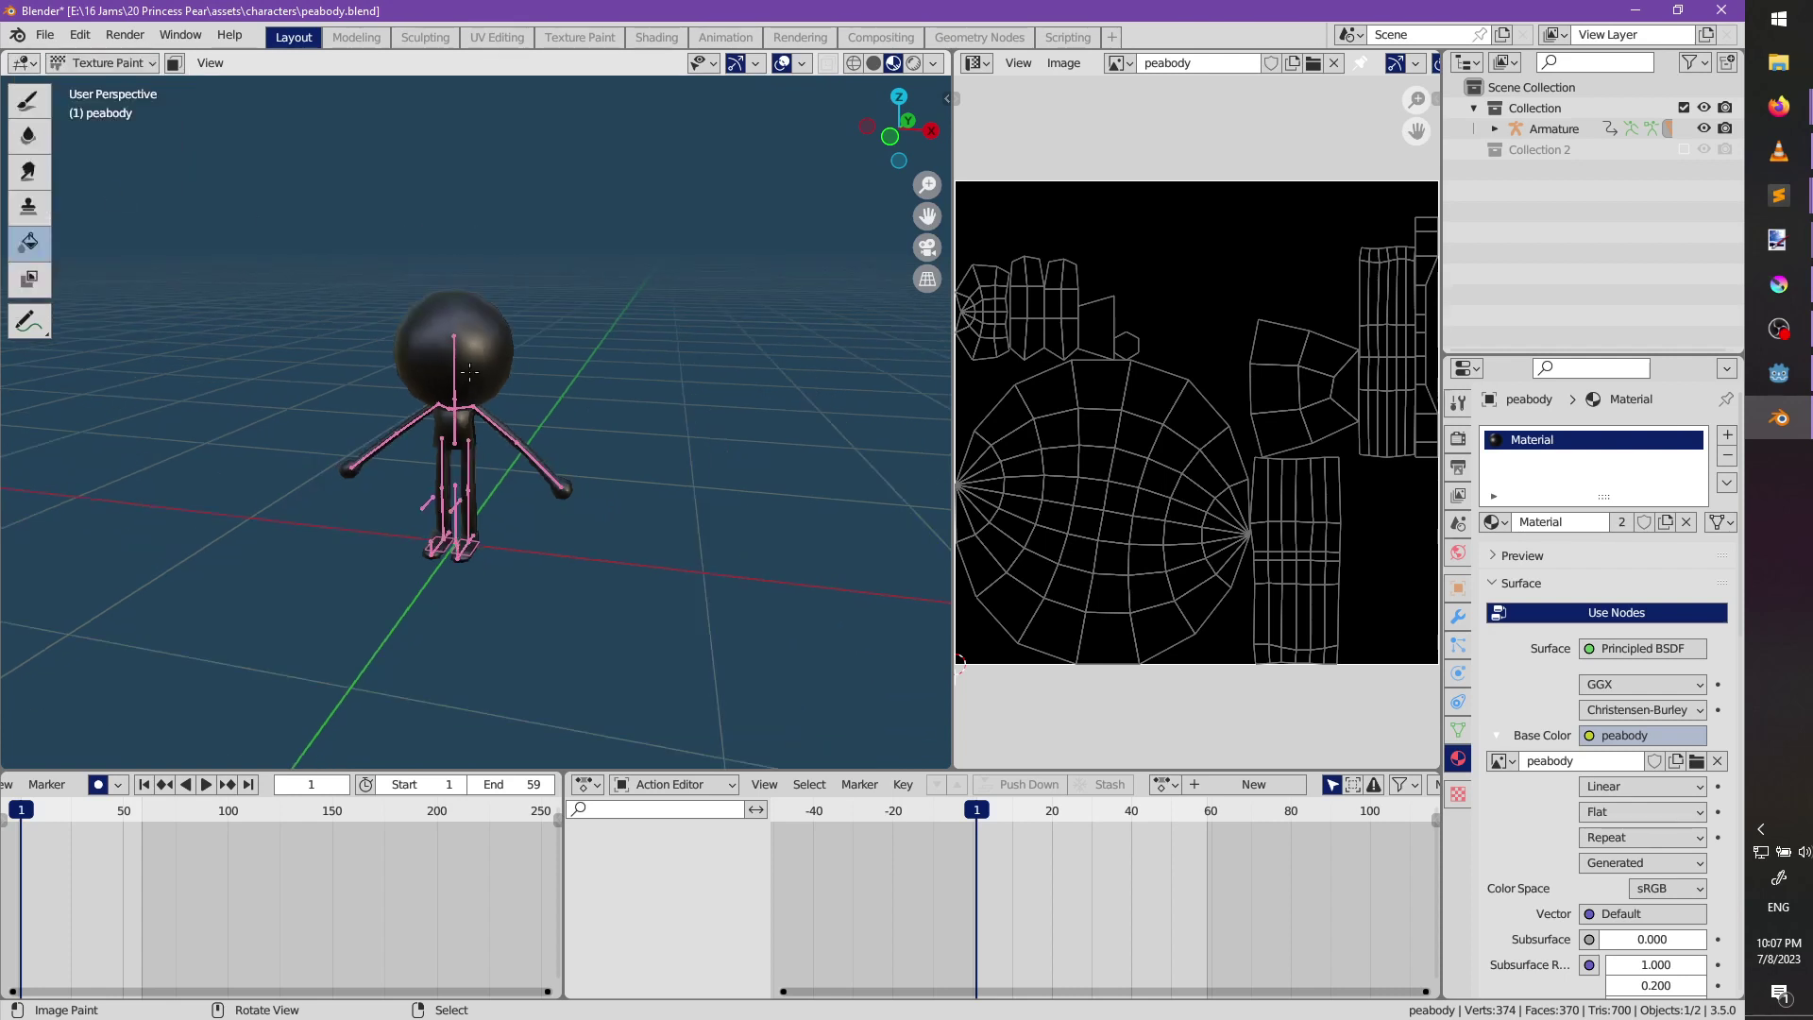
pyautogui.scroll(2, 469, 371)
pyautogui.moveTo(470, 371); pyautogui.dragTo(490, 331, button='middle')
pyautogui.scroll(4, 336, 384)
pyautogui.scroll(-4, 490, 330)
pyautogui.scroll(2, 569, 450)
pyautogui.moveTo(569, 451); pyautogui.dragTo(604, 477, button='middle')
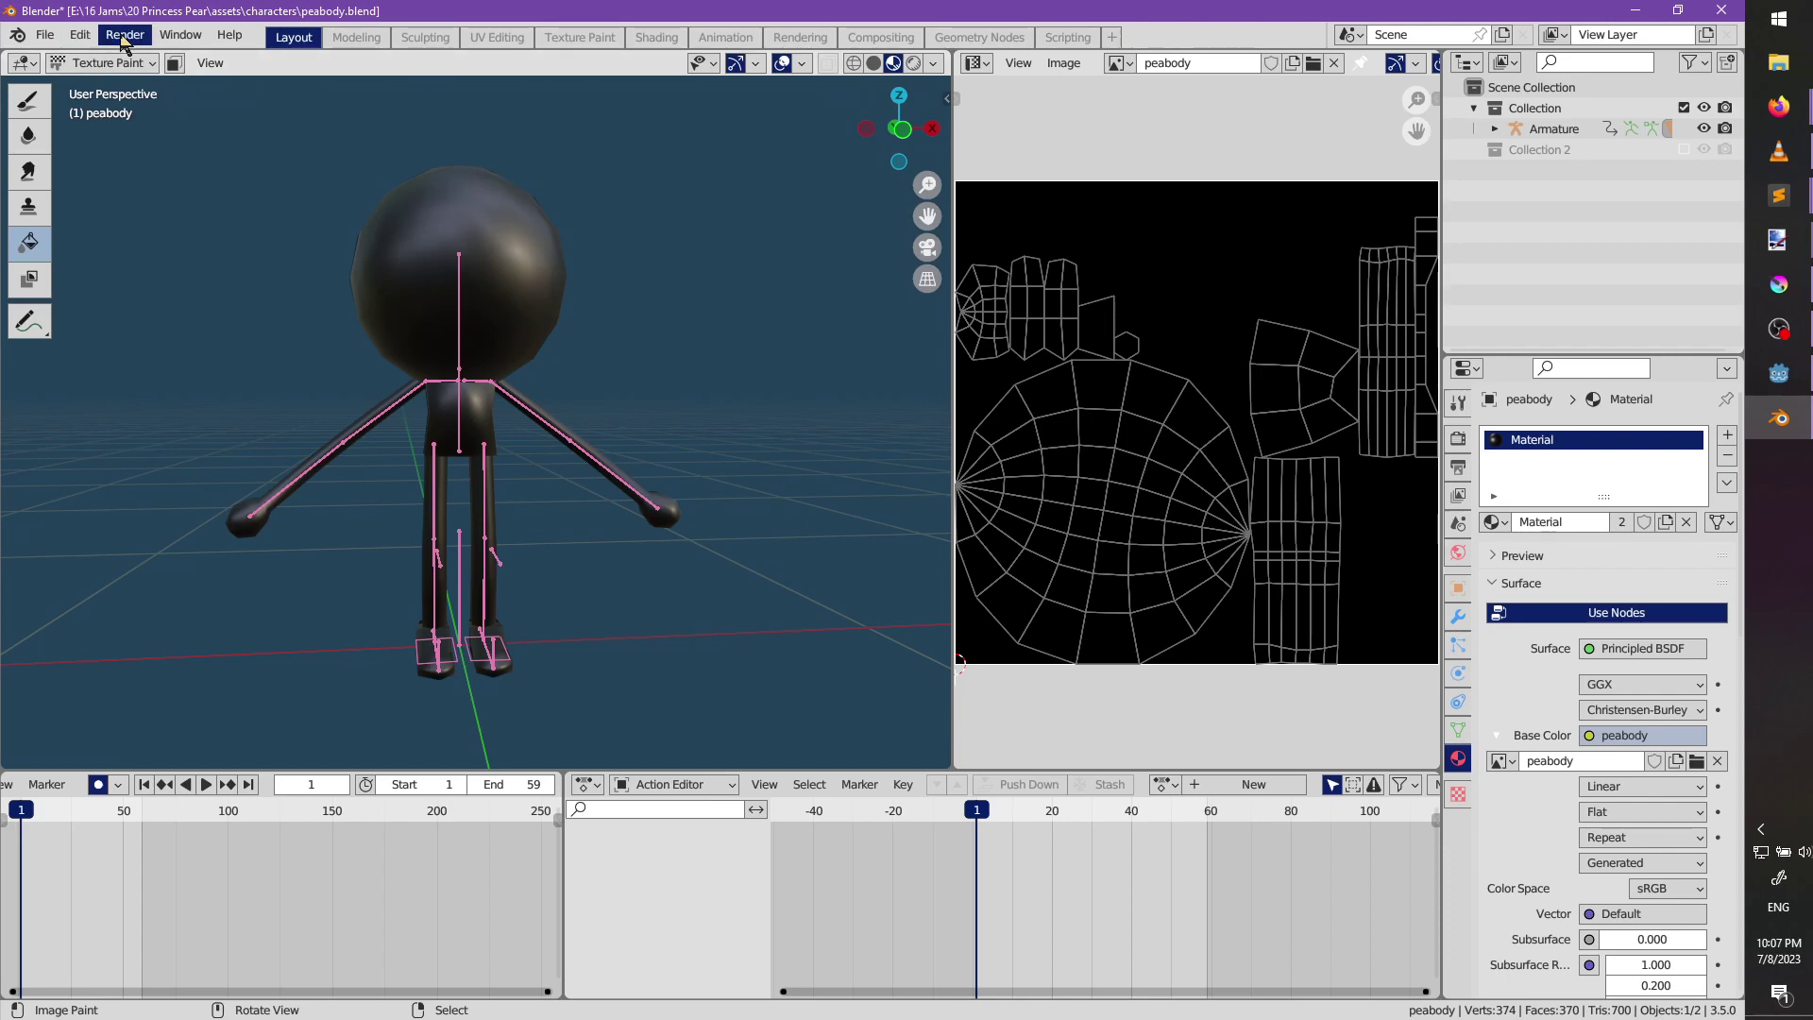
pyautogui.click(141, 64)
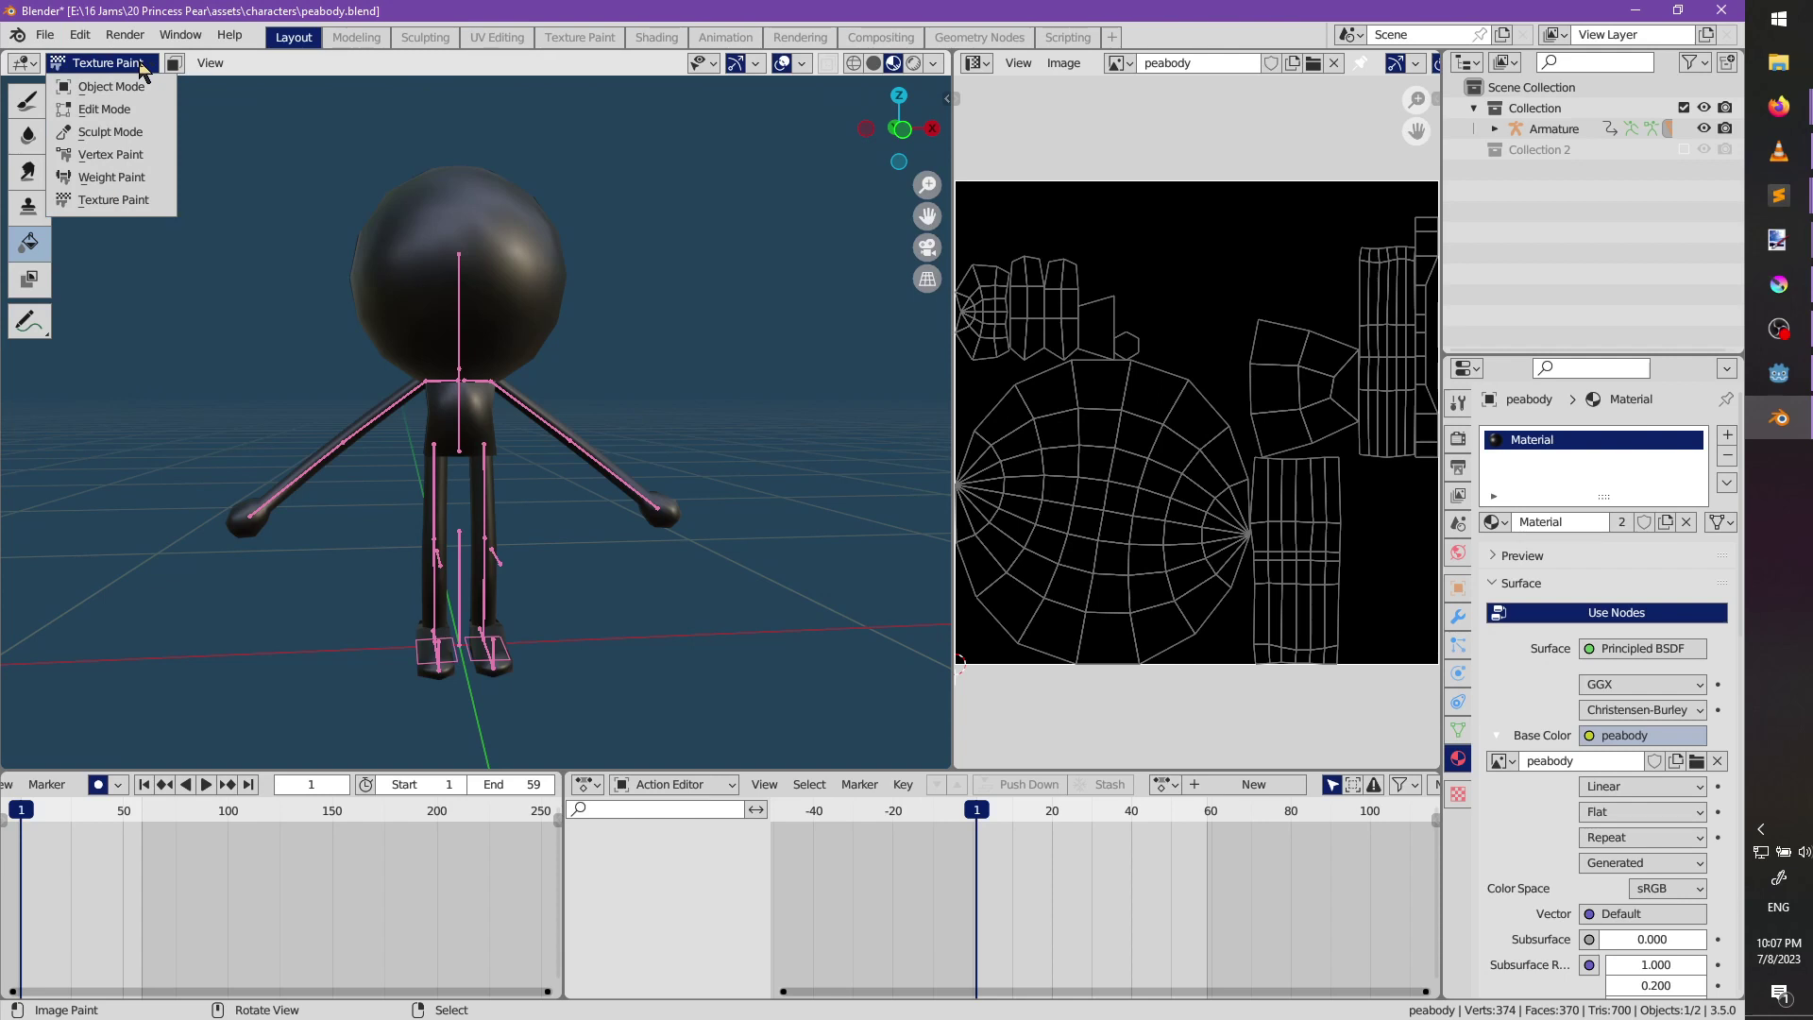
pyautogui.click(141, 66)
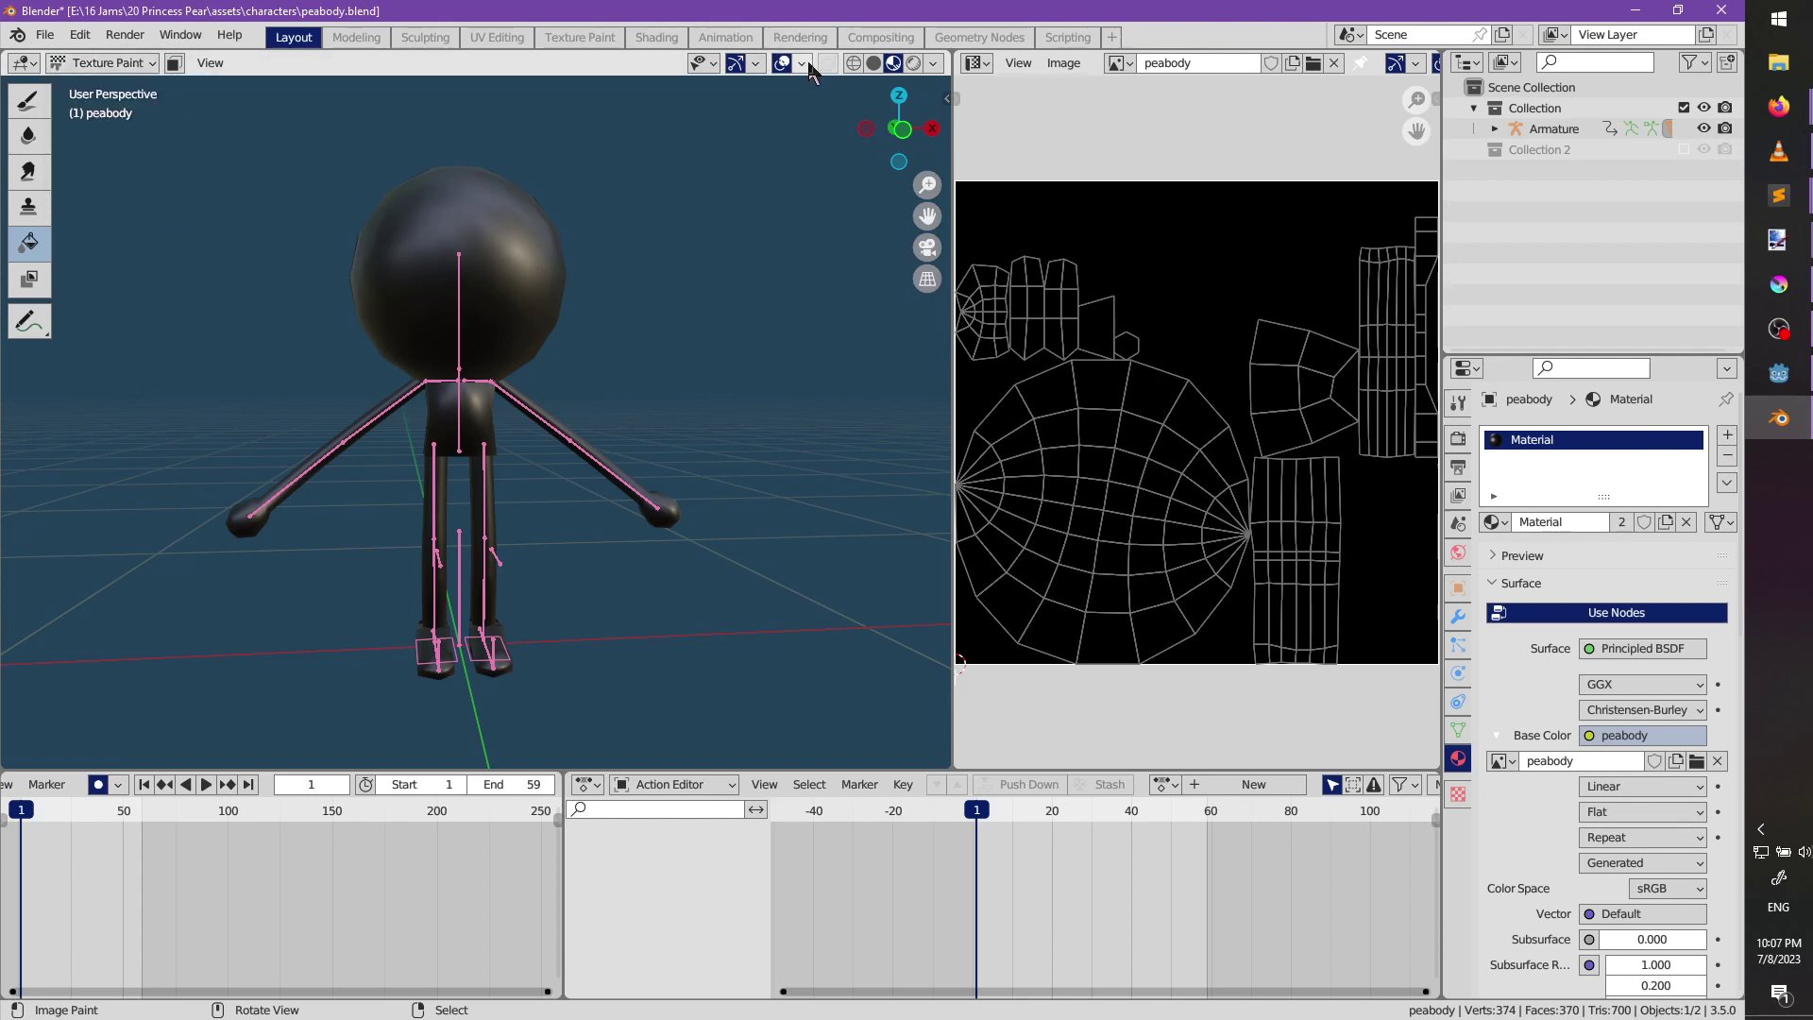
# Compare the Solid, Material Preview and Rendered shading of the character and leave the viewport in Solid shading.
pyautogui.click(874, 68)
pyautogui.click(893, 64)
pyautogui.click(913, 64)
pyautogui.click(892, 64)
pyautogui.click(876, 63)
pyautogui.moveTo(706, 327)
pyautogui.mouseDown(button='middle')
pyautogui.moveTo(680, 349)
pyautogui.moveTo(736, 373)
pyautogui.moveTo(682, 422)
pyautogui.mouseUp(button='middle')
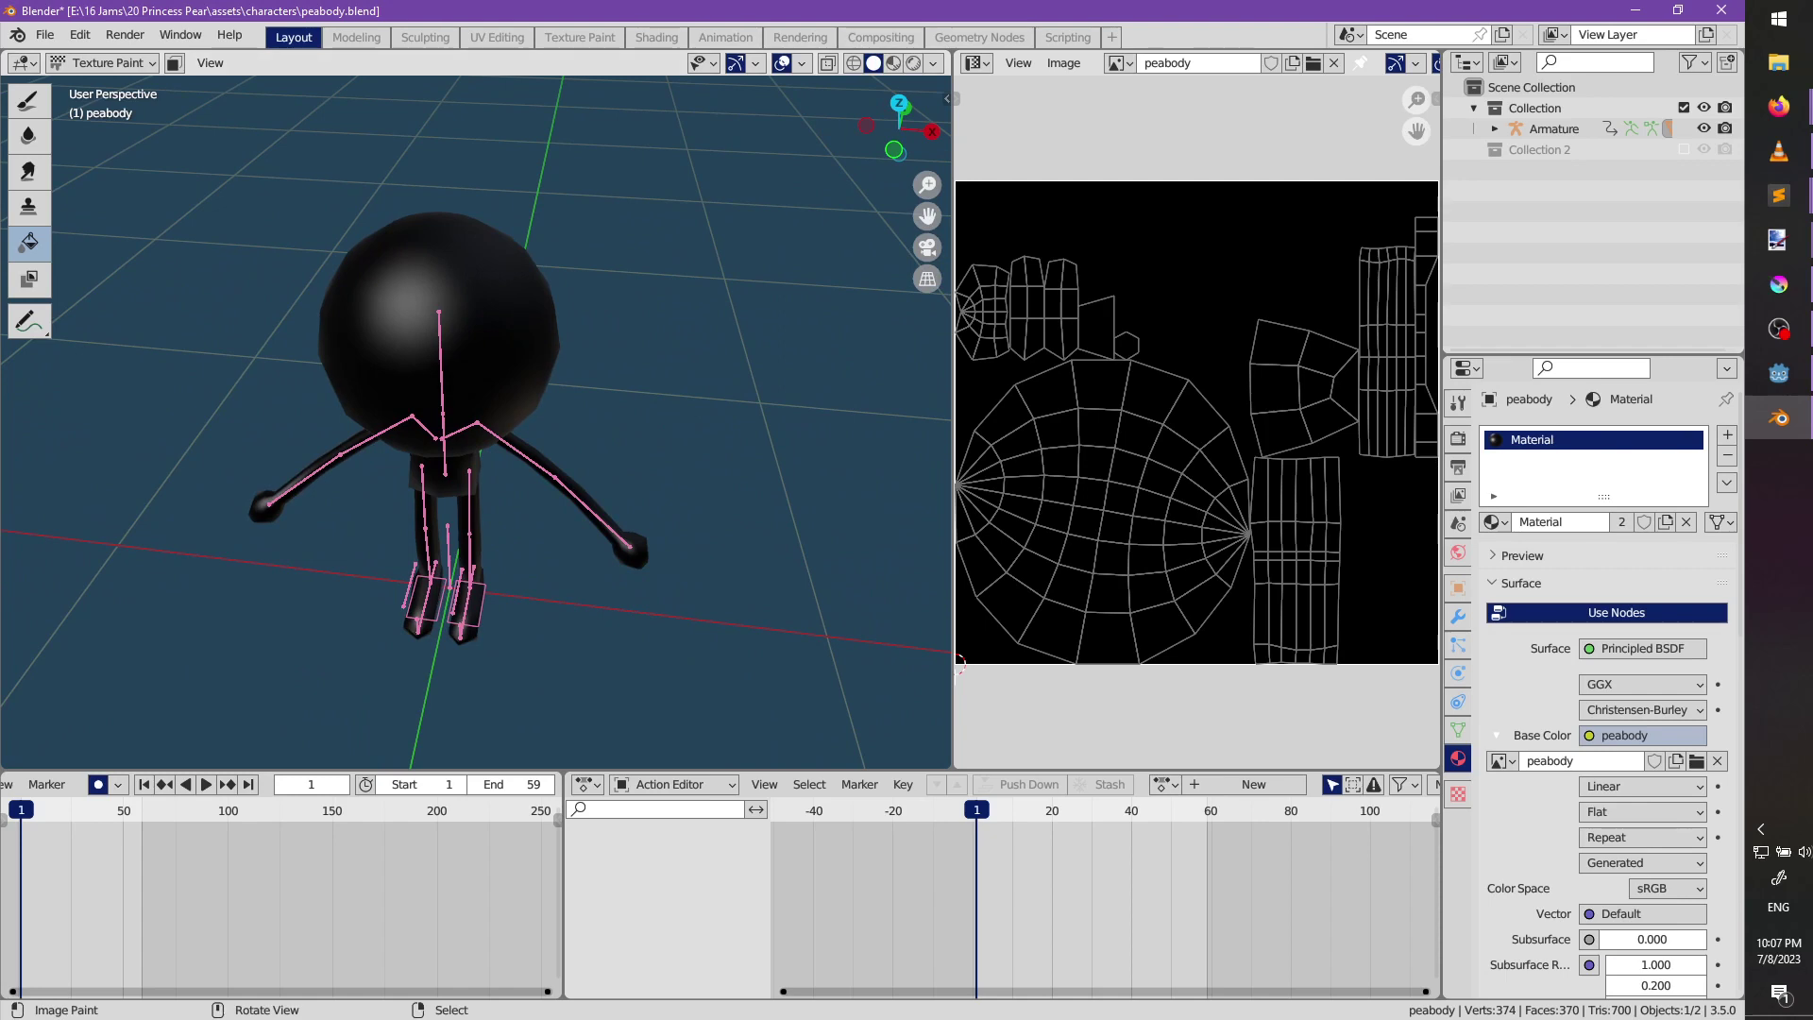
# Switch to Firefox, read the Blender manual's Texture Paint Tools page, and go back to the web search results.
pyautogui.hotkey('alt', 'Tab')
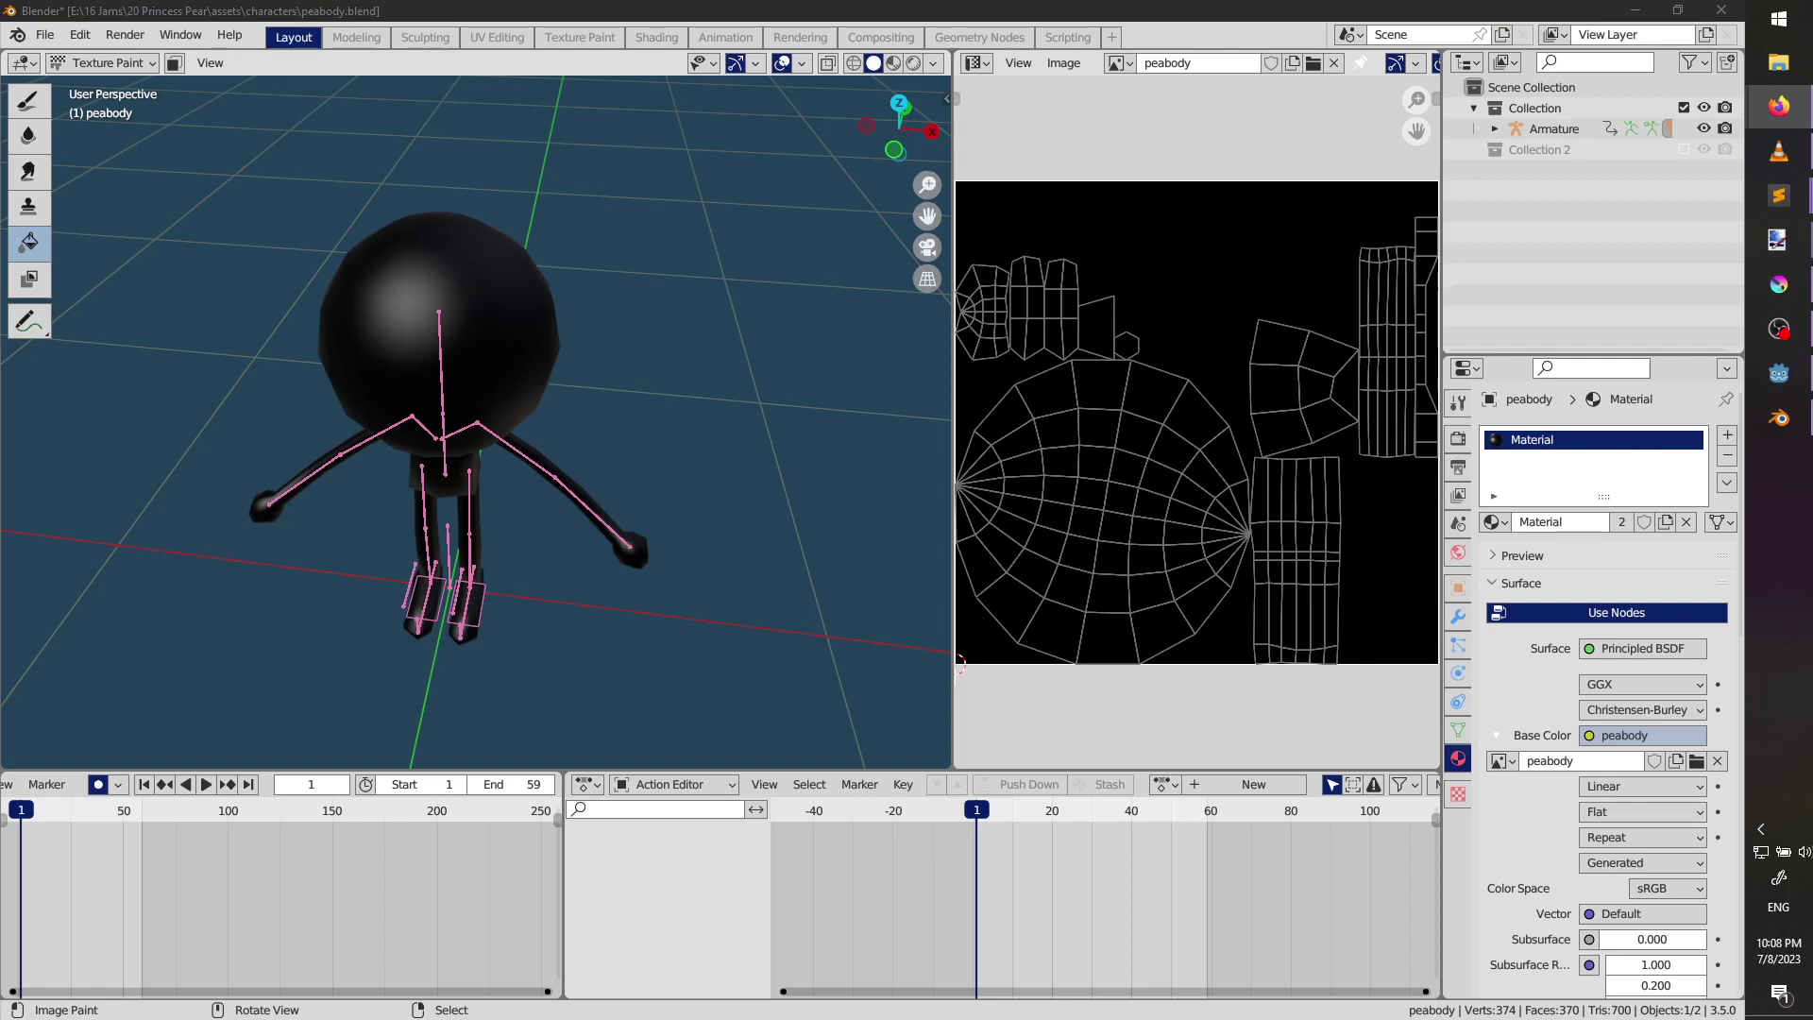
pyautogui.moveTo(0, 179); pyautogui.dragTo(457, 8)
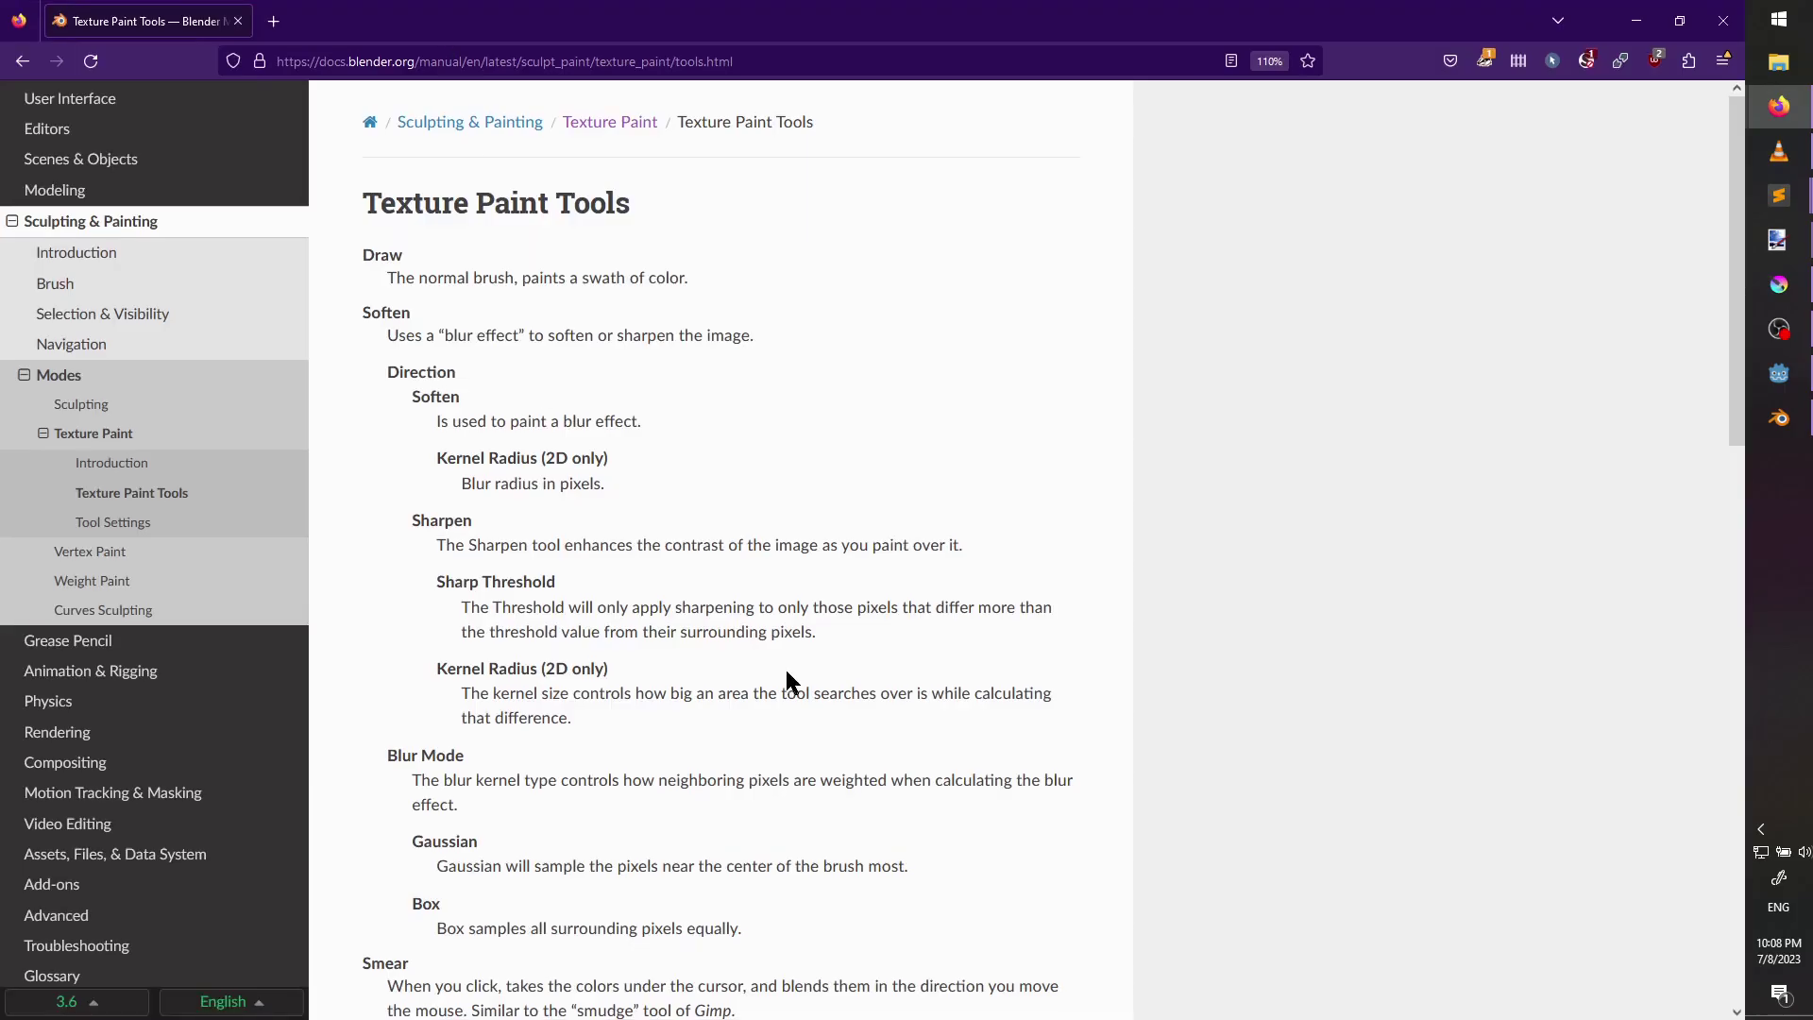
pyautogui.scroll(-15, 831, 723)
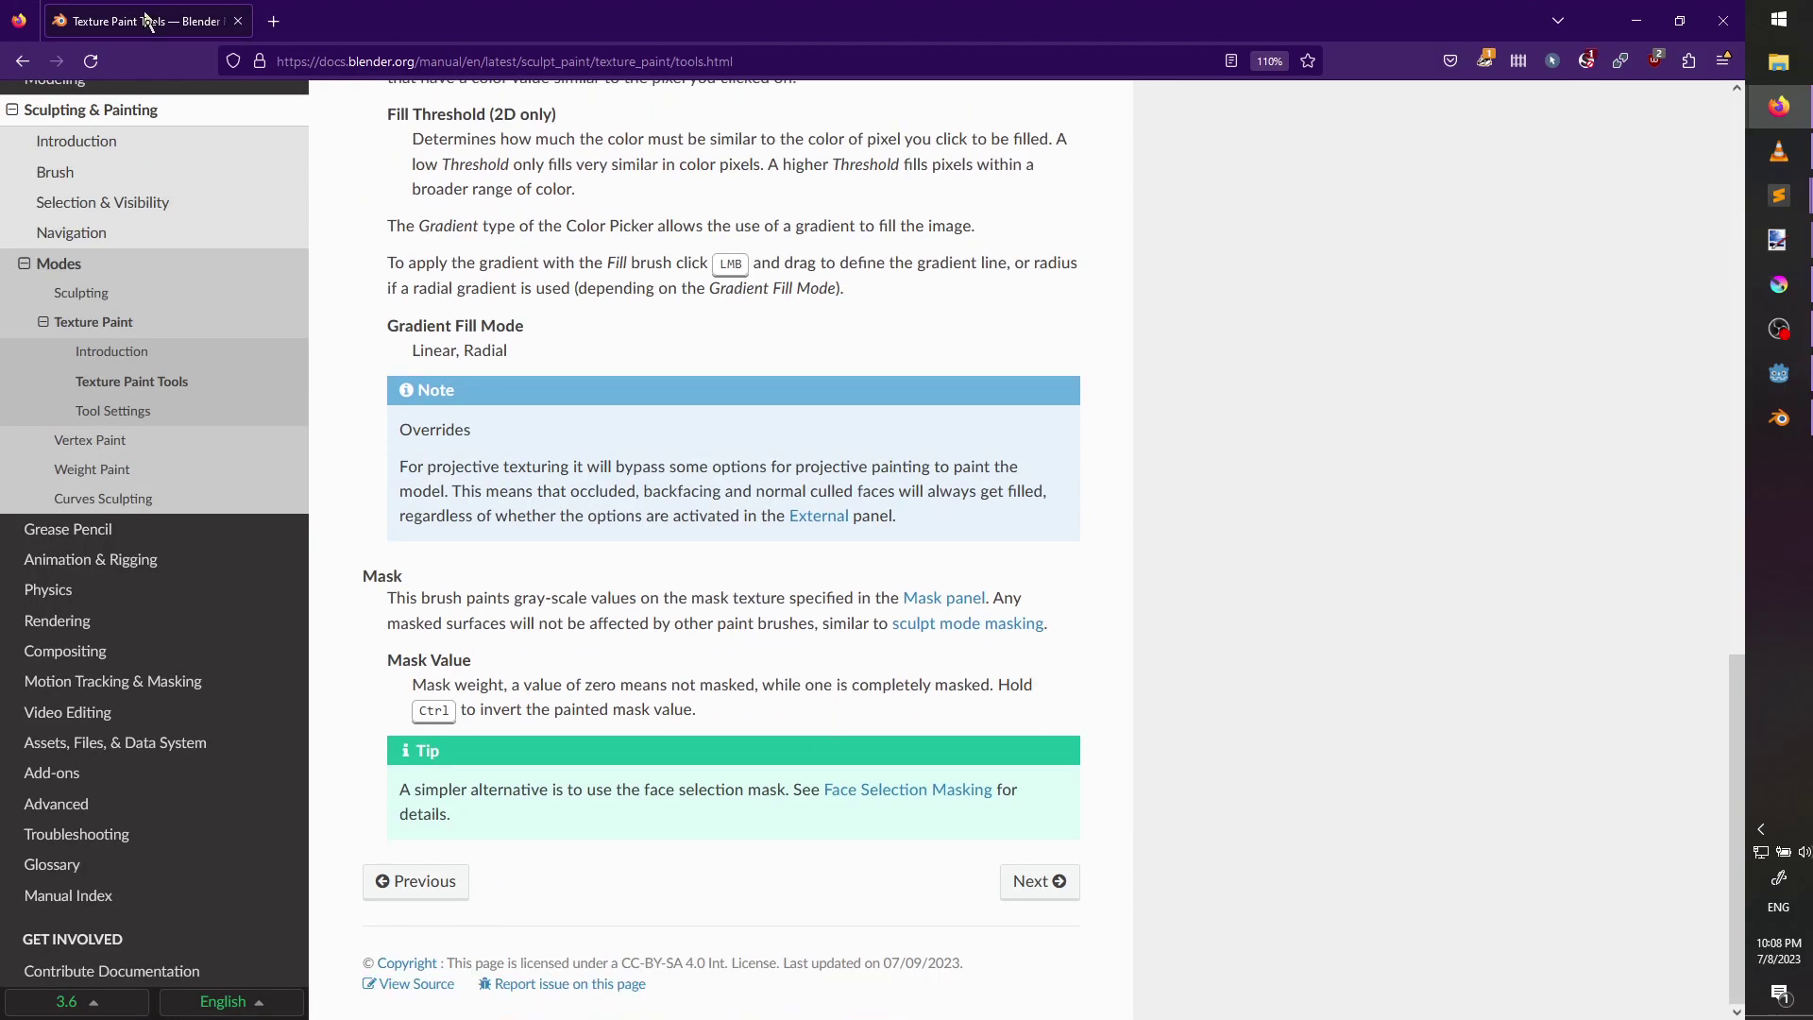
pyautogui.click(27, 61)
pyautogui.click(26, 61)
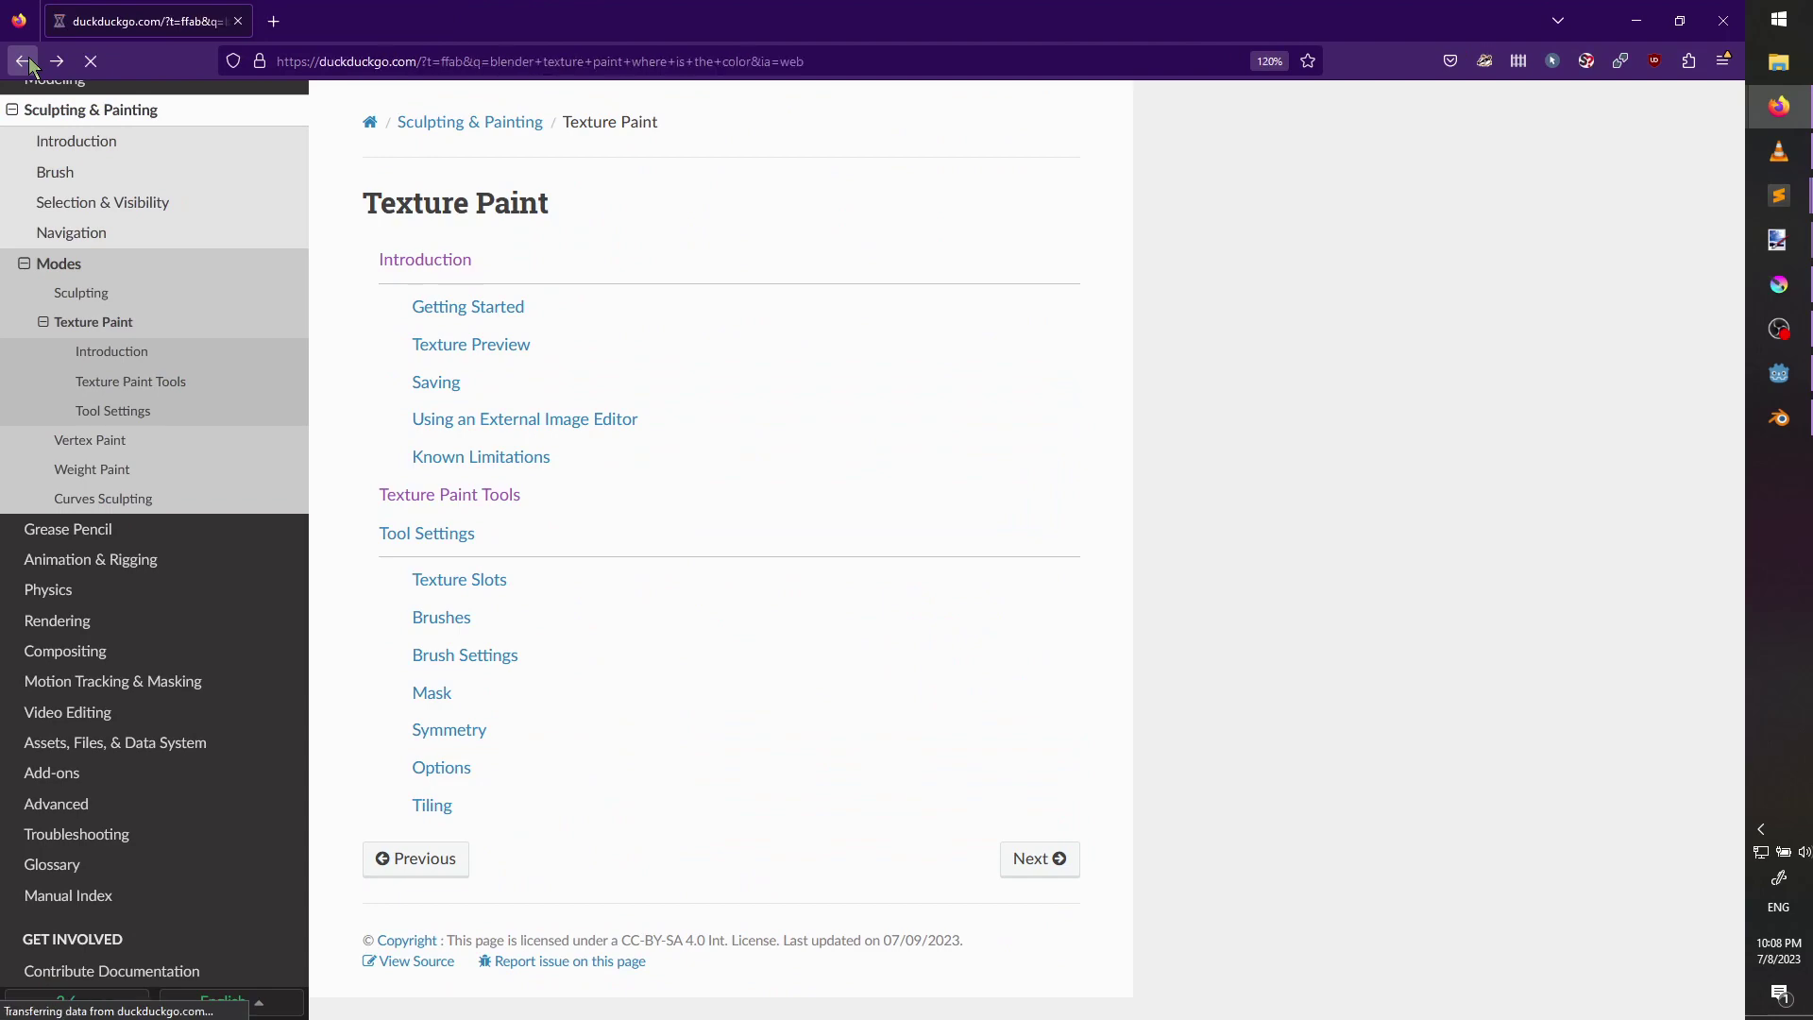
# Change the web search to "blender texture paint color is gone" and run it.
pyautogui.click(616, 119)
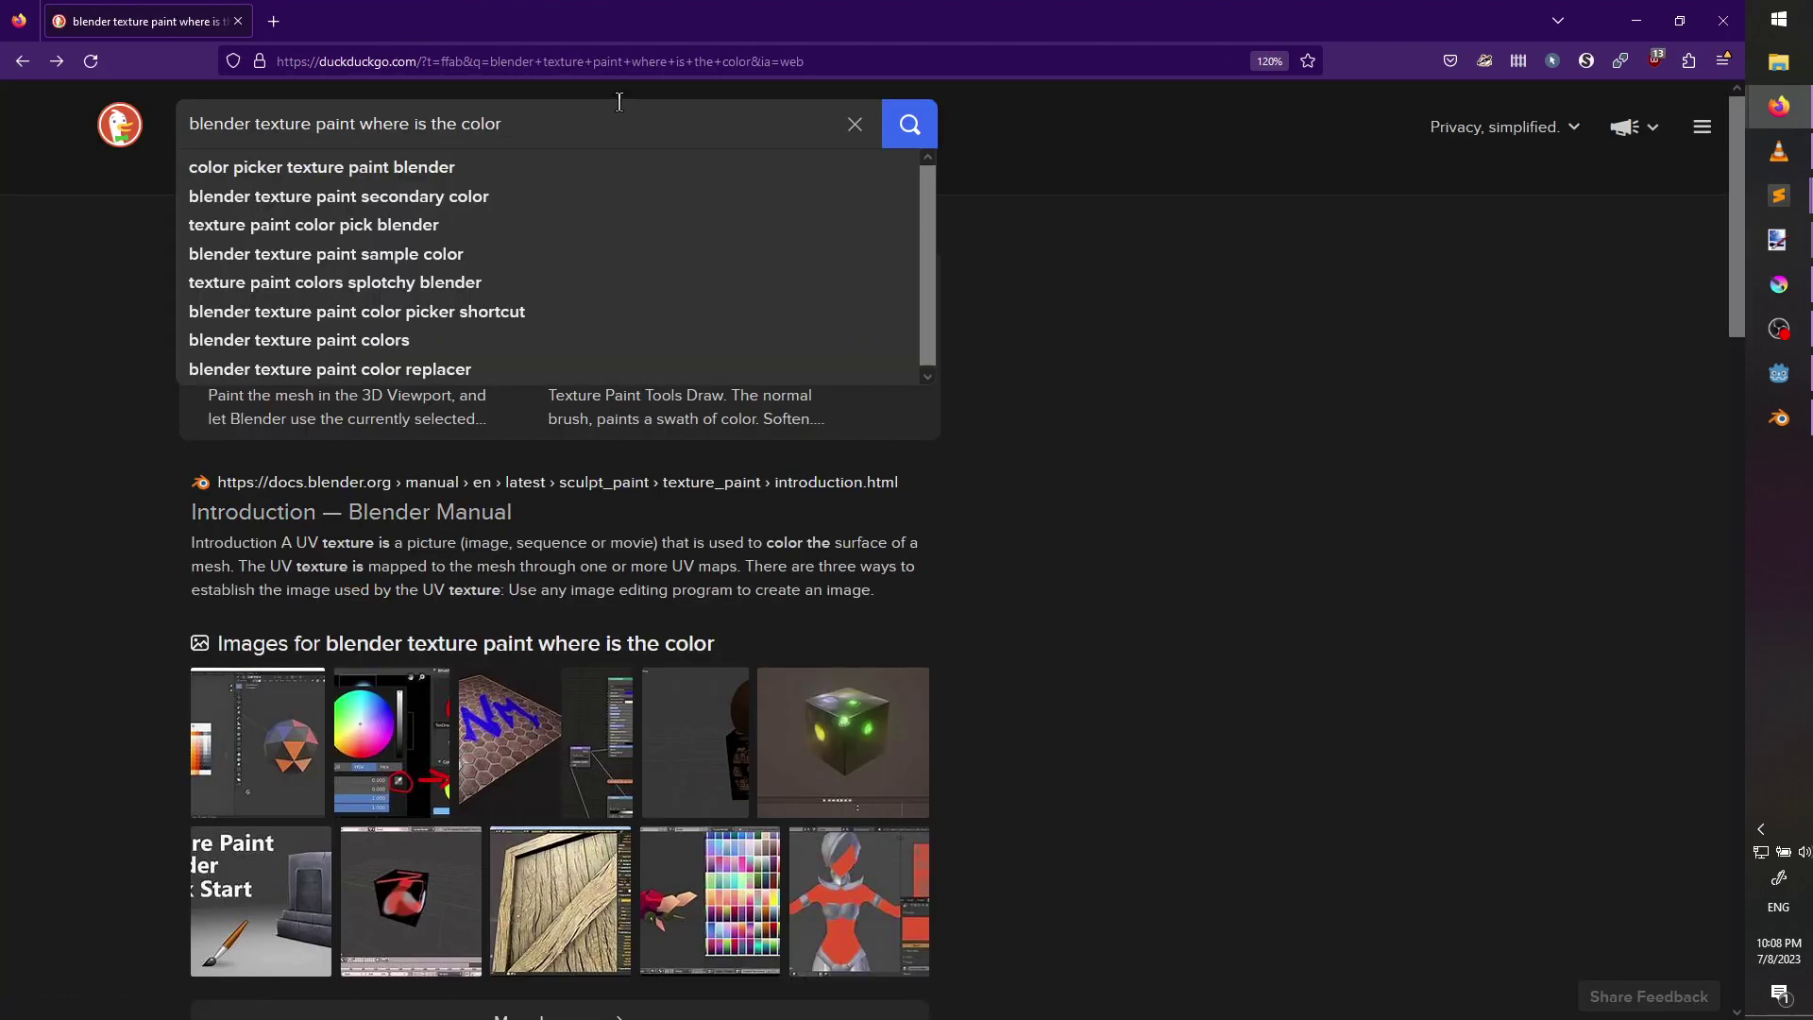
pyautogui.hotkey('ctrl', 'BackSpace')
pyautogui.hotkey('ctrl', 'BackSpace')
pyautogui.hotkey('ctrl', 'BackSpace')
pyautogui.hotkey('ctrl', 'BackSpace')
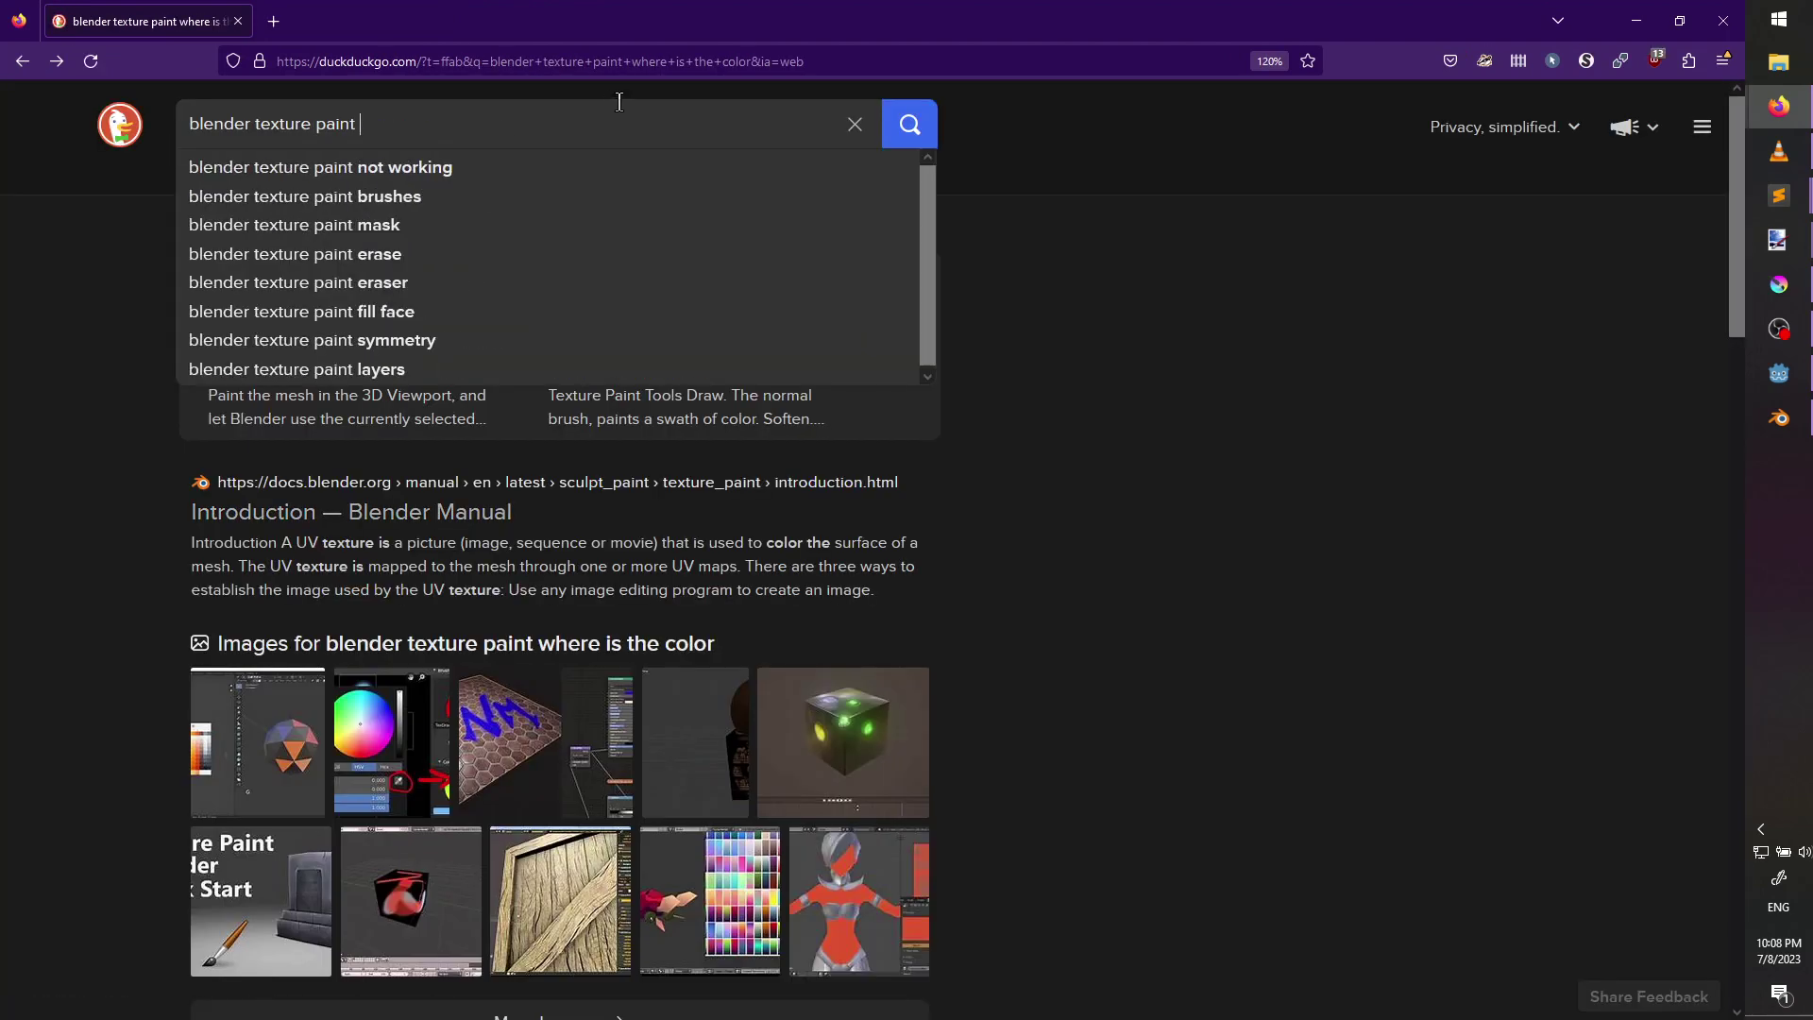
pyautogui.write('color is gone')
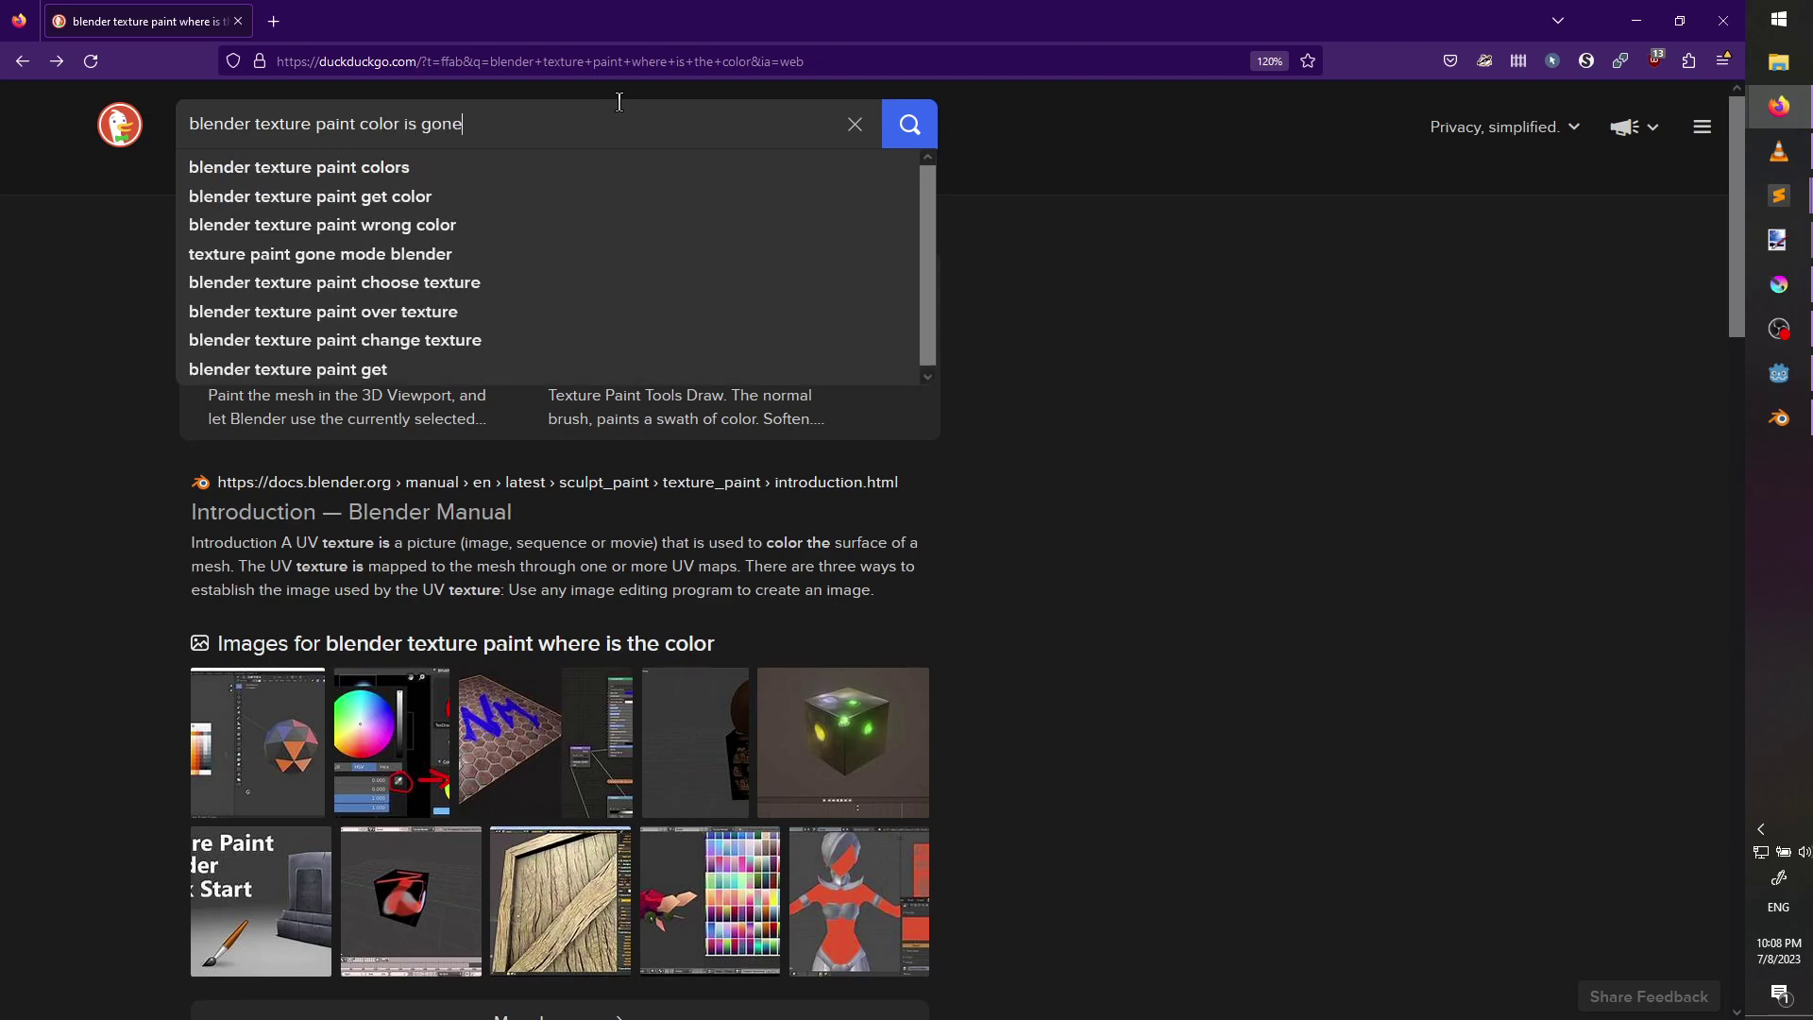
pyautogui.press('Return')
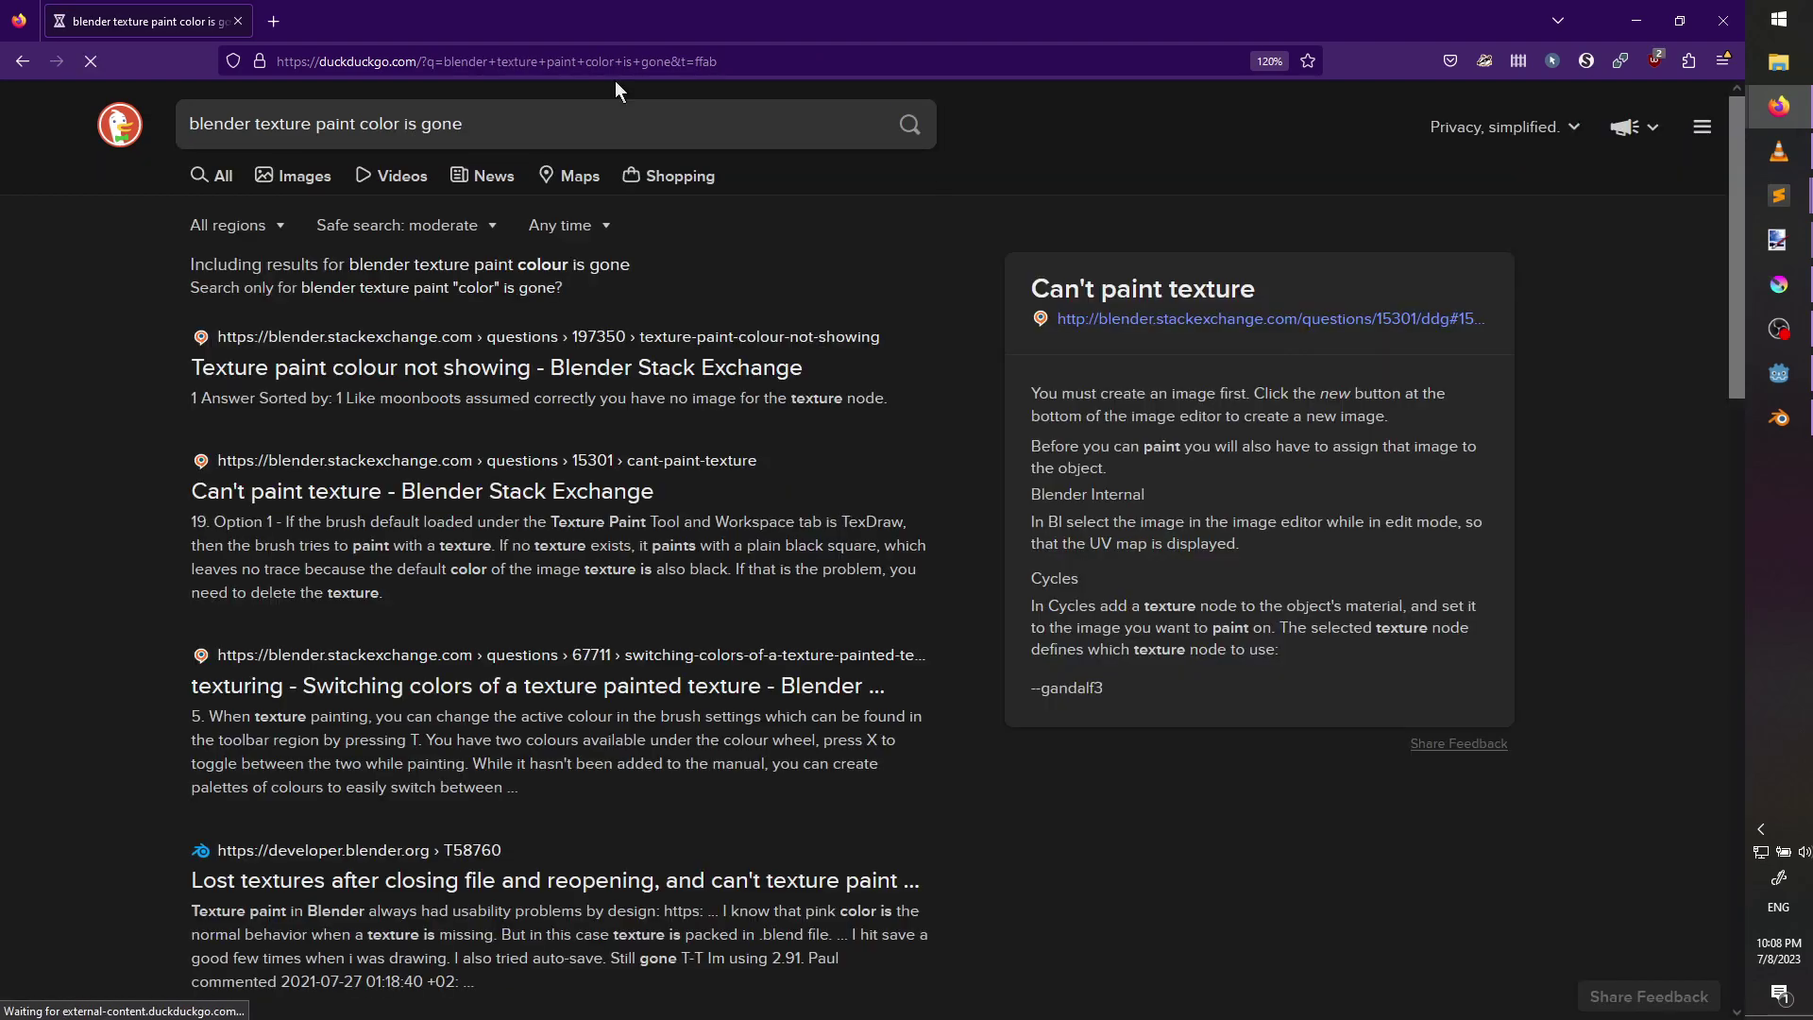
# Open the Stack Exchange result "Texture paint colour not showing" and read its question and answer.
pyautogui.click(454, 368)
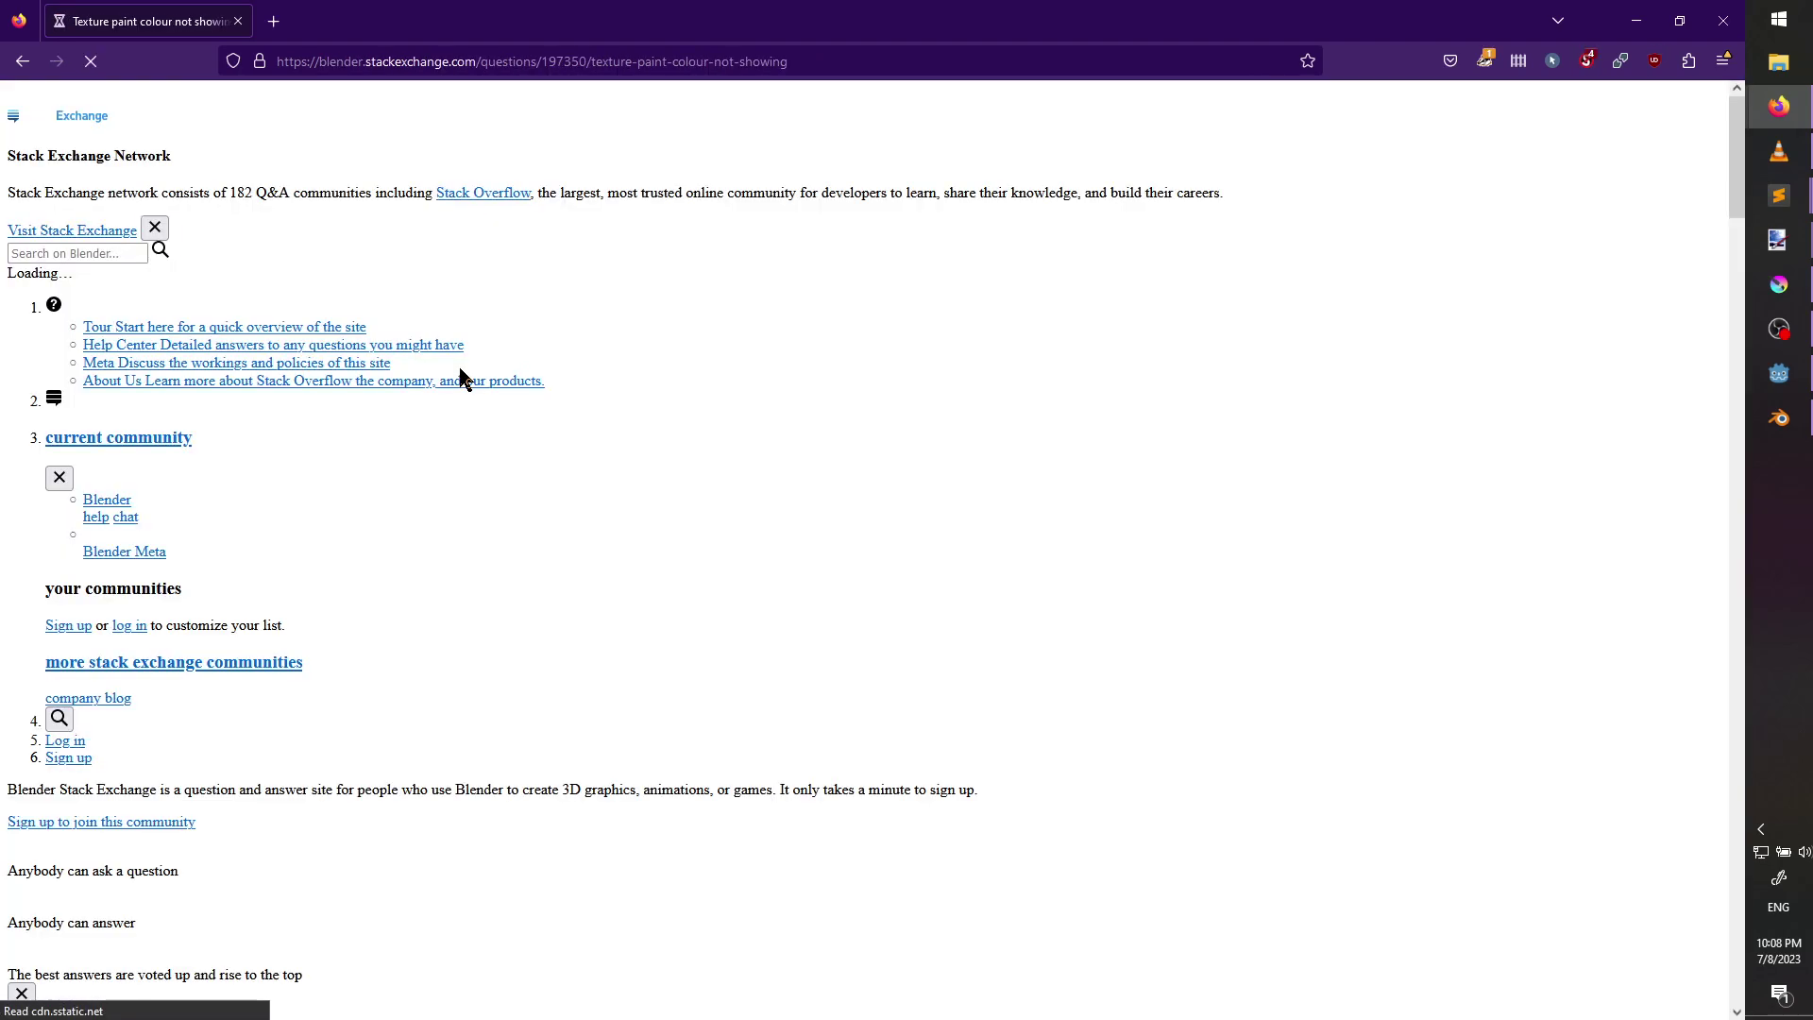
pyautogui.scroll(-5, 695, 616)
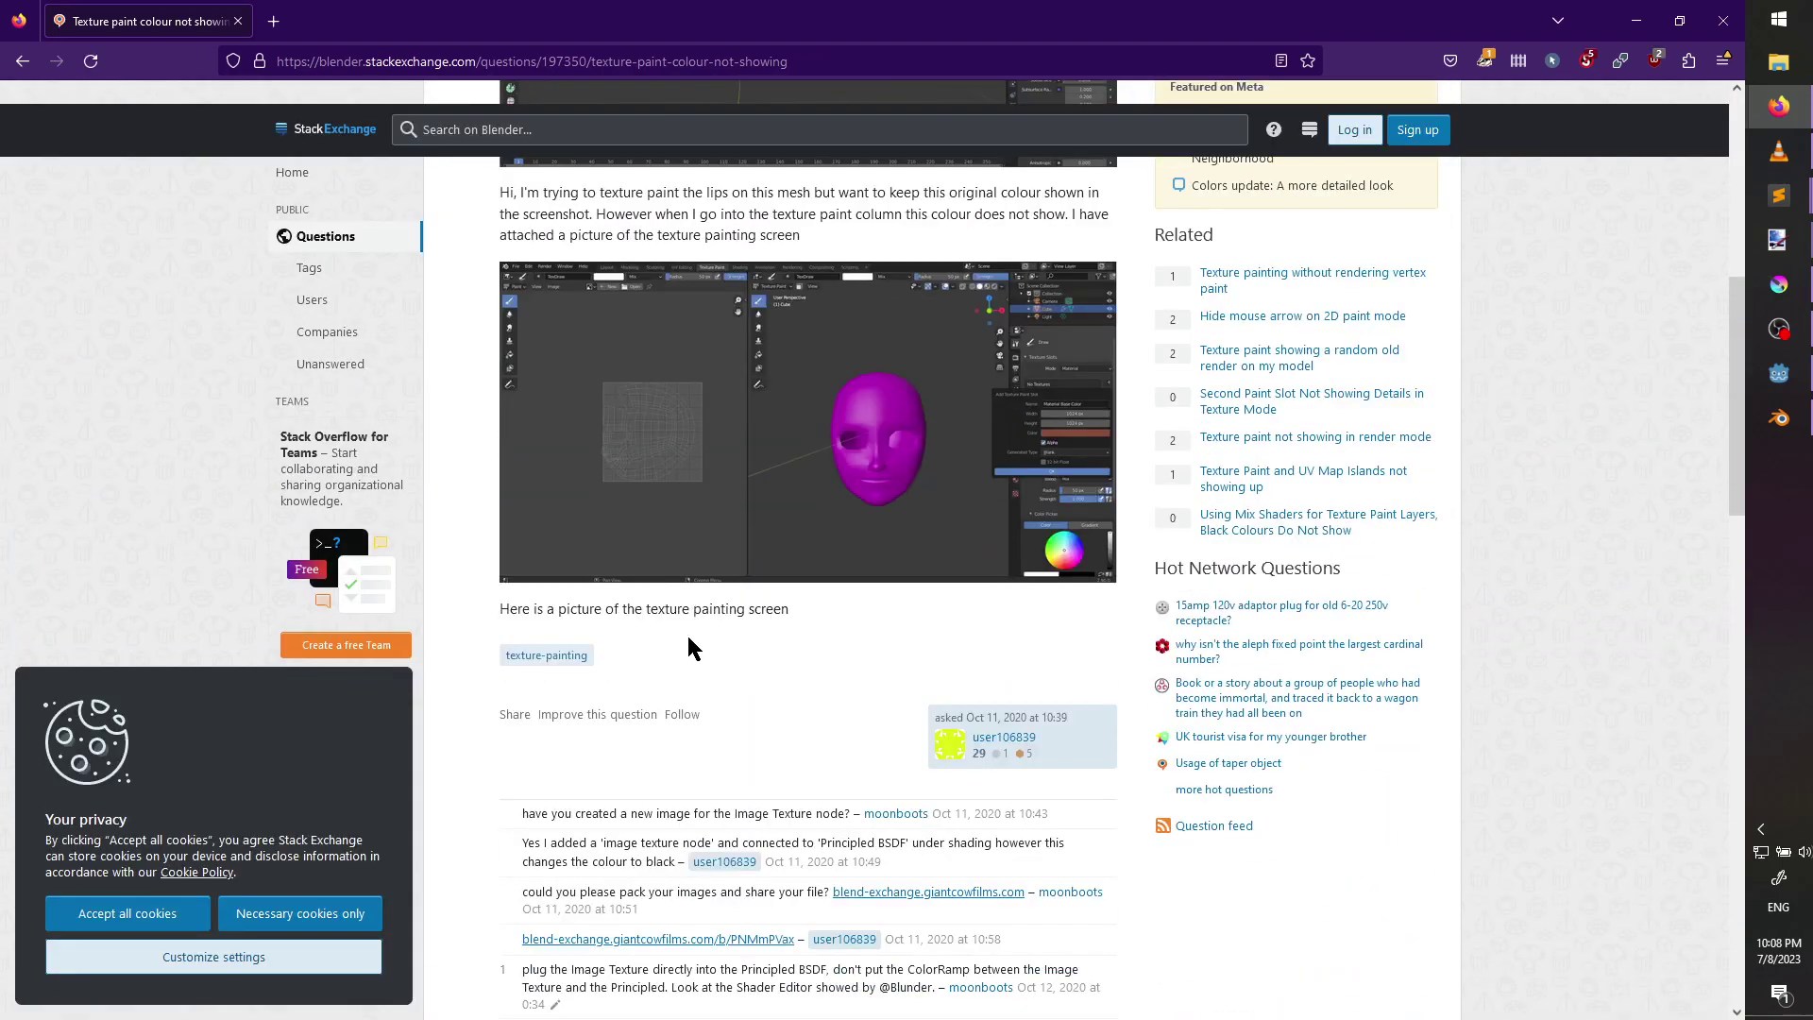
pyautogui.scroll(-4, 687, 632)
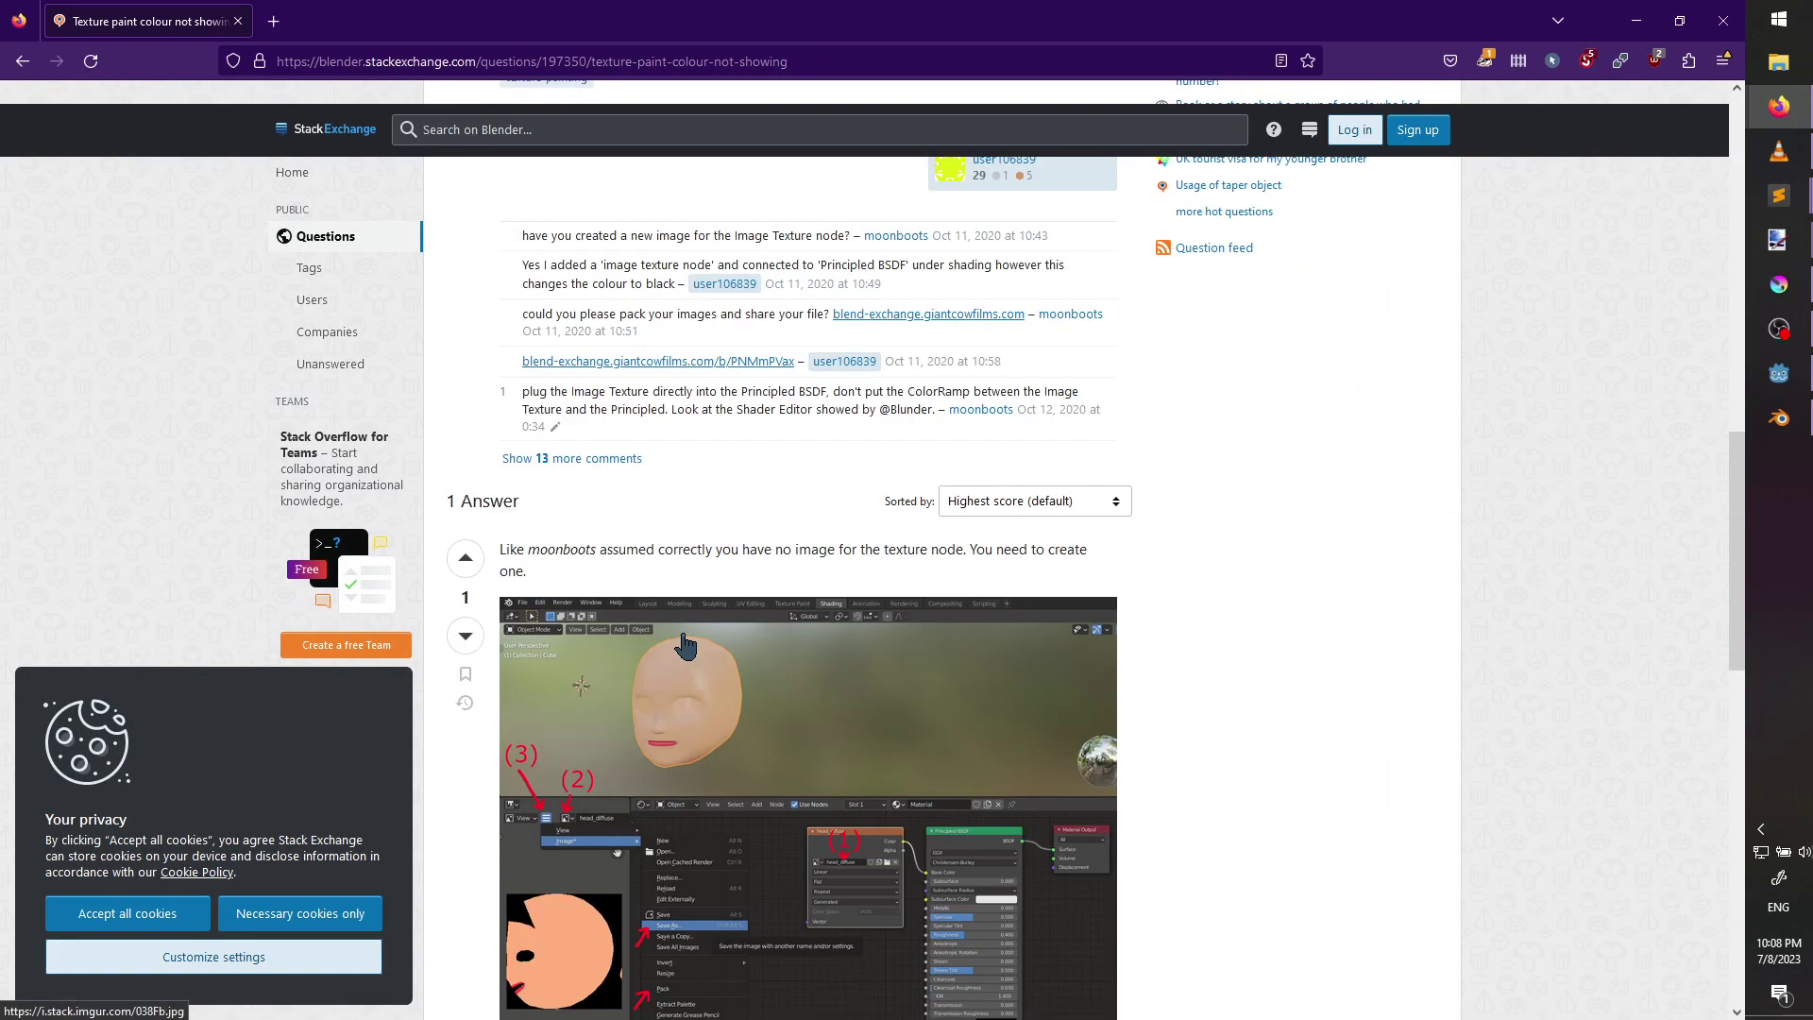
pyautogui.scroll(-5, 685, 642)
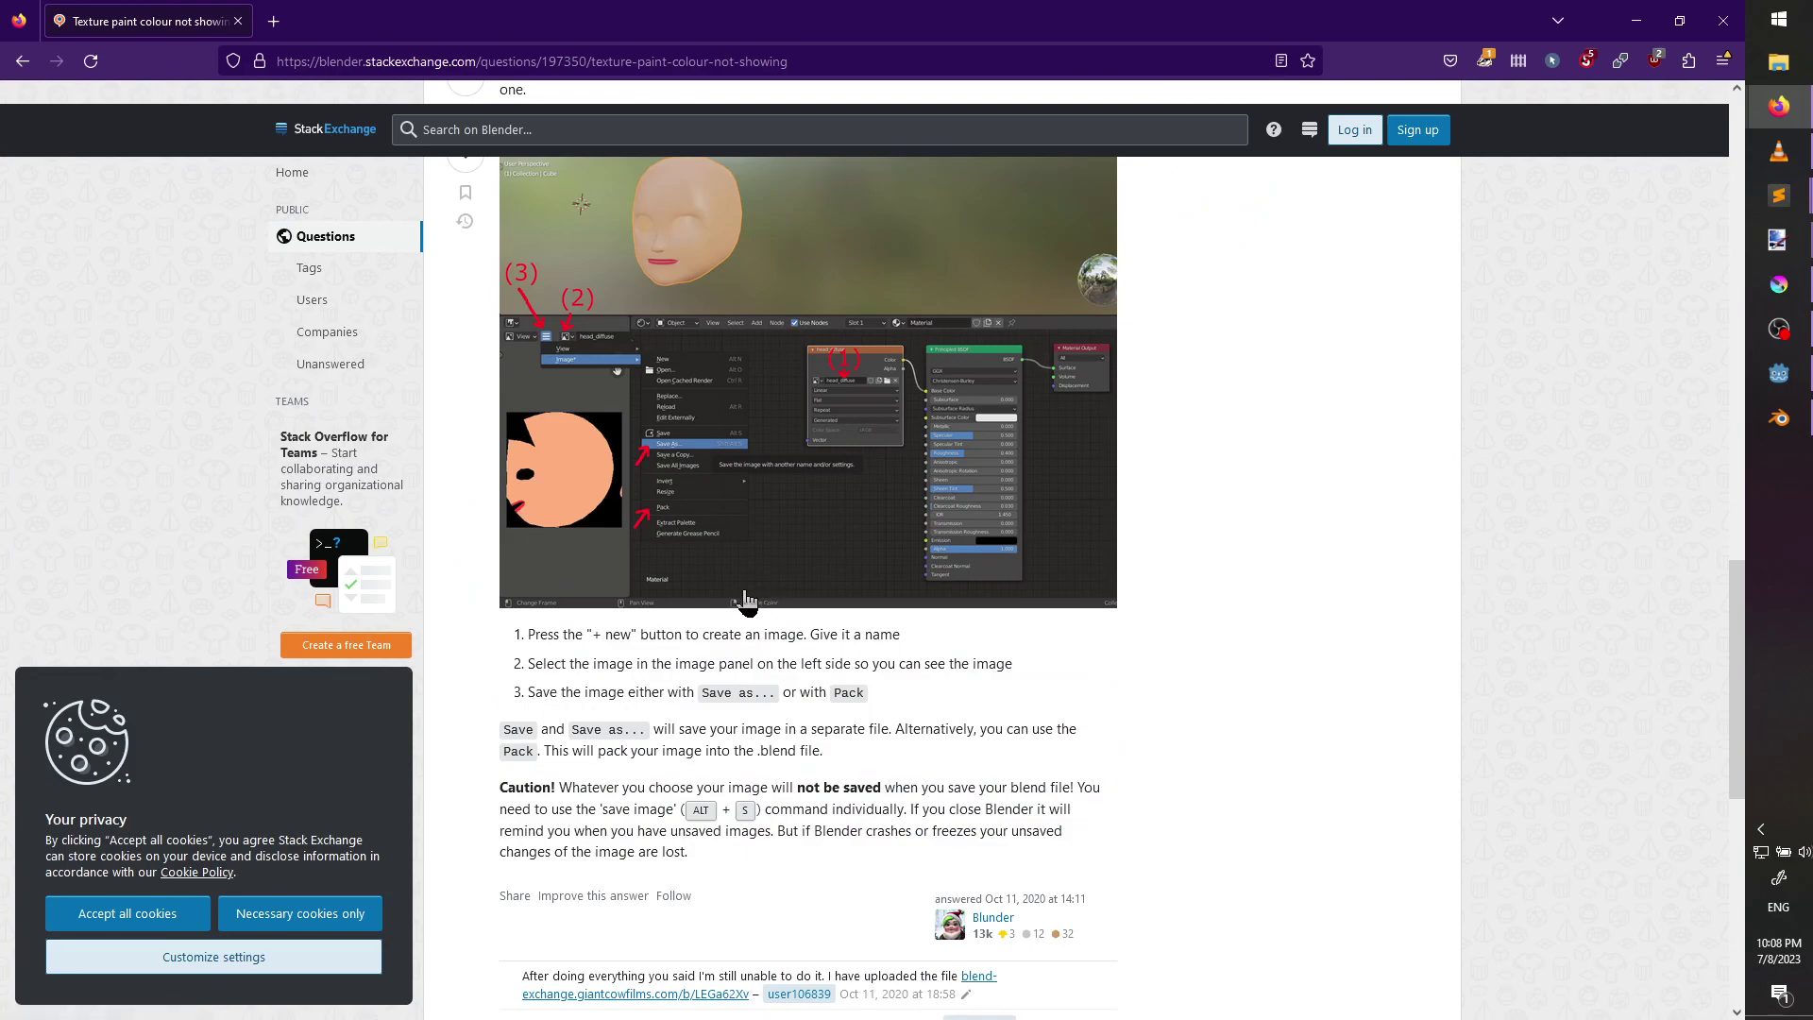
# Switch to Blender and show the Fill tool's brush and color settings beside the character.
pyautogui.hotkey('alt', 'Tab')
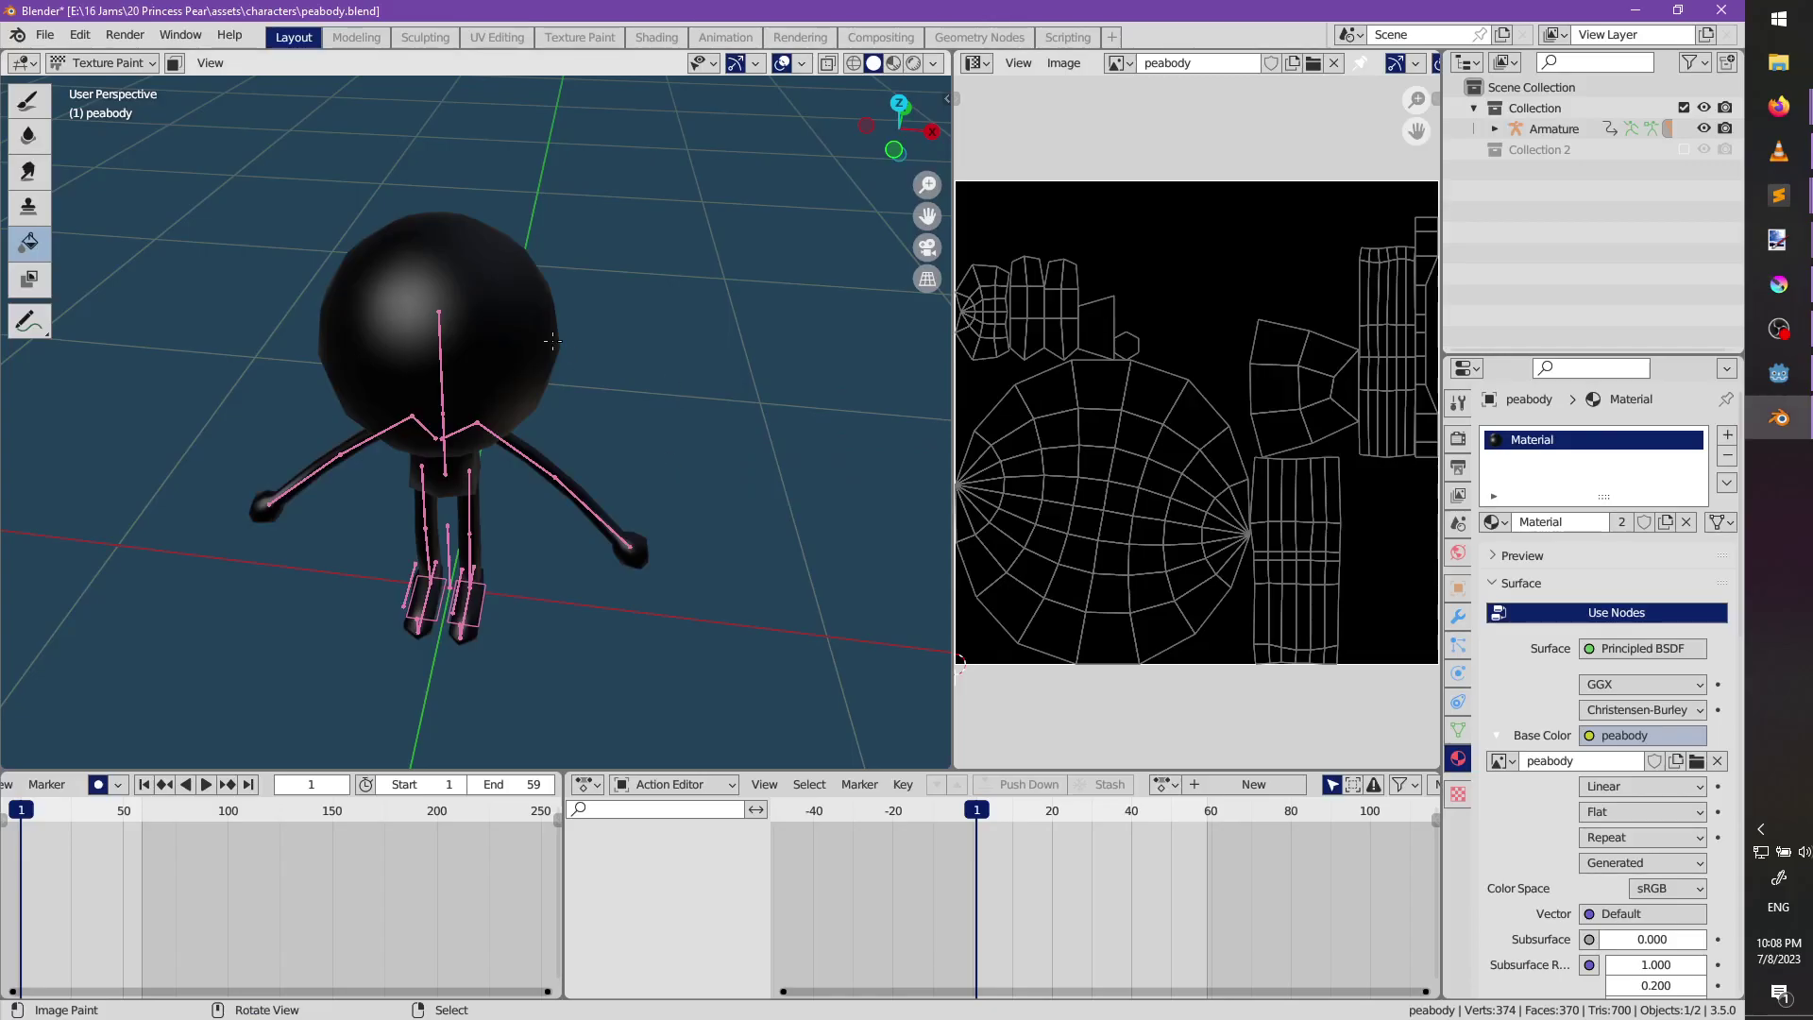
pyautogui.press('n')
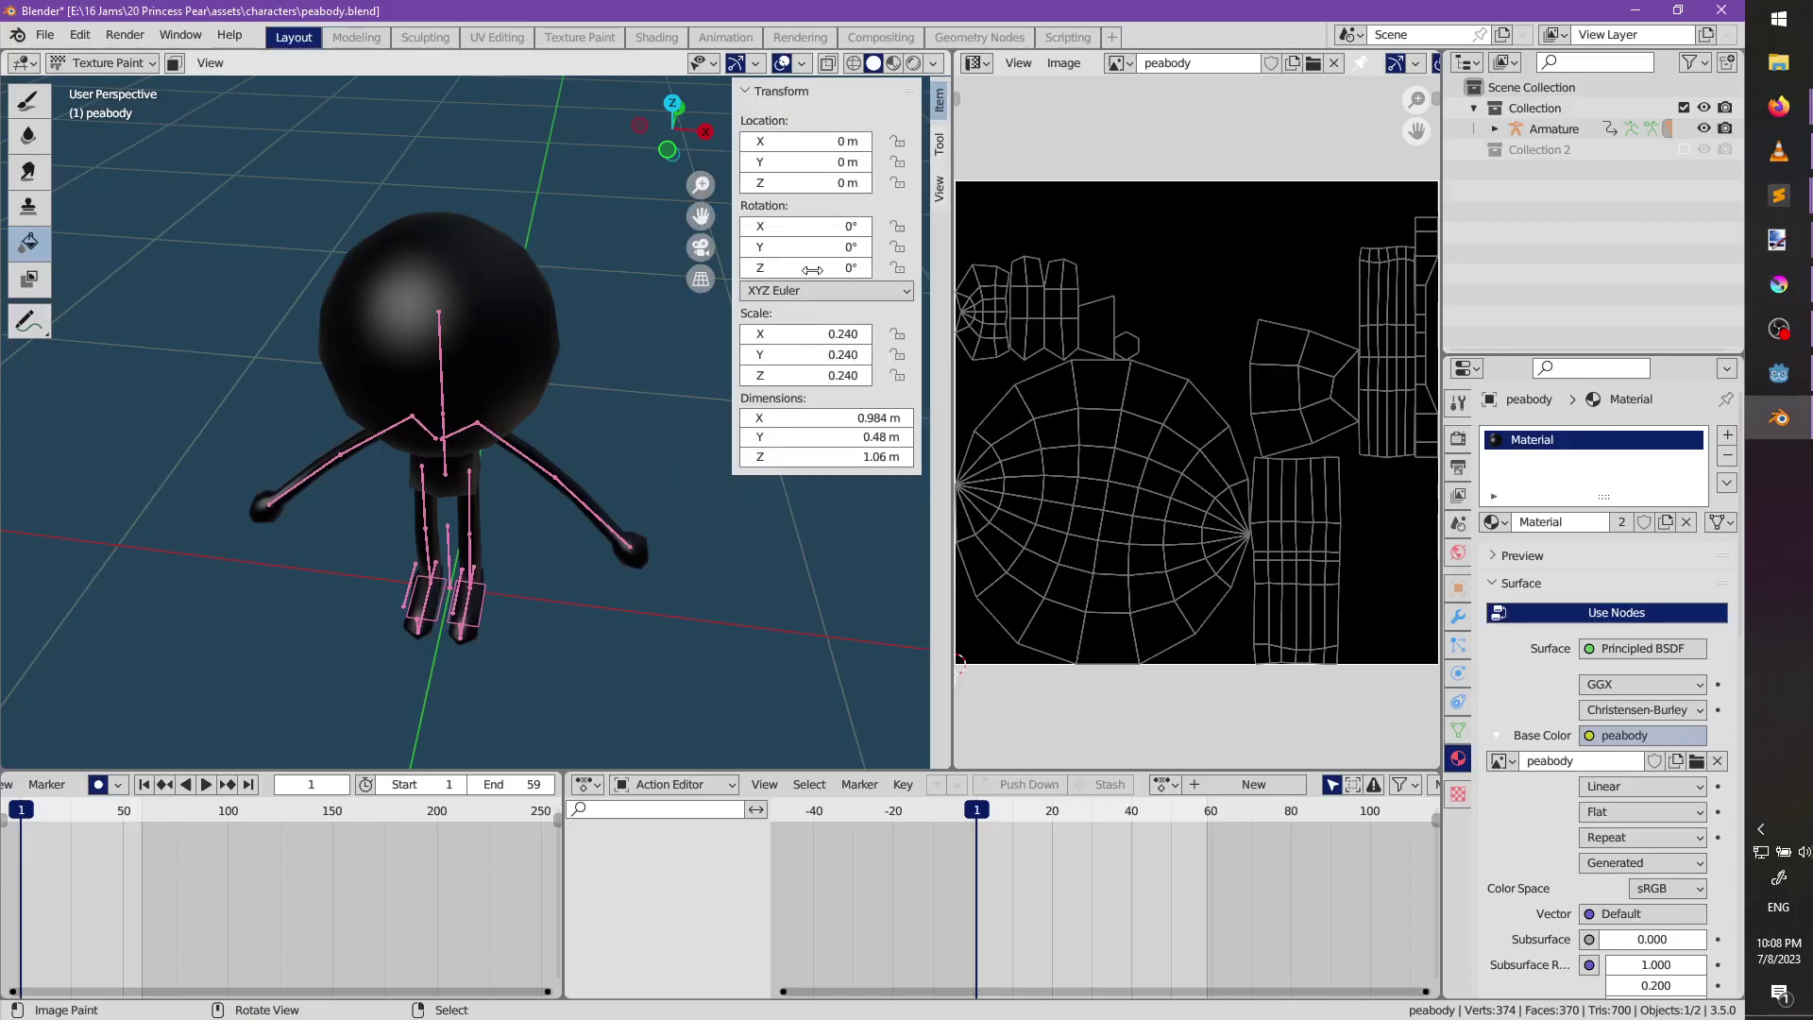
pyautogui.click(940, 155)
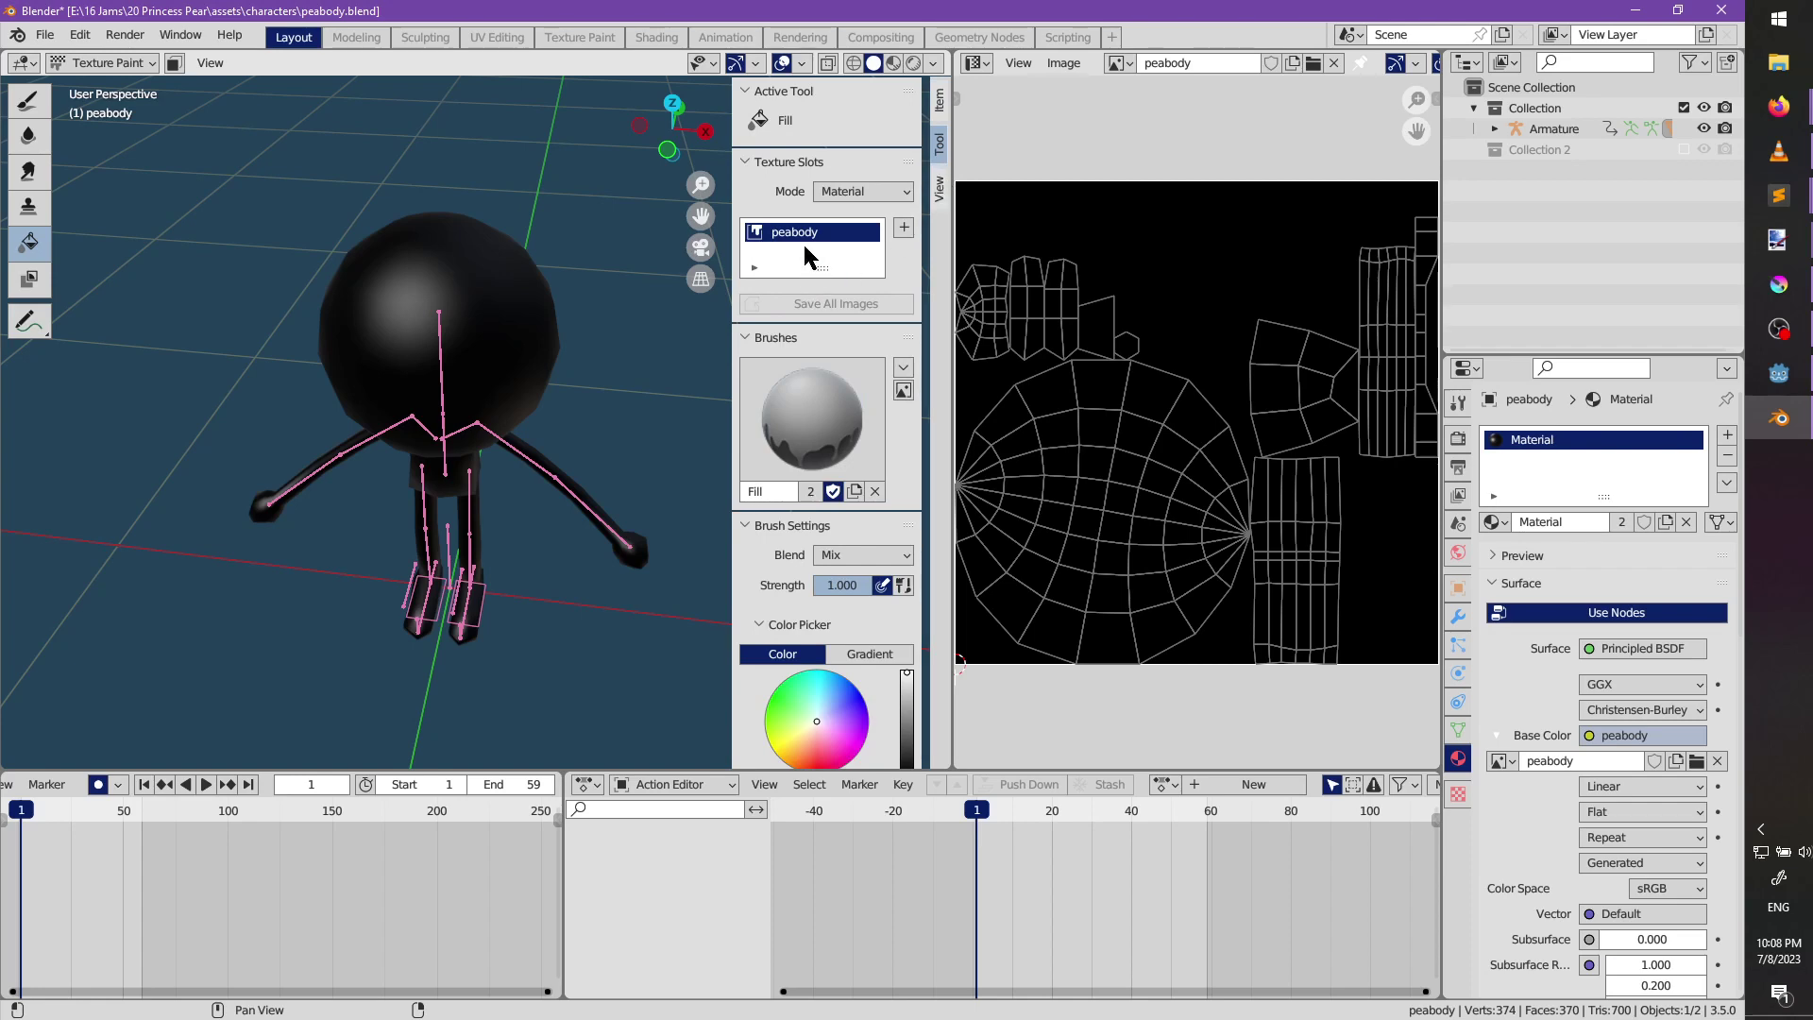
pyautogui.scroll(-6, 842, 455)
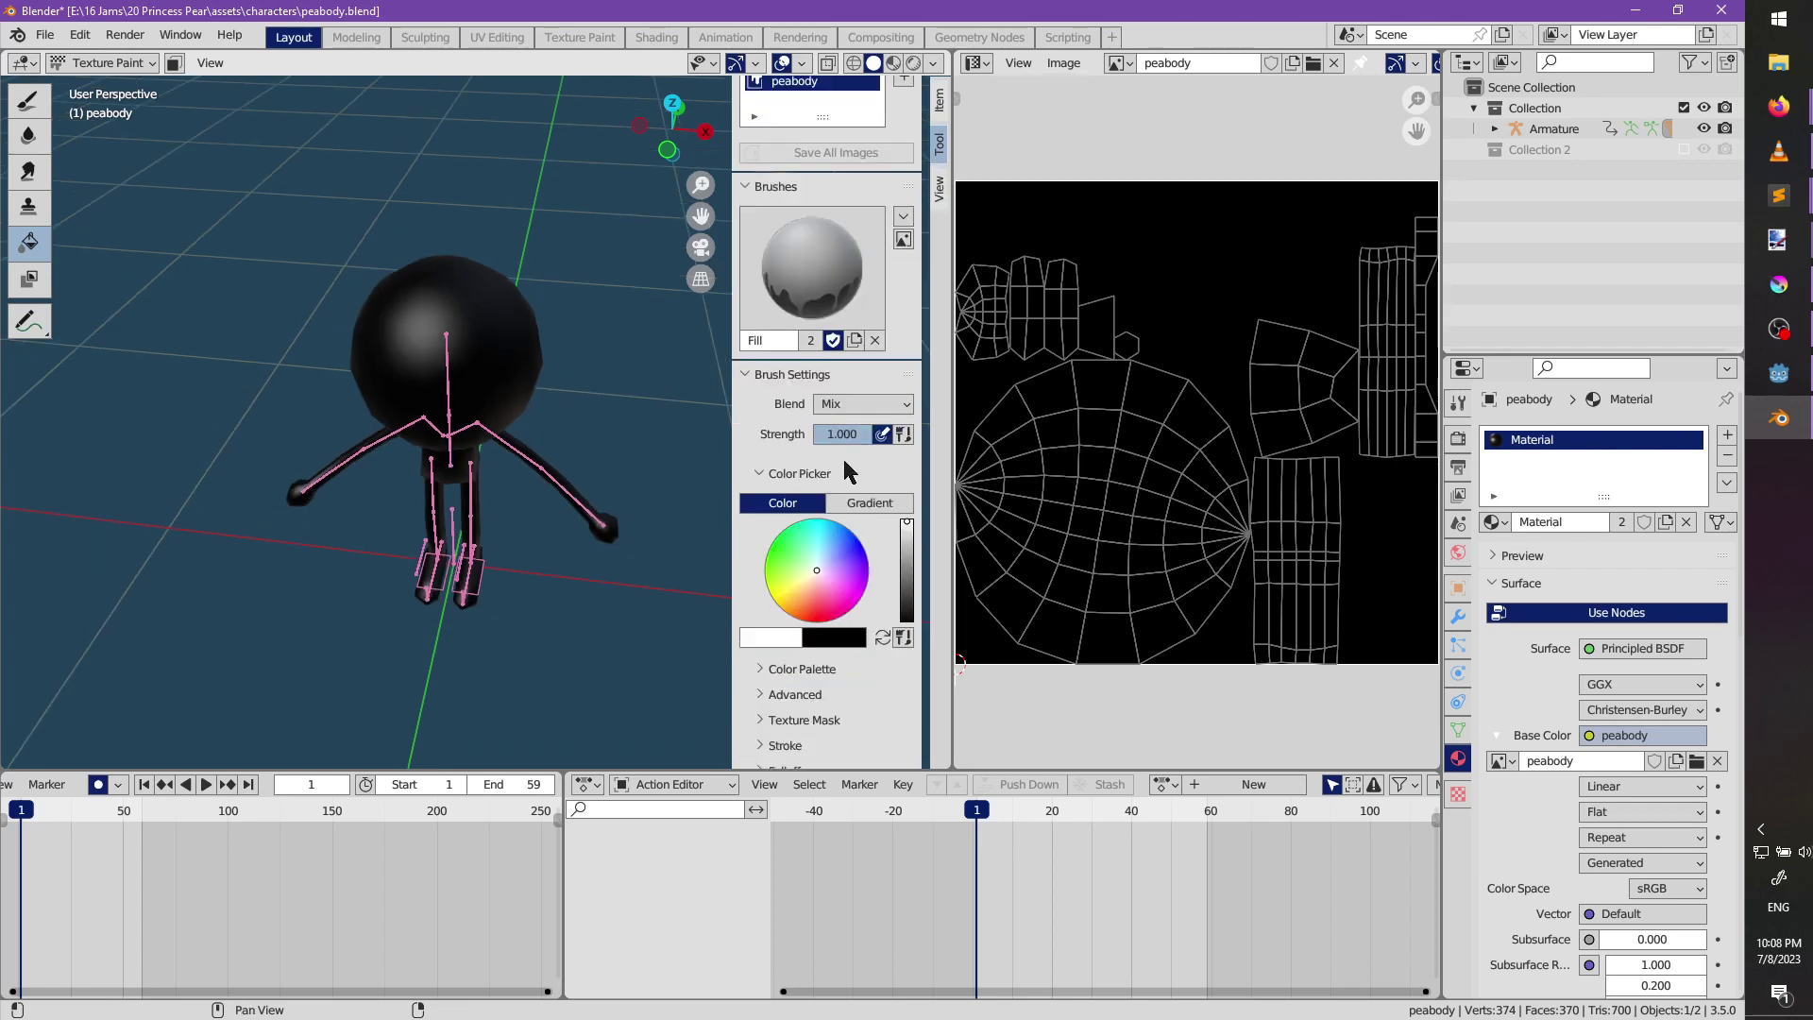
# Set the brush color to a medium-bright green and fill the whole character with it.
pyautogui.moveTo(618, 509); pyautogui.dragTo(613, 434, button='middle')
pyautogui.scroll(2, 617, 444)
pyautogui.moveTo(826, 477); pyautogui.dragTo(776, 437)
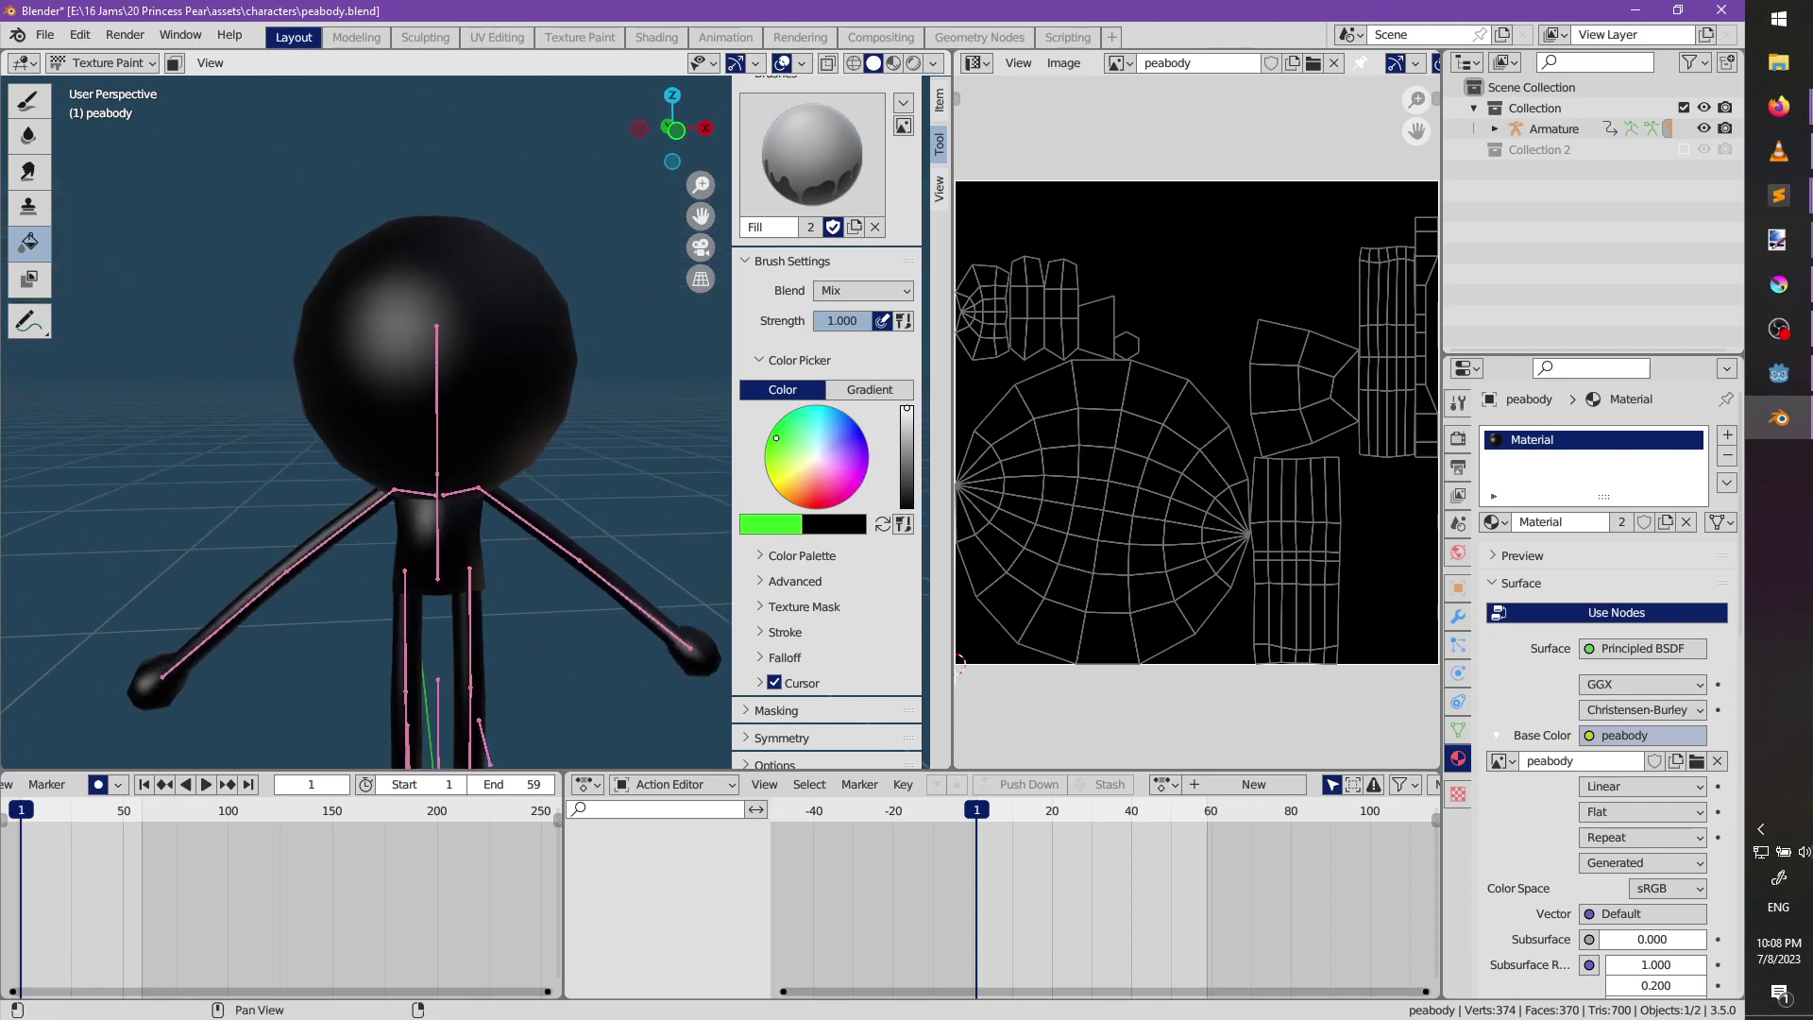
pyautogui.click(906, 433)
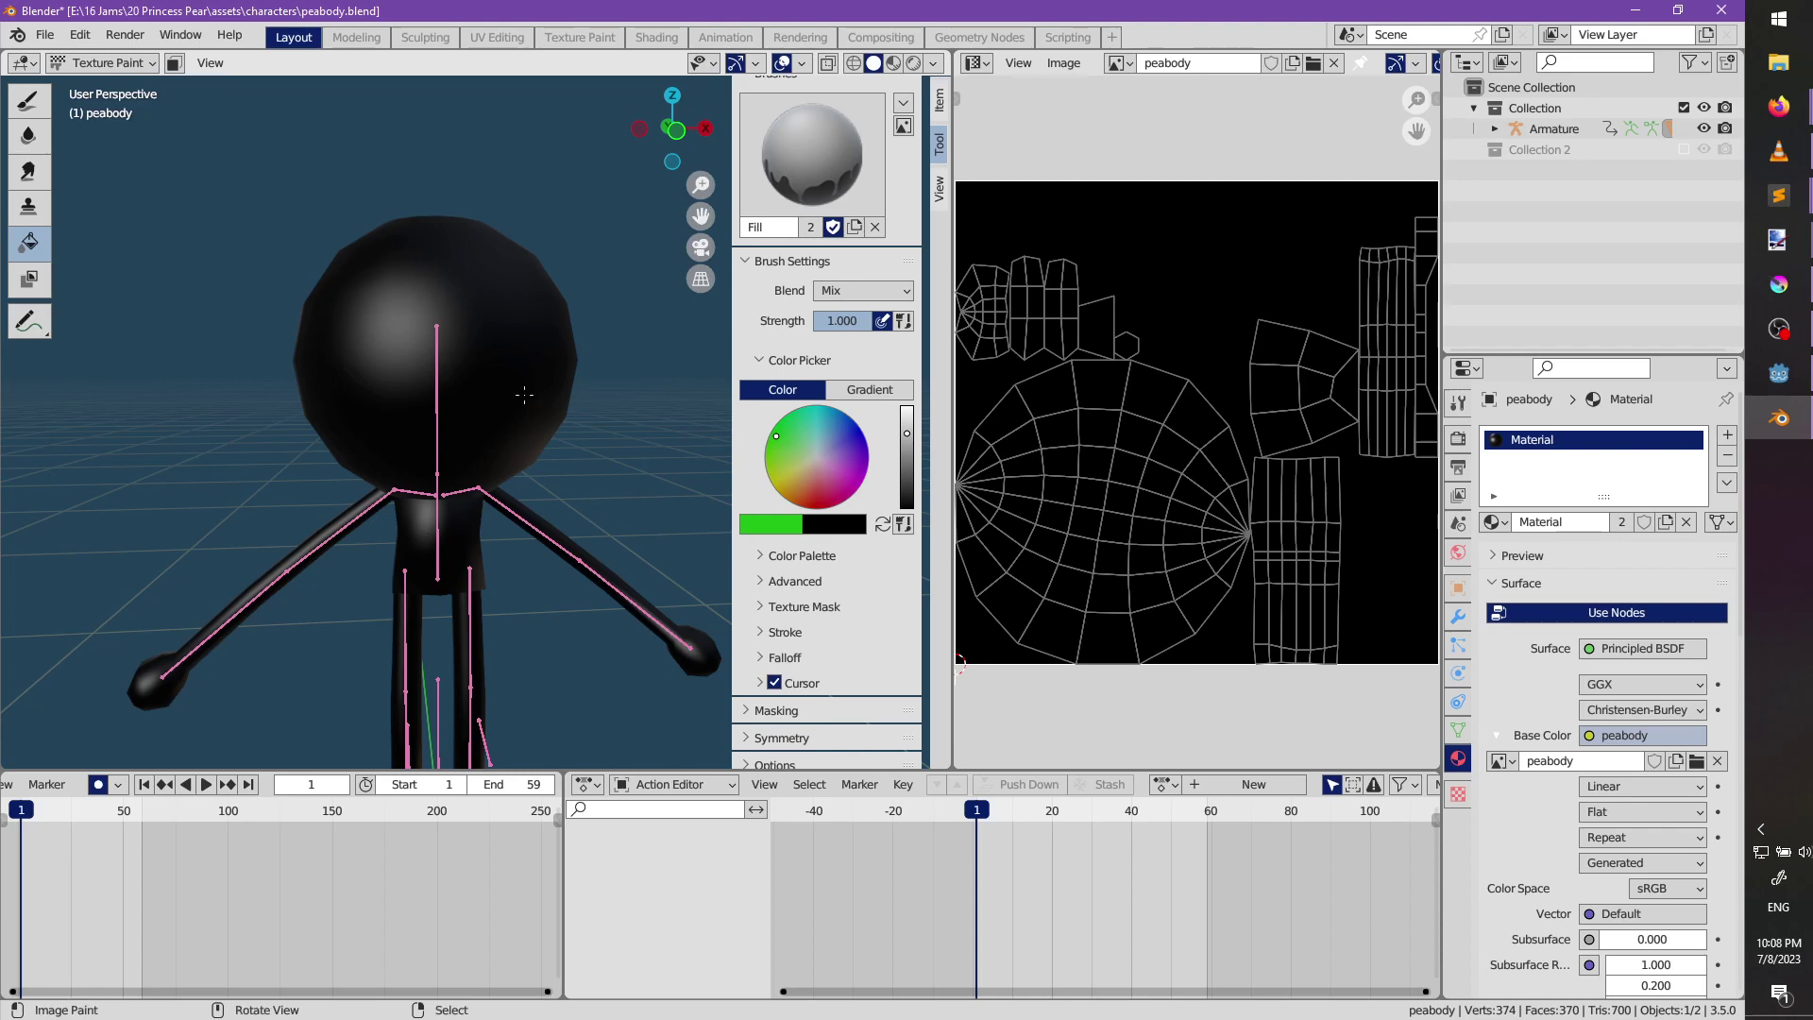
pyautogui.click(519, 407)
# Enable face selection masking, clear the selection, and select the faces of the torso and both feet, including the soles.
pyautogui.moveTo(518, 504); pyautogui.dragTo(490, 410, button='middle')
pyautogui.scroll(4, 490, 410)
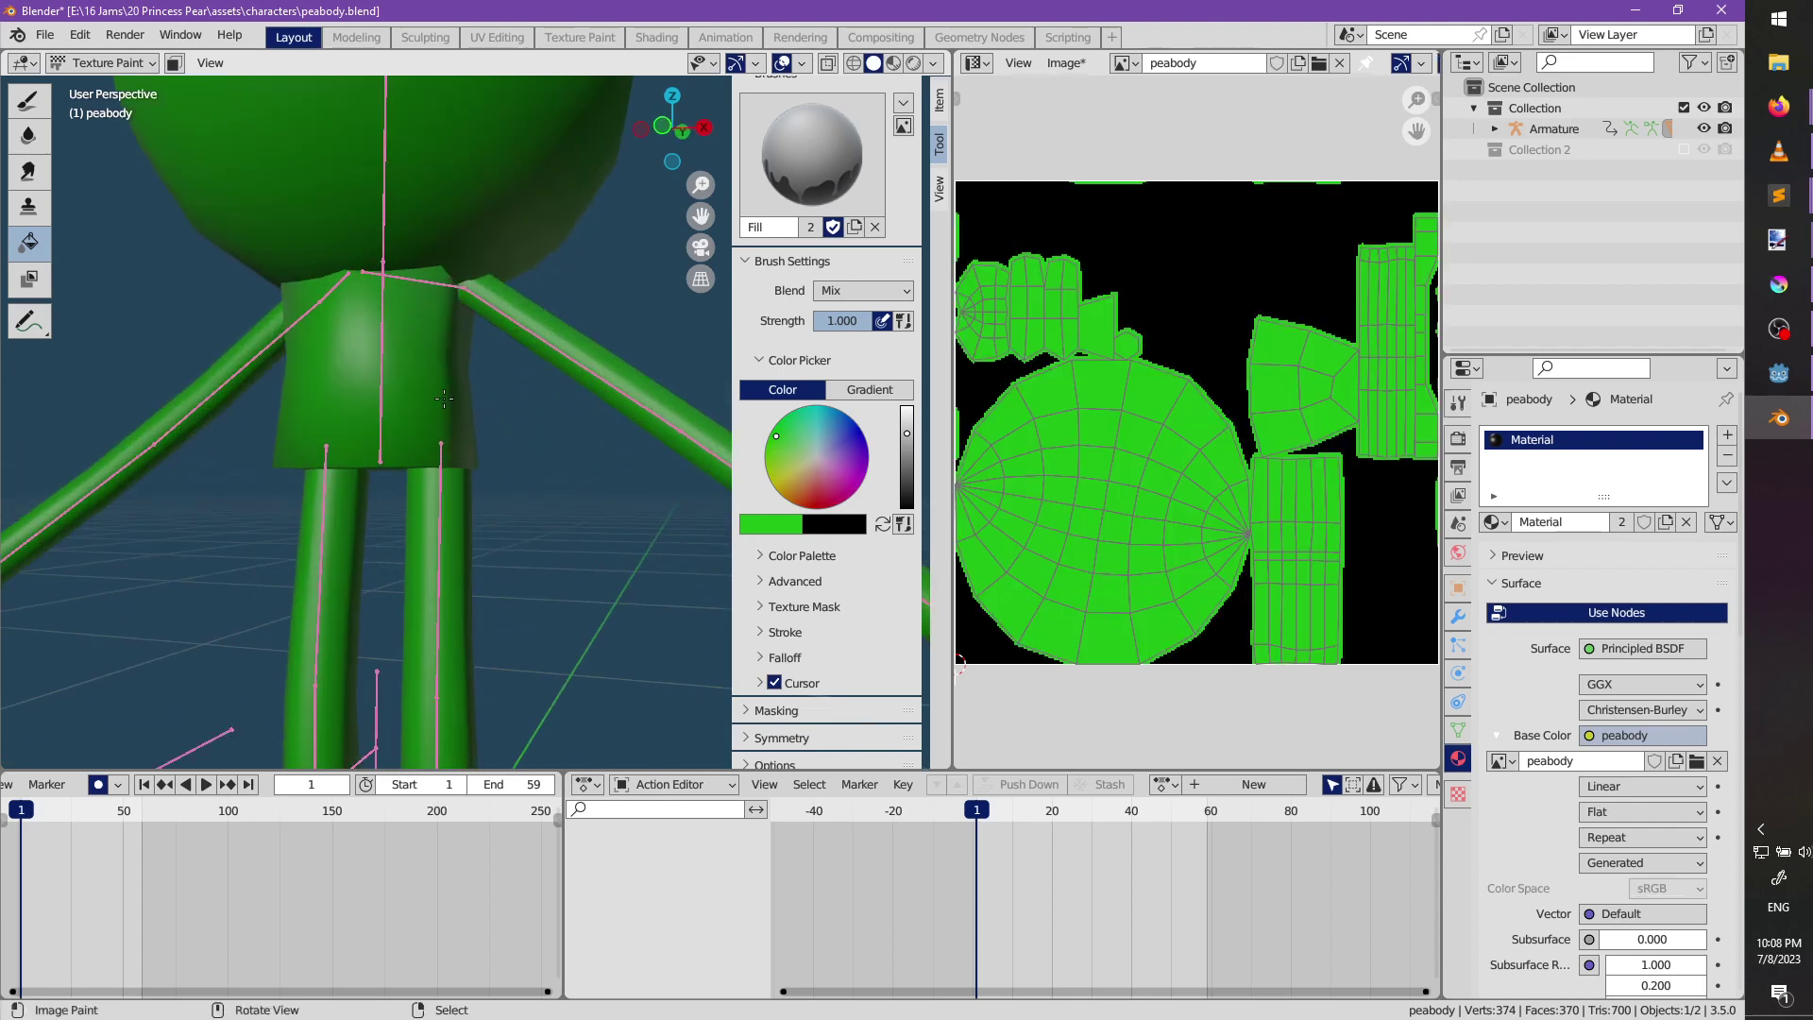
pyautogui.click(174, 63)
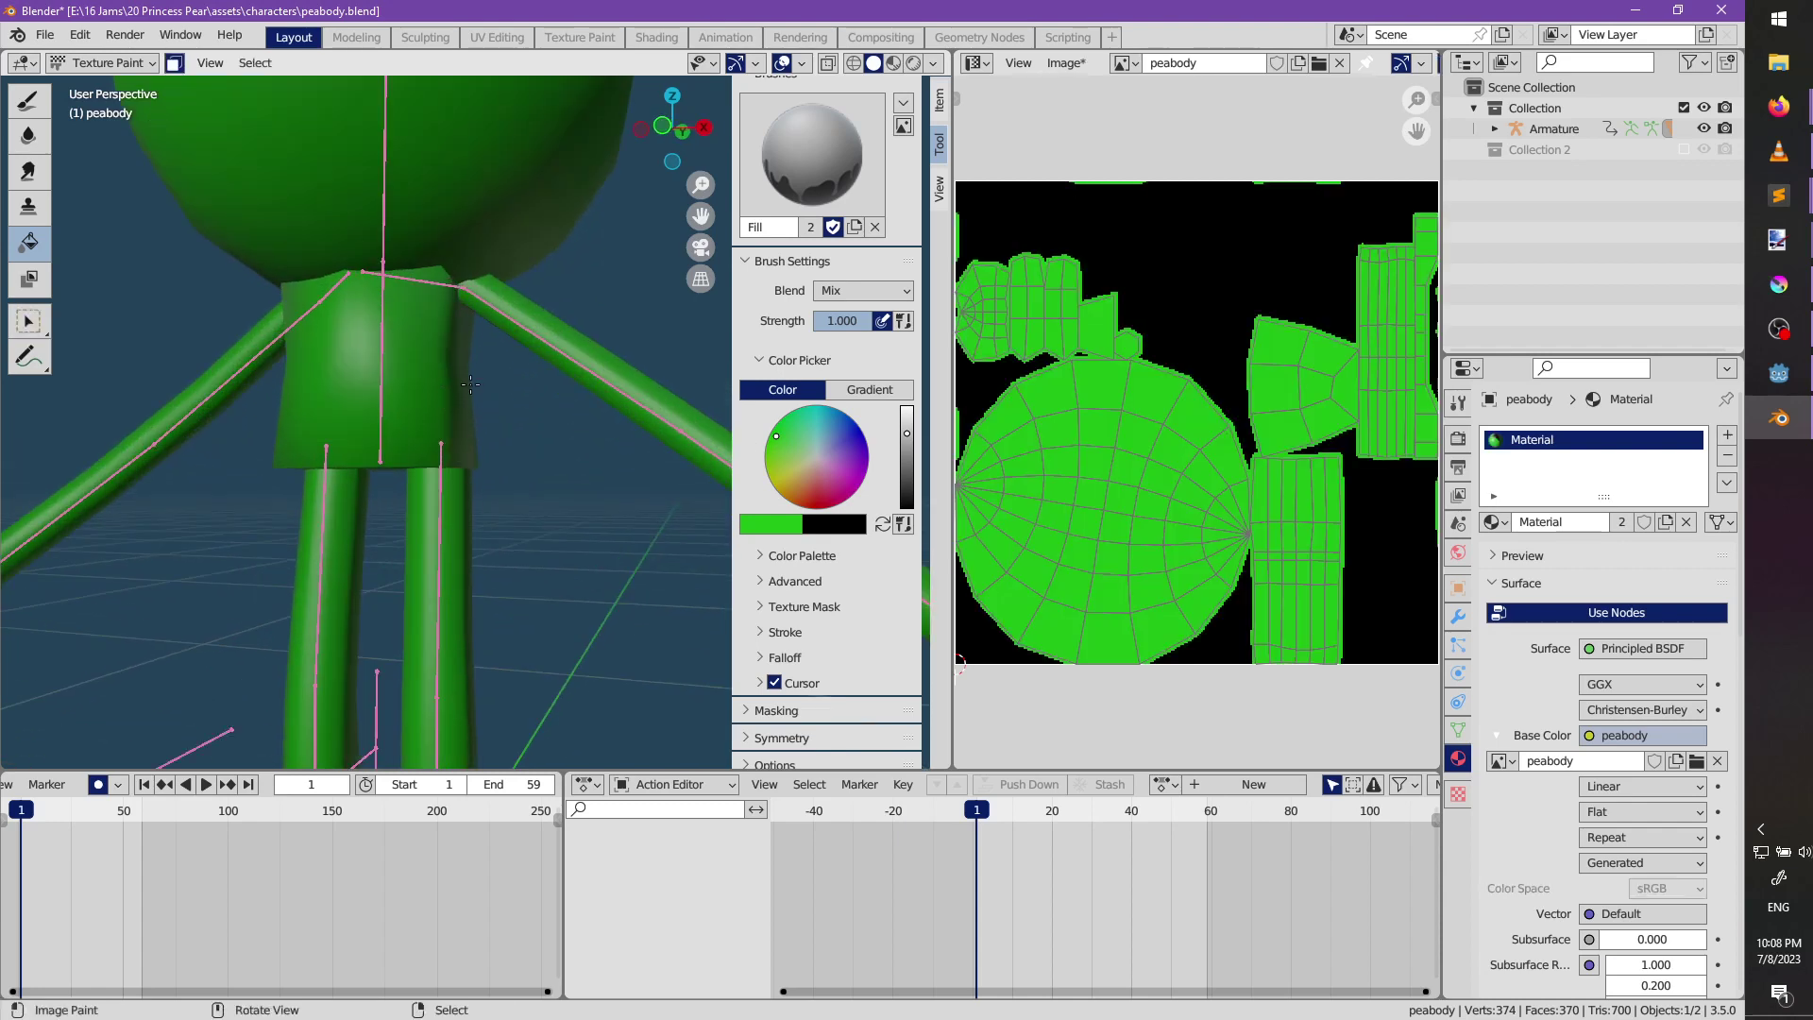
pyautogui.scroll(-5, 449, 442)
pyautogui.keyDown('shift'); pyautogui.moveTo(447, 510); pyautogui.dragTo(438, 359, button='middle'); pyautogui.keyUp('shift')
pyautogui.scroll(4, 440, 341)
pyautogui.hotkey('alt', 'a')
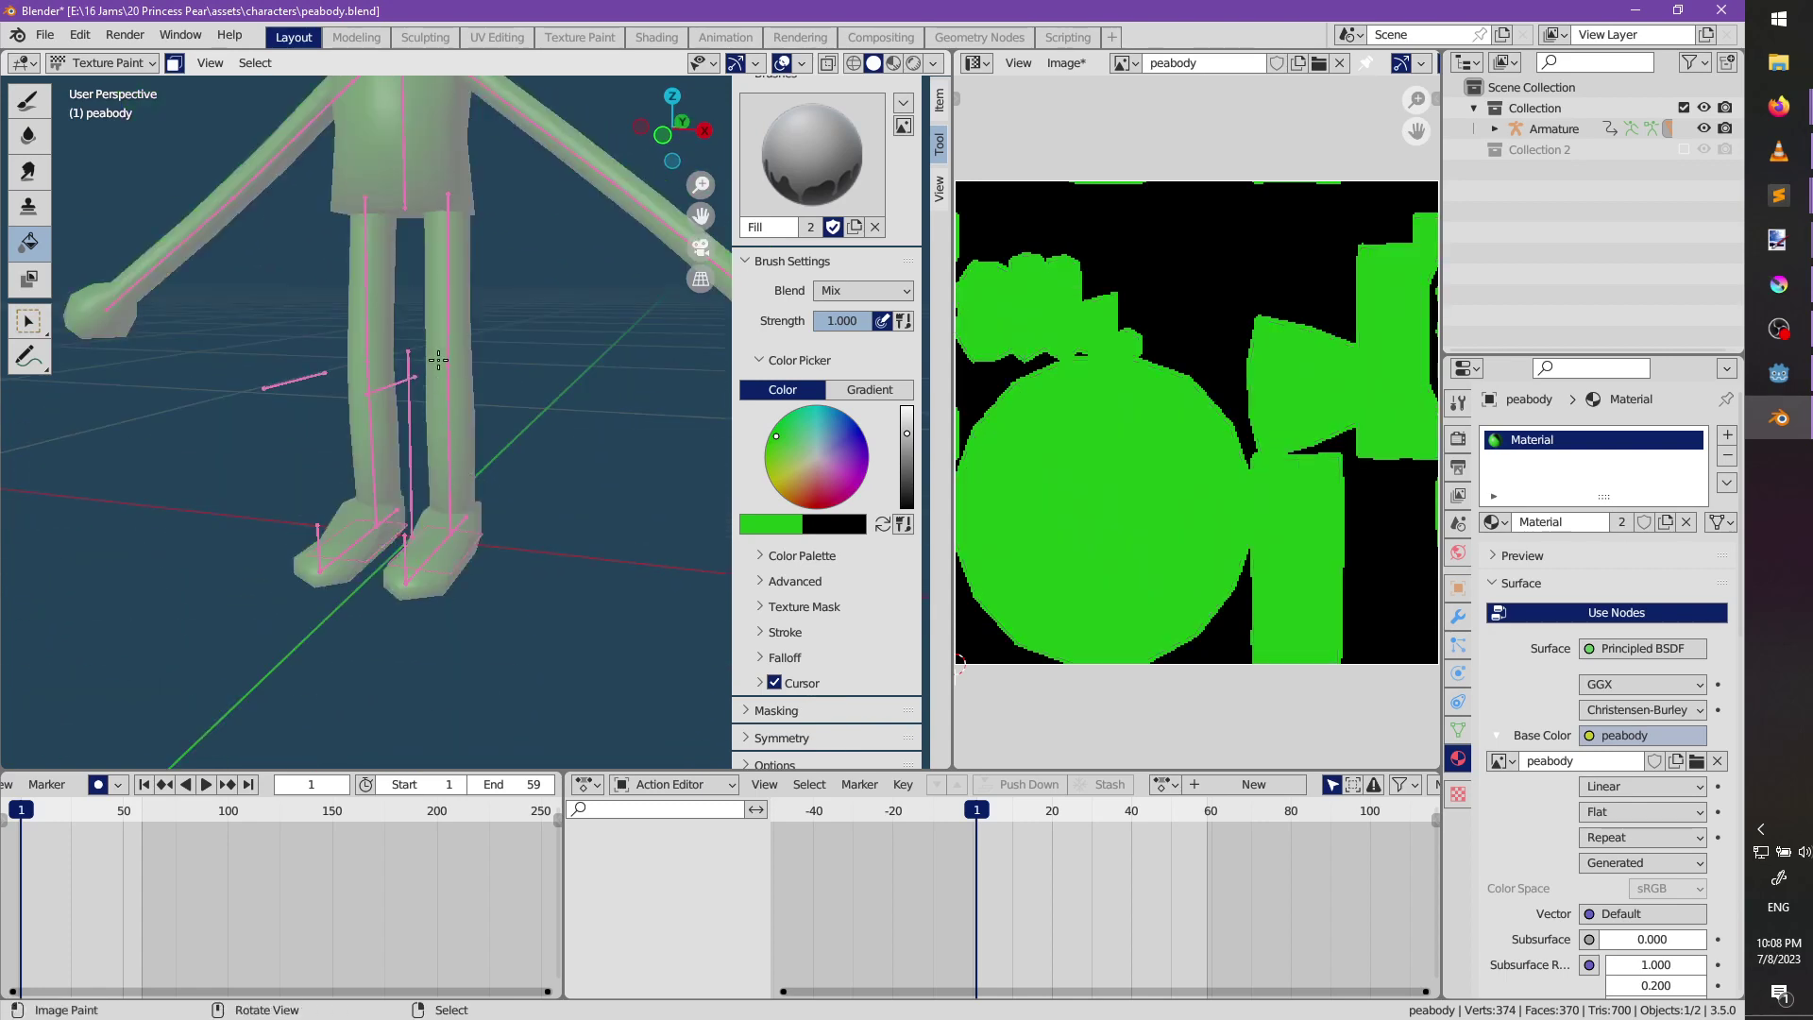
pyautogui.click(444, 163)
pyautogui.click(442, 560)
pyautogui.click(348, 540)
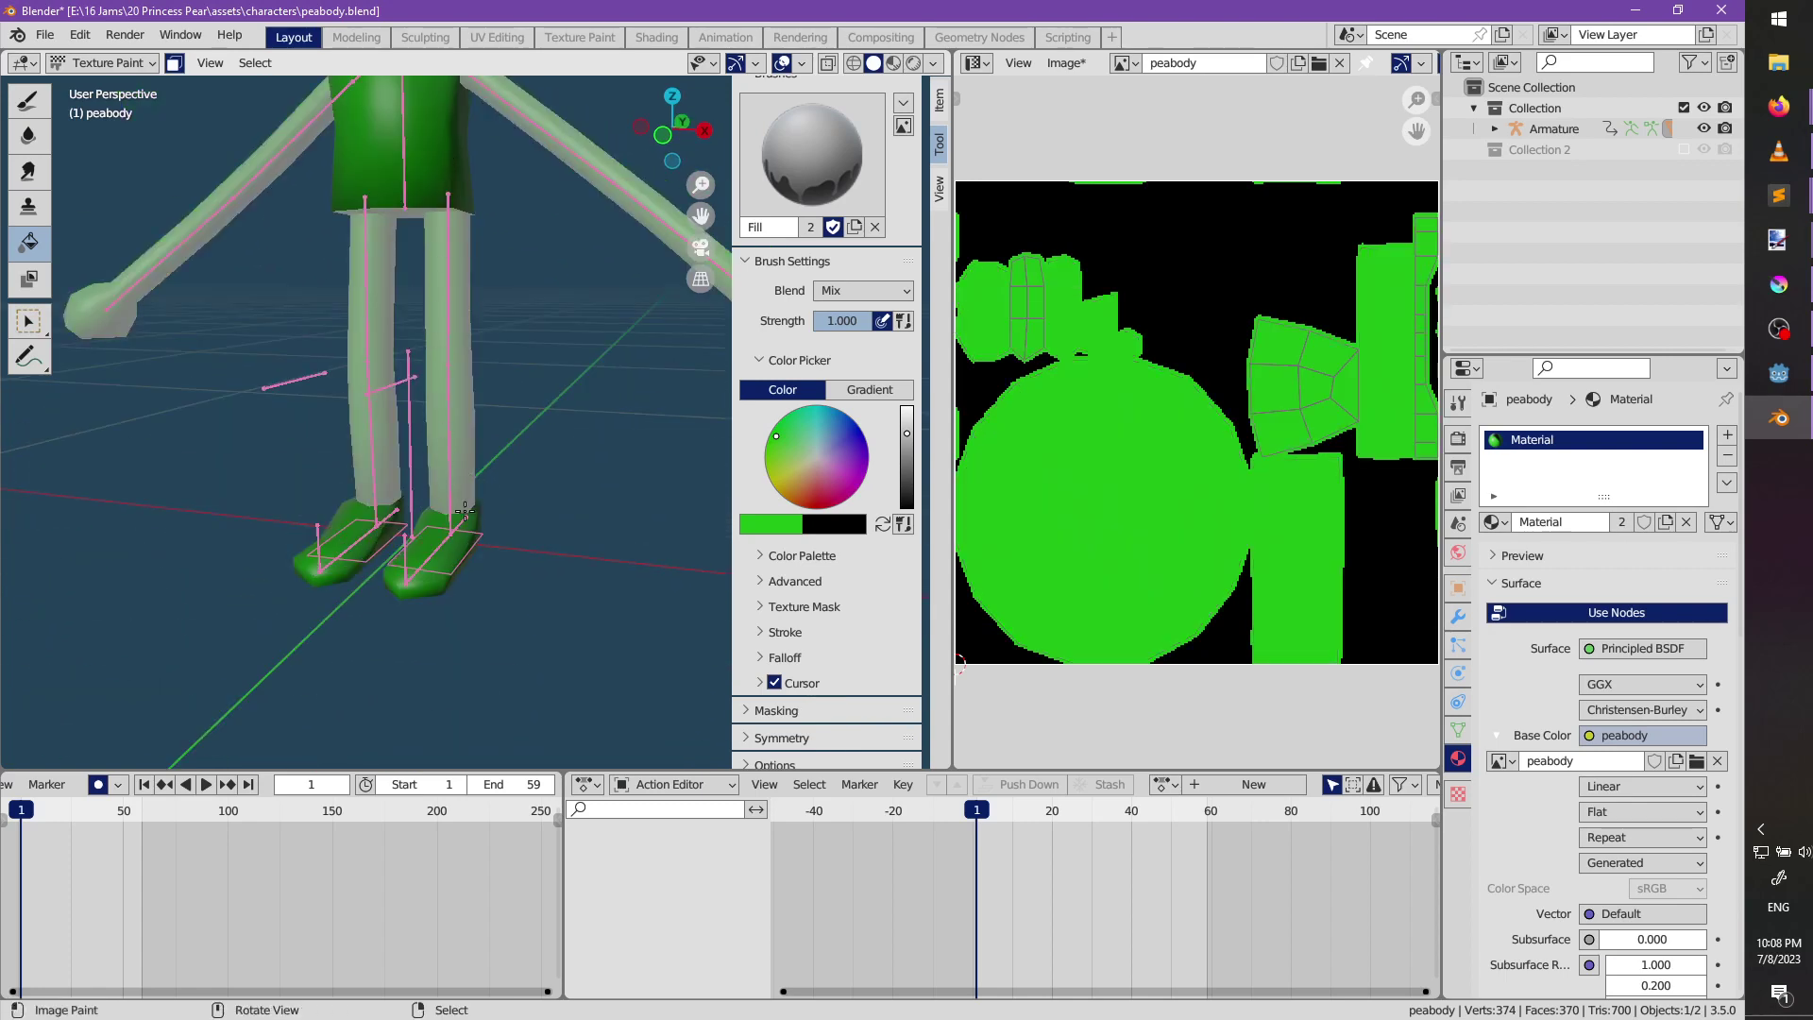
pyautogui.moveTo(315, 574); pyautogui.dragTo(510, 340, button='middle')
pyautogui.click(510, 340)
# Set the brush color to olive yellow and fill the selected torso and feet faces with it.
pyautogui.click(791, 473)
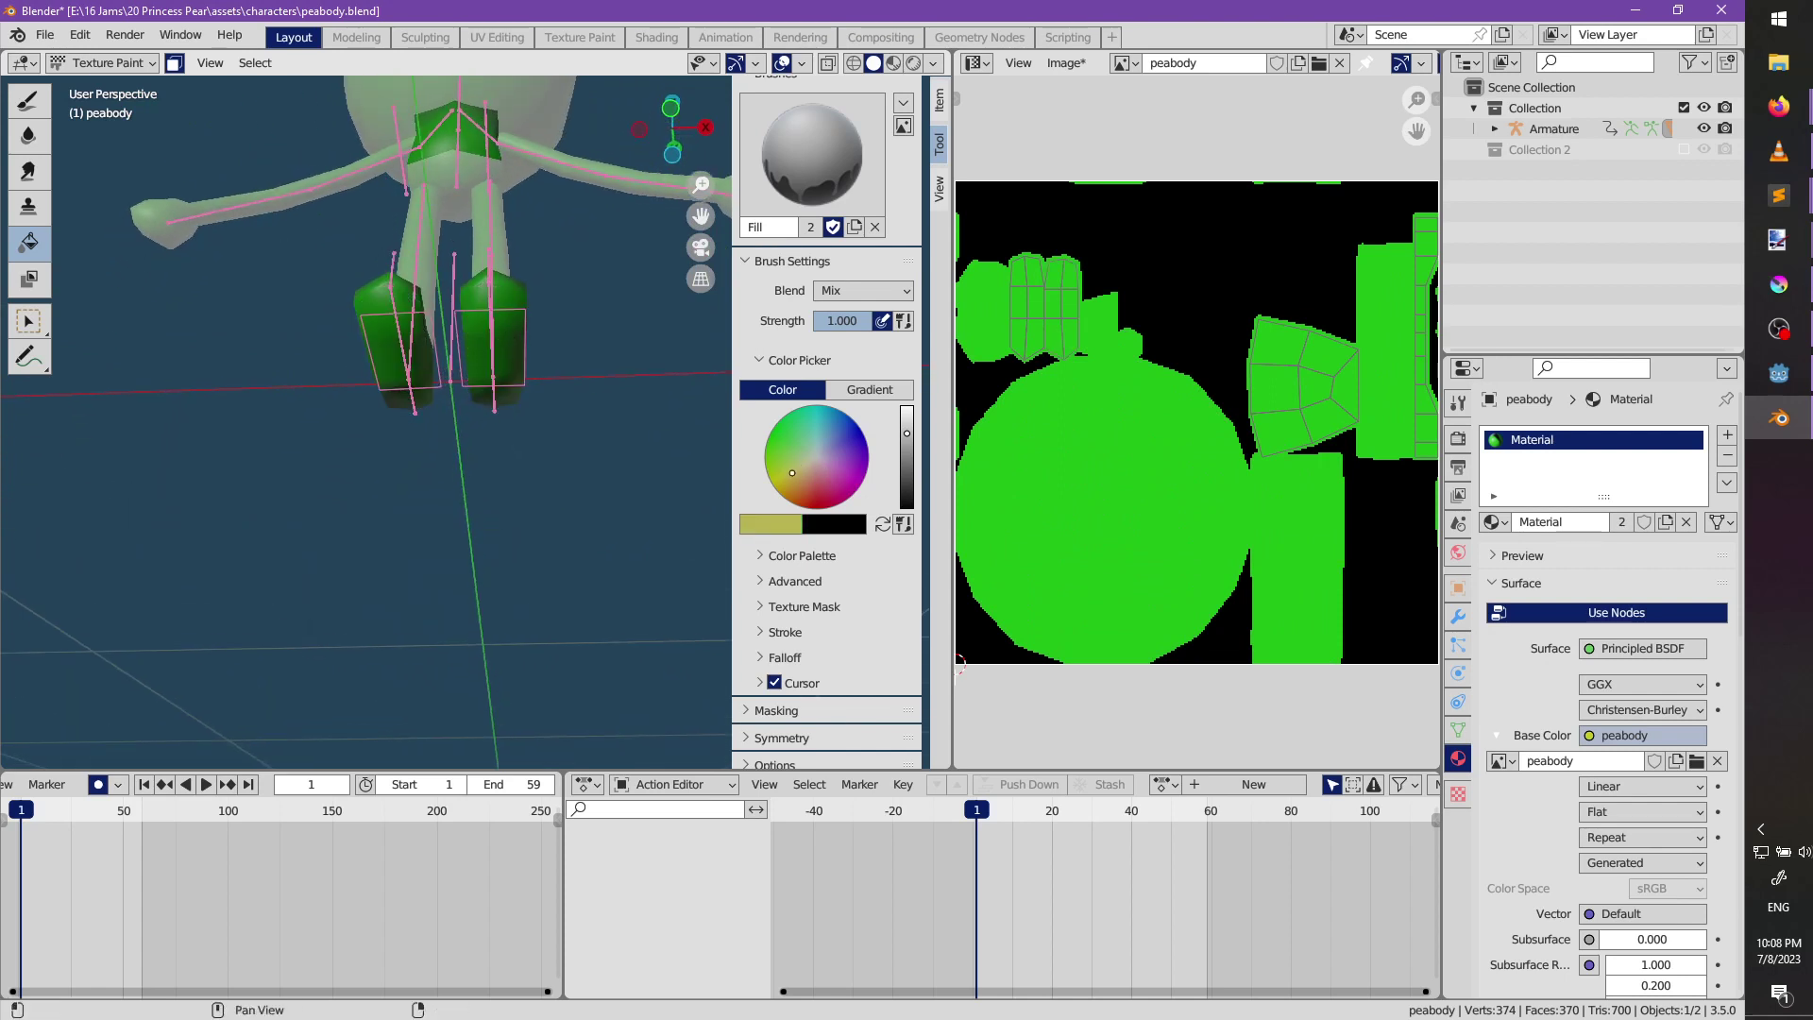
pyautogui.moveTo(898, 465); pyautogui.dragTo(906, 441)
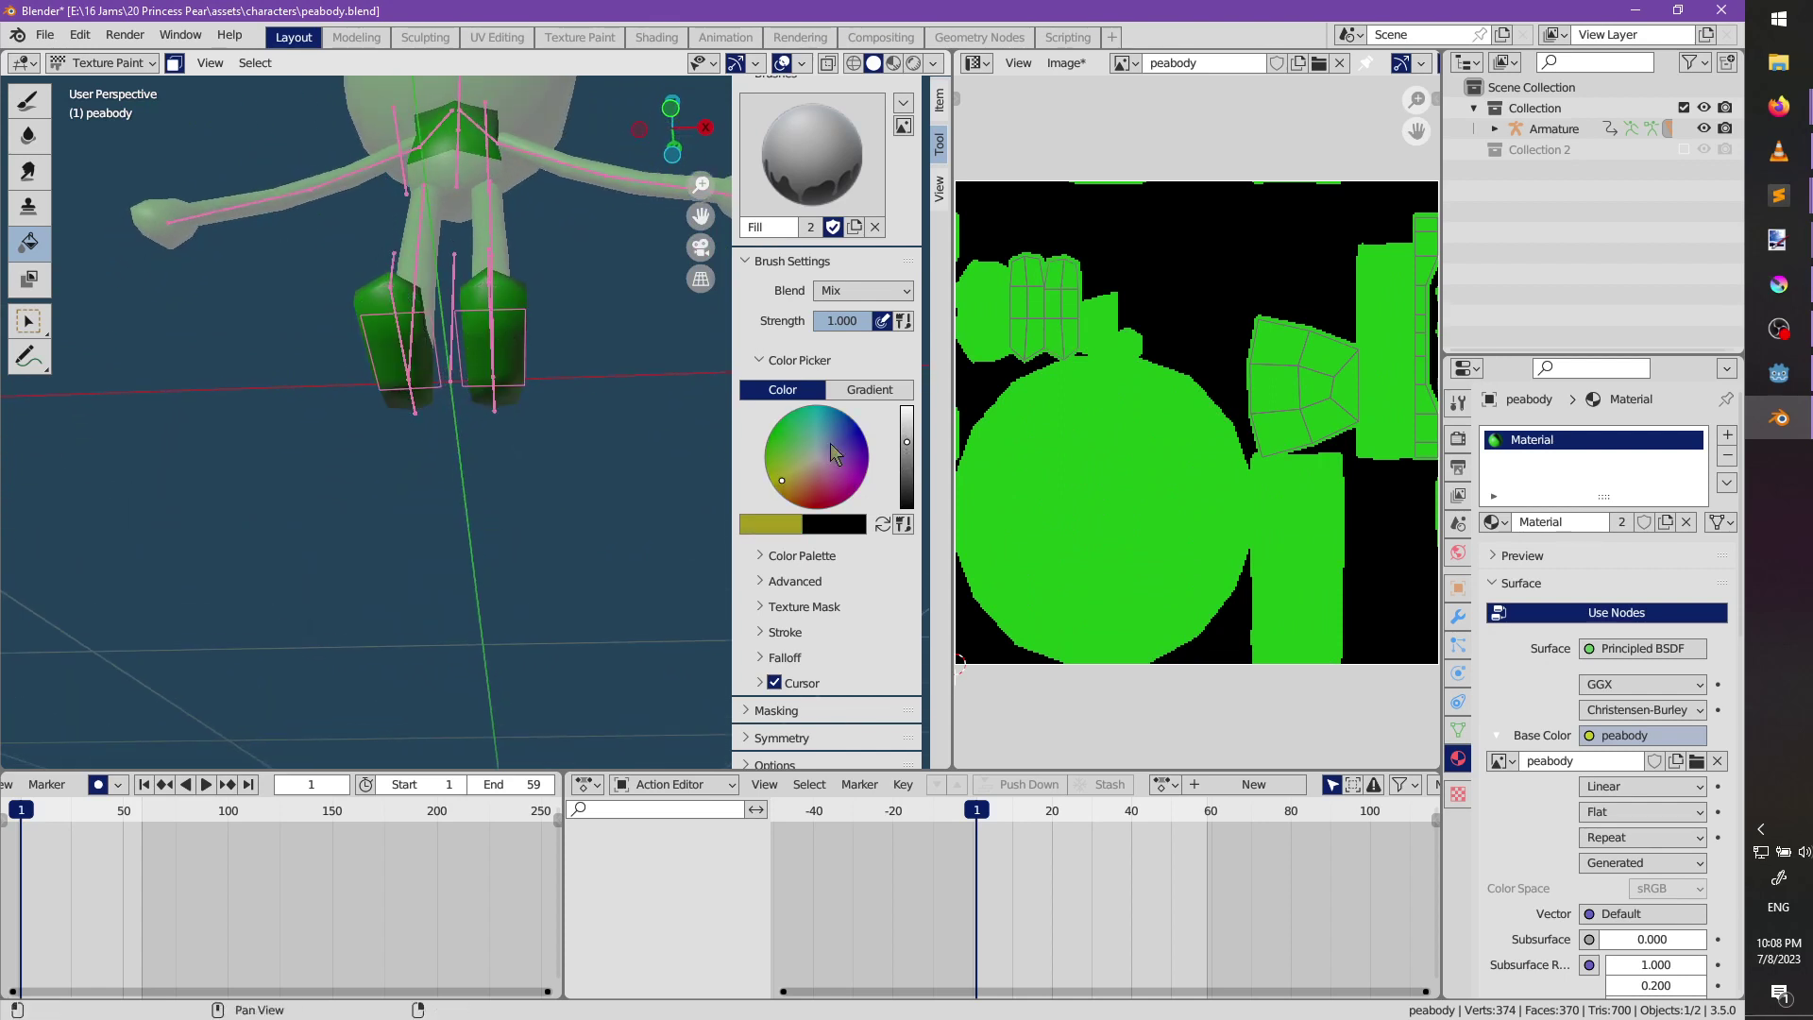
pyautogui.click(499, 322)
pyautogui.moveTo(499, 322); pyautogui.dragTo(397, 525, button='middle')
pyautogui.click(472, 160)
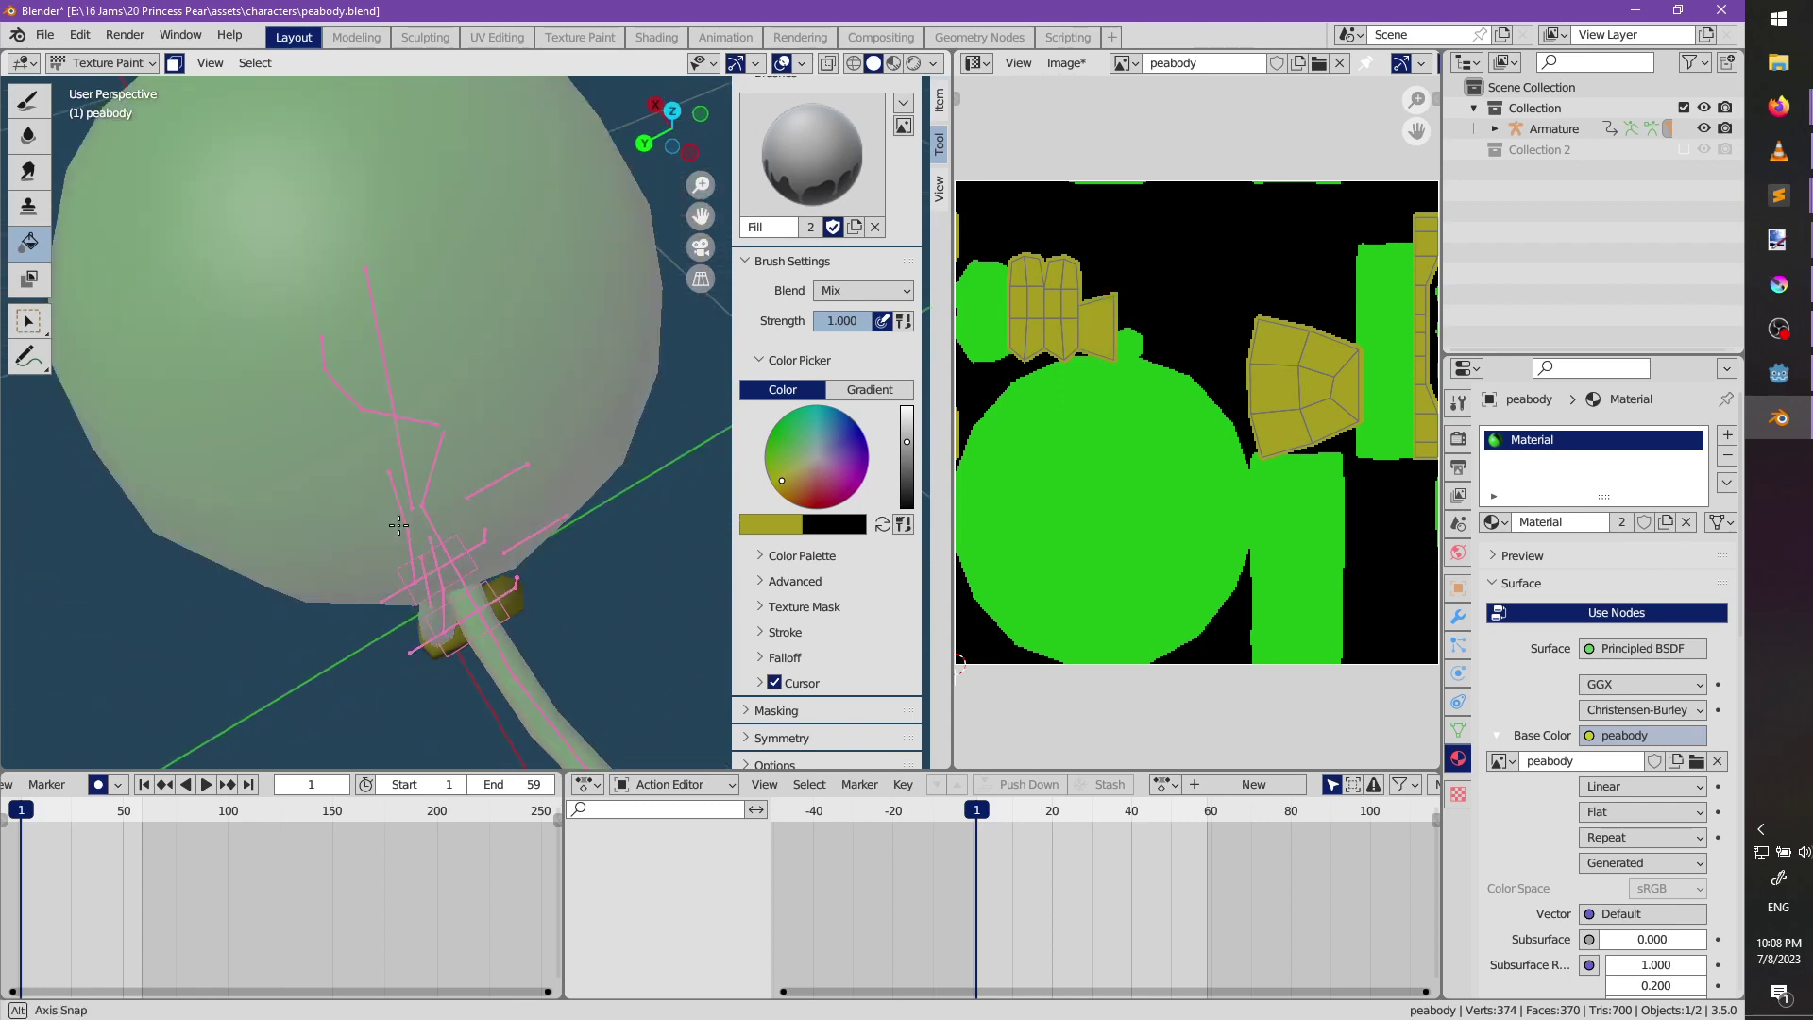
# Clear the paint mask selection, select the linked head faces in Edit Mode, and return to Texture Paint mode.
pyautogui.scroll(4, 380, 535)
pyautogui.moveTo(461, 465); pyautogui.dragTo(378, 321, button='middle')
pyautogui.scroll(-5, 378, 321)
pyautogui.moveTo(454, 369)
pyautogui.mouseDown(button='middle')
pyautogui.moveTo(378, 368)
pyautogui.moveTo(456, 386)
pyautogui.mouseUp(button='middle')
pyautogui.scroll(3, 415, 373)
pyautogui.press('Tab')
pyautogui.press('Tab')
pyautogui.hotkey('alt', 'a')
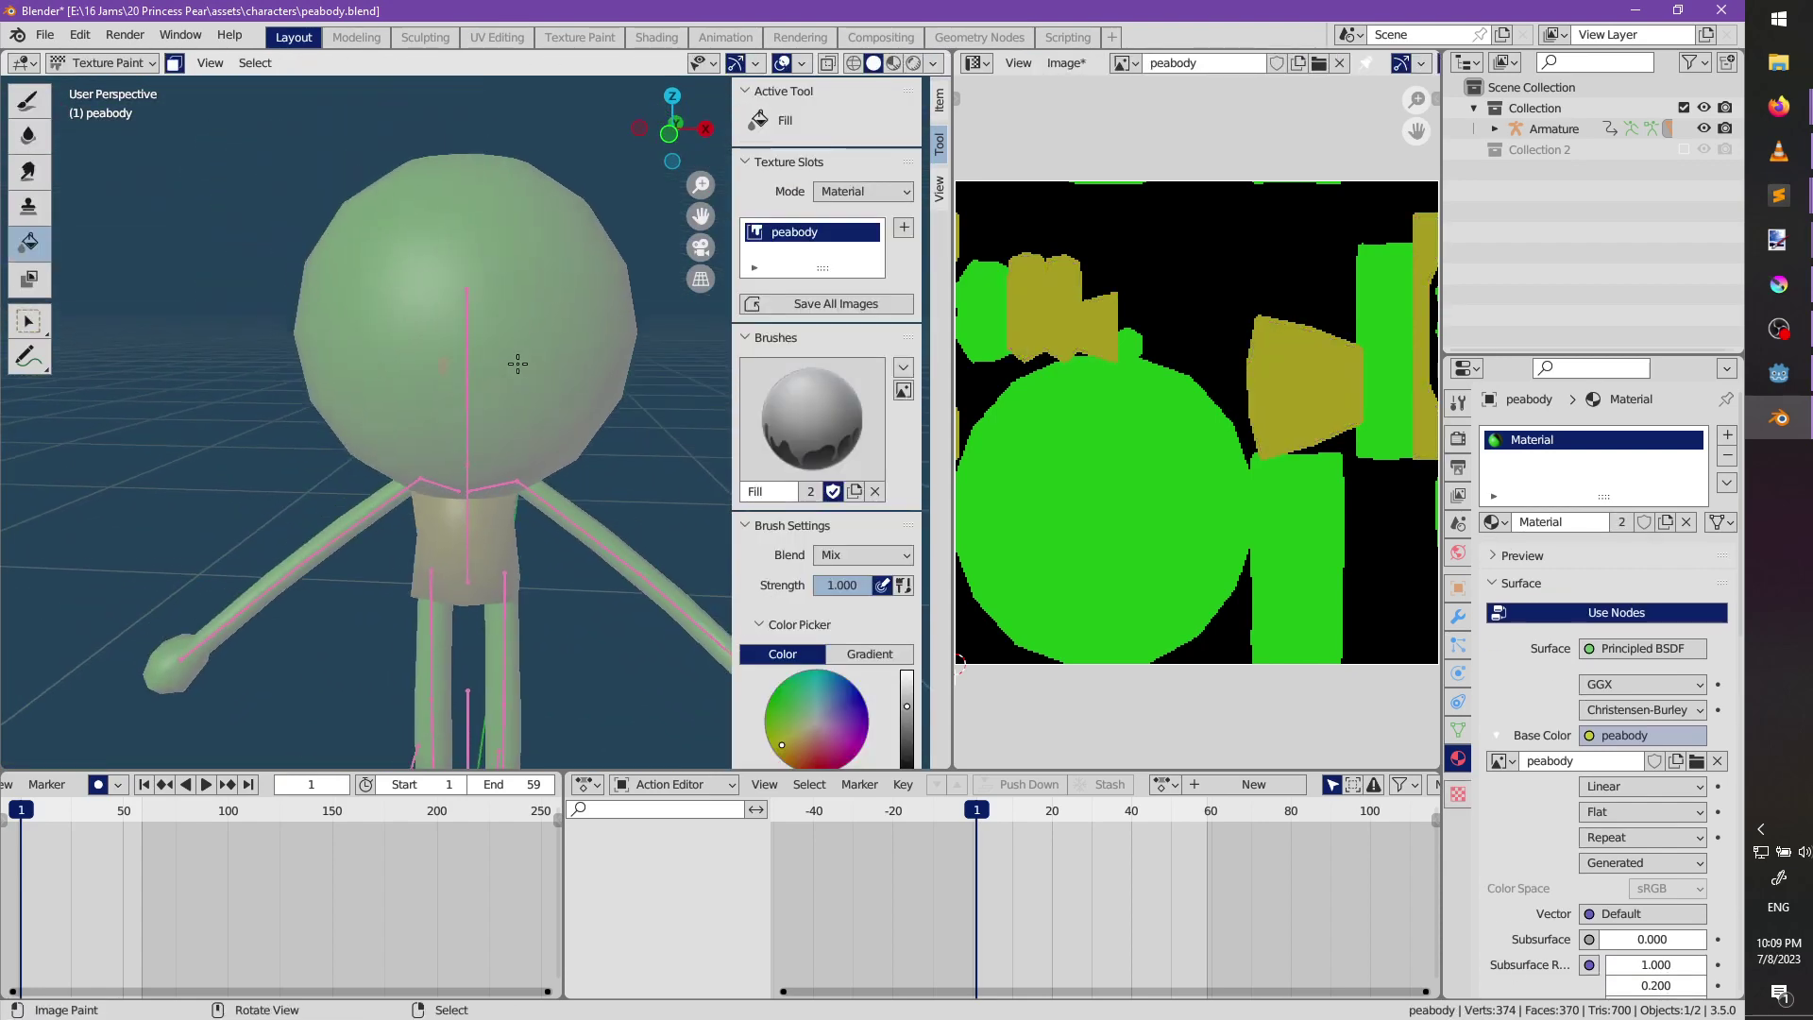
pyautogui.press('Tab')
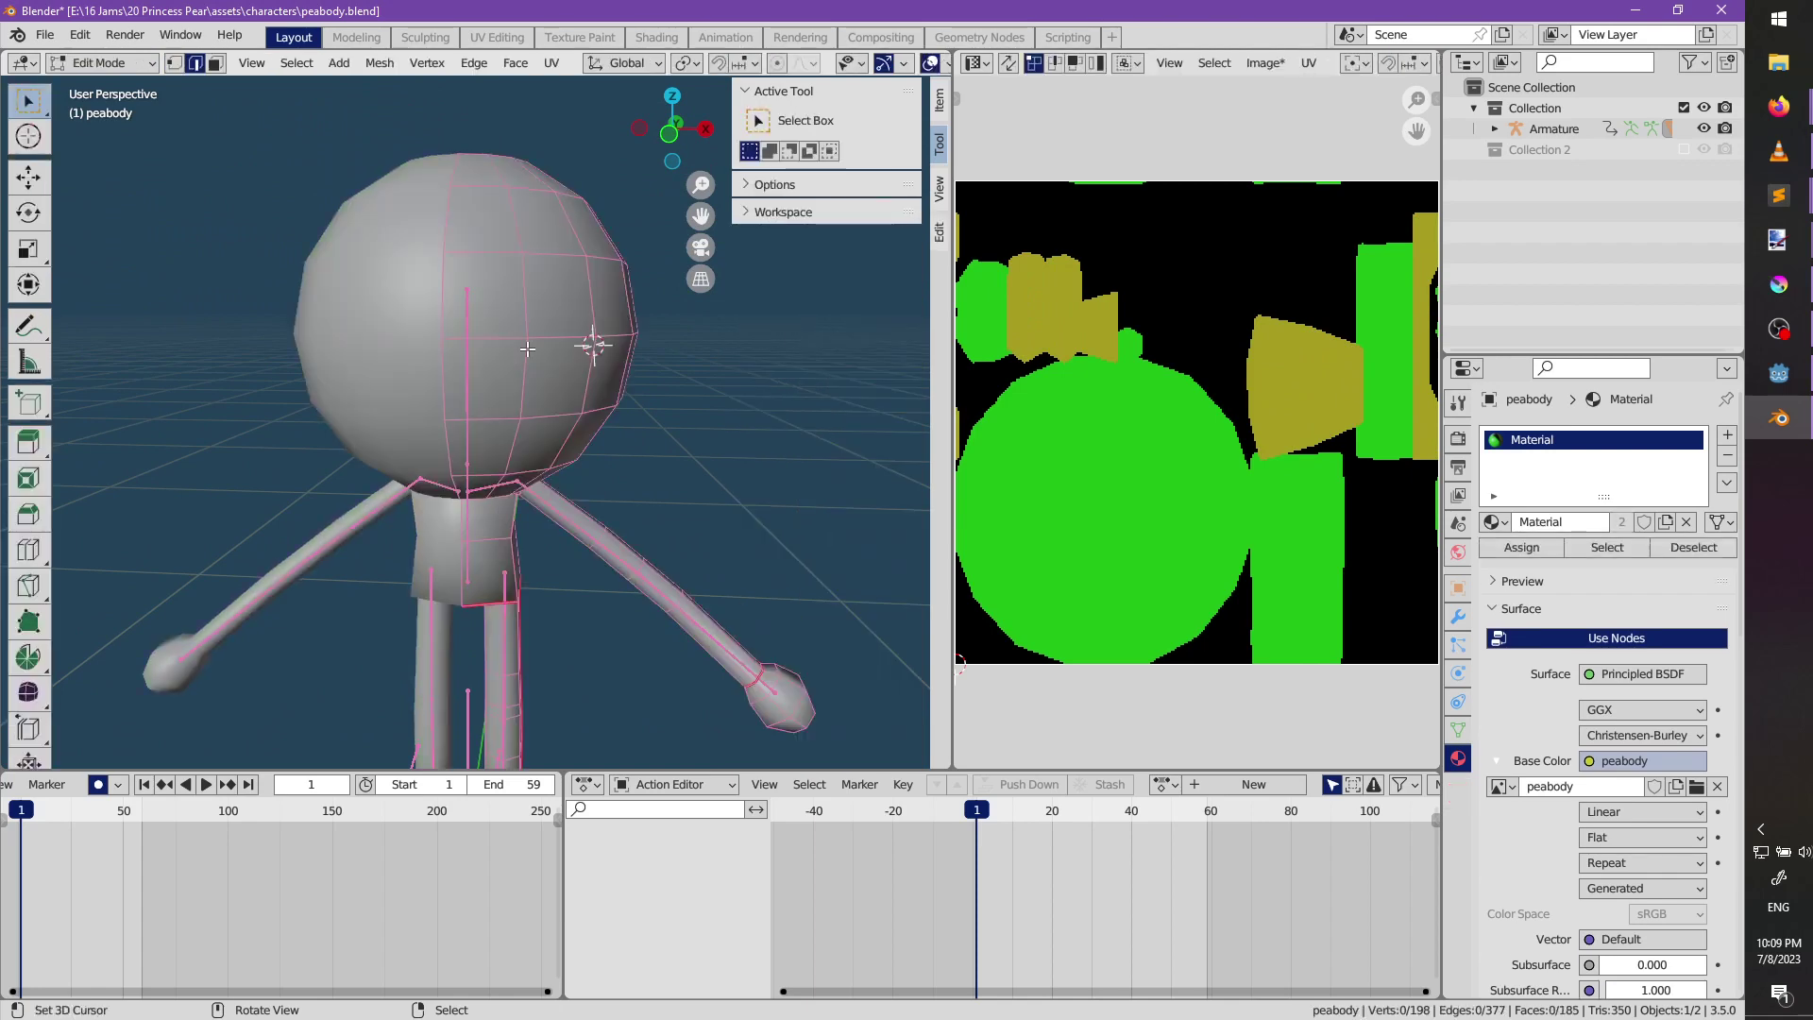
pyautogui.press('l')
pyautogui.press('Tab')
# Try filling the head with the olive brush color and undo the fill.
pyautogui.click(507, 360)
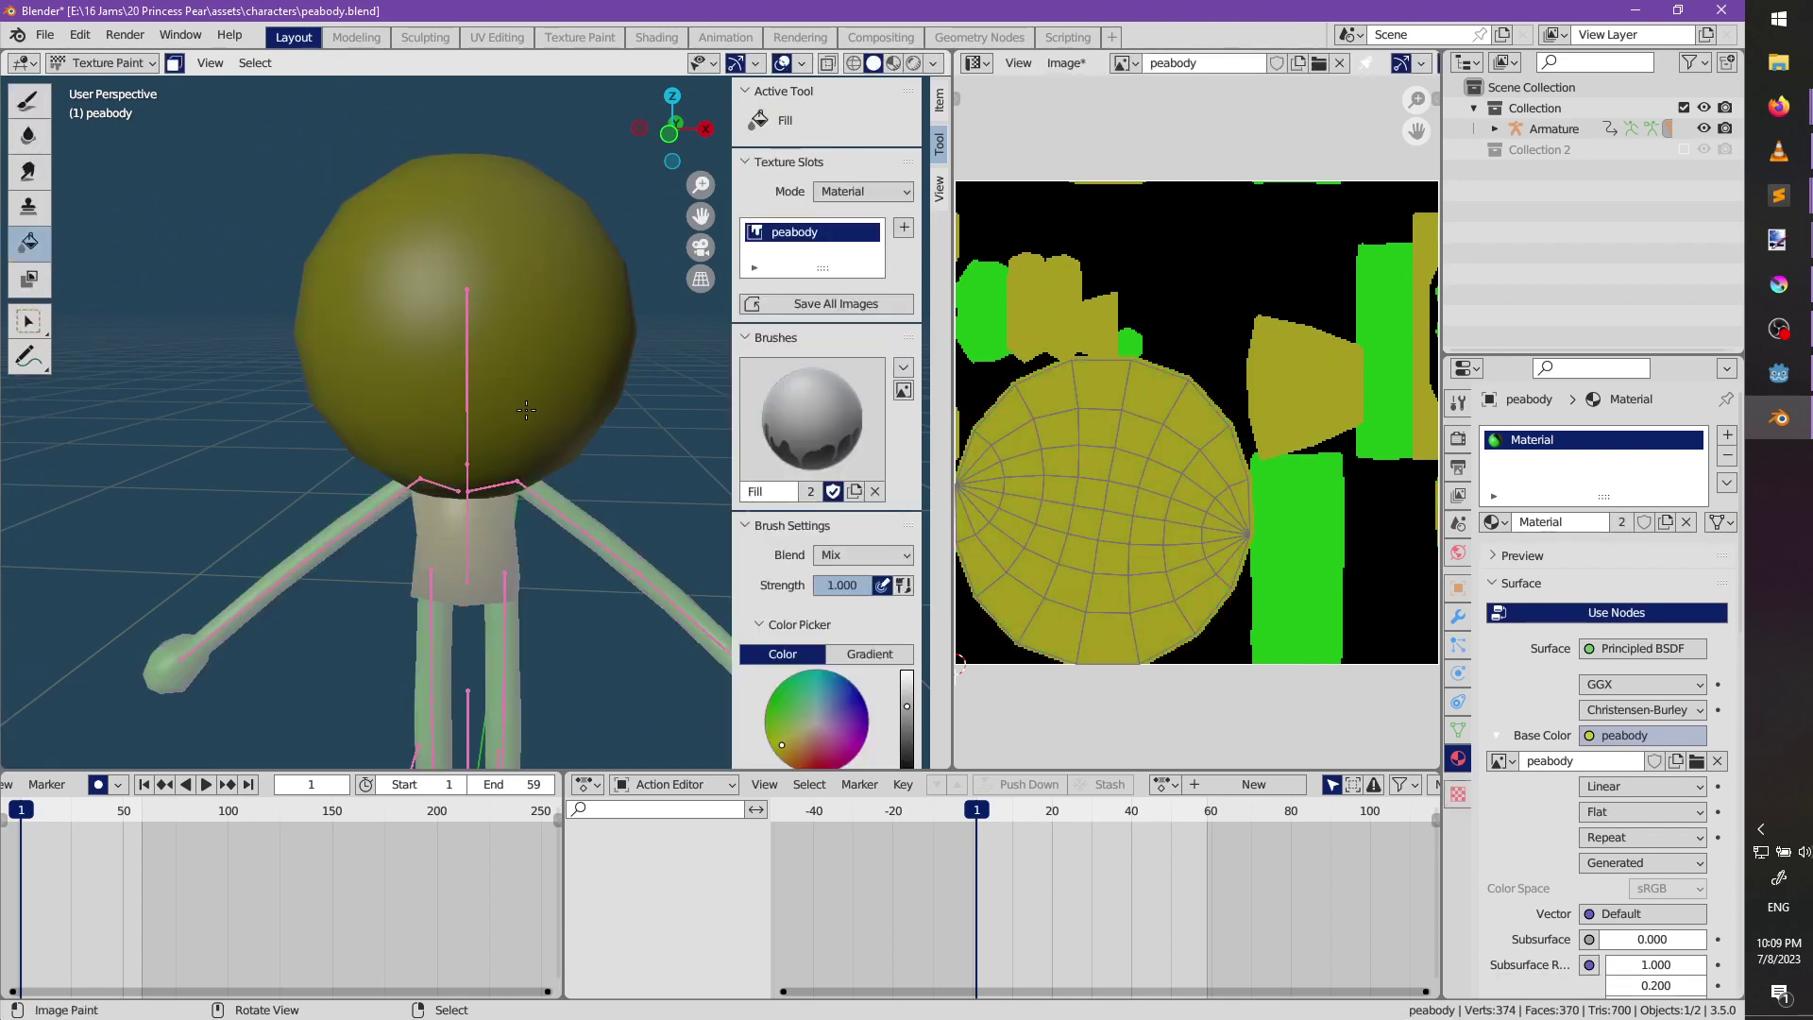
pyautogui.keyDown('ctrl'); pyautogui.click(526, 409); pyautogui.keyUp('ctrl')
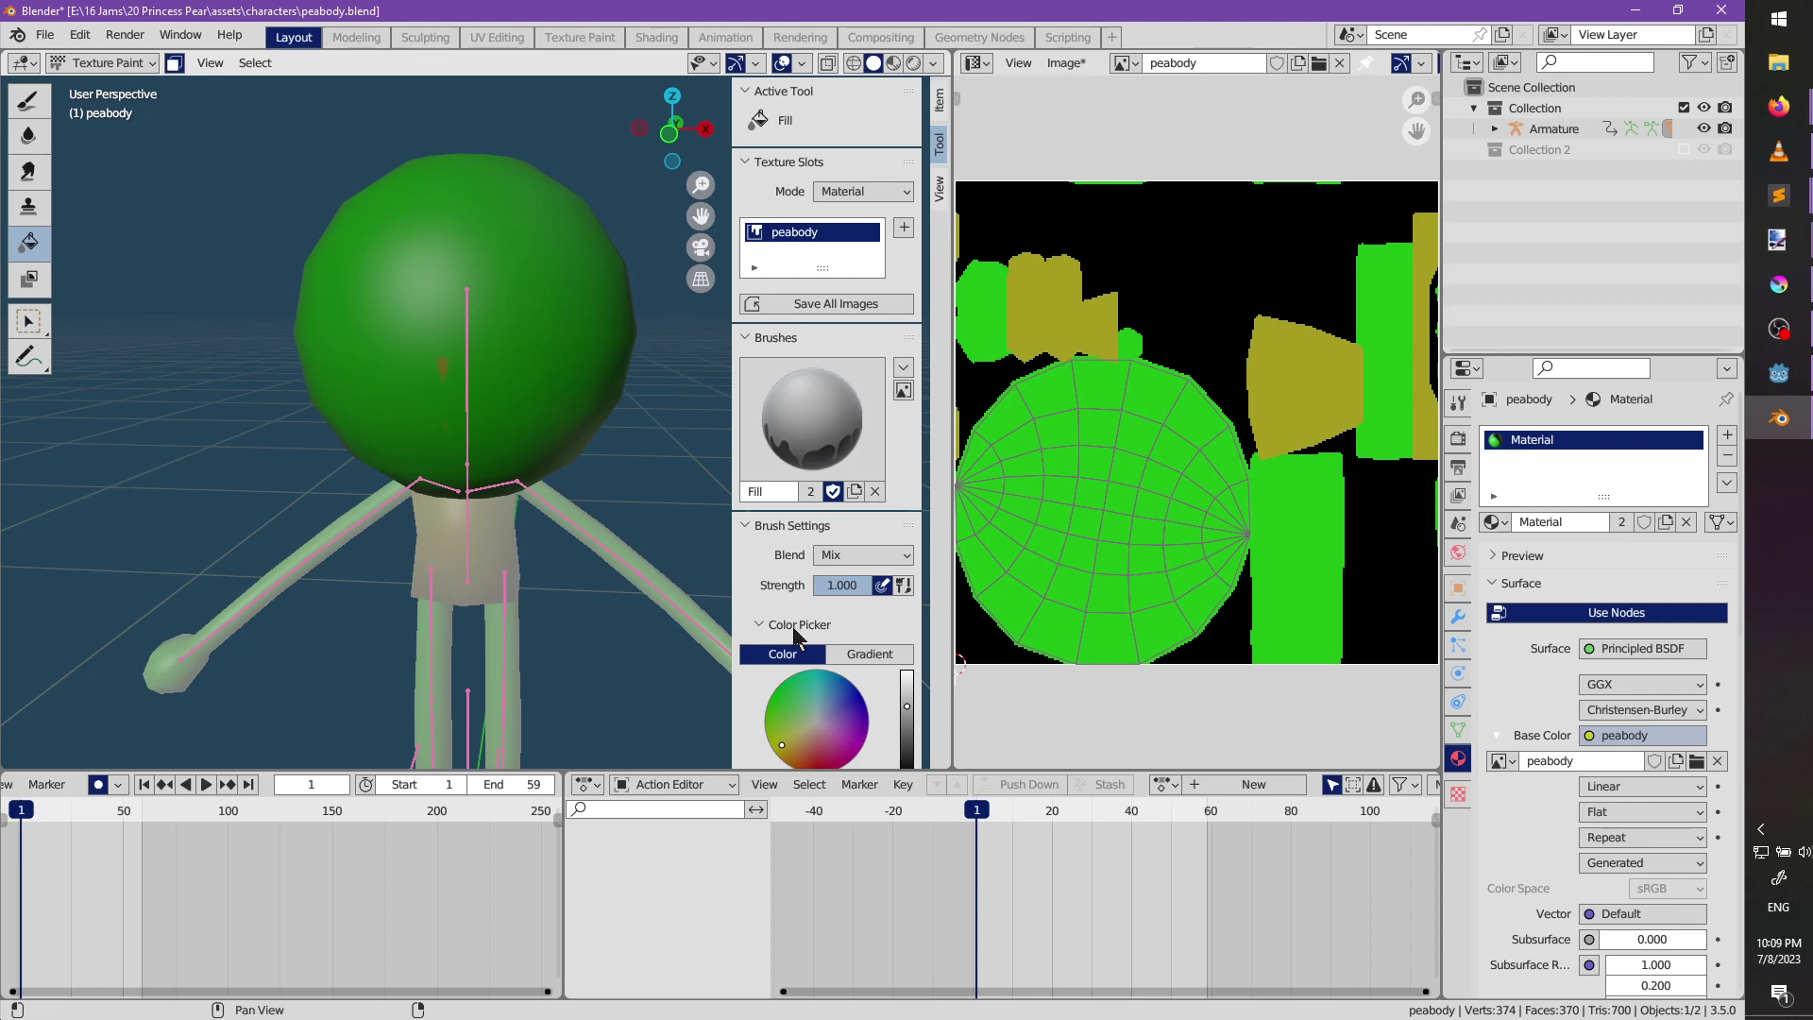
# Examine the brush's color palette, color swap and other settings for a way to get back the earlier green.
pyautogui.scroll(-5, 809, 632)
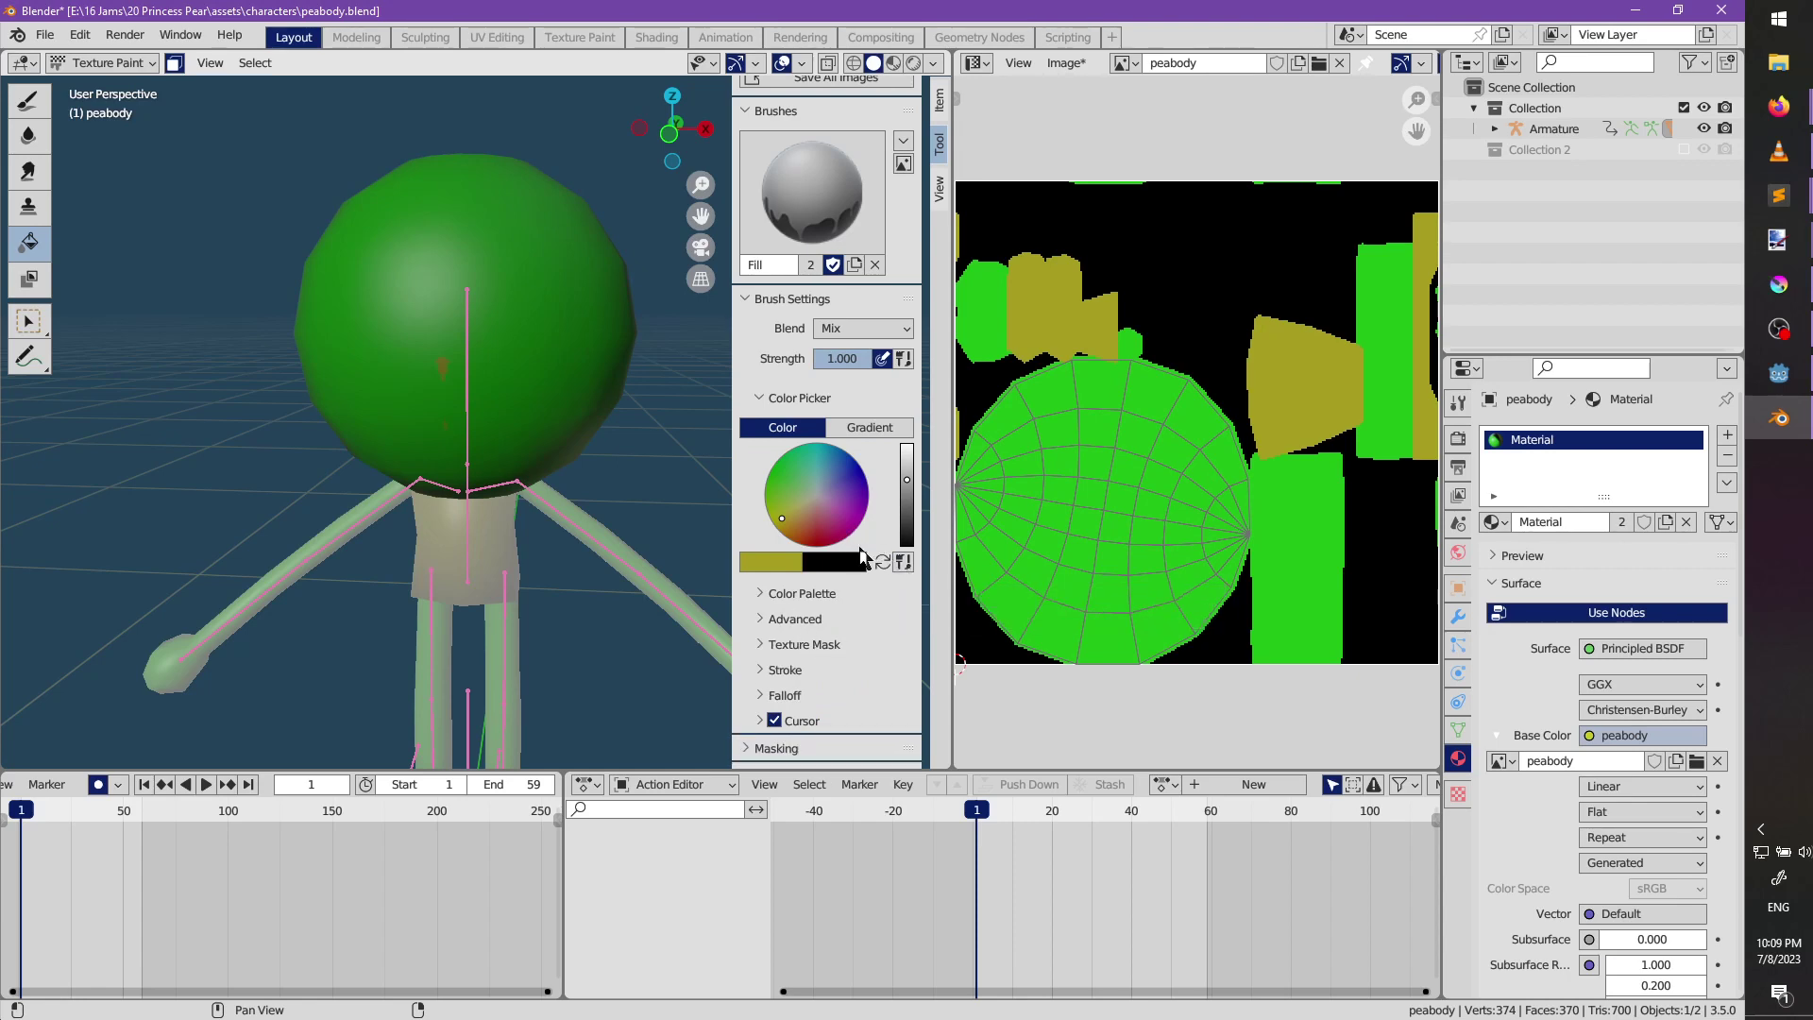
pyautogui.click(812, 595)
pyautogui.click(812, 595)
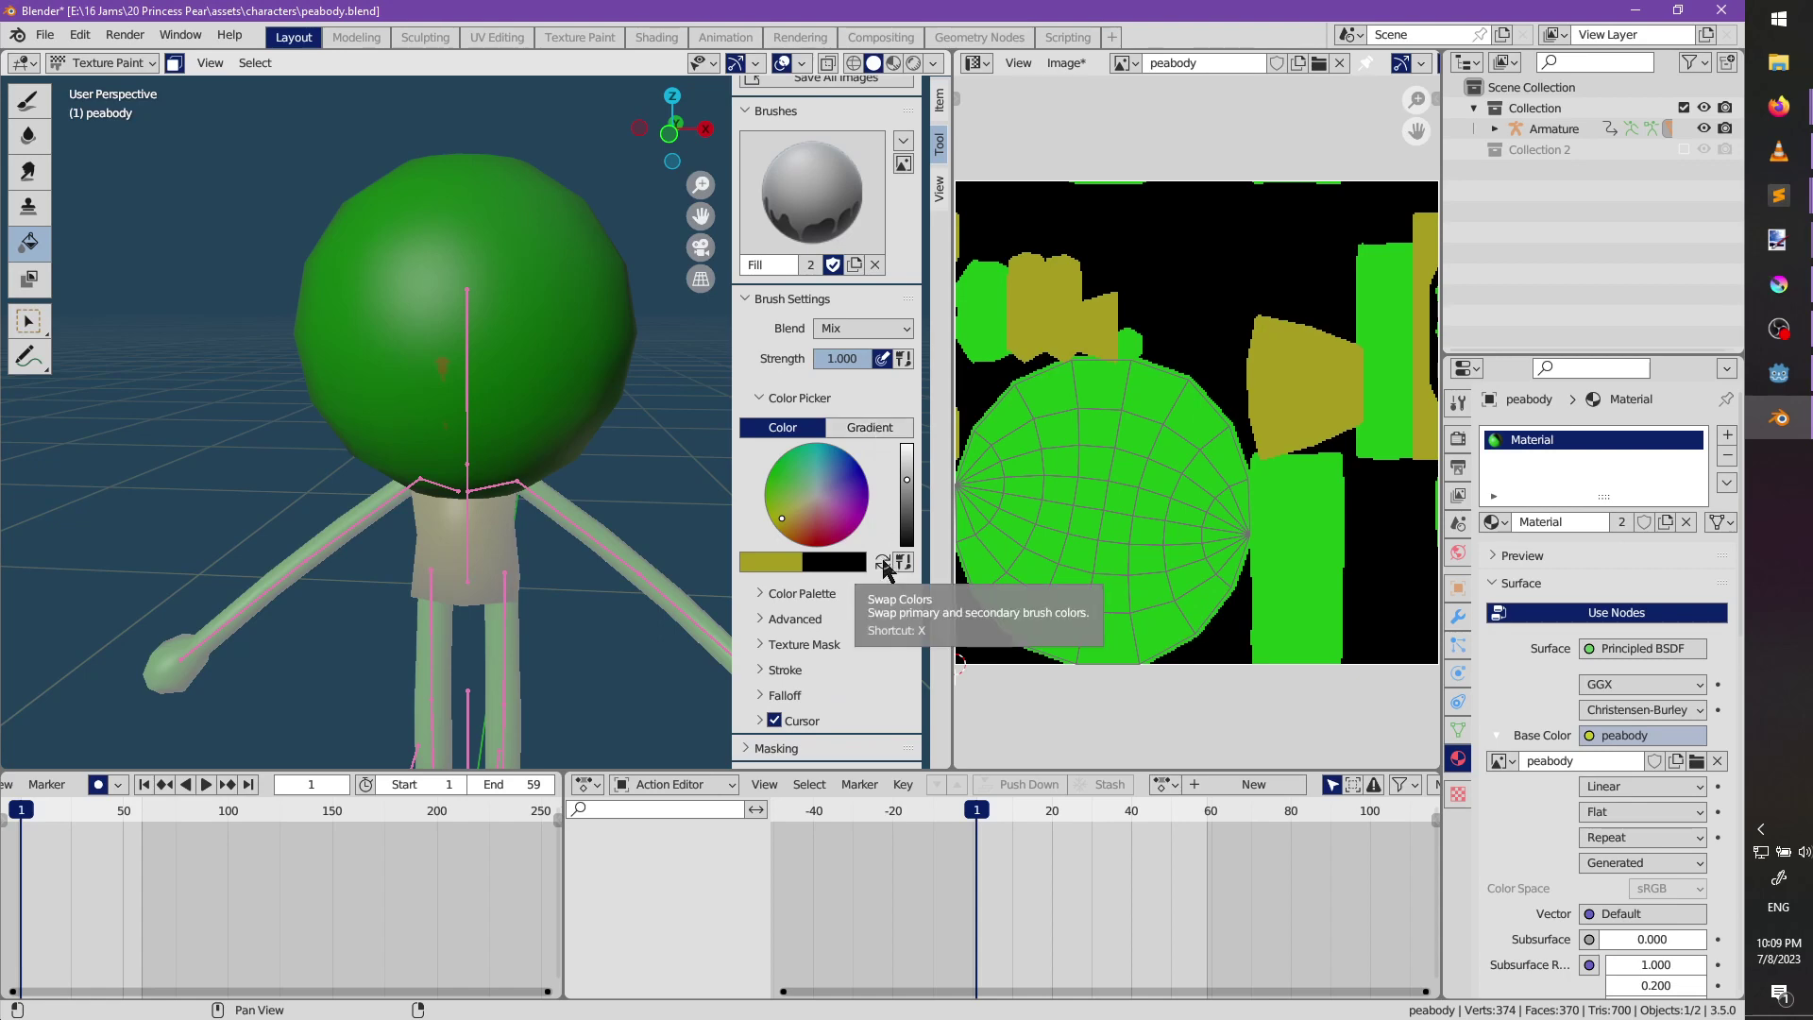
pyautogui.scroll(-2, 805, 640)
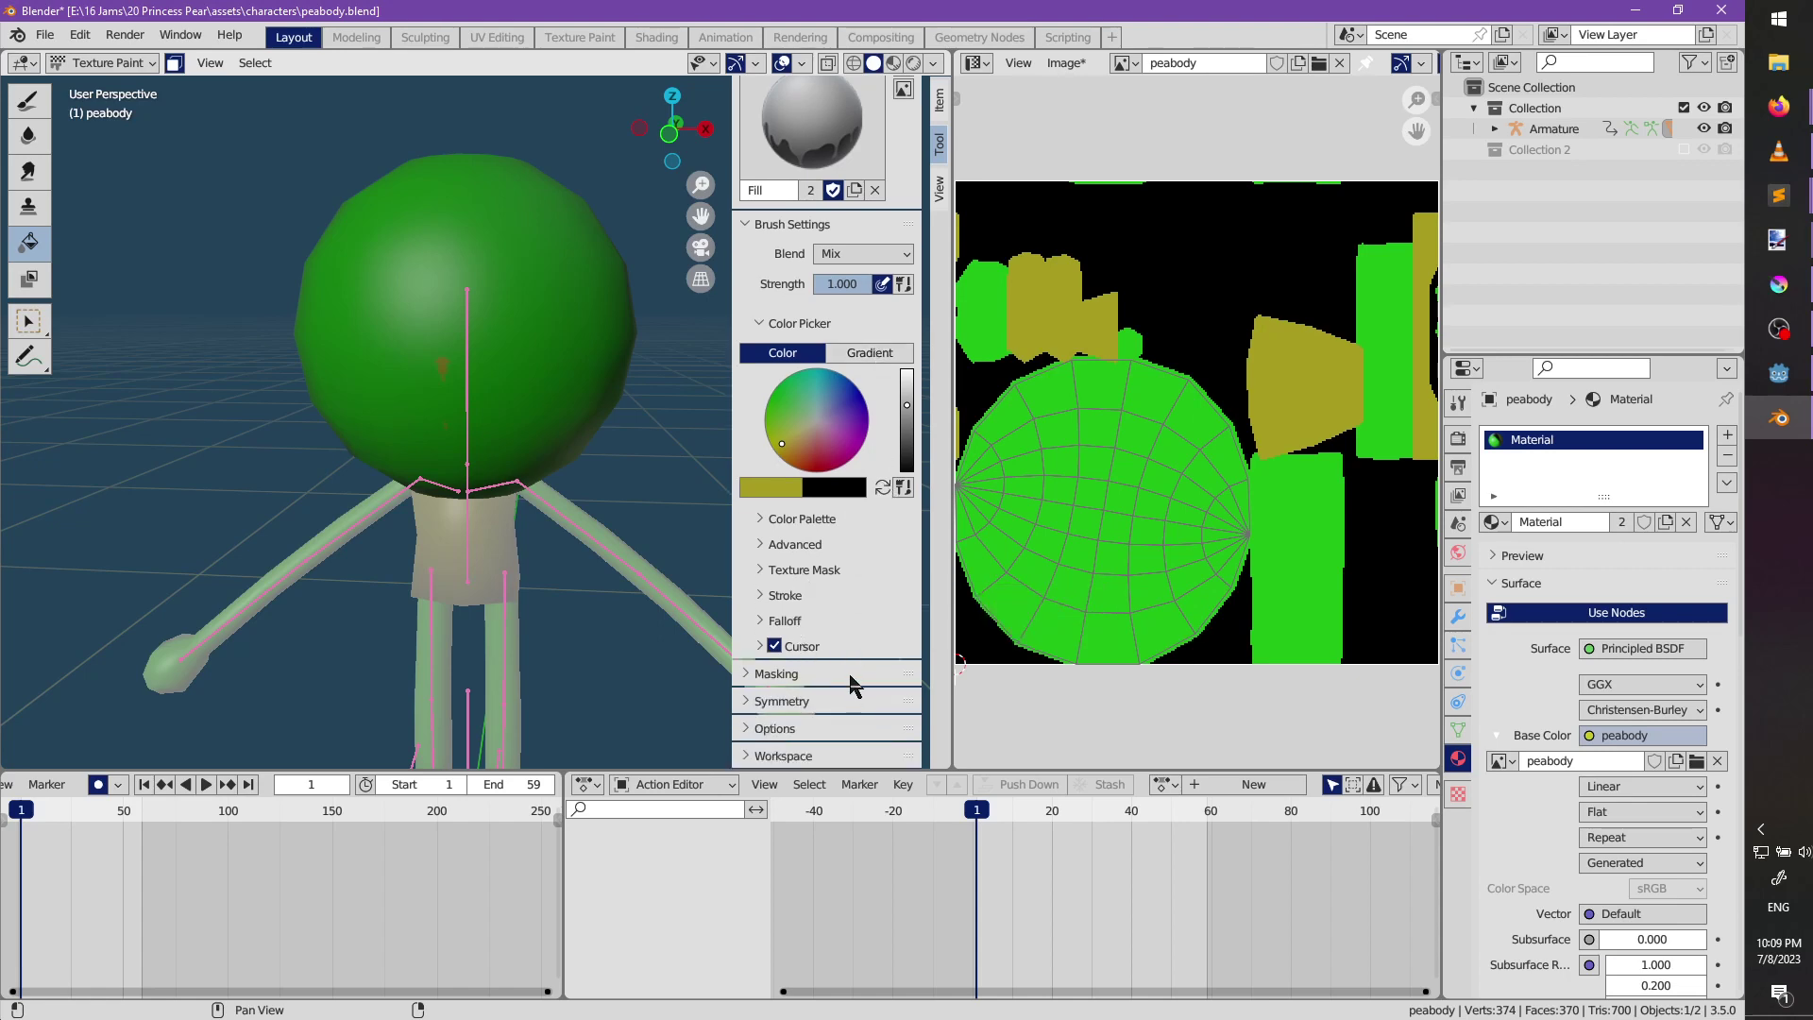
pyautogui.scroll(4, 800, 684)
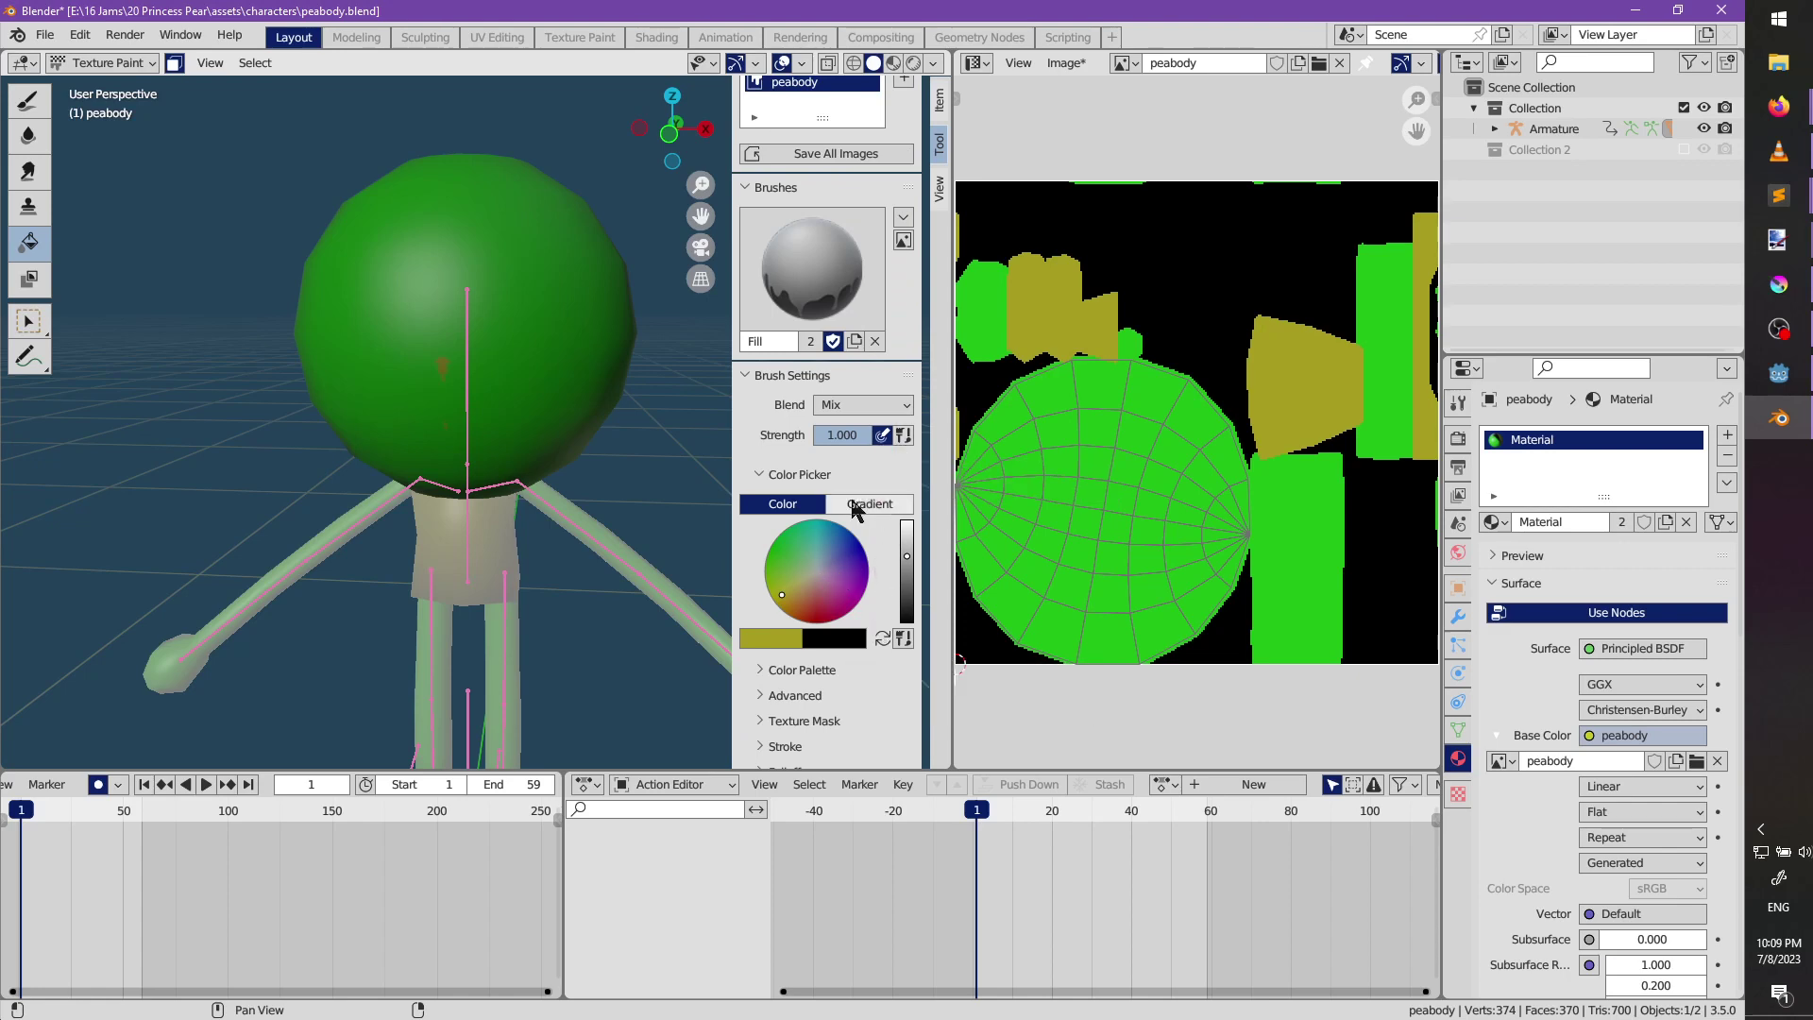
pyautogui.scroll(-2, 1084, 506)
pyautogui.scroll(5, 1086, 500)
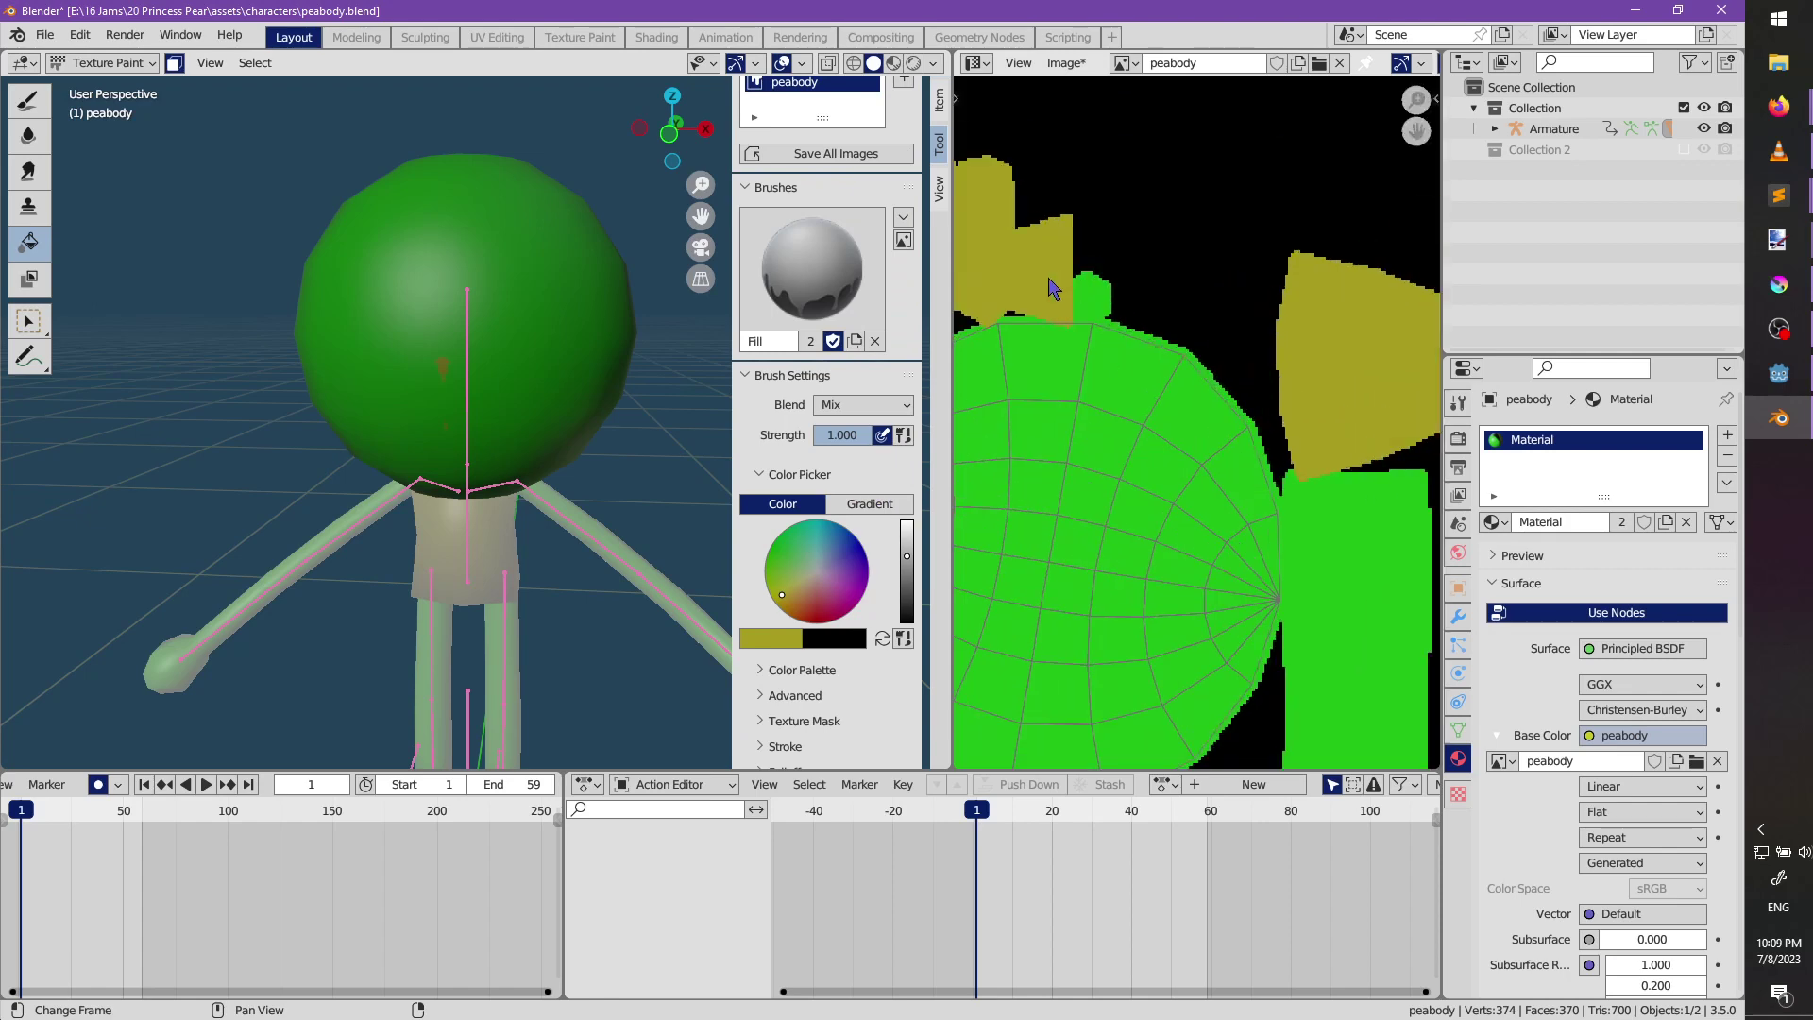
# Set the brush color to green, add the arms, legs and hands to the head selection, and fill all of them.
pyautogui.click(791, 536)
pyautogui.moveTo(260, 570); pyautogui.dragTo(287, 557, button='middle')
pyautogui.keyDown('shift'); pyautogui.moveTo(287, 557); pyautogui.dragTo(276, 368, button='middle'); pyautogui.keyUp('shift')
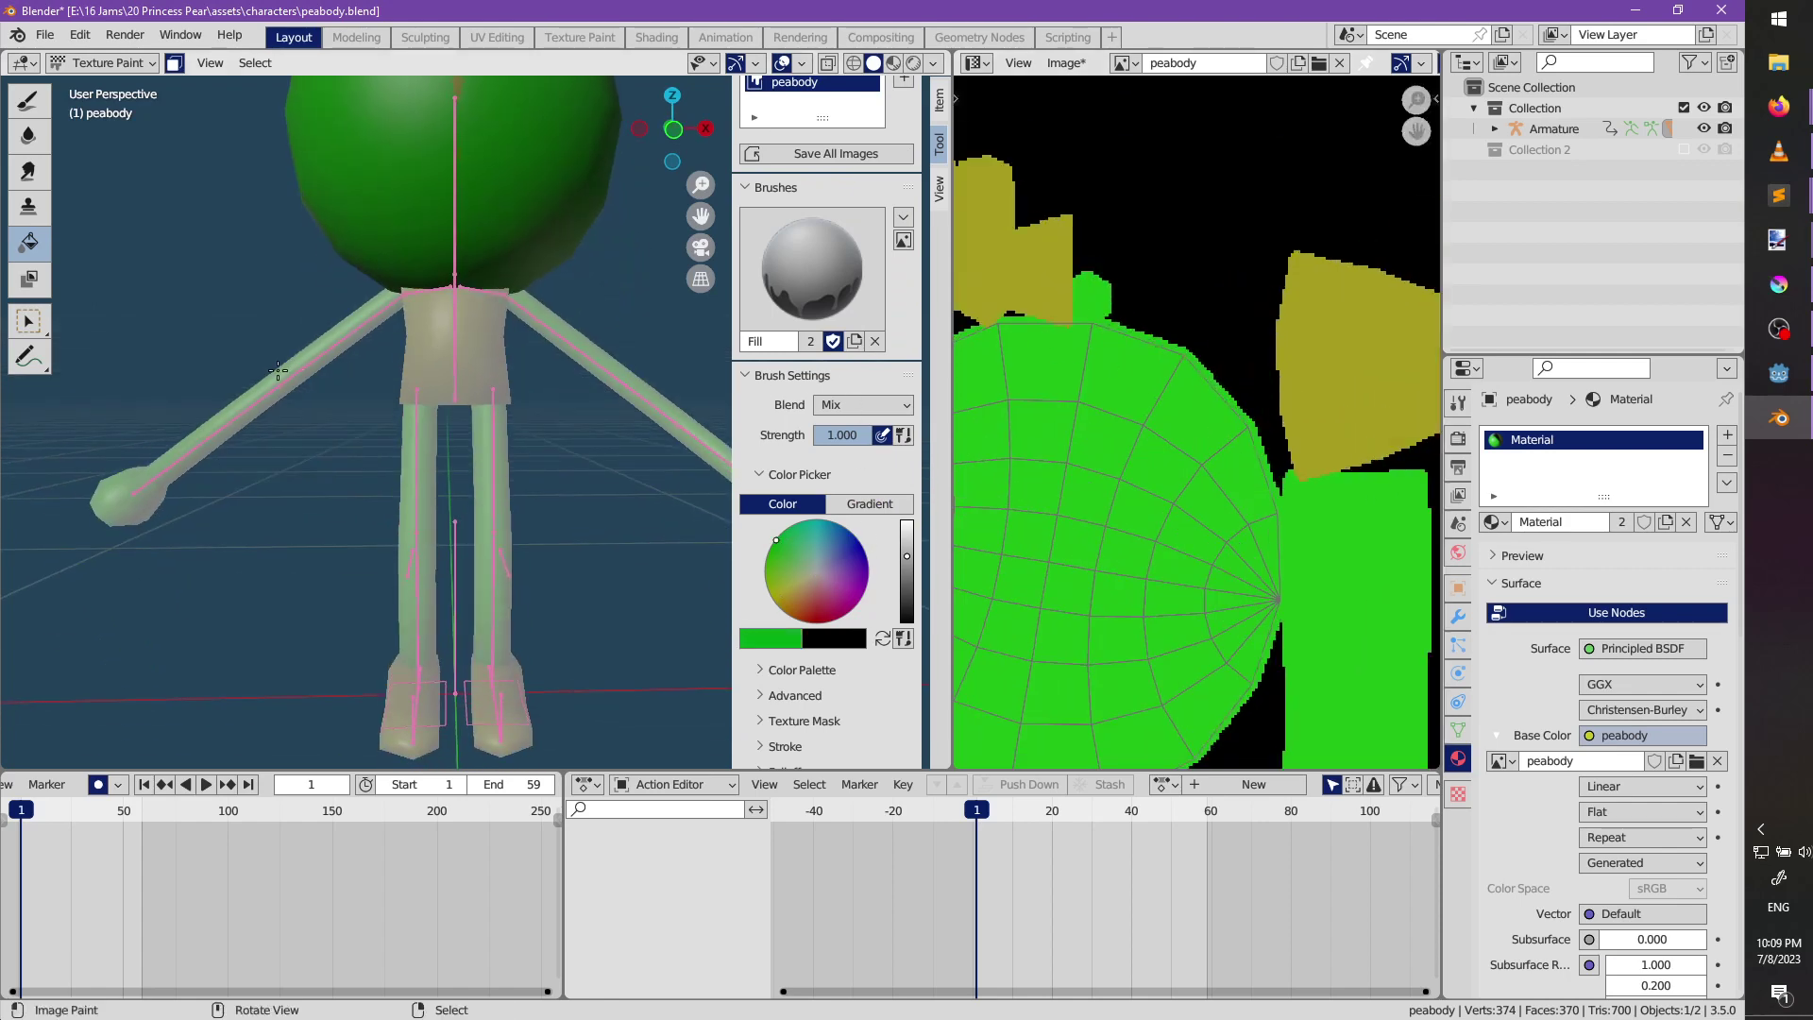
pyautogui.click(275, 368)
pyautogui.click(494, 501)
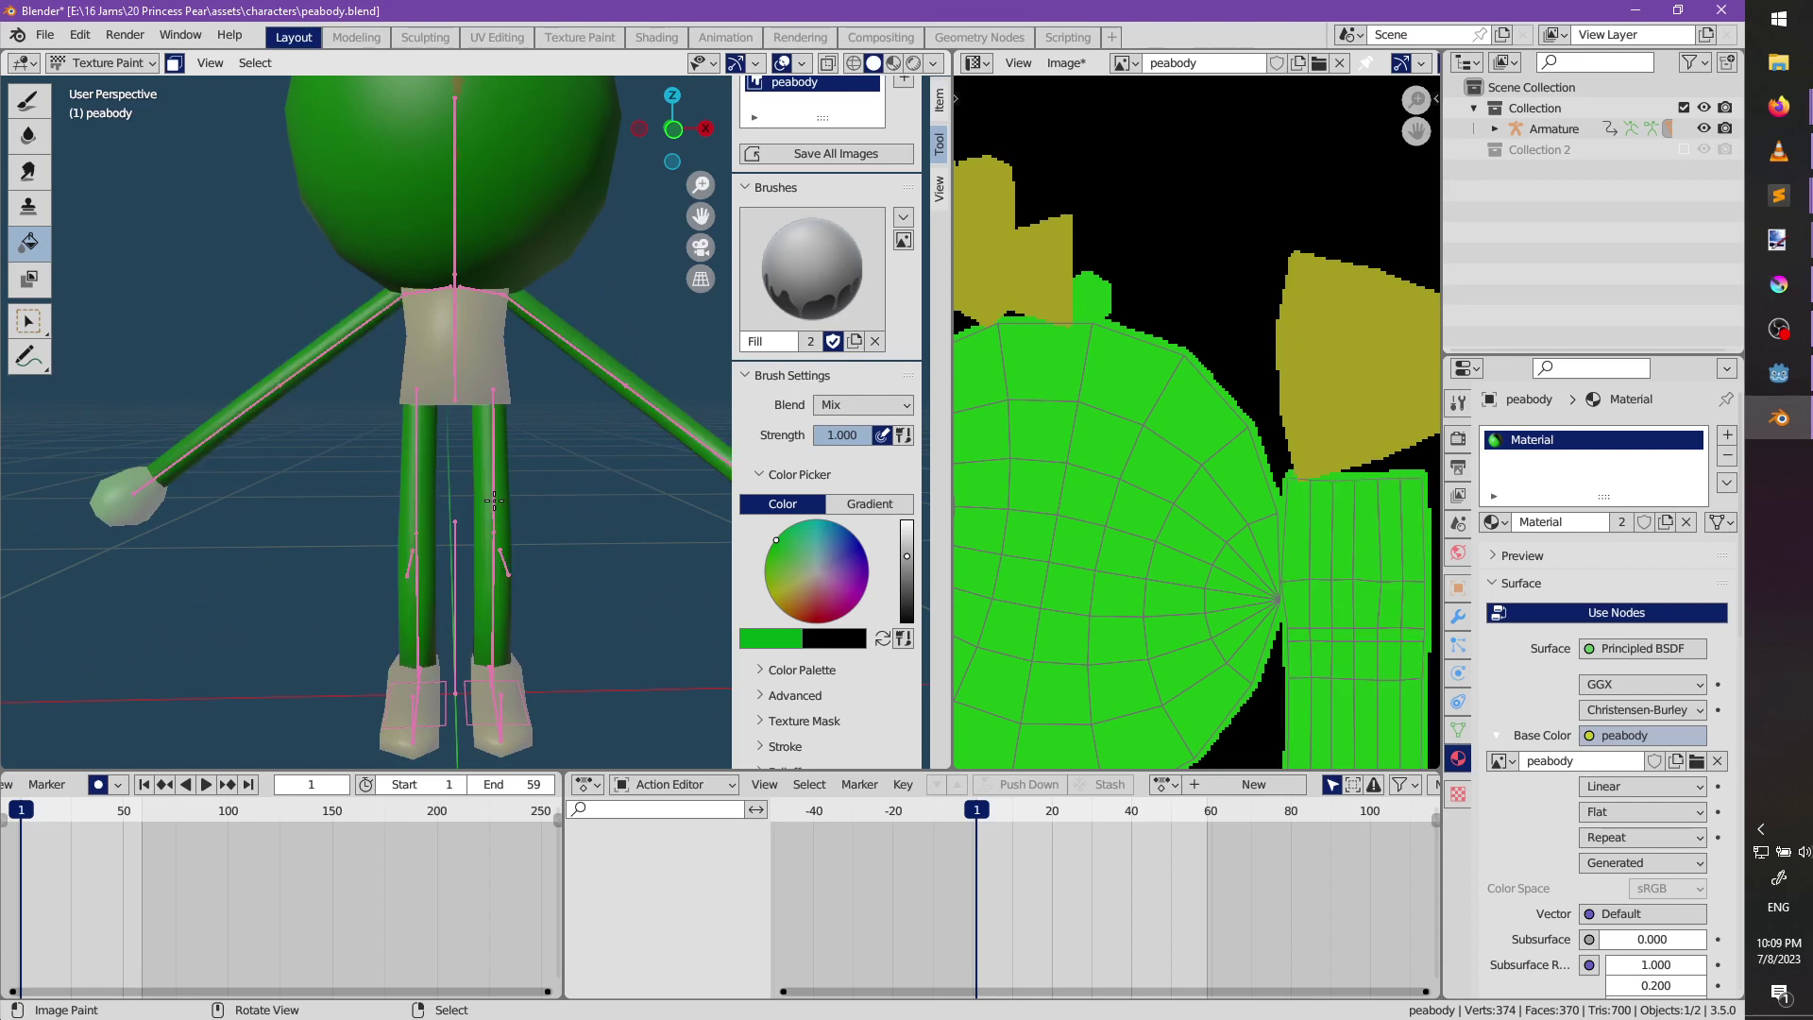
pyautogui.click(151, 507)
pyautogui.scroll(-5, 331, 500)
pyautogui.click(486, 492)
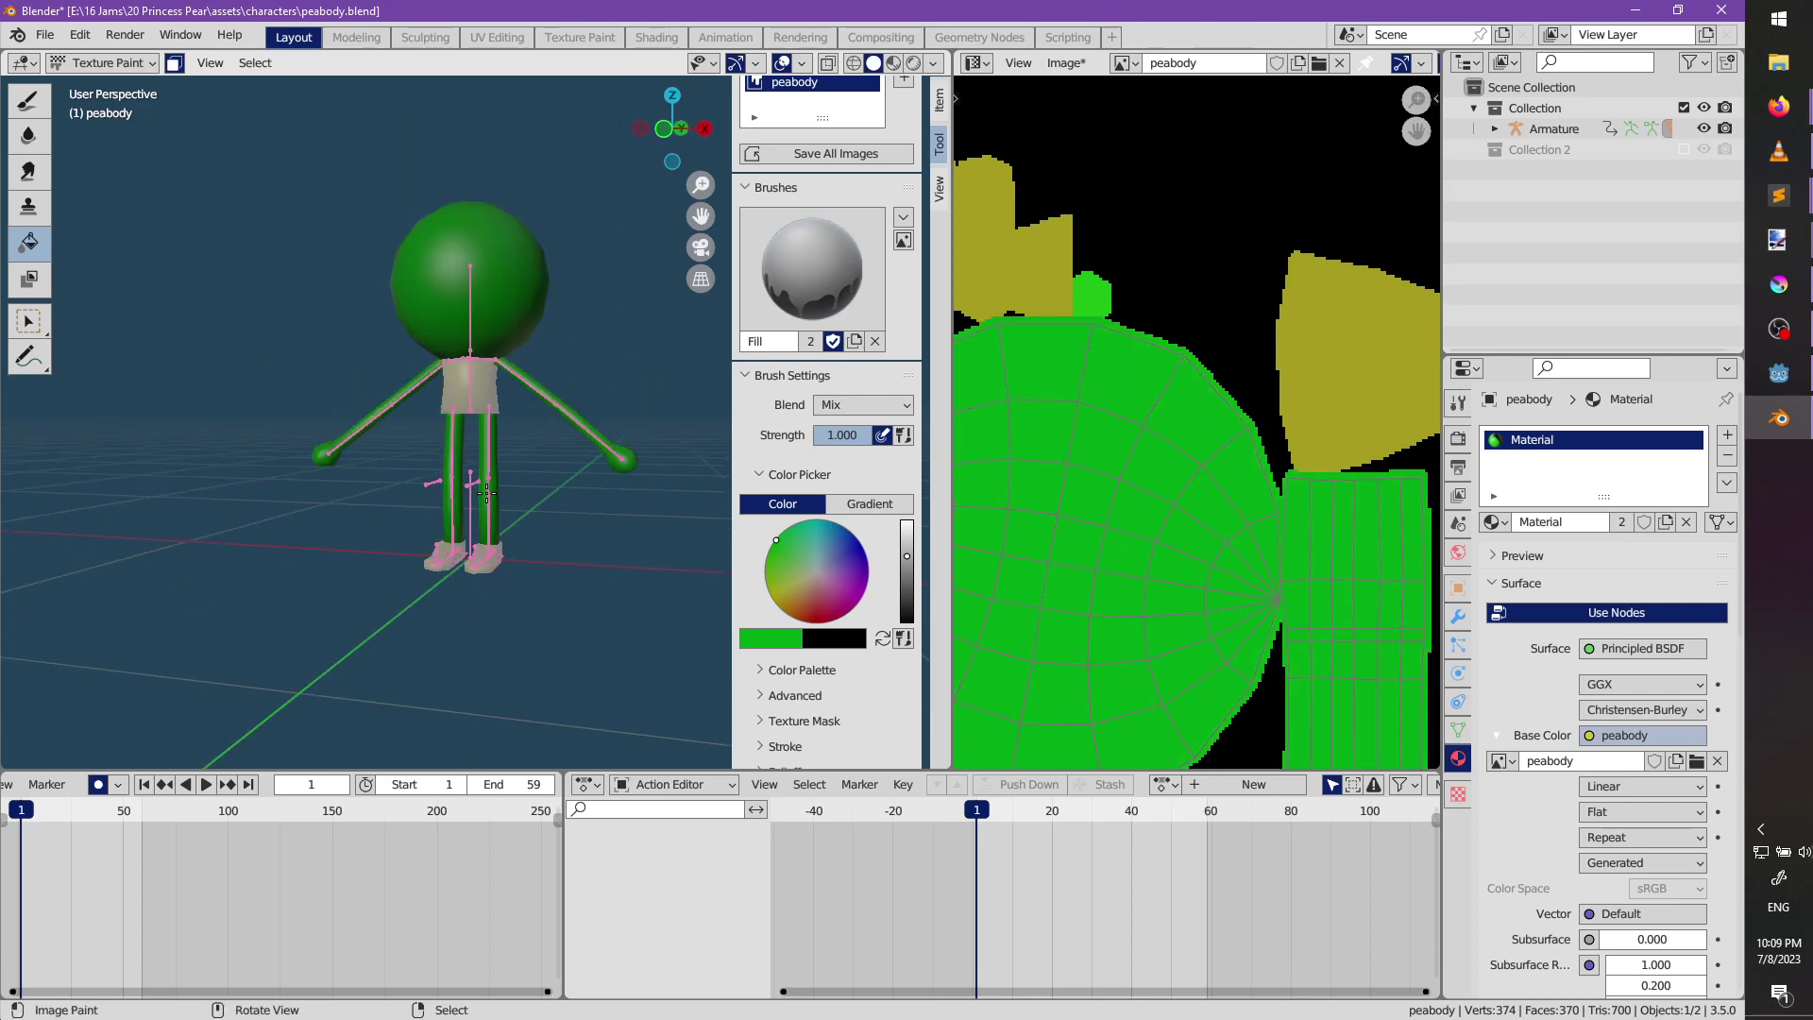
# Raise the green brush color to nearly full brightness and refill the selected head, arms, hands and legs.
pyautogui.scroll(2, 486, 493)
pyautogui.moveTo(614, 500); pyautogui.dragTo(592, 638, button='middle')
pyautogui.moveTo(907, 553); pyautogui.dragTo(906, 525)
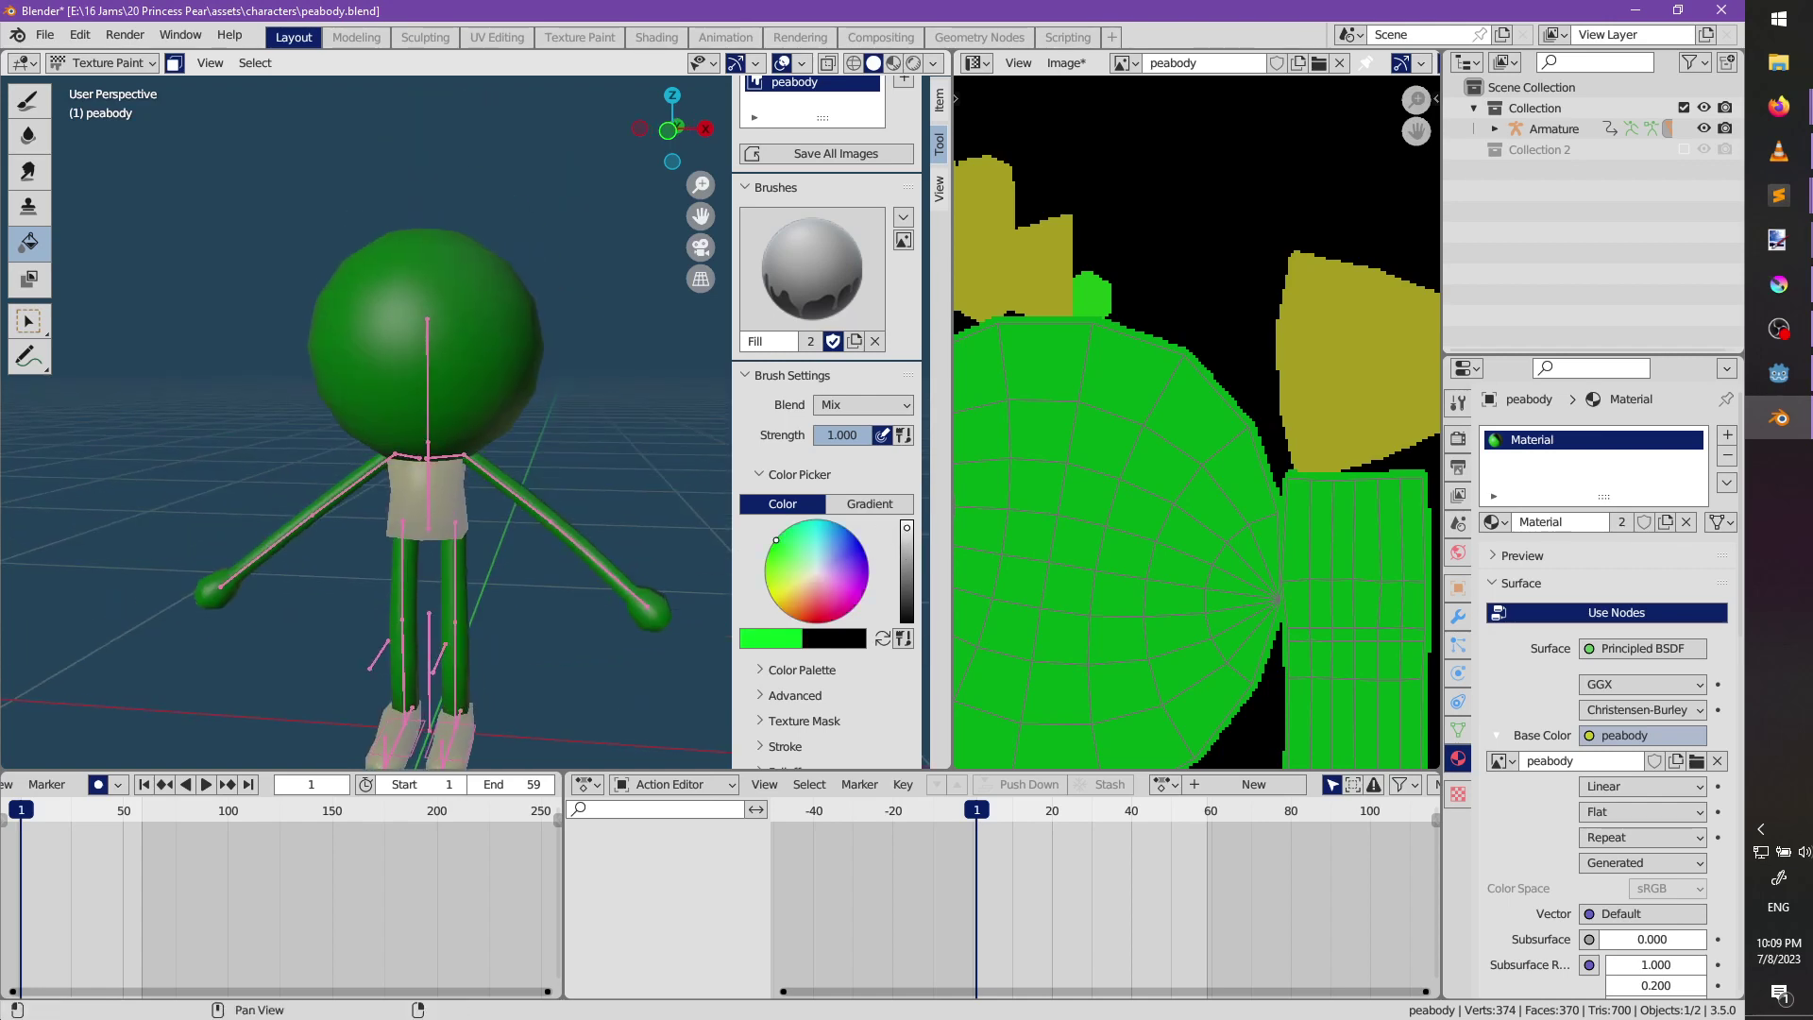
pyautogui.click(601, 566)
pyautogui.scroll(2, 600, 563)
pyautogui.moveTo(522, 451); pyautogui.dragTo(585, 463, button='middle')
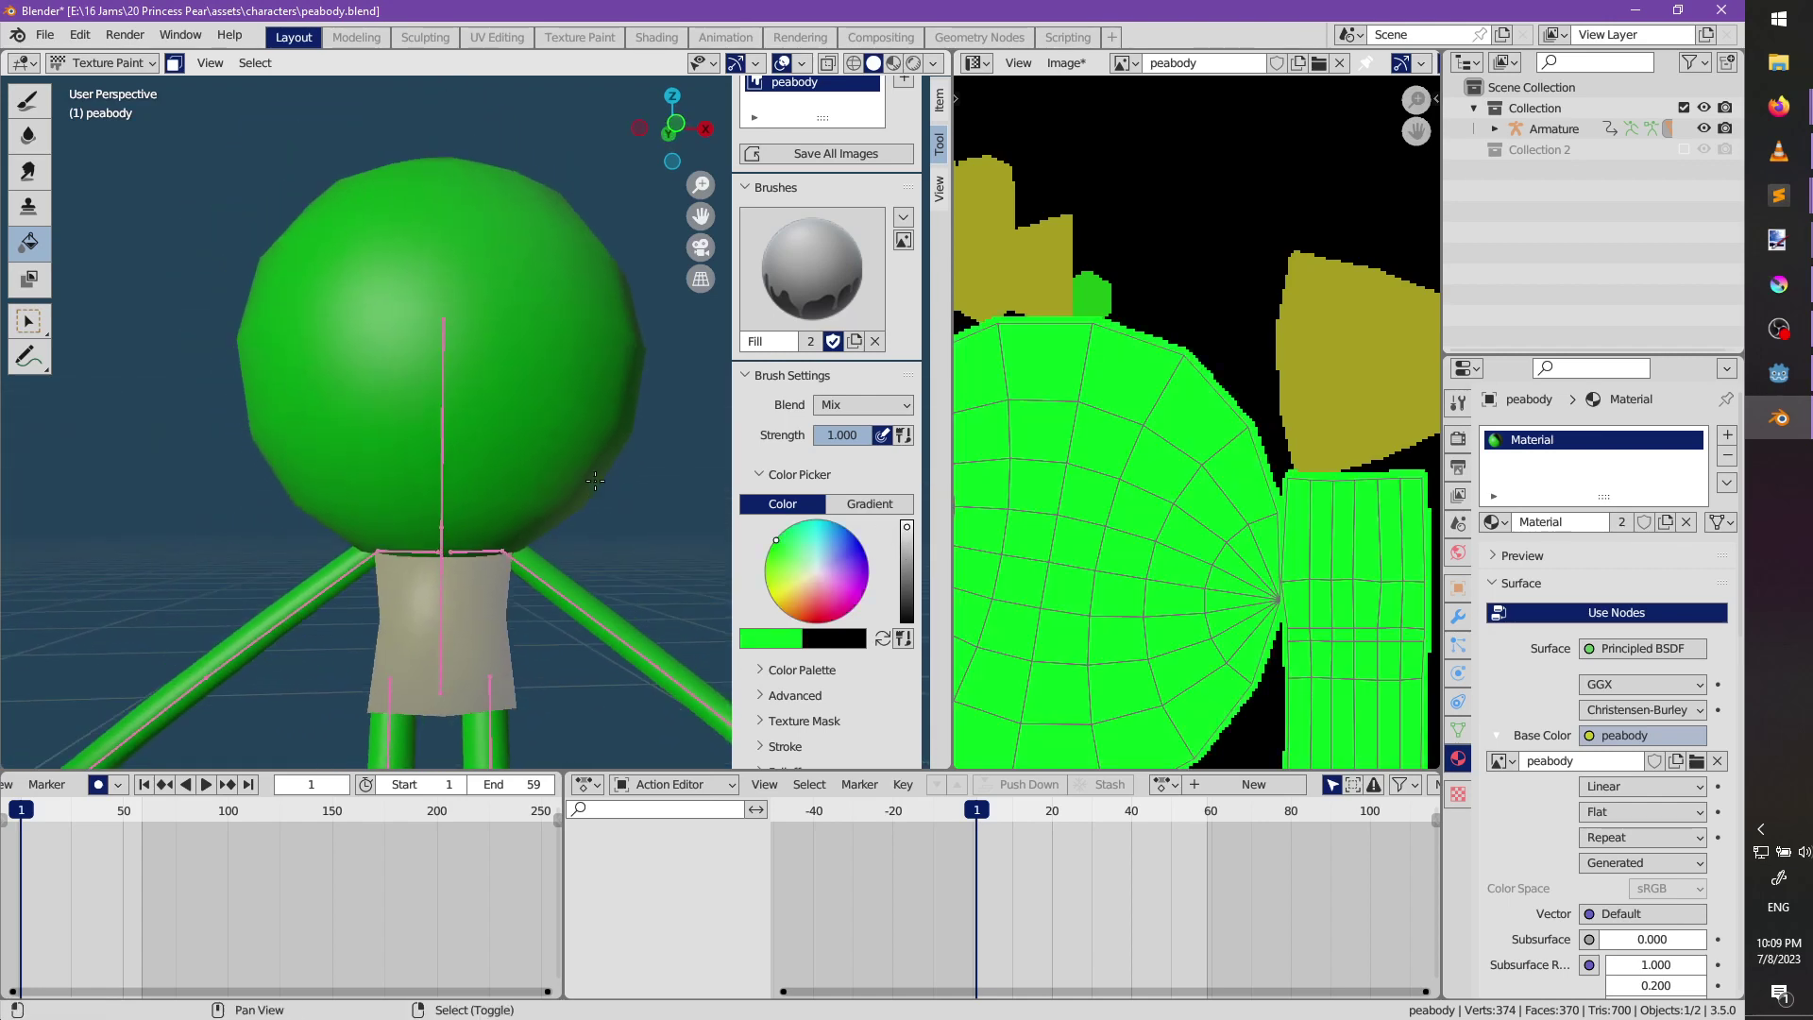
# Try the Texture Node Editor in place of the 3D viewport and restore the viewport.
pyautogui.scroll(-3, 1085, 505)
pyautogui.scroll(1, 1103, 495)
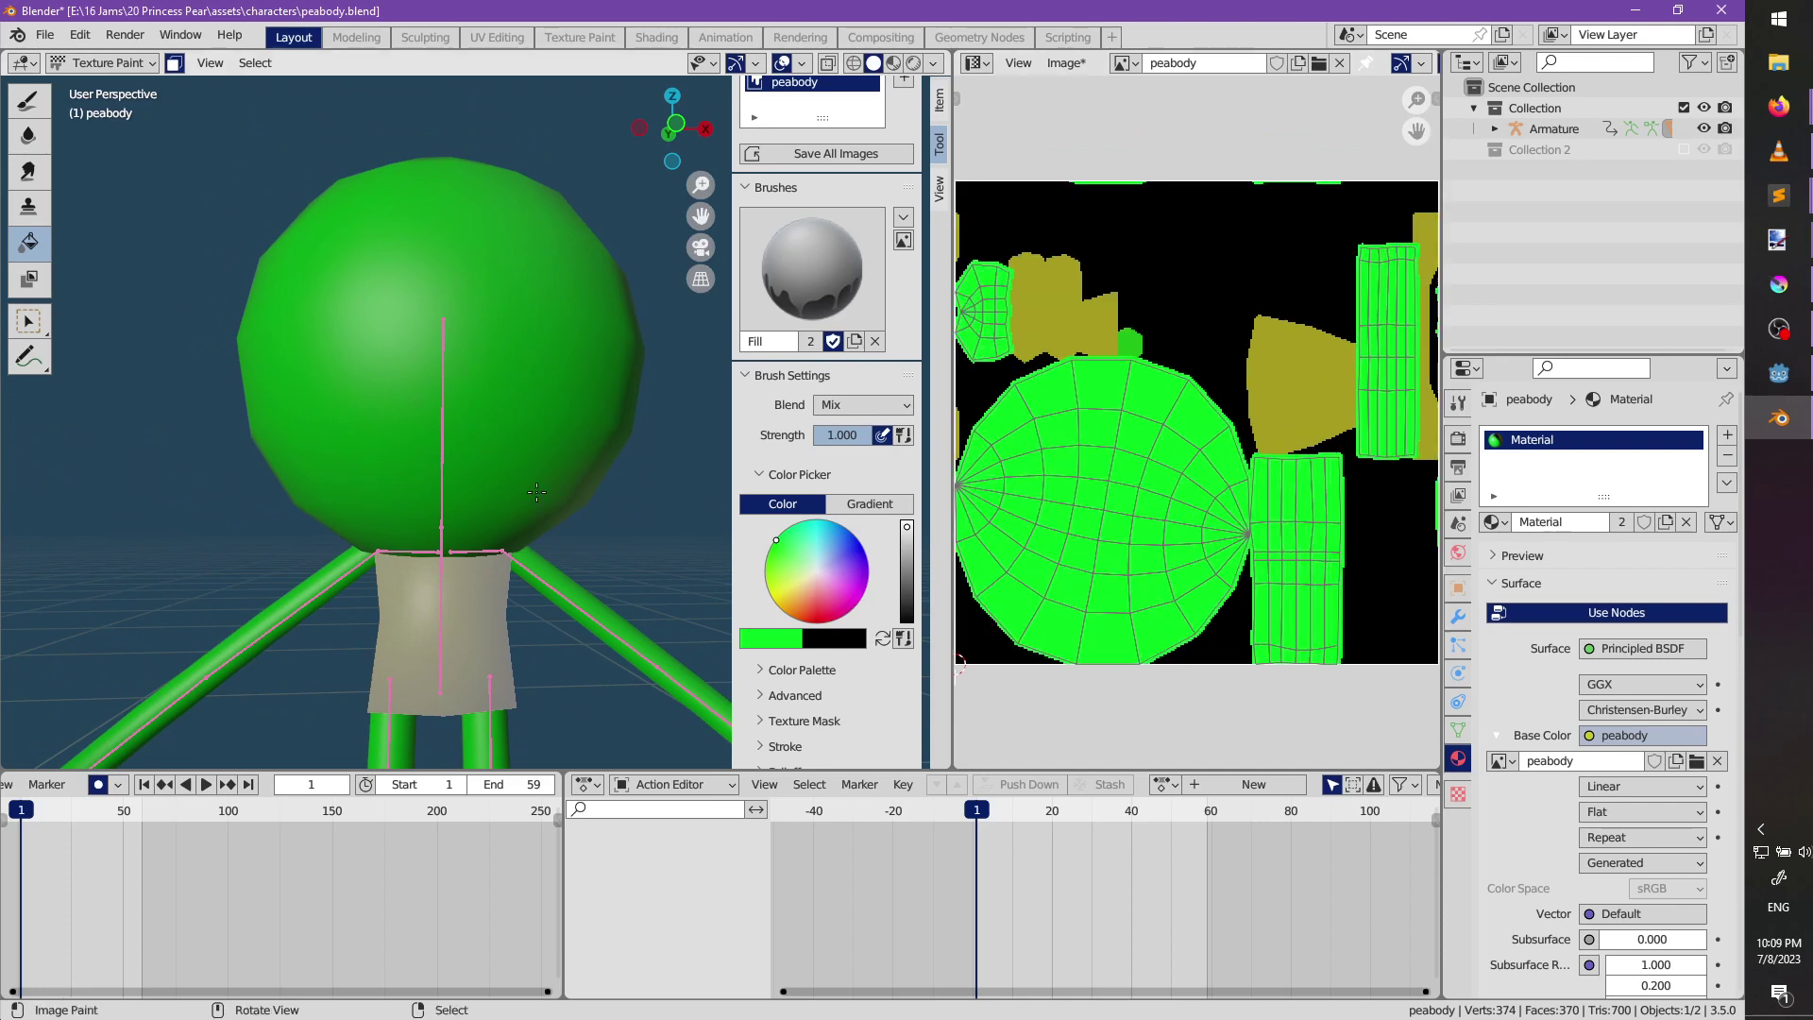
pyautogui.moveTo(472, 491); pyautogui.dragTo(491, 395, button='middle')
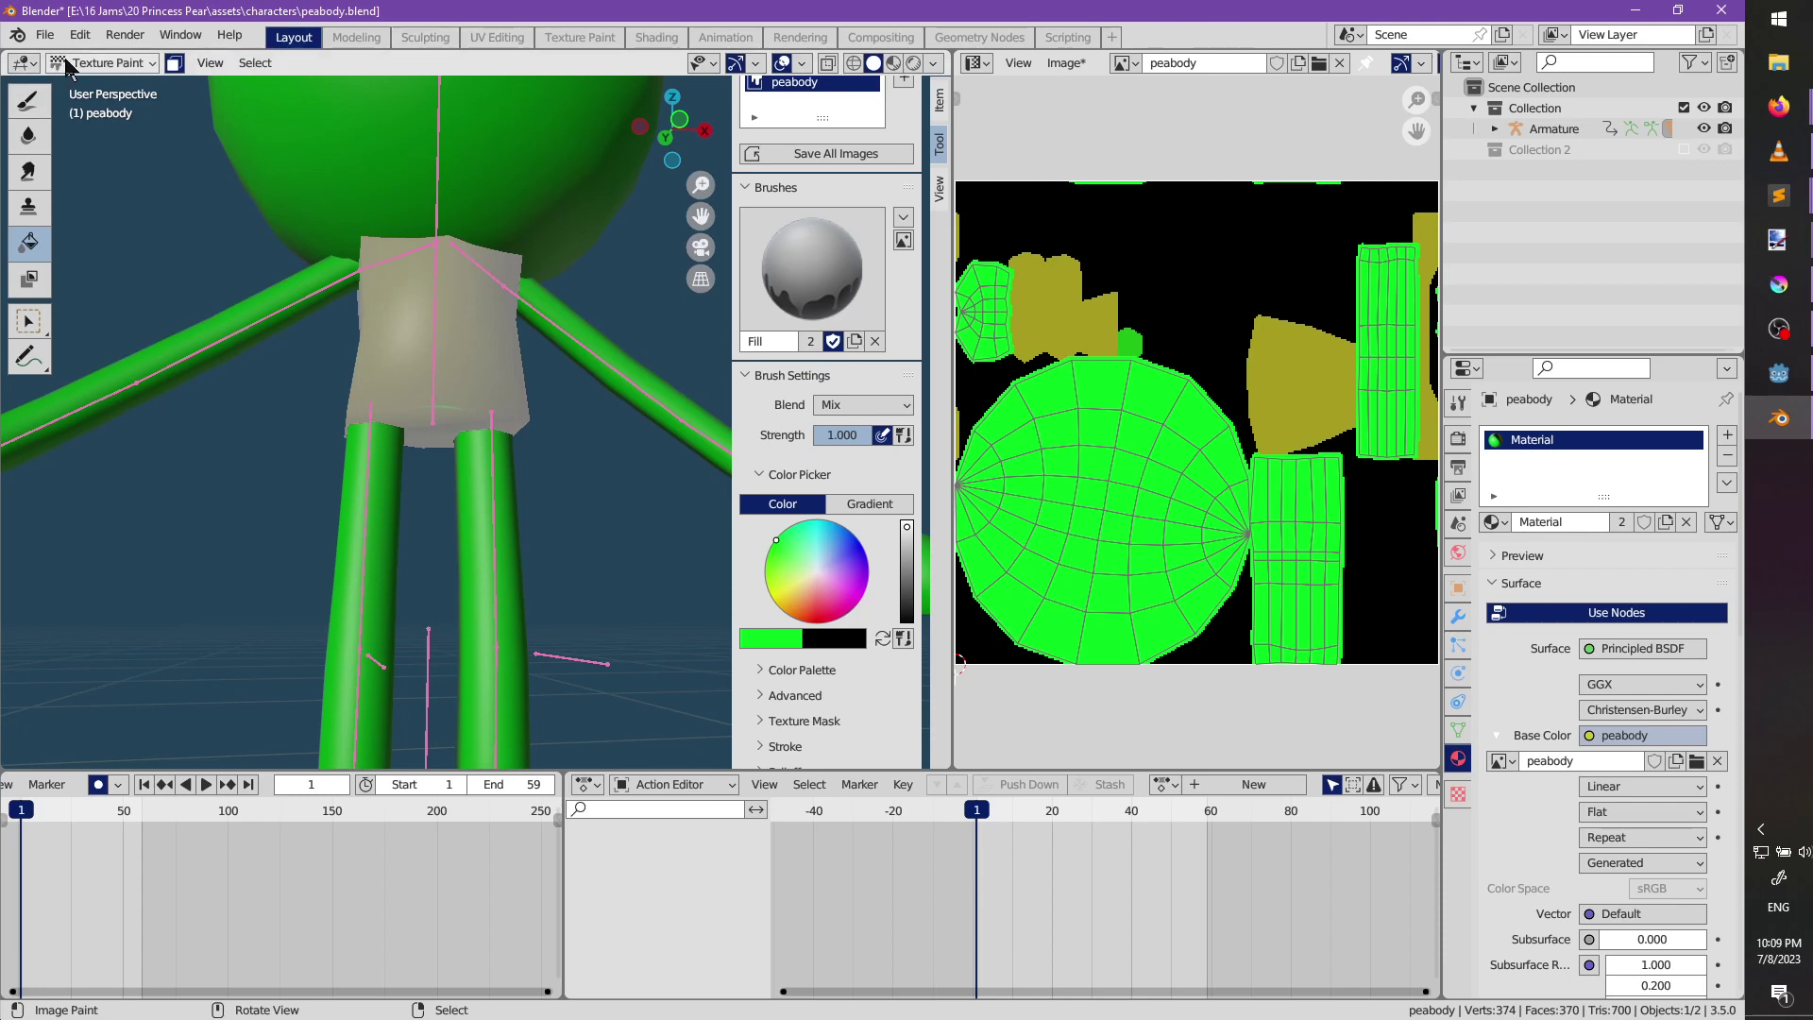
pyautogui.click(99, 62)
pyautogui.moveTo(40, 68)
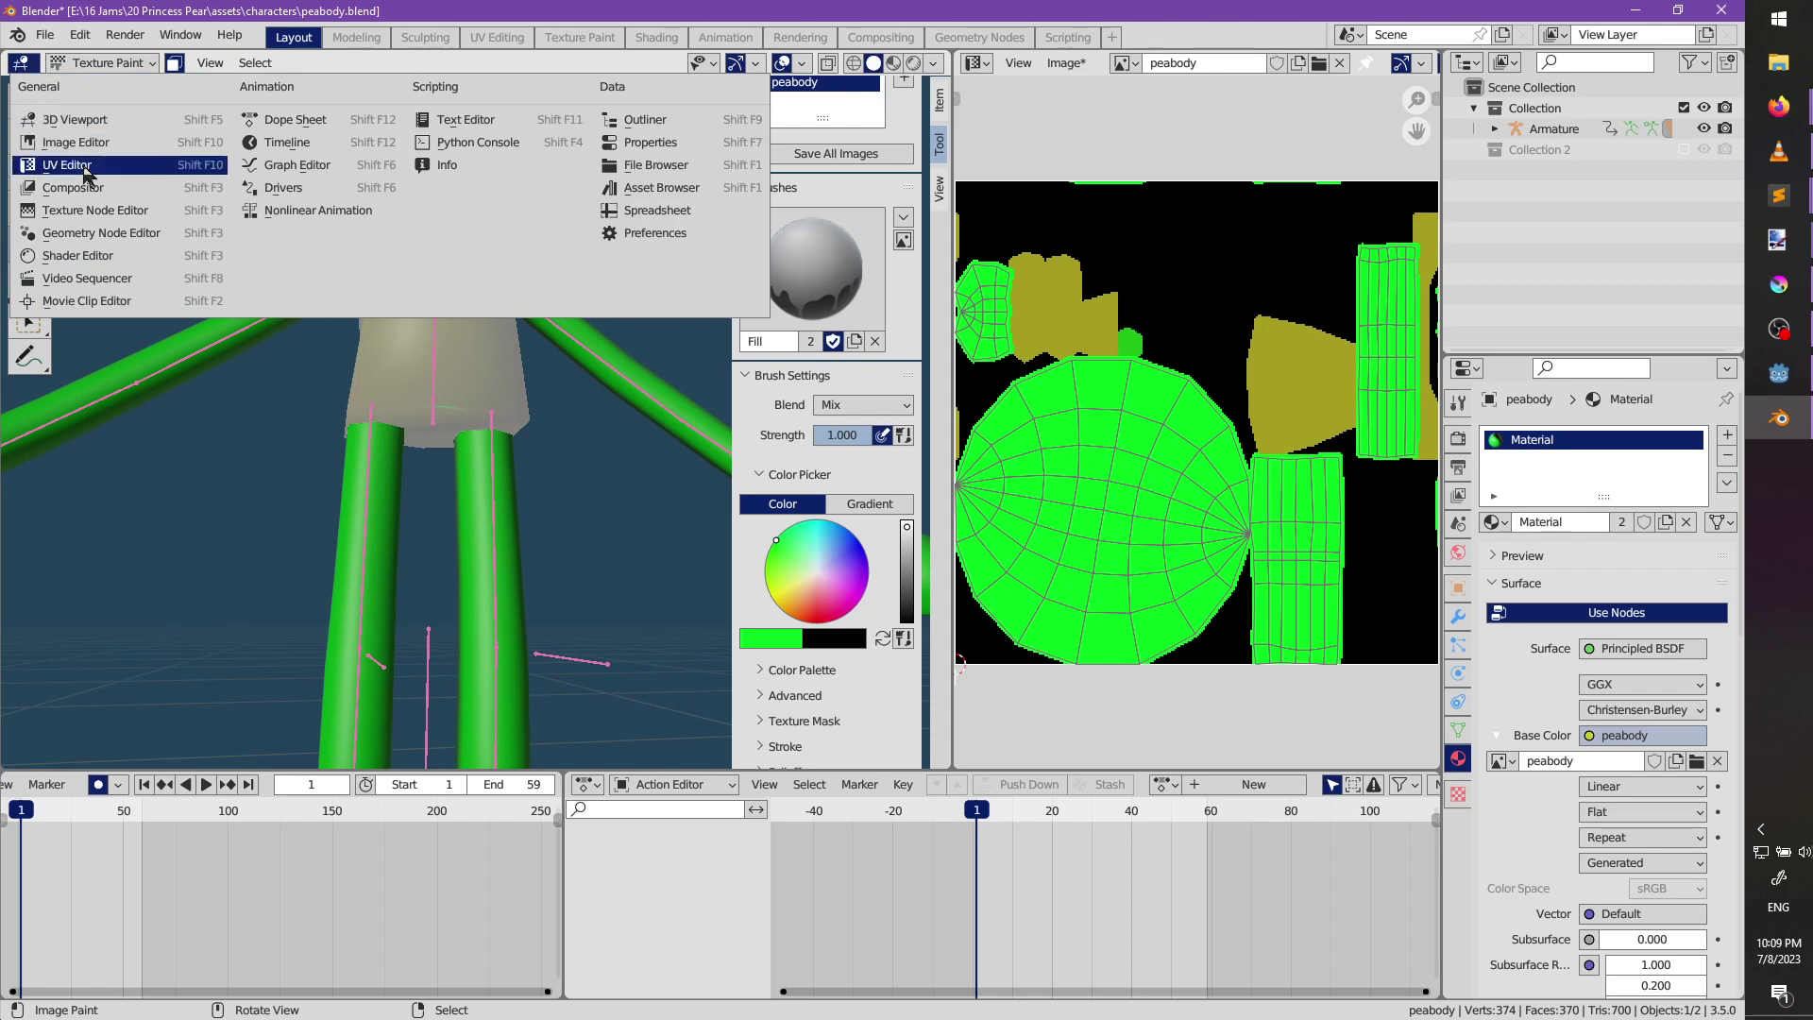
pyautogui.click(94, 210)
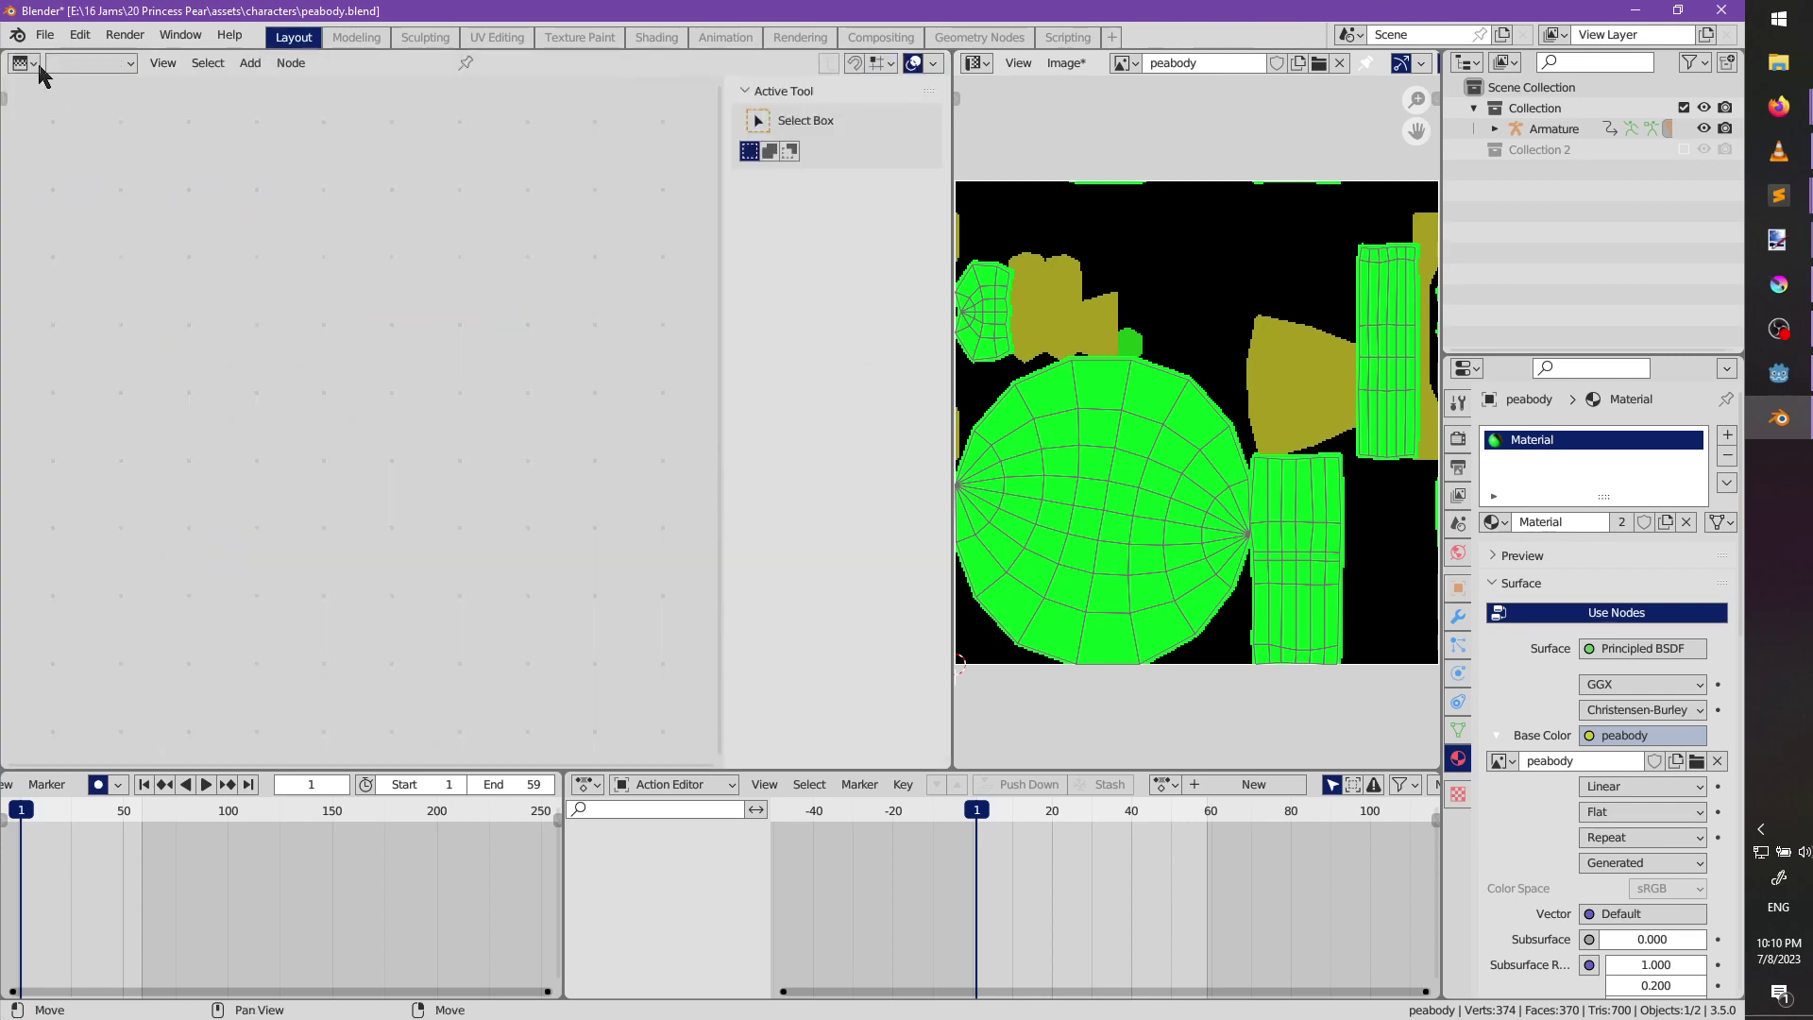
pyautogui.click(21, 62)
pyautogui.click(75, 119)
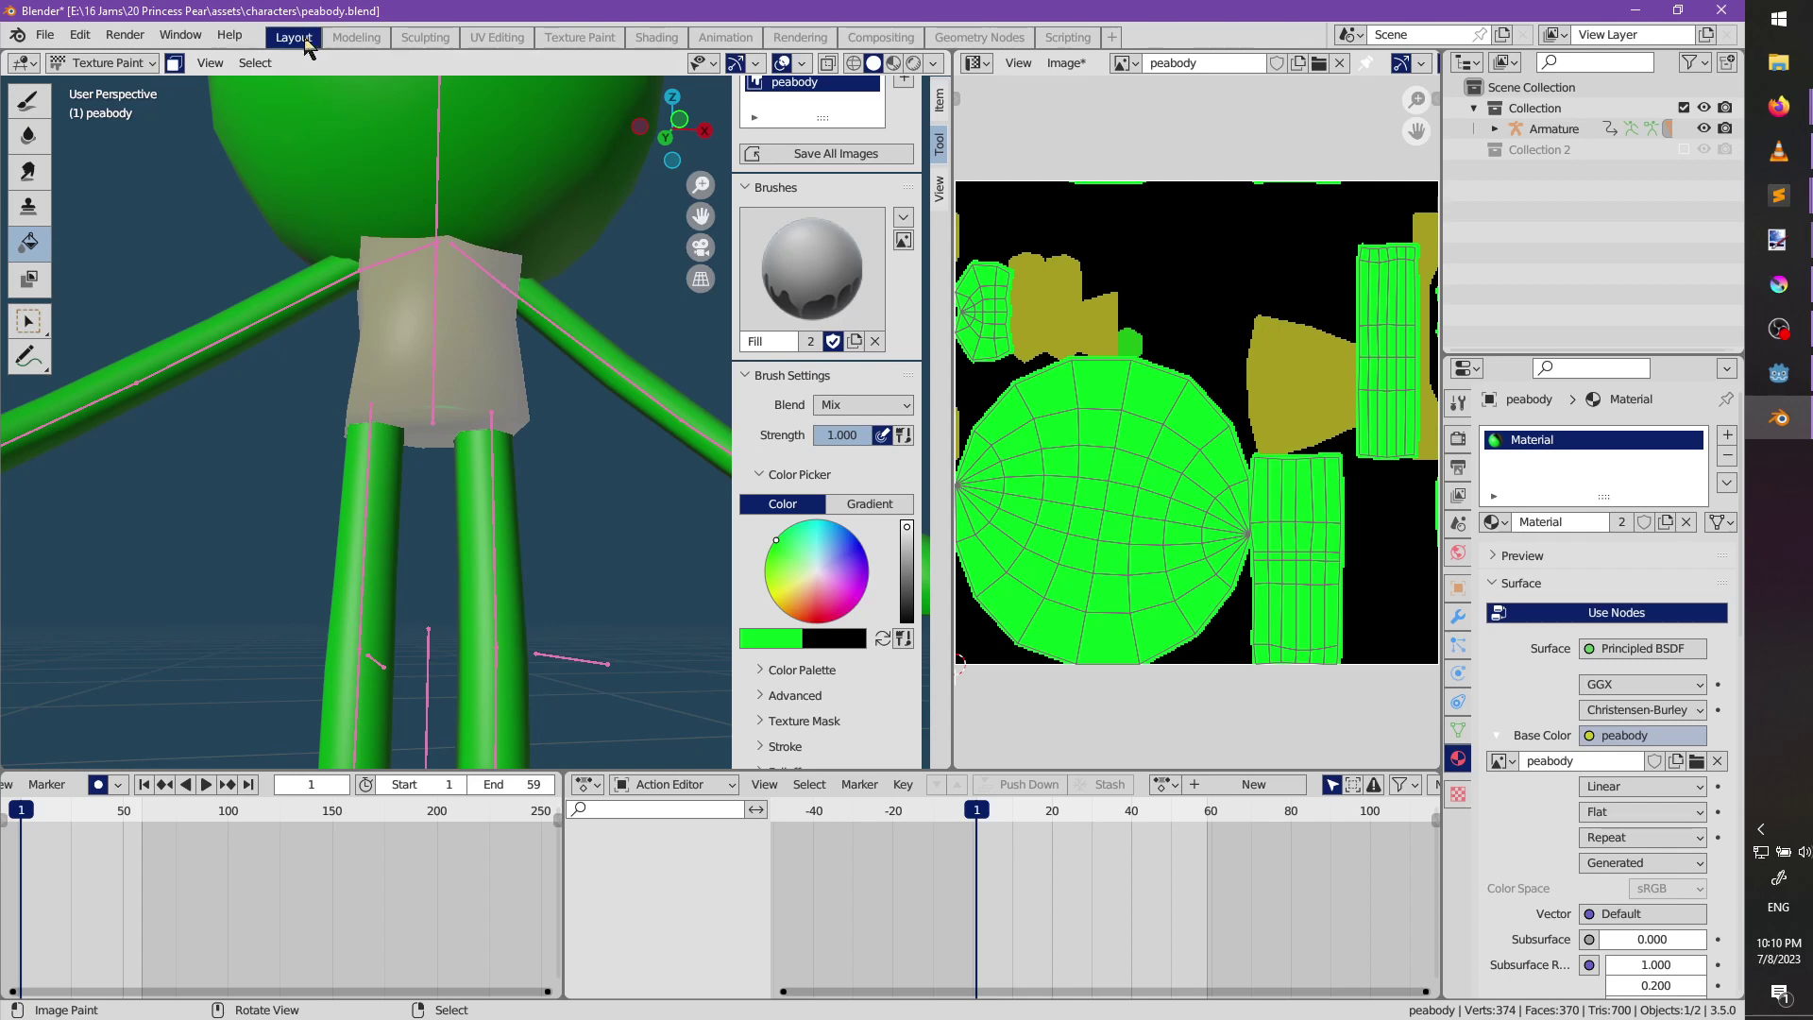
pyautogui.click(22, 63)
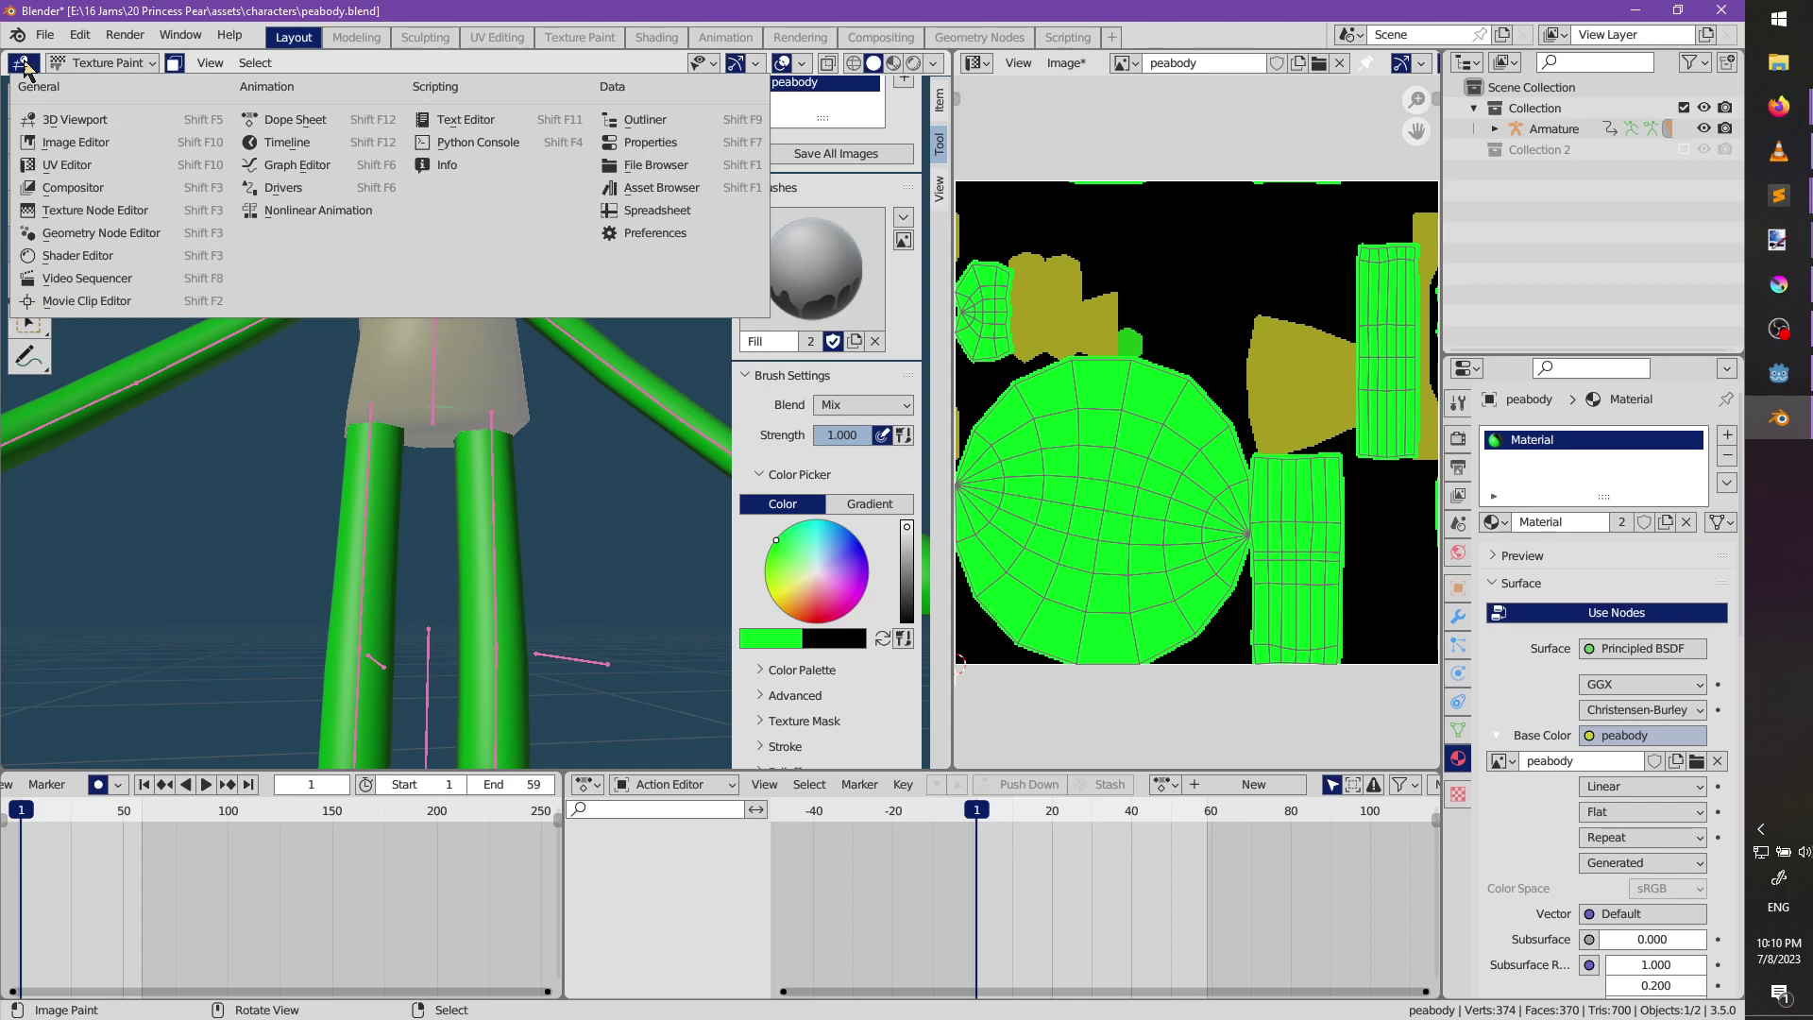
pyautogui.click(23, 68)
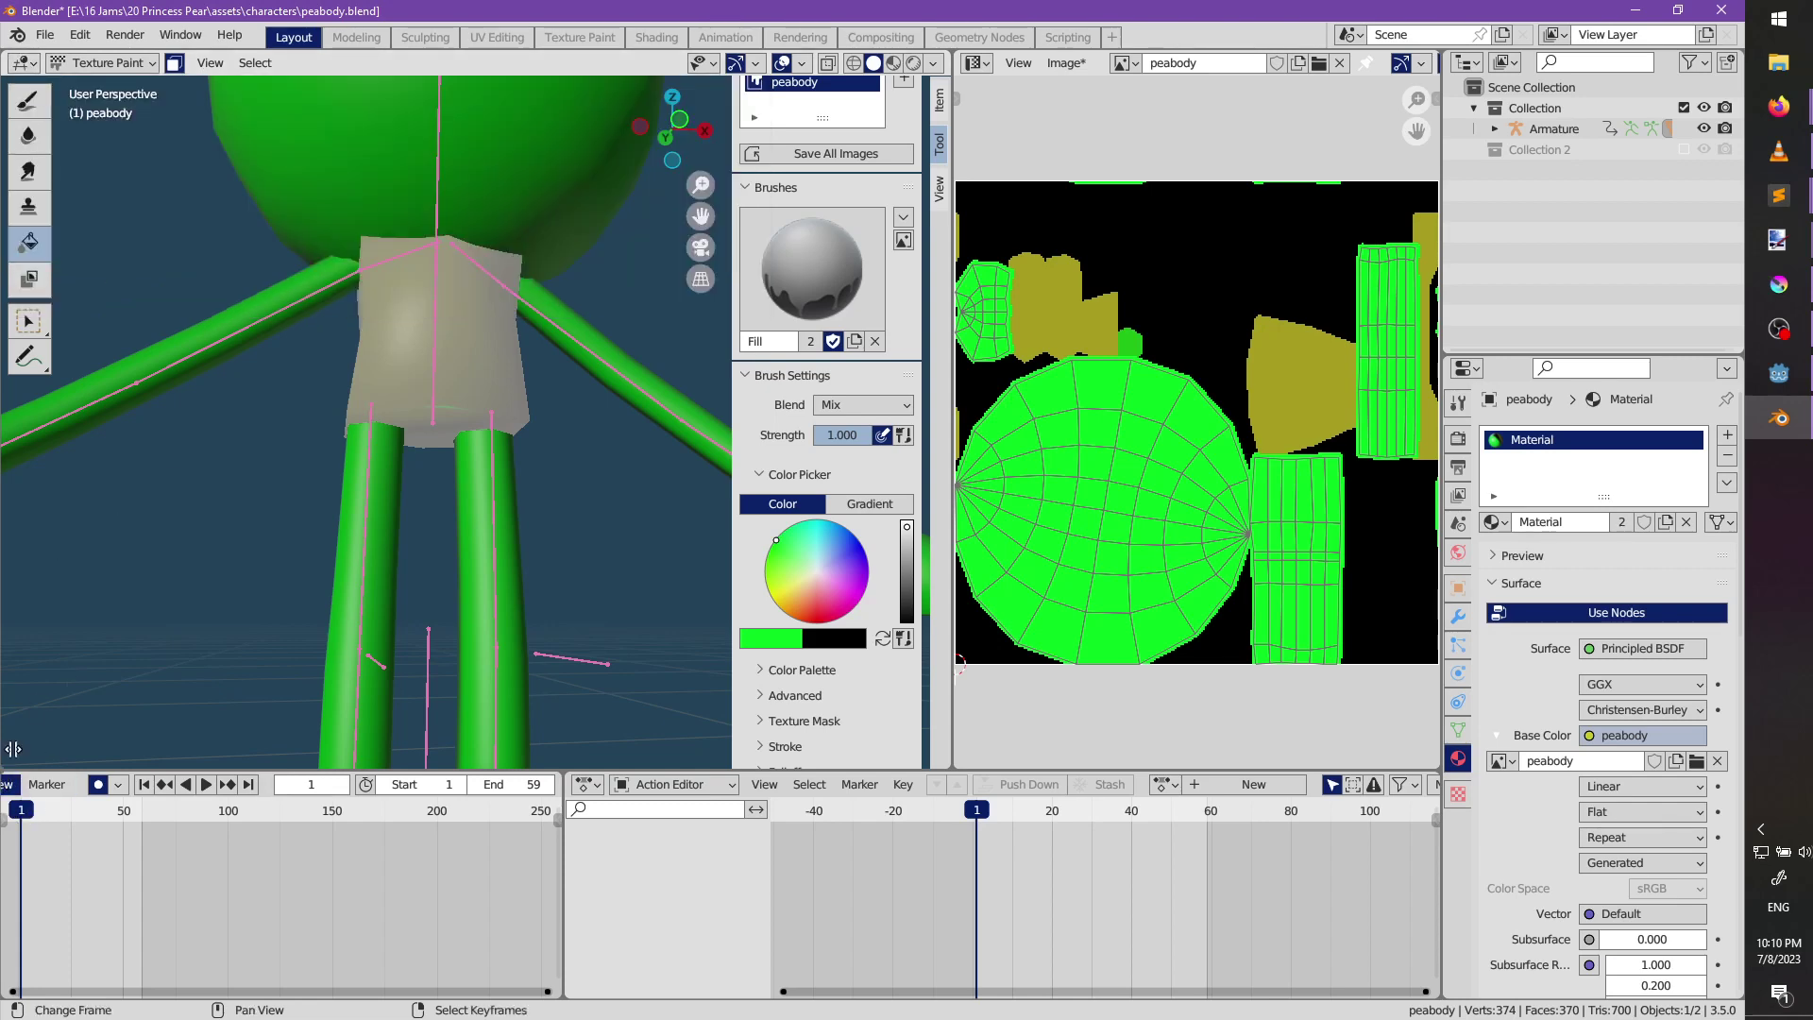
# Split the 3D viewport, show Preferences in the new lower area, and merge the area back into the viewport.
pyautogui.moveTo(13, 749); pyautogui.dragTo(13, 688)
pyautogui.click(22, 699)
pyautogui.click(23, 700)
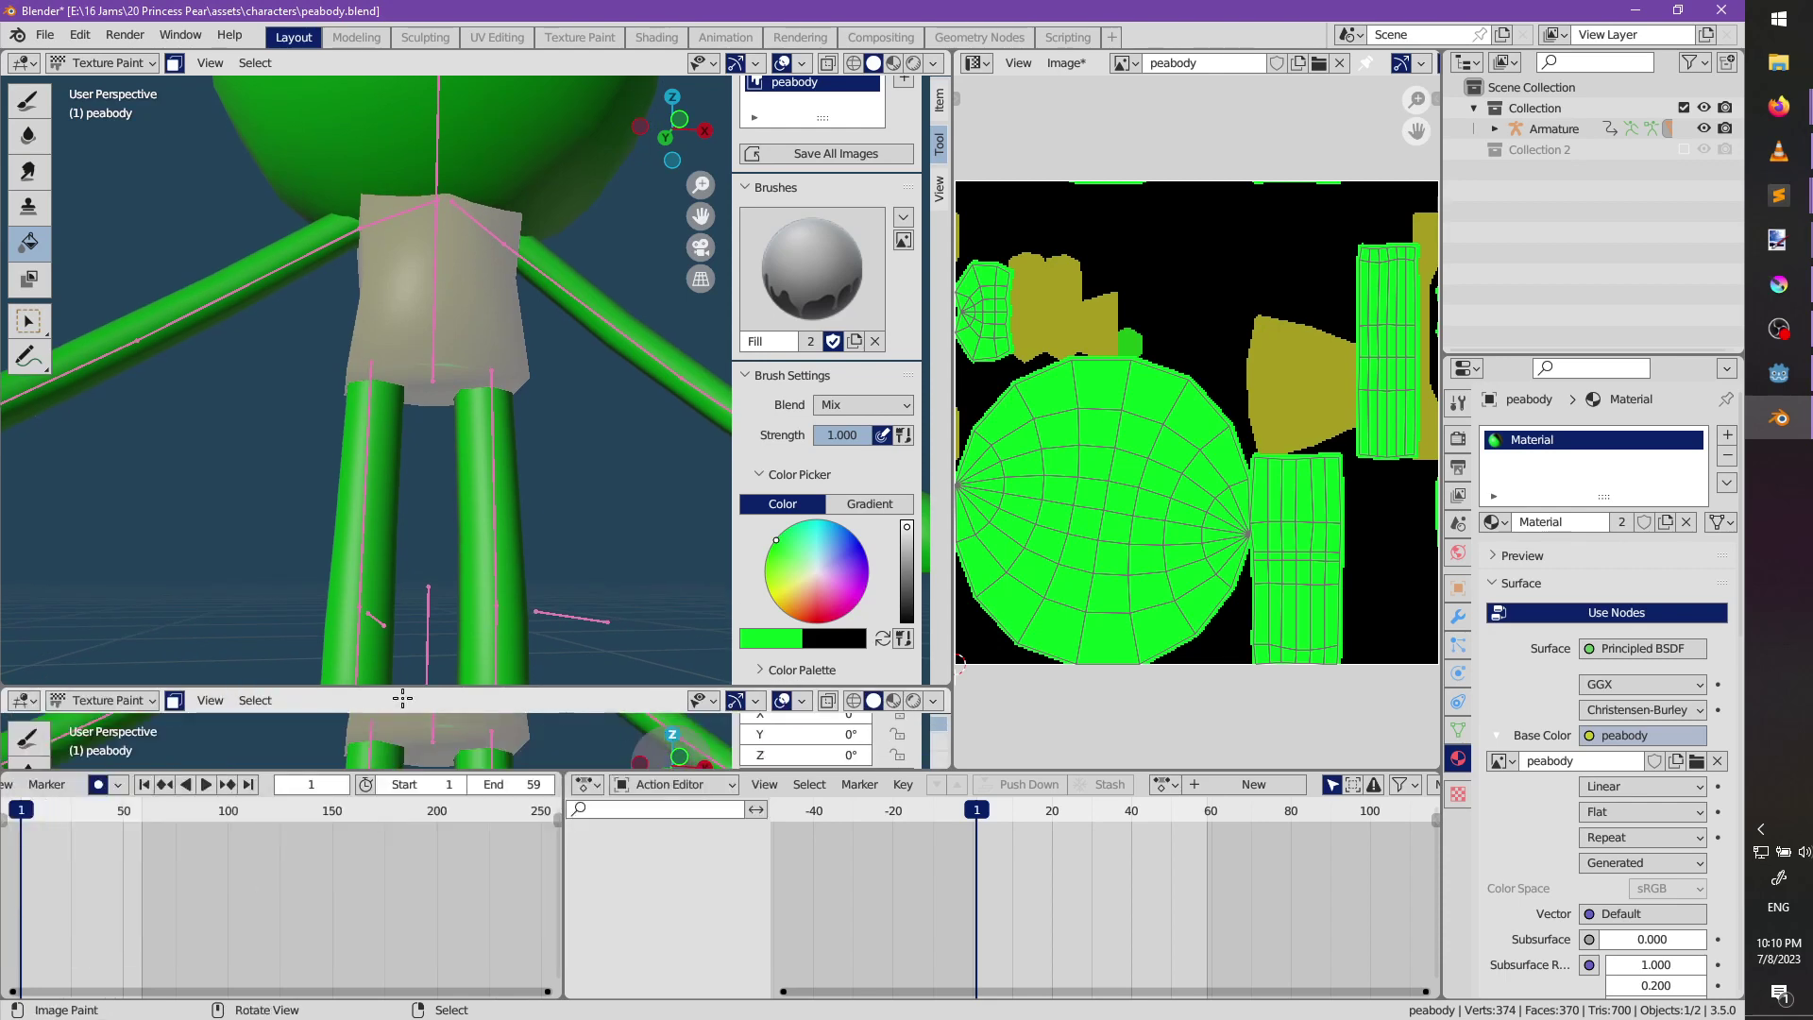
pyautogui.click(24, 700)
pyautogui.click(23, 700)
pyautogui.click(23, 700)
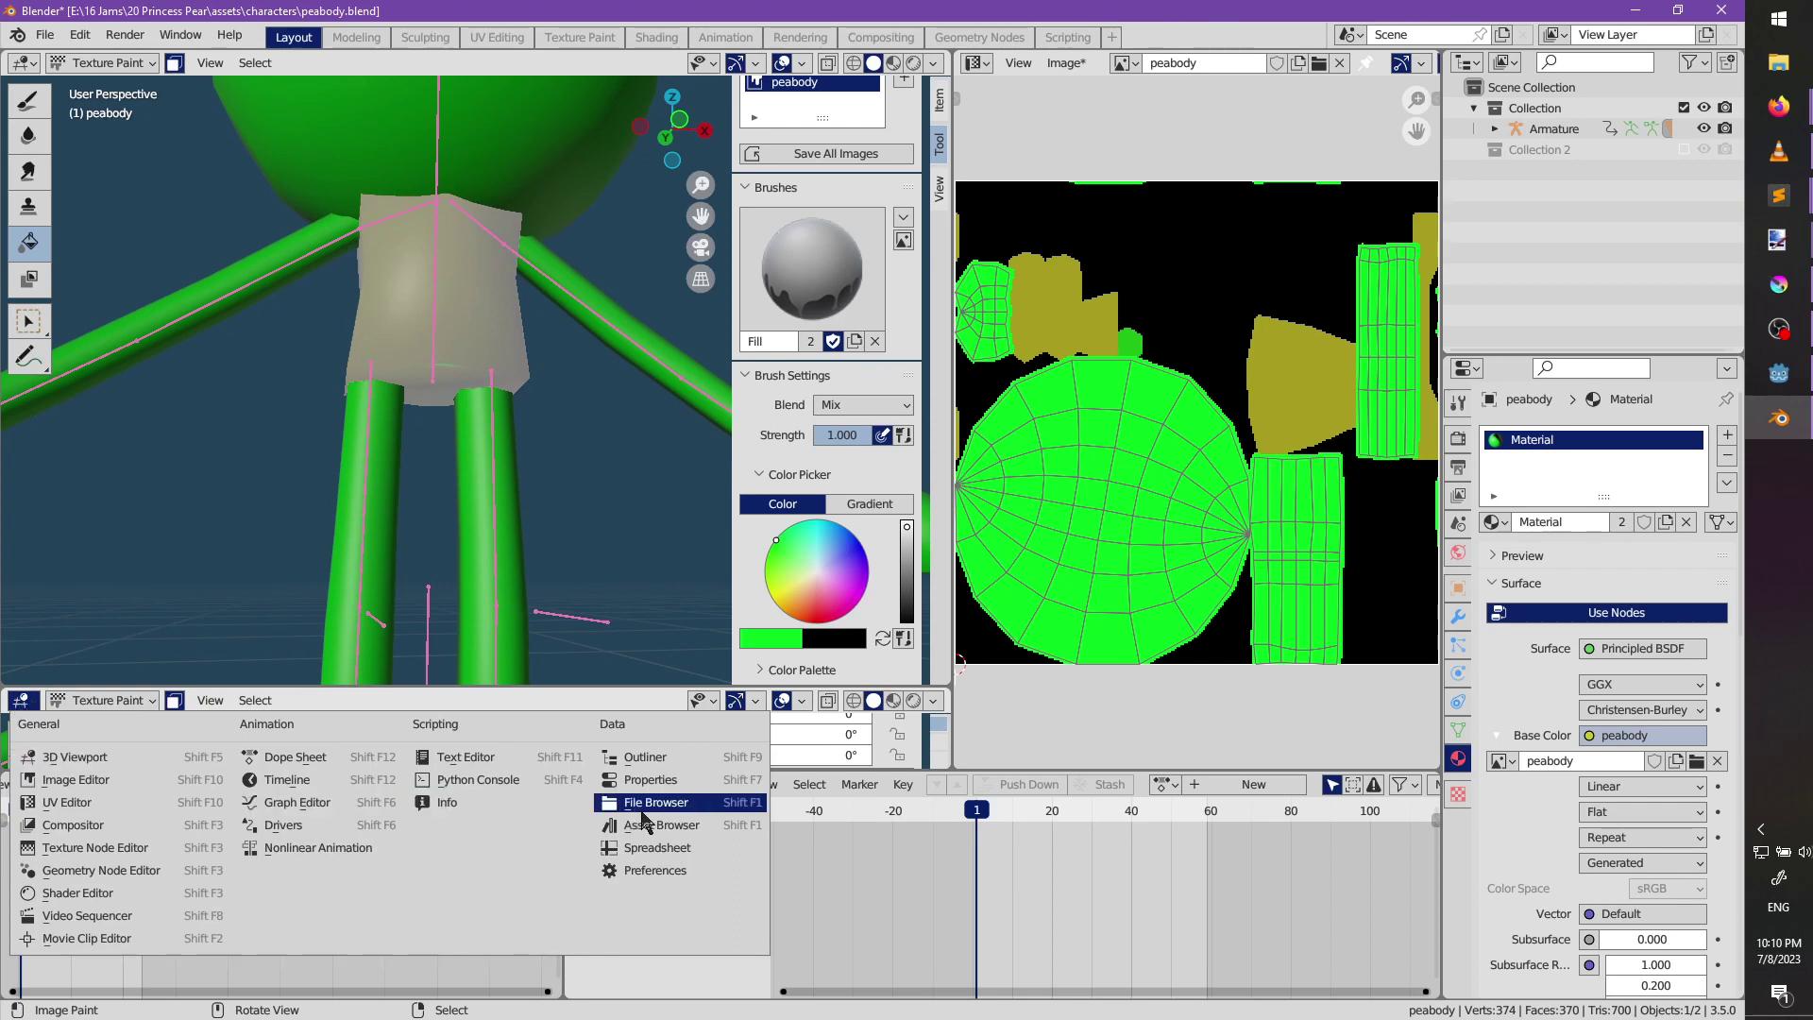
pyautogui.click(651, 870)
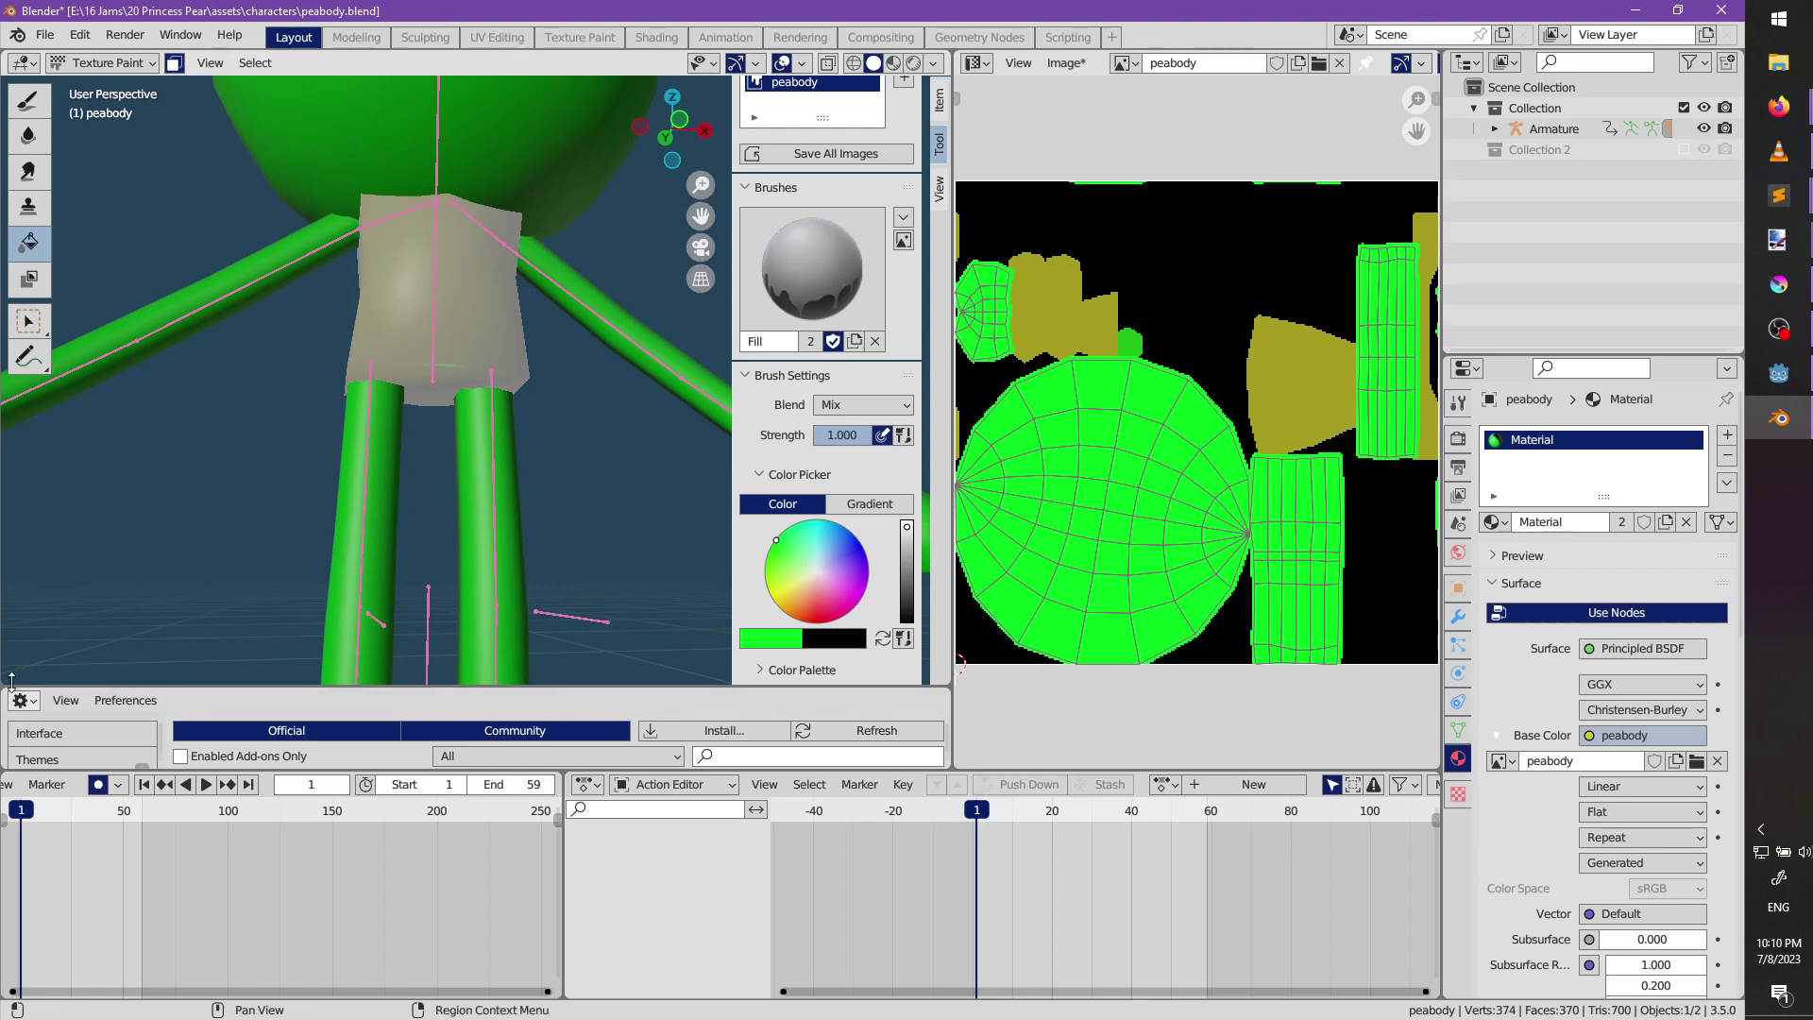
pyautogui.moveTo(19, 704); pyautogui.dragTo(463, 454)
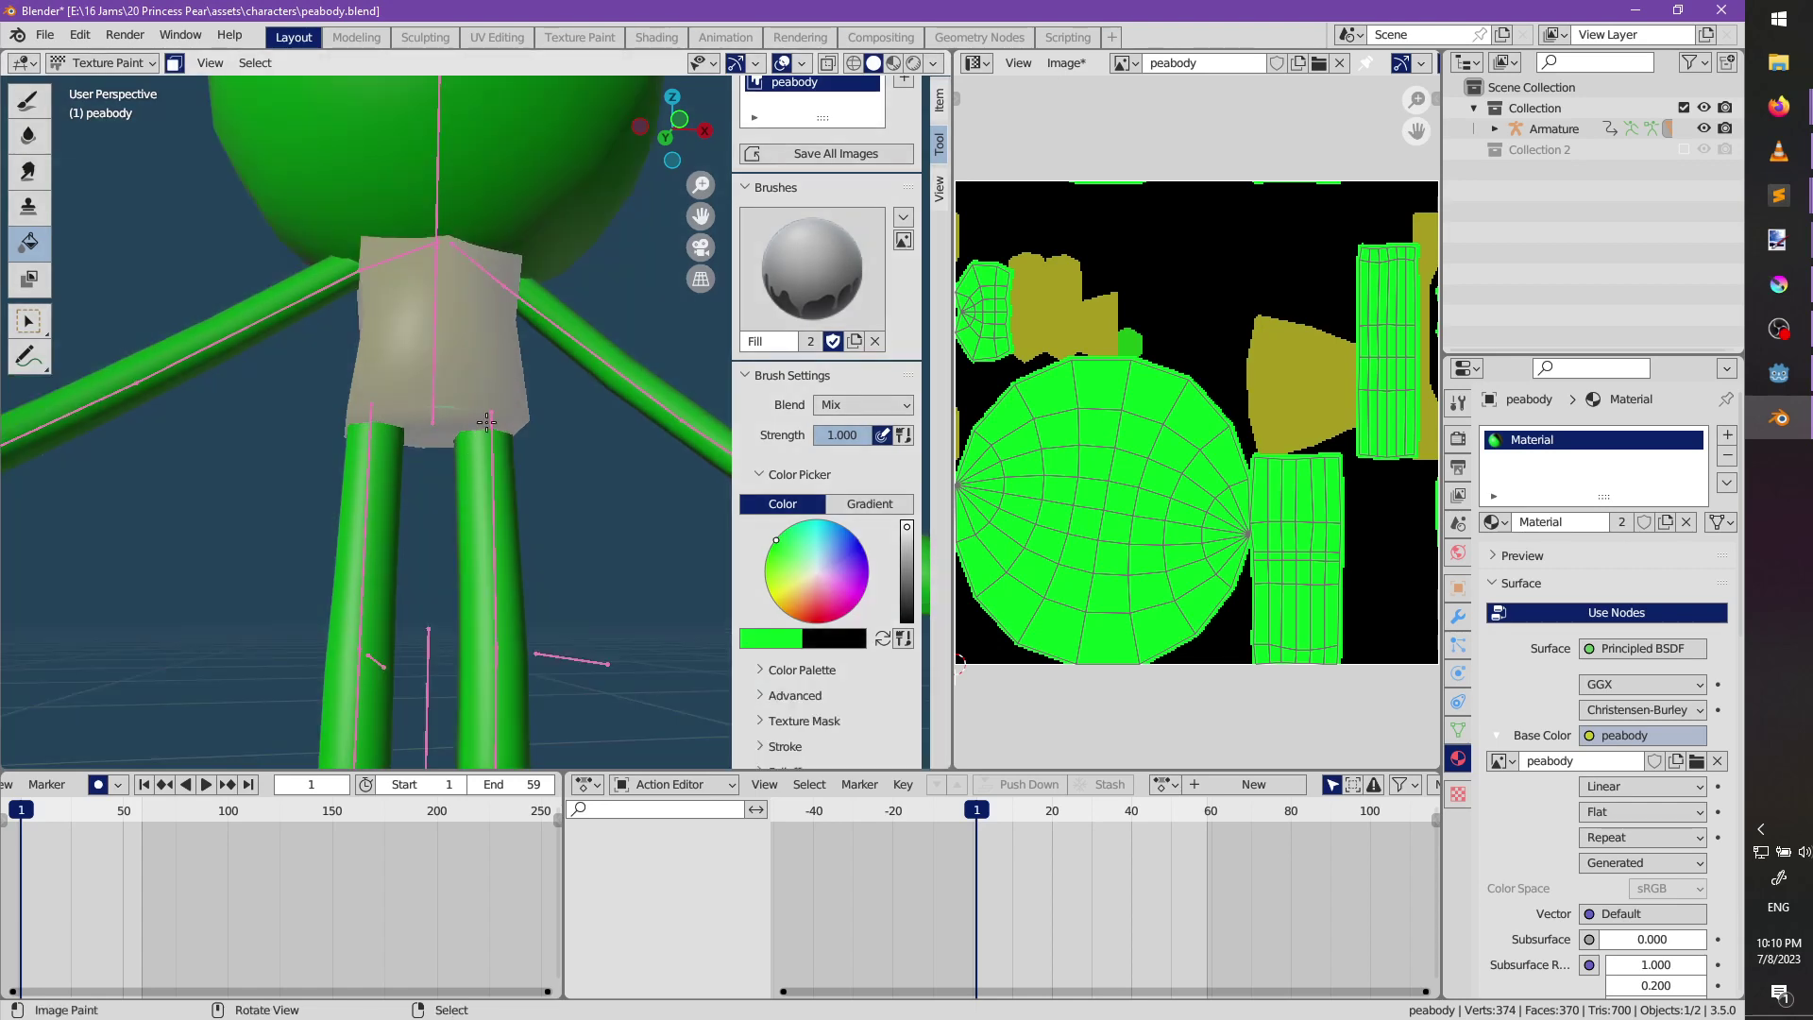
# Isolate the torso and its underside in the face mask to inspect their paint and UV placement, and clear the mask.
pyautogui.moveTo(486, 422); pyautogui.dragTo(405, 429, button='middle')
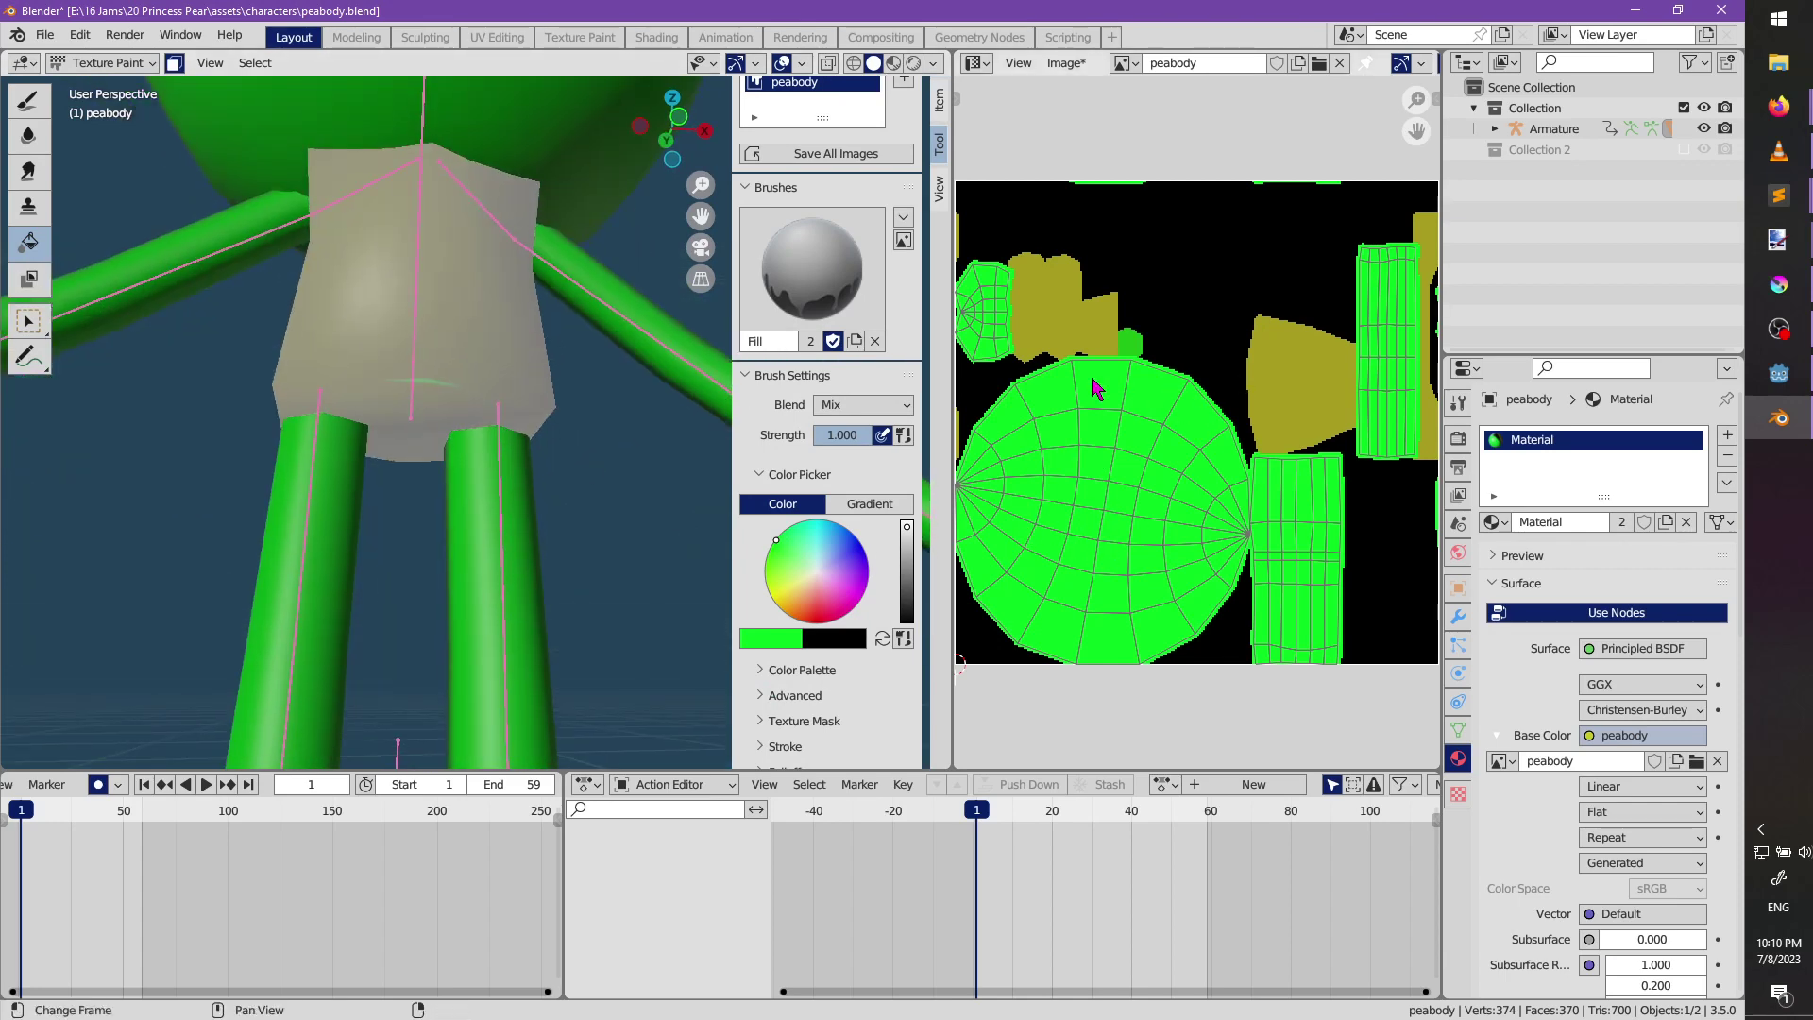
pyautogui.hotkey('alt', 'a')
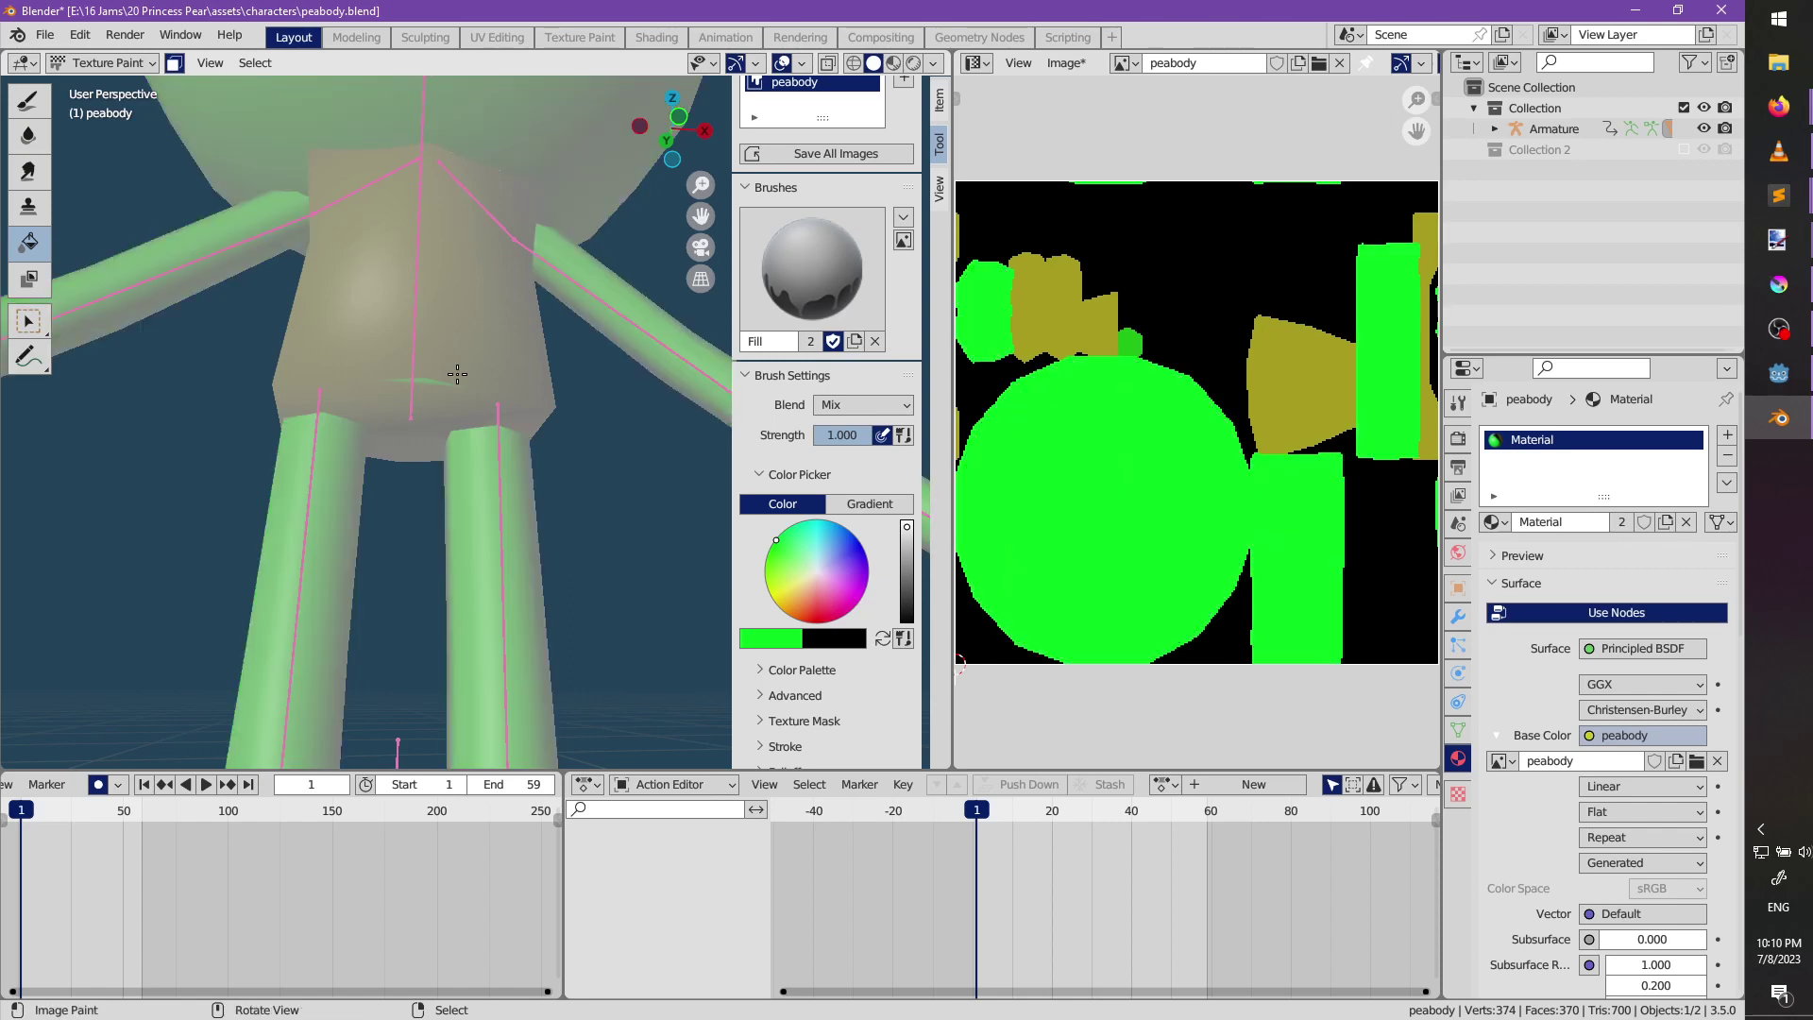
pyautogui.press('l')
pyautogui.press('l')
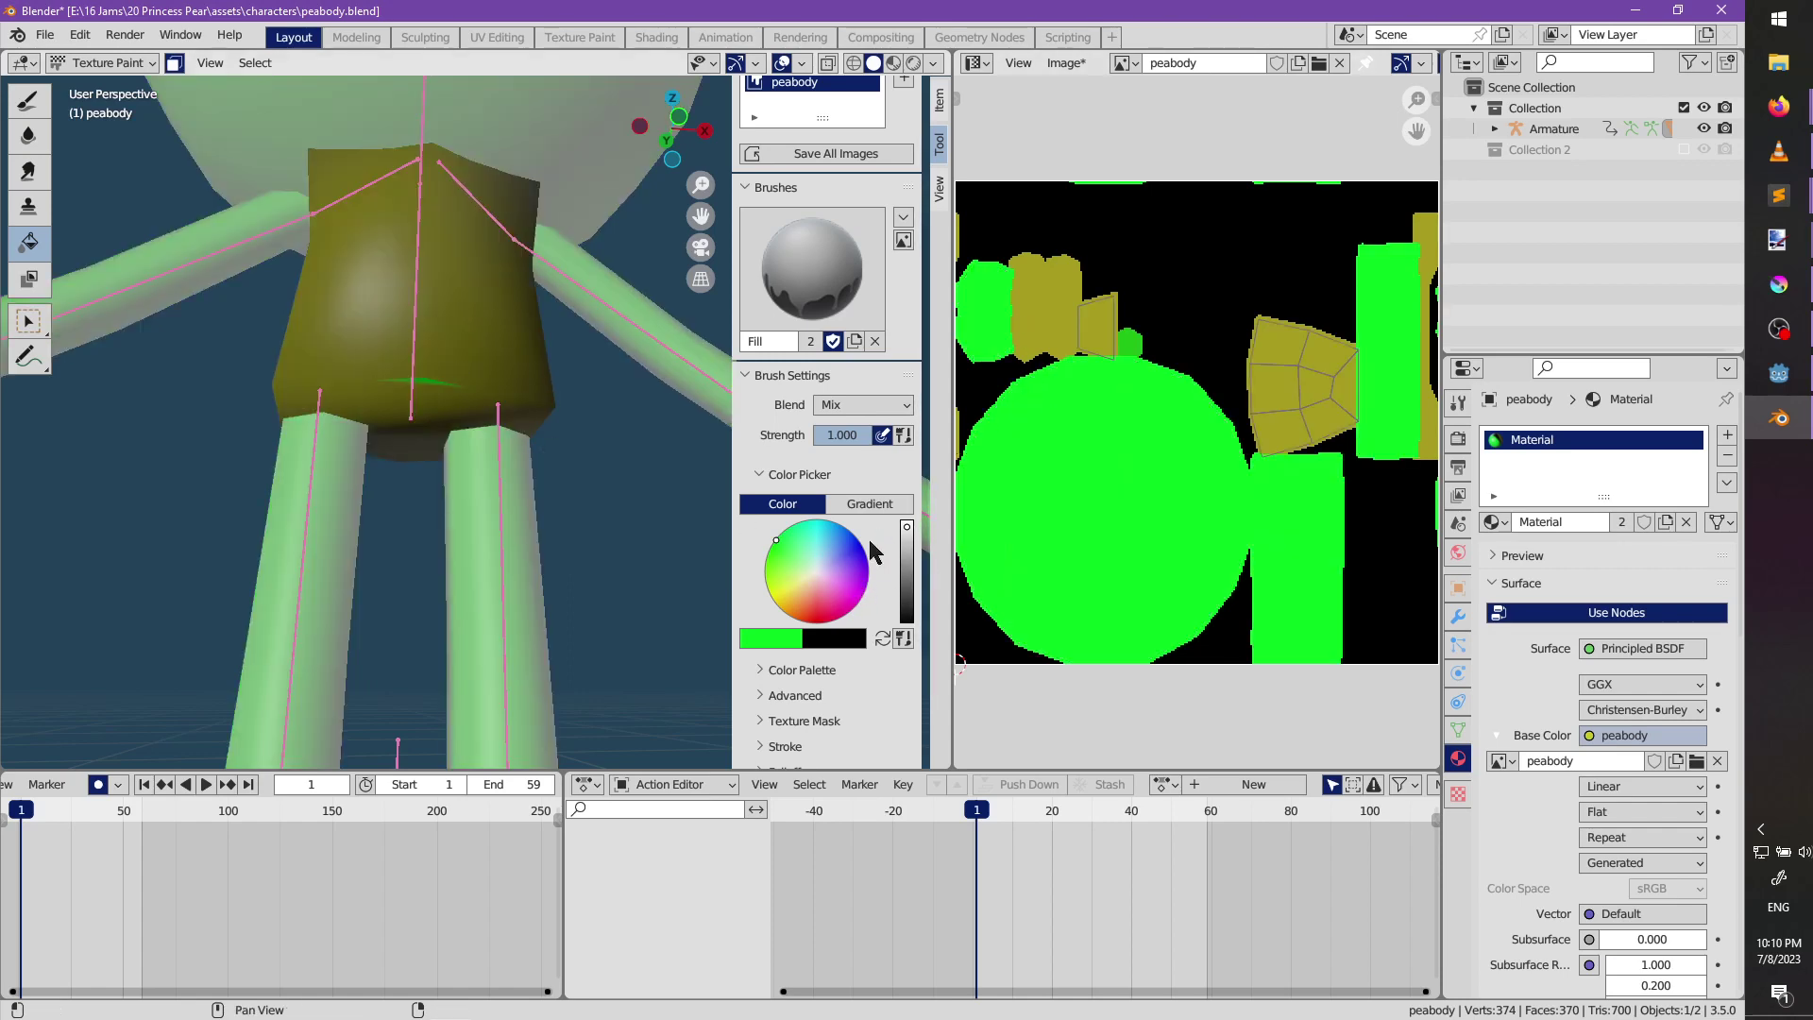
pyautogui.scroll(-4, 494, 445)
pyautogui.moveTo(494, 445)
pyautogui.mouseDown(button='middle')
pyautogui.moveTo(429, 509)
pyautogui.moveTo(591, 501)
pyautogui.mouseUp(button='middle')
pyautogui.hotkey('alt', 'a')
pyautogui.scroll(-2, 458, 509)
# Put the peabody mesh in Edit Mode and shade the viewport with Material Preview.
pyautogui.press('Tab')
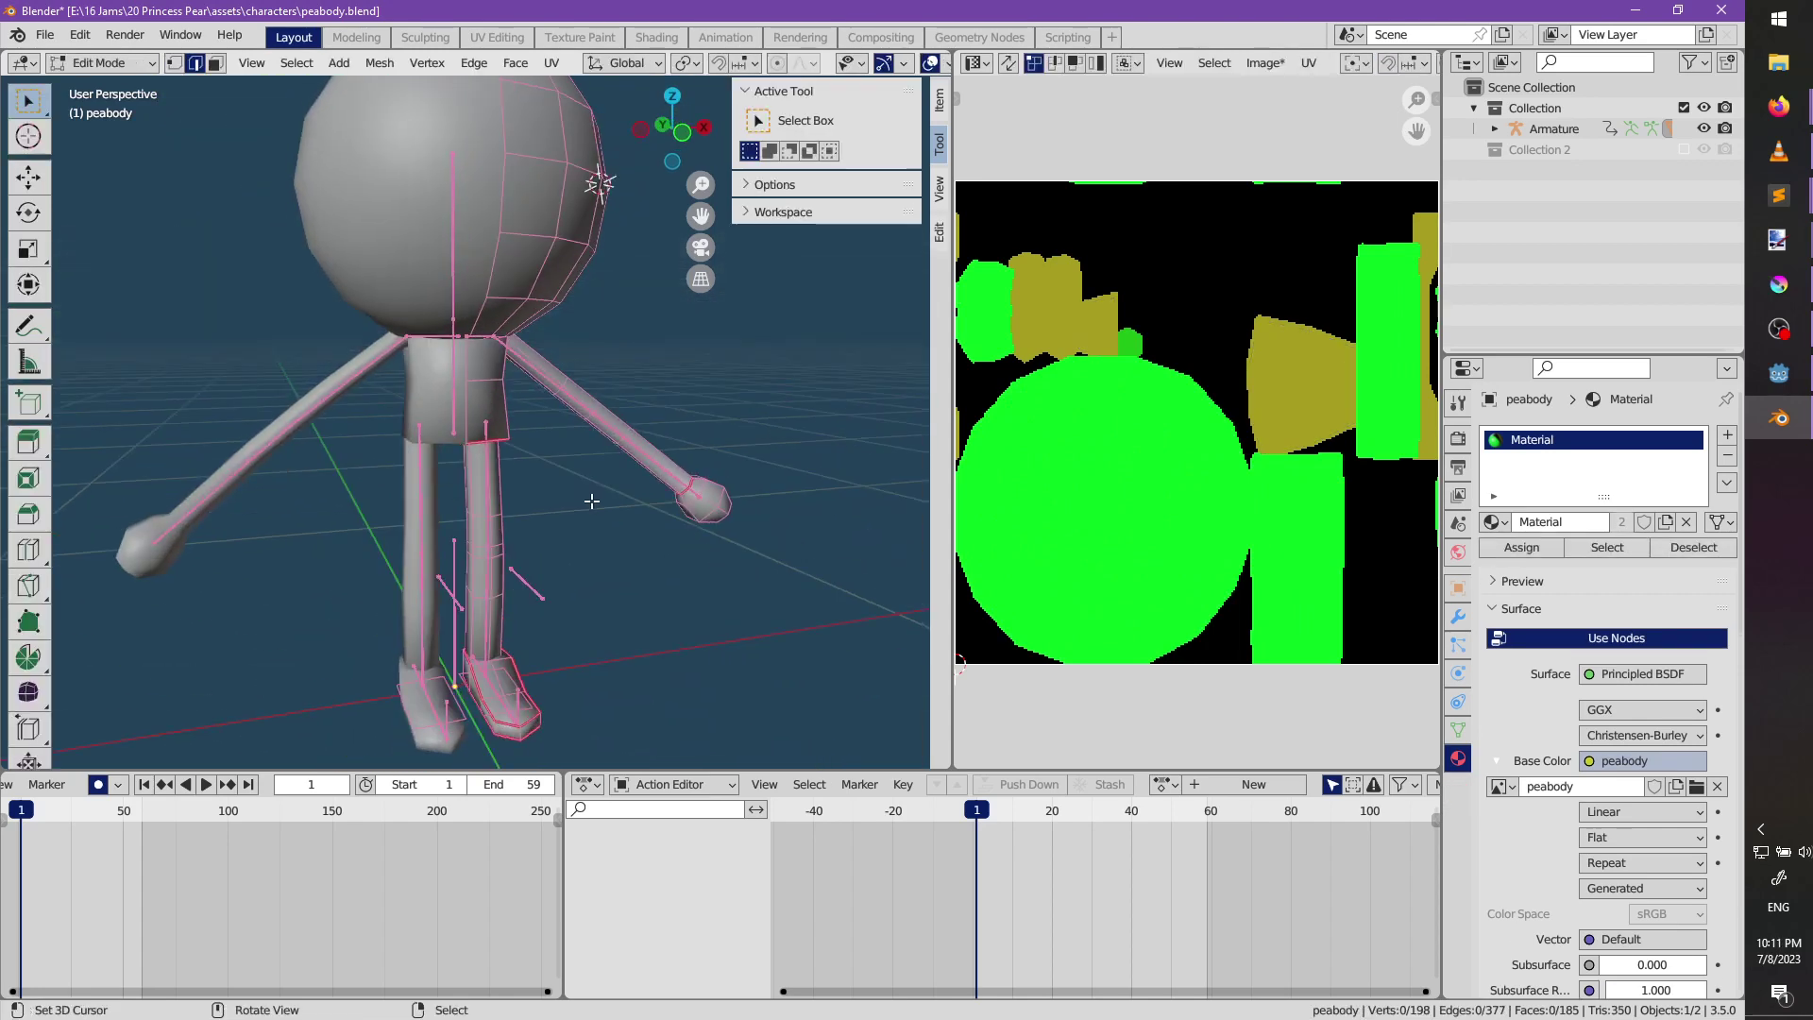
pyautogui.press('z')
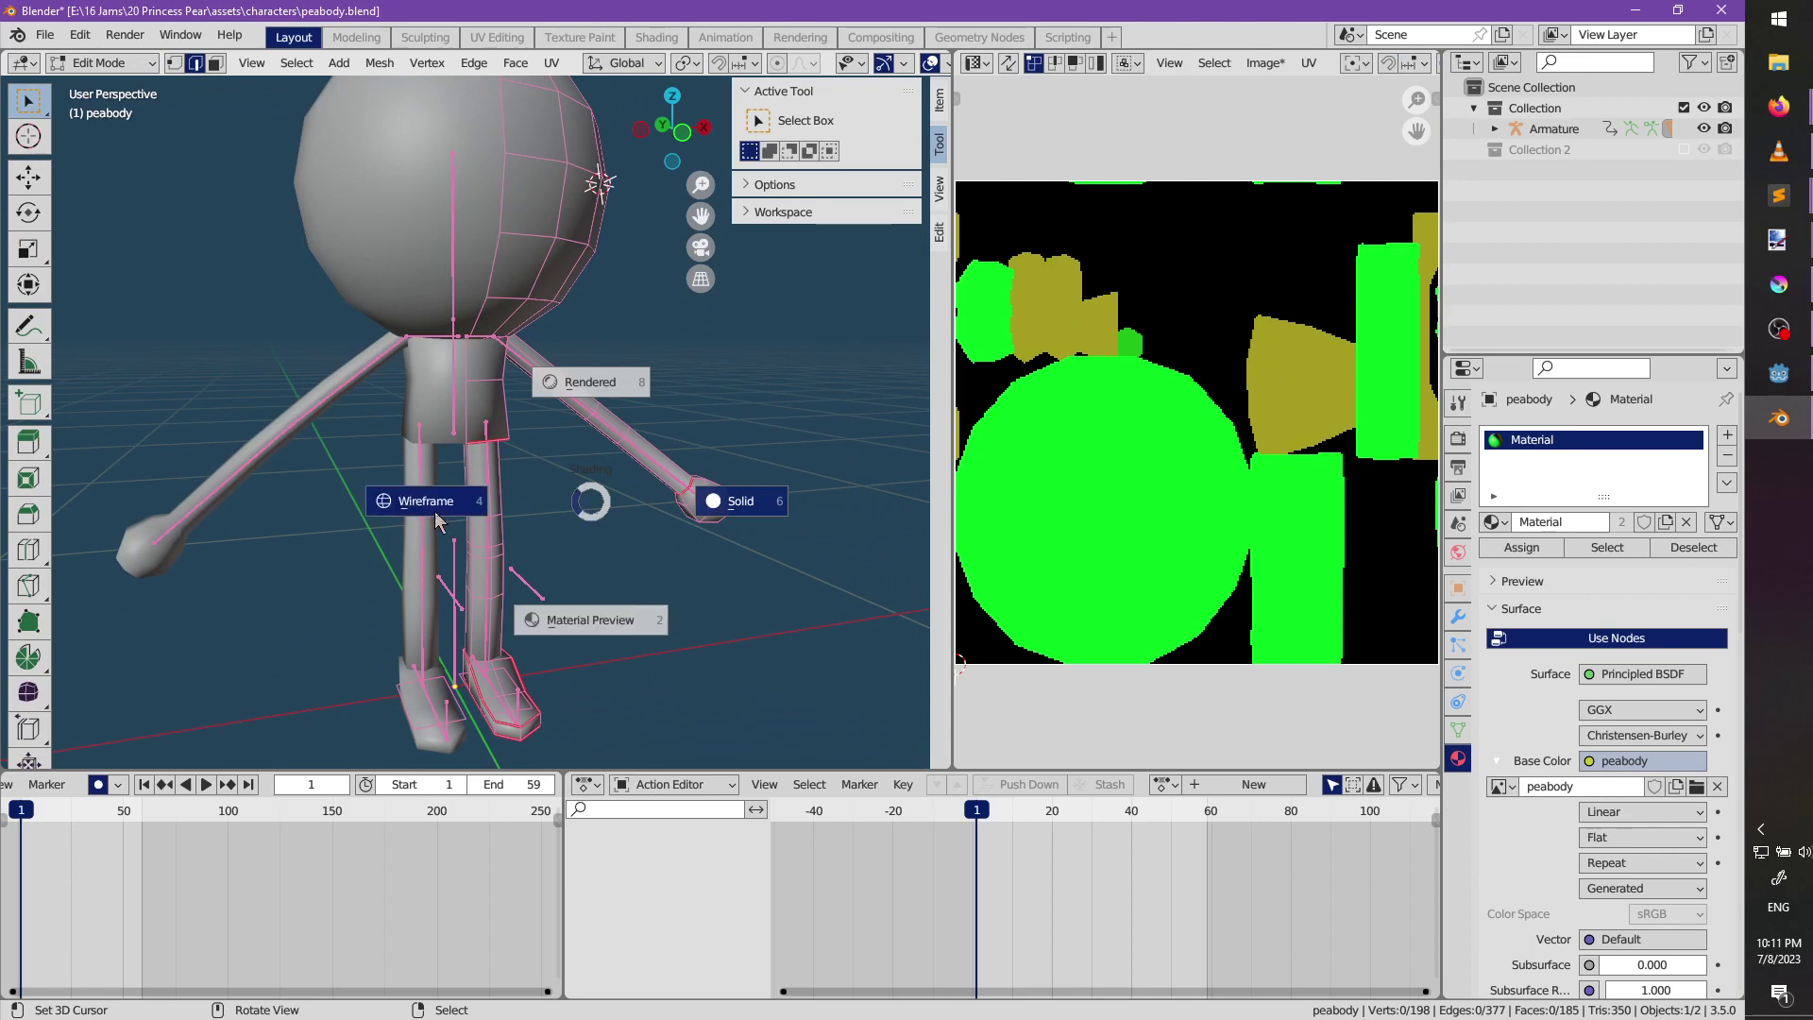
pyautogui.click(595, 619)
pyautogui.moveTo(623, 624); pyautogui.dragTo(492, 505, button='middle')
# Set the UV pivot to Individual Origins and scale all UV islands down slightly within their painted areas.
pyautogui.press('a')
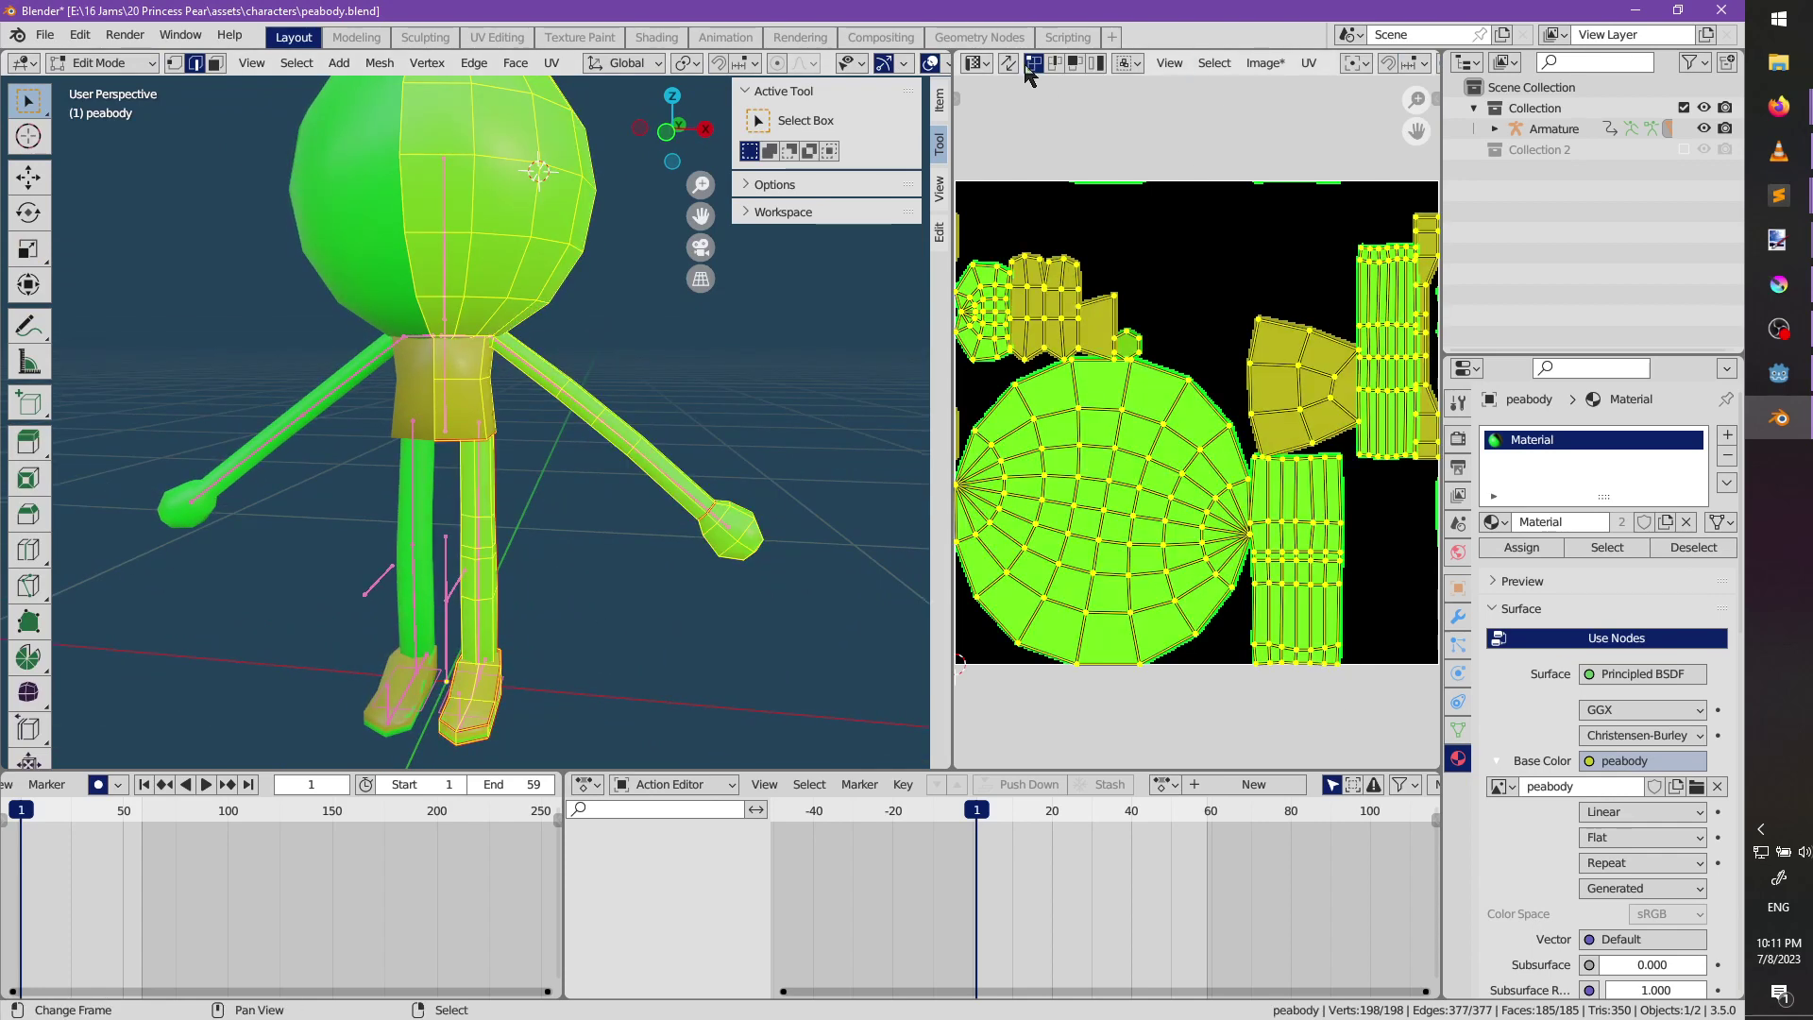
pyautogui.scroll(-5, 1100, 71)
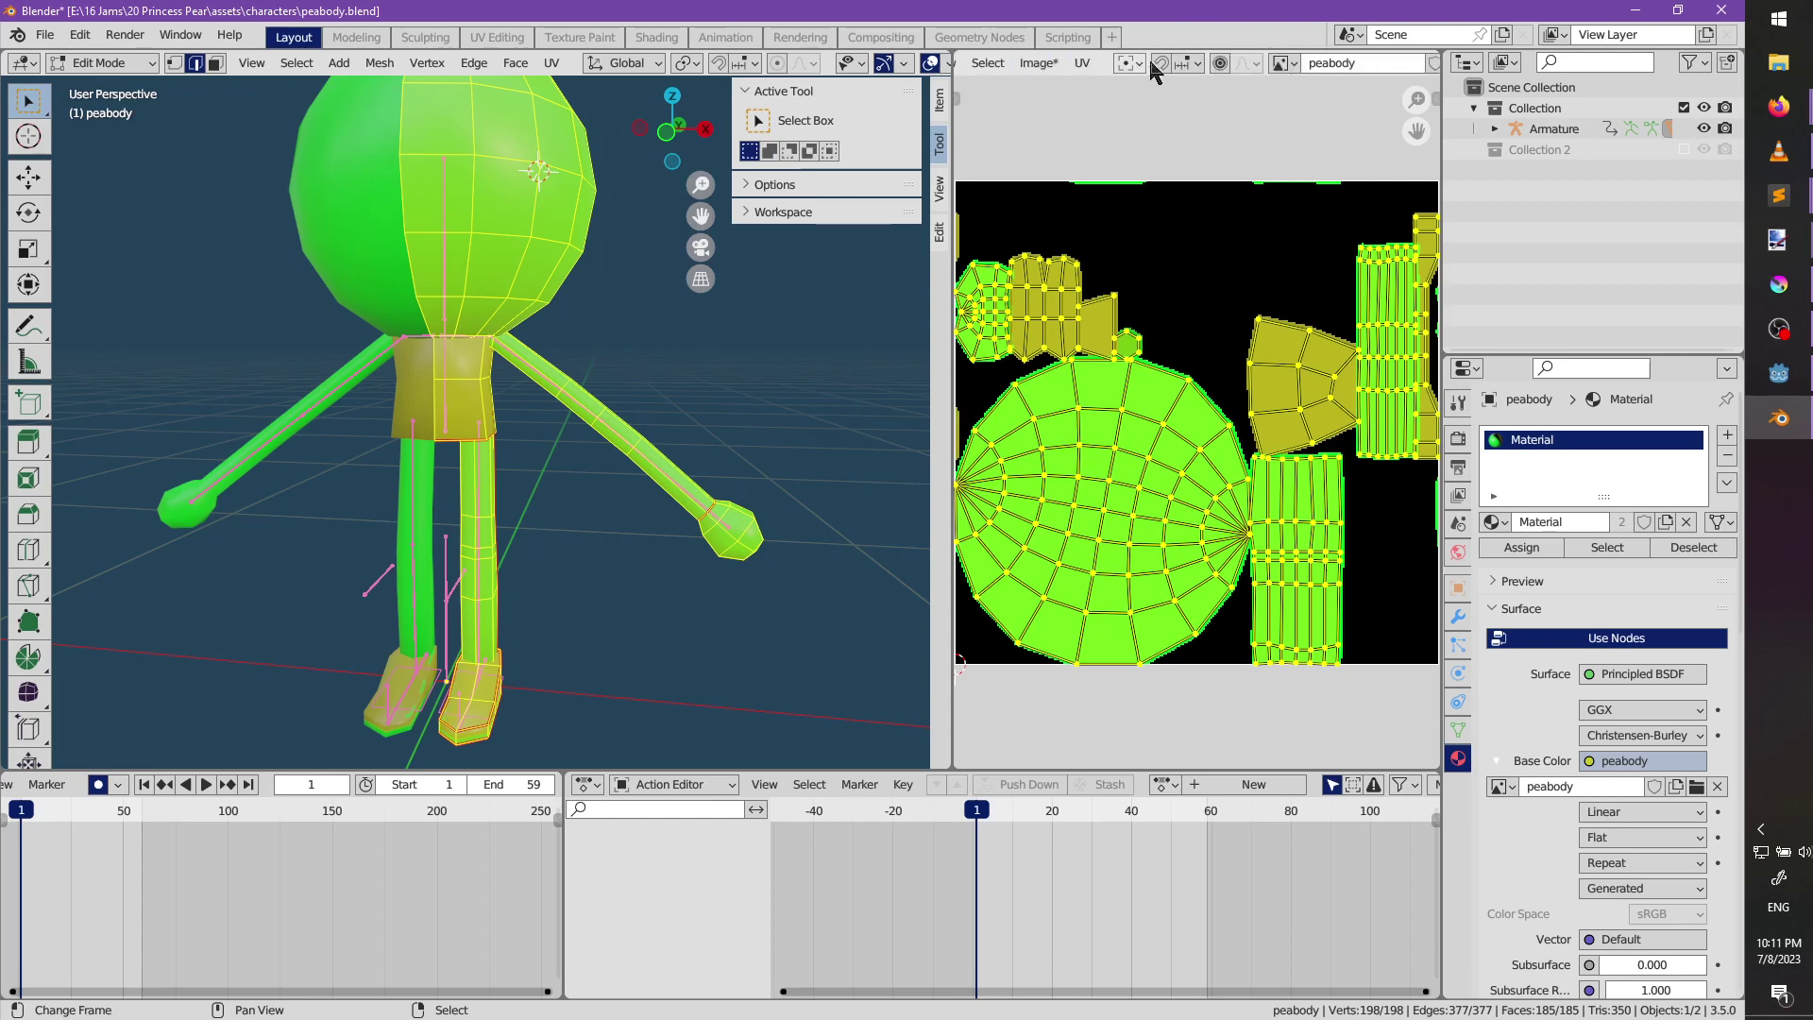
pyautogui.click(1131, 62)
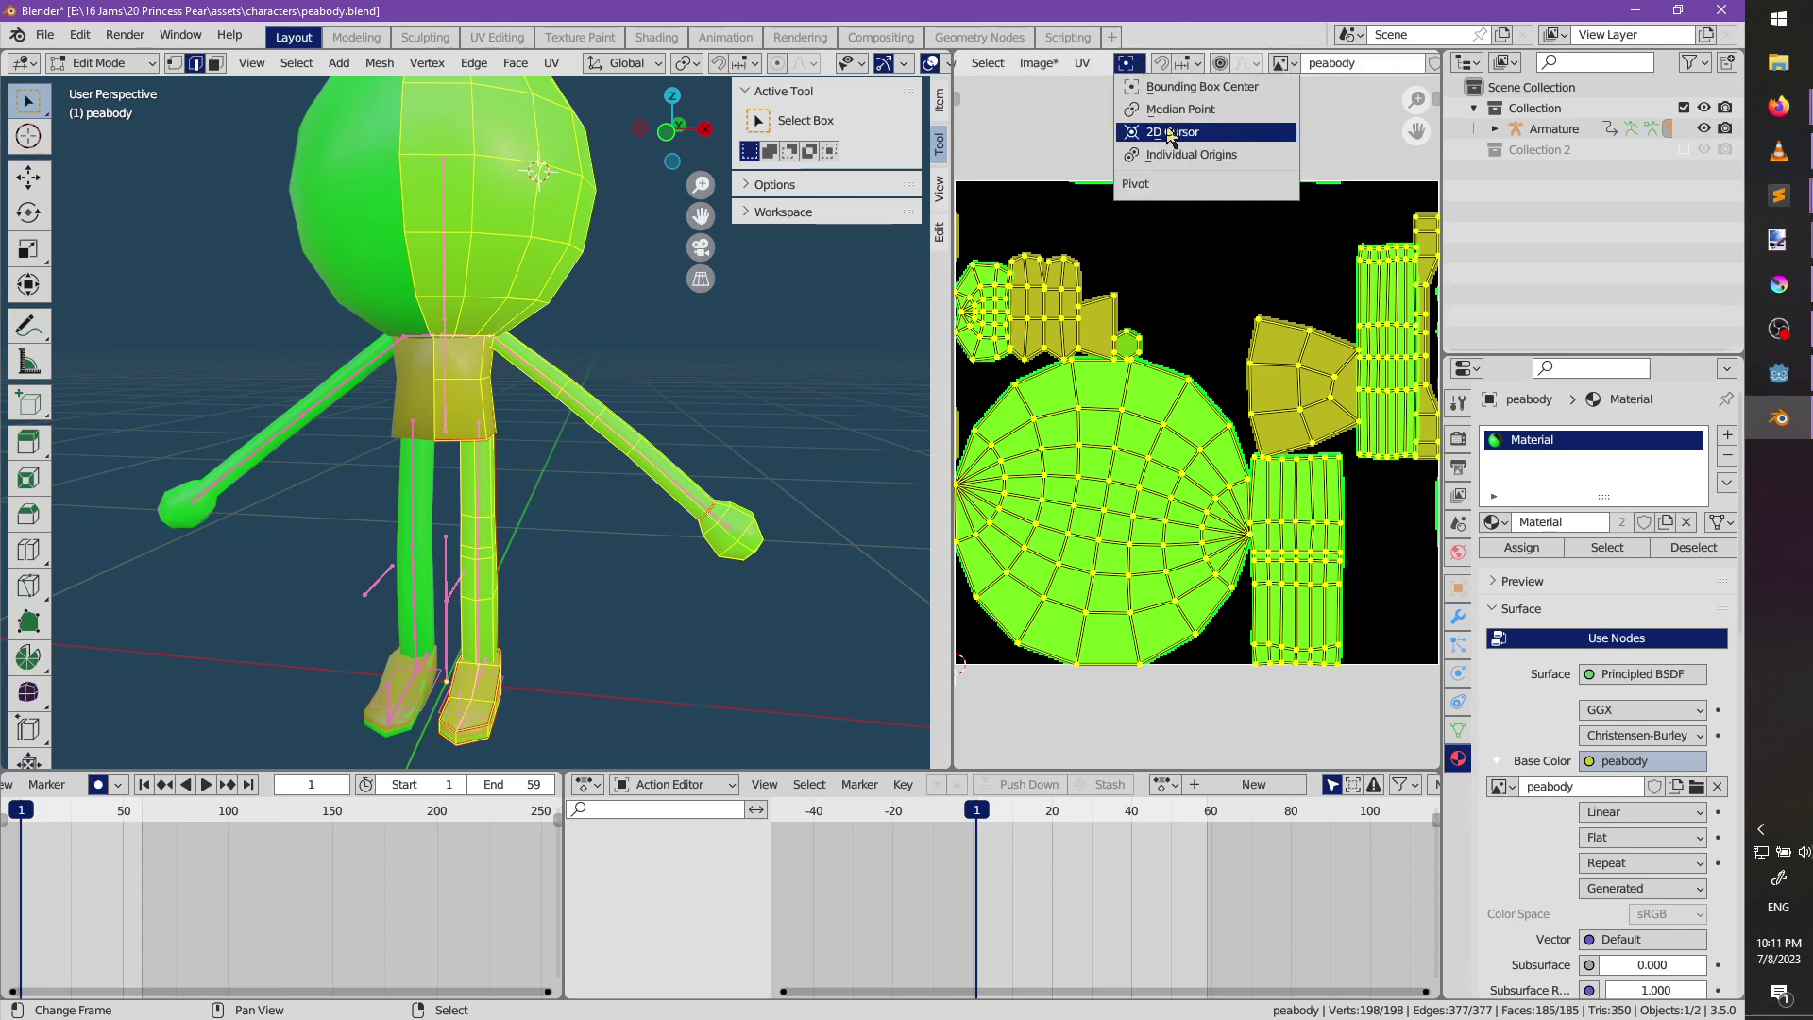
pyautogui.click(1190, 154)
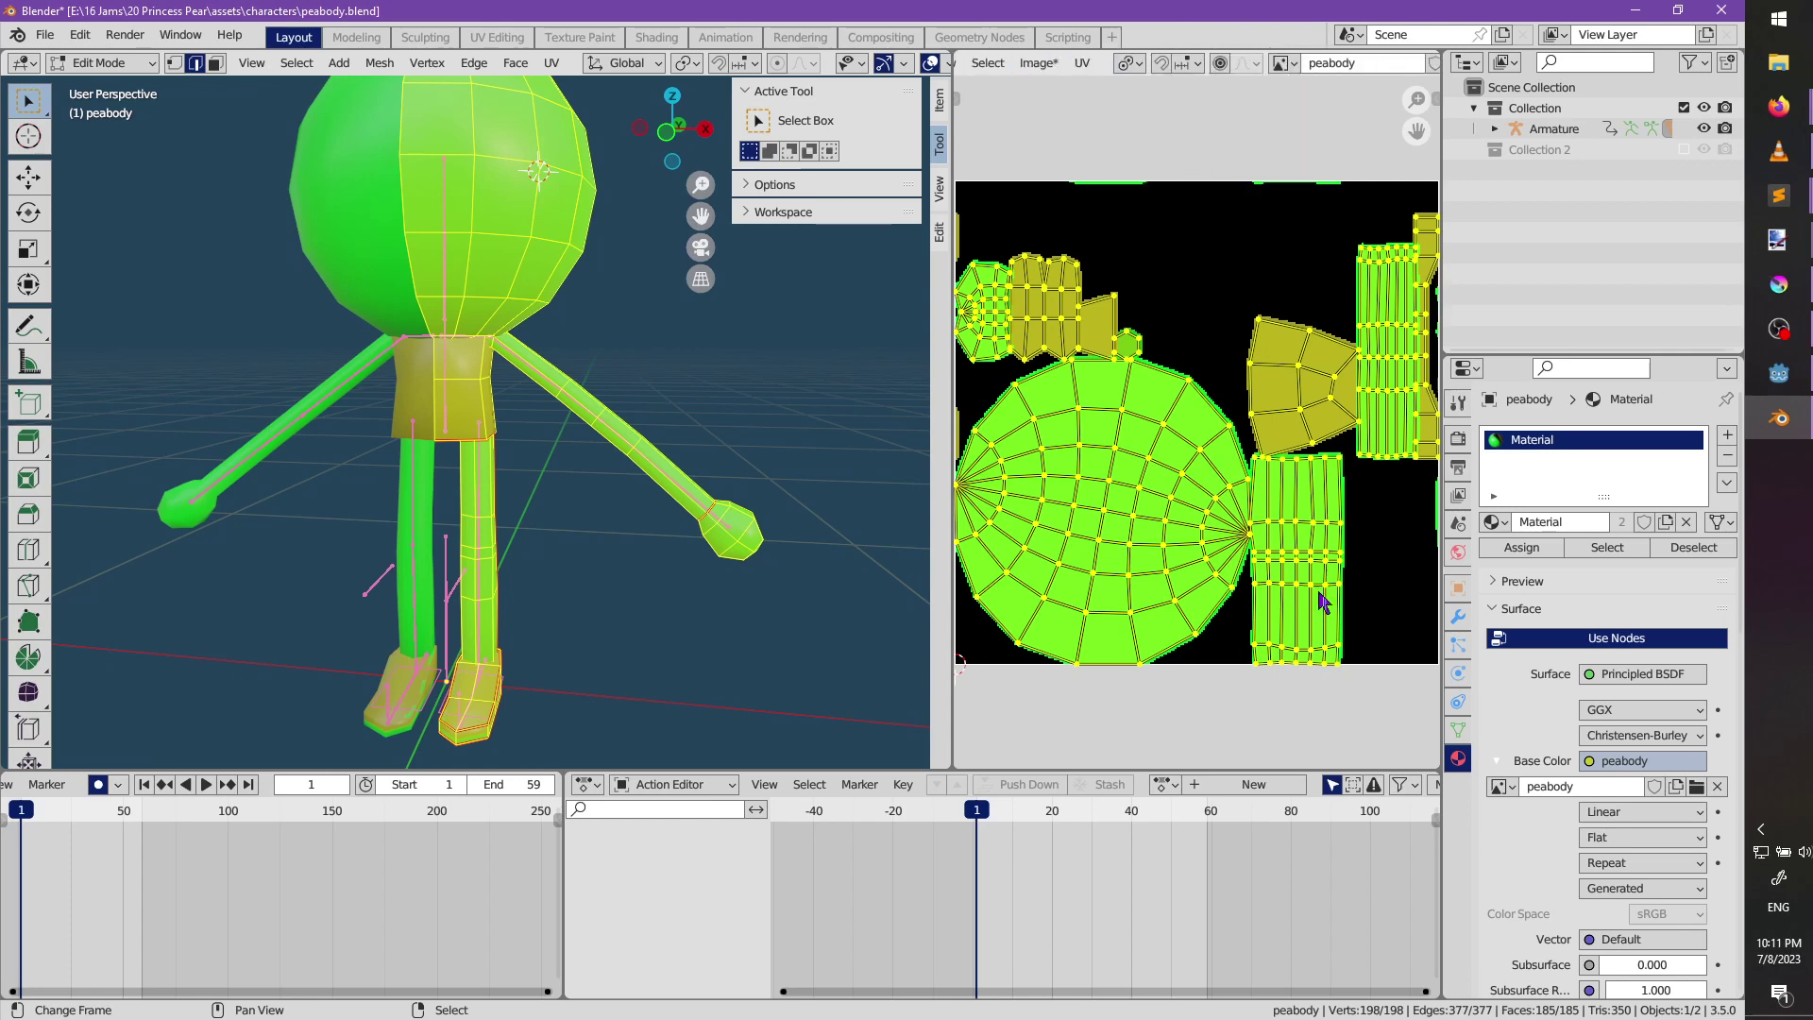
pyautogui.press('s')
pyautogui.click(1332, 664)
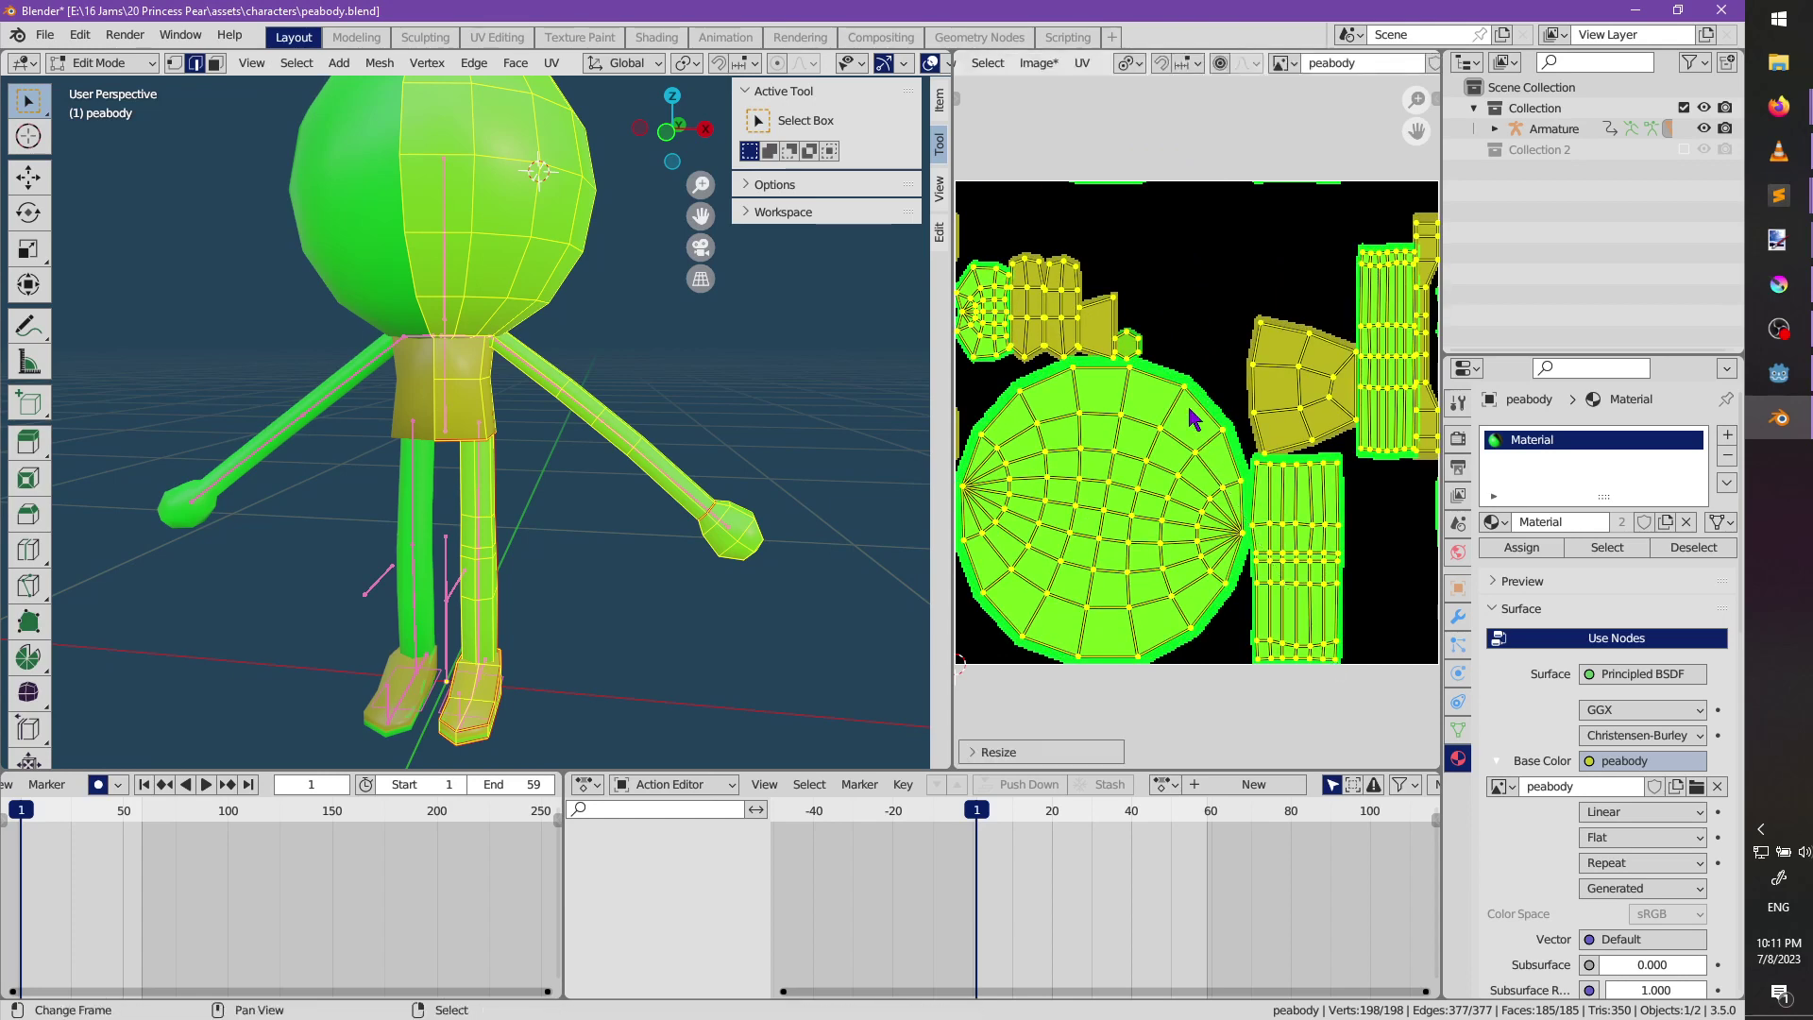
# Scale the small olive trapezoid UV island above the head island to about 0.78 and deselect it.
pyautogui.scroll(6, 1084, 449)
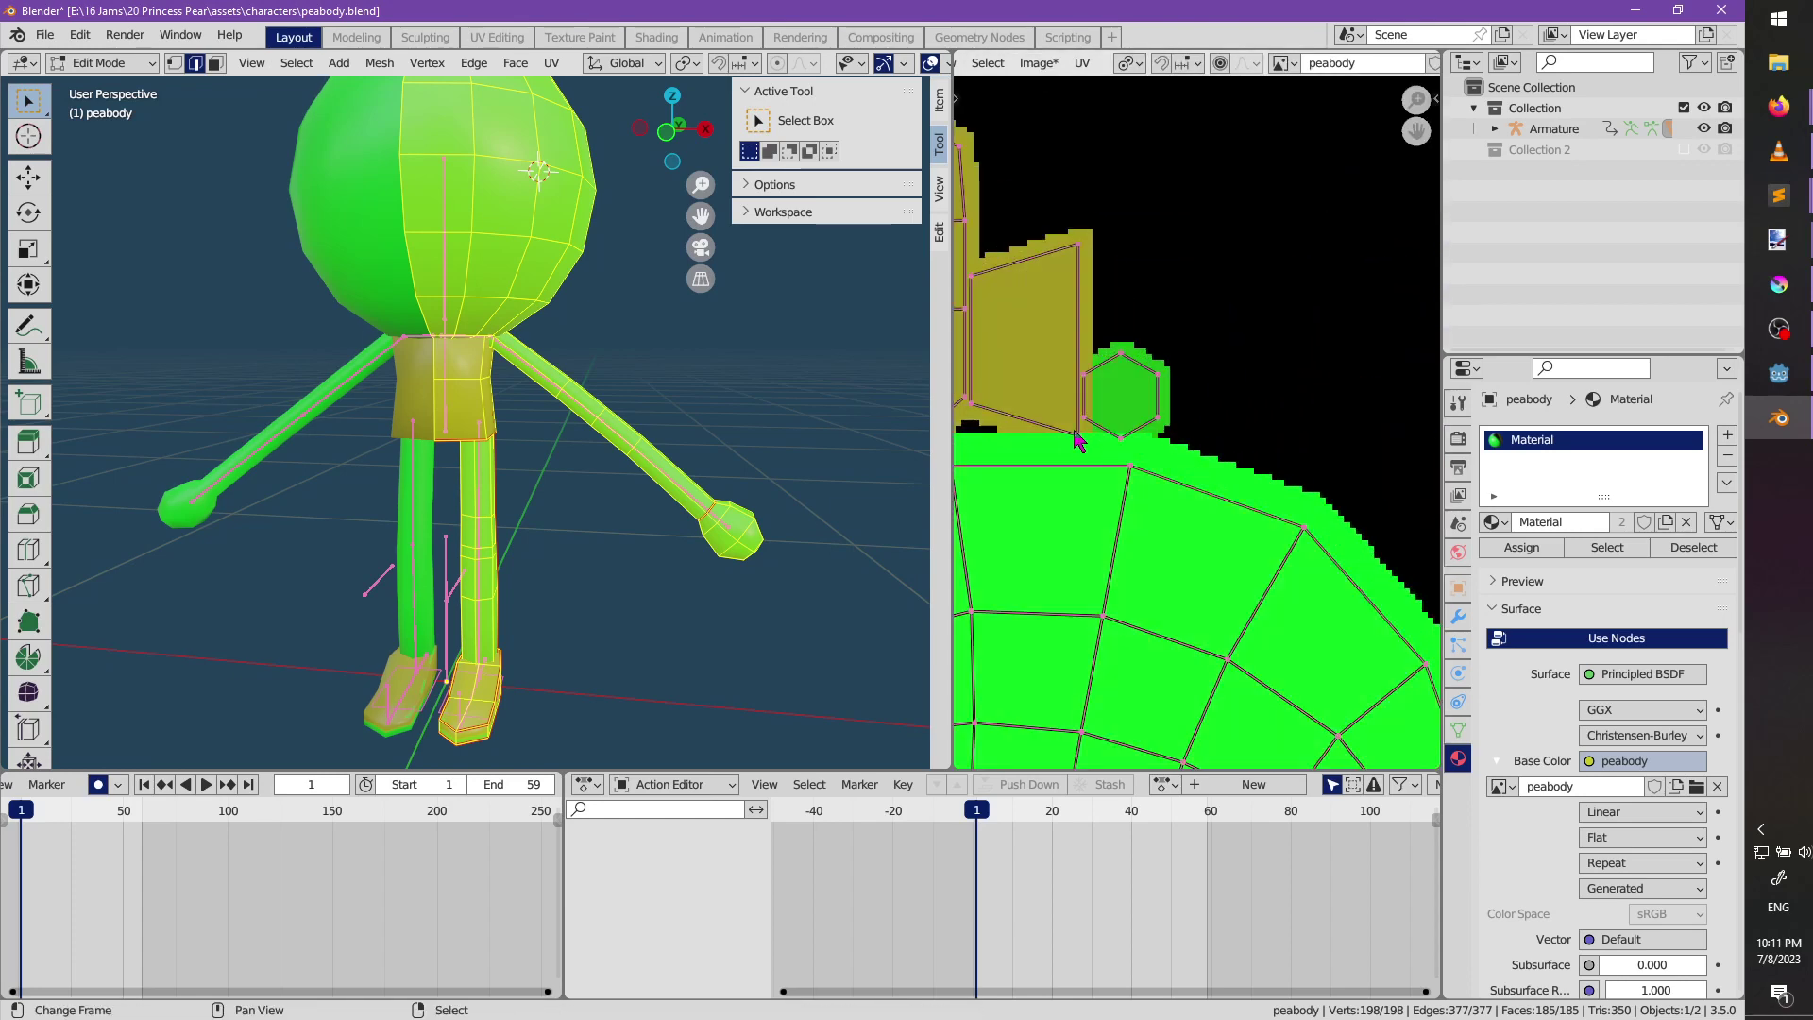
pyautogui.press('l')
pyautogui.press('s')
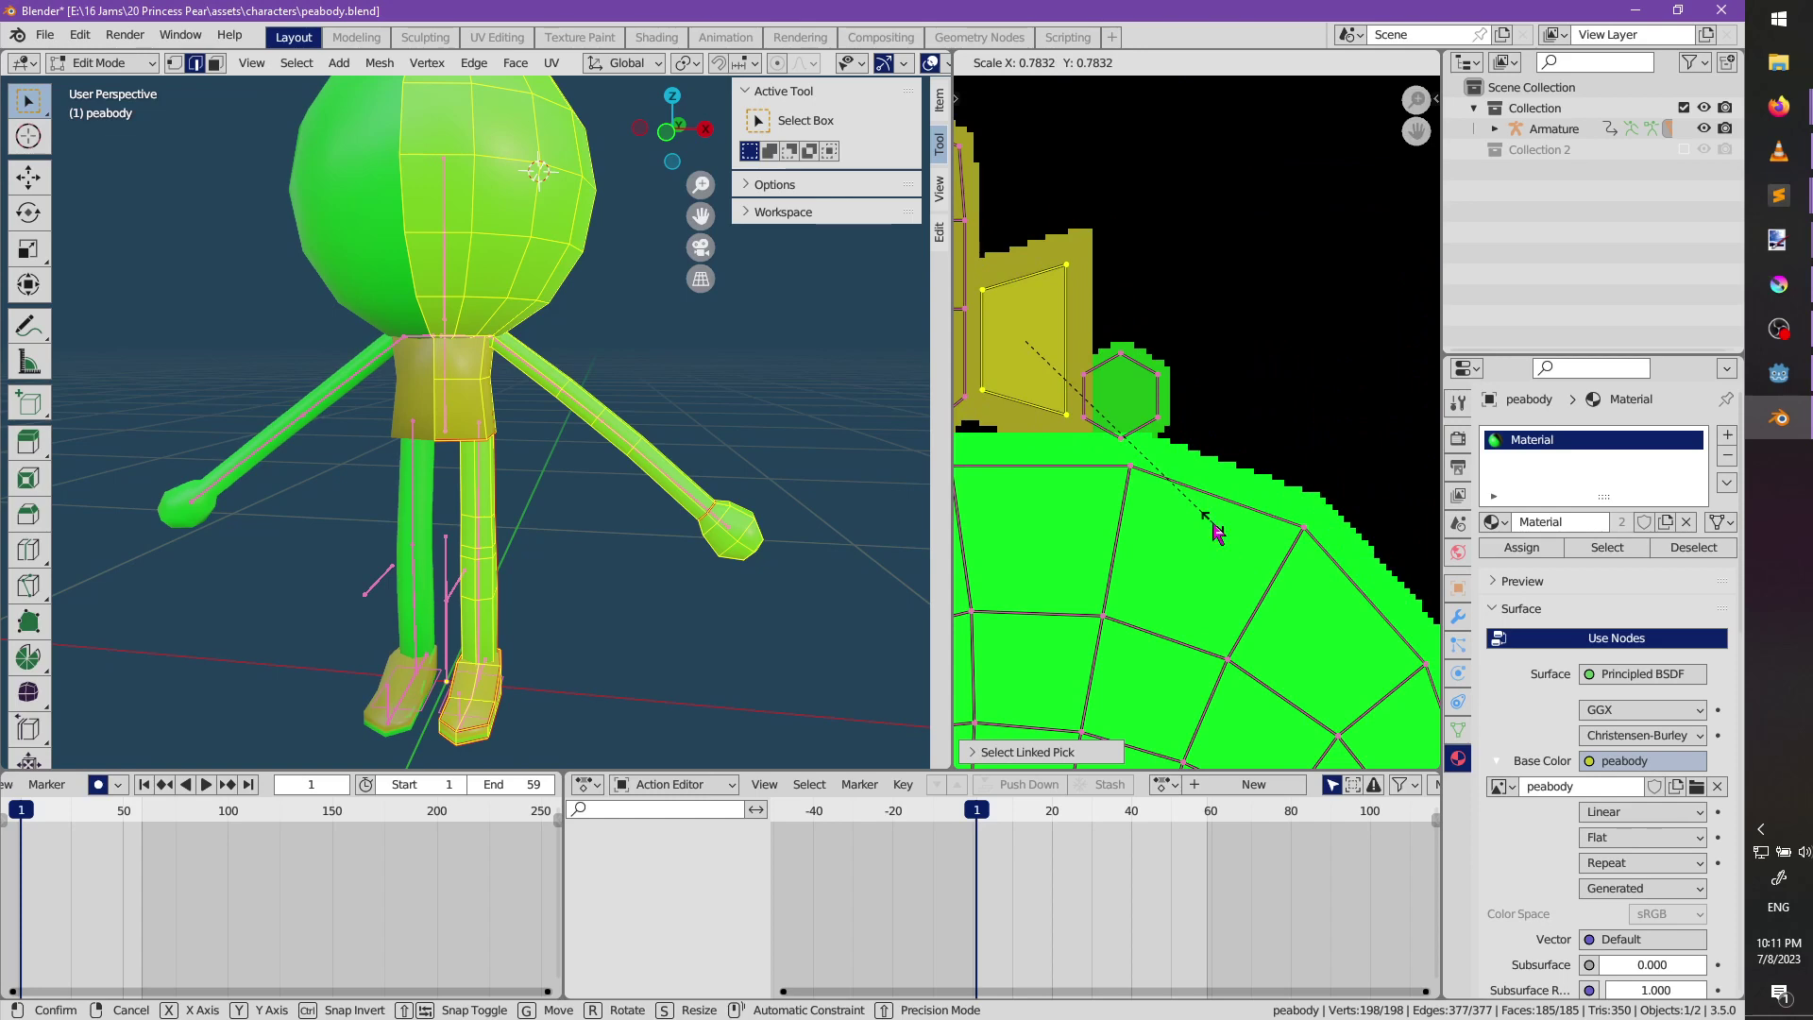
pyautogui.click(1217, 532)
pyautogui.scroll(-4, 1217, 531)
pyautogui.scroll(4, 1217, 532)
pyautogui.hotkey('alt', 'a')
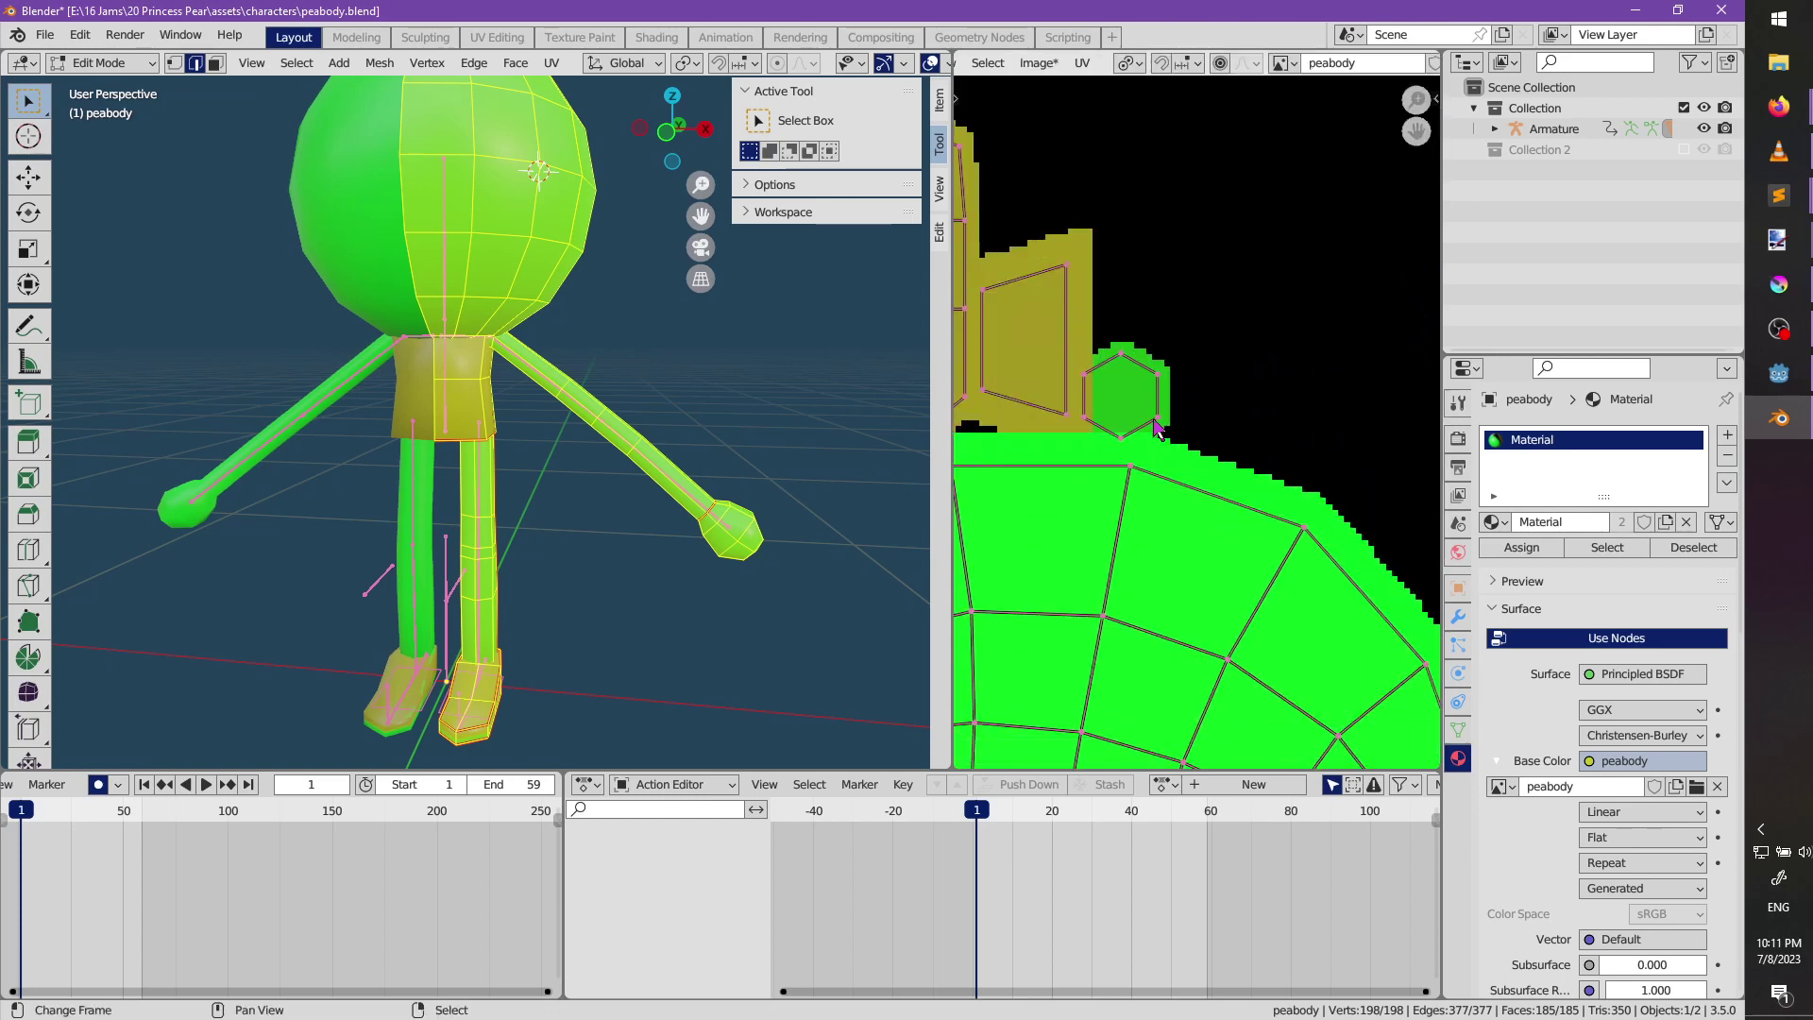
# Select only the linked faces of the shoe and bring their UV islands beside the green hand island into view.
pyautogui.press('l')
pyautogui.moveTo(566, 444); pyautogui.dragTo(525, 603, button='middle')
pyautogui.moveTo(713, 614); pyautogui.dragTo(528, 590, button='middle')
pyautogui.hotkey('alt', 'a')
pyautogui.press('l')
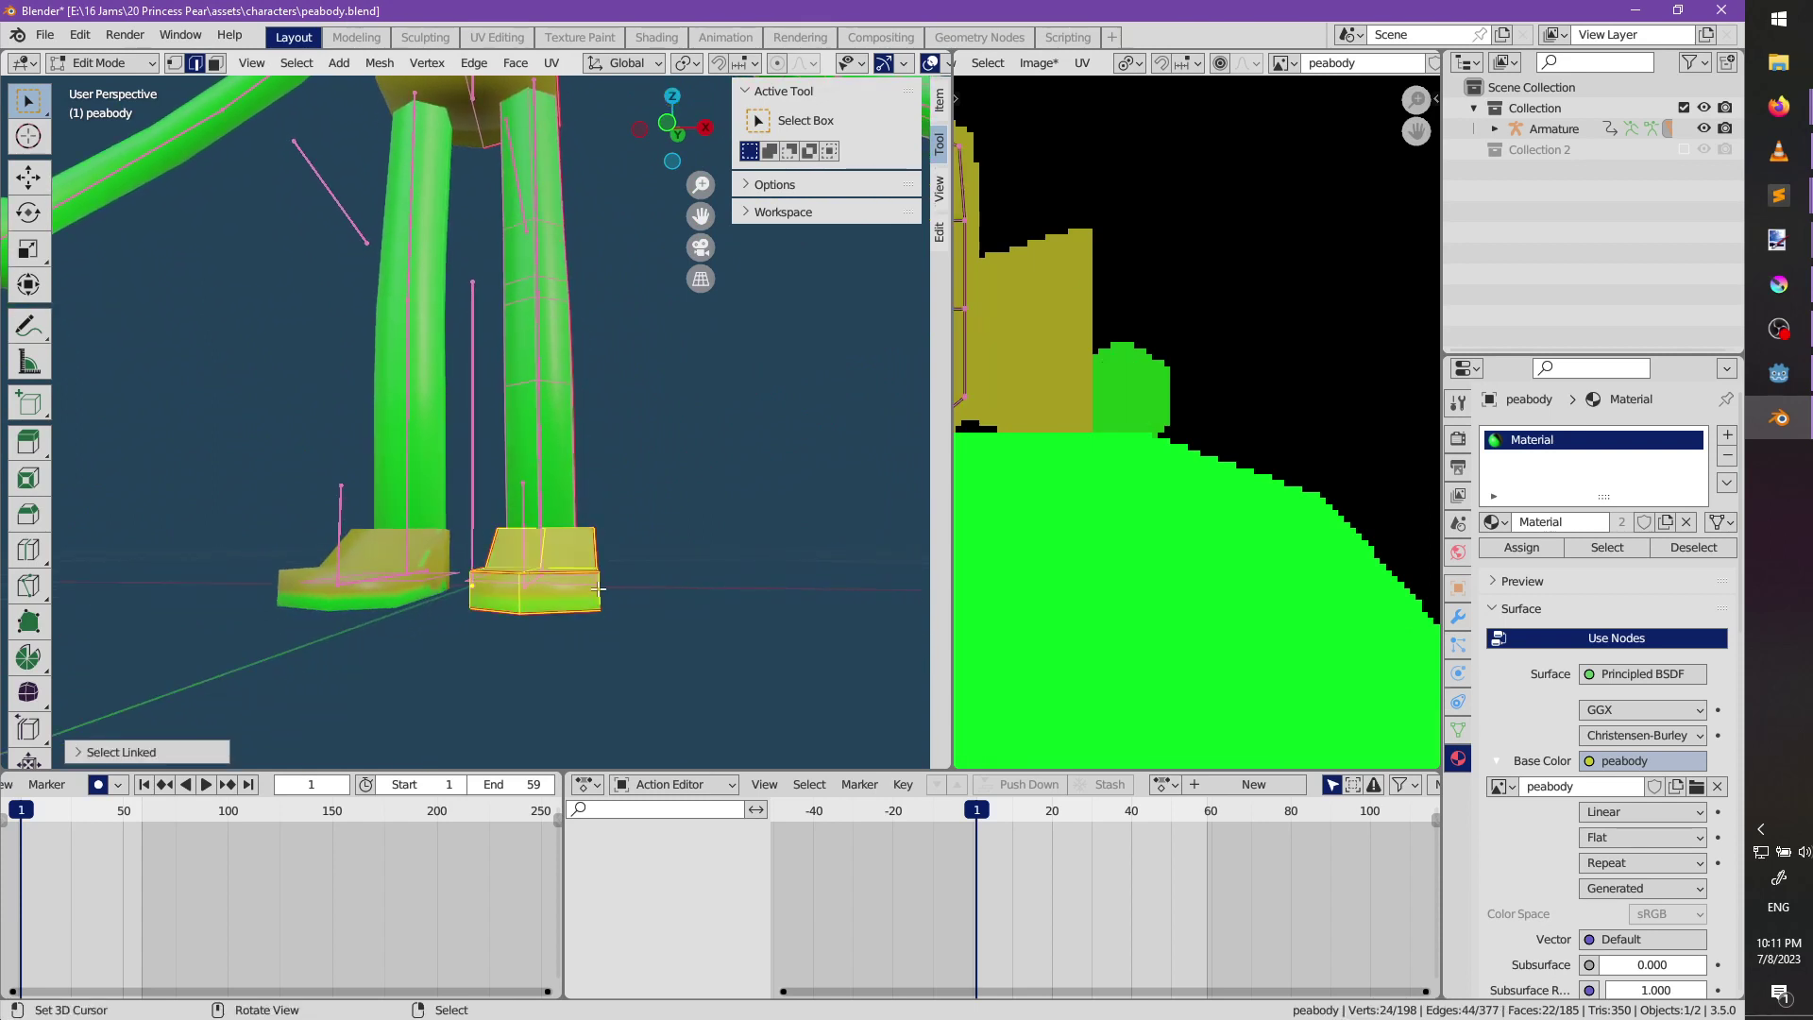
pyautogui.scroll(-4, 1084, 438)
pyautogui.moveTo(1054, 387); pyautogui.dragTo(1187, 379, button='middle')
pyautogui.scroll(2, 1216, 421)
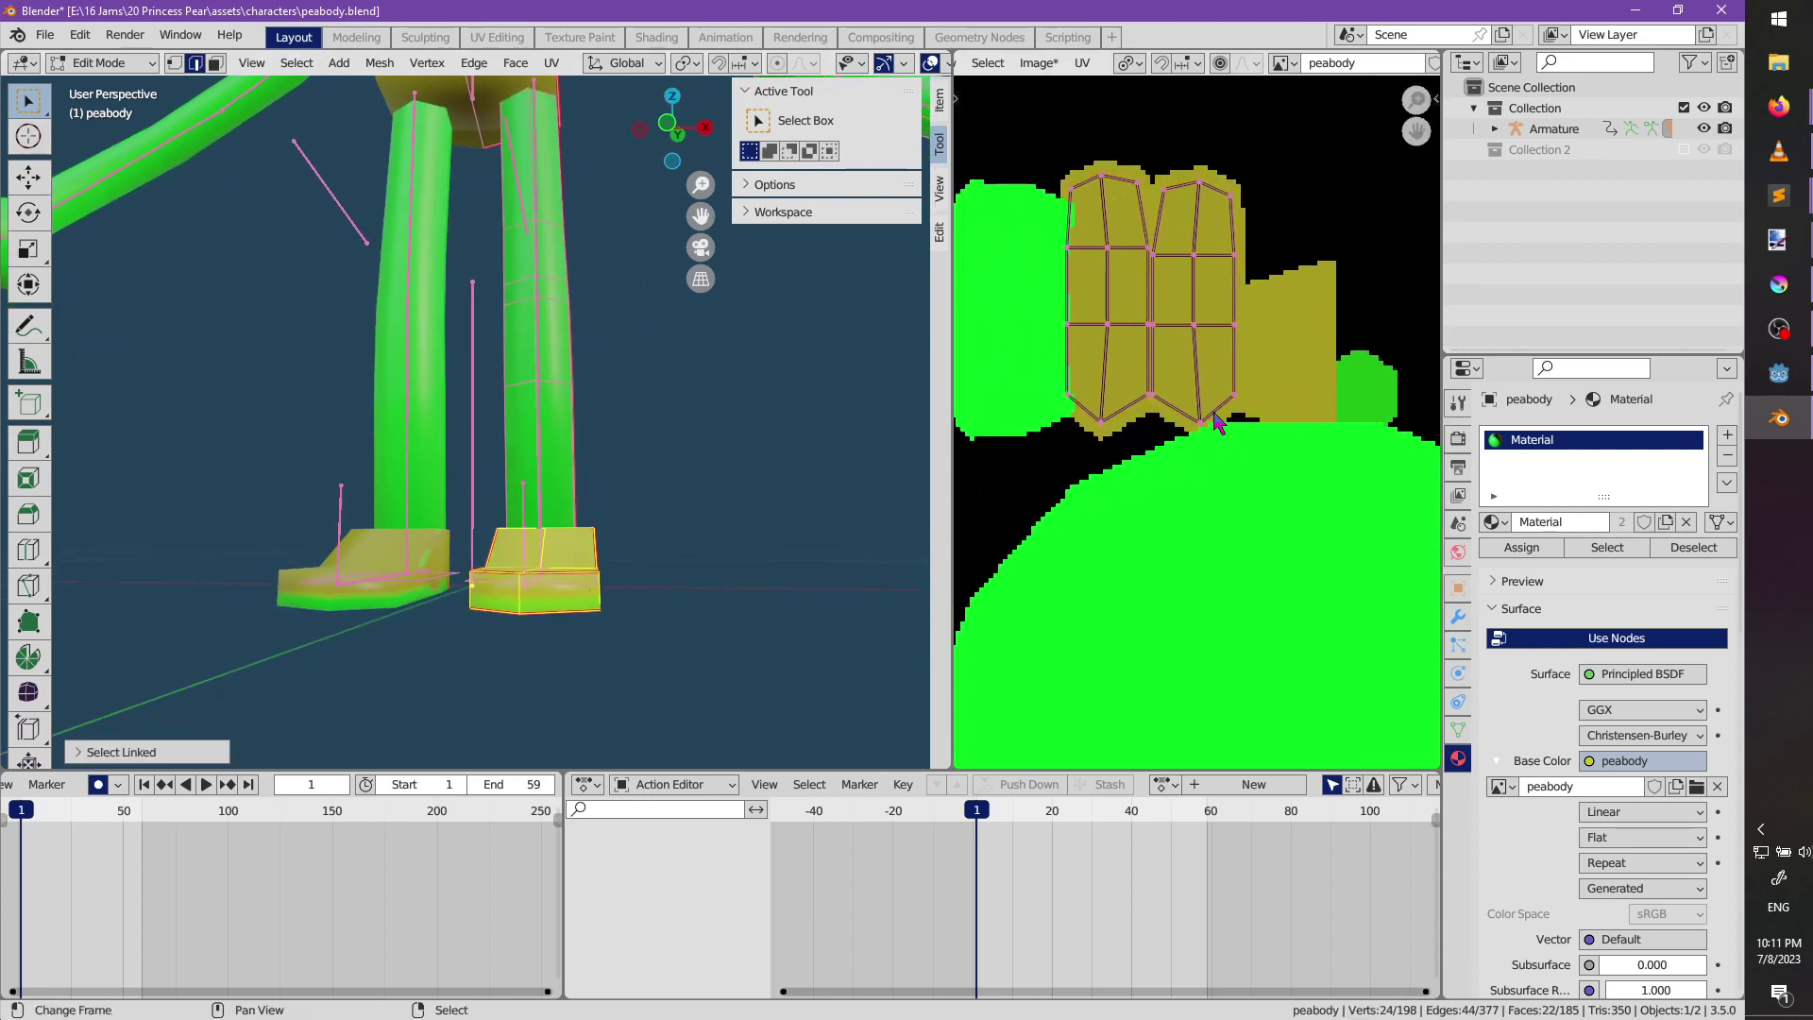
# Try scaling down all of the shoe's UV islands.
pyautogui.press('a')
pyautogui.press('s')
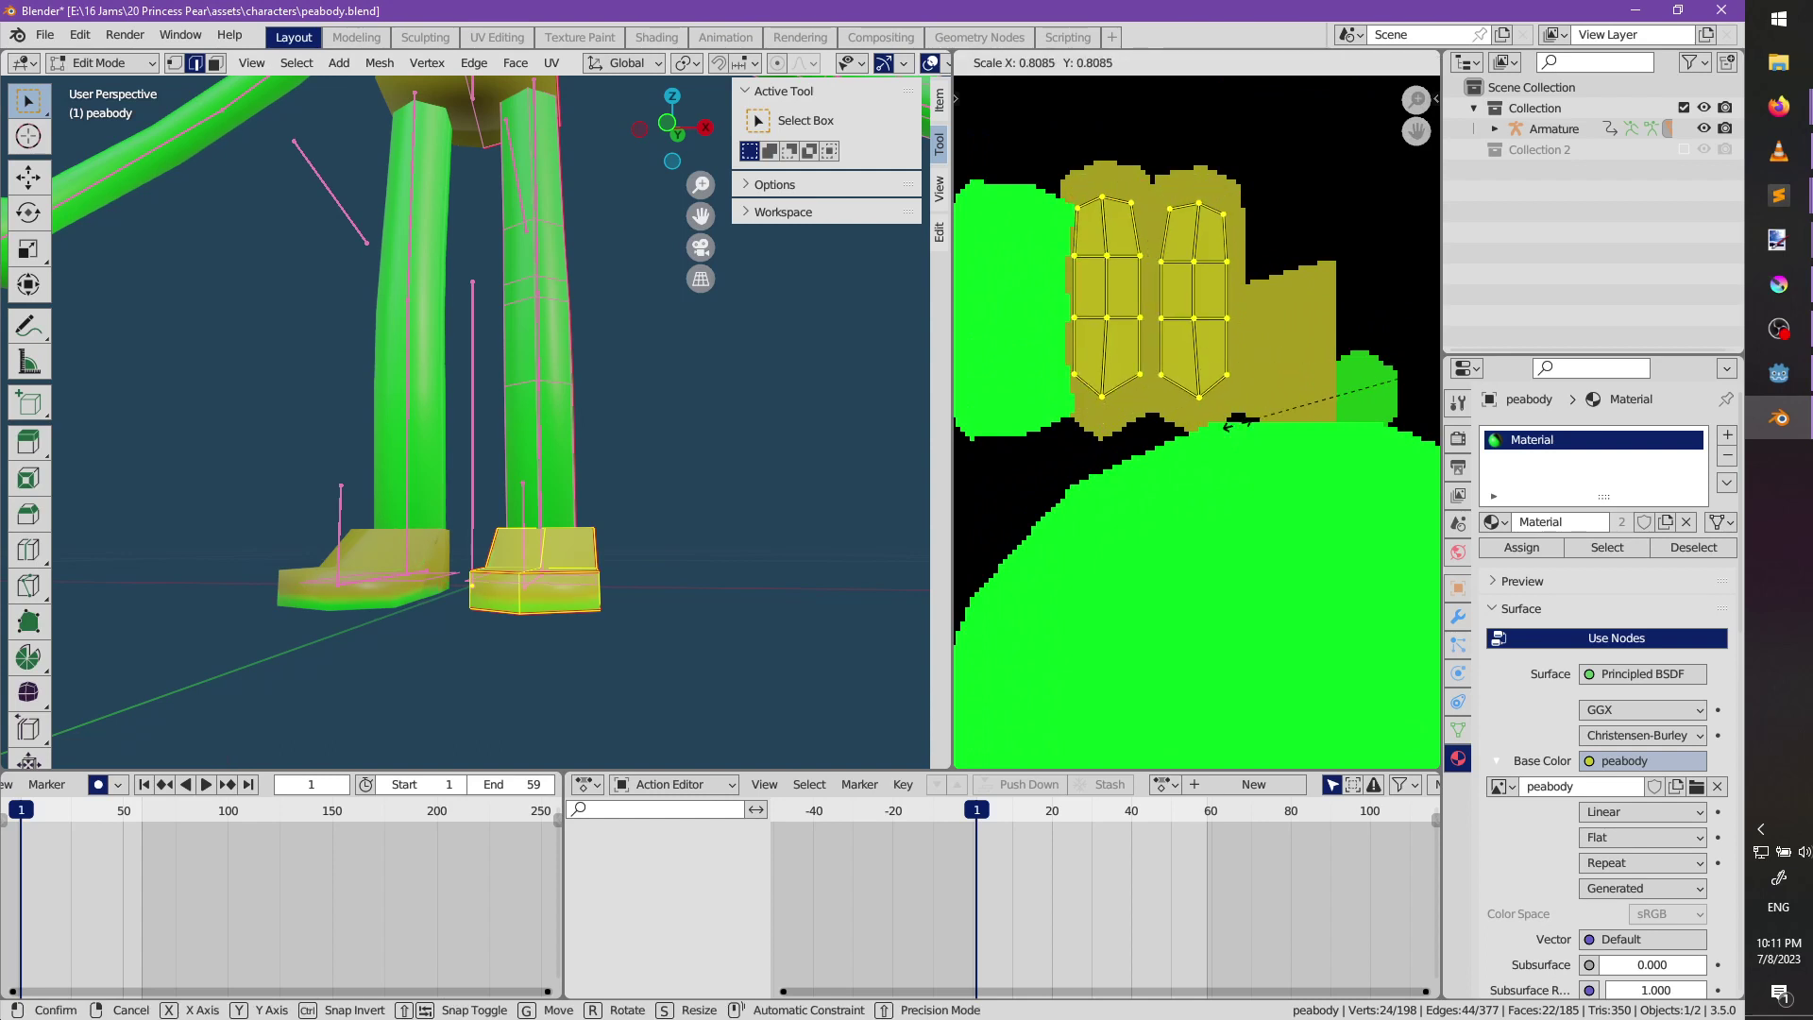
pyautogui.rightClick(1157, 376)
pyautogui.scroll(-5, 1221, 431)
pyautogui.scroll(-2, 1211, 484)
pyautogui.scroll(5, 1209, 469)
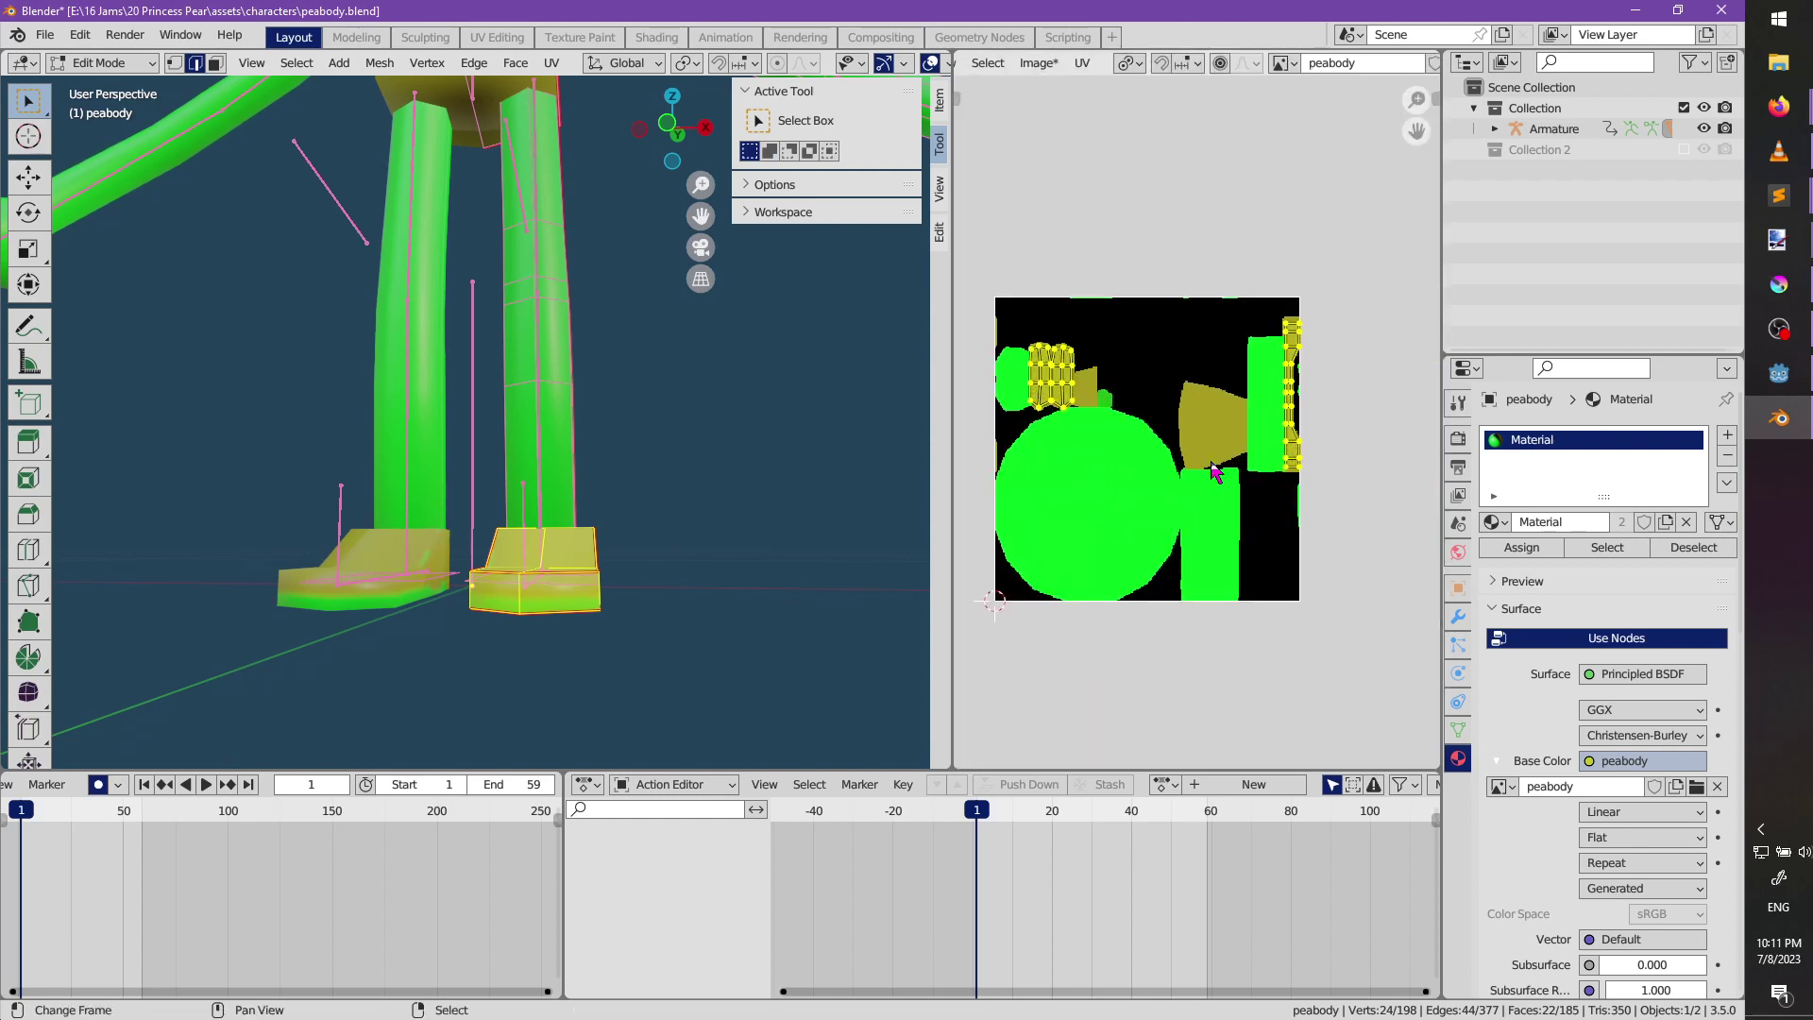
# Move the shoe's two adjoining UV islands about 0.006 along X, away from the green hand island.
pyautogui.hotkey('alt', 'a')
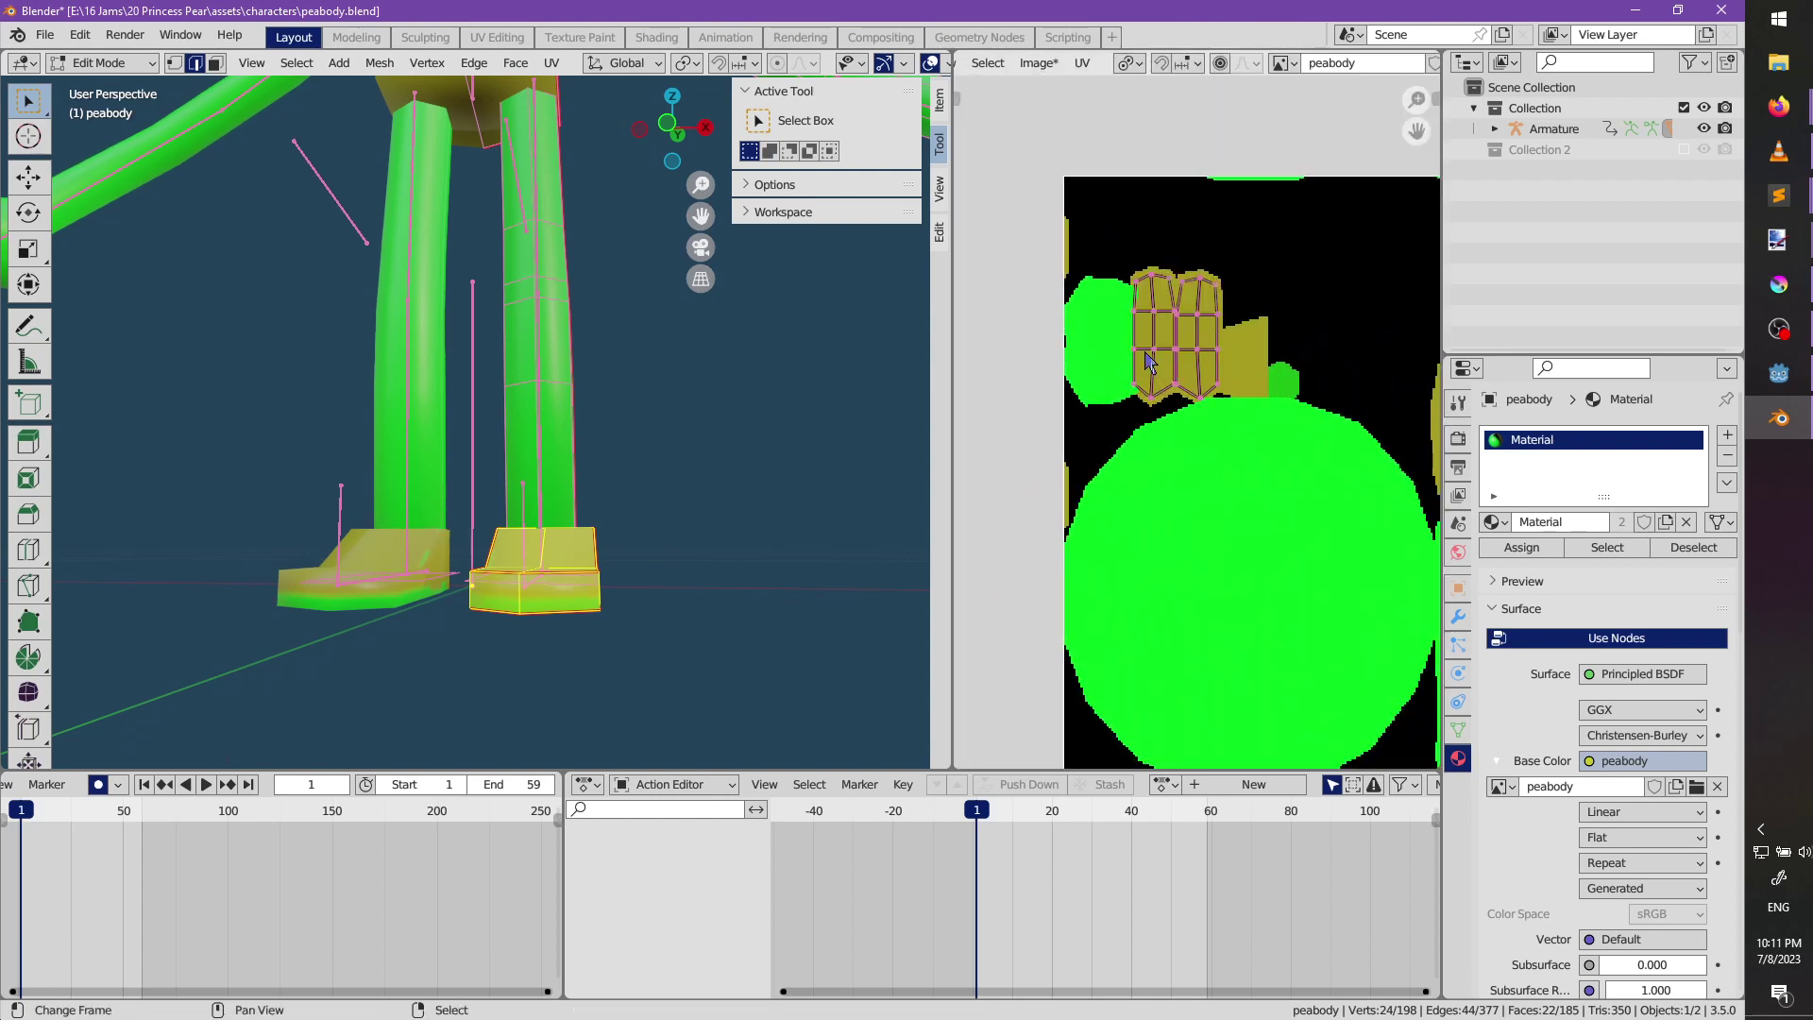
pyautogui.press('l')
pyautogui.press('l')
pyautogui.press('g')
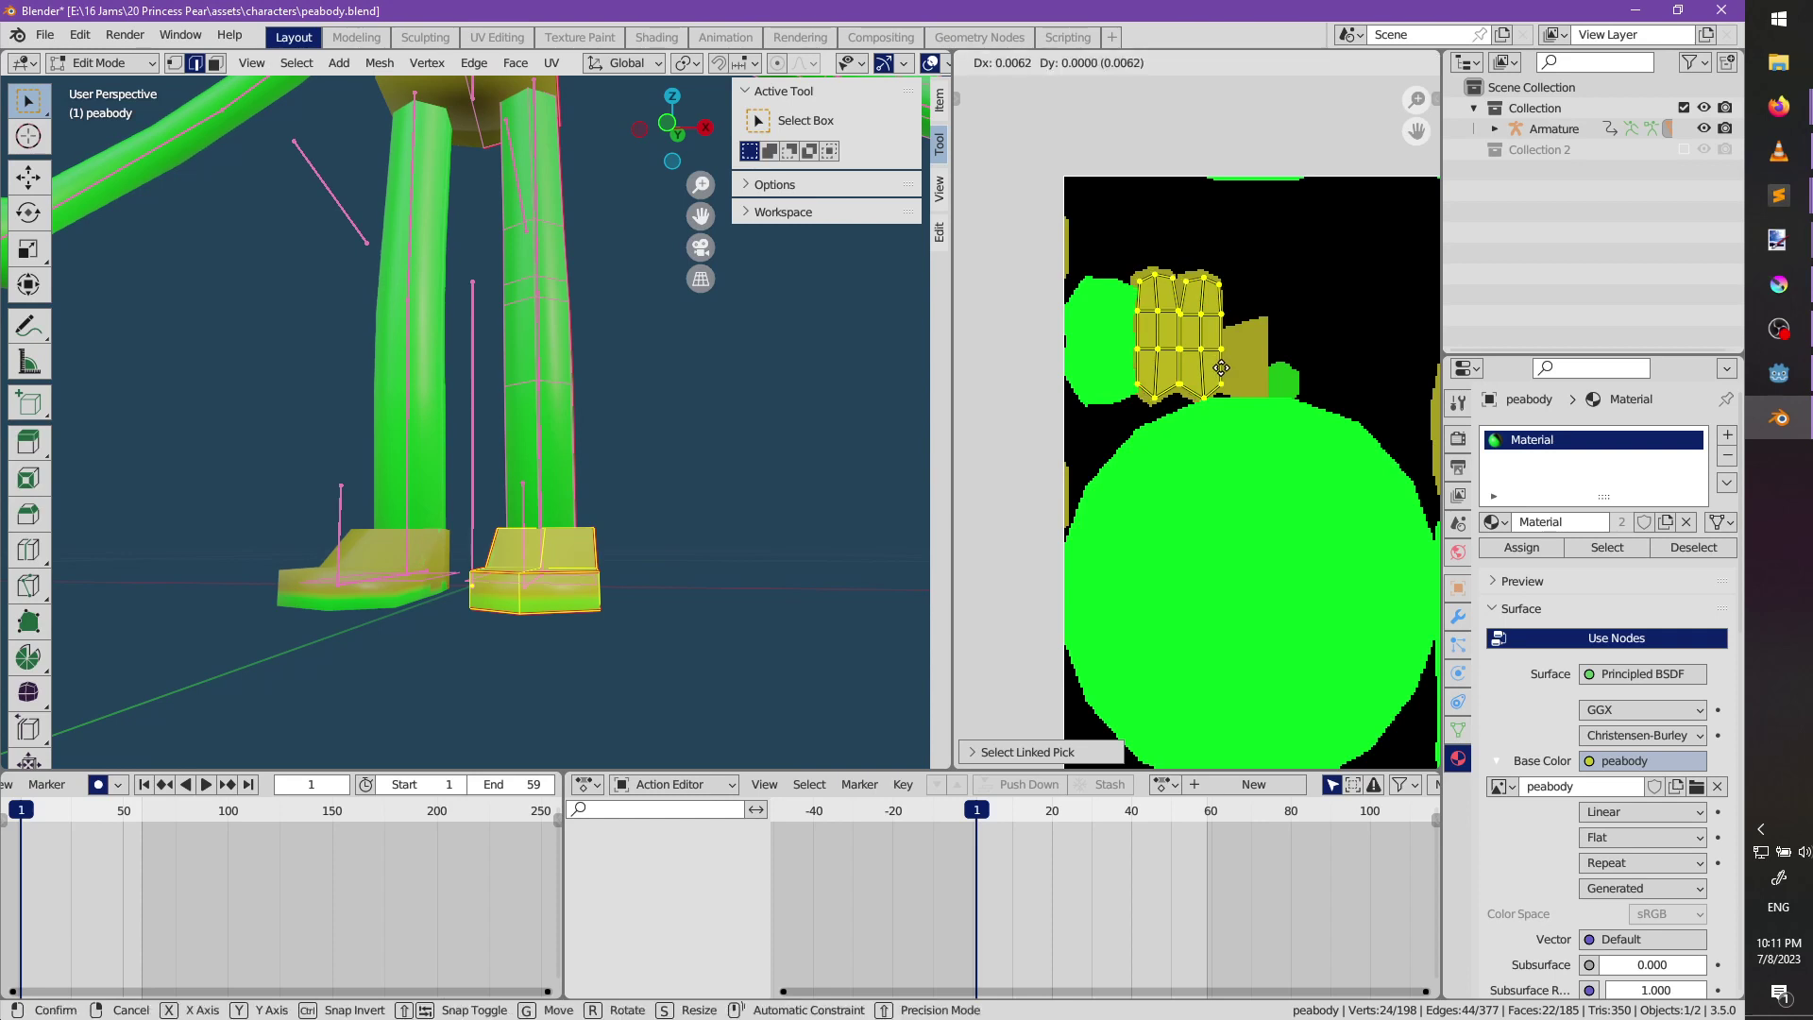
pyautogui.click(1224, 370)
# Scale the shoe's narrow strip island at the texture's edge to about 0.97 and nudge it slightly along X.
pyautogui.keyDown('shift'); pyautogui.moveTo(1107, 425); pyautogui.dragTo(1151, 464, button='middle'); pyautogui.keyUp('shift')
pyautogui.scroll(2, 1228, 492)
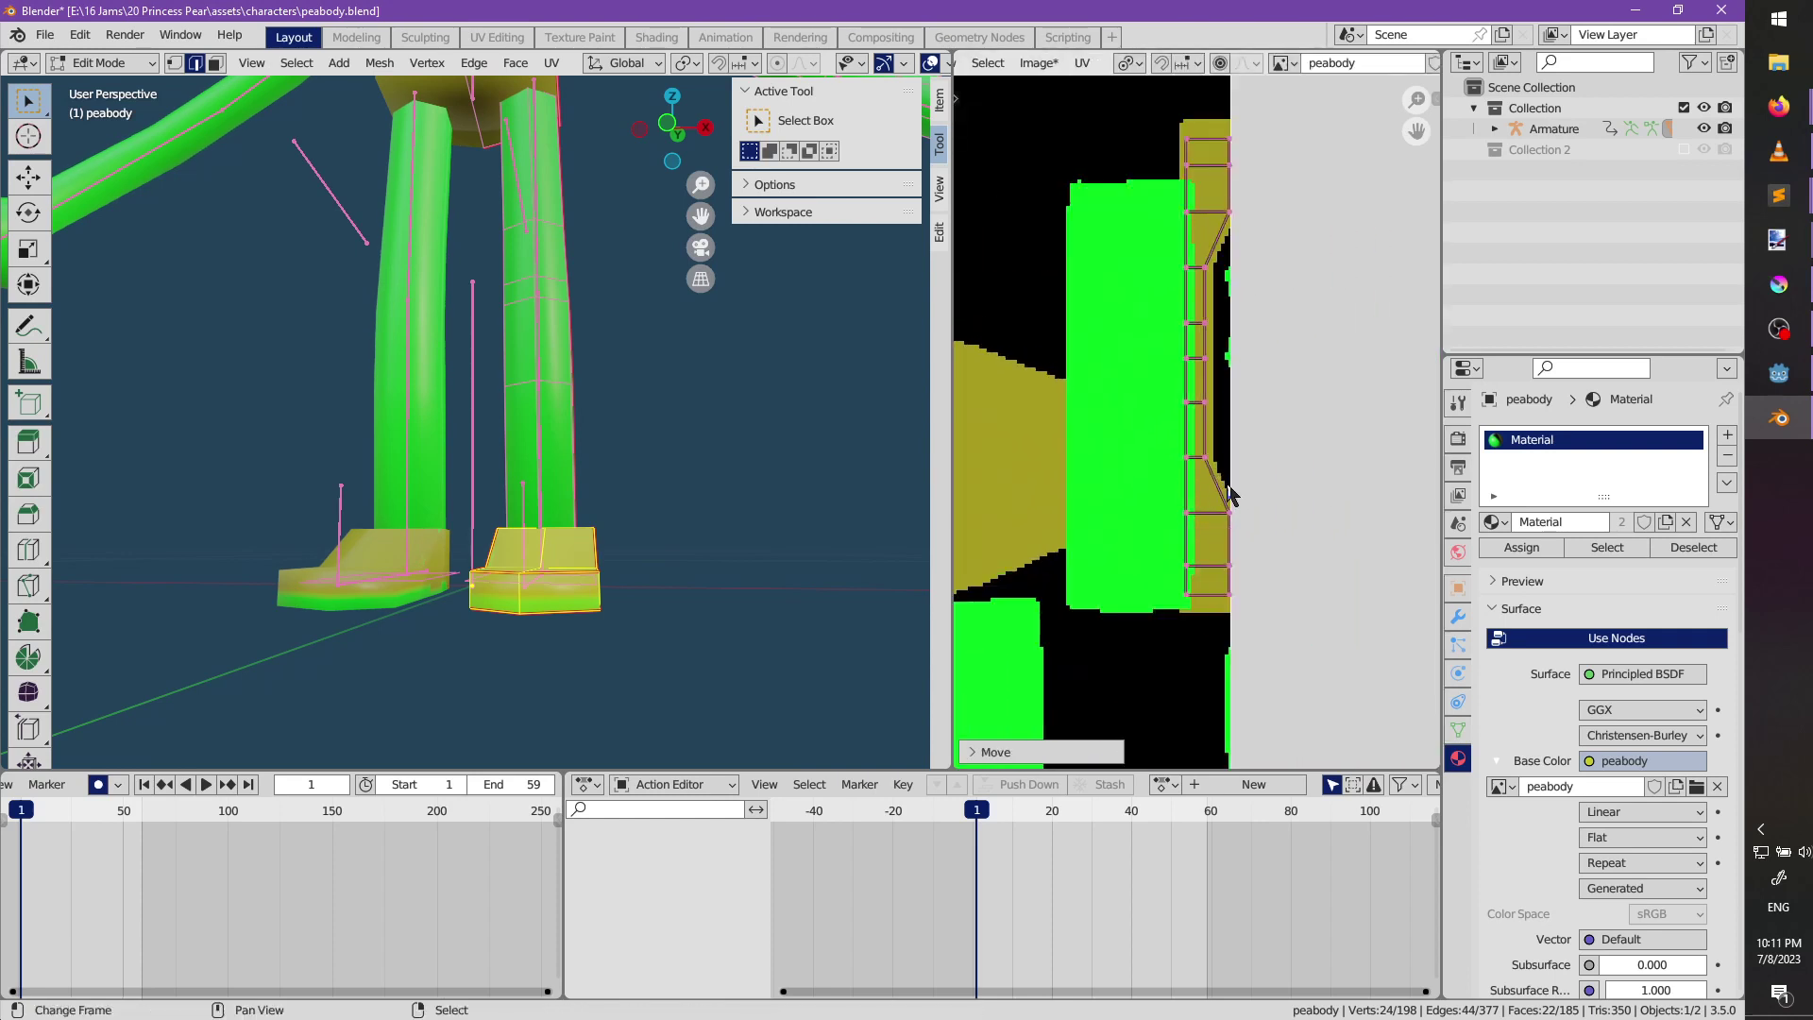
pyautogui.press('l')
pyautogui.press('s')
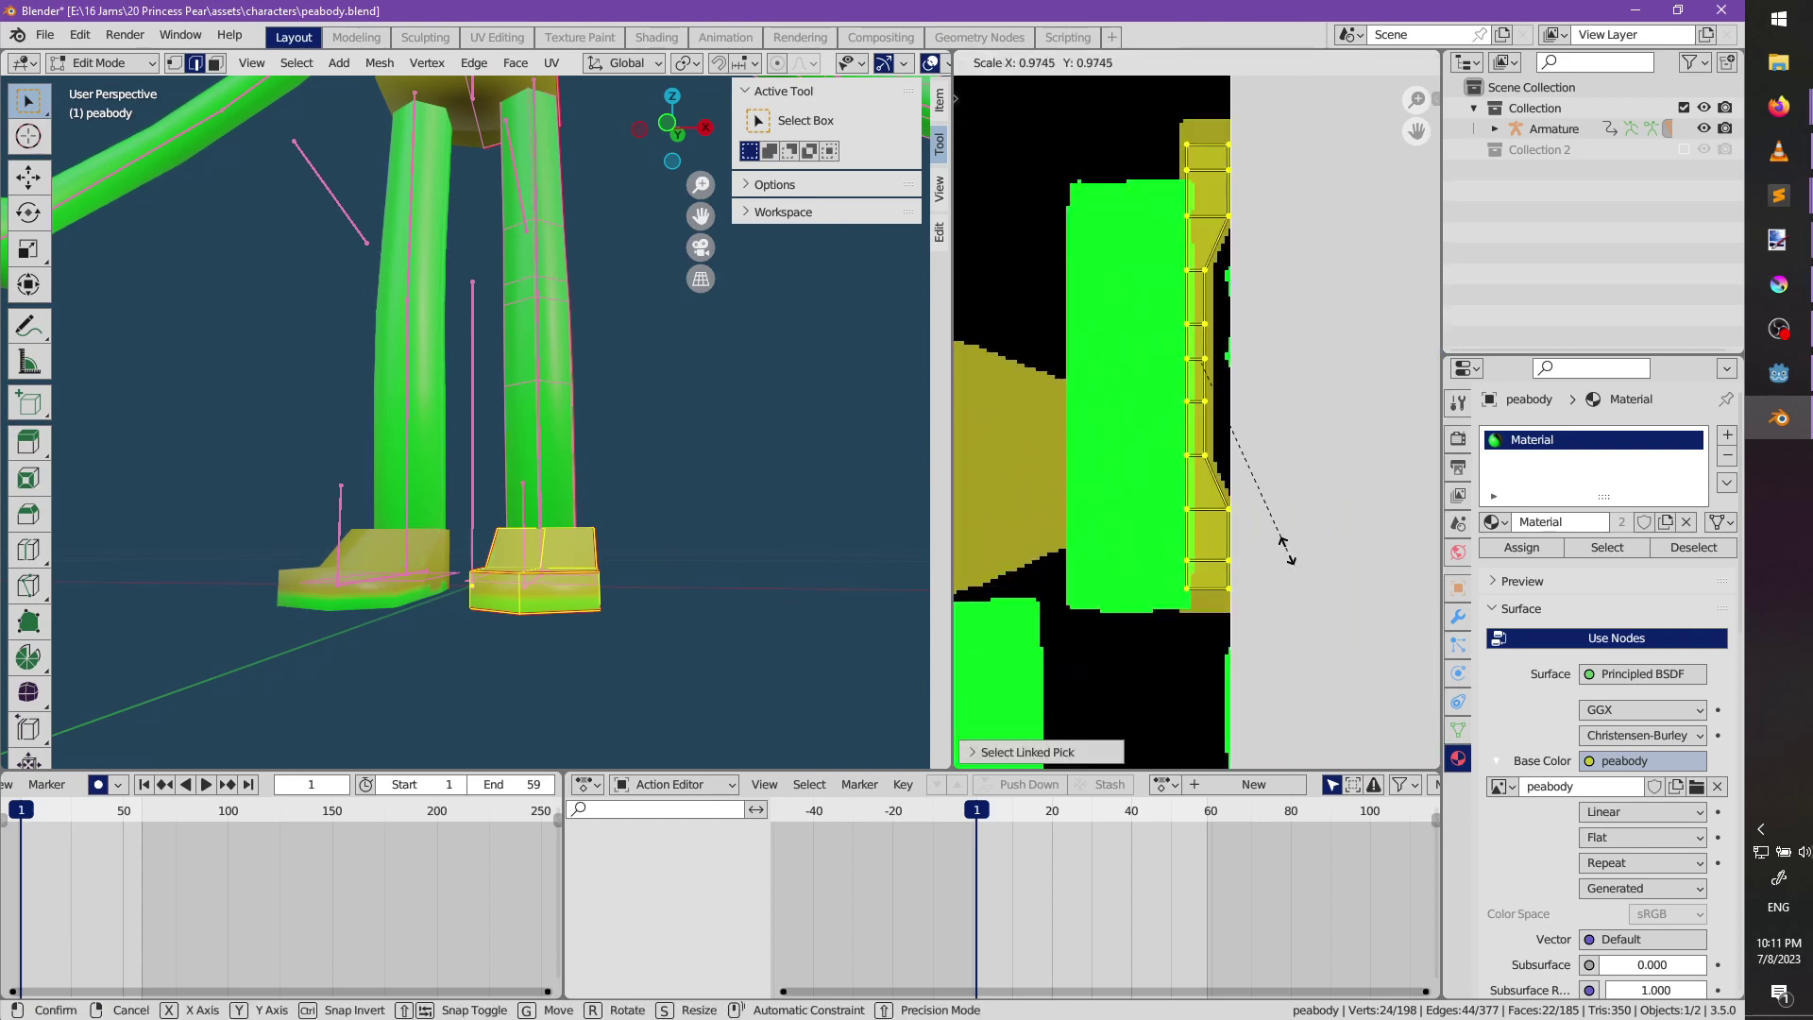
pyautogui.click(1285, 551)
pyautogui.press('g')
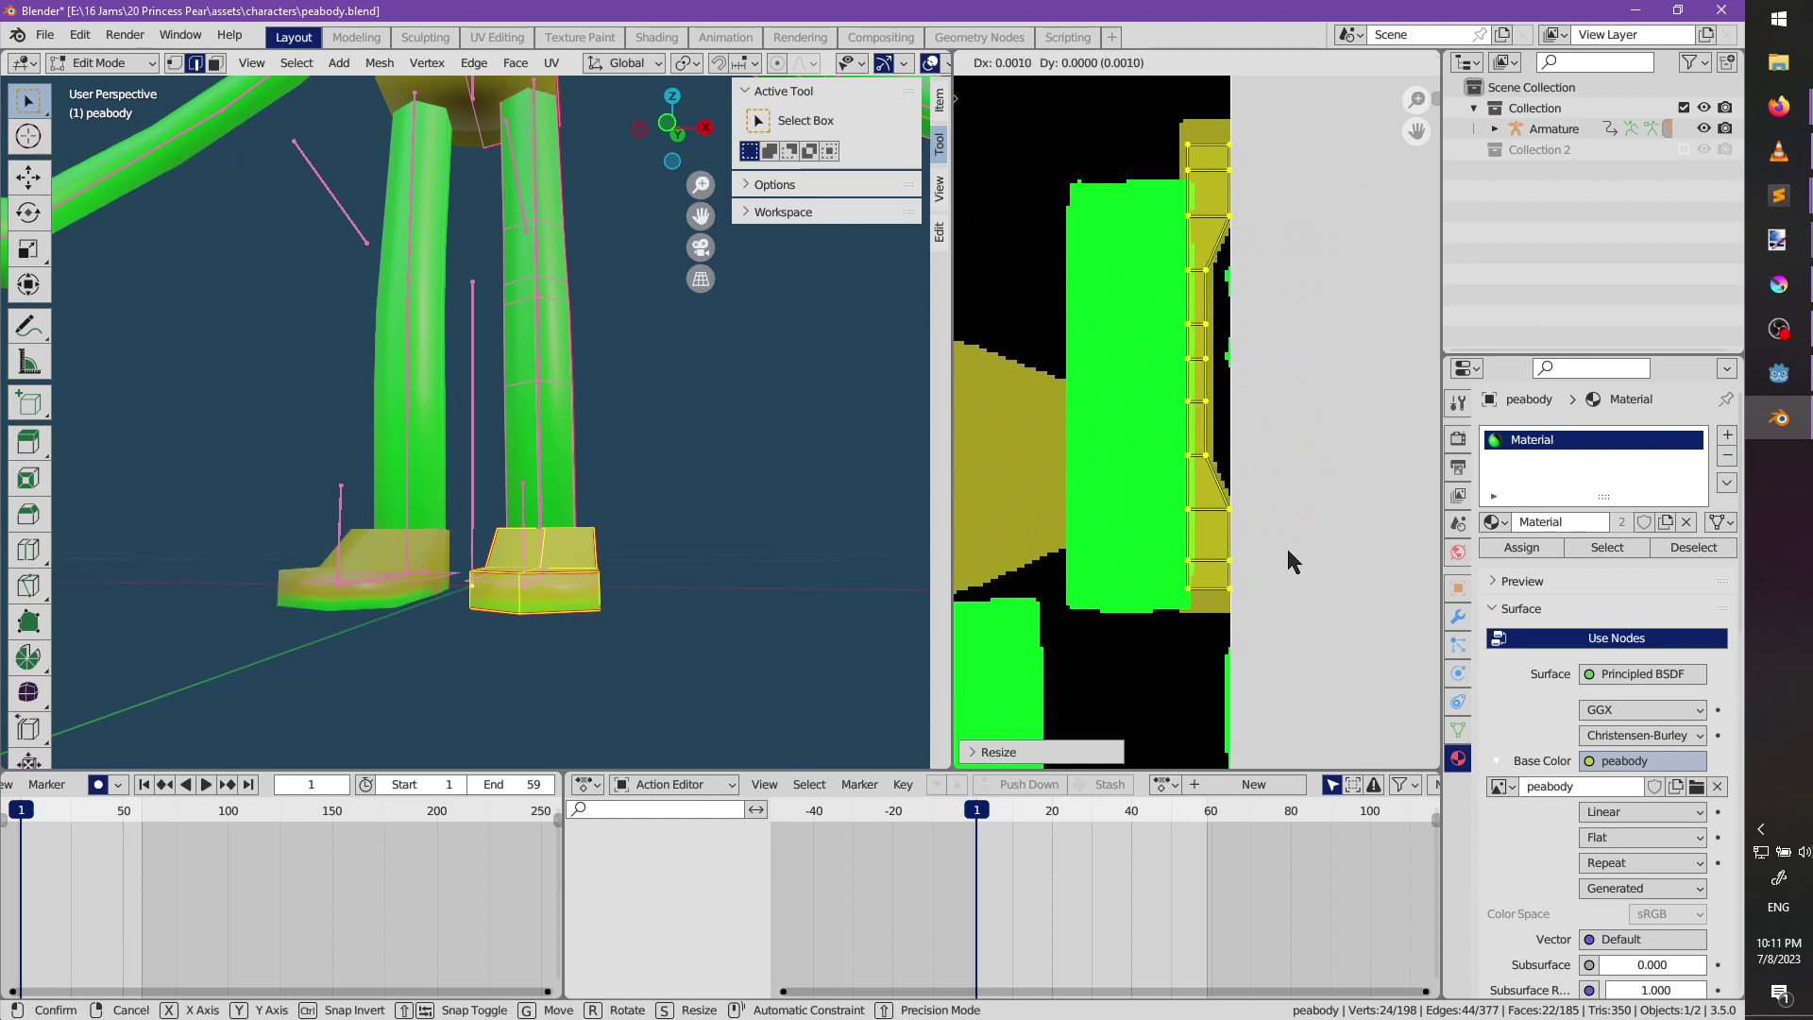
pyautogui.click(1286, 546)
# Narrow the shoe's strip island along X and move it fully onto the olive paint, clear of the green area.
pyautogui.press('s')
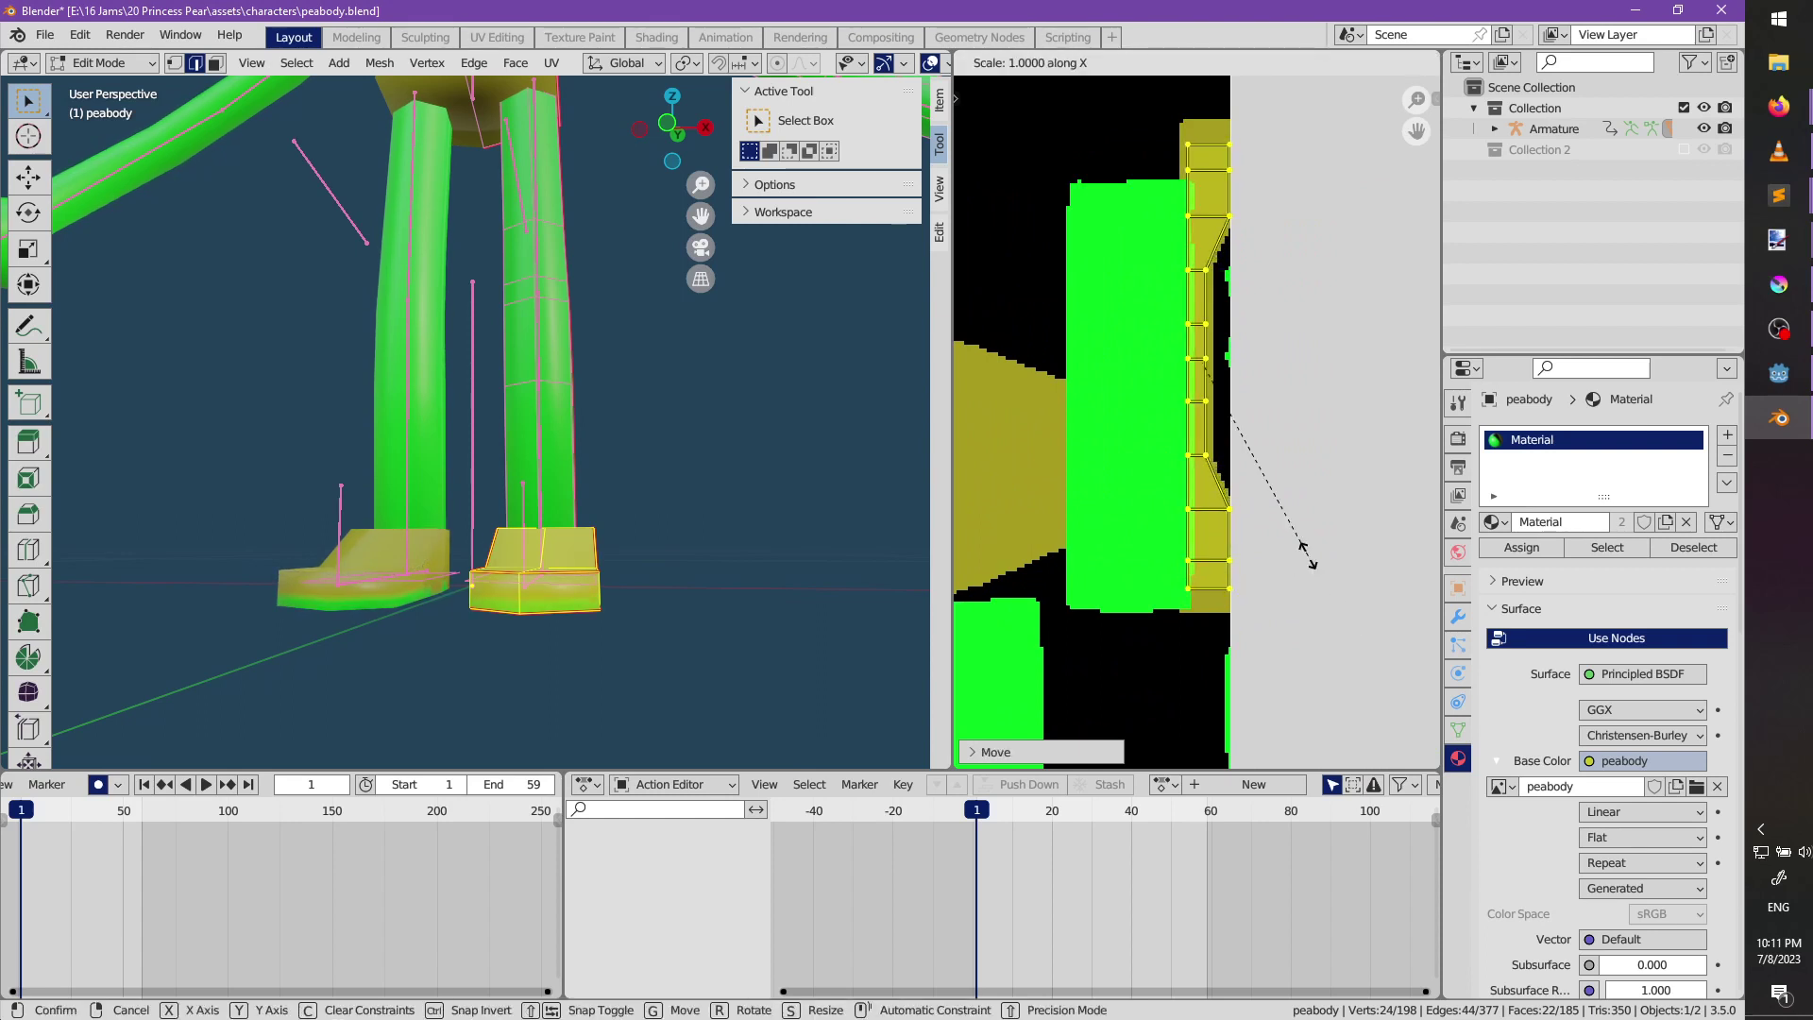
pyautogui.press('x')
pyautogui.click(1258, 462)
pyautogui.press('g')
pyautogui.click(1262, 460)
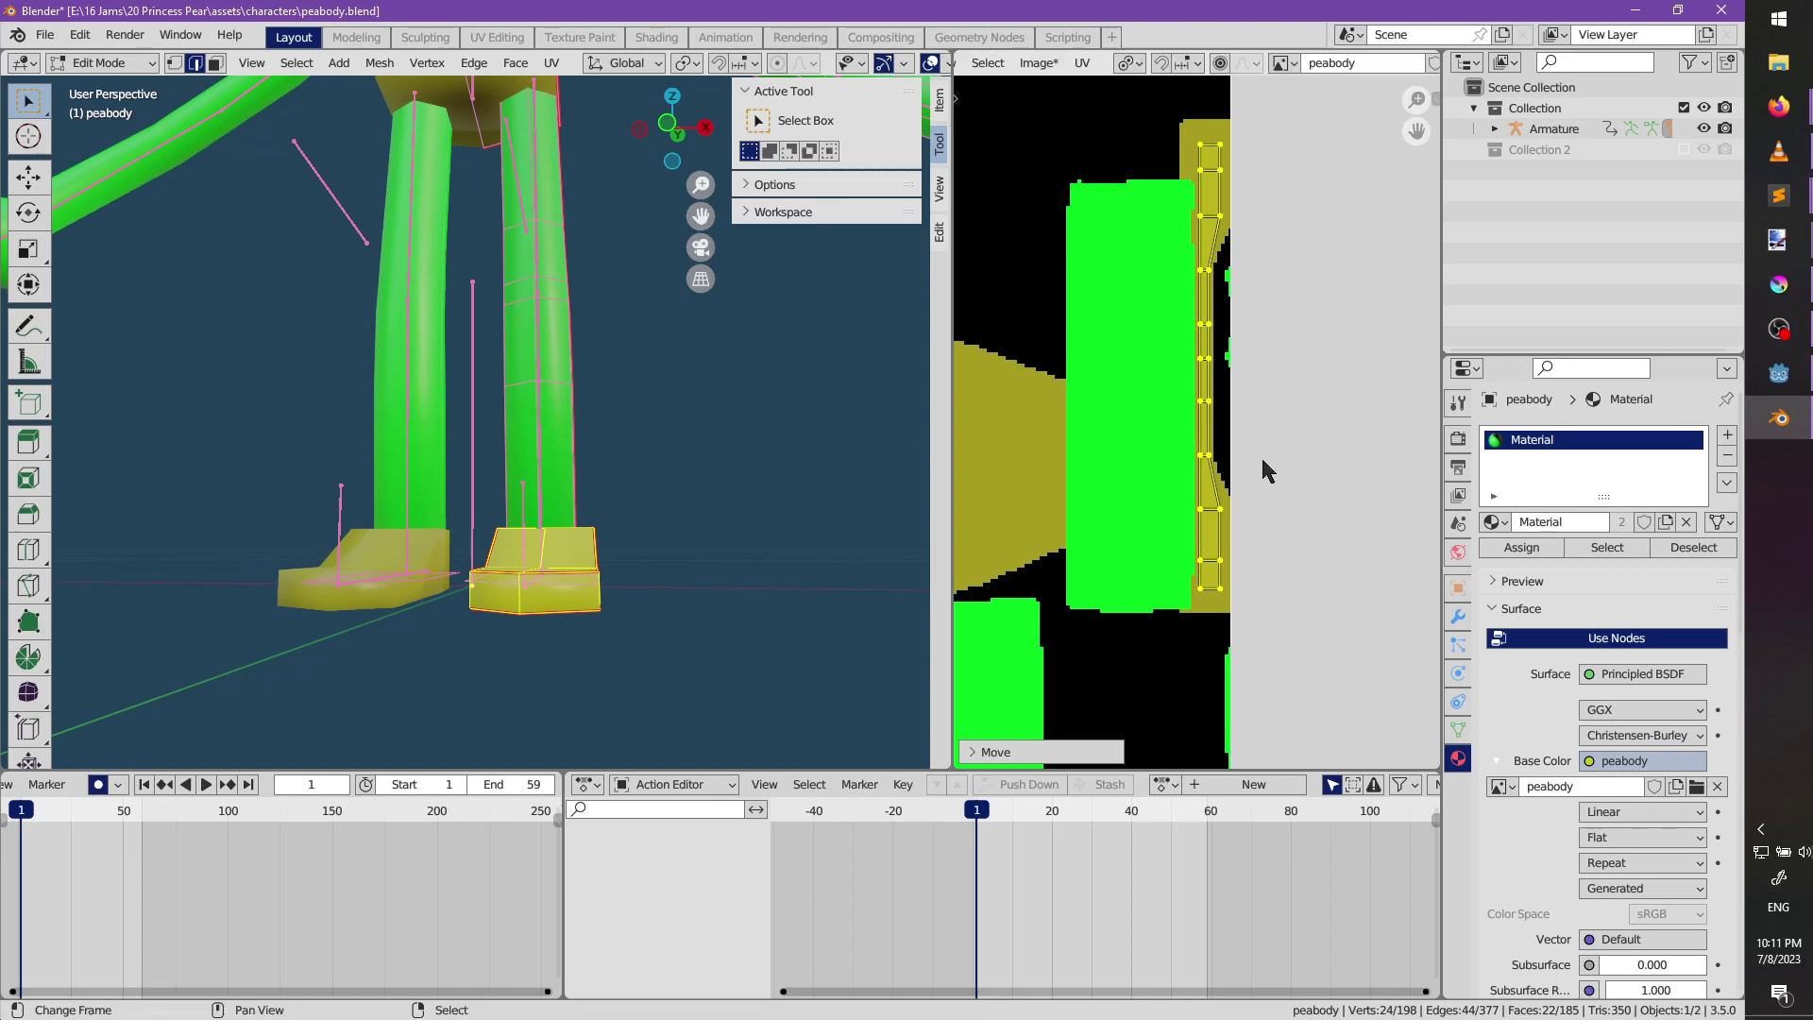
# Deselect the shoe geometry and check the painted character from the back and front.
pyautogui.hotkey('alt', 'a')
pyautogui.moveTo(524, 473)
pyautogui.mouseDown(button='middle')
pyautogui.moveTo(732, 501)
pyautogui.moveTo(550, 506)
pyautogui.moveTo(378, 445)
pyautogui.mouseUp(button='middle')
pyautogui.press('Tab')
pyautogui.press('Tab')
pyautogui.scroll(-3, 501, 487)
pyautogui.hotkey('alt', 'a')
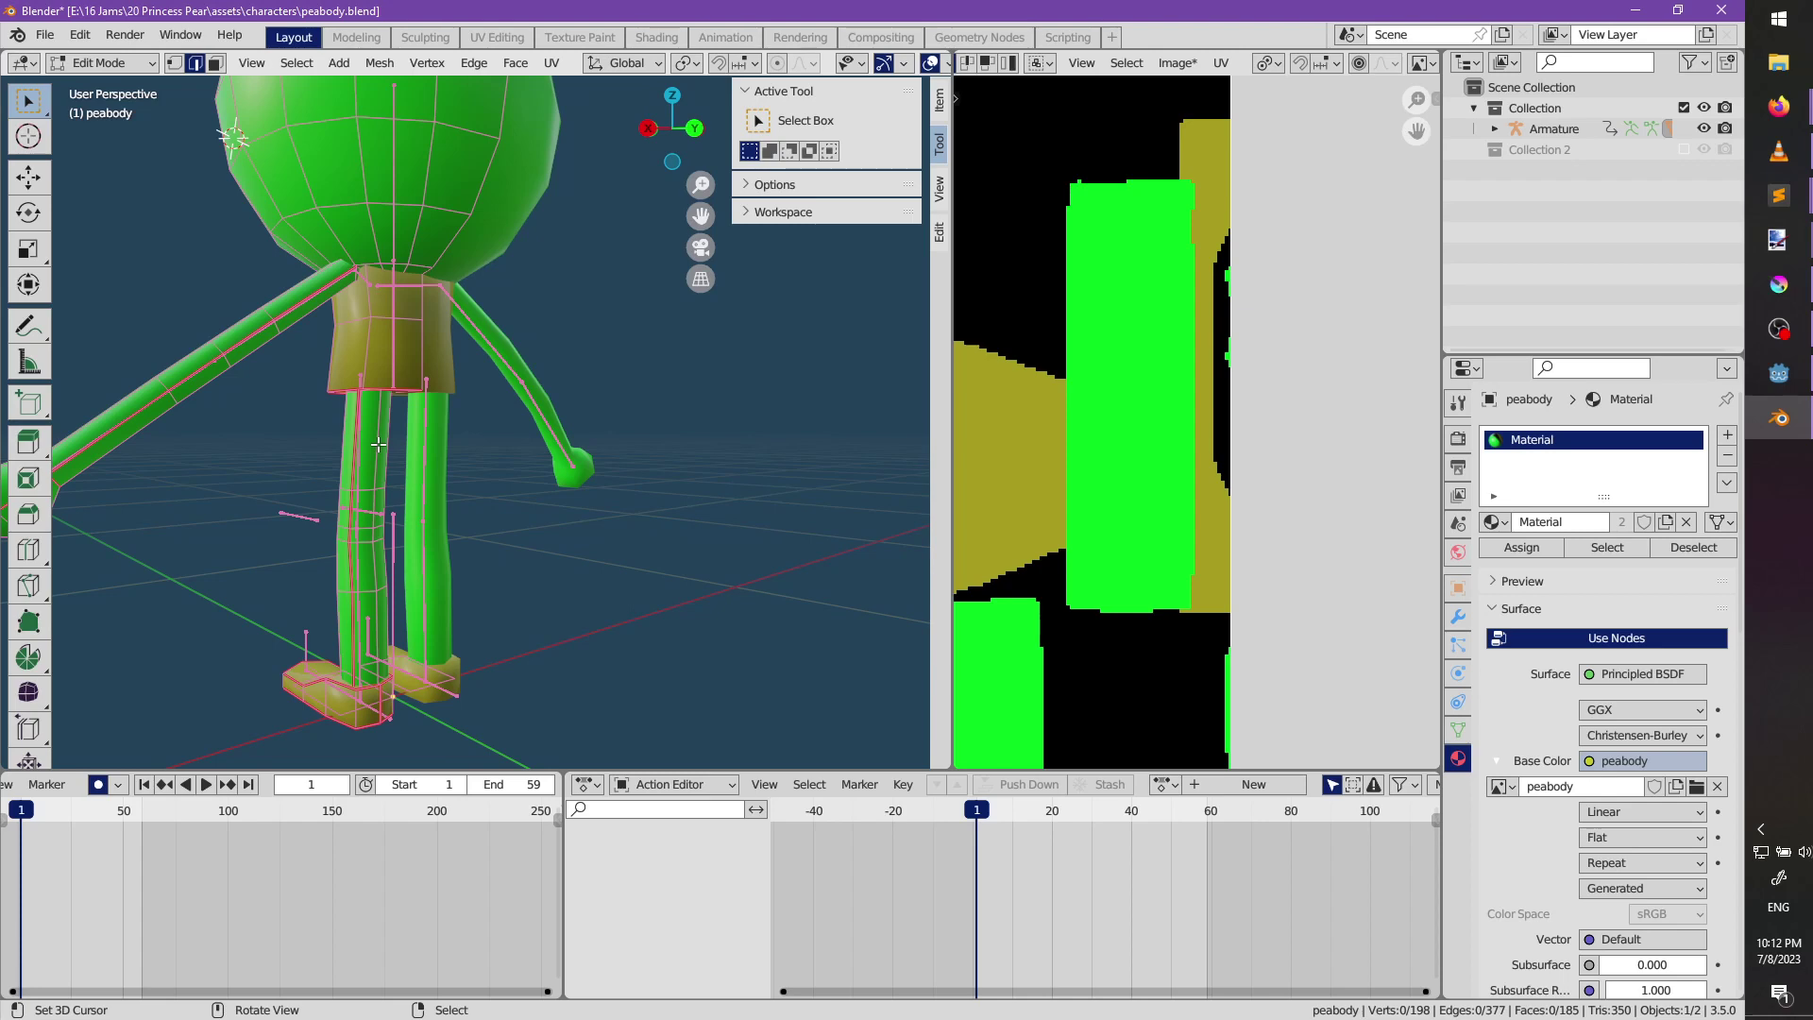
pyautogui.moveTo(311, 279); pyautogui.dragTo(566, 328, button='middle')
pyautogui.moveTo(321, 217)
pyautogui.keyDown('shift'); pyautogui.mouseDown(button='middle')
pyautogui.moveTo(311, 478)
pyautogui.moveTo(798, 433)
pyautogui.moveTo(449, 452)
pyautogui.moveTo(450, 428)
pyautogui.mouseUp(button='middle'); pyautogui.keyUp('shift')
pyautogui.scroll(1, 450, 453)
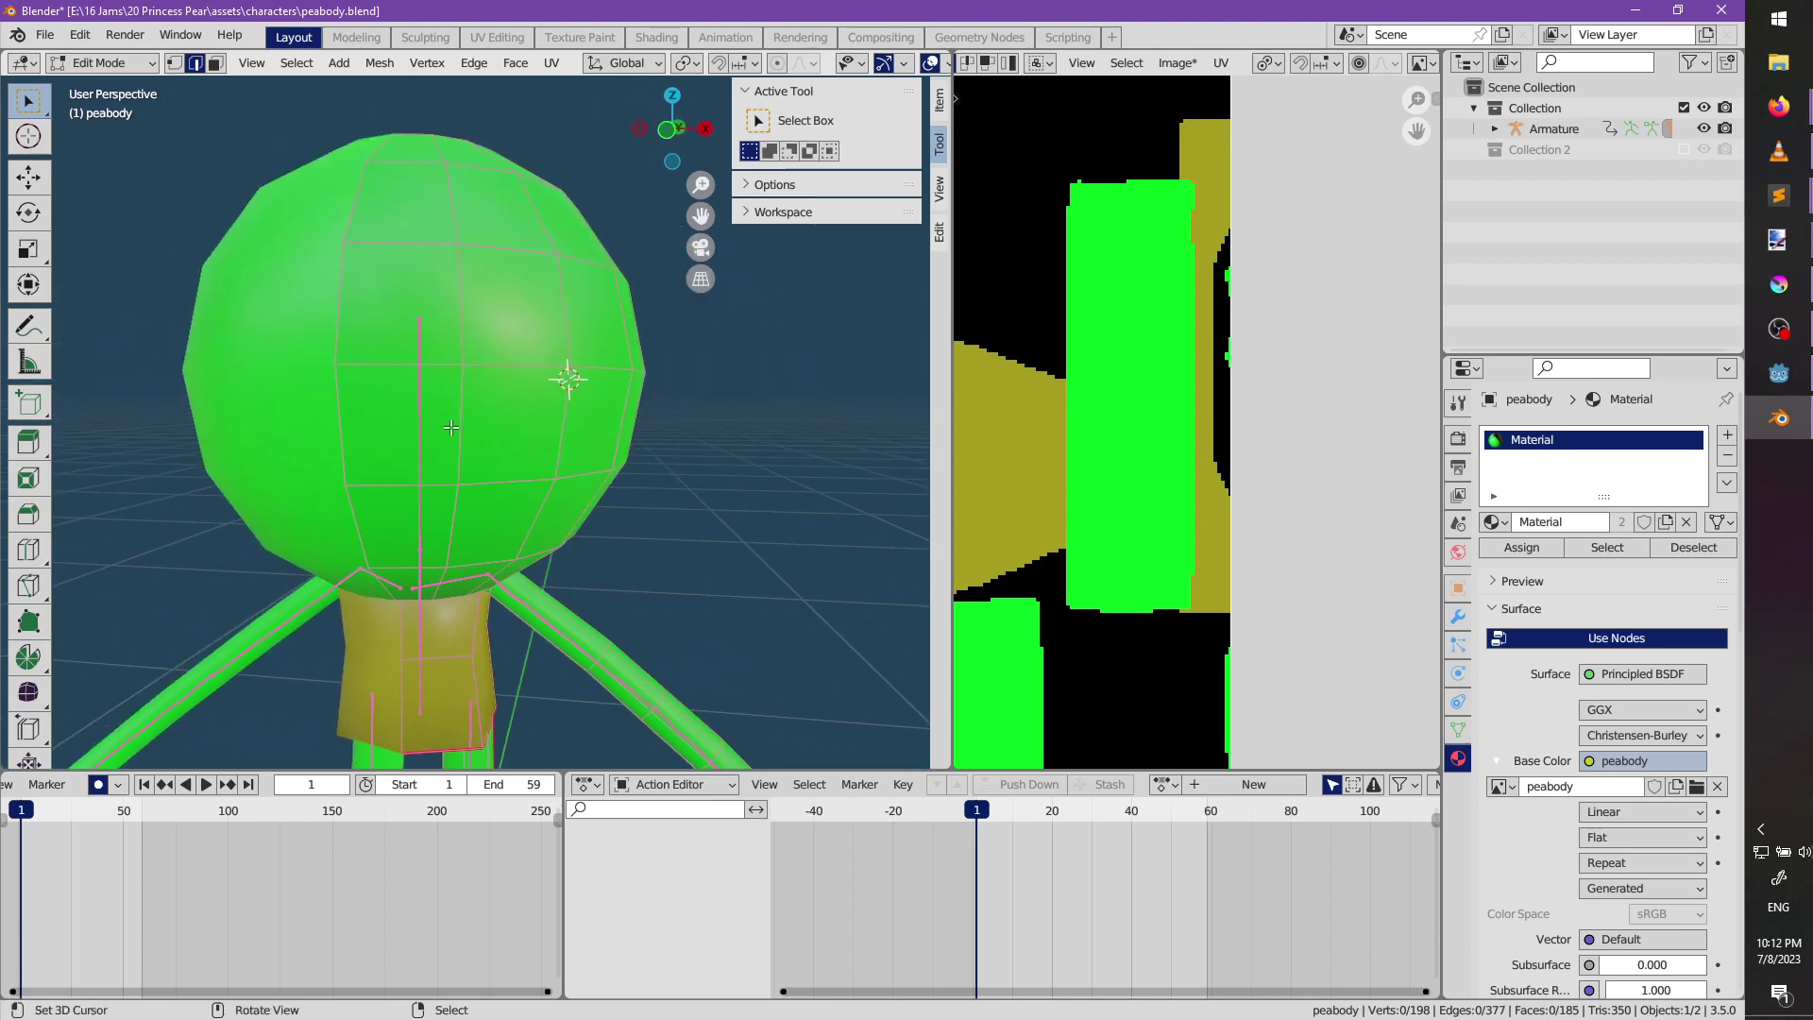
# Switch the character to Texture Paint mode and limit painting to the head's faces.
pyautogui.press('z')
pyautogui.click(475, 432)
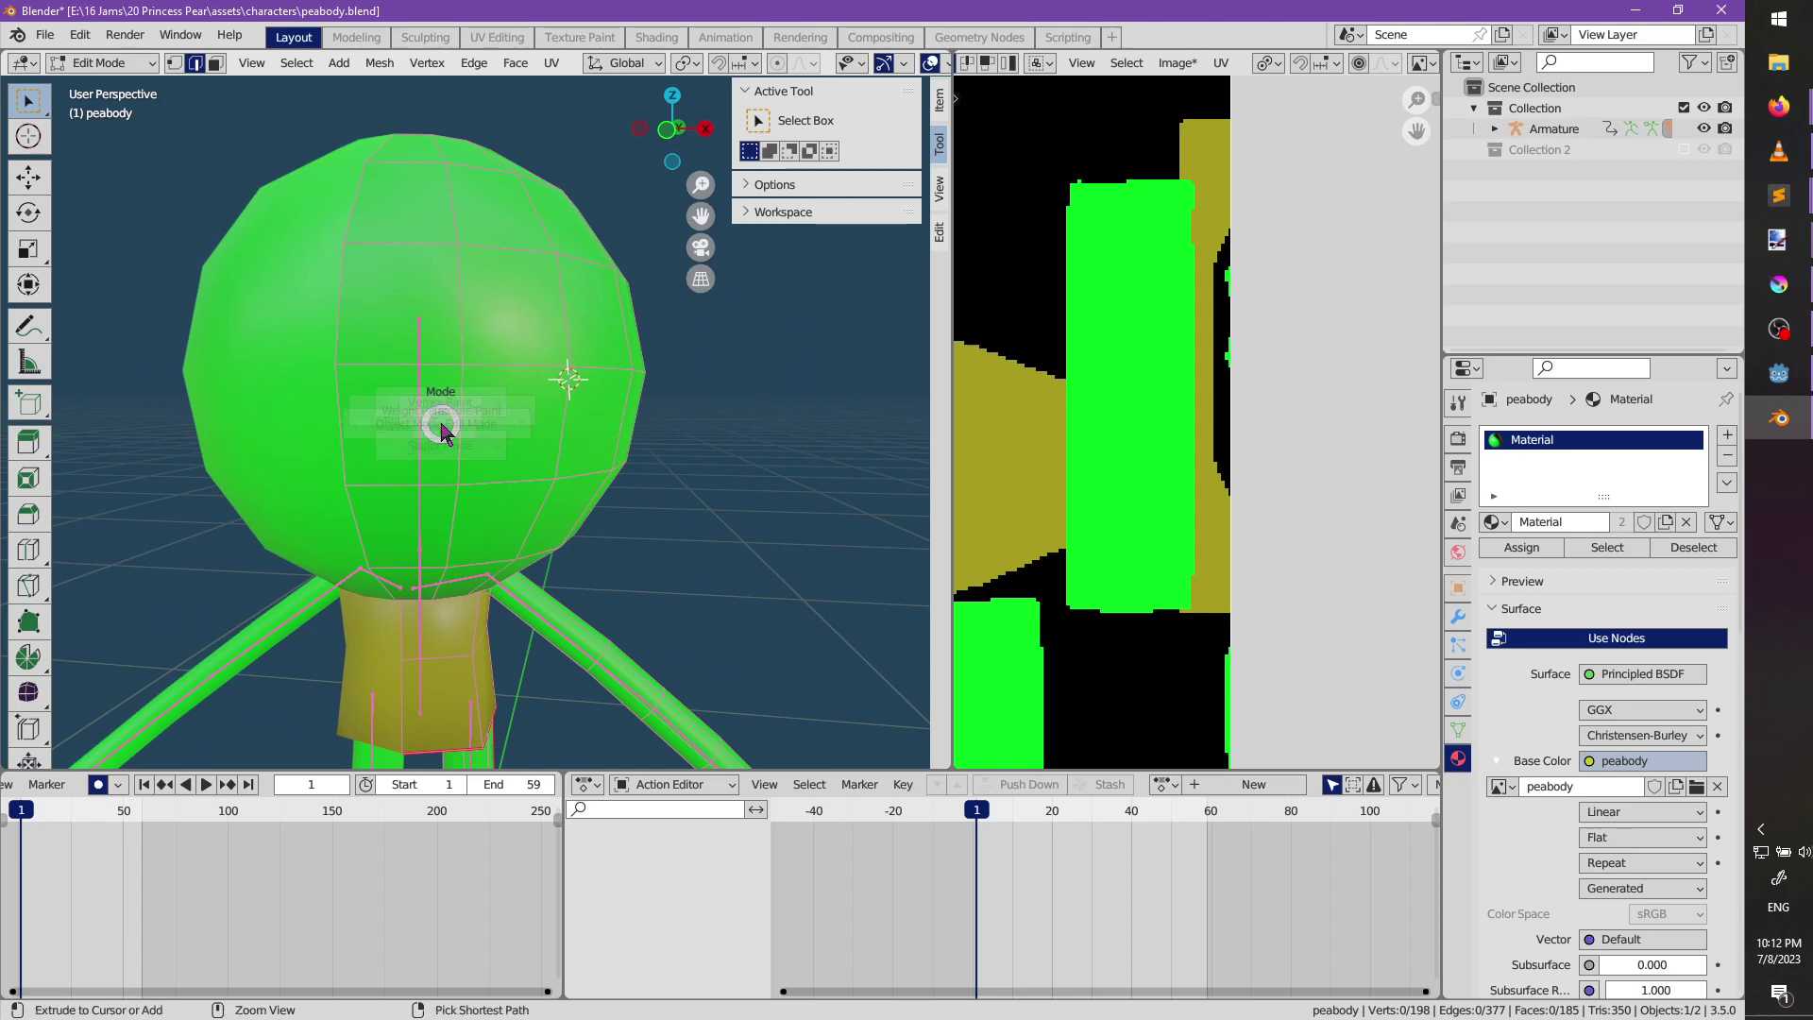
pyautogui.hotkey('ctrl', 'Tab')
pyautogui.click(545, 337)
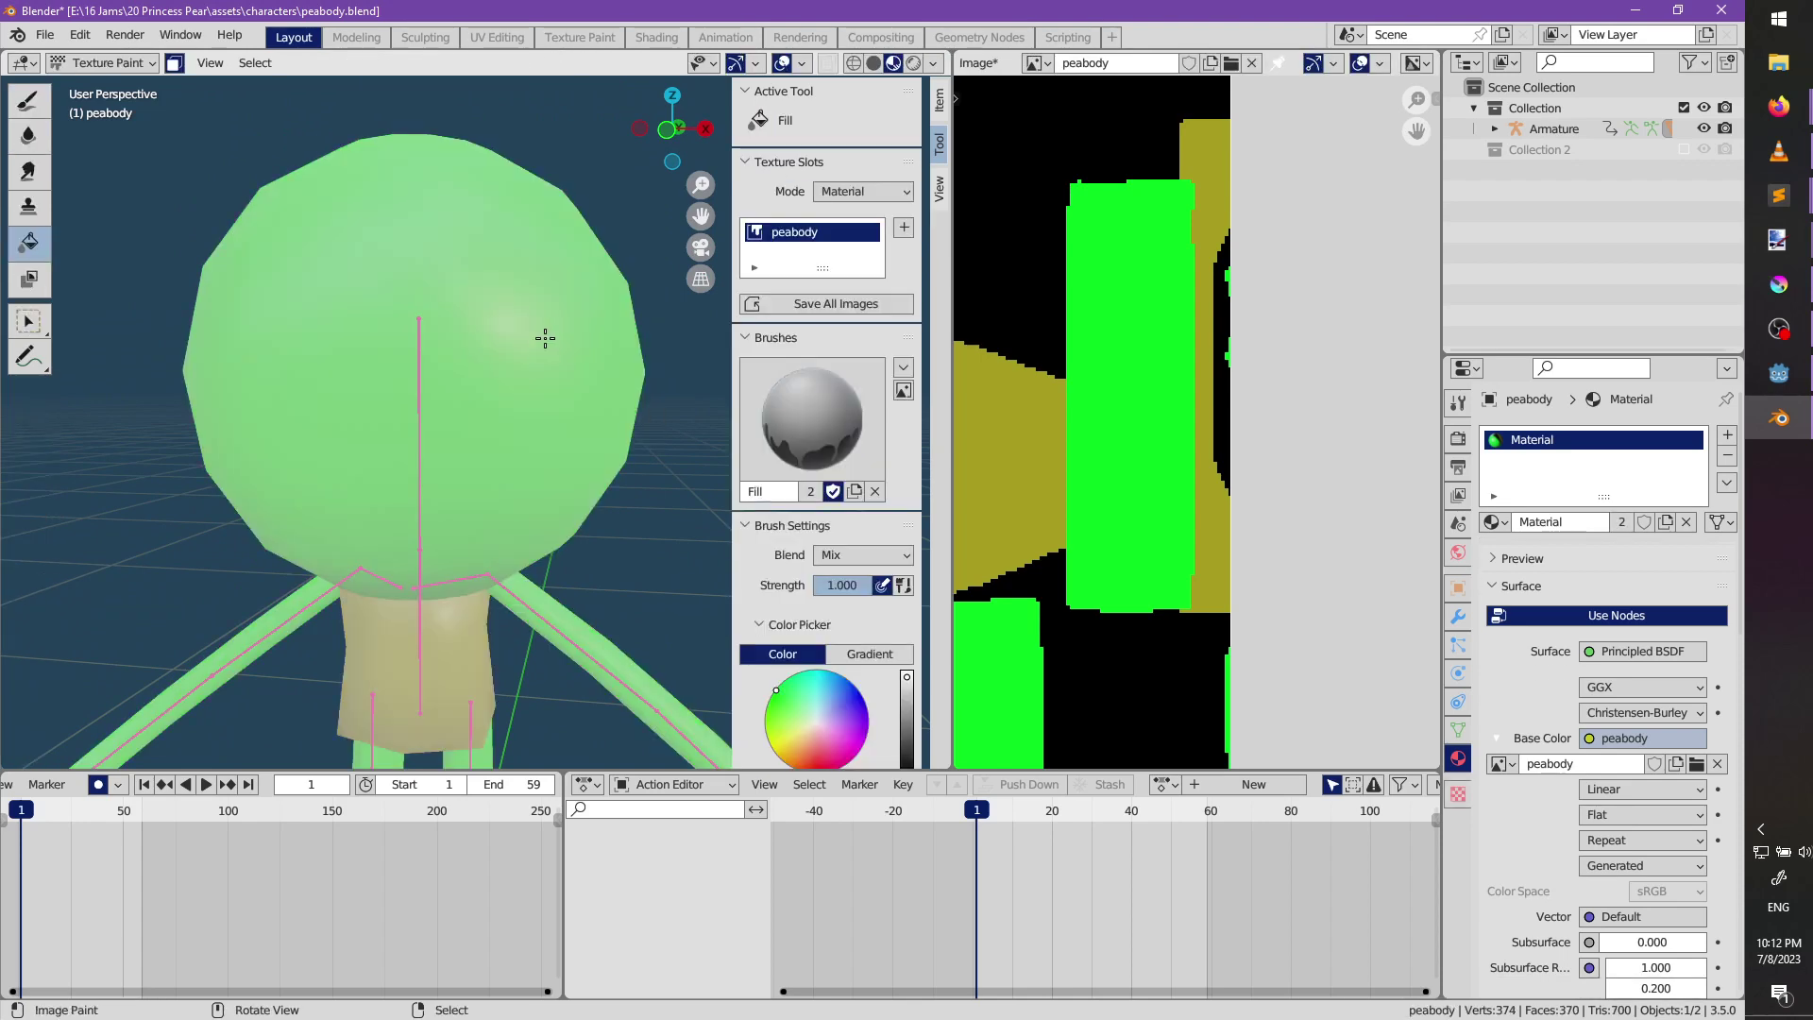
pyautogui.click(442, 403)
pyautogui.scroll(3, 436, 397)
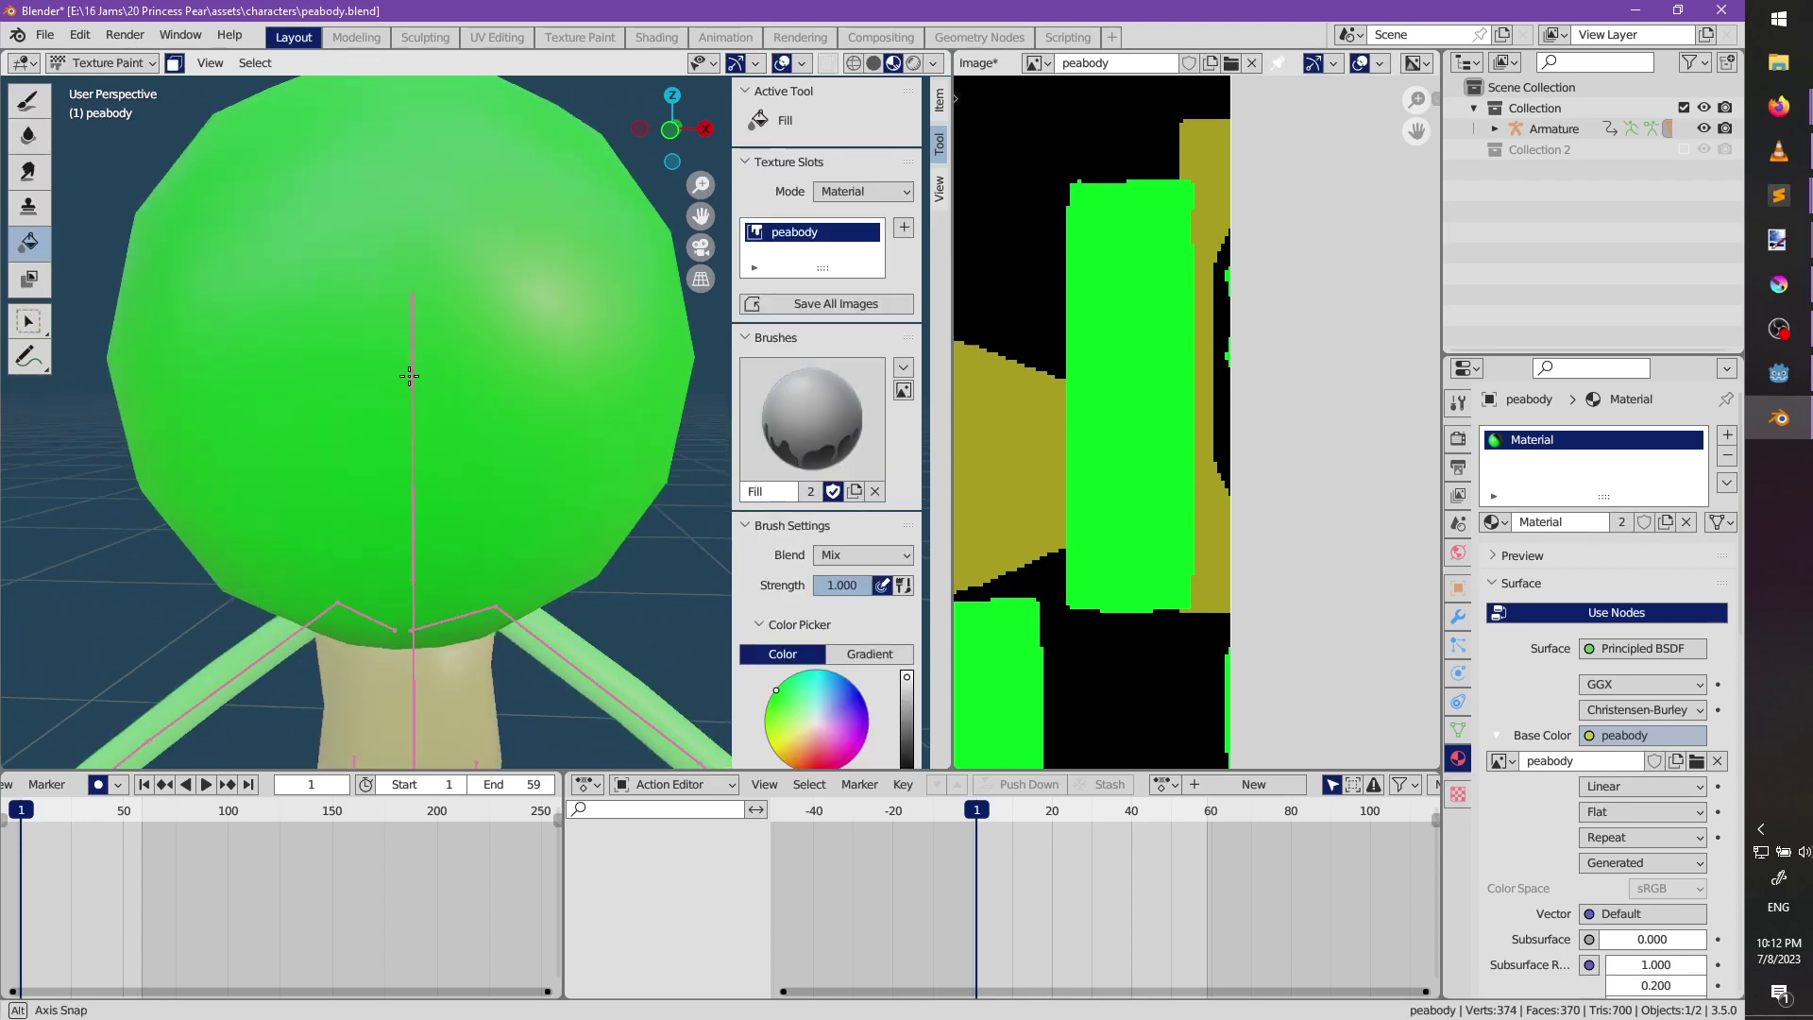
# Choose the Draw brush, reduce its radius to 22 px and swap the paint color to black.
pyautogui.click(32, 101)
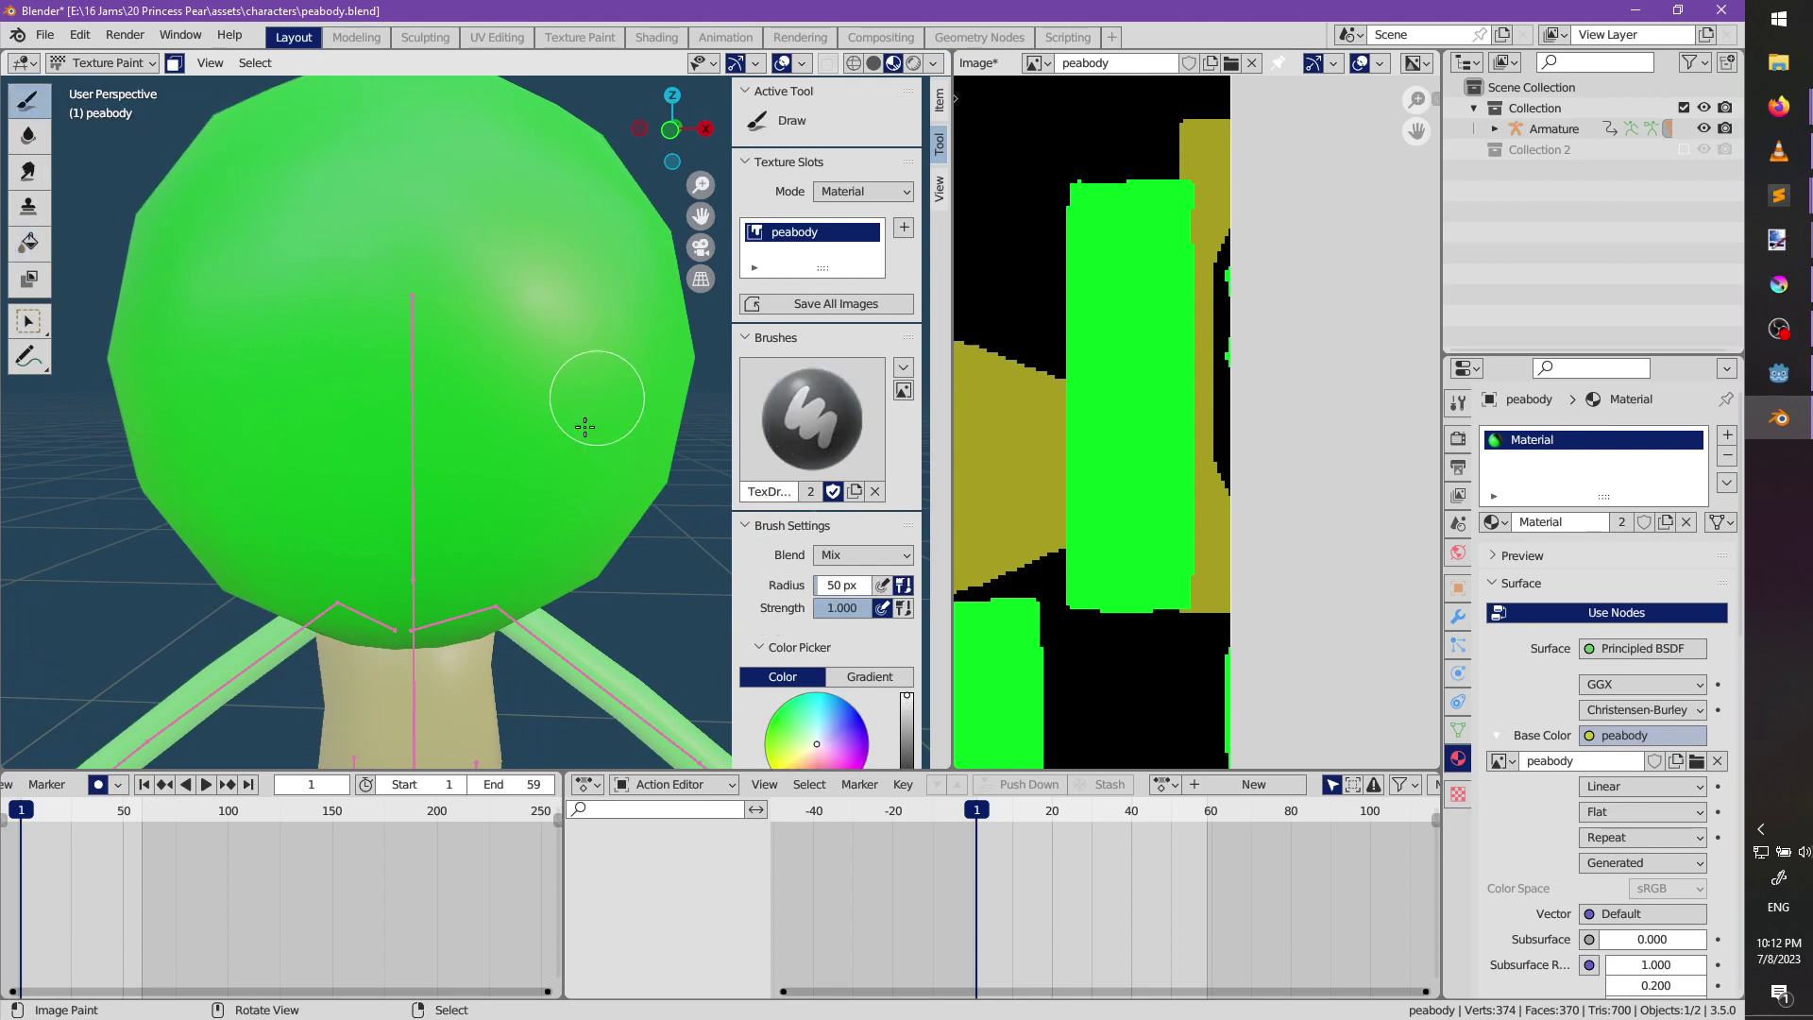
pyautogui.press('[')
pyautogui.press('[')
pyautogui.press('[')
pyautogui.press('[')
pyautogui.press('[')
pyautogui.press('[')
pyautogui.press('[')
pyautogui.scroll(-4, 825, 616)
pyautogui.click(848, 661)
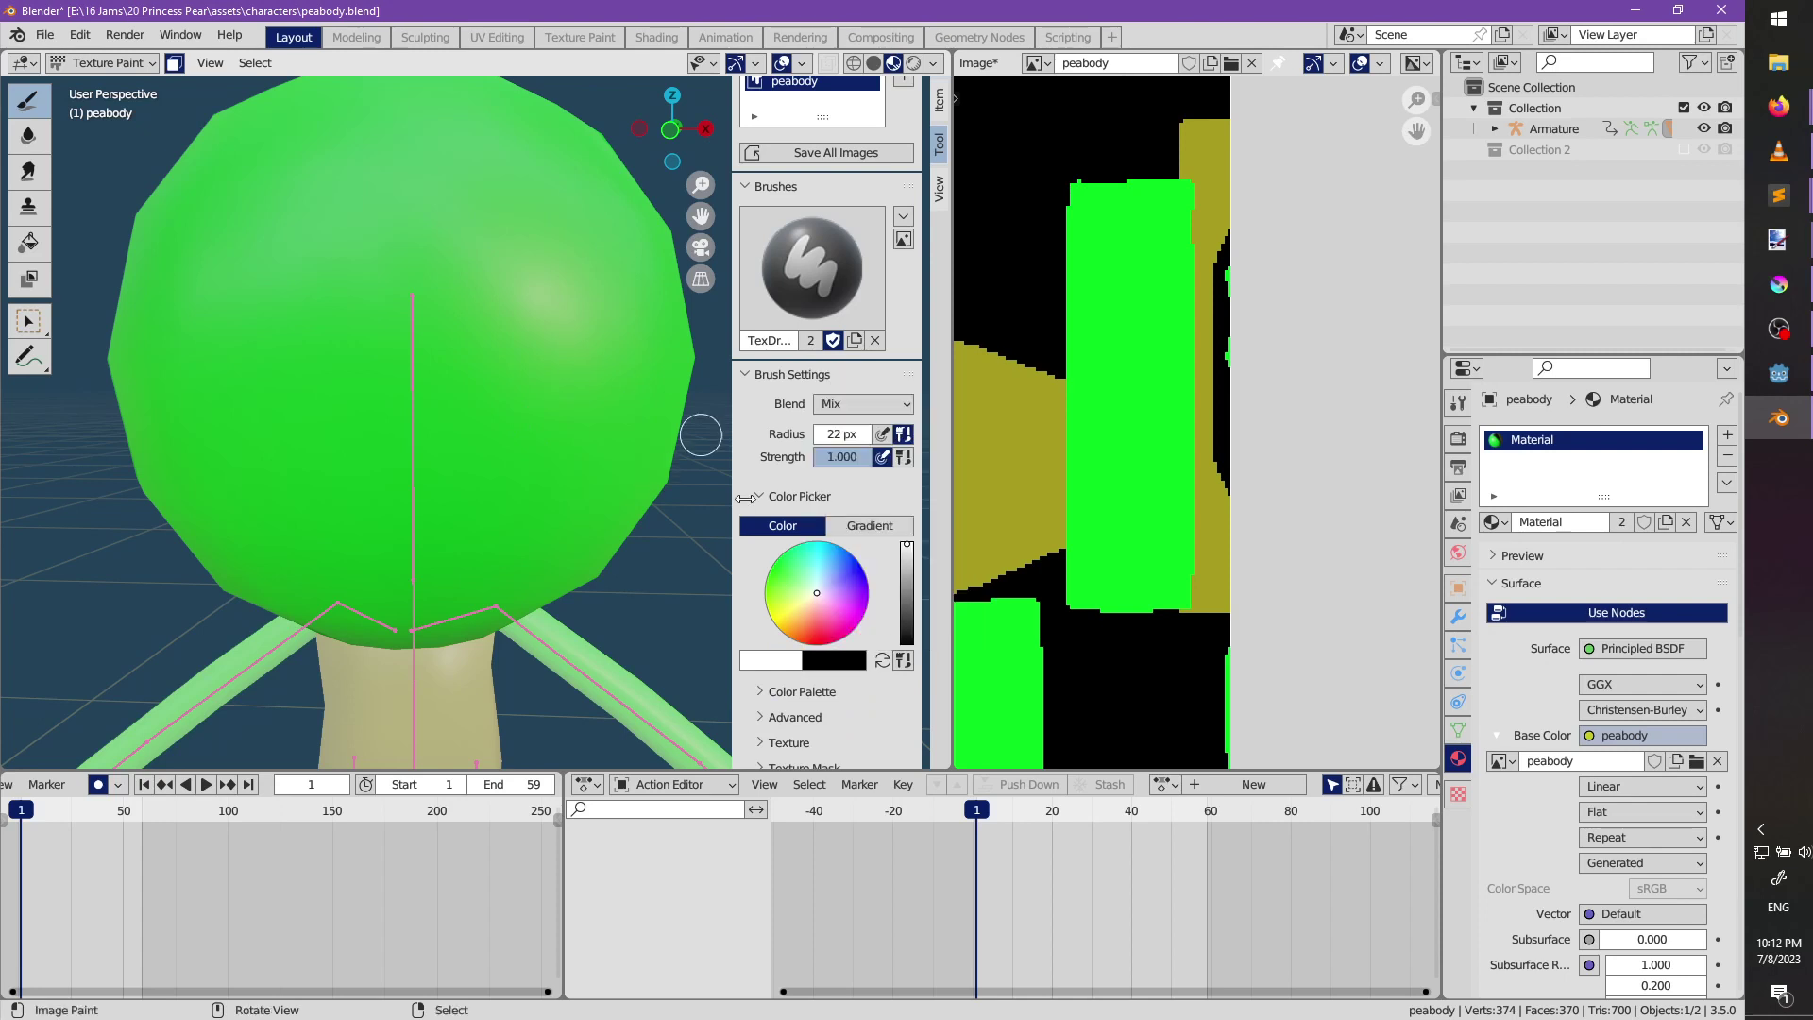
pyautogui.click(881, 660)
pyautogui.moveTo(491, 307)
pyautogui.mouseDown()
pyautogui.moveTo(514, 482)
pyautogui.moveTo(515, 390)
pyautogui.moveTo(510, 427)
pyautogui.mouseUp()
pyautogui.hotkey('ctrl', 'z')
pyautogui.hotkey('ctrl', 'z')
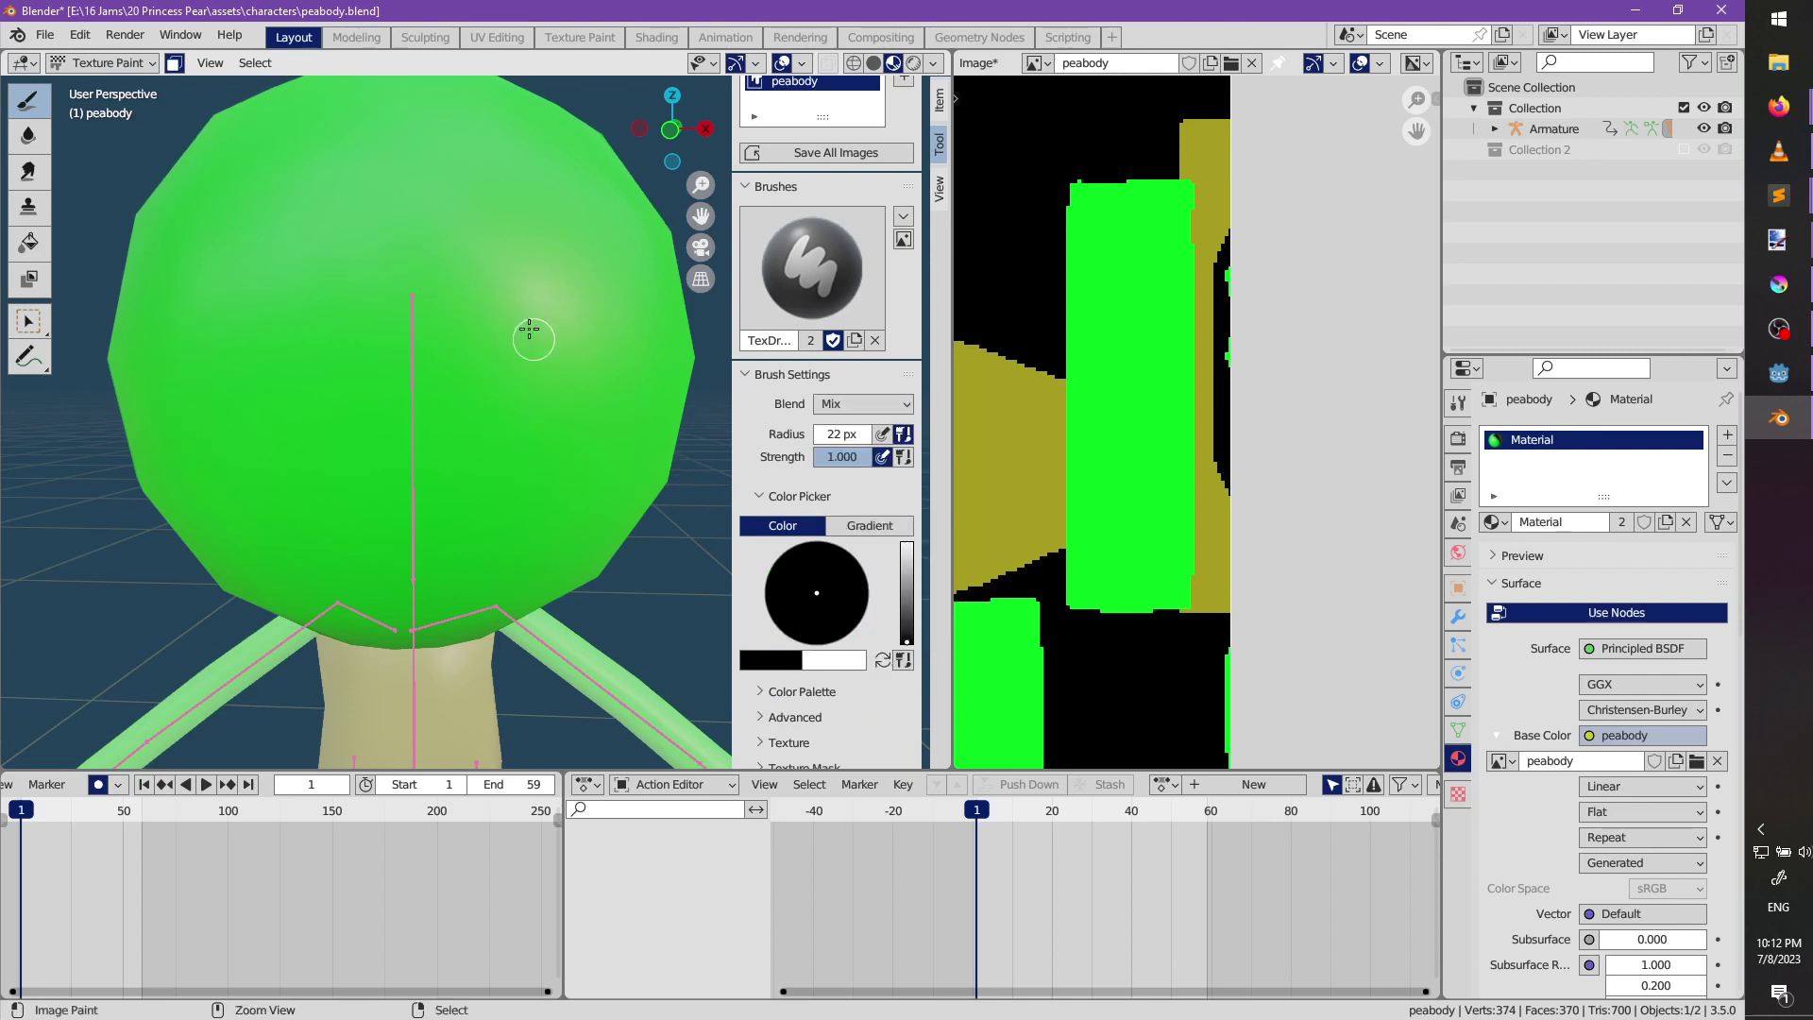
# Paint mirrored tall black eyes on the front of the head with short, outward-slanting eyebrows above them.
pyautogui.moveTo(530, 332)
pyautogui.mouseDown()
pyautogui.moveTo(514, 437)
pyautogui.moveTo(520, 382)
pyautogui.mouseUp()
pyautogui.moveTo(515, 223)
pyautogui.mouseDown()
pyautogui.moveTo(557, 307)
pyautogui.moveTo(537, 261)
pyautogui.moveTo(567, 292)
pyautogui.mouseUp()
pyautogui.hotkey('ctrl', 'z')
pyautogui.hotkey('ctrl', 'z')
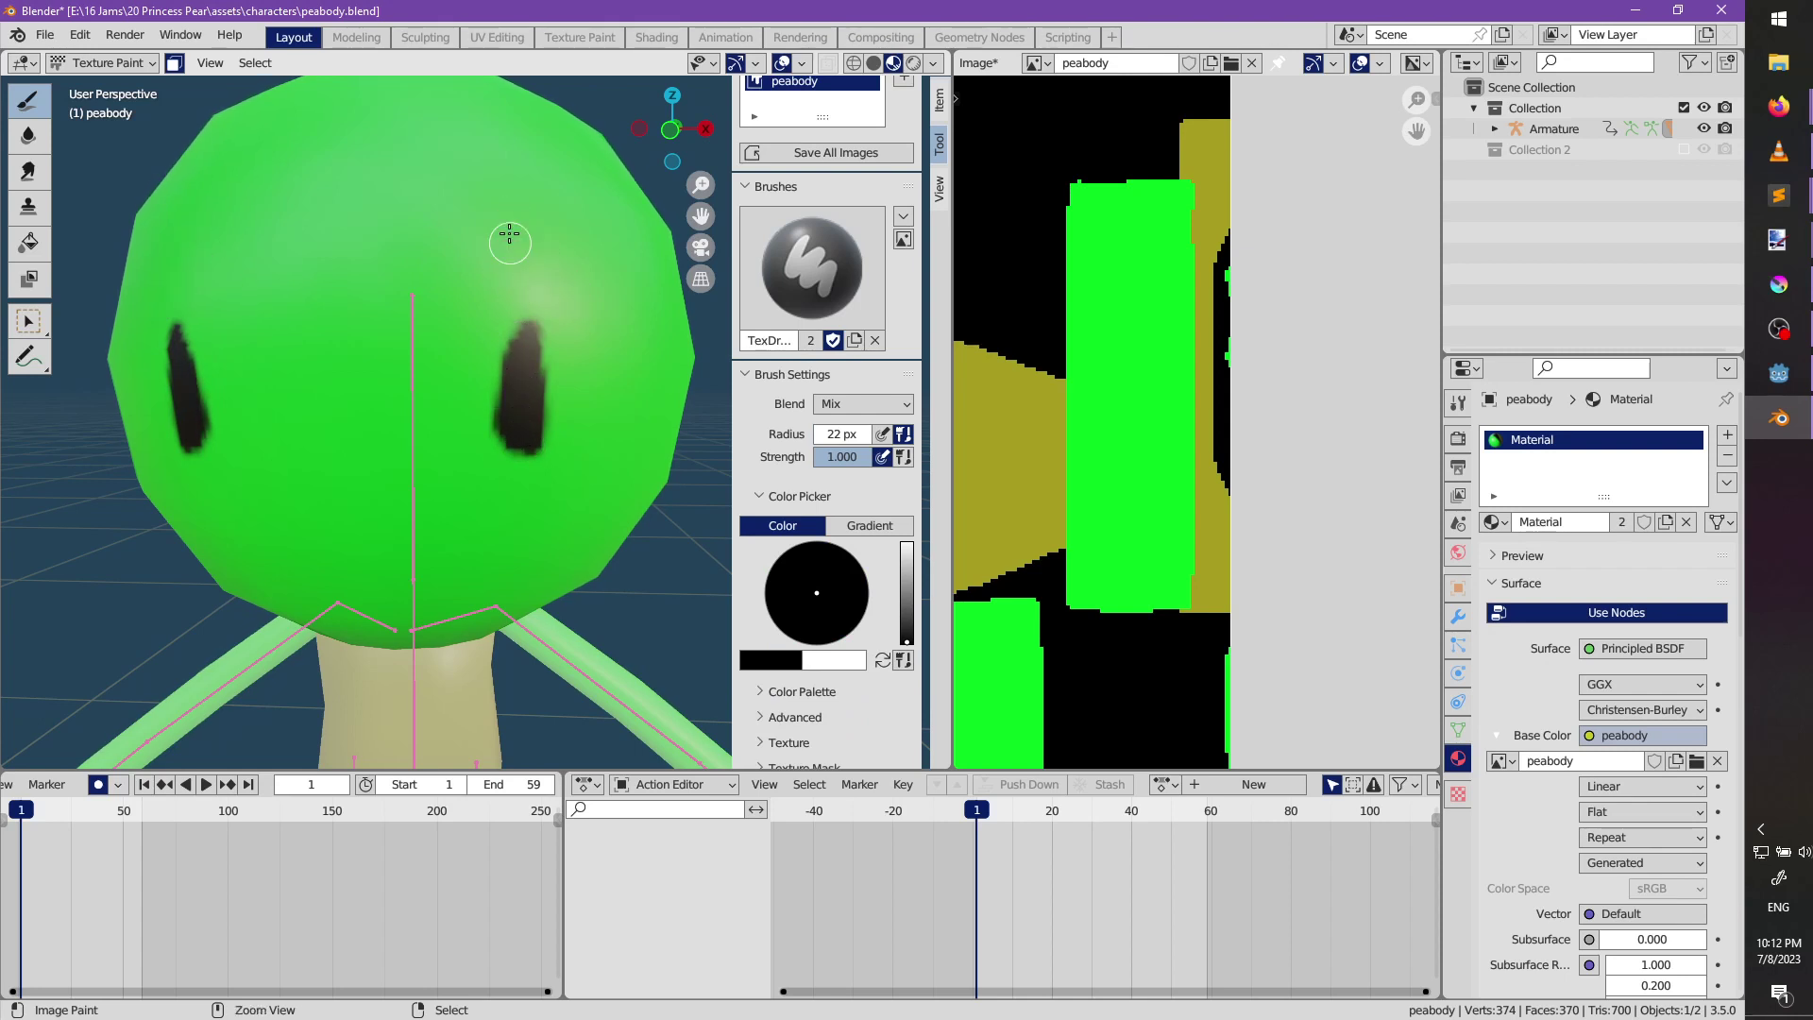
pyautogui.moveTo(501, 229); pyautogui.dragTo(557, 284)
# Paint a small mirrored wavy black frown low on the front of the head, undoing unsatisfactory strokes.
pyautogui.click(391, 597)
pyautogui.moveTo(404, 586); pyautogui.dragTo(444, 564)
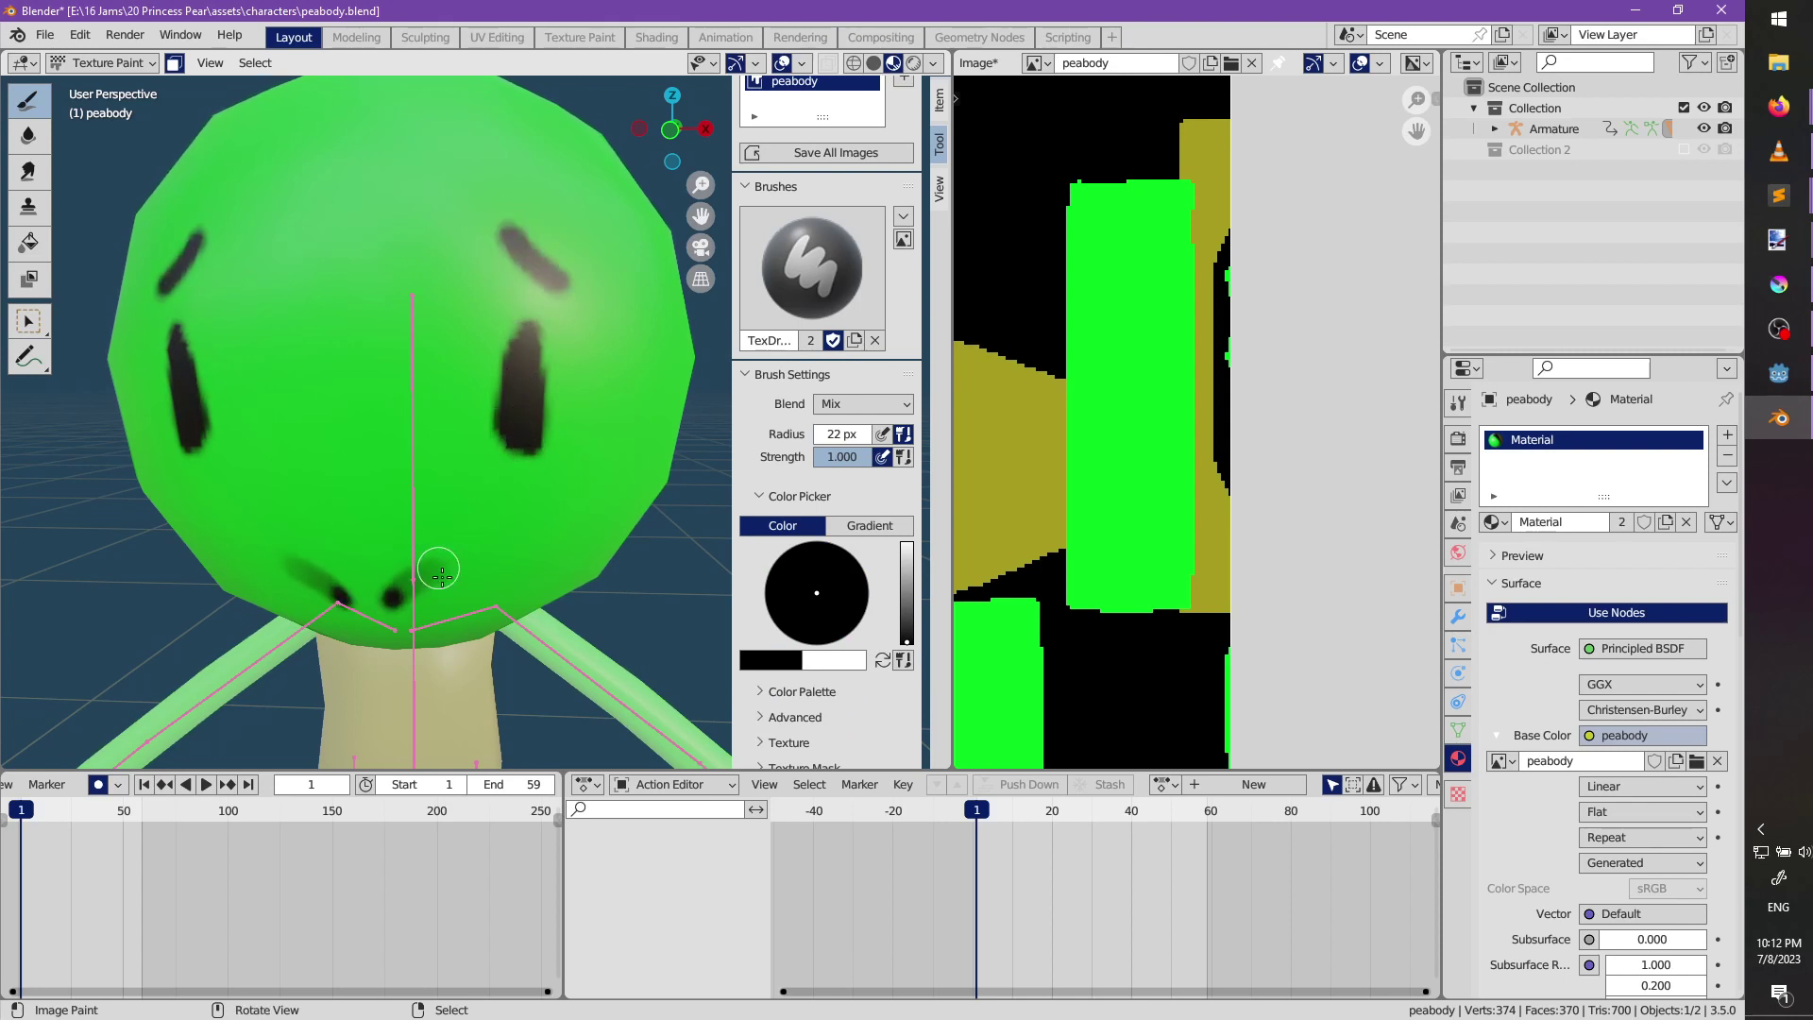
pyautogui.moveTo(444, 564); pyautogui.dragTo(445, 506, button='middle')
pyautogui.scroll(1, 442, 472)
pyautogui.hotkey('ctrl', 'z')
pyautogui.moveTo(379, 326)
pyautogui.mouseDown()
pyautogui.moveTo(413, 301)
pyautogui.moveTo(367, 317)
pyautogui.moveTo(429, 325)
pyautogui.moveTo(430, 365)
pyautogui.mouseUp()
pyautogui.hotkey('ctrl', 'z')
pyautogui.hotkey('ctrl', 'z')
# Return the character to Object Mode and play the timeline to test its animation.
pyautogui.moveTo(464, 365)
pyautogui.mouseDown(button='middle')
pyautogui.moveTo(541, 425)
pyautogui.moveTo(460, 473)
pyautogui.moveTo(477, 351)
pyautogui.mouseUp(button='middle')
pyautogui.scroll(-5, 542, 425)
pyautogui.scroll(-3, 458, 473)
pyautogui.moveTo(496, 426); pyautogui.dragTo(594, 423, button='middle')
pyautogui.hotkey('ctrl', 'Tab')
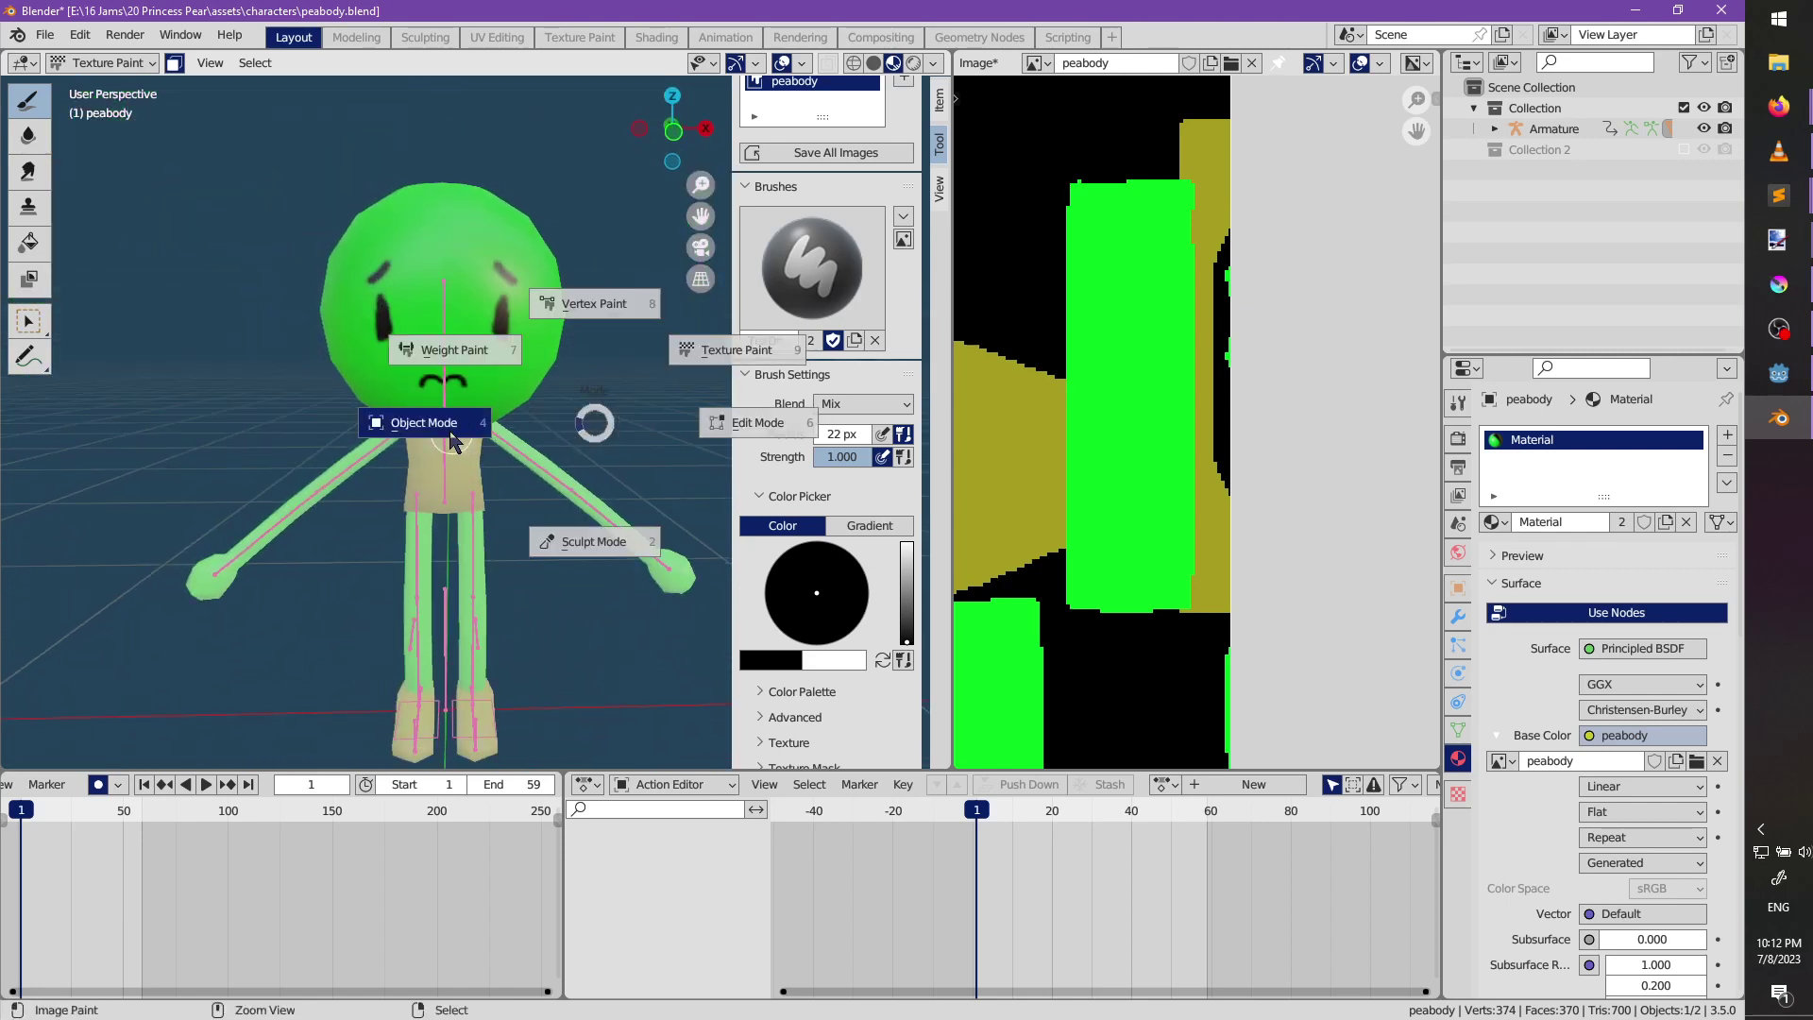
pyautogui.click(557, 429)
pyautogui.press('space')
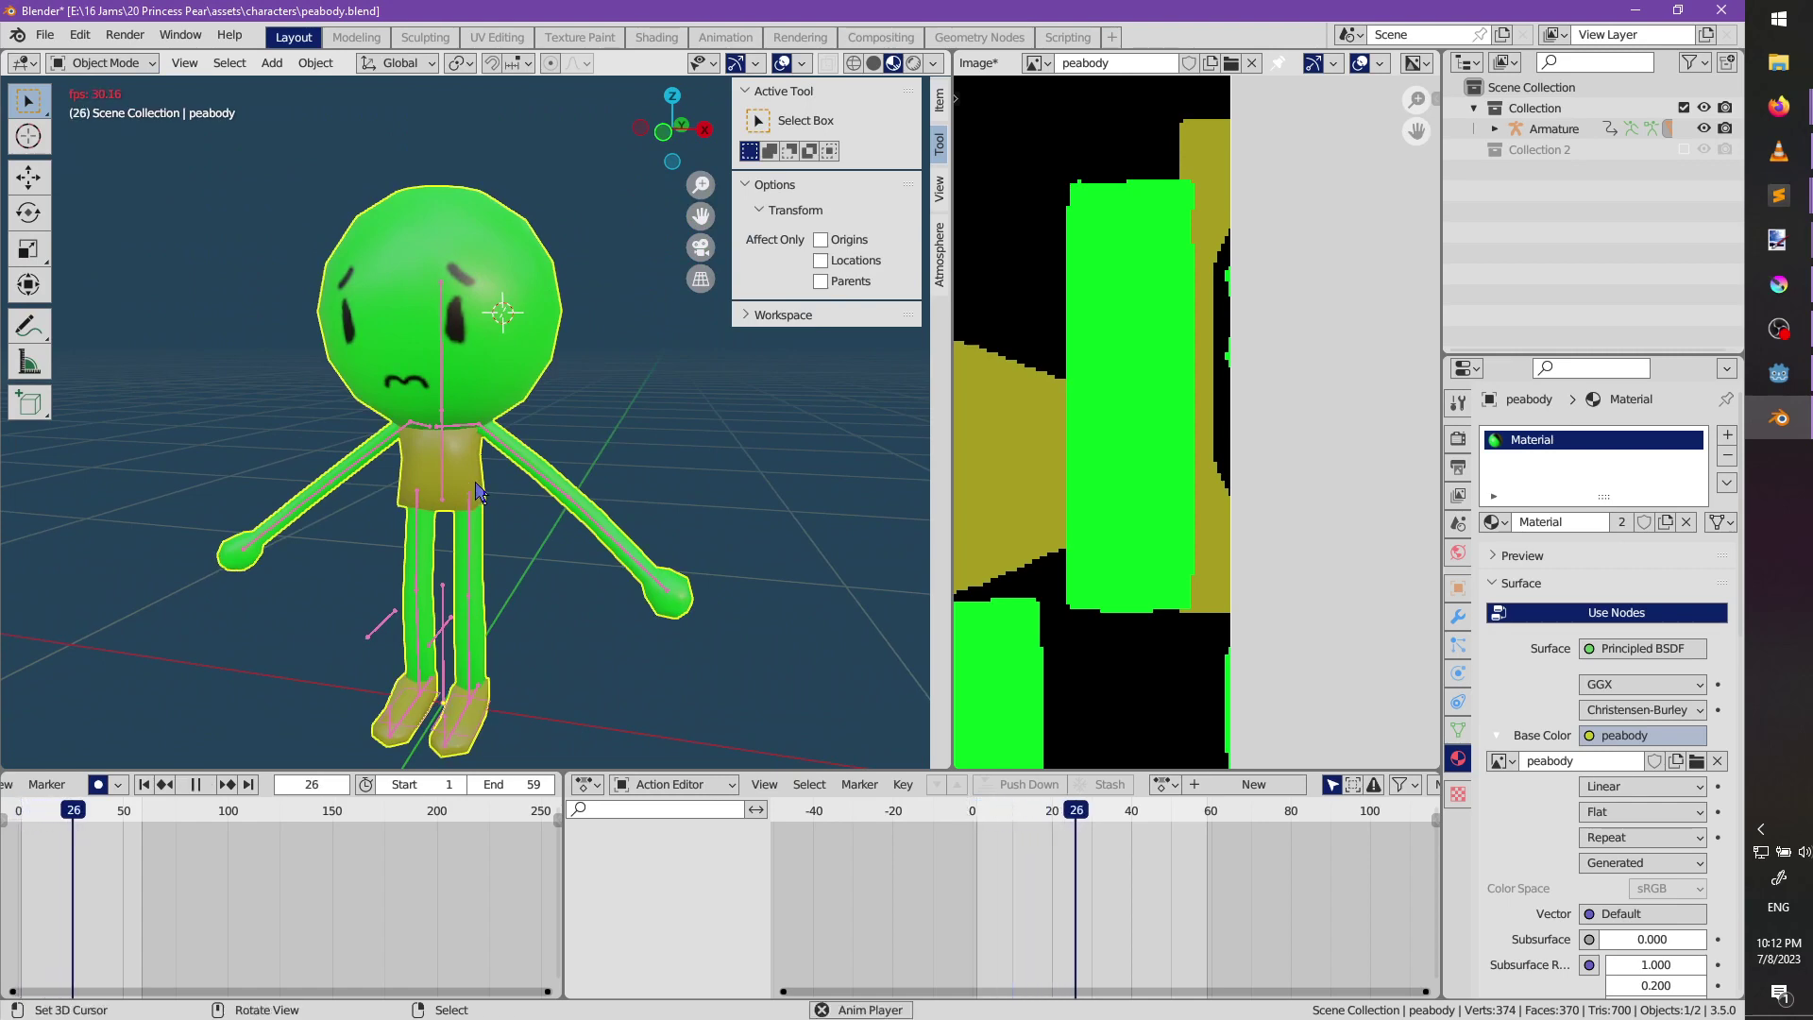
pyautogui.press('space')
# Assign the Idle-loop action to the armature and play it back to preview the painted character.
pyautogui.click(1164, 785)
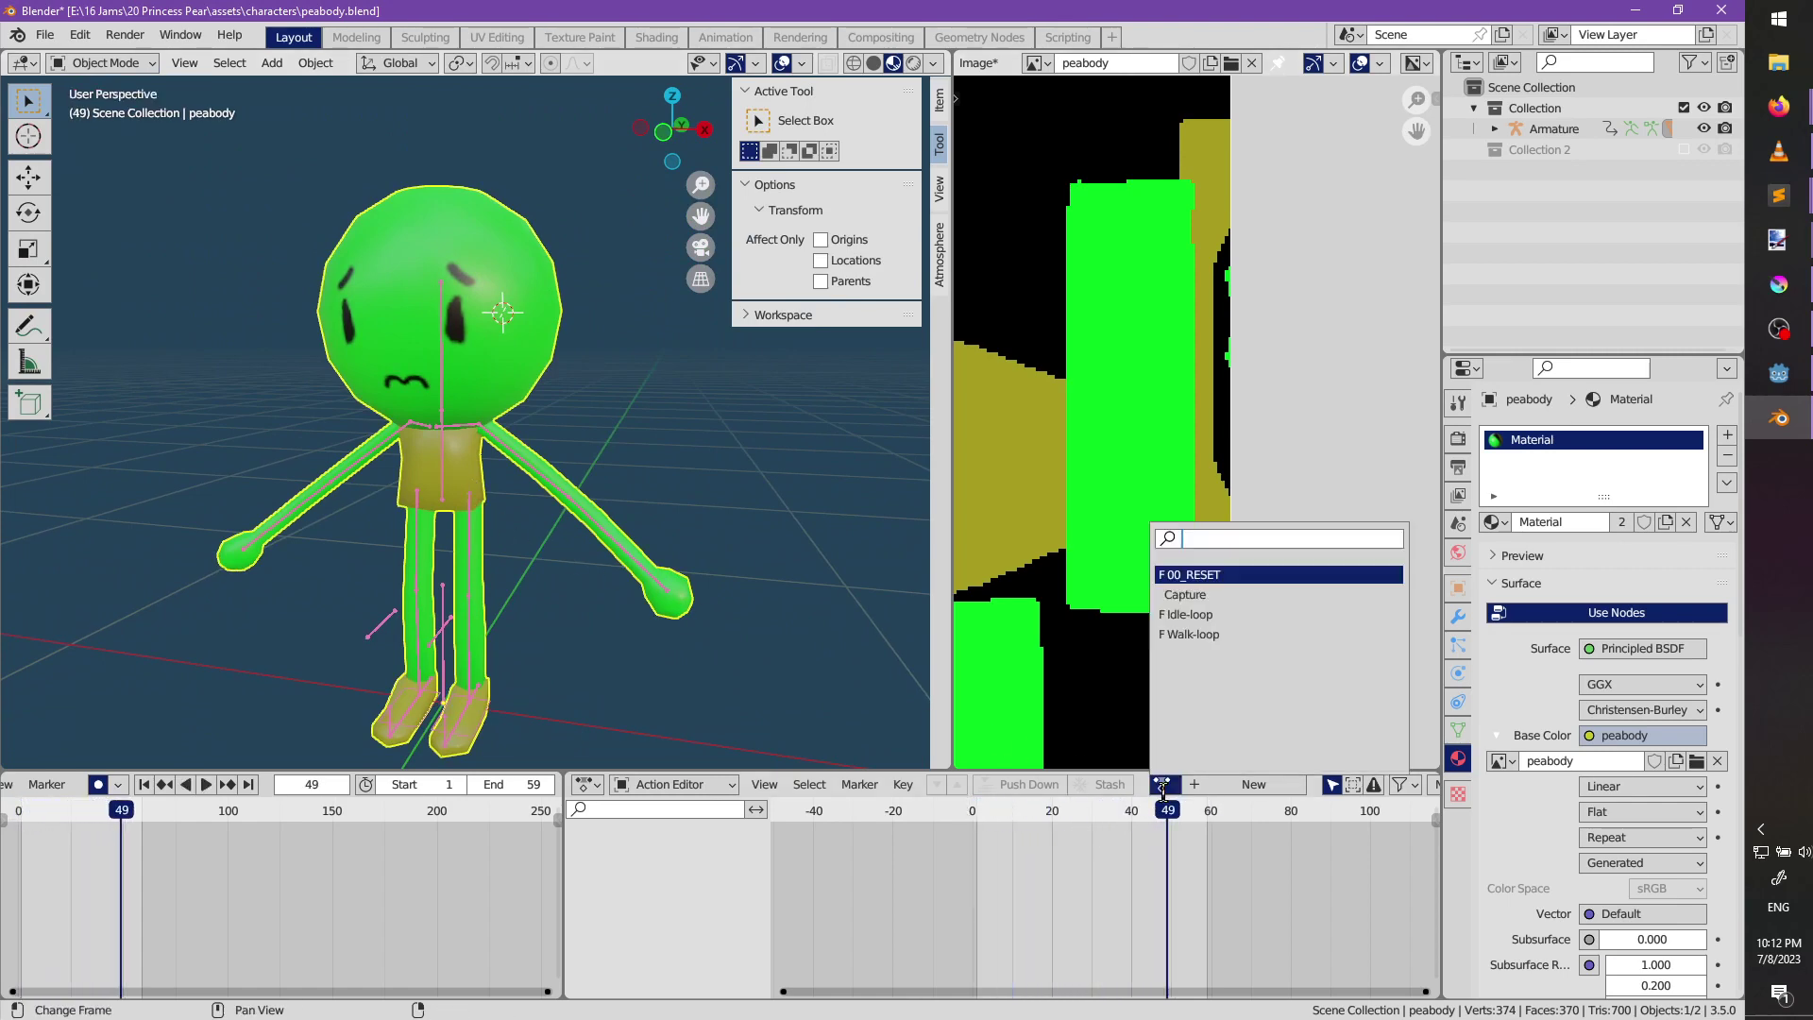
pyautogui.click(447, 472)
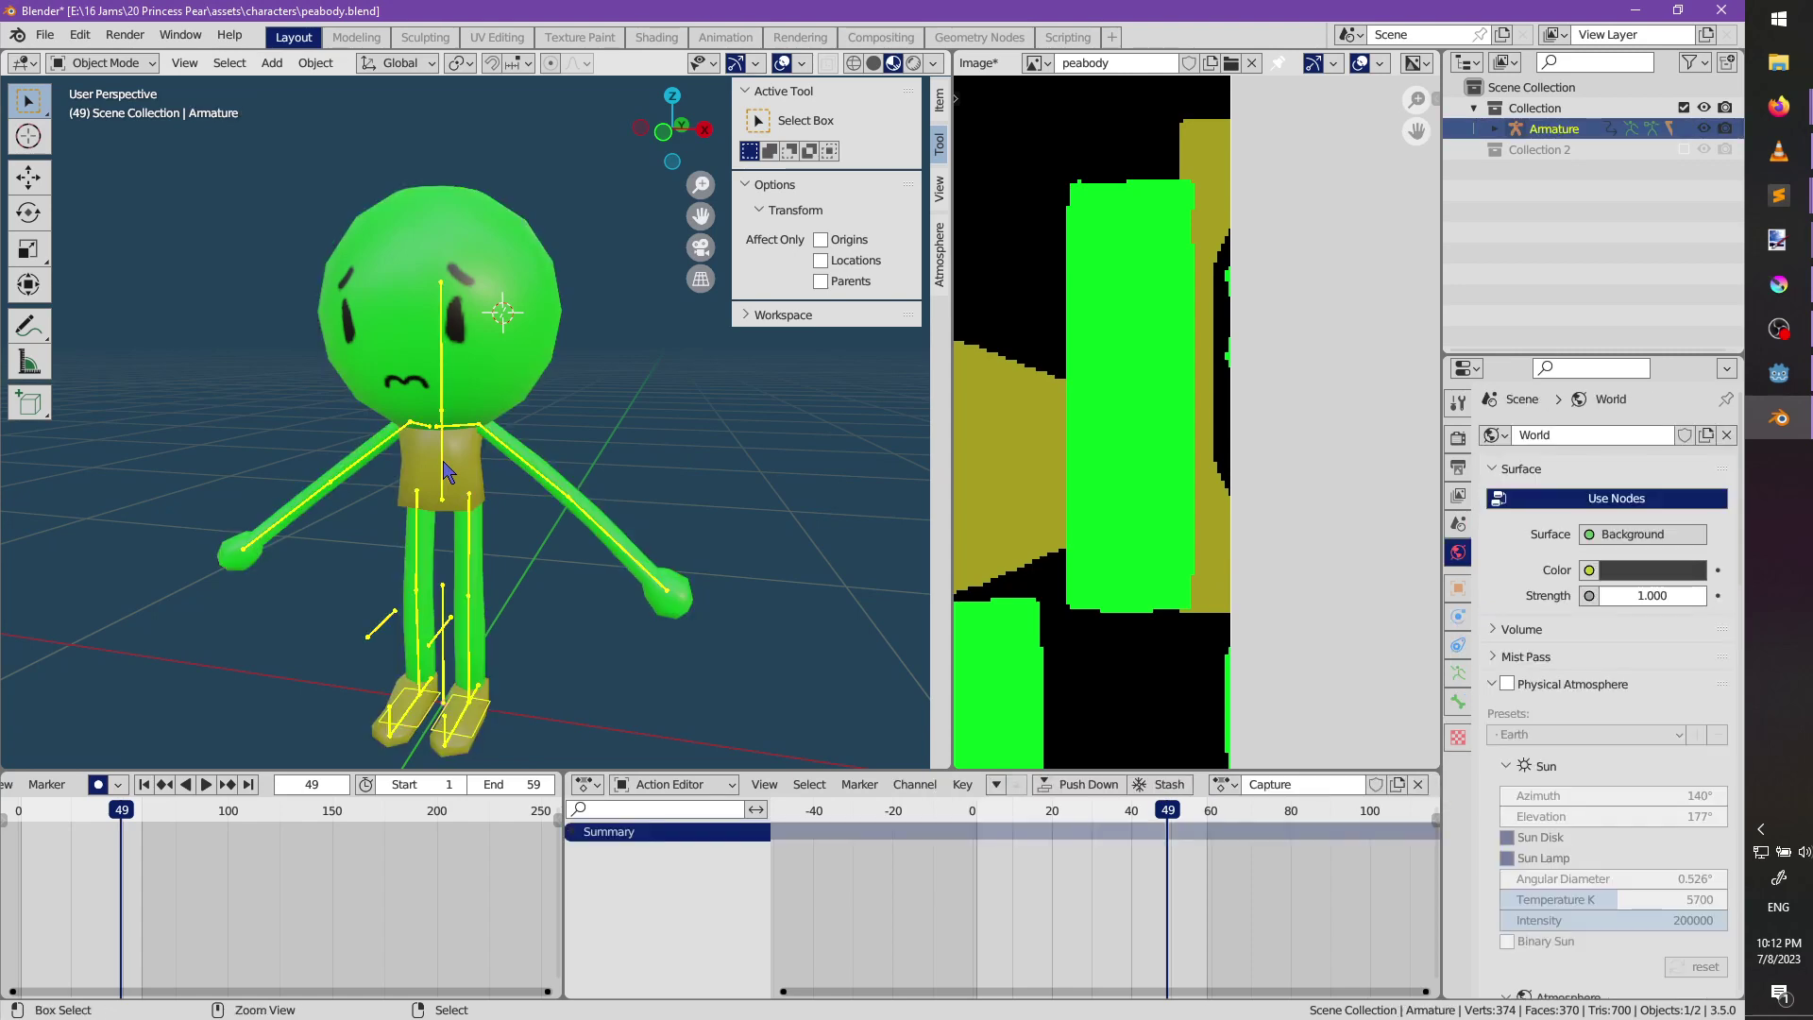
pyautogui.click(1224, 784)
pyautogui.click(1265, 618)
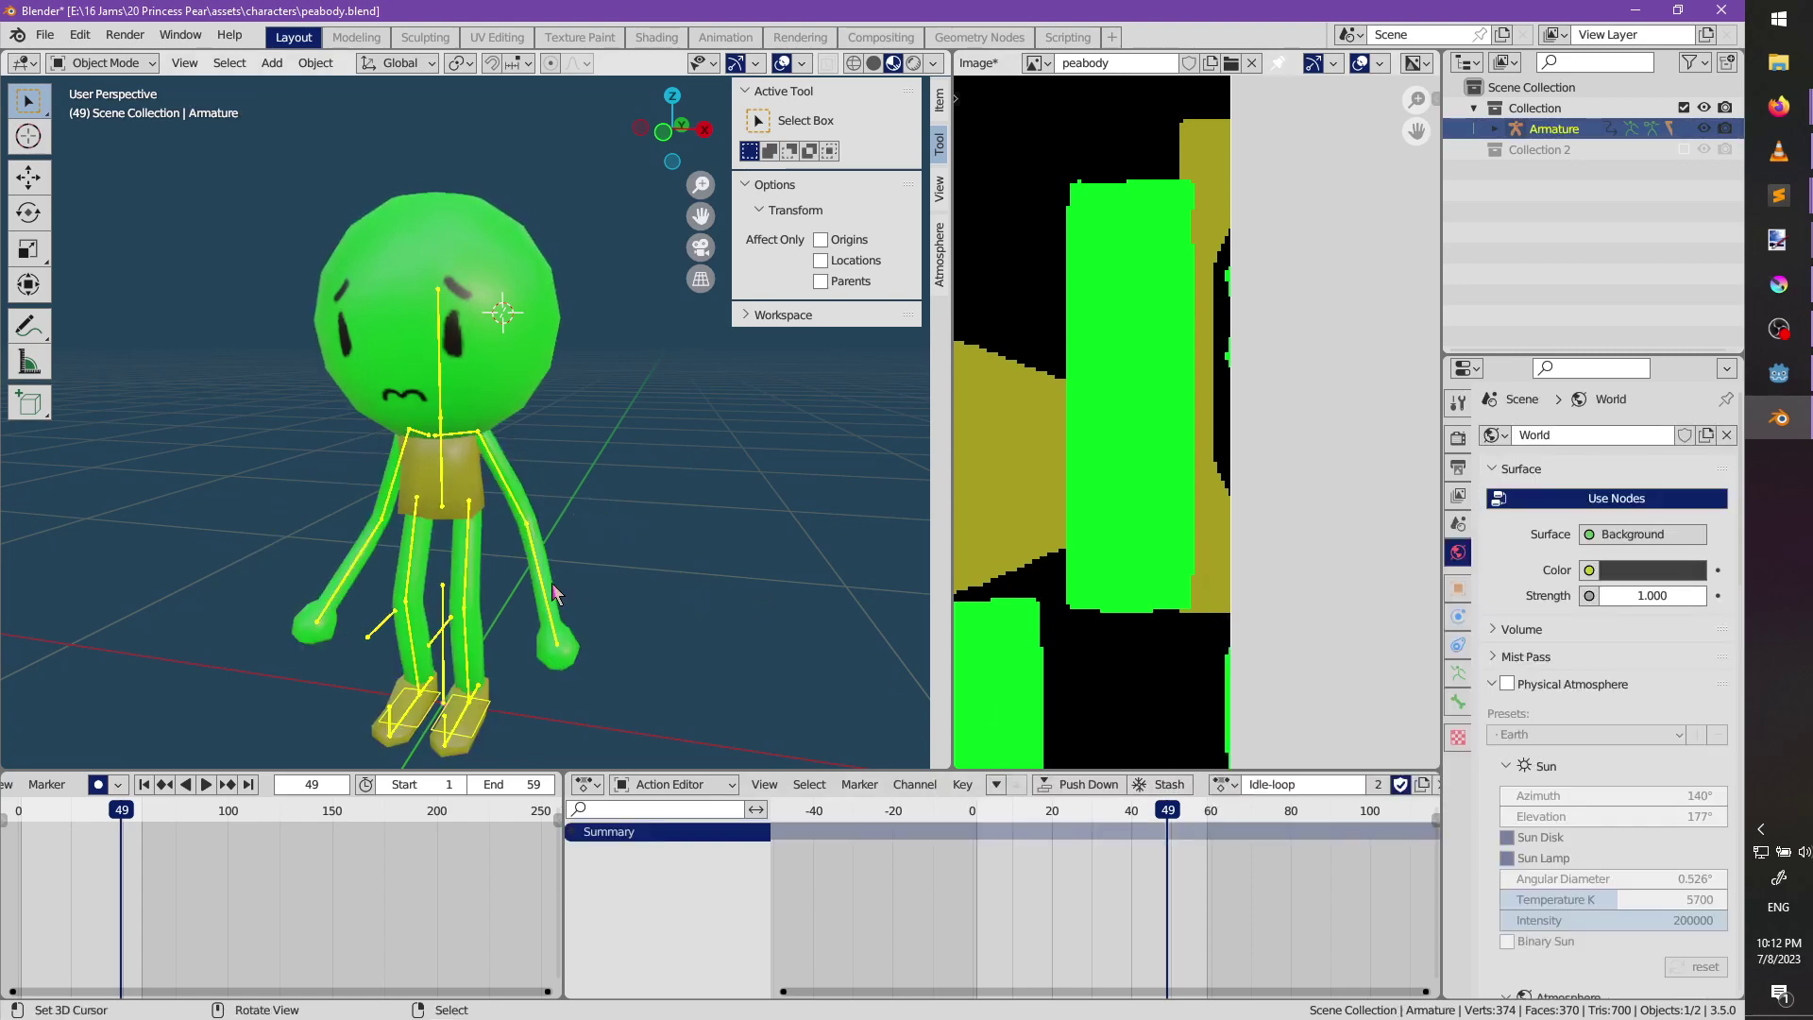
pyautogui.press('space')
pyautogui.moveTo(593, 570); pyautogui.dragTo(539, 596, button='middle')
pyautogui.press('space')
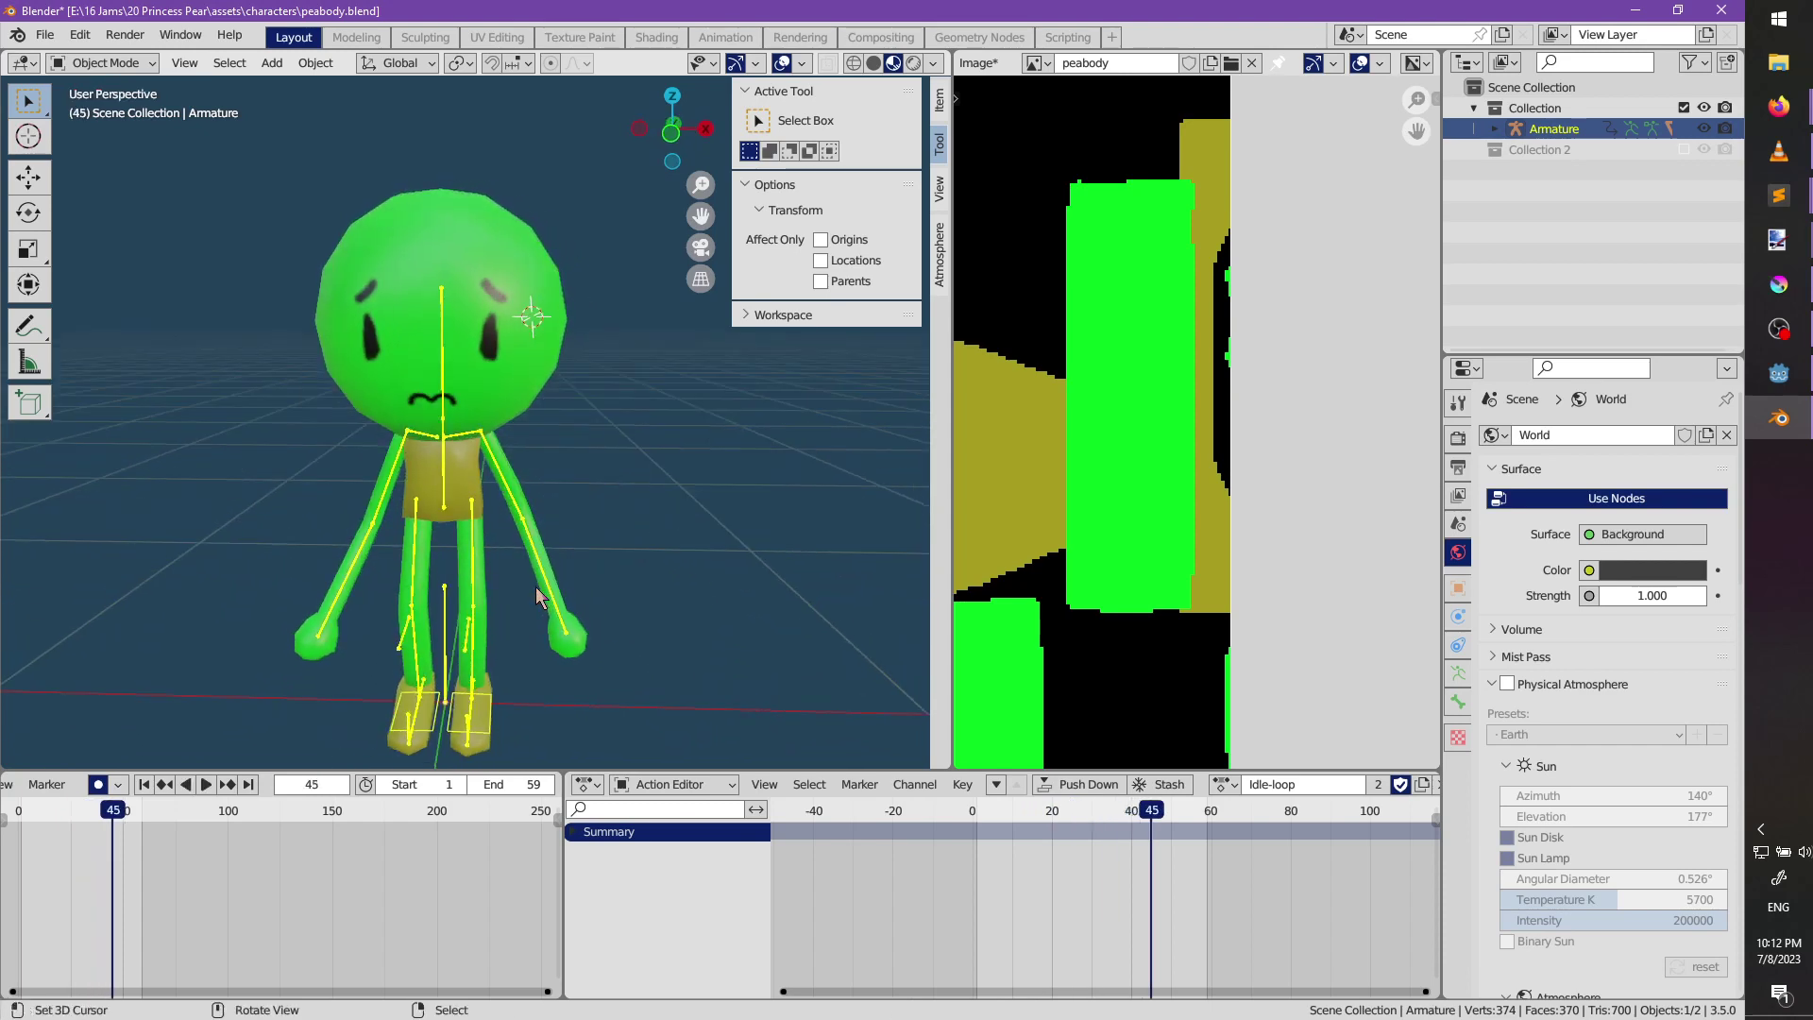
# Look over the whole painted texture and save peabody.blend.
pyautogui.scroll(-5, 529, 576)
pyautogui.scroll(-5, 1081, 493)
pyautogui.scroll(2, 1081, 505)
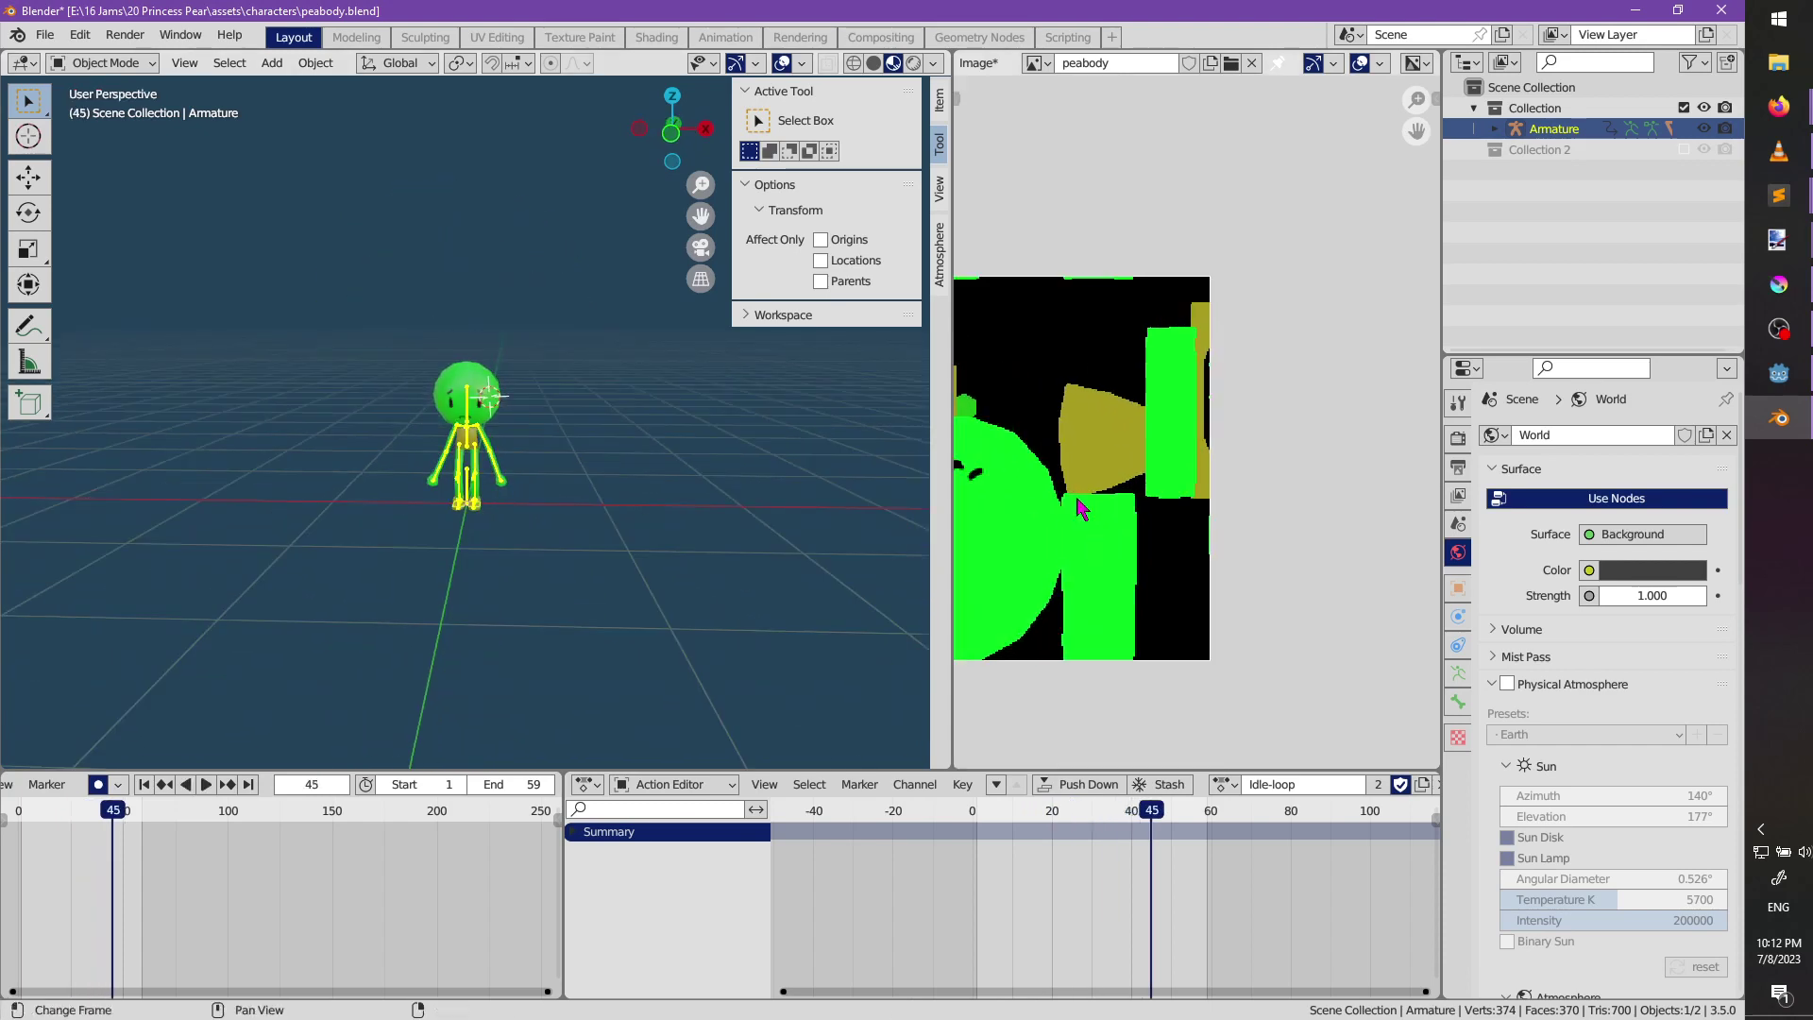
pyautogui.scroll(4, 1081, 510)
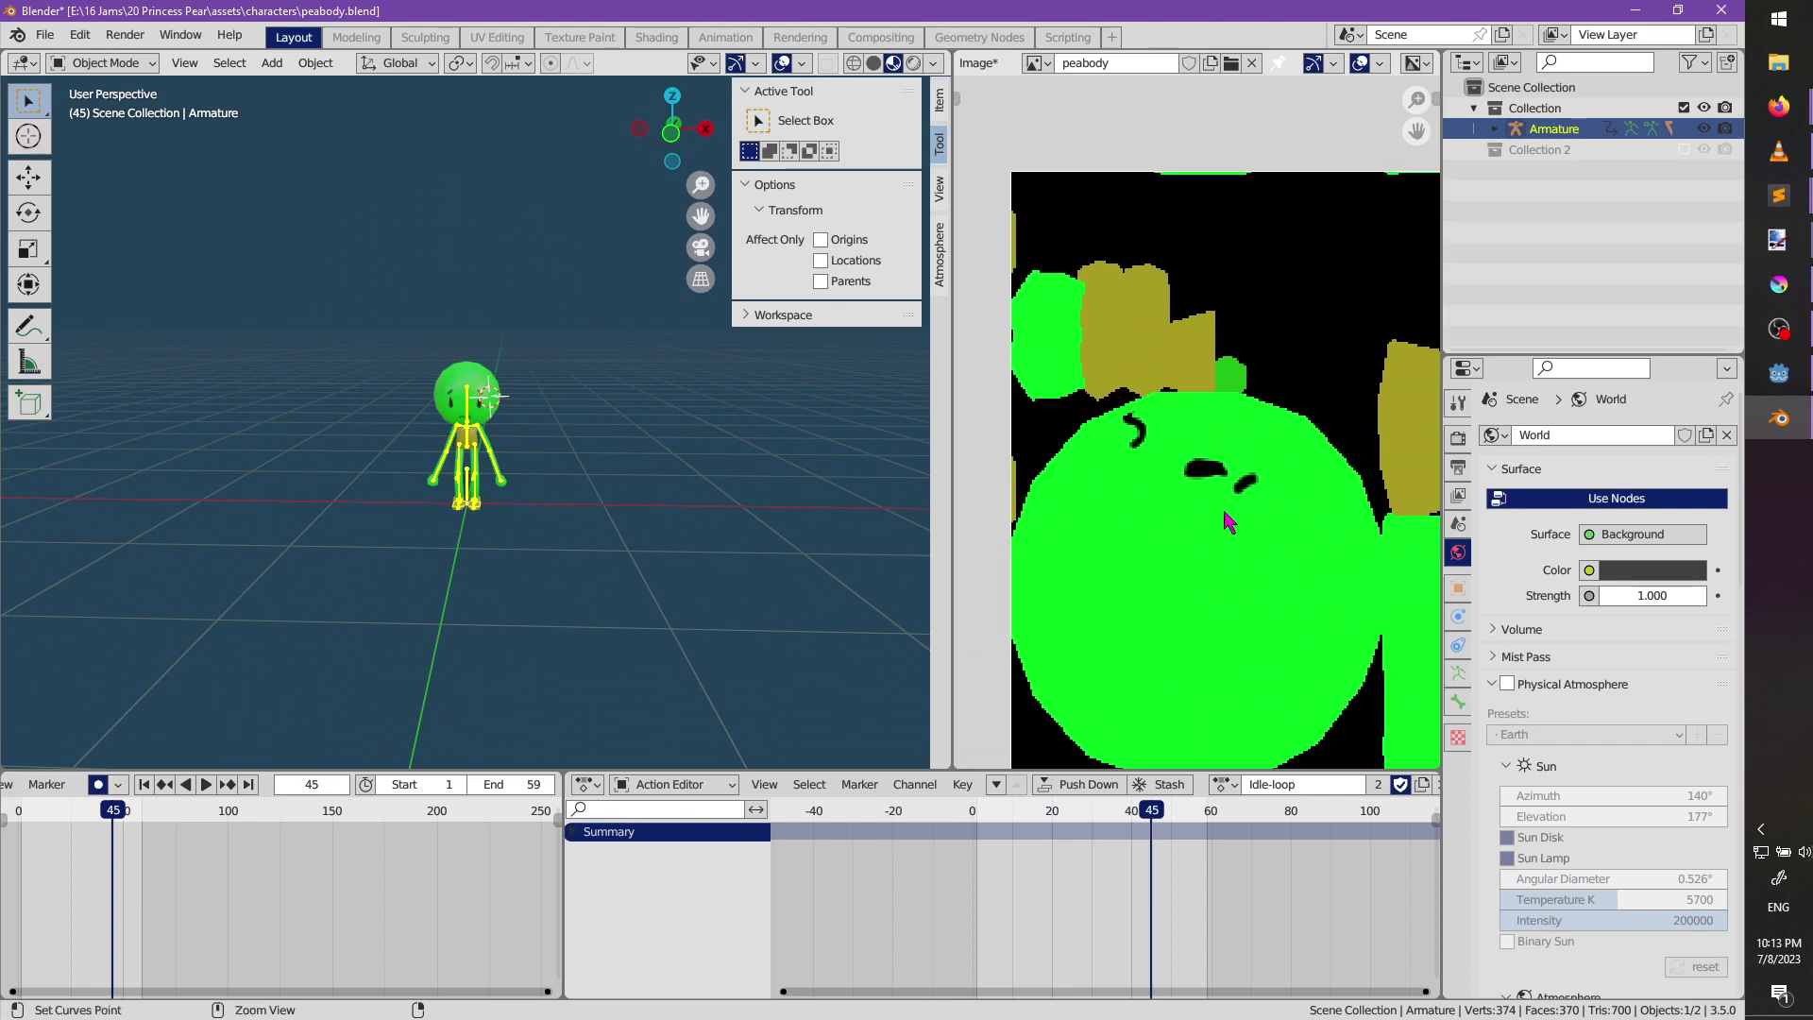
pyautogui.hotkey('ctrl', 's')
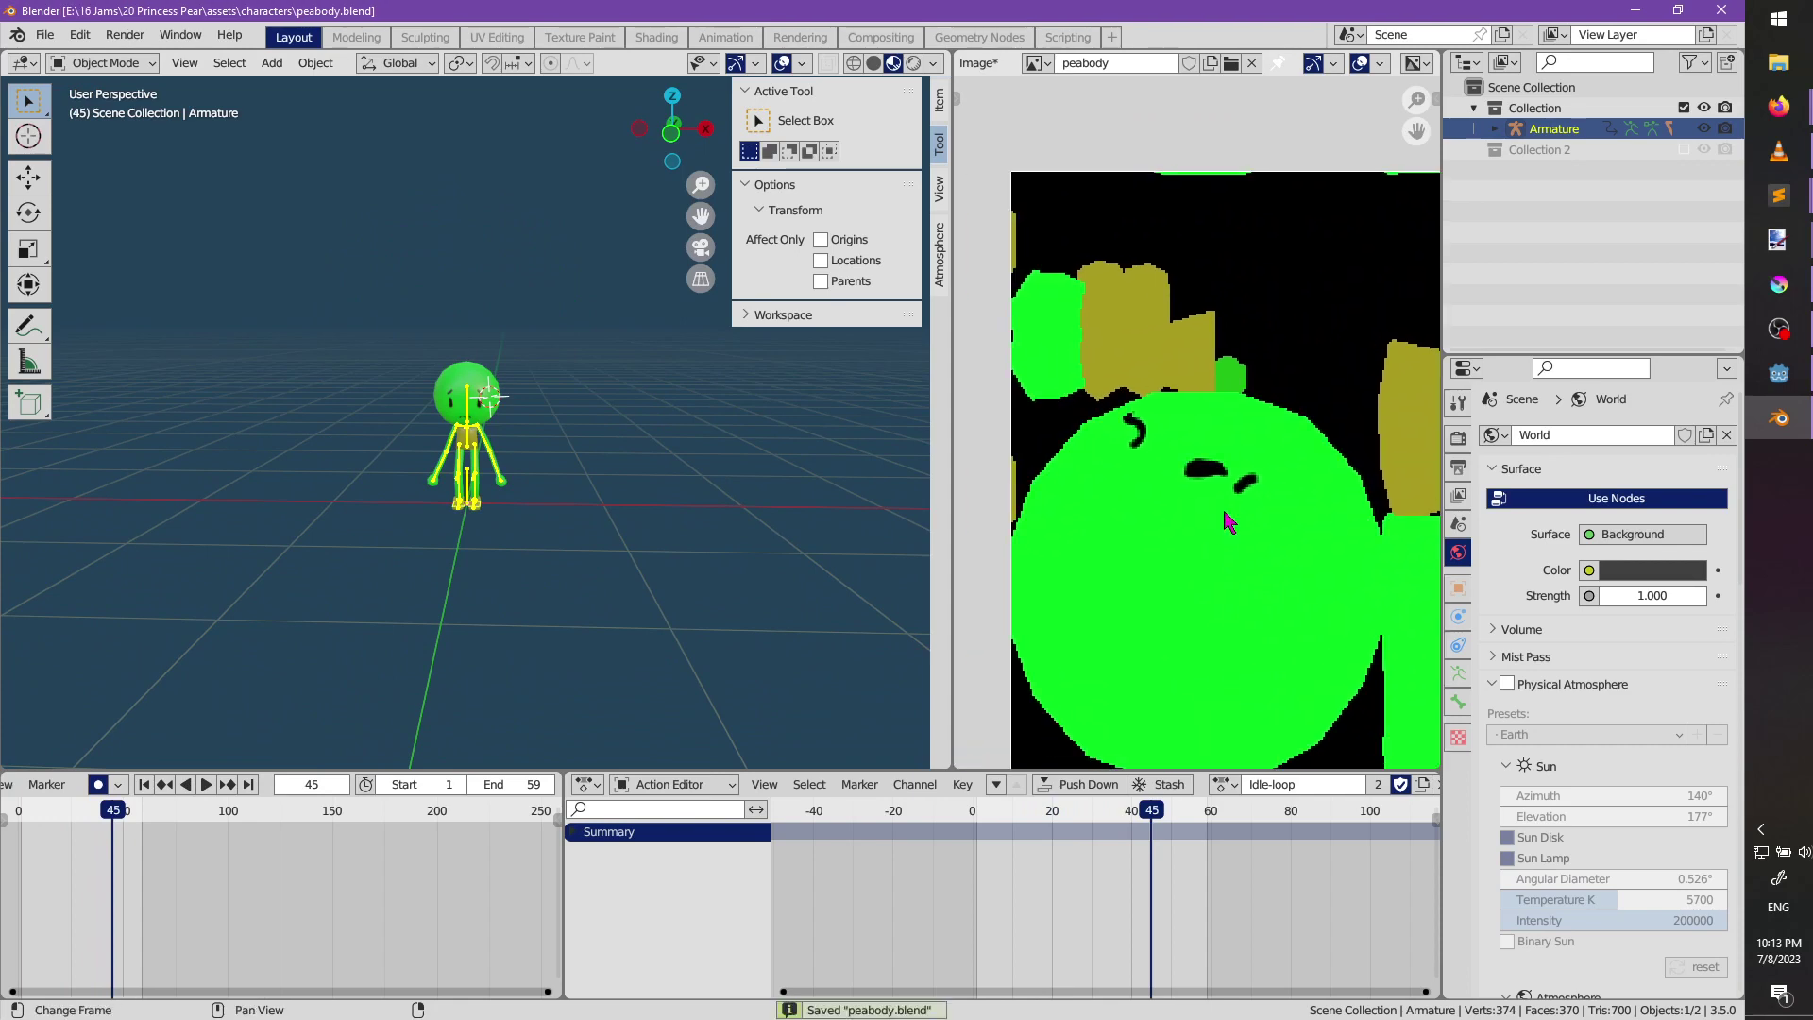
pyautogui.scroll(-2, 1228, 522)
pyautogui.scroll(3, 568, 508)
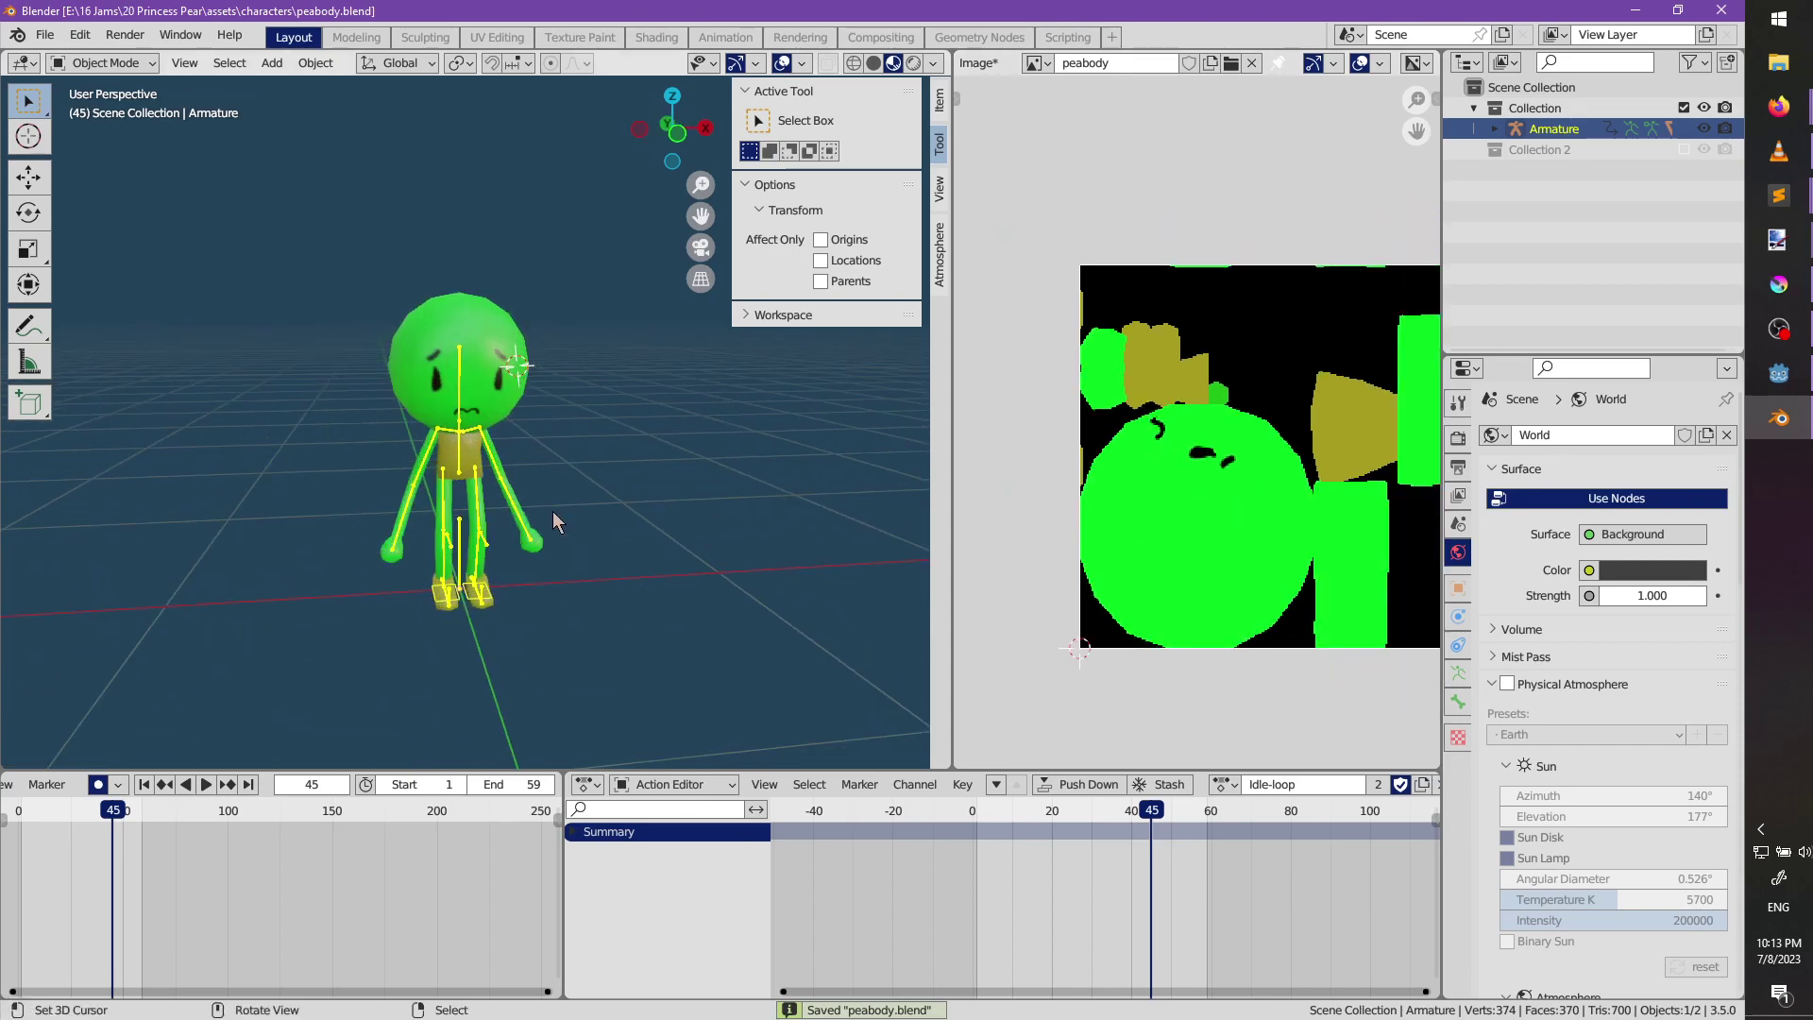
pyautogui.moveTo(552, 512); pyautogui.dragTo(891, 171, button='middle')
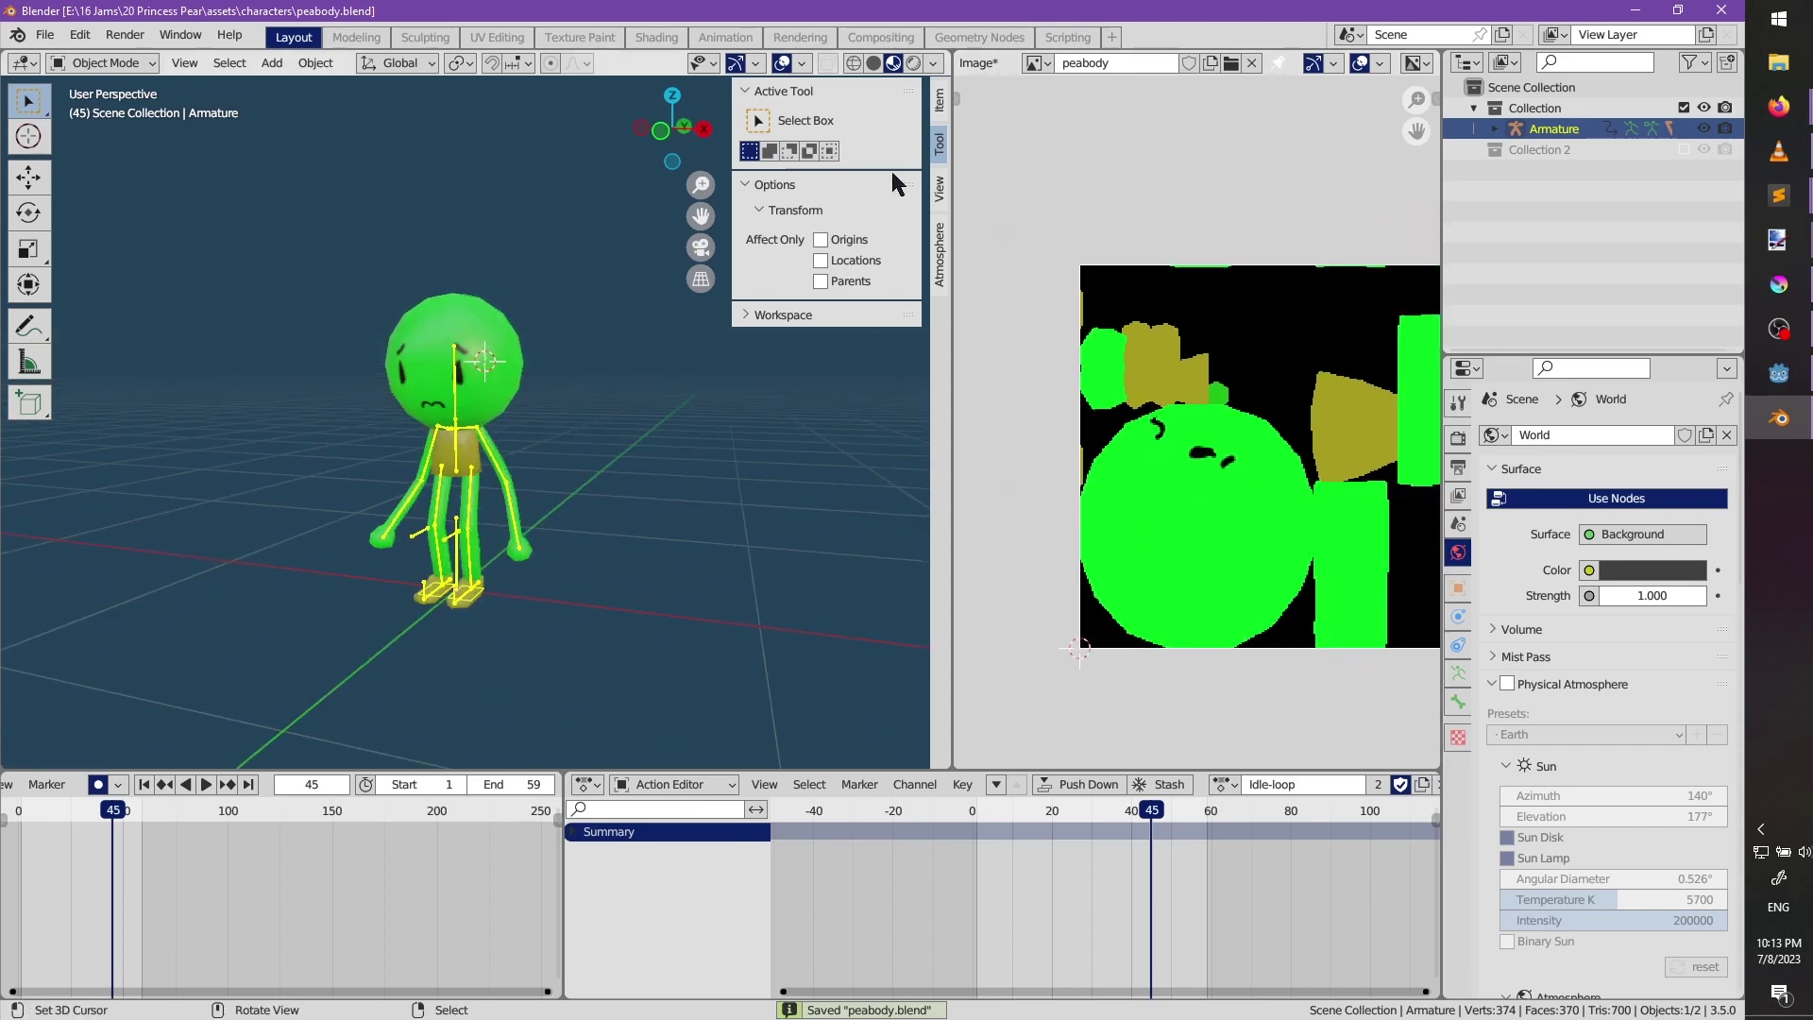
# Switch to Godot, save the 02_spire_tour scene and search the project files for "peabody".
pyautogui.click(1794, 375)
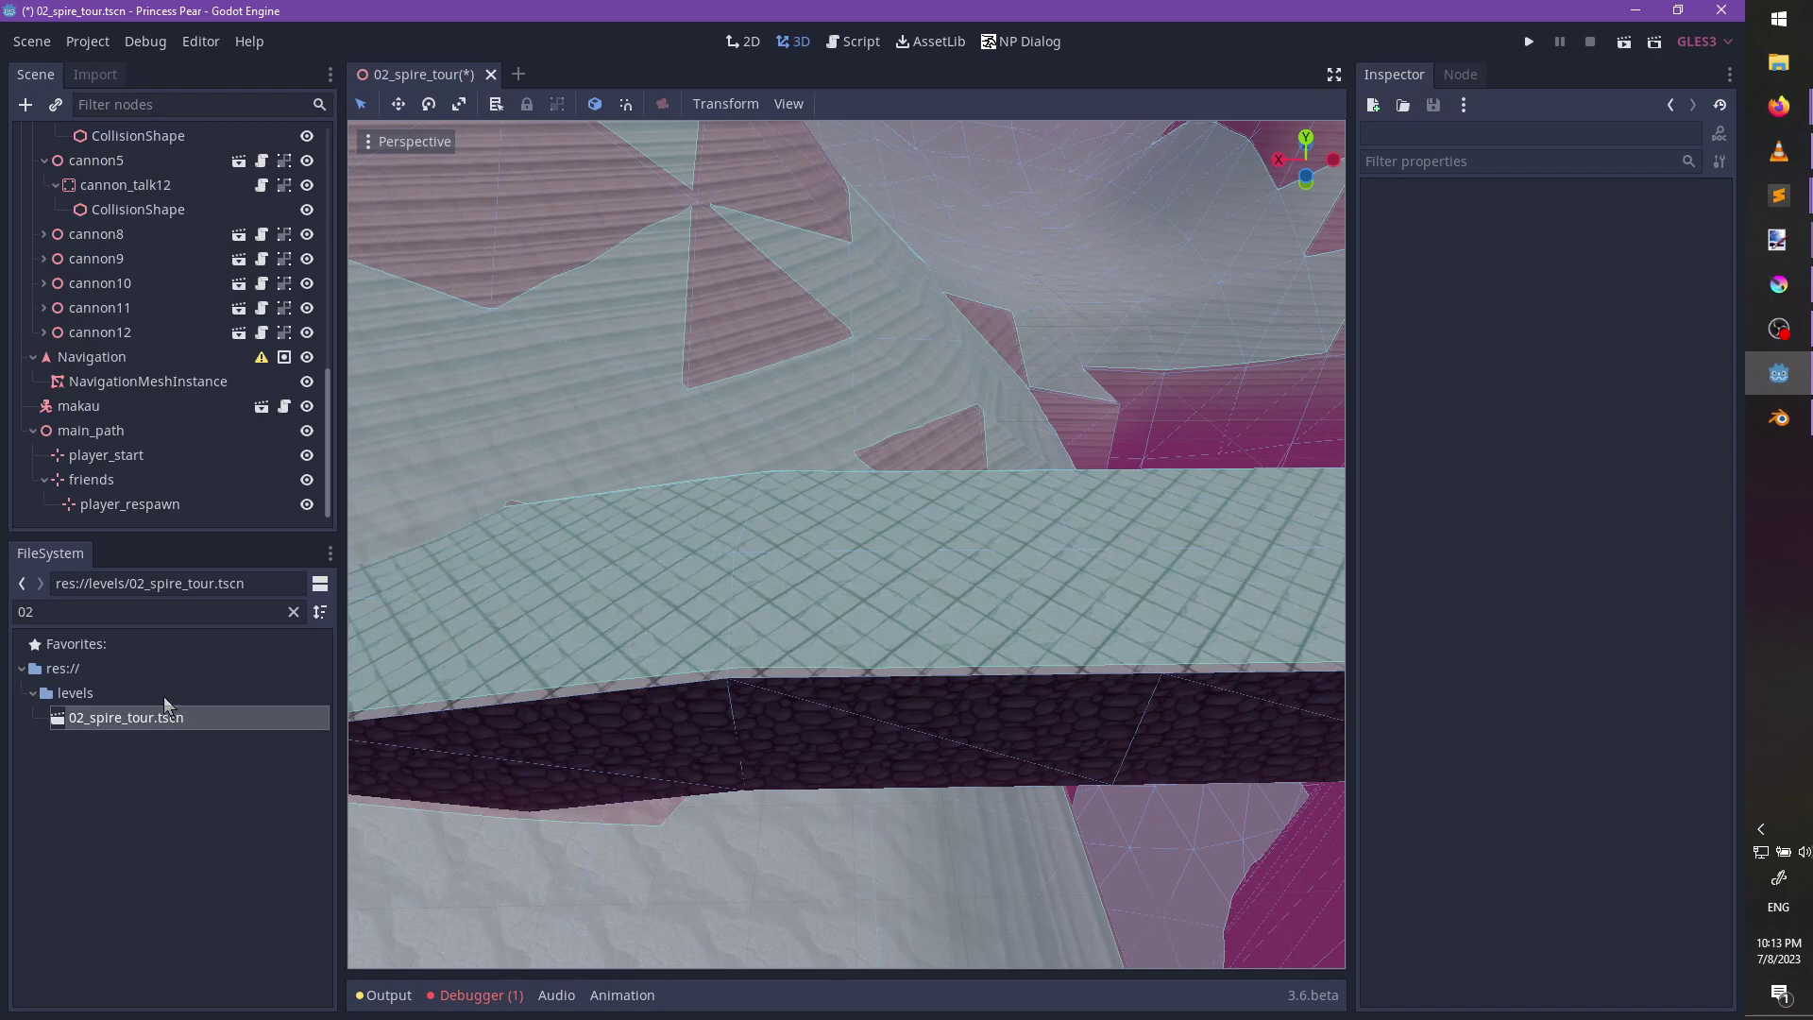
pyautogui.hotkey('ctrl', 's')
pyautogui.click(288, 617)
pyautogui.press('BackSpace')
pyautogui.press('BackSpace')
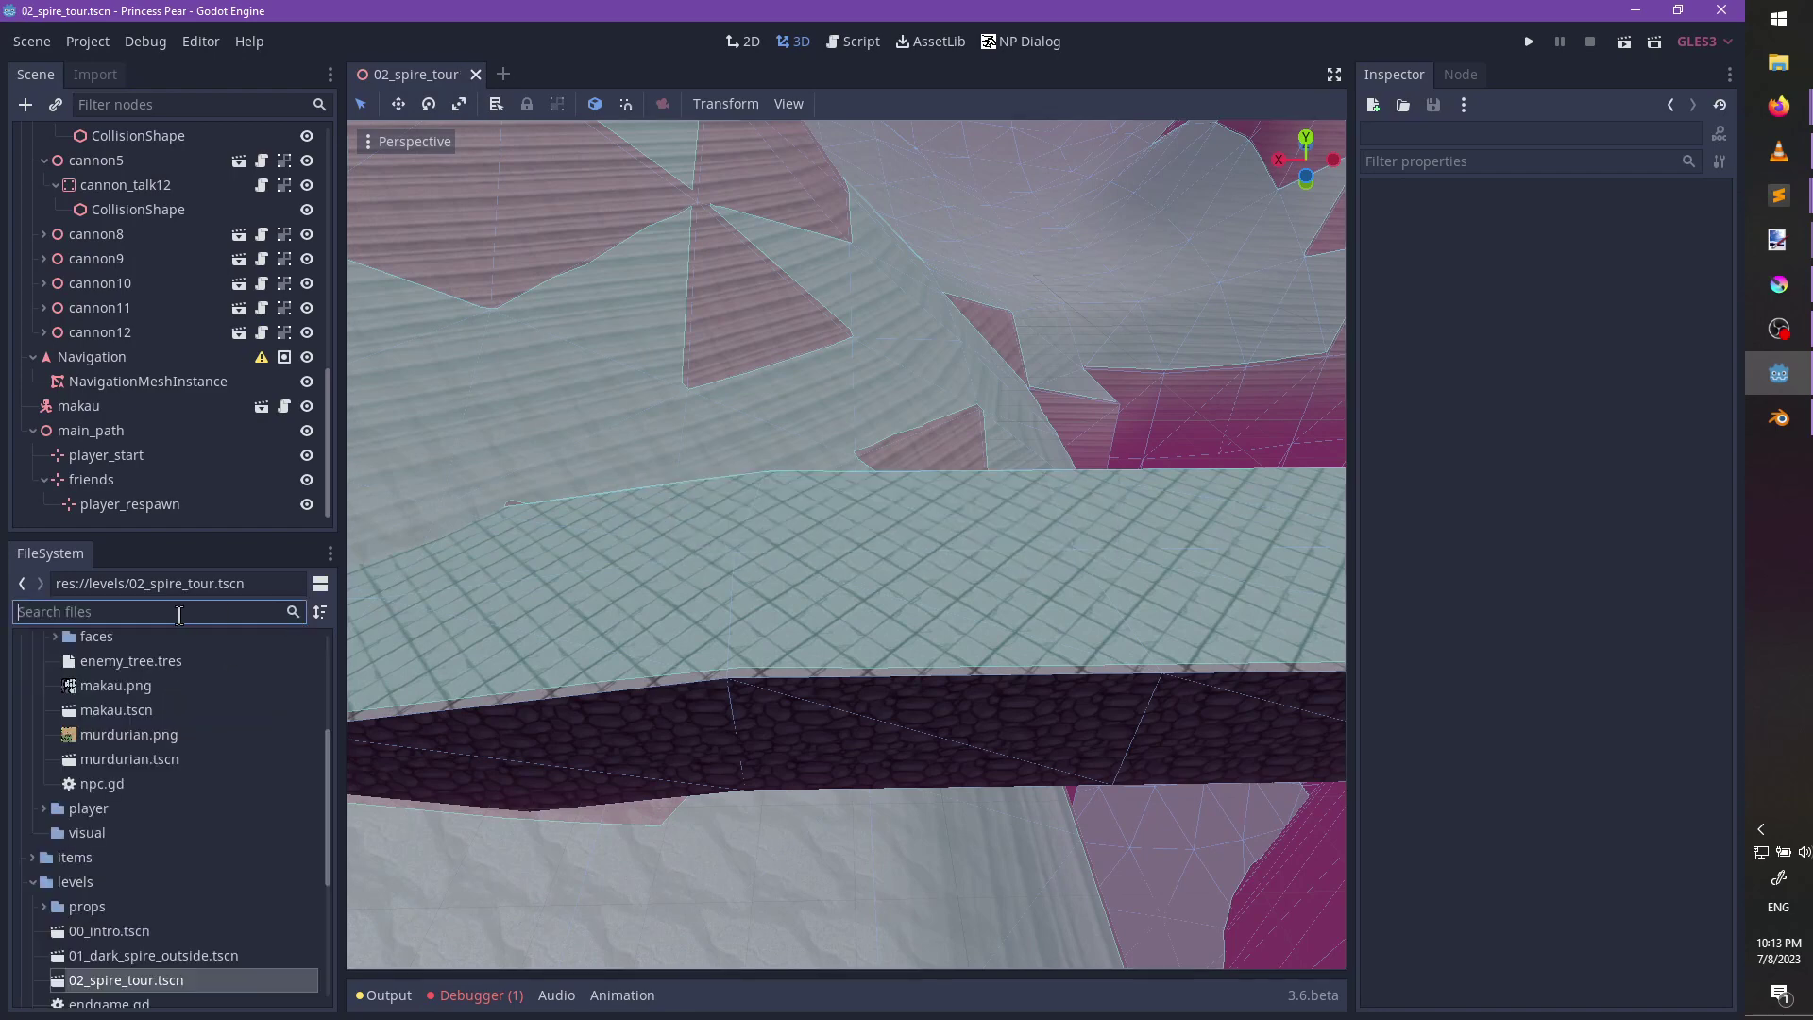
pyautogui.write('peabody')
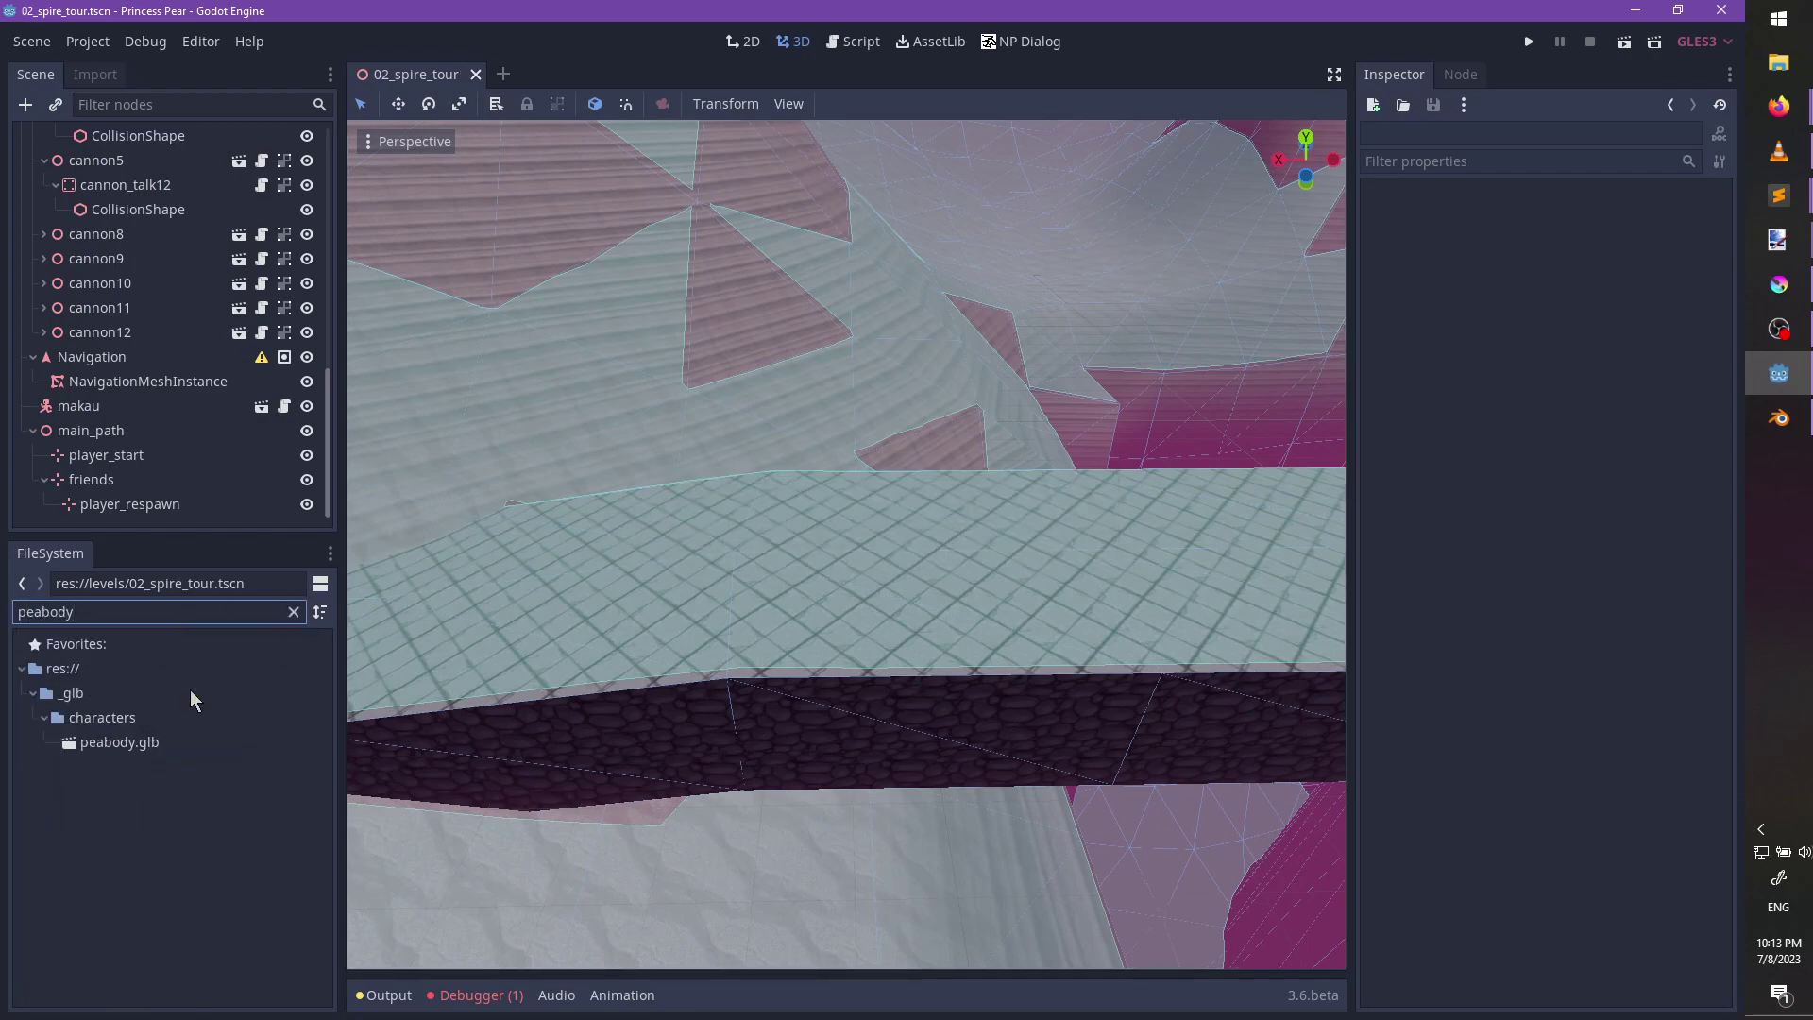
# Create a new inherited scene from peabody.glb and frame the model for a closer look.
pyautogui.doubleClick(123, 744)
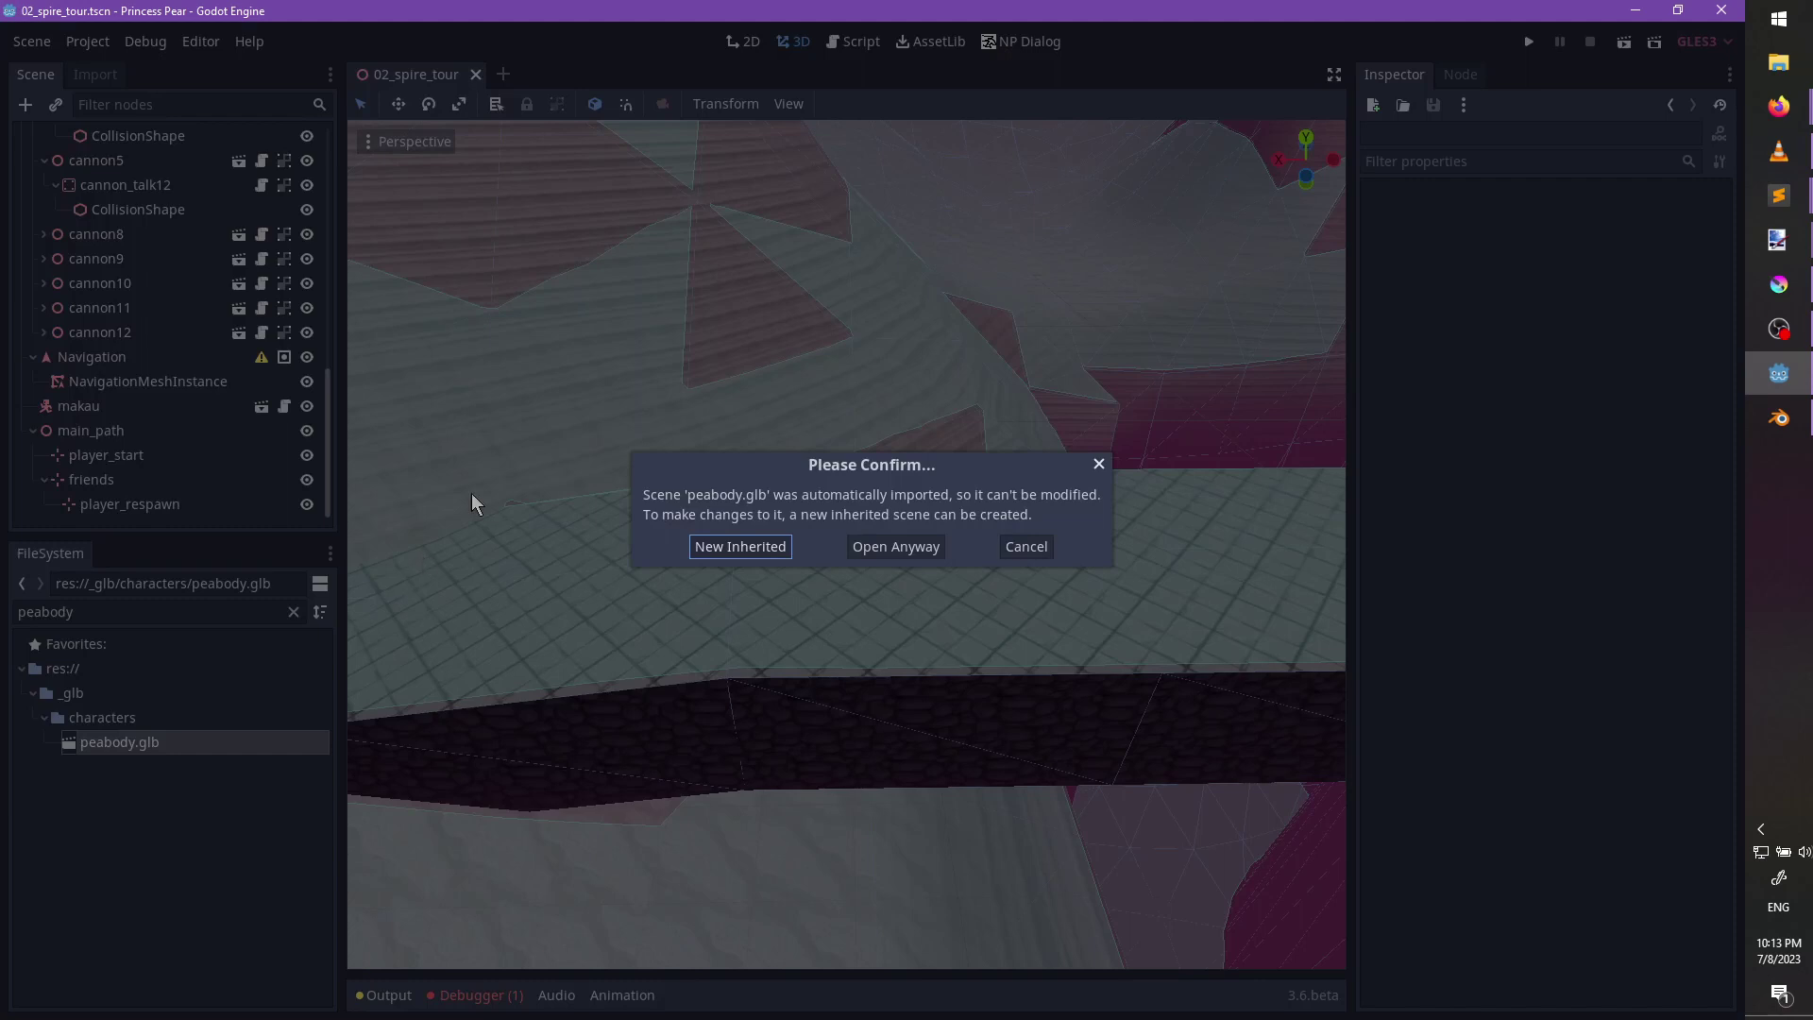
pyautogui.click(746, 548)
pyautogui.click(76, 137)
pyautogui.press('f')
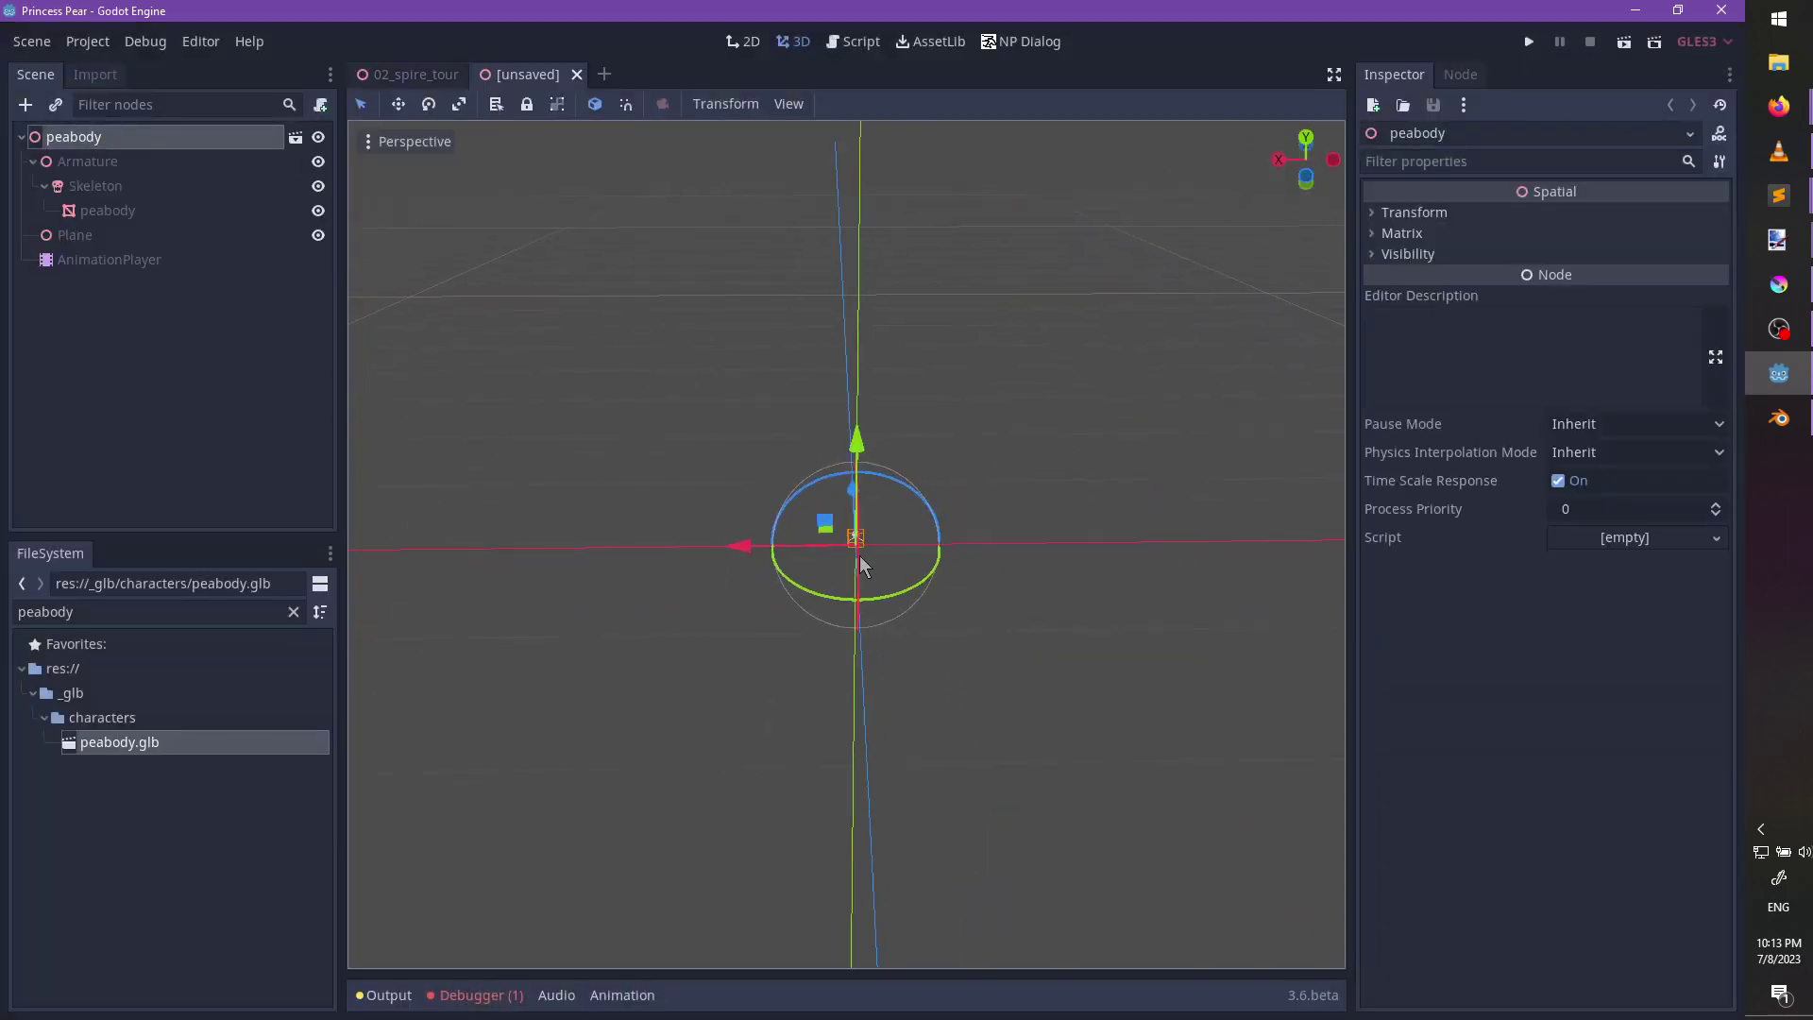
pyautogui.scroll(2, 890, 660)
pyautogui.scroll(4, 887, 661)
pyautogui.moveTo(878, 623); pyautogui.dragTo(517, 649, button='middle')
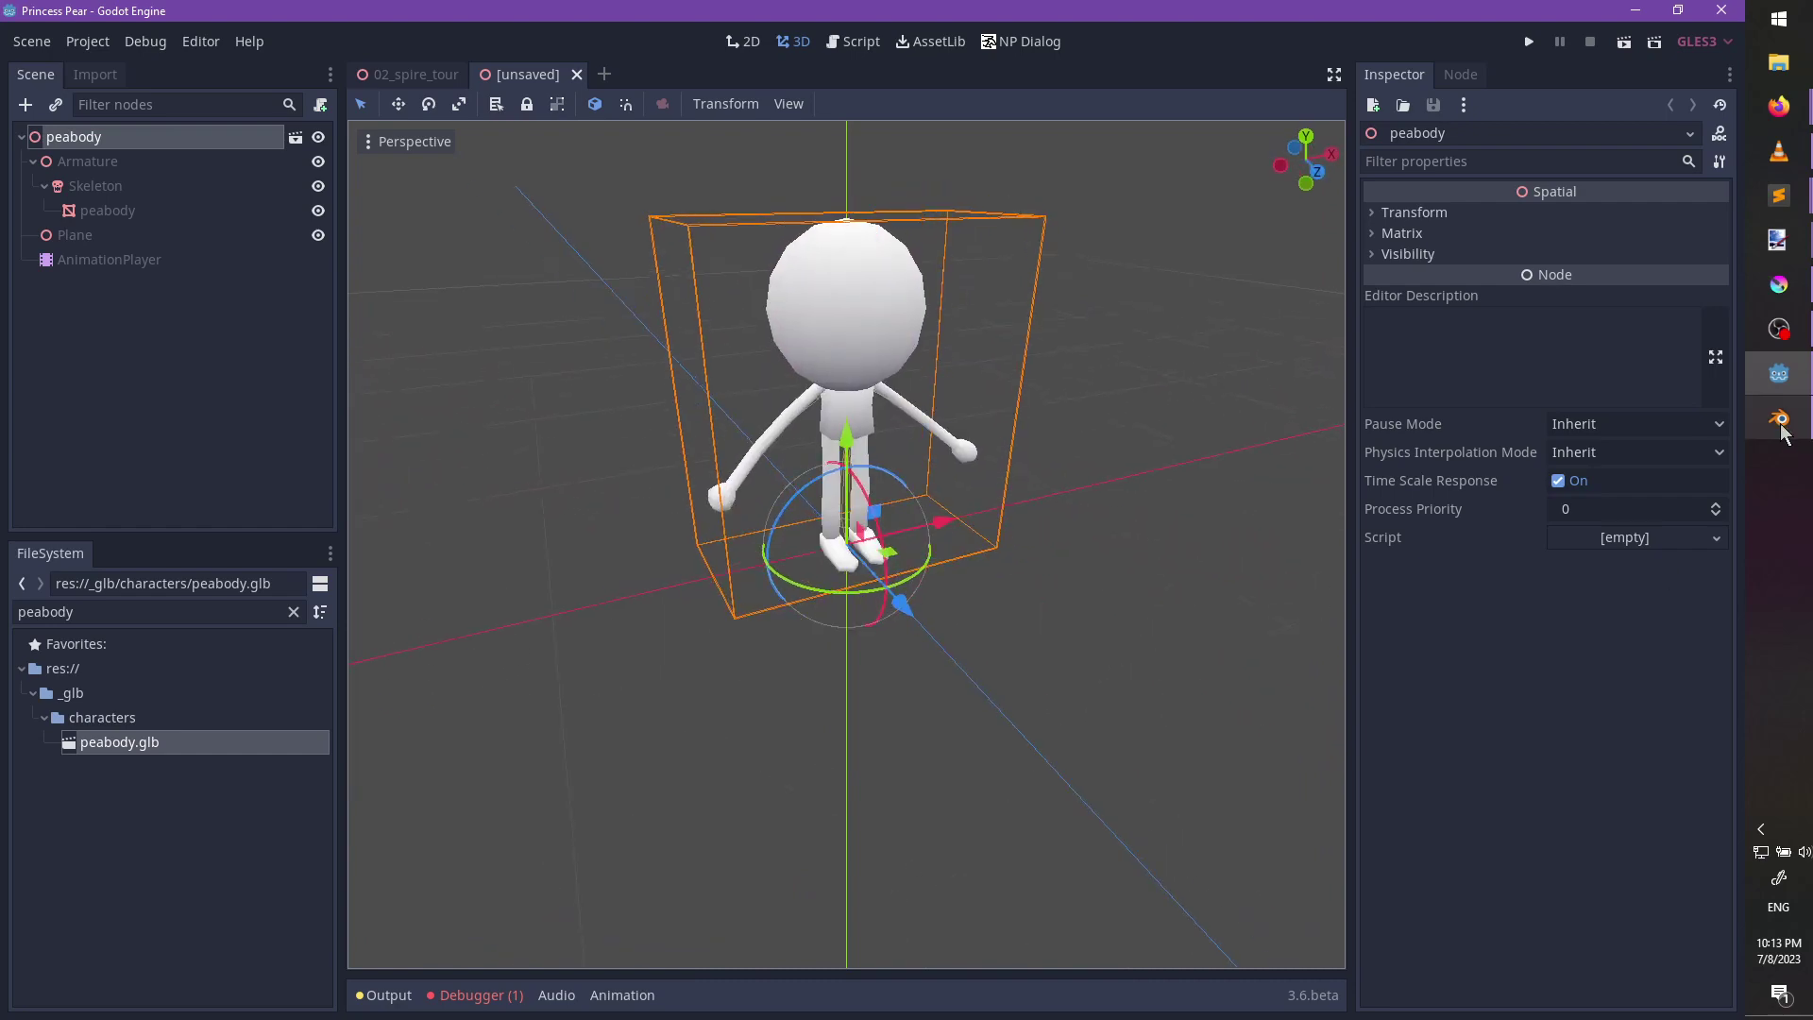
# Switch to Blender and save the painted texture as peabody.png in the project's entities\npc folder.
pyautogui.click(1559, 435)
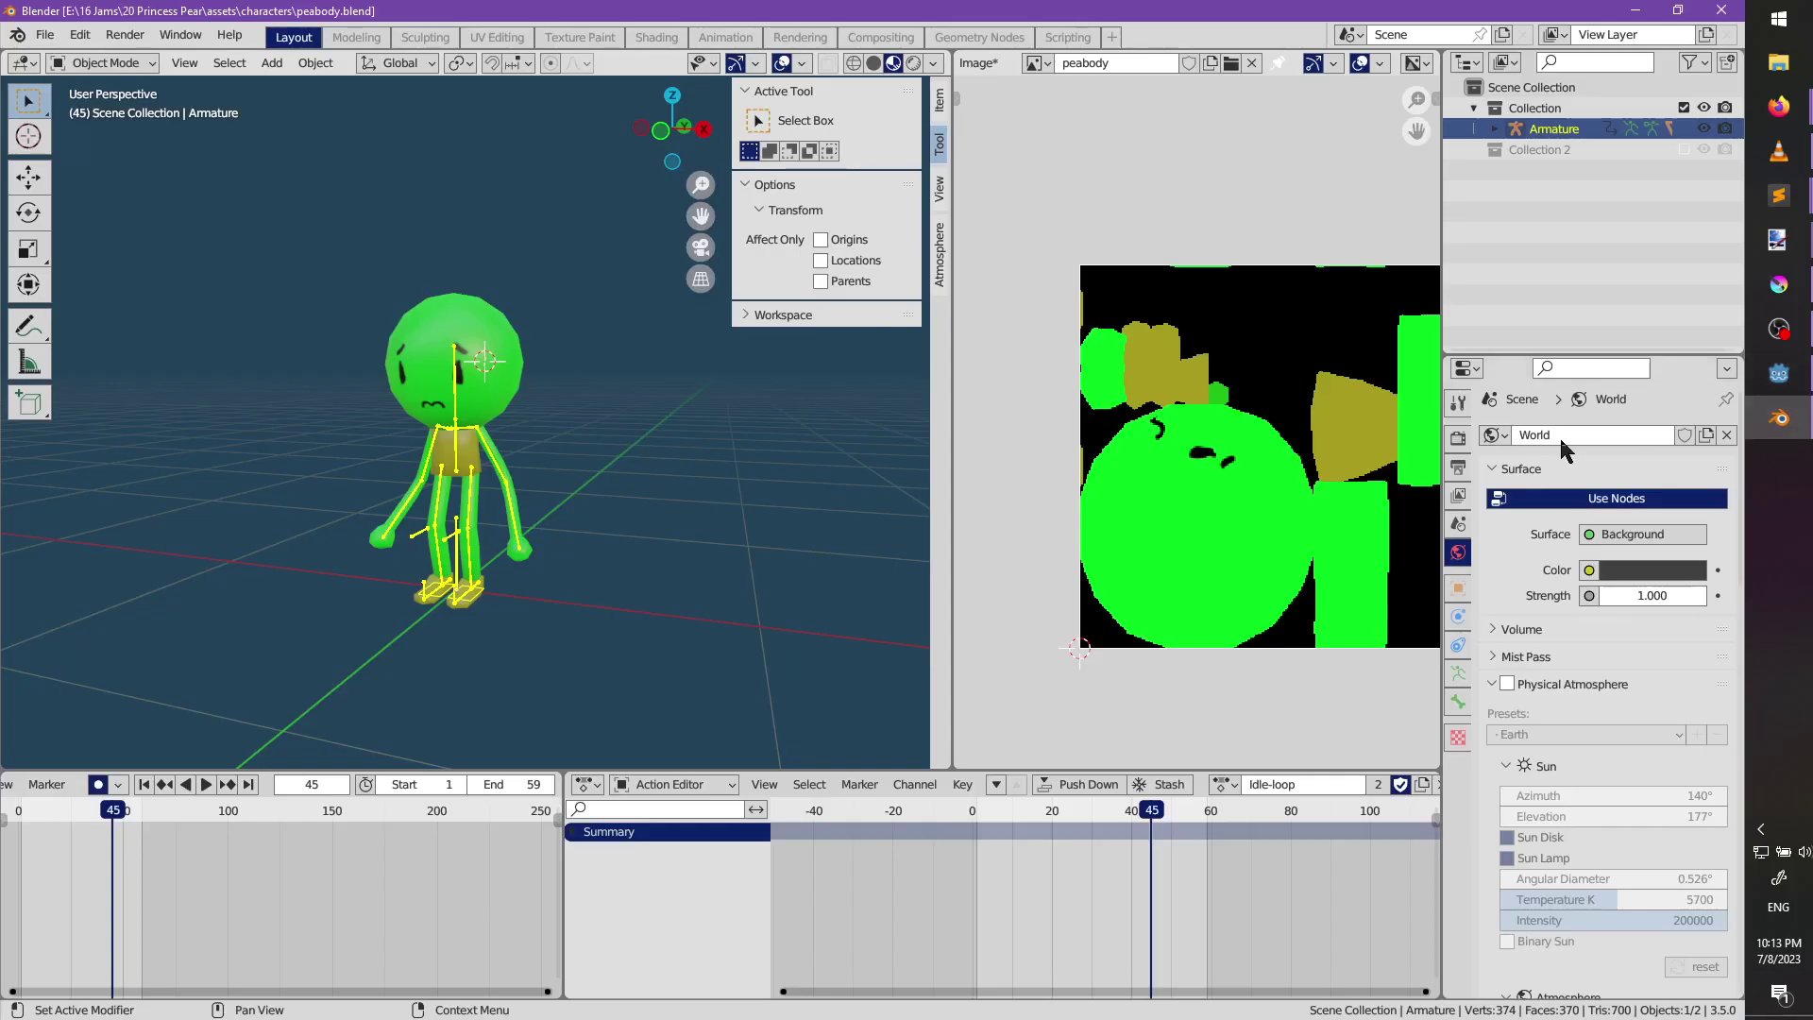
pyautogui.click(982, 62)
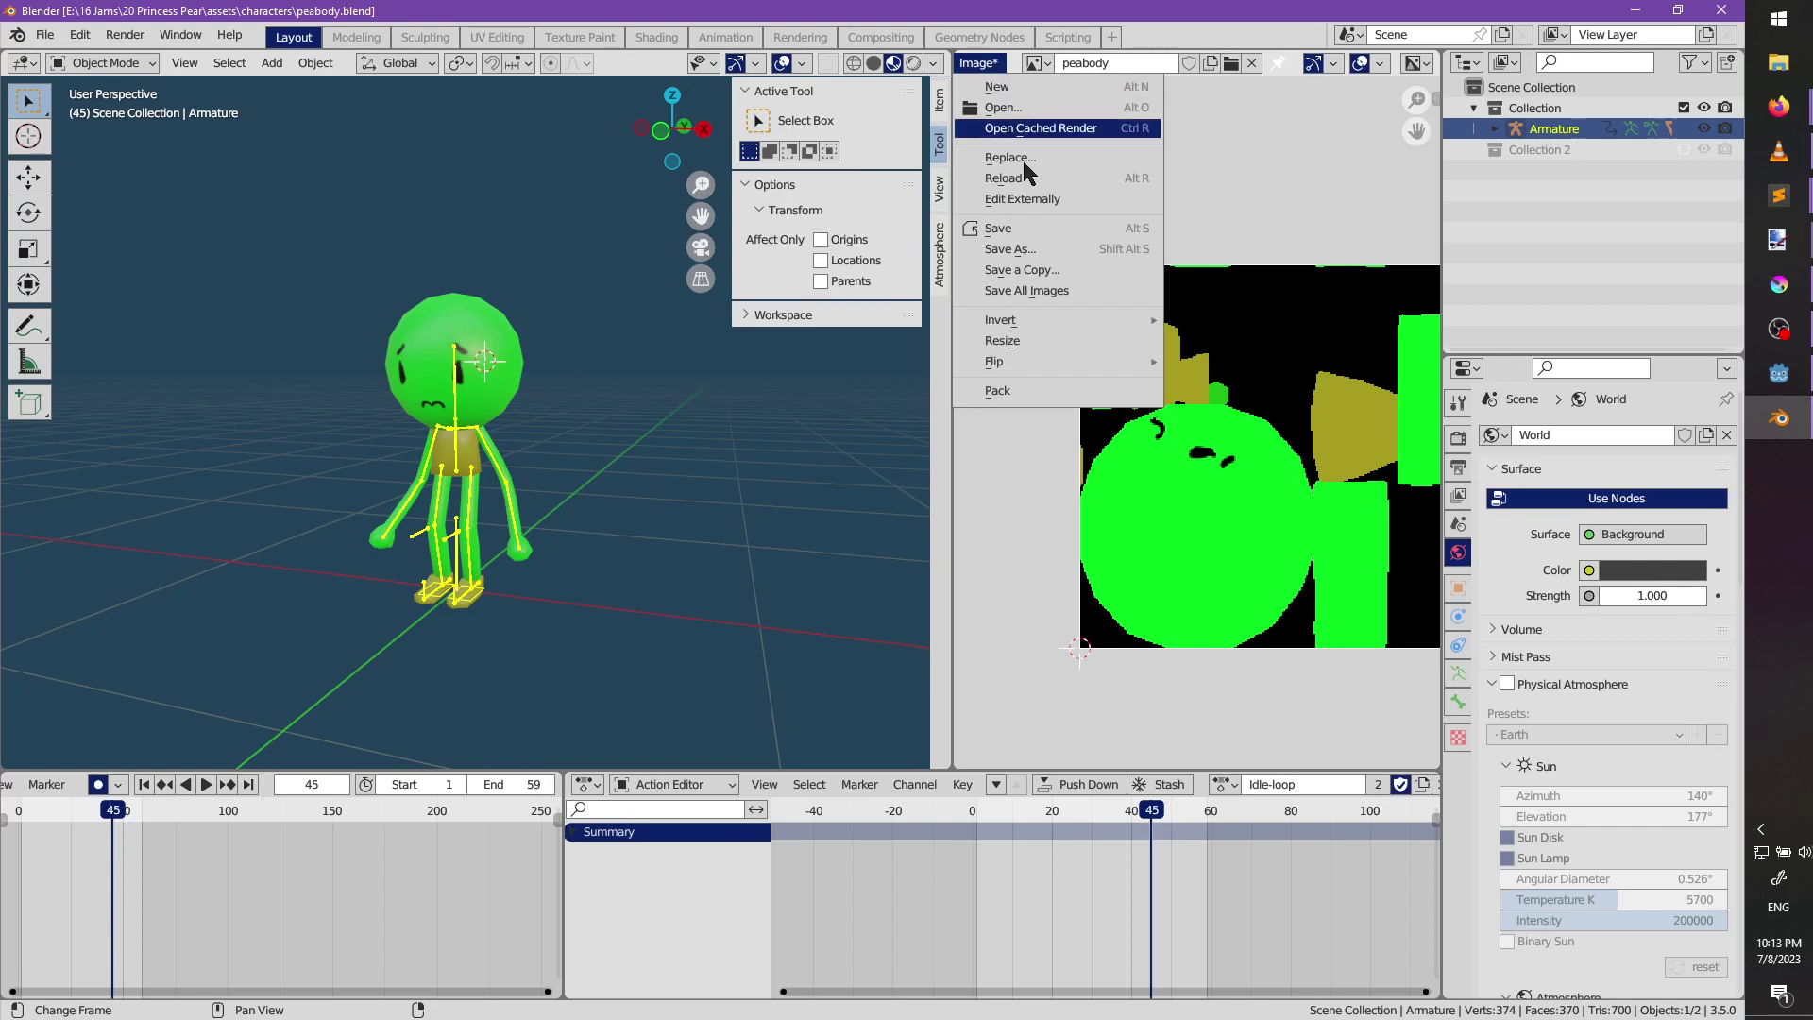
pyautogui.click(1025, 247)
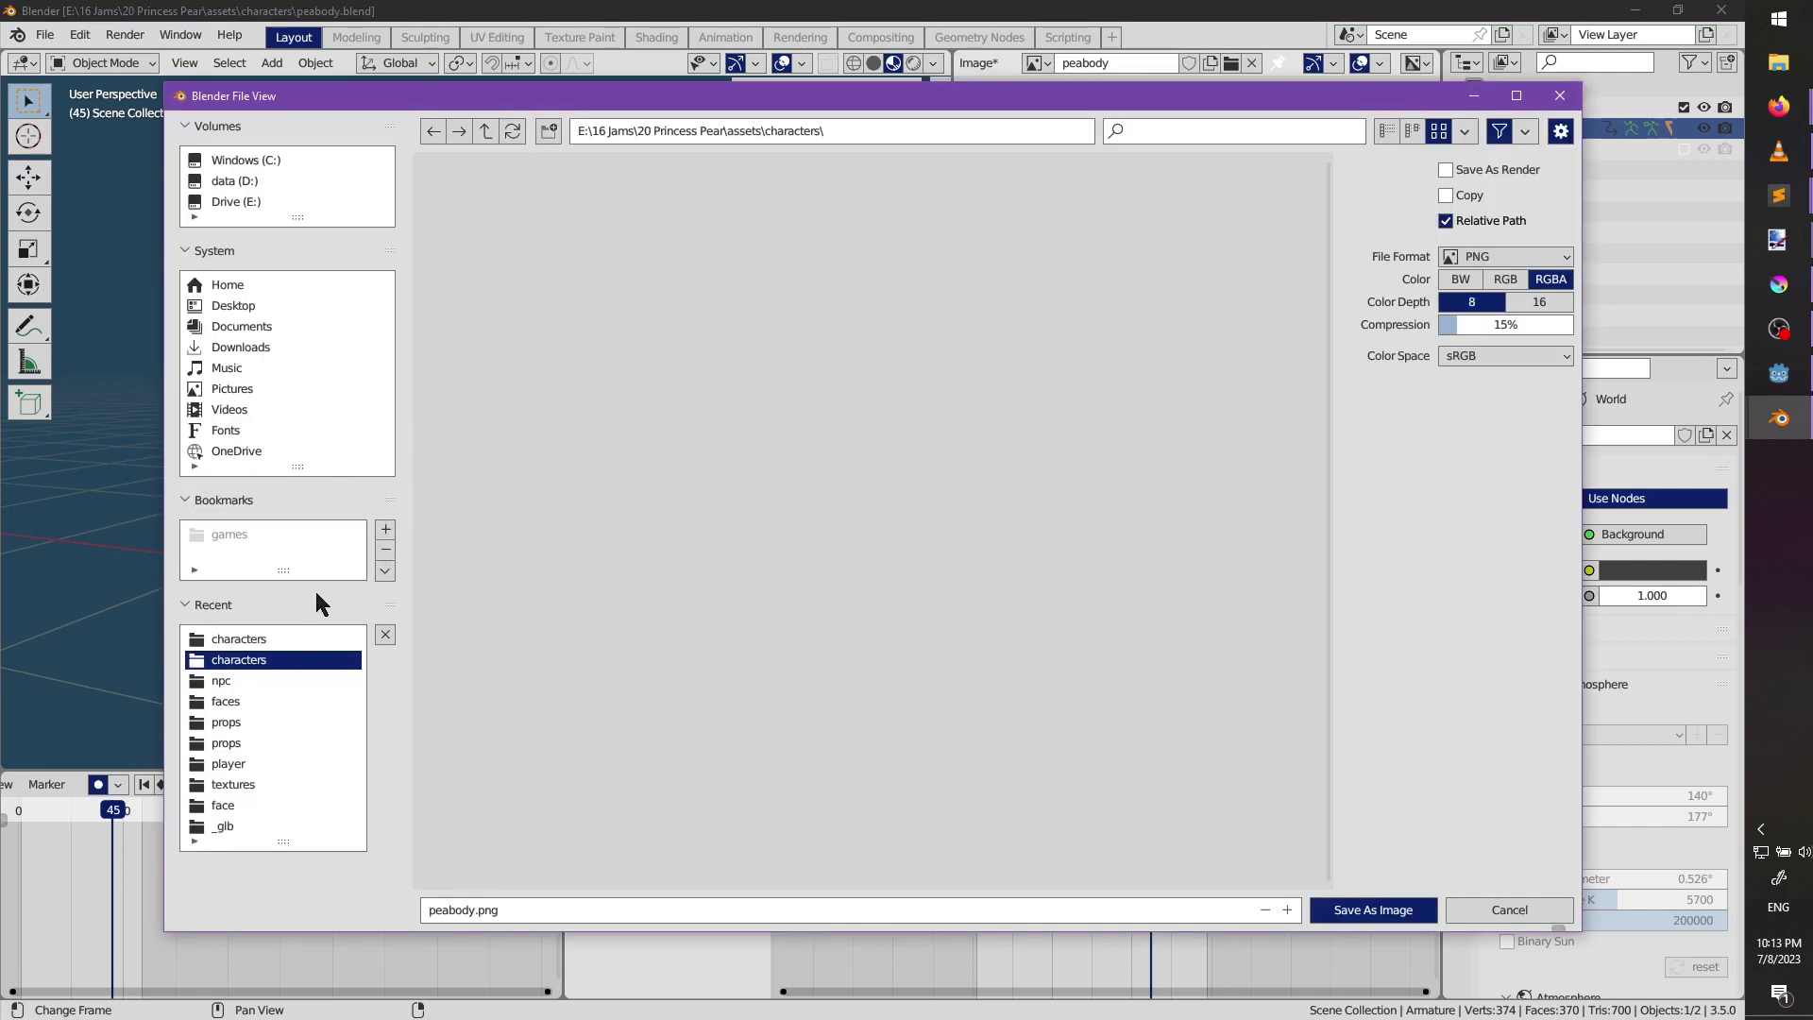
pyautogui.click(248, 640)
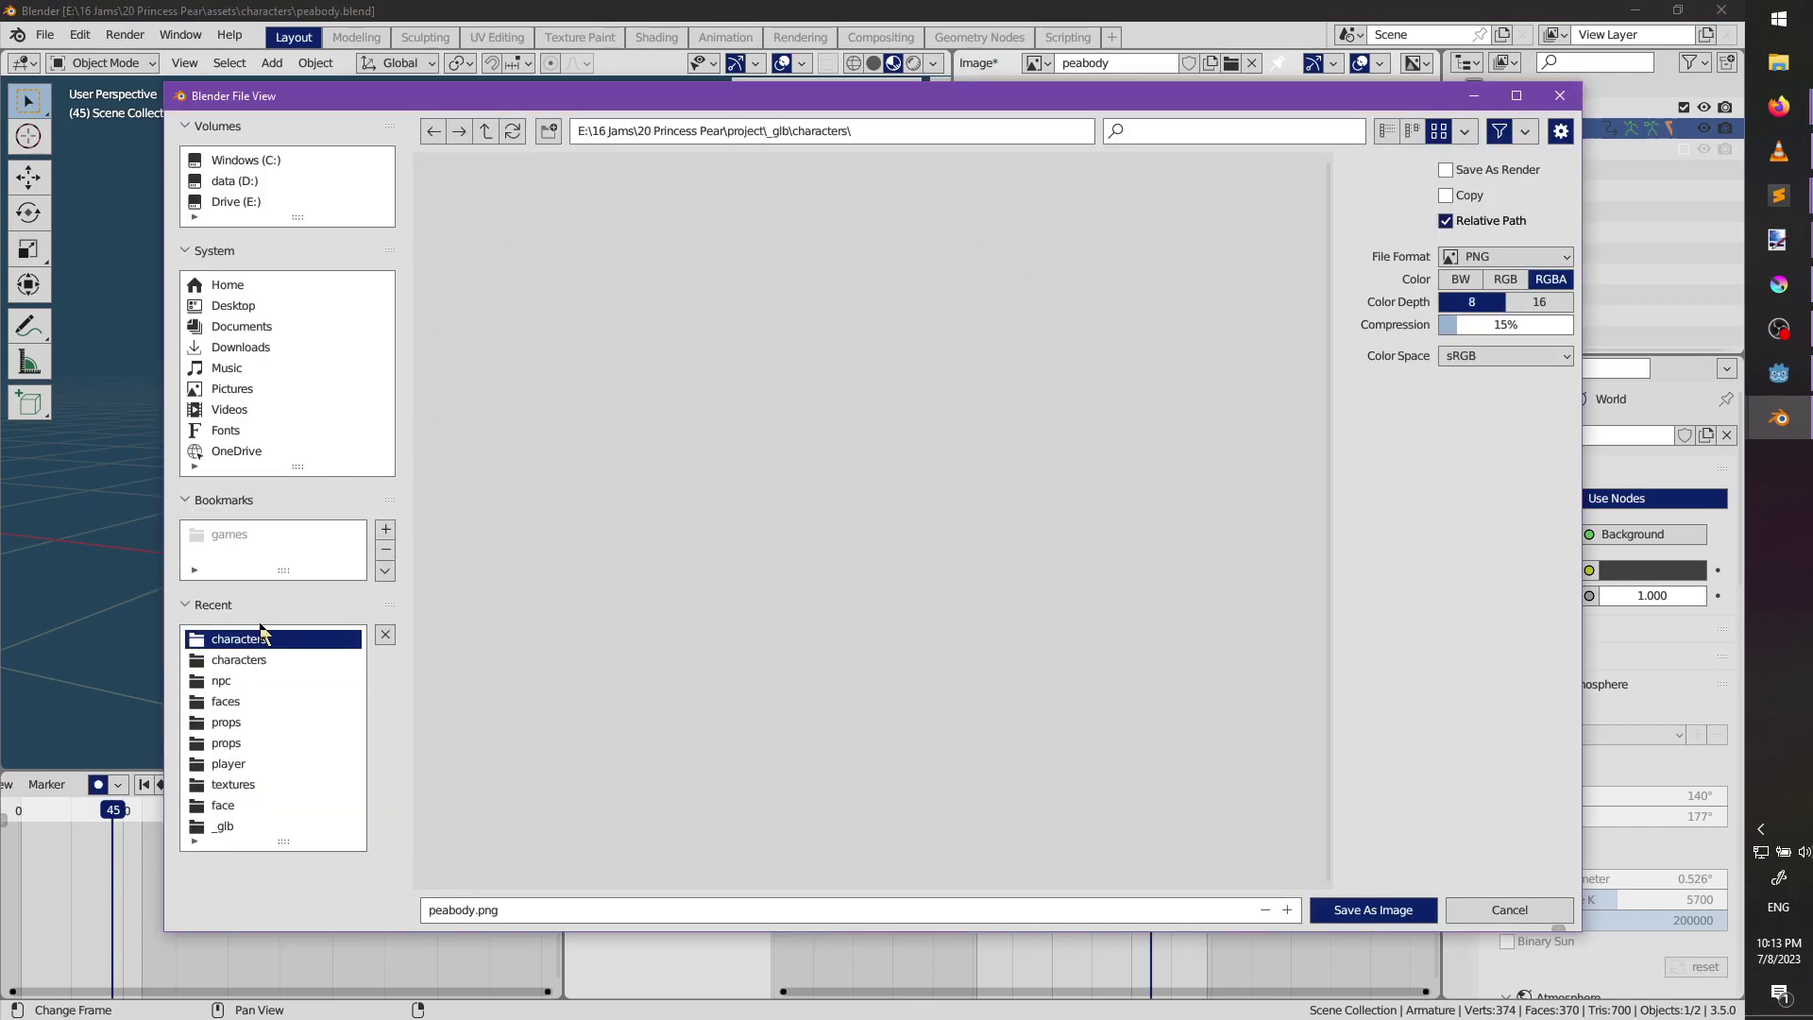
pyautogui.doubleClick(485, 130)
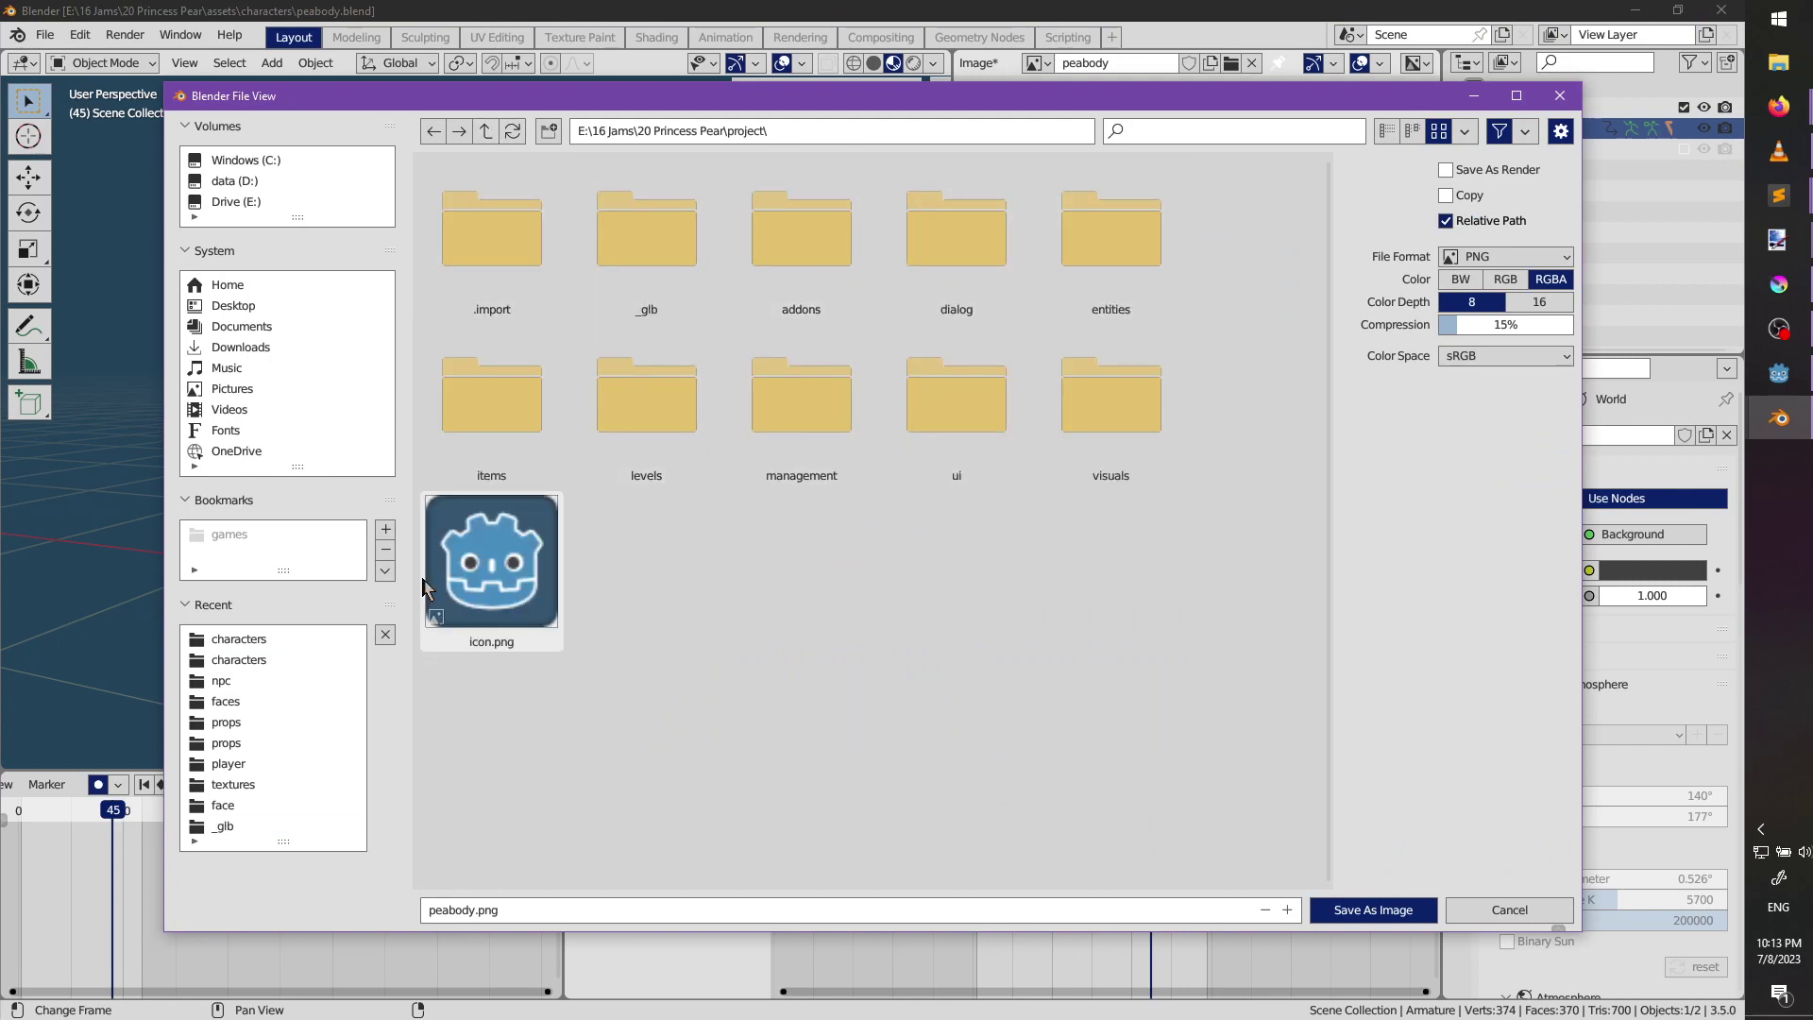
pyautogui.click(225, 682)
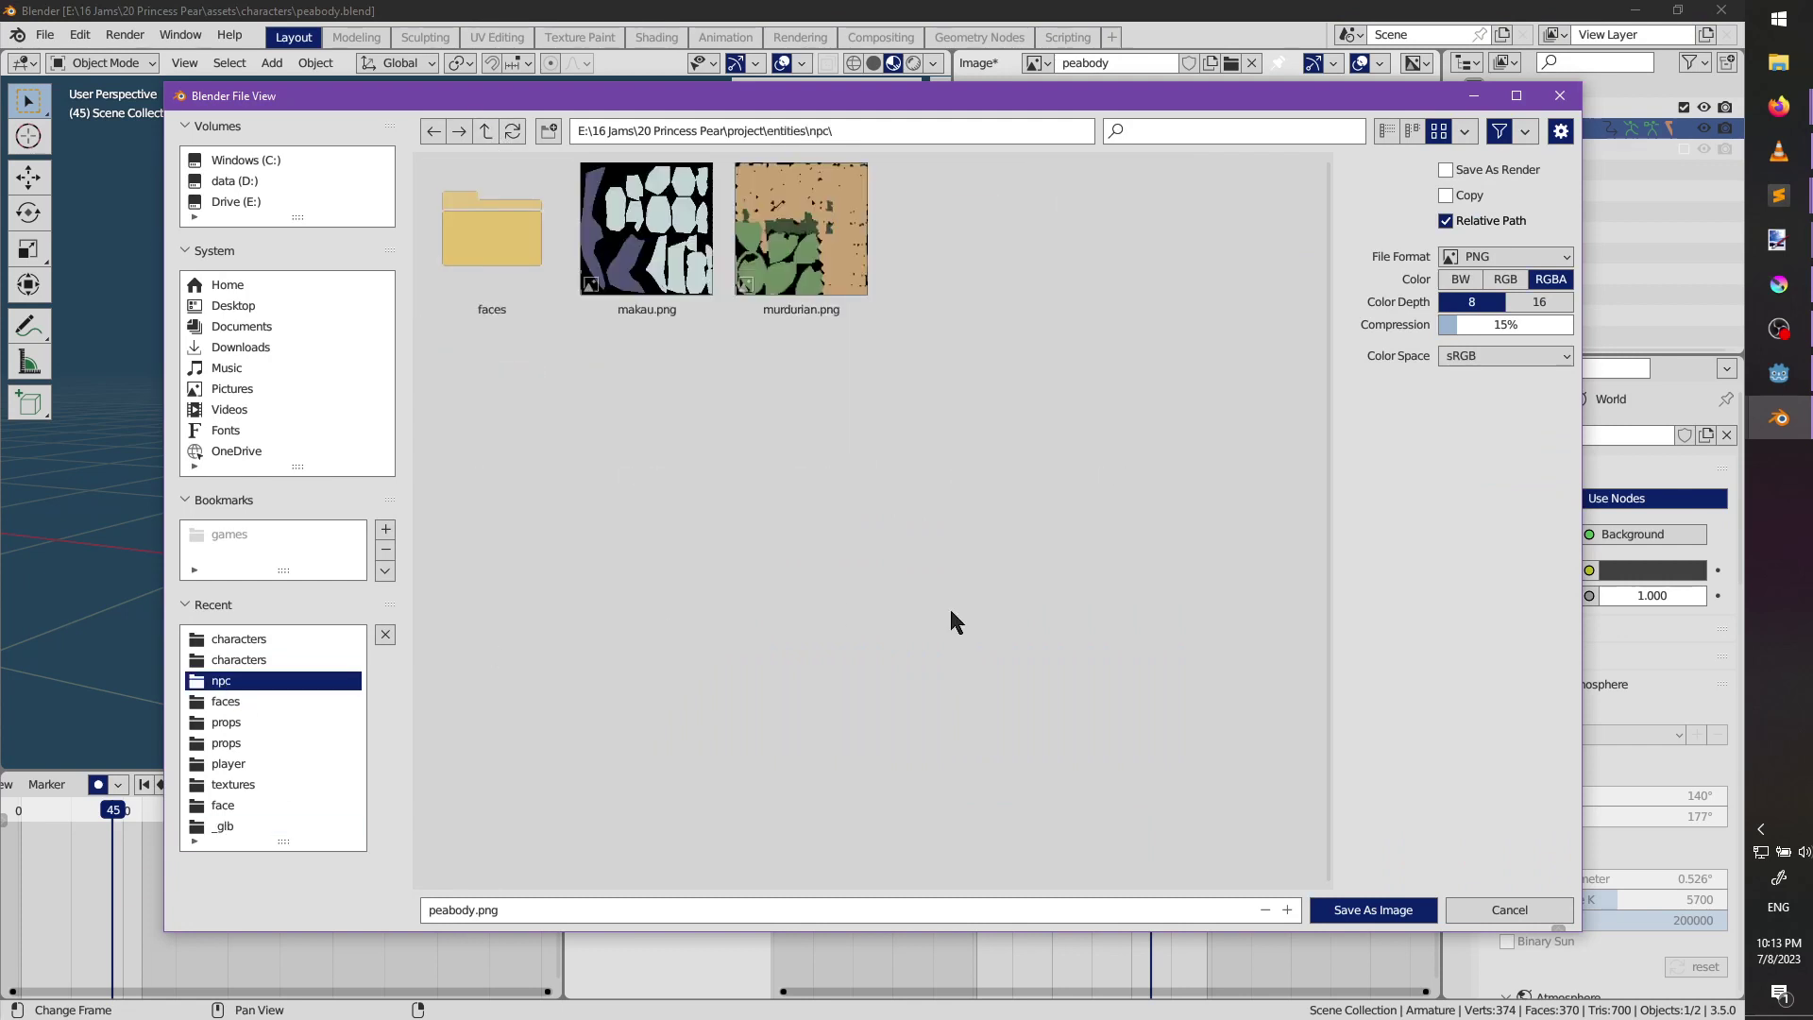
pyautogui.click(1373, 909)
# Switch to Godot and rename peabody.png in the npc folder to pea_pie_po.png.
pyautogui.hotkey('alt', 'Tab')
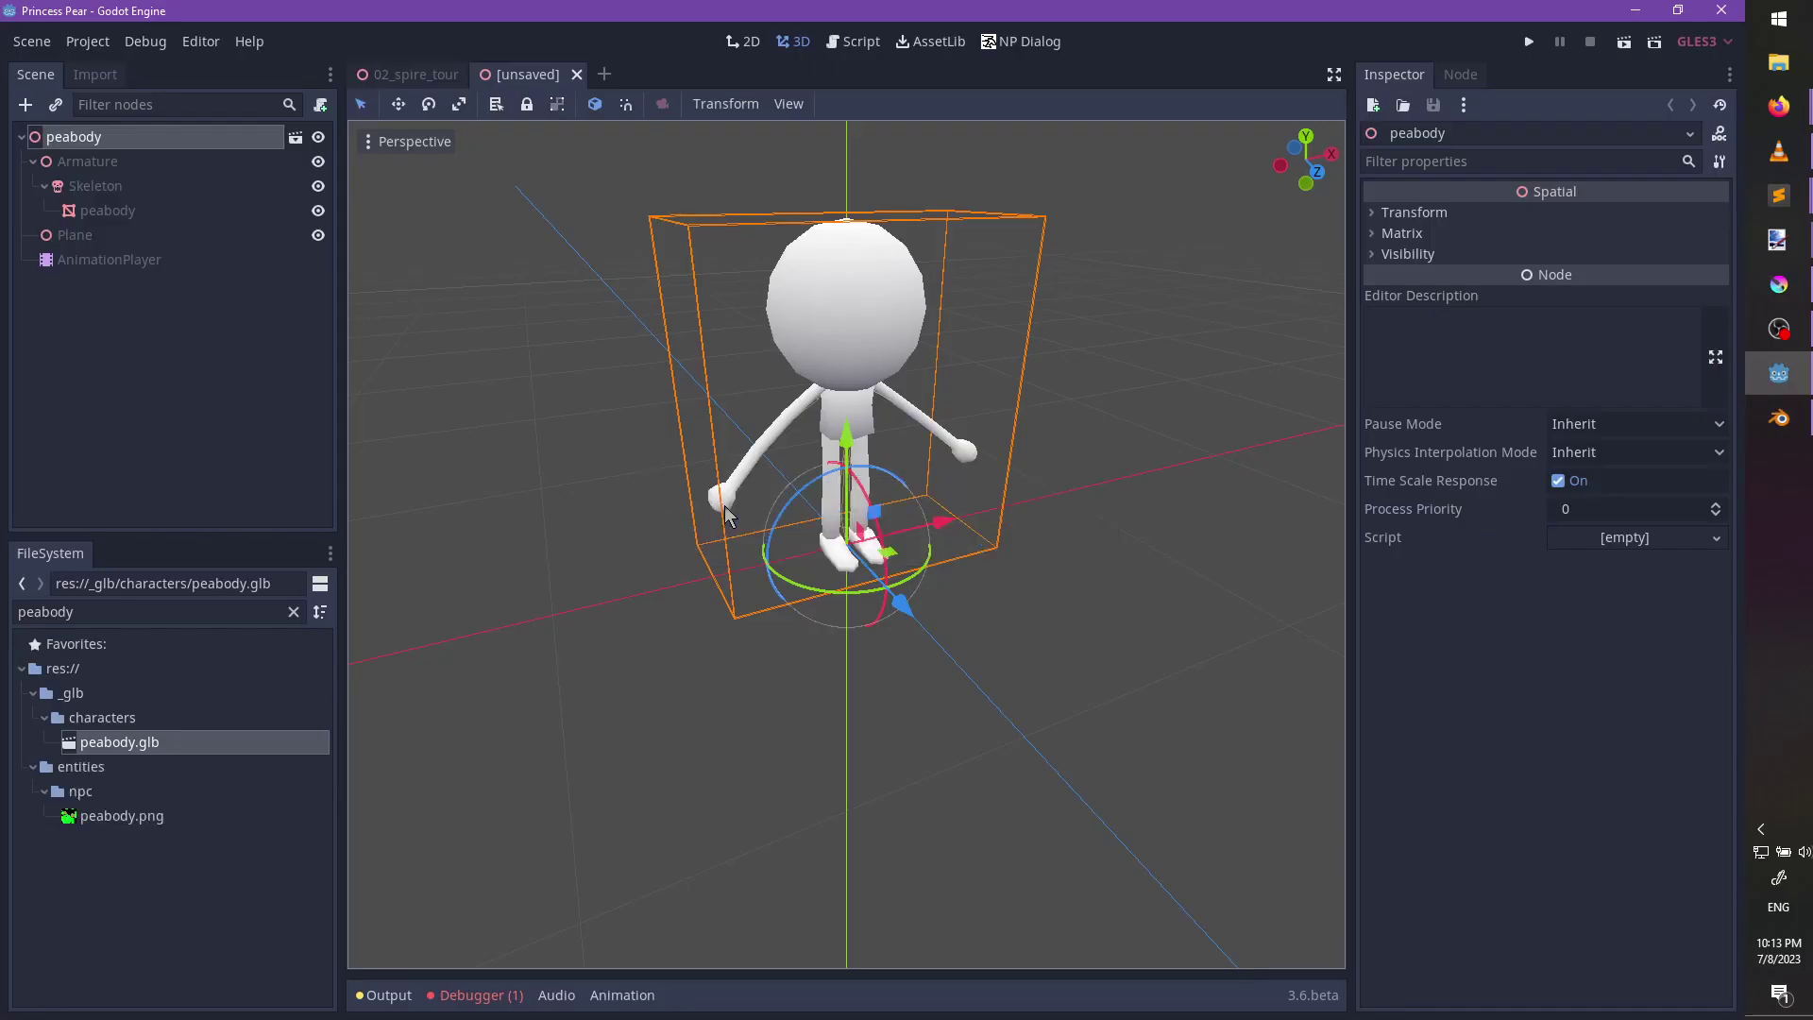
pyautogui.rightClick(139, 814)
pyautogui.click(201, 789)
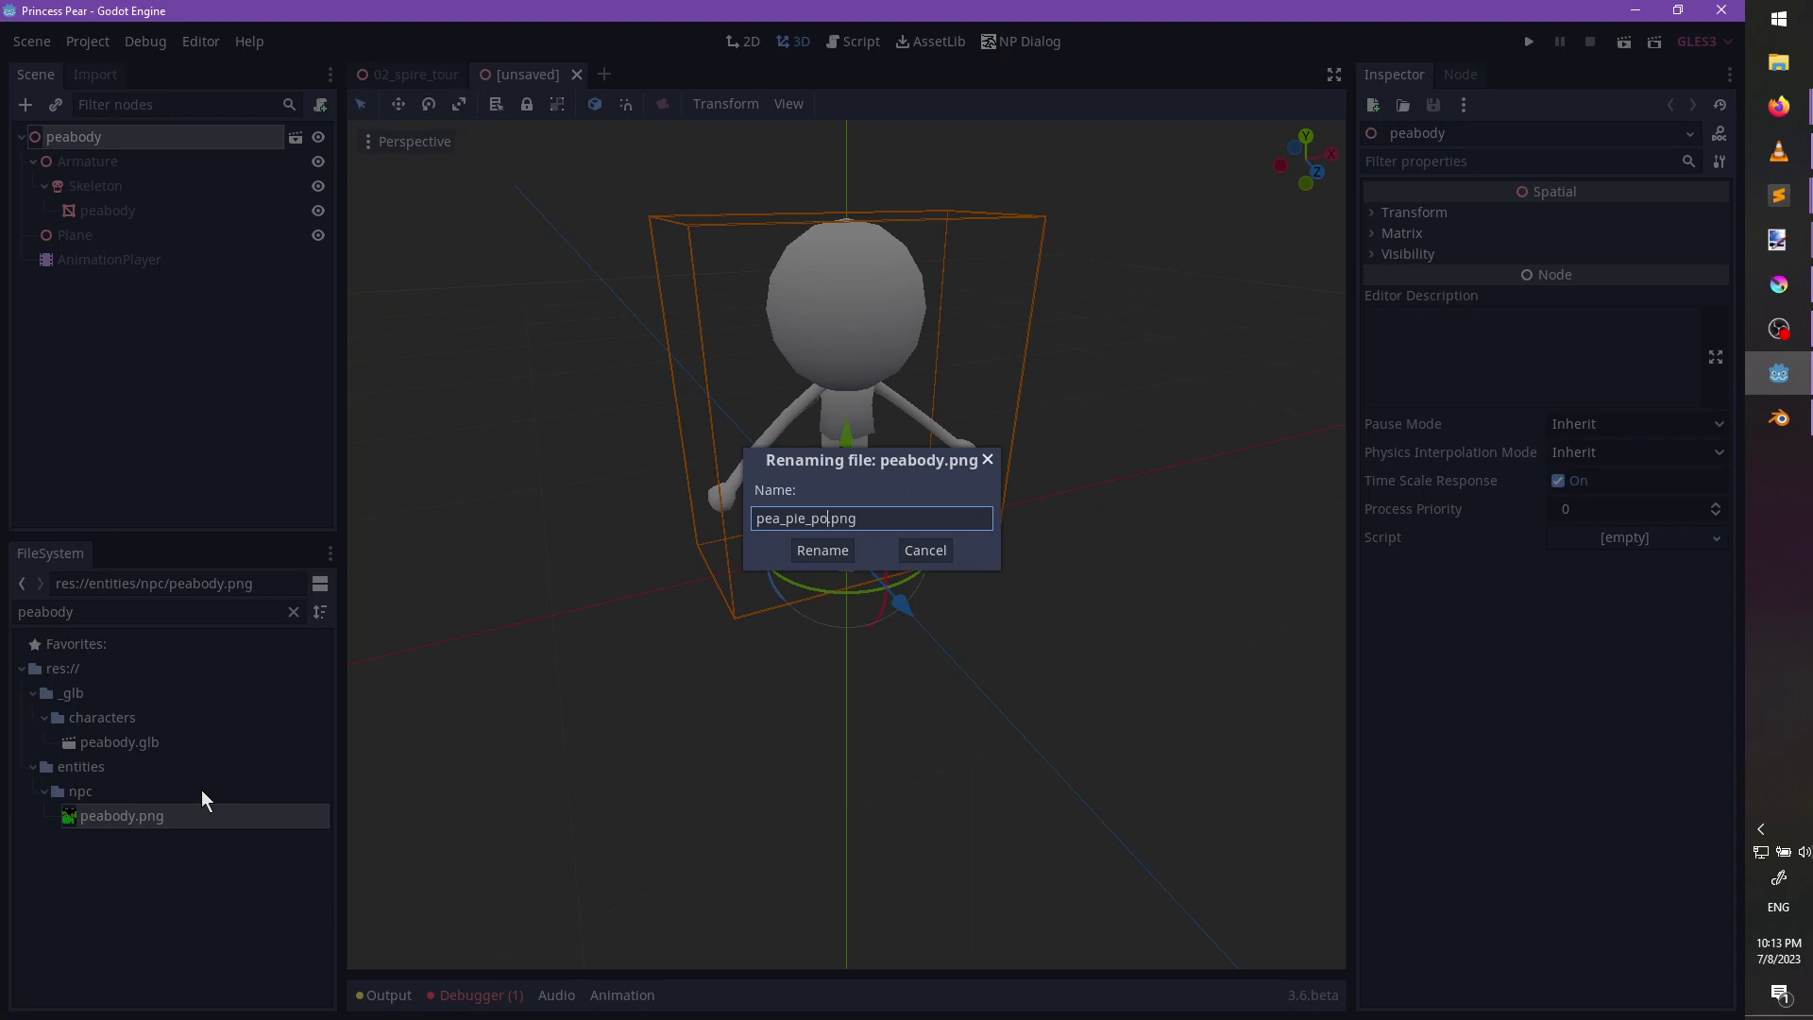
pyautogui.press('Return')
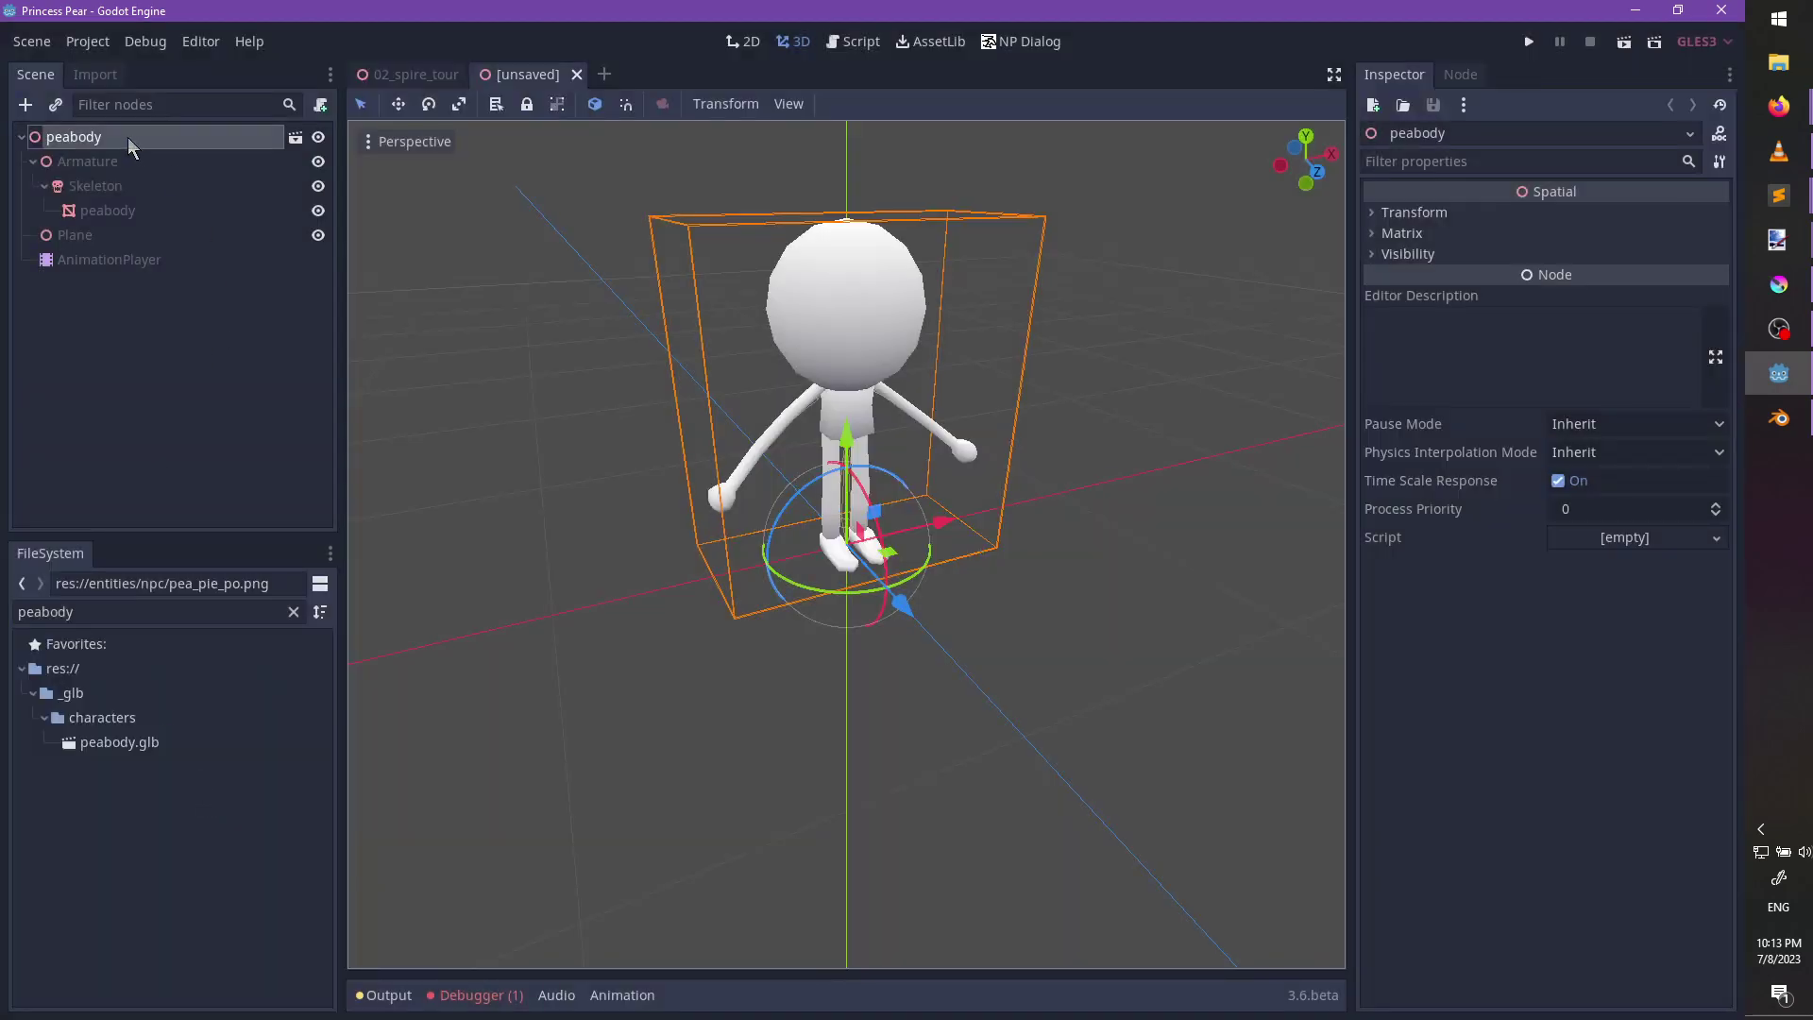
# Close the unsaved scene and reimport peabody.glb with KinematicBody as its root type.
pyautogui.click(576, 75)
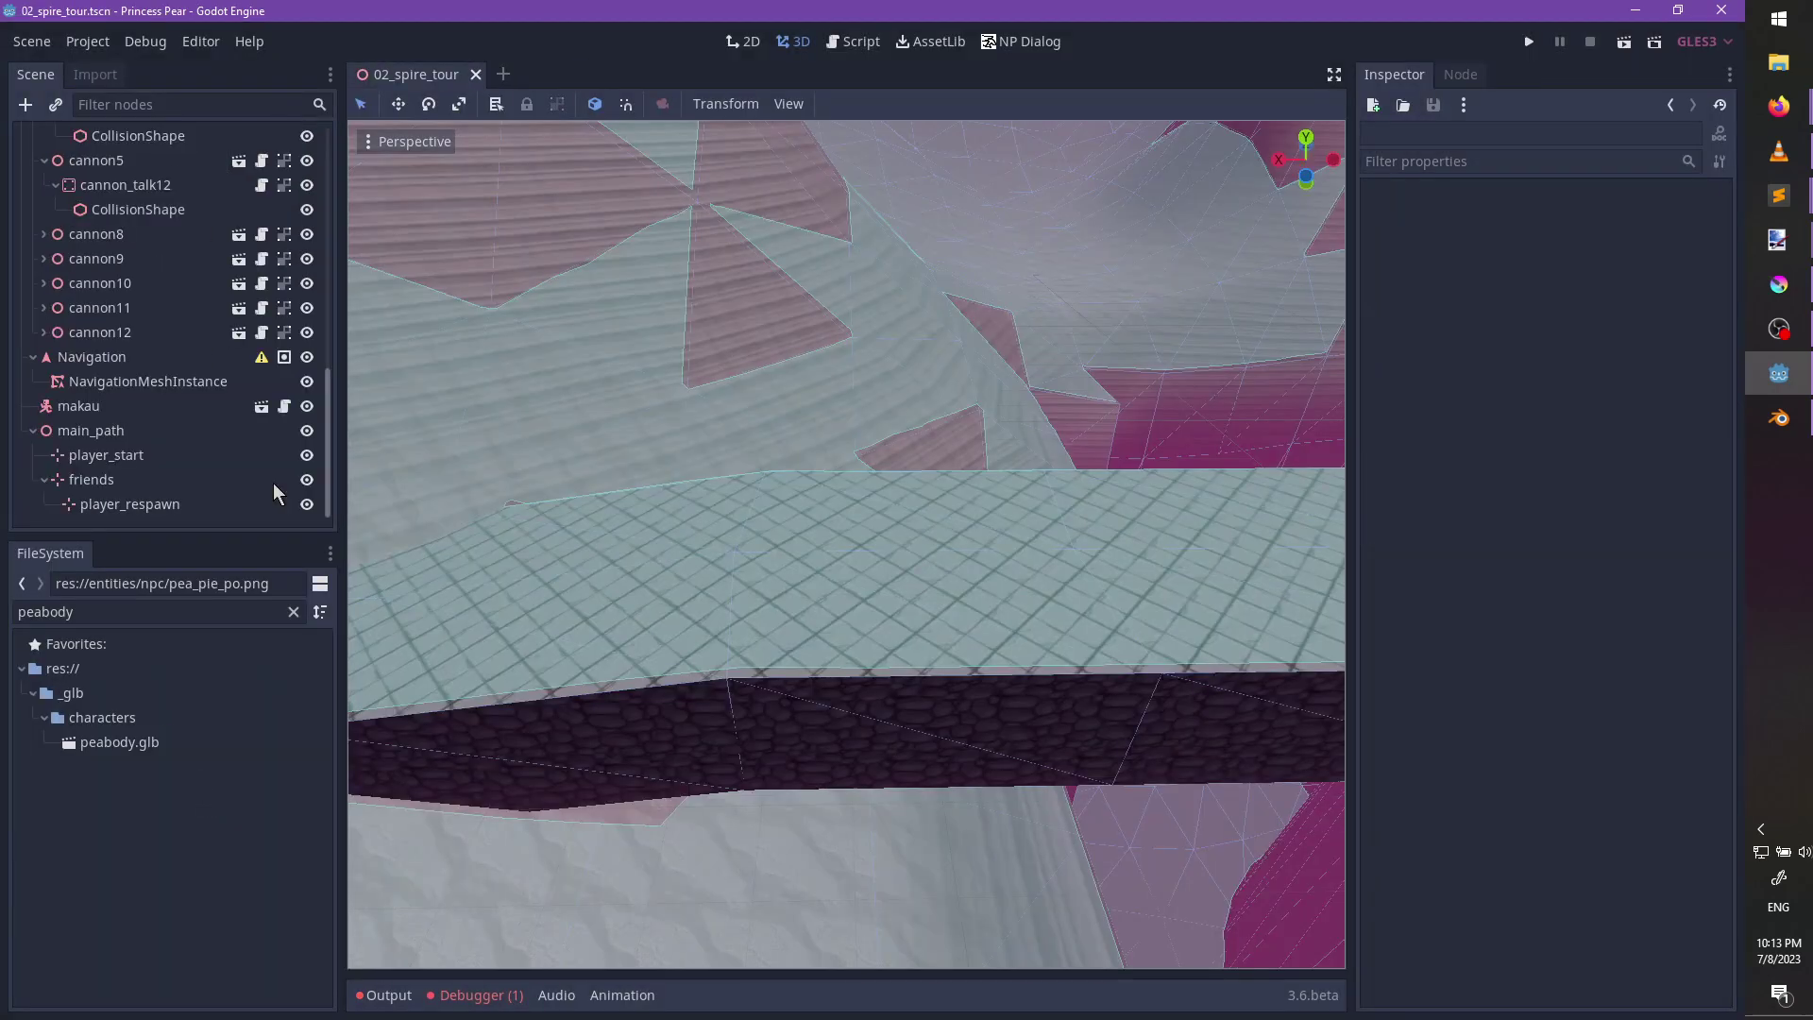
pyautogui.doubleClick(124, 612)
pyautogui.click(147, 749)
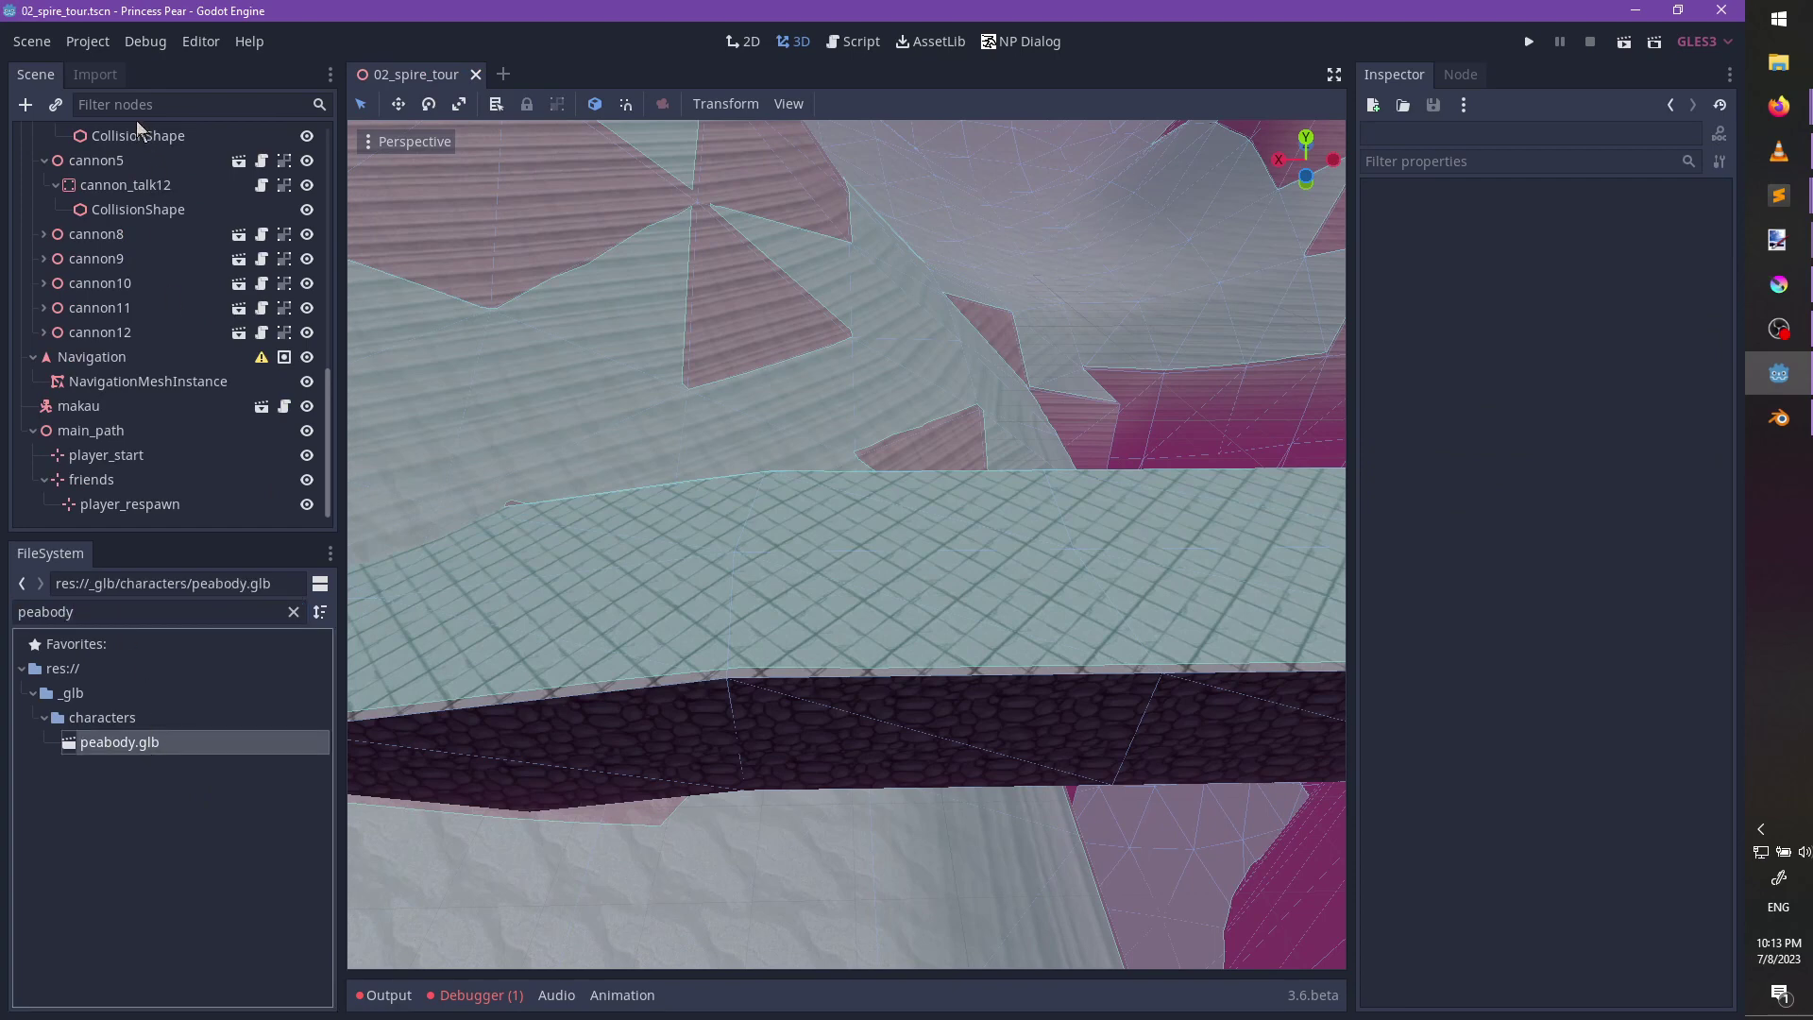
pyautogui.click(109, 77)
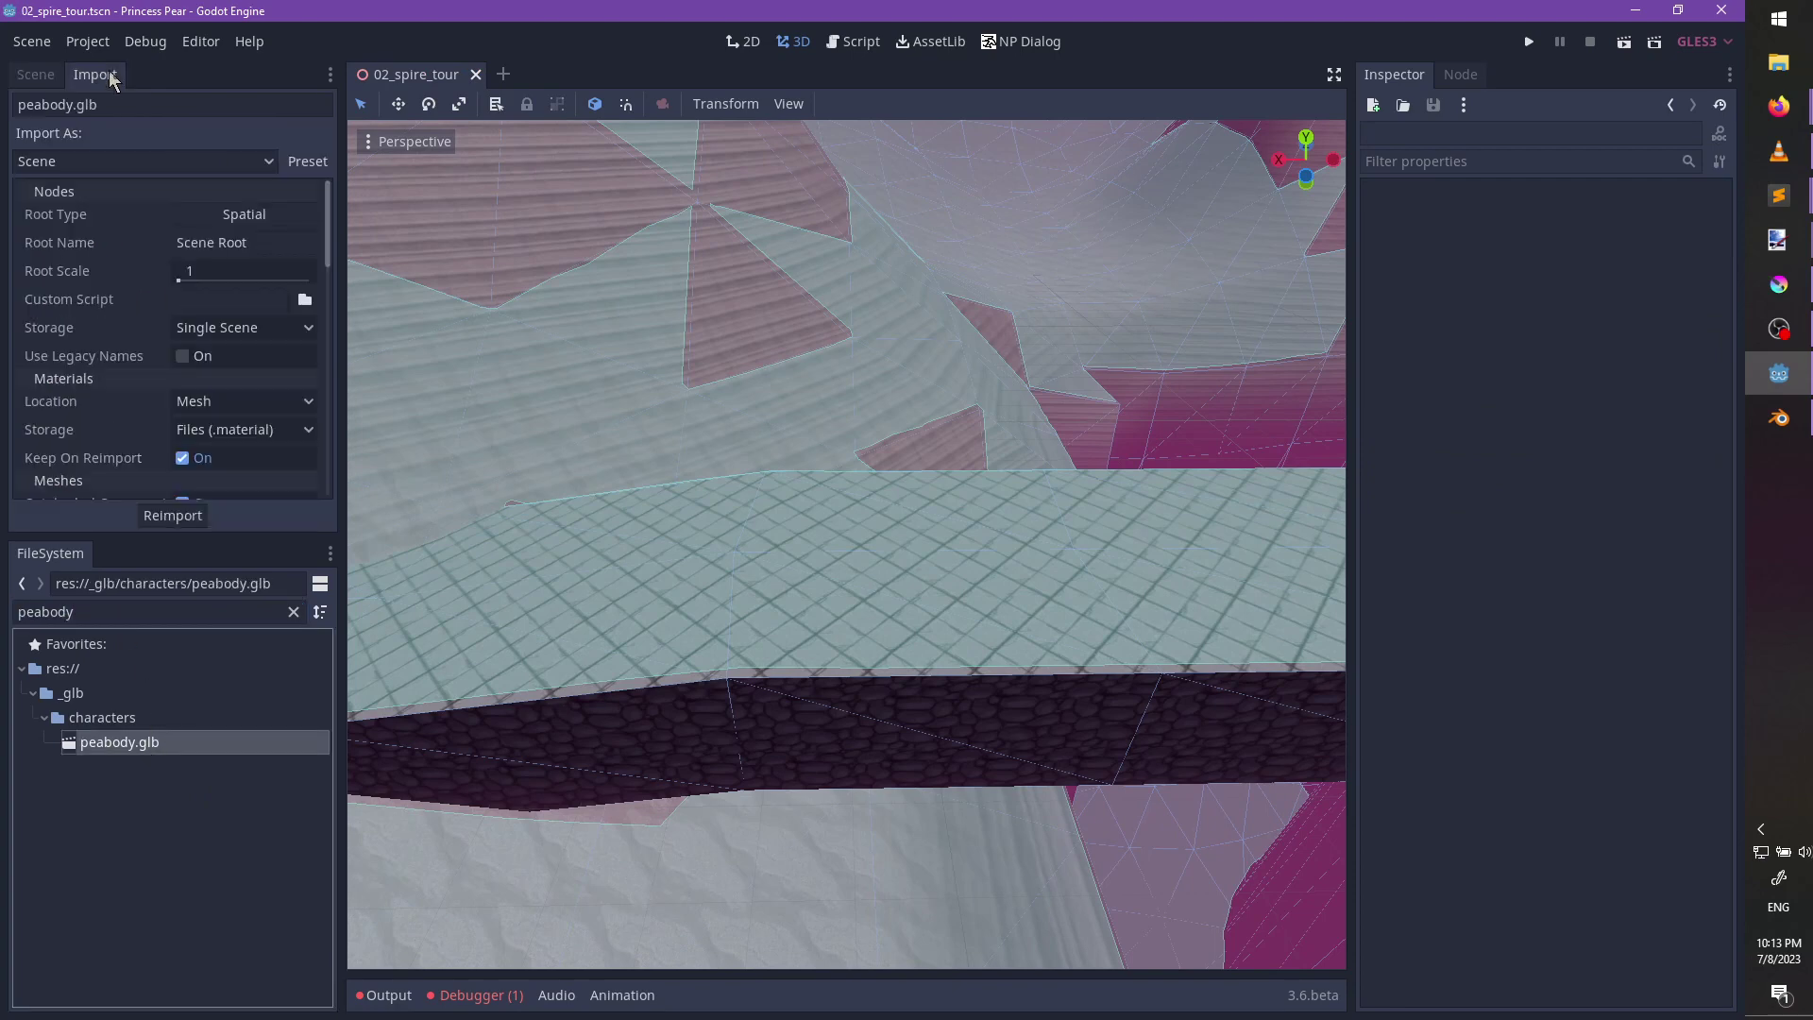
pyautogui.click(245, 214)
pyautogui.write('kinemat')
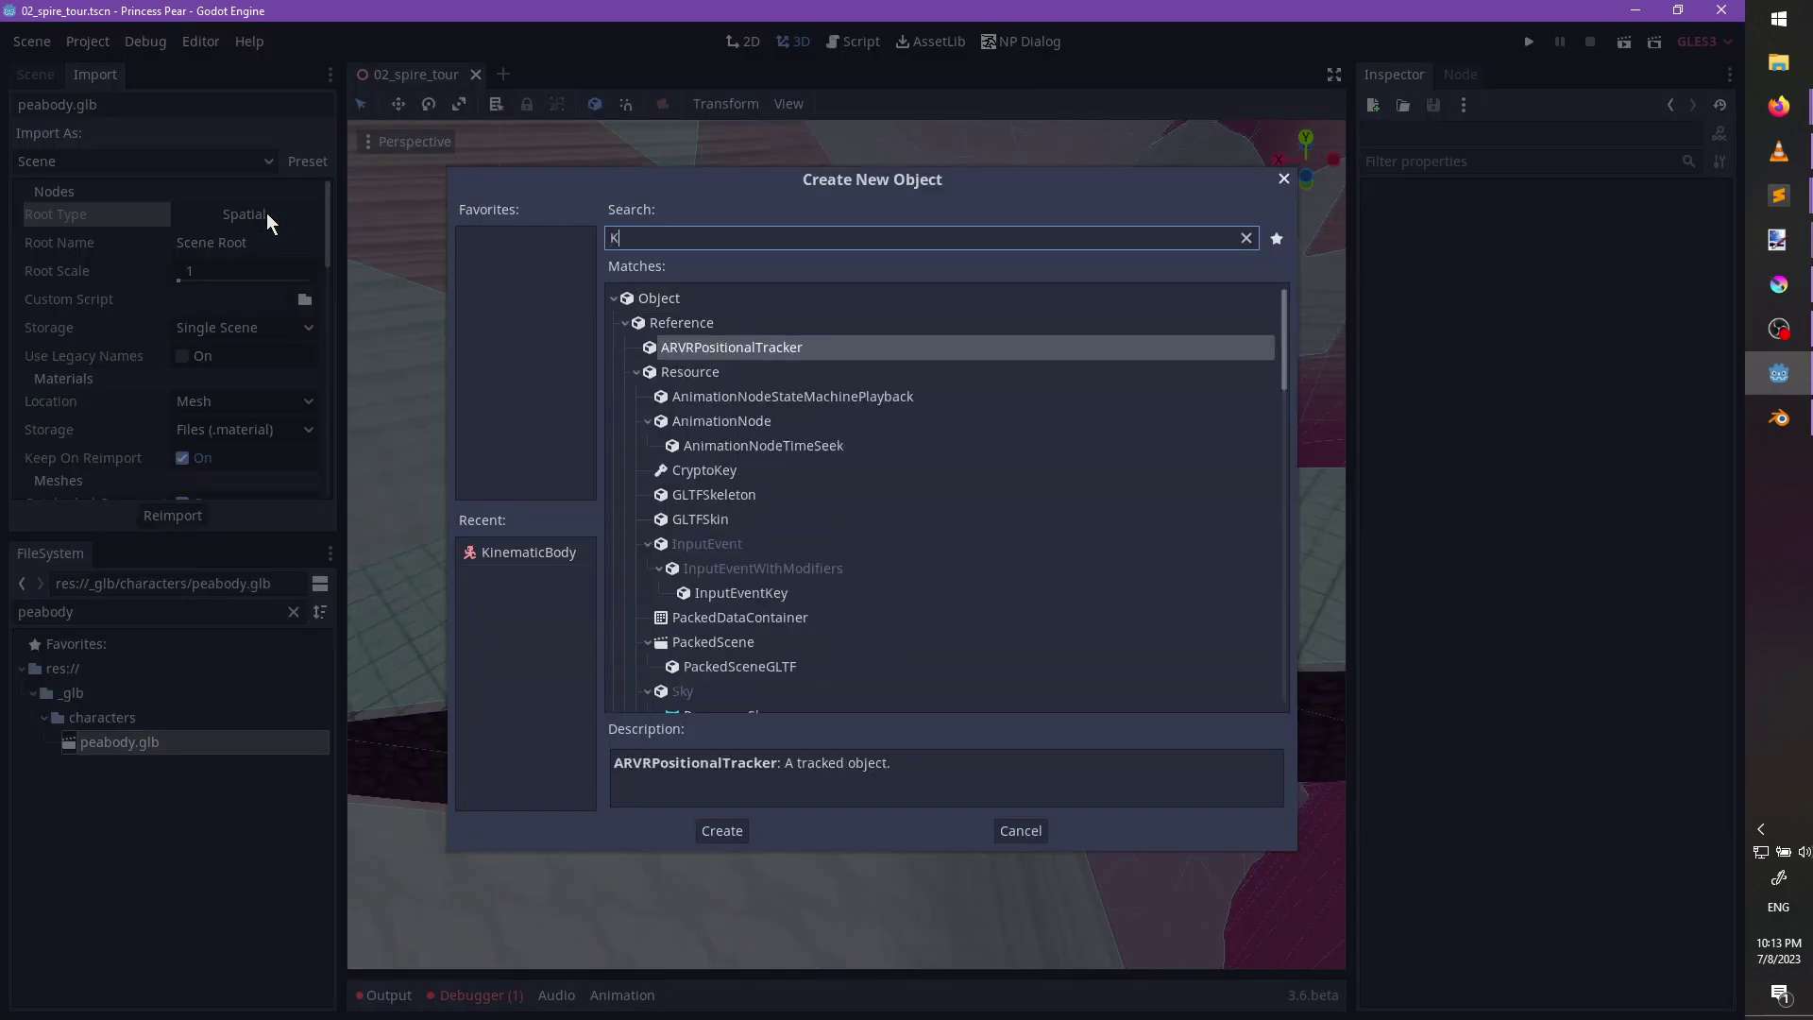
pyautogui.press('Return')
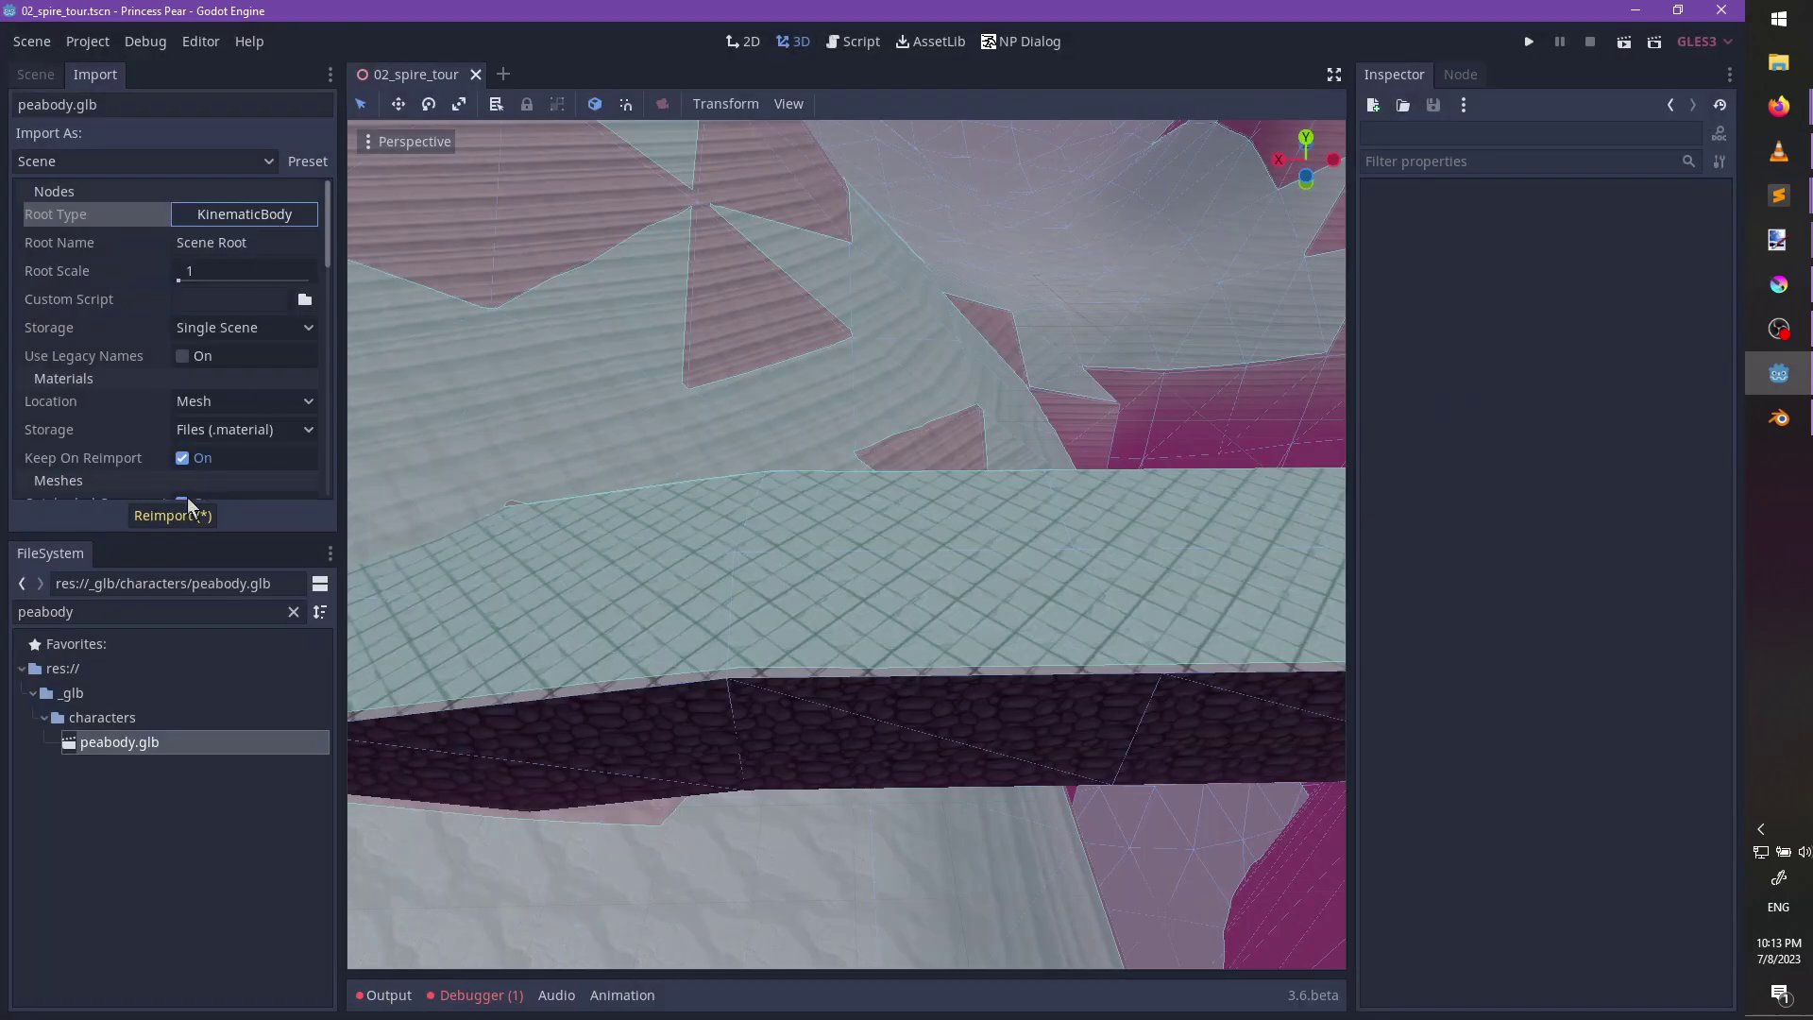
pyautogui.click(191, 515)
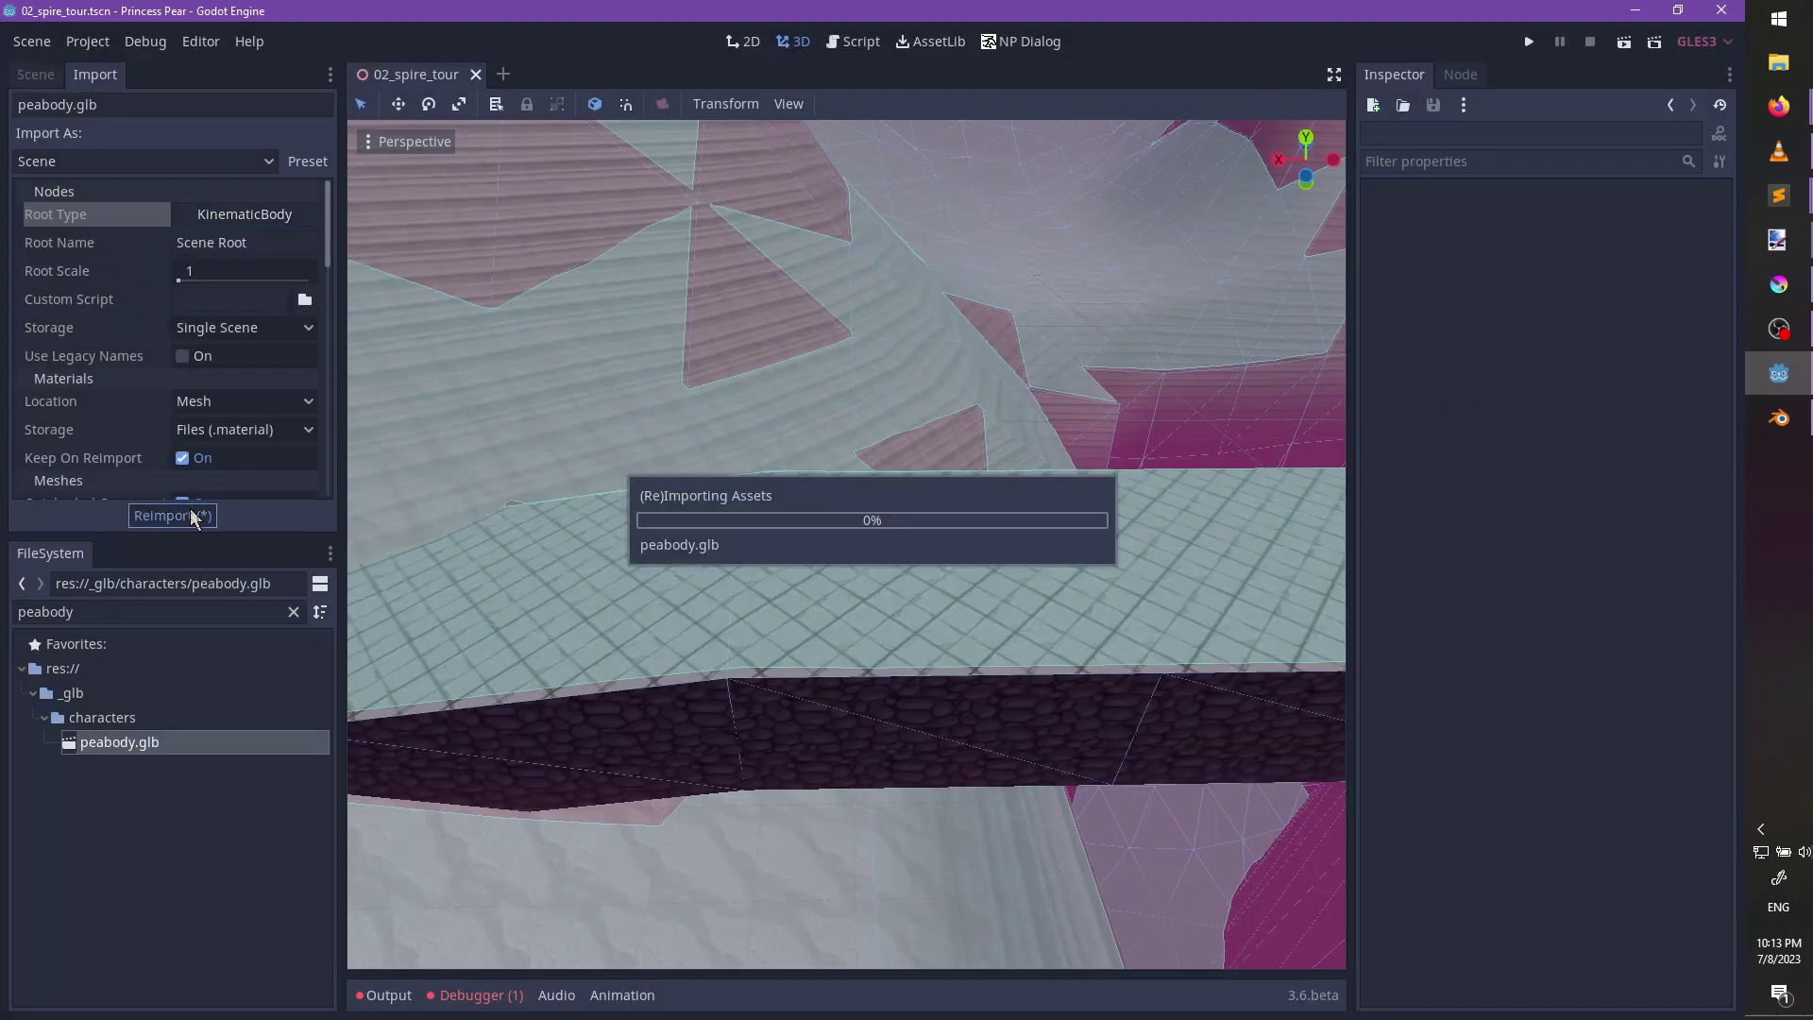
# Create a new inherited scene from peabody.glb and rename its root node to pea_pie_po.
pyautogui.doubleClick(173, 748)
pyautogui.click(745, 557)
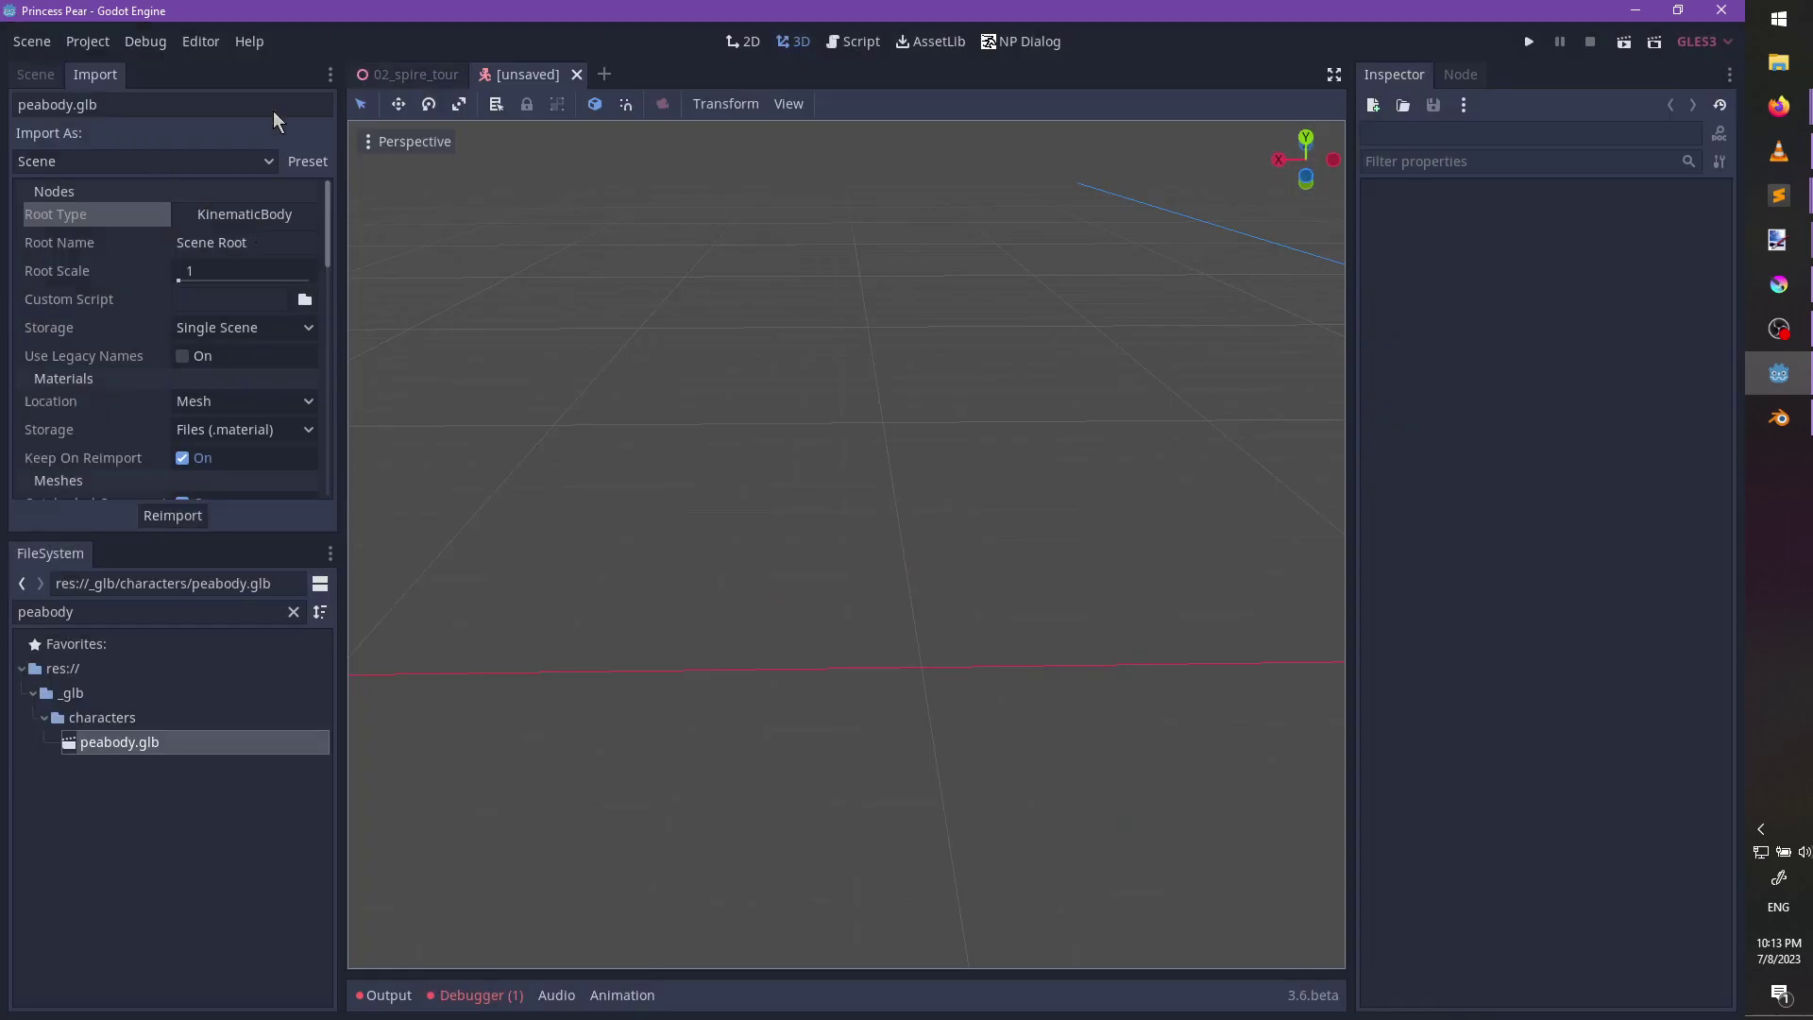
pyautogui.click(43, 77)
pyautogui.doubleClick(129, 136)
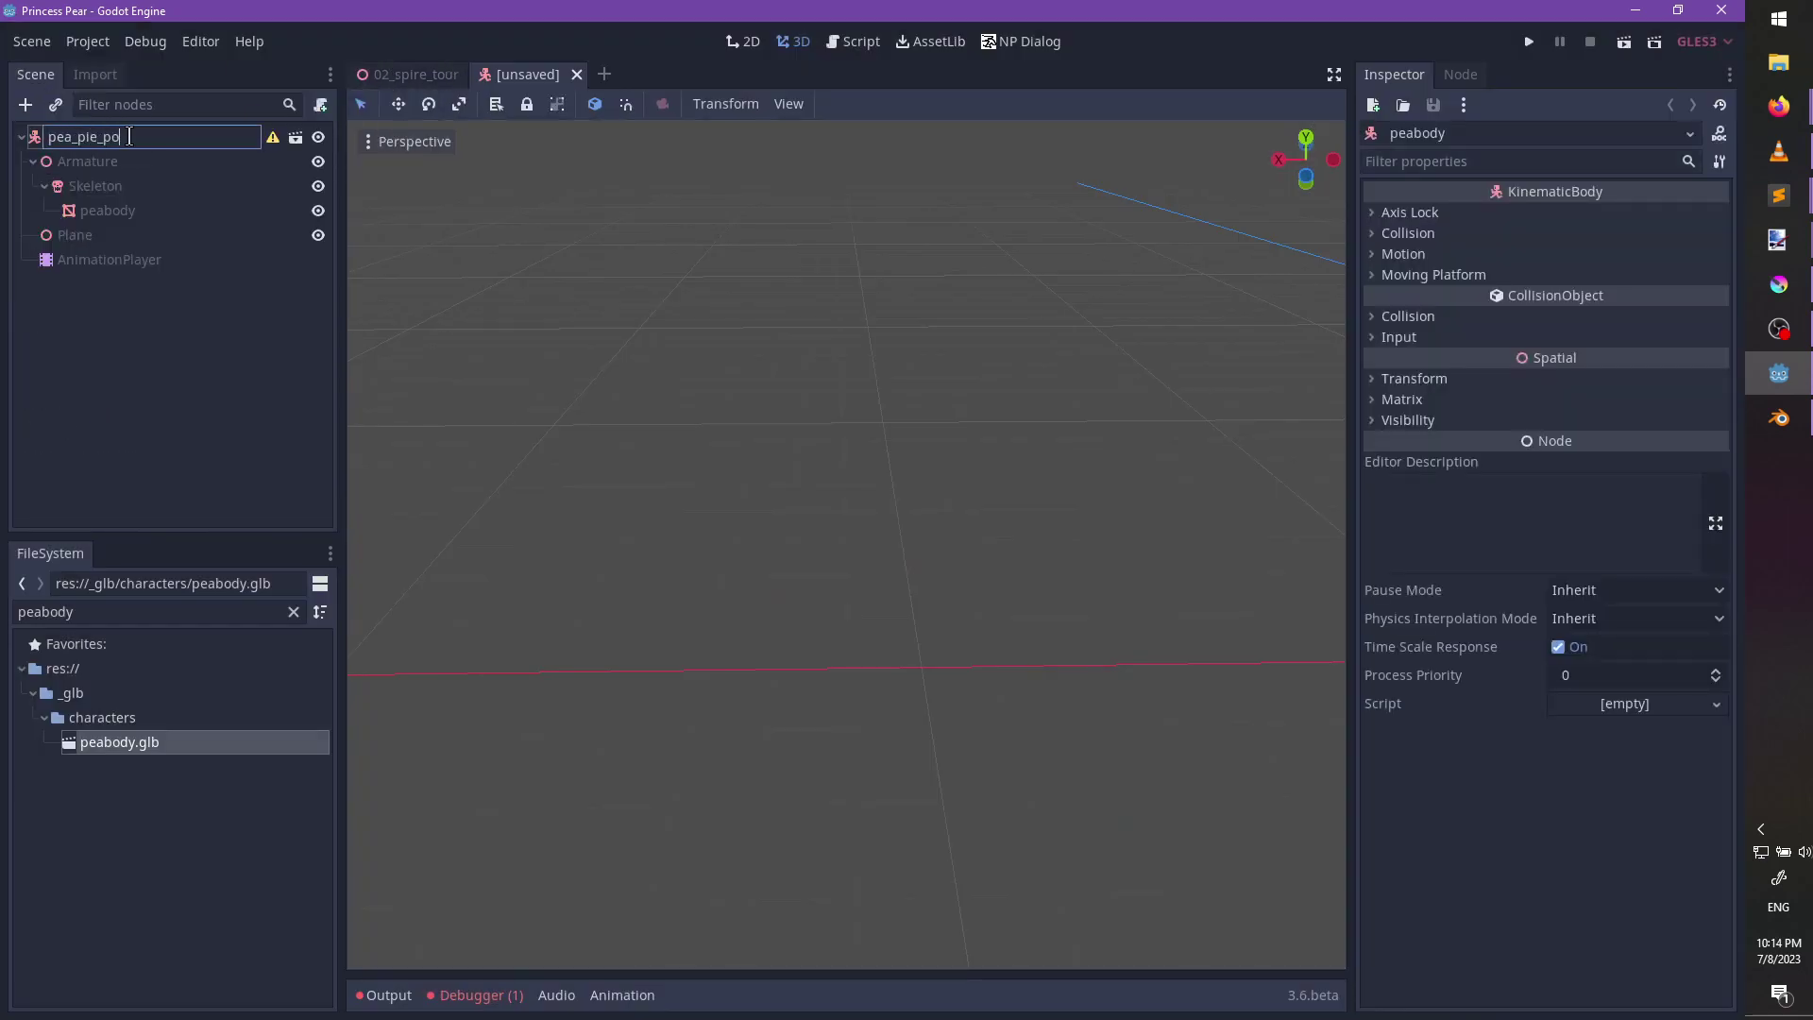
pyautogui.press('Return')
# Find npc.gd by searching the project files for "npc" and attach the script to the root node.
pyautogui.click(113, 615)
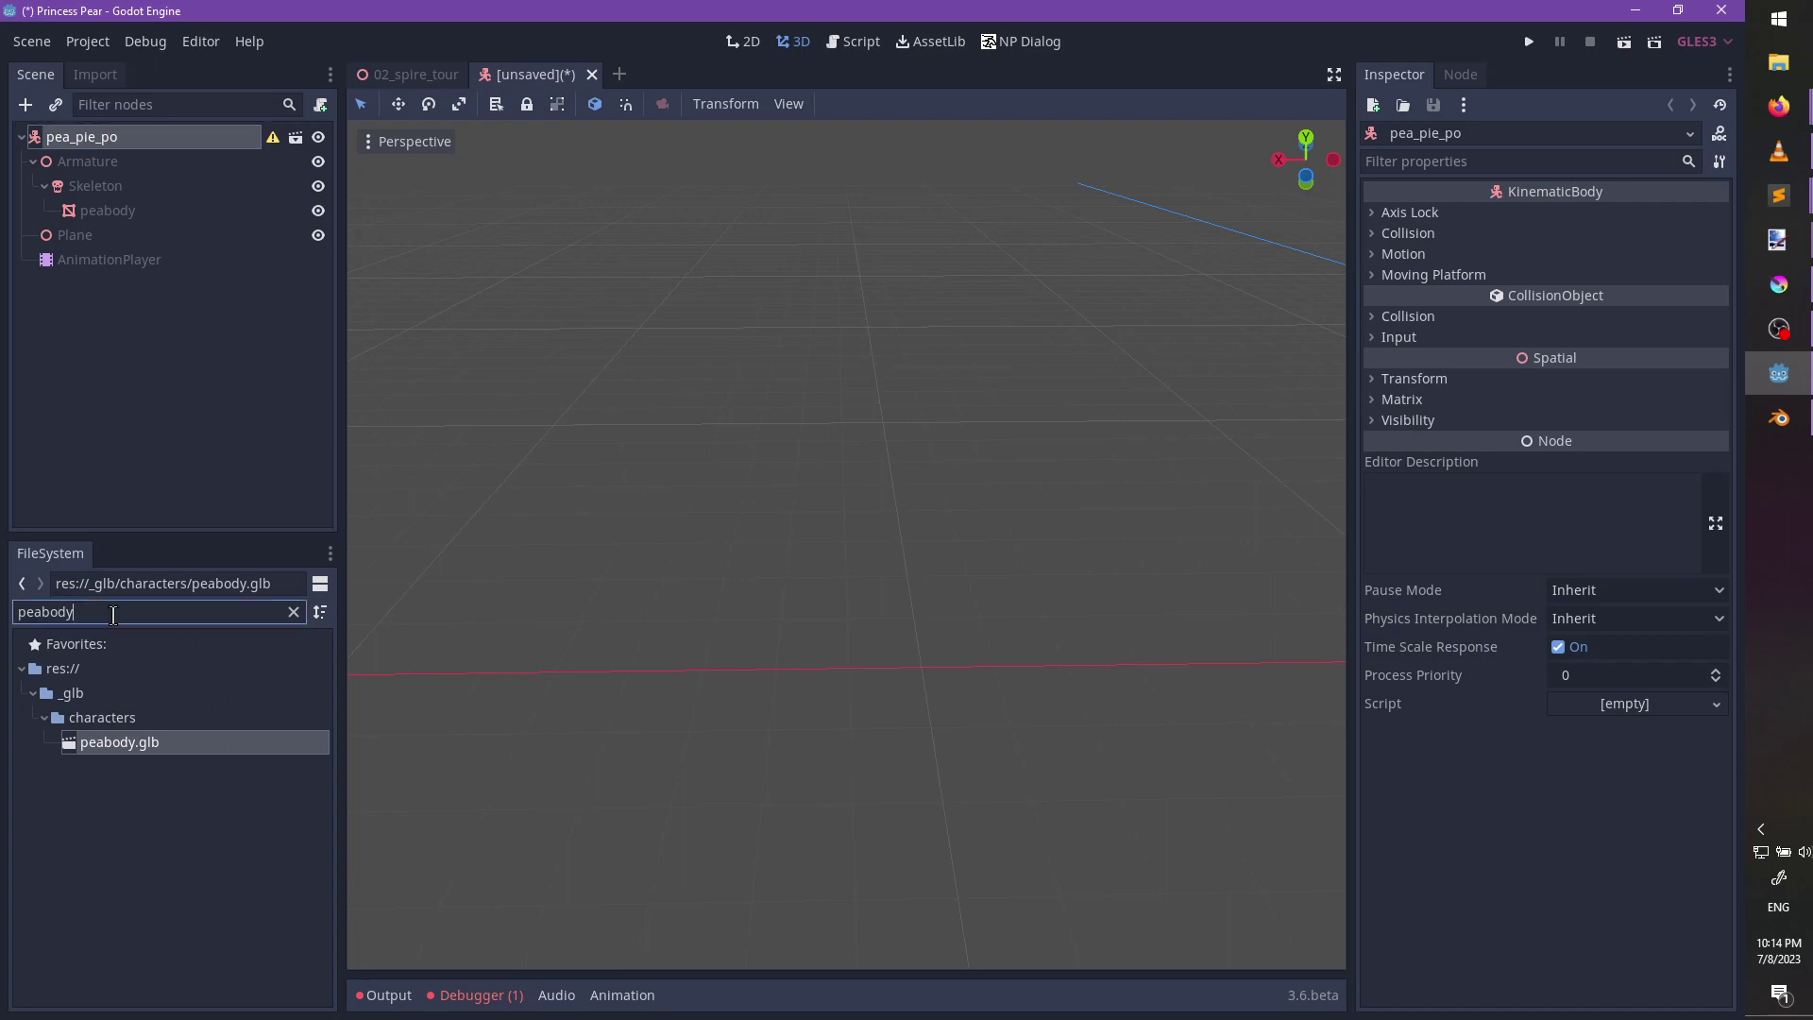
pyautogui.press('BackSpace')
pyautogui.press('BackSpace')
pyautogui.press('BackSpace')
pyautogui.press('BackSpace')
pyautogui.press('BackSpace')
pyautogui.press('BackSpace')
pyautogui.press('BackSpace')
pyautogui.write('npc')
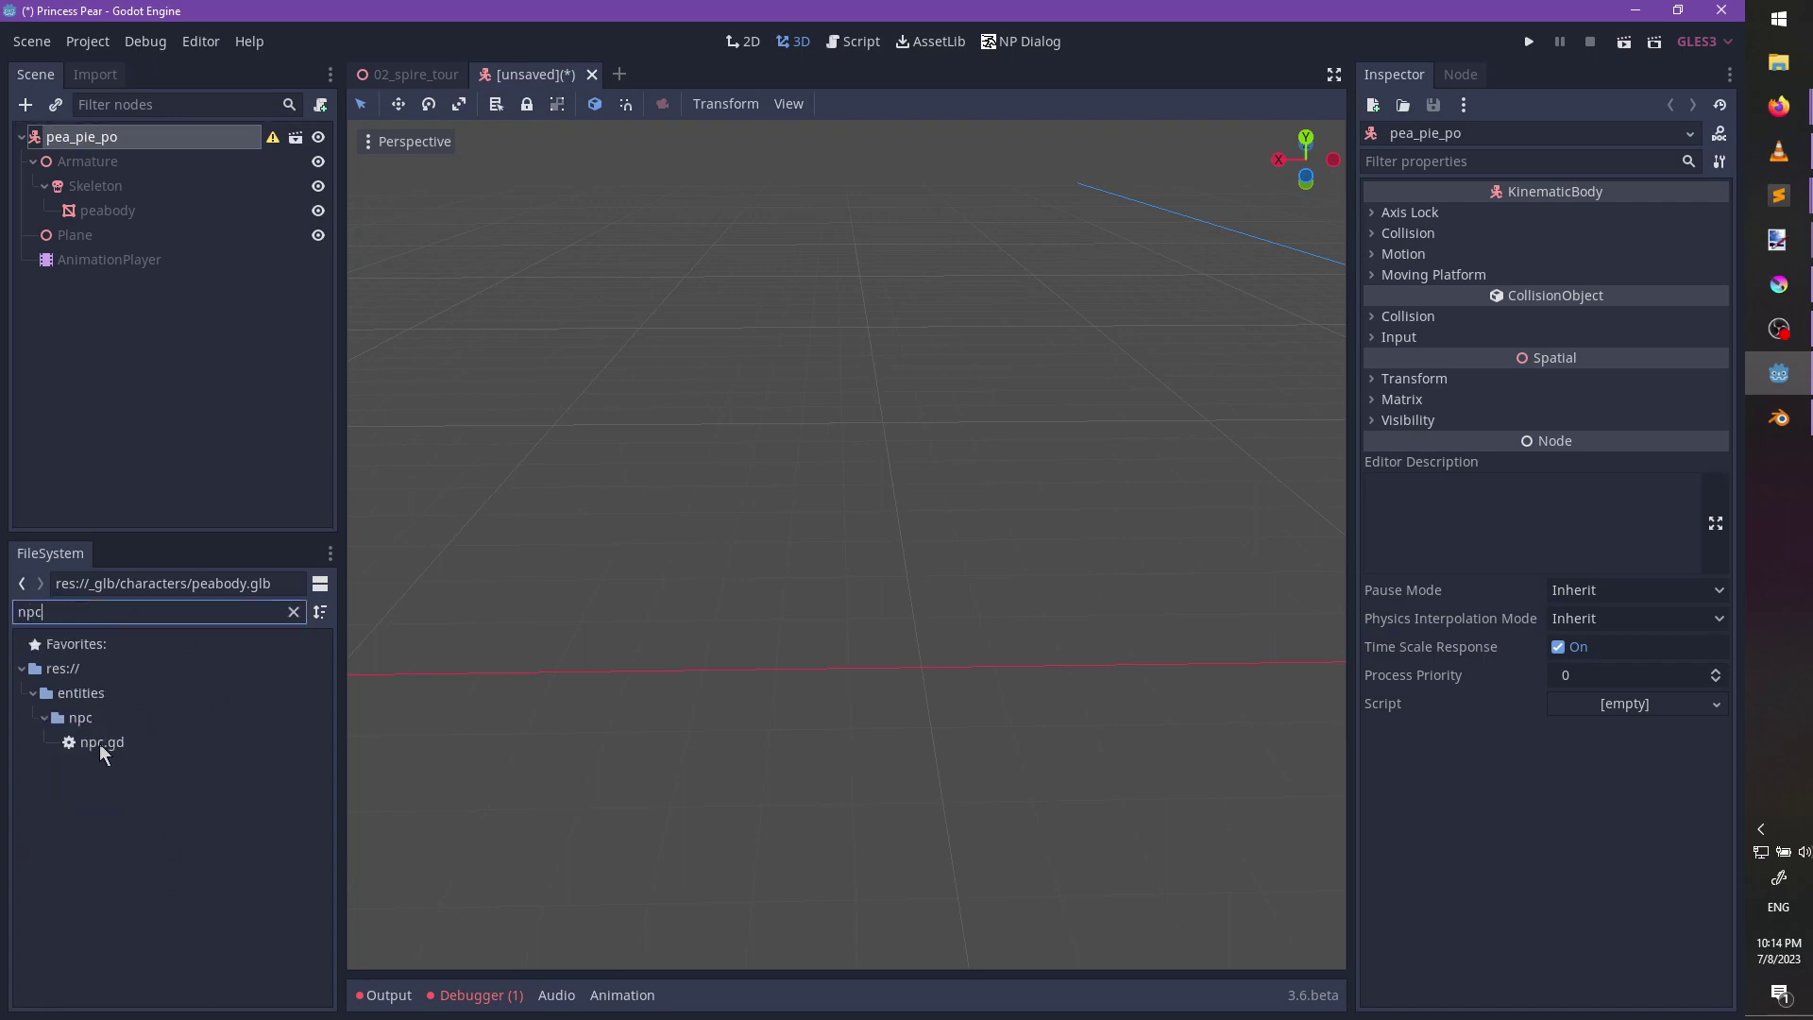
pyautogui.moveTo(102, 742); pyautogui.dragTo(104, 139)
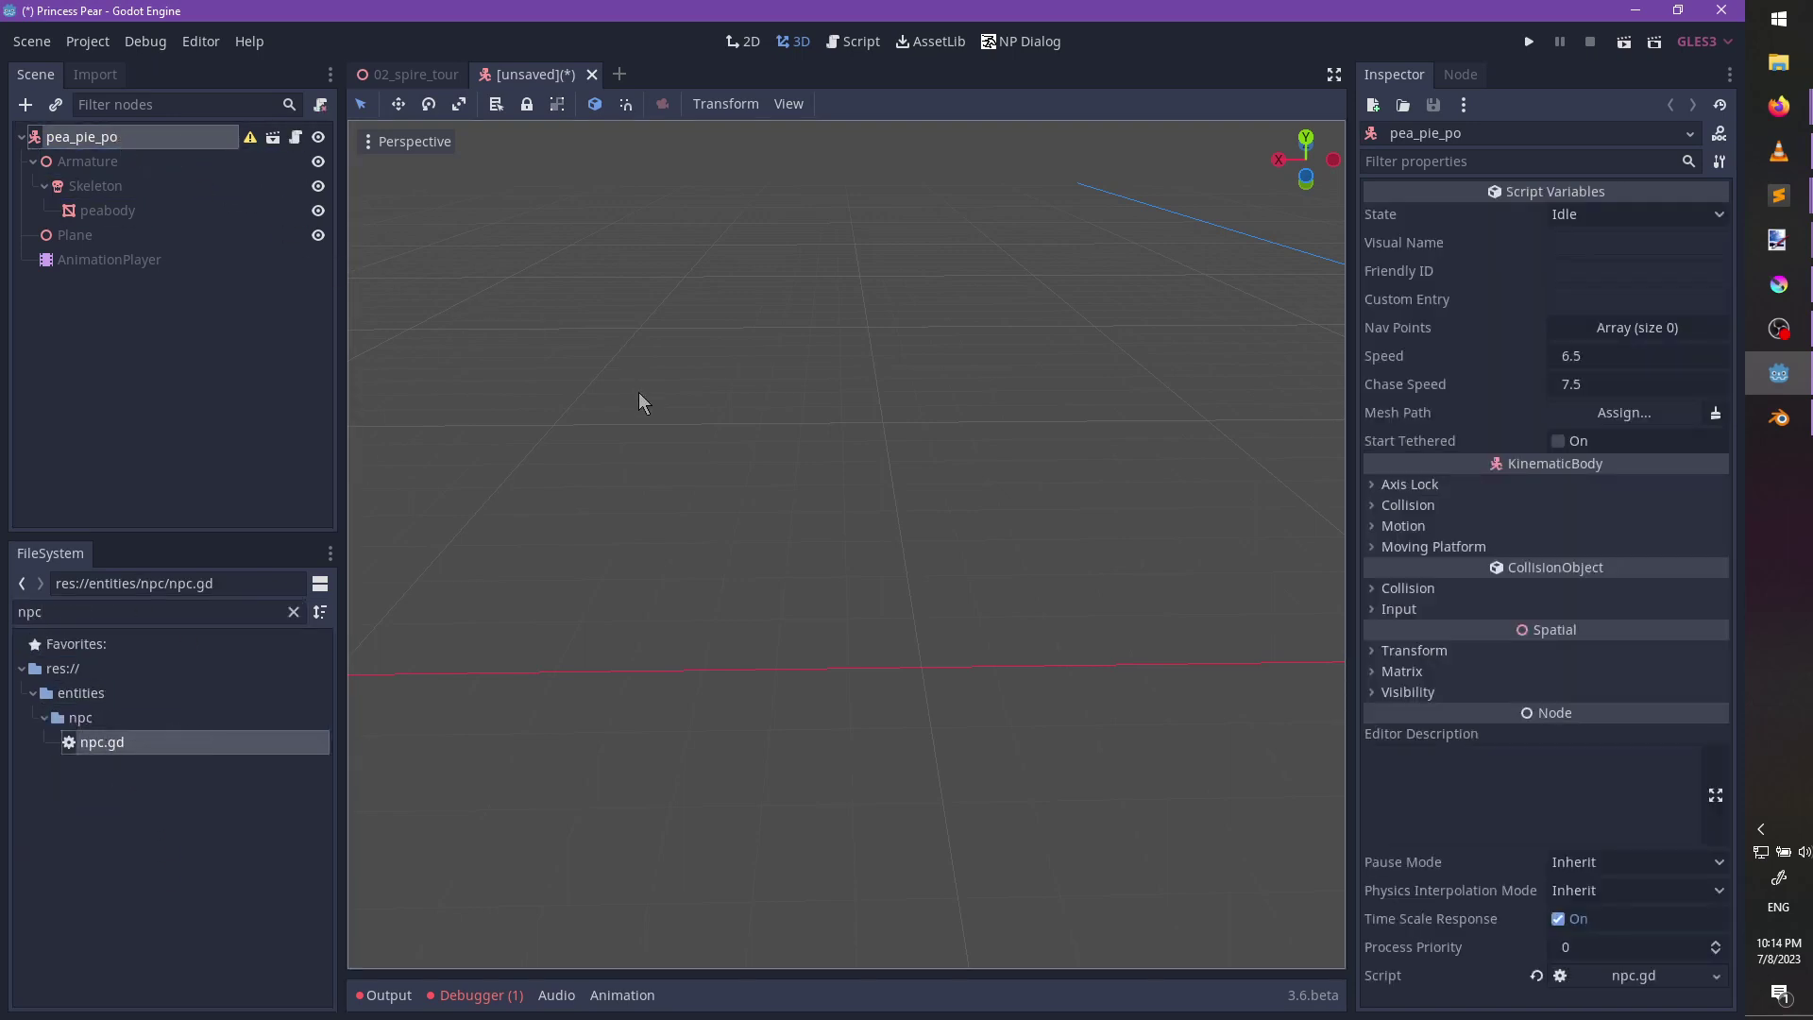
# Set the root node's Mesh Path to the Armature node.
pyautogui.press('f')
pyautogui.scroll(5, 822, 626)
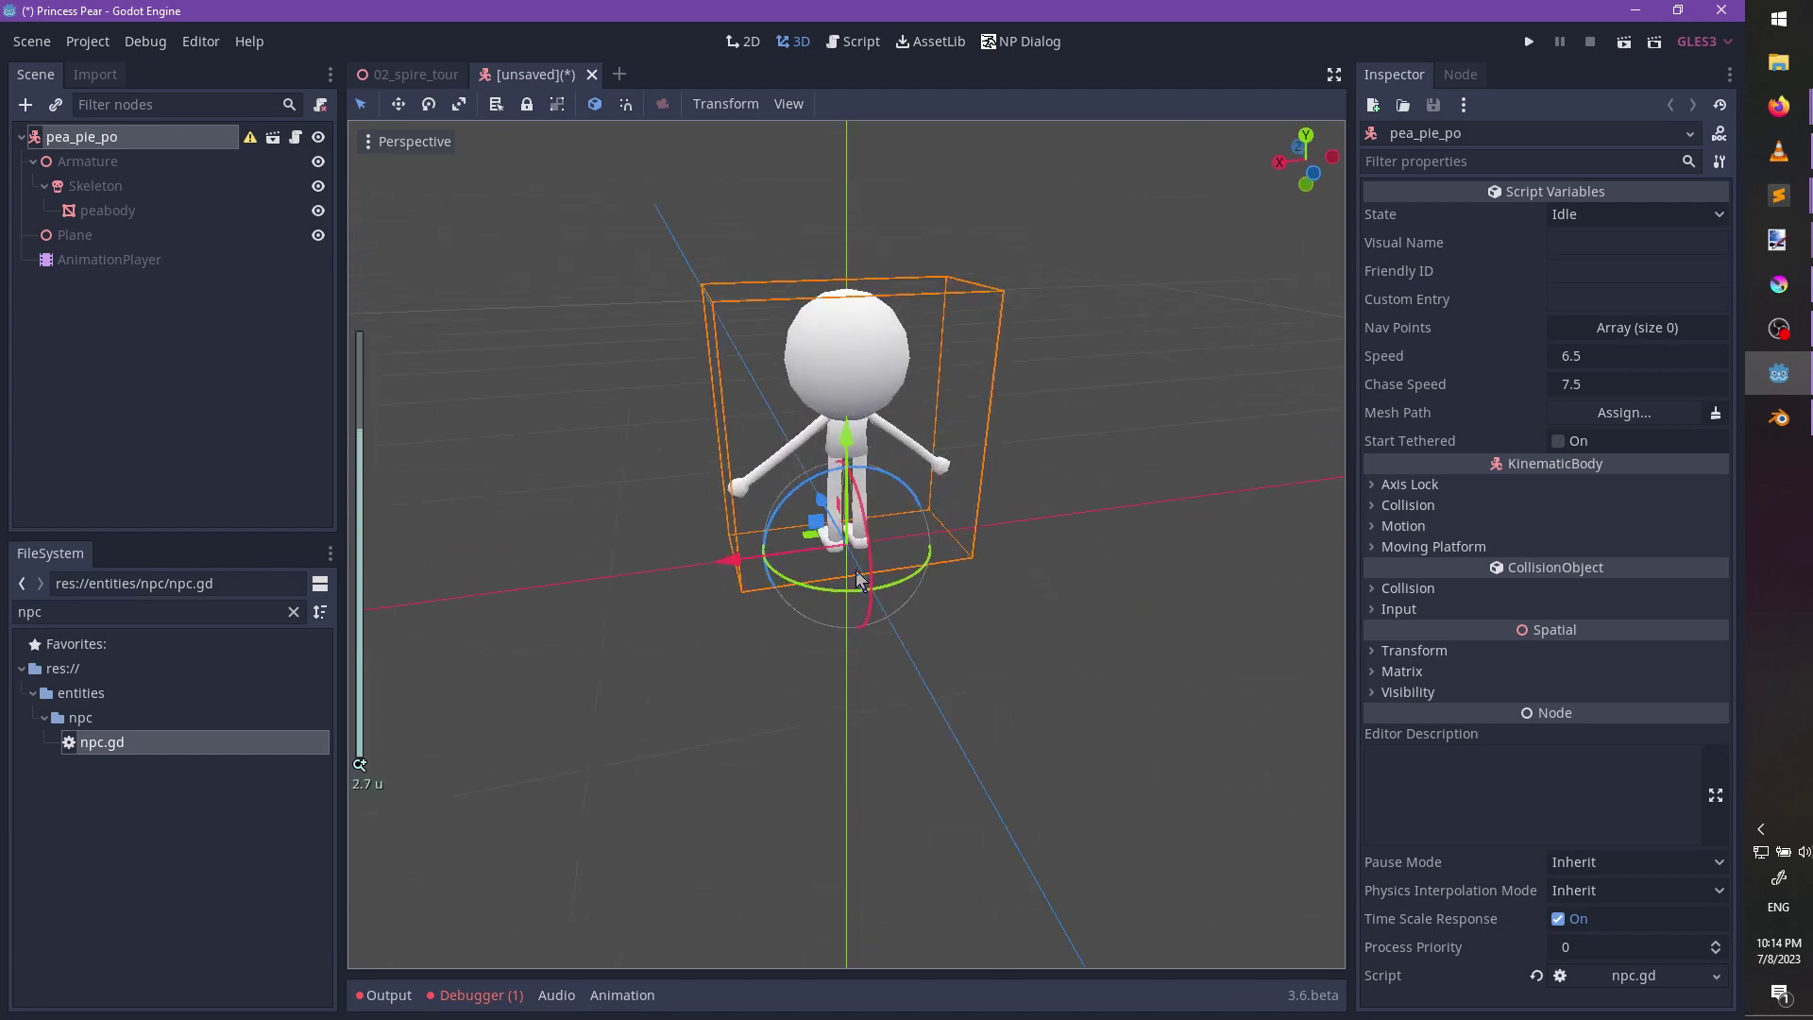
pyautogui.moveTo(858, 578); pyautogui.dragTo(894, 586, button='middle')
pyautogui.scroll(3, 920, 637)
pyautogui.moveTo(947, 688); pyautogui.dragTo(1096, 661, button='middle')
pyautogui.scroll(3, 1095, 660)
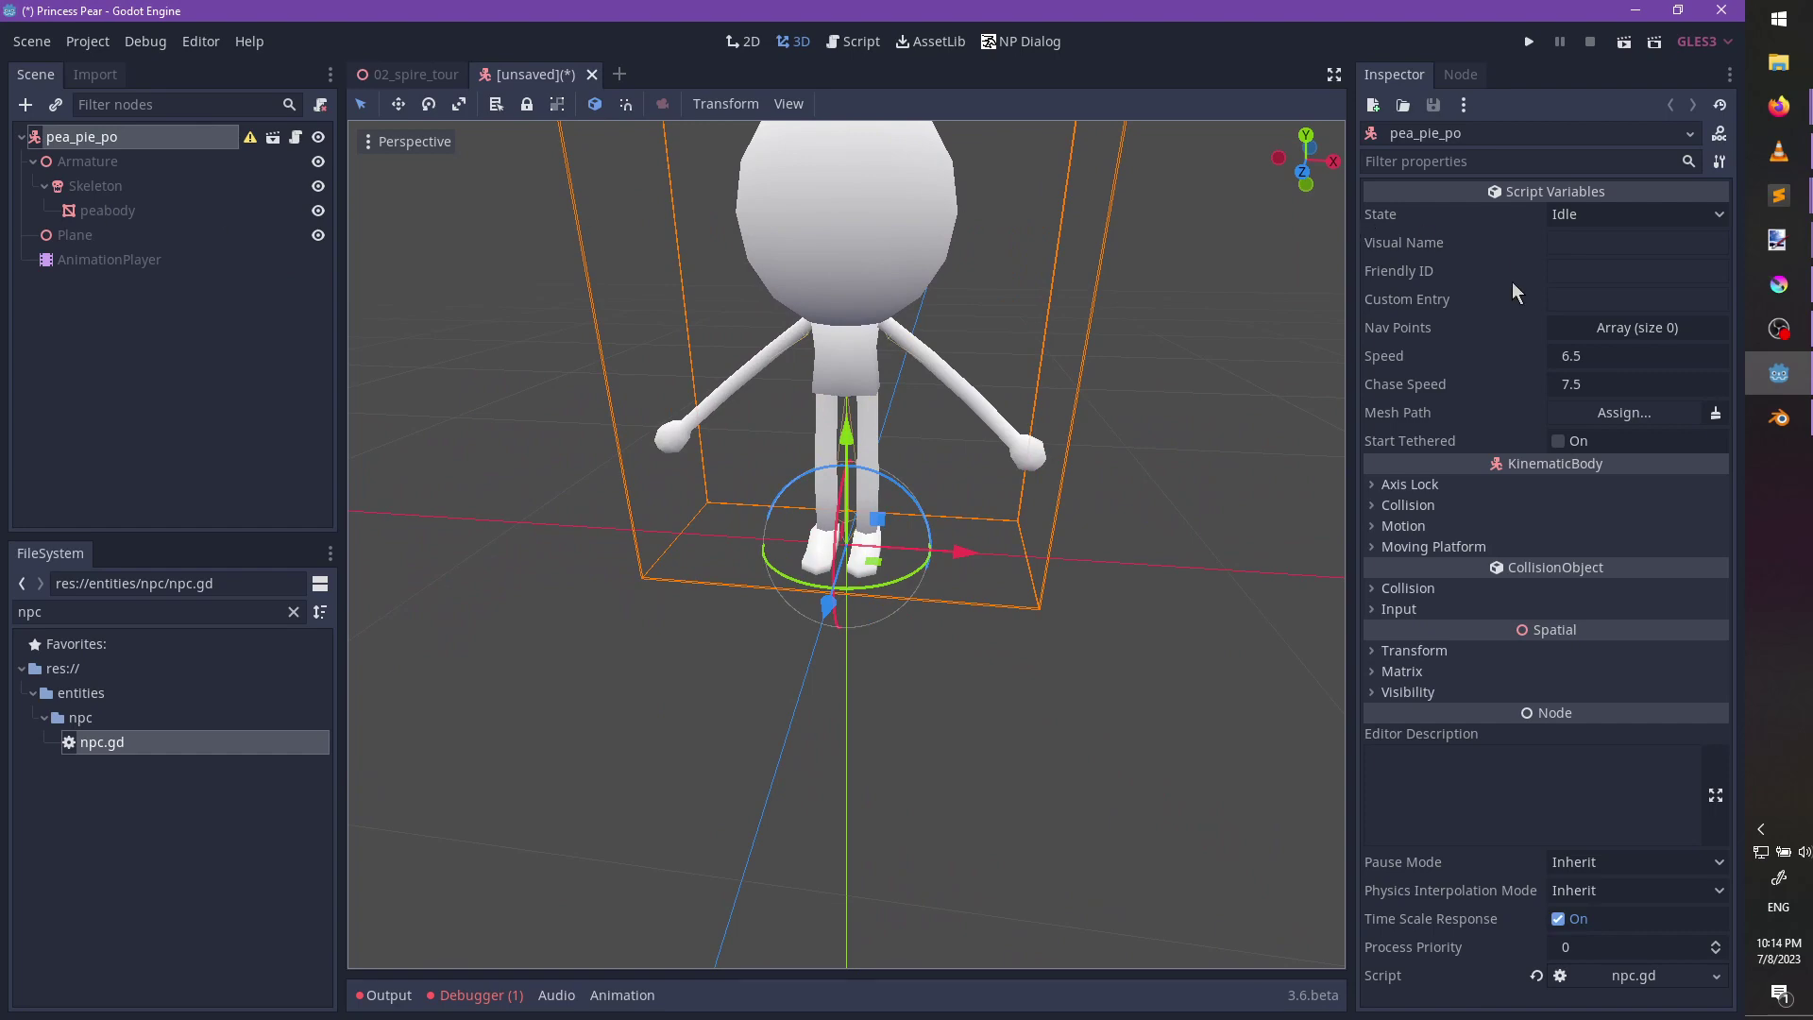
pyautogui.click(1610, 413)
pyautogui.doubleClick(292, 222)
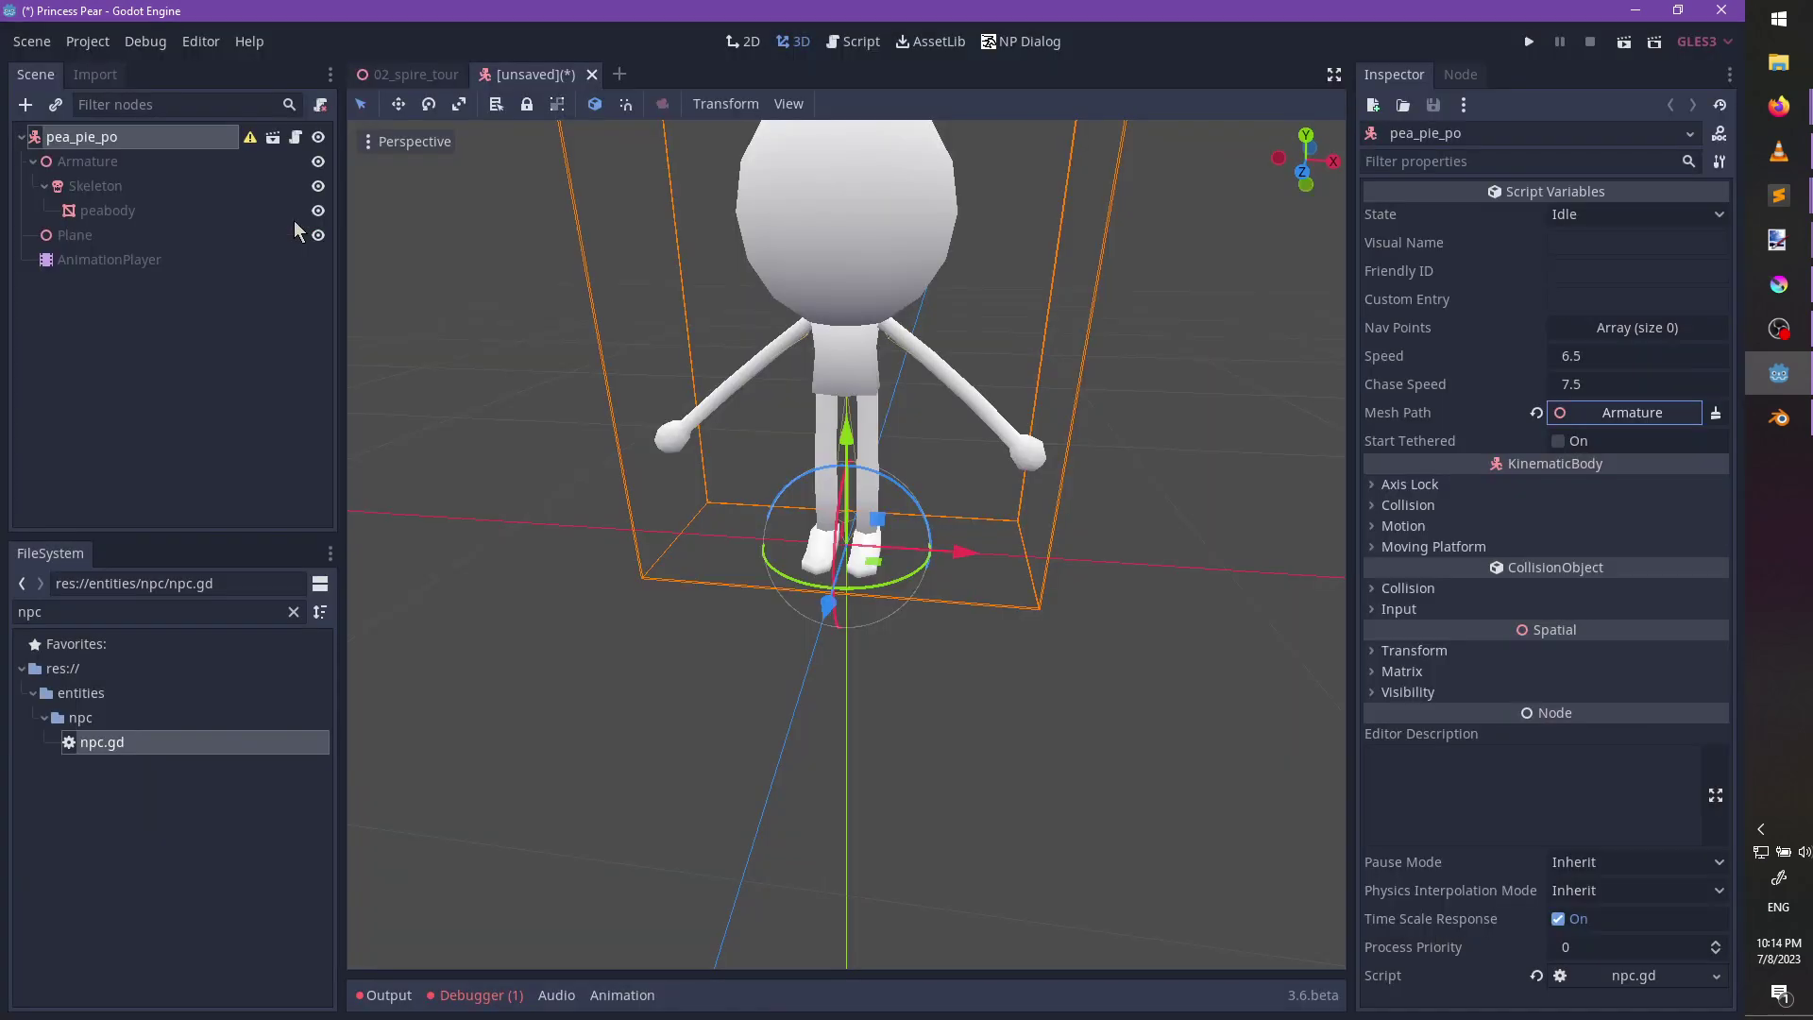
# Add an AnimationTree node as a child of the scene's root.
pyautogui.hotkey('ctrl', 'a')
pyautogui.write('Animati0')
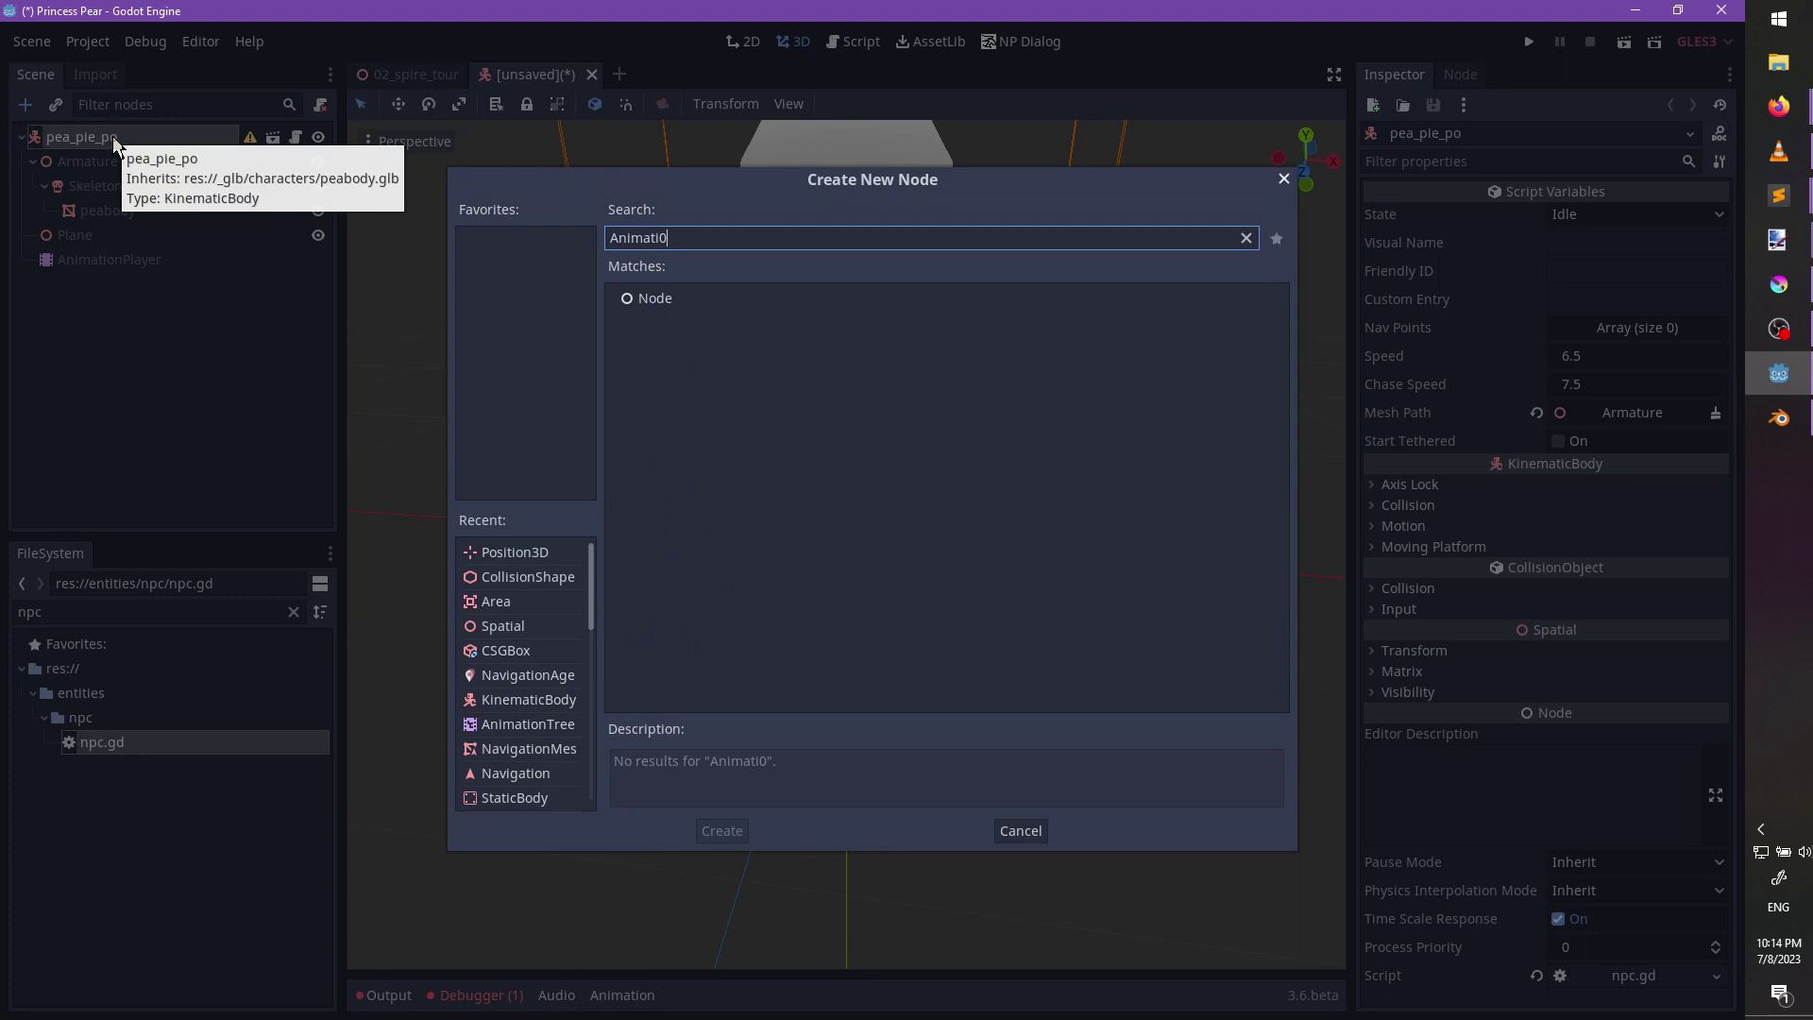
pyautogui.press('BackSpace')
pyautogui.write('o')
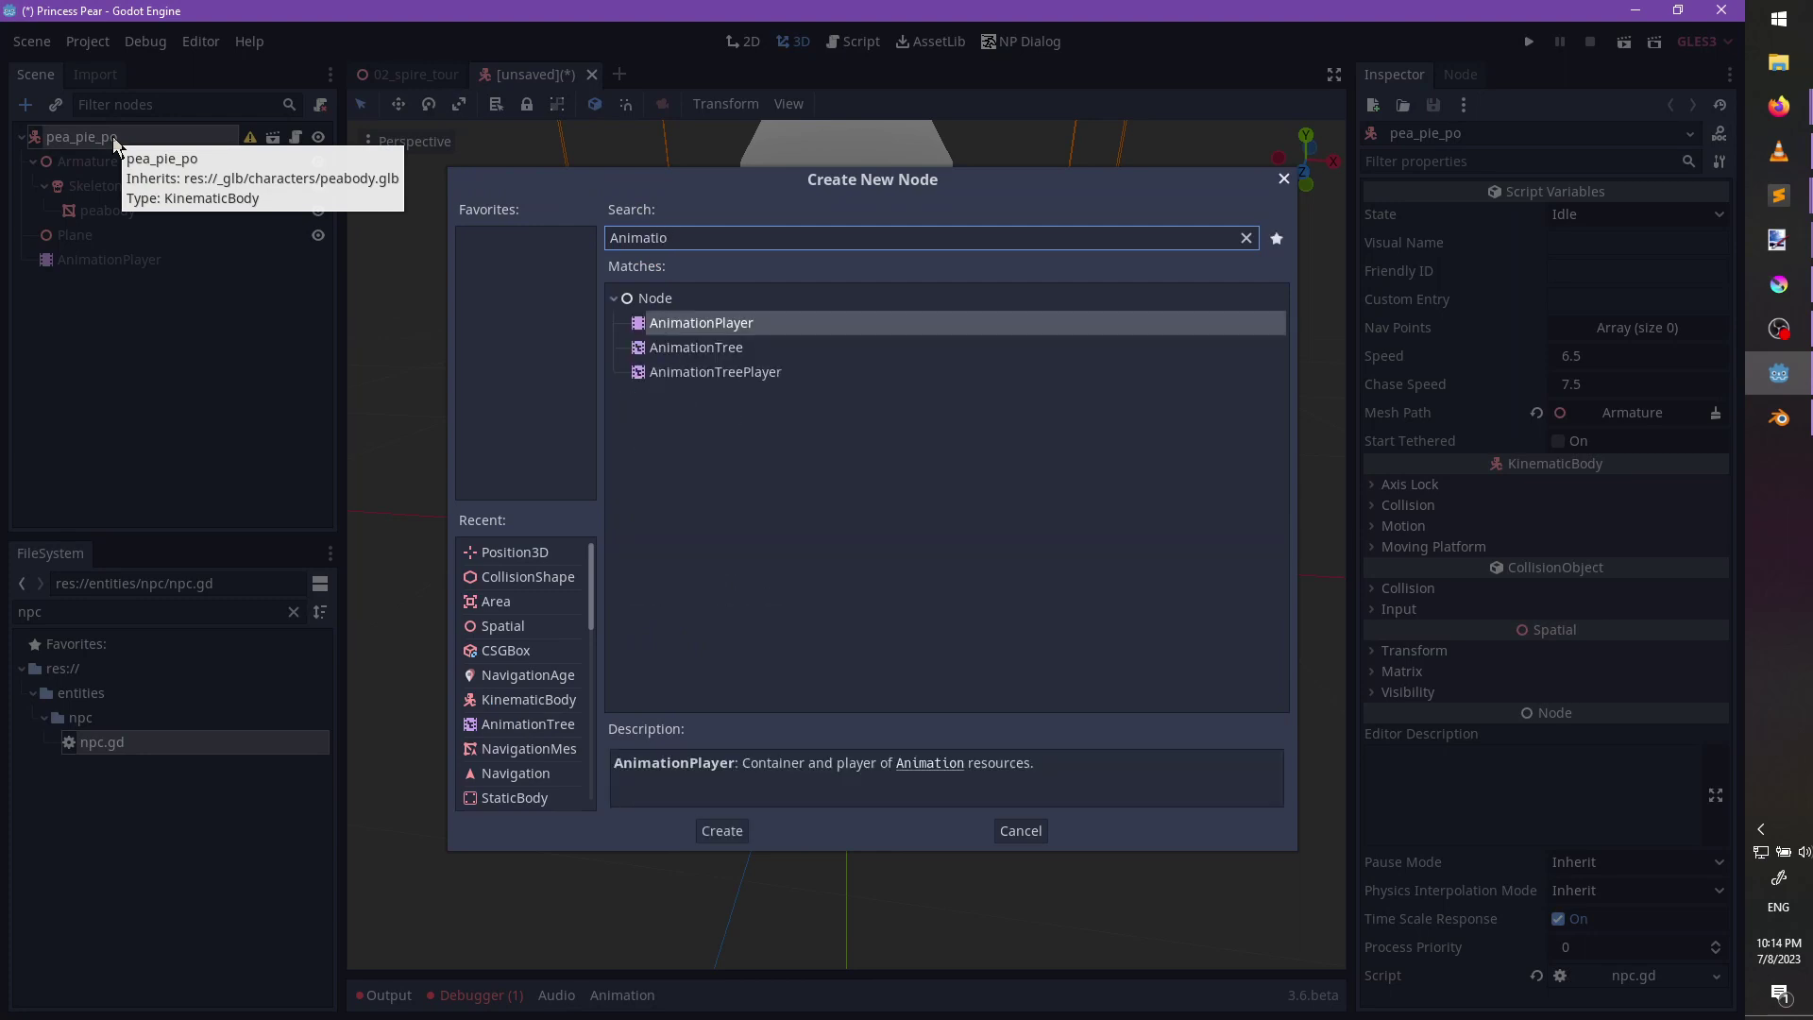
pyautogui.press('Down')
pyautogui.press('Return')
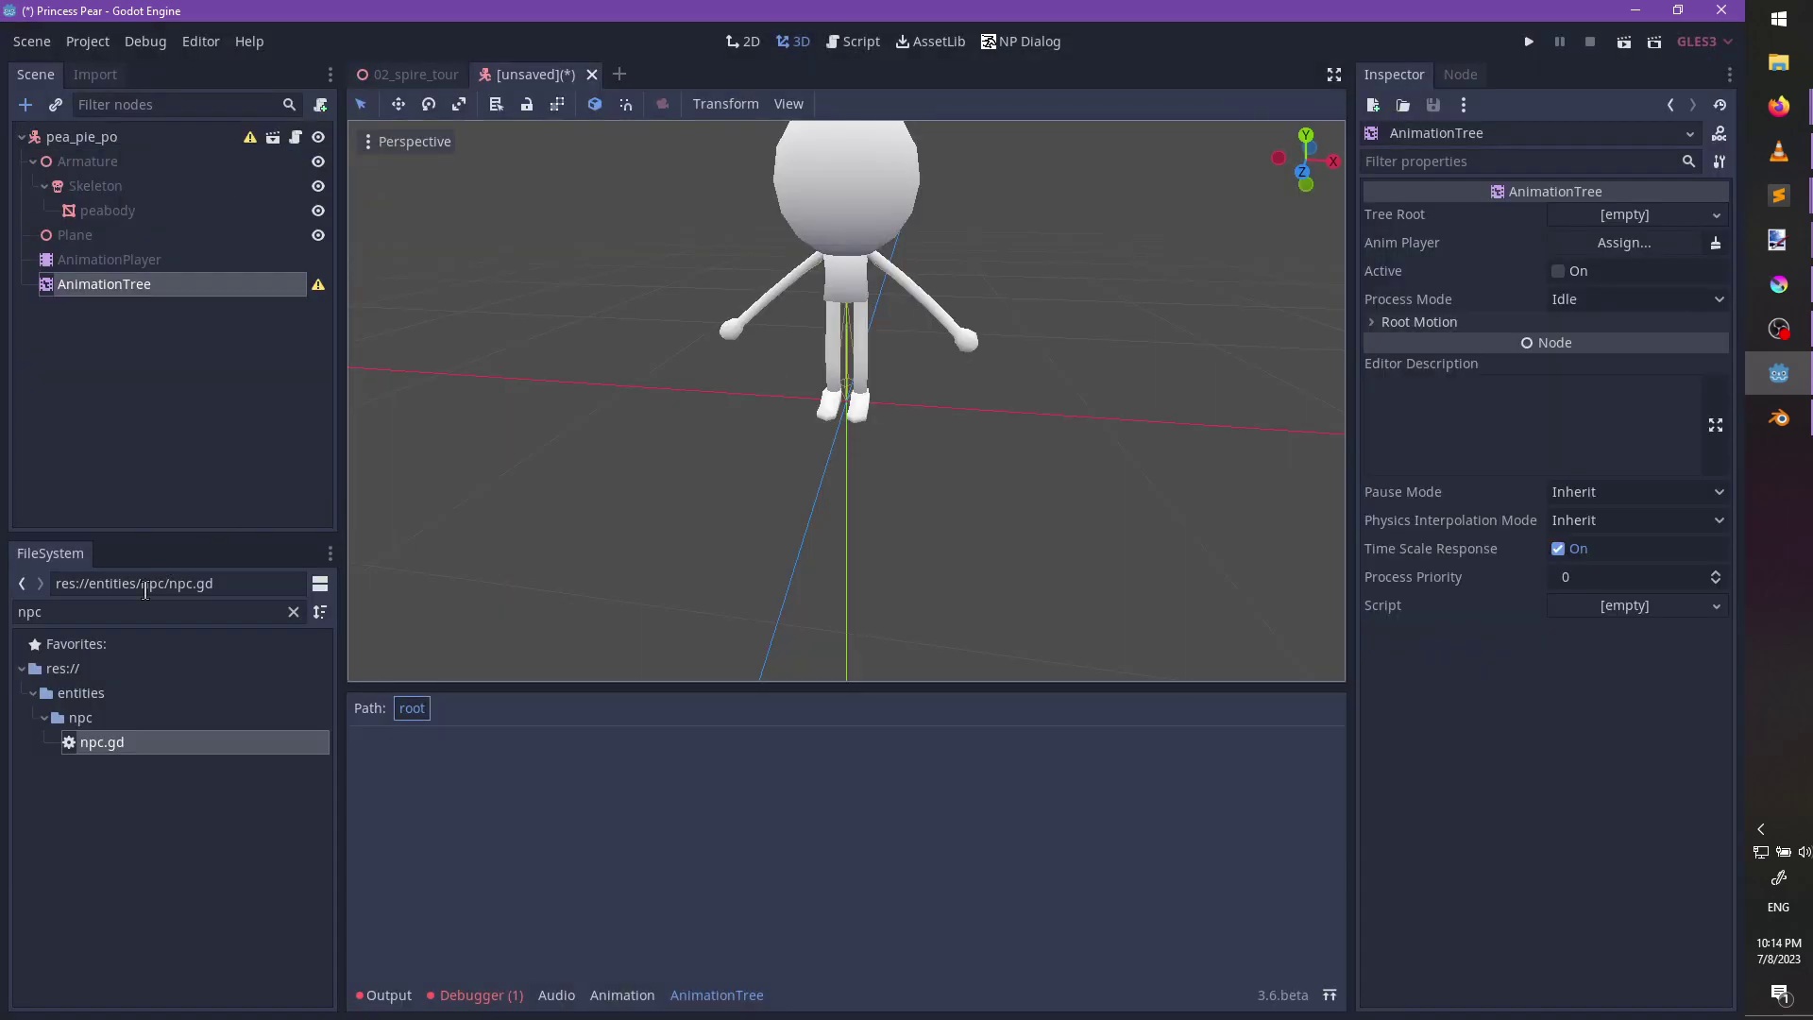
# Find enemy_tree.tres by searching the project files for "enem" and assign it as the AnimationTree's Tree Root.
pyautogui.doubleClick(139, 612)
pyautogui.write('enem')
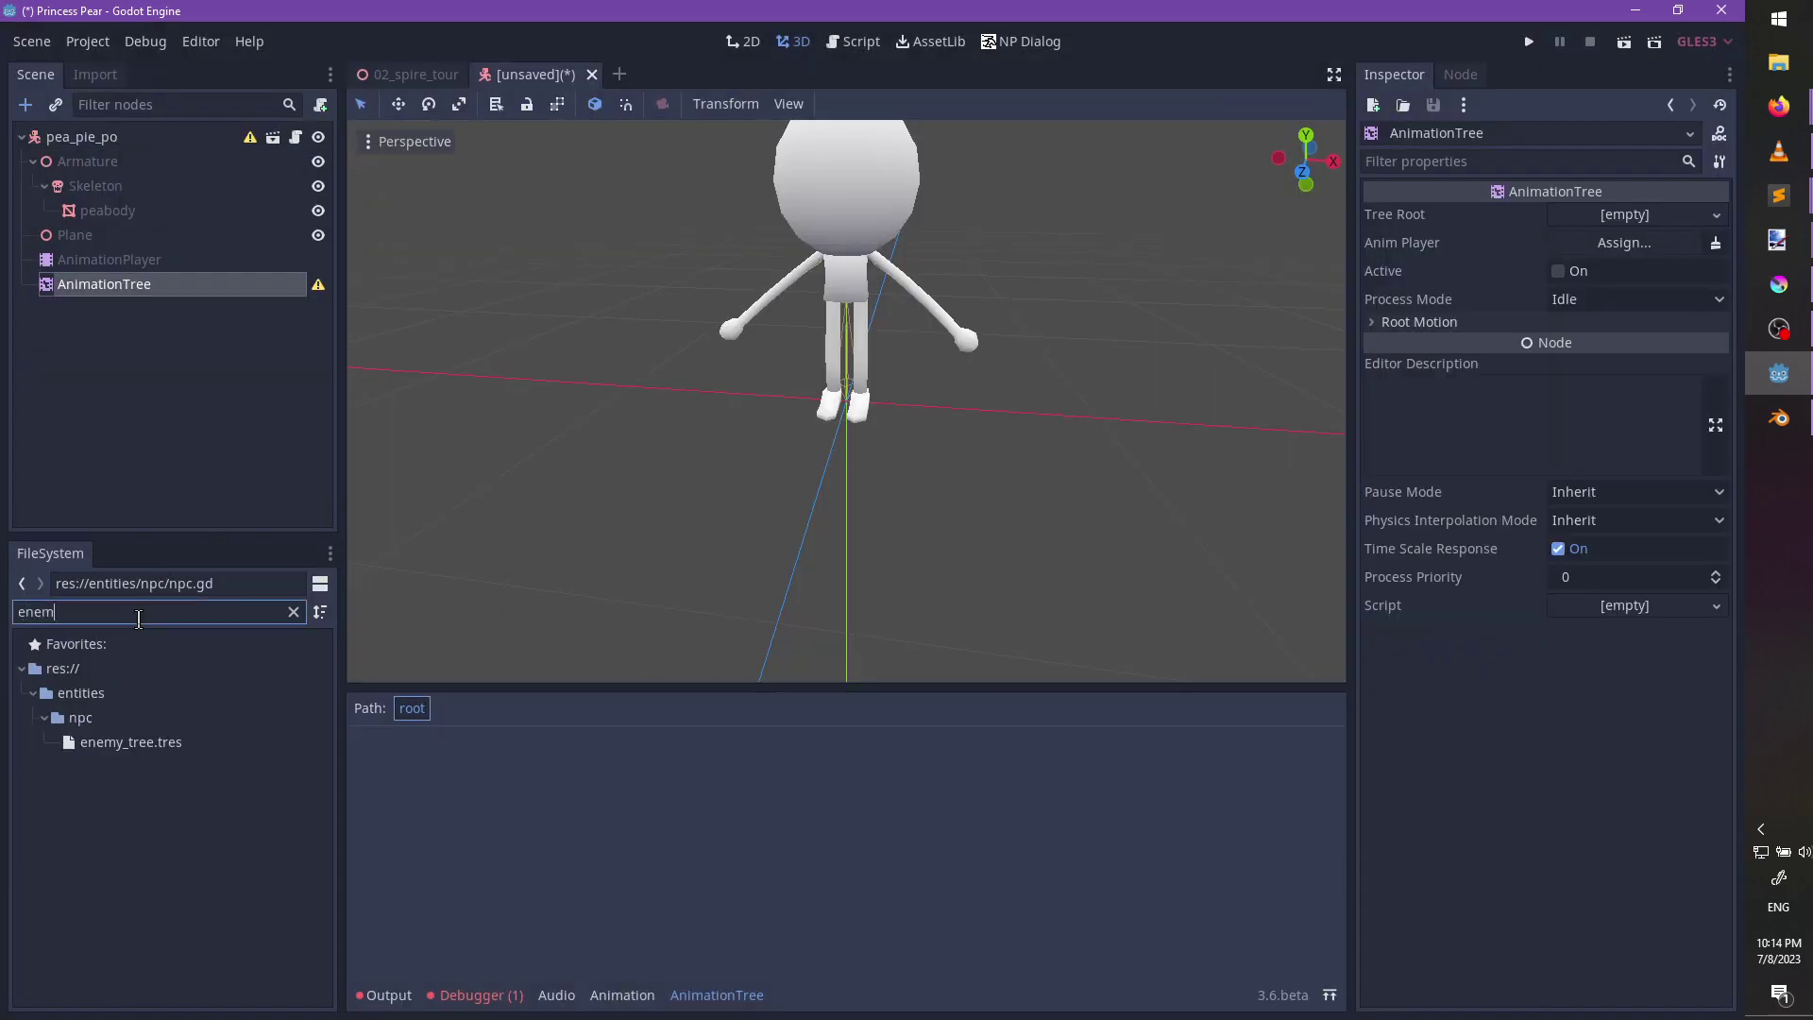
pyautogui.moveTo(174, 739); pyautogui.dragTo(1611, 236)
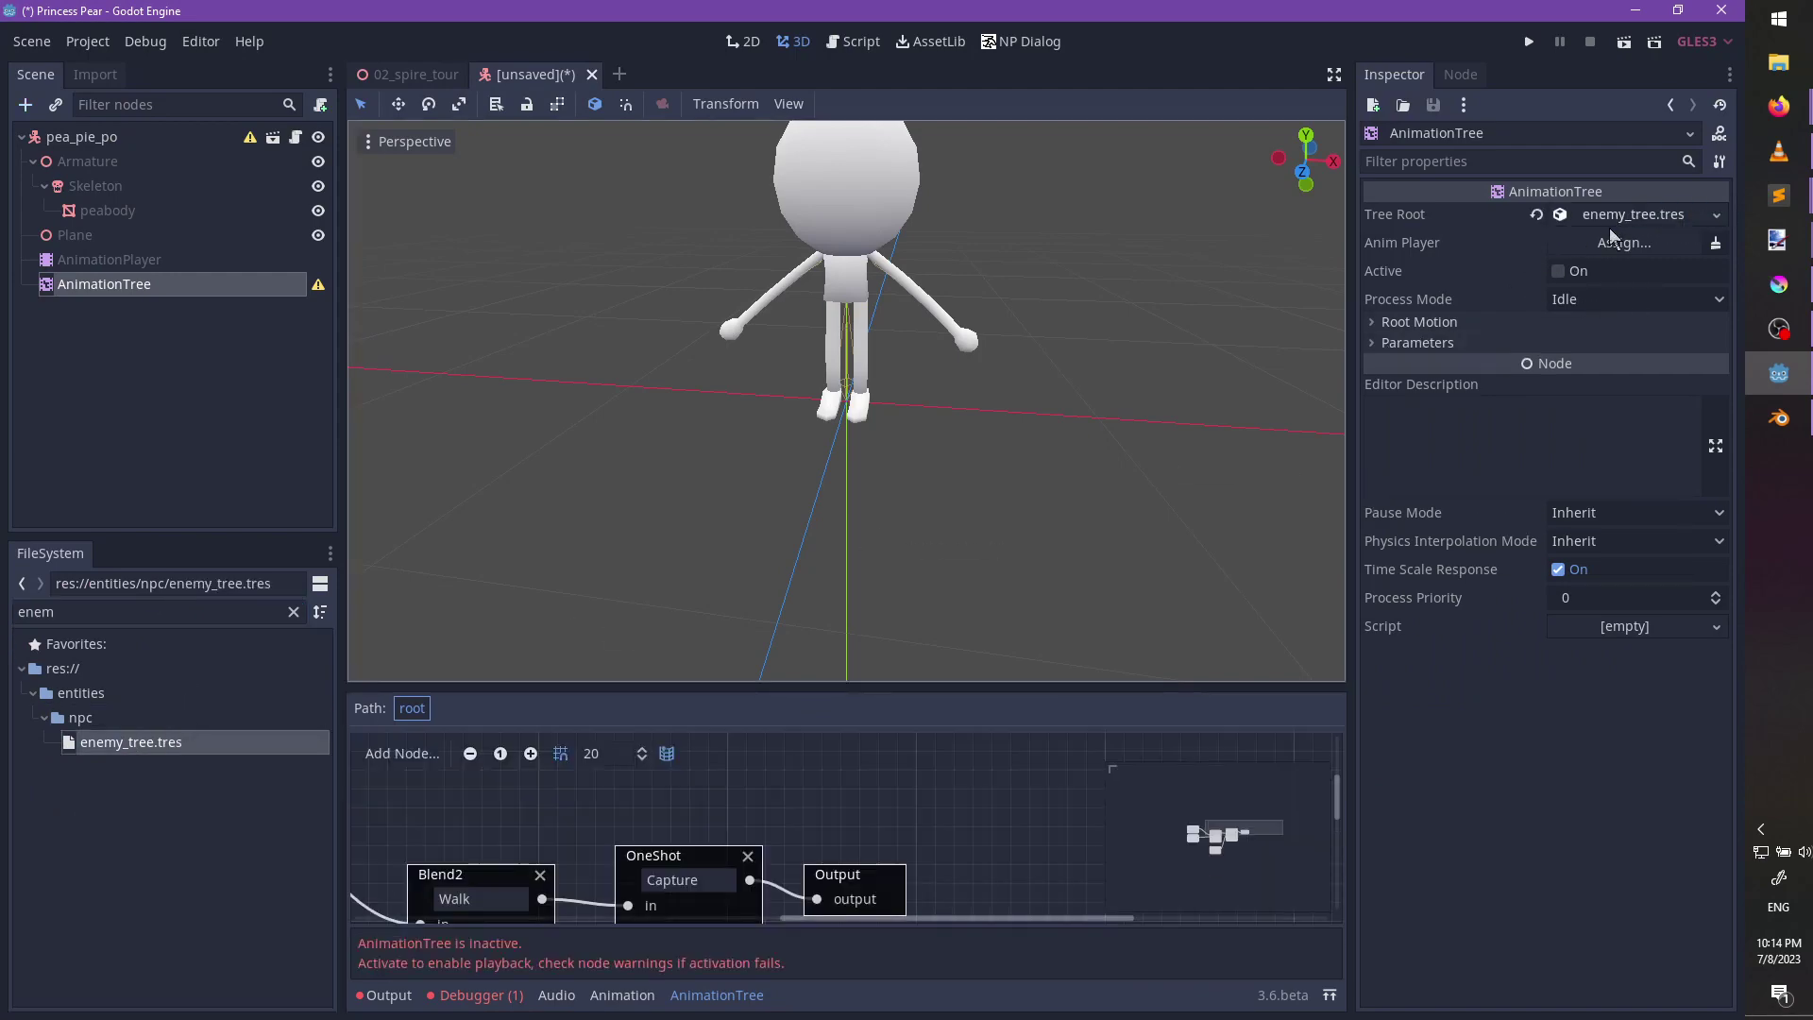
# Assign AnimationPlayer as the AnimationTree's Anim Player and activate the tree.
pyautogui.click(1624, 244)
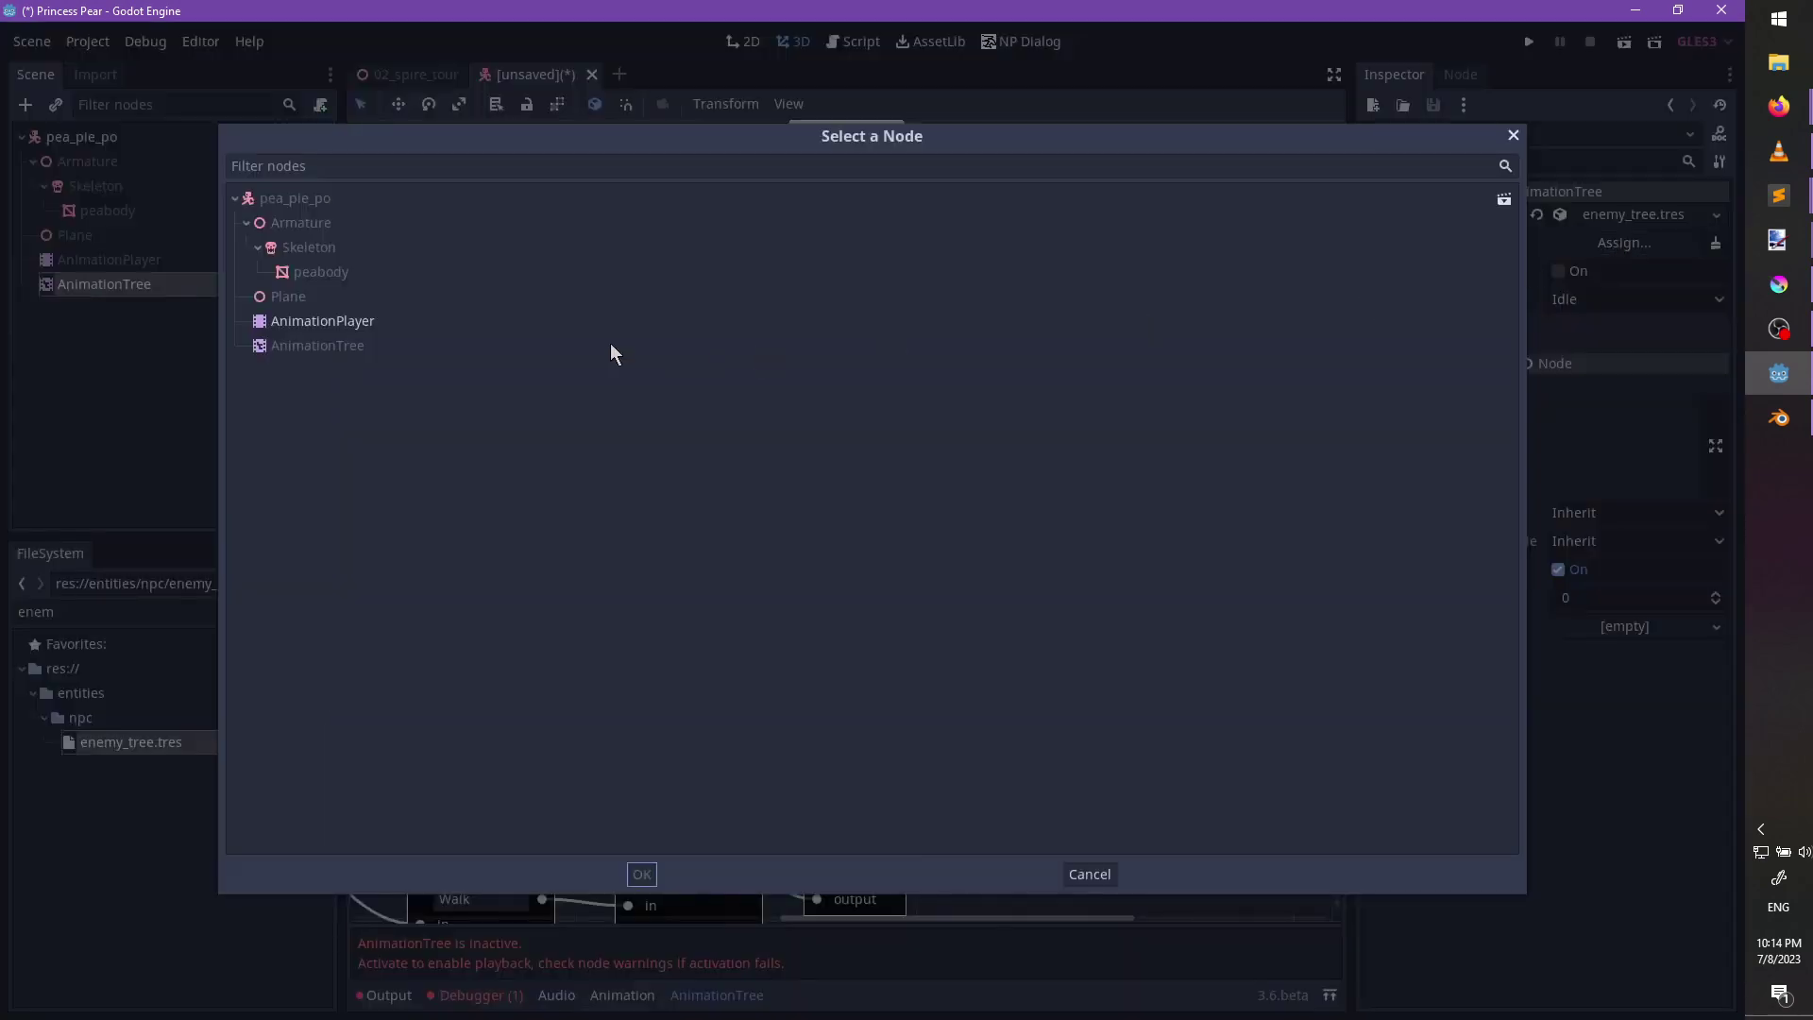
pyautogui.doubleClick(323, 322)
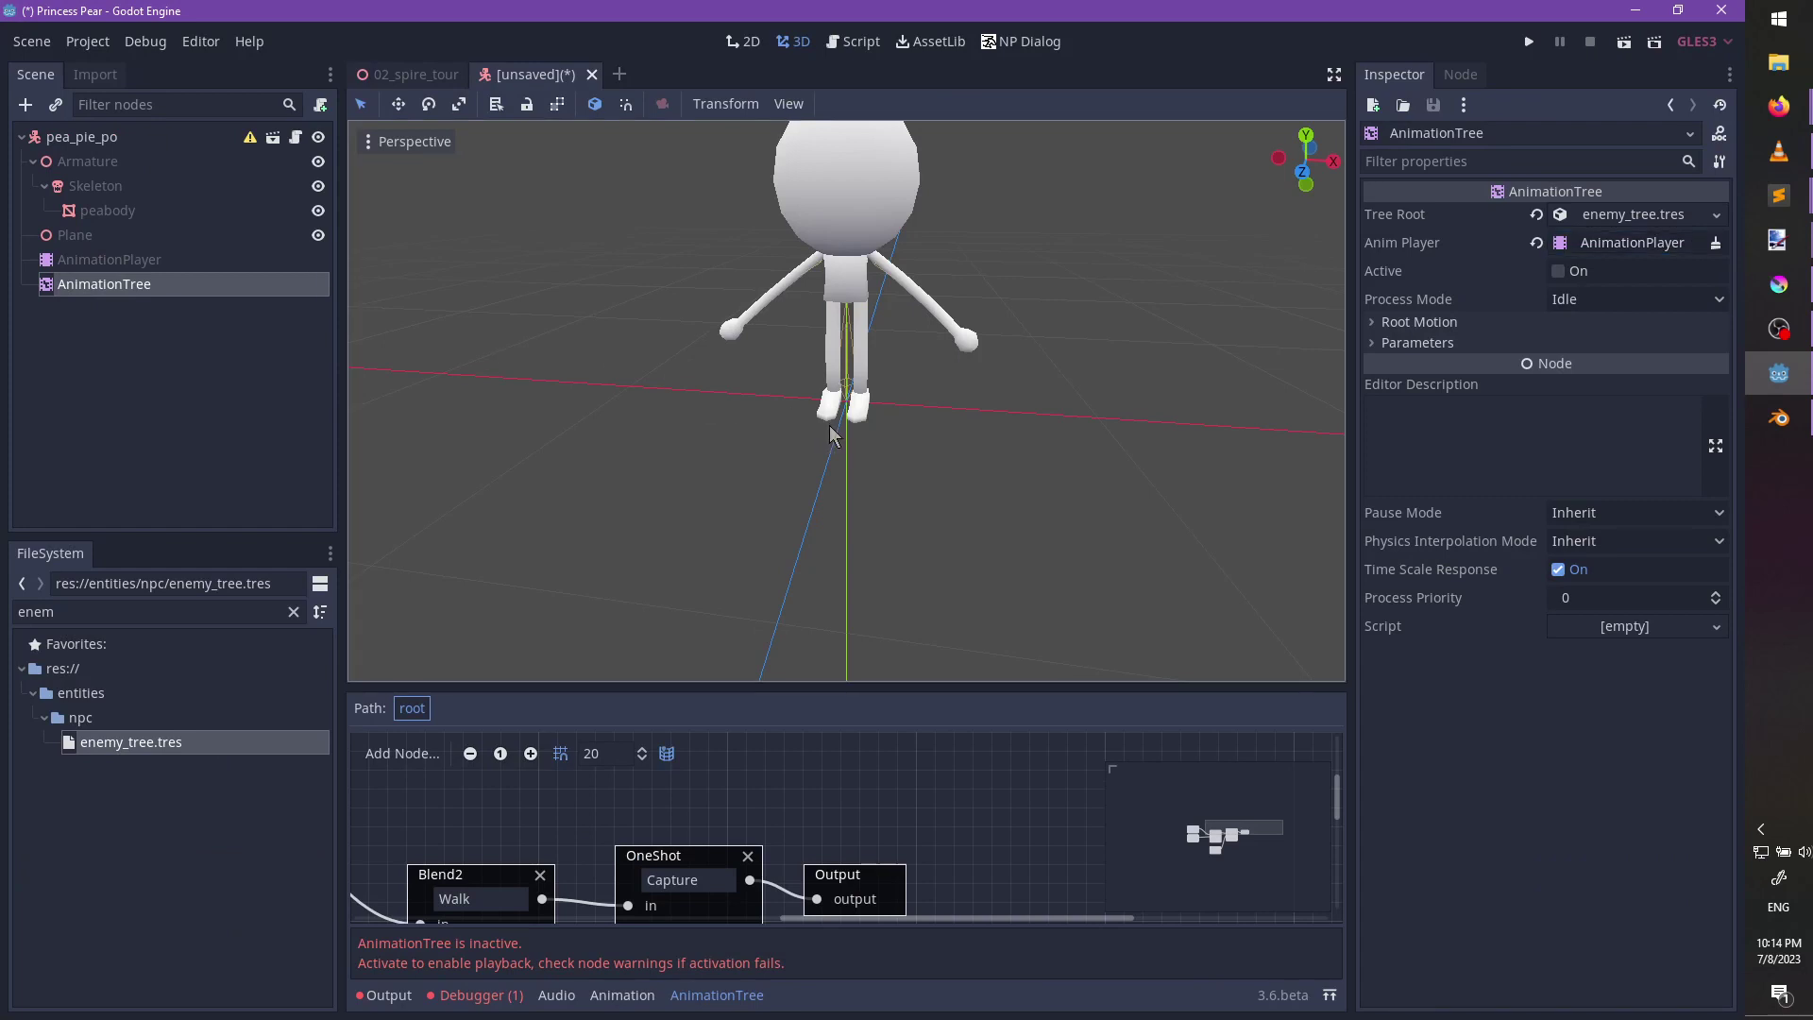
pyautogui.click(1558, 272)
pyautogui.scroll(3, 934, 469)
pyautogui.moveTo(935, 469); pyautogui.dragTo(1029, 418, button='middle')
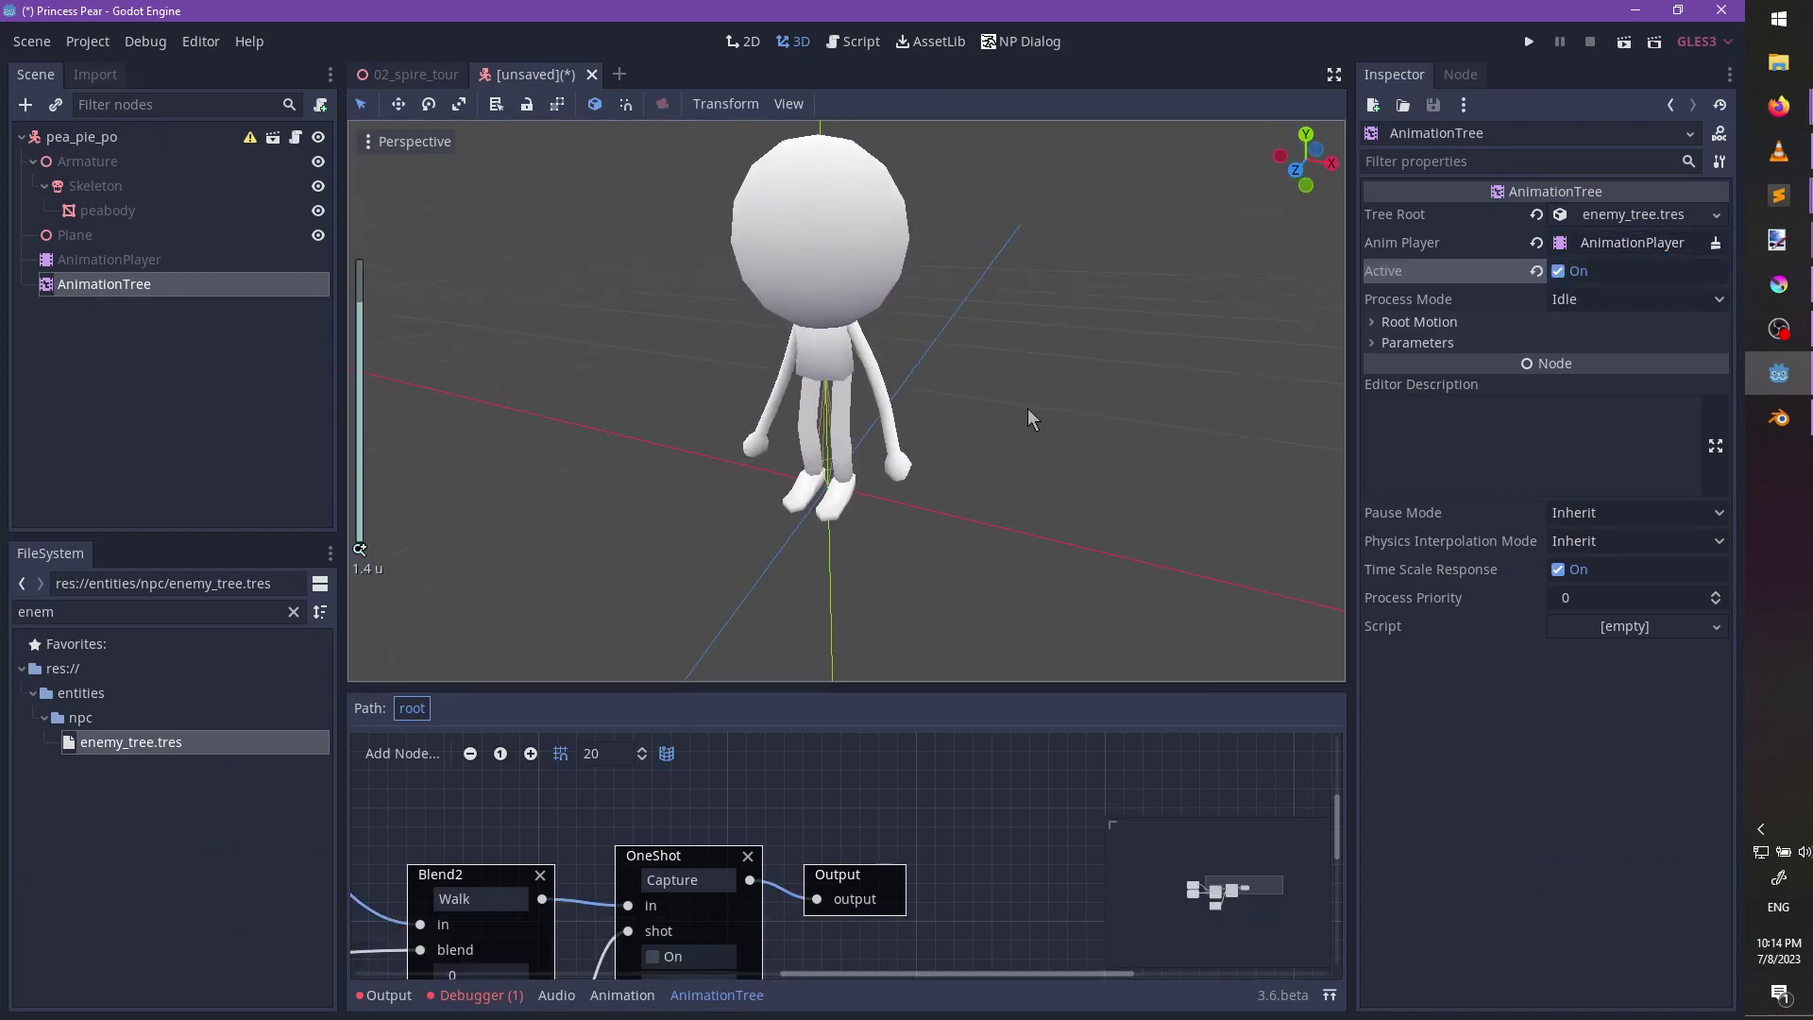
# Save the scene as peabody.tscn in the res://entities/npc folder.
pyautogui.hotkey('ctrl', 's')
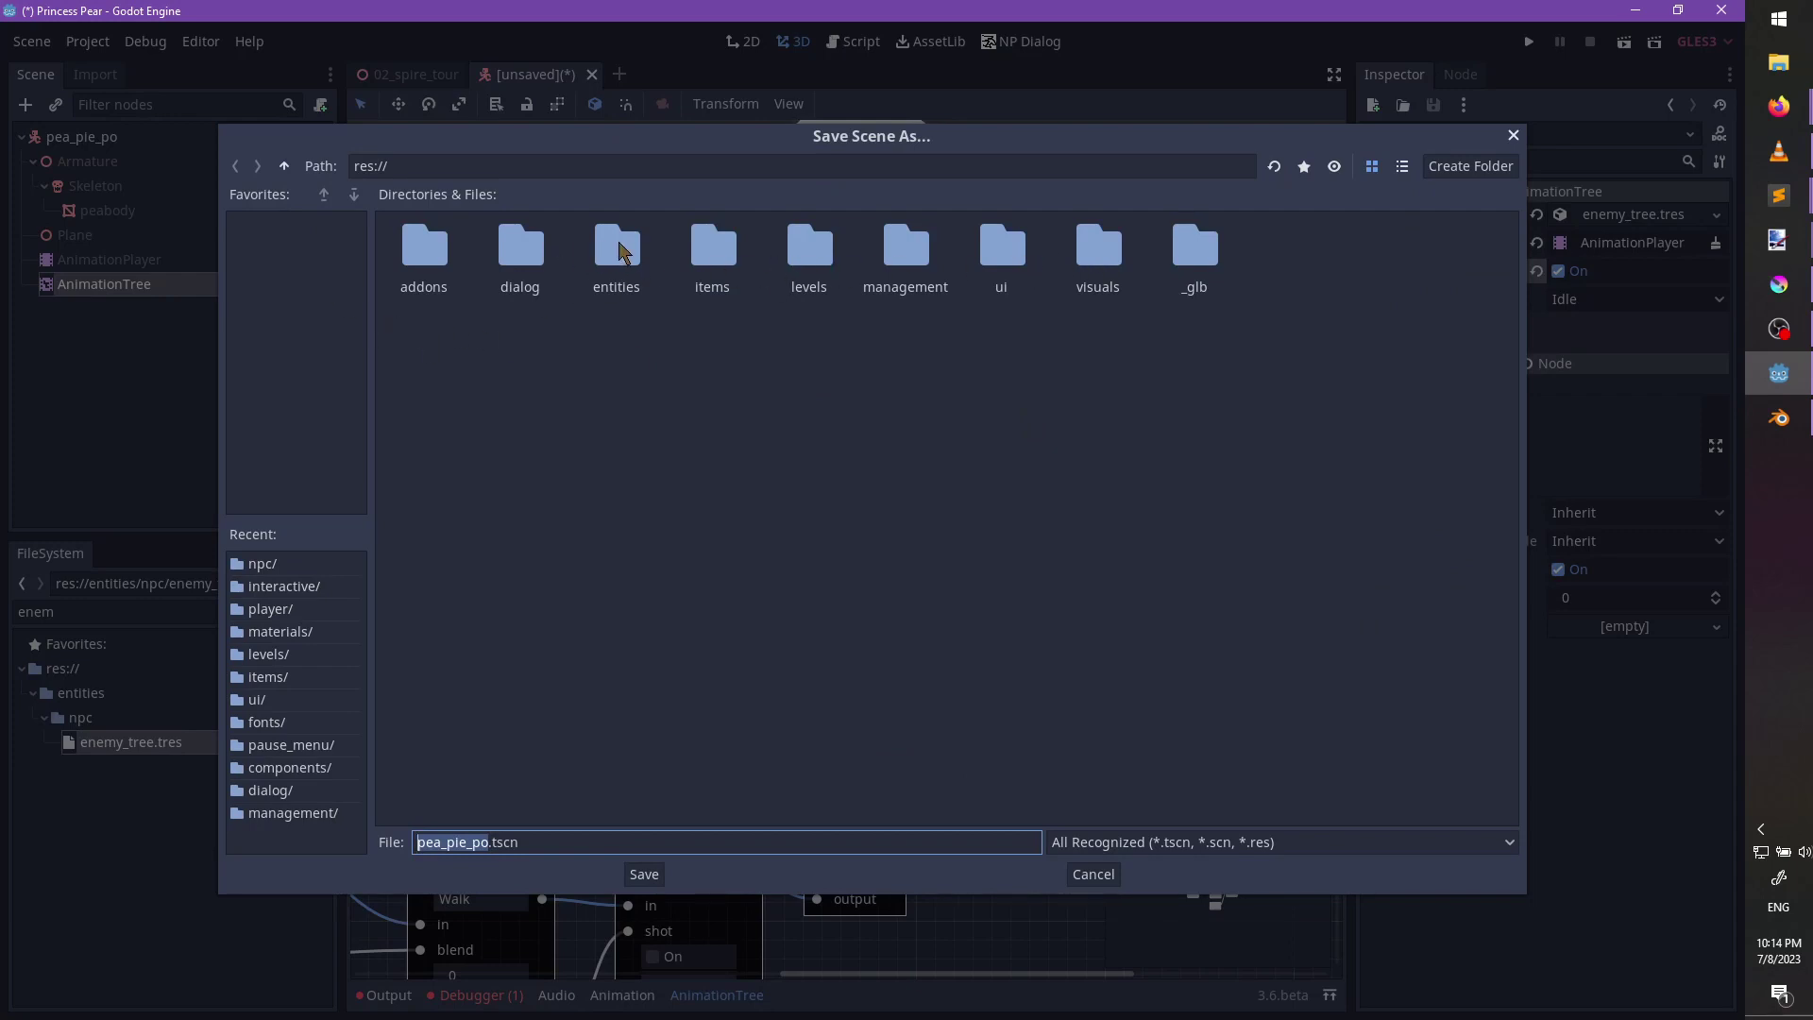
pyautogui.doubleClick(621, 250)
pyautogui.doubleClick(604, 250)
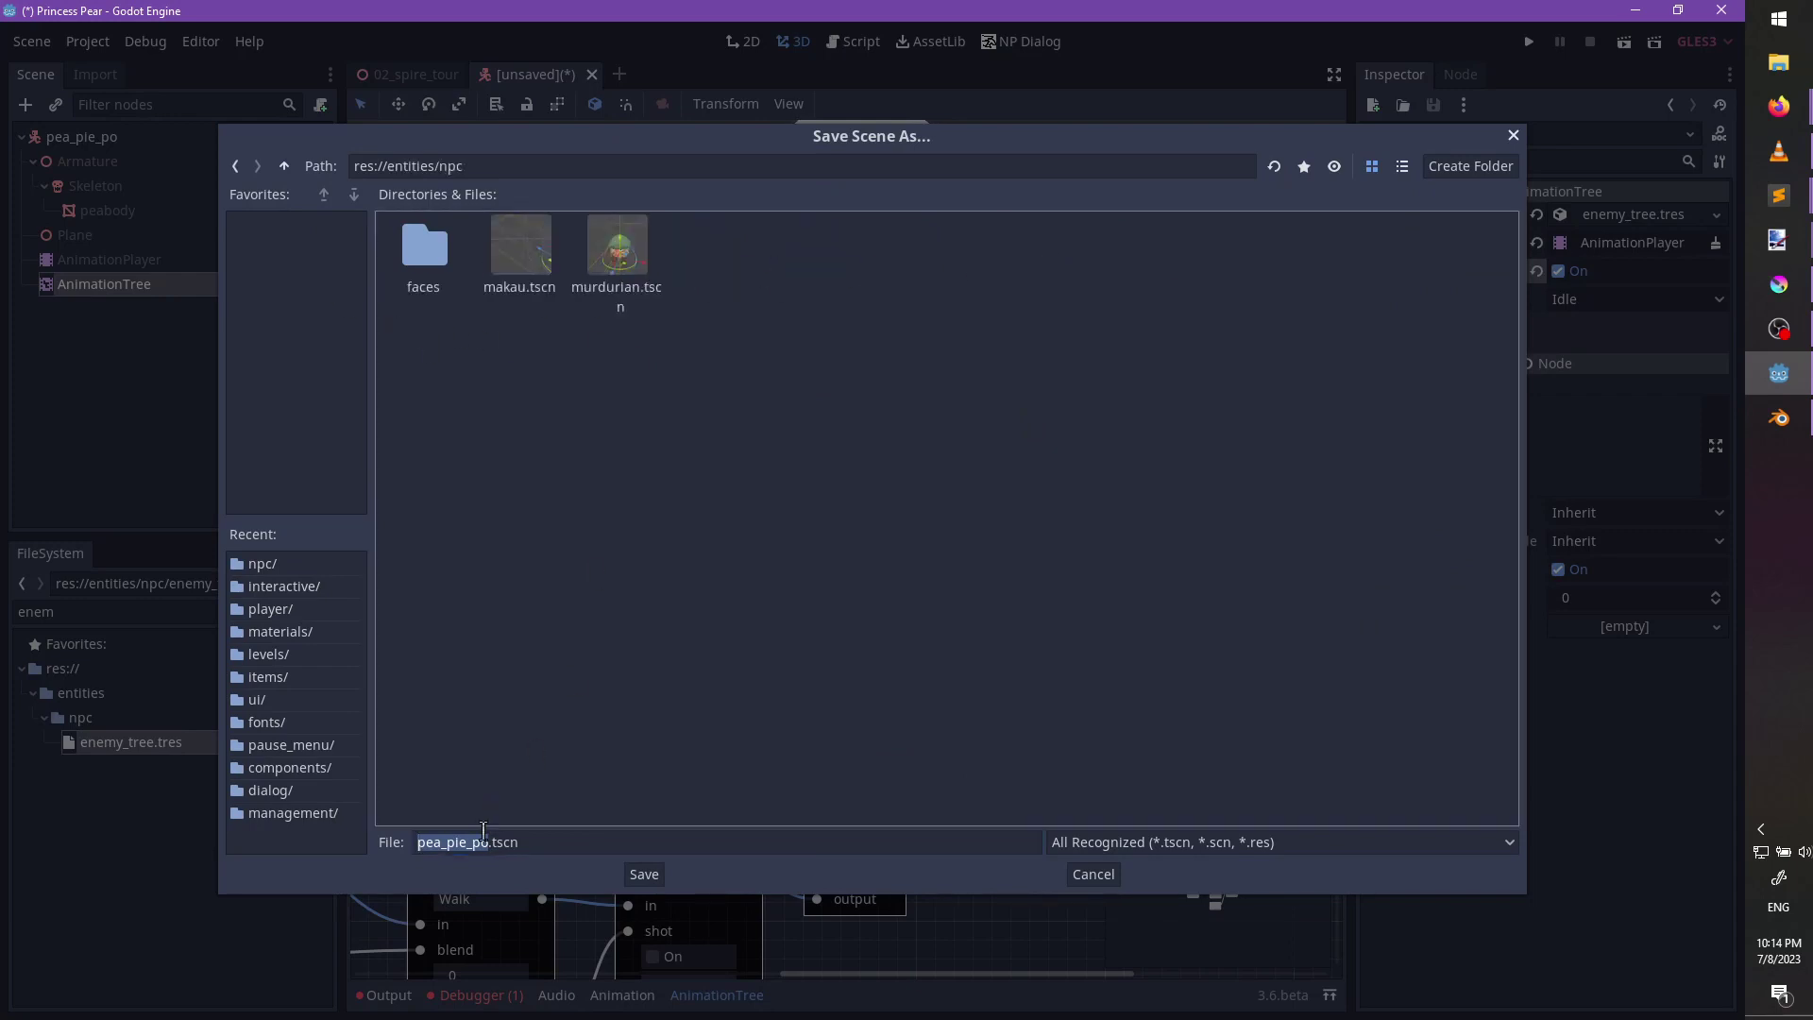
pyautogui.click(465, 839)
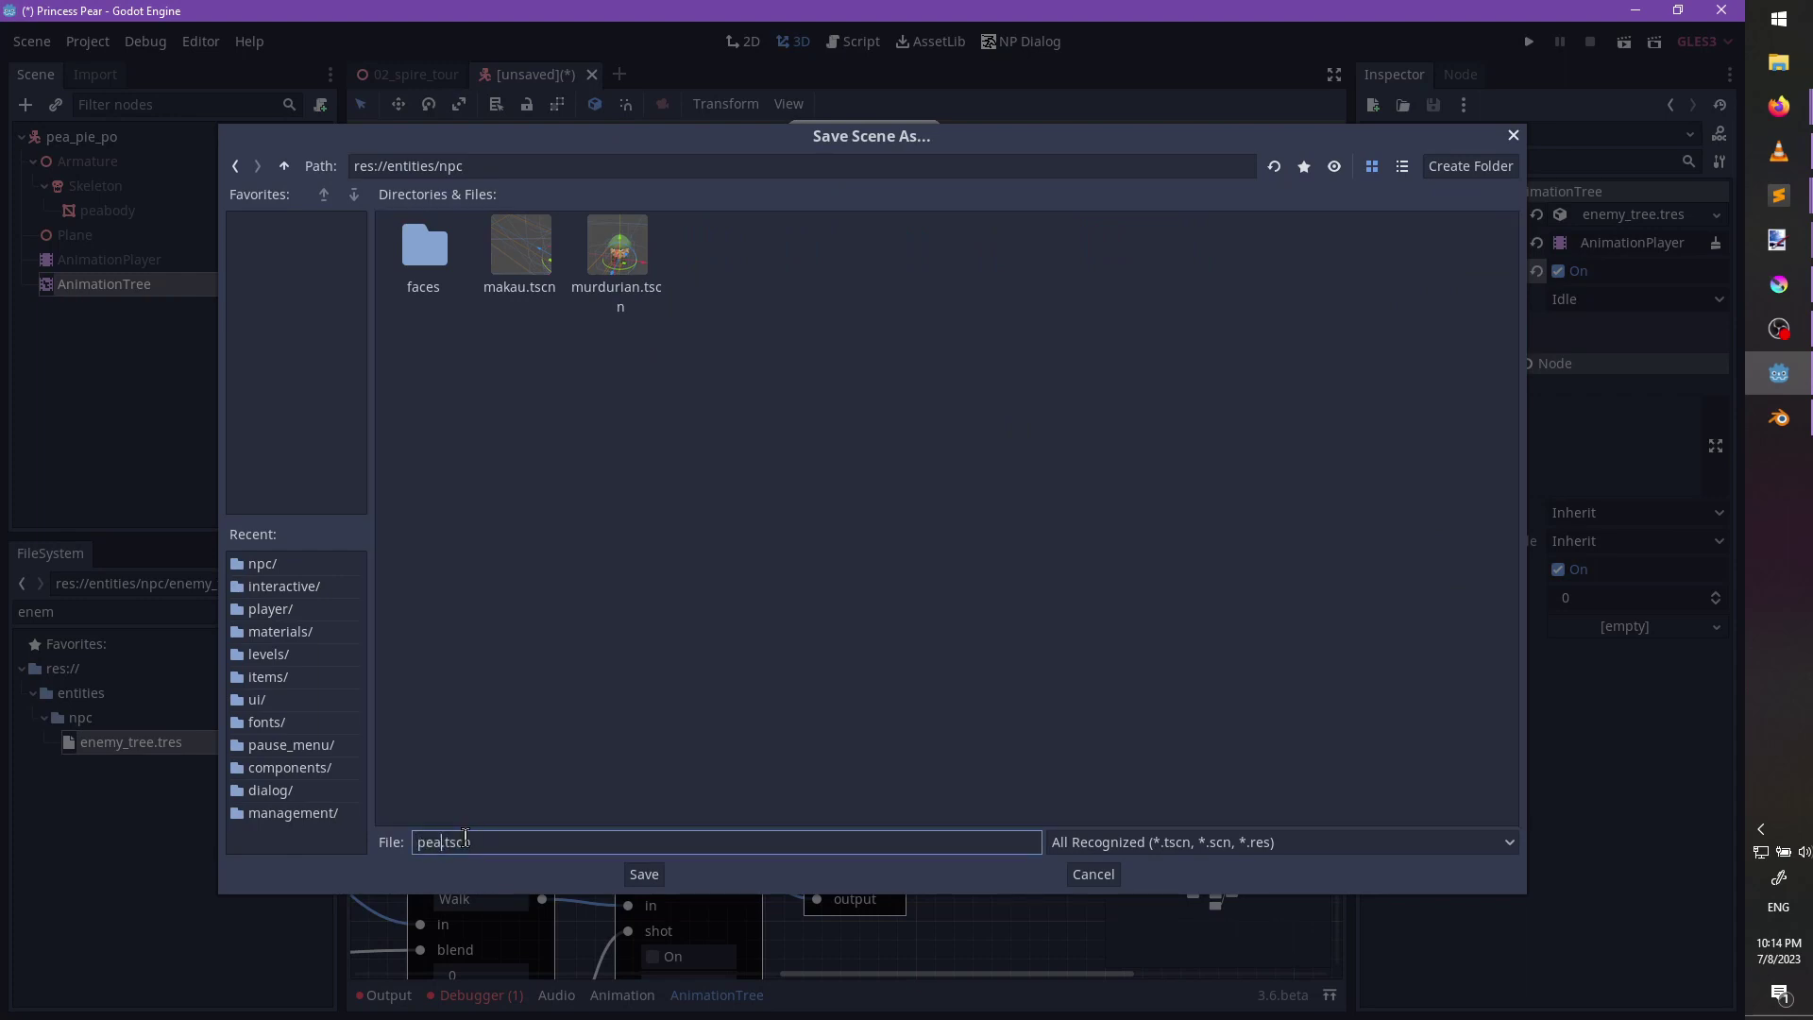
pyautogui.press('Return')
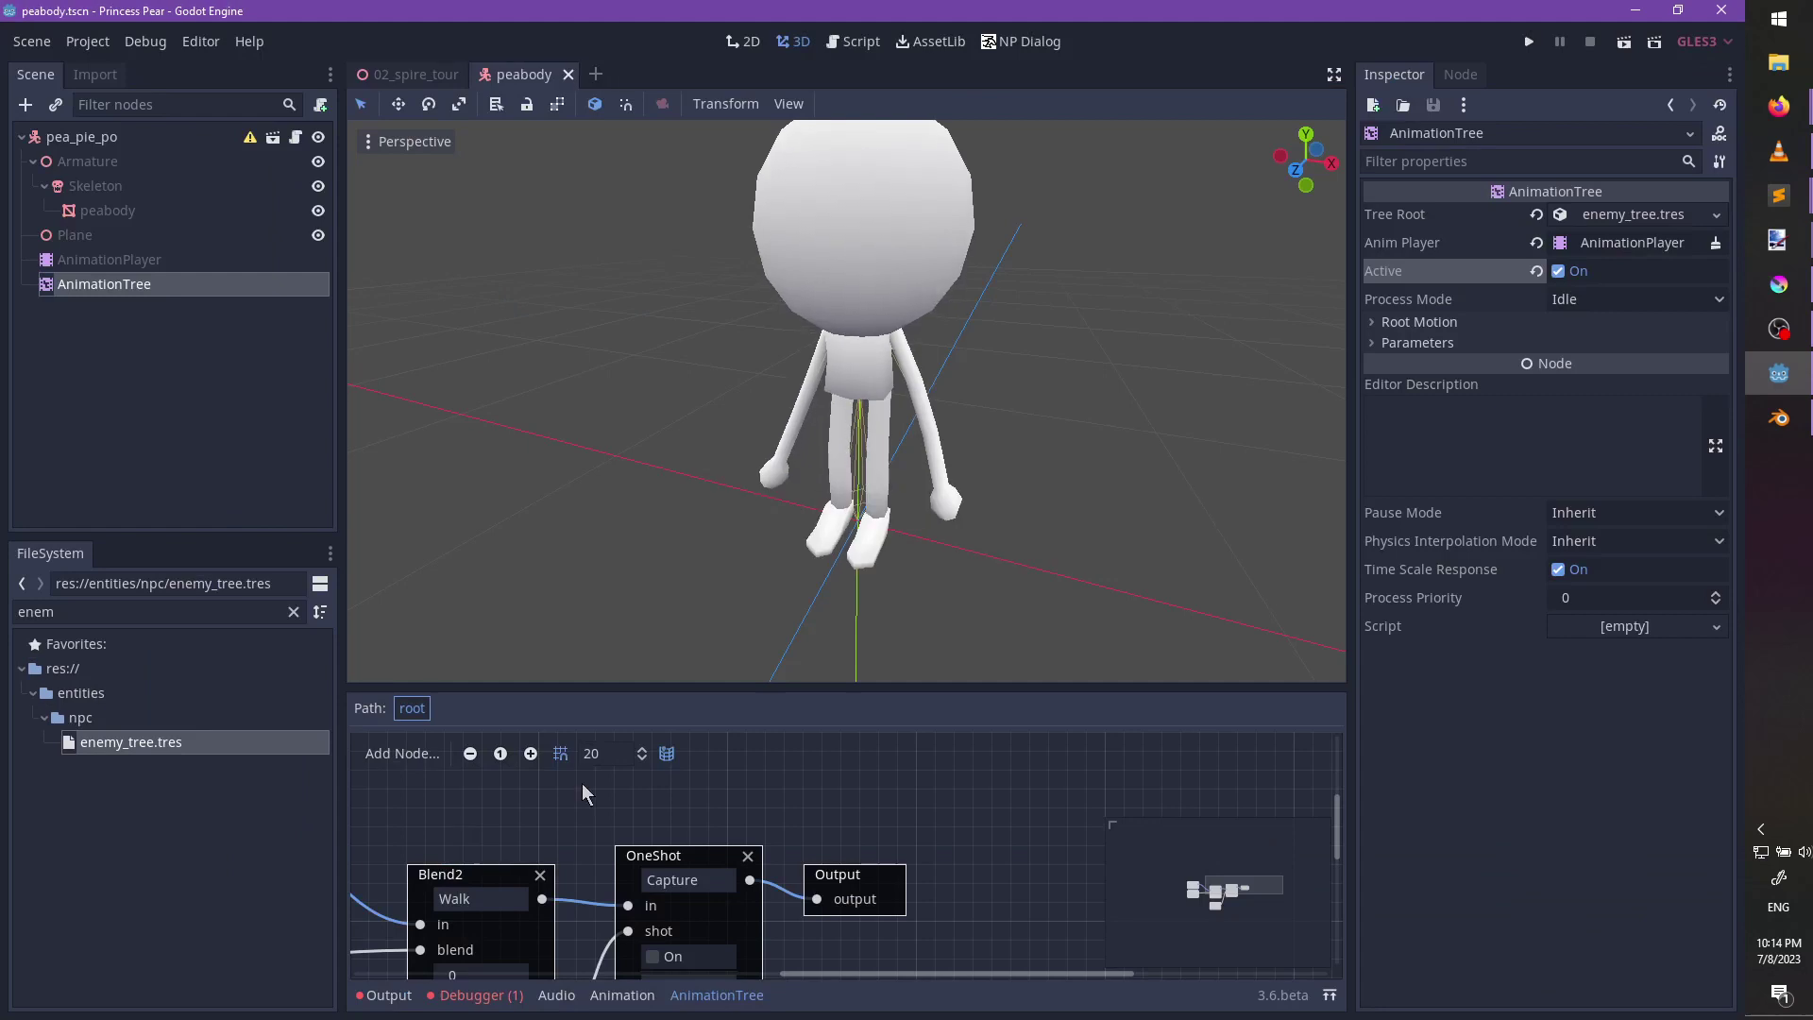
# Rename the root node from pea_pie_po to peabody and save the scene.
pyautogui.click(179, 138)
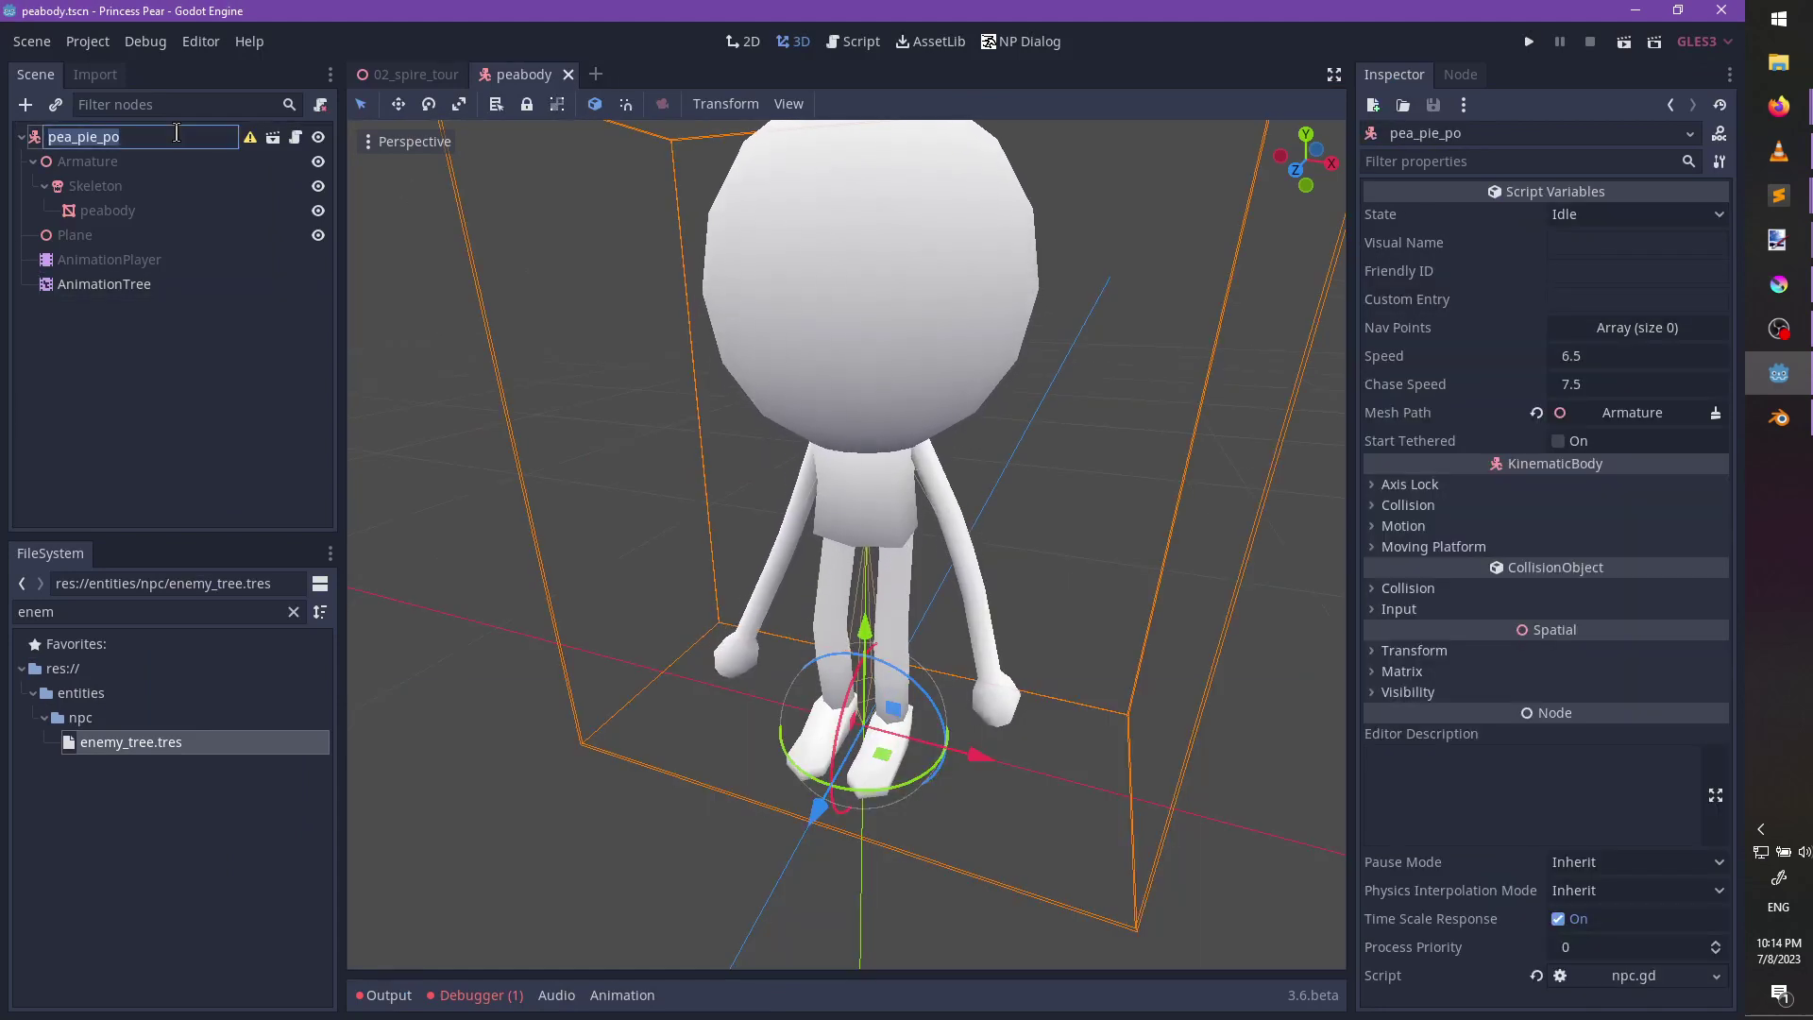
pyautogui.click(176, 135)
pyautogui.write('peabody')
pyautogui.press('Return')
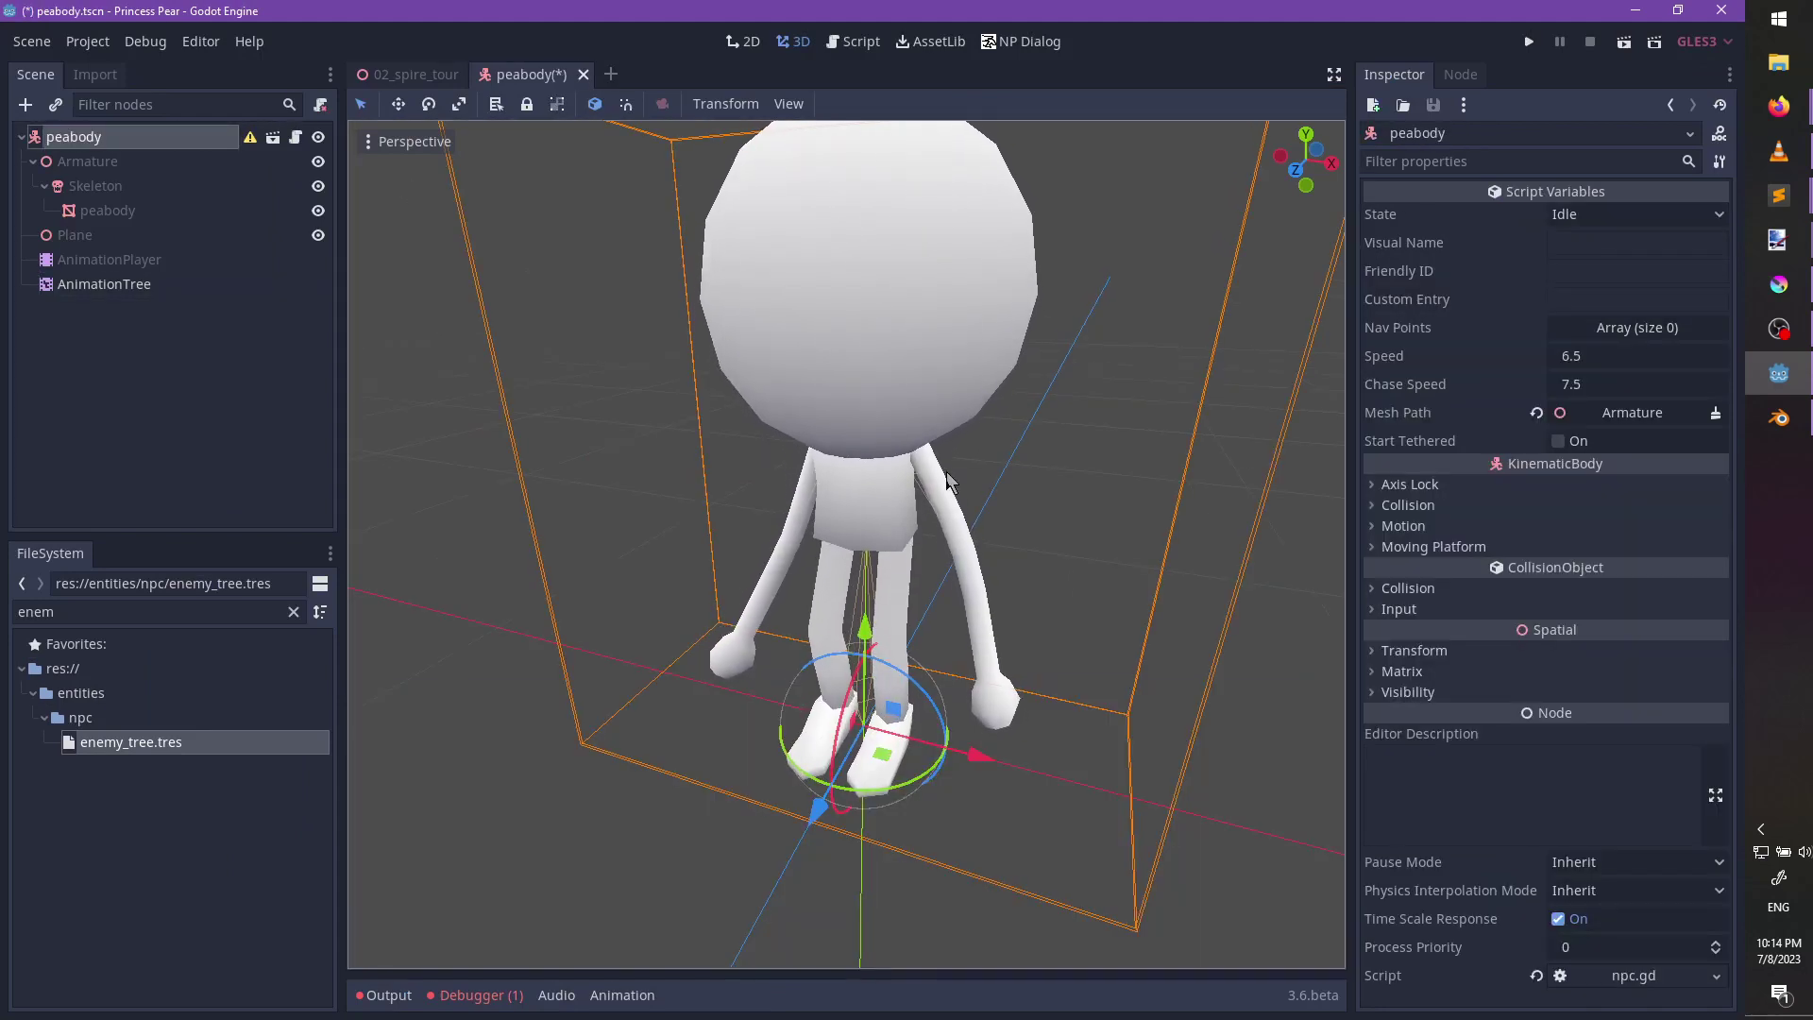
pyautogui.hotkey('ctrl', 's')
pyautogui.press('KP_1')
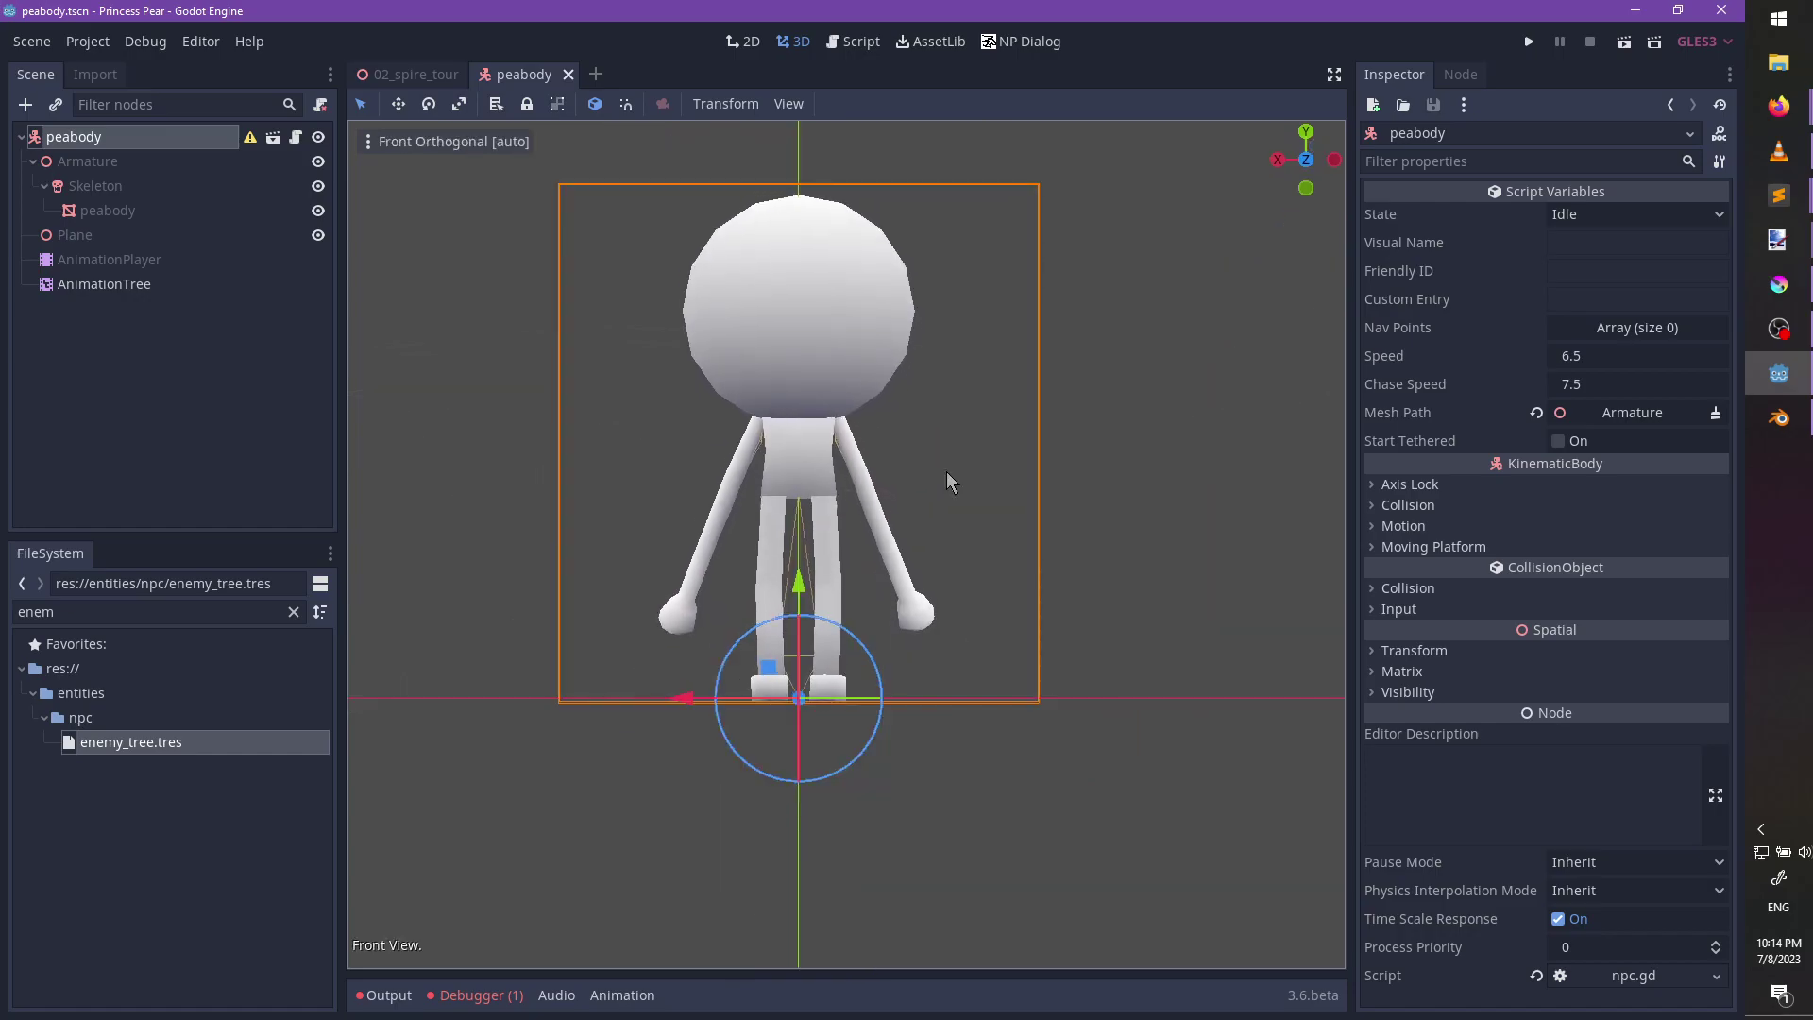
pyautogui.hotkey('ctrl', 'a')
pyautogui.press('Escape')
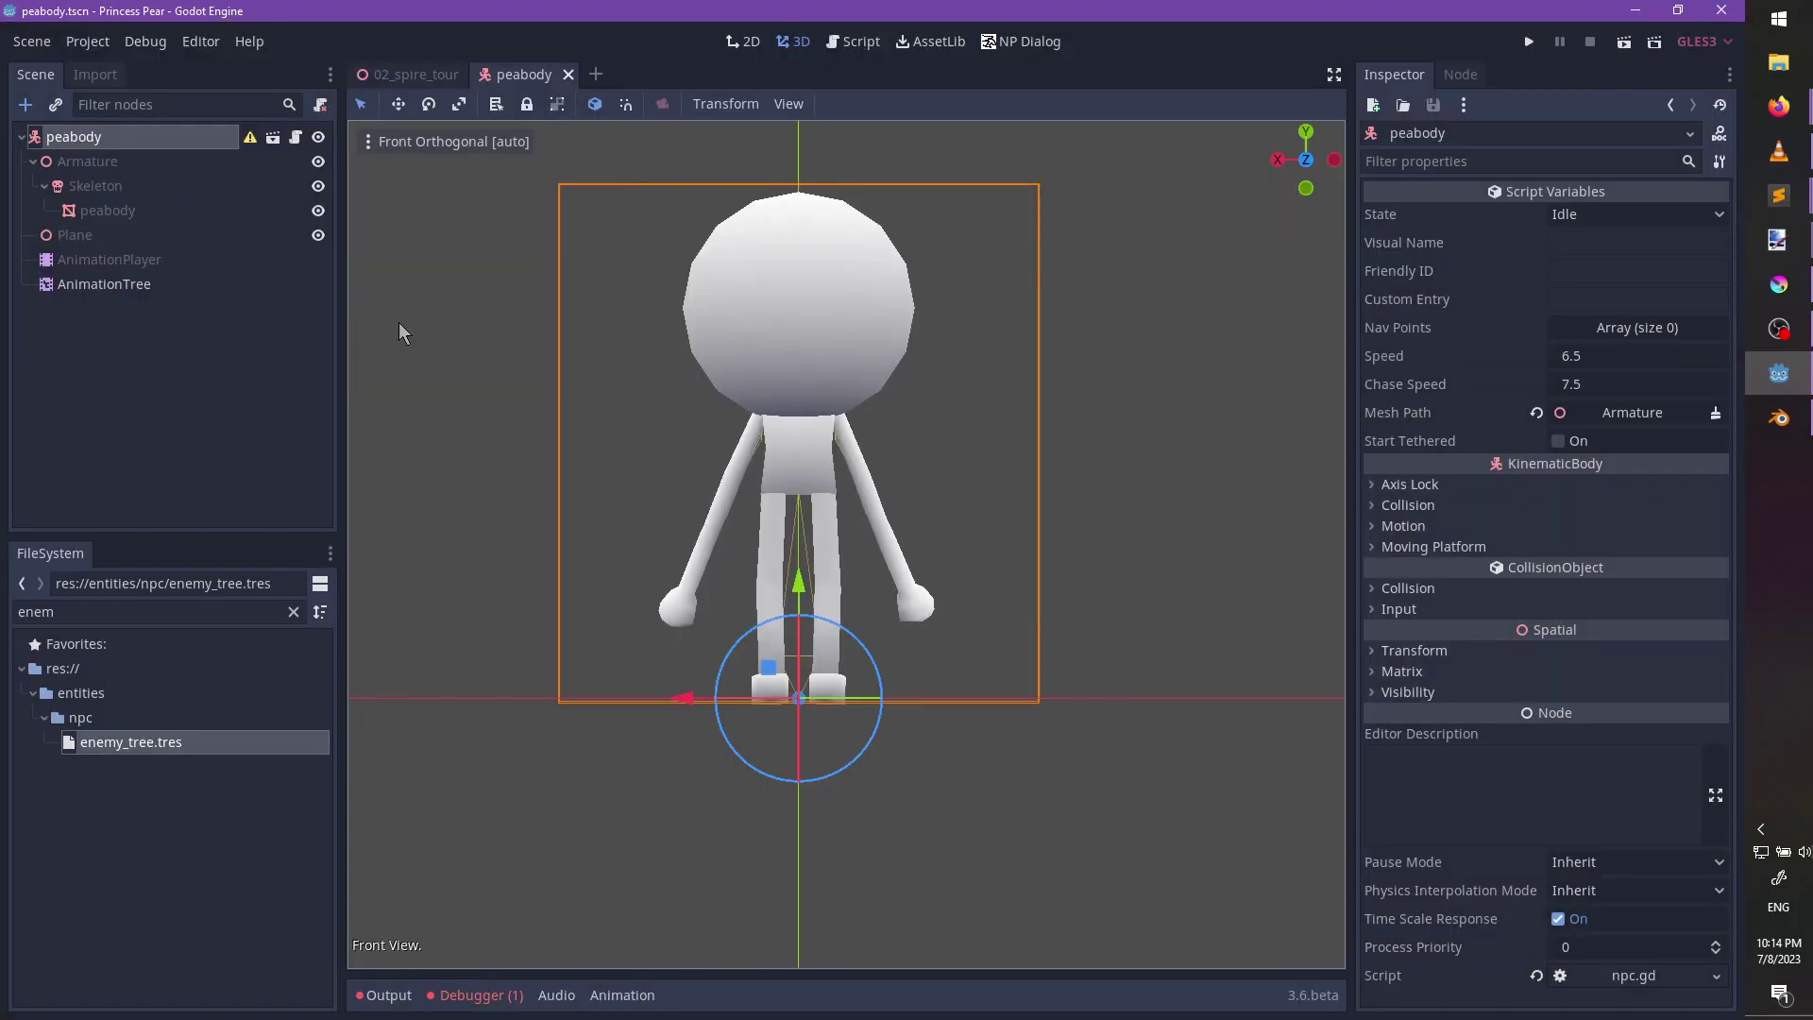
# Find npc.gd by searching the project files for "npc" and attach it to the peabody root node.
pyautogui.click(108, 611)
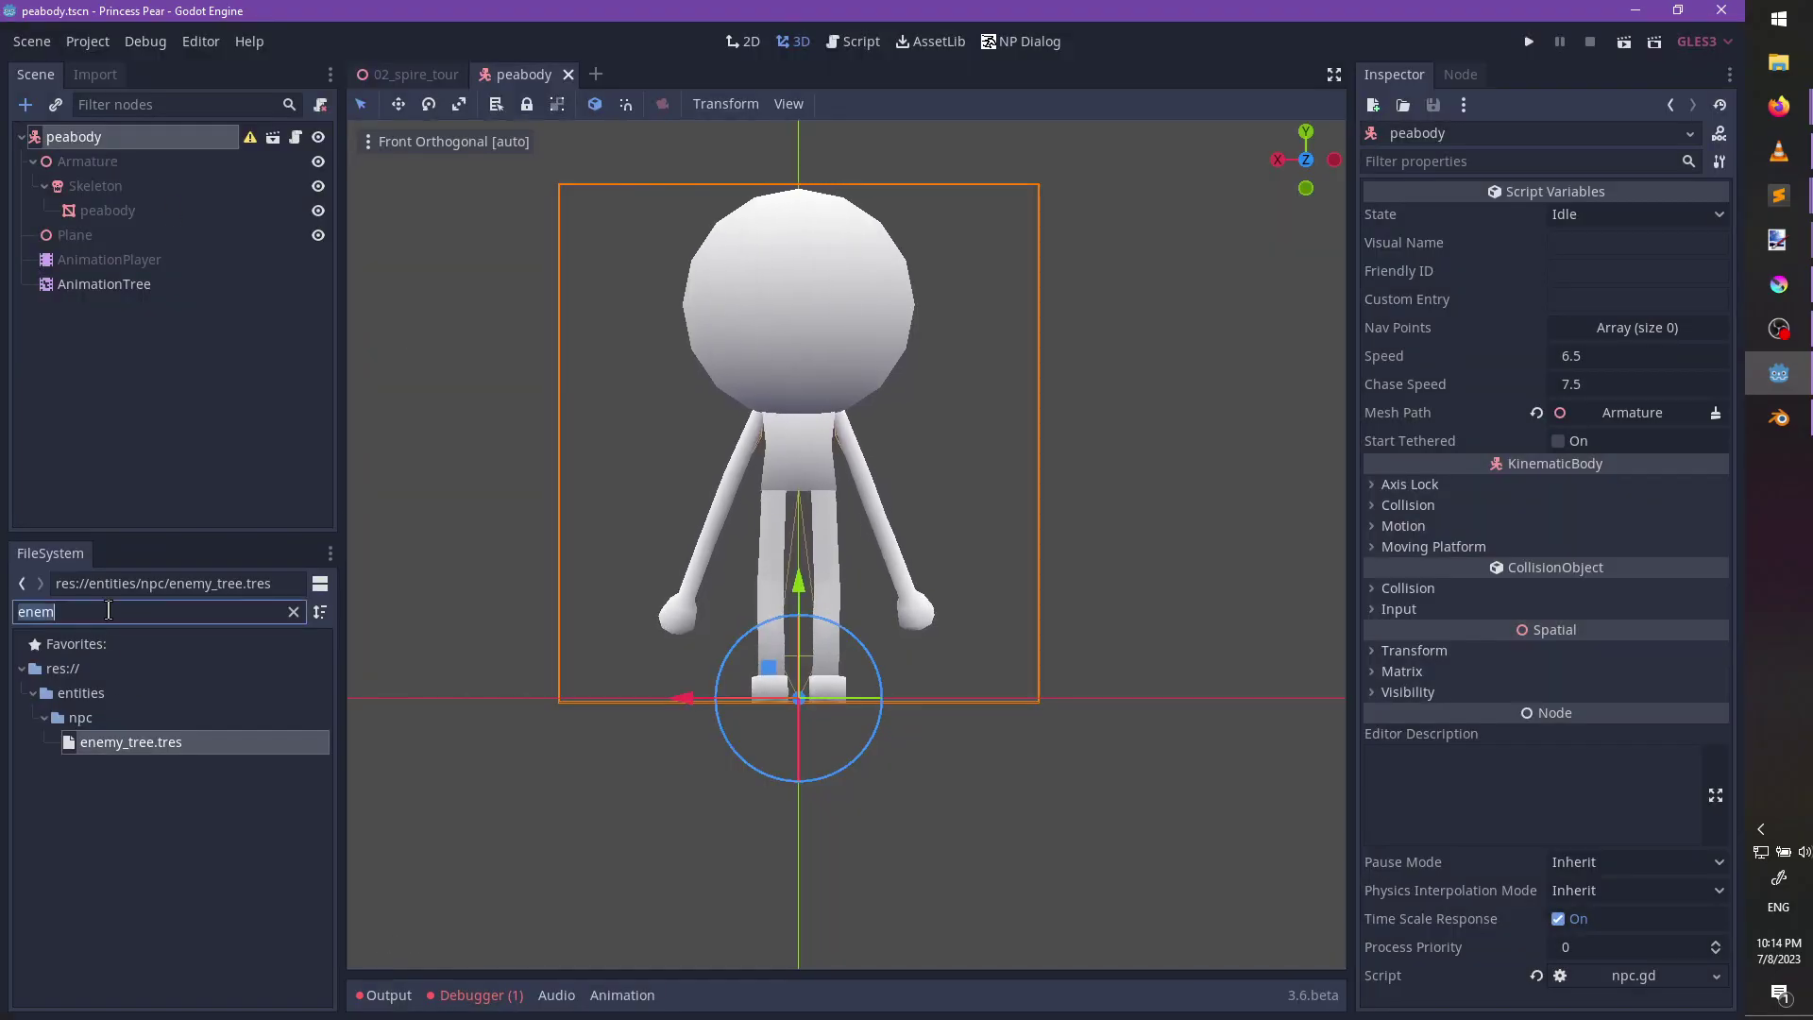
pyautogui.write('npc')
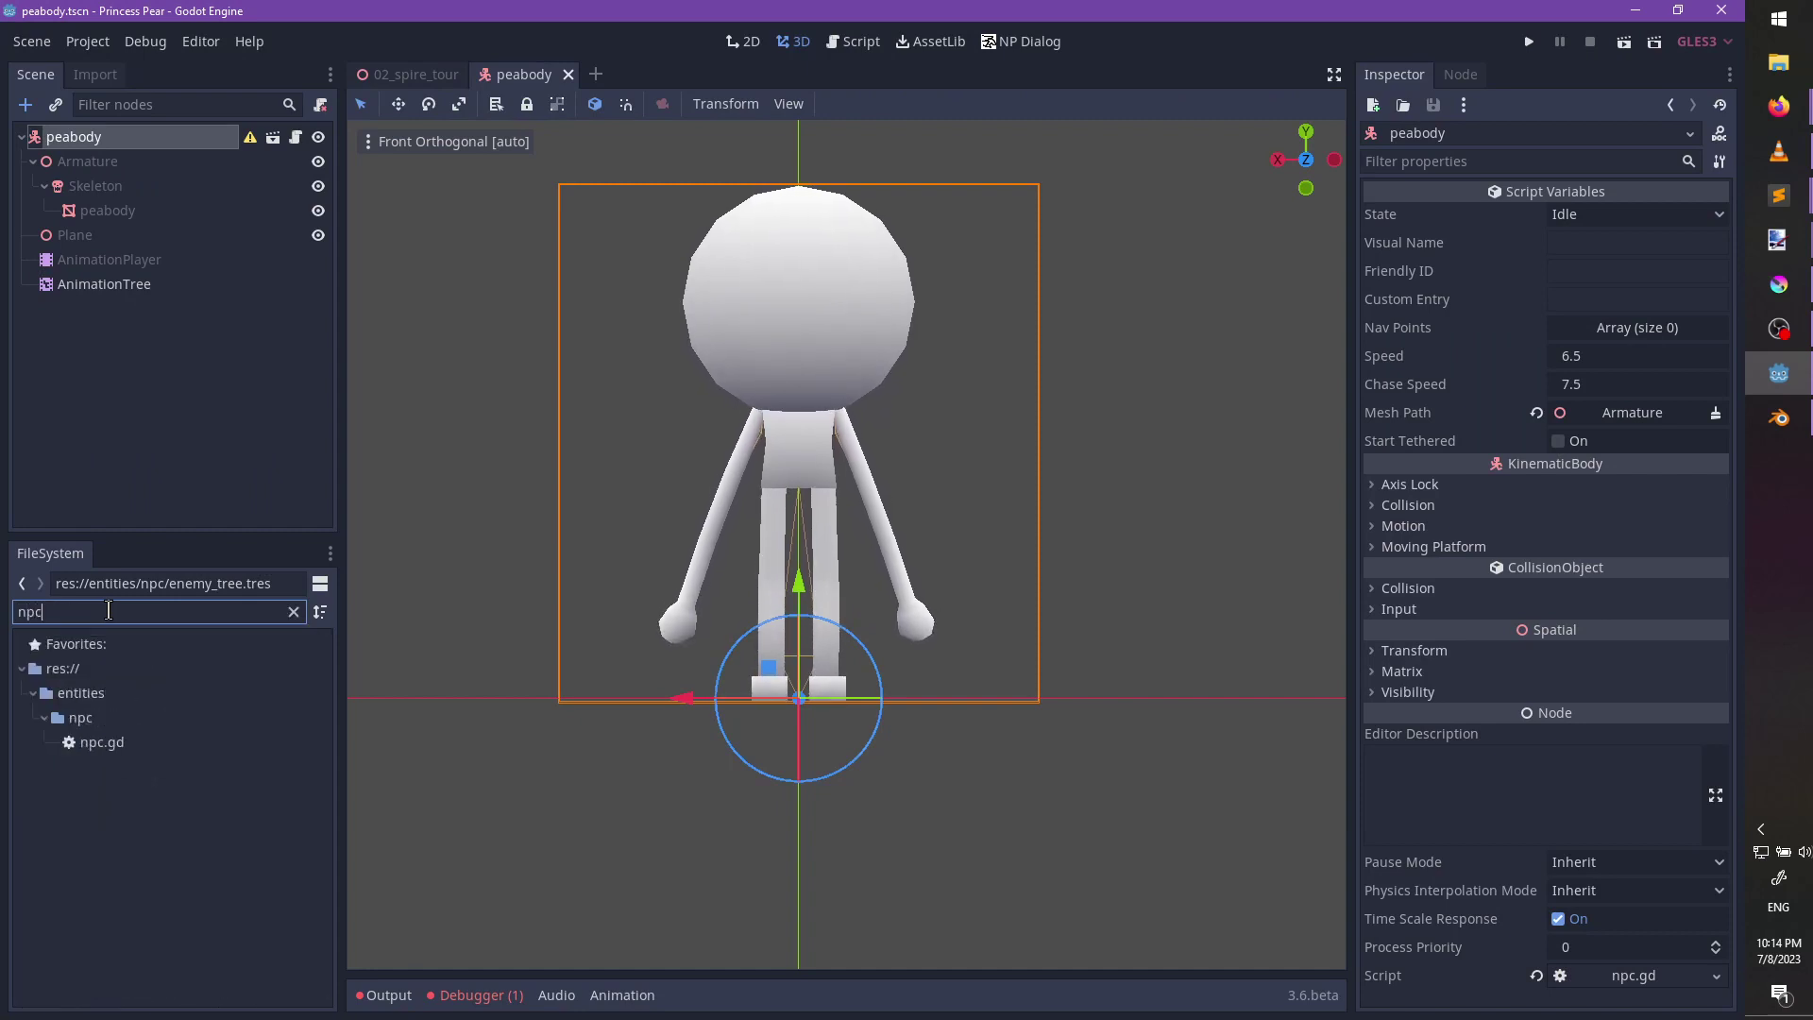
pyautogui.moveTo(120, 745); pyautogui.dragTo(141, 140)
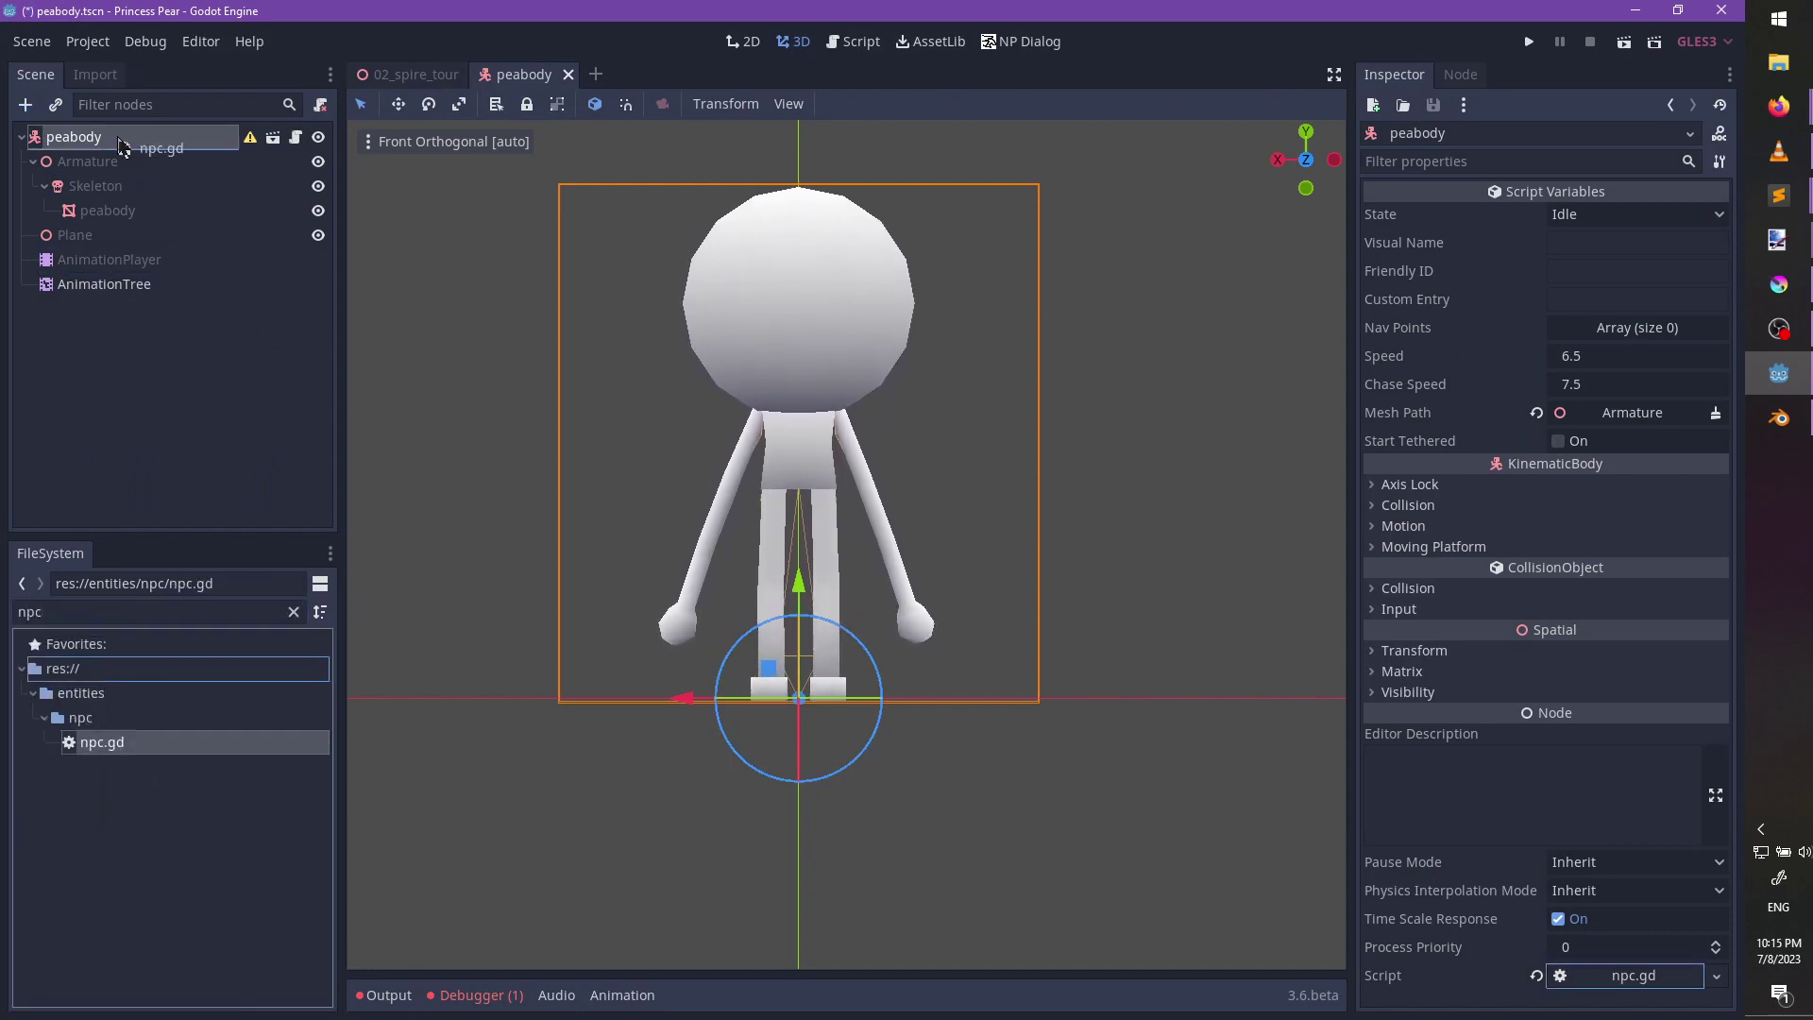
# Add a CollisionShape node under the peabody root and assign it a new CapsuleShape.
pyautogui.hotkey('ctrl', 'a')
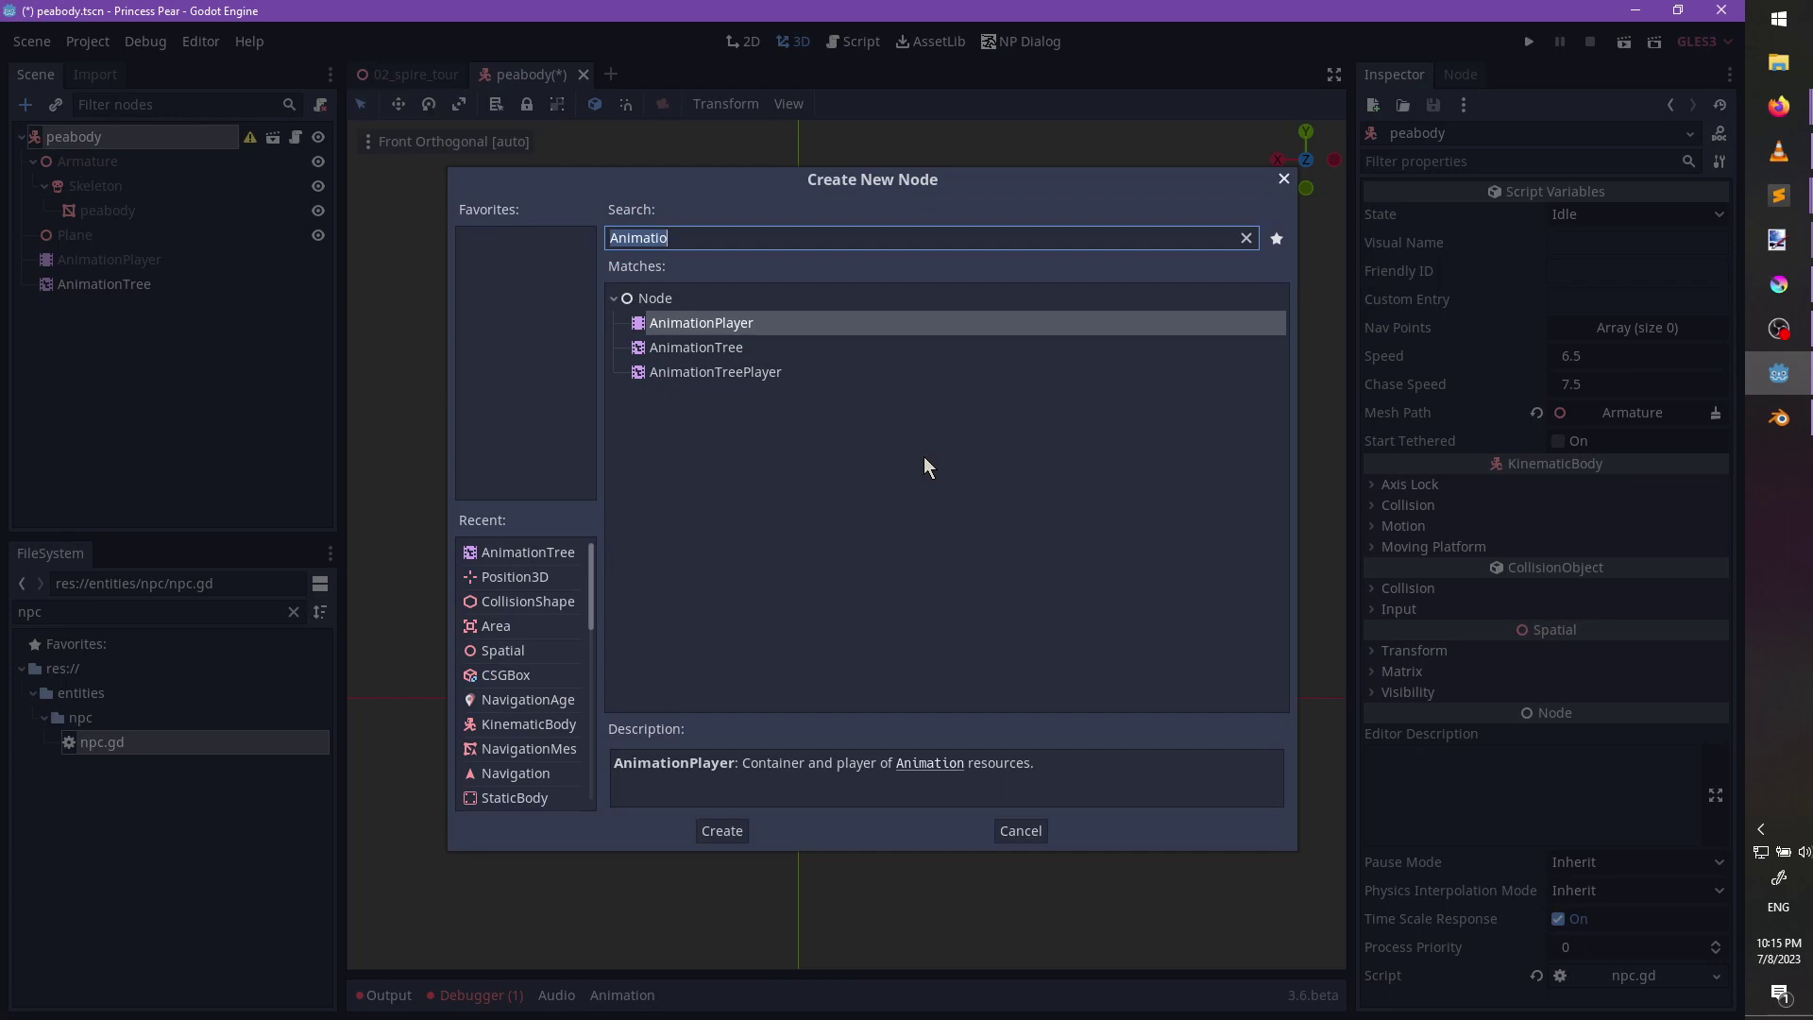
pyautogui.write('Shape')
pyautogui.press('Return')
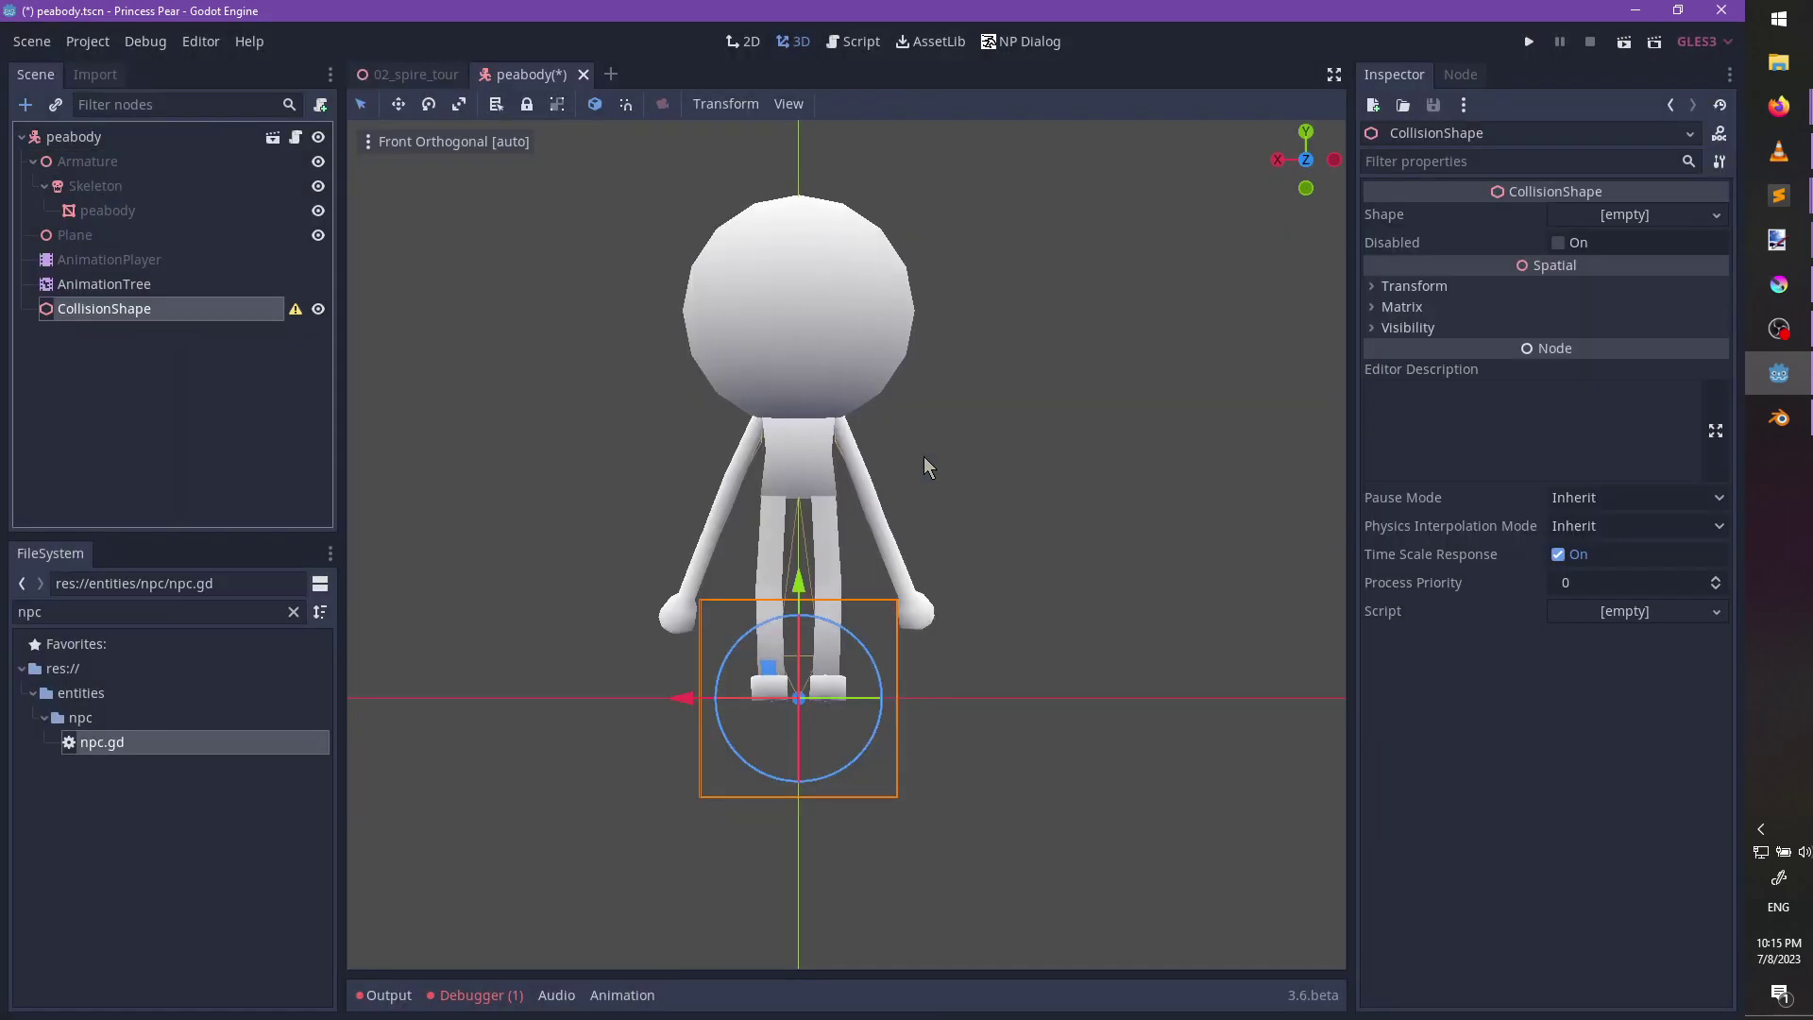
pyautogui.click(1624, 215)
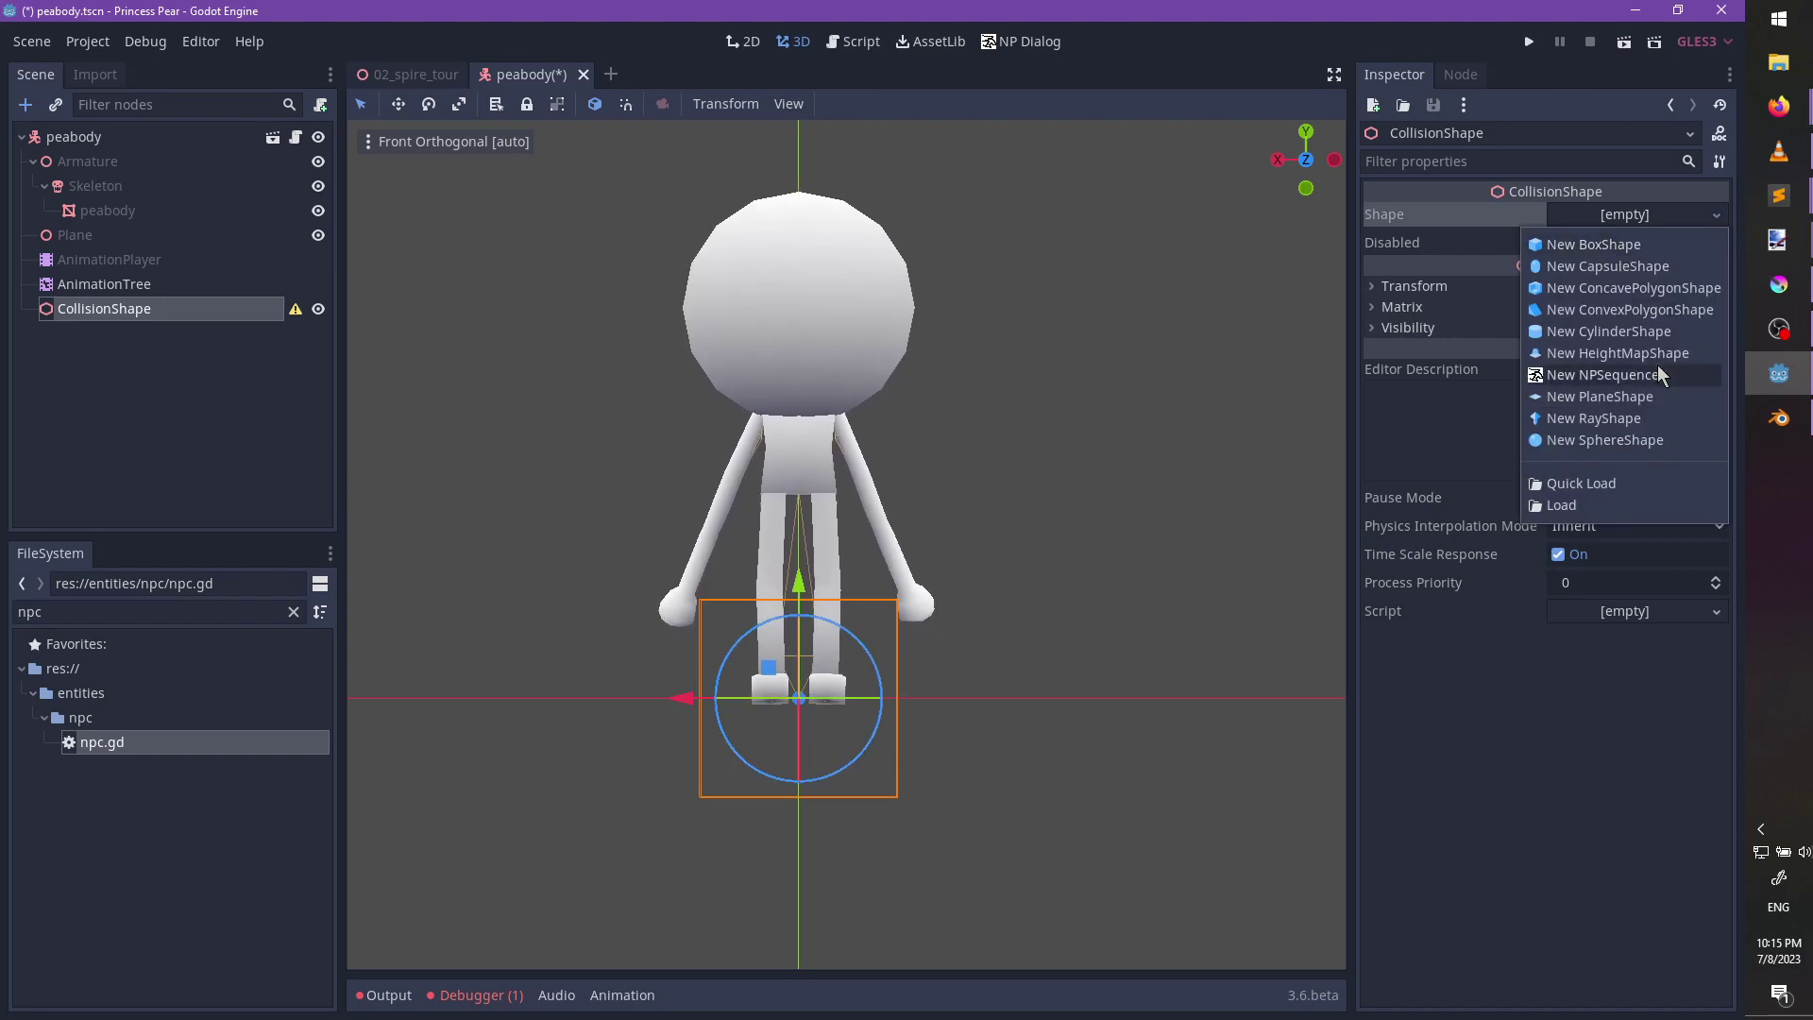
pyautogui.click(1610, 267)
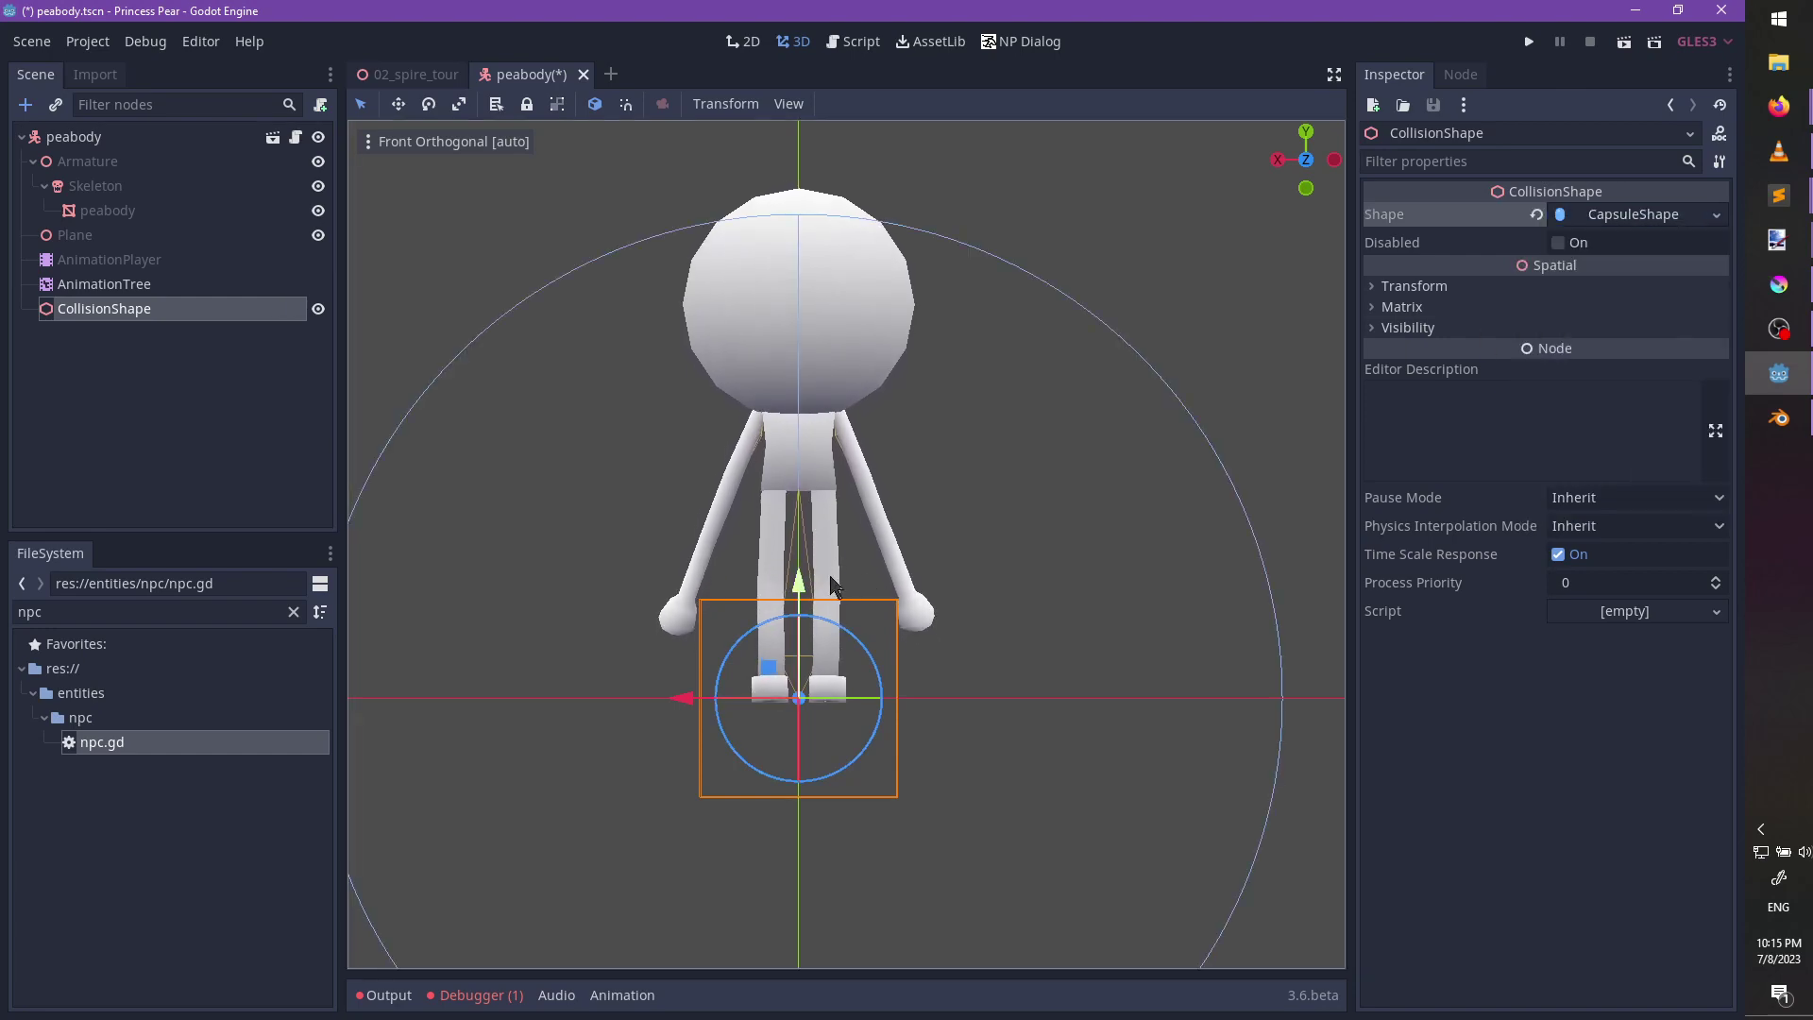
# Rotate the collision capsule upright about the X axis and reduce its radius to about 0.32 around the character.
pyautogui.scroll(-2, 1011, 575)
pyautogui.moveTo(1011, 575); pyautogui.dragTo(922, 558, button='middle')
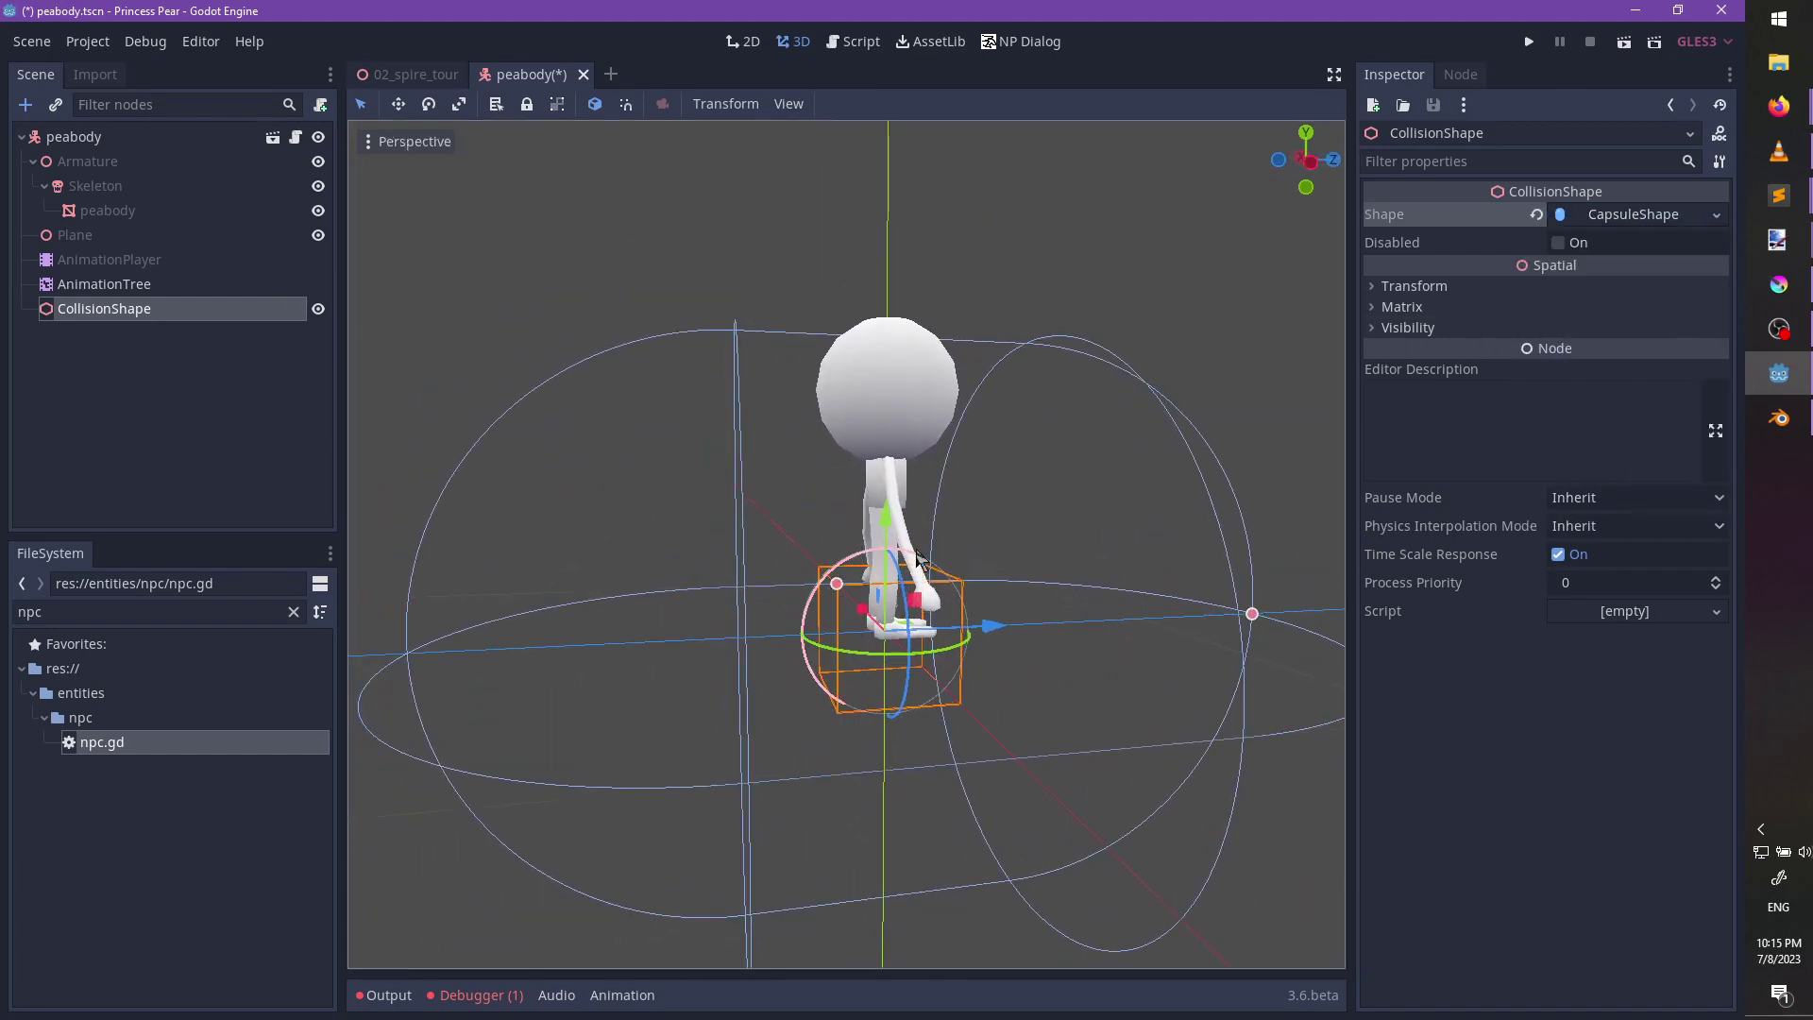
pyautogui.moveTo(917, 558); pyautogui.dragTo(1000, 605)
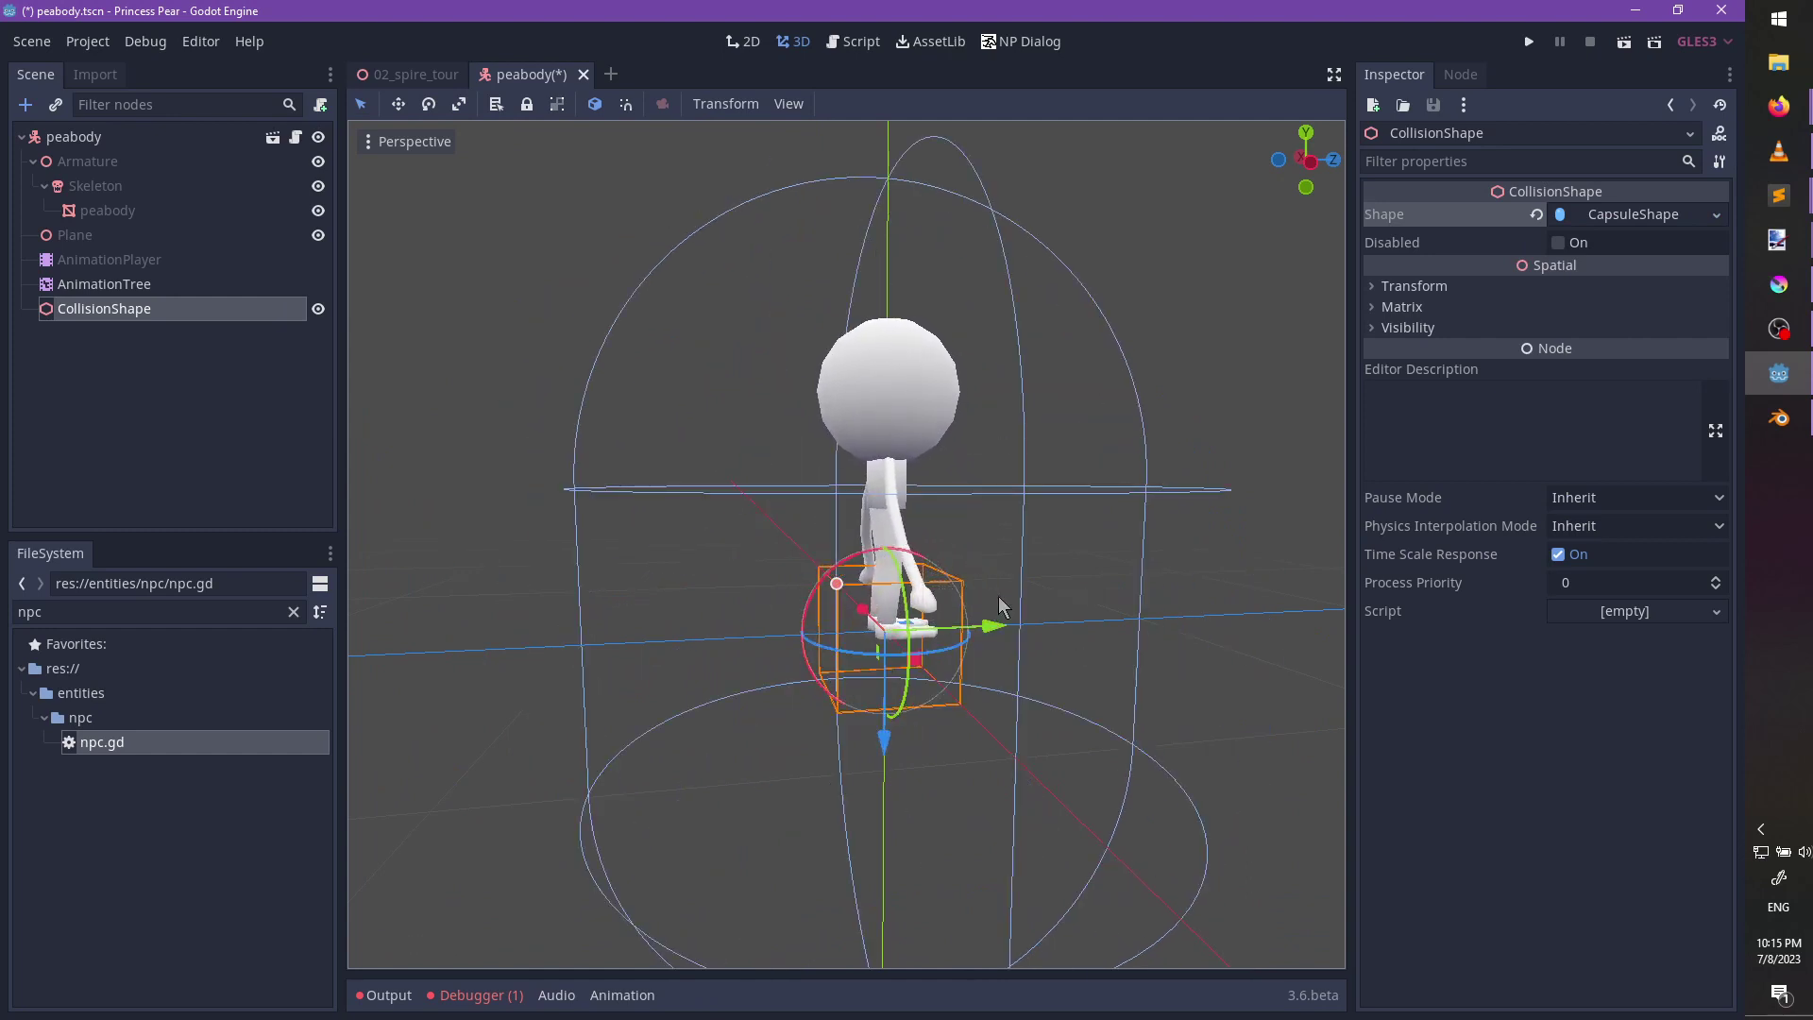
pyautogui.press('KP_1')
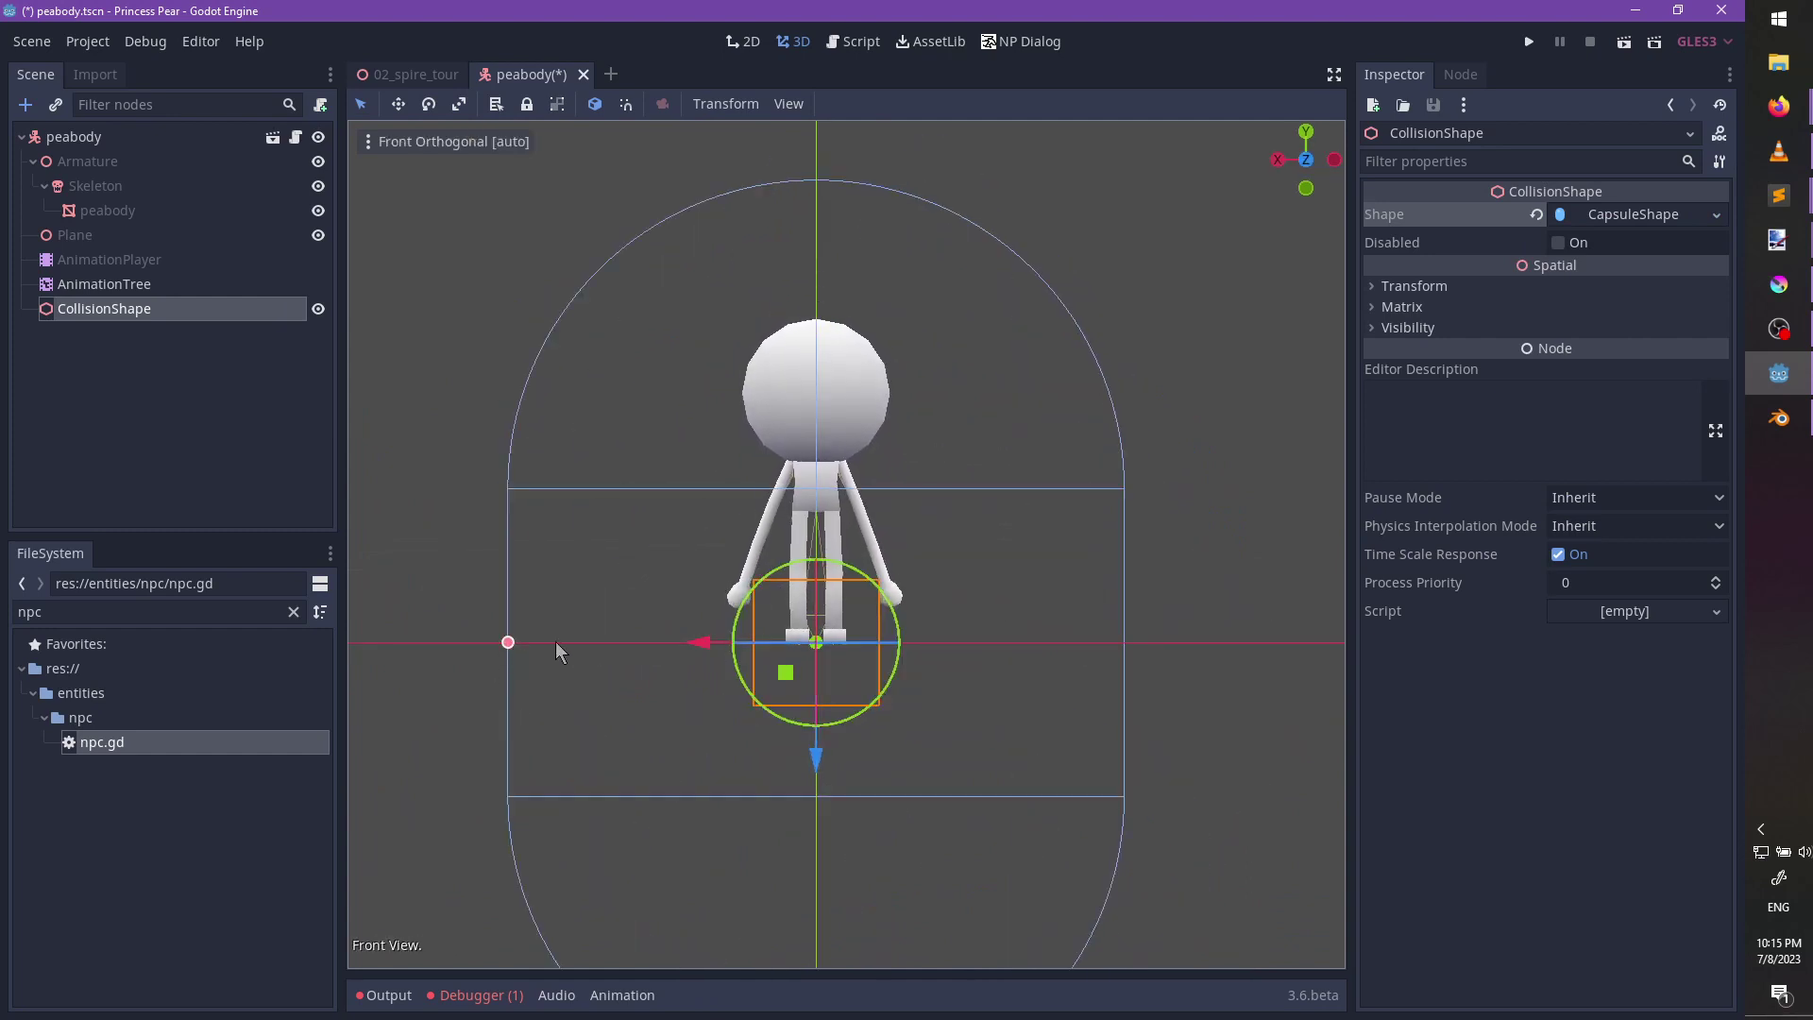
pyautogui.moveTo(520, 646); pyautogui.dragTo(718, 664)
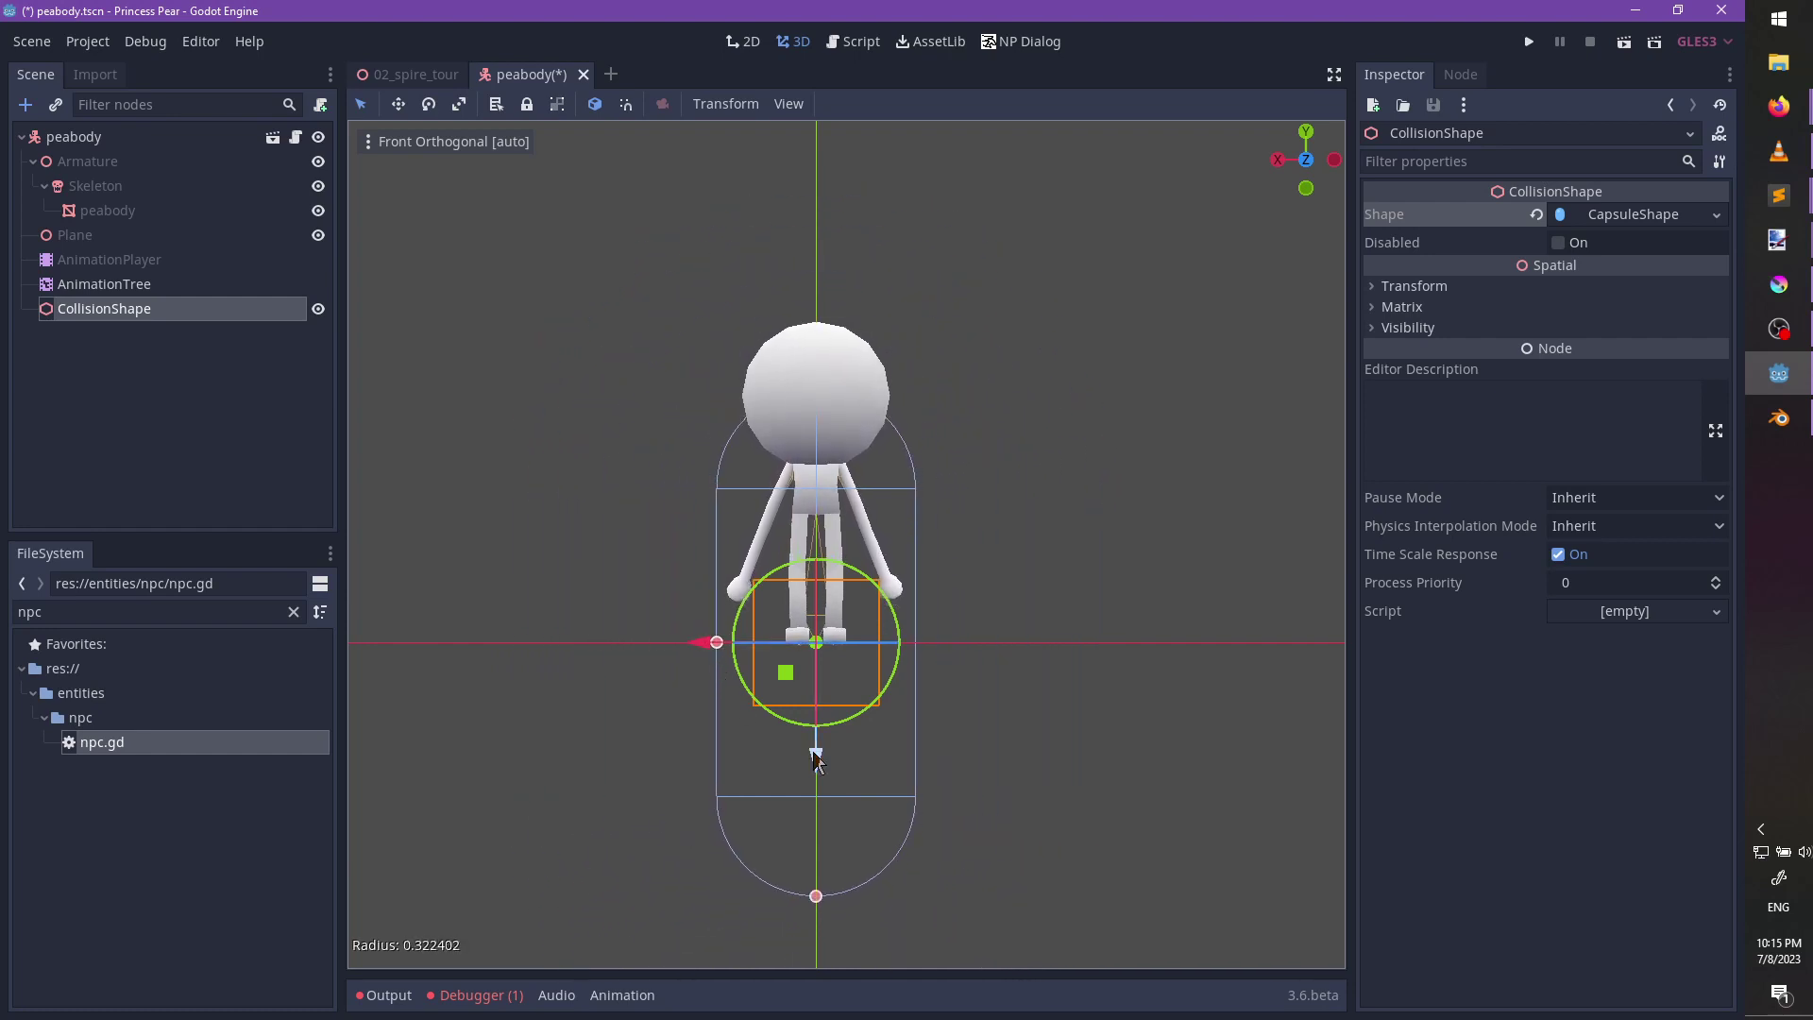
# Resize the collision capsule to about 0.62 high with a radius of about 0.23, and raise it about 0.11 over the character.
pyautogui.moveTo(816, 761); pyautogui.dragTo(817, 715)
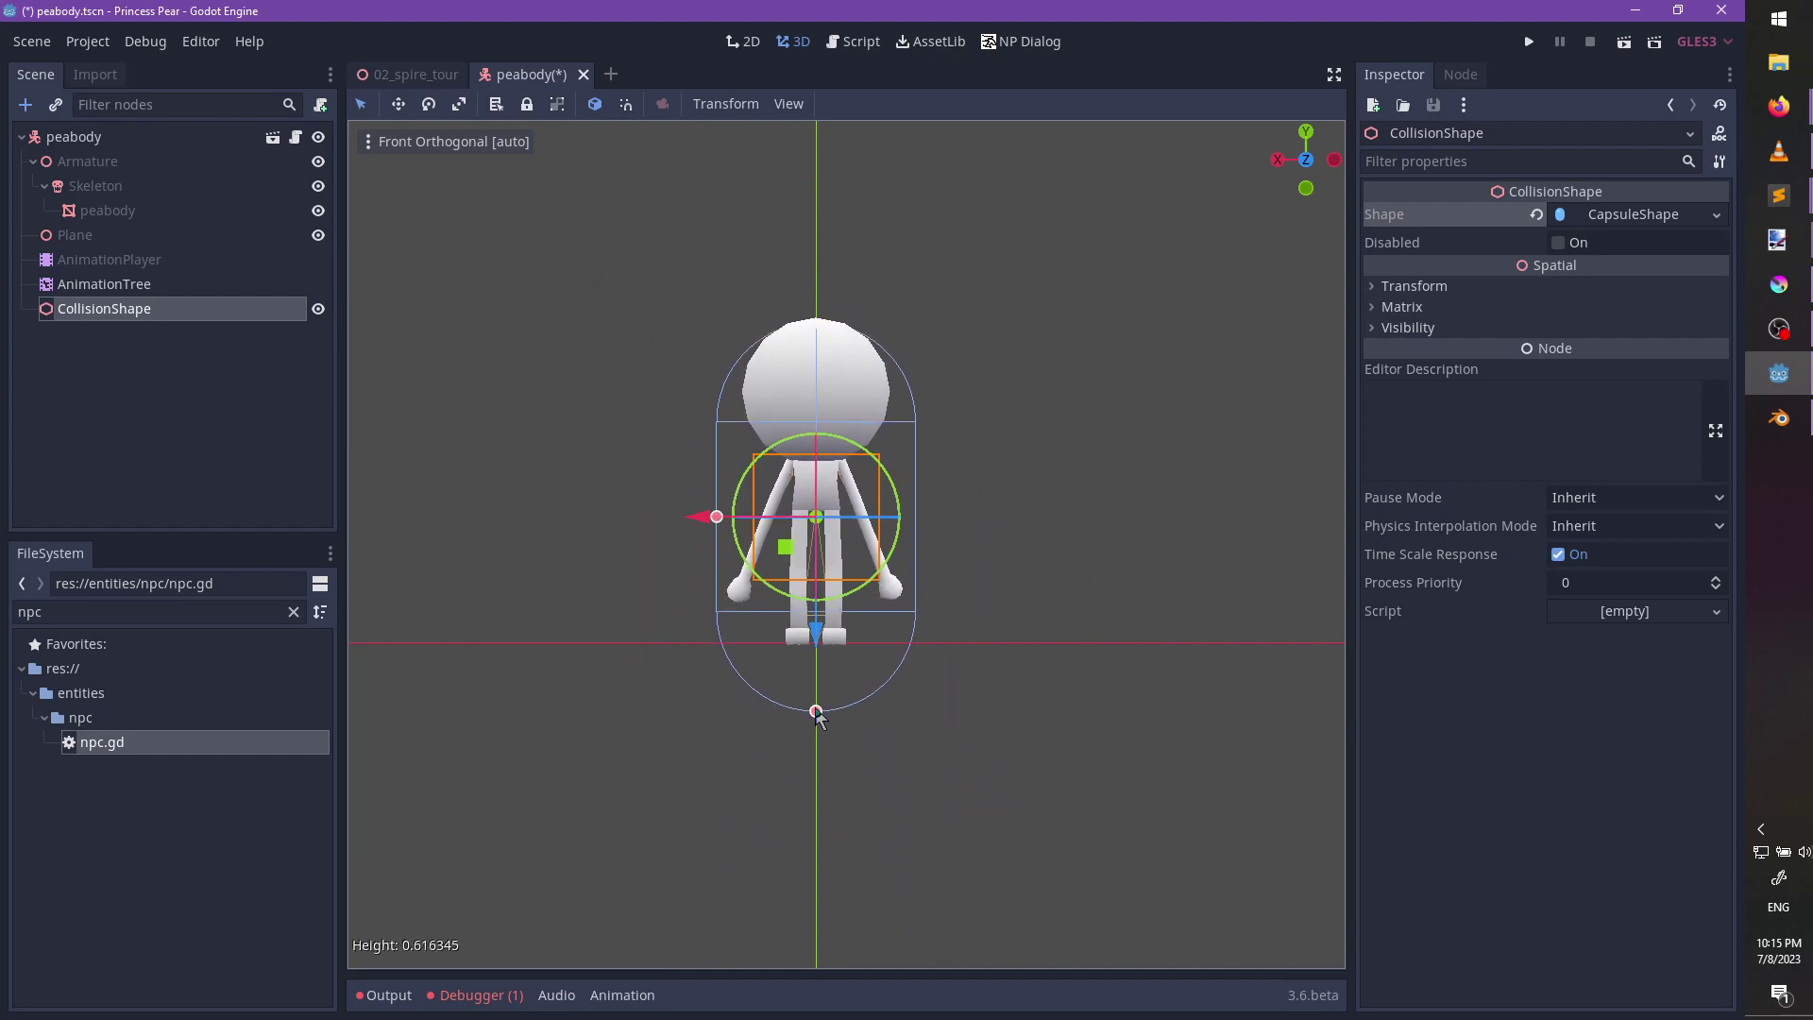
pyautogui.moveTo(717, 516); pyautogui.dragTo(755, 518)
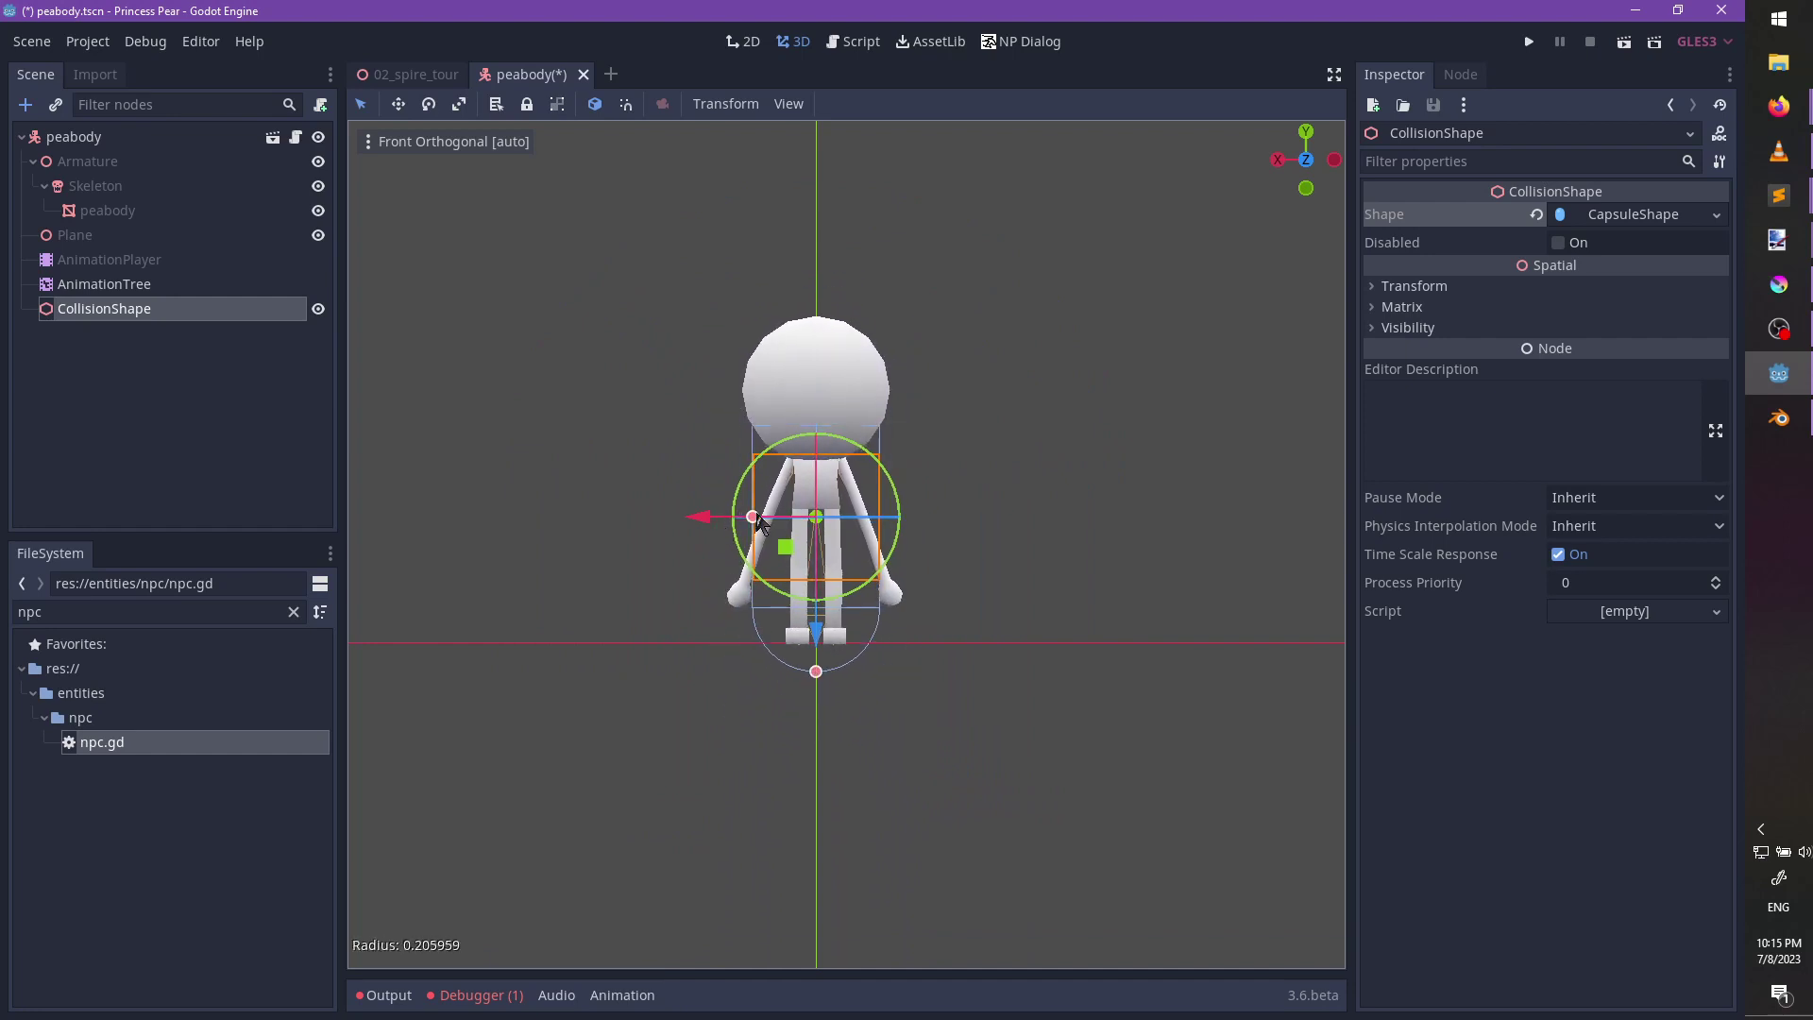
pyautogui.moveTo(746, 555); pyautogui.dragTo(850, 555, button='middle')
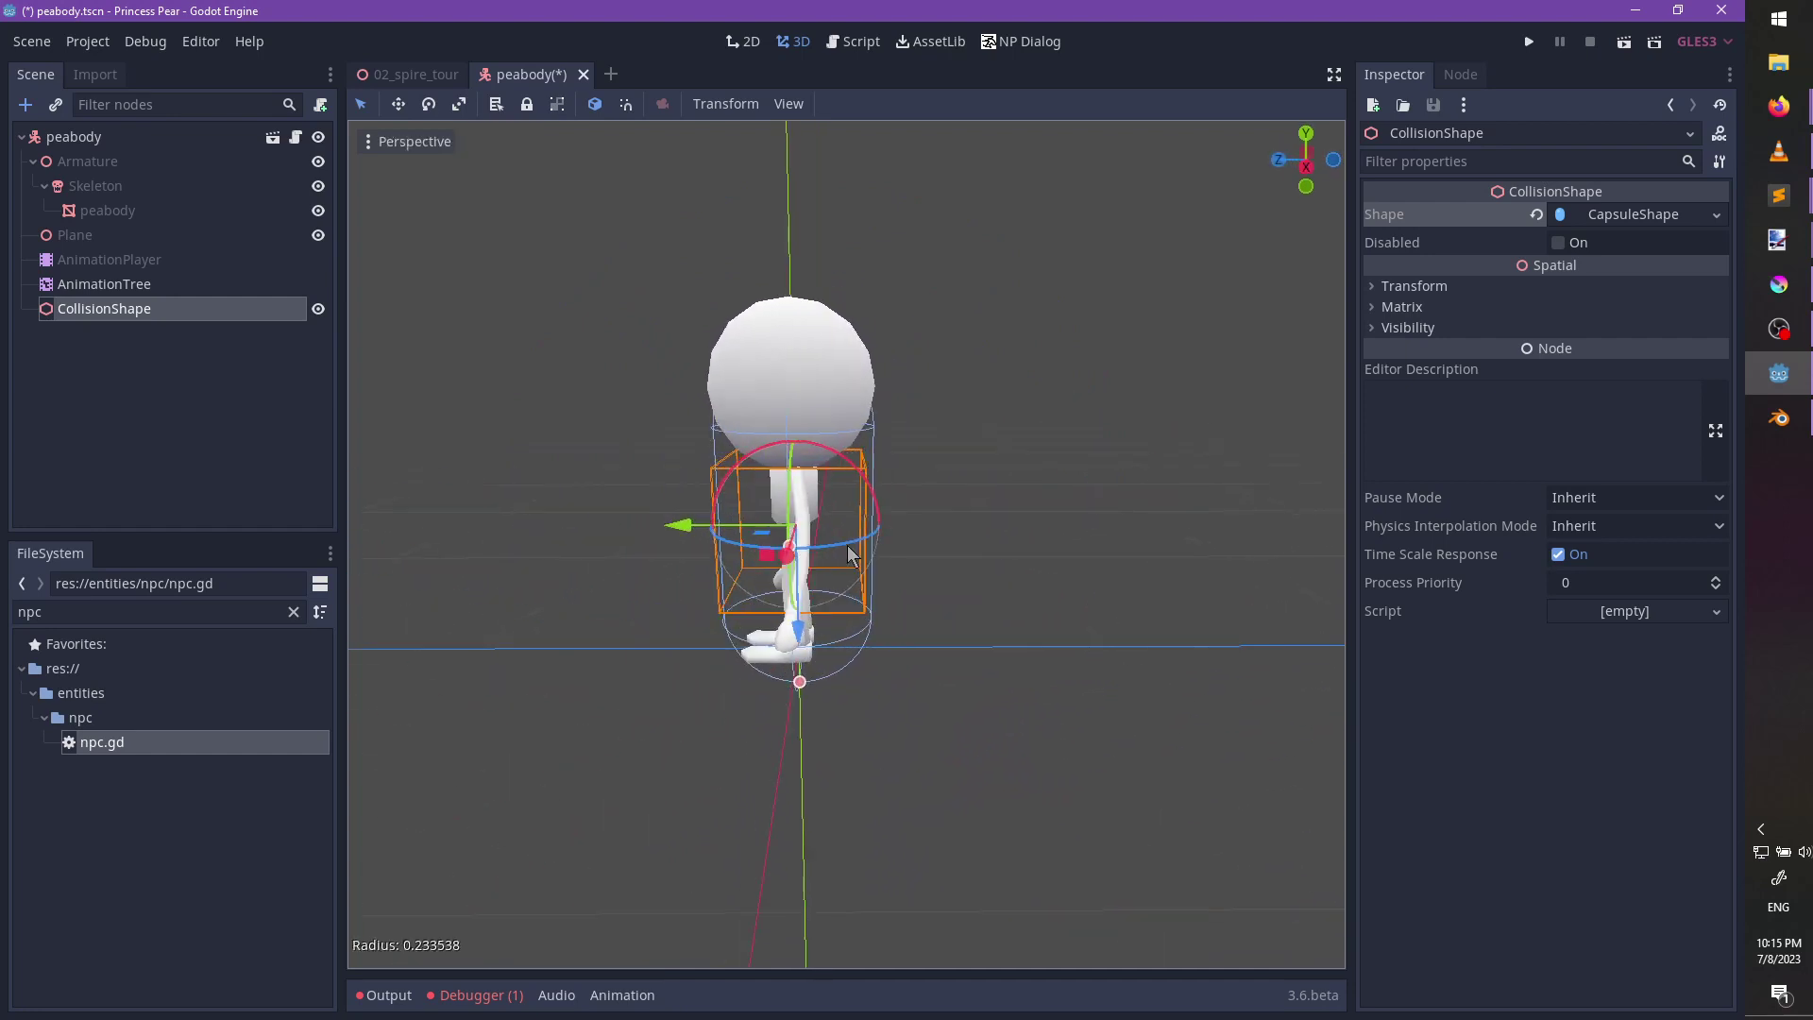
pyautogui.moveTo(843, 622); pyautogui.dragTo(823, 607, button='middle')
pyautogui.moveTo(801, 622); pyautogui.dragTo(801, 584)
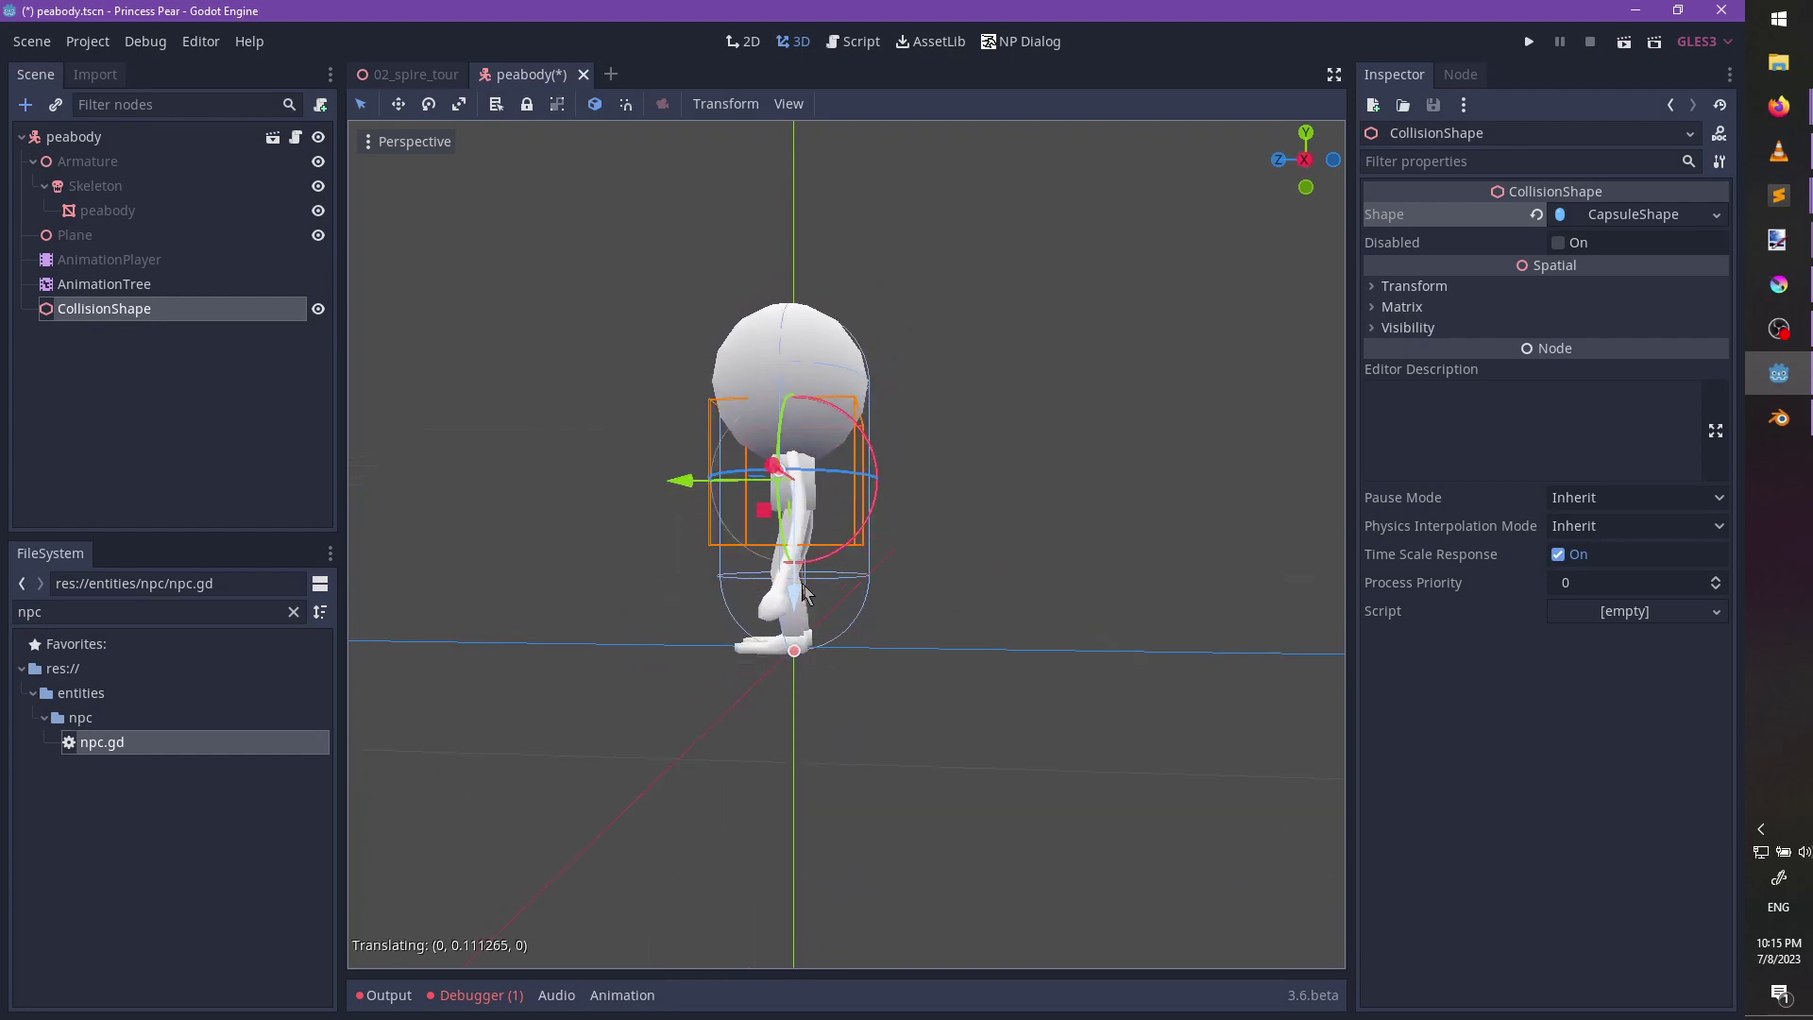
# Shorten the collision capsule to a height of about 0.53, adjust its position on the character and save the scene.
pyautogui.press('KP_1')
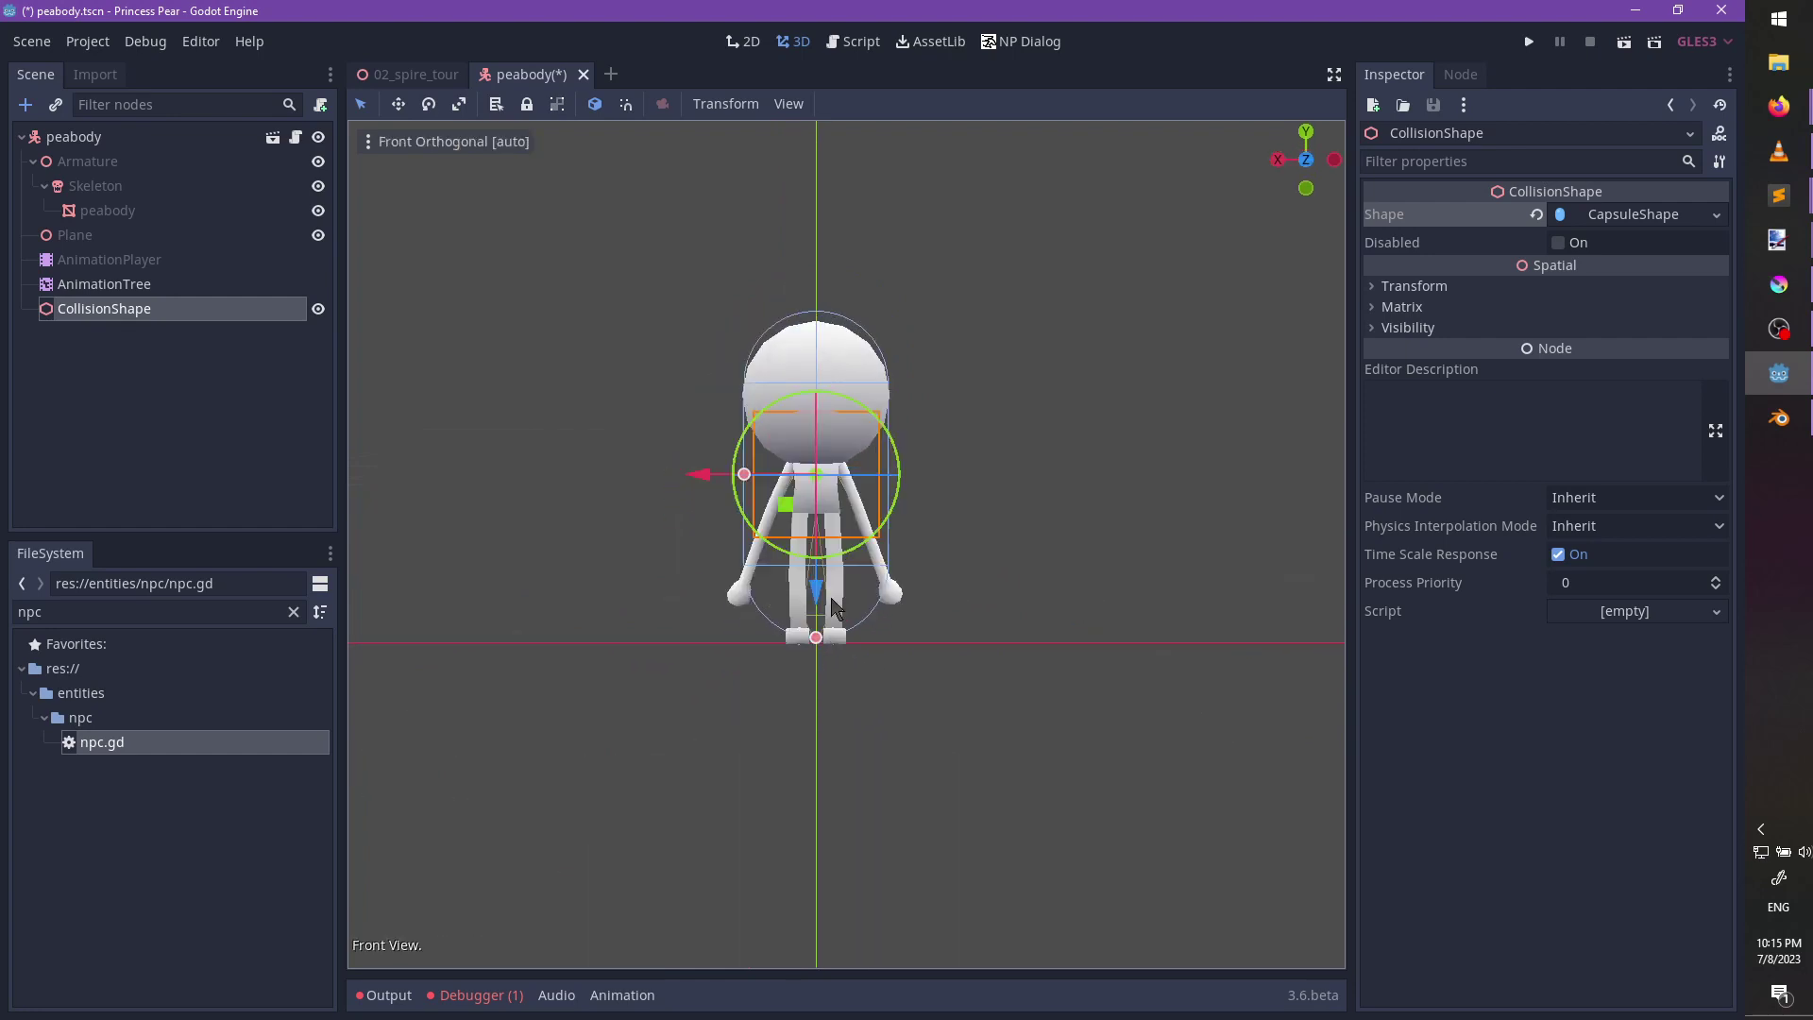
pyautogui.scroll(3, 822, 613)
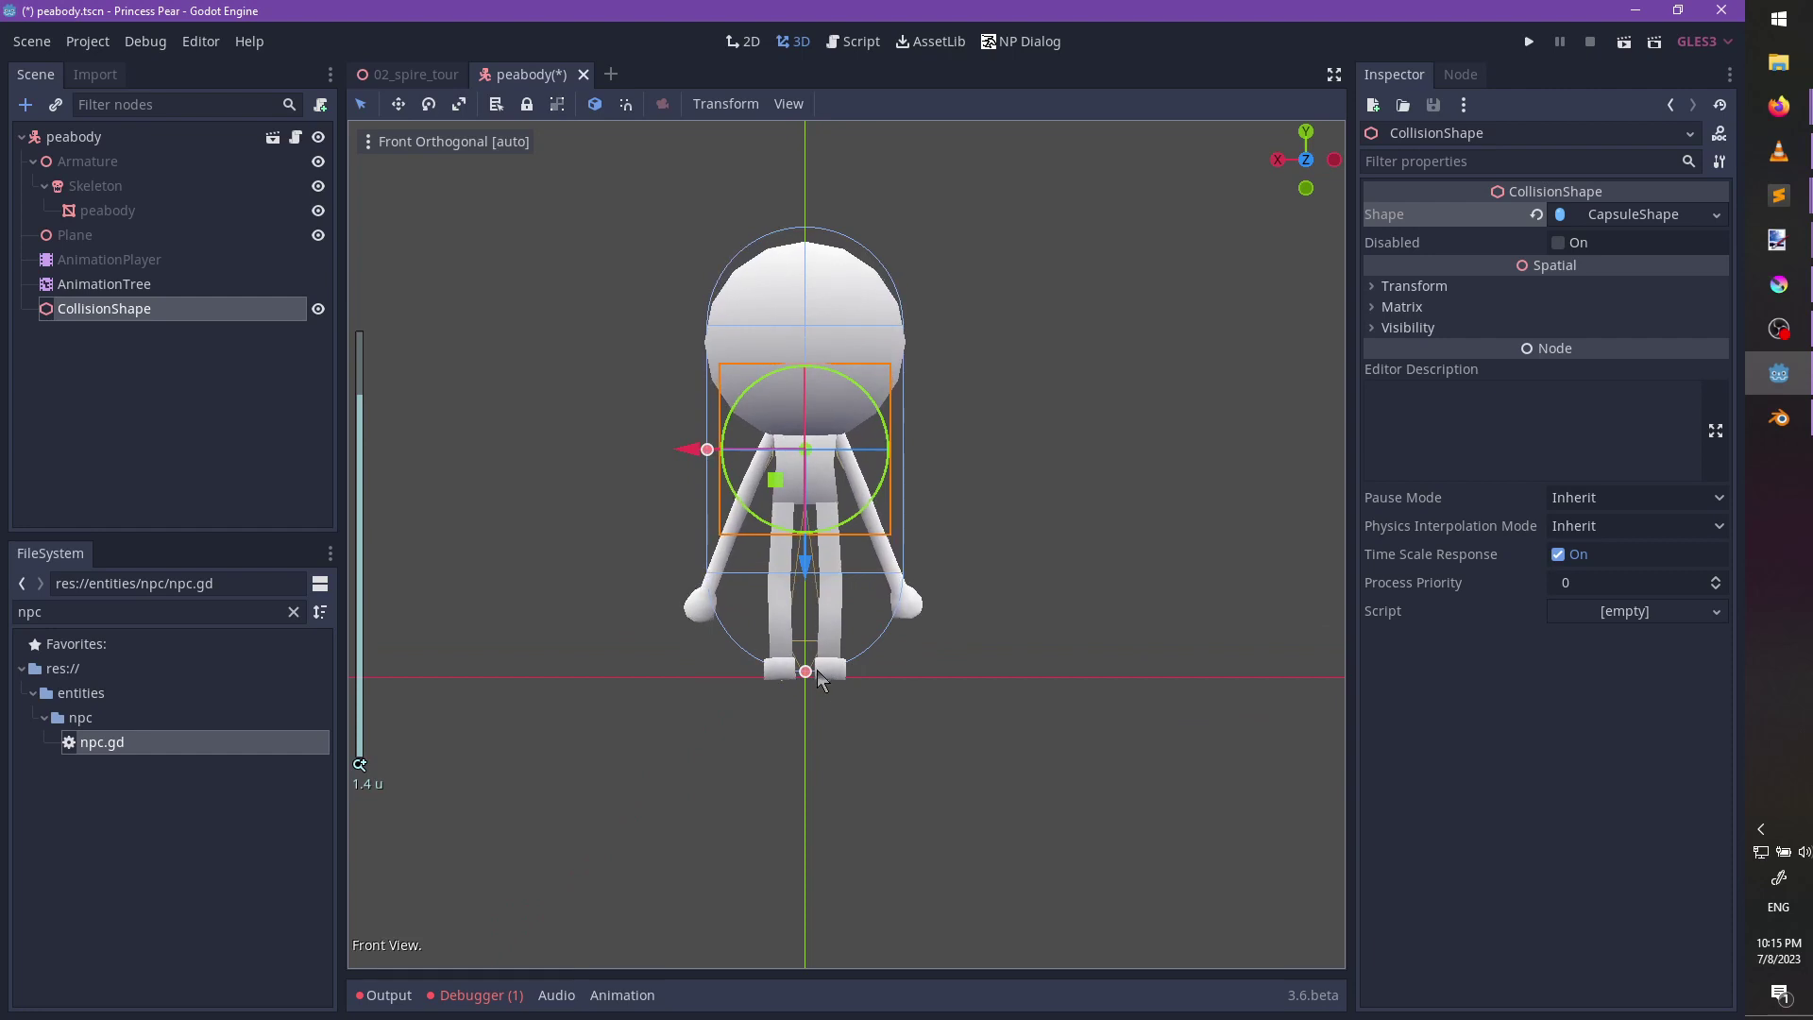
pyautogui.moveTo(810, 670); pyautogui.dragTo(809, 663)
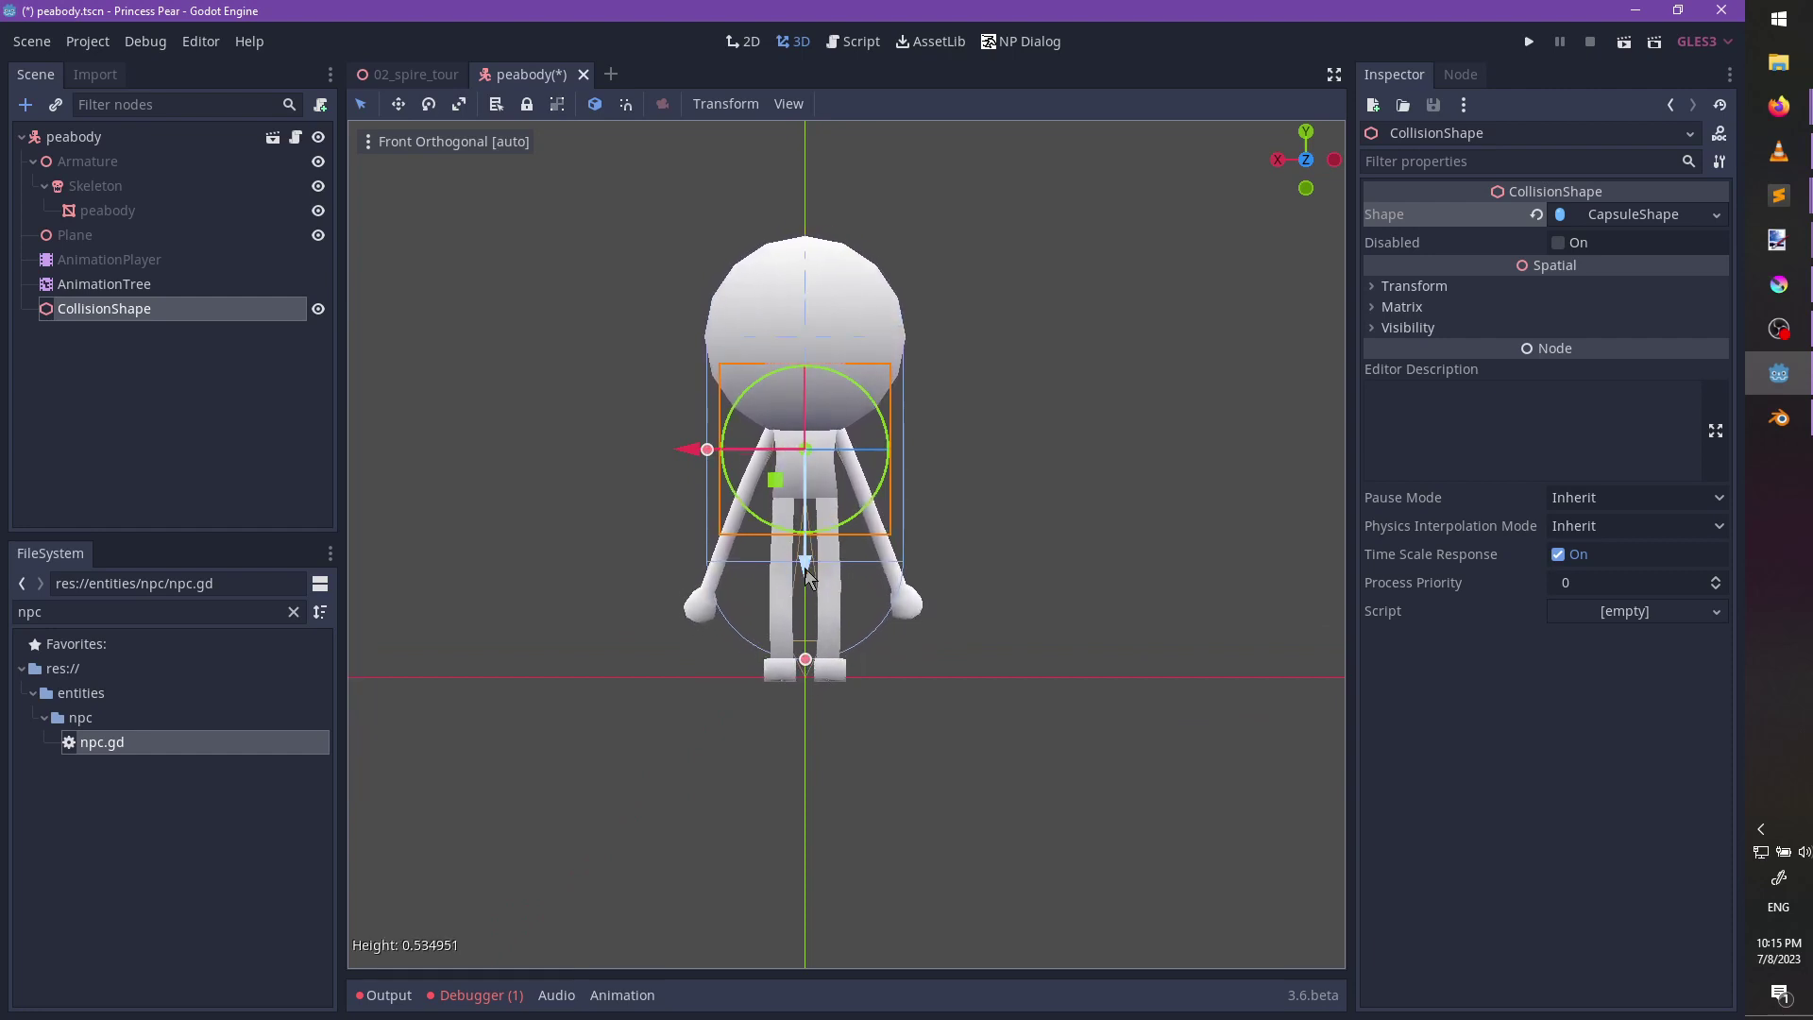
pyautogui.moveTo(804, 572); pyautogui.dragTo(768, 583)
pyautogui.moveTo(666, 532); pyautogui.dragTo(792, 571, button='middle')
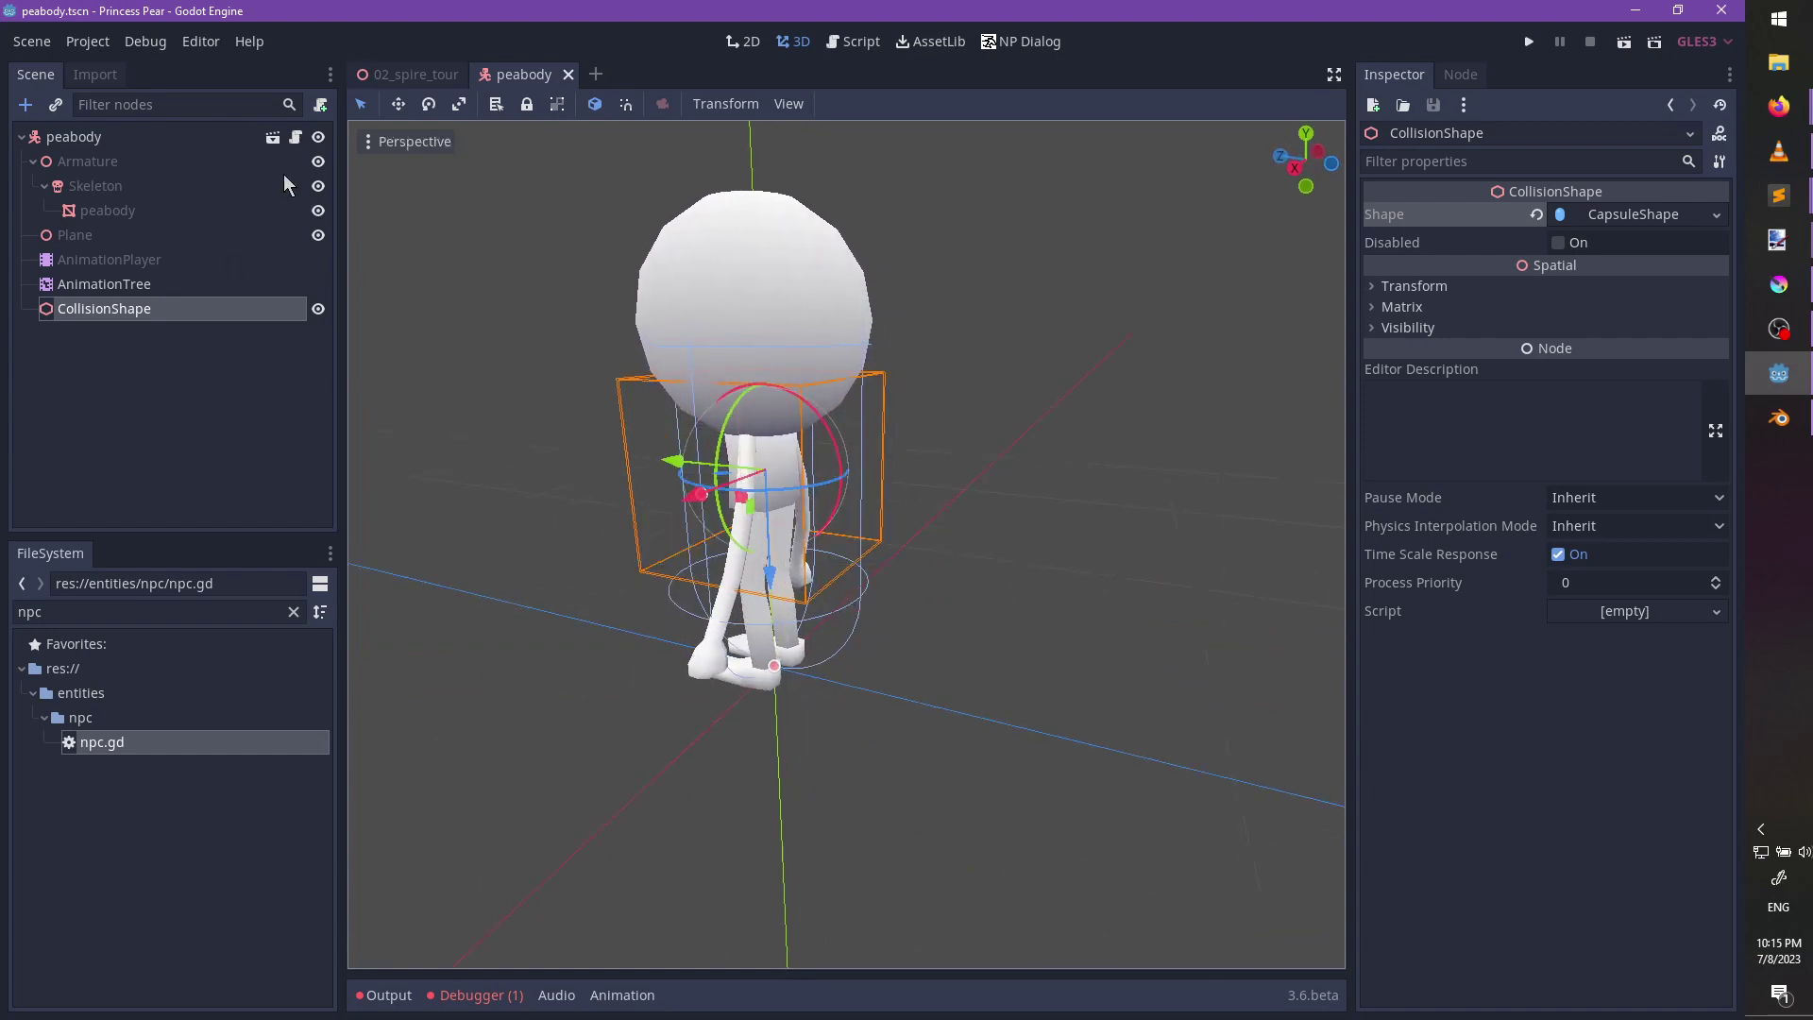
pyautogui.hotkey('ctrl', 's')
# Open the script attached to the peabody node, search it for "move" and go to the move function's definition.
pyautogui.click(295, 138)
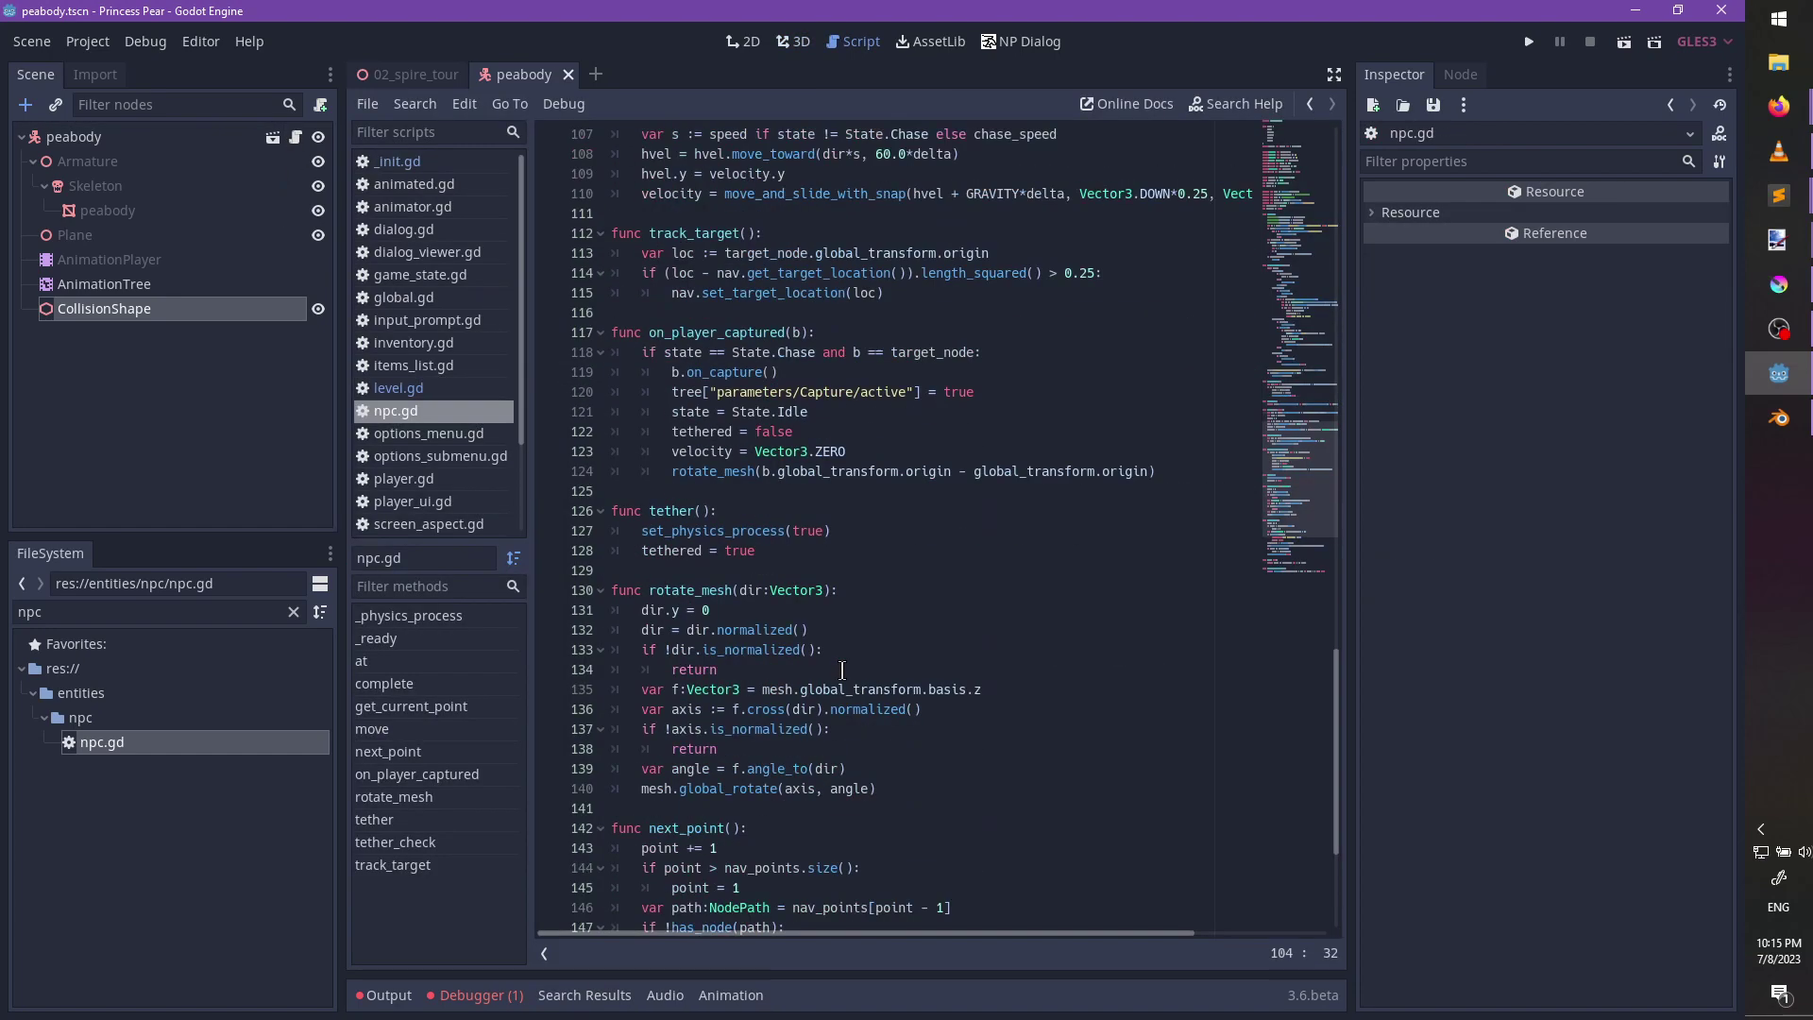
pyautogui.scroll(-4, 1003, 643)
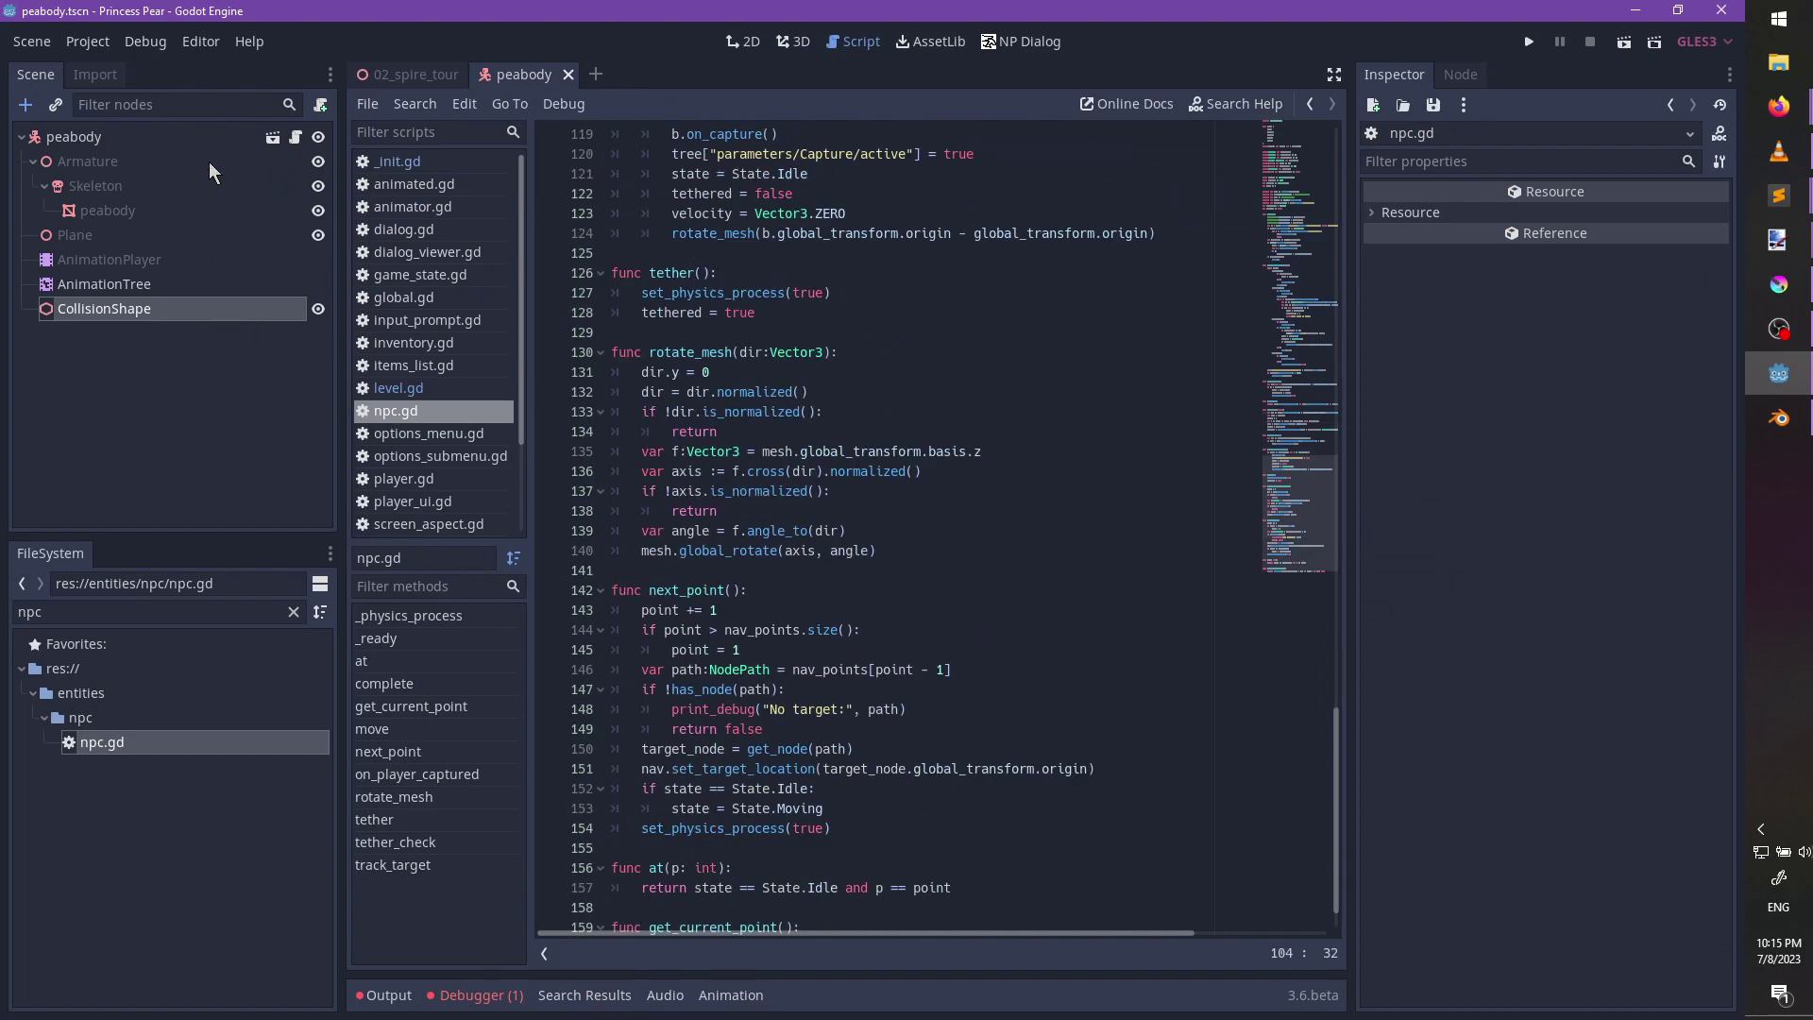
pyautogui.click(1054, 576)
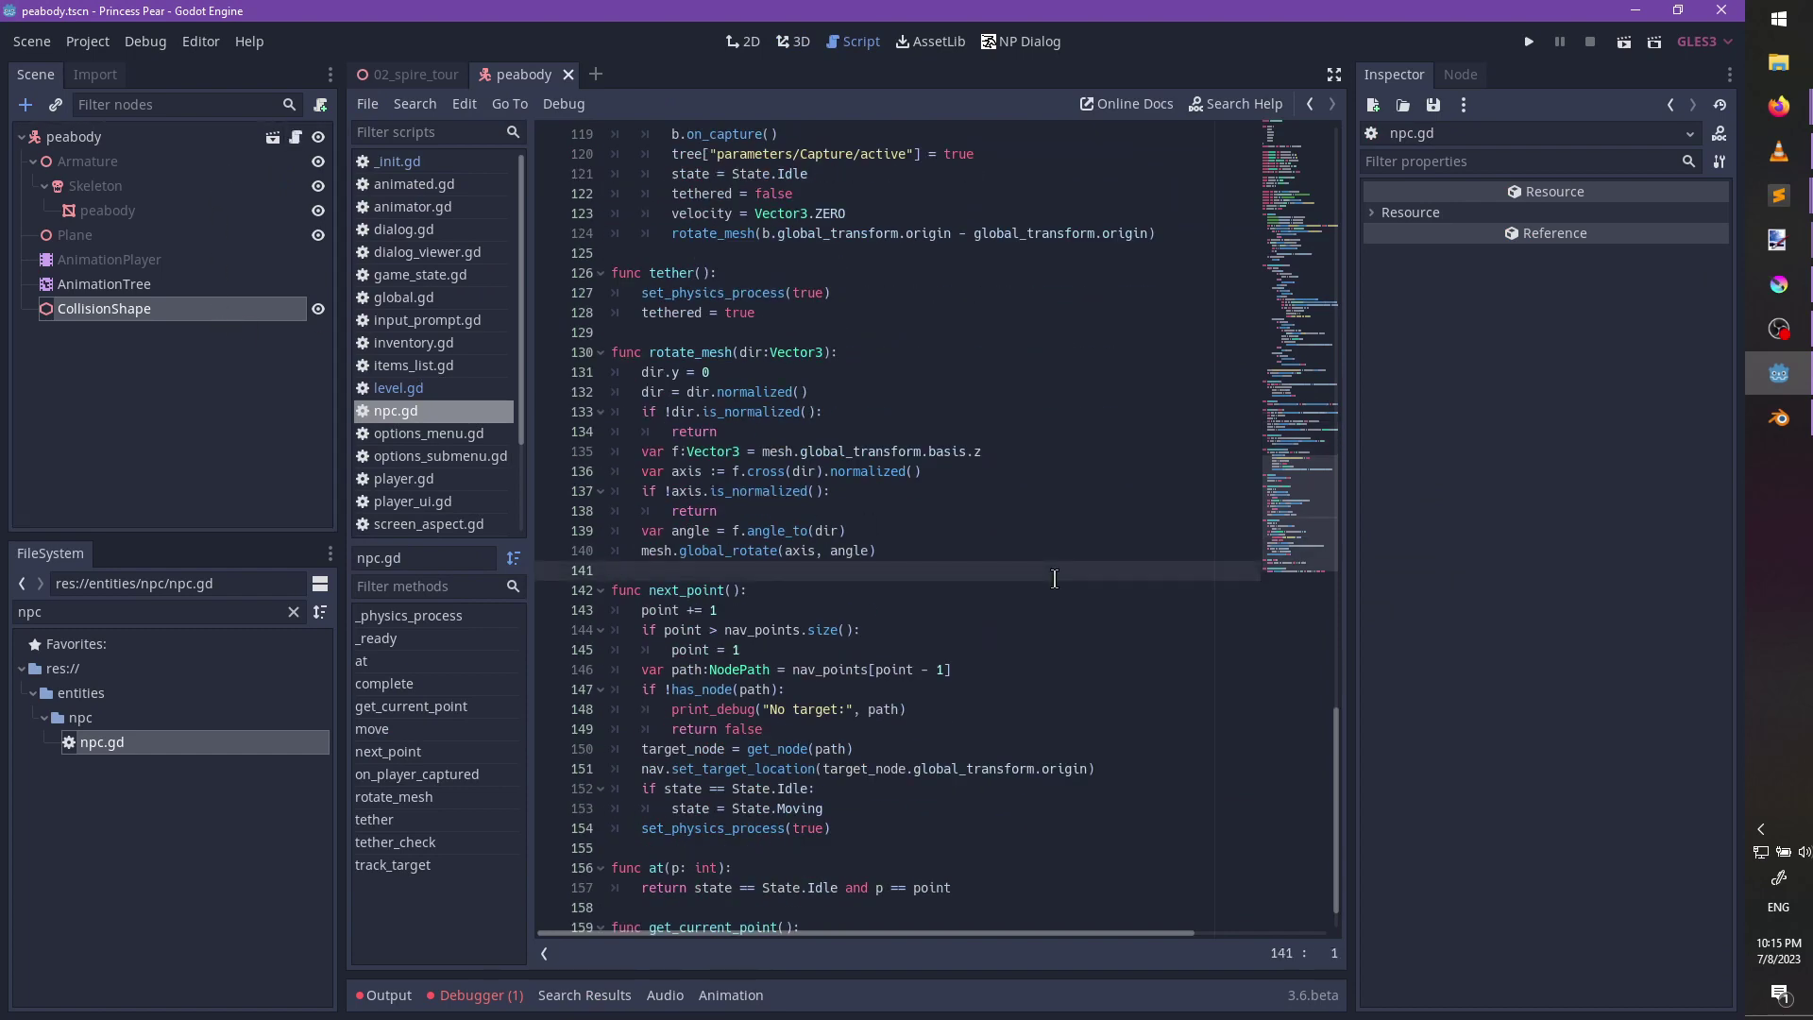
pyautogui.hotkey('ctrl', 'f')
pyautogui.write('move')
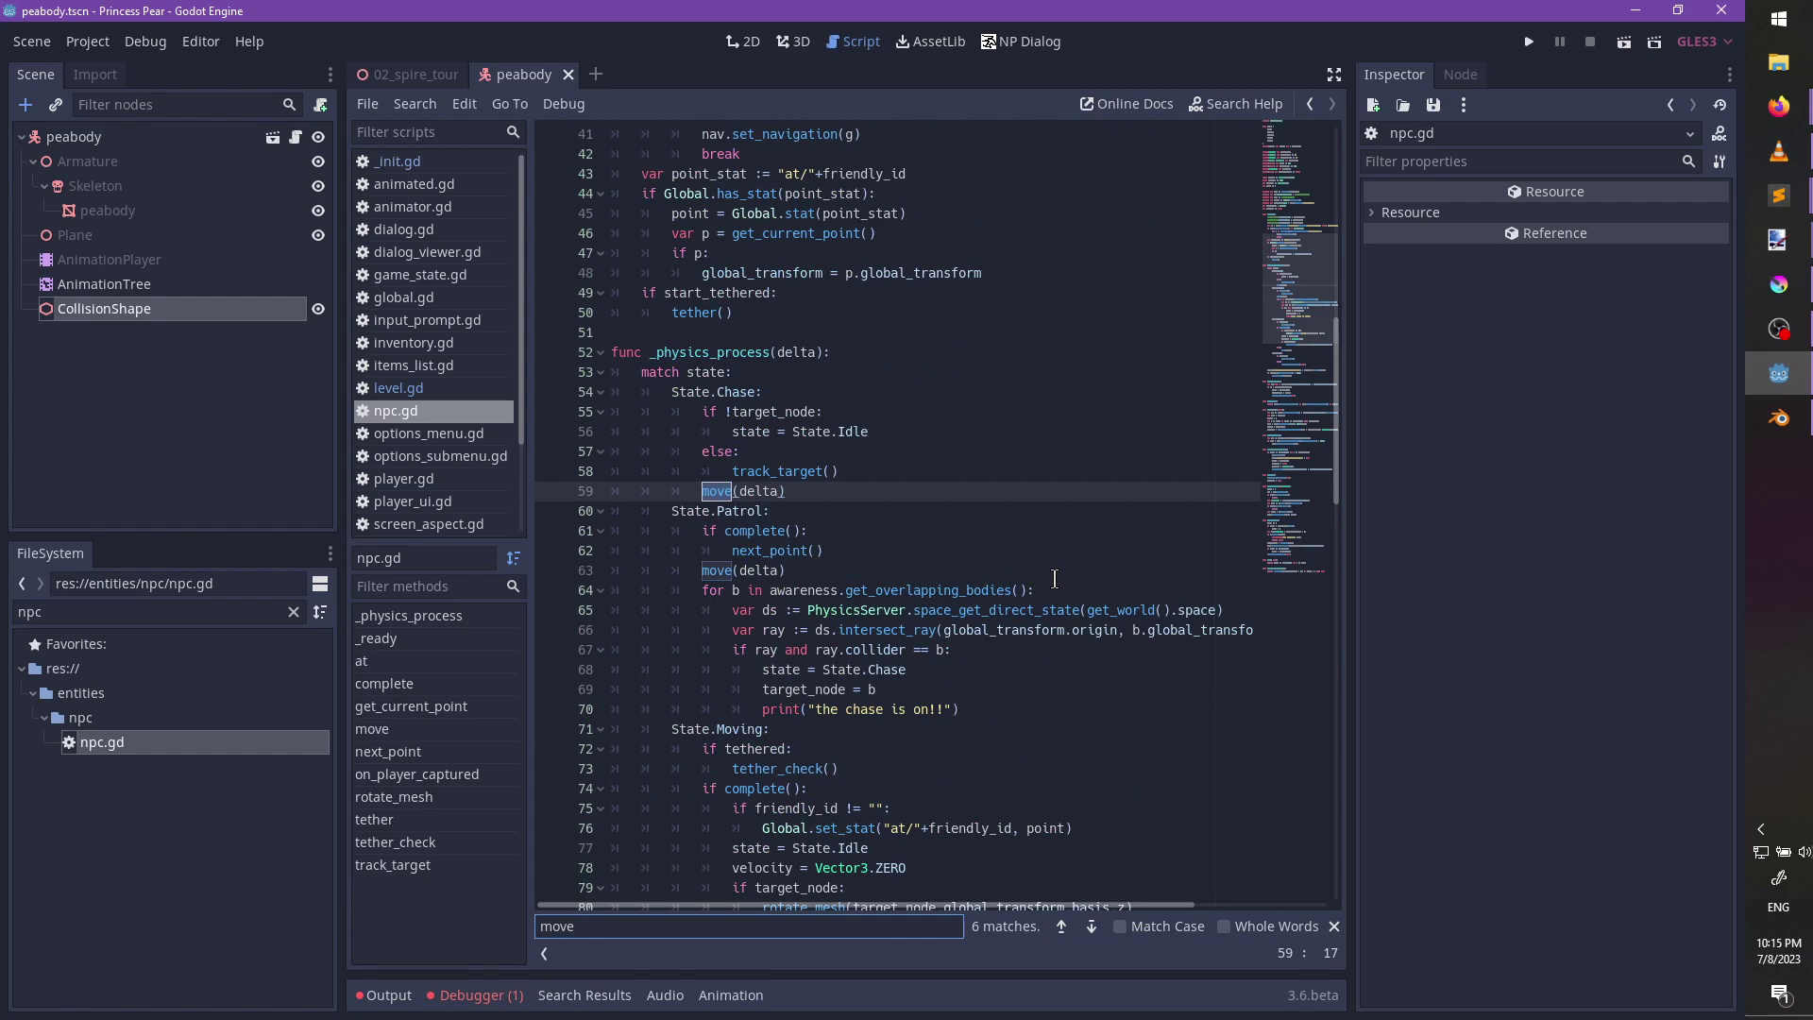
pyautogui.press('Escape')
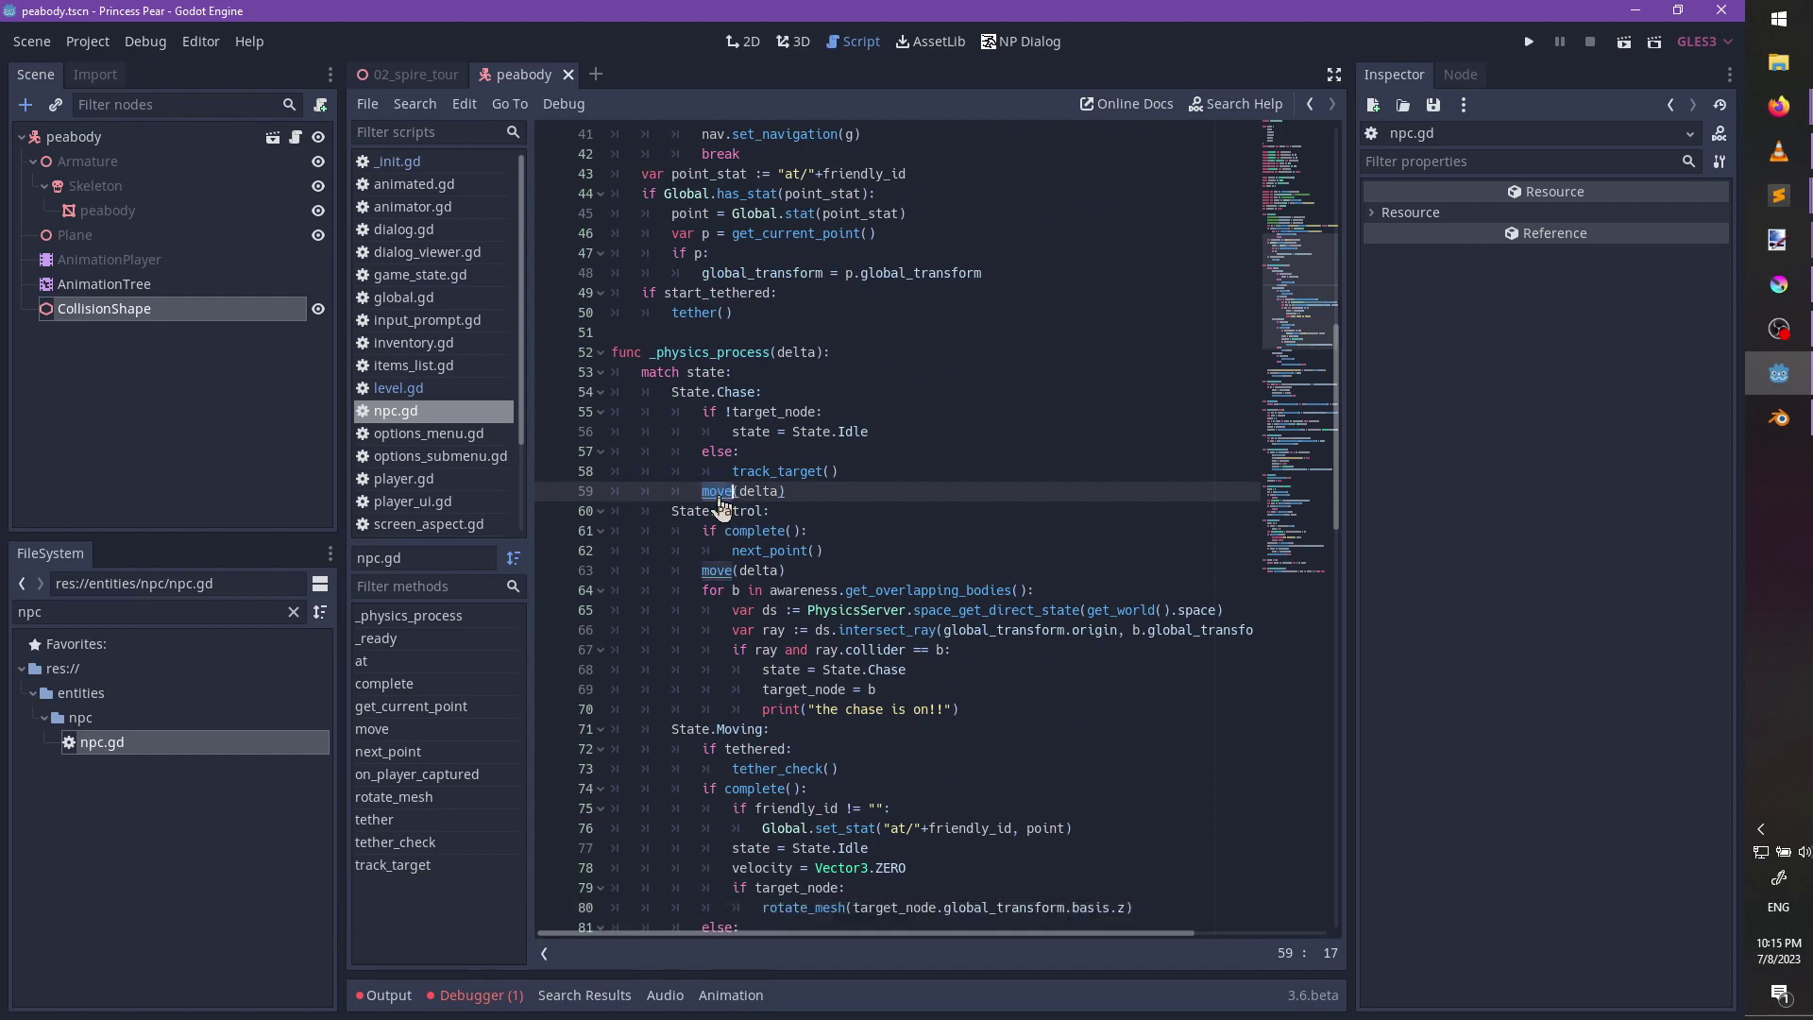
pyautogui.keyDown('ctrl'); pyautogui.click(713, 492); pyautogui.keyUp('ctrl')
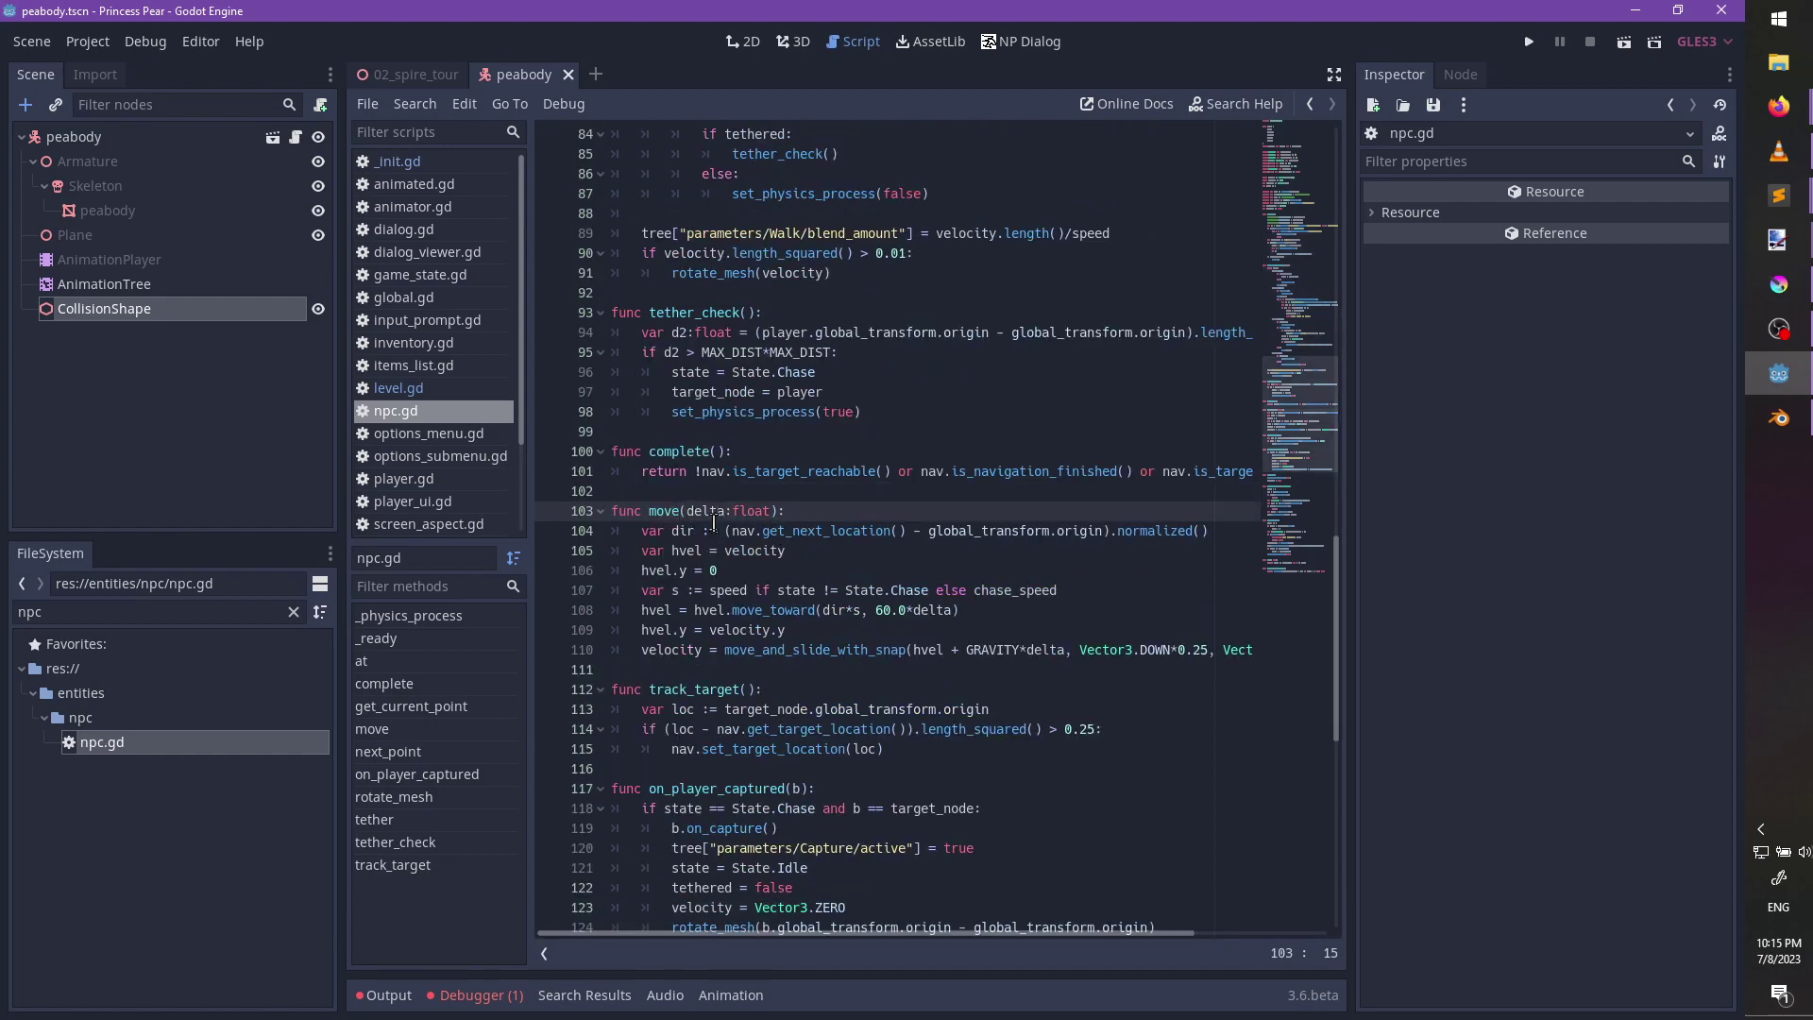
# Give the move function a "target: Vector3" parameter before delta and use target instead of nav.get_next_location() in the dir calculation.
pyautogui.moveTo(732, 534); pyautogui.dragTo(899, 533)
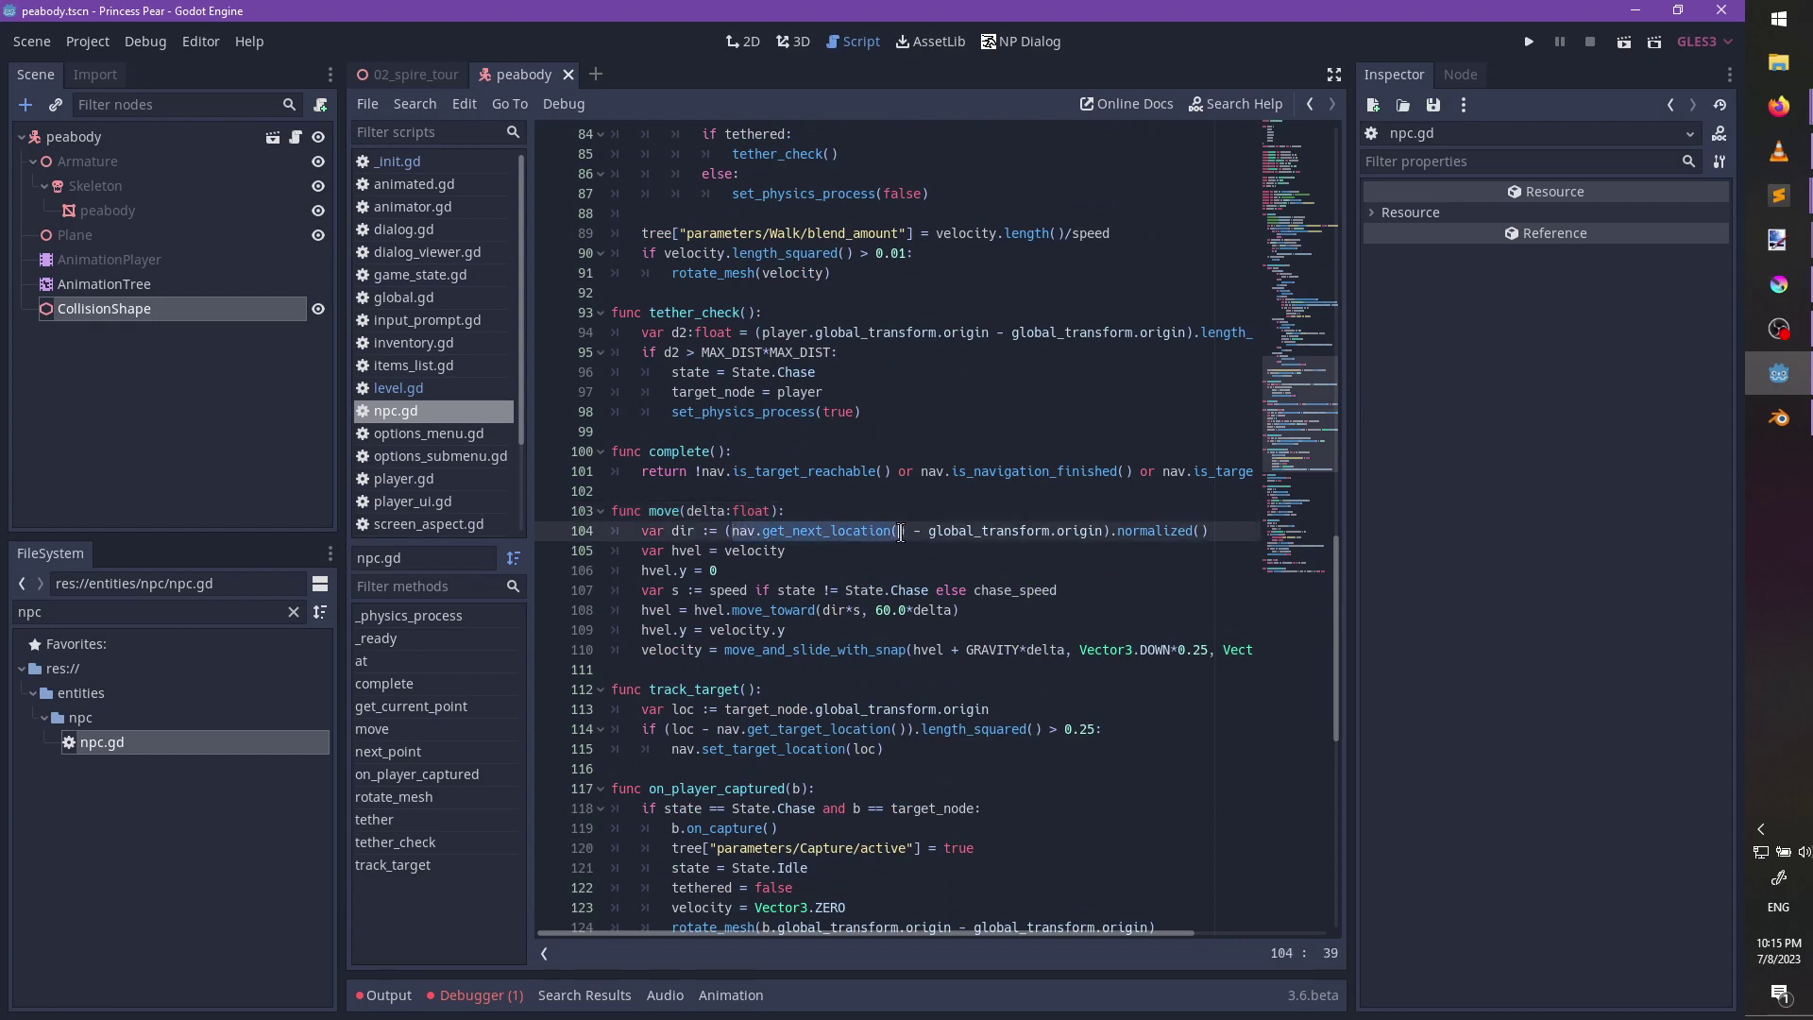
pyautogui.press('BackSpace')
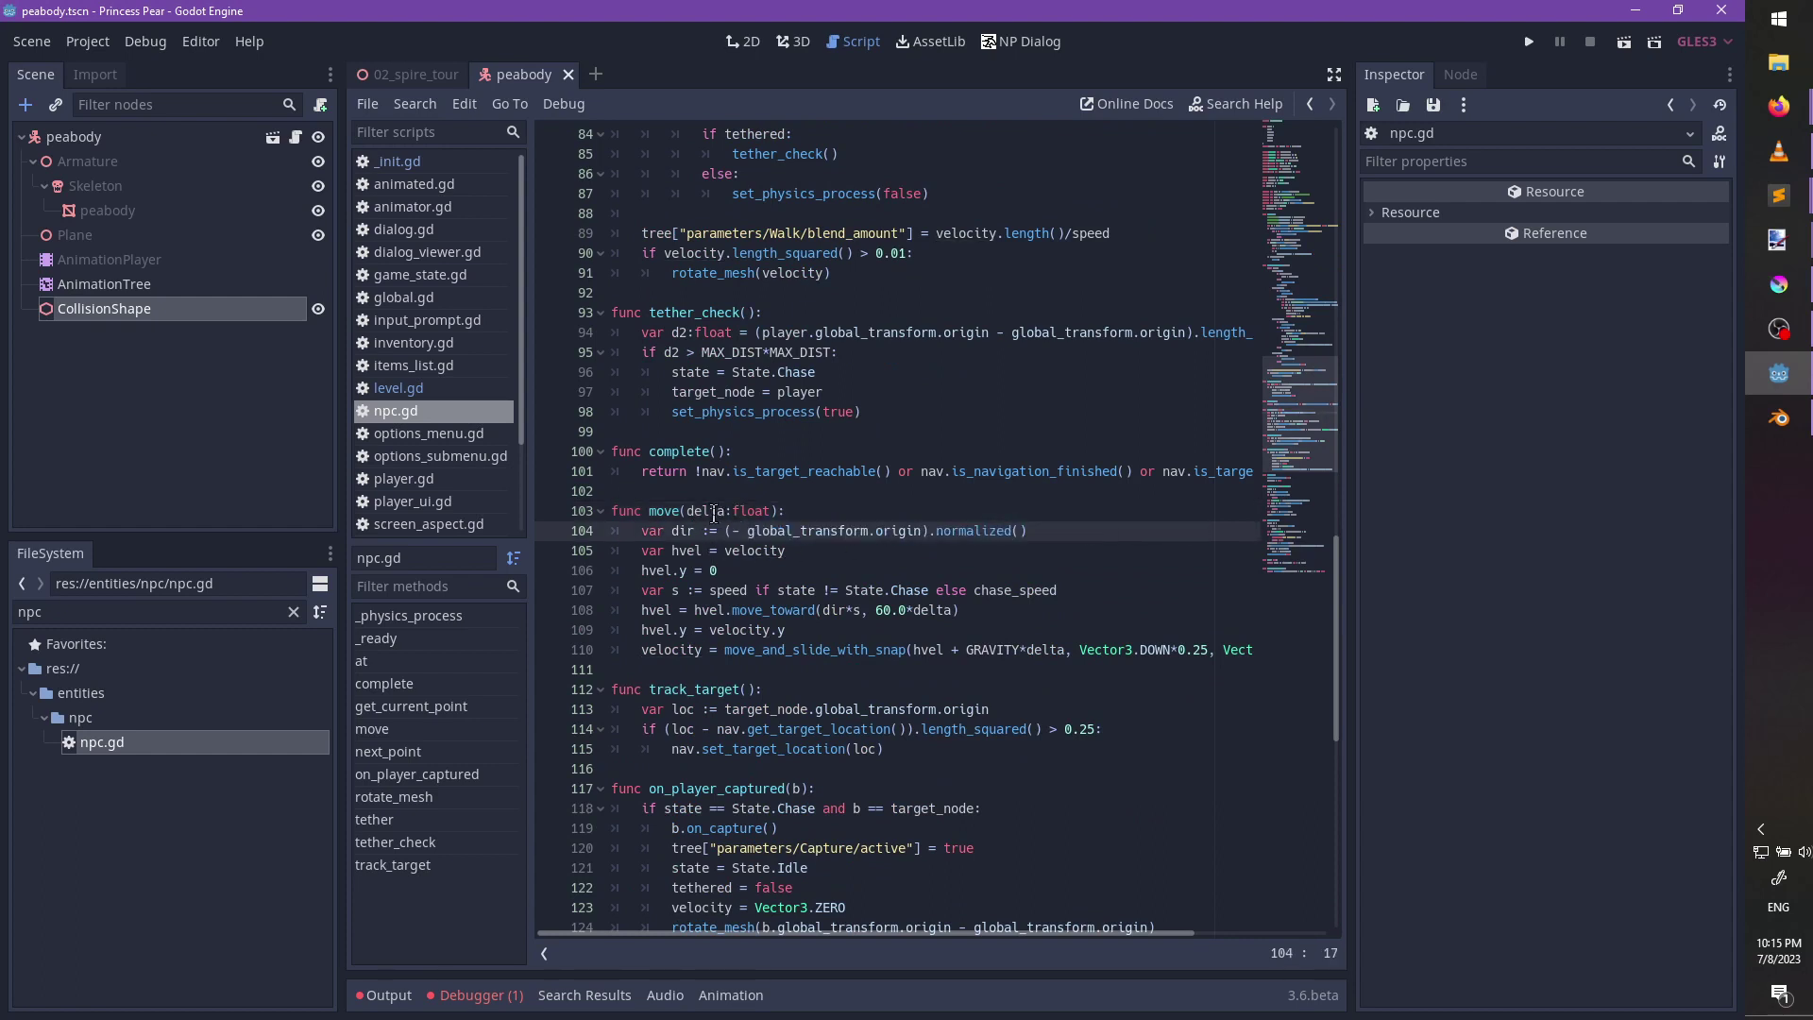
pyautogui.click(687, 511)
pyautogui.write('target,')
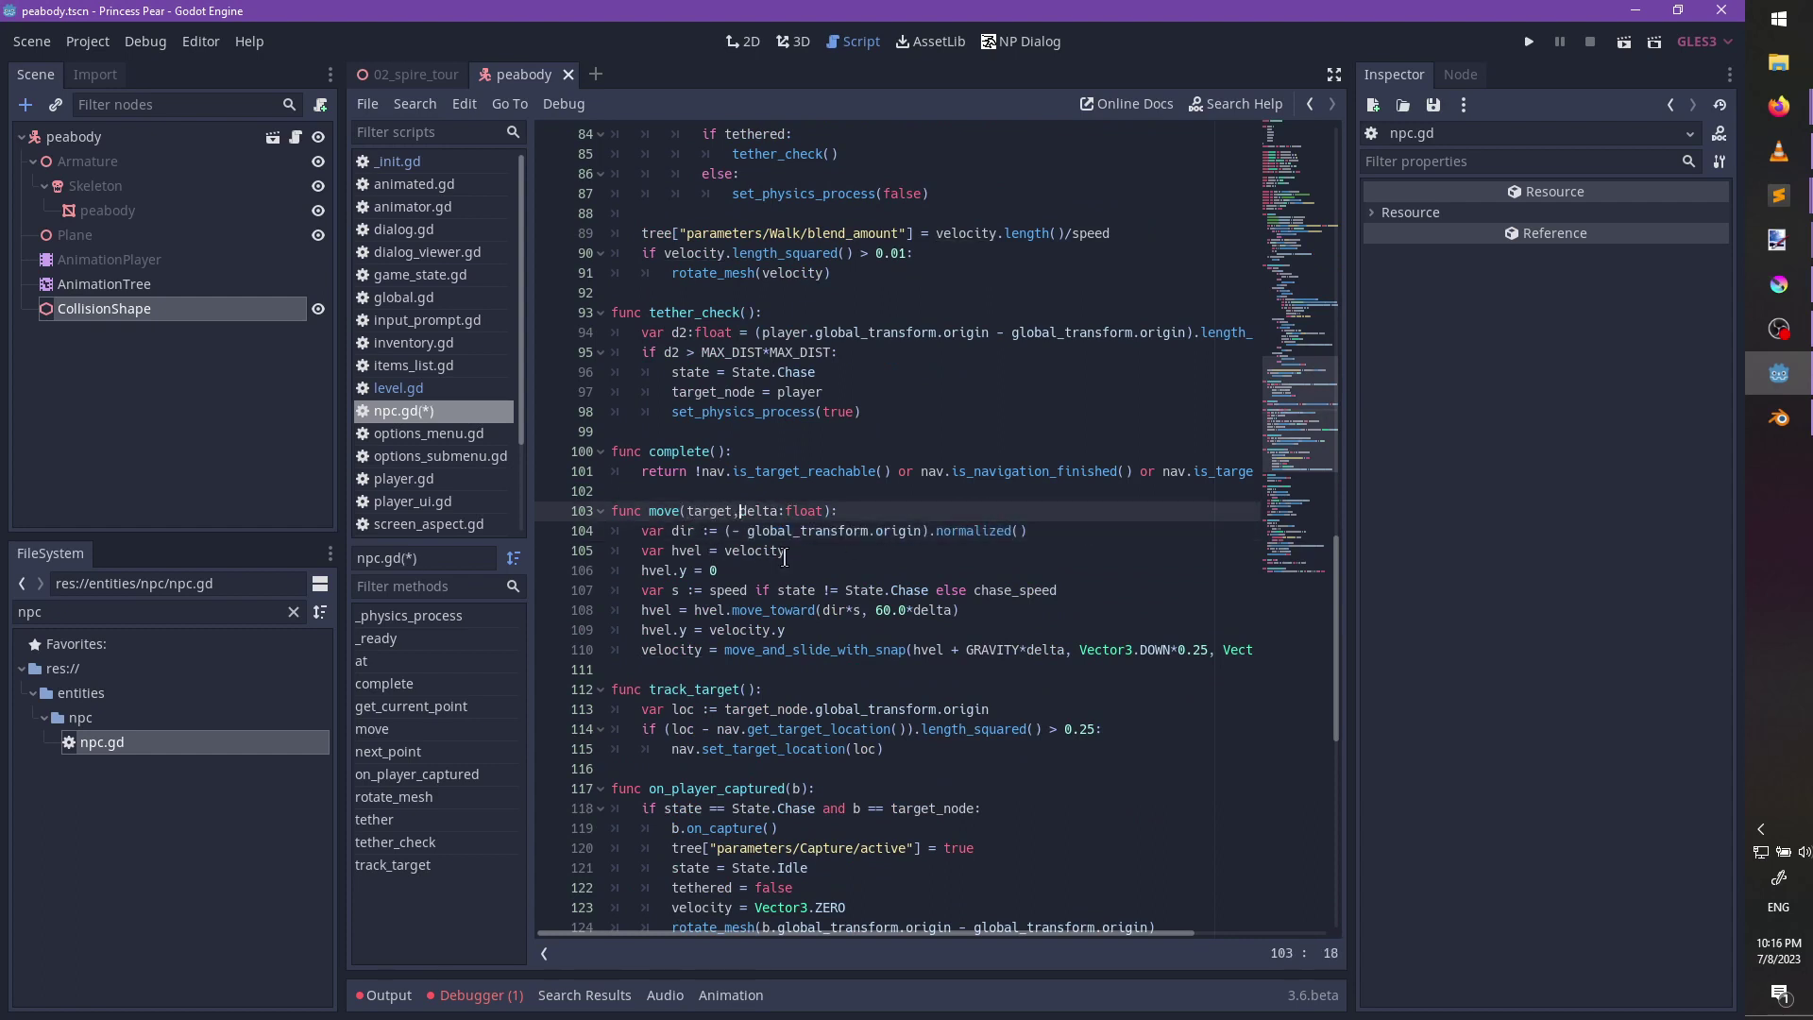
pyautogui.press('BackSpace')
pyautogui.write(': Vector3,')
pyautogui.click(734, 530)
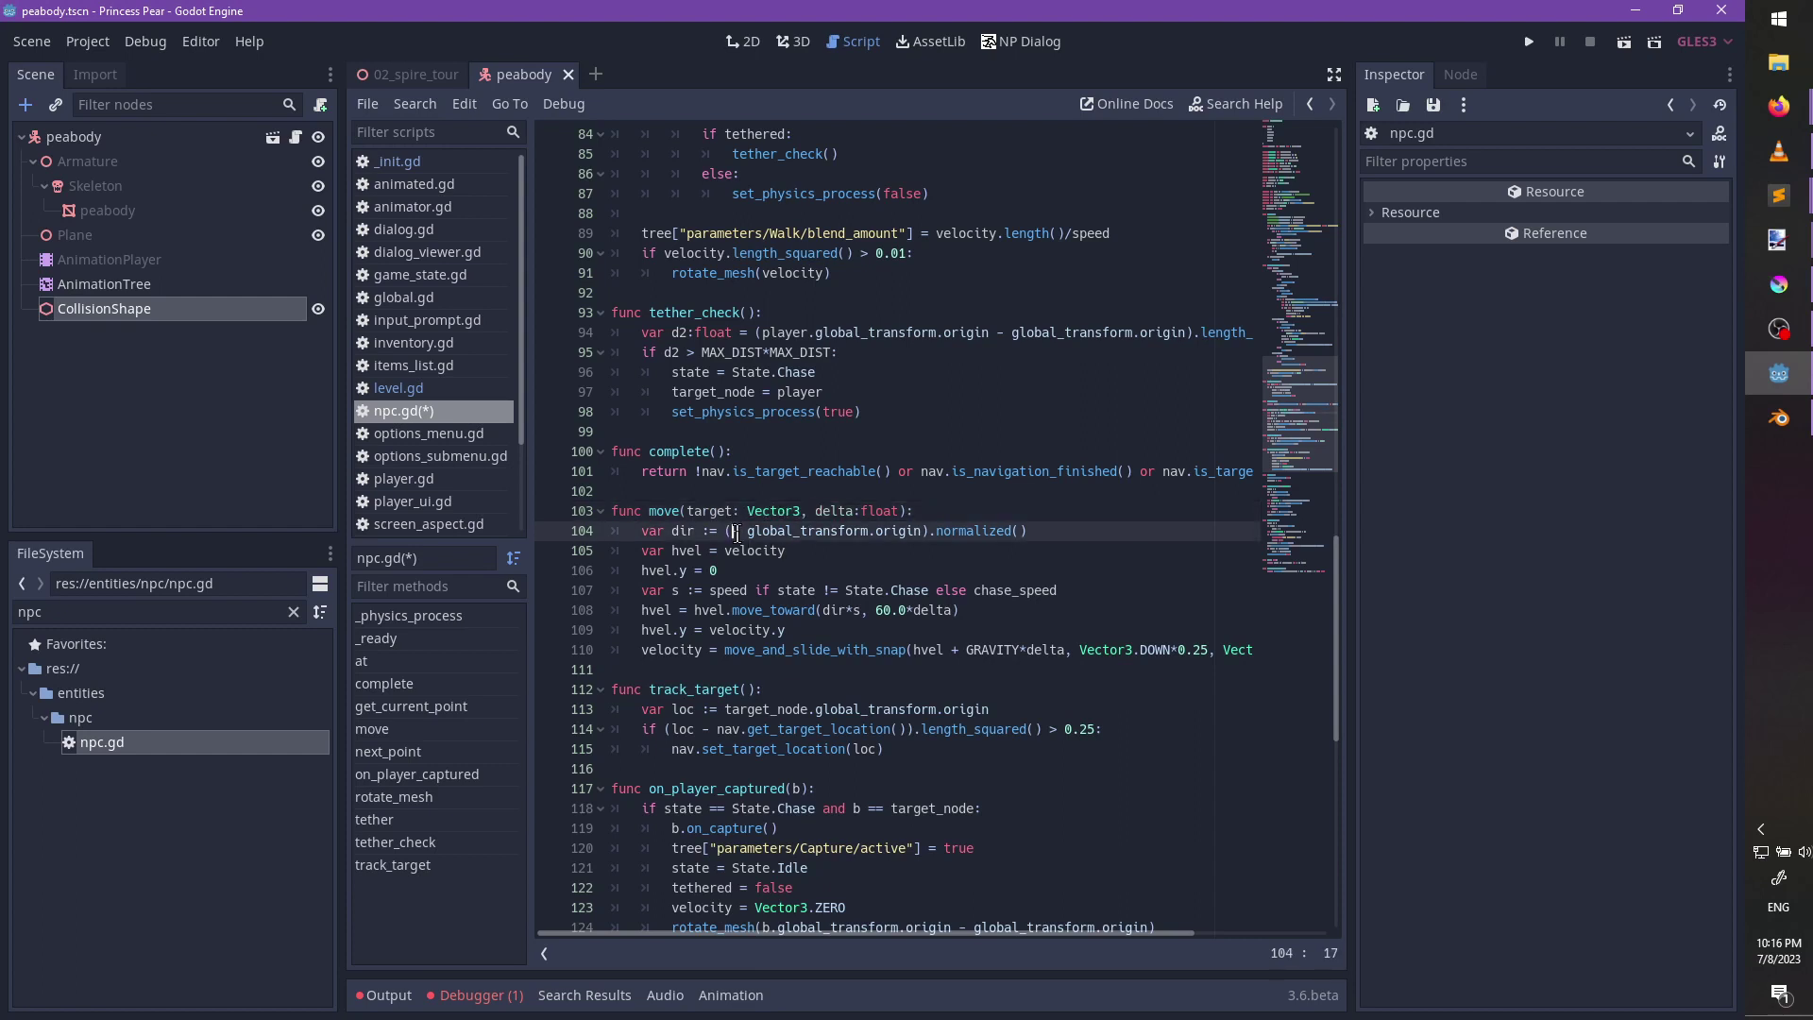
pyautogui.write('target')
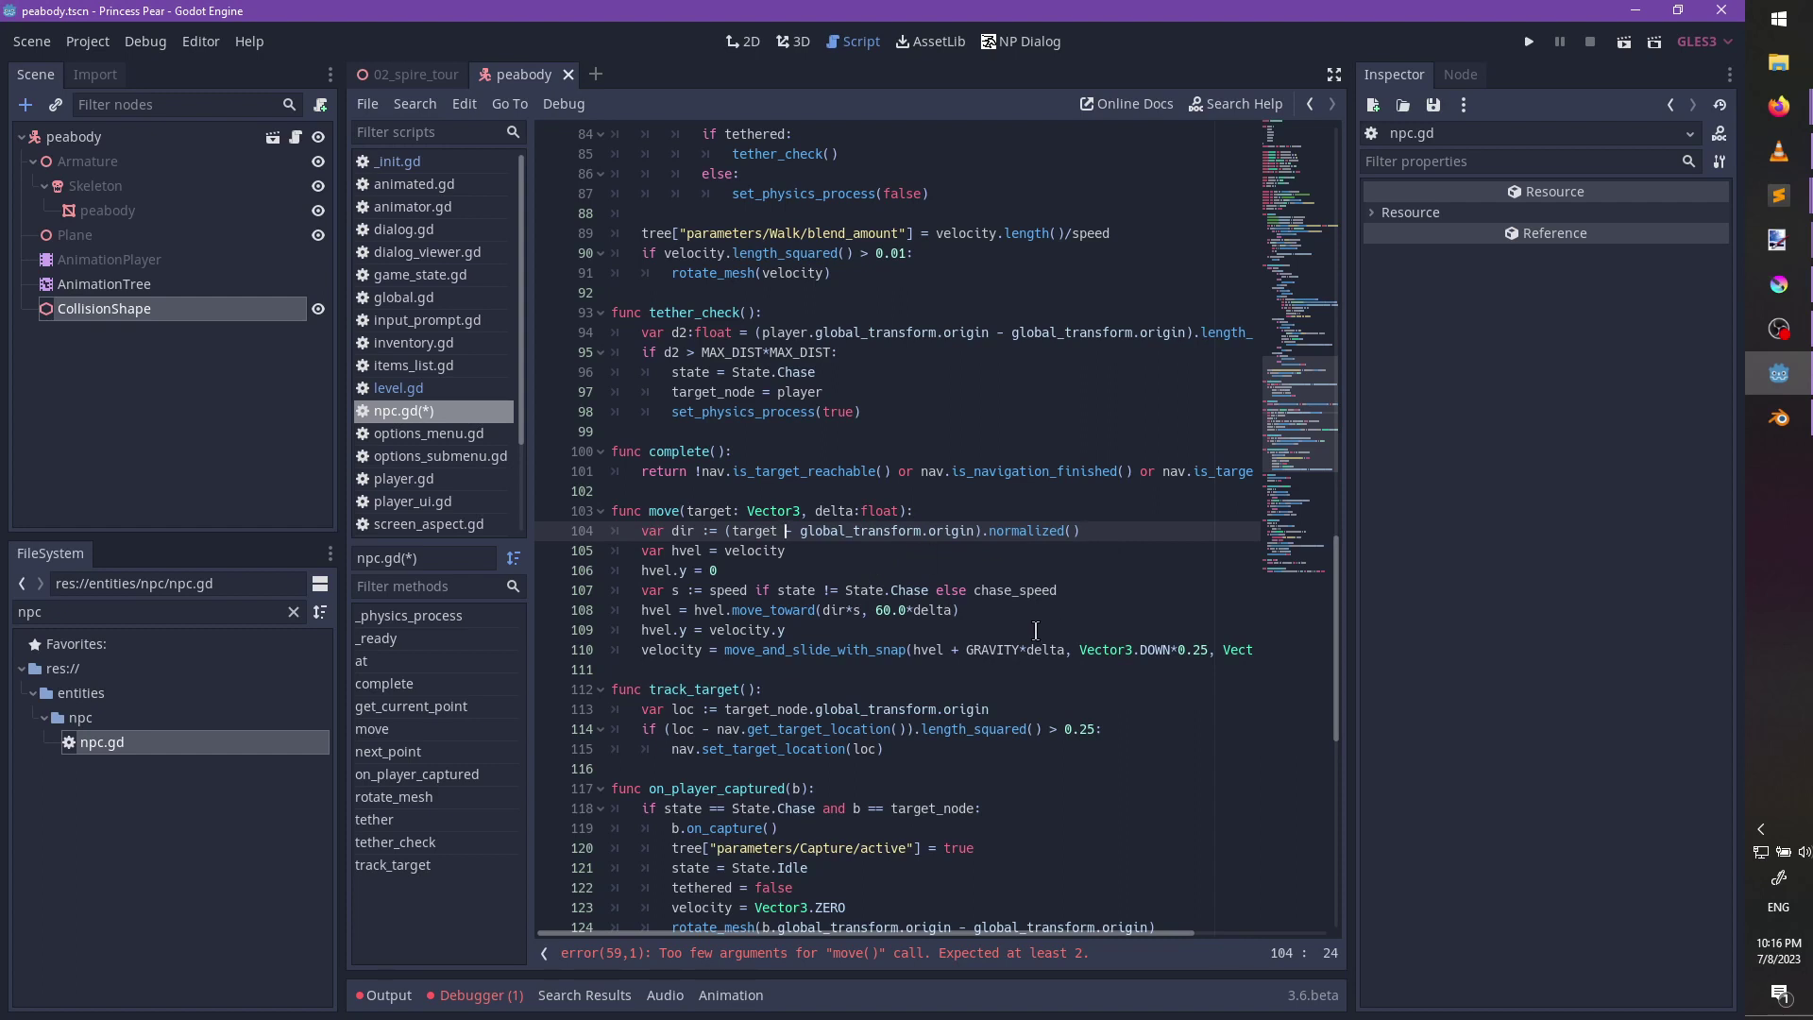
# Add nav.get_next_location() as the first argument of the move calls in the Chase, Patrol and Moving states.
pyautogui.click(859, 954)
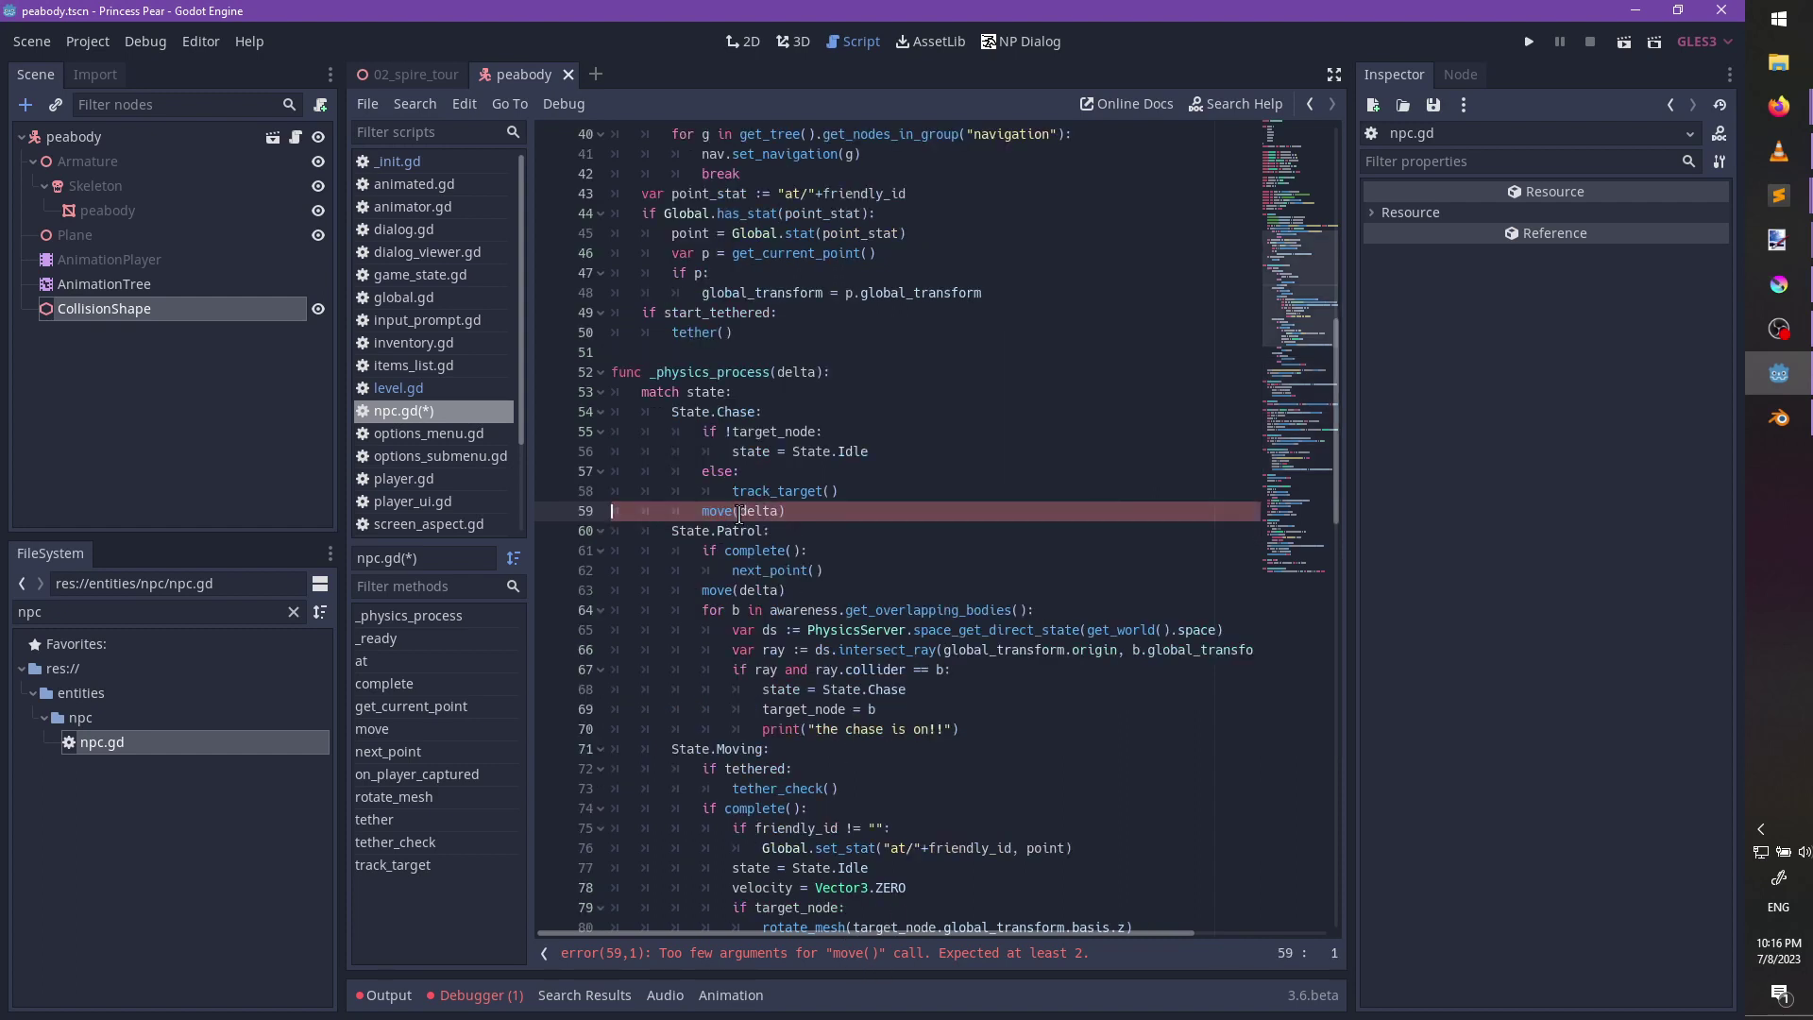
pyautogui.write('nav.get_next_location()')
pyautogui.write(',')
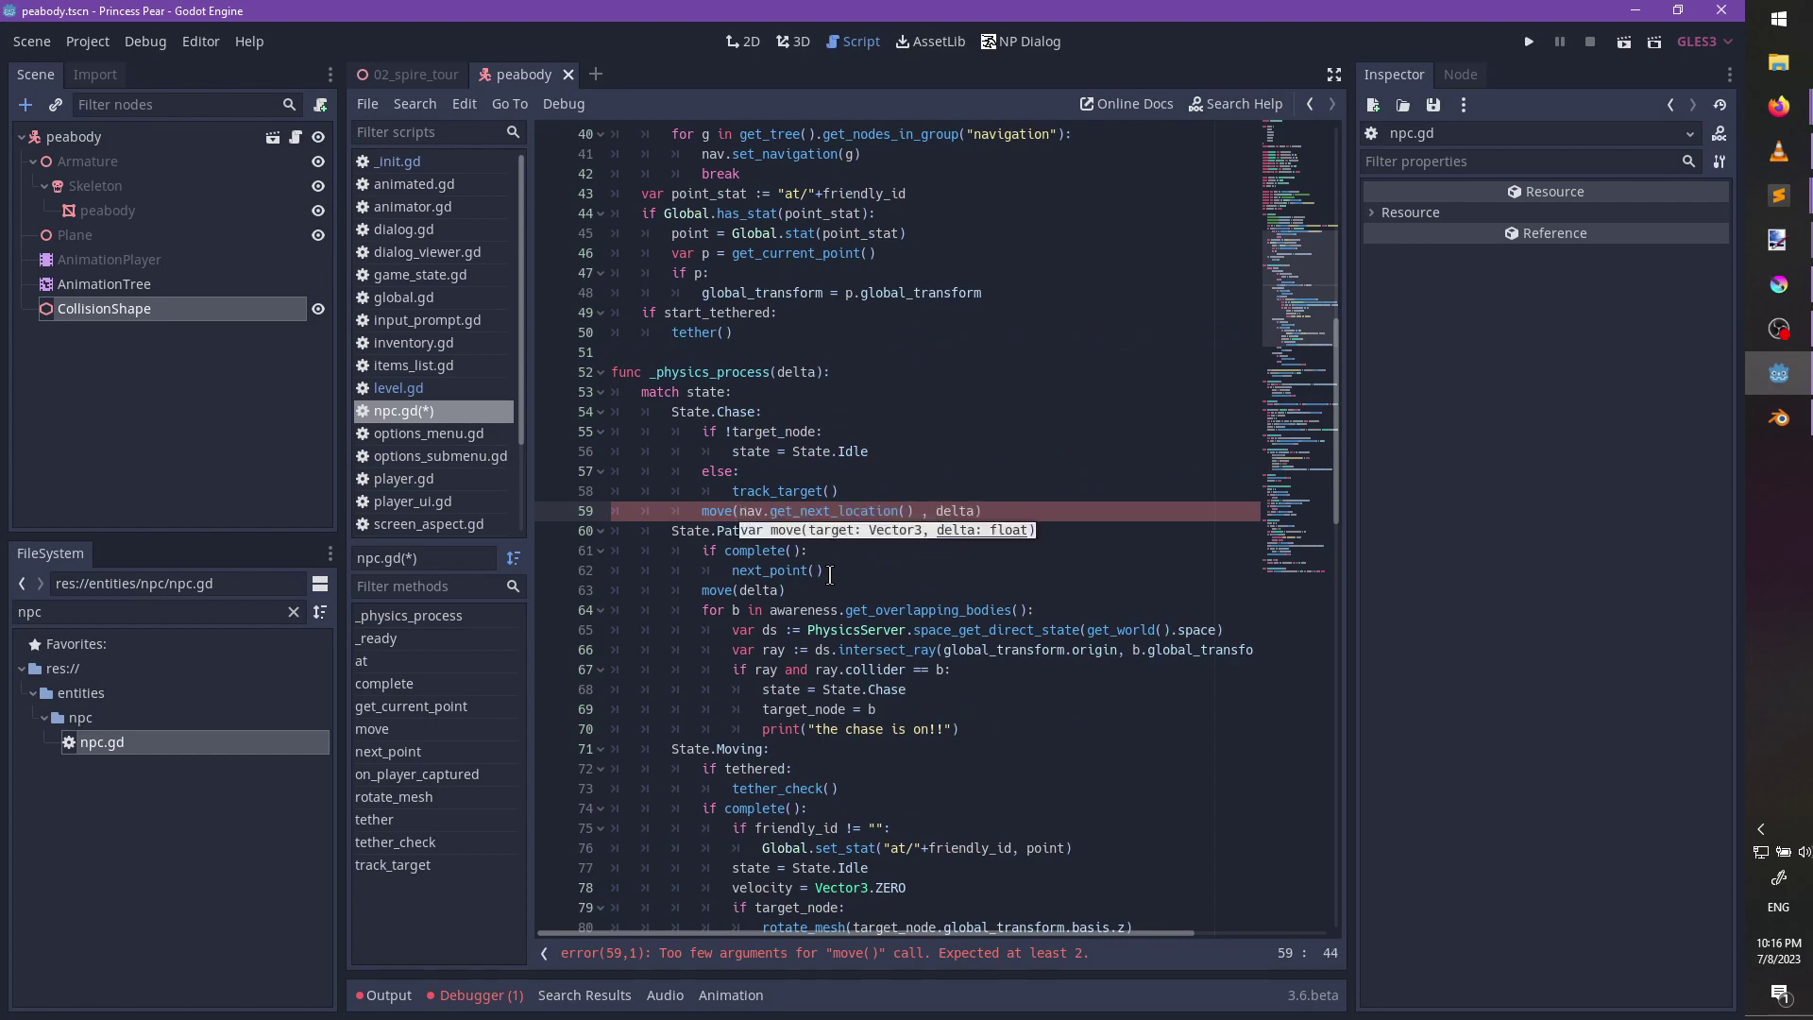
pyautogui.click(739, 590)
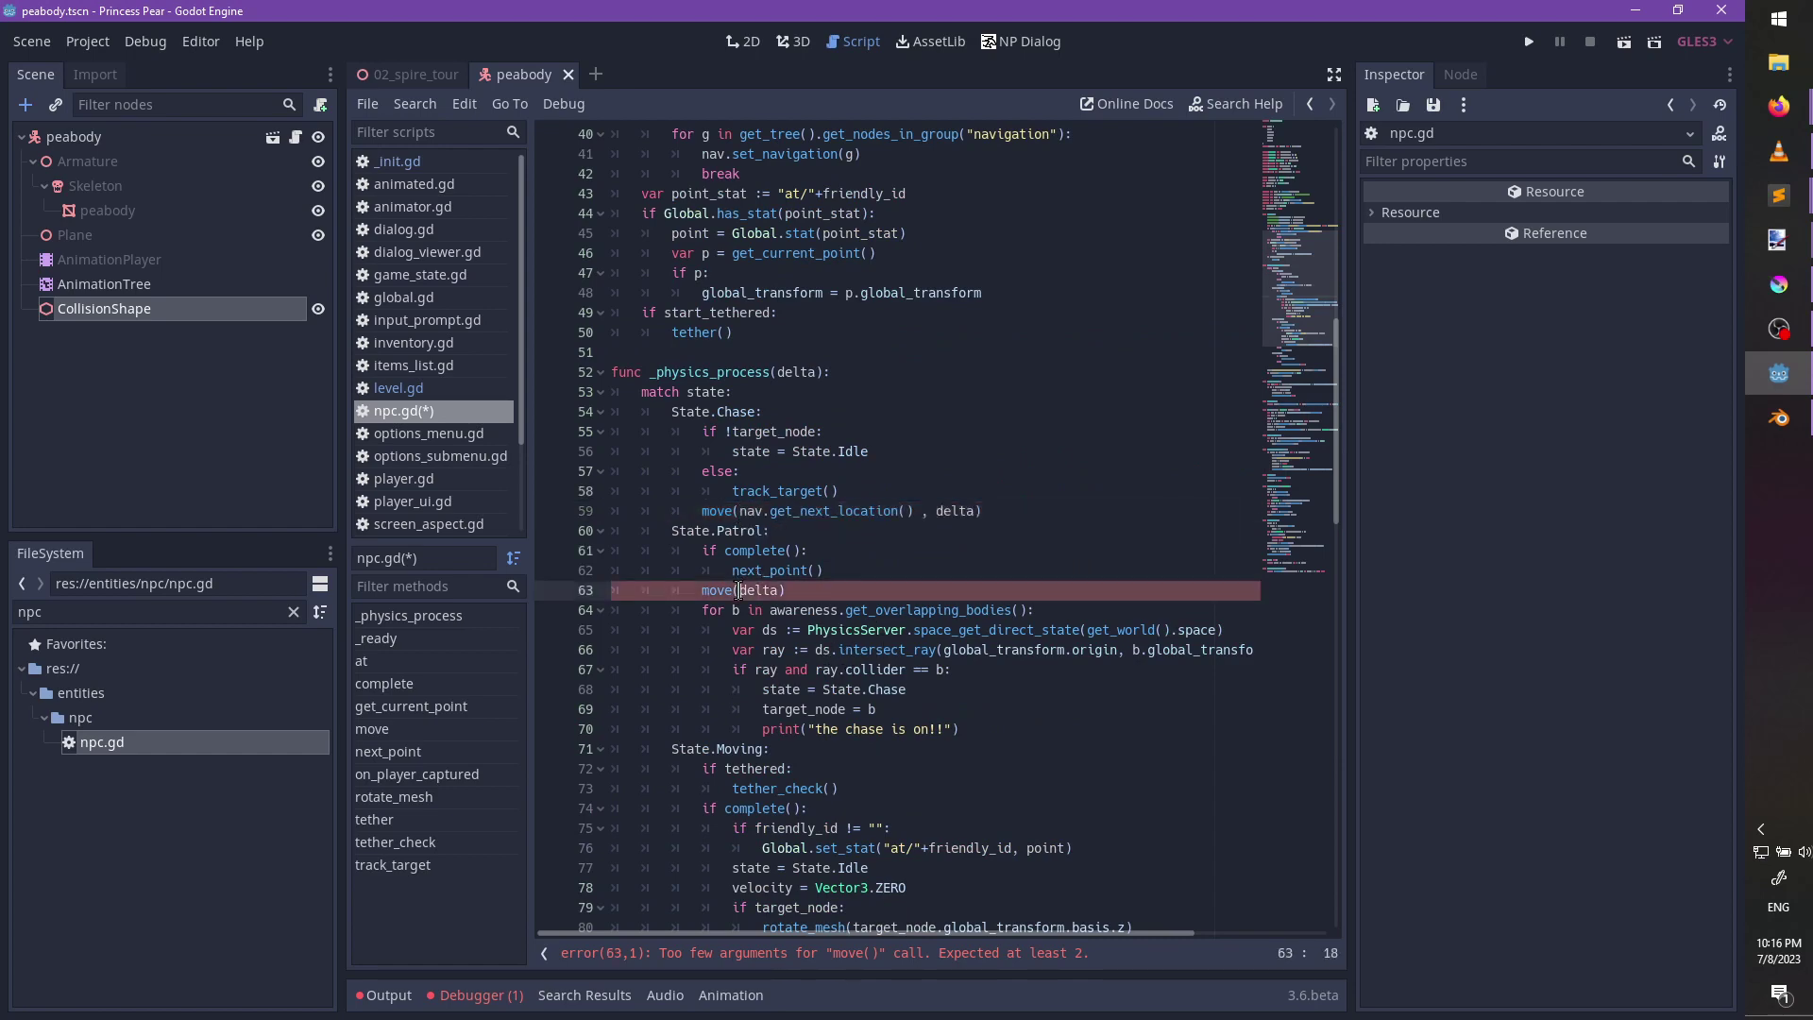
pyautogui.write('nav.get_next_location()')
pyautogui.write(',')
pyautogui.scroll(-4, 879, 733)
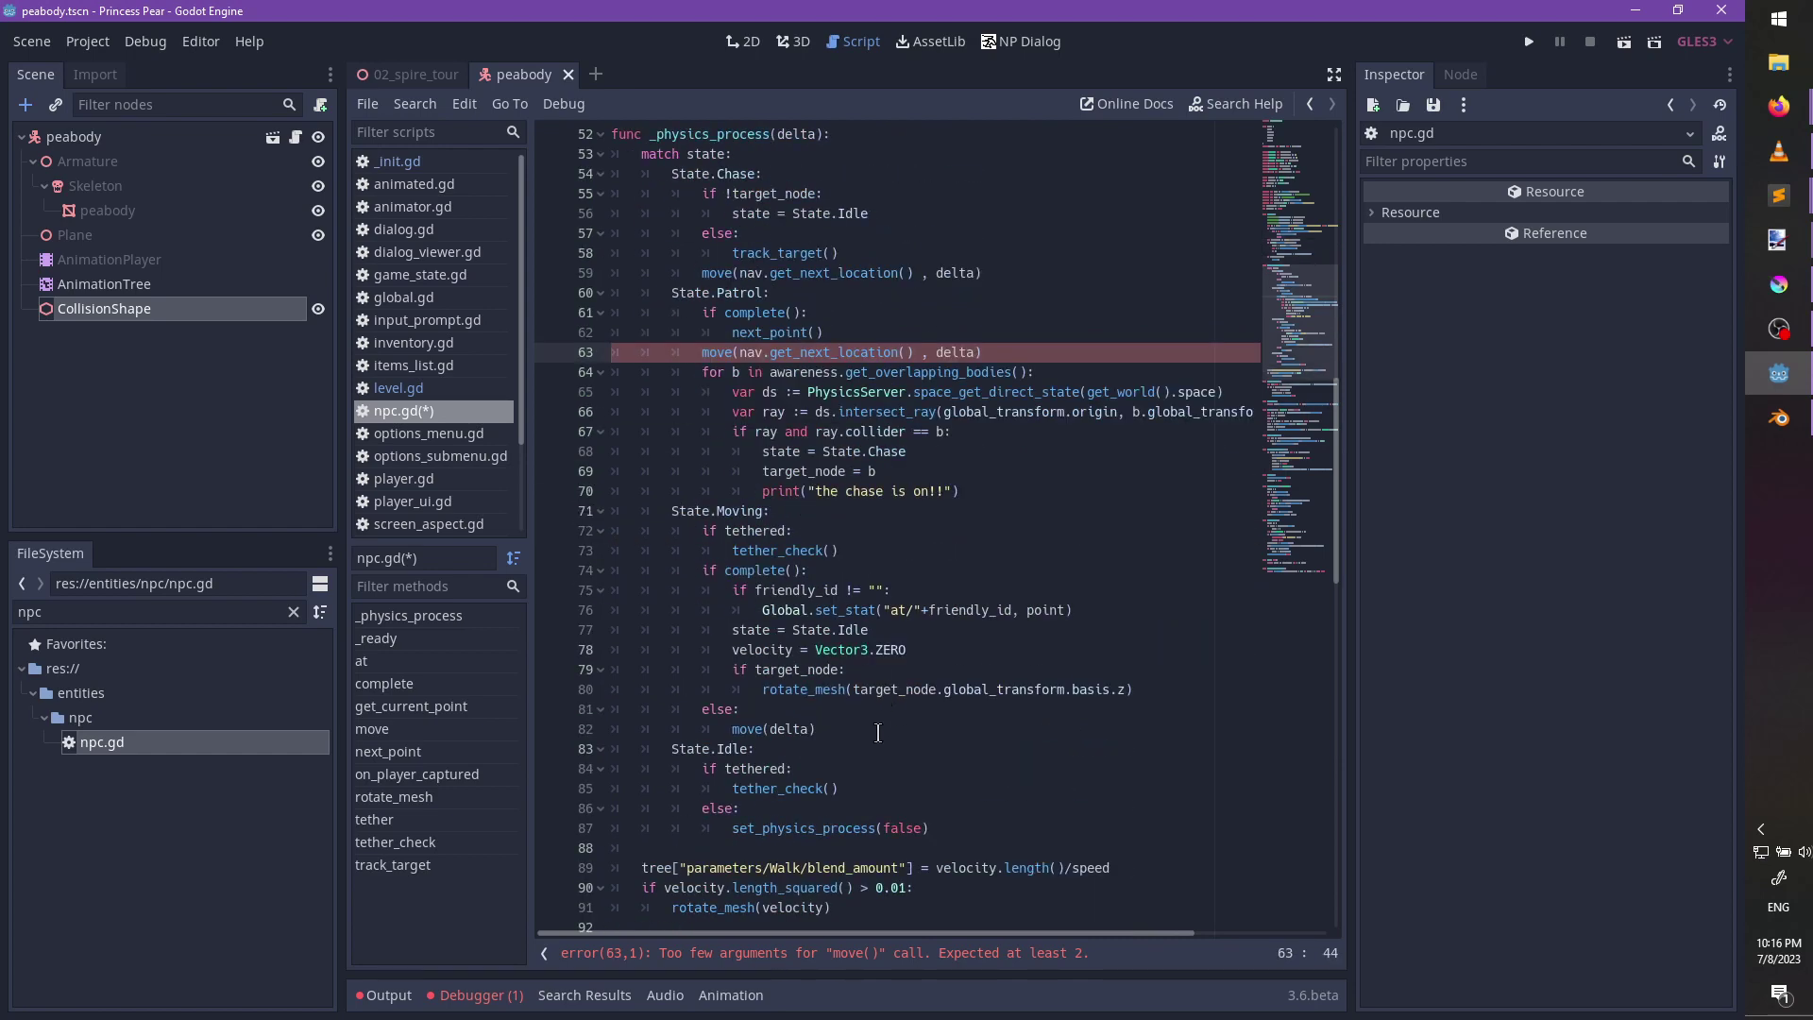
pyautogui.click(784, 731)
pyautogui.write('nav.get_next_location()')
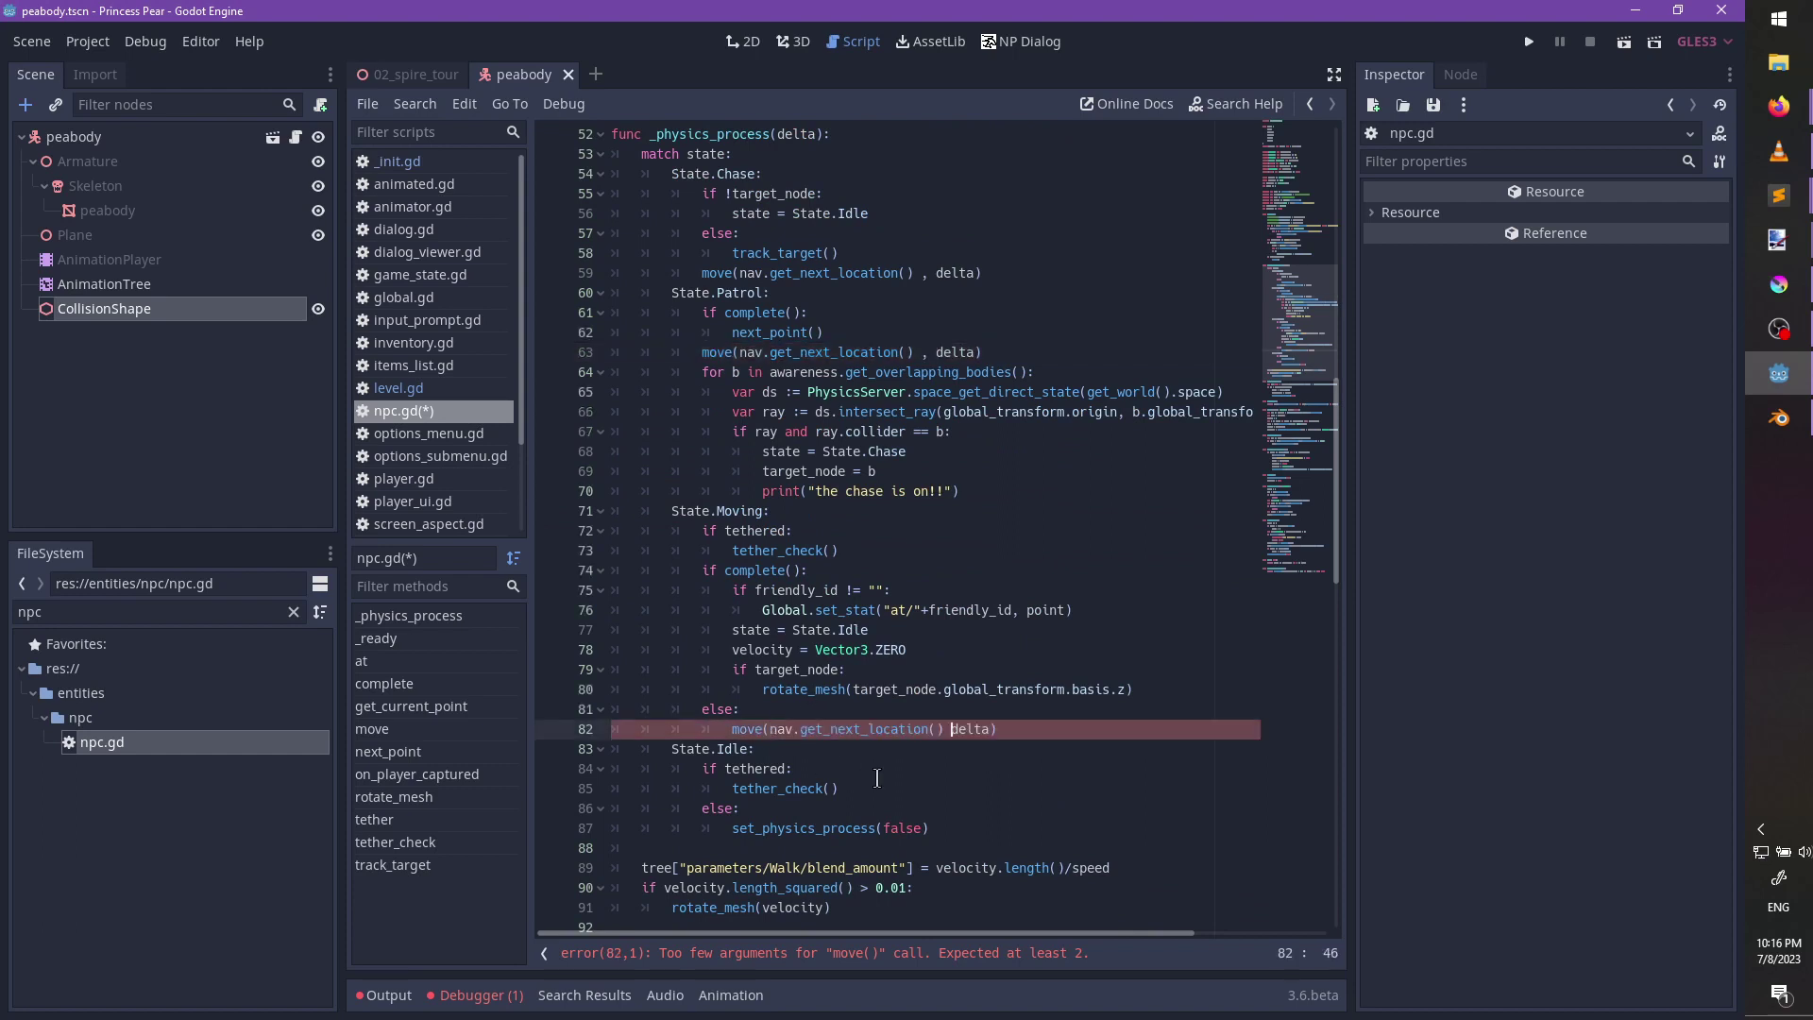
pyautogui.write(',')
# In the Moving state's else branch, nest the move call under the condition "if nav.get_navigation() is Navigation:".
pyautogui.click(808, 716)
pyautogui.press('Return')
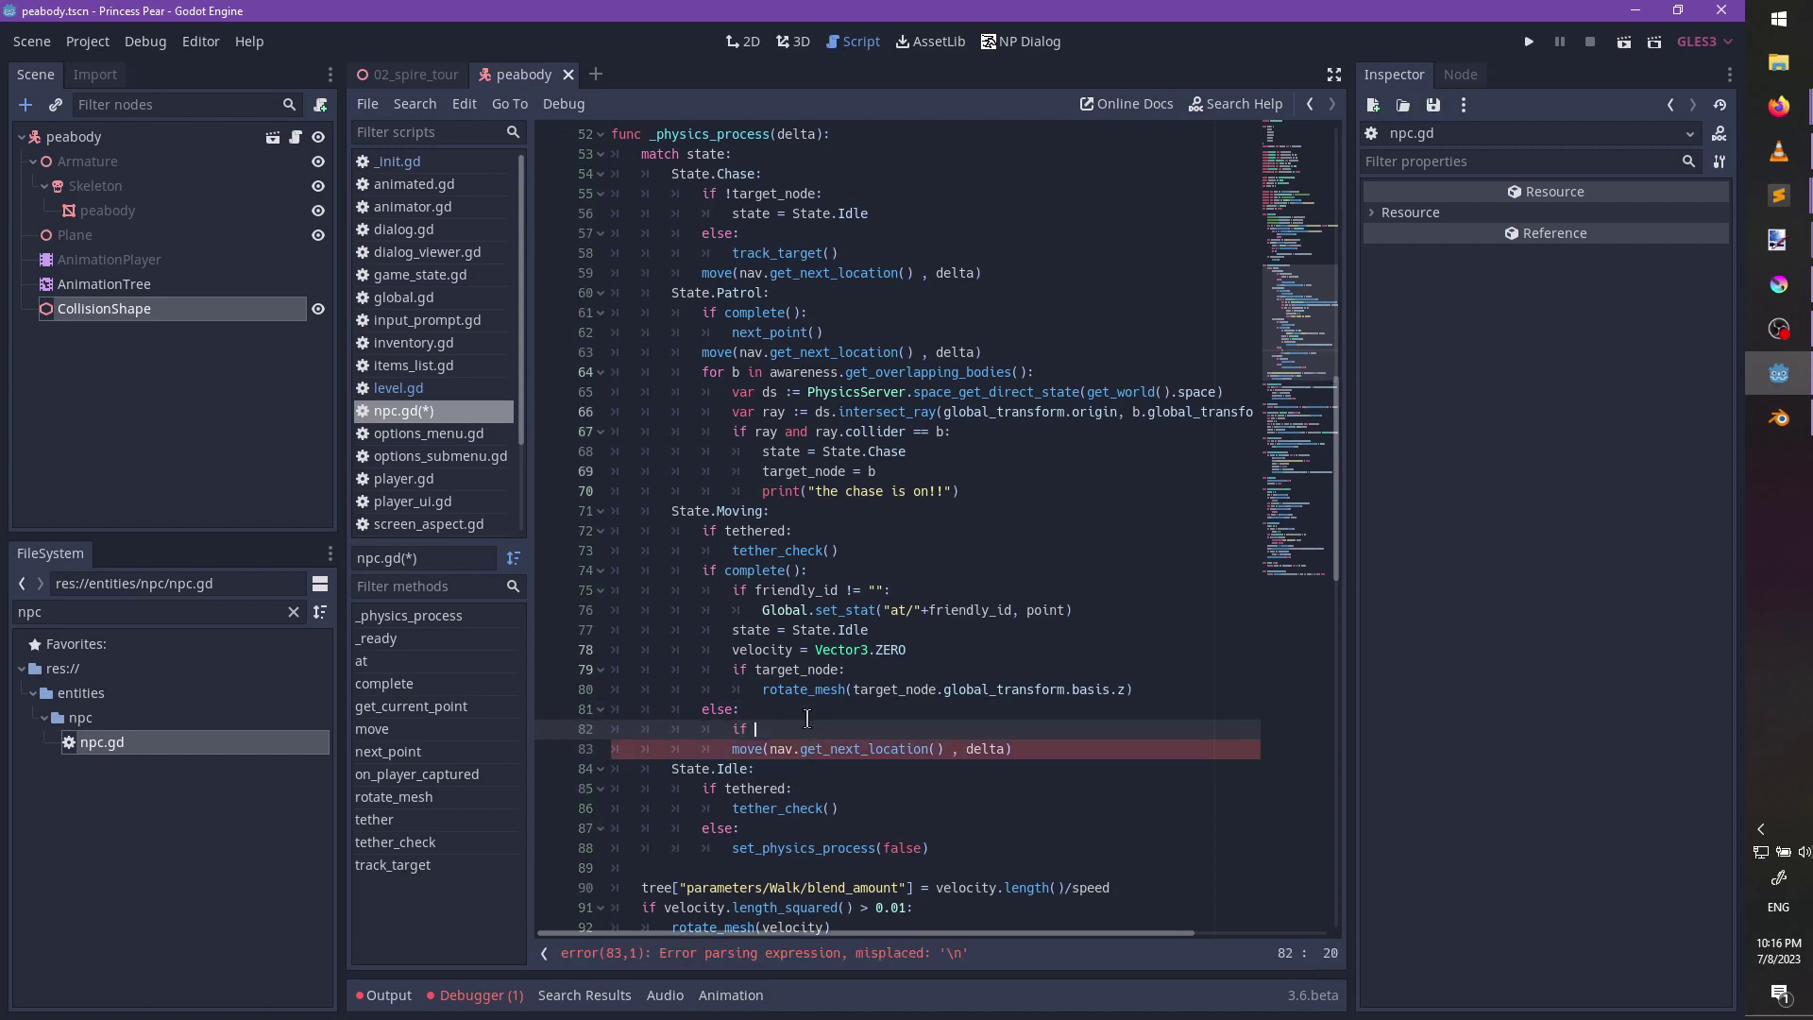
pyautogui.write('nav.has')
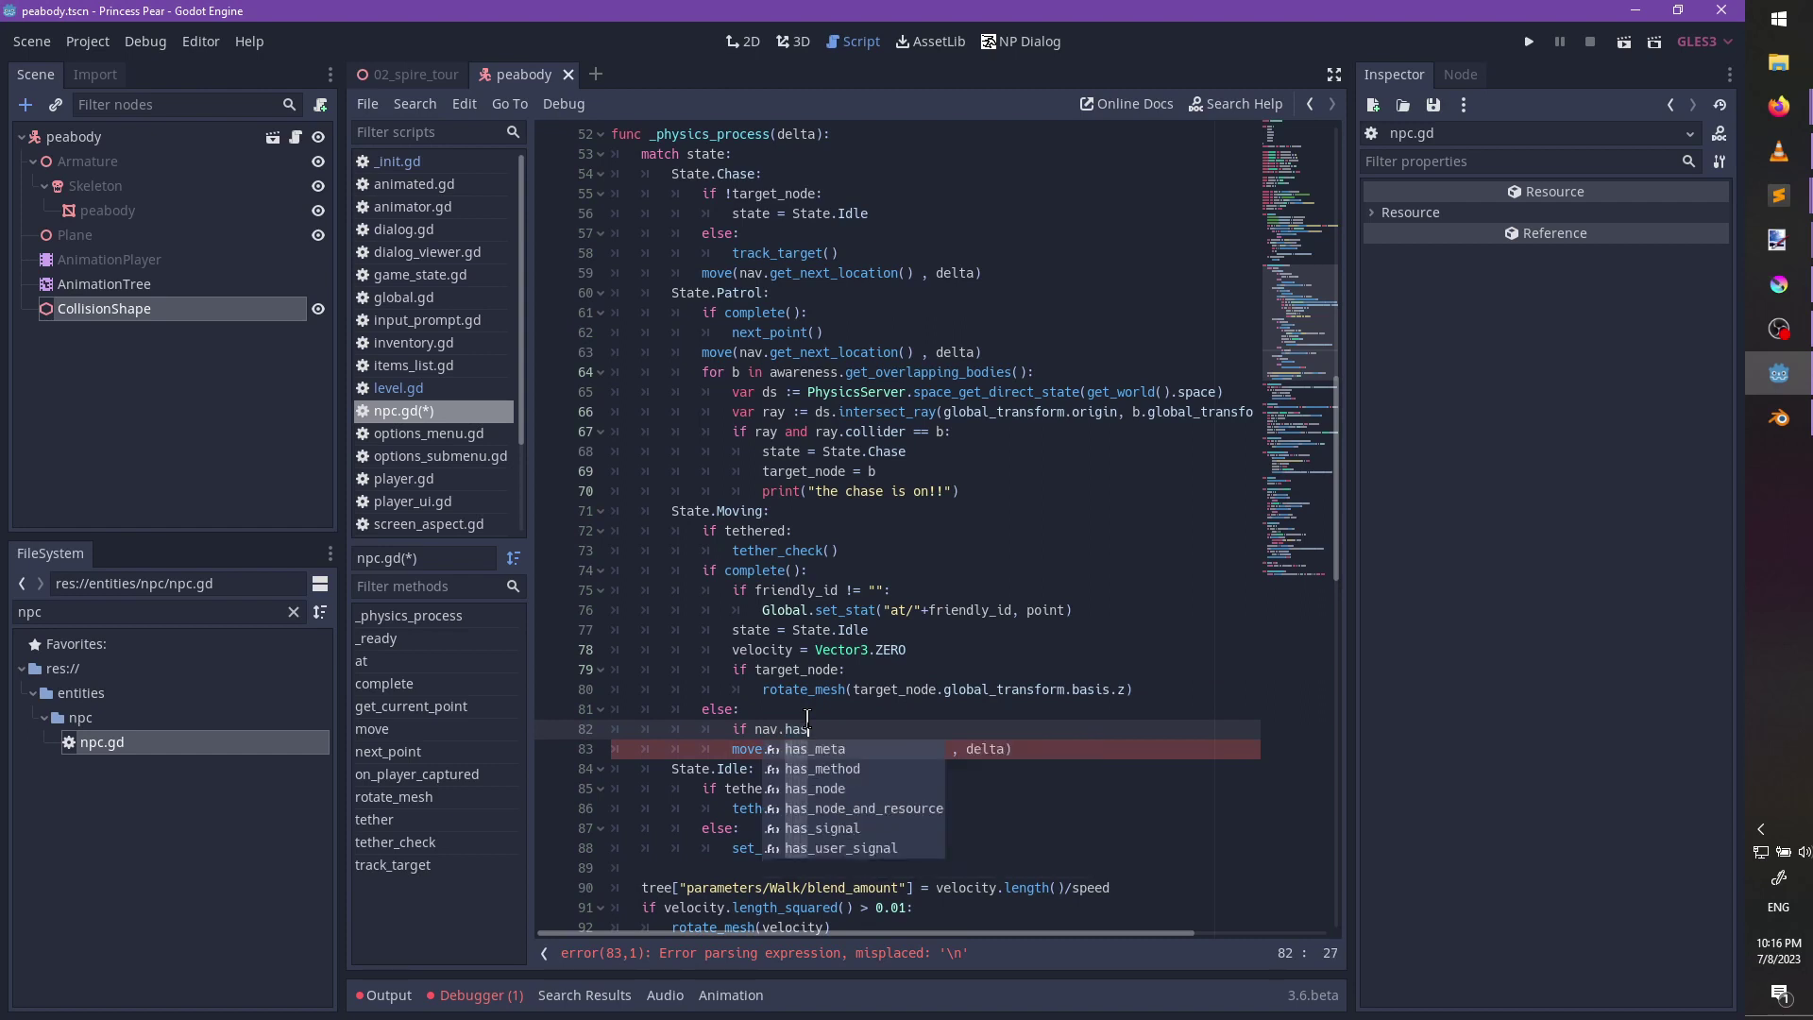
pyautogui.press('BackSpace')
pyautogui.press('BackSpace')
pyautogui.press('BackSpace')
pyautogui.write('get_')
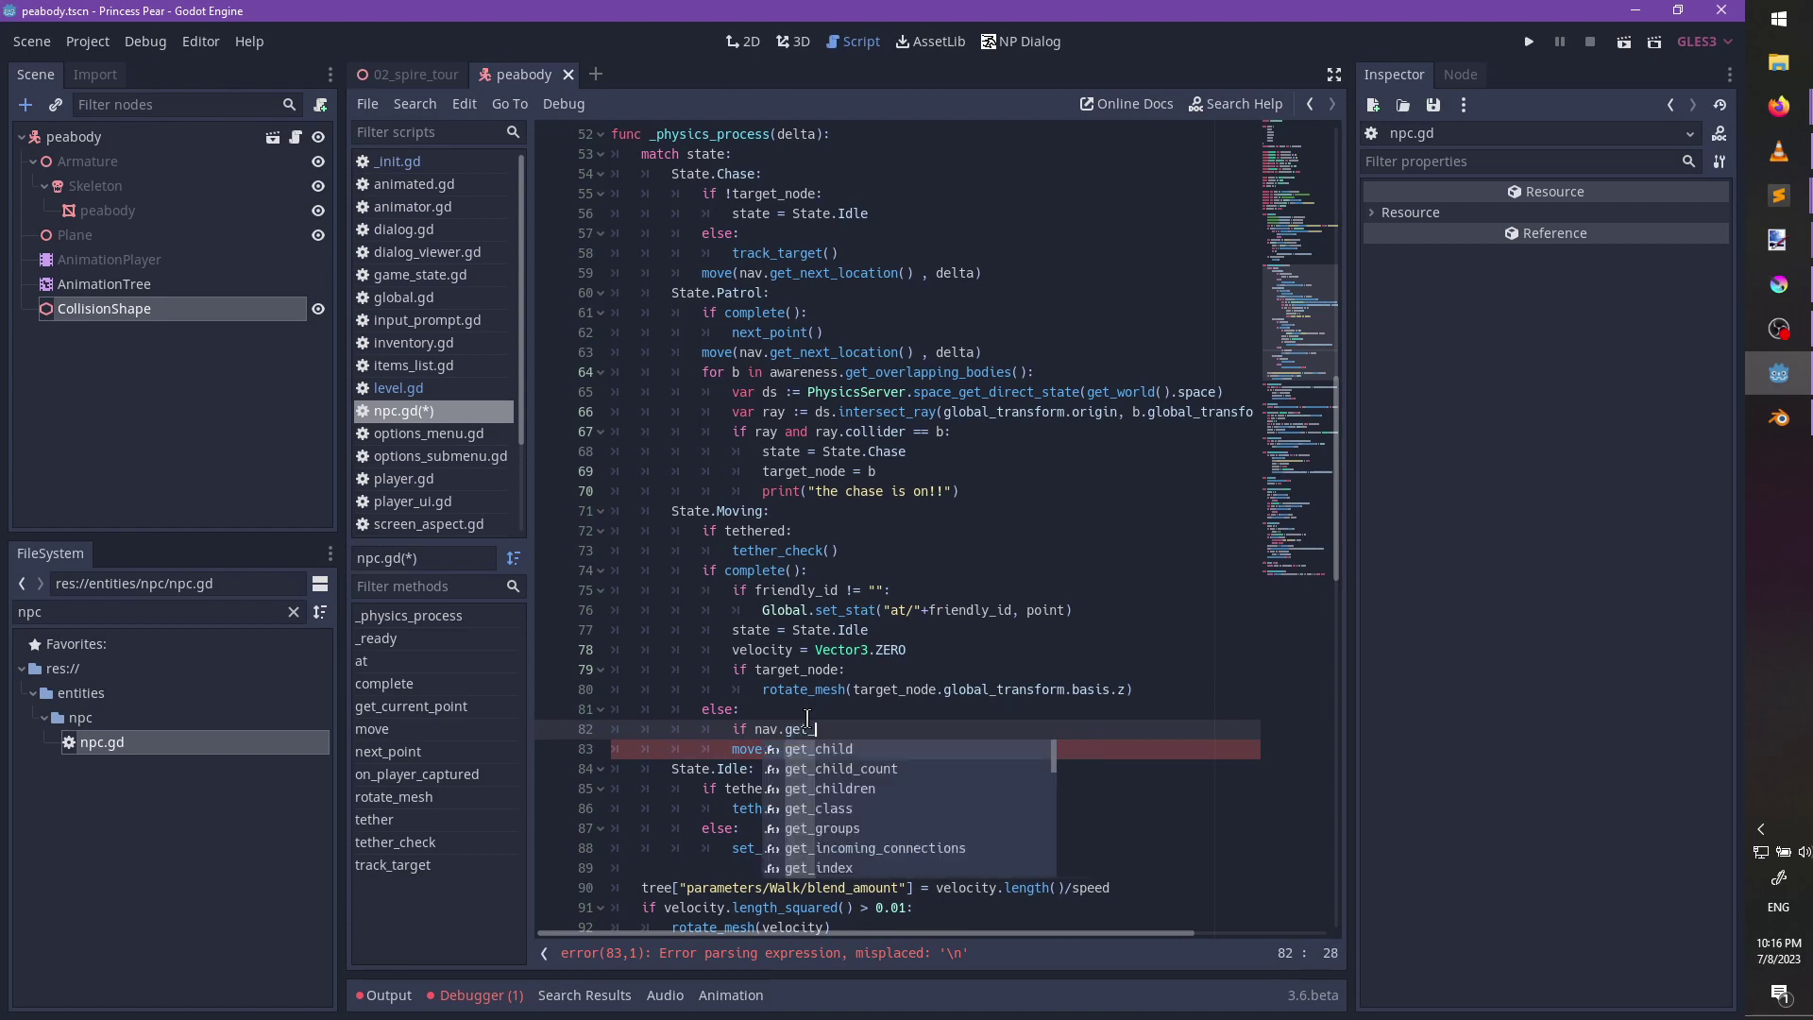
pyautogui.write('navi')
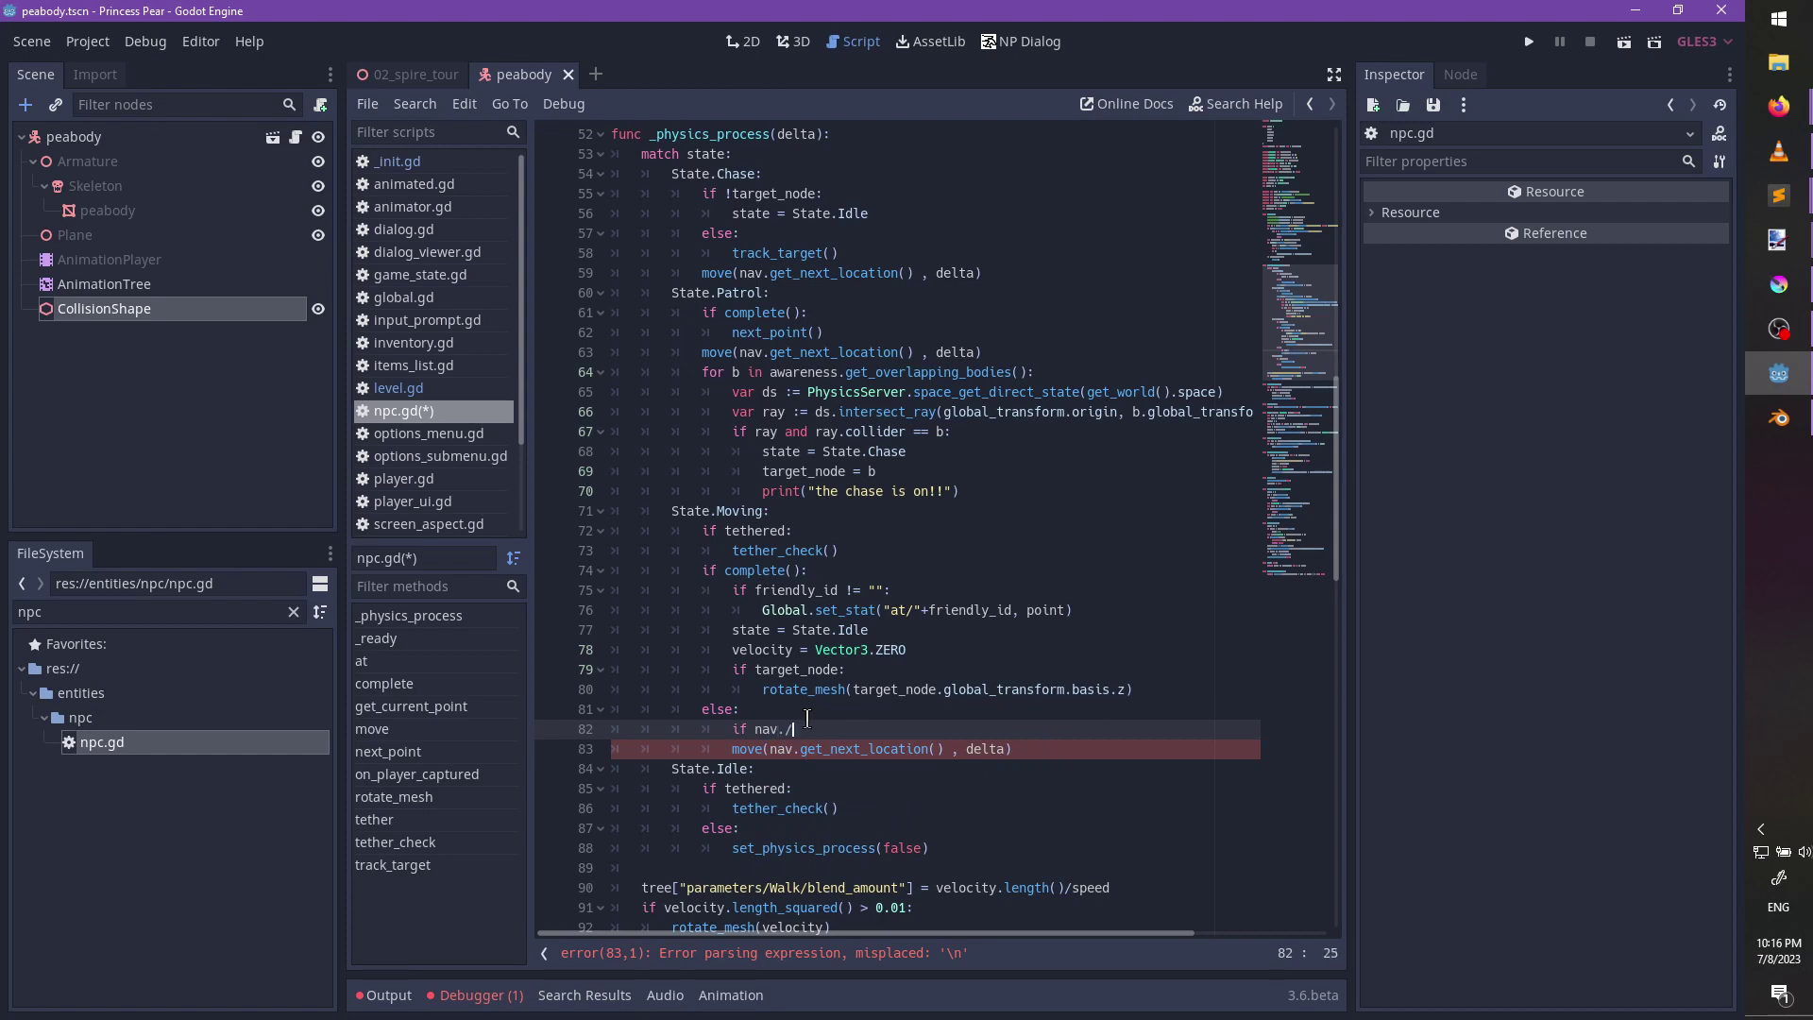
pyautogui.write('et_naviga')
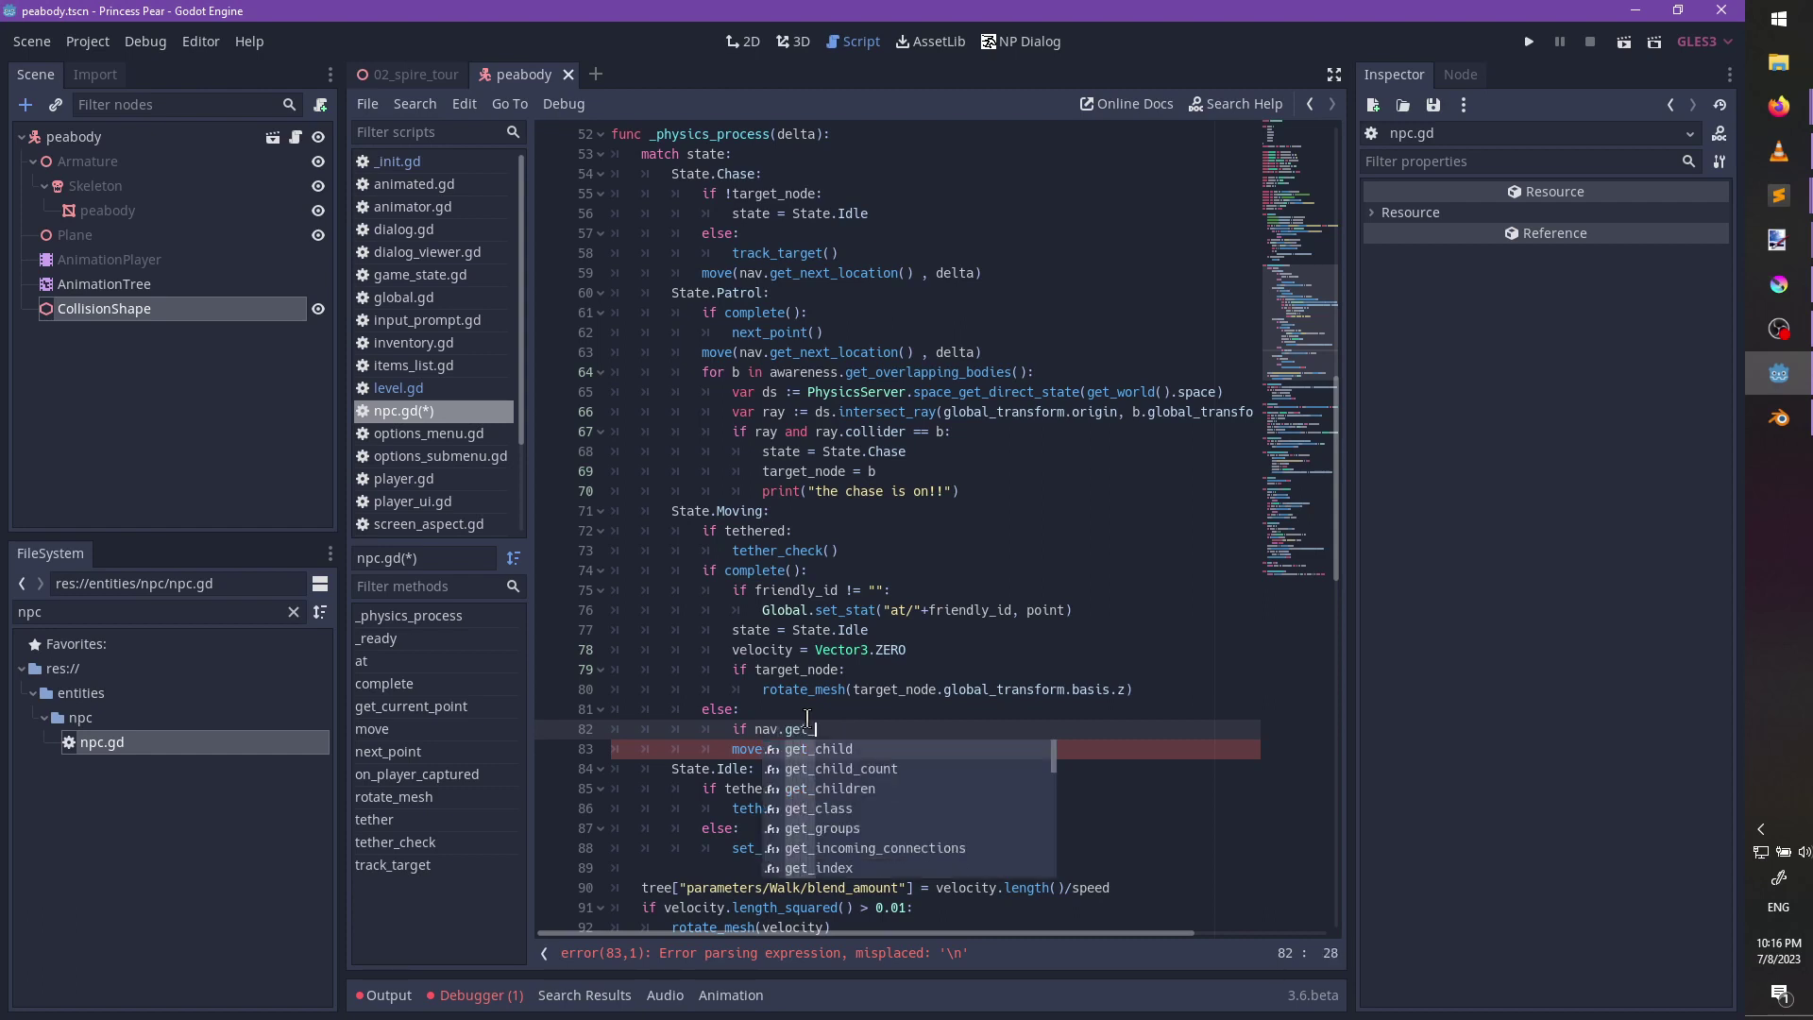
pyautogui.write('tion() is Navigation:')
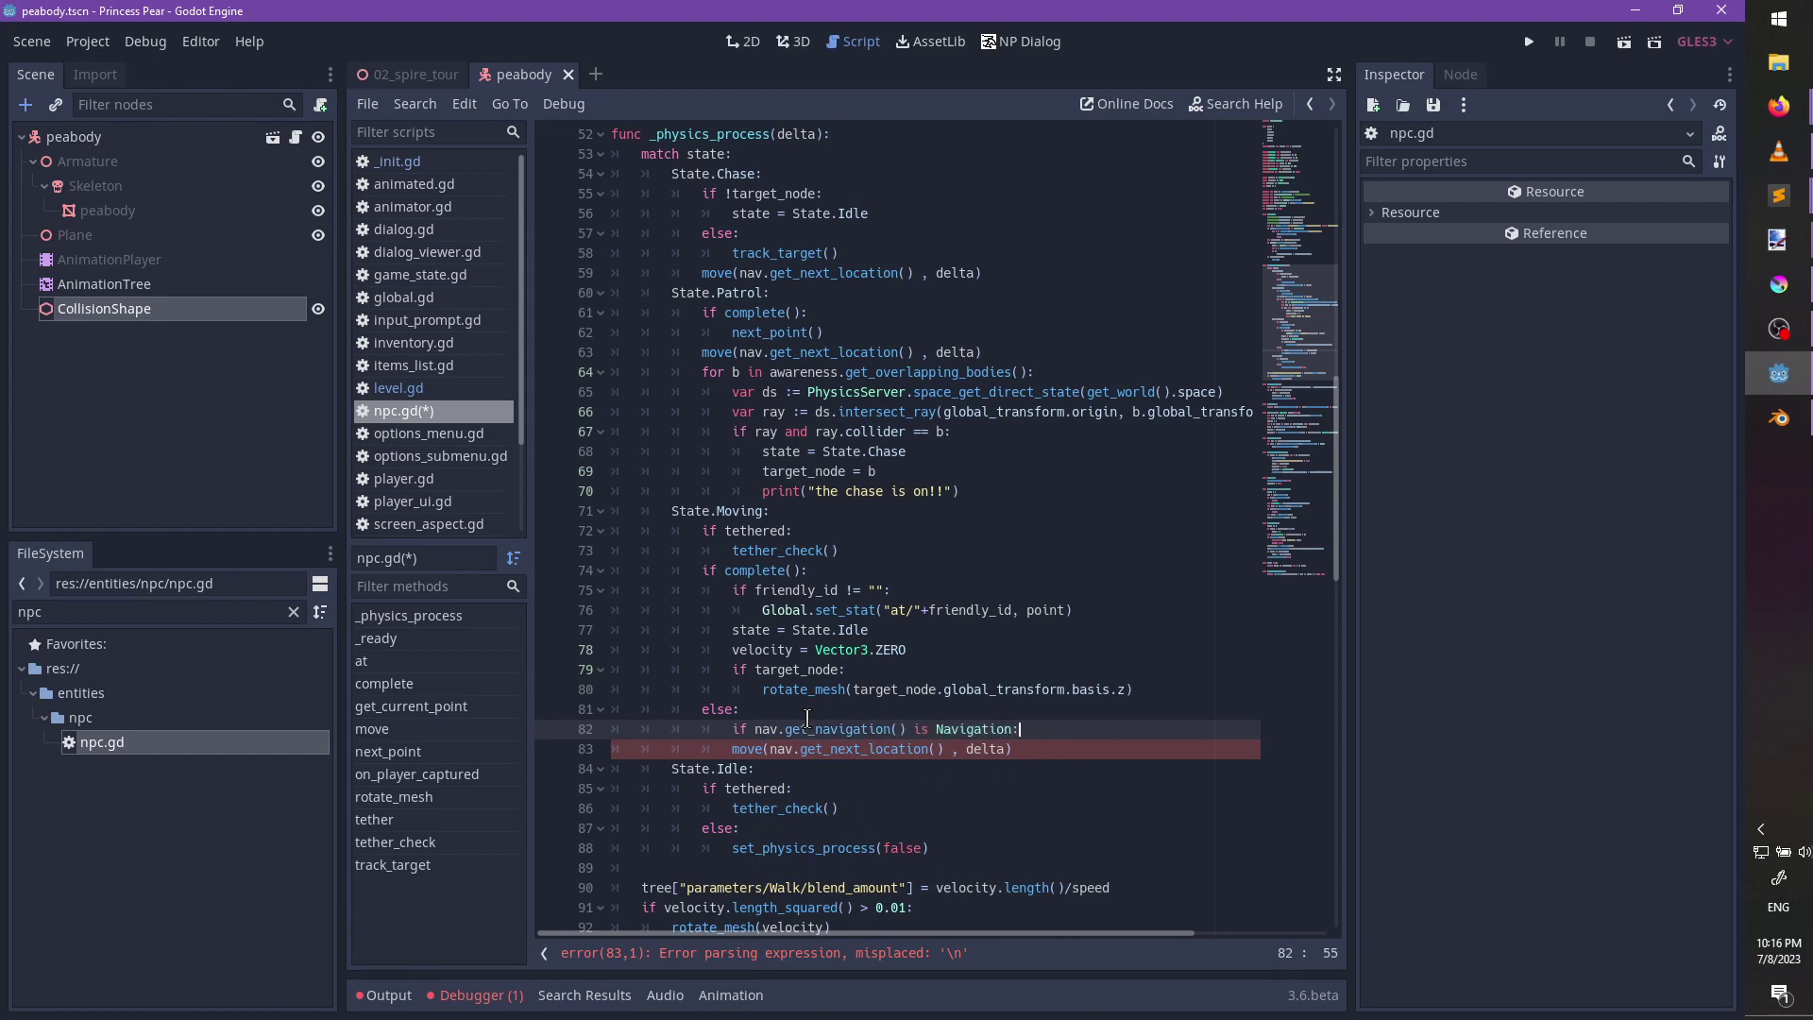
pyautogui.press('Down')
pyautogui.press('Home')
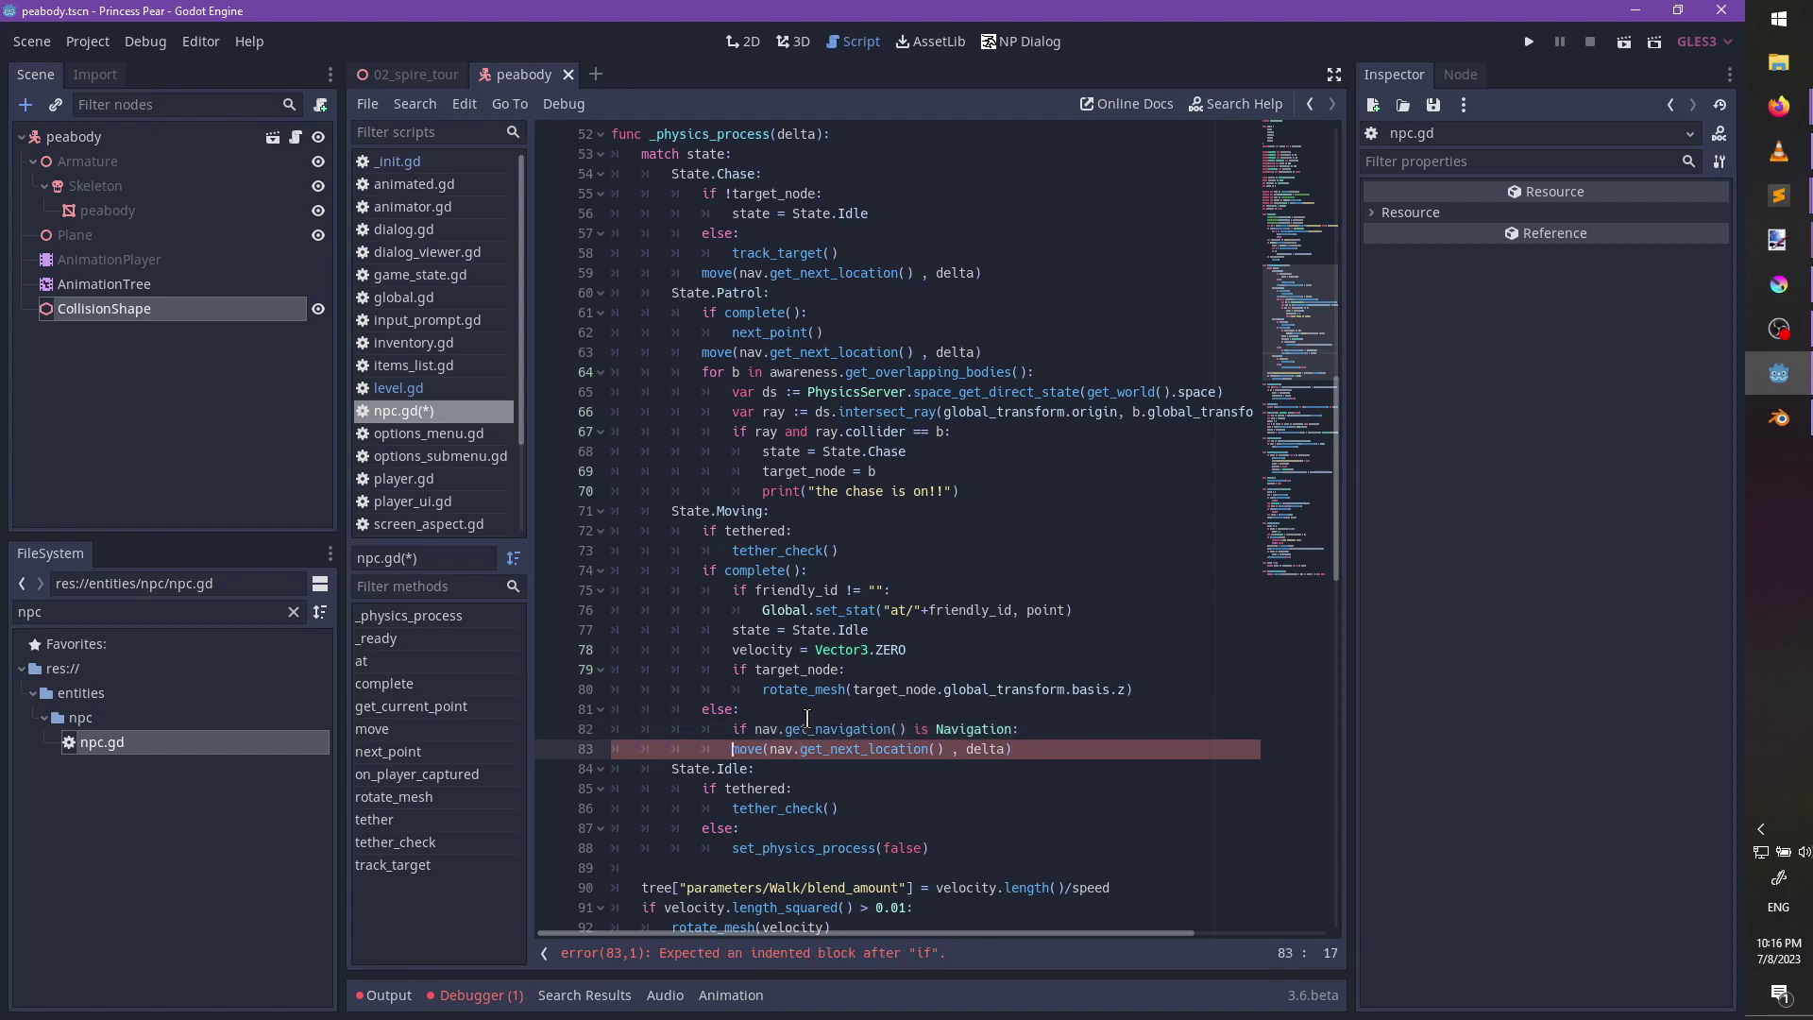
pyautogui.press('Tab')
# Add an else branch to the Moving state's navigation check that calls move(target_node.global_transform.origin, delta).
pyautogui.press('End')
pyautogui.press('Return')
pyautogui.write('else:')
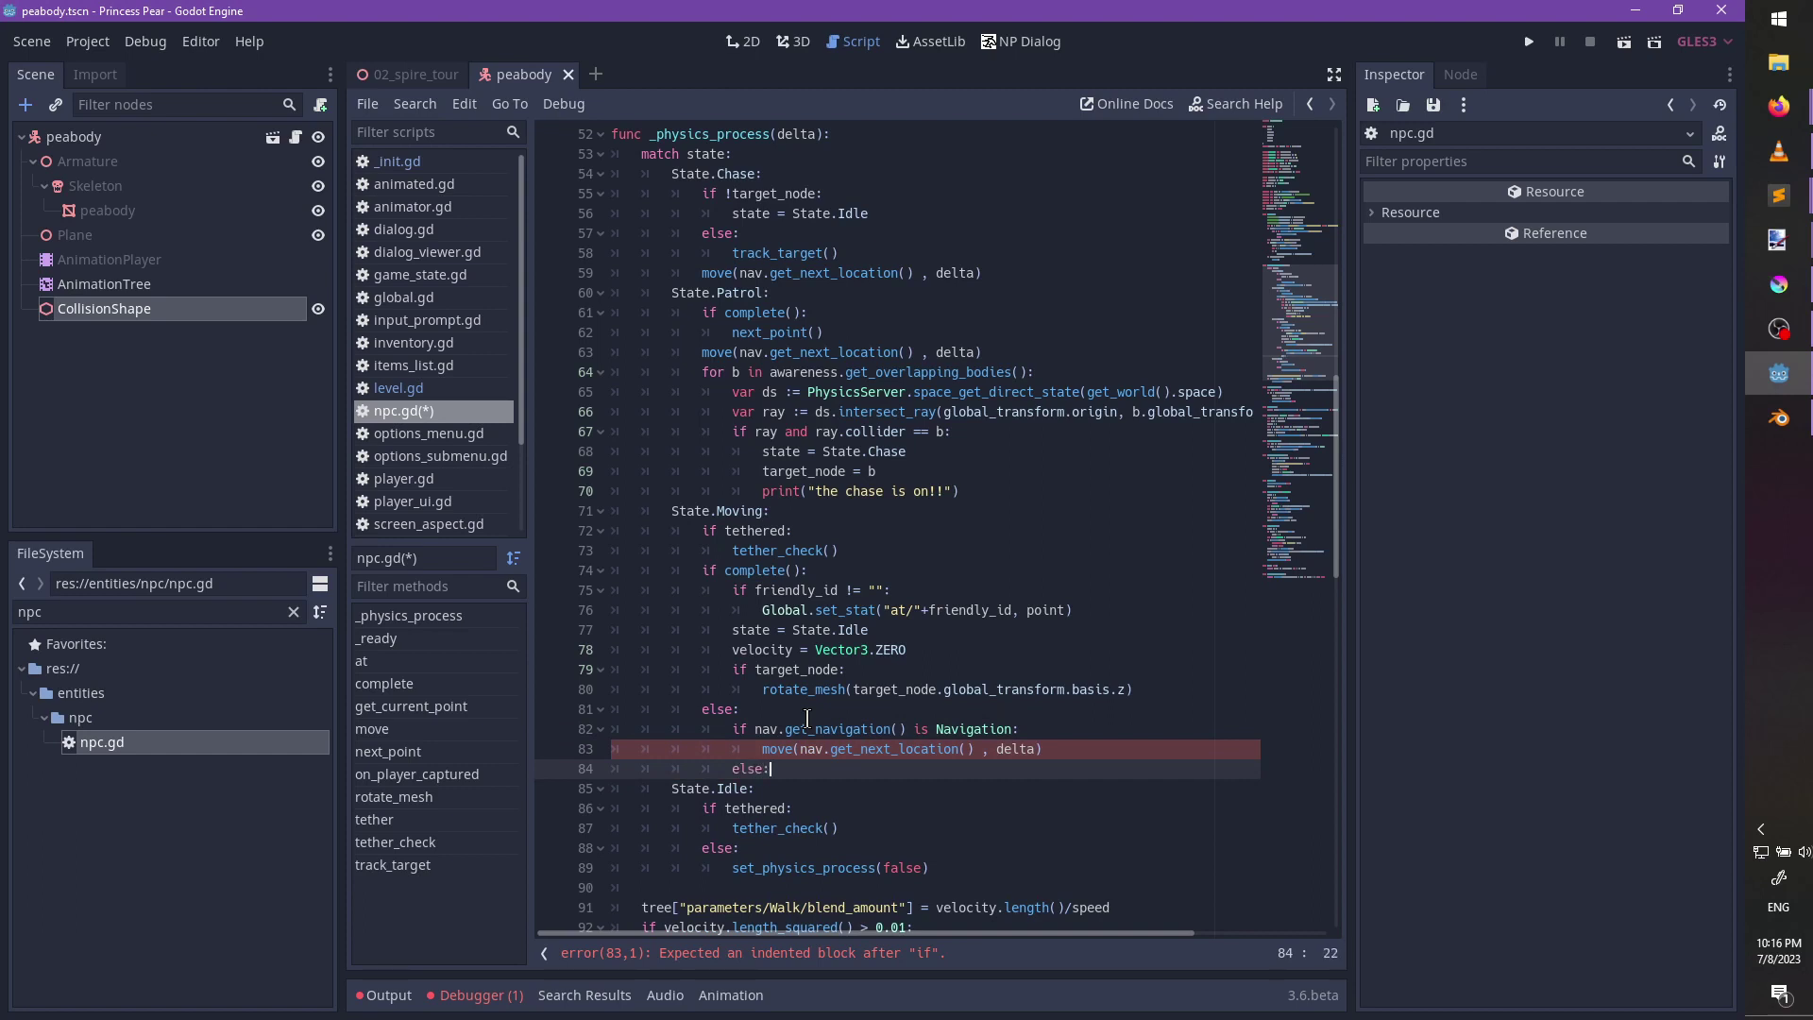
pyautogui.press('Return')
pyautogui.write('move(target.')
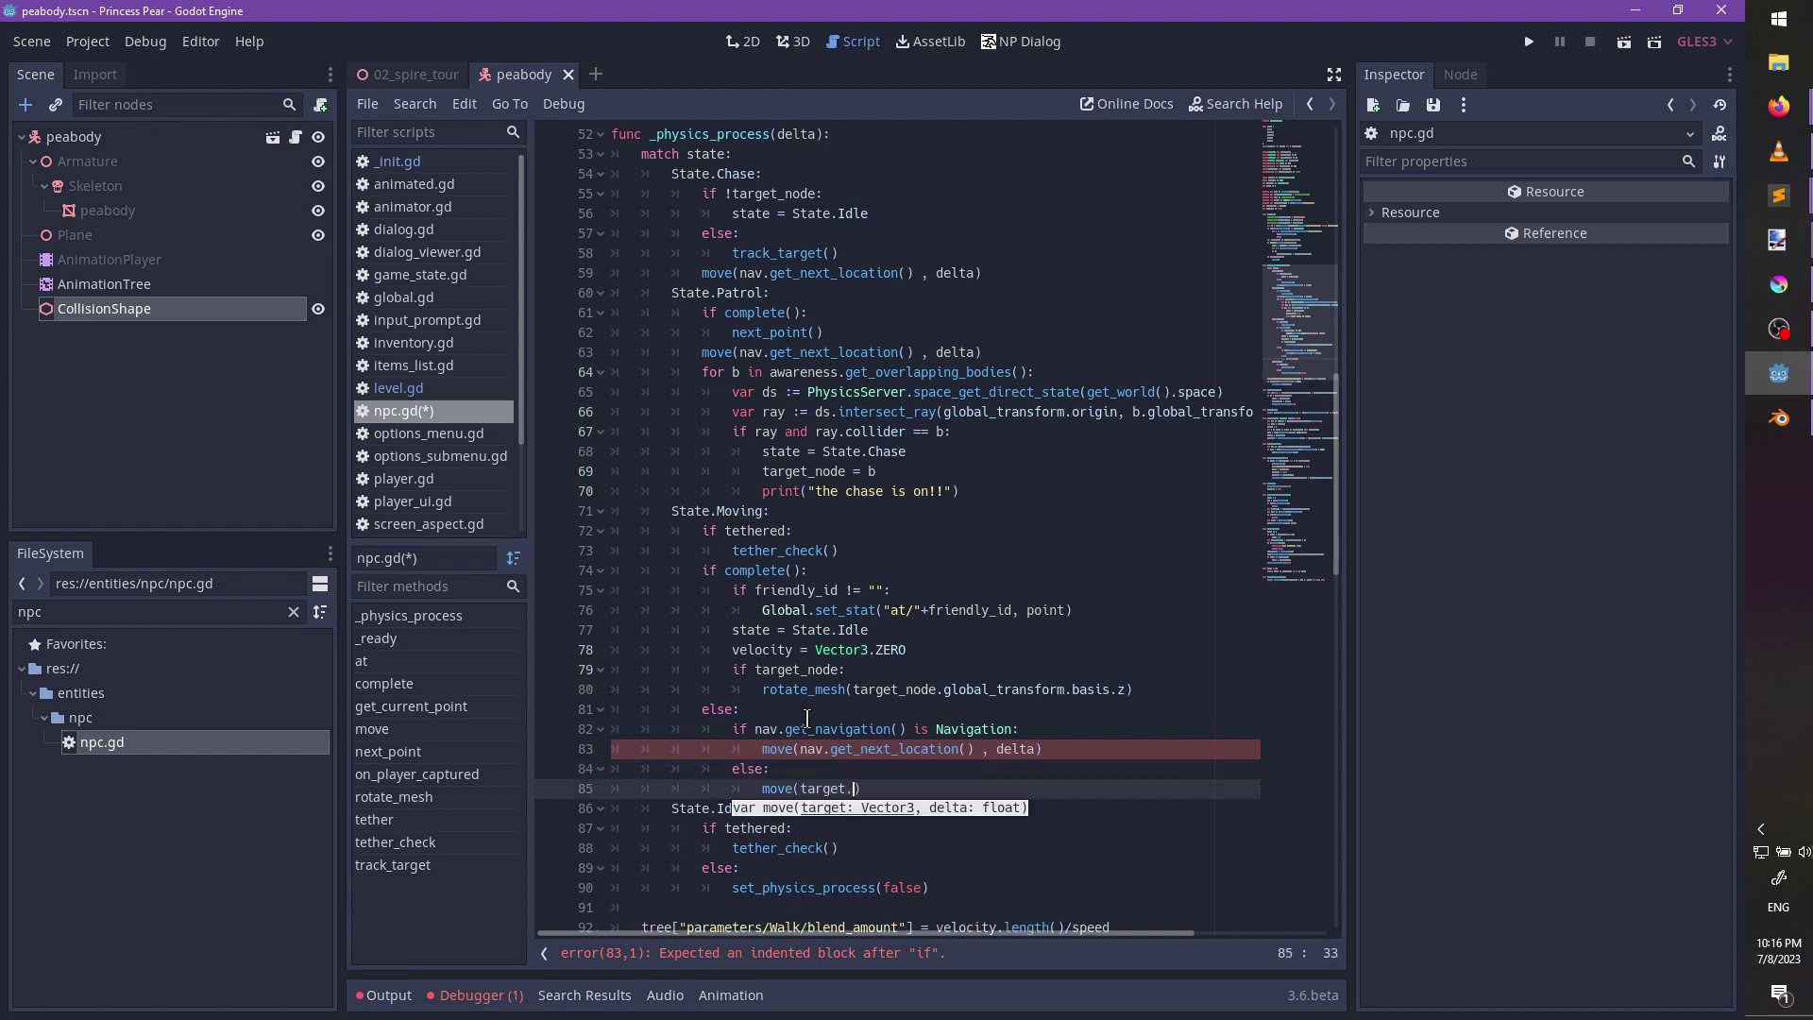
pyautogui.write('global-transf')
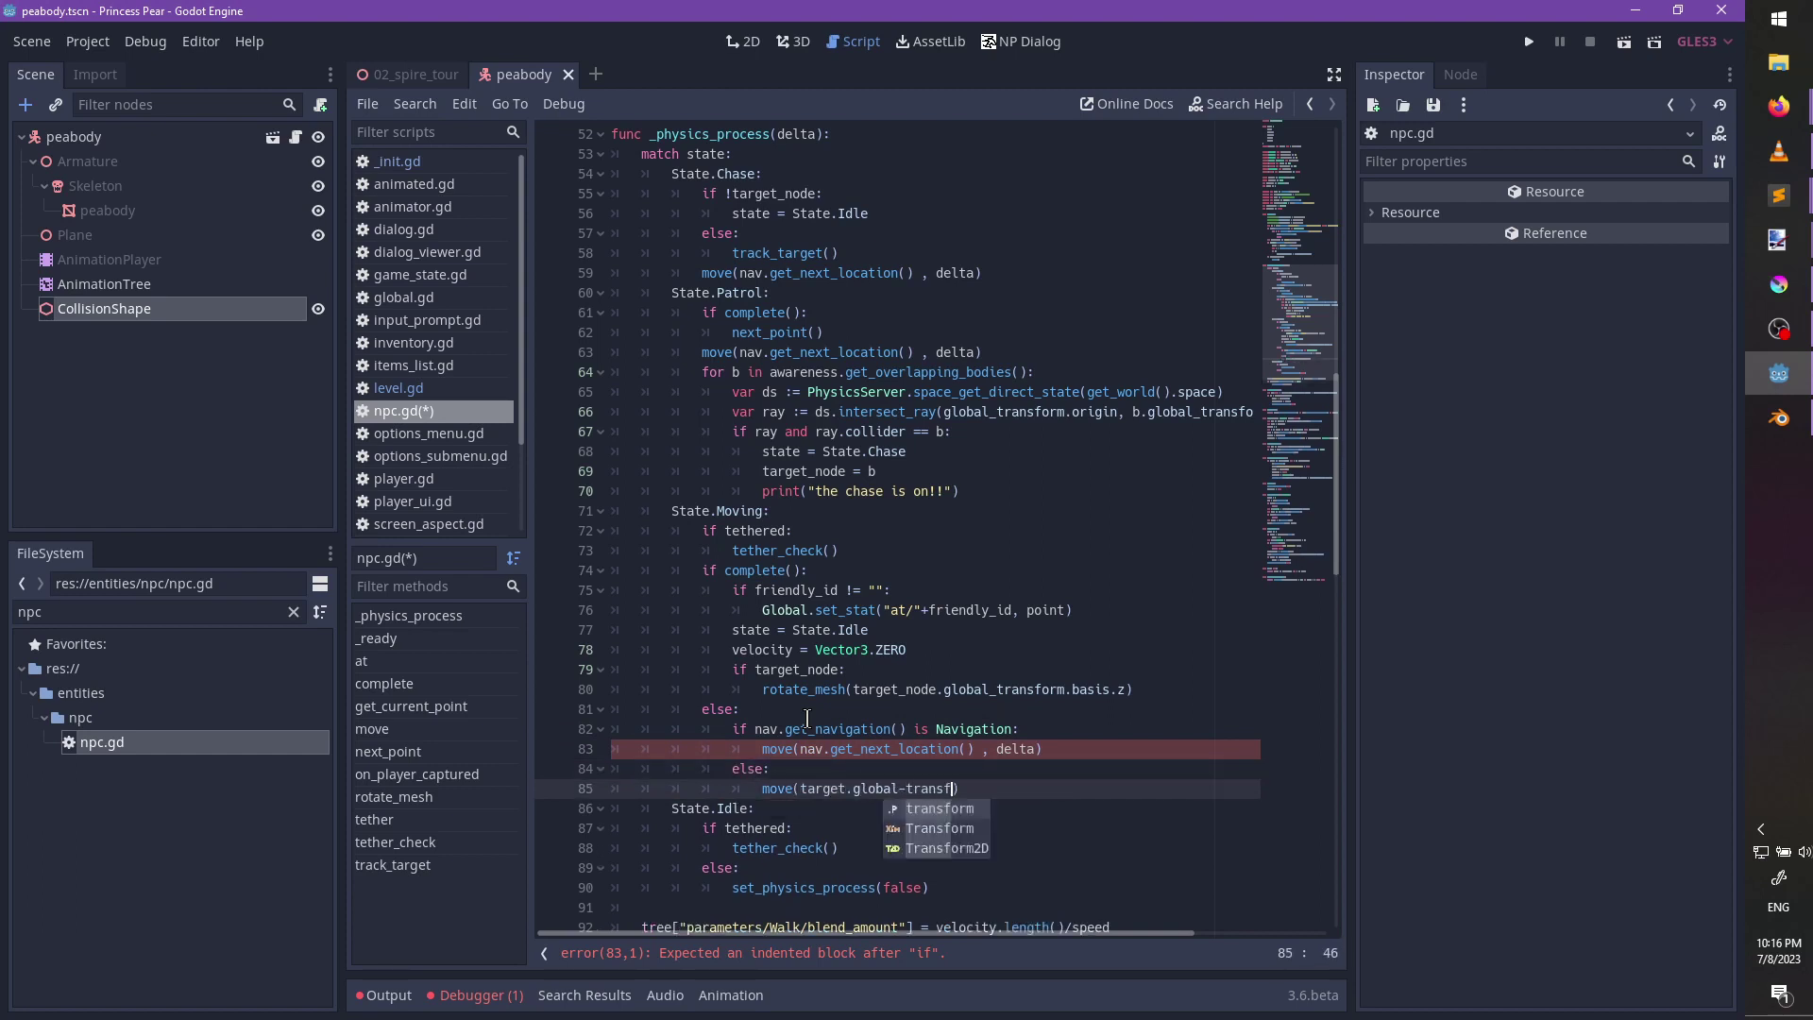
pyautogui.hotkey('ctrl', 'BackSpace')
pyautogui.press('BackSpace')
pyautogui.write('_node.gl')
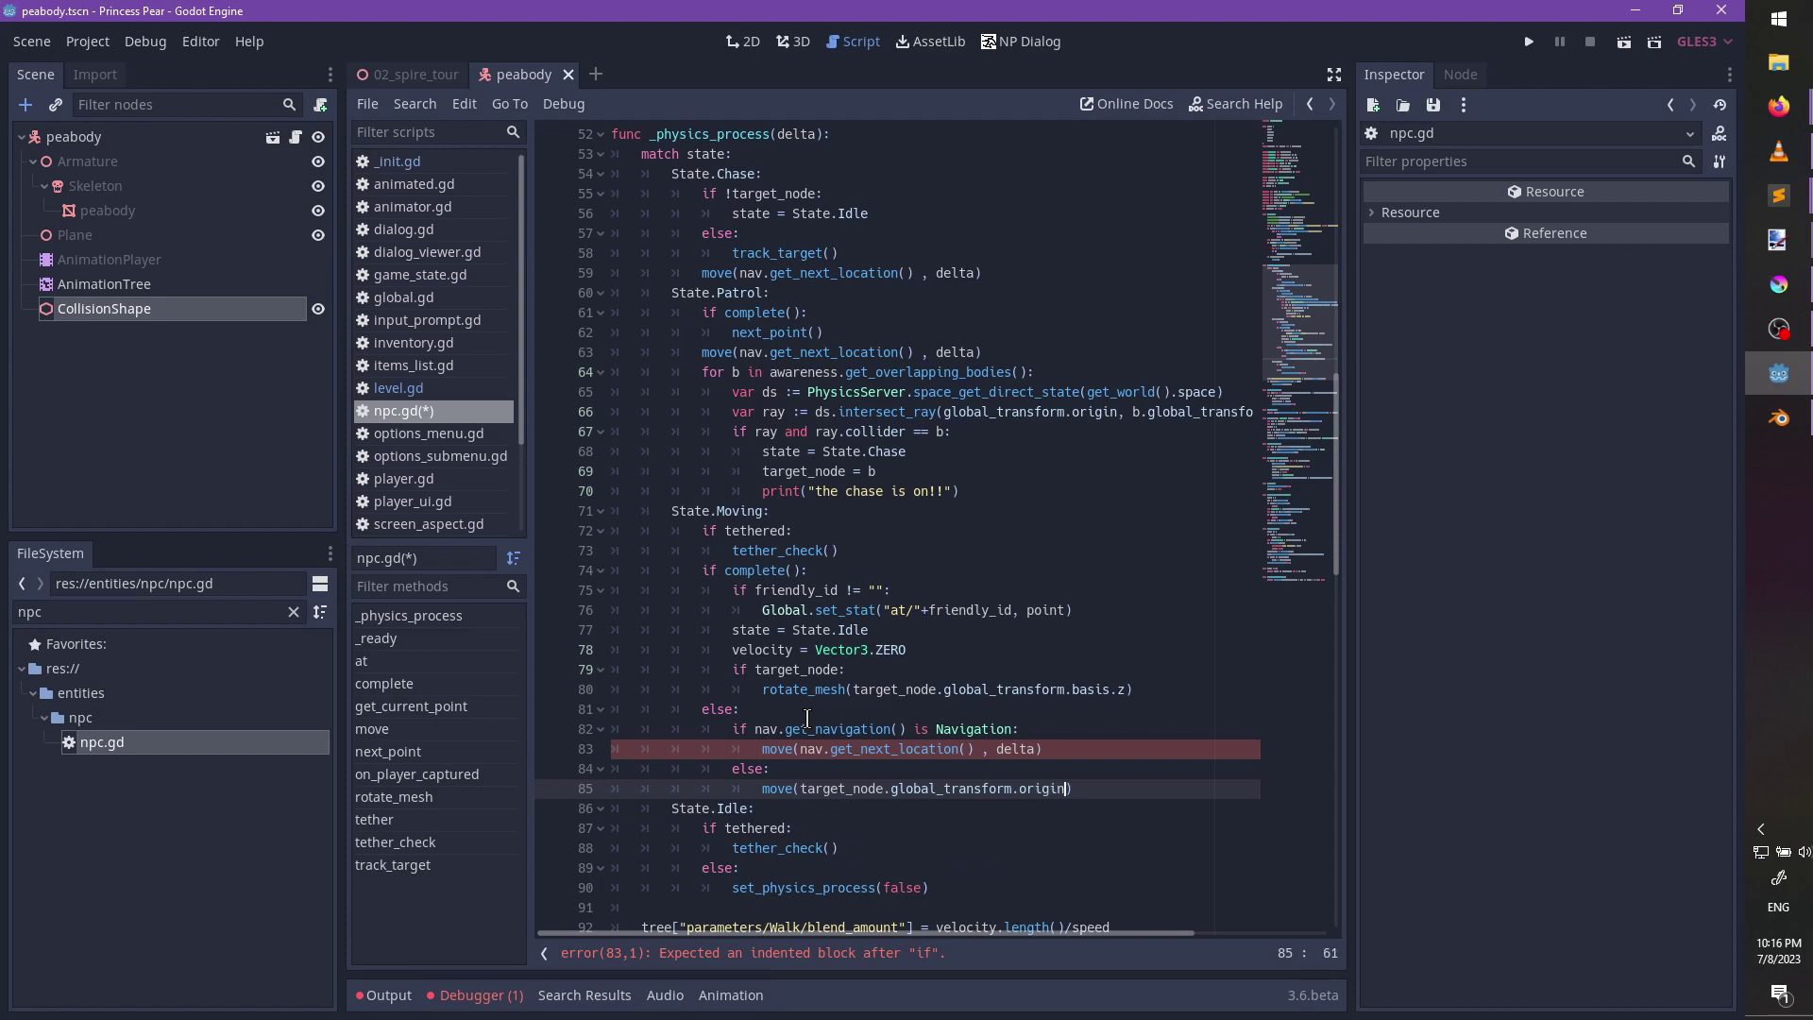
# Remove the stray space before the comma in the Moving state's nav.get_next_location() move call and save the script.
pyautogui.press('Up')
pyautogui.press('Up')
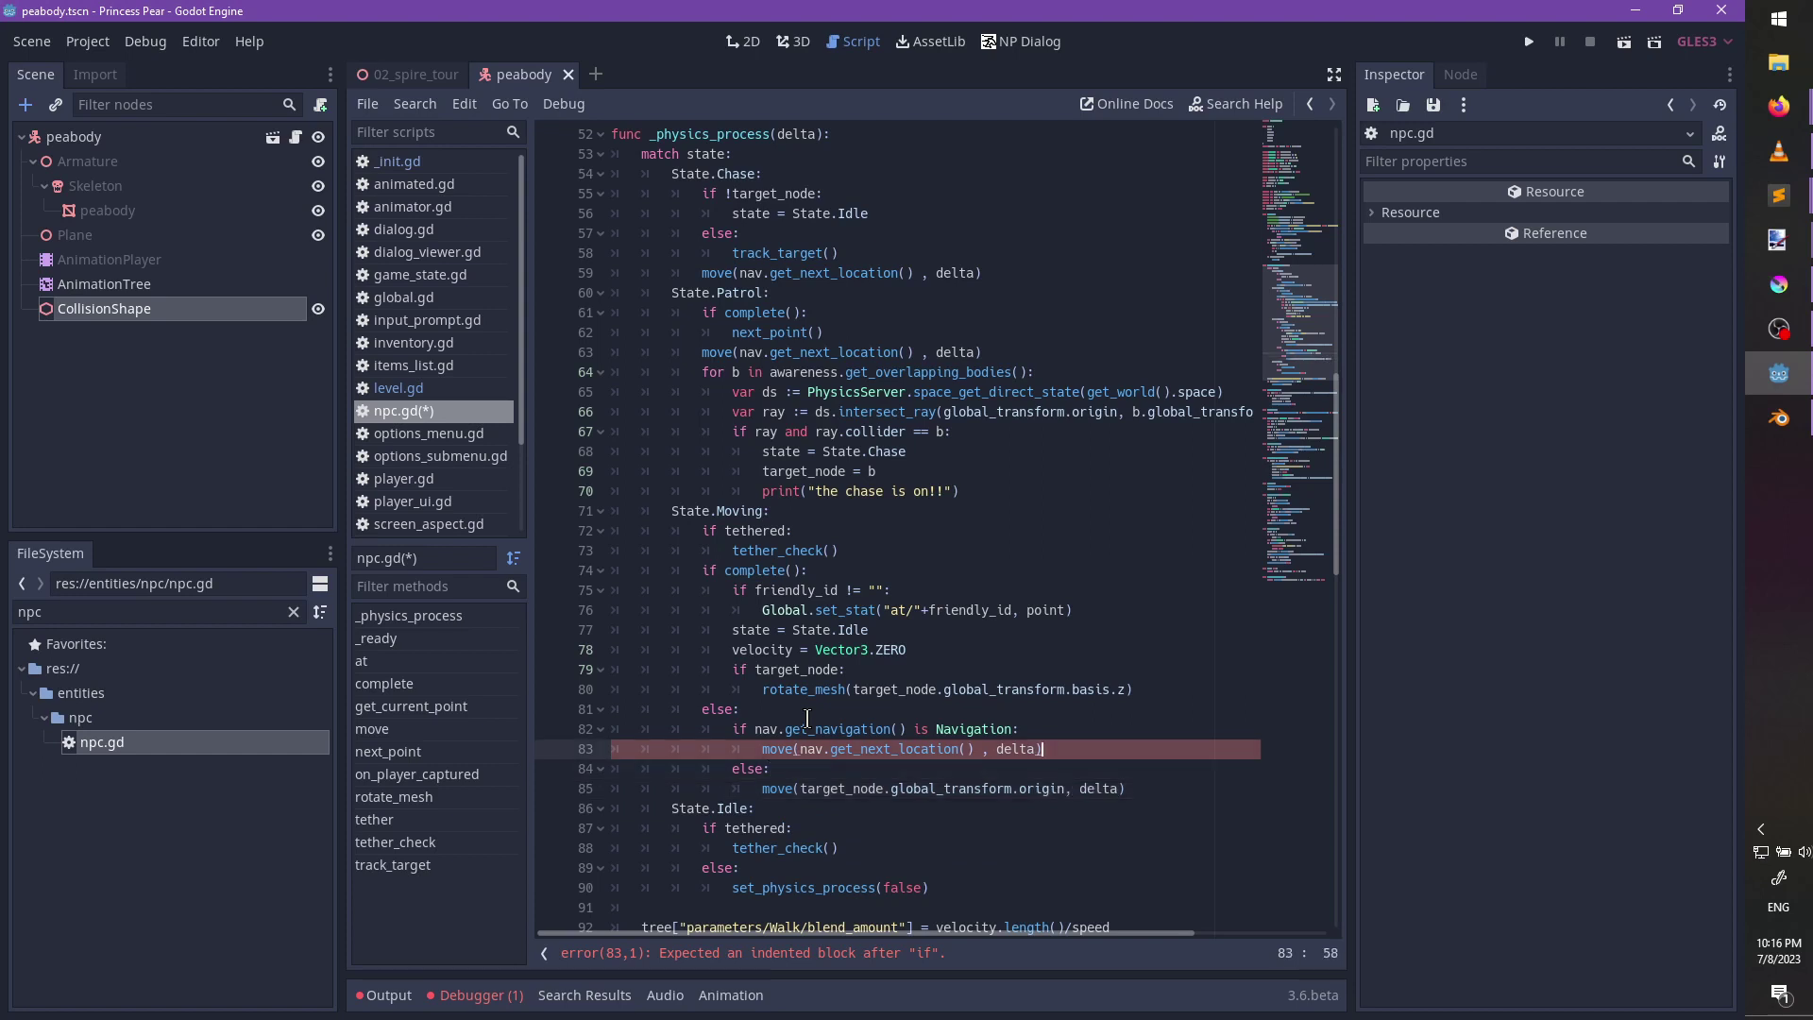
pyautogui.press('Left')
pyautogui.press('Left')
pyautogui.press('Left')
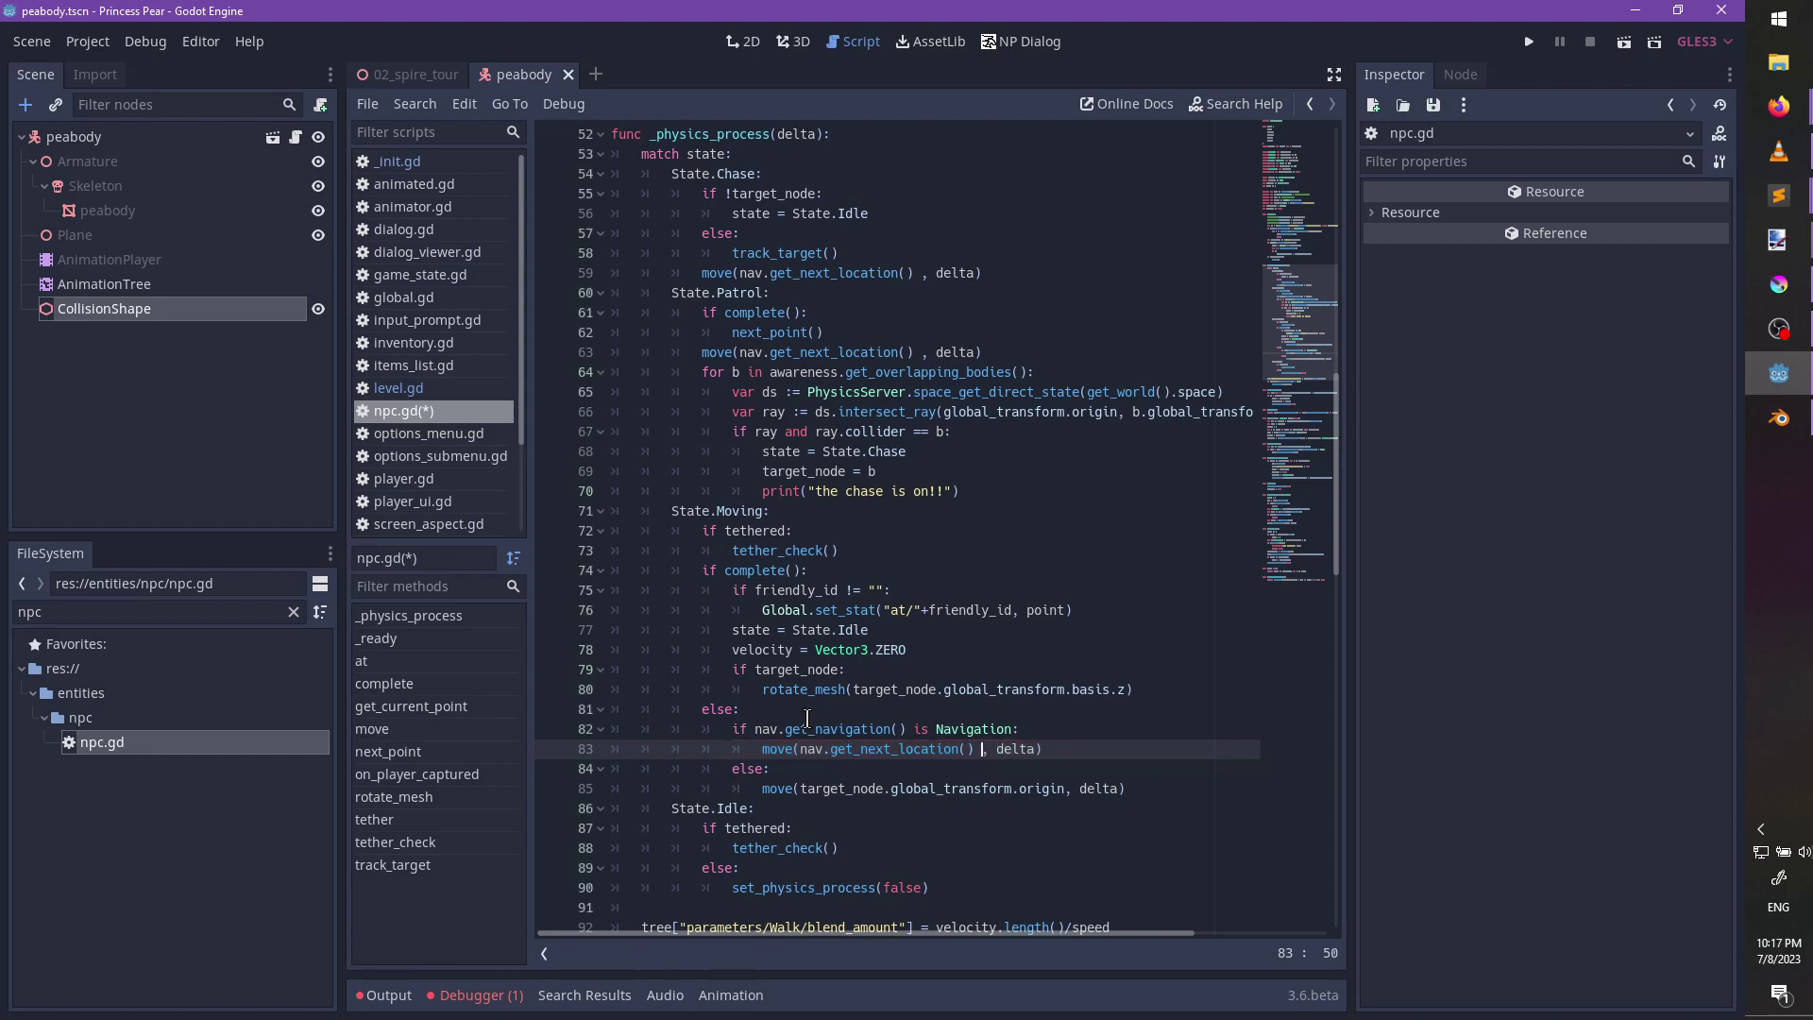
pyautogui.press('BackSpace')
pyautogui.hotkey('ctrl', 's')
# Search the project files for "main", assign main_spatial.shader to material slot 0 of the peabody mesh in the 3D scene, and save.
pyautogui.click(803, 43)
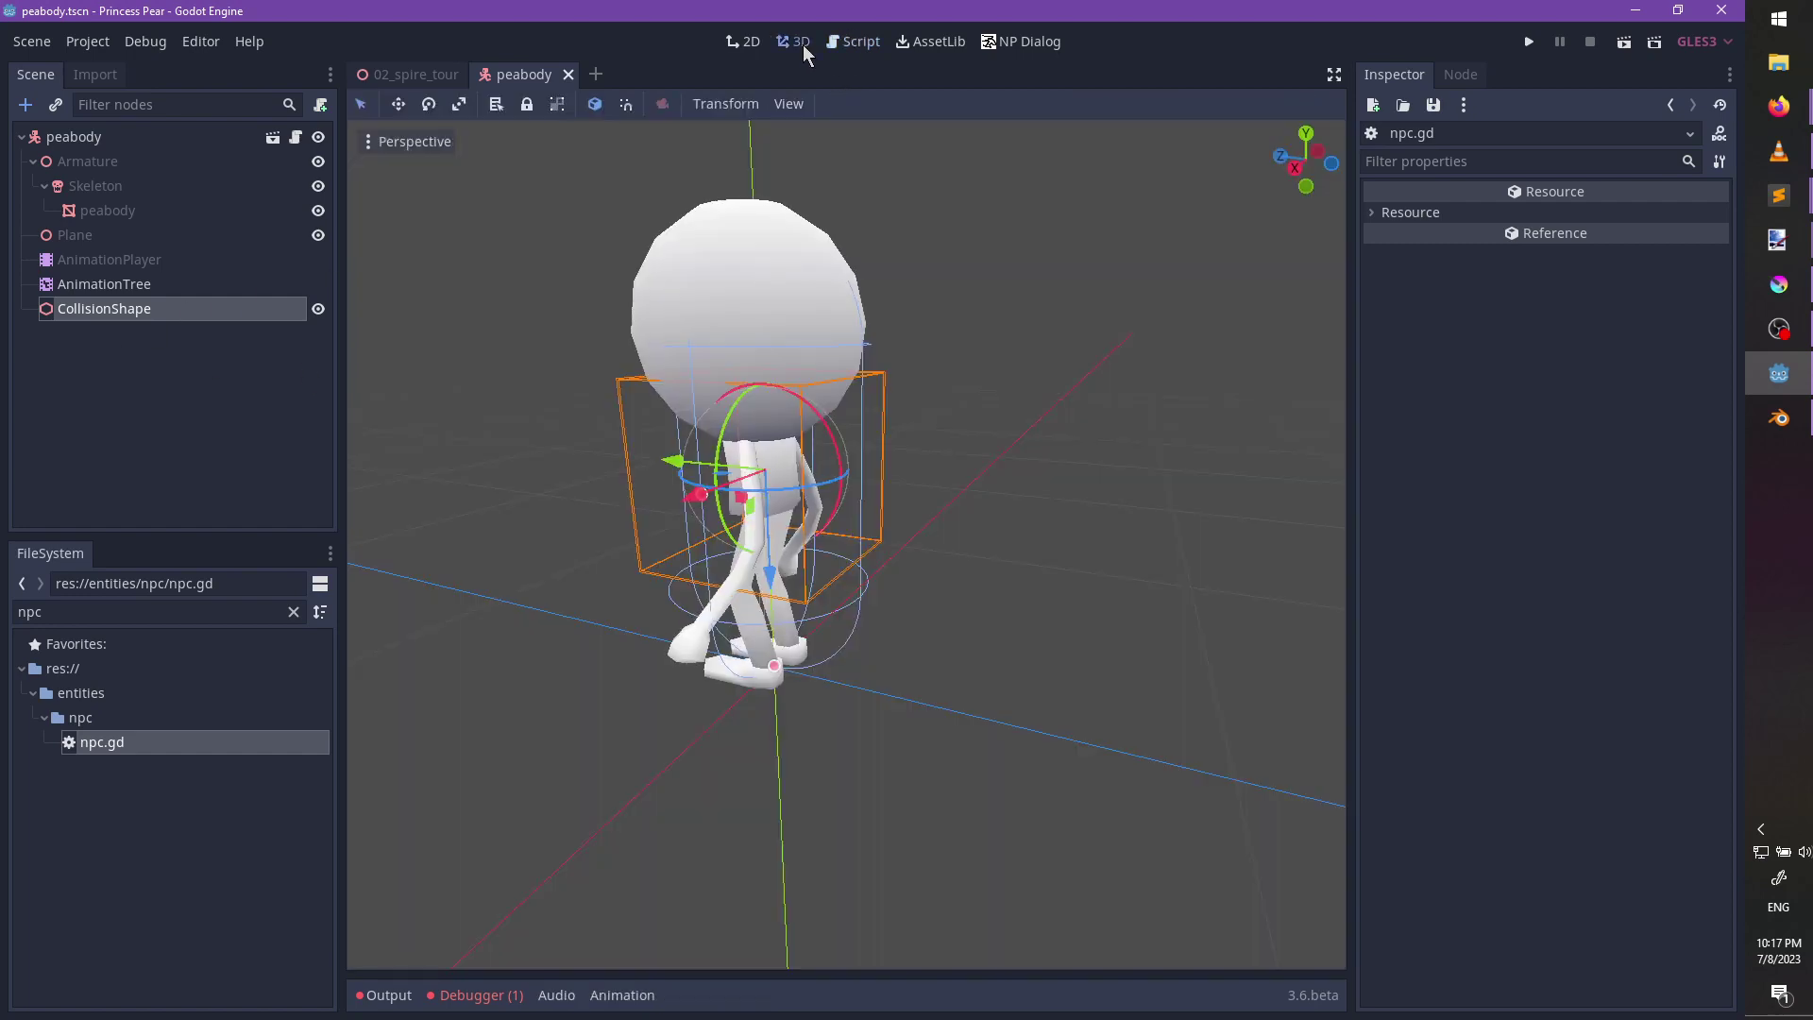
pyautogui.scroll(-2, 1136, 591)
pyautogui.moveTo(1137, 591); pyautogui.dragTo(1092, 554, button='middle')
pyautogui.scroll(4, 1154, 558)
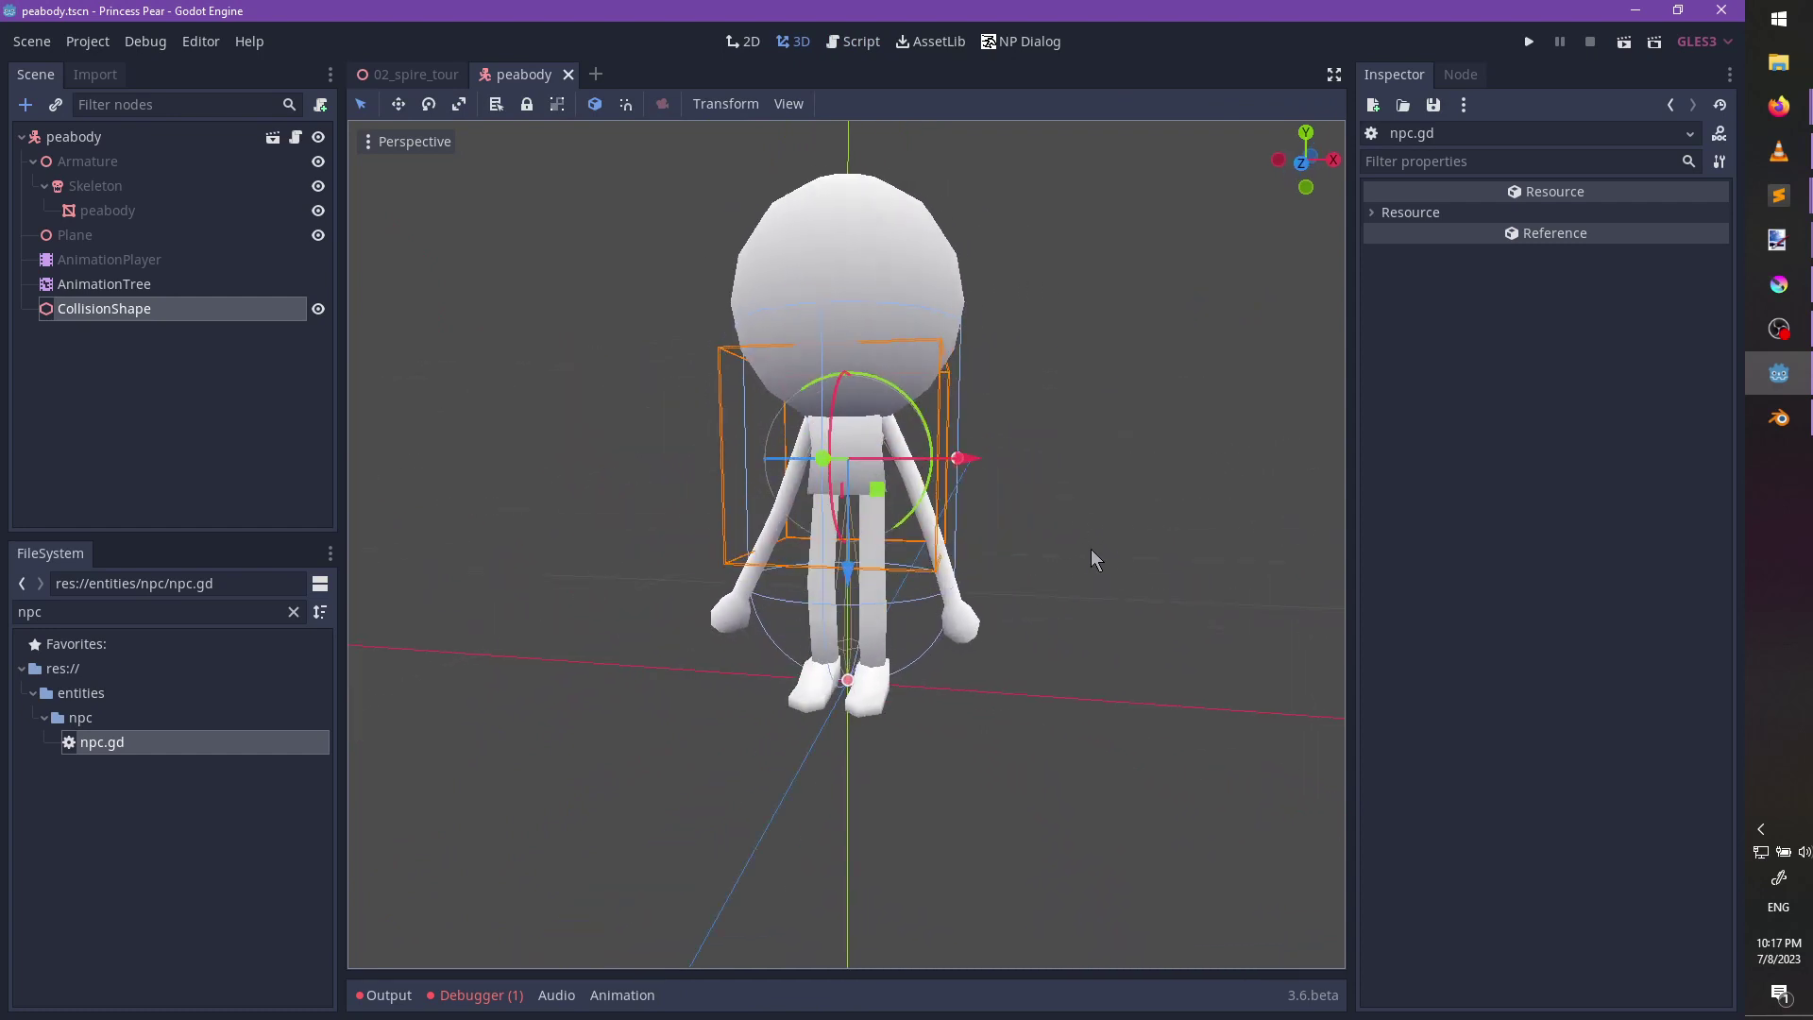
pyautogui.doubleClick(132, 620)
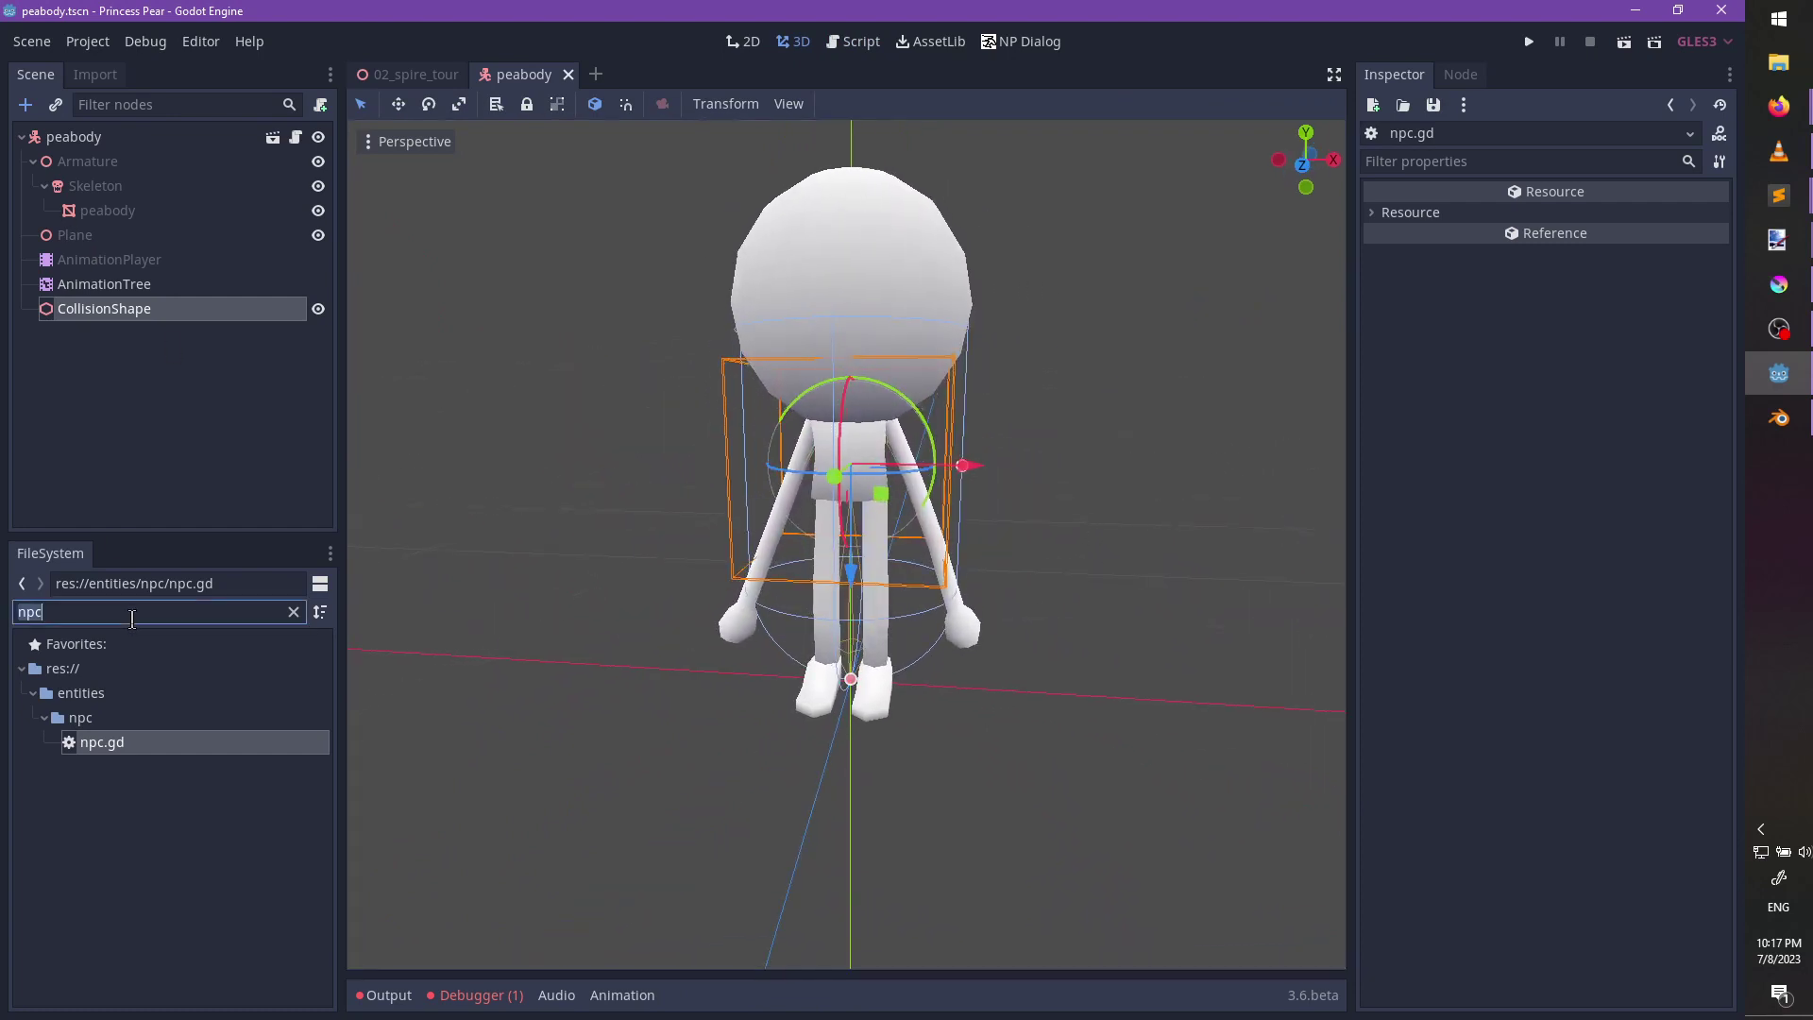
pyautogui.write('main')
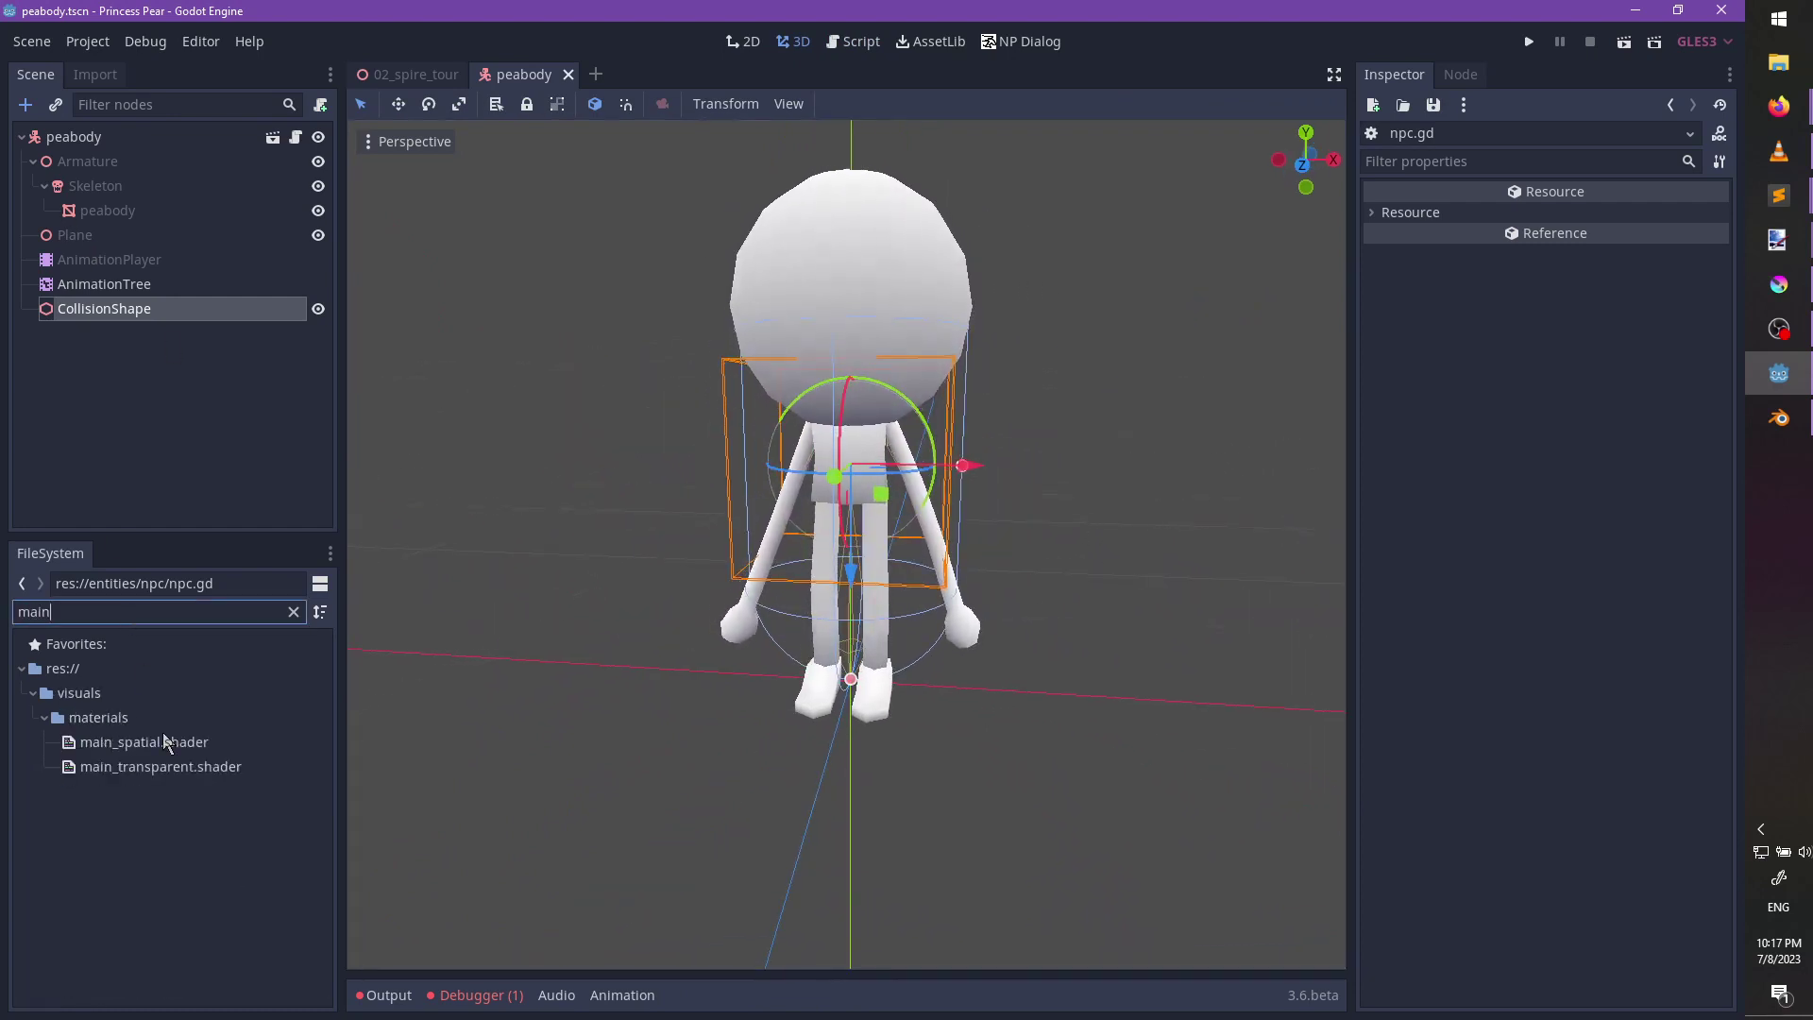
pyautogui.click(123, 742)
pyautogui.click(102, 210)
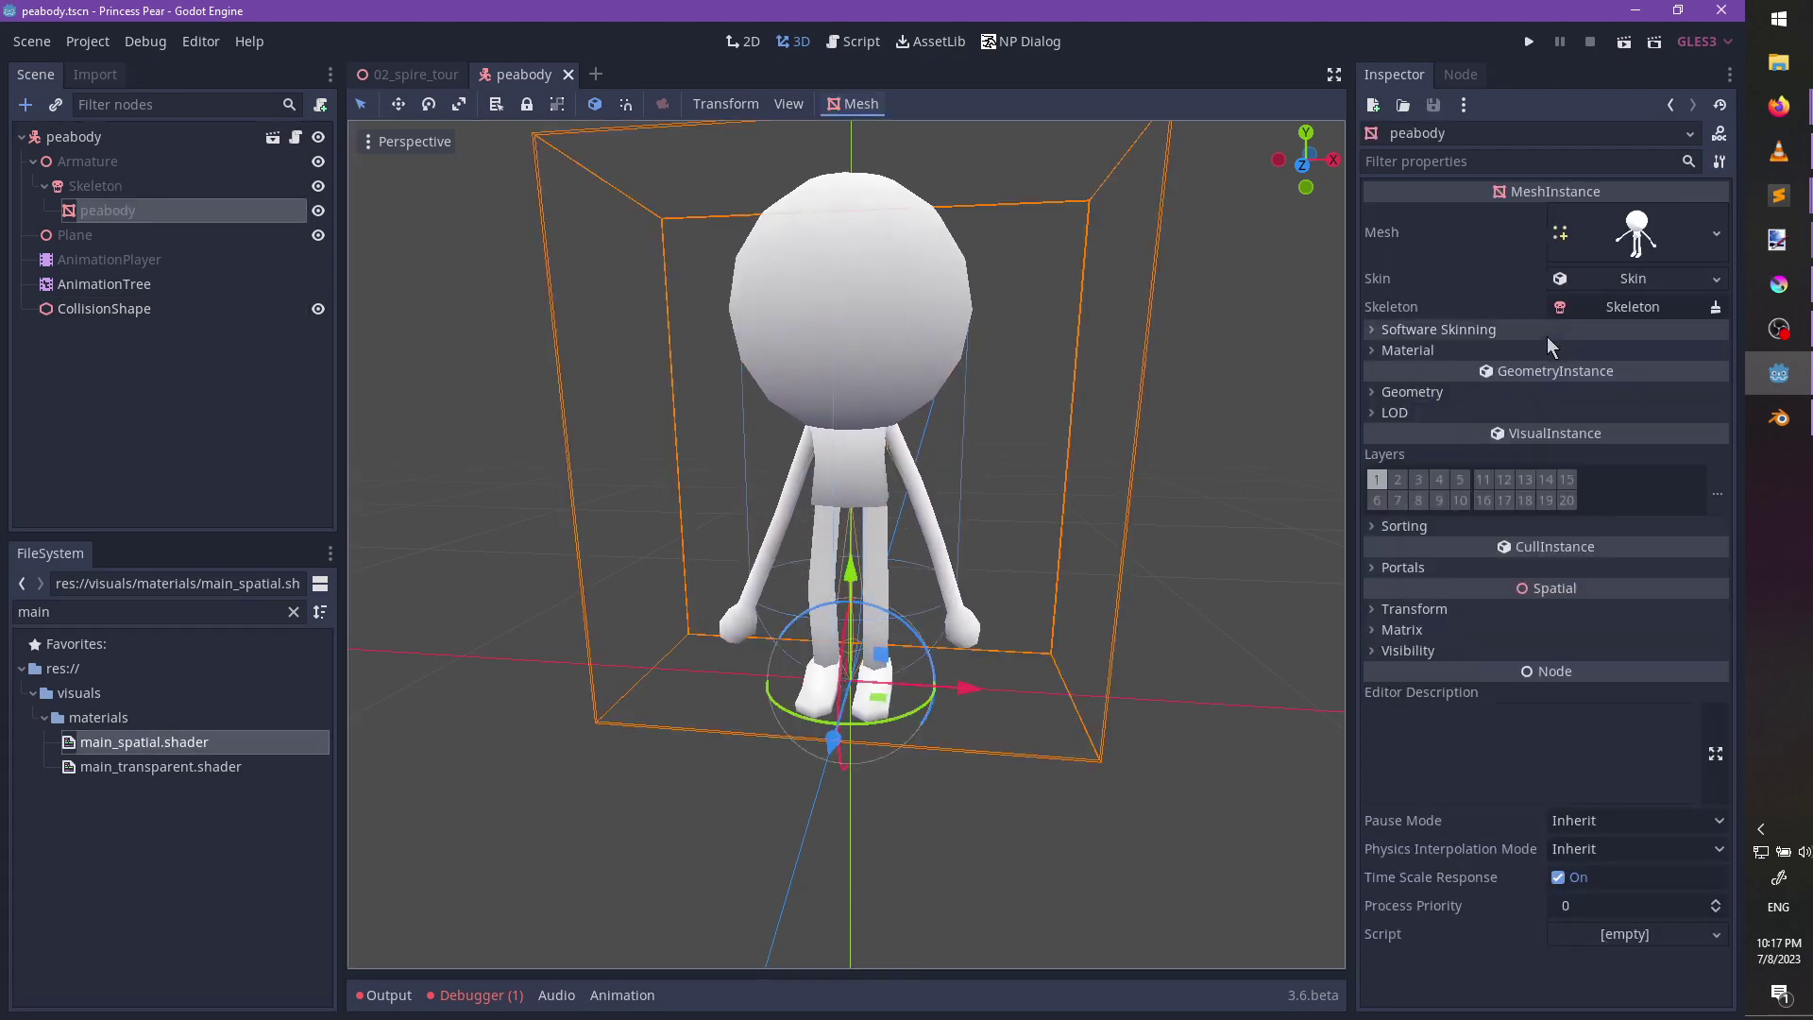
pyautogui.click(1443, 348)
pyautogui.moveTo(144, 742); pyautogui.dragTo(1626, 374)
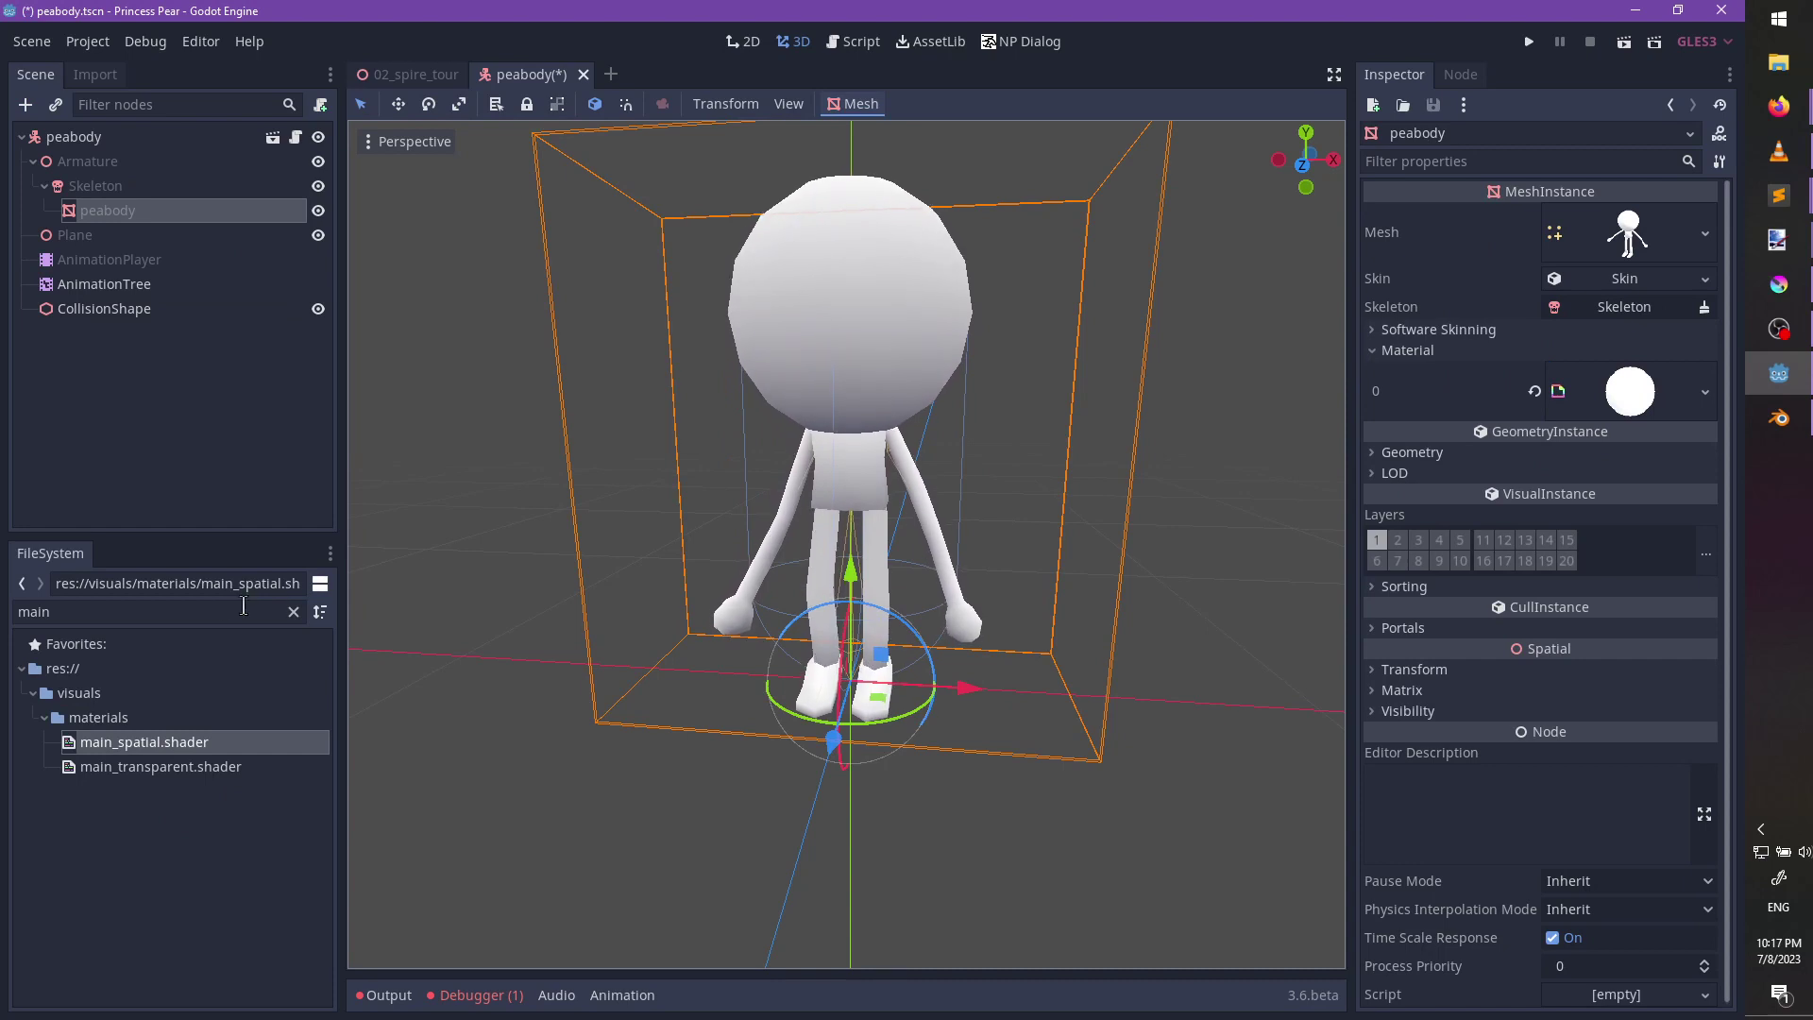
pyautogui.scroll(-3, 983, 606)
pyautogui.hotkey('ctrl', 's')
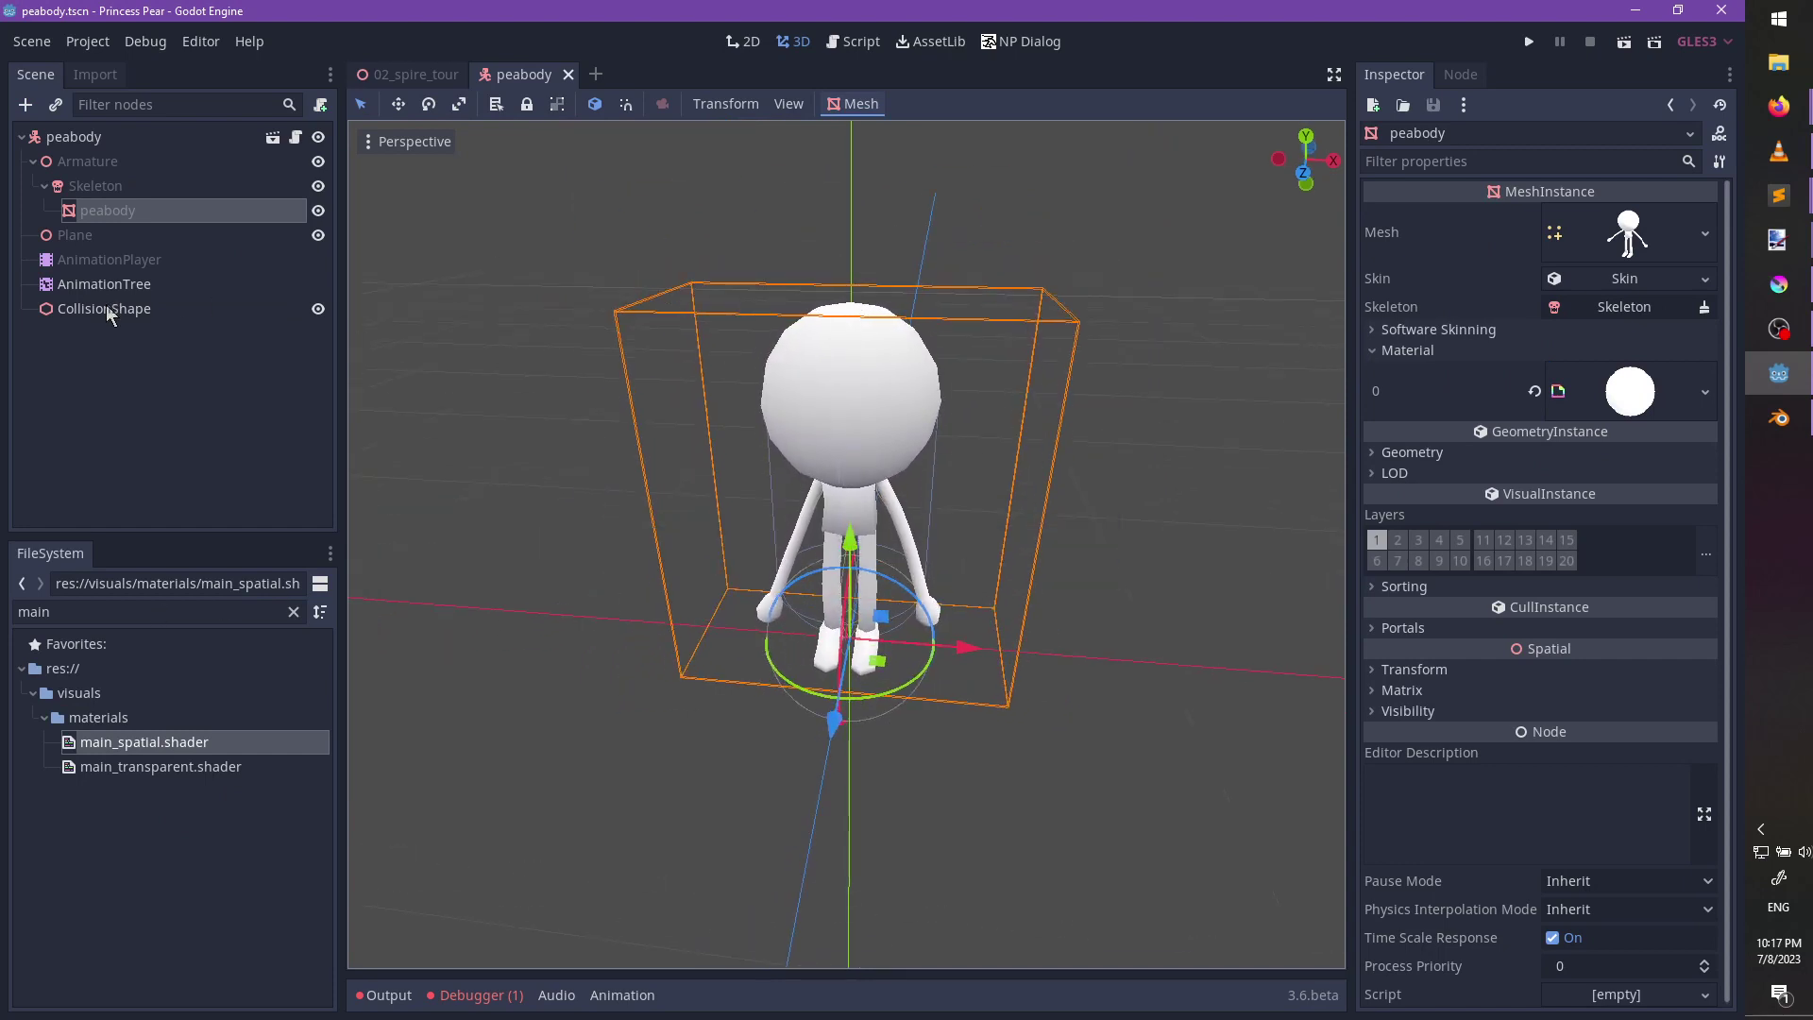
# Put the root peabody body on collision layer 5 instead of 1, add layer 2 to its mask, and save the scene.
pyautogui.moveTo(820, 482); pyautogui.dragTo(742, 472, button='middle')
pyautogui.click(164, 319)
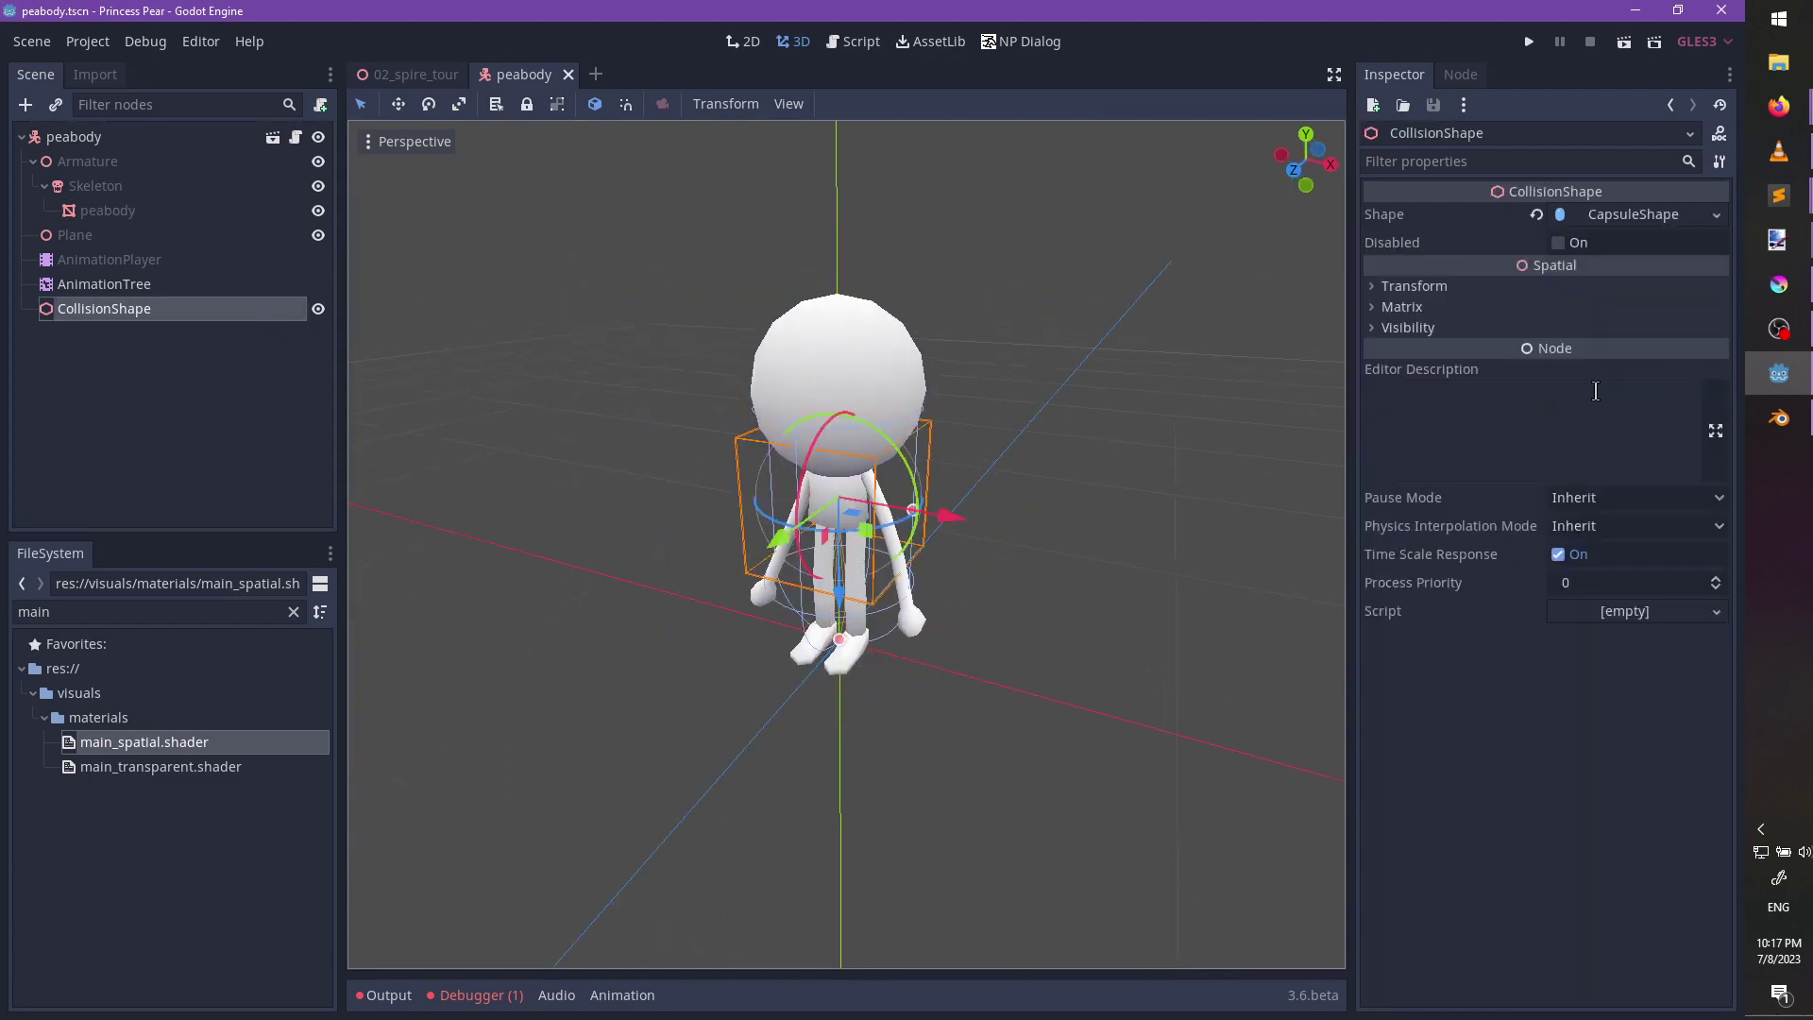
pyautogui.click(107, 138)
pyautogui.click(1421, 507)
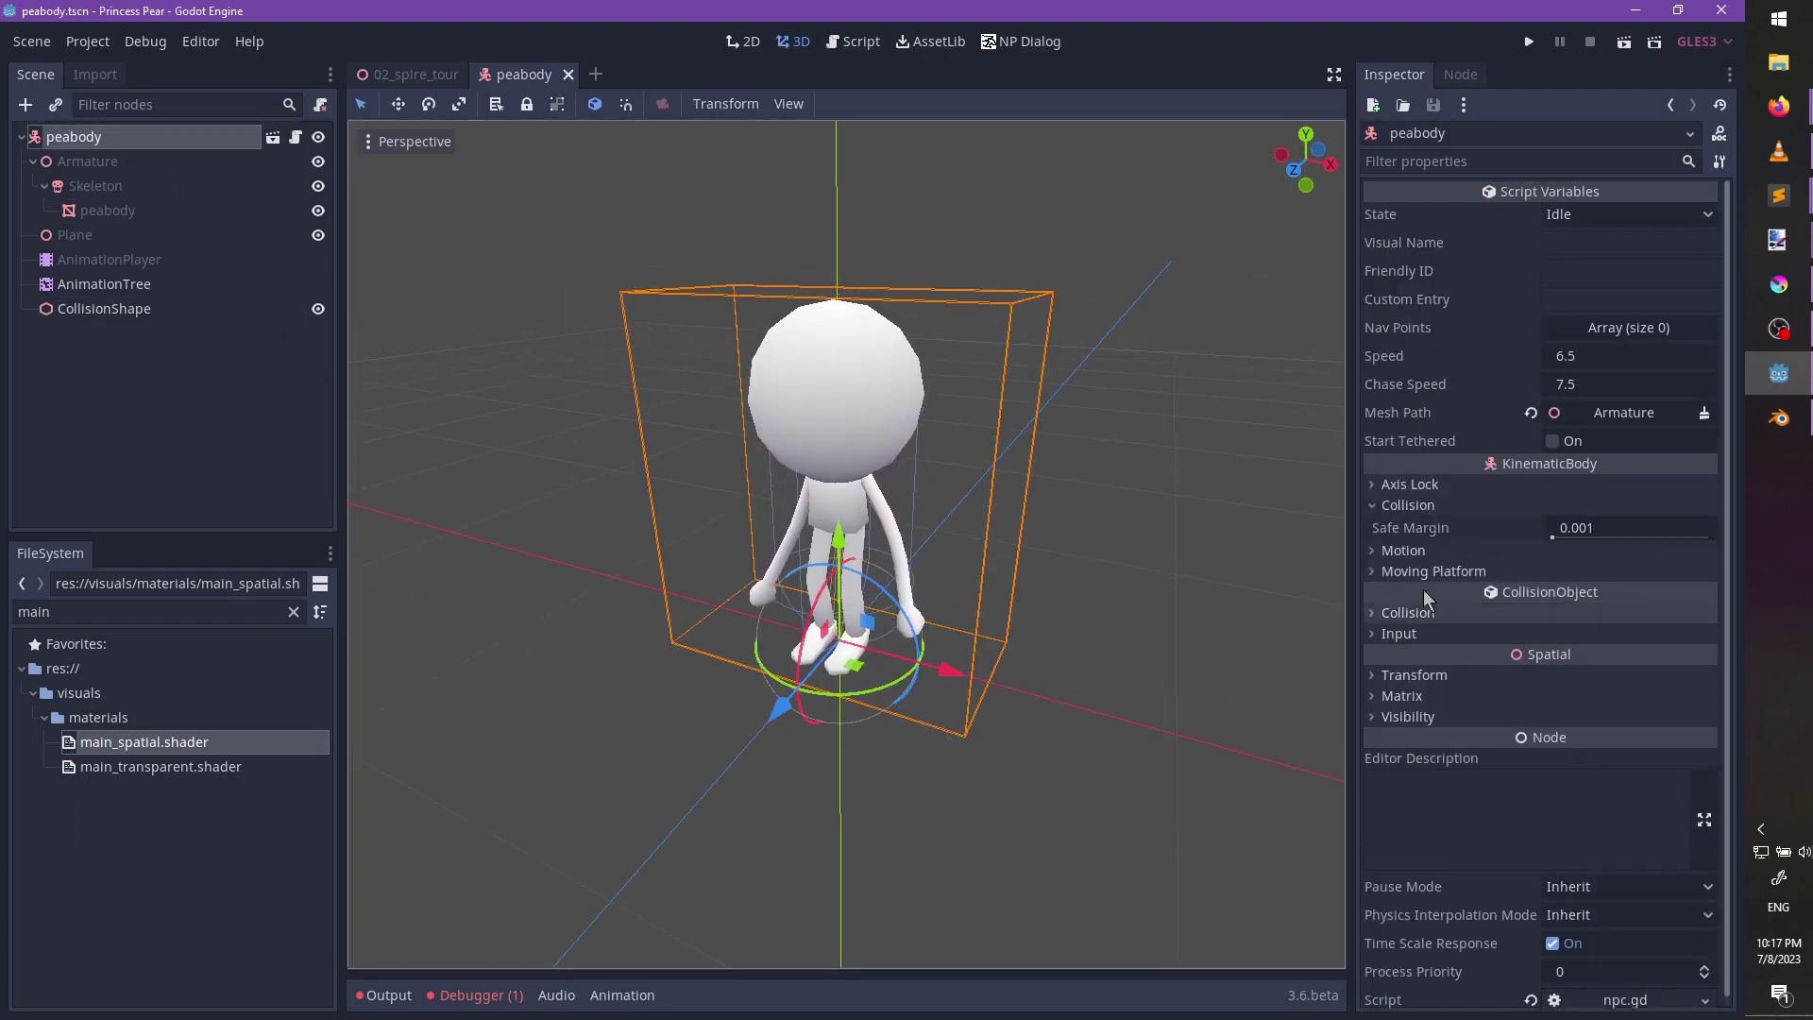
pyautogui.click(1404, 614)
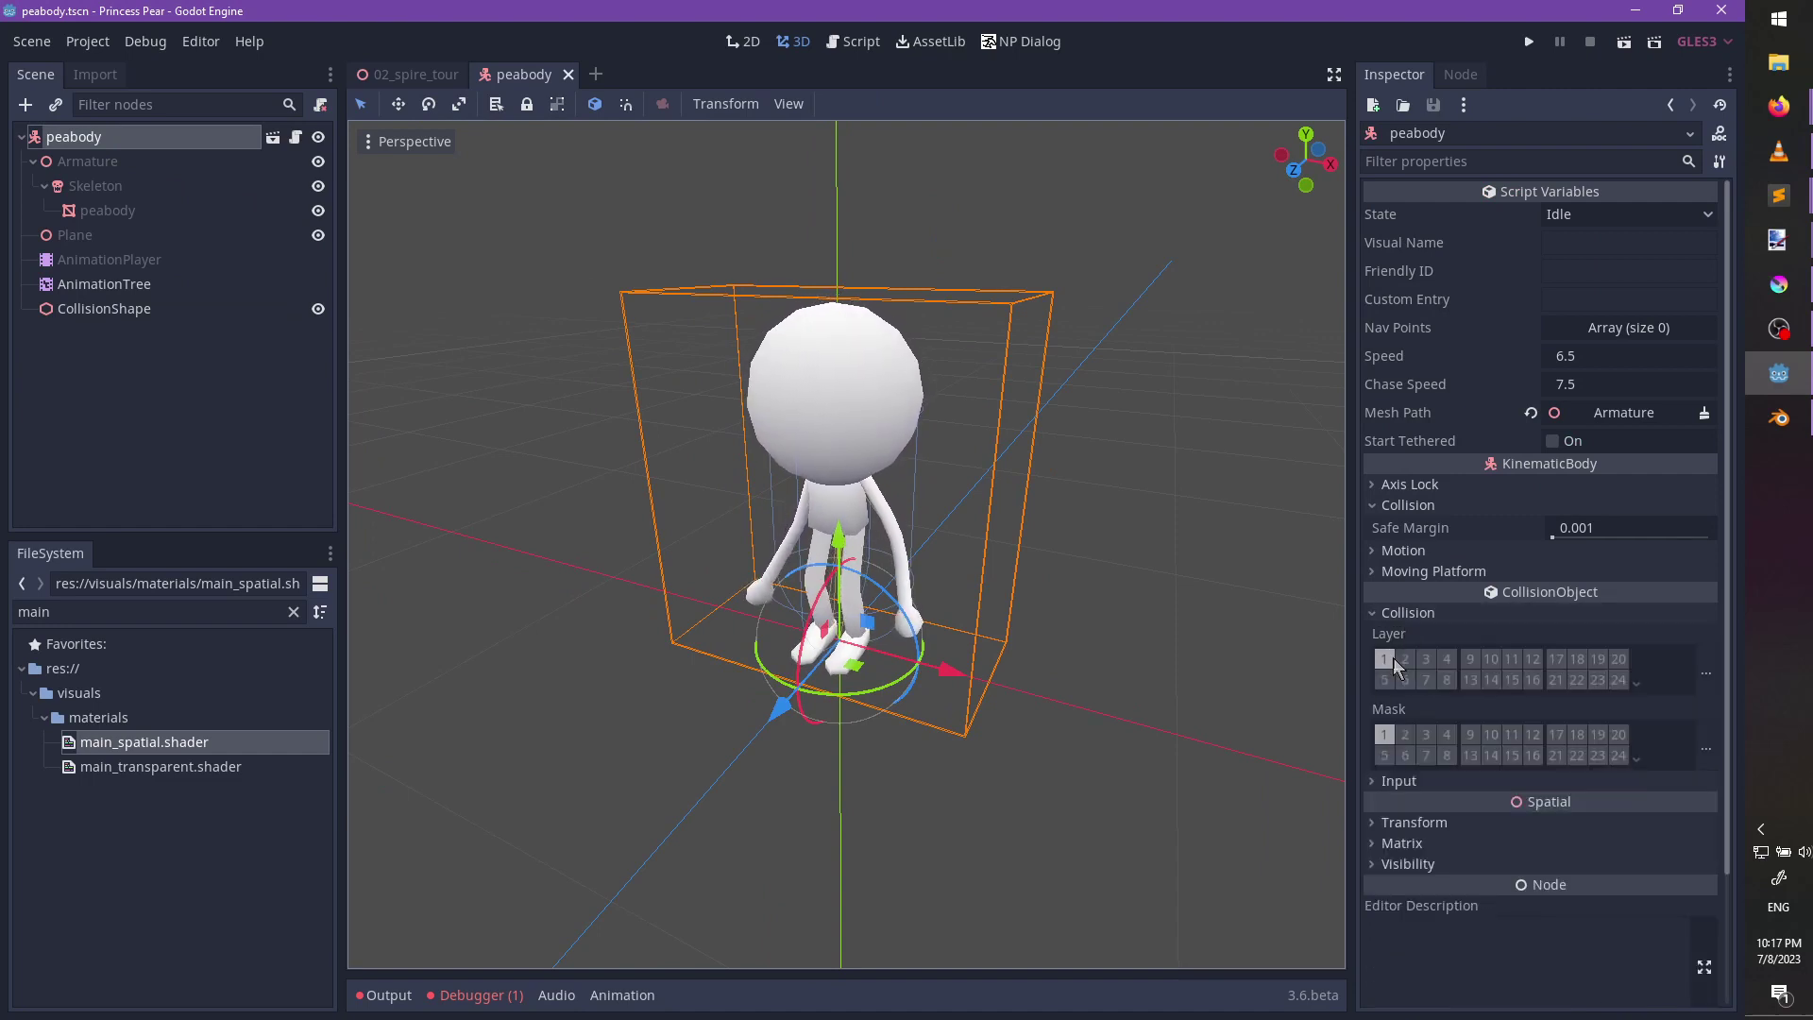
pyautogui.click(1392, 663)
pyautogui.click(1385, 679)
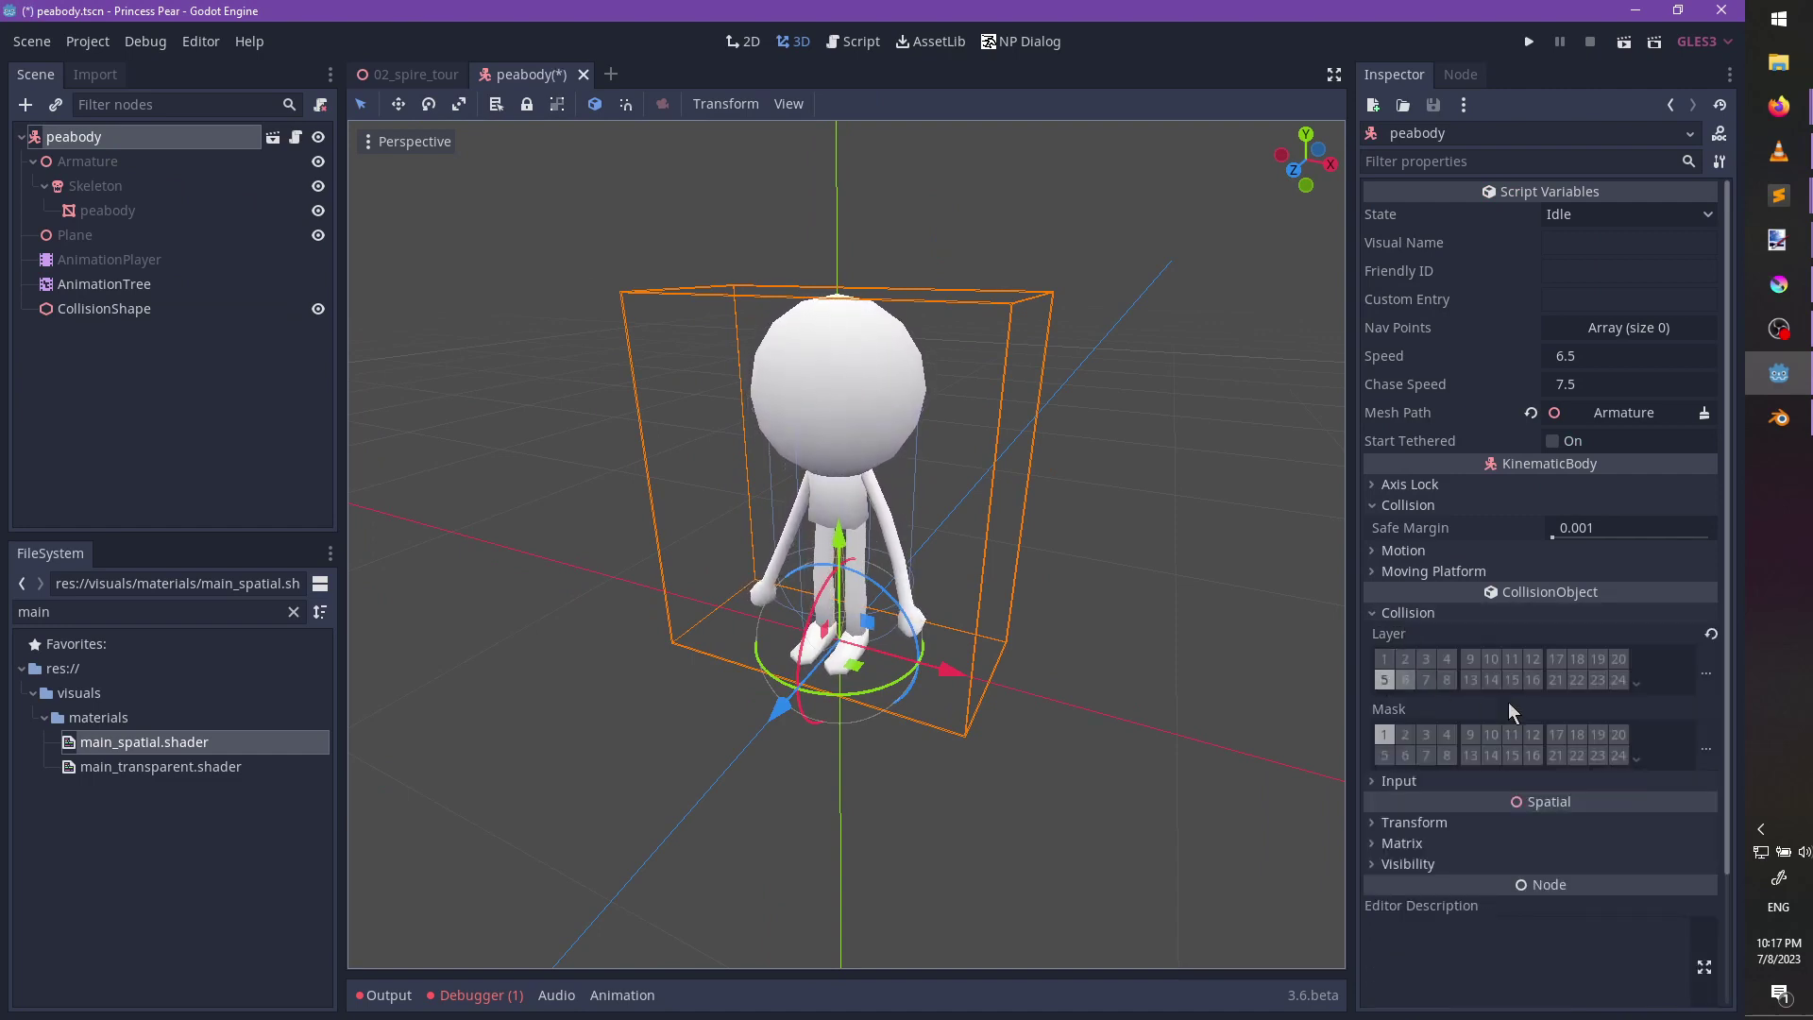
pyautogui.click(1405, 735)
pyautogui.hotkey('ctrl', 's')
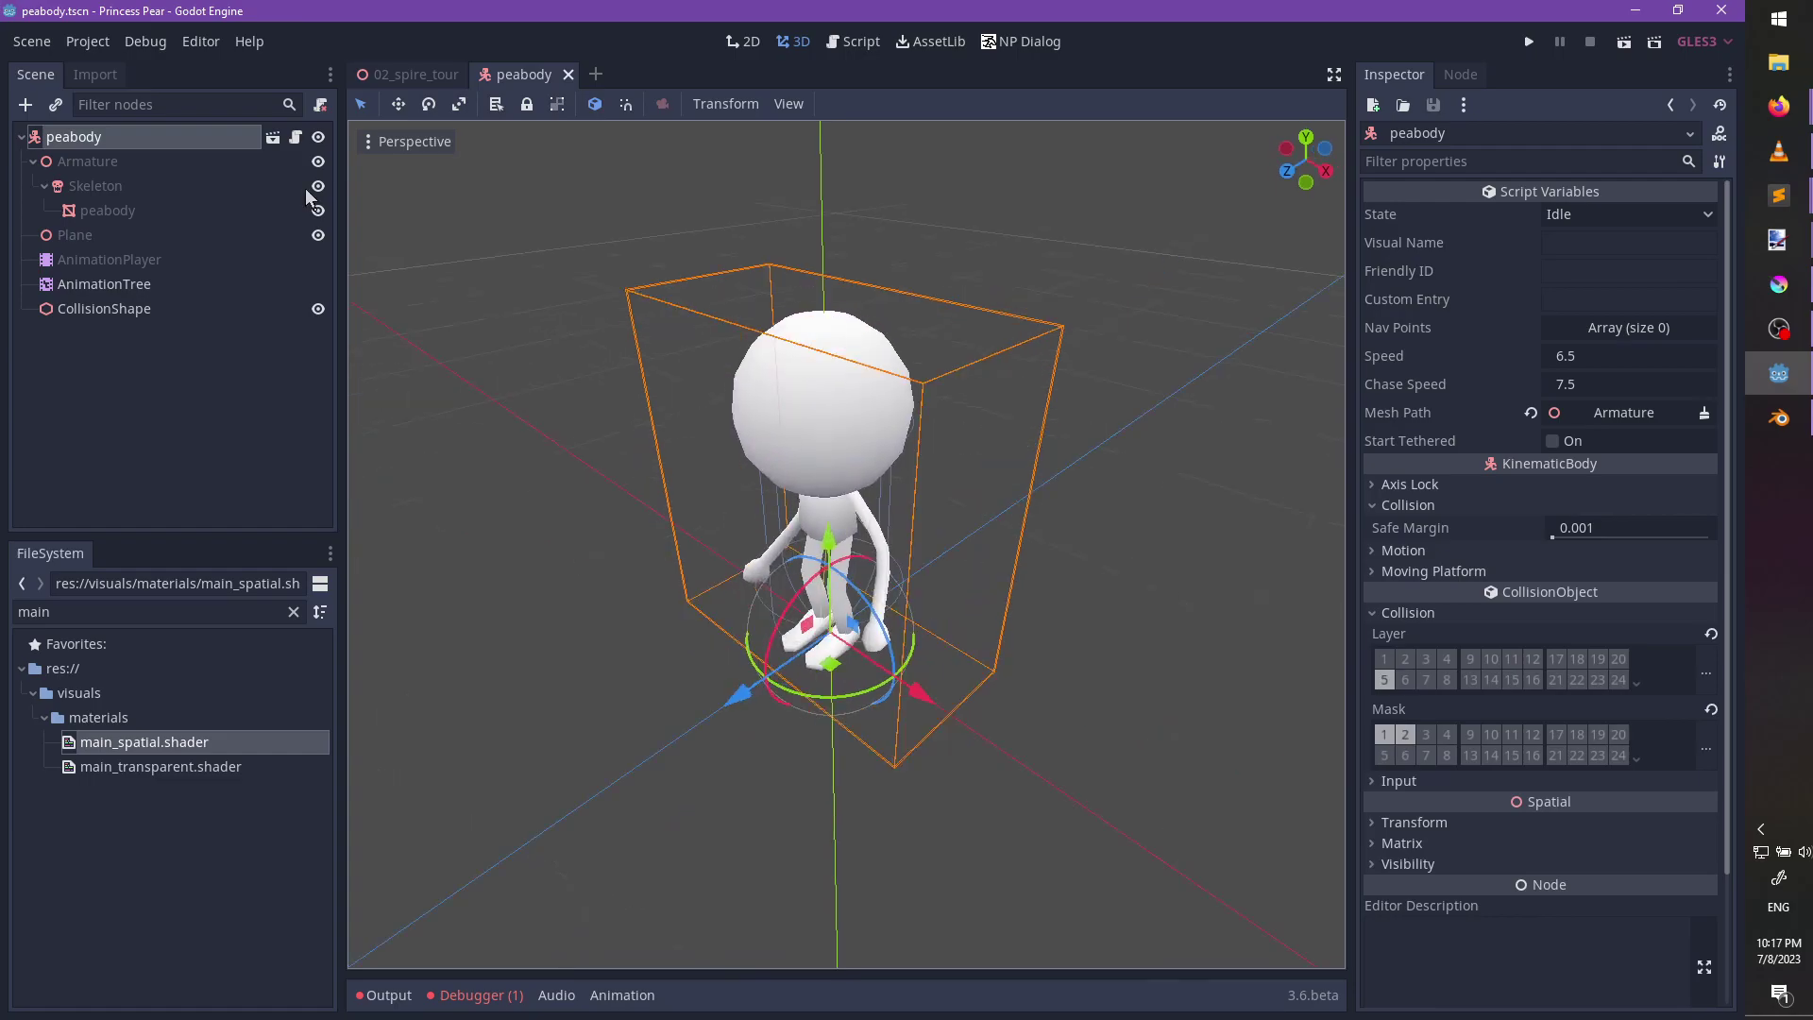
# Add an Area node under the root peabody node and give it a CollisionShape child.
pyautogui.hotkey('ctrl', 'a')
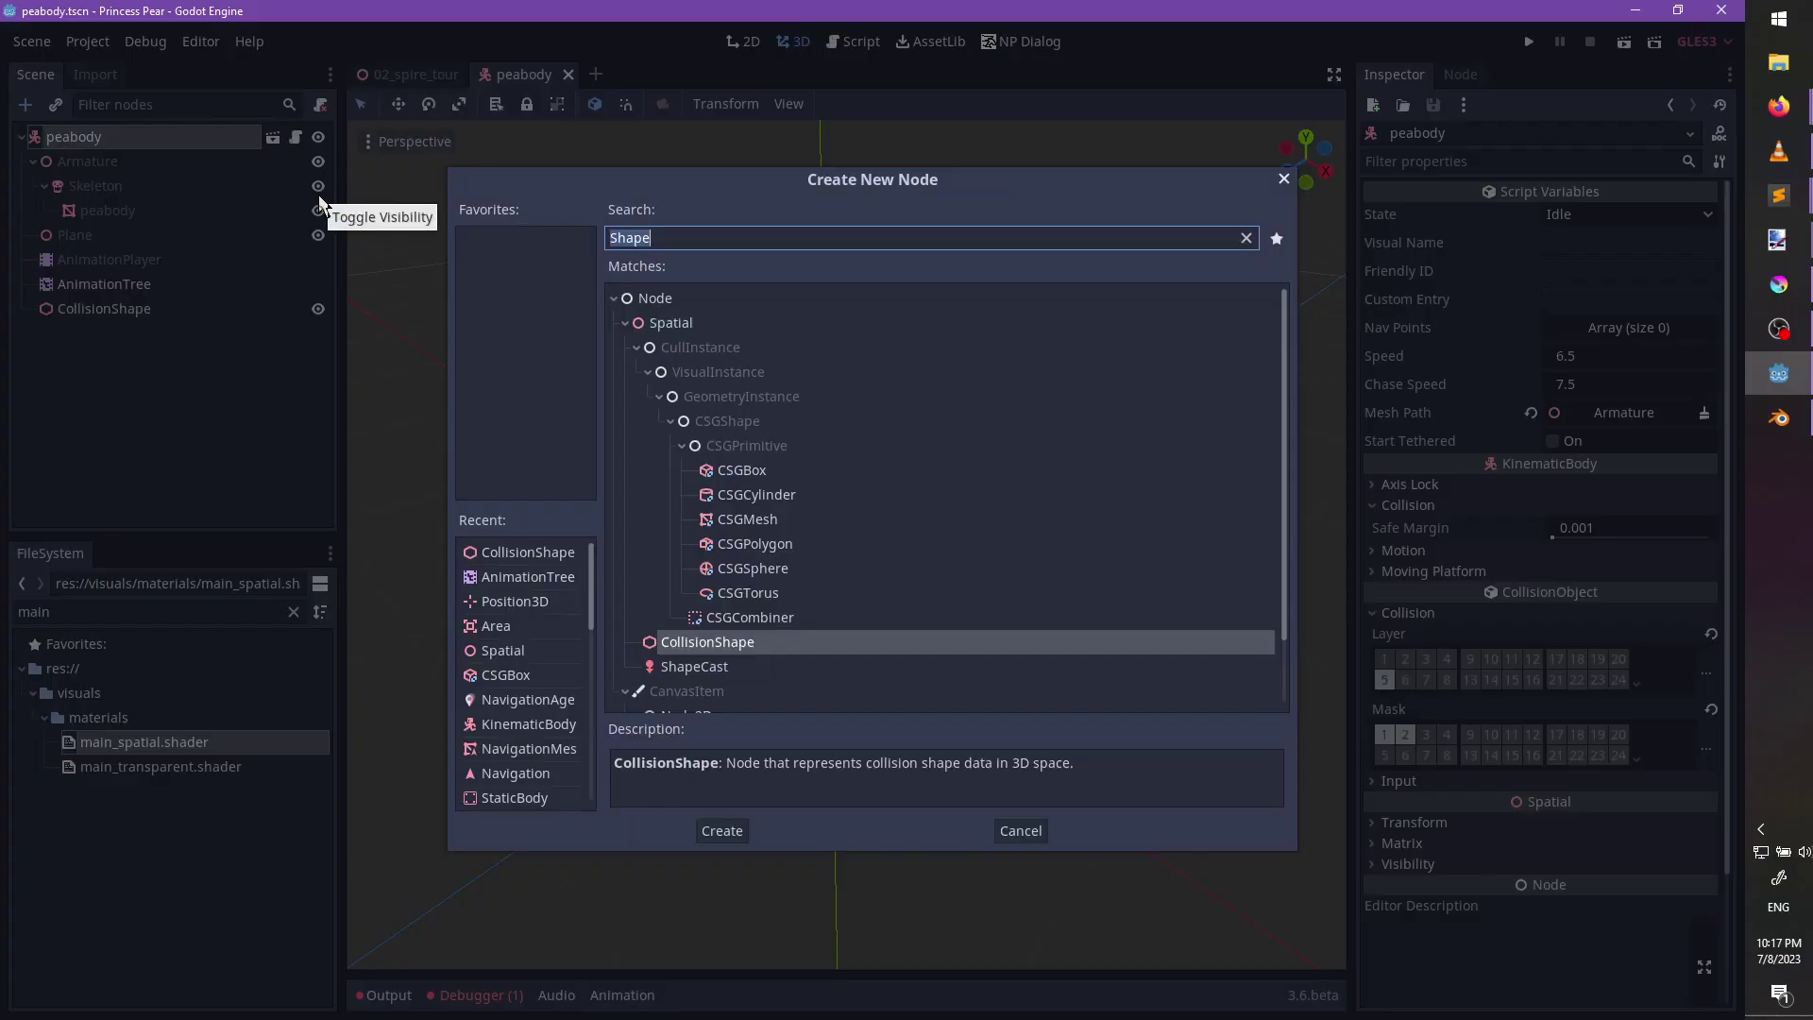
pyautogui.write('area')
pyautogui.press('Return')
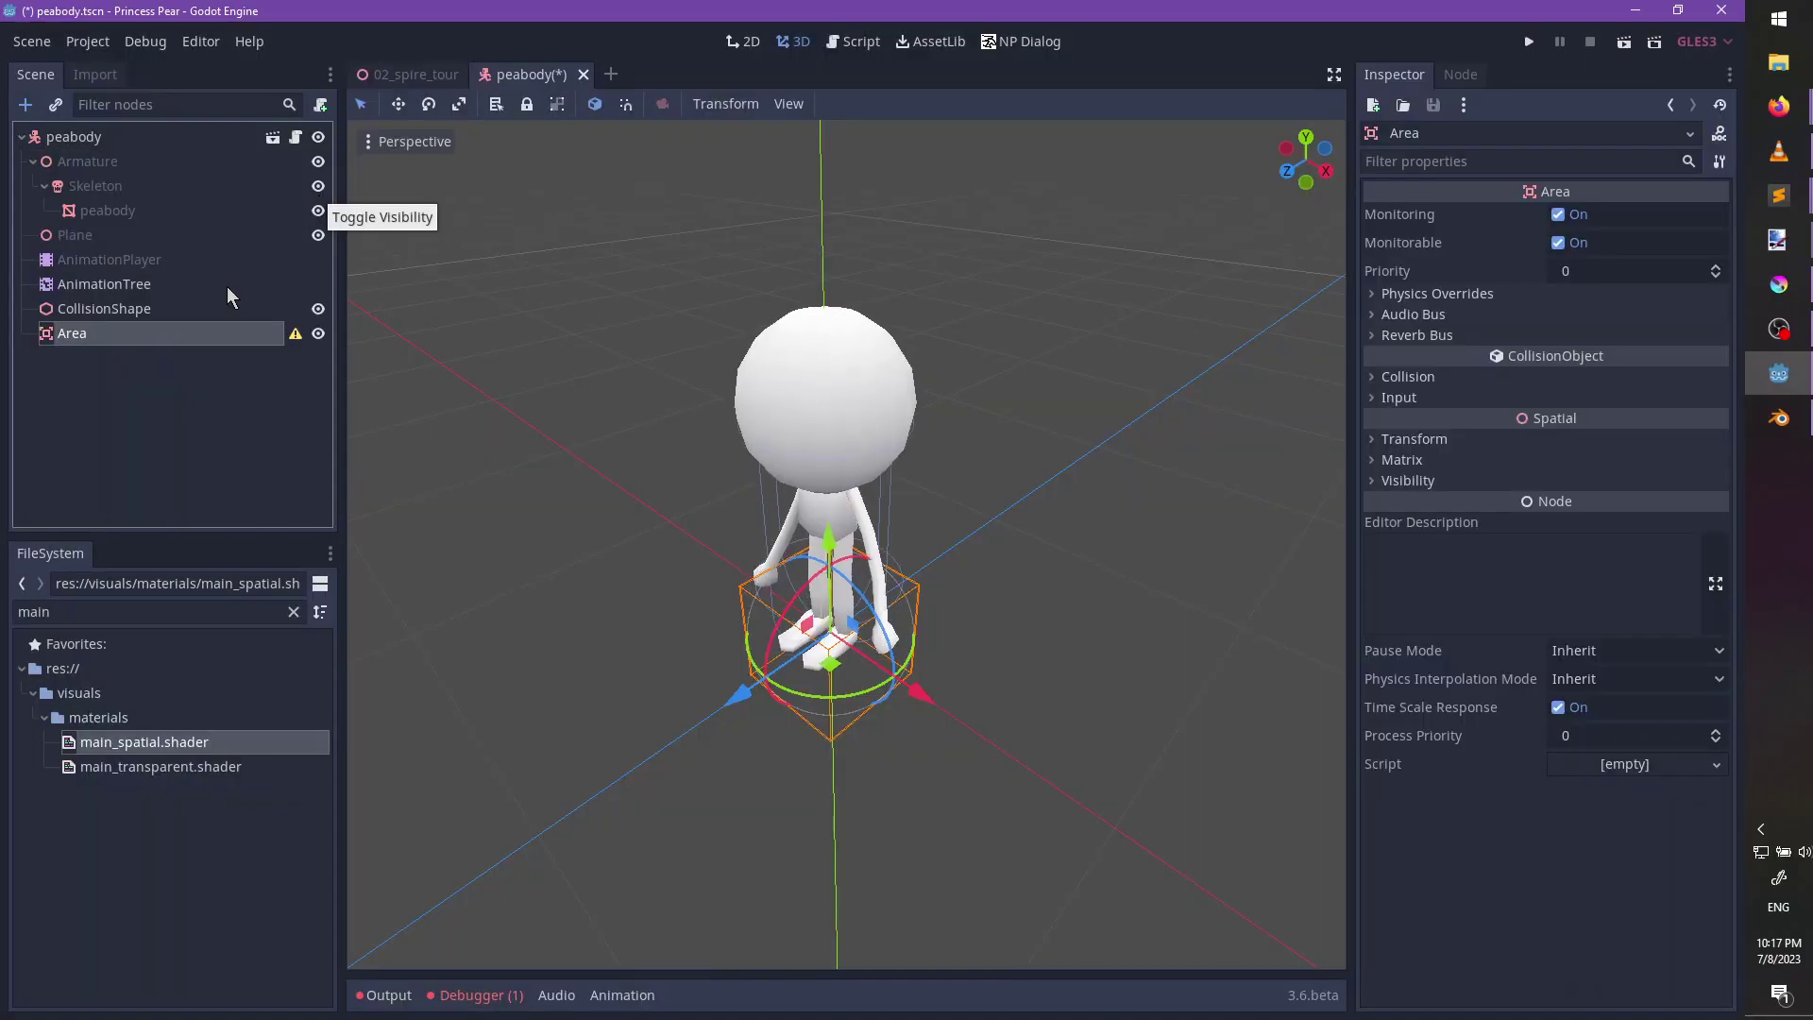
pyautogui.hotkey('ctrl', 'a')
pyautogui.write('collision')
pyautogui.press('Return')
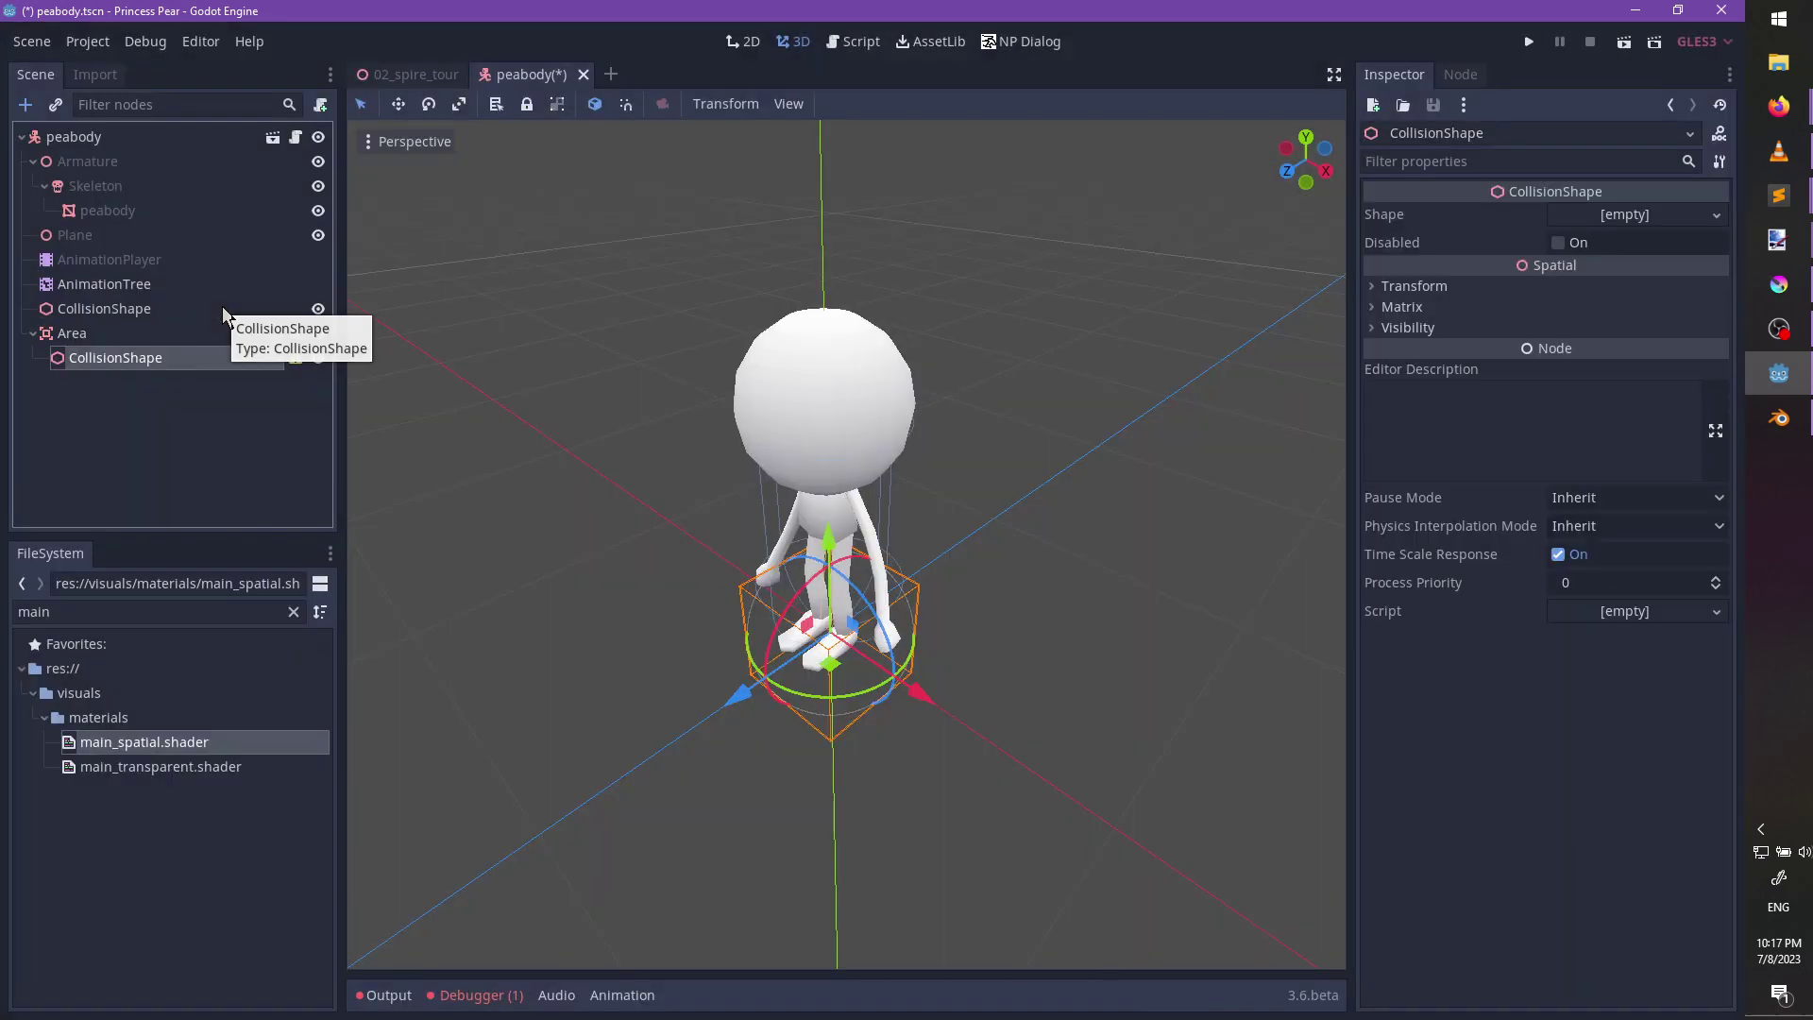
# Rename the new Area node to "awareness".
pyautogui.click(109, 332)
pyautogui.click(109, 332)
pyautogui.write('aware')
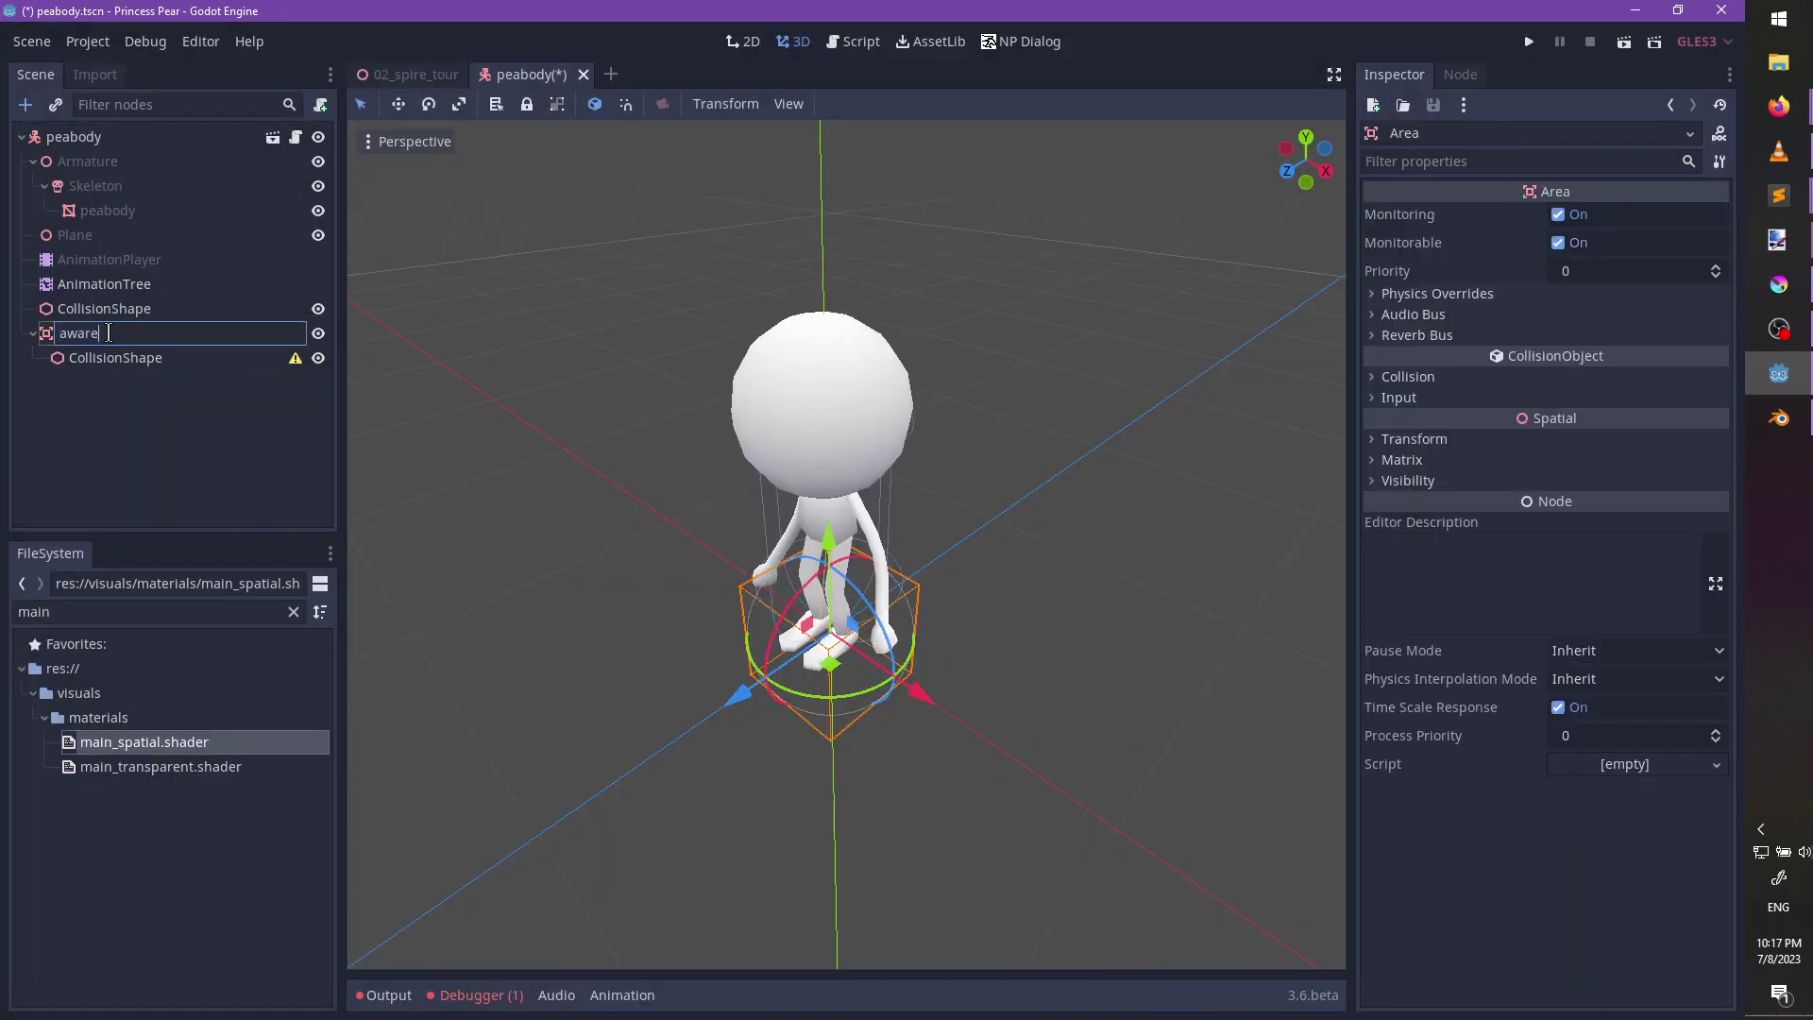
pyautogui.write('ness')
pyautogui.press('Return')
# Assign a new BoxShape to the collision shape inside the awareness area.
pyautogui.click(121, 357)
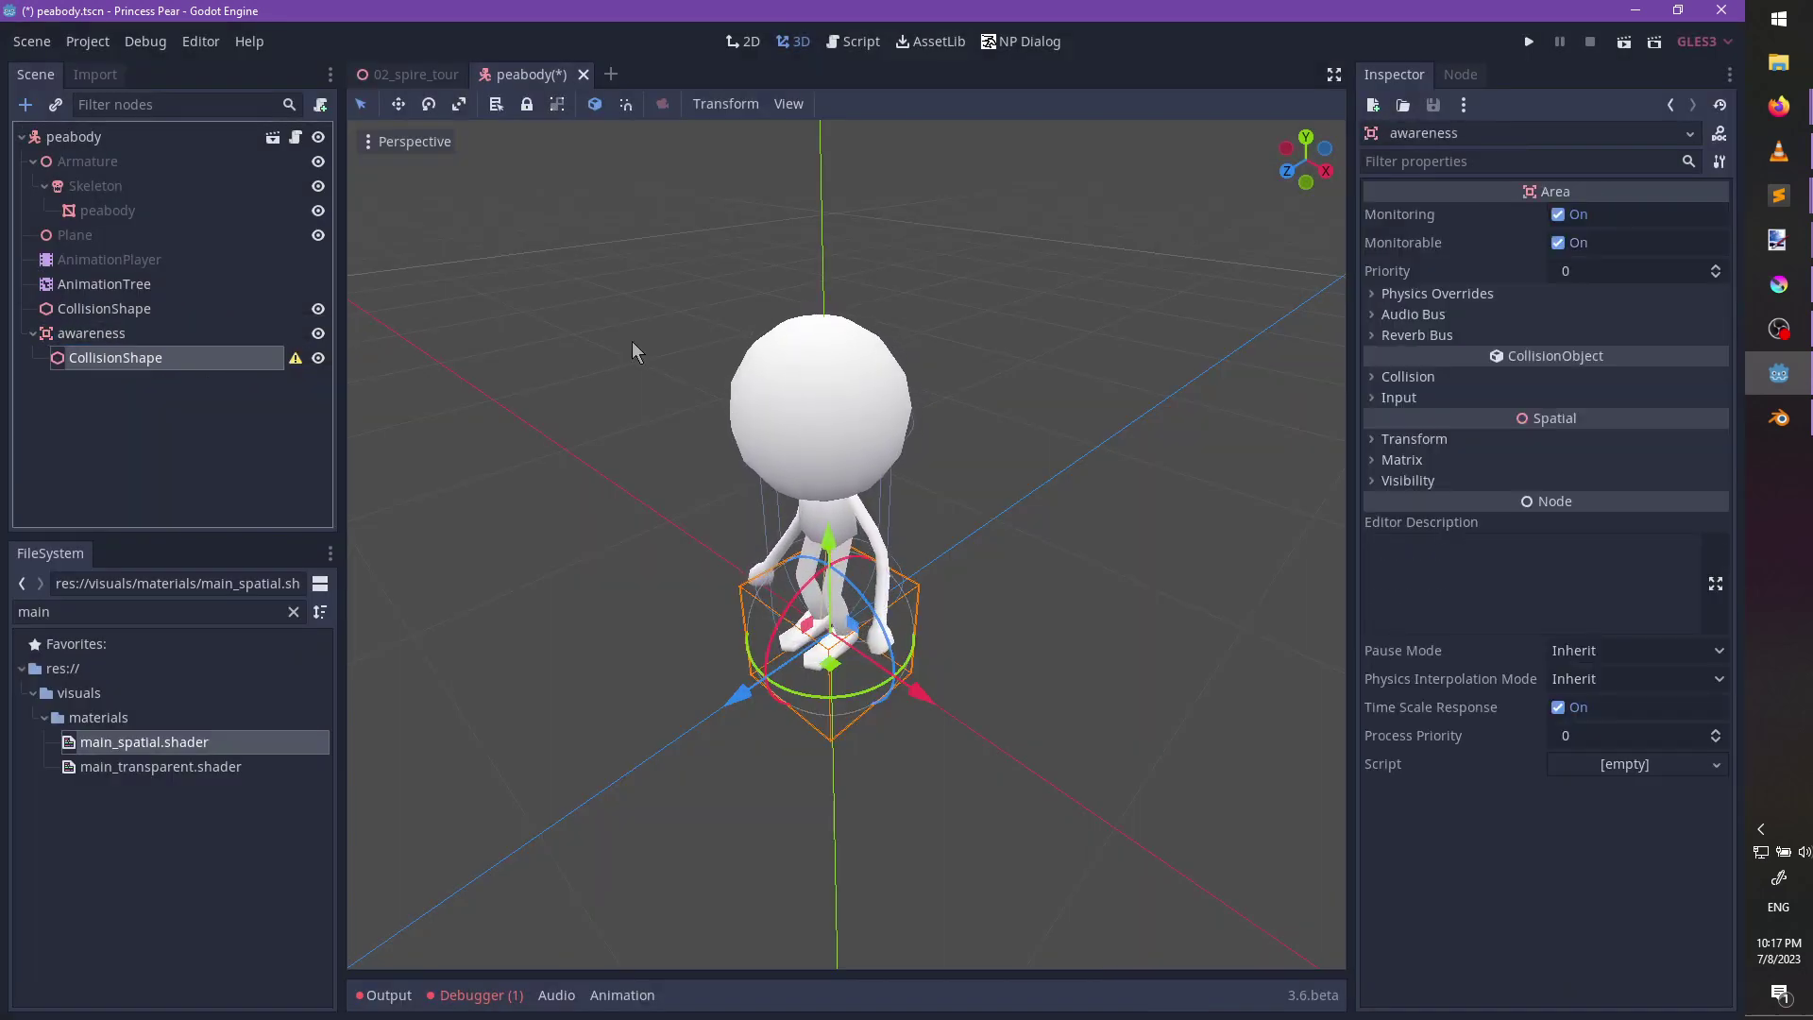
pyautogui.click(1624, 215)
pyautogui.click(1569, 243)
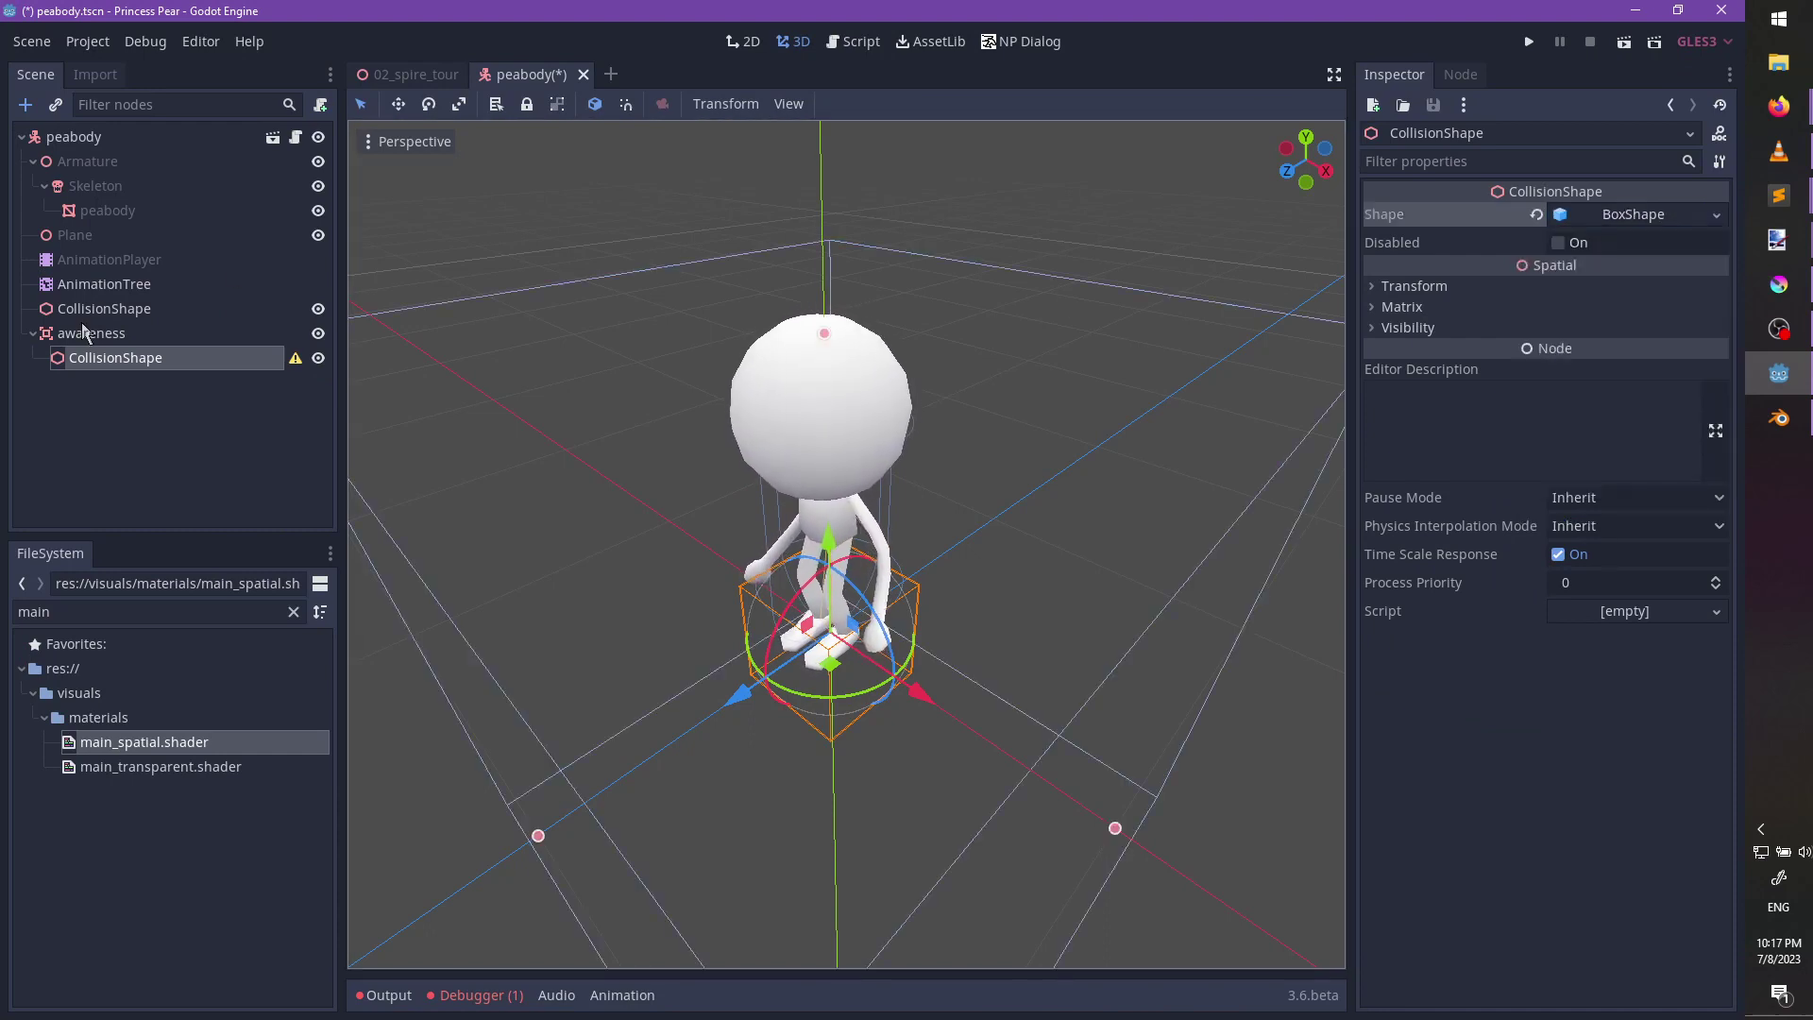
# Turn off collision layer 1 and mask 1 on the awareness area and move it under Armature.
pyautogui.click(91, 332)
pyautogui.click(1417, 377)
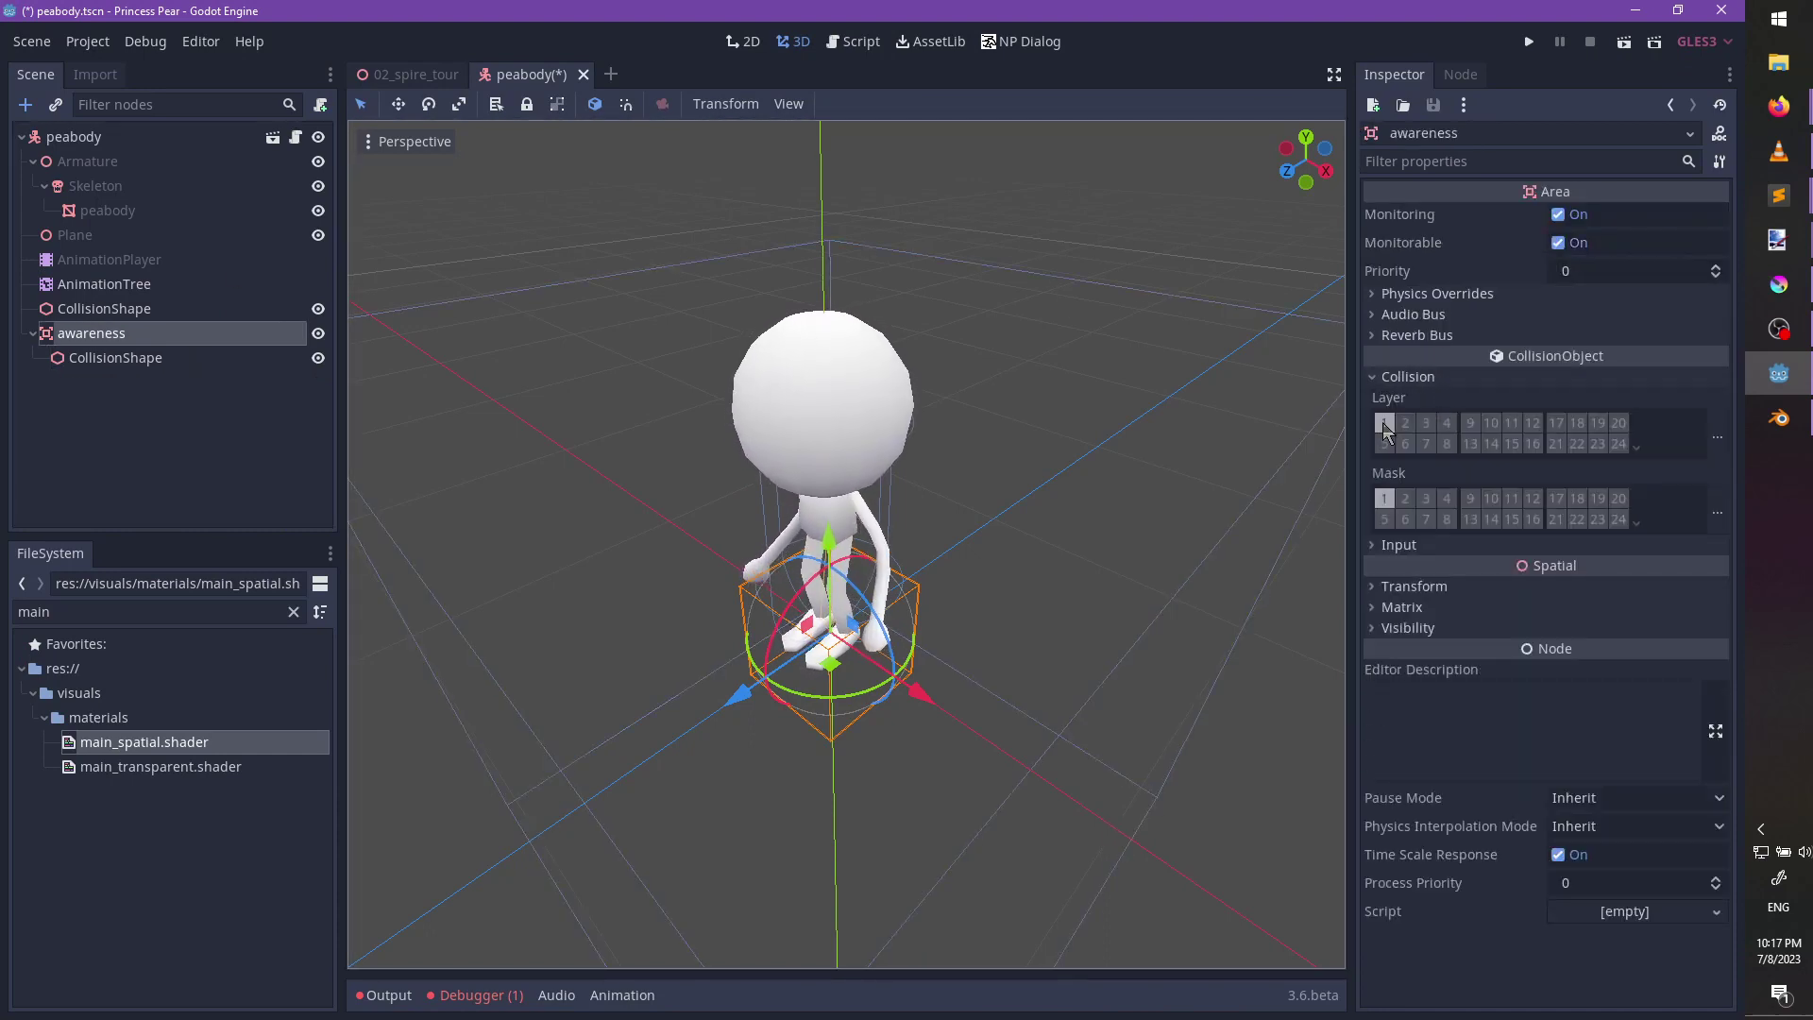
pyautogui.click(1387, 491)
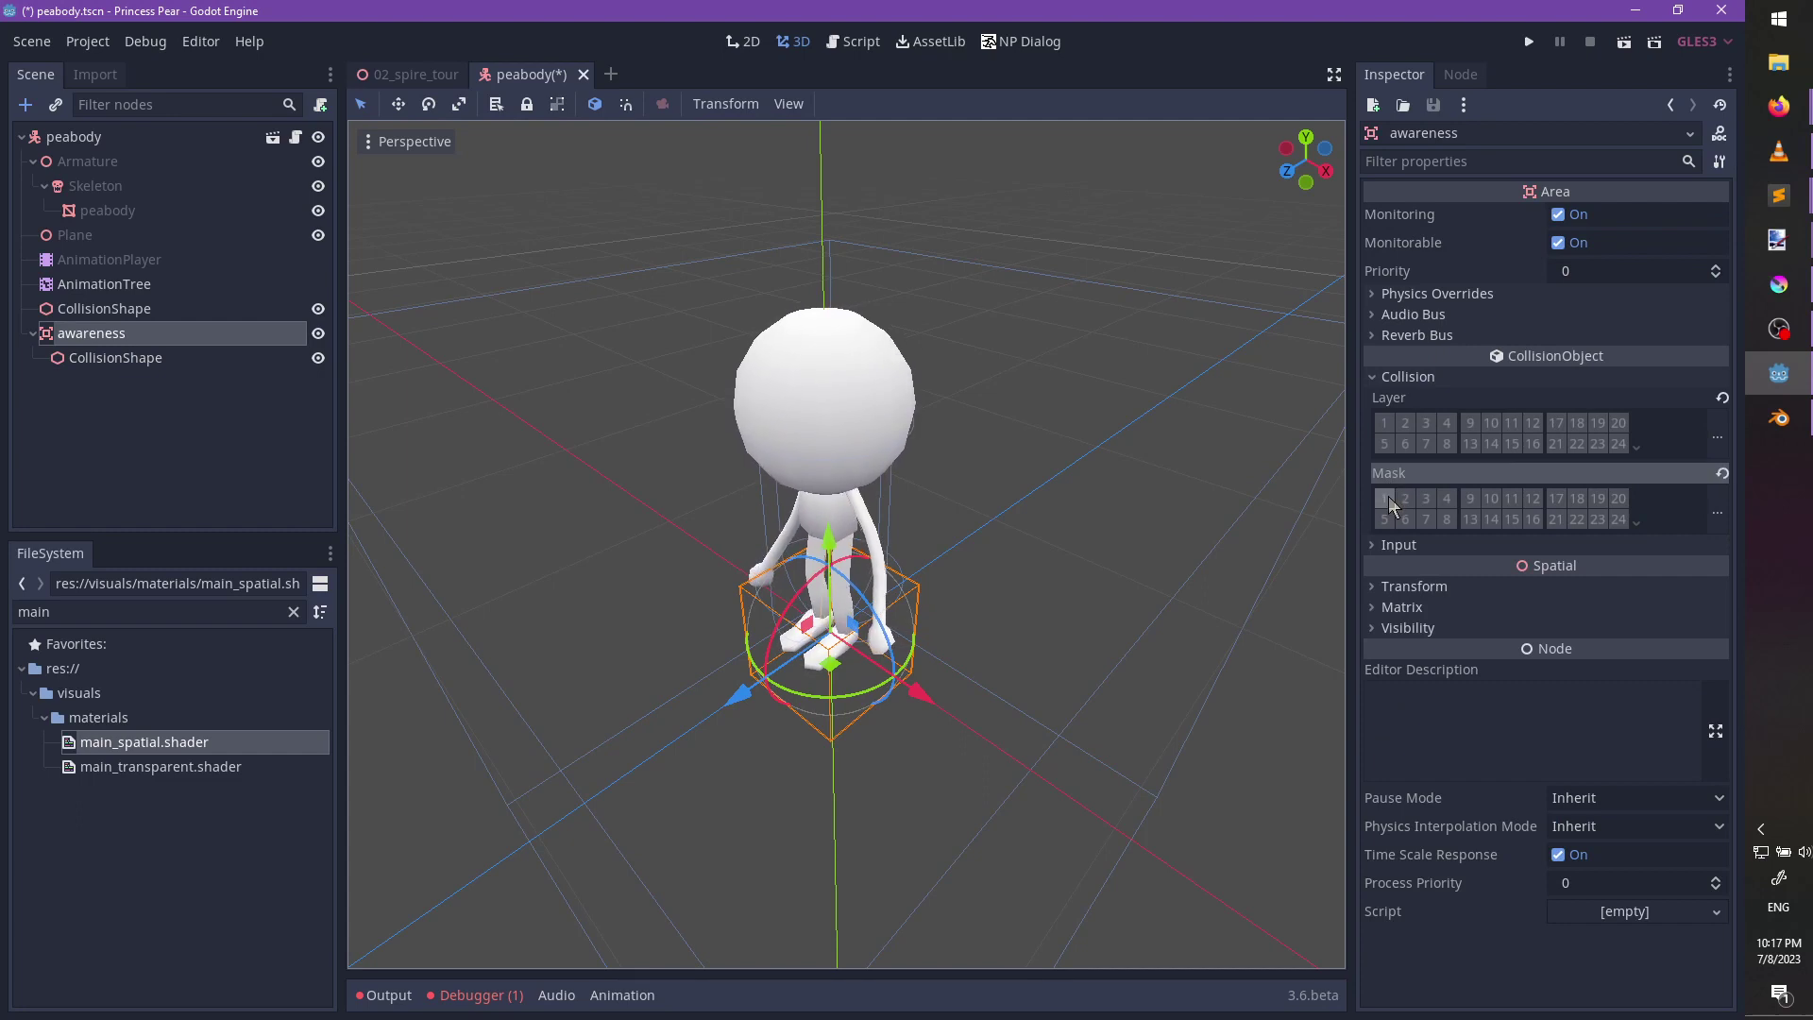
pyautogui.moveTo(95, 336); pyautogui.dragTo(128, 178)
pyautogui.click(110, 189)
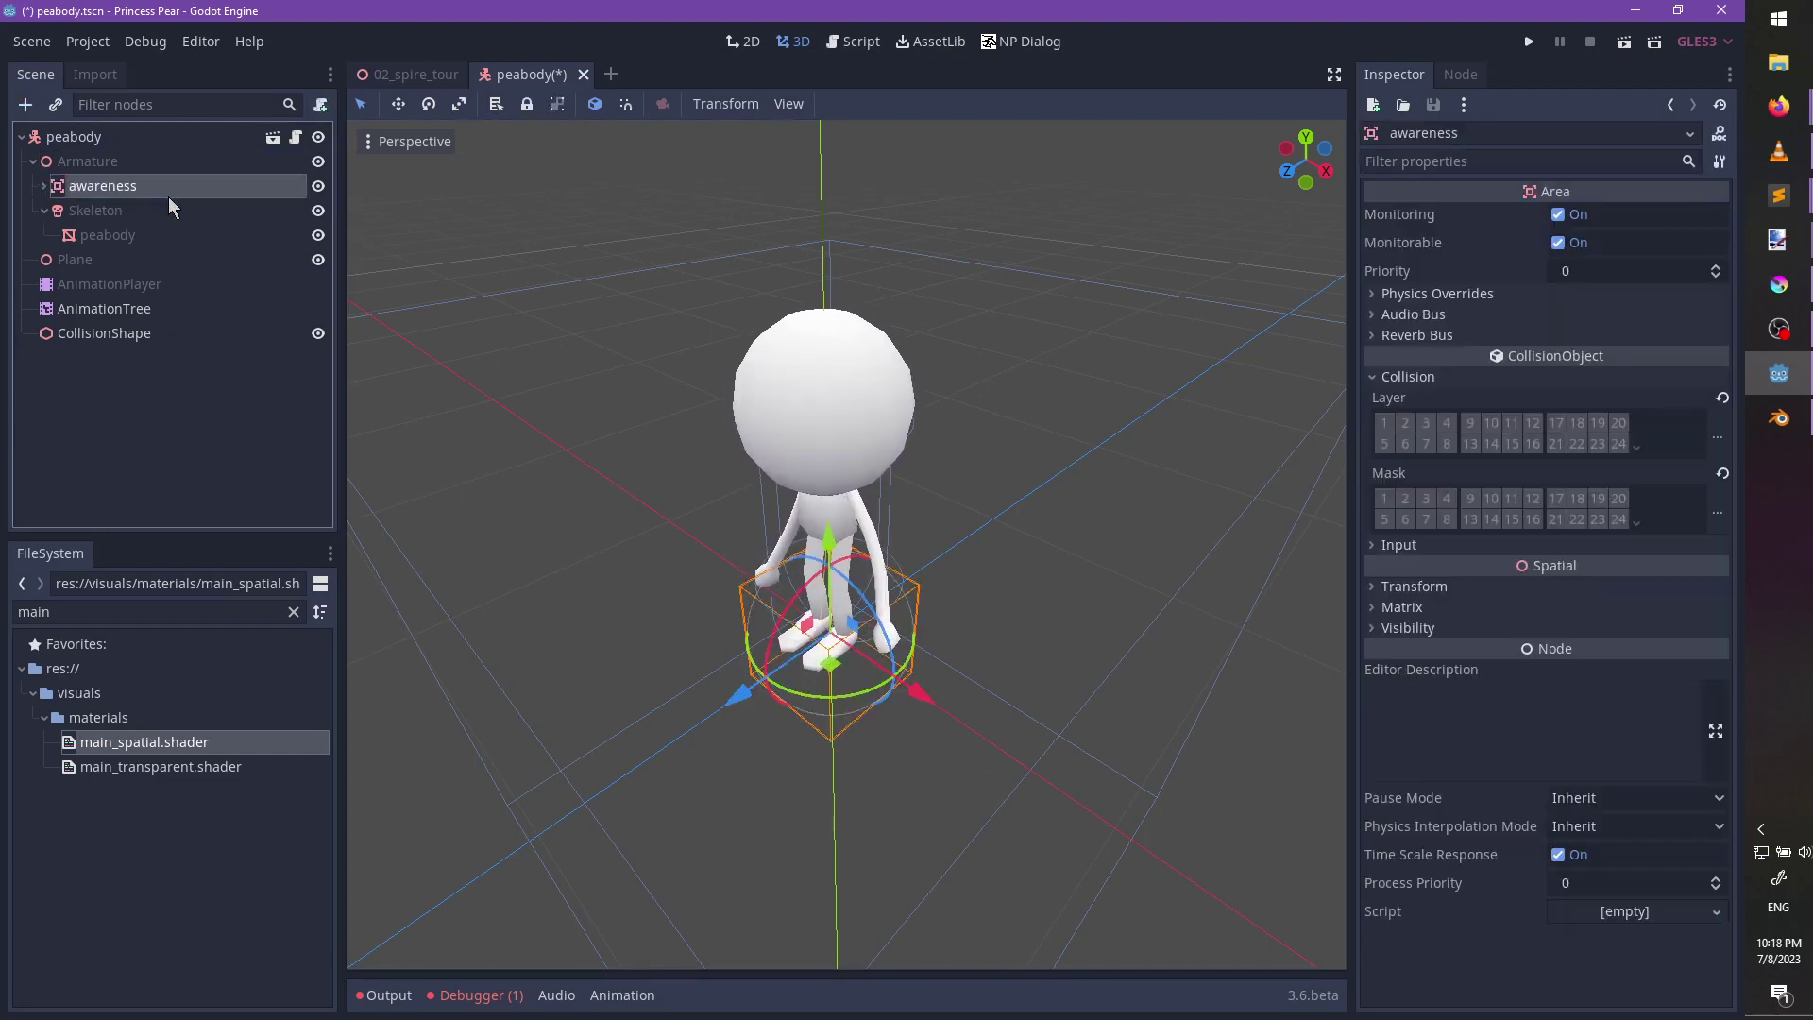
# Duplicate the awareness area, rename the copy "capture", collapse it in the scene tree, and save the scene.
pyautogui.hotkey('ctrl', 'd')
pyautogui.doubleClick(126, 211)
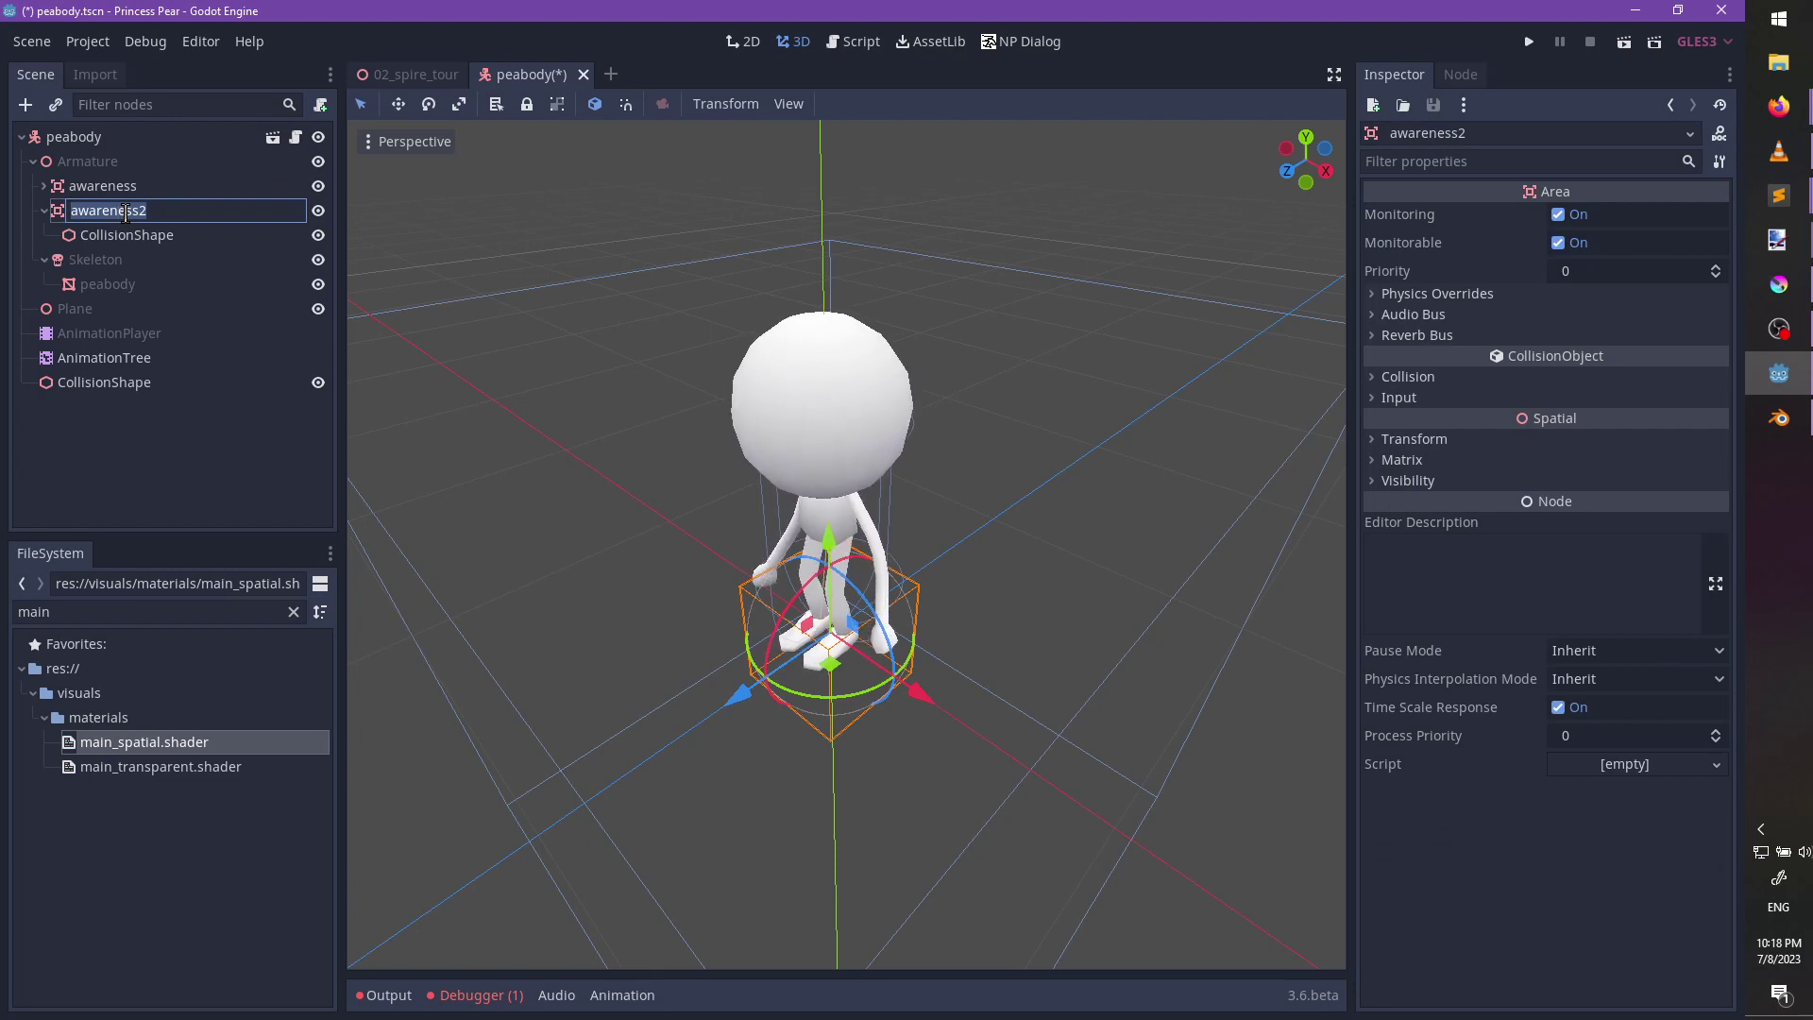
pyautogui.write('capture')
pyautogui.press('Return')
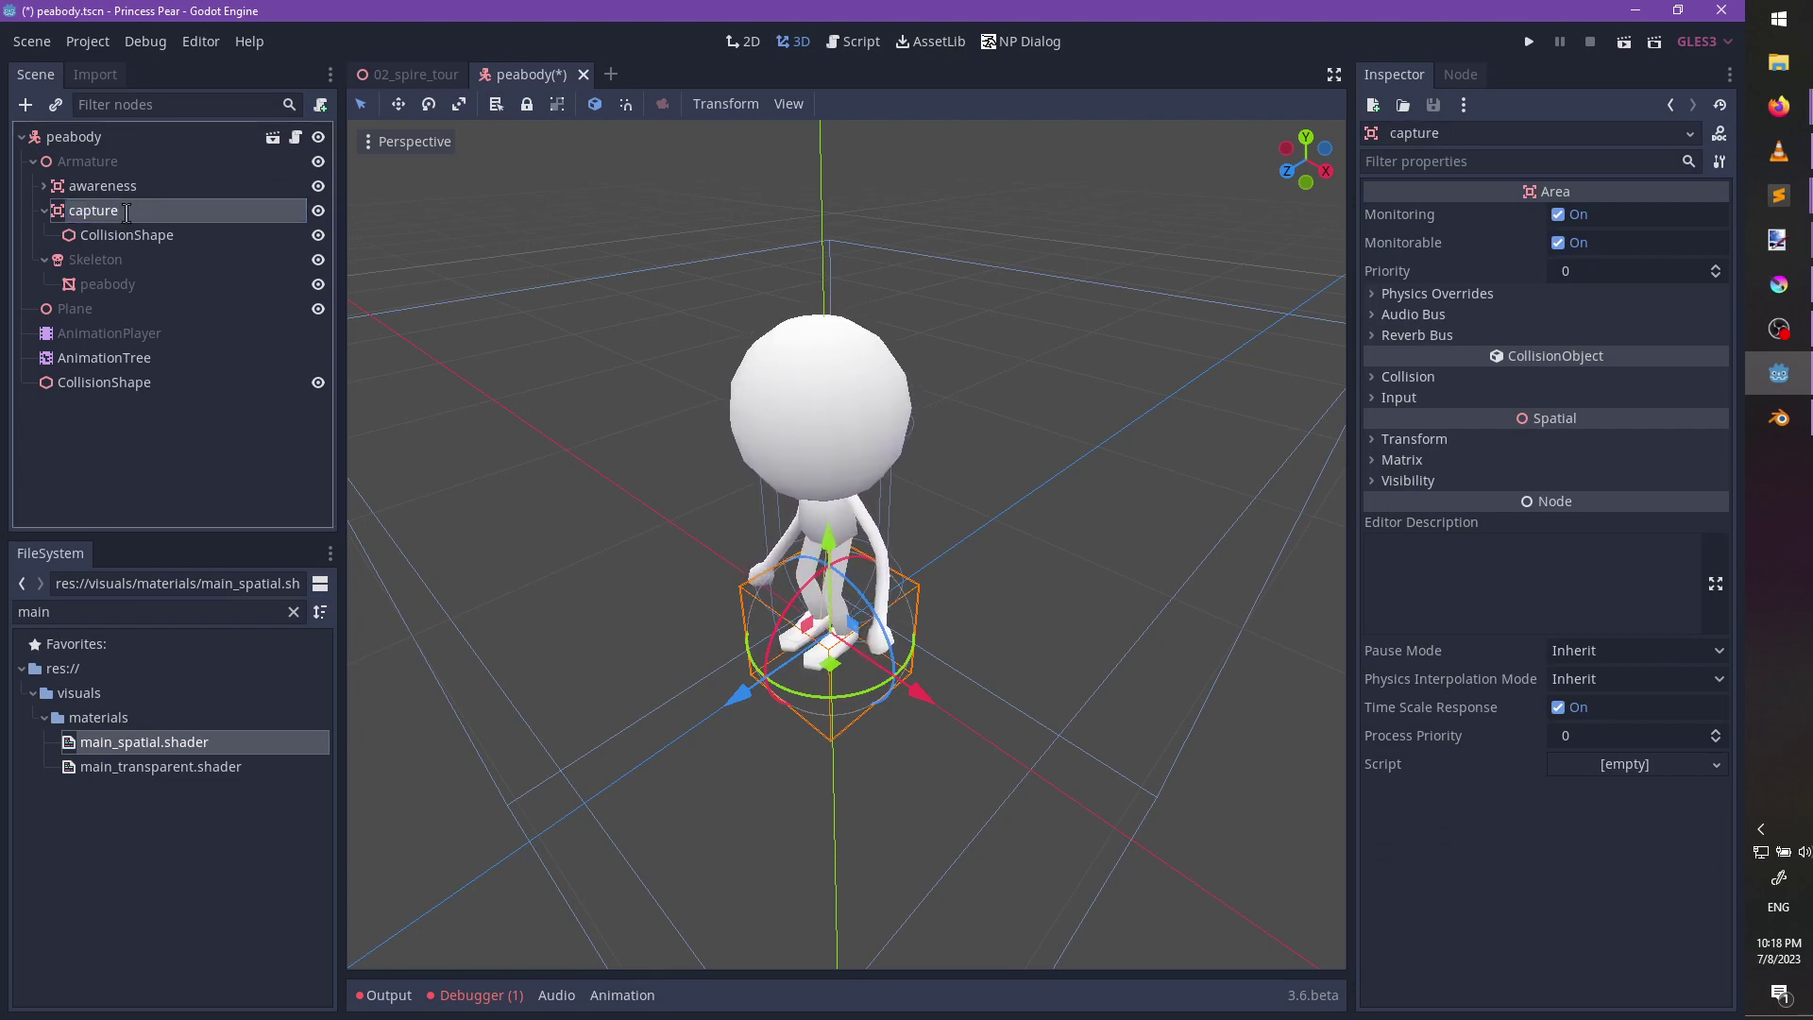
pyautogui.click(43, 209)
pyautogui.hotkey('ctrl', 's')
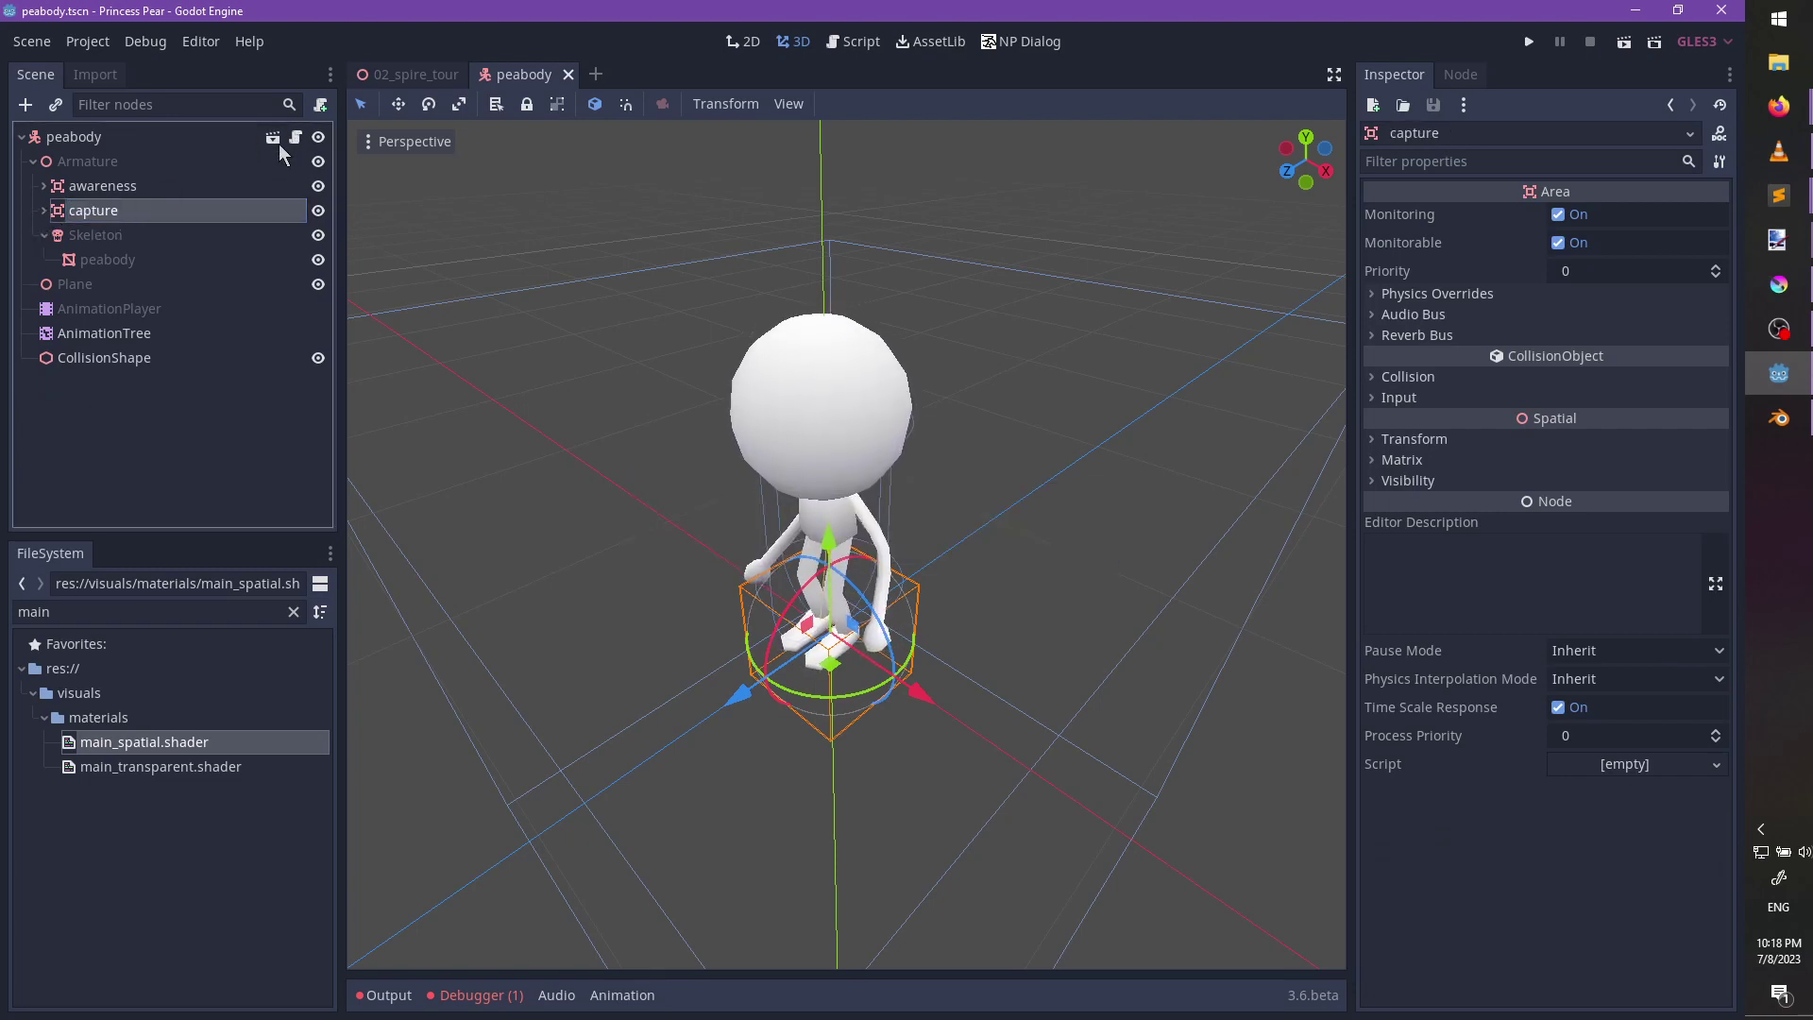
# Add a KinematicBody child to the peabody root node and rename it "interaction".
pyautogui.click(295, 138)
pyautogui.scroll(10, 897, 445)
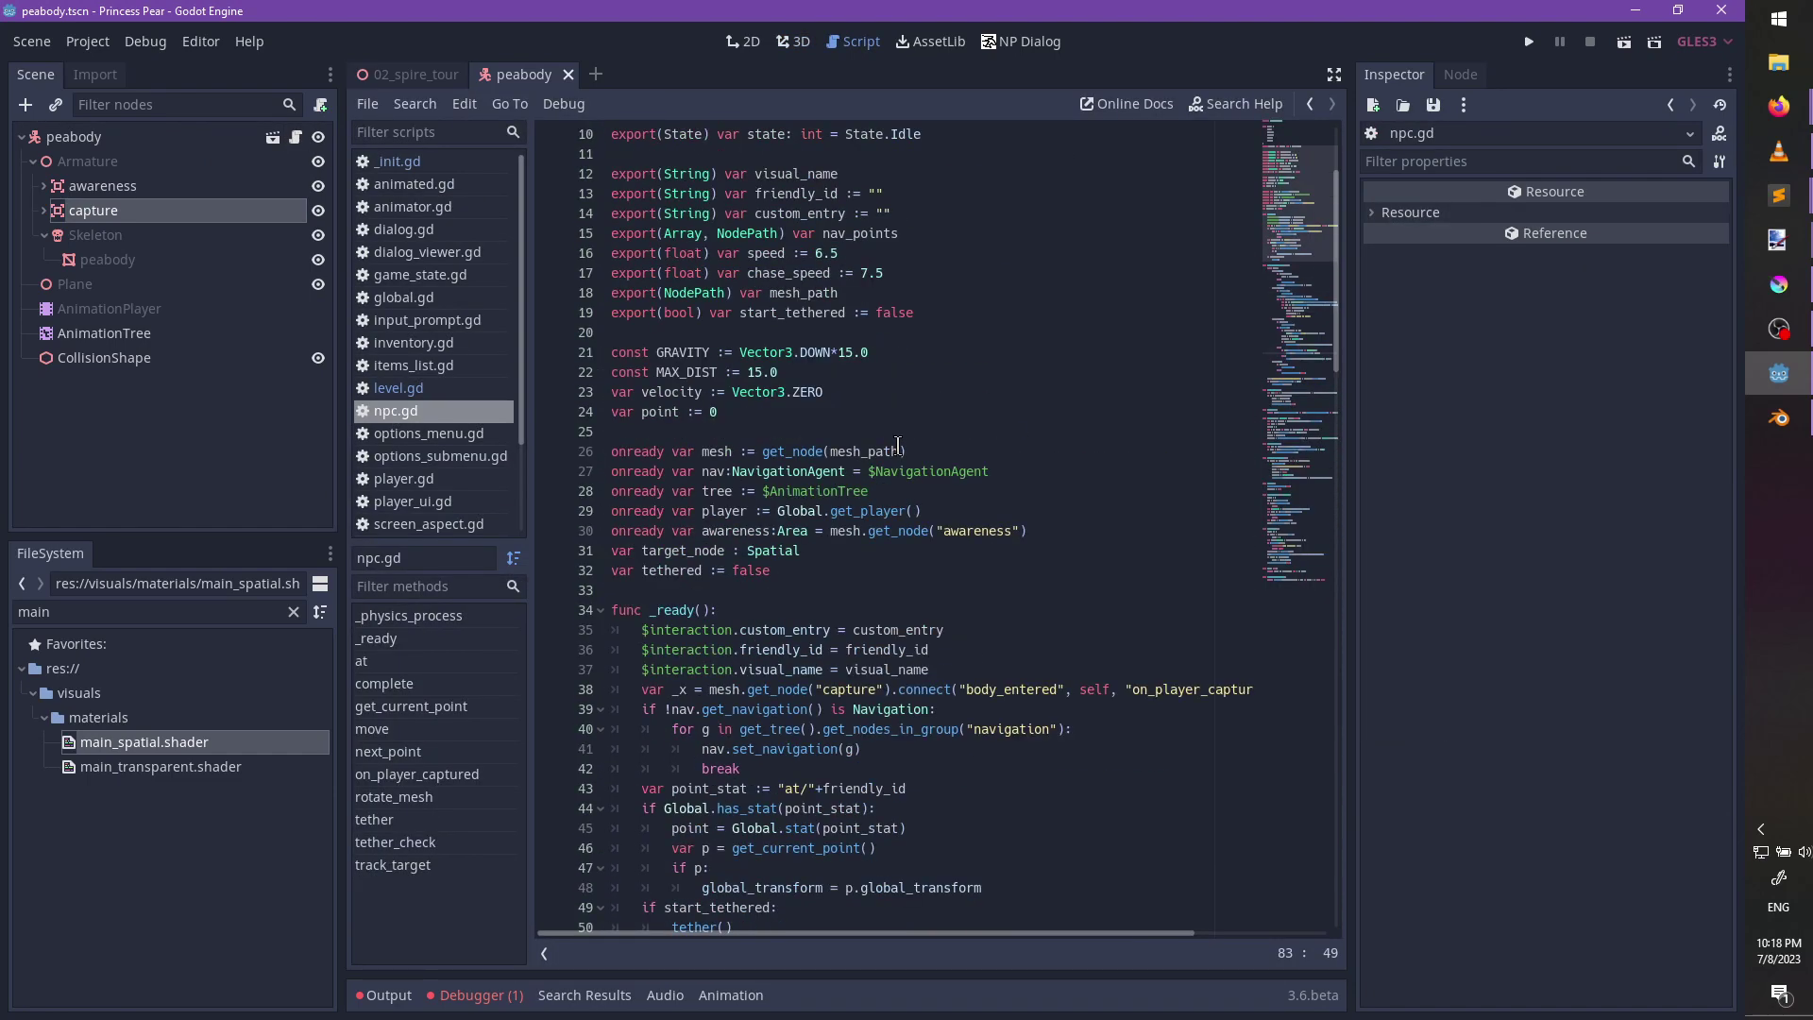
pyautogui.click(75, 139)
pyautogui.click(803, 41)
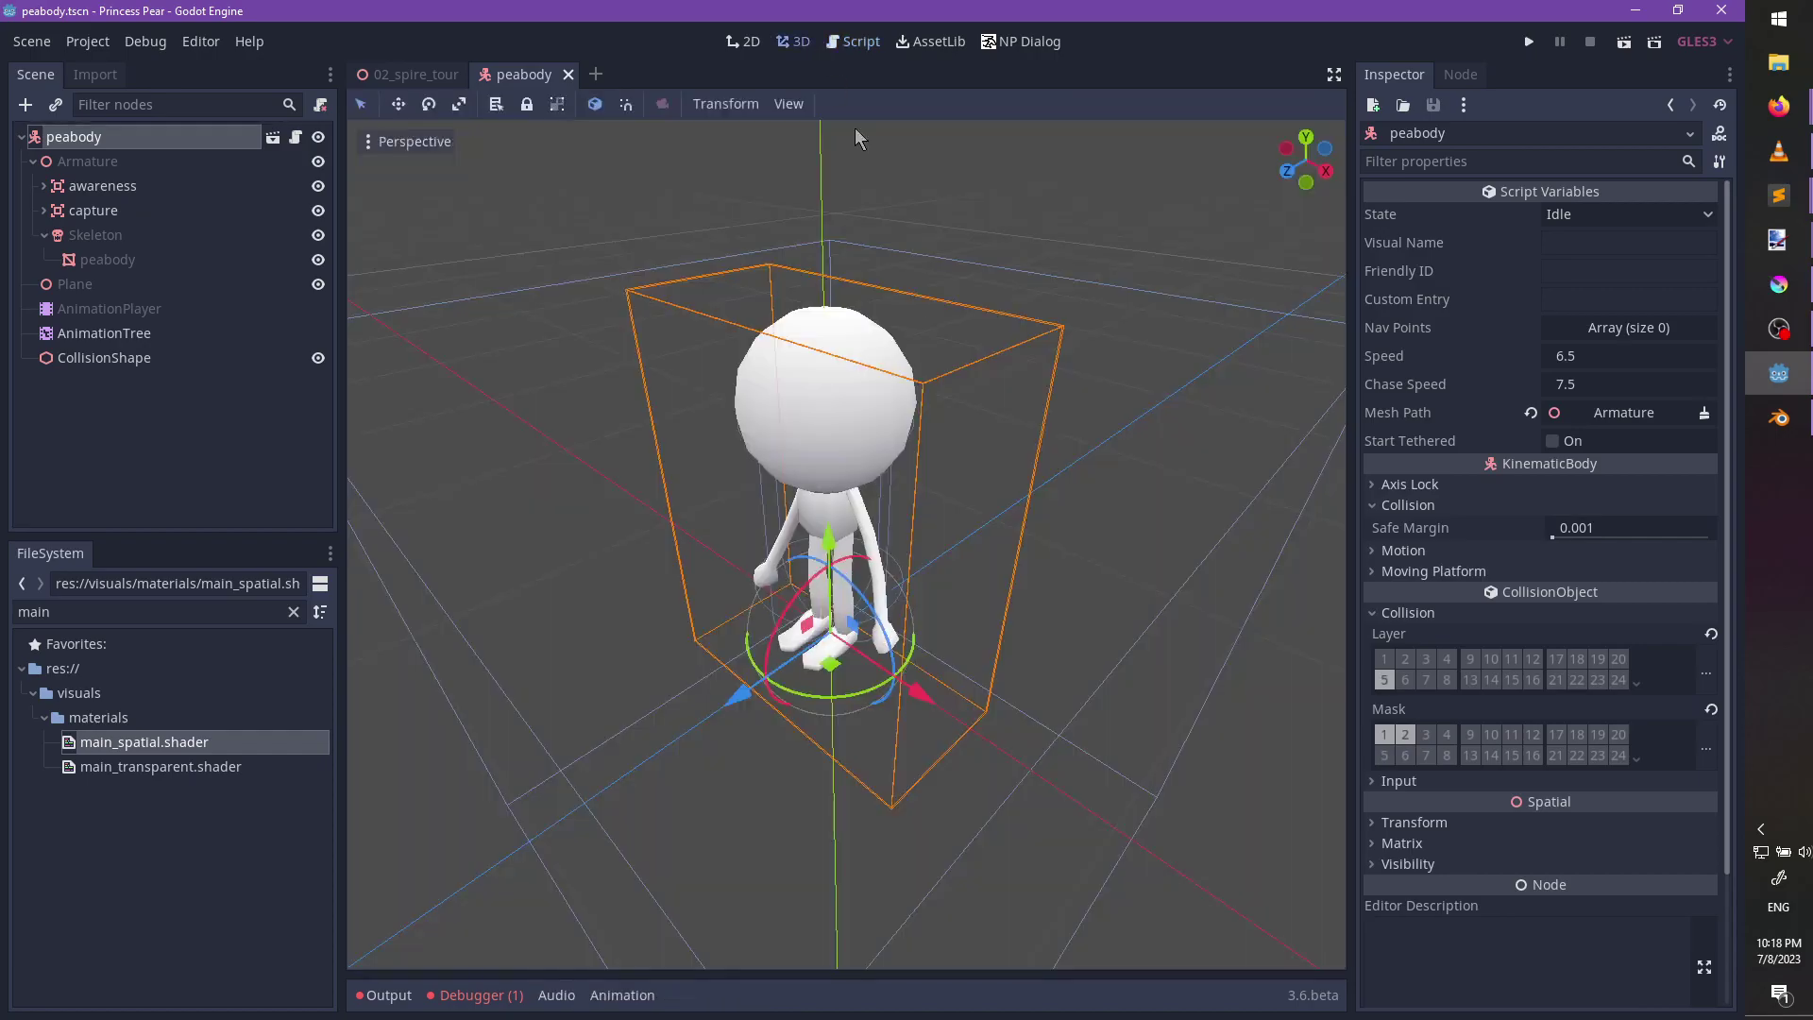
pyautogui.hotkey('ctrl', 'a')
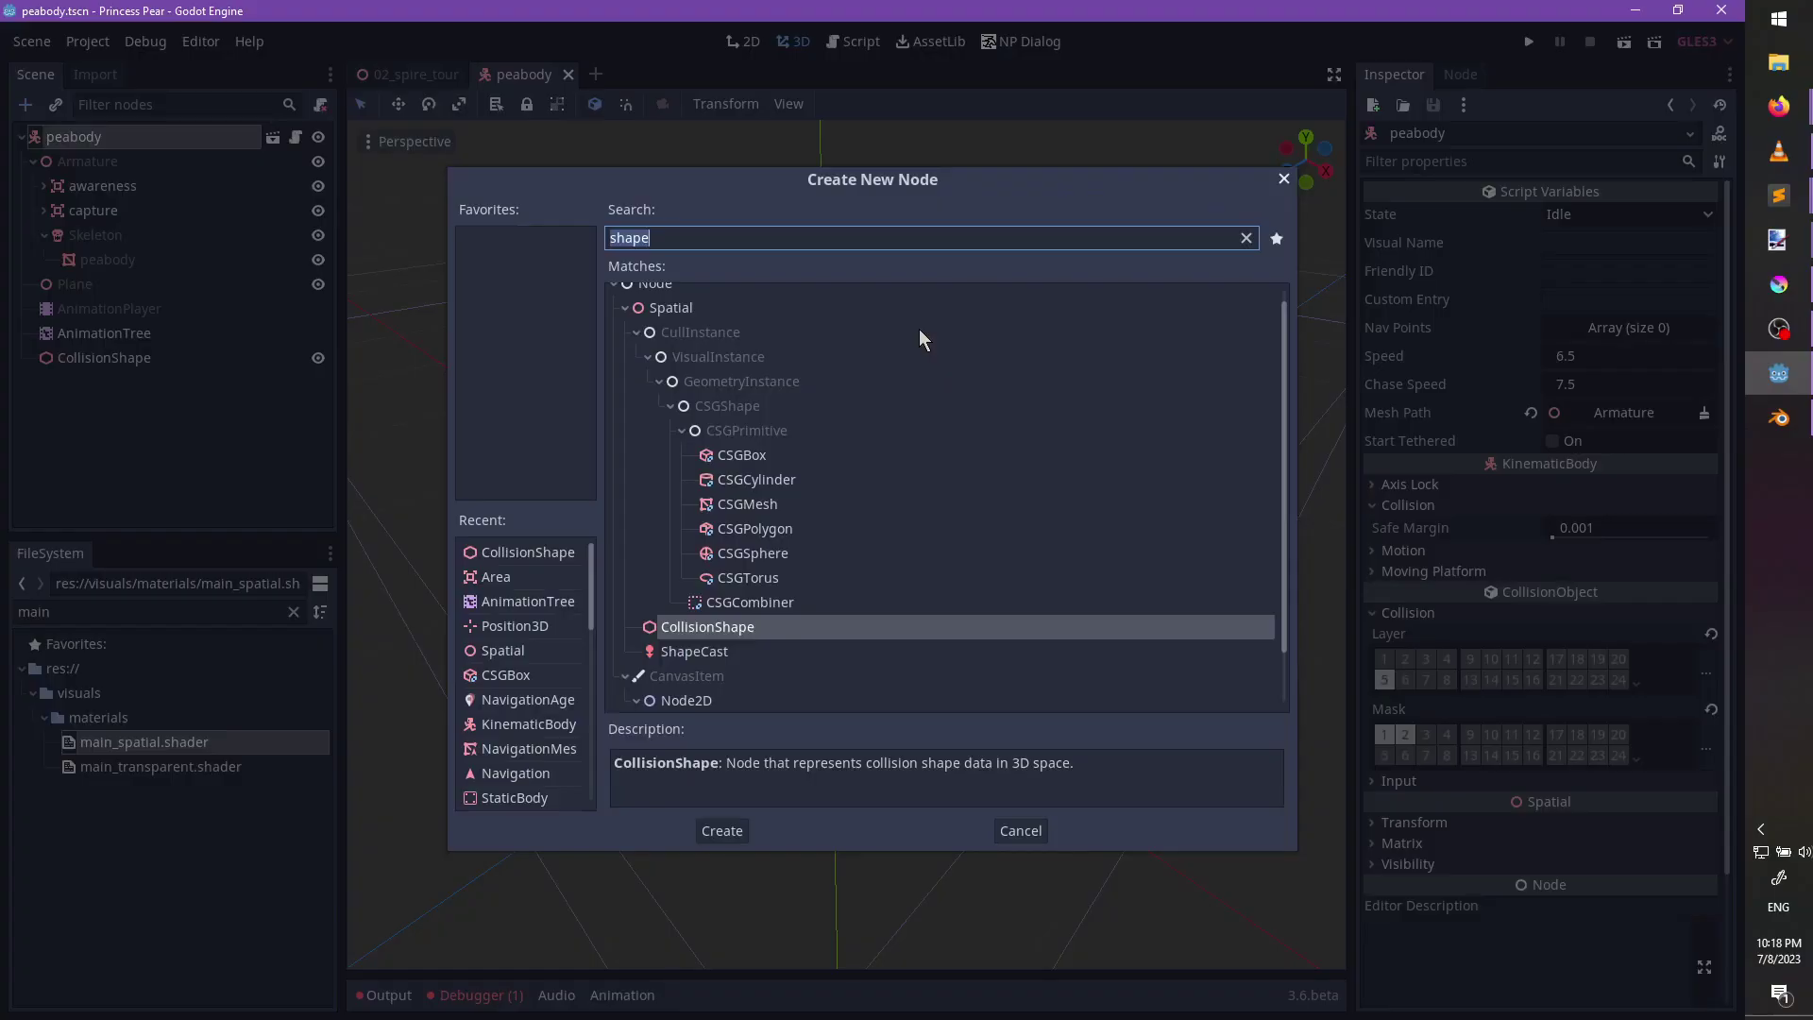
pyautogui.write('kinema')
pyautogui.press('Return')
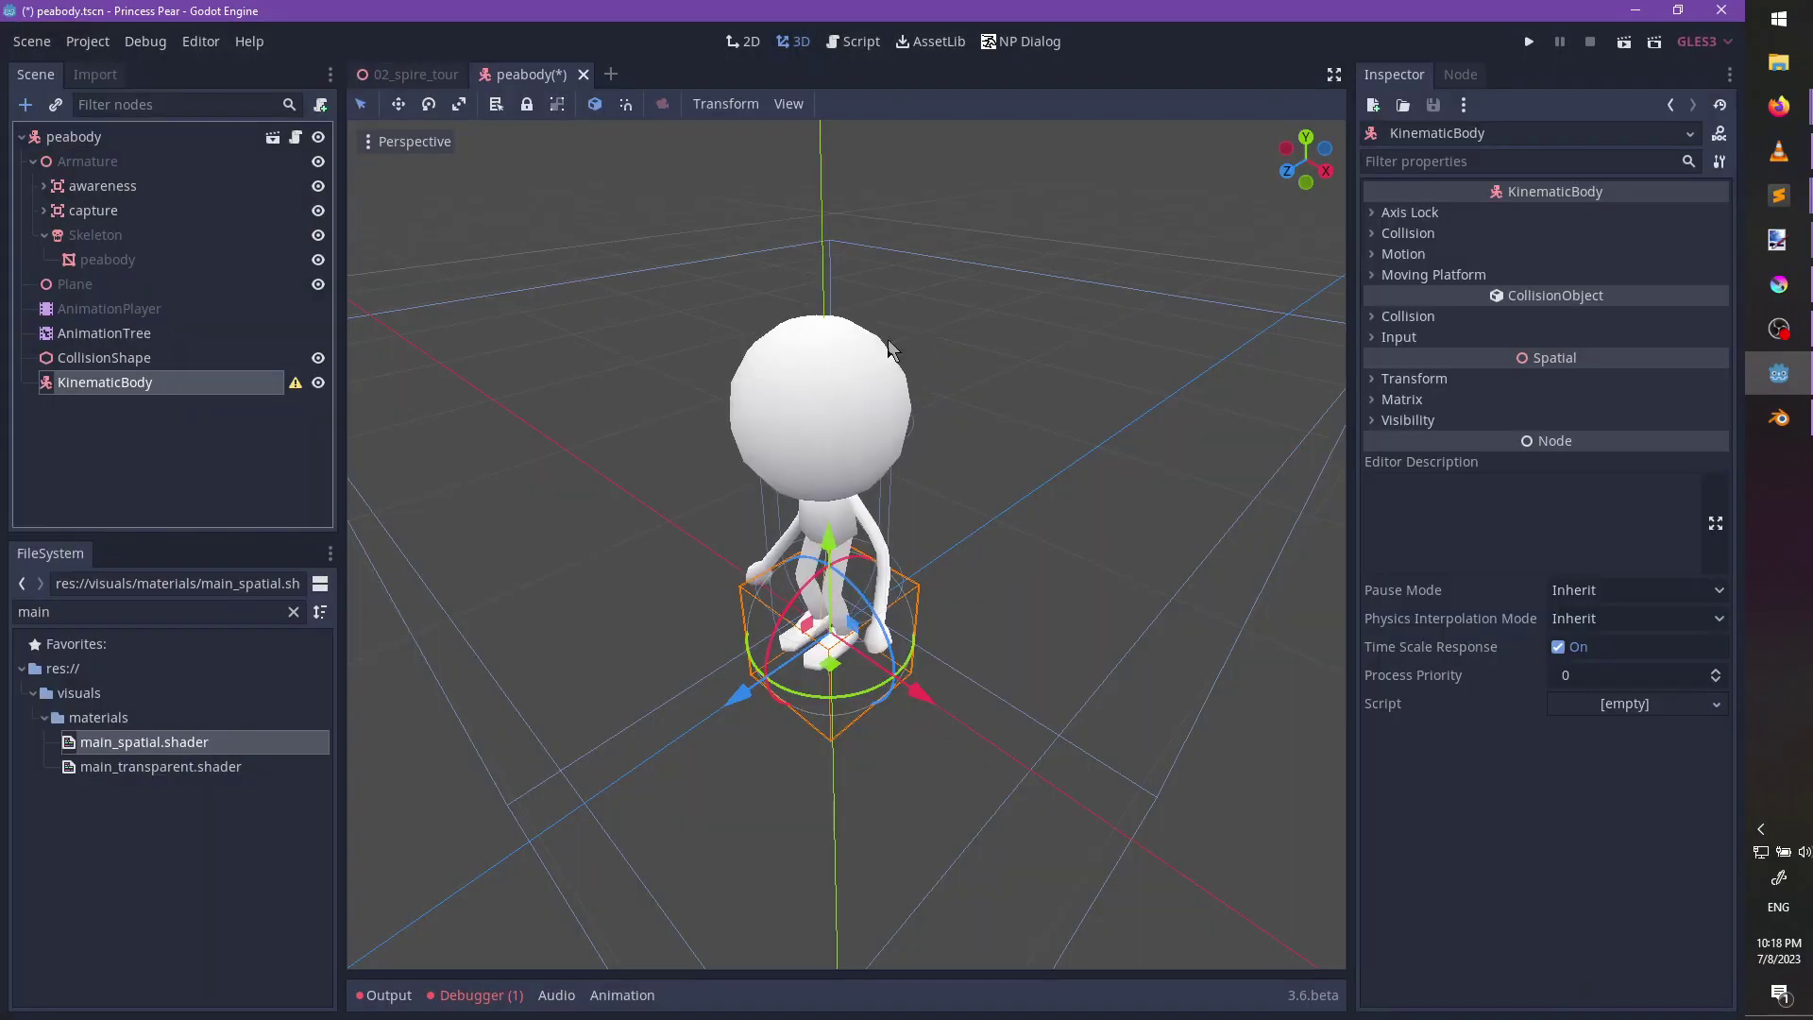
pyautogui.doubleClick(90, 382)
pyautogui.write('interaction')
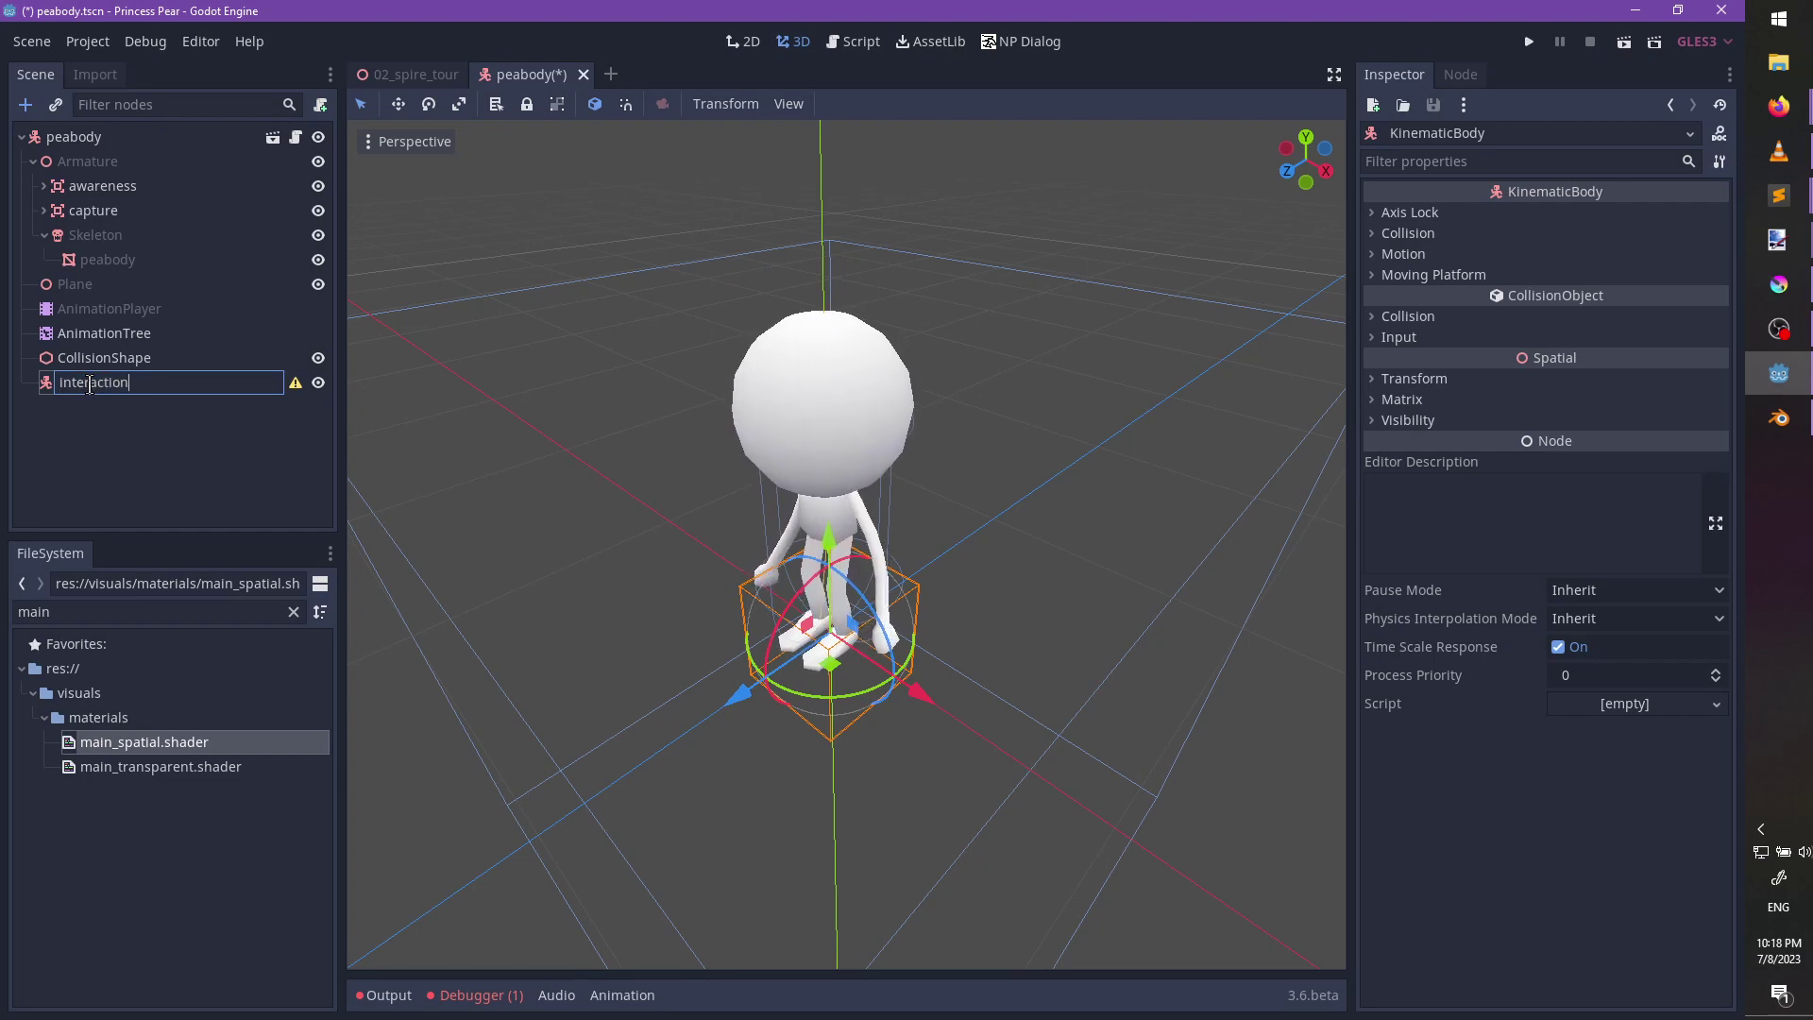
pyautogui.press('Return')
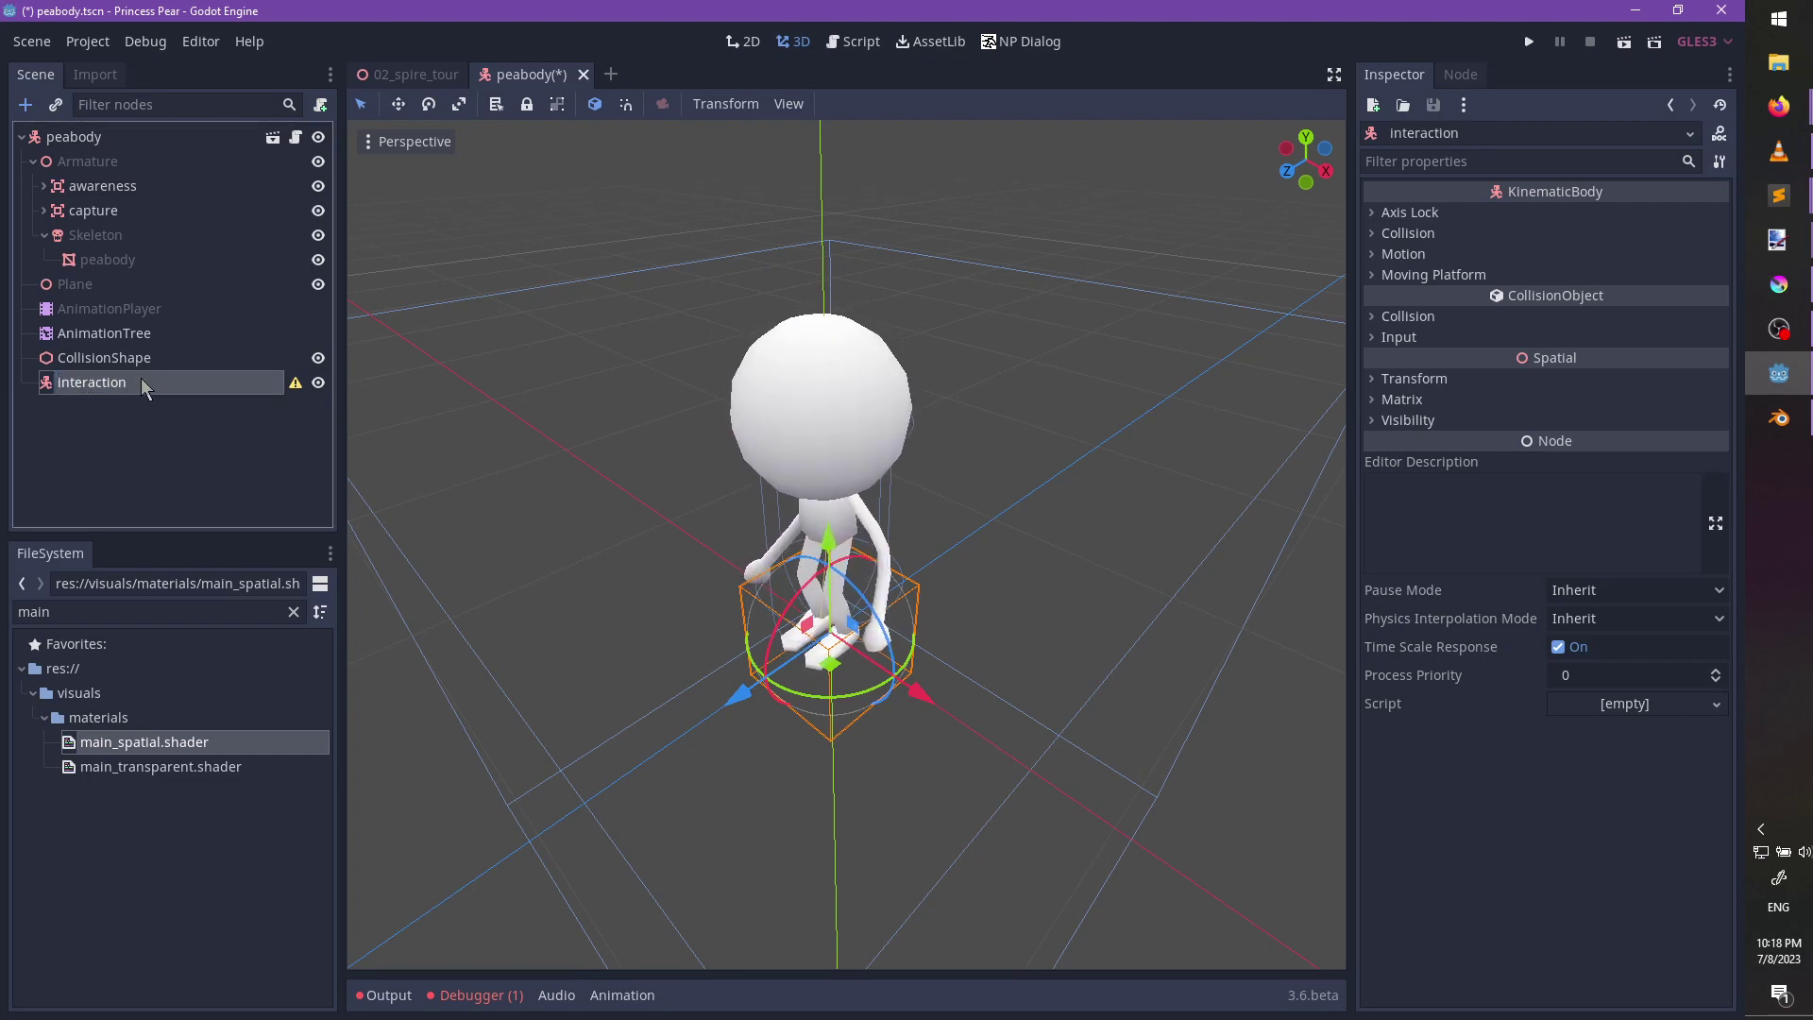
# Add a CollisionShape under the interaction body and raise the interaction body to about the character's chest height.
pyautogui.hotkey('ctrl', 'a')
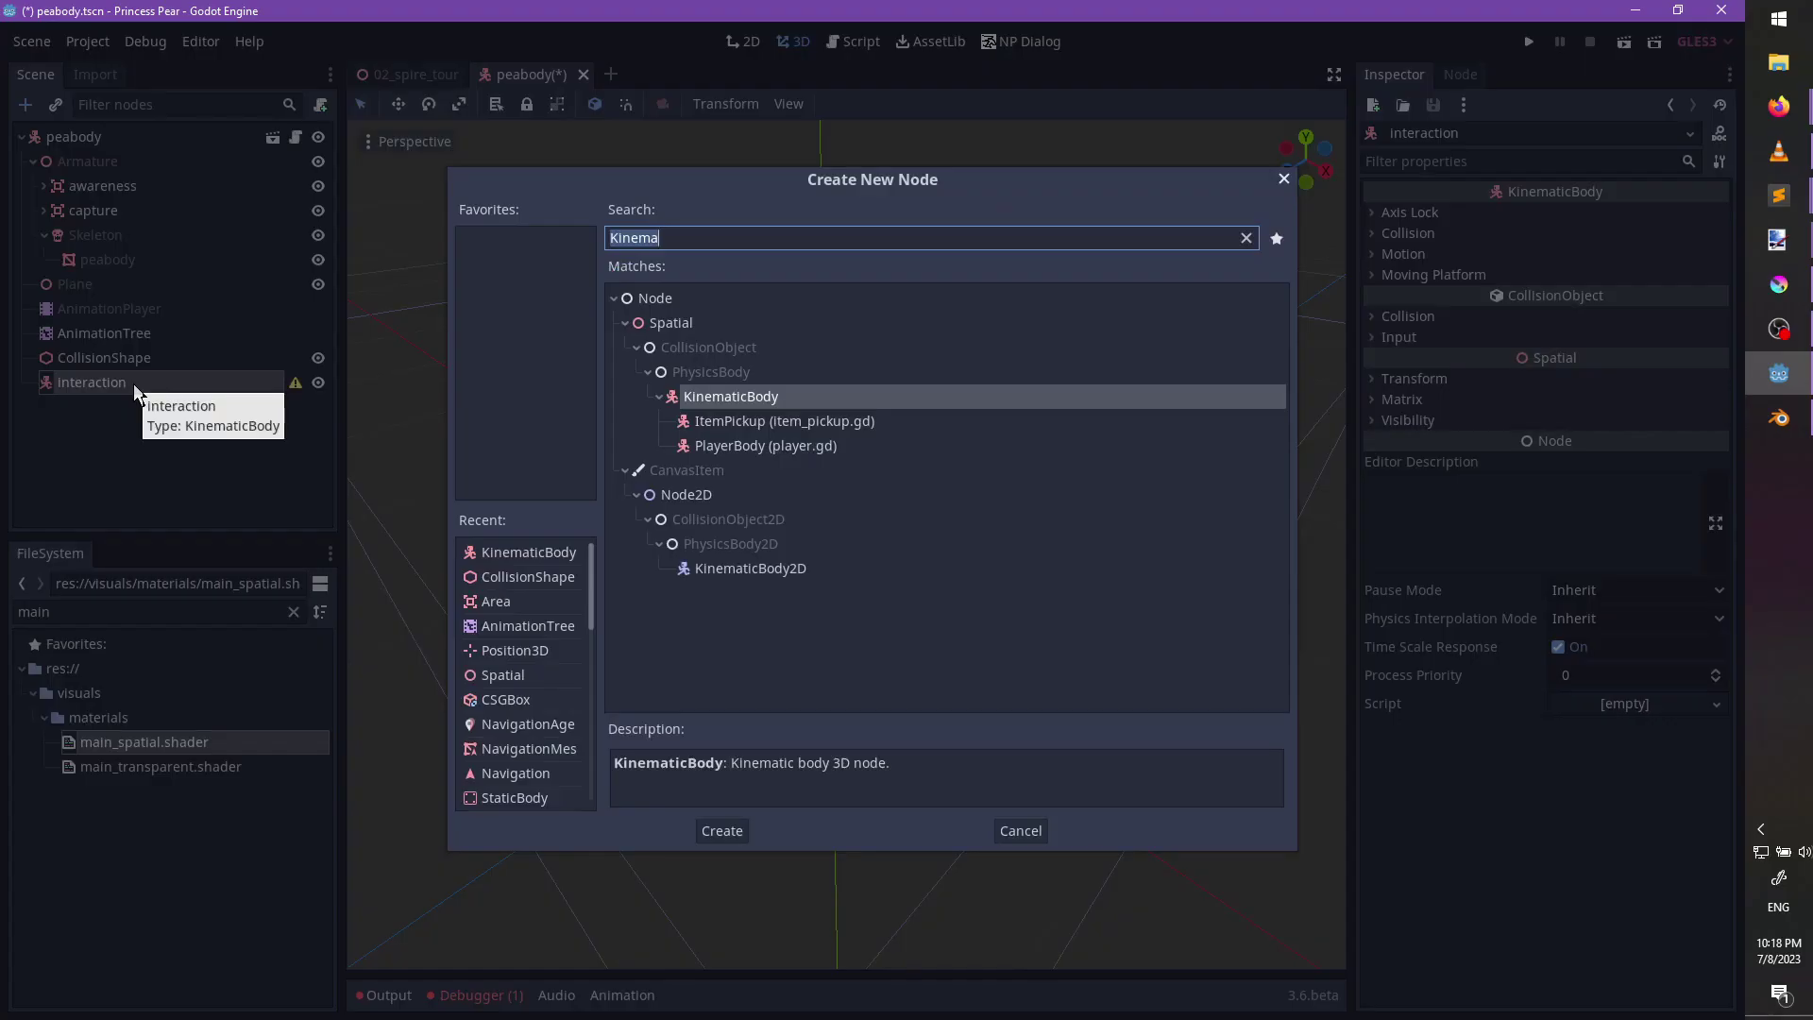
pyautogui.write('coll')
pyautogui.press('Return')
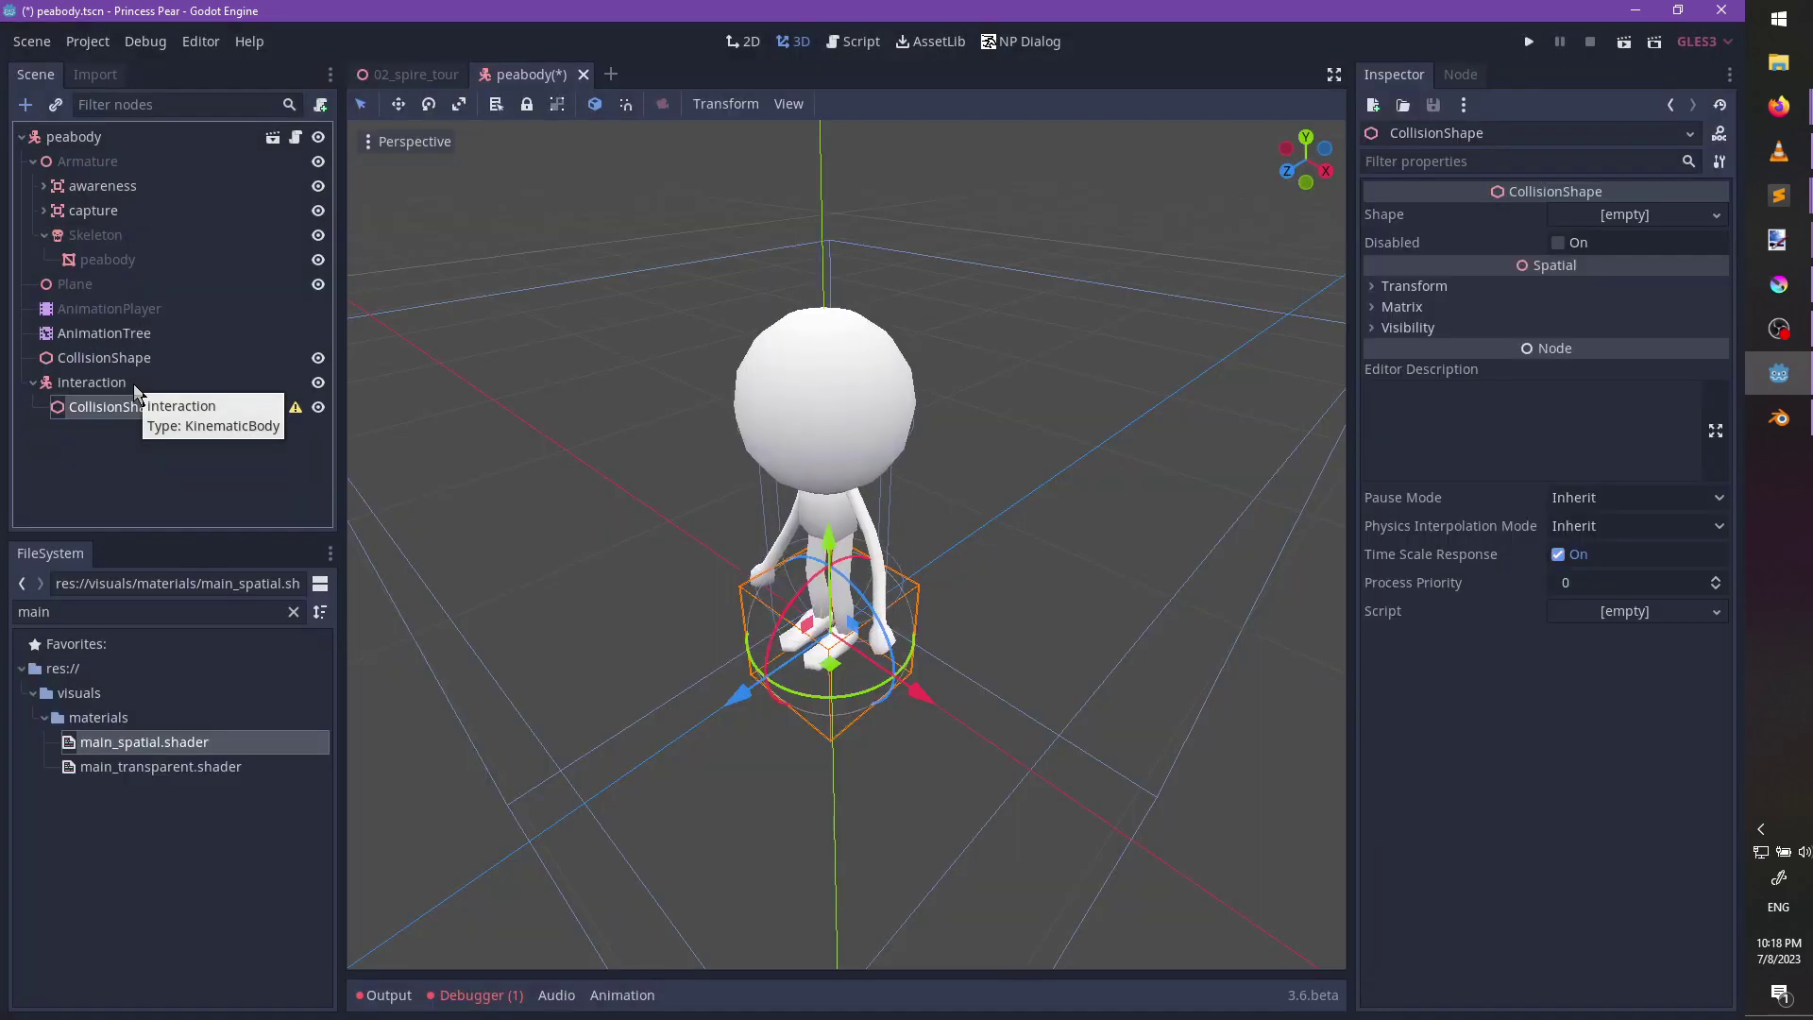
pyautogui.moveTo(828, 537); pyautogui.dragTo(821, 212)
pyautogui.moveTo(901, 344); pyautogui.dragTo(979, 303, button='middle')
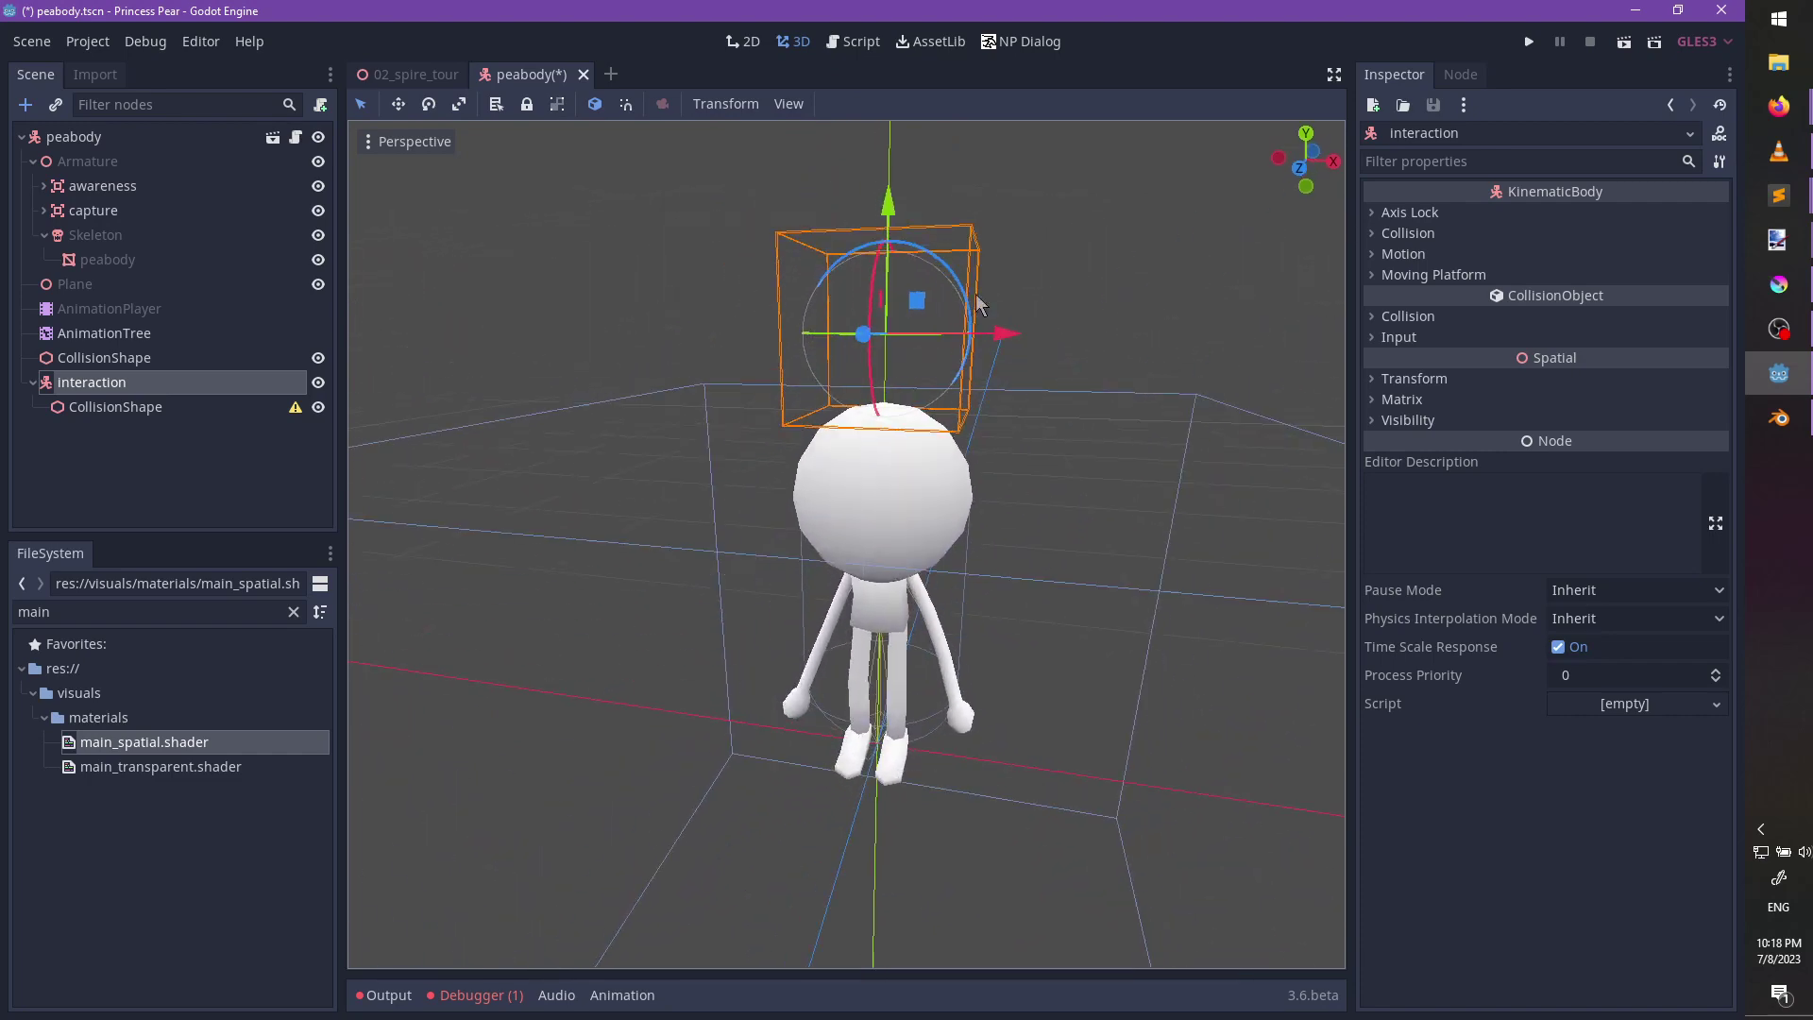
pyautogui.moveTo(887, 220); pyautogui.dragTo(923, 445)
# Assign a new BoxShape to the interaction's collision shape and shrink its extents to about 0.26, 0.63 and 0.29.
pyautogui.click(185, 408)
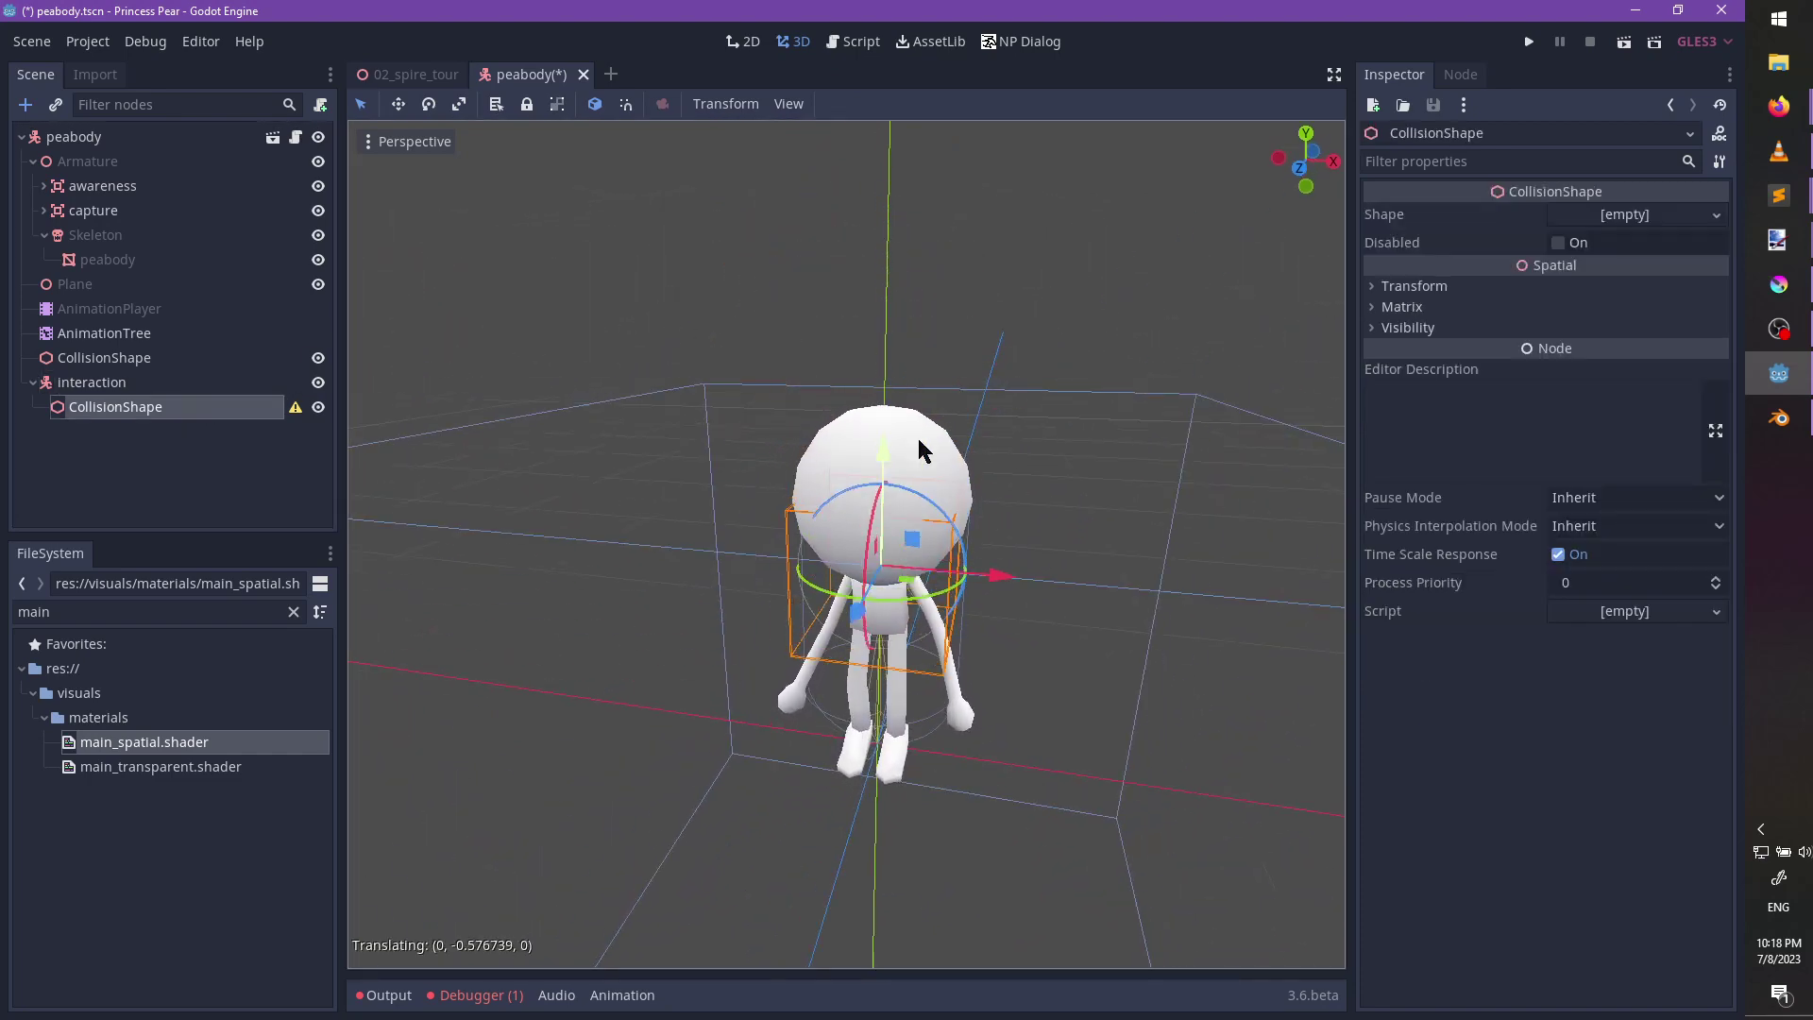
pyautogui.click(1559, 216)
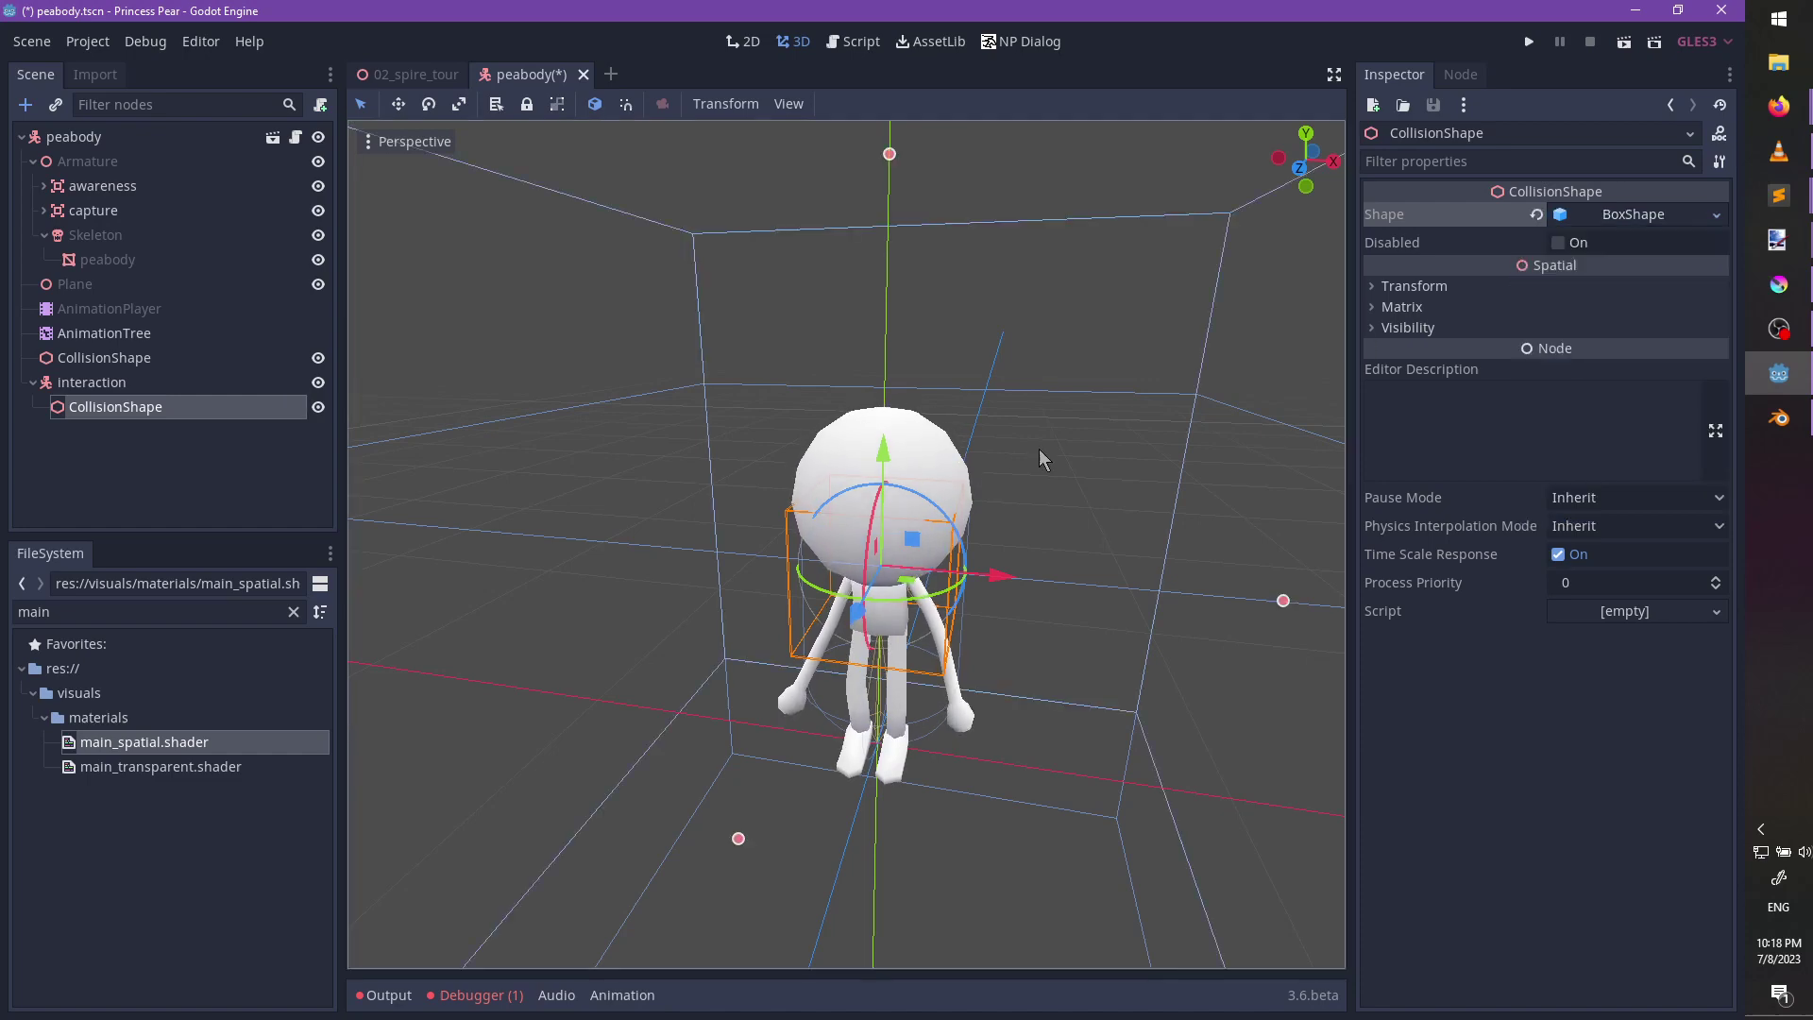
pyautogui.scroll(-9, 1089, 534)
pyautogui.moveTo(1088, 535); pyautogui.dragTo(943, 591, button='middle')
pyautogui.moveTo(948, 674); pyautogui.dragTo(855, 589)
pyautogui.moveTo(694, 636); pyautogui.dragTo(801, 635)
pyautogui.moveTo(822, 392); pyautogui.dragTo(829, 478)
# Lower the interaction collision box slightly, reduce its vertical extent to about 0.51, and save the peabody scene.
pyautogui.scroll(8, 938, 567)
pyautogui.moveTo(938, 566); pyautogui.dragTo(920, 472, button='middle')
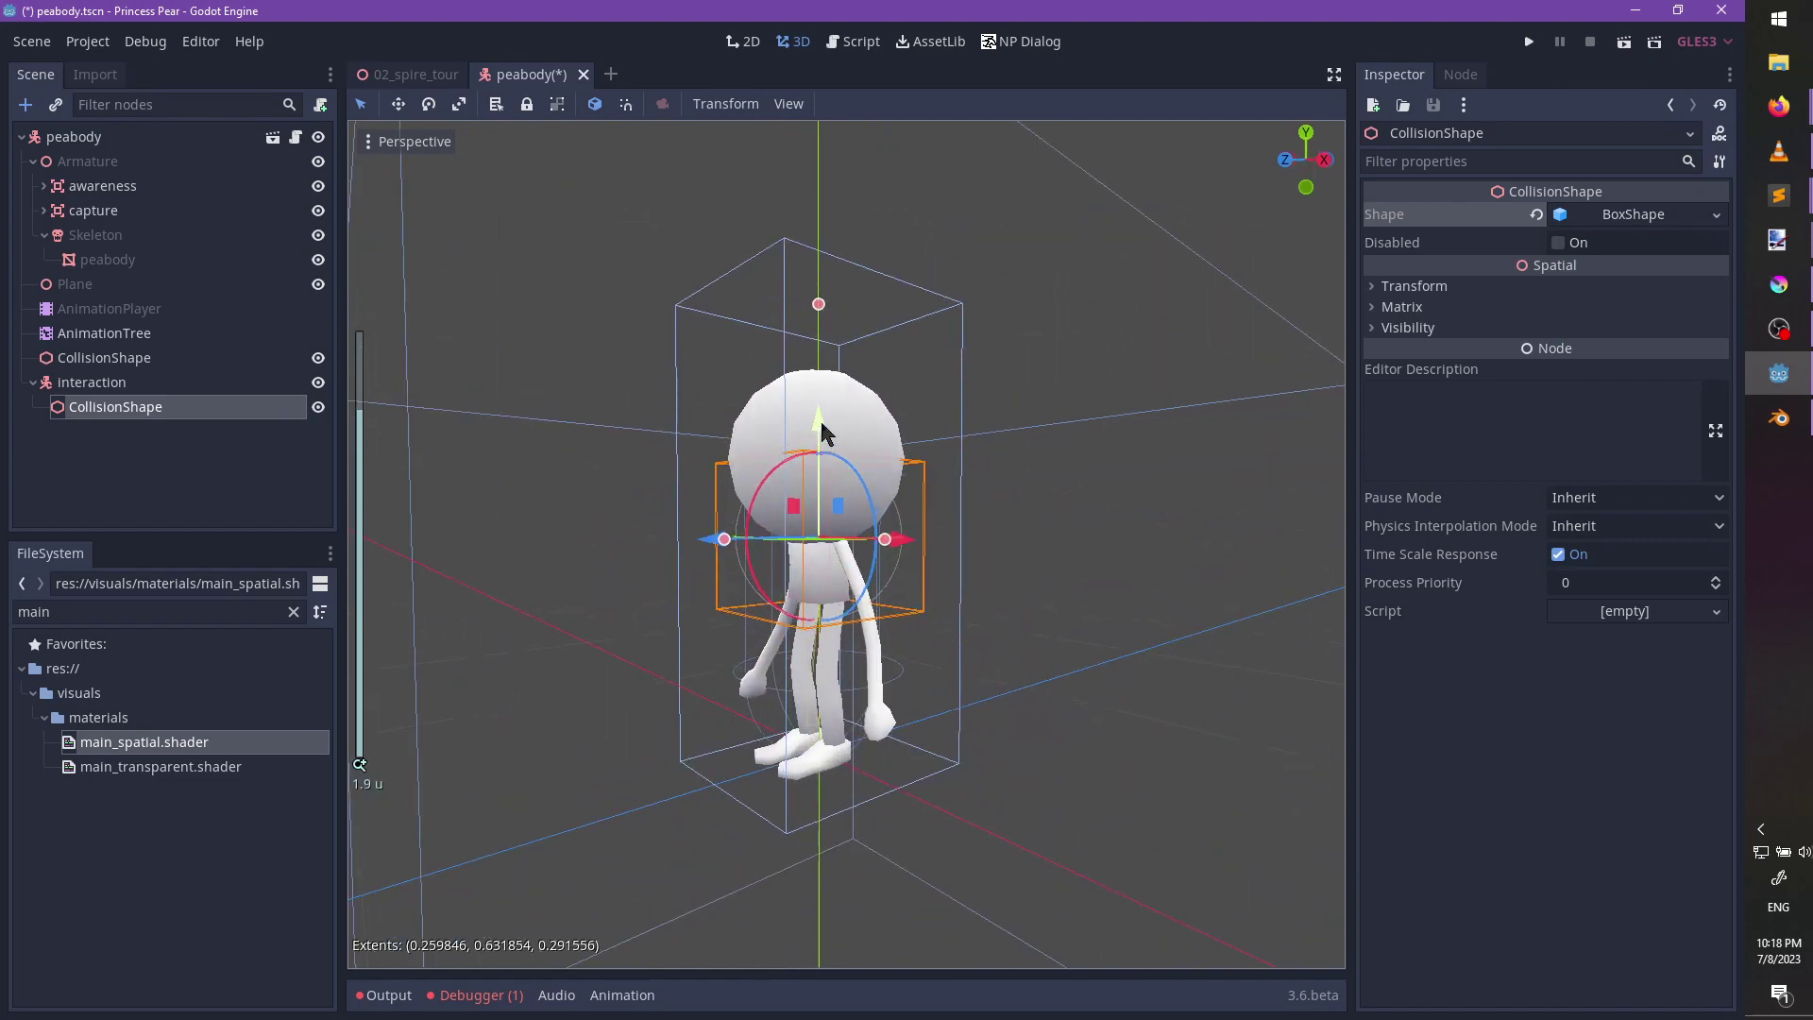
pyautogui.moveTo(822, 425); pyautogui.dragTo(823, 450)
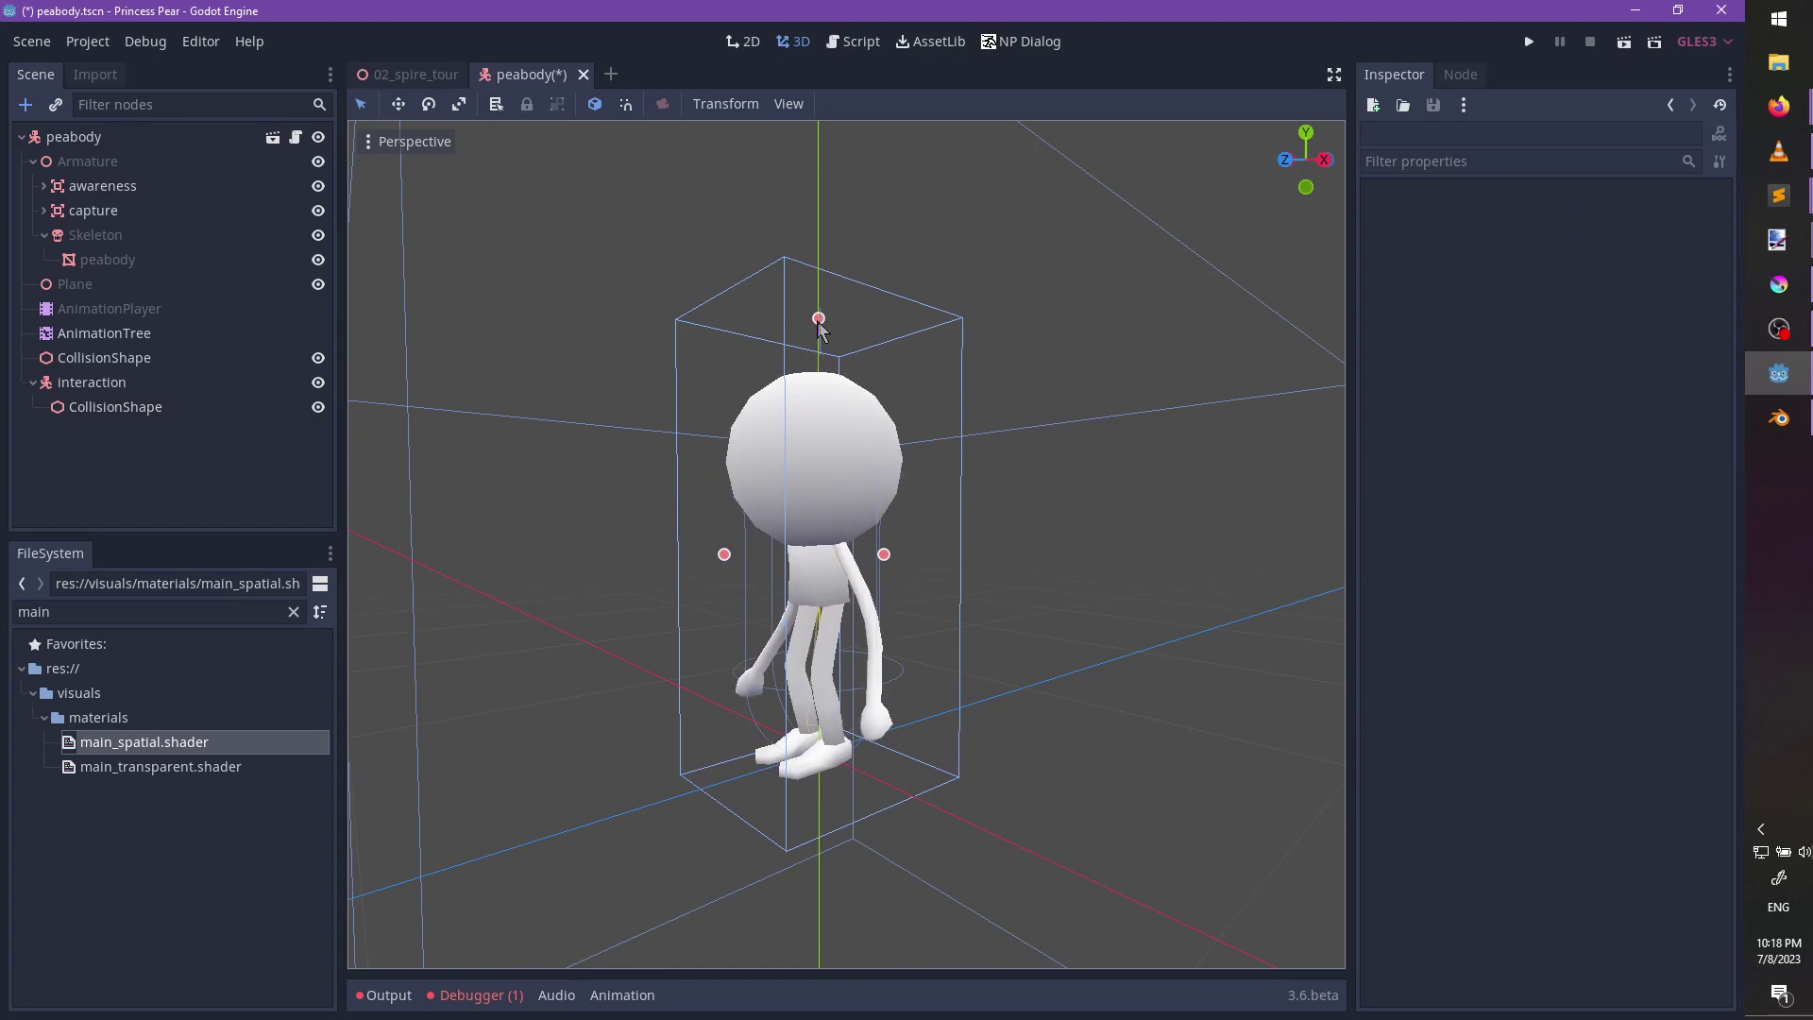
pyautogui.moveTo(821, 349); pyautogui.dragTo(826, 379)
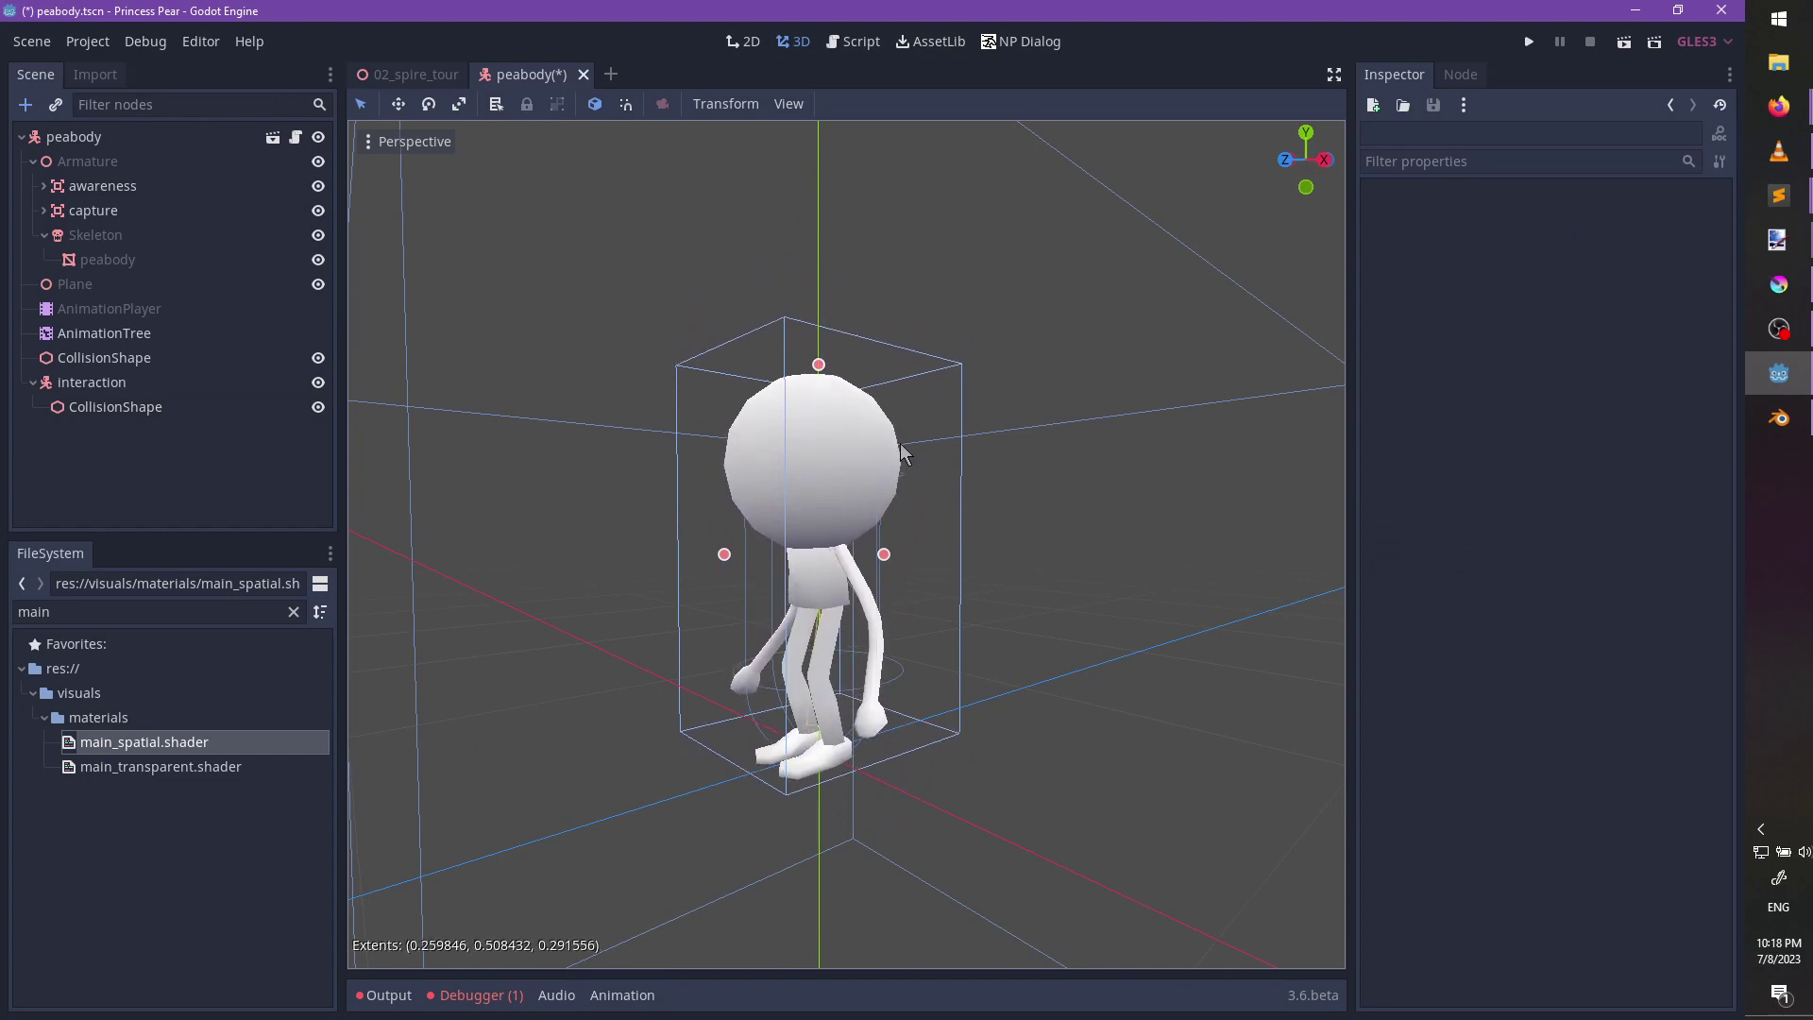
pyautogui.hotkey('ctrl', 's')
pyautogui.moveTo(974, 417); pyautogui.dragTo(850, 359, button='middle')
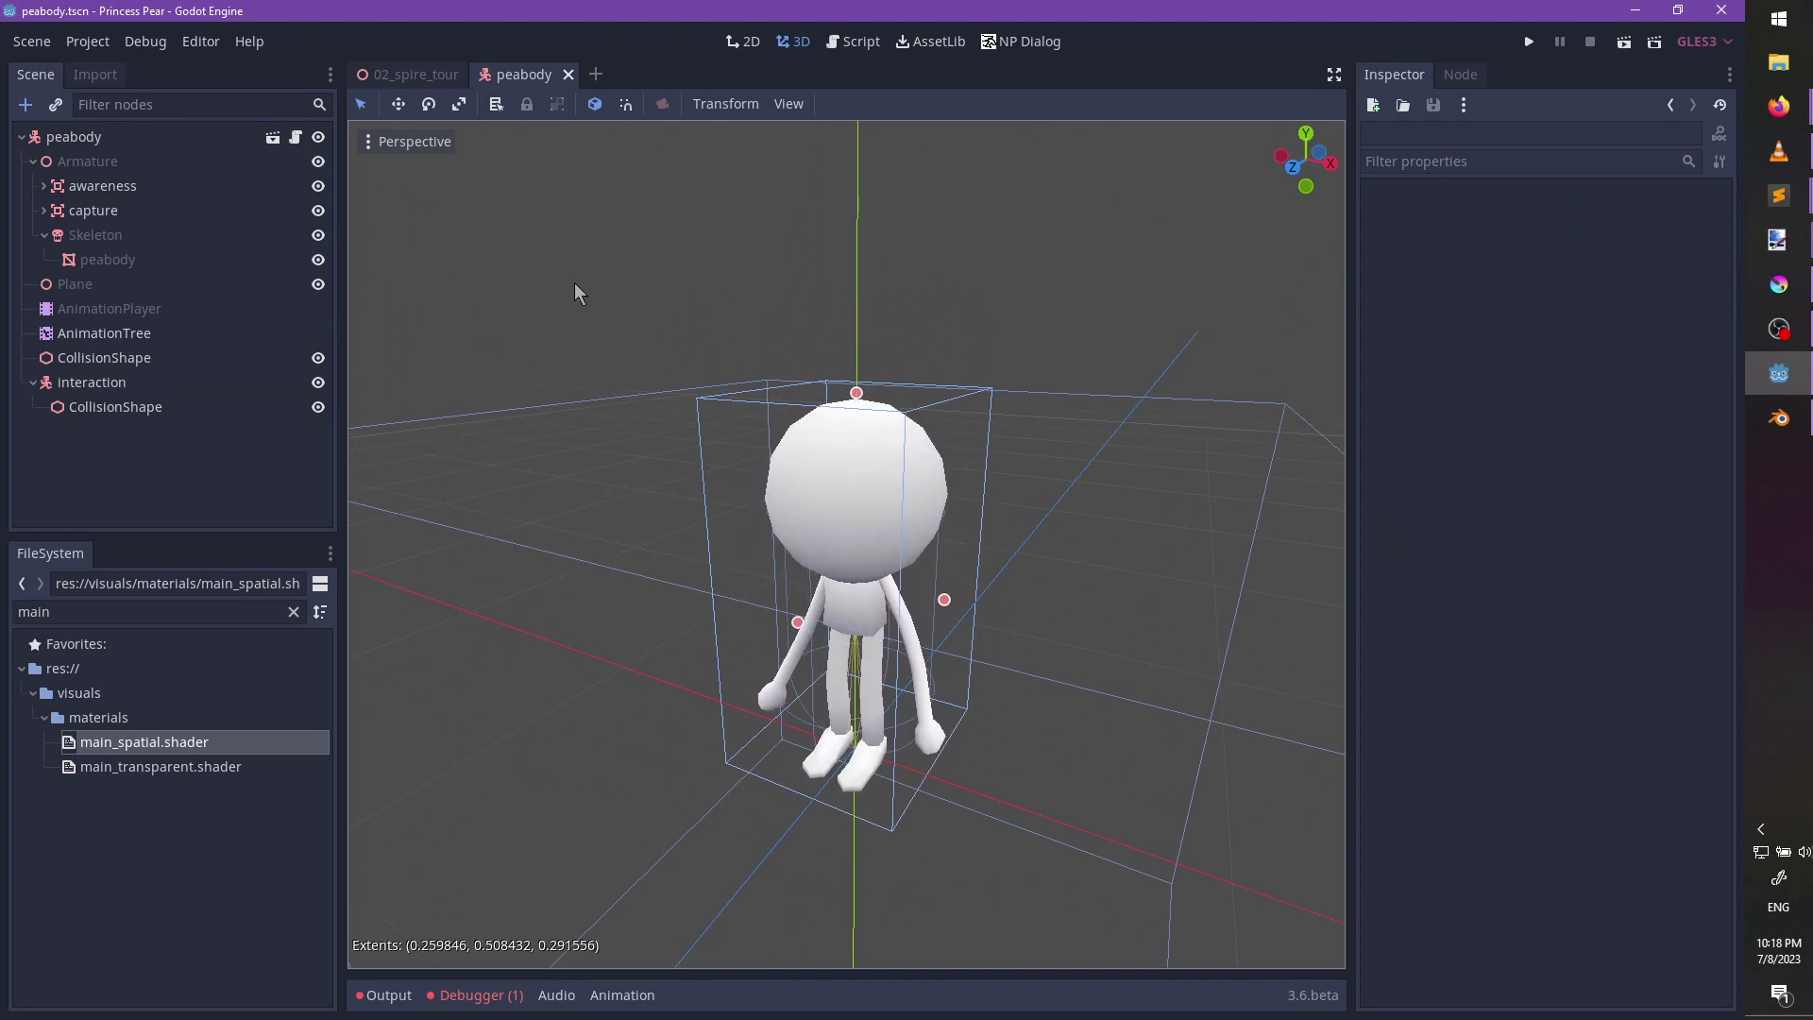
# Check the walkway in the 02_spire_tour scene and open the level scene 01_dark_spire_outside.tscn from the project files.
pyautogui.click(417, 75)
pyautogui.scroll(3, 844, 481)
pyautogui.moveTo(648, 498); pyautogui.dragTo(898, 542, button='middle')
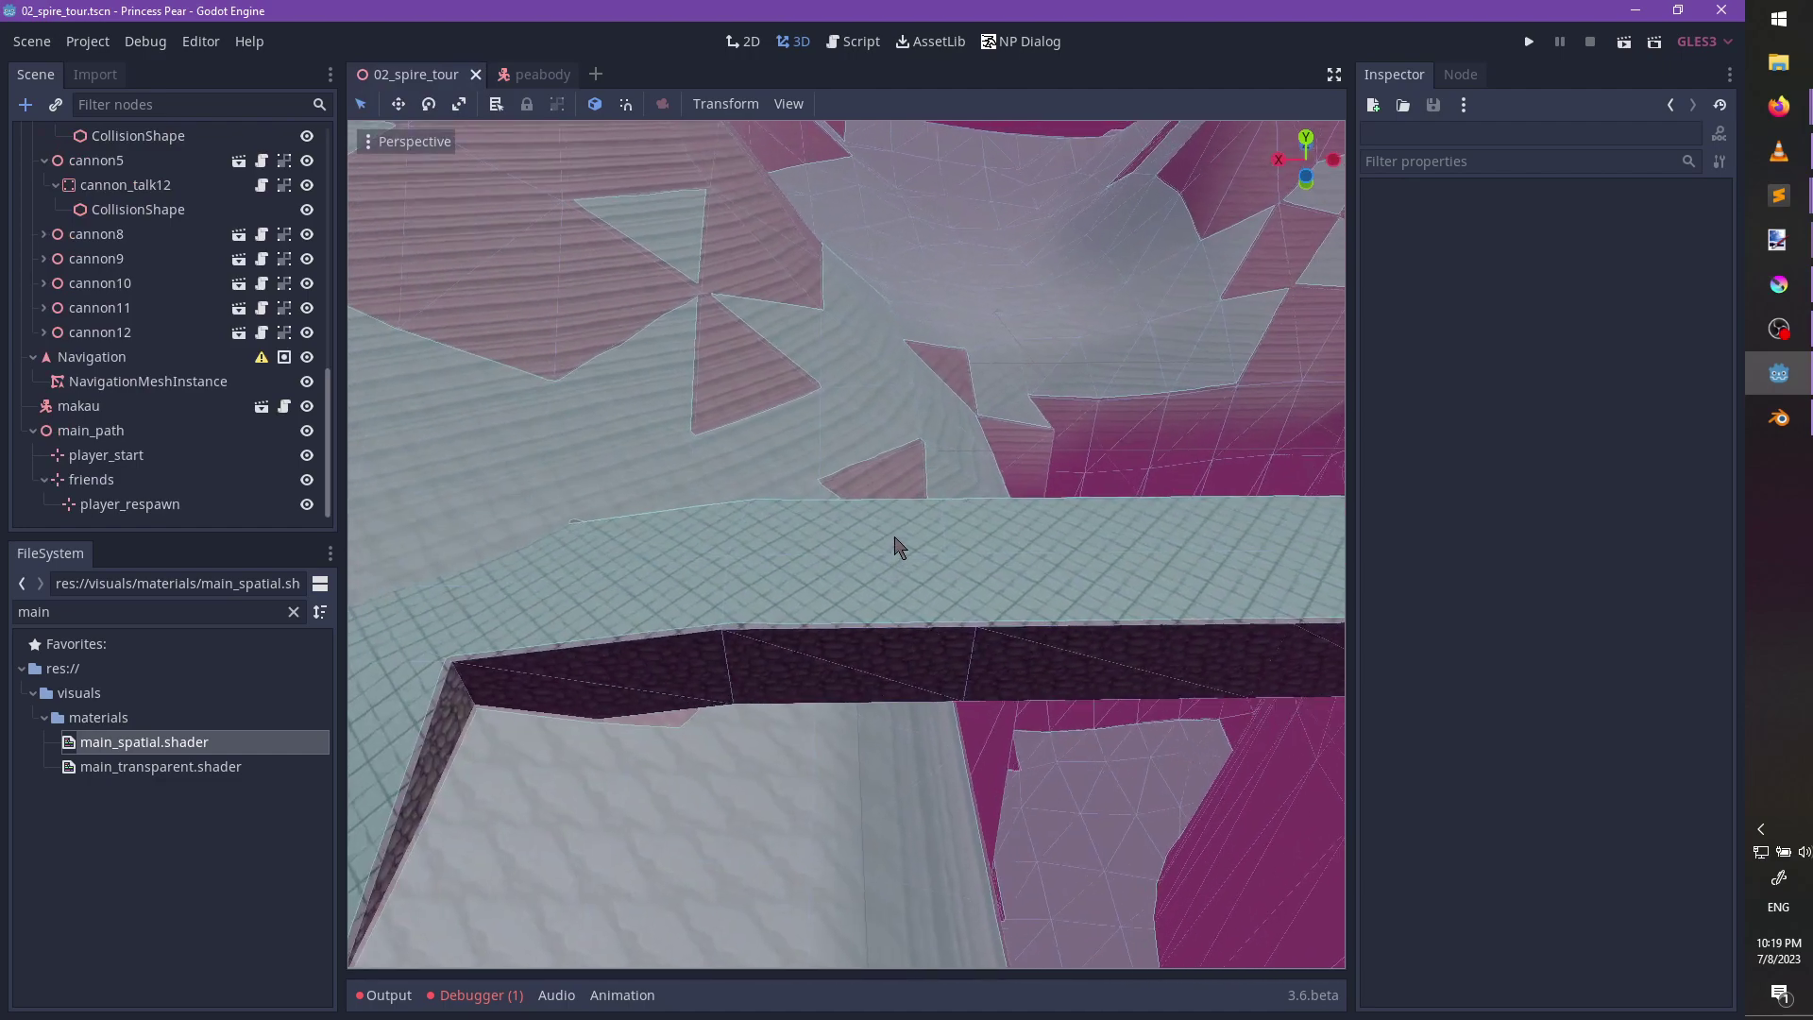
pyautogui.scroll(3, 898, 542)
pyautogui.doubleClick(167, 619)
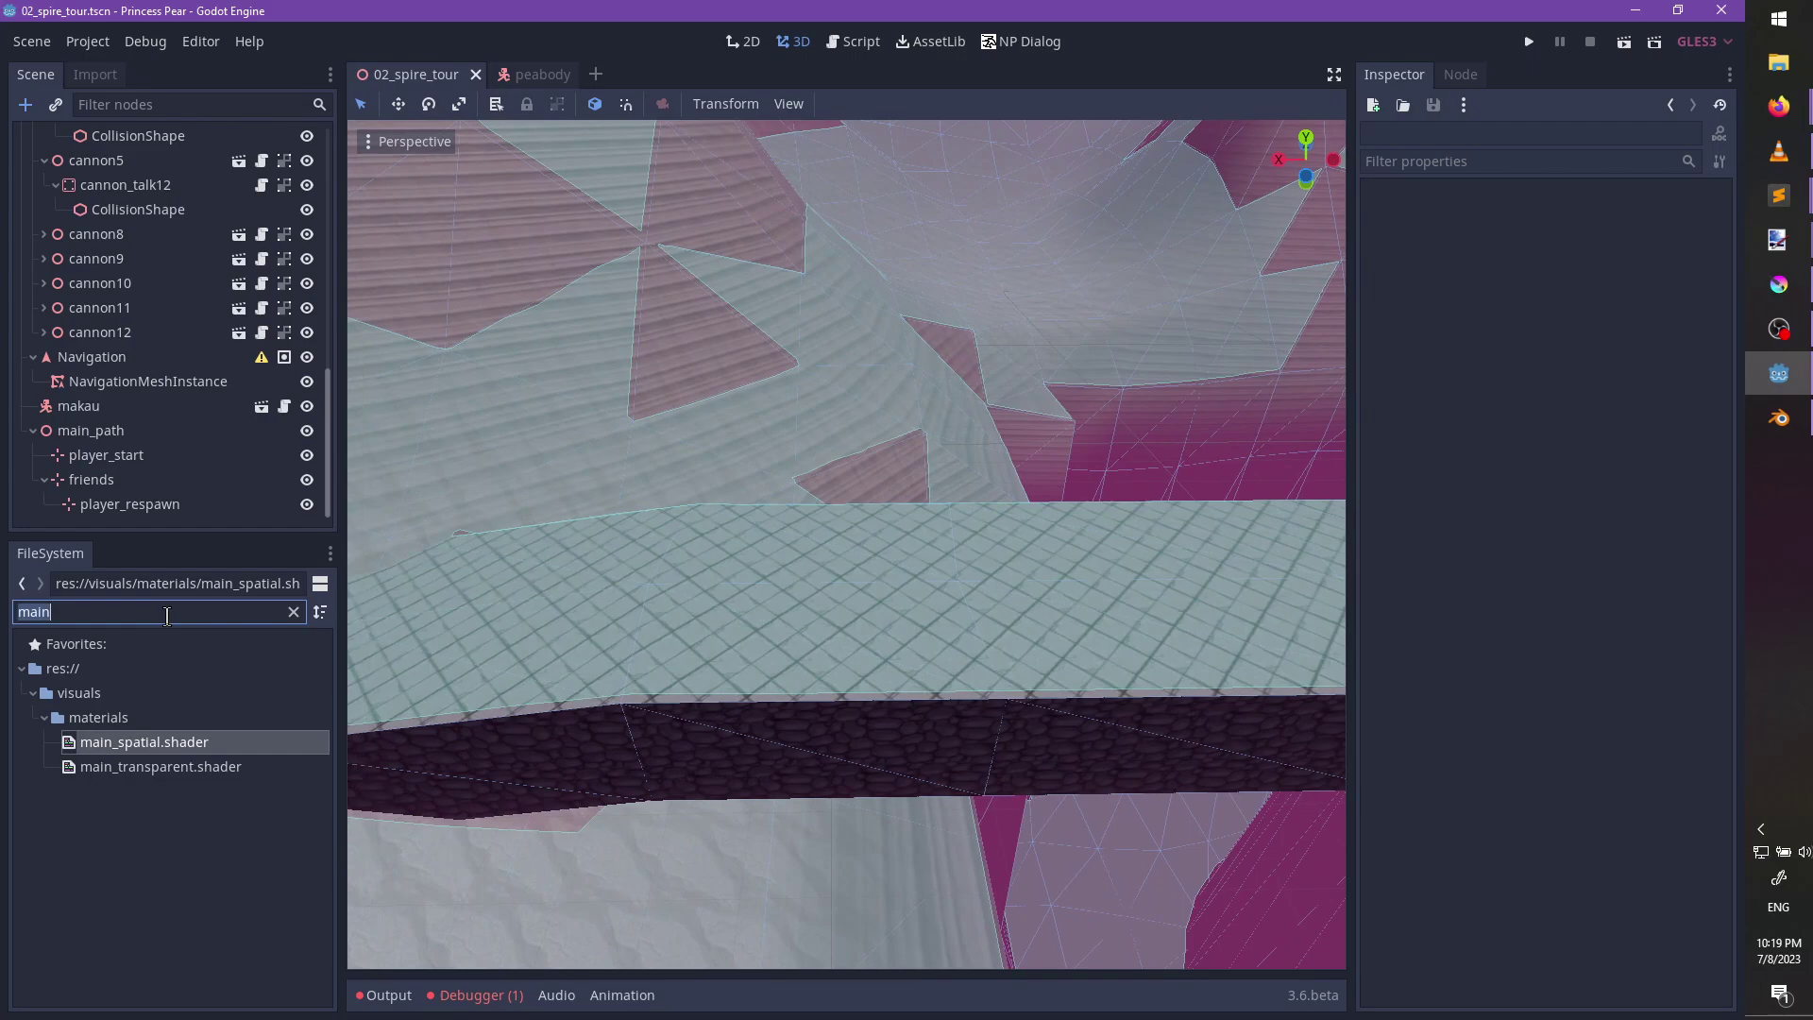
pyautogui.write('01')
pyautogui.doubleClick(162, 720)
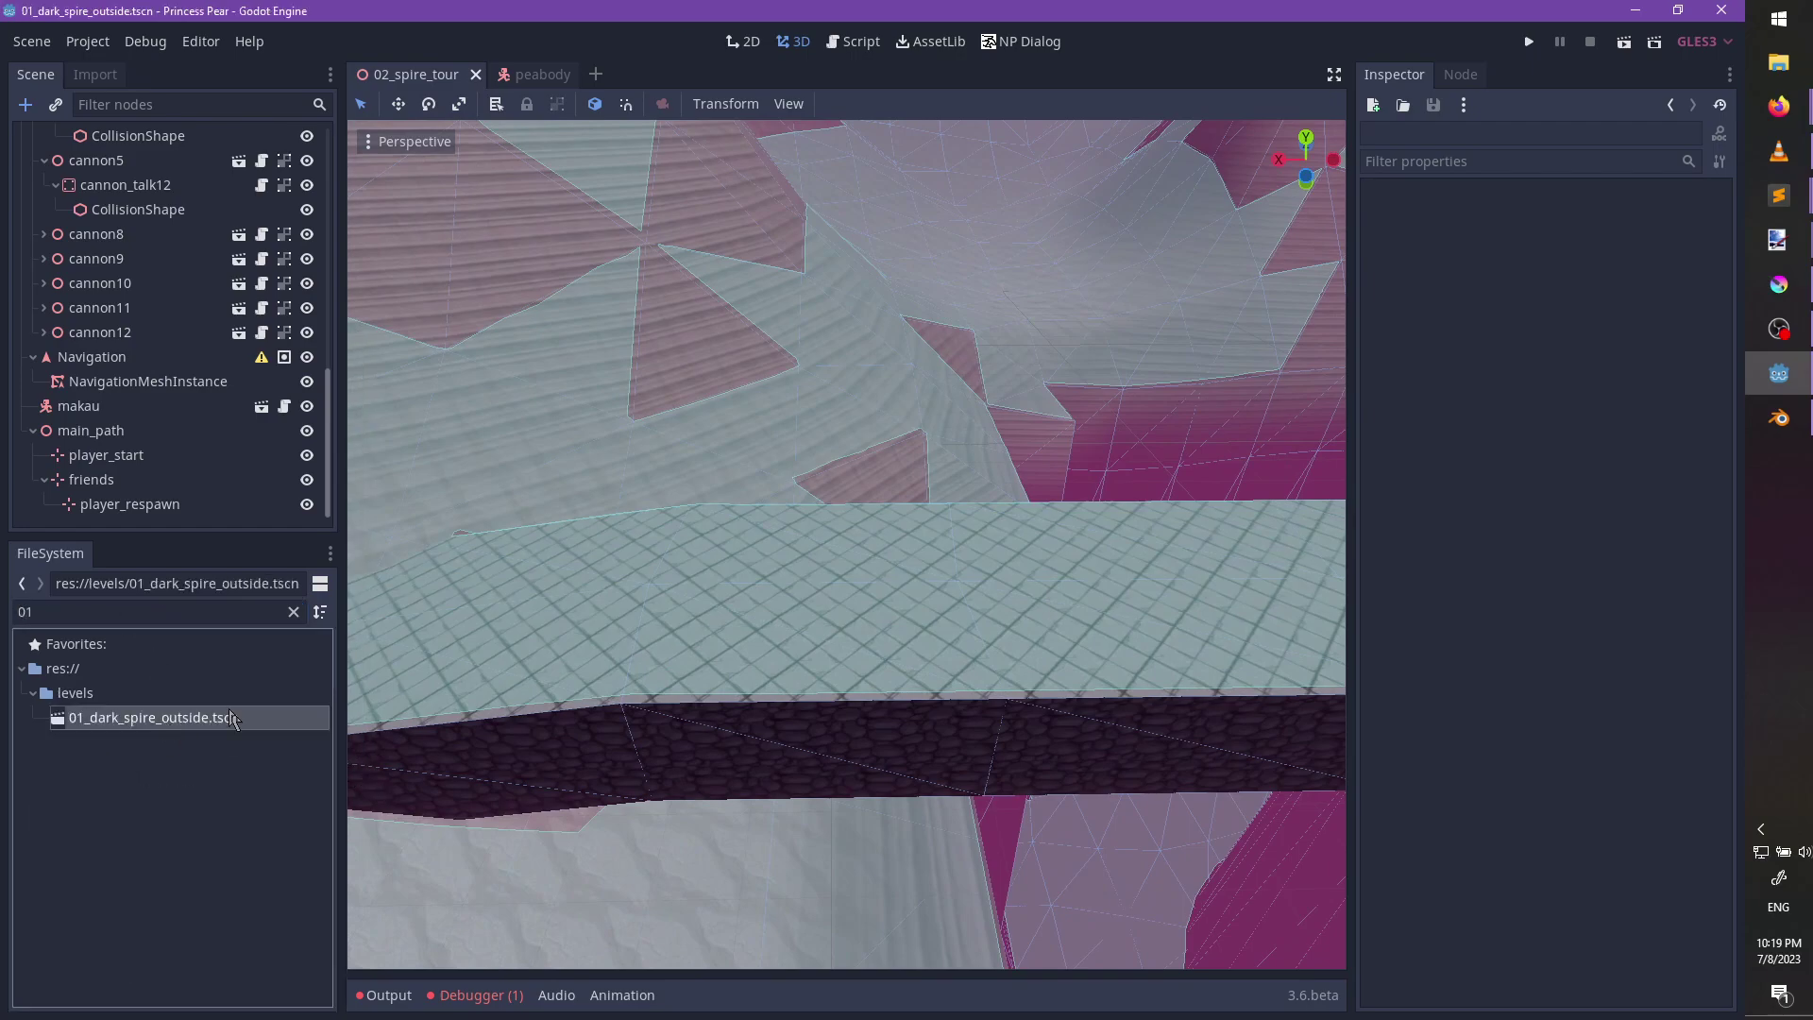
# Examine the placeholder cube characters on the tiled walkway and the child nodes of the brothers node.
pyautogui.scroll(-5, 814, 493)
pyautogui.keyDown('shift'); pyautogui.moveTo(669, 519); pyautogui.dragTo(886, 536, button='middle'); pyautogui.keyUp('shift')
pyautogui.scroll(5, 897, 500)
pyautogui.moveTo(909, 466); pyautogui.dragTo(864, 425, button='middle')
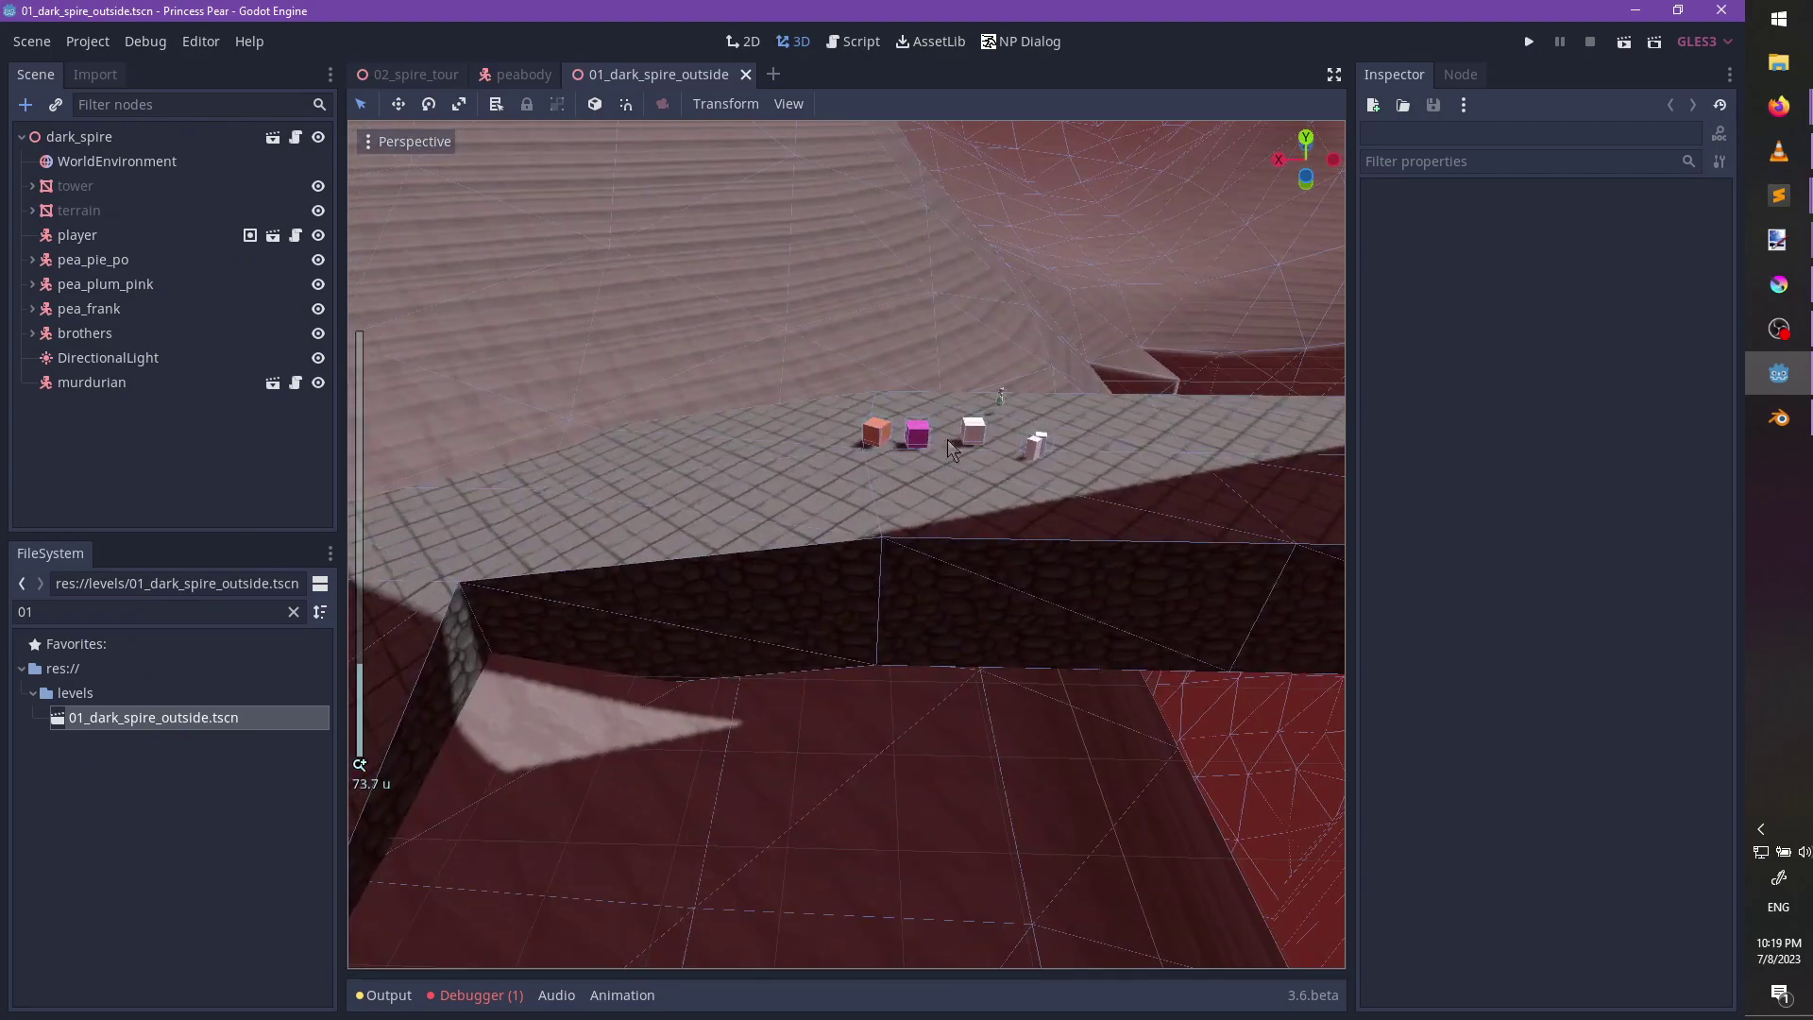
pyautogui.scroll(12, 903, 496)
pyautogui.moveTo(903, 496)
pyautogui.mouseDown(button='middle')
pyautogui.moveTo(725, 478)
pyautogui.moveTo(937, 512)
pyautogui.moveTo(920, 502)
pyautogui.mouseUp(button='middle')
pyautogui.scroll(2, 936, 512)
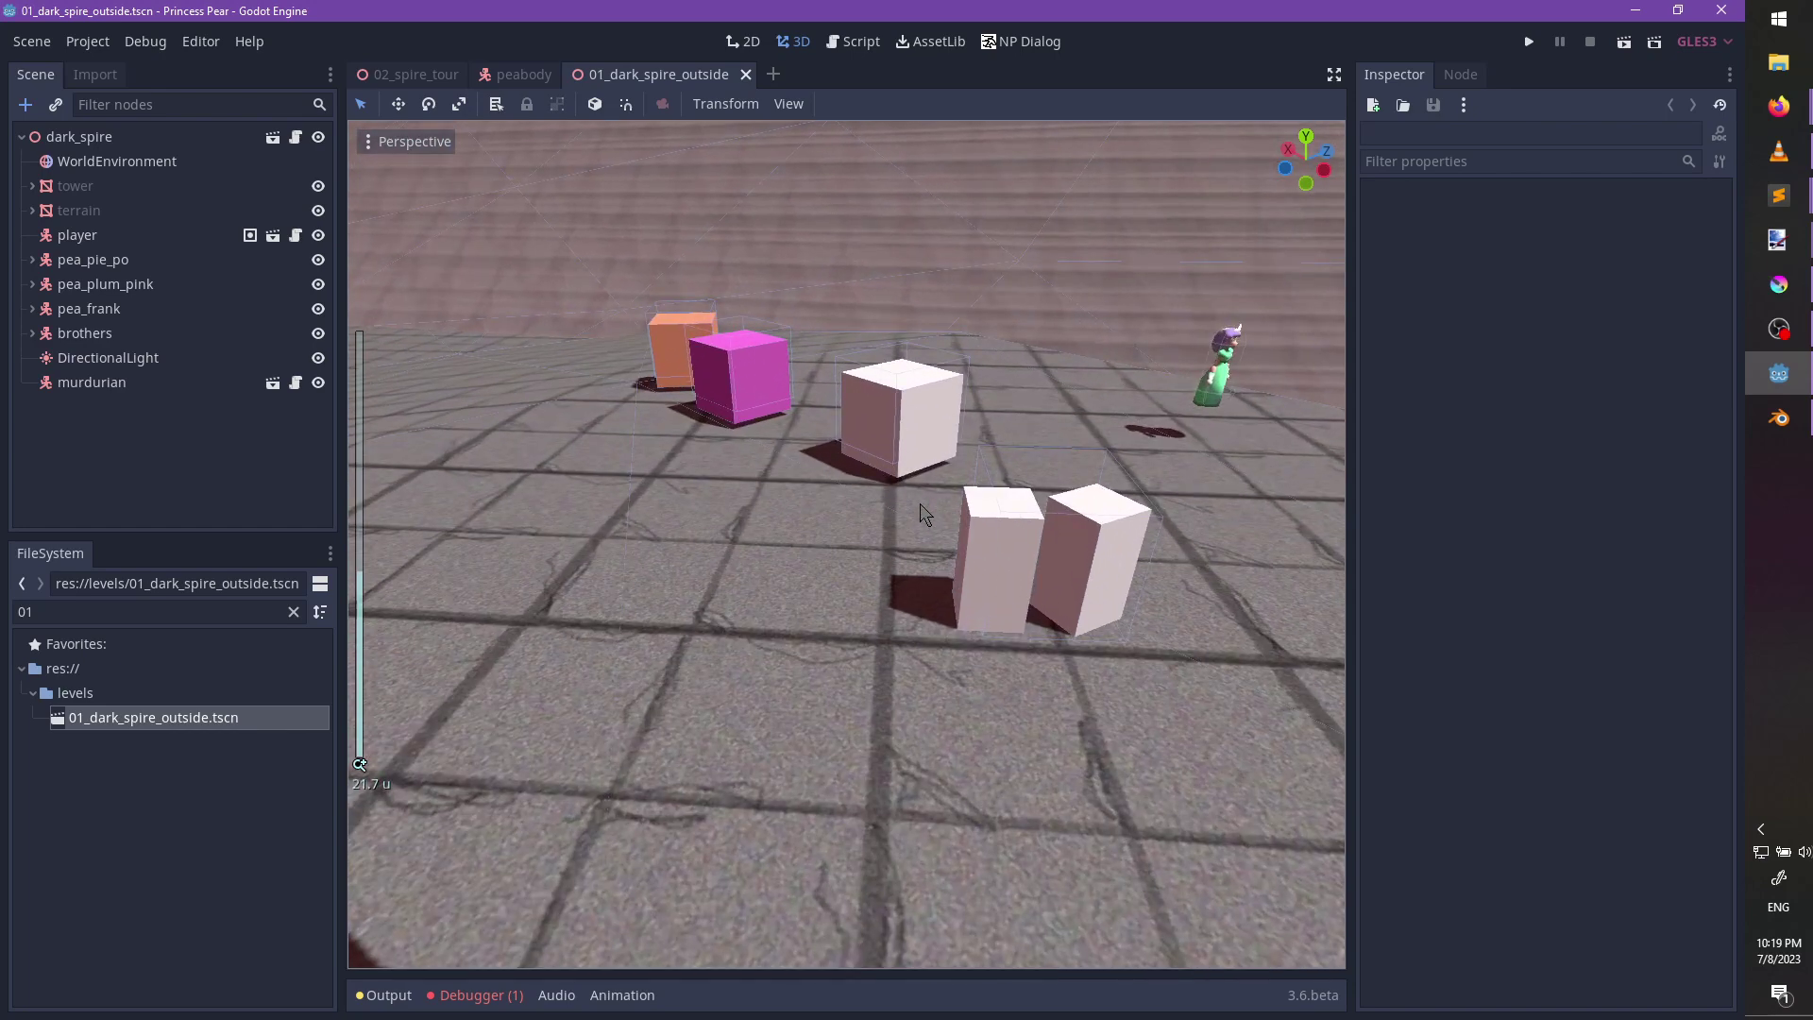
pyautogui.click(986, 536)
pyautogui.click(85, 333)
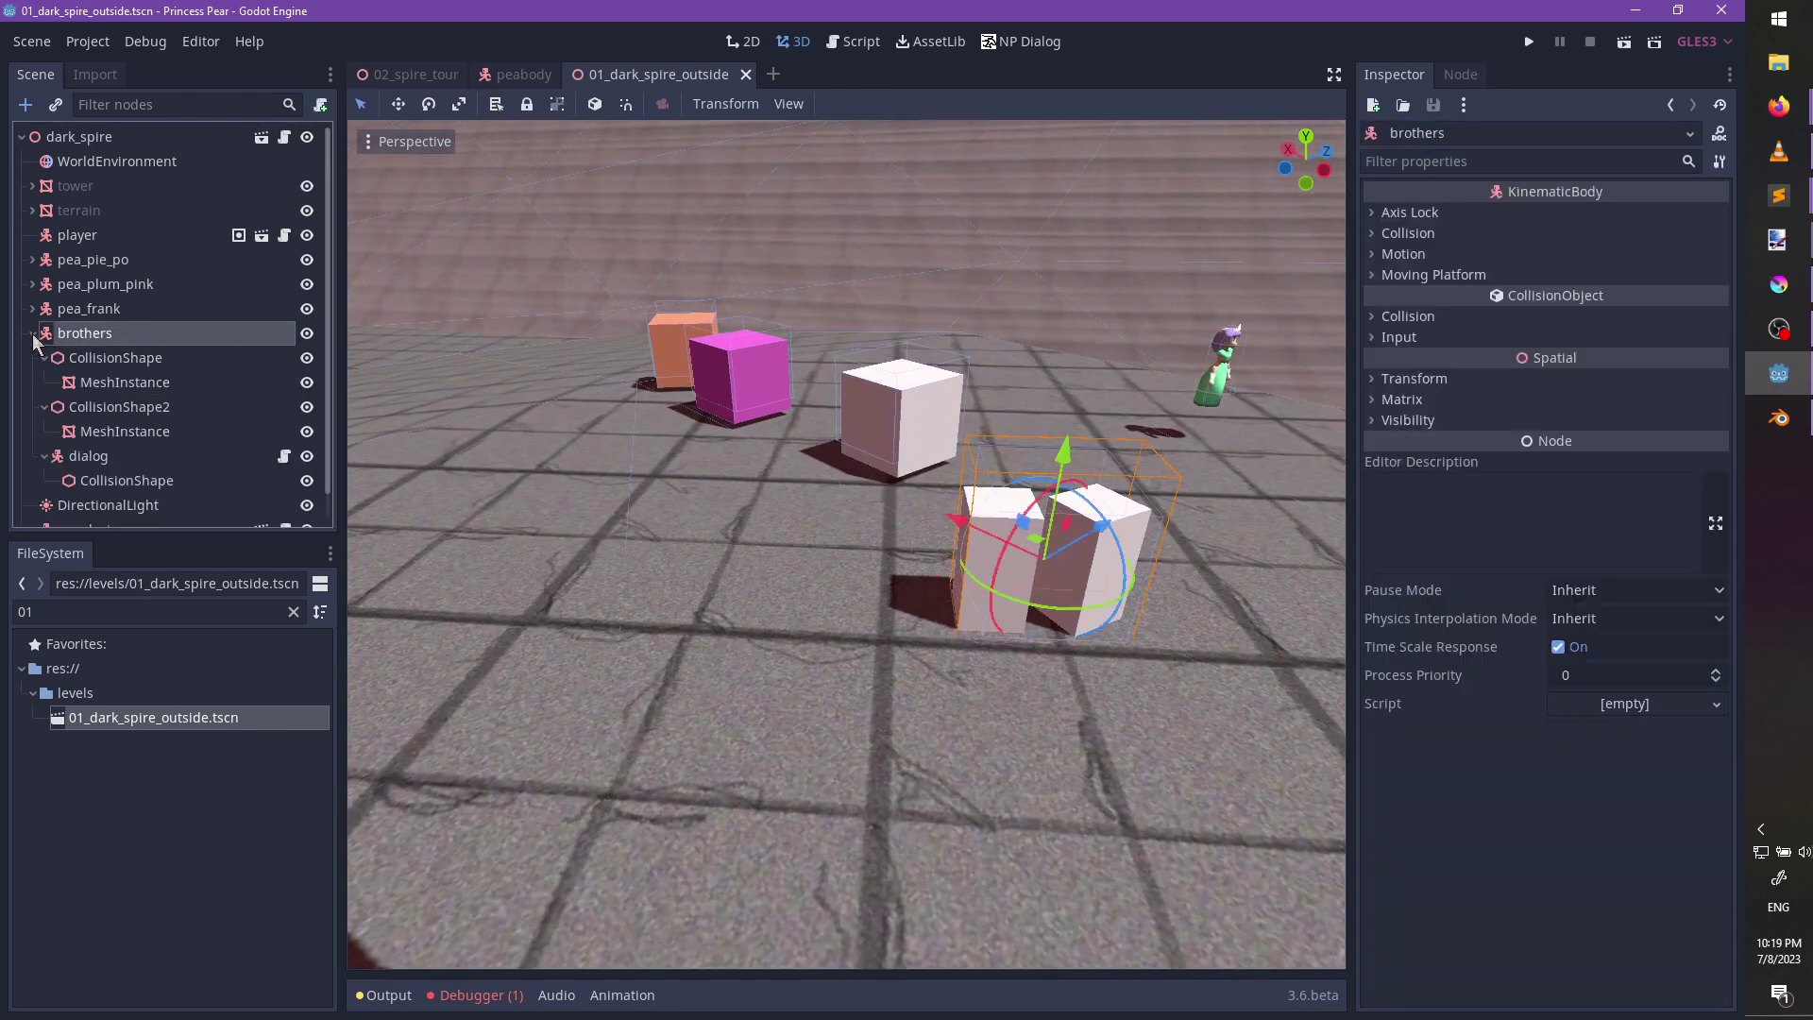
pyautogui.click(33, 333)
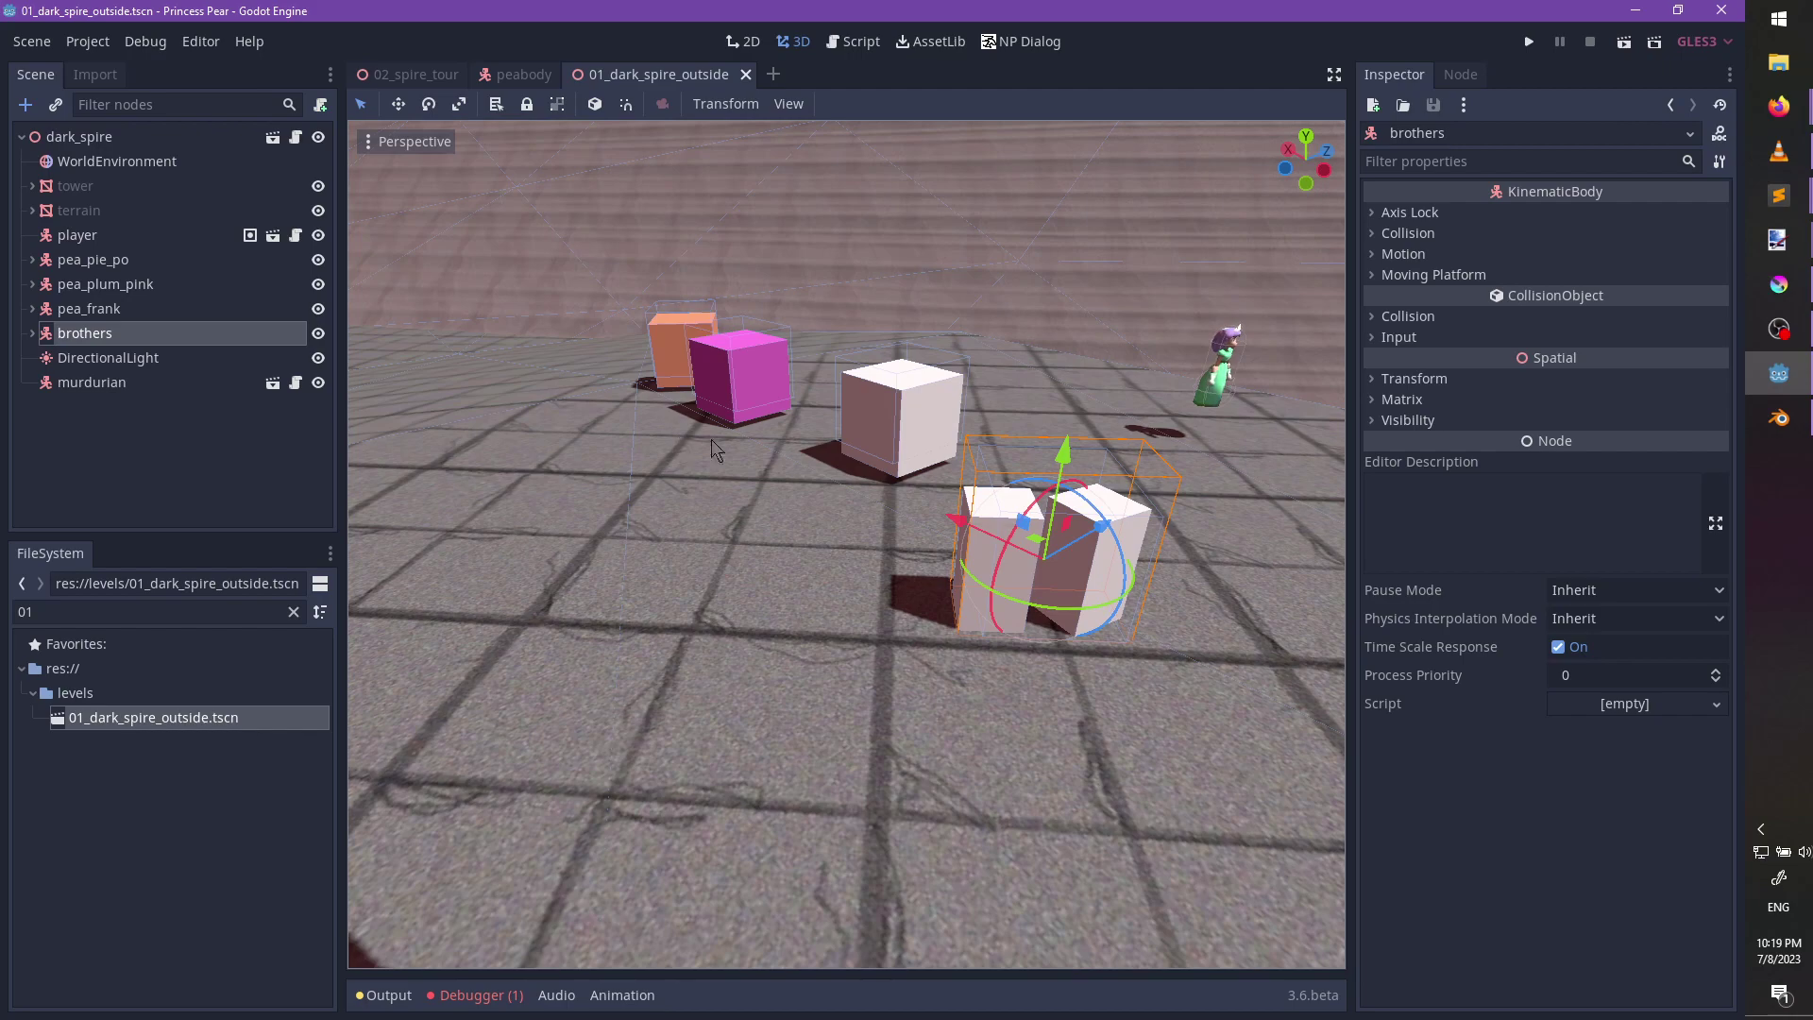
pyautogui.moveTo(926, 459); pyautogui.dragTo(986, 494, button='middle')
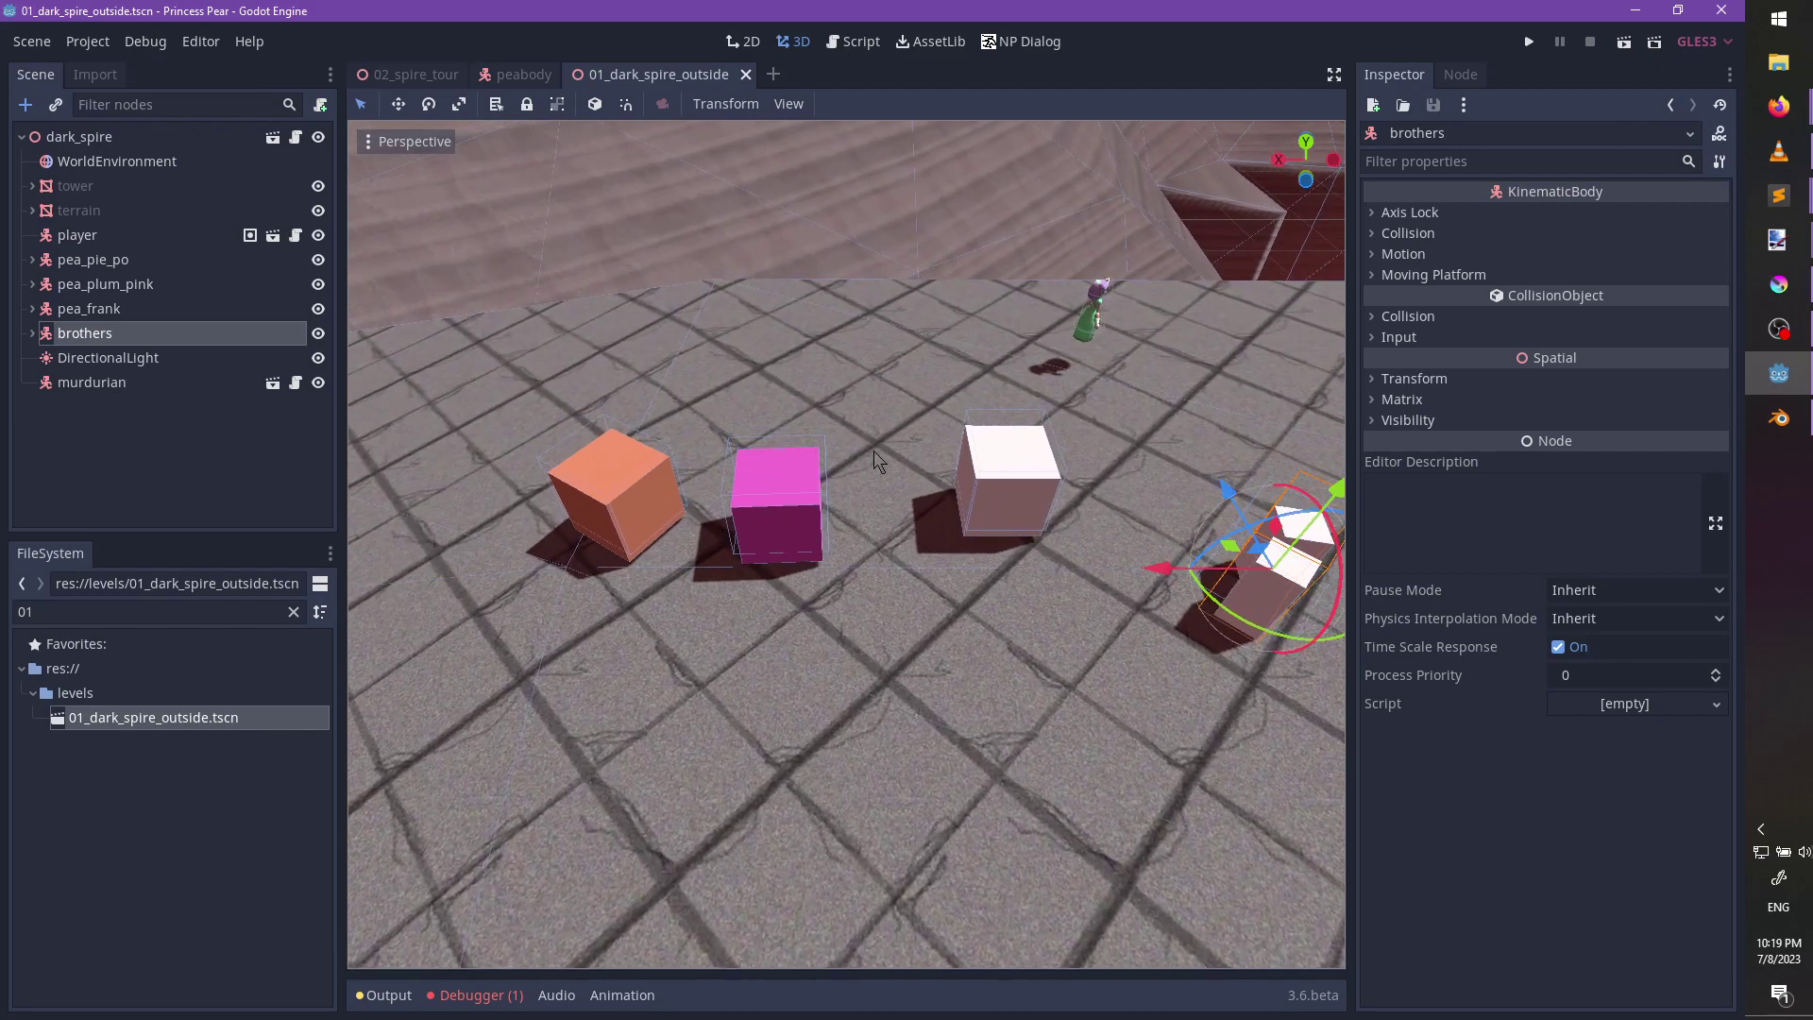
pyautogui.moveTo(878, 461); pyautogui.dragTo(415, 484, button='middle')
pyautogui.scroll(3, 866, 436)
pyautogui.moveTo(818, 495); pyautogui.dragTo(850, 486, button='middle')
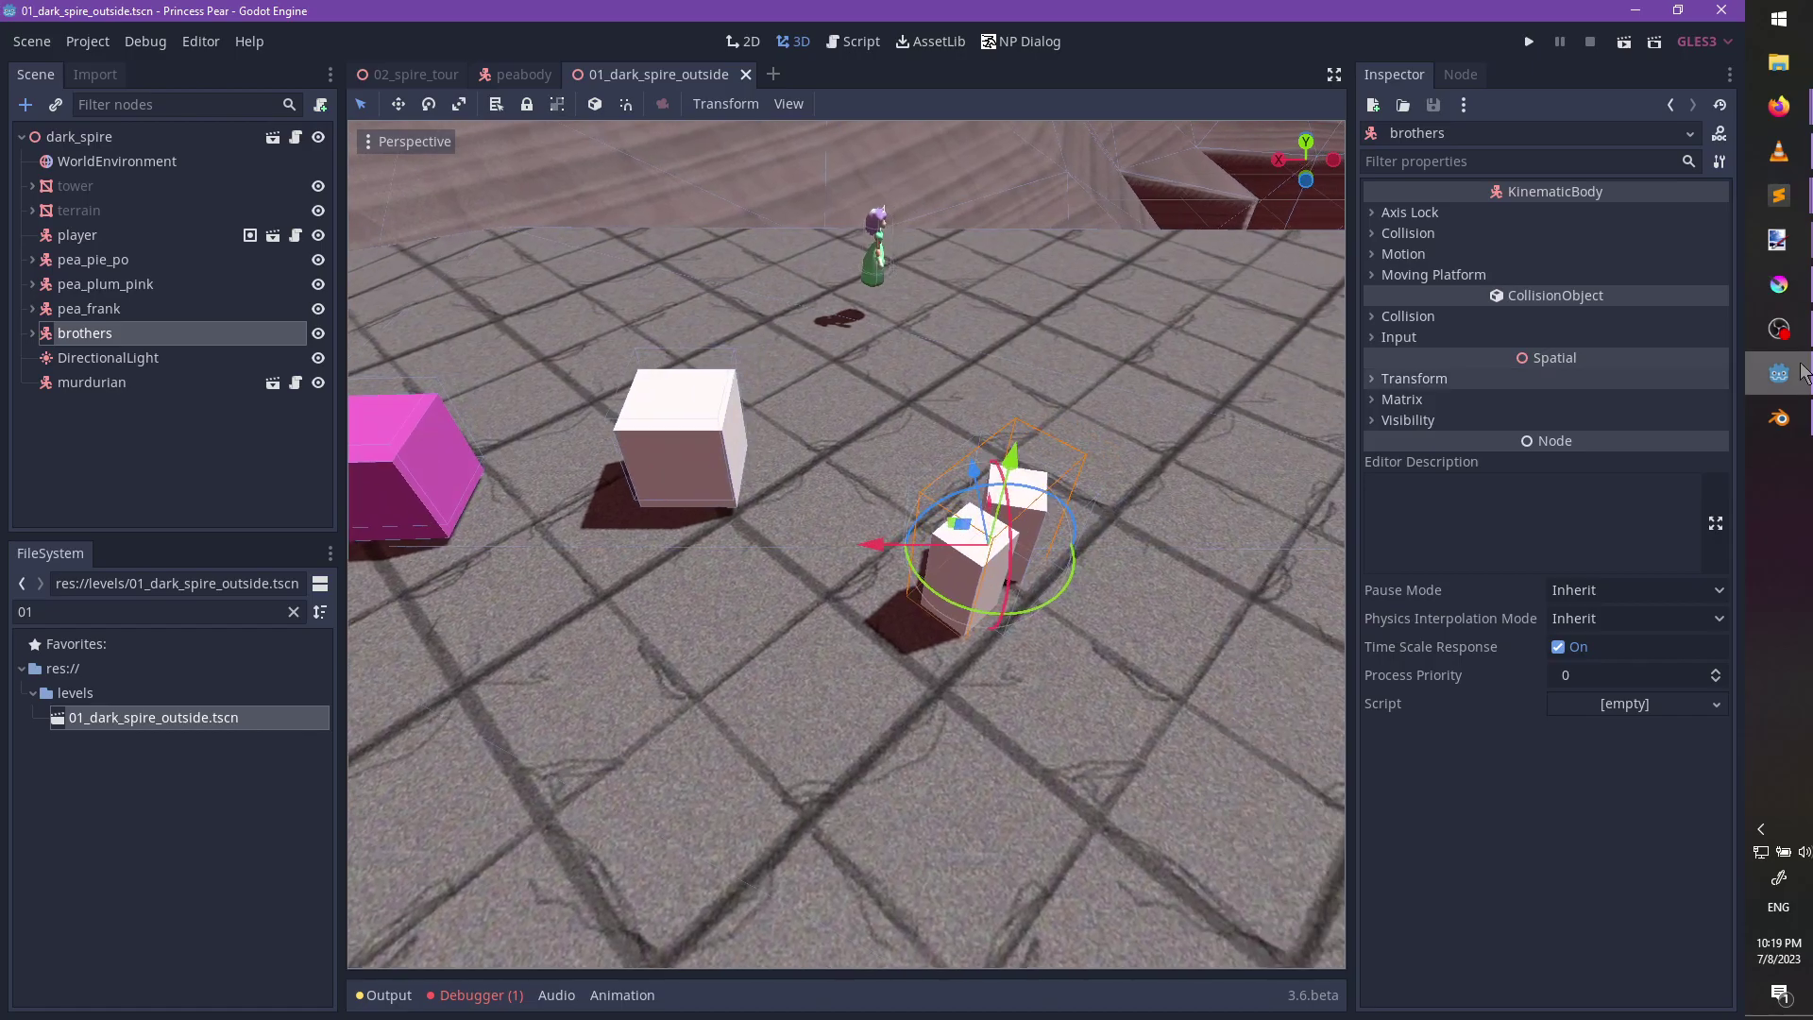
# Switch to Blender and save peabody.blend.
pyautogui.click(1778, 418)
pyautogui.click(44, 36)
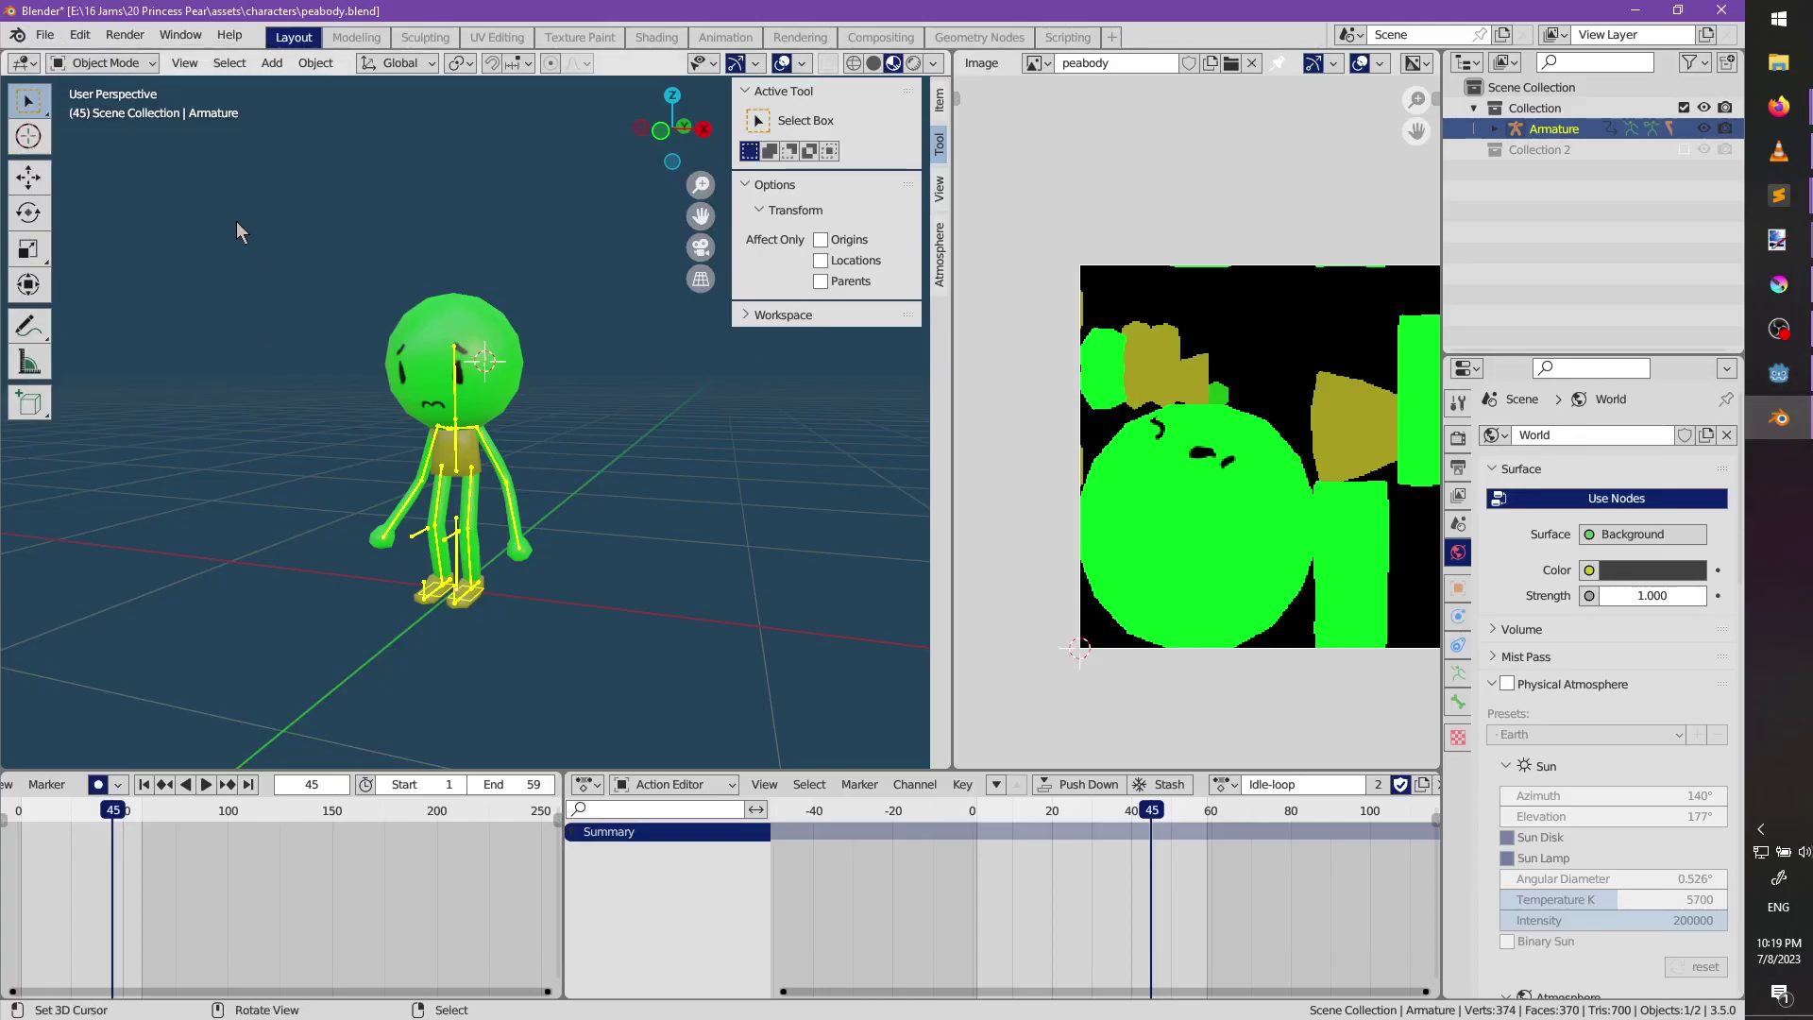
pyautogui.hotkey('ctrl', 's')
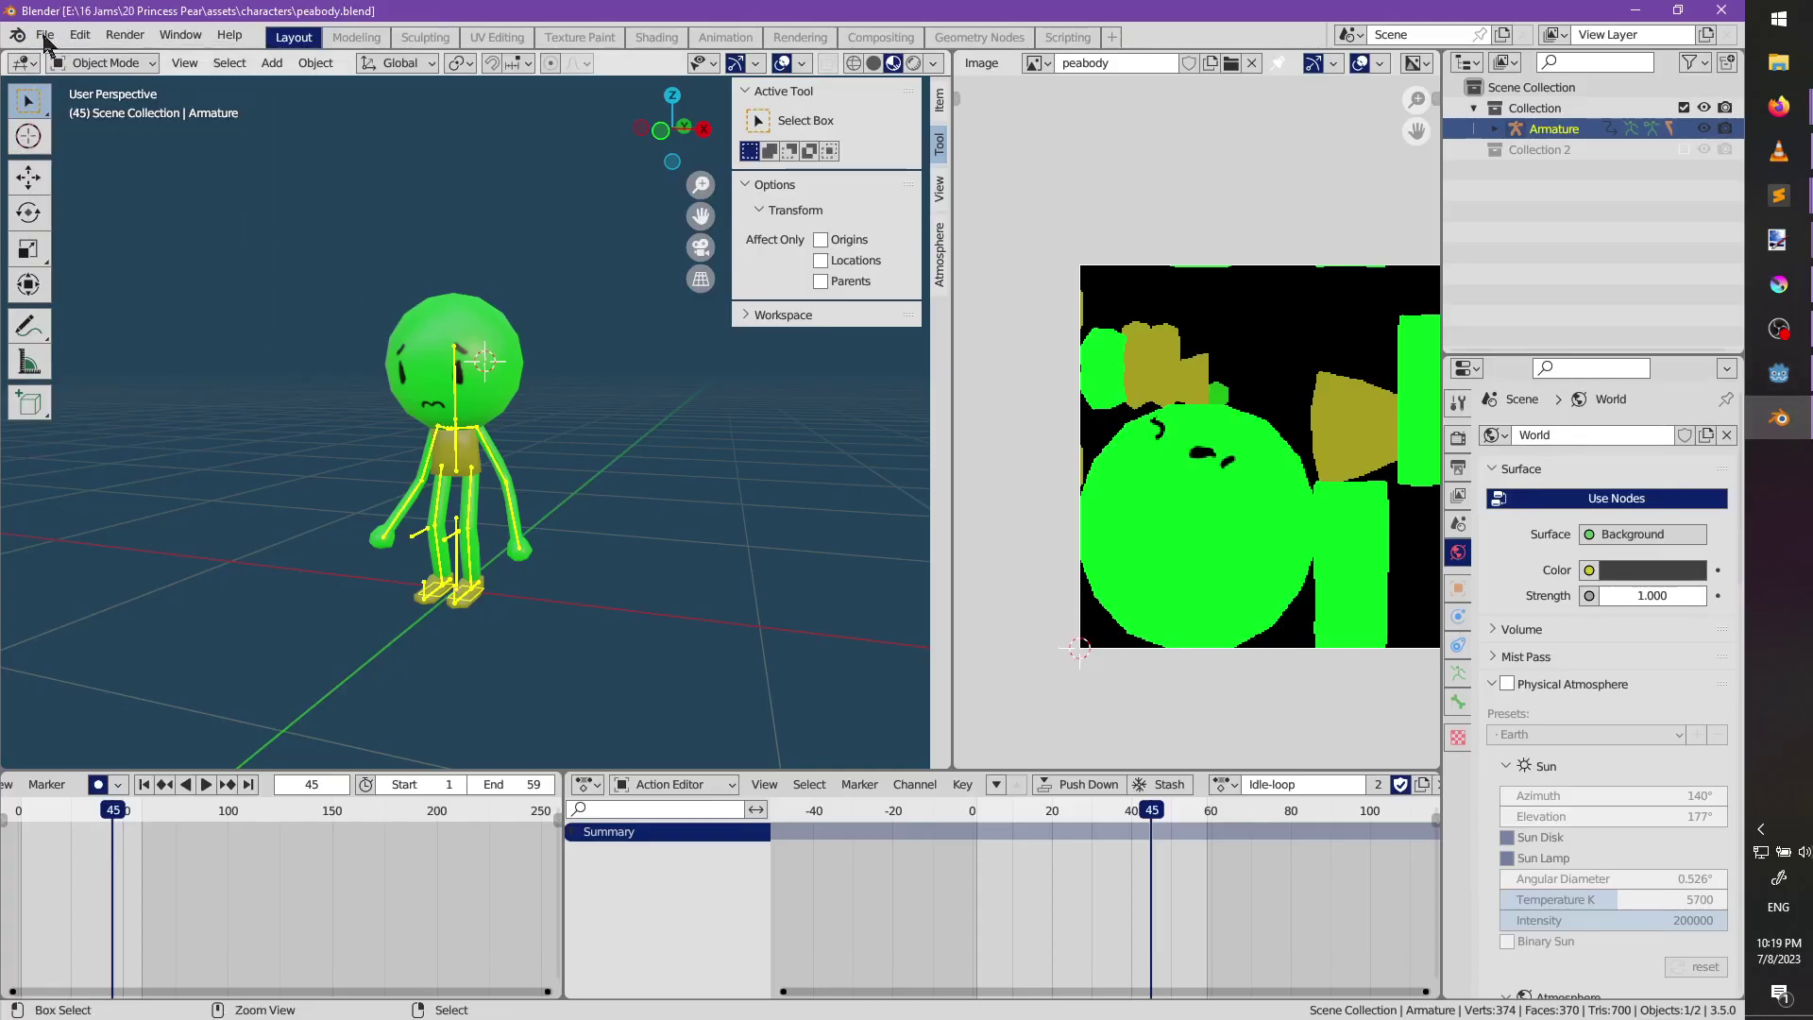
# Open maro.blend from the Desktop folder 05 Jak 4\marketing\devlog4\blend.
pyautogui.click(45, 36)
pyautogui.moveTo(142, 99)
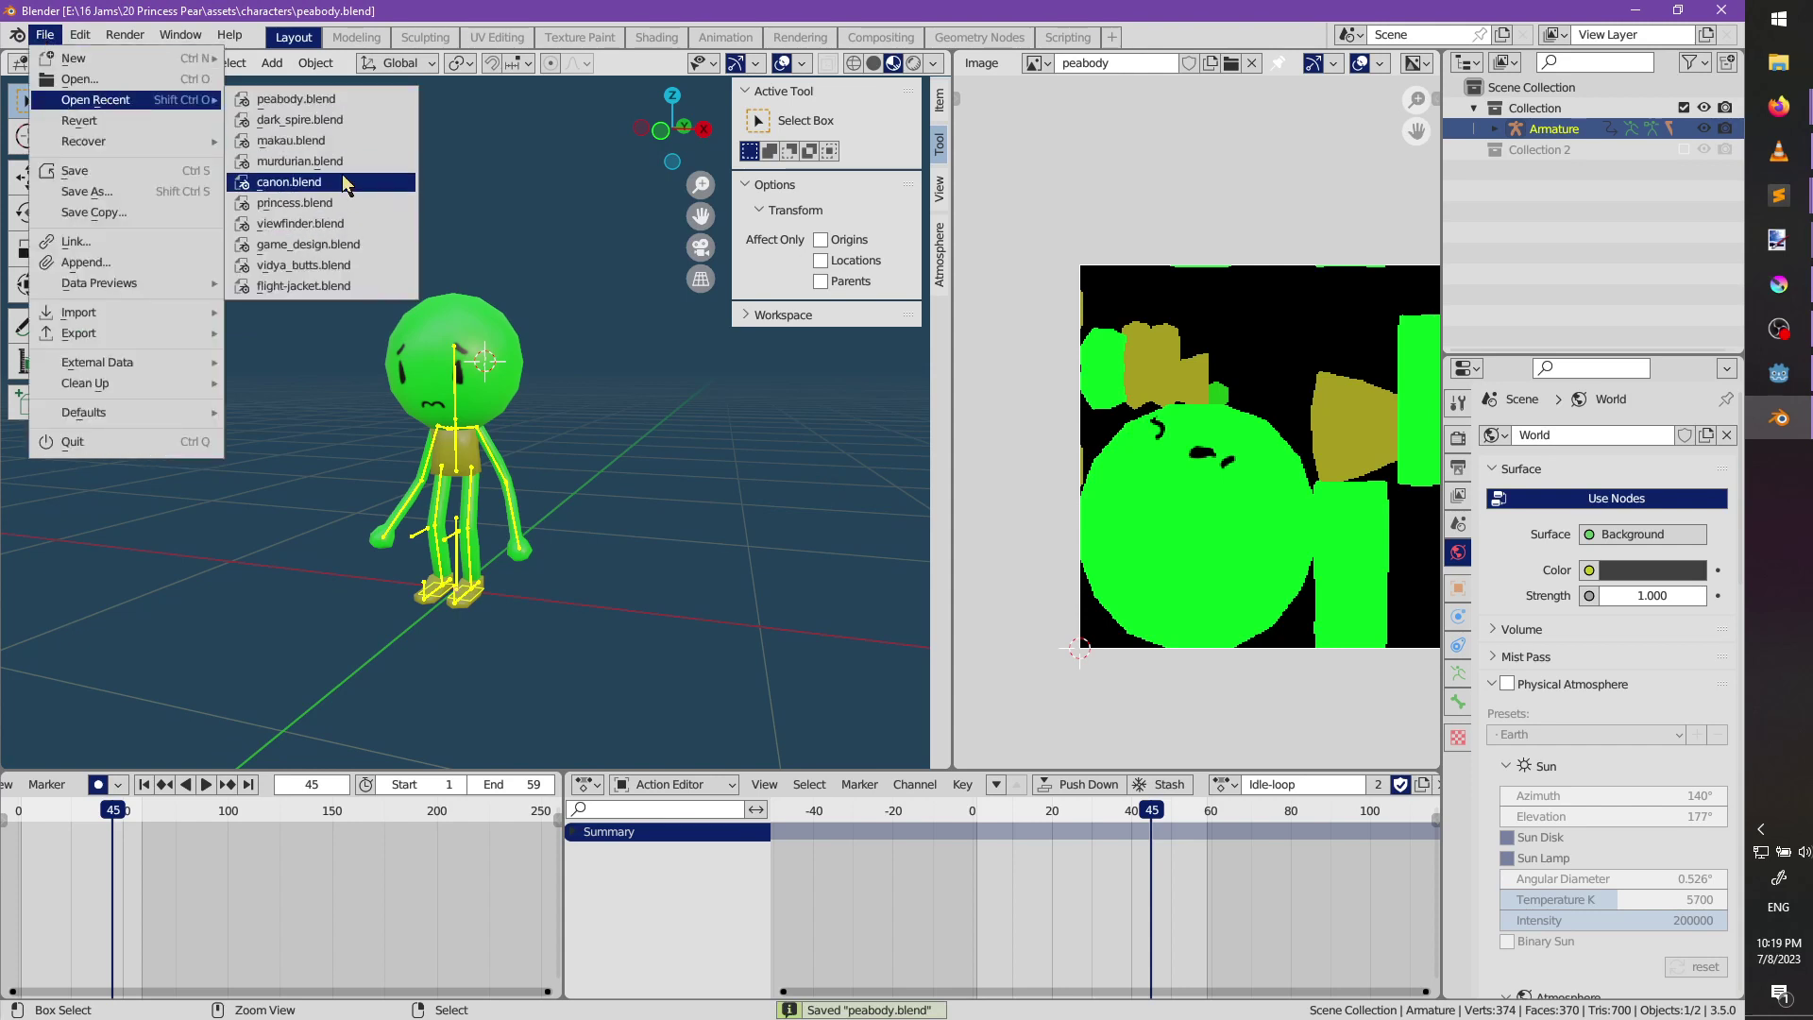
pyautogui.click(80, 78)
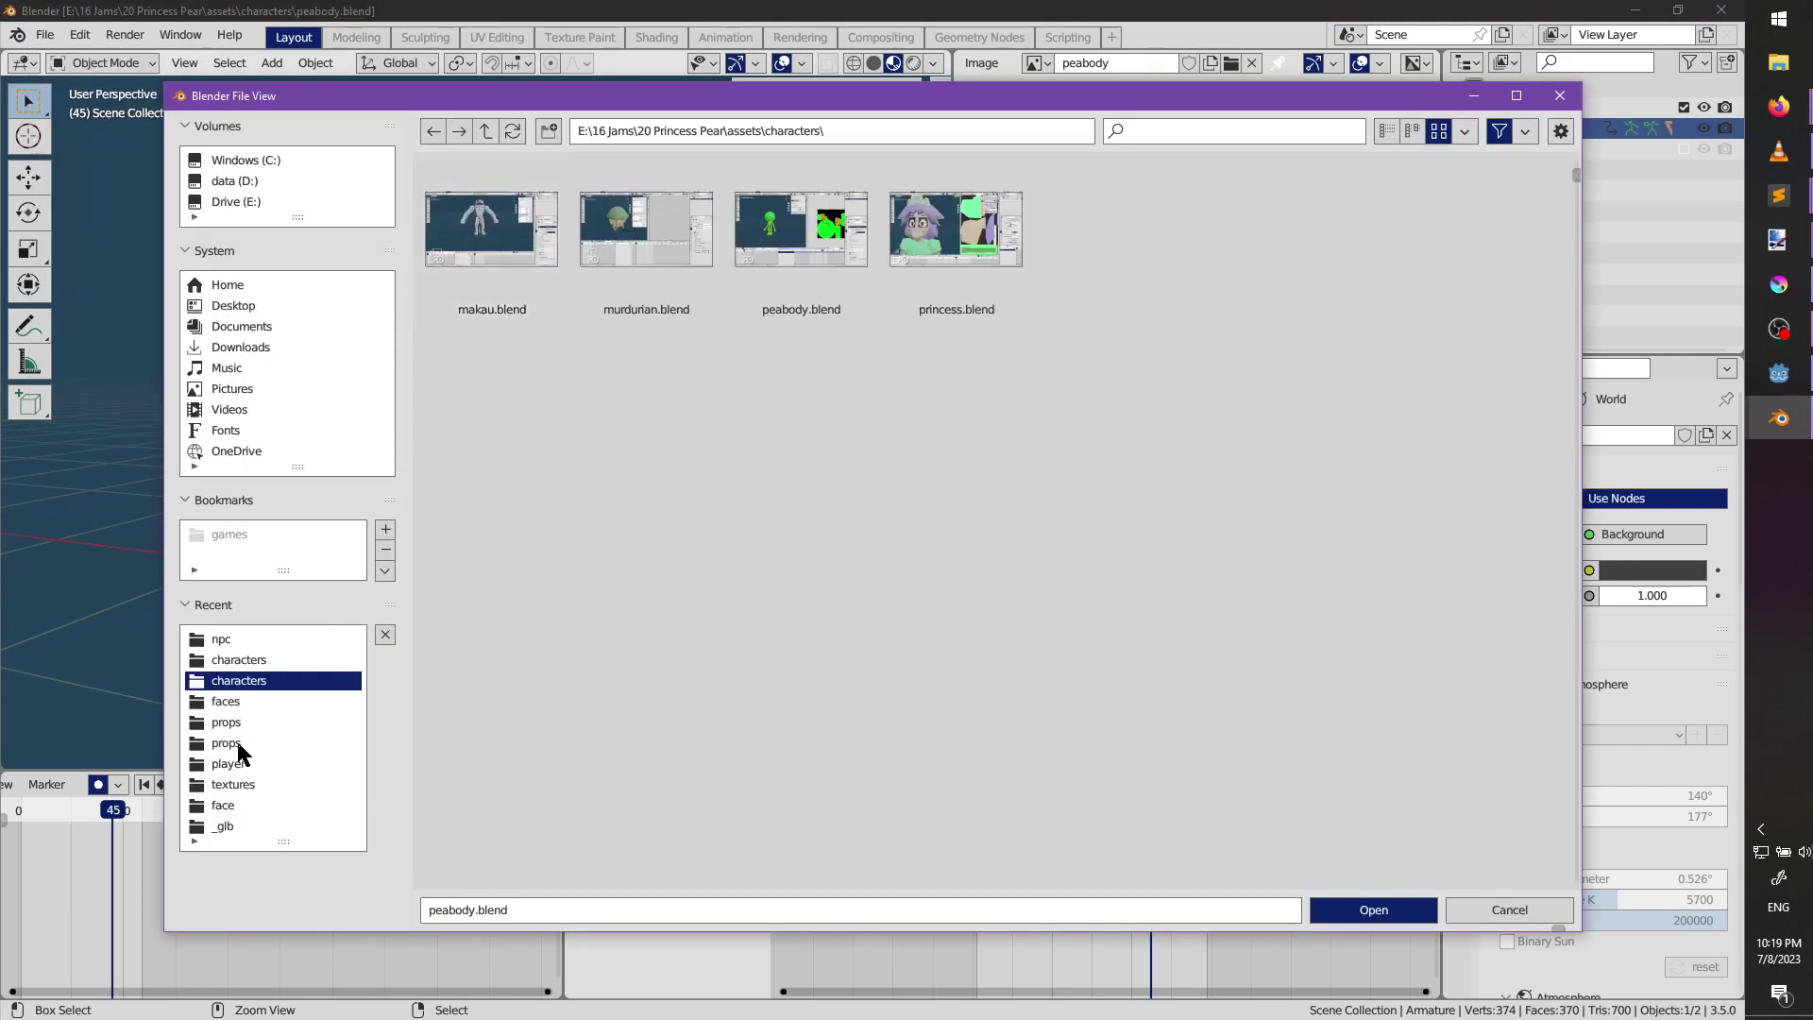
pyautogui.click(233, 305)
pyautogui.doubleClick(469, 257)
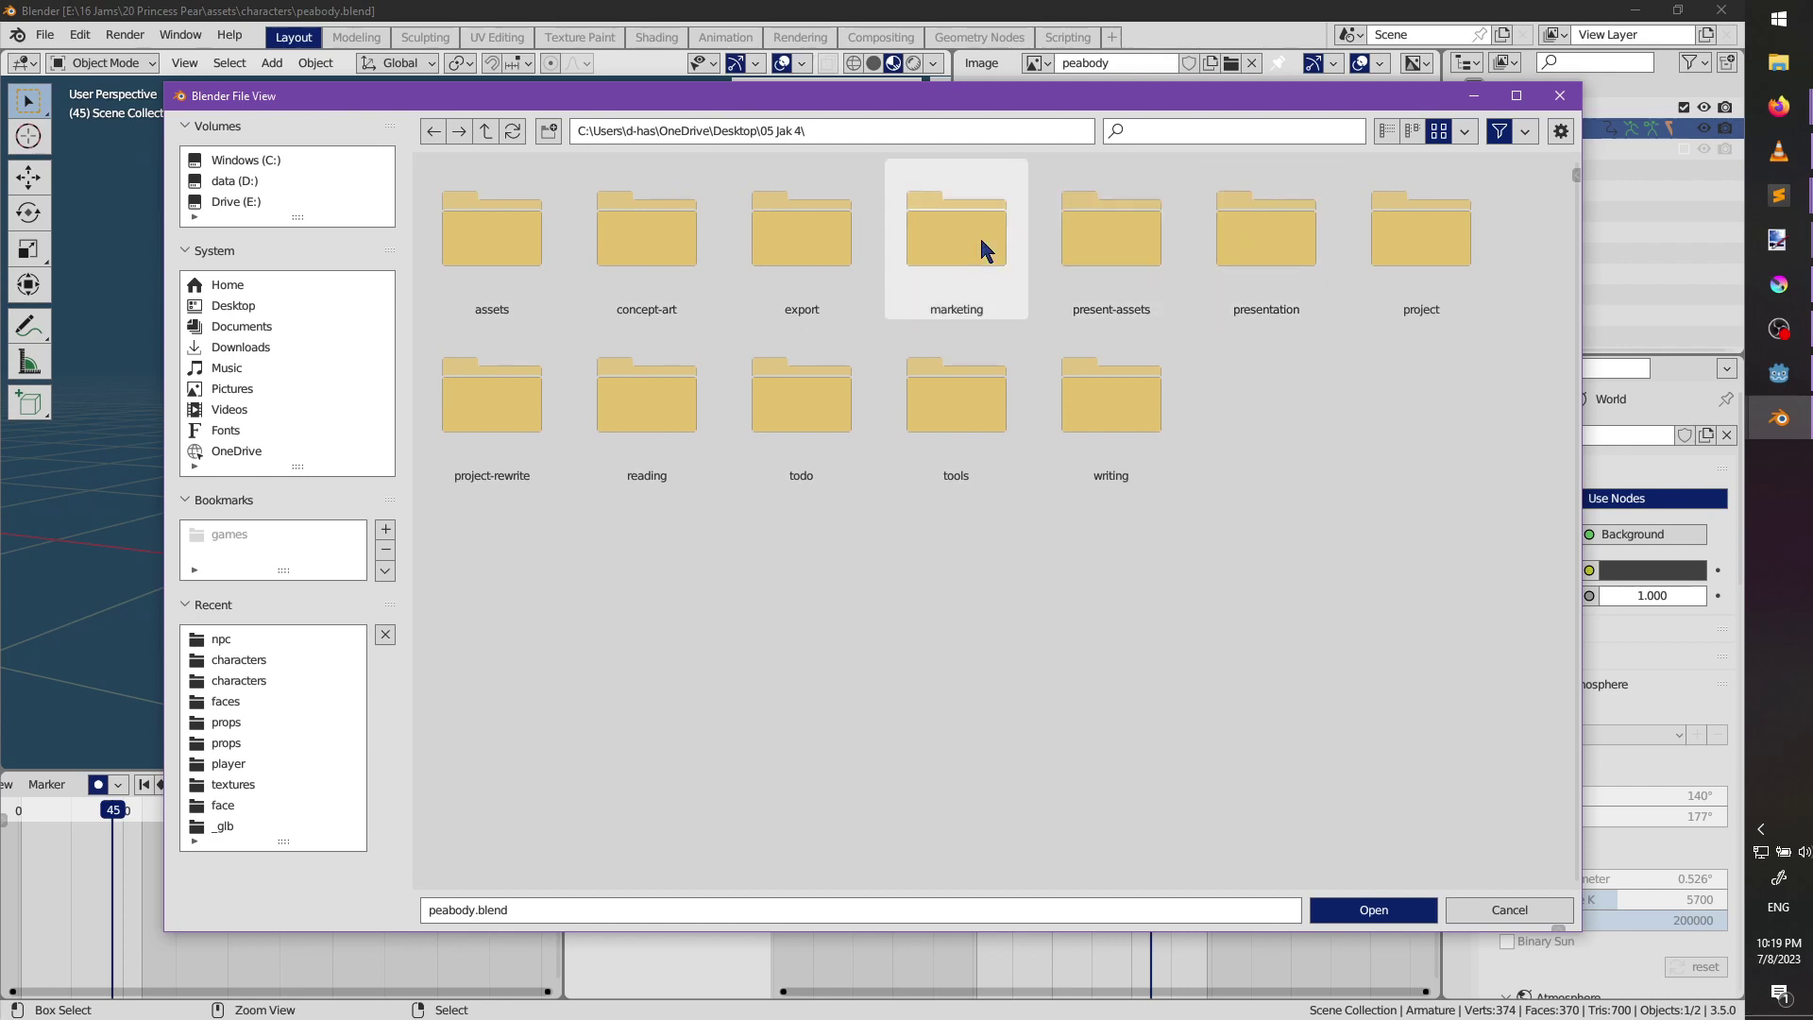
pyautogui.doubleClick(935, 235)
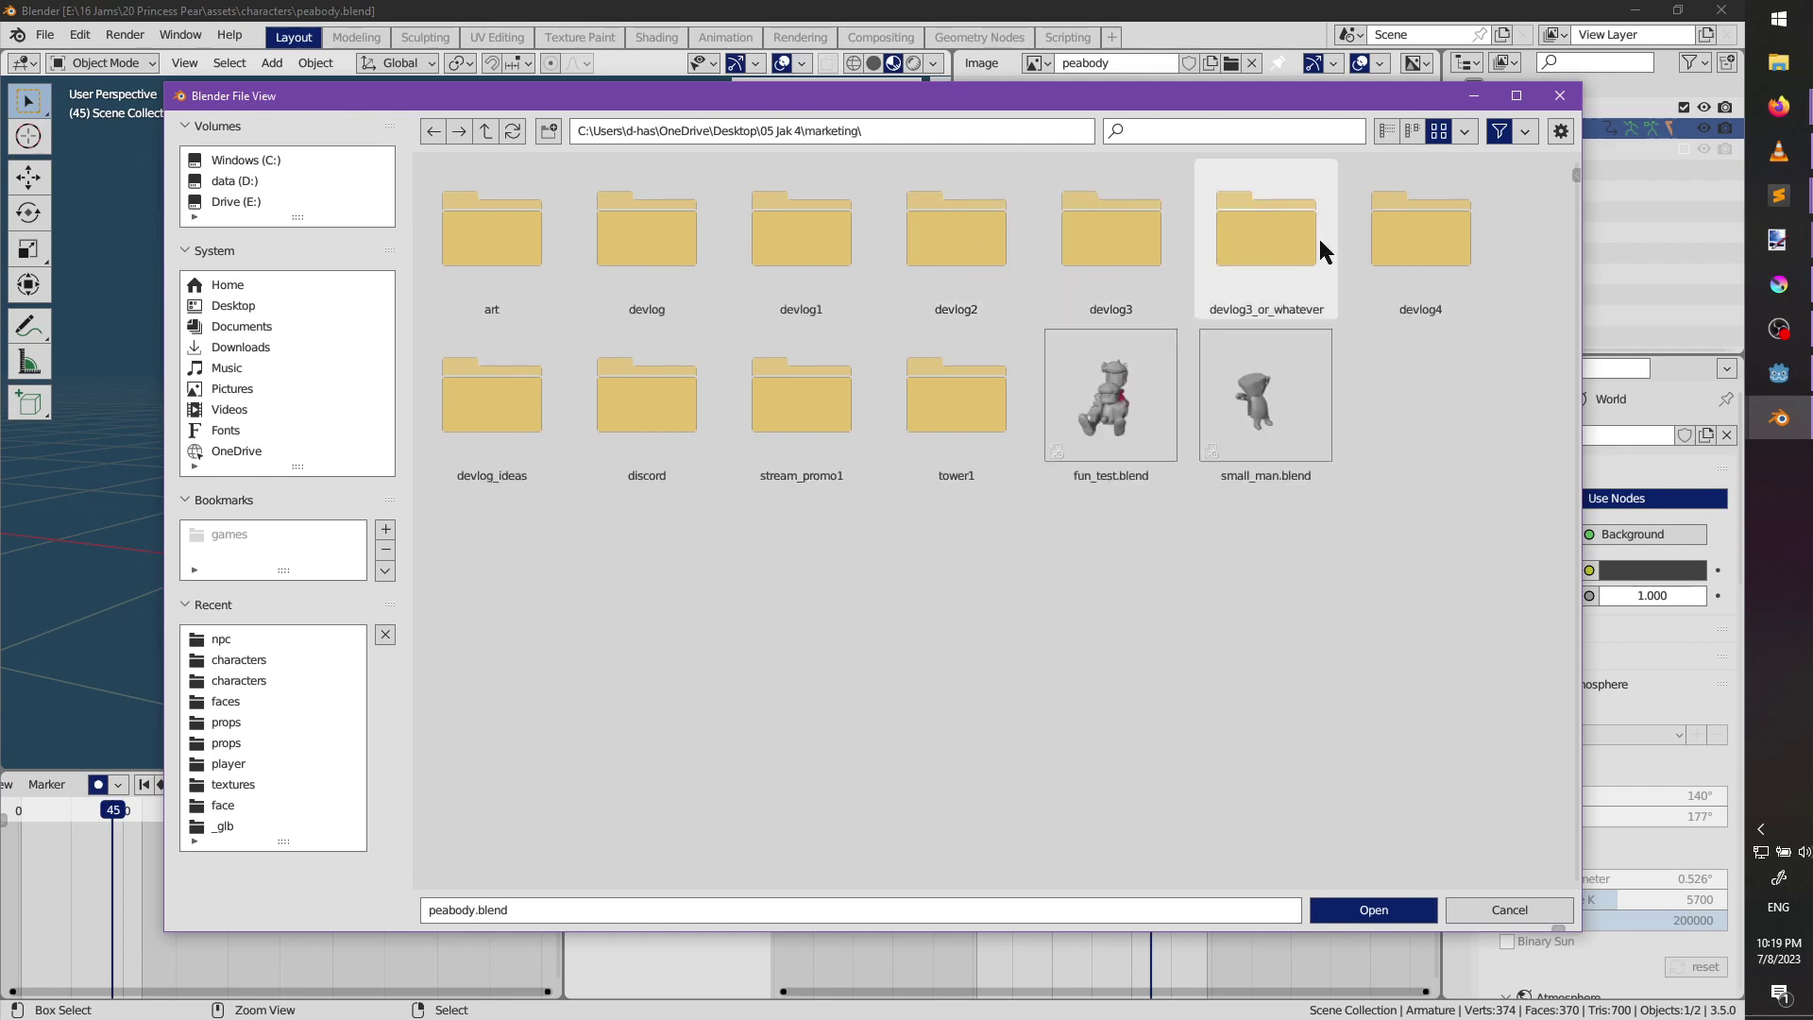
pyautogui.doubleClick(1360, 243)
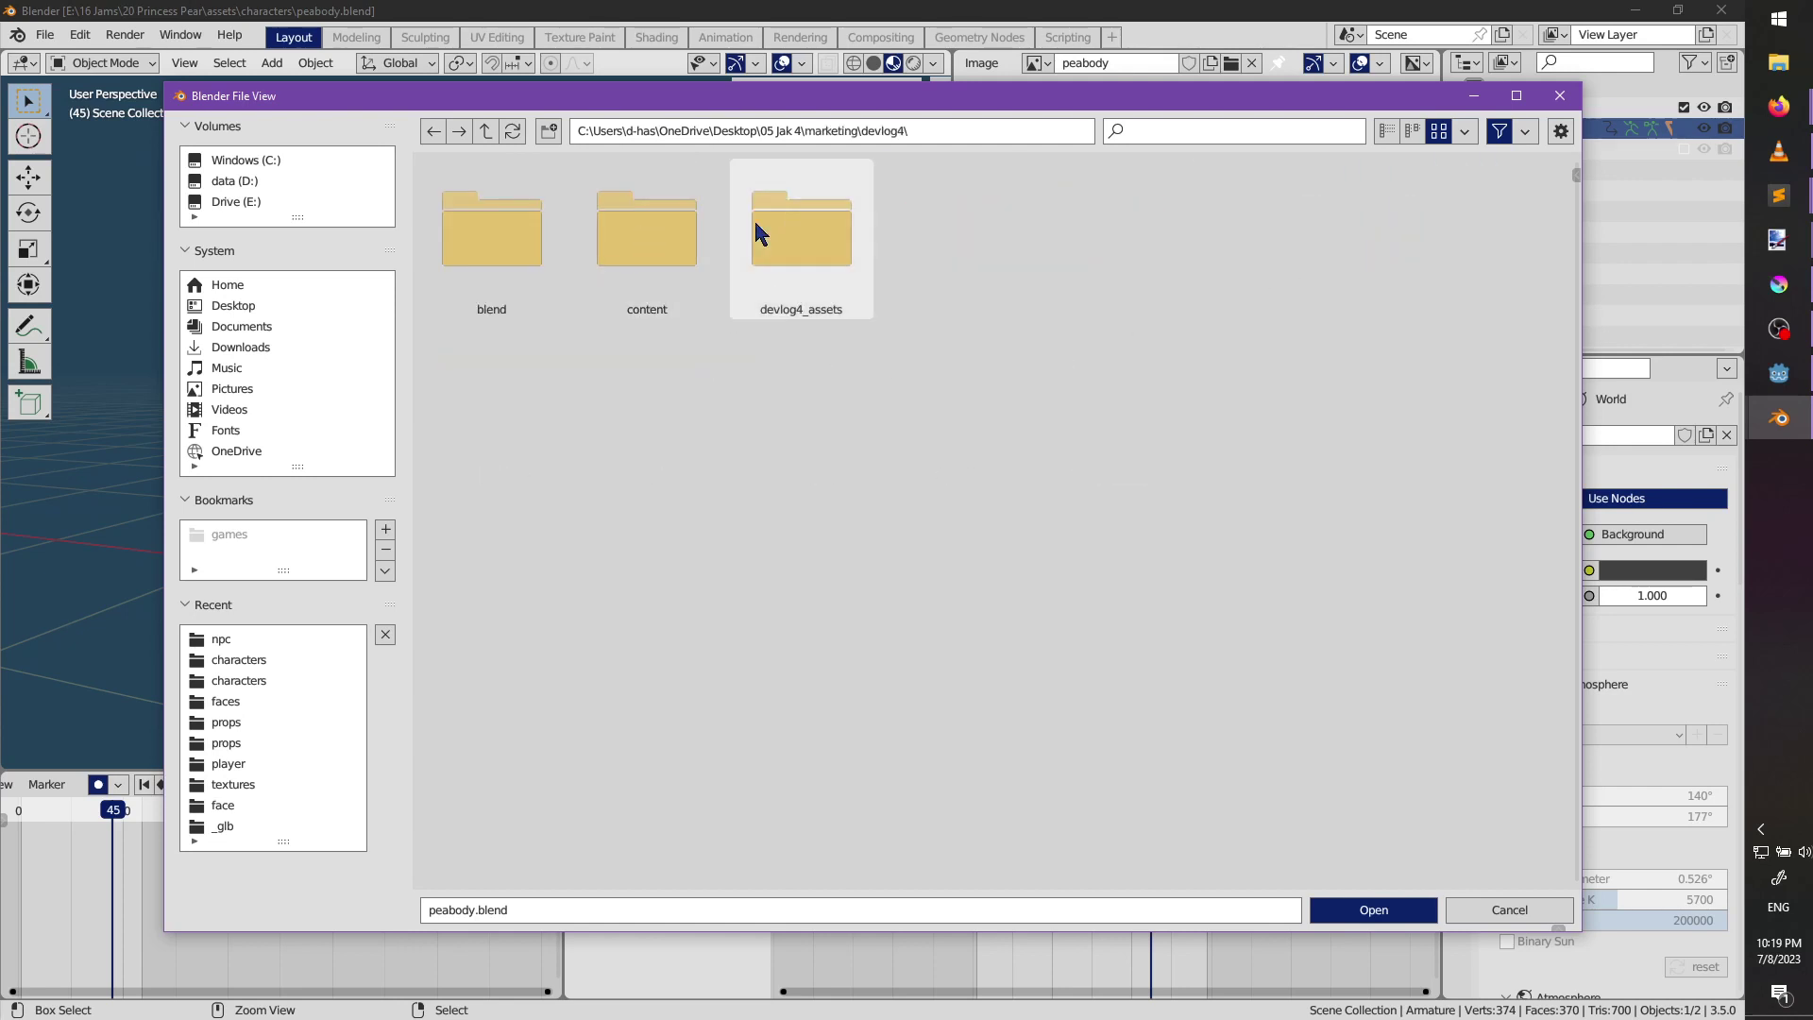
pyautogui.doubleClick(491, 236)
pyautogui.click(674, 255)
pyautogui.doubleClick(674, 255)
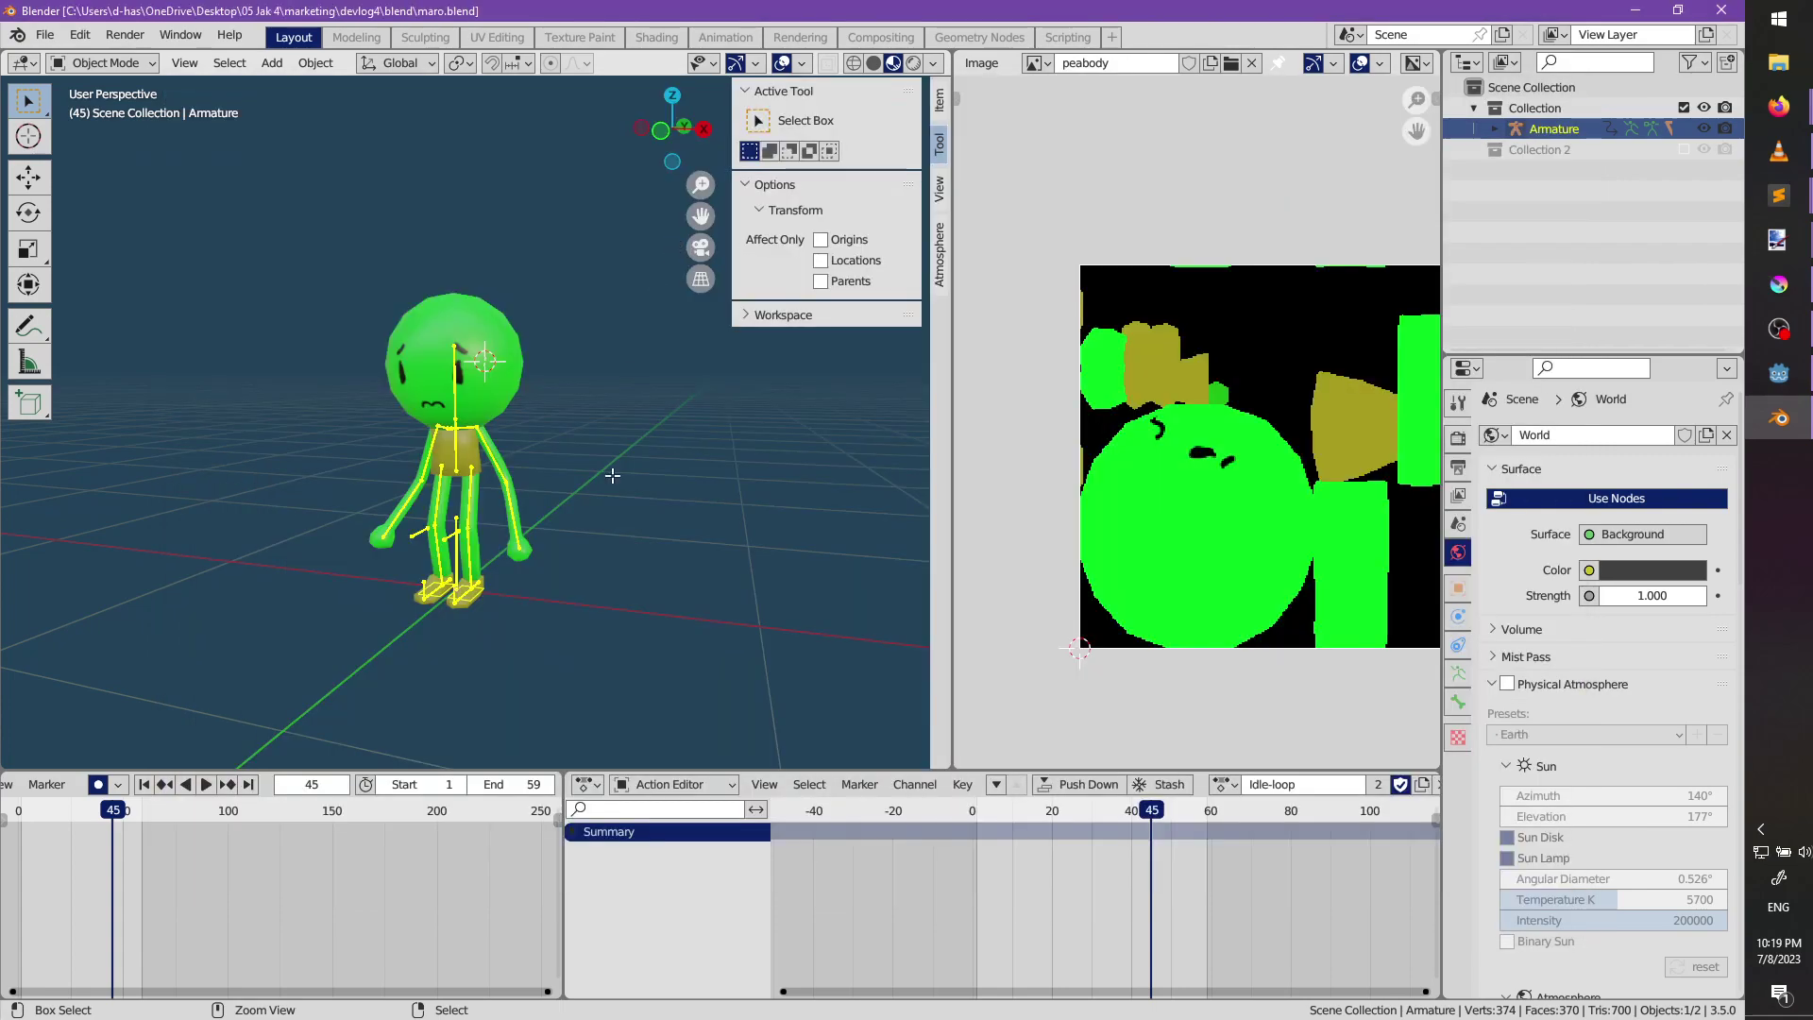
# Save the opened character model as martin.blend in the Princess Pear assets\characters folder.
pyautogui.moveTo(596, 586); pyautogui.dragTo(698, 510, button='middle')
pyautogui.scroll(2, 490, 607)
pyautogui.scroll(2, 636, 538)
pyautogui.hotkey('ctrl', 'shift', 's')
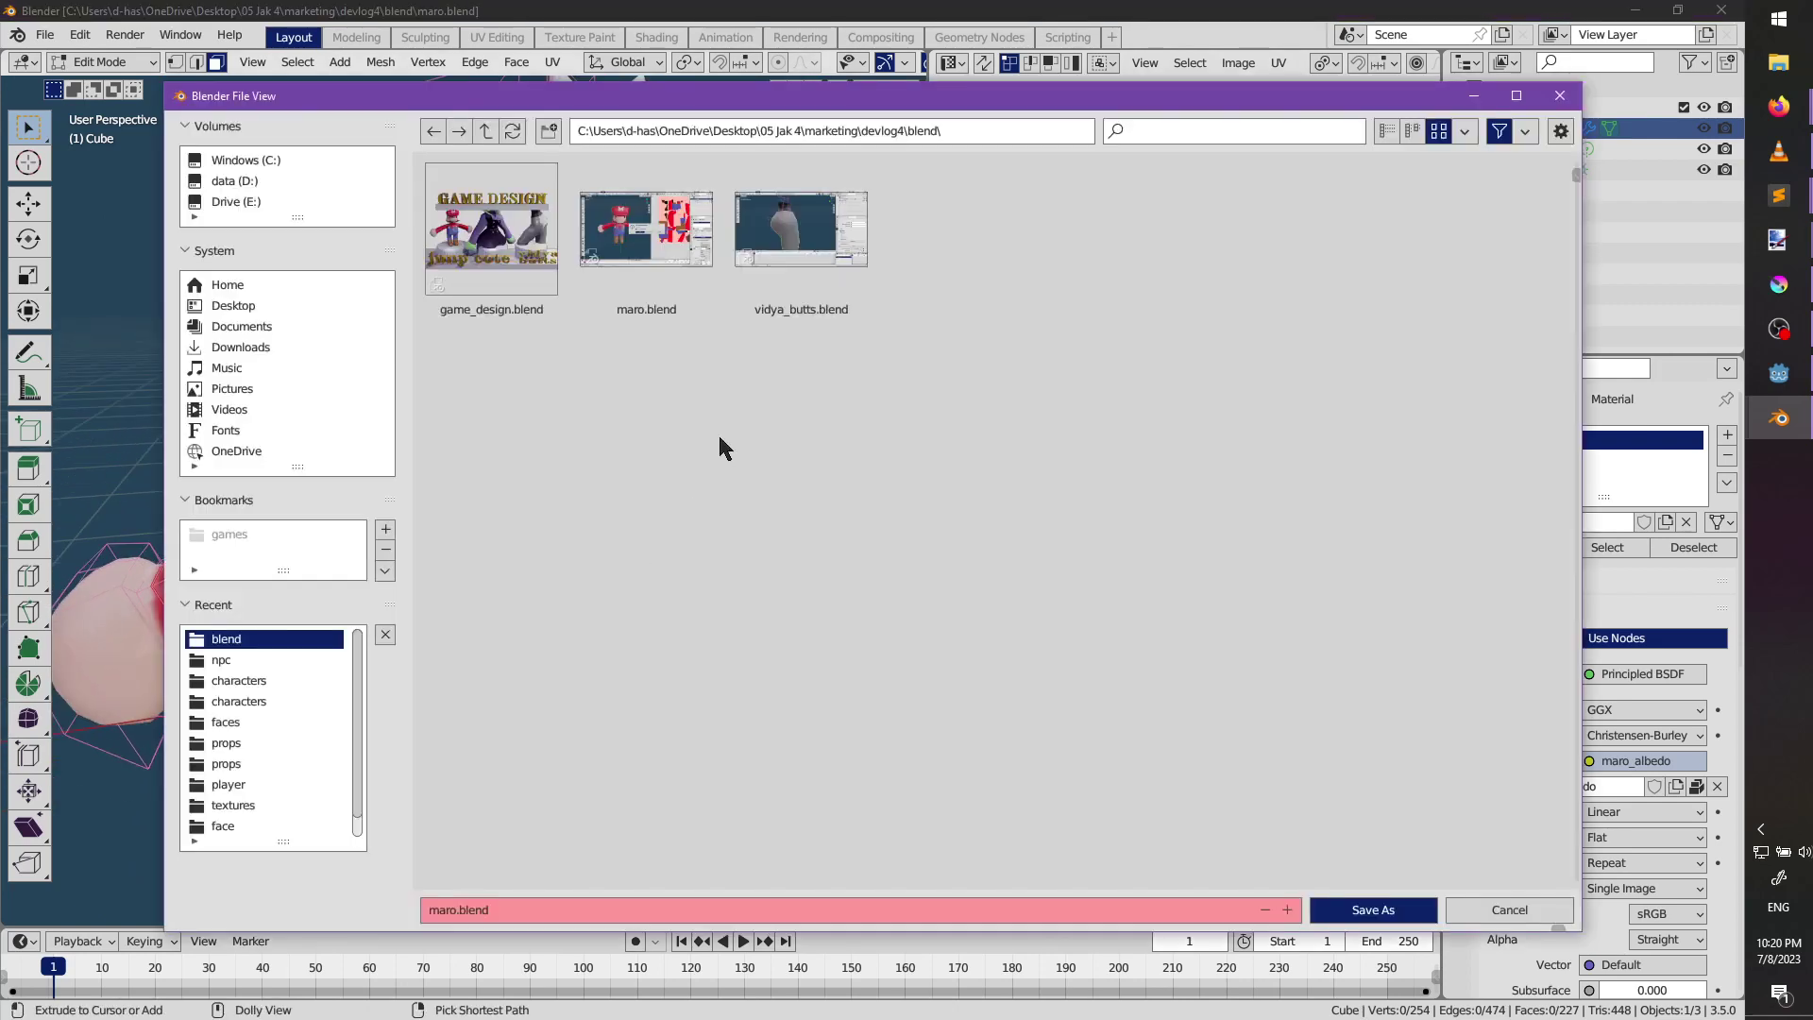
pyautogui.click(483, 132)
pyautogui.click(482, 132)
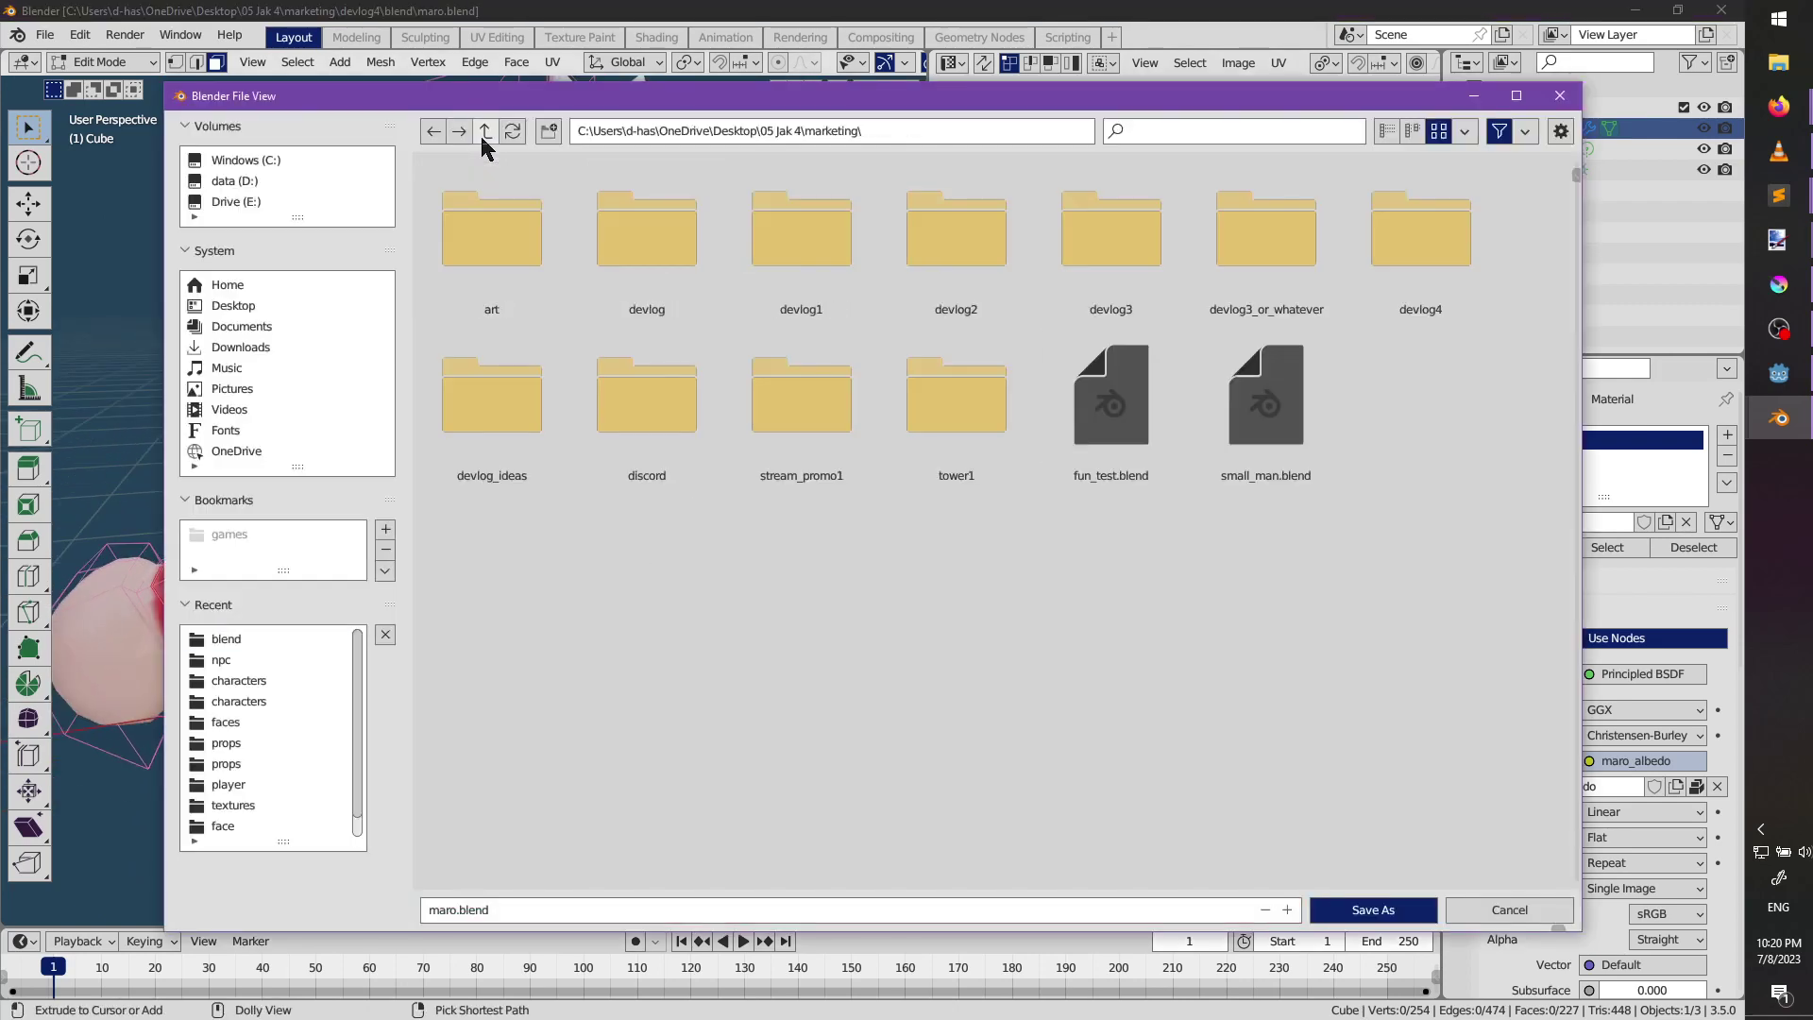
pyautogui.click(227, 640)
pyautogui.click(244, 702)
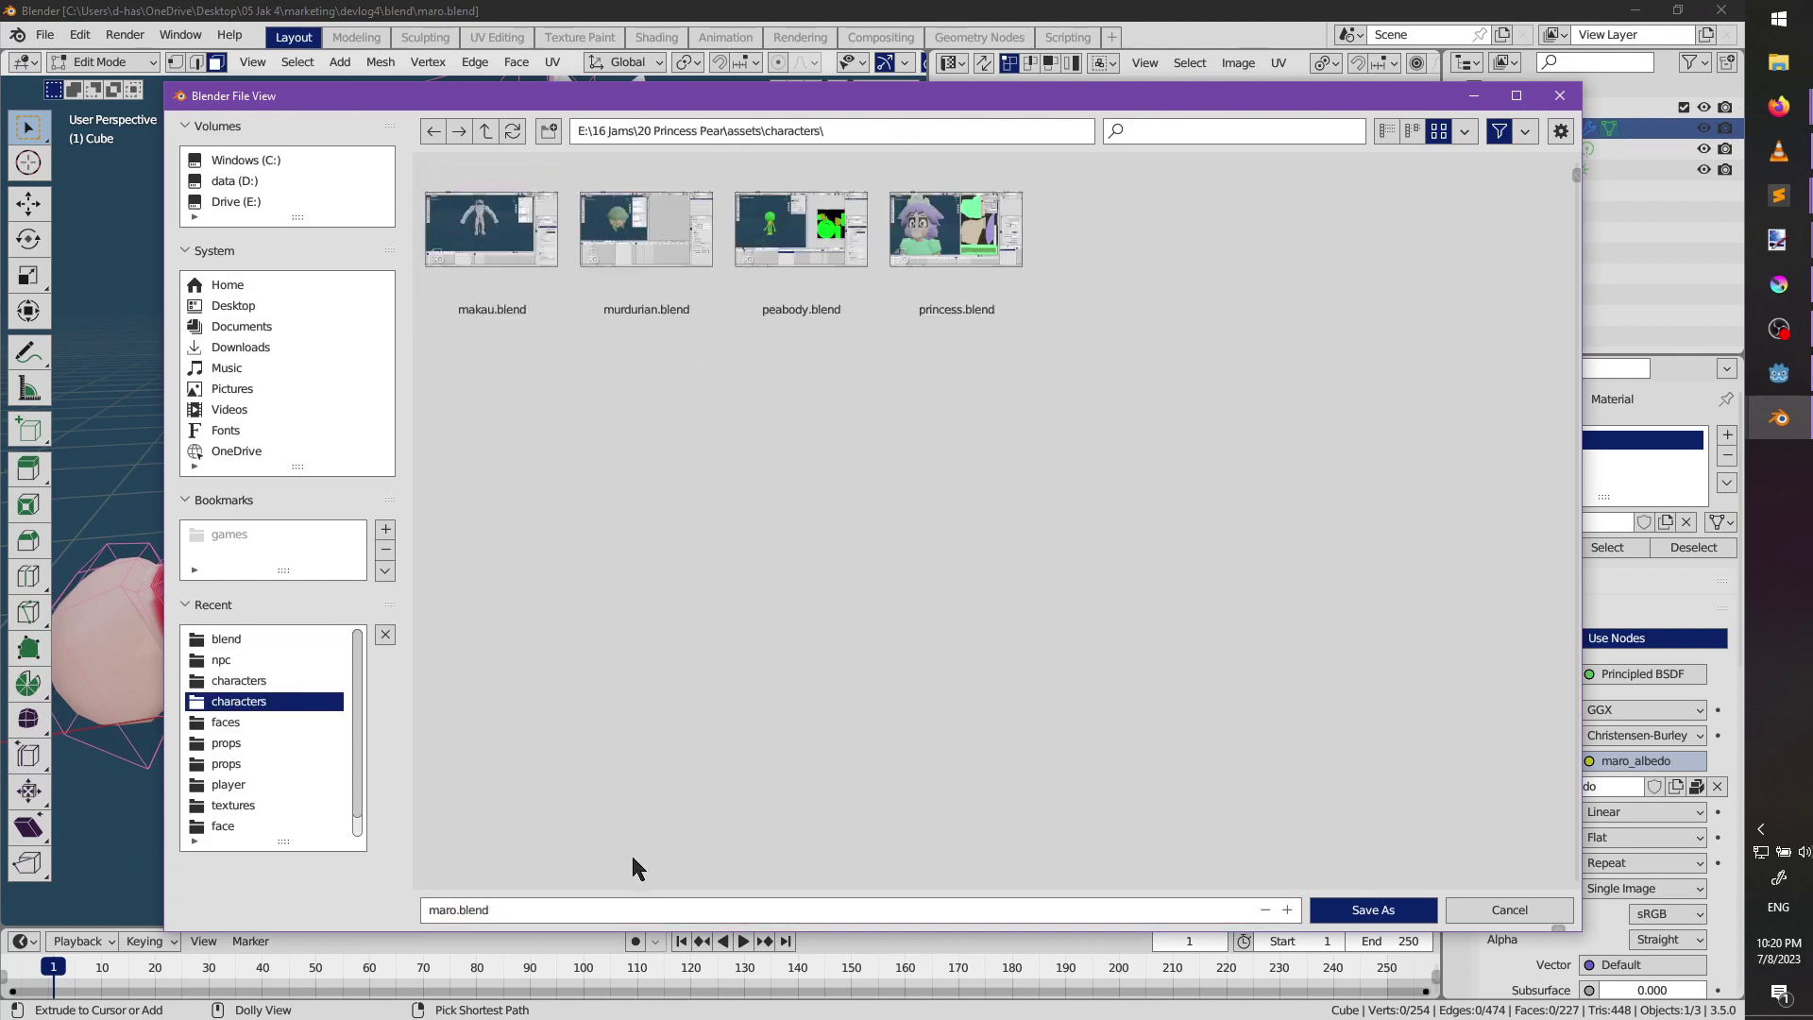
pyautogui.click(439, 910)
pyautogui.click(442, 910)
pyautogui.write('mar')
pyautogui.click(1363, 911)
pyautogui.click(1362, 911)
pyautogui.moveTo(460, 642); pyautogui.dragTo(387, 631, button='middle')
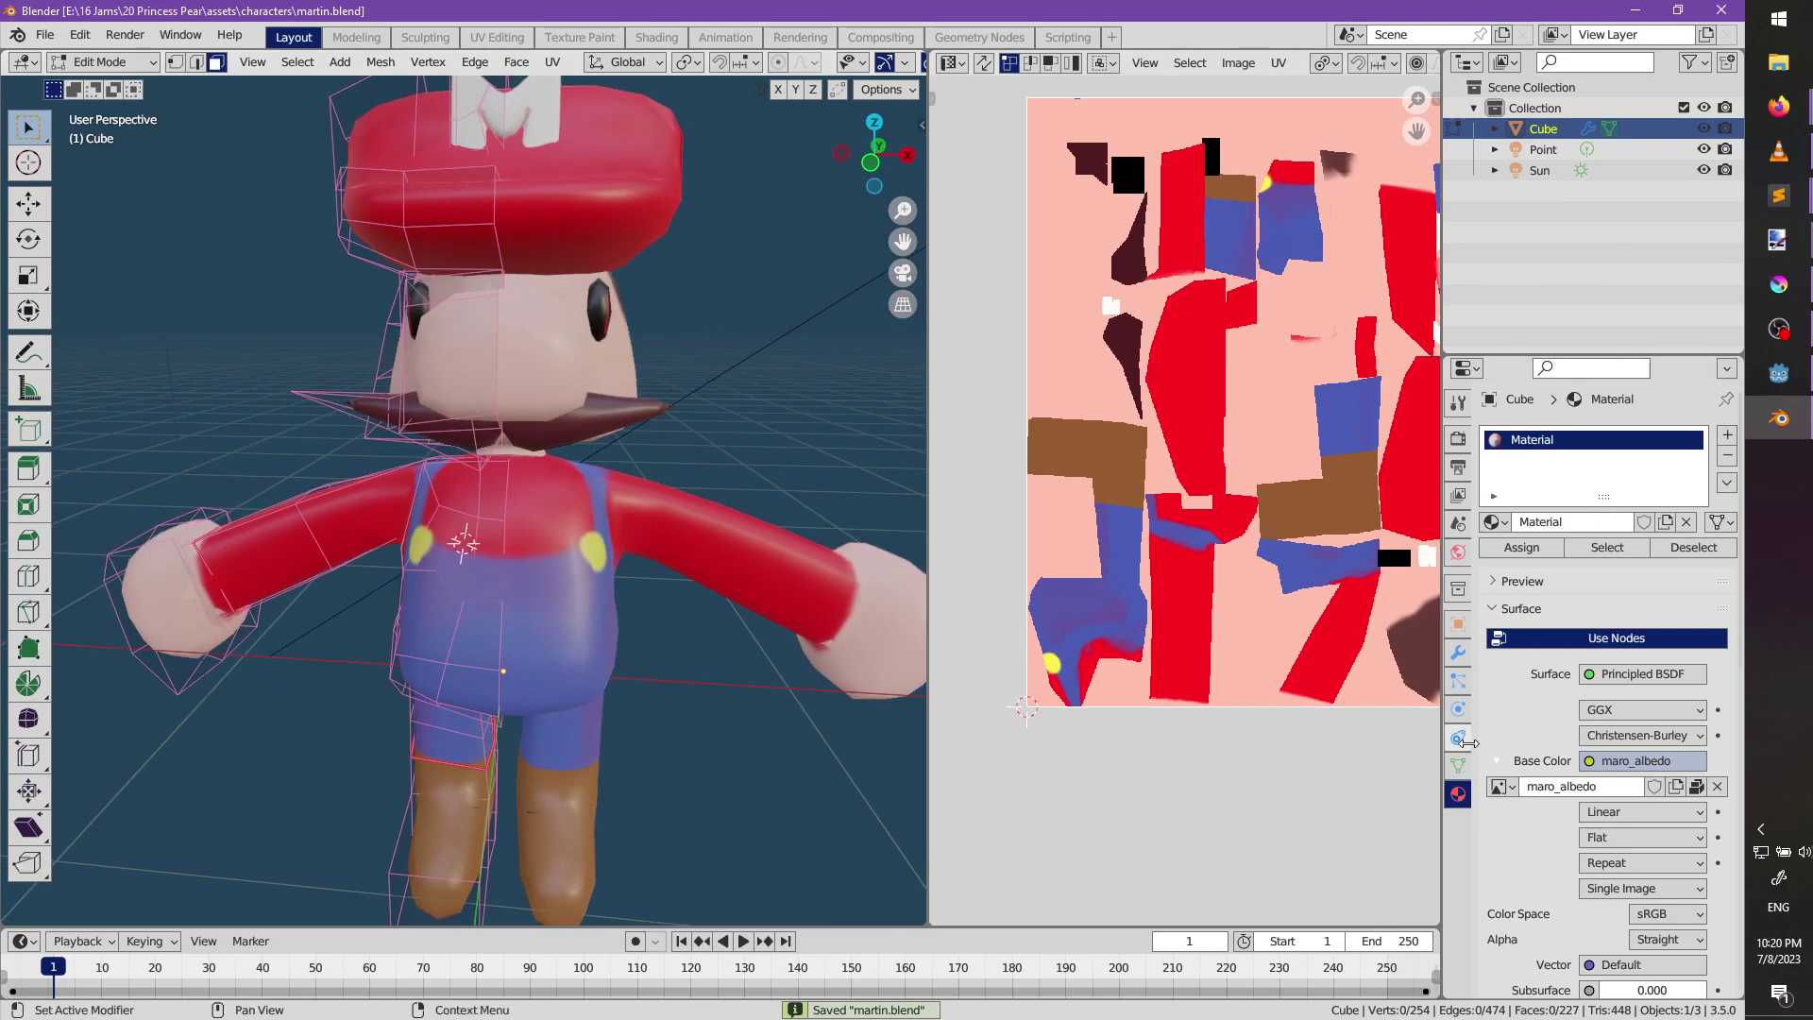
# Undo a trial removal of the character's Subdivision modifier and set its render level to 1.
pyautogui.click(1457, 652)
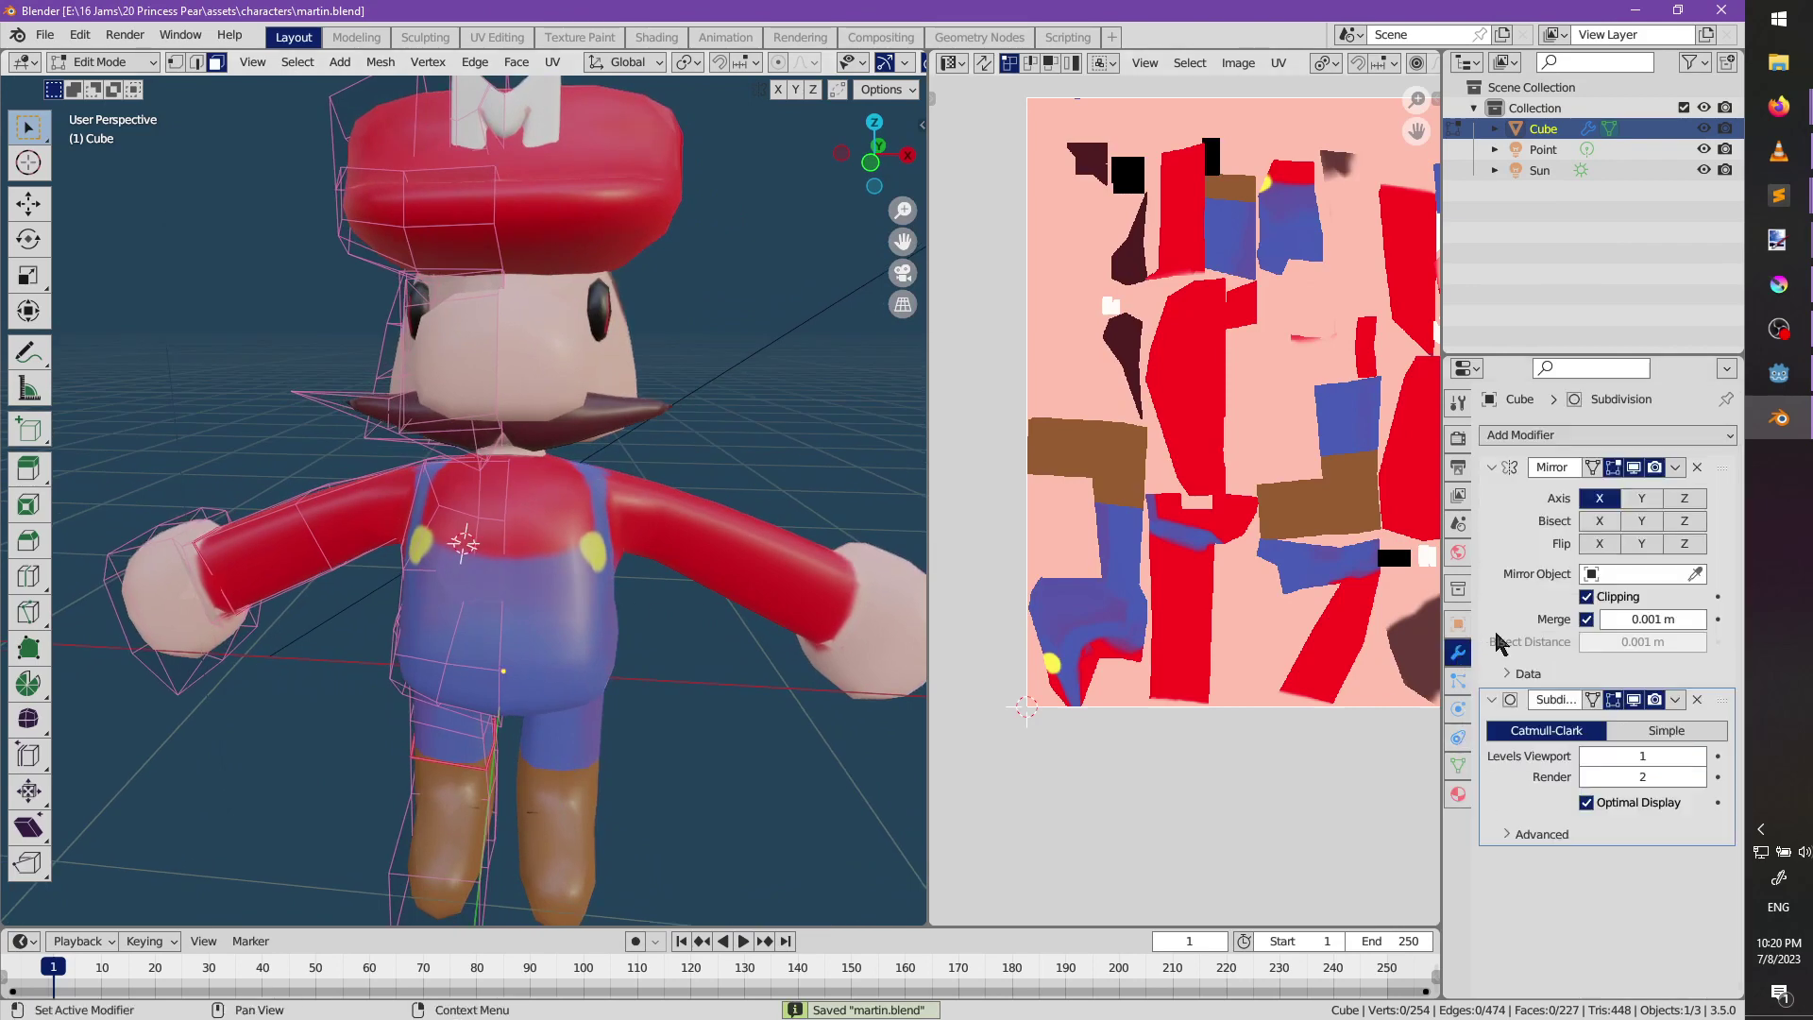
pyautogui.click(1493, 467)
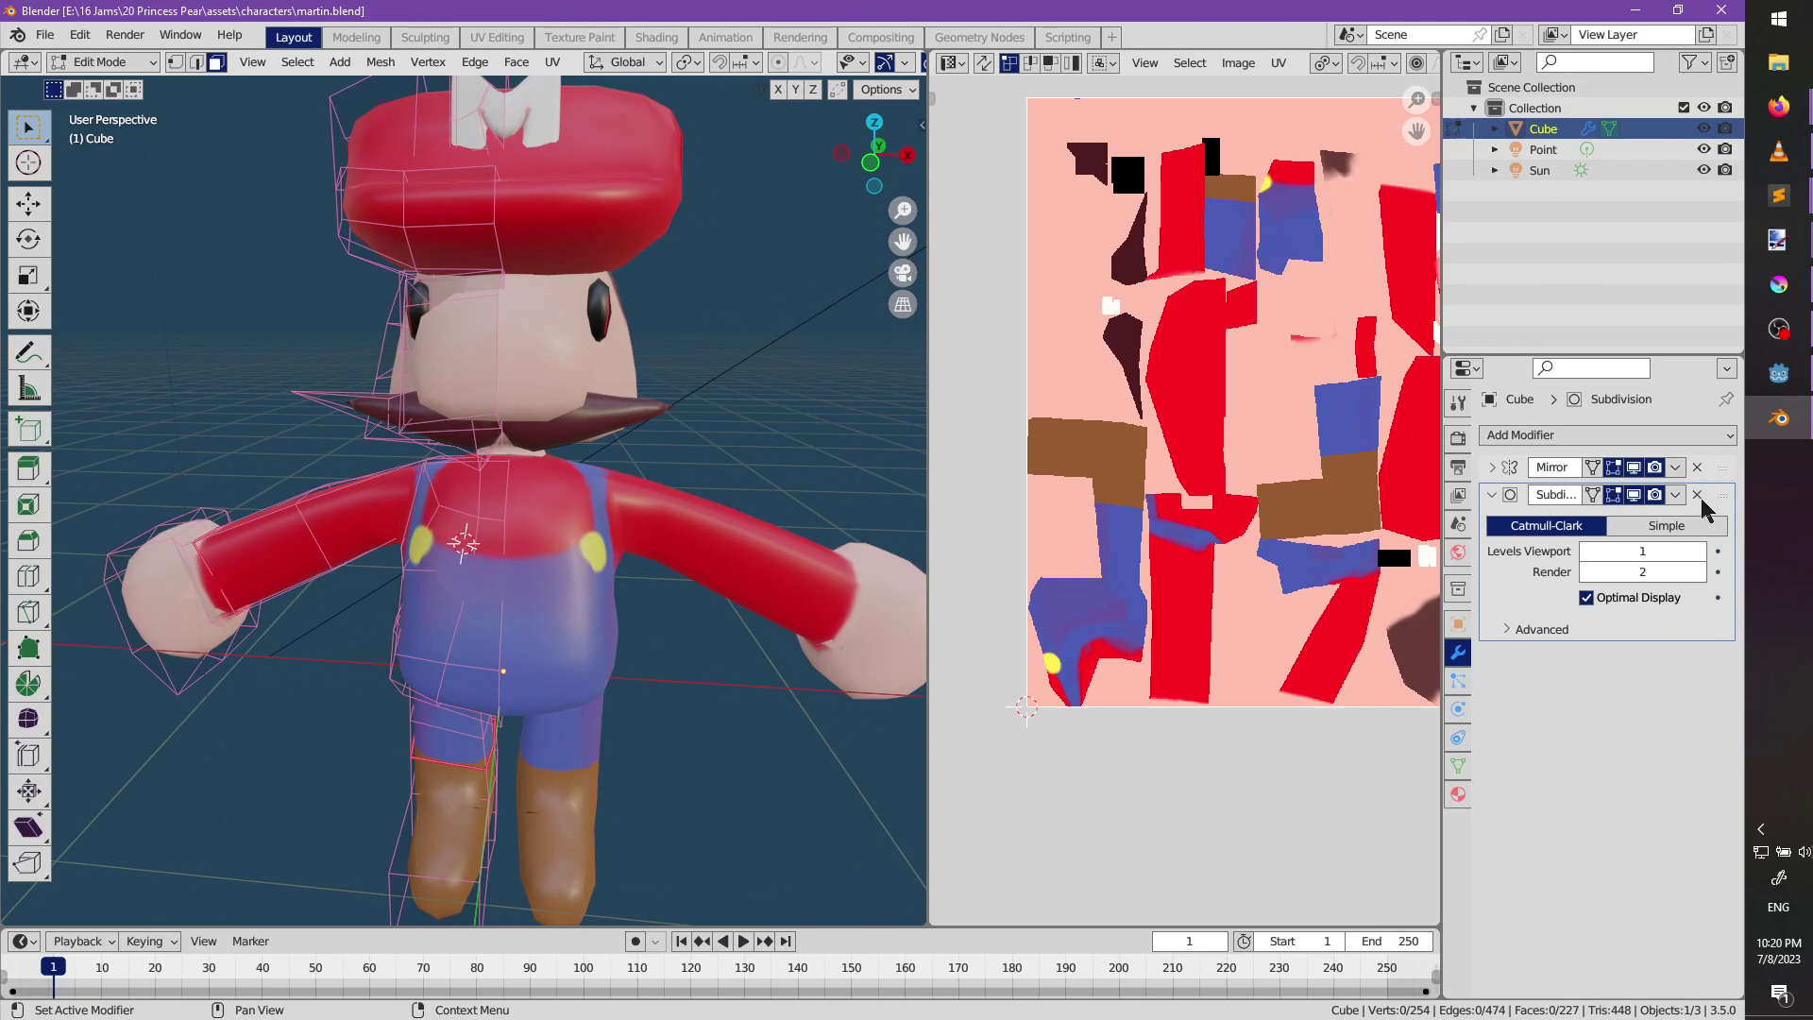
pyautogui.click(1697, 496)
pyautogui.moveTo(605, 604); pyautogui.dragTo(770, 605, button='middle')
pyautogui.hotkey('ctrl', 'z')
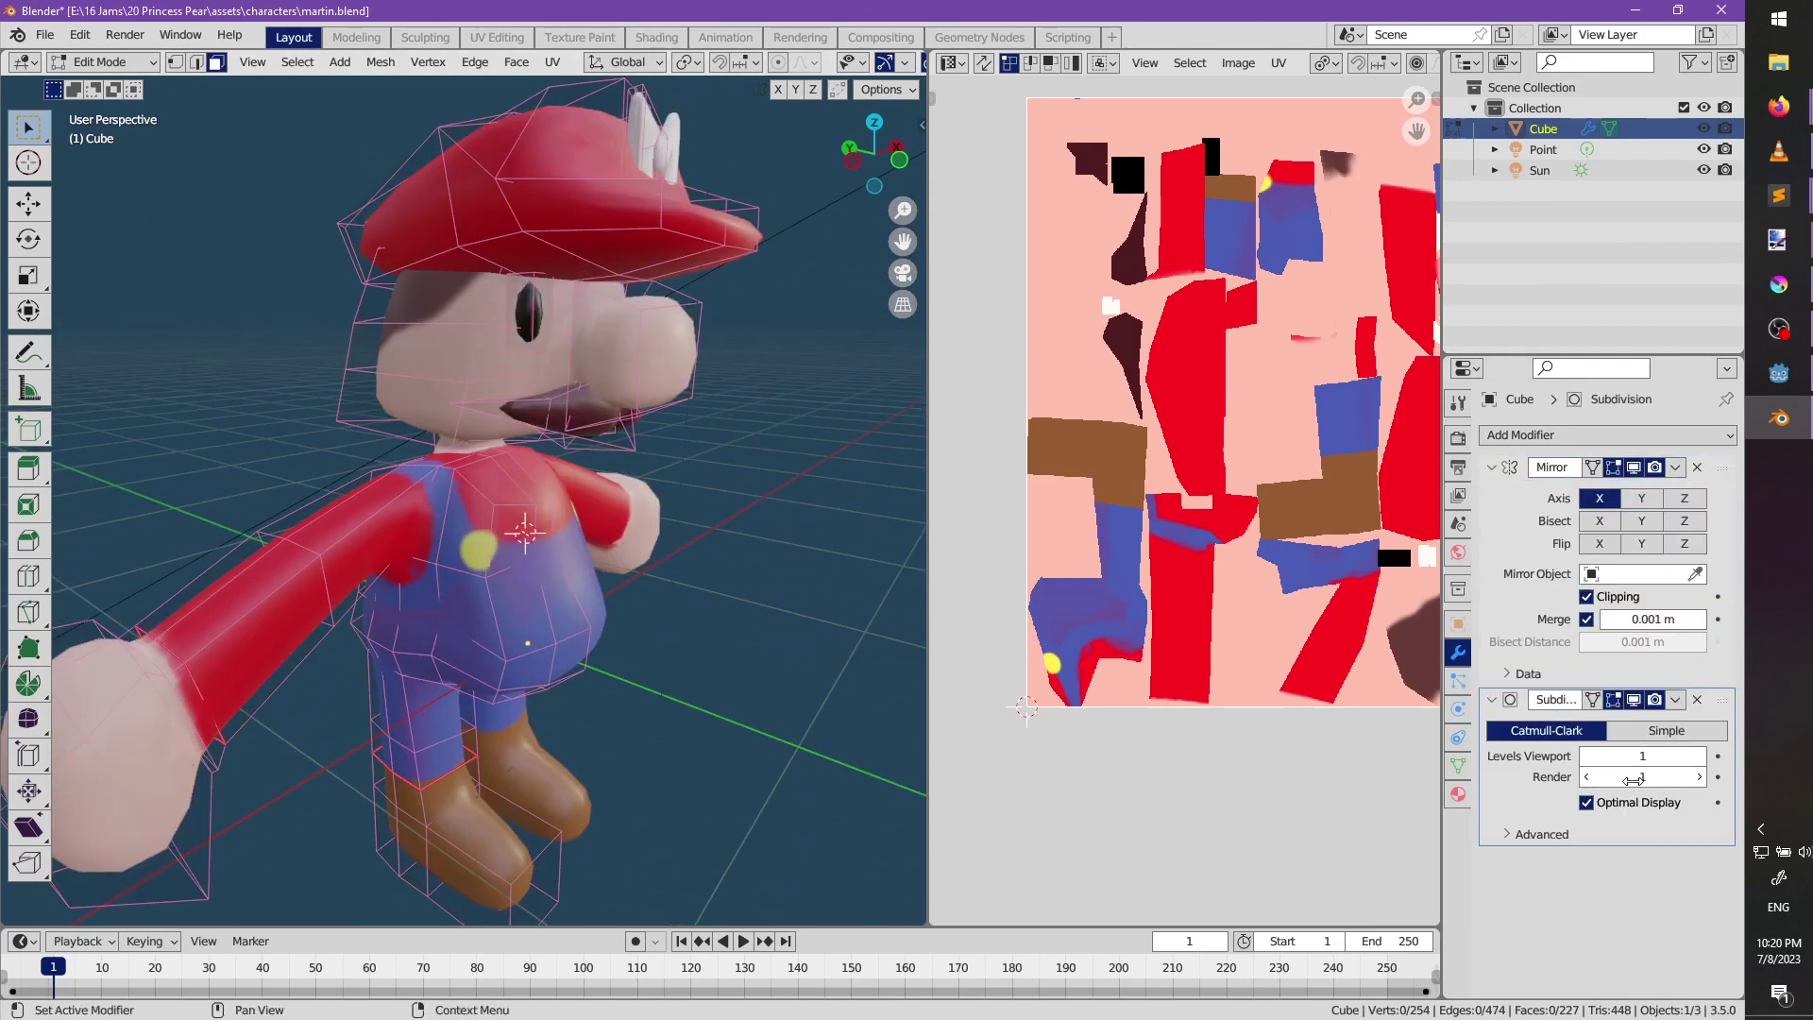
pyautogui.moveTo(776, 582); pyautogui.dragTo(659, 535, button='middle')
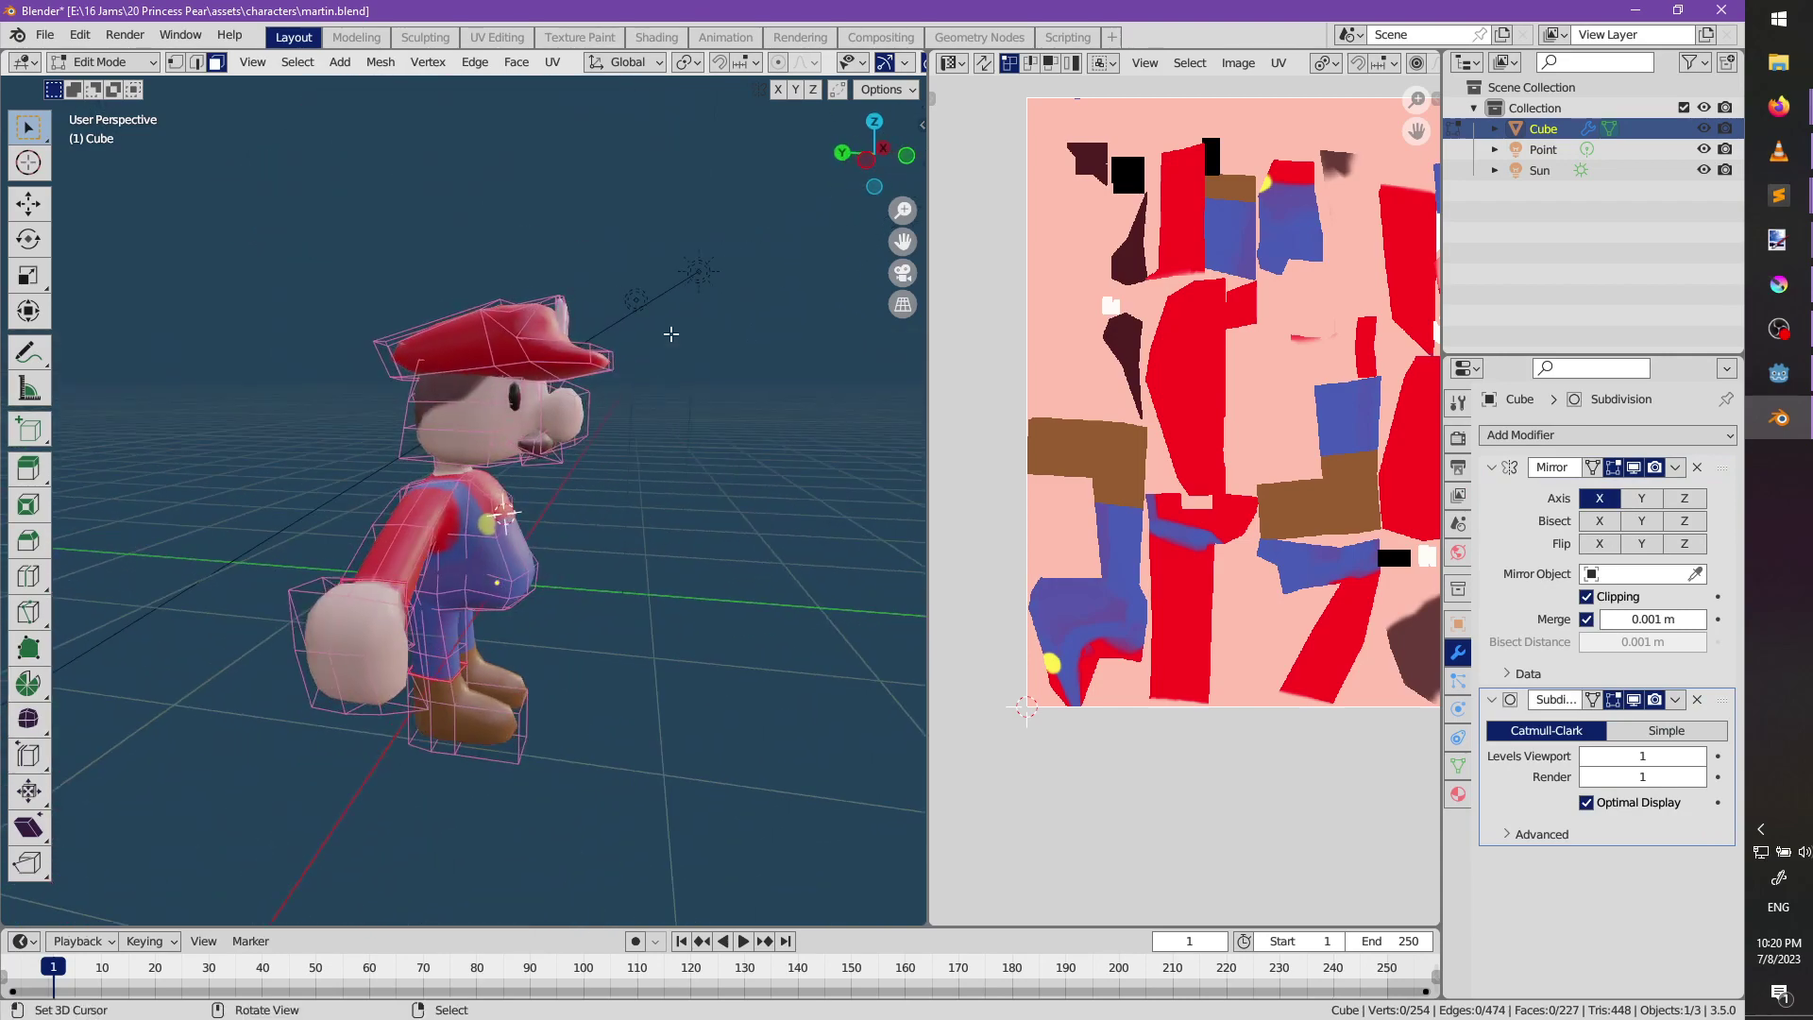
# Leave mesh editing and delete the Point and Sun lights from the scene.
pyautogui.press('Tab')
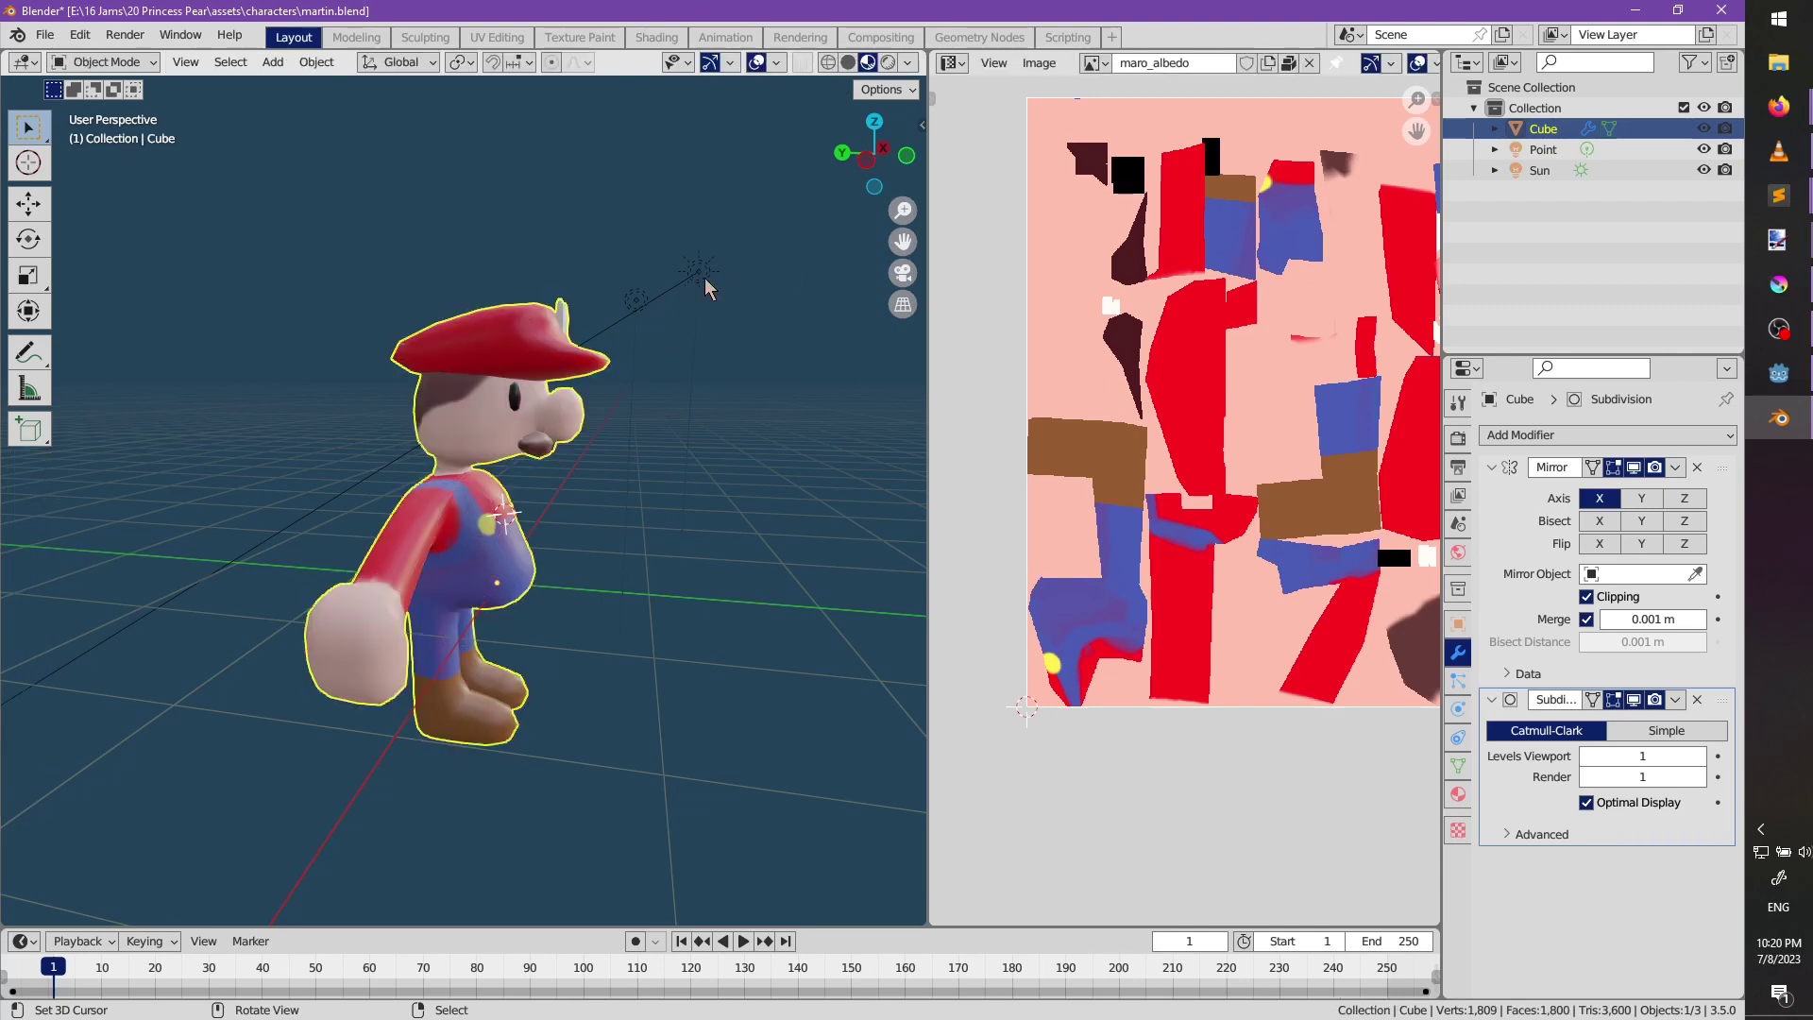
pyautogui.rightClick(704, 282)
pyautogui.keyDown('shift'); pyautogui.rightClick(638, 304); pyautogui.keyUp('shift')
pyautogui.press('Delete')
pyautogui.moveTo(631, 311); pyautogui.dragTo(566, 363, button='middle')
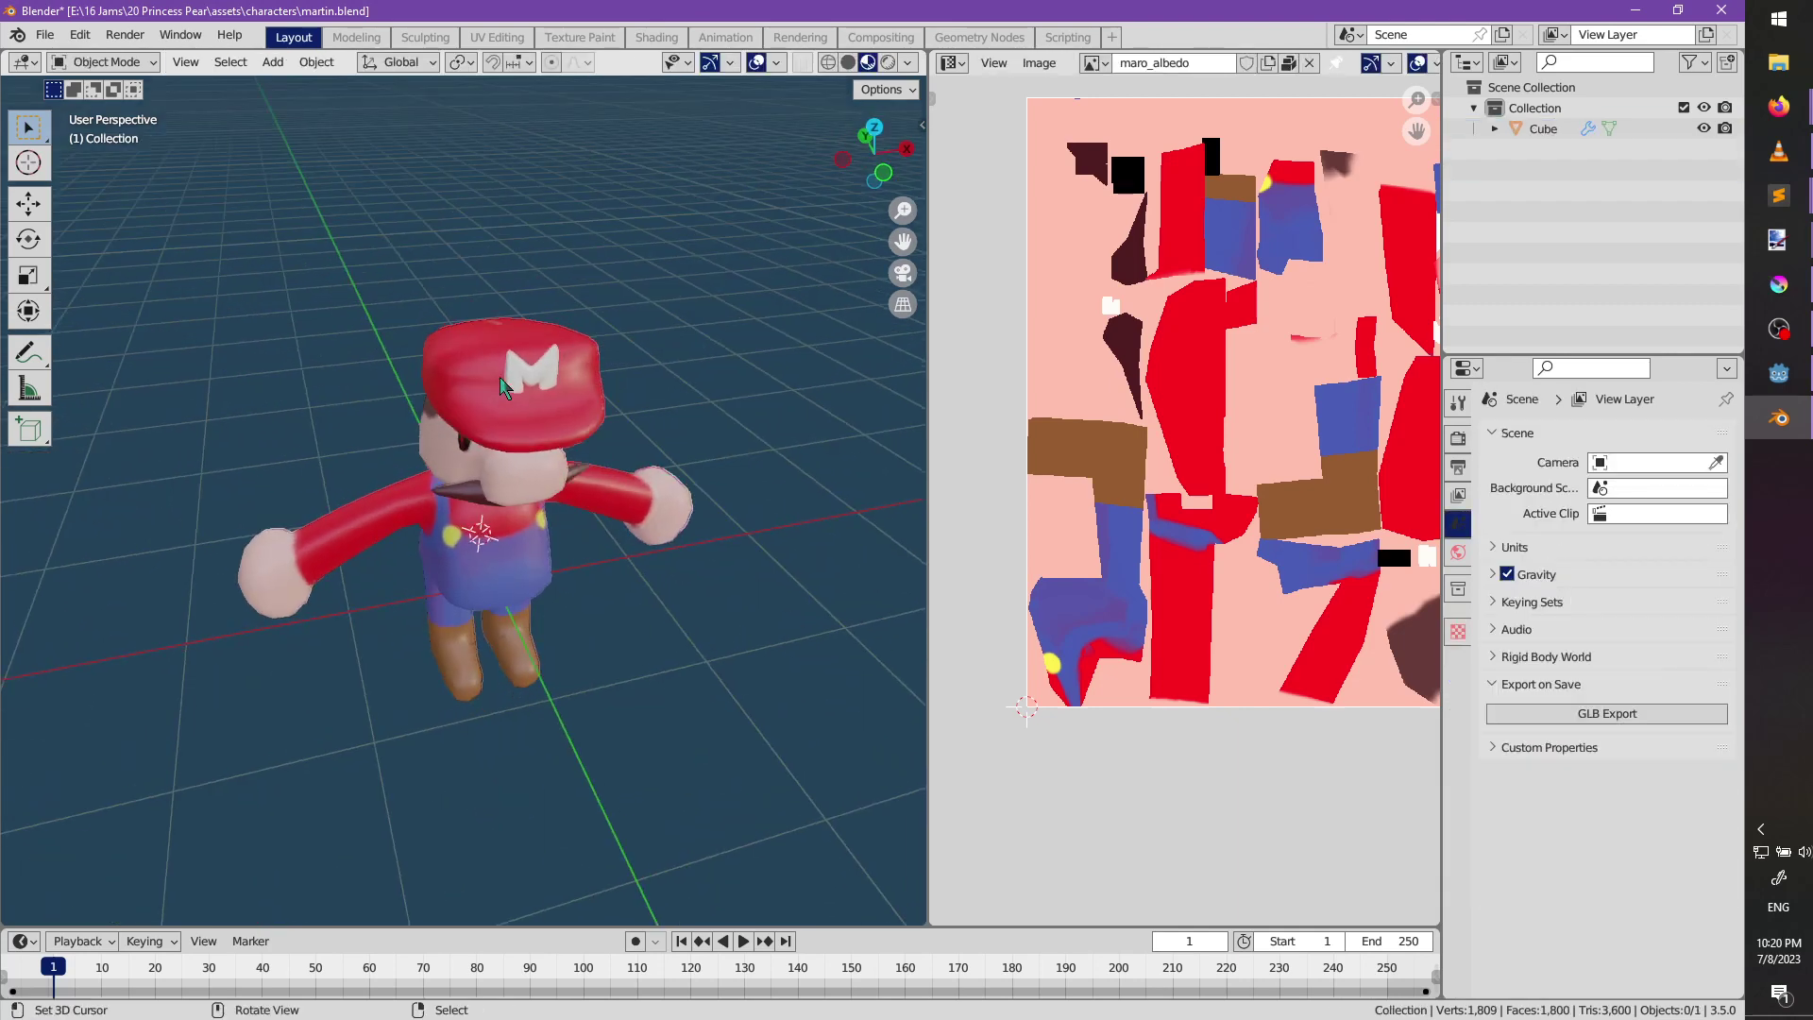
# Delete the white M emblem geometry from the character's cap and save martin.blend.
pyautogui.scroll(2, 586, 330)
pyautogui.click(579, 282)
pyautogui.press('Tab')
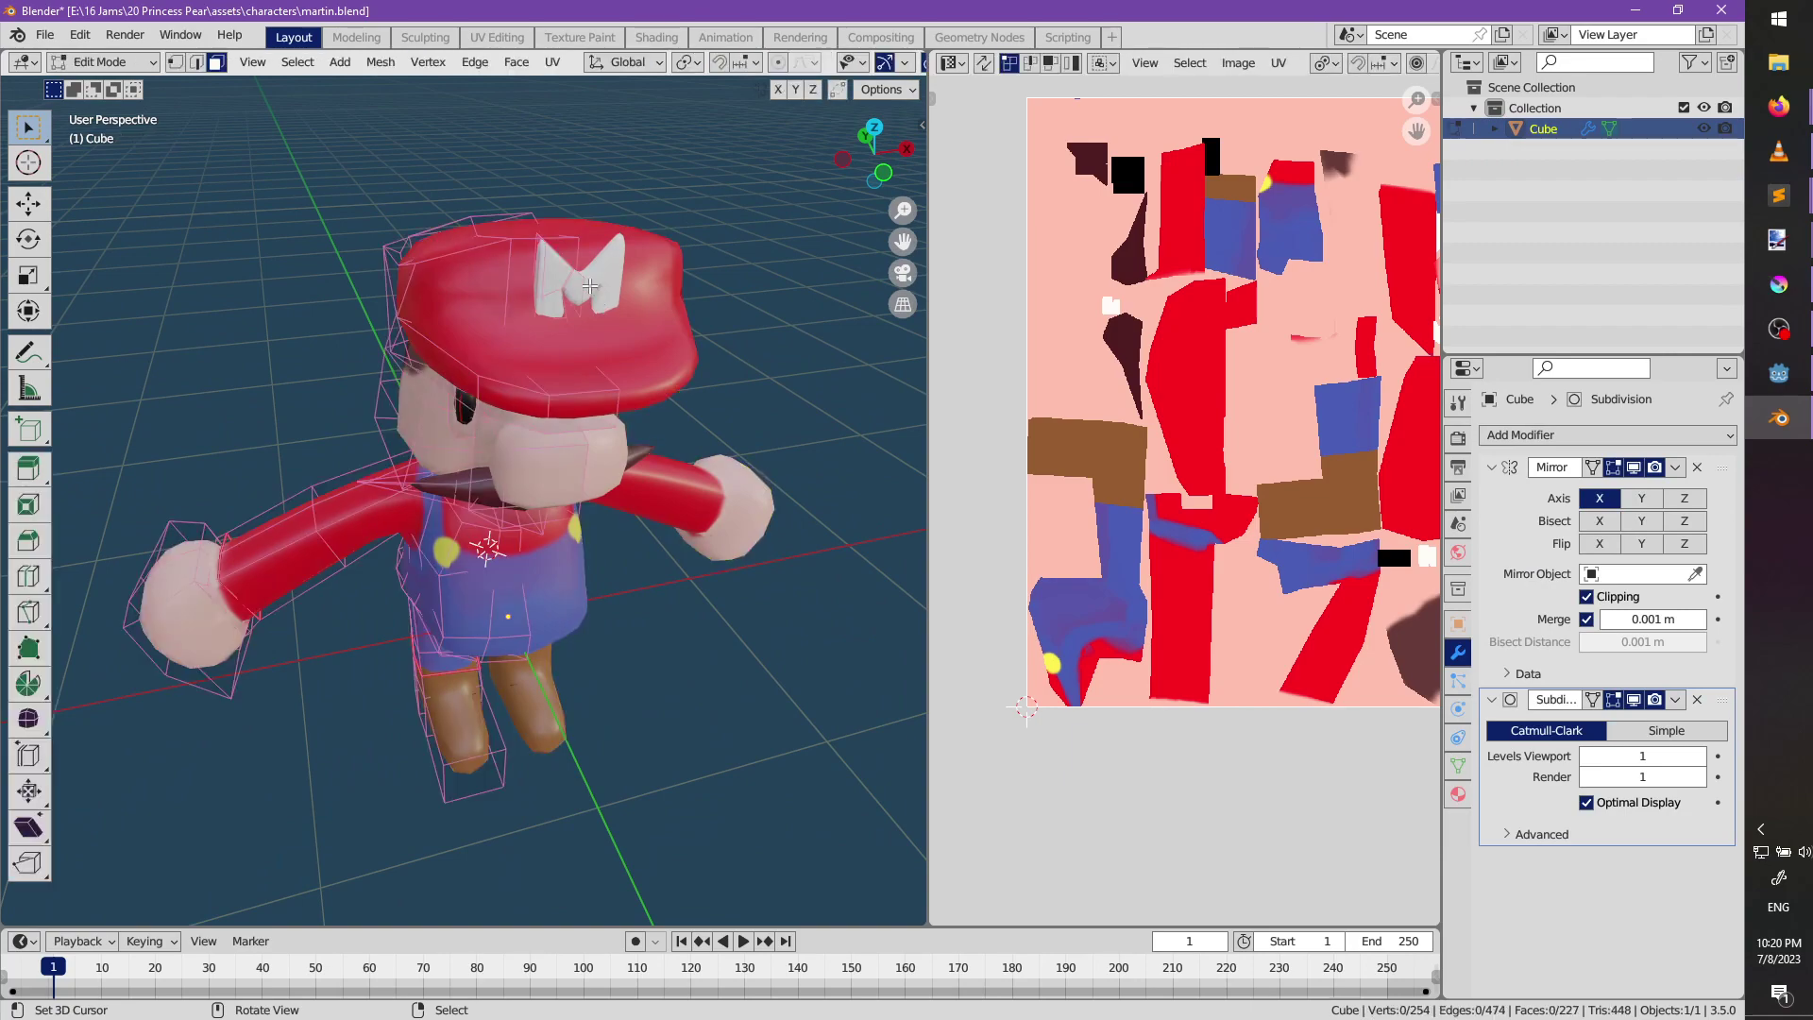
pyautogui.press('l')
pyautogui.press('x')
pyautogui.press('v')
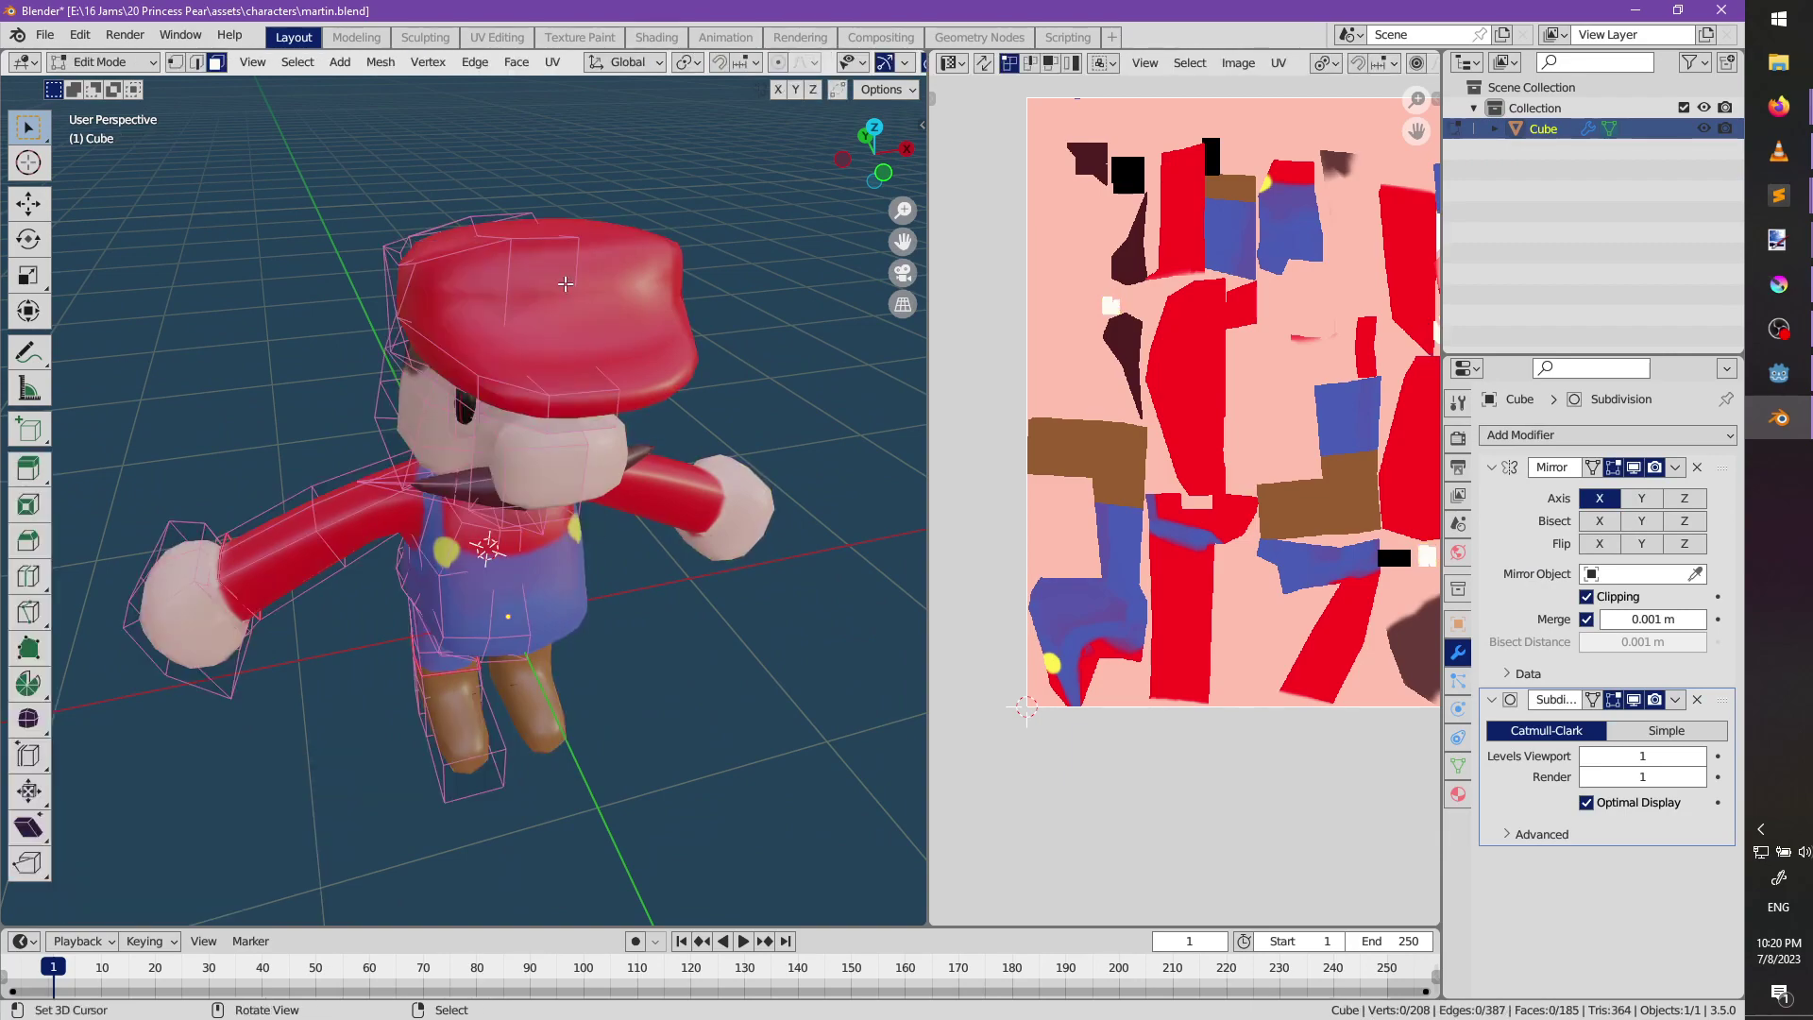
pyautogui.moveTo(535, 357); pyautogui.dragTo(579, 563, button='middle')
pyautogui.scroll(2, 566, 399)
pyautogui.press('Tab')
pyautogui.scroll(-4, 508, 342)
pyautogui.scroll(3, 534, 393)
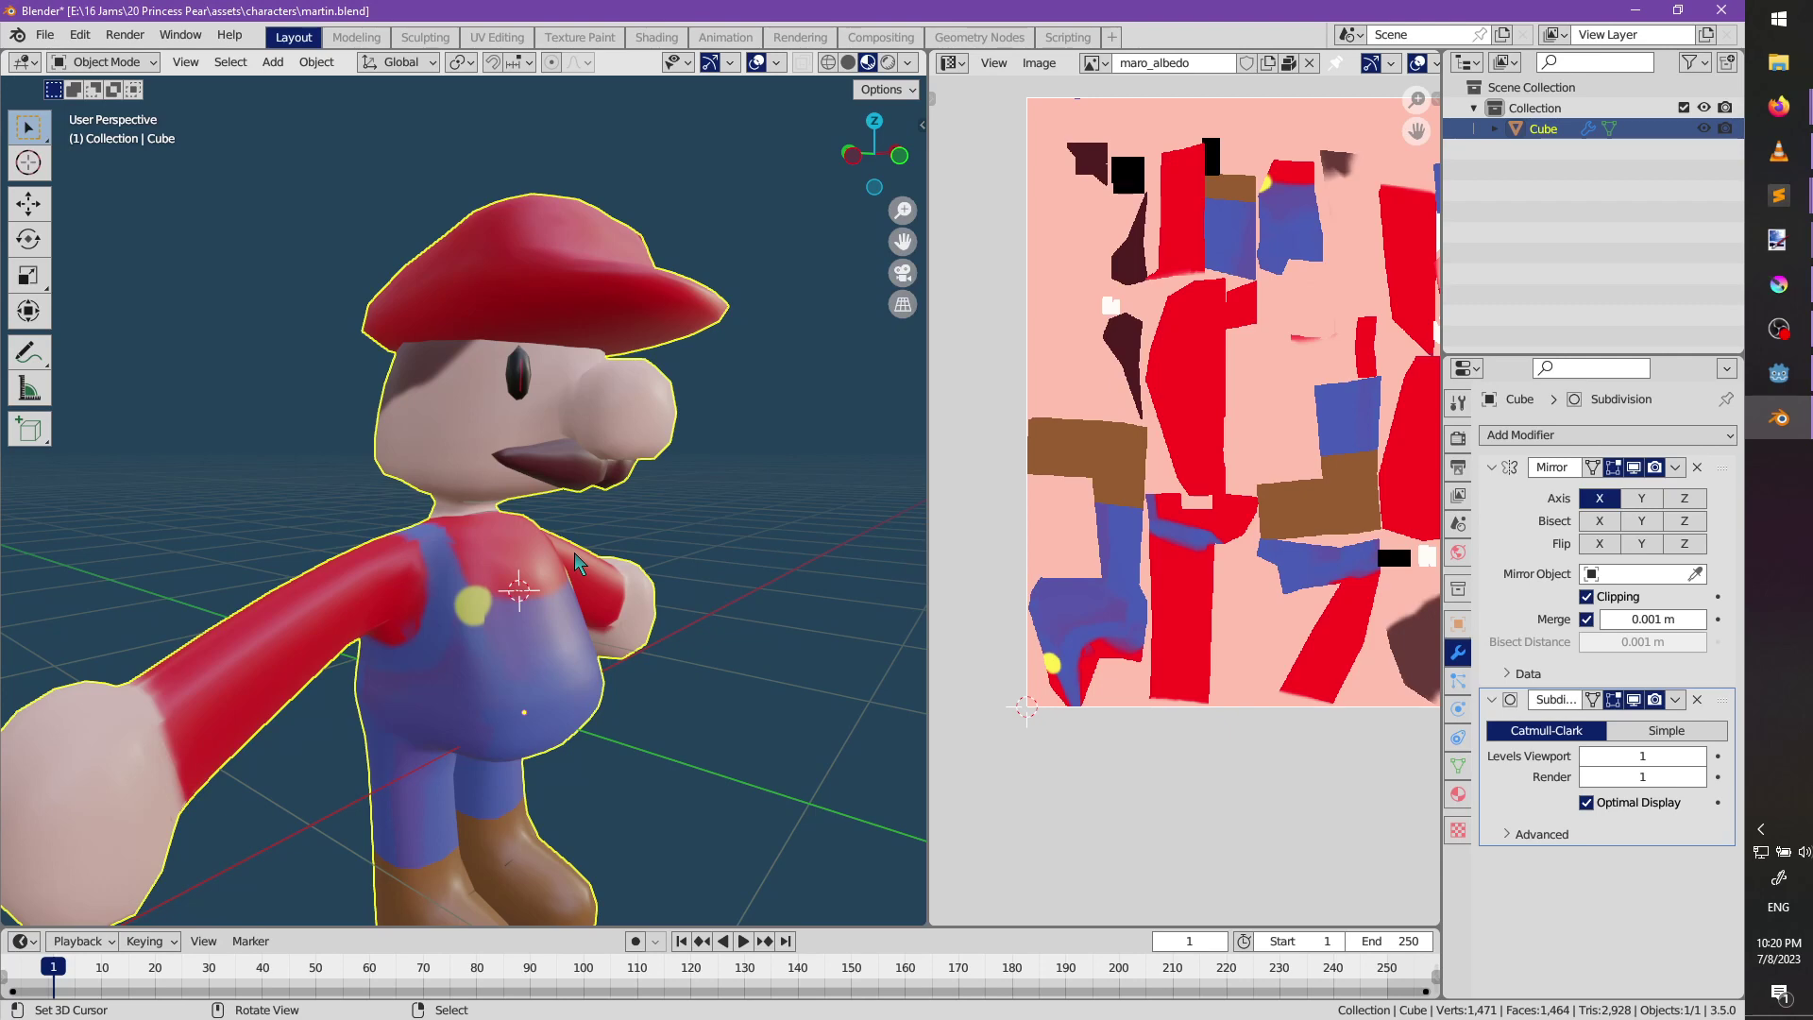
pyautogui.moveTo(597, 437); pyautogui.dragTo(500, 472, button='middle')
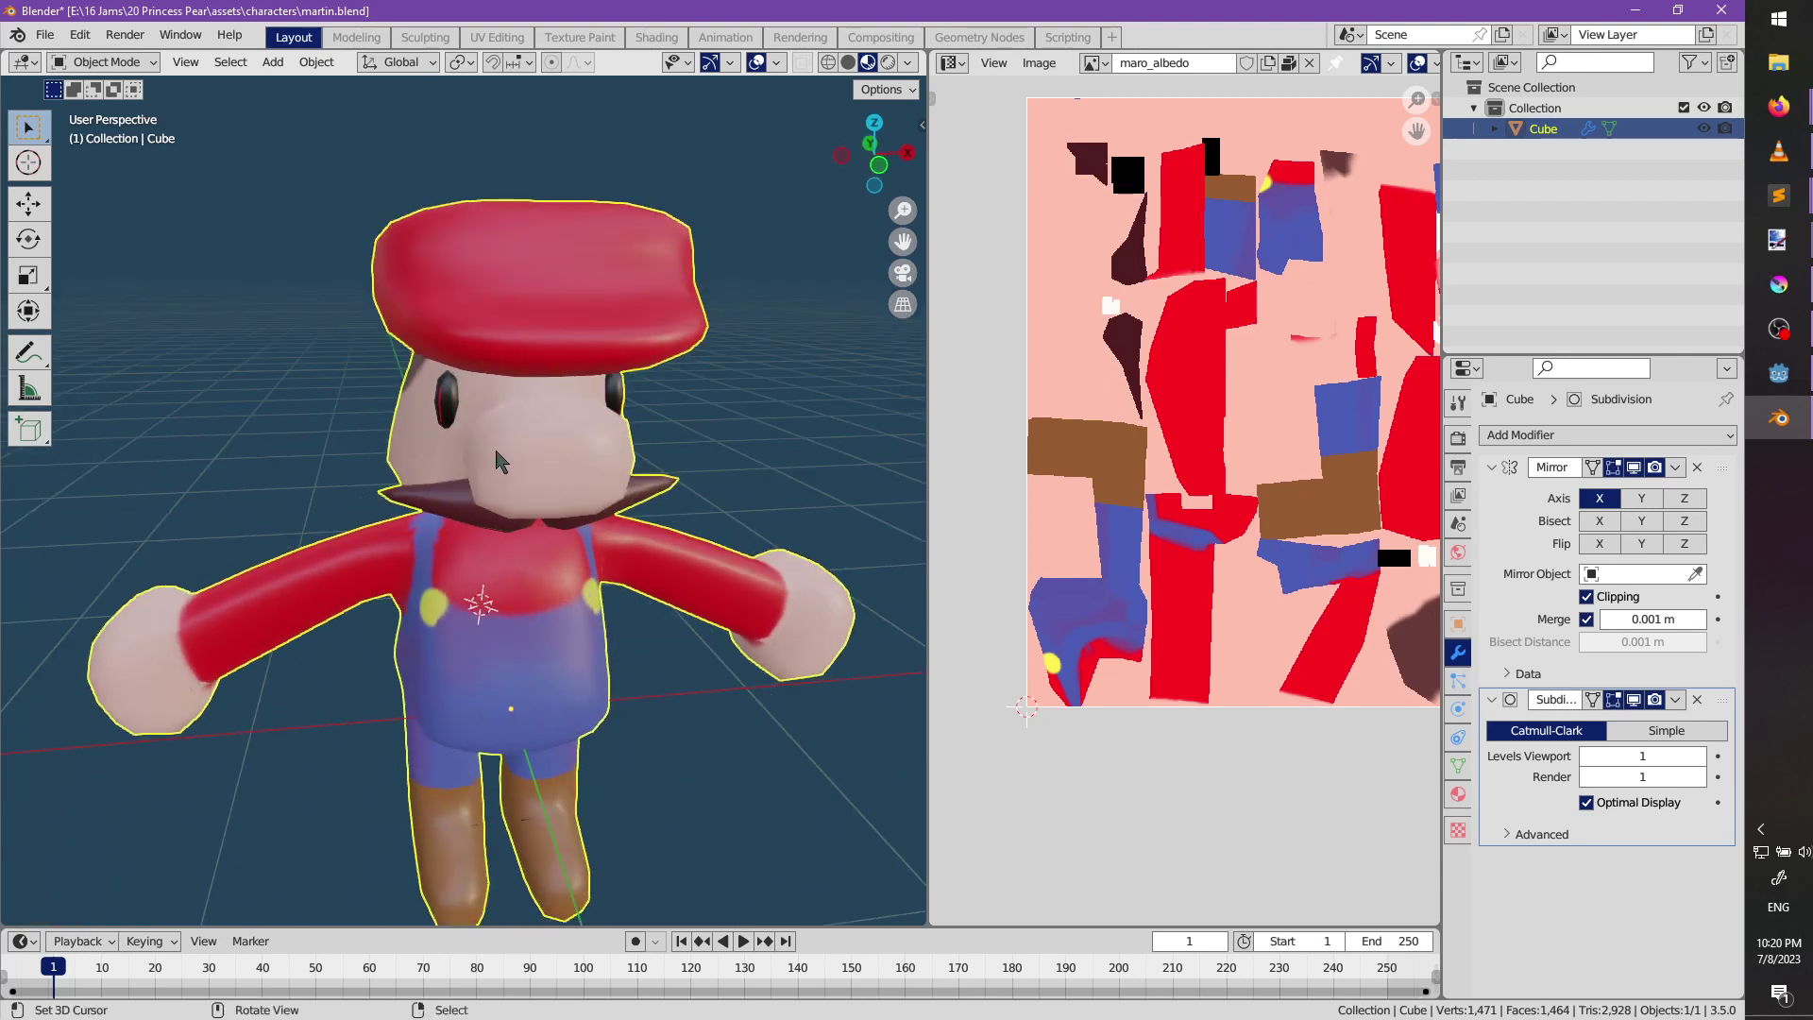
pyautogui.hotkey('ctrl', 's')
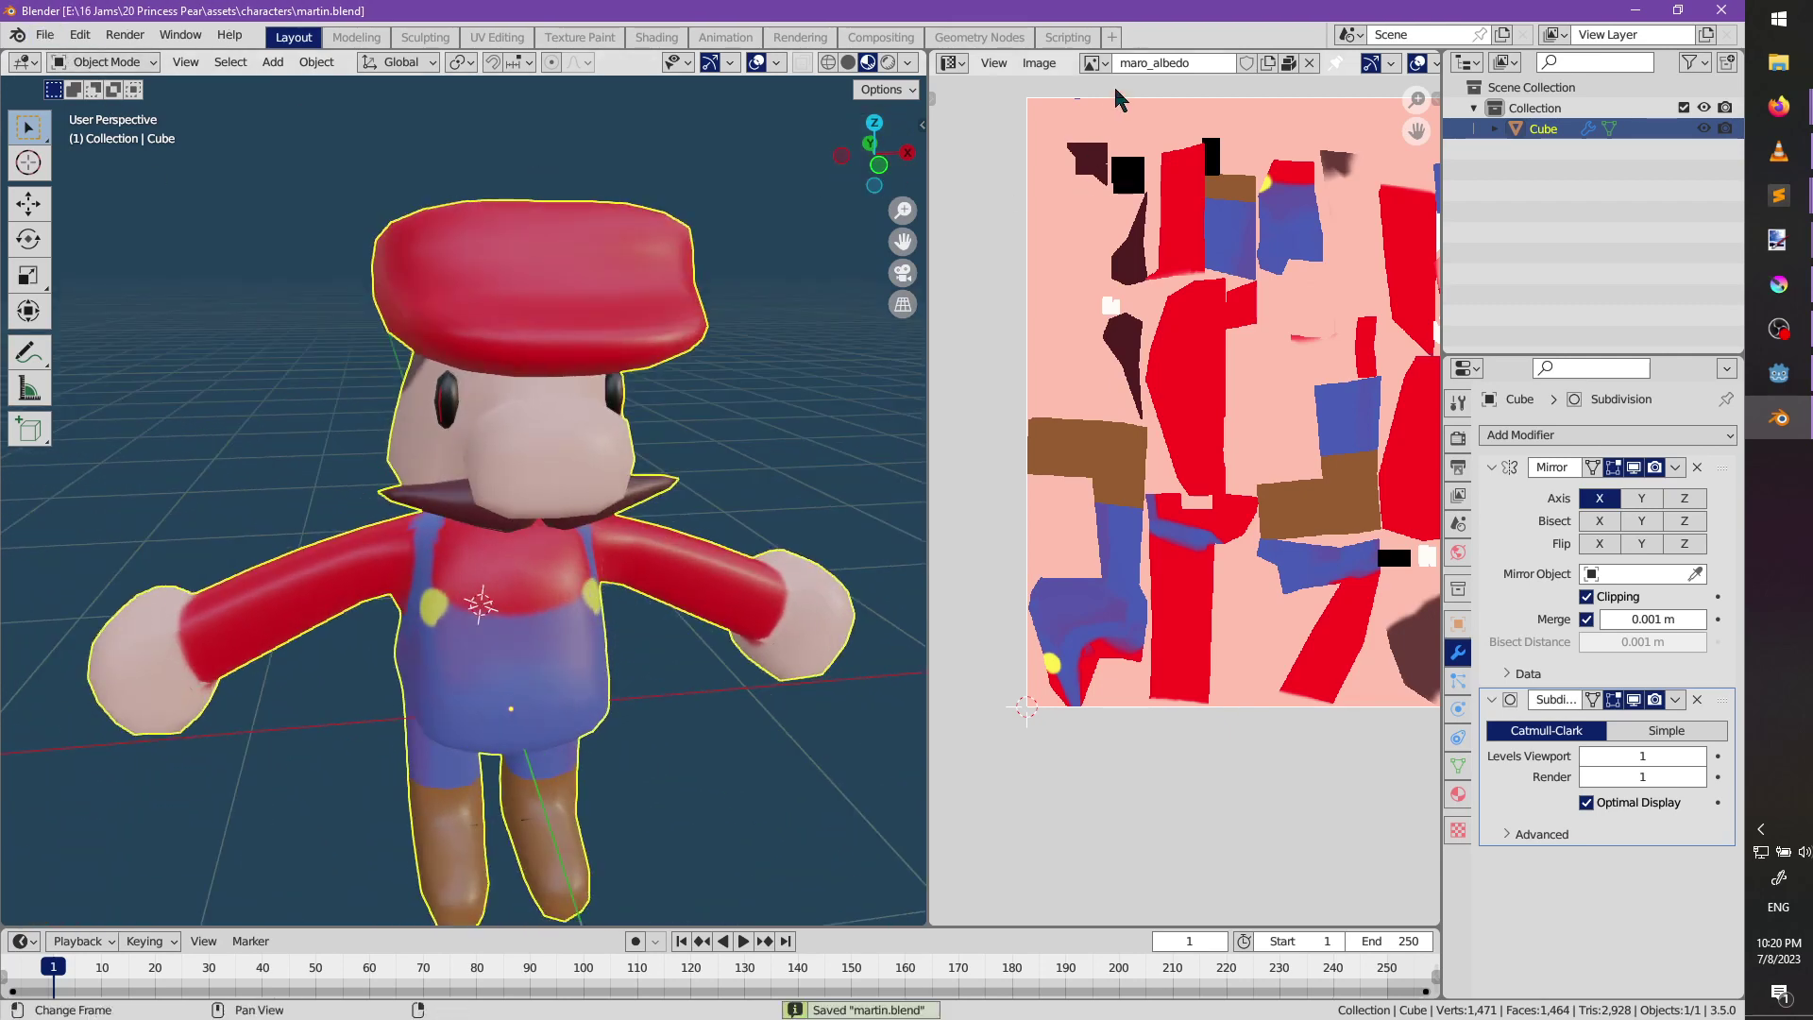
# Save the maro_albedo texture as martin_albedo.png in the project\entities\npc folder and save the Blender file.
pyautogui.click(1039, 62)
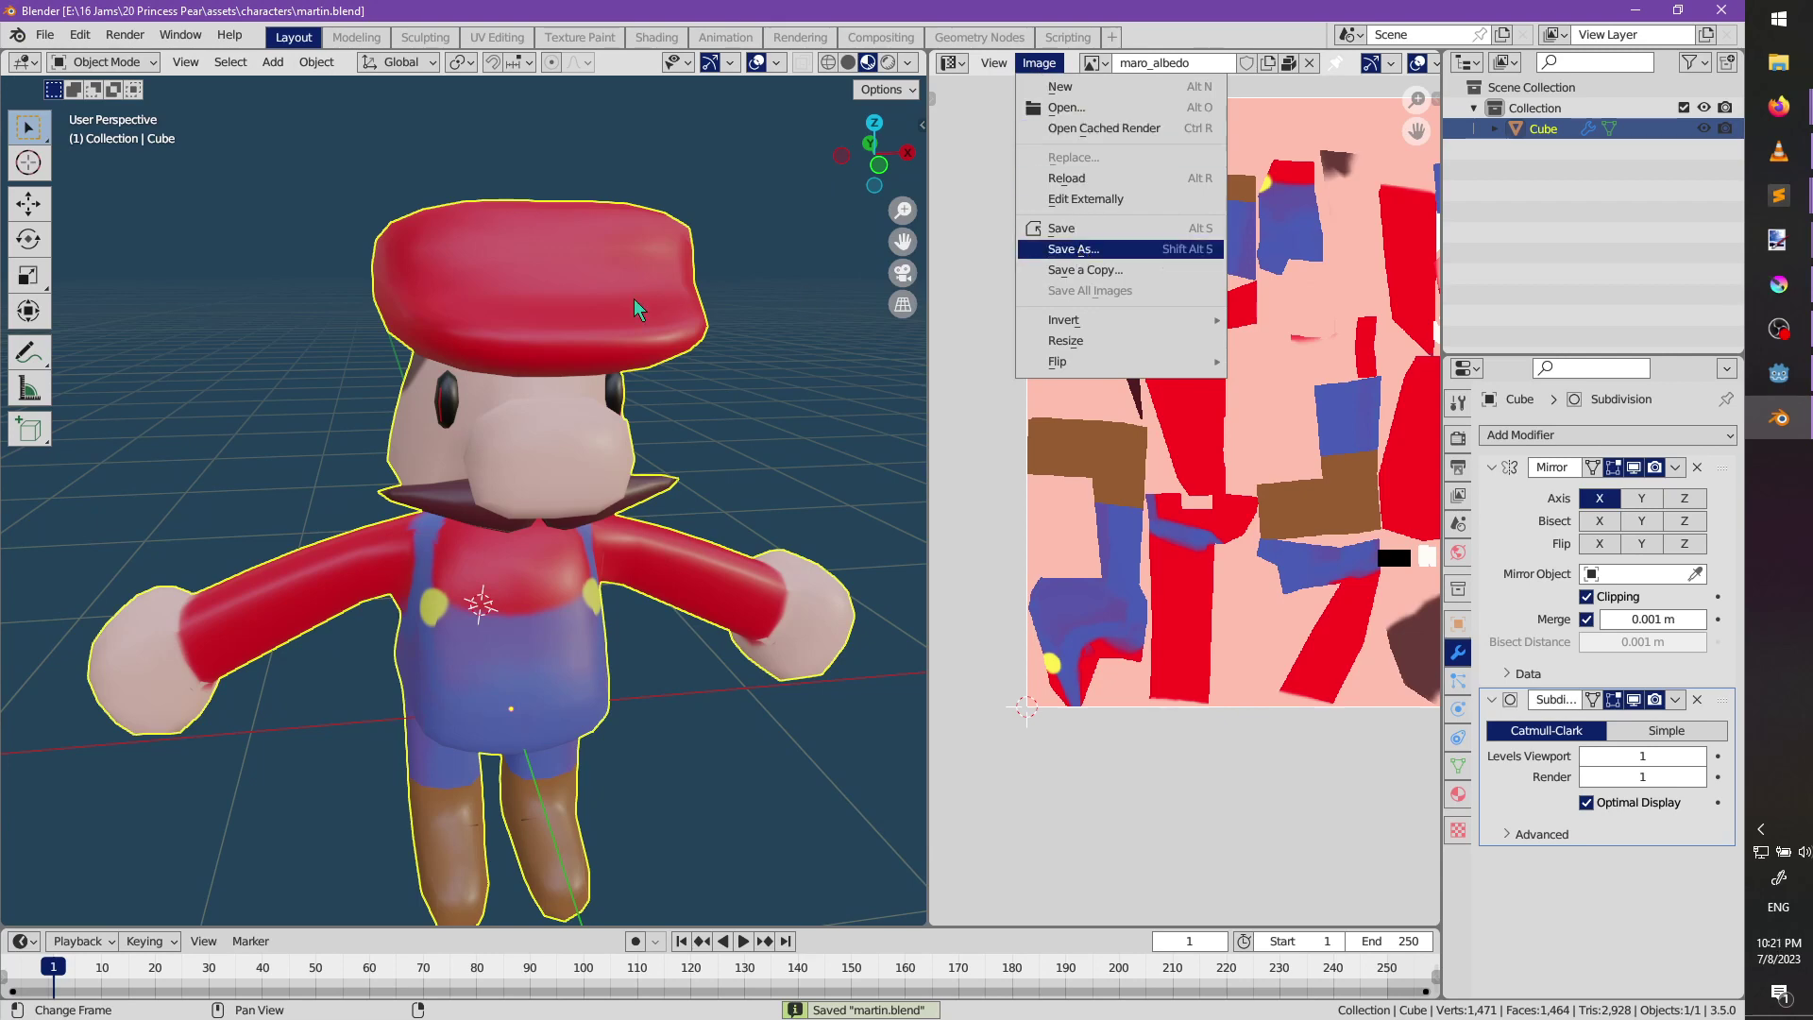
pyautogui.press('Return')
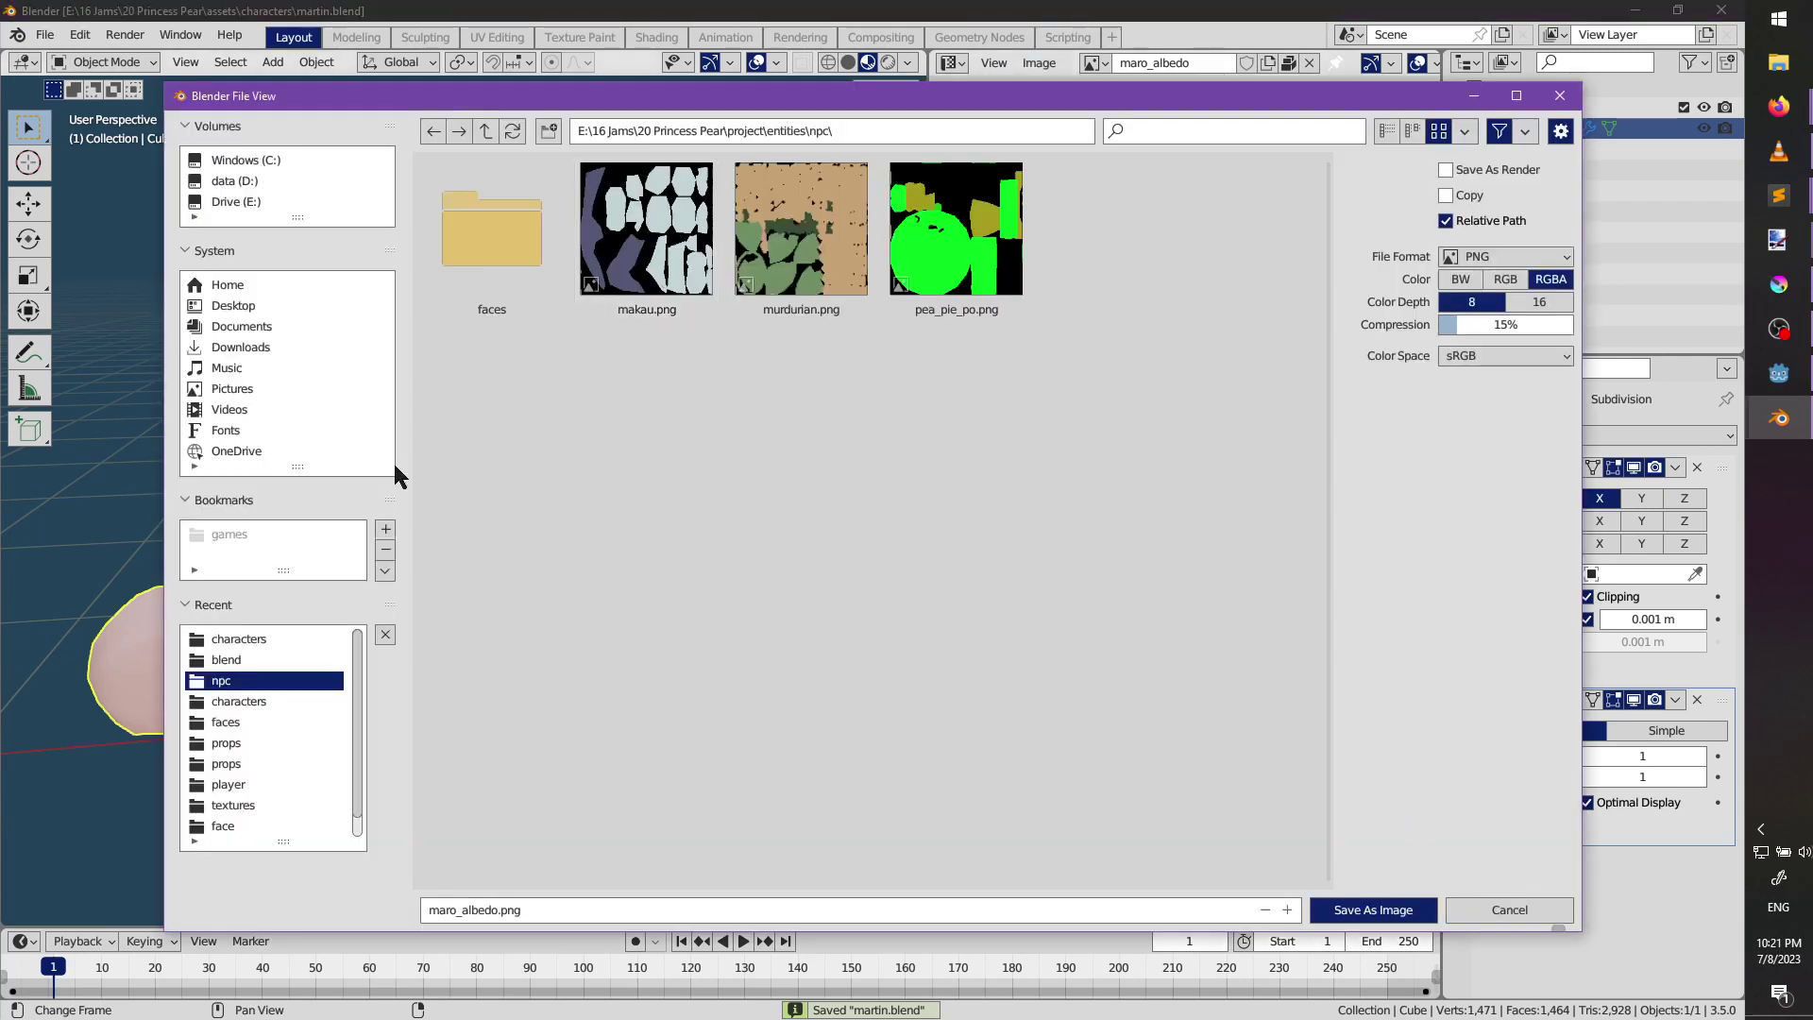
pyautogui.click(456, 912)
pyautogui.click(456, 910)
pyautogui.press('BackSpace')
pyautogui.press('BackSpace')
pyautogui.press('BackSpace')
pyautogui.press('BackSpace')
pyautogui.write('martin')
pyautogui.click(1369, 910)
pyautogui.moveTo(567, 596); pyautogui.dragTo(662, 557, button='middle')
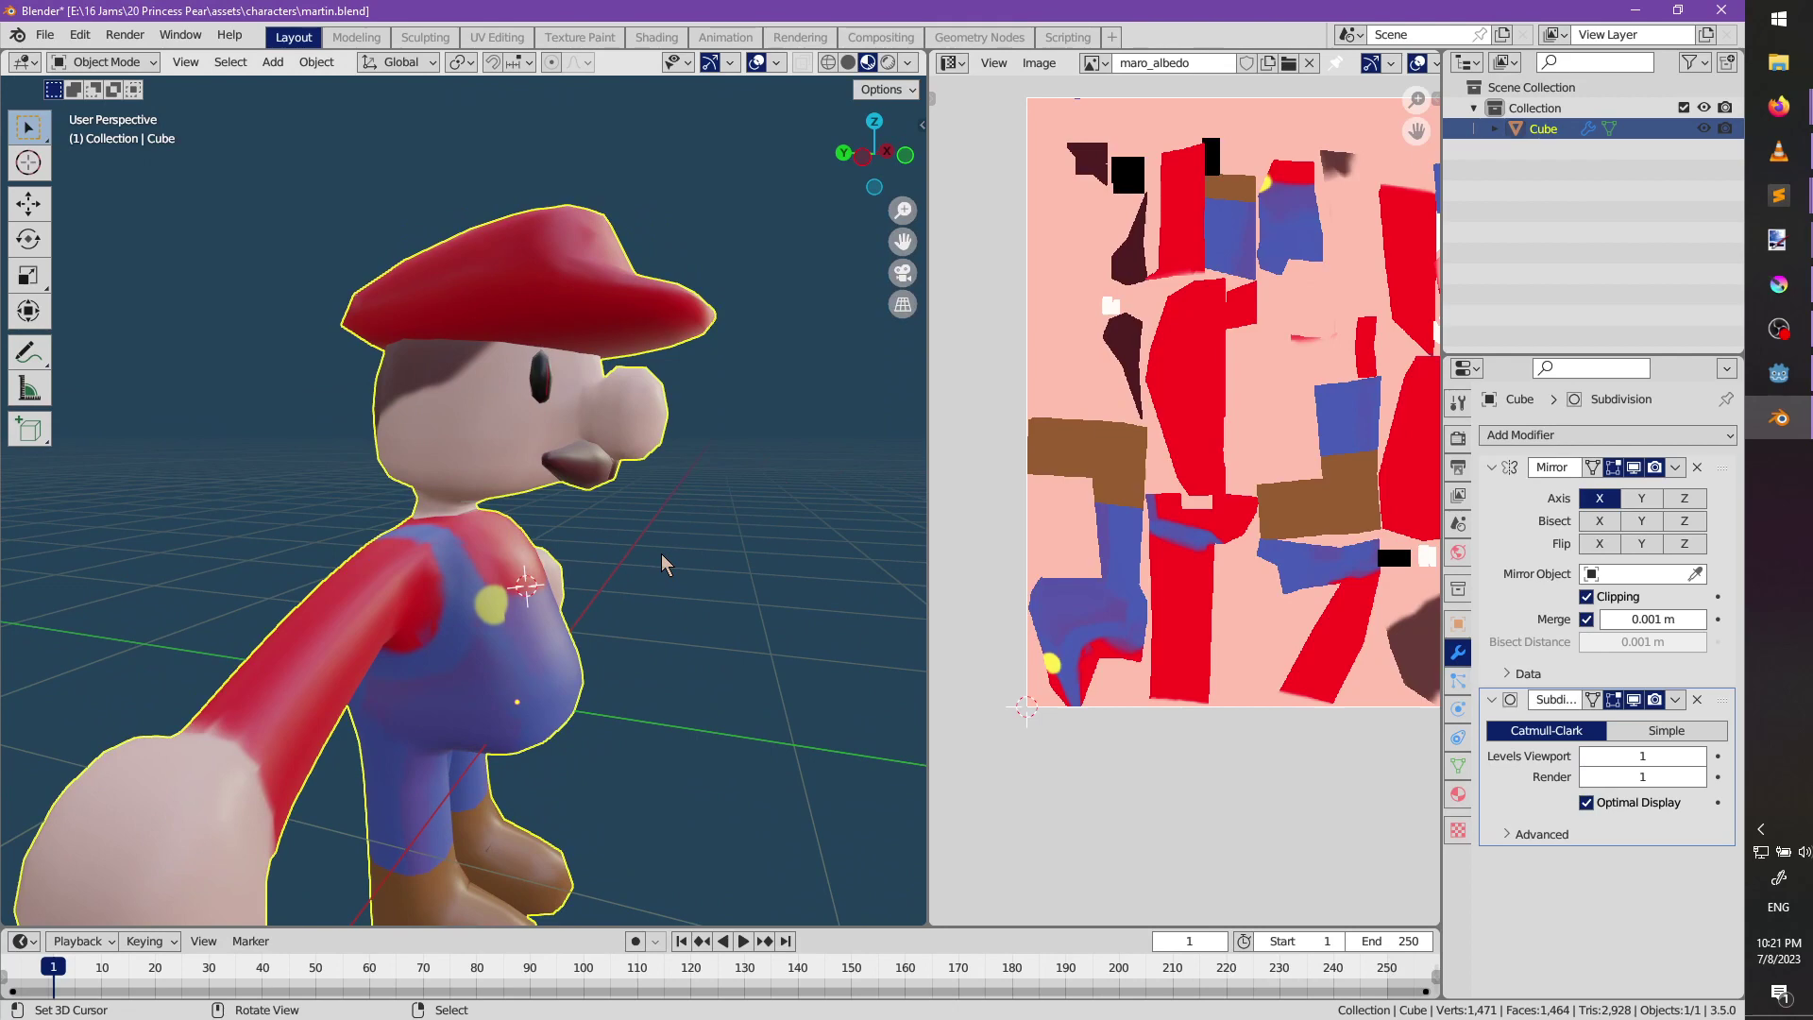
pyautogui.hotkey('ctrl', 's')
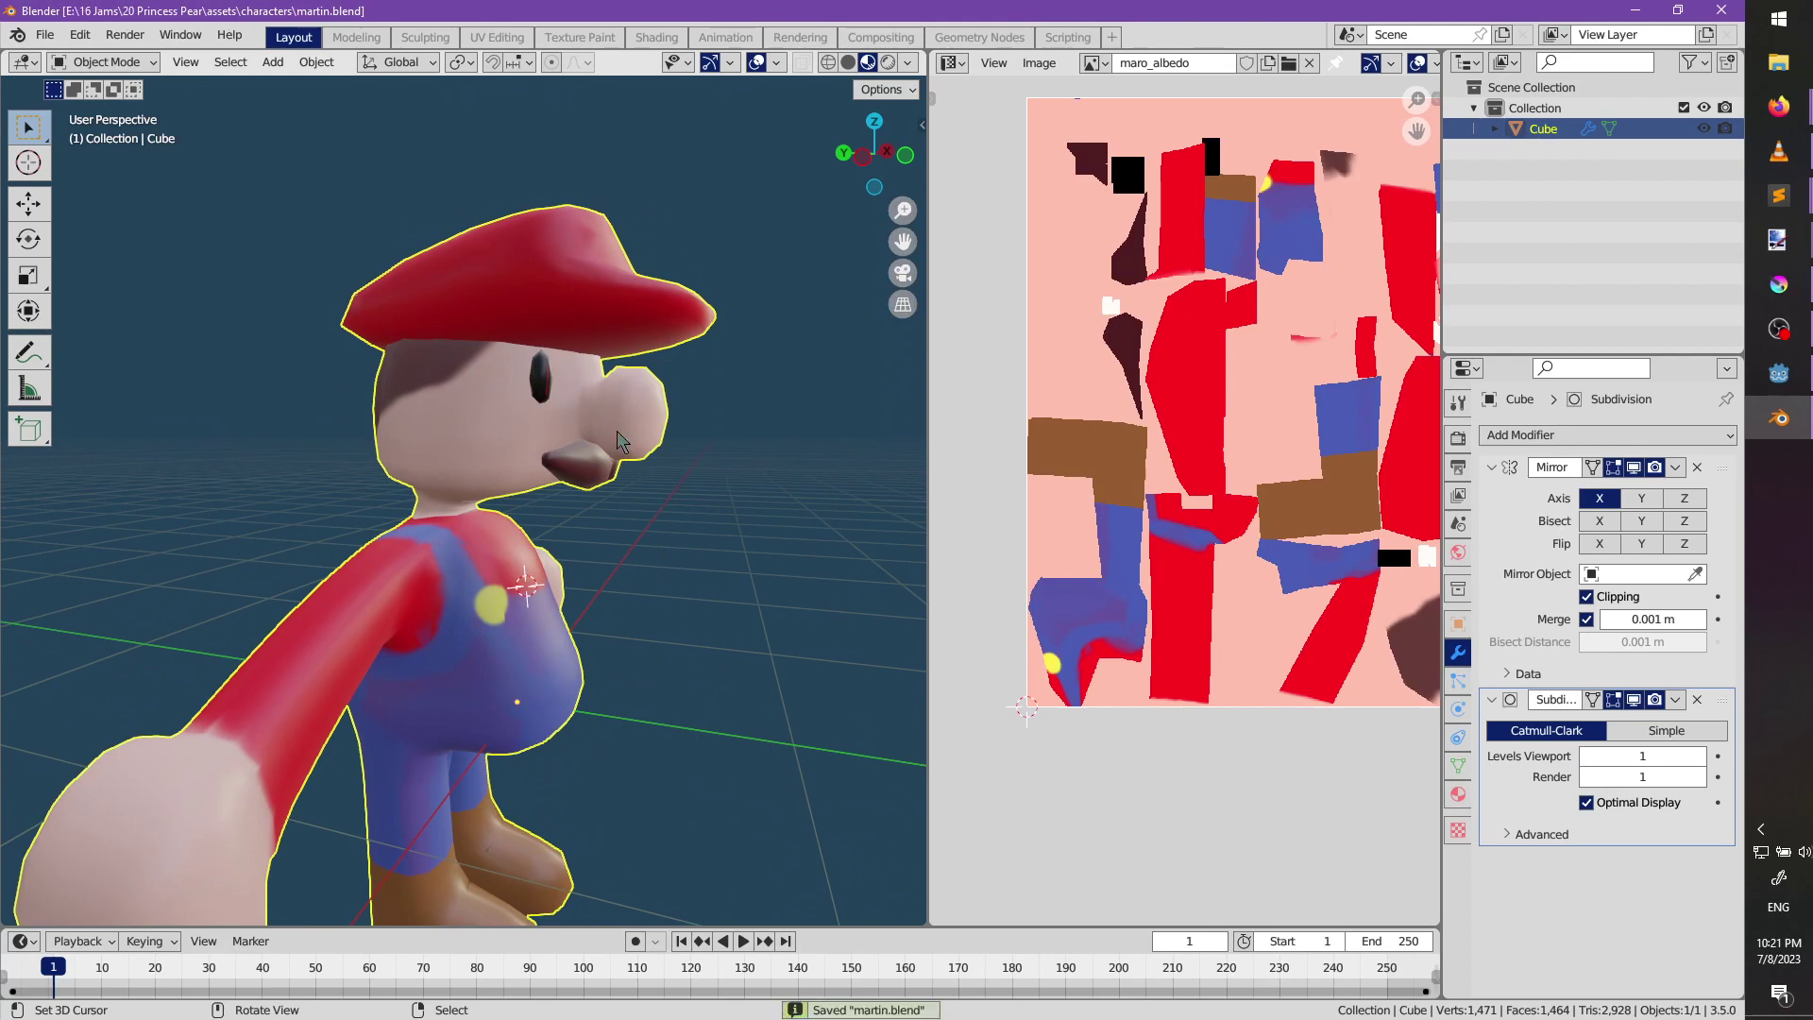
pyautogui.moveTo(616, 431); pyautogui.dragTo(525, 520, button='middle')
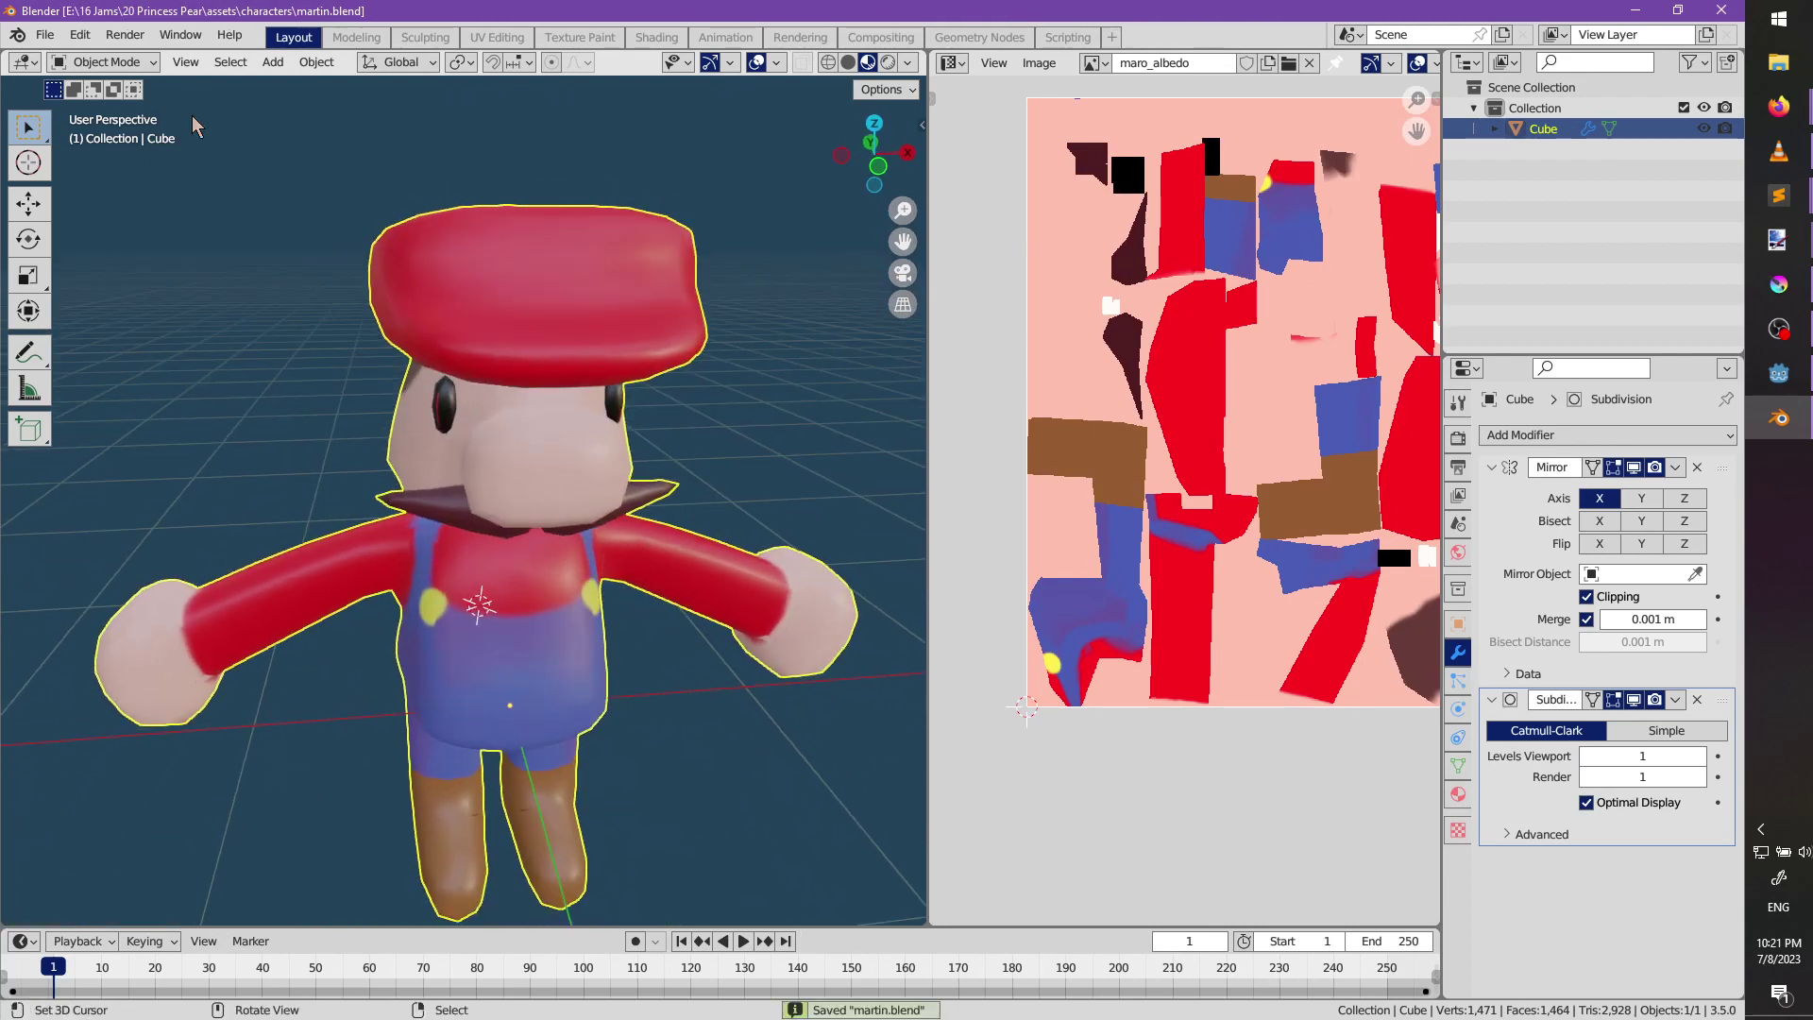
# Set up the scene's GLB export on save, exporting martin.glb into the project\_glb\characters folder.
pyautogui.click(1458, 766)
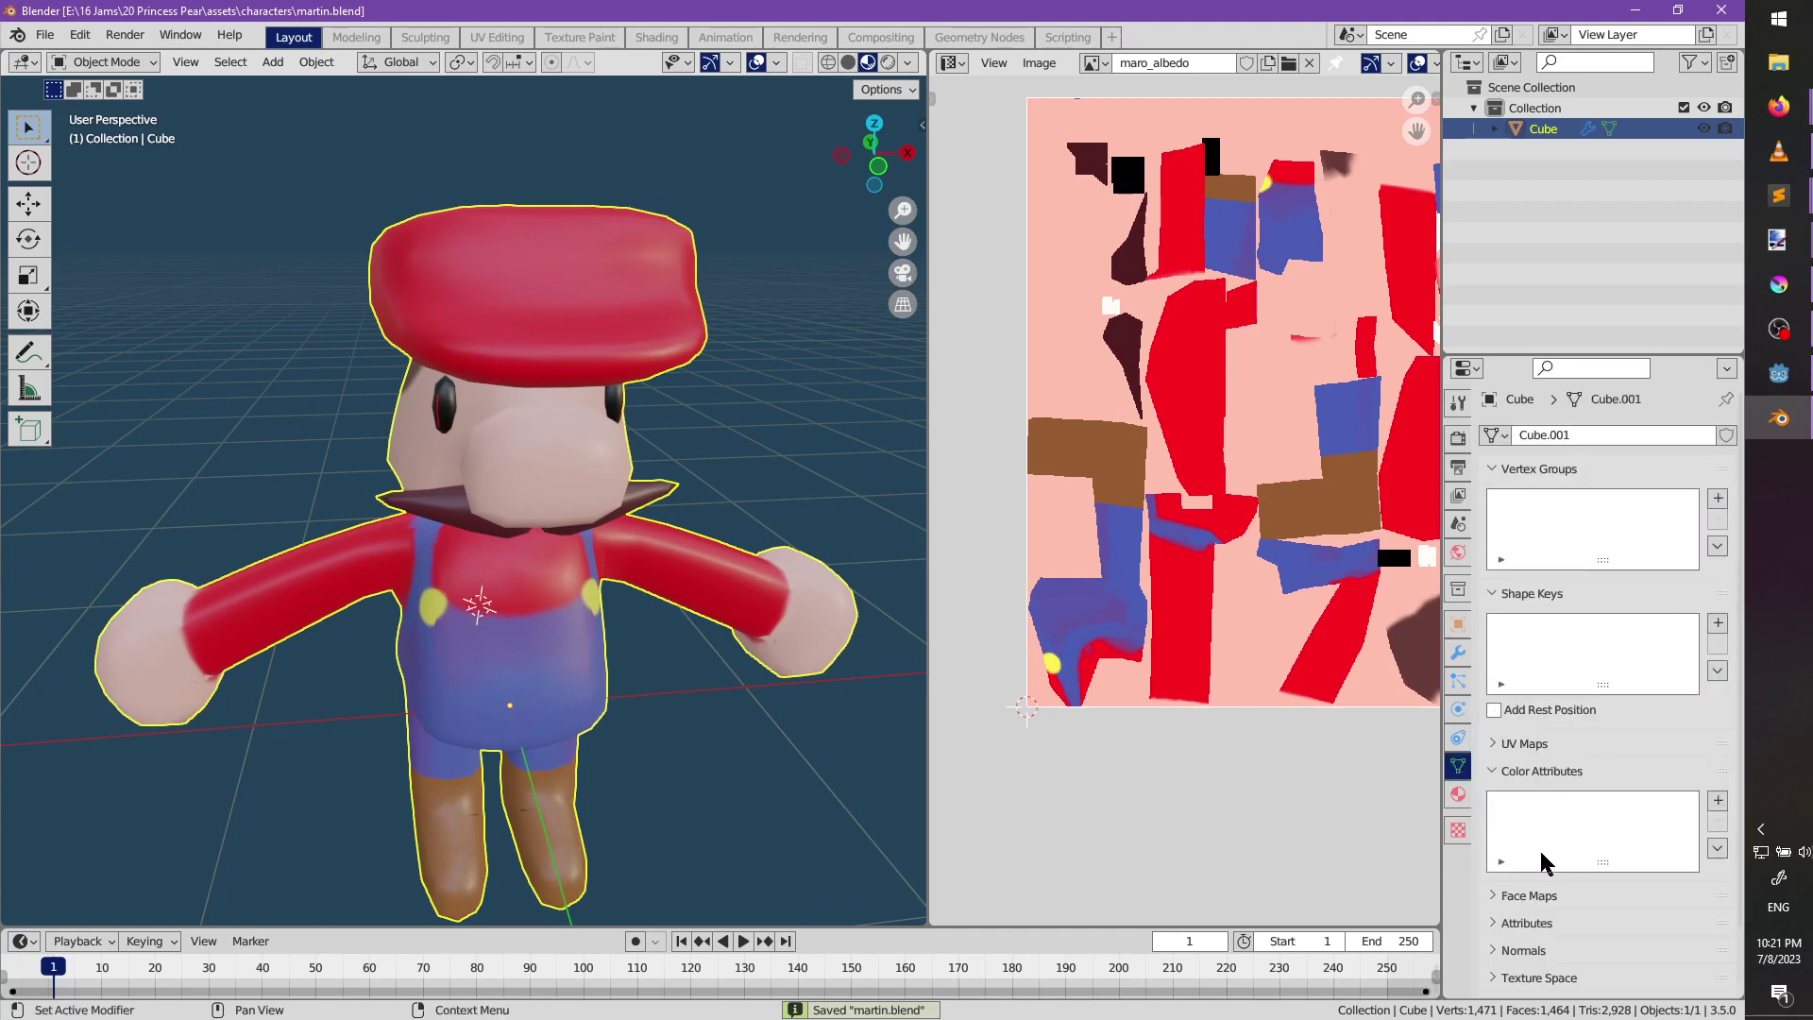
pyautogui.scroll(-5, 1542, 860)
pyautogui.click(1458, 523)
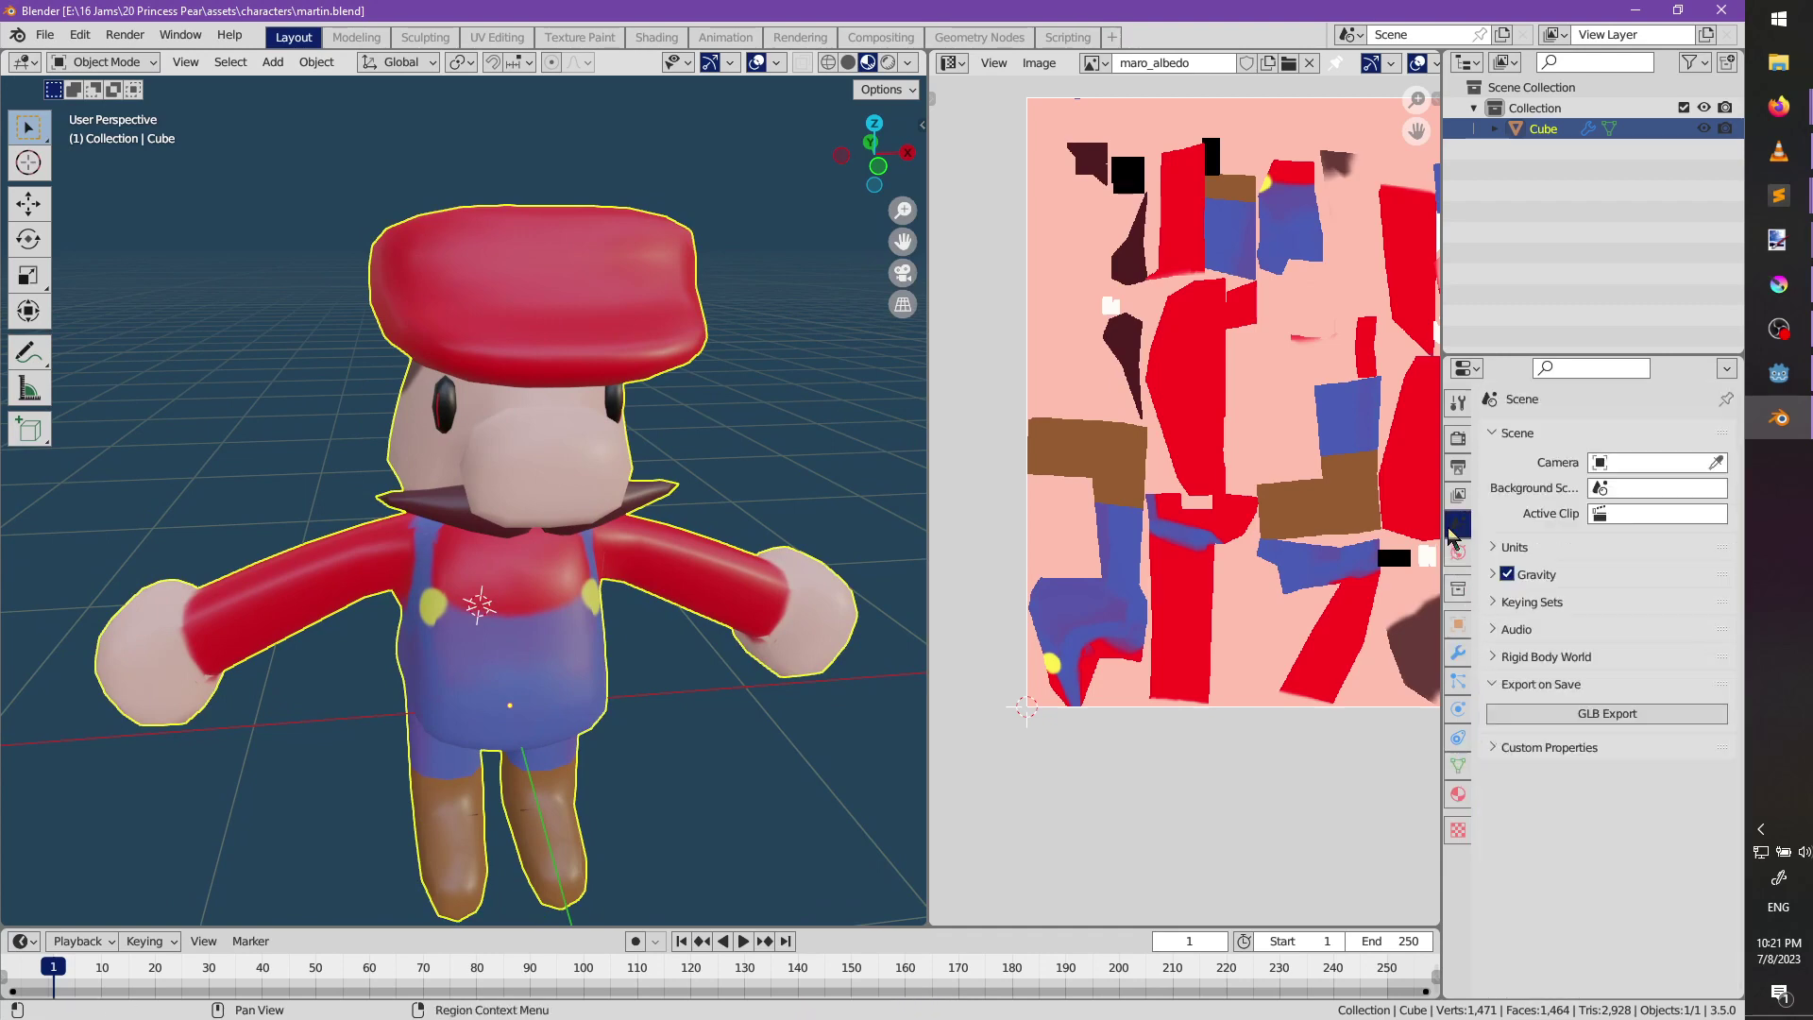
pyautogui.click(1546, 747)
pyautogui.click(1549, 714)
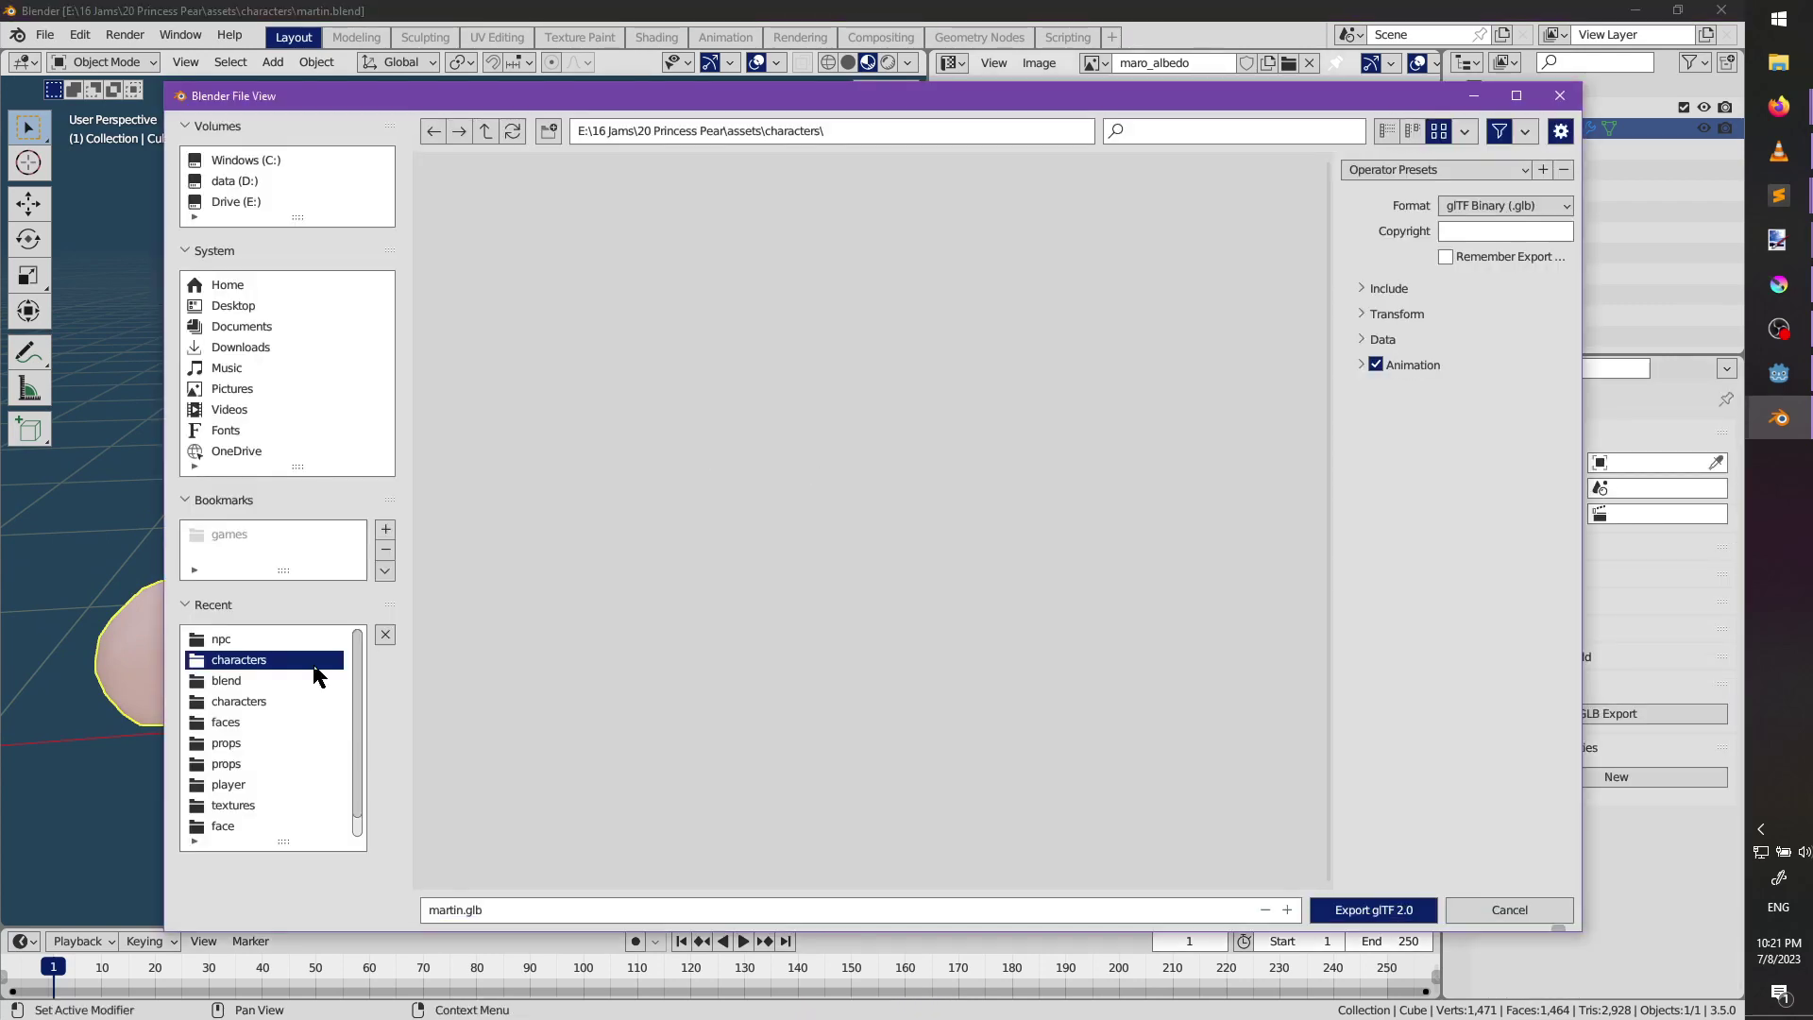
pyautogui.click(233, 703)
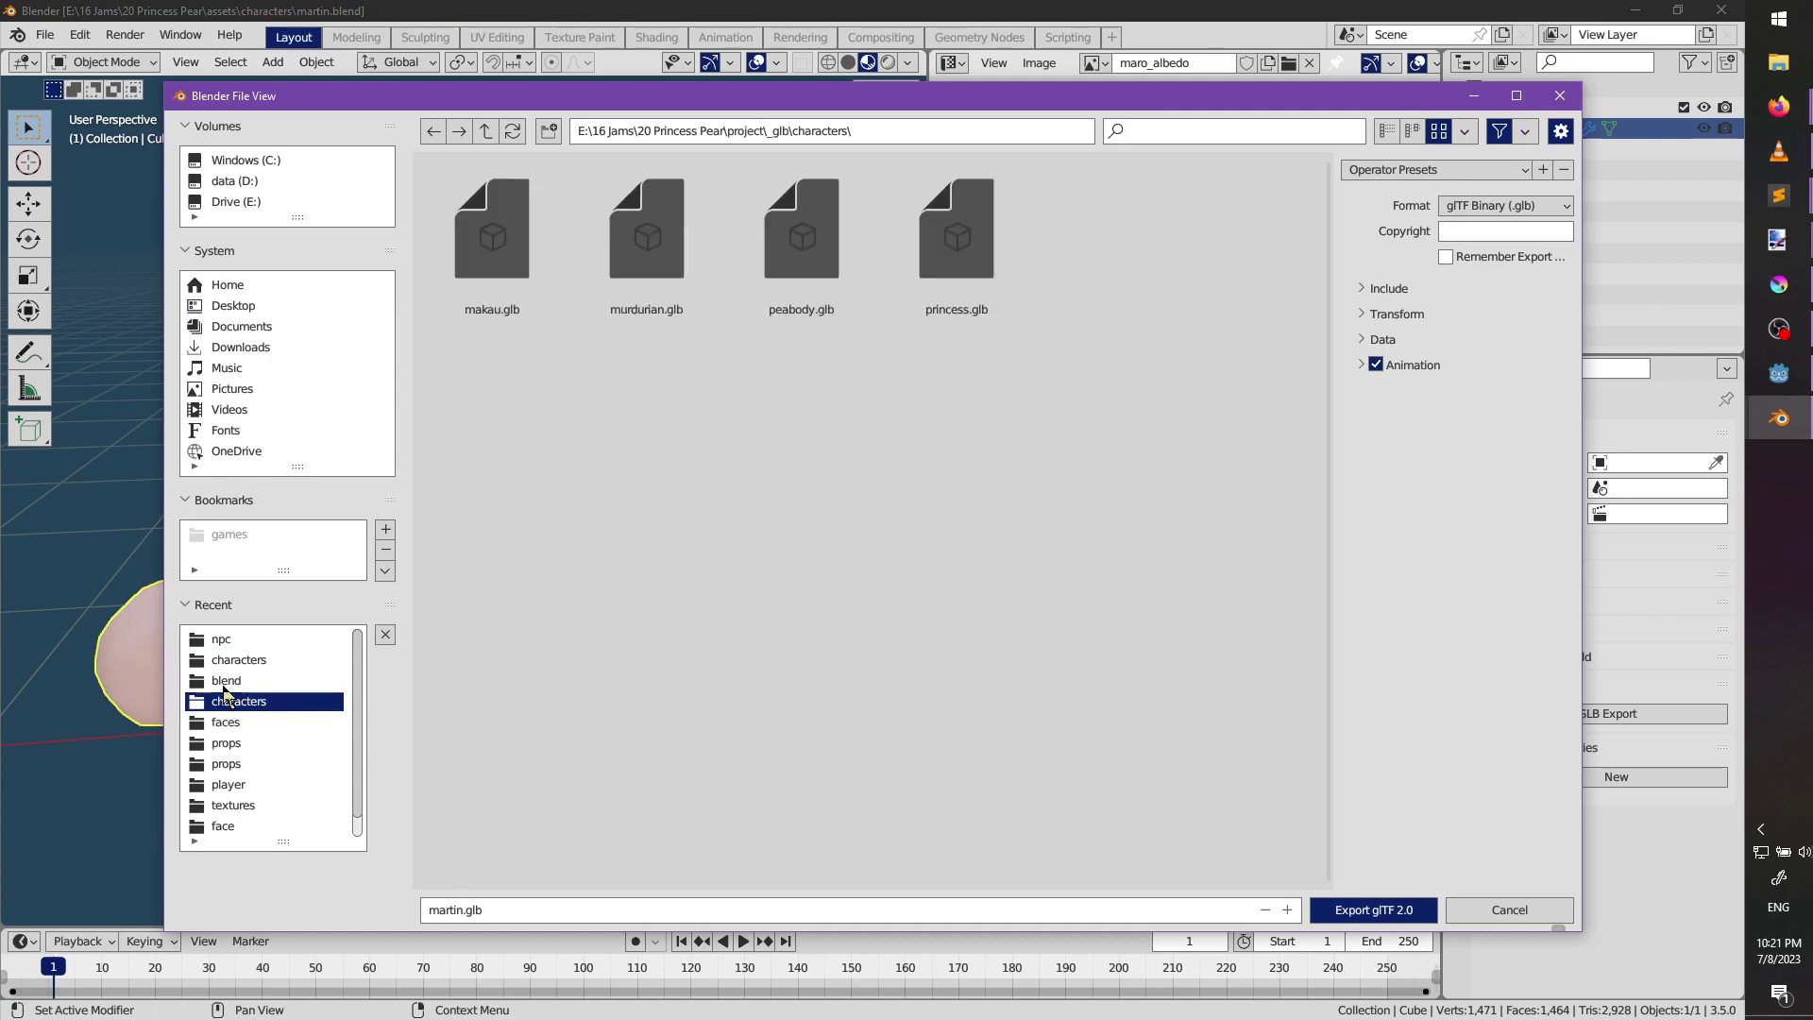
pyautogui.click(1331, 907)
# Re-export martin.glb with remembered export settings and Materials set to Placeholder, and save the Blender file.
pyautogui.click(1524, 713)
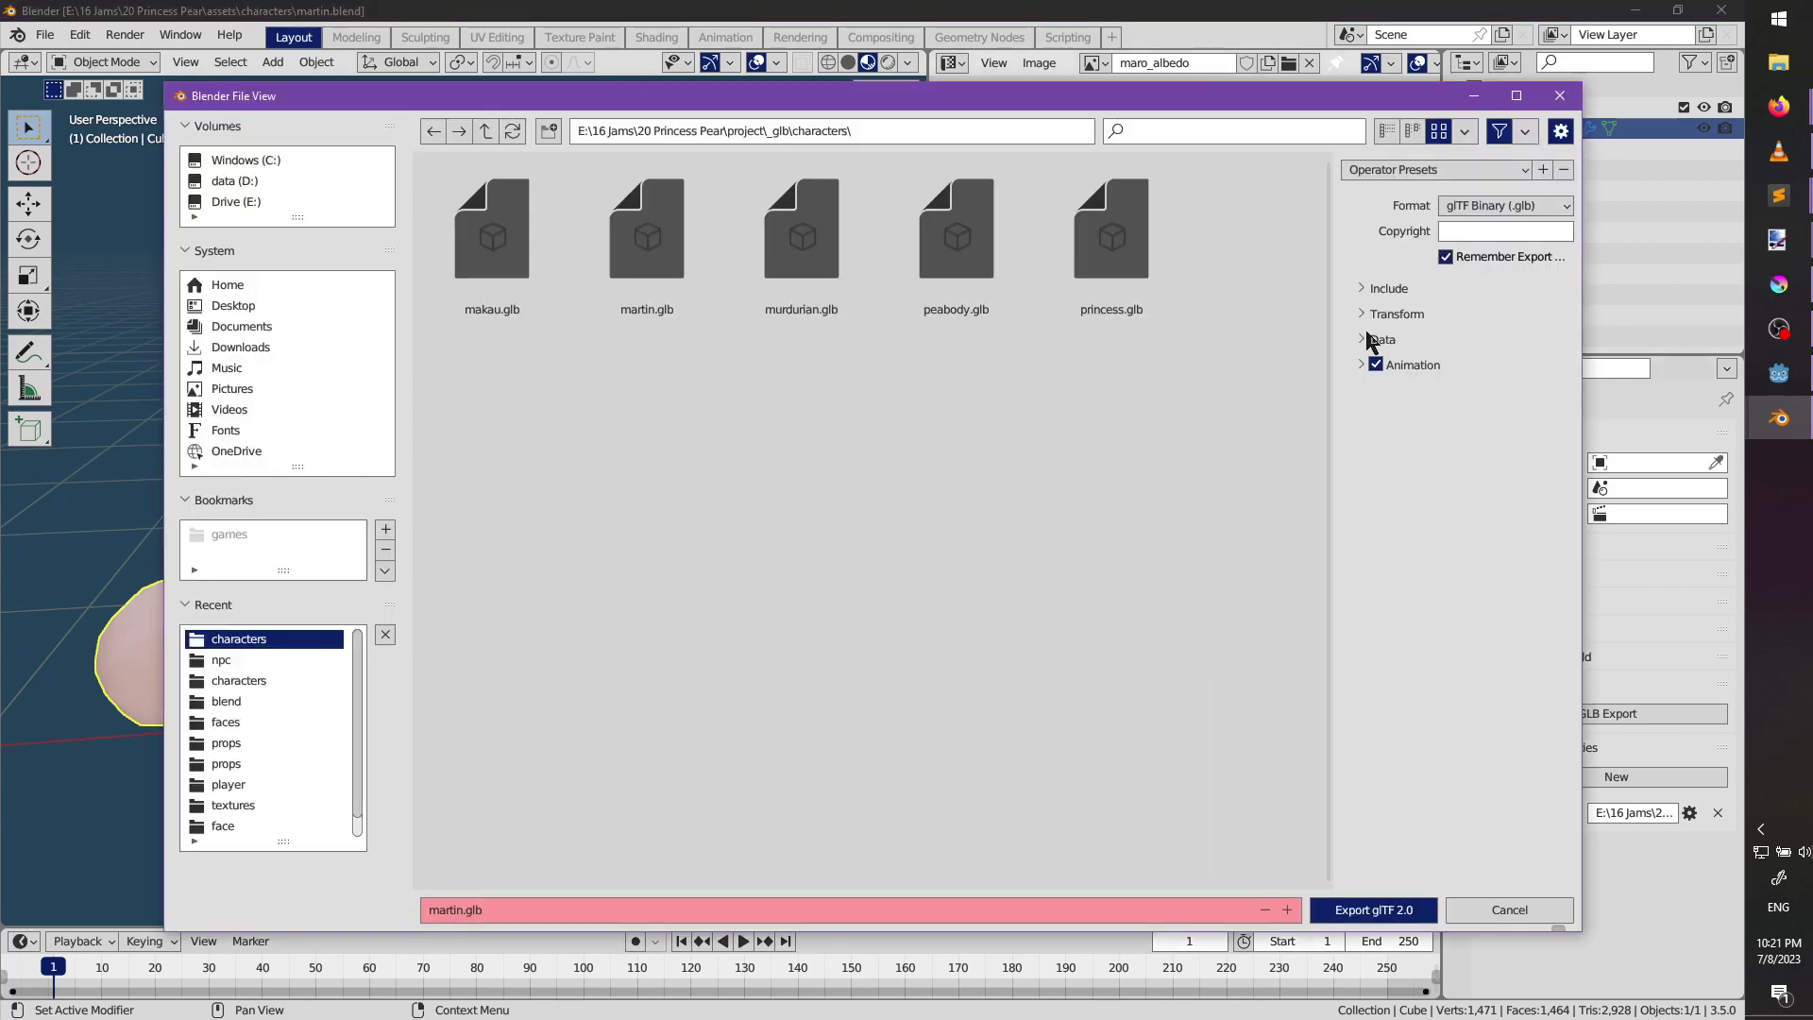
pyautogui.click(1369, 340)
pyautogui.click(1388, 390)
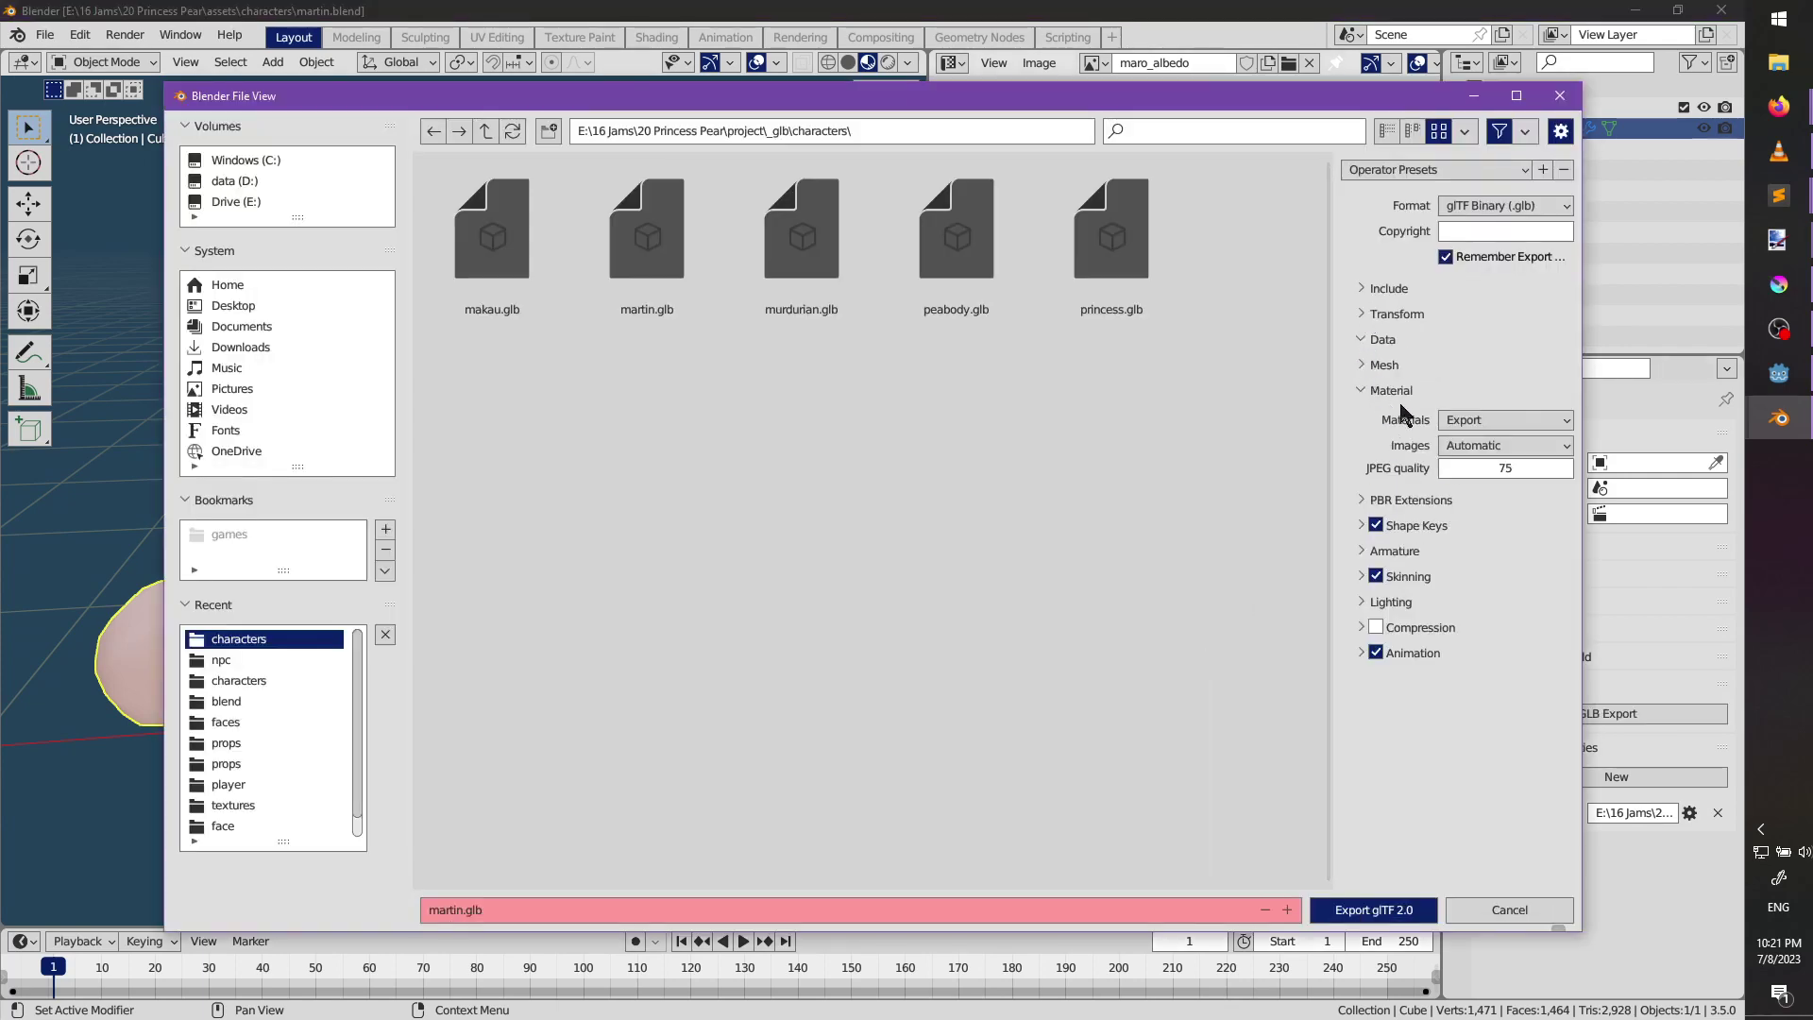
pyautogui.click(1473, 419)
pyautogui.click(1481, 486)
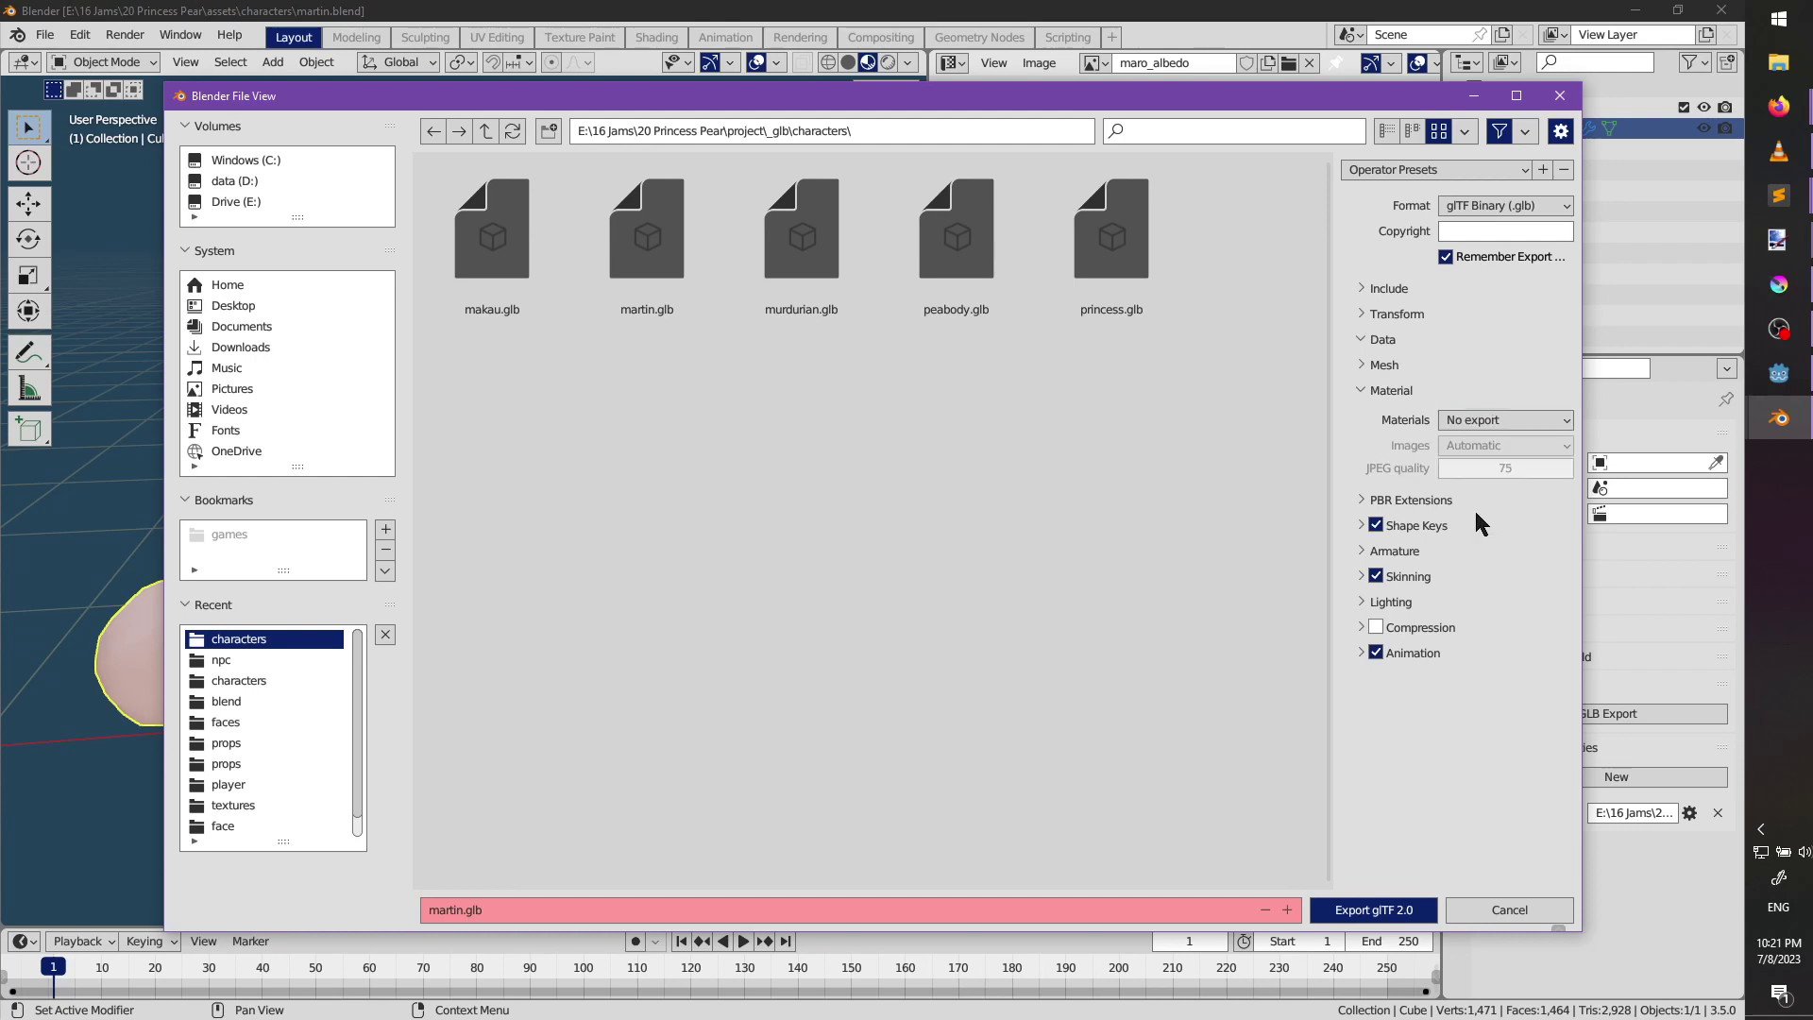
pyautogui.click(1473, 421)
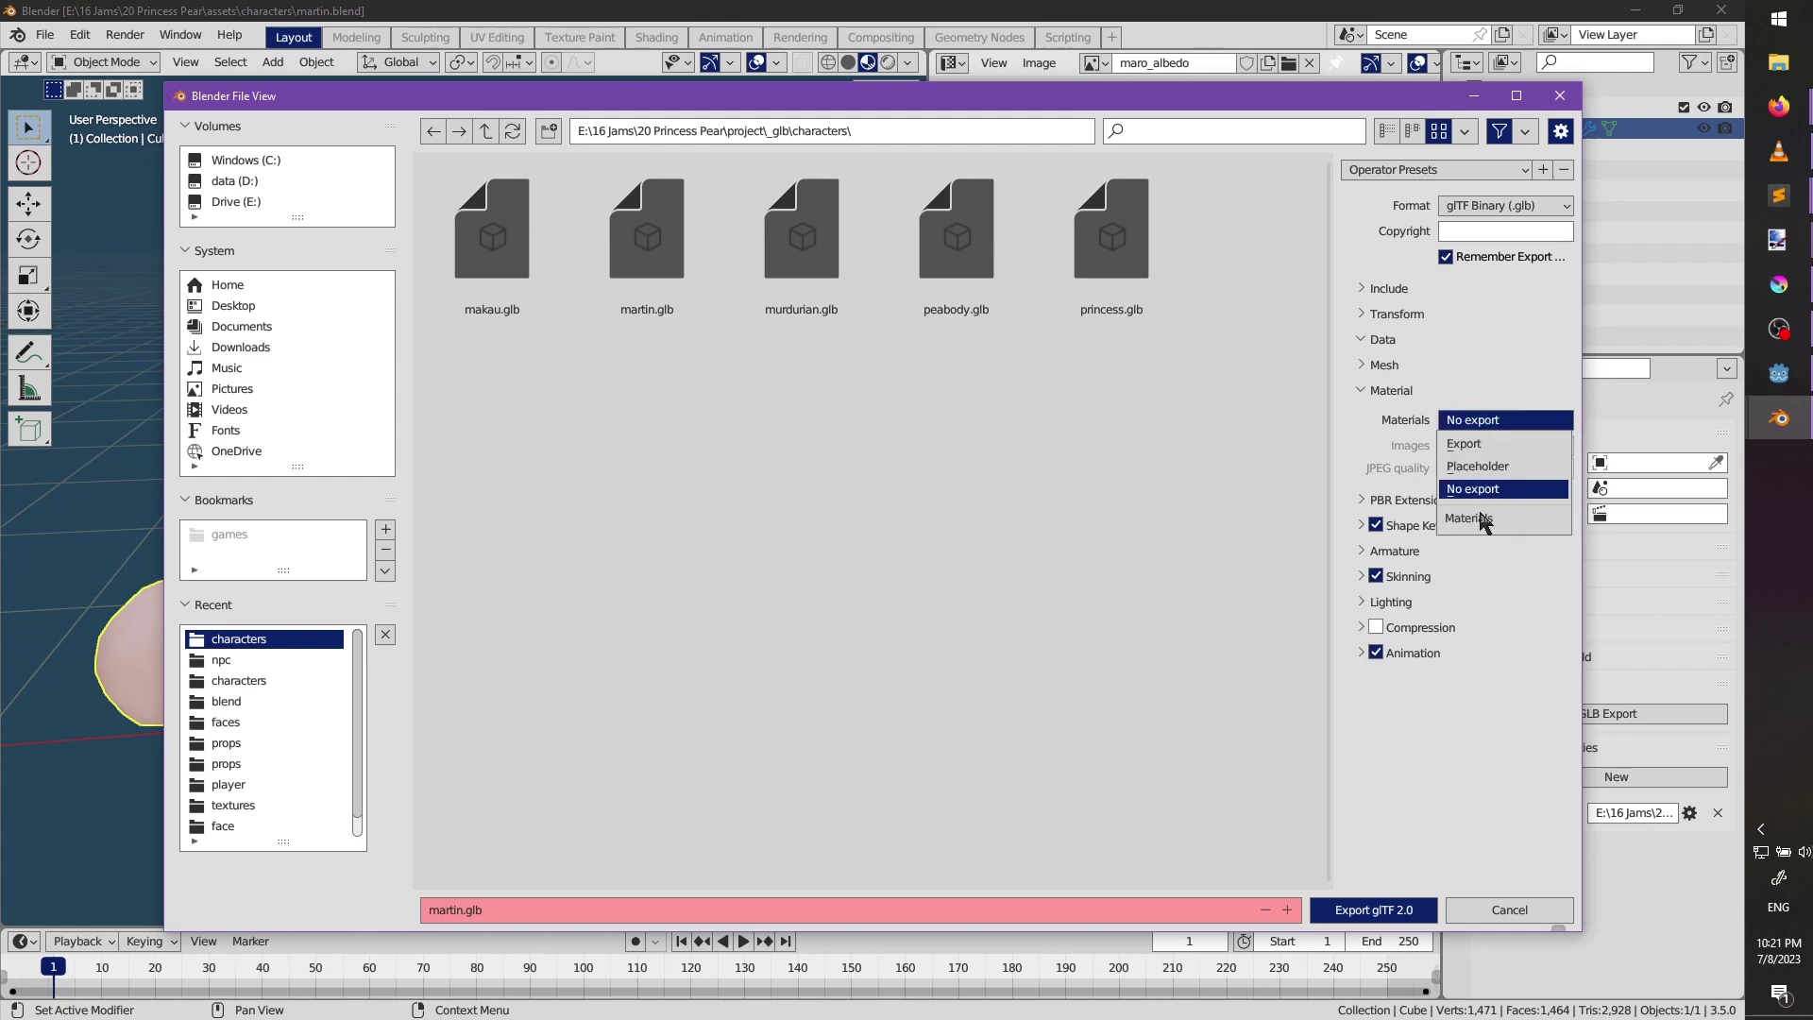
pyautogui.click(1465, 465)
pyautogui.click(1369, 905)
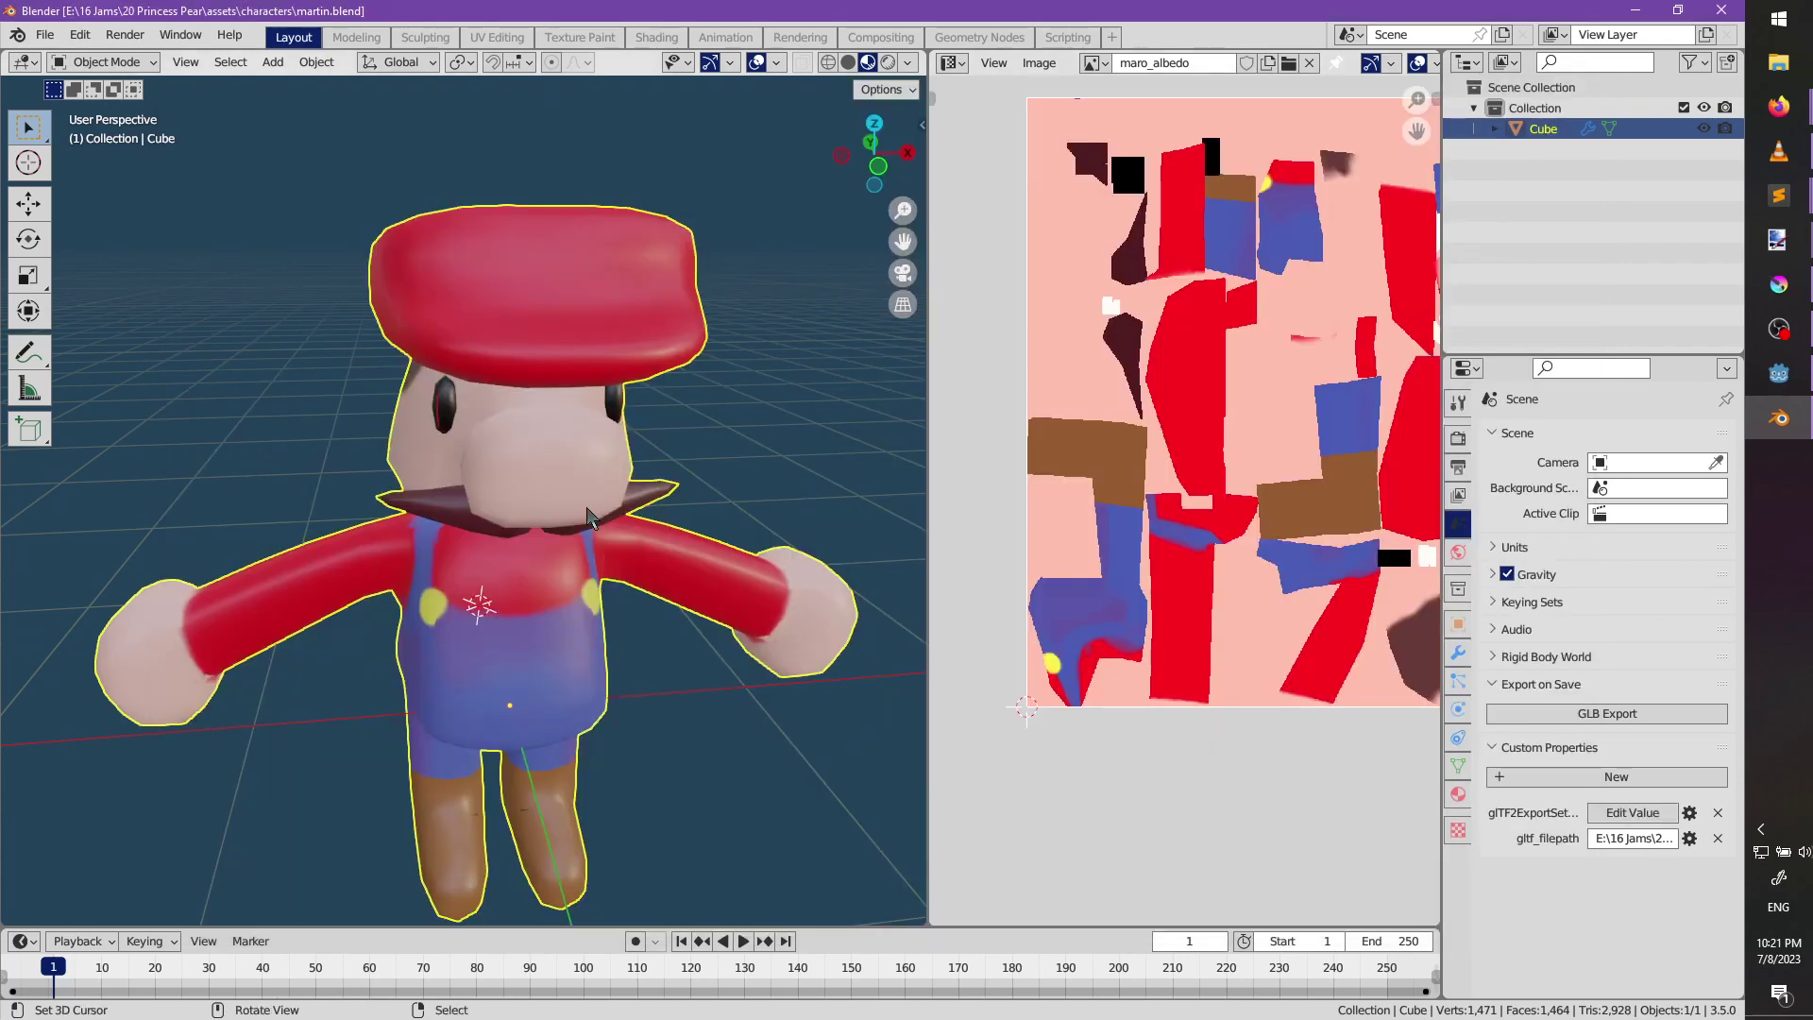
pyautogui.hotkey('ctrl', 's')
# Switch to Godot, search the project files for martin and open martin.glb as a new inherited scene.
pyautogui.hotkey('alt', 'Tab')
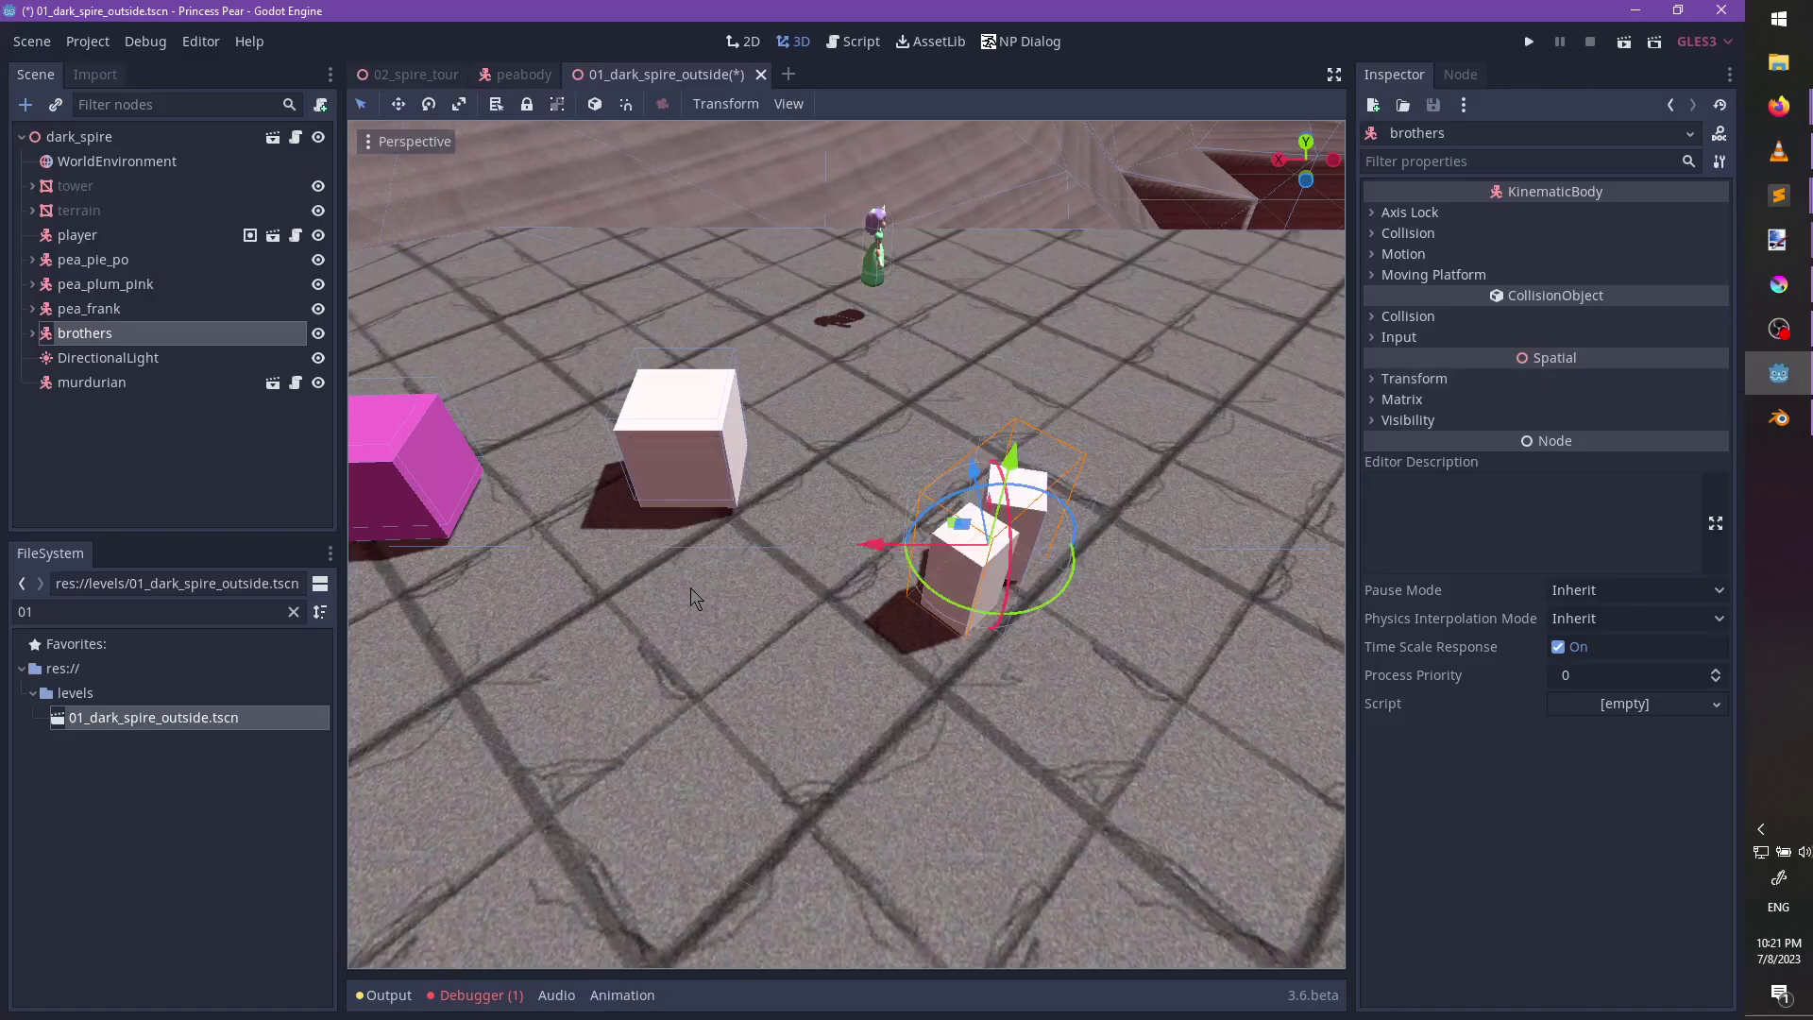
pyautogui.doubleClick(142, 606)
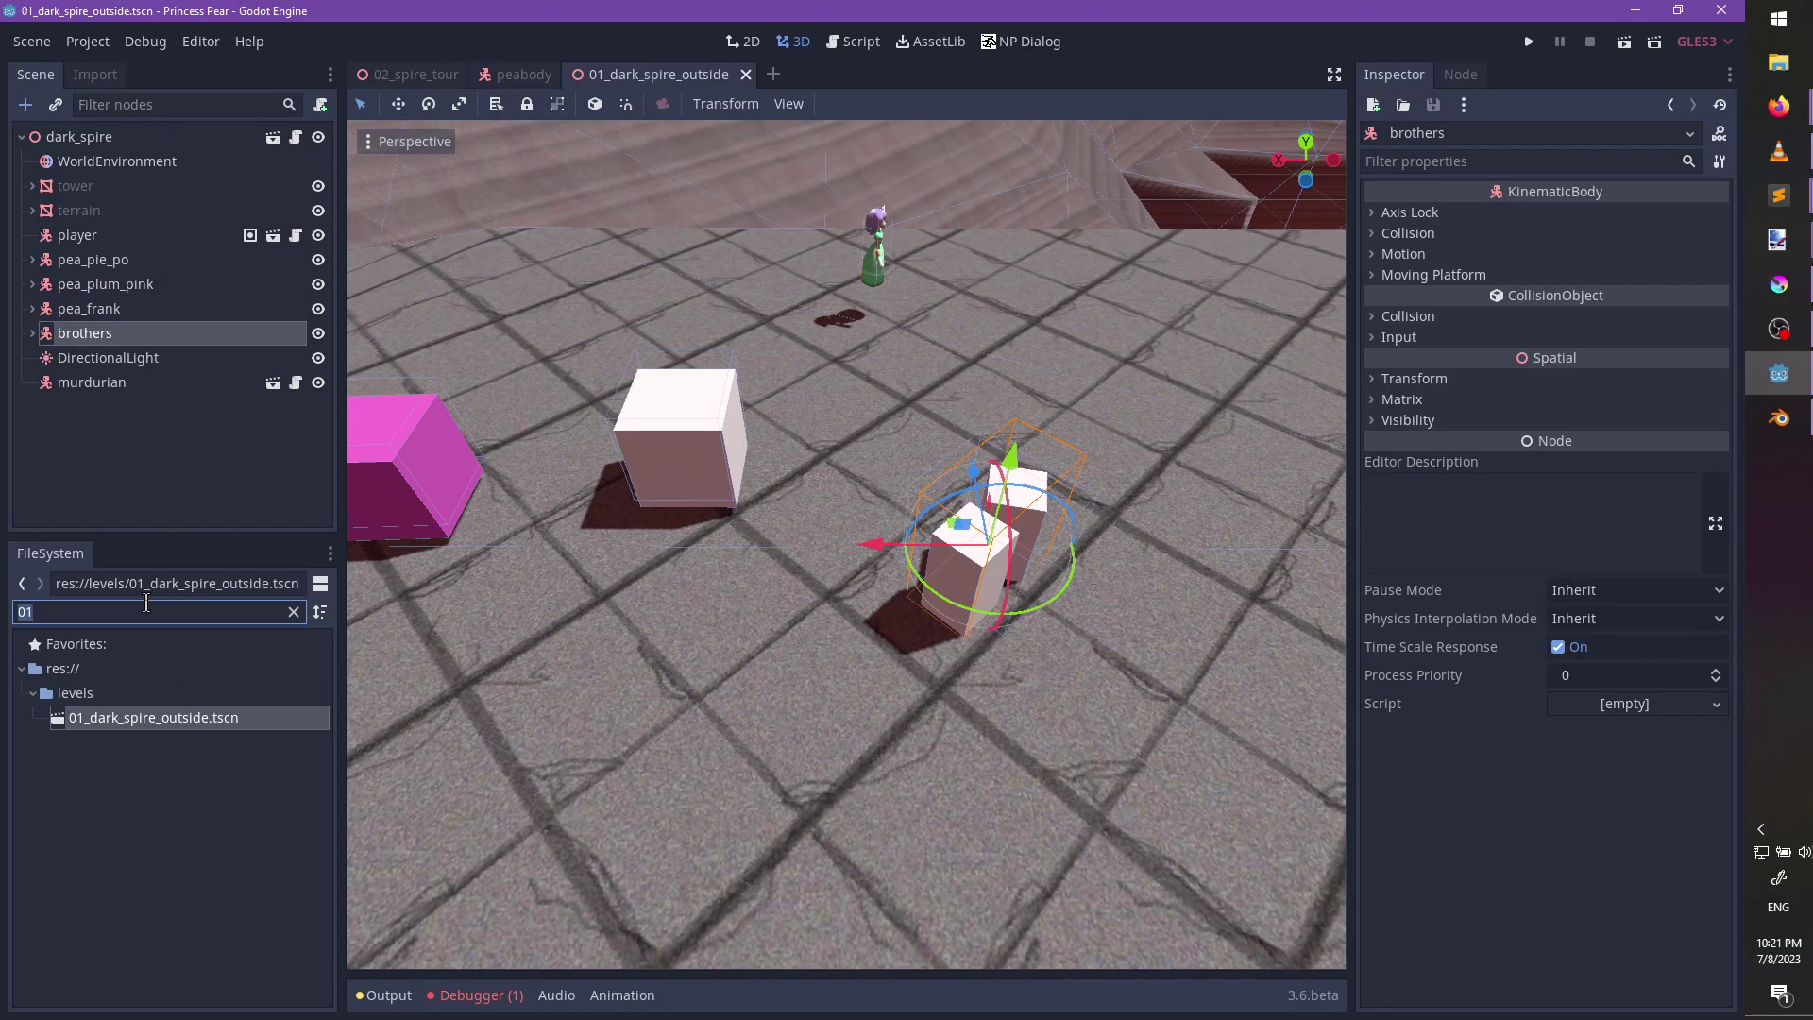
pyautogui.write('martin')
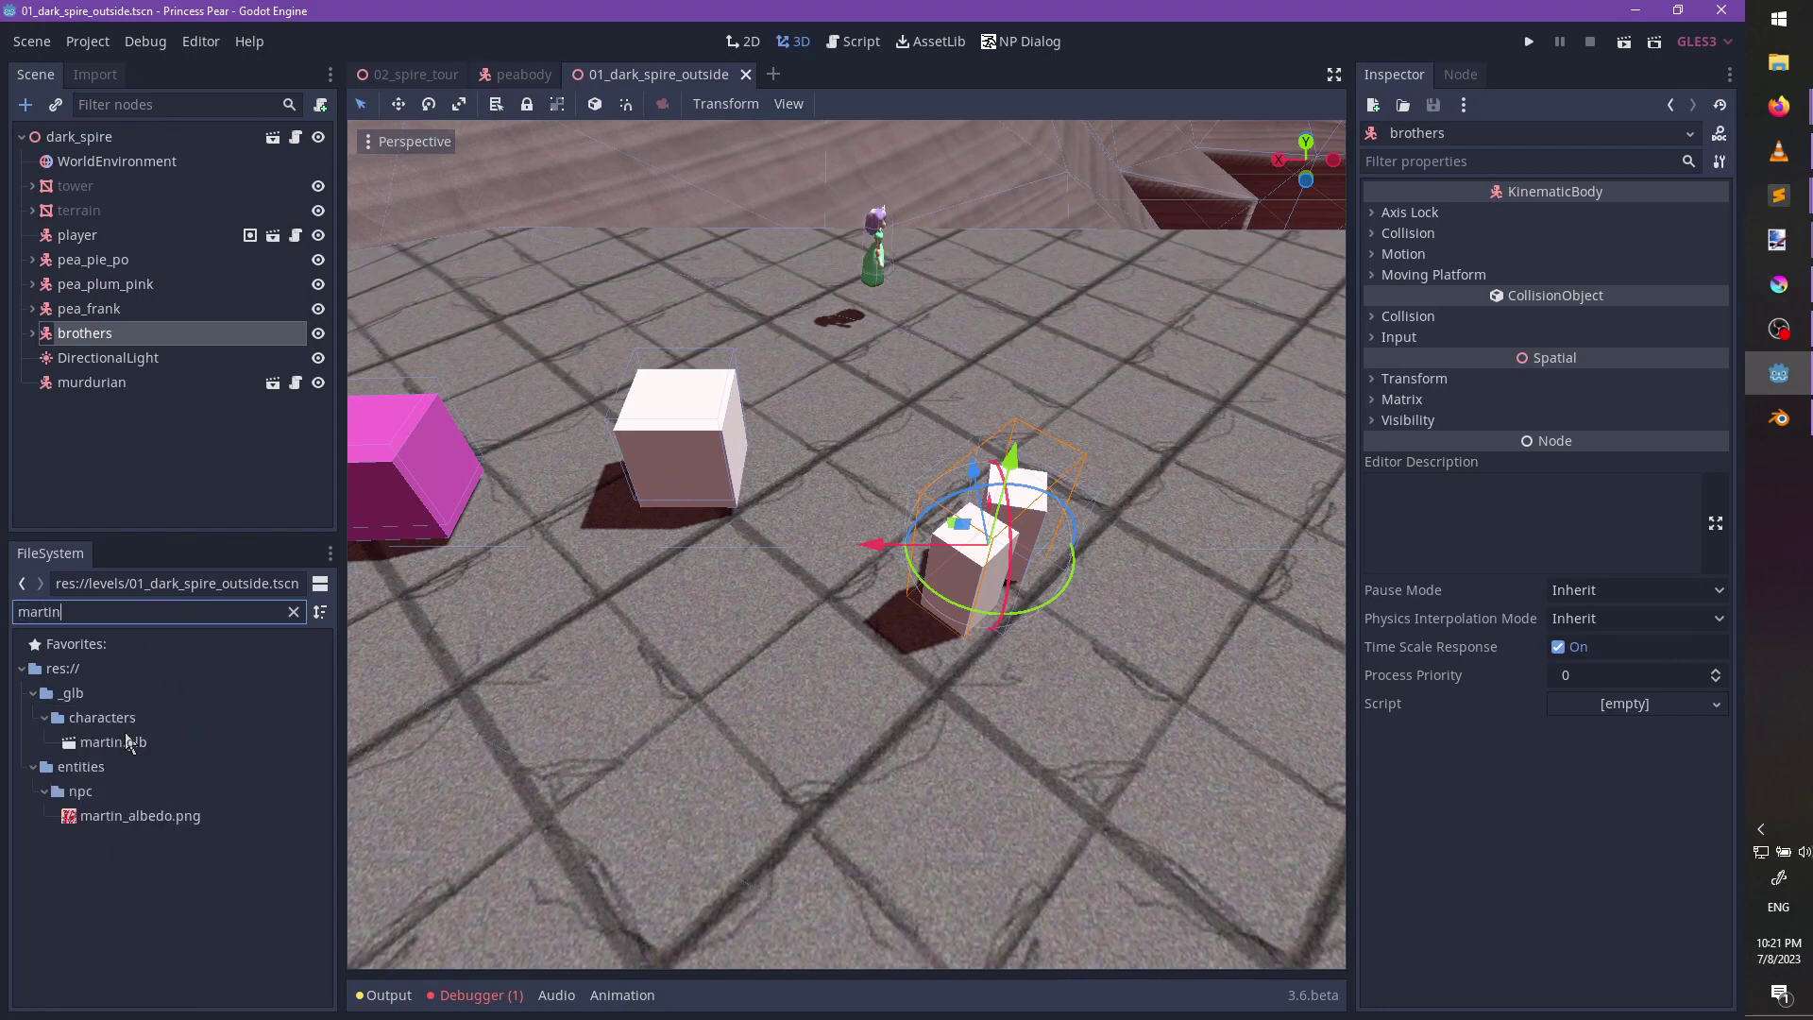
pyautogui.doubleClick(137, 744)
pyautogui.click(729, 548)
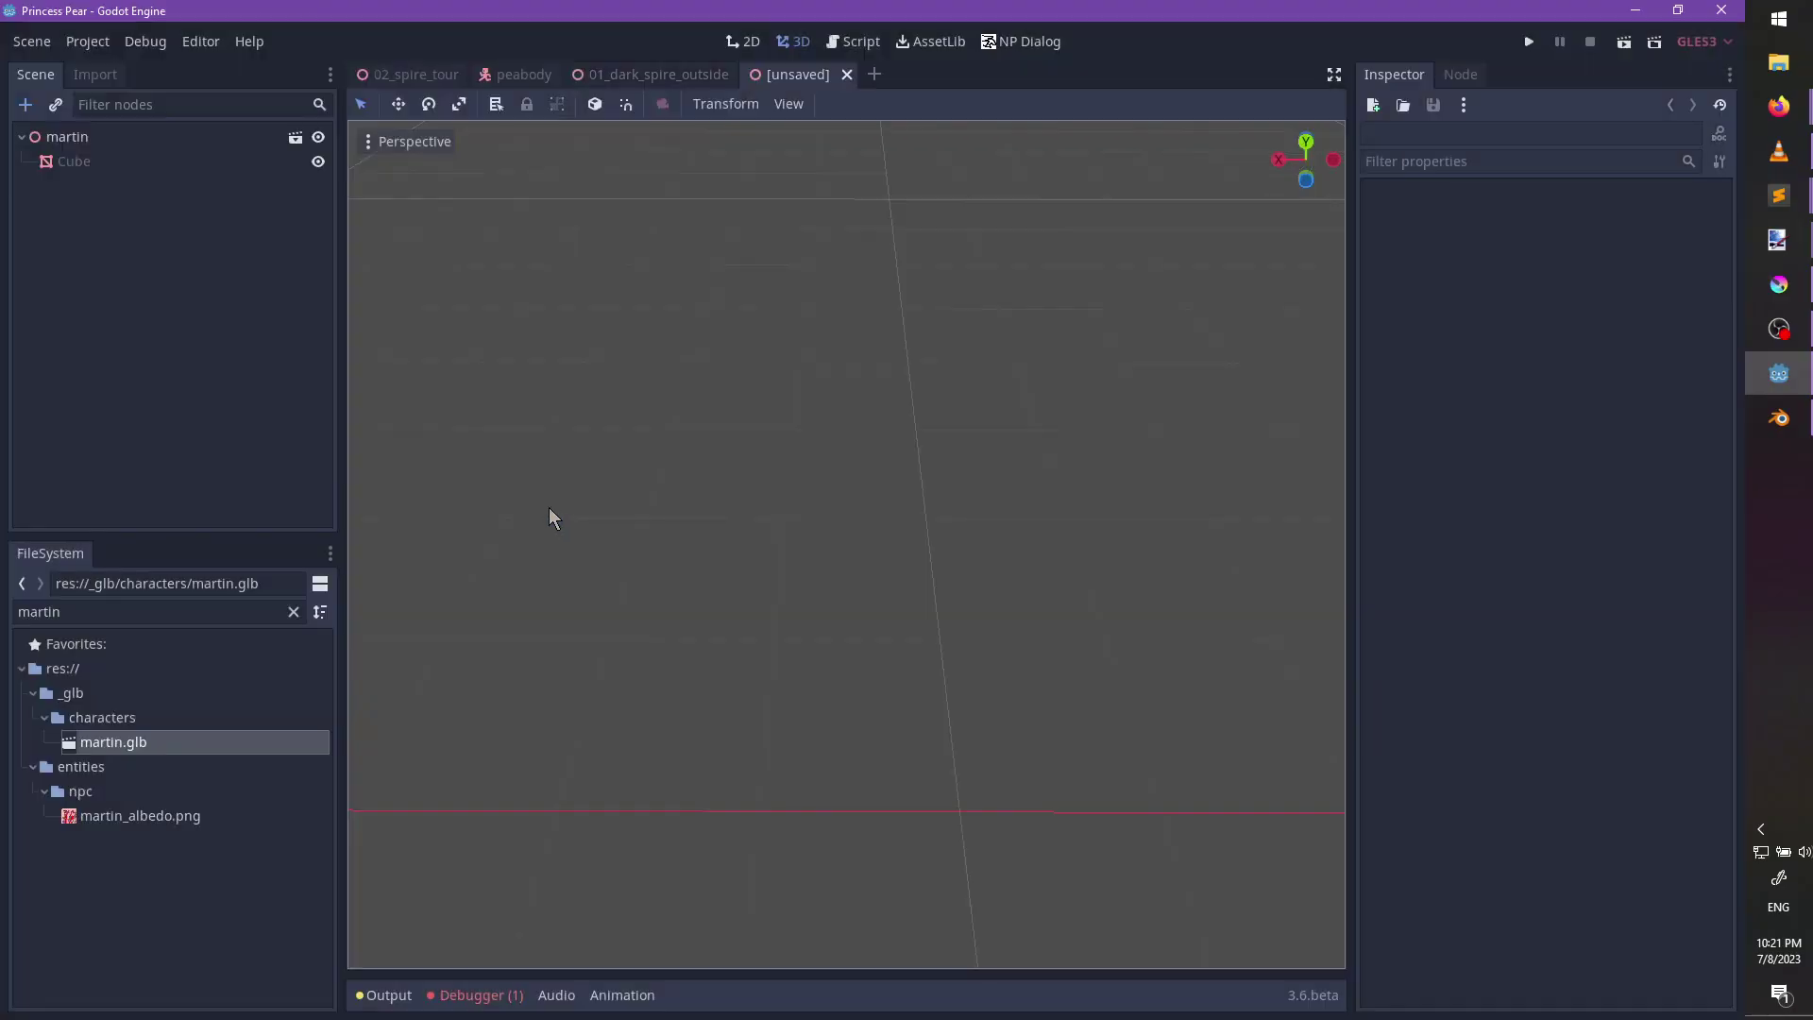
# Apply main_spatial.shader to the Cube mesh's material slot 0 and set its Subsurface Scattering to -1.
pyautogui.click(74, 161)
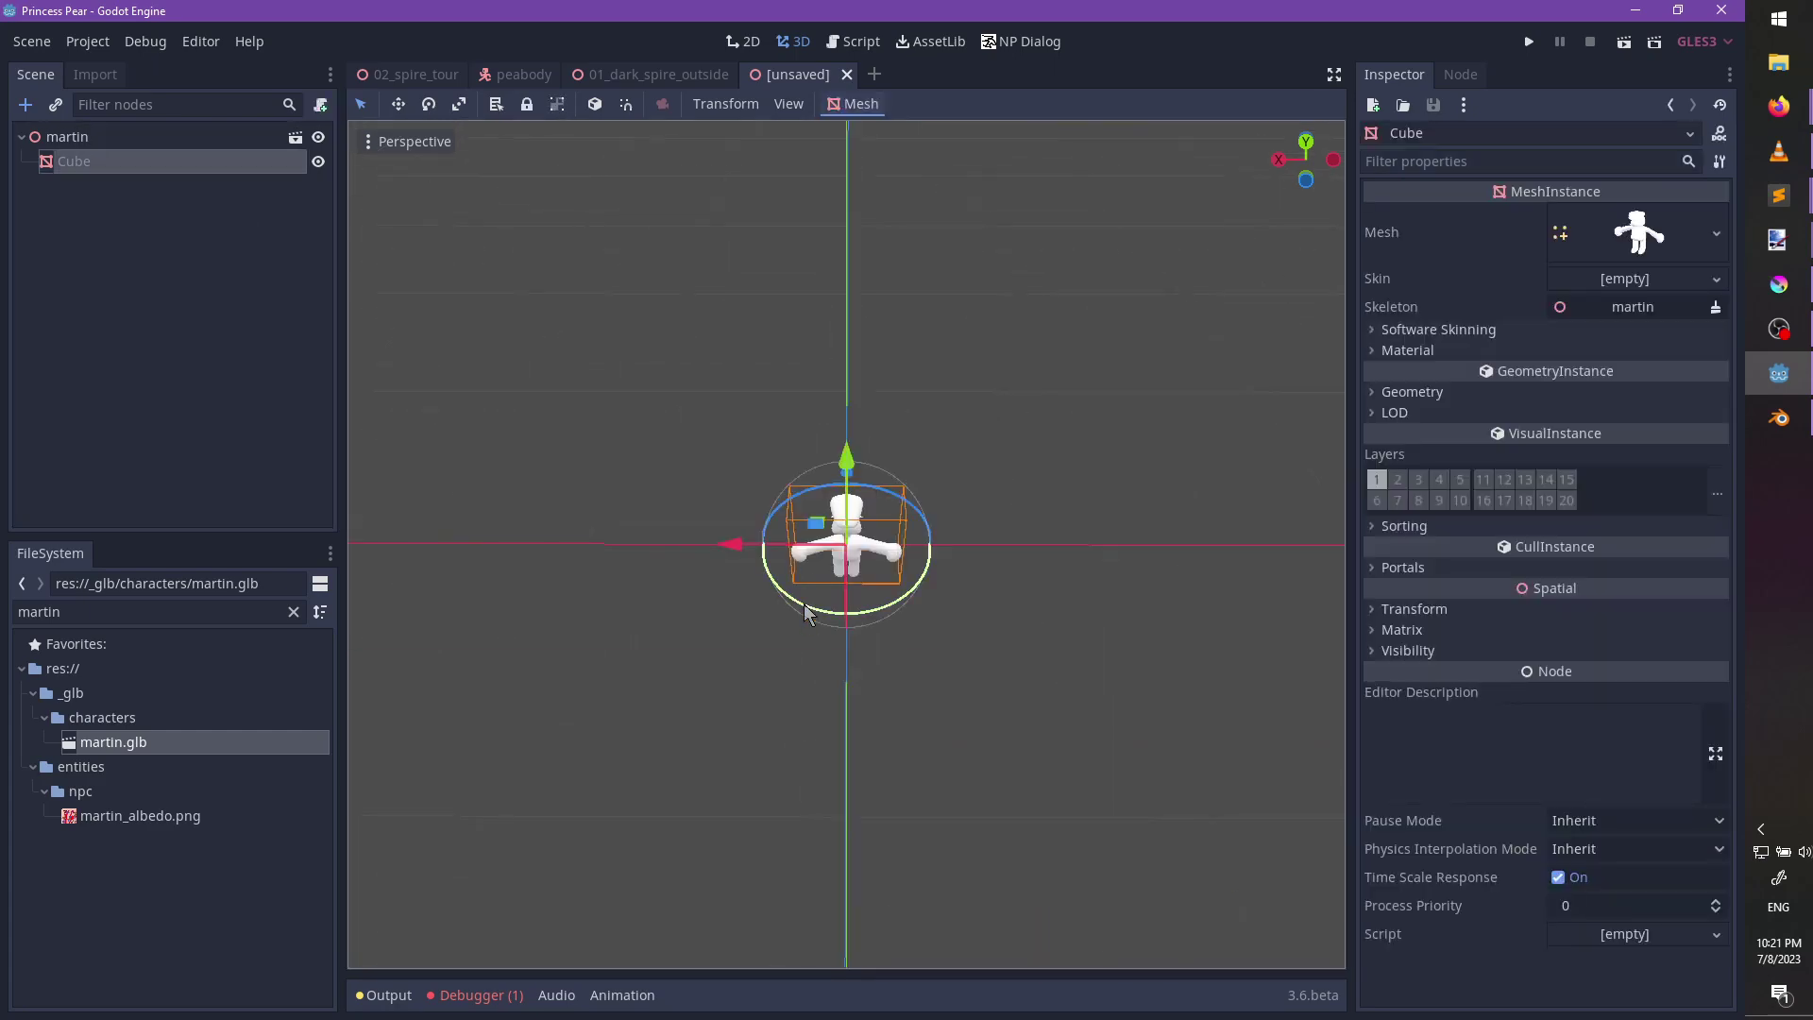
pyautogui.scroll(5, 872, 571)
pyautogui.moveTo(873, 571); pyautogui.dragTo(321, 583, button='middle')
pyautogui.click(1406, 351)
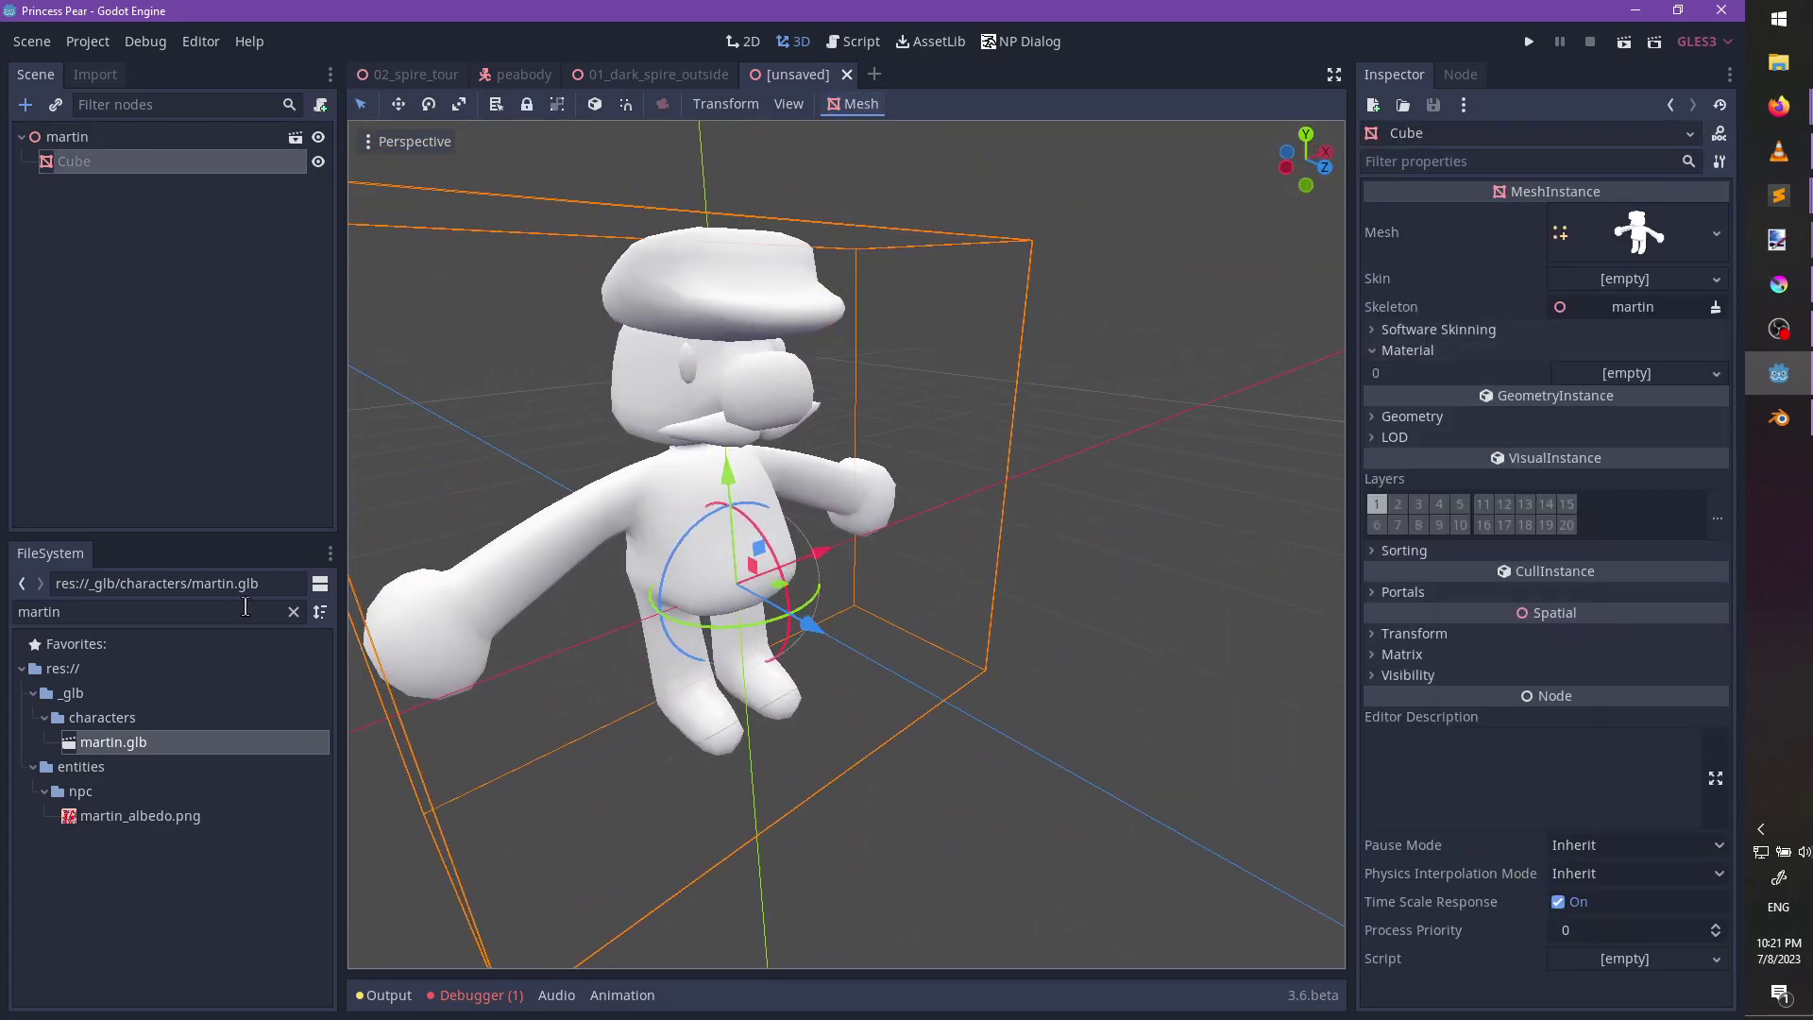
pyautogui.click(213, 609)
pyautogui.write('mai')
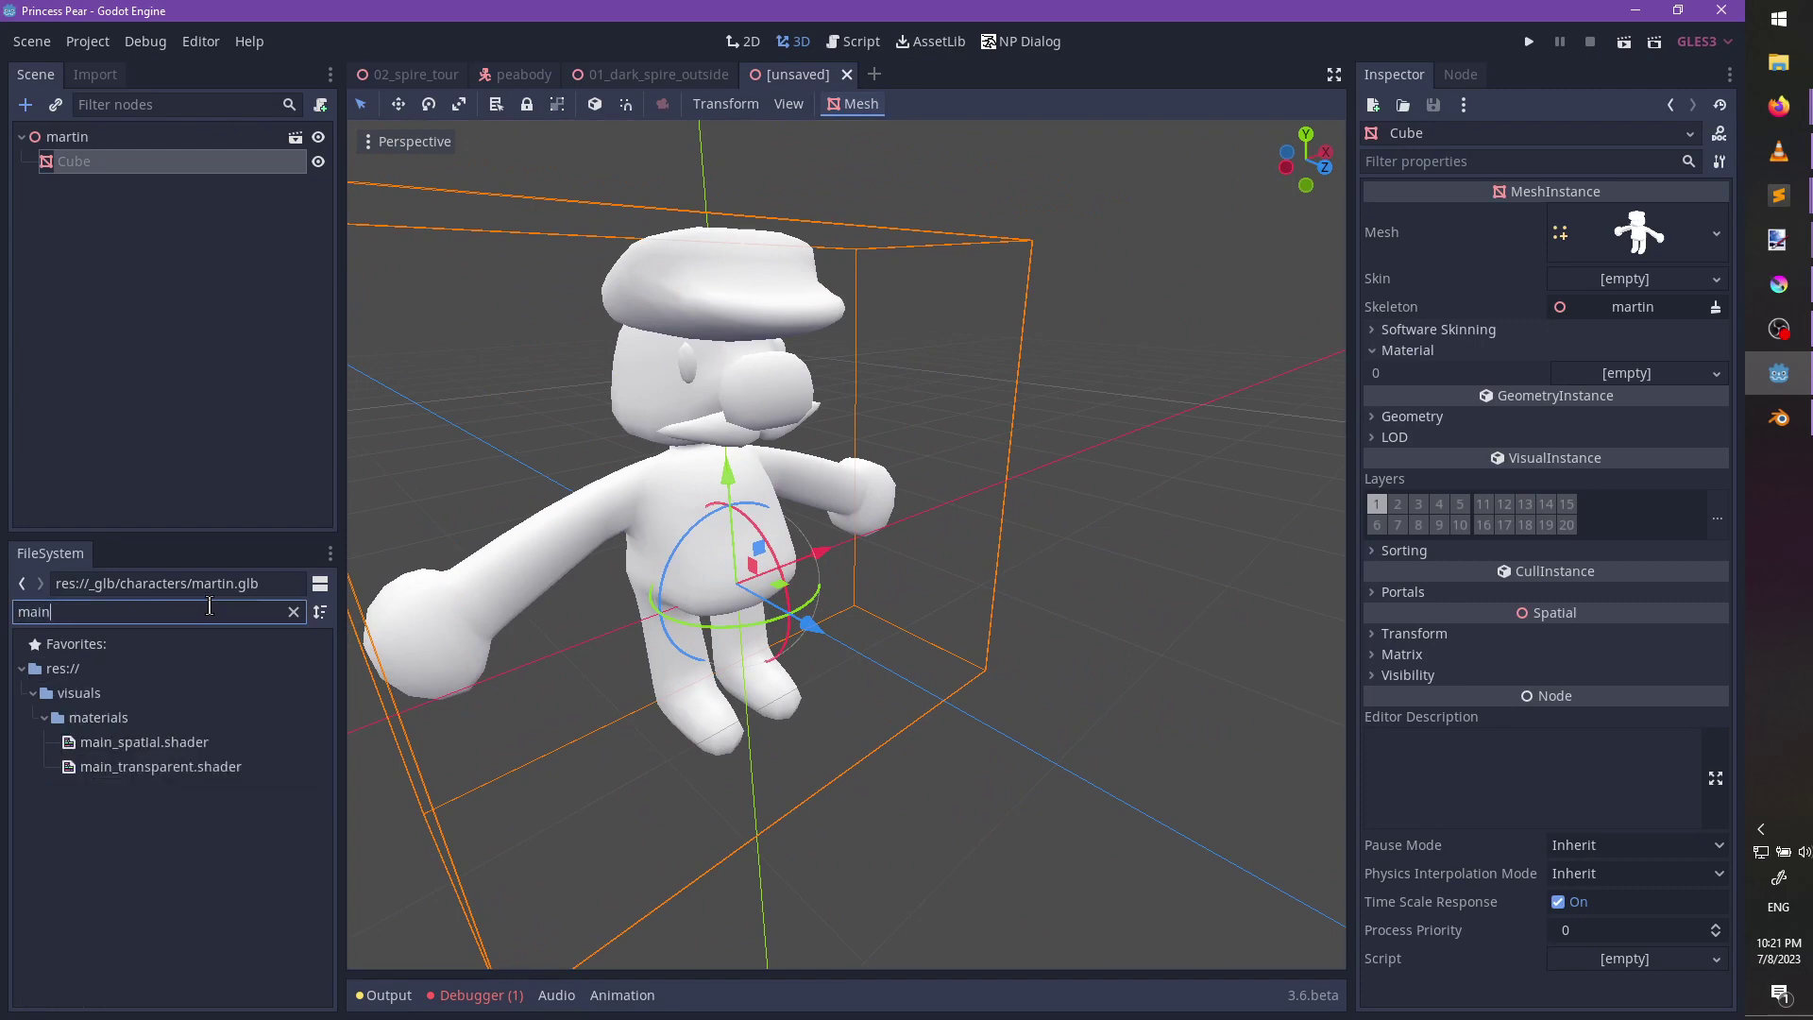
pyautogui.moveTo(205, 745); pyautogui.dragTo(1605, 382)
pyautogui.click(1613, 392)
pyautogui.click(1472, 658)
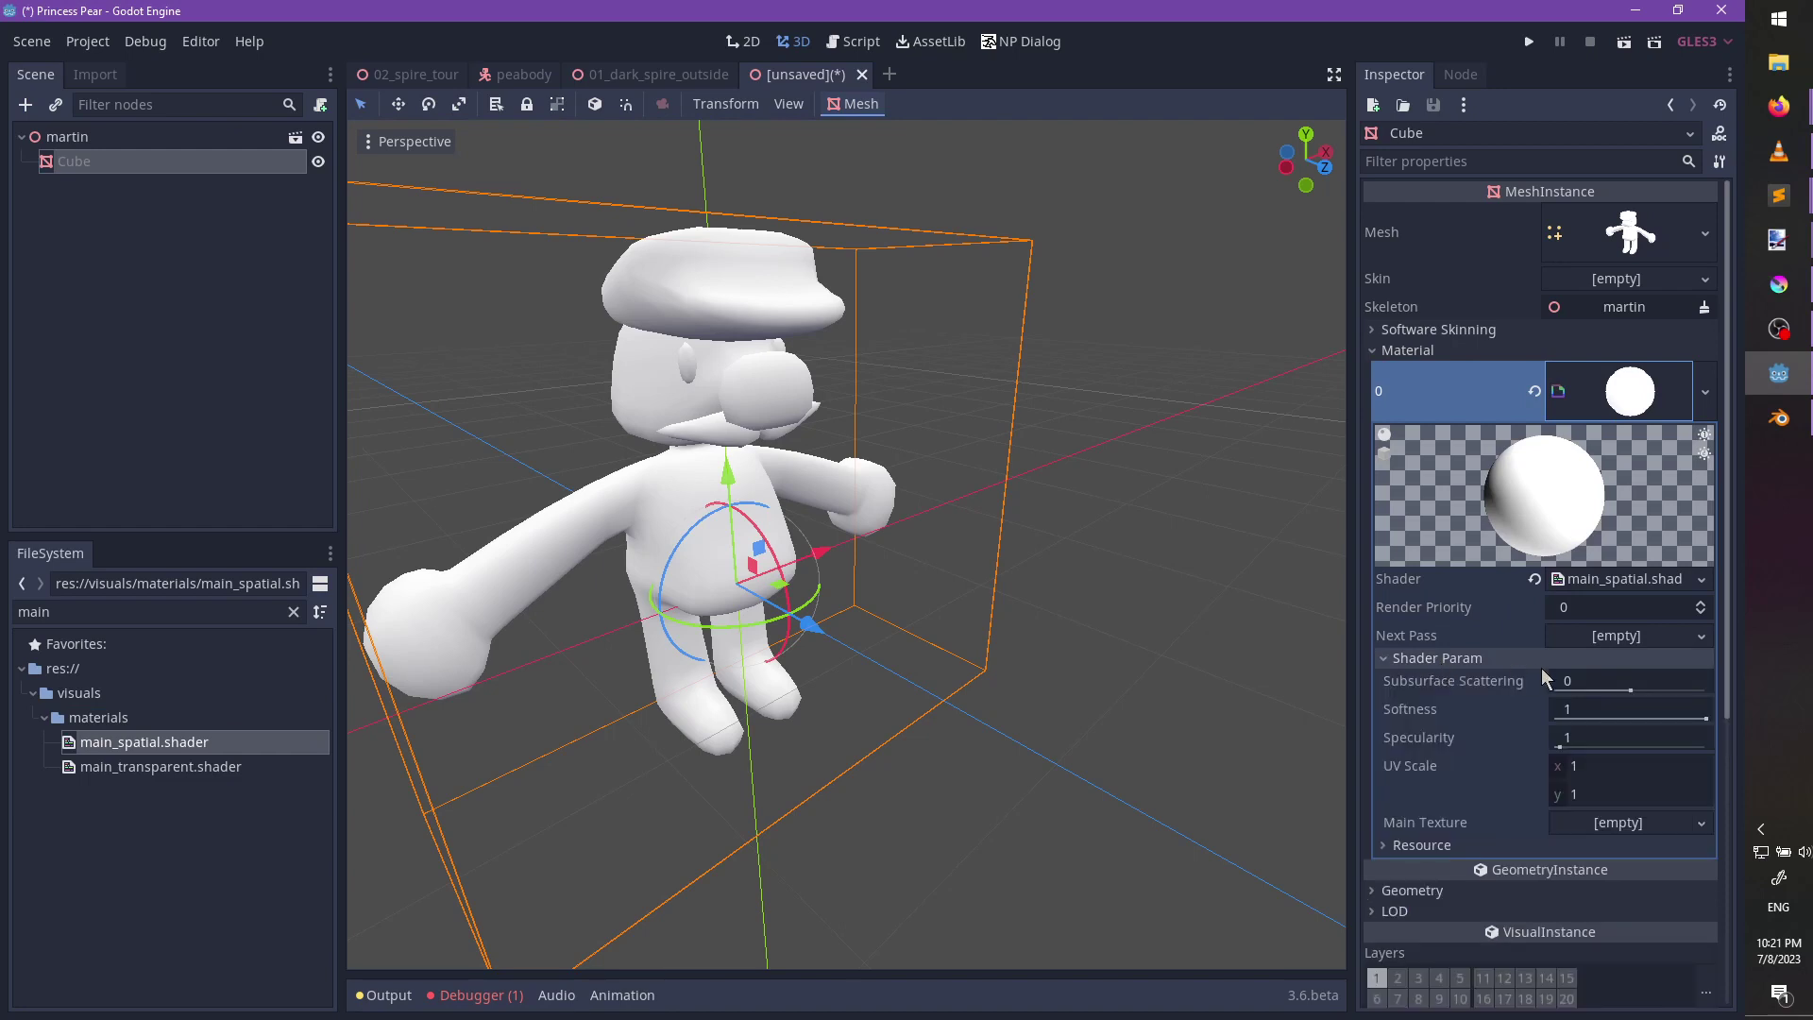
pyautogui.moveTo(1632, 690); pyautogui.dragTo(1553, 695)
# Assign martin_albedo.png as the shader's Main Texture and save the scene as martin.tscn in res://entities/npc.
pyautogui.click(127, 612)
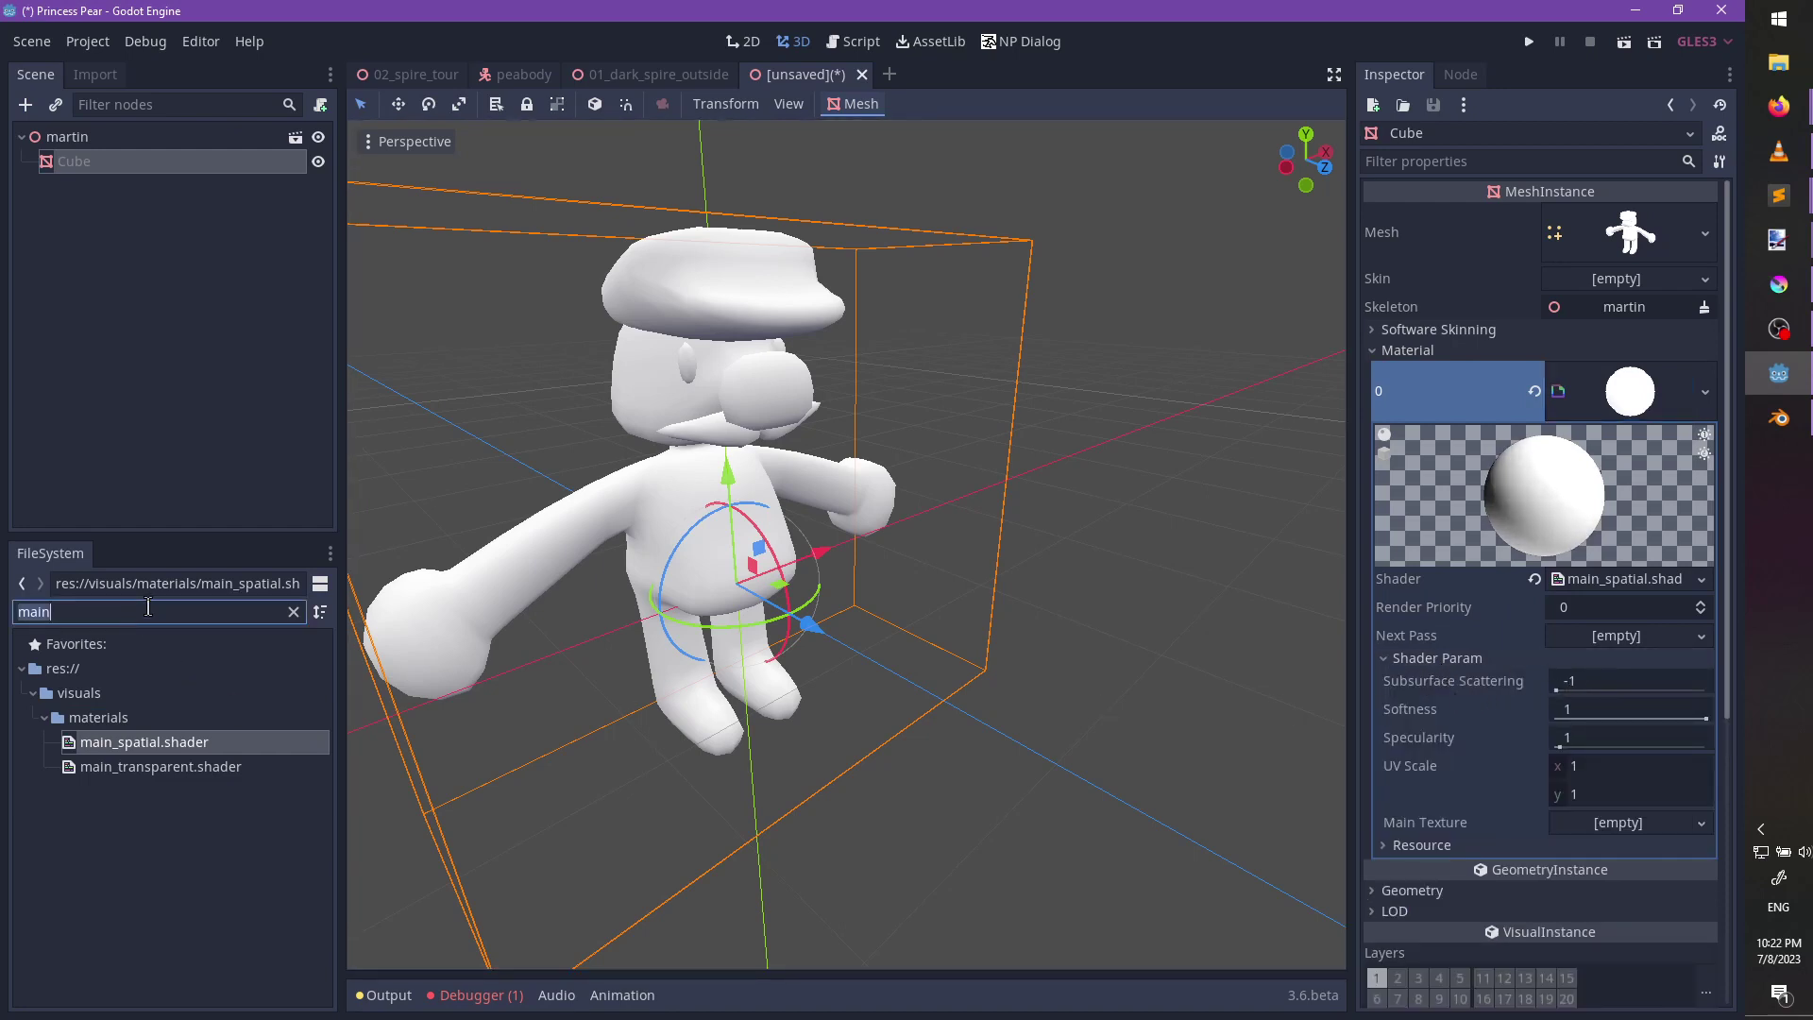
pyautogui.write('martin')
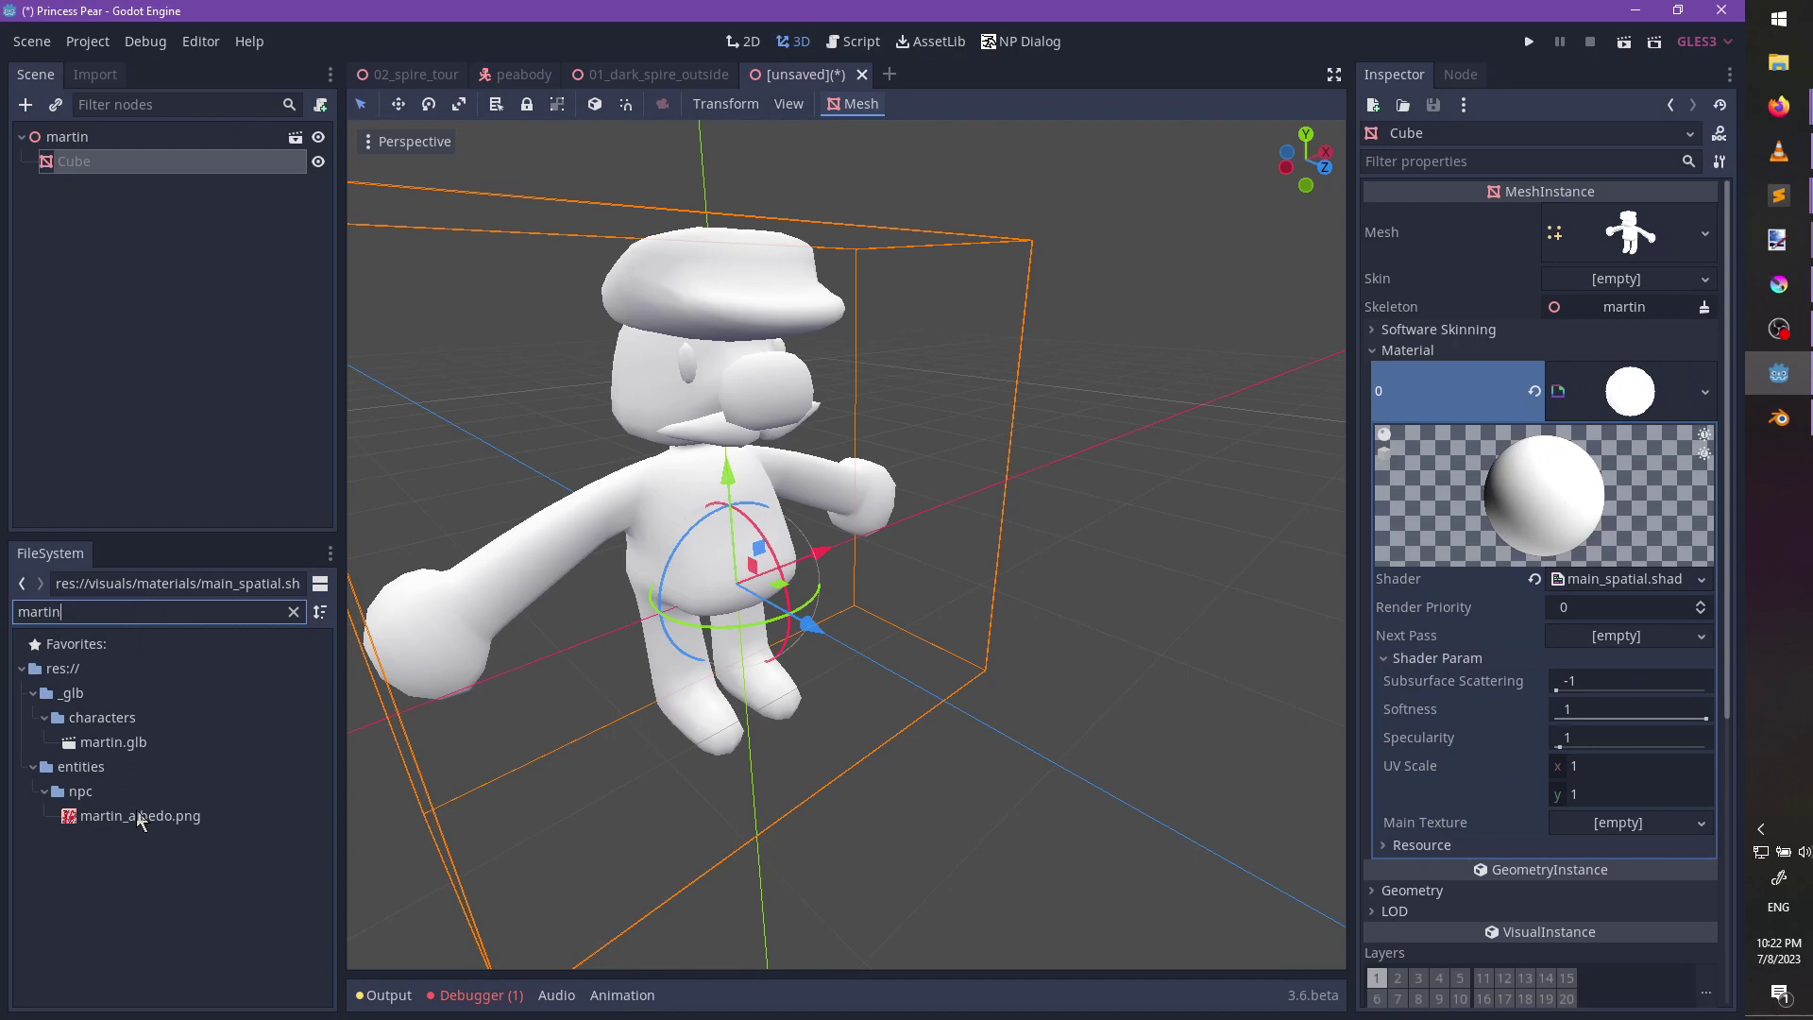
pyautogui.moveTo(139, 819); pyautogui.dragTo(1370, 734)
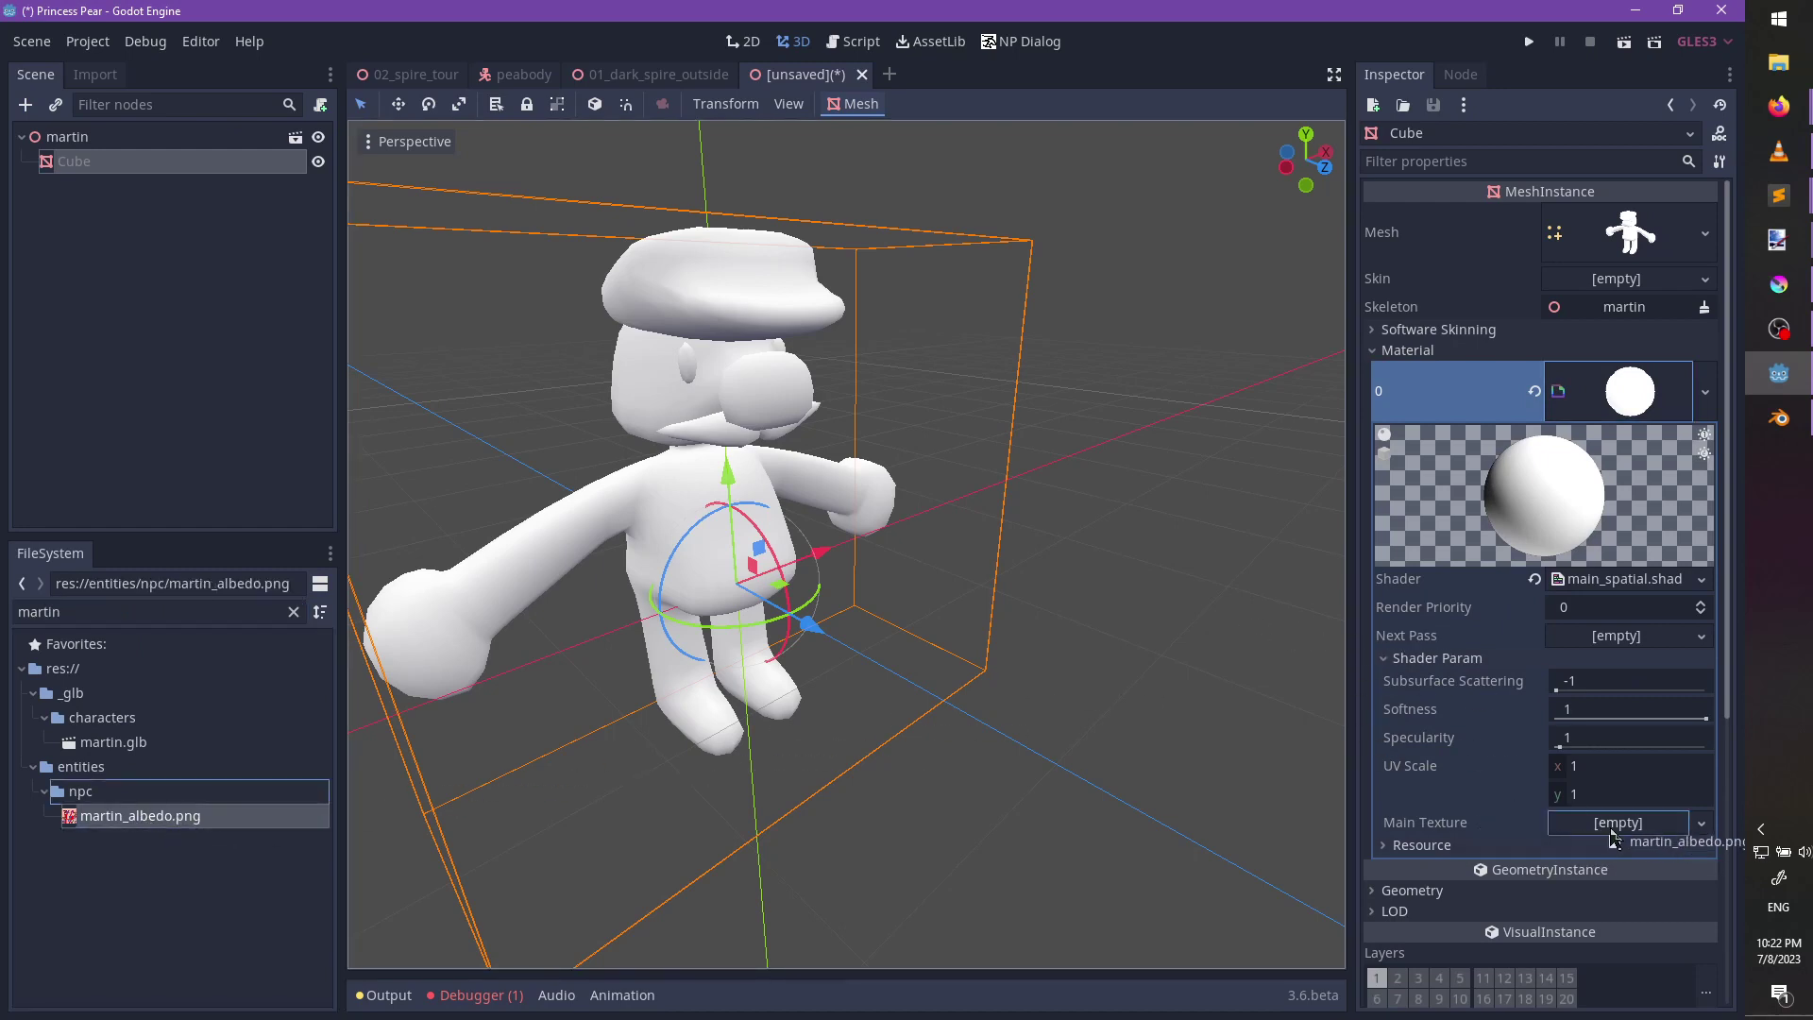
pyautogui.moveTo(1612, 836); pyautogui.dragTo(1615, 825)
pyautogui.moveTo(941, 677); pyautogui.dragTo(864, 645, button='middle')
pyautogui.hotkey('ctrl', 's')
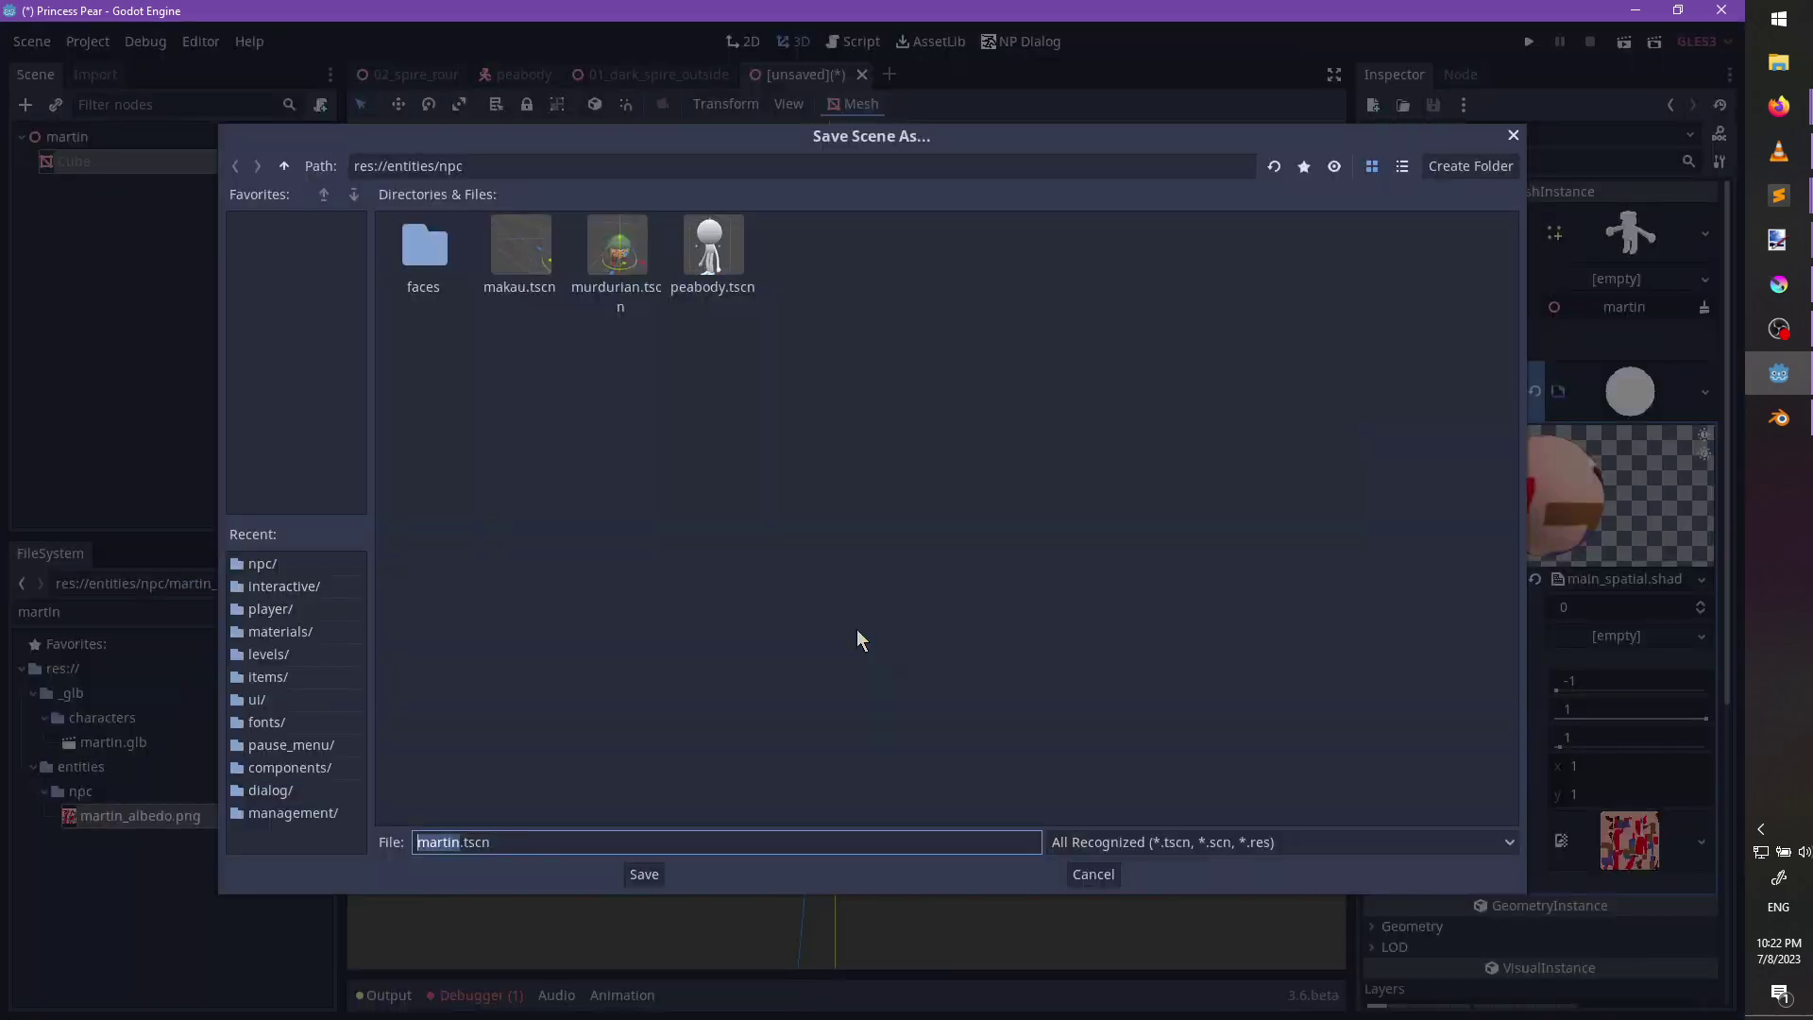
pyautogui.click(645, 875)
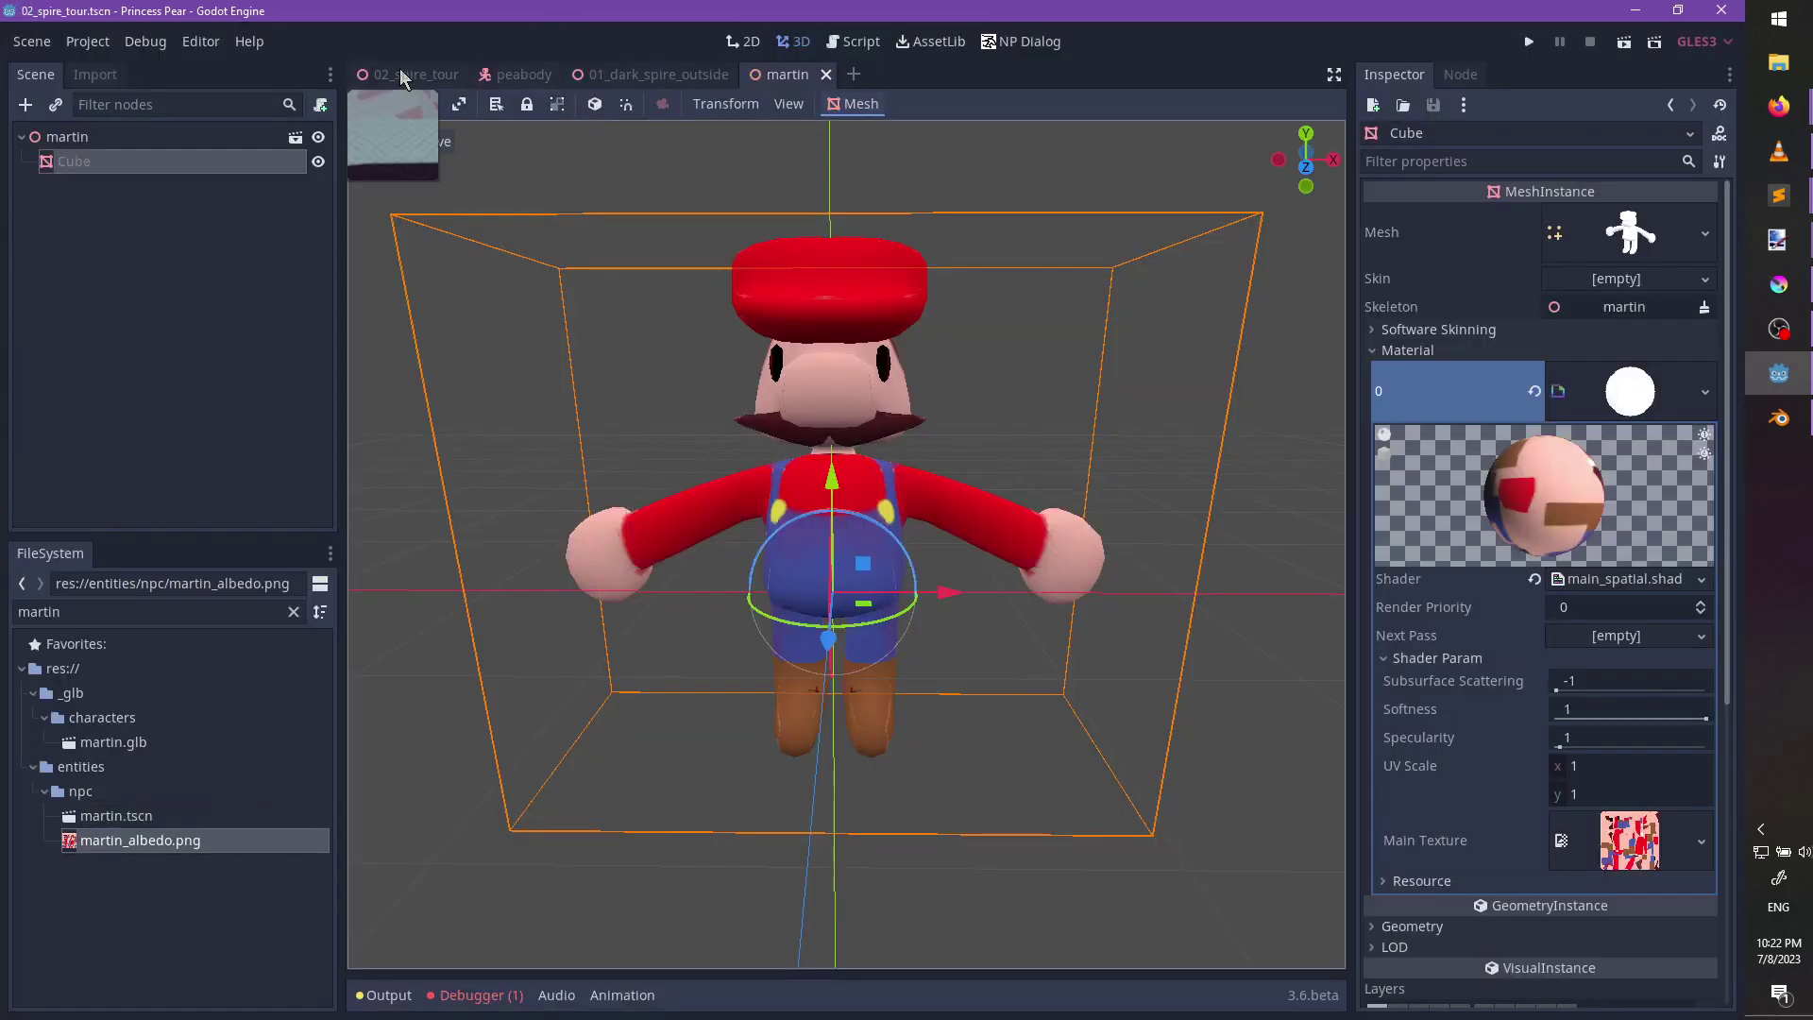
# Bring up the 01_dark_spire_outside scene and expand the brothers node.
pyautogui.click(408, 74)
pyautogui.moveTo(600, 510); pyautogui.dragTo(801, 489, button='middle')
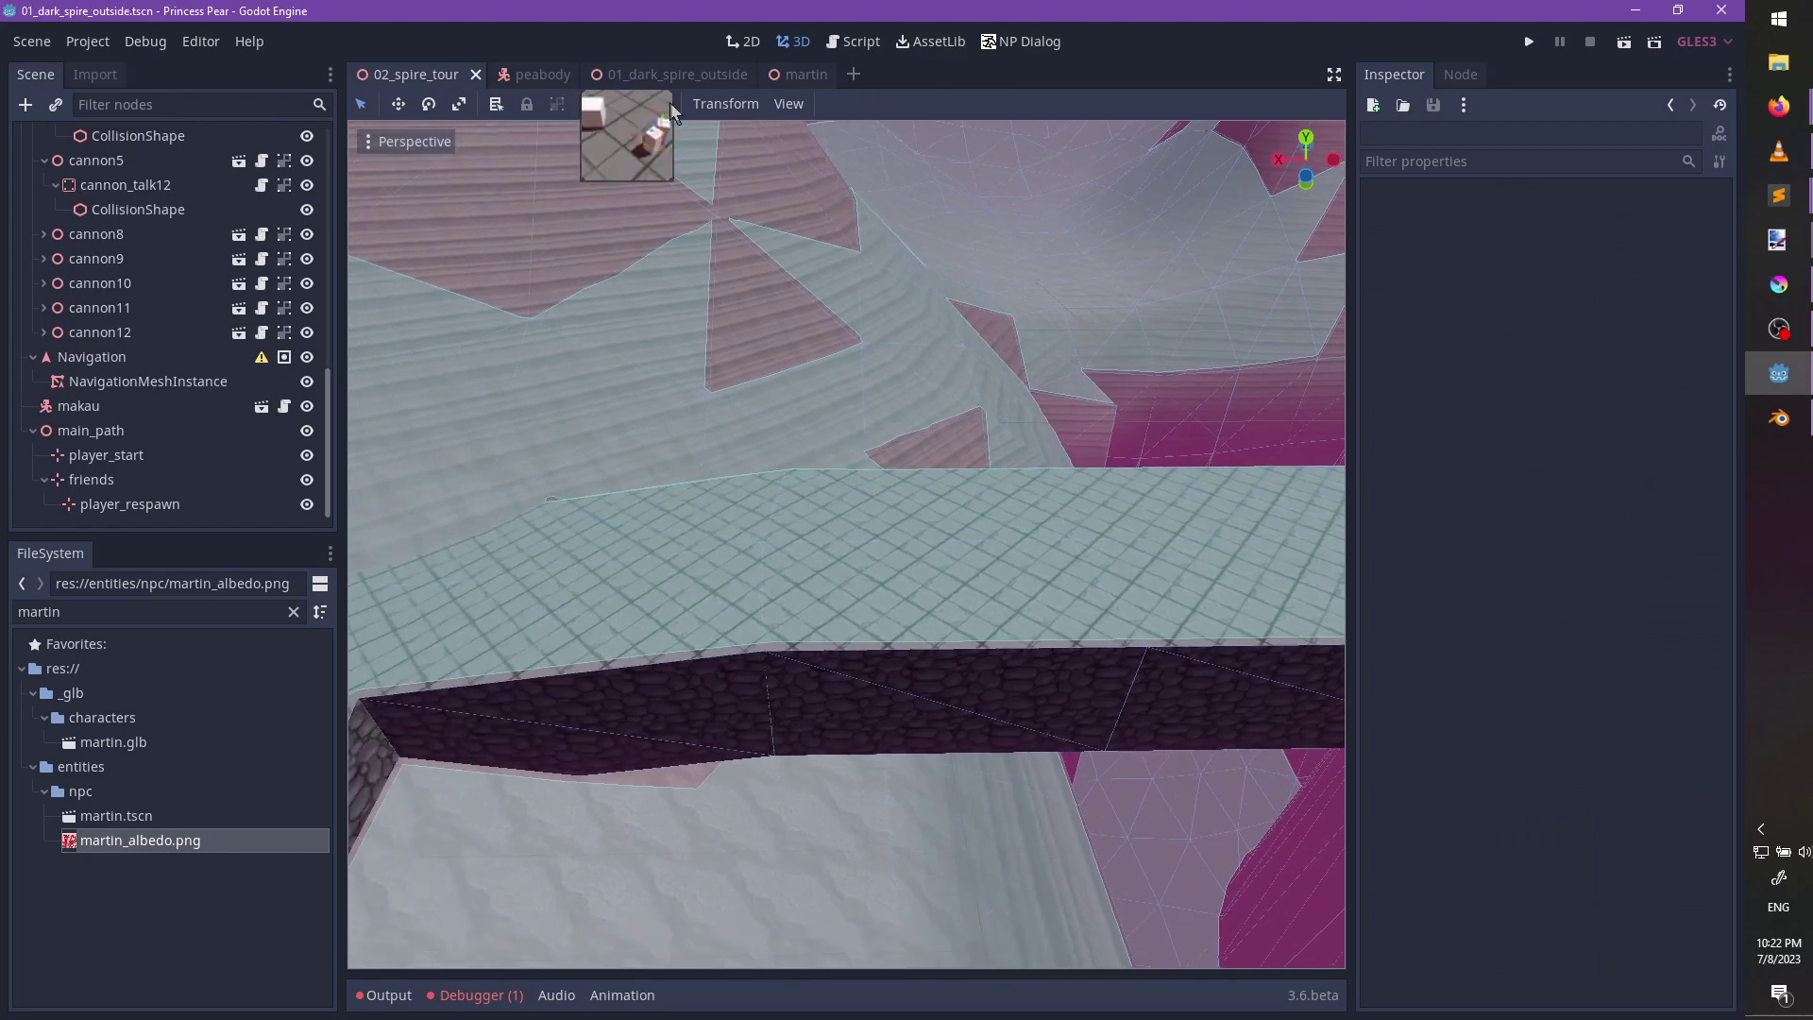
pyautogui.click(666, 74)
pyautogui.scroll(5, 800, 567)
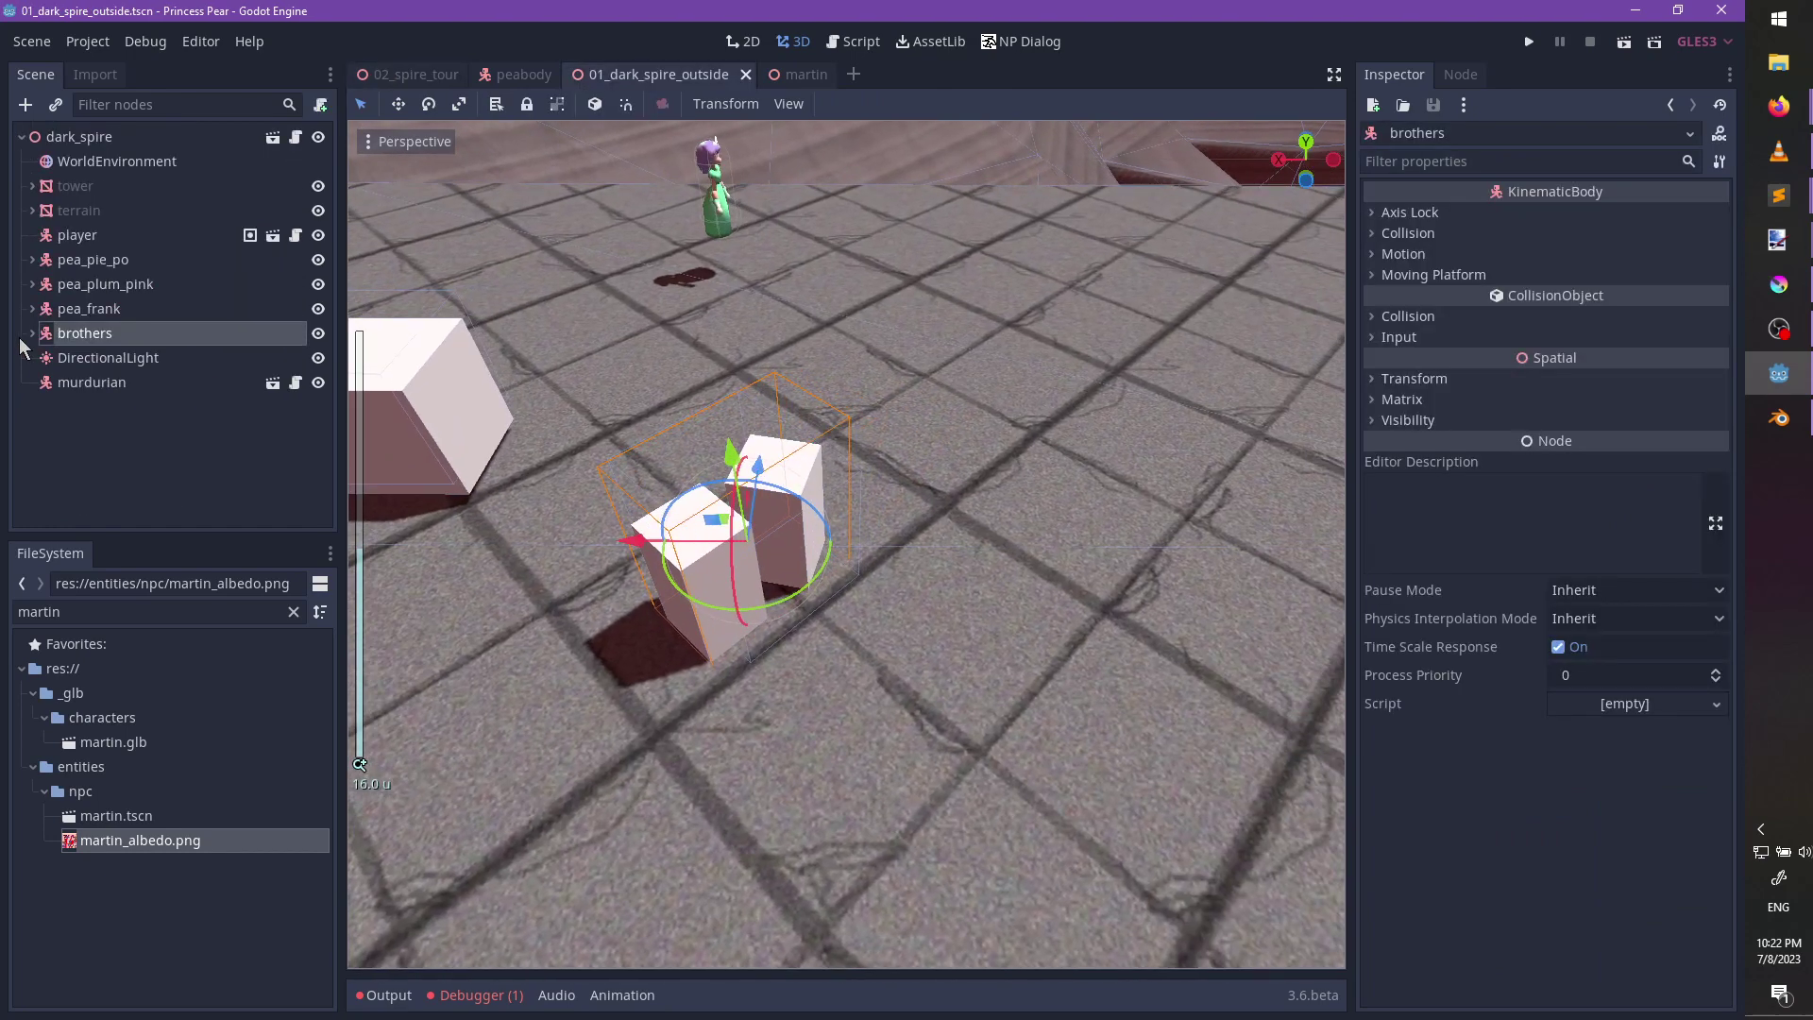
pyautogui.click(34, 333)
# Try deleting both collision shapes of the brothers node together with their meshes.
pyautogui.click(151, 361)
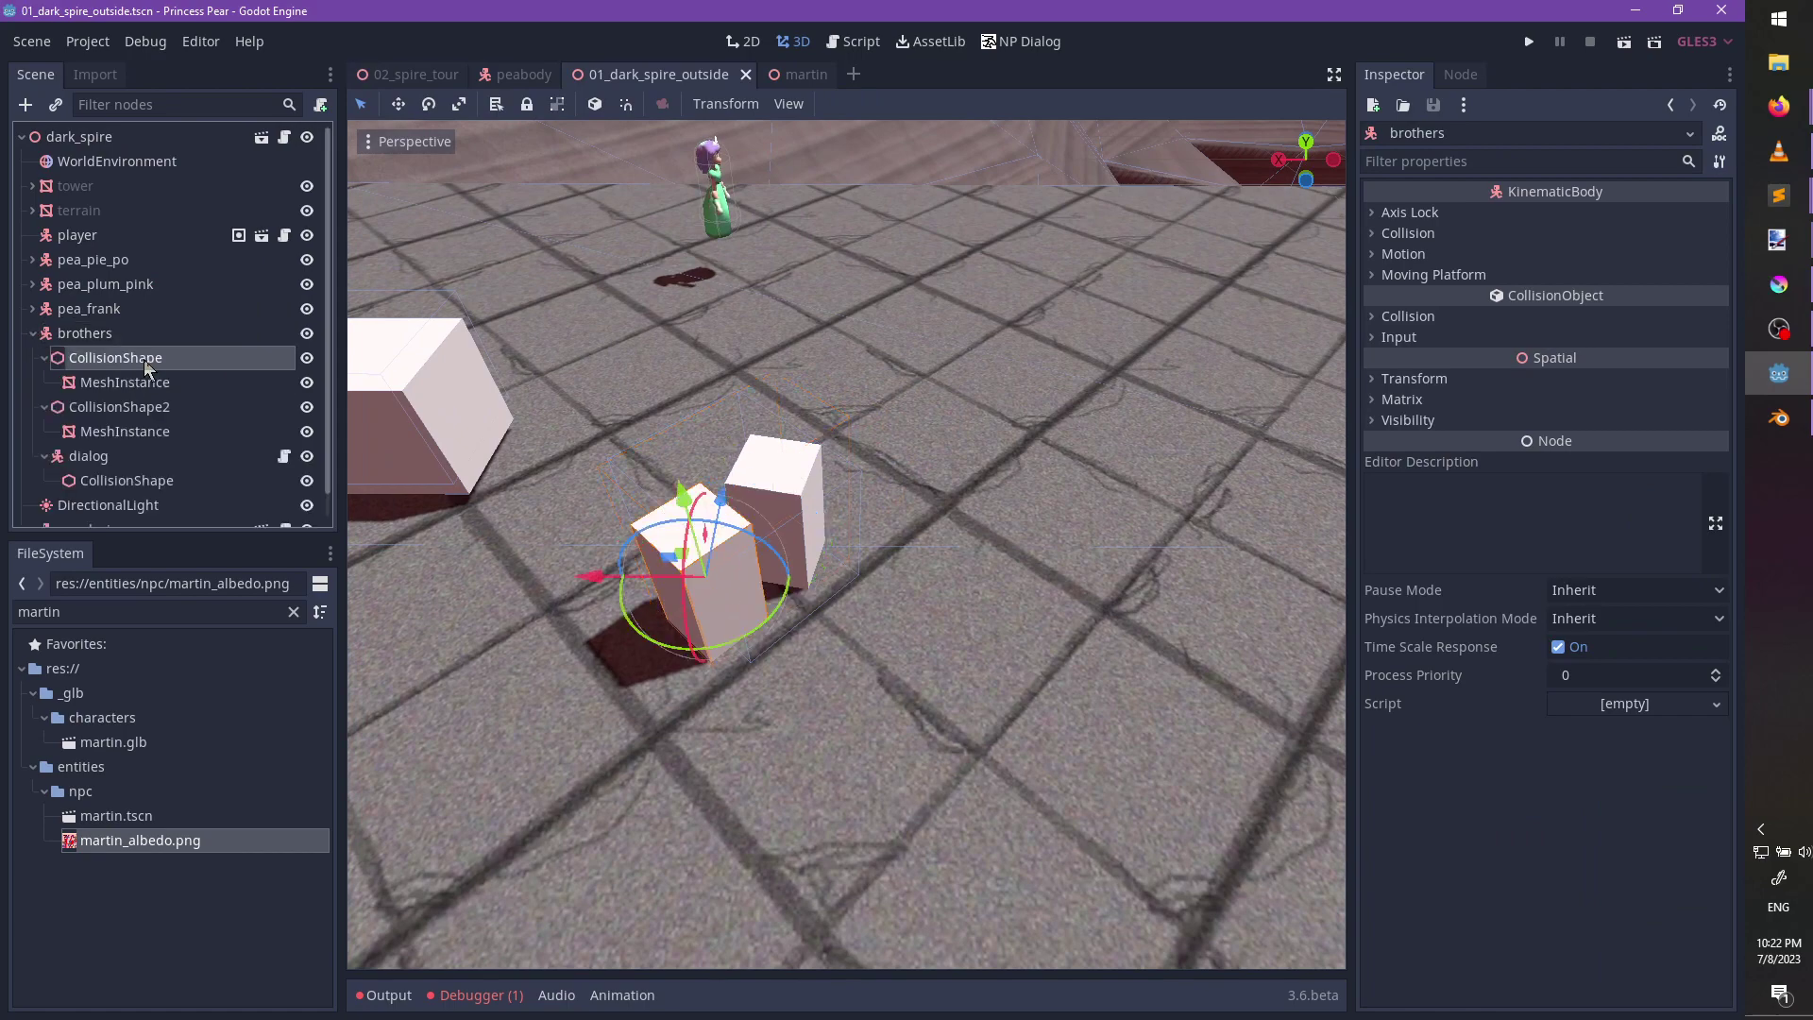
pyautogui.click(132, 407)
pyautogui.keyDown('ctrl'); pyautogui.click(127, 359); pyautogui.keyUp('ctrl')
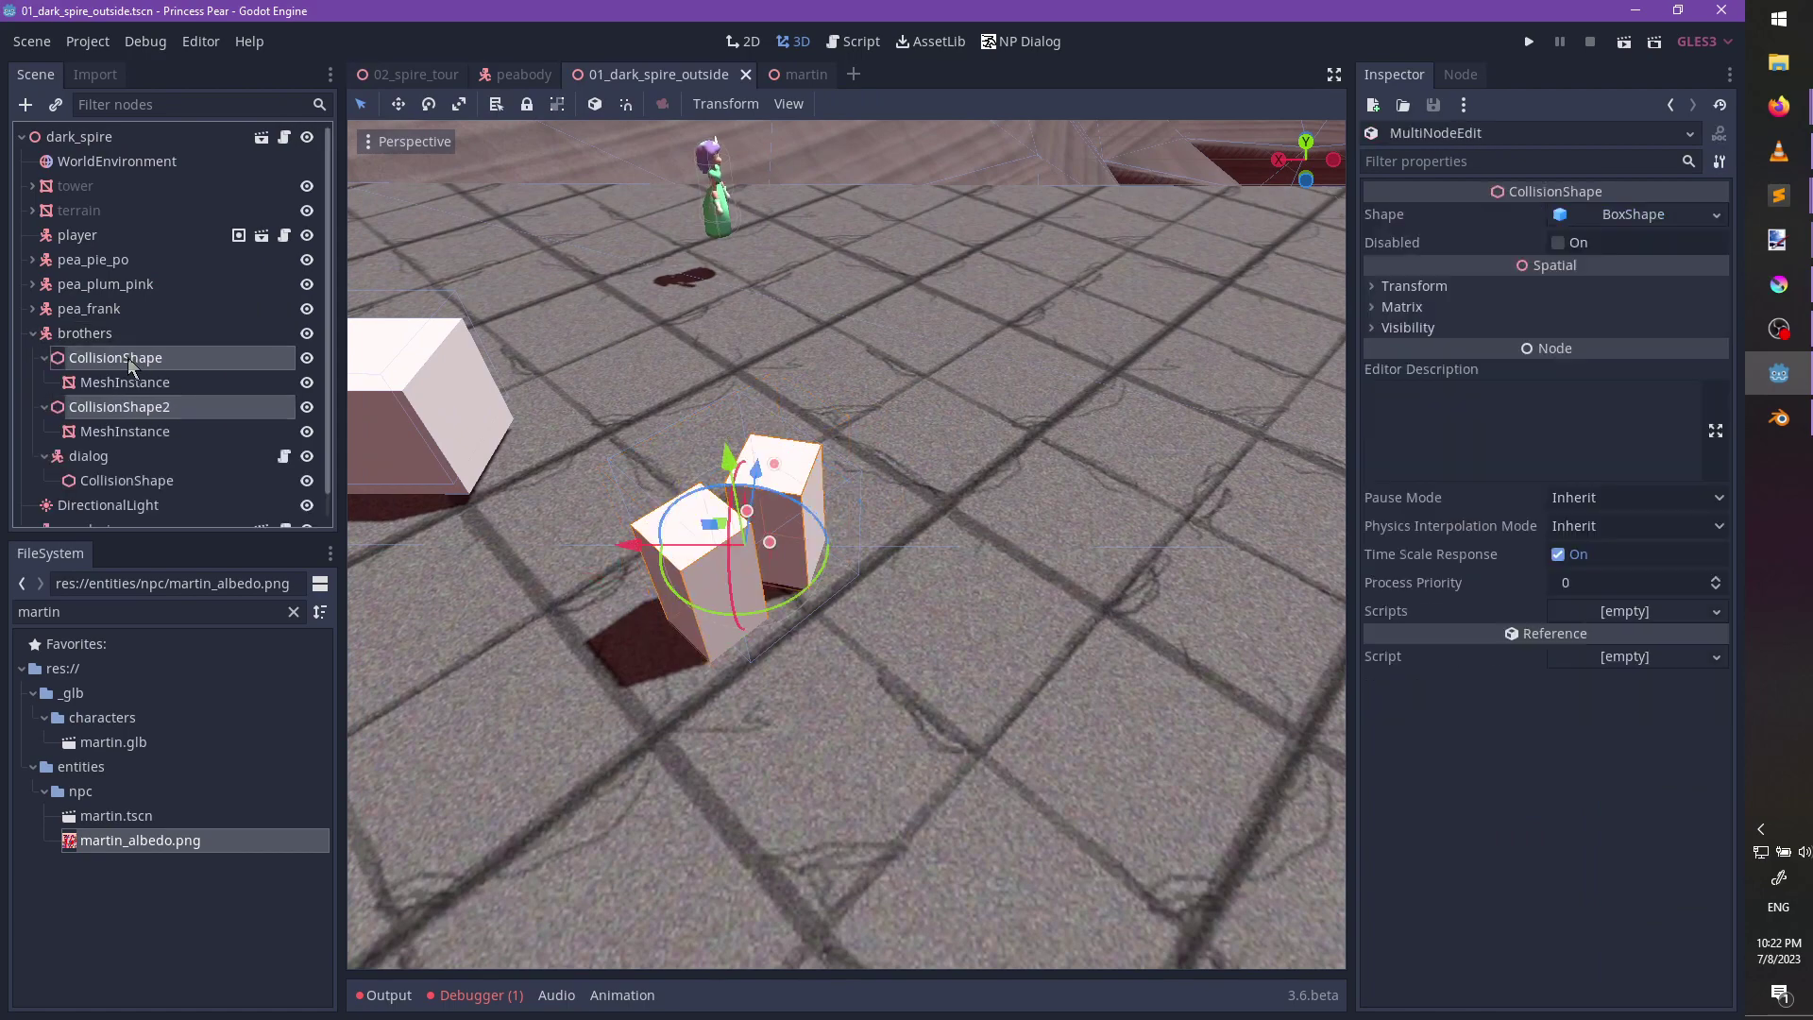
pyautogui.press('Delete')
pyautogui.press('Return')
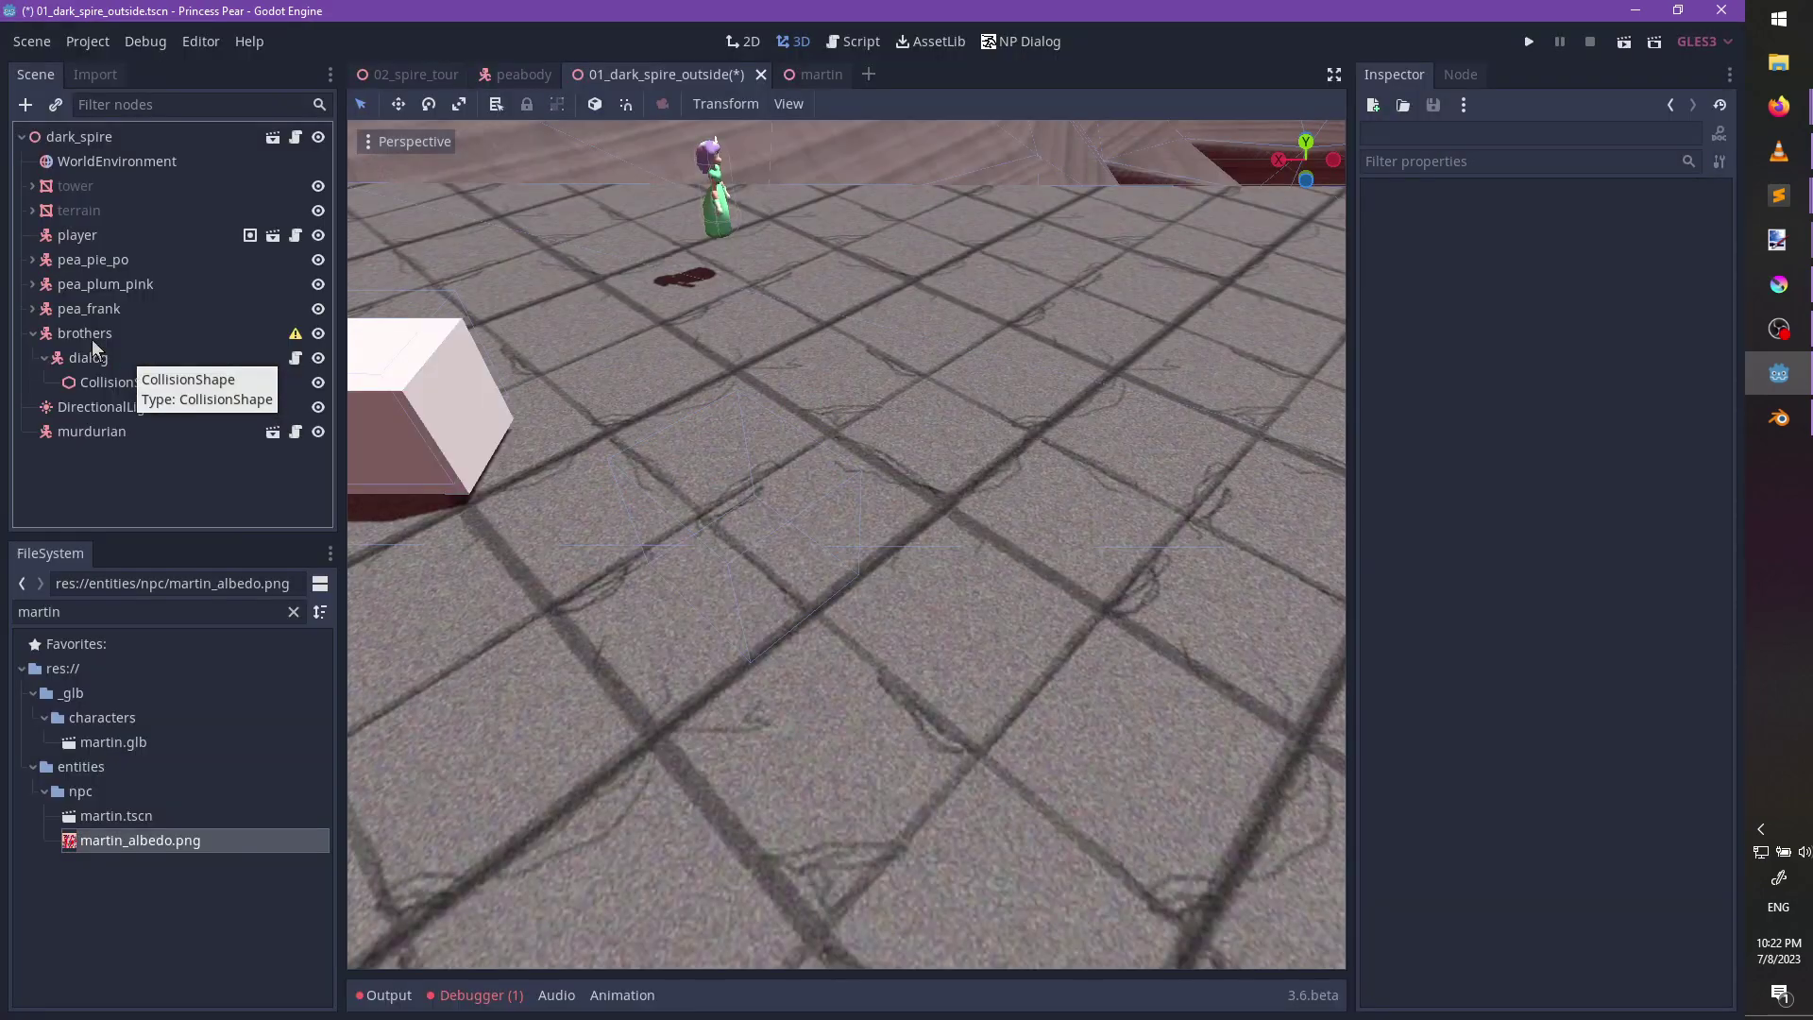
# Try to change the brothers node's type to Spatial, and undo the deletion of its collision shapes.
pyautogui.rightClick(83, 342)
pyautogui.click(193, 613)
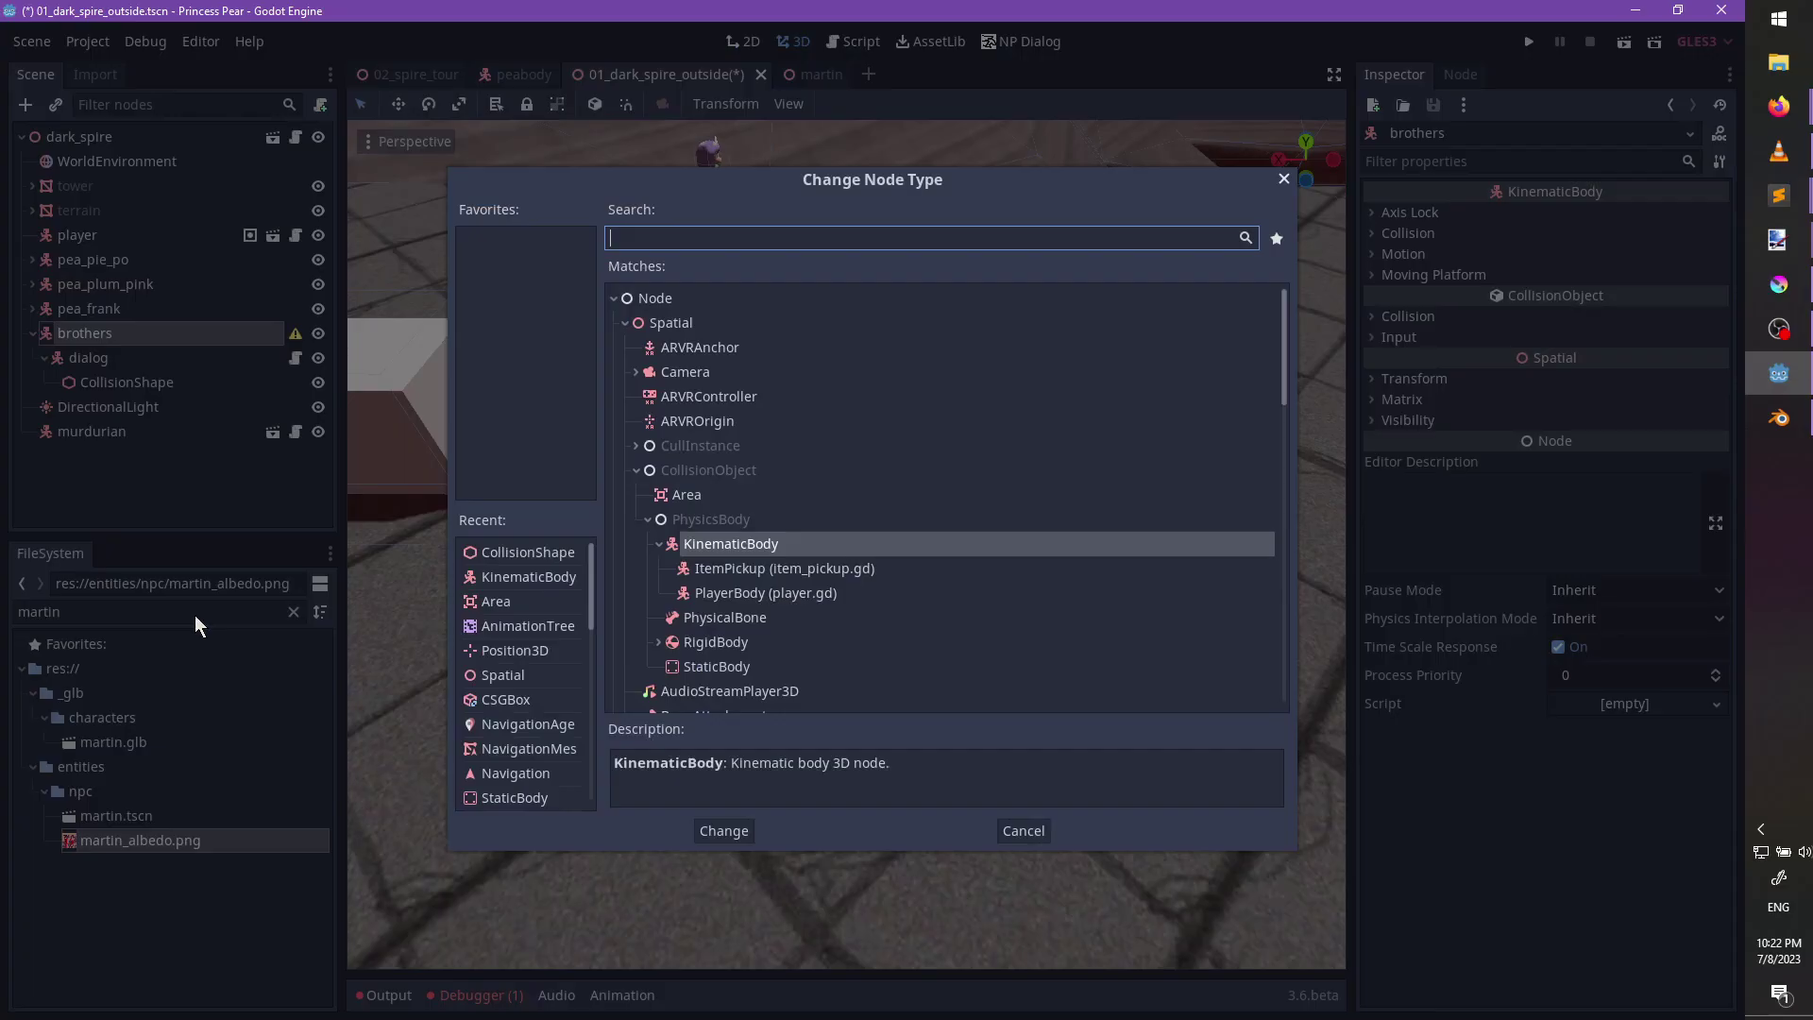
pyautogui.press('Up')
pyautogui.press('Up')
pyautogui.press('Up')
pyautogui.press('Up')
pyautogui.press('Up')
pyautogui.press('Up')
pyautogui.press('Up')
pyautogui.press('Up')
pyautogui.press('Up')
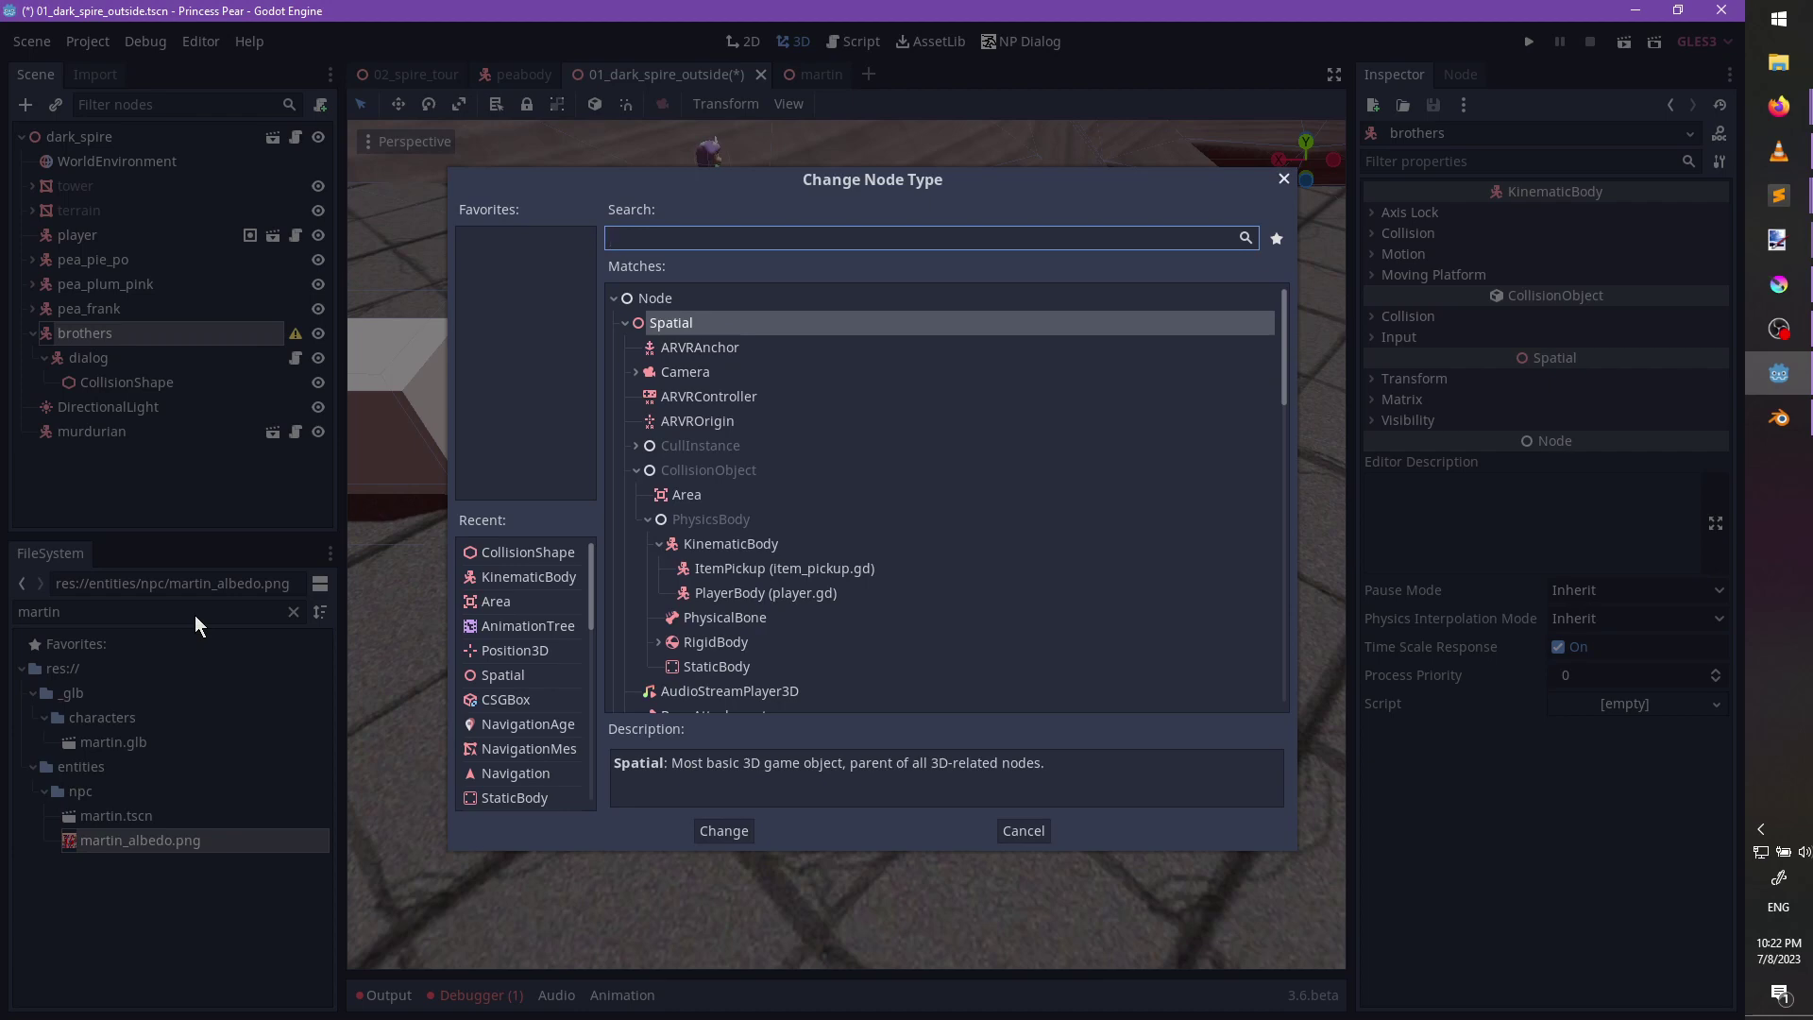
pyautogui.press('Escape')
pyautogui.hotkey('ctrl', 'z')
# Replace the MeshInstance under each of the brothers node's two collision shapes with an instance of martin.tscn.
pyautogui.click(133, 382)
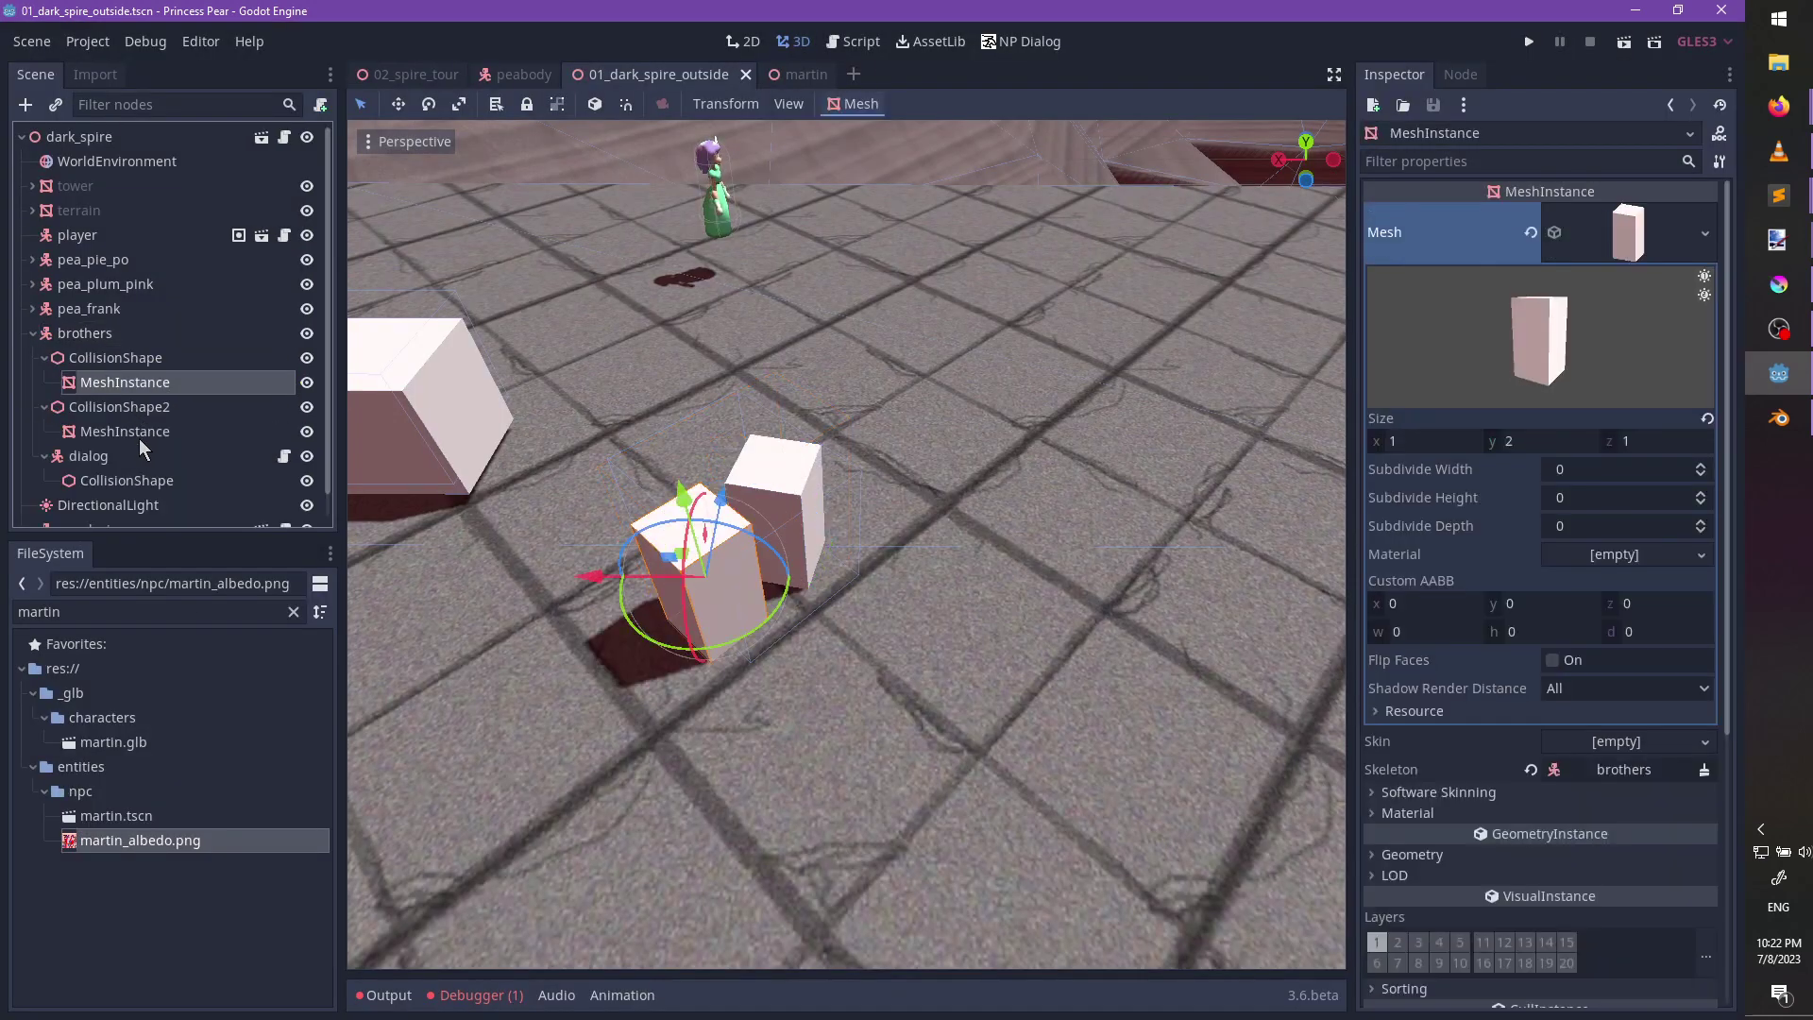
pyautogui.keyDown('ctrl'); pyautogui.click(139, 438); pyautogui.keyUp('ctrl')
pyautogui.press('Delete')
pyautogui.press('Return')
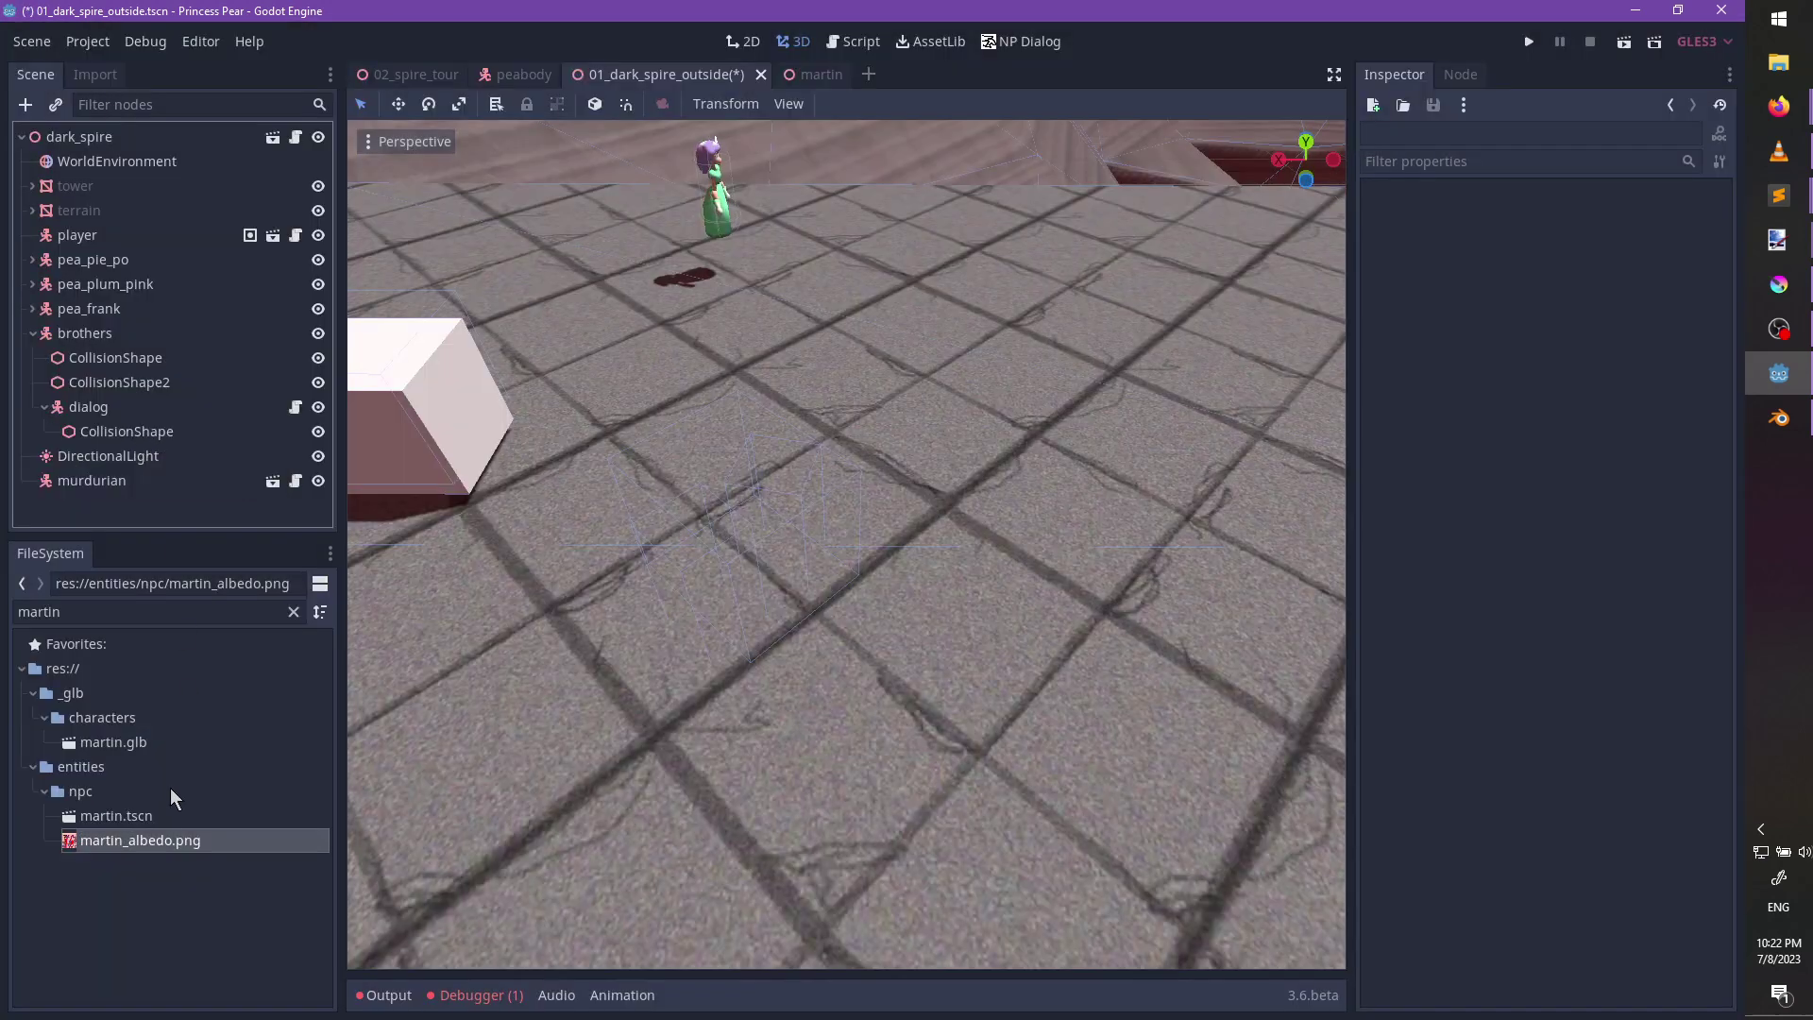
pyautogui.moveTo(145, 814); pyautogui.dragTo(143, 368)
pyautogui.moveTo(125, 823); pyautogui.dragTo(141, 410)
pyautogui.moveTo(778, 695); pyautogui.dragTo(1047, 651, button='middle')
# Switch to Blender and scale the martin model uniformly by 0.5 in Object Mode.
pyautogui.hotkey('alt', 'Tab')
pyautogui.press('Tab')
pyautogui.press('Tab')
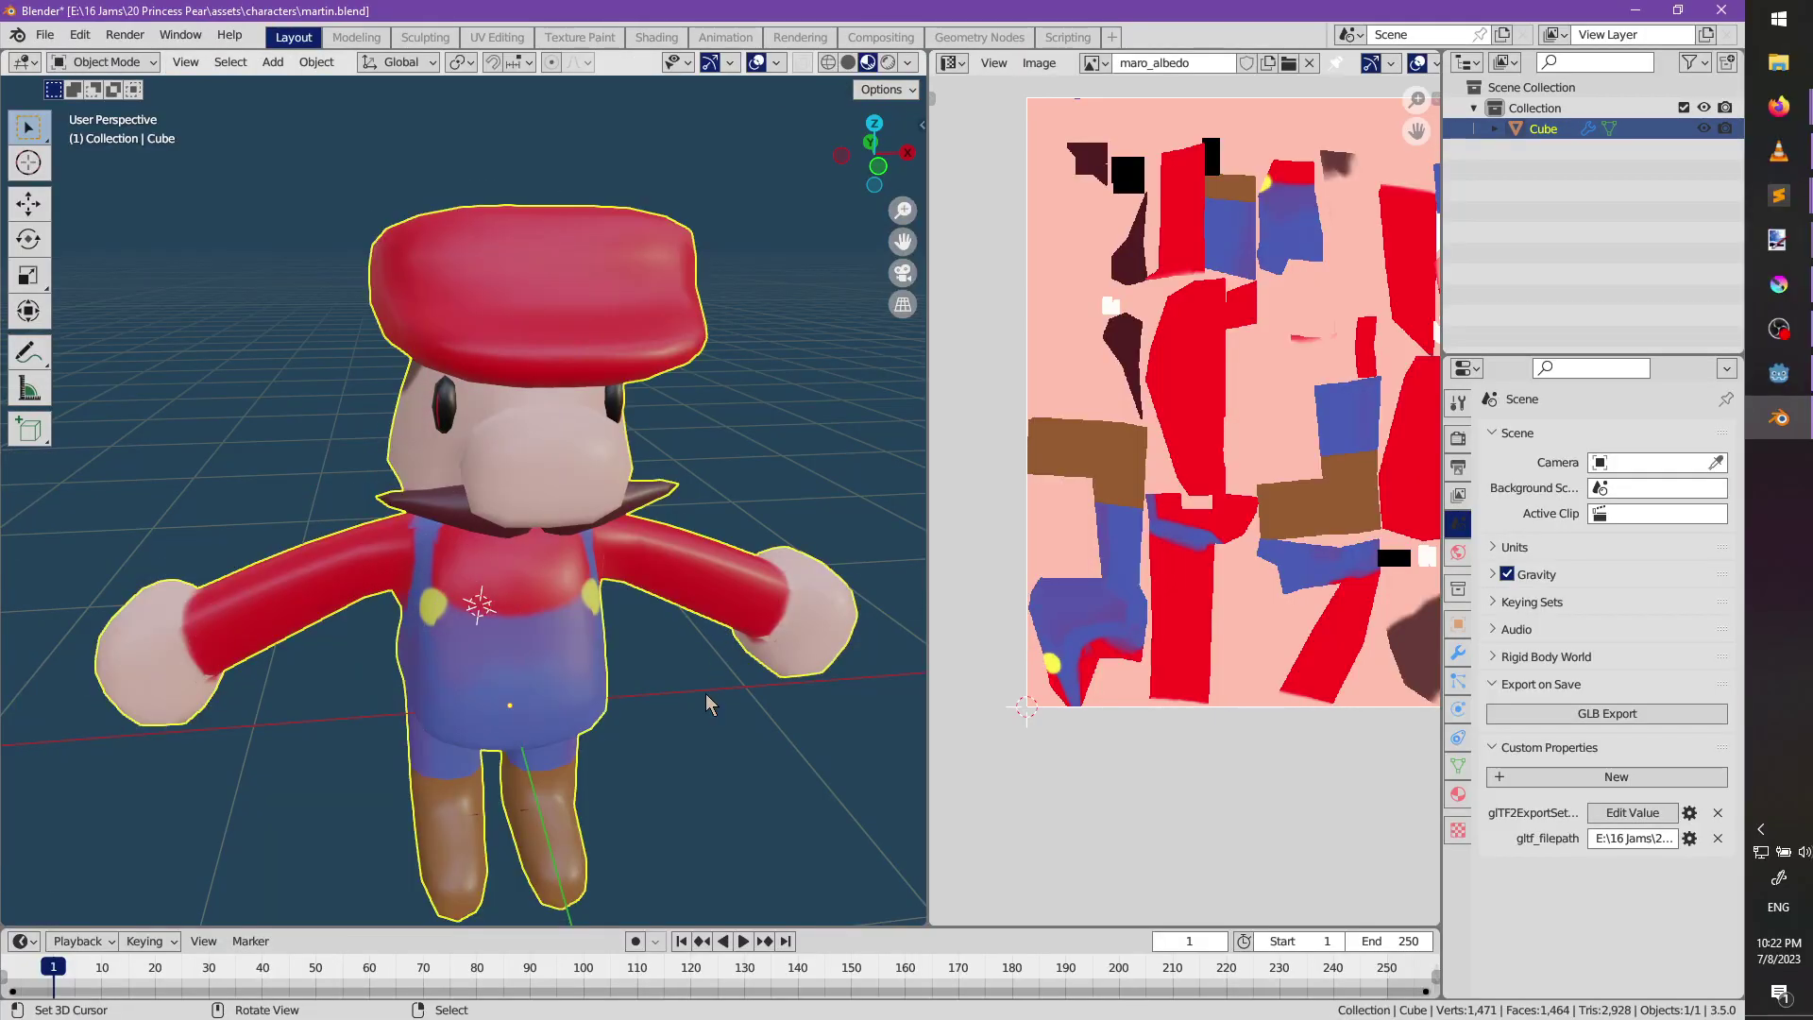
pyautogui.scroll(-3, 708, 700)
pyautogui.moveTo(708, 701); pyautogui.dragTo(672, 671, button='middle')
pyautogui.write('s')
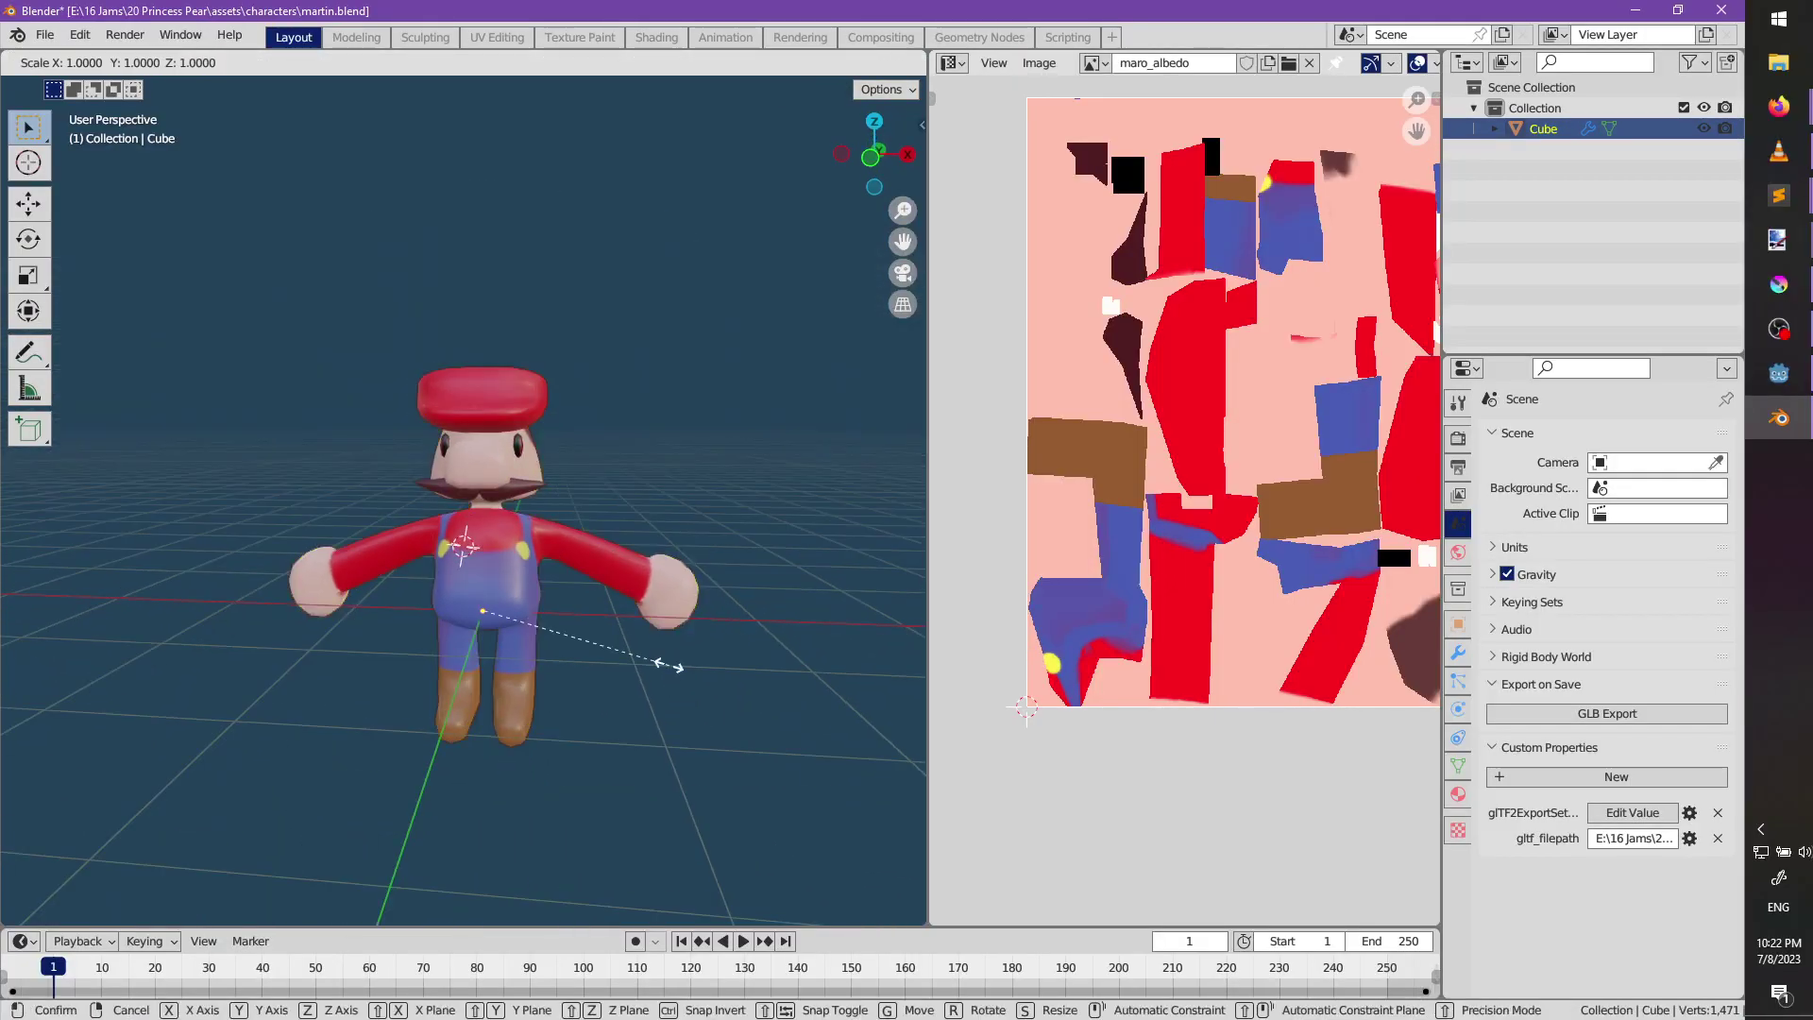
pyautogui.write('.2')
pyautogui.press('BackSpace')
pyautogui.write('02')
pyautogui.press('Escape')
pyautogui.write('s.5')
pyautogui.press('Return')
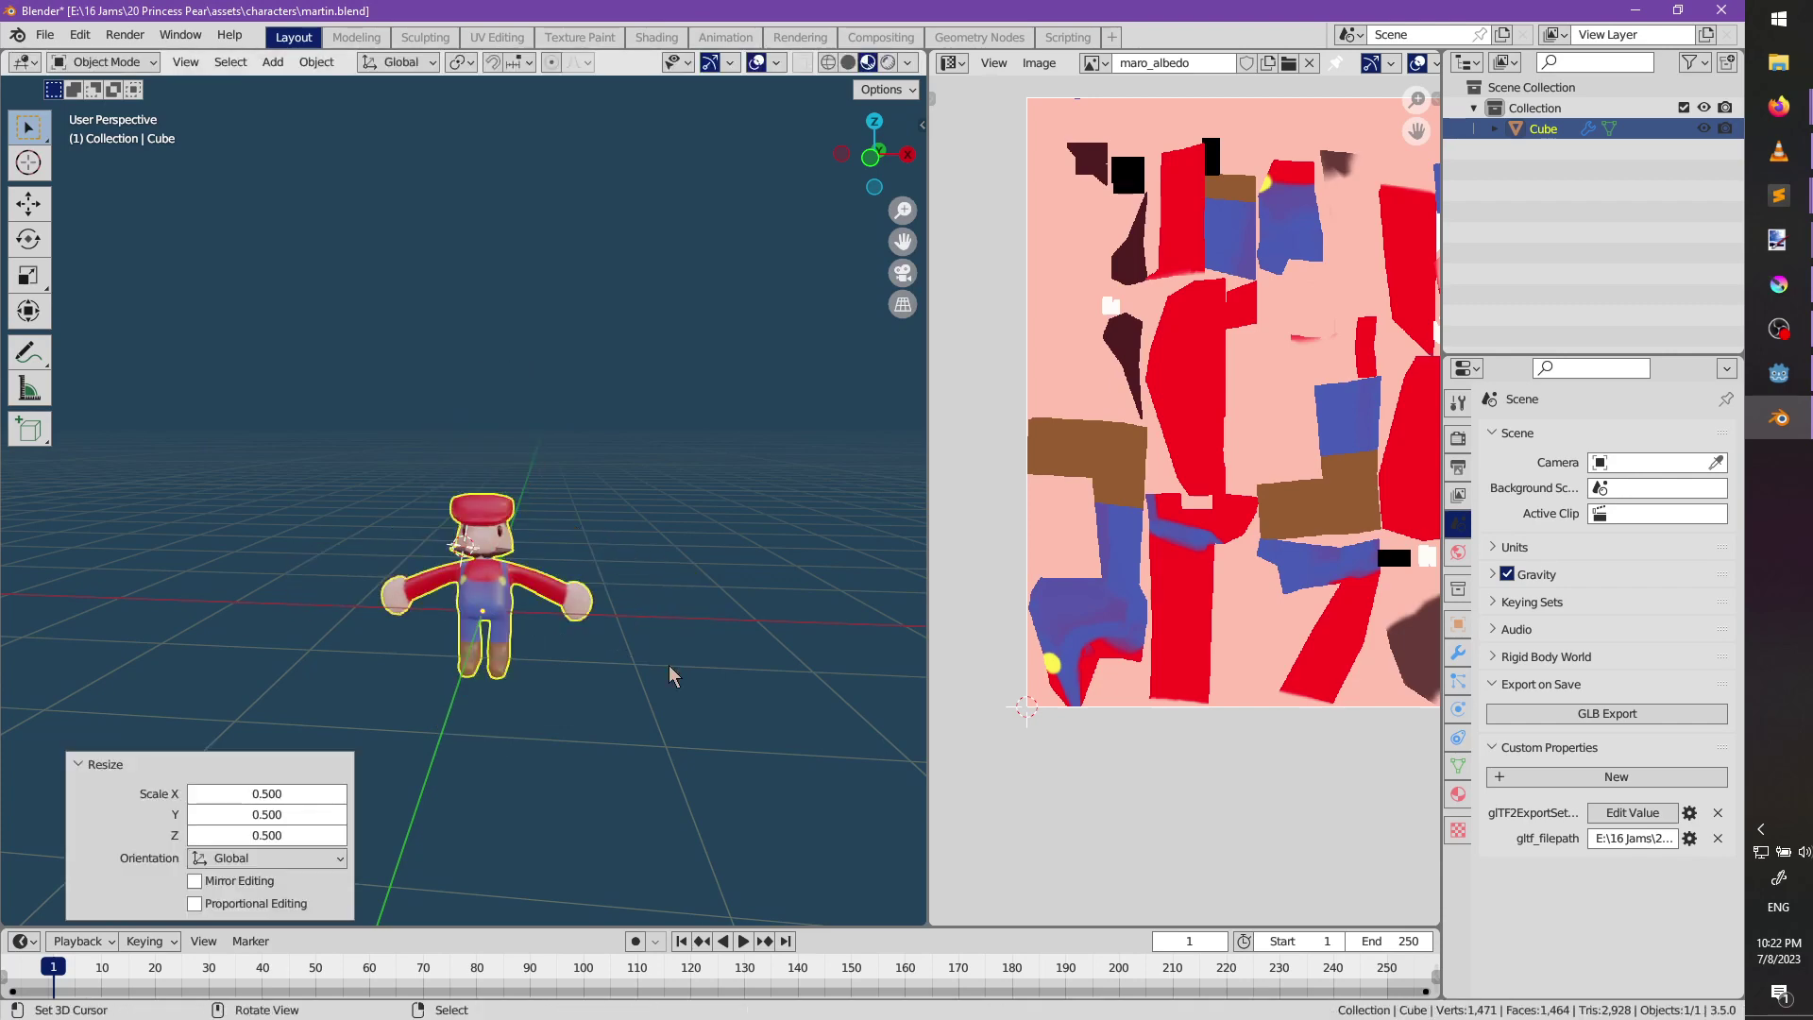
# Move the whole martin mesh up 0.5 m along Z in Edit Mode, and return to Object Mode.
pyautogui.press('Tab')
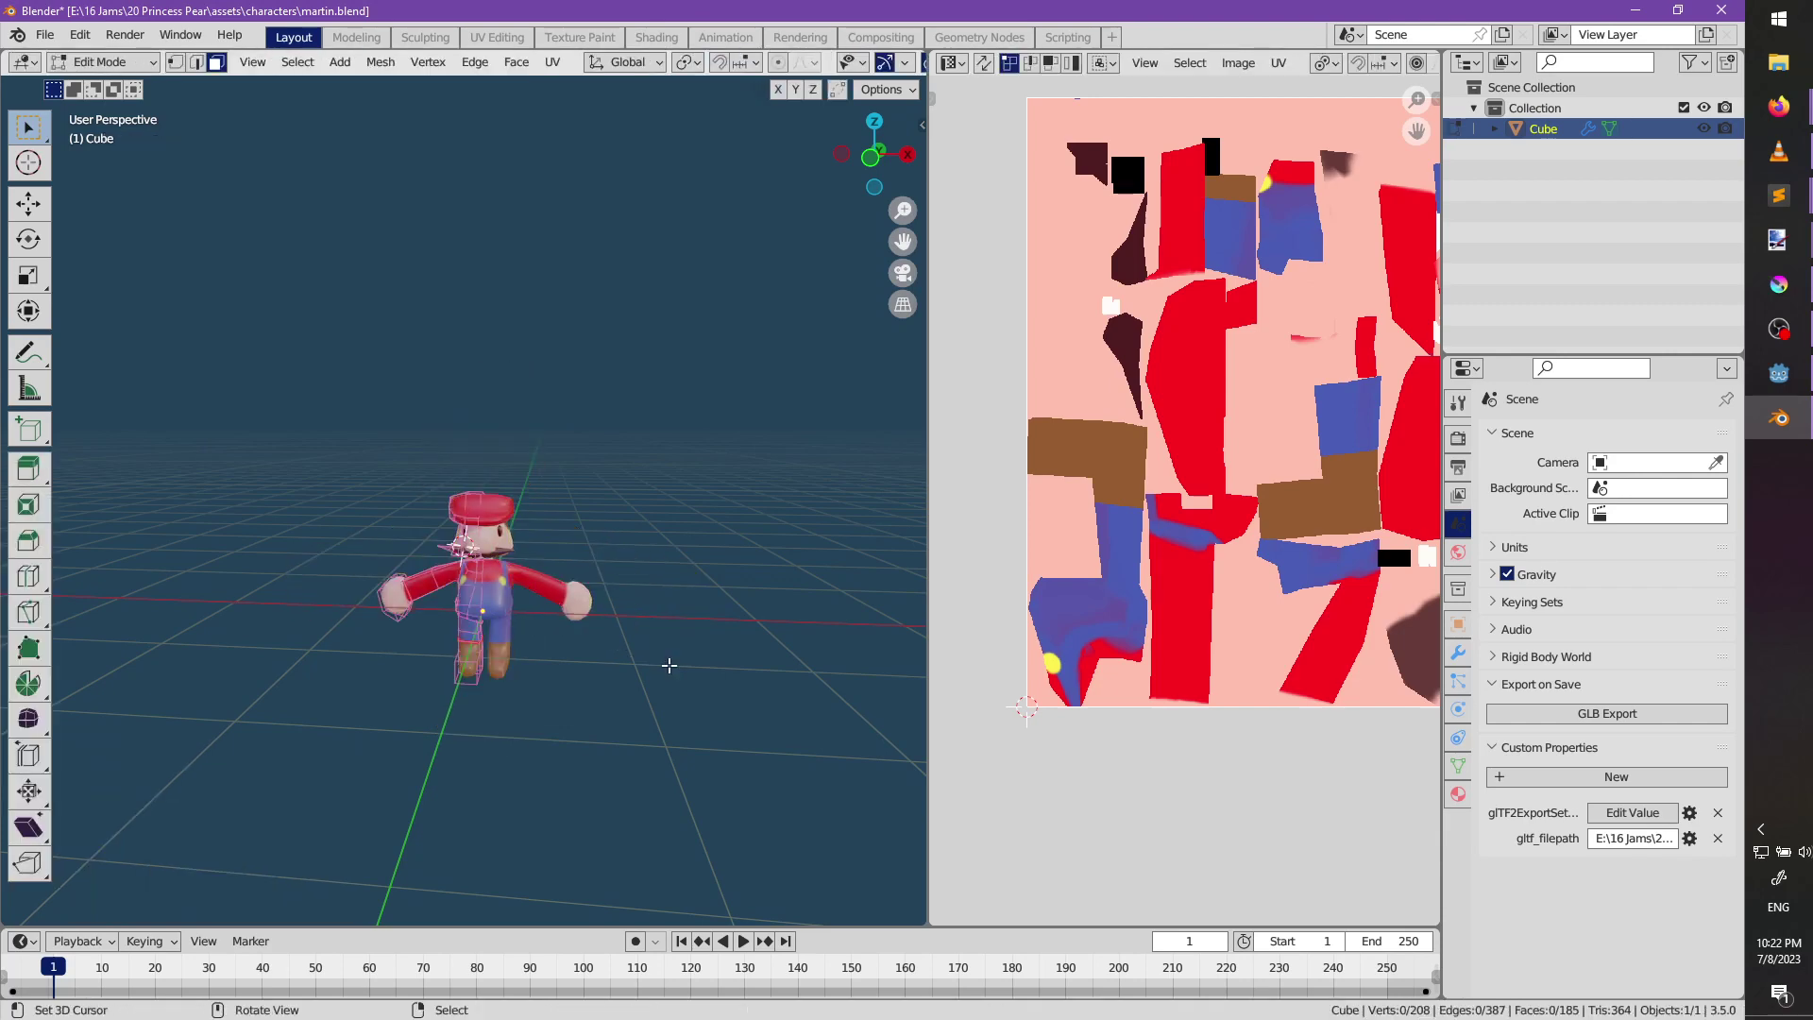
pyautogui.write('agz1')
pyautogui.press('BackSpace')
pyautogui.press('BackSpace')
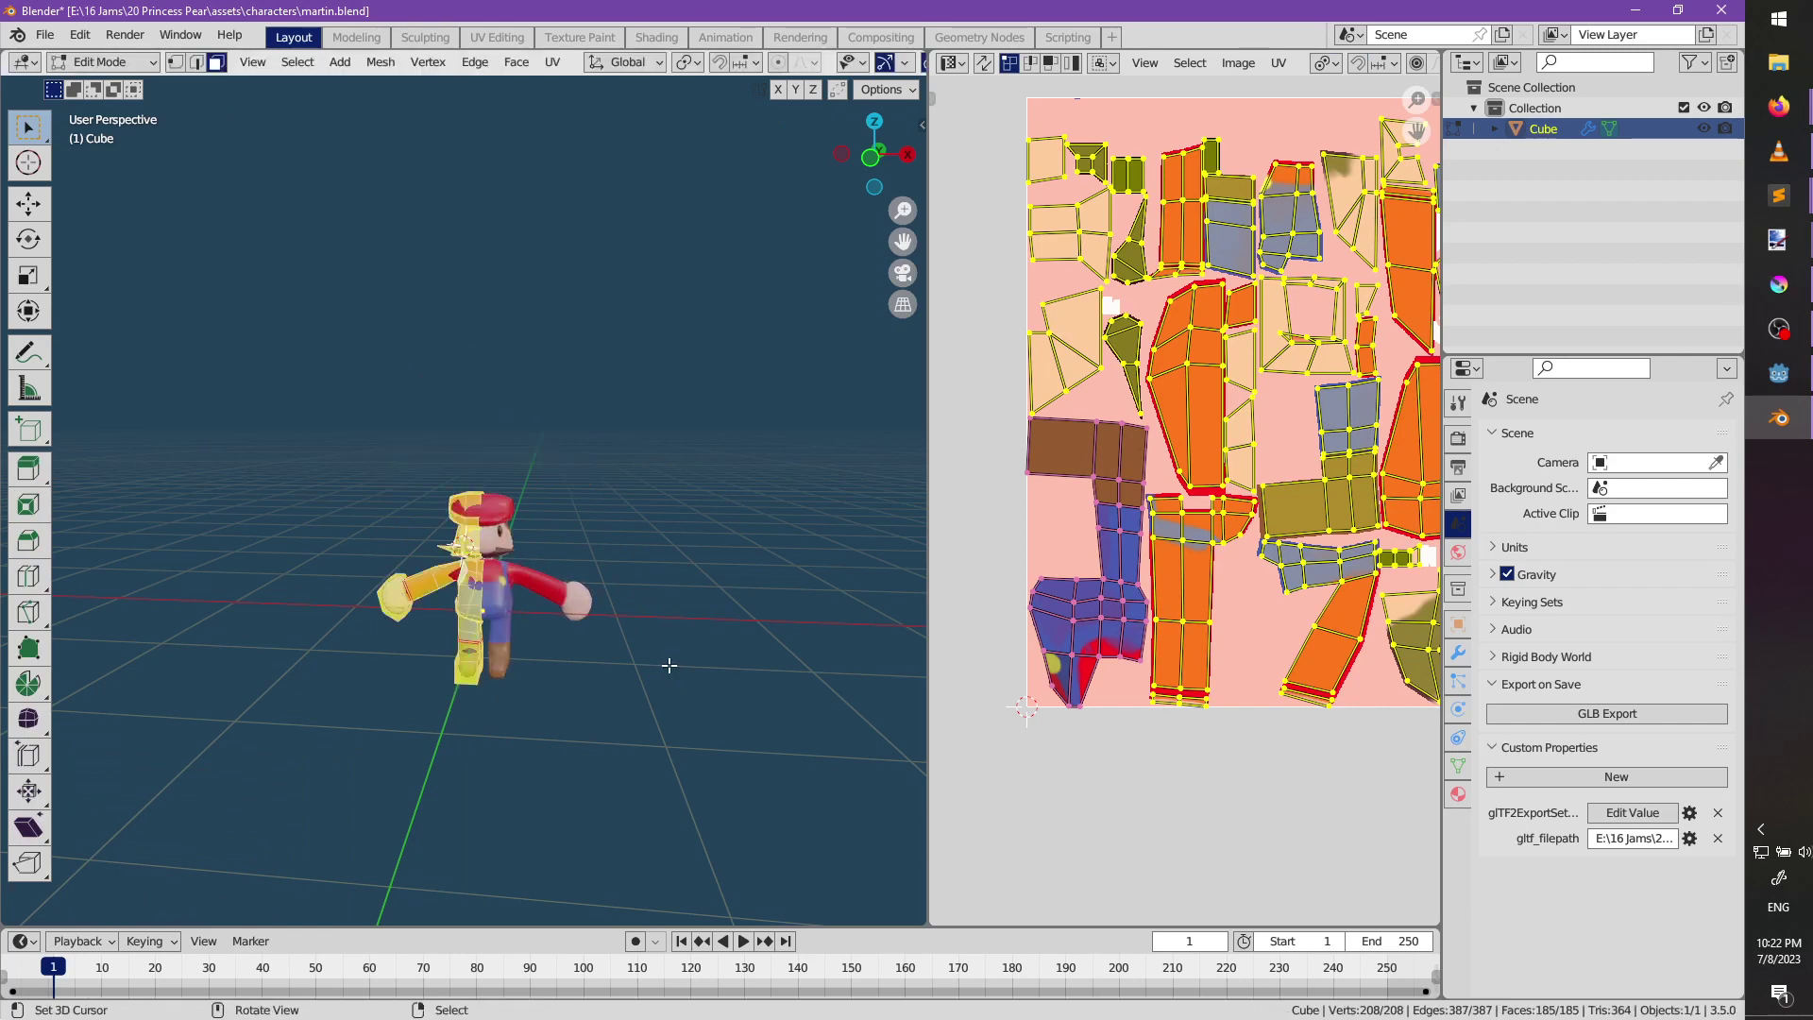
pyautogui.write('.5')
pyautogui.press('Return')
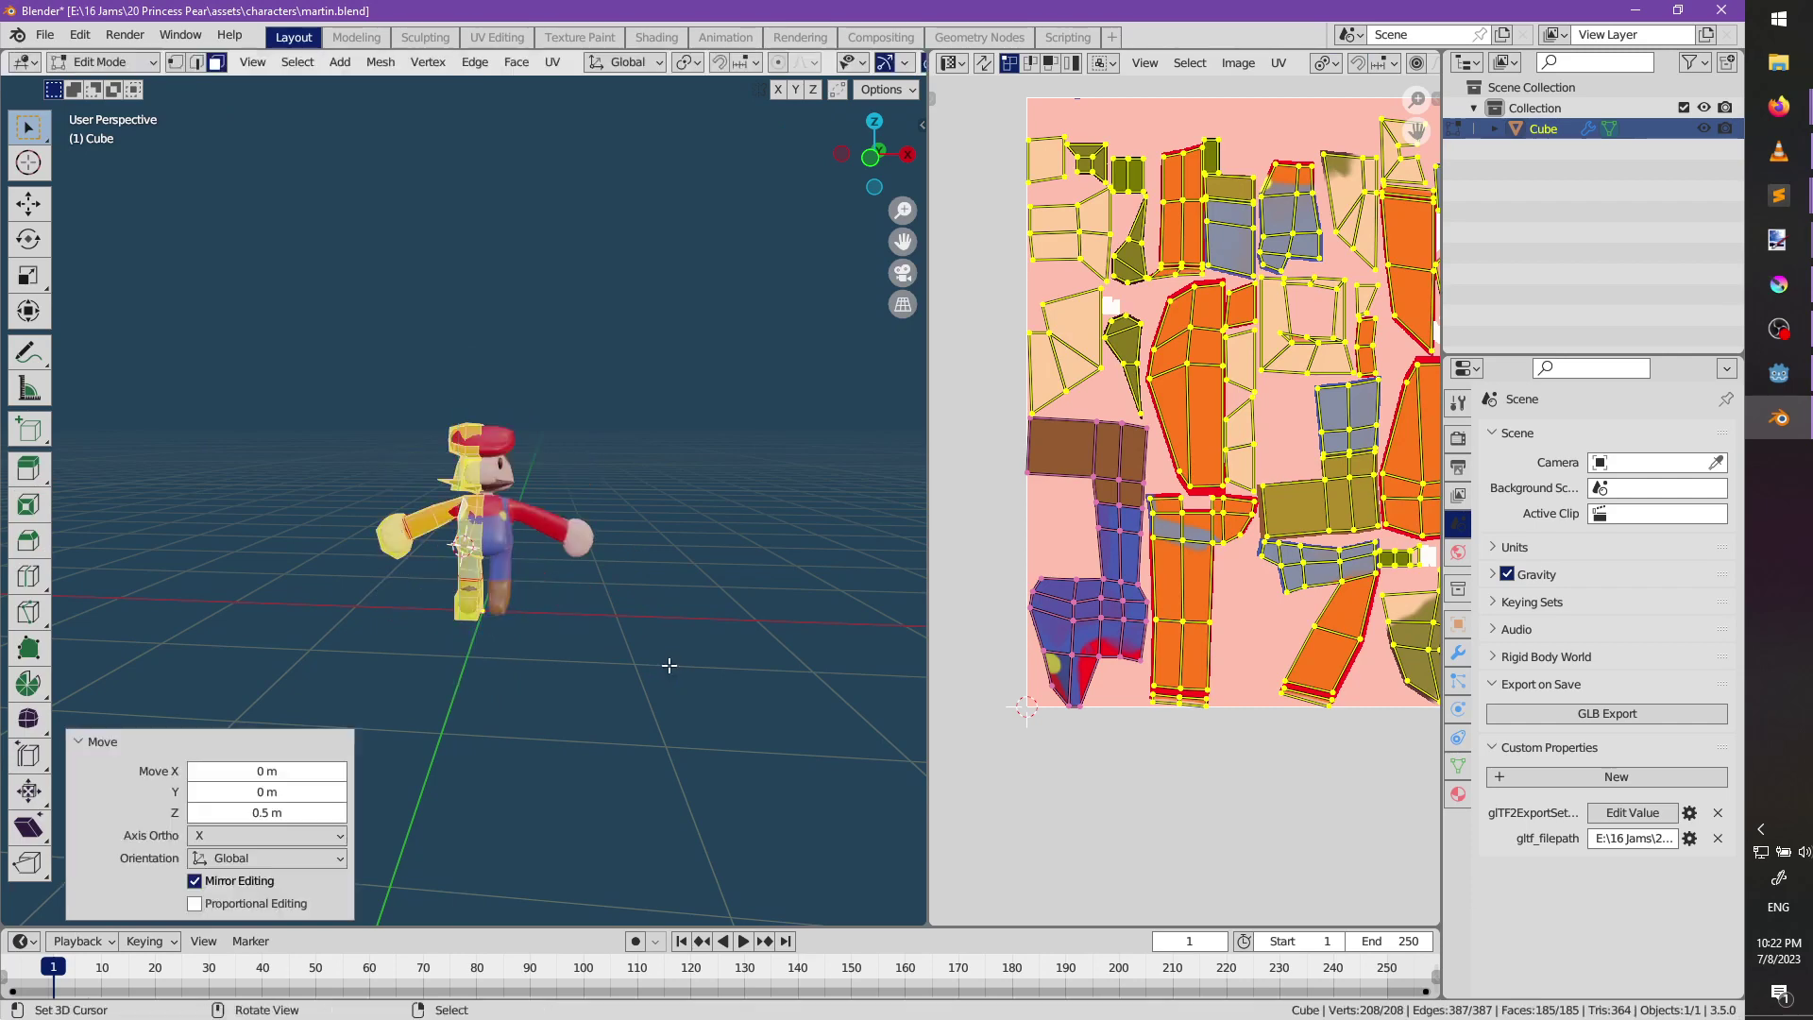
pyautogui.press('KP_1')
pyautogui.press('`')
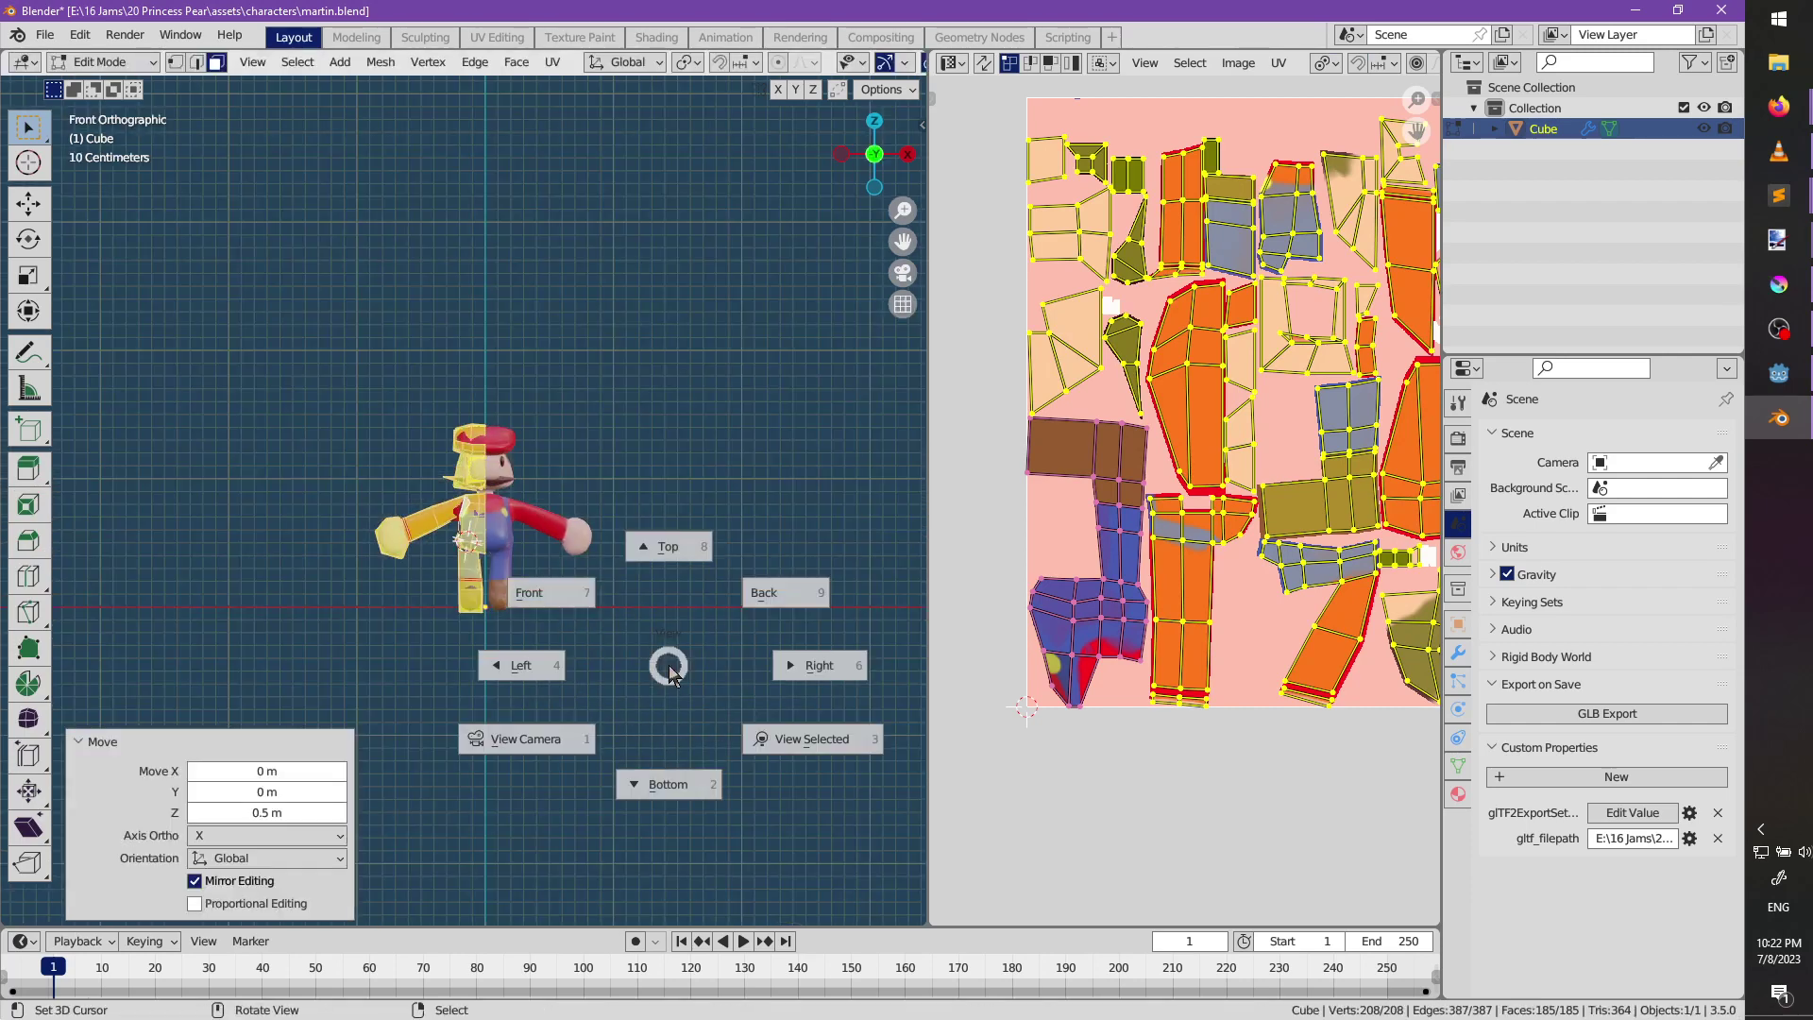
pyautogui.moveTo(538, 535); pyautogui.dragTo(591, 581, button='middle')
pyautogui.press('Tab')
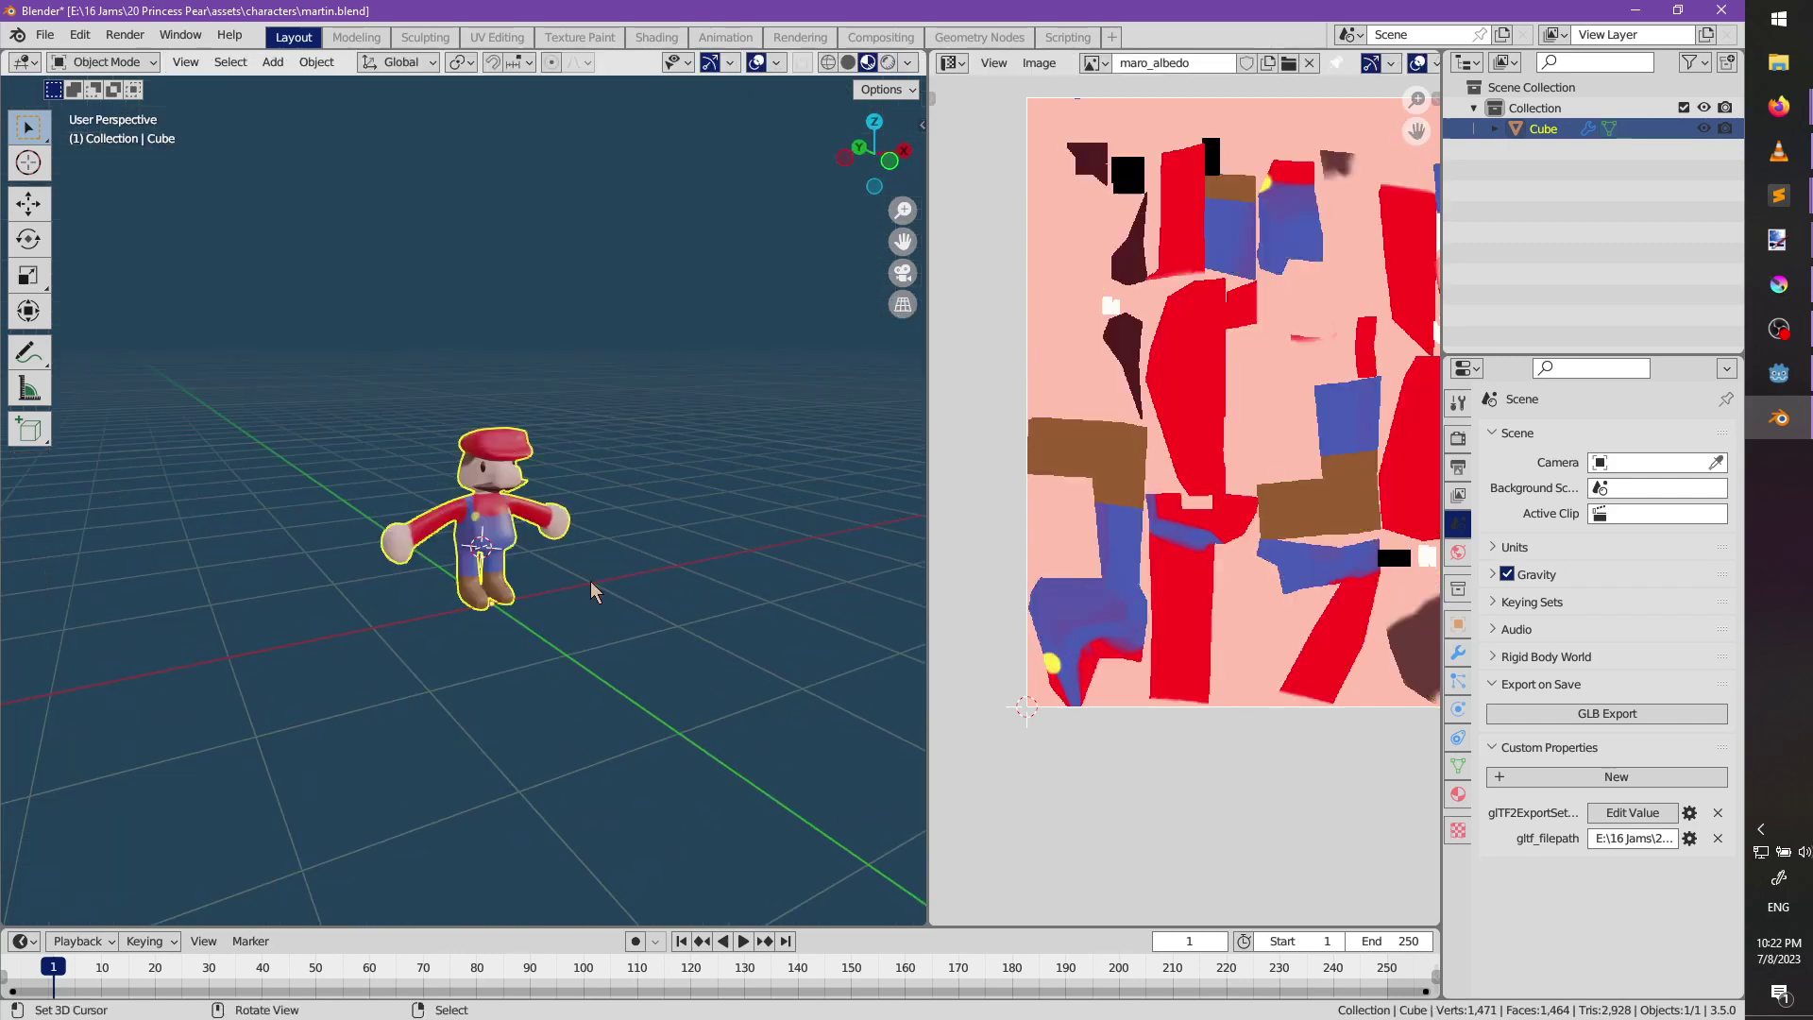
# Compare the size and placement of the two martin instances in Godot with the resized model in Blender.
pyautogui.hotkey('alt', 'Tab')
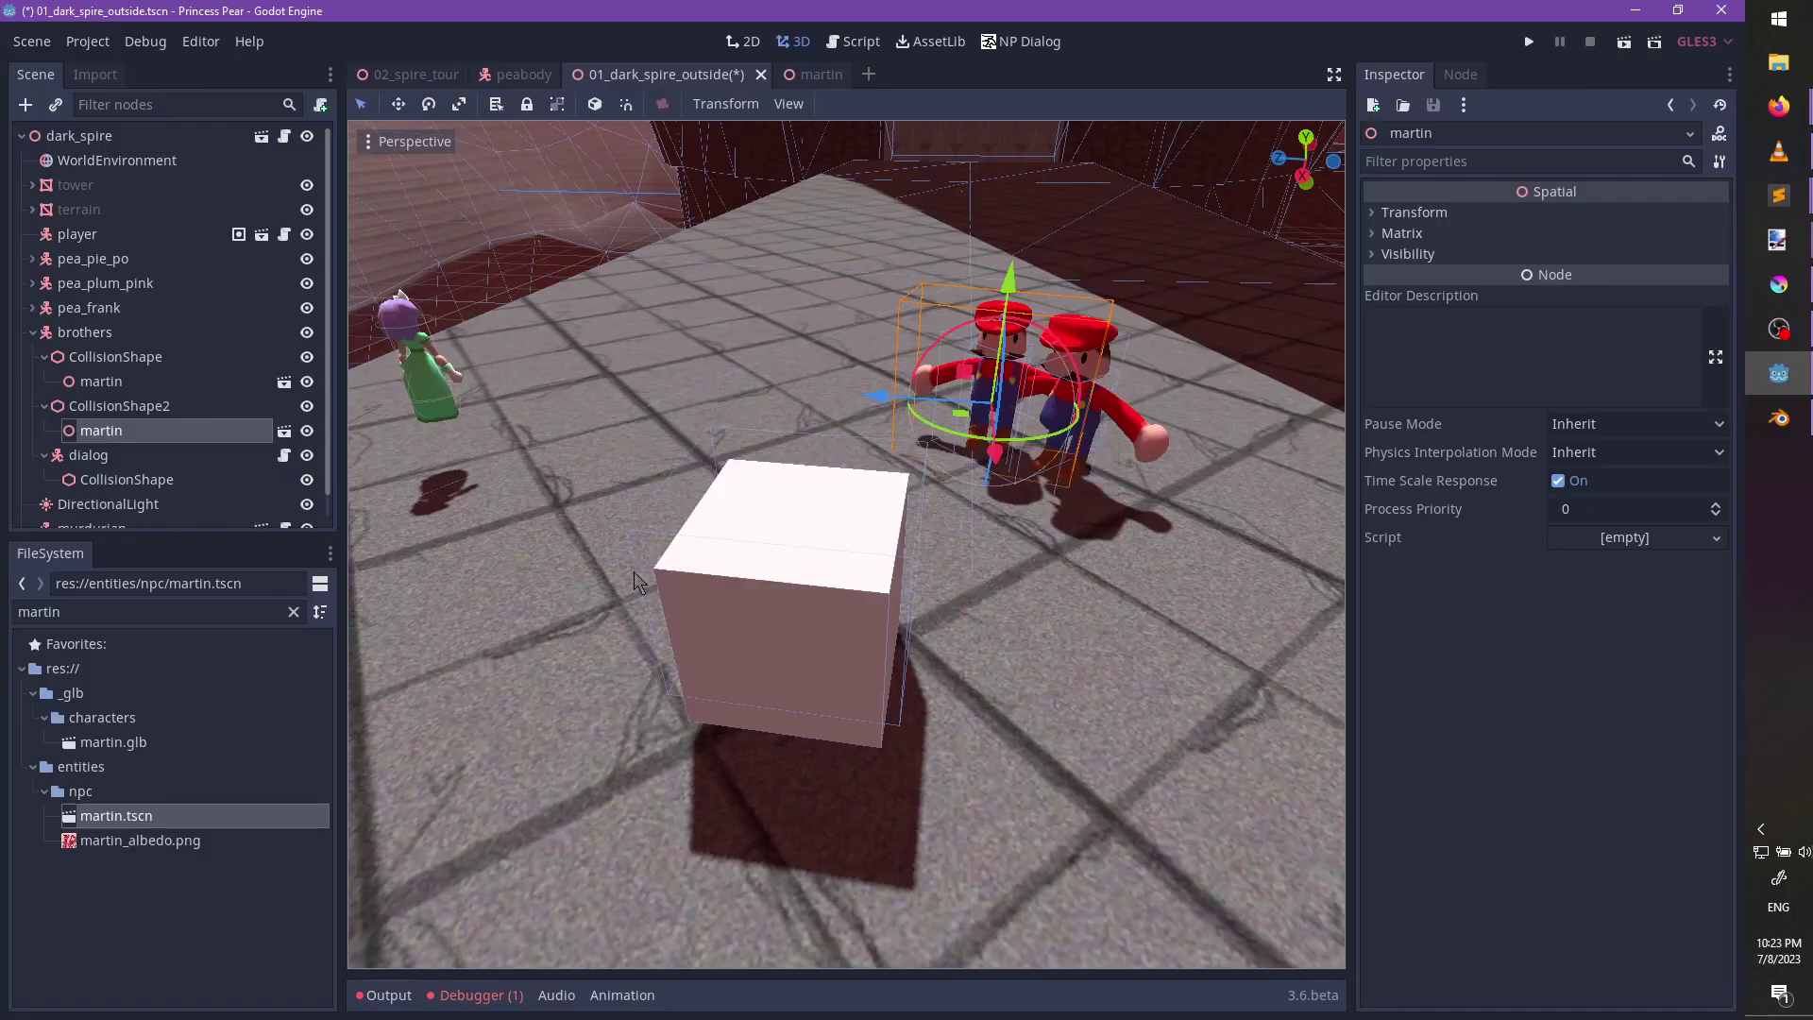
pyautogui.moveTo(847, 591)
pyautogui.mouseDown(button='middle')
pyautogui.moveTo(795, 611)
pyautogui.moveTo(1005, 539)
pyautogui.moveTo(834, 618)
pyautogui.mouseUp(button='middle')
pyautogui.scroll(3, 955, 556)
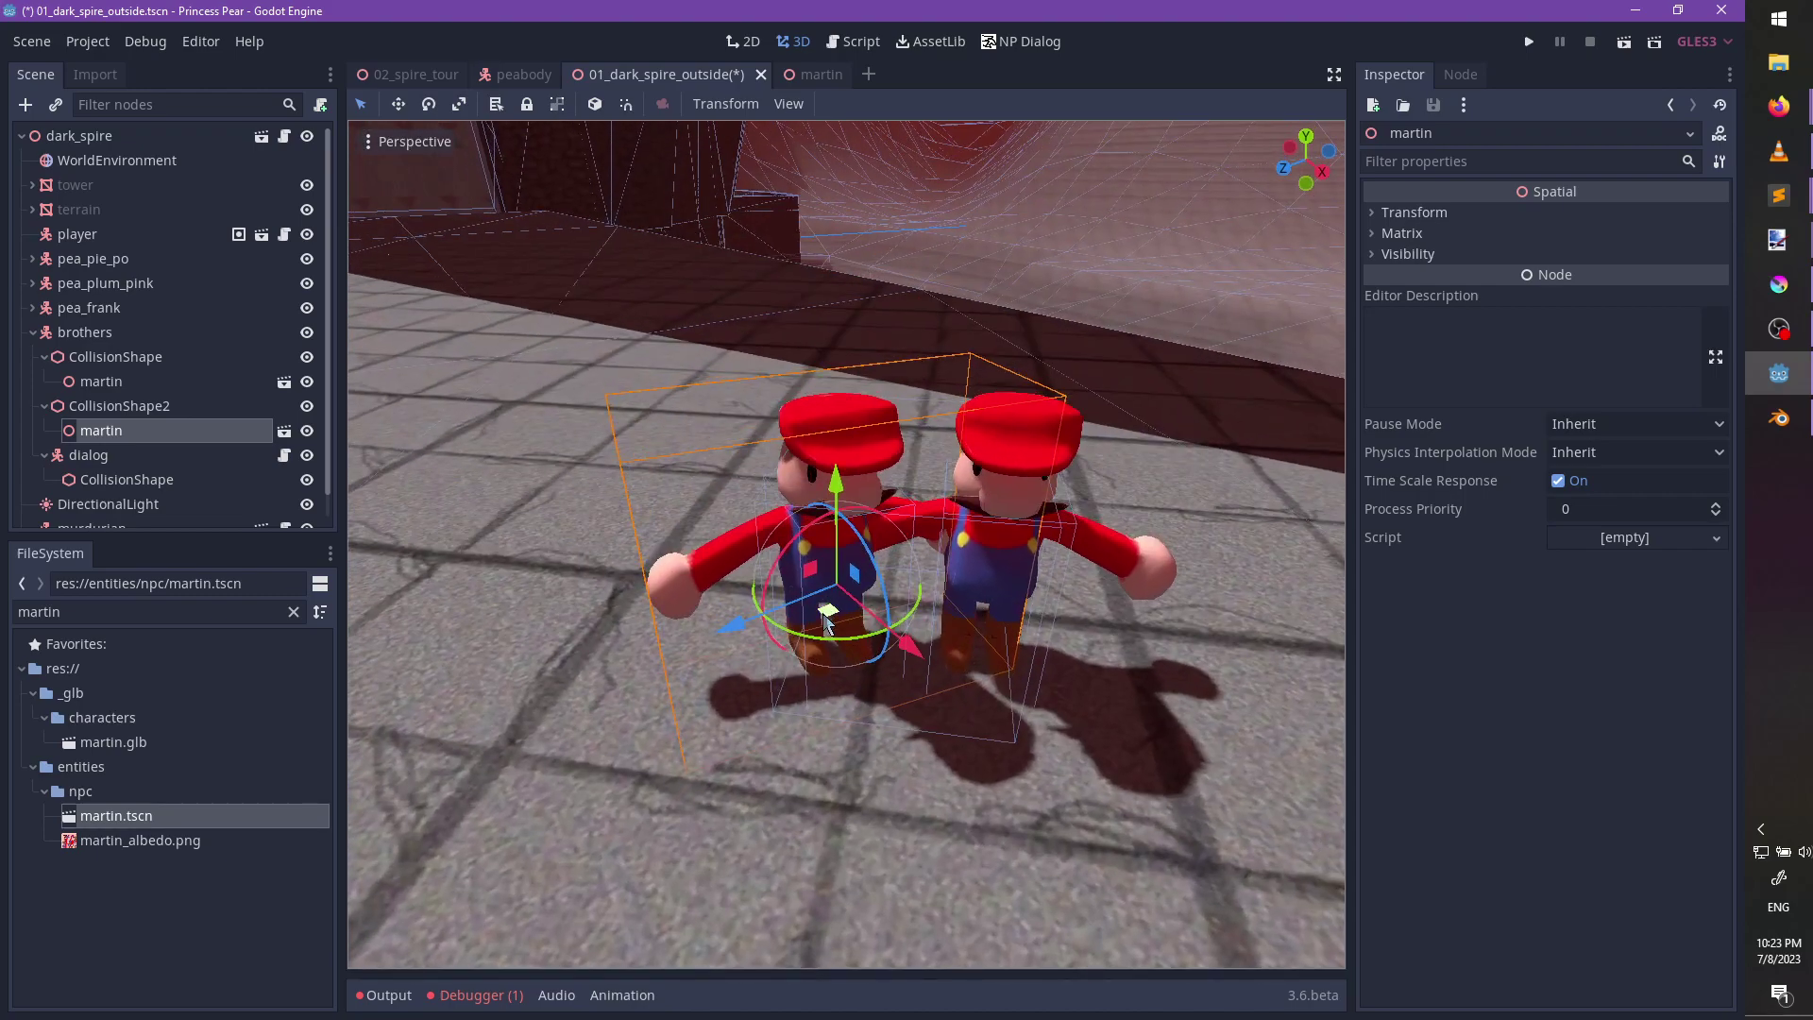
pyautogui.click(157, 407)
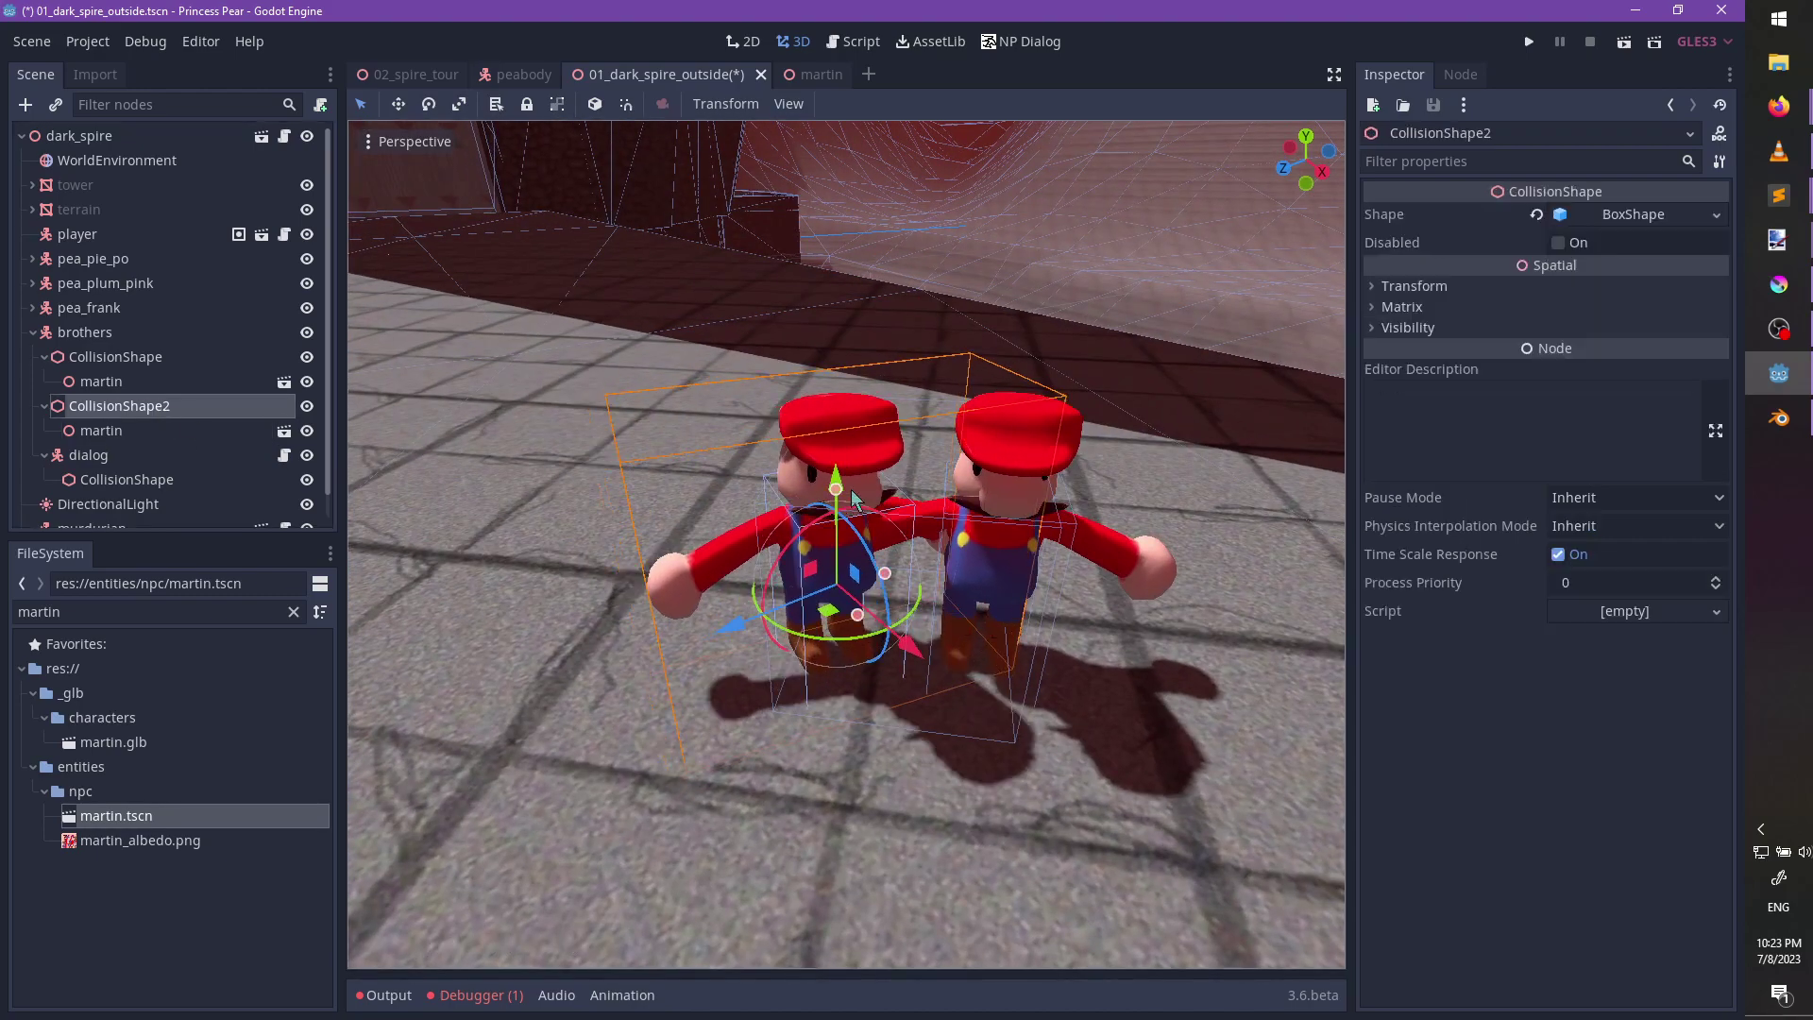
pyautogui.moveTo(869, 514); pyautogui.dragTo(758, 489, button='middle')
pyautogui.scroll(-6, 648, 494)
pyautogui.hotkey('alt', 'Tab')
pyautogui.press('Tab')
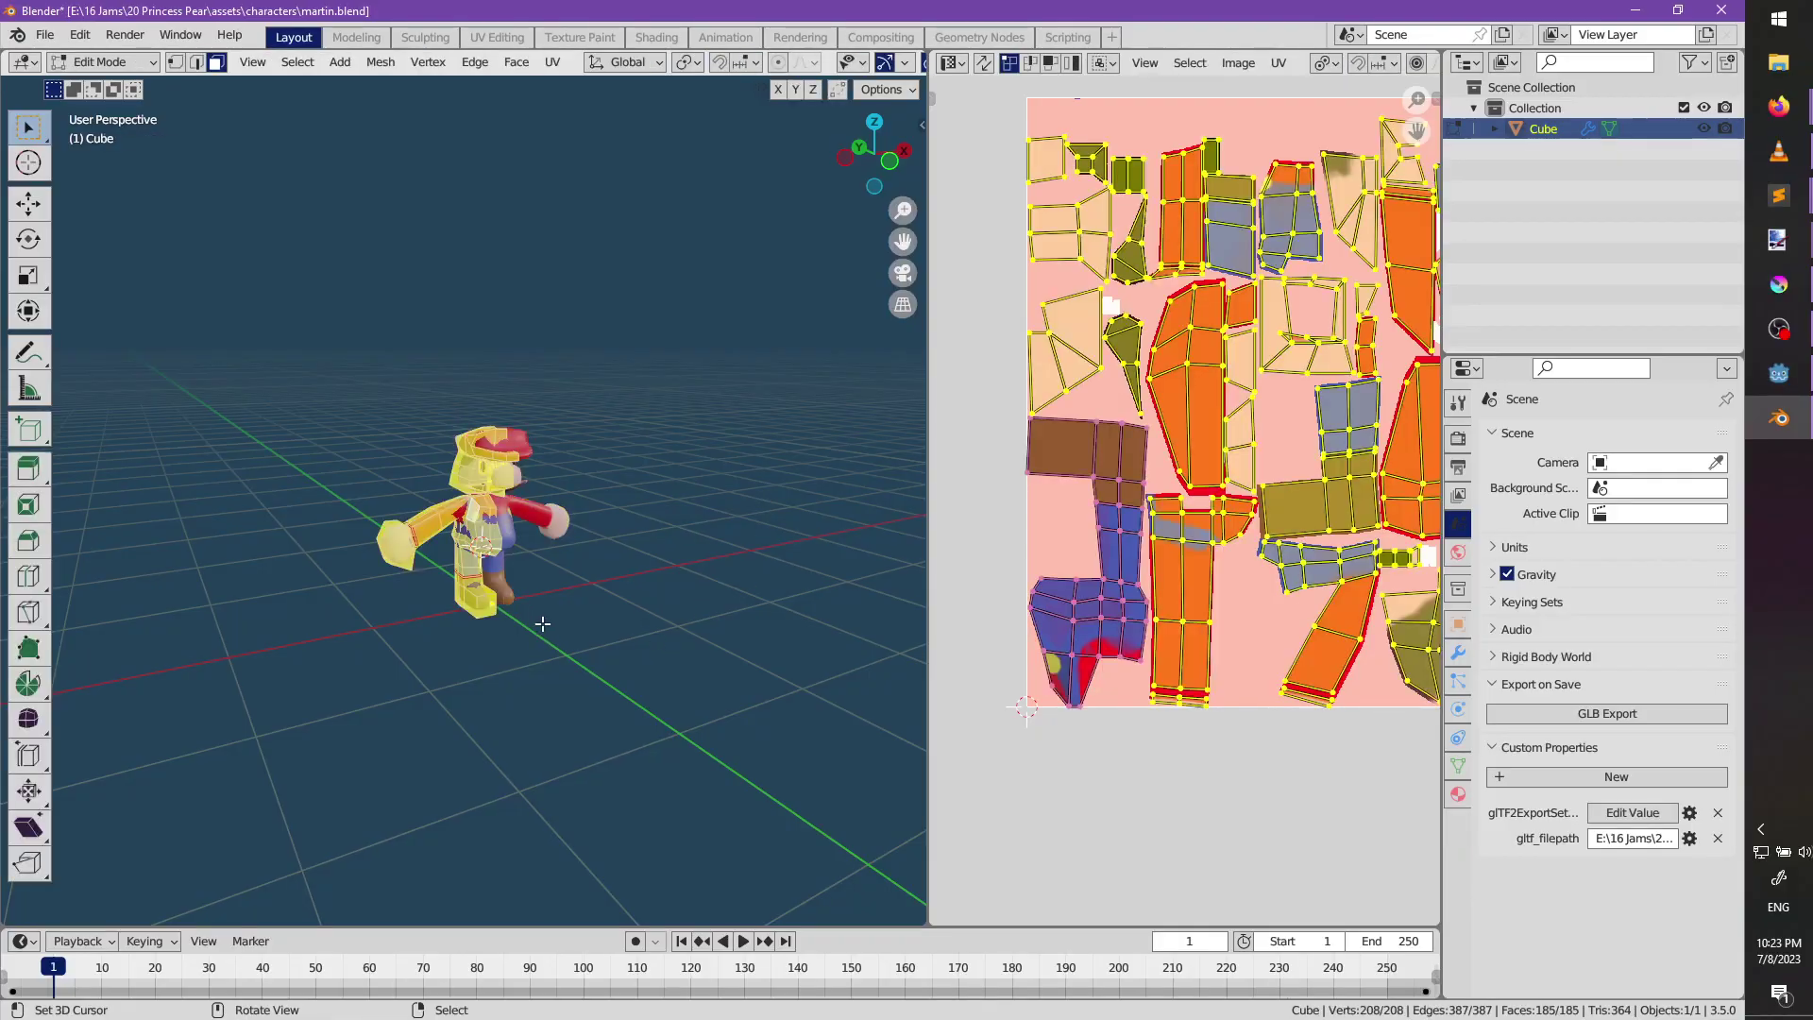
pyautogui.scroll(4, 672, 688)
pyautogui.moveTo(671, 688); pyautogui.dragTo(605, 655, button='middle')
pyautogui.press('Tab')
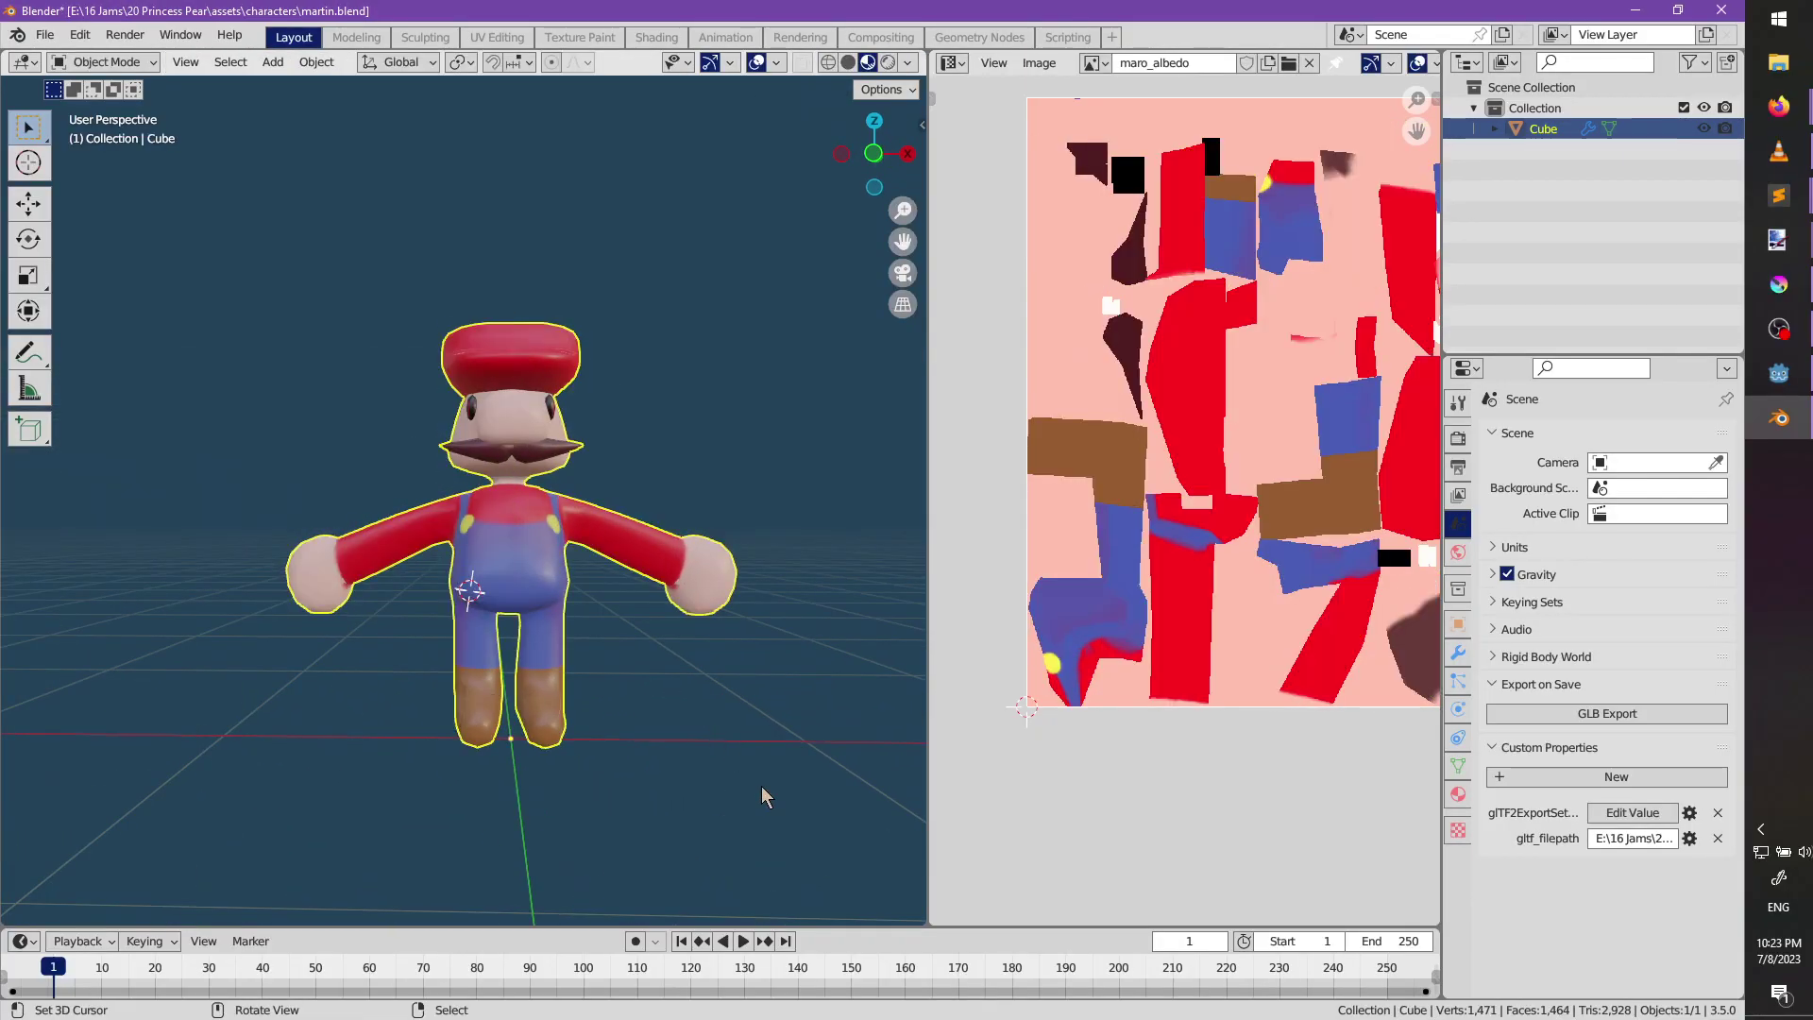
# Switch back to Godot, save the 01_dark_spire_outside scene and close all open scenes.
pyautogui.hotkey('alt', 'Tab')
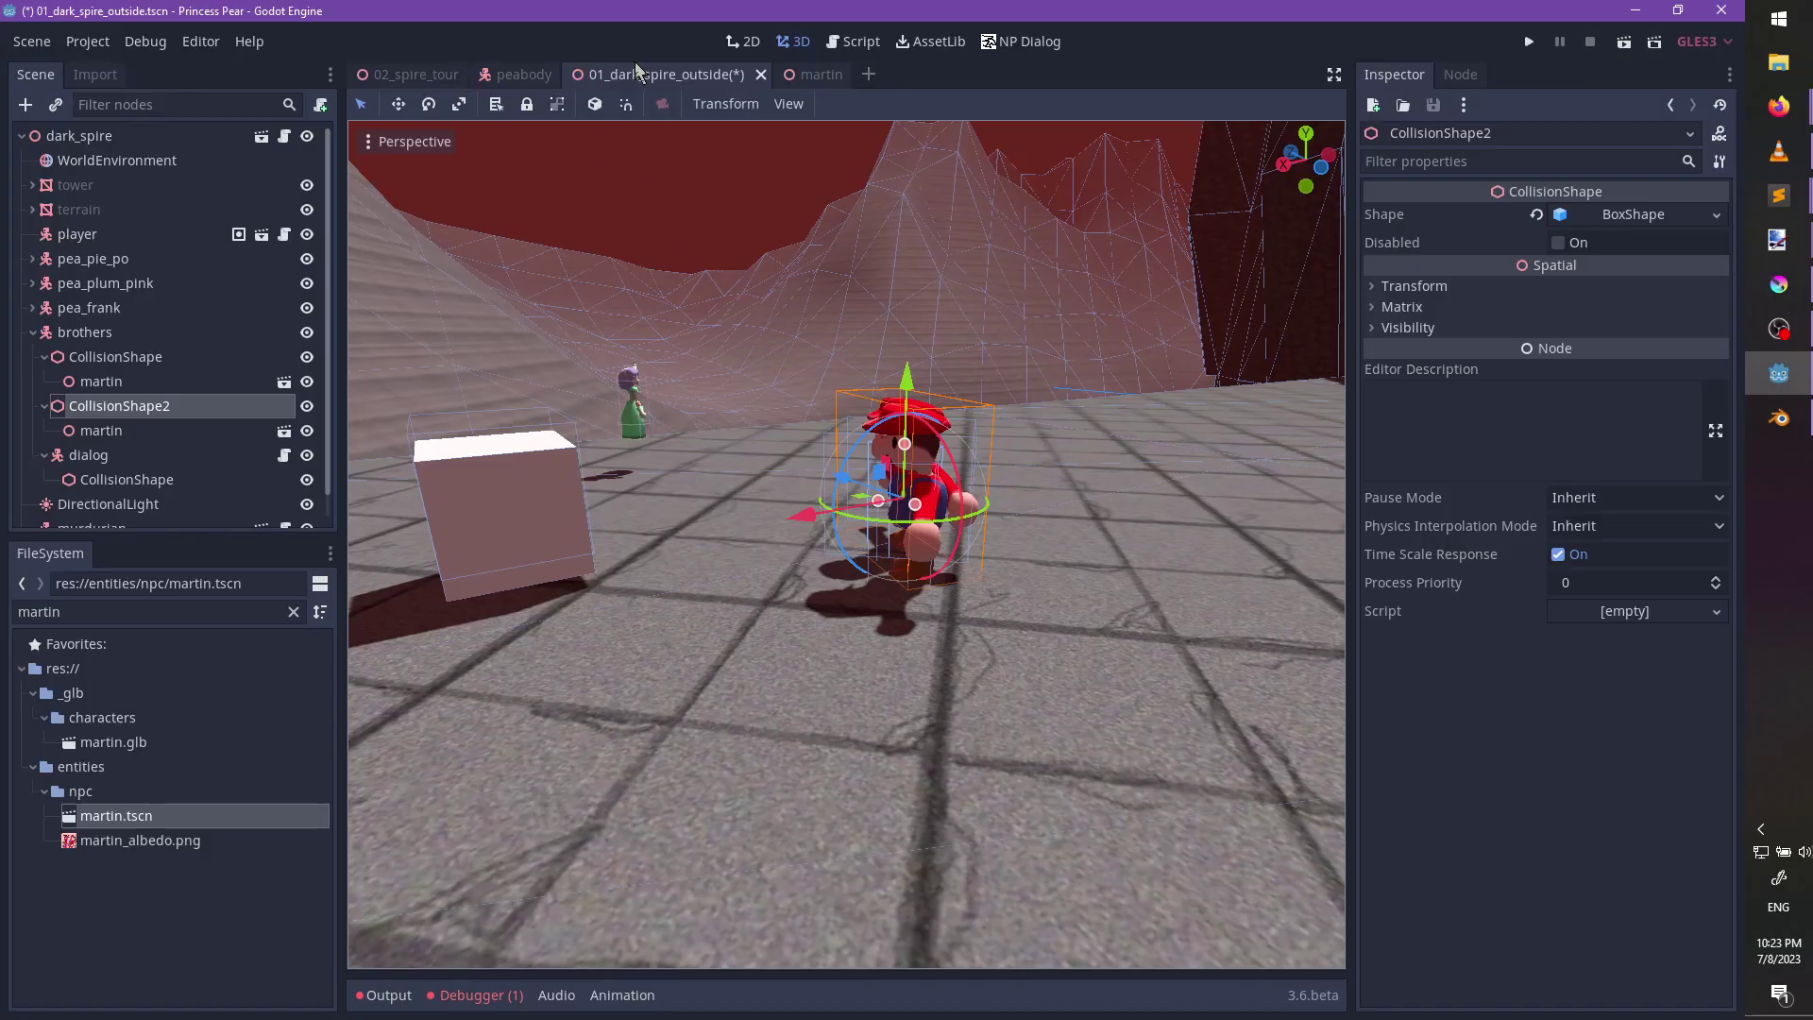
pyautogui.hotkey('ctrl', 's')
pyautogui.rightClick(637, 73)
pyautogui.click(710, 349)
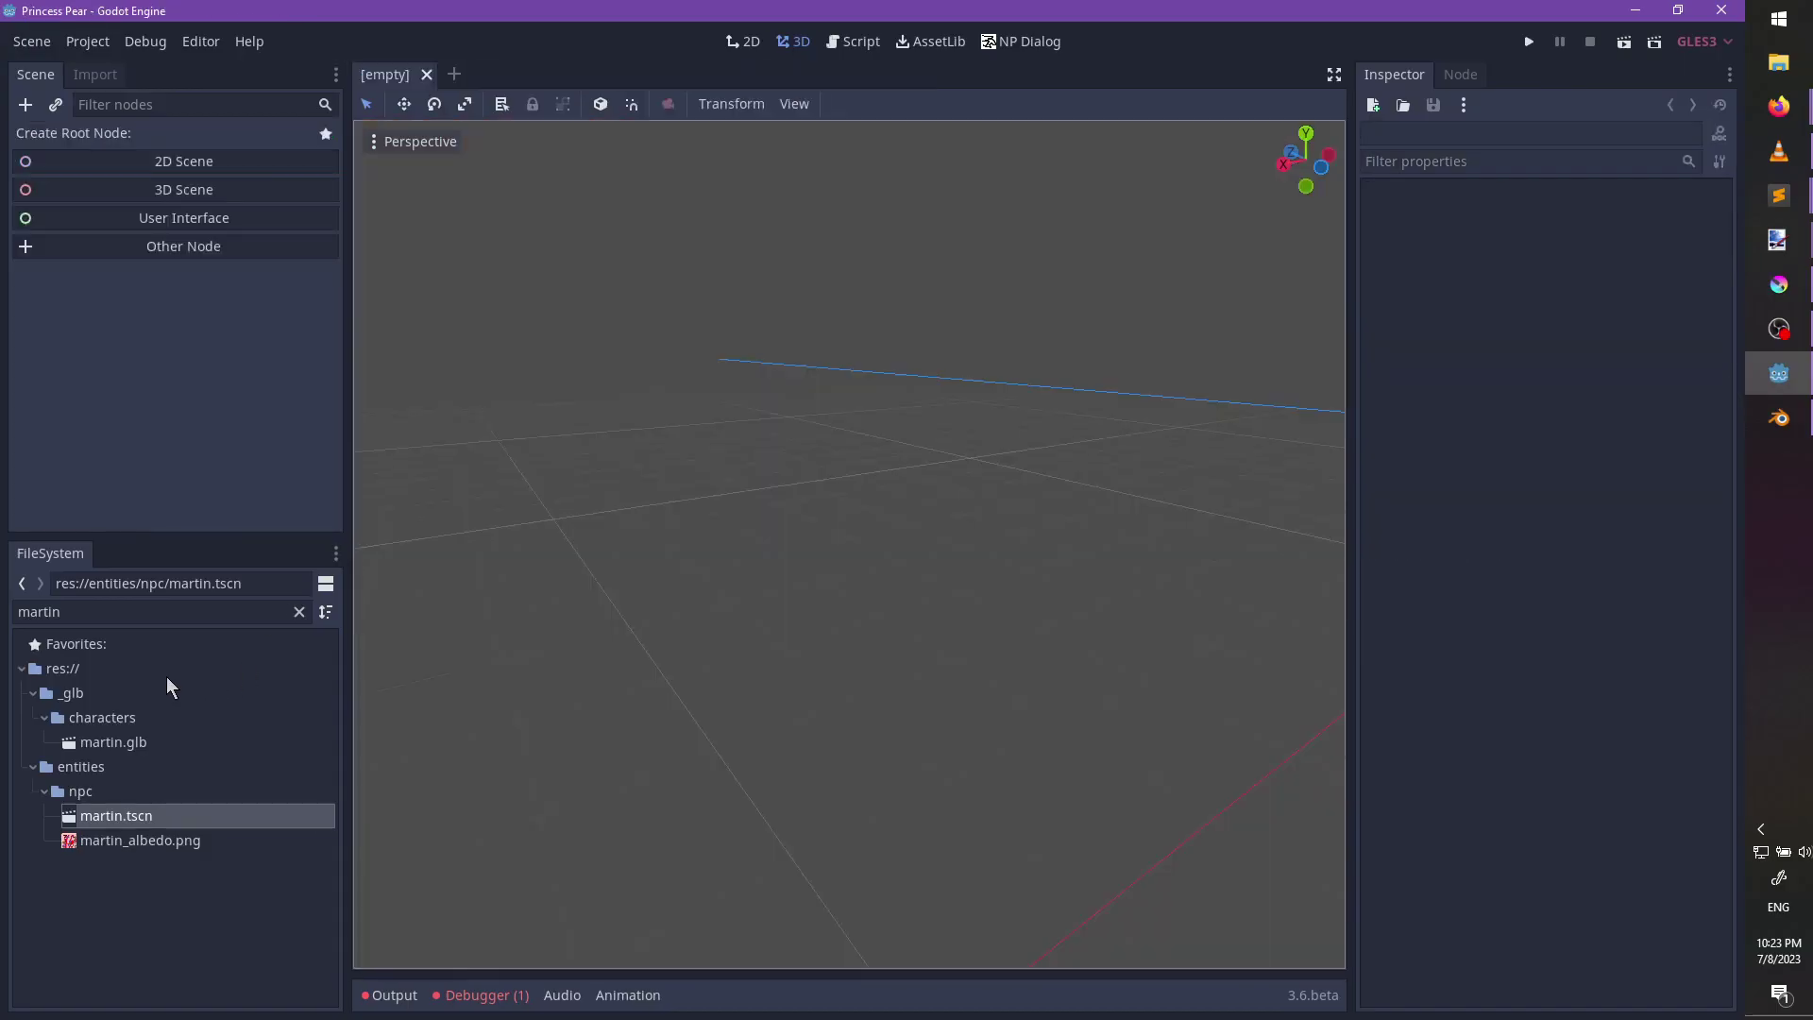
# Search the project files for 01 and reopen 01_dark_spire_outside.tscn.
pyautogui.click(150, 614)
pyautogui.write('01')
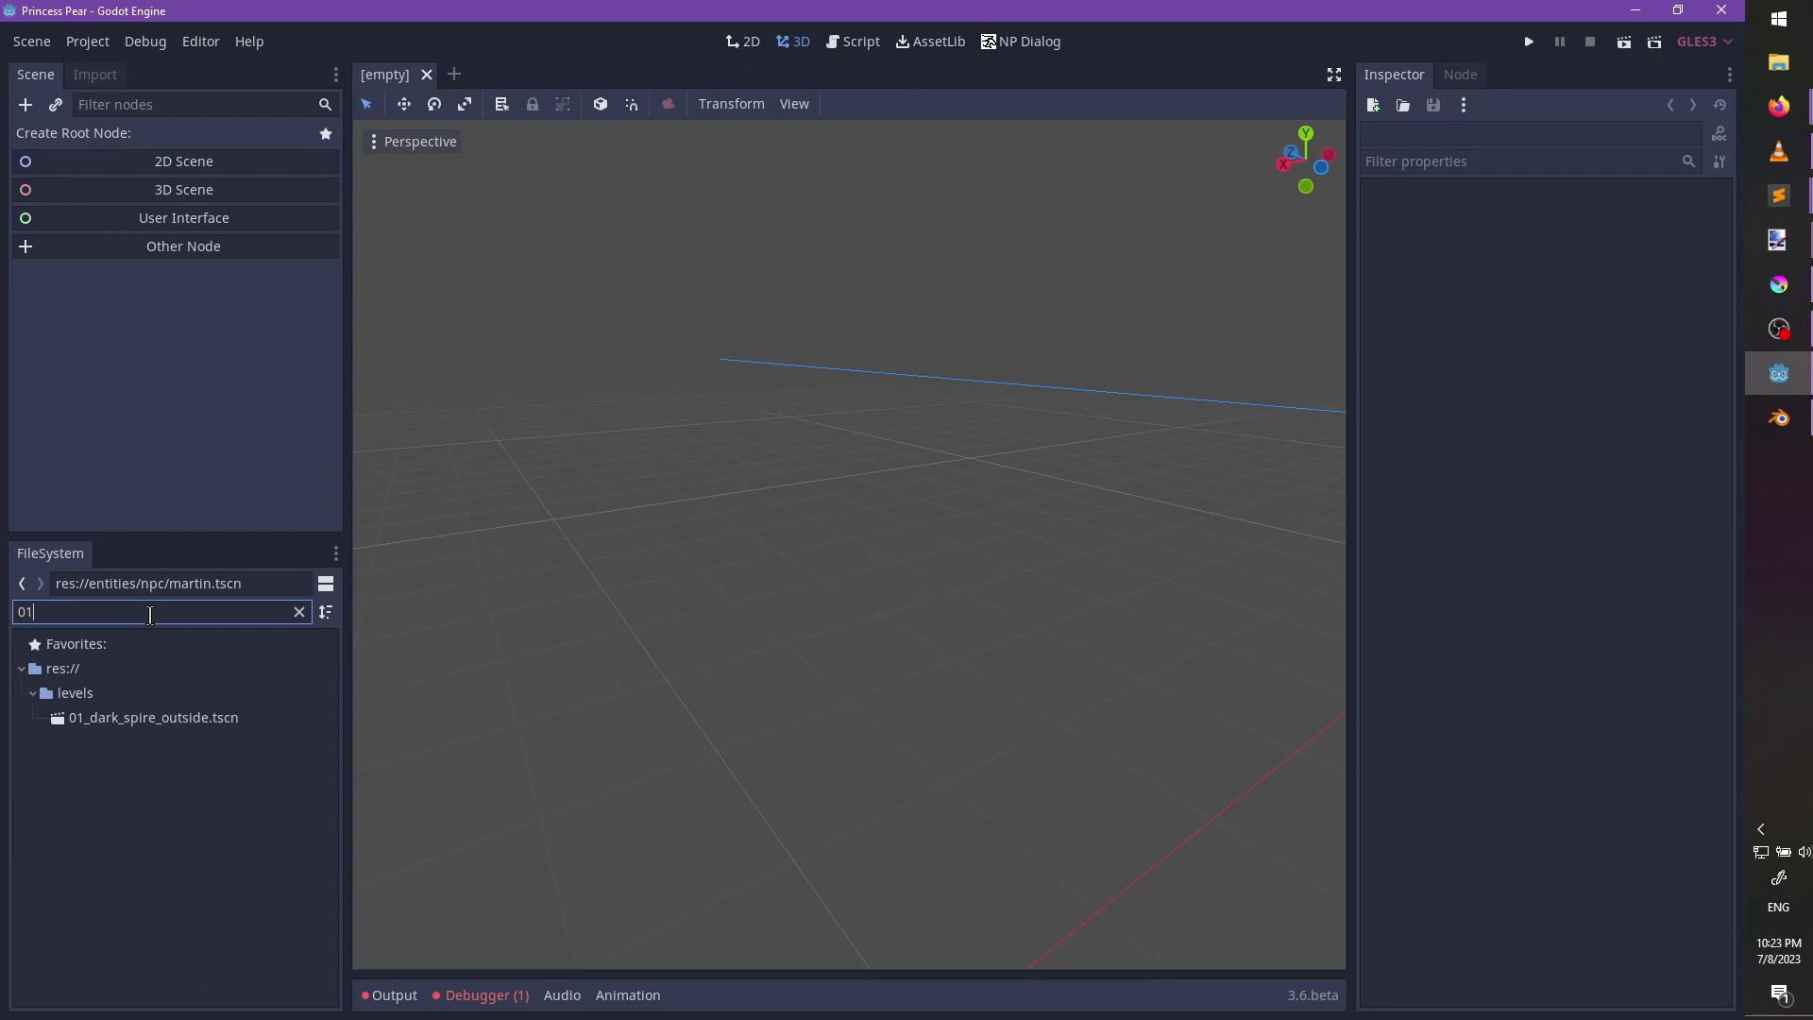
pyautogui.click(195, 717)
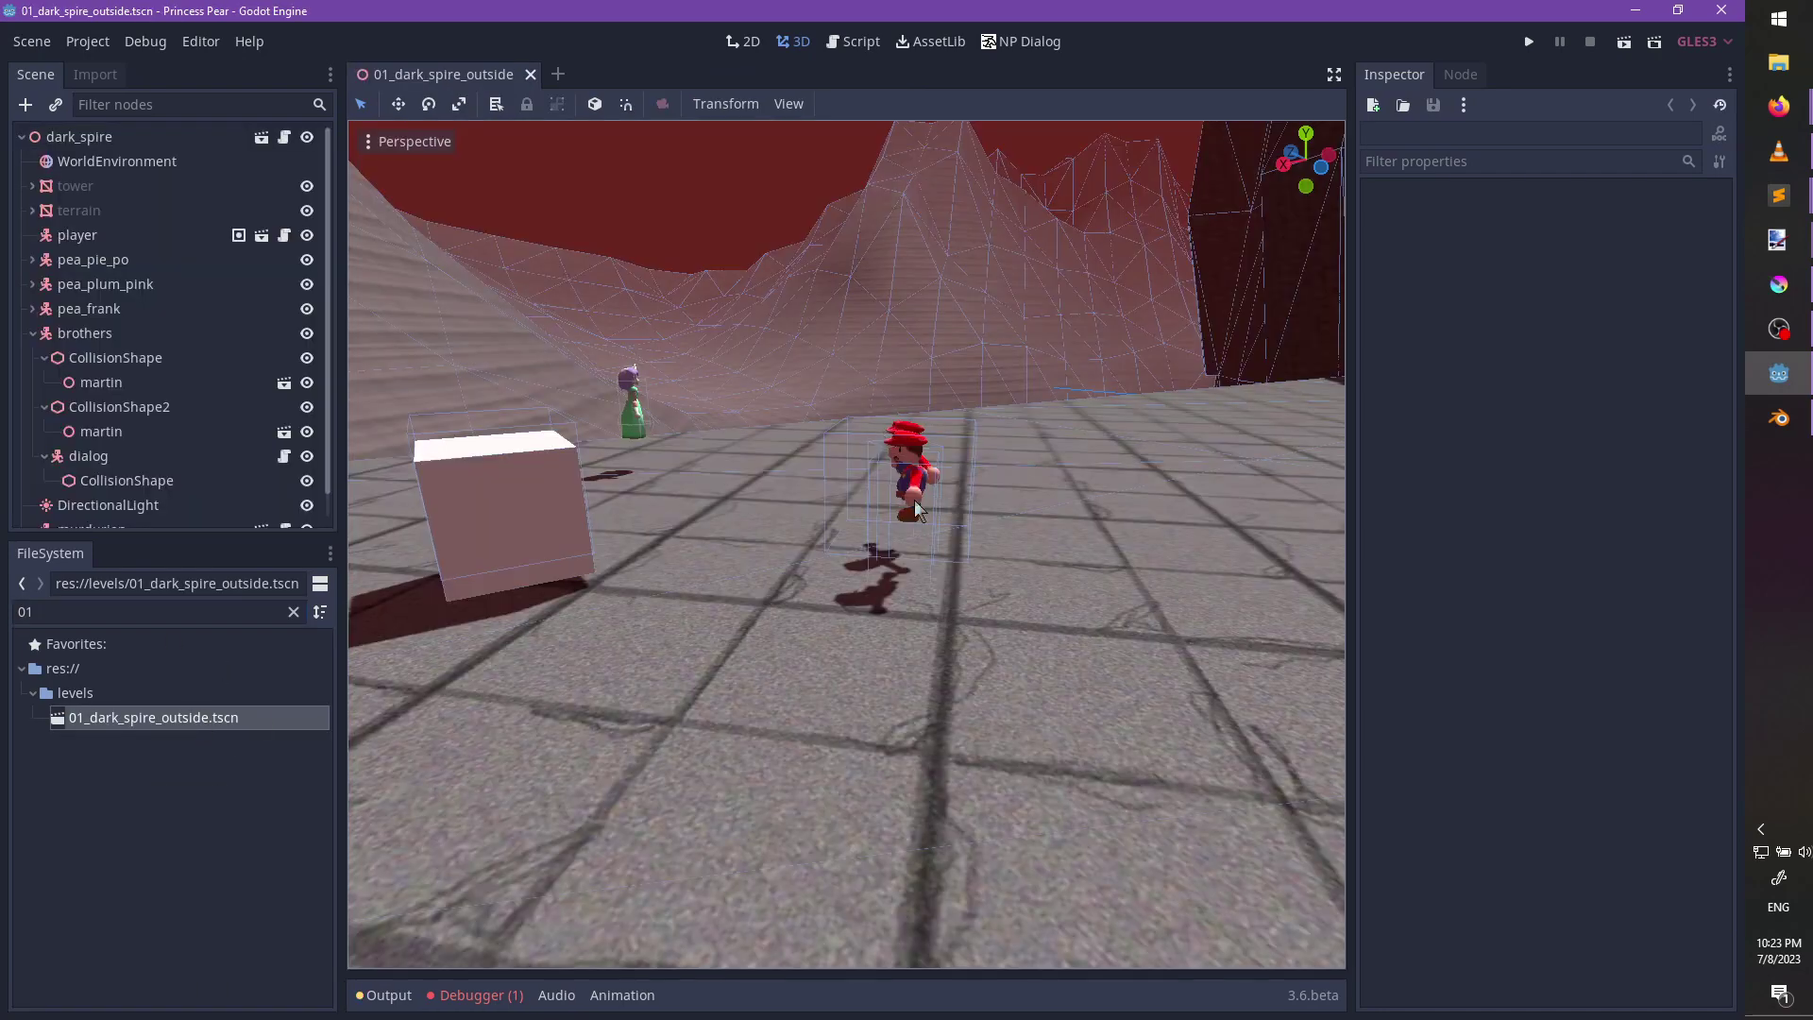
# Select both martin instances under brothers and lower them together until their feet rest on the stone floor.
pyautogui.scroll(6, 912, 501)
pyautogui.moveTo(942, 534); pyautogui.dragTo(925, 483, button='middle')
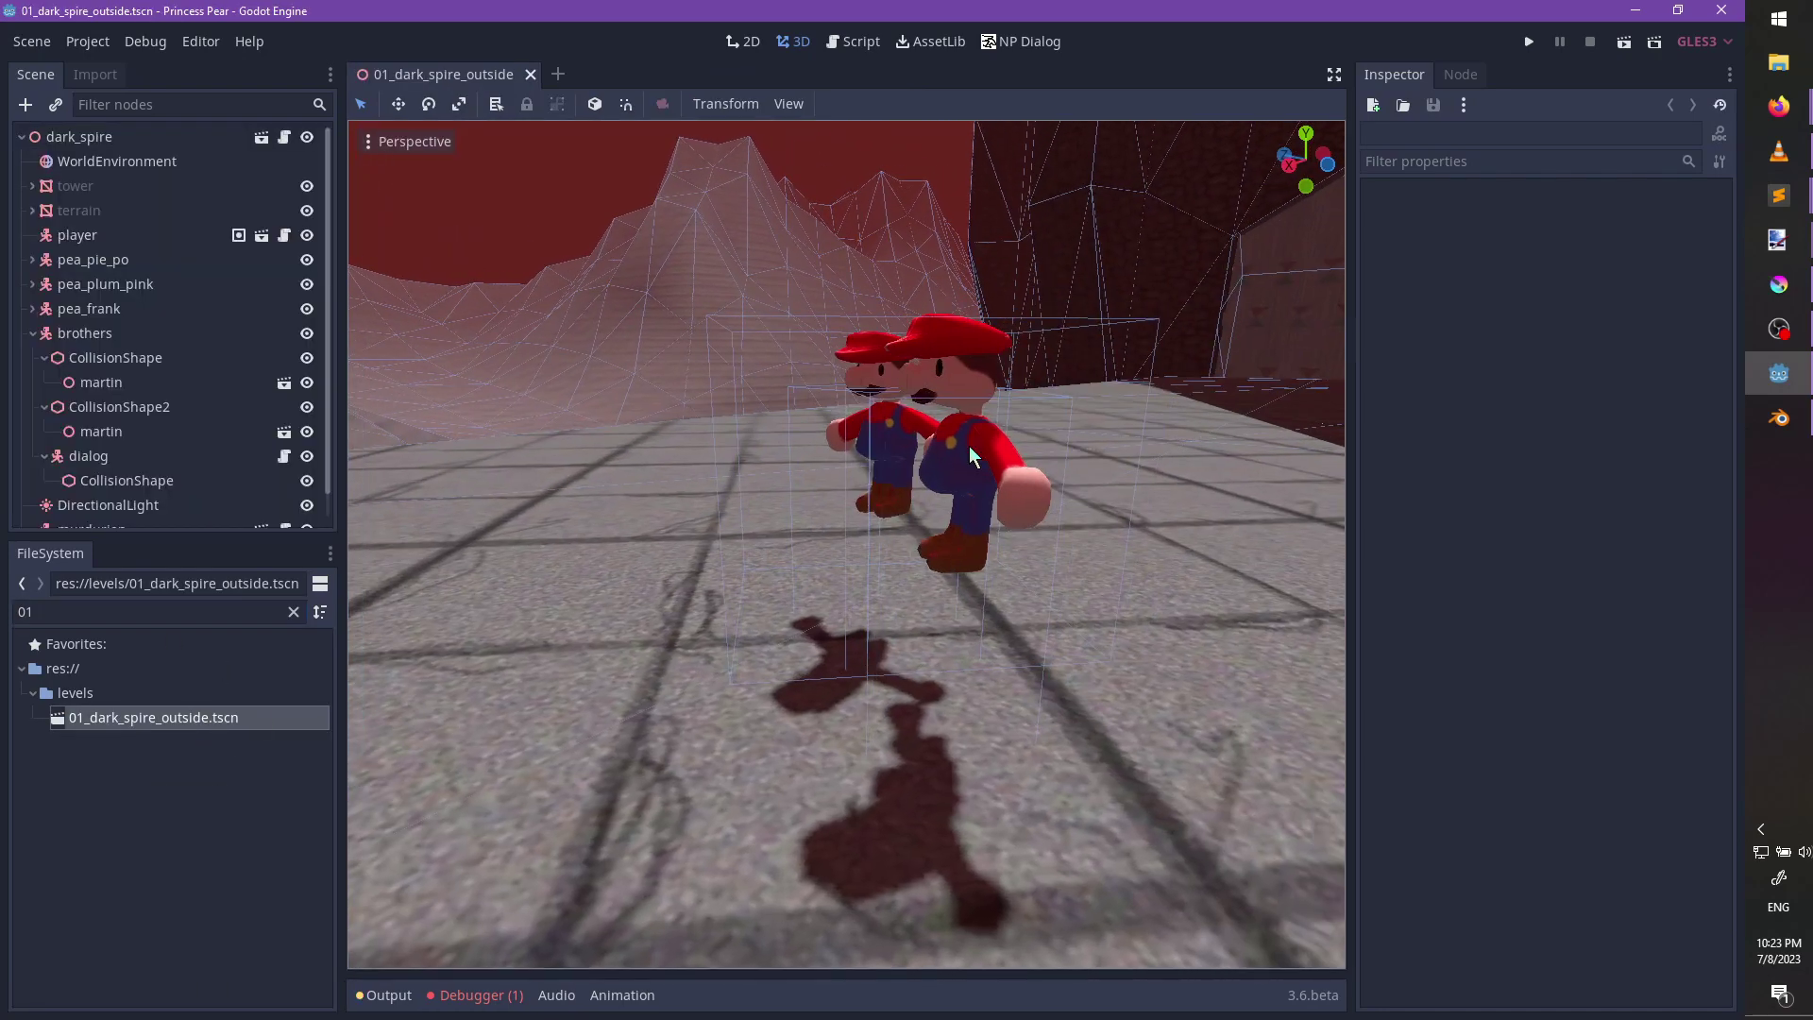
pyautogui.scroll(-1, 142, 410)
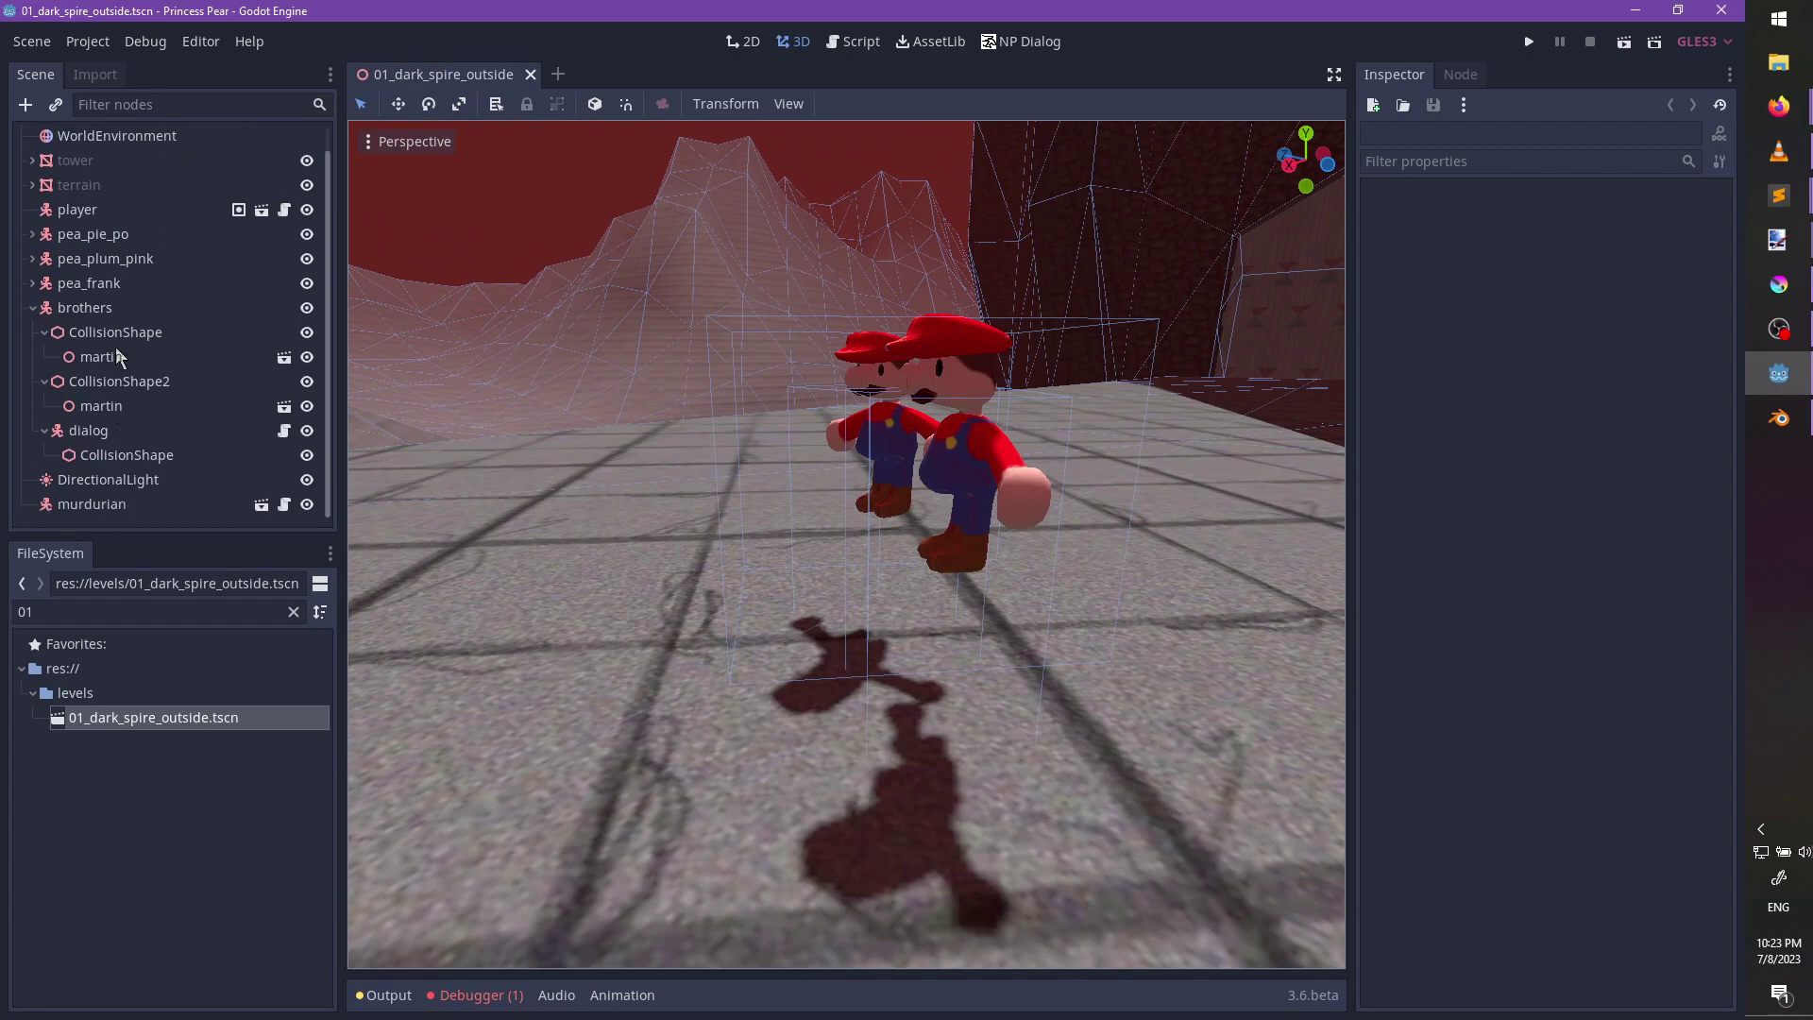
pyautogui.click(117, 357)
pyautogui.keyDown('ctrl'); pyautogui.click(113, 408); pyautogui.keyUp('ctrl')
pyautogui.moveTo(897, 423); pyautogui.dragTo(903, 510)
pyautogui.press('f')
pyautogui.scroll(12, 823, 507)
pyautogui.moveTo(831, 512); pyautogui.dragTo(1056, 522, button='middle')
pyautogui.scroll(-6, 1029, 480)
pyautogui.moveTo(864, 442); pyautogui.dragTo(837, 484)
pyautogui.moveTo(756, 450); pyautogui.dragTo(804, 507, button='middle')
# Switch to Blender, scale the martin object by 1.5 in Object Mode, apply all transforms and save the file.
pyautogui.hotkey('alt', 'Tab')
pyautogui.press('Tab')
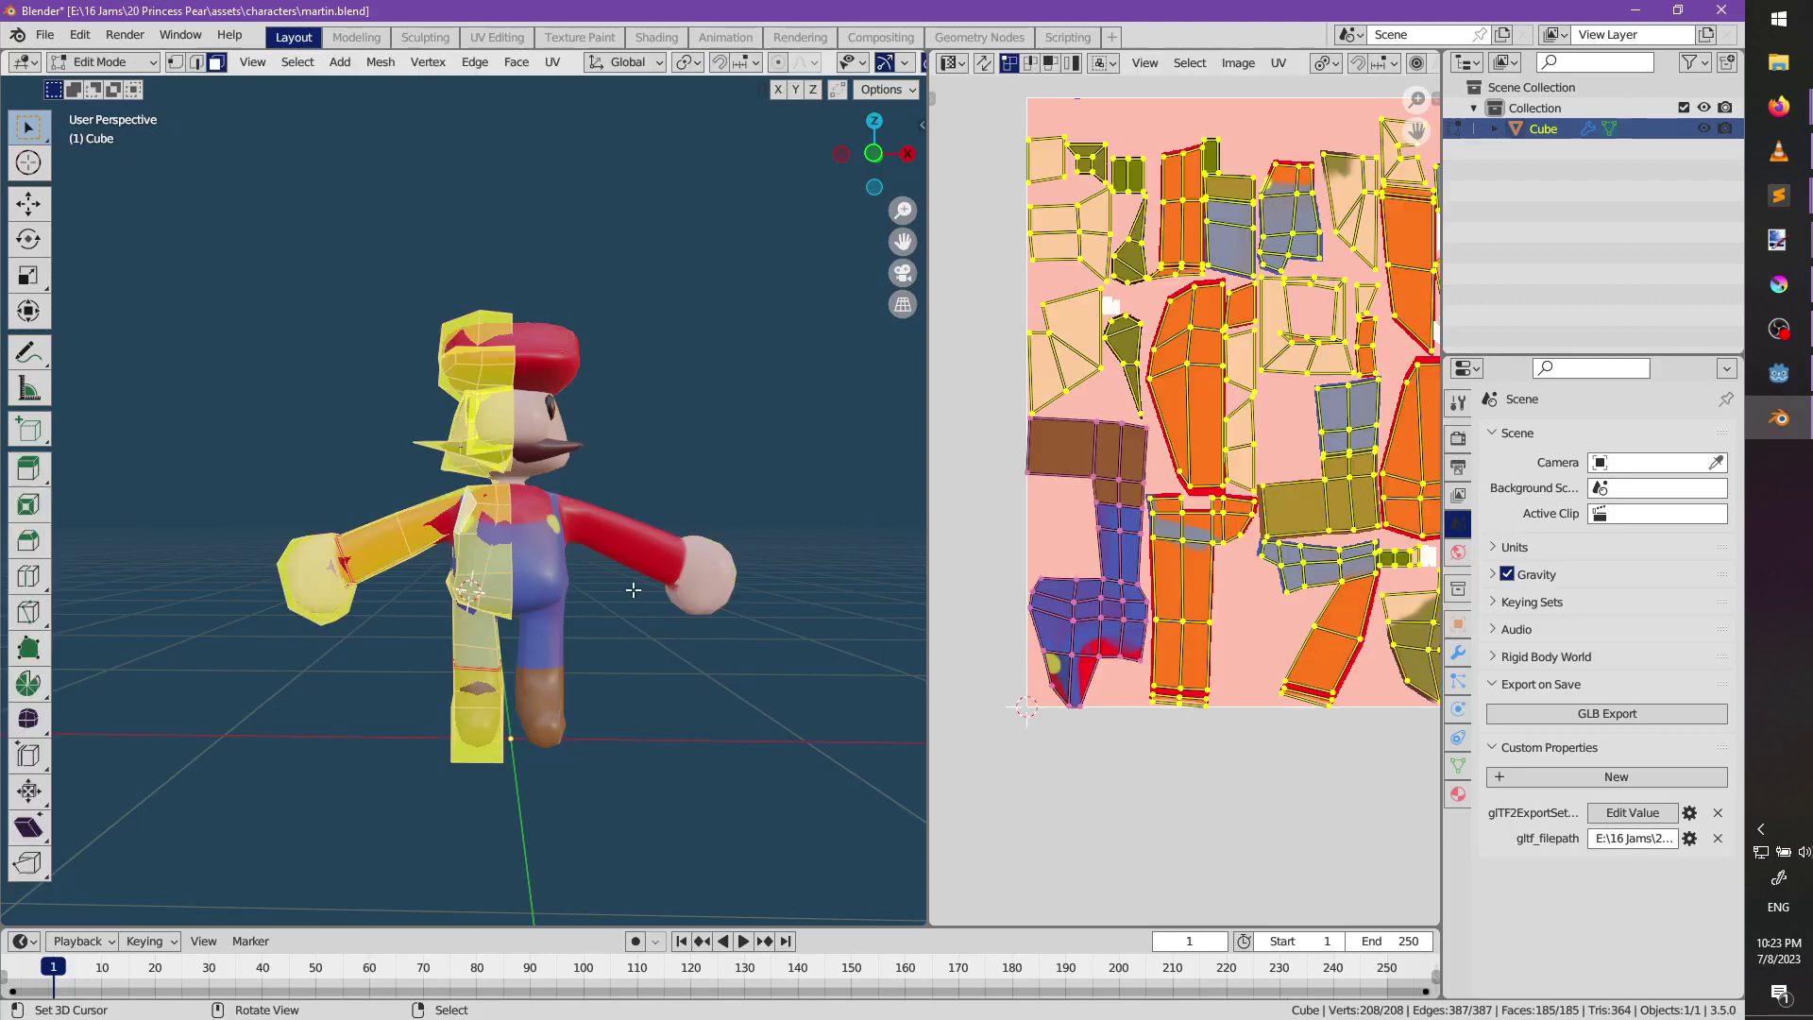
pyautogui.press('s')
pyautogui.press('Escape')
pyautogui.press('Tab')
pyautogui.write('s1.5')
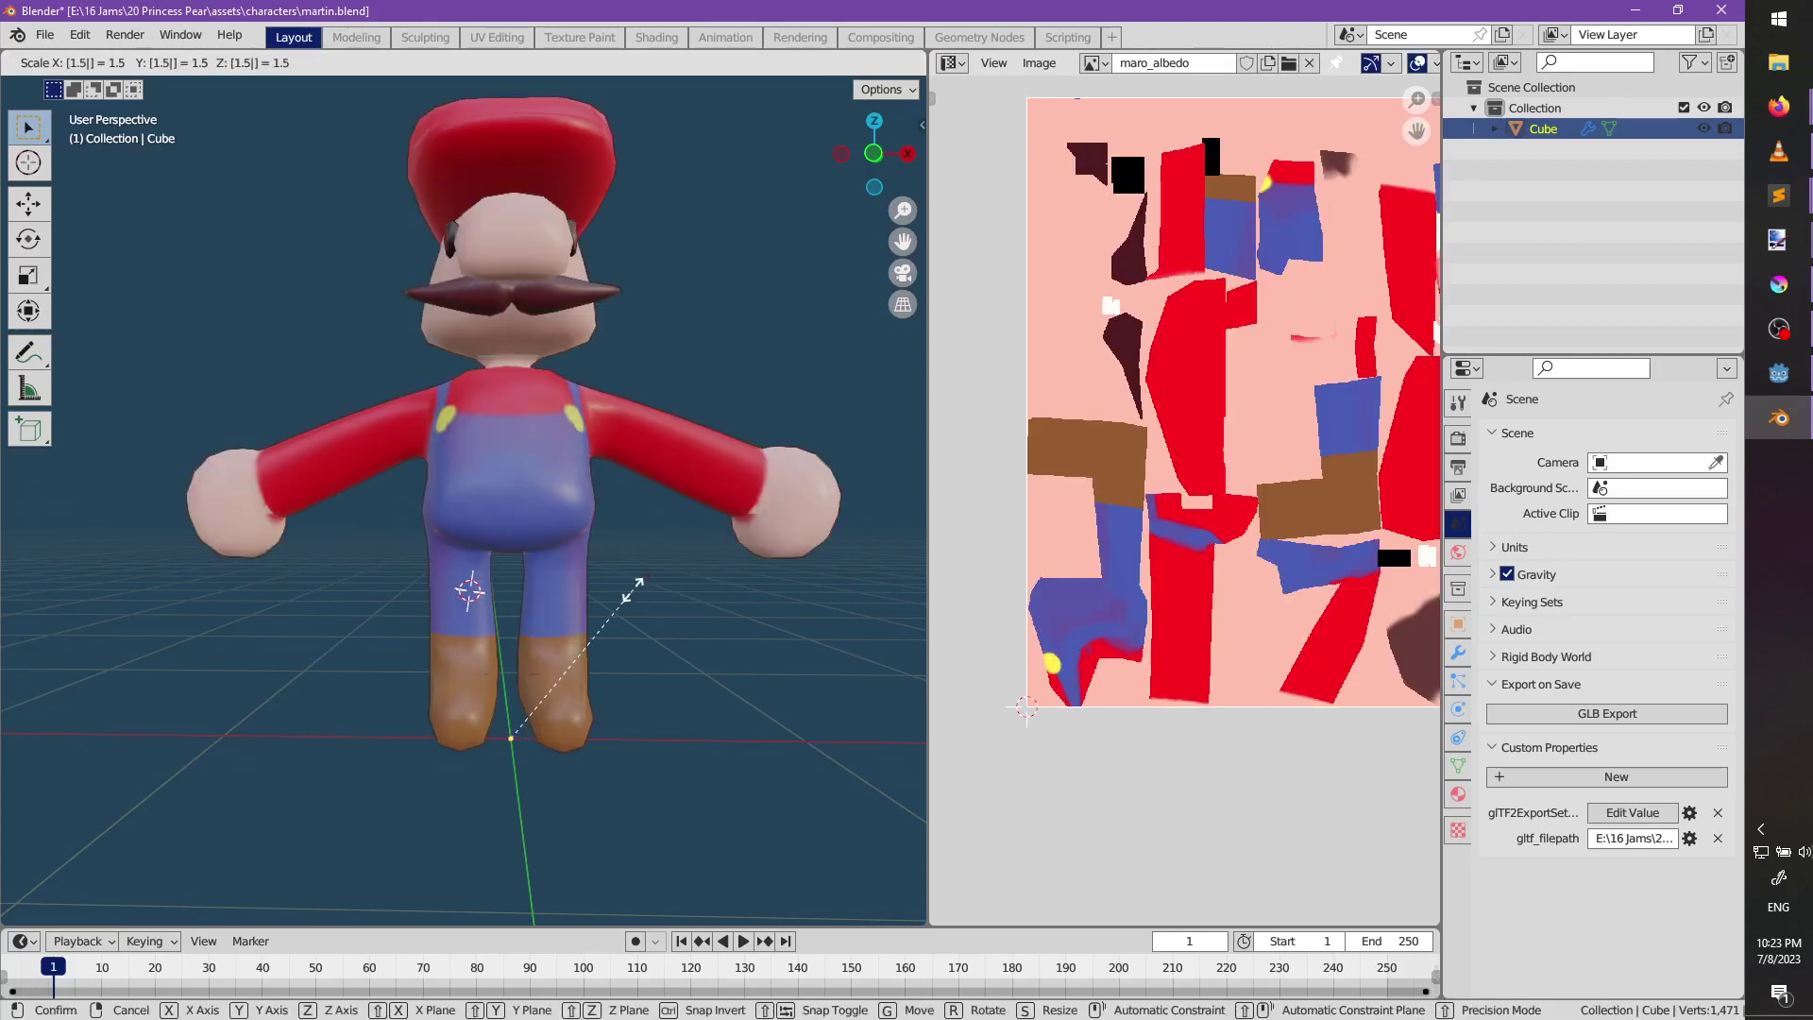
pyautogui.press('Return')
pyautogui.hotkey('ctrl', 'a')
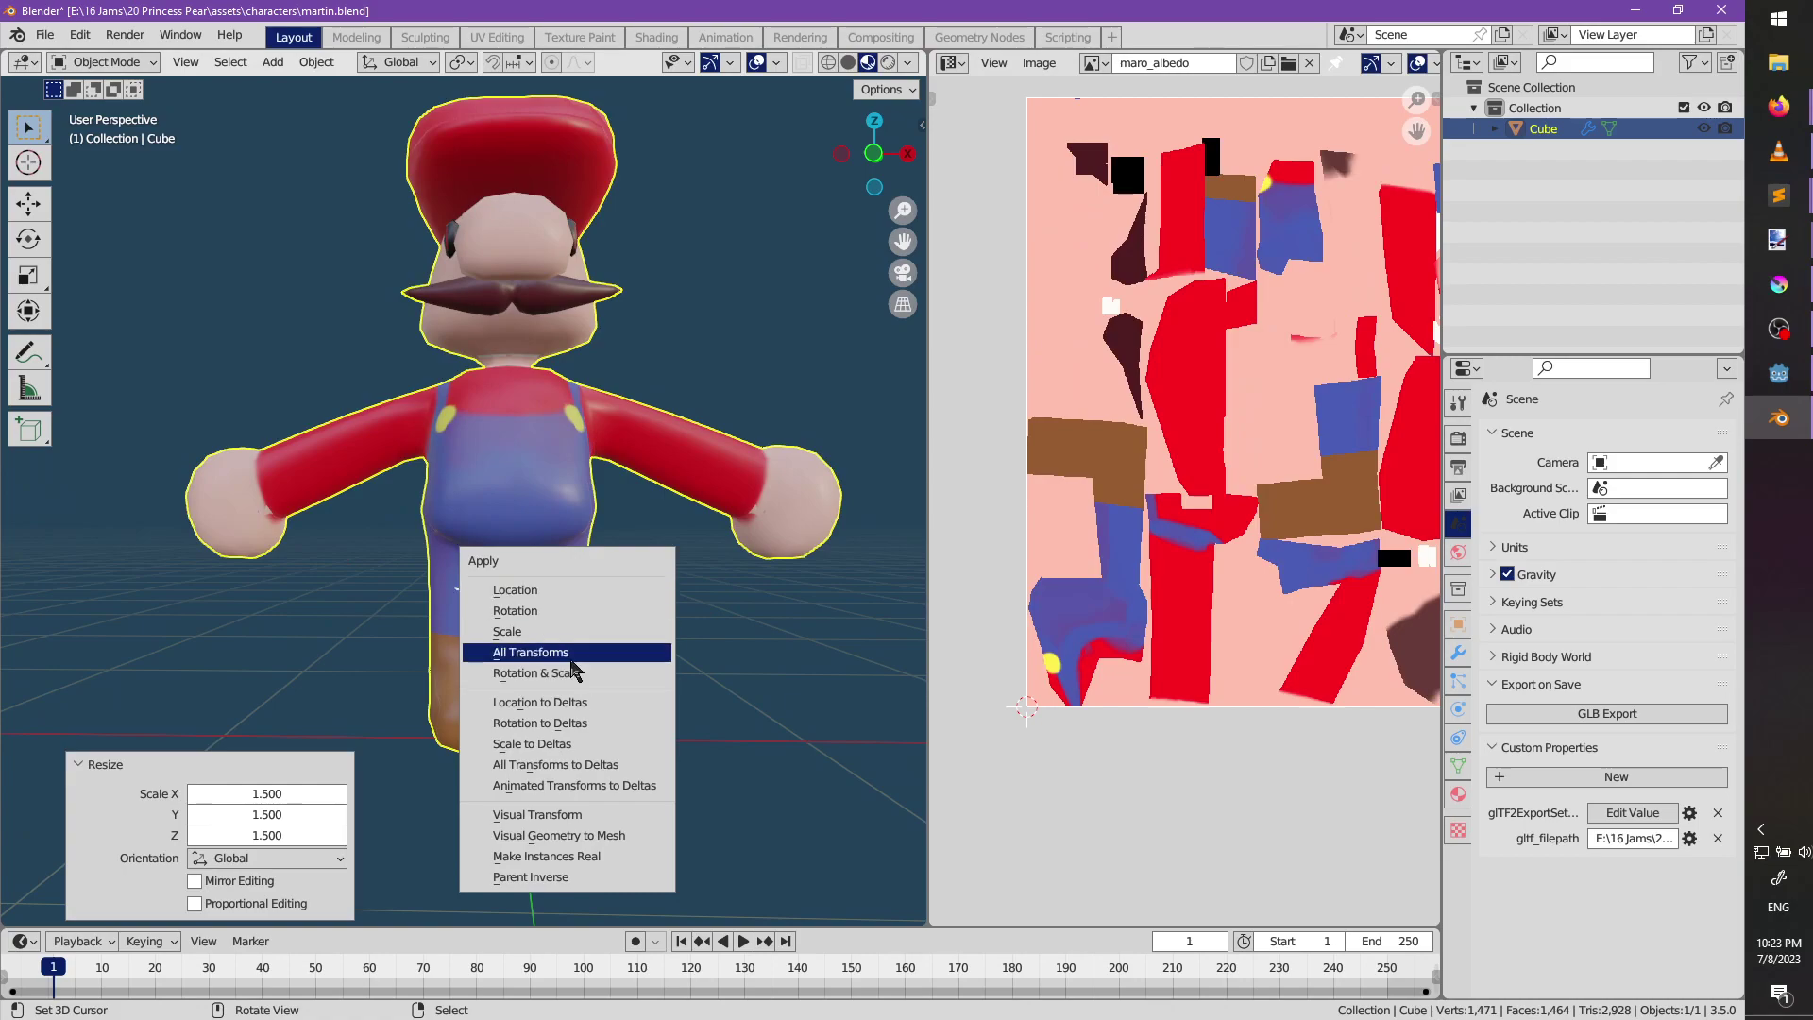
pyautogui.click(630, 651)
pyautogui.hotkey('ctrl', 's')
# Switch back to Godot, save and close the level scene, and reopen 01_dark_spire_outside.tscn to view the resized brothers.
pyautogui.hotkey('alt', 'Tab')
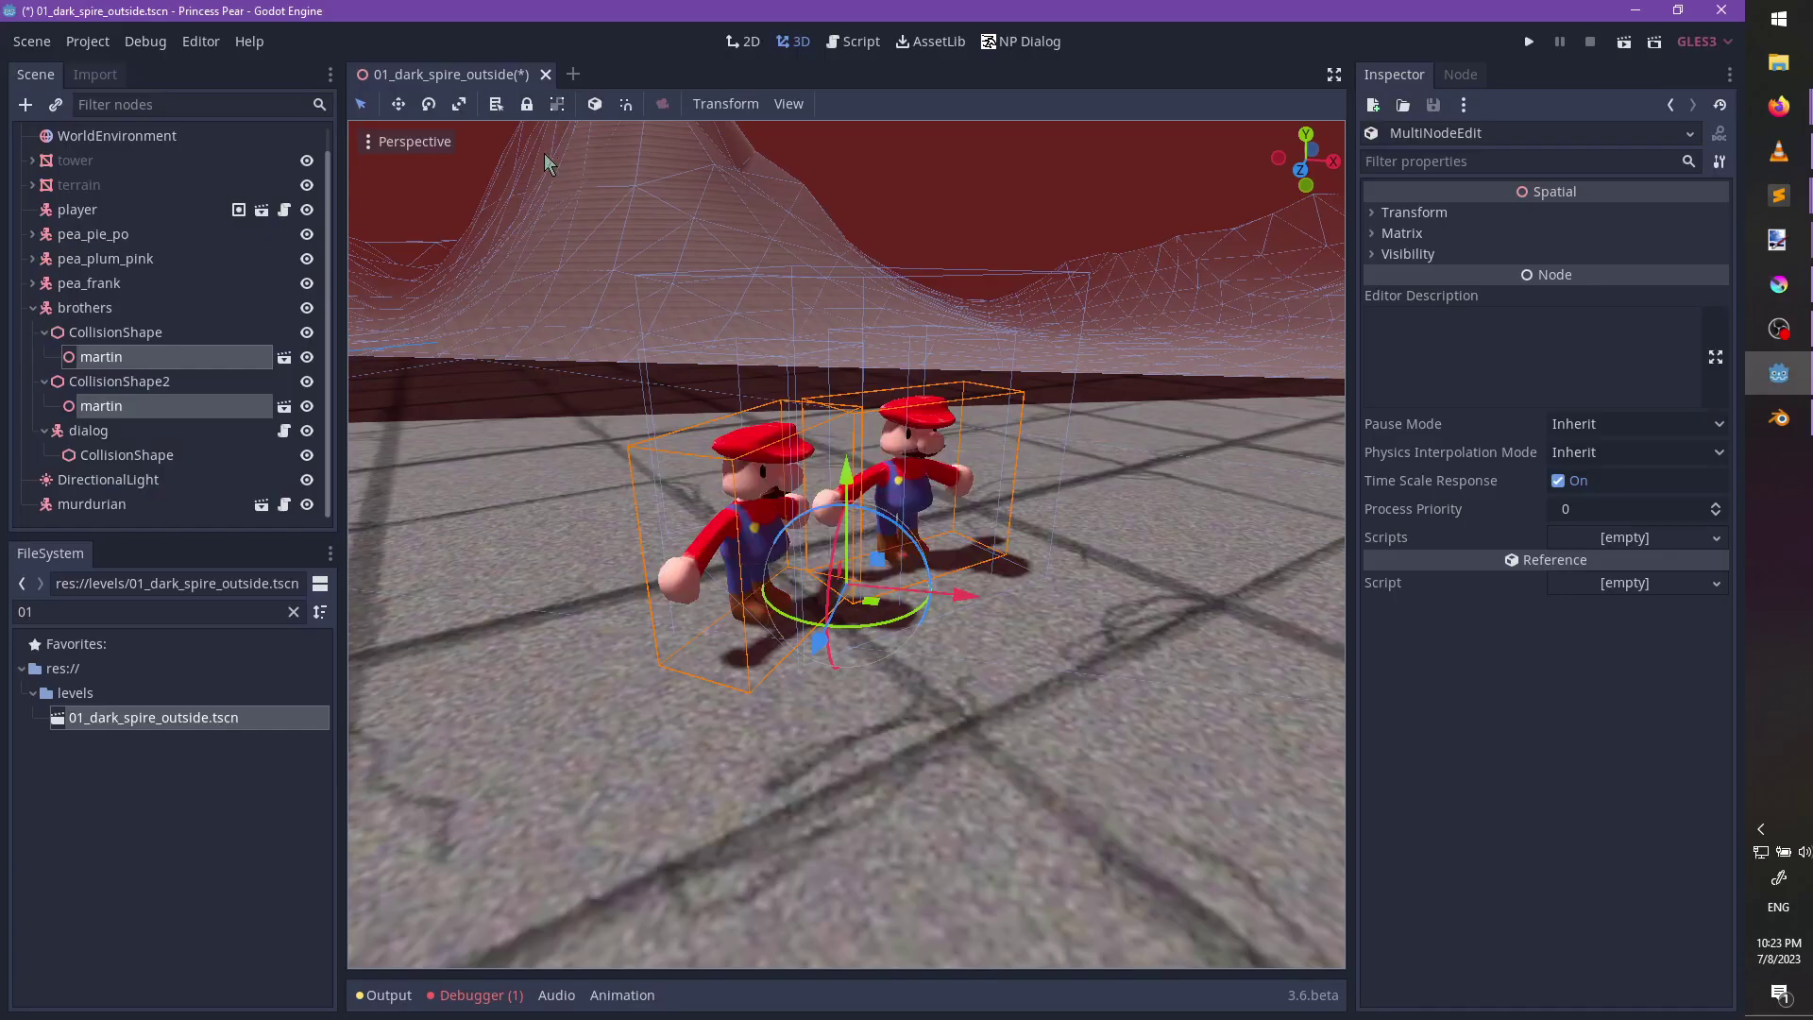
pyautogui.hotkey('ctrl', 's')
pyautogui.click(531, 76)
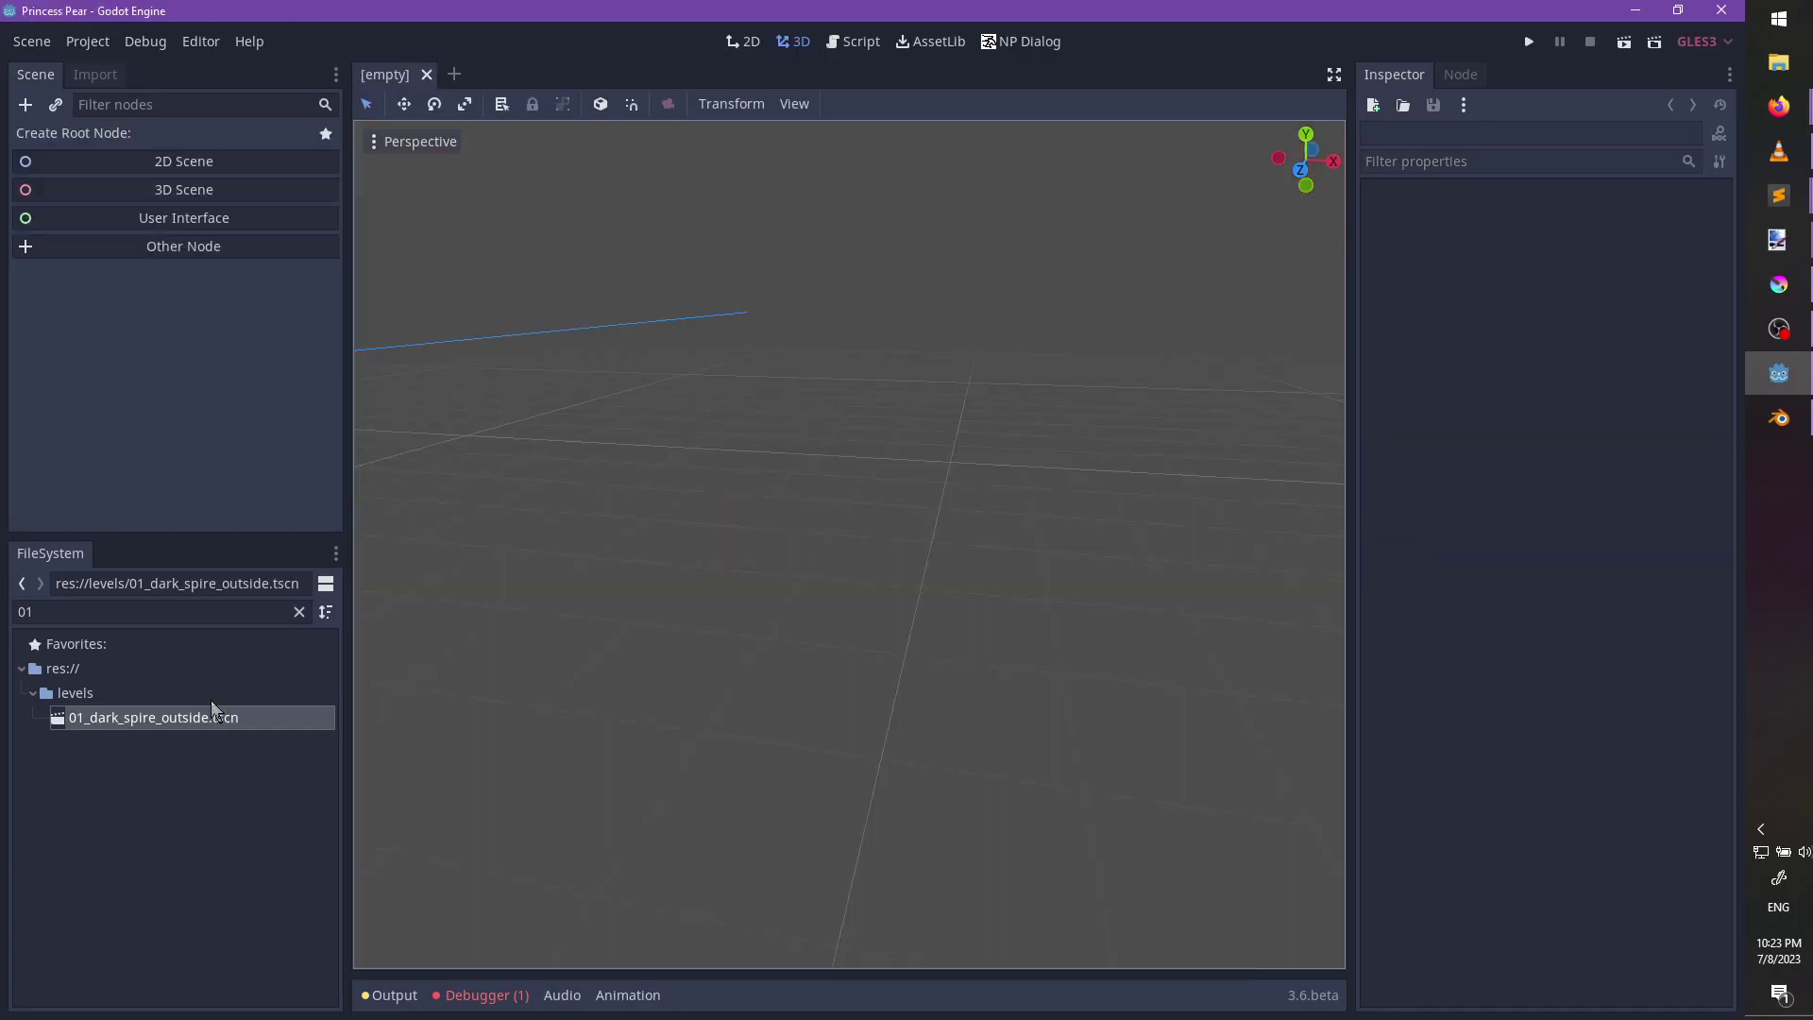
pyautogui.doubleClick(204, 716)
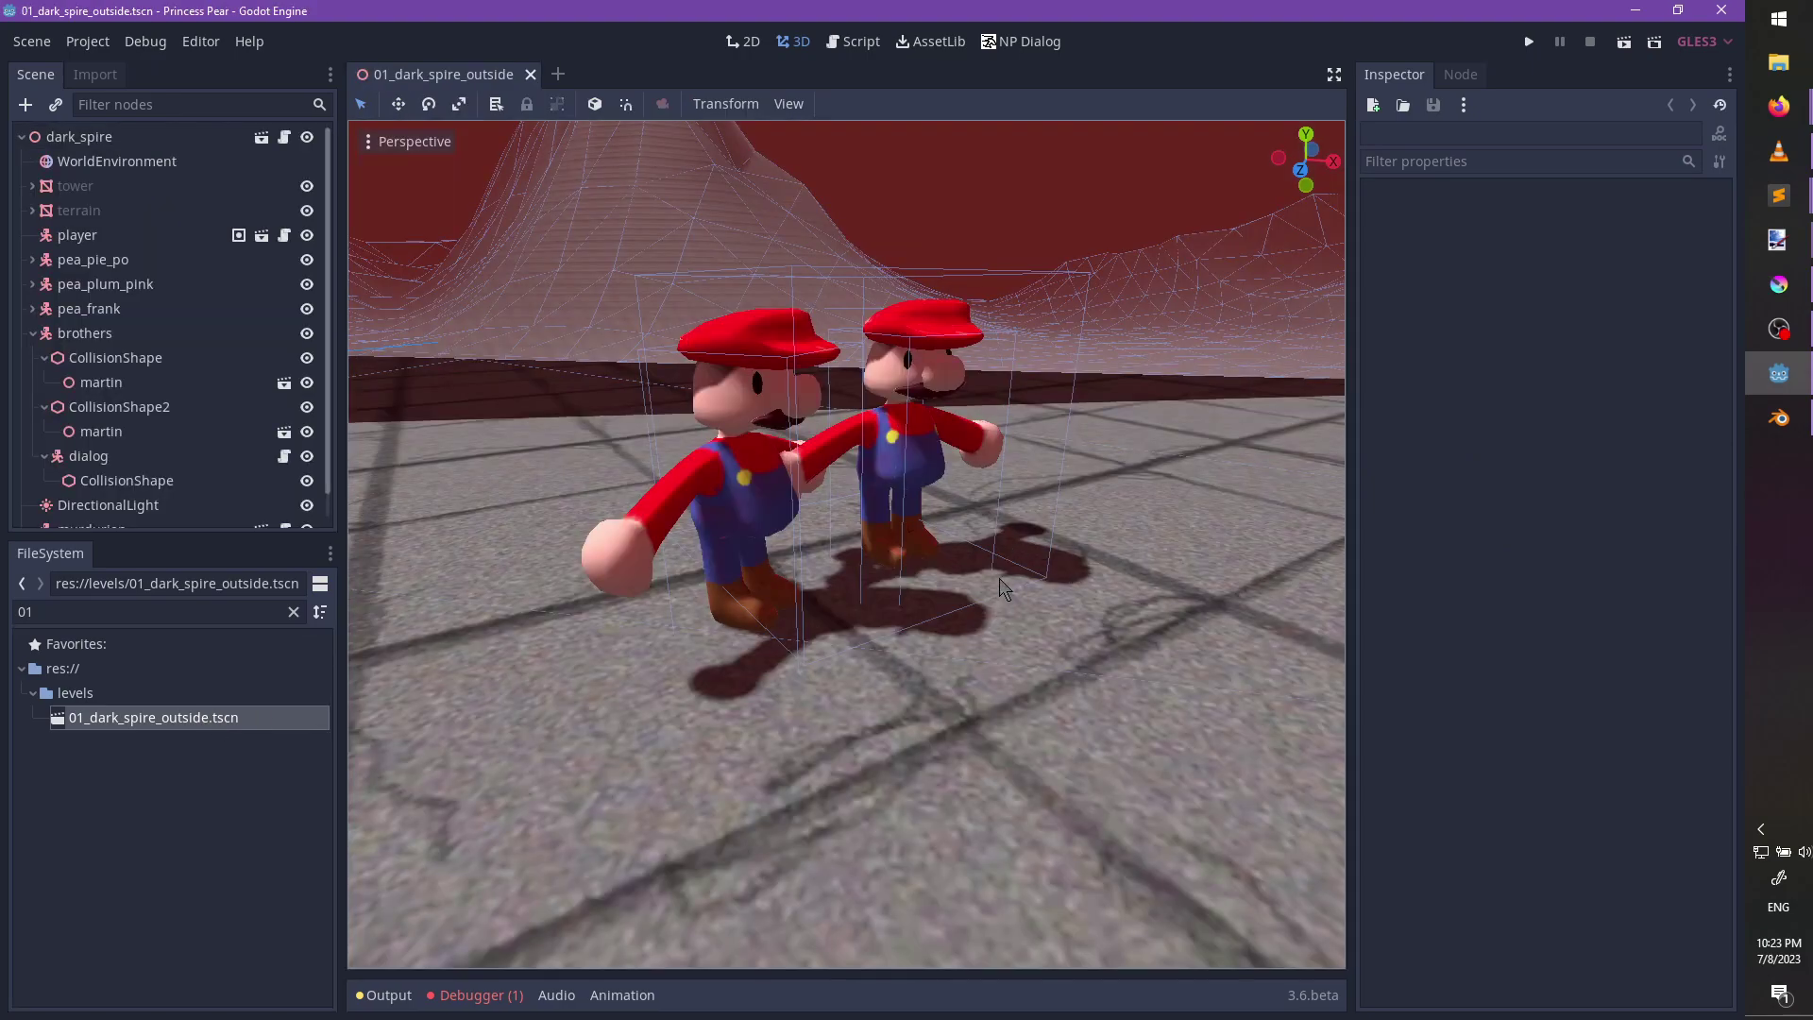
pyautogui.moveTo(999, 579); pyautogui.dragTo(938, 532, button='middle')
pyautogui.scroll(-3, 874, 575)
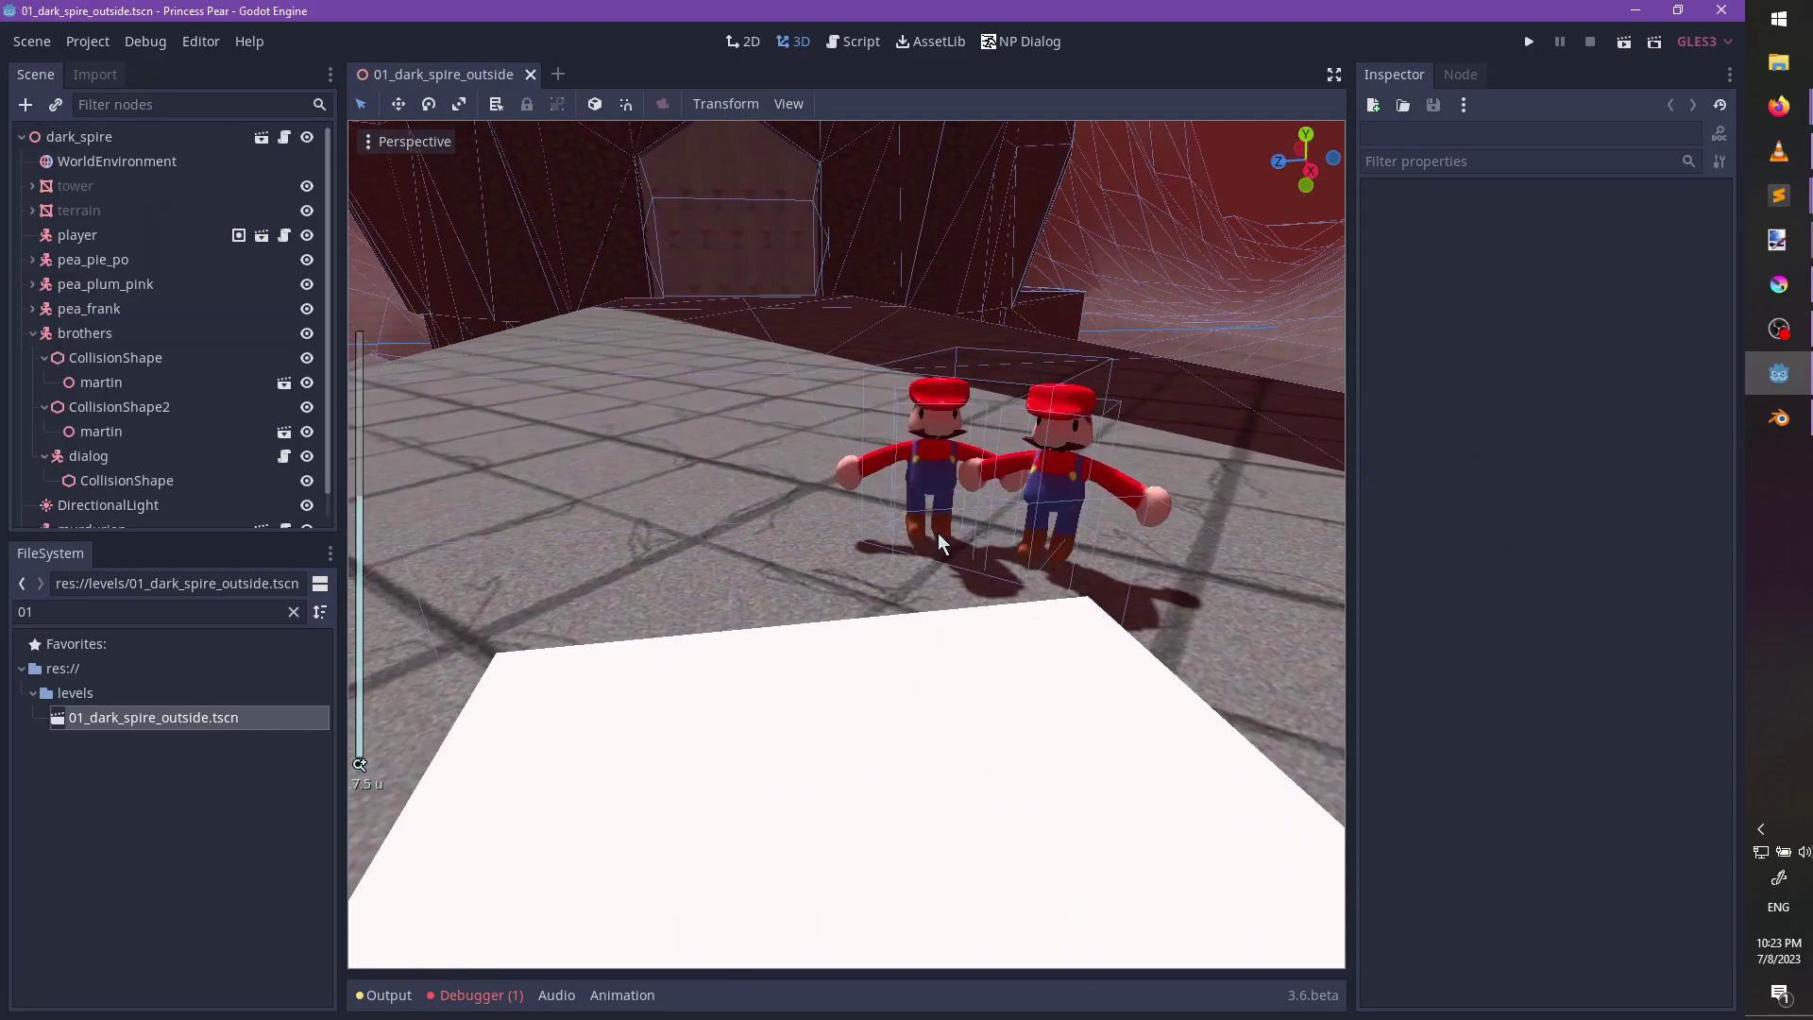
# Set the box extents of the brothers' CollisionShape and CollisionShape2 to x 0.55 and y 1.1, and save the scene.
pyautogui.click(143, 358)
pyautogui.keyDown('shift'); pyautogui.click(147, 411); pyautogui.keyUp('shift')
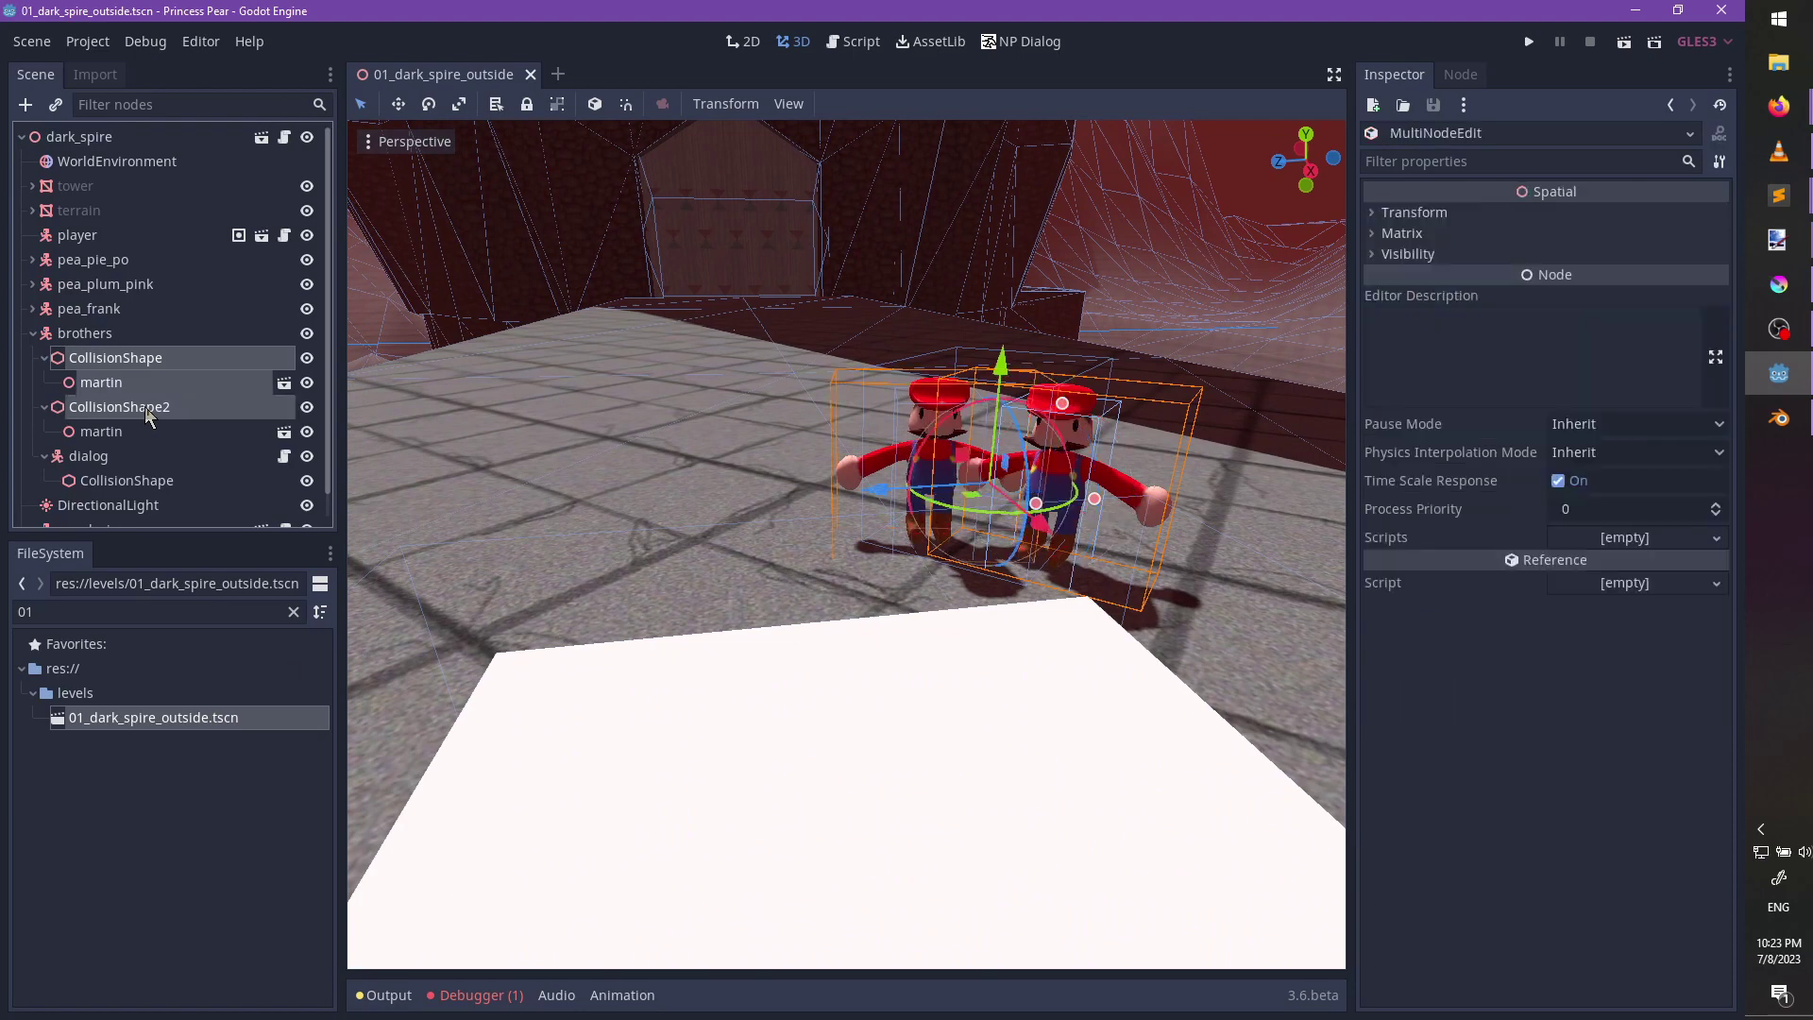
pyautogui.click(147, 358)
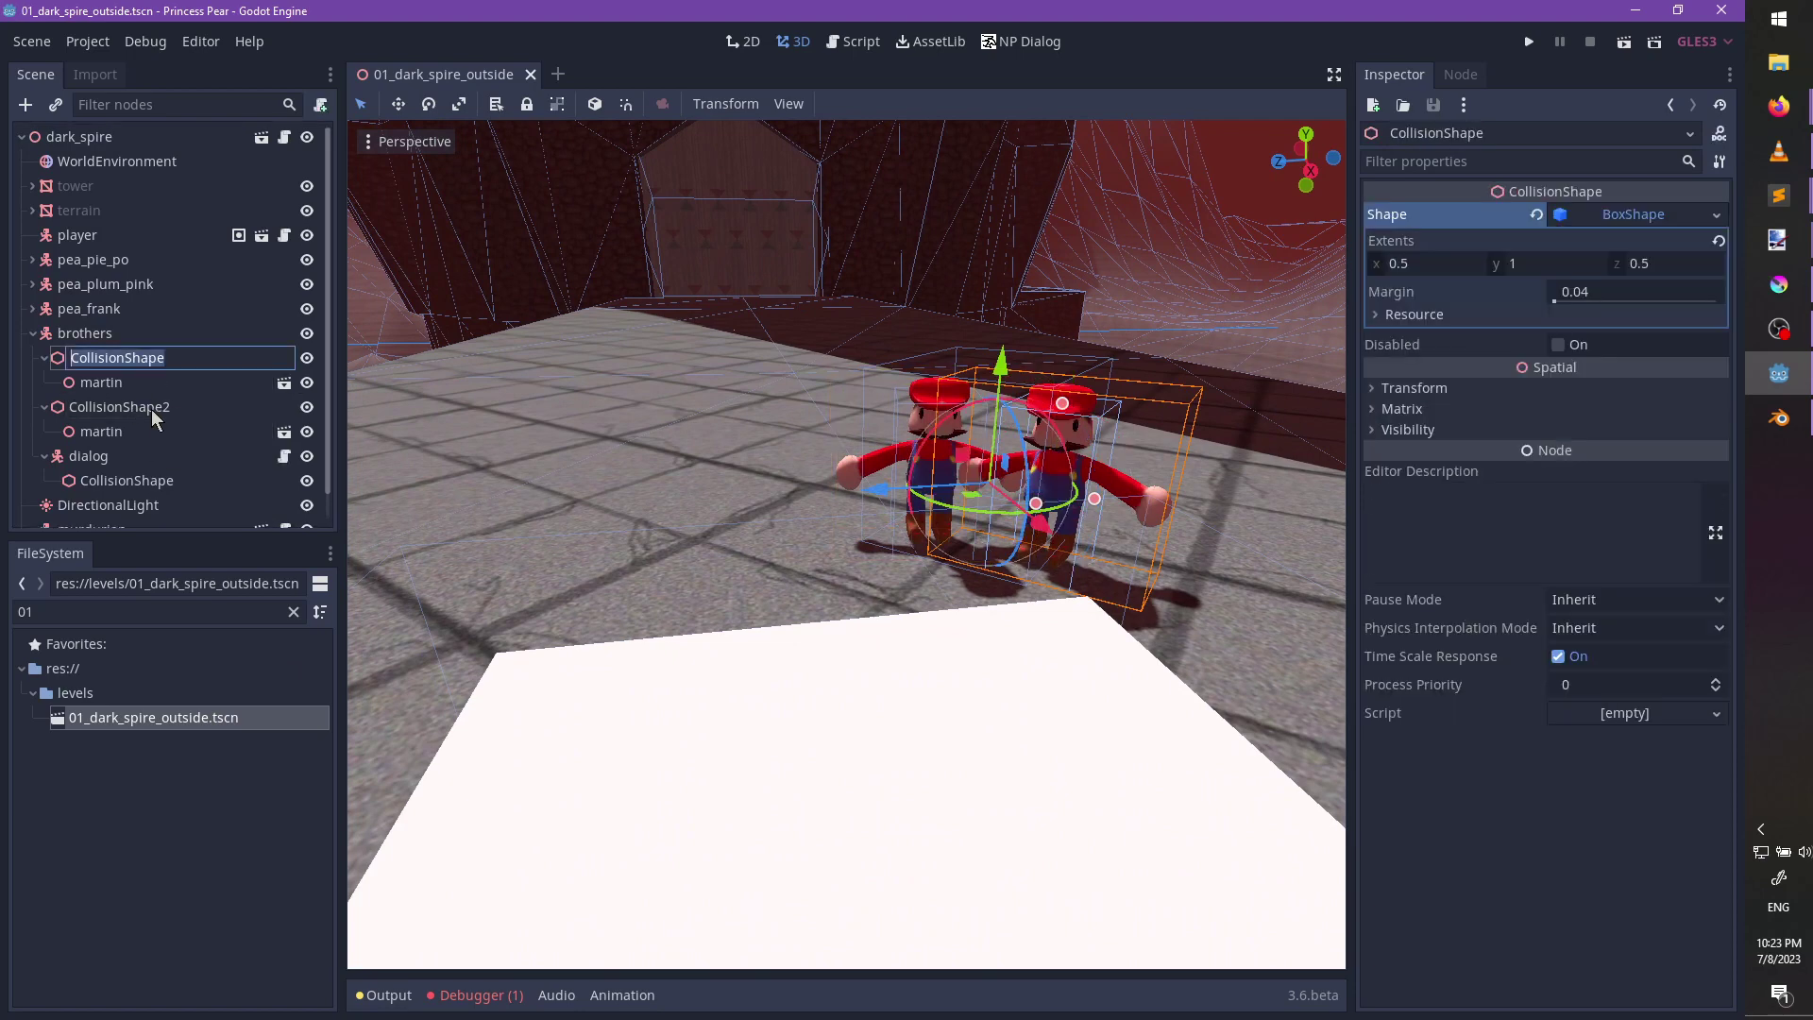
pyautogui.keyDown('ctrl'); pyautogui.click(150, 407); pyautogui.keyUp('ctrl')
pyautogui.click(520, 406)
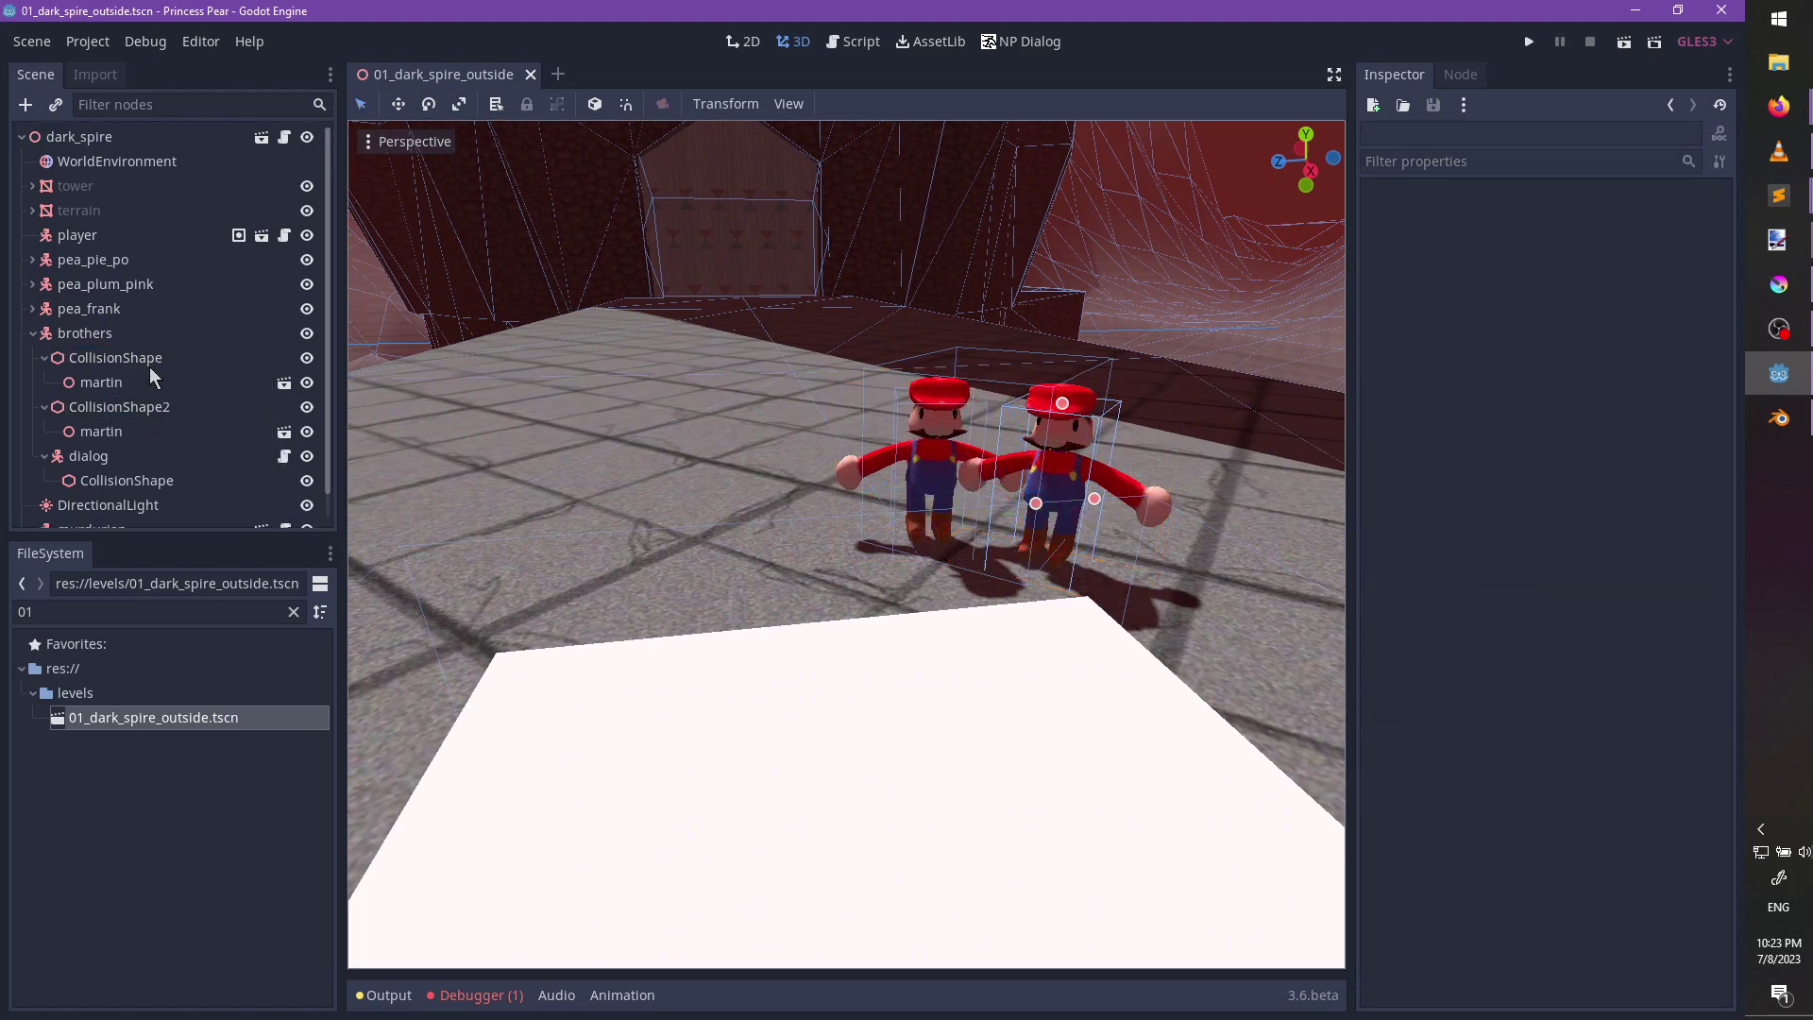
pyautogui.click(149, 366)
pyautogui.keyDown('ctrl'); pyautogui.click(166, 408); pyautogui.keyUp('ctrl')
pyautogui.click(1618, 215)
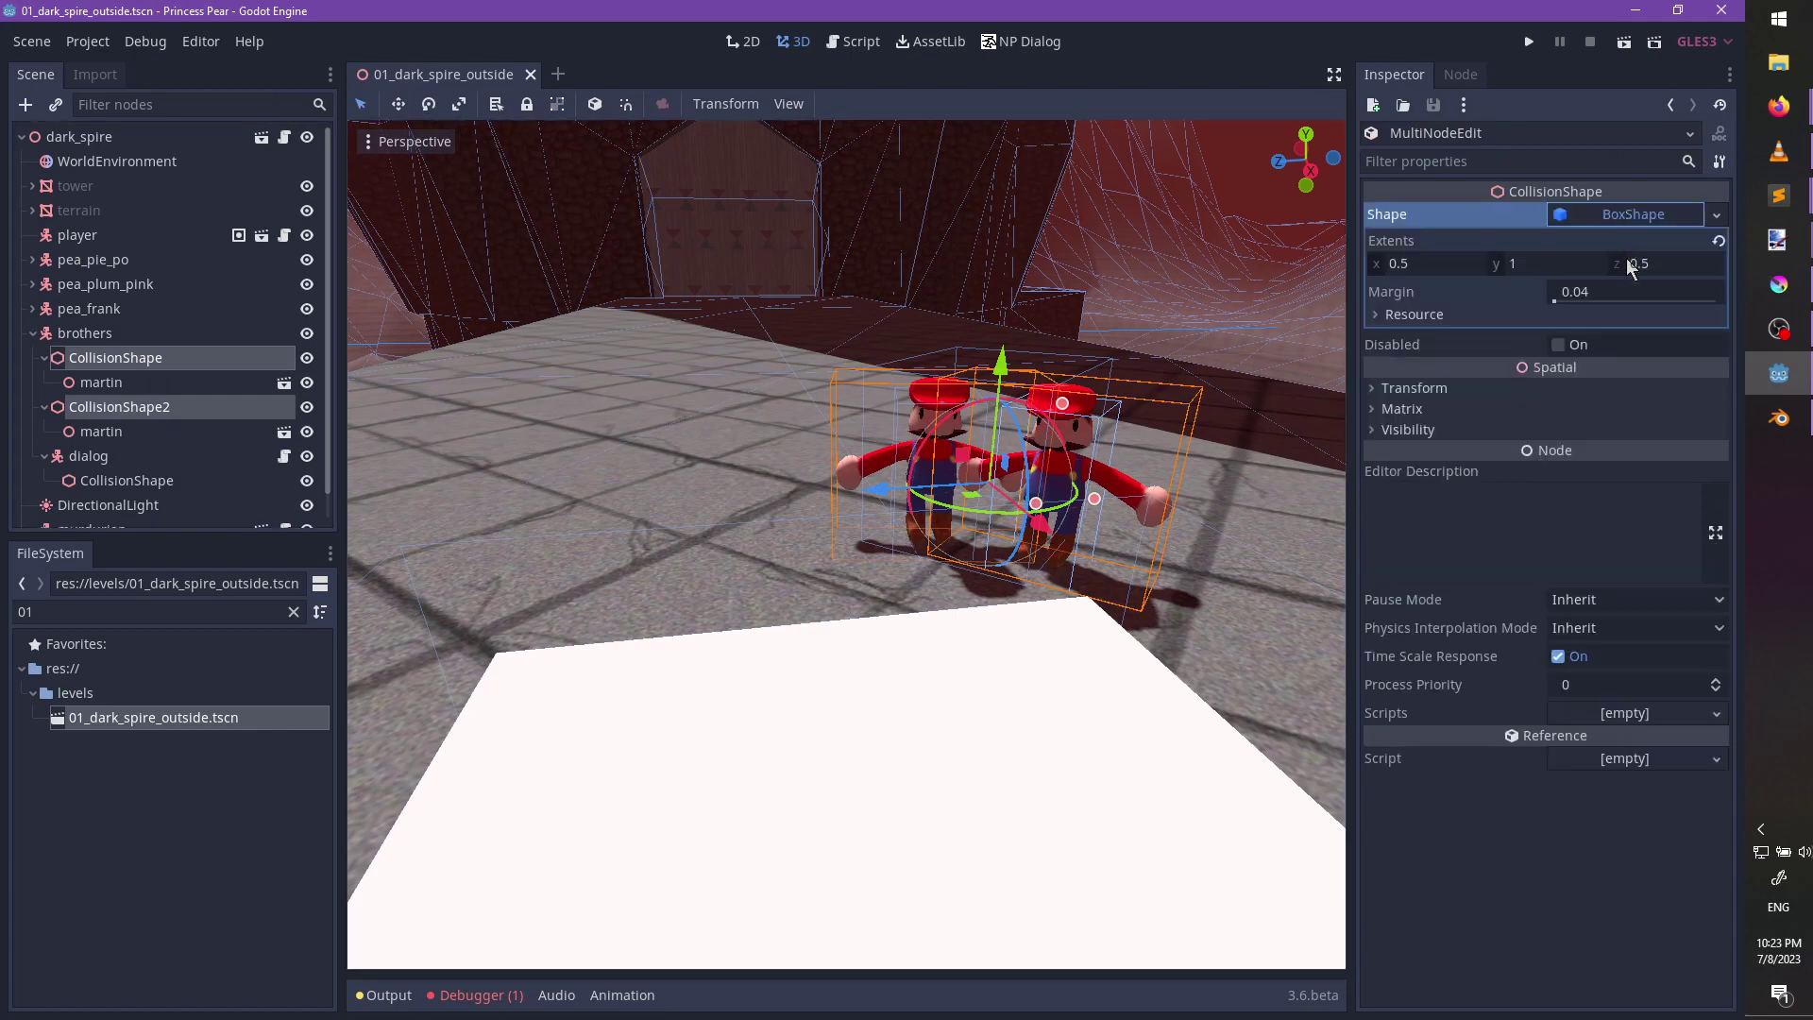
pyautogui.click(1432, 266)
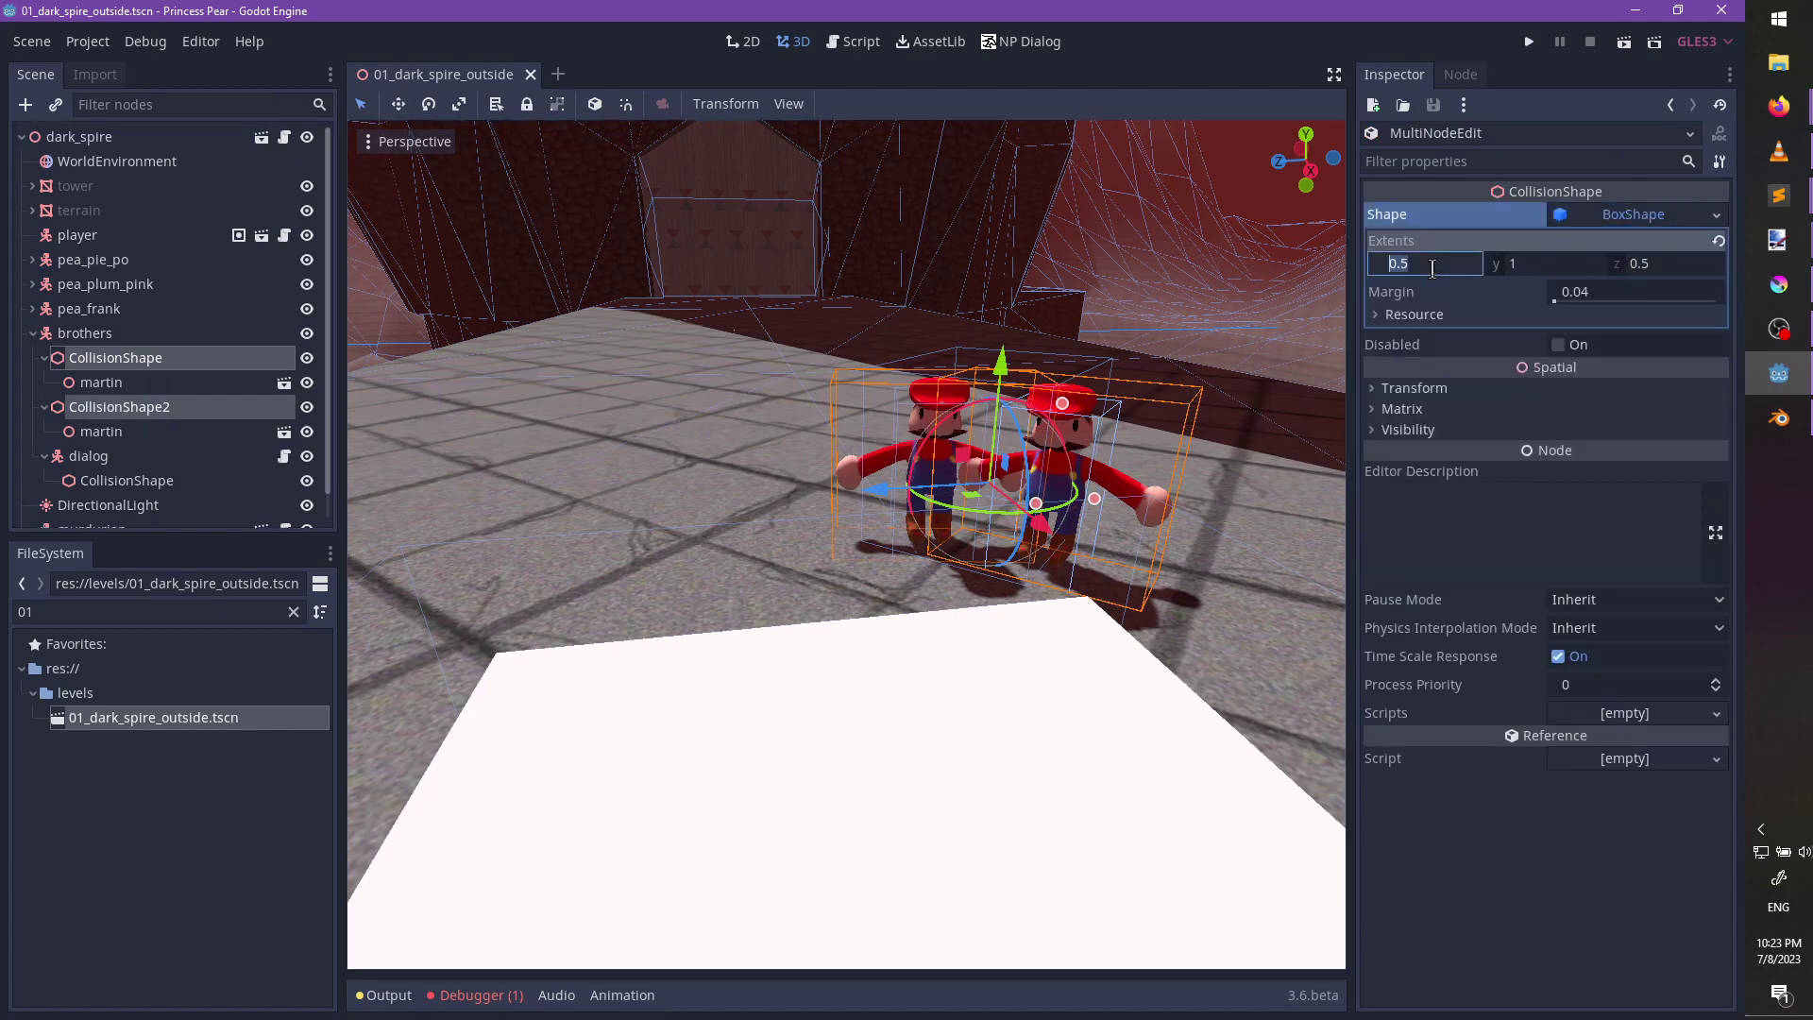
pyautogui.press('Return')
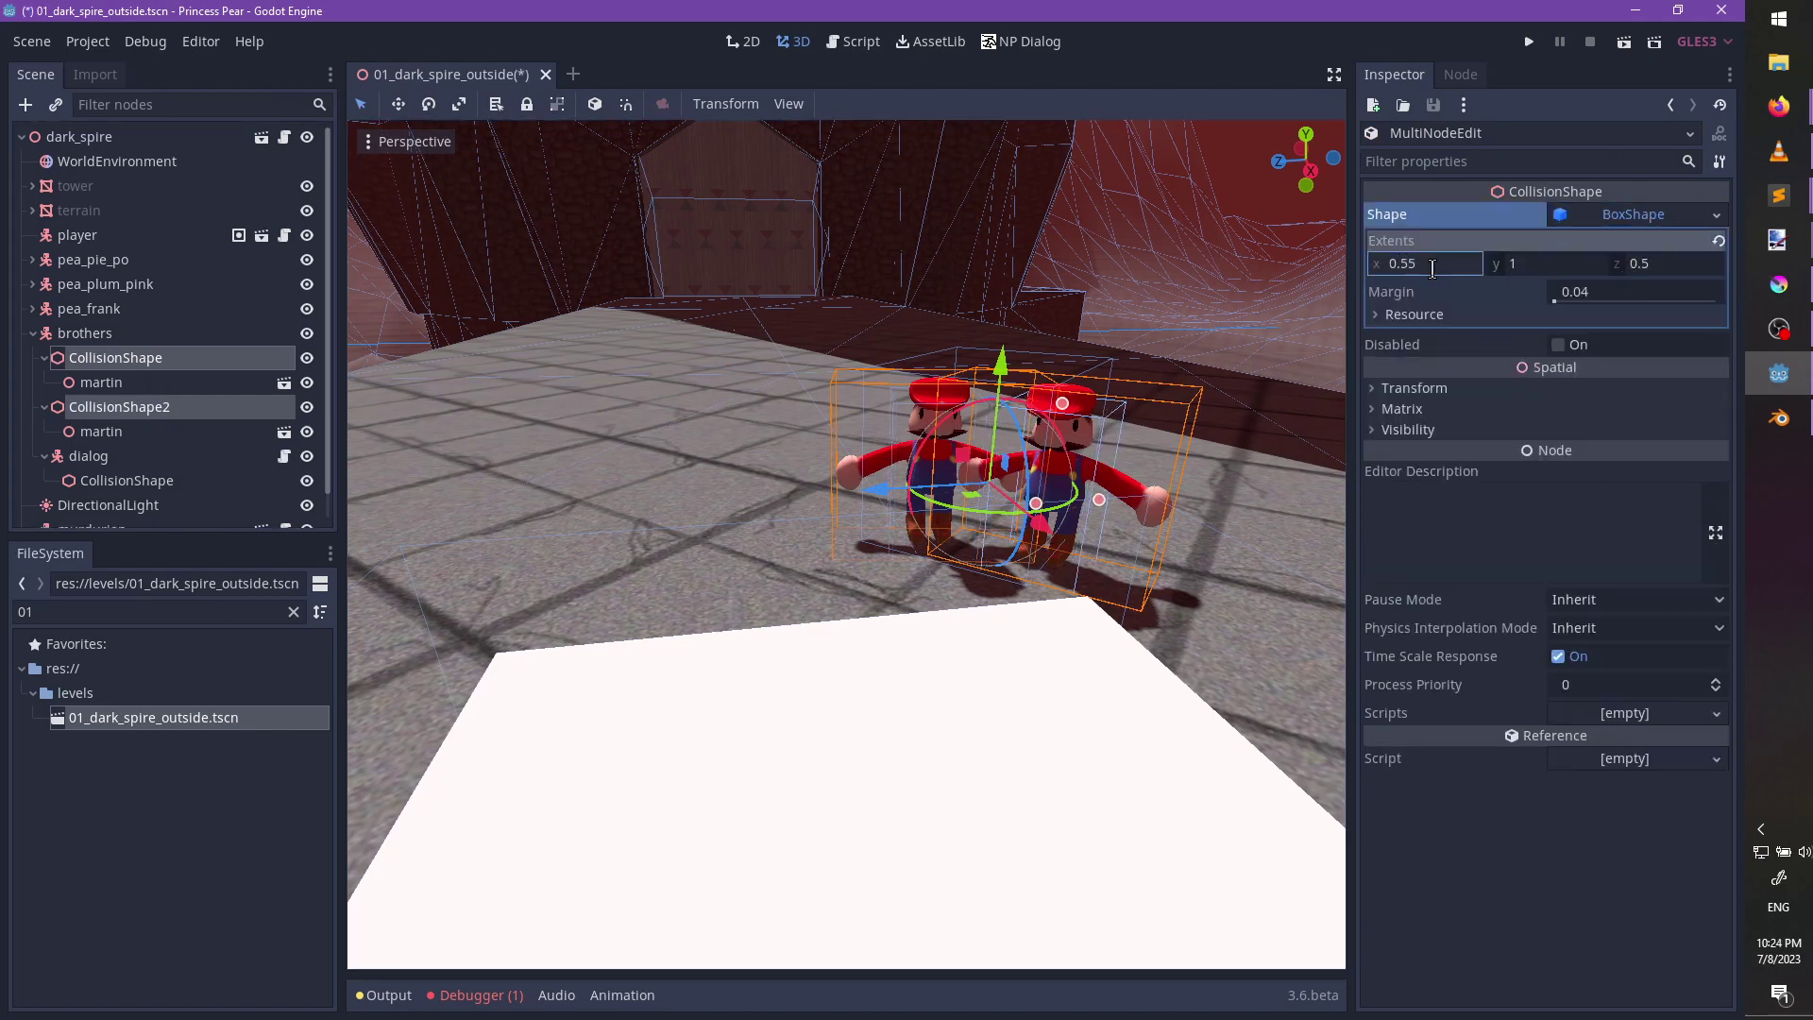
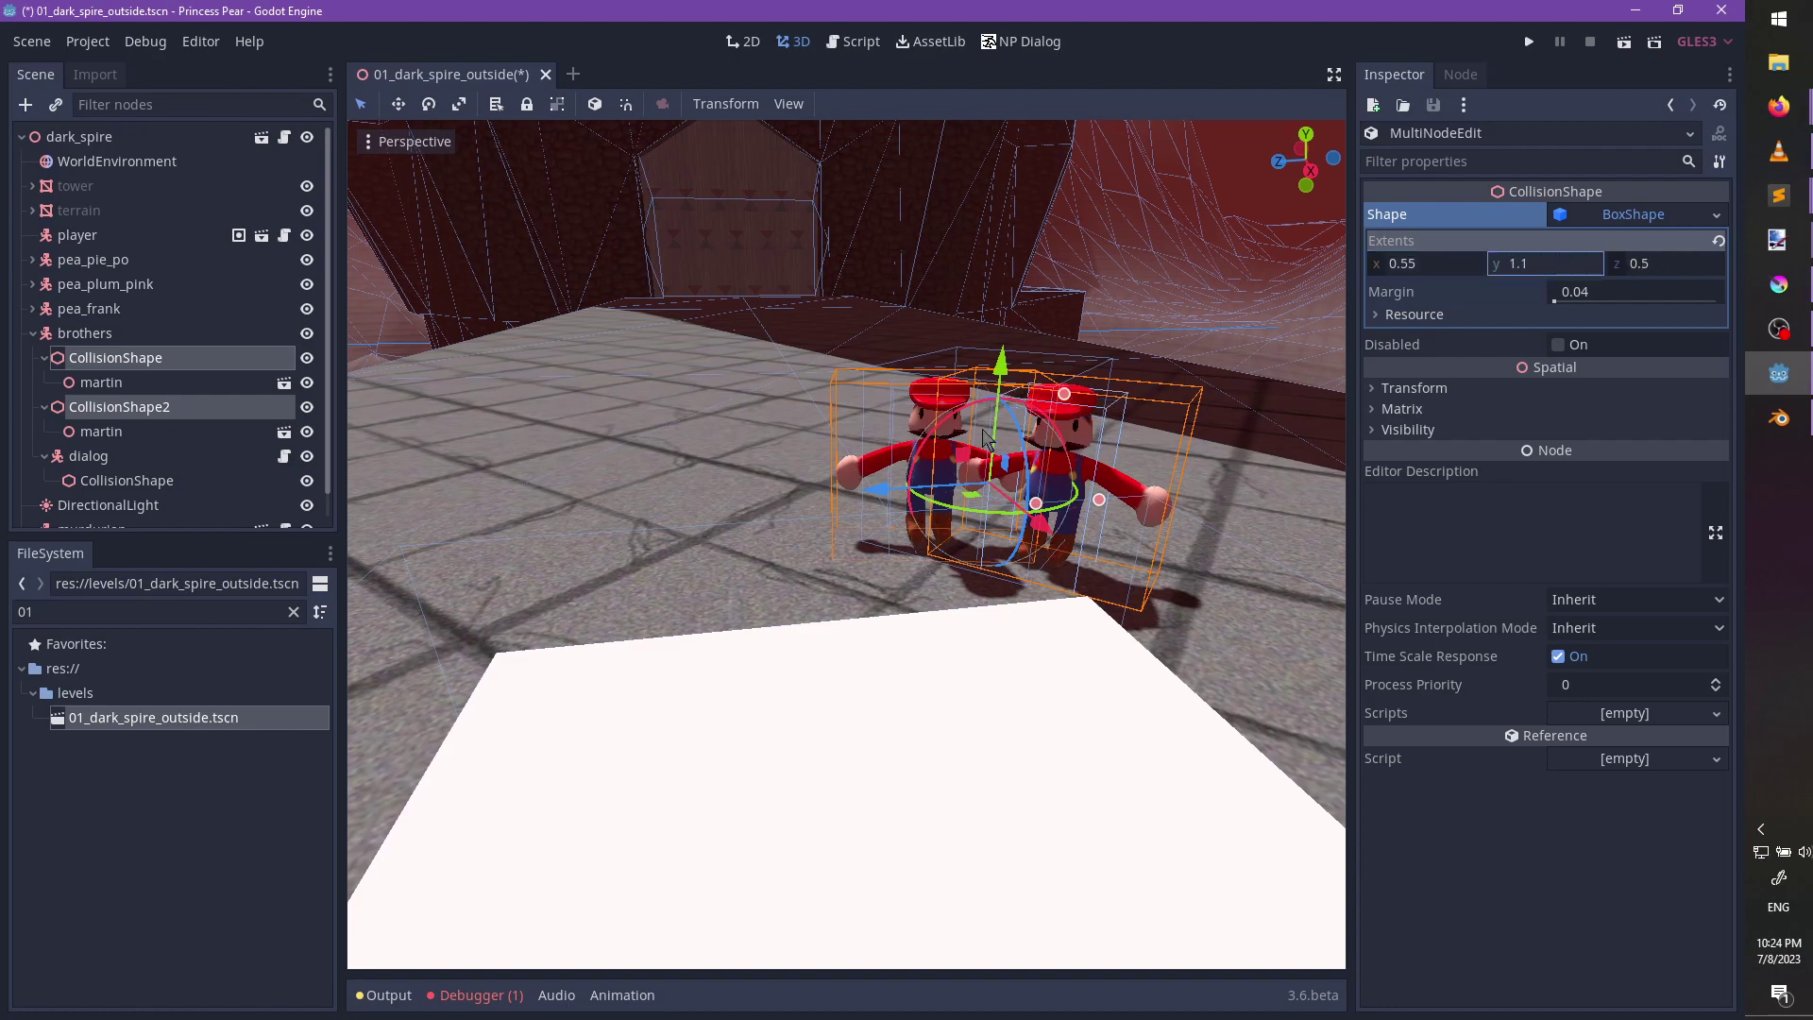
pyautogui.scroll(8, 982, 436)
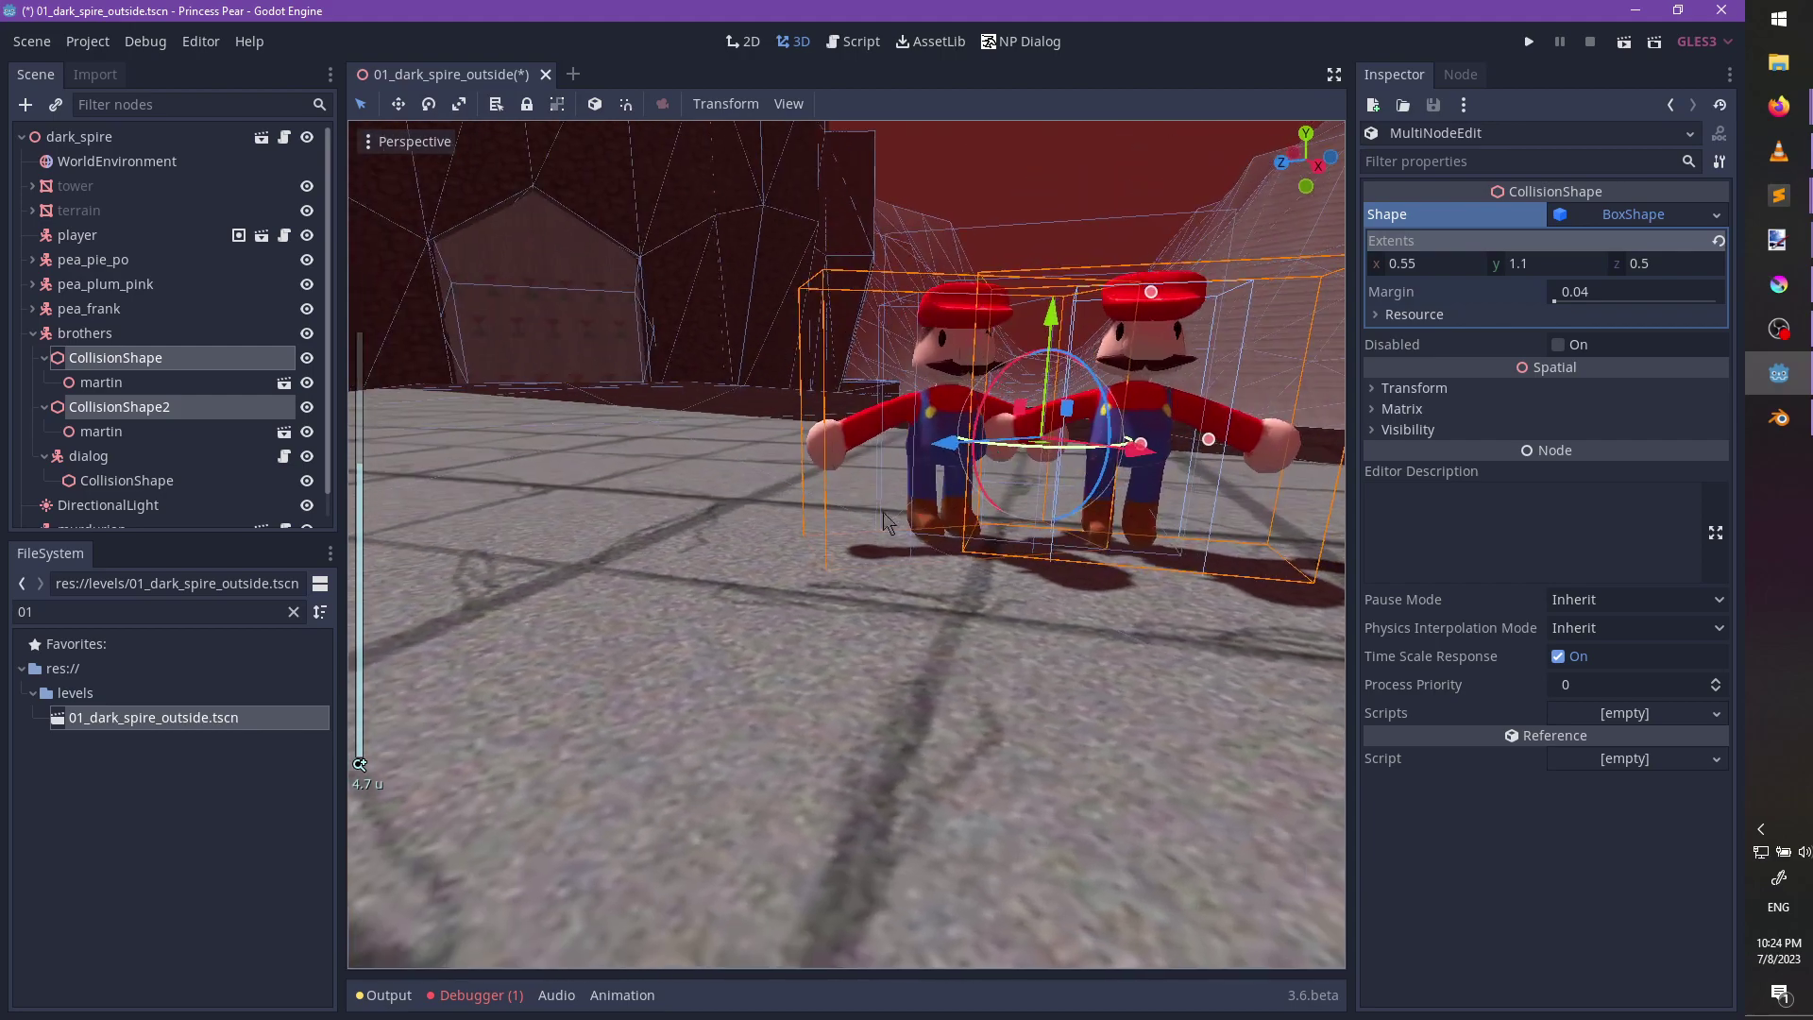
pyautogui.scroll(-5, 888, 522)
pyautogui.hotkey('ctrl', 's')
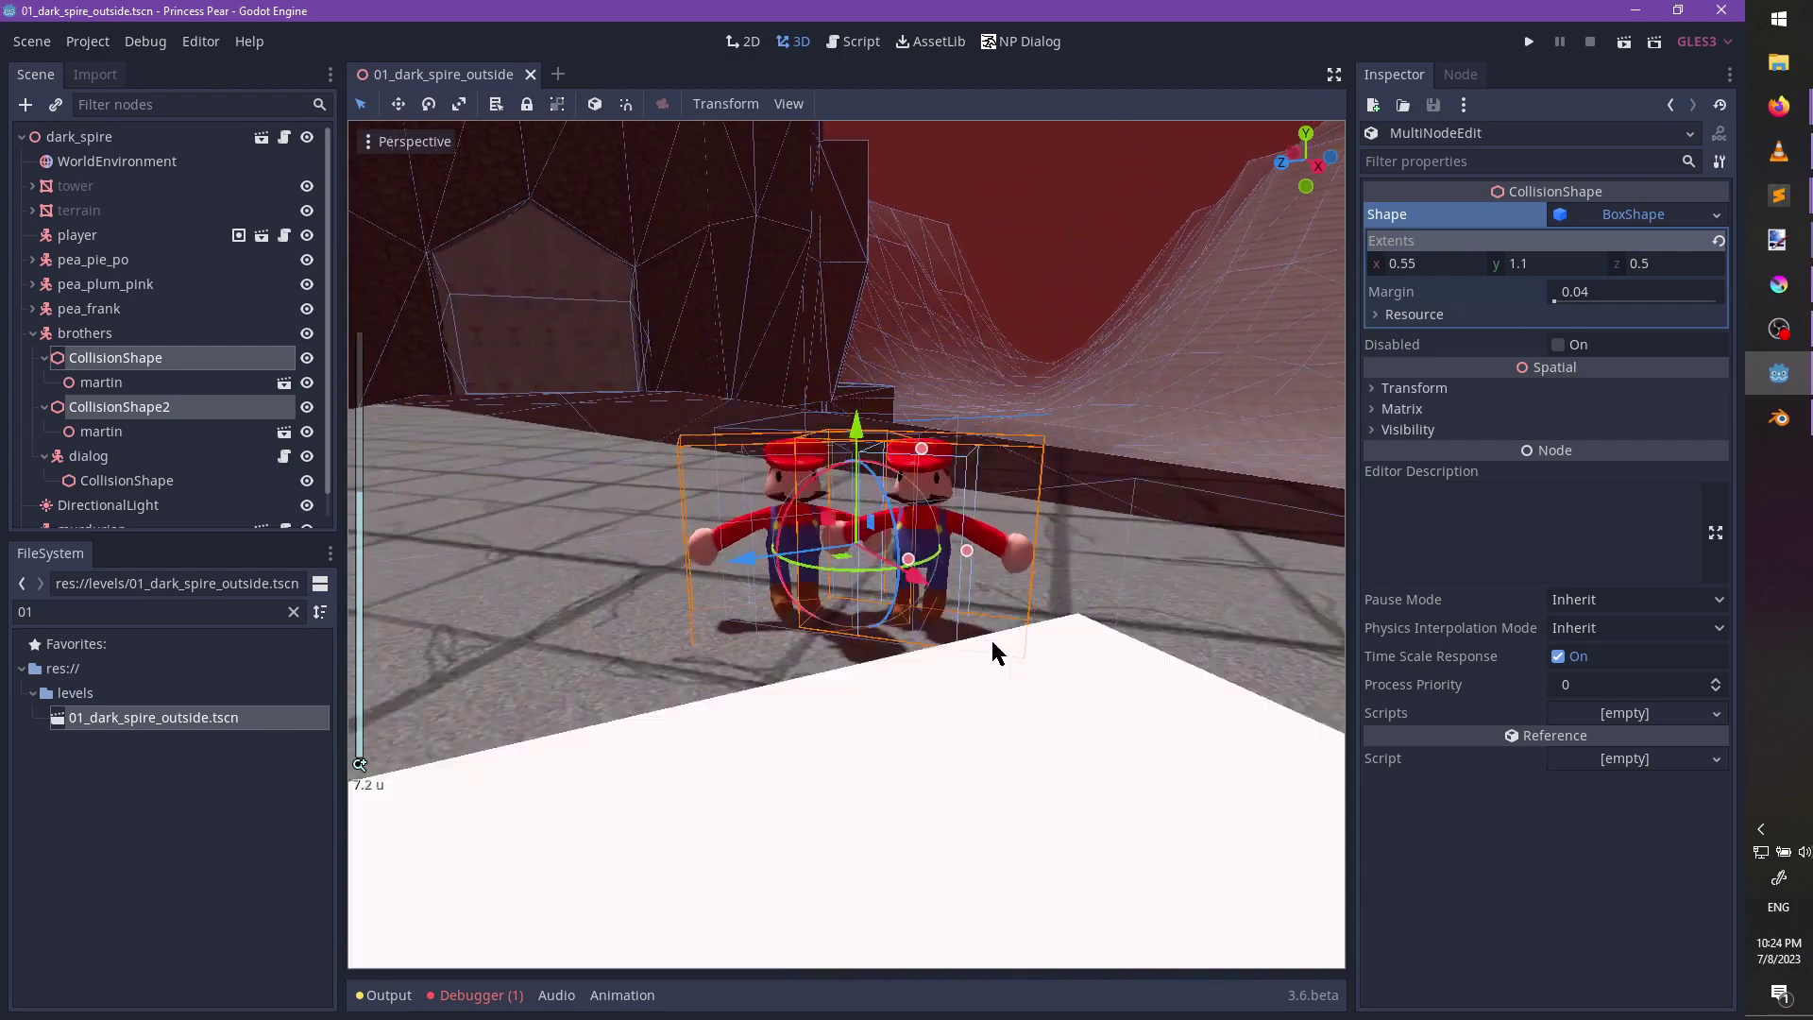
# Select the player and move it horizontally across the stone floor to the area in front of the orange box.
pyautogui.scroll(-5, 993, 644)
pyautogui.moveTo(858, 652); pyautogui.dragTo(1003, 631, button='middle')
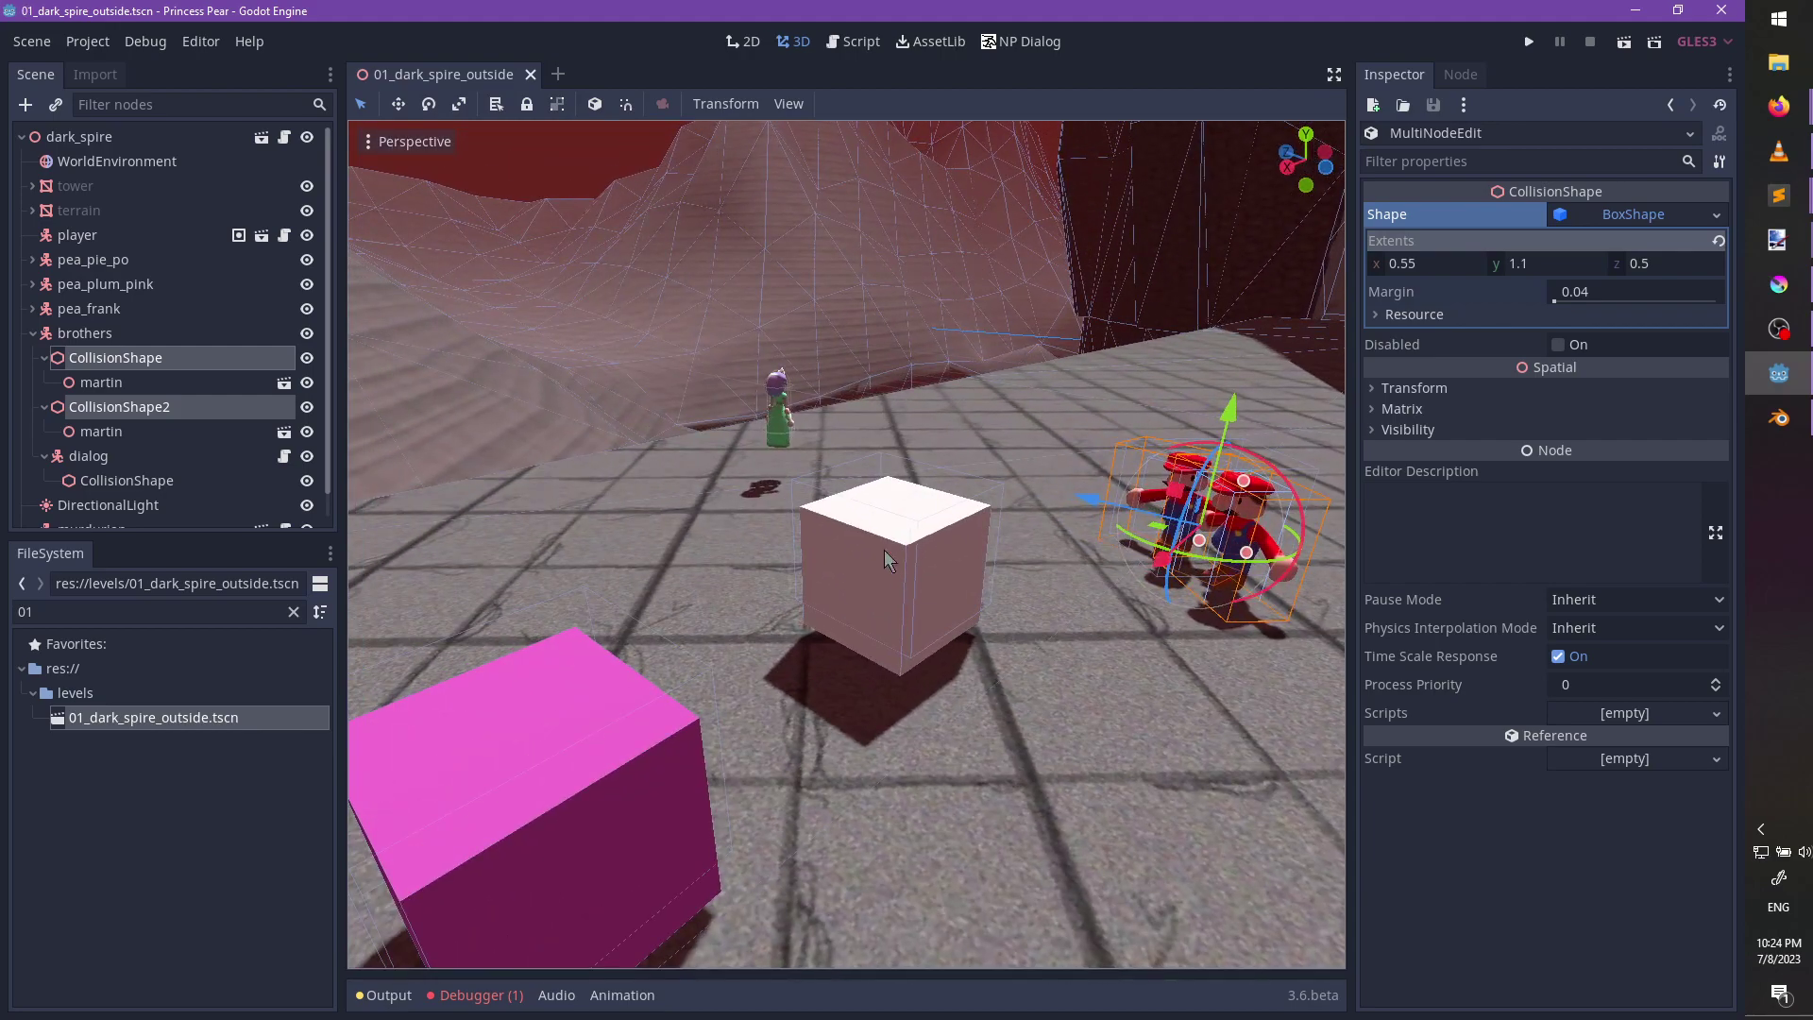
pyautogui.moveTo(884, 551); pyautogui.dragTo(1097, 540, button='middle')
pyautogui.moveTo(837, 582); pyautogui.dragTo(1065, 489, button='middle')
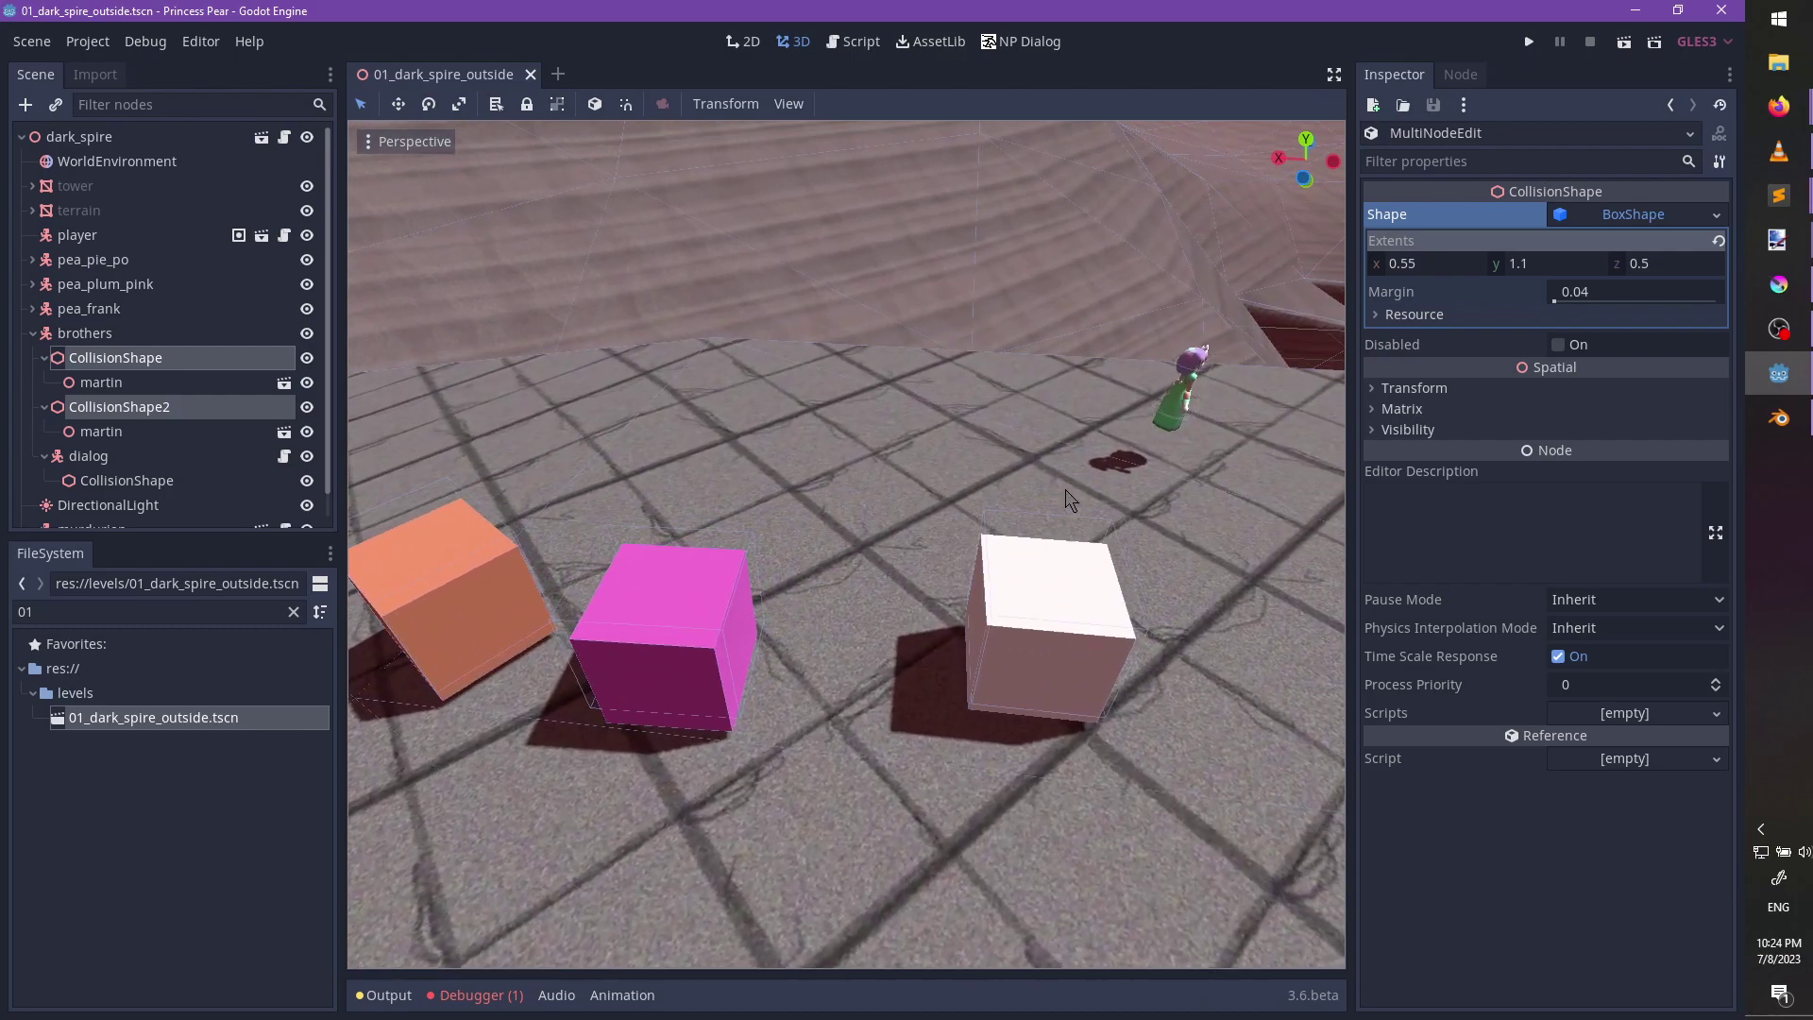
pyautogui.click(1180, 406)
pyautogui.moveTo(1151, 537); pyautogui.dragTo(1044, 603, button='middle')
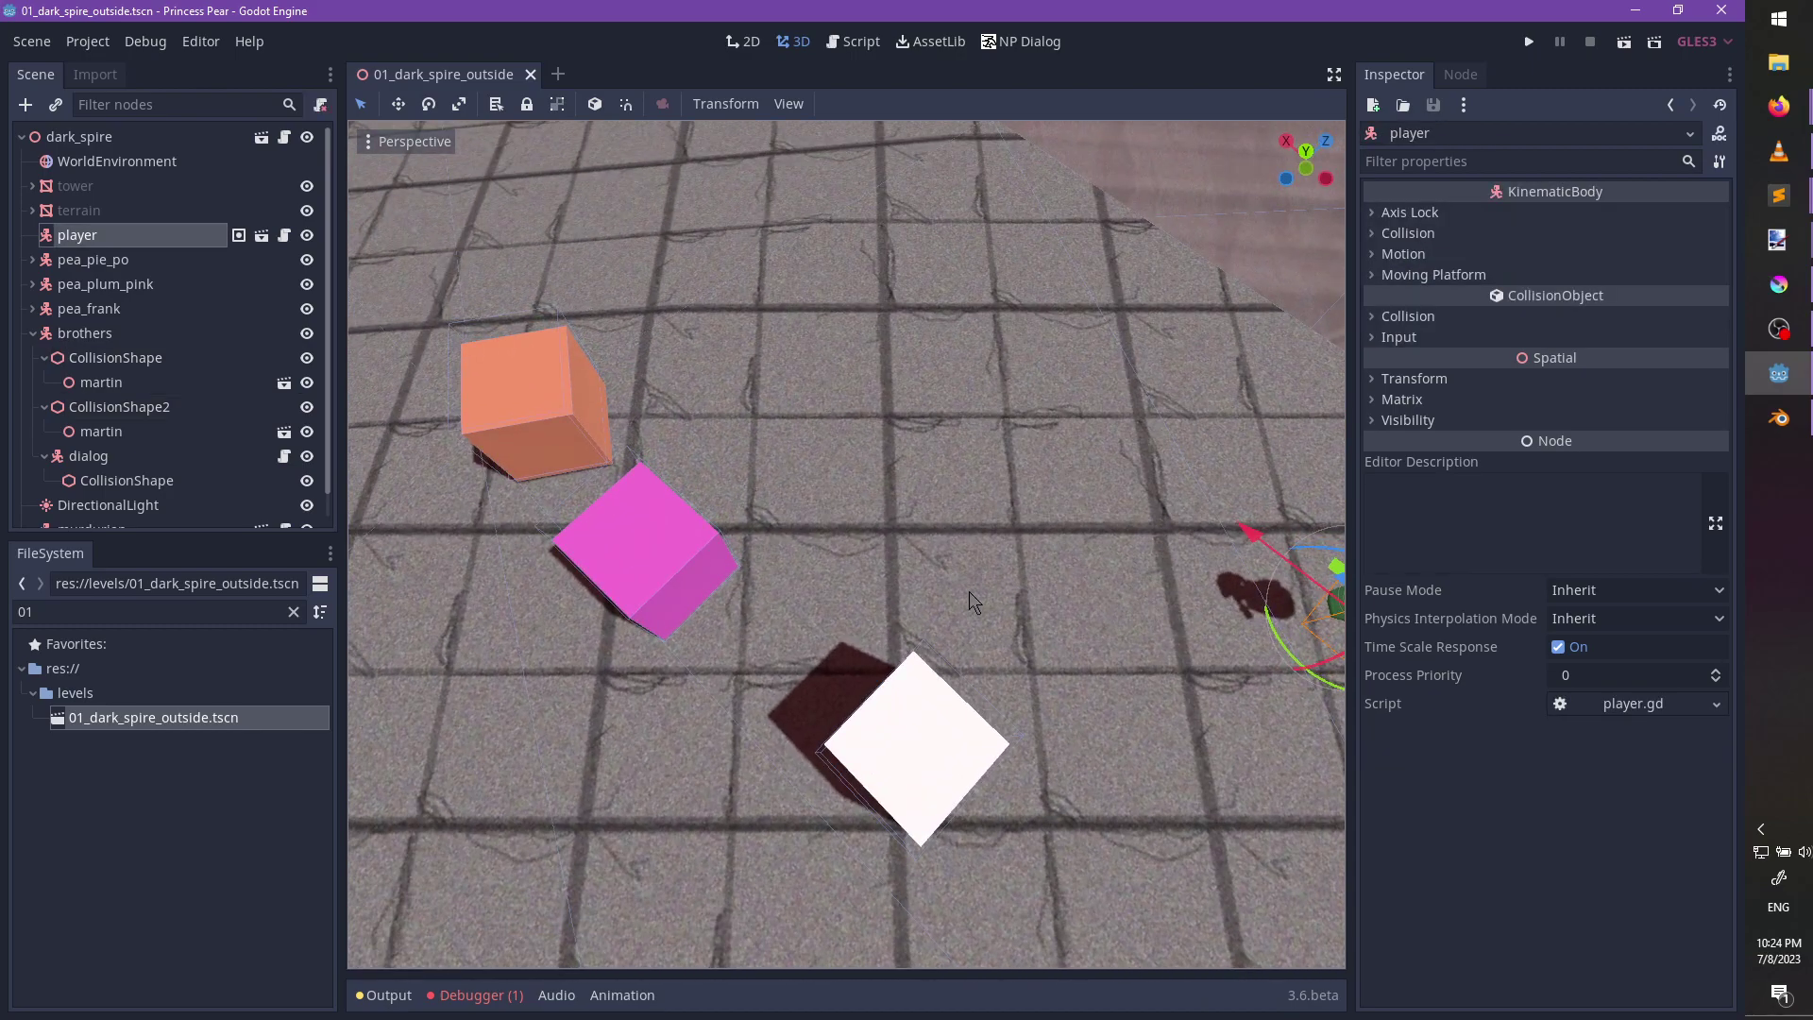
pyautogui.keyDown('shift'); pyautogui.moveTo(1315, 593); pyautogui.dragTo(642, 509, button='middle'); pyautogui.keyUp('shift')
pyautogui.scroll(-7, 997, 587)
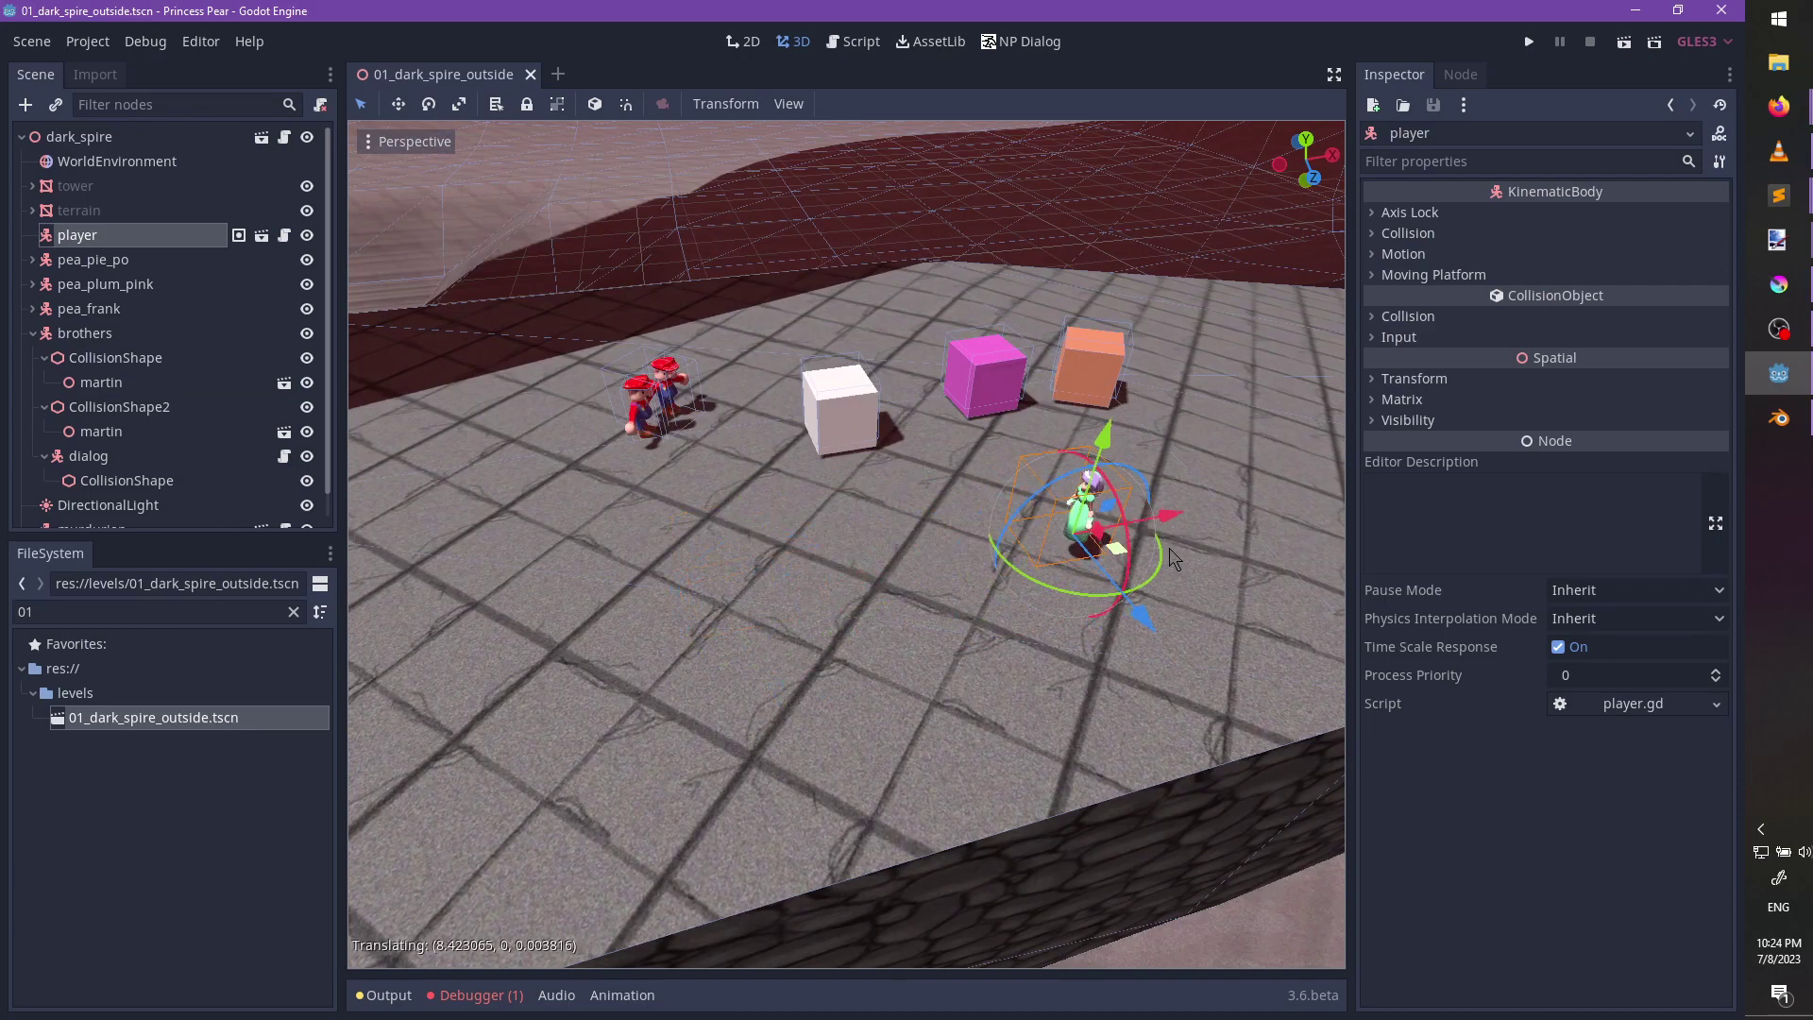
pyautogui.moveTo(1169, 550); pyautogui.dragTo(1287, 493)
# Lower the player until the bottom of the dress meets the stone floor, and save the scene.
pyautogui.press('f')
pyautogui.scroll(7, 1032, 660)
pyautogui.moveTo(1032, 660); pyautogui.dragTo(1036, 533, button='middle')
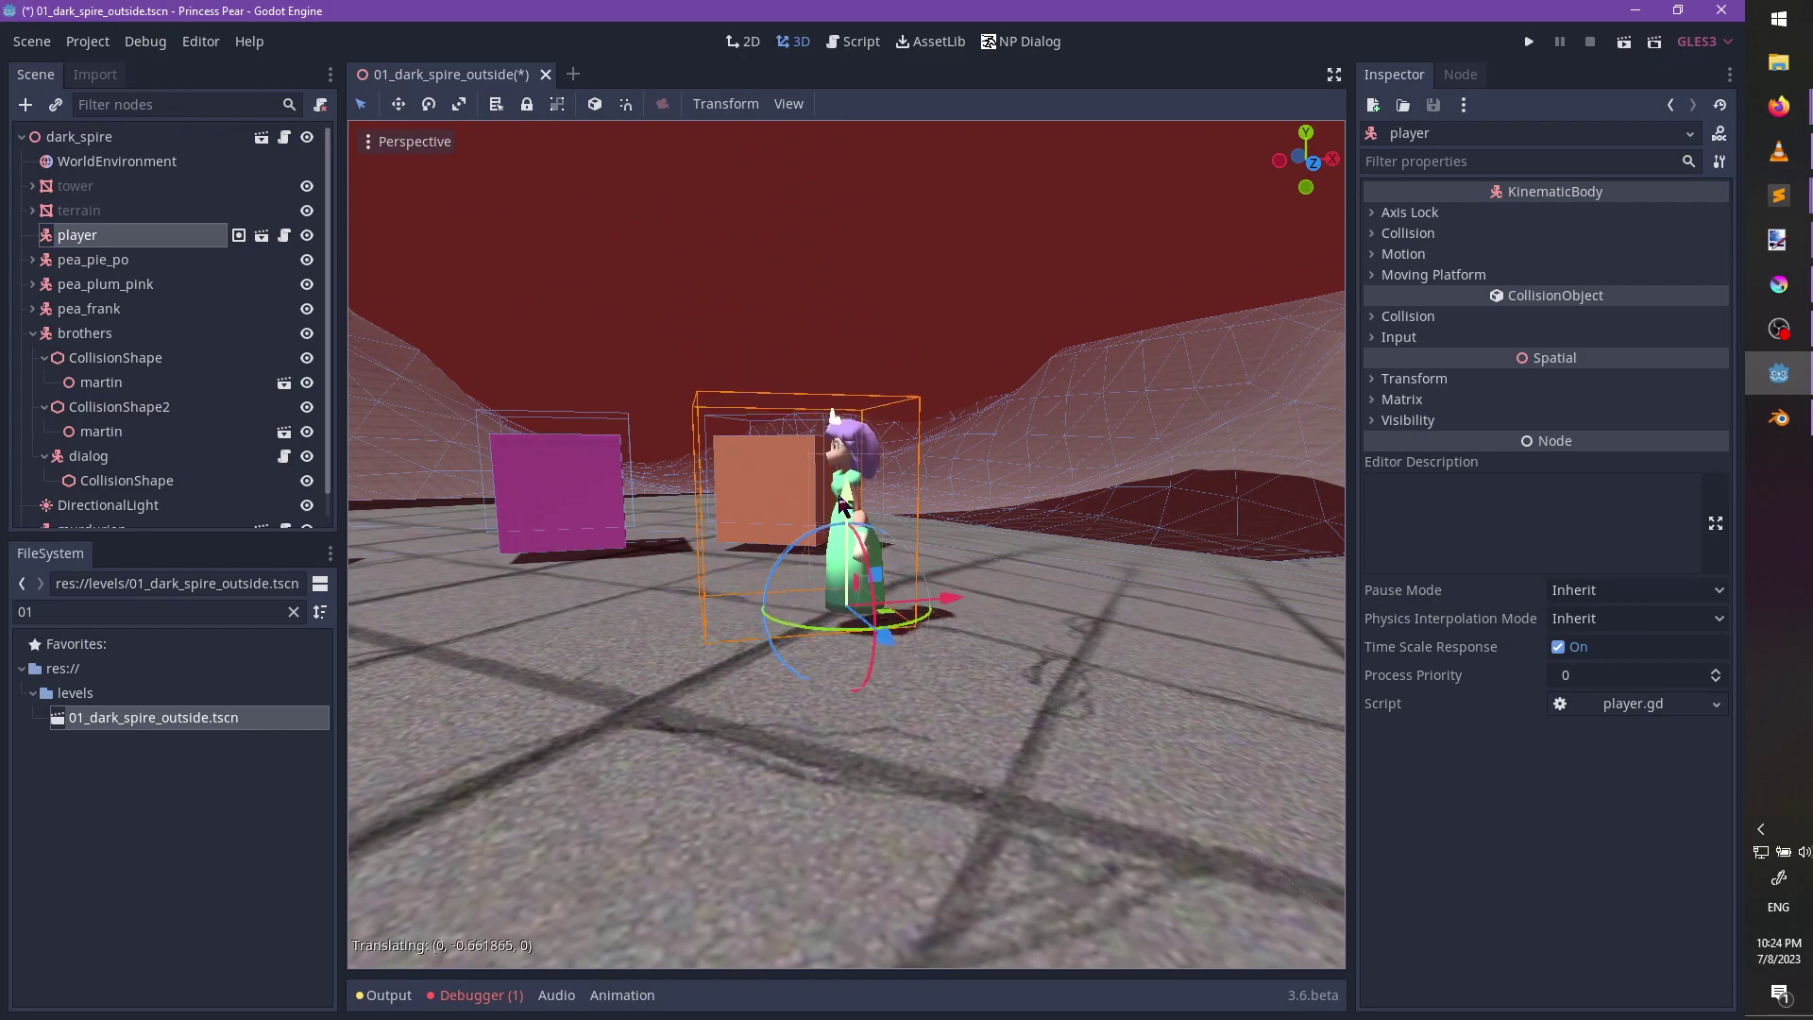
pyautogui.scroll(10, 844, 507)
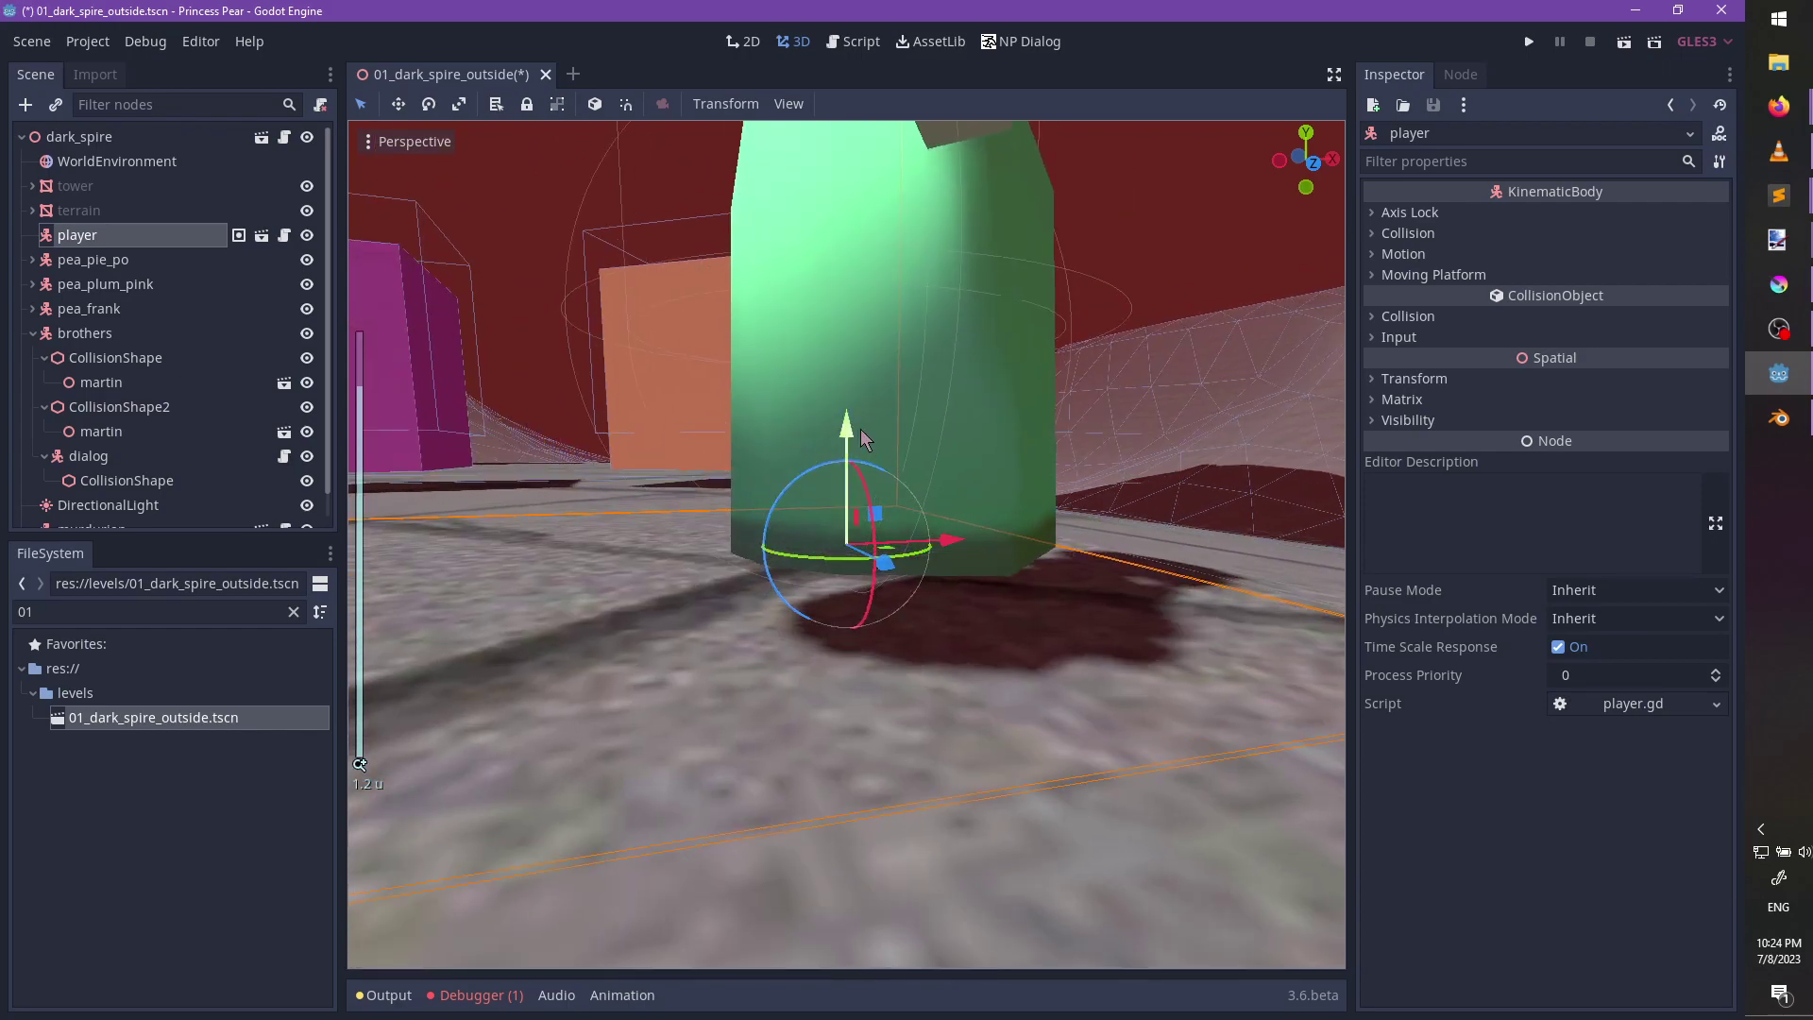
pyautogui.scroll(-5, 846, 444)
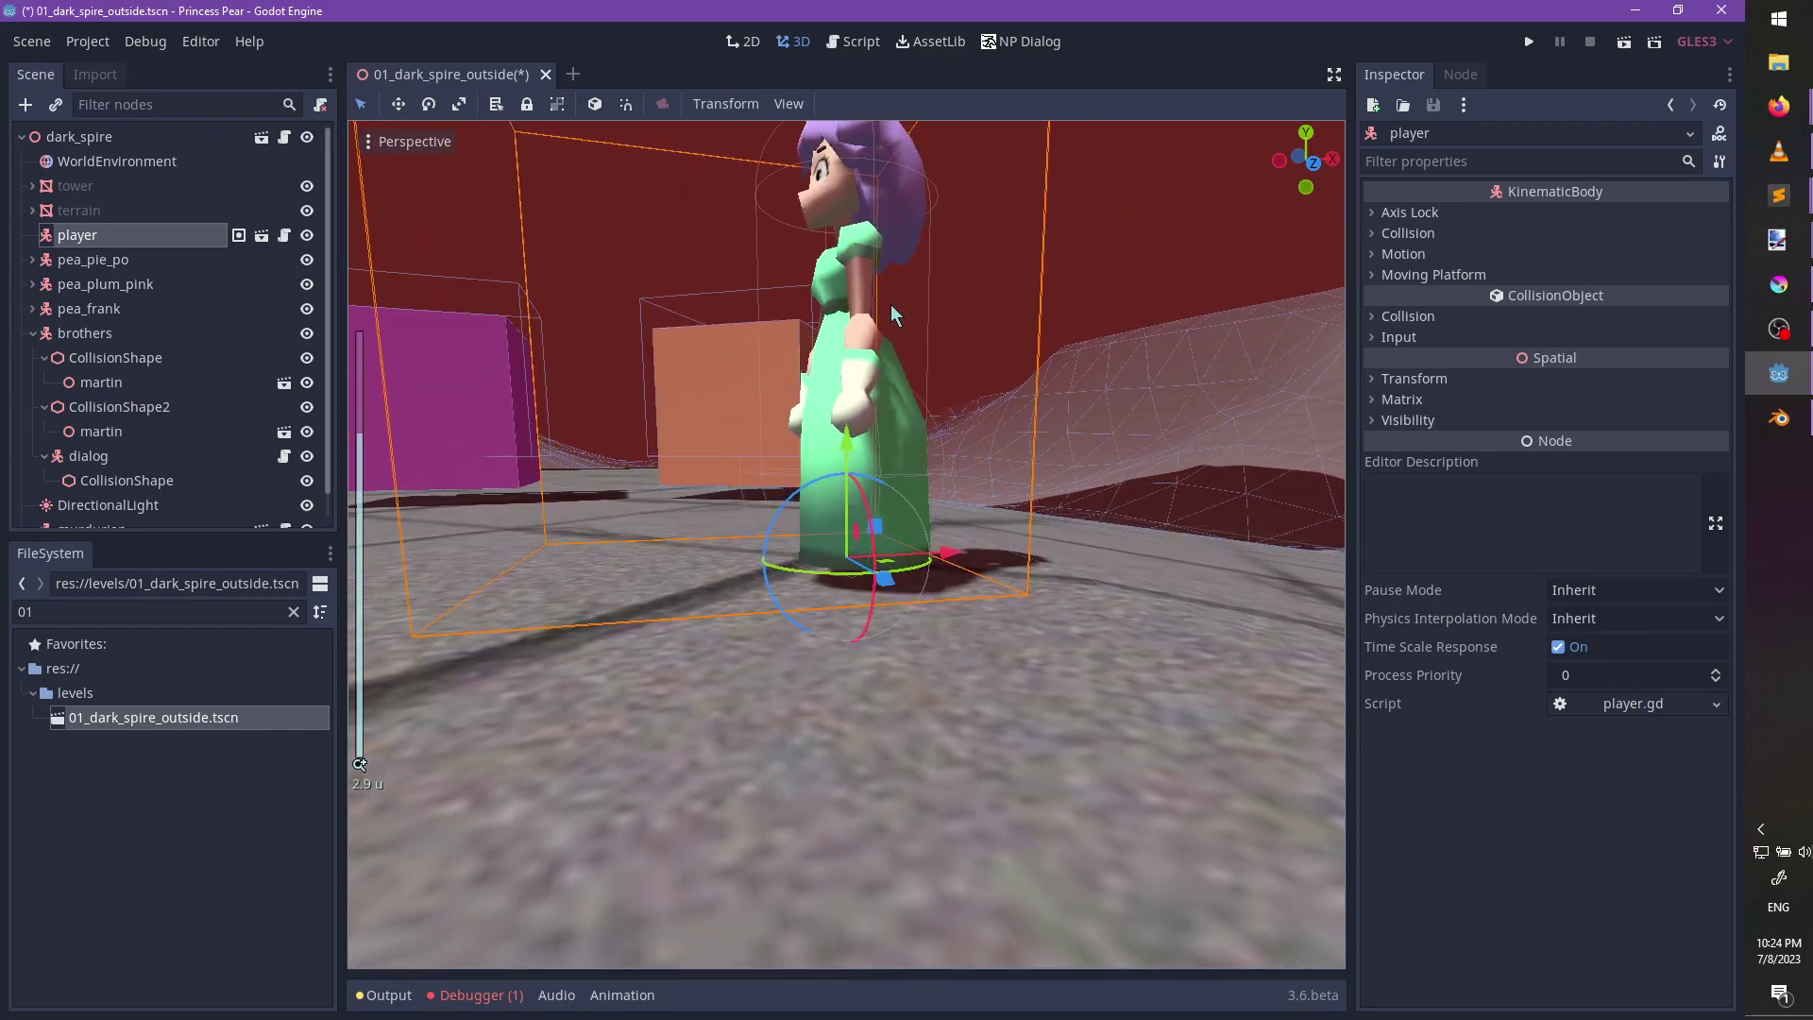
pyautogui.scroll(-10, 895, 314)
pyautogui.moveTo(895, 315); pyautogui.dragTo(648, 496, button='middle')
pyautogui.keyDown('shift'); pyautogui.moveTo(1107, 324); pyautogui.dragTo(922, 494, button='middle'); pyautogui.keyUp('shift')
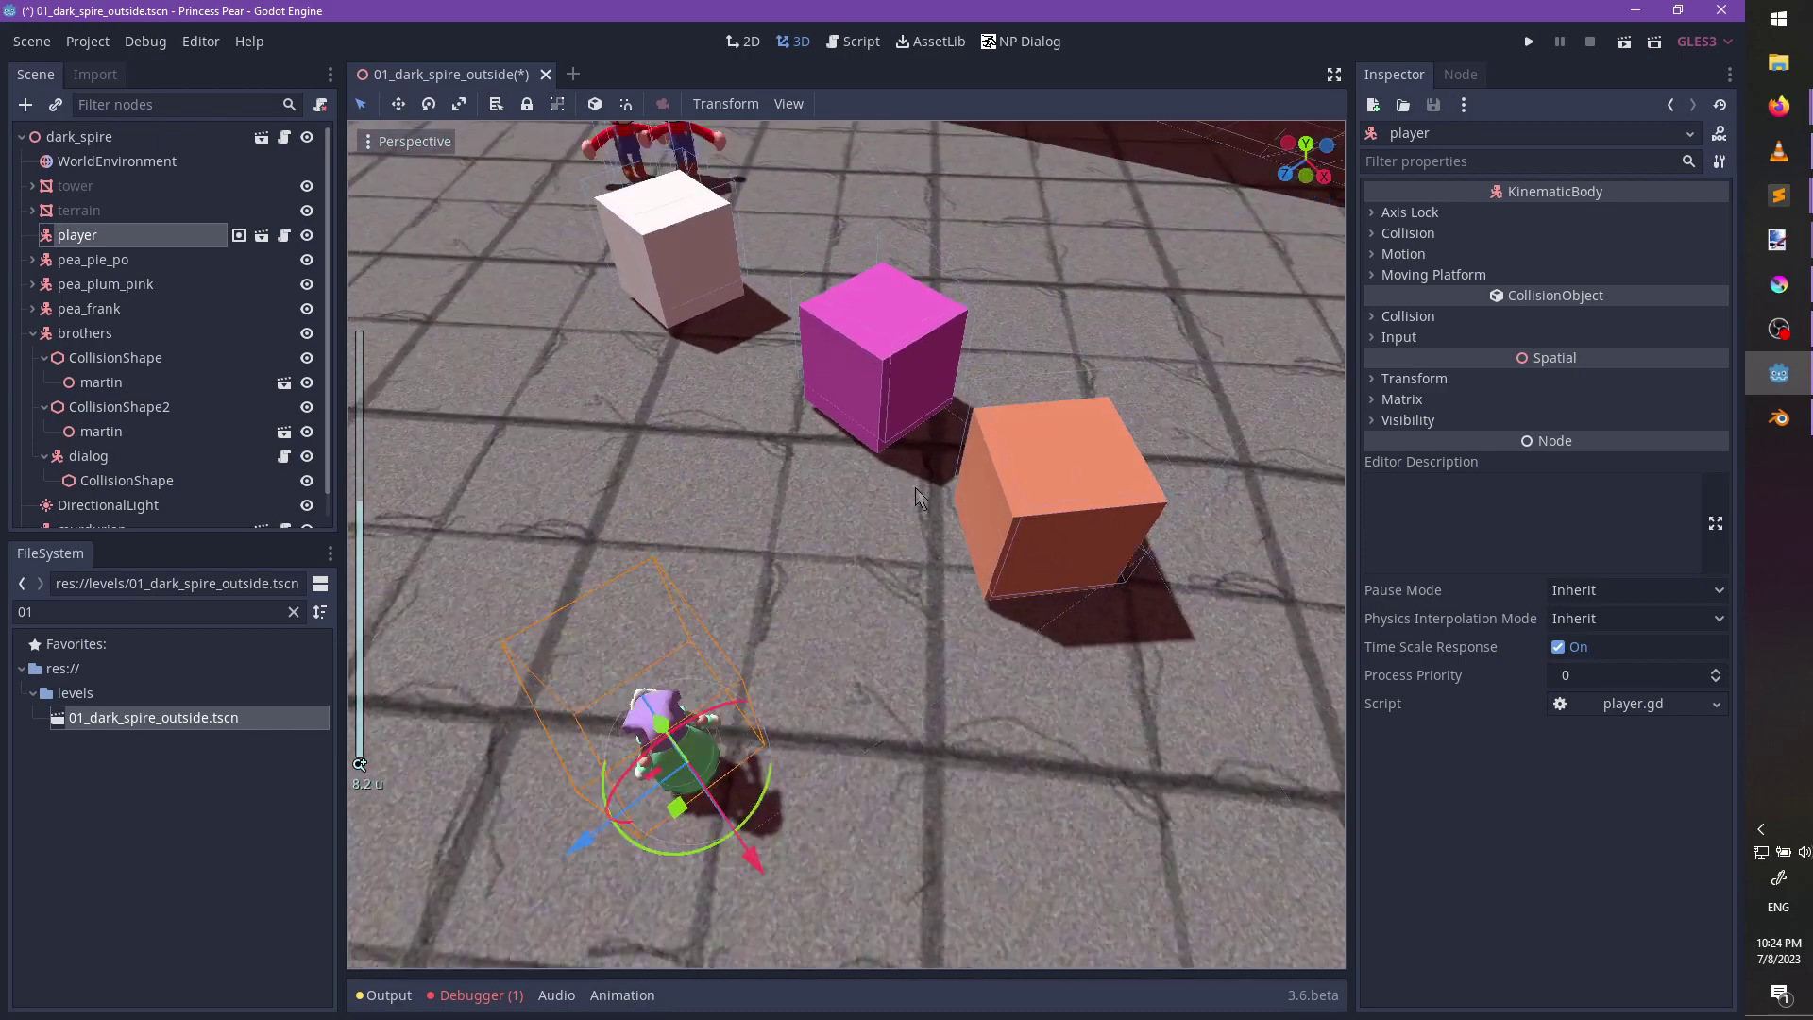
pyautogui.scroll(-5, 922, 494)
pyautogui.hotkey('ctrl', 's')
# Select the pea_pie_po node, search the project files for peabody and open peabody.tscn.
pyautogui.click(727, 305)
pyautogui.press('f')
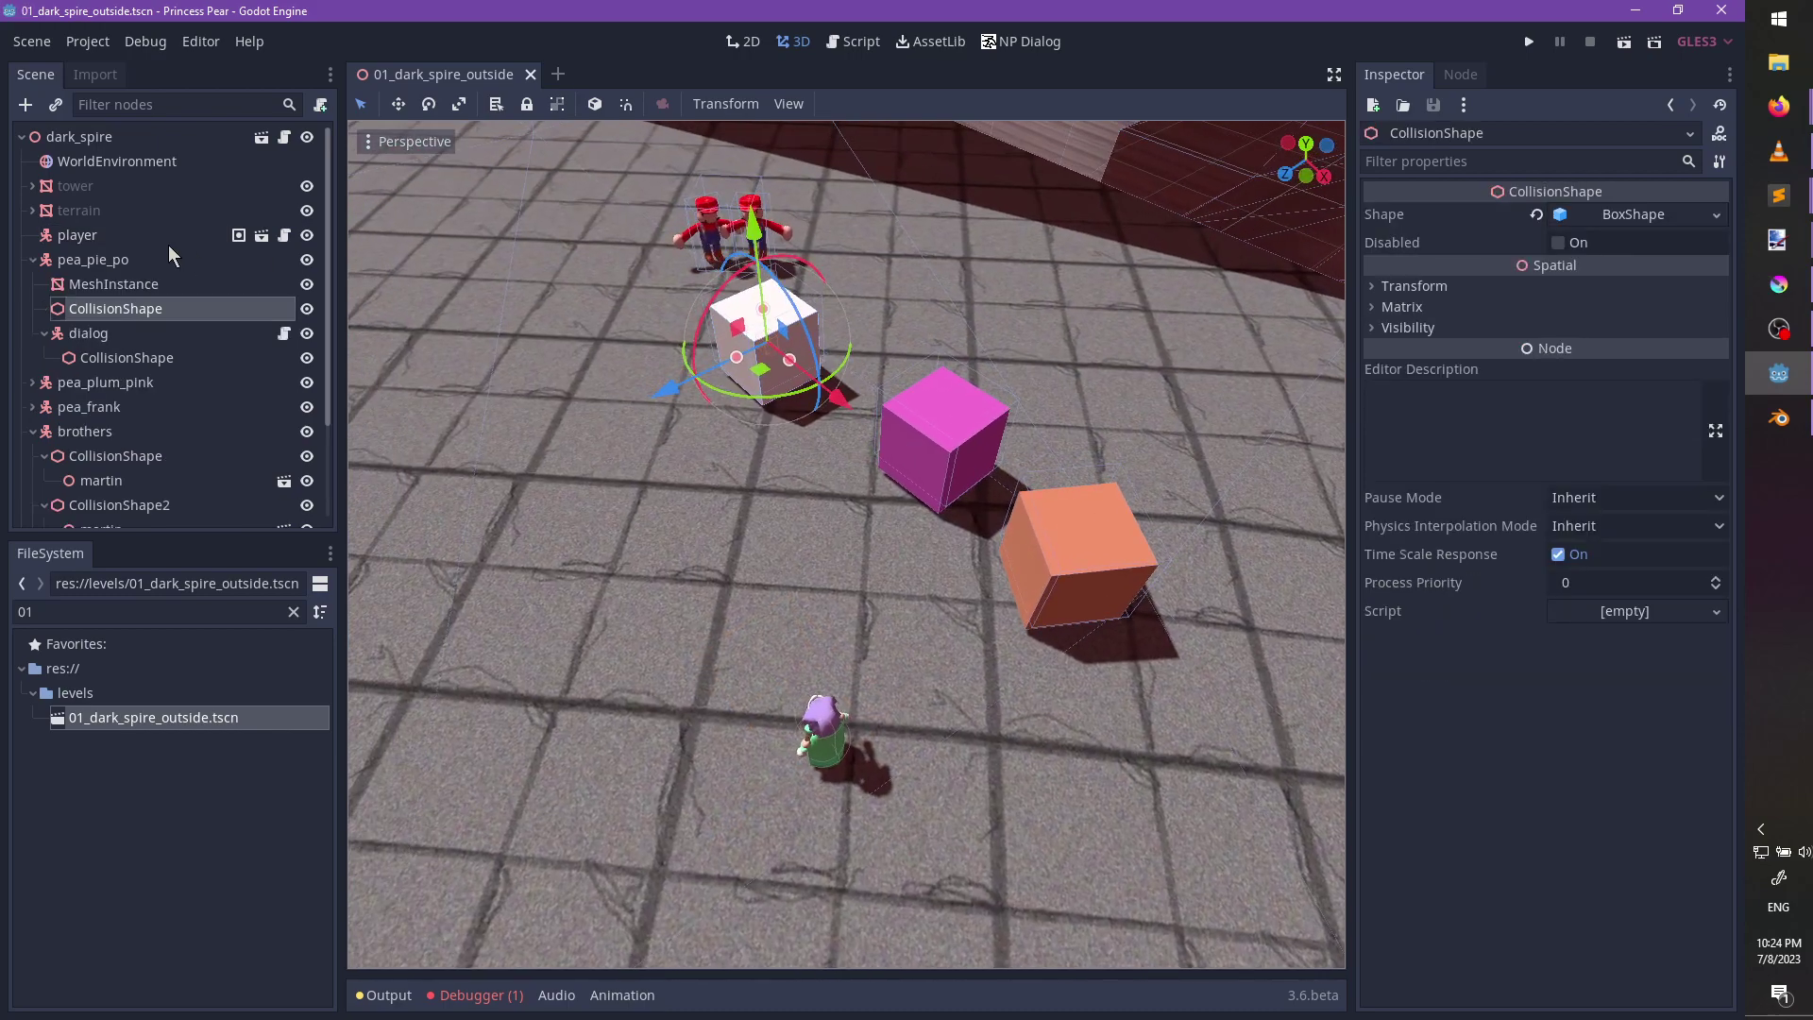
pyautogui.click(128, 267)
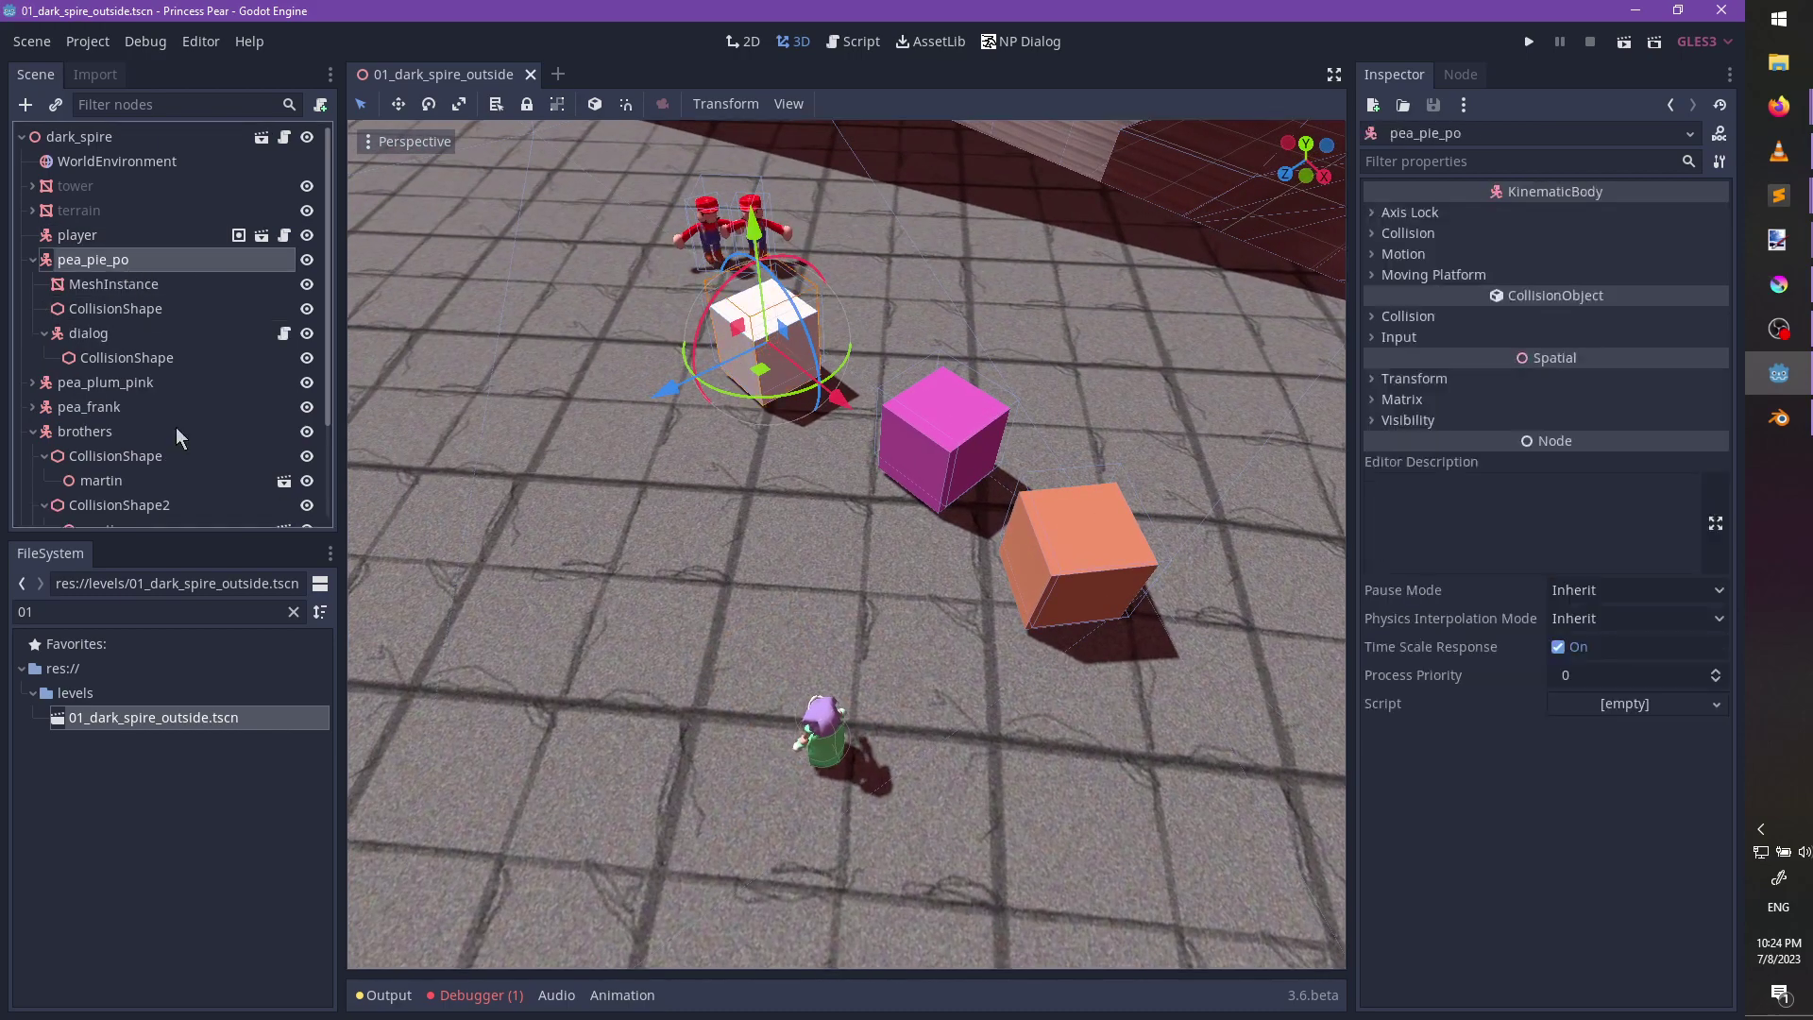
pyautogui.click(162, 604)
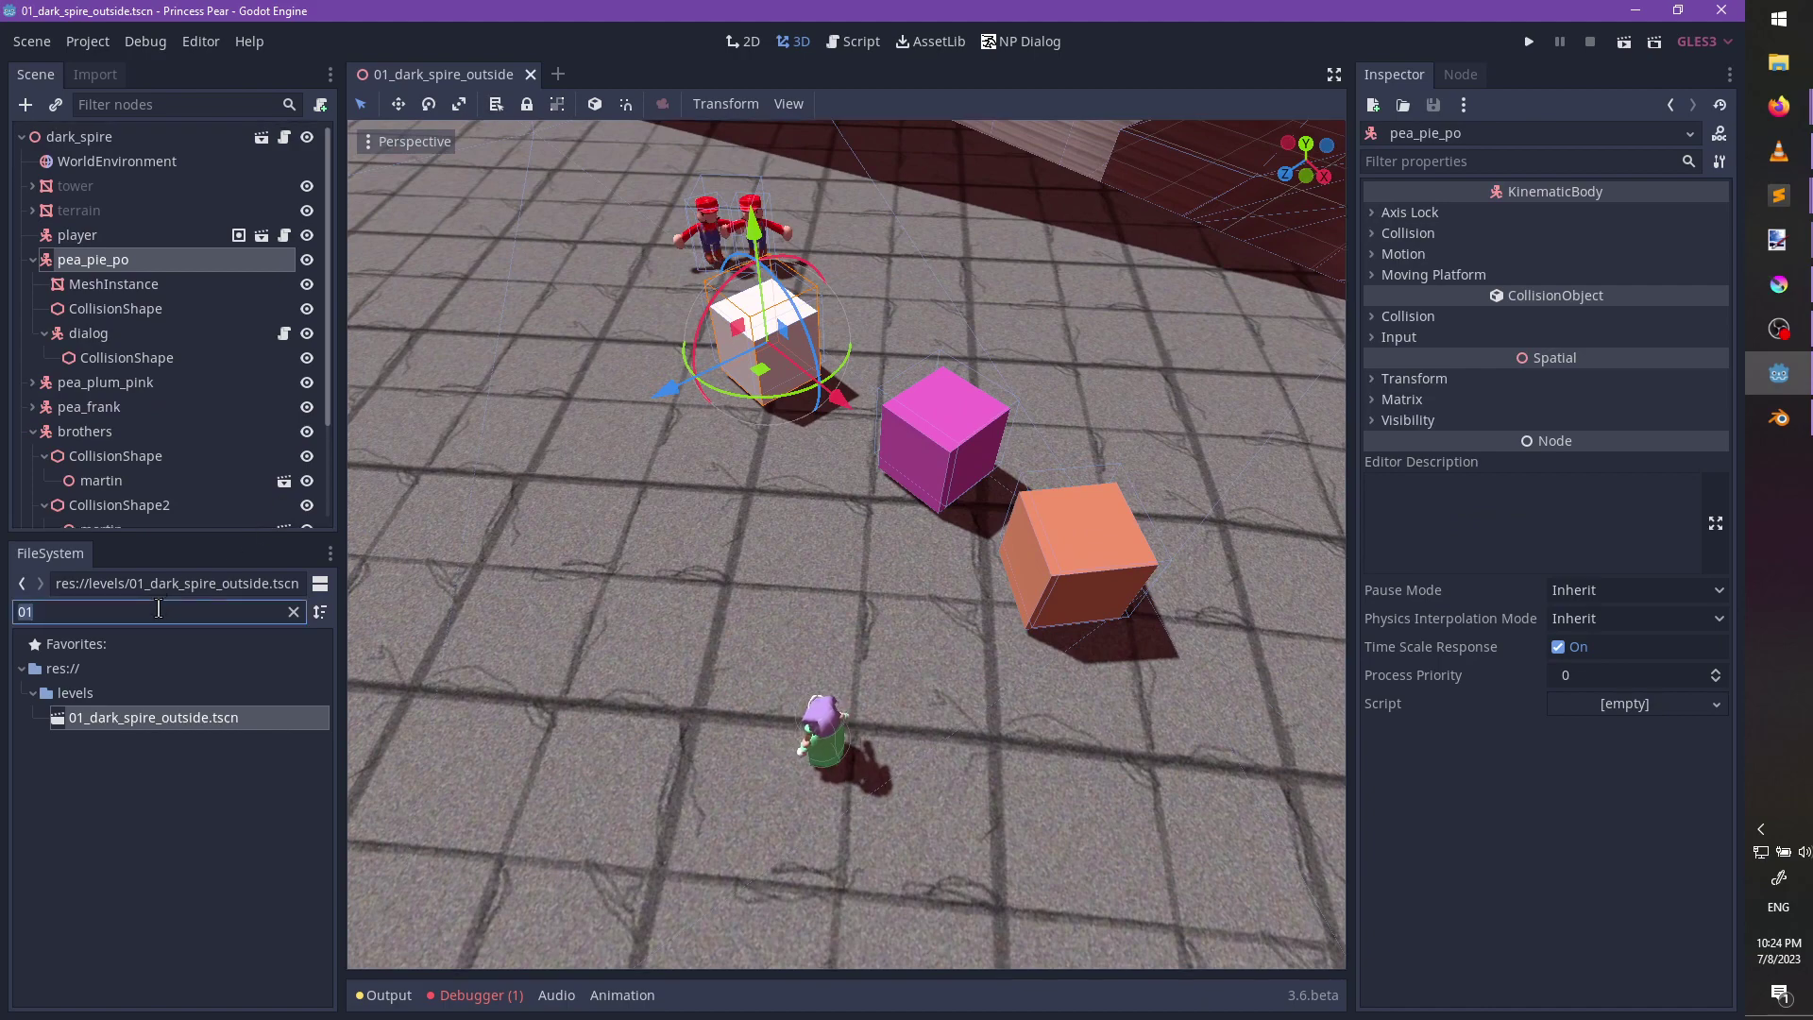
pyautogui.write('peabody')
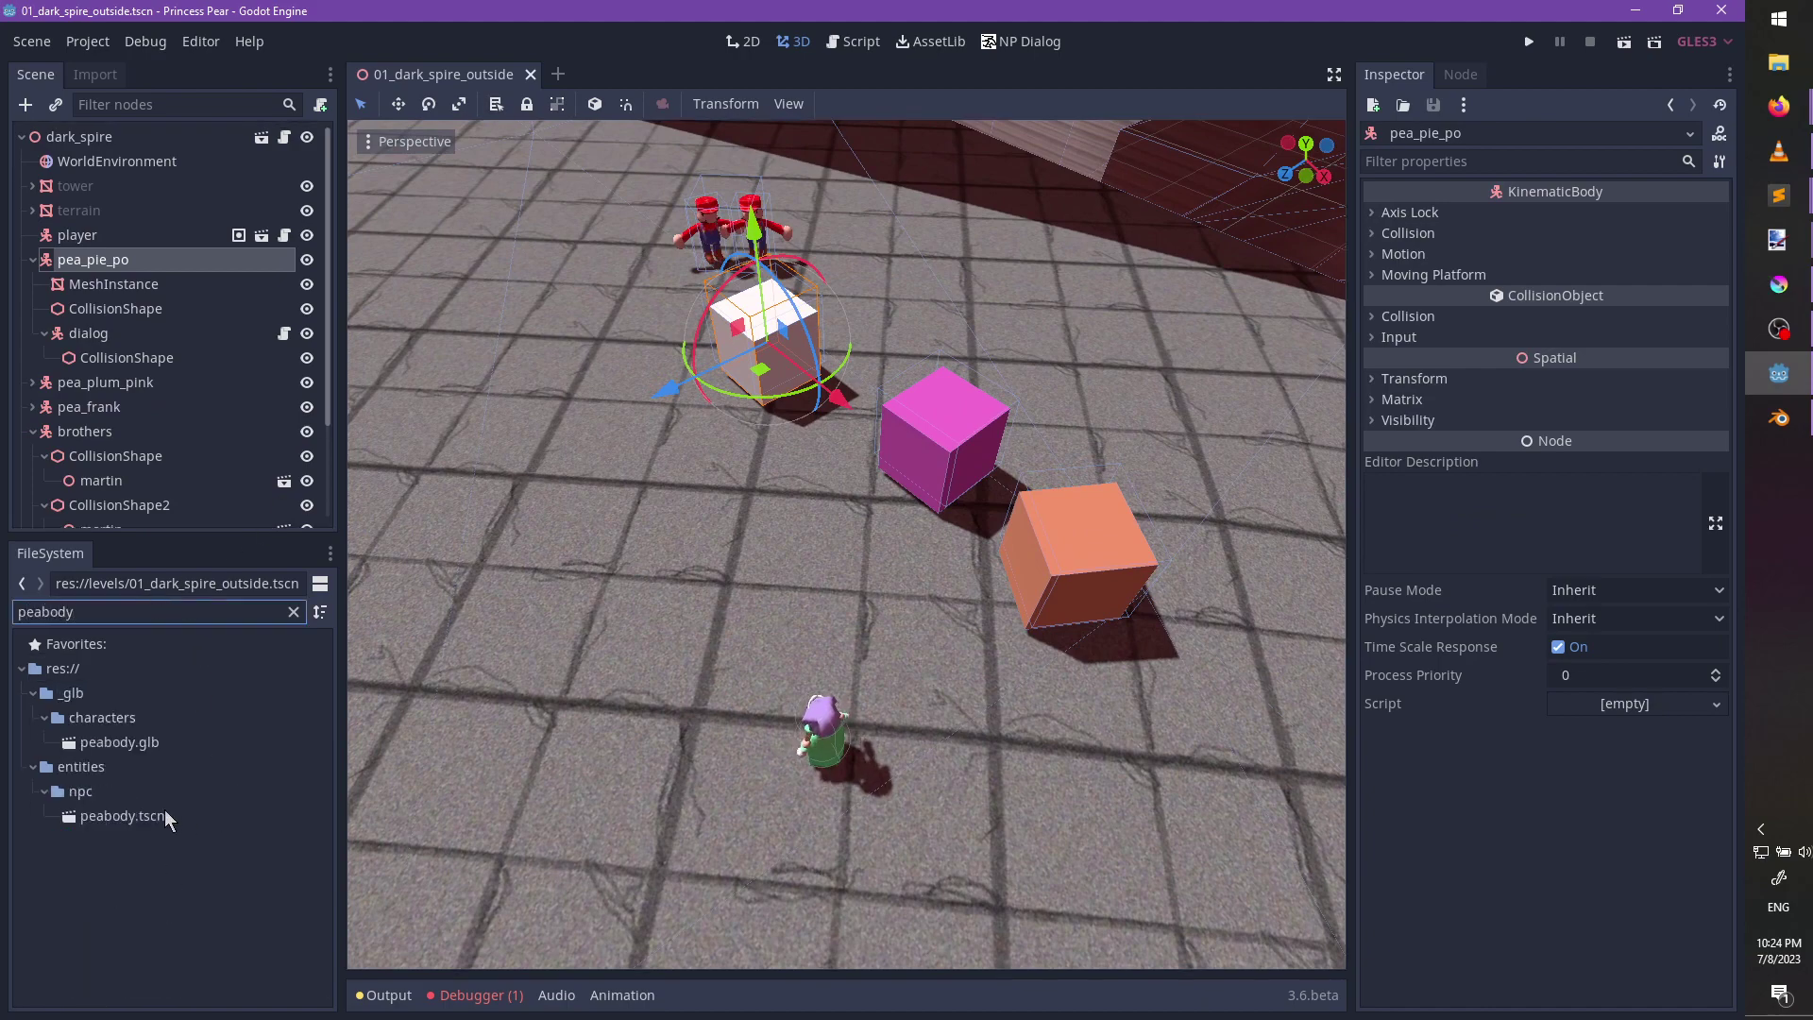
pyautogui.doubleClick(164, 814)
pyautogui.rightClick(92, 143)
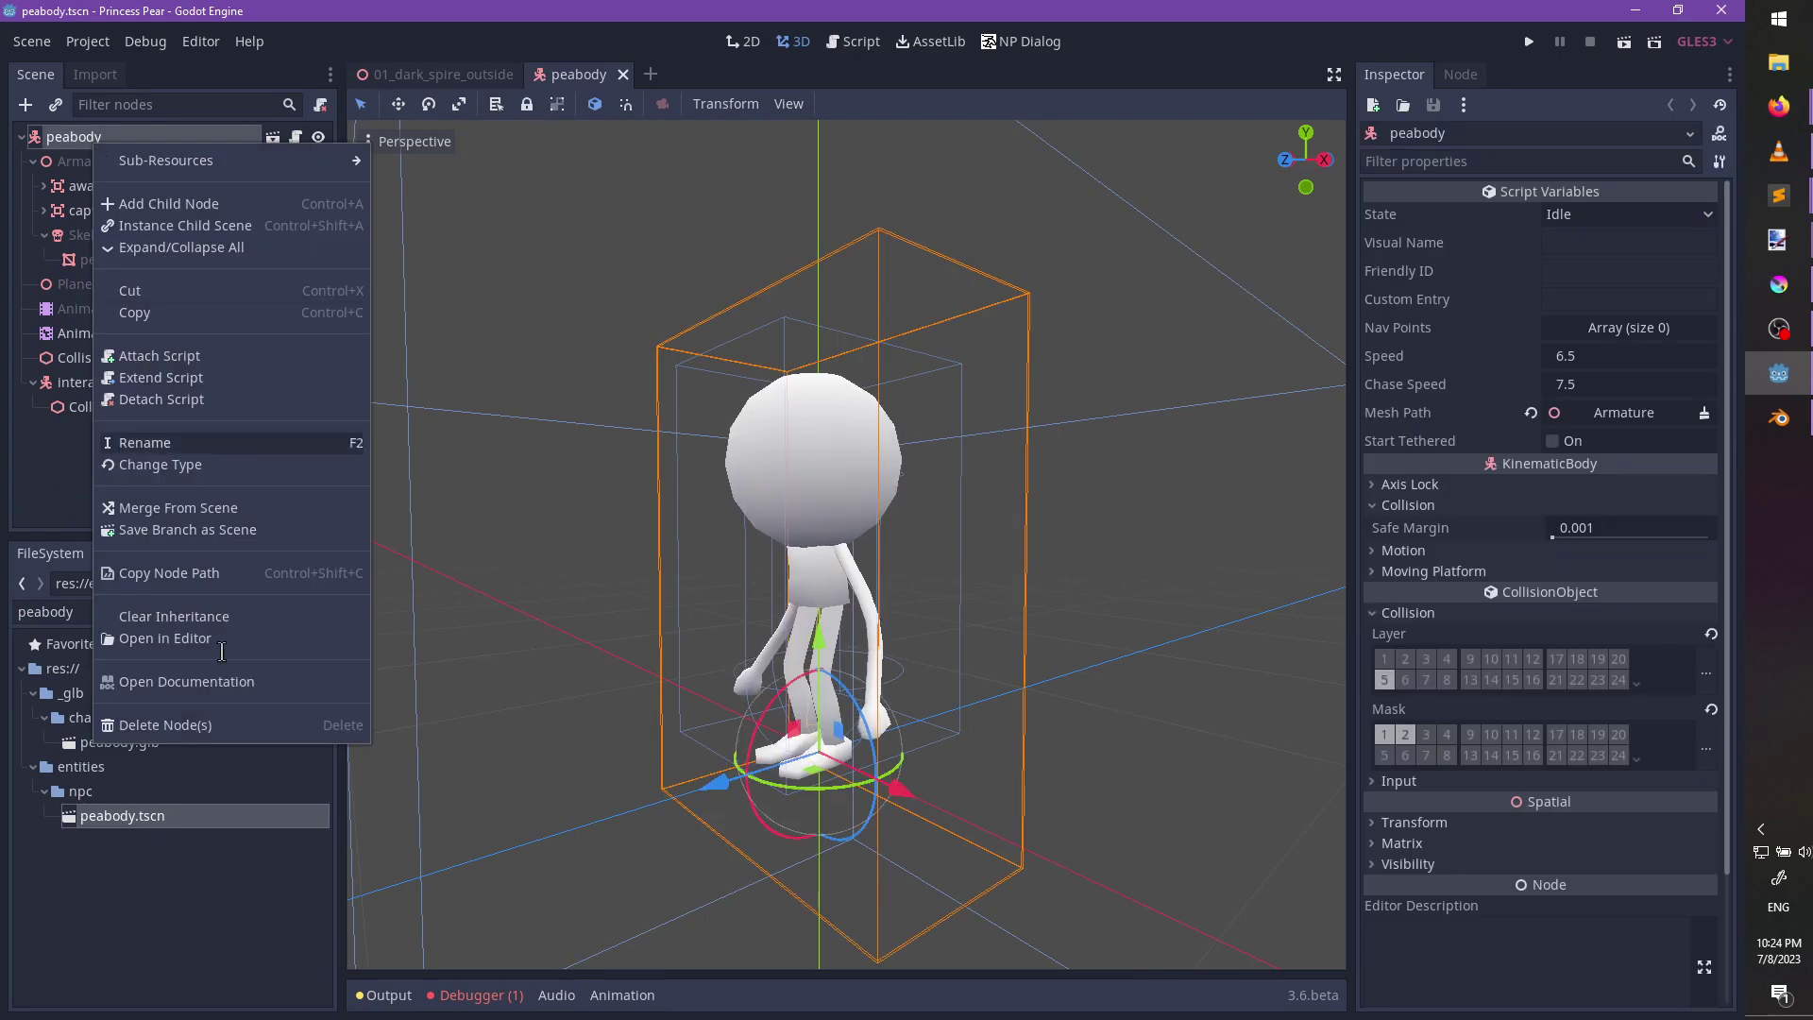
pyautogui.press('Escape')
pyautogui.rightClick(179, 813)
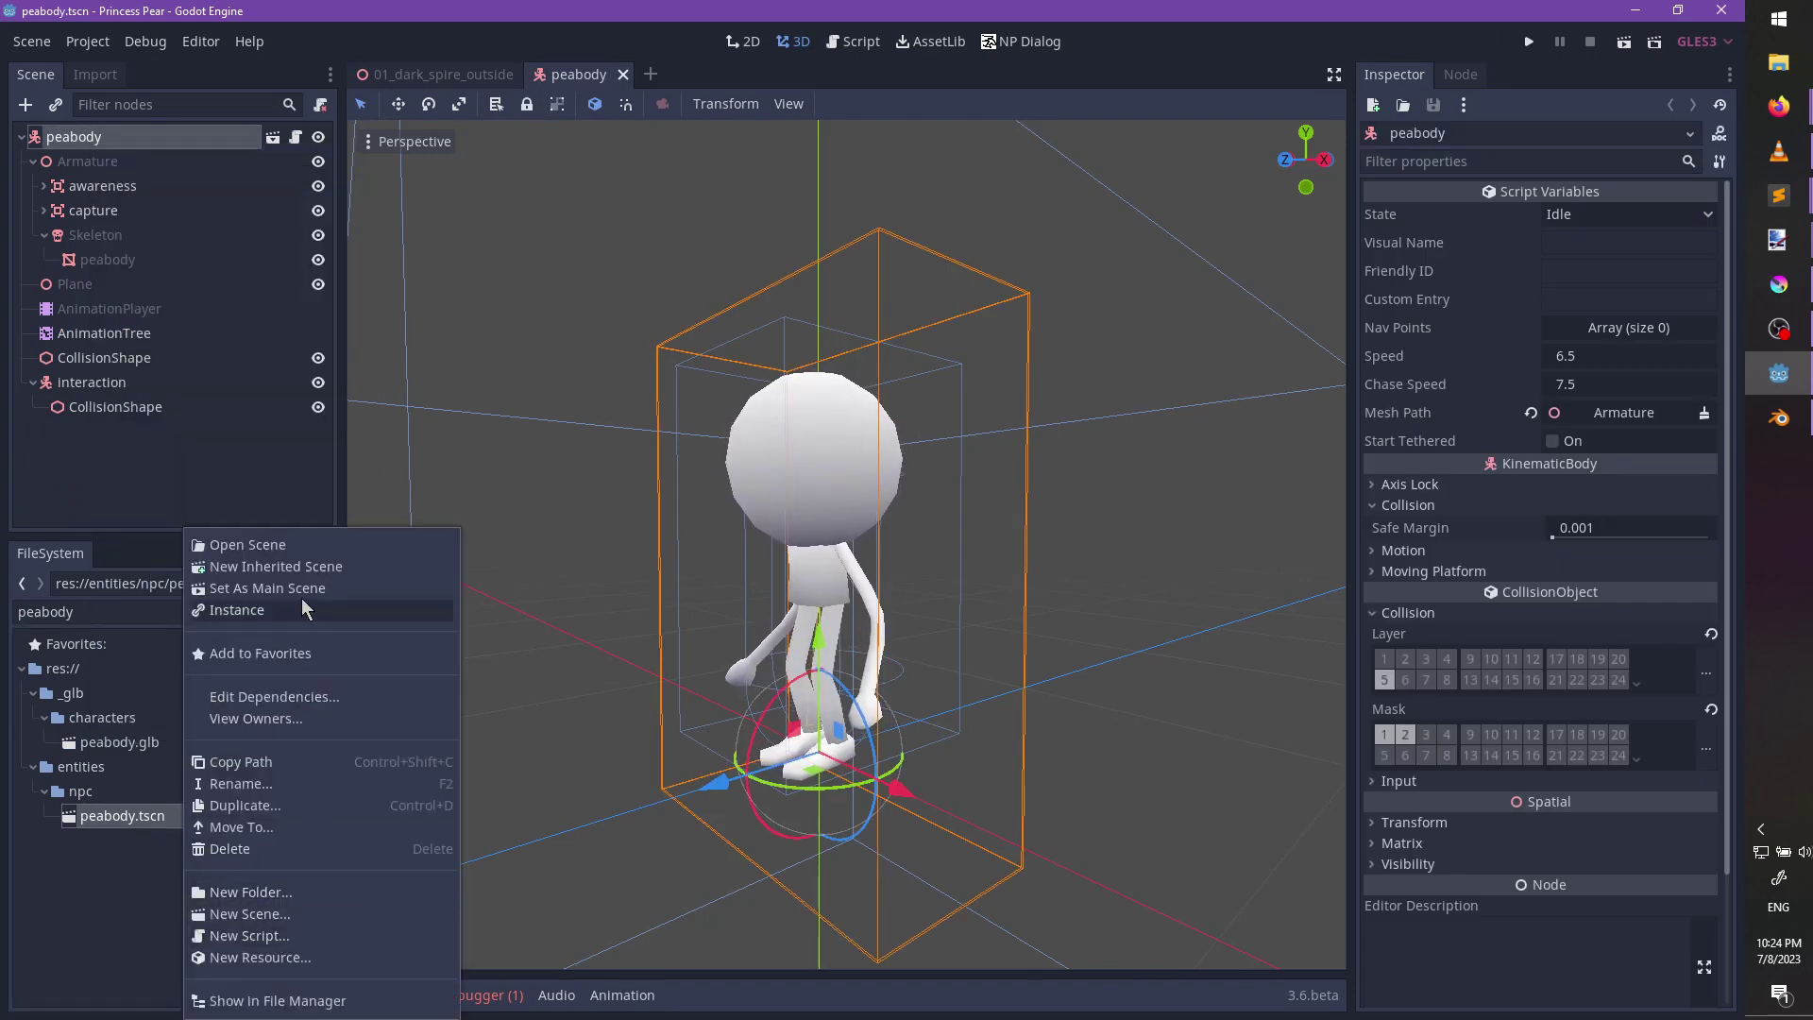
pyautogui.press('Escape')
# Search the project files for speaker and attach speaker.gd to the interaction node of the peabody scene.
pyautogui.click(108, 387)
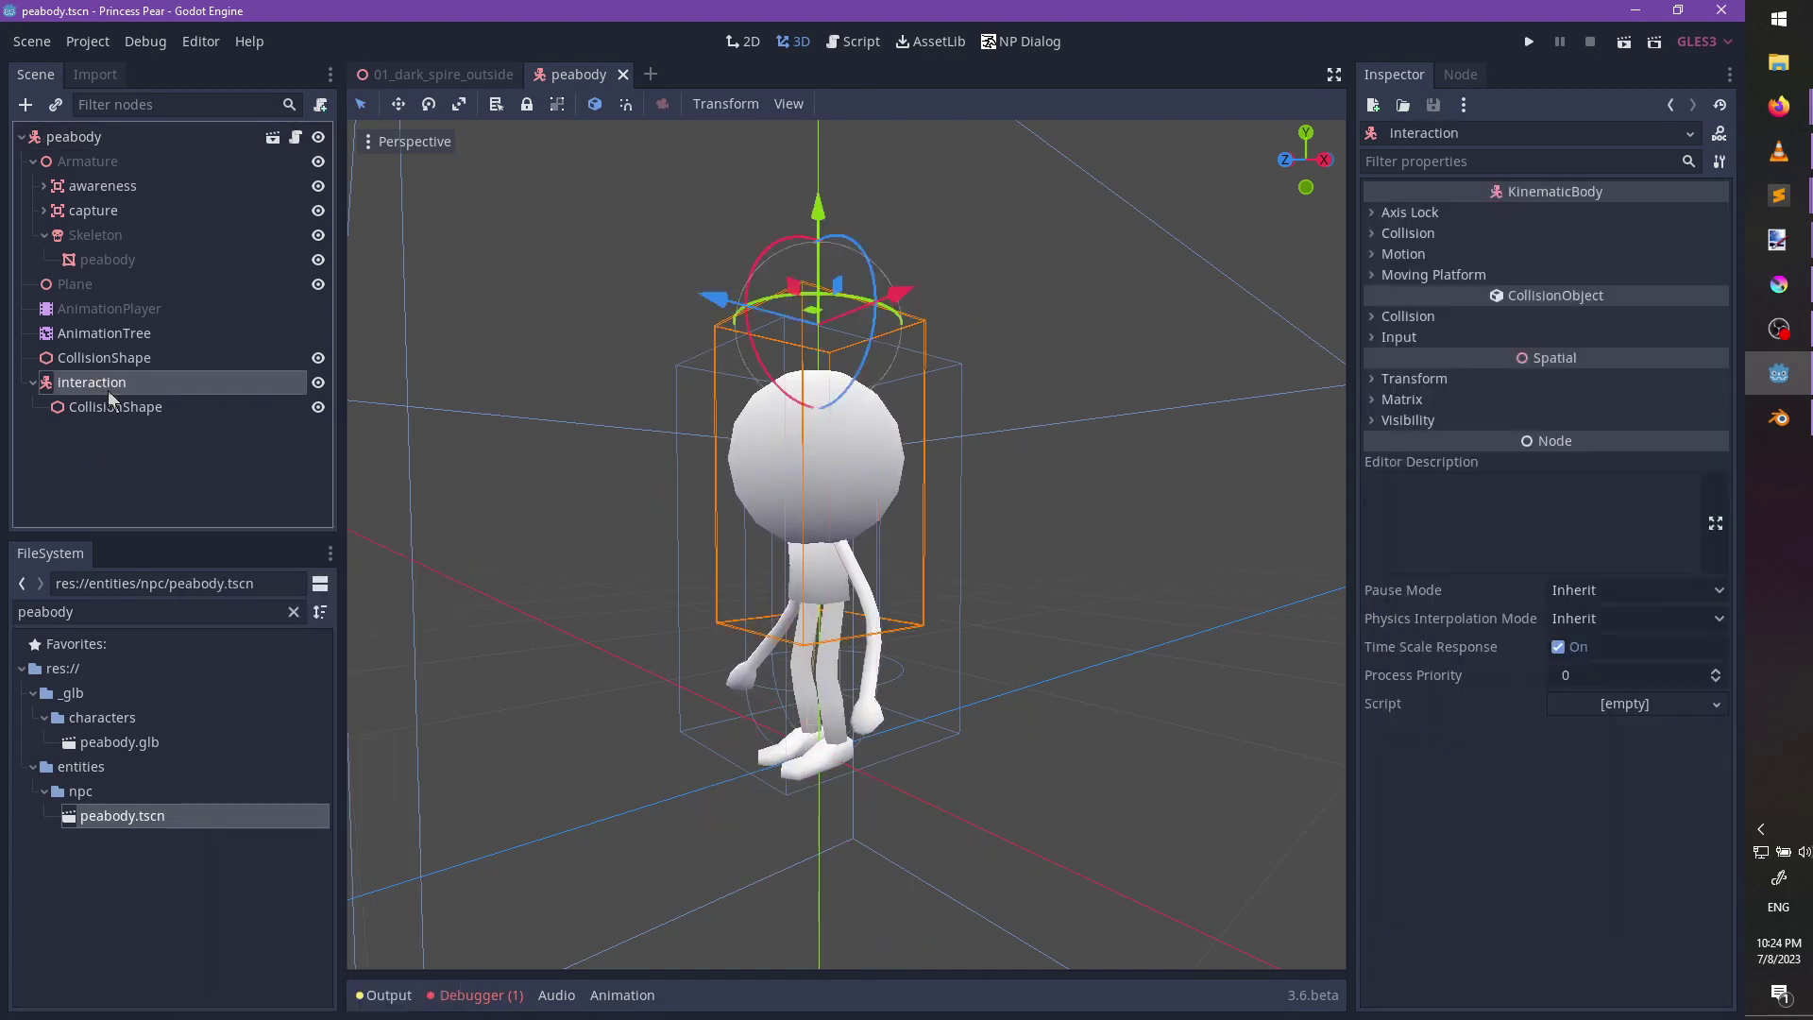
pyautogui.doubleClick(143, 607)
pyautogui.write('speaker')
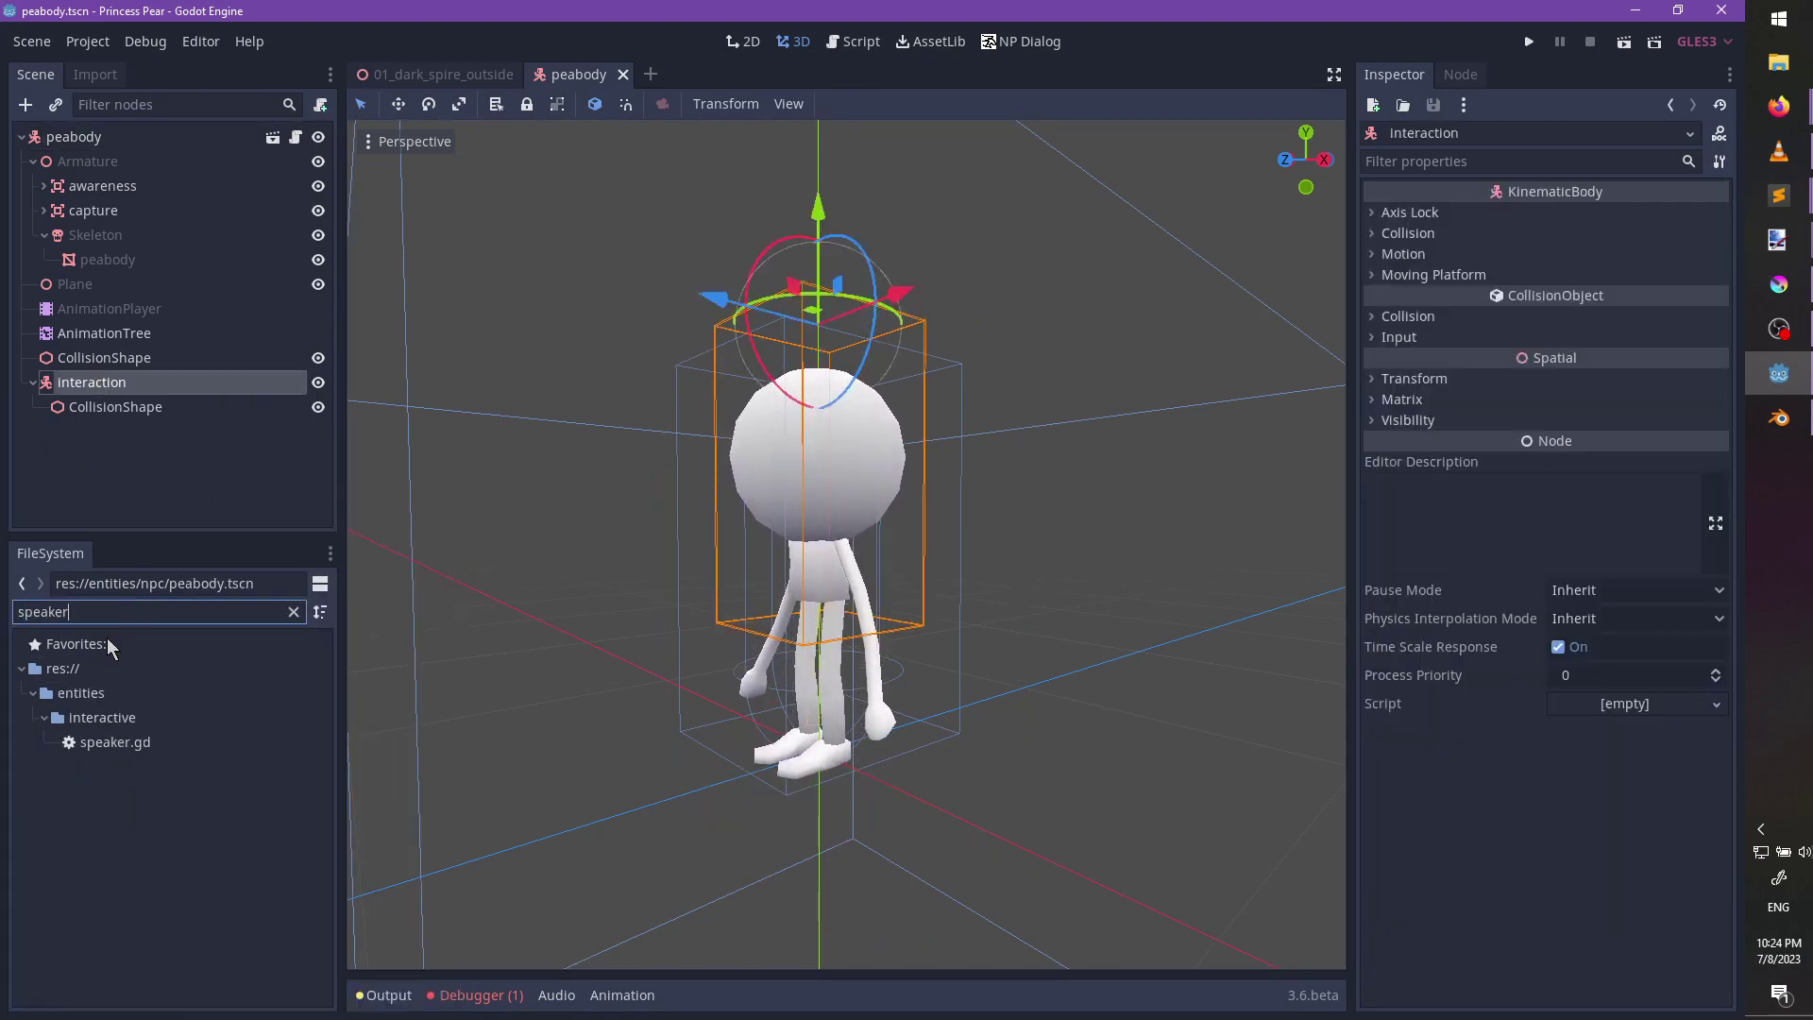
pyautogui.moveTo(123, 751); pyautogui.dragTo(174, 395)
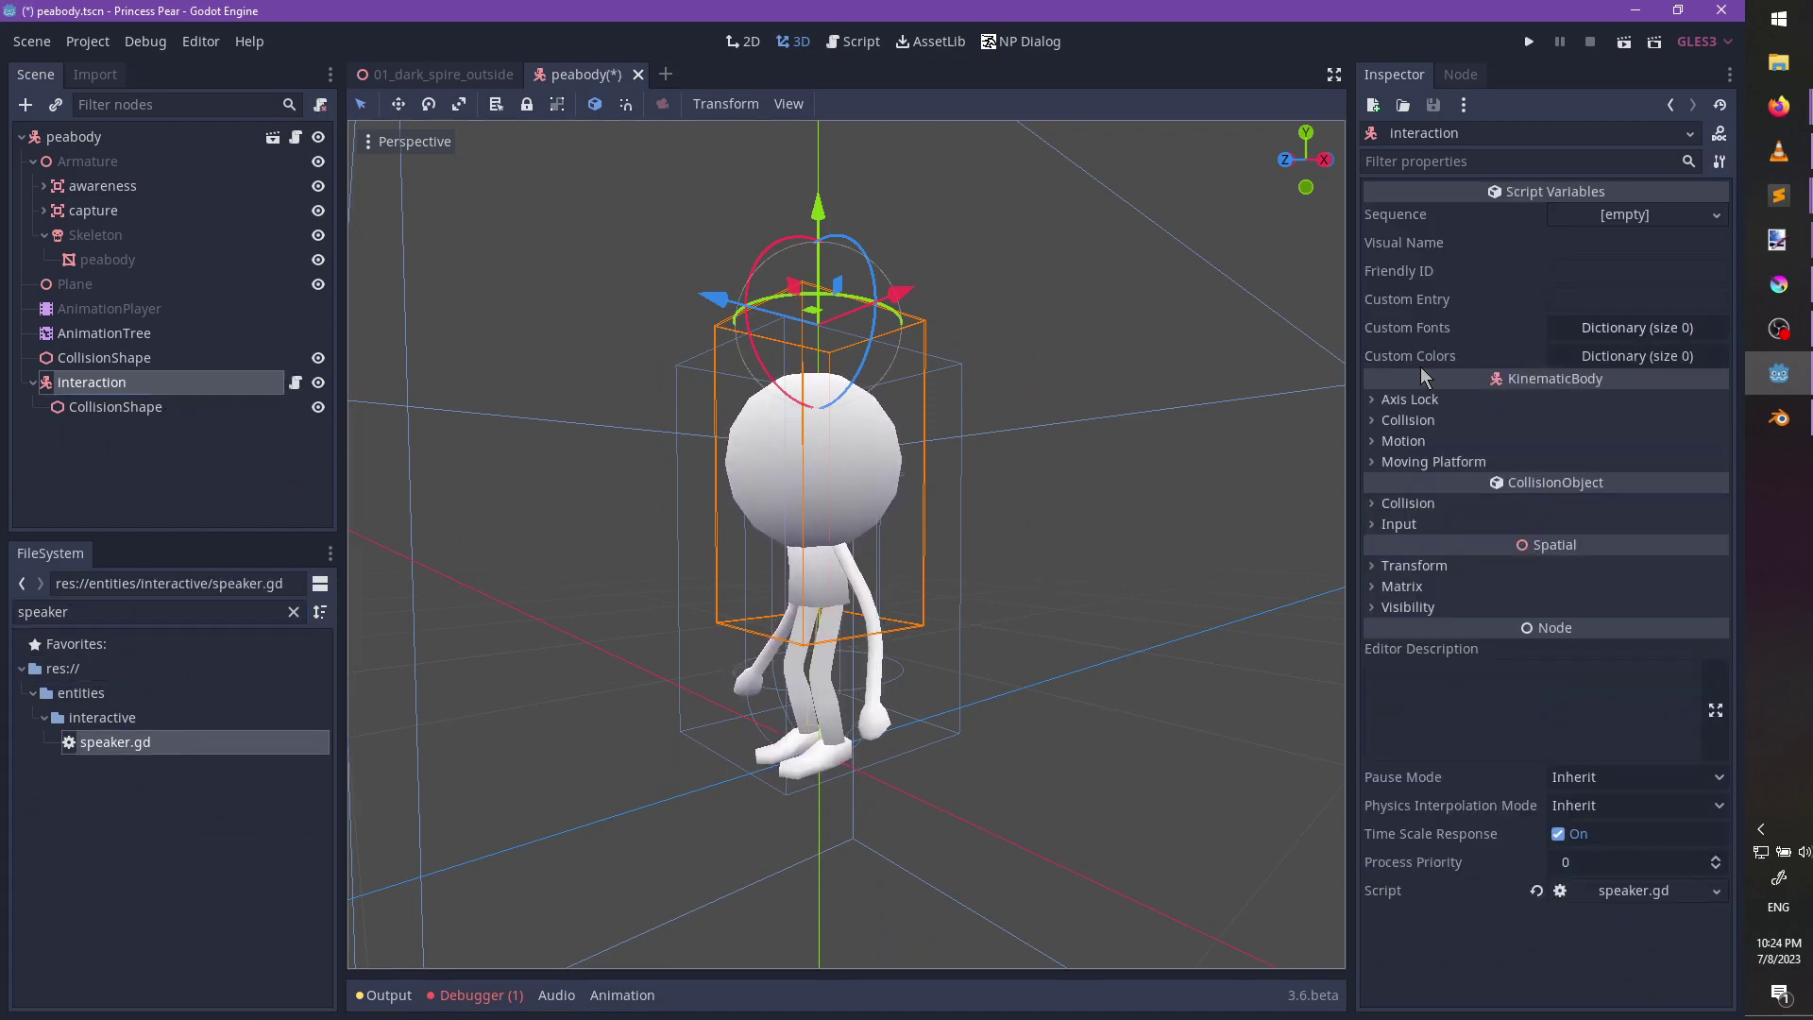
# Search the project files for script, assign script.dialog as the interaction node's Sequence, and save the peabody scene.
pyautogui.doubleClick(152, 609)
pyautogui.write('script')
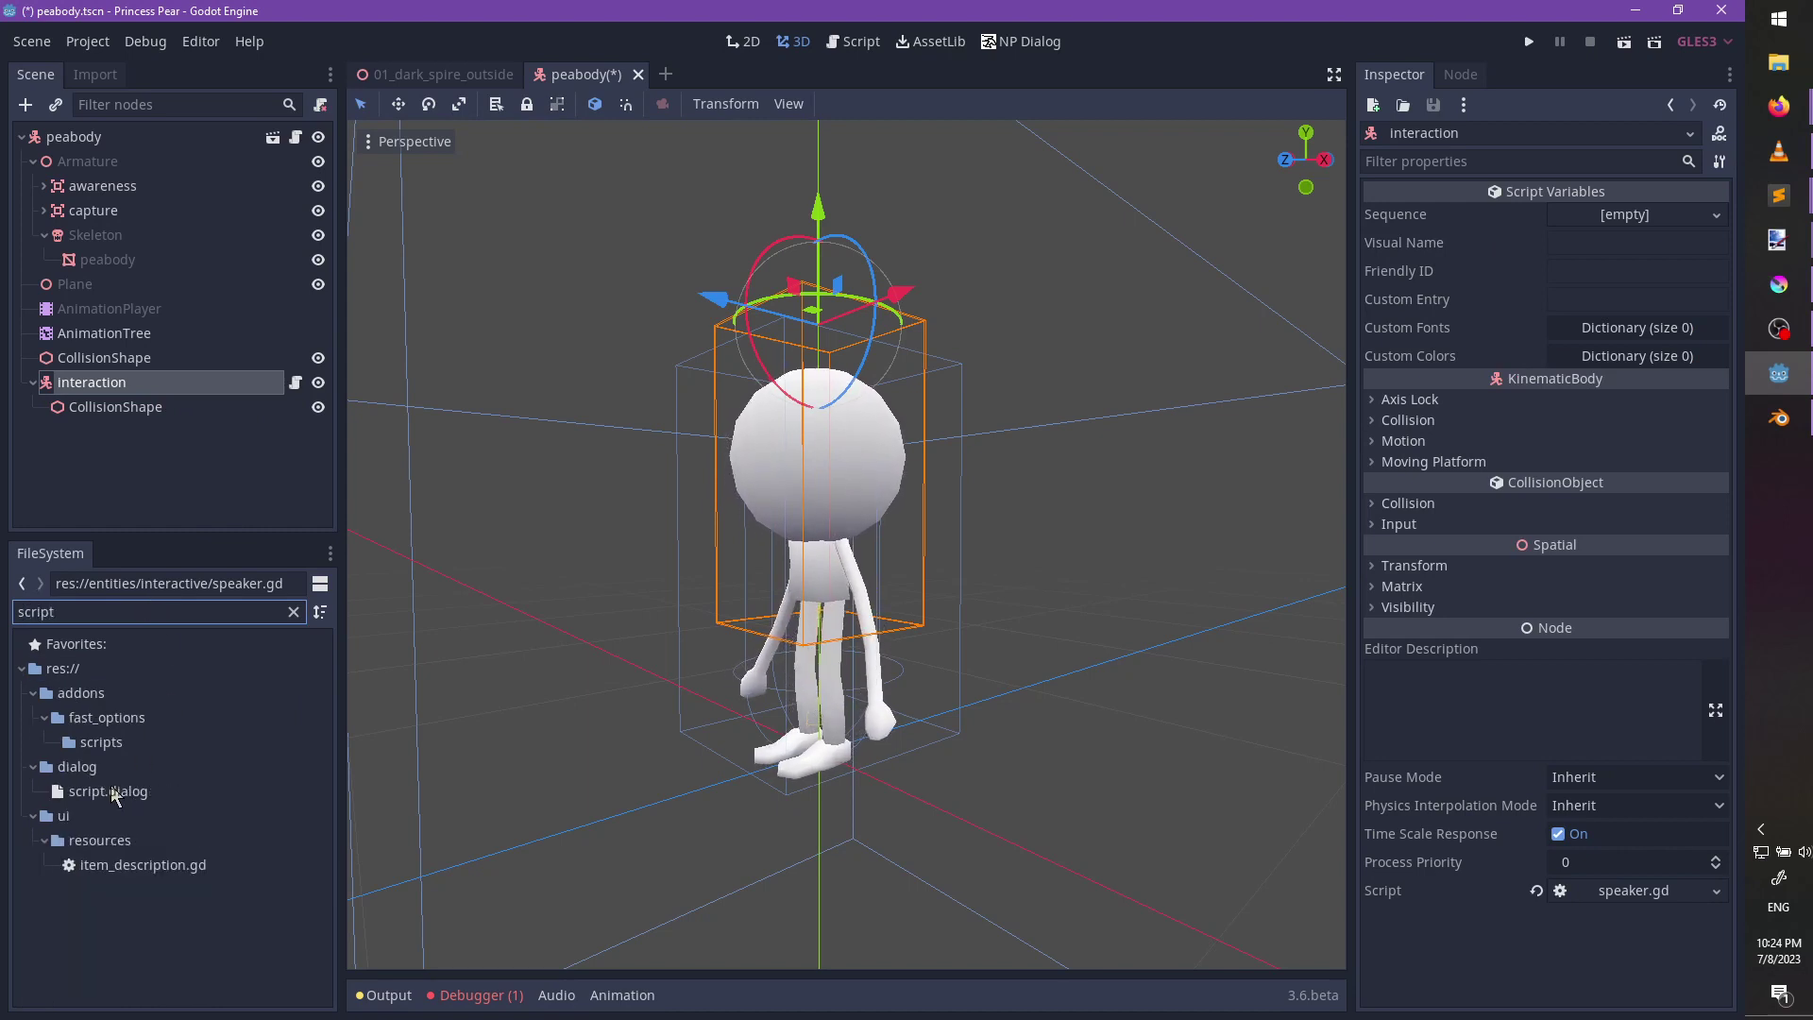
pyautogui.moveTo(109, 791); pyautogui.dragTo(1624, 215)
pyautogui.hotkey('ctrl', 's')
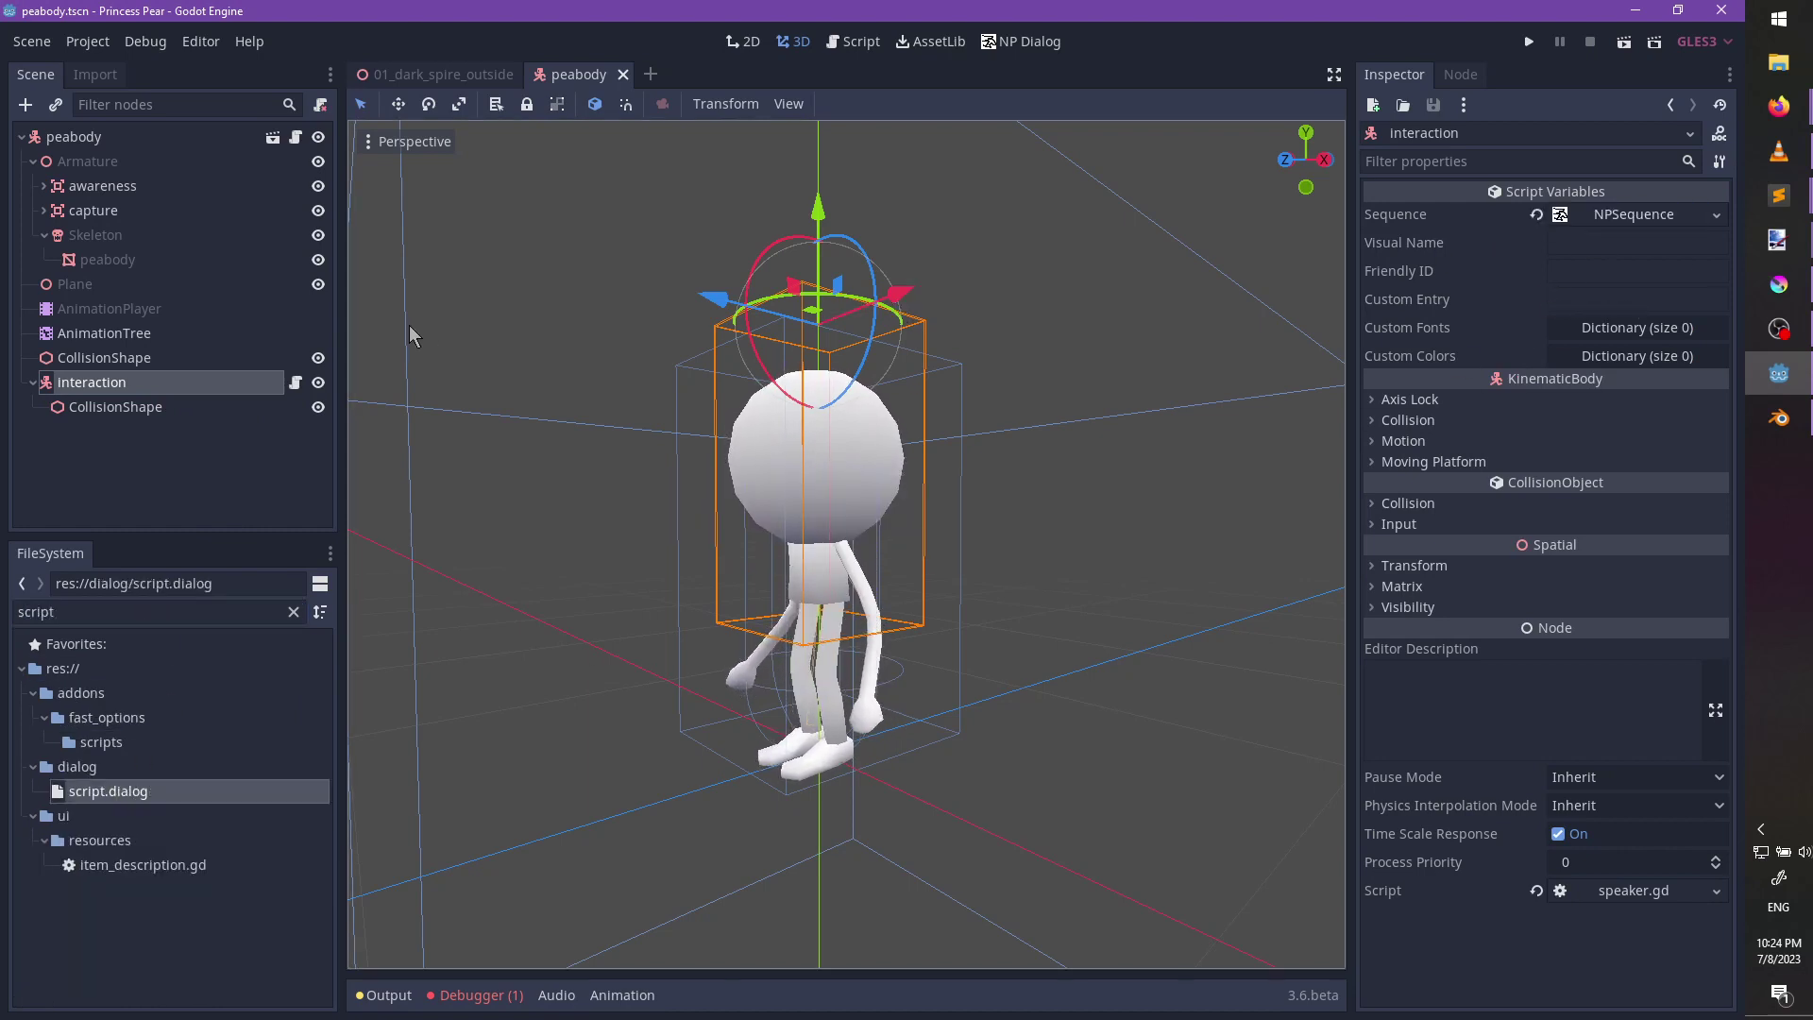
pyautogui.doubleClick(152, 612)
pyautogui.write('peabo')
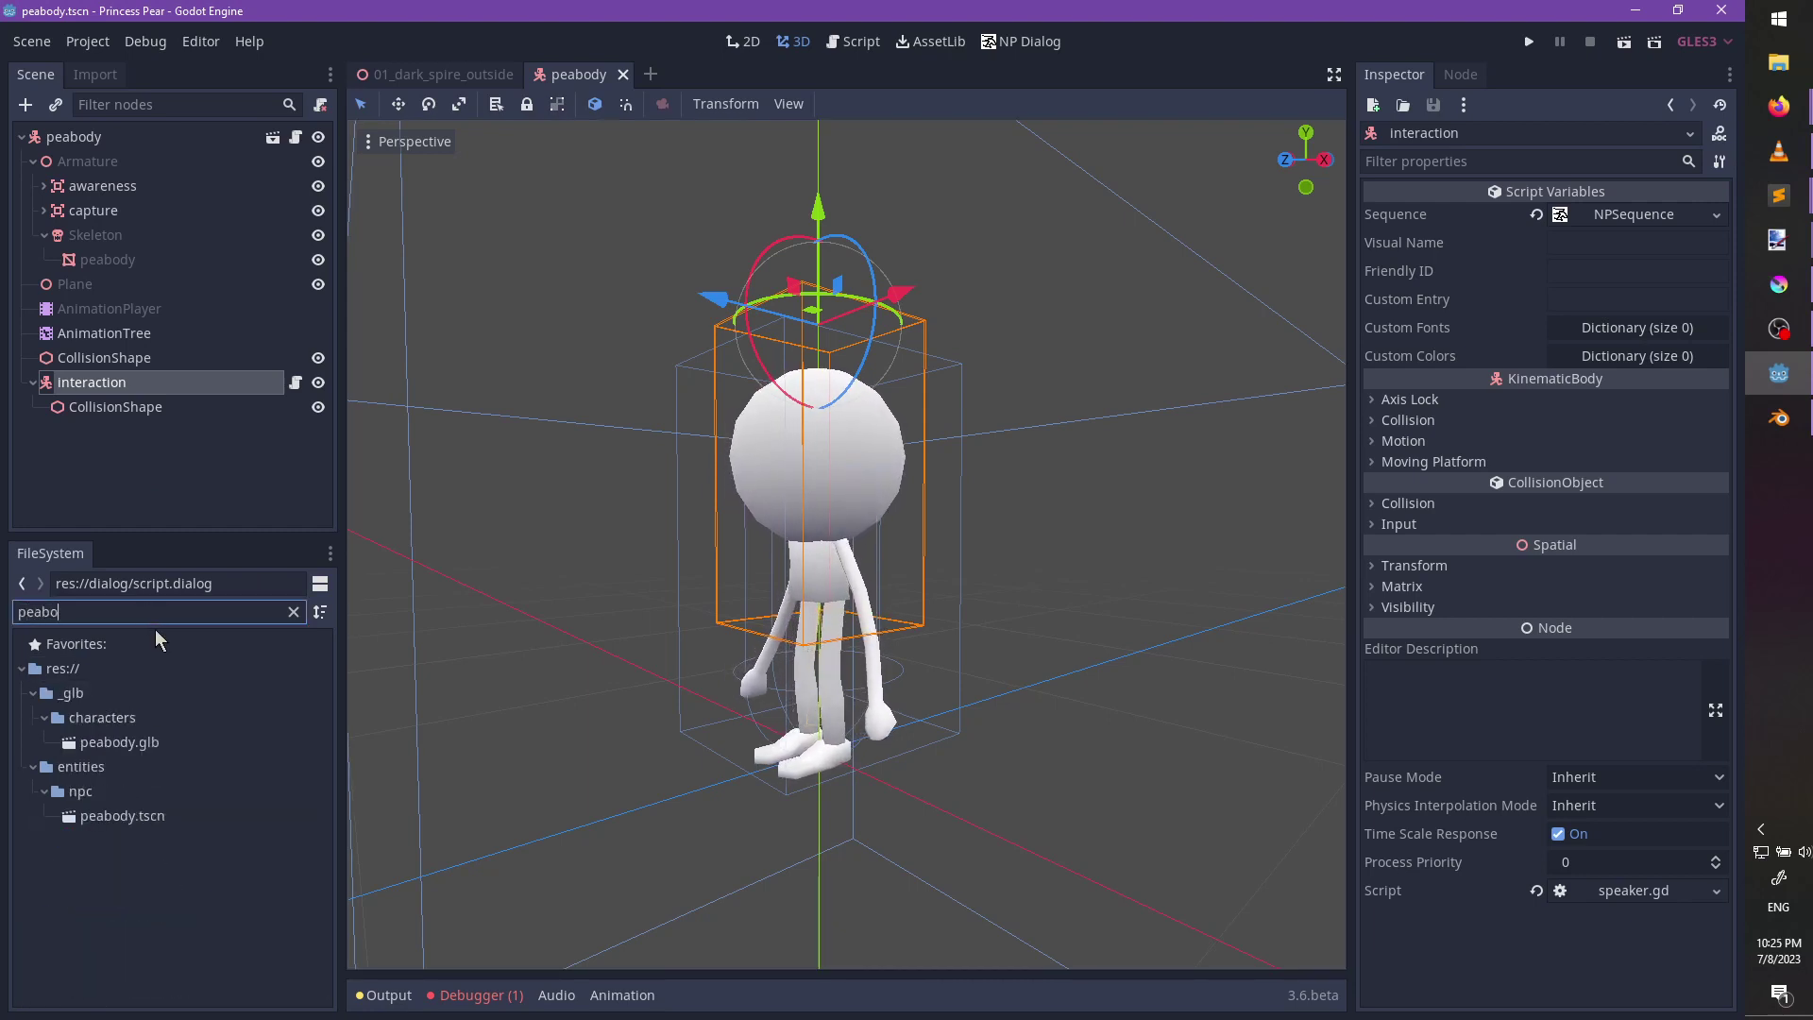
pyautogui.click(115, 815)
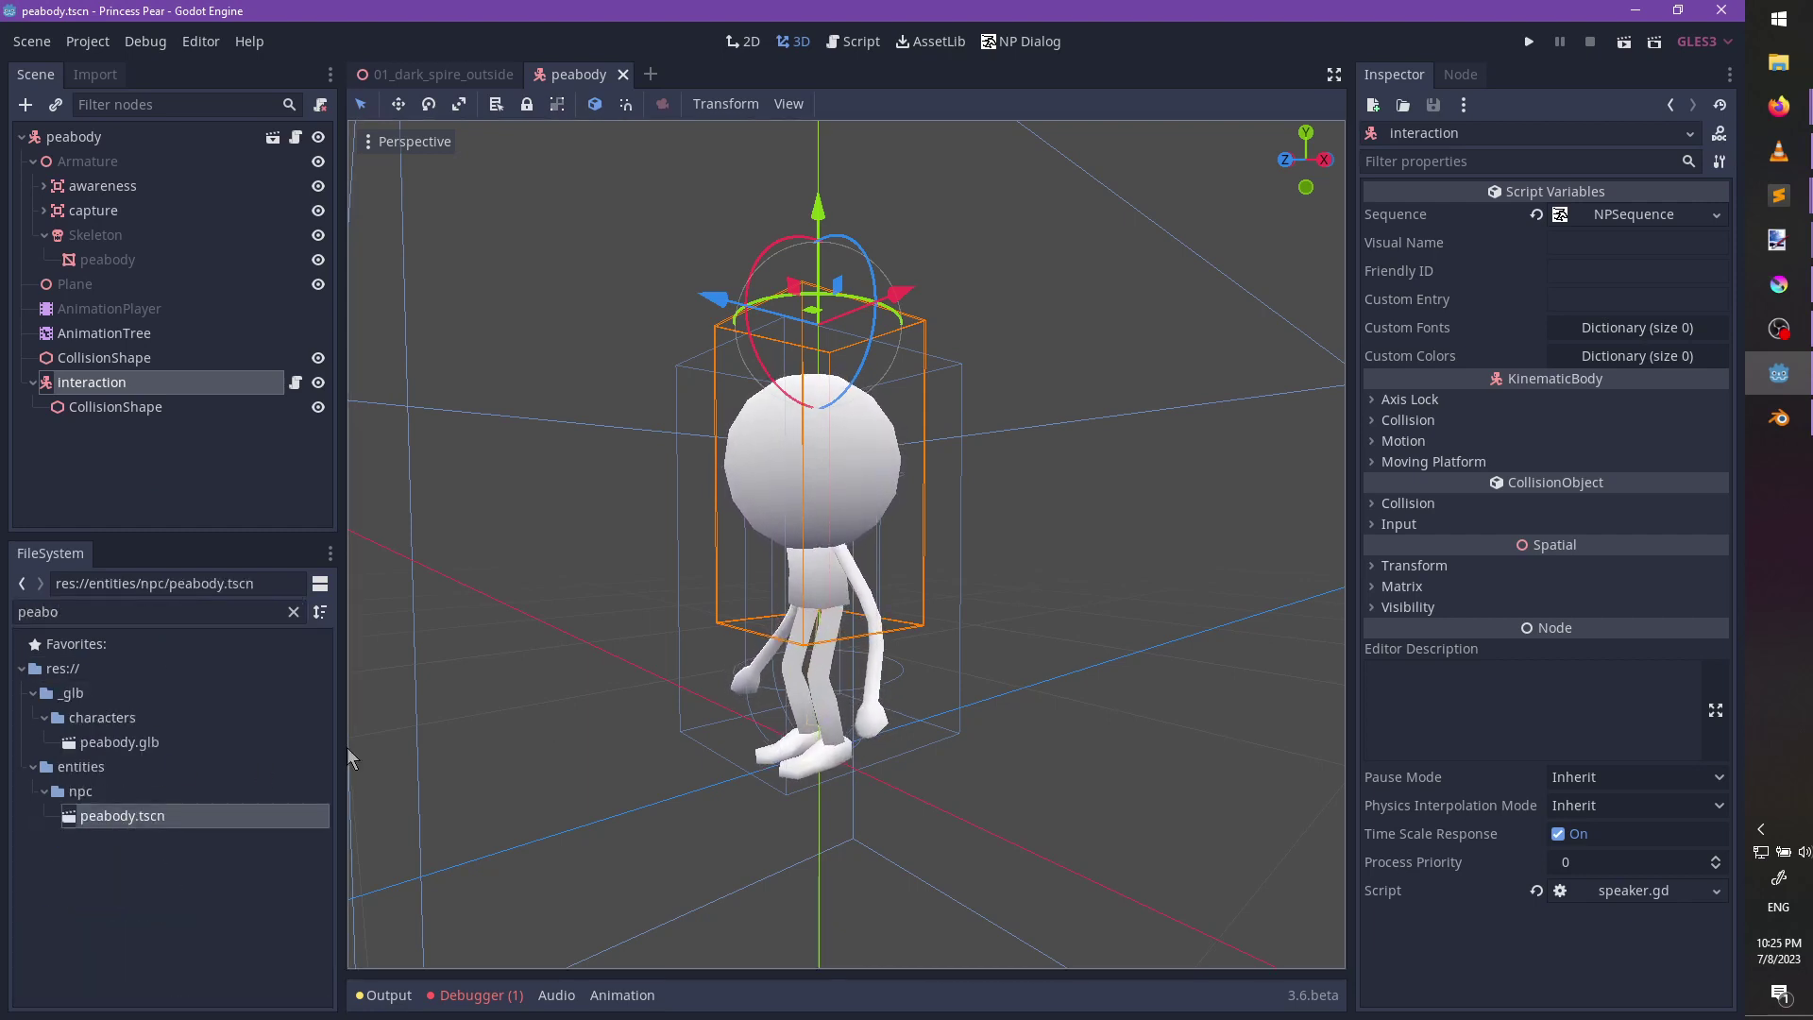
pyautogui.rightClick(142, 817)
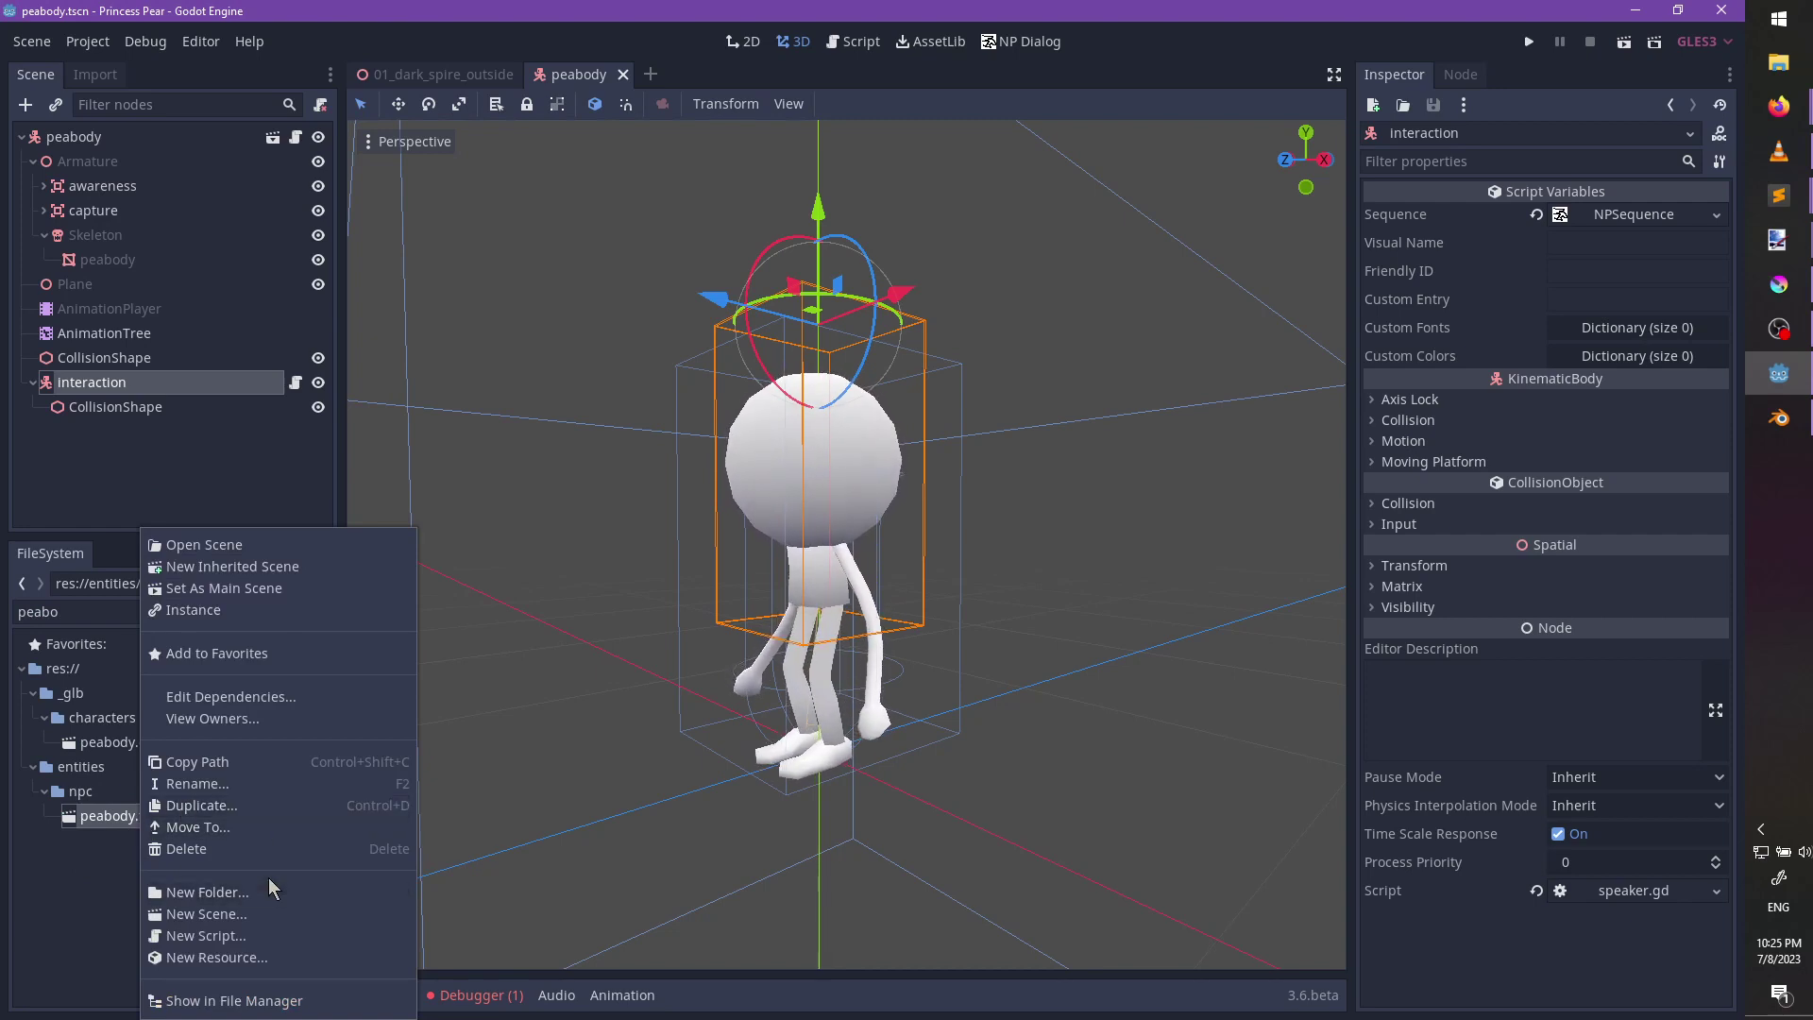
pyautogui.moveTo(919, 724); pyautogui.dragTo(901, 689, button='middle')
pyautogui.click(902, 800)
pyautogui.scroll(6, 904, 710)
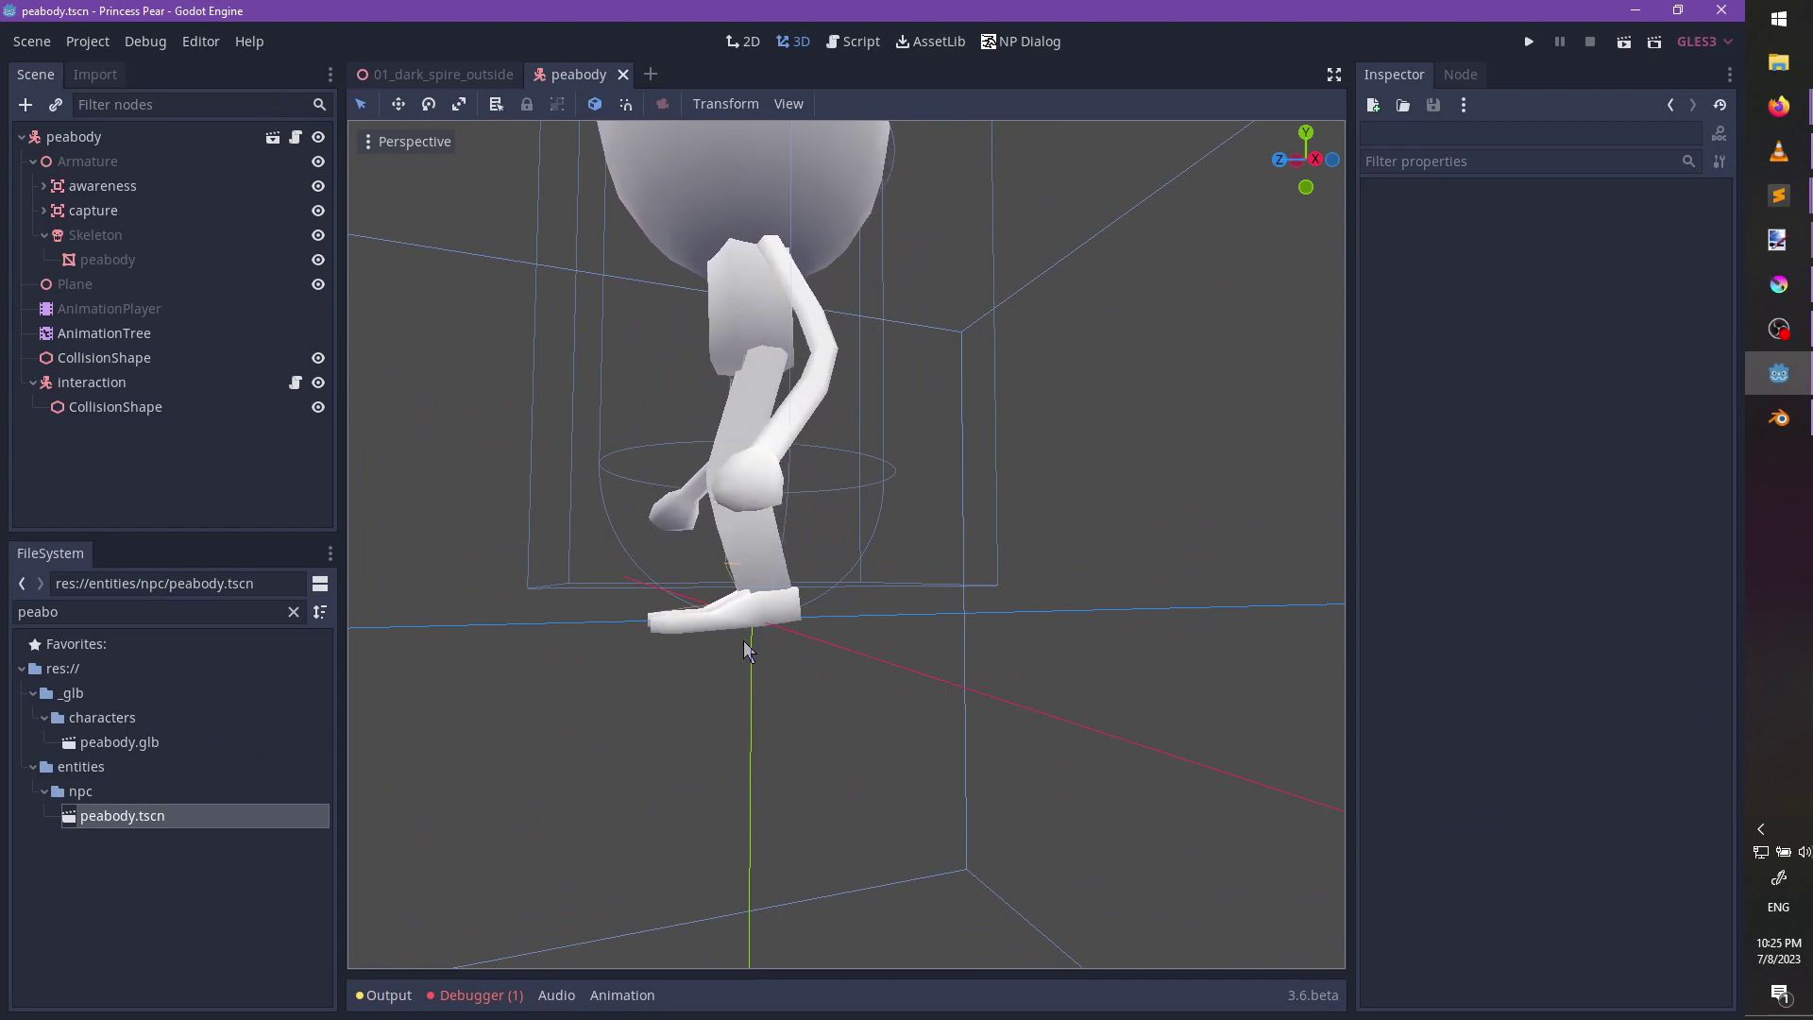
pyautogui.moveTo(847, 678); pyautogui.dragTo(907, 668, button='middle')
pyautogui.scroll(-5, 740, 720)
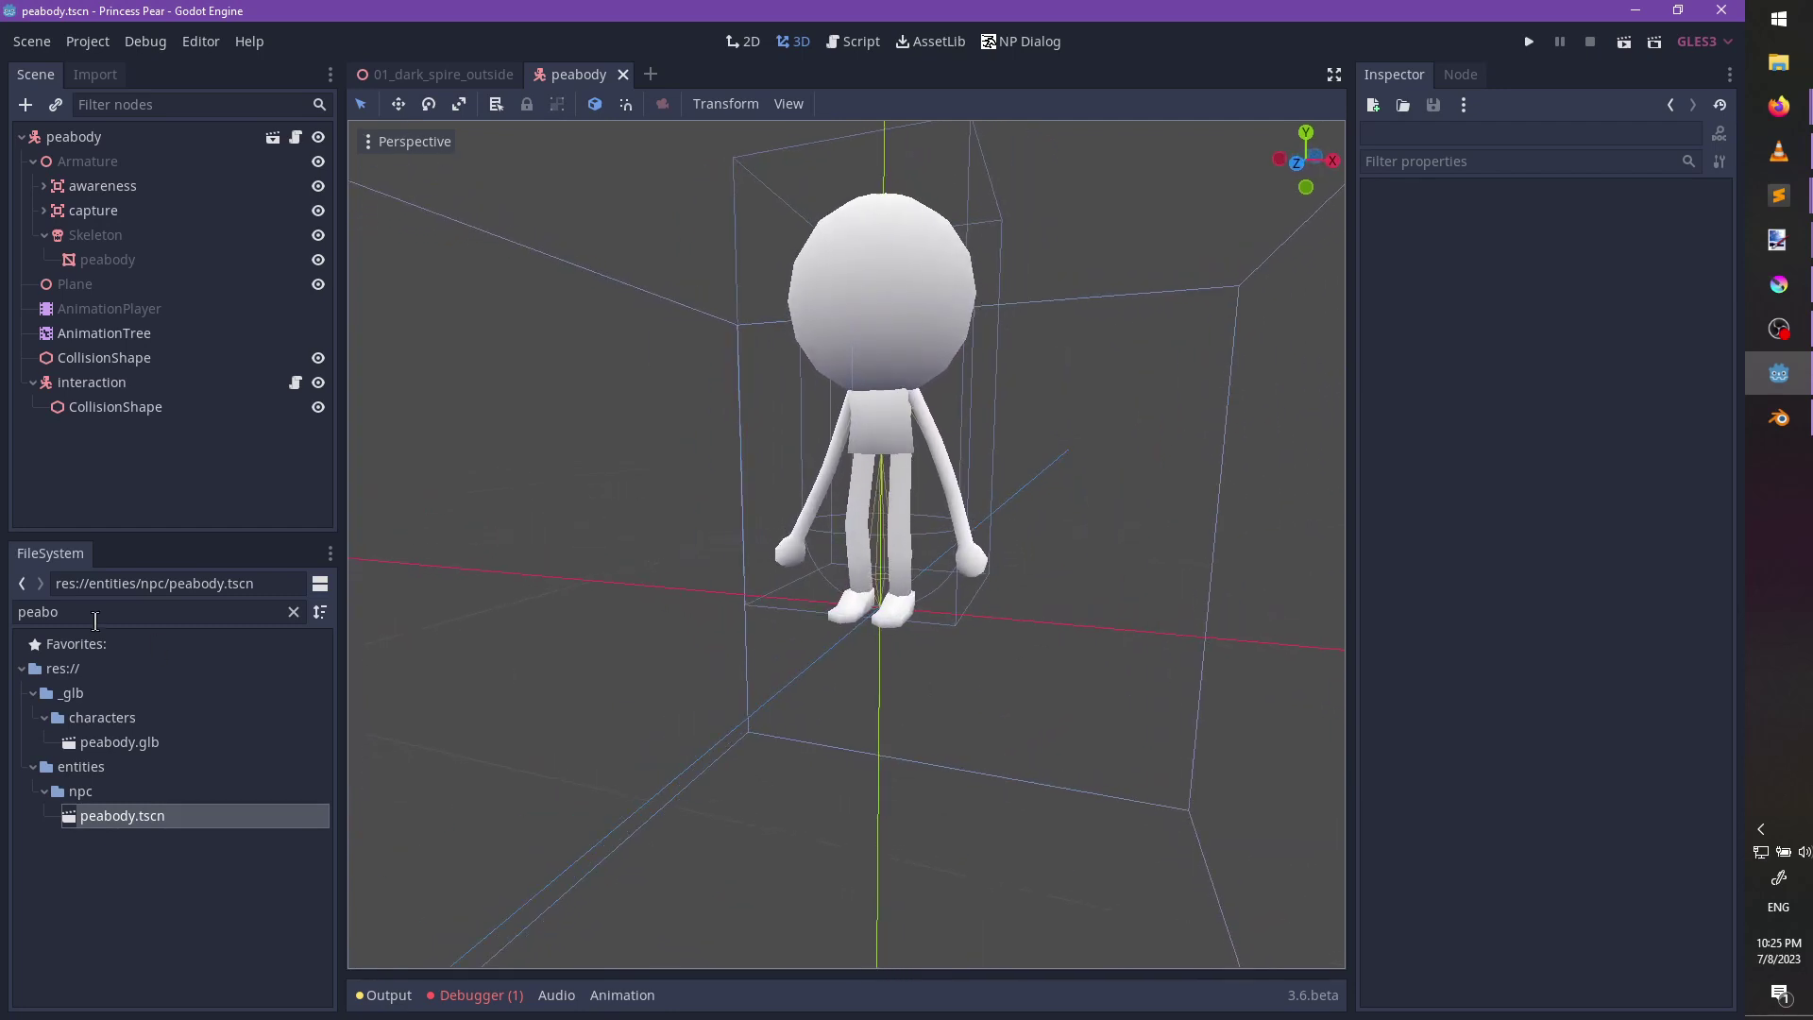
# Create a new inherited scene from peabody.tscn and rename its root node pea_pie_po.
pyautogui.doubleClick(141, 615)
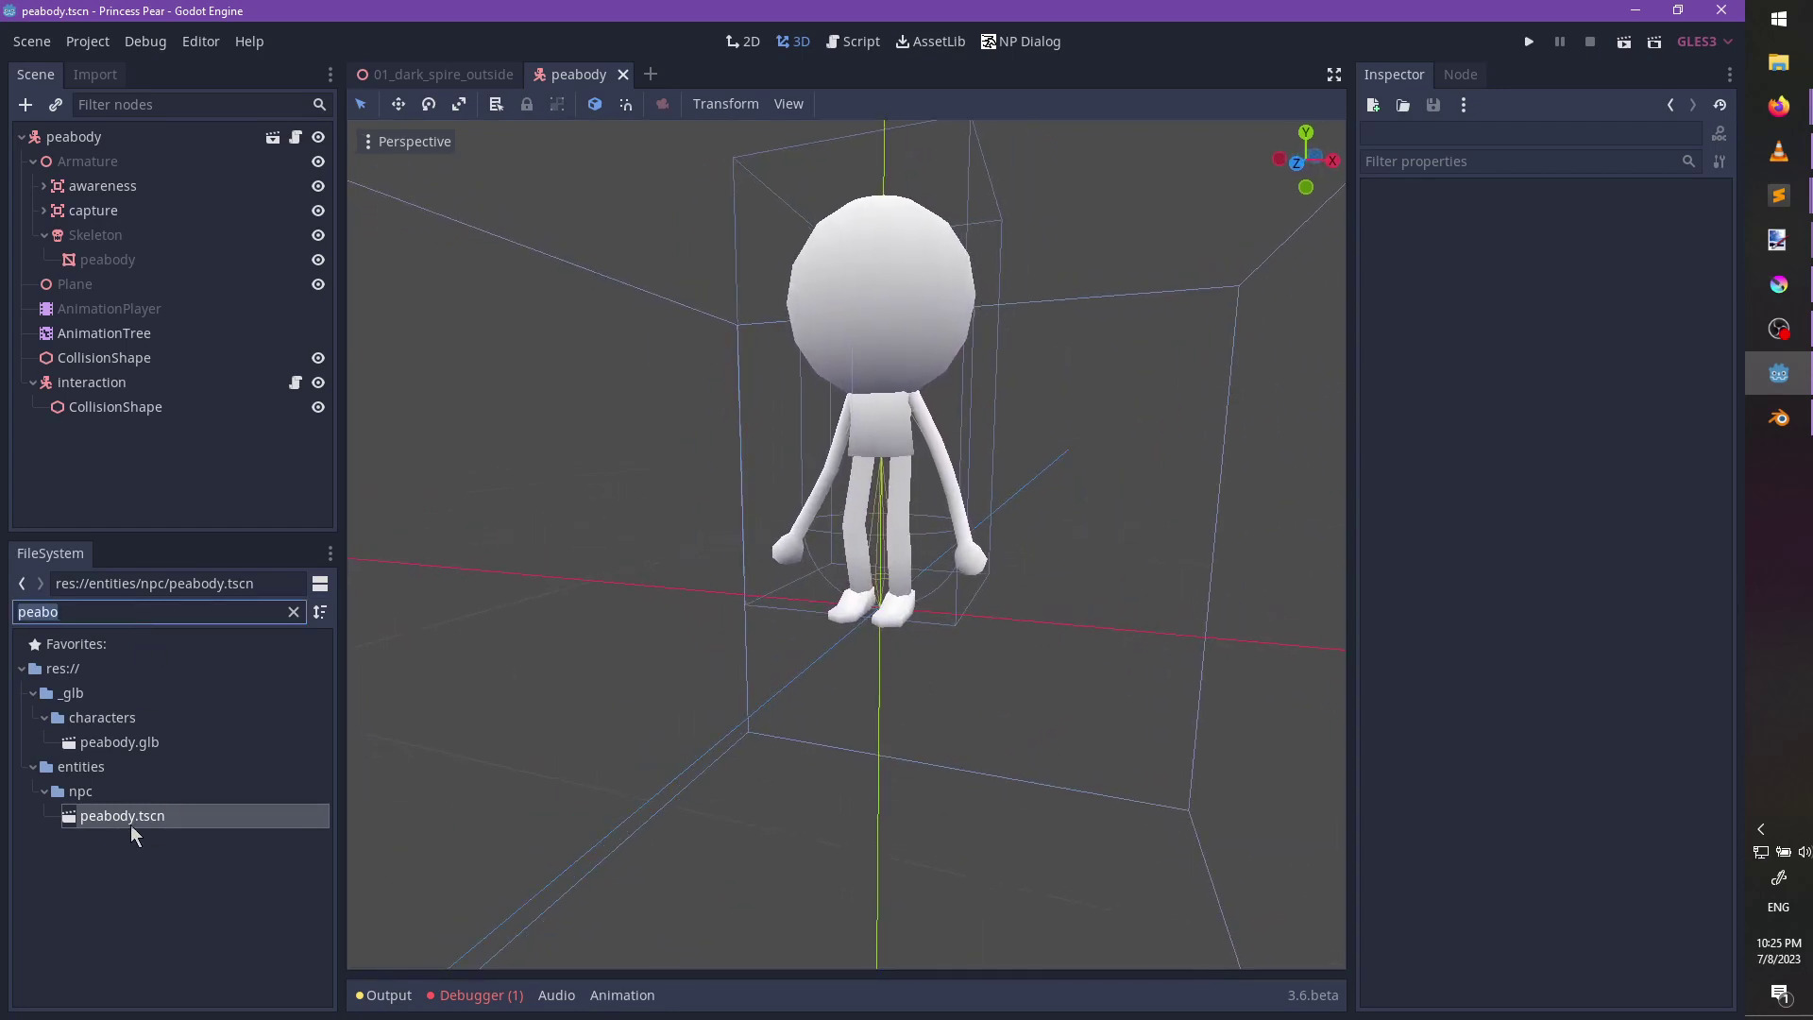
pyautogui.write('`')
pyautogui.press('BackSpace')
pyautogui.write('pea')
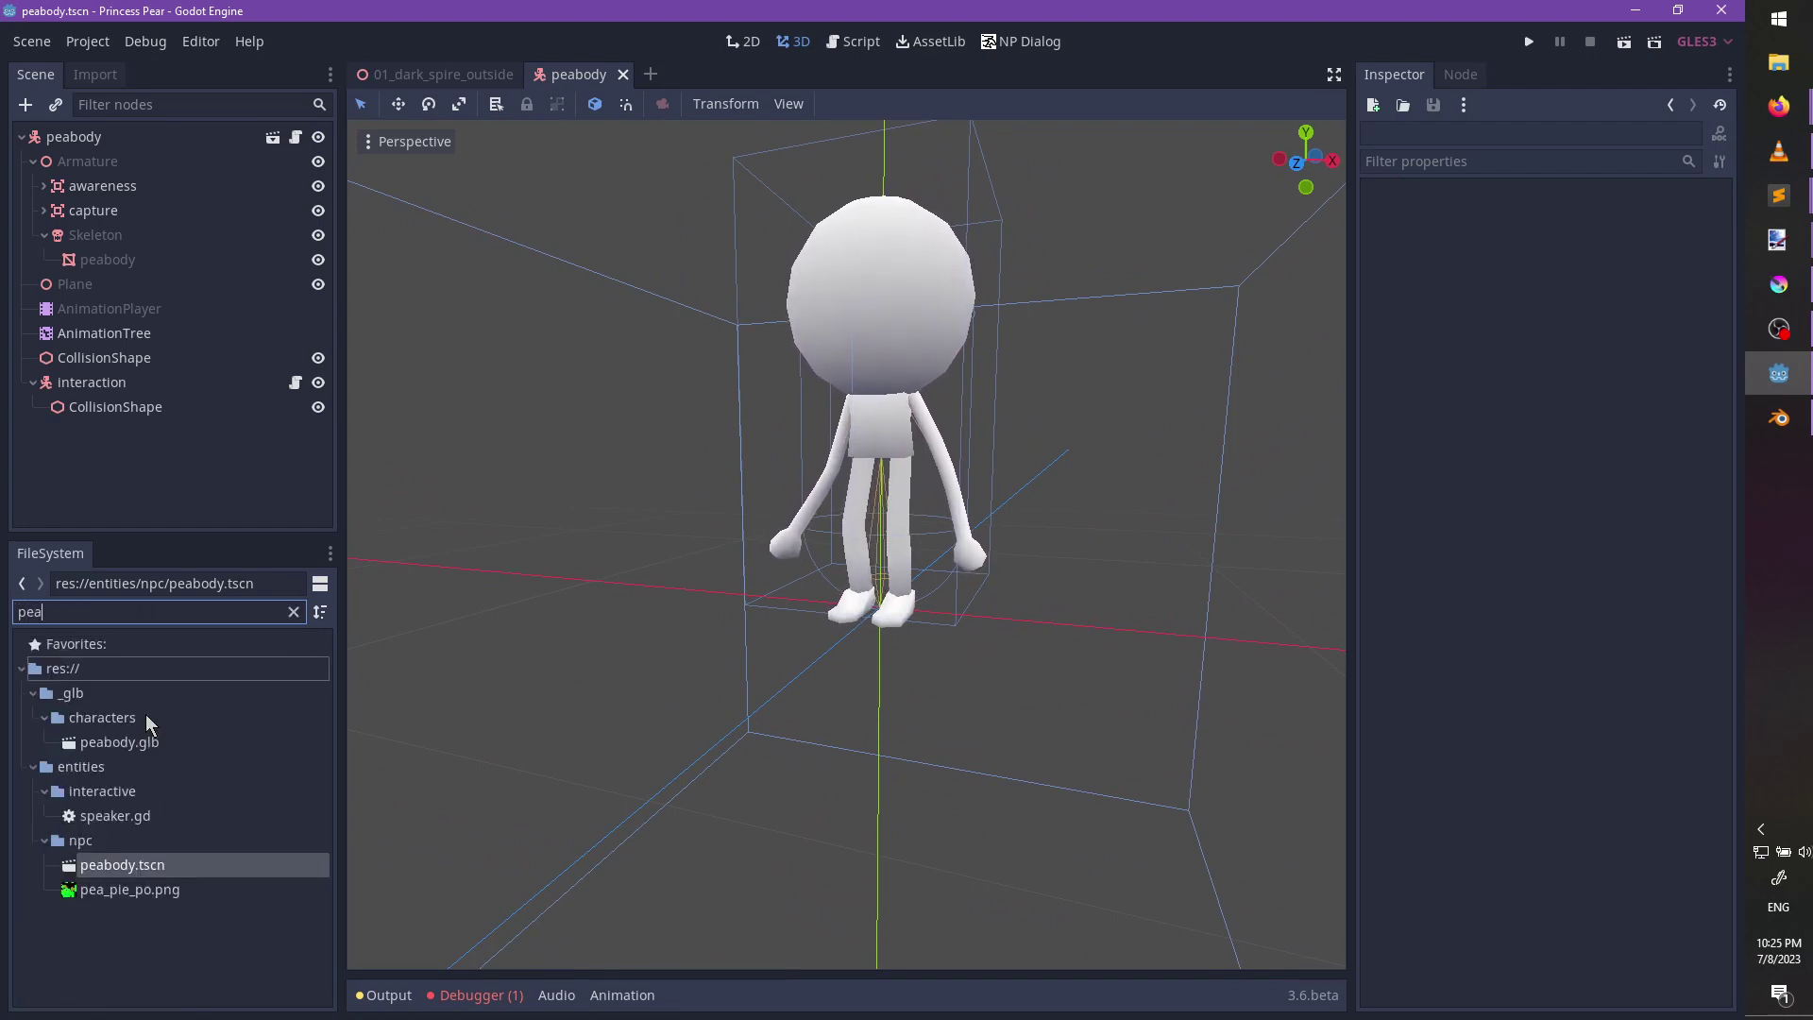
pyautogui.rightClick(117, 874)
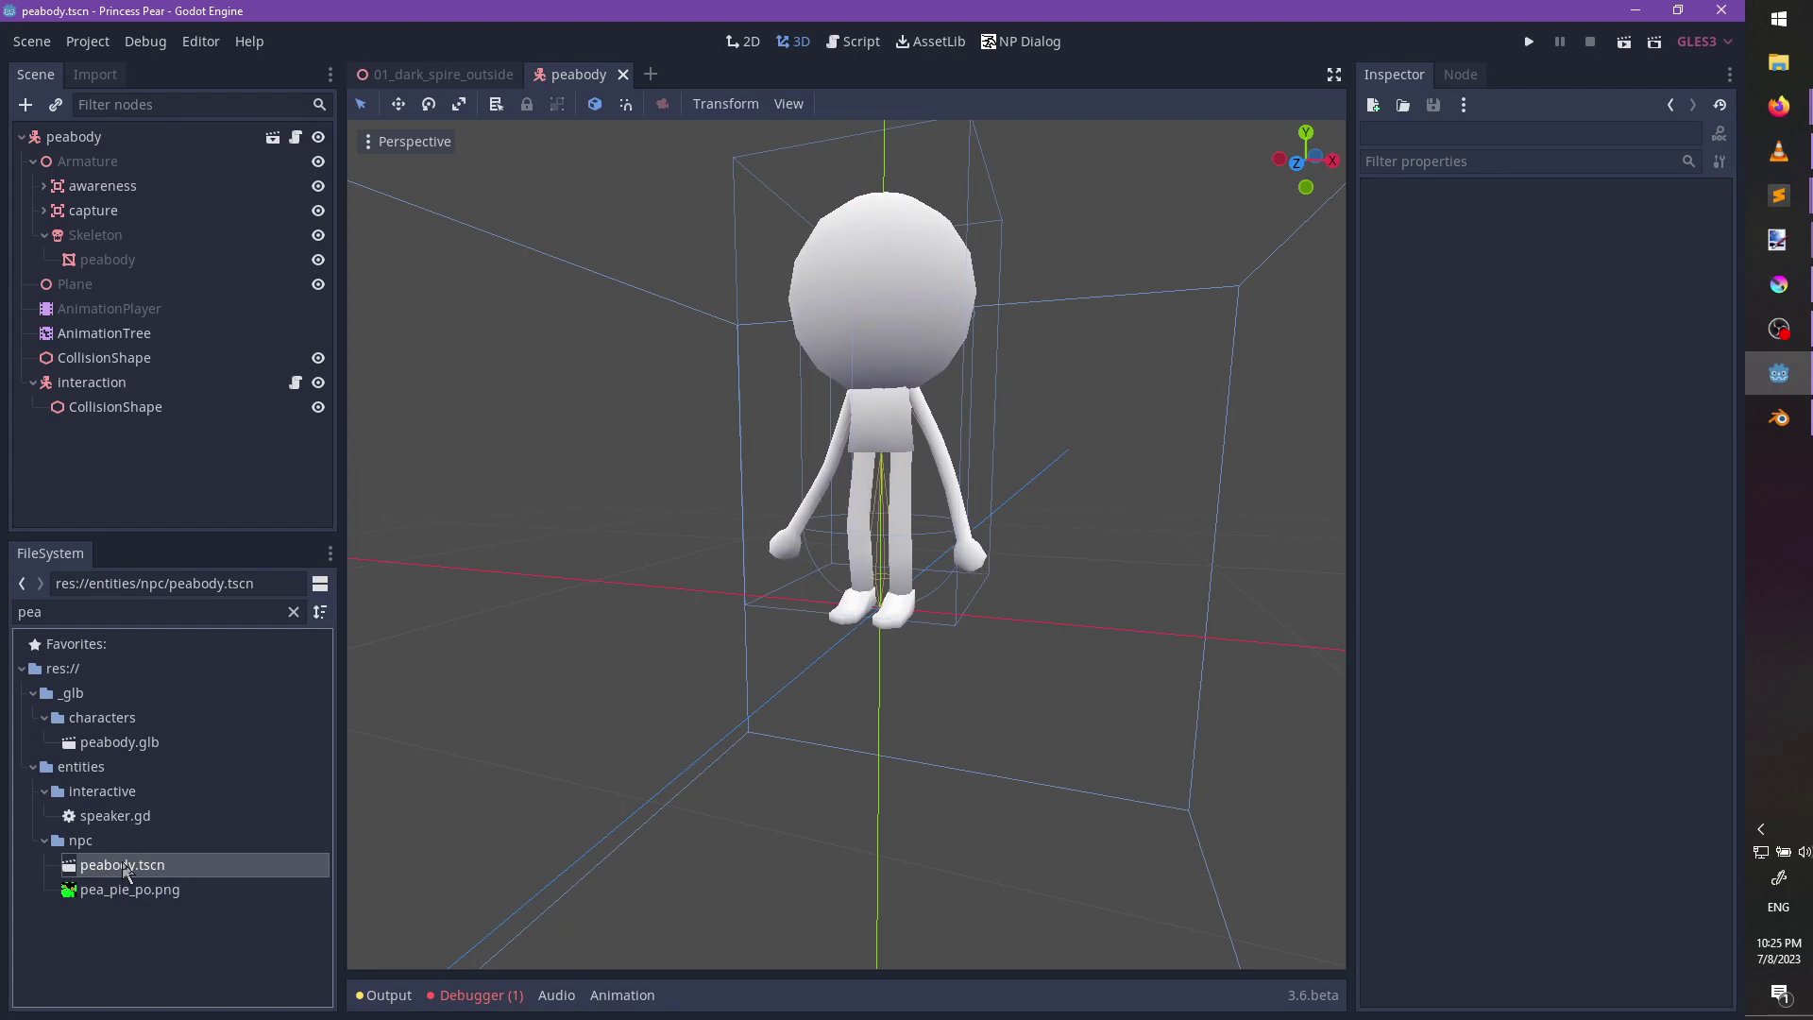
pyautogui.rightClick(126, 871)
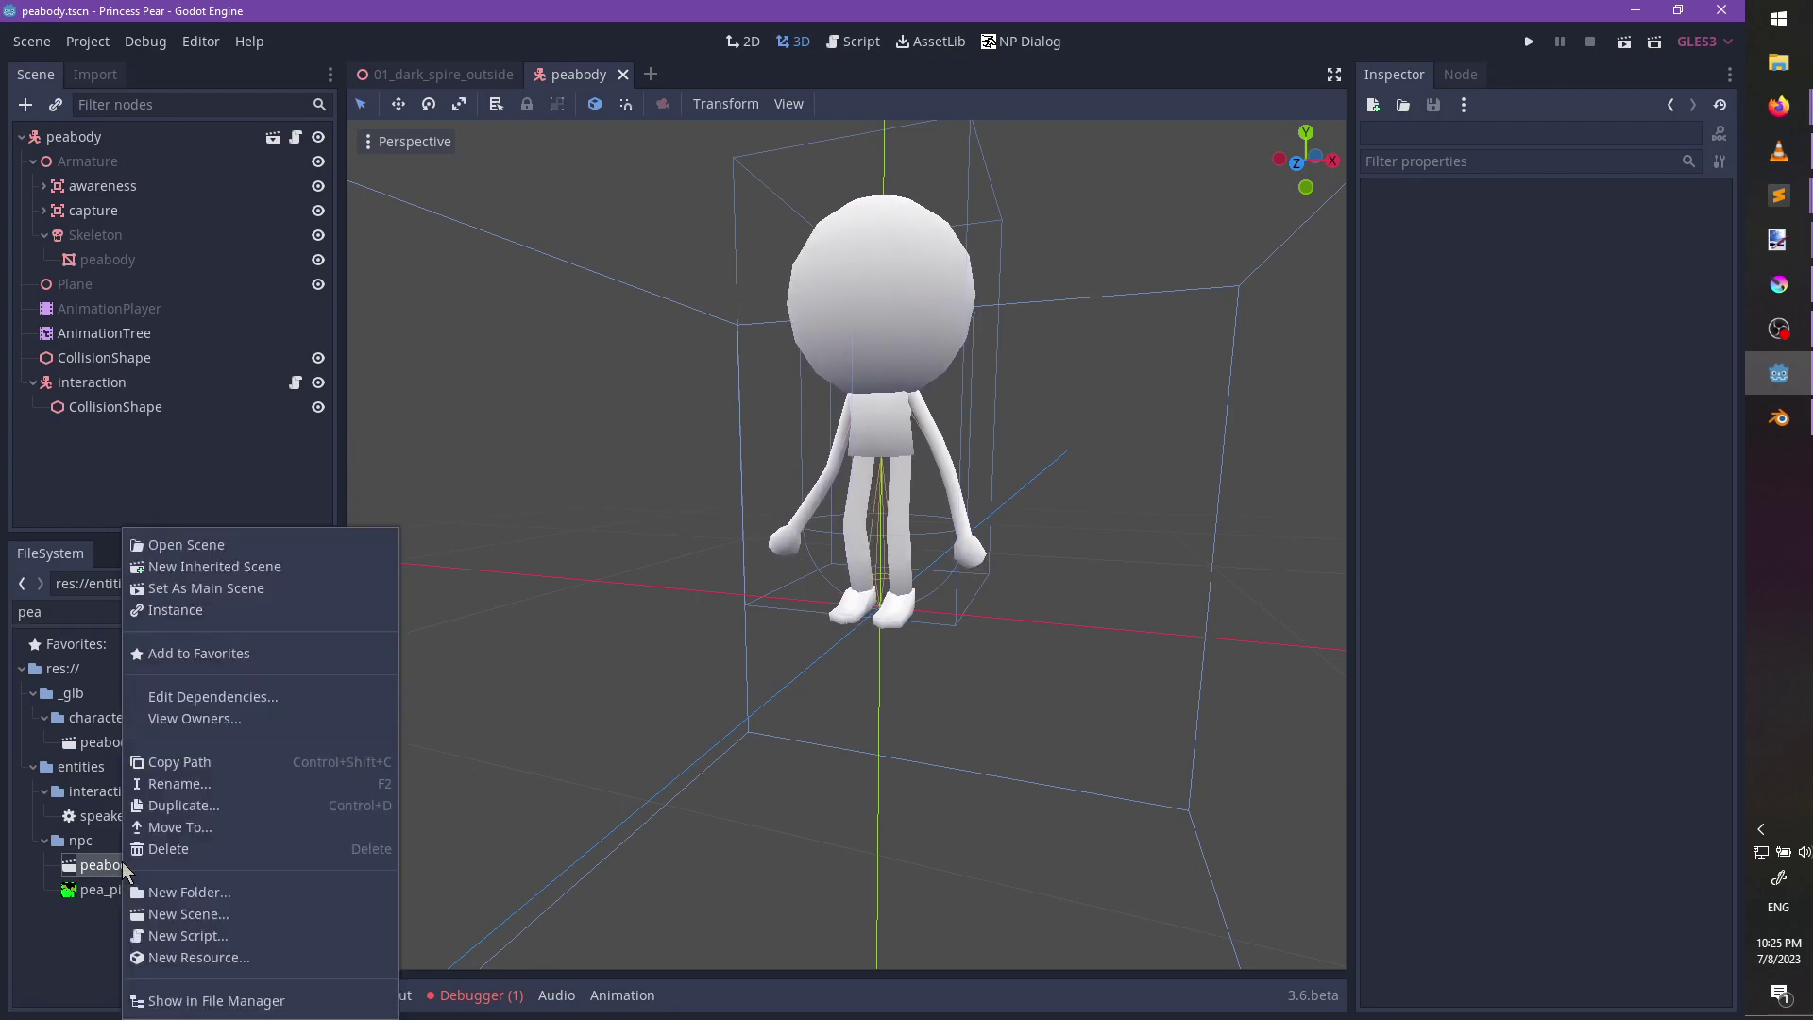
pyautogui.click(221, 568)
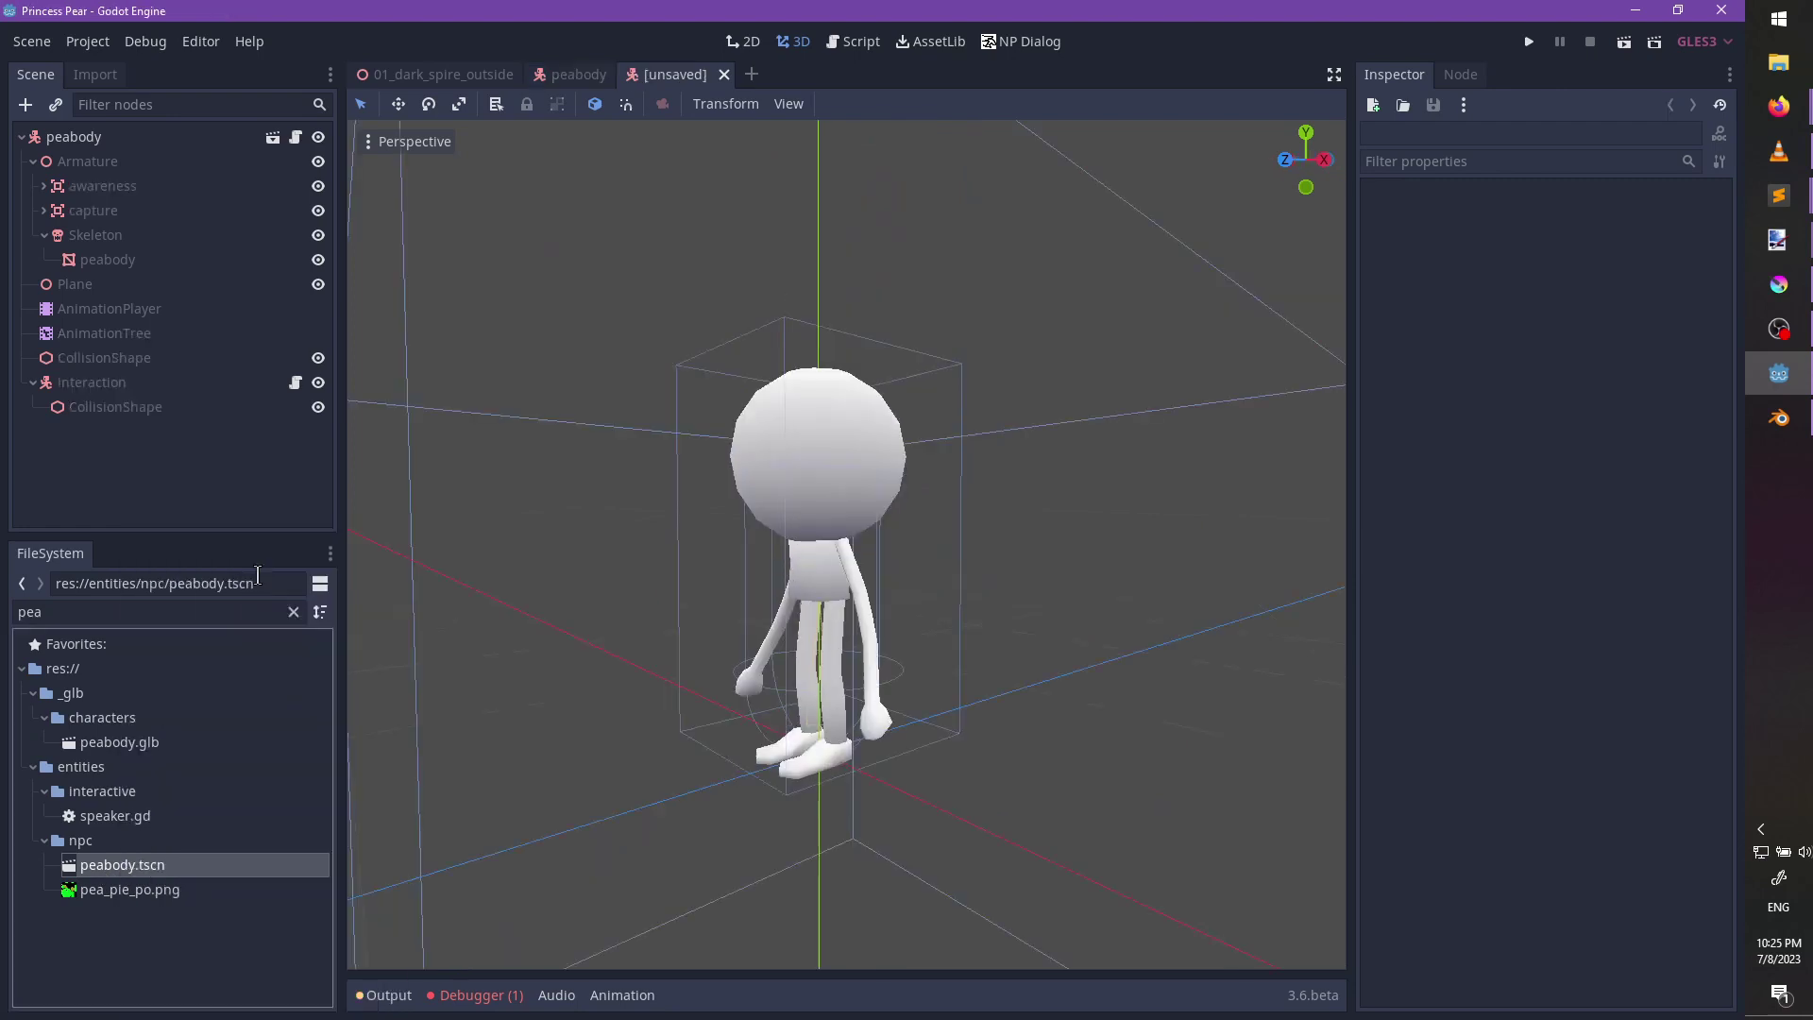
pyautogui.doubleClick(123, 138)
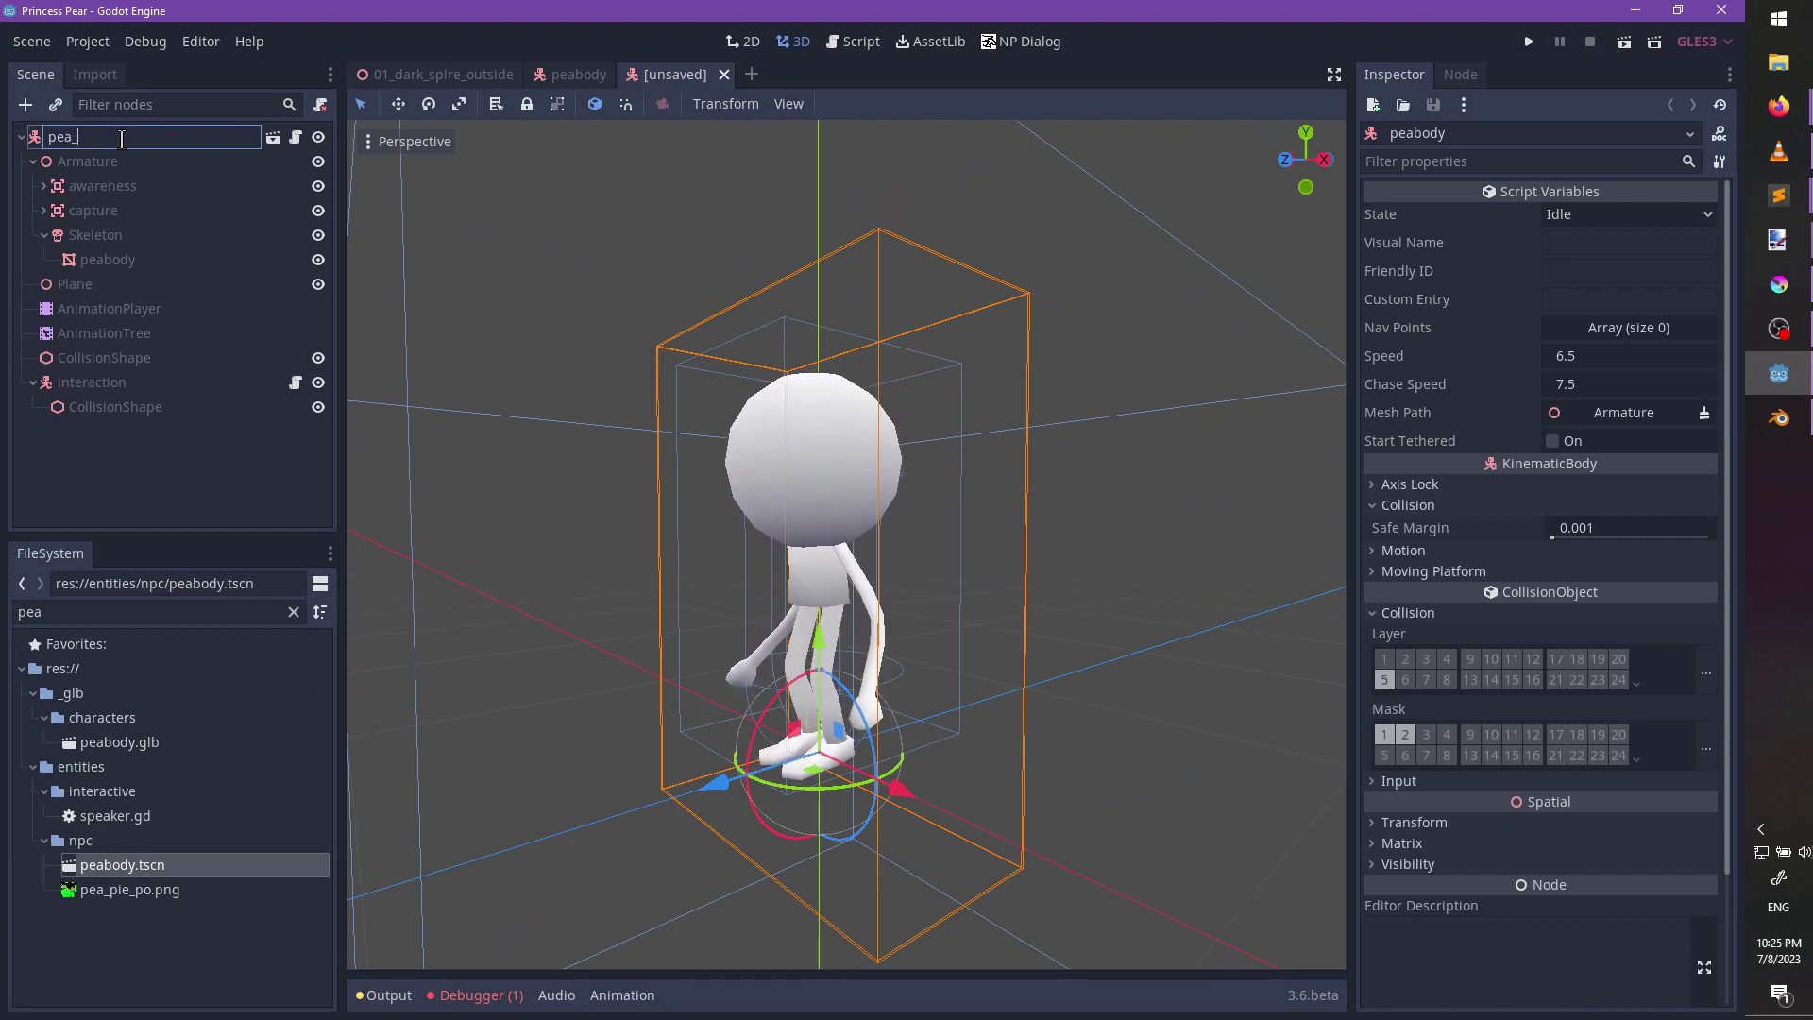
pyautogui.write('pea_pie_po')
pyautogui.press('Return')
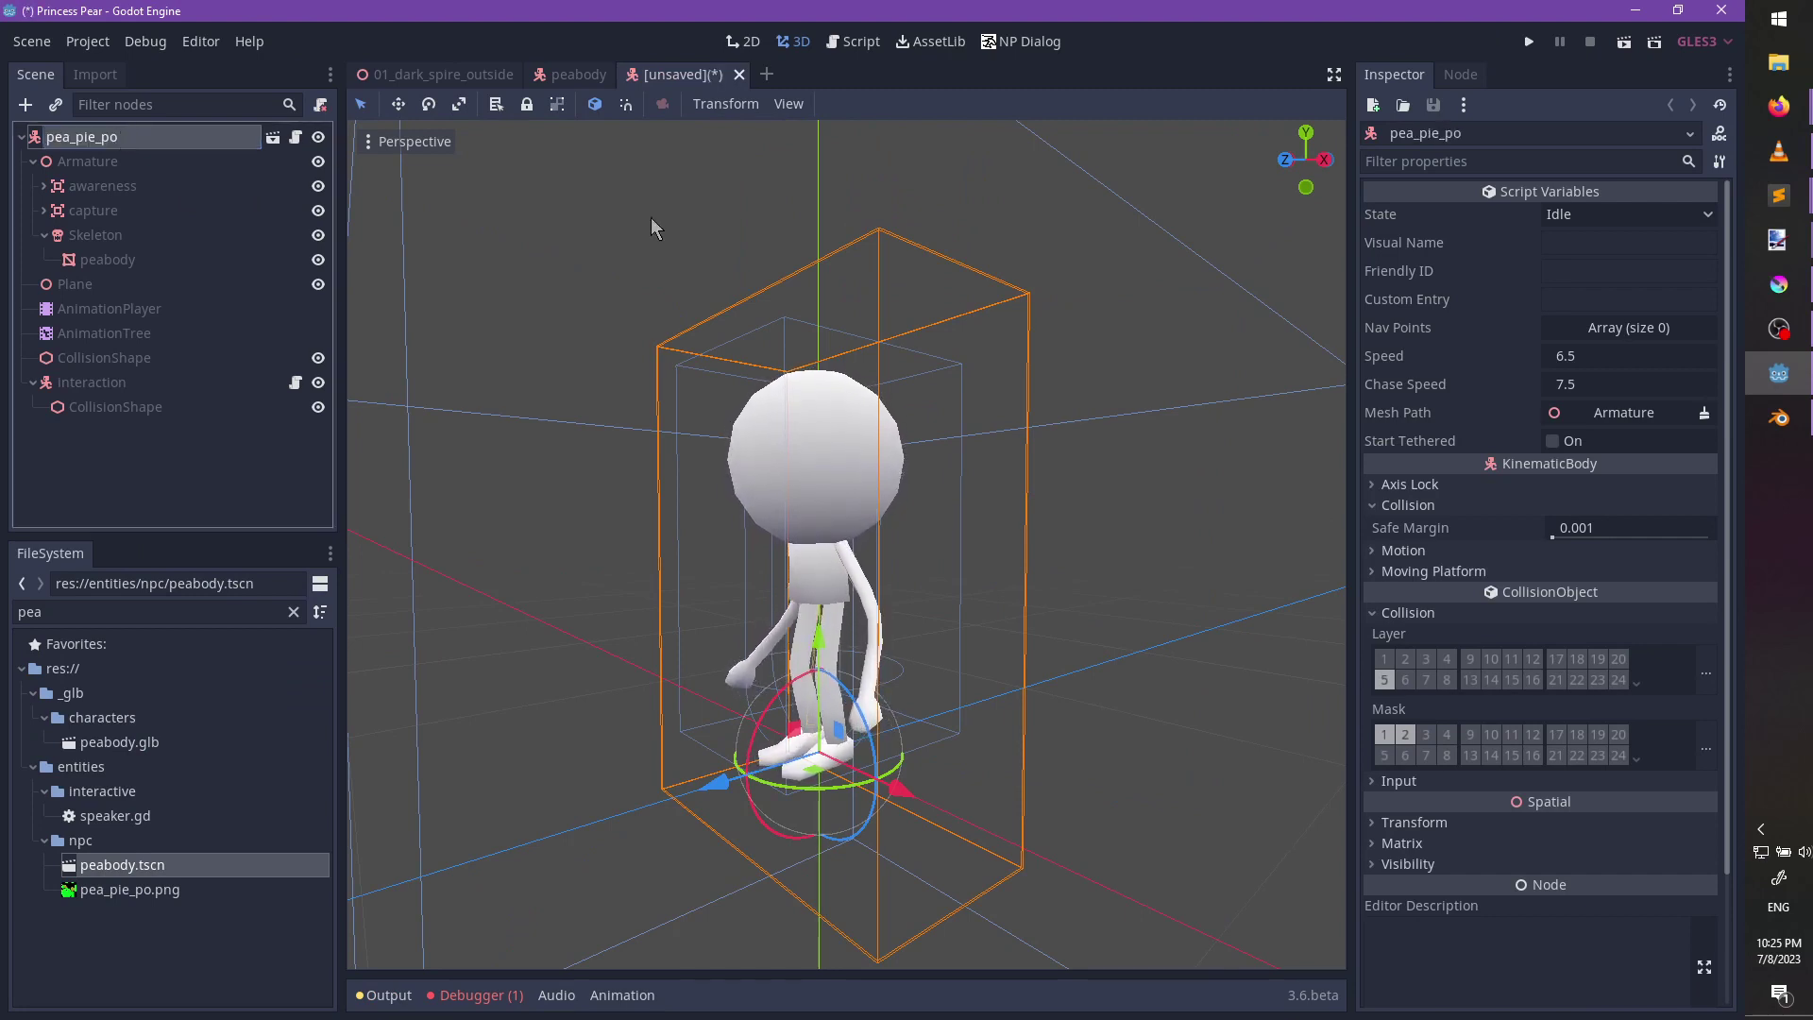
# Set the root's Visual Name to Pea Pie Po and Friendly ID to pea_pie_po, and save the scene as pea_pie_po.tscn.
pyautogui.click(1585, 243)
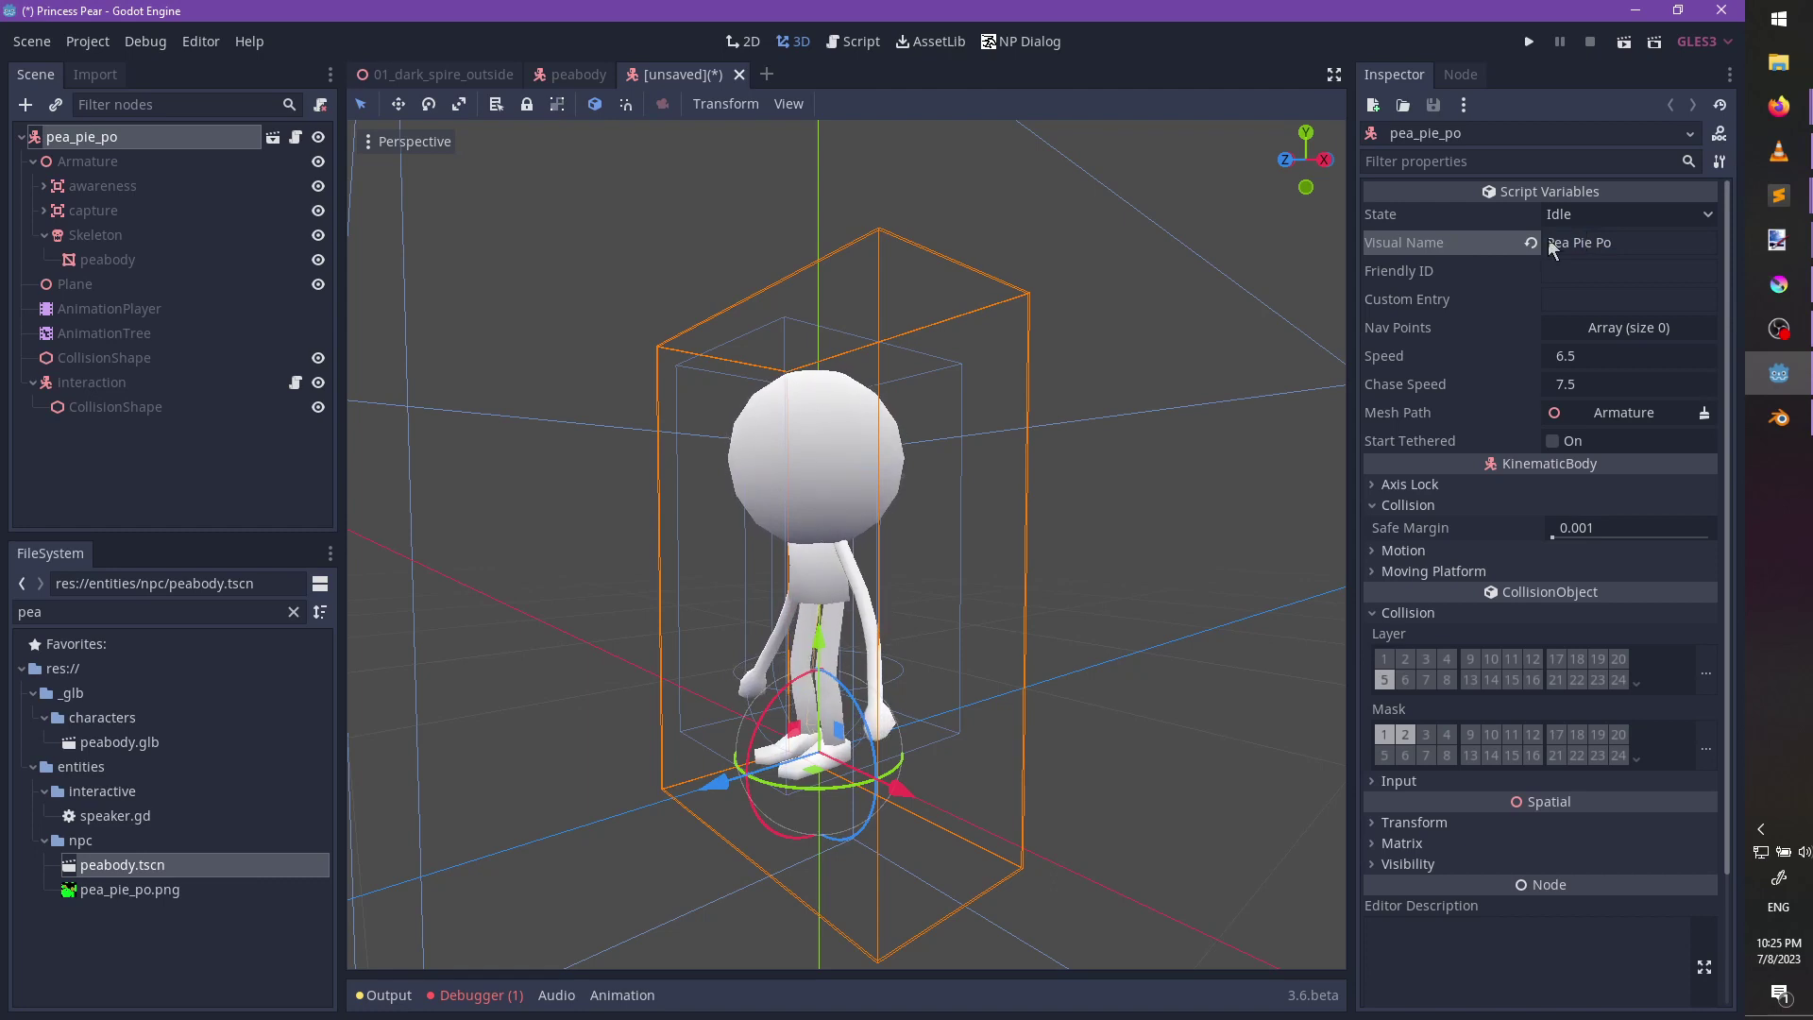
pyautogui.click(1575, 277)
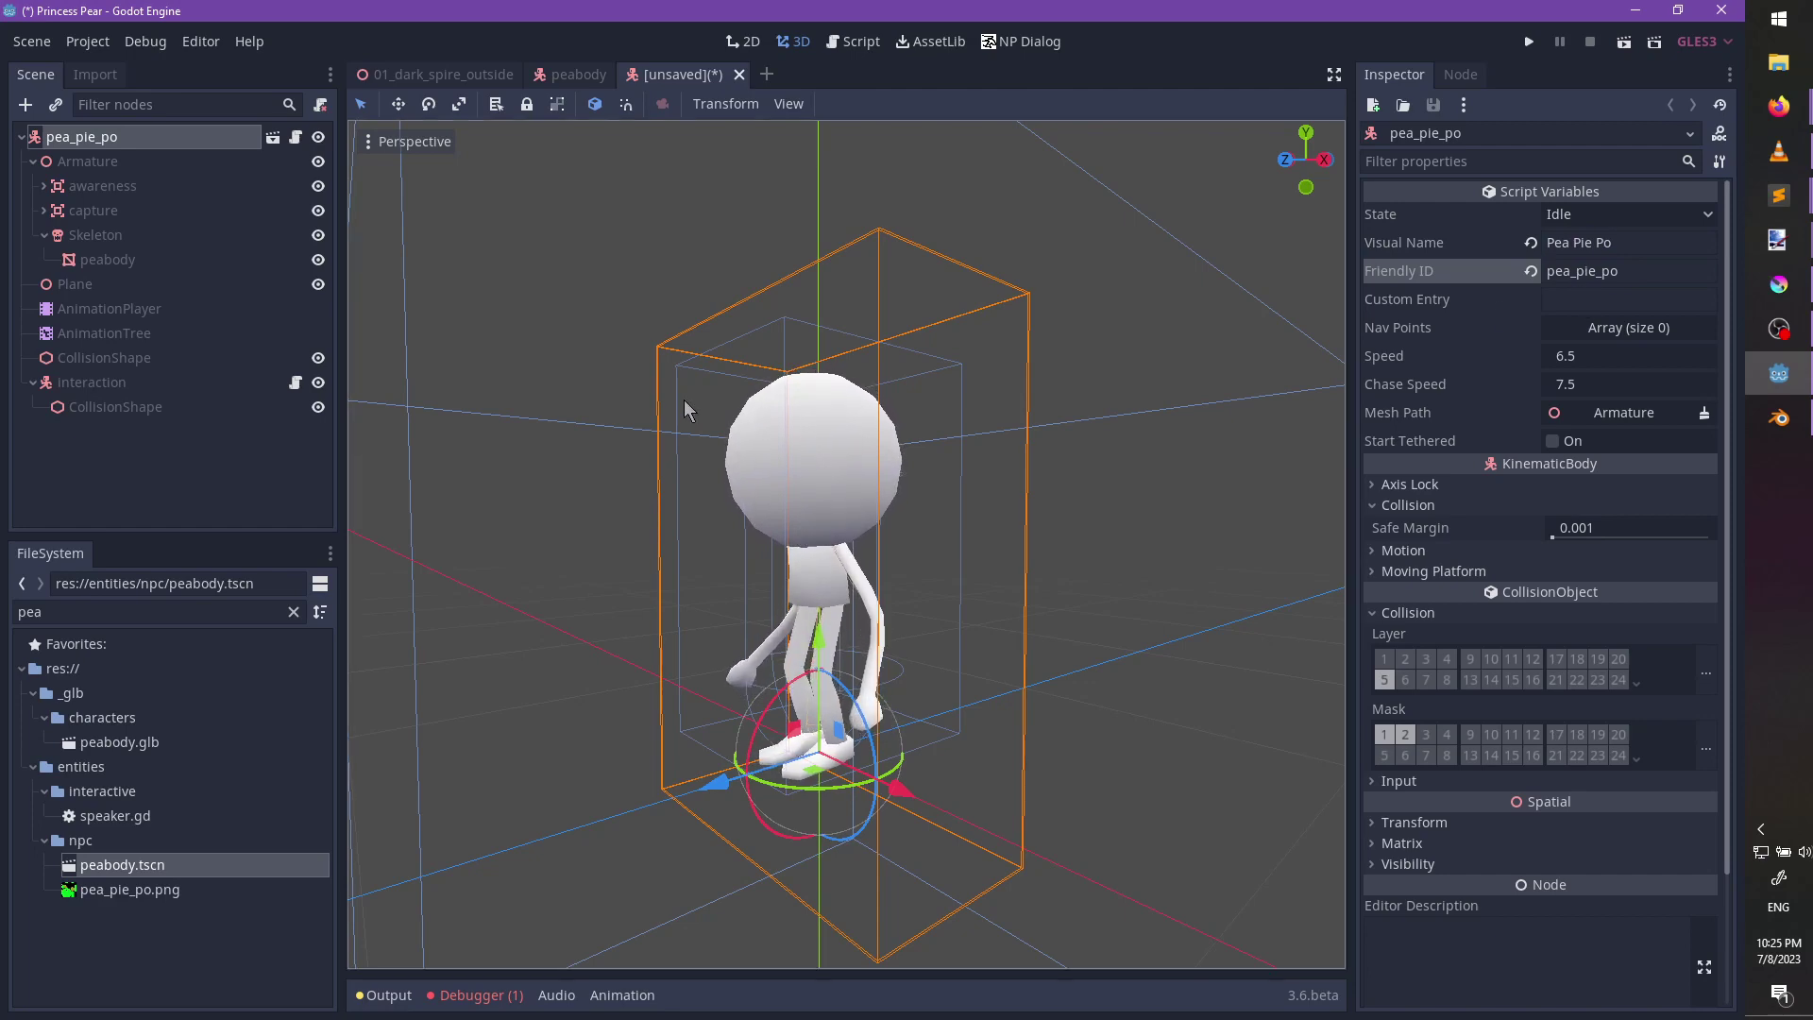
pyautogui.hotkey('ctrl', 's')
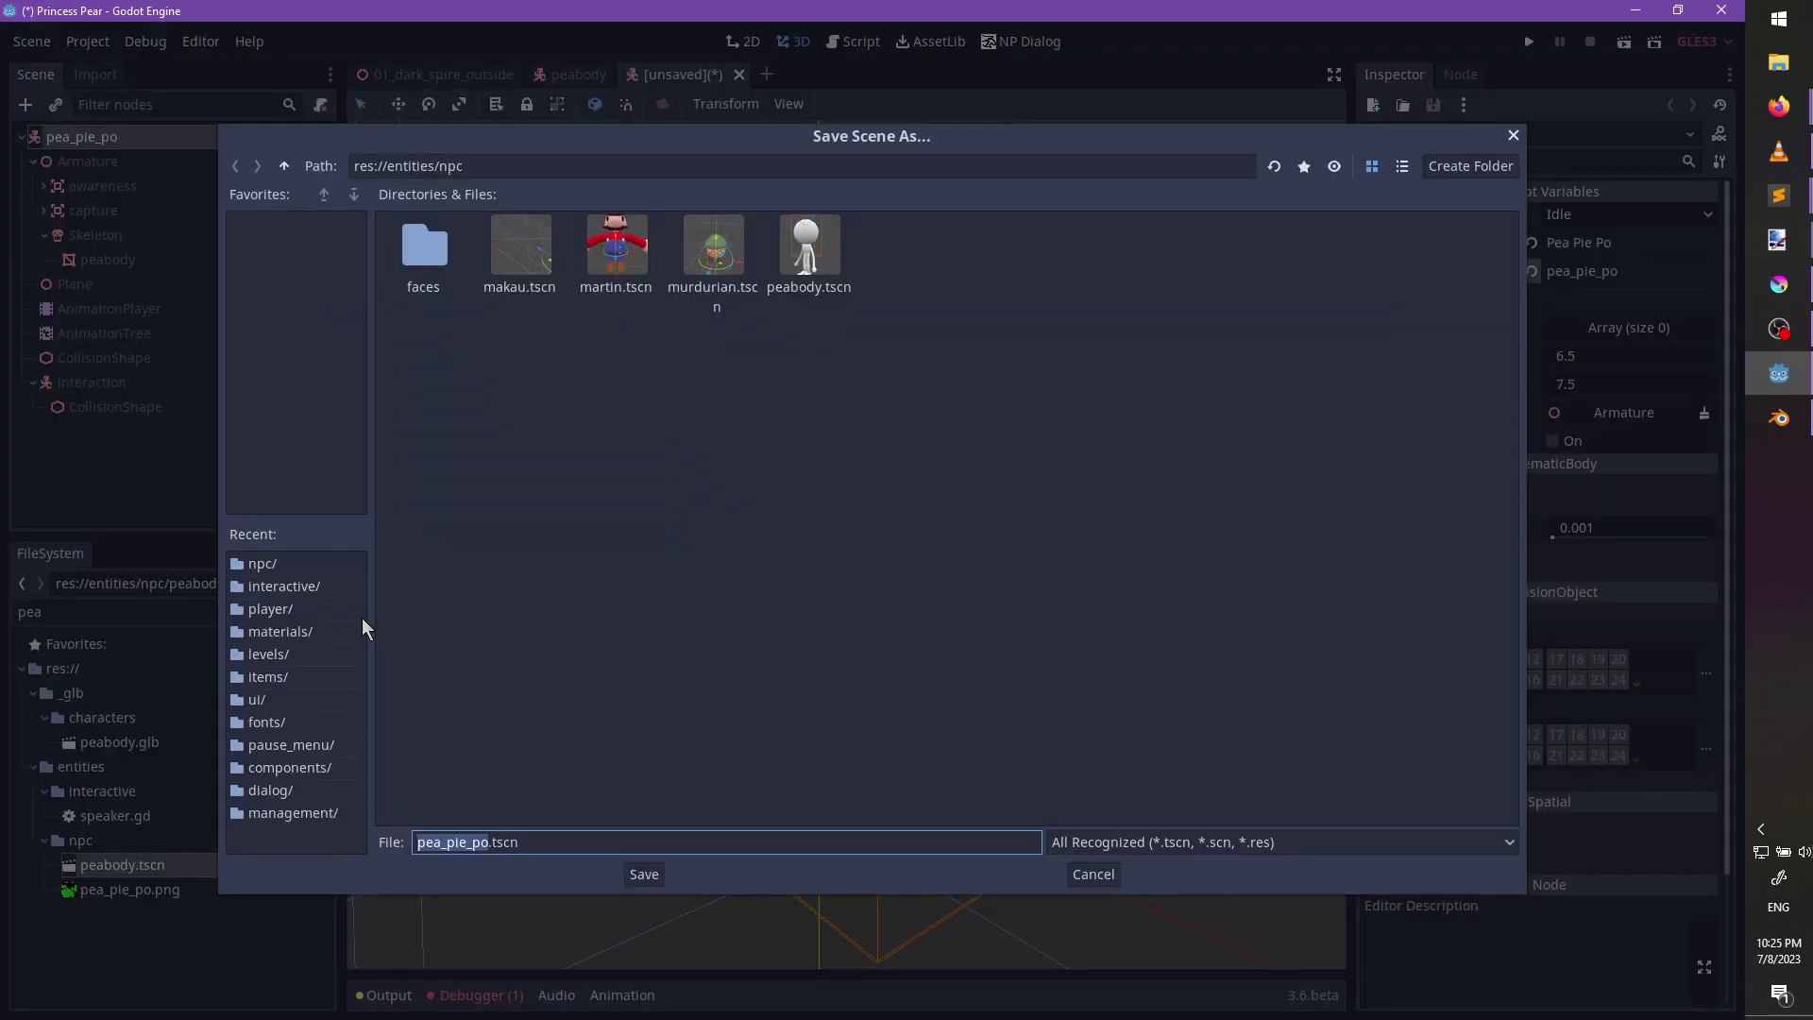
pyautogui.click(638, 876)
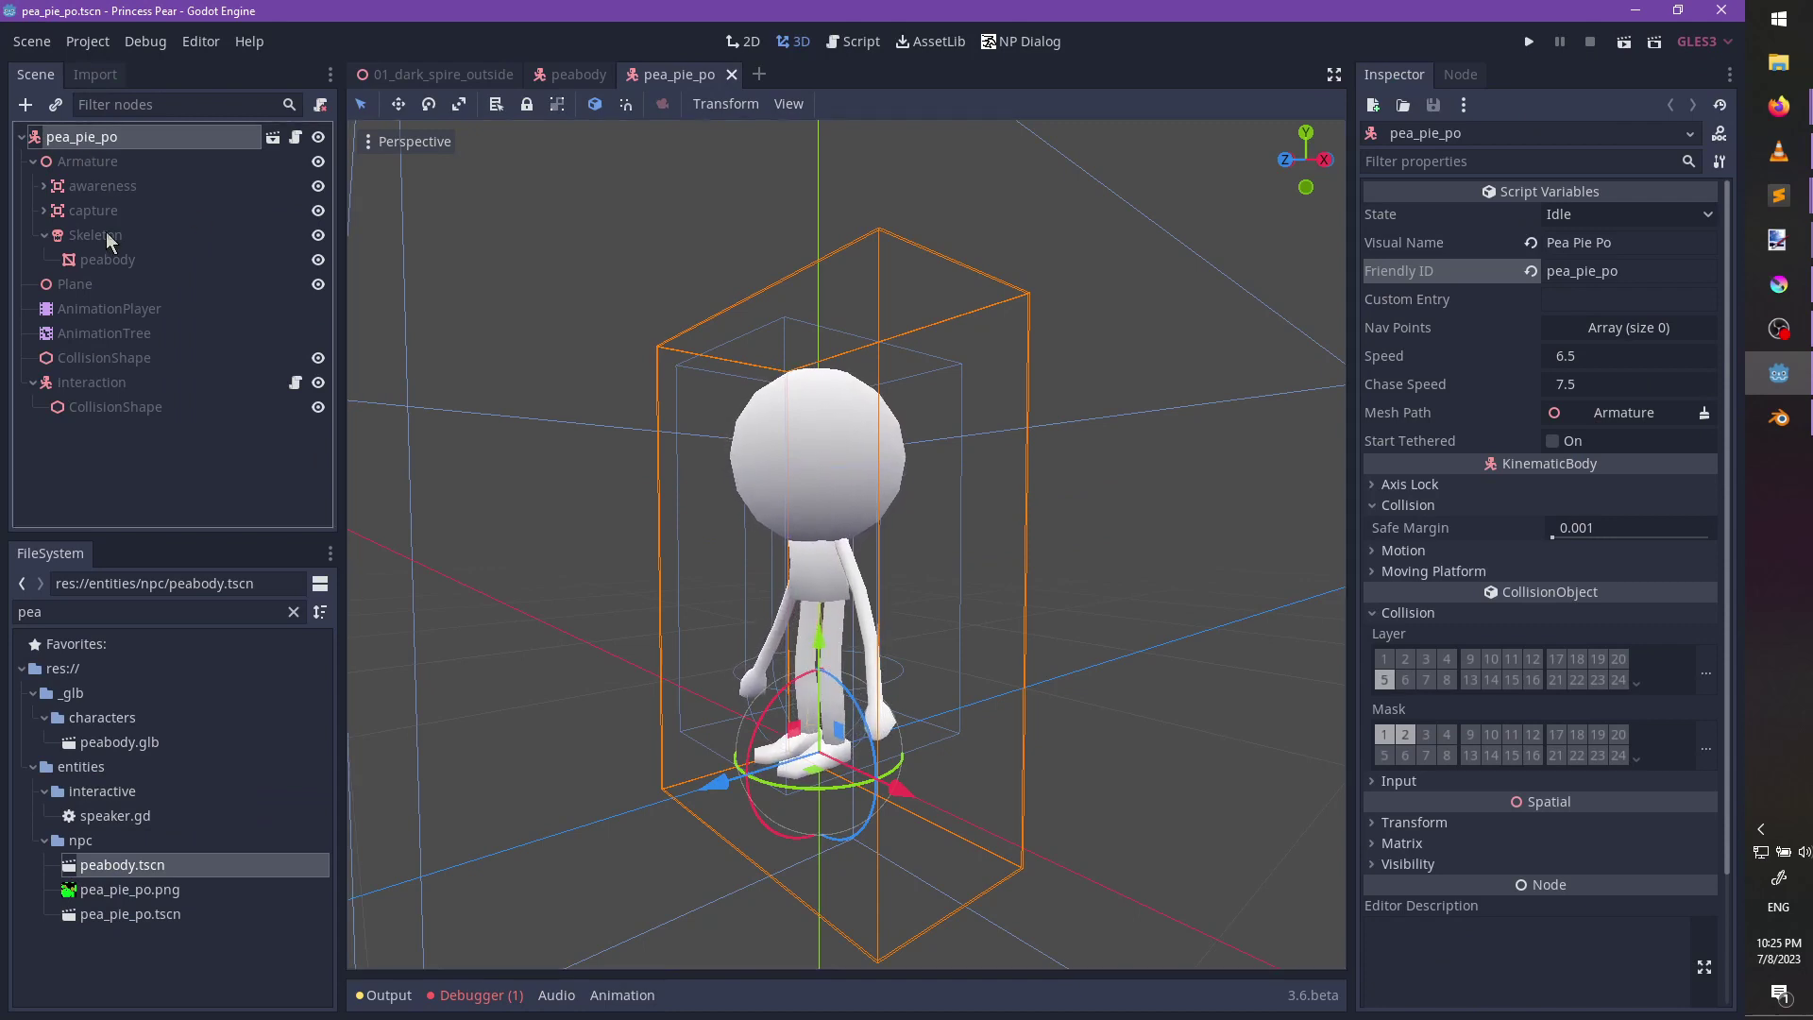
# Make the peabody mesh's material unique and assign pea_pie_po.png as its Main Texture.
pyautogui.click(106, 260)
pyautogui.click(1407, 350)
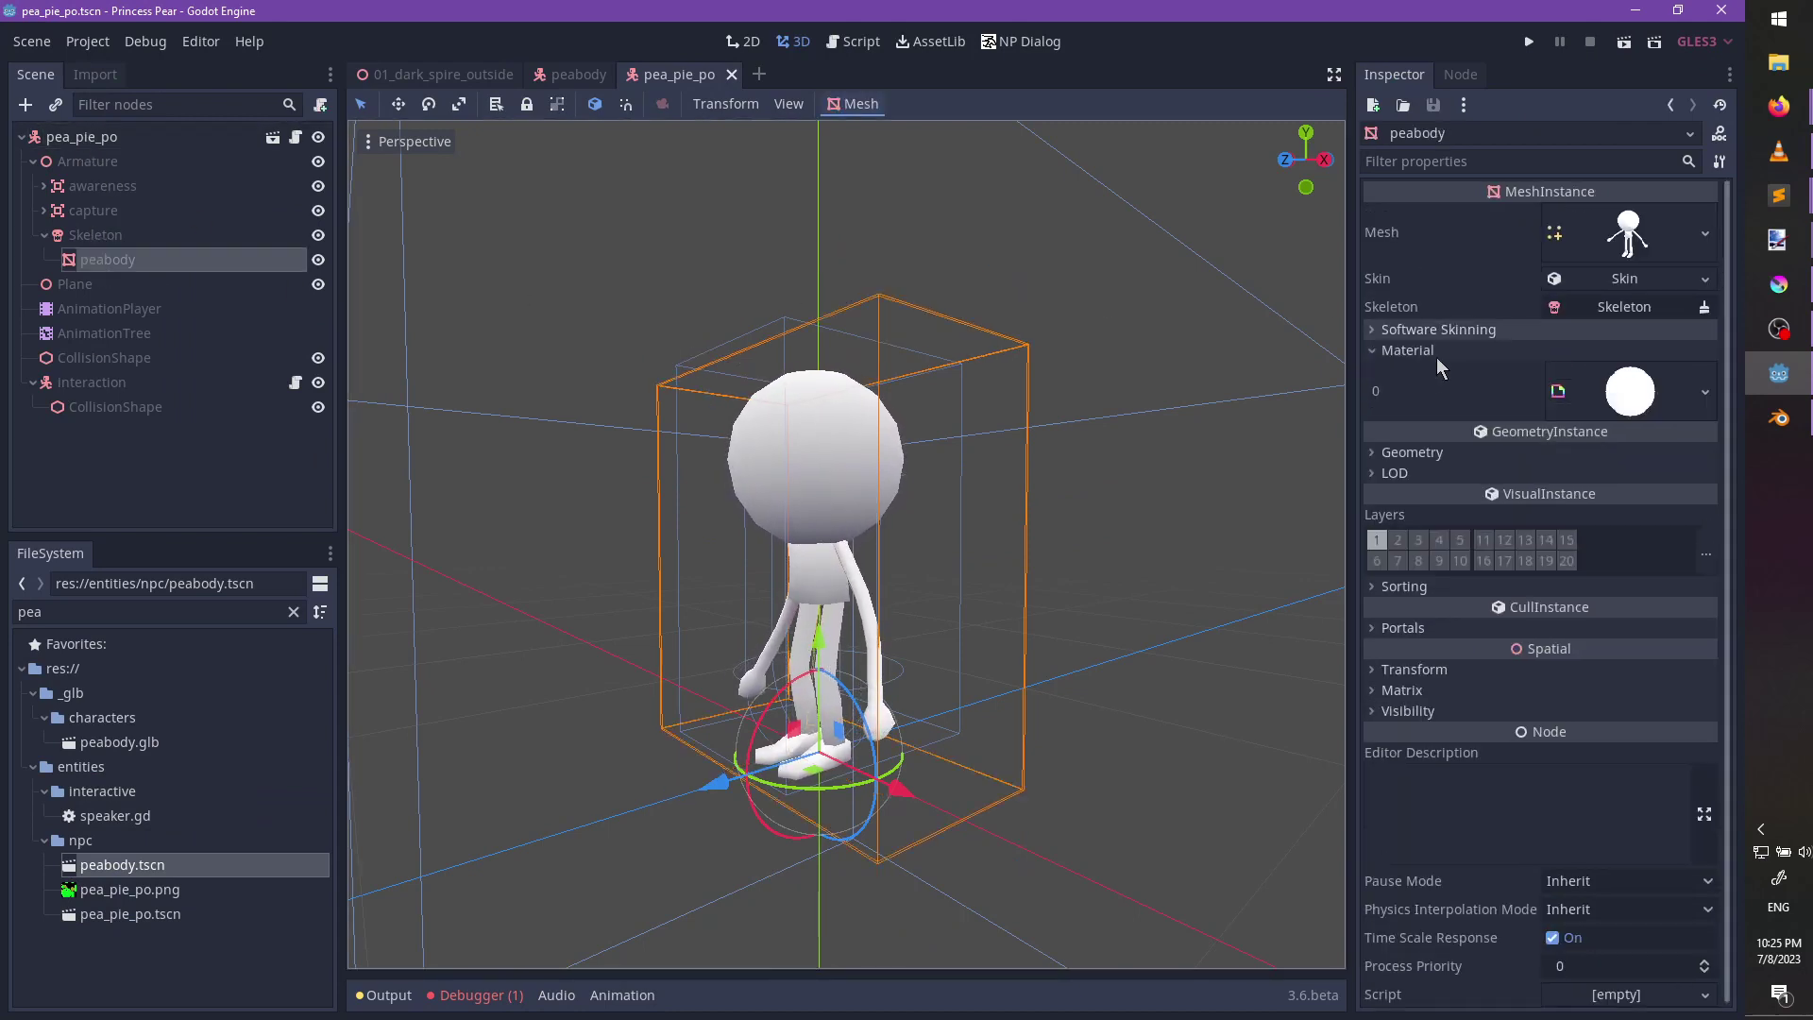
pyautogui.click(1709, 393)
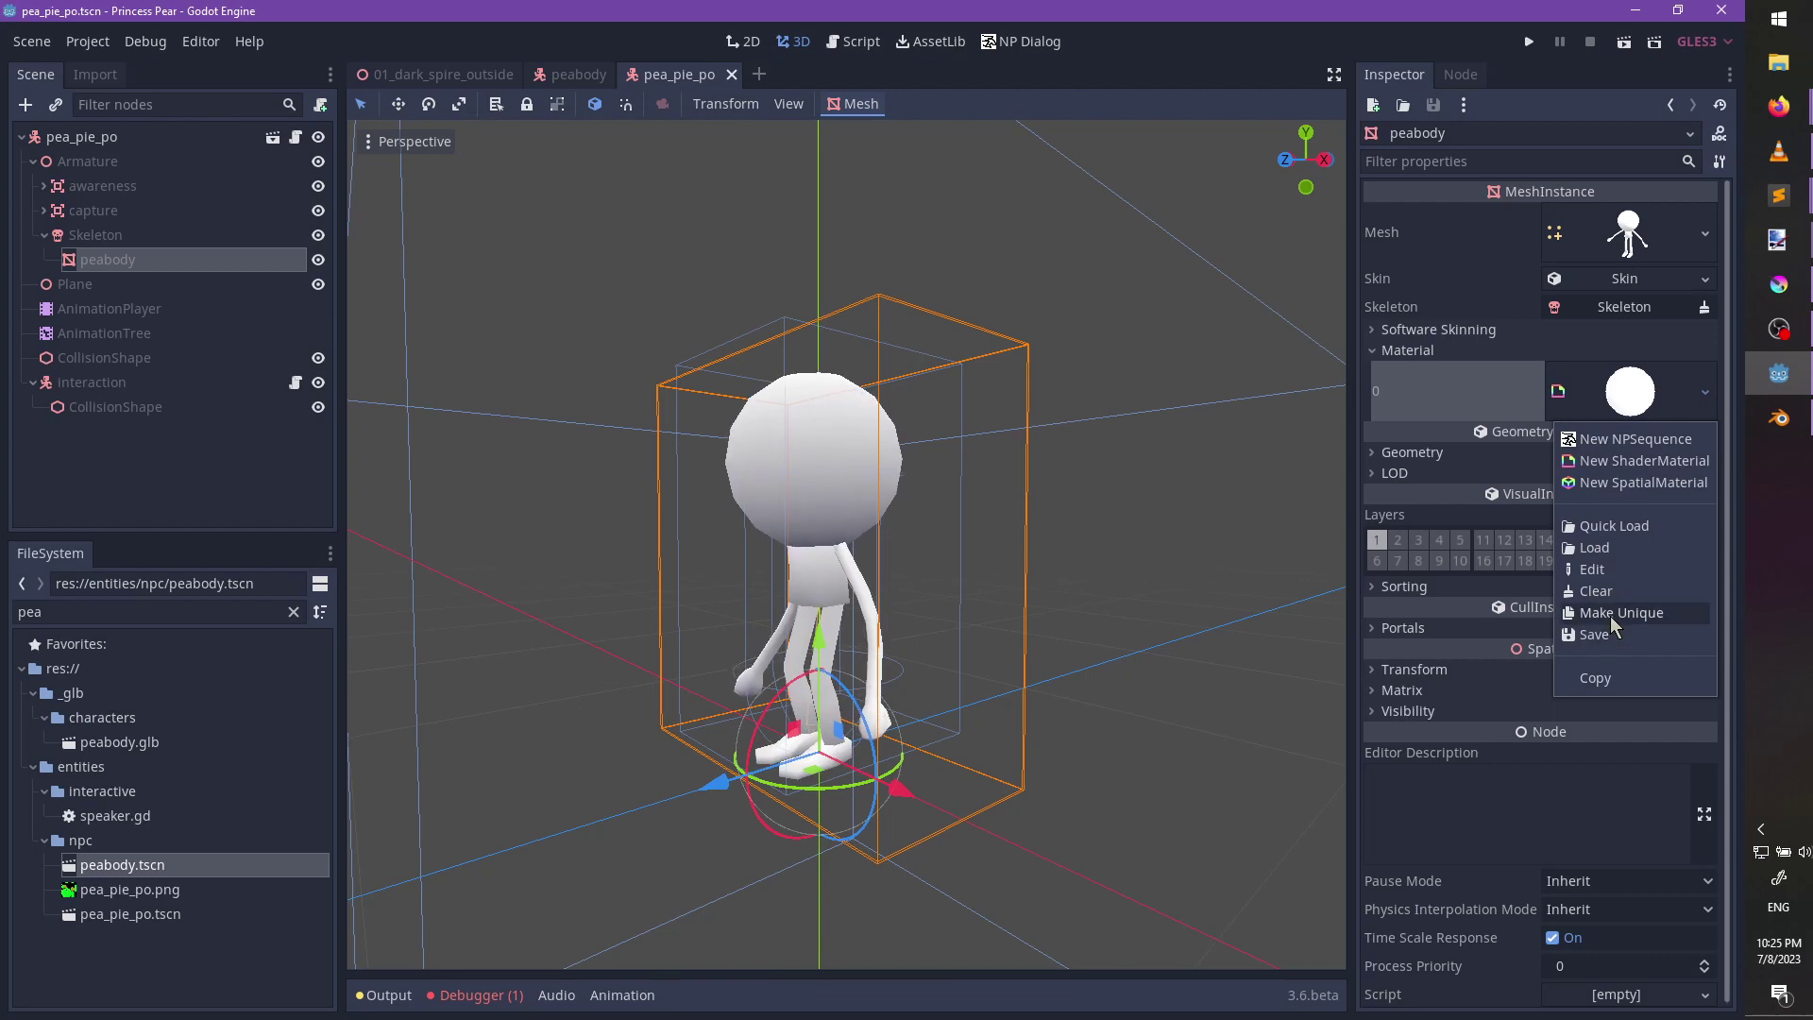
pyautogui.click(1609, 608)
pyautogui.click(1631, 391)
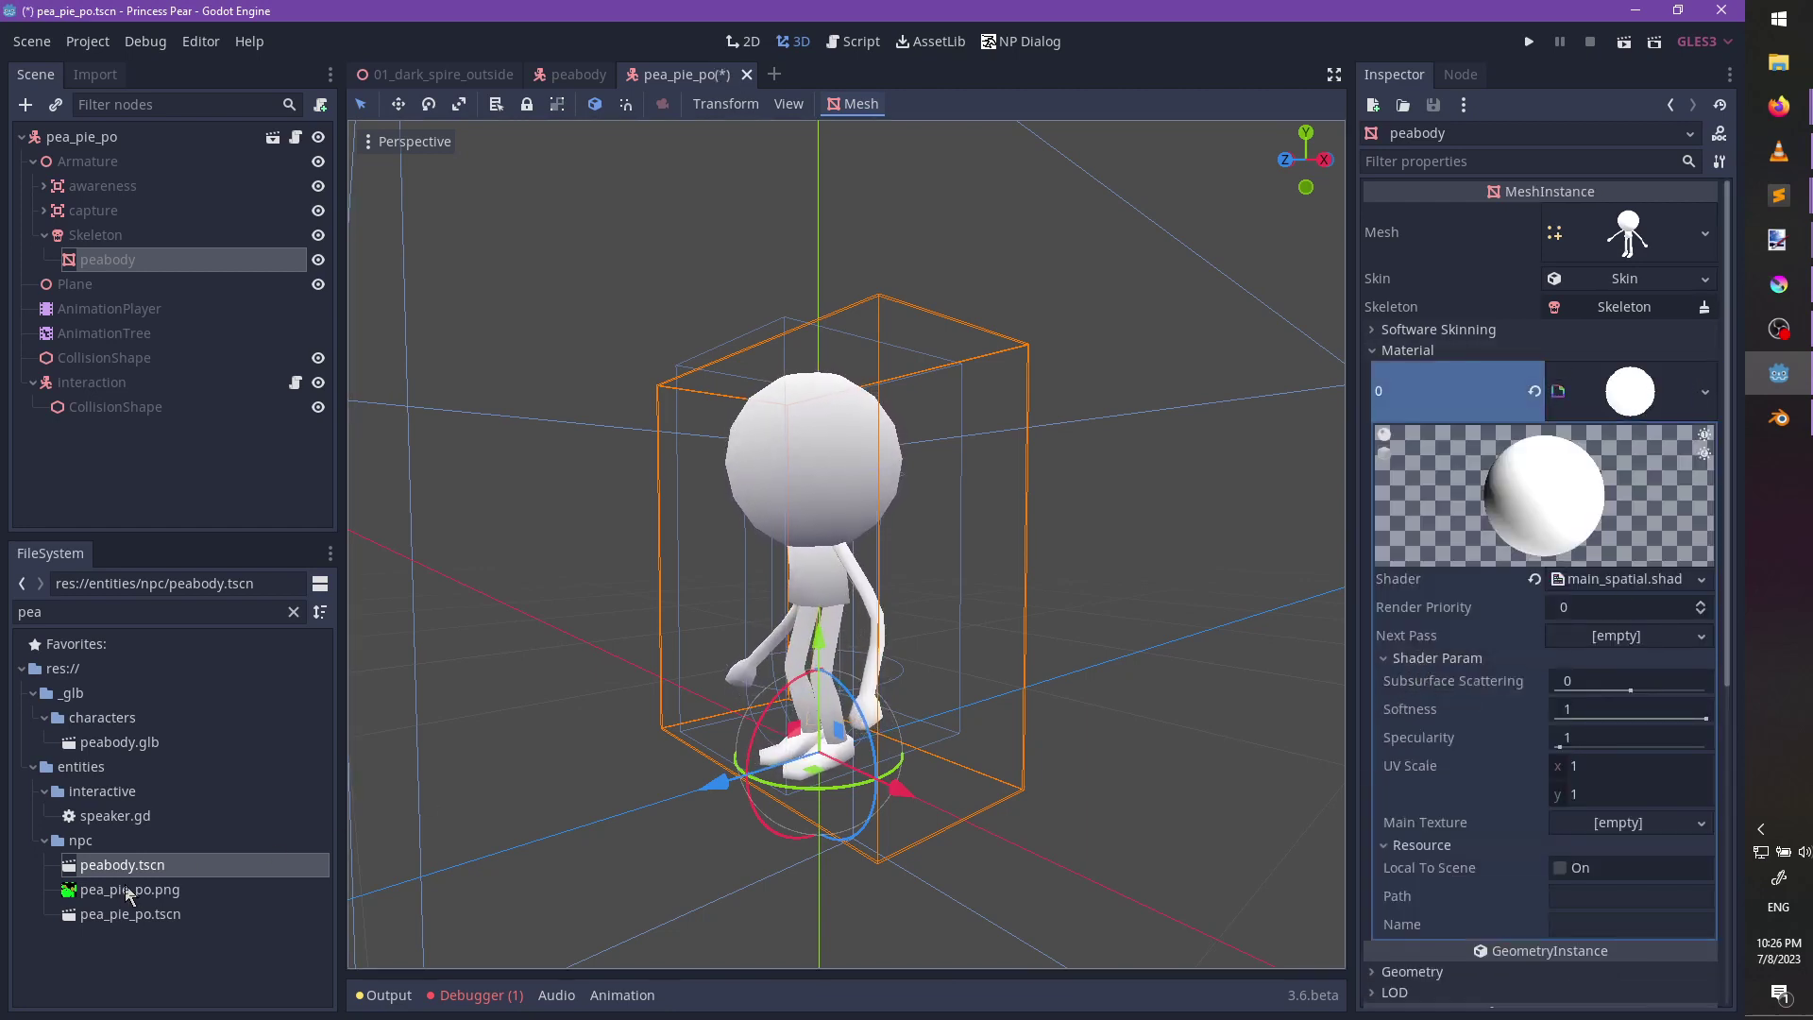
pyautogui.moveTo(129, 890); pyautogui.dragTo(1586, 838)
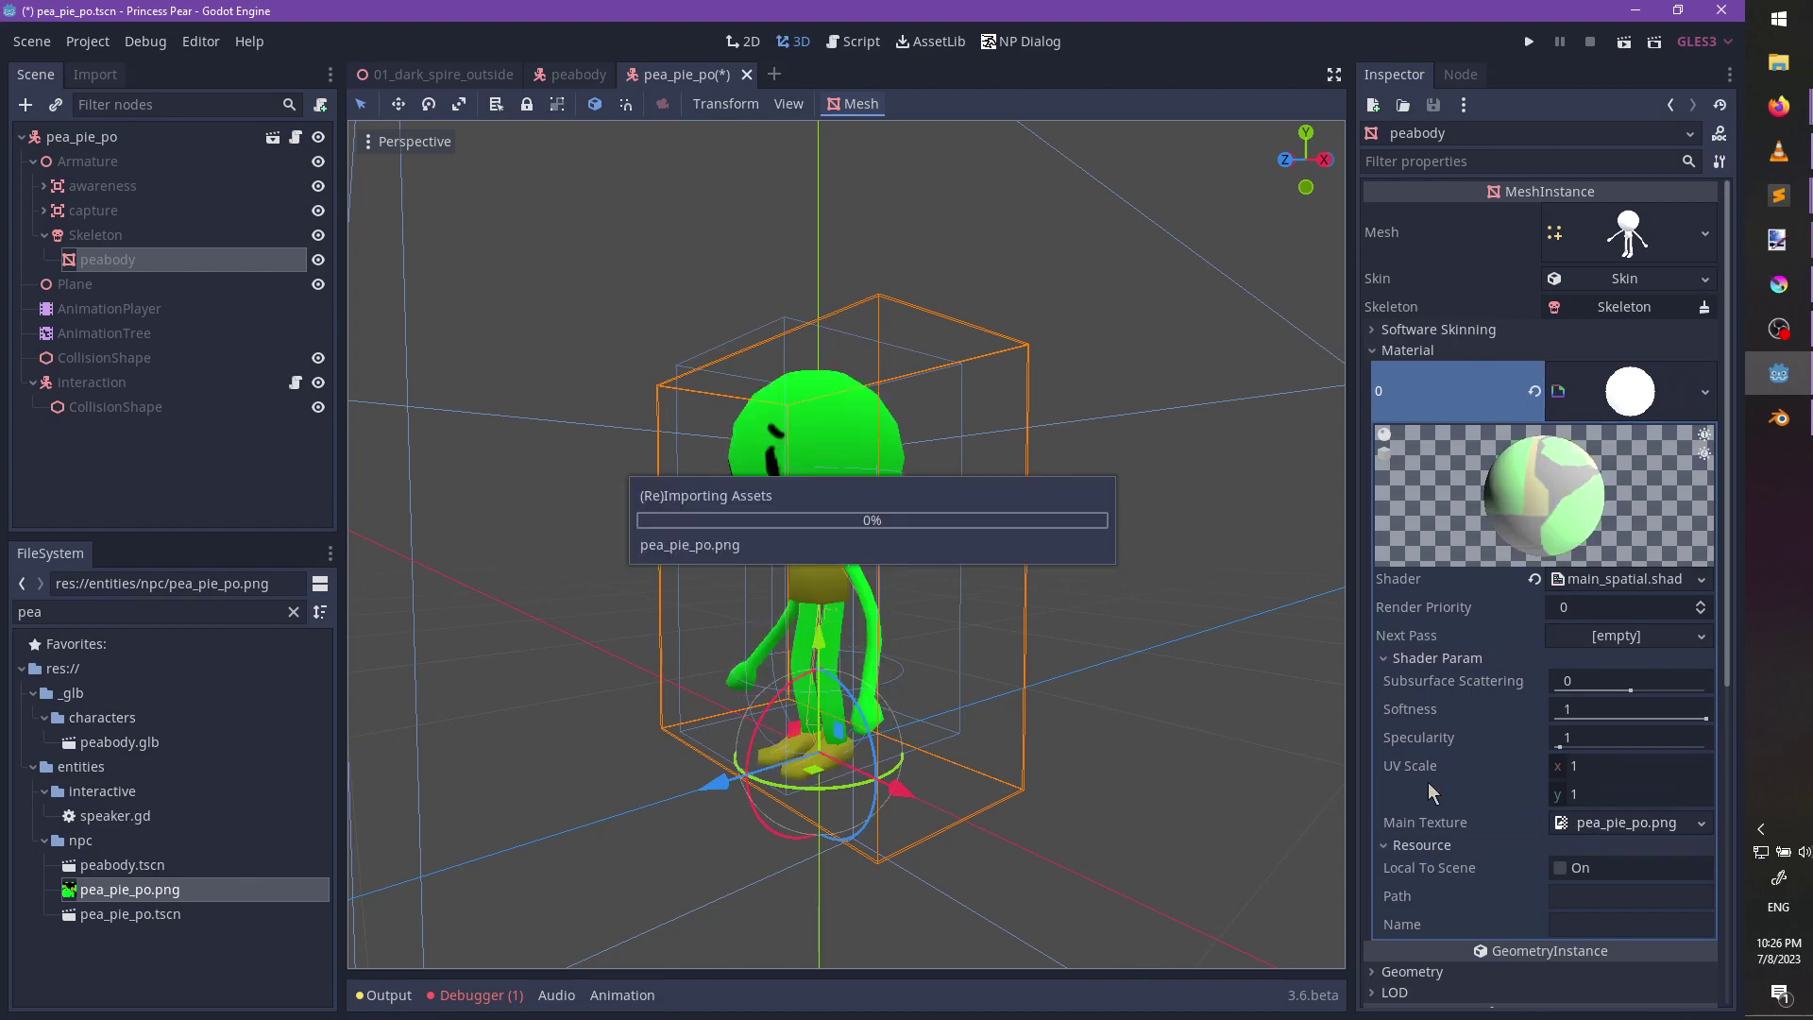
pyautogui.scroll(3, 994, 686)
pyautogui.moveTo(993, 677); pyautogui.dragTo(1104, 708, button='middle')
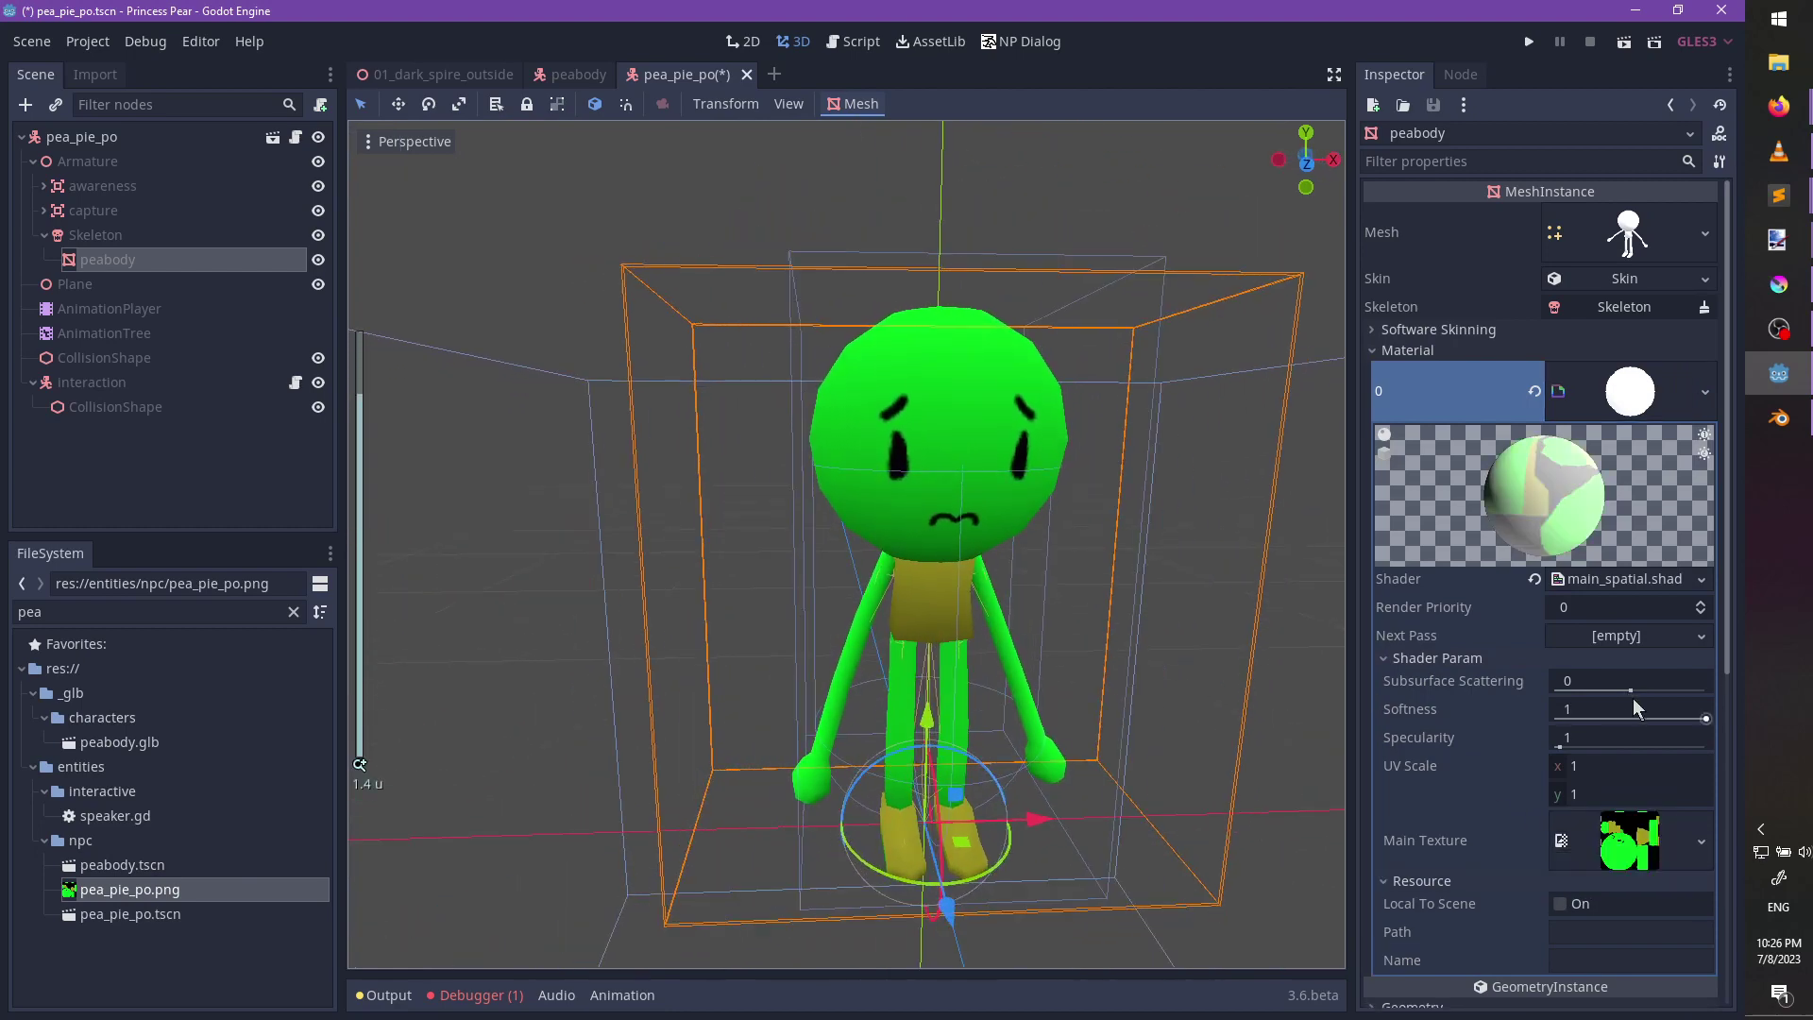
# Set the material's Subsurface Scattering to -0.453 and Softness to 0.805, and save the scene.
pyautogui.moveTo(1631, 690); pyautogui.dragTo(1583, 703)
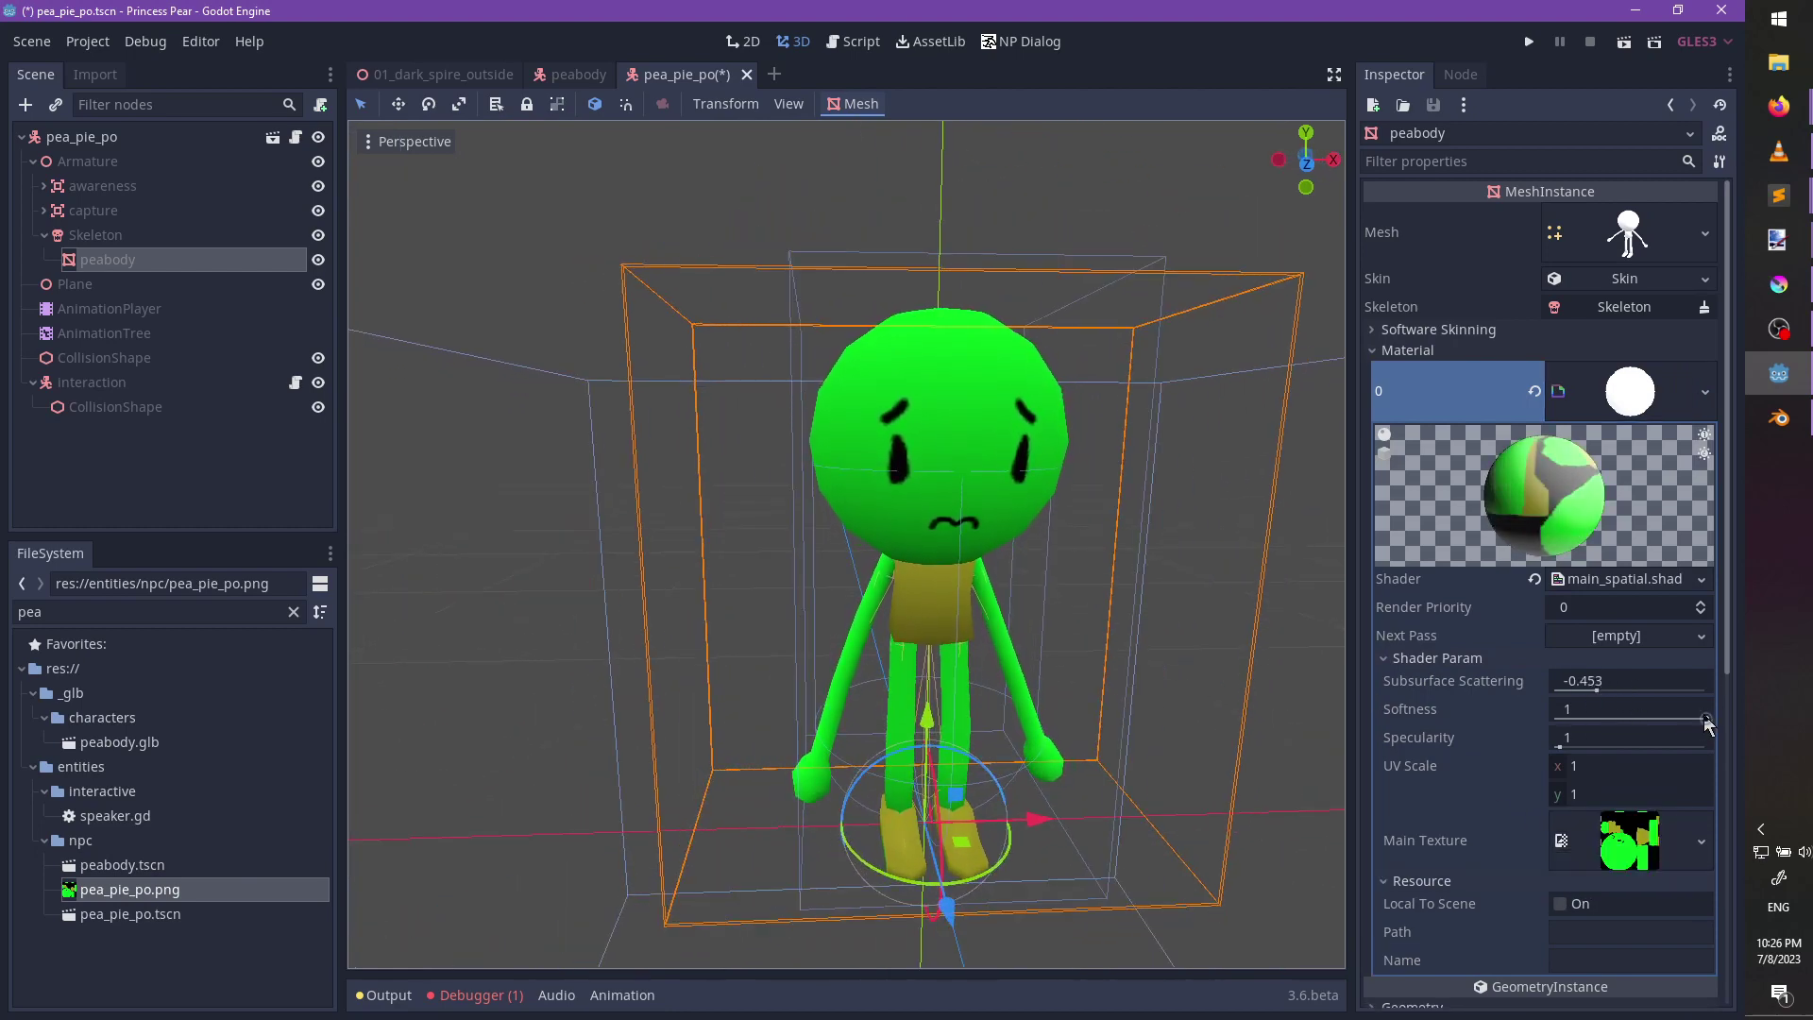
pyautogui.moveTo(1705, 718); pyautogui.dragTo(1676, 718)
pyautogui.moveTo(1081, 632); pyautogui.dragTo(1038, 651, button='middle')
pyautogui.hotkey('ctrl', 's')
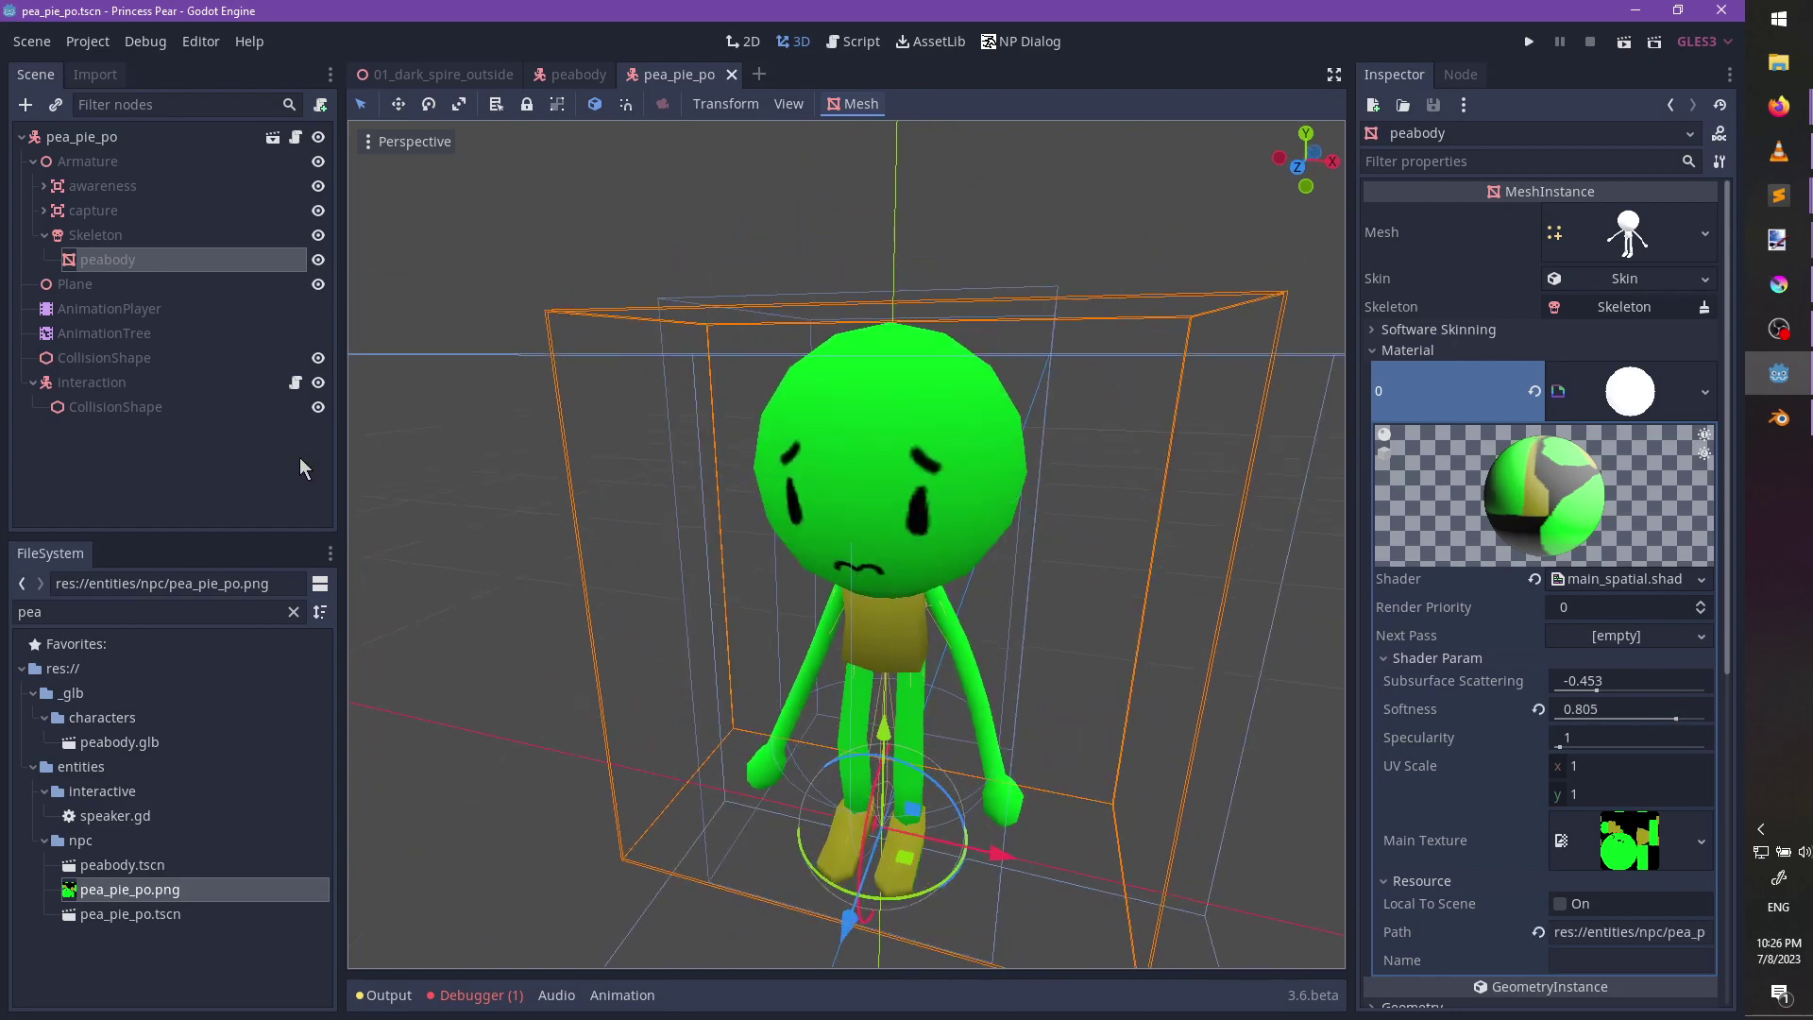
# Search the project files for 00 and open 00_intro.tscn.
pyautogui.click(135, 617)
pyautogui.write('pea')
pyautogui.press('BackSpace')
pyautogui.press('BackSpace')
pyautogui.press('BackSpace')
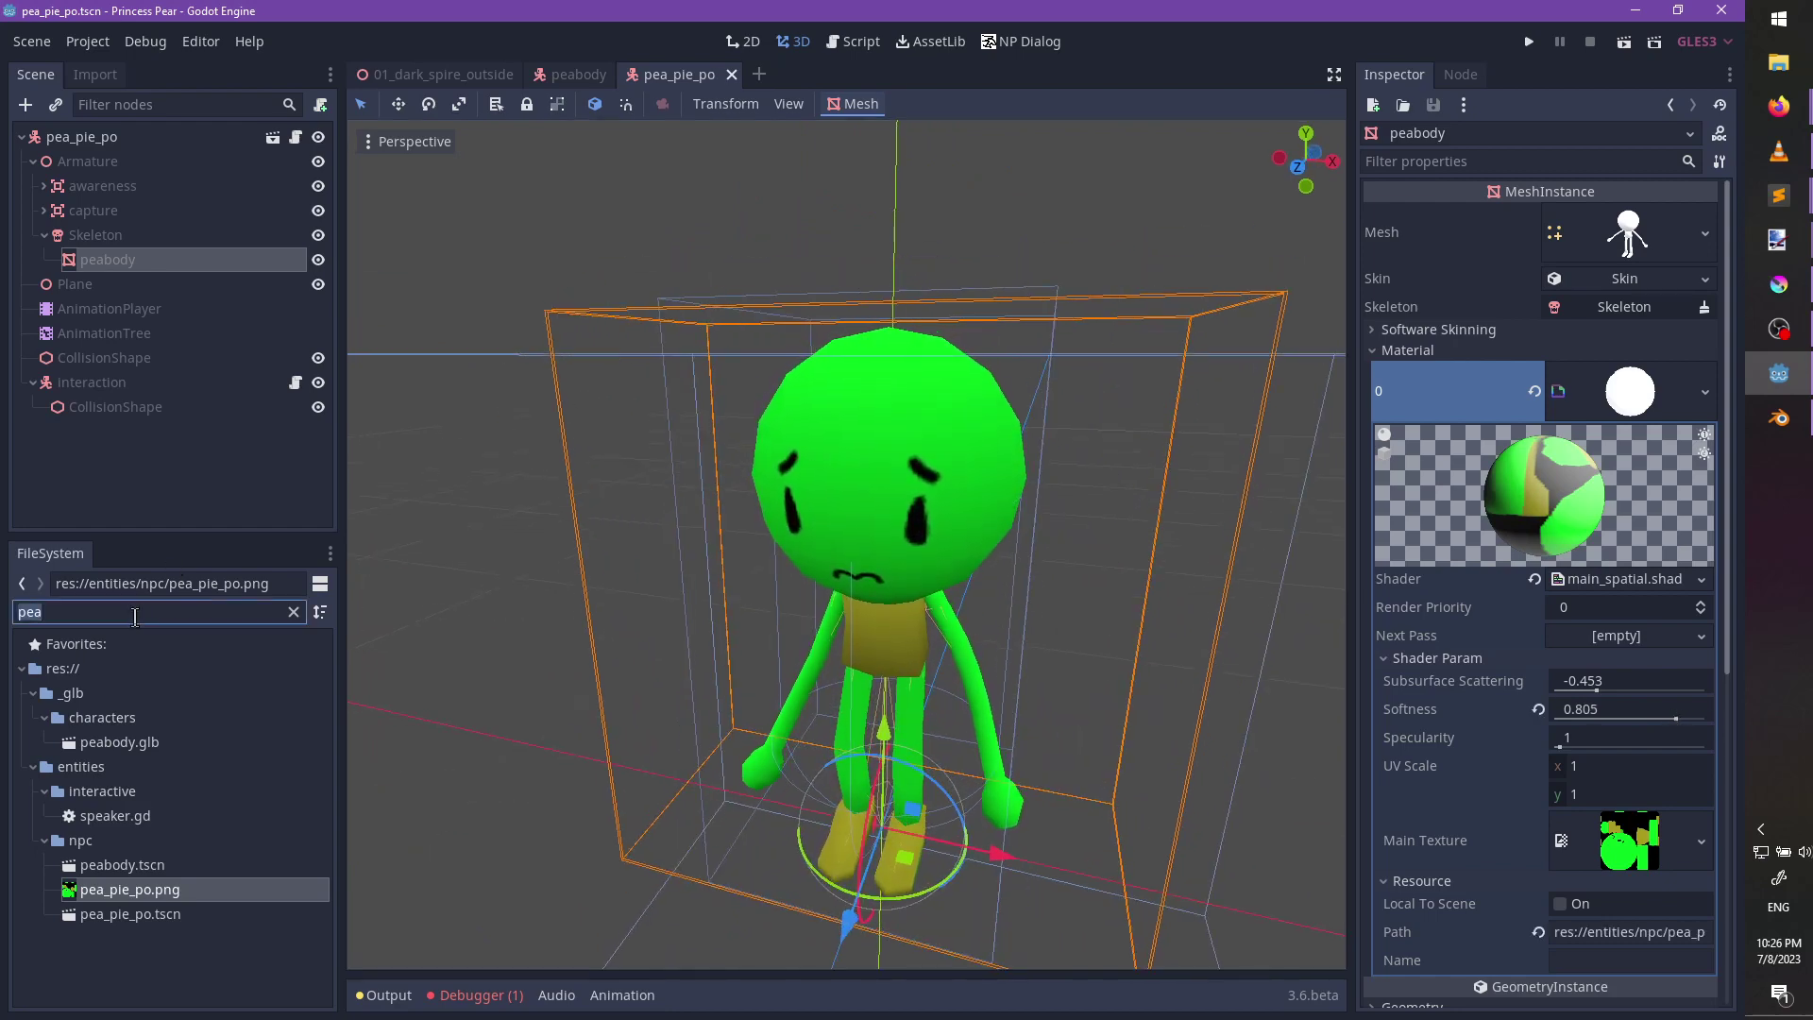
pyautogui.write('00')
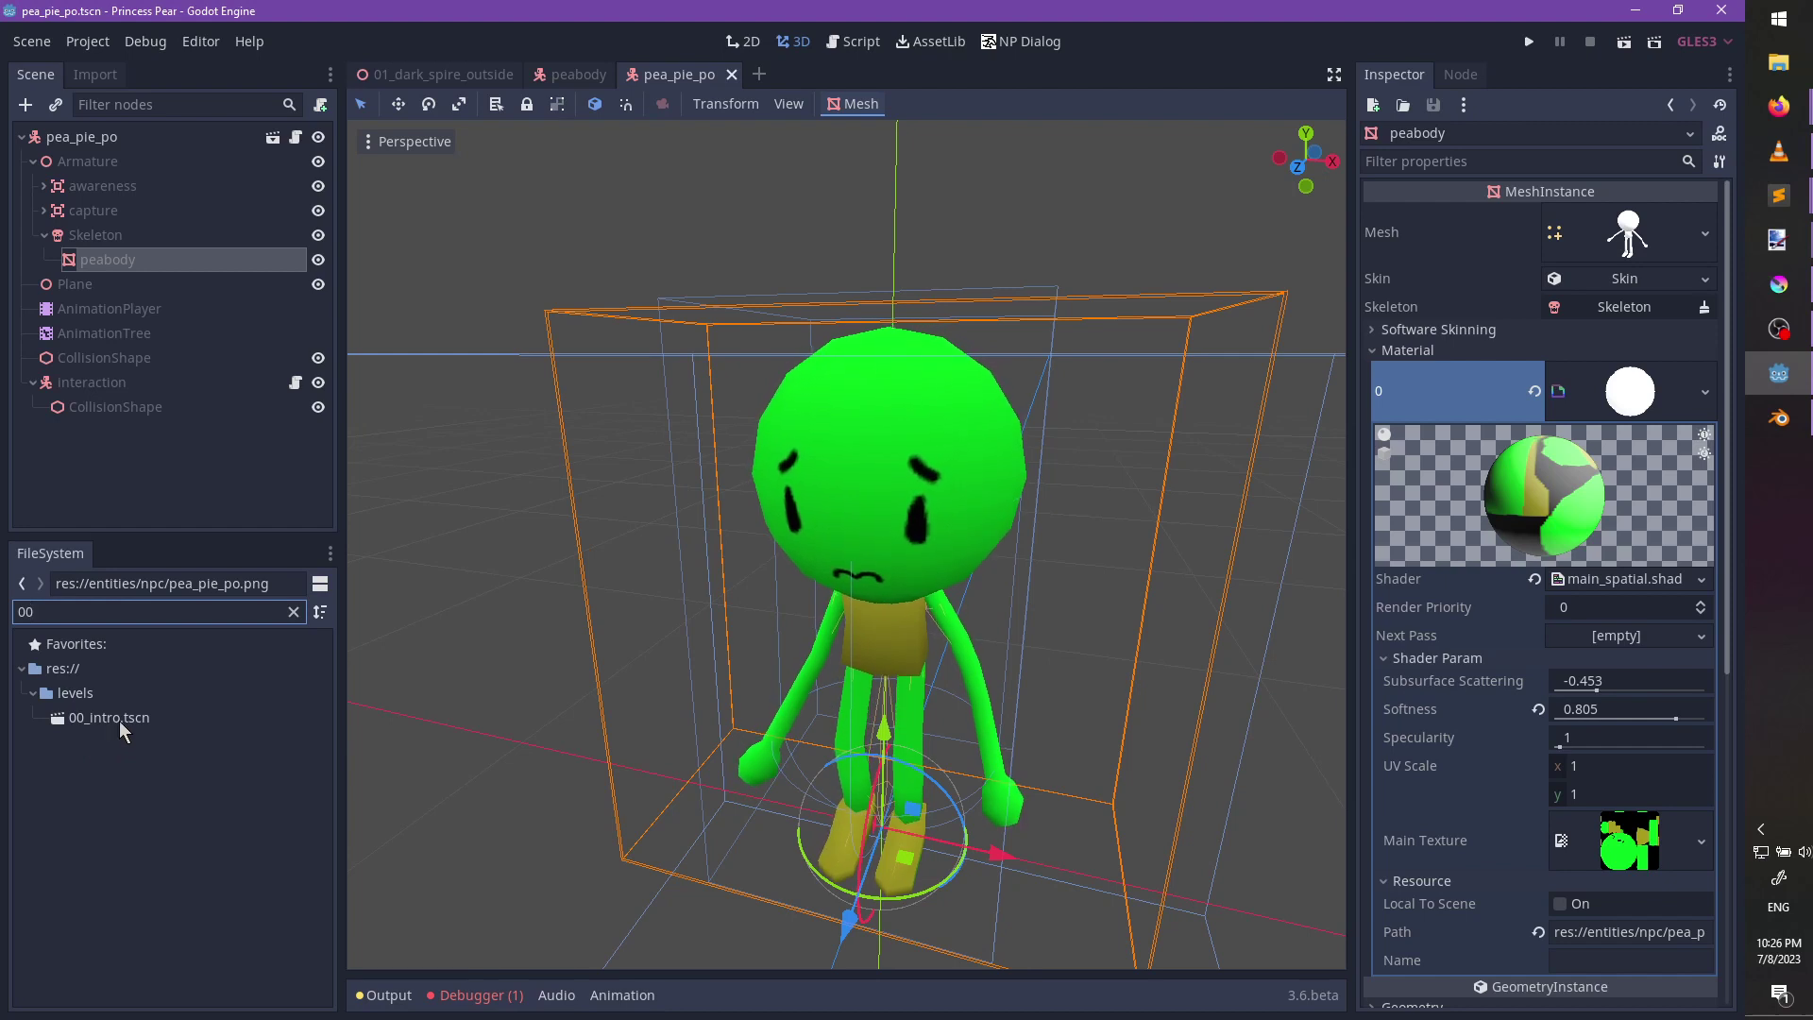
pyautogui.doubleClick(119, 721)
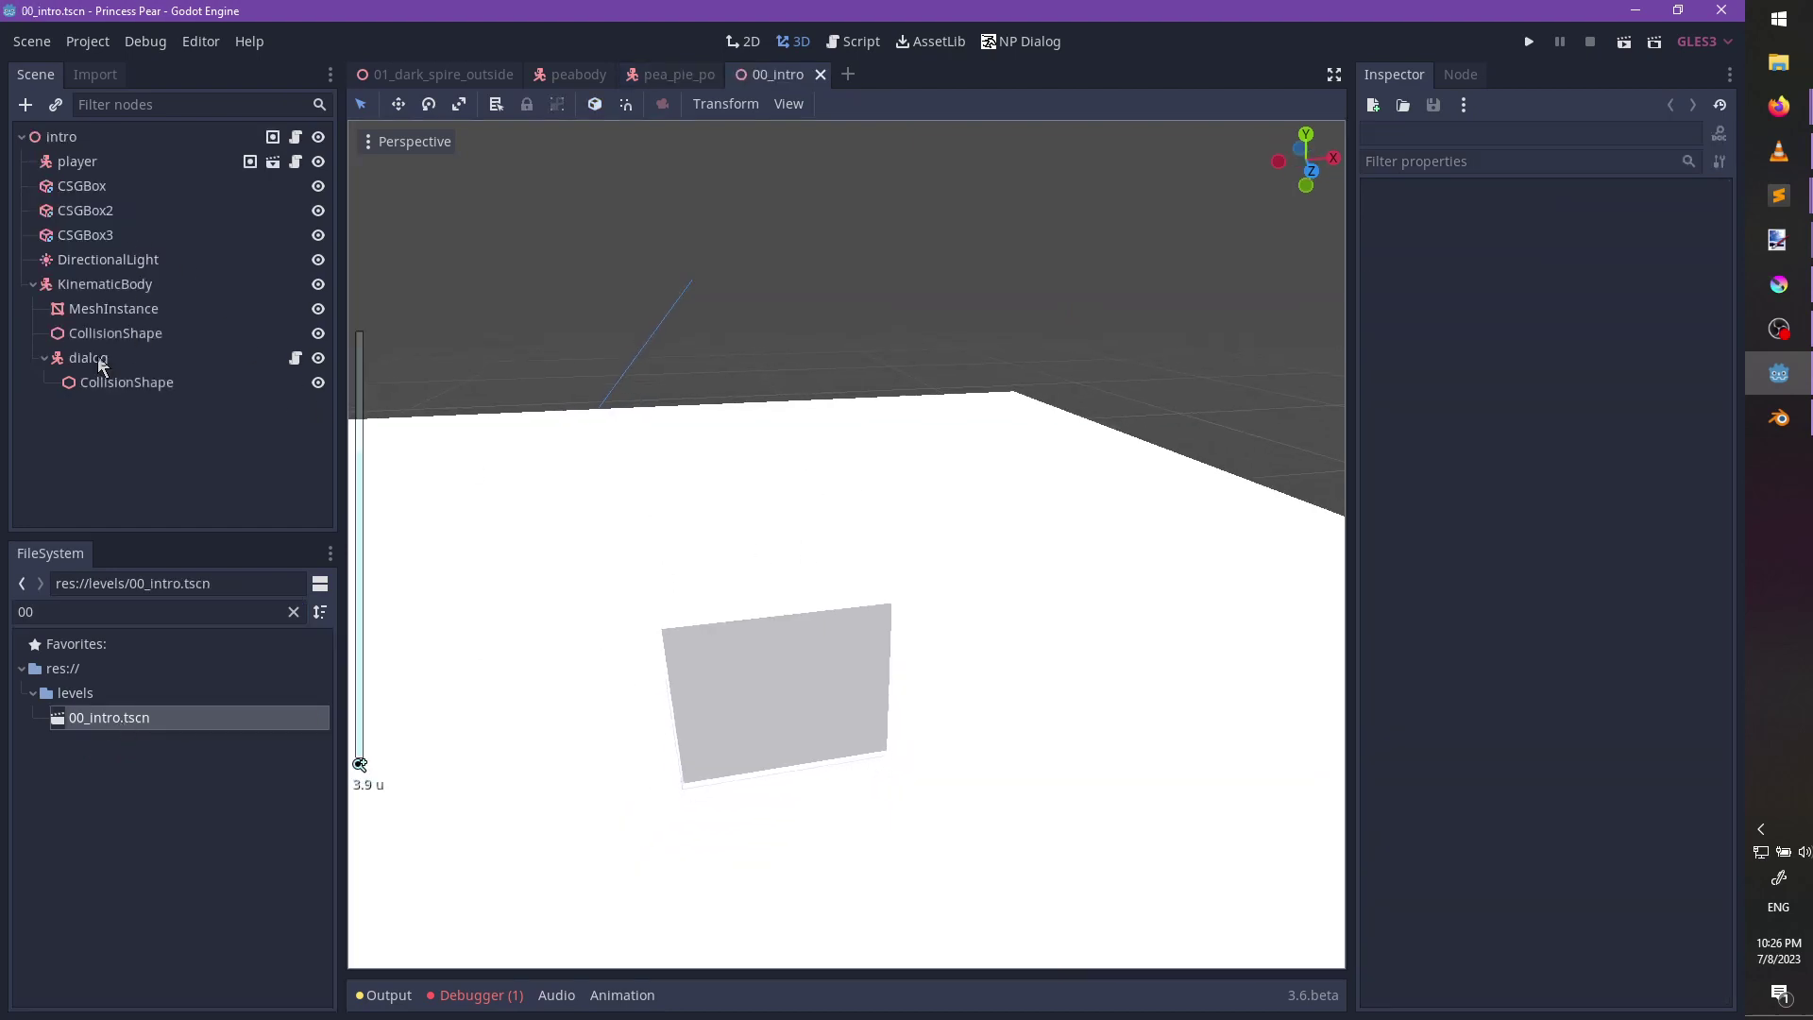
# Delete the KinematicBody box and its child nodes from the intro level.
pyautogui.click(86, 285)
pyautogui.moveTo(893, 589); pyautogui.dragTo(1085, 585, button='middle')
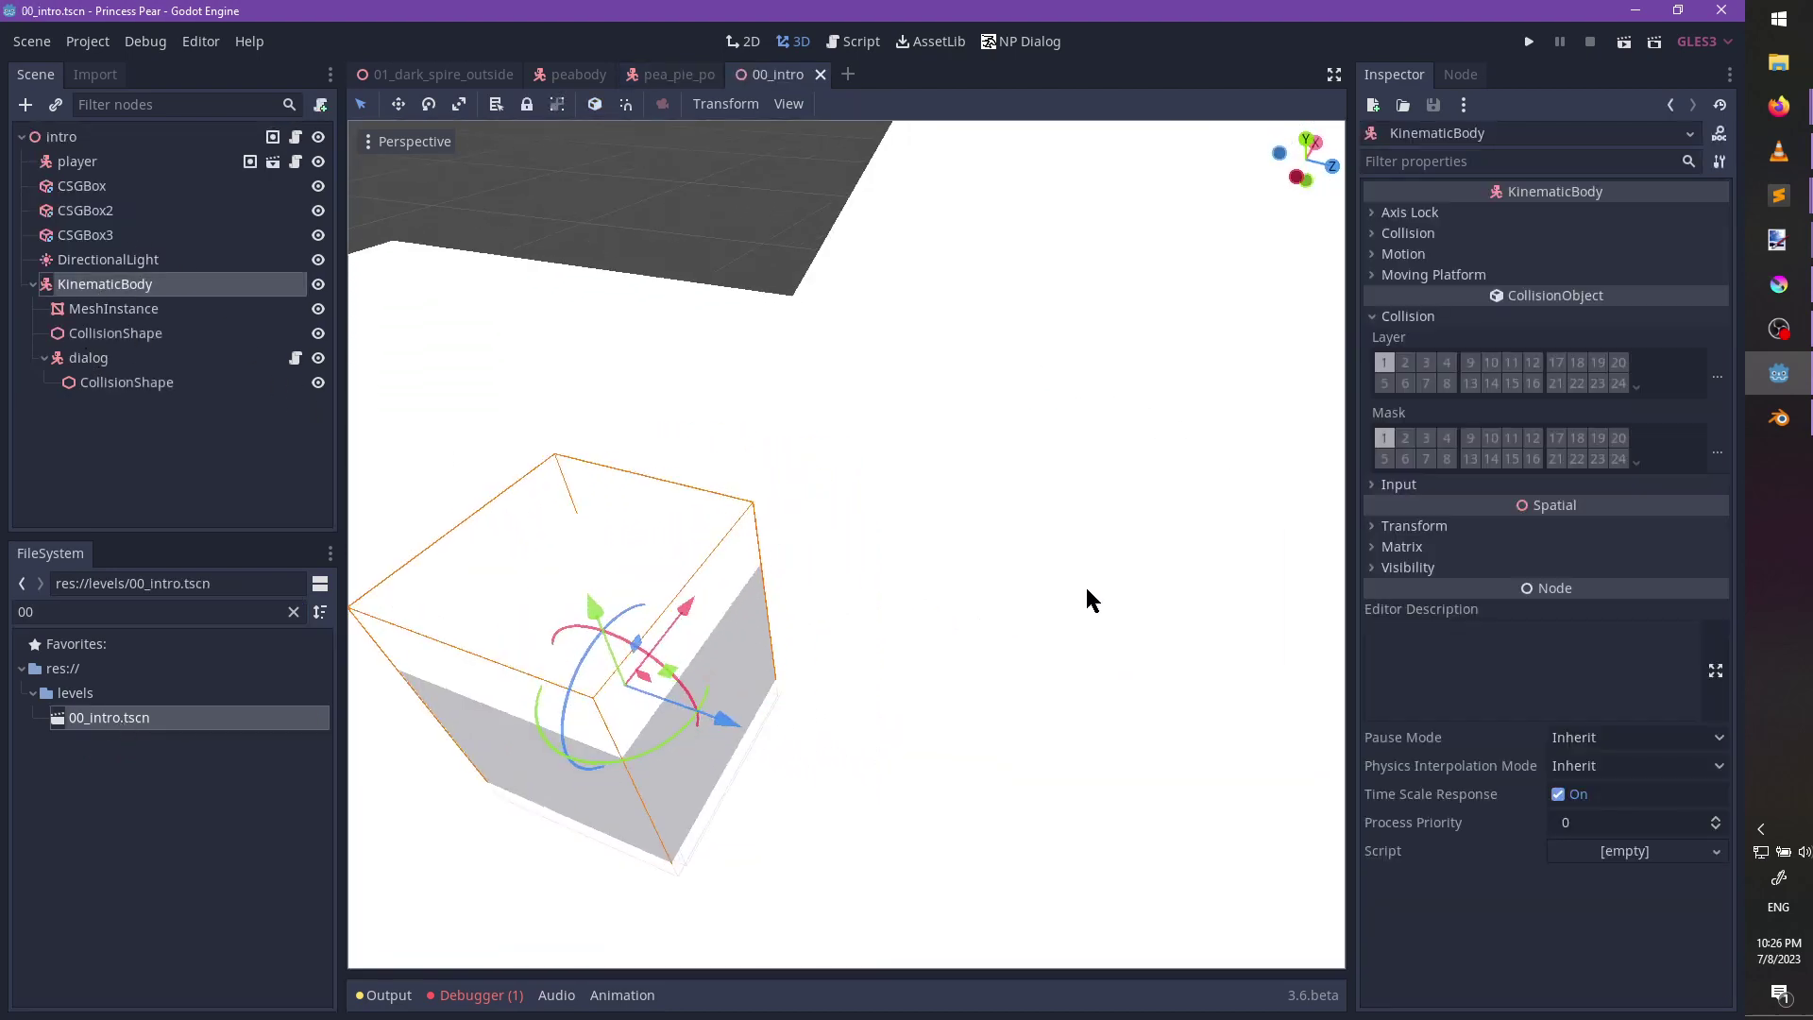
pyautogui.scroll(-8, 1000, 655)
pyautogui.keyDown('shift'); pyautogui.moveTo(850, 708); pyautogui.dragTo(919, 667, button='middle'); pyautogui.keyUp('shift')
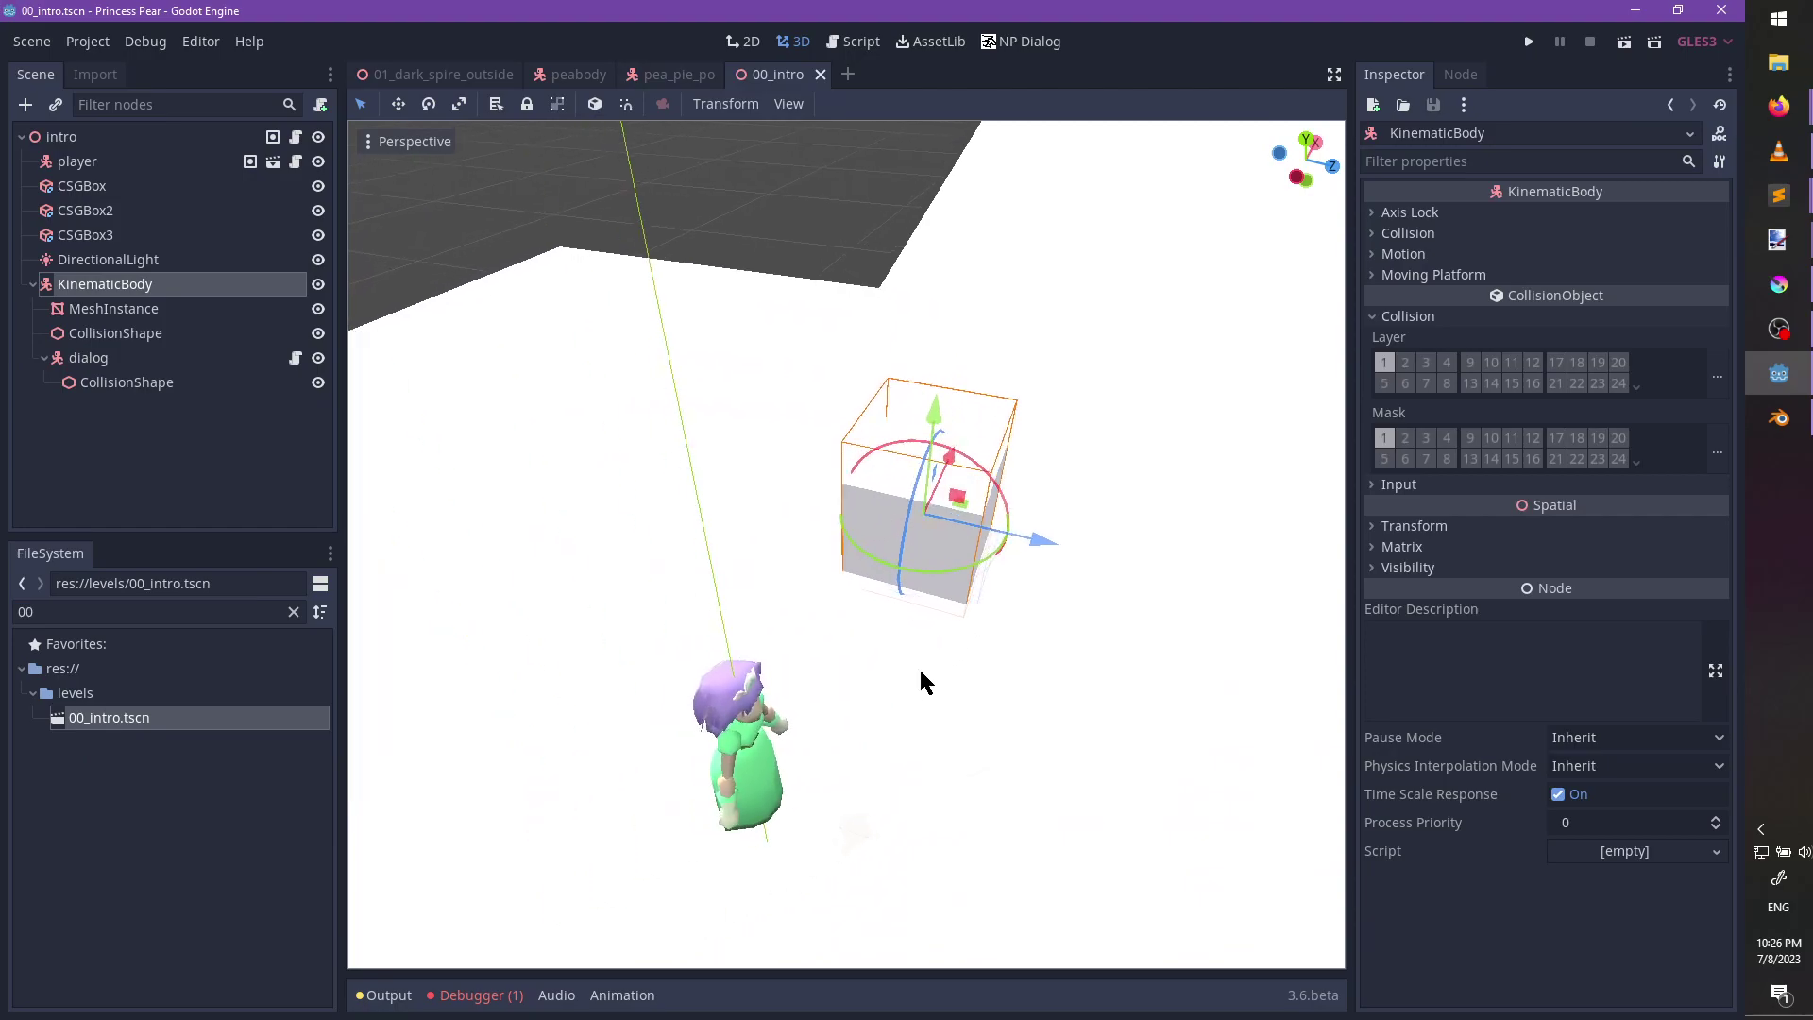
pyautogui.press('Delete')
pyautogui.press('Return')
# Search the project files for pea_ and place pea_pie_po.tscn under the intro node, on the white floor near the player.
pyautogui.click(81, 136)
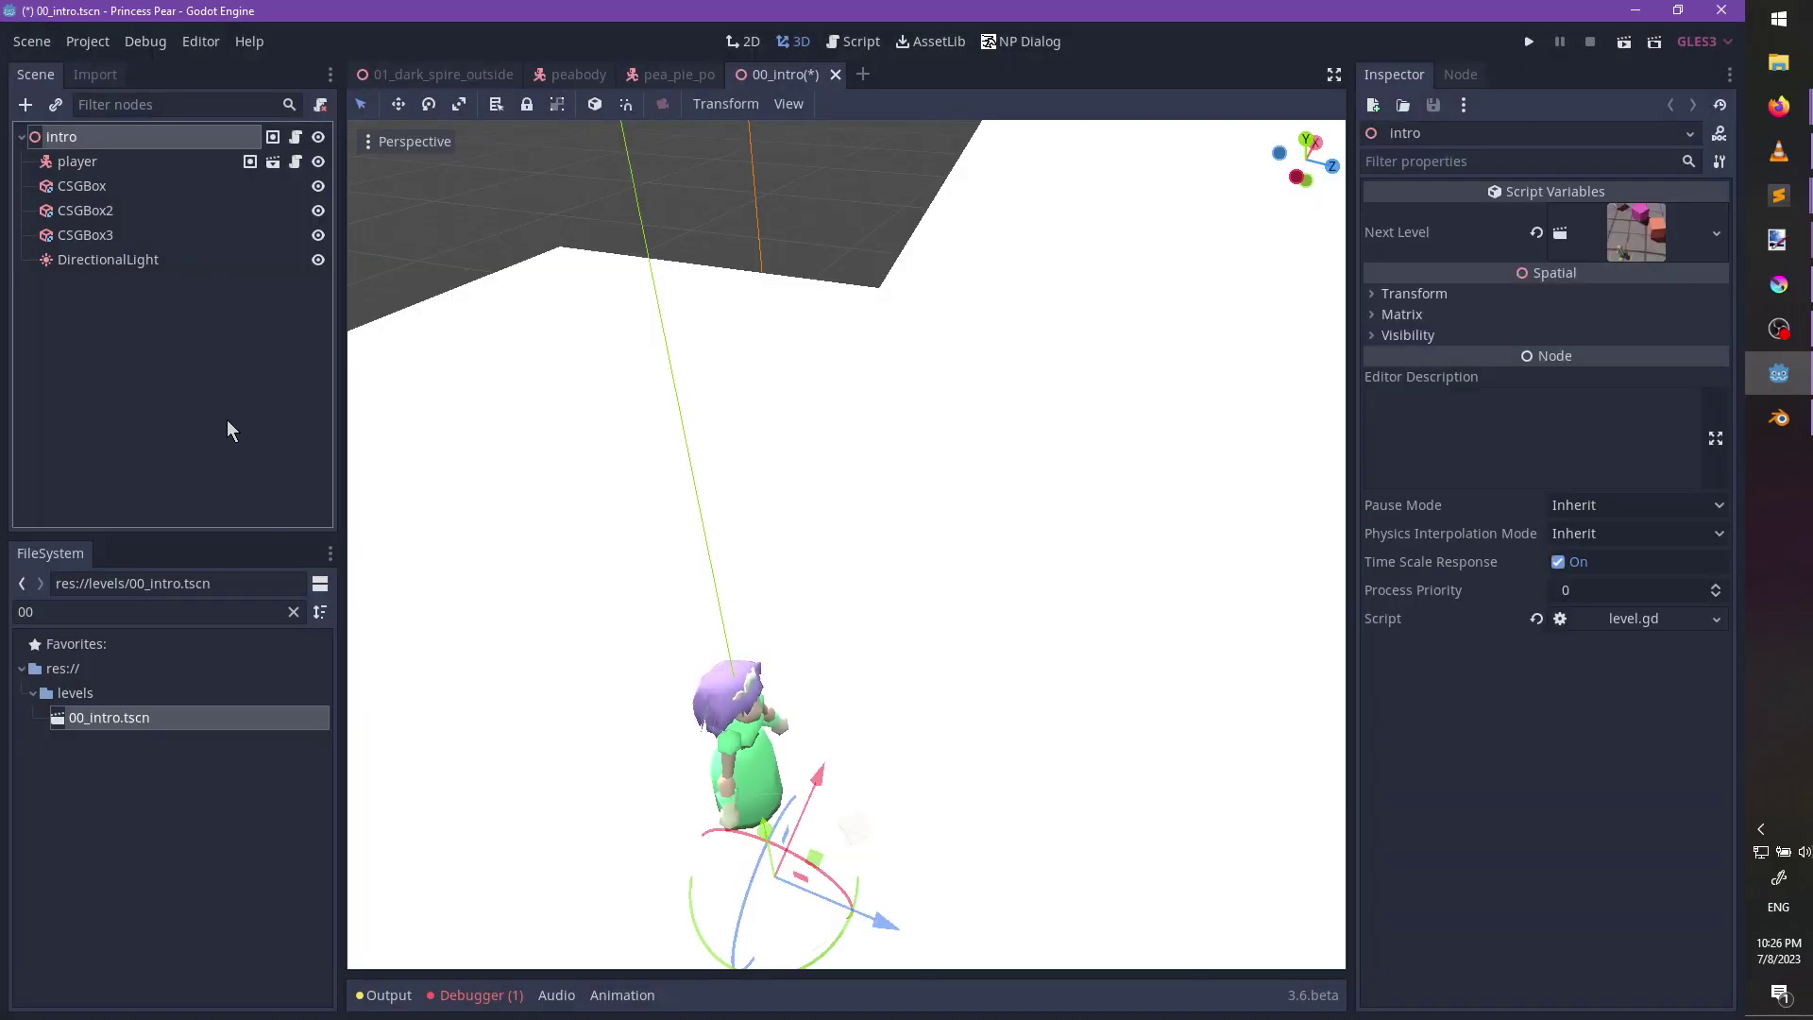
pyautogui.click(116, 608)
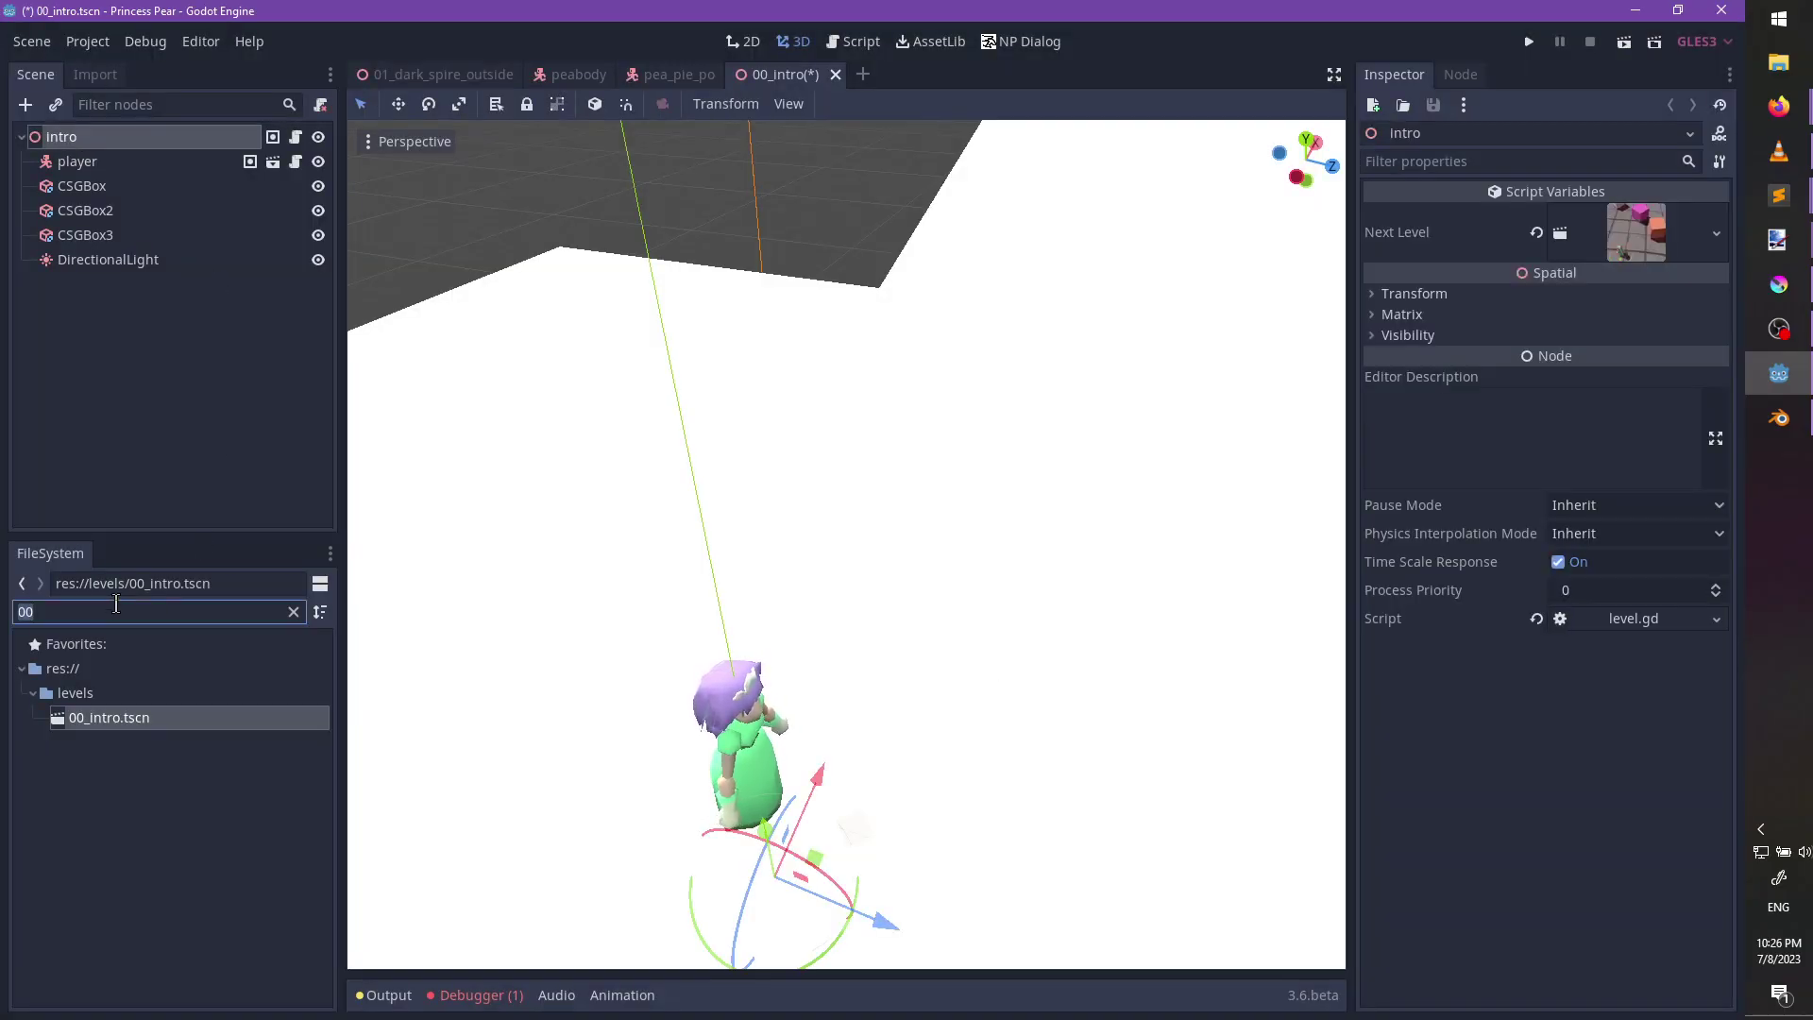
pyautogui.write('pea_')
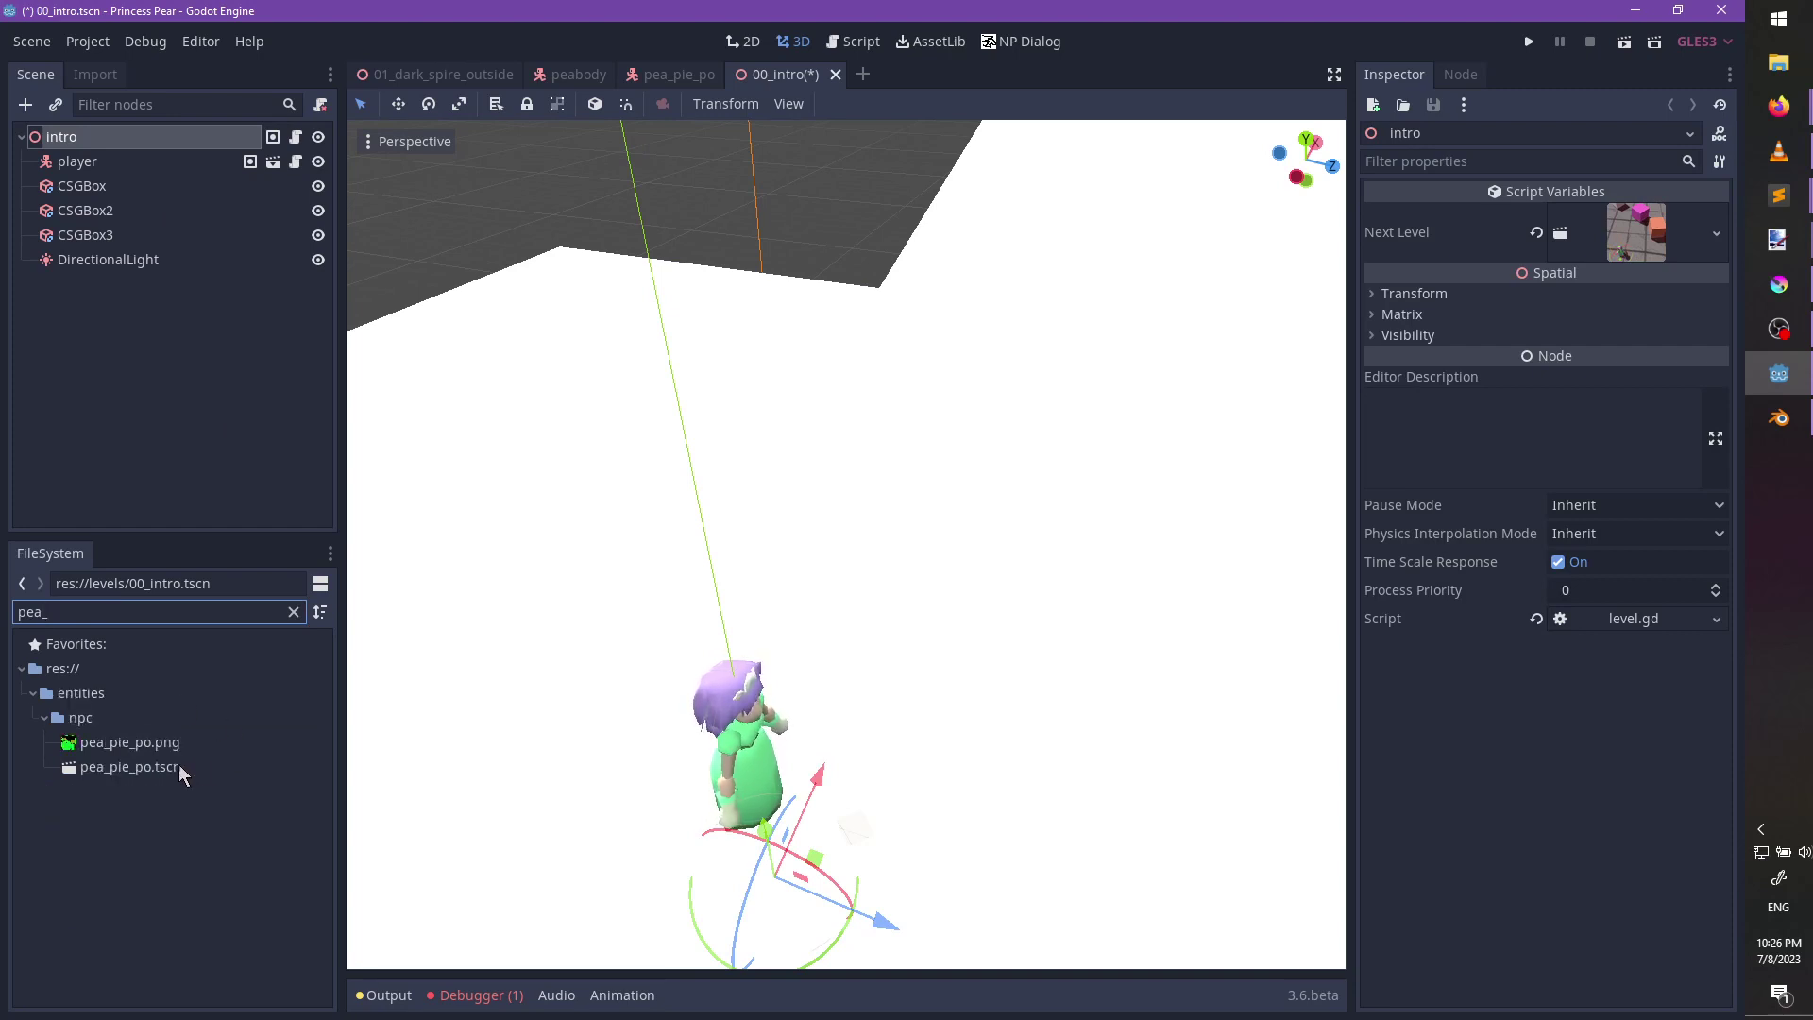
pyautogui.moveTo(182, 774); pyautogui.dragTo(963, 789)
pyautogui.moveTo(963, 789); pyautogui.dragTo(897, 632, button='middle')
pyautogui.scroll(5, 631, 473)
# Lower the player toward the white floor in the intro level, and switch to Blender.
pyautogui.click(601, 468)
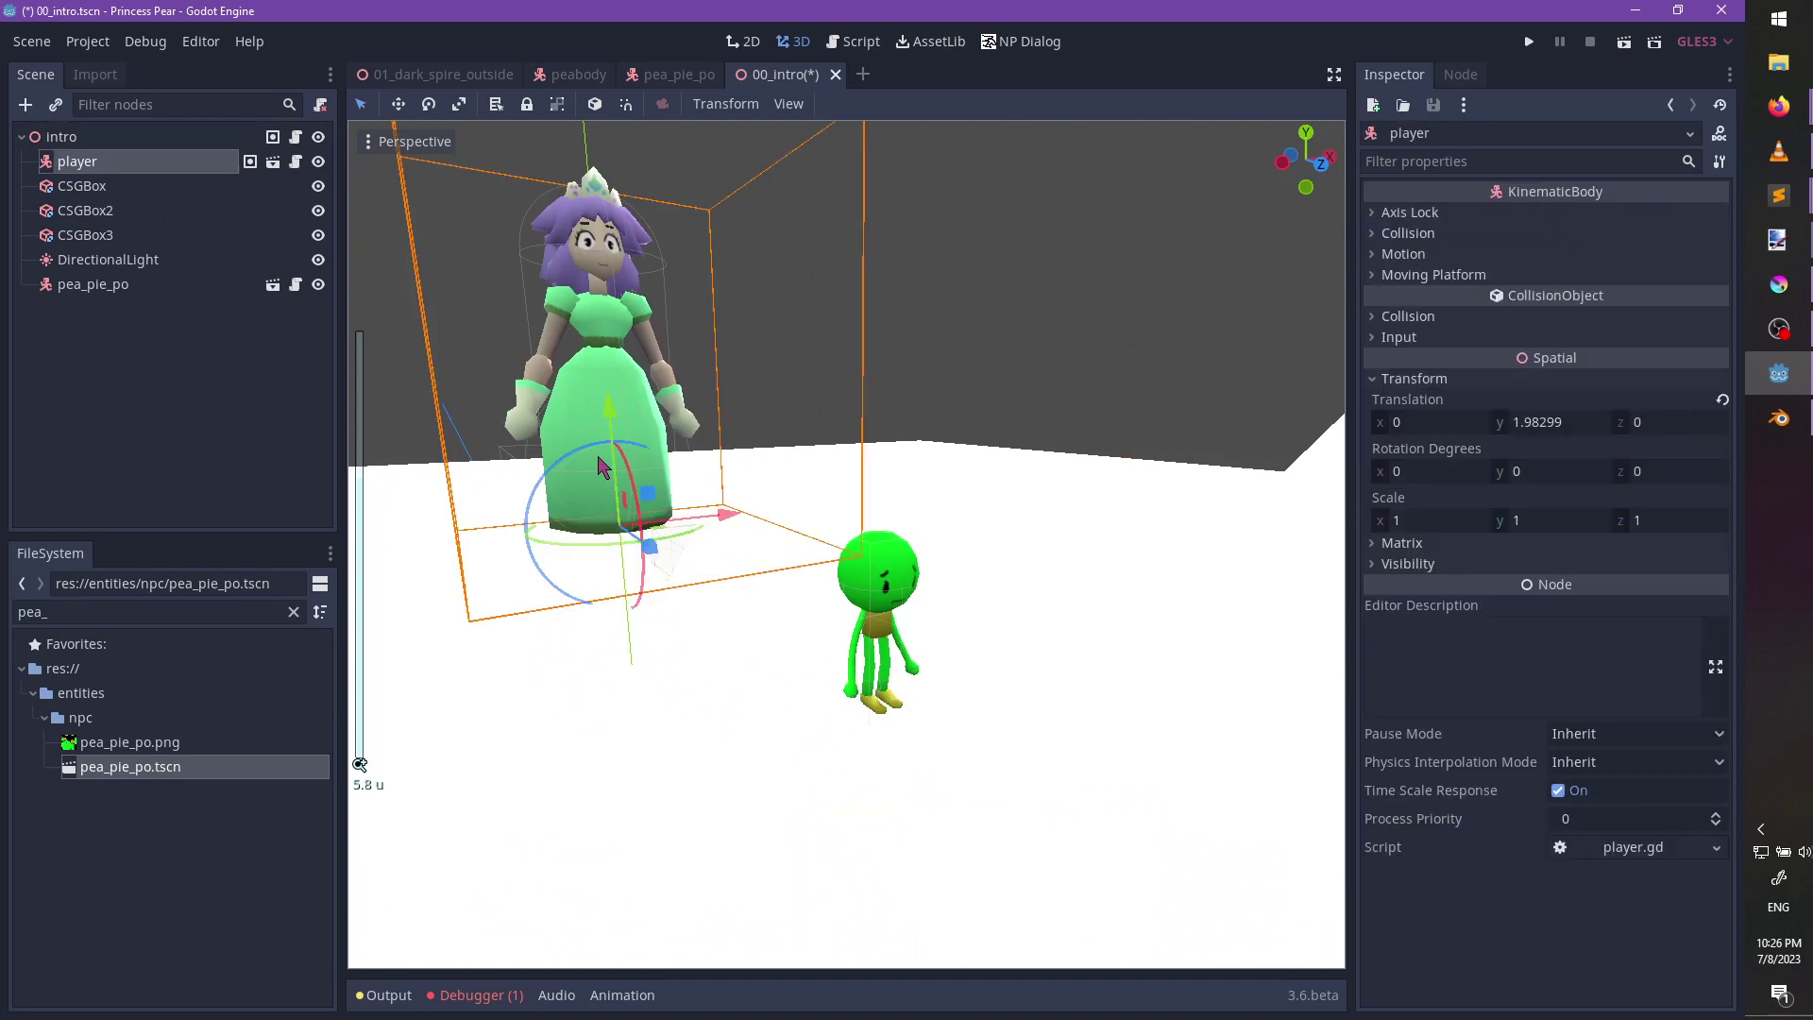
pyautogui.moveTo(609, 424); pyautogui.dragTo(688, 582)
pyautogui.click(883, 600)
pyautogui.hotkey('alt', 'Tab')
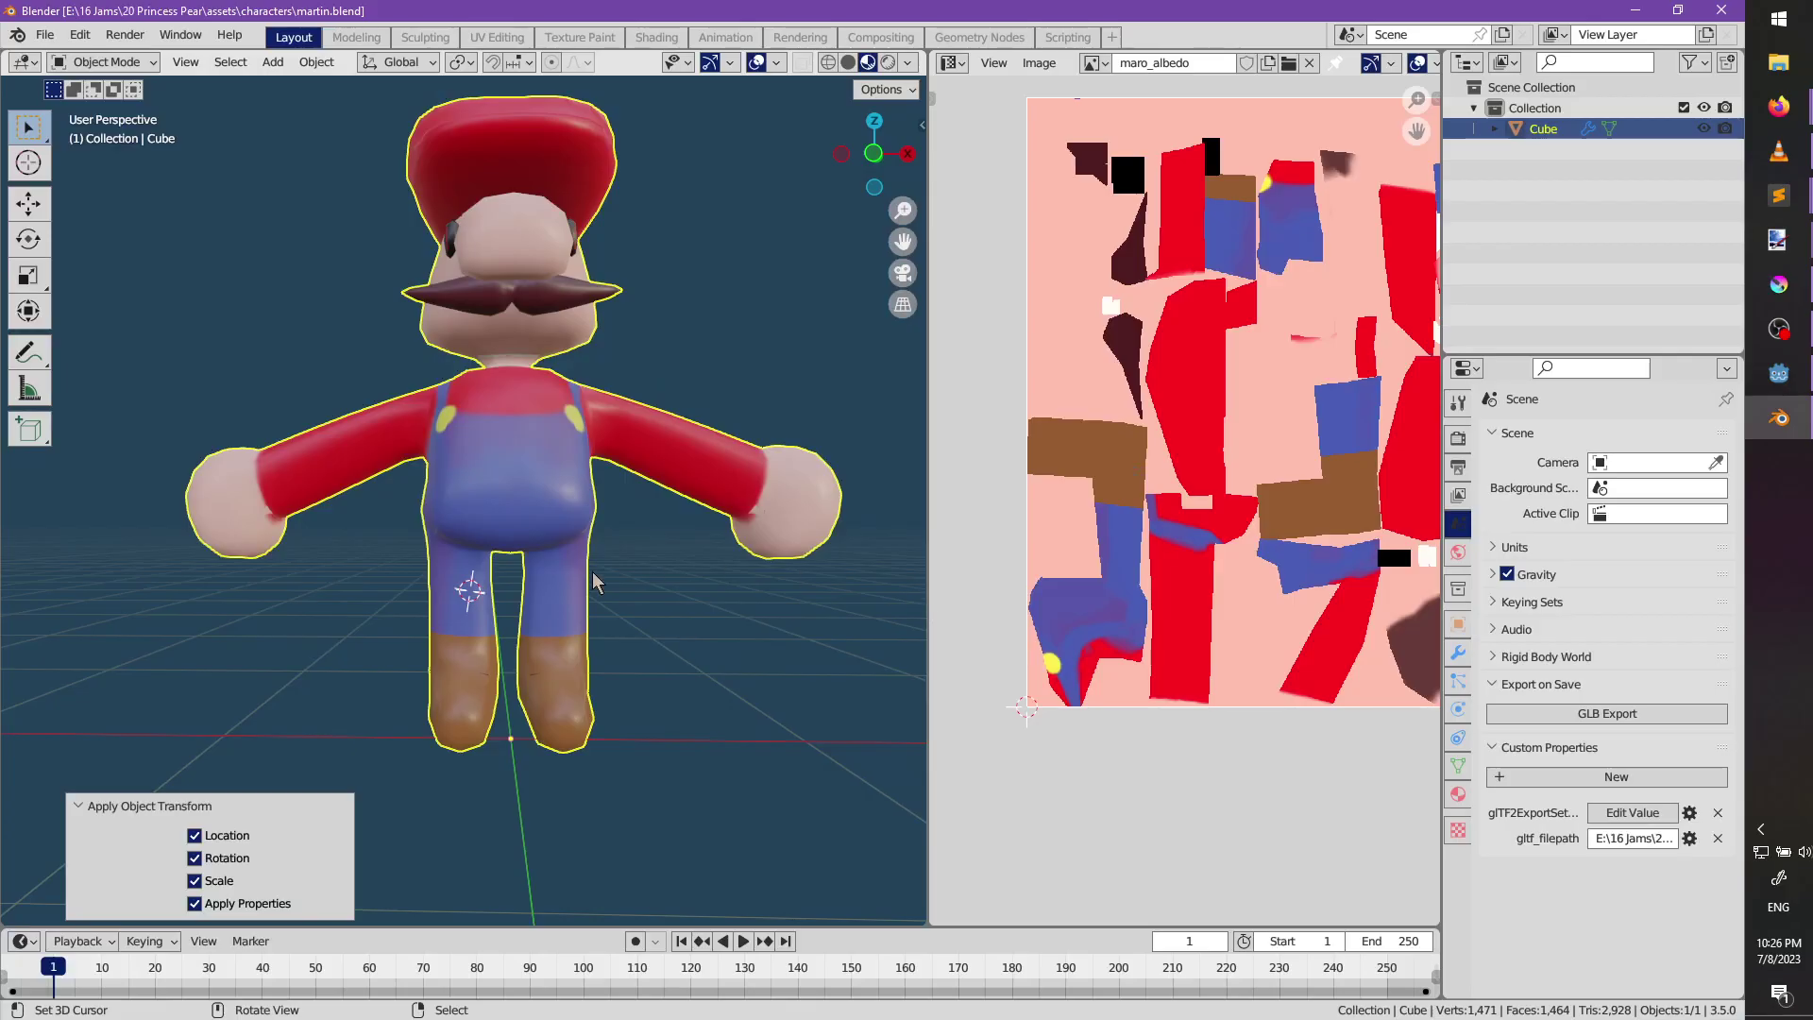
# Open the recent file peabody.blend and view the character from the front in Object Mode.
pyautogui.click(46, 36)
pyautogui.moveTo(203, 102)
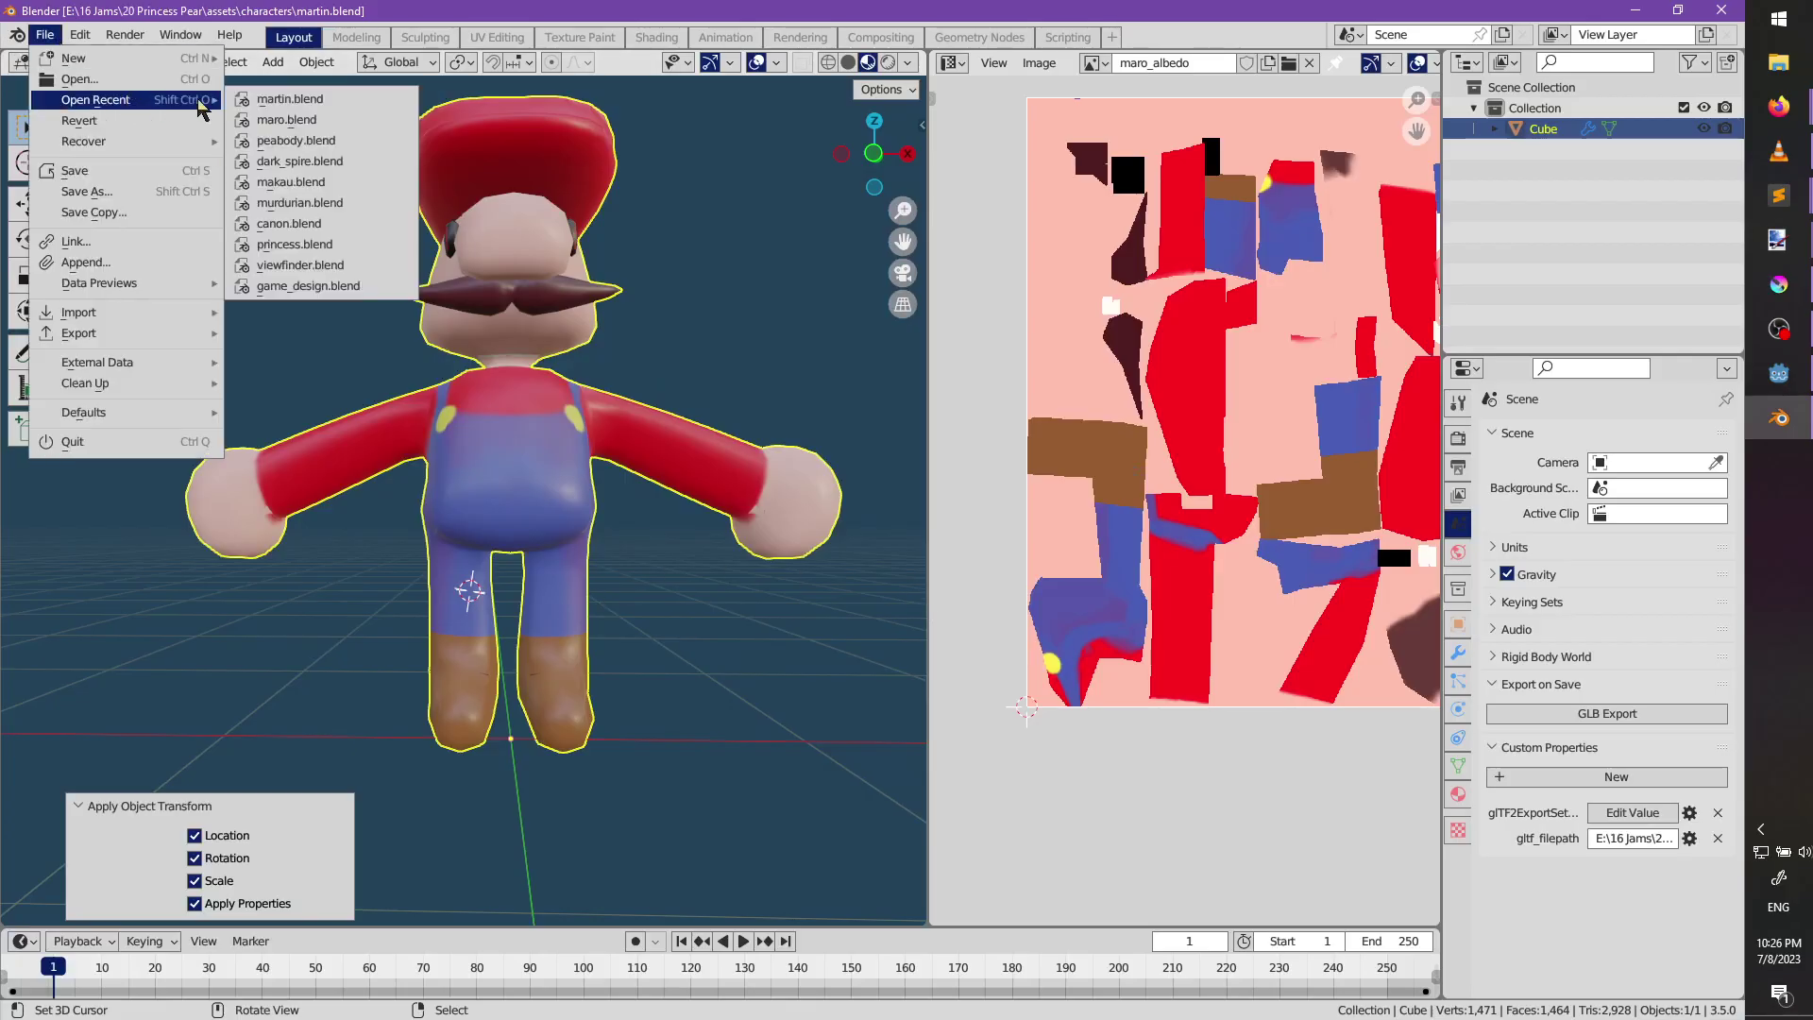
pyautogui.click(296, 139)
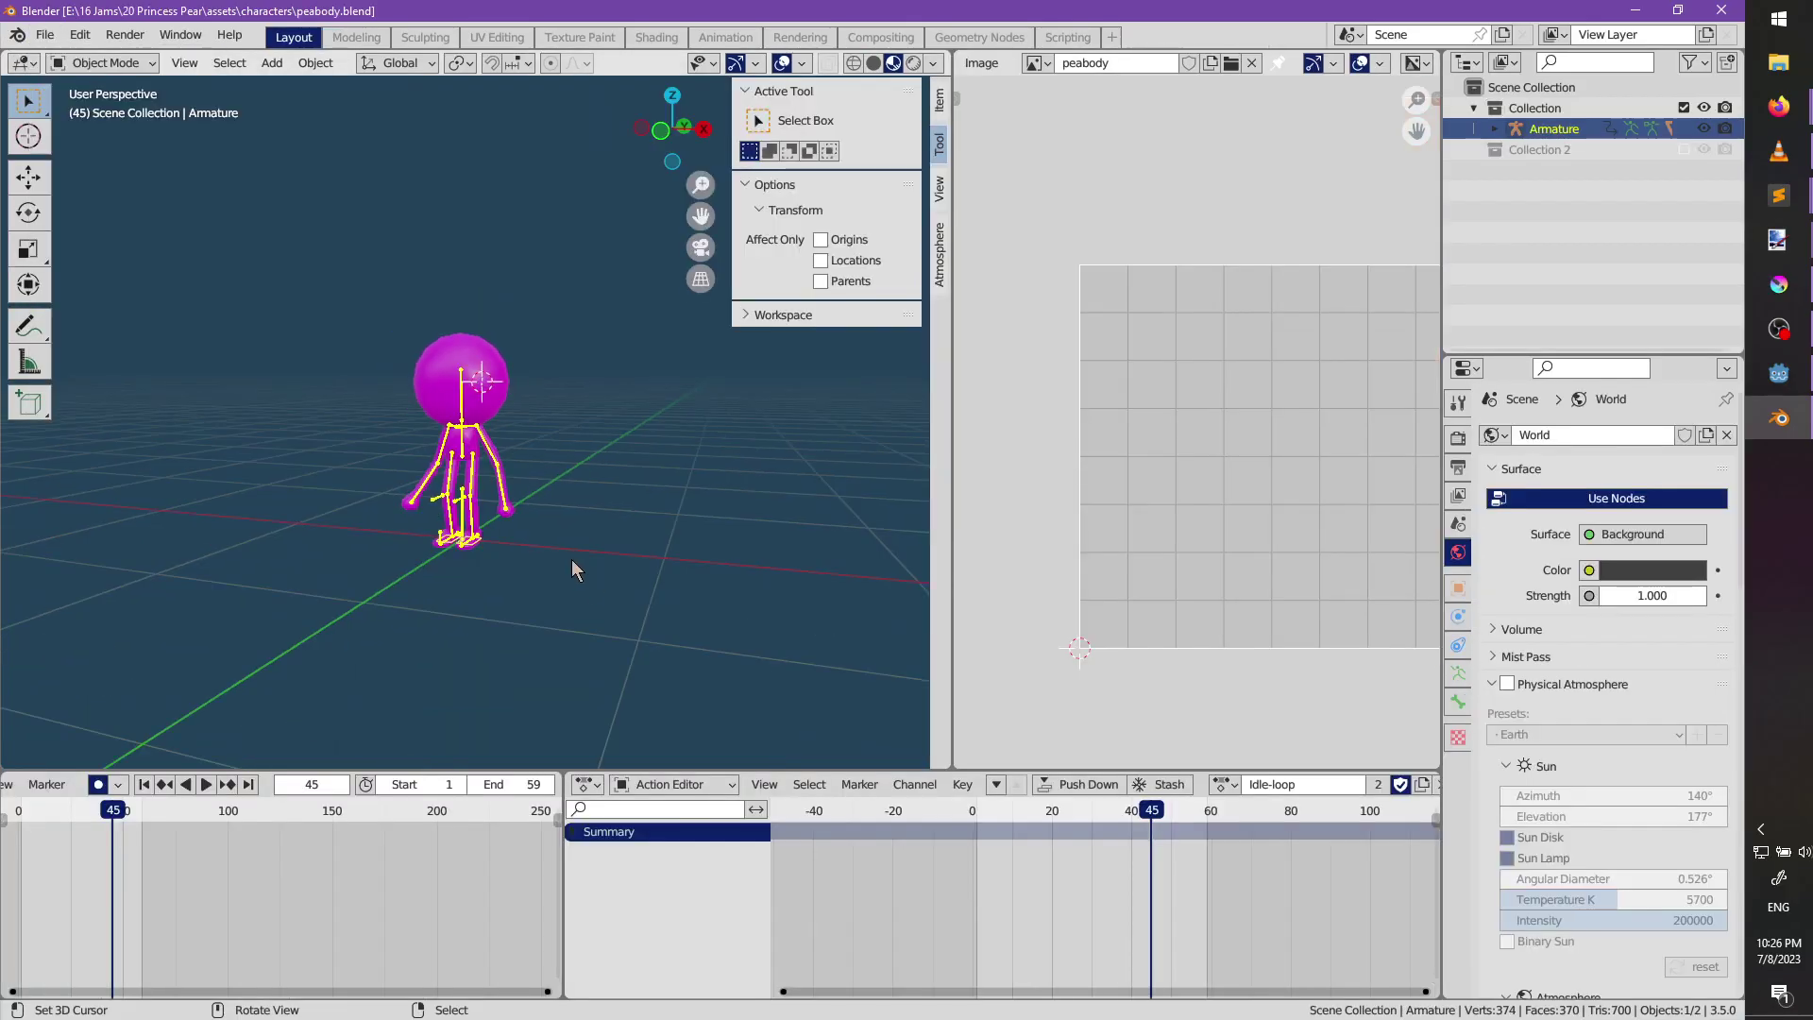
pyautogui.moveTo(472, 528); pyautogui.dragTo(627, 568, button='middle')
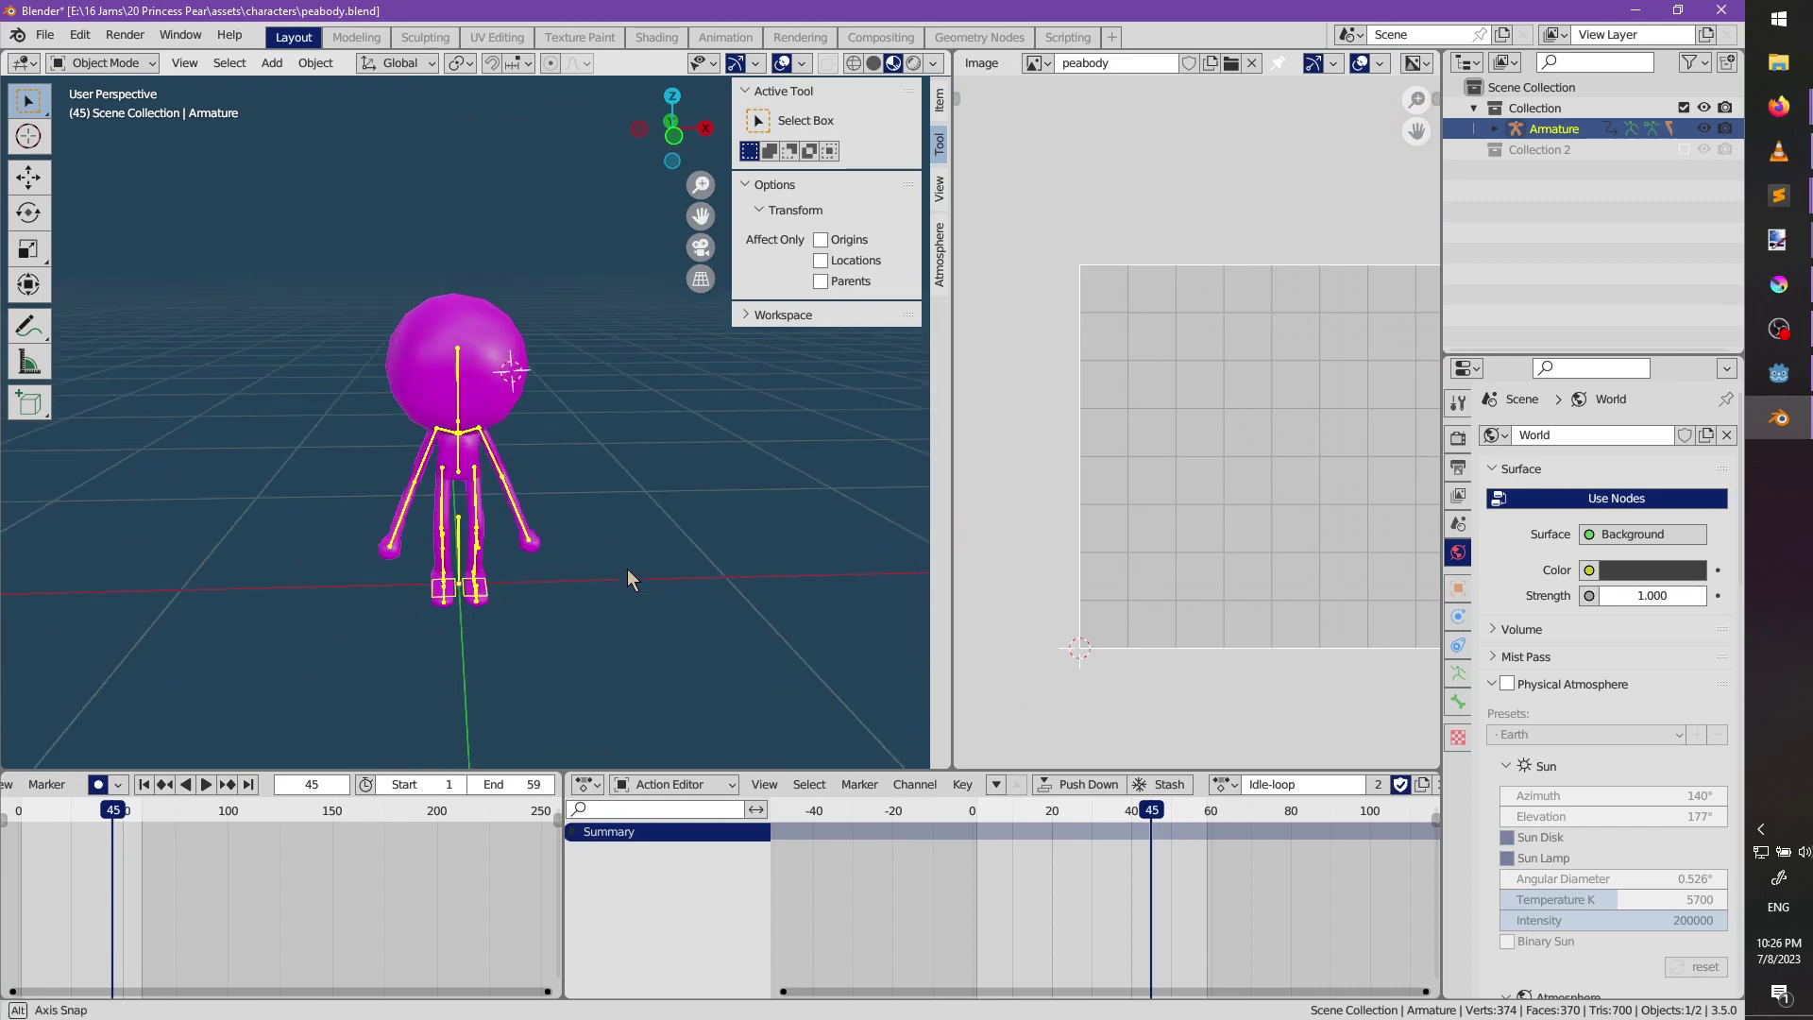
pyautogui.hotkey('ctrl', 'Tab')
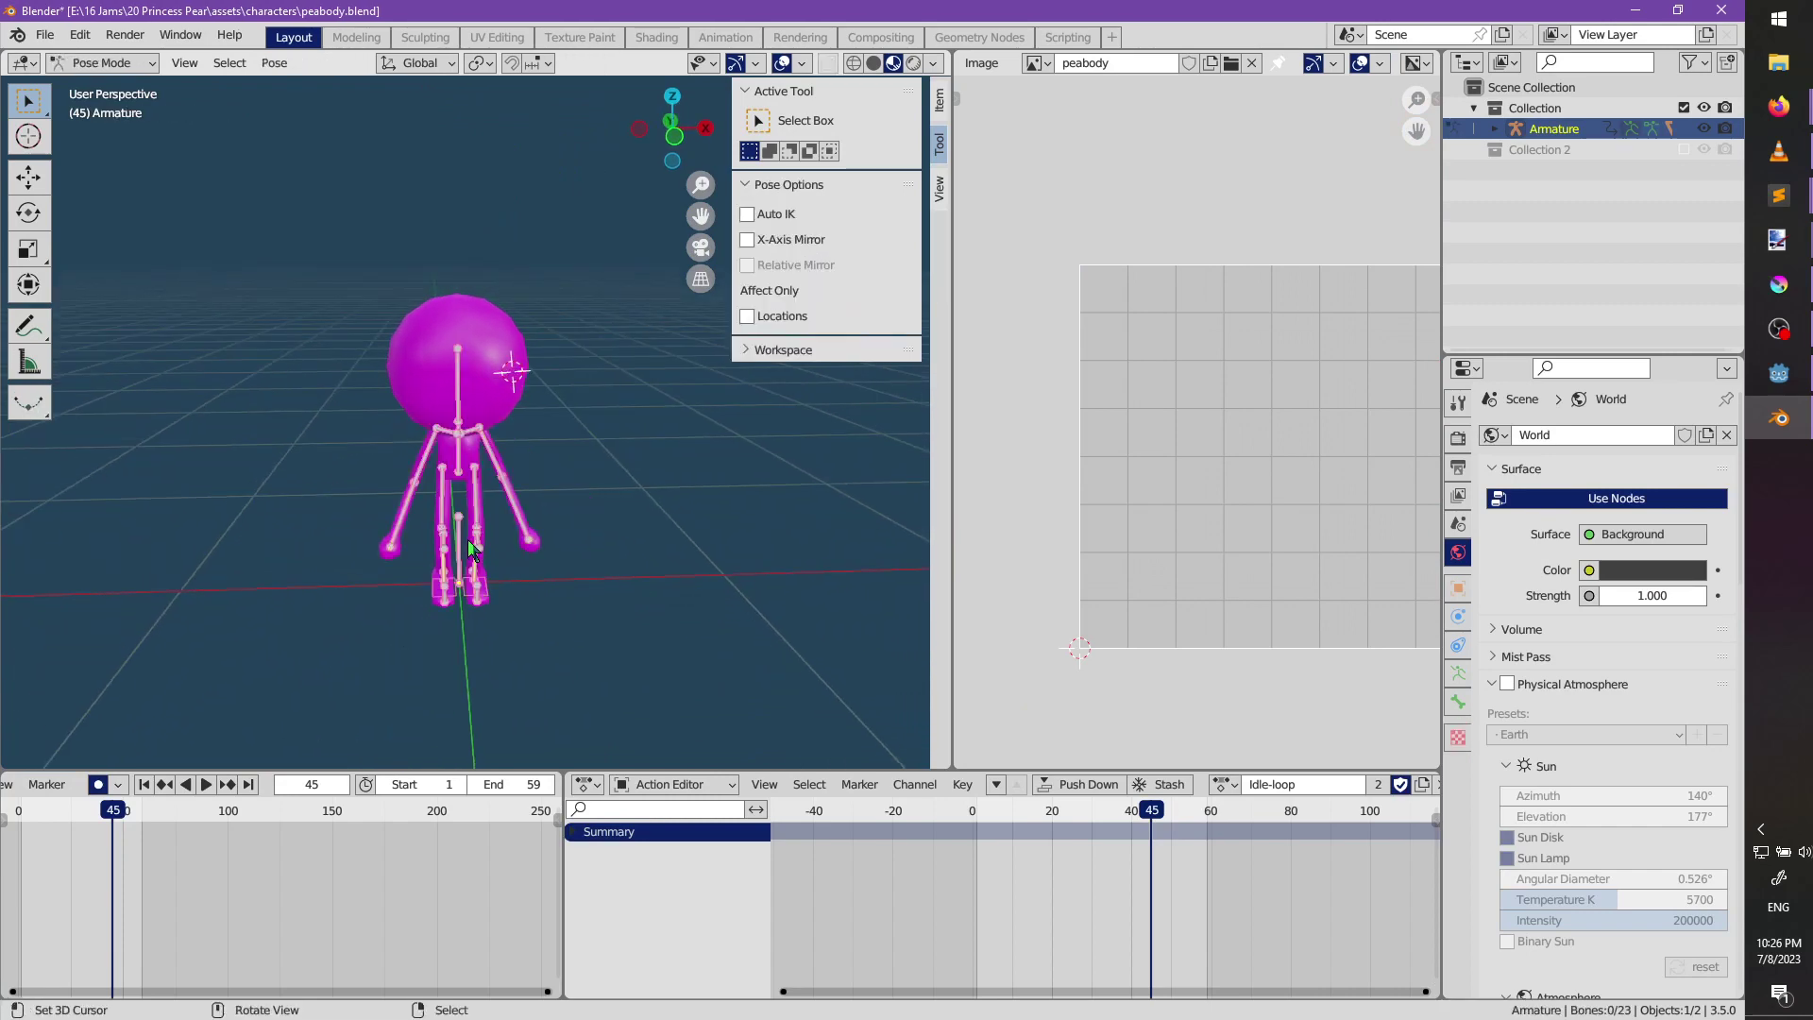
pyautogui.hotkey('ctrl', 'Tab')
# Scale the peabody armature by 1.25, apply its transforms and save the file.
pyautogui.press('s')
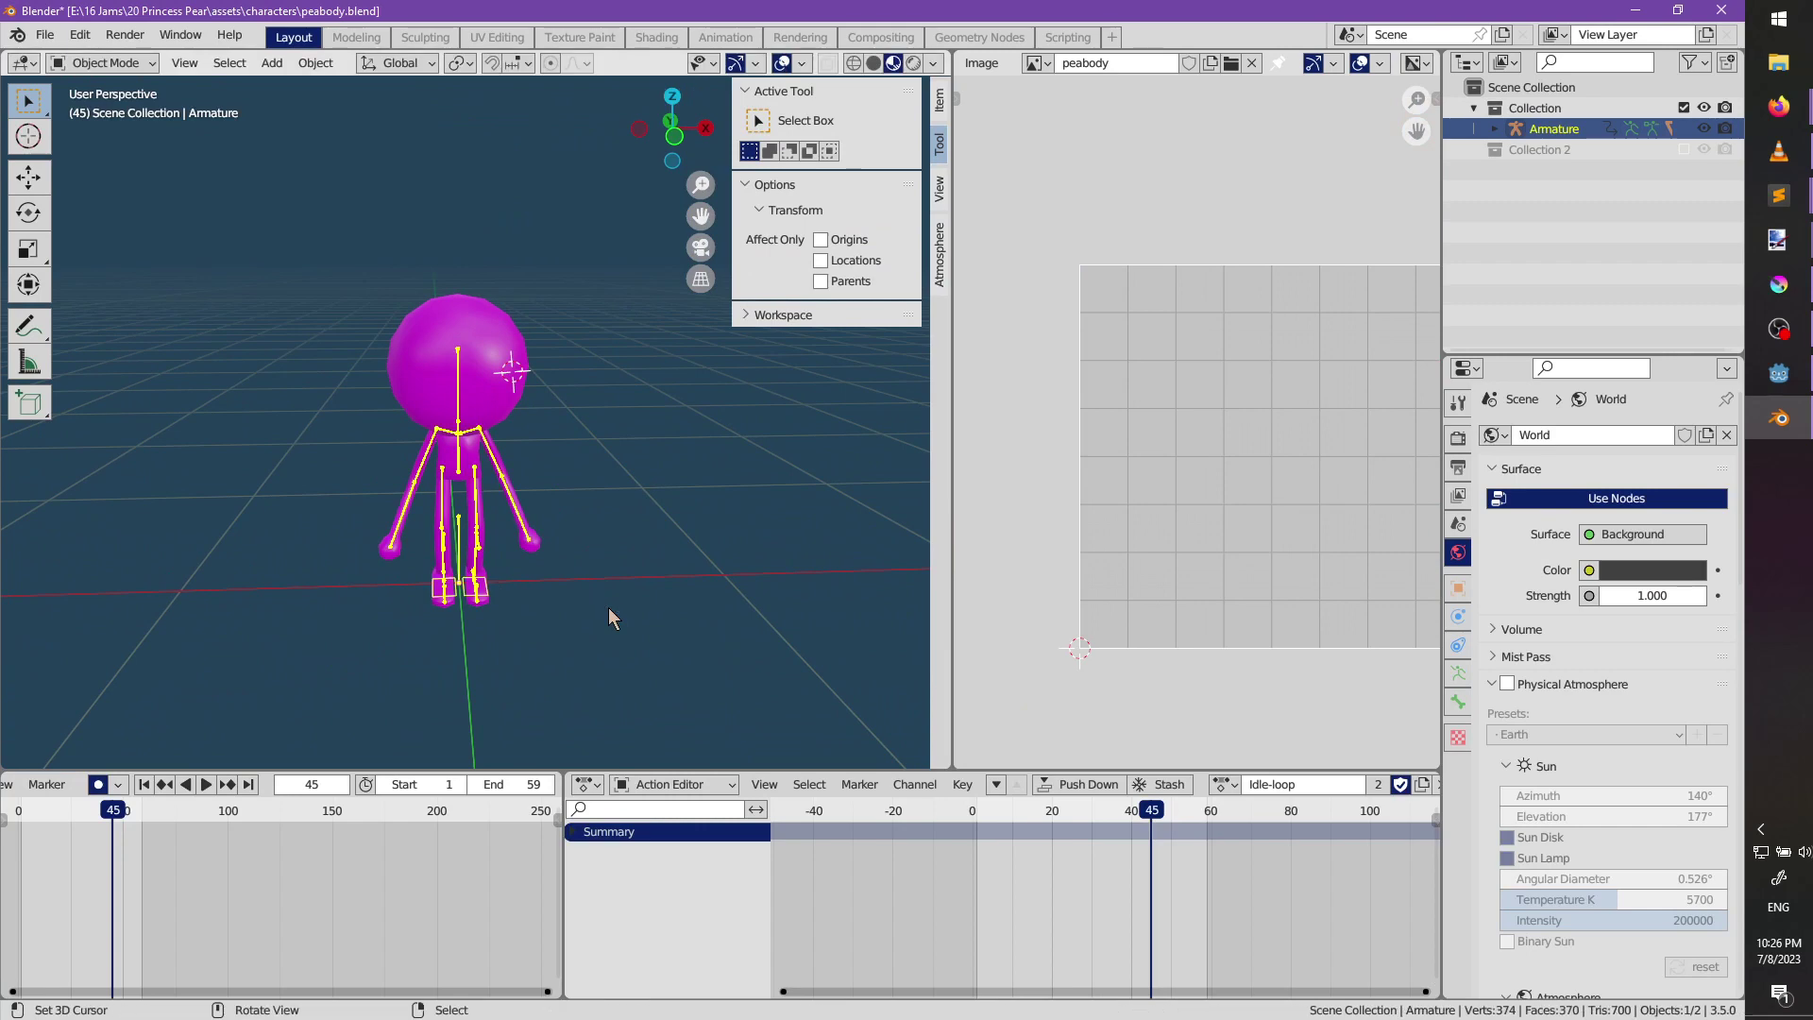
pyautogui.write('1.25')
pyautogui.press('Return')
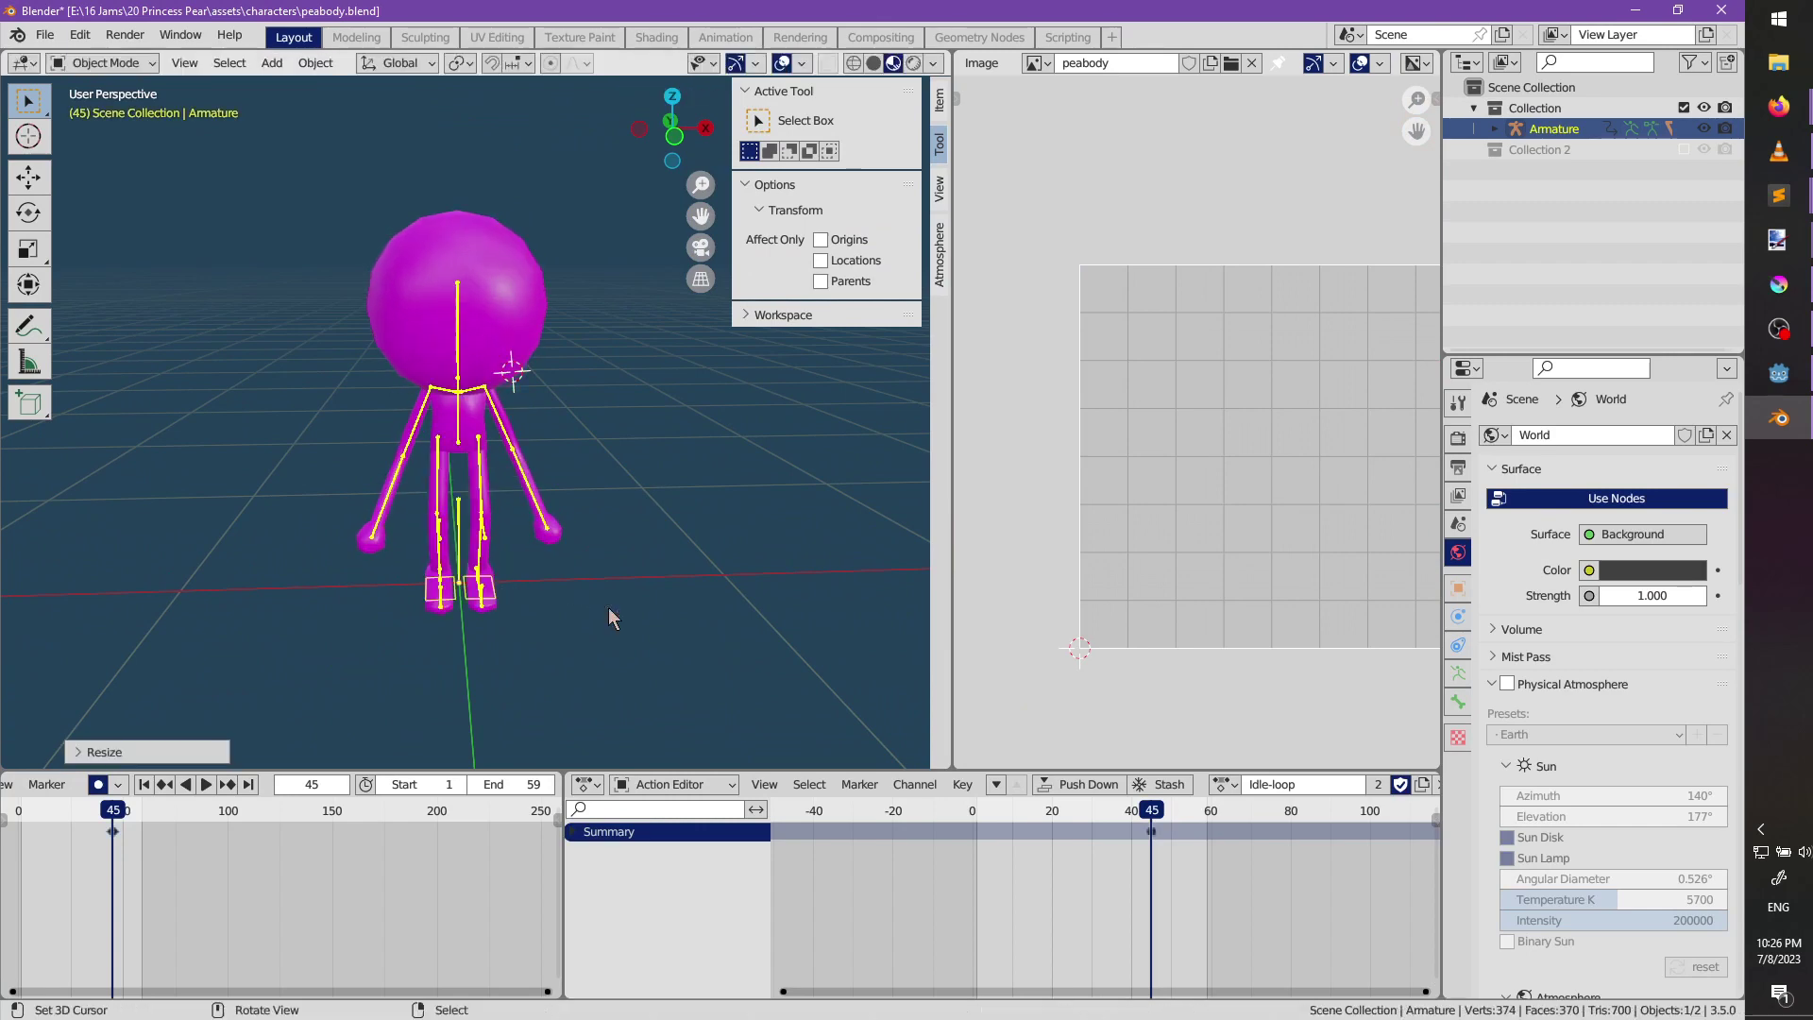
pyautogui.hotkey('ctrl', 'a')
pyautogui.click(609, 612)
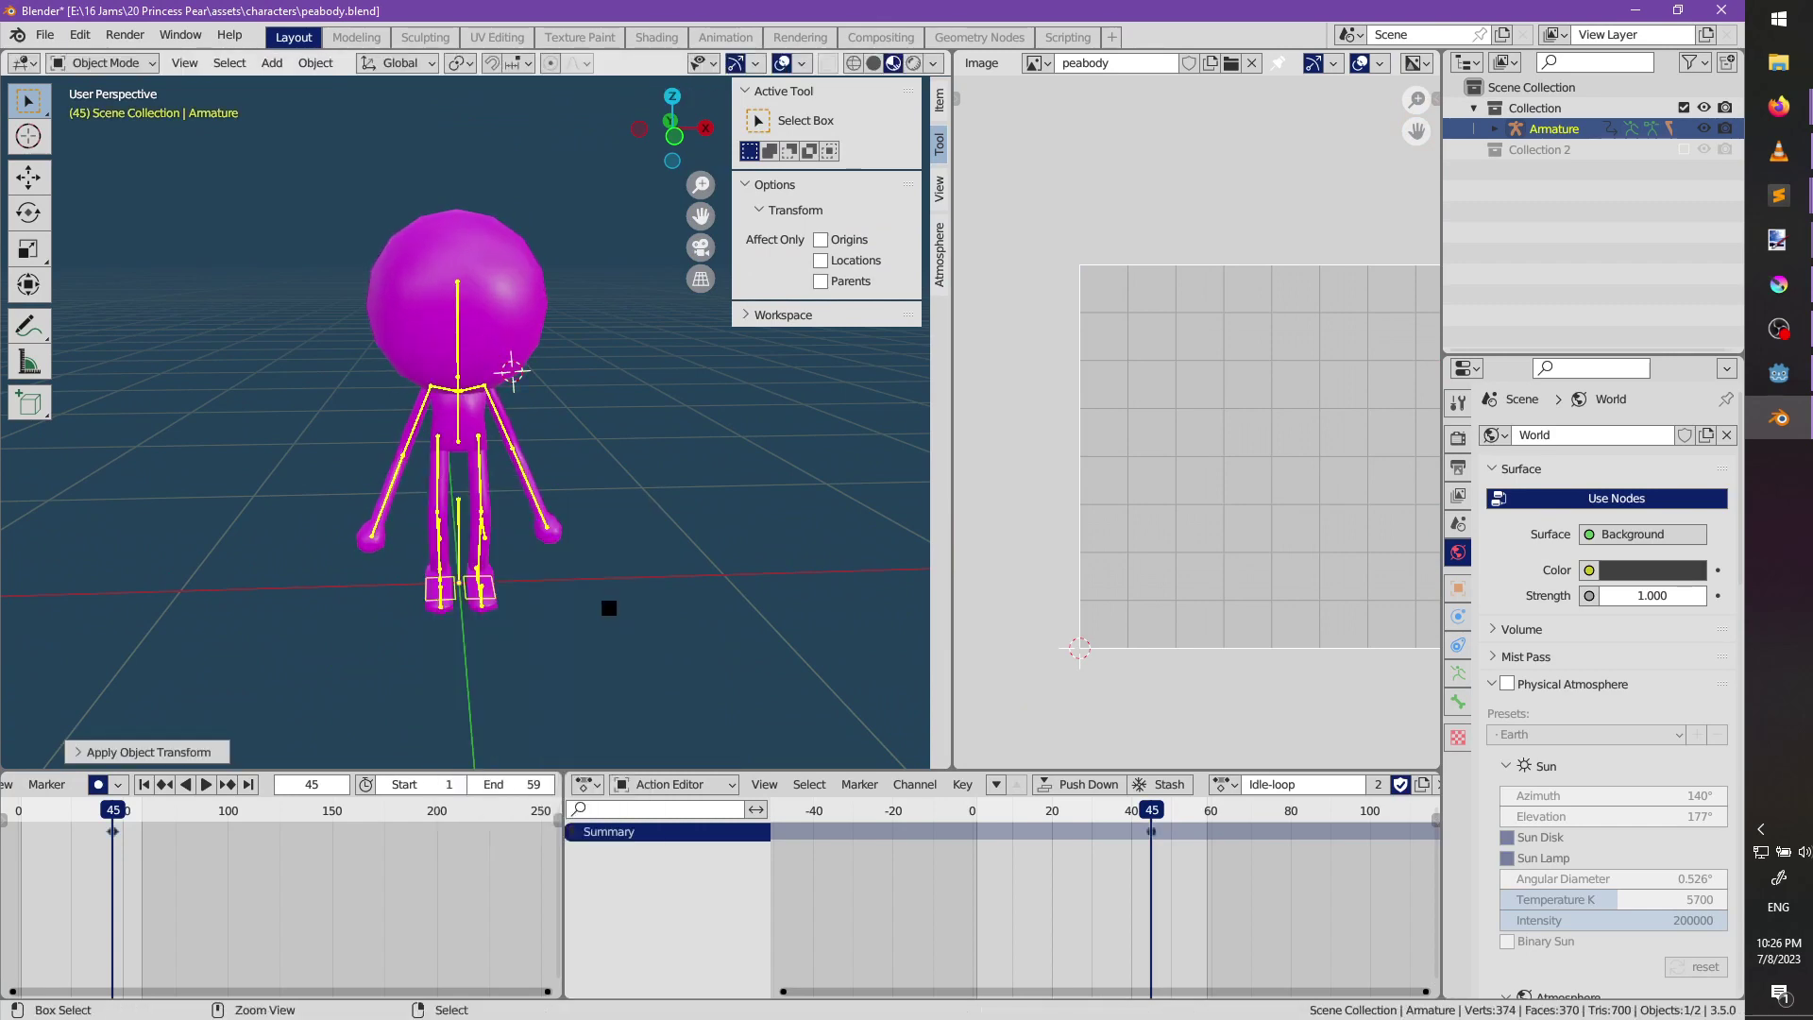
pyautogui.hotkey('ctrl', 's')
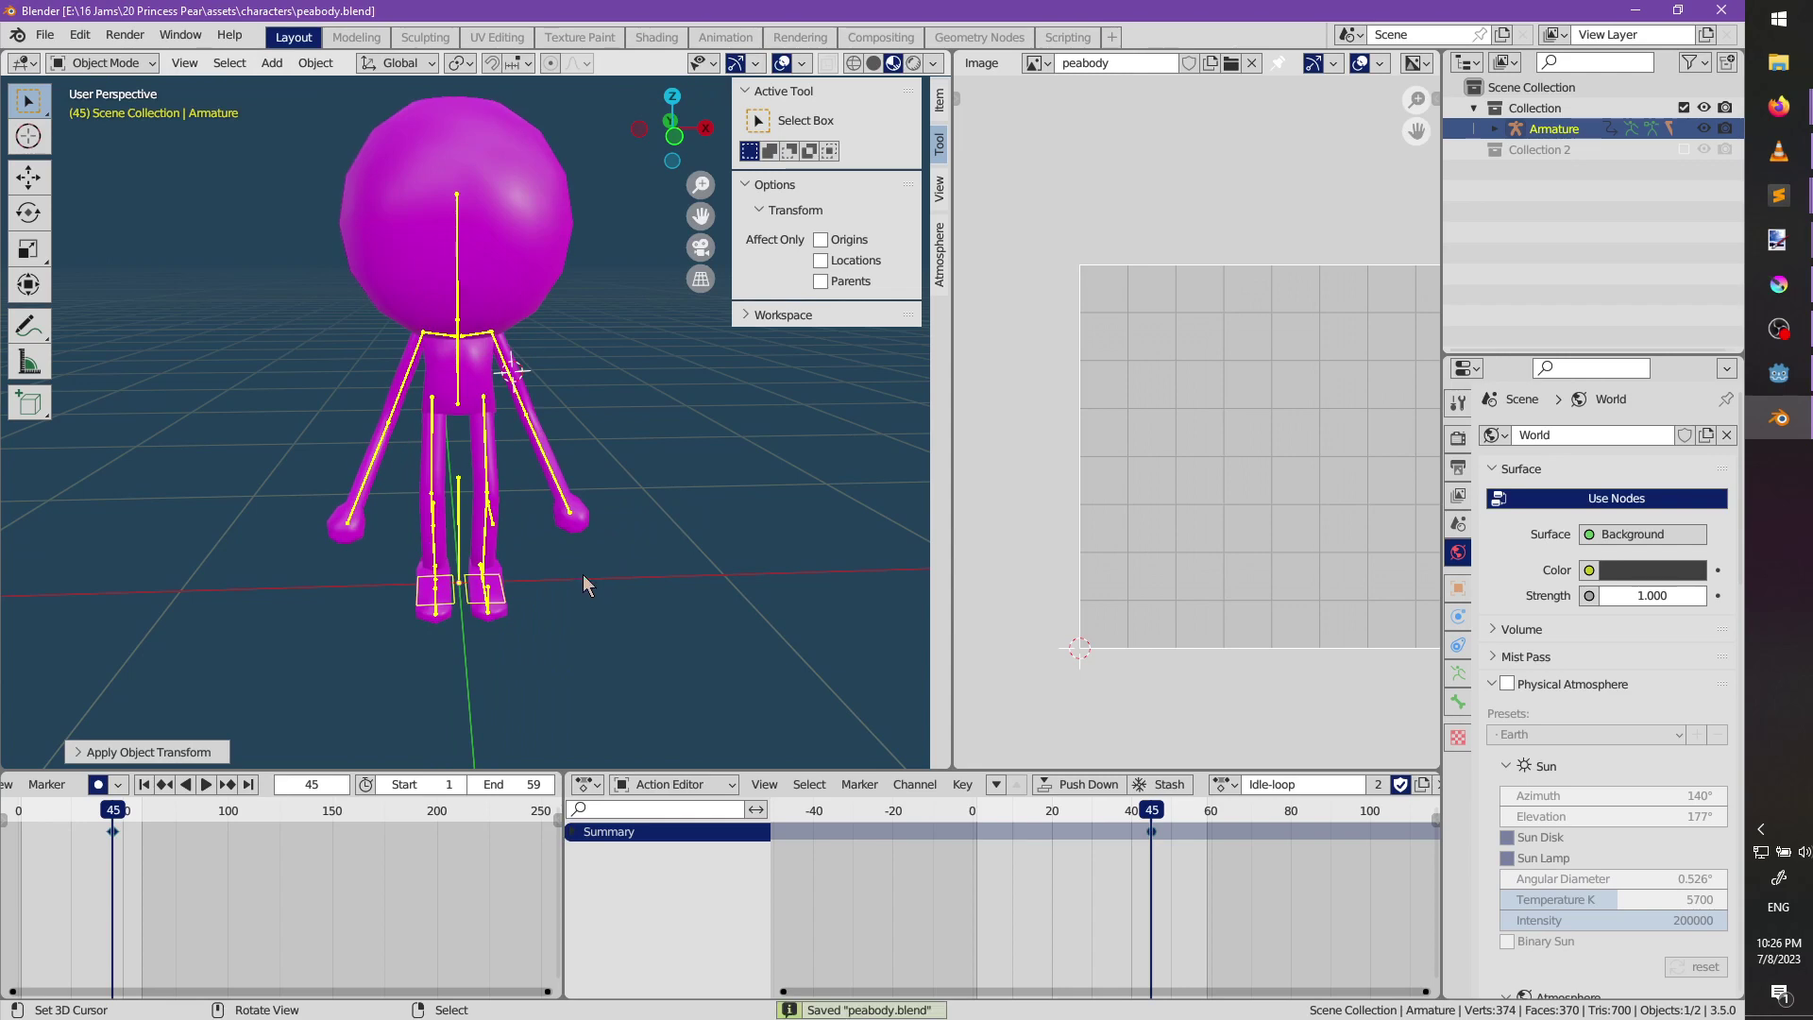
# Undo the armature's applied transforms and scaling, keeping Object Mode.
pyautogui.hotkey('ctrl', 'z')
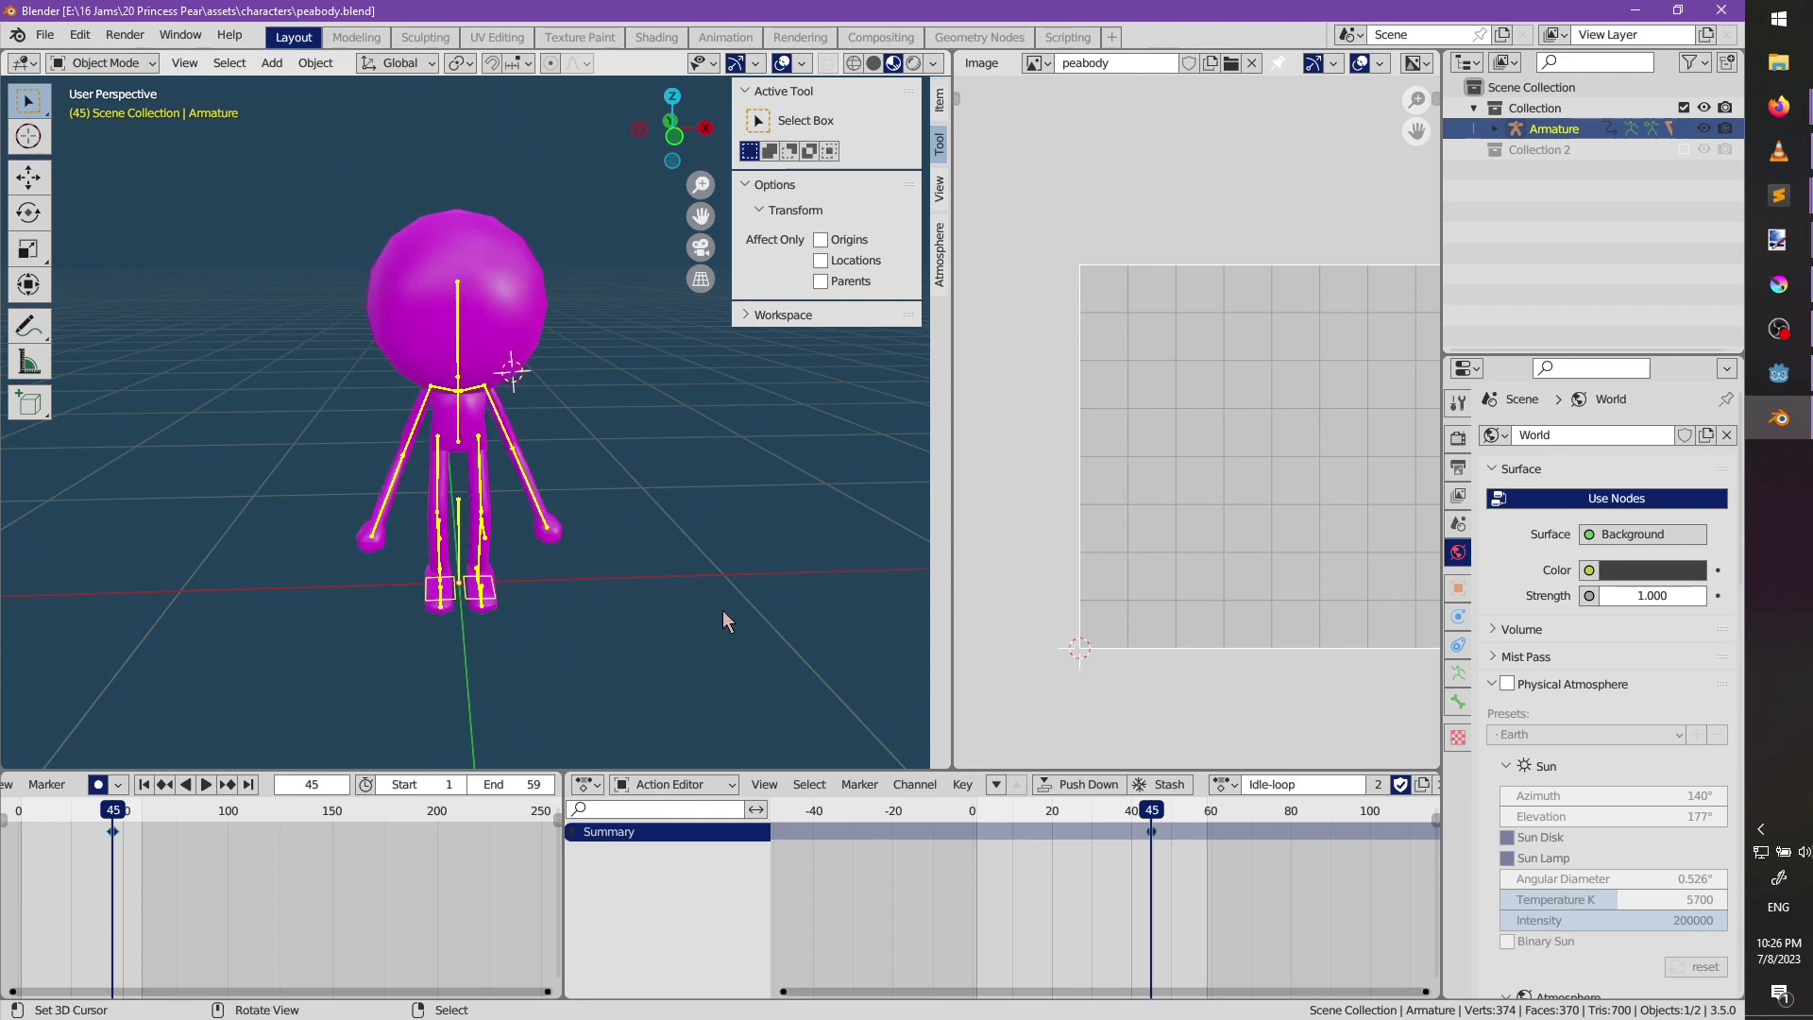
pyautogui.hotkey('ctrl', 'z')
pyautogui.hotkey('ctrl', 'z')
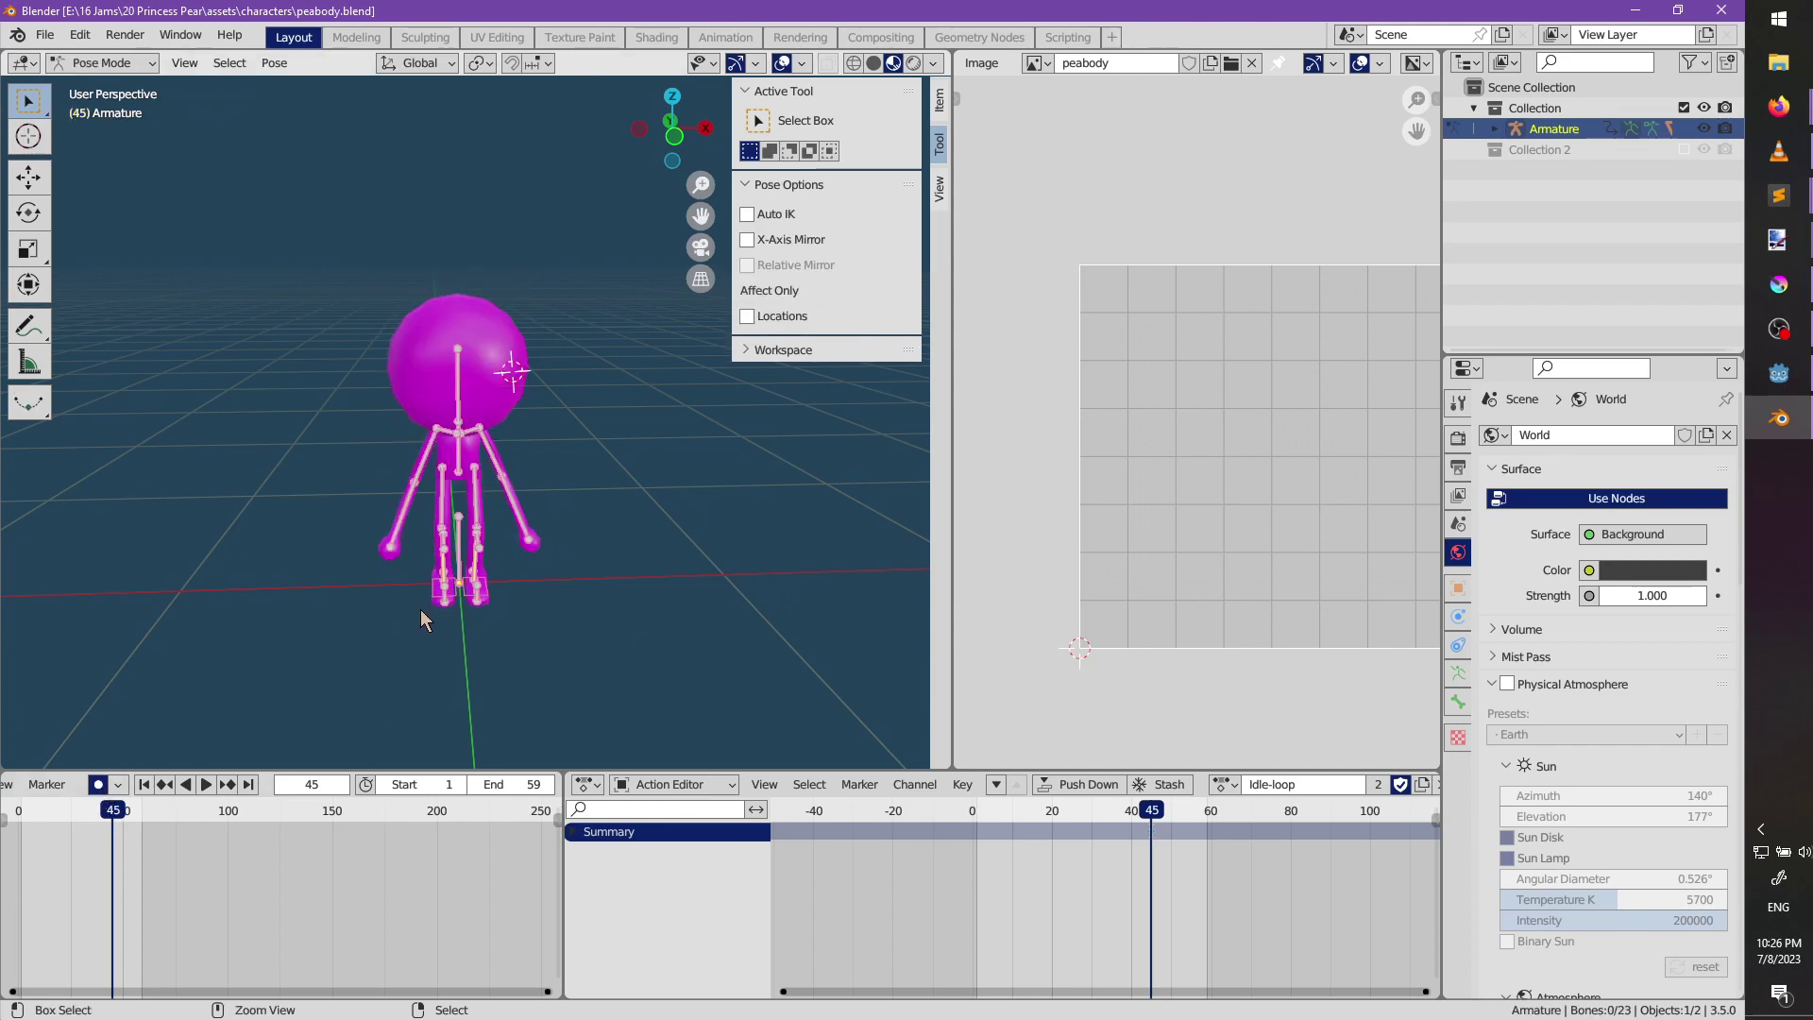
pyautogui.hotkey('ctrl', 'shift', 'z')
# Turn off auto keying, scale the peabody armature by 1.25 and apply its transforms.
pyautogui.click(100, 784)
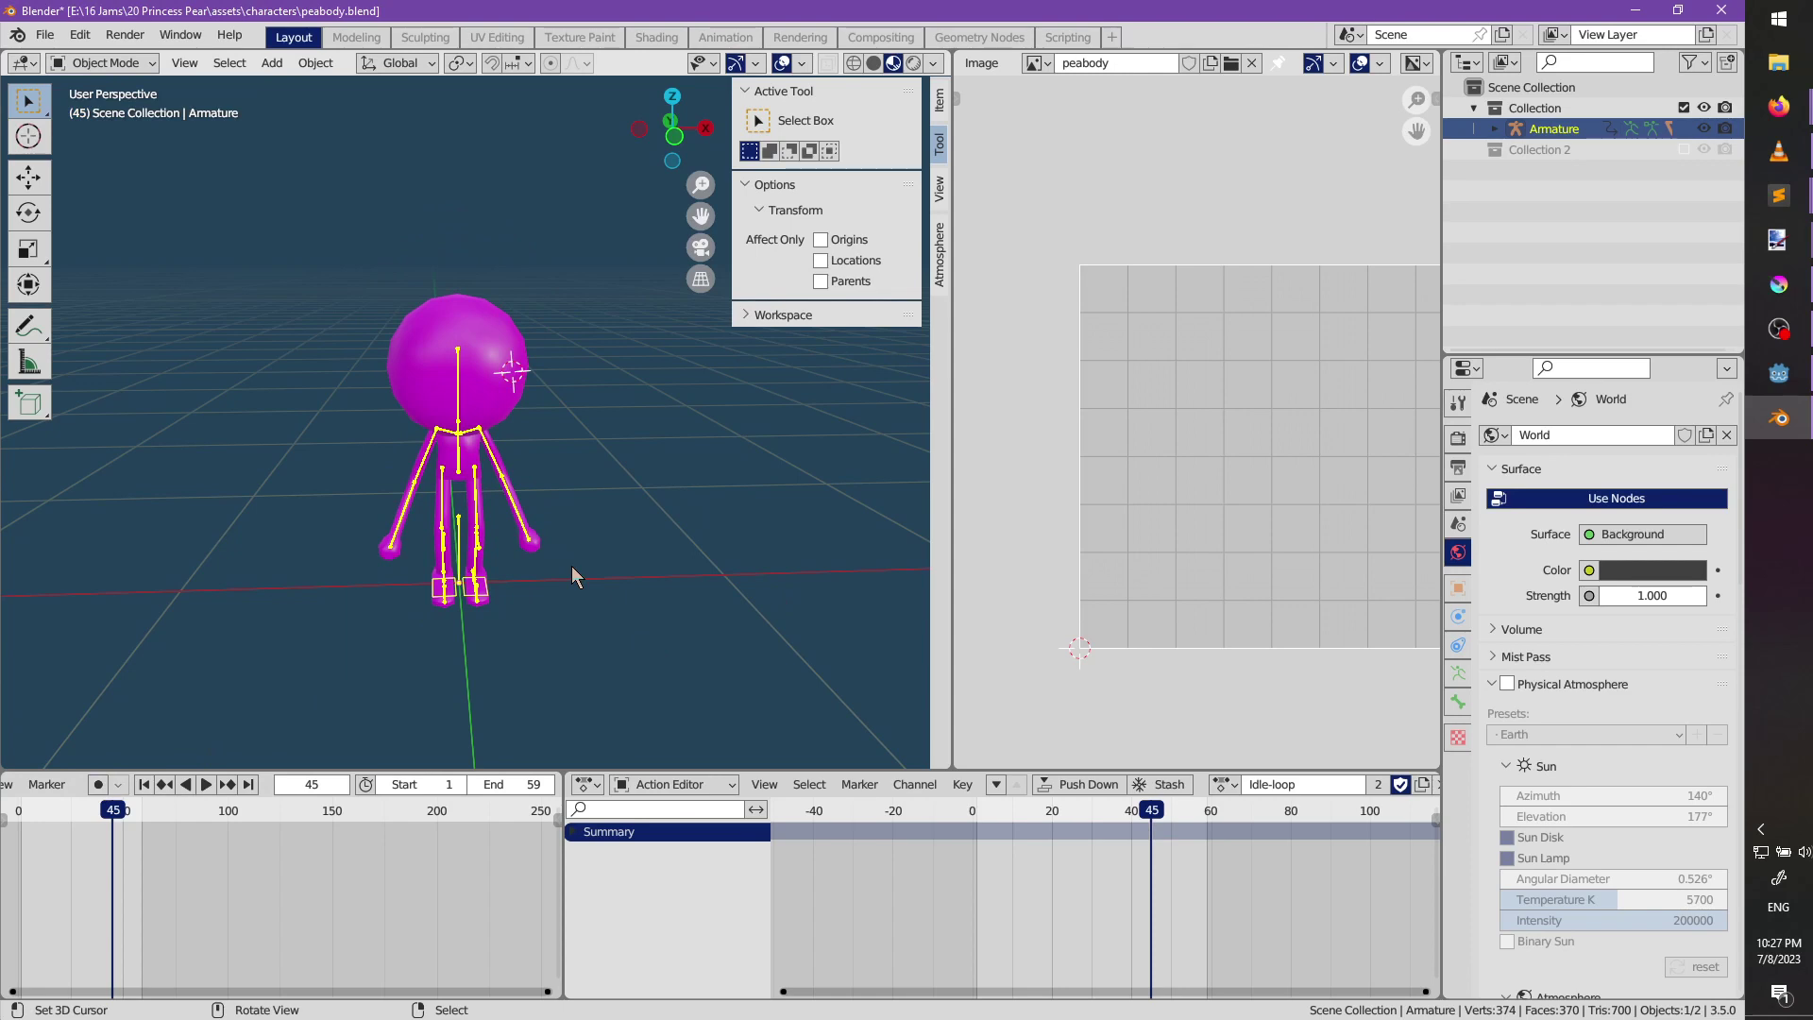
pyautogui.press('s')
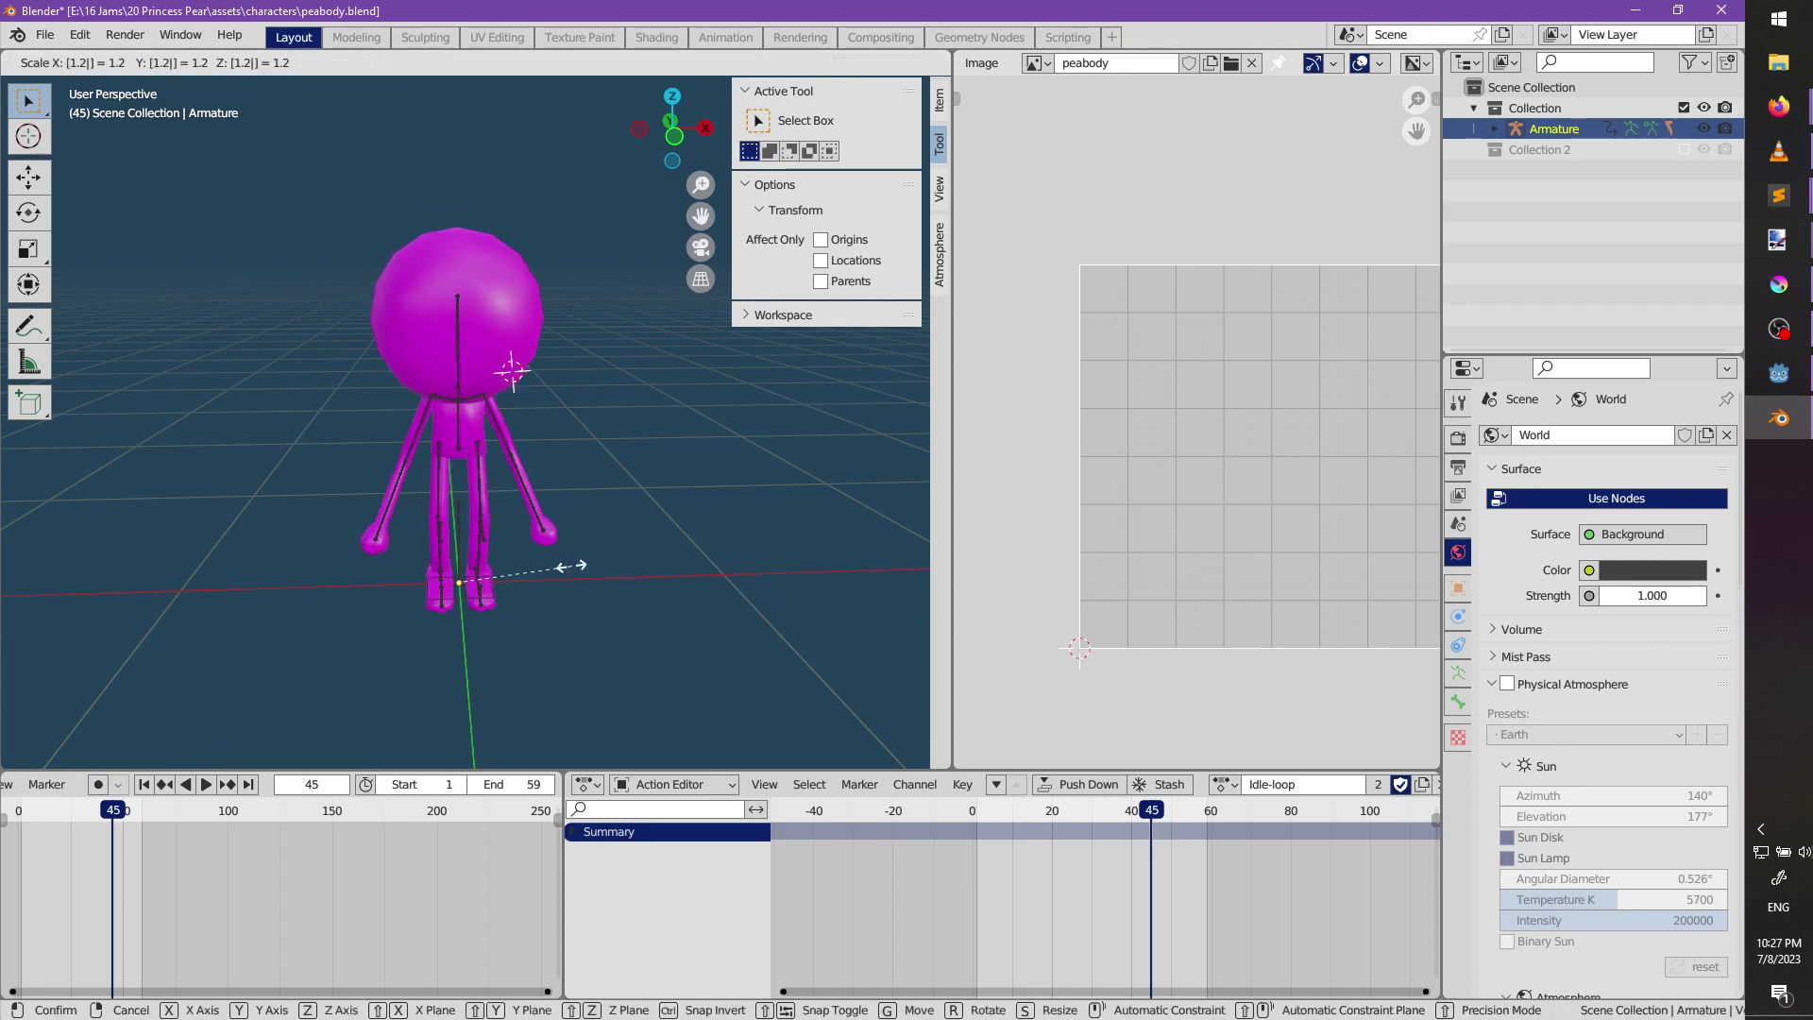
pyautogui.press('Return')
pyautogui.hotkey('ctrl', 'a')
pyautogui.click(572, 569)
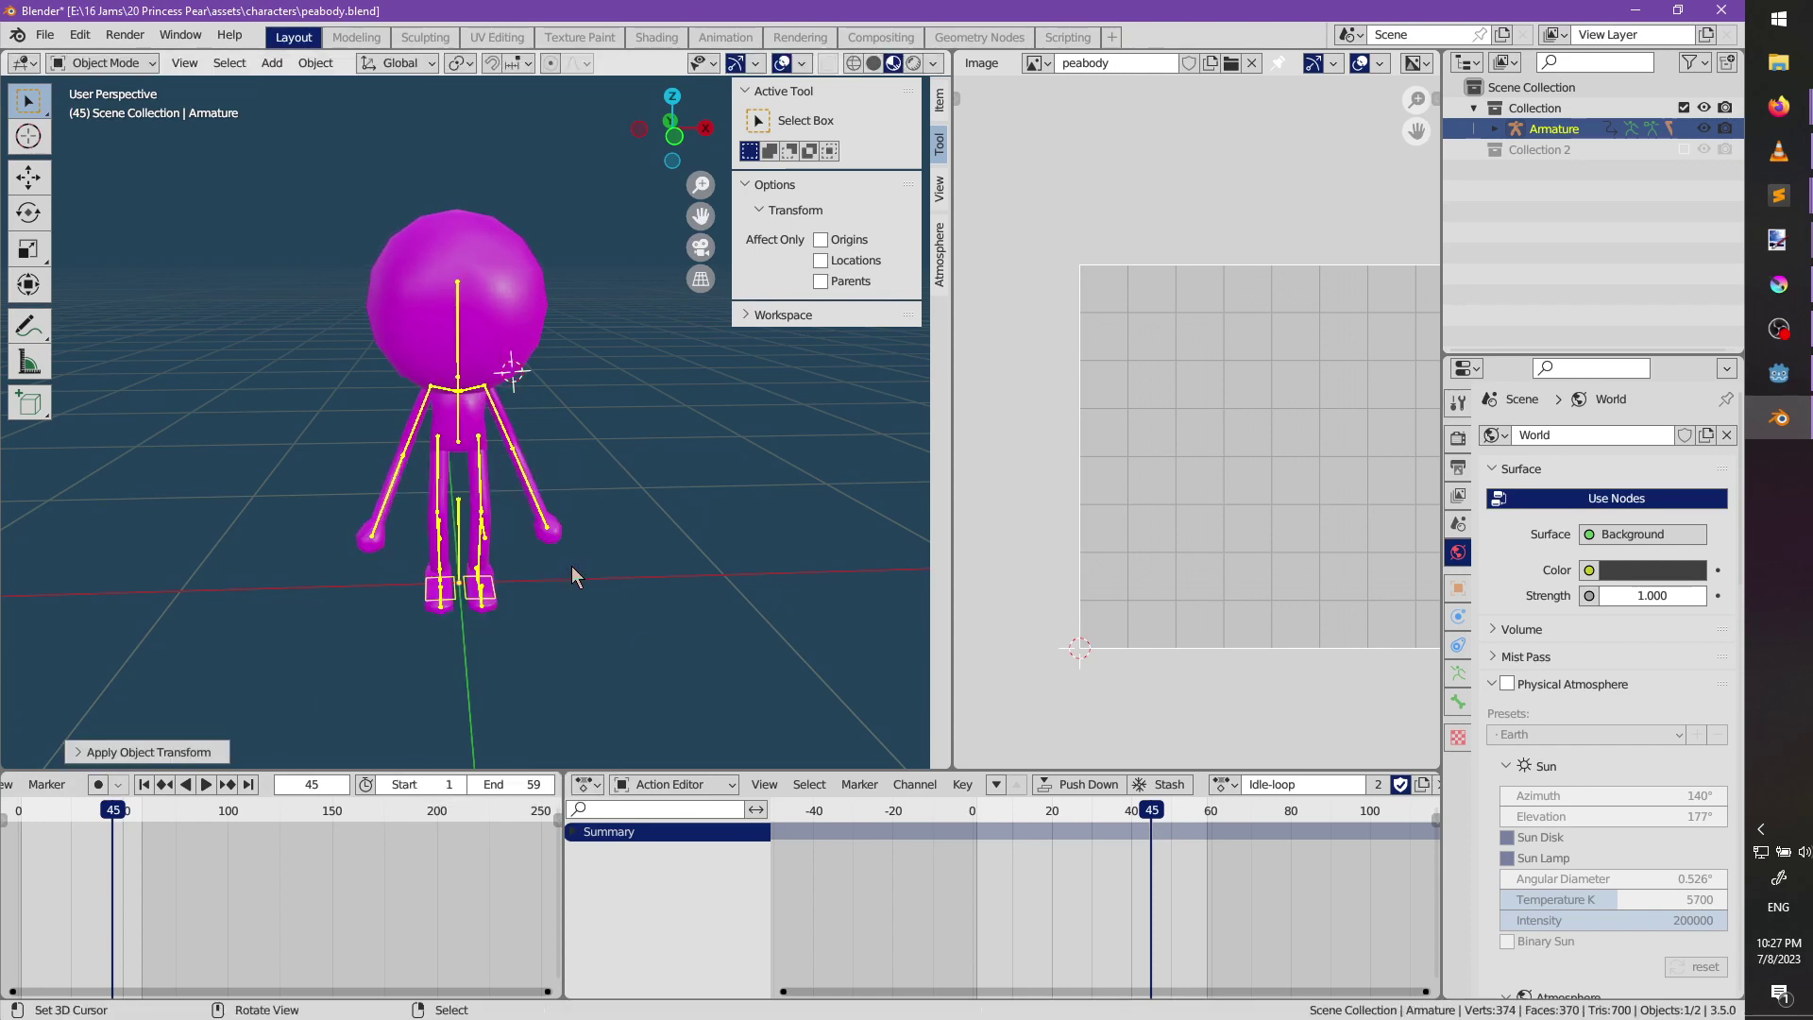
# Apply all transforms to the peabody mesh, reselect the armature and save peabody.blend.
pyautogui.click(477, 418)
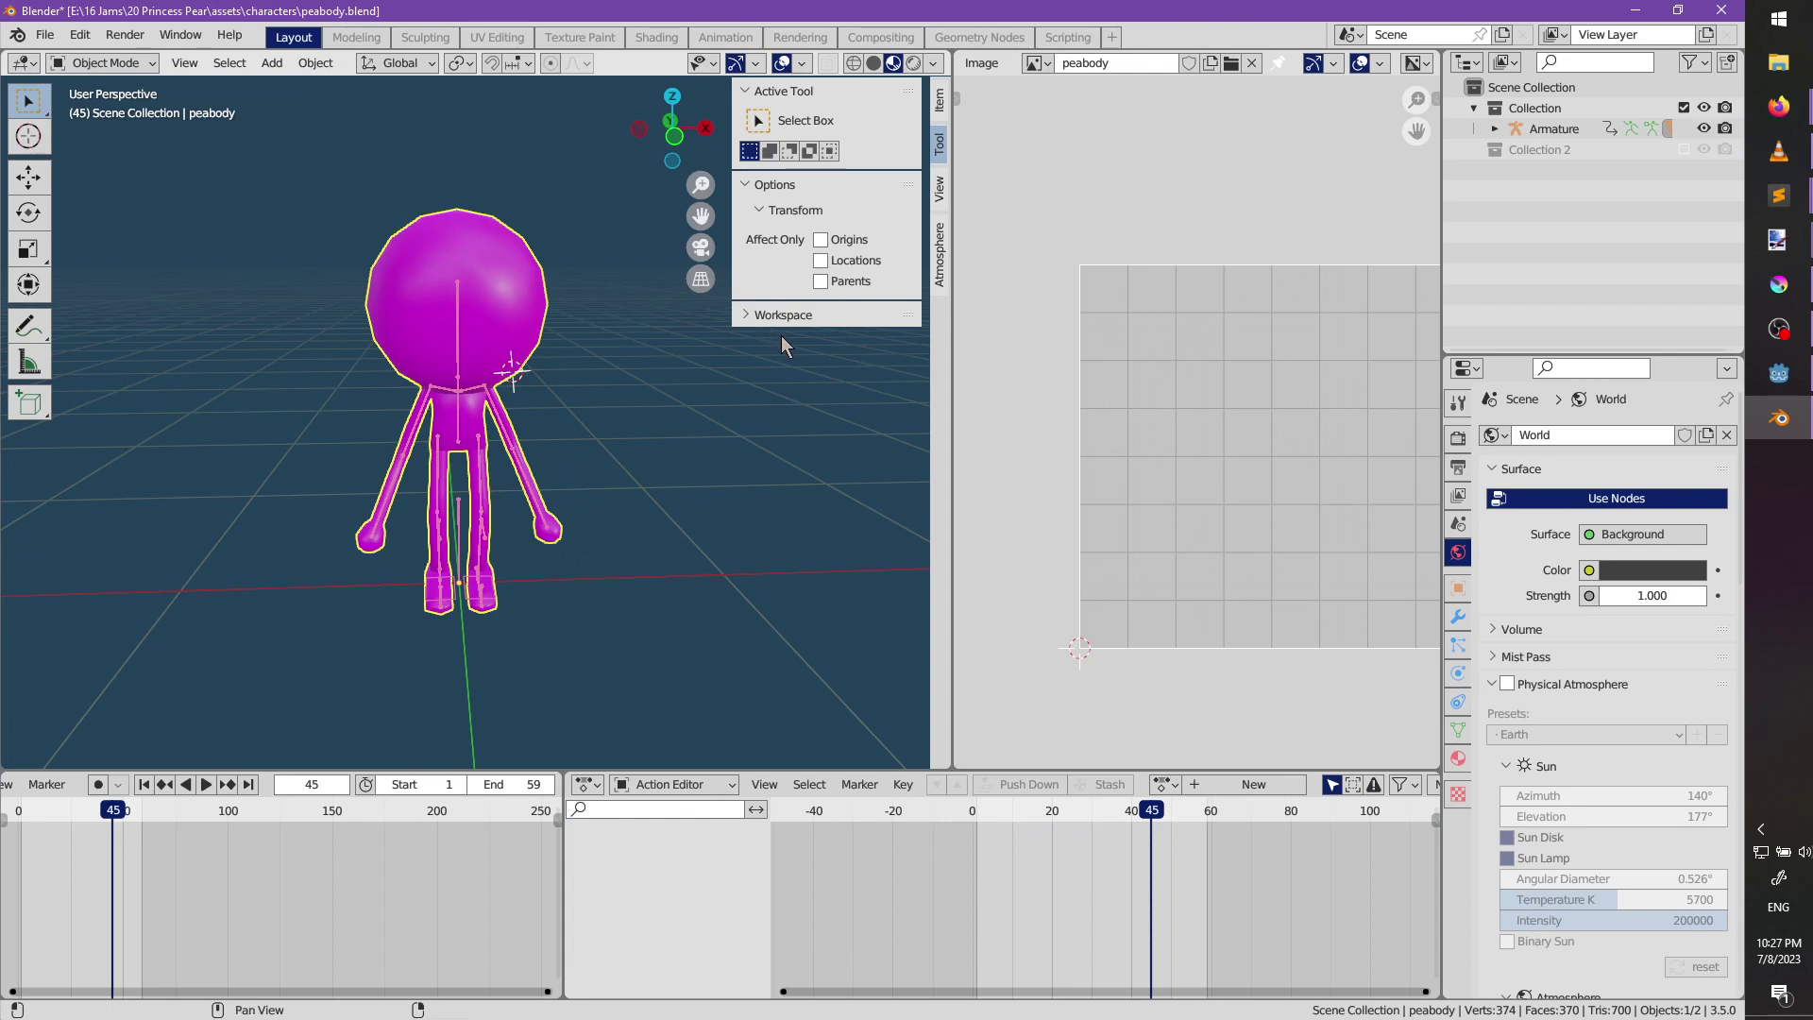
pyautogui.click(940, 111)
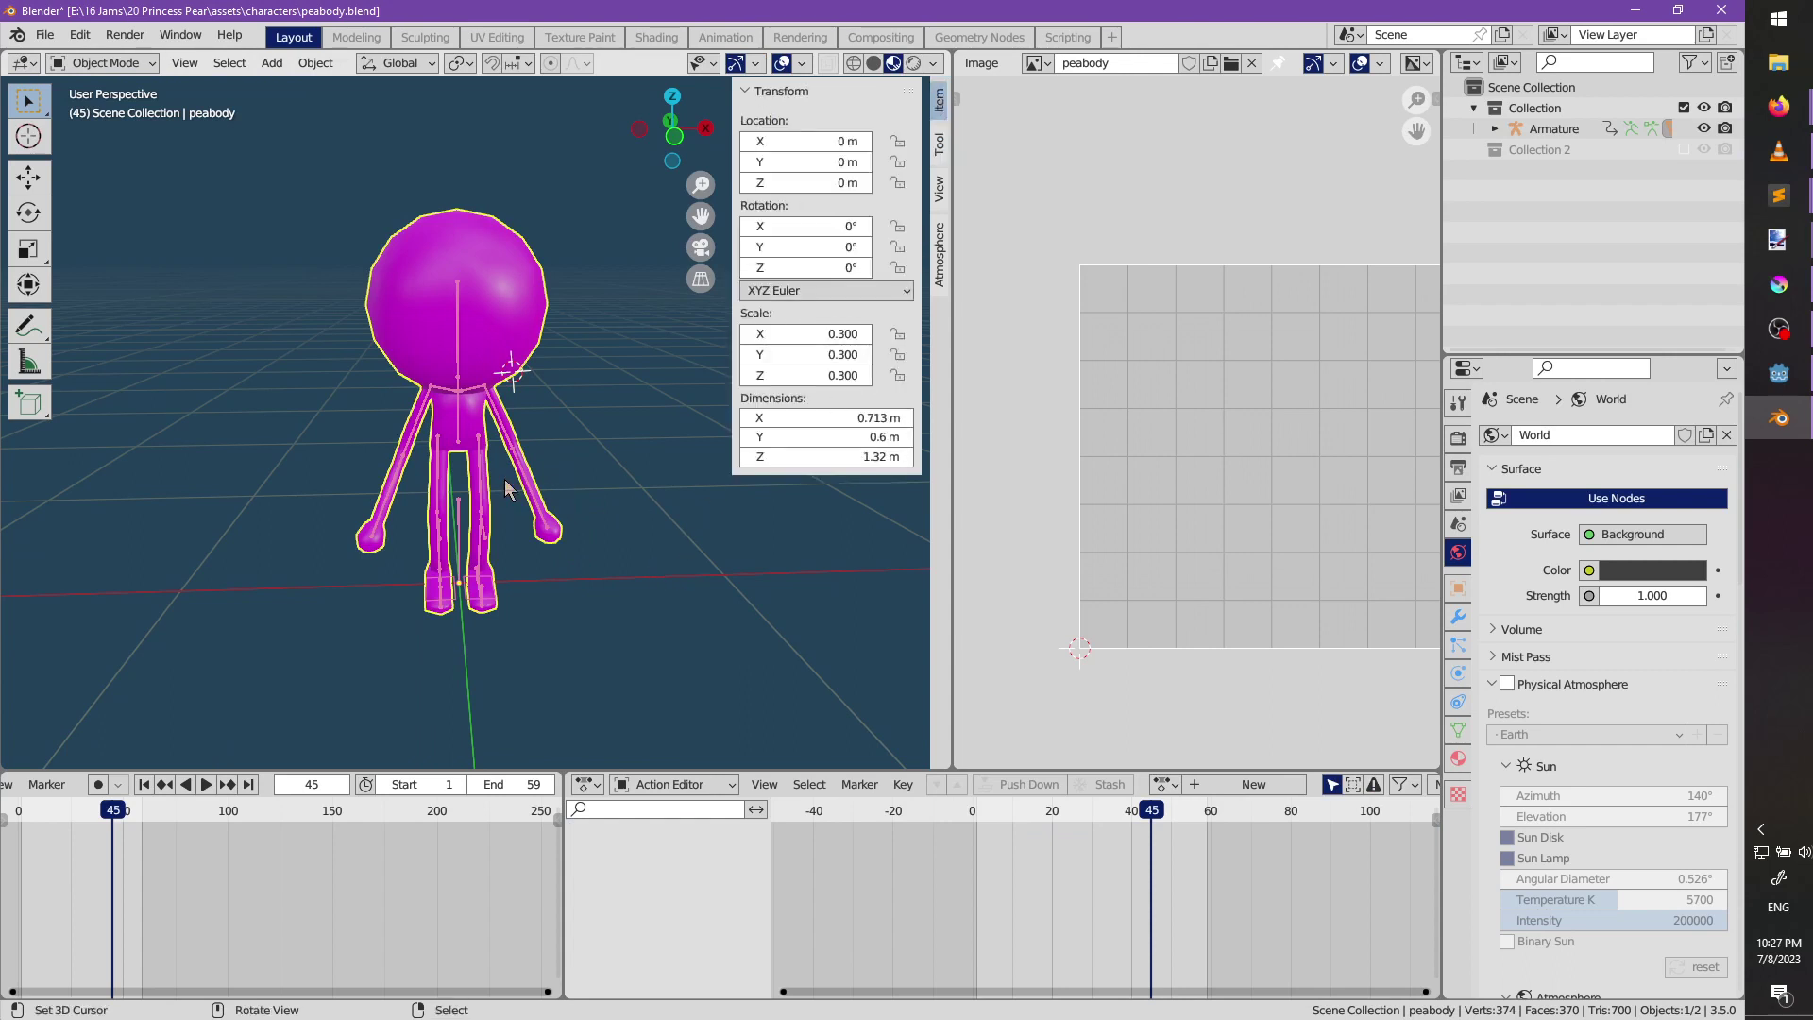
pyautogui.hotkey('ctrl', 'a')
pyautogui.click(614, 576)
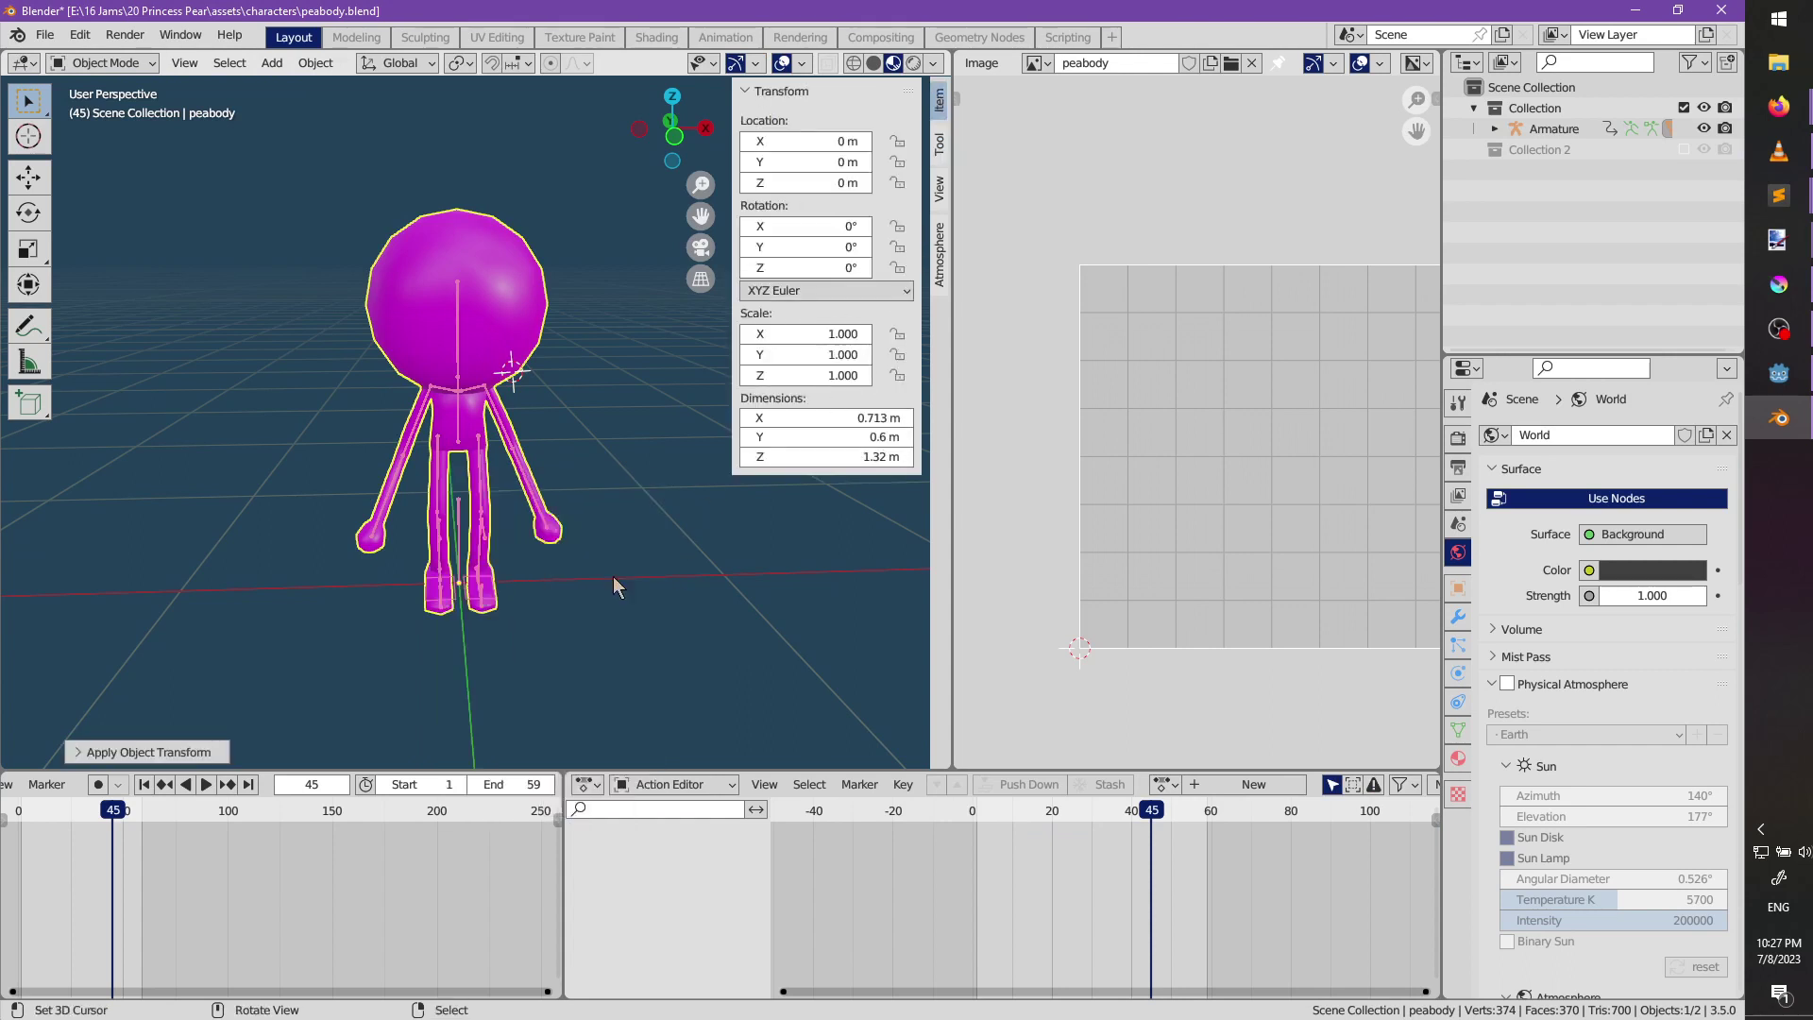
pyautogui.click(466, 524)
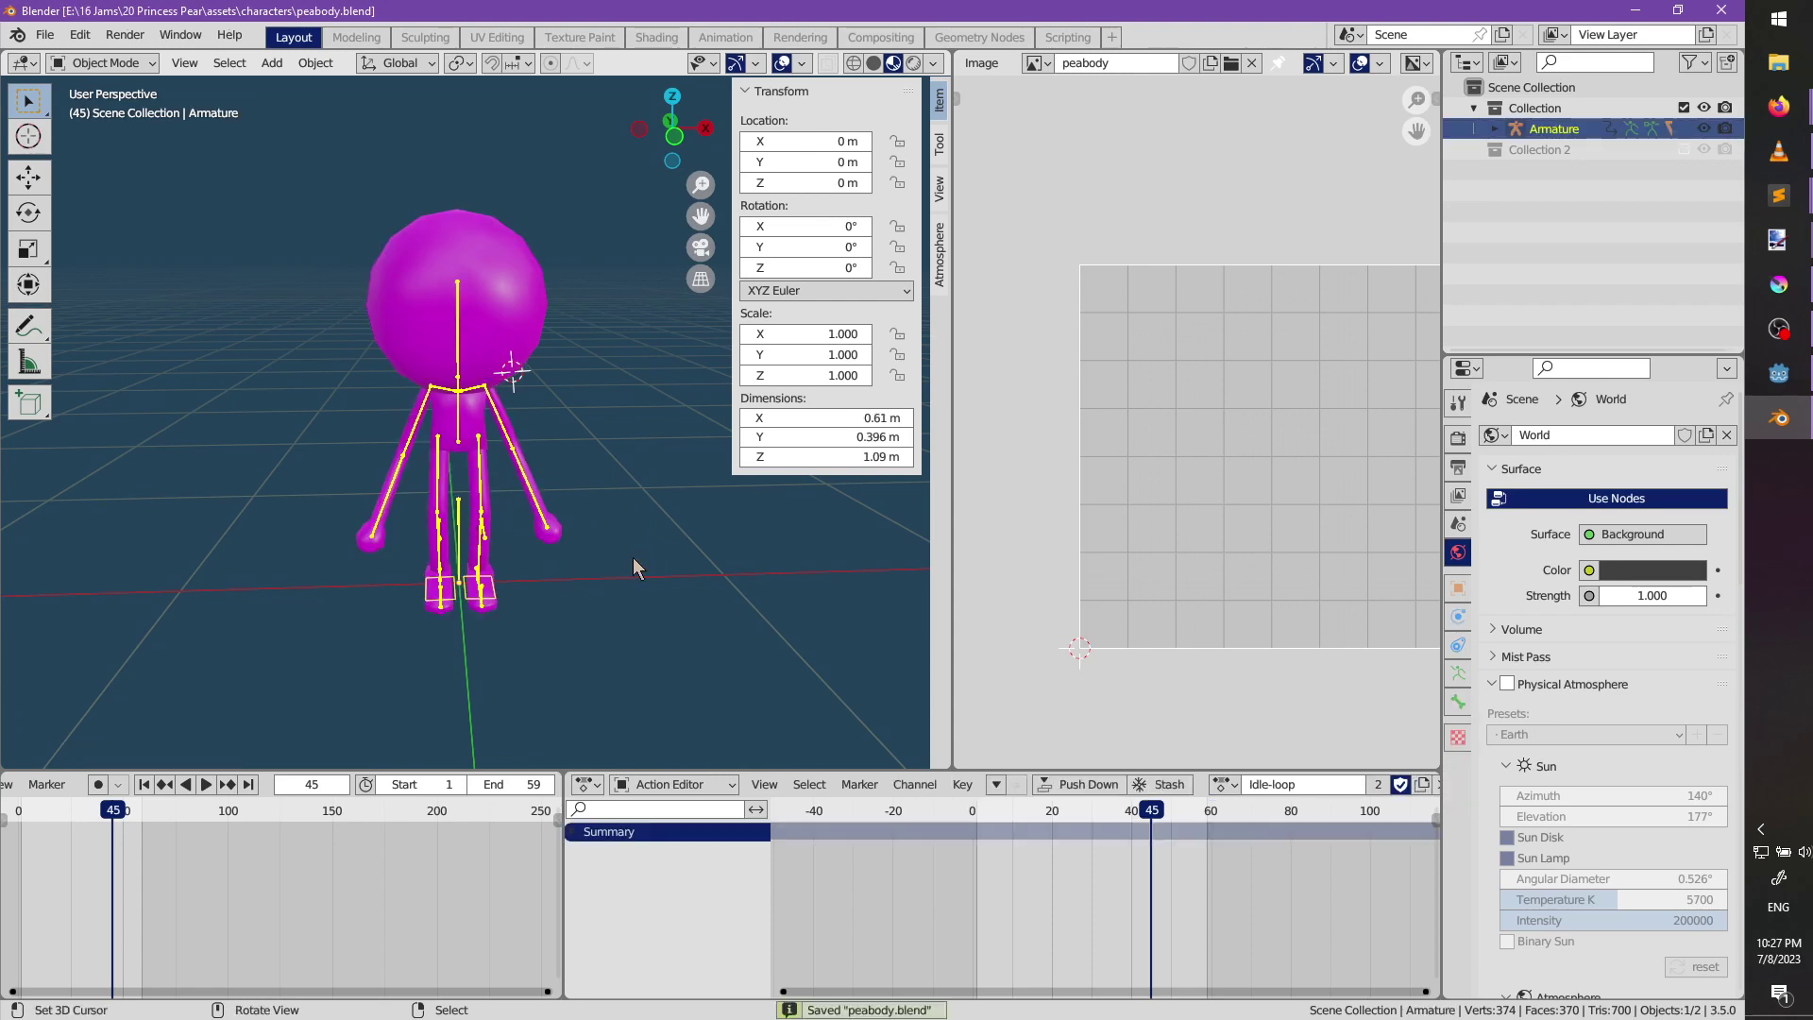
# Switch to Godot, save the intro scene and close all open scenes.
pyautogui.hotkey('alt', 'Tab')
pyautogui.hotkey('ctrl', 's')
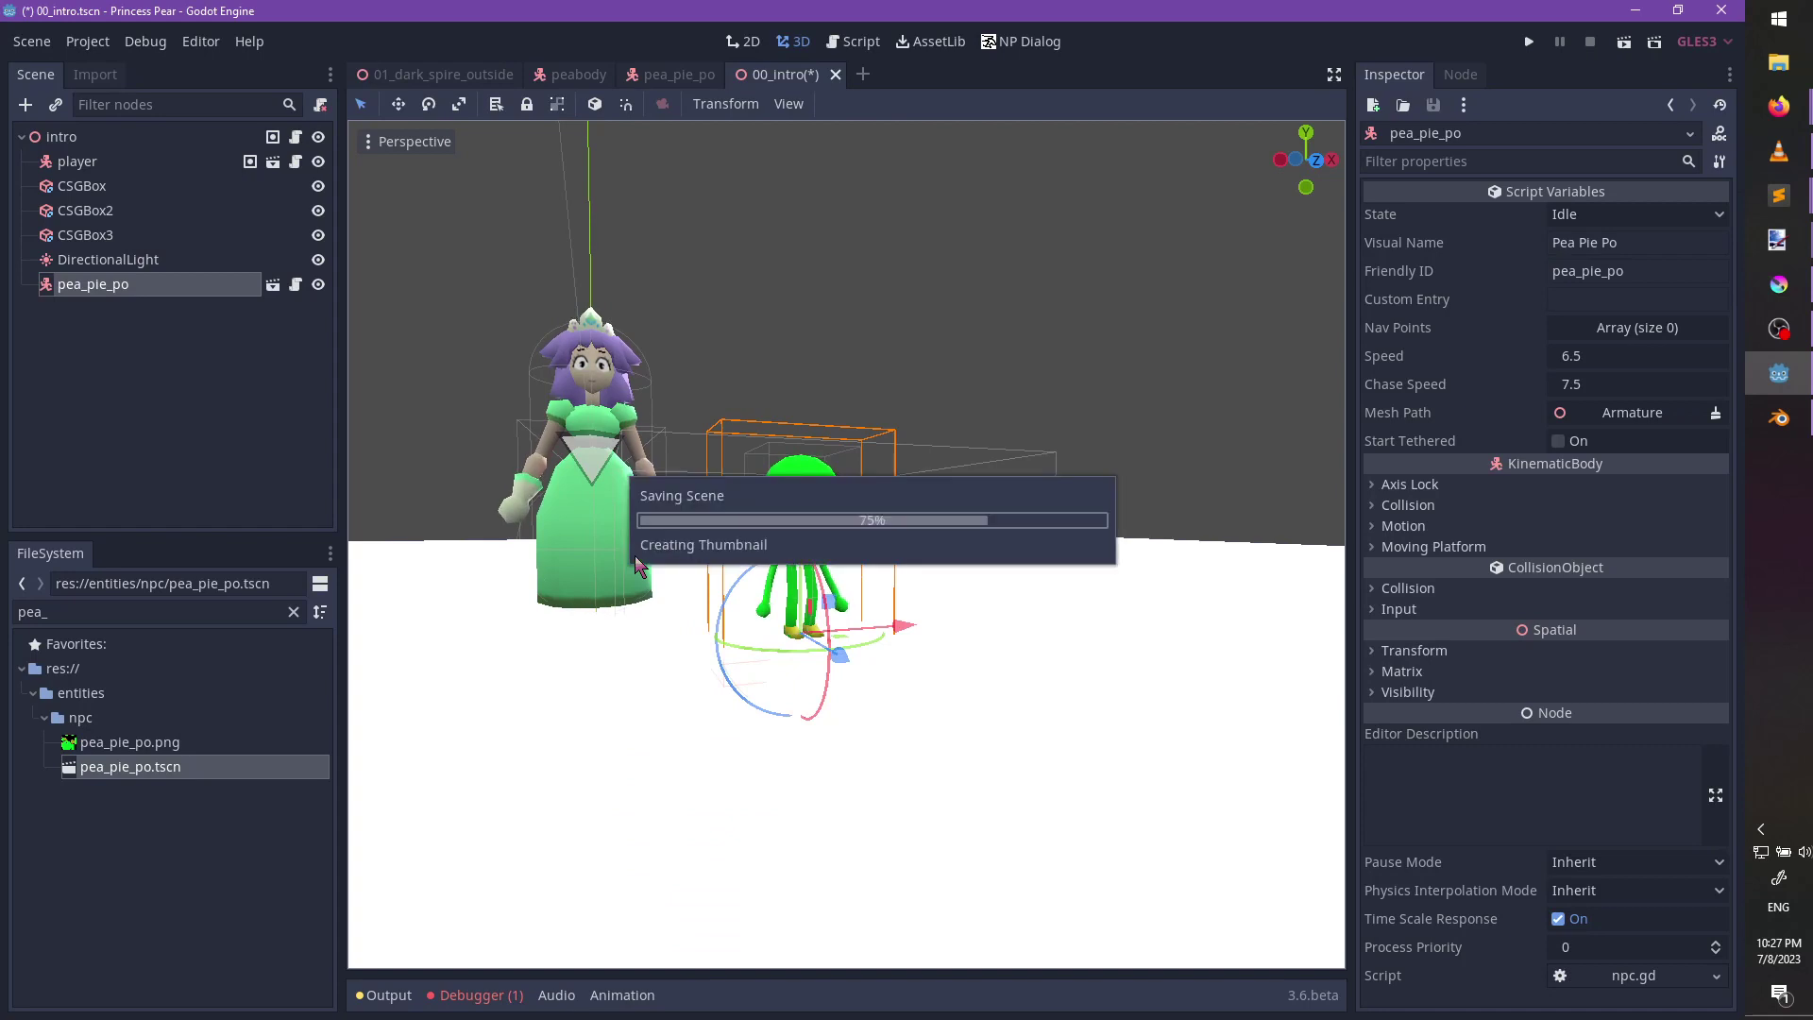
pyautogui.rightClick(777, 74)
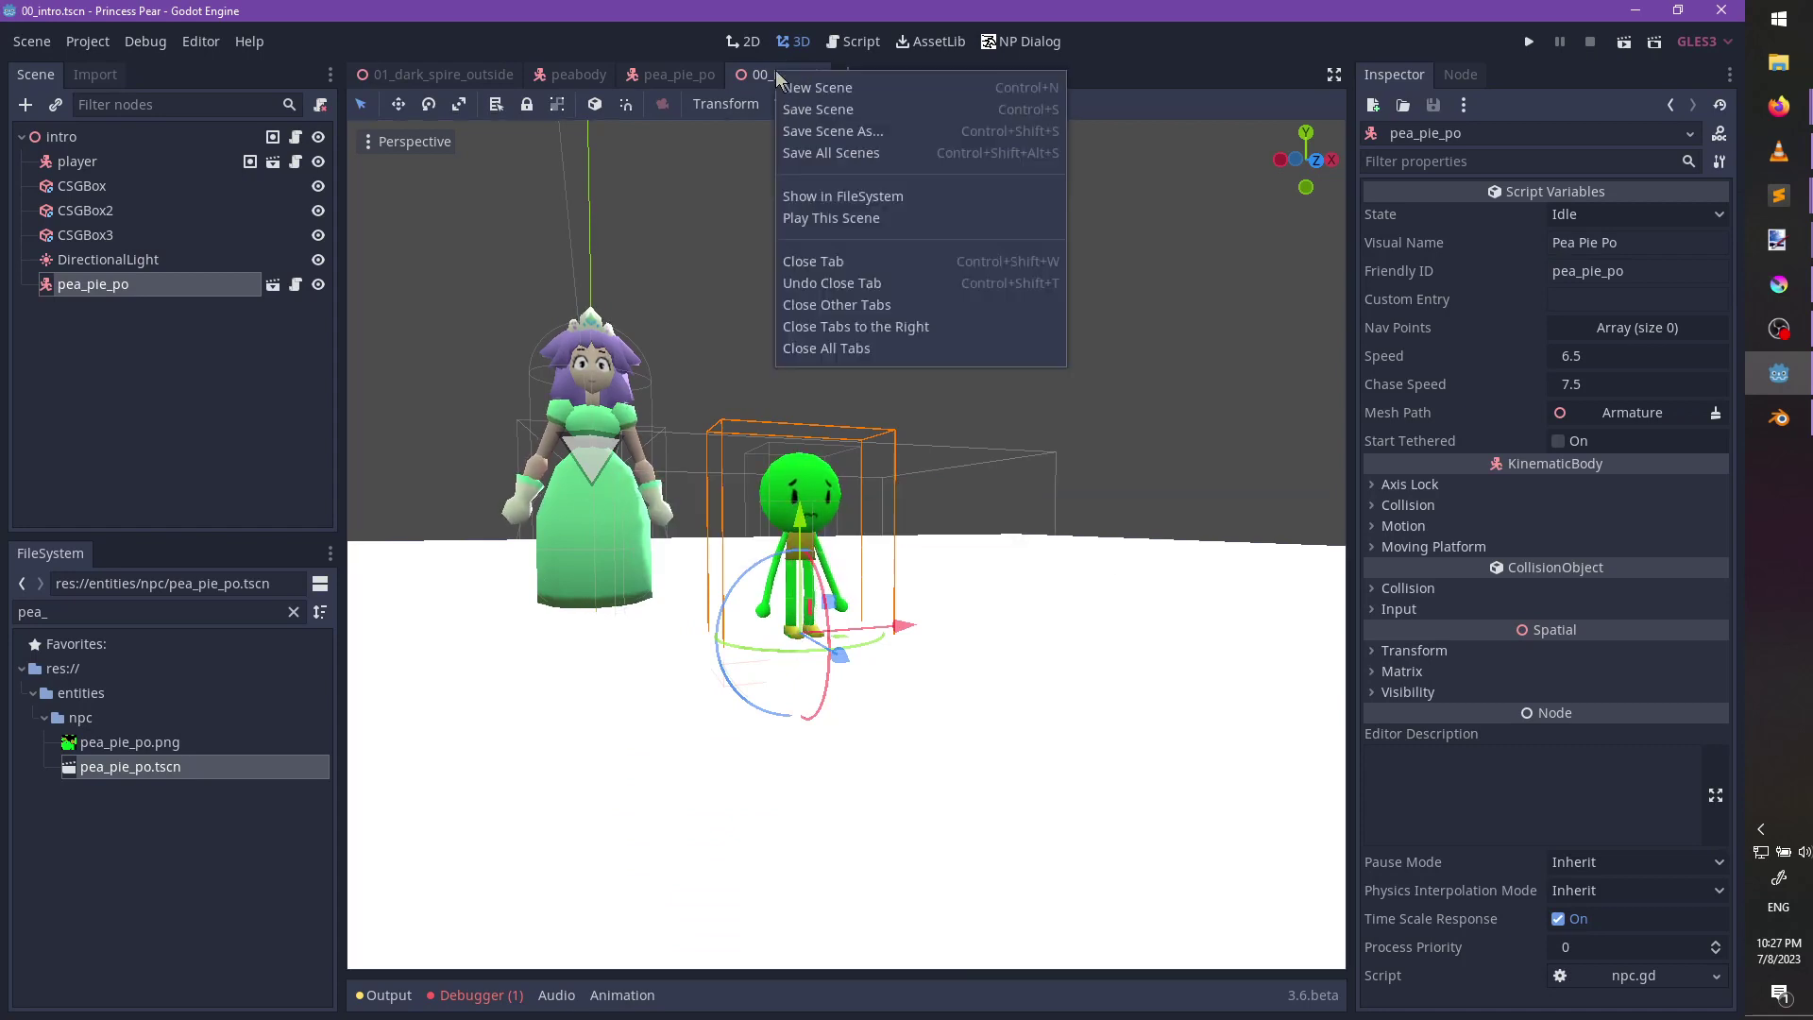
pyautogui.click(814, 352)
# Search the project files for peabo and open peabody.tscn.
pyautogui.click(154, 613)
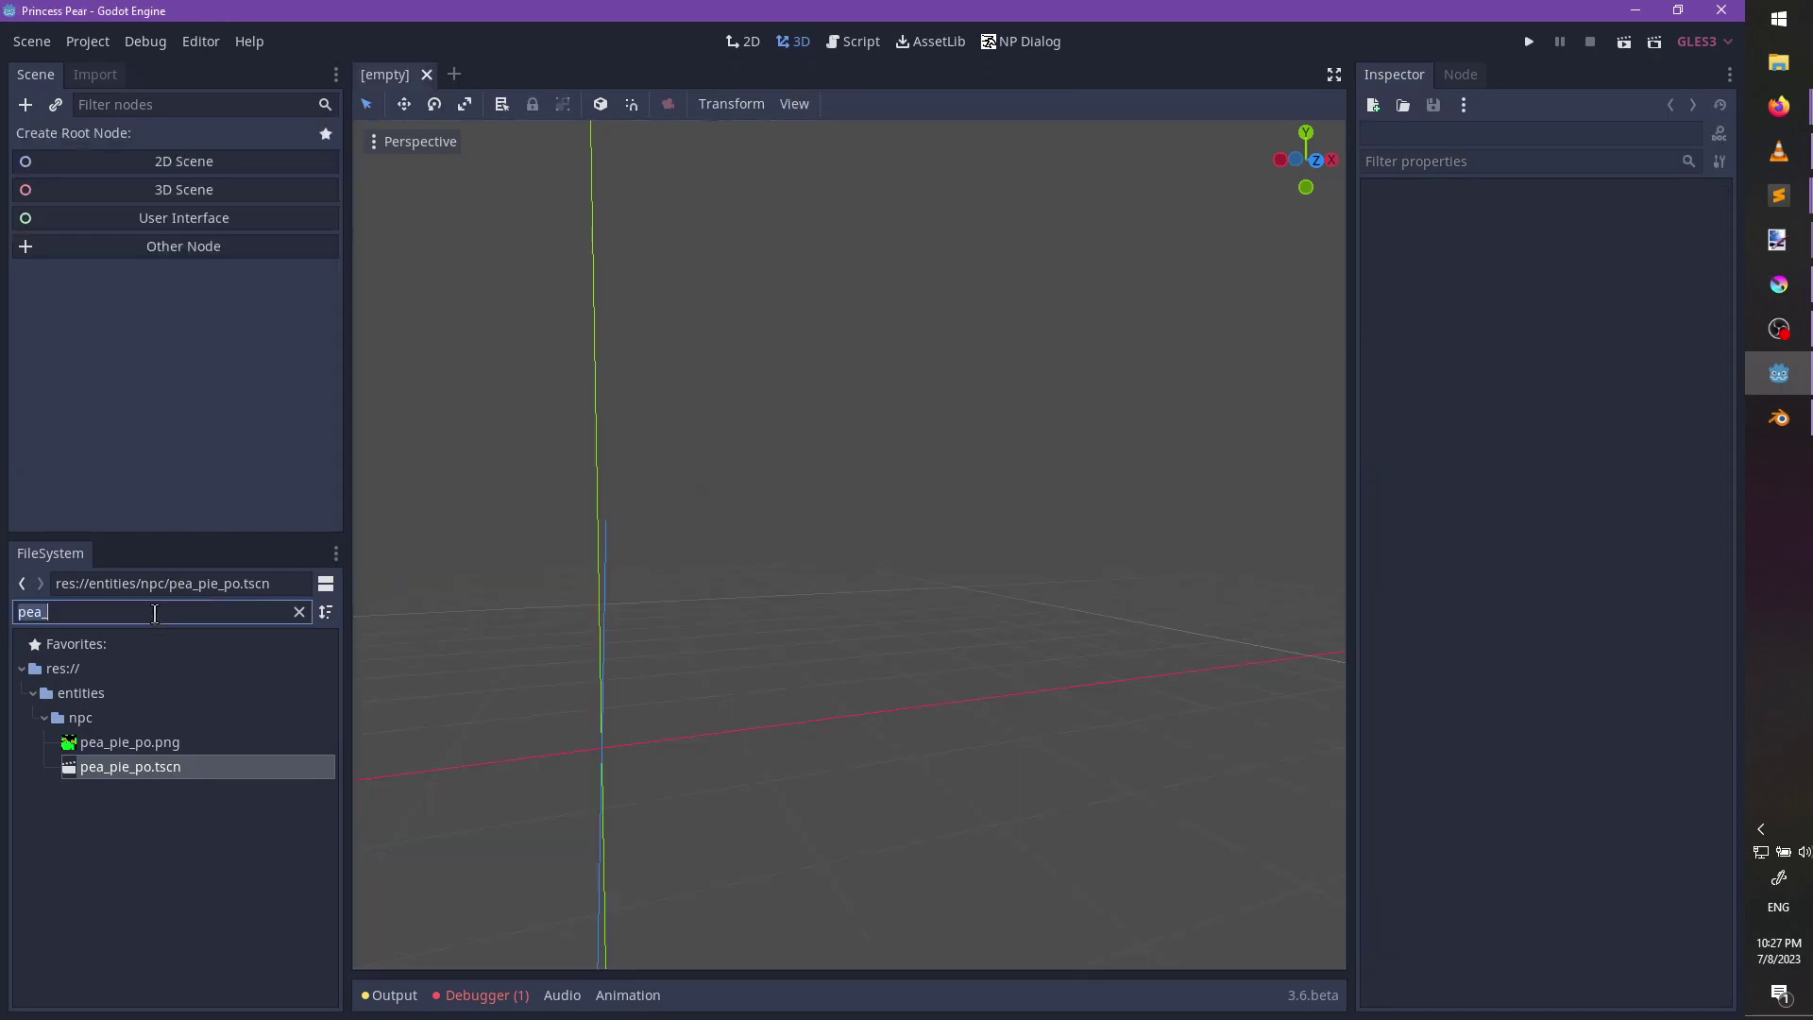
pyautogui.write('peabo')
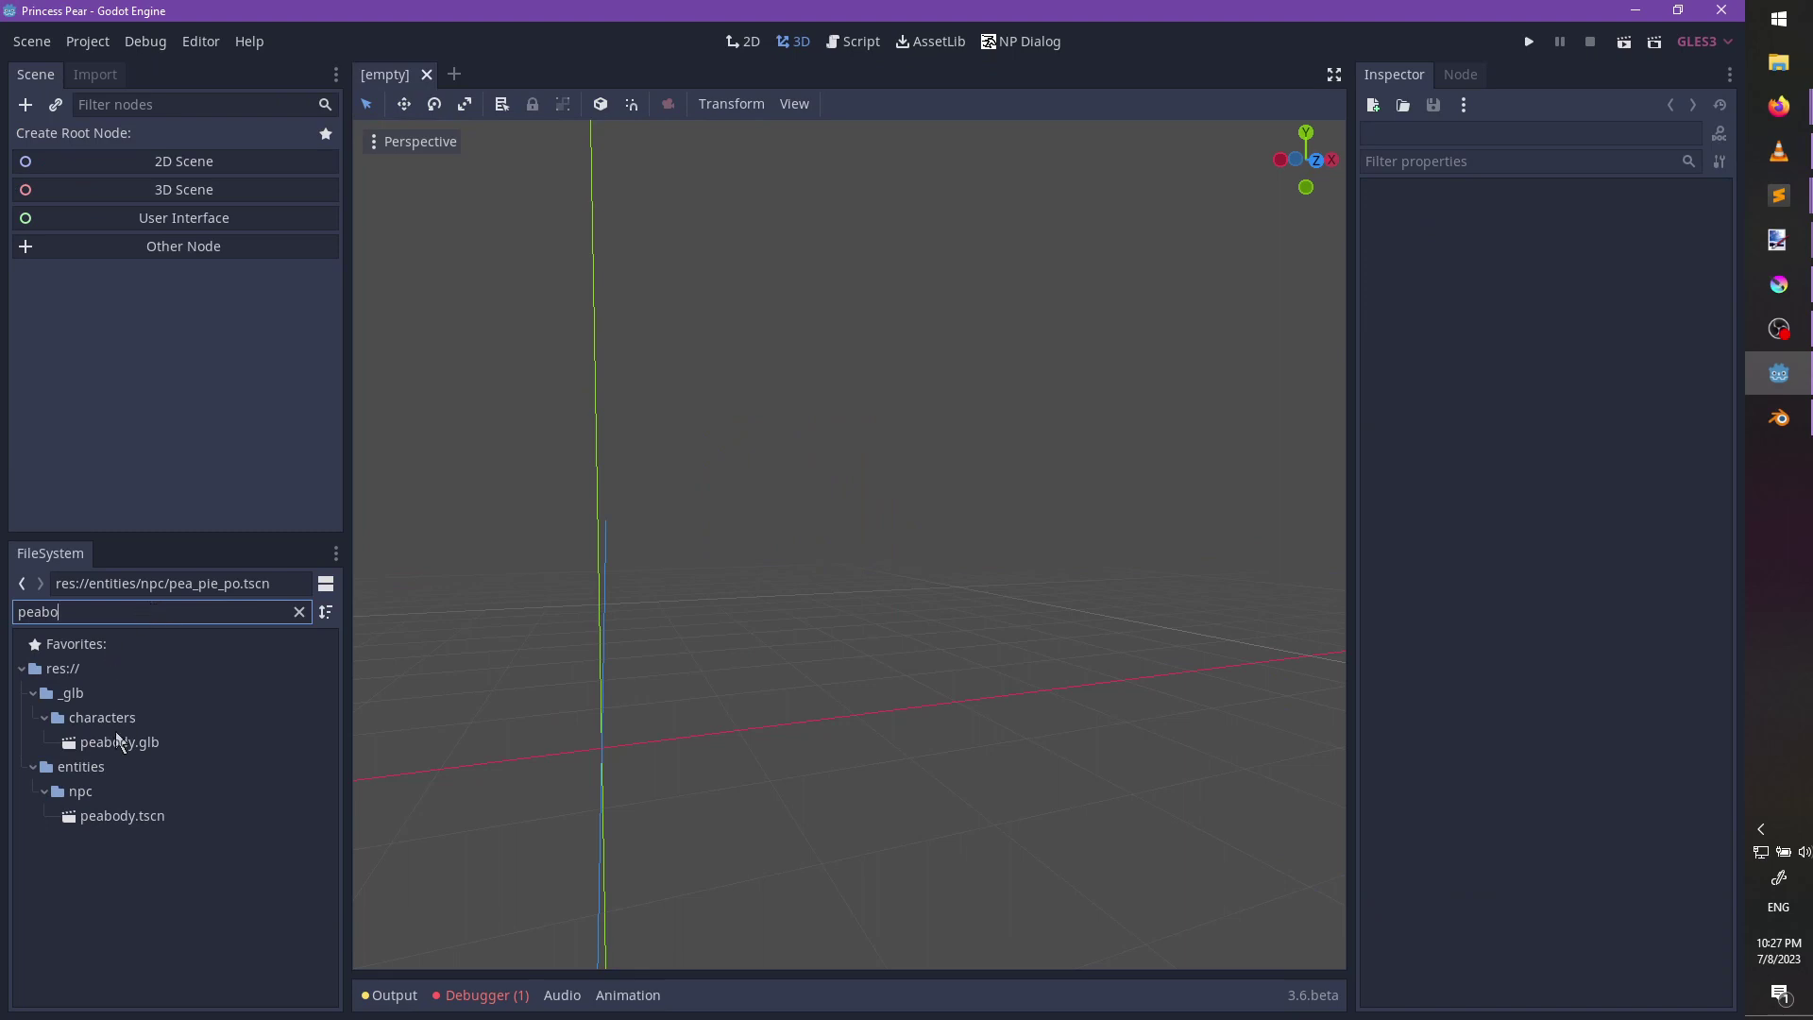
pyautogui.doubleClick(132, 818)
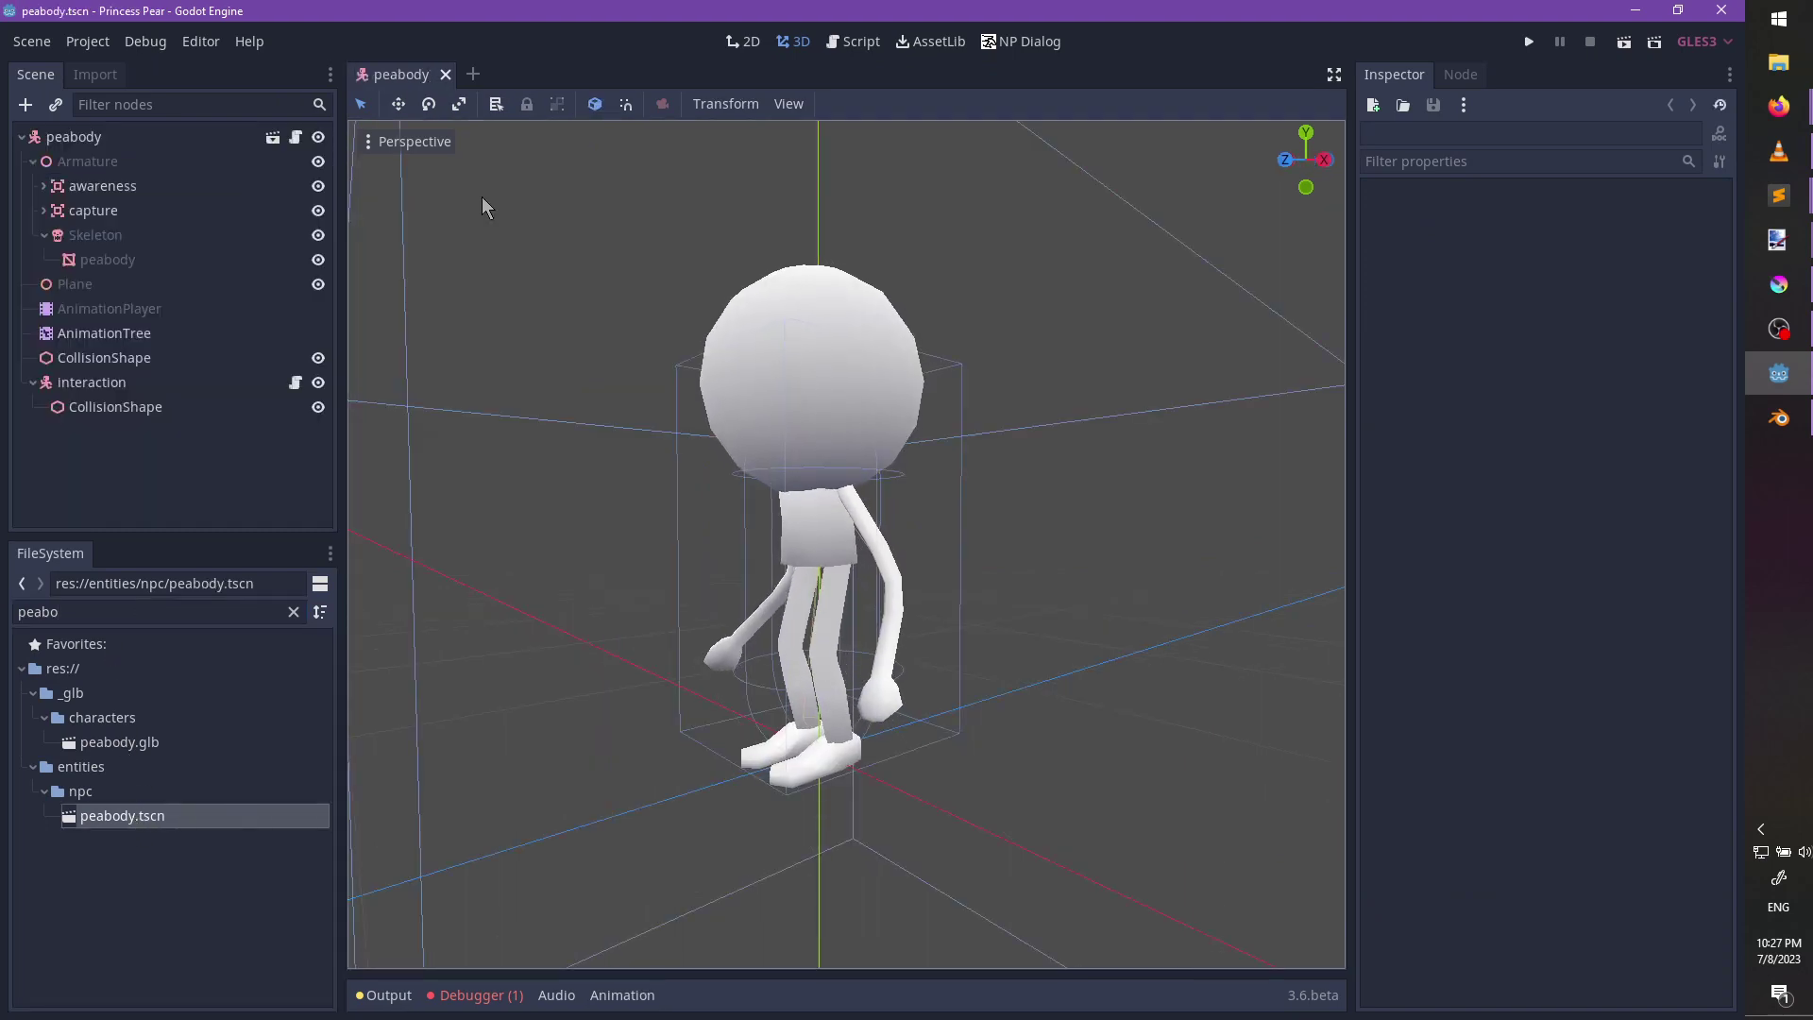
# Search the project files for 00 and reopen 00_intro.tscn.
pyautogui.doubleClick(119, 610)
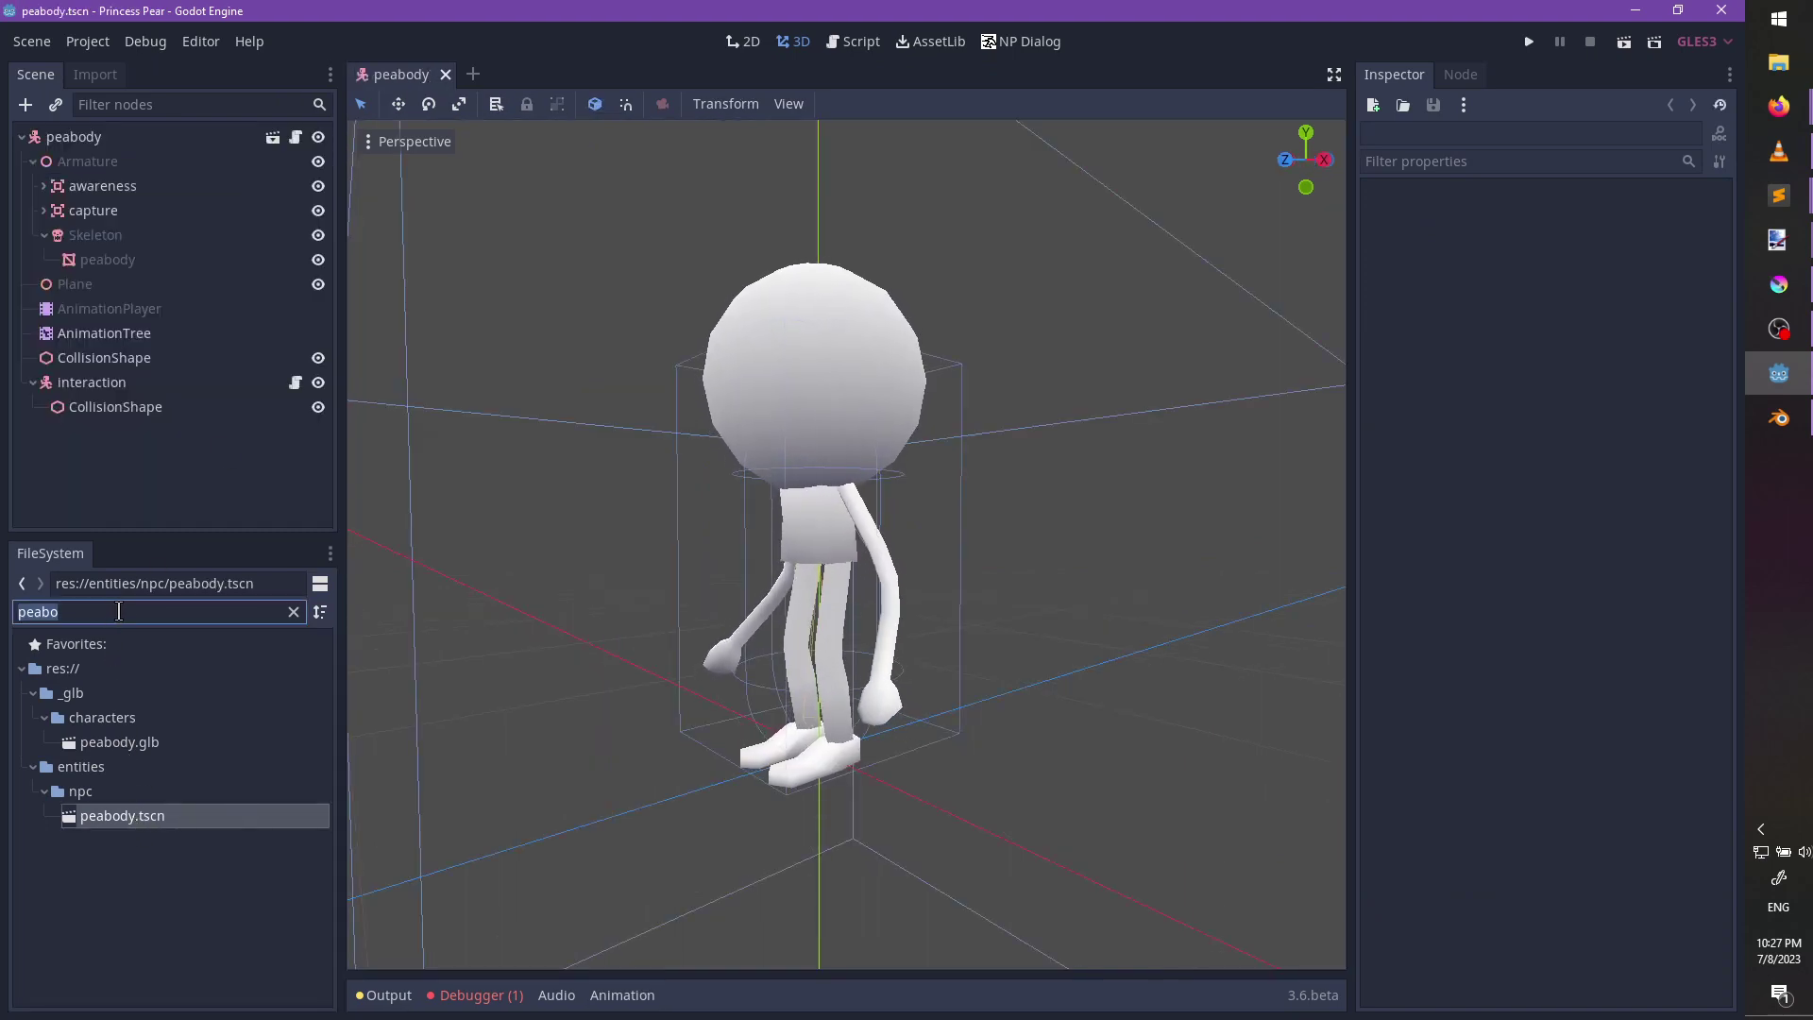
pyautogui.write('00')
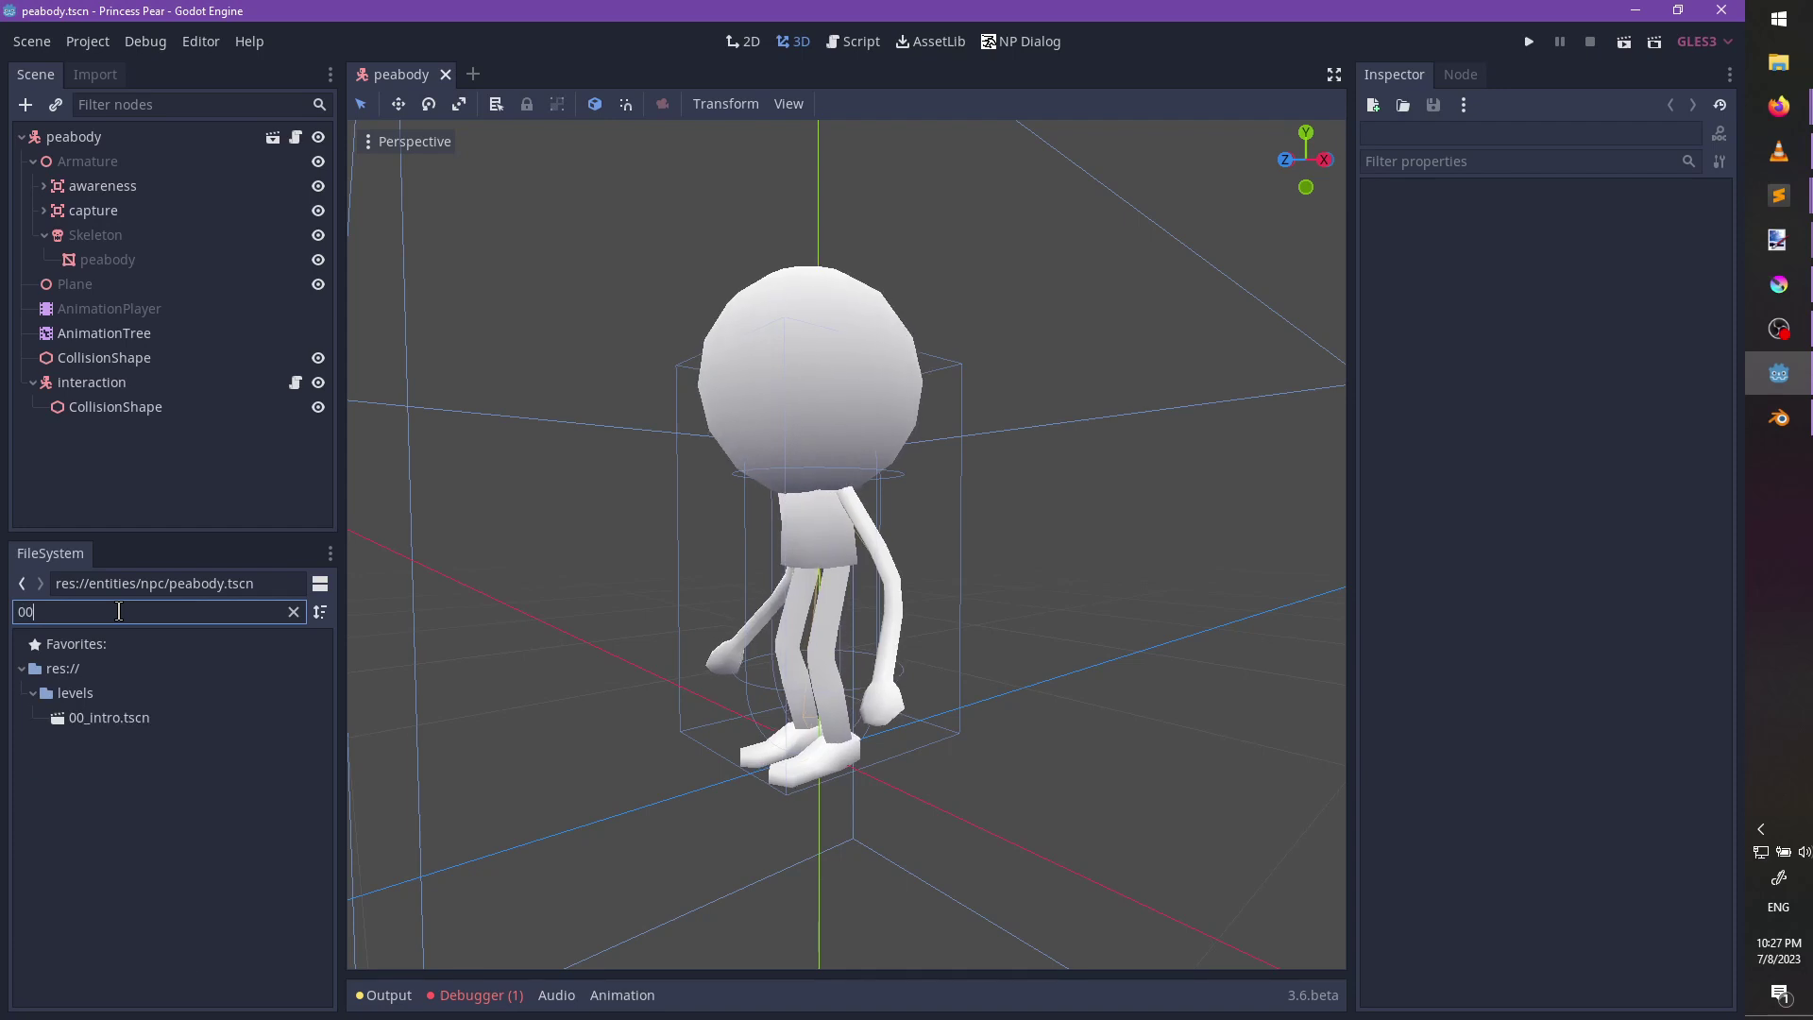
pyautogui.doubleClick(108, 719)
# Rotate pea_pie_po around its vertical axis in the intro level so it faces the player.
pyautogui.moveTo(869, 536); pyautogui.dragTo(854, 614, button='middle')
pyautogui.click(869, 710)
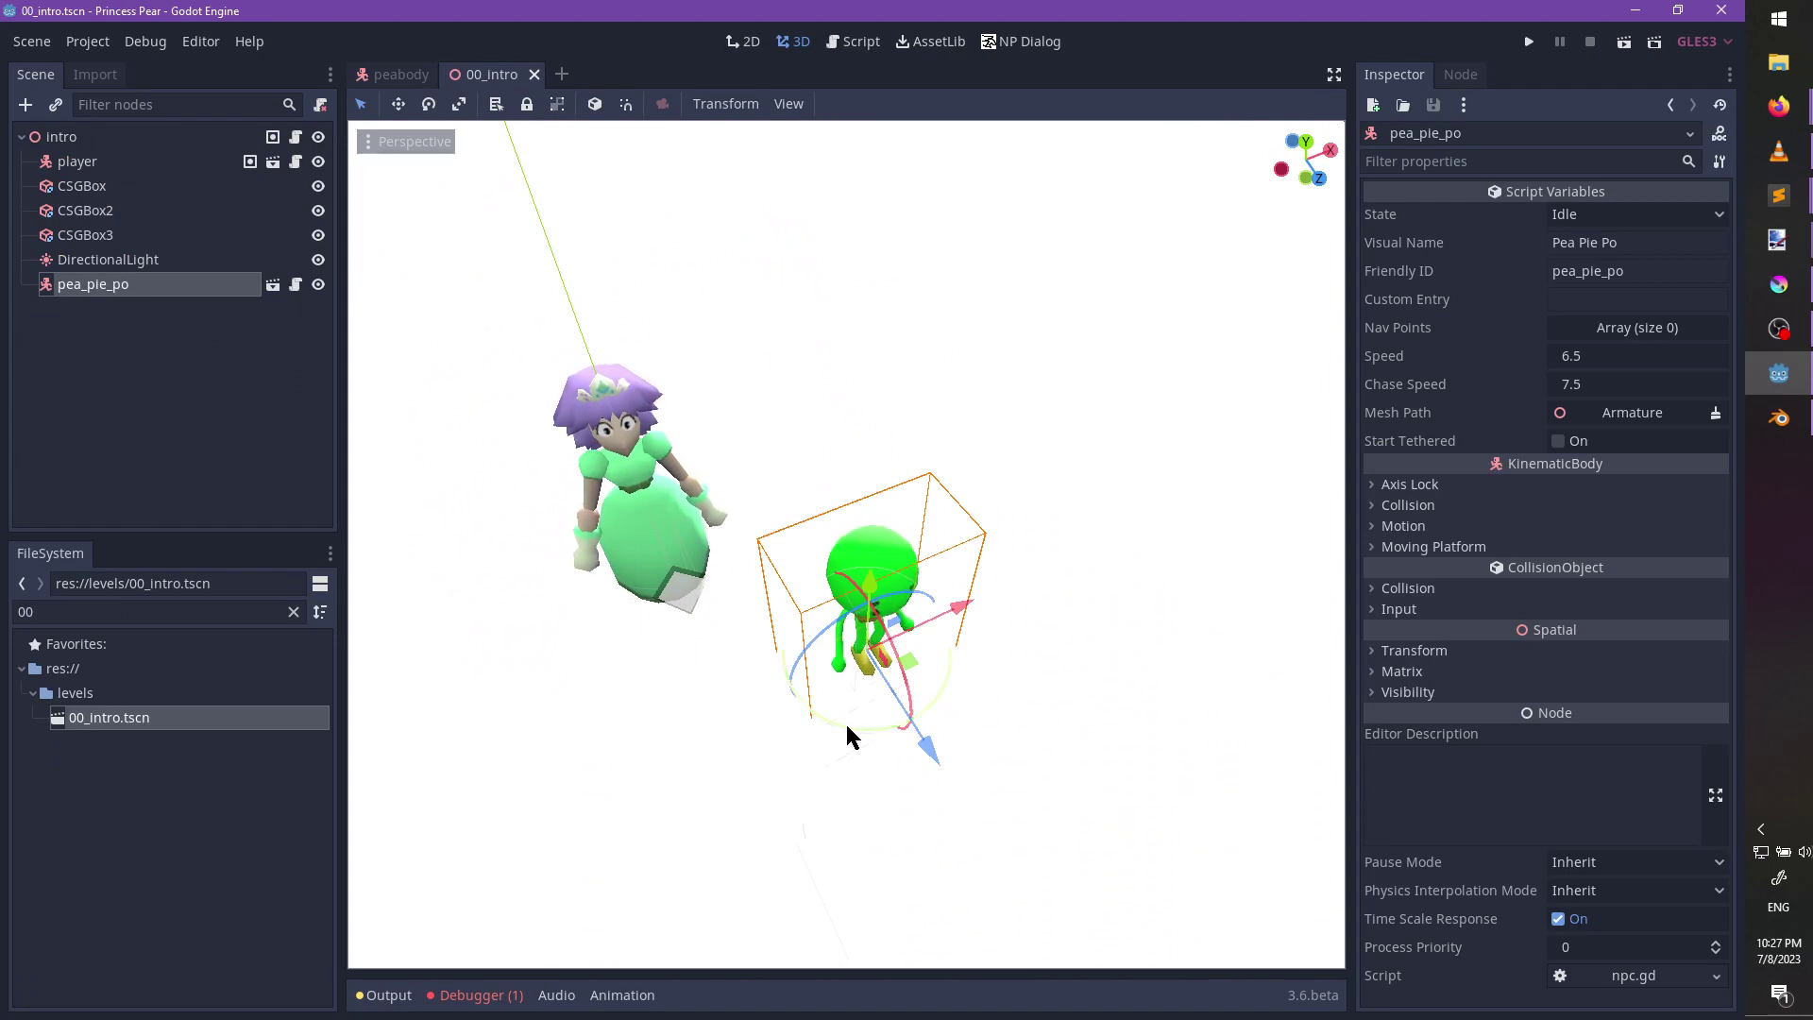
pyautogui.moveTo(846, 722); pyautogui.dragTo(796, 512)
pyautogui.moveTo(784, 604); pyautogui.dragTo(954, 524, button='middle')
# Set pea_pie_po's Custom Entry to start and save the intro scene.
pyautogui.click(1605, 299)
pyautogui.write('start')
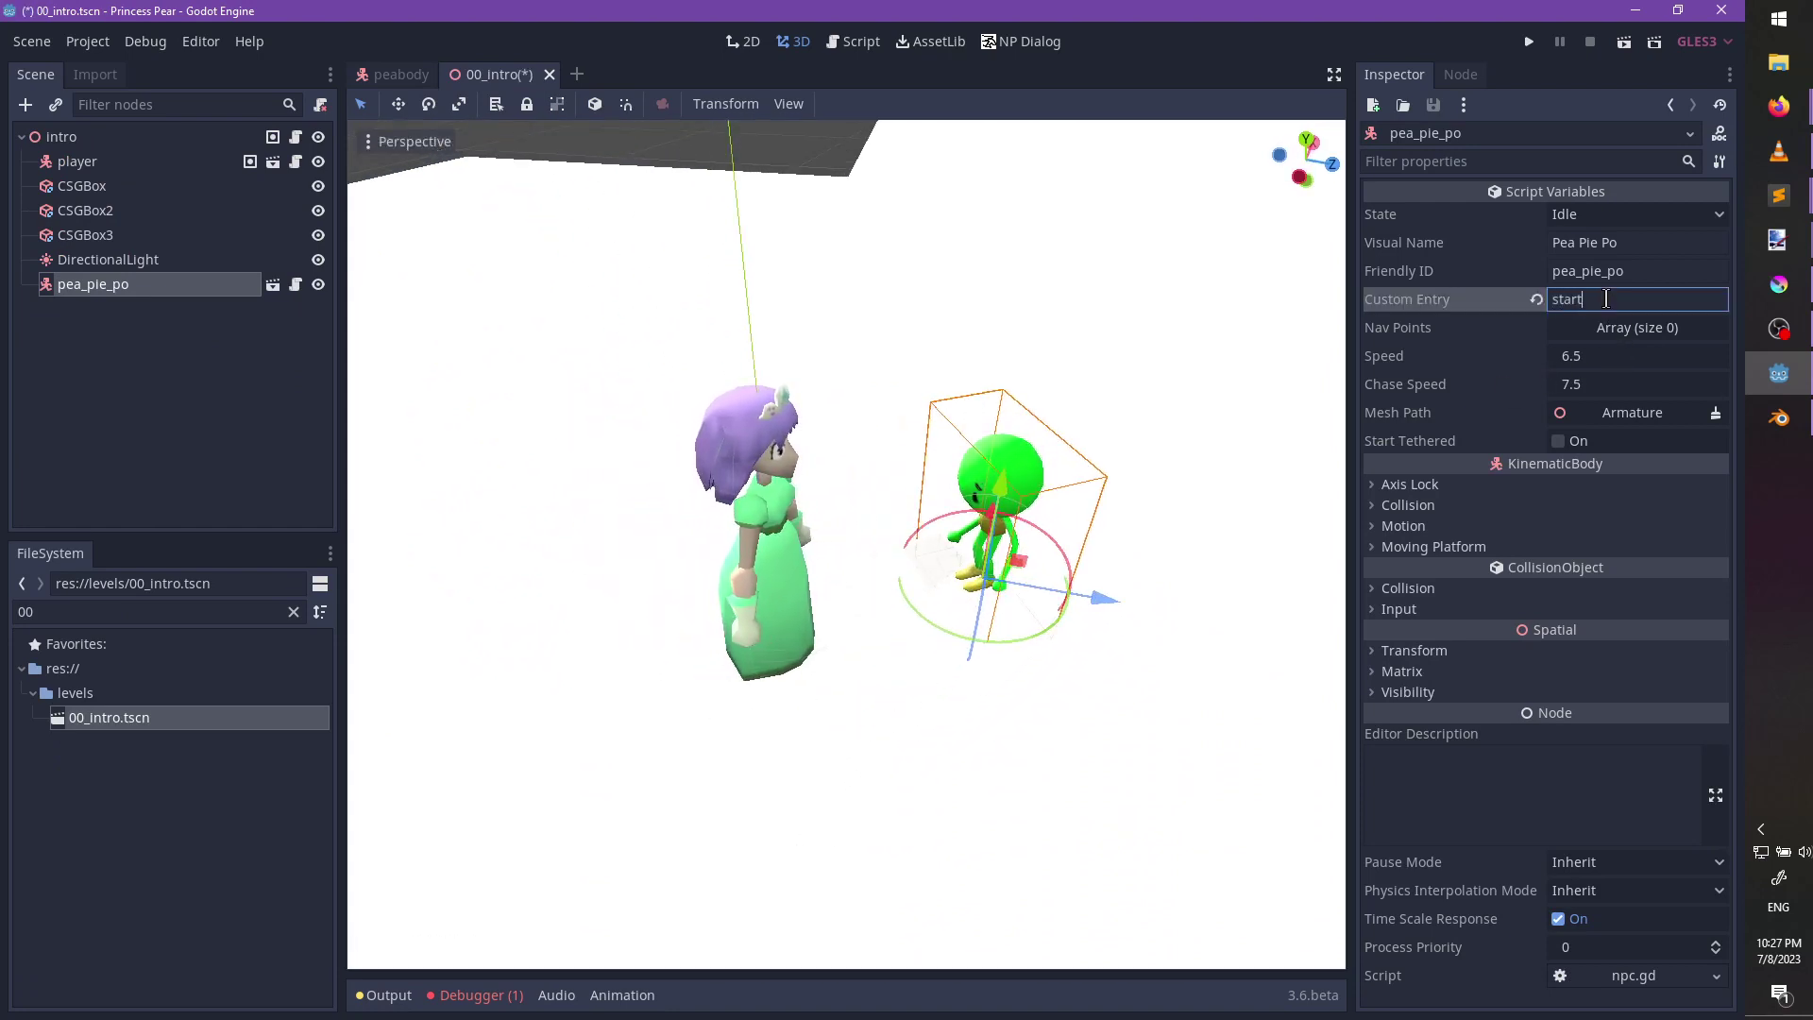
pyautogui.press('Return')
pyautogui.hotkey('ctrl', 's')
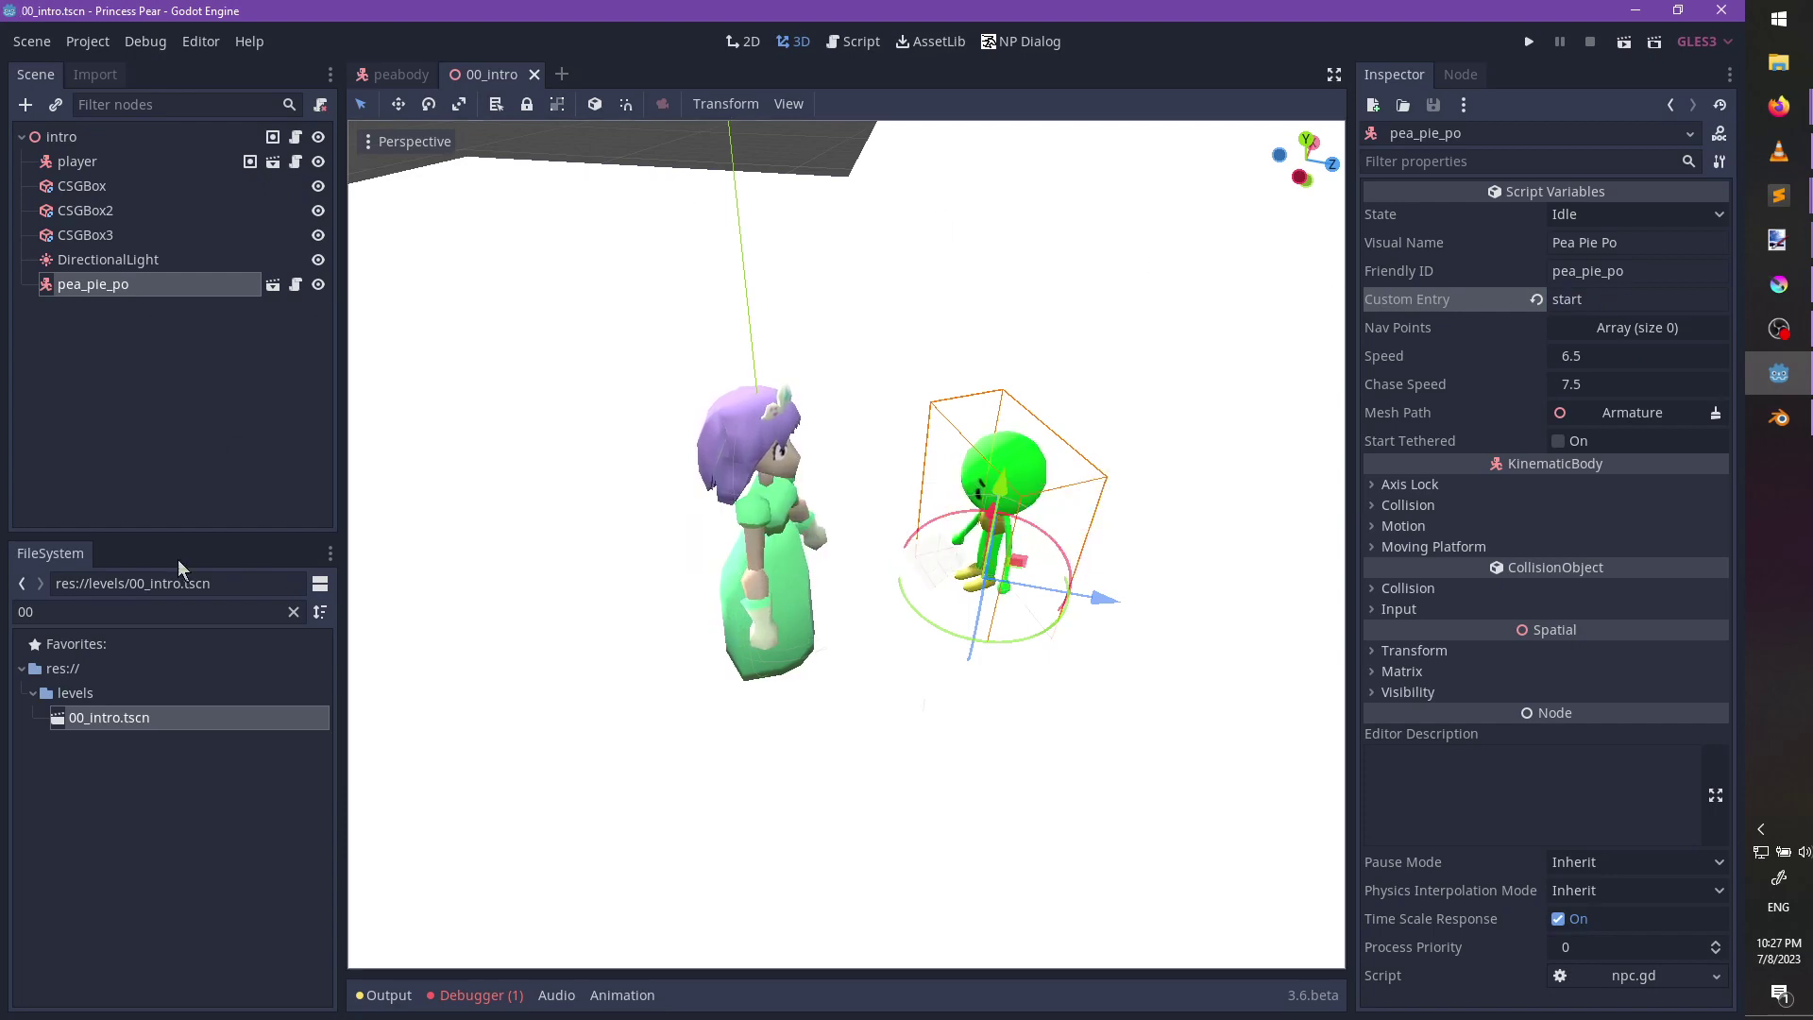
# Search the project files for 01 and open 01_dark_spire_outside.tscn.
pyautogui.click(147, 611)
pyautogui.press('BackSpace')
pyautogui.write('1')
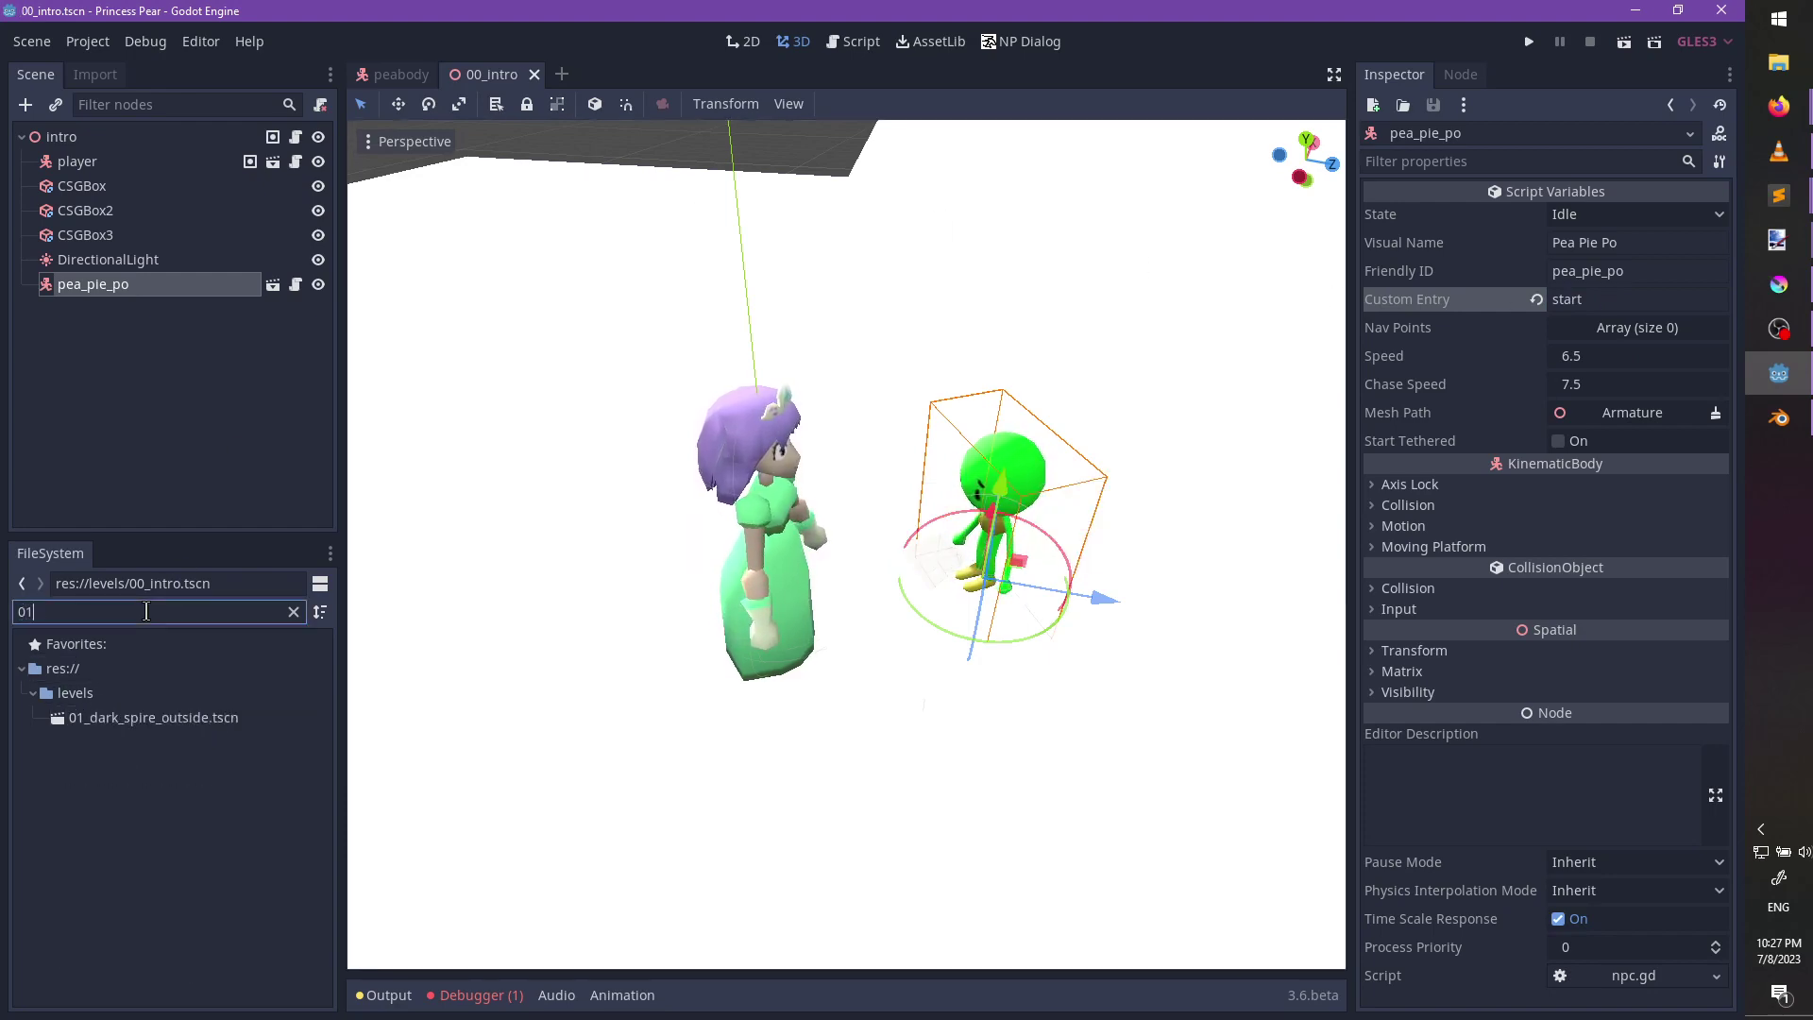
pyautogui.doubleClick(155, 719)
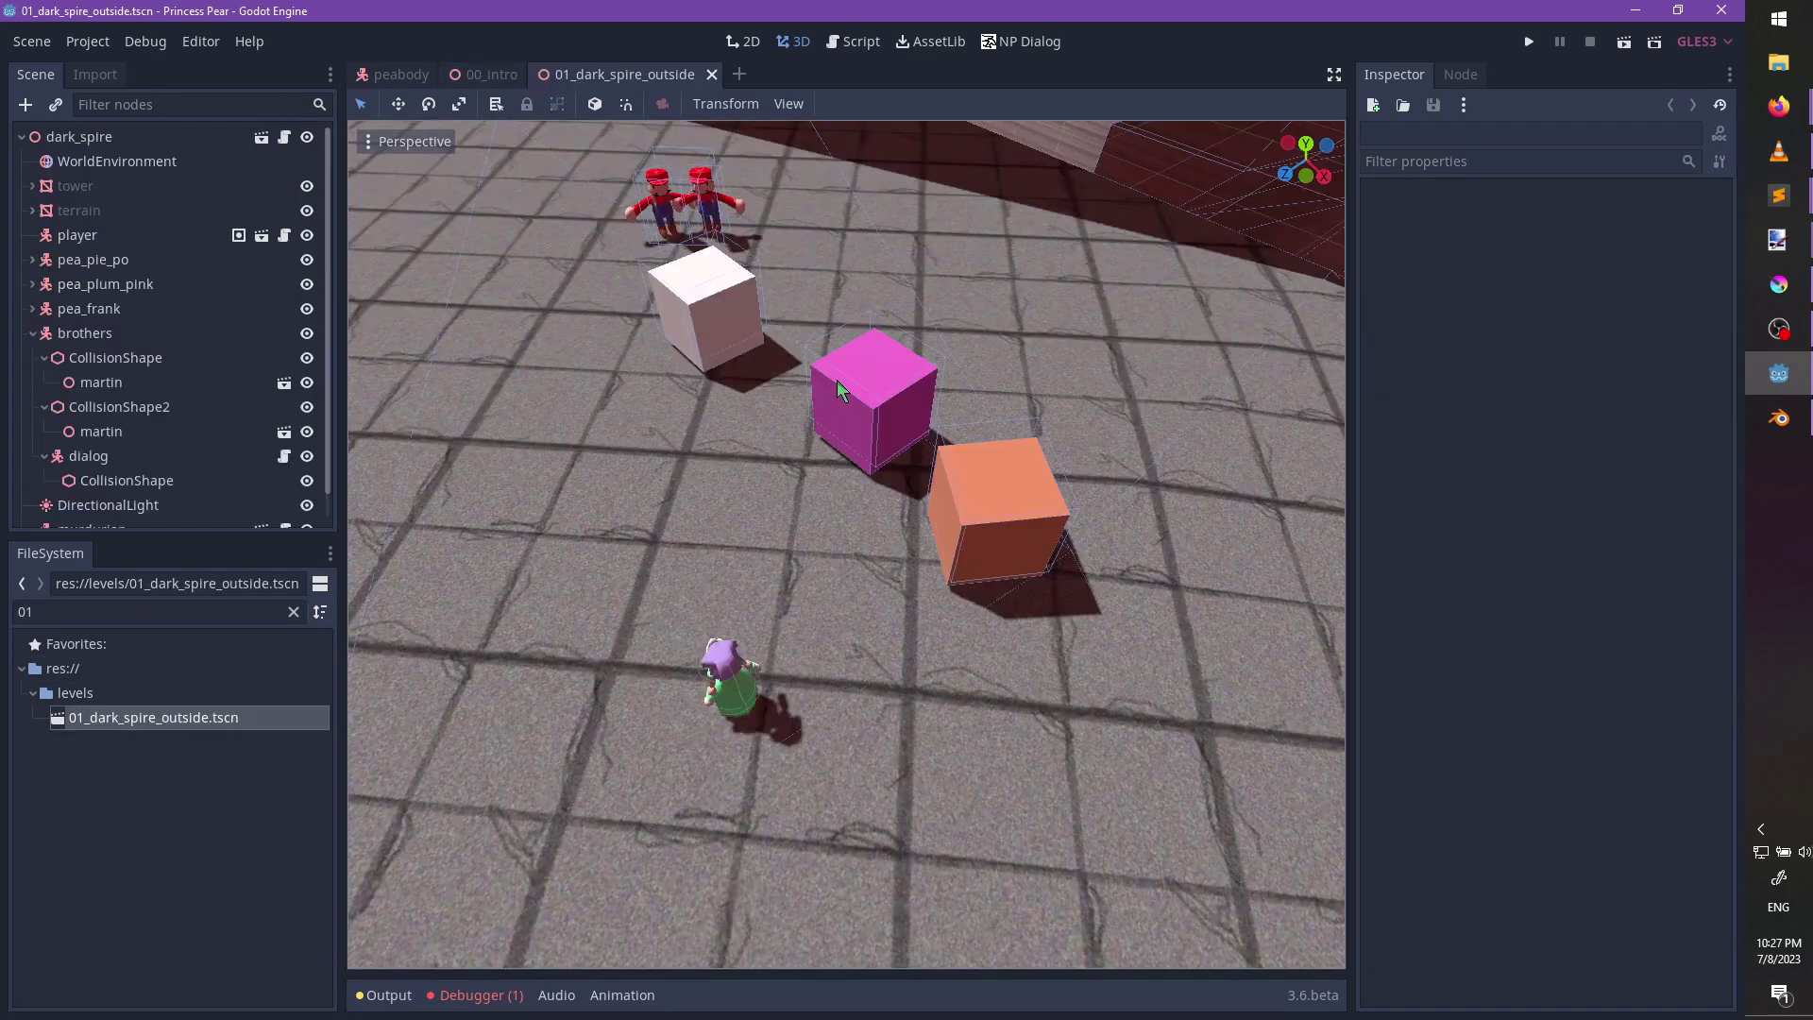
# Delete the white pea_pie_po box and its child nodes from the dark spire level.
pyautogui.moveTo(861, 485); pyautogui.dragTo(919, 482, button='middle')
pyautogui.click(581, 356)
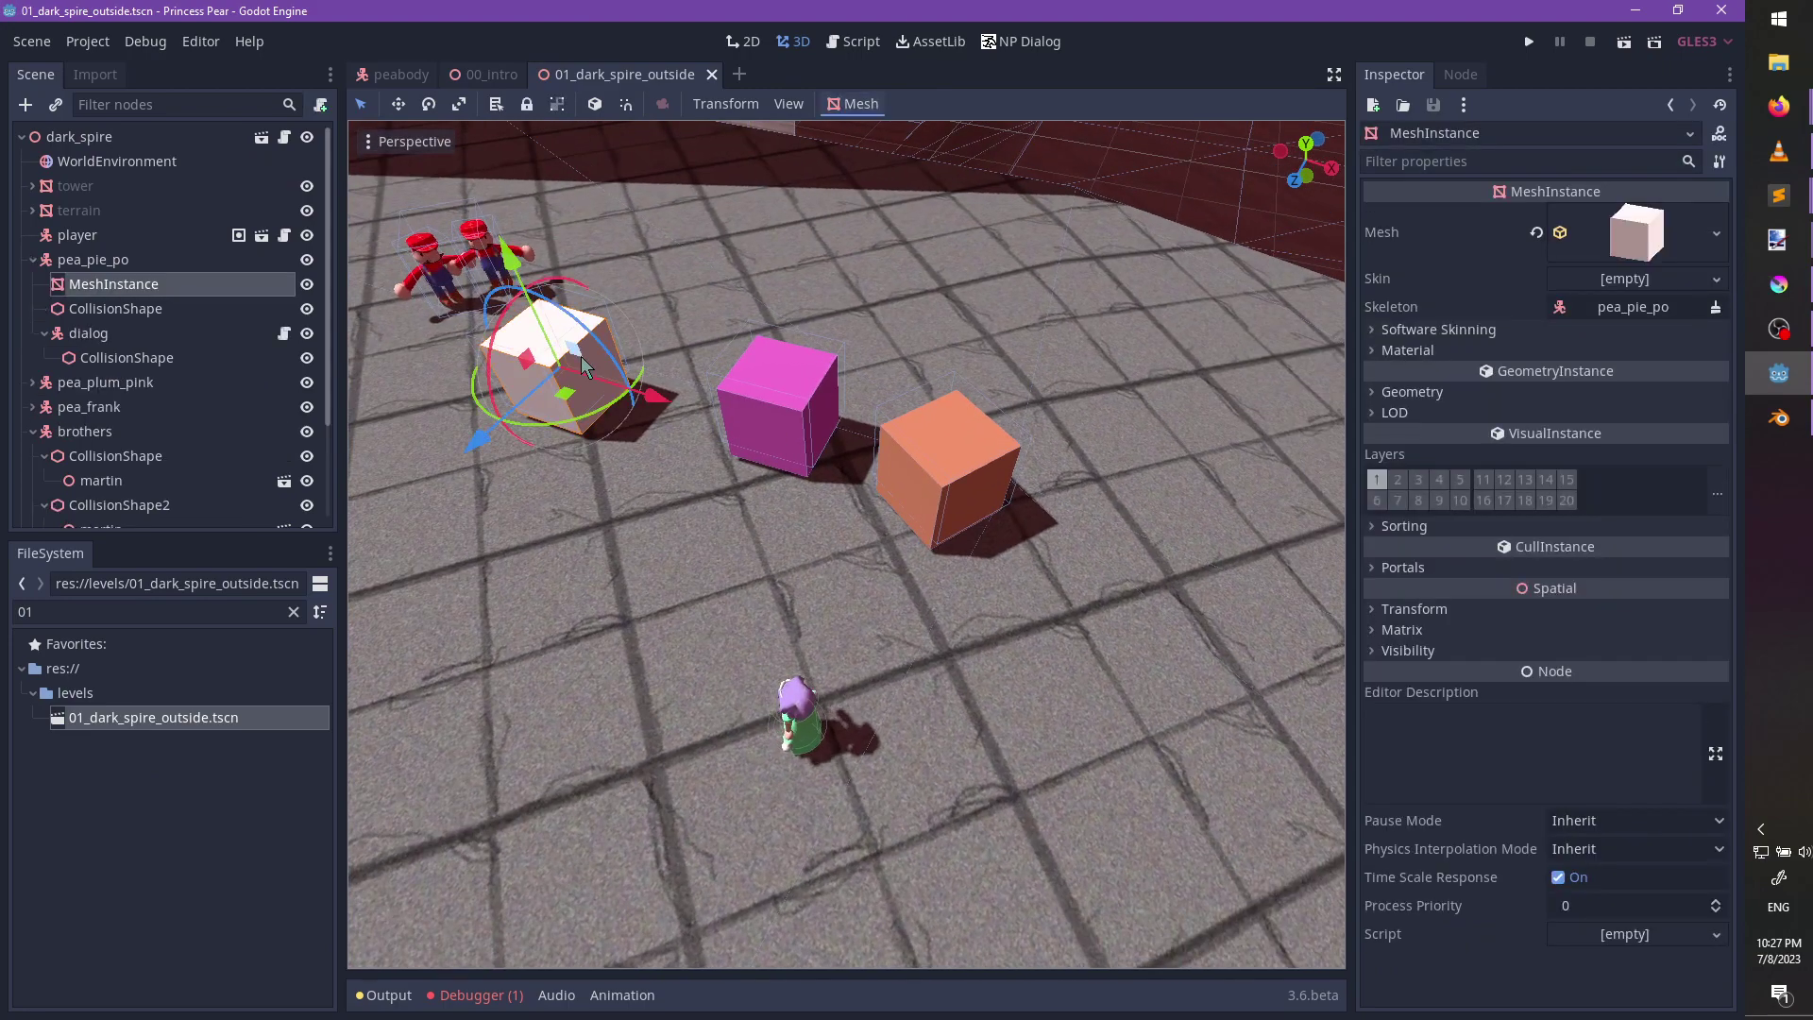
pyautogui.click(138, 265)
pyautogui.press('Delete')
pyautogui.press('Return')
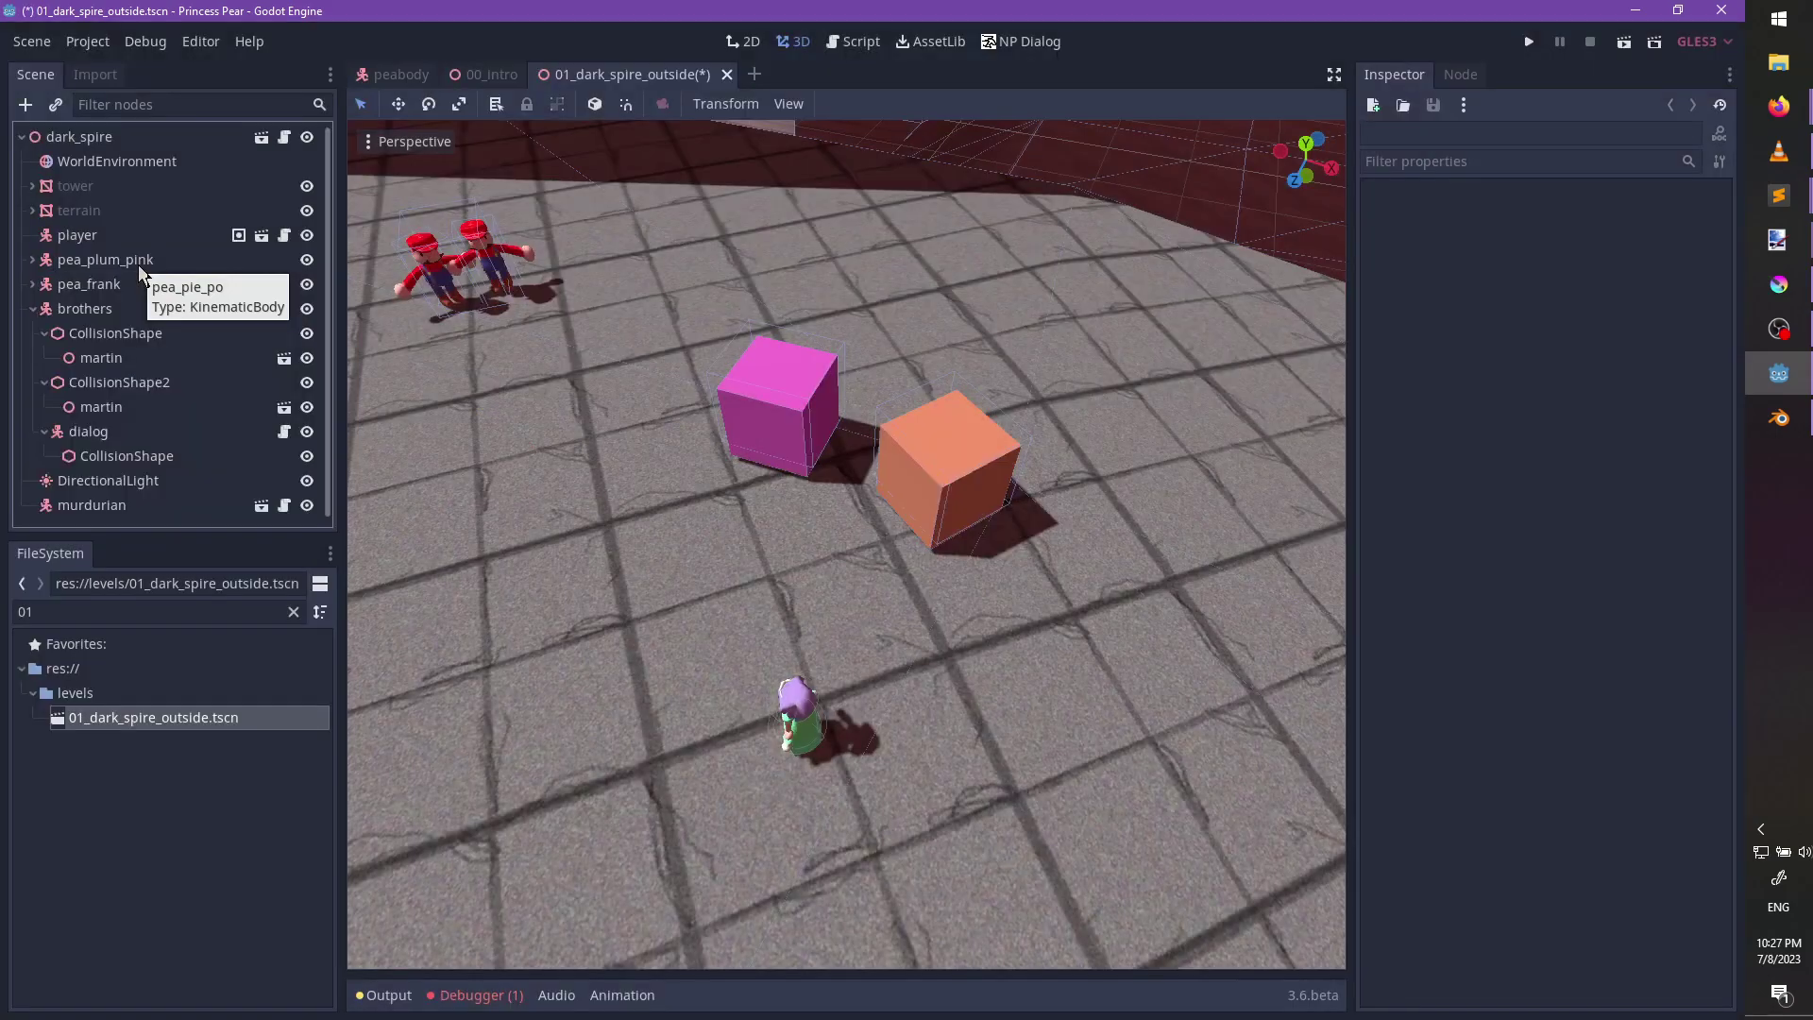
# Search the project files for pea and place pea_pie_po.tscn on the stone floor near the player.
pyautogui.moveTo(929, 535); pyautogui.dragTo(741, 470, button='middle')
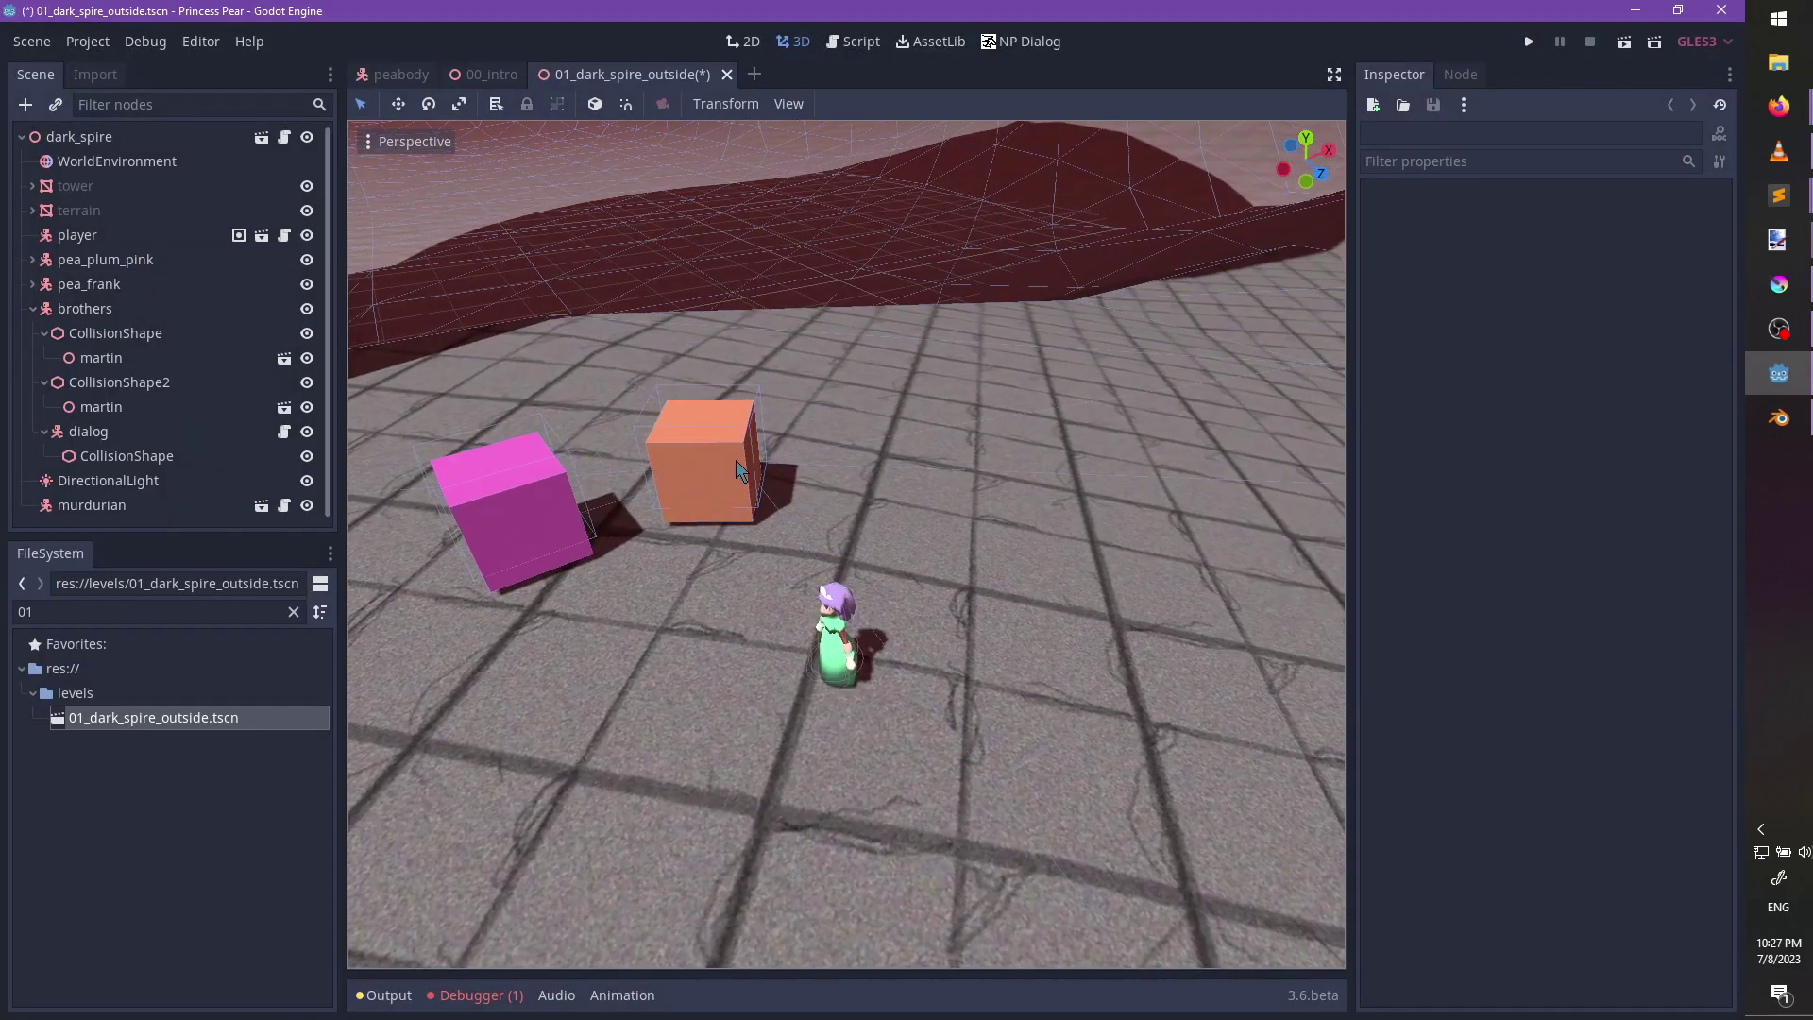
pyautogui.click(717, 463)
pyautogui.moveTo(911, 528); pyautogui.dragTo(163, 339, button='middle')
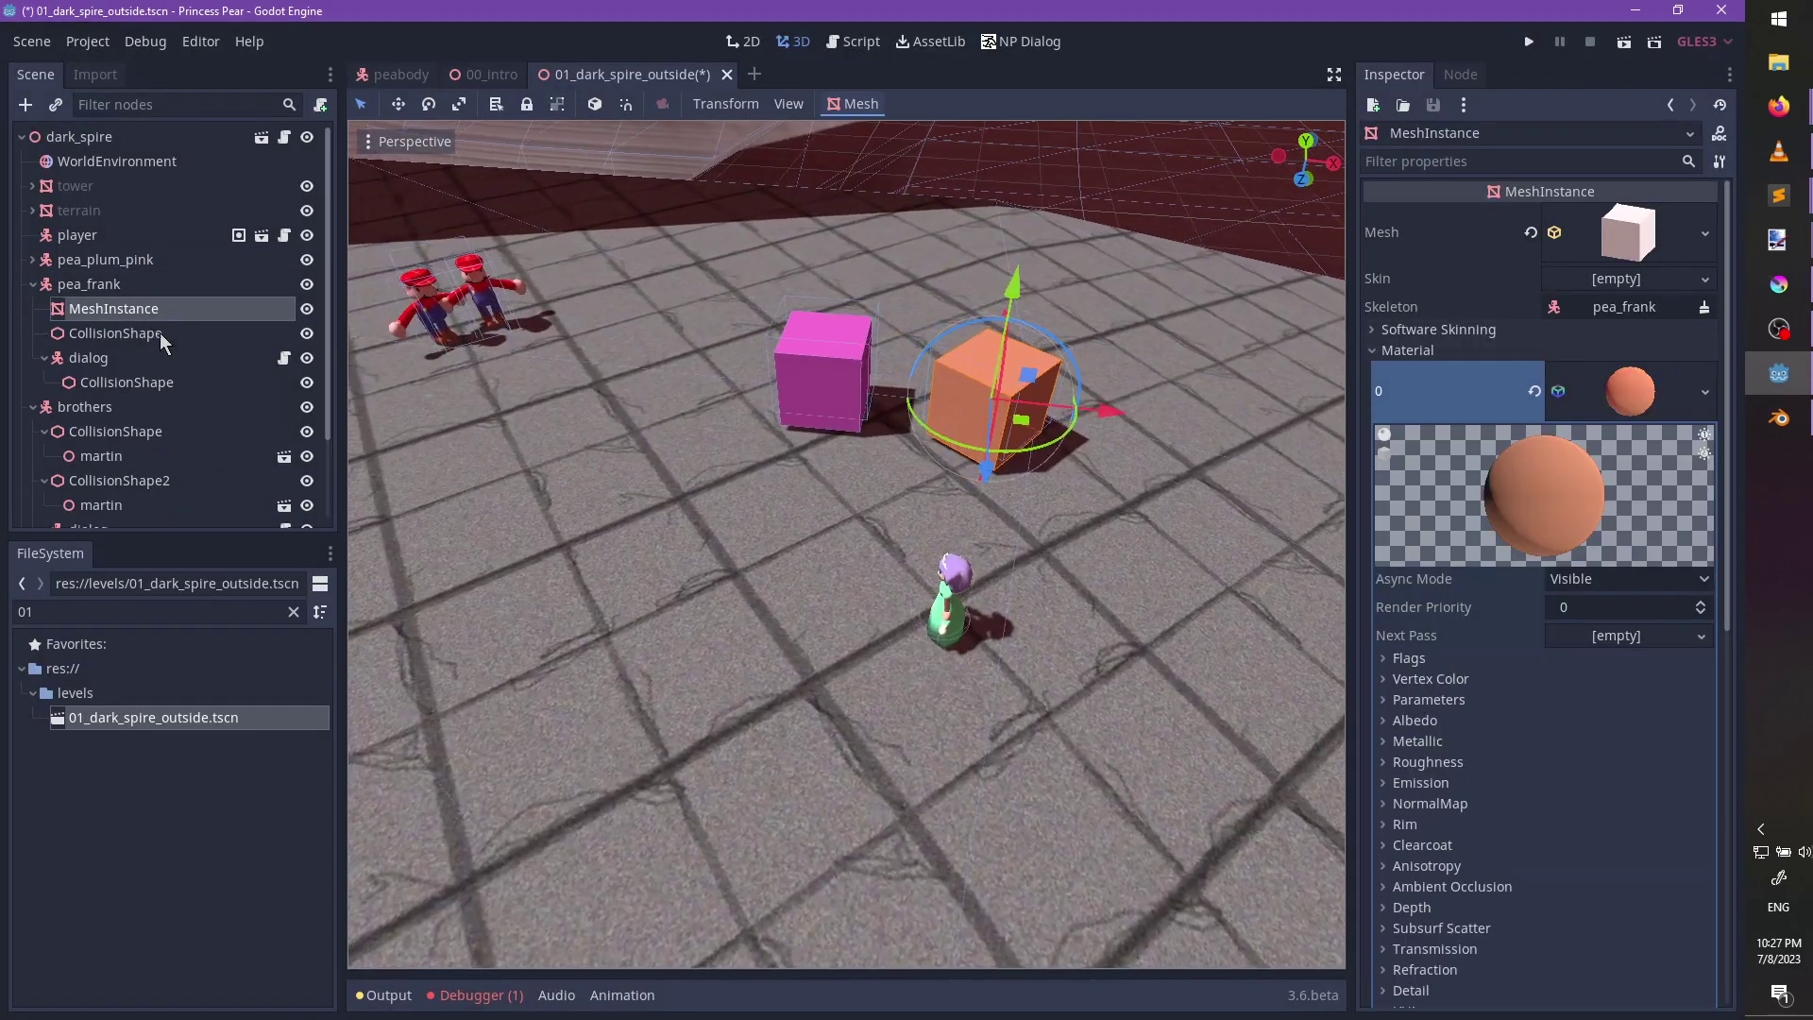
pyautogui.doubleClick(95, 611)
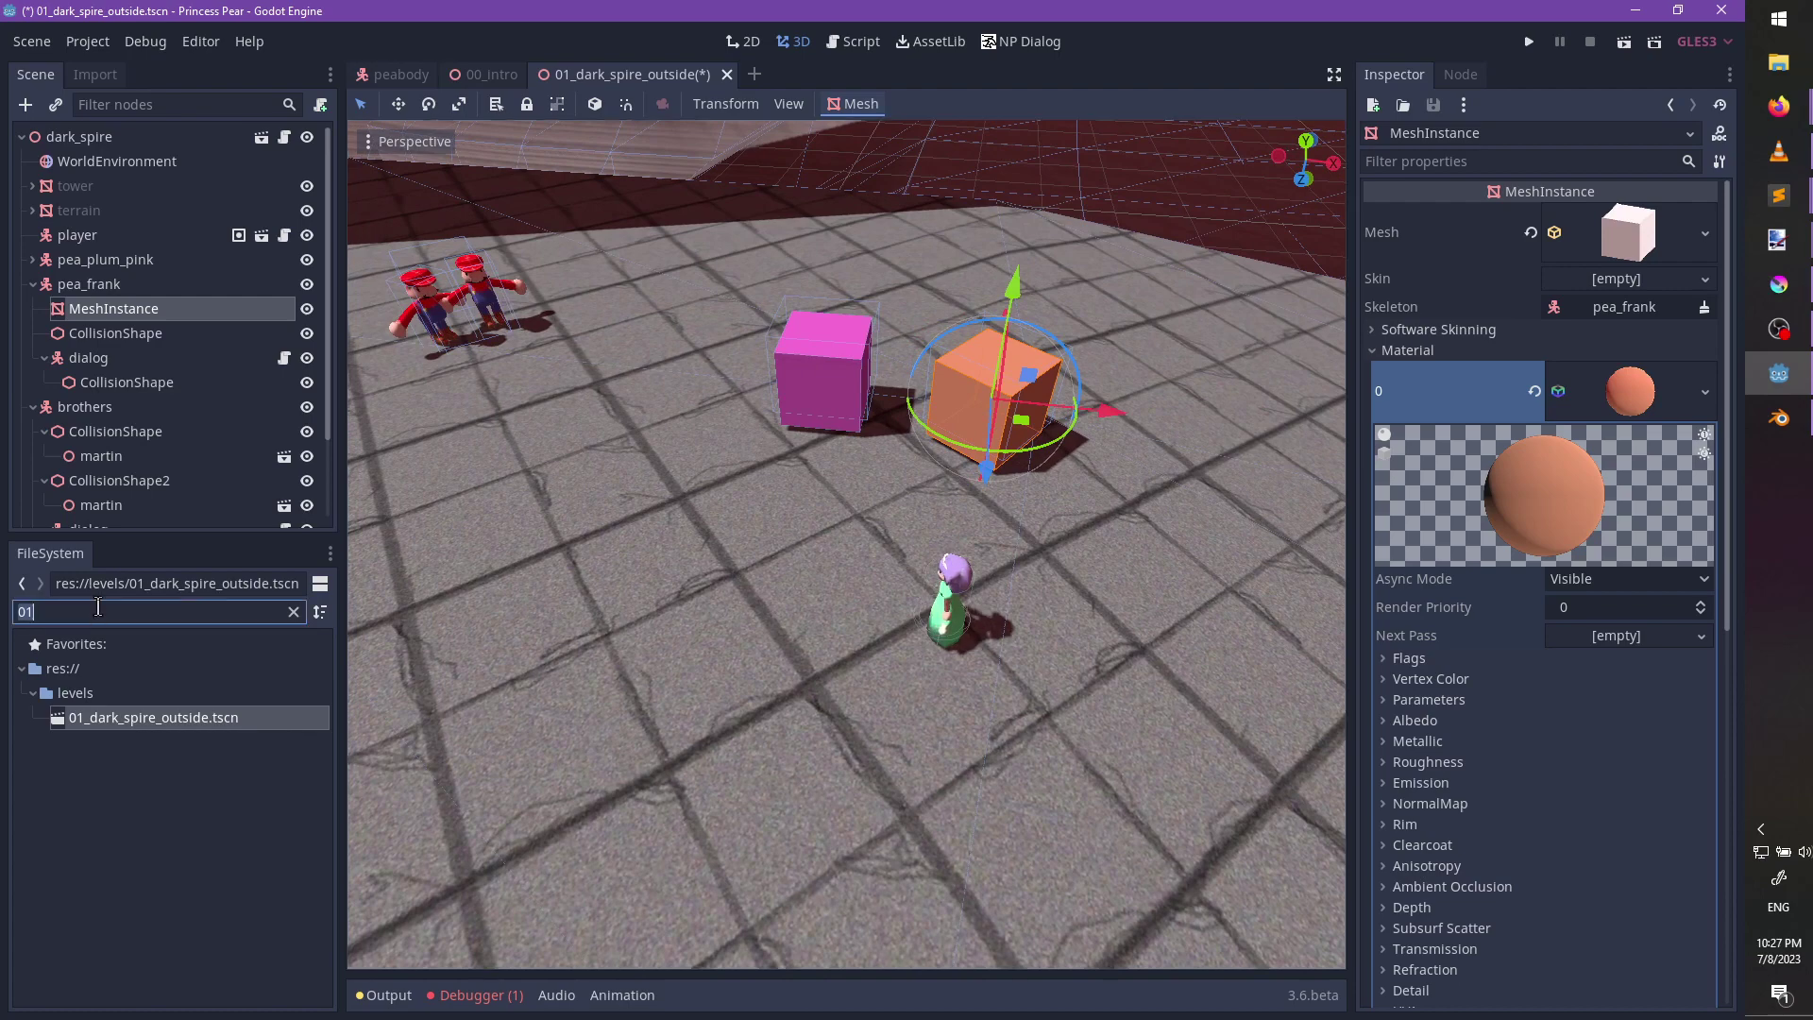
pyautogui.write('pea+')
pyautogui.press('BackSpace')
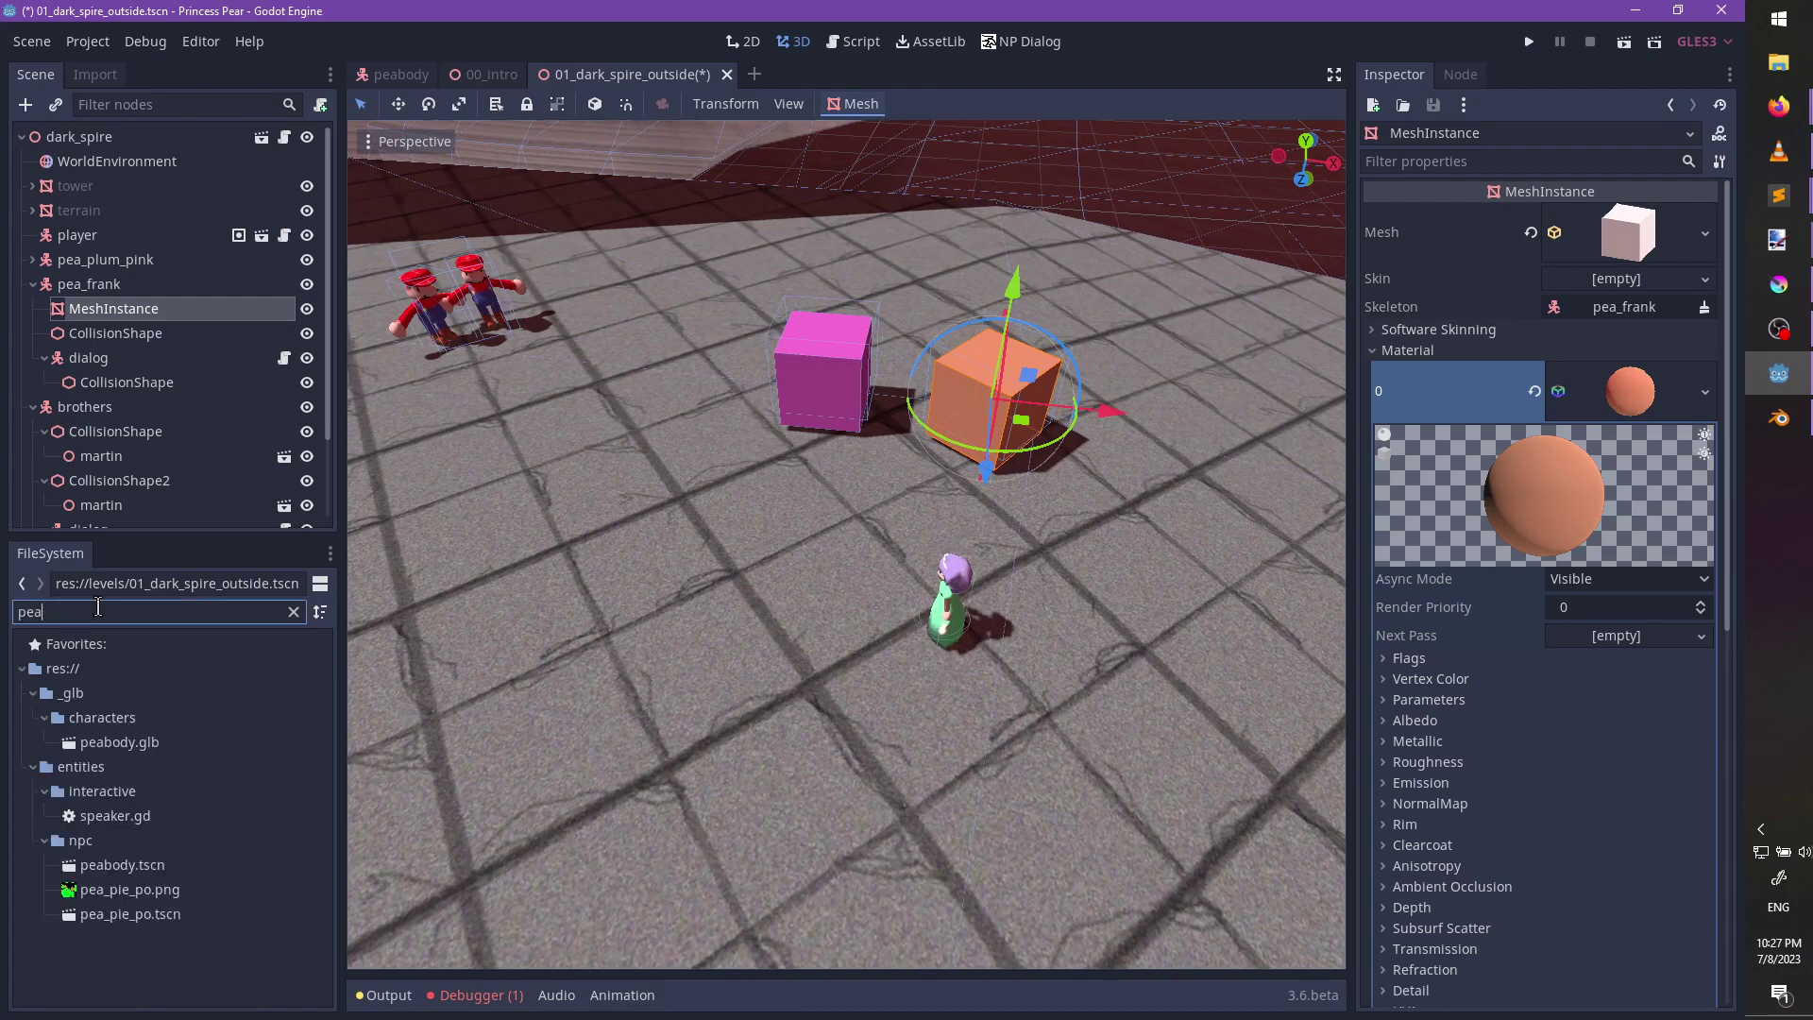
pyautogui.moveTo(163, 921); pyautogui.dragTo(749, 550)
pyautogui.click(750, 535)
pyautogui.press('f')
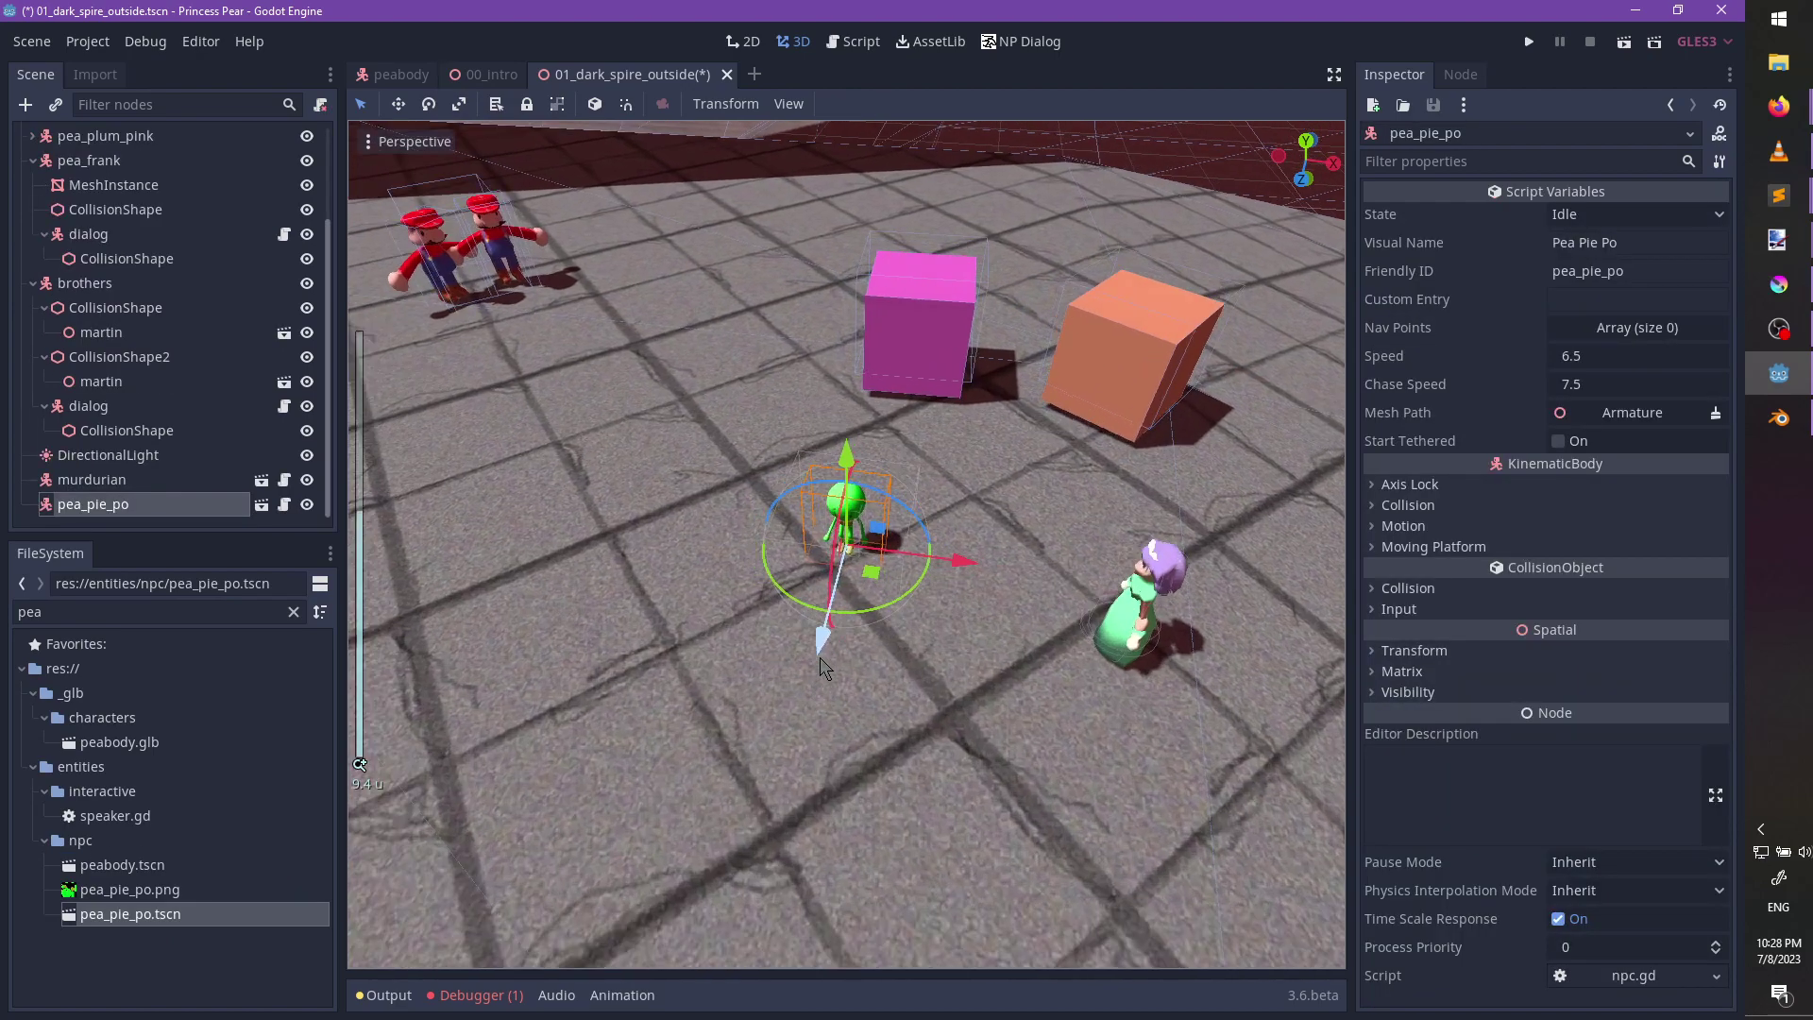
# Rotate pea_pie_po around its vertical axis in the dark spire level so it faces the player.
pyautogui.scroll(8, 875, 619)
pyautogui.moveTo(854, 616); pyautogui.dragTo(1082, 752)
pyautogui.scroll(-6, 1082, 752)
pyautogui.moveTo(1082, 751); pyautogui.dragTo(936, 711, button='middle')
pyautogui.scroll(2, 937, 712)
# Switch to Sublime Text and search script.dialog for pepi to find the pea general's intro entry.
pyautogui.click(1778, 196)
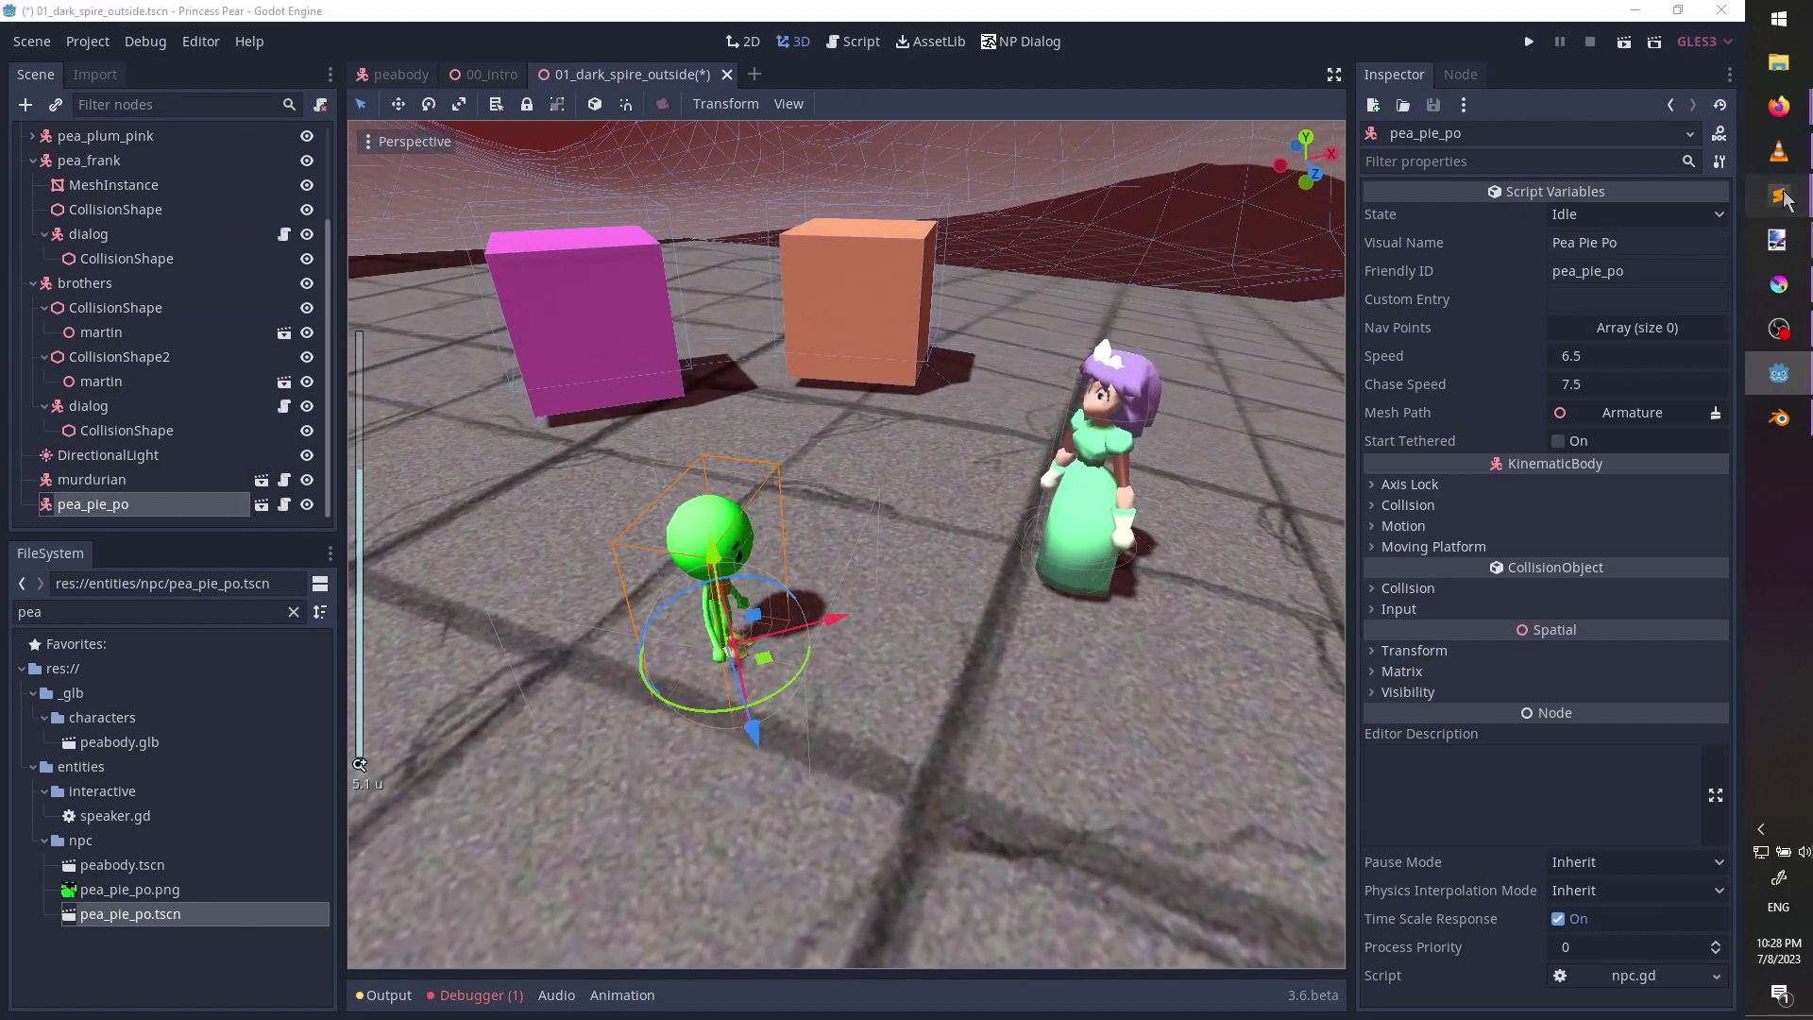
pyautogui.click(1661, 199)
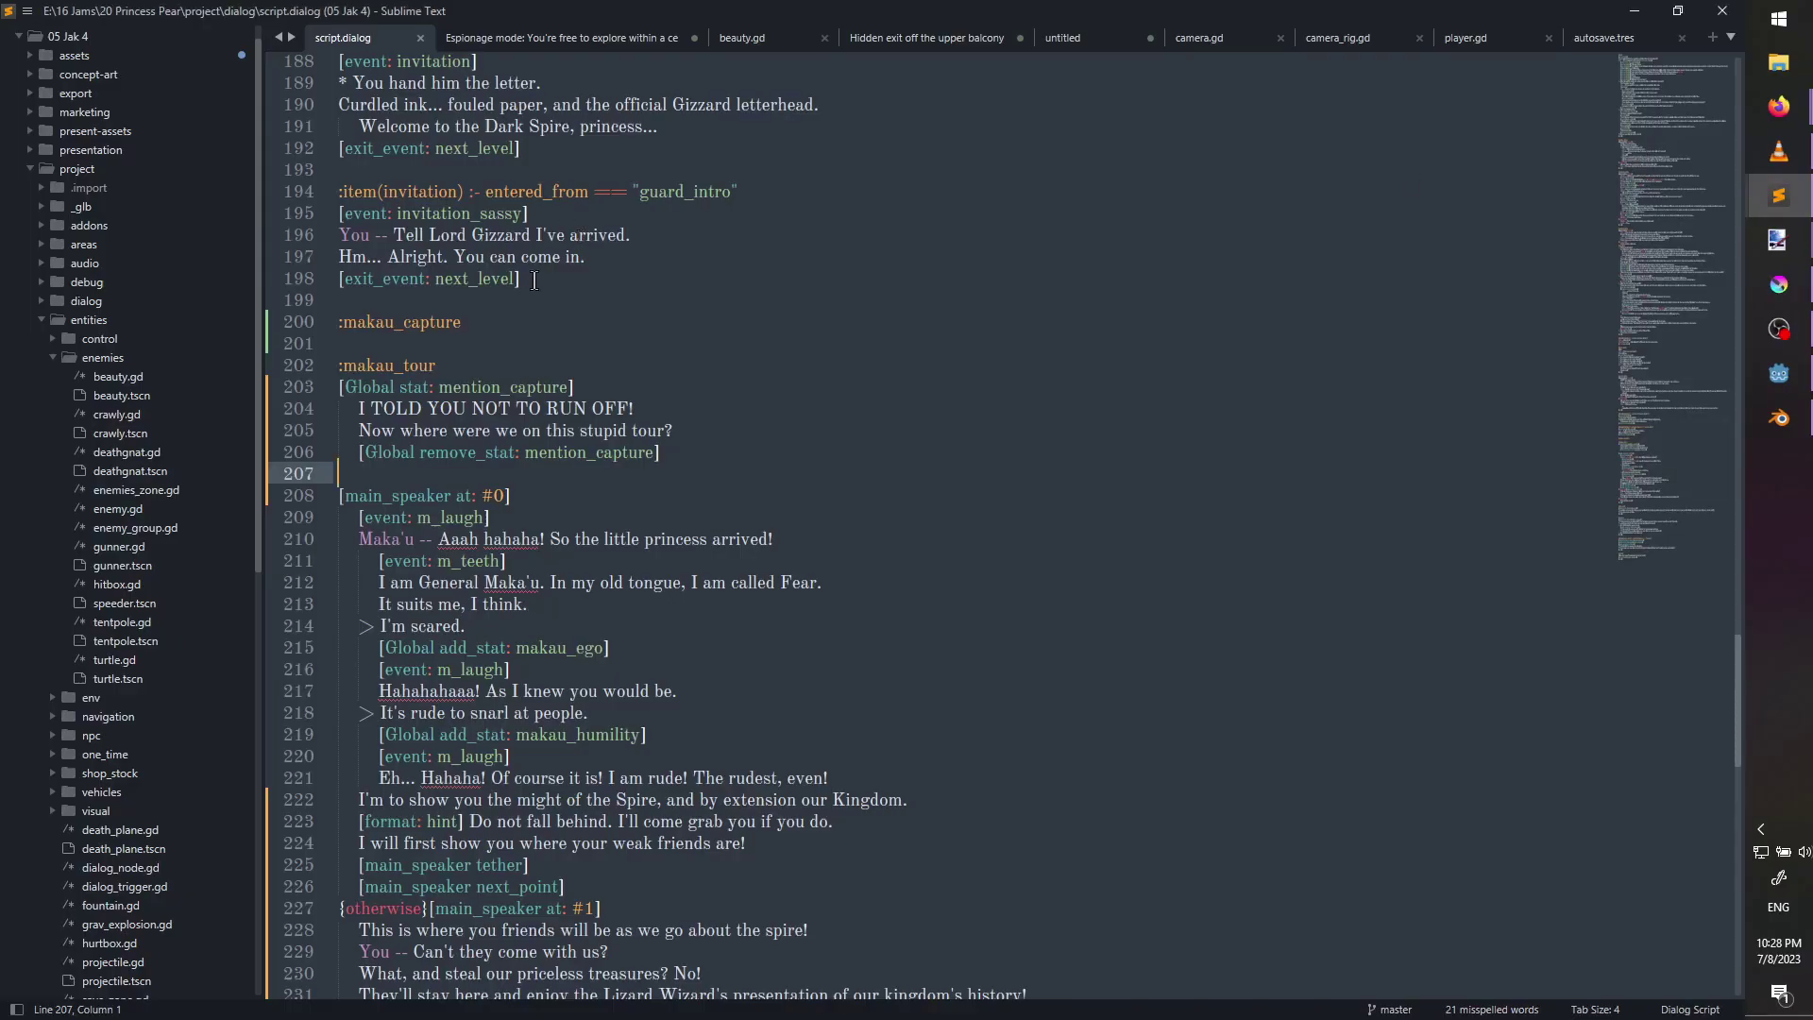
pyautogui.scroll(8, 706, 446)
pyautogui.scroll(8, 706, 446)
pyautogui.hotkey('ctrl', 'f')
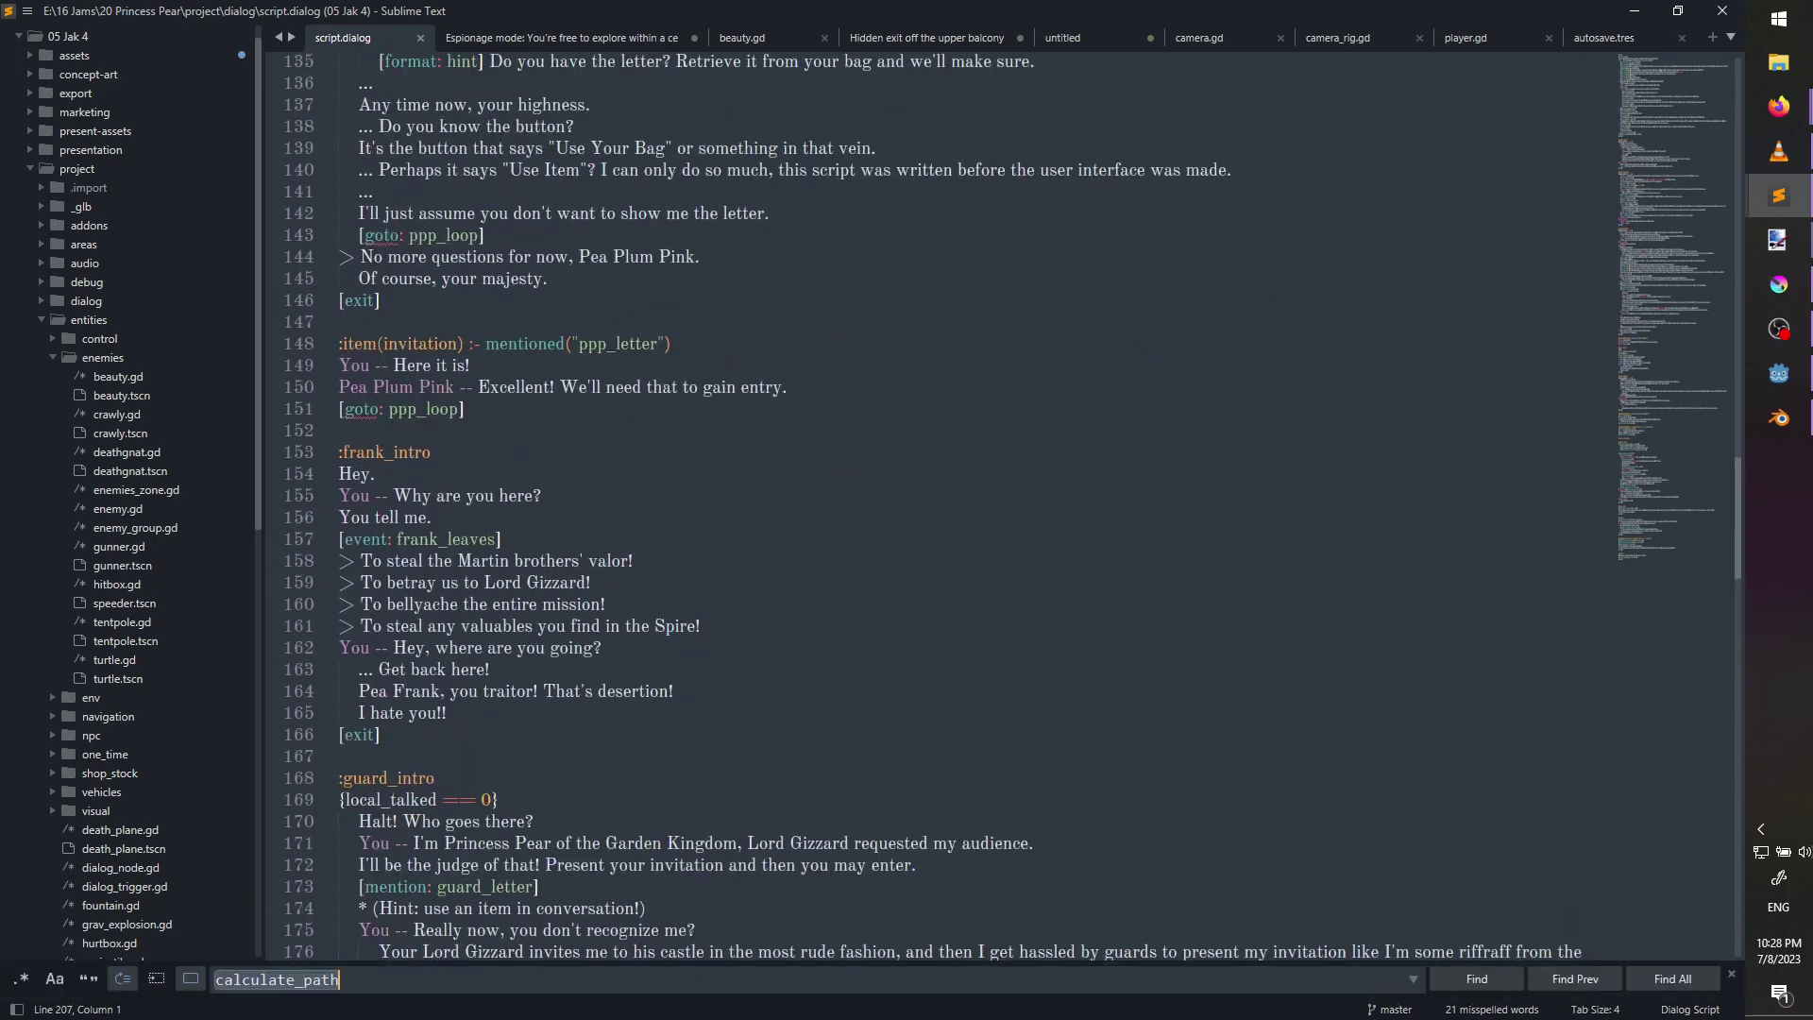
pyautogui.write('pepi')
pyautogui.press('Escape')
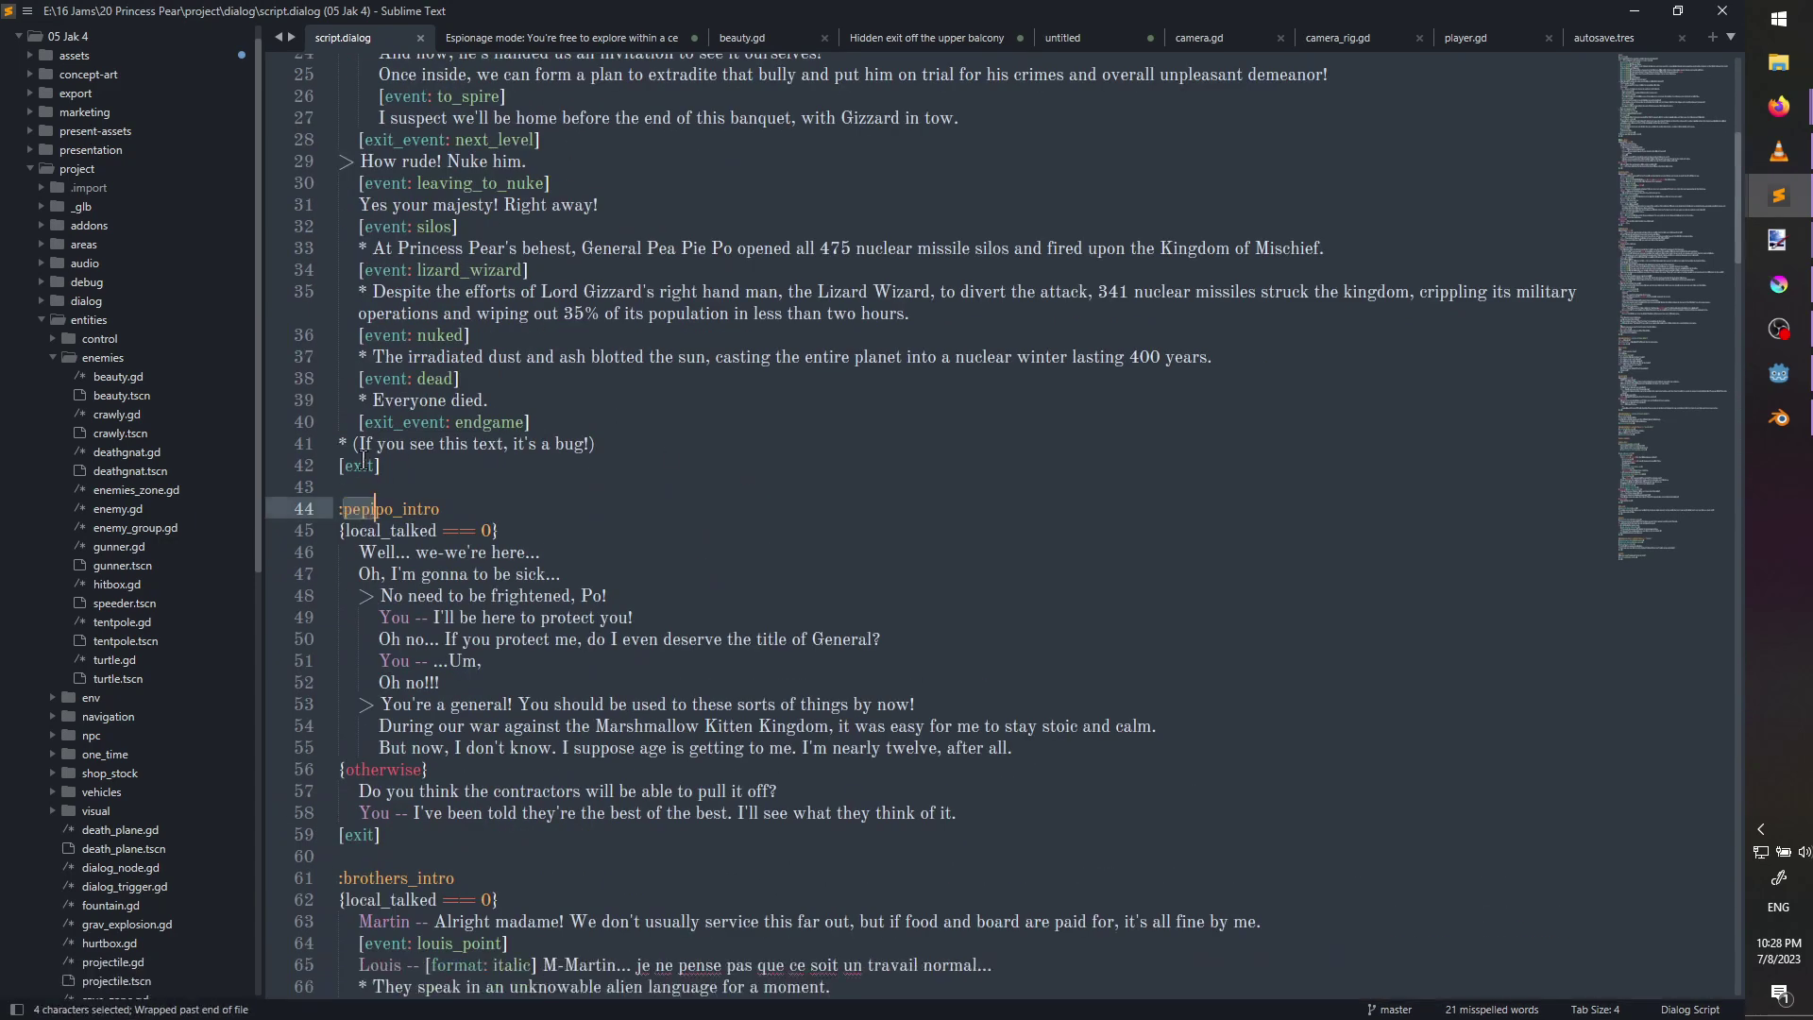
# Back in Godot, set pea_pie_po's Custom Entry to pepipo_intro, save the scene, and adjust the character's rotation.
pyautogui.hotkey('alt', 'Tab')
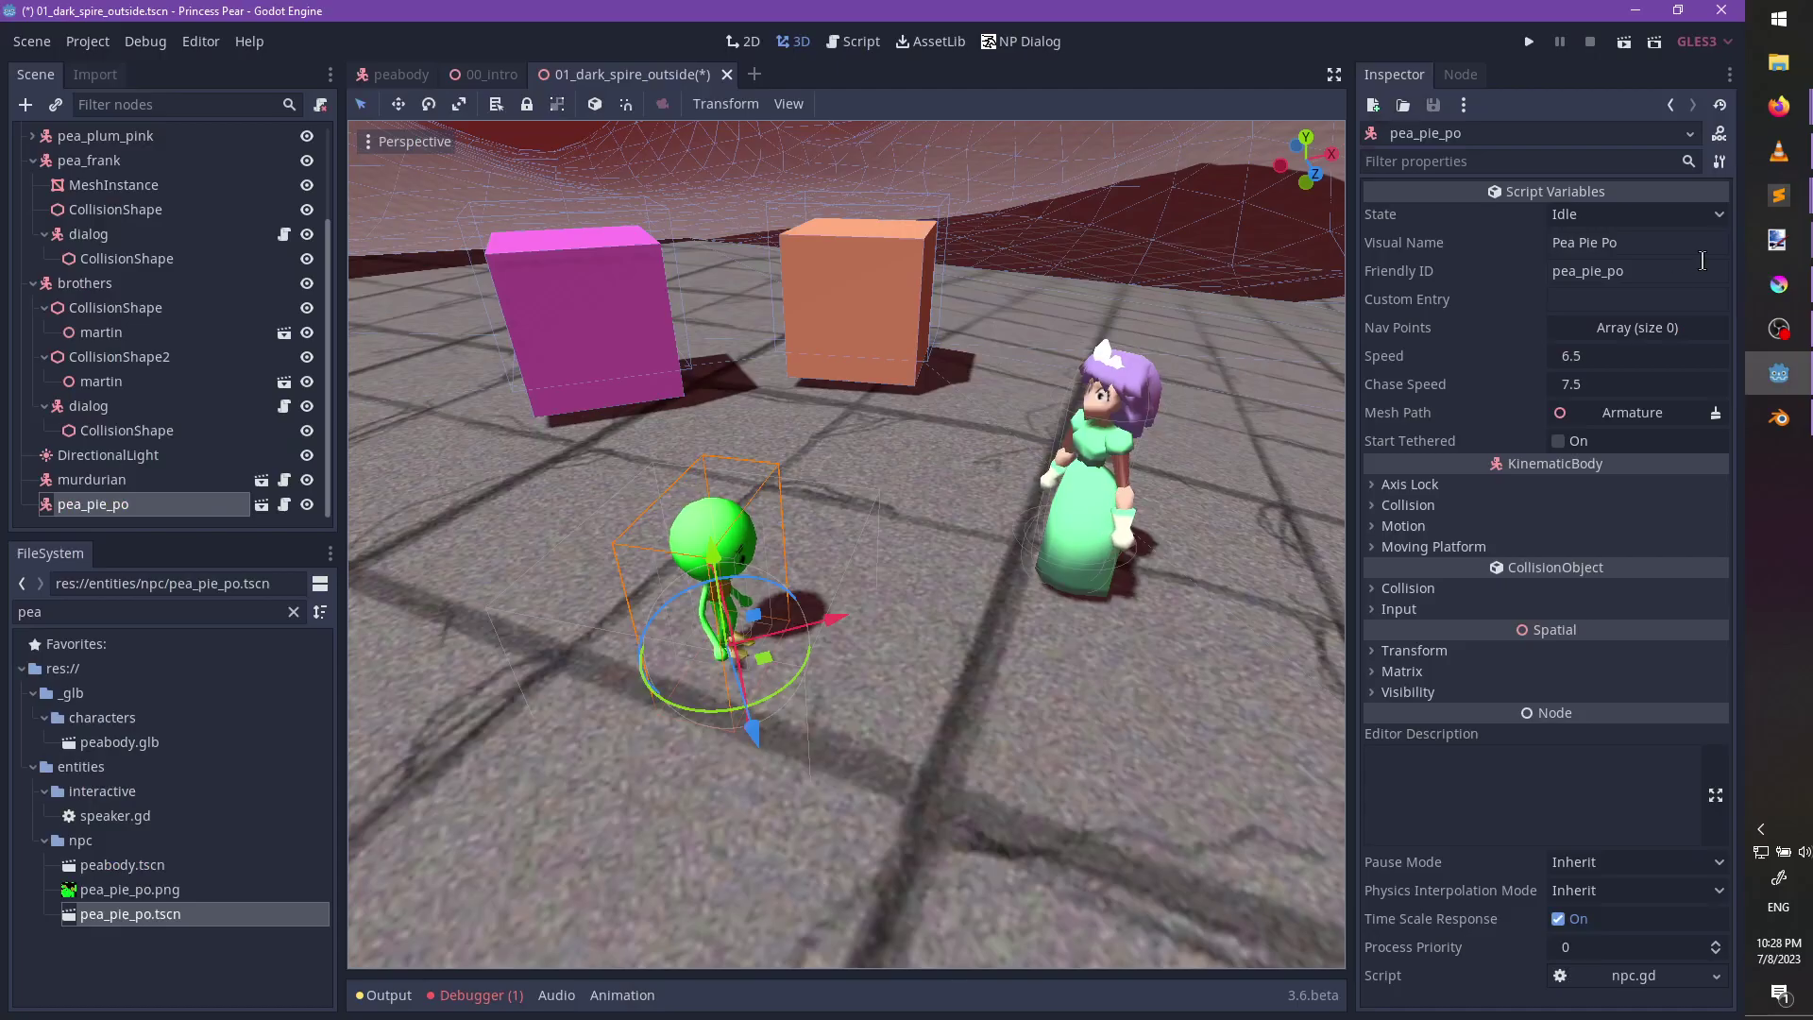
pyautogui.click(1644, 302)
pyautogui.write('pepipo_intro')
pyautogui.hotkey('ctrl', 's')
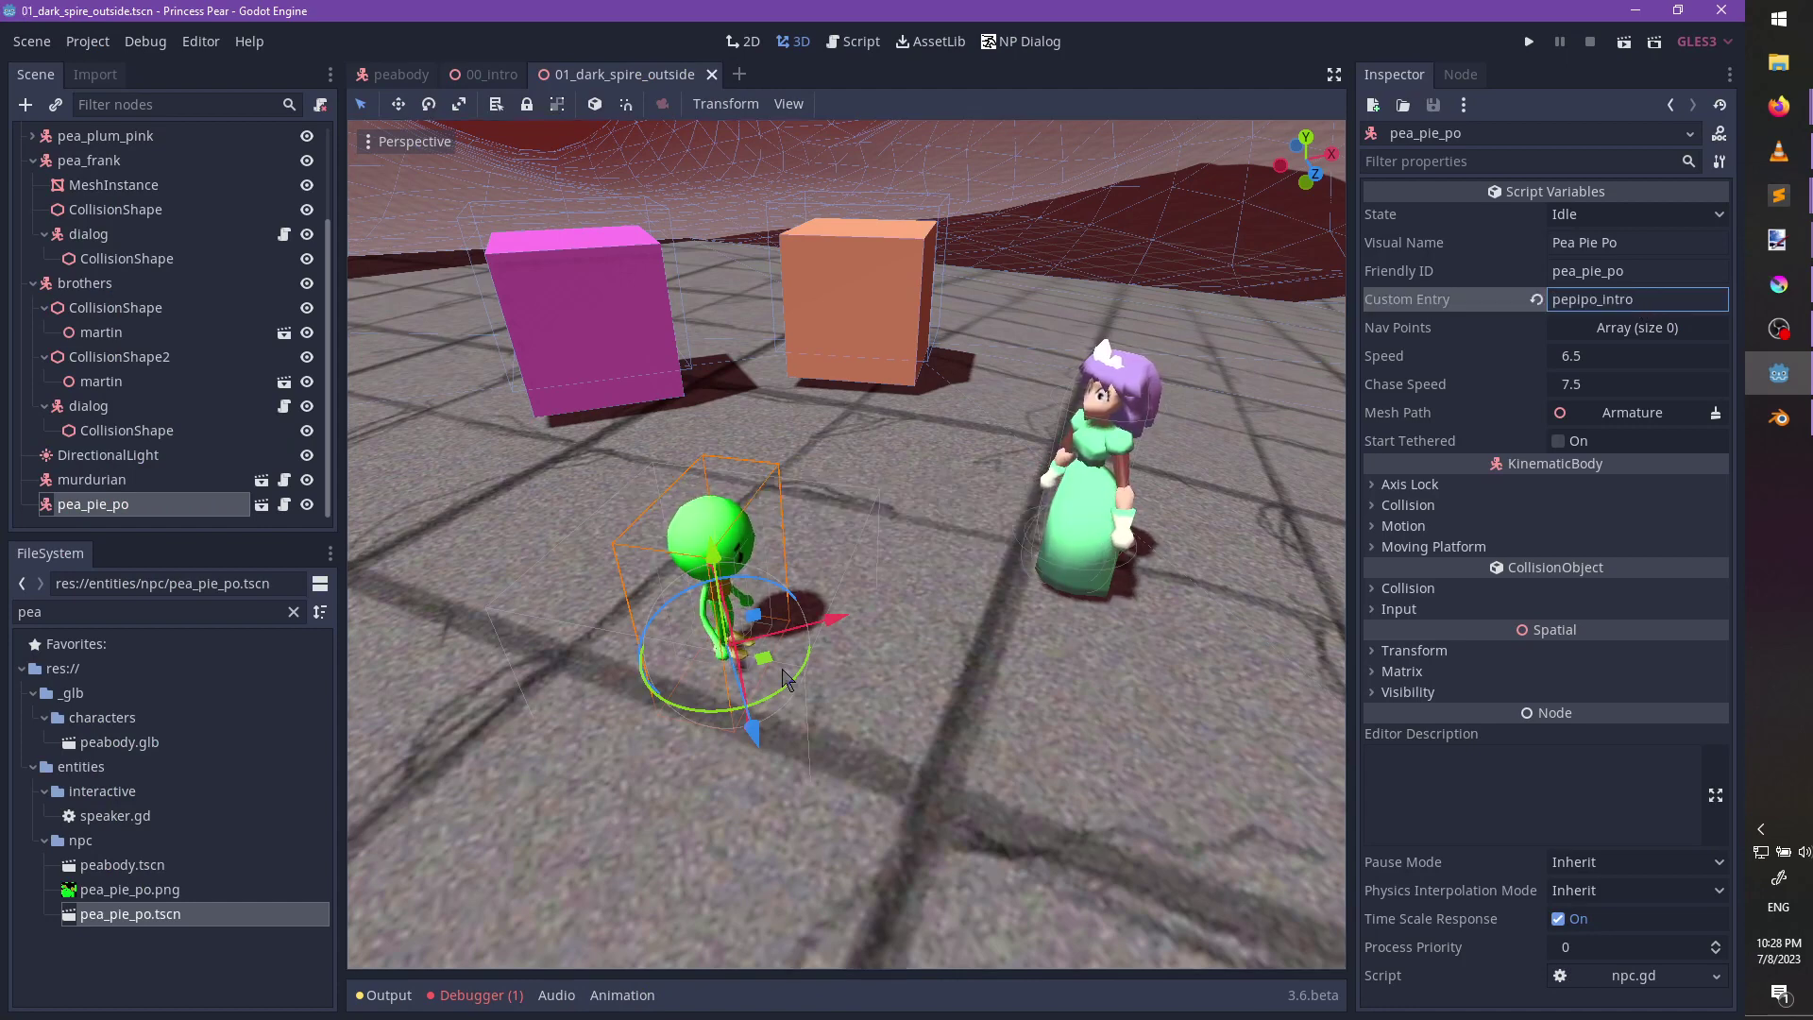
pyautogui.moveTo(795, 682); pyautogui.dragTo(854, 623)
# Examine the two brothers and their surroundings in the dark spire level.
pyautogui.moveTo(906, 498); pyautogui.dragTo(728, 721, button='middle')
pyautogui.scroll(-8, 1017, 529)
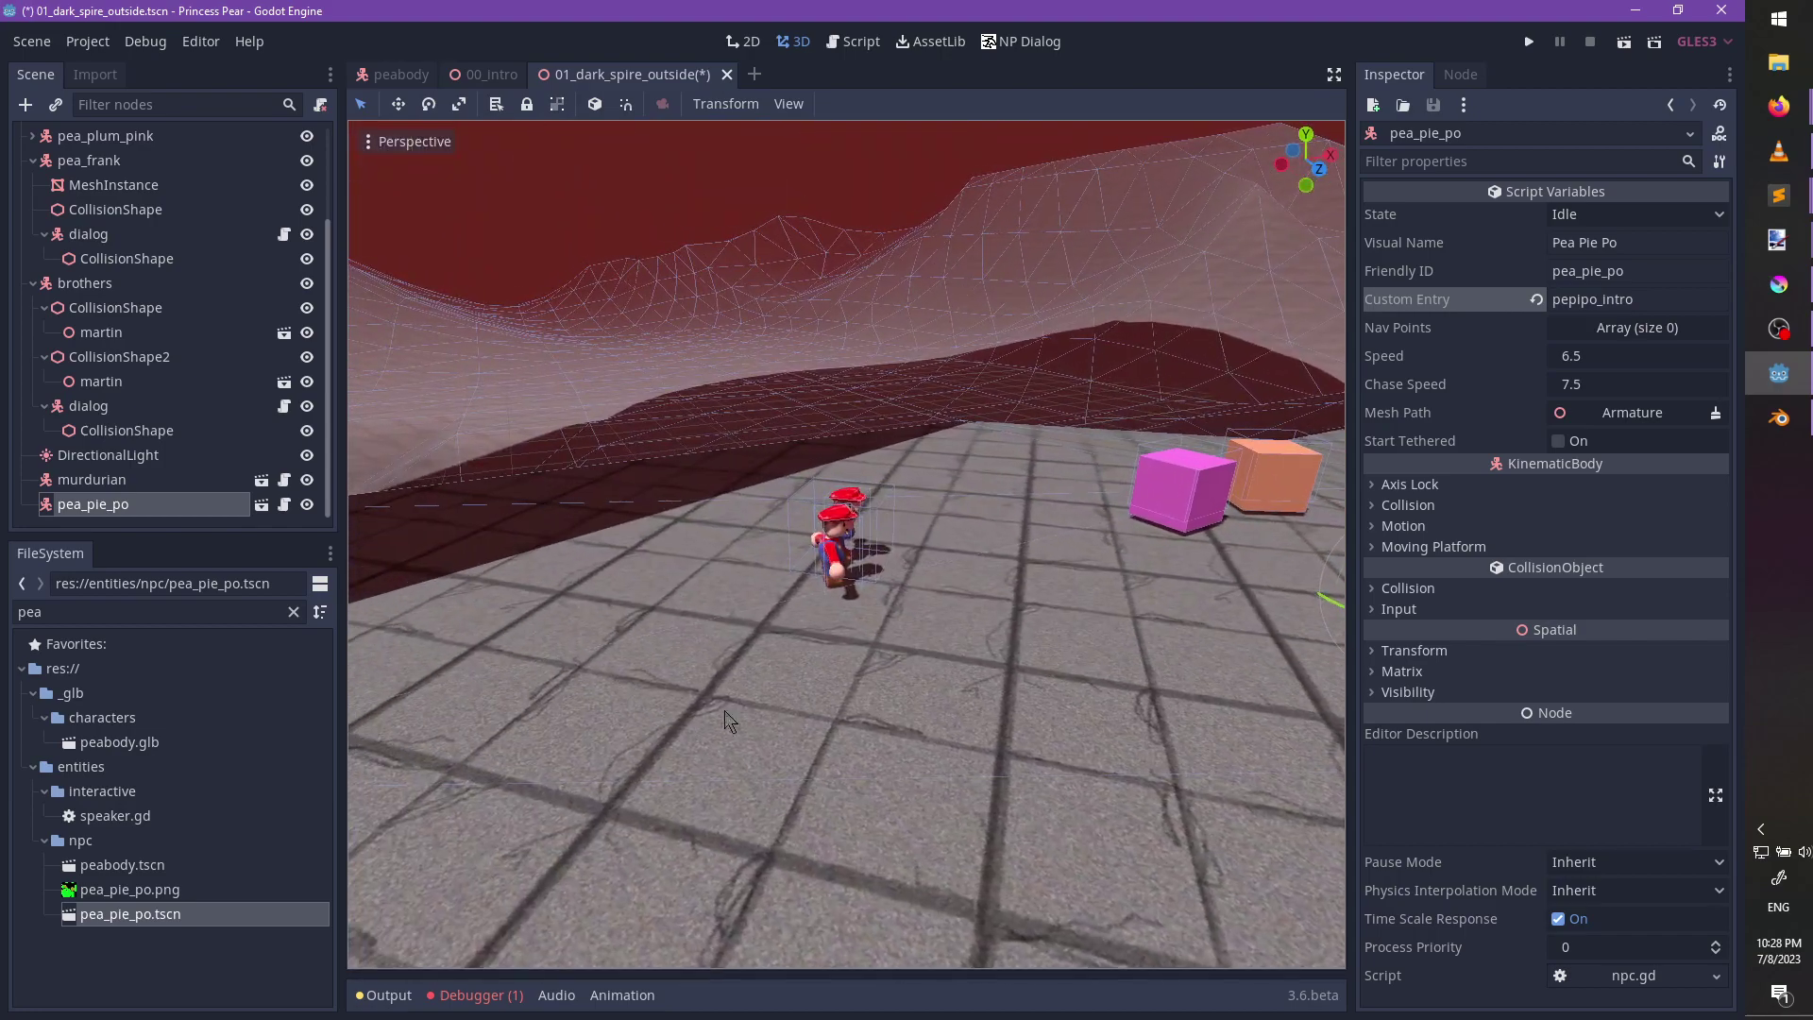
pyautogui.moveTo(1001, 729); pyautogui.dragTo(1123, 605, button='middle')
pyautogui.scroll(-2, 874, 705)
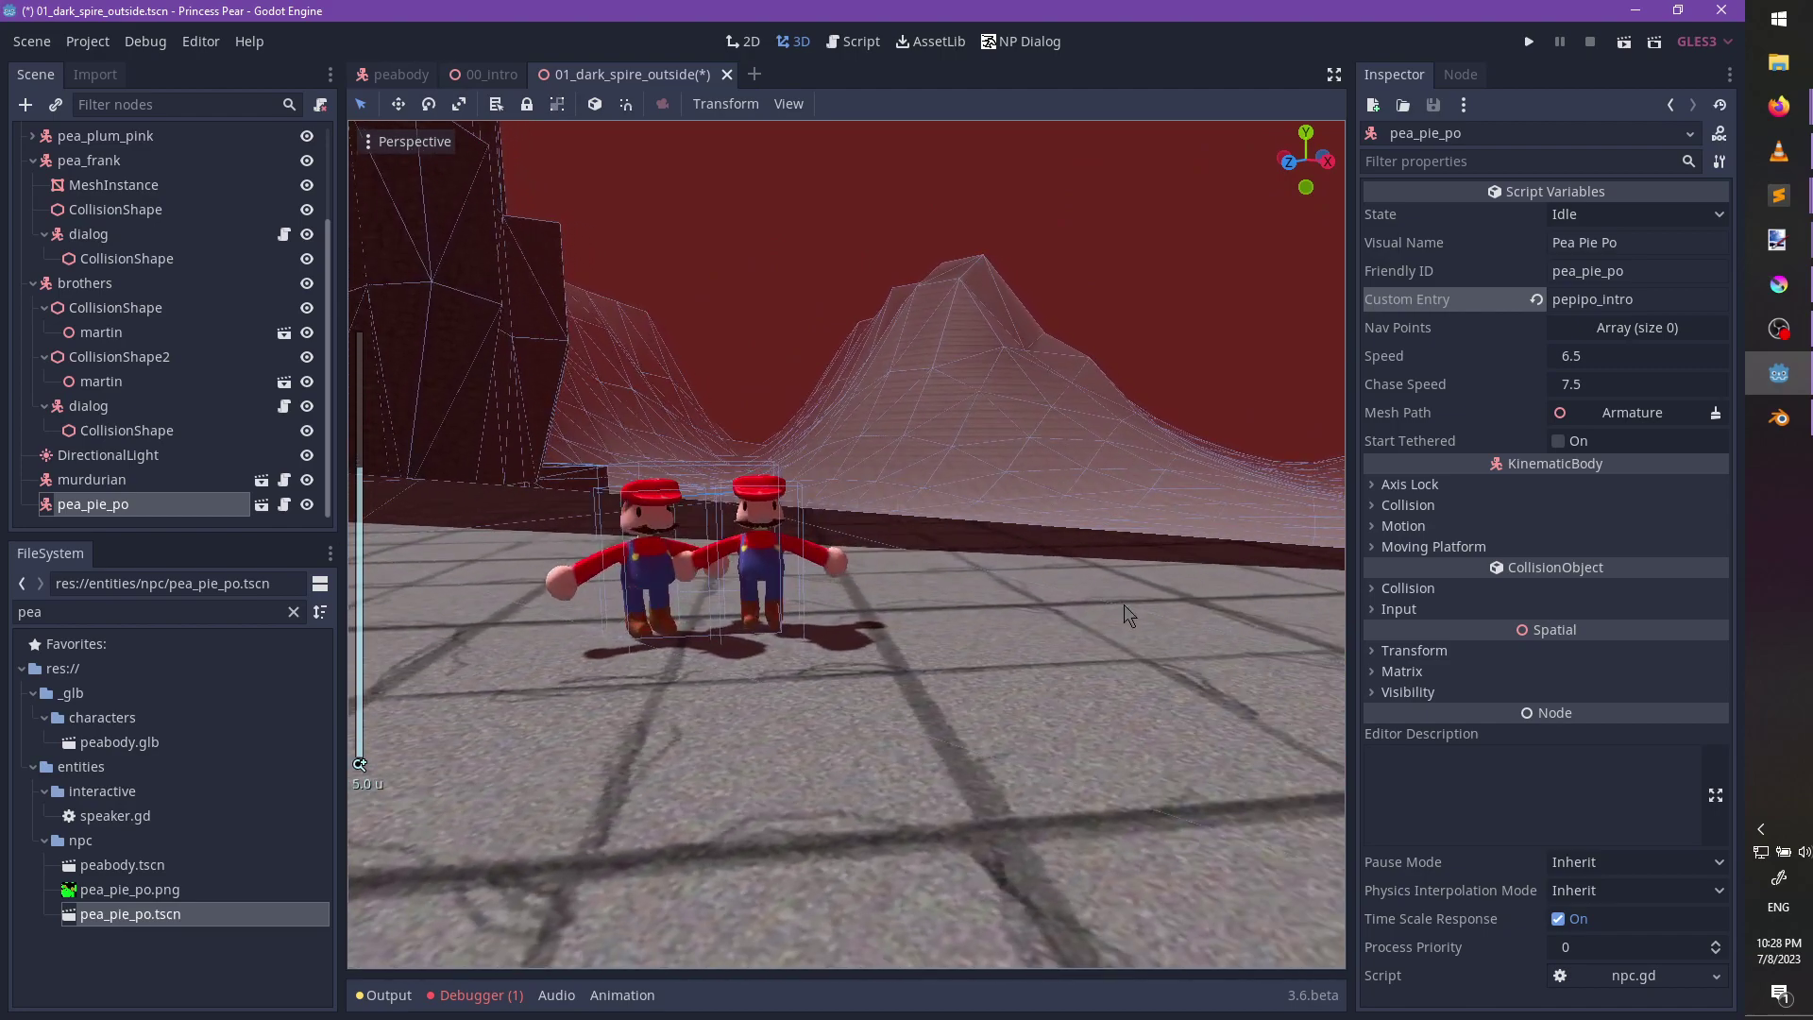
pyautogui.moveTo(687, 575); pyautogui.dragTo(947, 720, button='middle')
pyautogui.scroll(5, 1117, 700)
pyautogui.scroll(-3, 713, 703)
pyautogui.scroll(-10, 895, 674)
pyautogui.scroll(-10, 924, 770)
pyautogui.scroll(5, 949, 722)
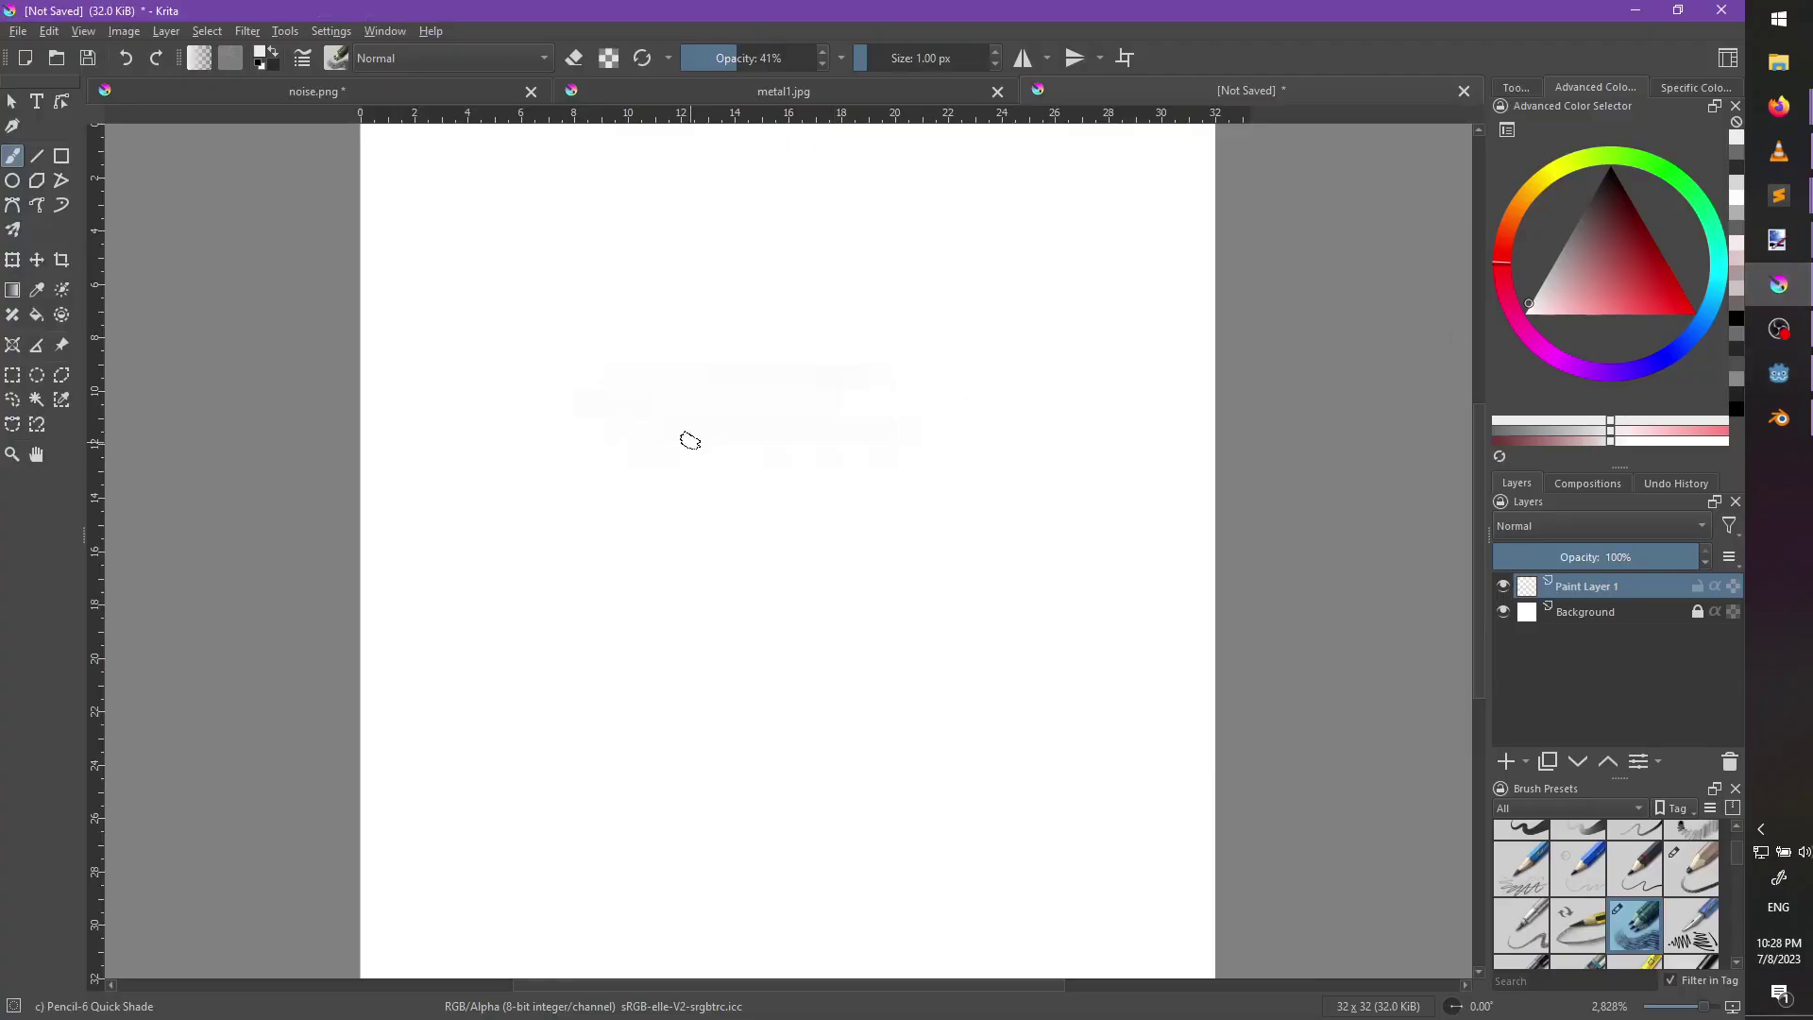
# In Krita, open pea_pie_po.png from the project's entities/npc folder.
pyautogui.hotkey('ctrl', 'o')
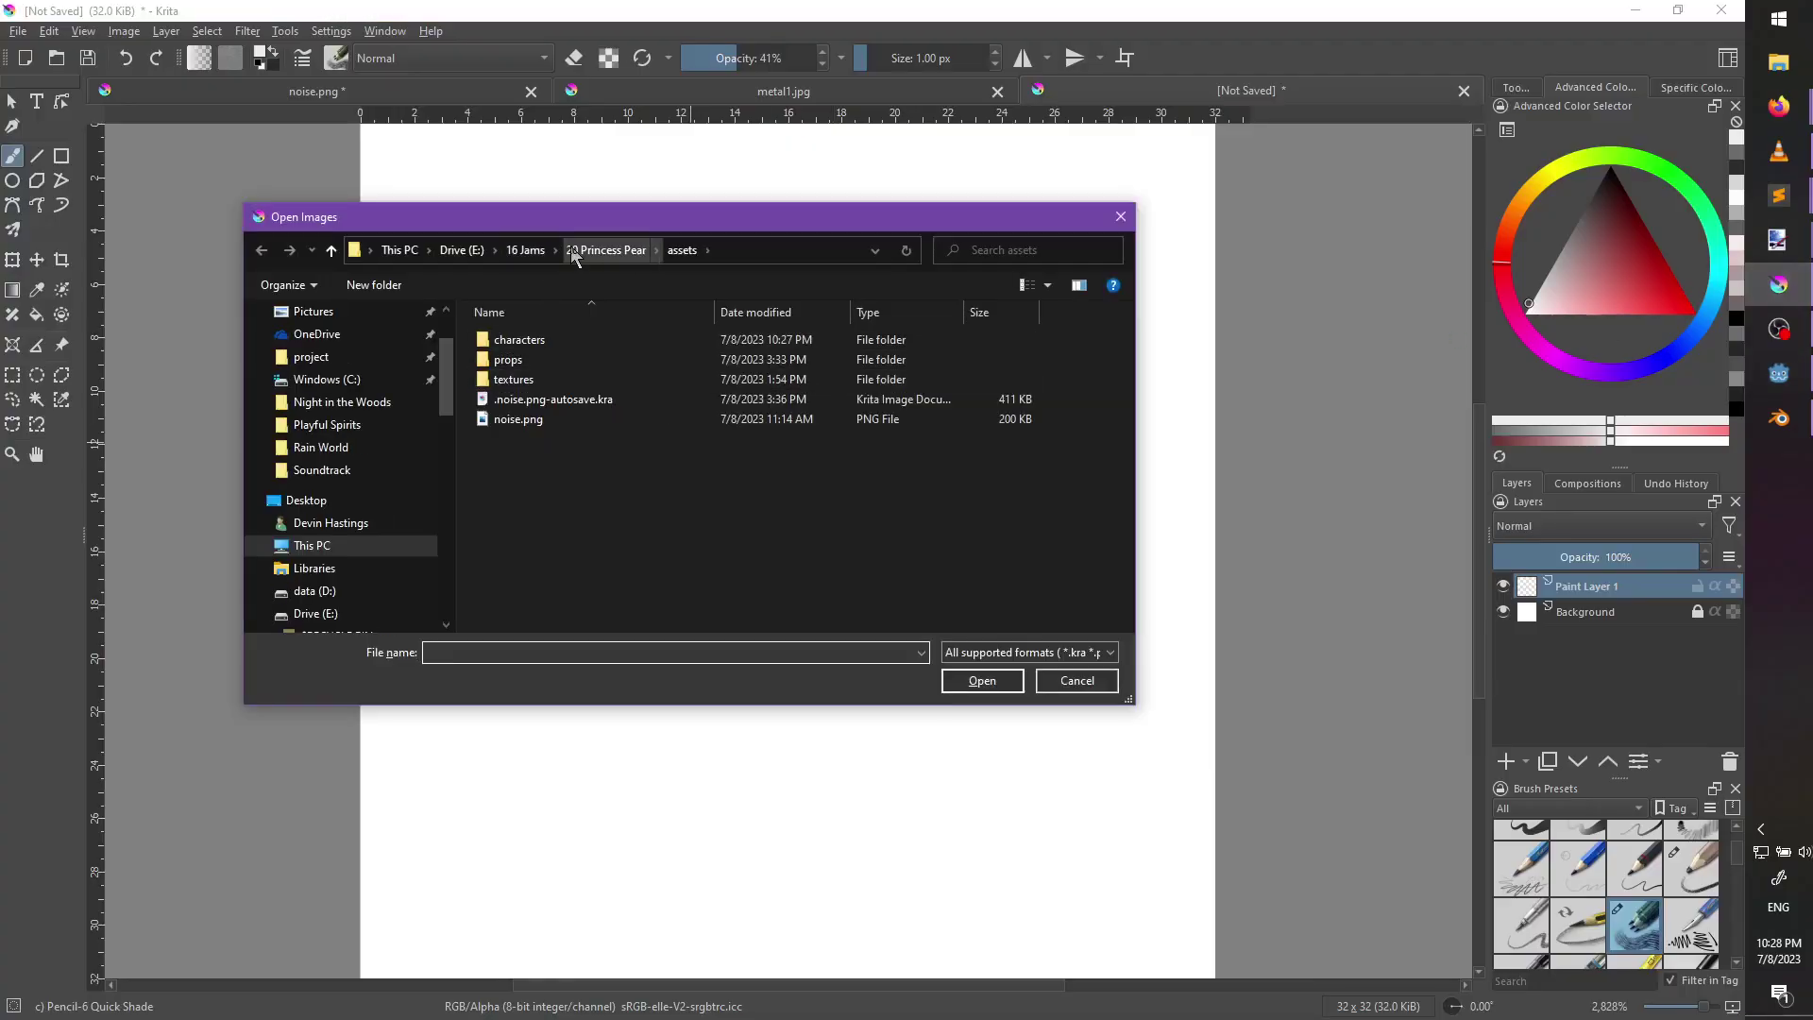
pyautogui.click(573, 252)
pyautogui.doubleClick(510, 359)
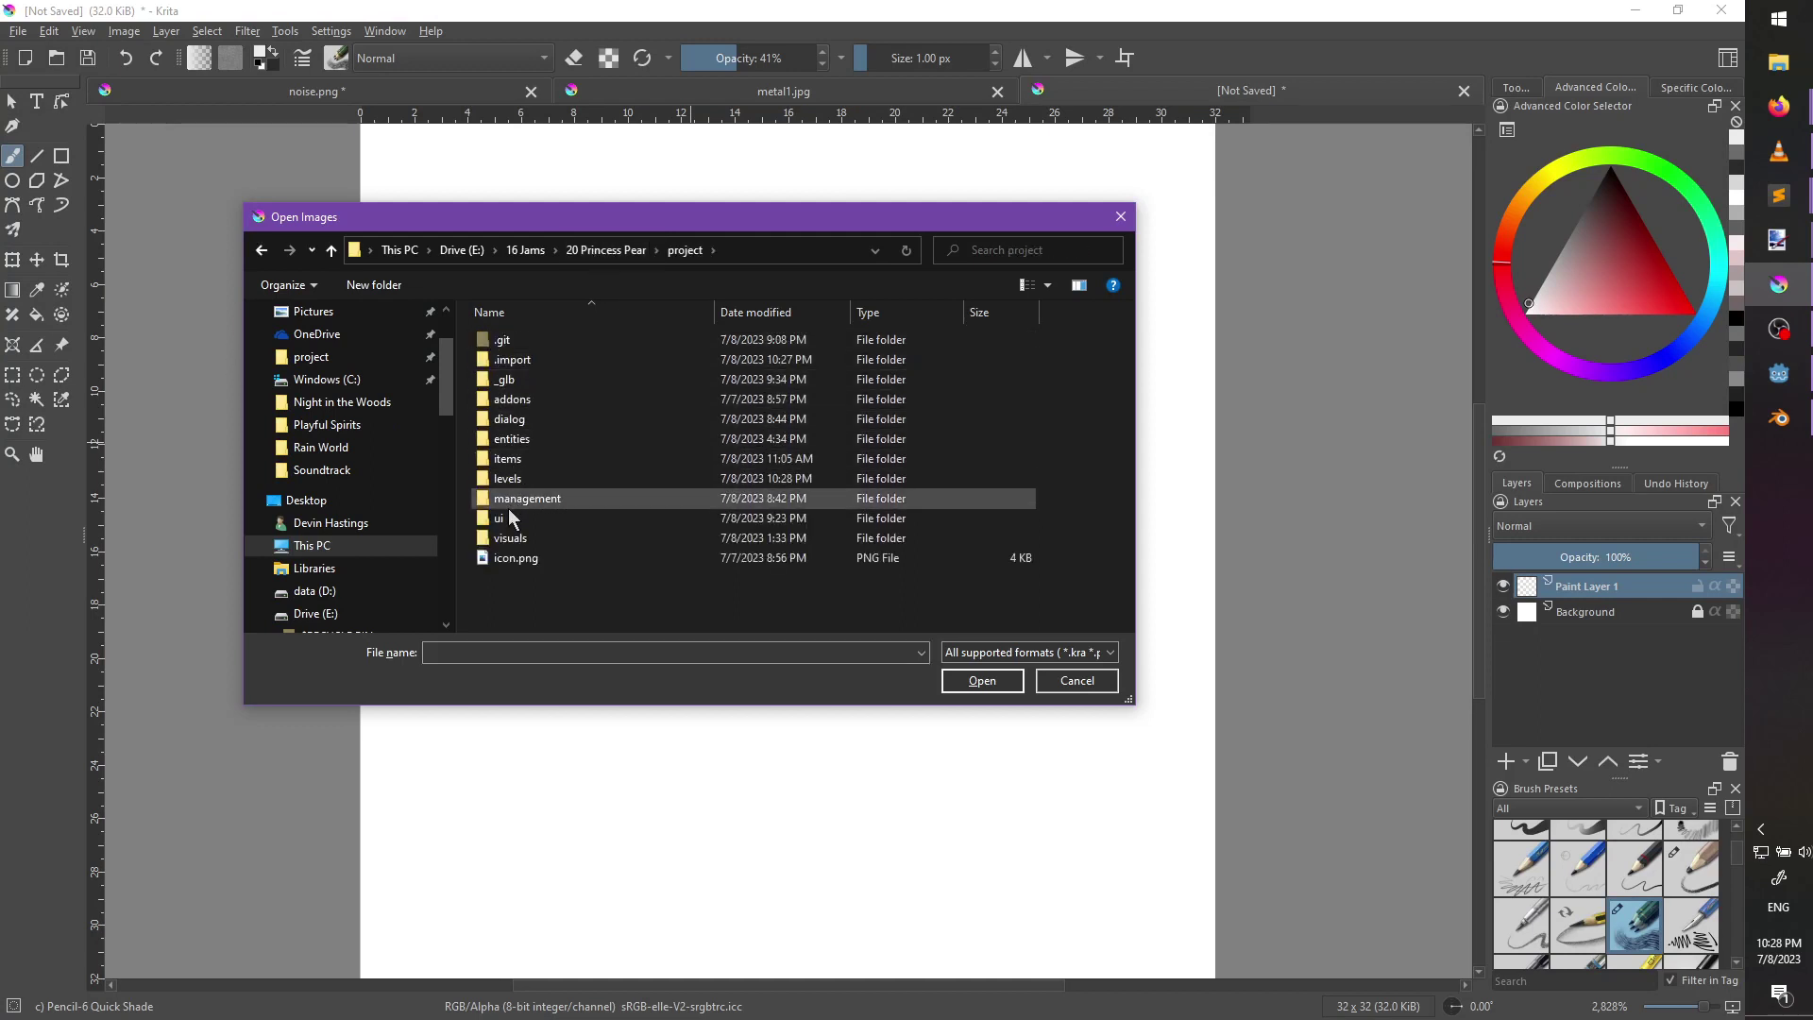
pyautogui.doubleClick(510, 439)
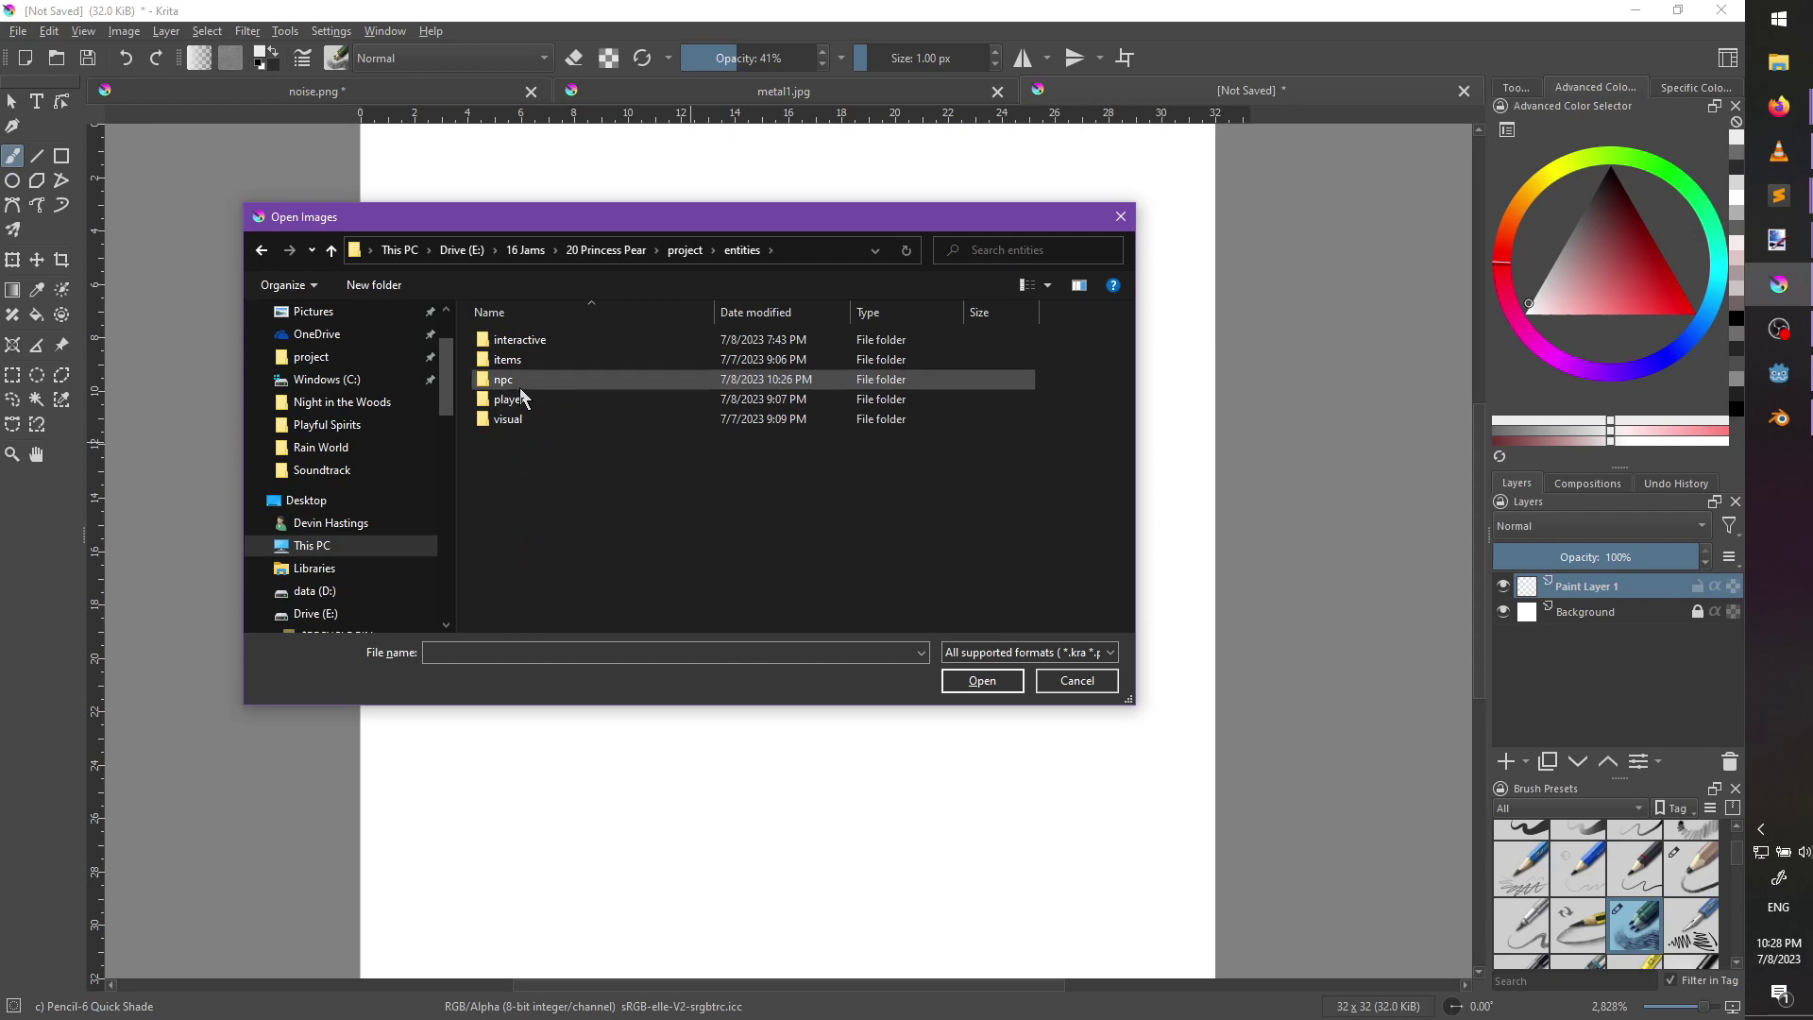
pyautogui.doubleClick(520, 387)
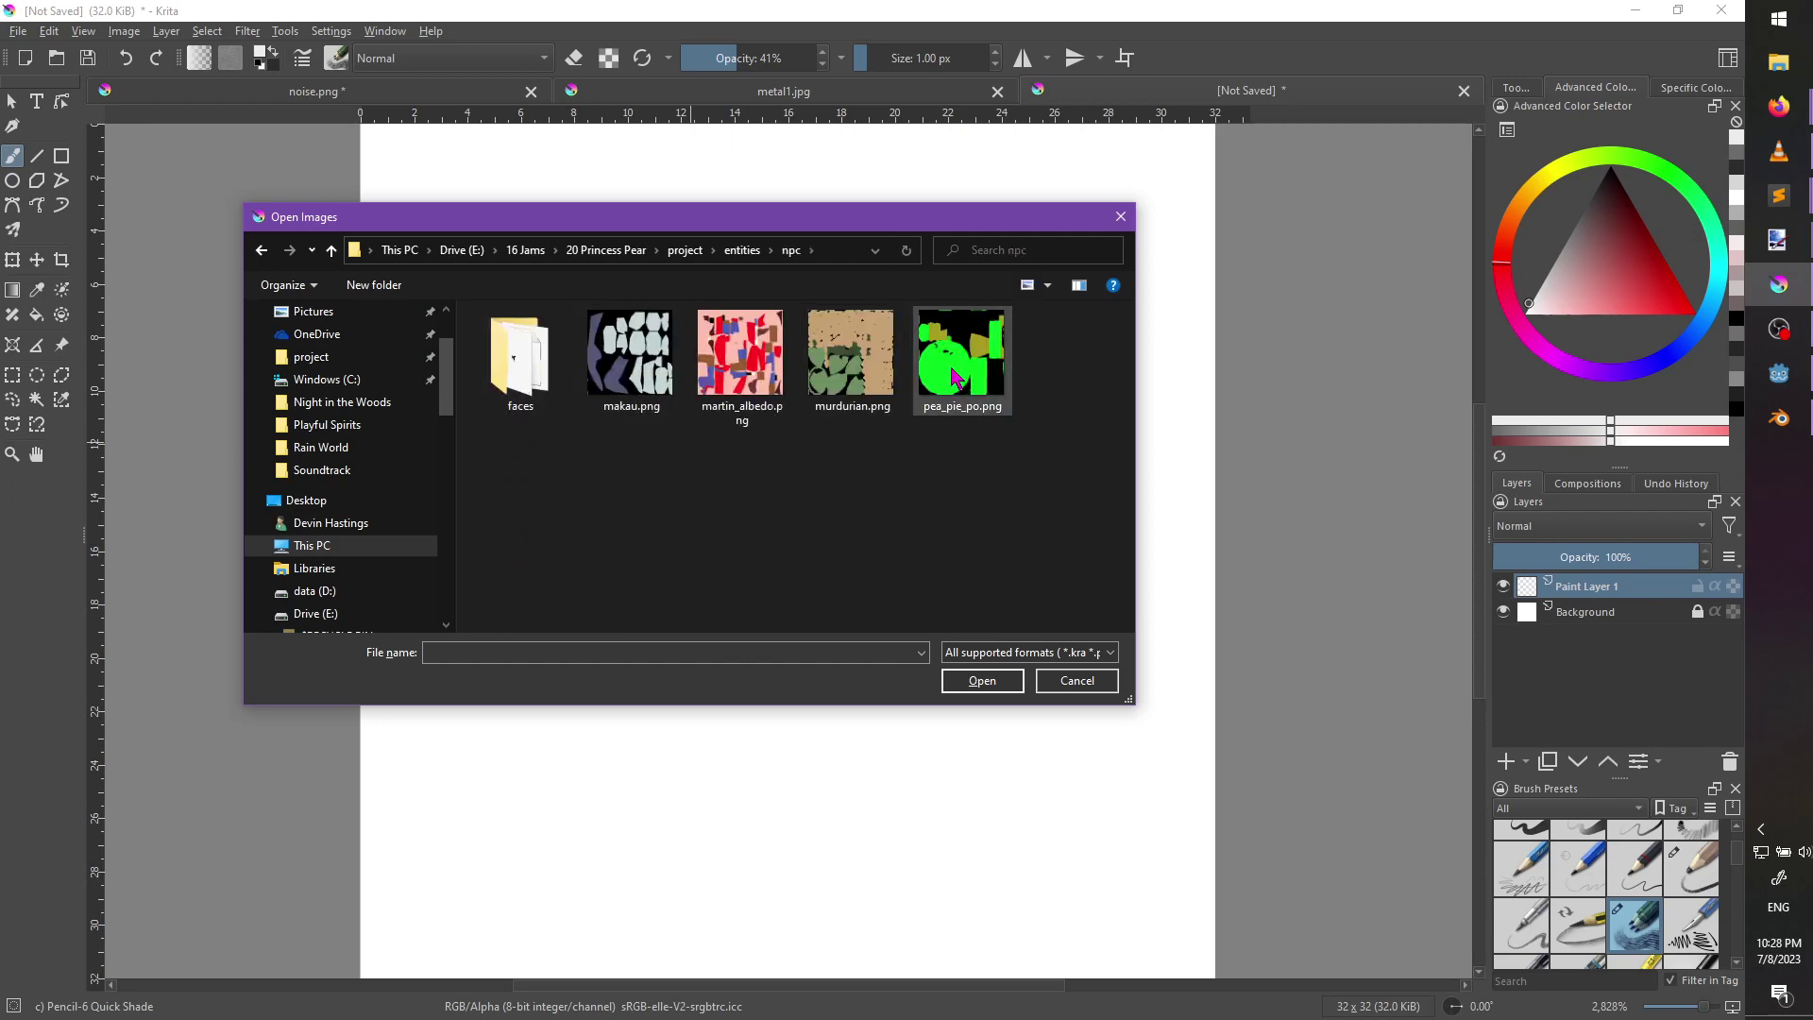
pyautogui.doubleClick(953, 377)
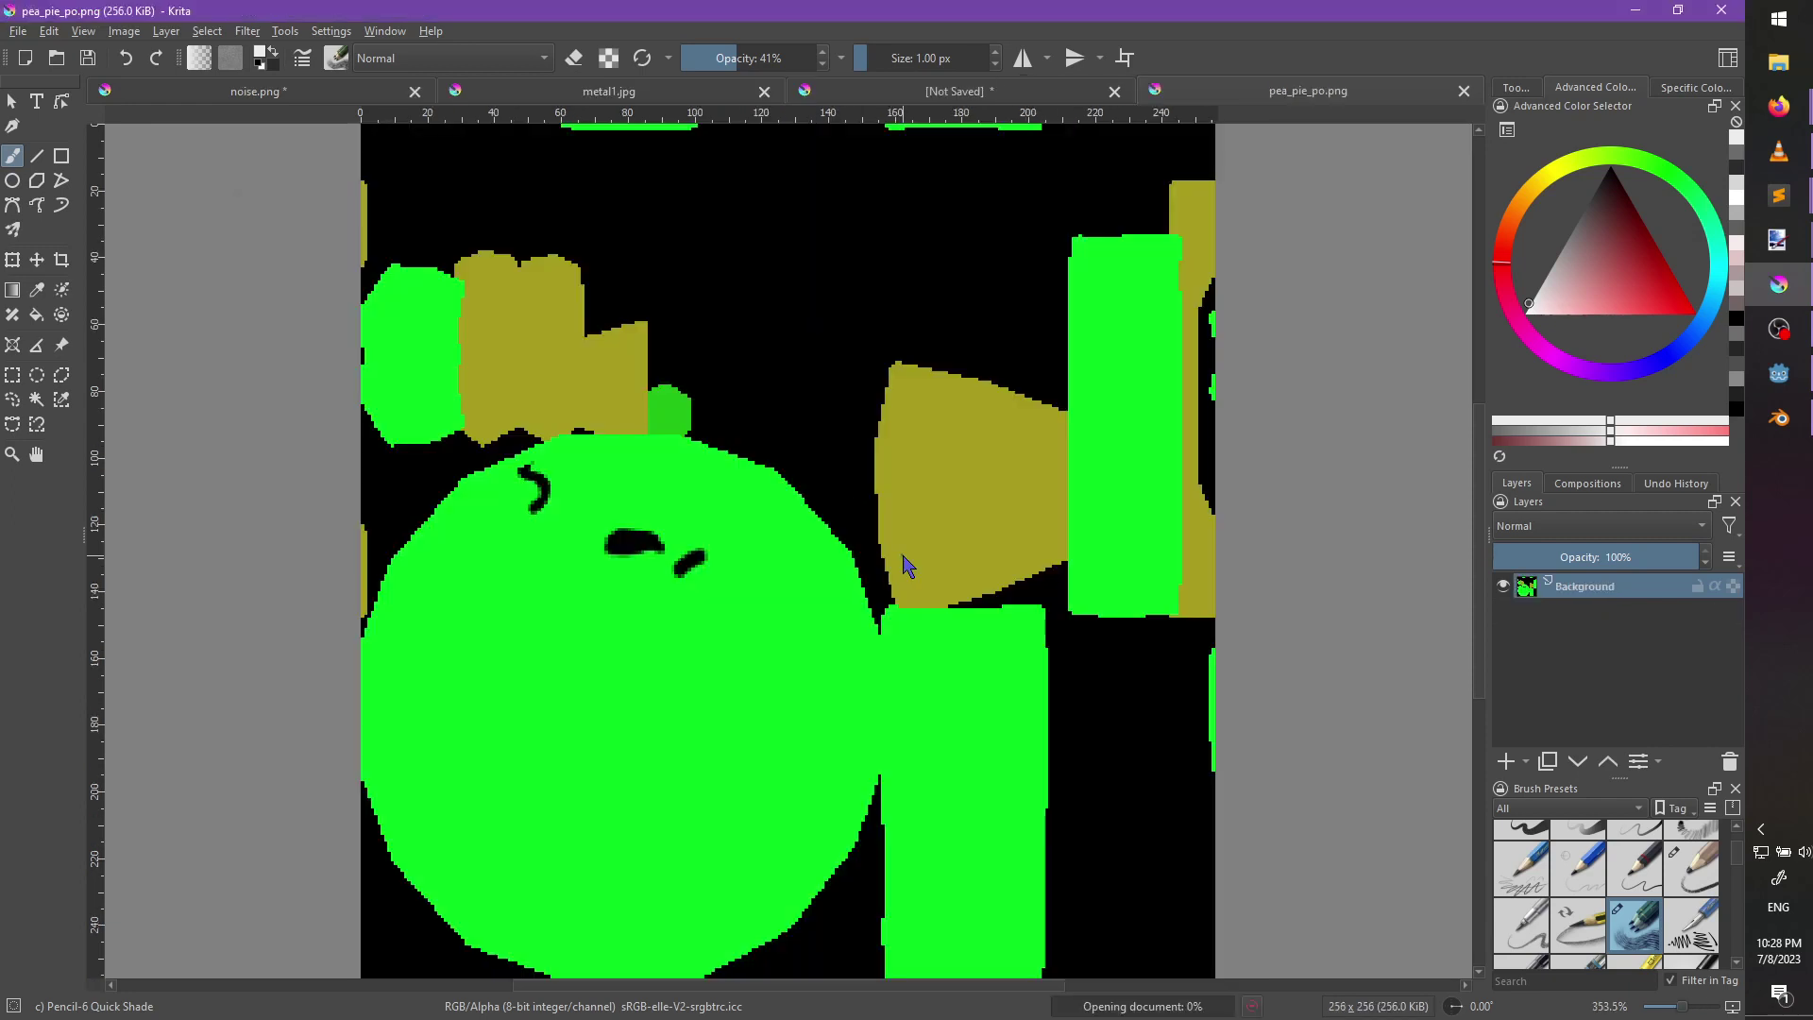
# Save a copy of the texture as pea_plum_pink.png in the npc folder with the default PNG options.
pyautogui.scroll(-1, 846, 607)
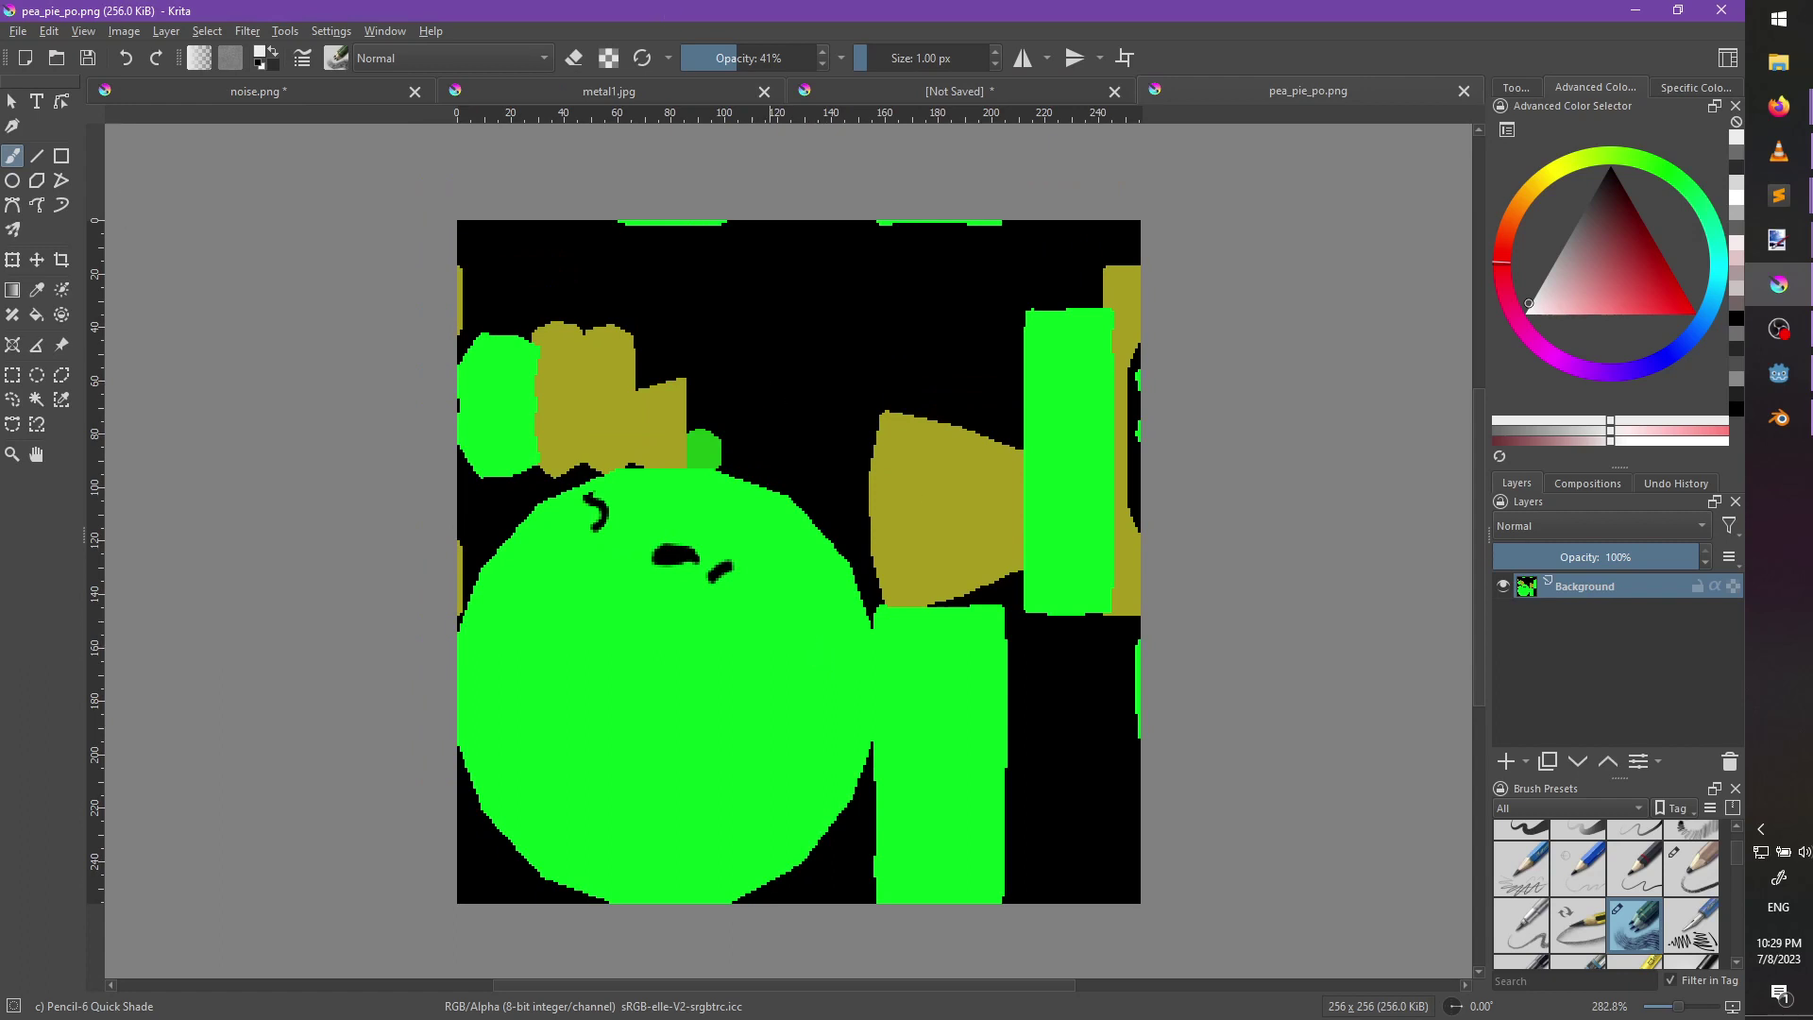
pyautogui.scroll(-2, 901, 619)
pyautogui.hotkey('ctrl', 'shift', 's')
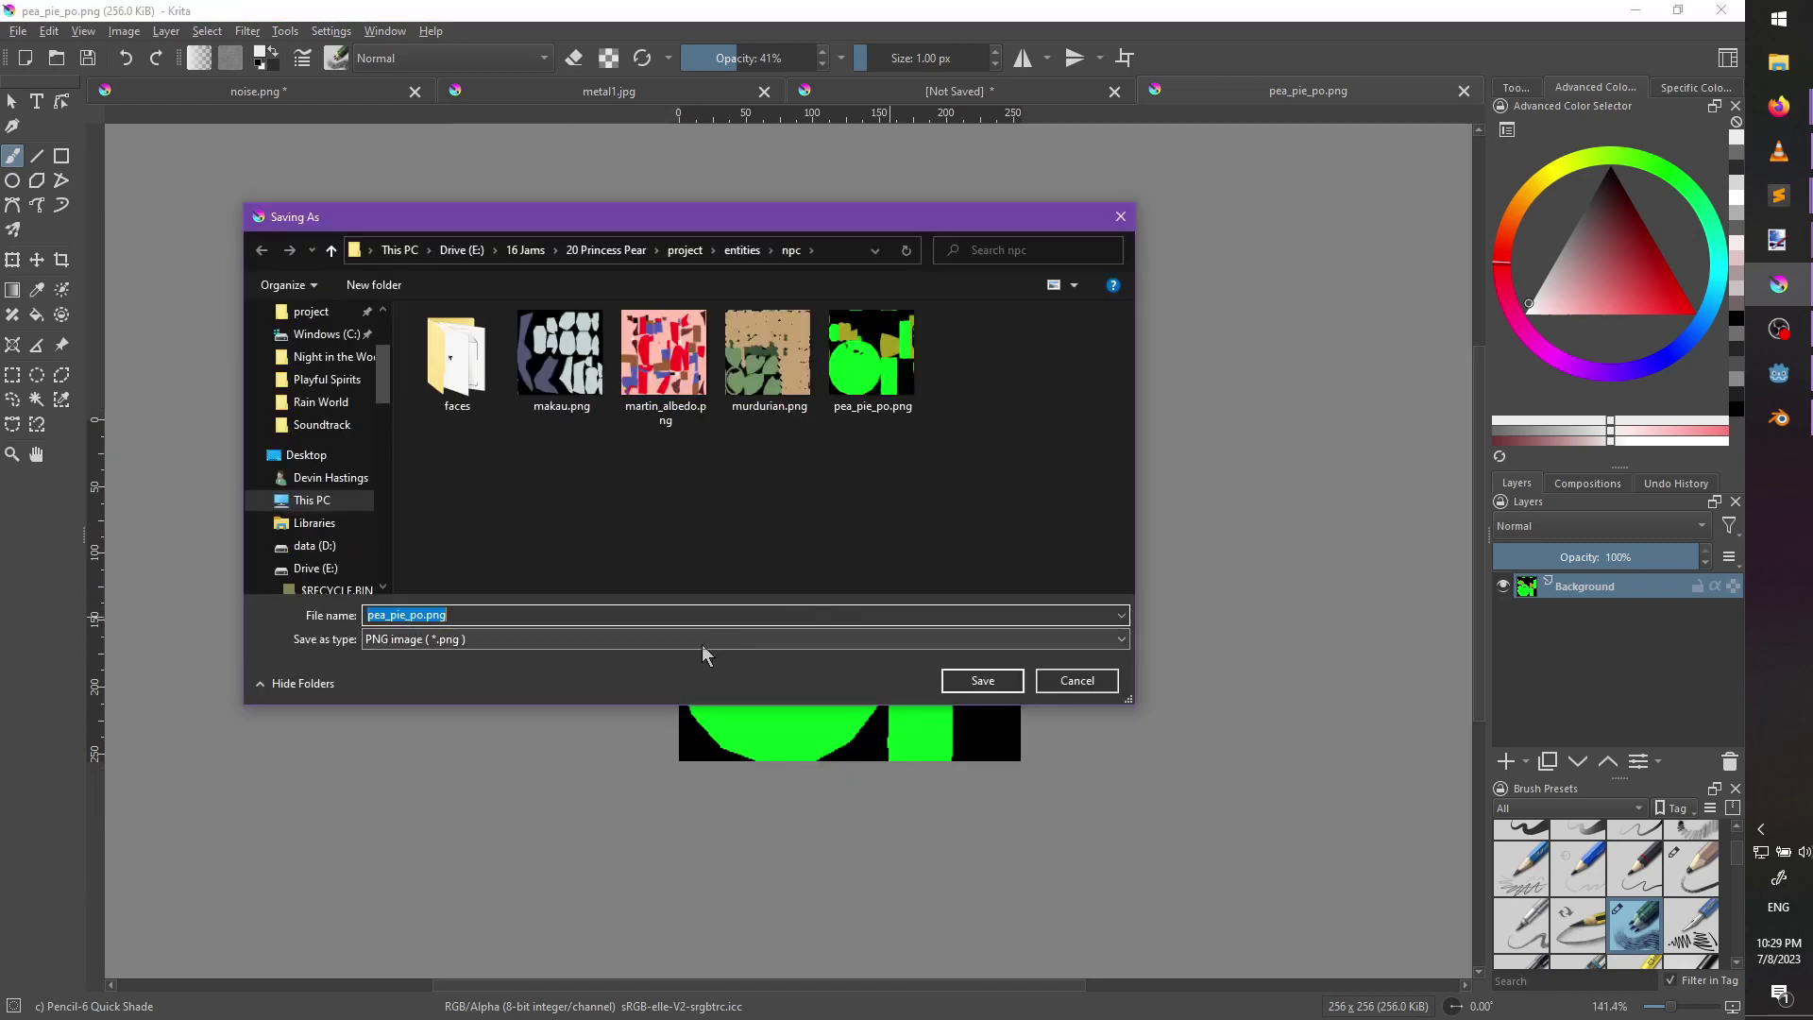
pyautogui.write('pea_plum')
pyautogui.click(955, 680)
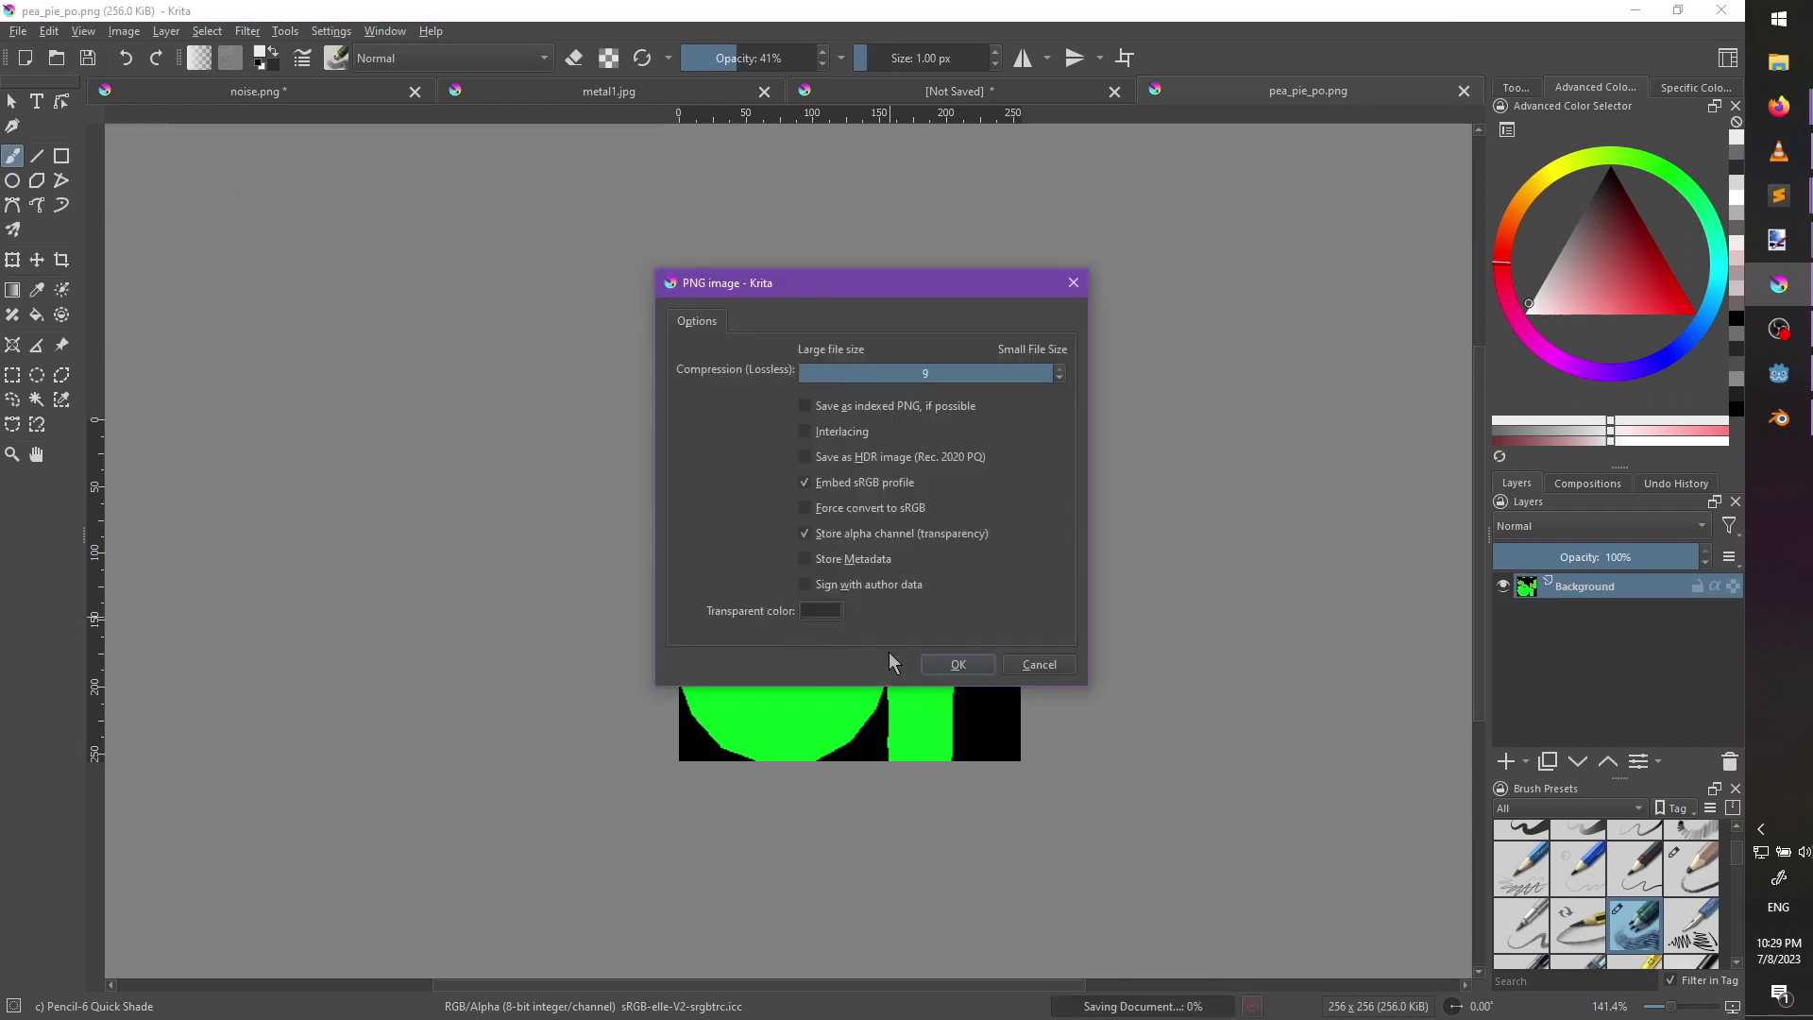
pyautogui.click(956, 664)
# Select the olive clothing areas by contiguous selection, add a paint layer above Background, and make it active.
pyautogui.scroll(2, 1049, 729)
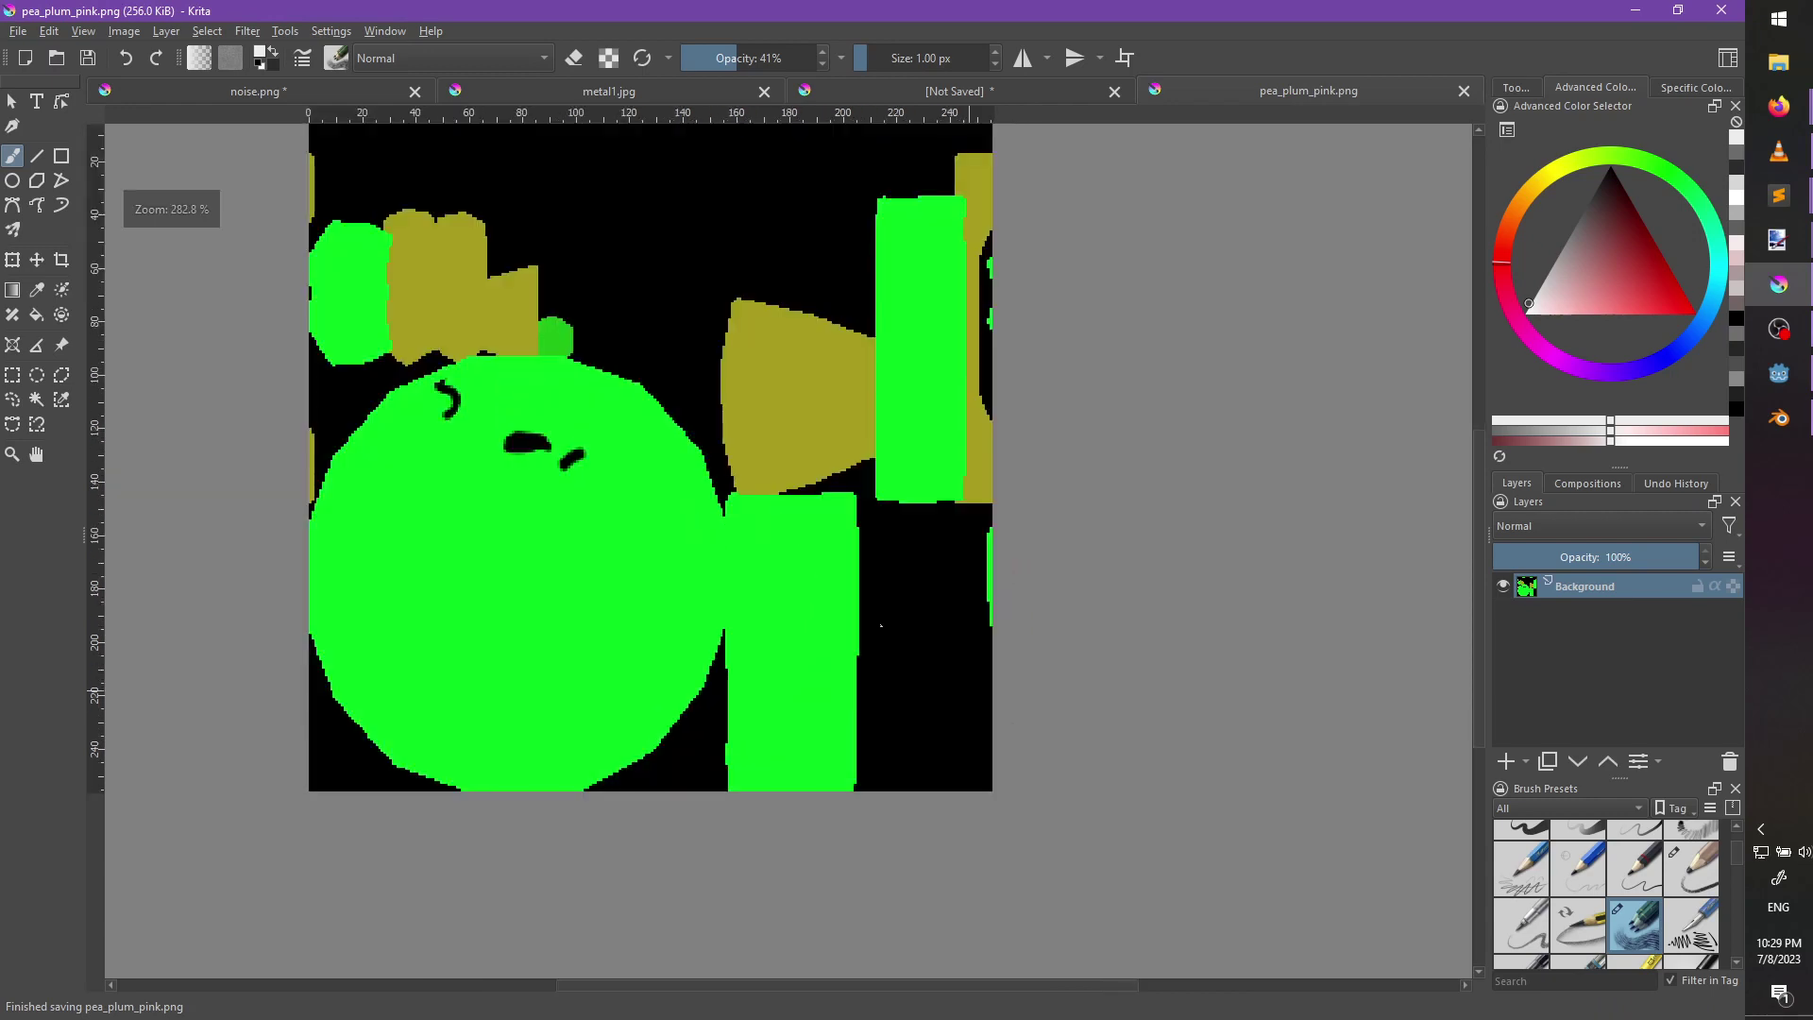
pyautogui.click(36, 399)
pyautogui.click(509, 302)
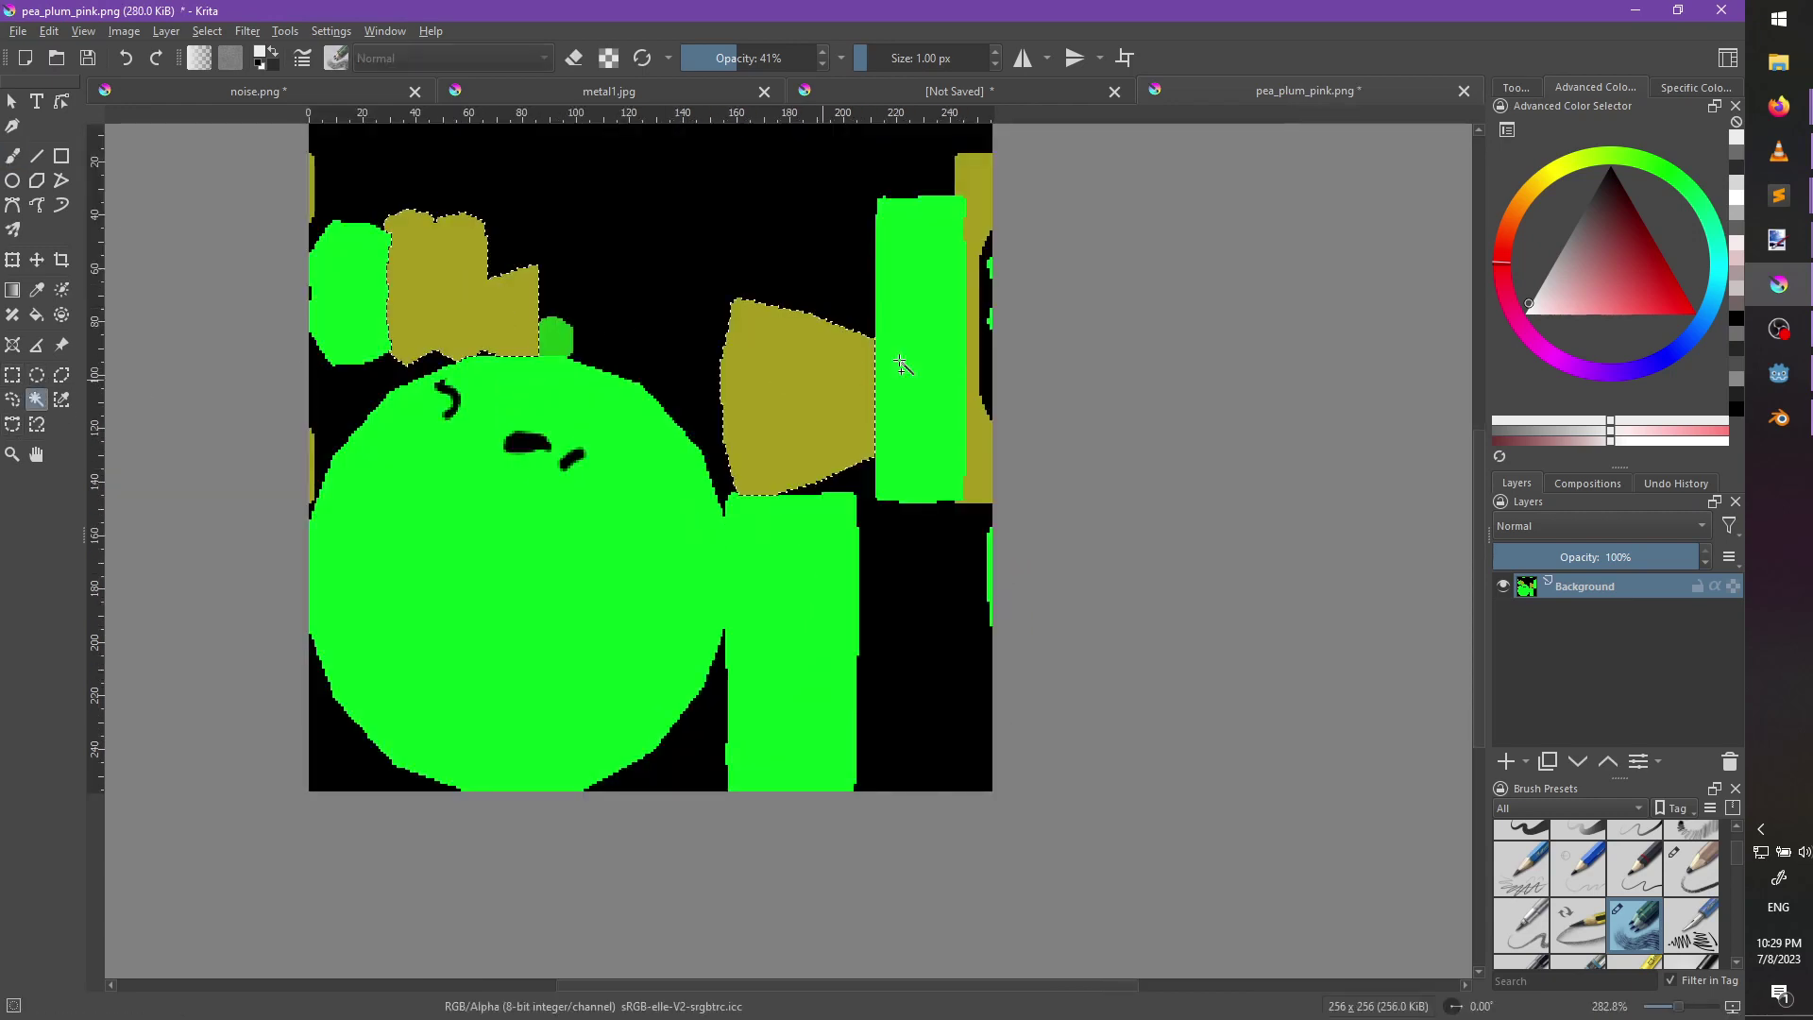
pyautogui.moveTo(1193, 677); pyautogui.dragTo(1280, 712, button='middle')
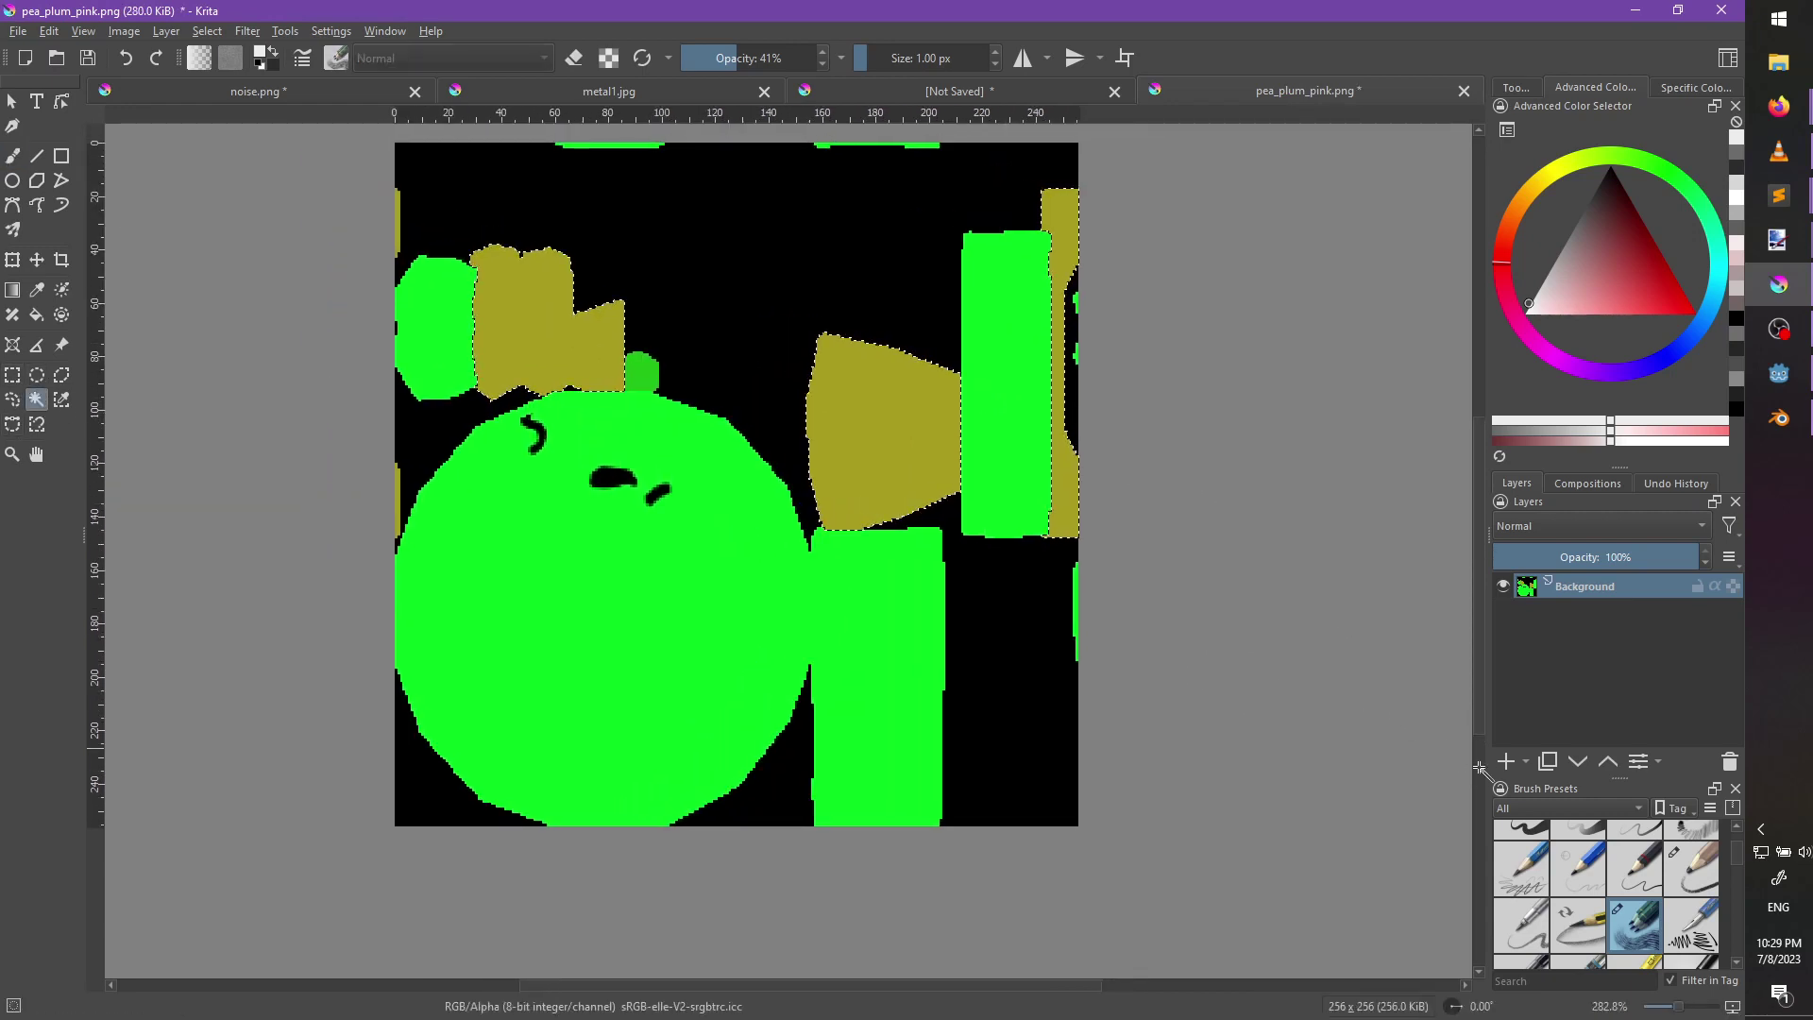
pyautogui.click(1508, 761)
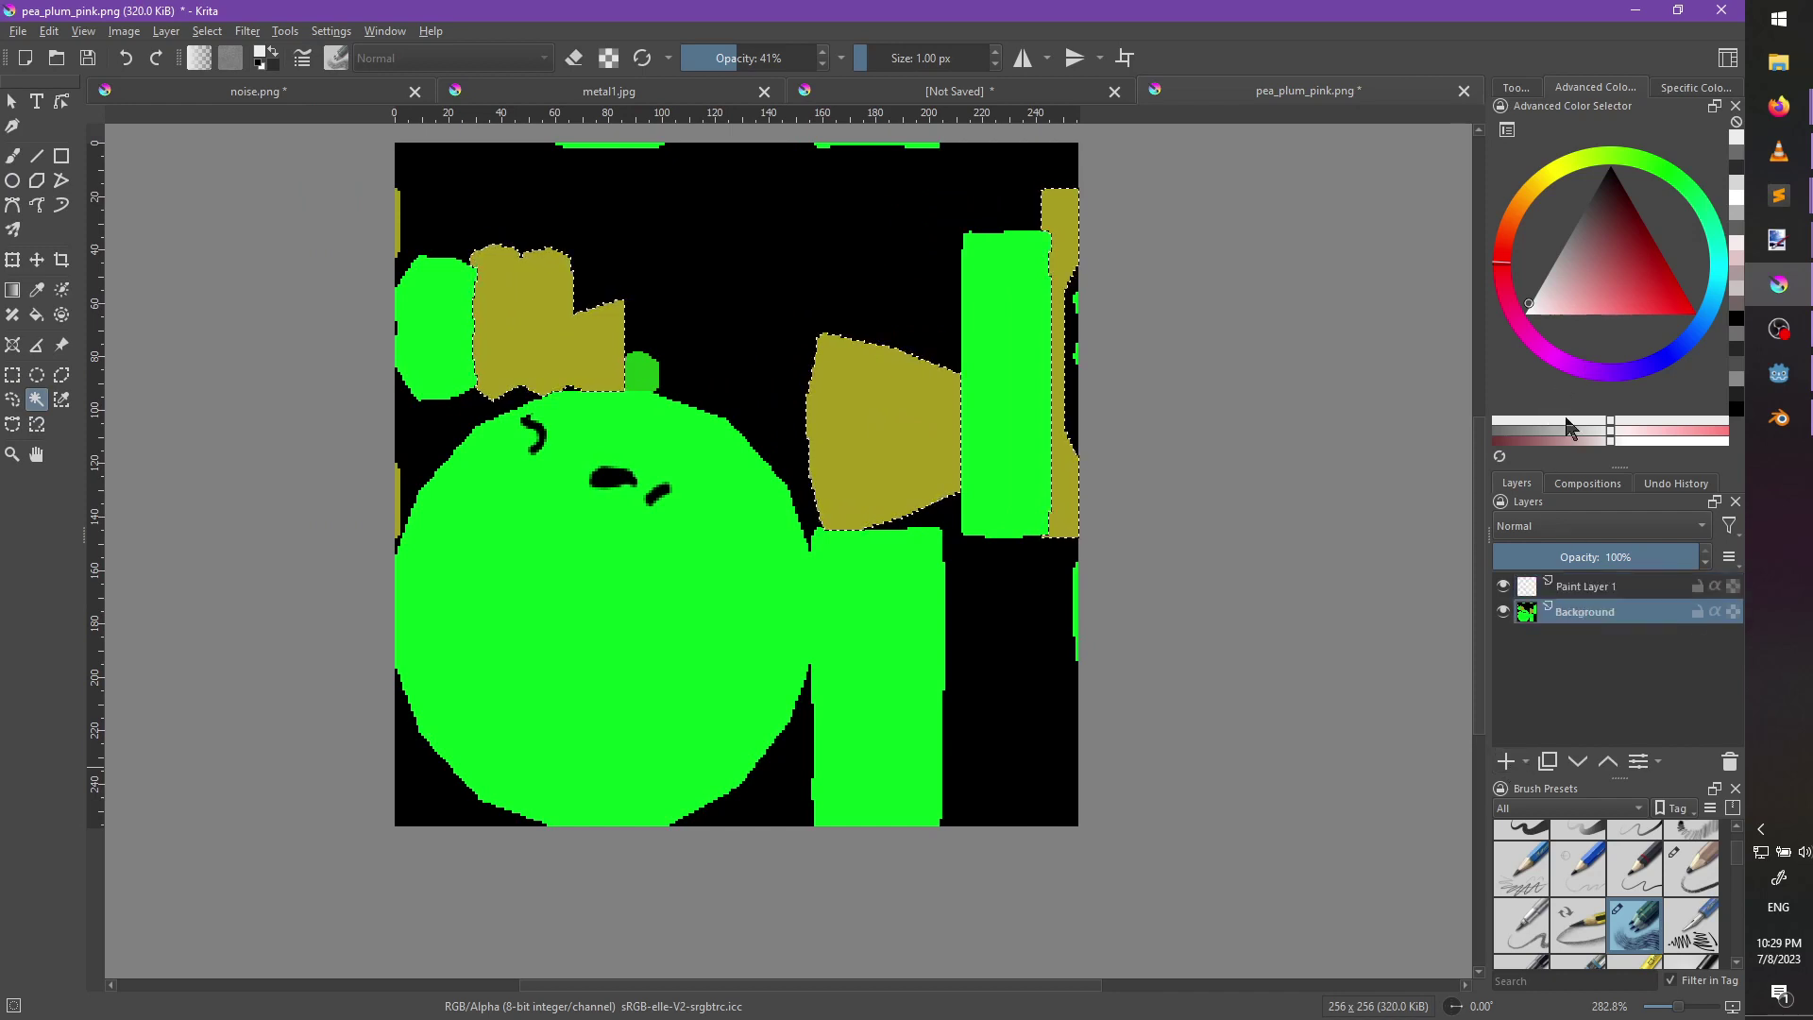
pyautogui.click(1583, 585)
# Mix a light pinkish-purple colour and fill the whole of Paint Layer 1 with it.
pyautogui.moveTo(1554, 305)
pyautogui.mouseDown()
pyautogui.moveTo(1581, 308)
pyautogui.moveTo(1592, 285)
pyautogui.moveTo(1579, 300)
pyautogui.mouseUp()
pyautogui.click(1531, 351)
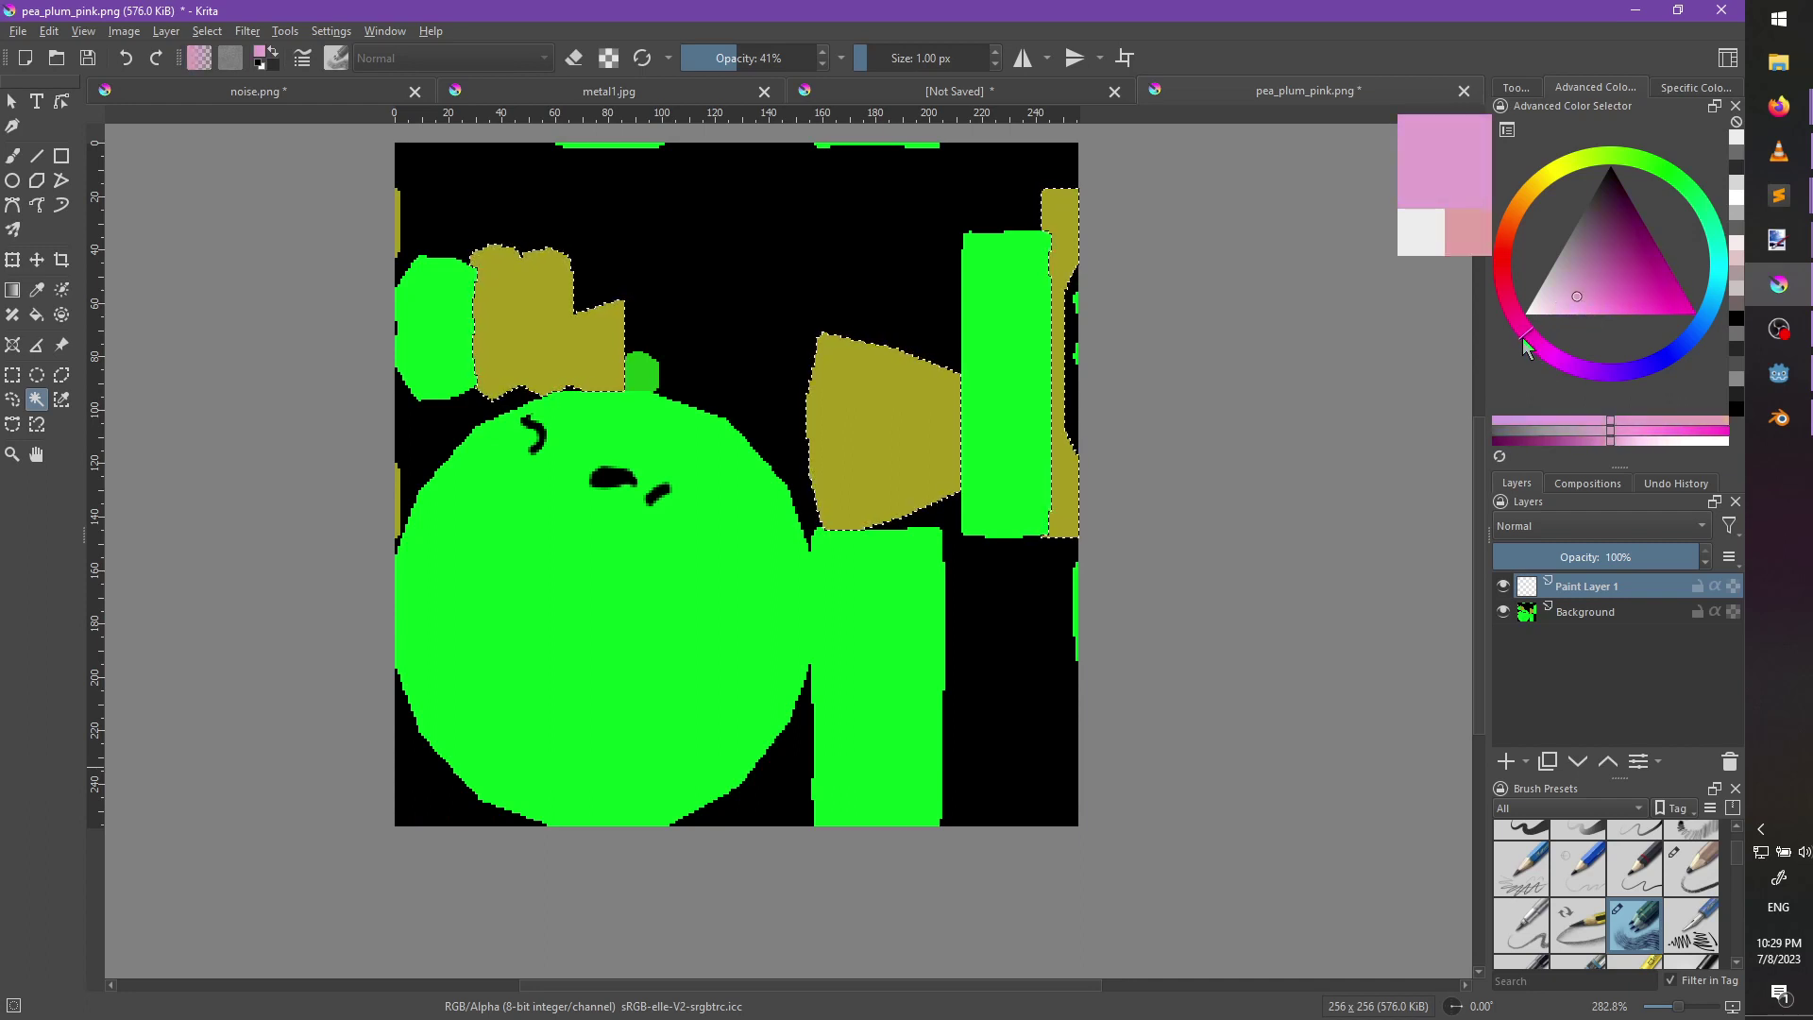
pyautogui.moveTo(1563, 278); pyautogui.dragTo(1579, 269)
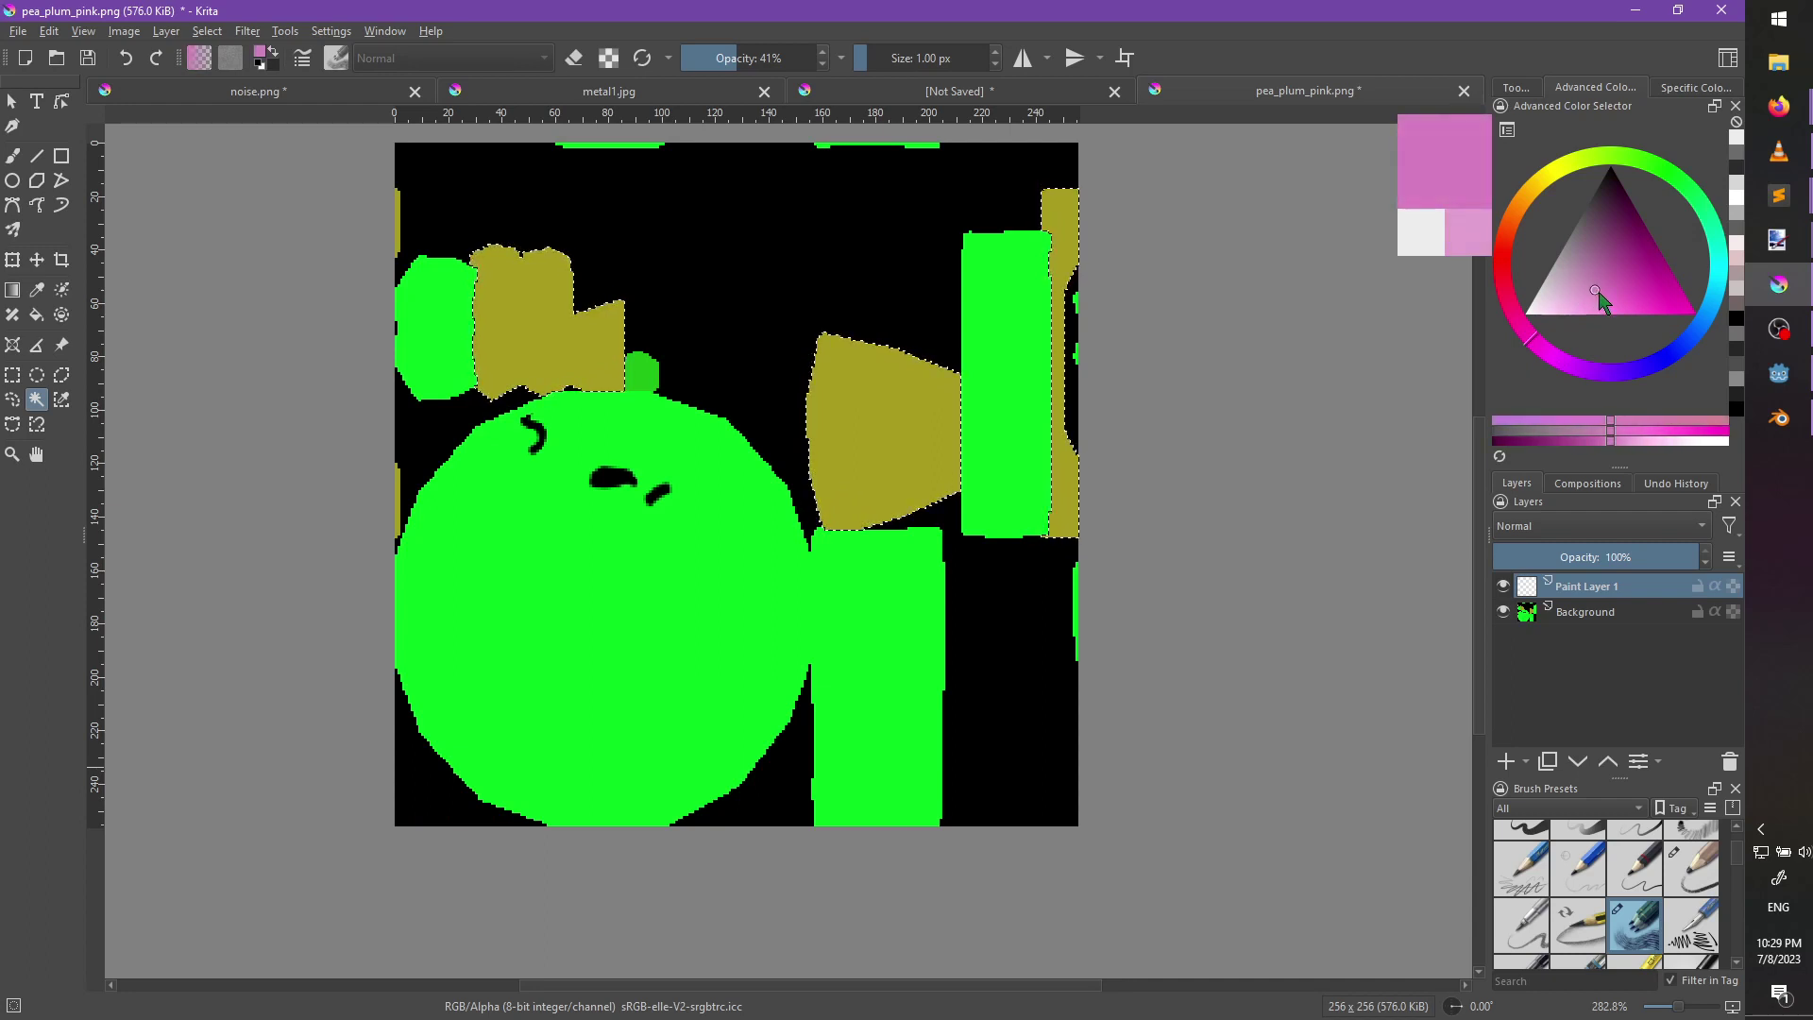
pyautogui.click(1545, 363)
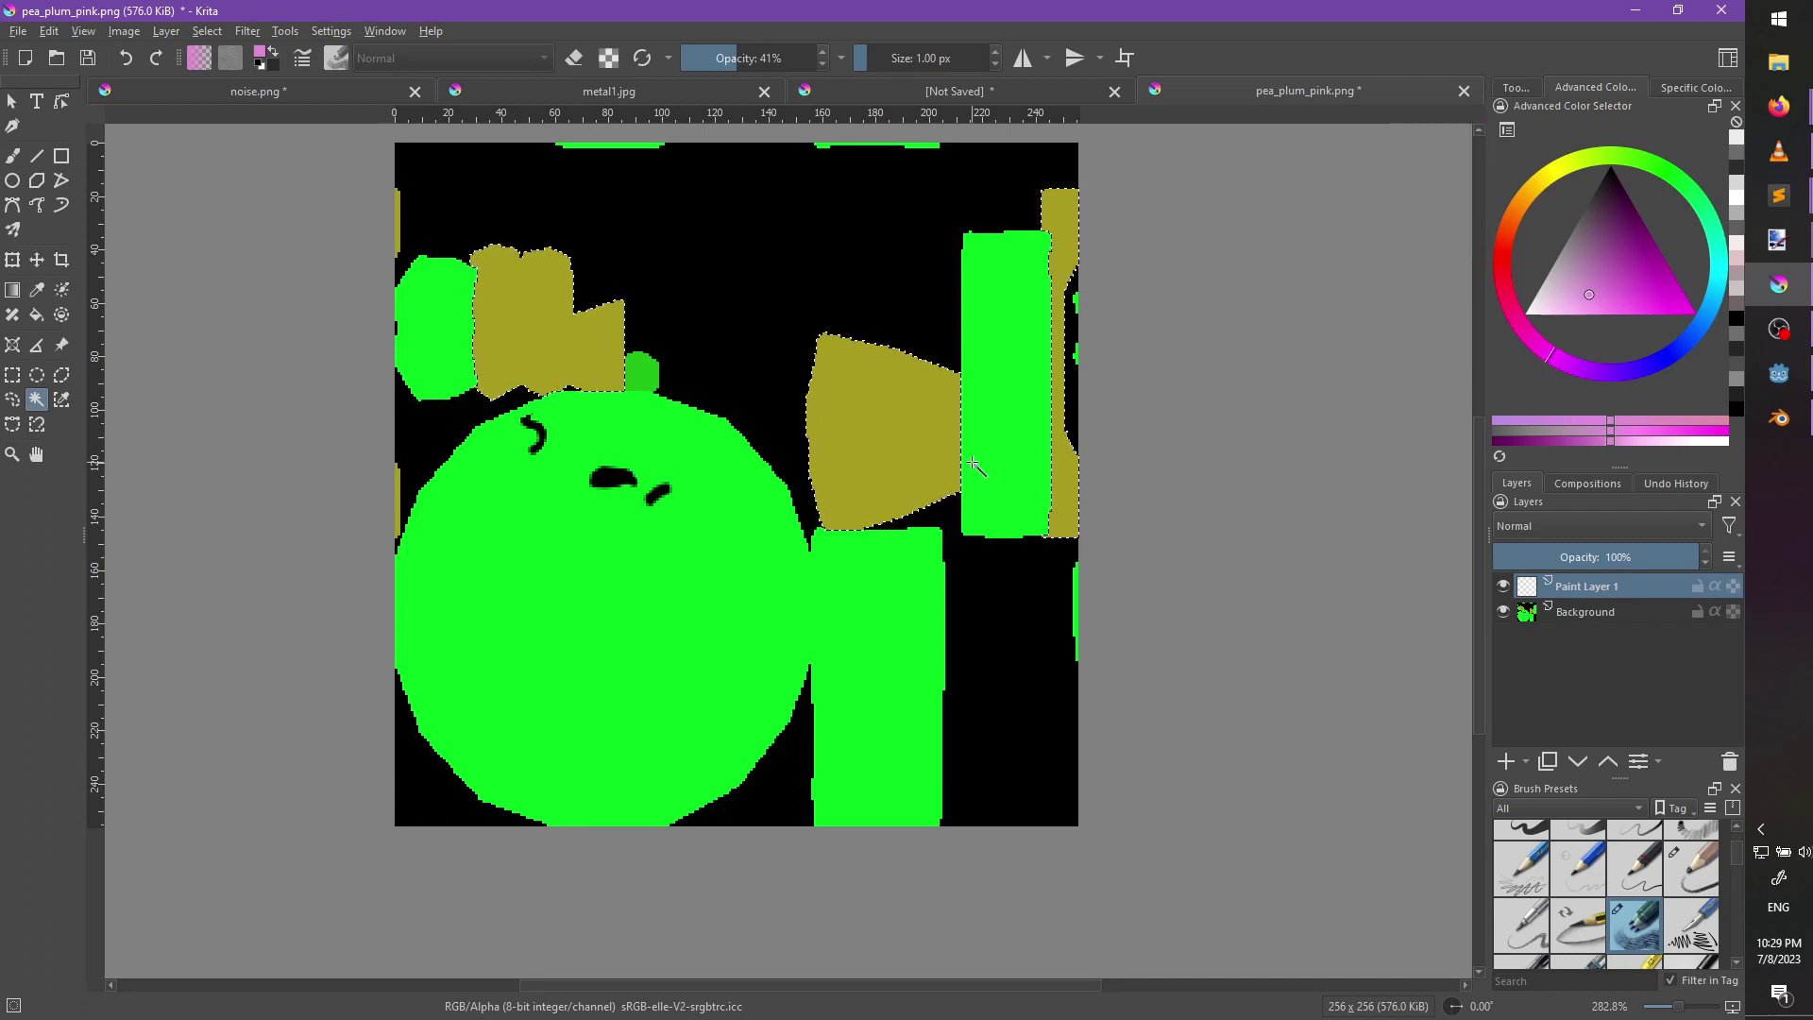
pyautogui.hotkey('shift', 'BackSpace')
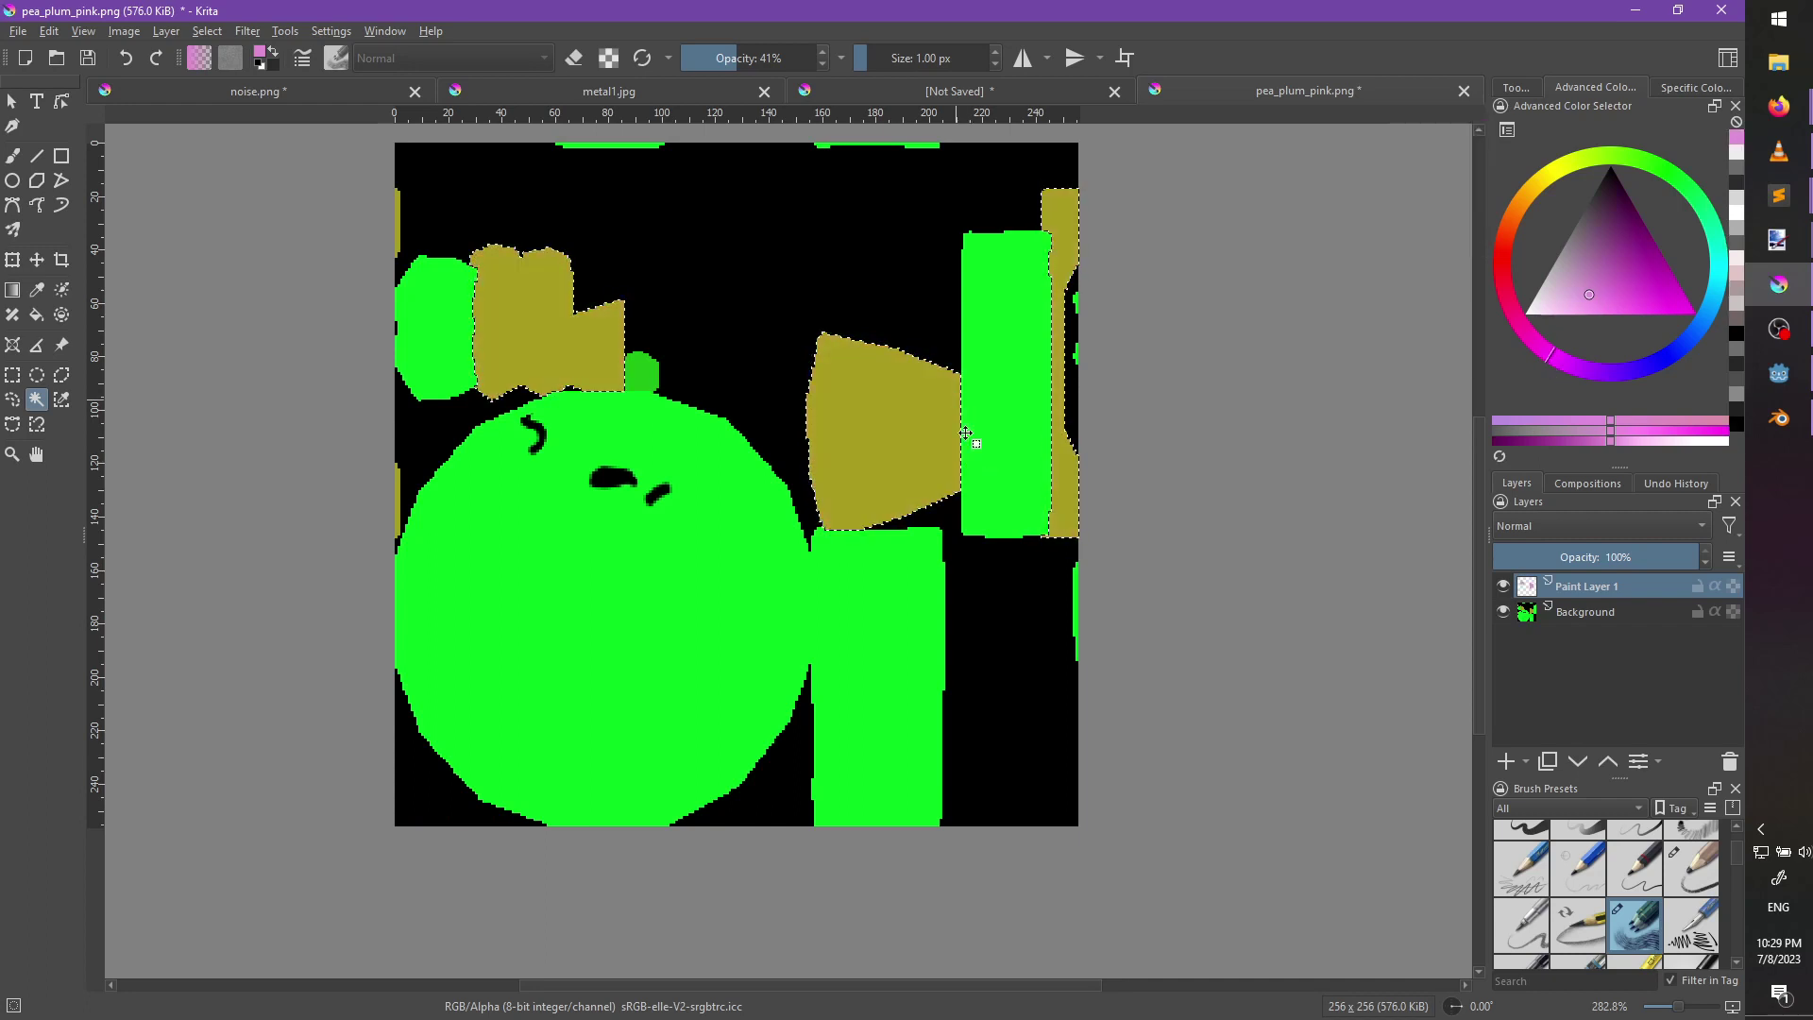
pyautogui.hotkey('shift', 'BackSpace')
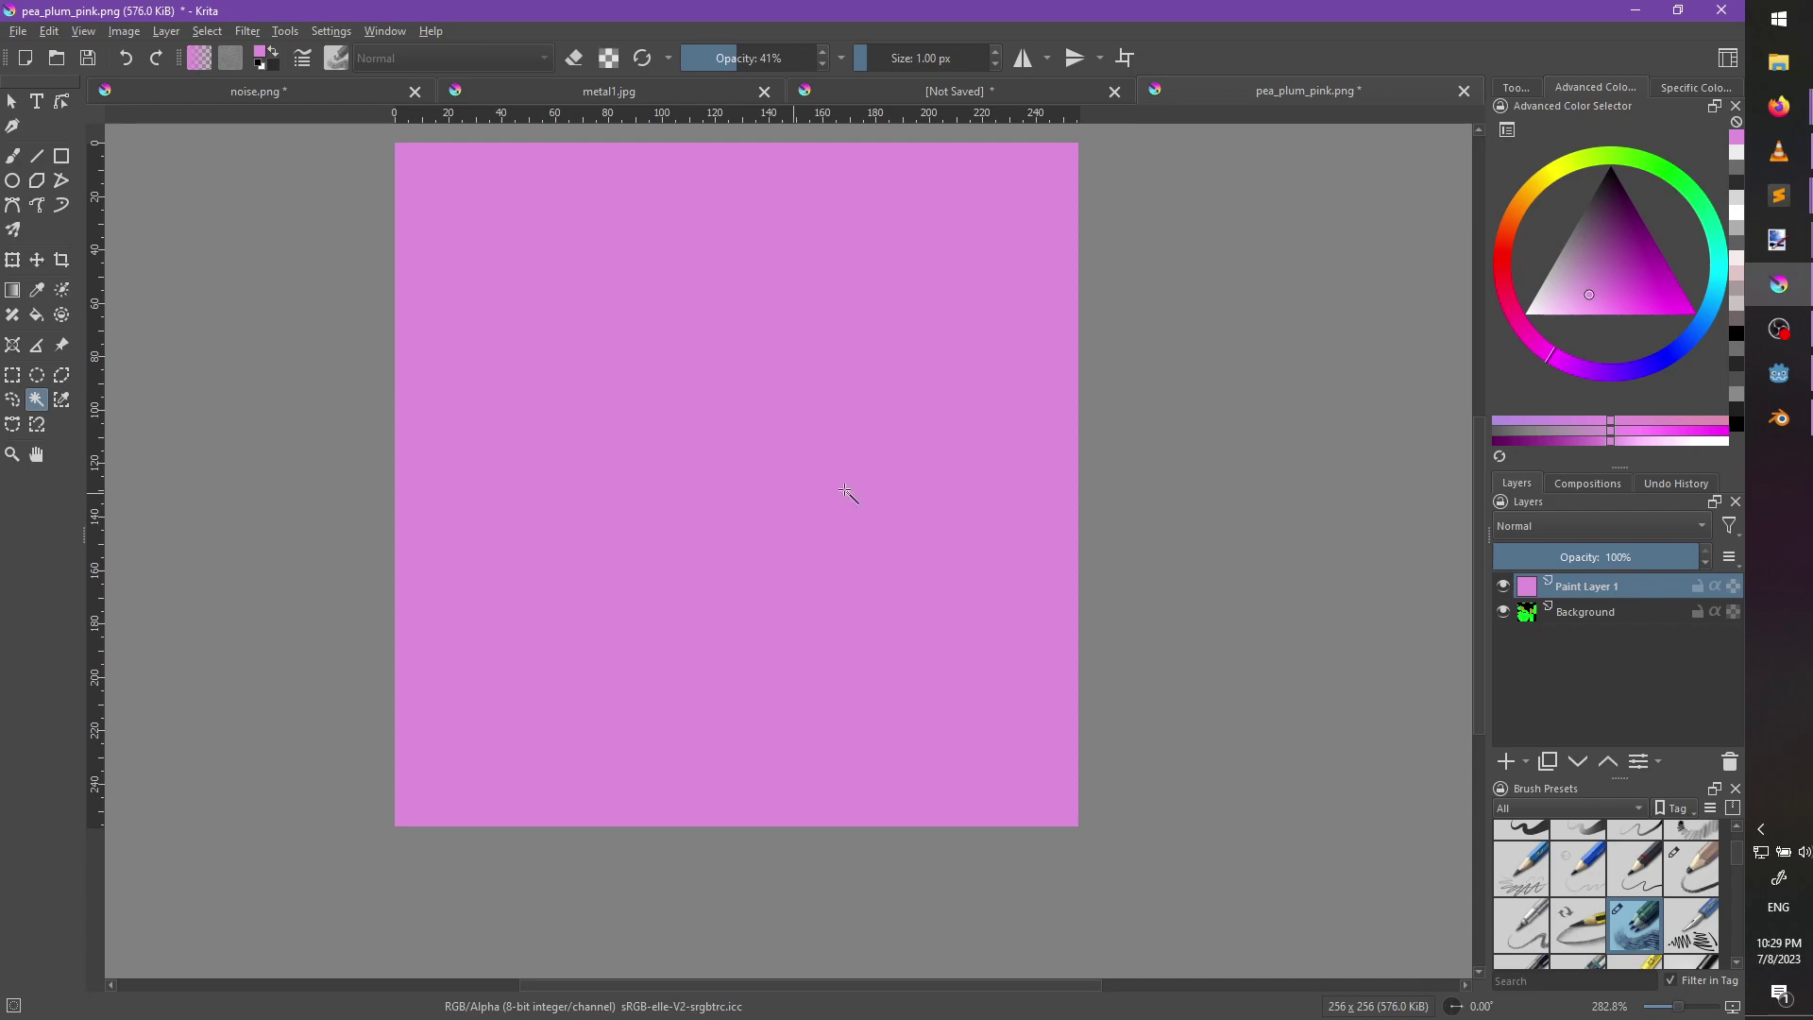
# Select the olive clothing areas from Background and fill them with near-black on Paint Layer 1.
pyautogui.click(1503, 587)
pyautogui.click(1586, 612)
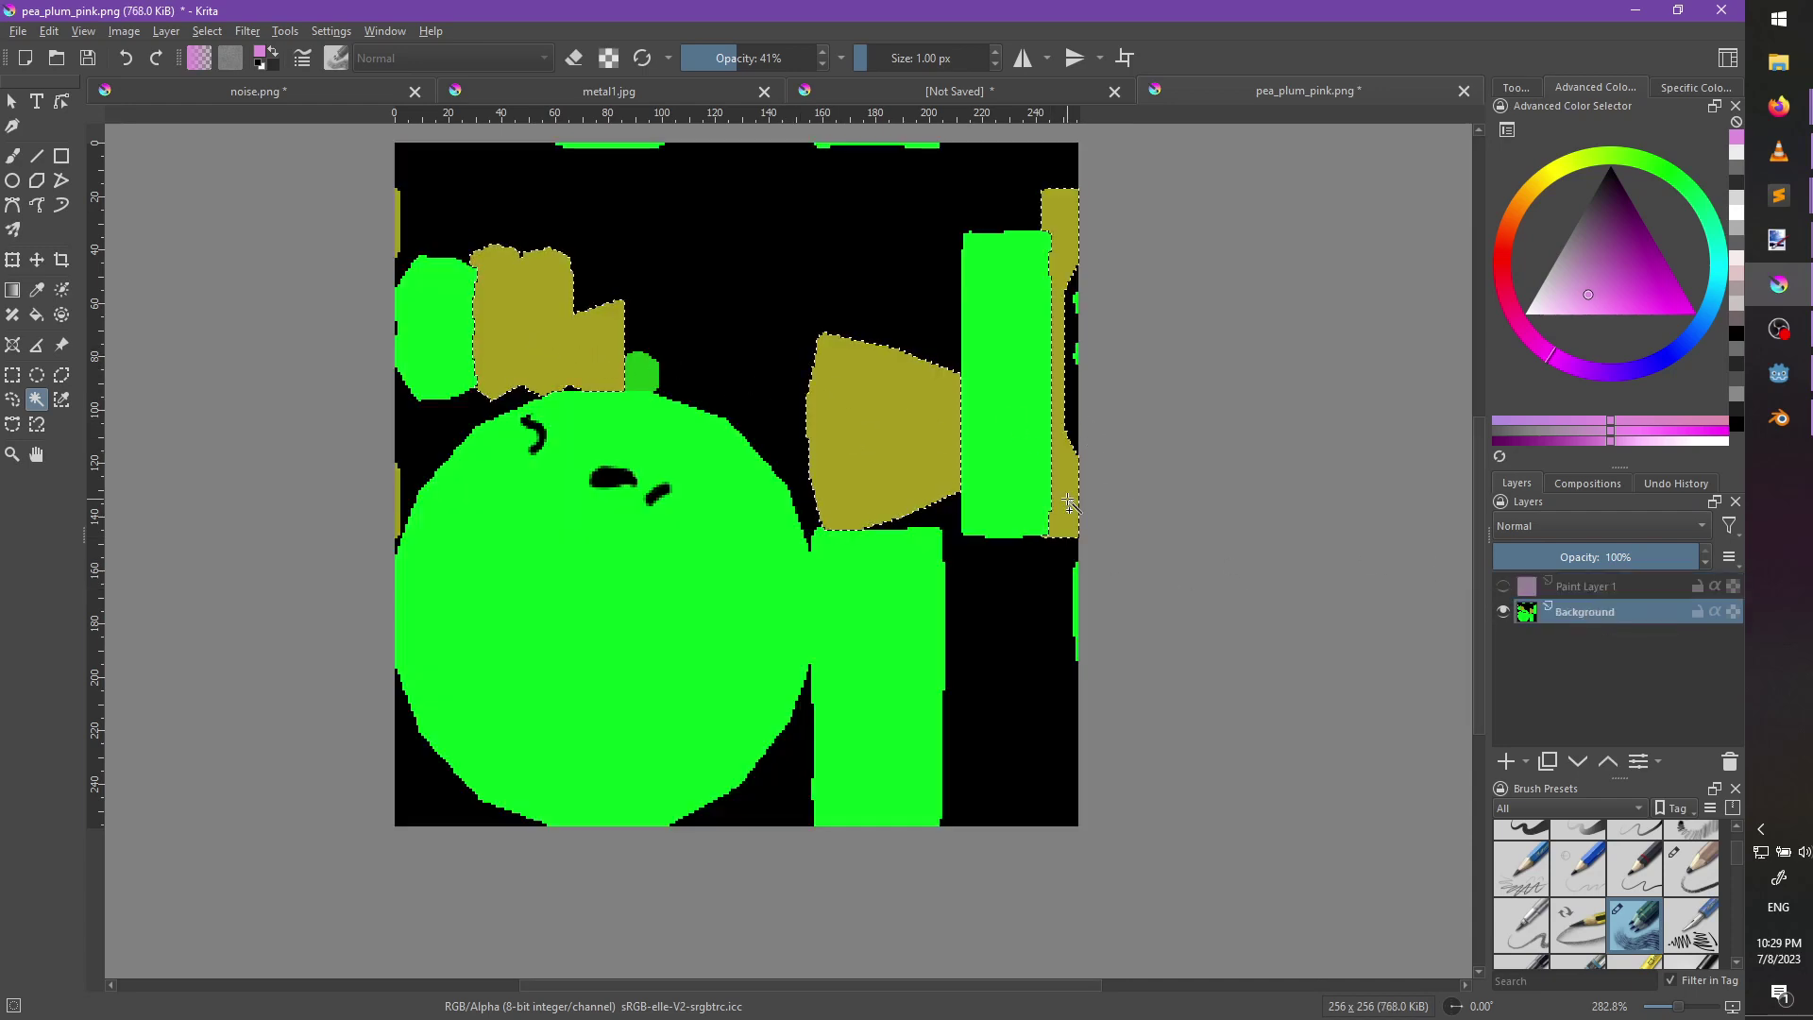
pyautogui.moveTo(1610, 241); pyautogui.dragTo(1600, 187)
pyautogui.click(1589, 587)
pyautogui.click(1503, 586)
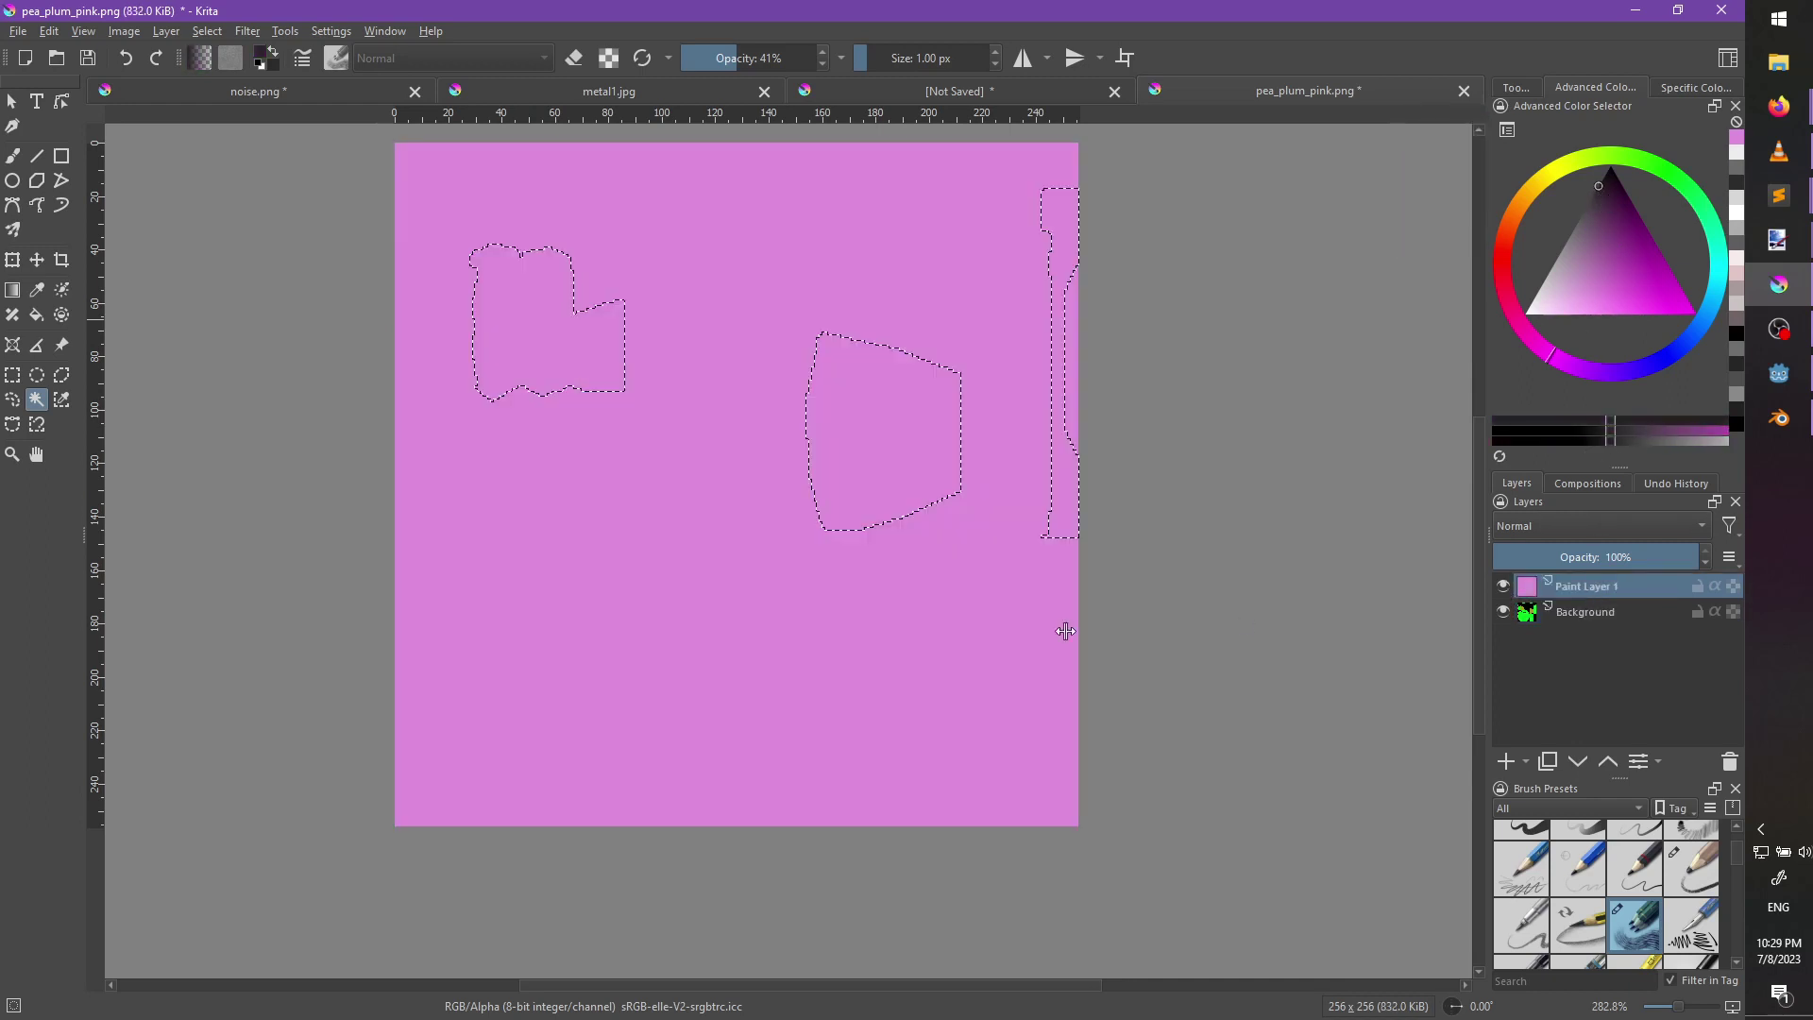
pyautogui.hotkey('shift', 'BackSpace')
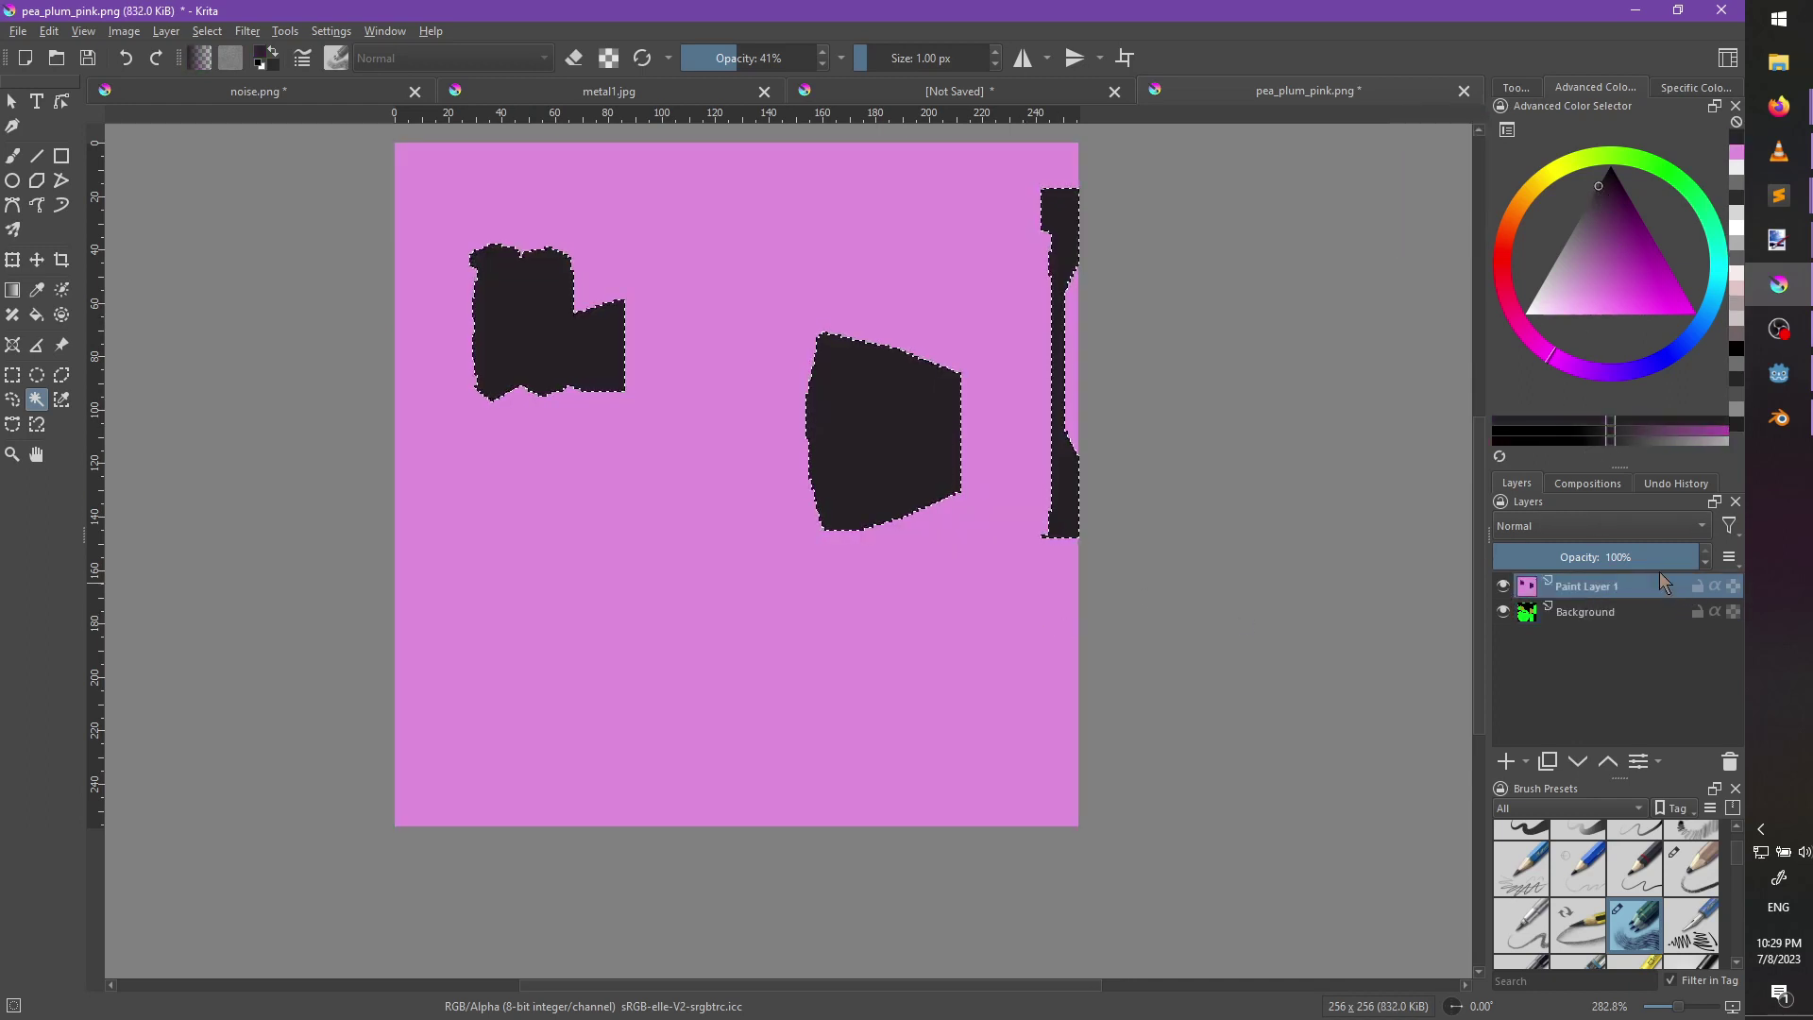
# Lower the opacity of Paint Layer 1 to 67% to reveal the face underneath.
pyautogui.moveTo(1629, 555)
pyautogui.mouseDown()
pyautogui.moveTo(1558, 551)
pyautogui.moveTo(1638, 544)
pyautogui.mouseUp()
pyautogui.keyDown('ctrl'); pyautogui.scroll(2, 711, 473); pyautogui.keyUp('ctrl')
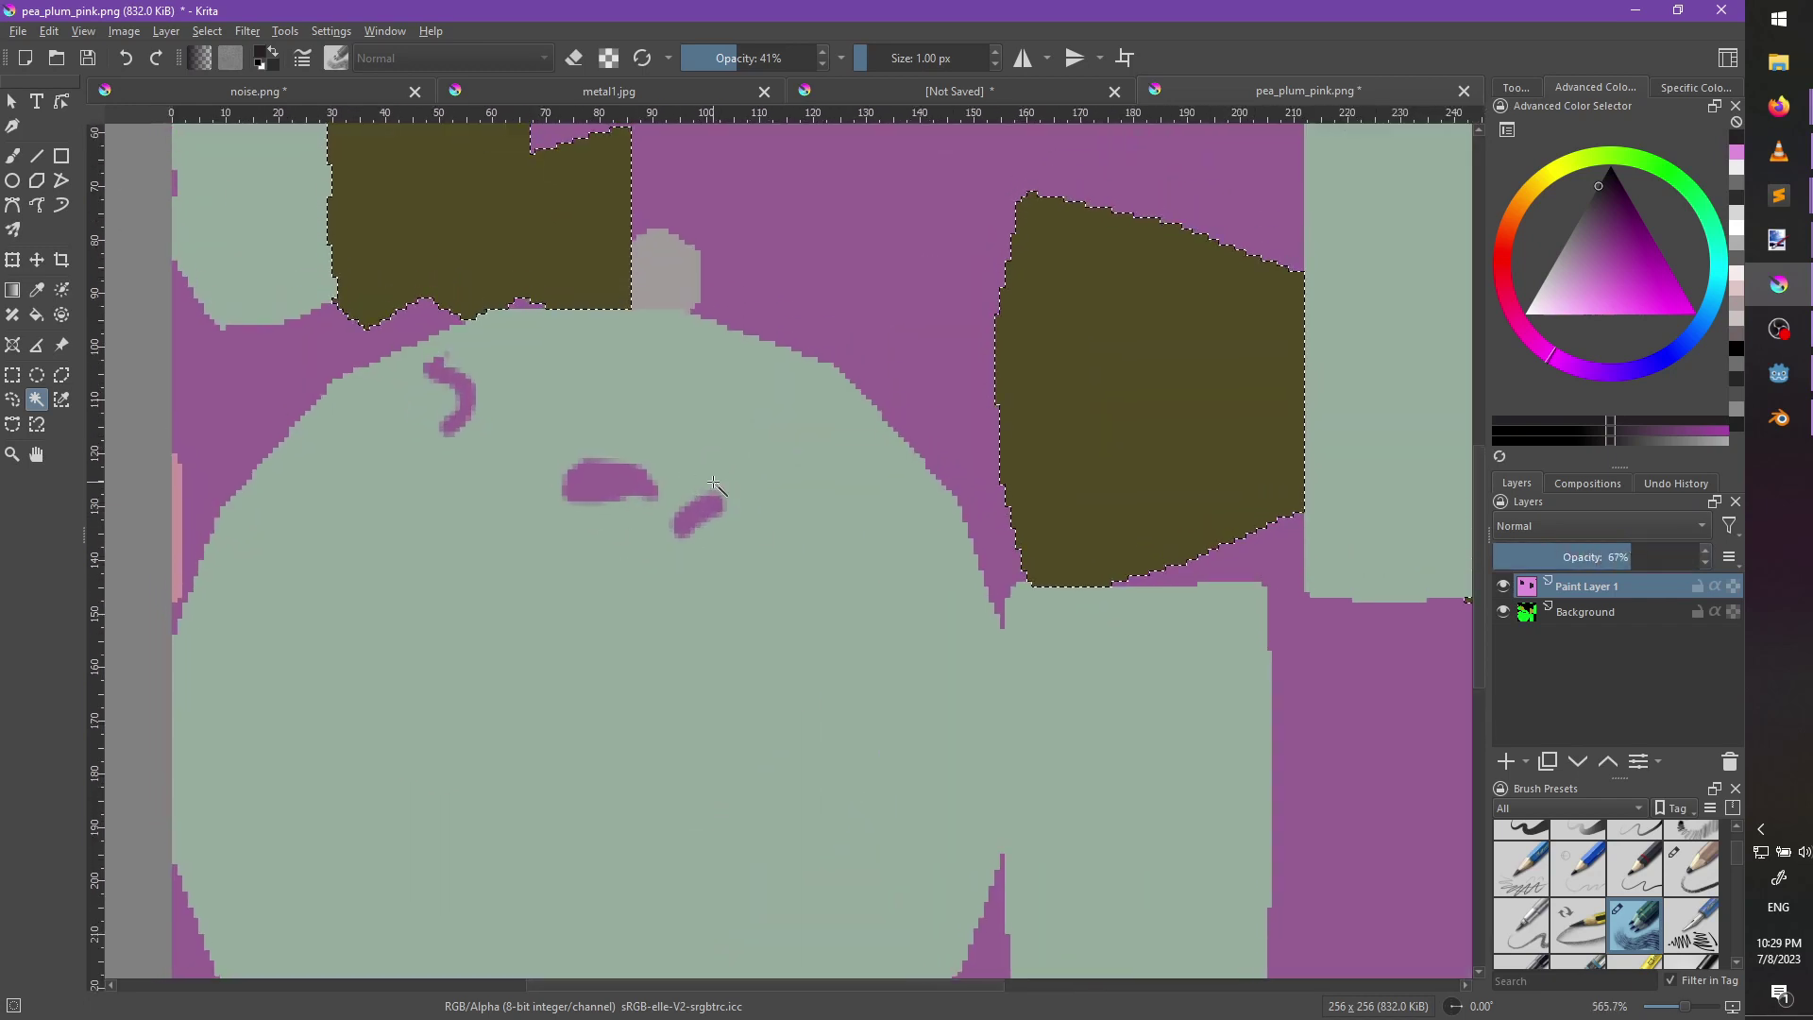
# Clear the selection and set up the Basic-5 Size brush in black at a size of 12 px.
pyautogui.hotkey('ctrl', 'shift', 'a')
pyautogui.press('b')
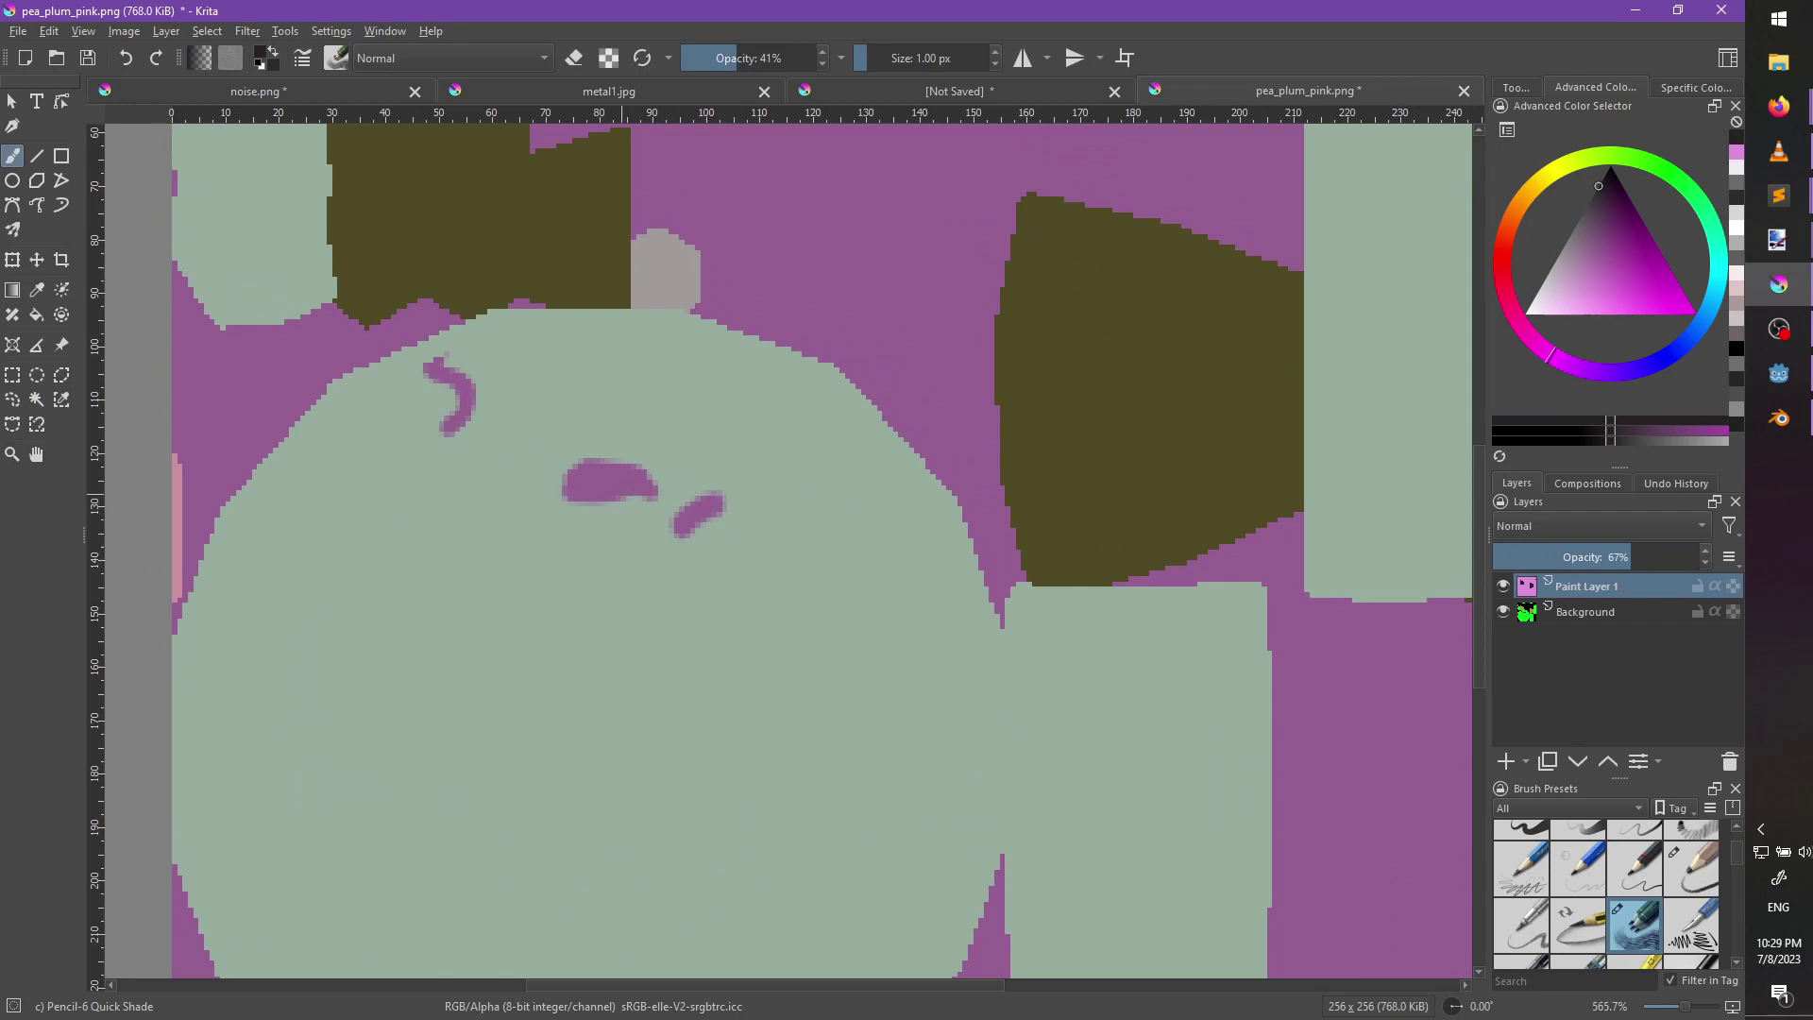
pyautogui.moveTo(1617, 185); pyautogui.dragTo(1609, 164)
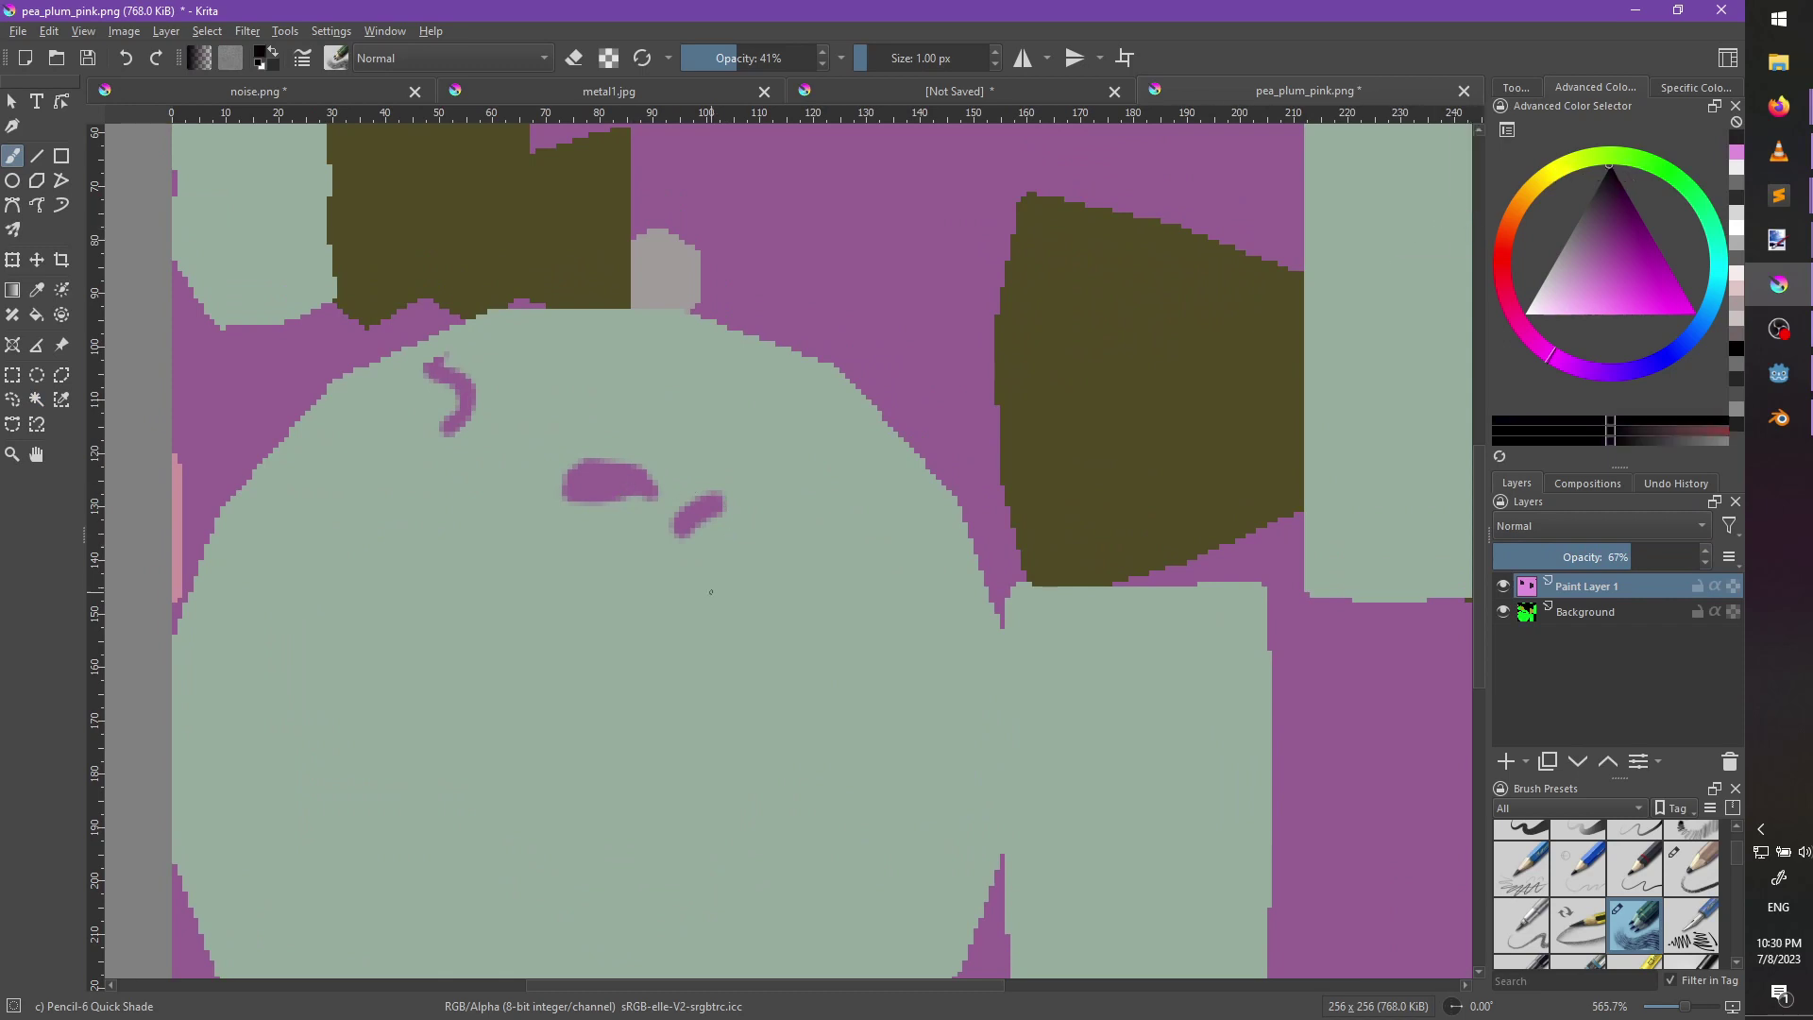
pyautogui.rightClick(702, 592)
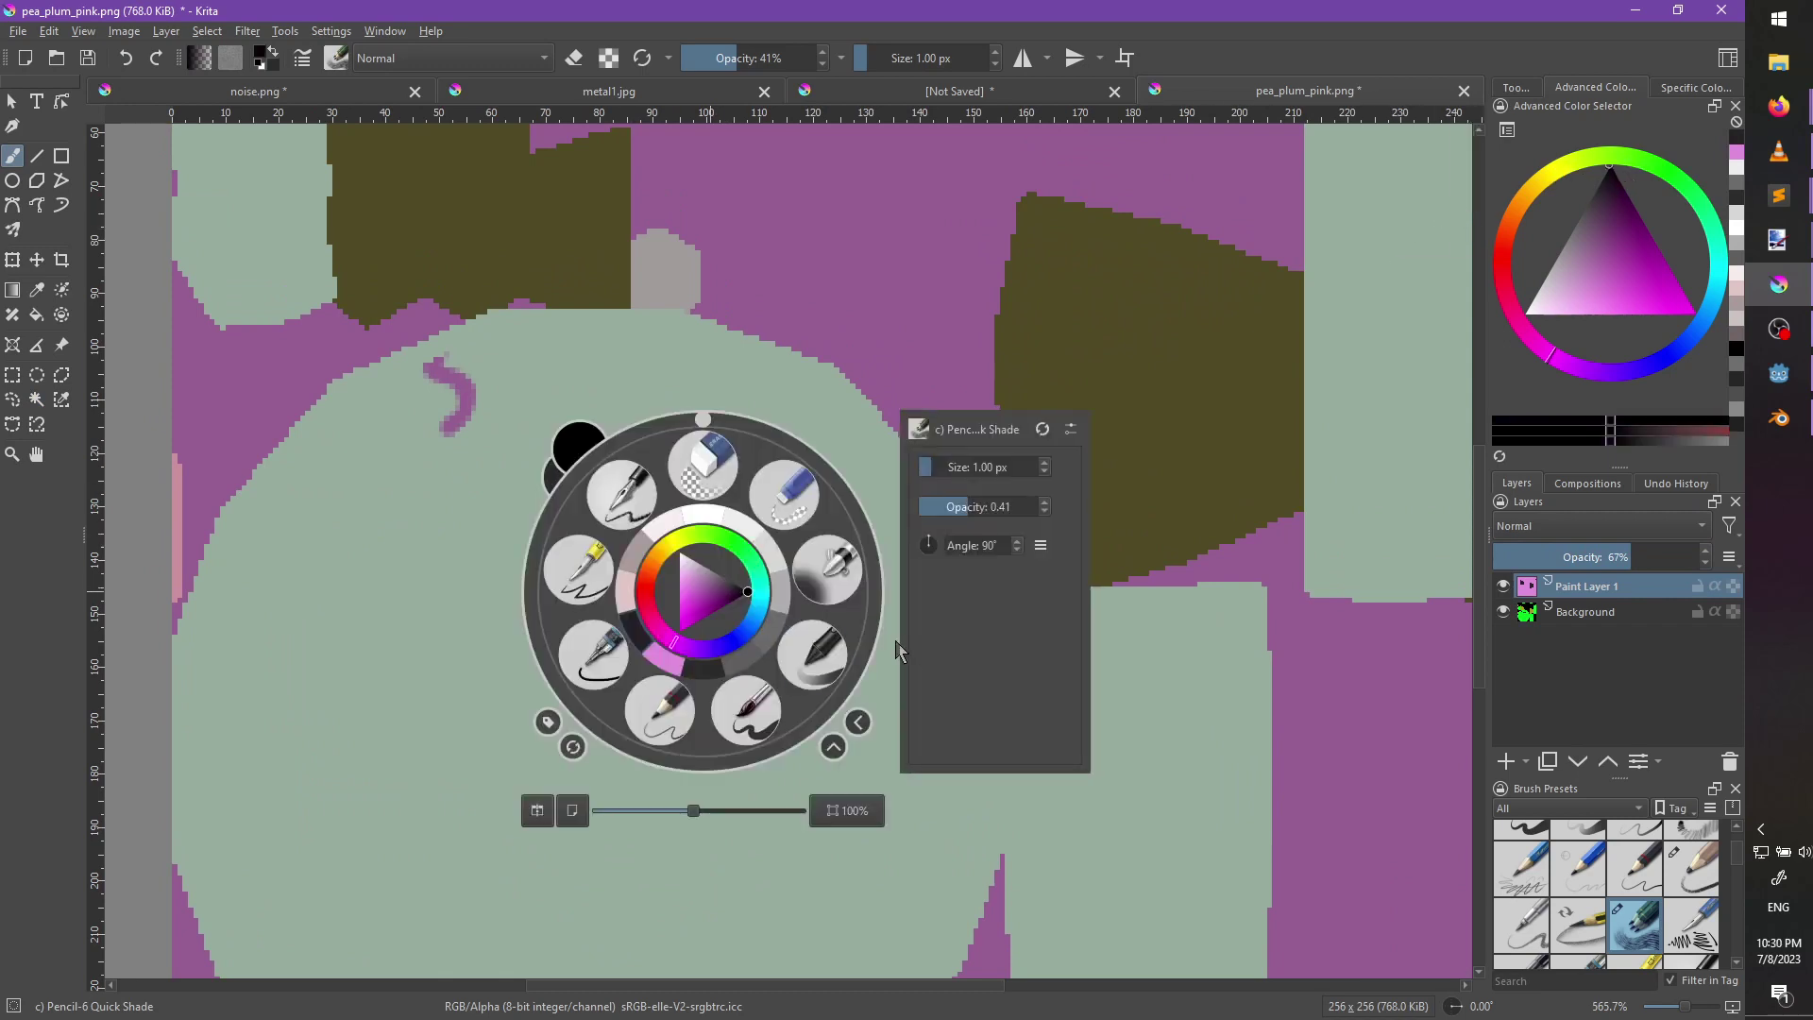
pyautogui.click(735, 725)
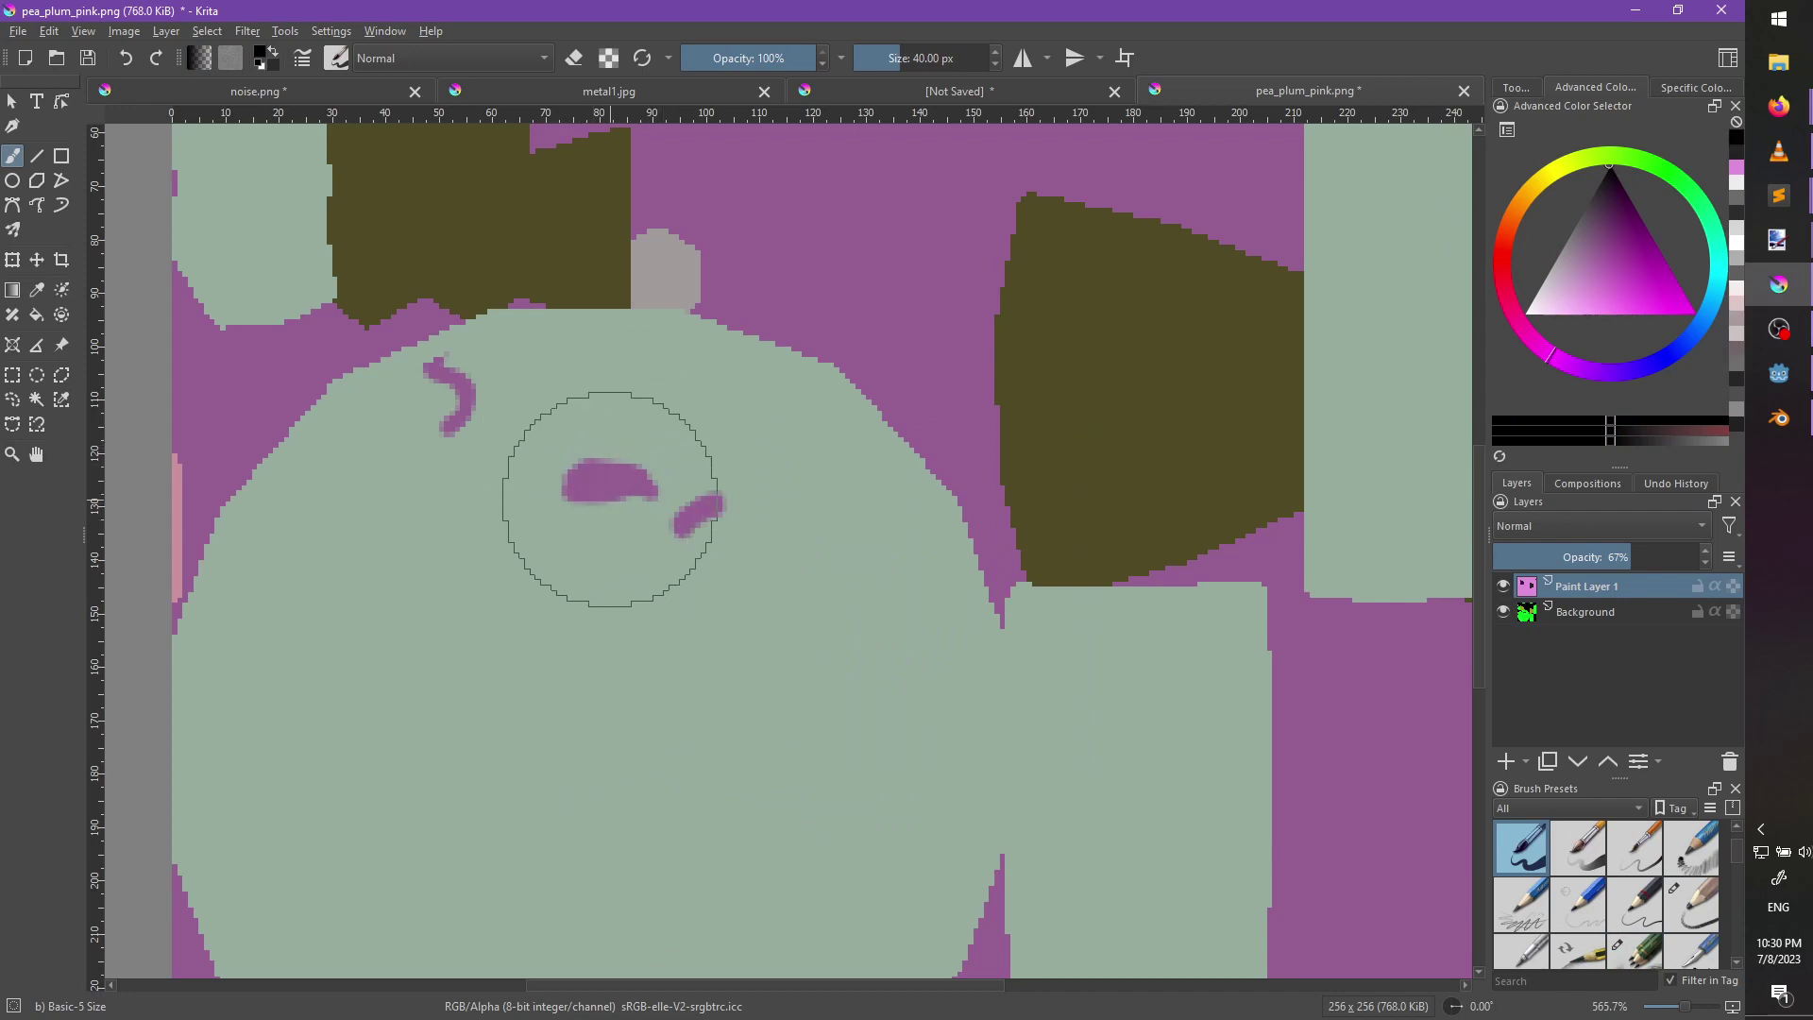
pyautogui.press('[')
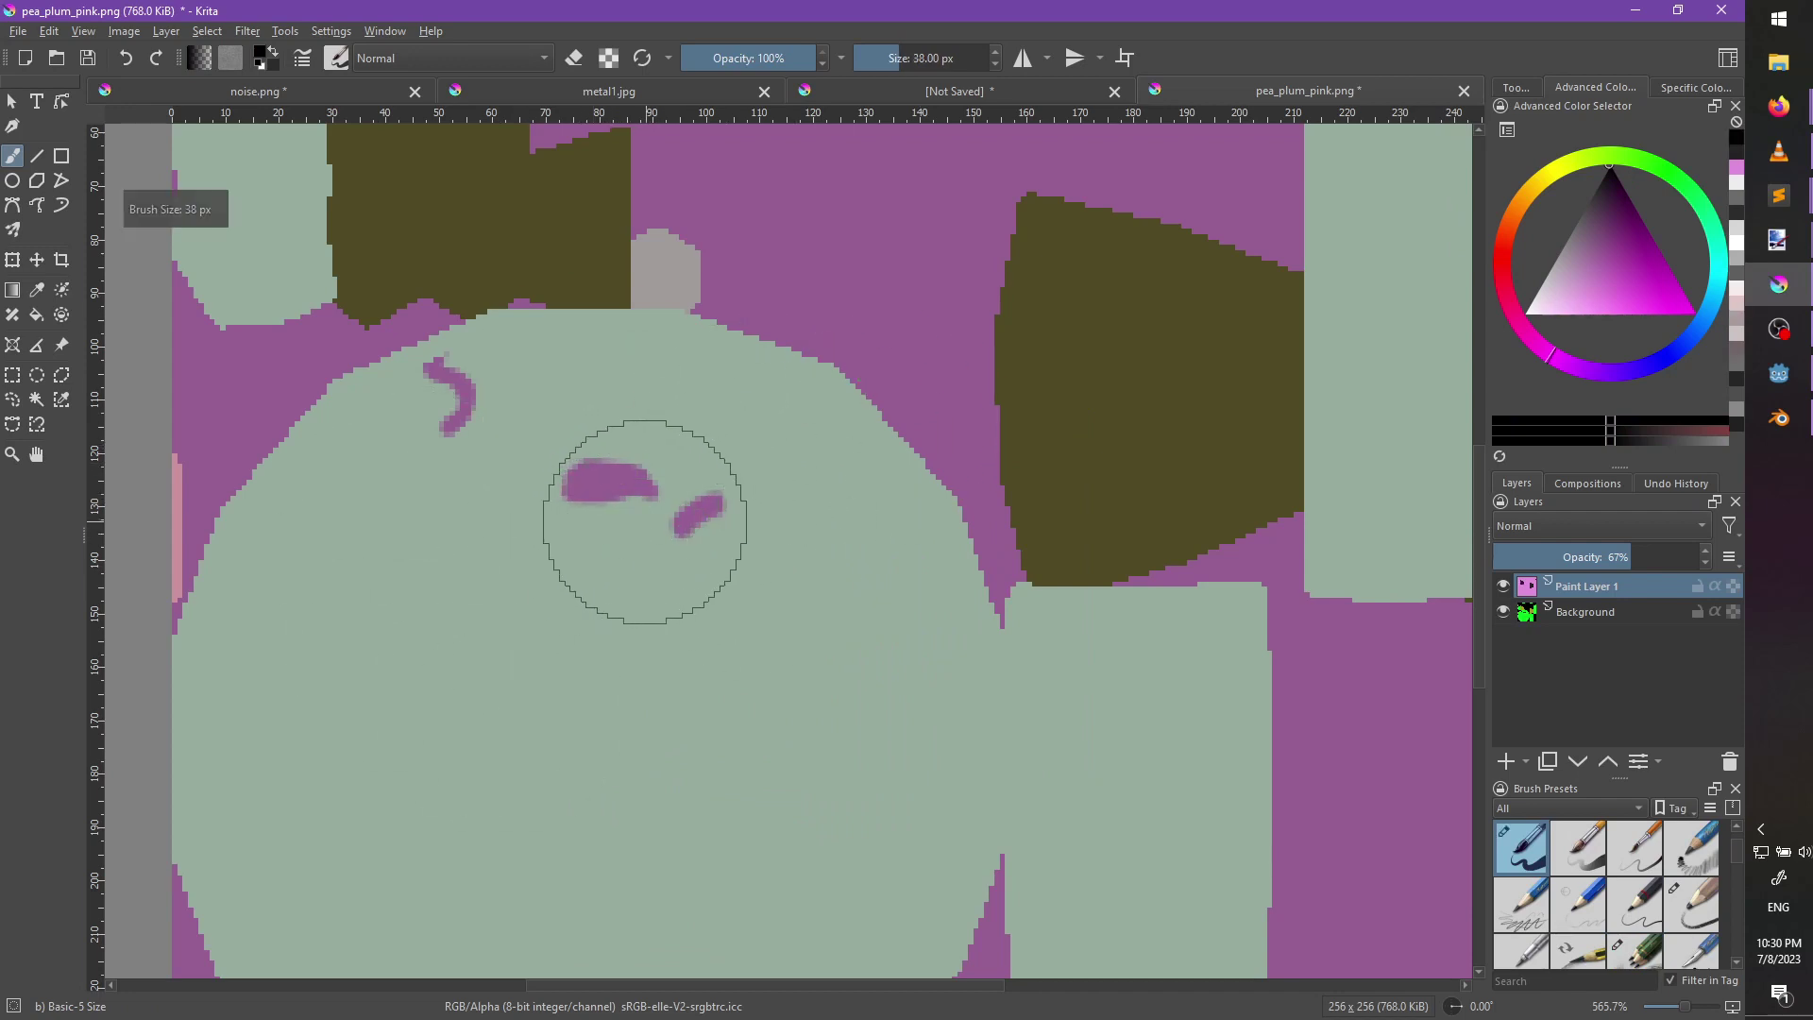
pyautogui.press('[')
pyautogui.press('[')
pyautogui.press('[')
pyautogui.press('[')
pyautogui.press('[')
pyautogui.press('[')
pyautogui.press('[')
pyautogui.press('[')
pyautogui.press('[')
pyautogui.press('[')
pyautogui.moveTo(631, 404); pyautogui.dragTo(599, 489)
pyautogui.hotkey('ctrl', 'z')
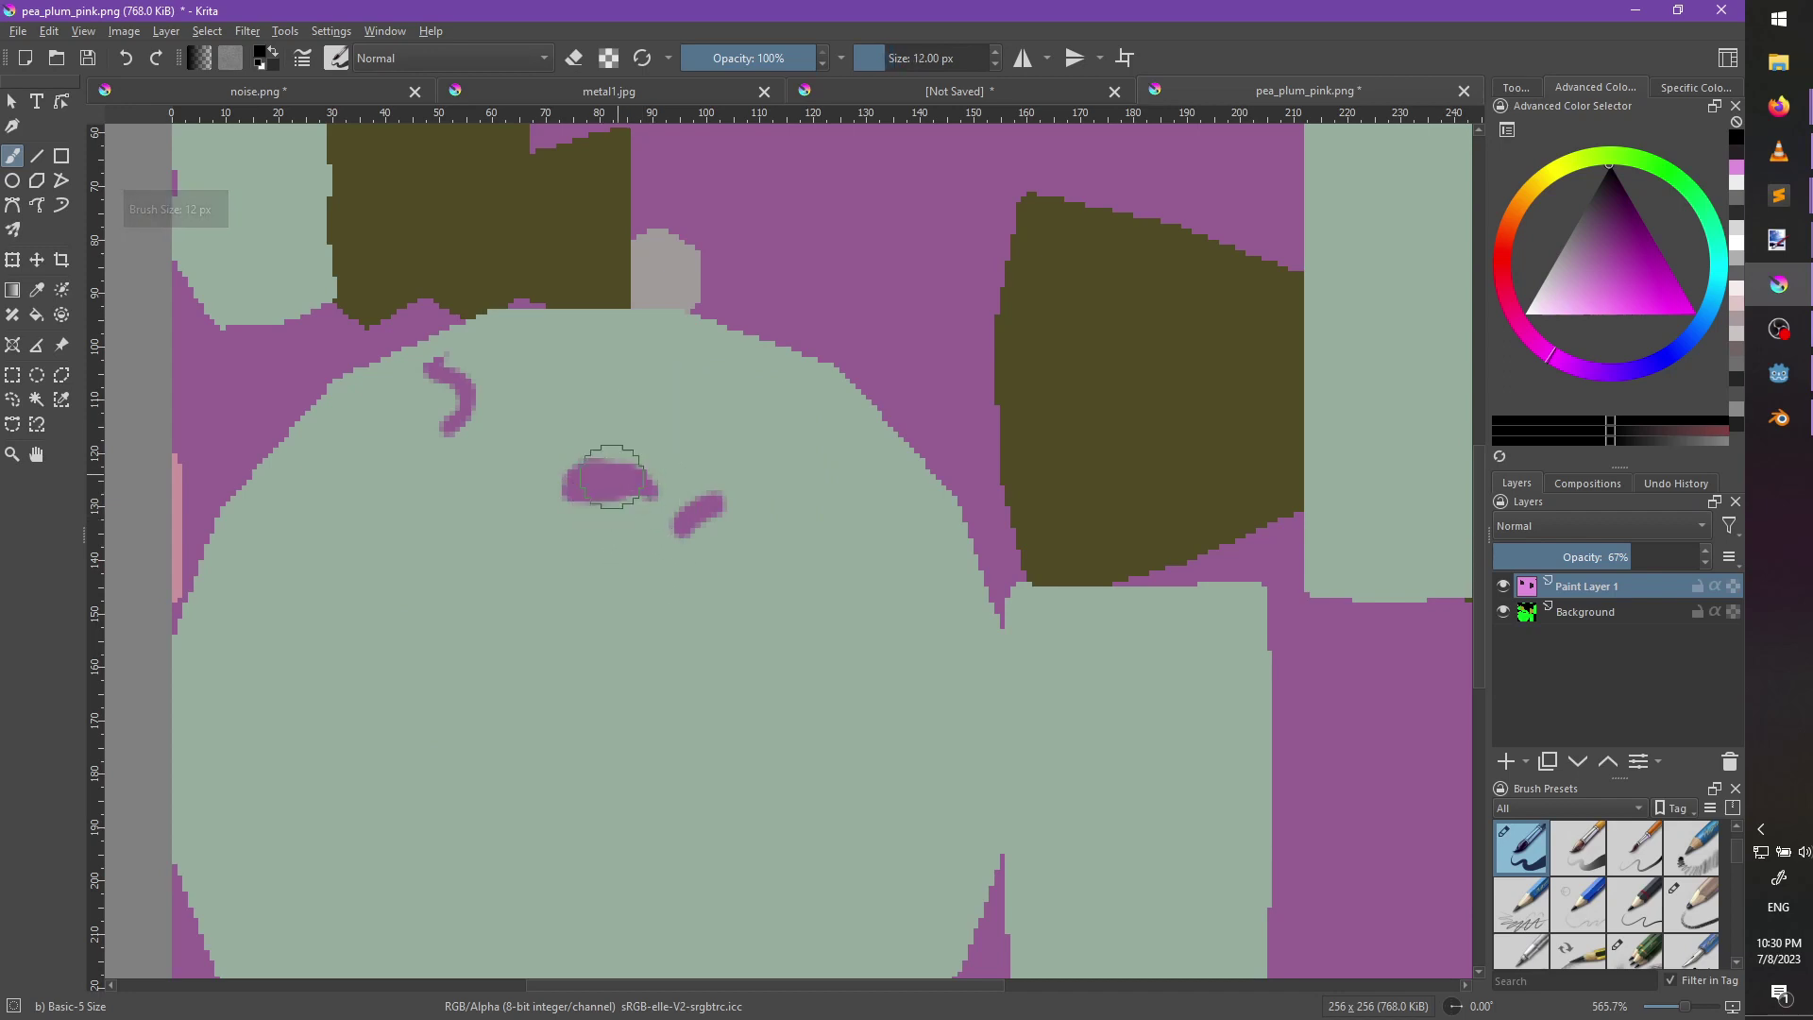
pyautogui.moveTo(629, 401); pyautogui.dragTo(597, 500)
pyautogui.press('l')
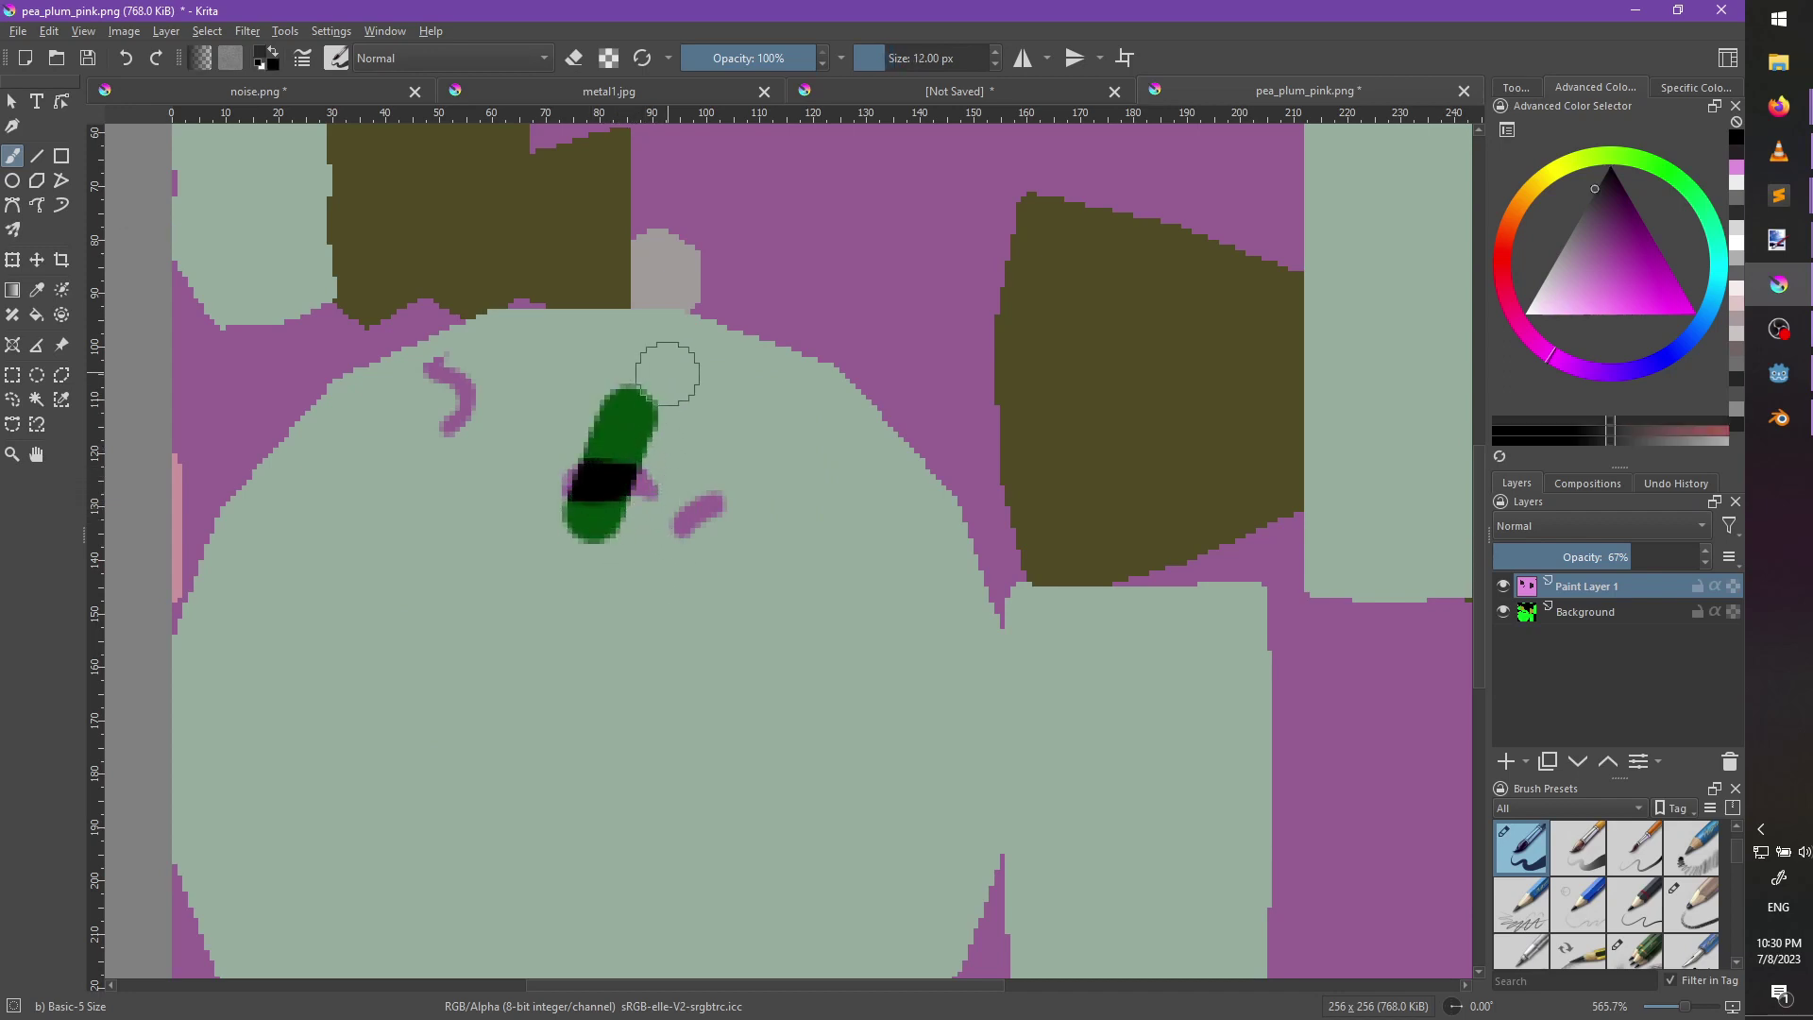
pyautogui.moveTo(667, 373); pyautogui.dragTo(604, 523)
pyautogui.hotkey('ctrl', 'z')
pyautogui.hotkey('ctrl', 'z')
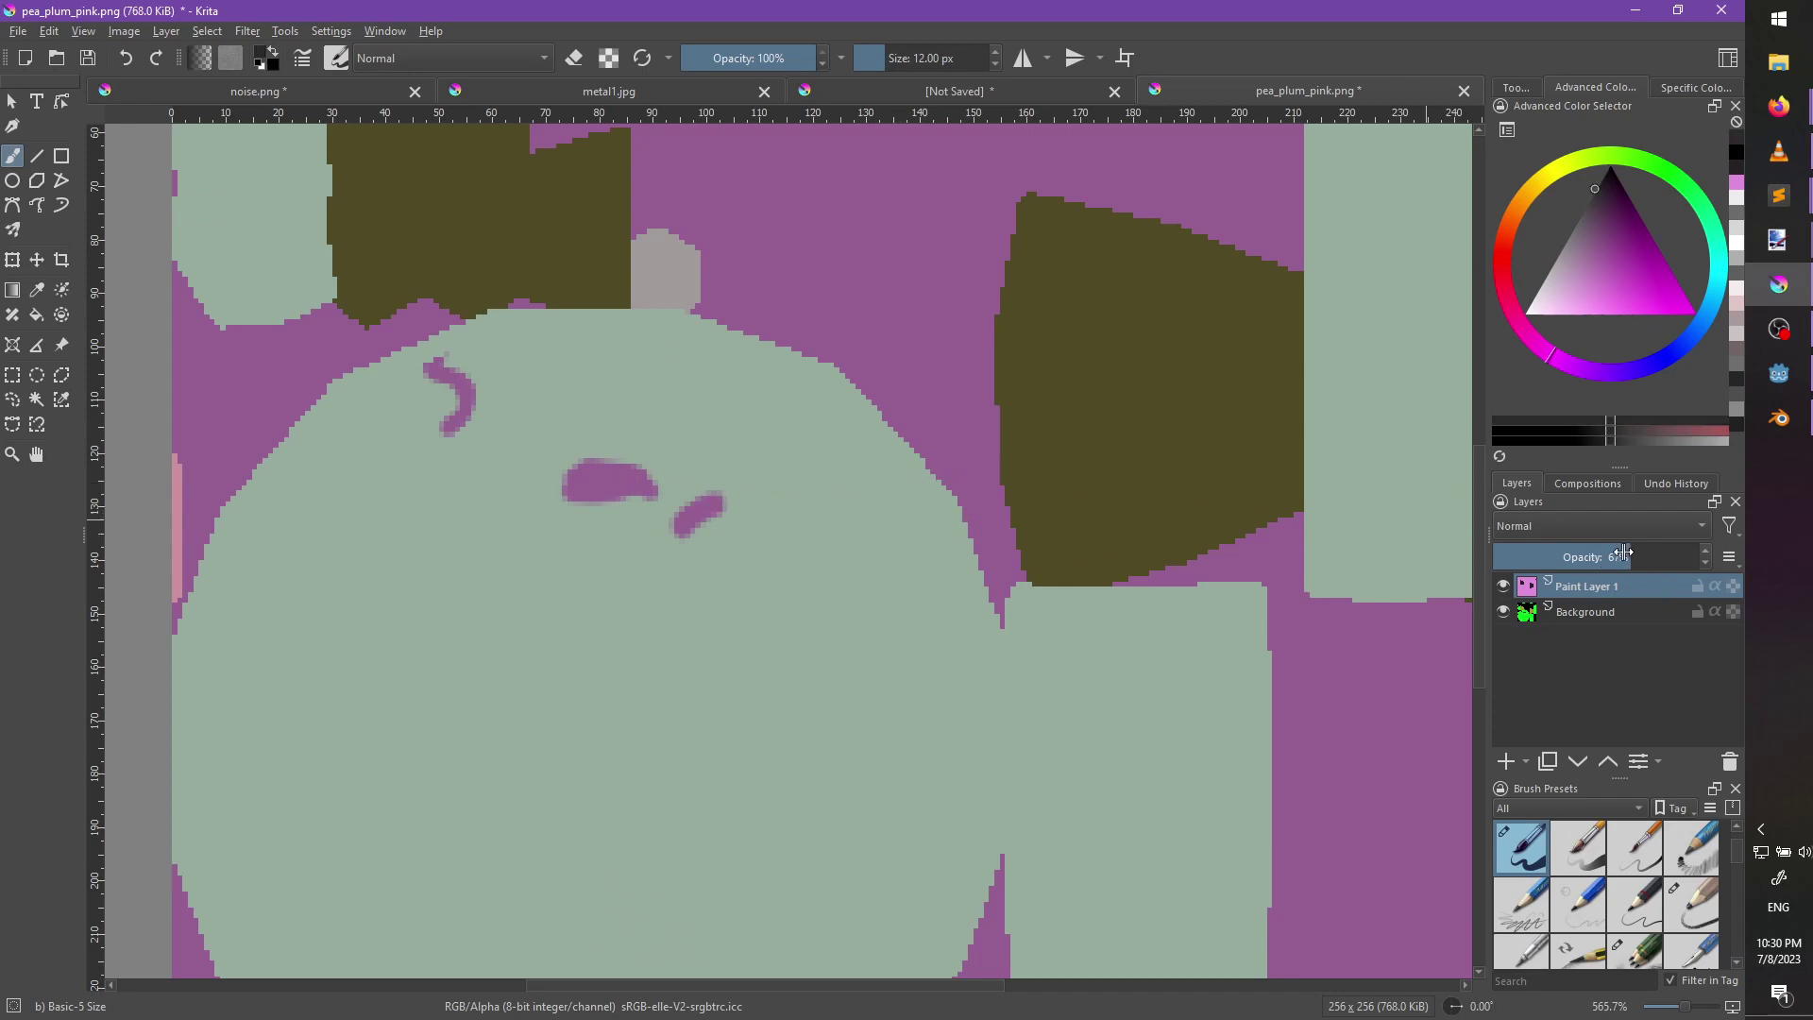
# Sample the pink from Paint Layer 1 at full opacity, make black the painting colour, and lower the layer's opacity to 49%.
pyautogui.moveTo(1622, 552); pyautogui.dragTo(1787, 585)
pyautogui.keyDown('ctrl'); pyautogui.click(760, 646); pyautogui.keyUp('ctrl')
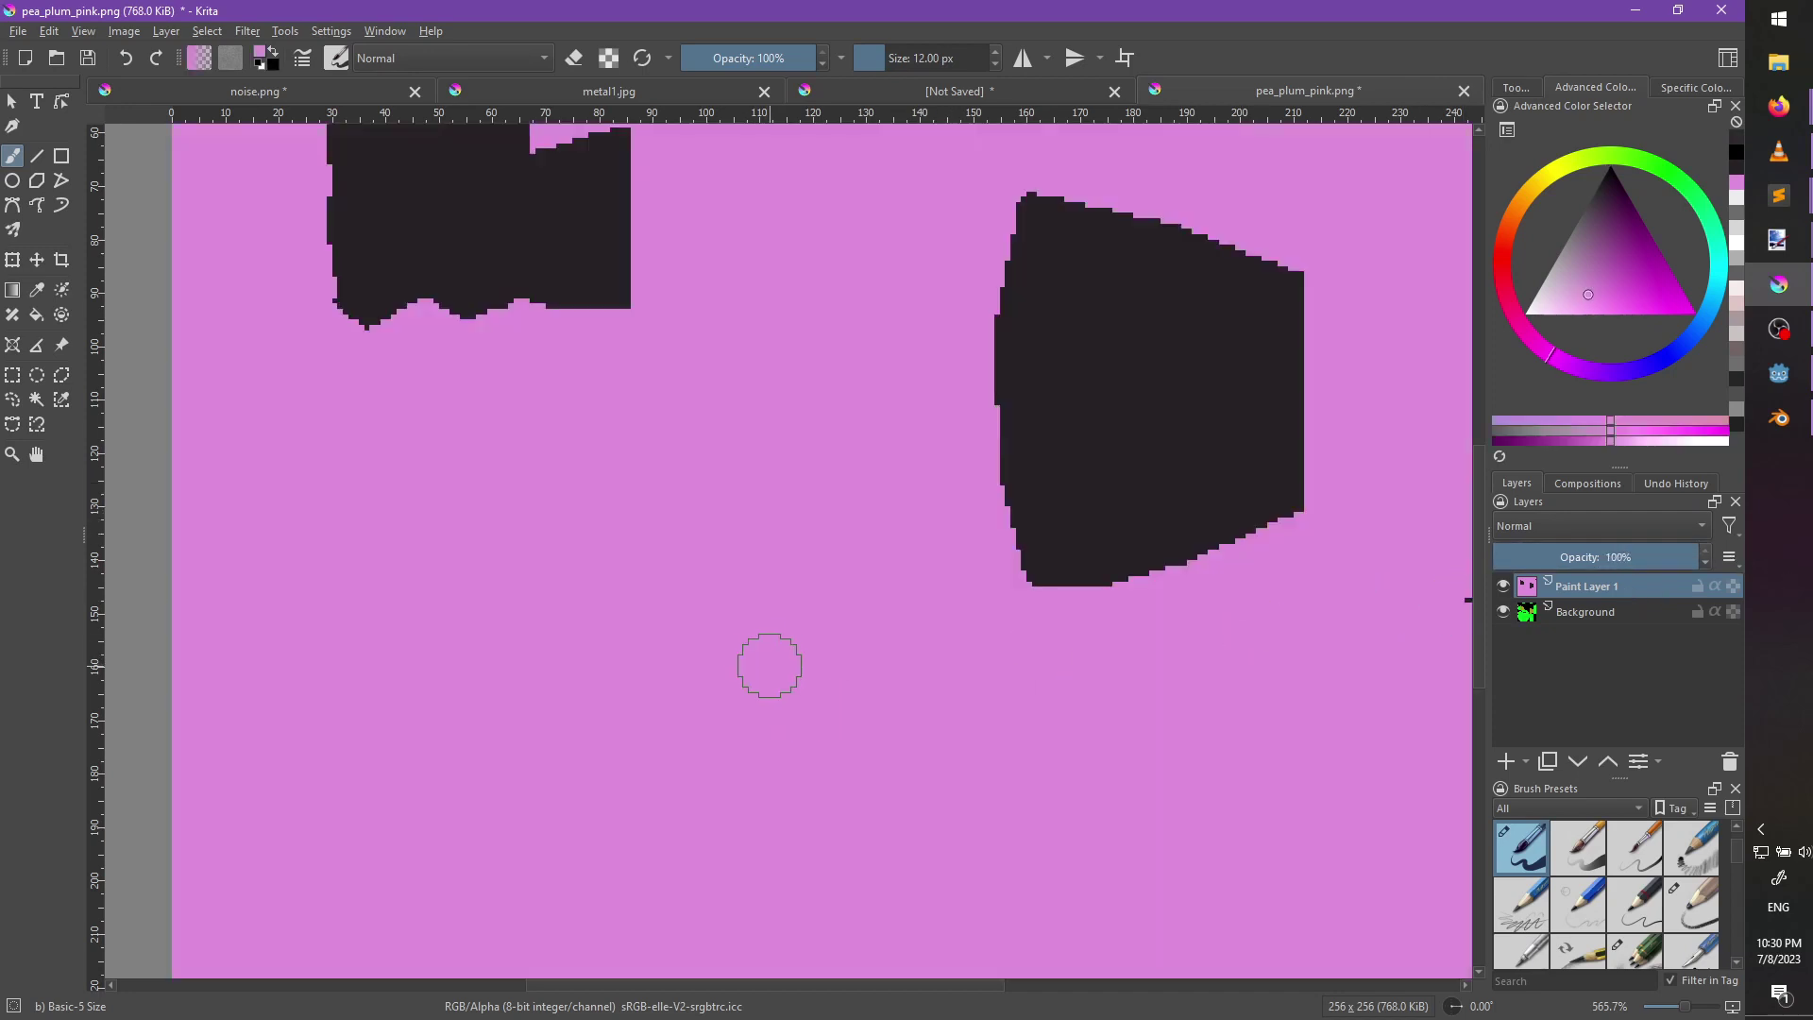
pyautogui.click(1609, 170)
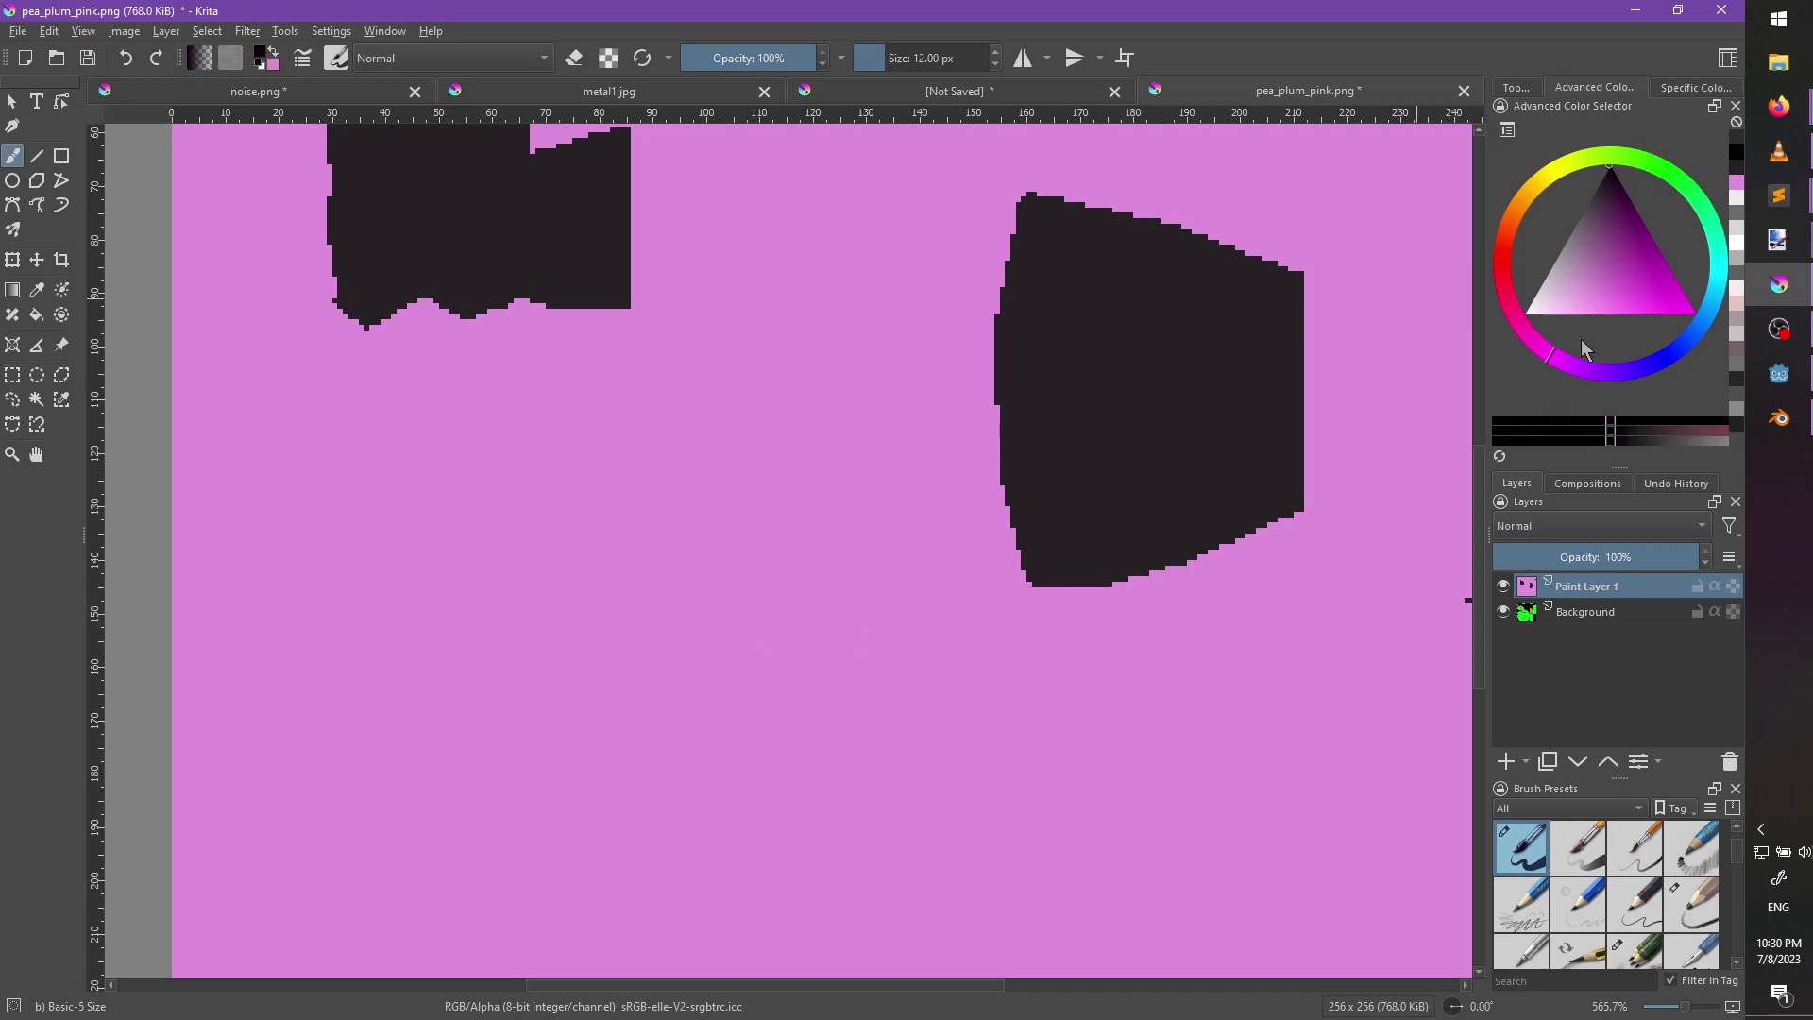
pyautogui.click(1503, 612)
pyautogui.click(1582, 551)
pyautogui.moveTo(1600, 556); pyautogui.dragTo(1607, 557)
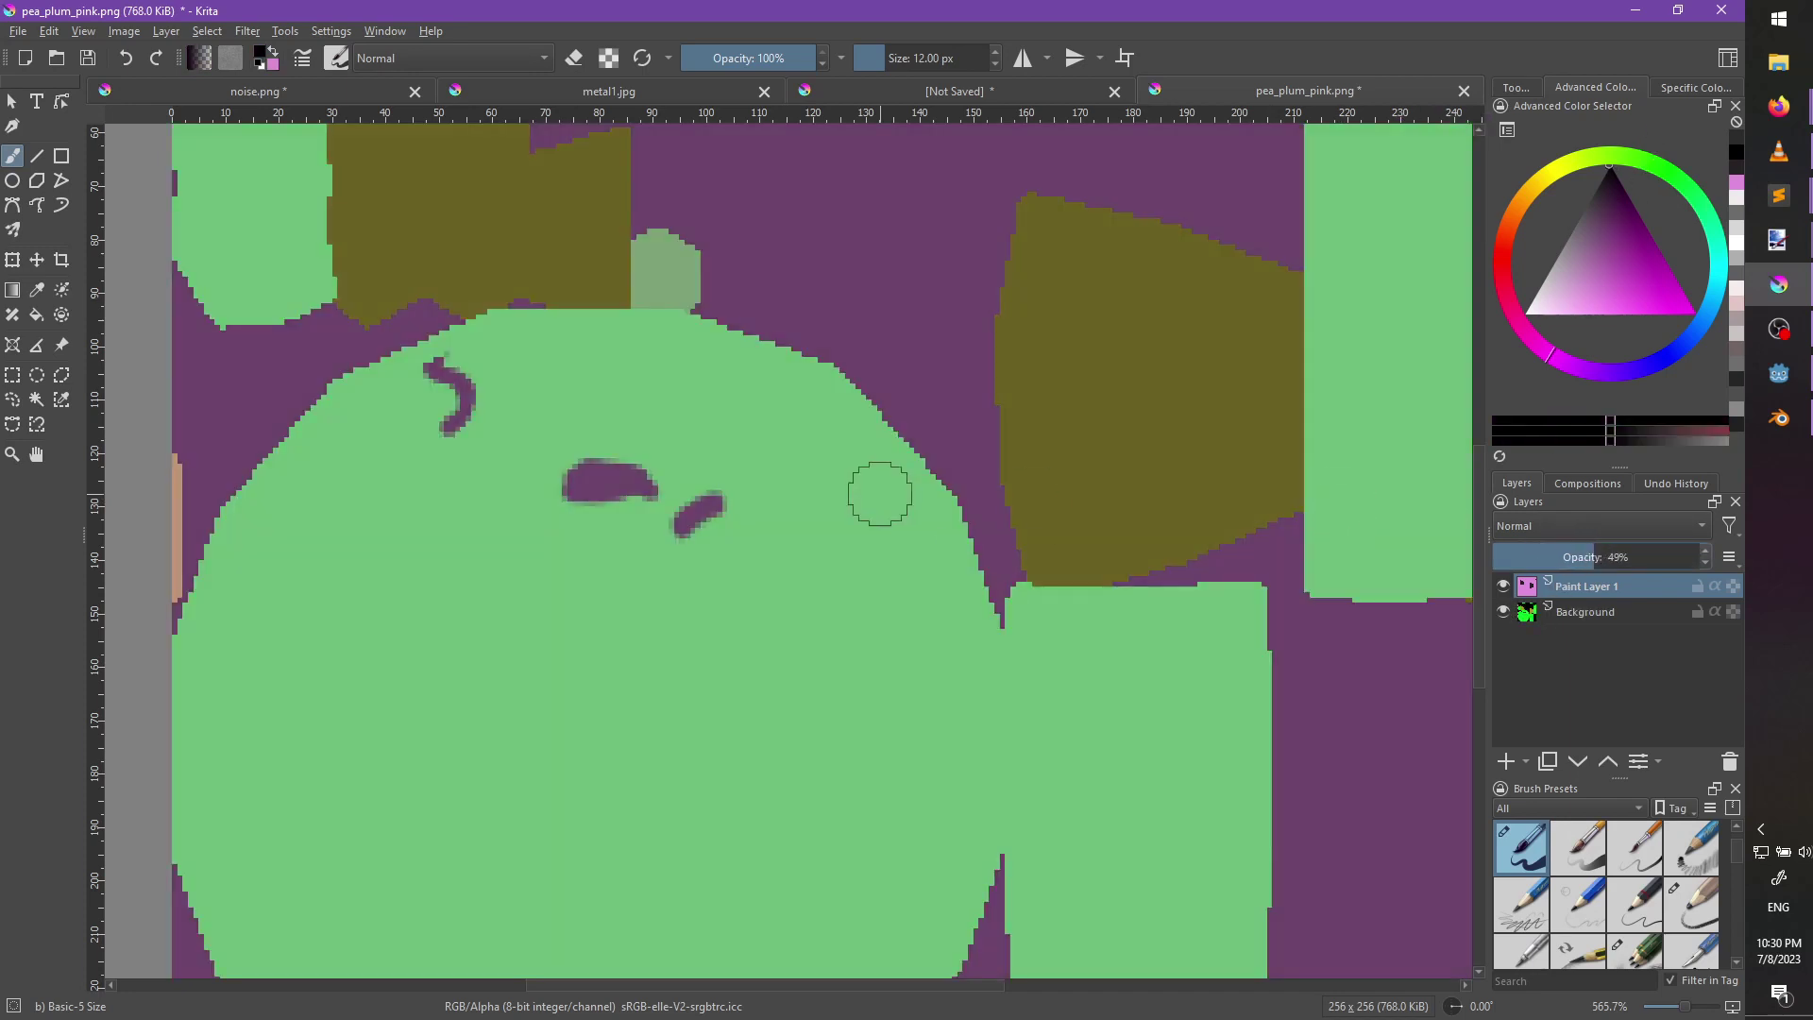
# Paint a slanted black stroke over the middle face mark and trim its inner side with pink.
pyautogui.moveTo(636, 438); pyautogui.dragTo(594, 512)
pyautogui.hotkey('ctrl', 'z')
pyautogui.moveTo(640, 431); pyautogui.dragTo(590, 509)
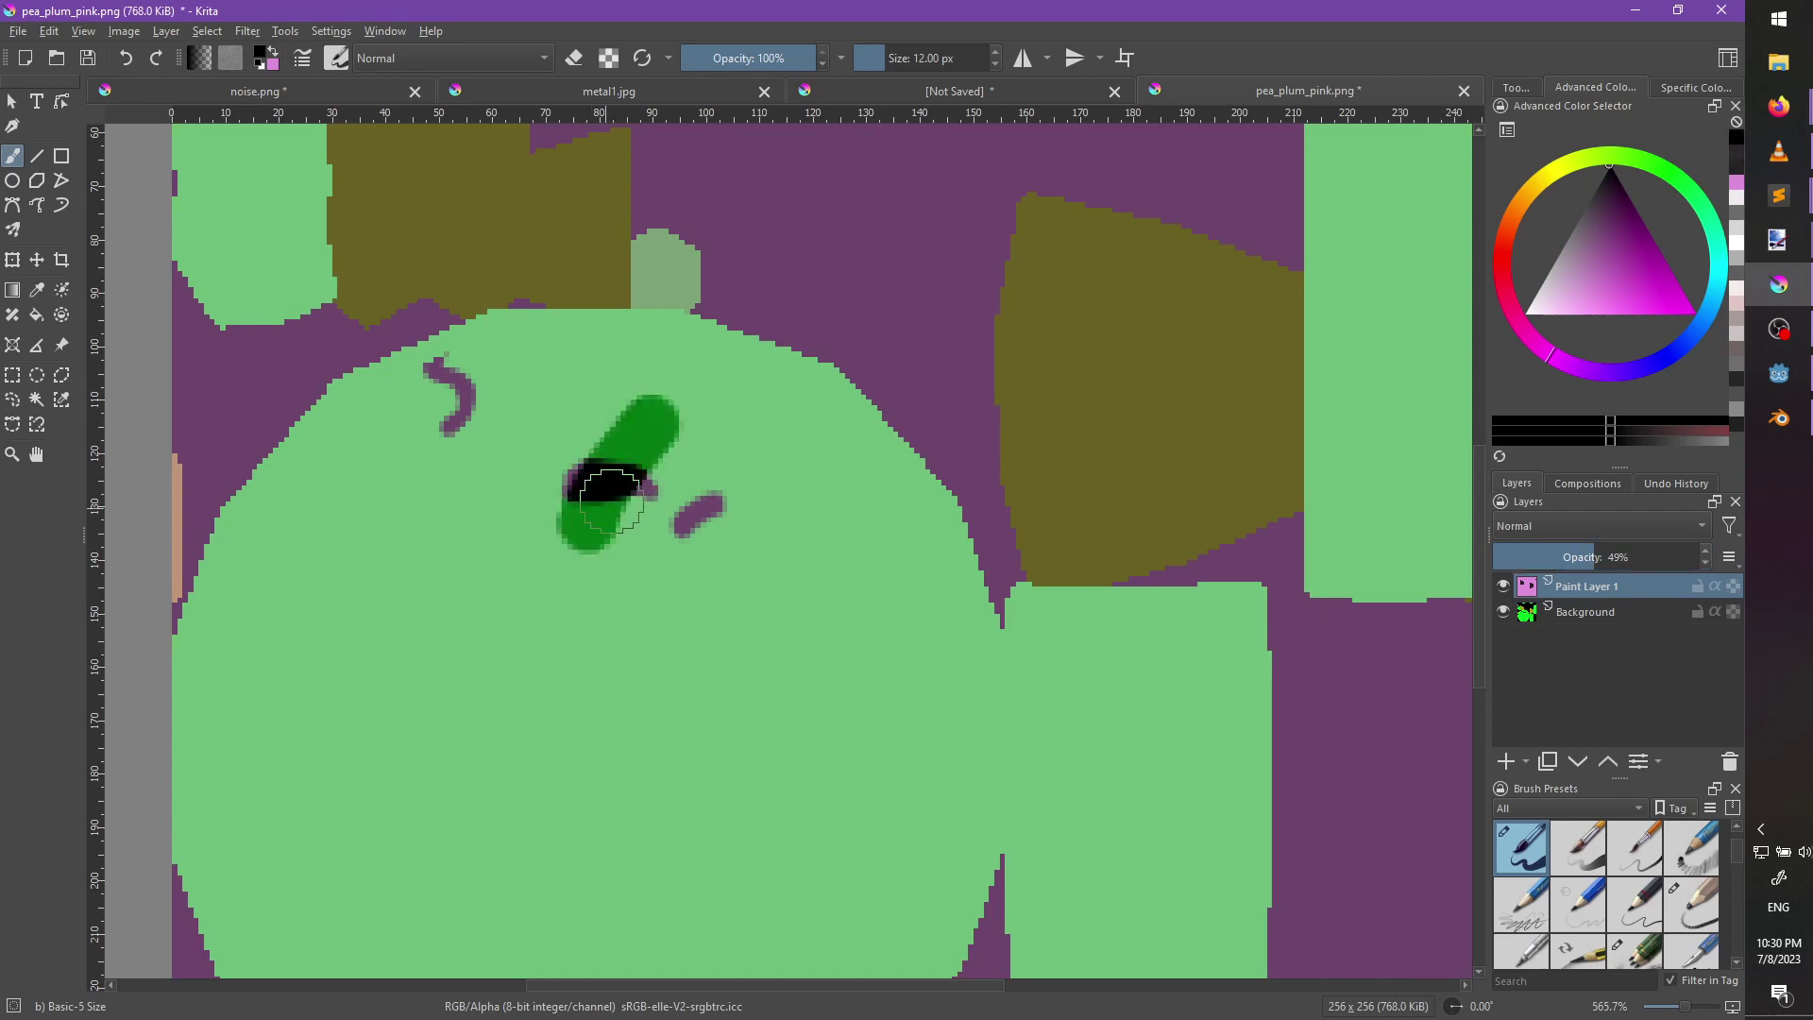
pyautogui.hotkey('ctrl', 'z')
pyautogui.moveTo(631, 430); pyautogui.dragTo(593, 516)
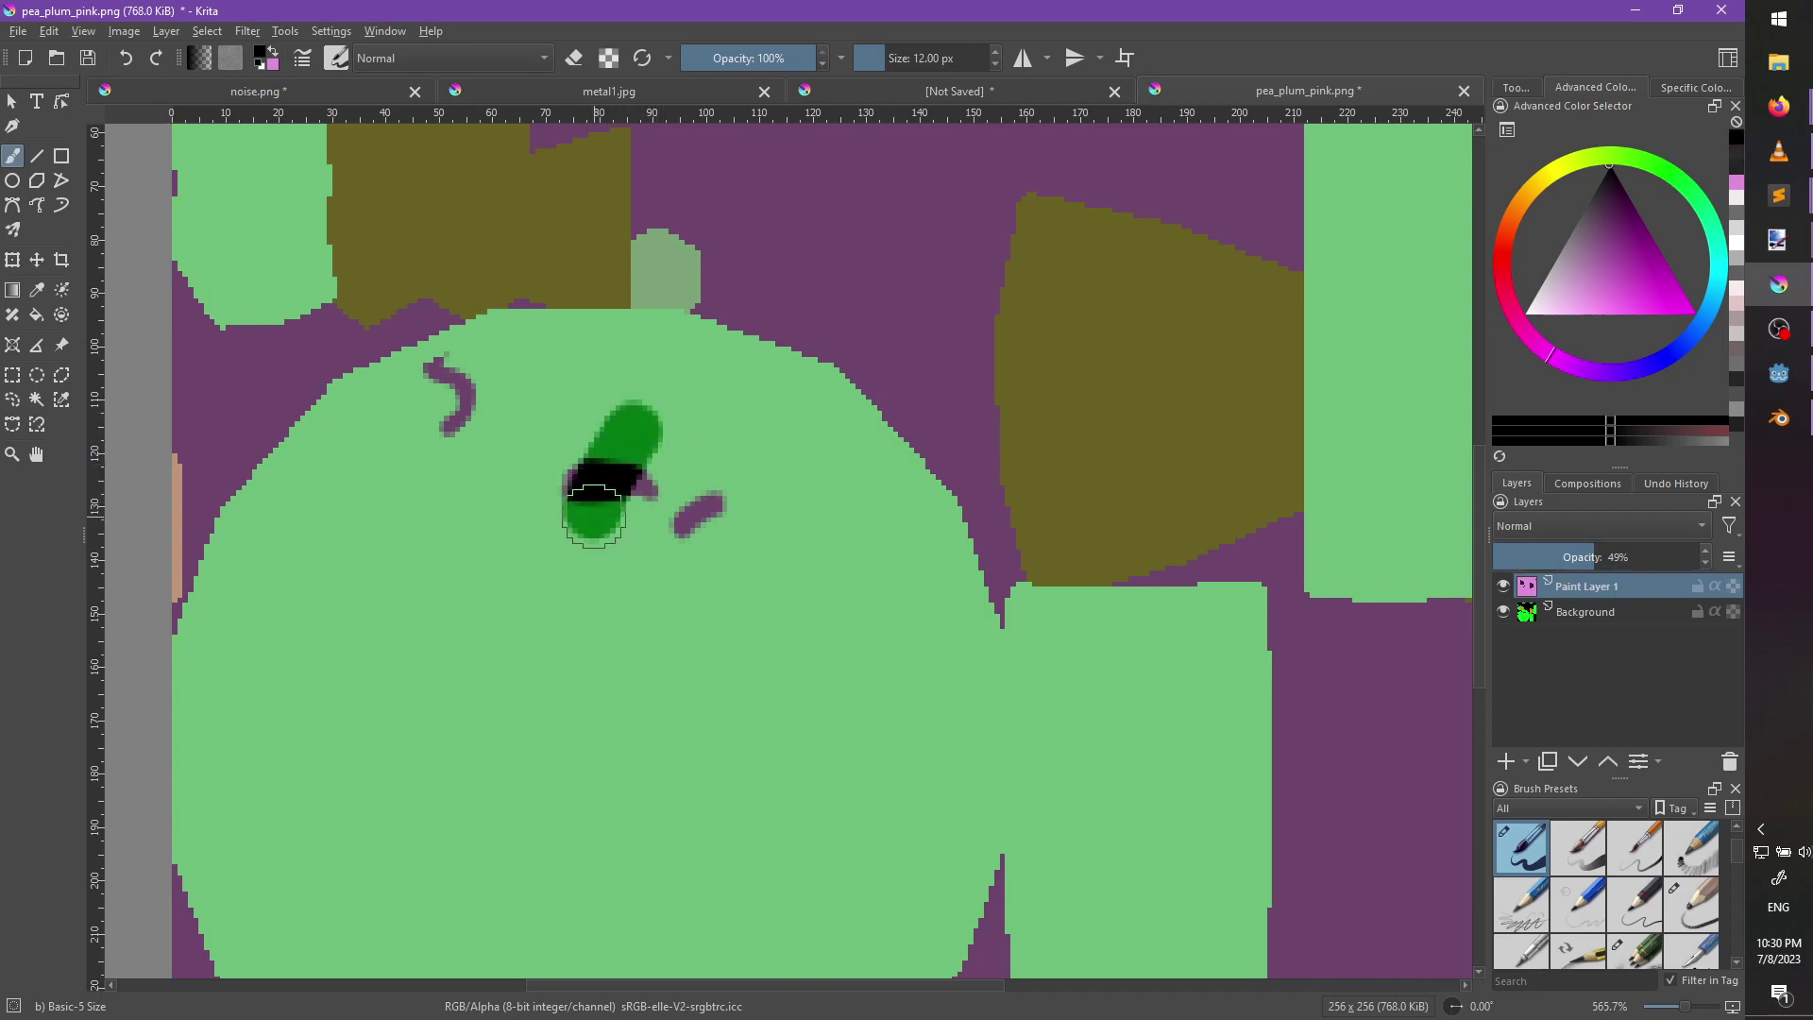
pyautogui.press('x')
pyautogui.moveTo(676, 424); pyautogui.dragTo(625, 531)
pyautogui.hotkey('ctrl', 'z')
pyautogui.moveTo(677, 440); pyautogui.dragTo(627, 542)
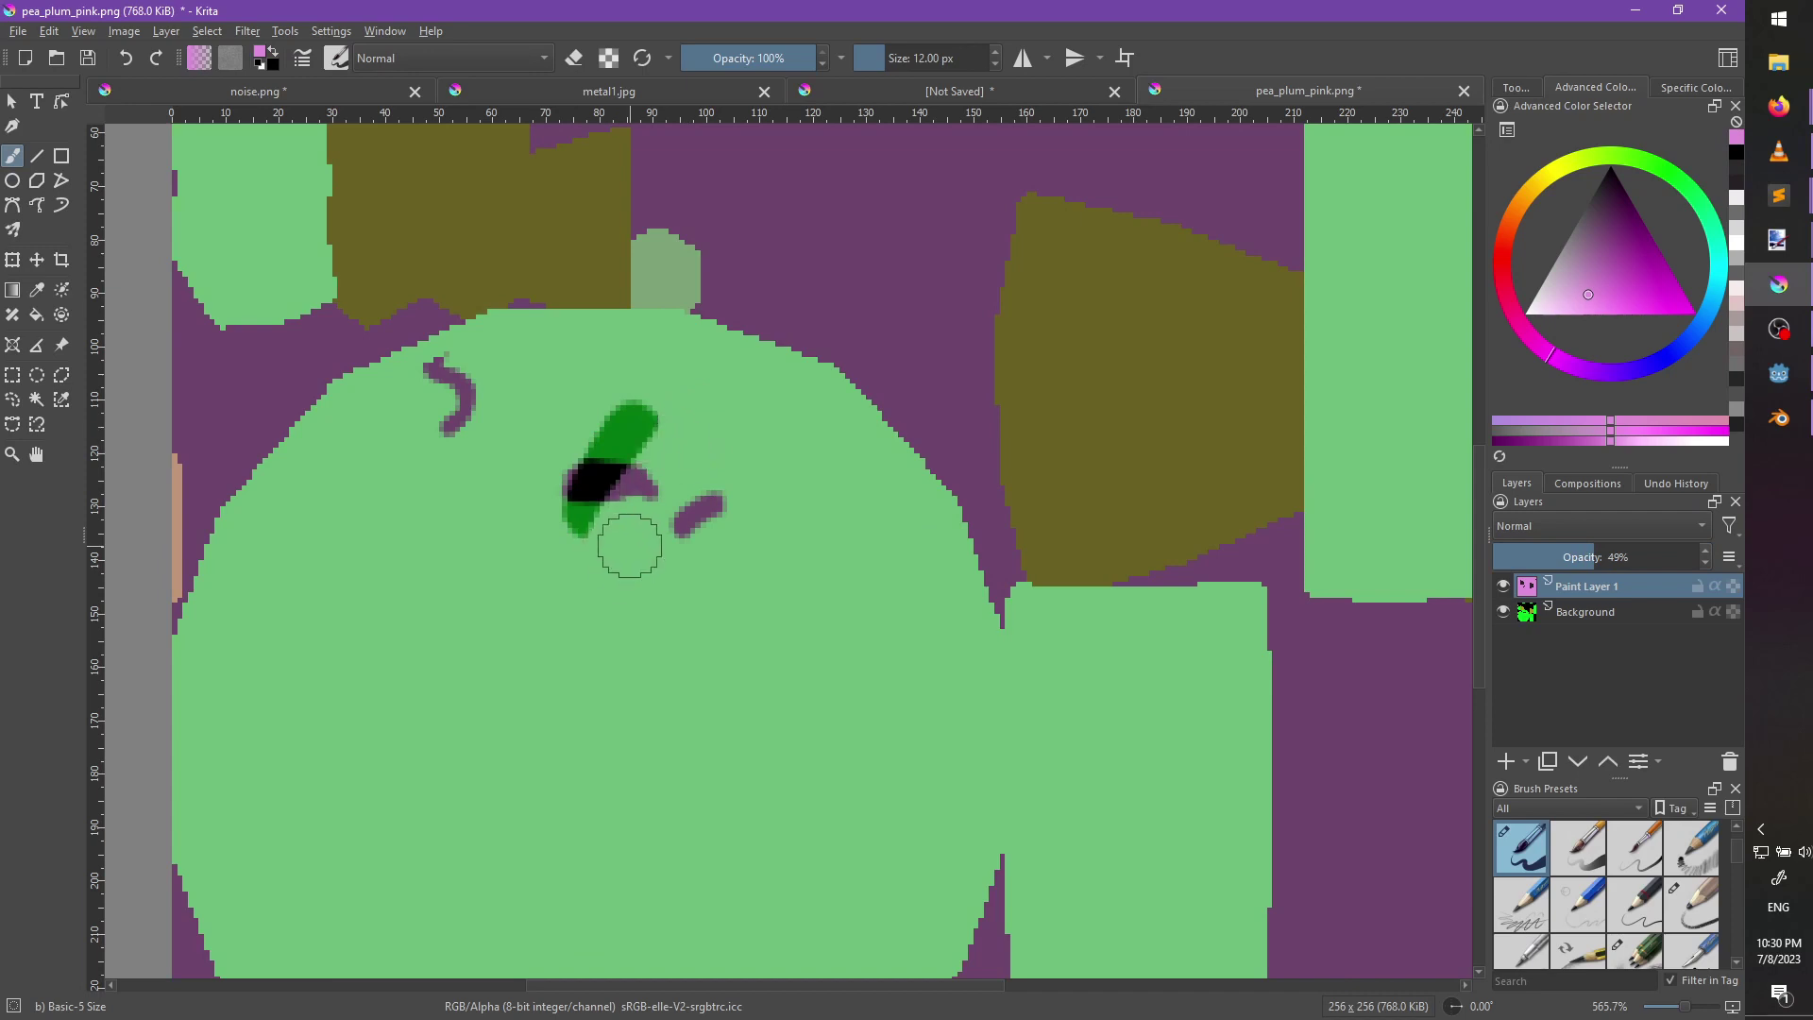
pyautogui.hotkey('ctrl', 'z')
pyautogui.moveTo(686, 426); pyautogui.dragTo(650, 545)
# Paint a curved black stroke beside the small slanted face mark and trim it with pink into a thin crescent.
pyautogui.press('x')
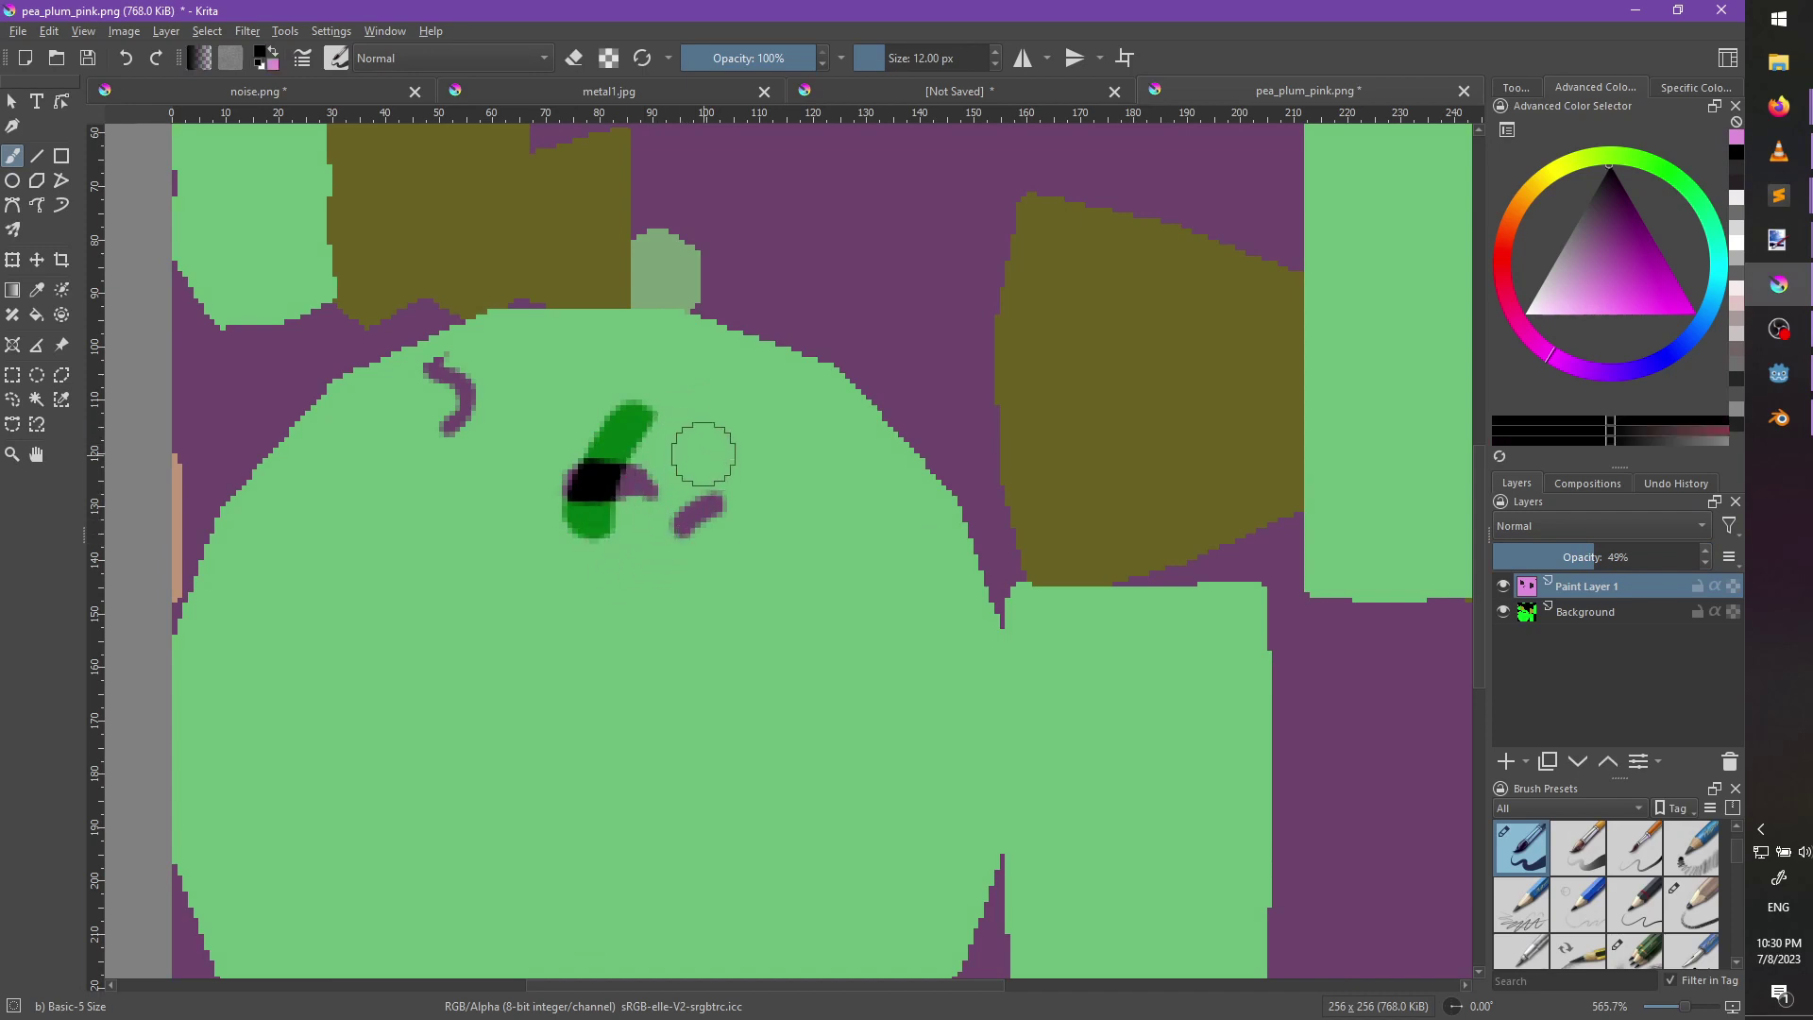
pyautogui.moveTo(734, 445); pyautogui.dragTo(723, 514)
pyautogui.hotkey('ctrl', 'z')
pyautogui.hotkey('ctrl', 'shift', 'z')
pyautogui.press('x')
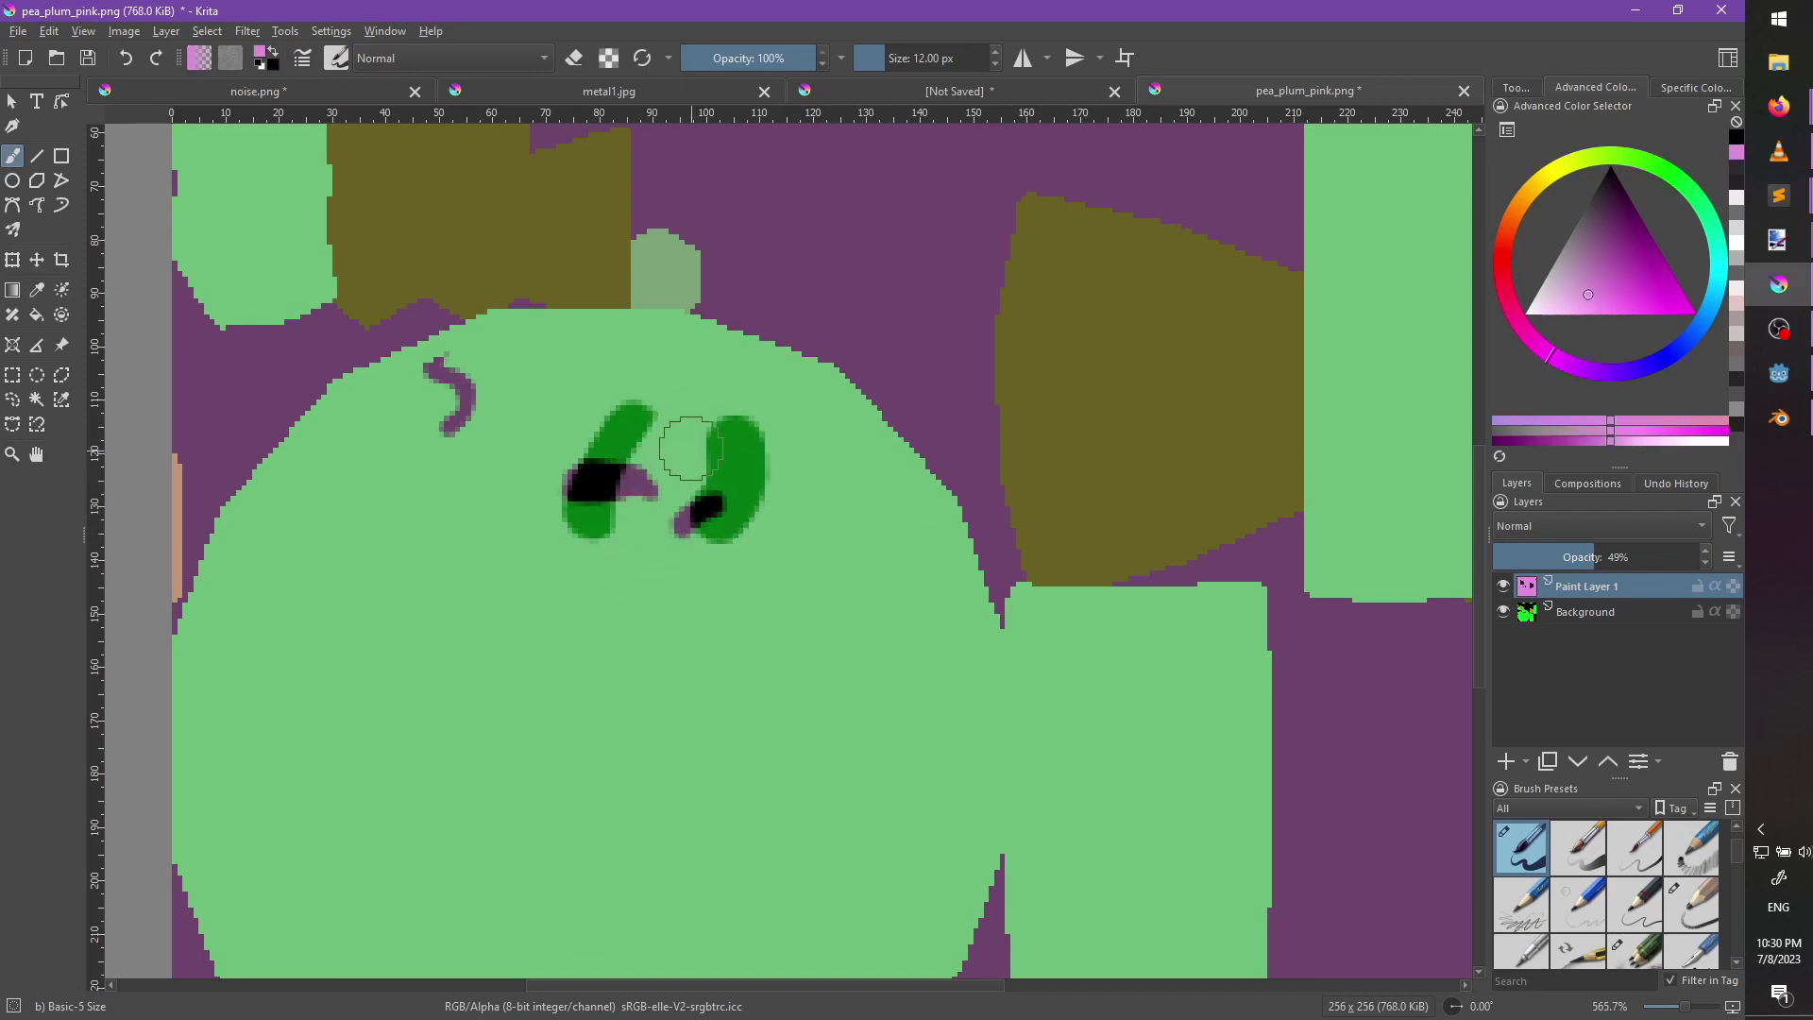
pyautogui.moveTo(692, 428); pyautogui.dragTo(684, 537)
# Paint a diagonal black stroke over the curved mark near the head's upper edge and trim it with pink into a crescent.
pyautogui.press('x')
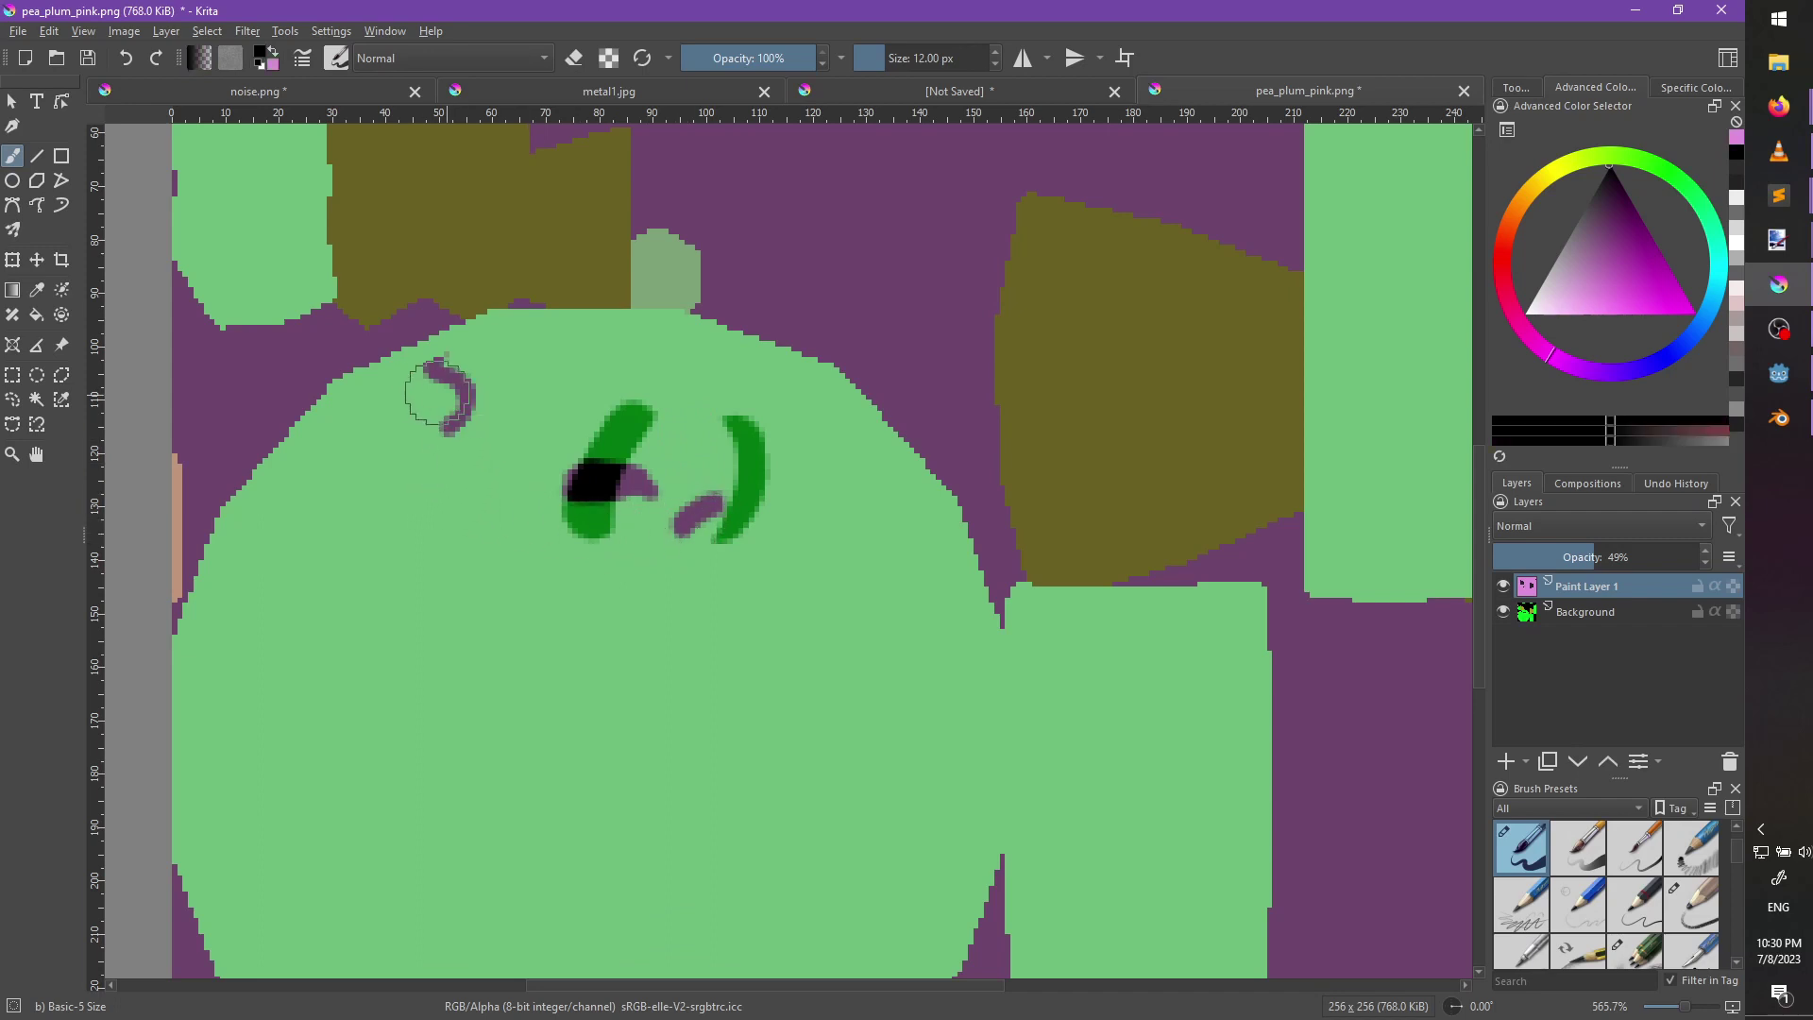
pyautogui.moveTo(409, 338); pyautogui.dragTo(472, 423)
pyautogui.hotkey('ctrl', 'z')
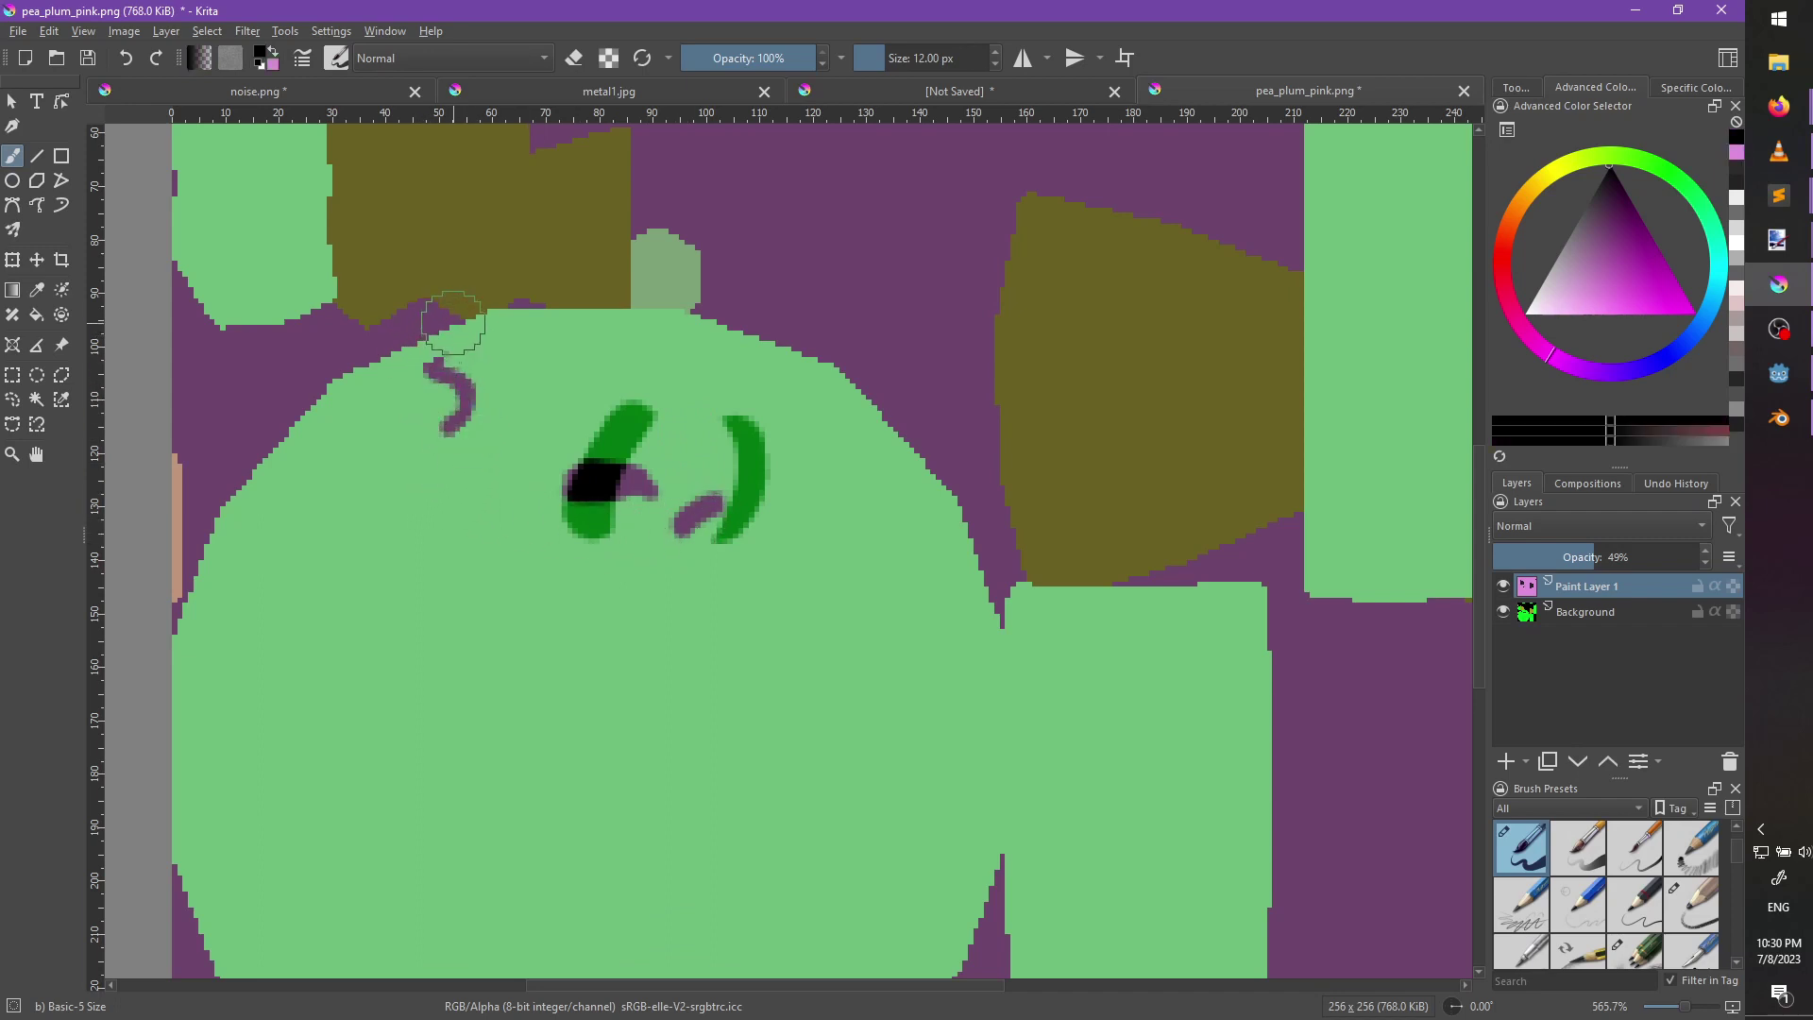
pyautogui.hotkey('ctrl', 'shift', 'z')
pyautogui.hotkey('ctrl', 'z')
pyautogui.moveTo(415, 340); pyautogui.dragTo(481, 411)
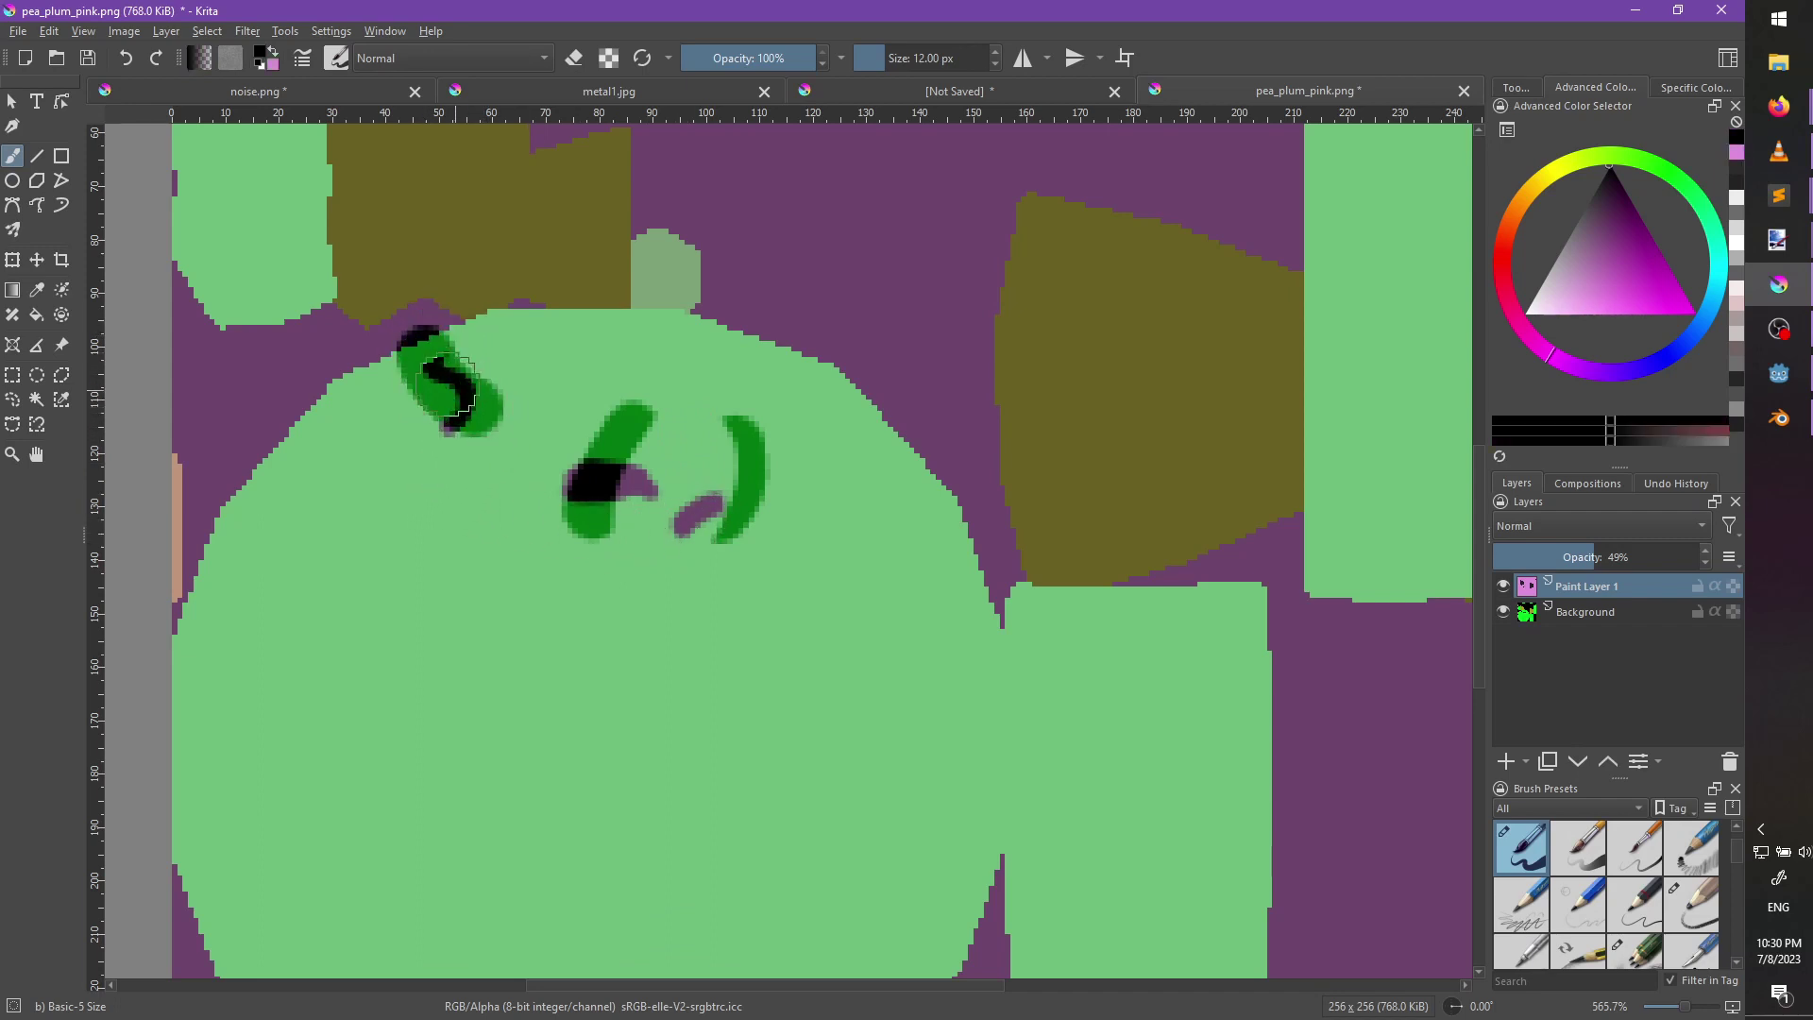
pyautogui.press('x')
pyautogui.moveTo(388, 338); pyautogui.dragTo(476, 436)
pyautogui.hotkey('ctrl', 'z')
pyautogui.moveTo(450, 330); pyautogui.dragTo(520, 404)
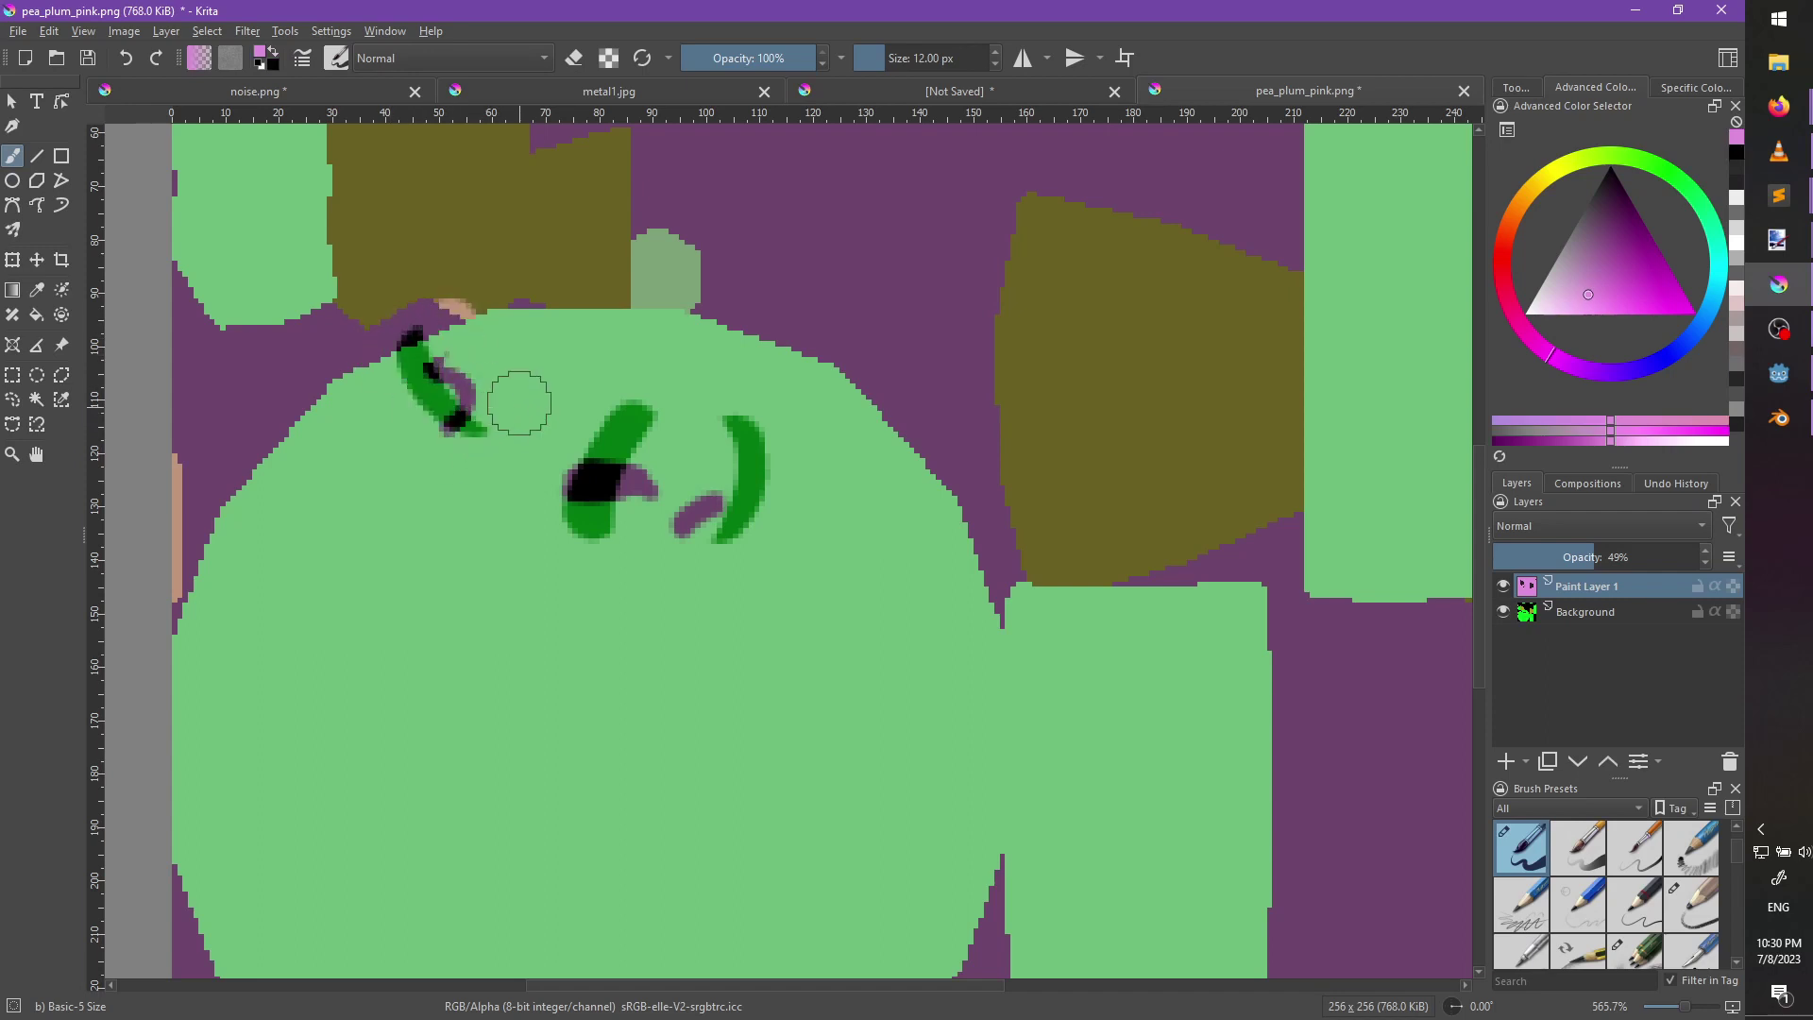
pyautogui.hotkey('ctrl', 'z')
pyautogui.moveTo(453, 347); pyautogui.dragTo(493, 406)
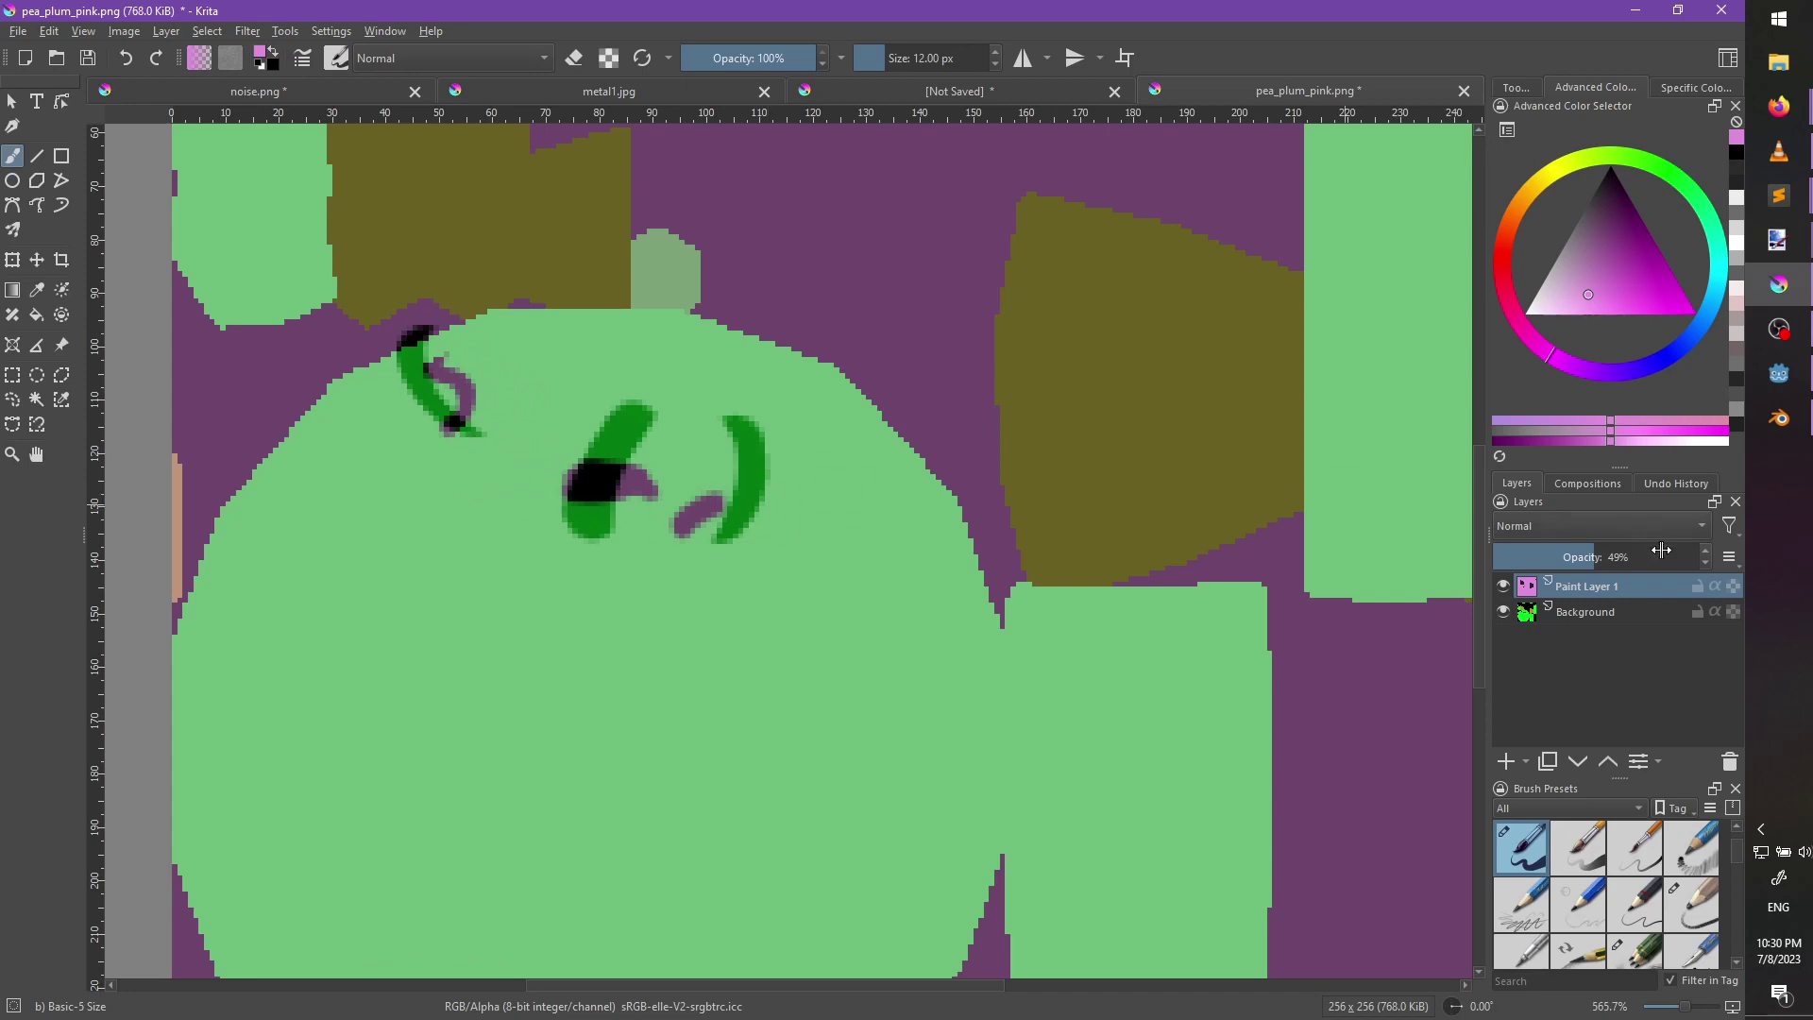
# Restore Paint Layer 1 to 100% opacity and save the texture as a PNG with the default export options.
pyautogui.moveTo(1611, 556); pyautogui.dragTo(1754, 562)
pyautogui.scroll(-3, 922, 627)
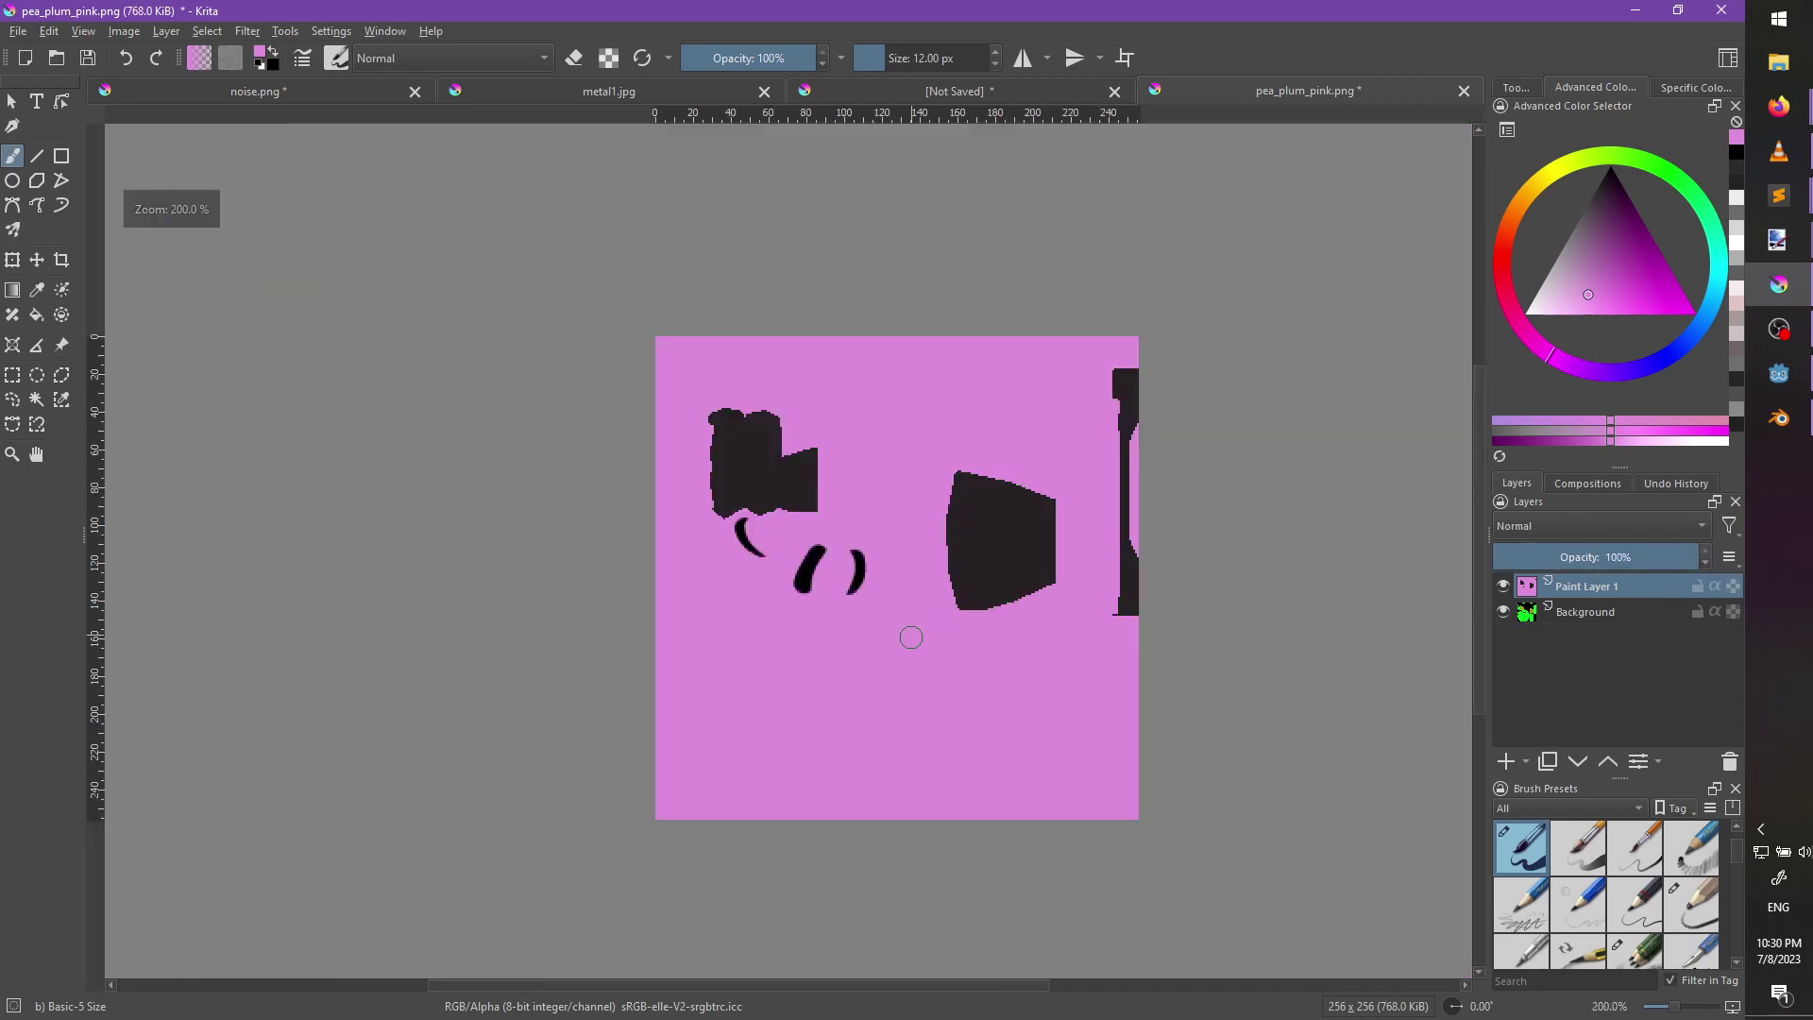
pyautogui.scroll(1, 945, 686)
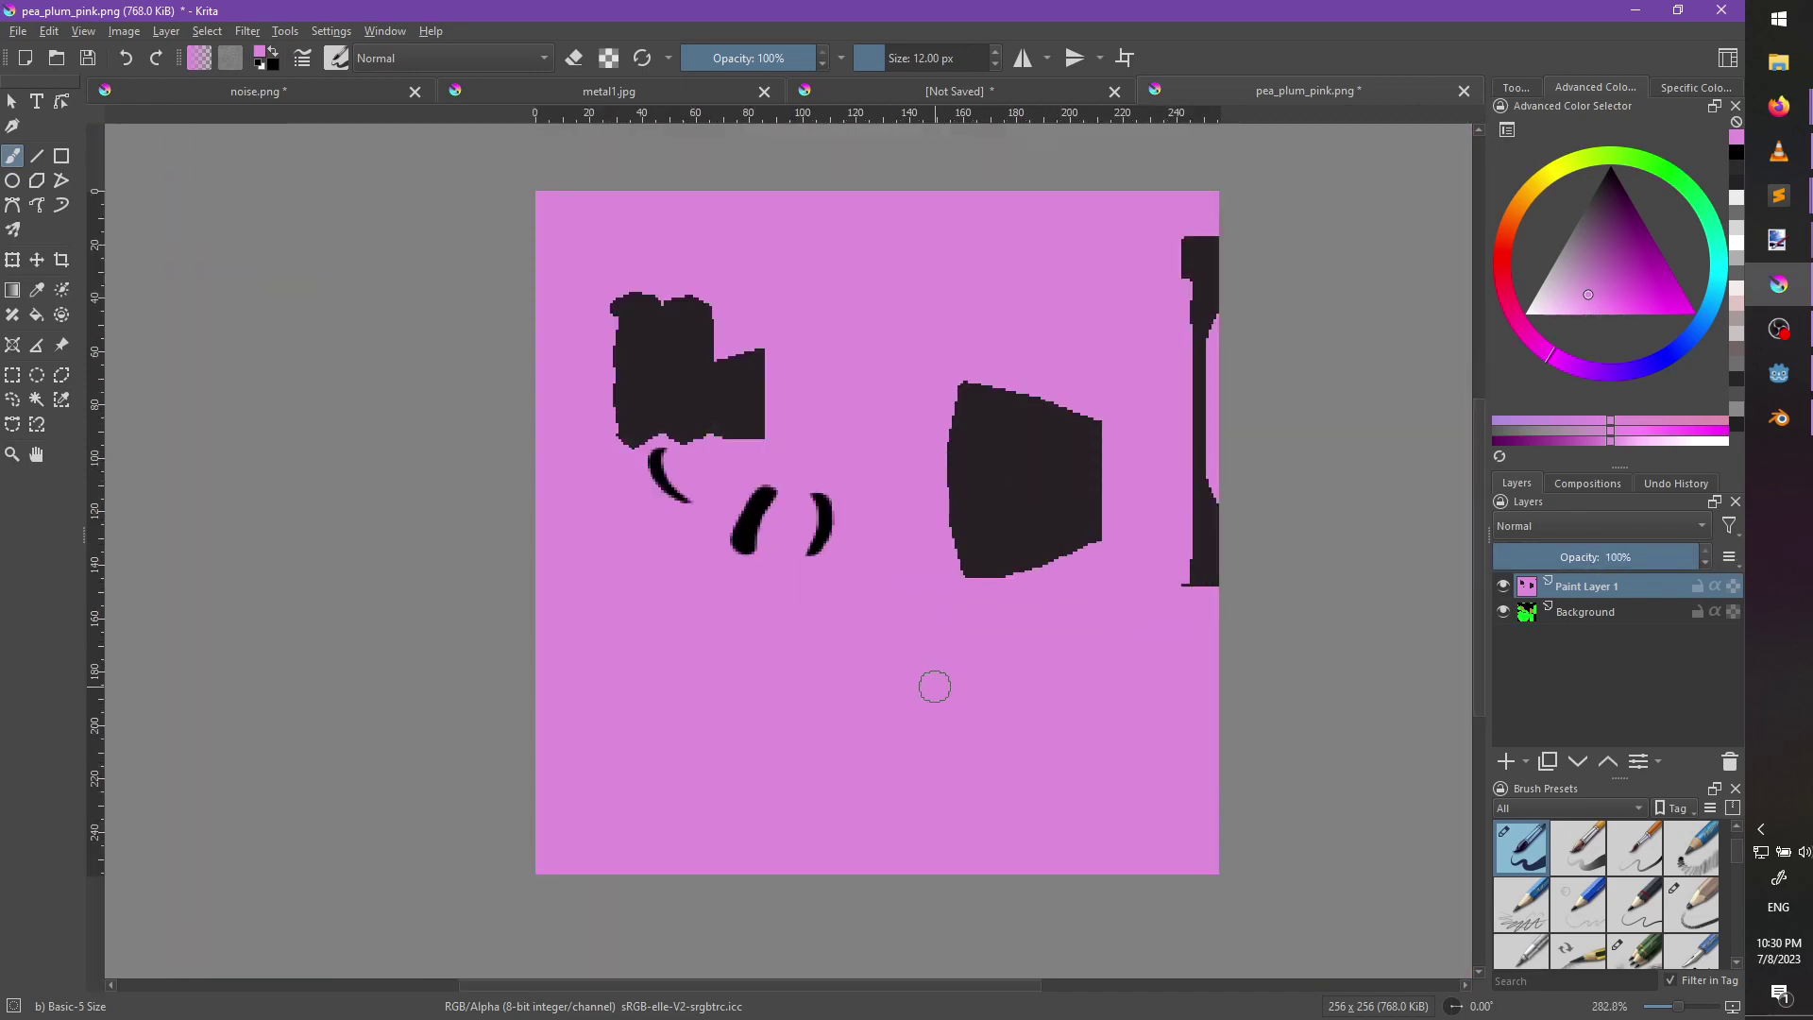
pyautogui.hotkey('ctrl', 's')
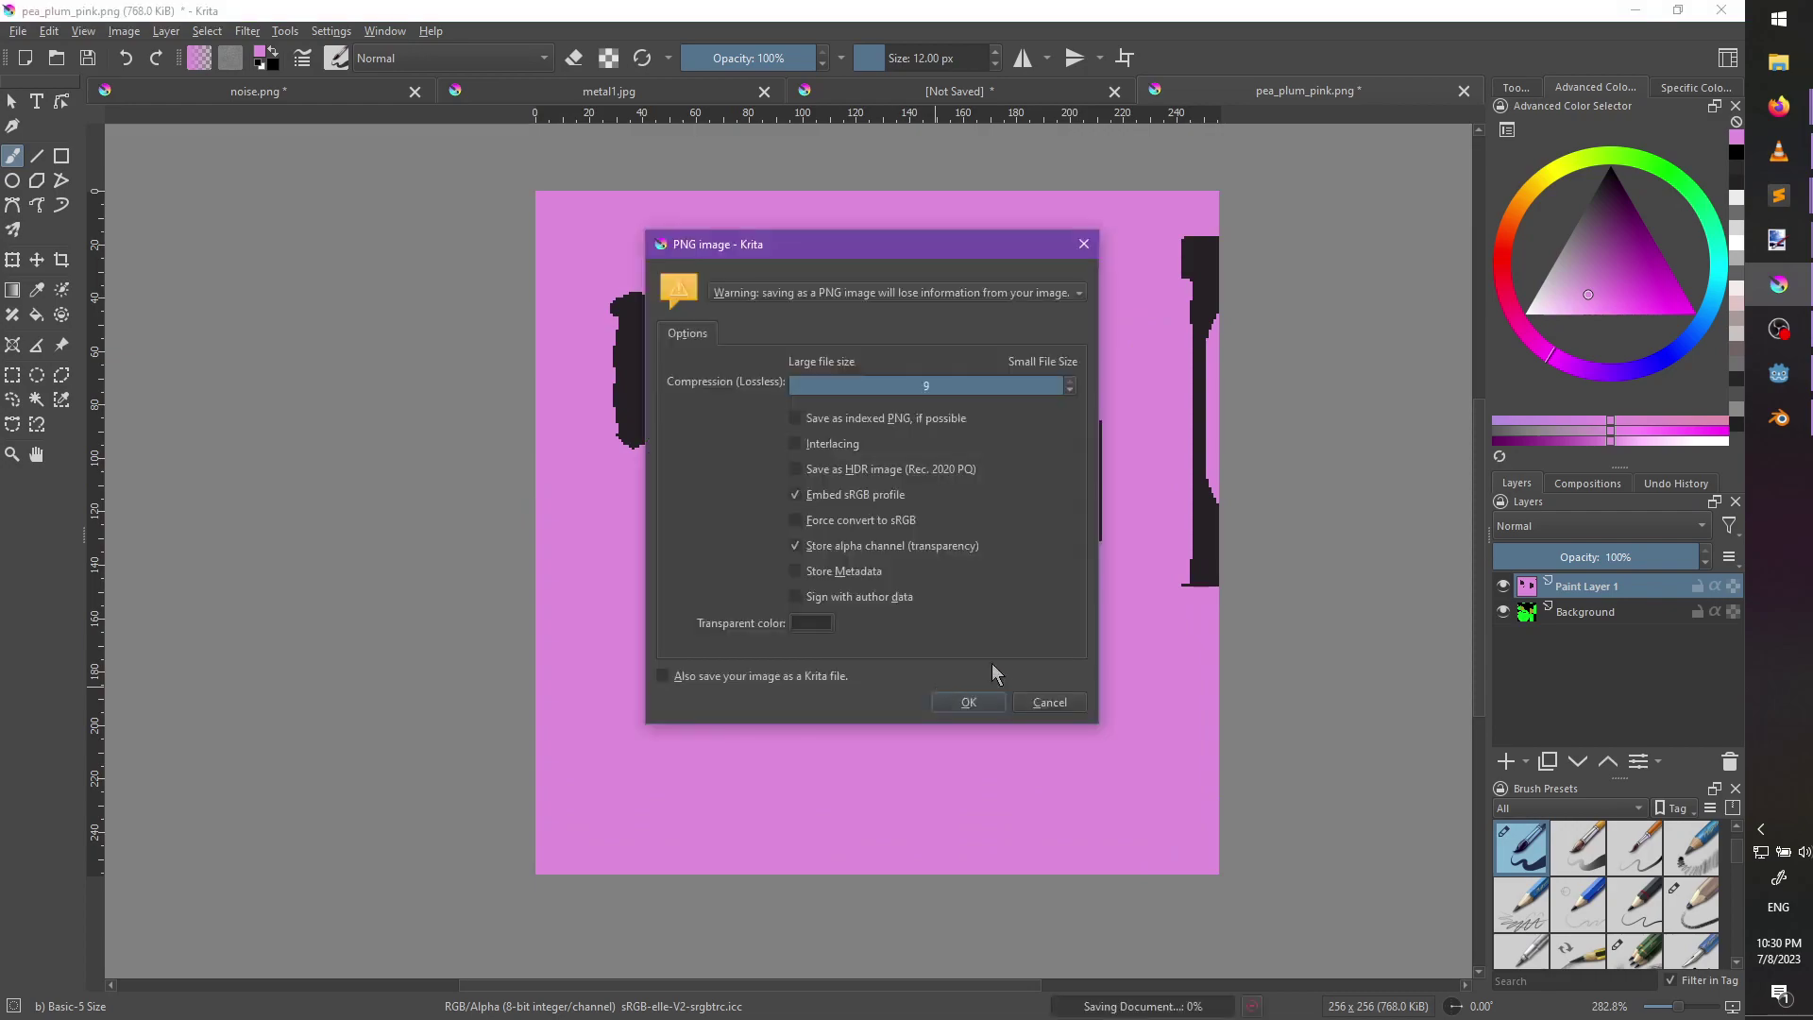
pyautogui.click(967, 708)
# Switch to Godot, save the 01_dark_spire_outside scene, and bring up the peabody scene.
pyautogui.hotkey('alt', 'Tab')
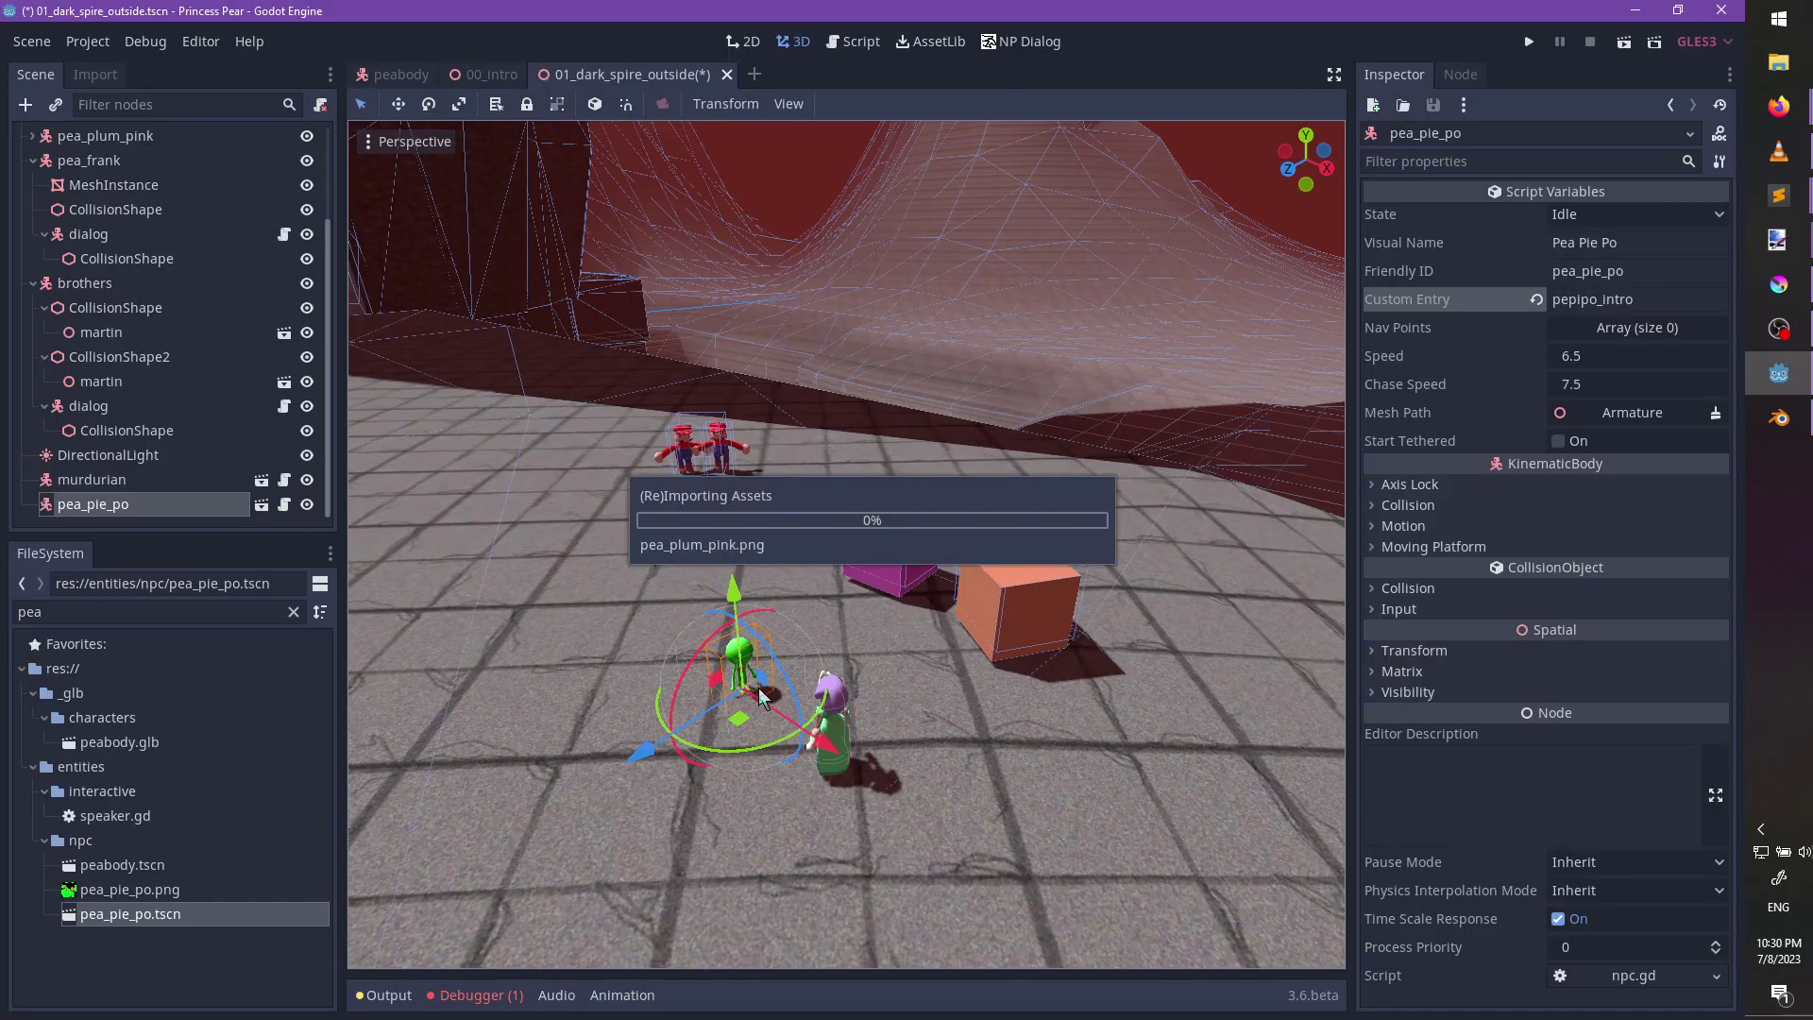
pyautogui.hotkey('ctrl', 's')
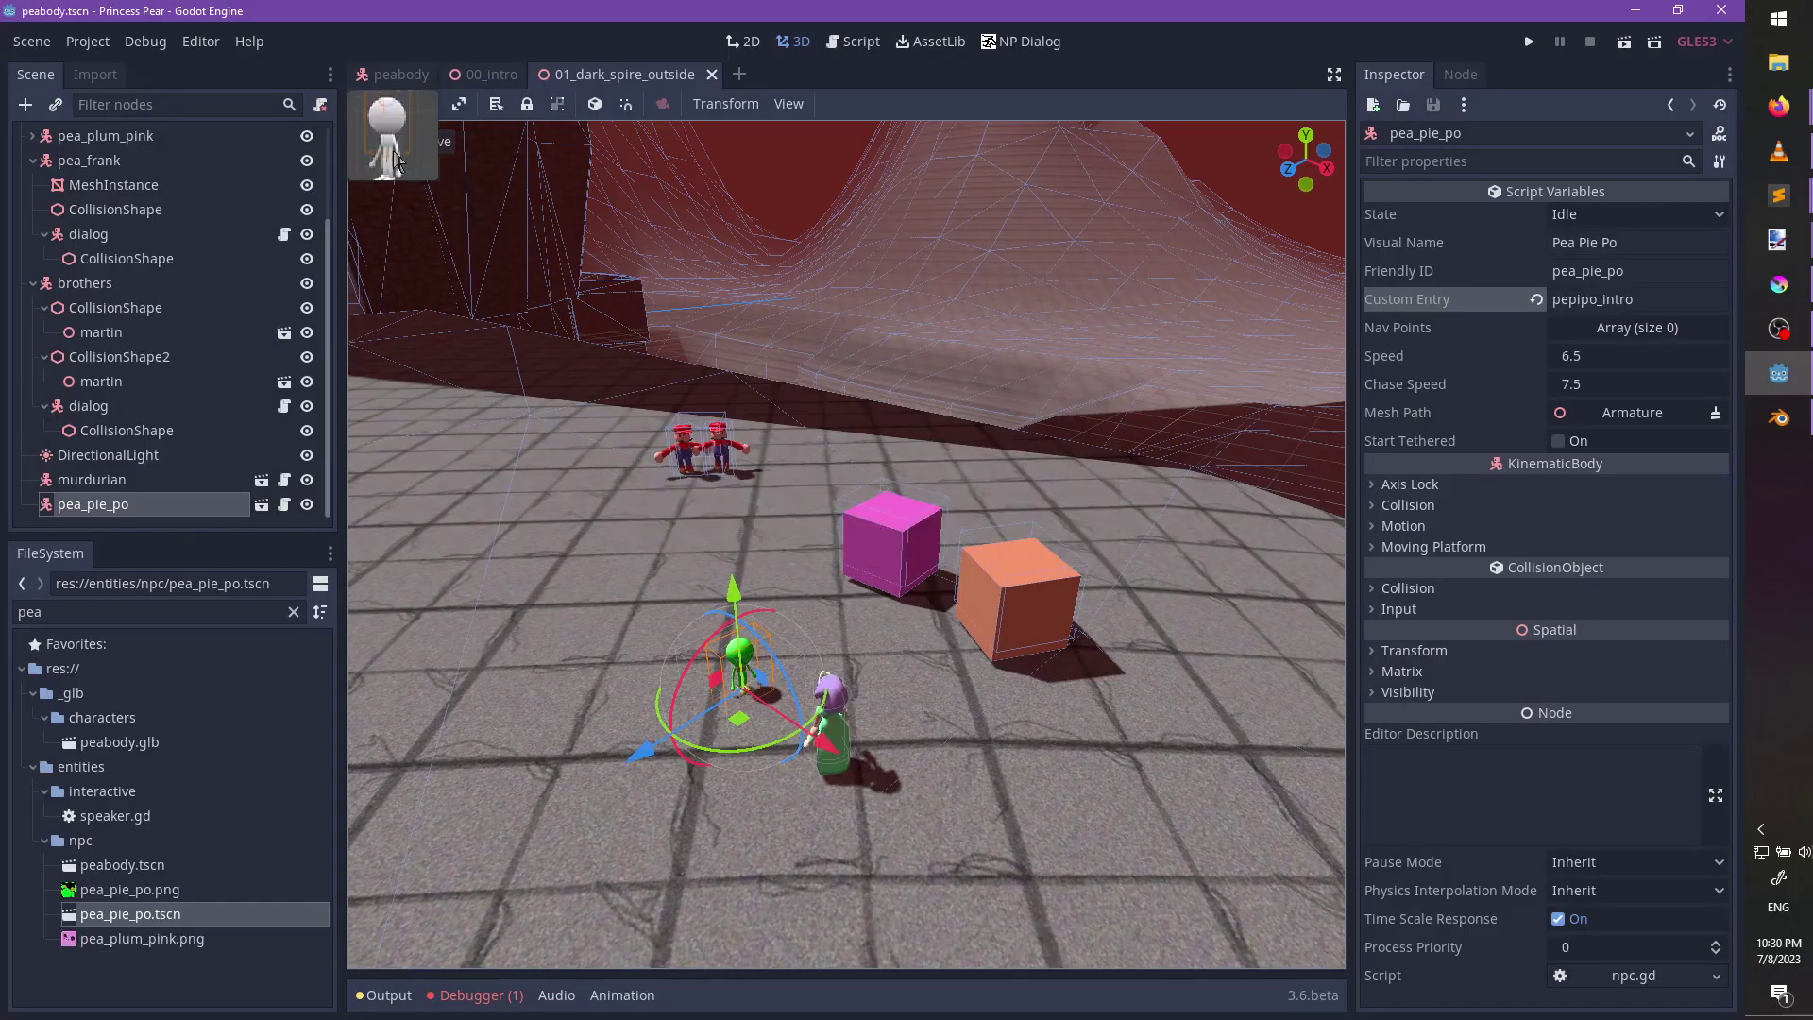
pyautogui.click(400, 75)
pyautogui.rightClick(119, 746)
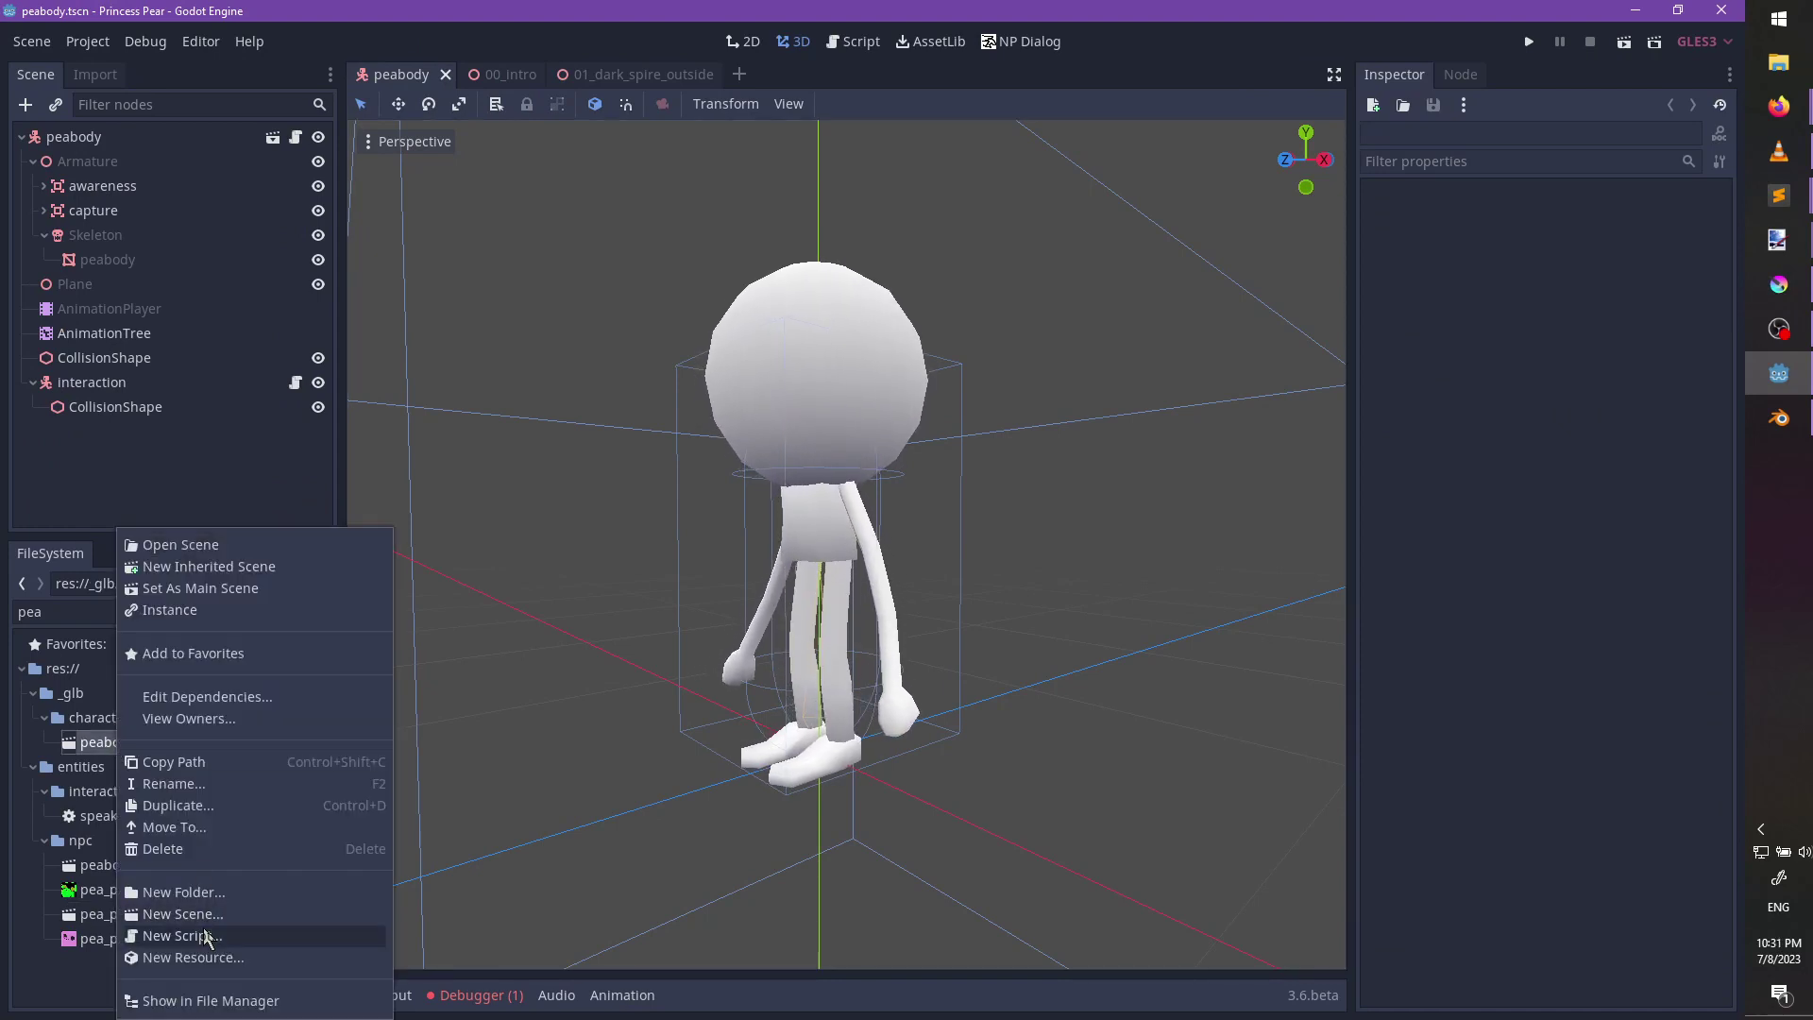
pyautogui.click(208, 567)
pyautogui.doubleClick(112, 137)
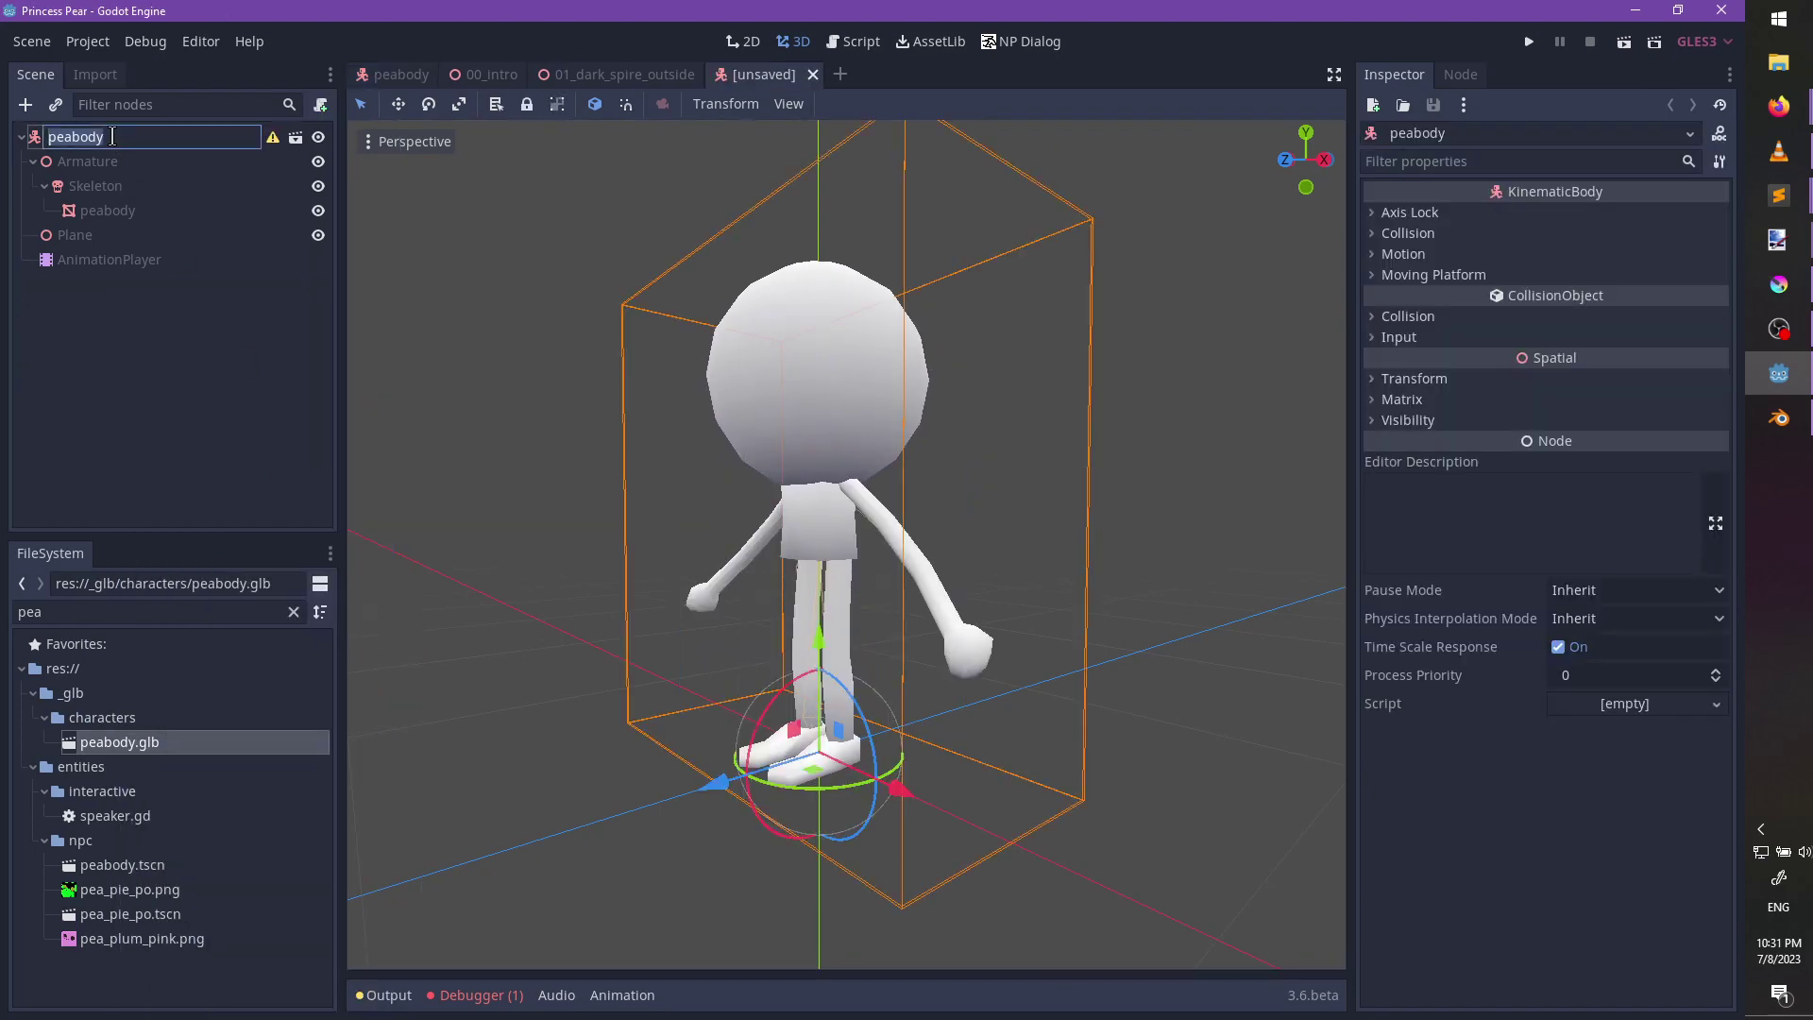
pyautogui.press('Return')
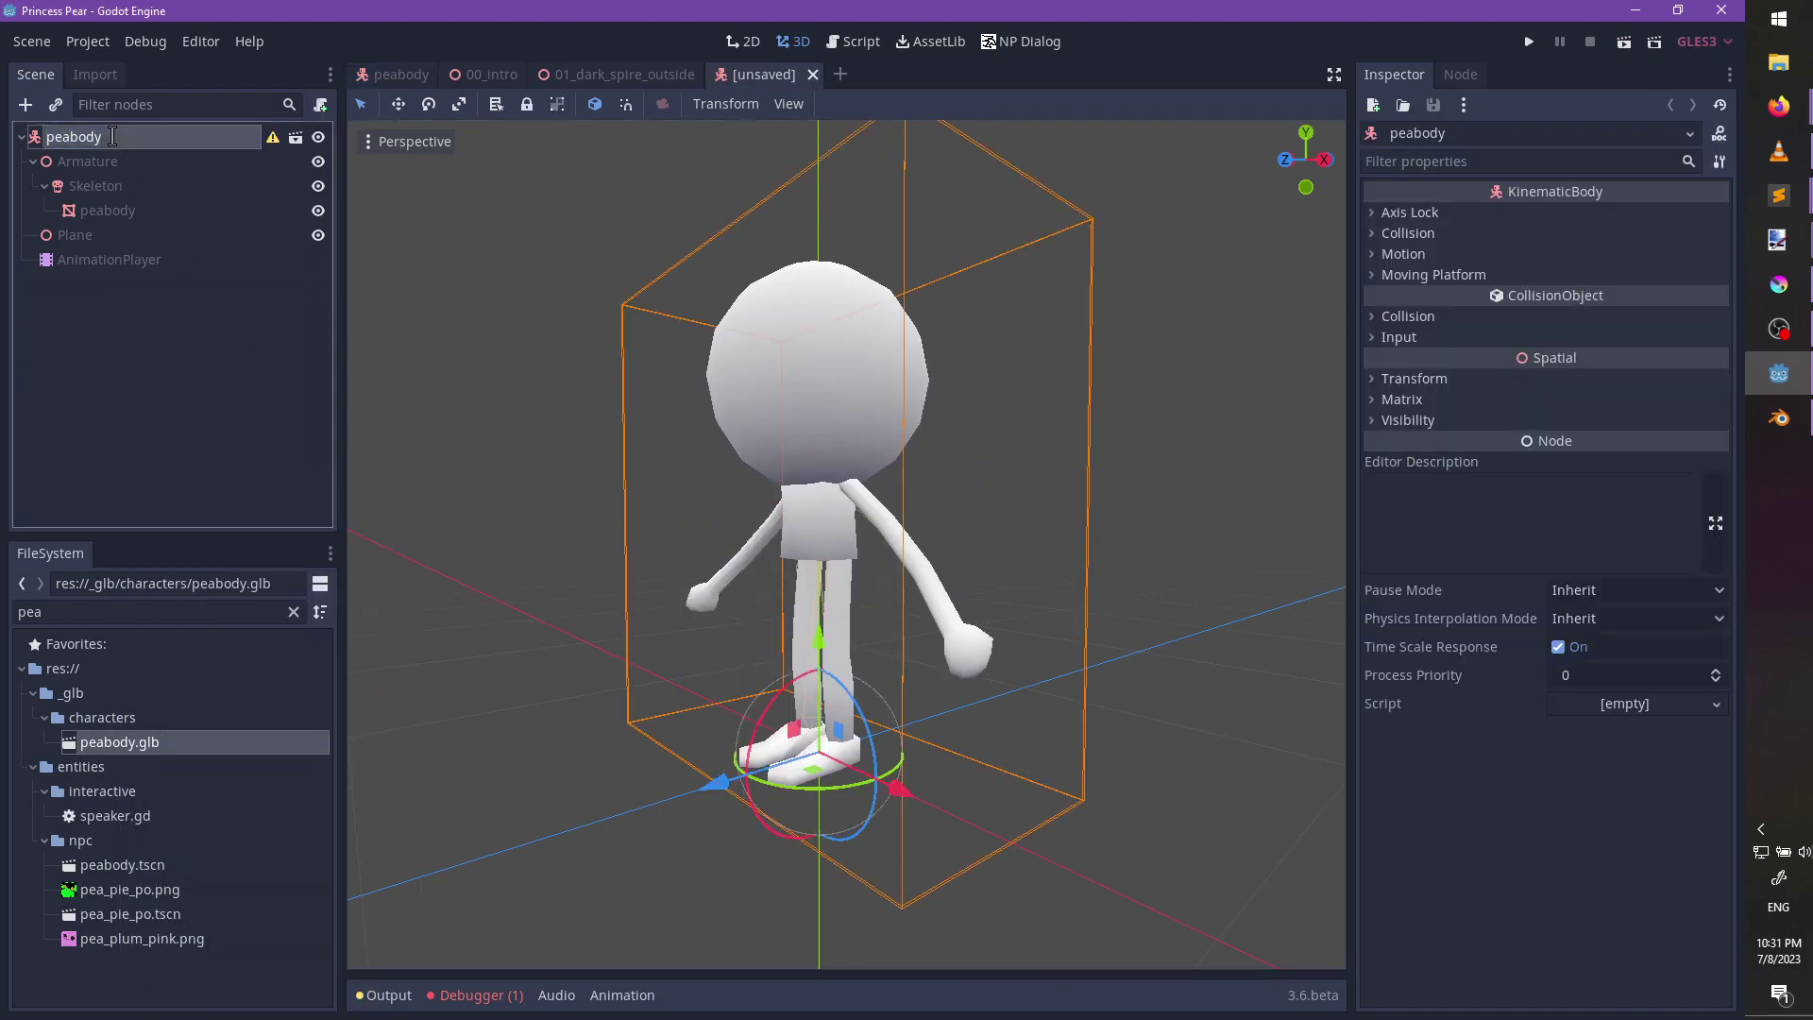
pyautogui.click(812, 75)
pyautogui.click(98, 612)
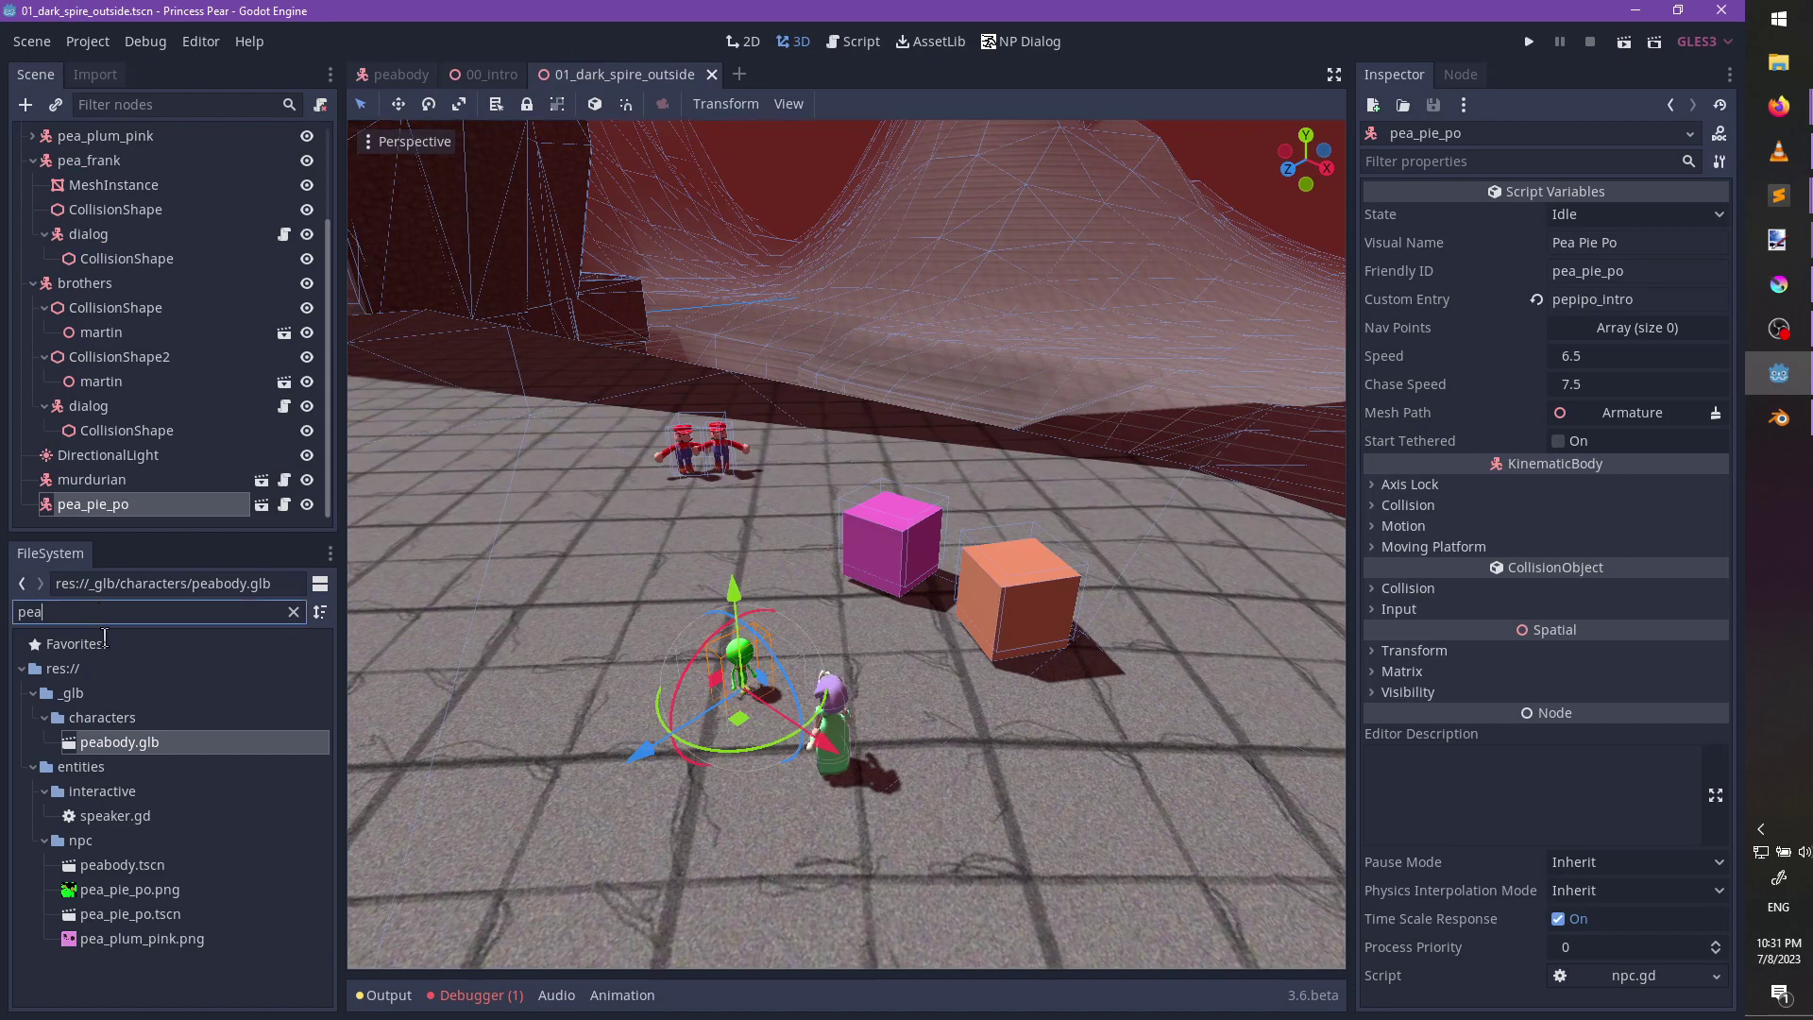
# Create a new inherited scene from peabody.tscn and rename its root node as pea_plum_pink.
pyautogui.rightClick(139, 870)
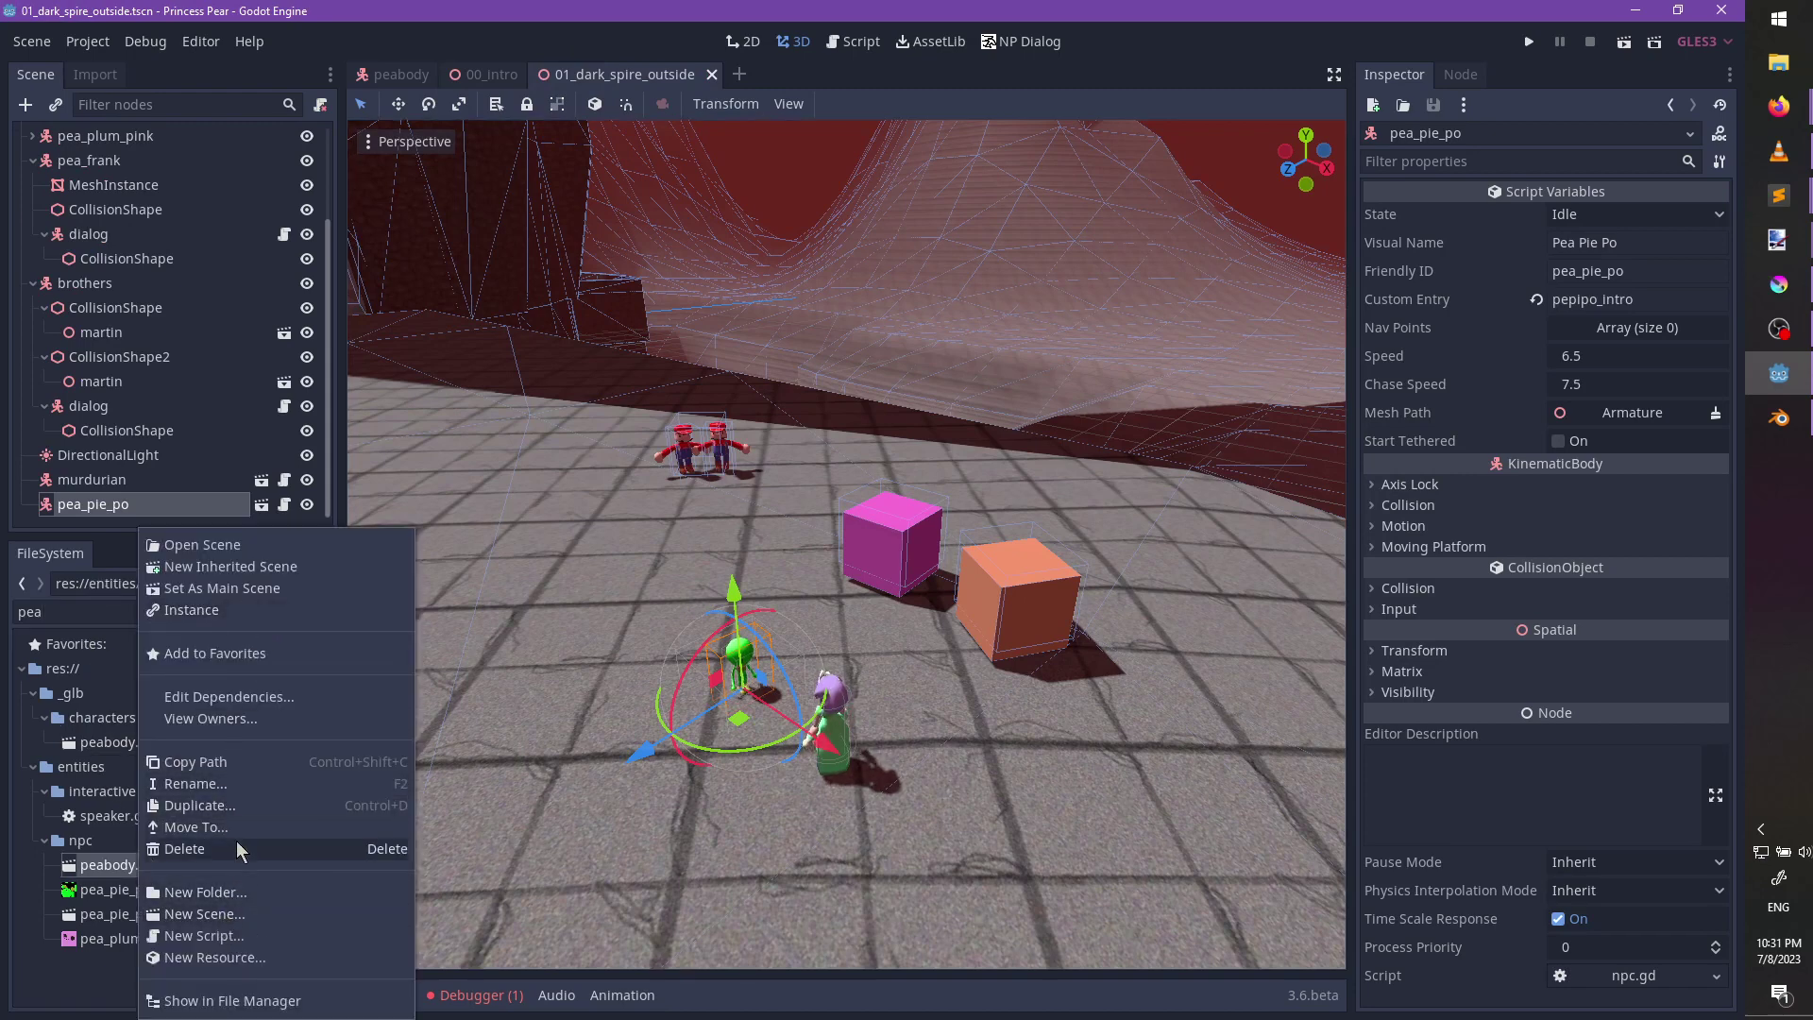
pyautogui.click(209, 567)
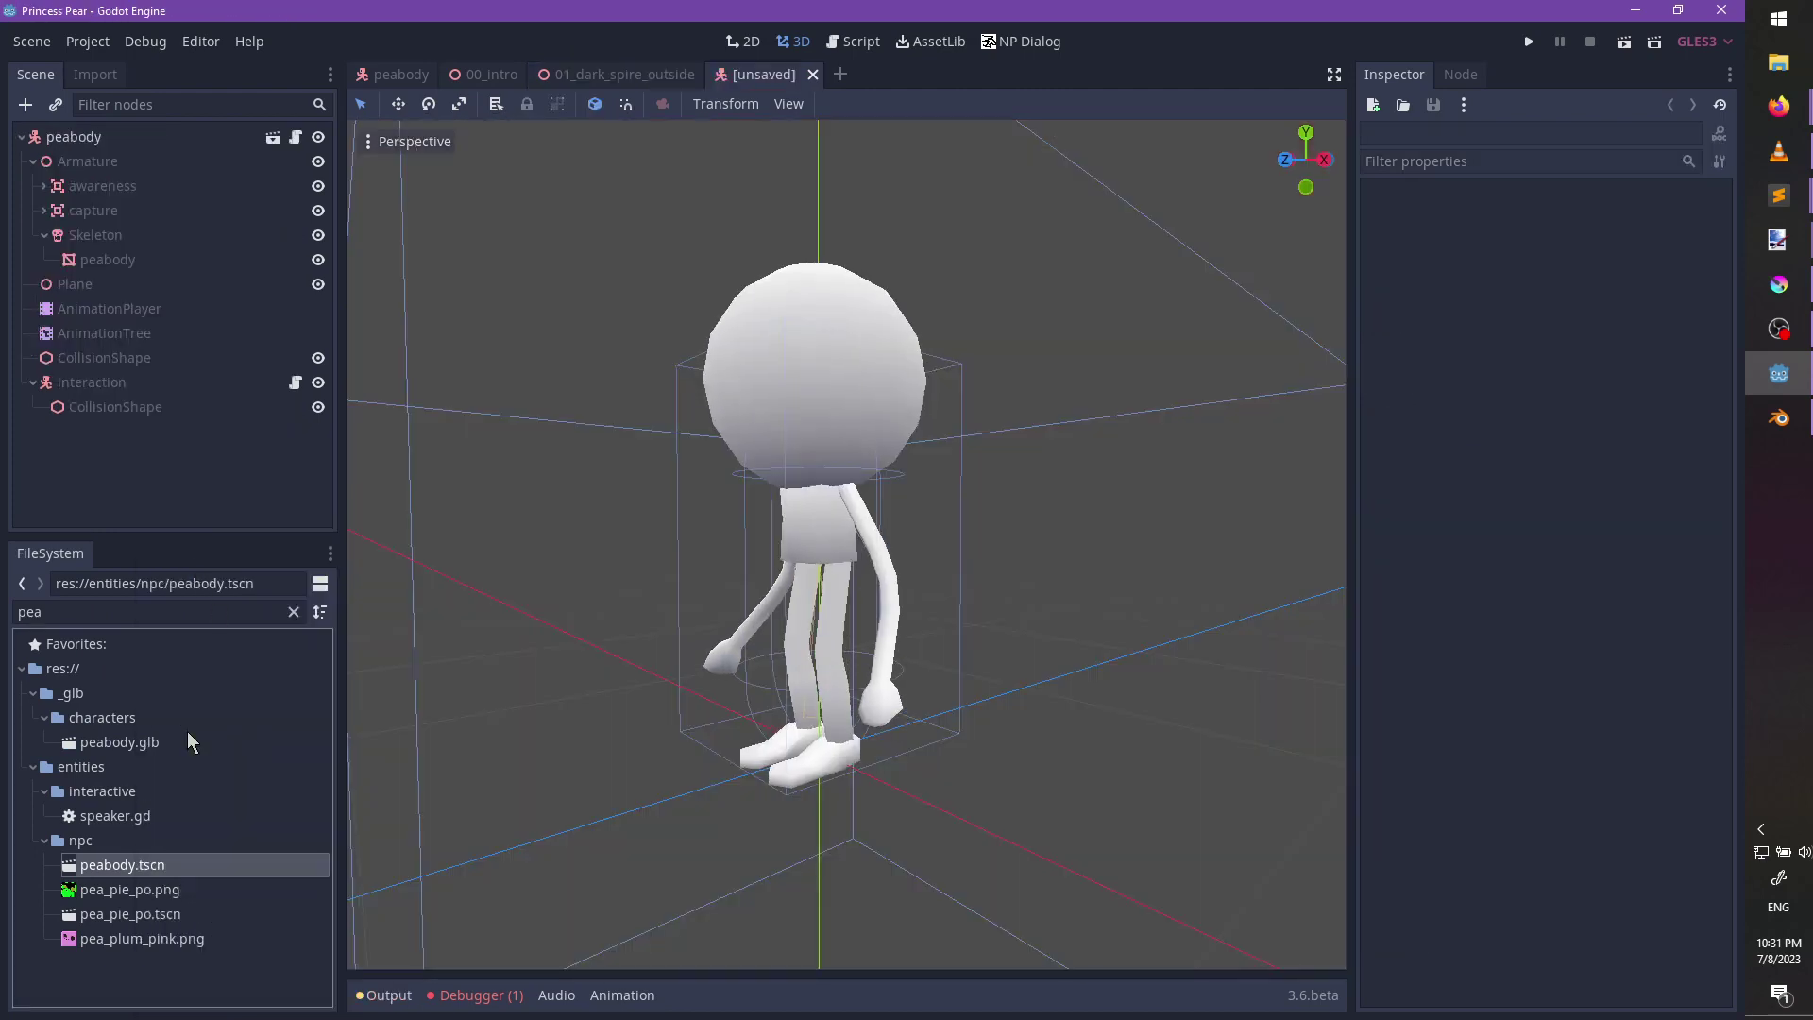
pyautogui.doubleClick(96, 140)
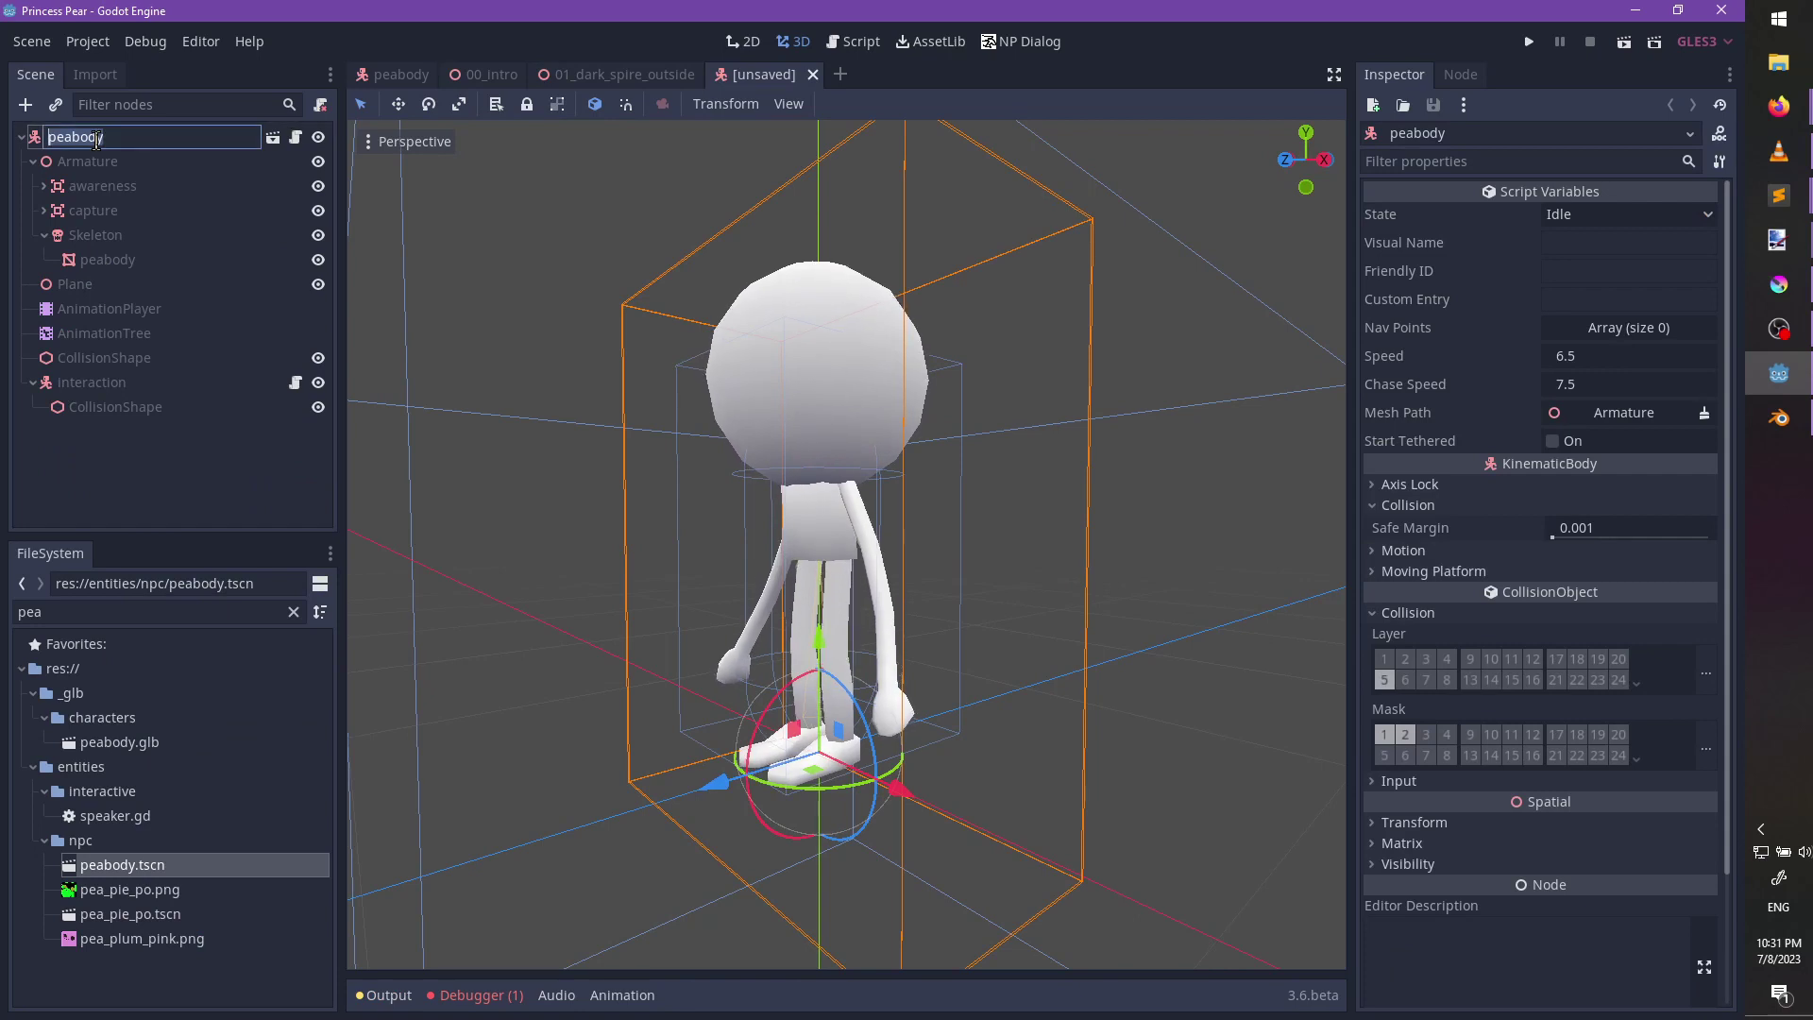
pyautogui.write('pea+plum')
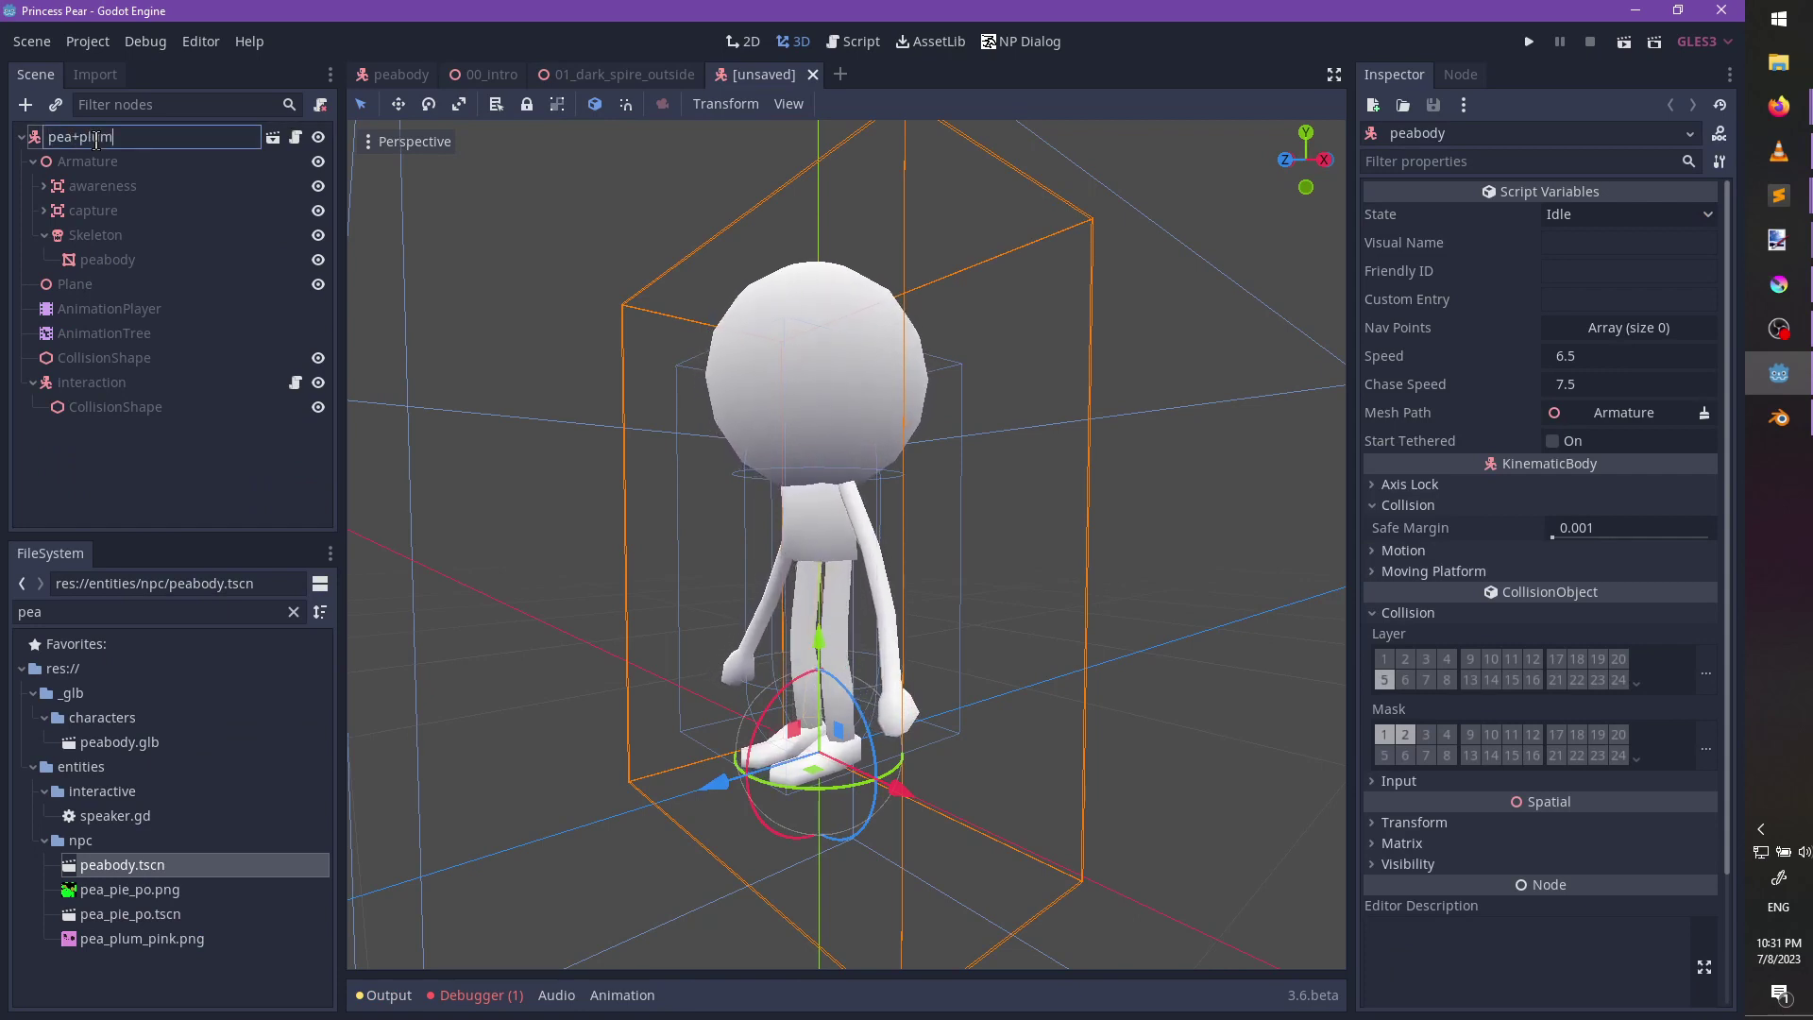
pyautogui.press('BackSpace')
pyautogui.press('BackSpace')
pyautogui.press('BackSpace')
pyautogui.press('BackSpace')
pyautogui.press('BackSpace')
pyautogui.write('_plum')
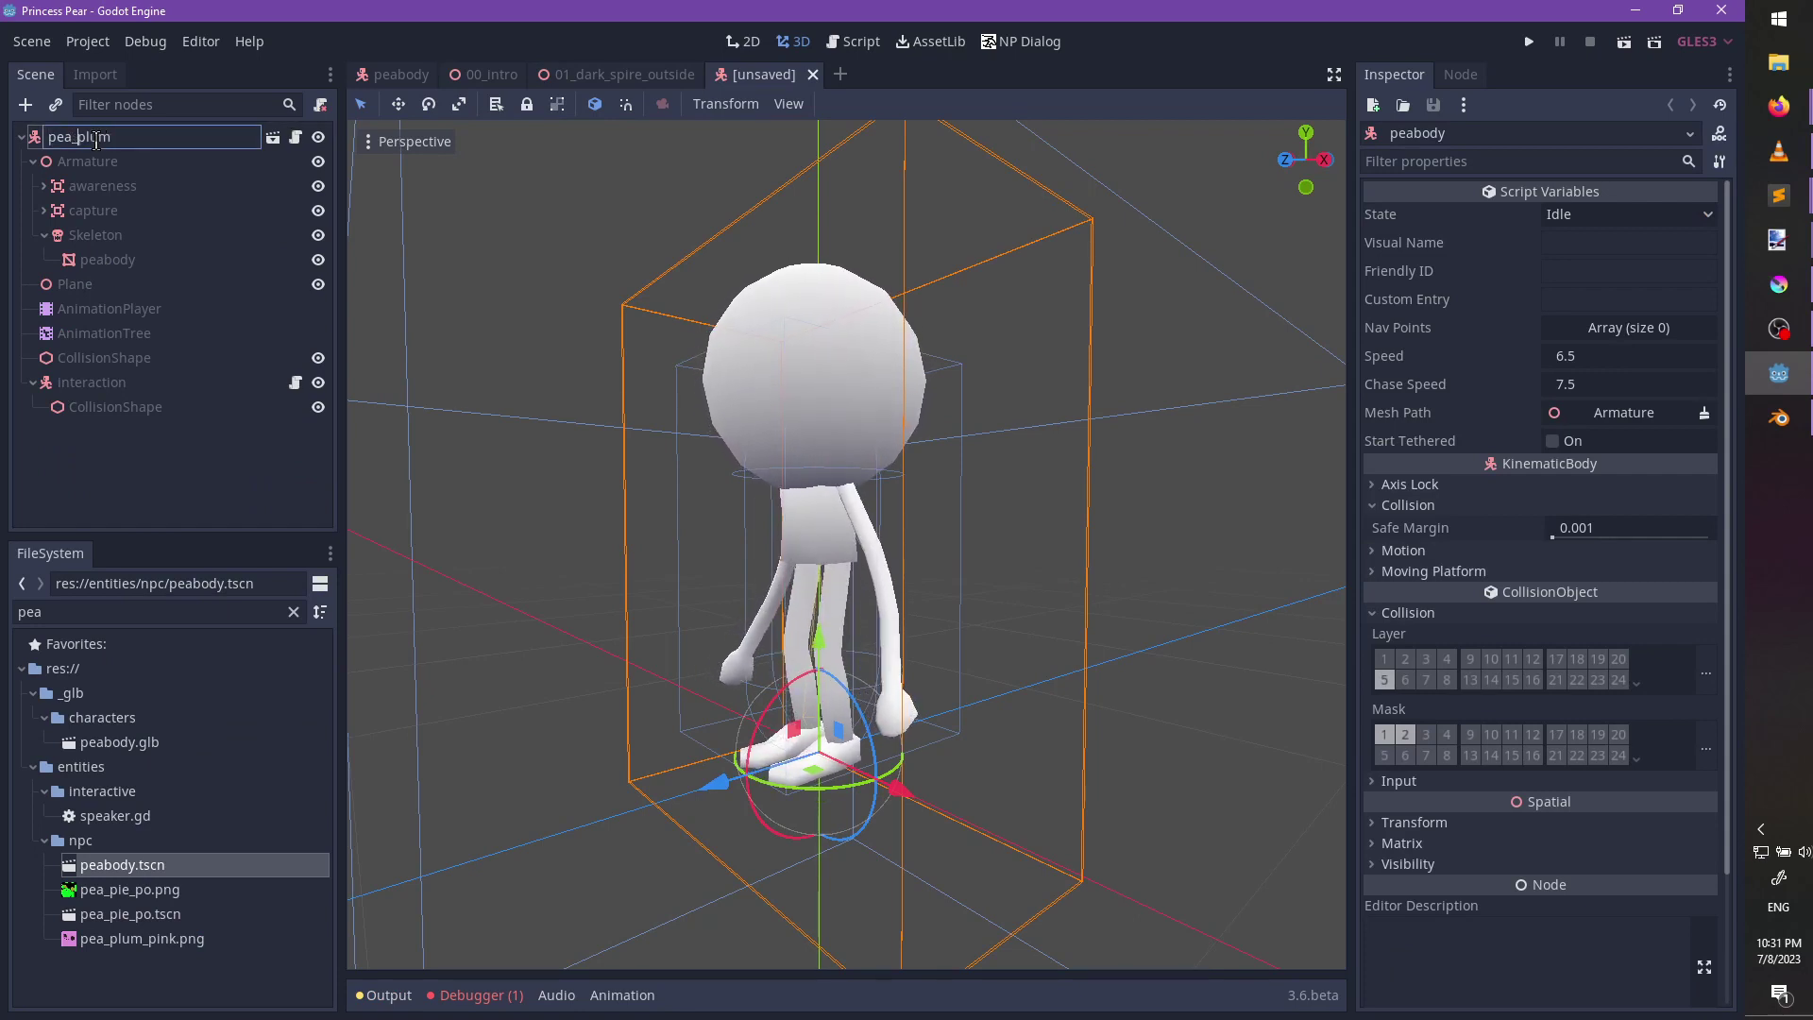
pyautogui.write('_p')
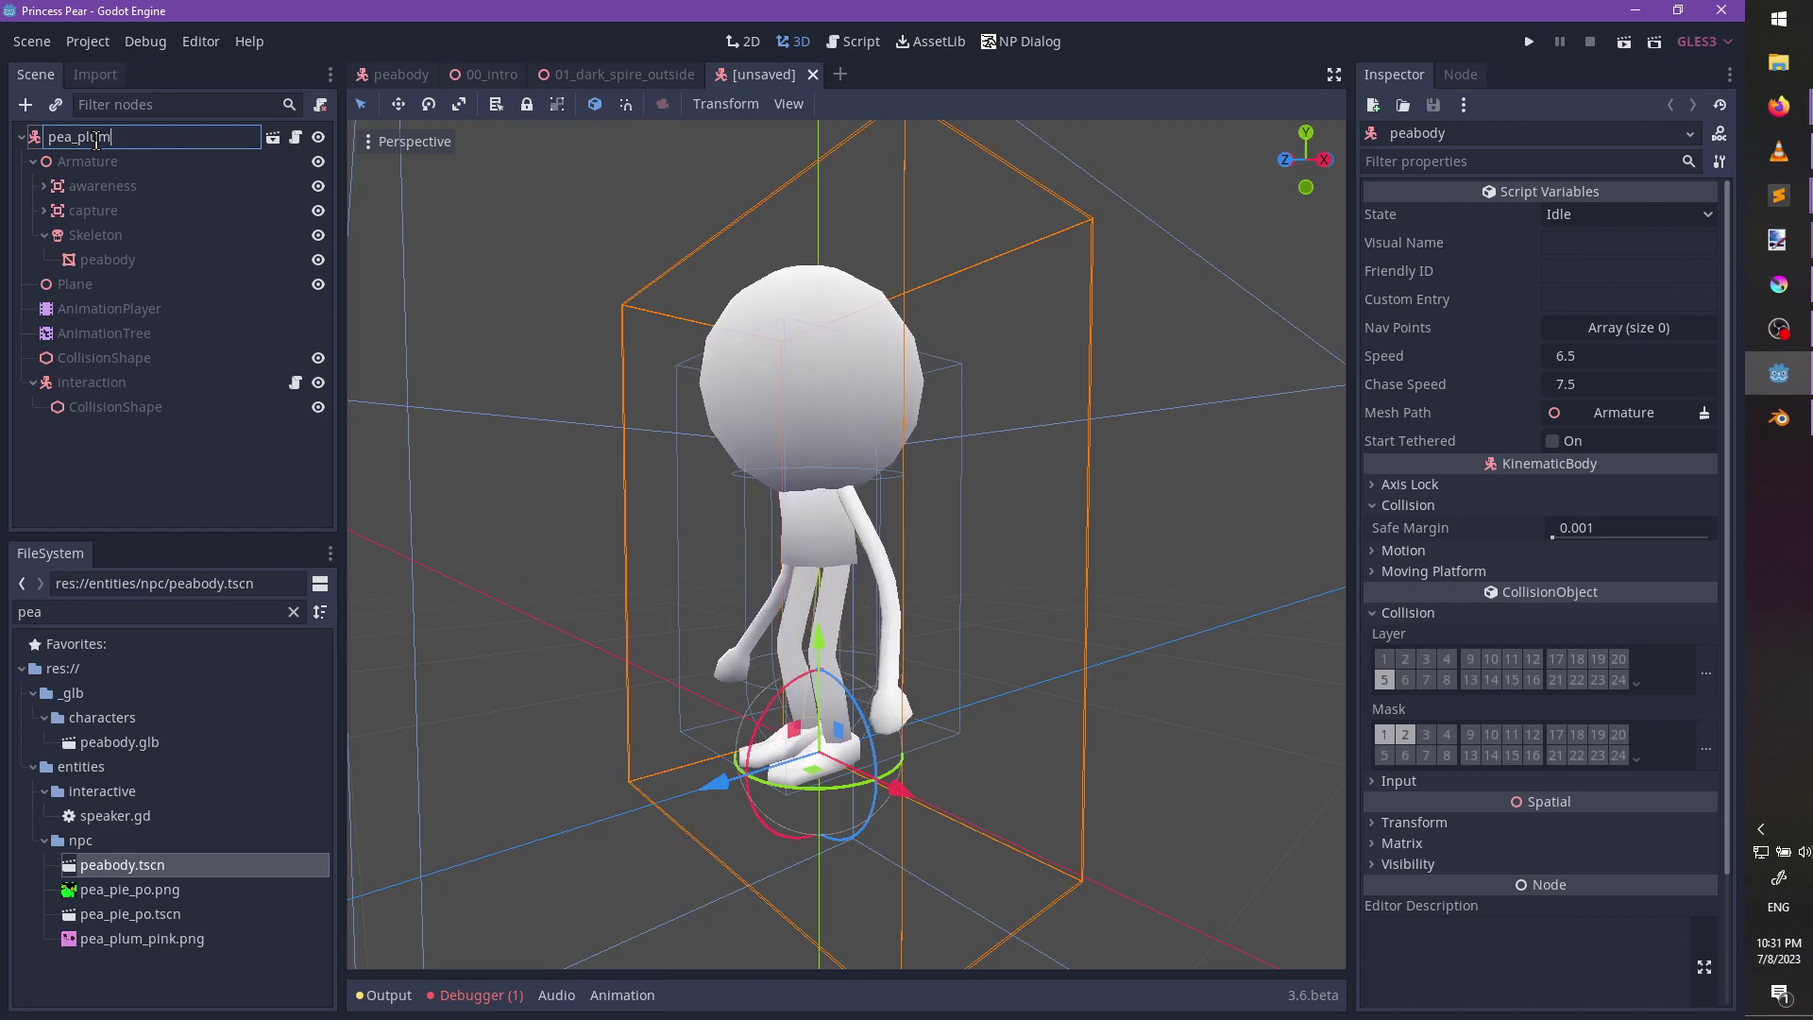
pyautogui.write('ink')
pyautogui.press('Return')
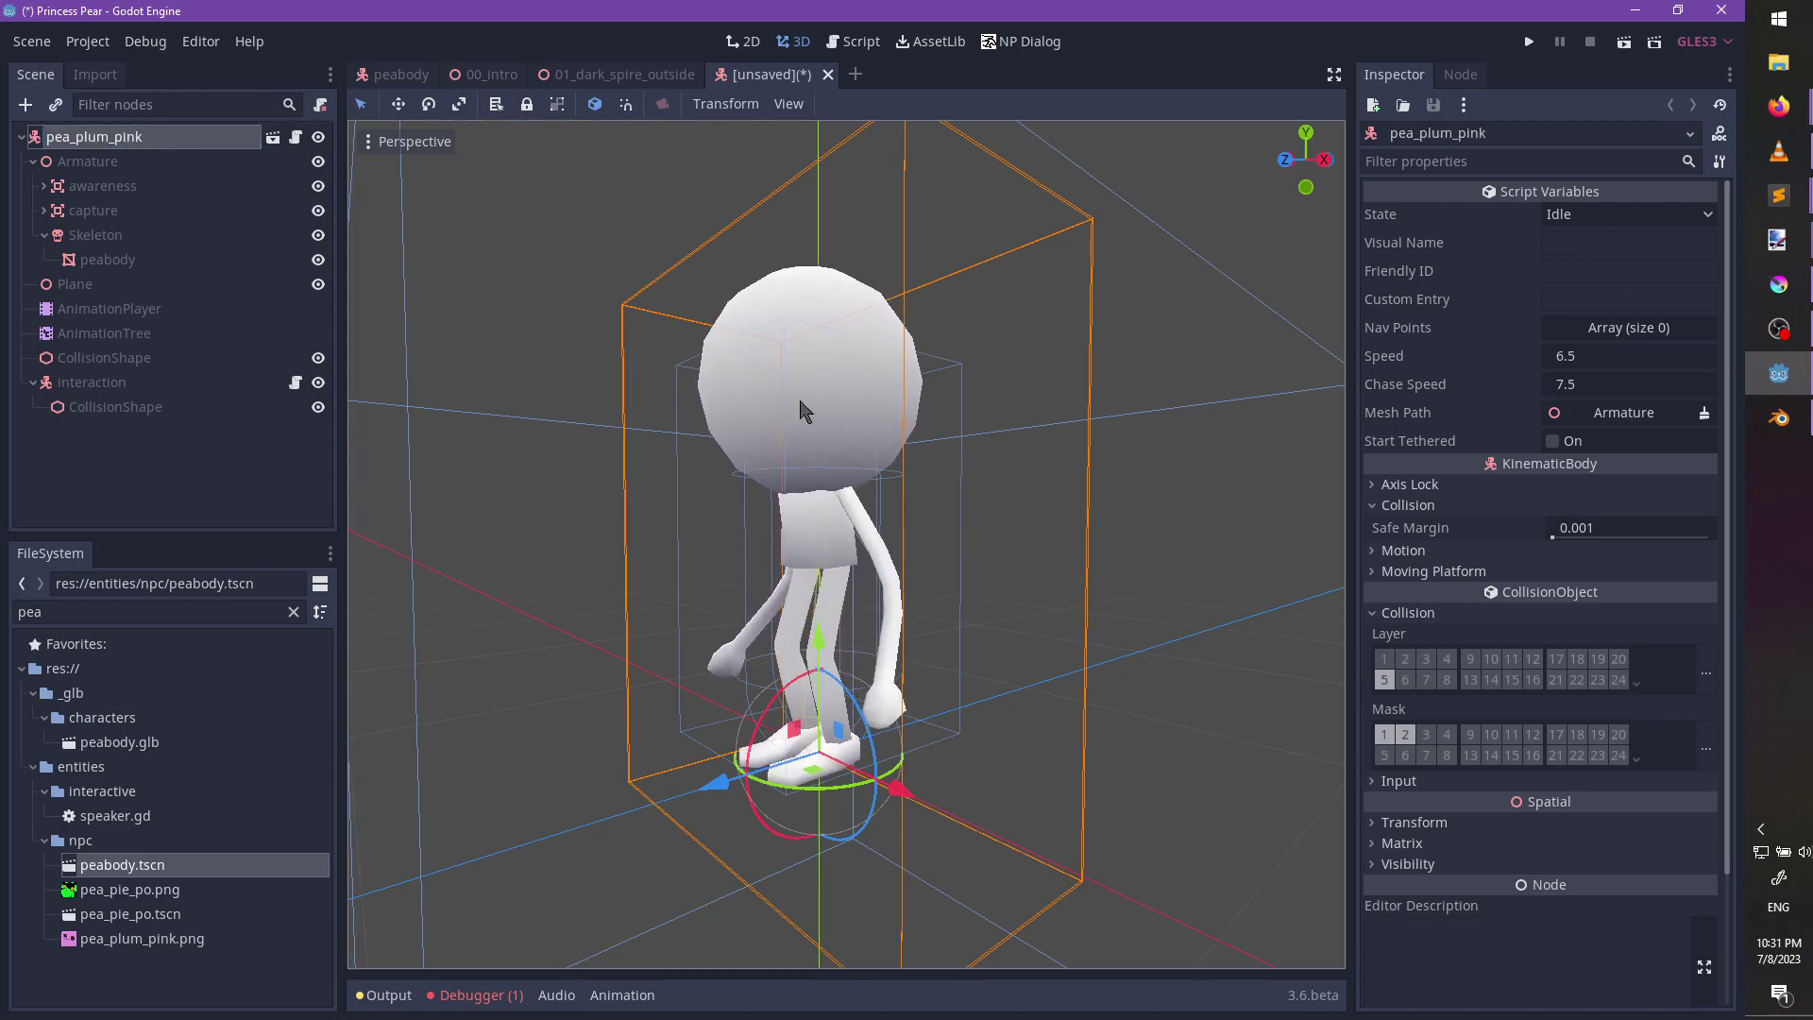
# Set the root node's Visual Name to Pea Plum Pink and its Friendly ID to pea_plum_pink.
pyautogui.moveTo(805, 405); pyautogui.dragTo(956, 491, button='middle')
pyautogui.click(1593, 244)
pyautogui.write('p')
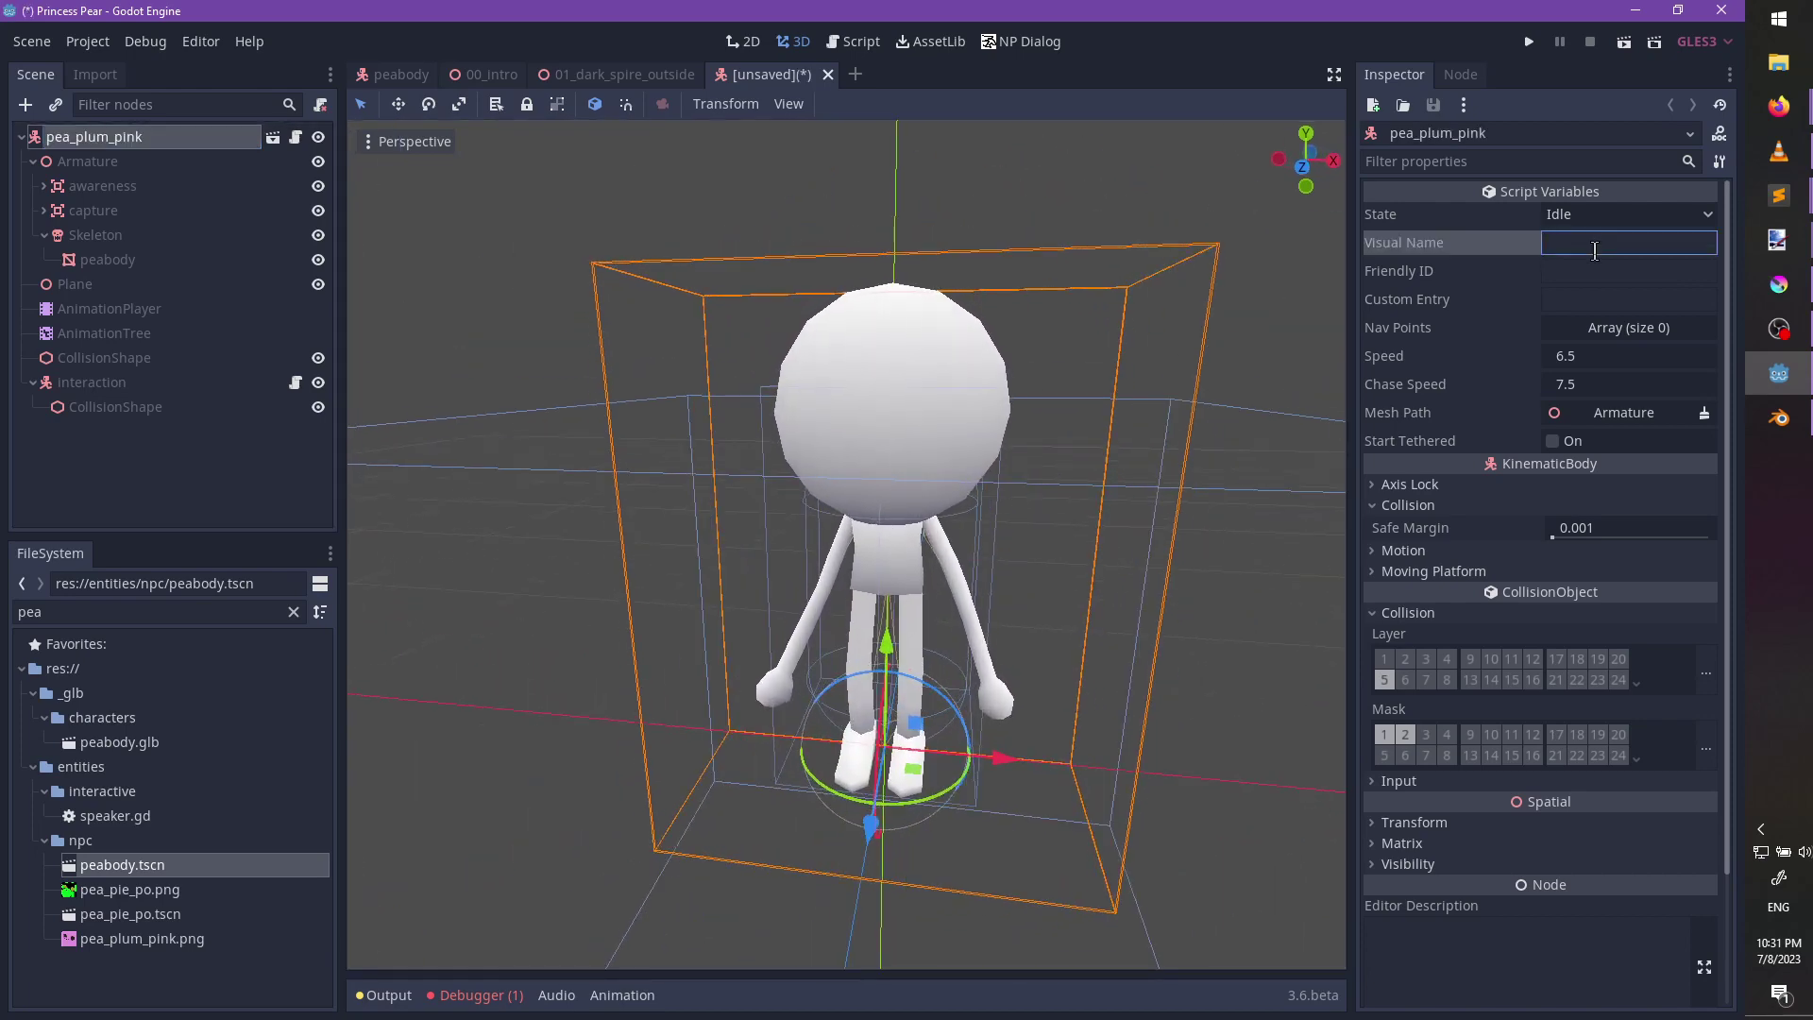
pyautogui.press('BackSpace')
pyautogui.write('Pea ')
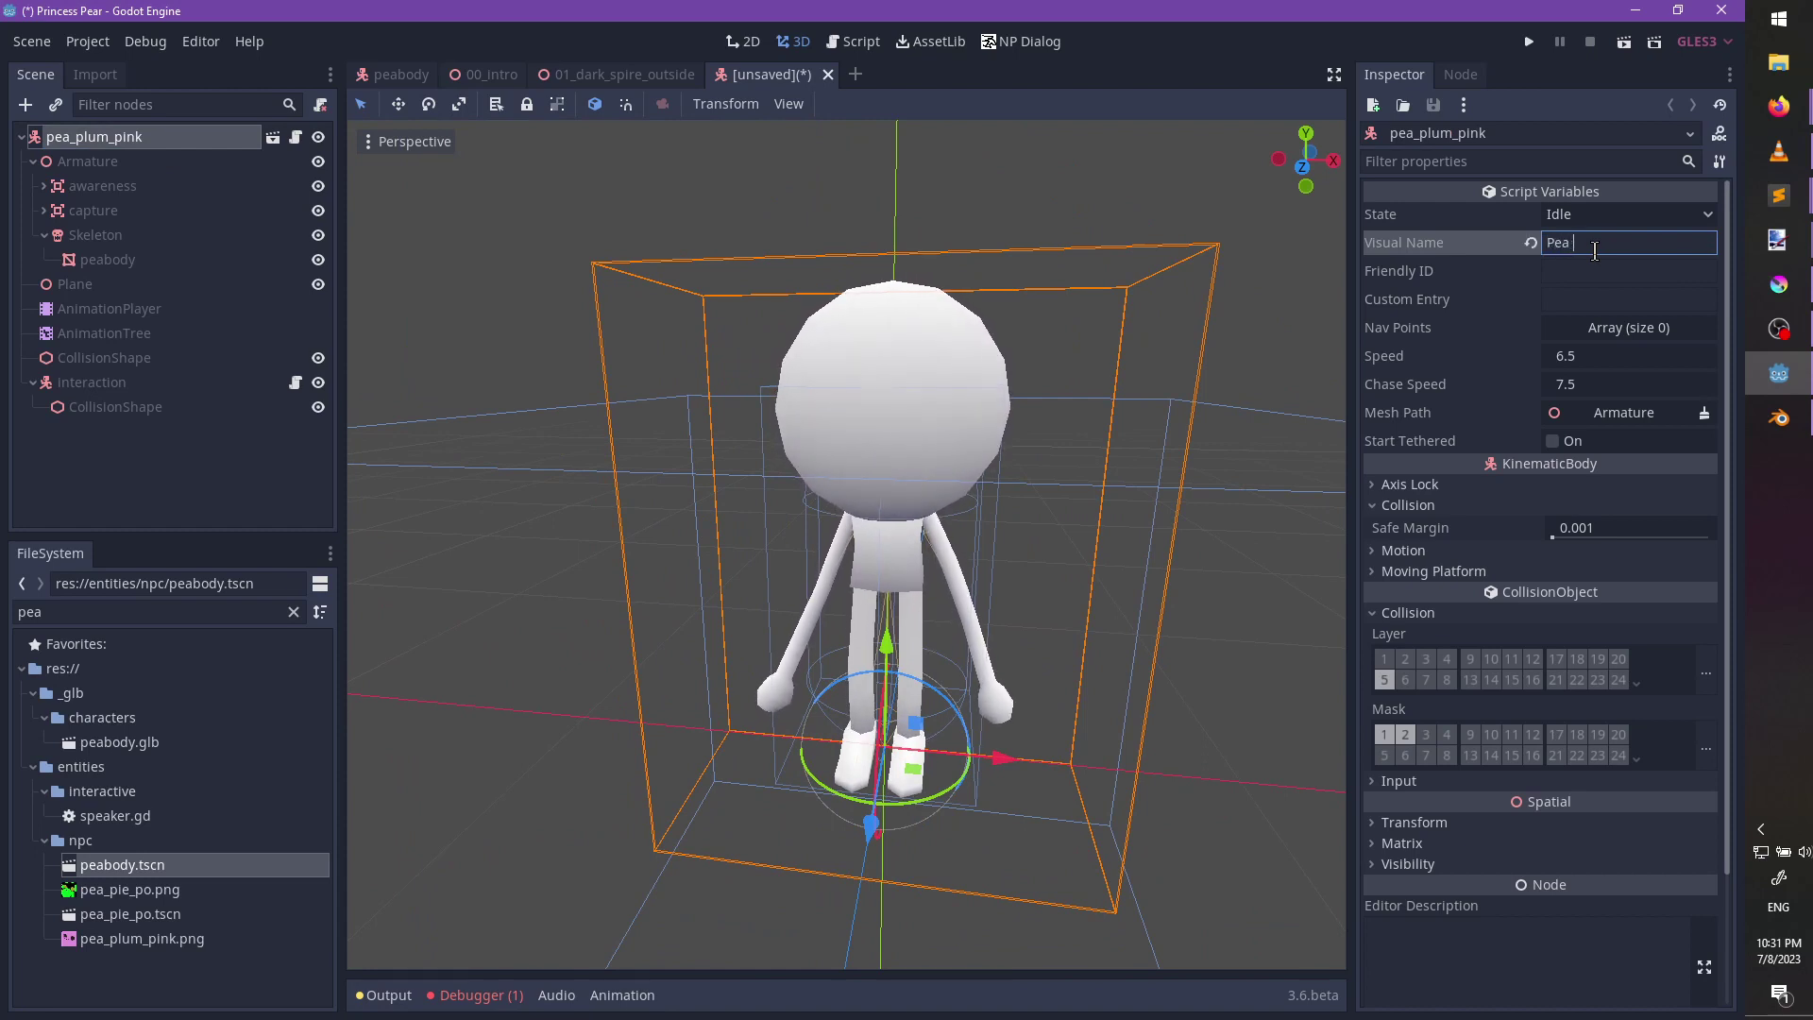
pyautogui.write('Plum Pin')
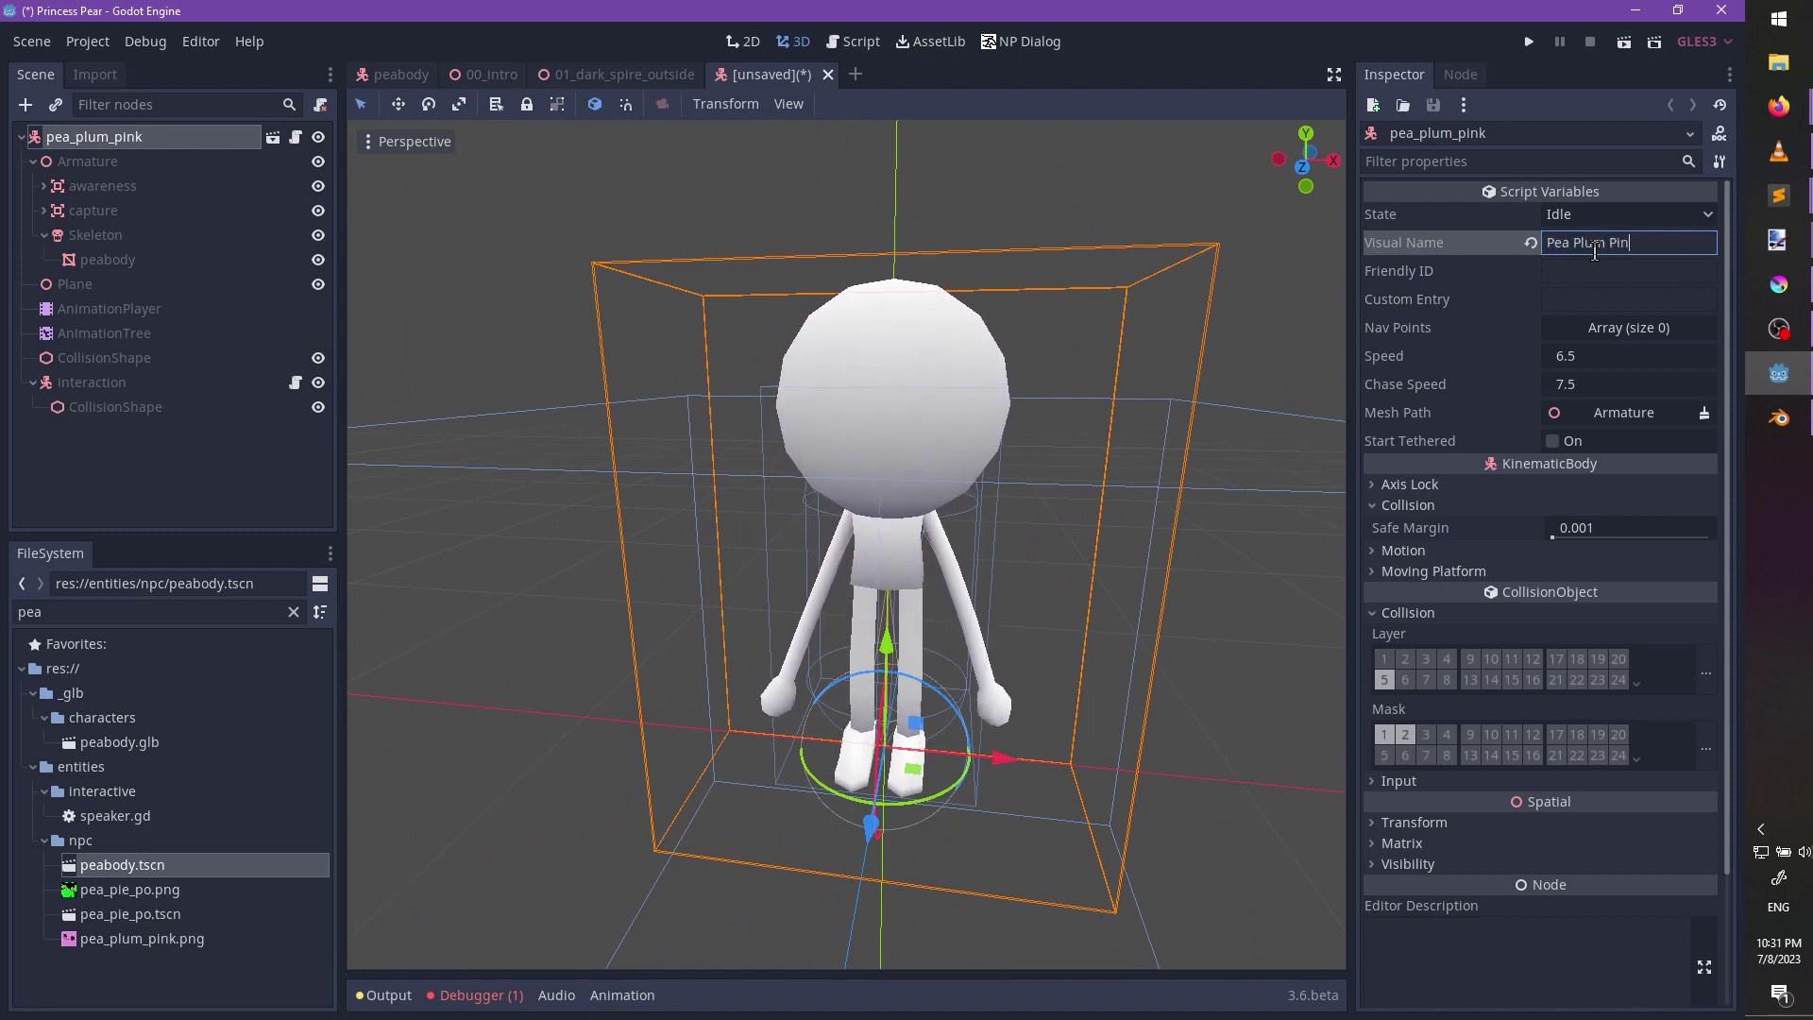
pyautogui.write('k')
pyautogui.press('Tab')
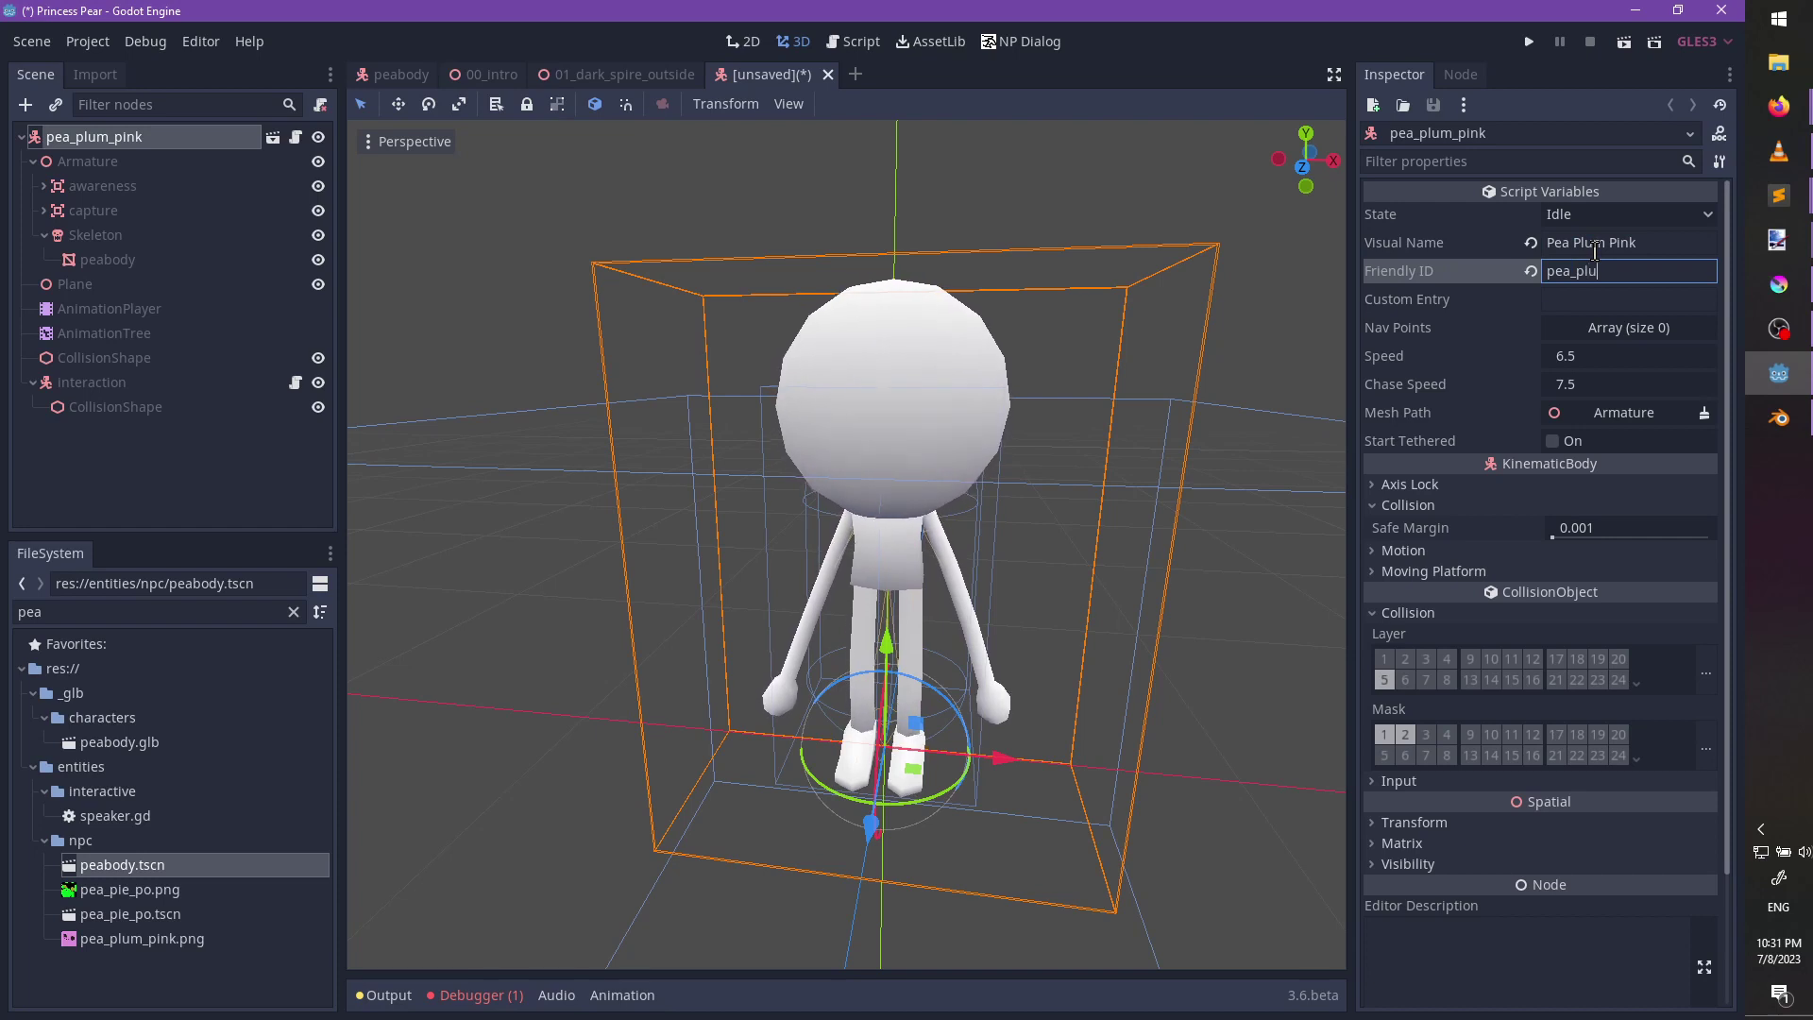
pyautogui.write('pea_plum_pink')
pyautogui.press('Tab')
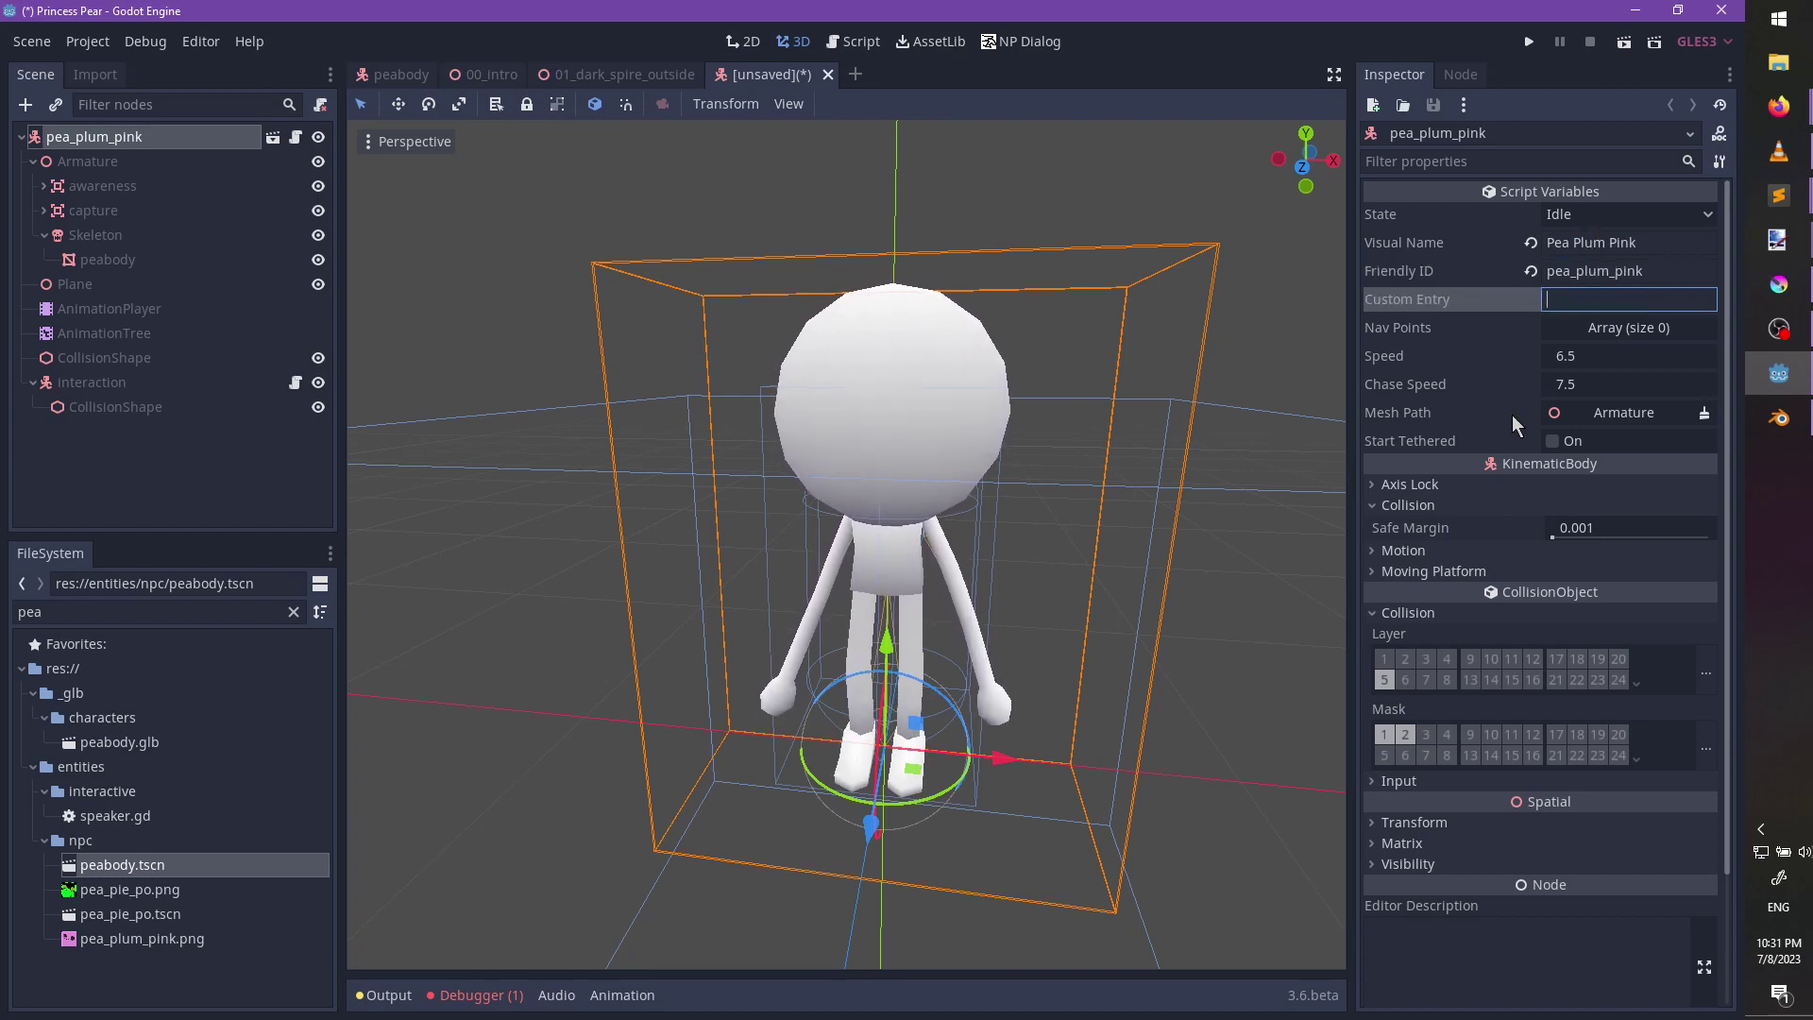
# Save the new scene as pea_plum_pink.tscn in res://entities/npc.
pyautogui.click(1509, 991)
pyautogui.hotkey('ctrl', 's')
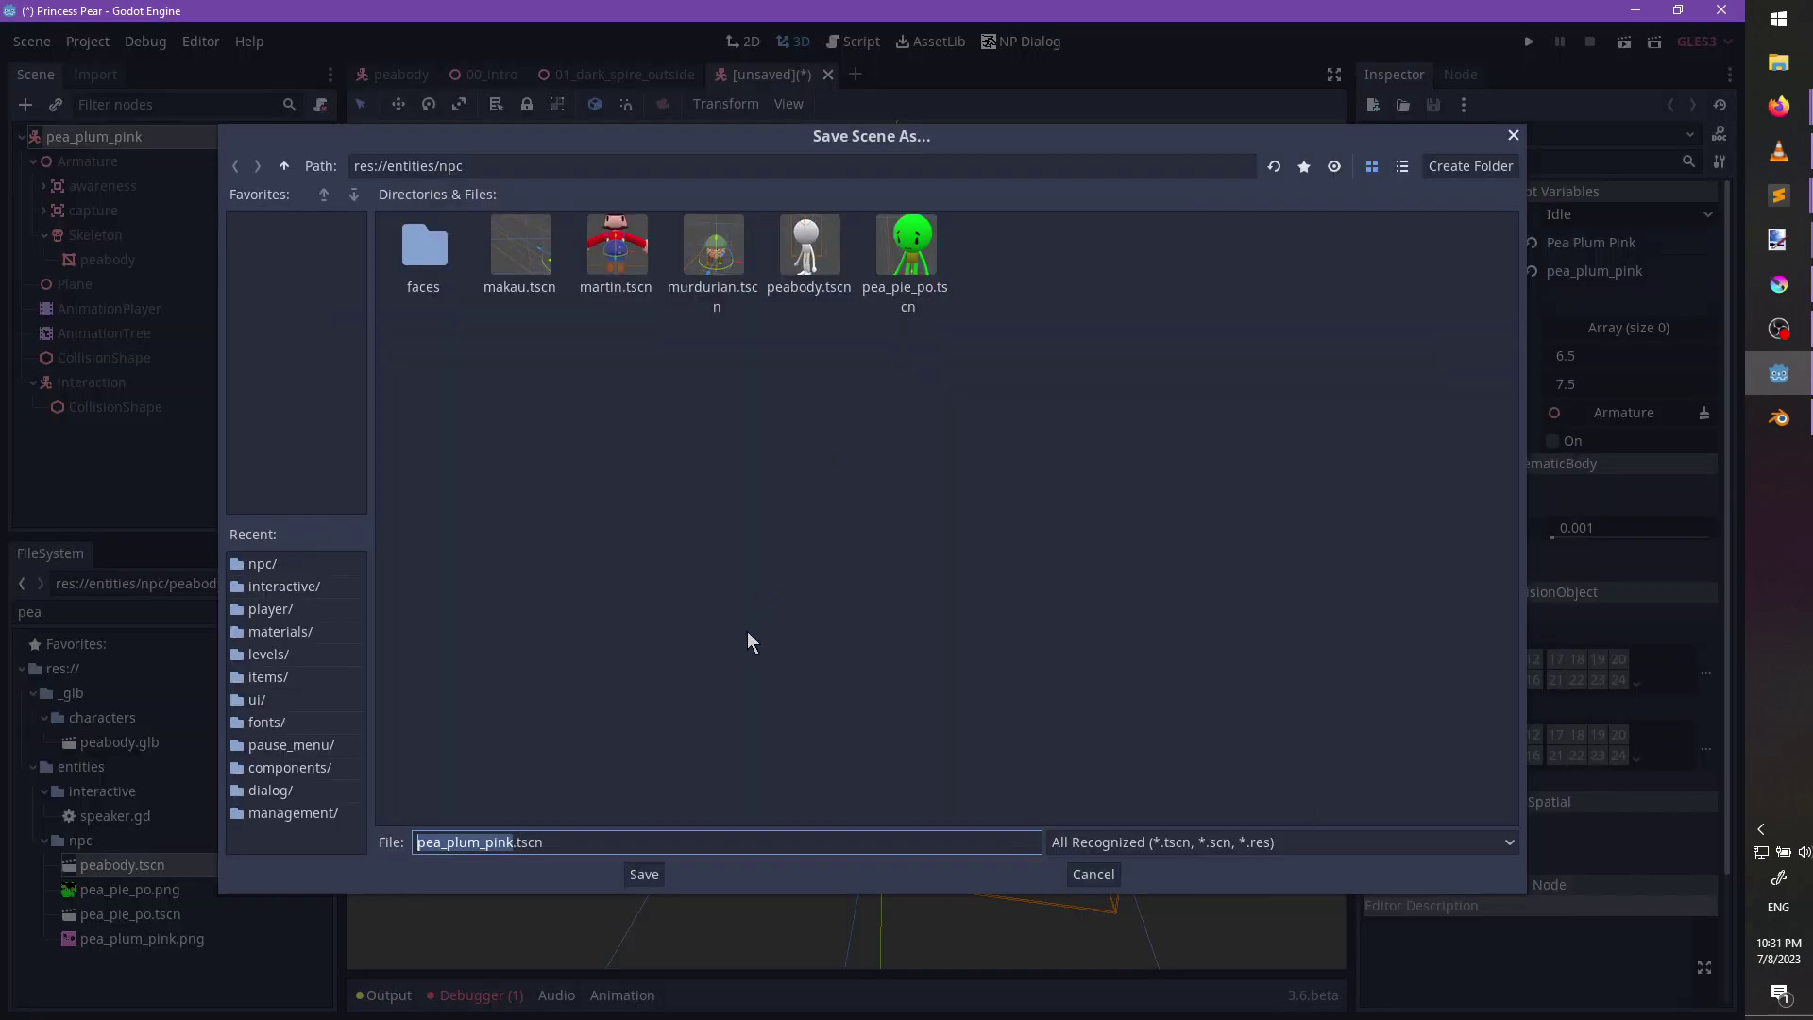
pyautogui.click(655, 880)
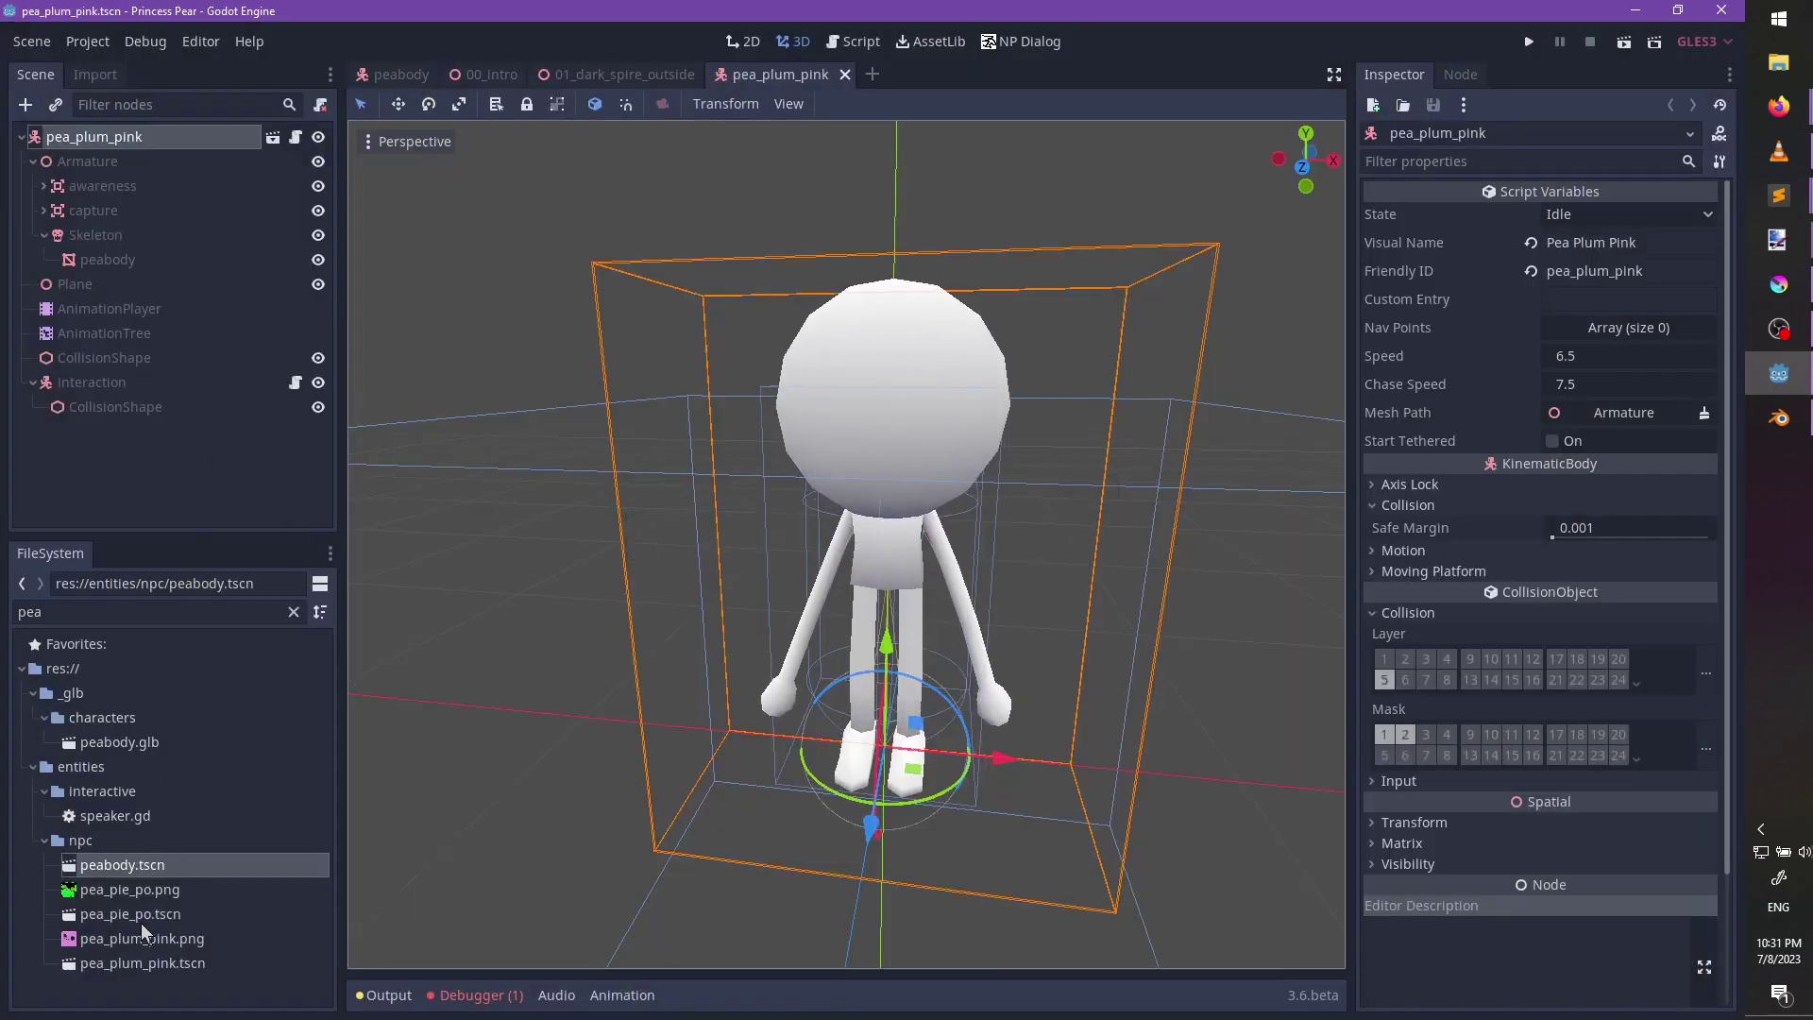
# Make the peabody mesh's material unique with pea_plum_pink.png as its Main Texture, and save the scene.
pyautogui.click(104, 258)
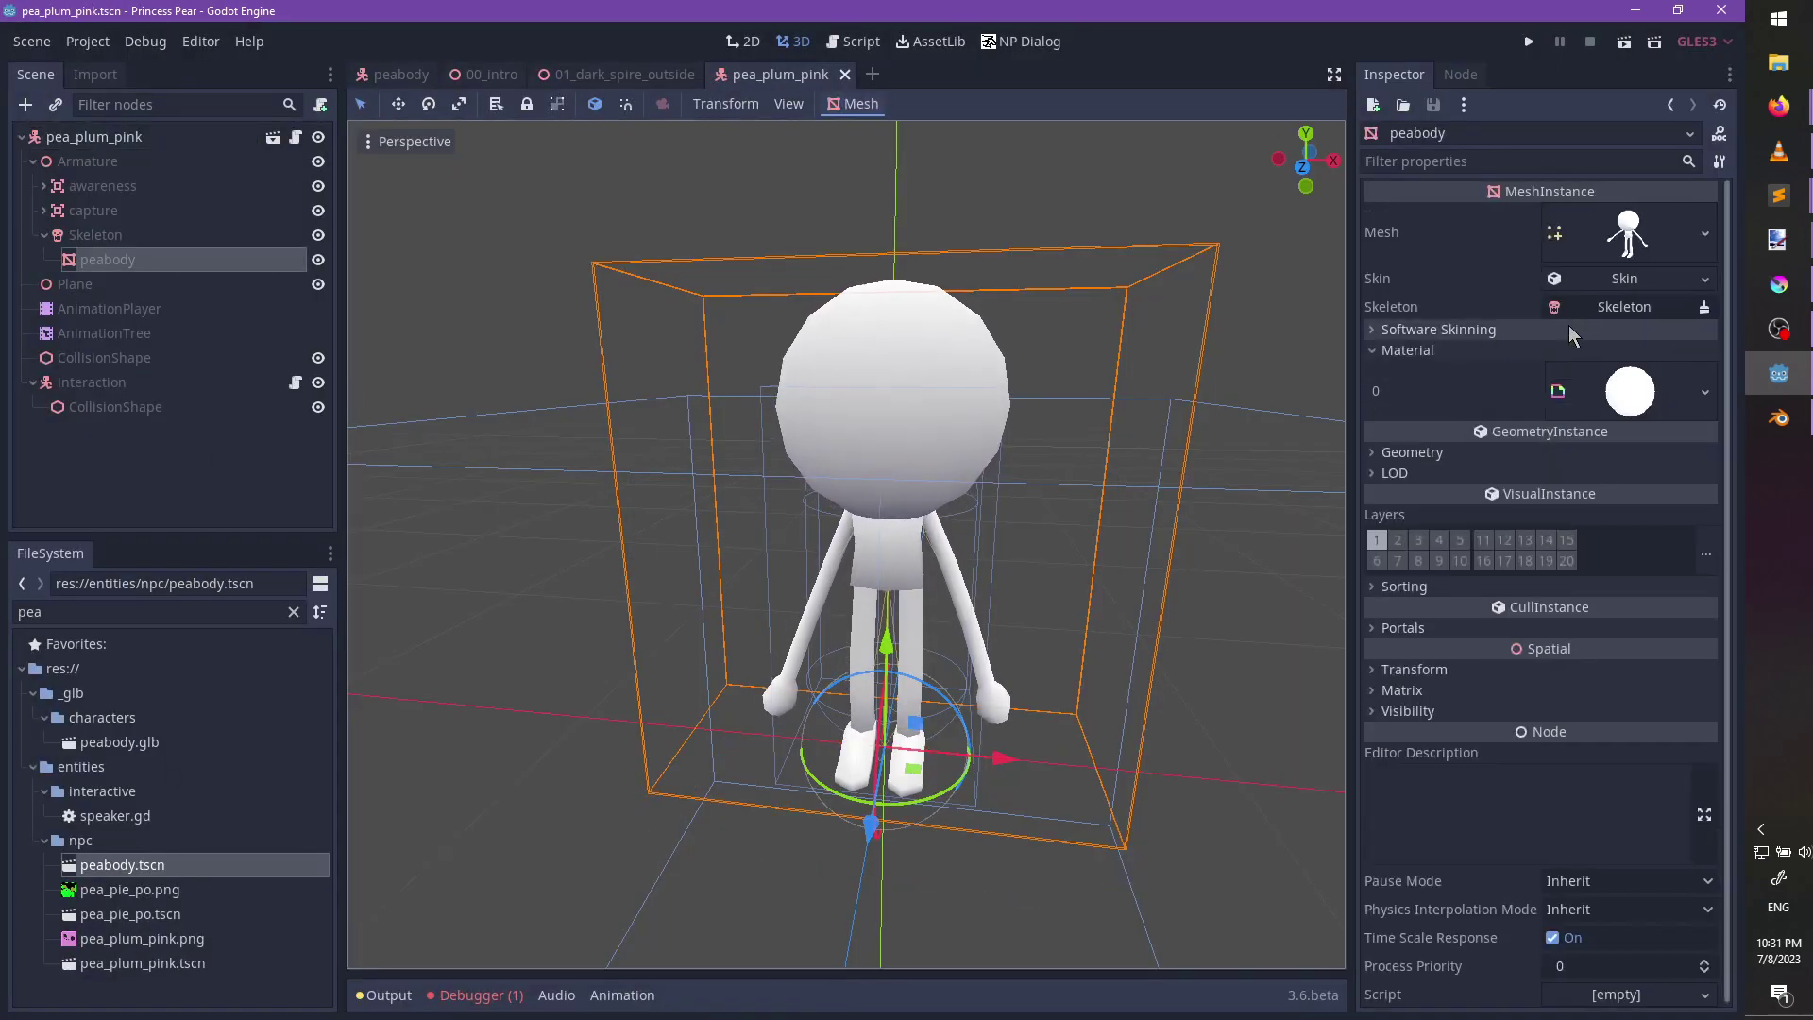
pyautogui.click(1704, 391)
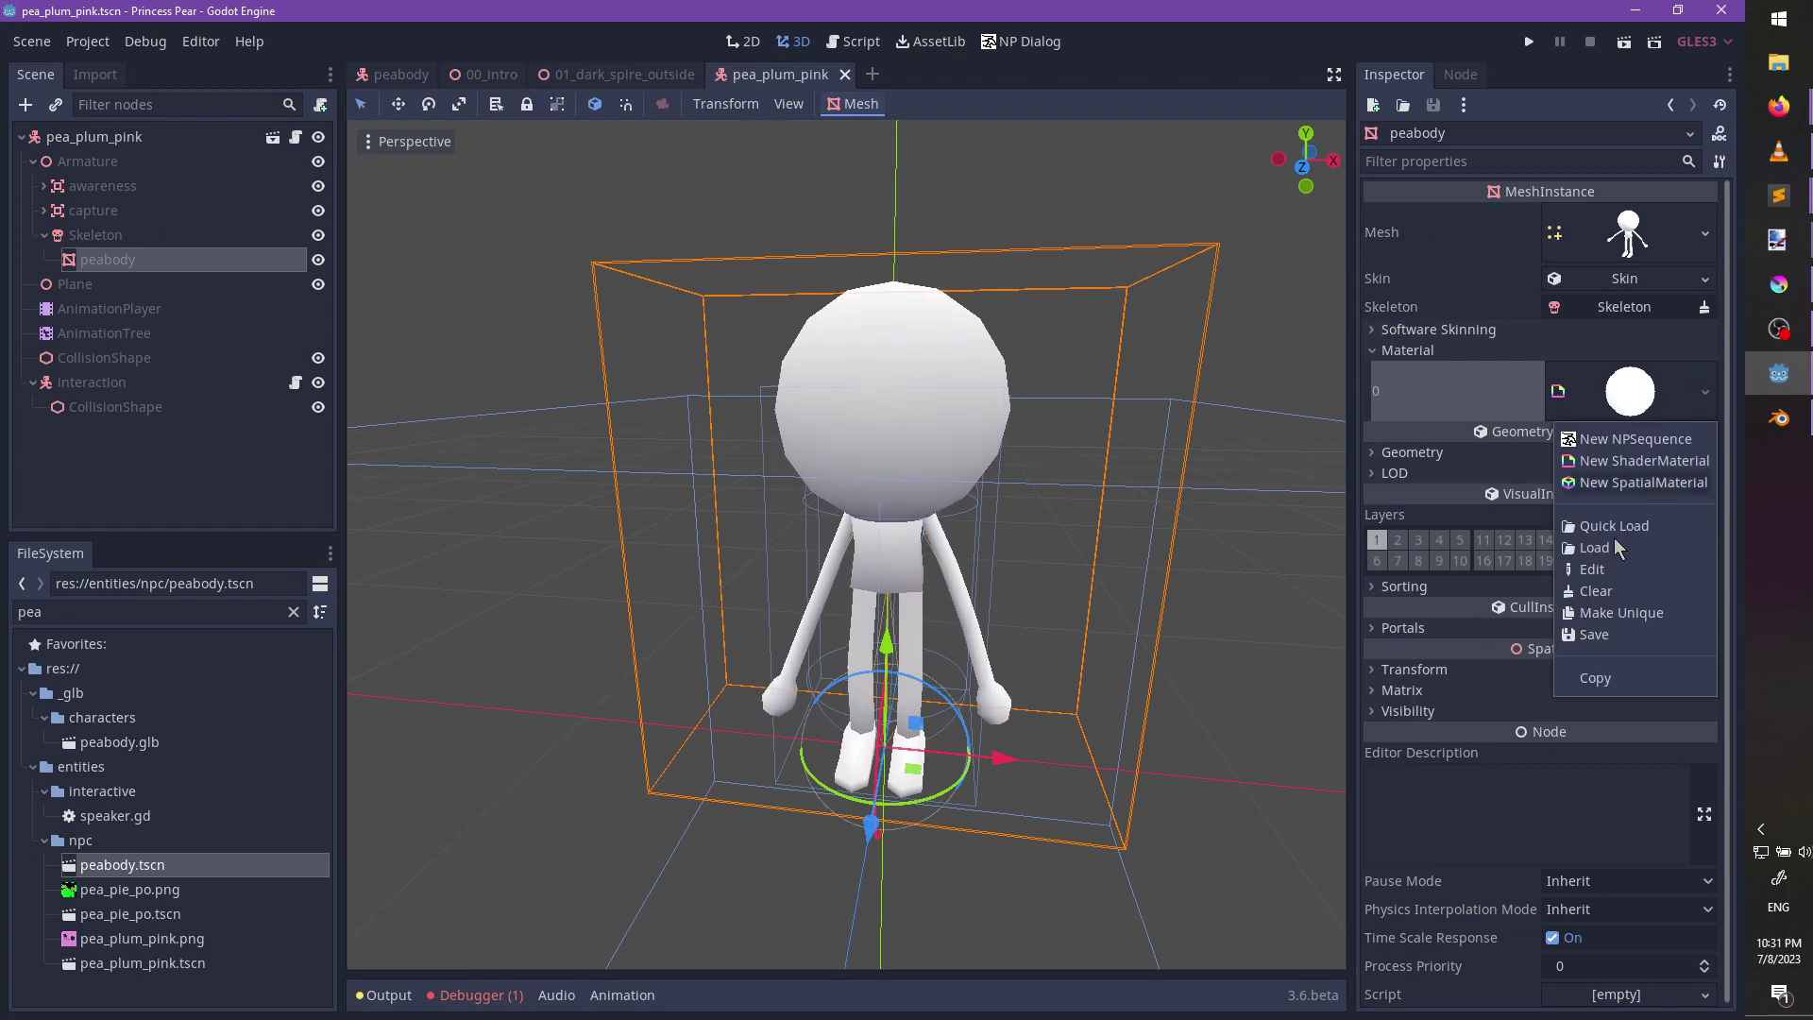
pyautogui.click(1620, 613)
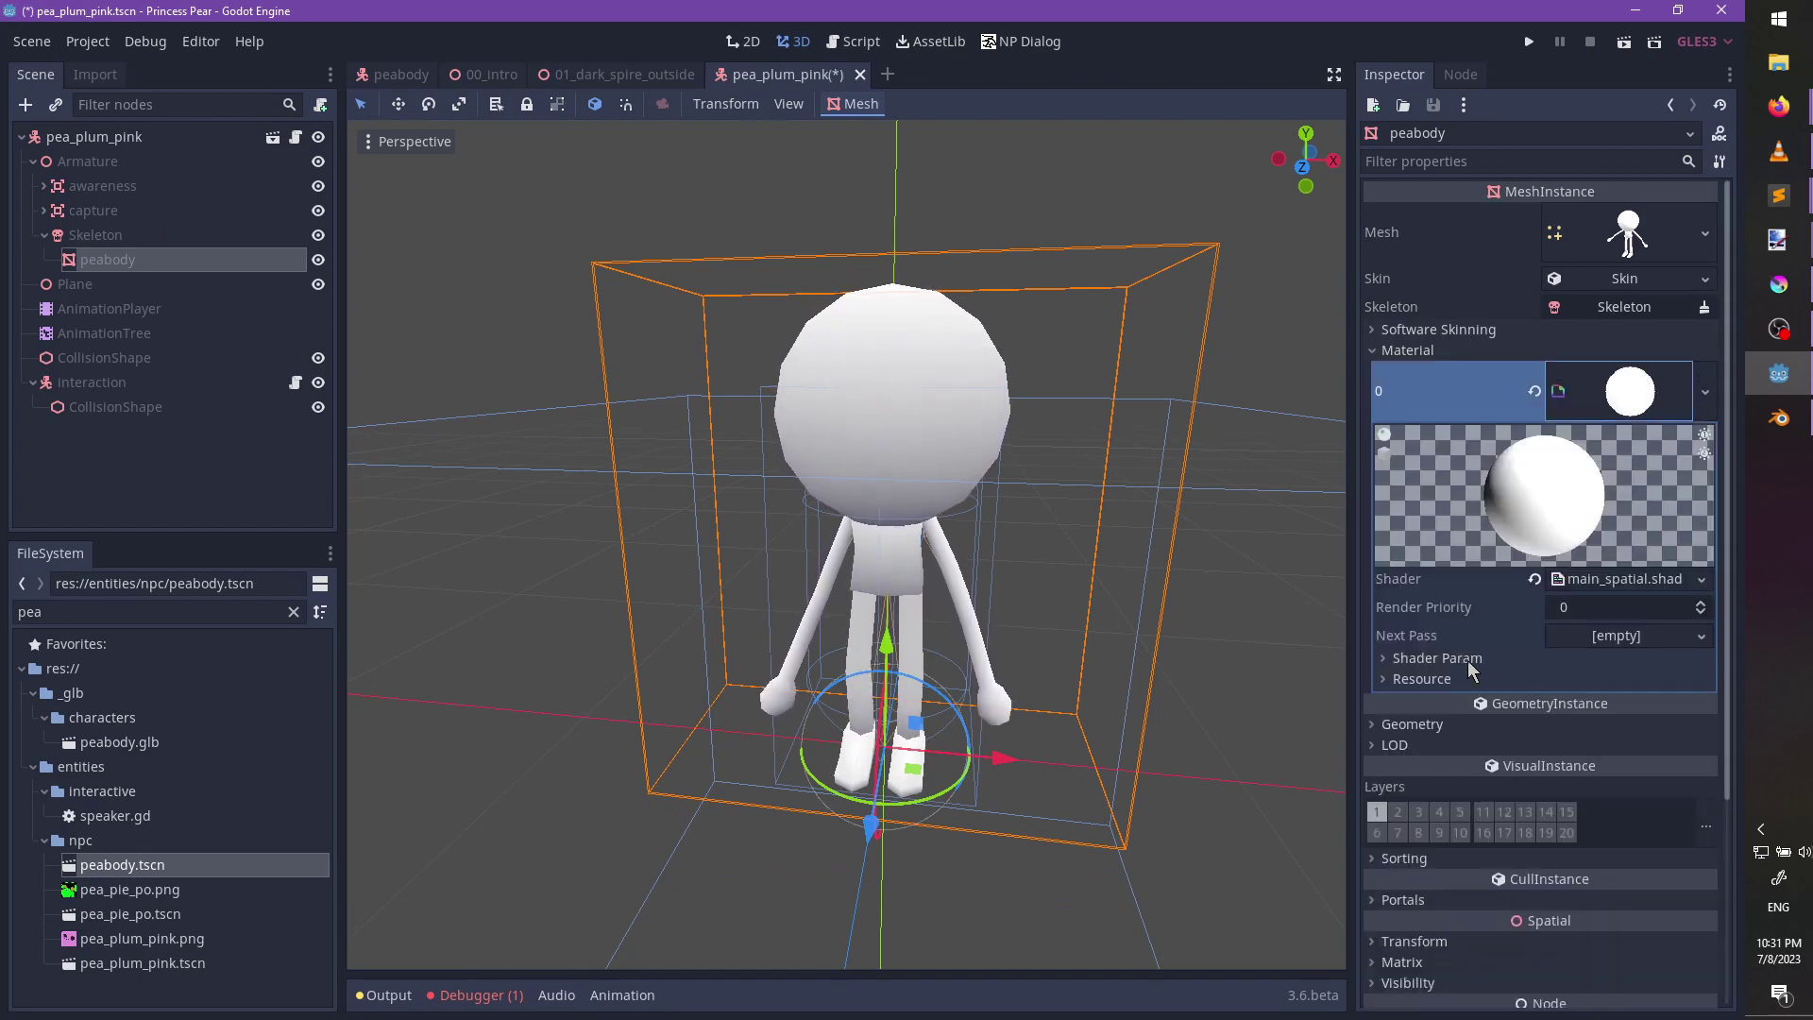
pyautogui.click(1466, 660)
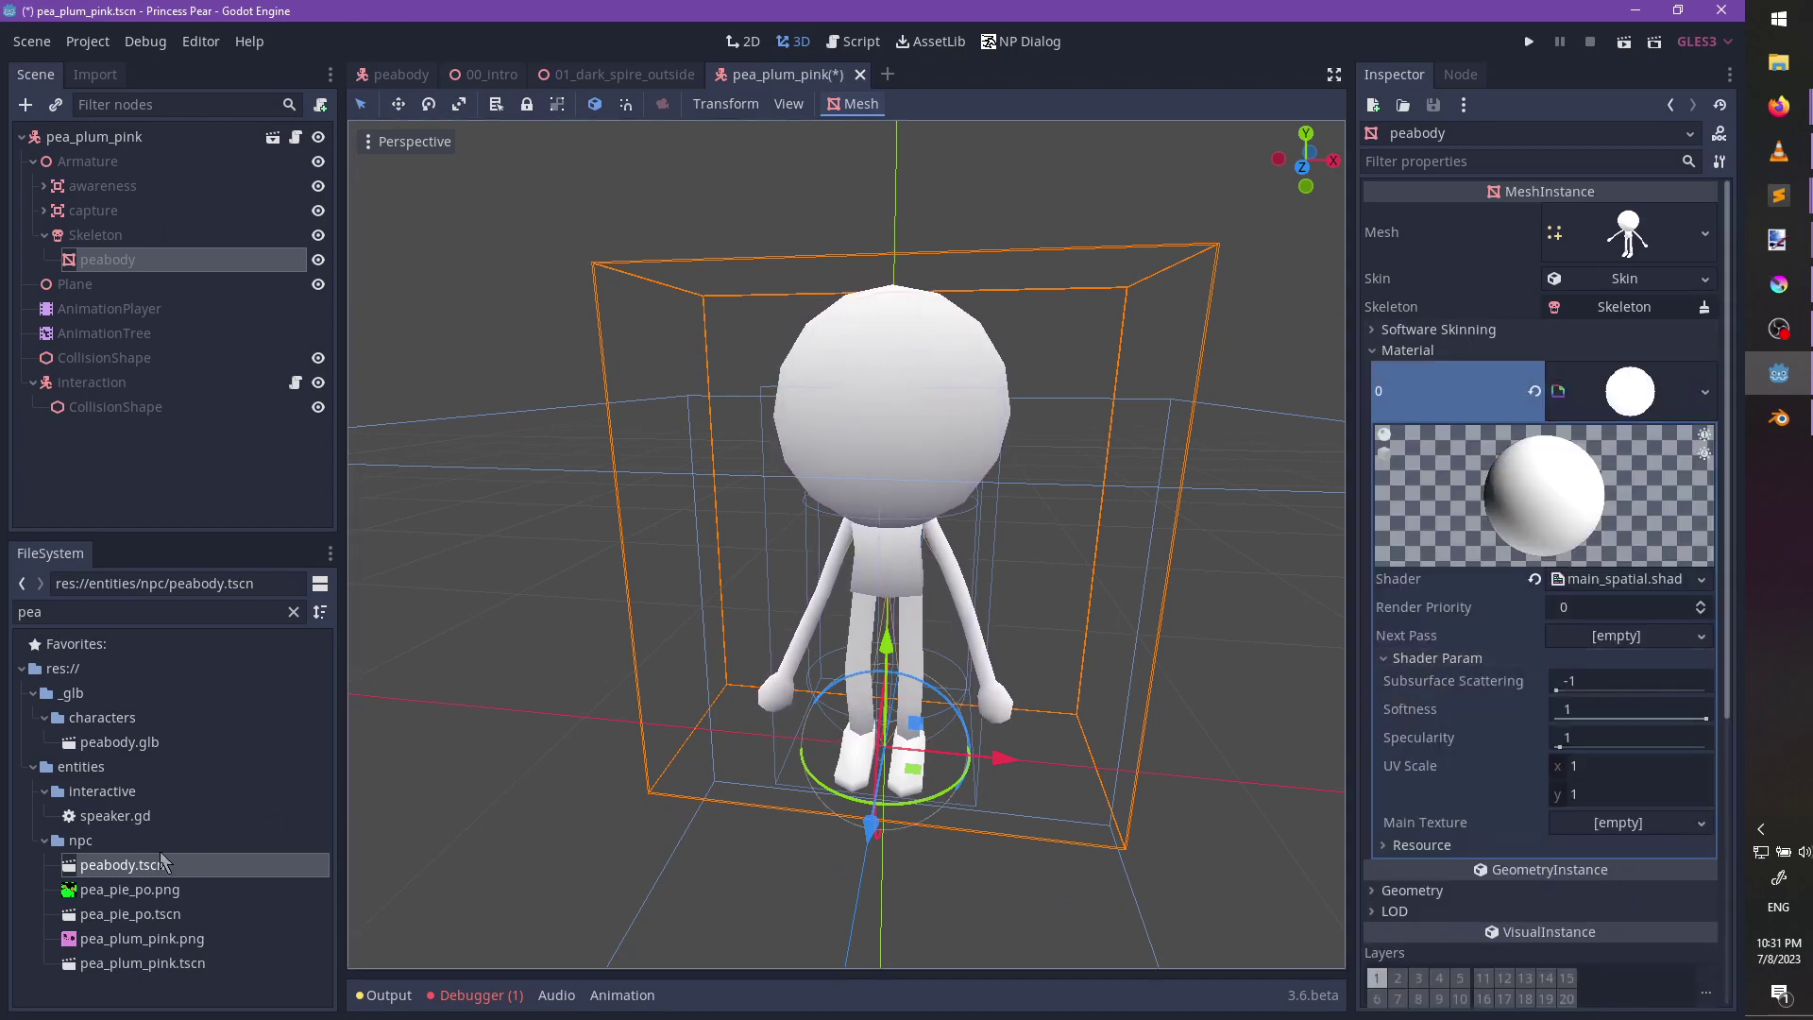
pyautogui.moveTo(142, 937); pyautogui.dragTo(1619, 831)
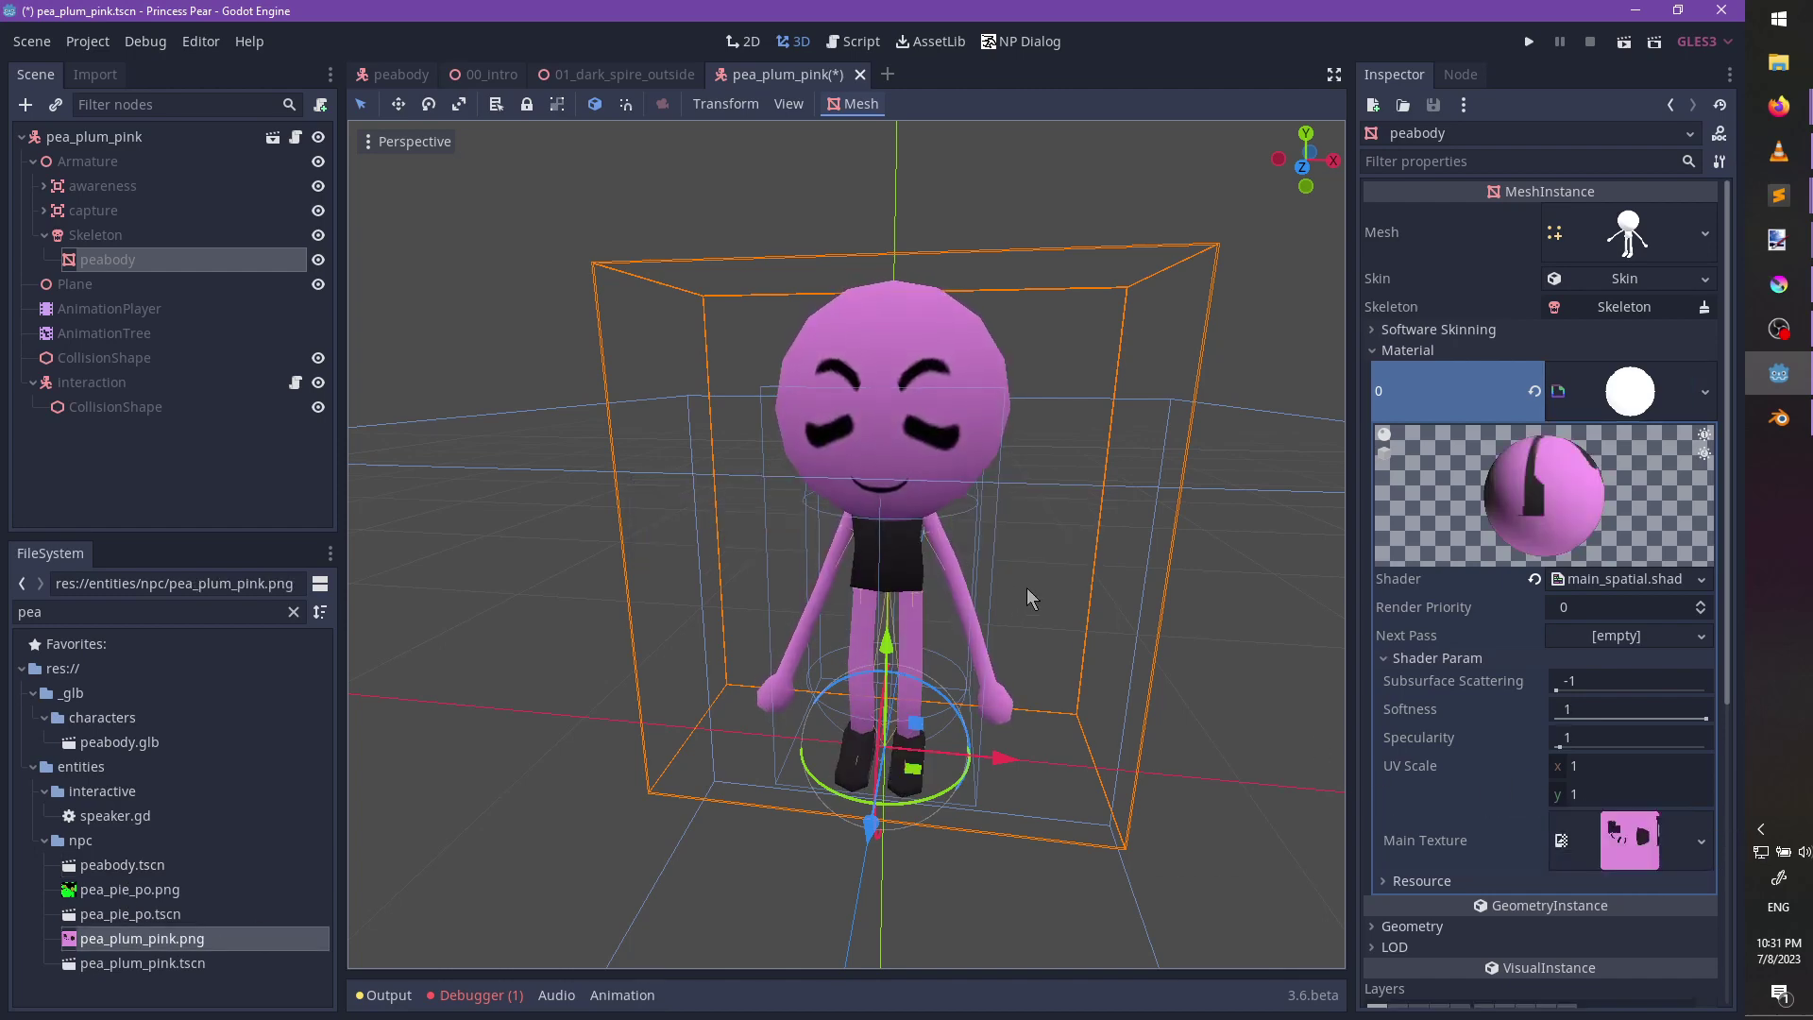
pyautogui.moveTo(1027, 588); pyautogui.dragTo(784, 517, button='middle')
pyautogui.scroll(2, 939, 578)
pyautogui.hotkey('ctrl', 's')
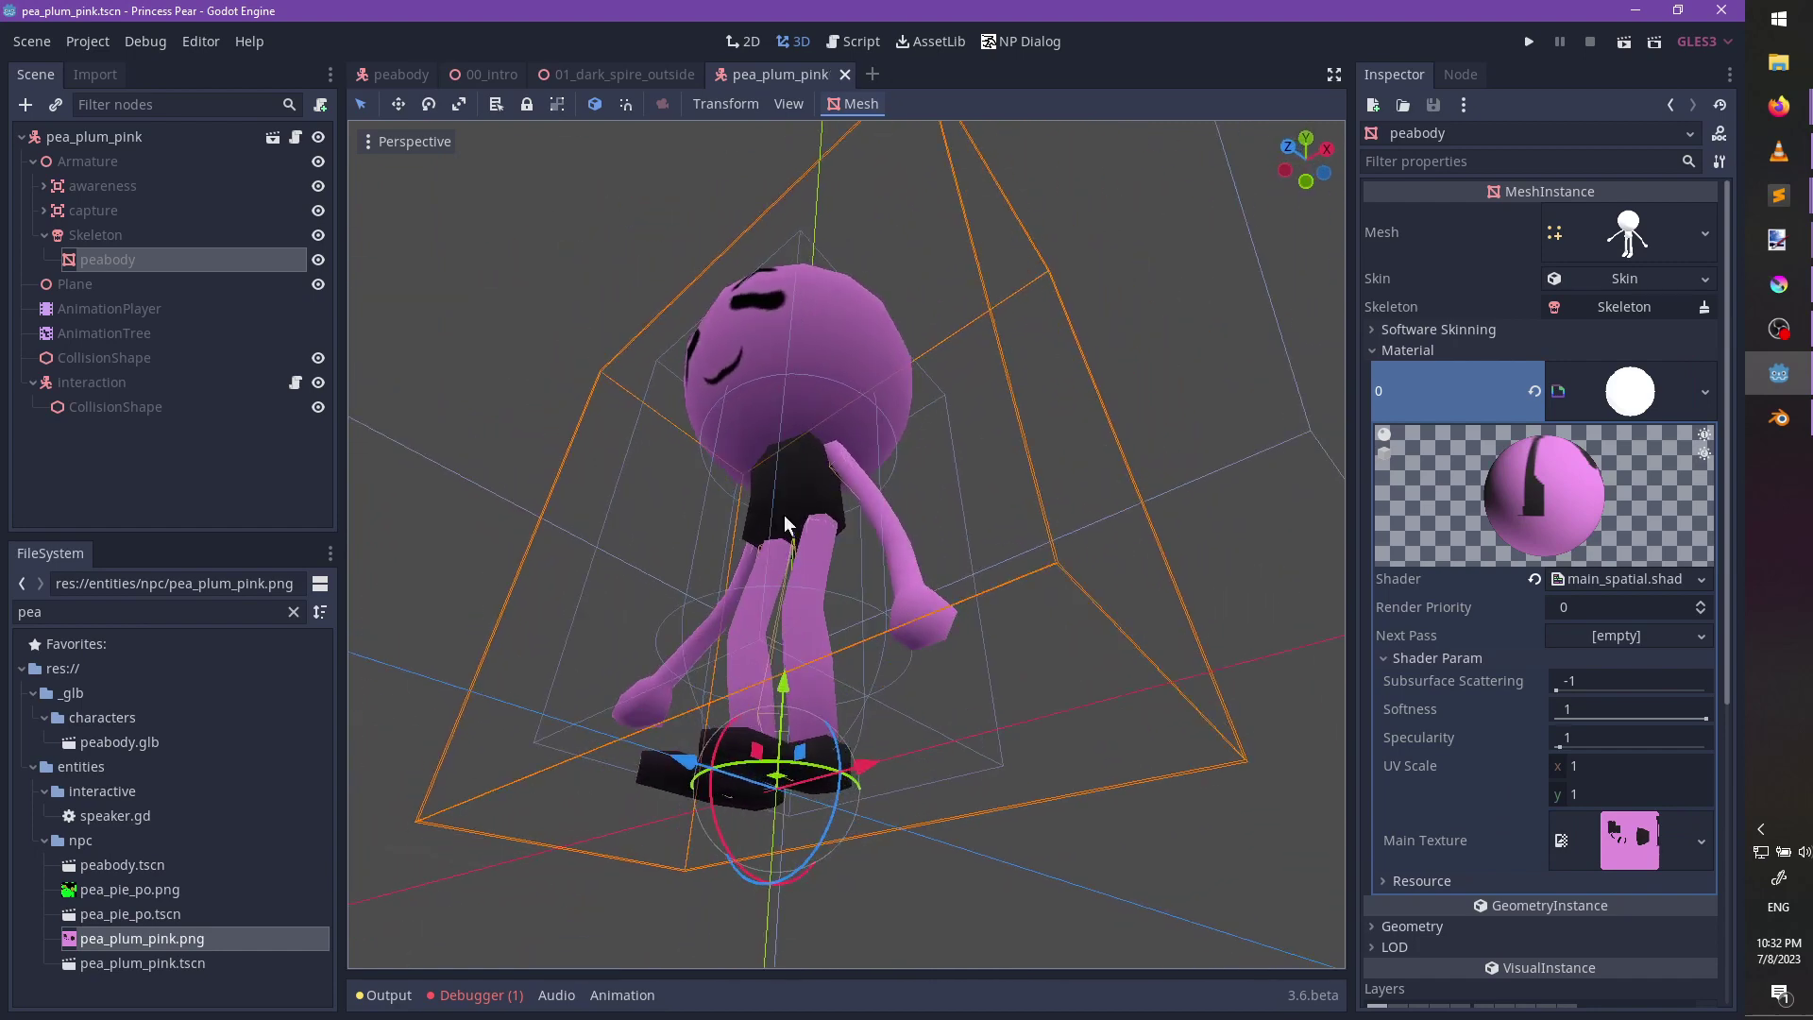
pyautogui.press('KP_1')
# Bring up the 01_dark_spire_outside scene and examine the dialog settings of the pea_frank and pea_plum_pink placeholders.
pyautogui.moveTo(605, 81)
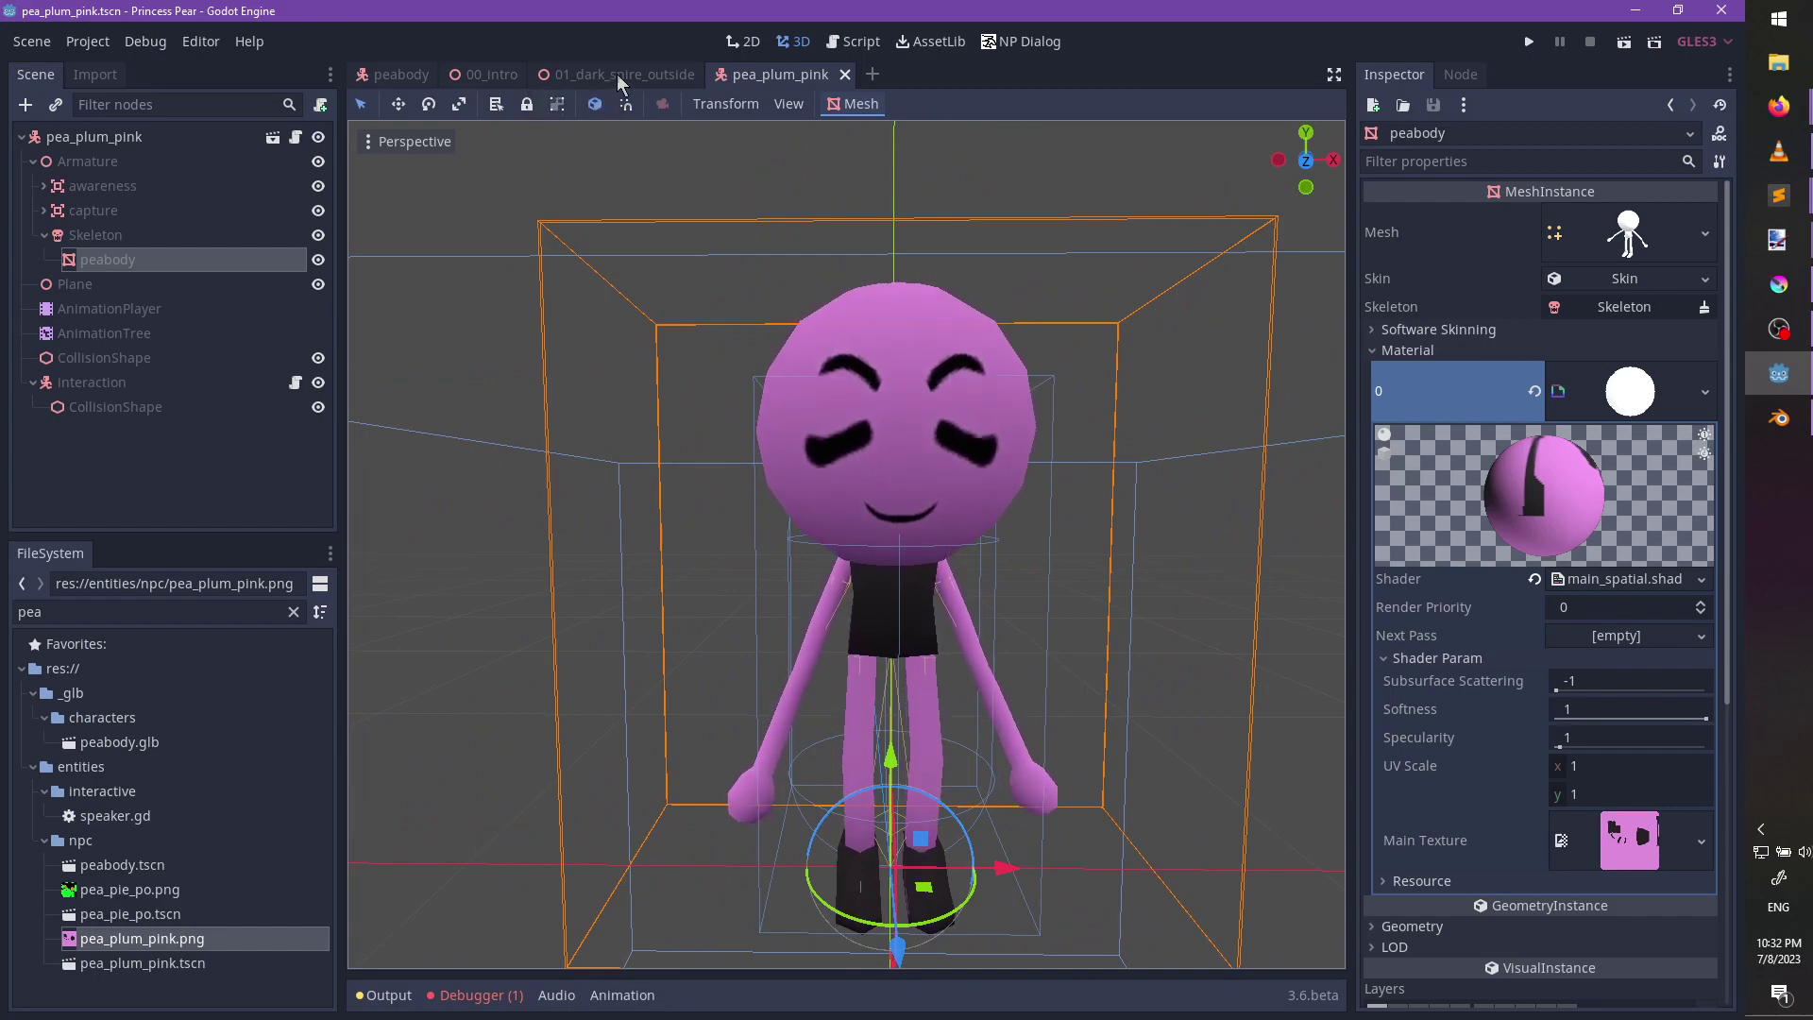
pyautogui.click(605, 78)
pyautogui.scroll(6, 803, 472)
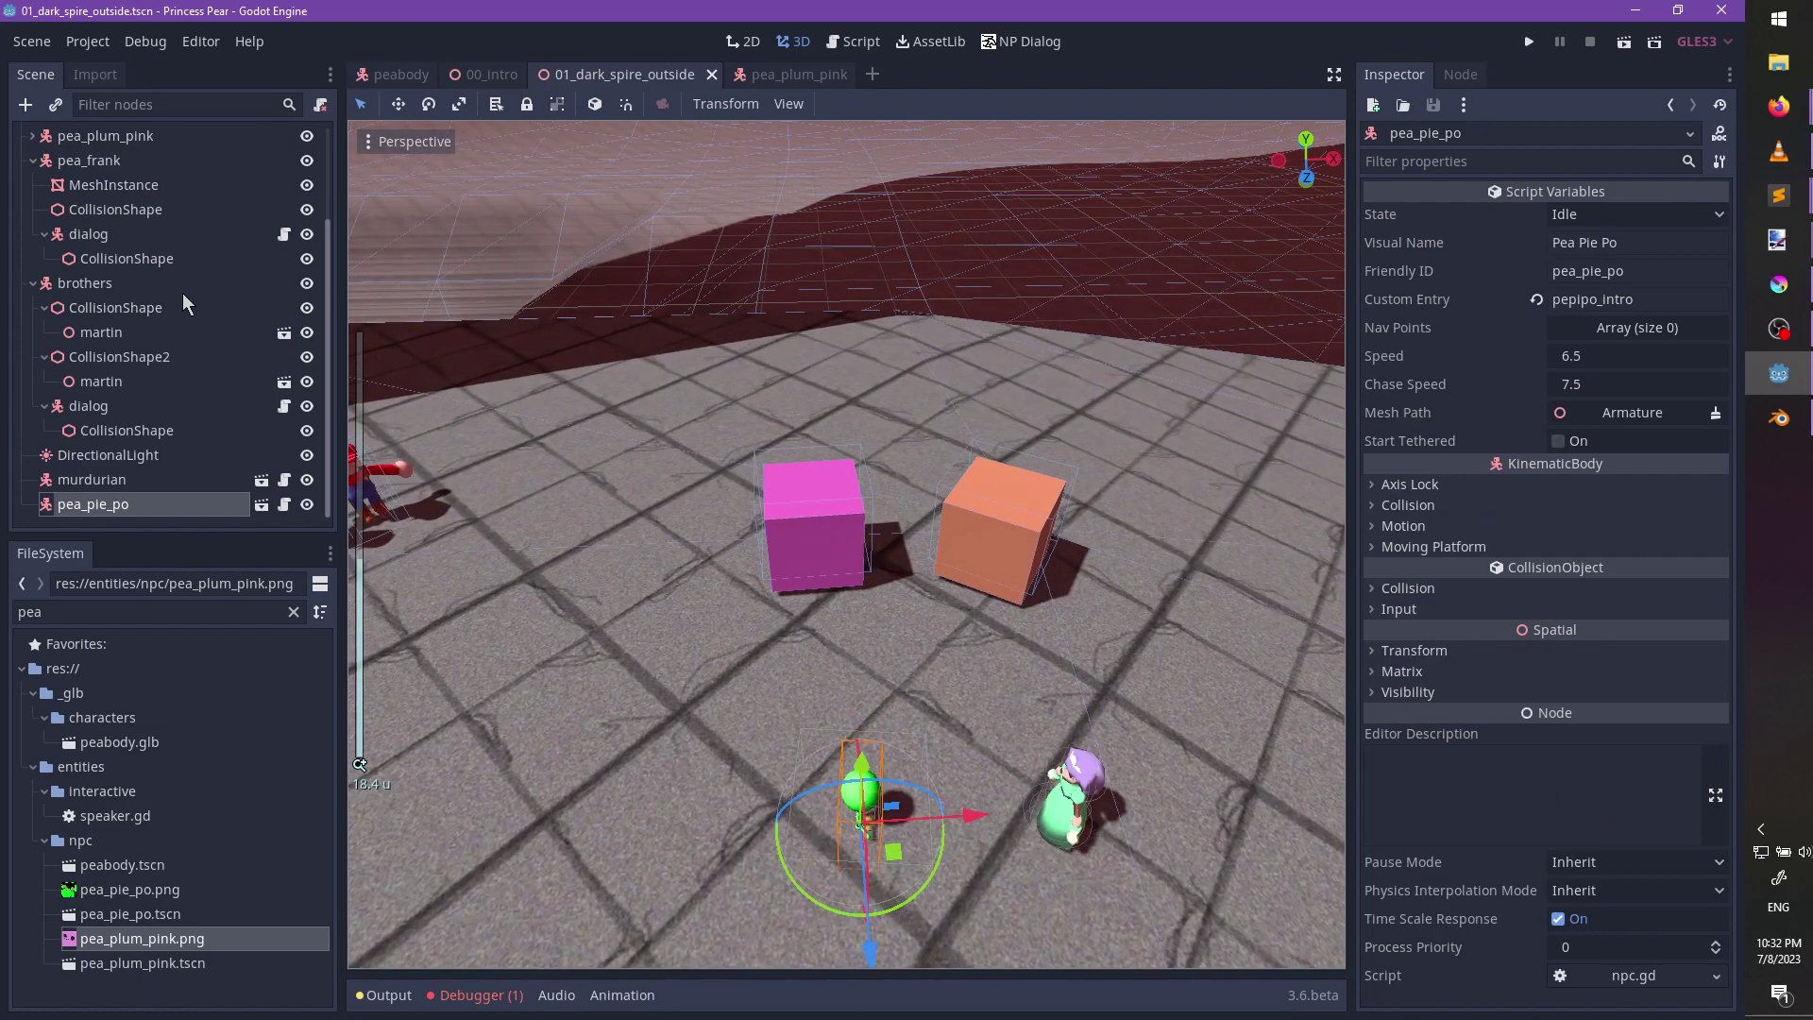
pyautogui.click(66, 163)
pyautogui.click(99, 138)
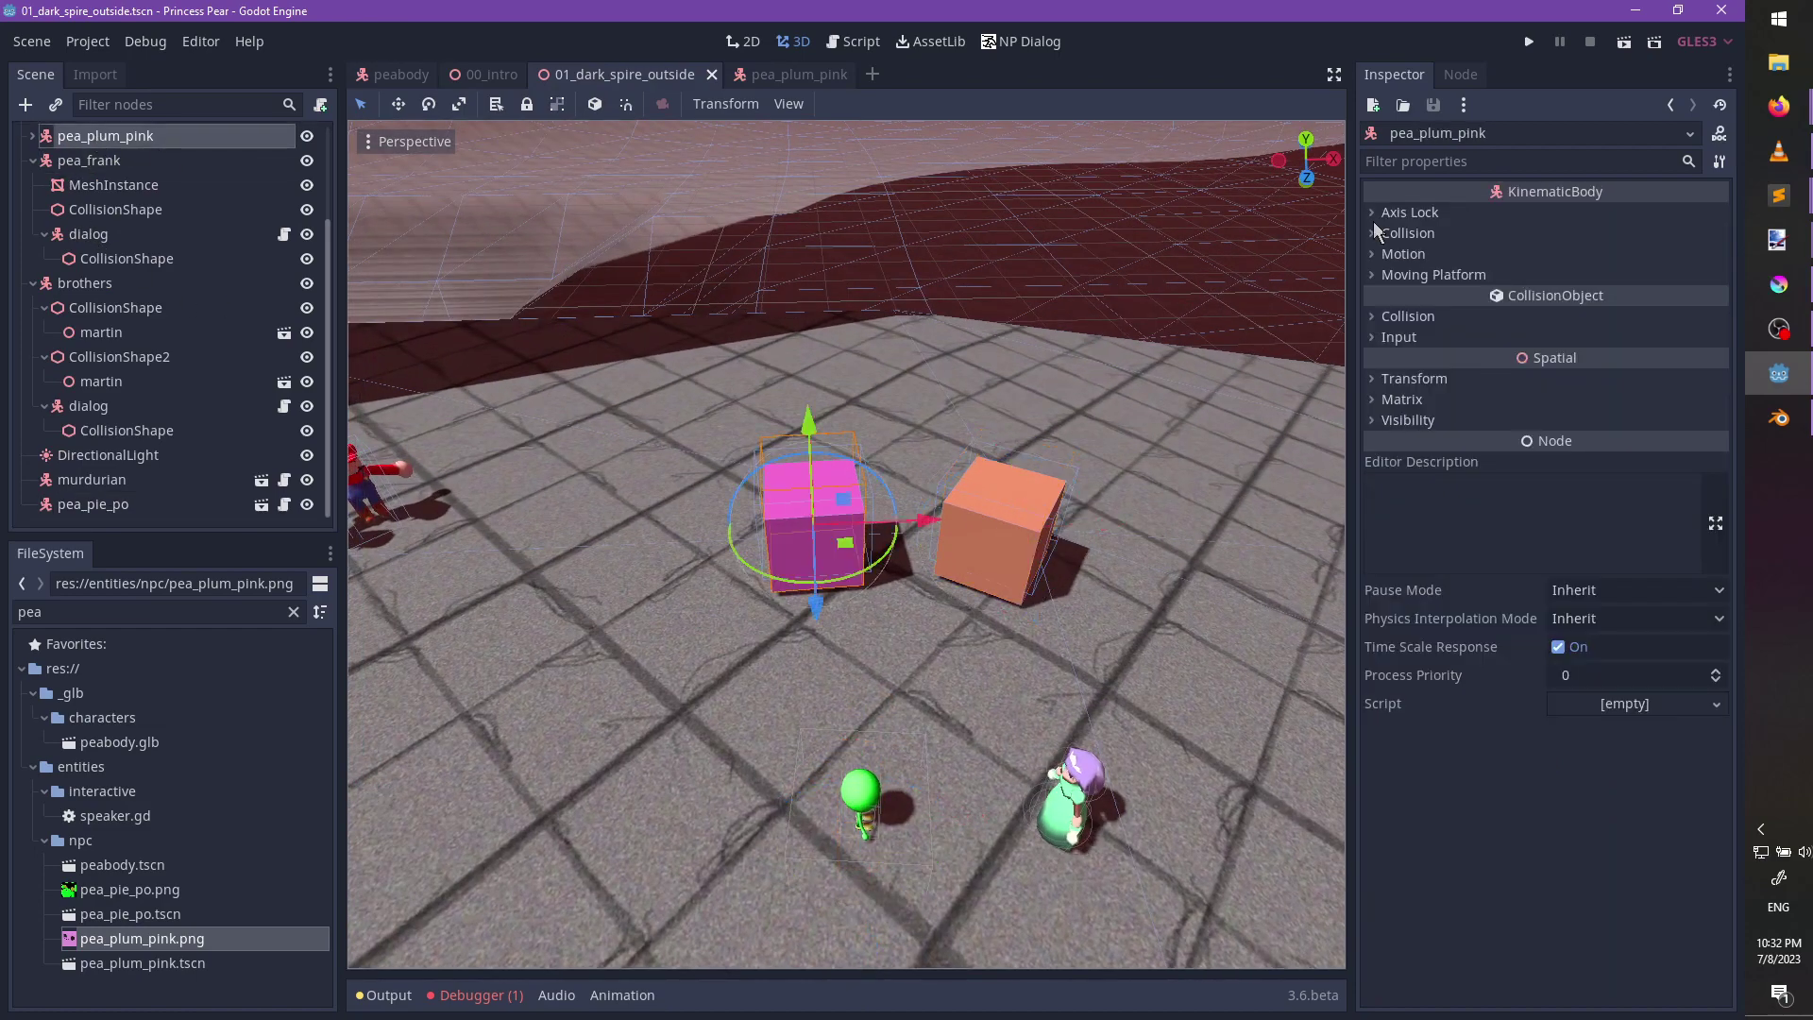
pyautogui.click(94, 236)
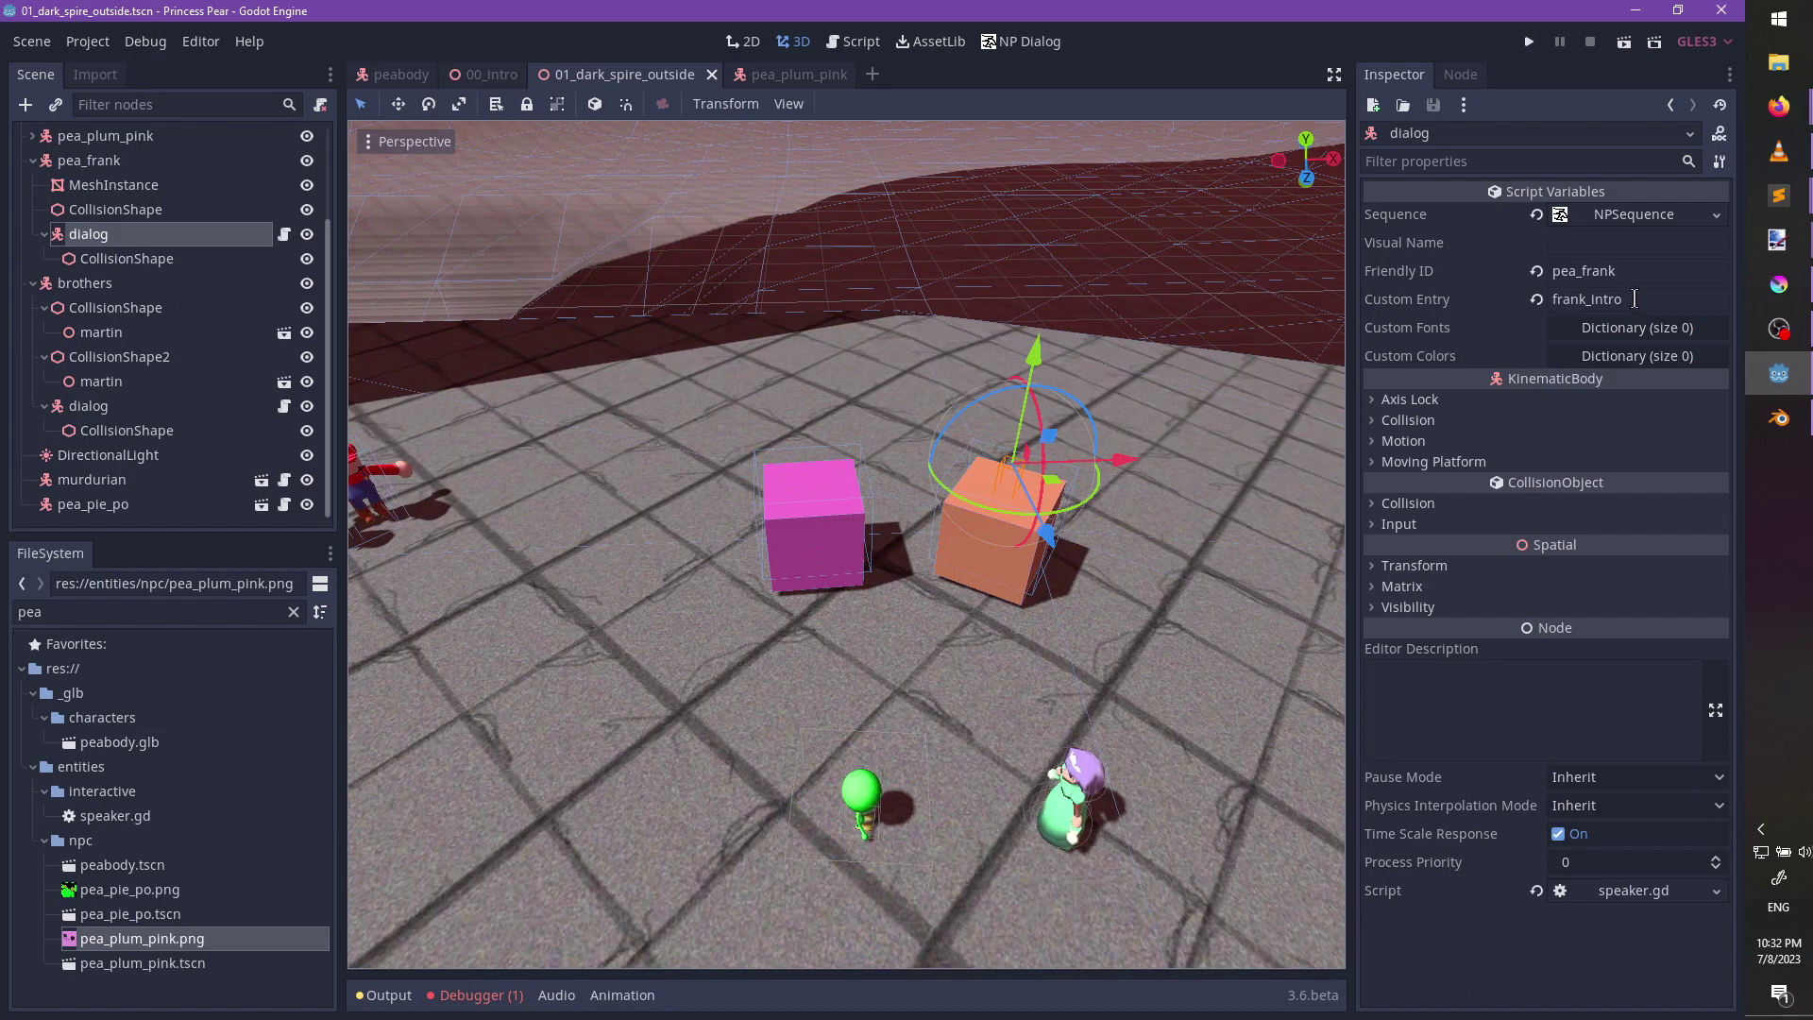
pyautogui.click(30, 135)
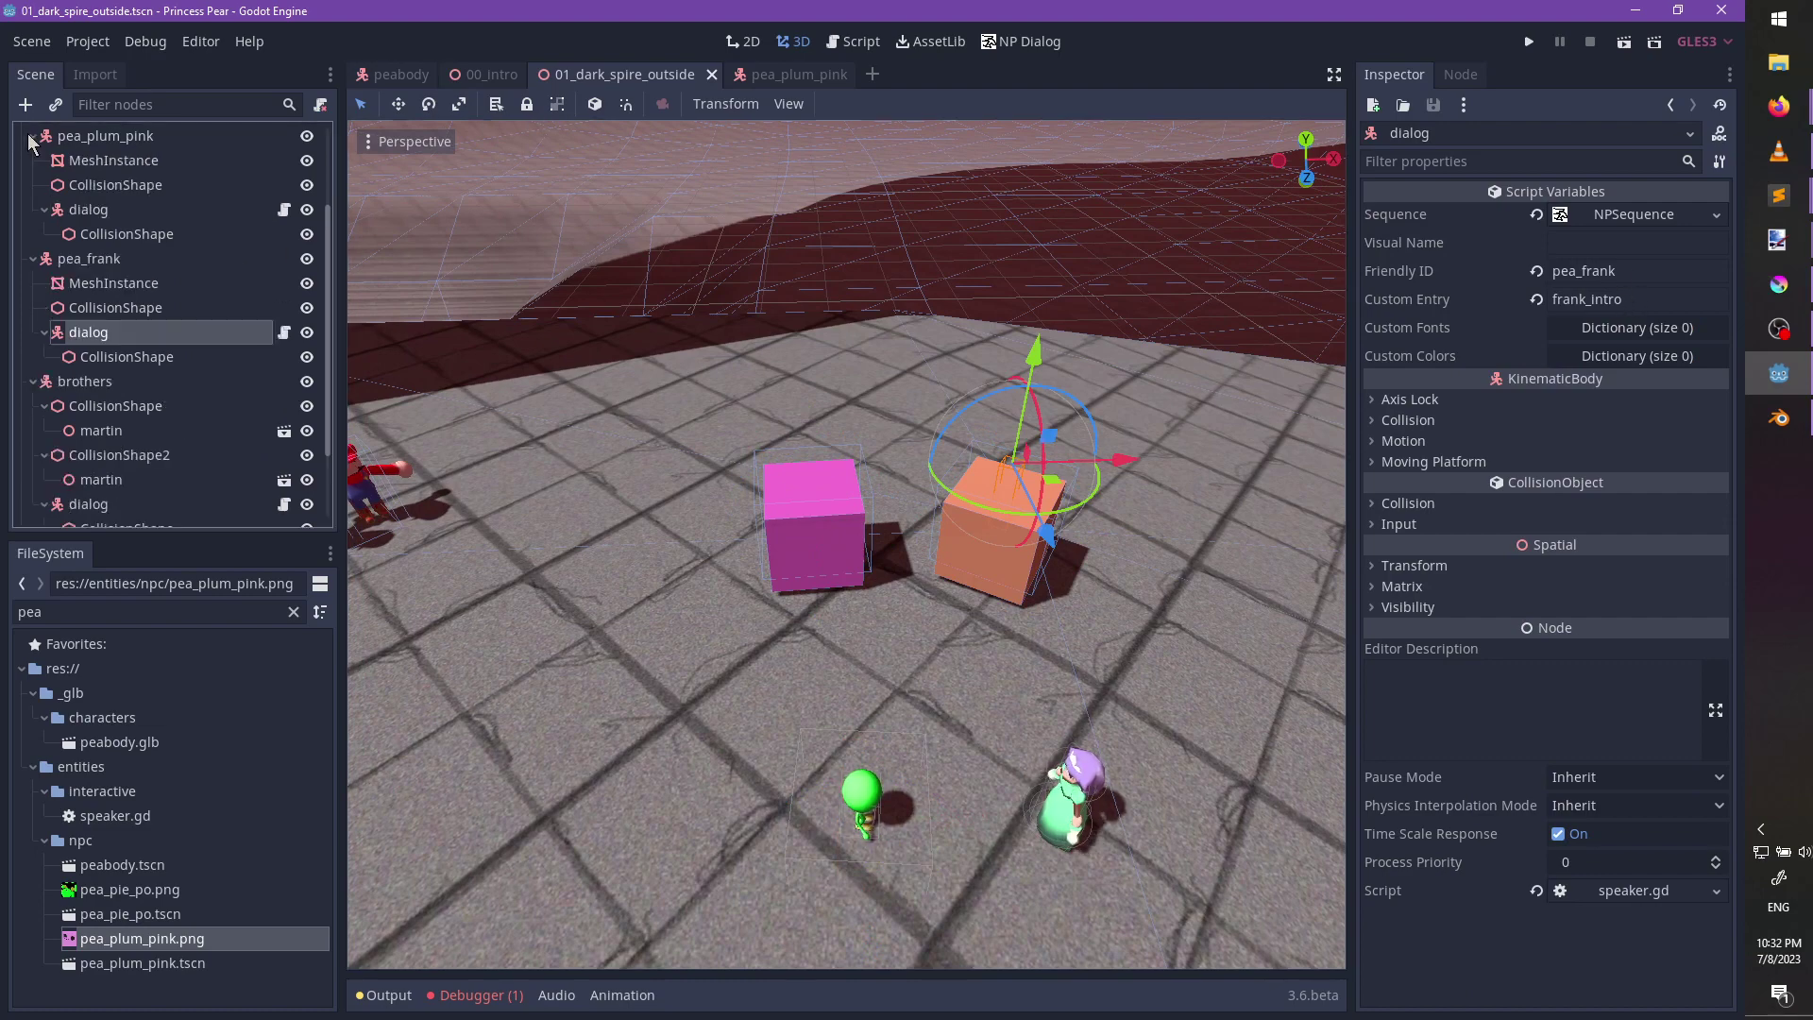
pyautogui.click(94, 210)
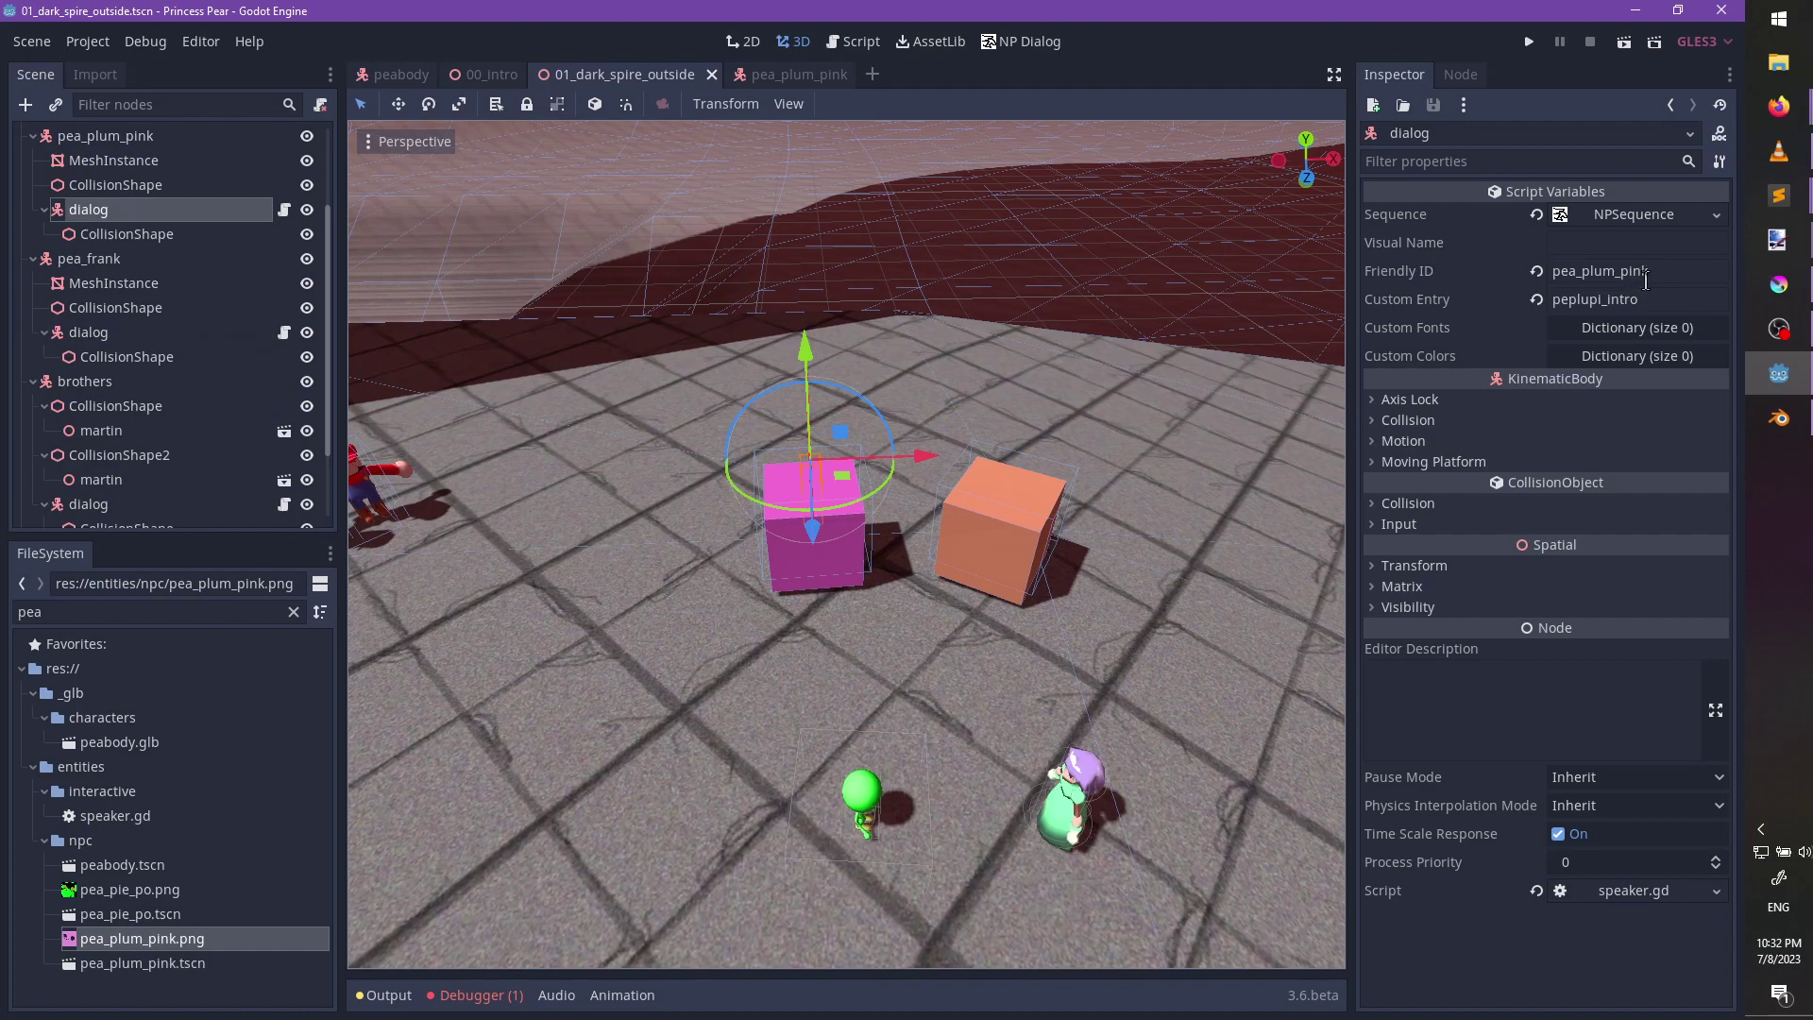
# Copy the Custom Entry value peplupi_intro from the dialog node of the pea_plum_pink placeholder.
pyautogui.click(1626, 300)
pyautogui.doubleClick(1591, 300)
pyautogui.hotkey('ctrl', 'c')
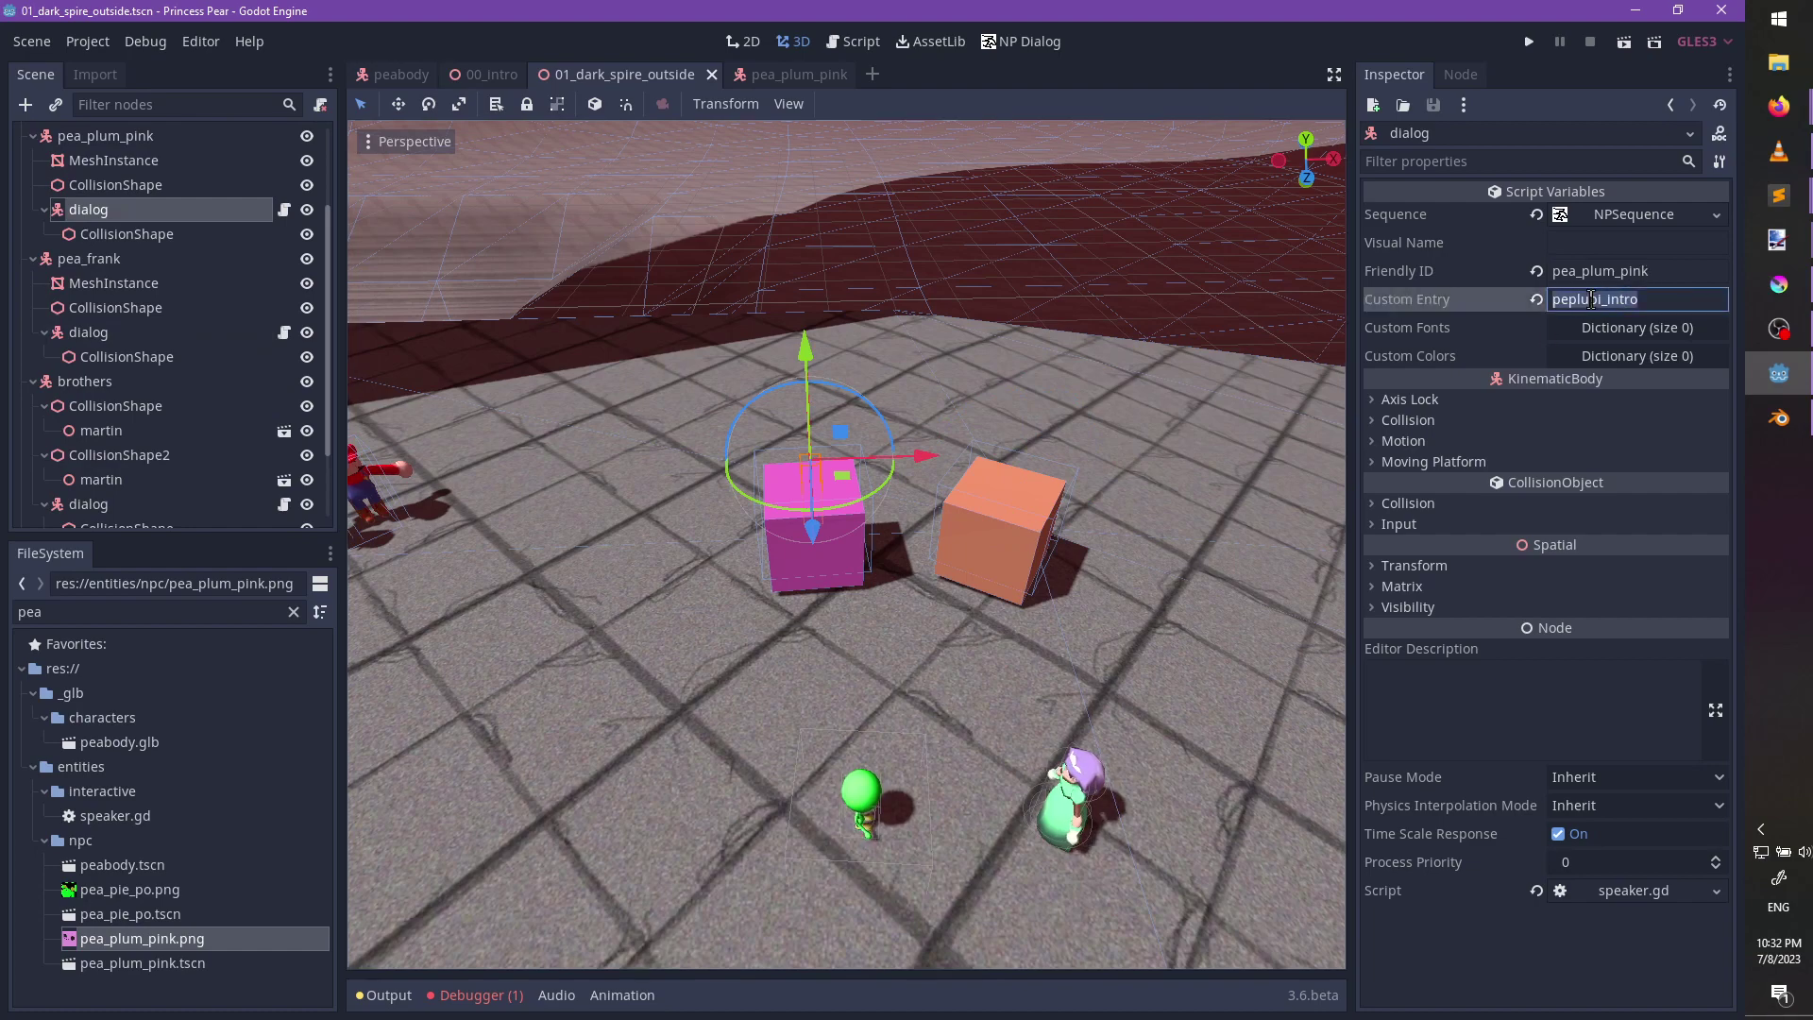
# Reposition the green pea_pie_po character on the ground and raise it by about 0.03 units.
pyautogui.moveTo(1006, 628); pyautogui.dragTo(963, 639, button='middle')
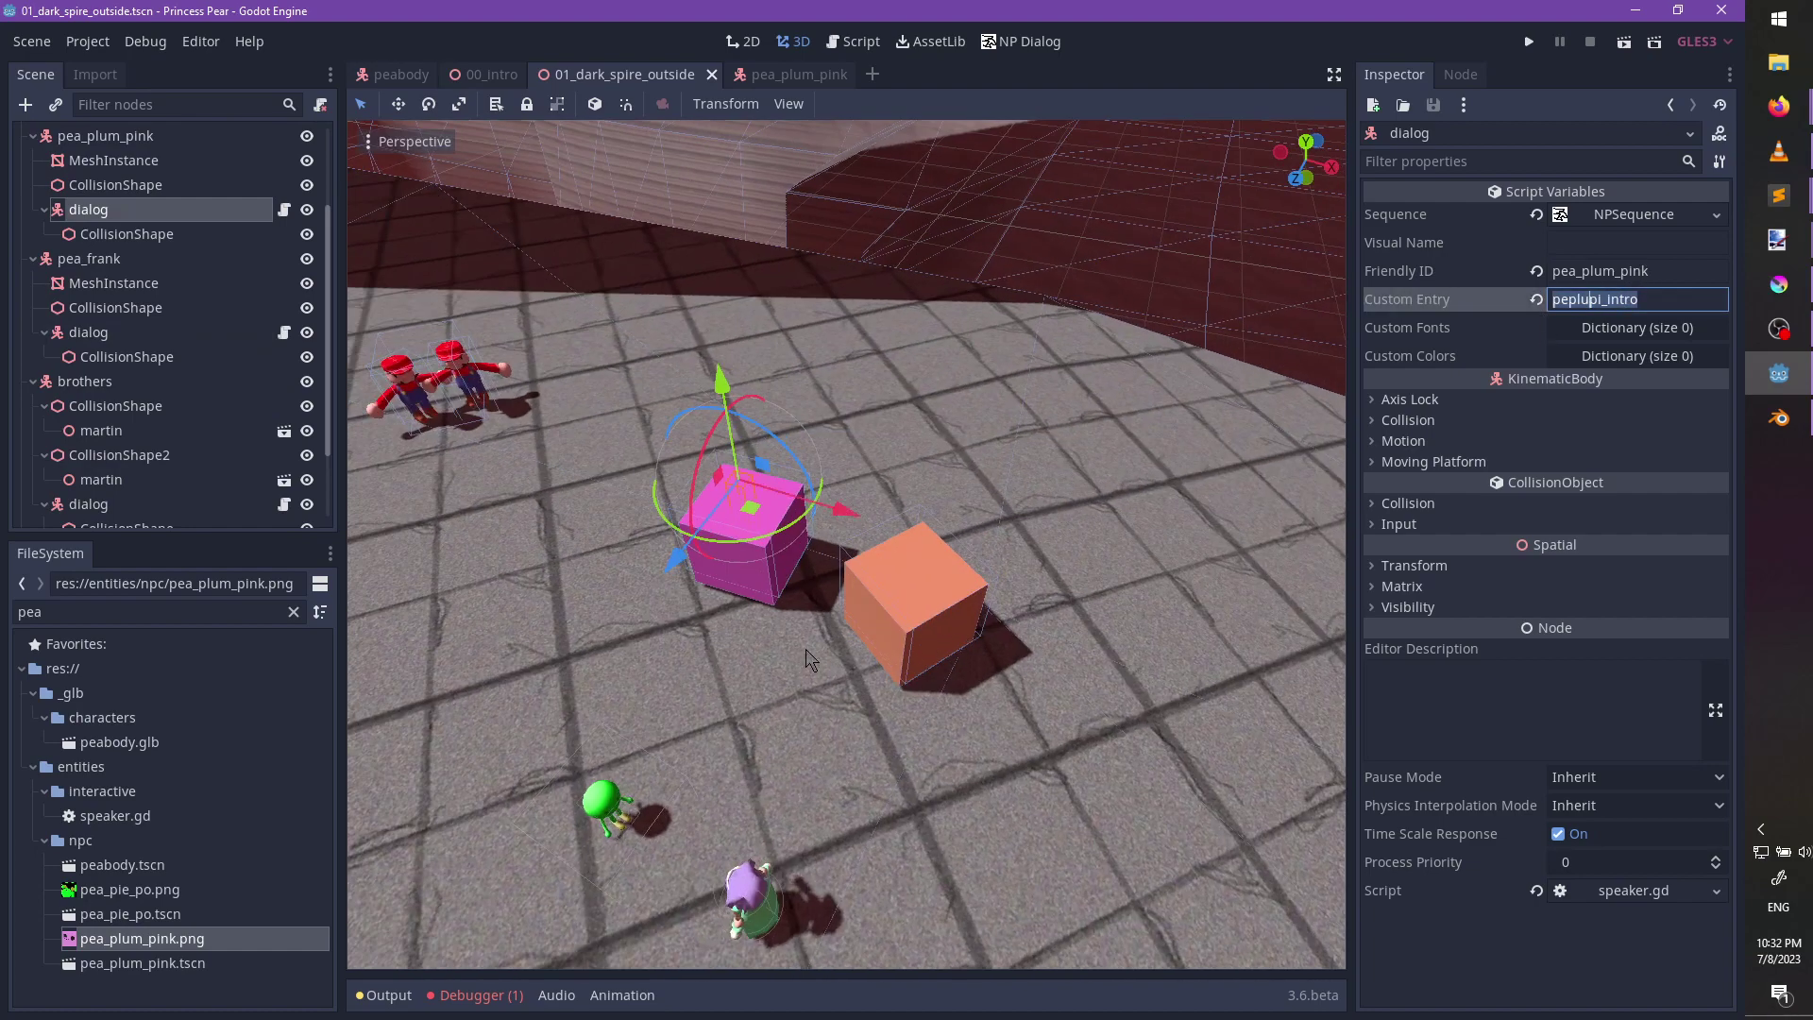
pyautogui.keyDown('shift'); pyautogui.moveTo(741, 718); pyautogui.dragTo(722, 663, button='middle'); pyautogui.keyUp('shift')
pyautogui.scroll(3, 867, 610)
pyautogui.click(823, 613)
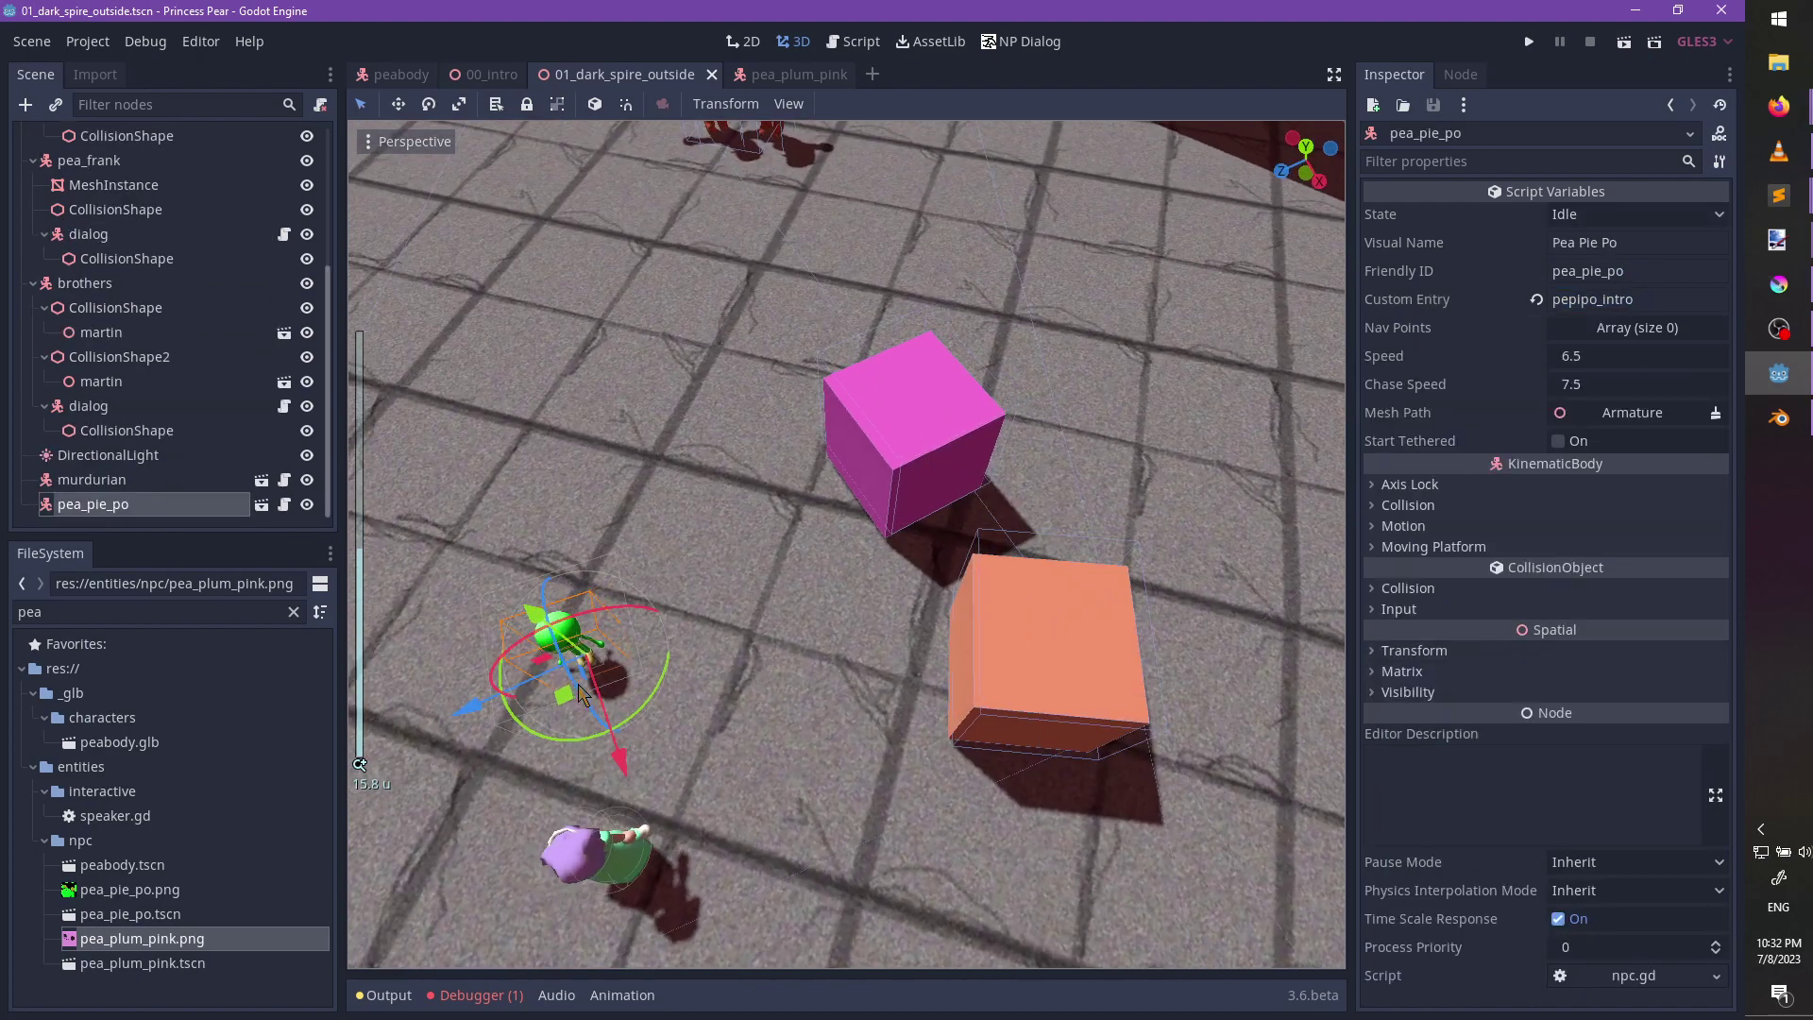
pyautogui.moveTo(539, 704); pyautogui.dragTo(479, 706)
pyautogui.moveTo(609, 675); pyautogui.dragTo(630, 703)
pyautogui.press('f')
pyautogui.scroll(20, 935, 652)
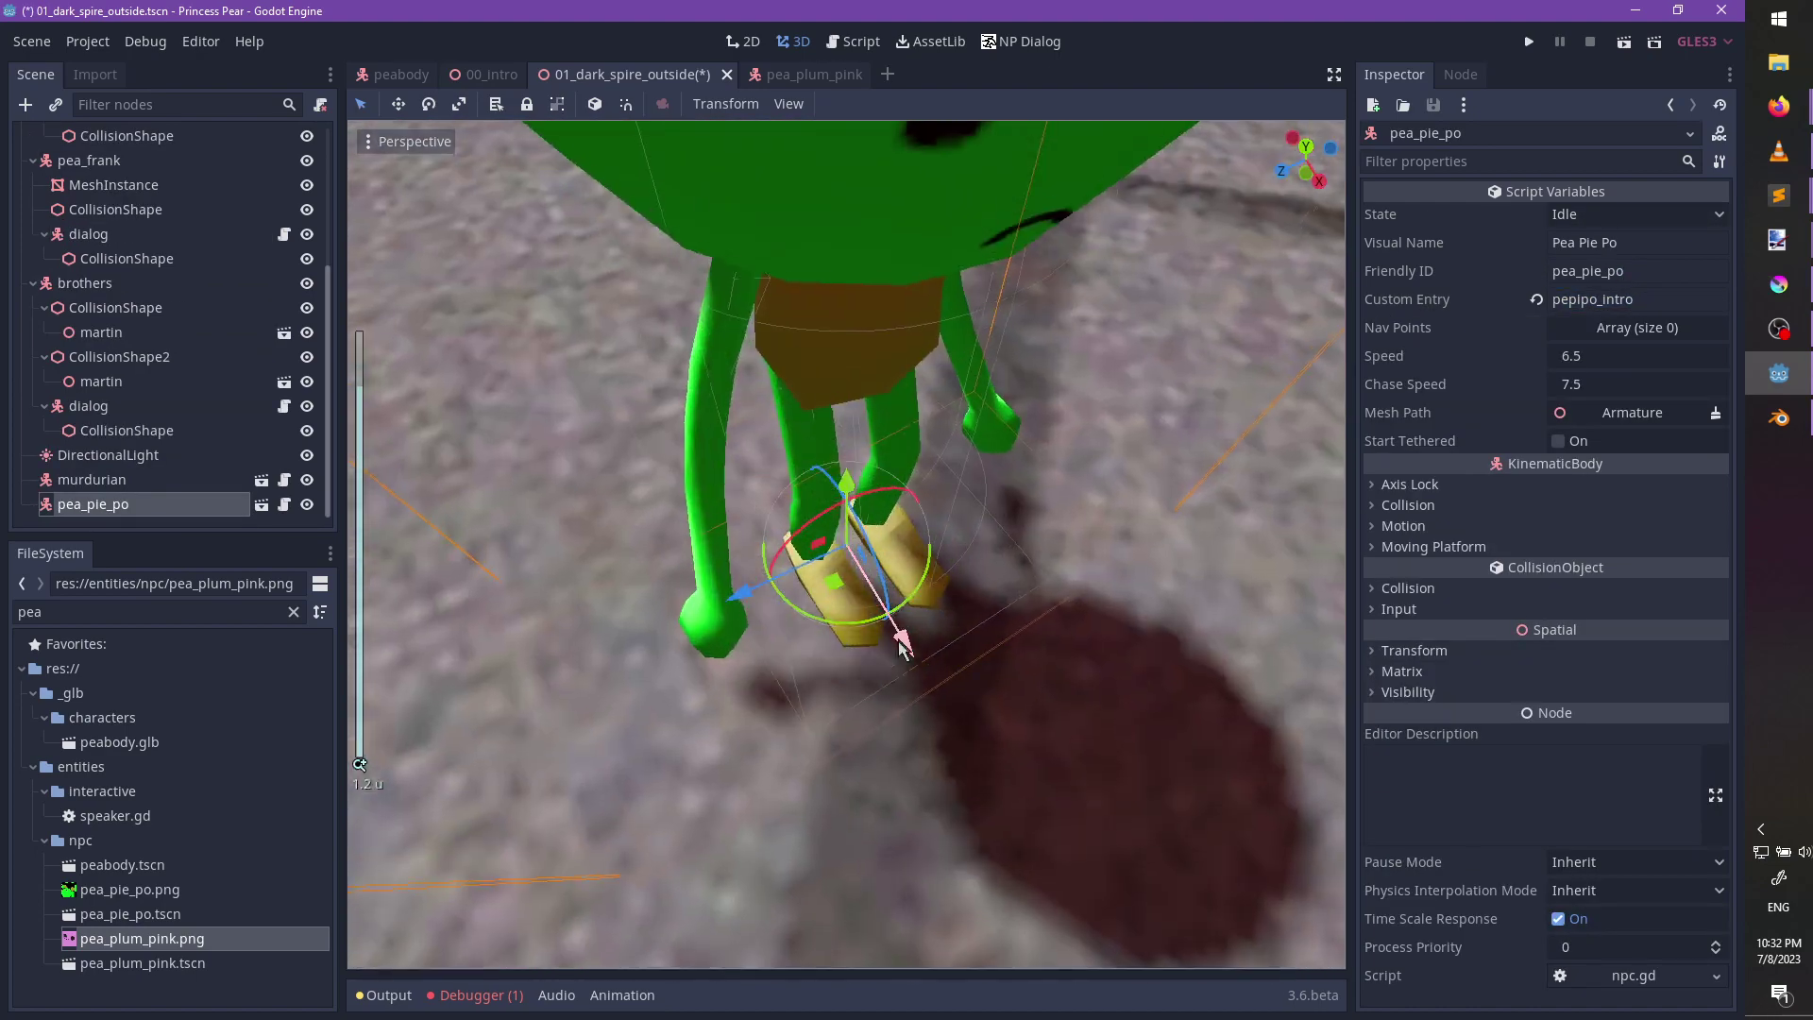
pyautogui.moveTo(930, 633); pyautogui.dragTo(1103, 436, button='middle')
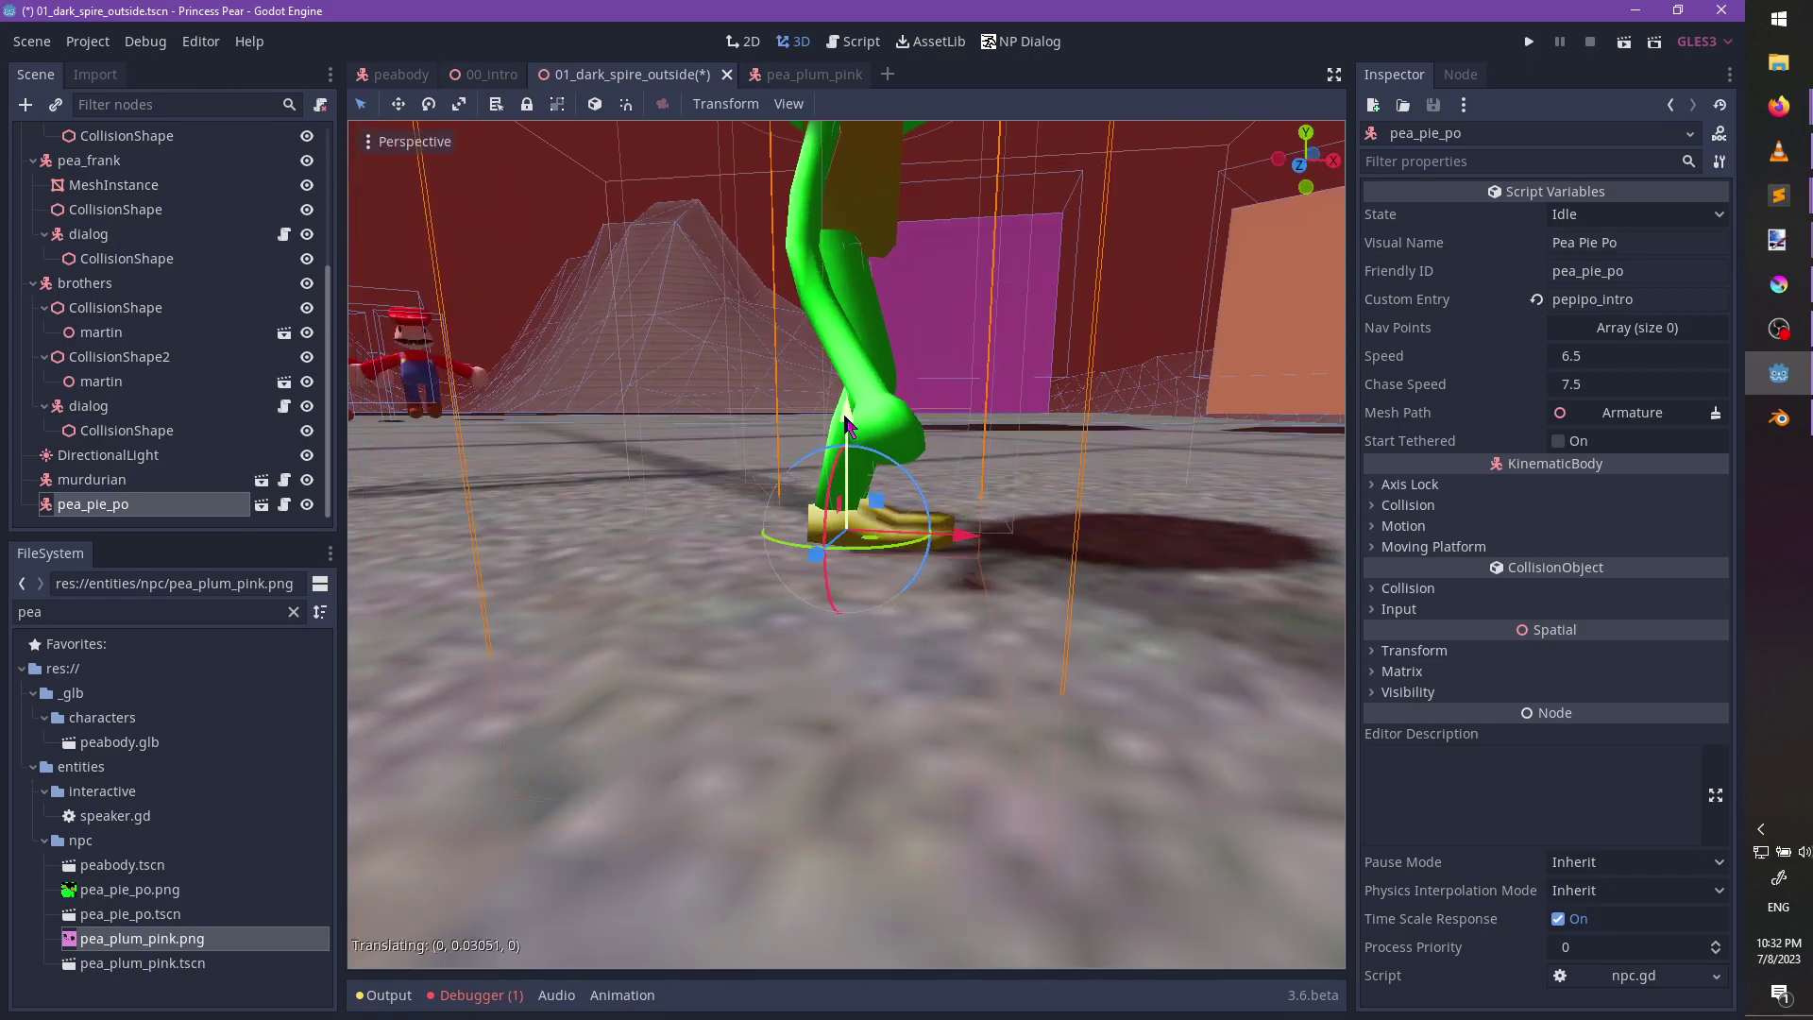
pyautogui.moveTo(844, 424); pyautogui.dragTo(848, 418)
# Delete the pink placeholder cube's pea_plum_pink parent node together with its children.
pyautogui.scroll(-17, 976, 529)
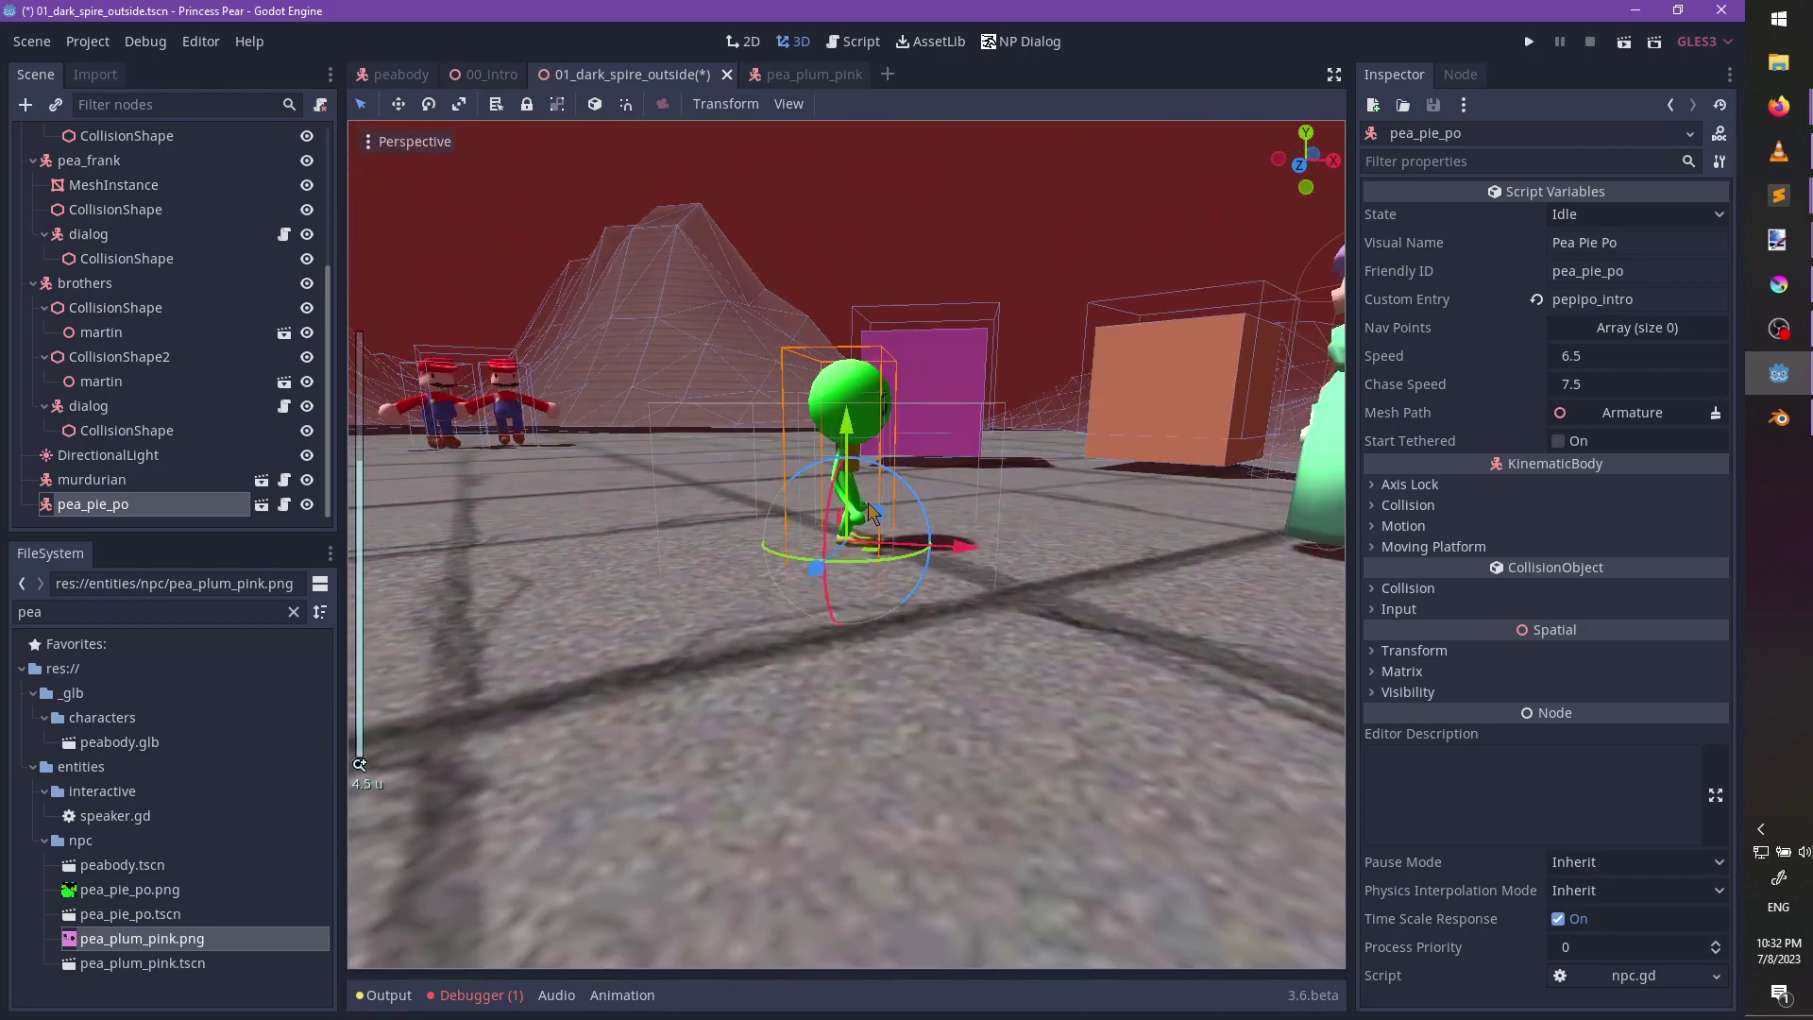
pyautogui.moveTo(1138, 288); pyautogui.dragTo(557, 633, button='middle')
pyautogui.scroll(-6, 557, 633)
pyautogui.keyDown('shift'); pyautogui.moveTo(972, 401); pyautogui.dragTo(1109, 391, button='middle'); pyautogui.keyUp('shift')
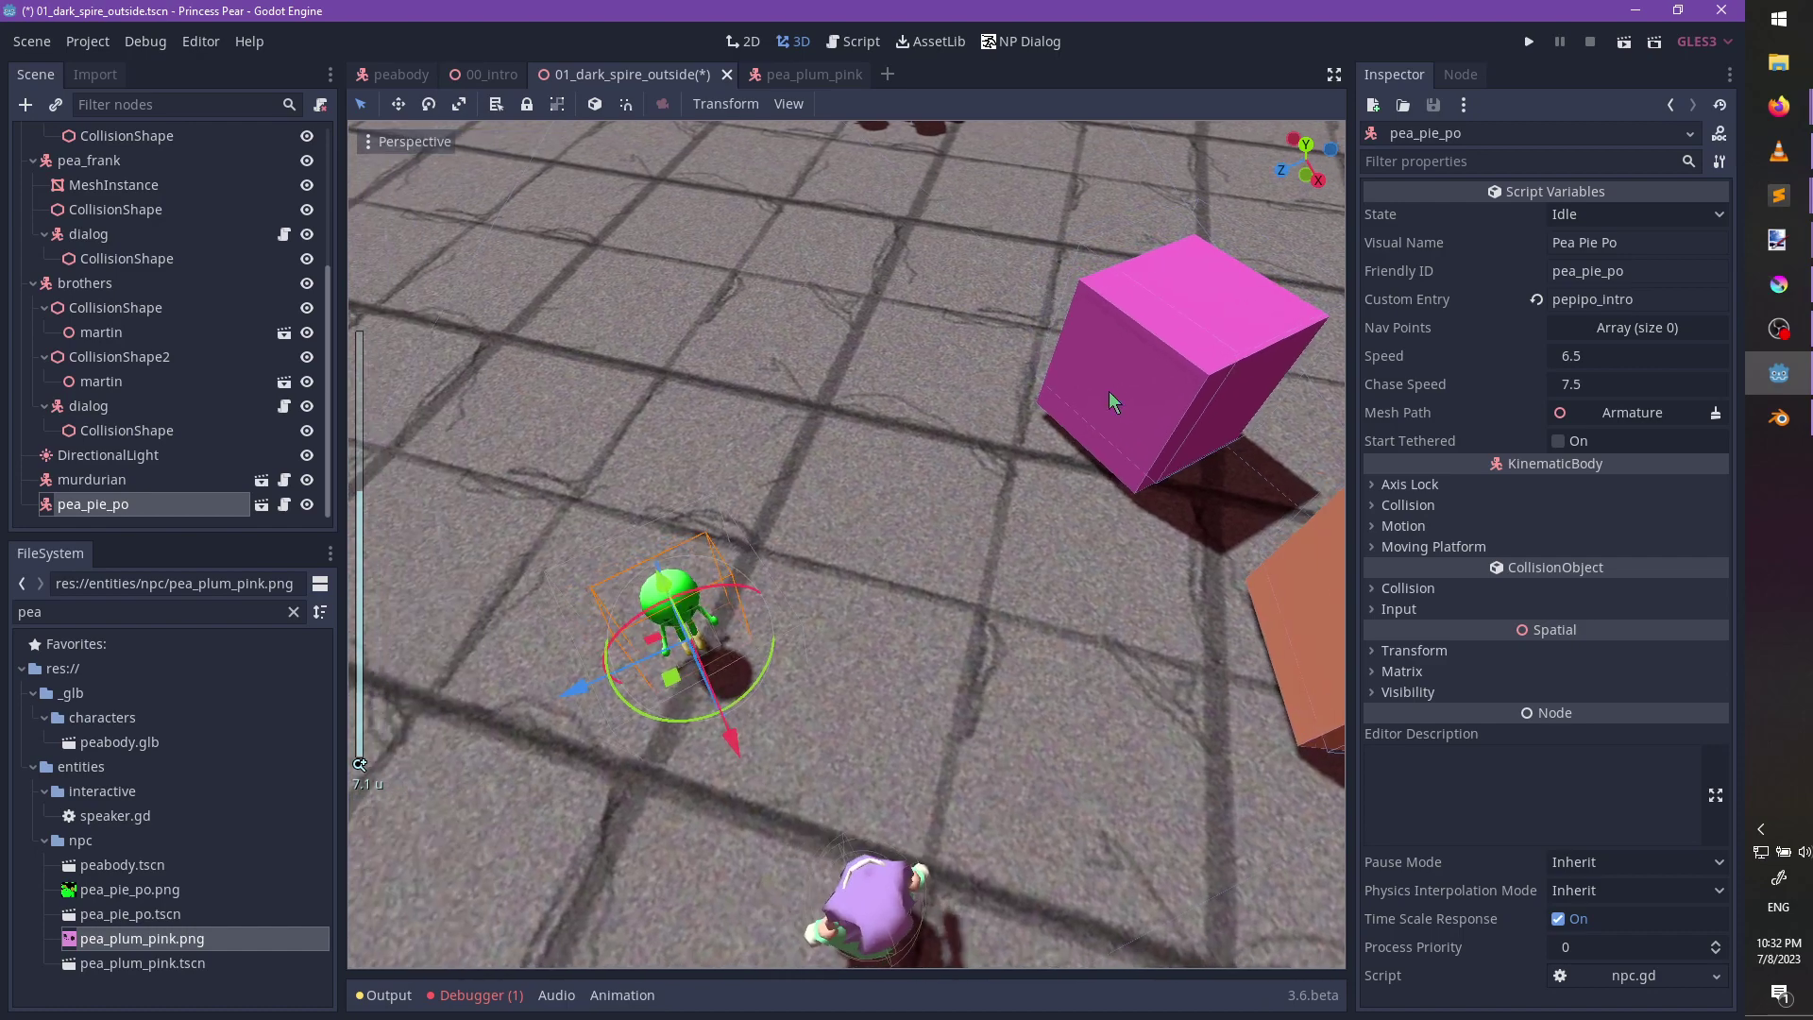
pyautogui.click(1136, 403)
pyautogui.scroll(2, 106, 252)
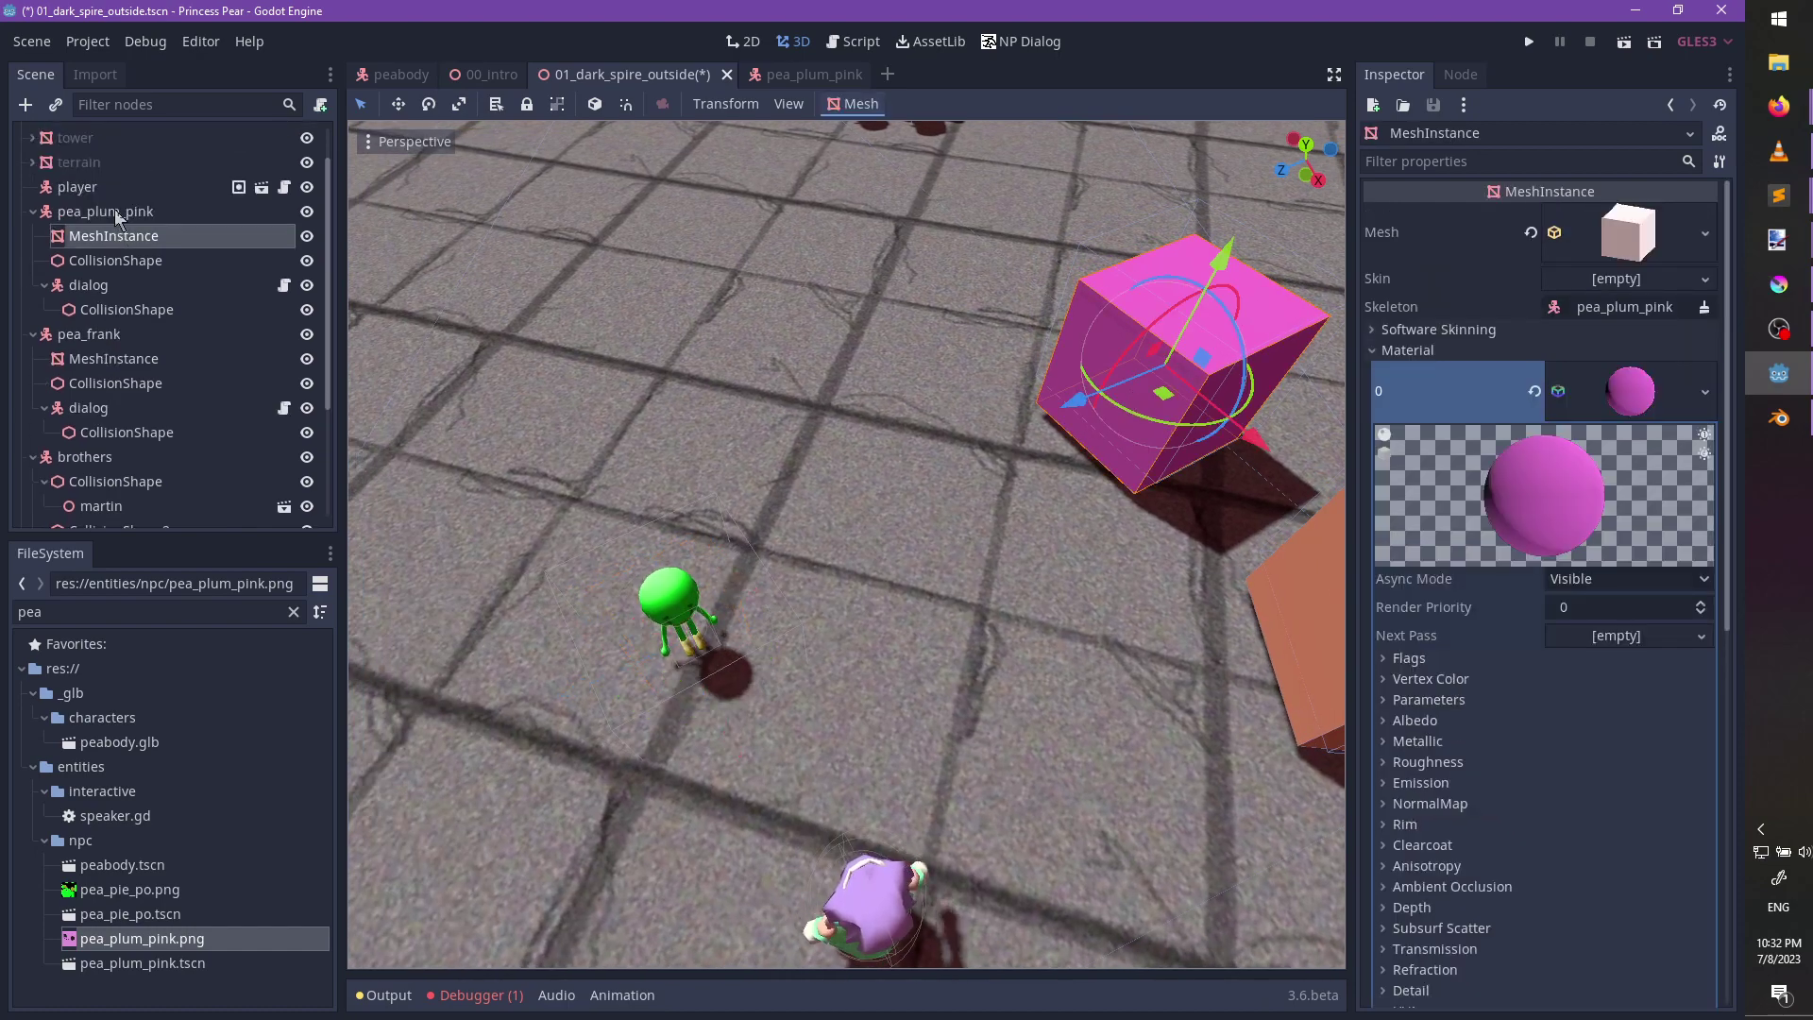
pyautogui.click(122, 214)
pyautogui.press('Delete')
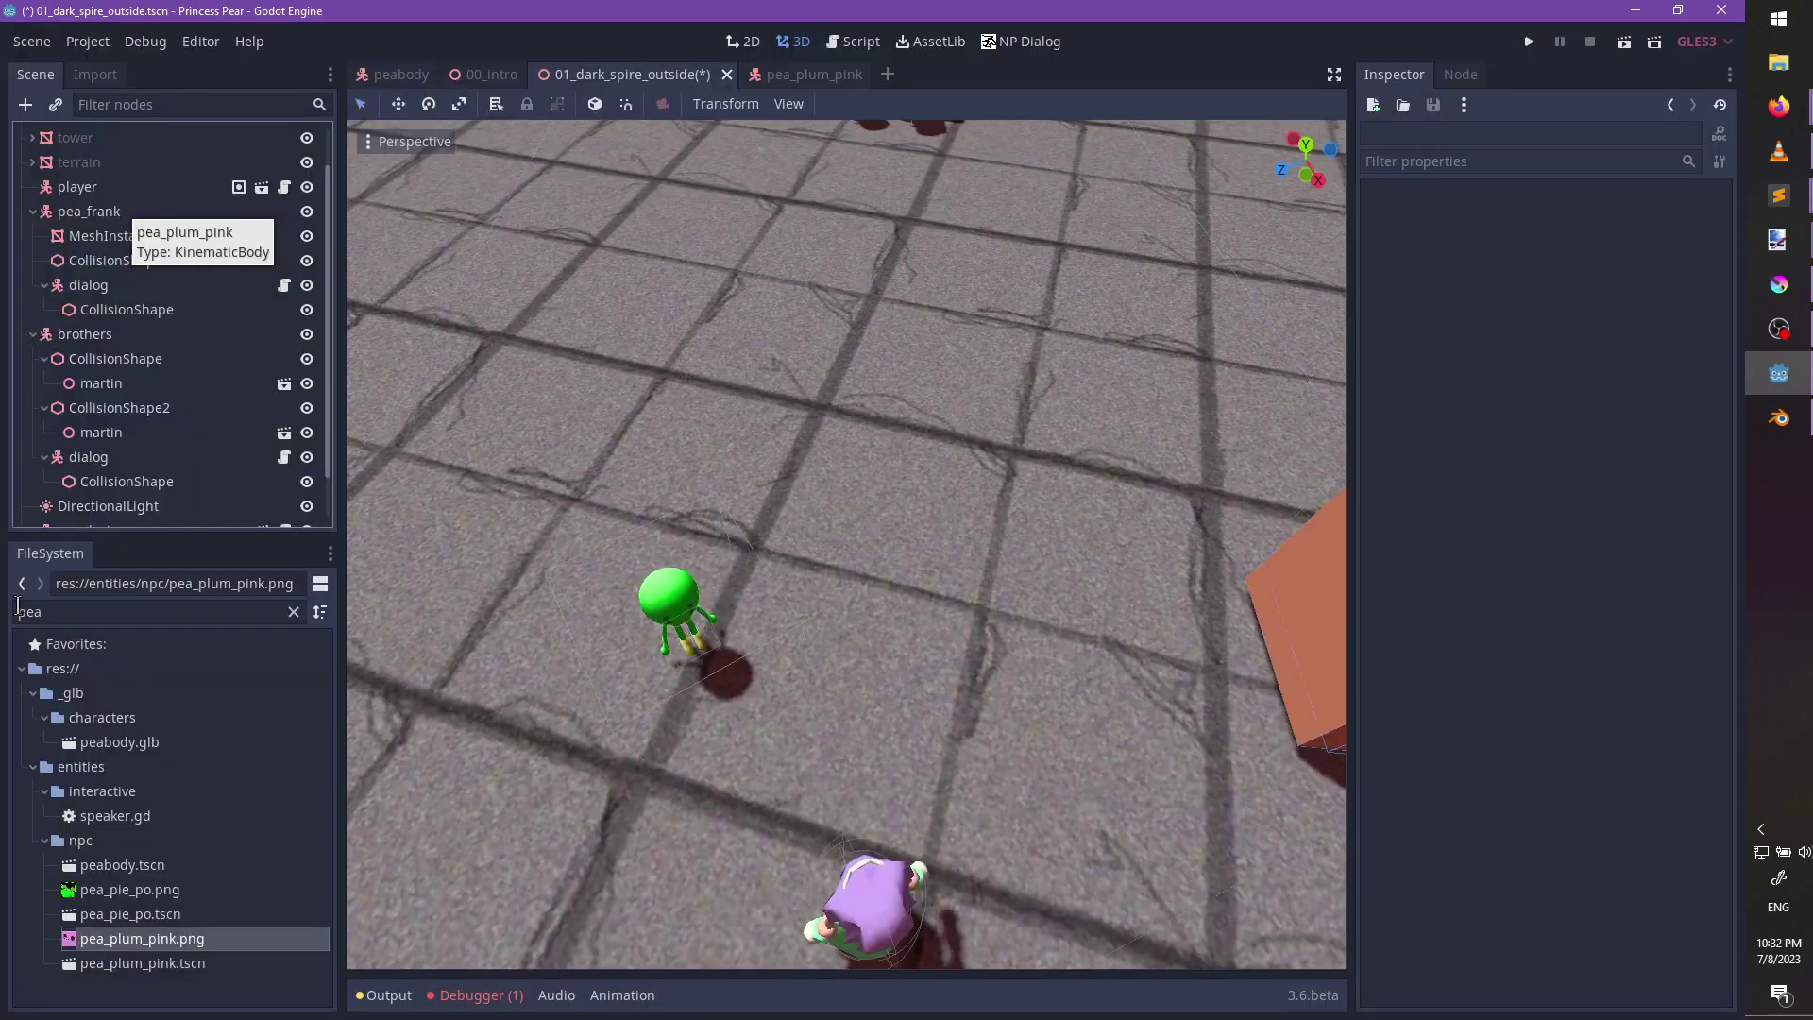
# Place an instance of pea_plum_pink.tscn on the ground near the green character and rotate it about its vertical axis.
pyautogui.moveTo(124, 961); pyautogui.dragTo(914, 525)
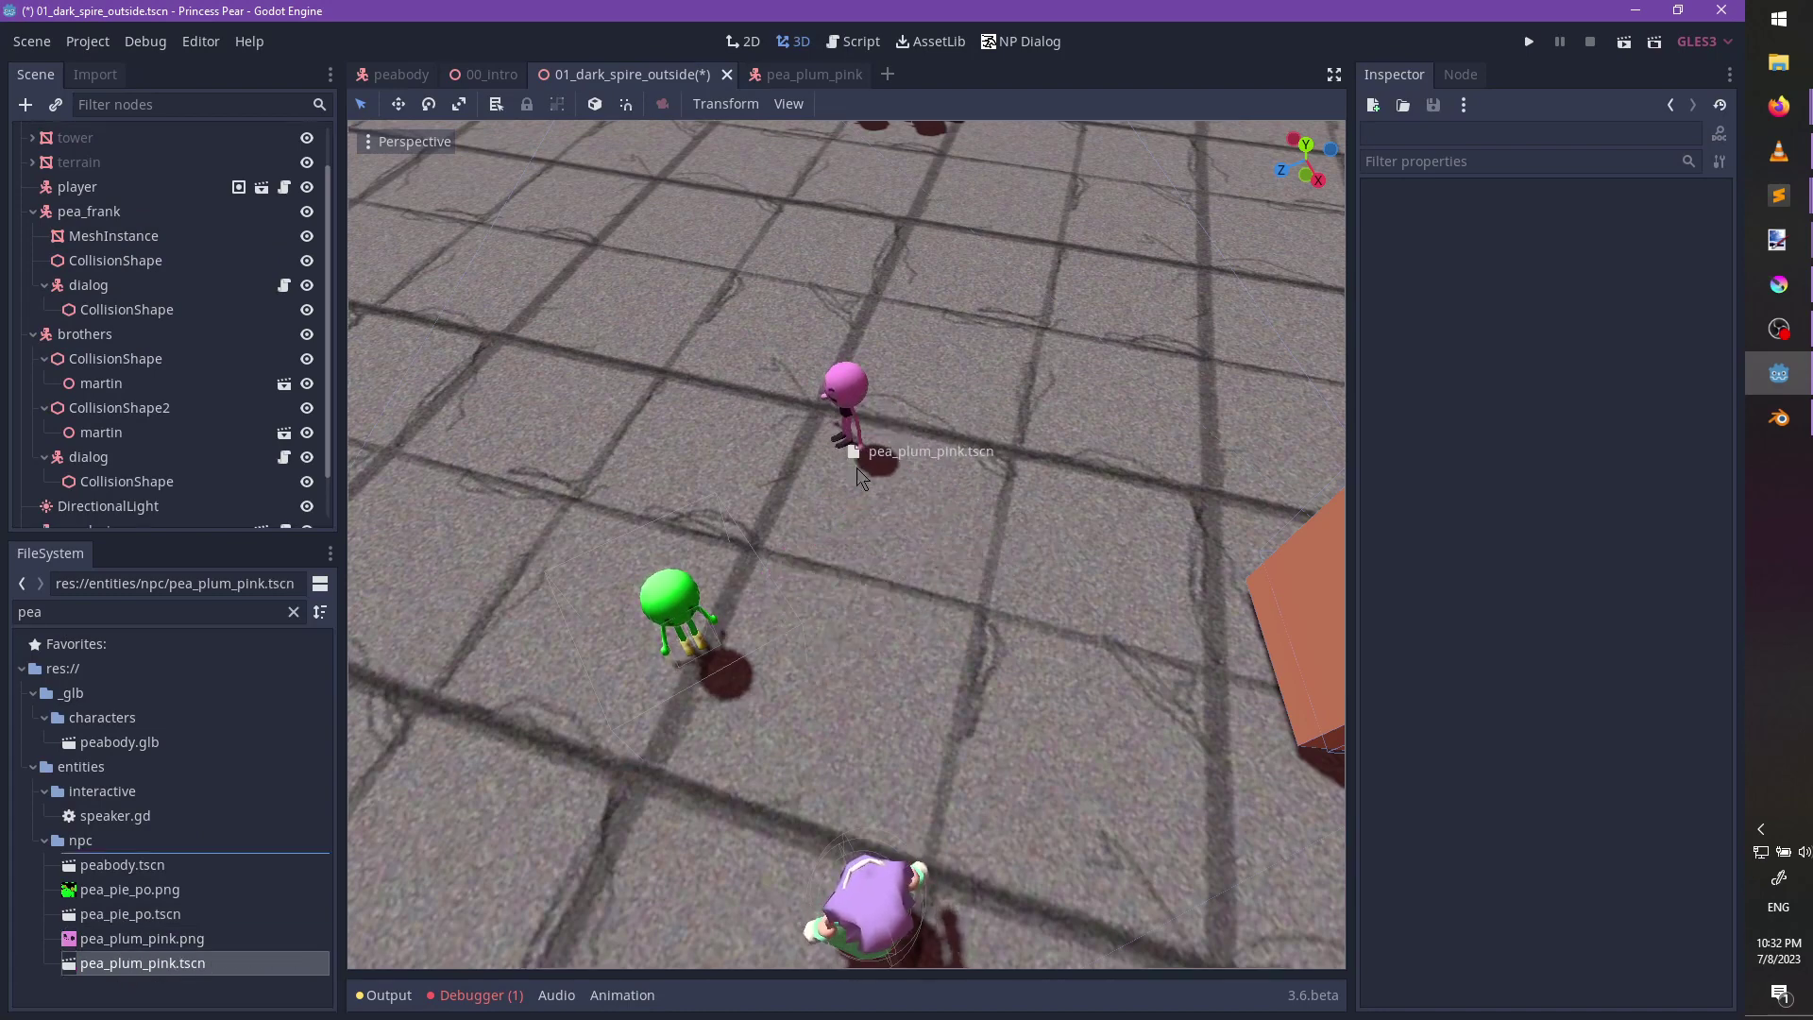
pyautogui.moveTo(874, 467); pyautogui.dragTo(874, 469)
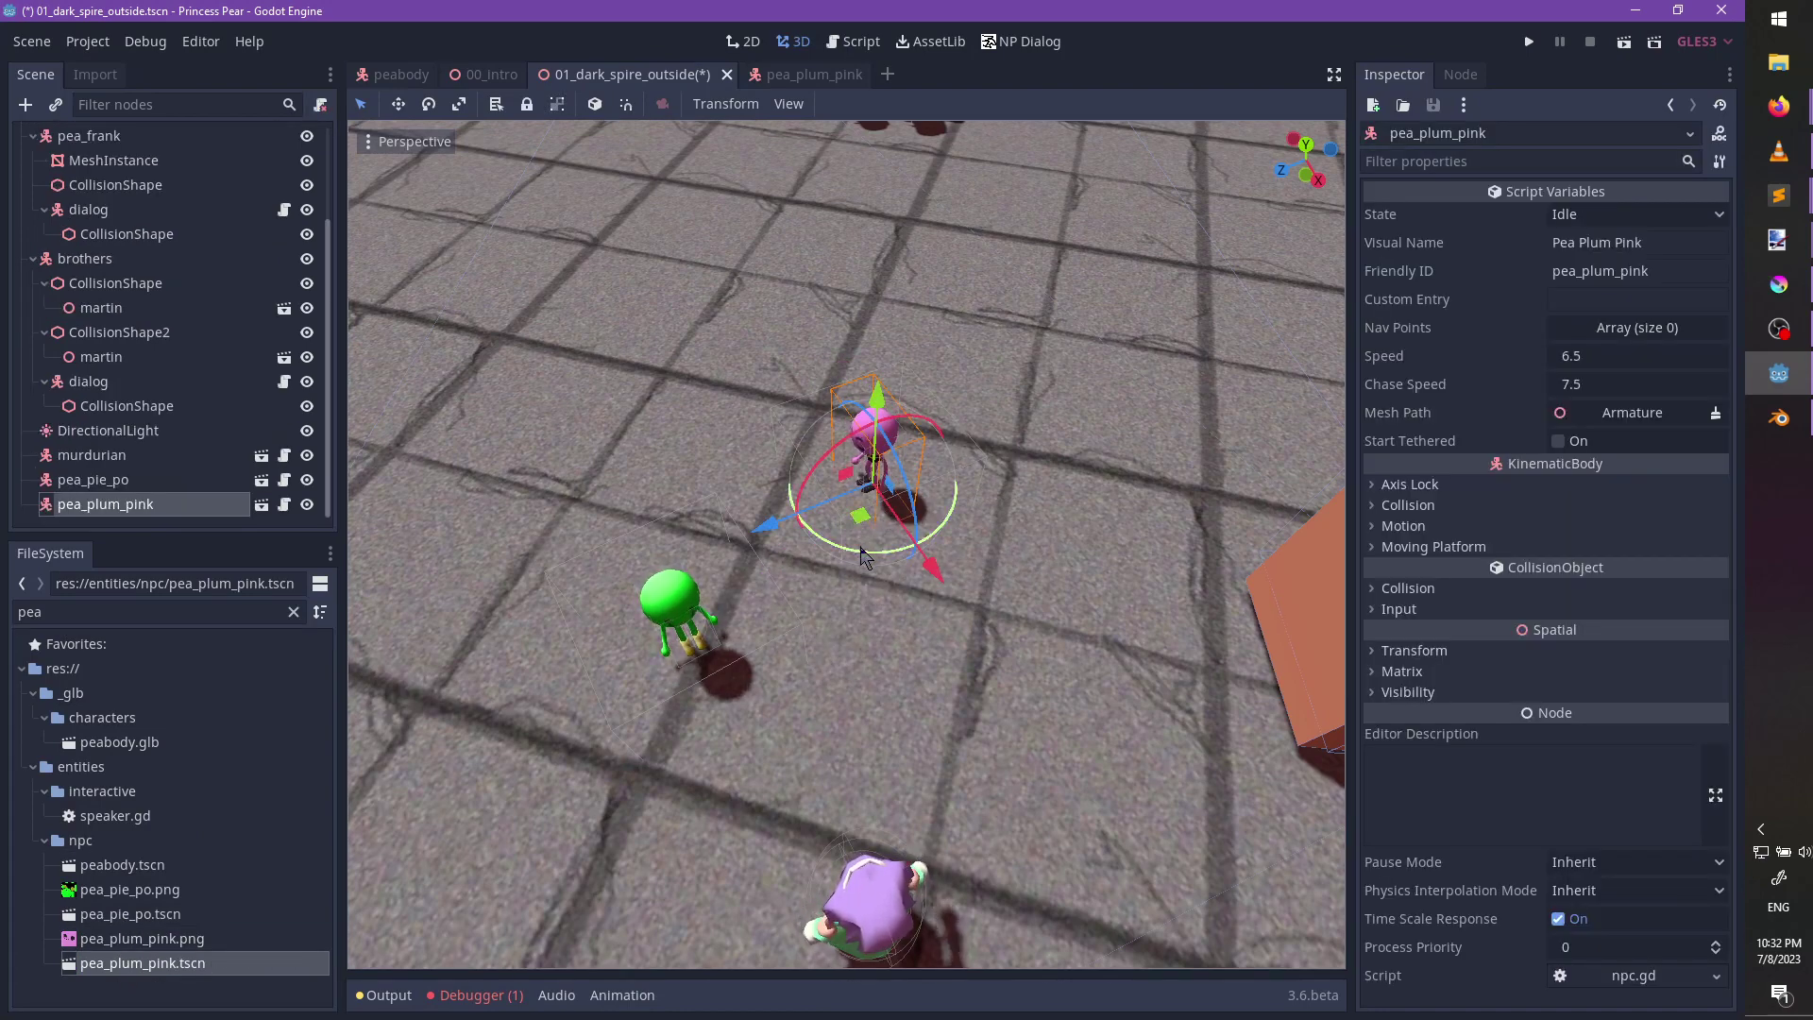
pyautogui.moveTo(883, 552); pyautogui.dragTo(963, 524)
# Set the new pea_plum_pink character's Custom Entry to the copied peplupi_intro and save the scene.
pyautogui.scroll(4, 845, 620)
pyautogui.moveTo(845, 620); pyautogui.dragTo(685, 822, button='middle')
pyautogui.scroll(-6, 805, 727)
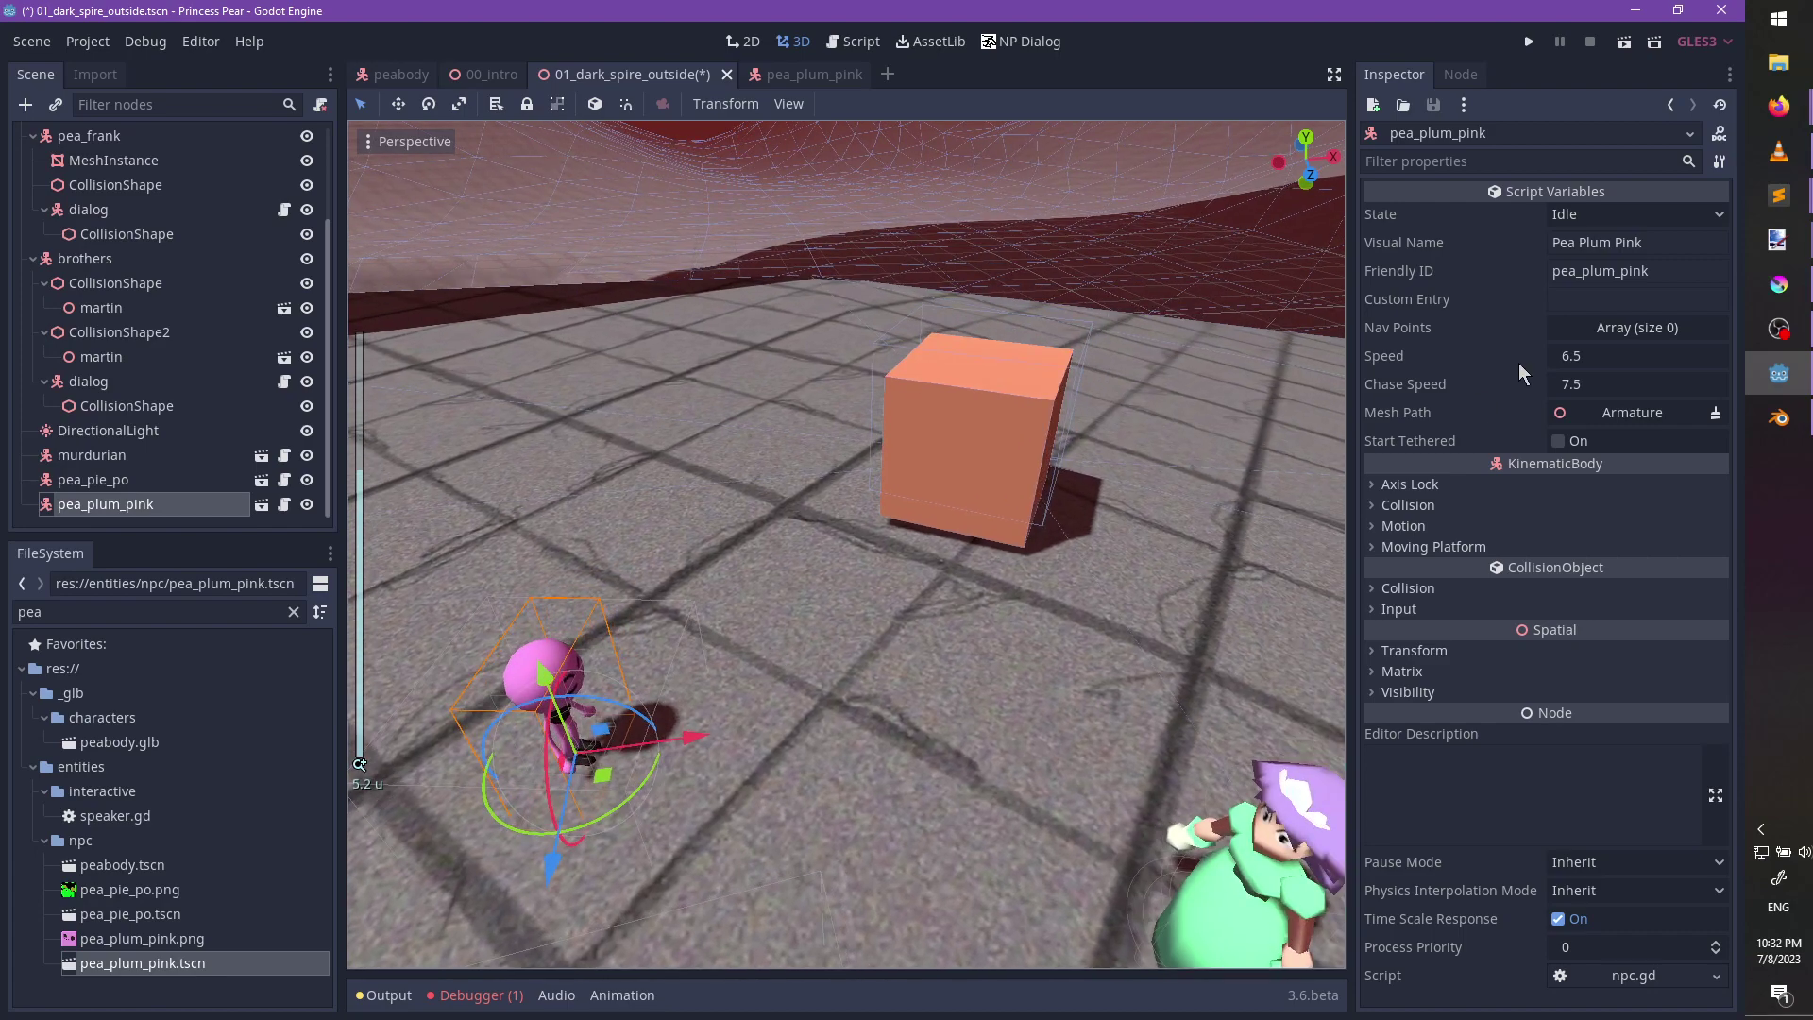
pyautogui.click(1576, 302)
pyautogui.hotkey('ctrl', 'v')
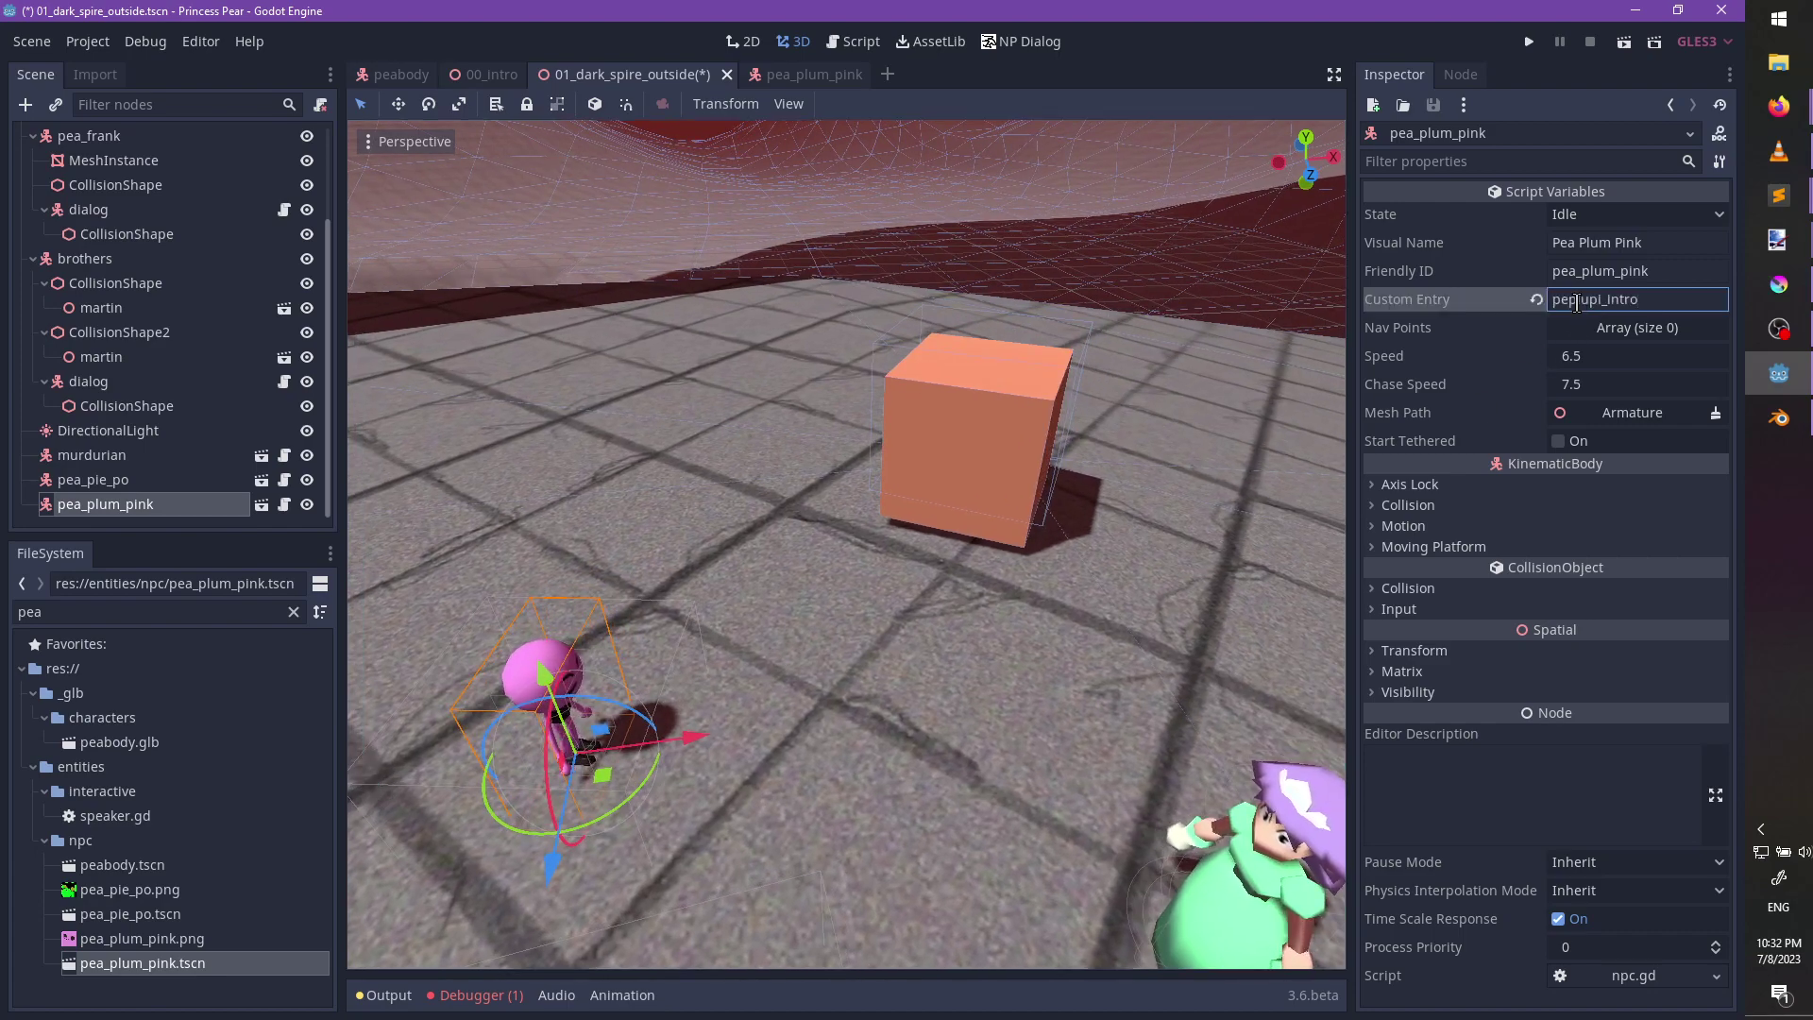
pyautogui.press('Return')
pyautogui.hotkey('ctrl', 's')
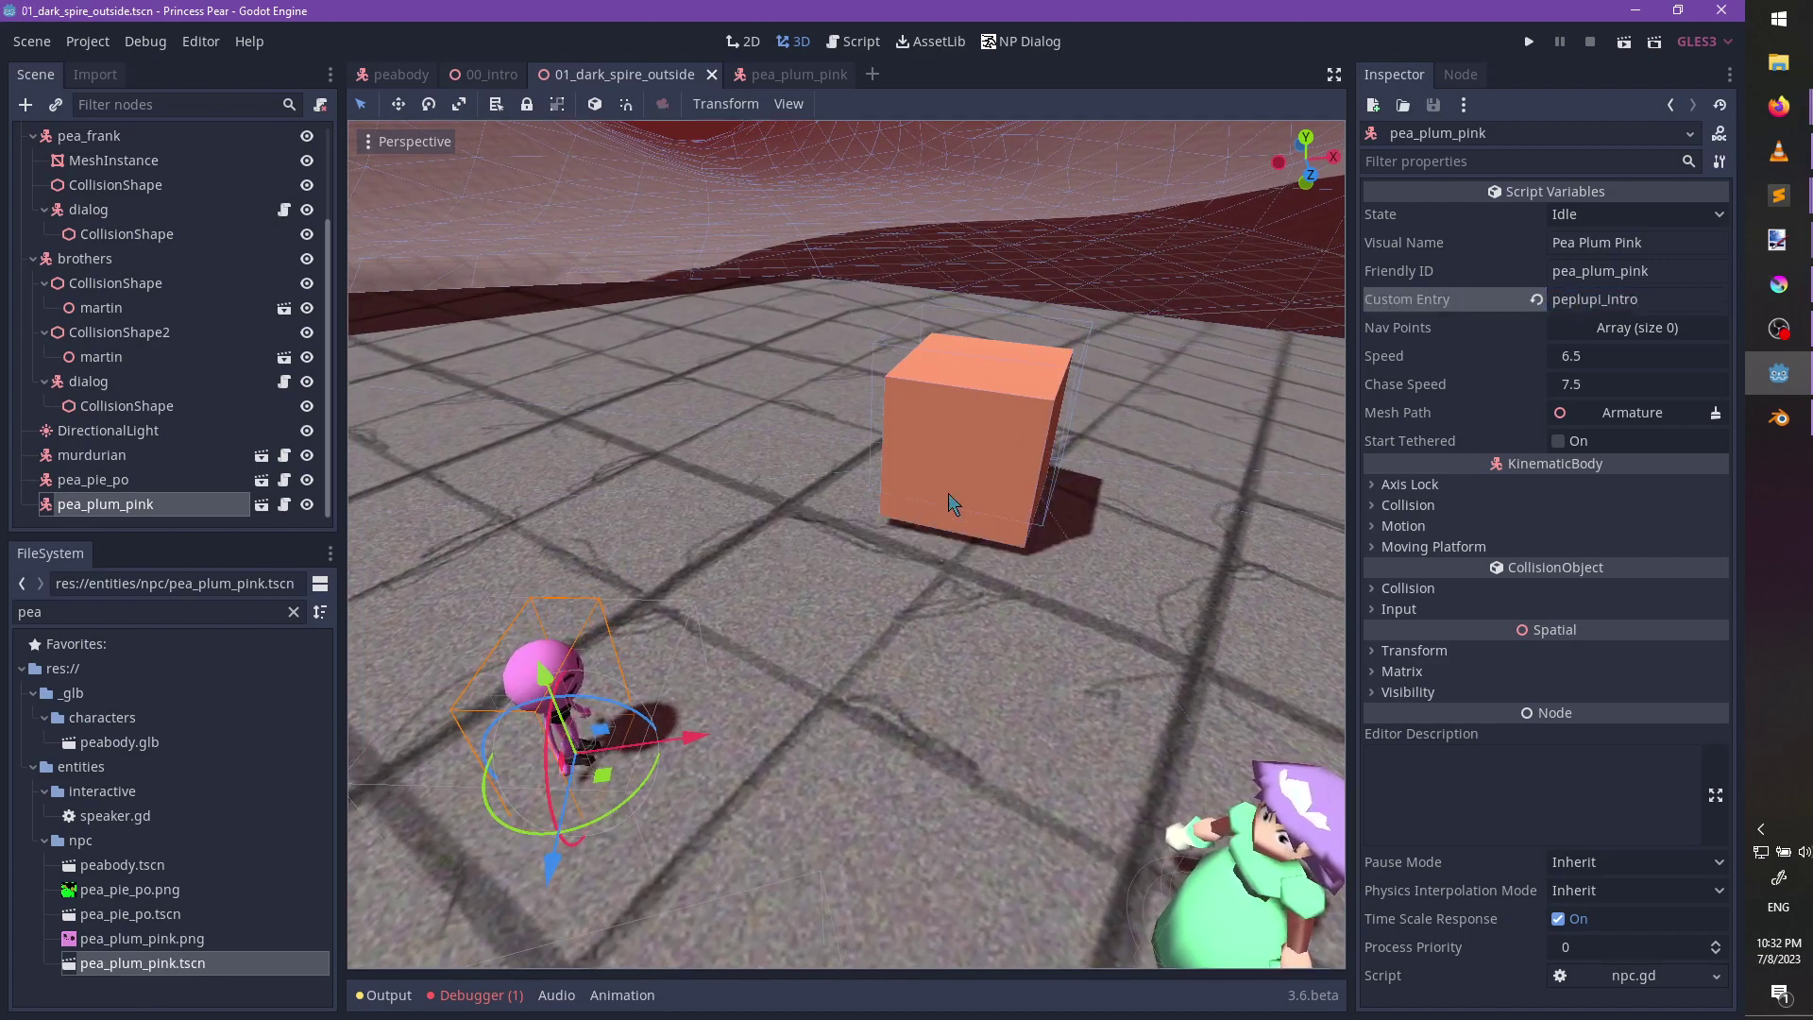
# Switch to Krita and create a new image from a copy of the whole pea_plum_pink.png texture.
pyautogui.keyDown('shift'); pyautogui.moveTo(958, 501); pyautogui.dragTo(921, 510, button='middle'); pyautogui.keyUp('shift')
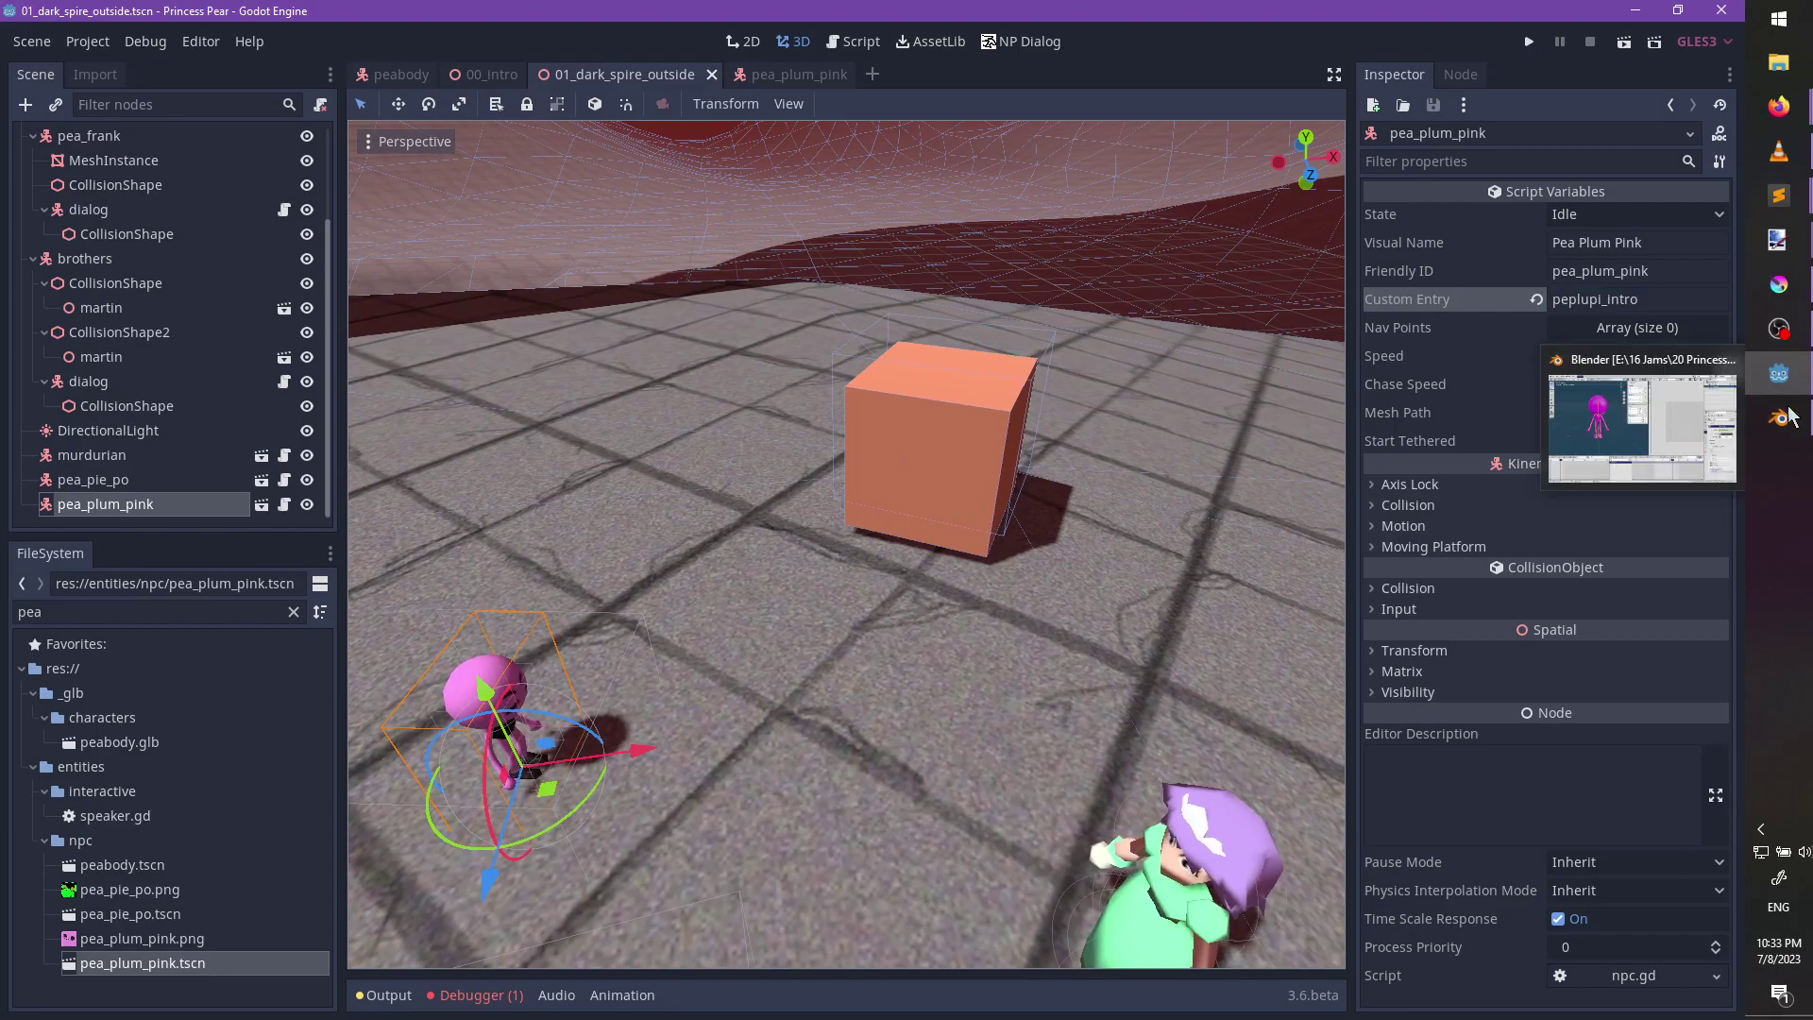
pyautogui.click(1798, 286)
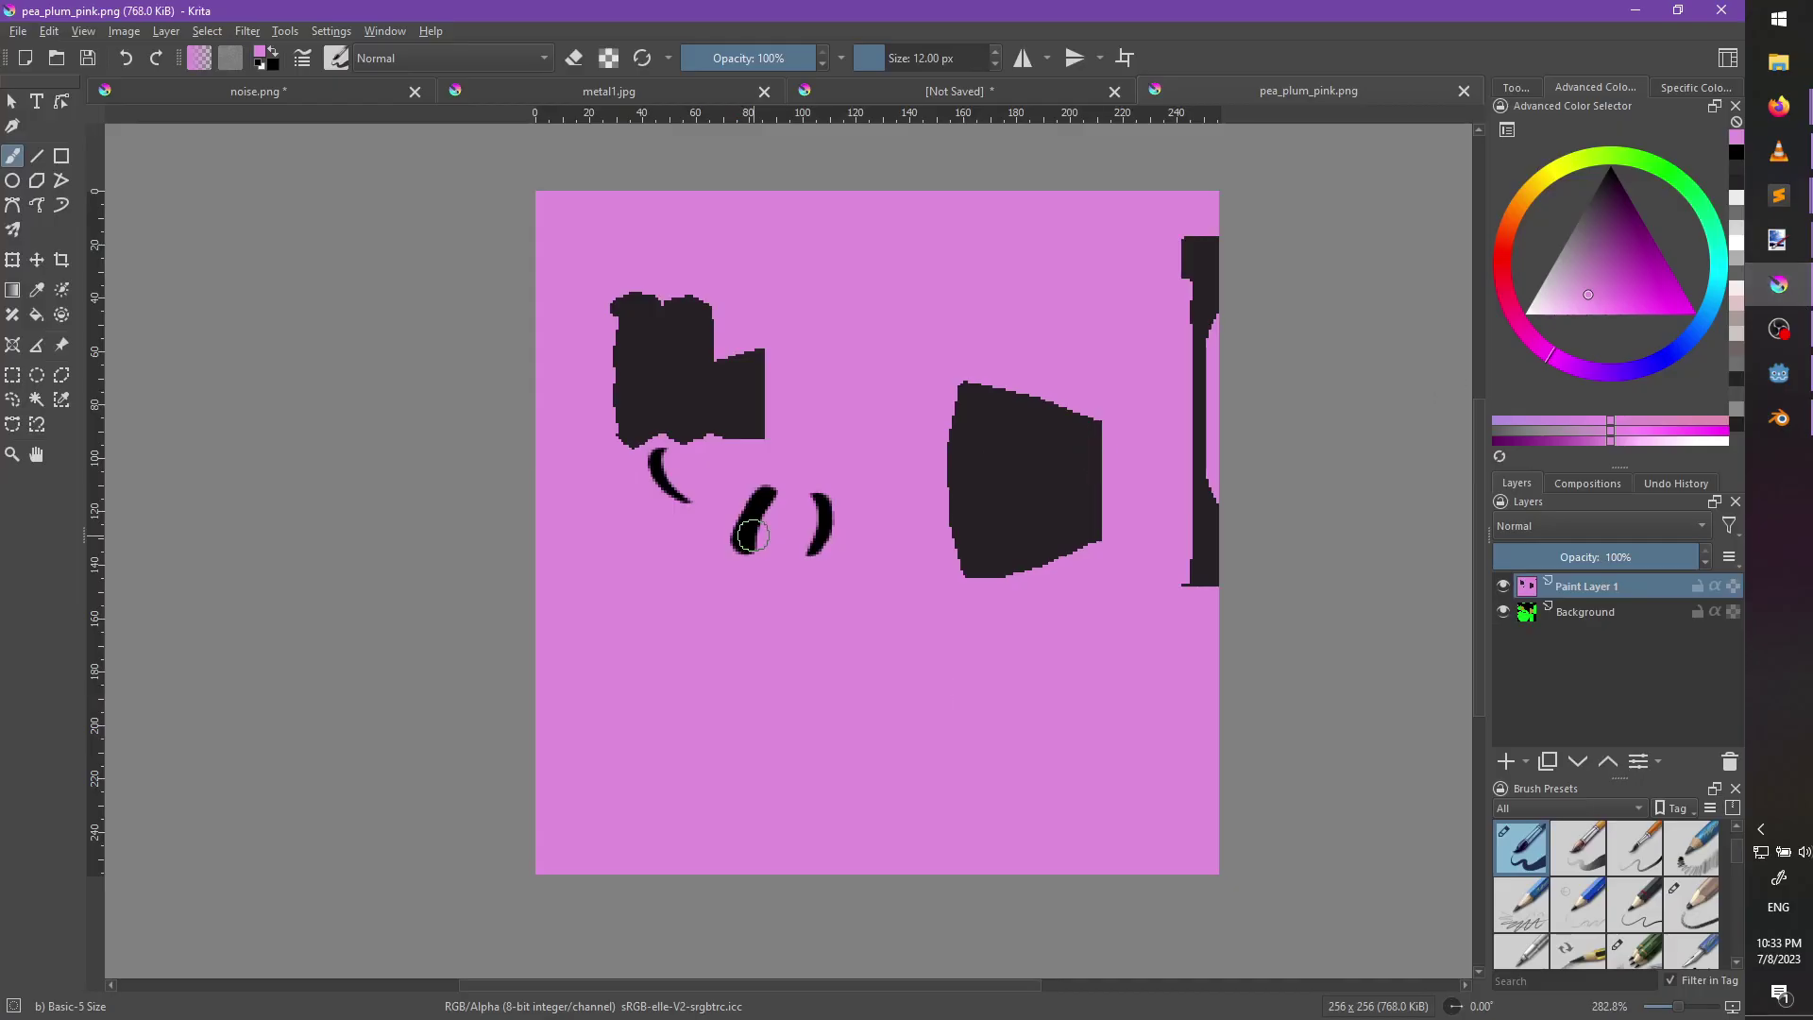
pyautogui.hotkey('ctrl', 'a')
pyautogui.hotkey('ctrl', 'n')
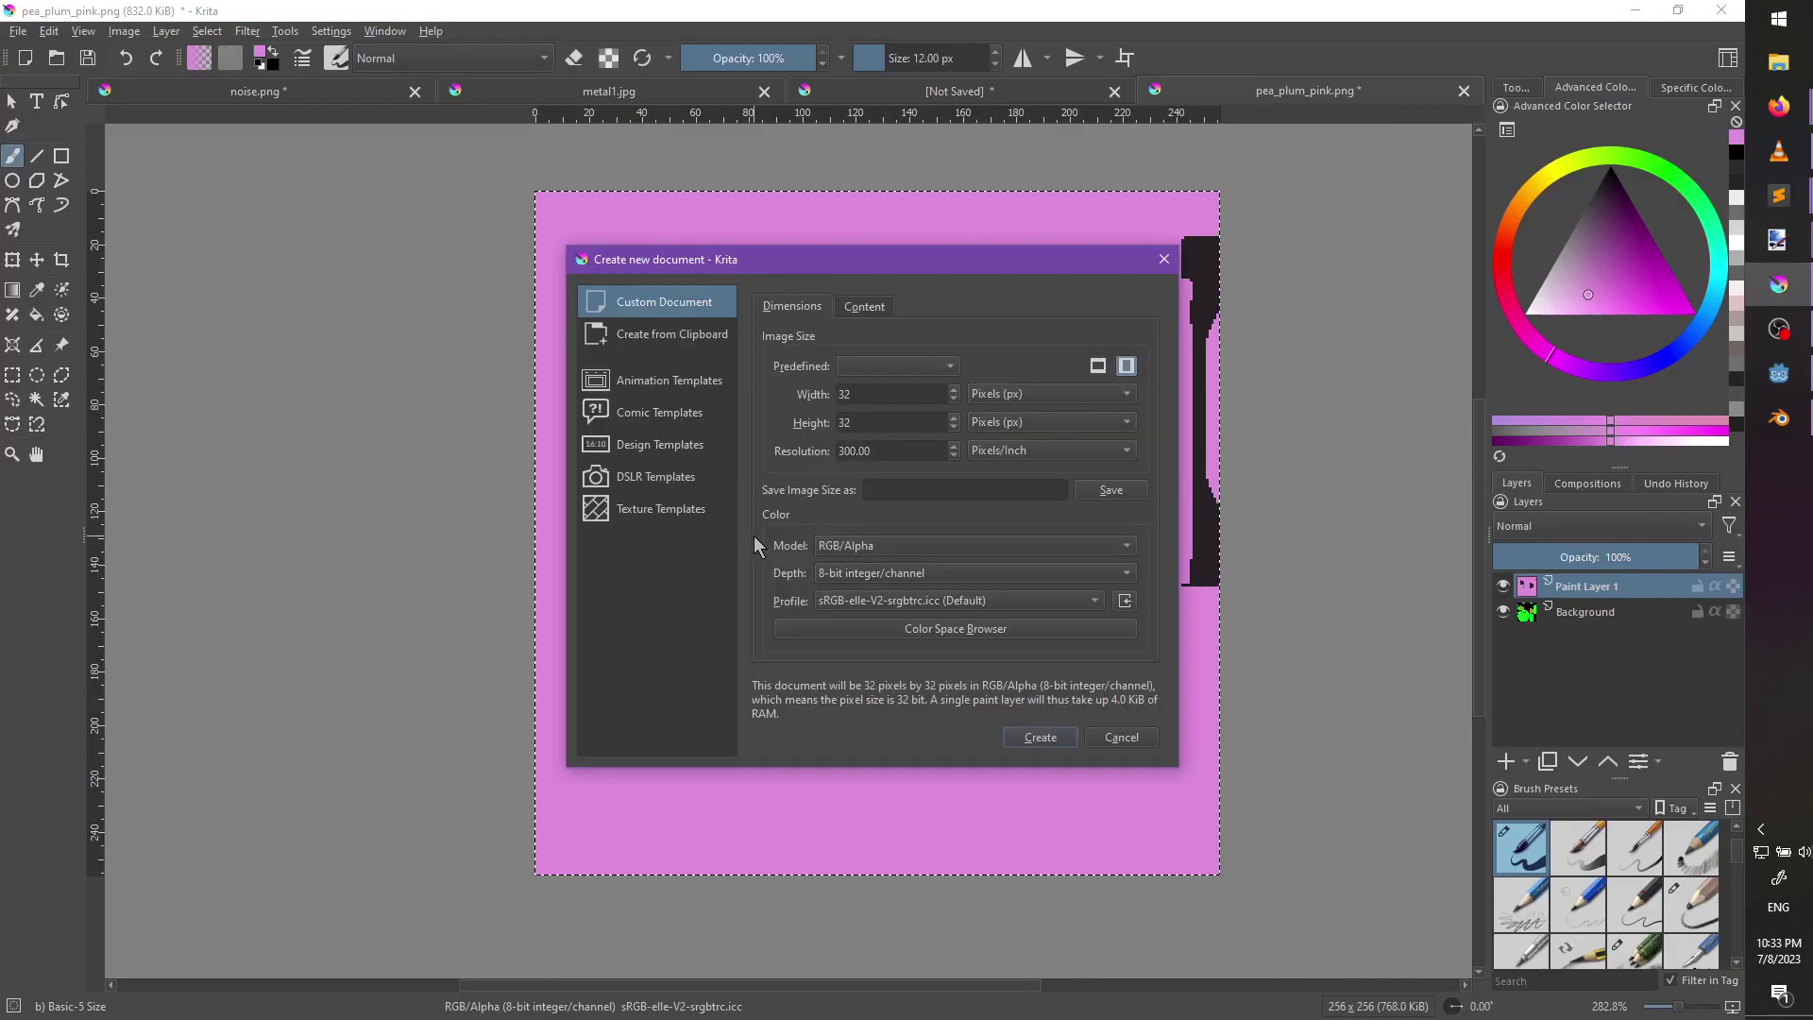
pyautogui.press('Escape')
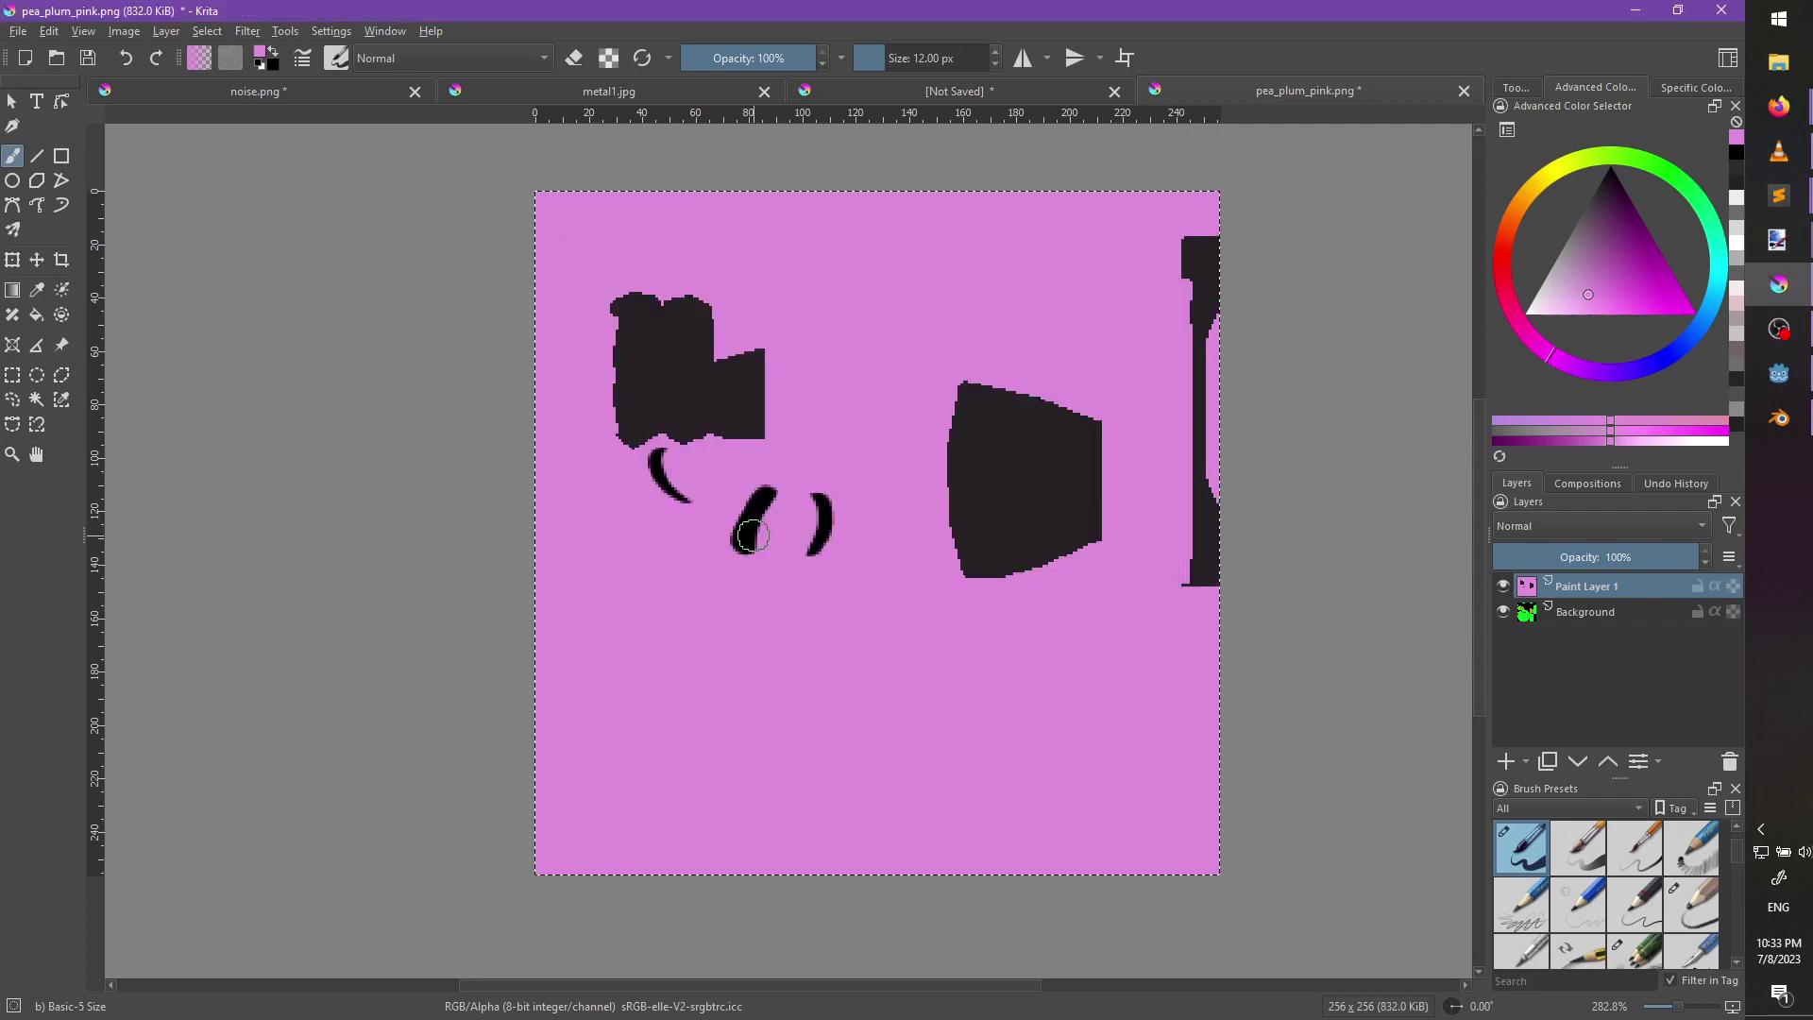
pyautogui.hotkey('ctrl', 'shift', 'n')
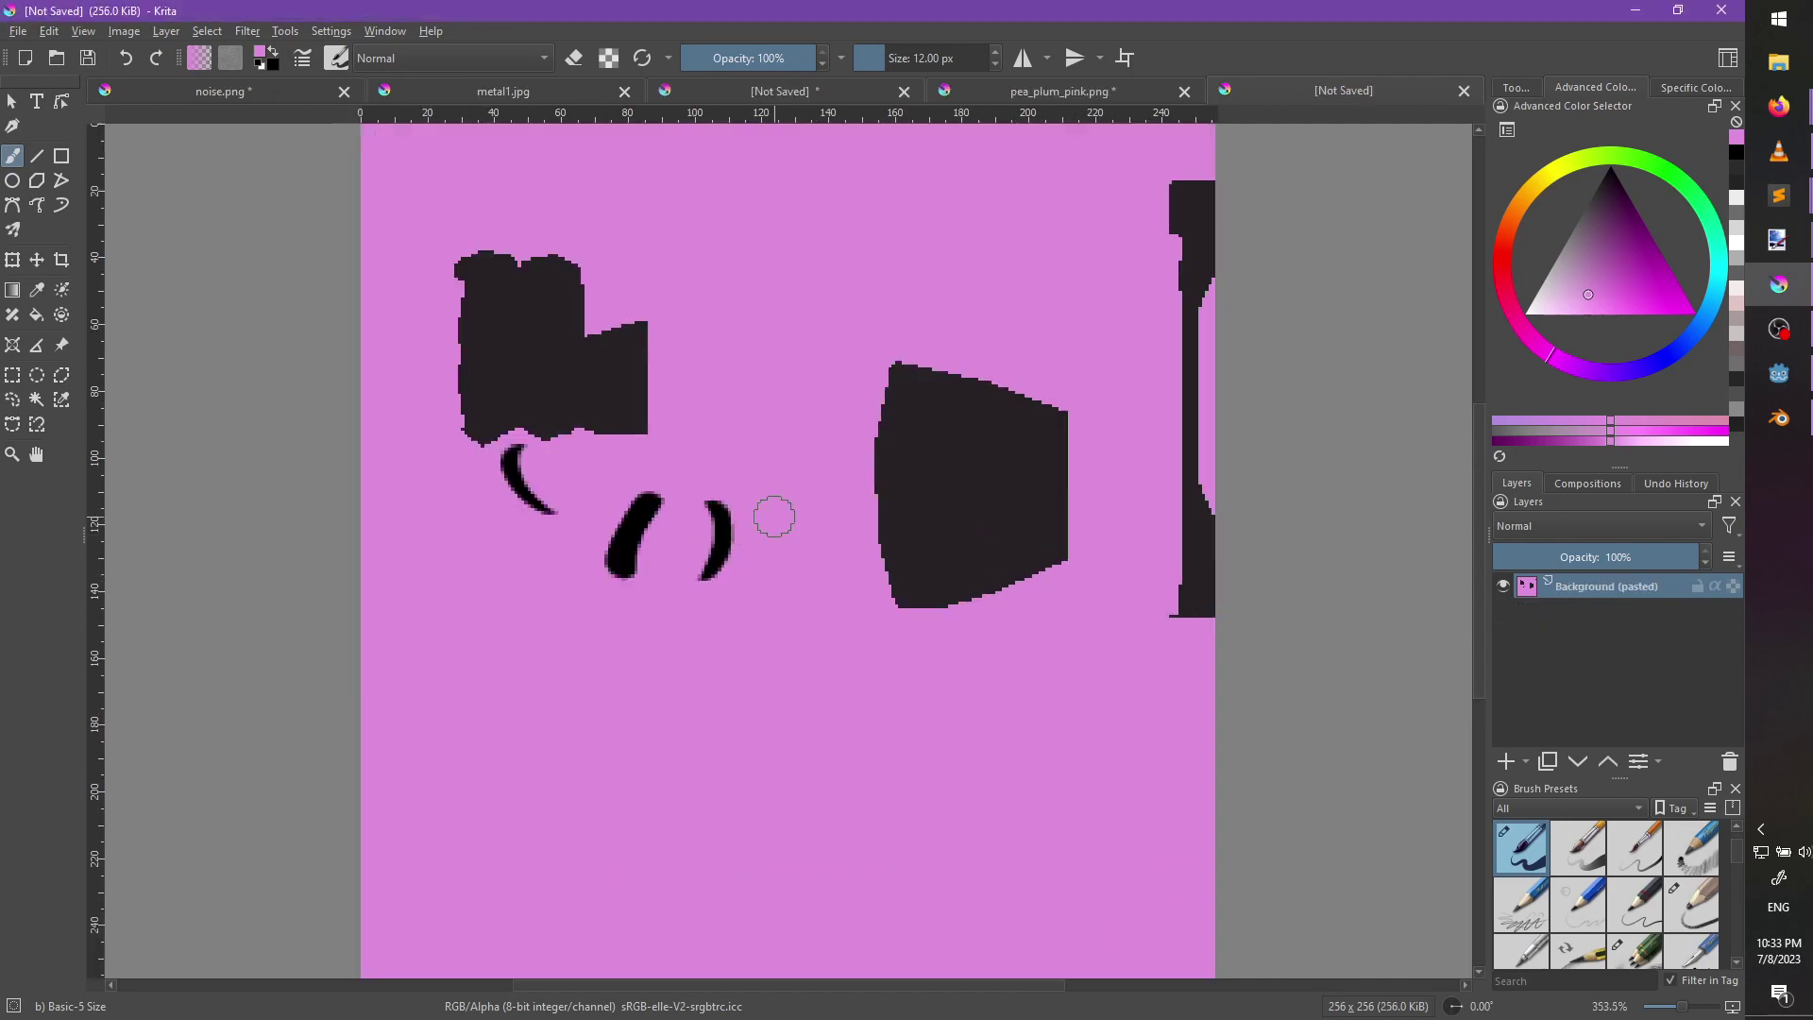
pyautogui.hotkey('ctrl', 's')
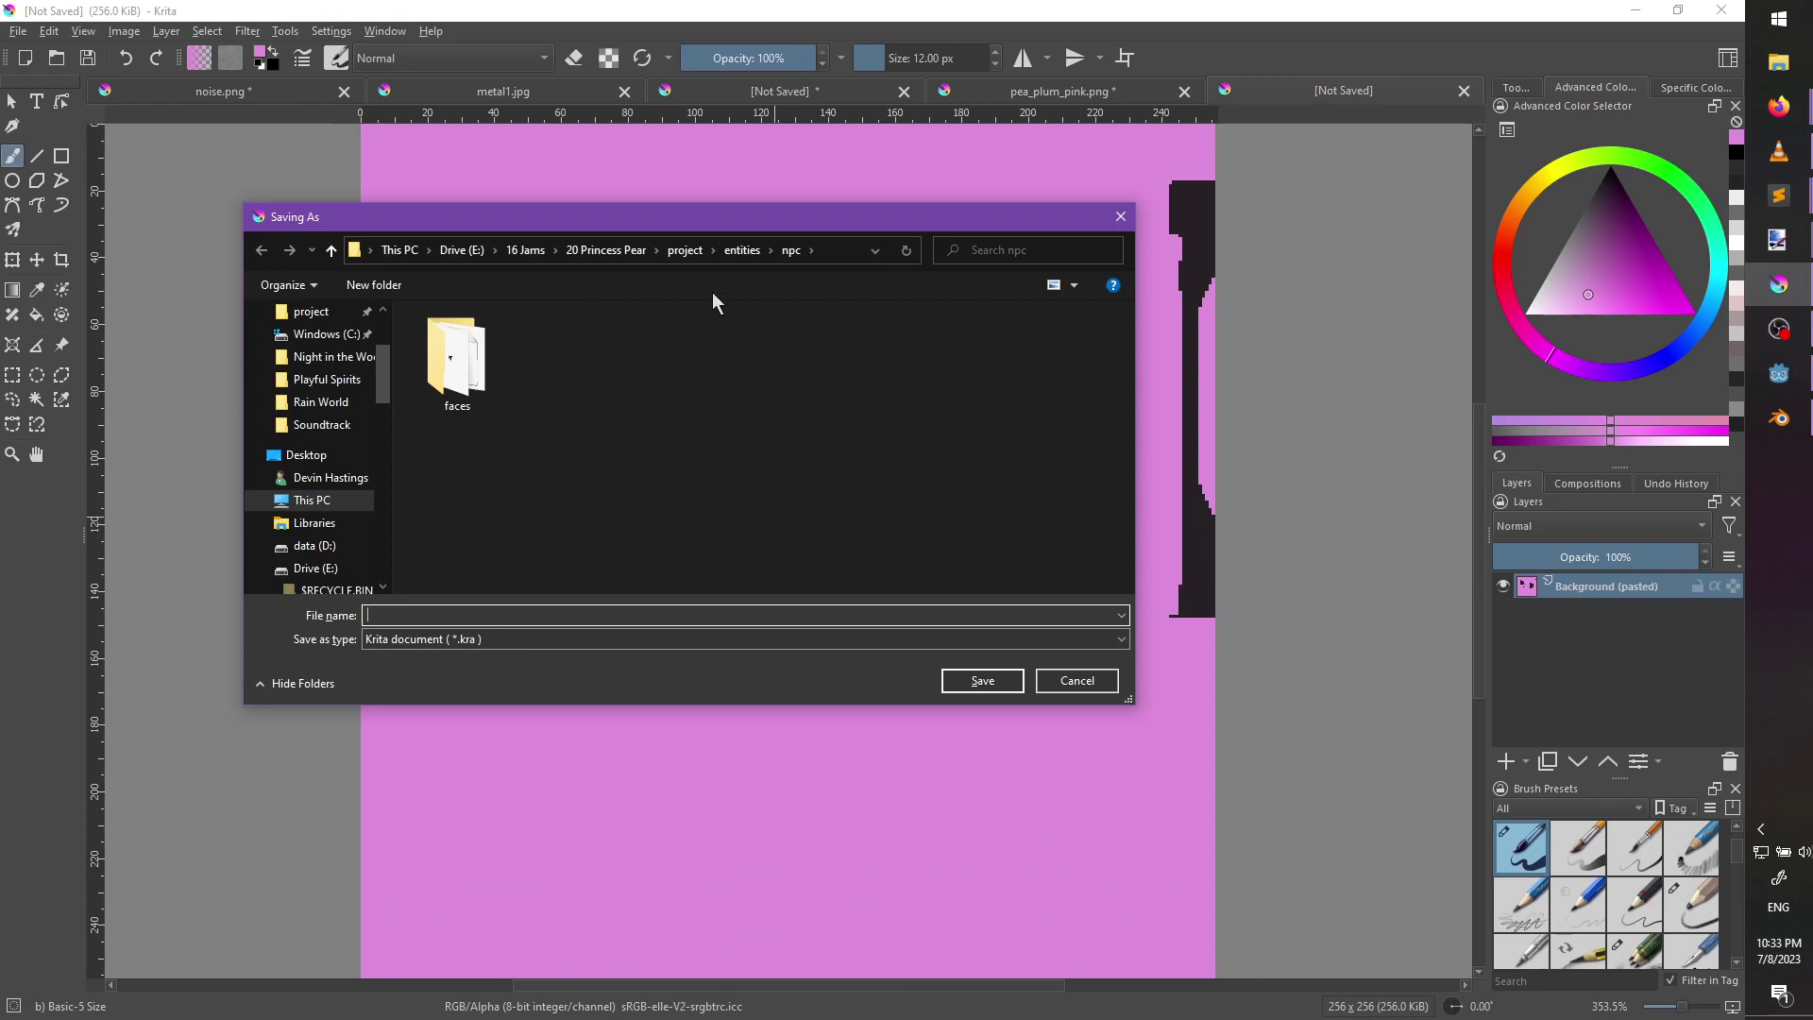
pyautogui.press('Escape')
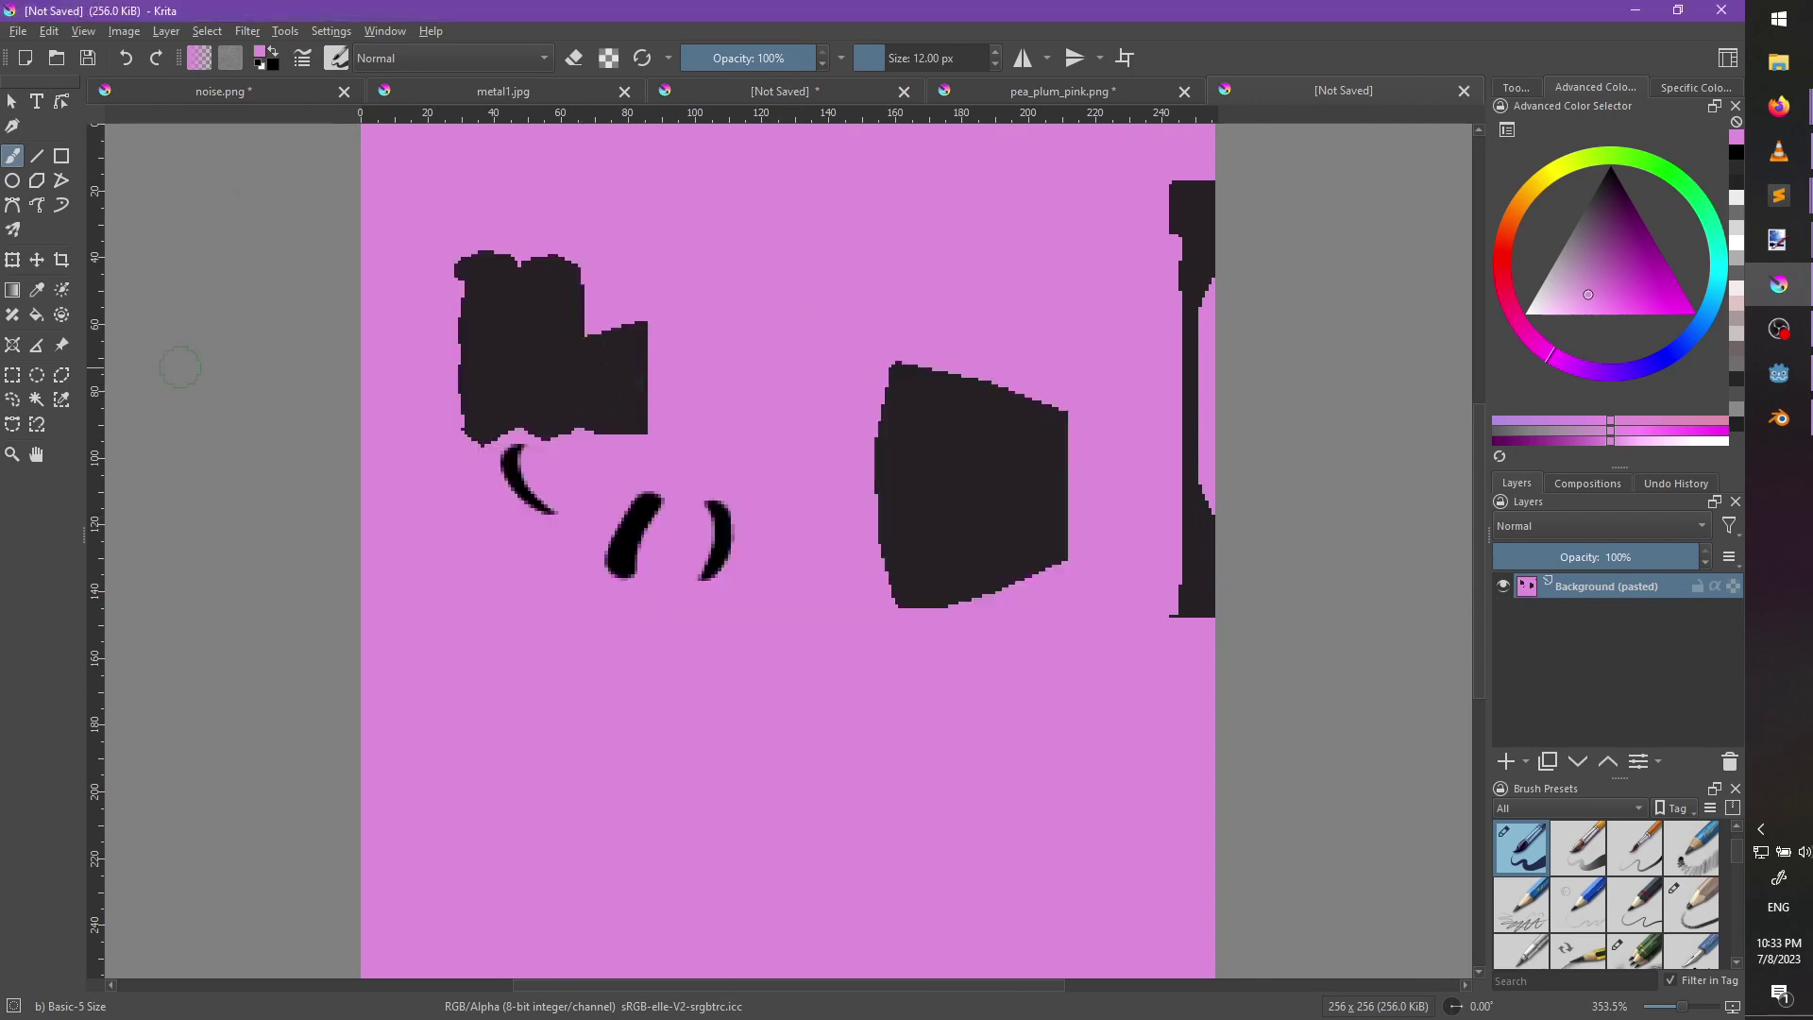
# Select the large dark clothing areas of the texture by contiguous colour and choose a dark blue foreground colour.
pyautogui.click(37, 399)
pyautogui.click(478, 364)
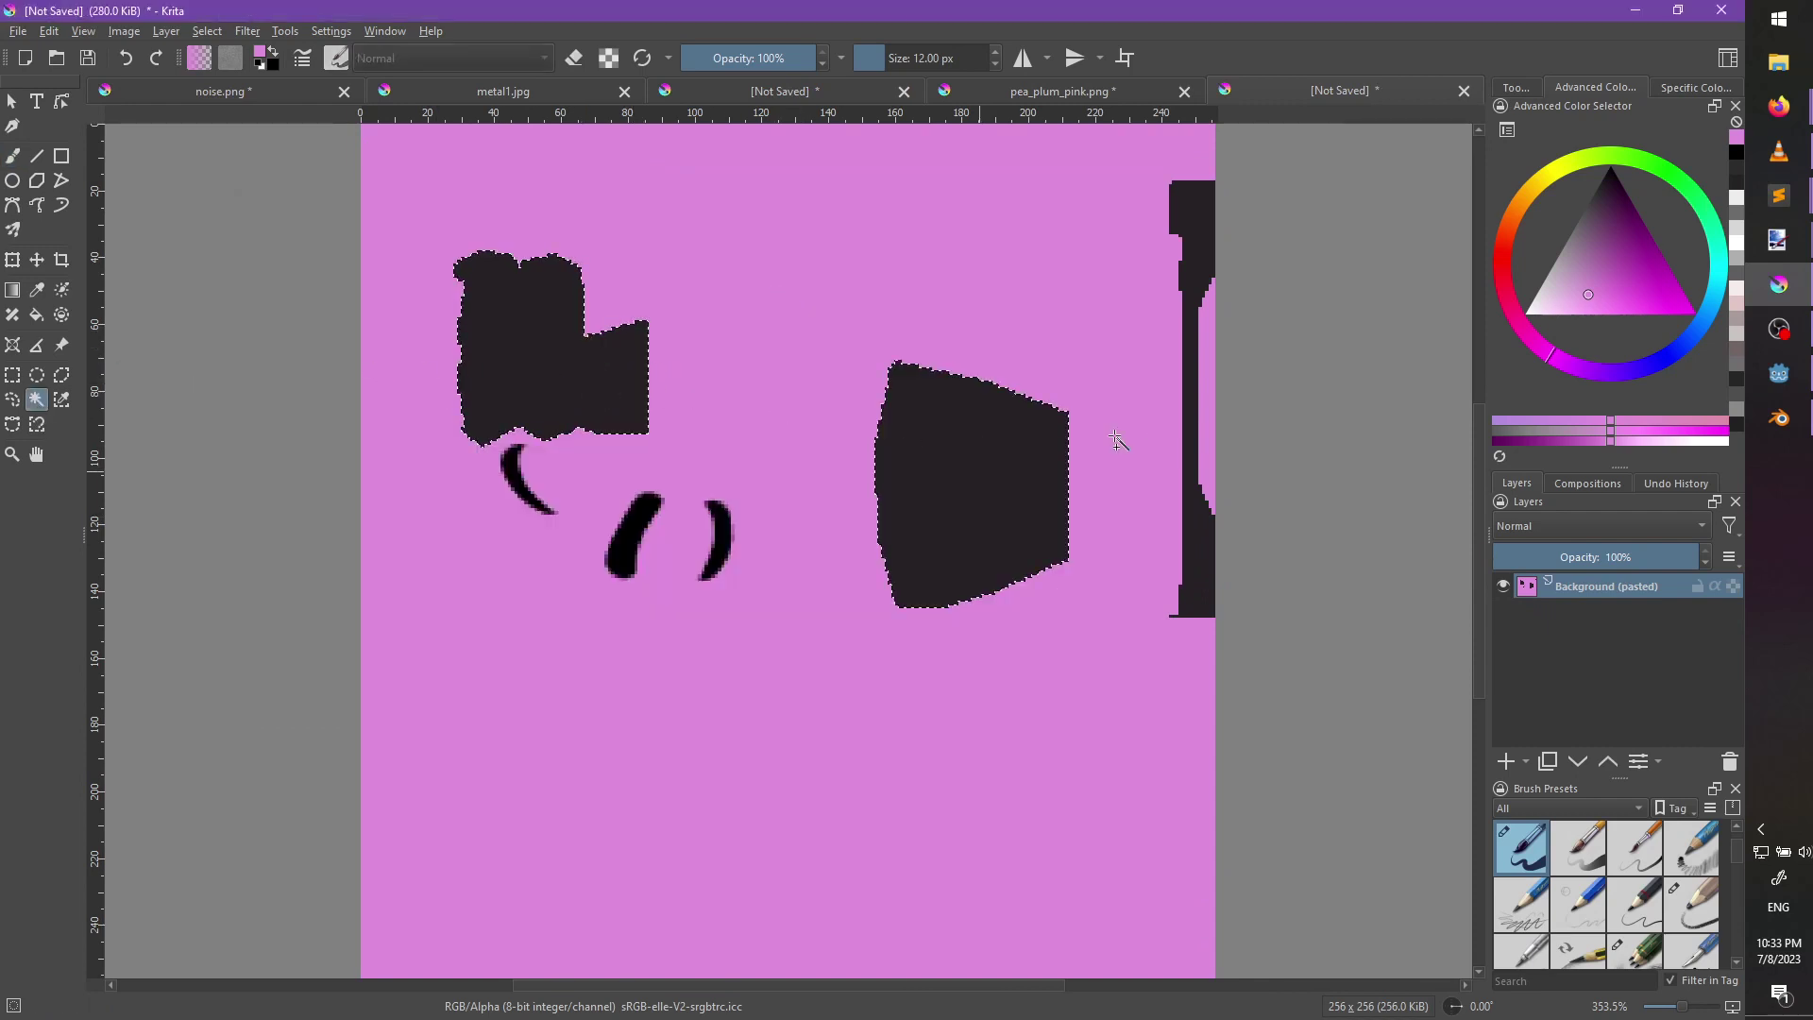
pyautogui.moveTo(1682, 357); pyautogui.dragTo(1620, 281)
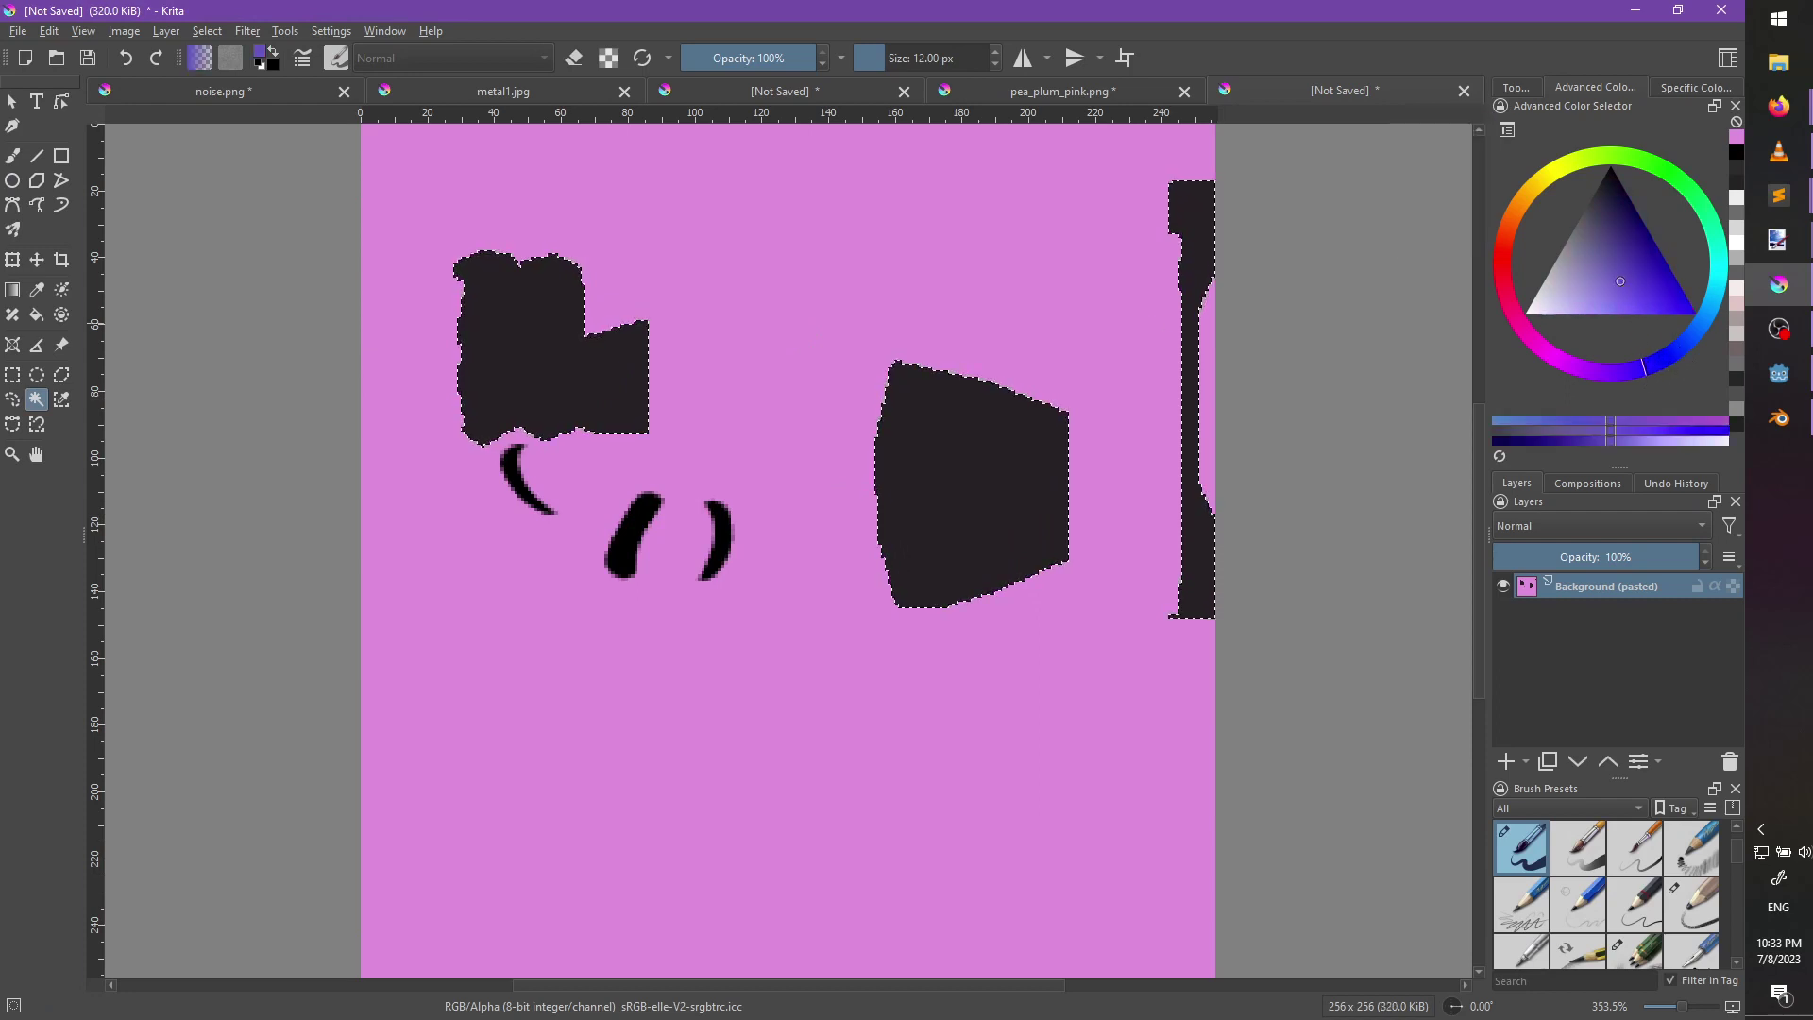
# Add an empty paint layer above the texture and paste a blue denim image from the browser on top.
pyautogui.hotkey('alt', 'Tab')
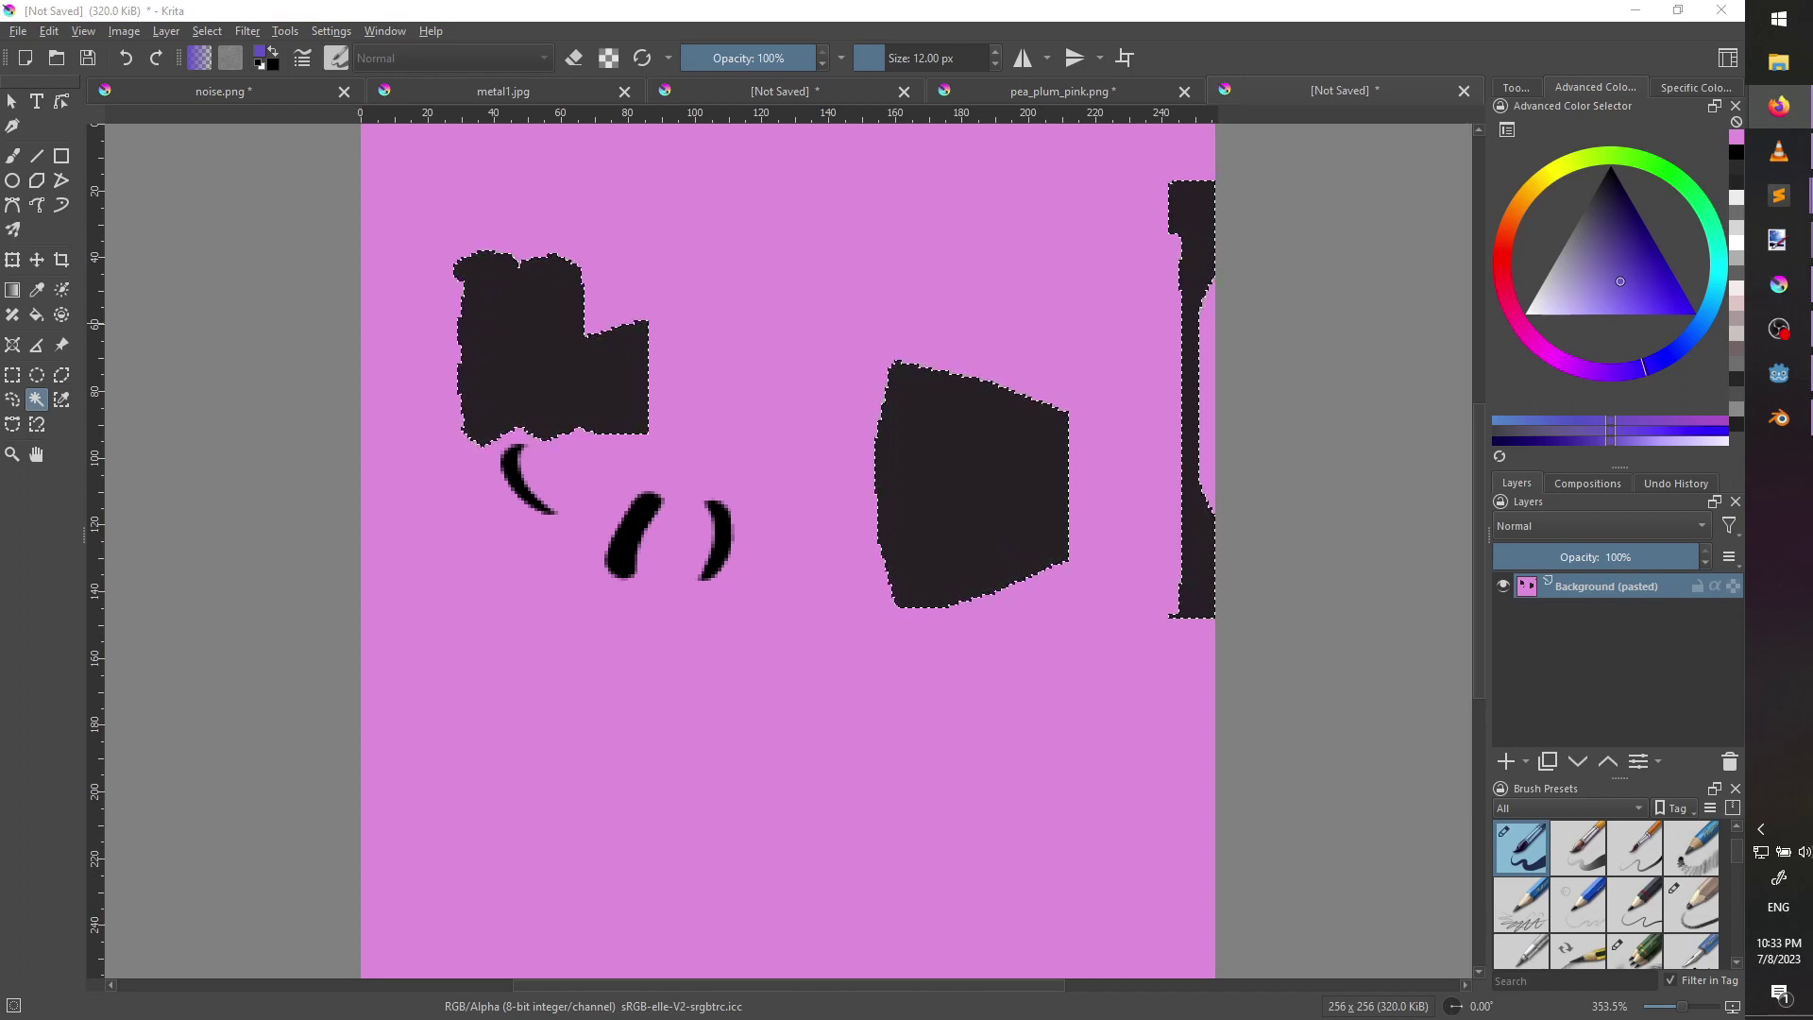
pyautogui.click(1028, 12)
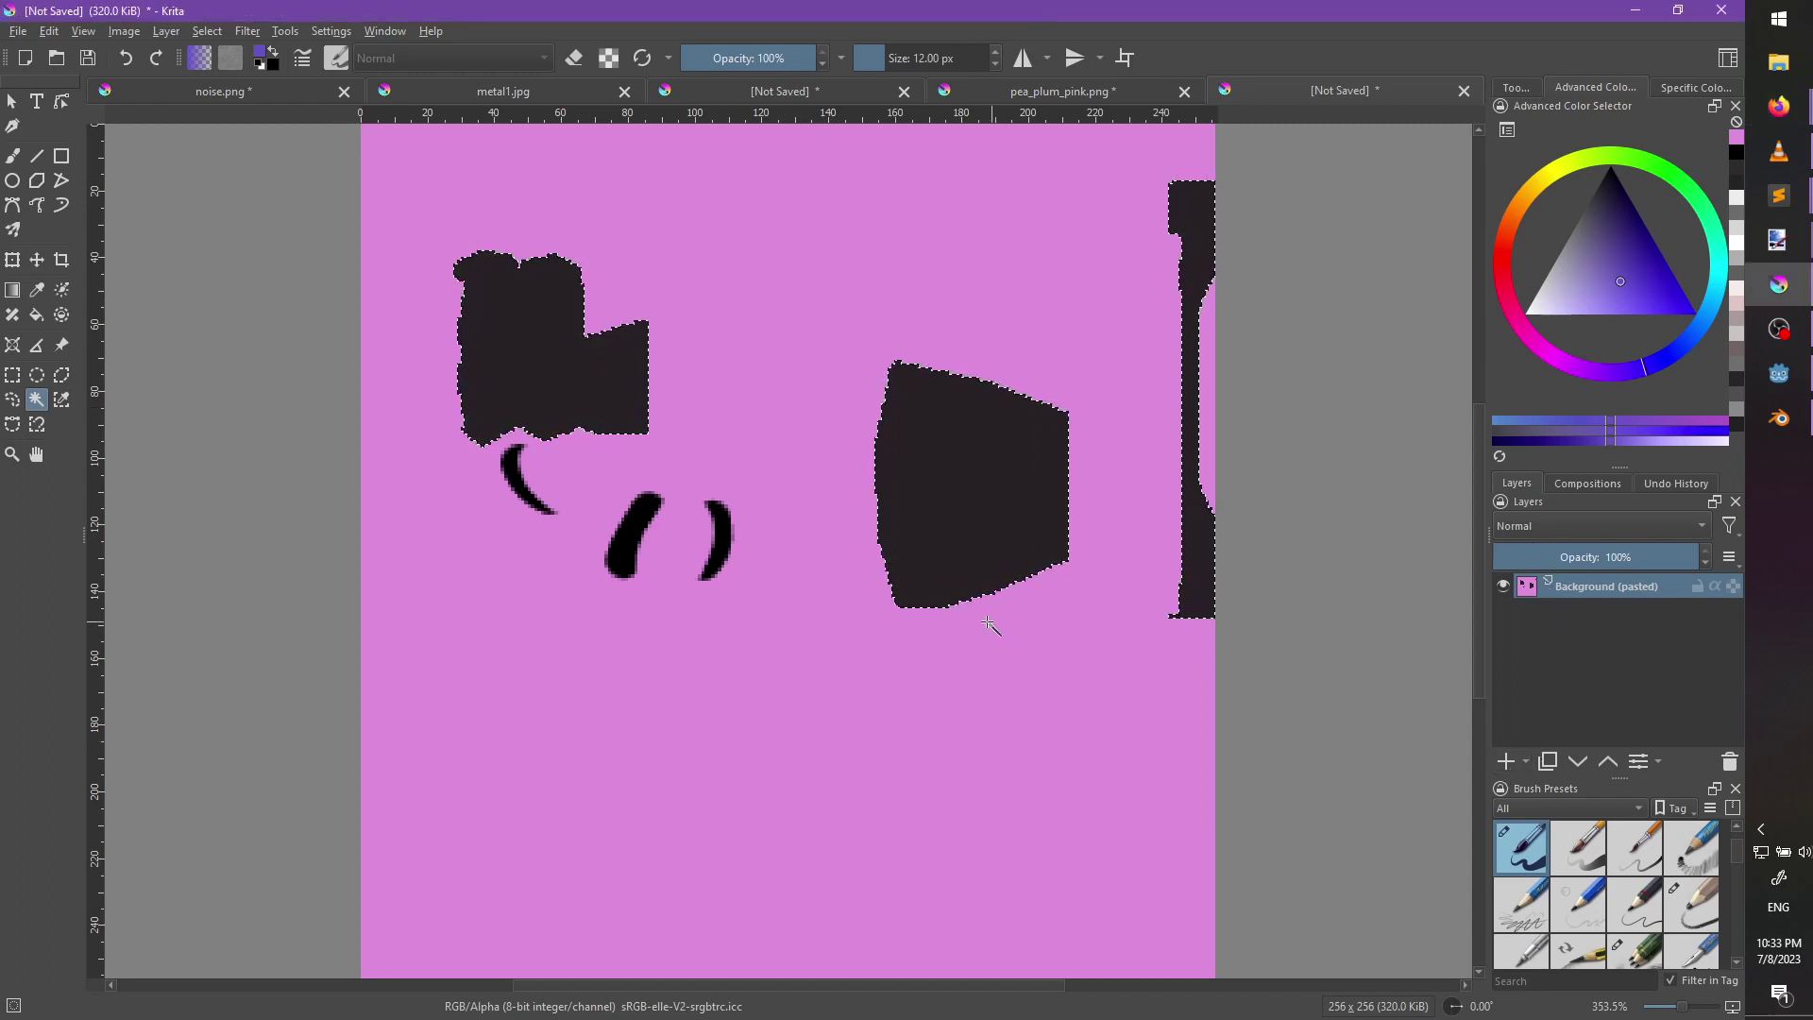
pyautogui.click(1505, 761)
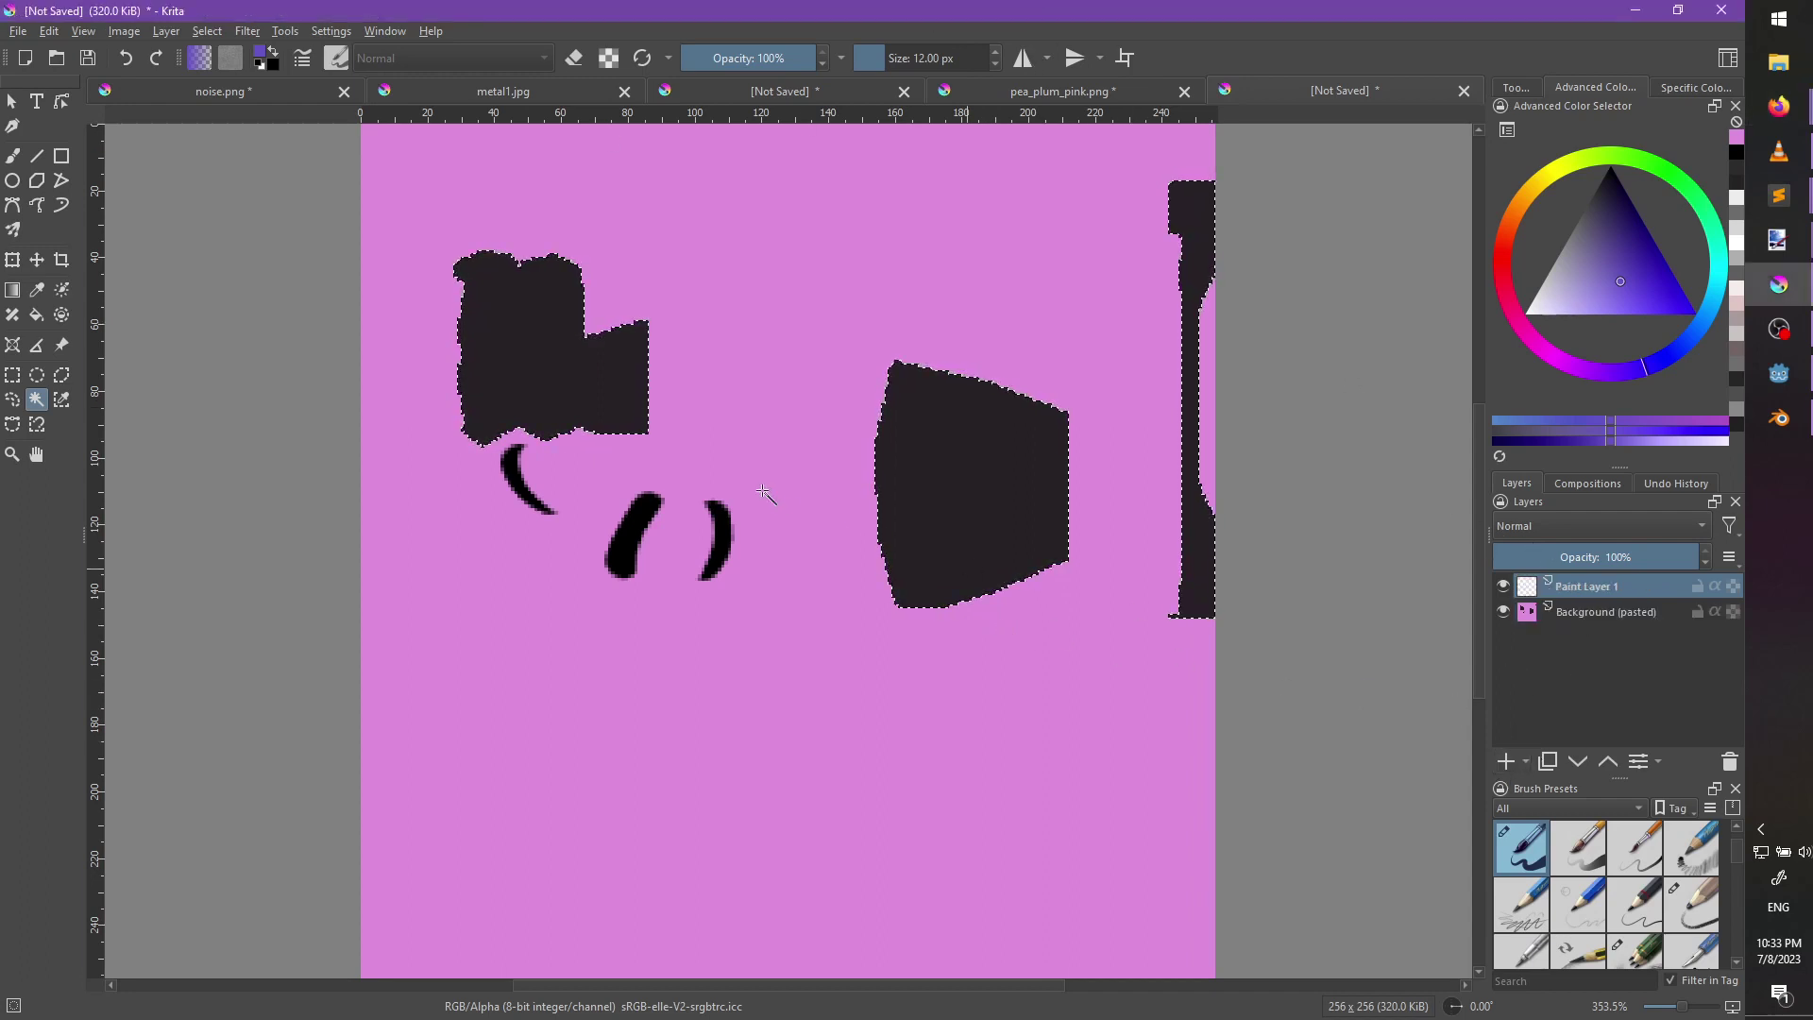
pyautogui.hotkey('alt', 'Tab')
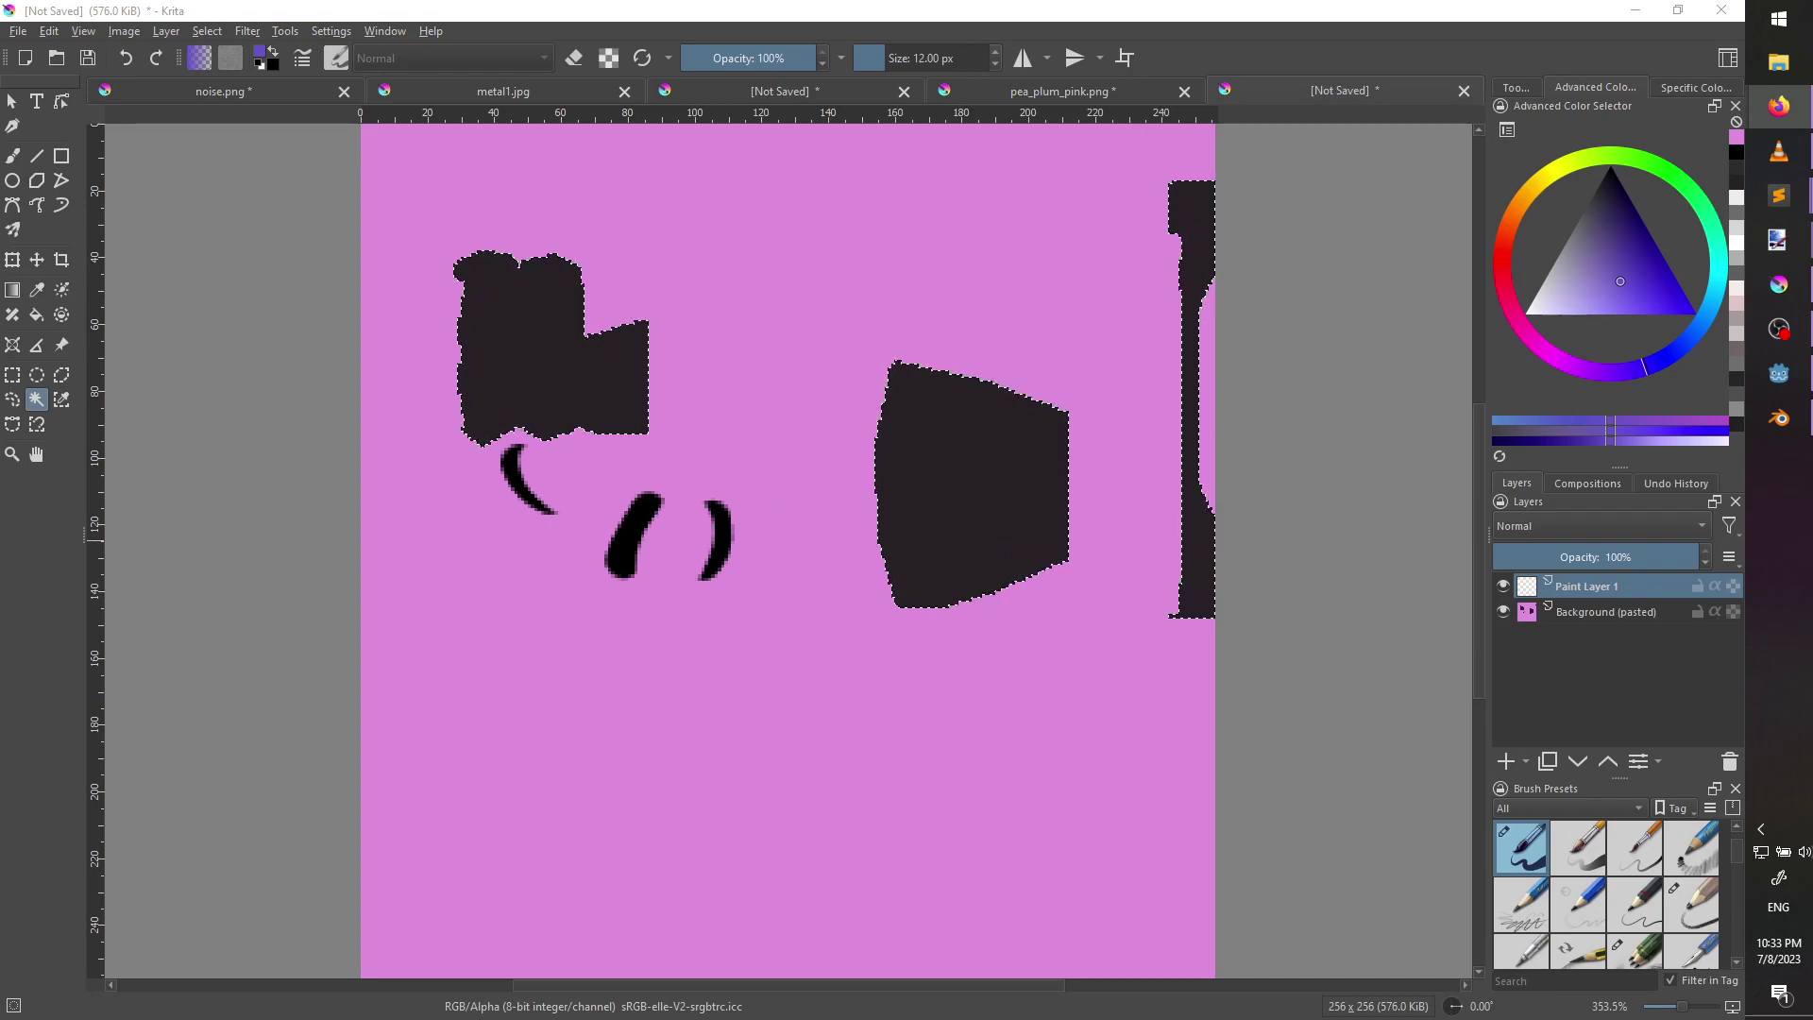
pyautogui.hotkey('alt', 'Tab')
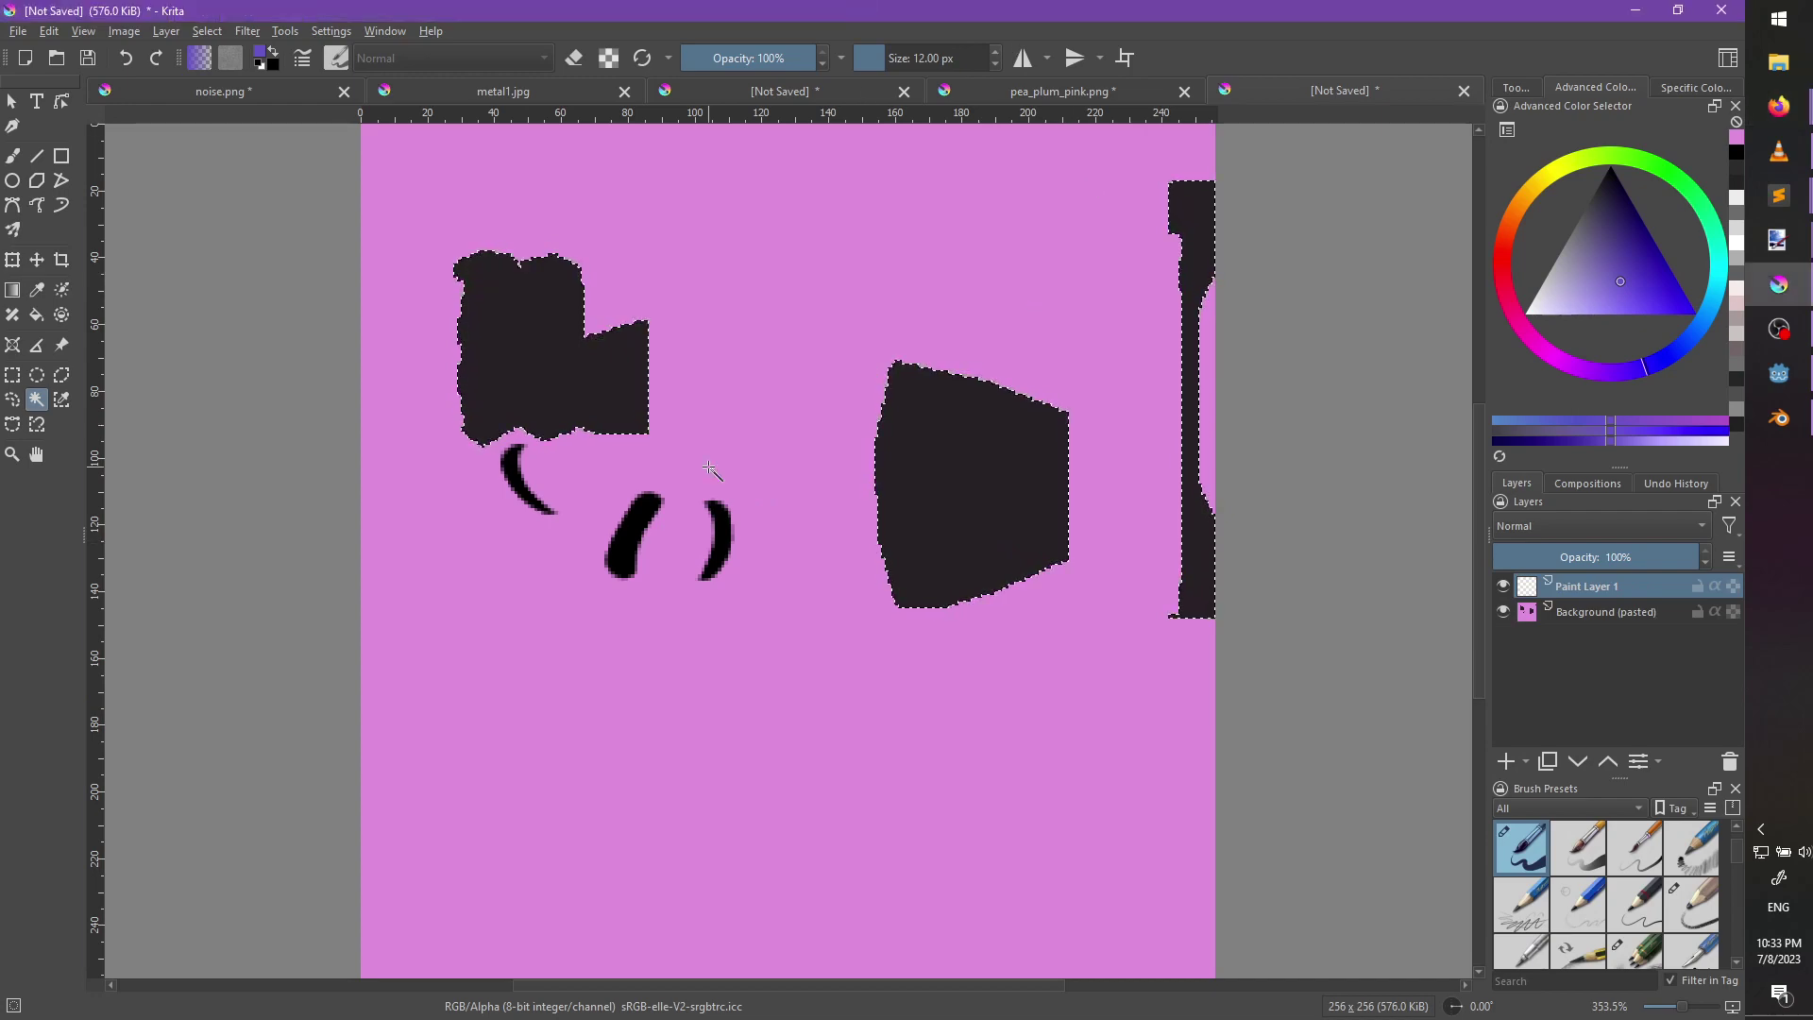
pyautogui.hotkey('ctrl', 'v')
pyautogui.scroll(-1, 758, 484)
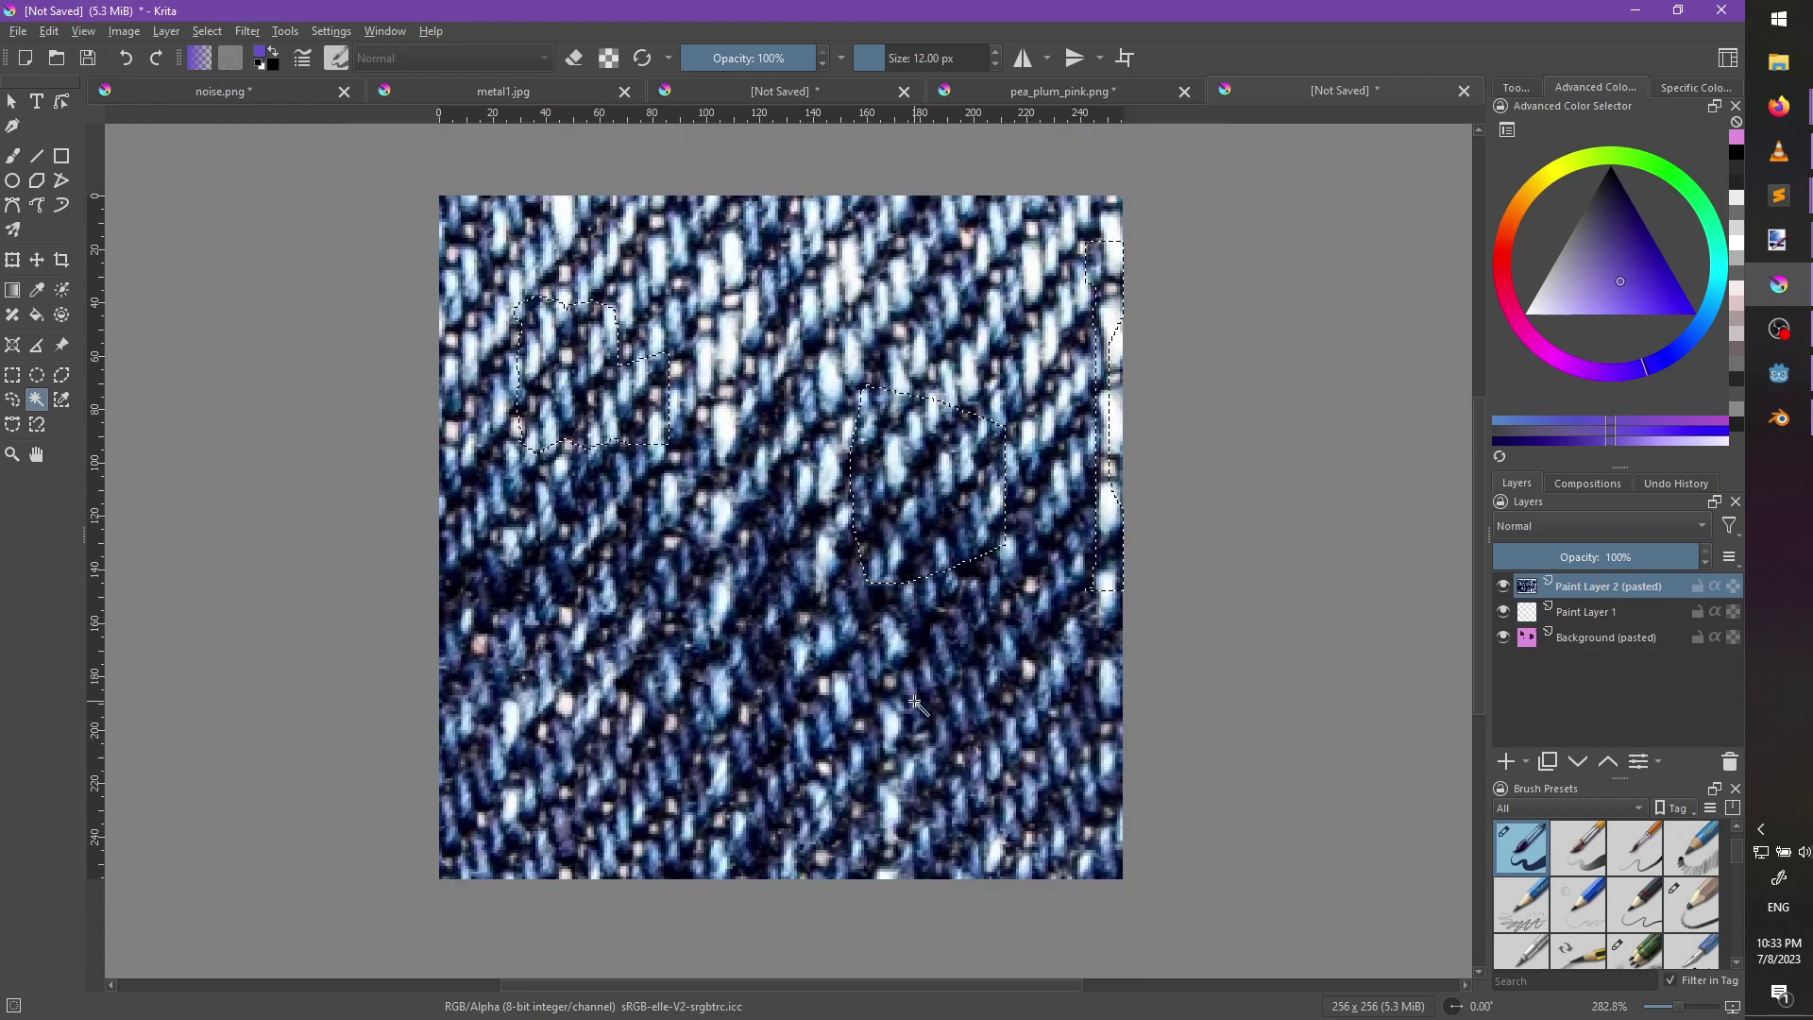
# Try to select the entire canvas and transform the pasted denim layer.
pyautogui.hotkey('ctrl', 'shift', 'a')
pyautogui.hotkey('ctrl', 'a')
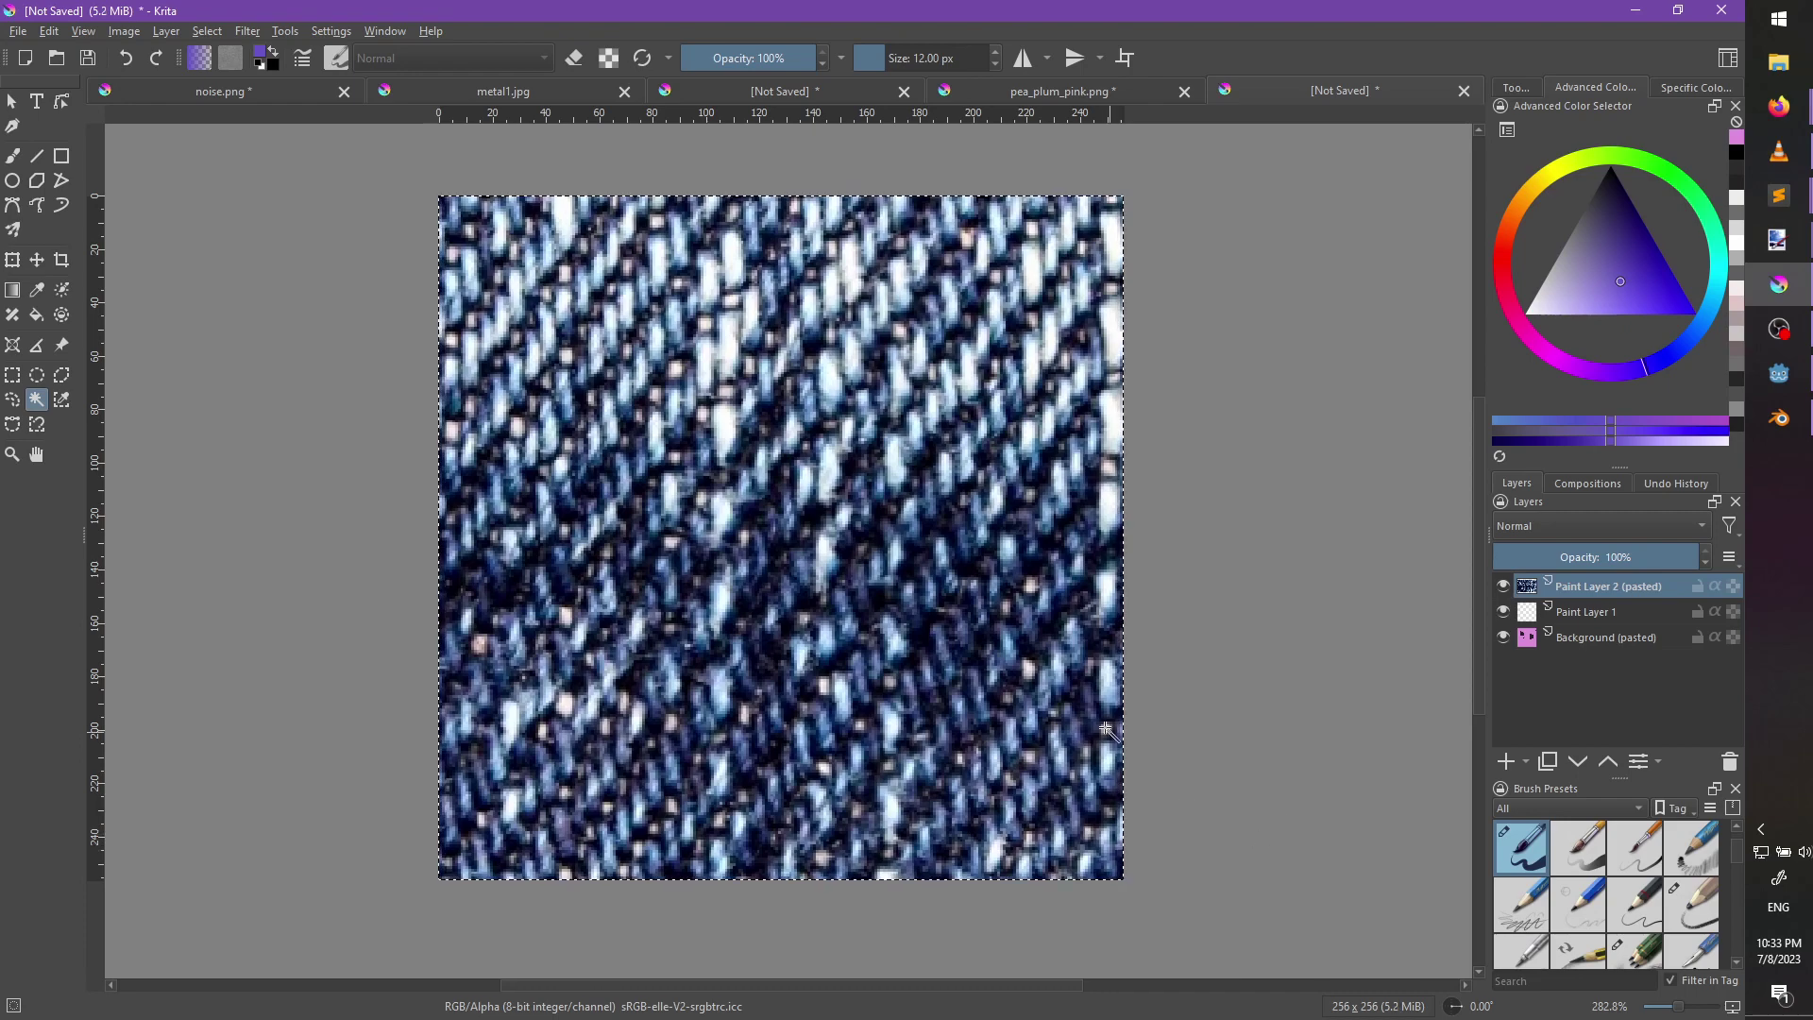
pyautogui.scroll(-4, 995, 511)
pyautogui.scroll(4, 818, 598)
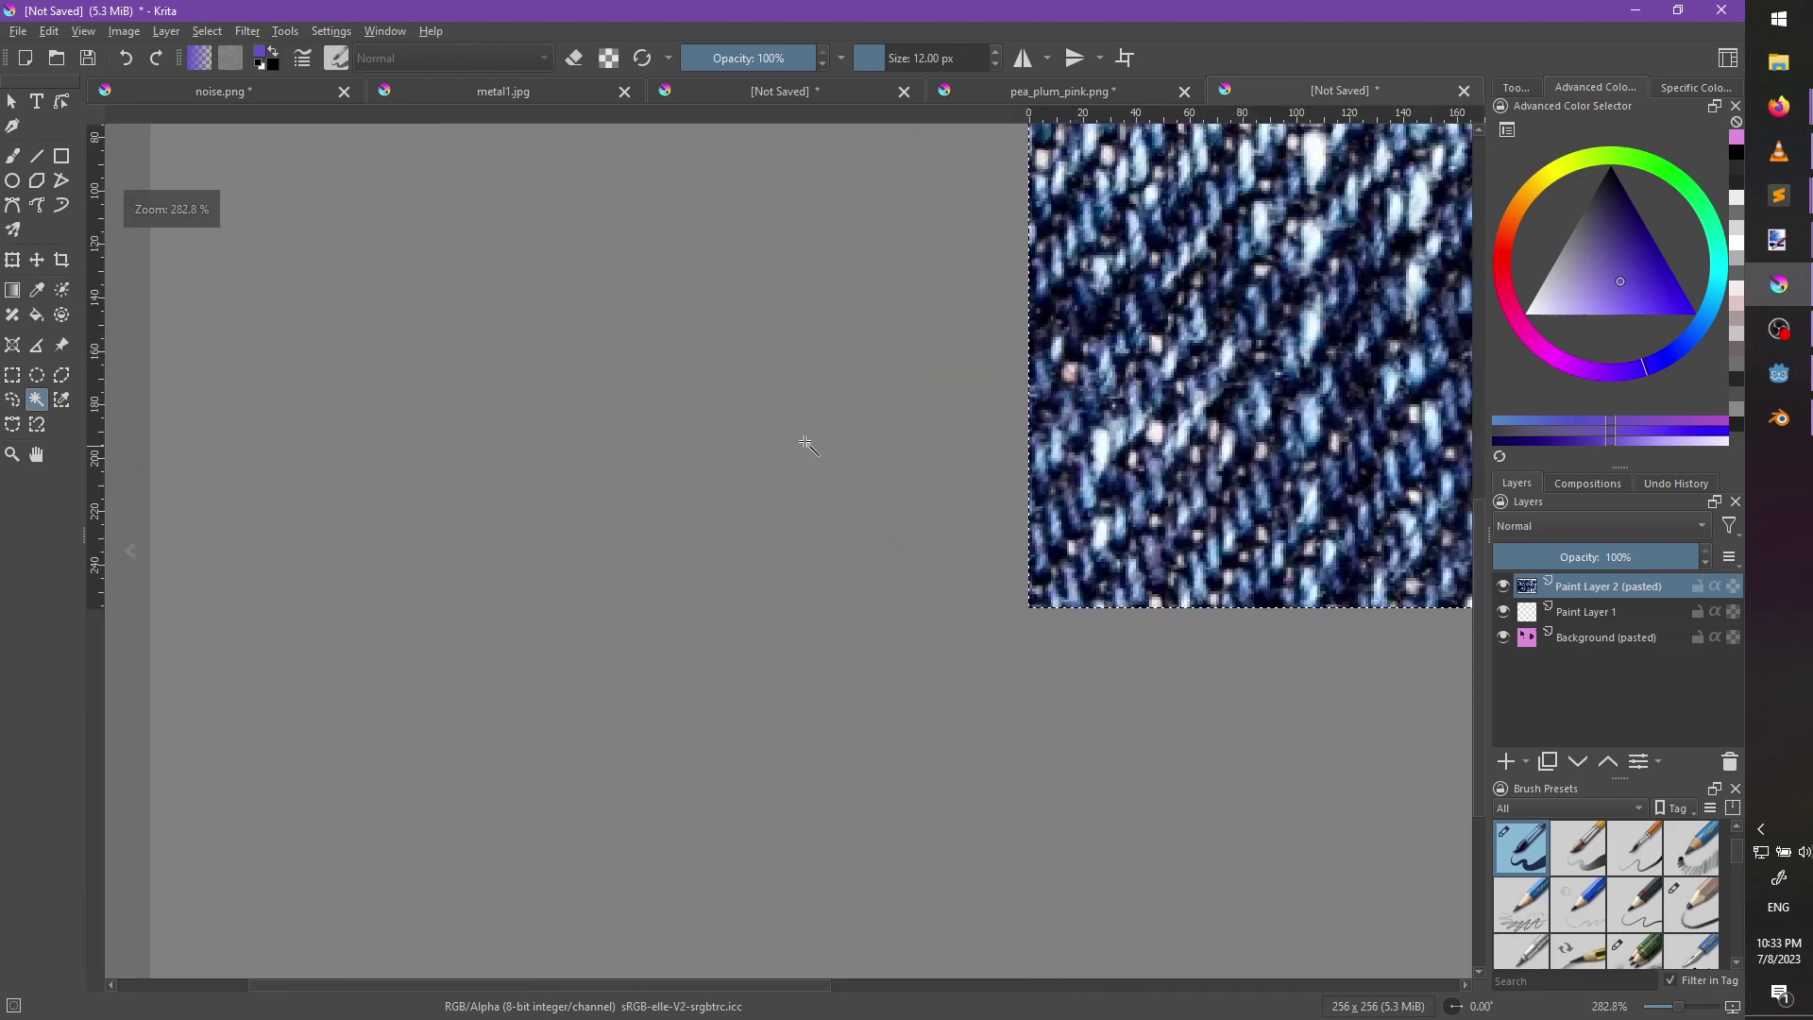
pyautogui.moveTo(836, 495); pyautogui.dragTo(577, 525, button='middle')
pyautogui.click(12, 259)
pyautogui.scroll(-2, 978, 595)
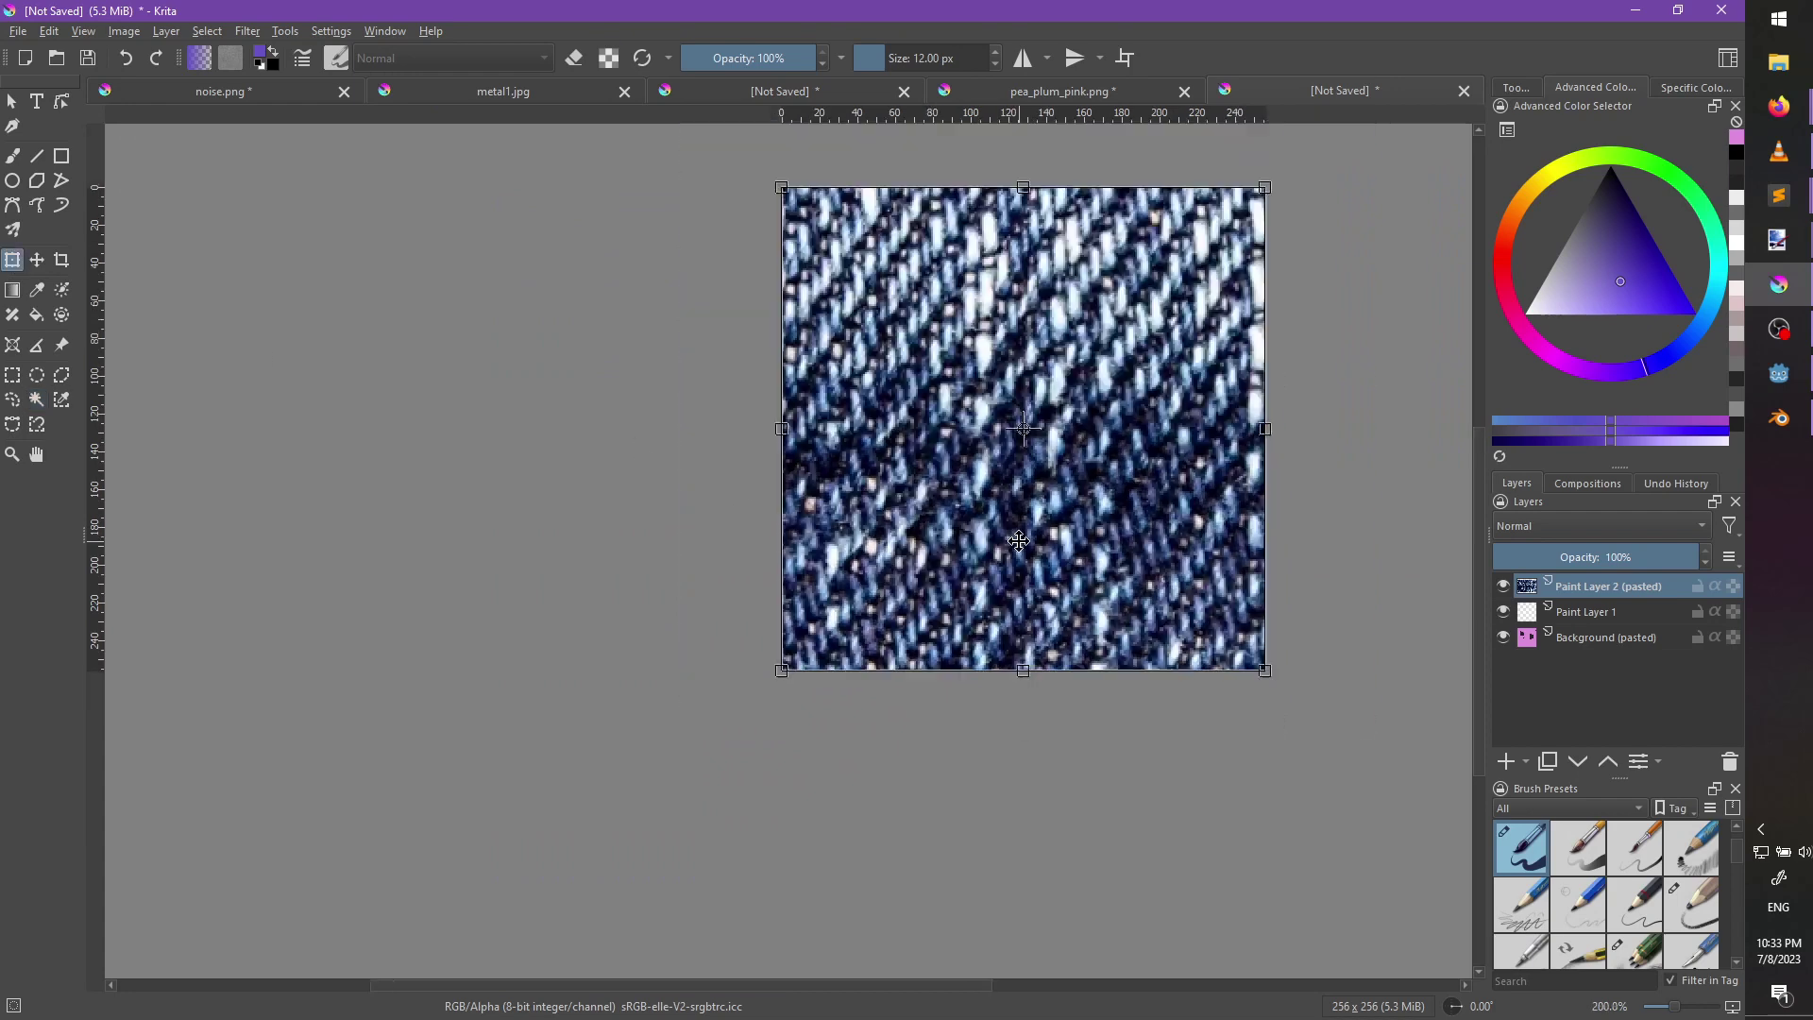
pyautogui.press('Return')
pyautogui.press('x')
pyautogui.click(974, 601)
# Cut the denim image out of its layer across the whole canvas and switch to the browser.
pyautogui.hotkey('ctrl', 'a')
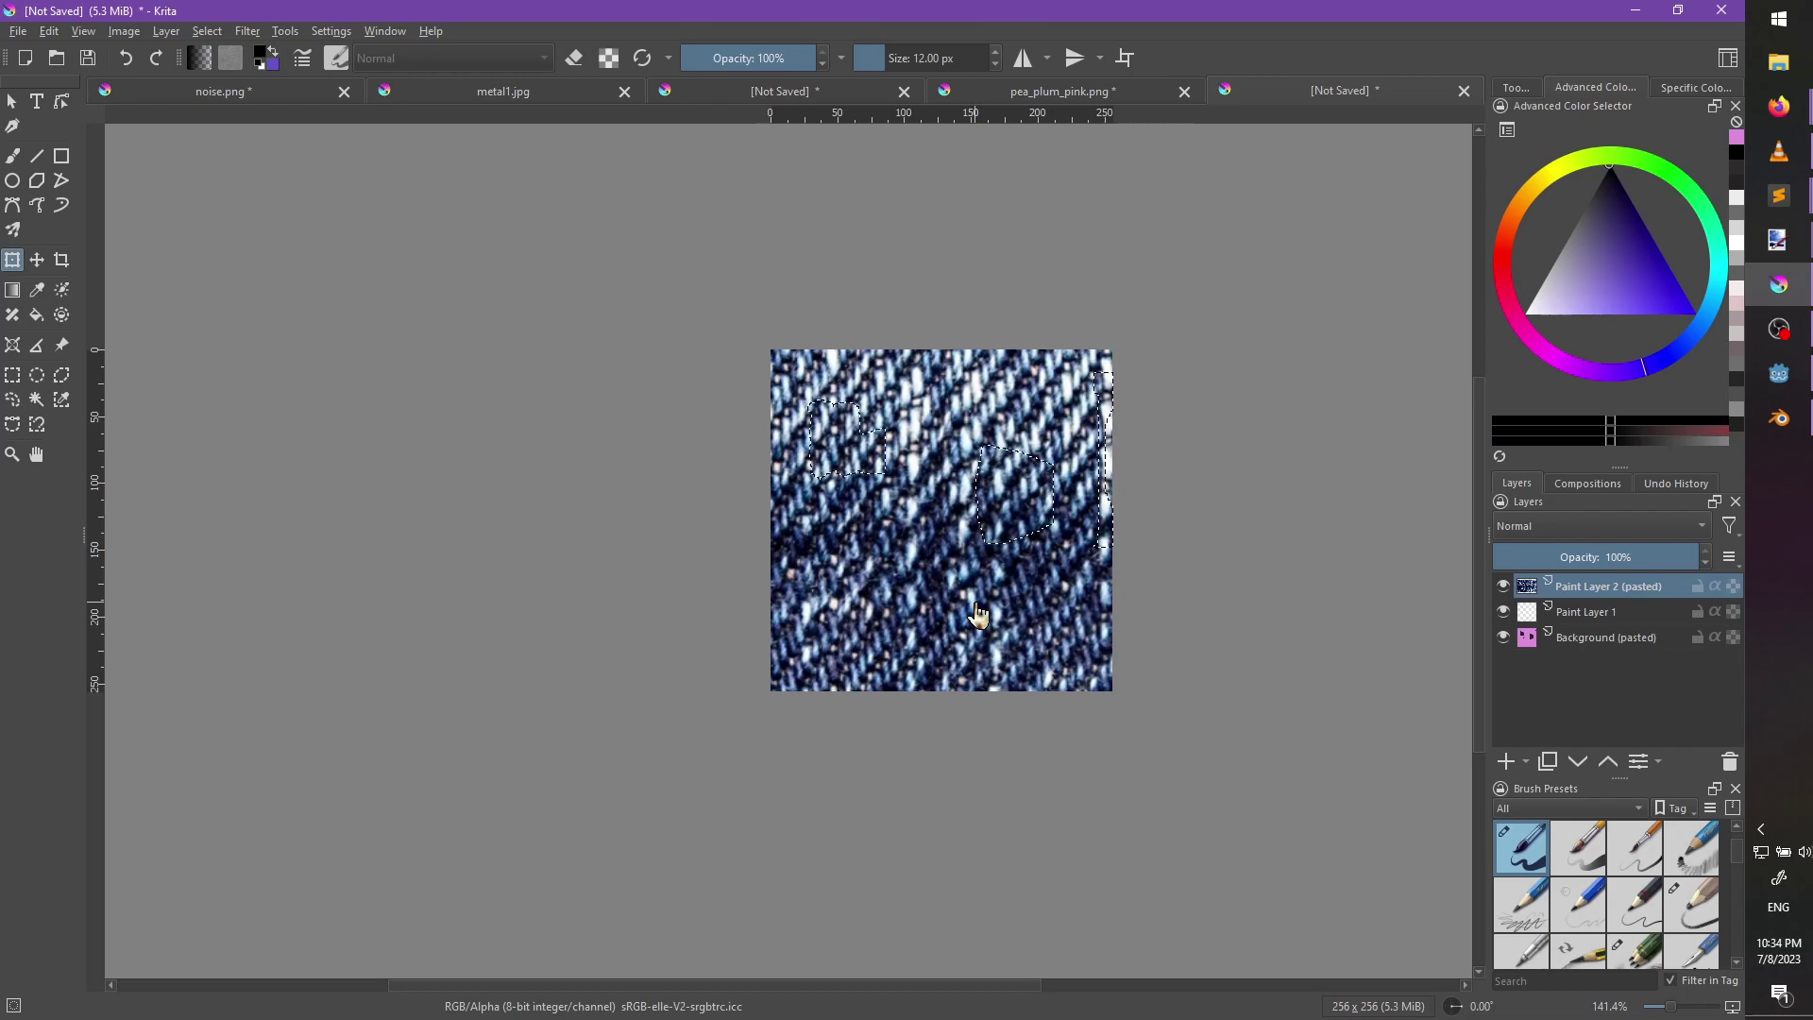
pyautogui.hotkey('ctrl', 'a')
pyautogui.hotkey('ctrl', 'x')
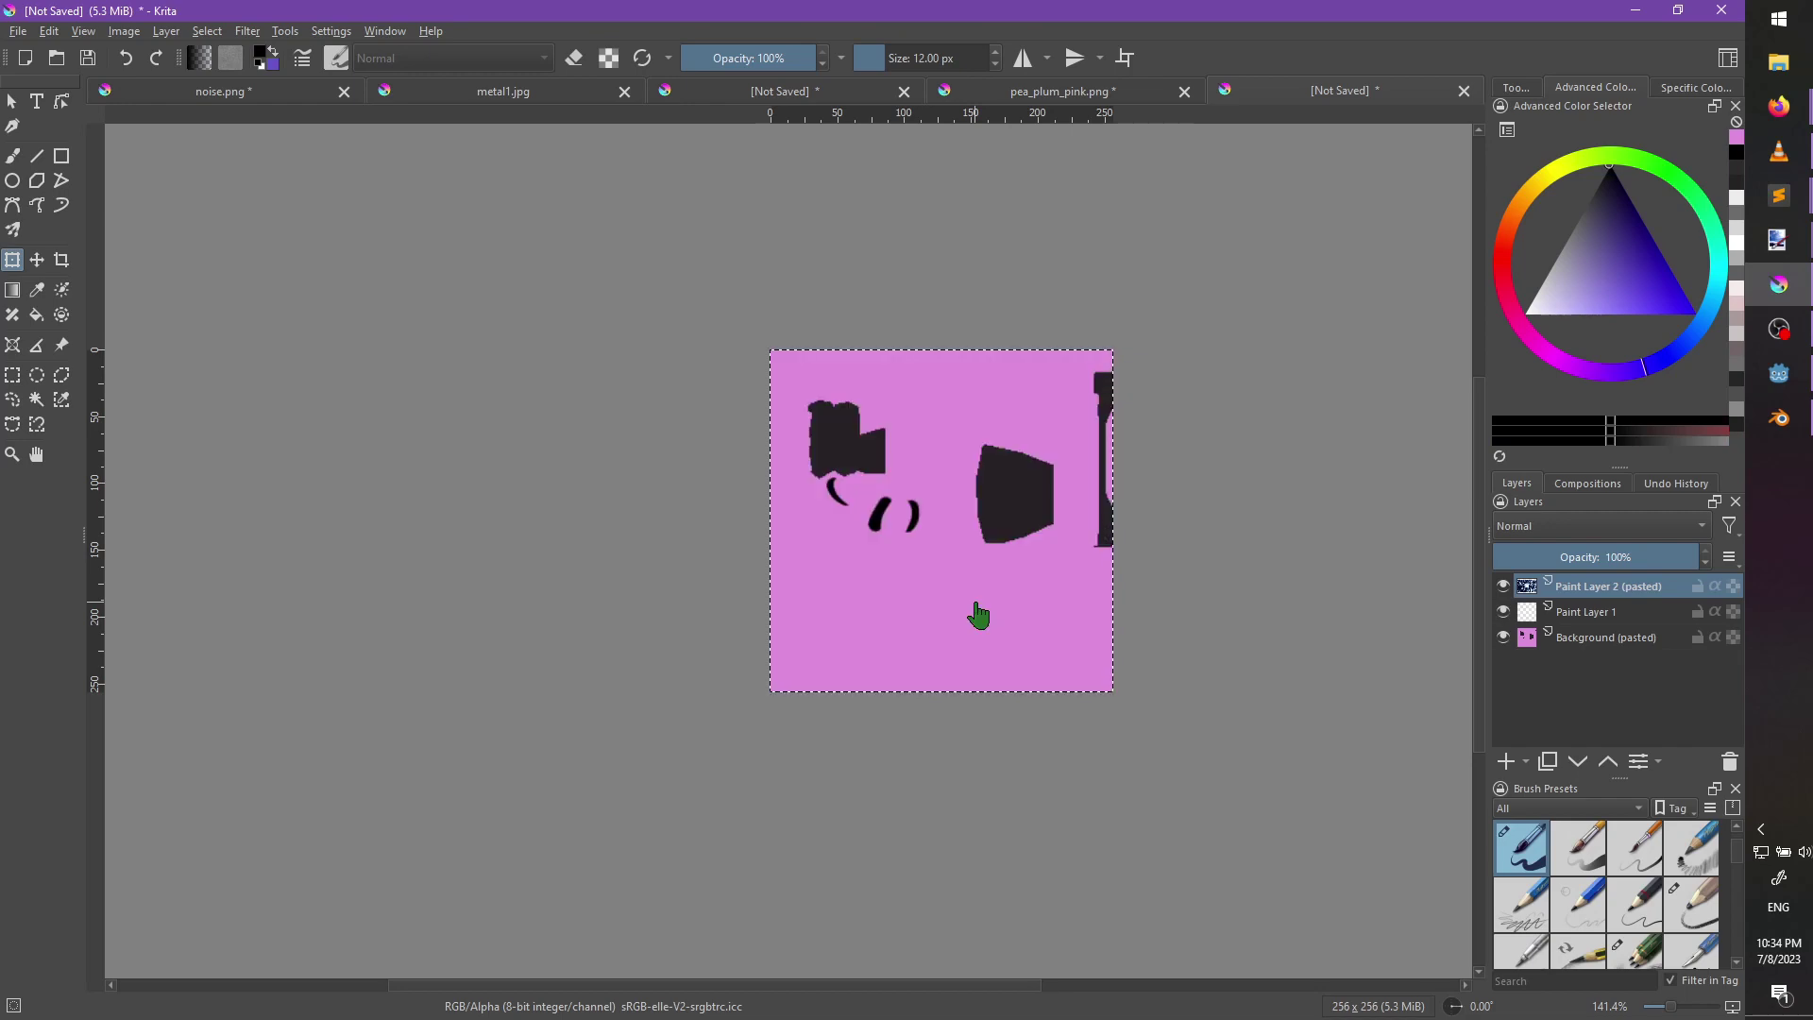
pyautogui.hotkey('alt', 'Tab')
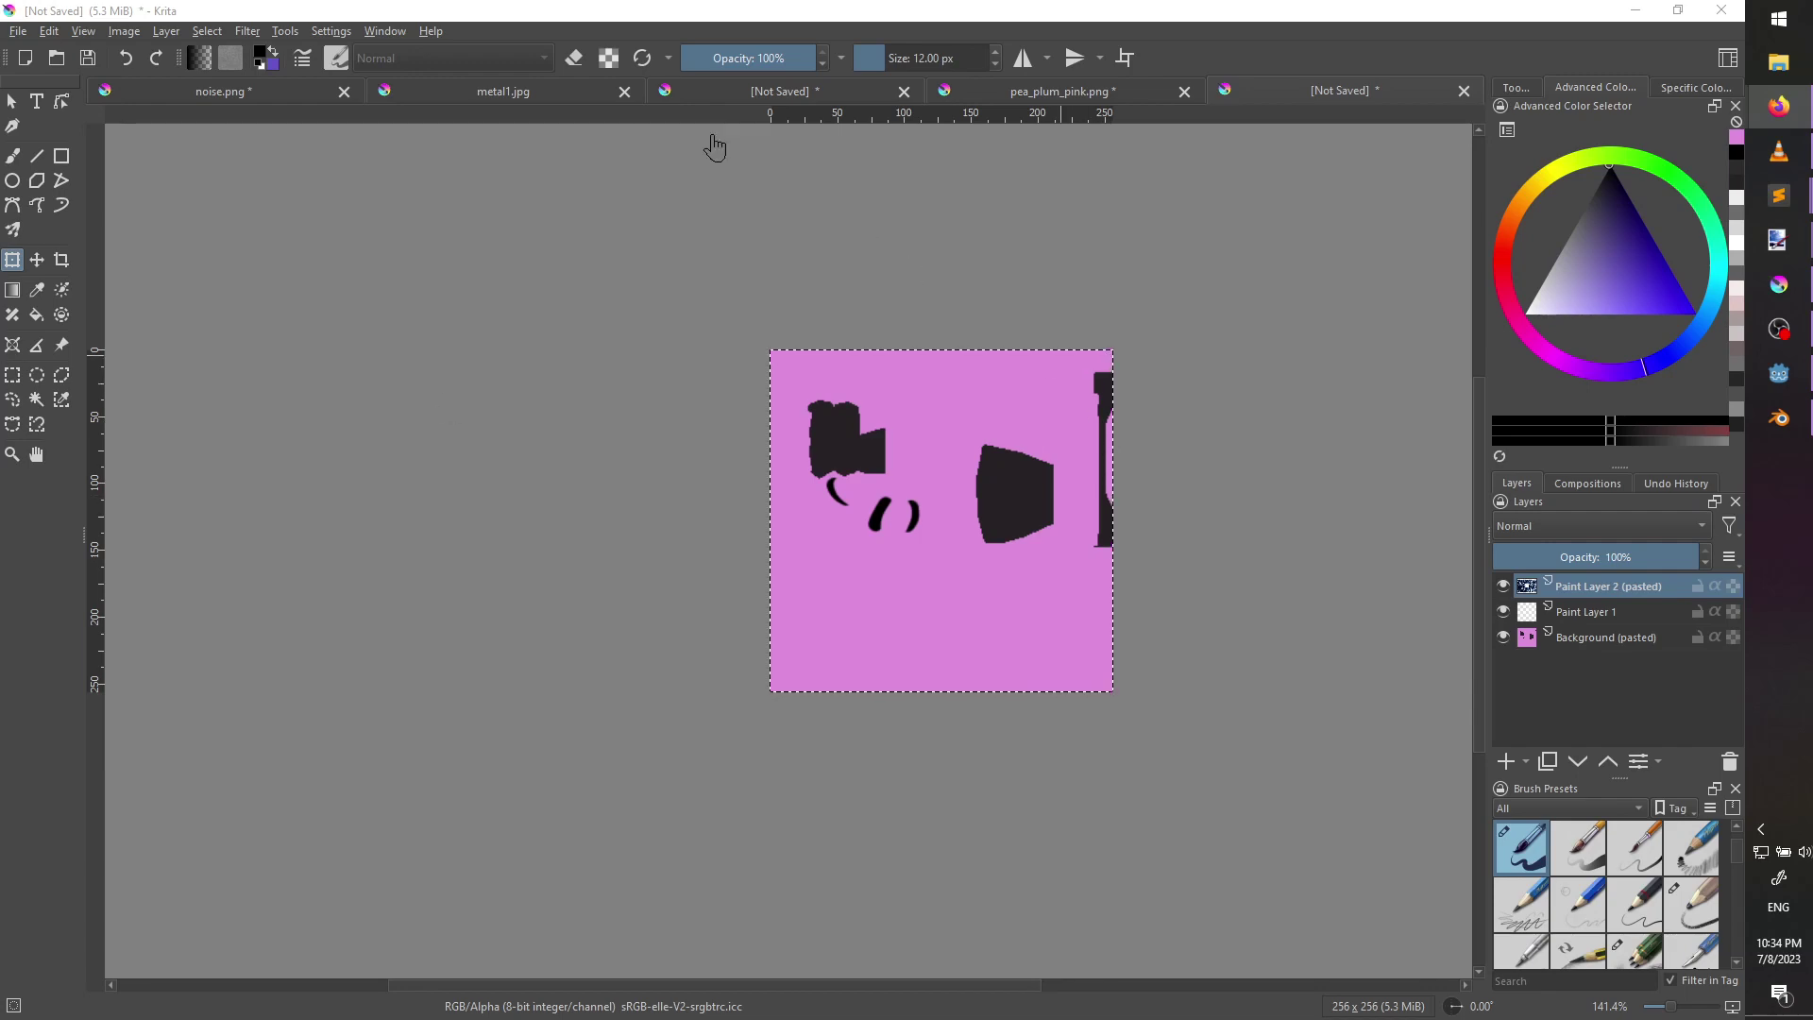
# Create a new image from the copied denim picture and paste the denim into the pea texture document.
pyautogui.click(545, 253)
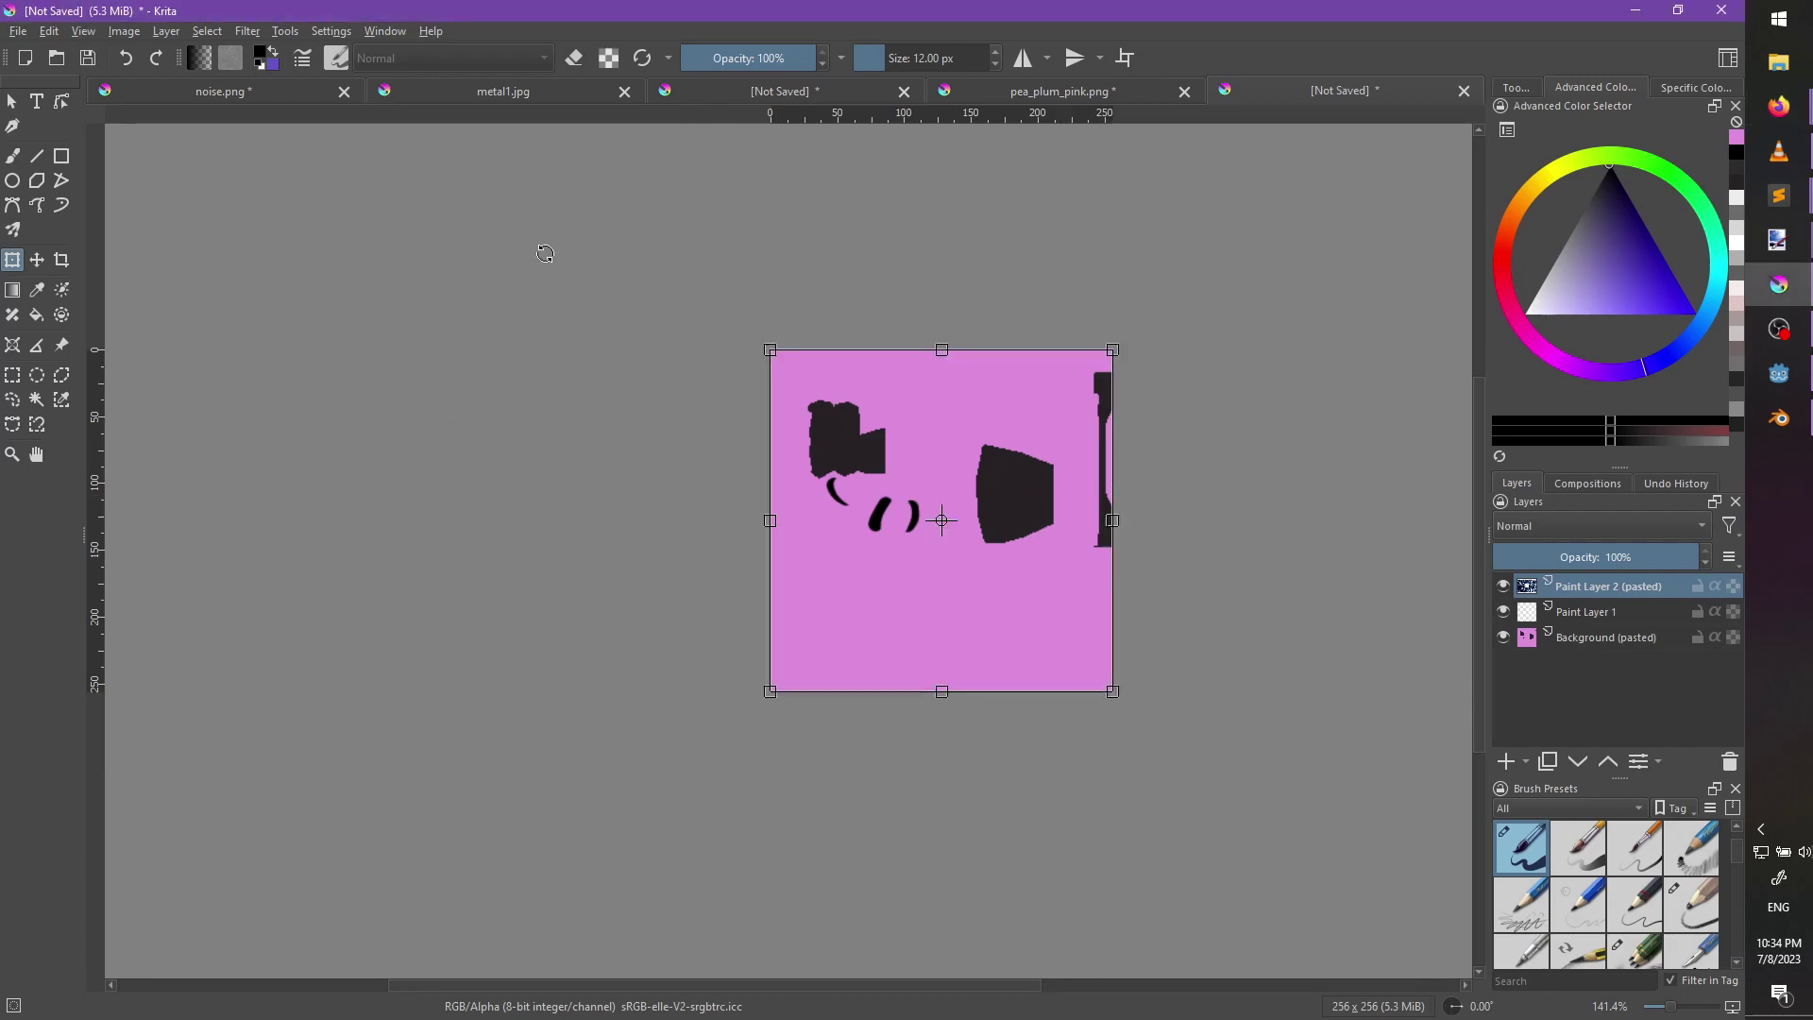
pyautogui.hotkey('ctrl', 'shift', 'n')
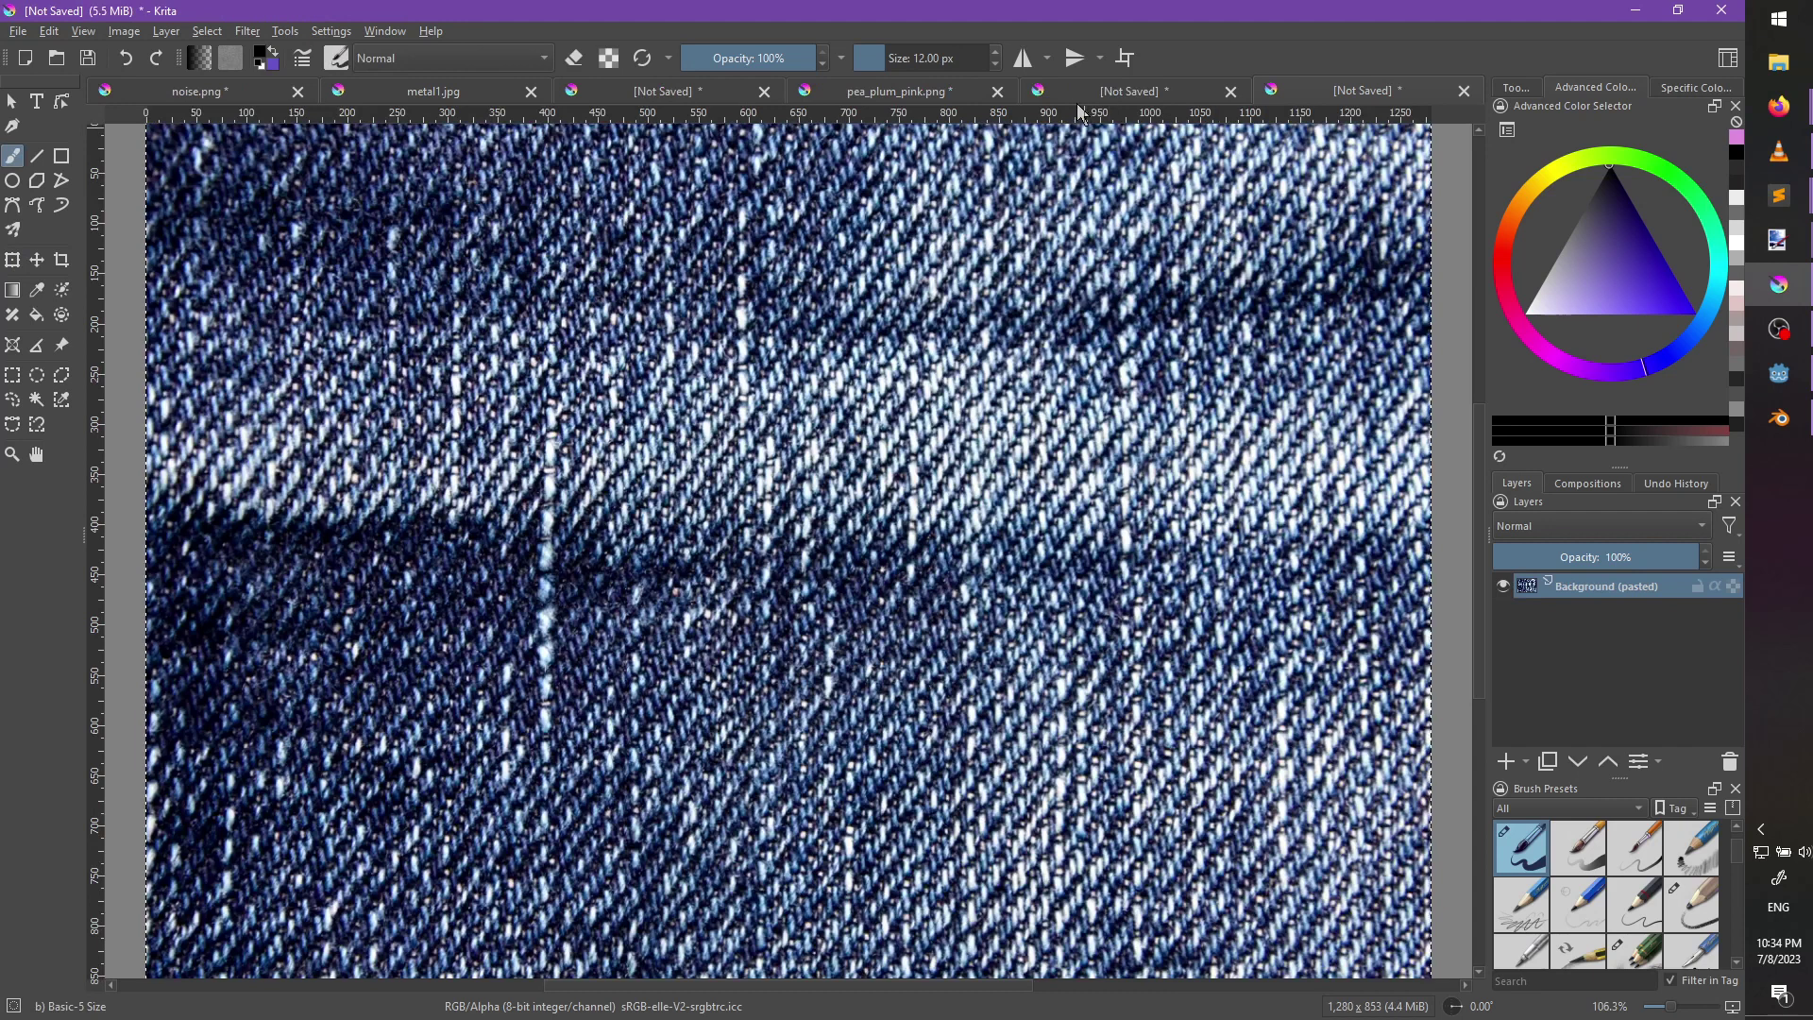
pyautogui.click(1094, 95)
pyautogui.hotkey('ctrl', 'v')
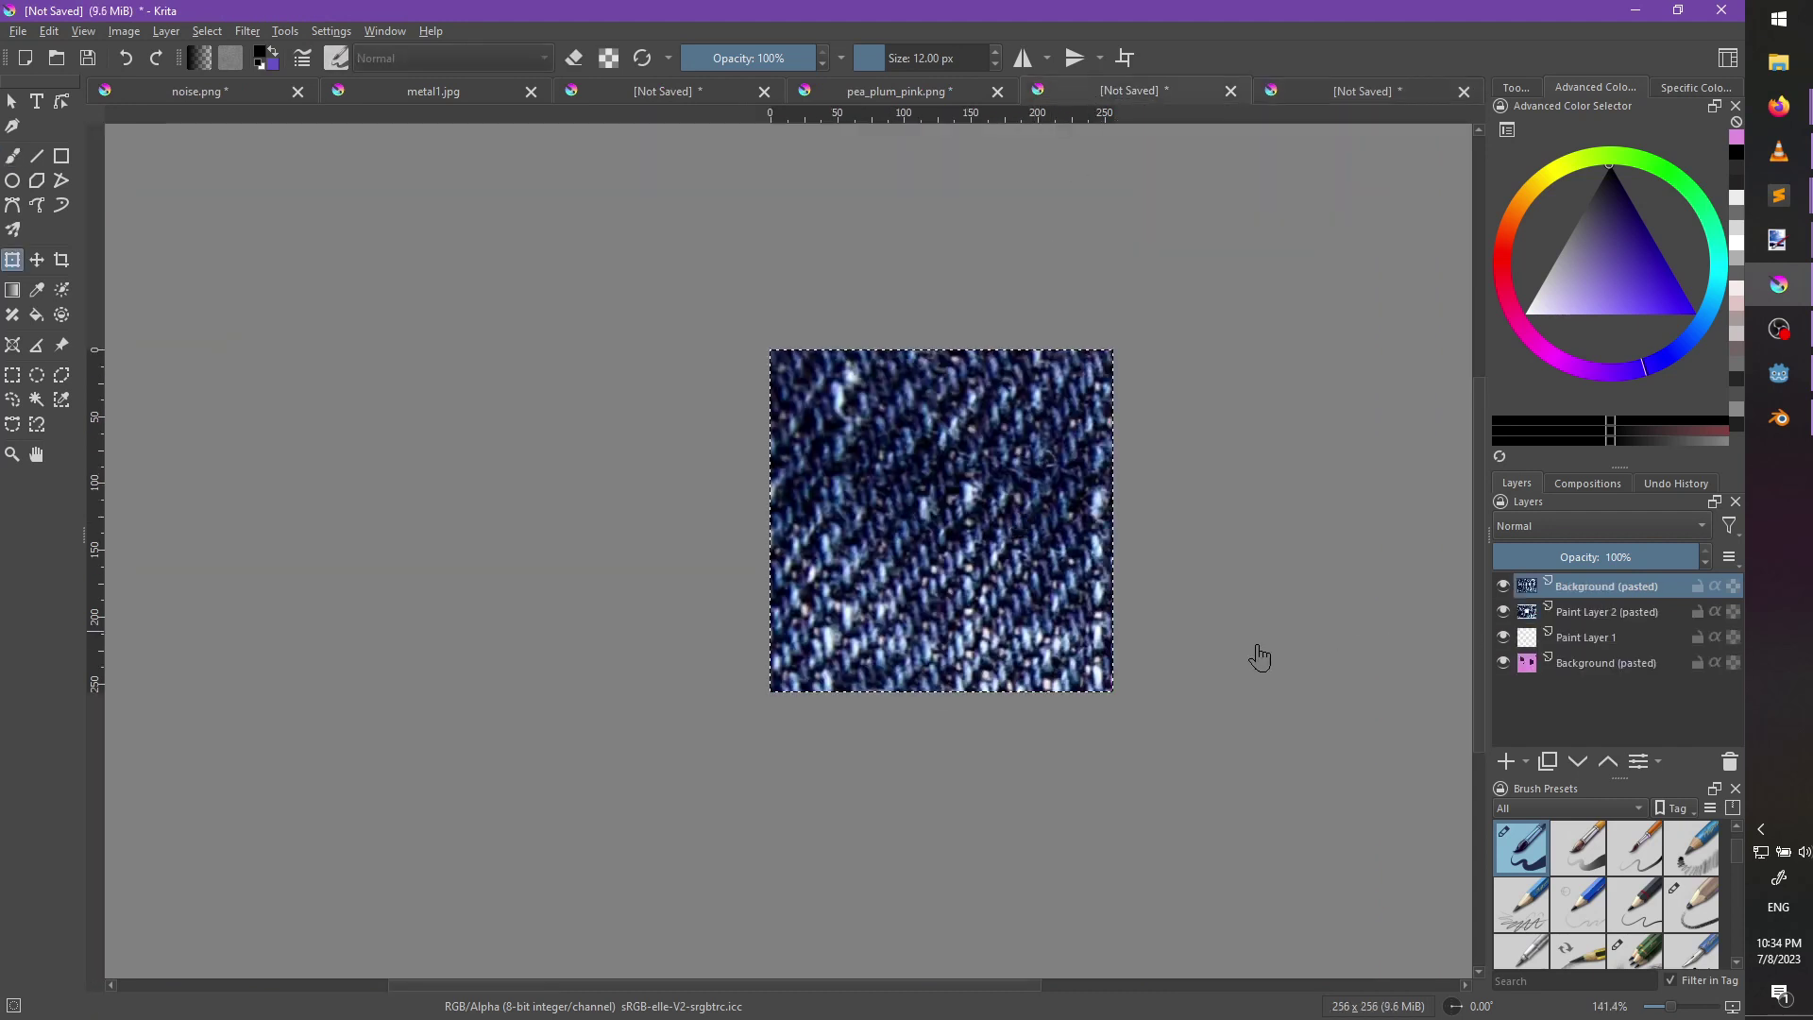
# Clear the selection and remove the surplus pasted denim layers from the pea texture document.
pyautogui.click(933, 548)
pyautogui.press('Return')
pyautogui.hotkey('ctrl', 'shift', 'a')
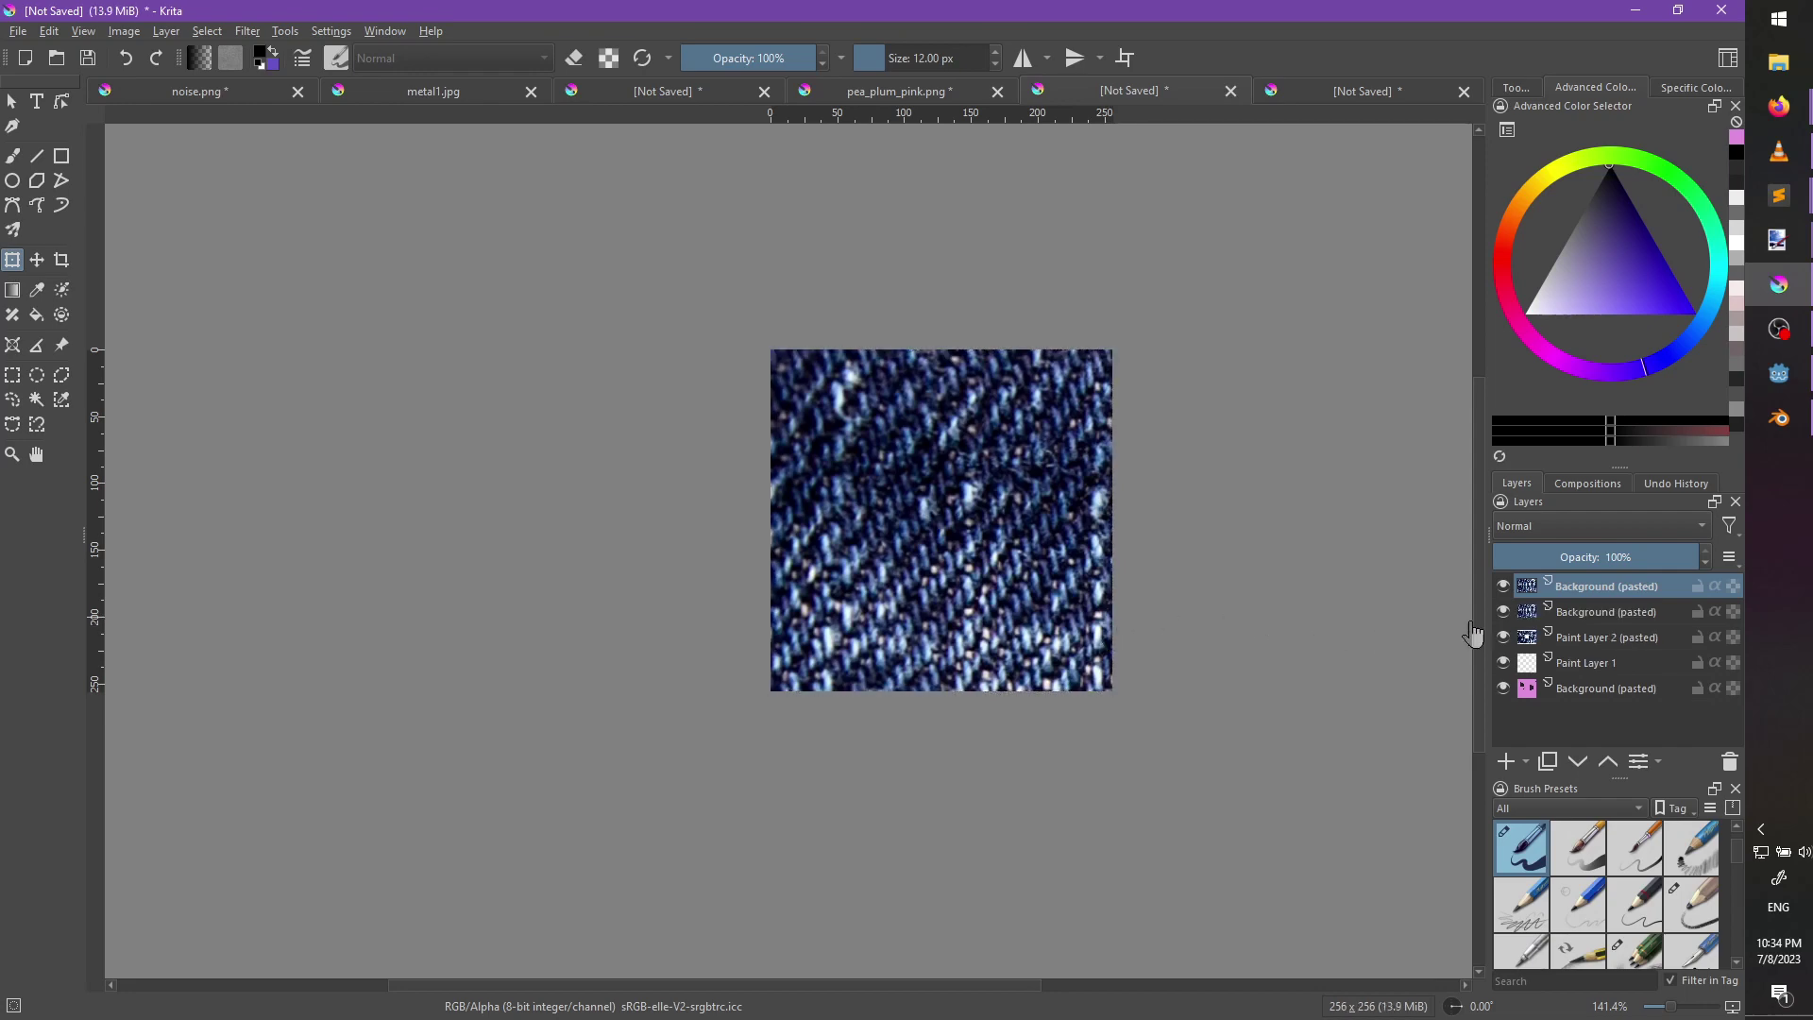
pyautogui.hotkey('ctrl', 'e')
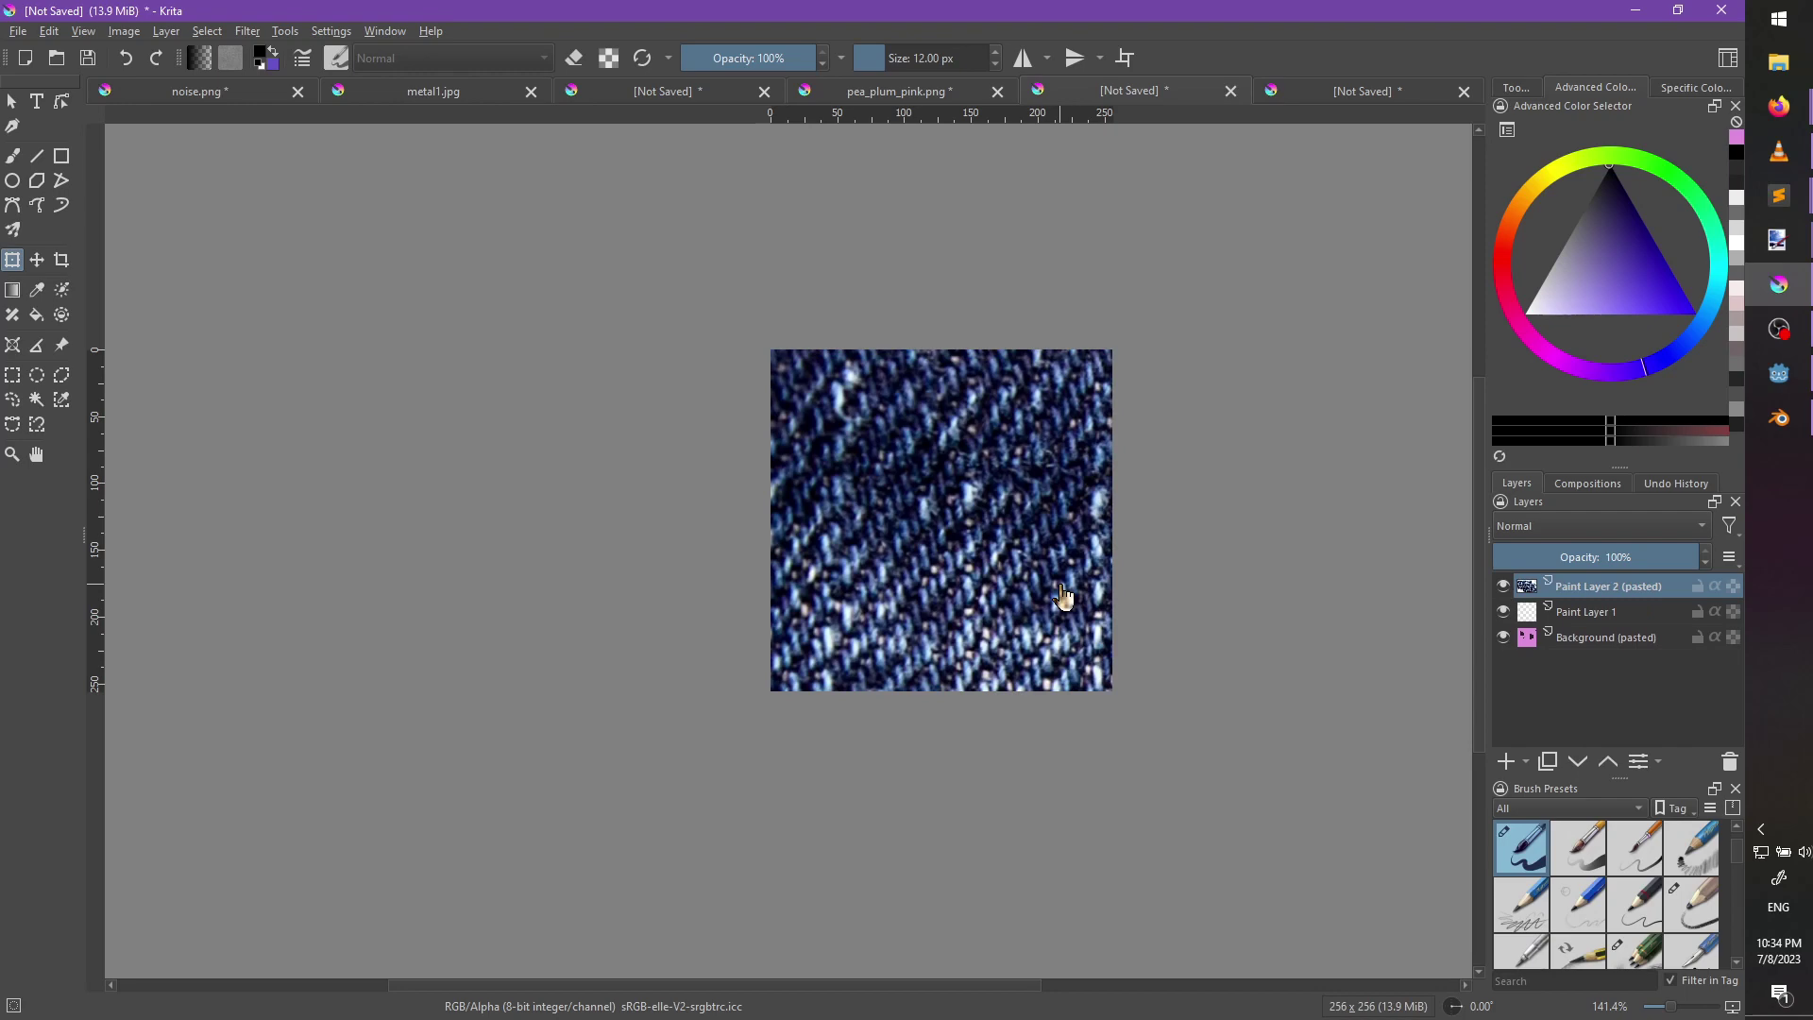
pyautogui.click(1729, 761)
# Paste the full-size denim image as a new top layer and scale it down proportionally to the canvas width.
pyautogui.hotkey('ctrl', 'v')
pyautogui.keyDown('ctrl'); pyautogui.scroll(-4, 1177, 704); pyautogui.keyUp('ctrl')
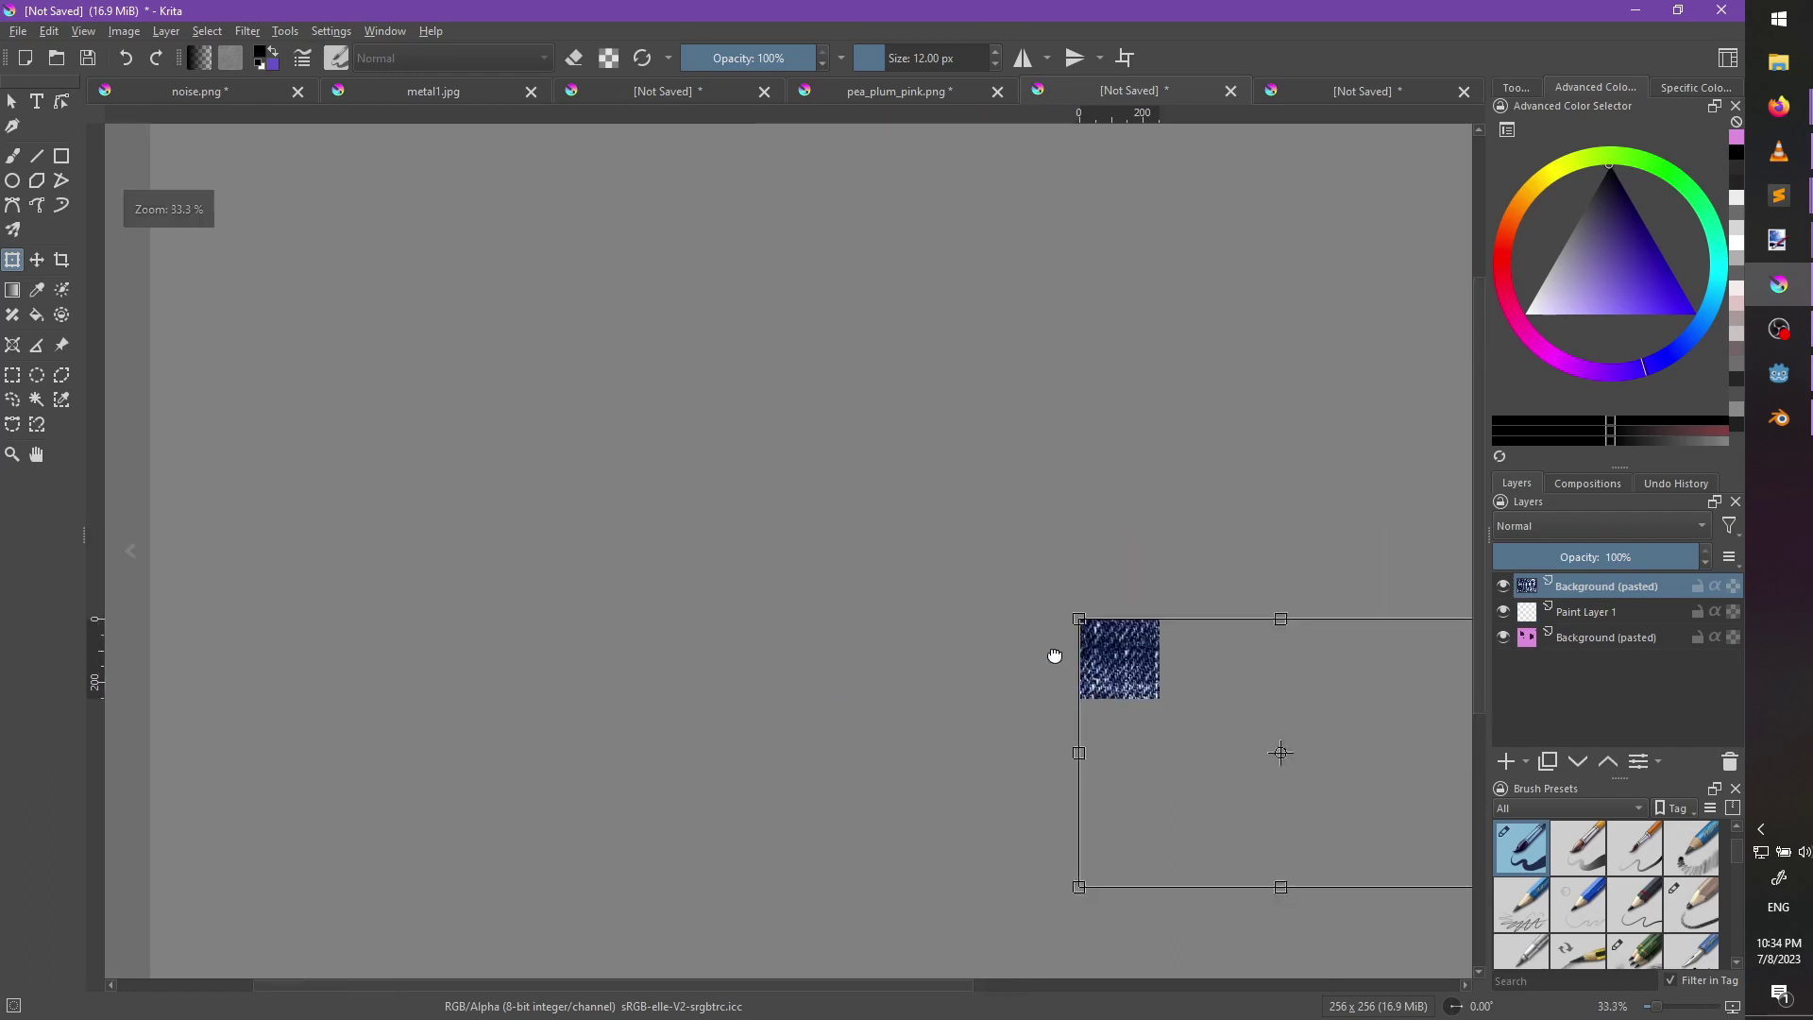
pyautogui.moveTo(1279, 780); pyautogui.dragTo(963, 576)
pyautogui.scroll(6, 968, 596)
pyautogui.moveTo(869, 506); pyautogui.dragTo(1157, 707, button='middle')
# Lower the denim layer's opacity to 30% and apply its transformation.
pyautogui.click(1556, 562)
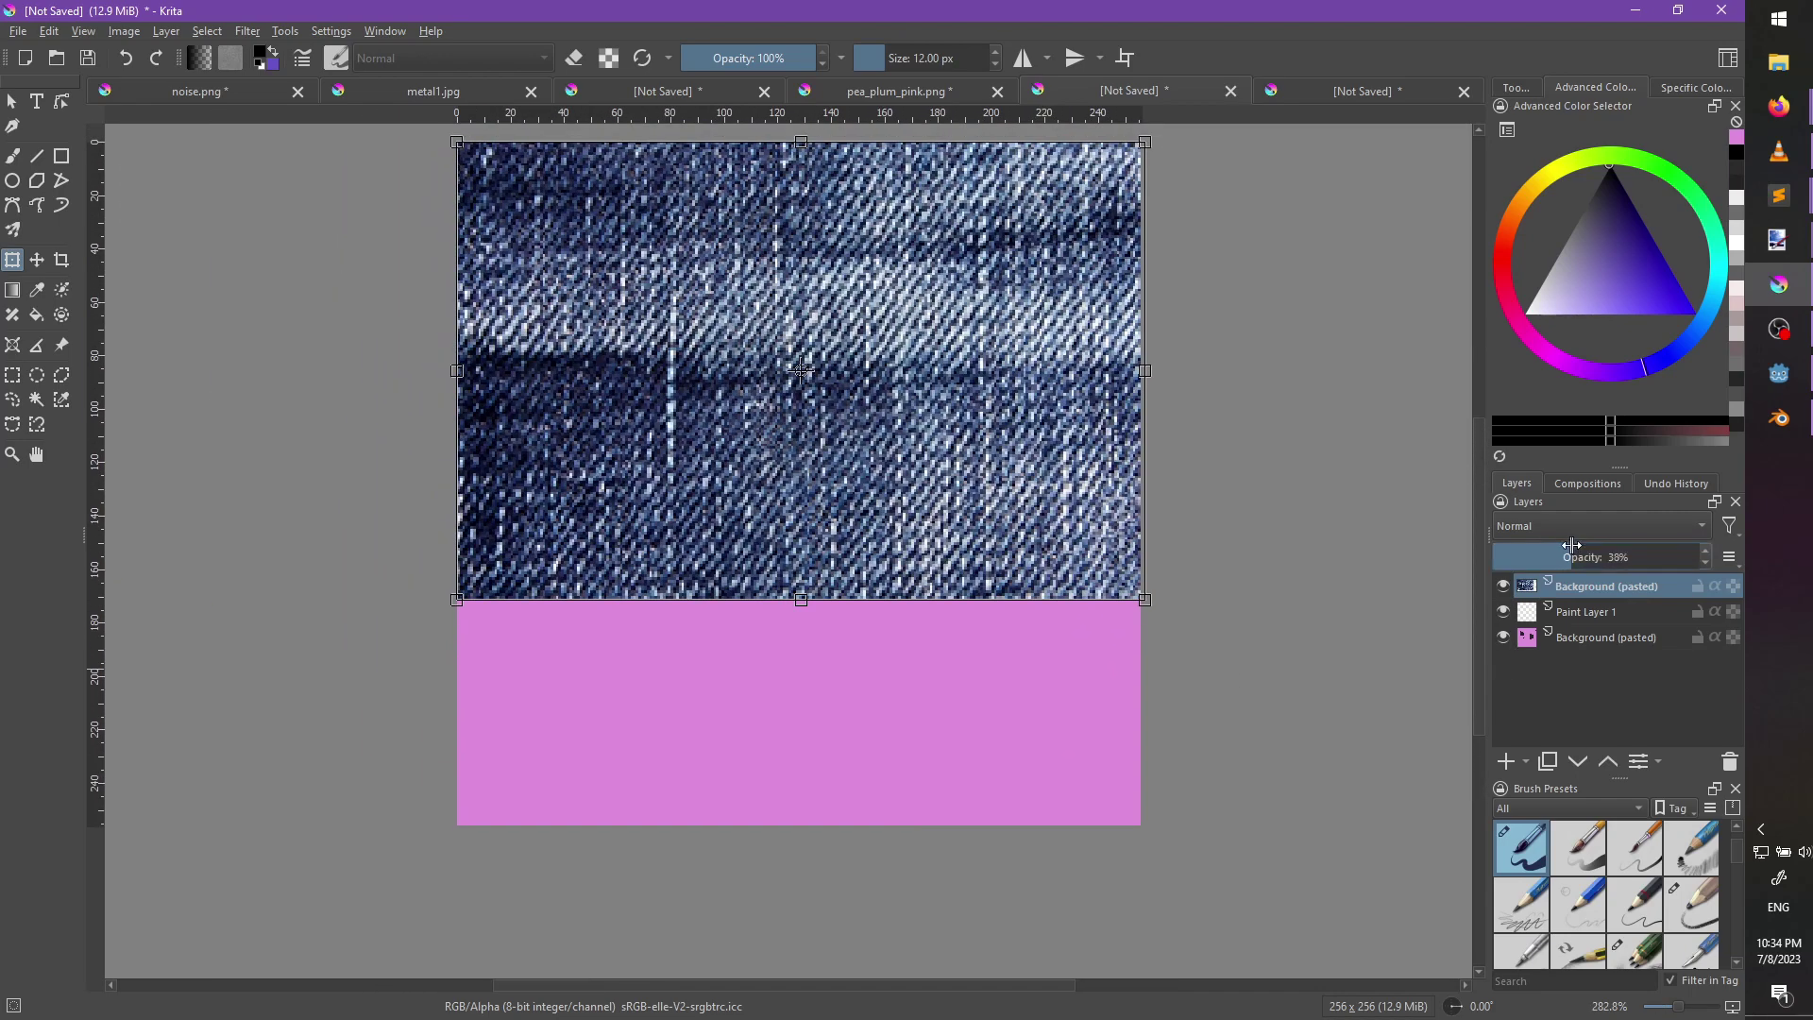
pyautogui.moveTo(1069, 484); pyautogui.dragTo(1095, 540, button='middle')
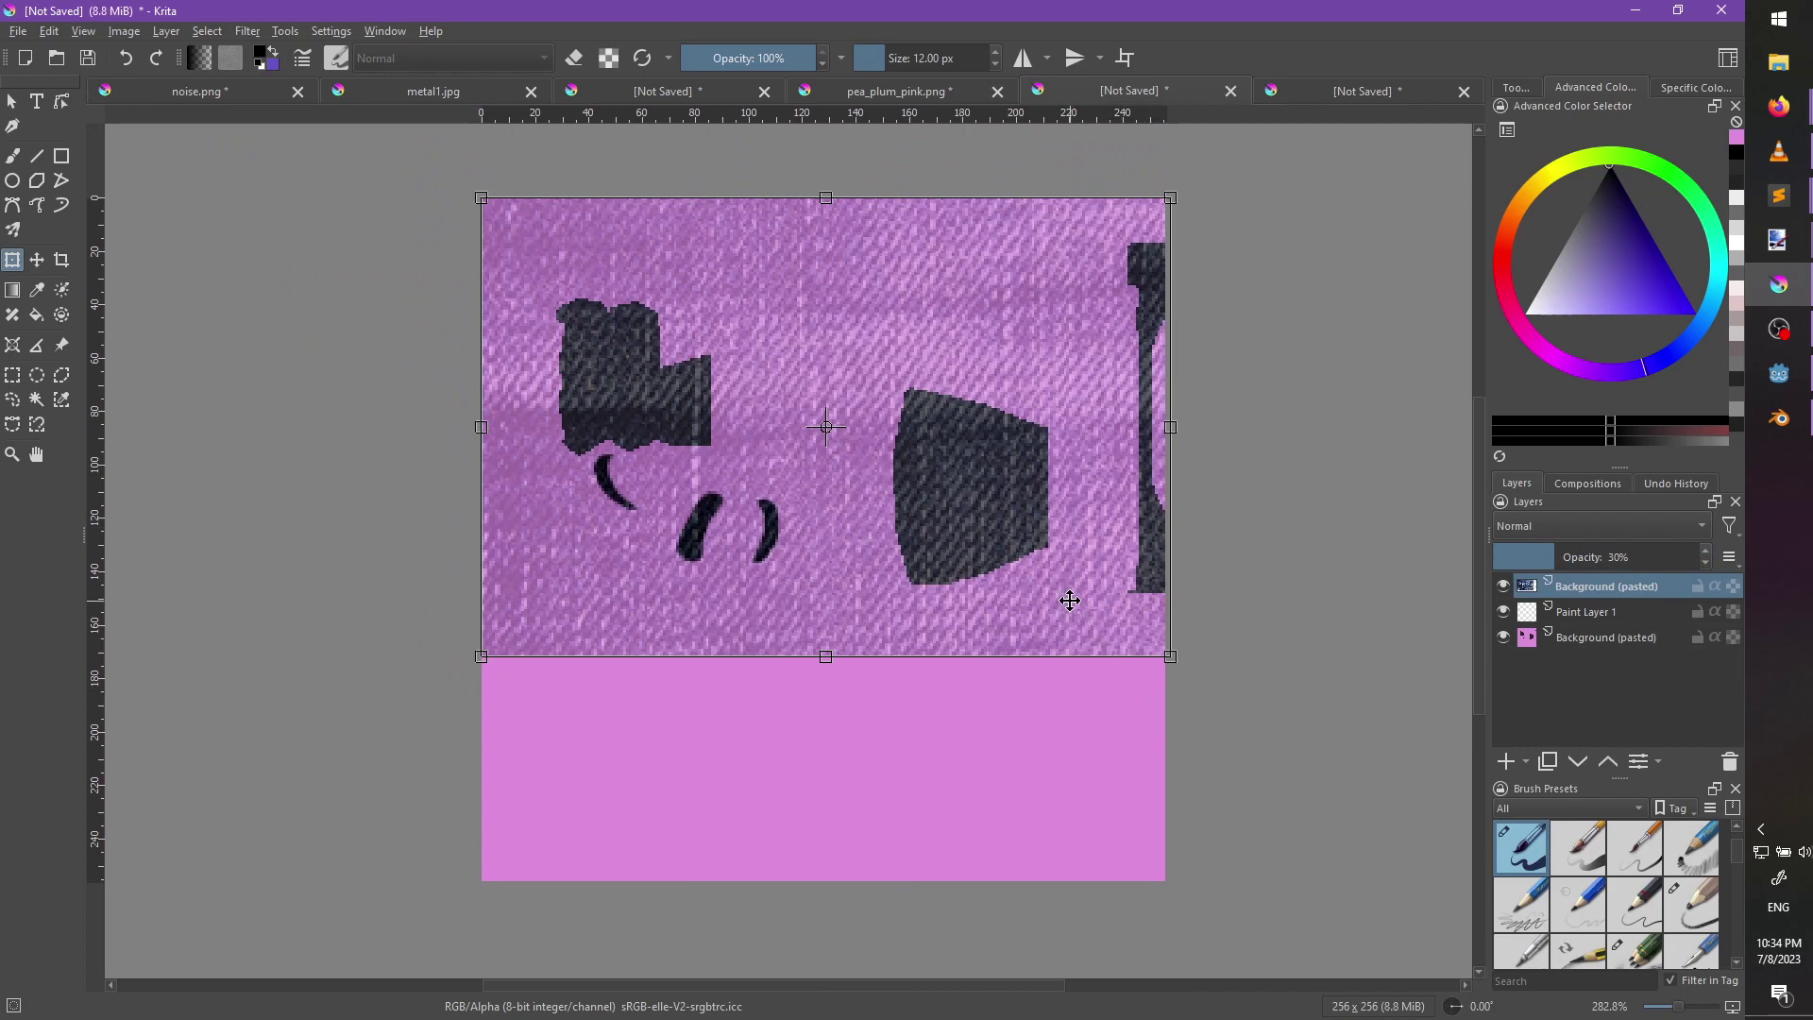
pyautogui.press('Return')
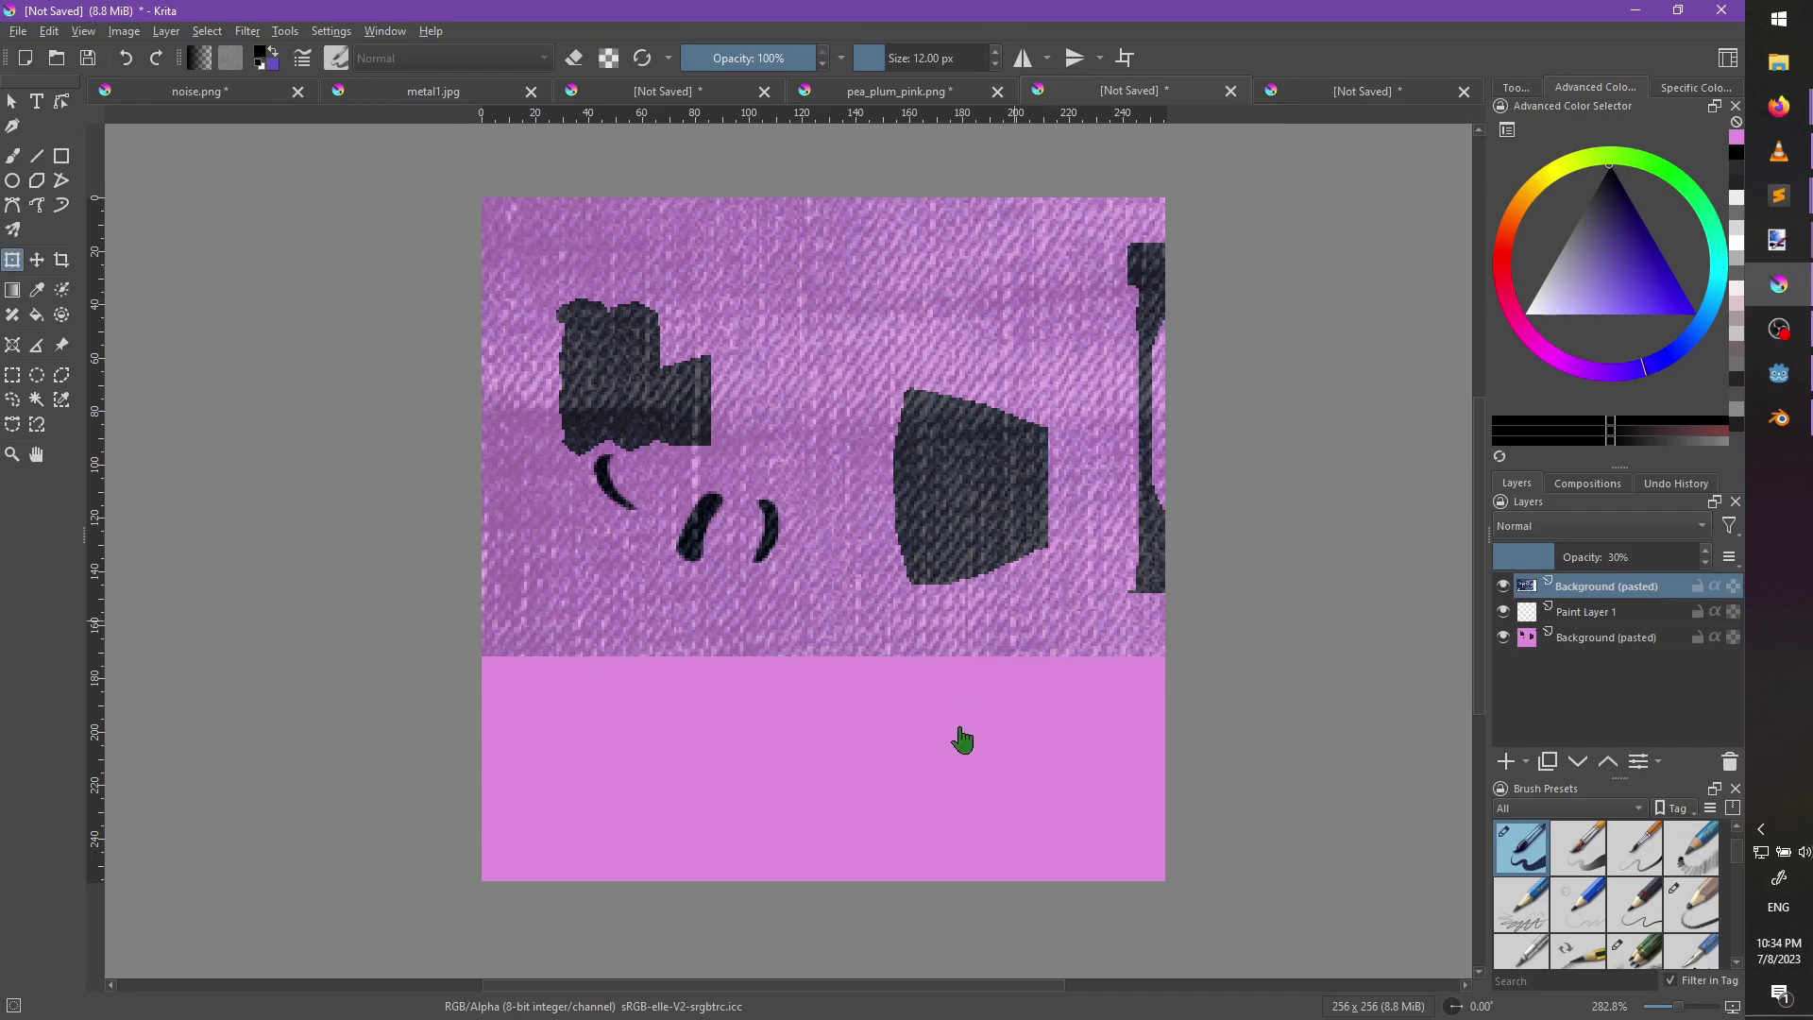
# Hide the denim layer, select the pink area around the clothing shapes on the texture layer by contiguous colour, and show the denim again.
pyautogui.click(36, 399)
pyautogui.click(784, 769)
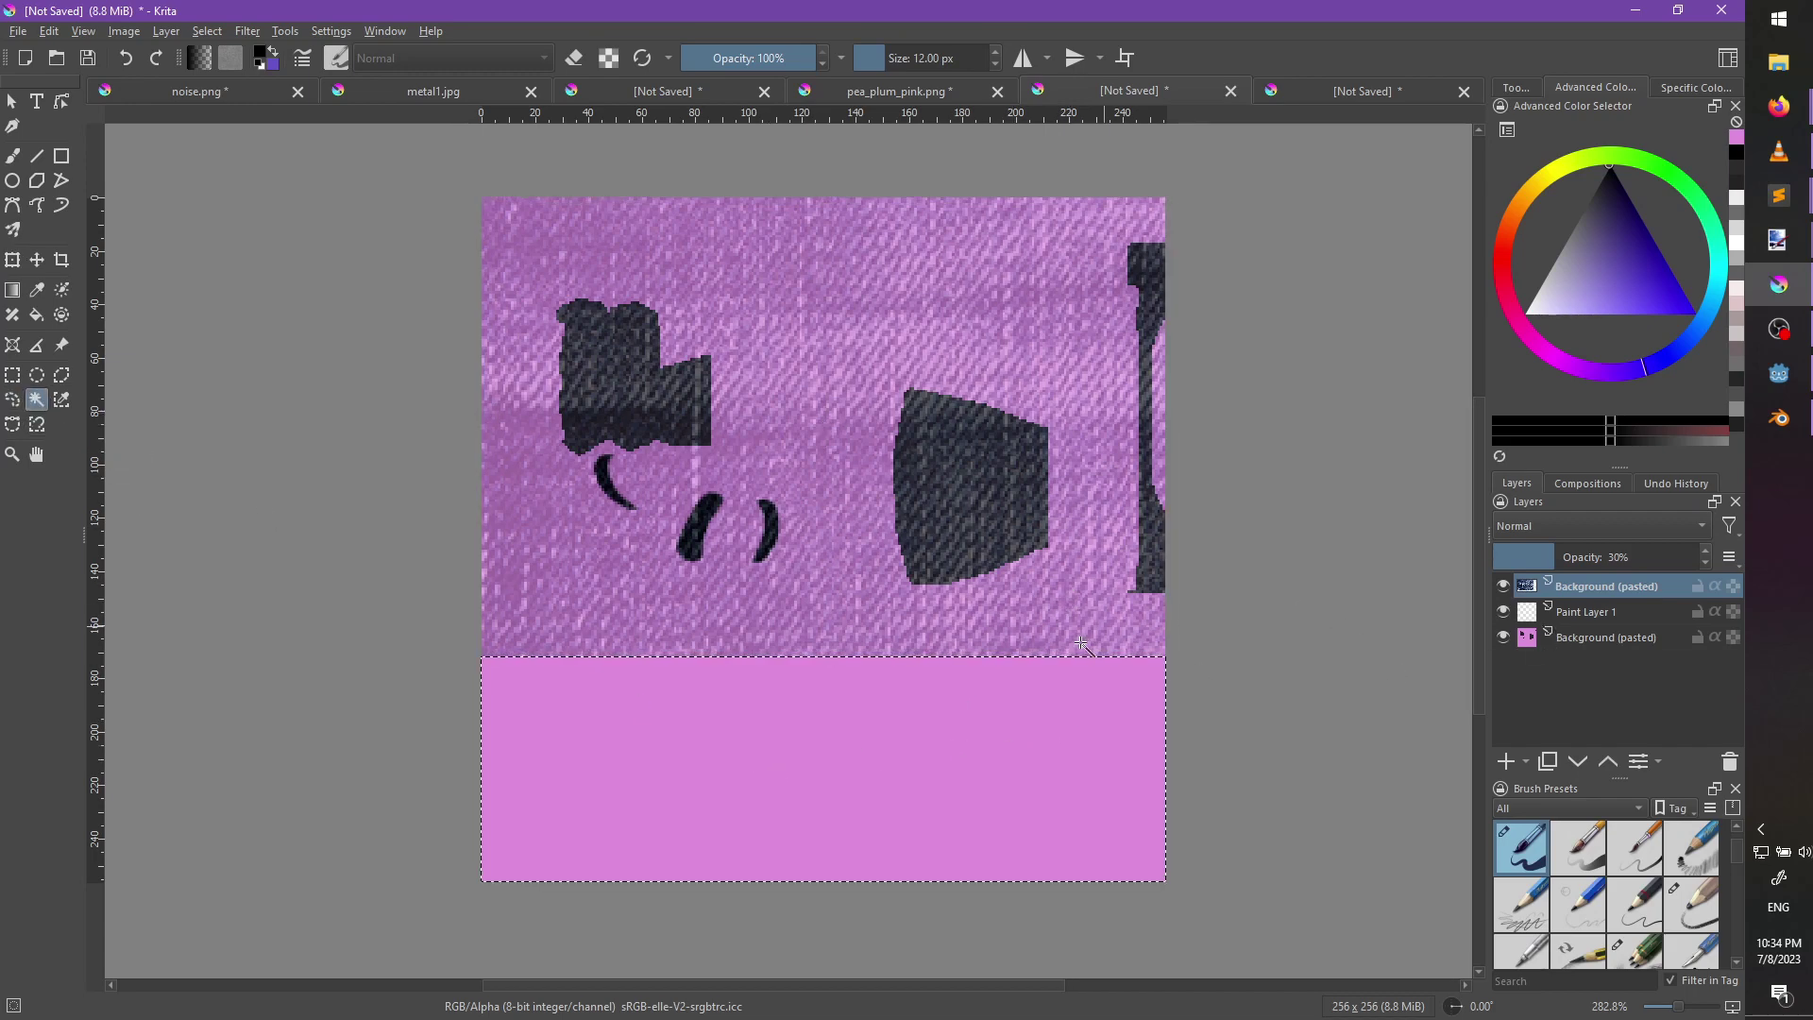
pyautogui.click(1503, 586)
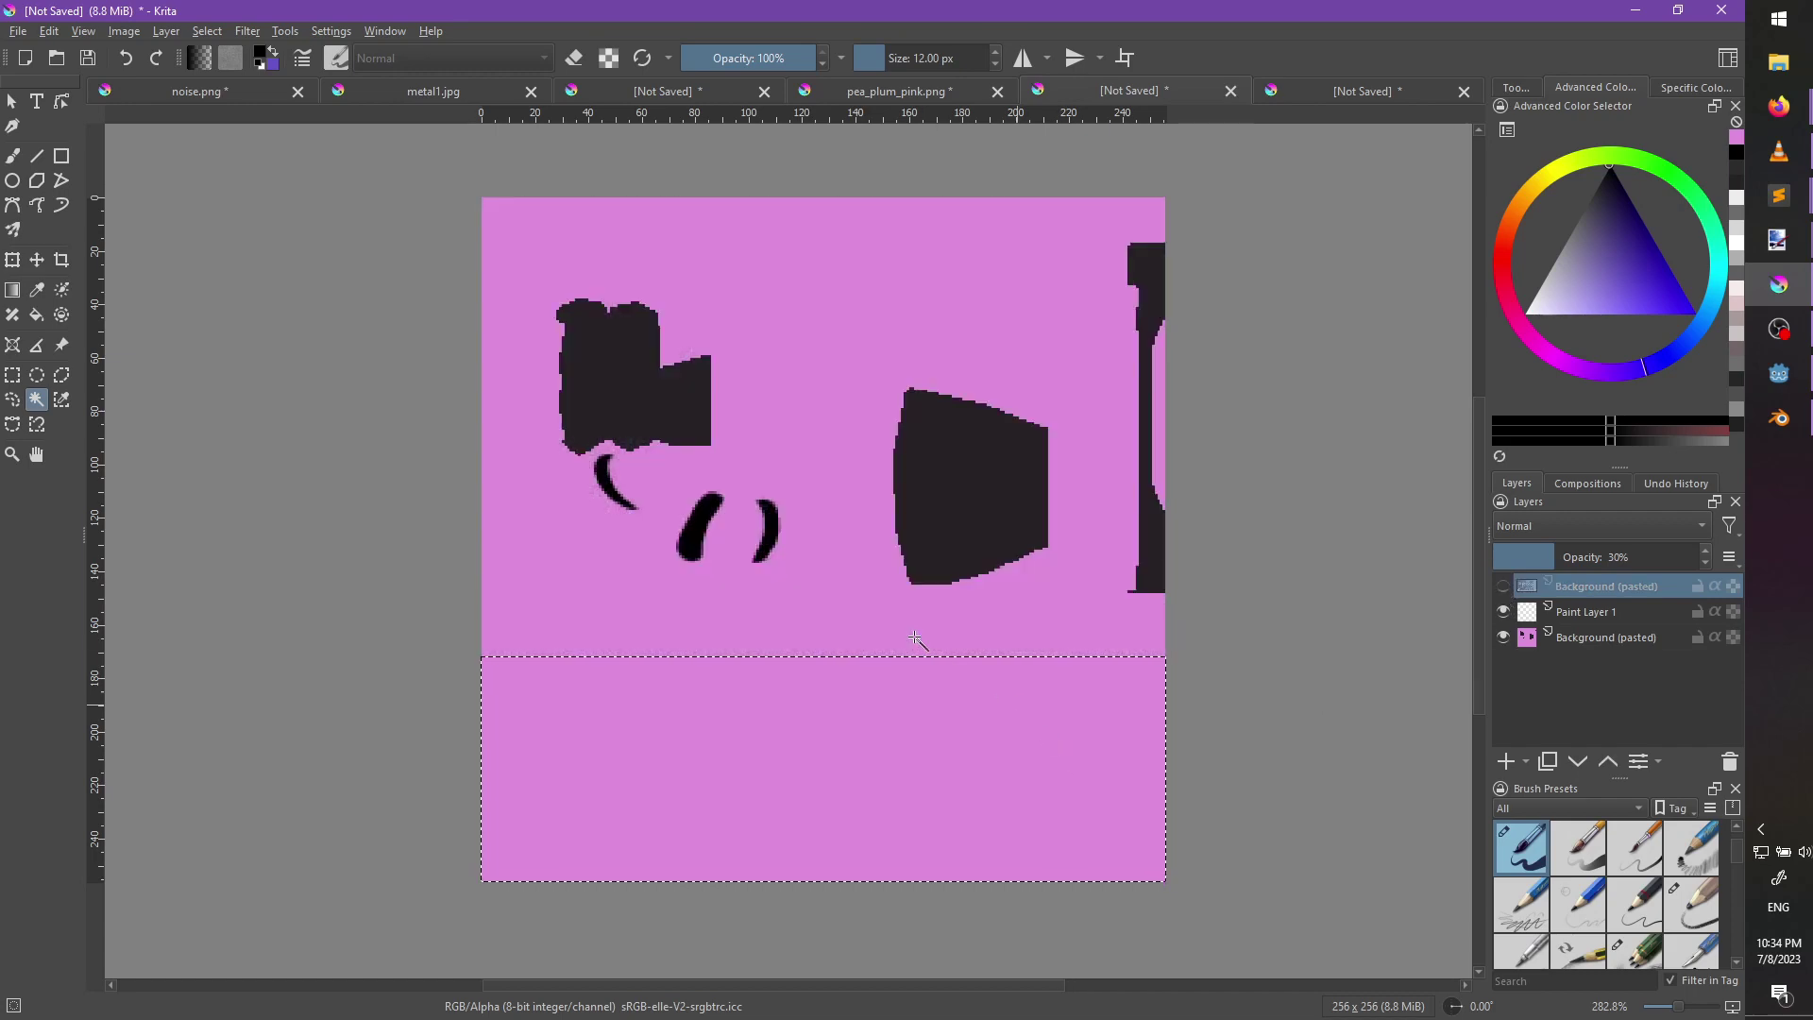
pyautogui.hotkey('ctrl', 'shift', 'a')
pyautogui.click(924, 696)
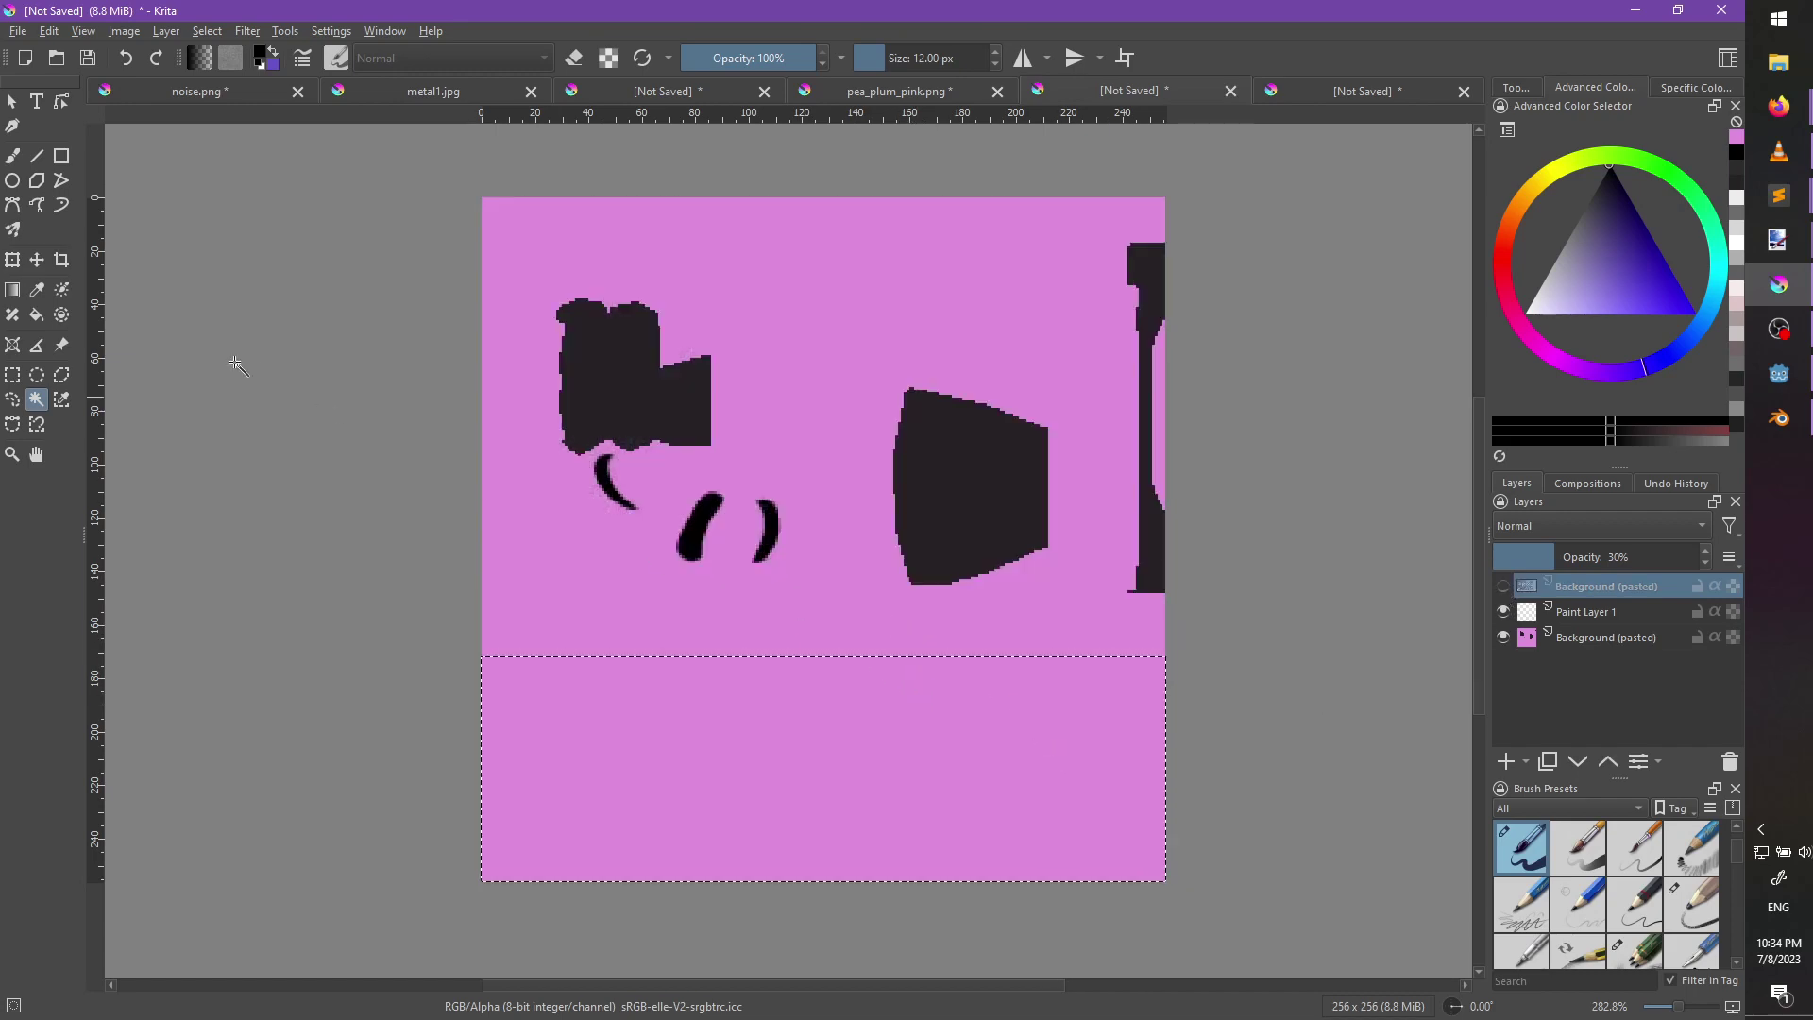
pyautogui.click(1591, 642)
pyautogui.click(896, 703)
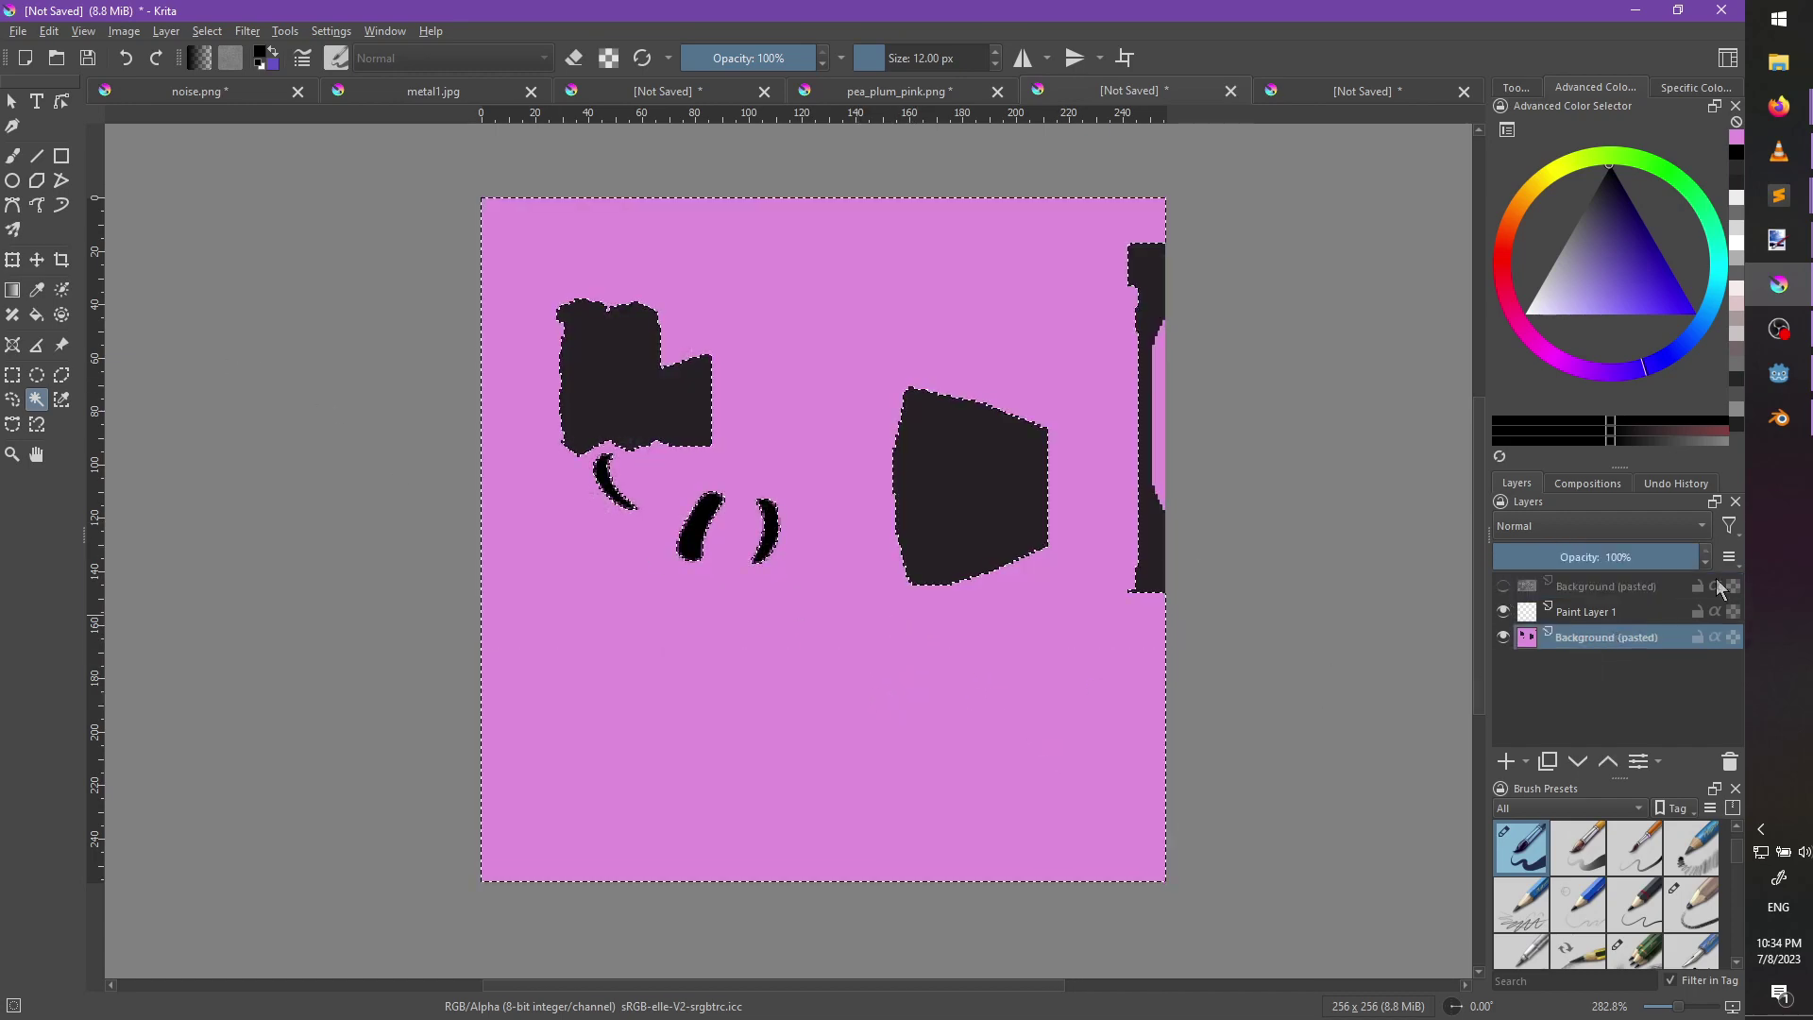
pyautogui.click(1503, 586)
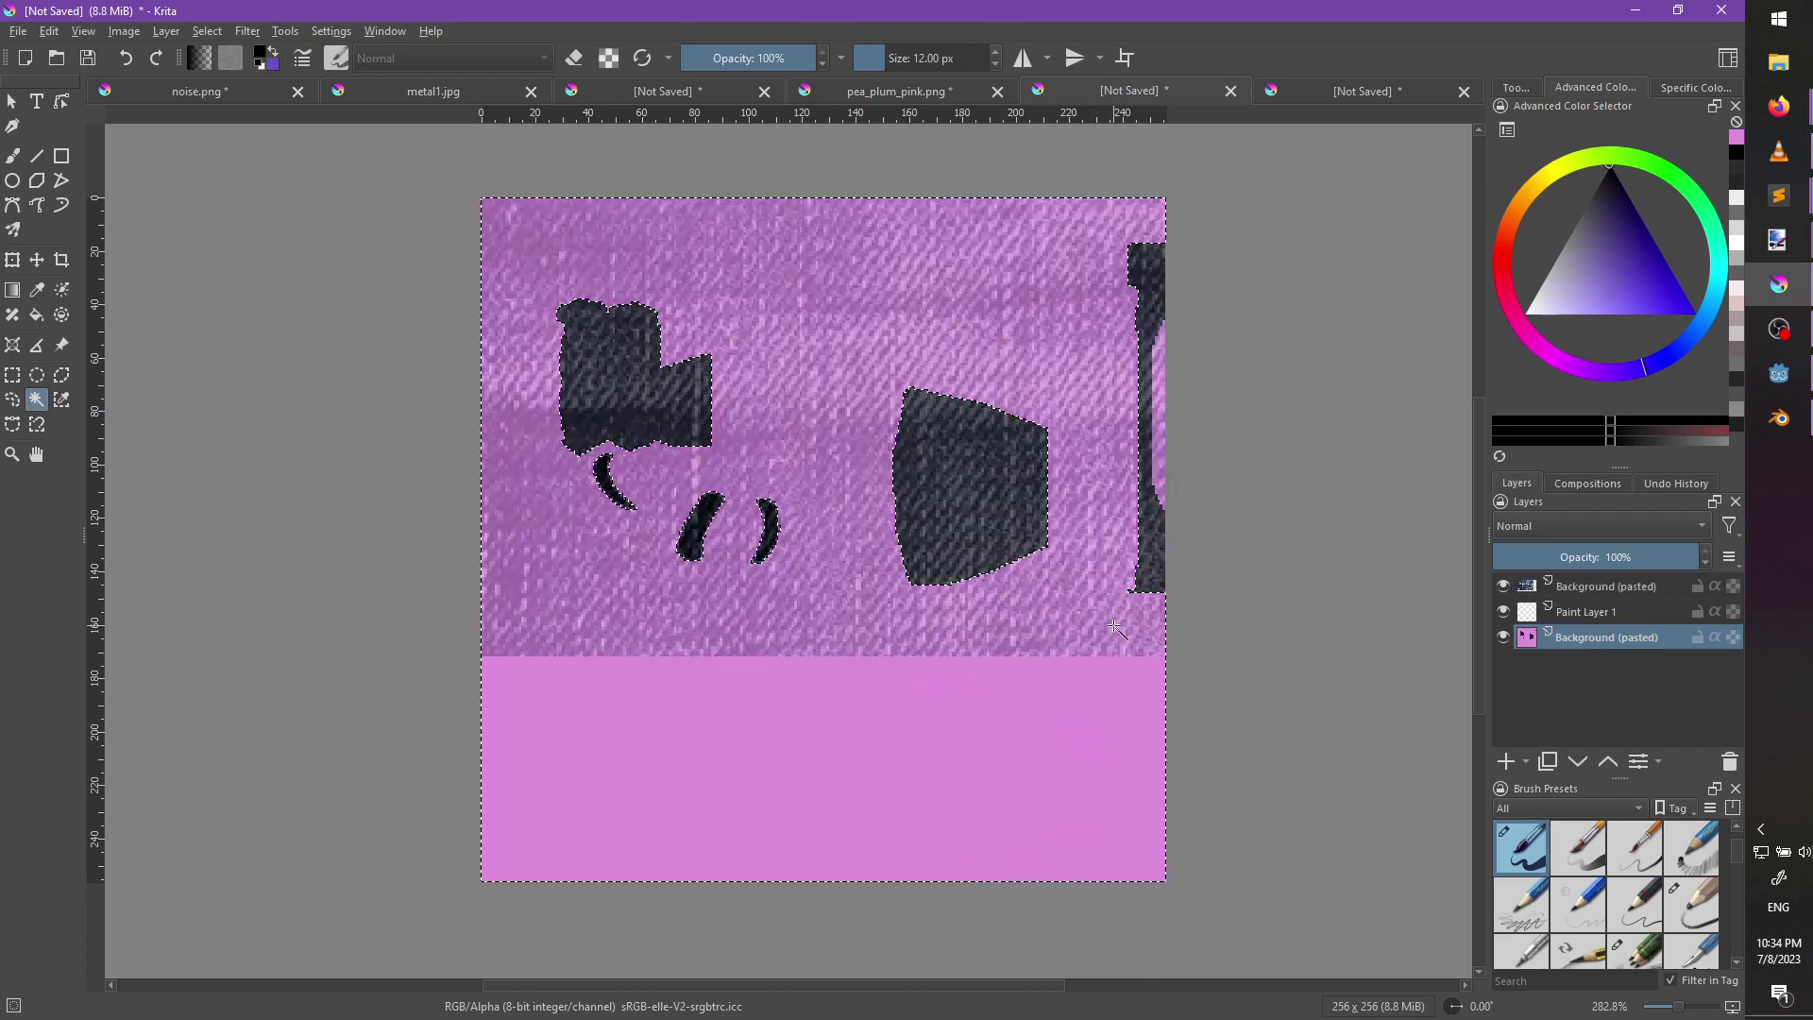
# Delete the denim inside the selected pink area so that it only covers the dark shapes.
pyautogui.press('Delete')
pyautogui.hotkey('ctrl', 'z')
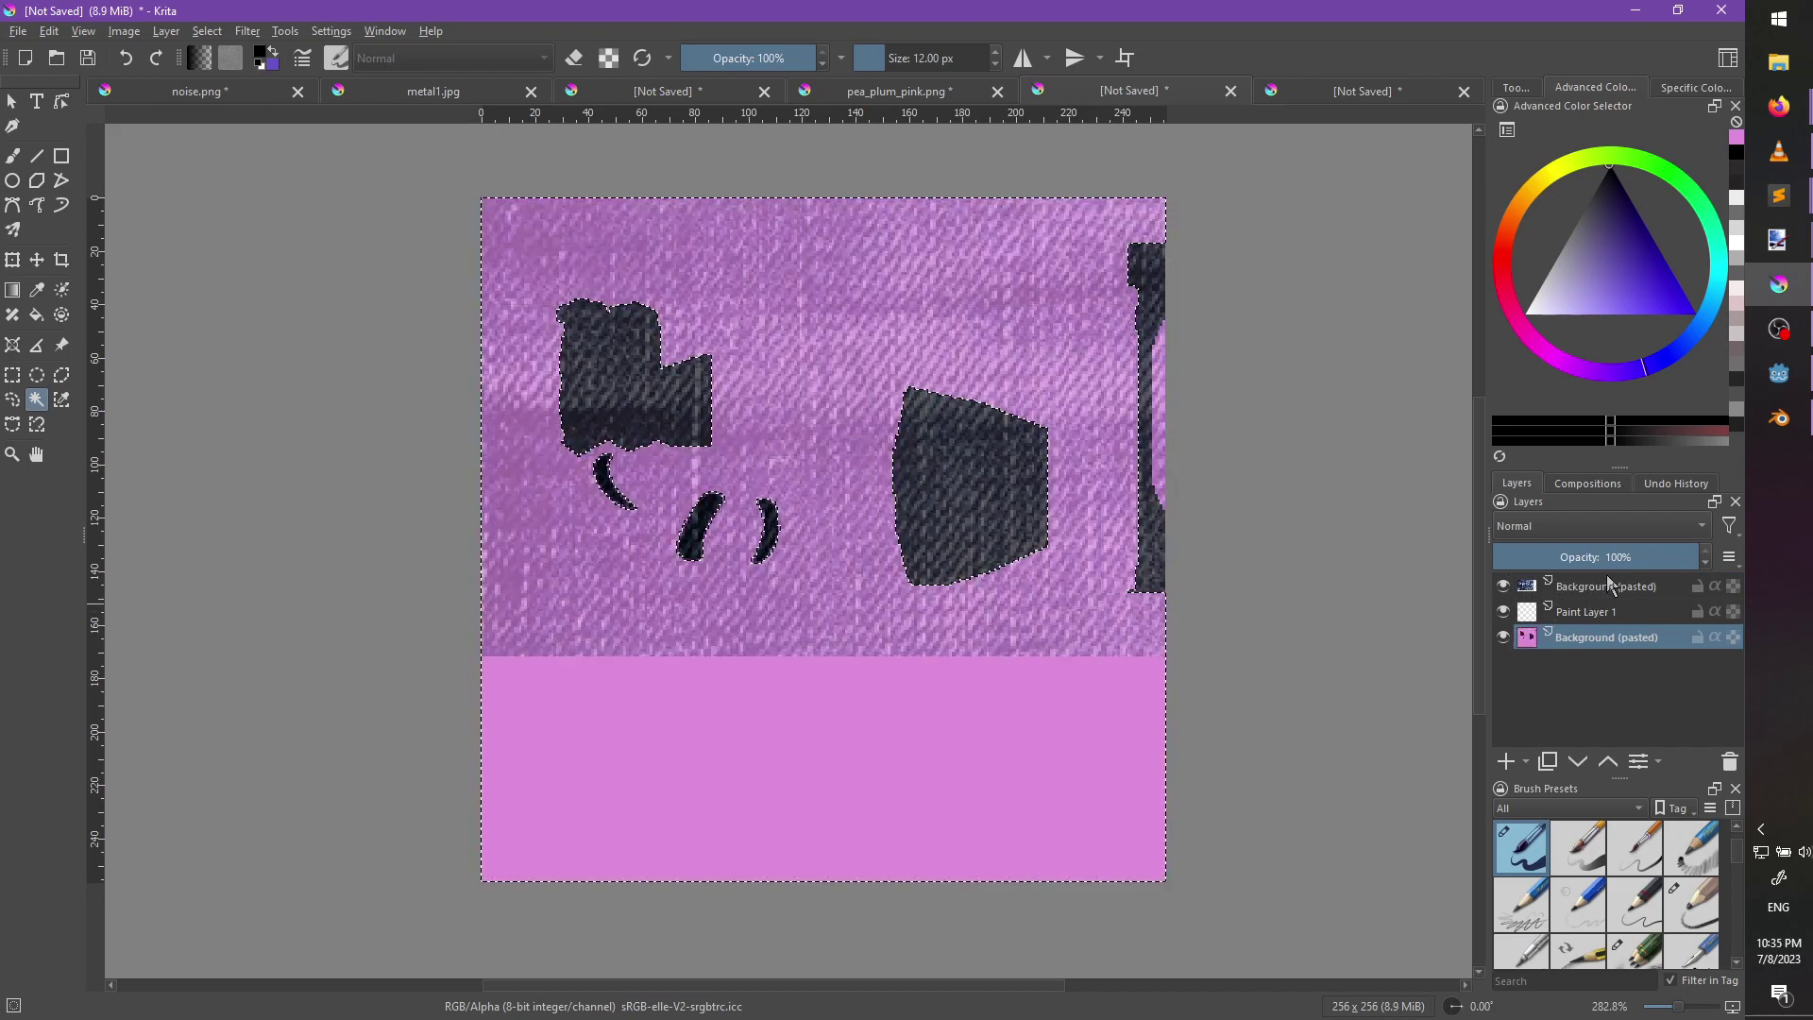
pyautogui.click(1605, 586)
pyautogui.press('Delete')
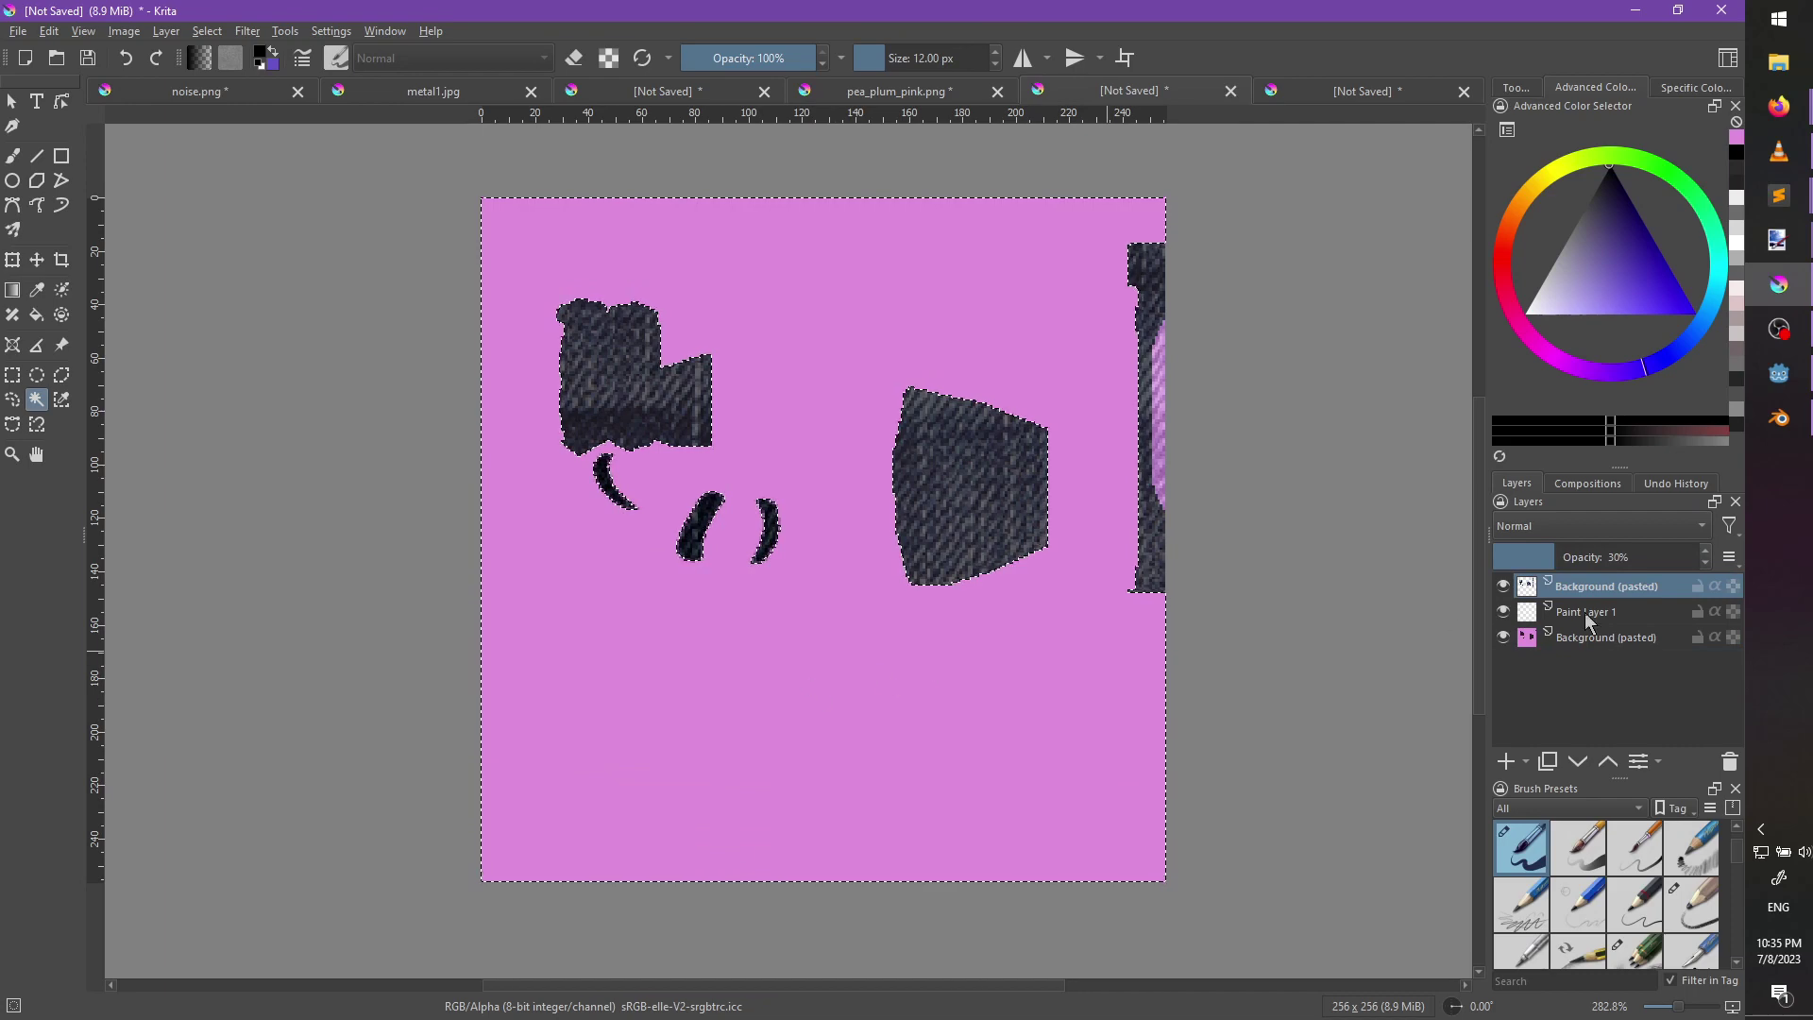
# Set the denim layer's opacity to 100%, clear the selection and merge the layer into the empty paint layer below.
pyautogui.moveTo(1636, 557); pyautogui.dragTo(1699, 557)
pyautogui.hotkey('ctrl', 'shift', 'a')
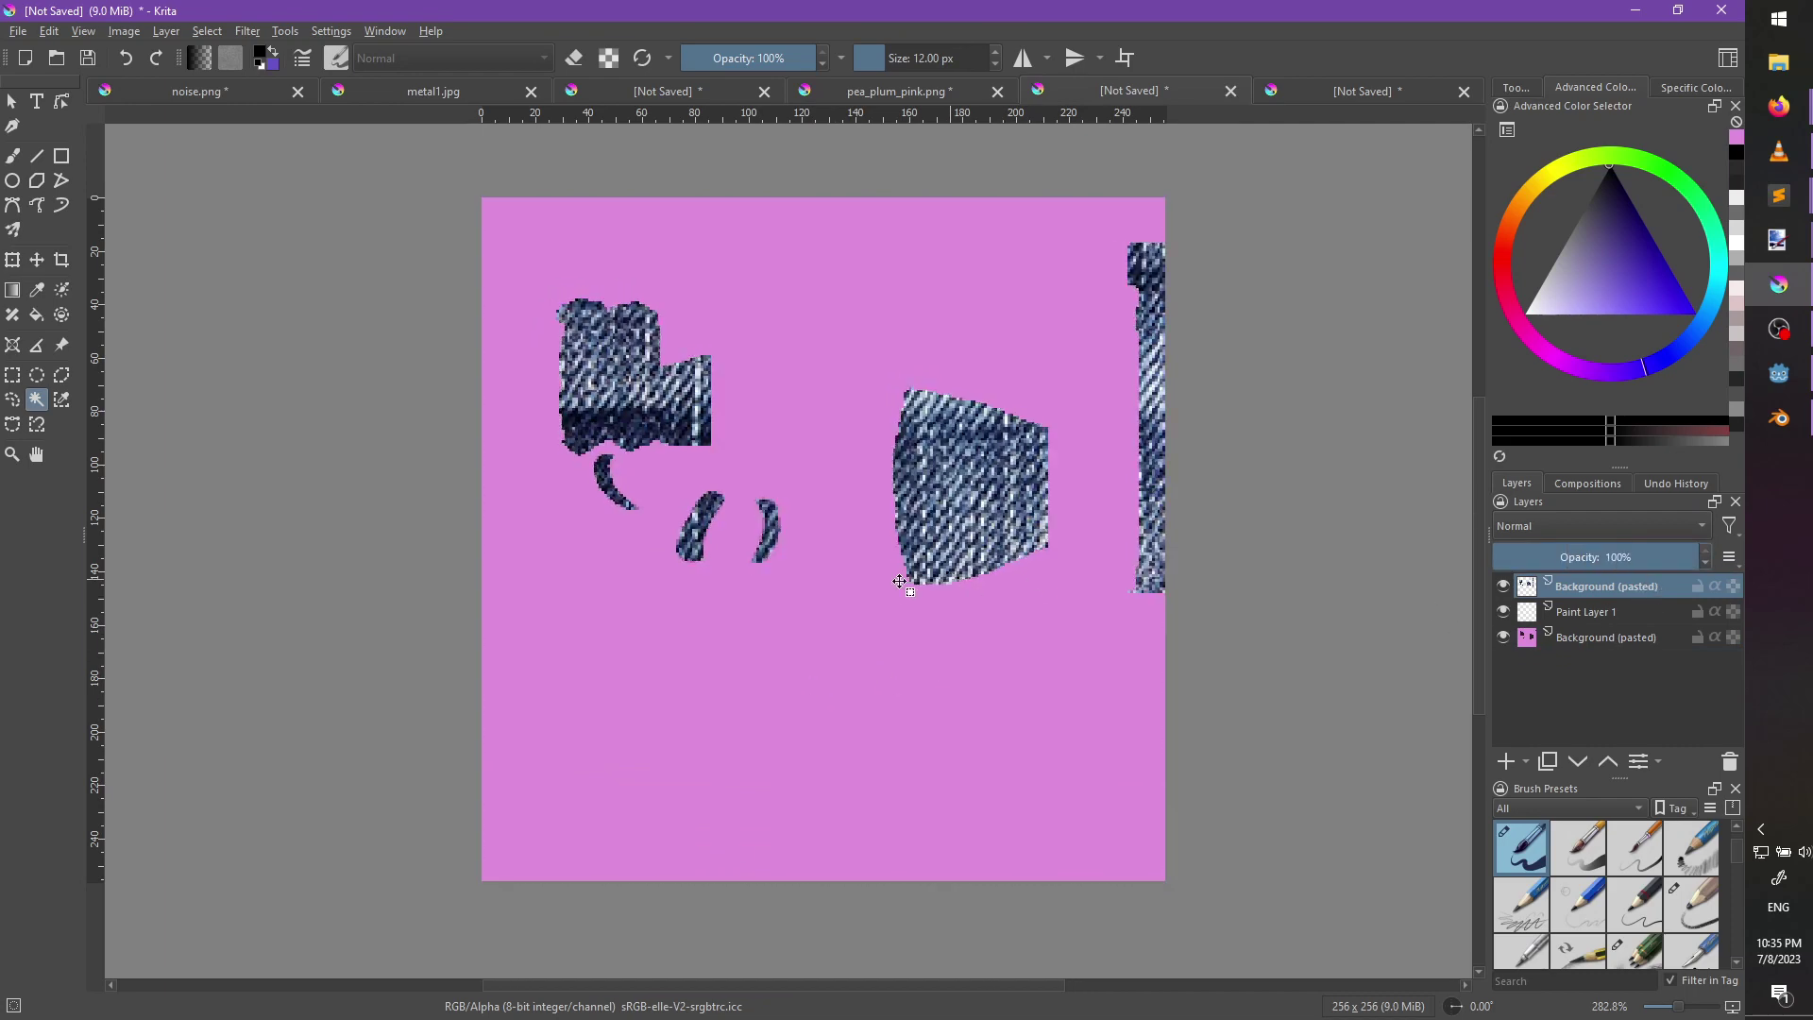
pyautogui.scroll(2, 888, 582)
pyautogui.moveTo(869, 592); pyautogui.dragTo(953, 608, button='middle')
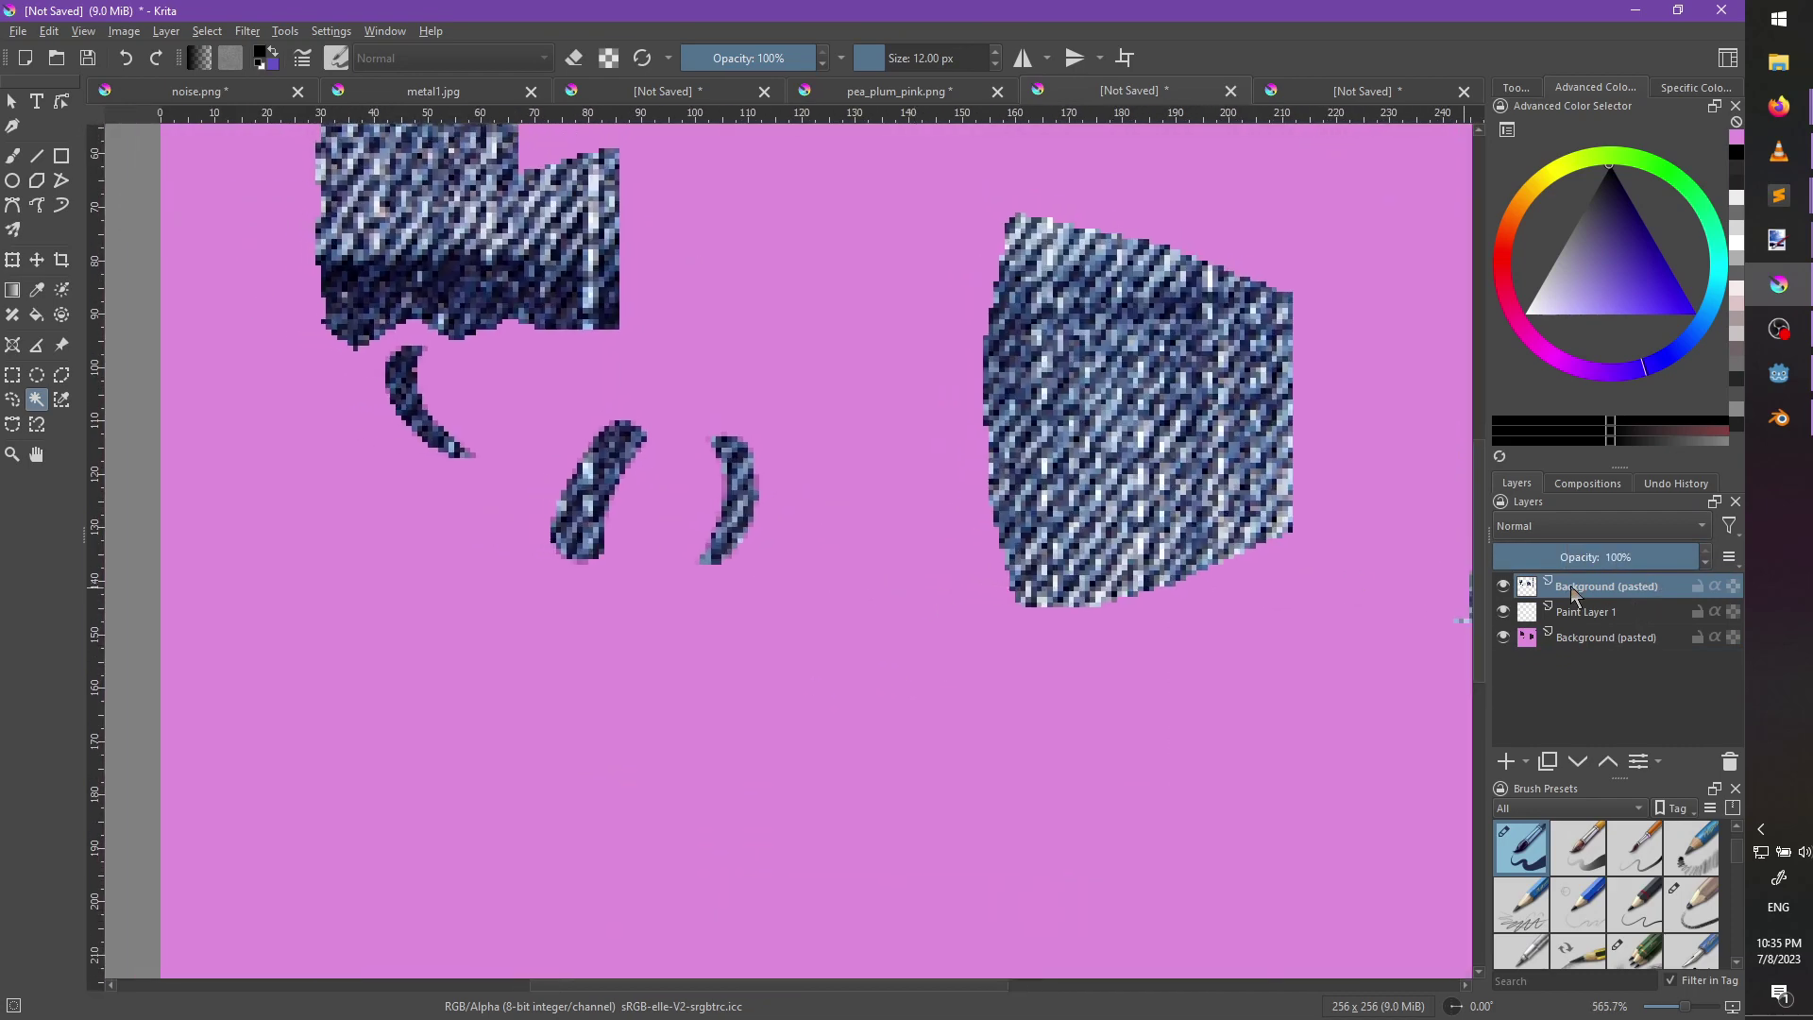
pyautogui.hotkey('ctrl', 'e')
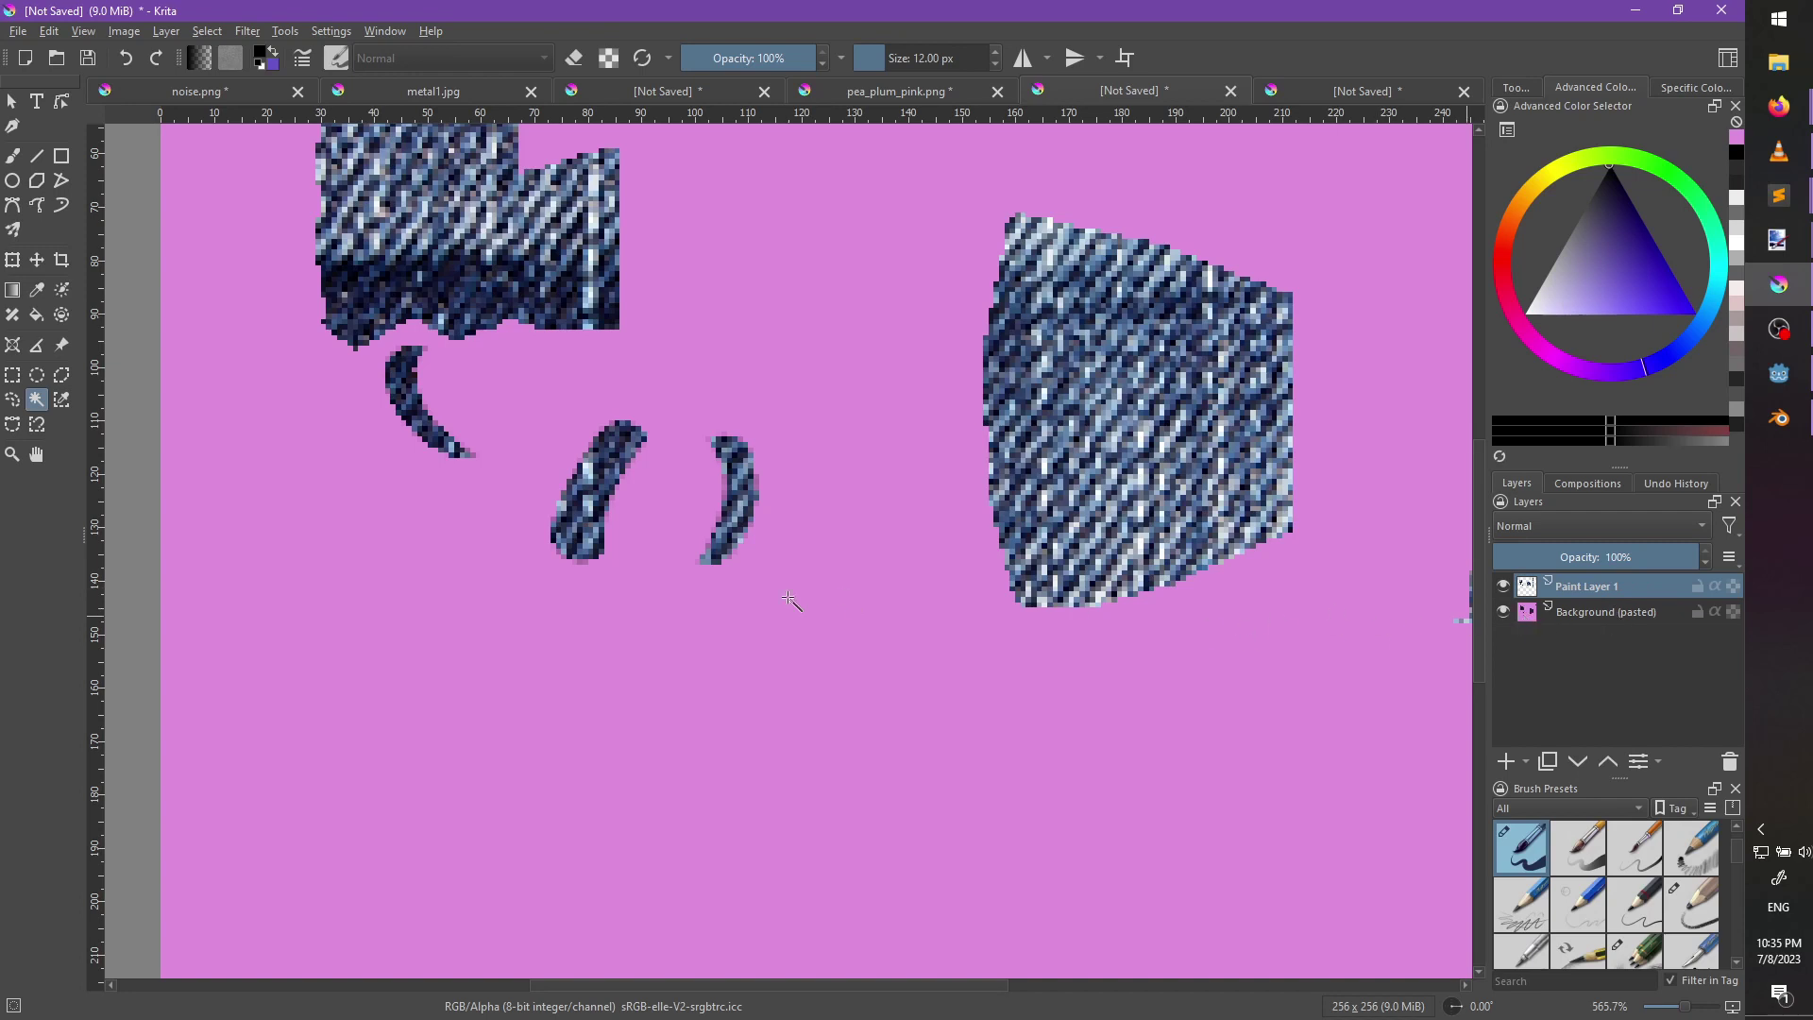
# Select the area around the three black face marks freehand and delete the denim covering them.
pyautogui.click(13, 400)
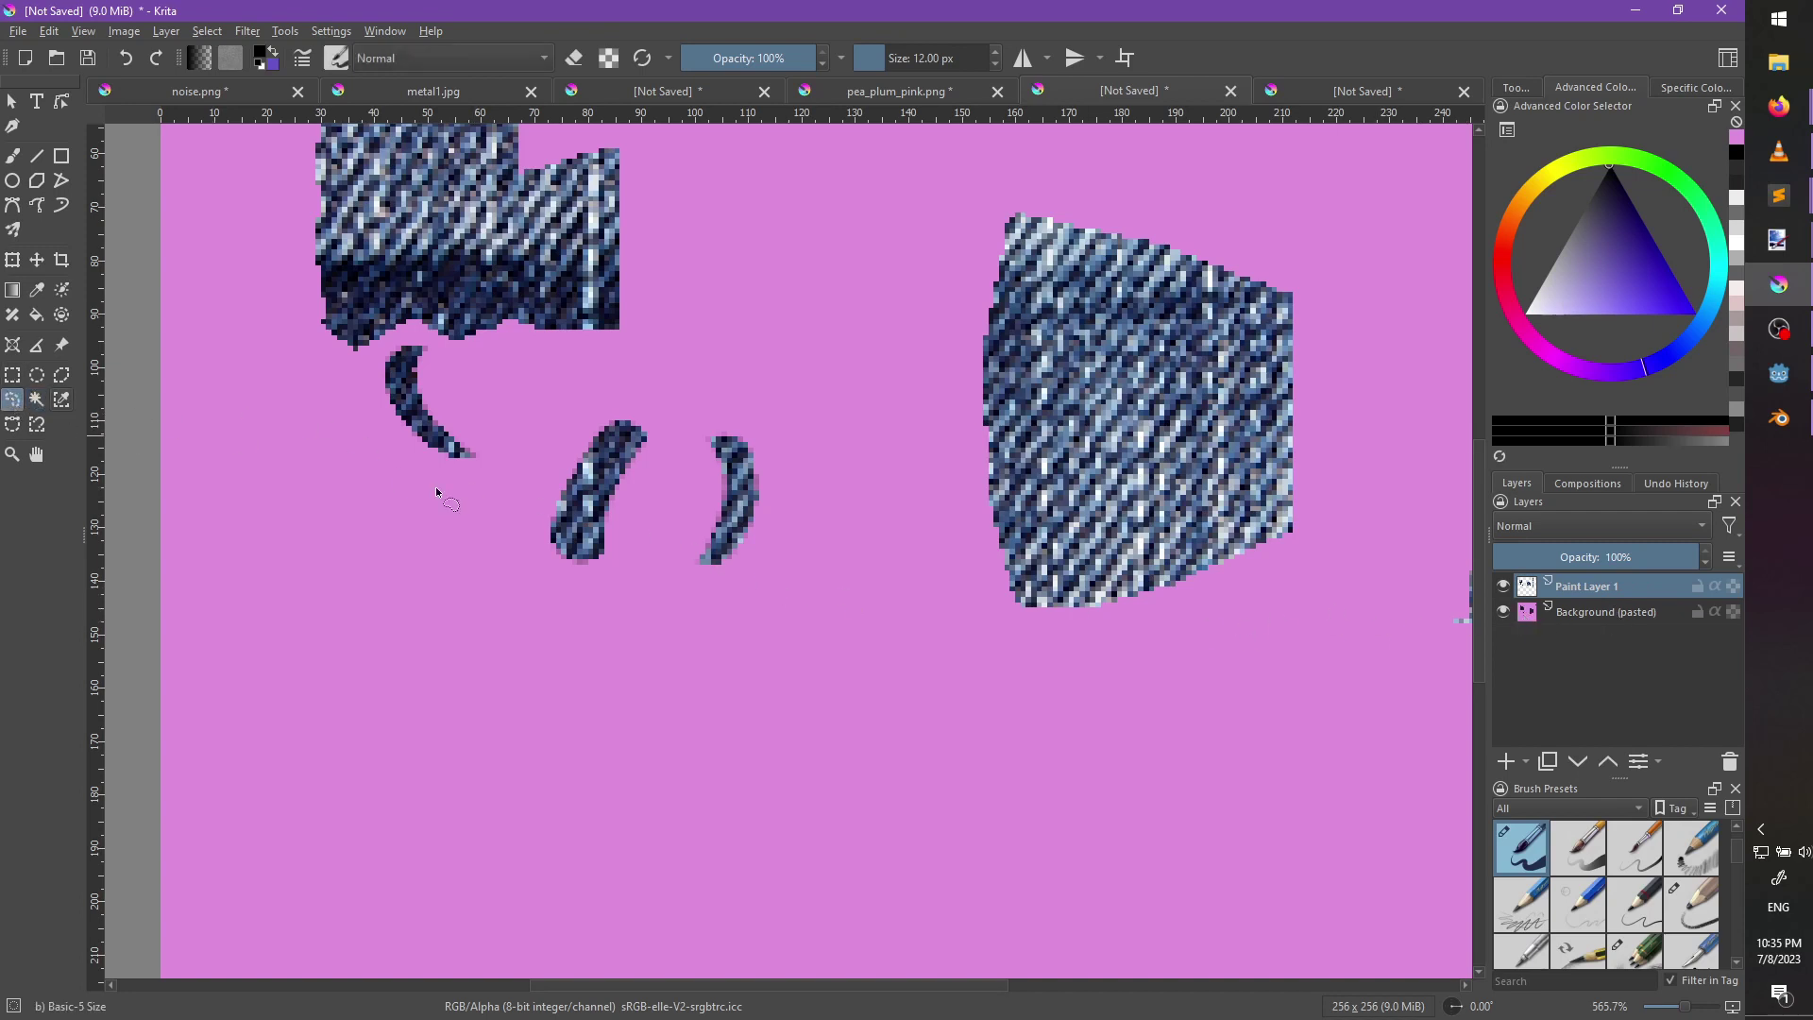
pyautogui.moveTo(437, 489)
pyautogui.mouseDown()
pyautogui.moveTo(384, 379)
pyautogui.moveTo(791, 452)
pyautogui.moveTo(429, 628)
pyautogui.mouseUp()
pyautogui.press('Delete')
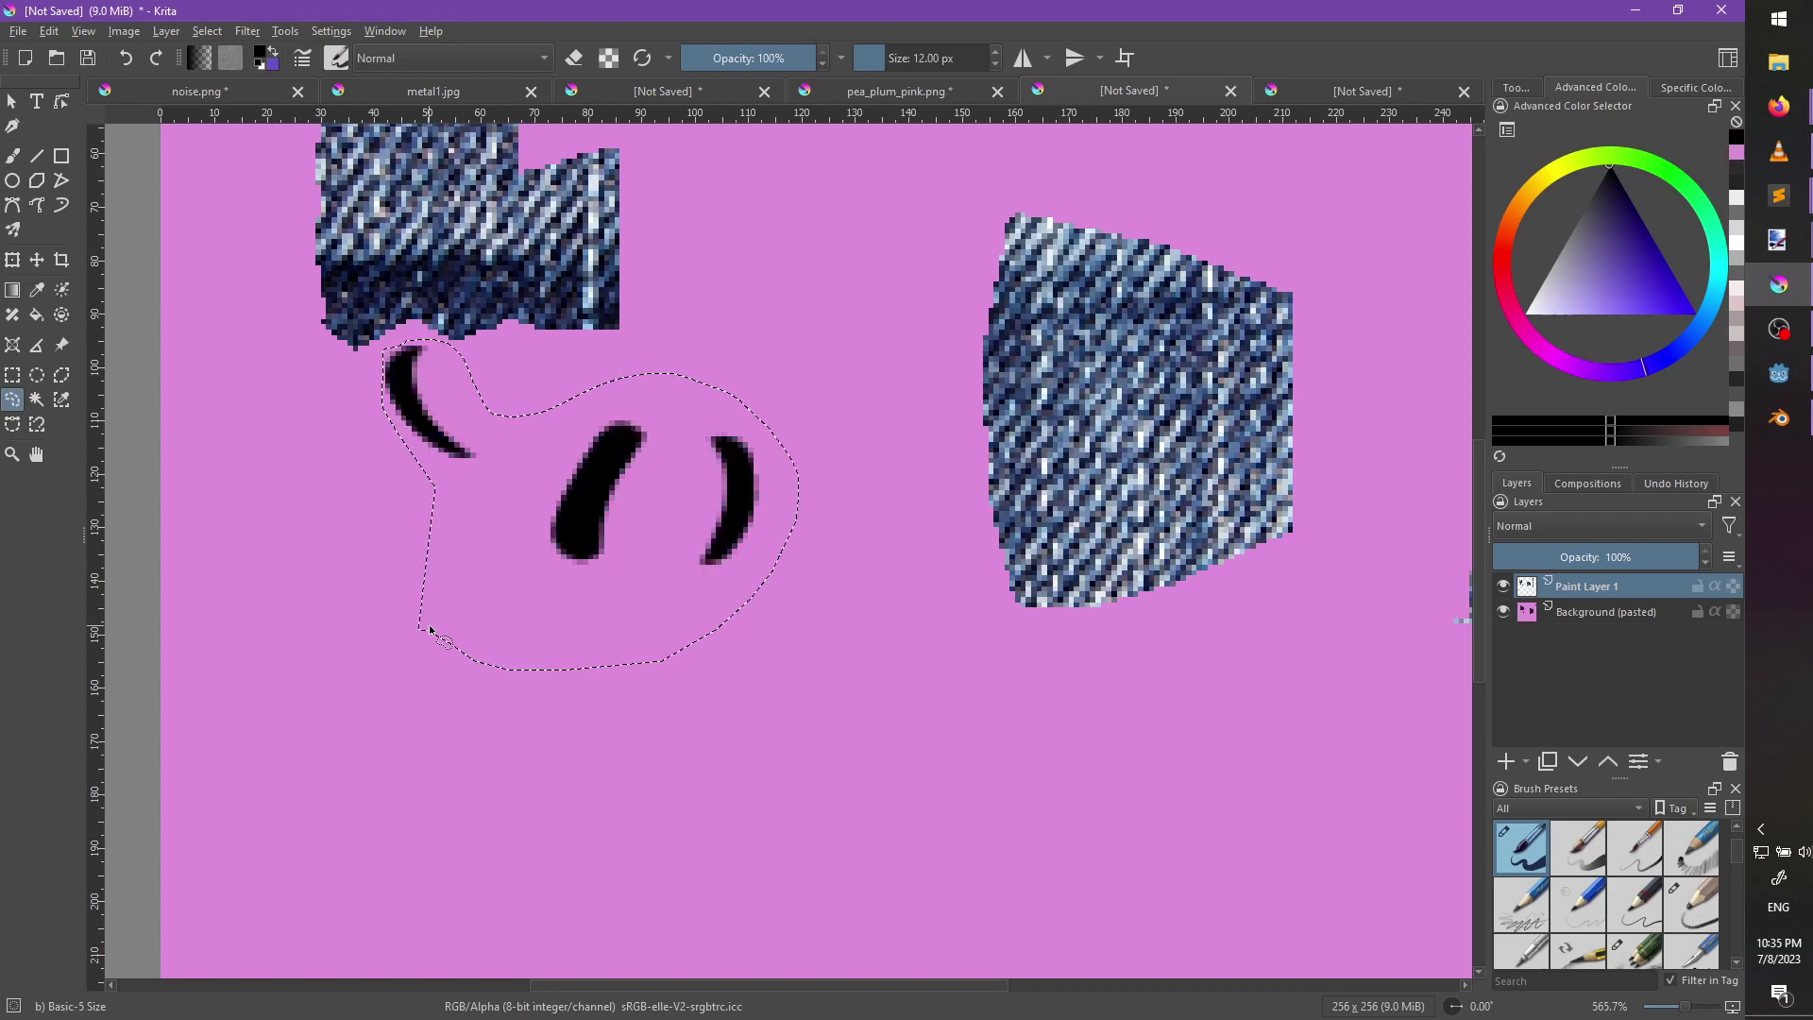
# Clear the selection and fill the entire pink texture layer with a light orange colour.
pyautogui.click(1605, 614)
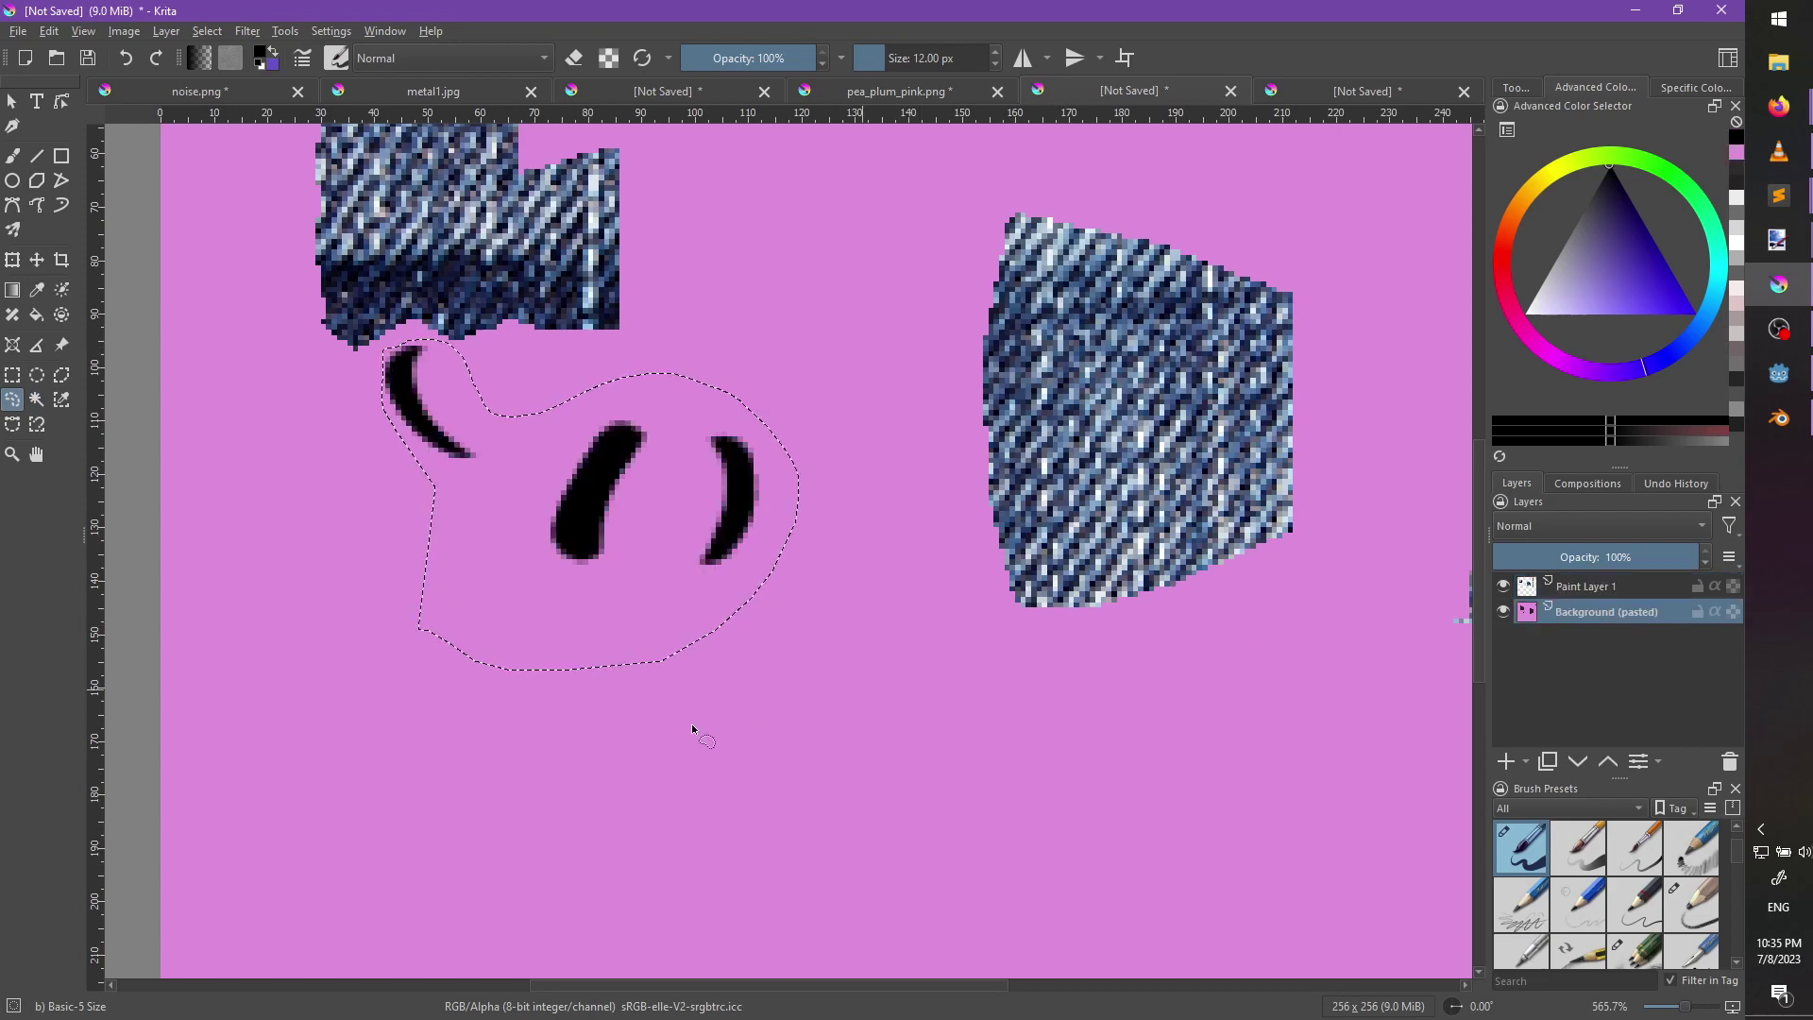
pyautogui.press('Delete')
pyautogui.hotkey('ctrl', 'z')
pyautogui.hotkey('ctrl', 'shift', 'a')
pyautogui.moveTo(1507, 230)
pyautogui.mouseDown()
pyautogui.moveTo(1535, 205)
pyautogui.moveTo(1524, 217)
pyautogui.mouseUp()
pyautogui.click(1640, 302)
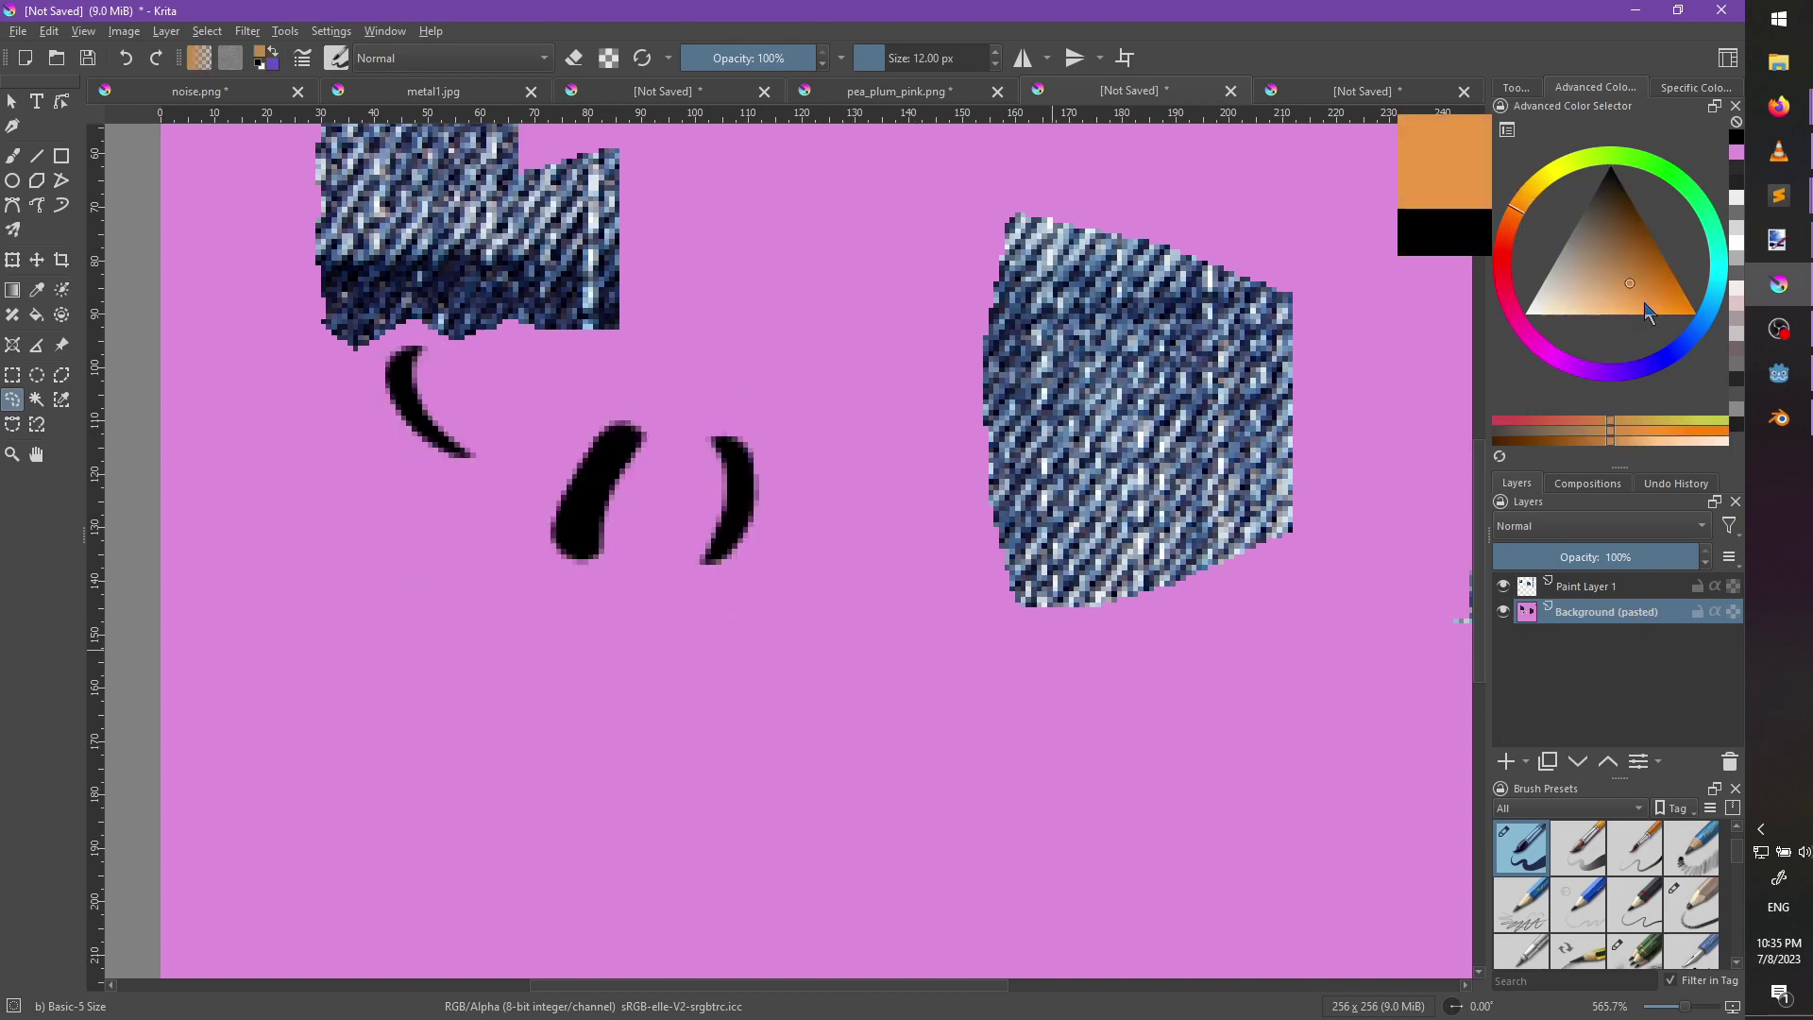
pyautogui.hotkey('shift', 'BackSpace')
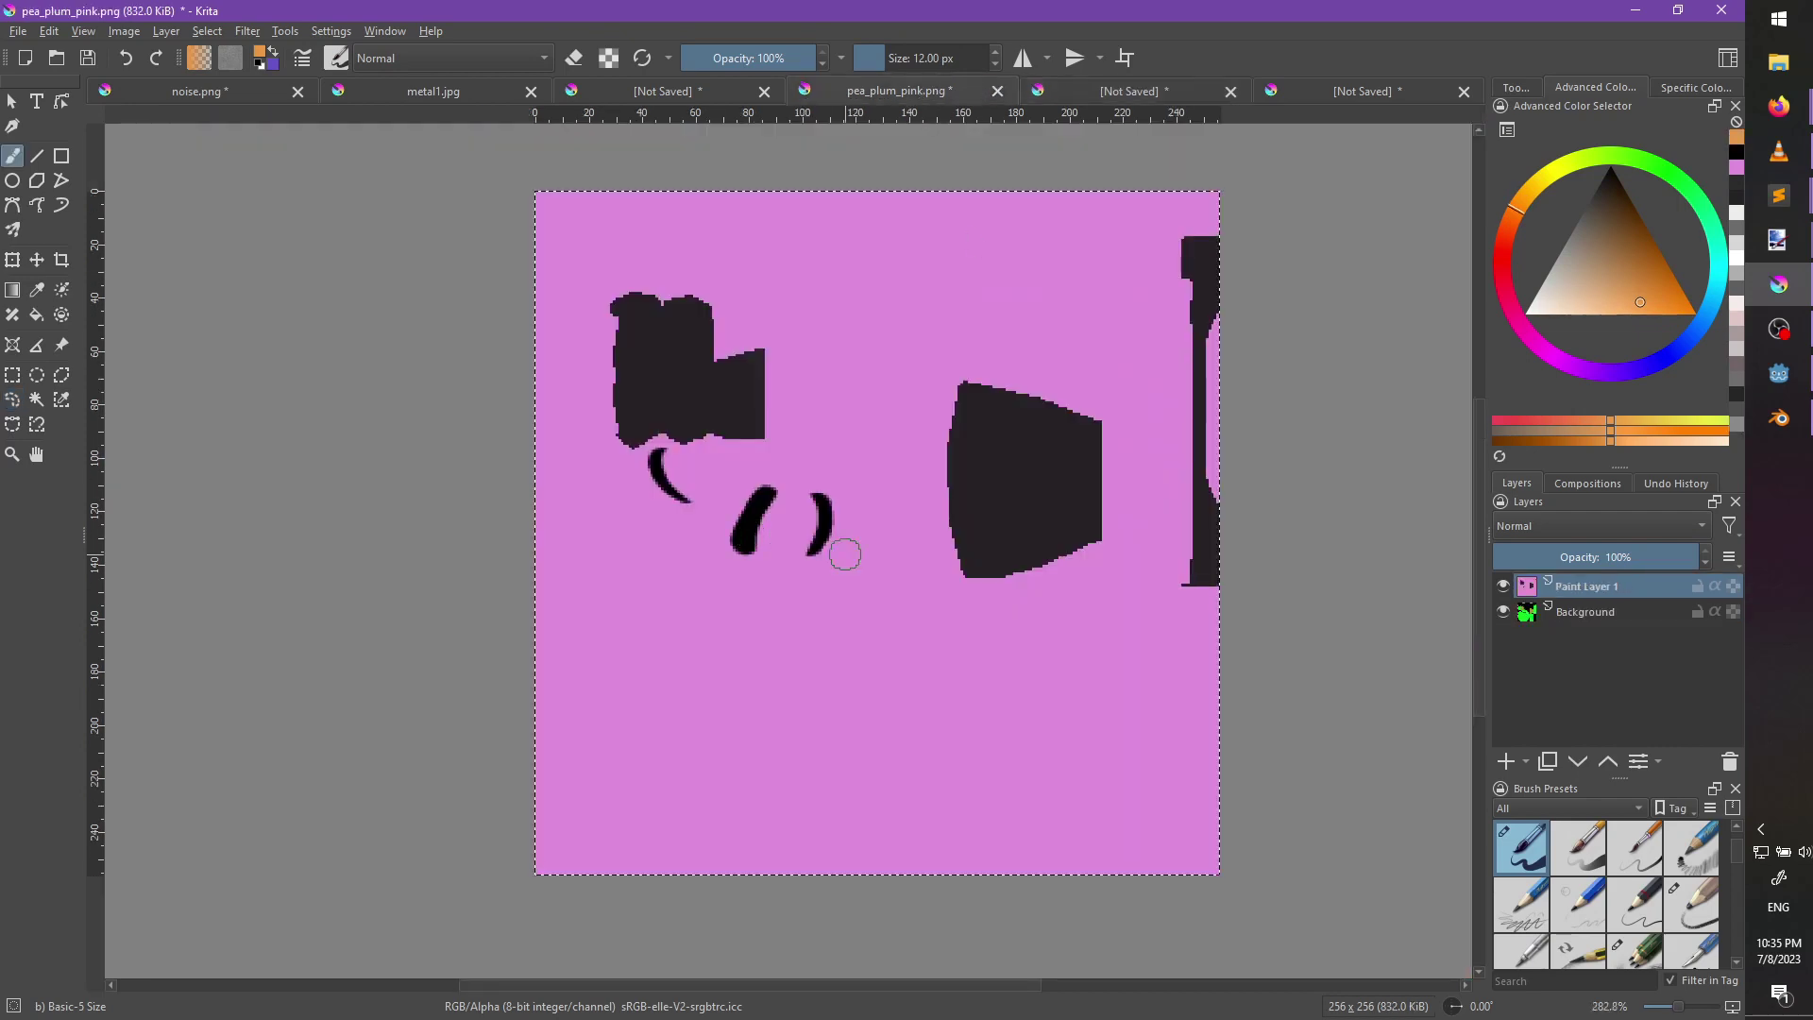
# Copy the green layout layer from pea_plum_pink.png, with its pink layer hidden, and paste it into the denim texture document.
pyautogui.click(1502, 586)
pyautogui.click(1581, 619)
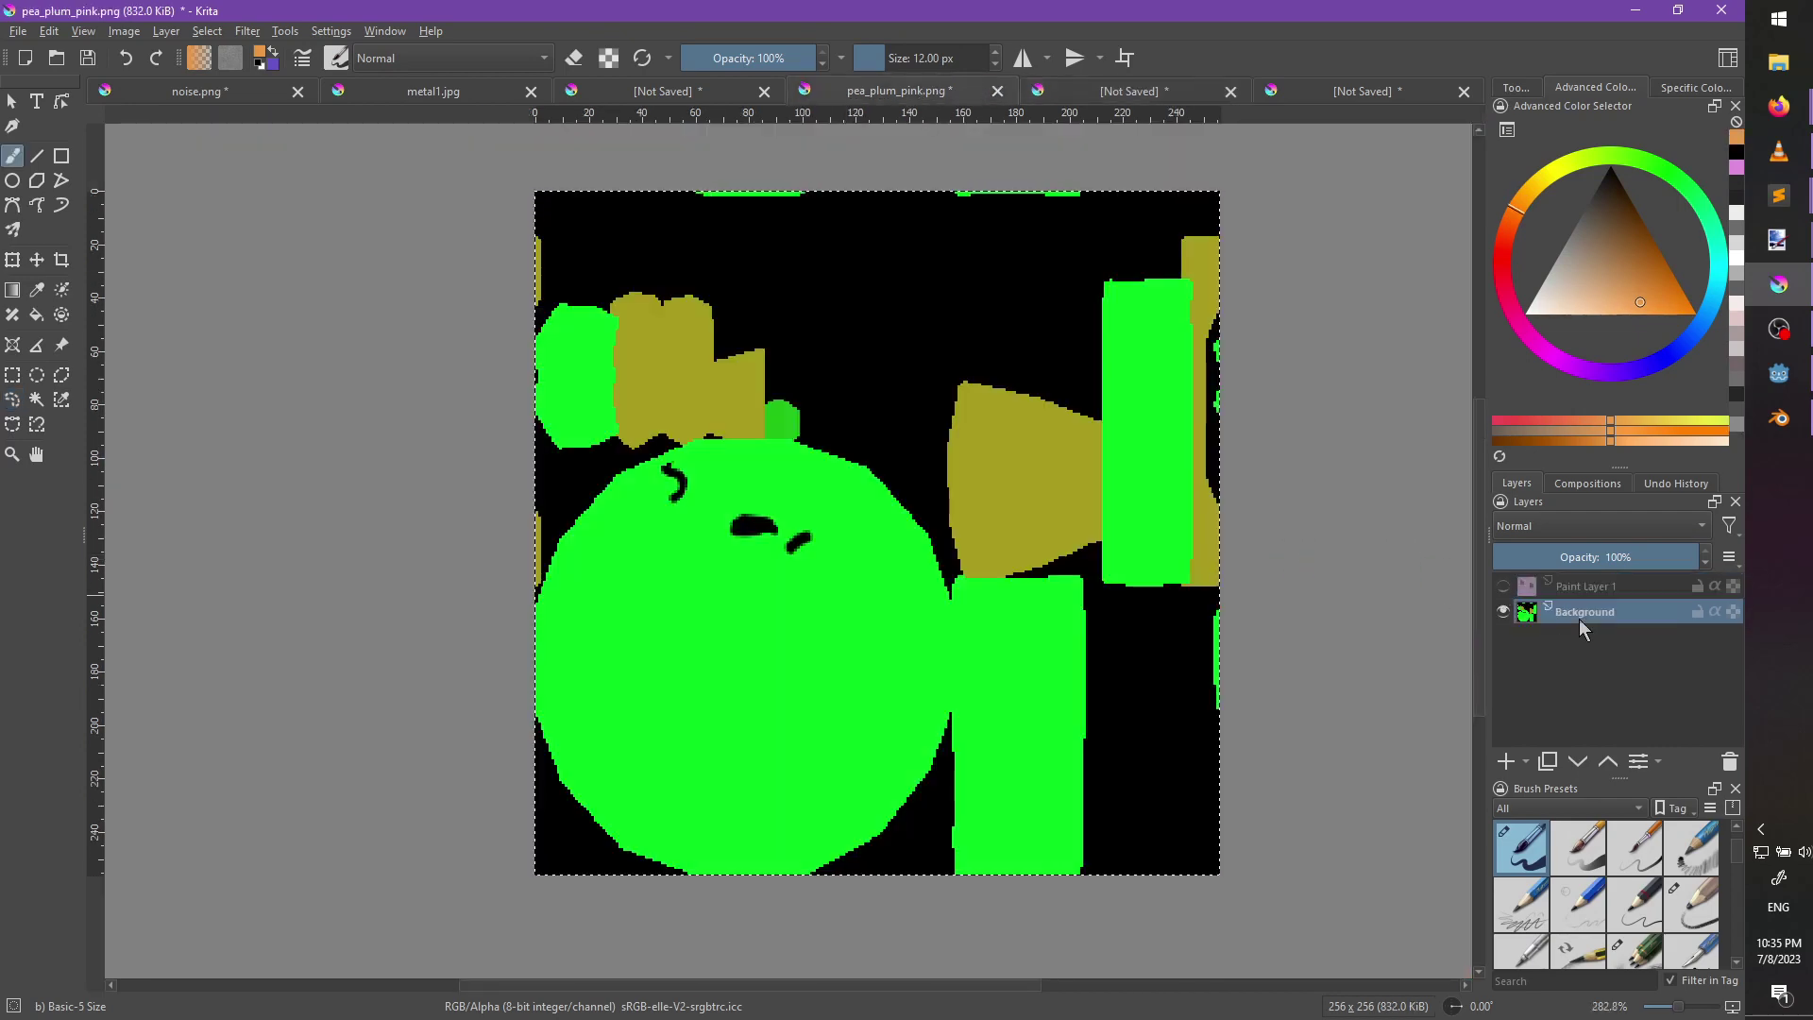
pyautogui.click(1110, 90)
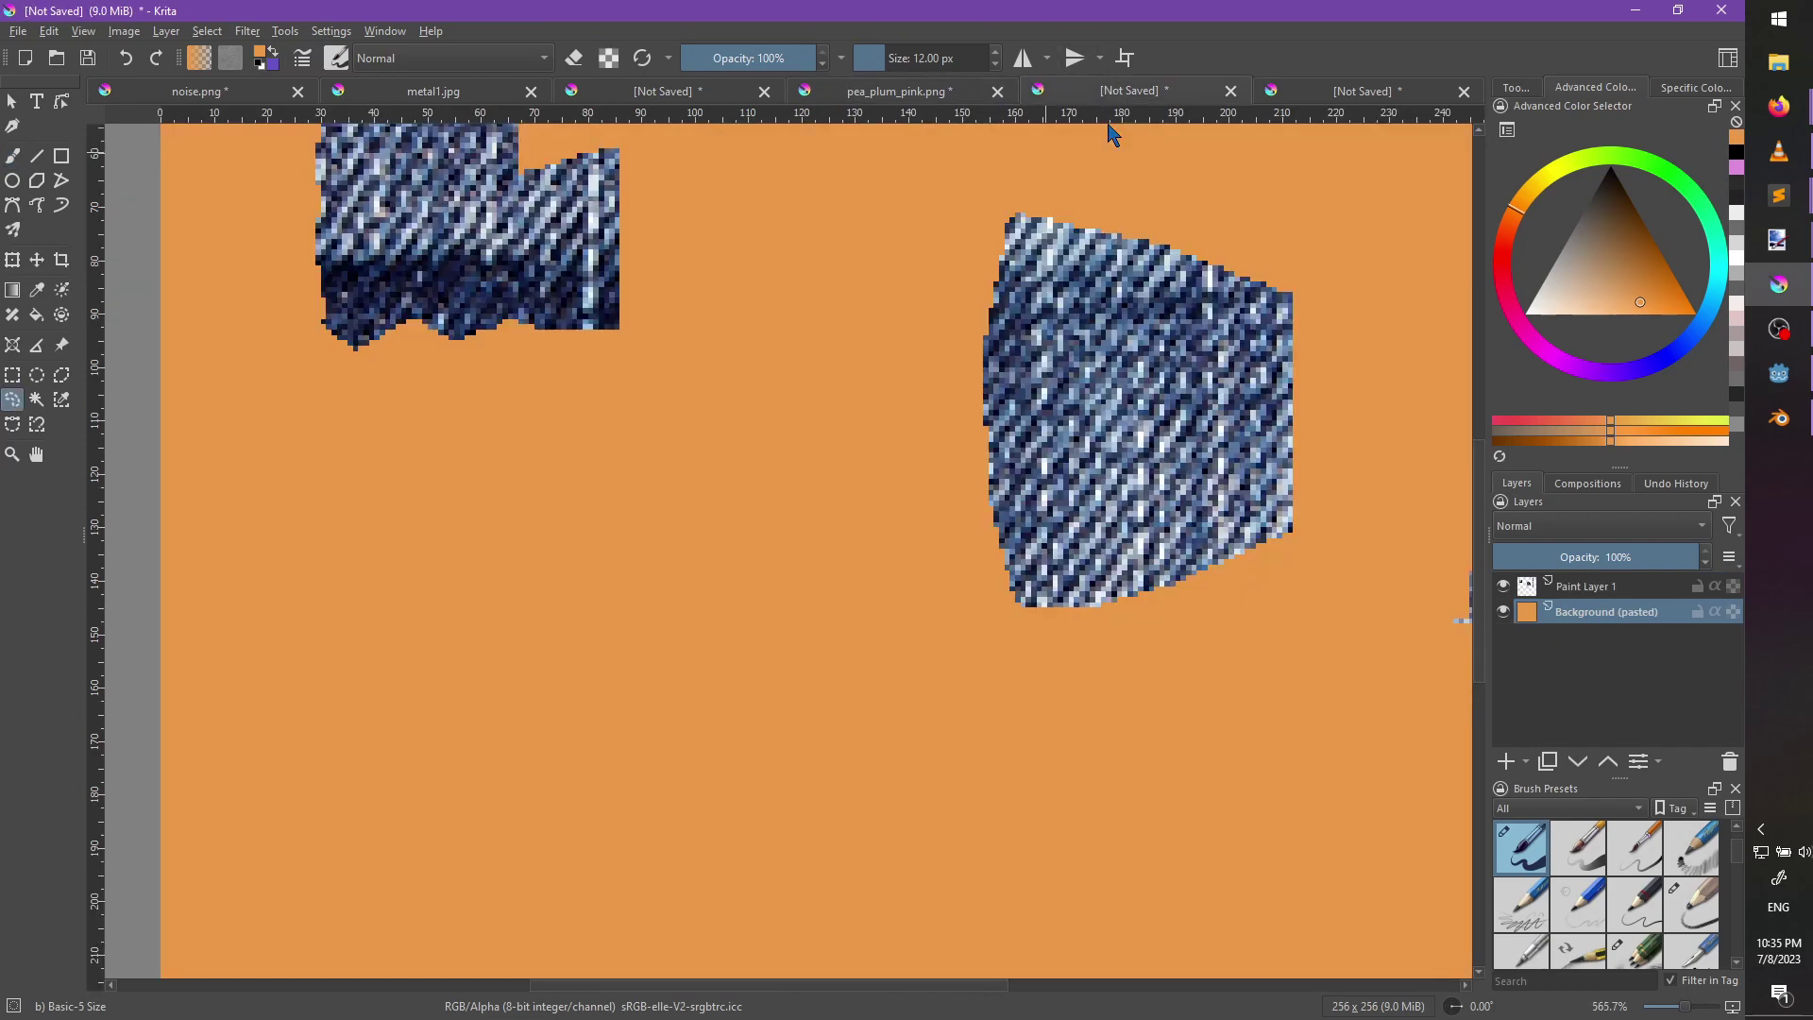
pyautogui.hotkey('ctrl', 'v')
# Return to pea_plum_pink.png, undo hiding the pink layer and selecting the canvas, and save the file.
pyautogui.click(887, 92)
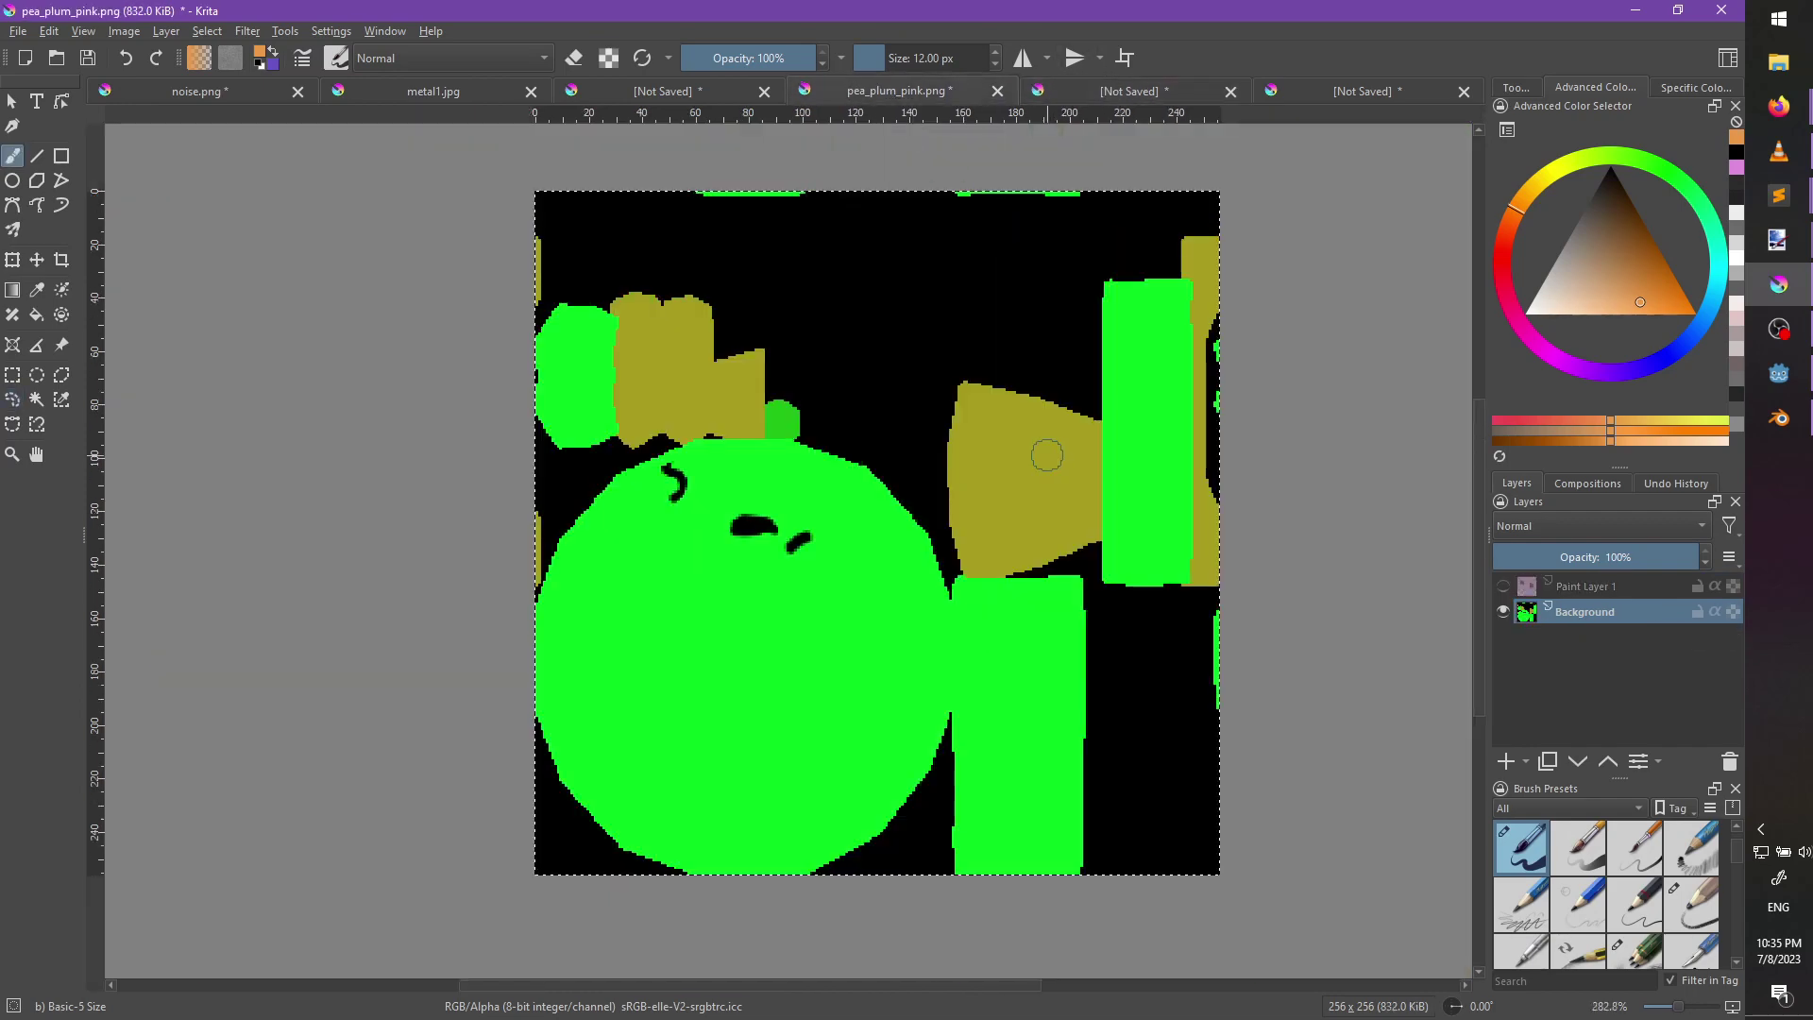
pyautogui.hotkey('ctrl', 'z')
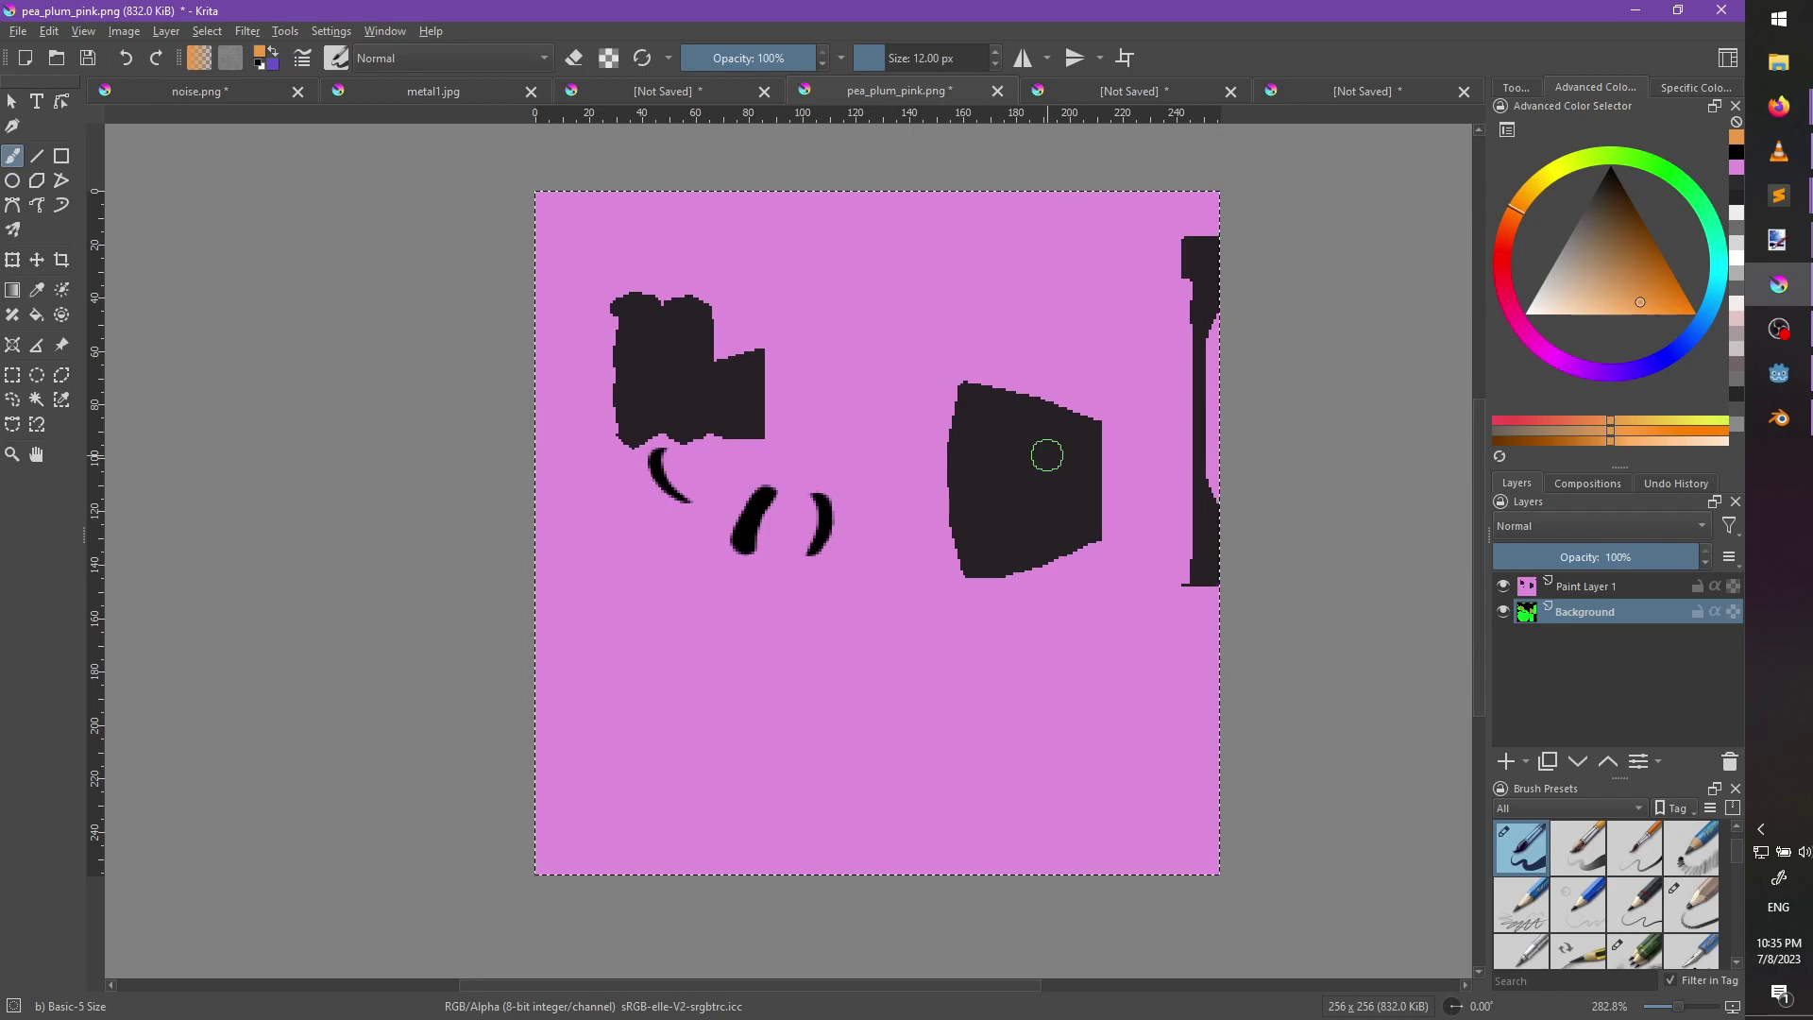
pyautogui.hotkey('ctrl', 'shift', 'z')
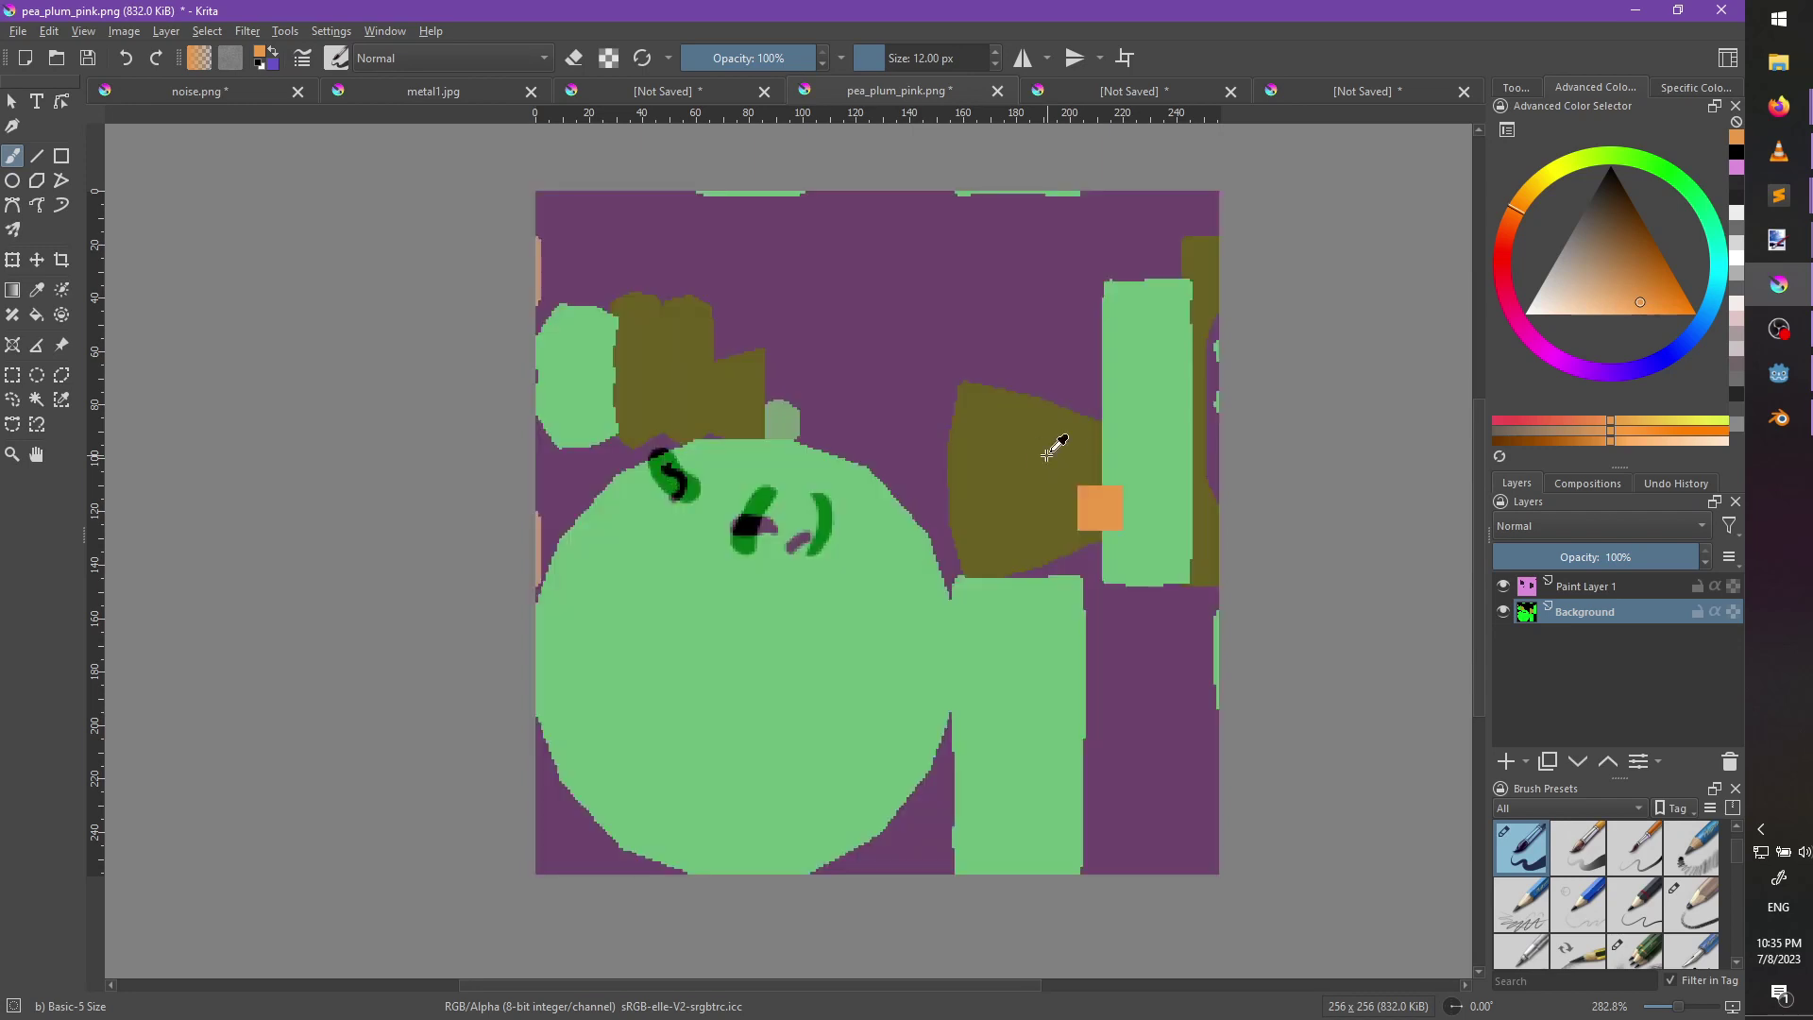
pyautogui.hotkey('ctrl', 'z')
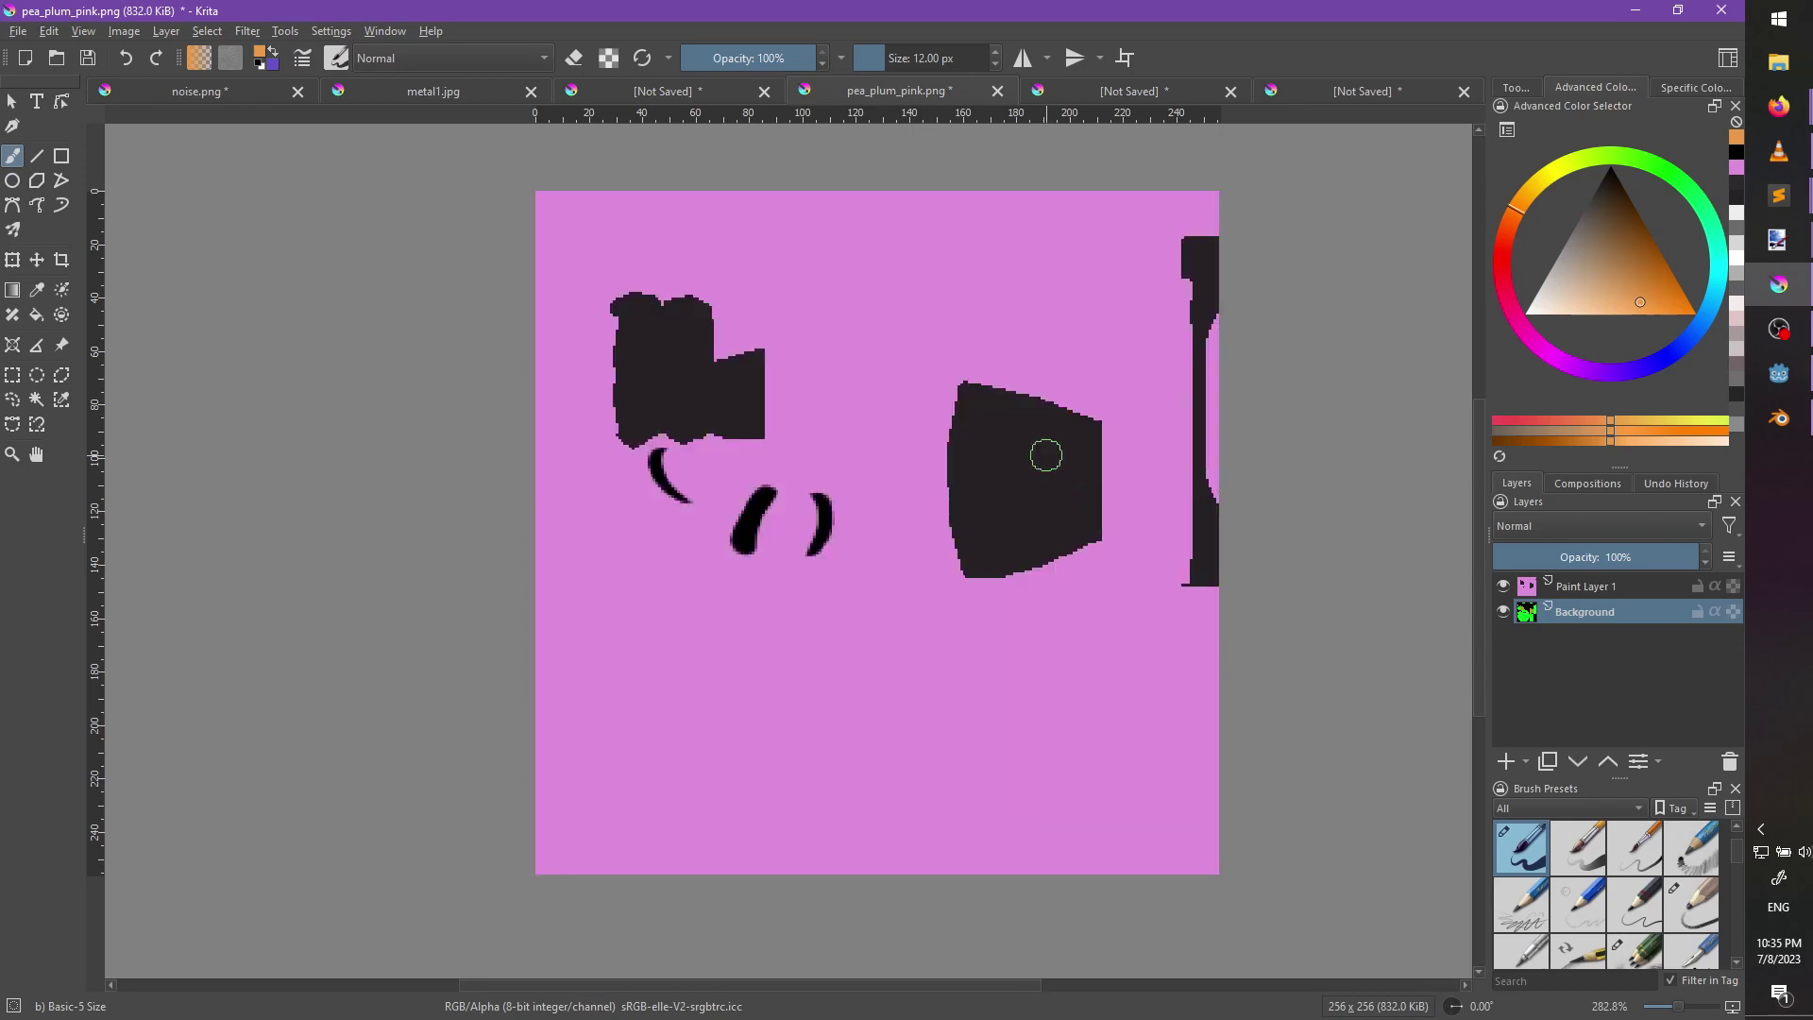
pyautogui.hotkey('ctrl', 's')
# Switch back to the denim texture document and move the green layout layer beneath the orange layer.
pyautogui.click(1132, 98)
pyautogui.scroll(-3, 934, 508)
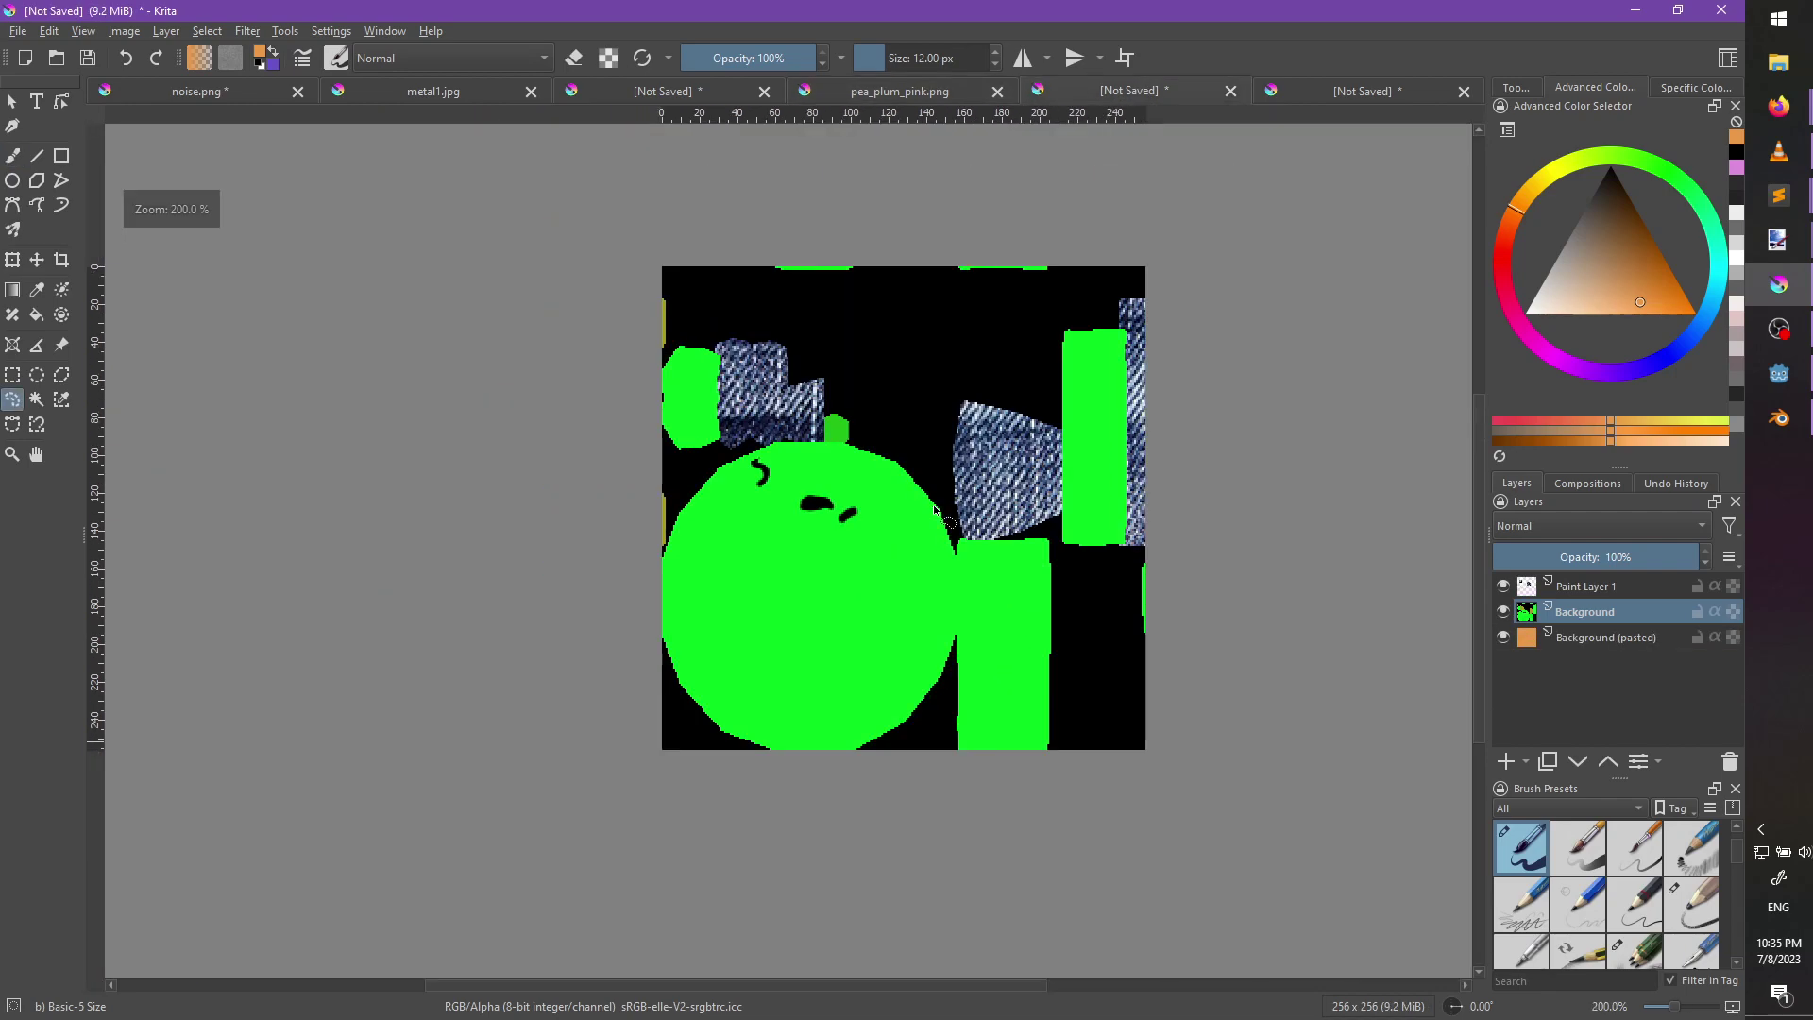
pyautogui.scroll(2, 923, 519)
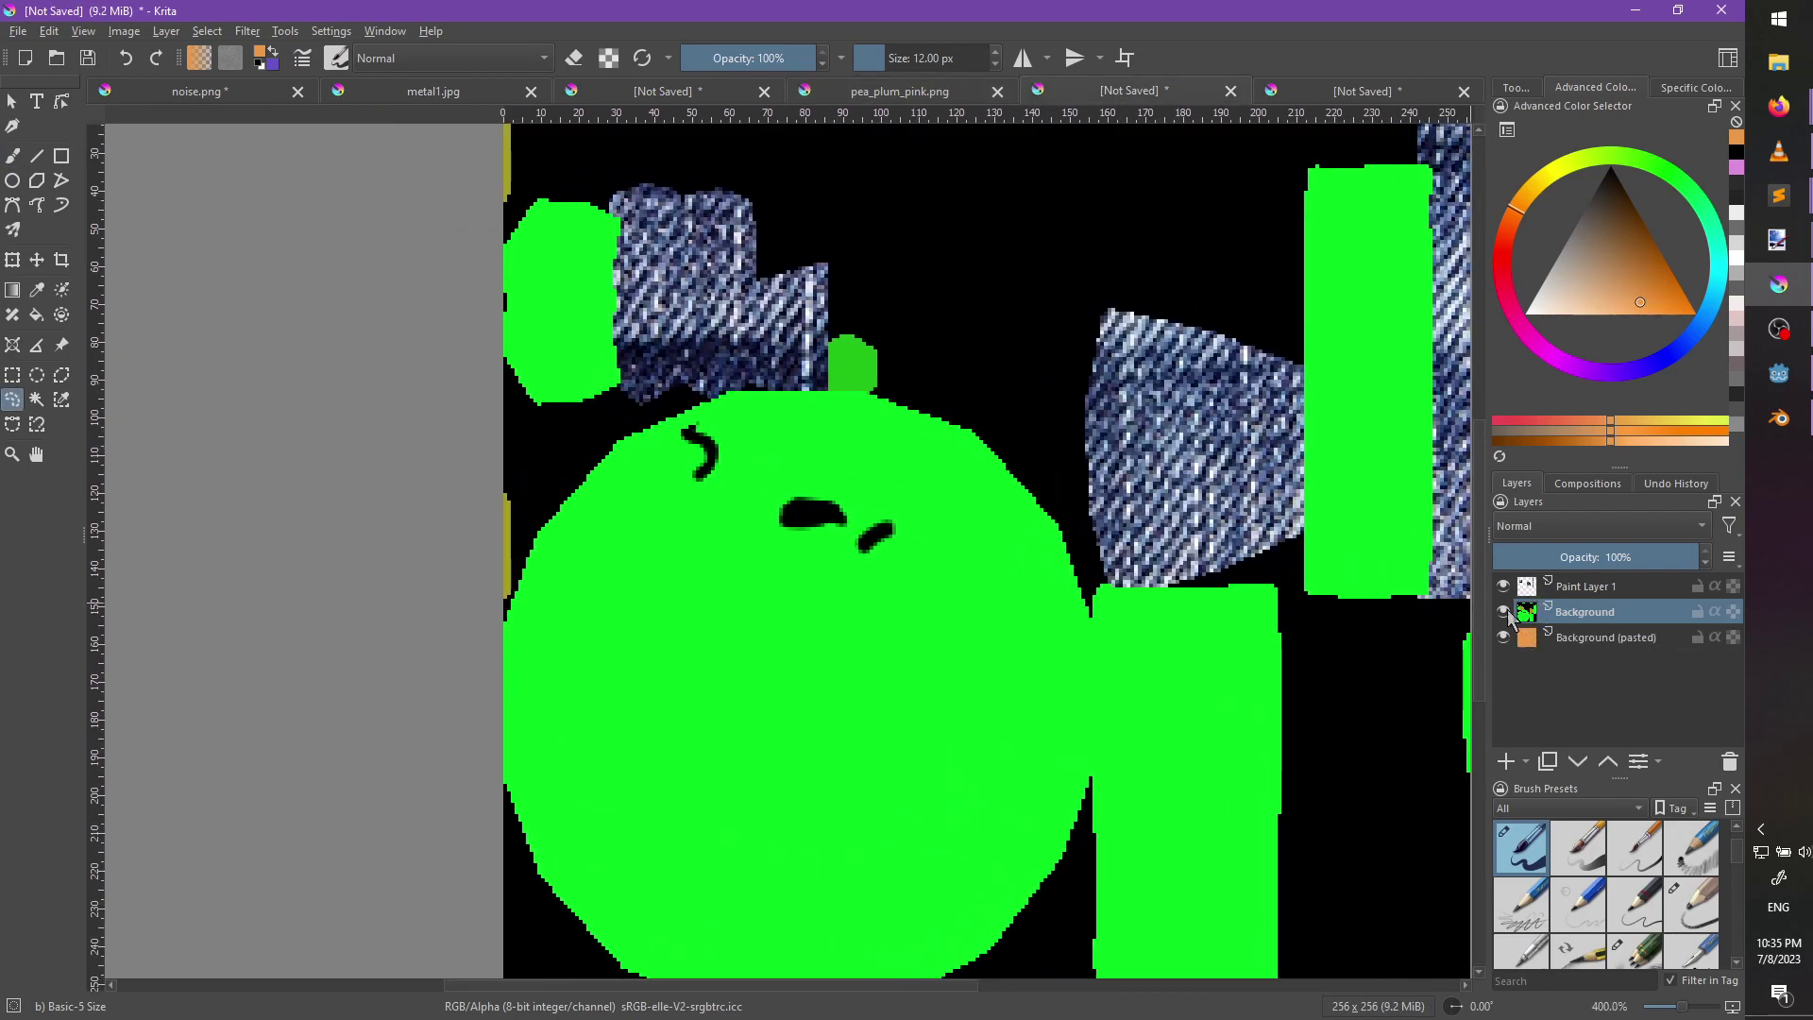
pyautogui.moveTo(1572, 654); pyautogui.dragTo(1555, 642)
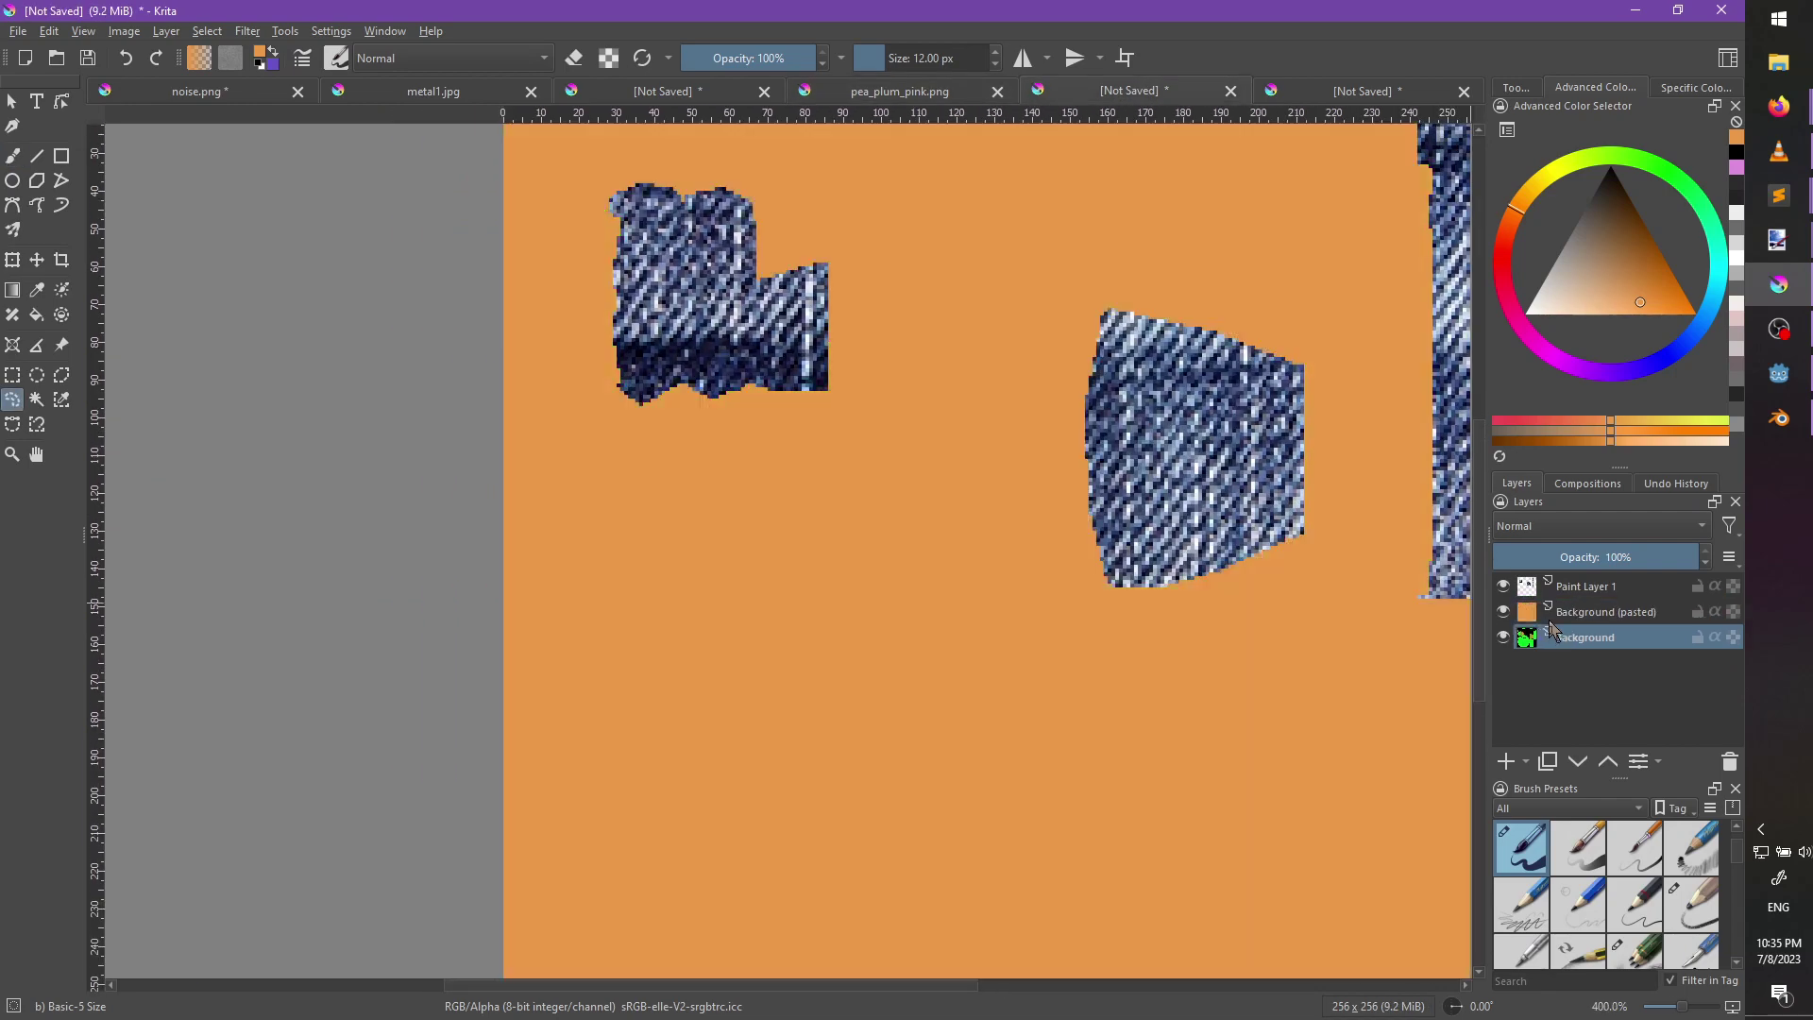
# Lower the opacity of the orange layer to 41% so the green layout beneath shows through, leaving the layout layer fully opaque.
pyautogui.click(1576, 556)
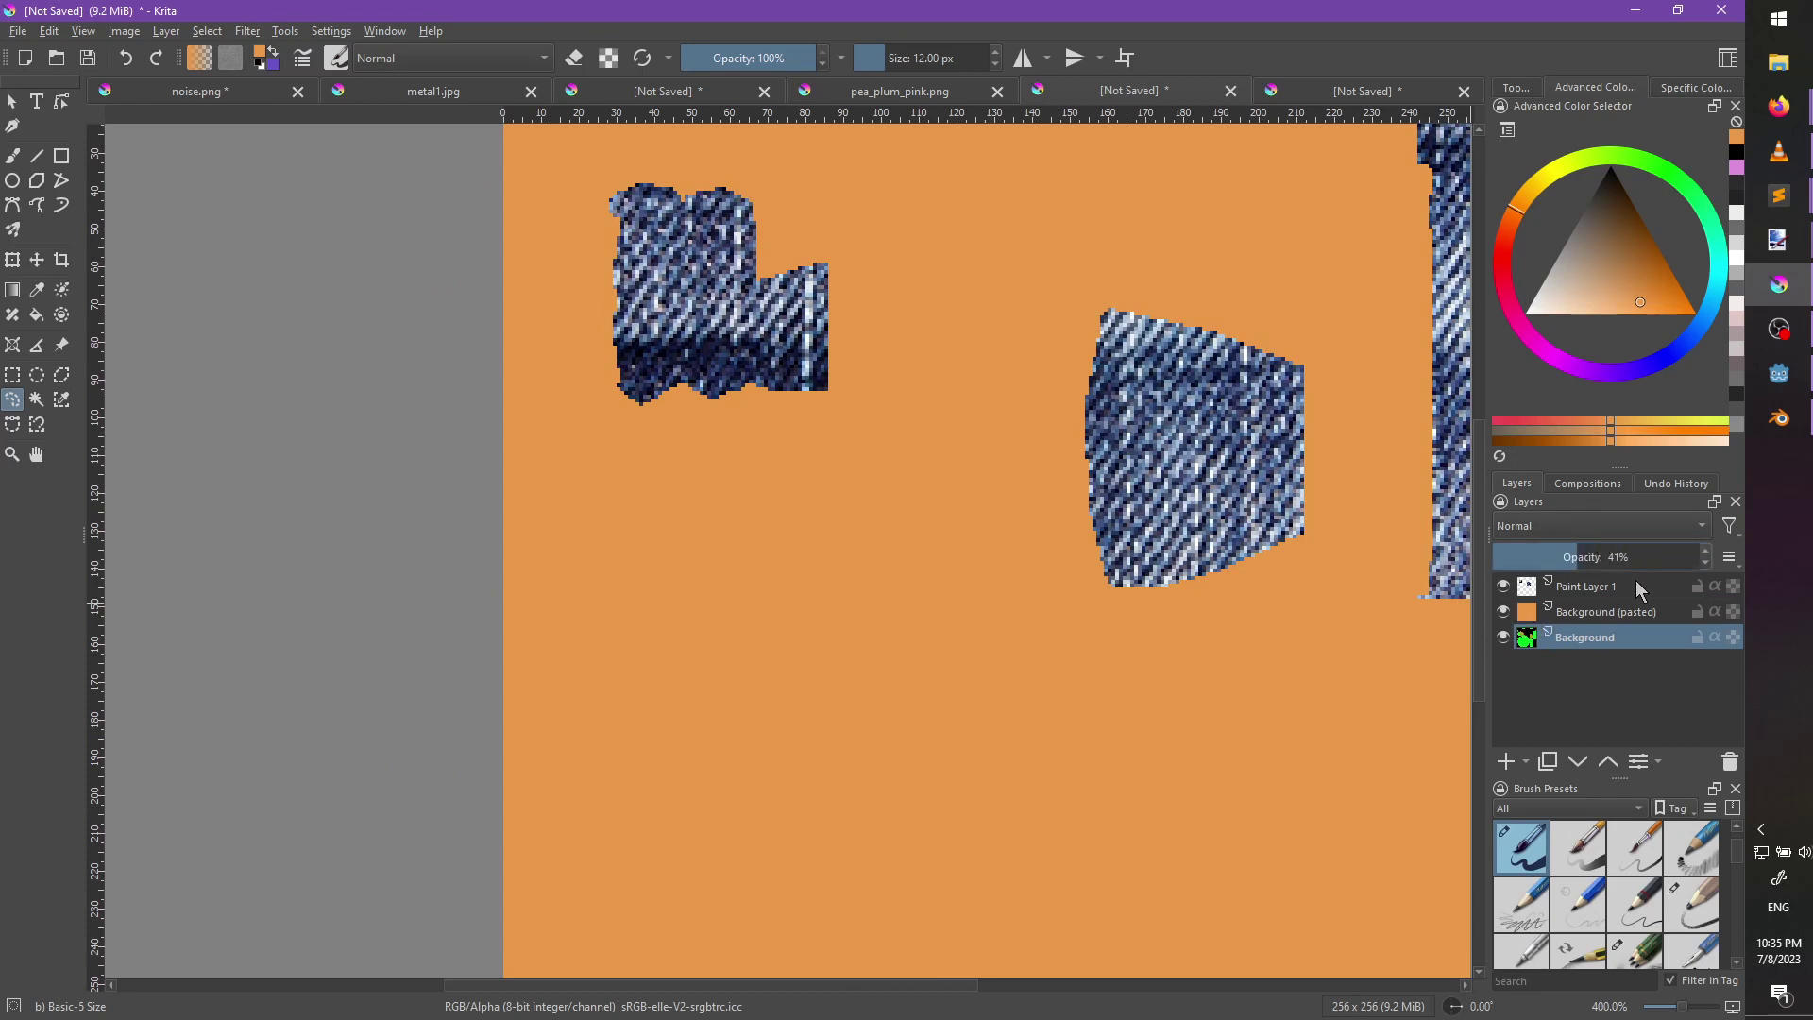
pyautogui.moveTo(1612, 554); pyautogui.dragTo(1803, 568)
pyautogui.click(1616, 612)
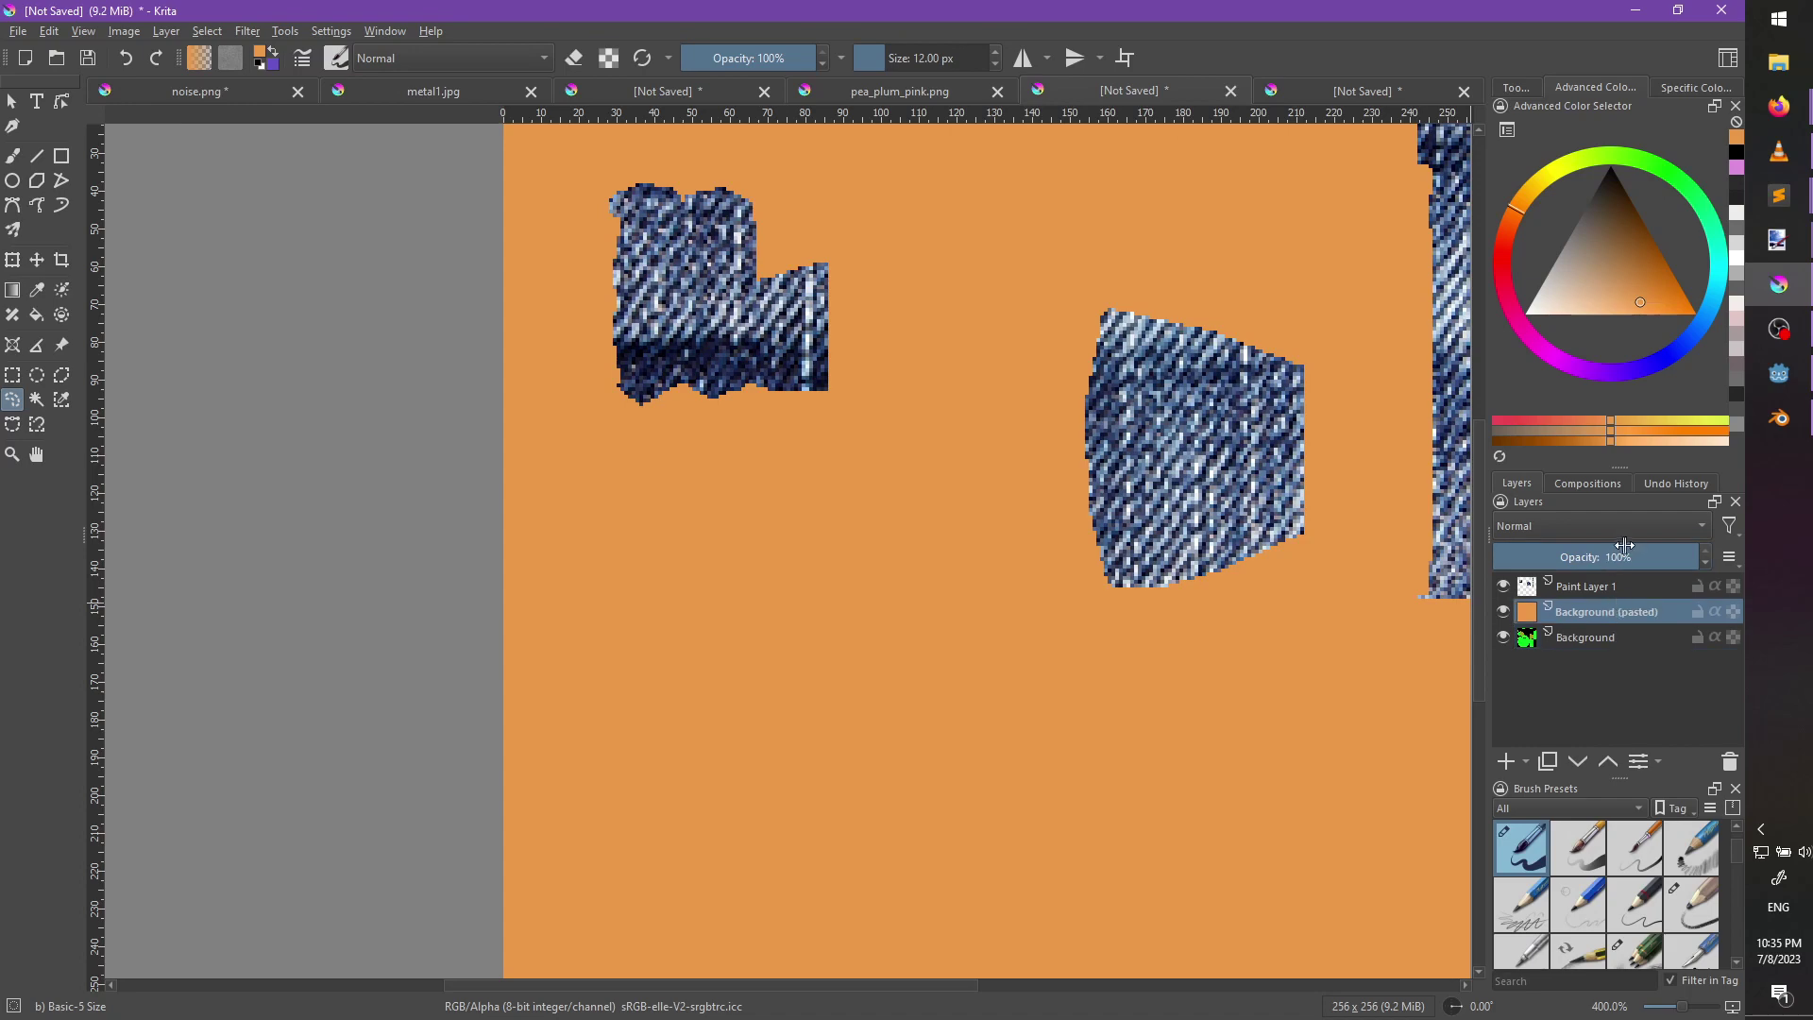
pyautogui.click(1578, 556)
pyautogui.scroll(1, 971, 687)
pyautogui.moveTo(807, 491); pyautogui.dragTo(863, 529, button='middle')
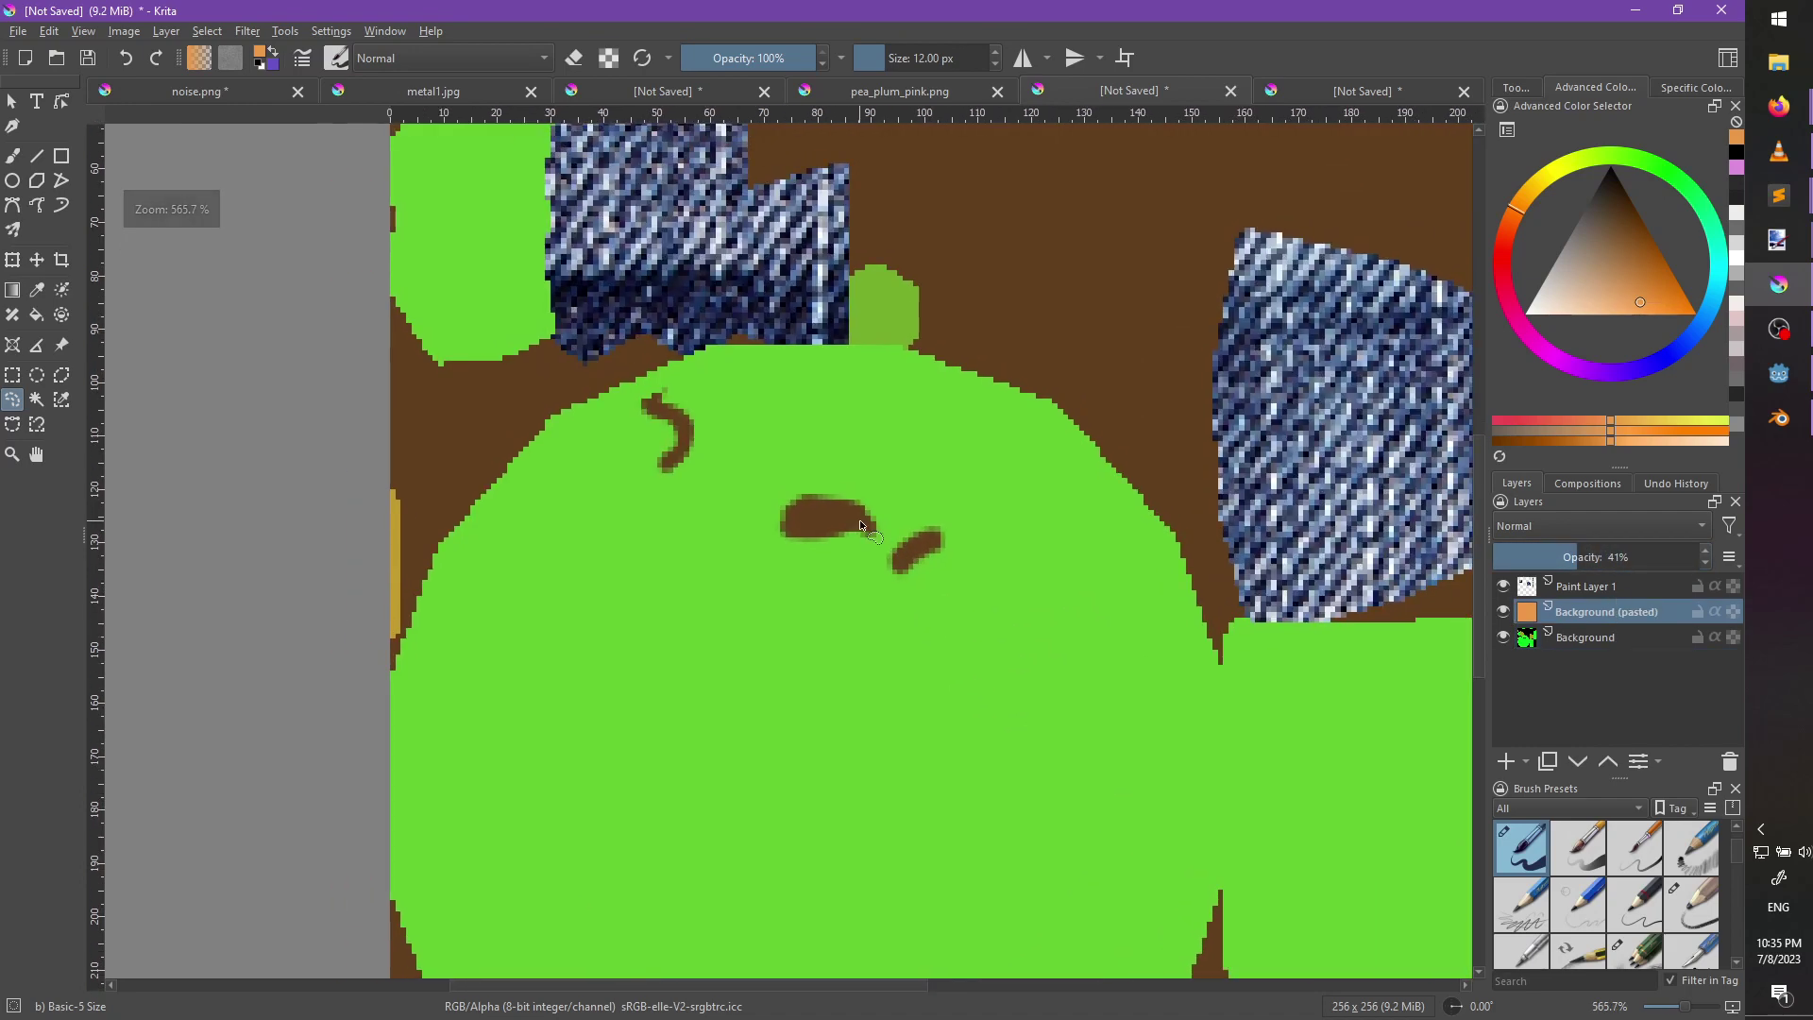
# Paint a black oval on the orange layer over the wide facial mark in the head shape, using a 12 px brush.
pyautogui.press('b')
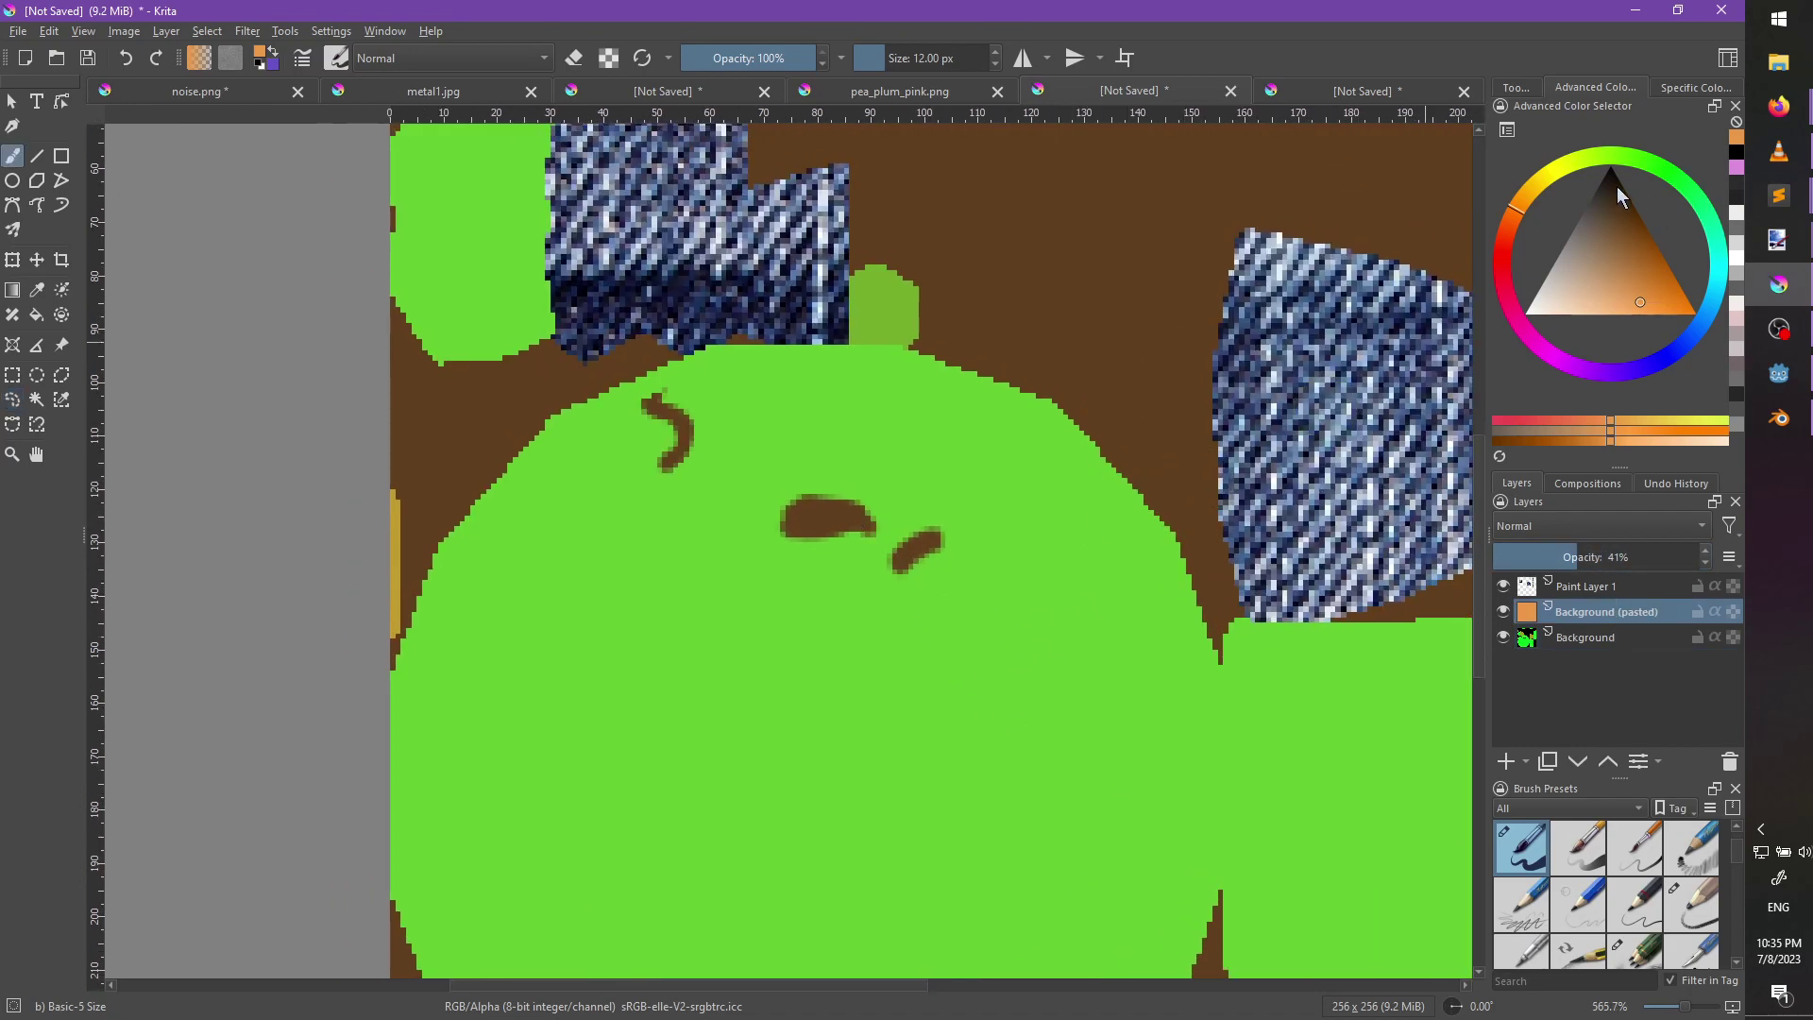
pyautogui.moveTo(1617, 195); pyautogui.dragTo(1609, 164)
pyautogui.moveTo(817, 515); pyautogui.dragTo(856, 519)
pyautogui.hotkey('ctrl', 'z')
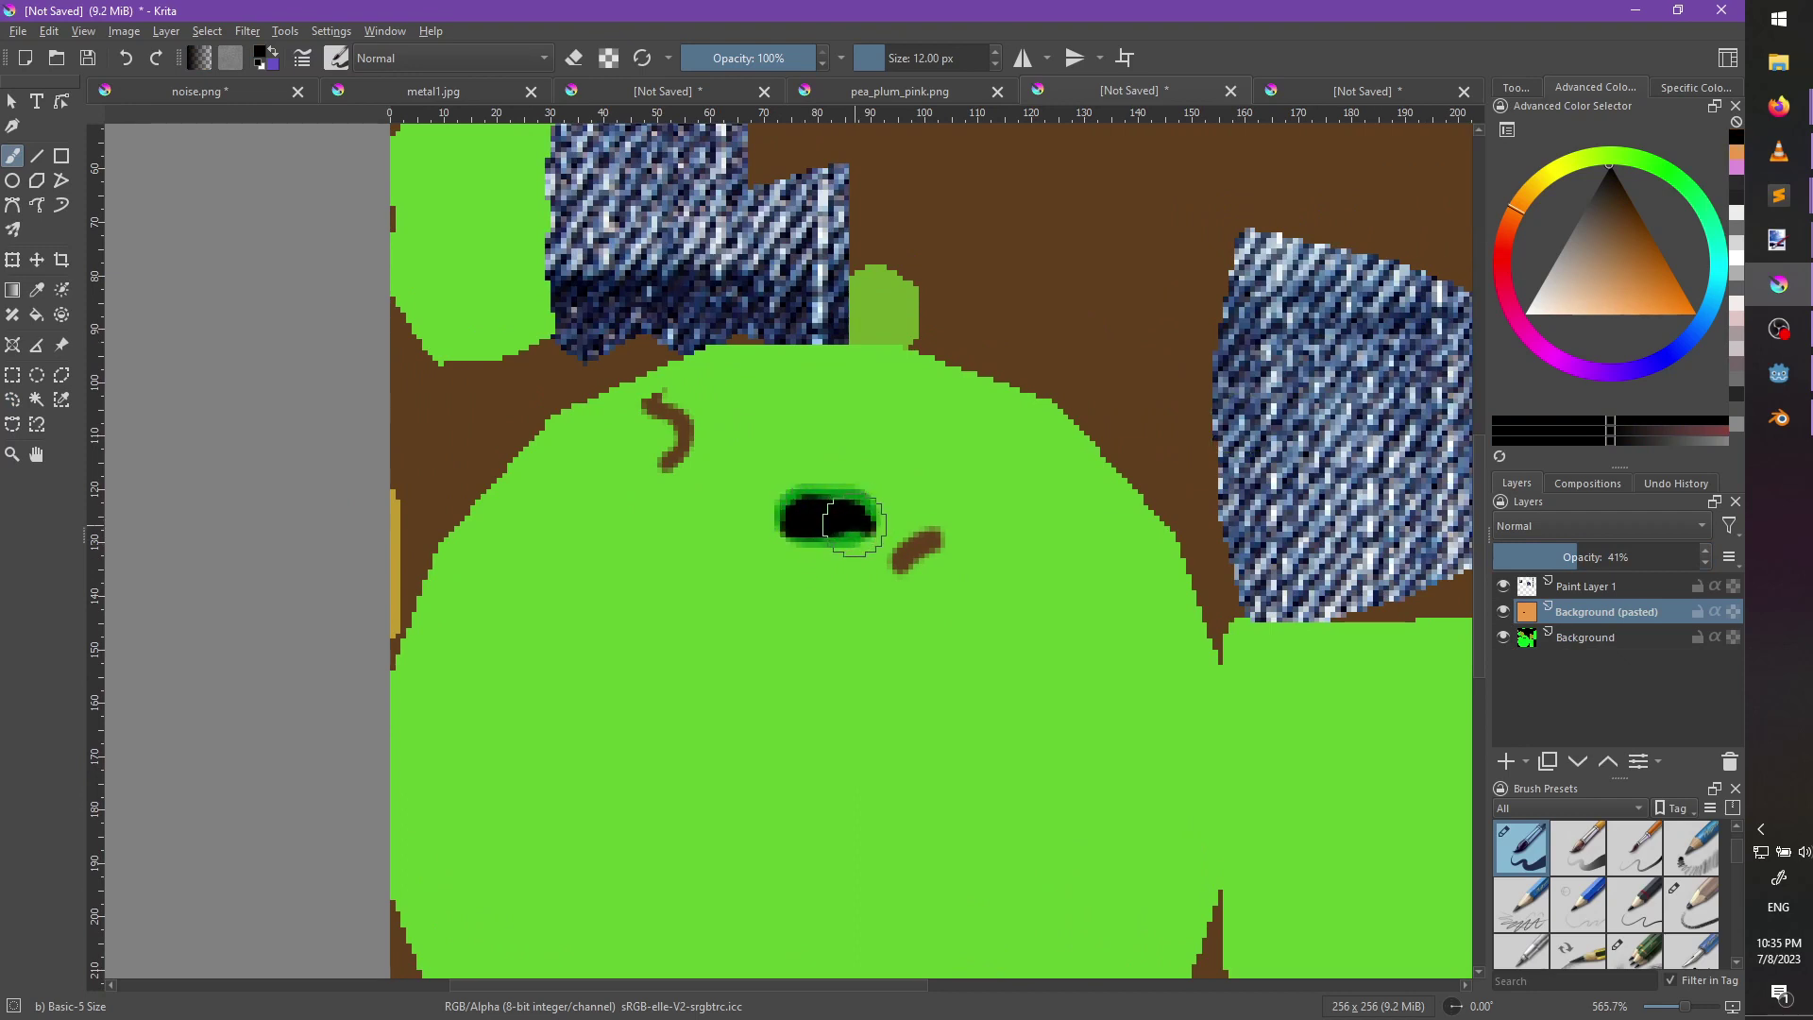
# Set the brush size to 5 px and paint a straight, nearly vertical black line over the curved facial mark.
pyautogui.press('x')
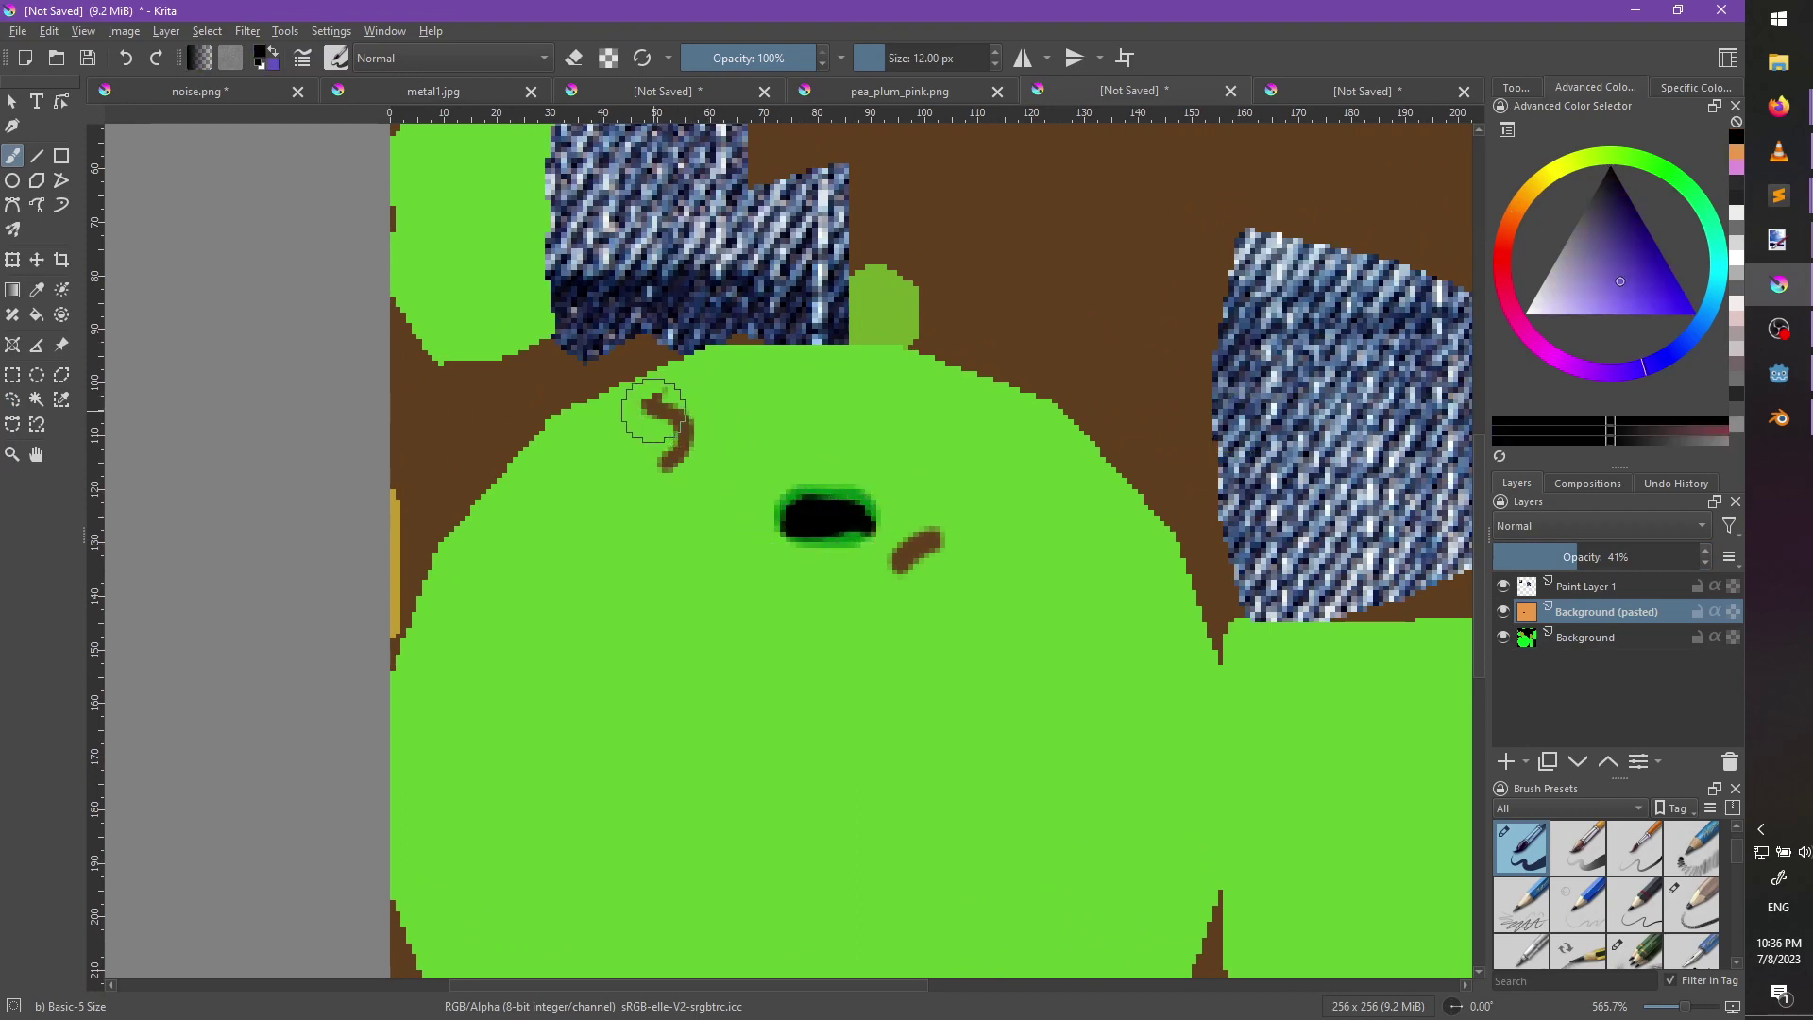
pyautogui.press('[')
pyautogui.press('[')
pyautogui.press('[')
pyautogui.press('[')
pyautogui.press('[')
pyautogui.press('[')
pyautogui.press('[')
pyautogui.press('[')
pyautogui.press('[')
pyautogui.press('[')
pyautogui.press('[')
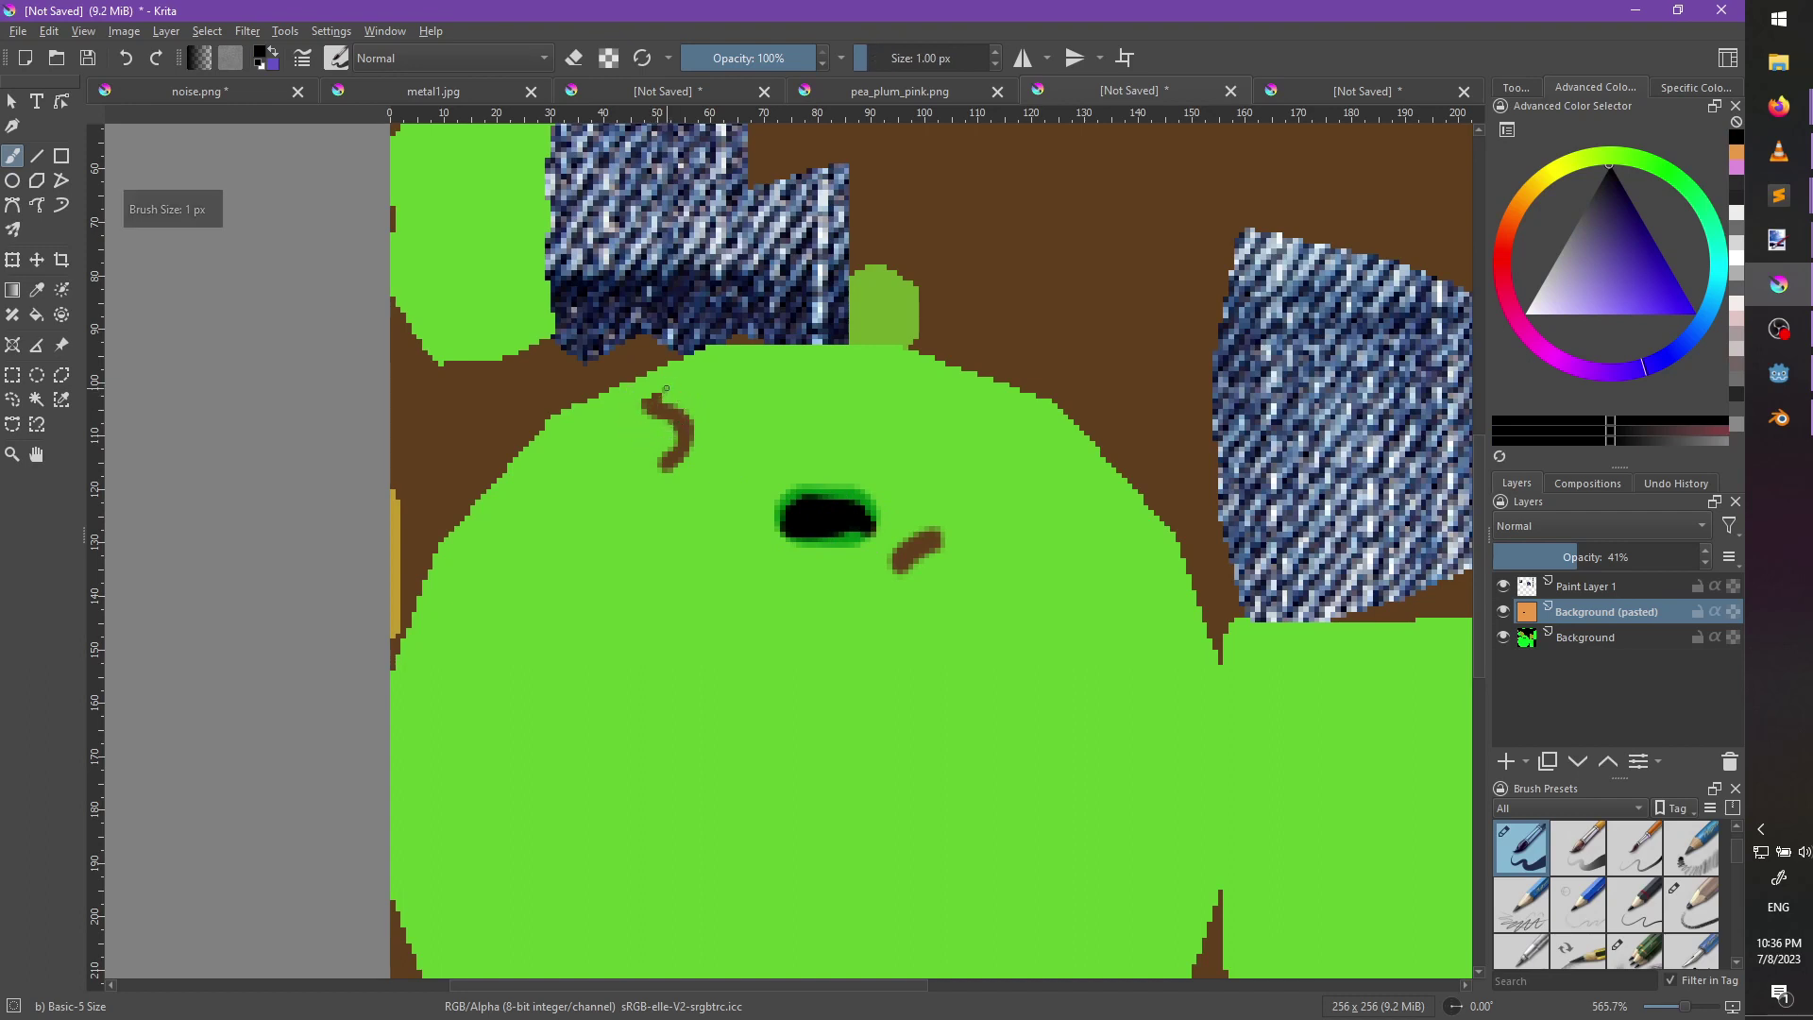
pyautogui.keyDown('shift'); pyautogui.moveTo(662, 393); pyautogui.dragTo(682, 460); pyautogui.keyUp('shift')
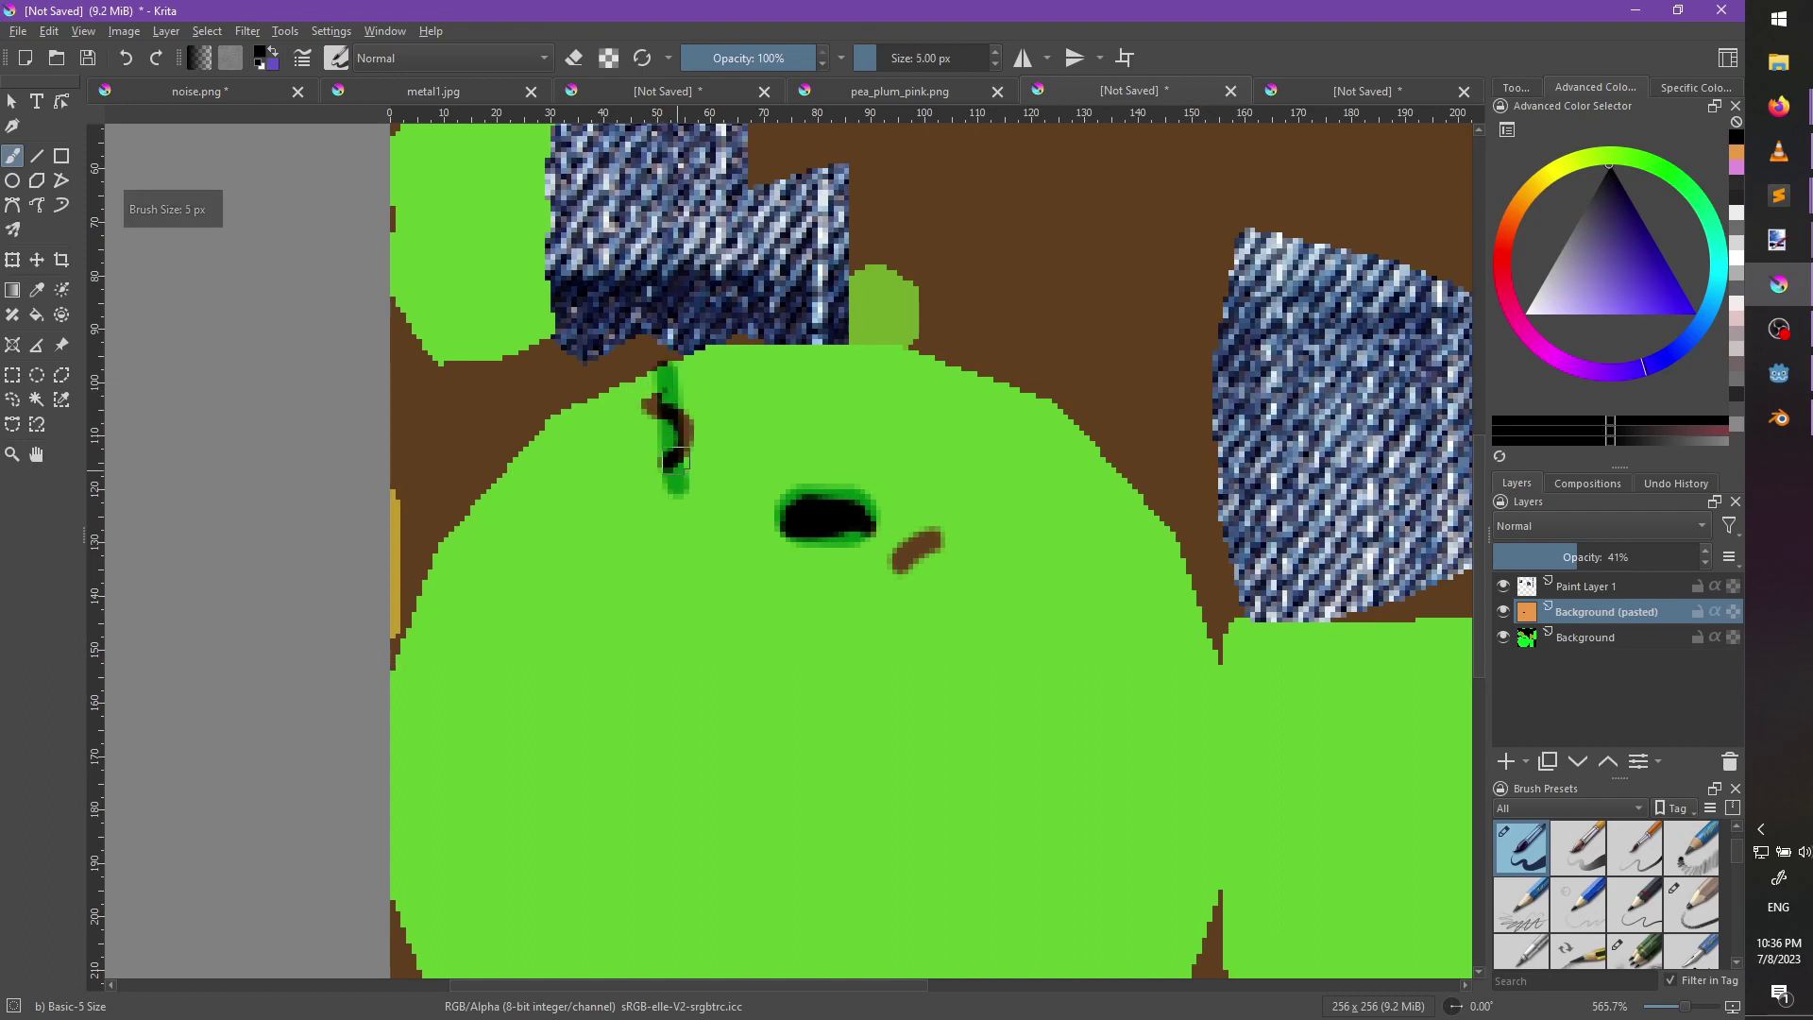
pyautogui.hotkey('ctrl', 'z')
pyautogui.moveTo(660, 369); pyautogui.dragTo(667, 475)
pyautogui.hotkey('ctrl', 'z')
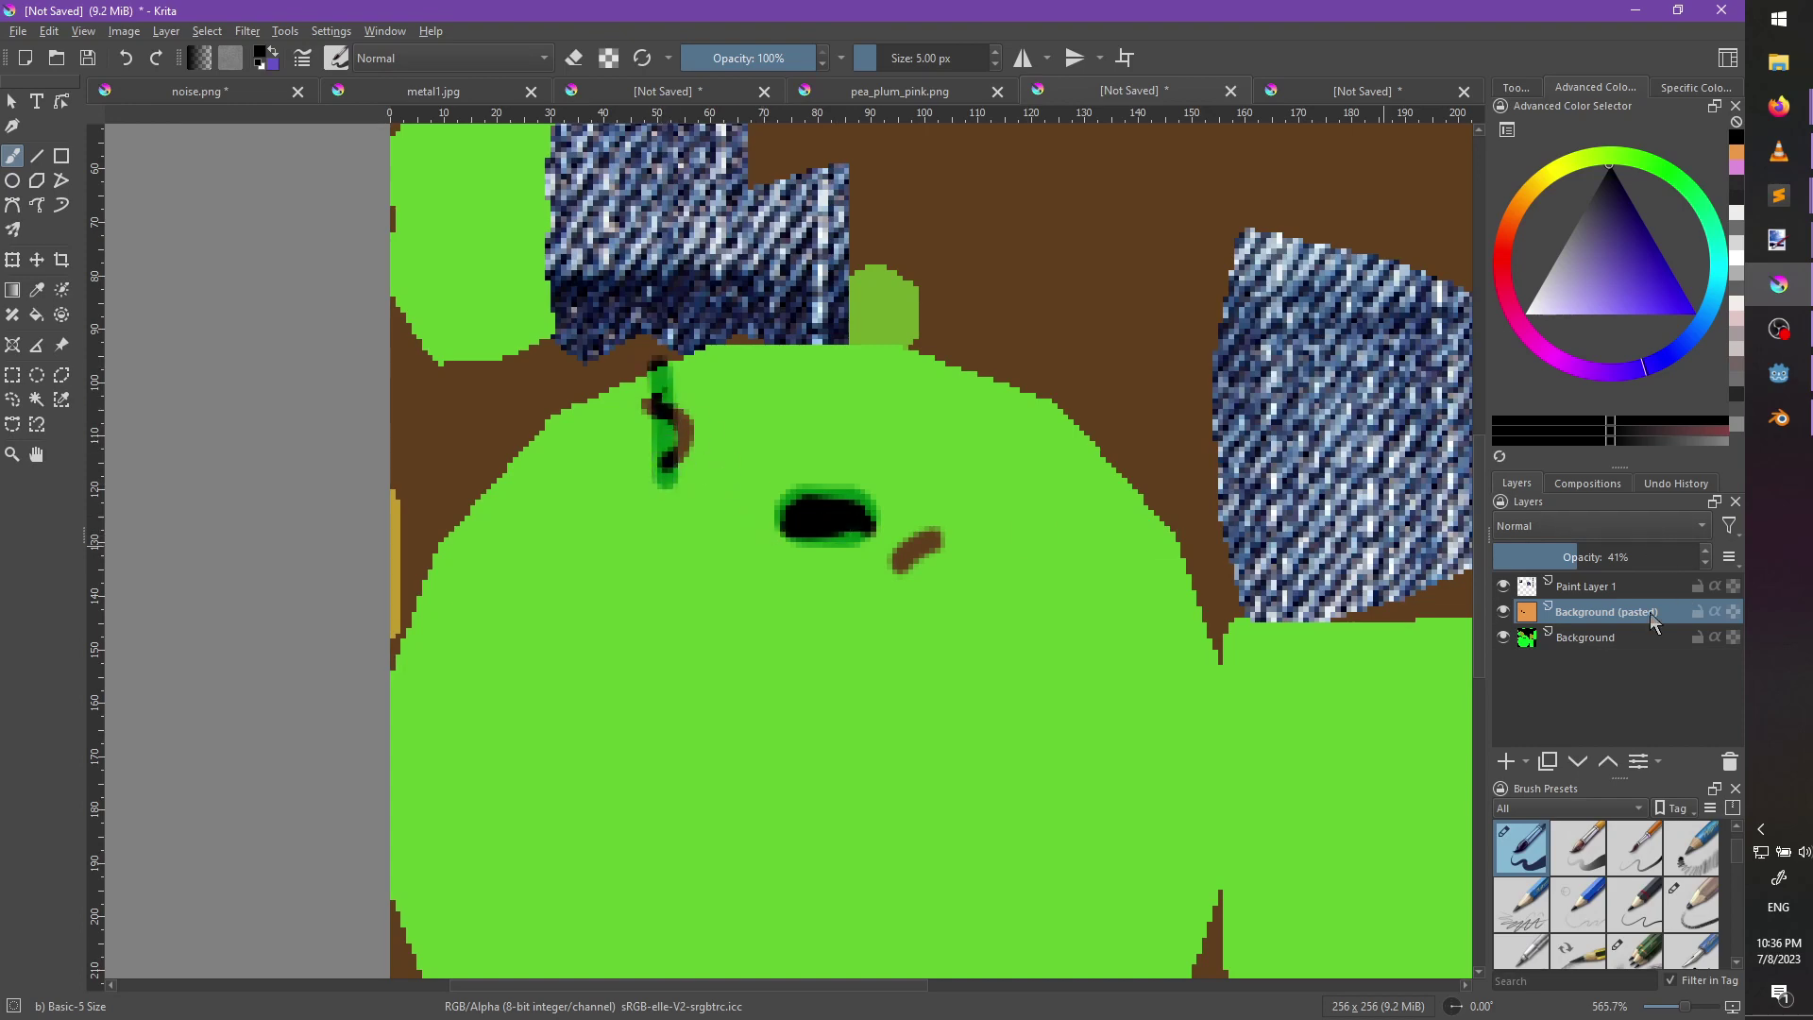
# Restore the orange layer to 100% opacity and save the texture as the PNG image pea_frank in the npc folder.
pyautogui.moveTo(1576, 552); pyautogui.dragTo(1695, 555)
pyautogui.scroll(-2, 999, 627)
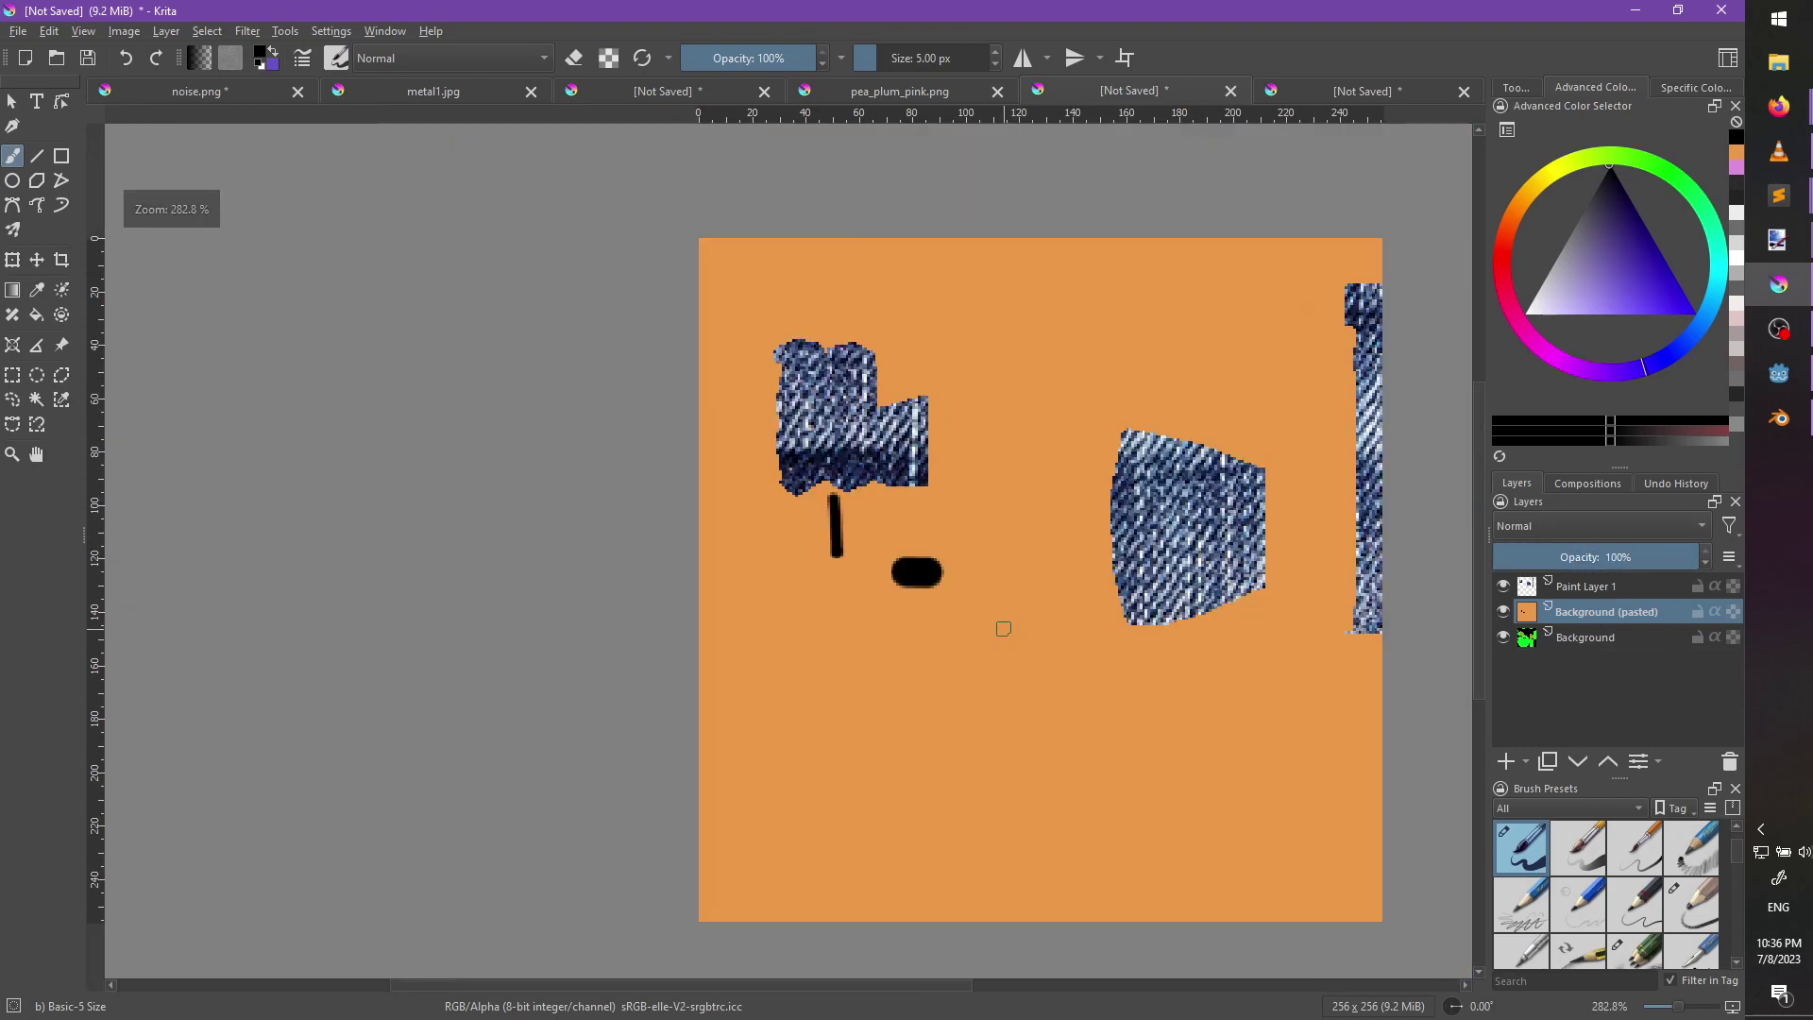
pyautogui.hotkey('ctrl', 's')
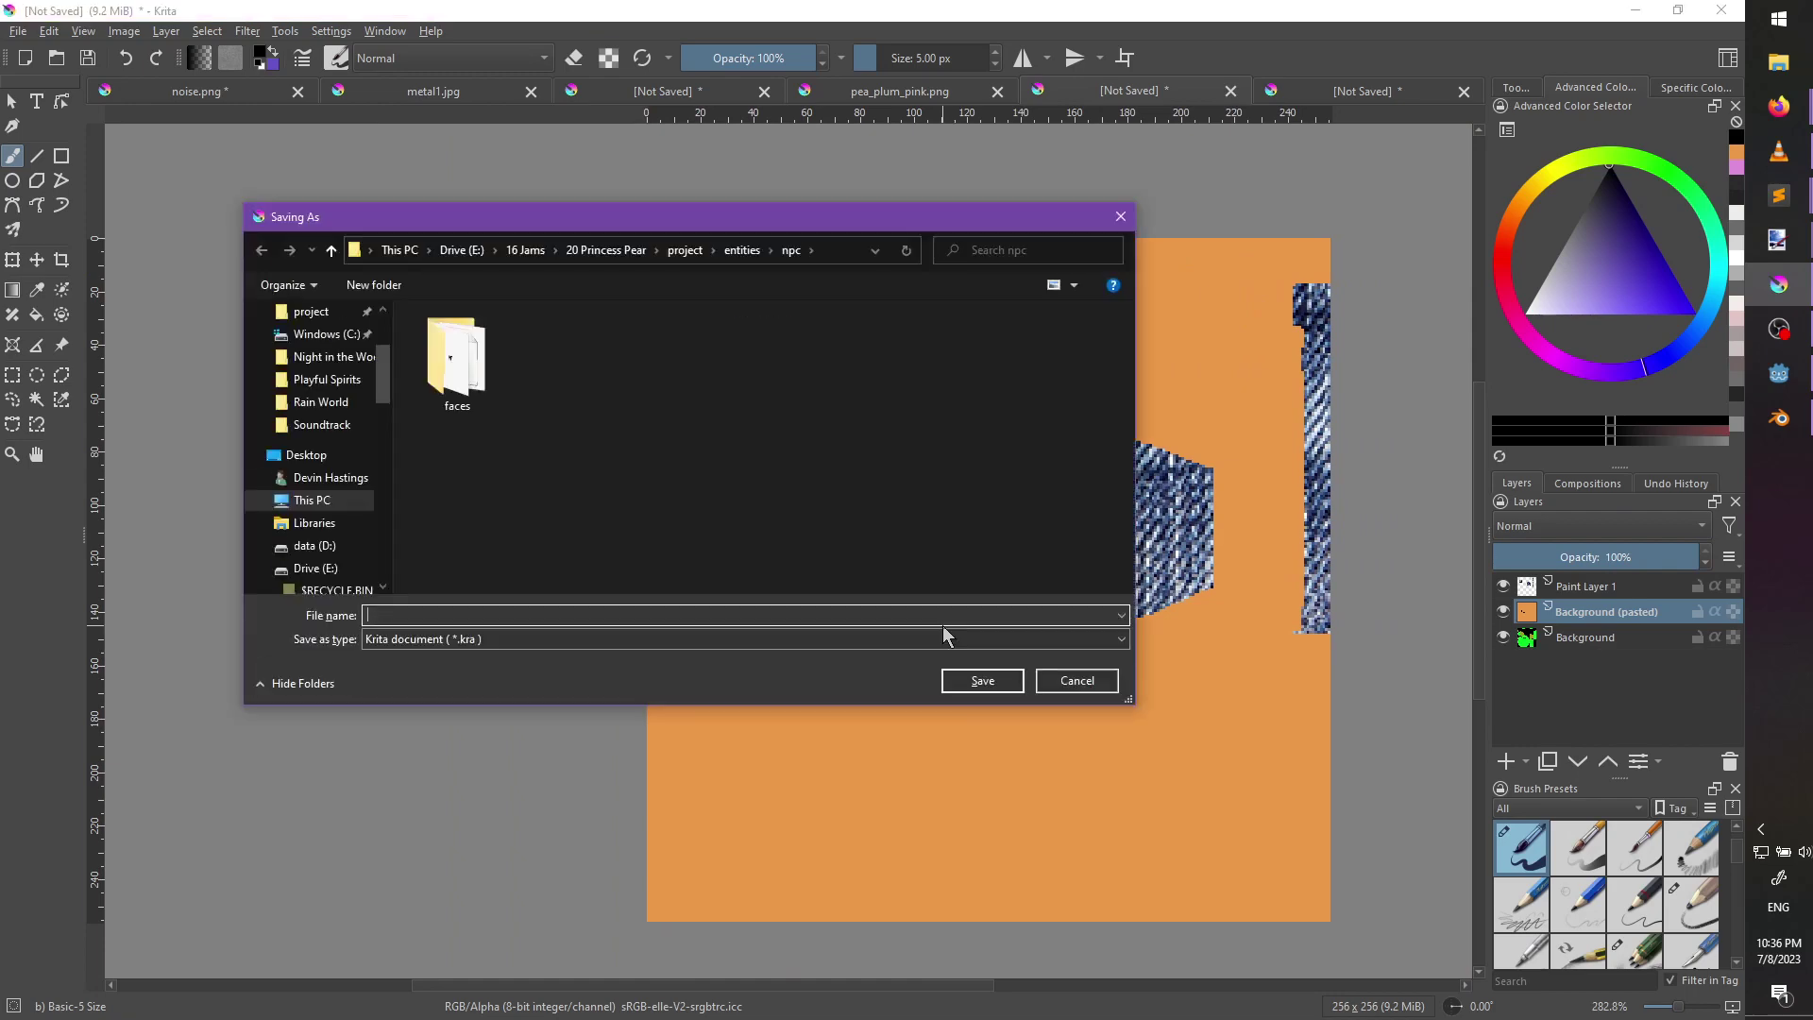
pyautogui.click(553, 639)
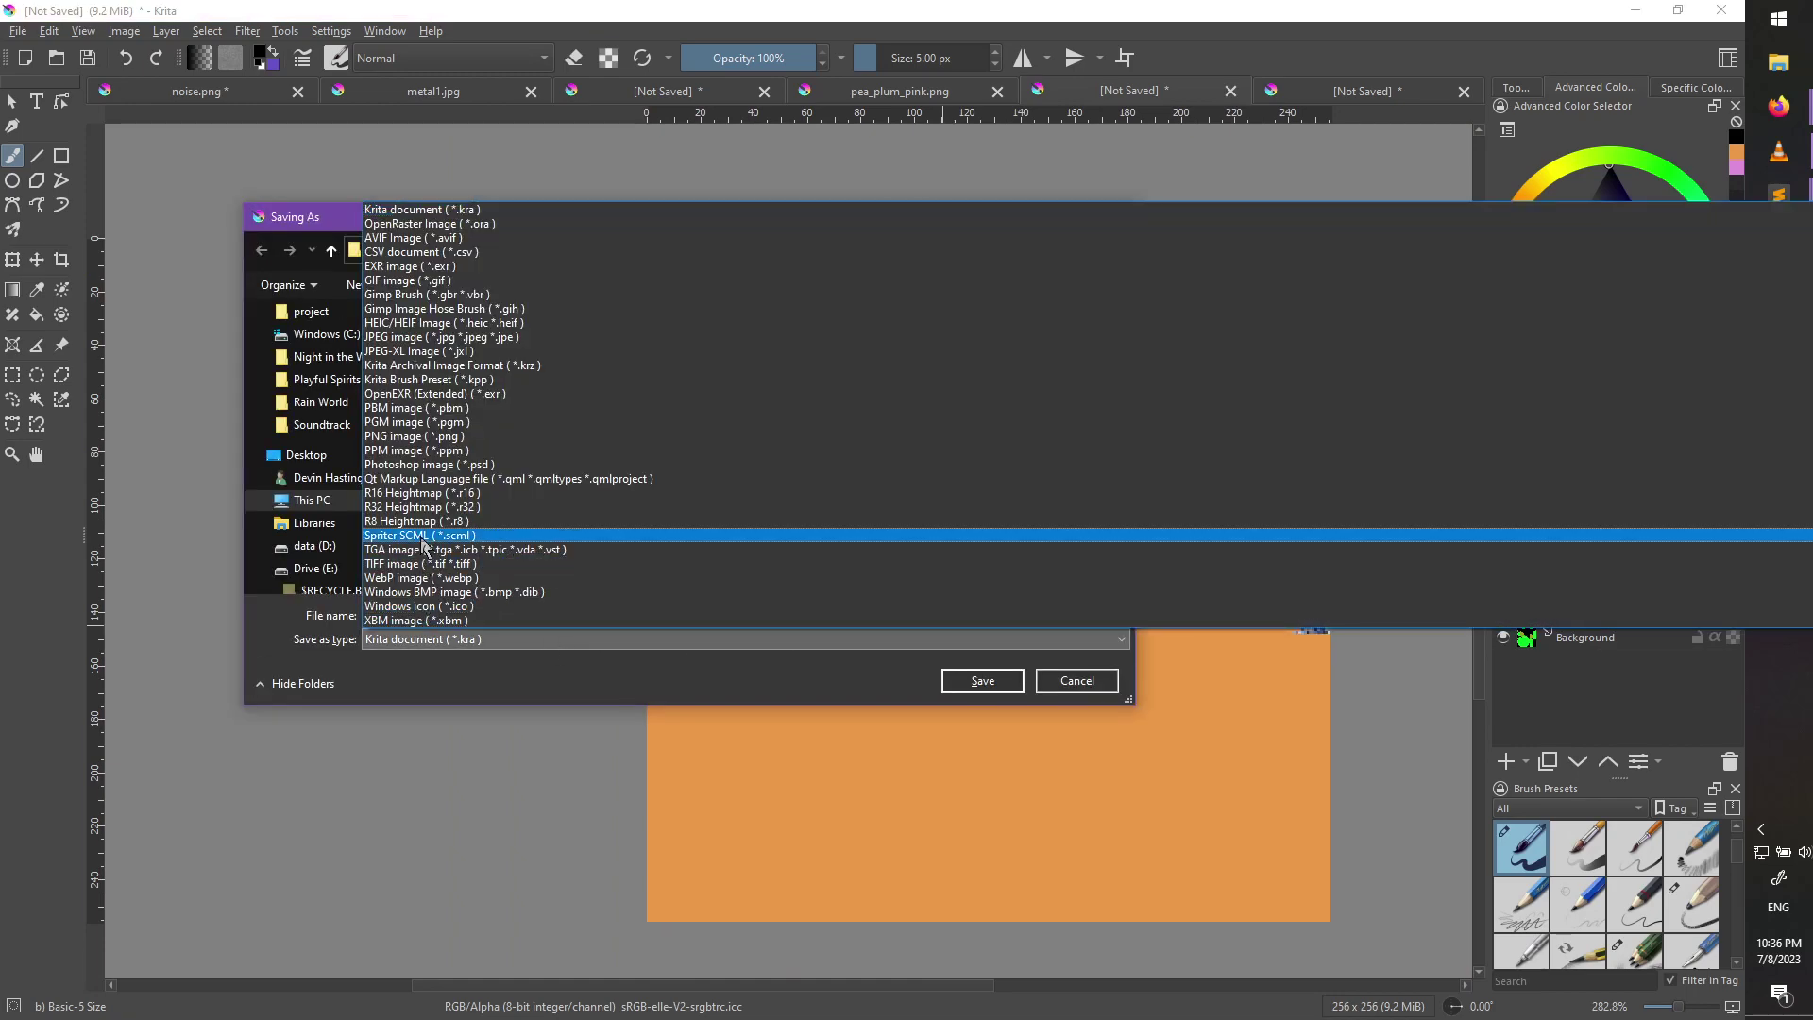
pyautogui.click(412, 435)
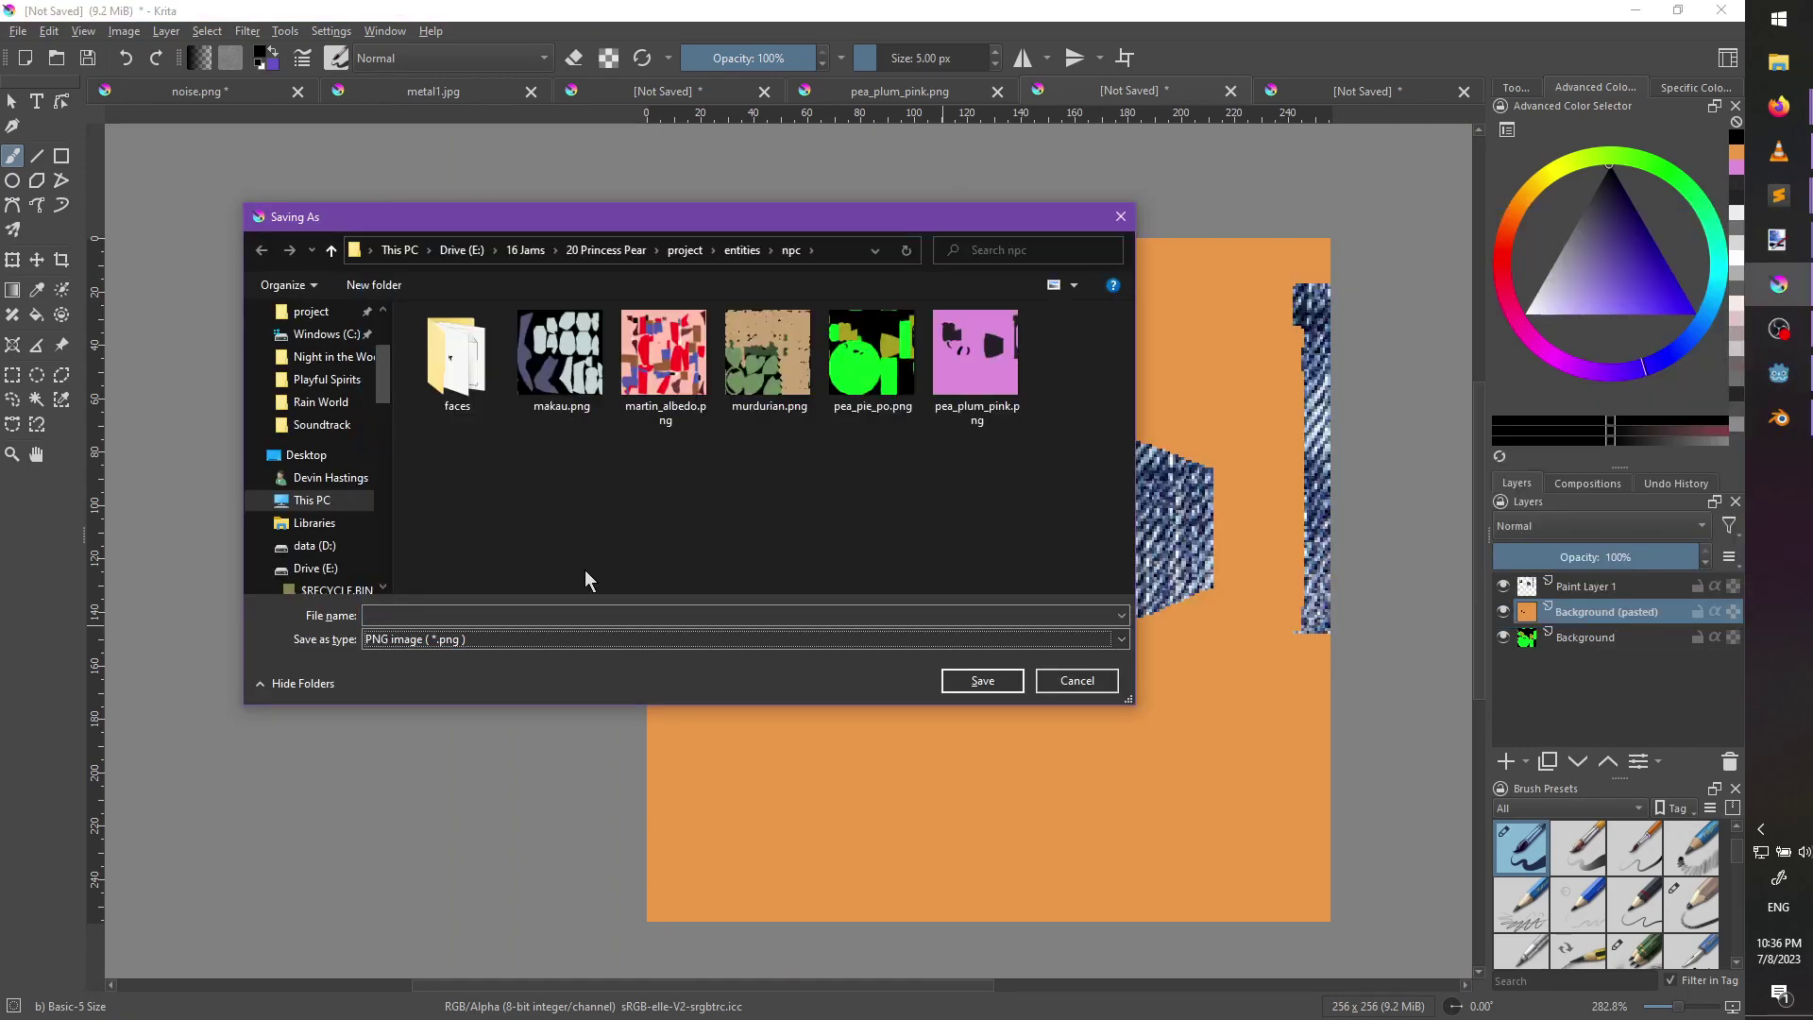
pyautogui.click(549, 615)
pyautogui.write('p')
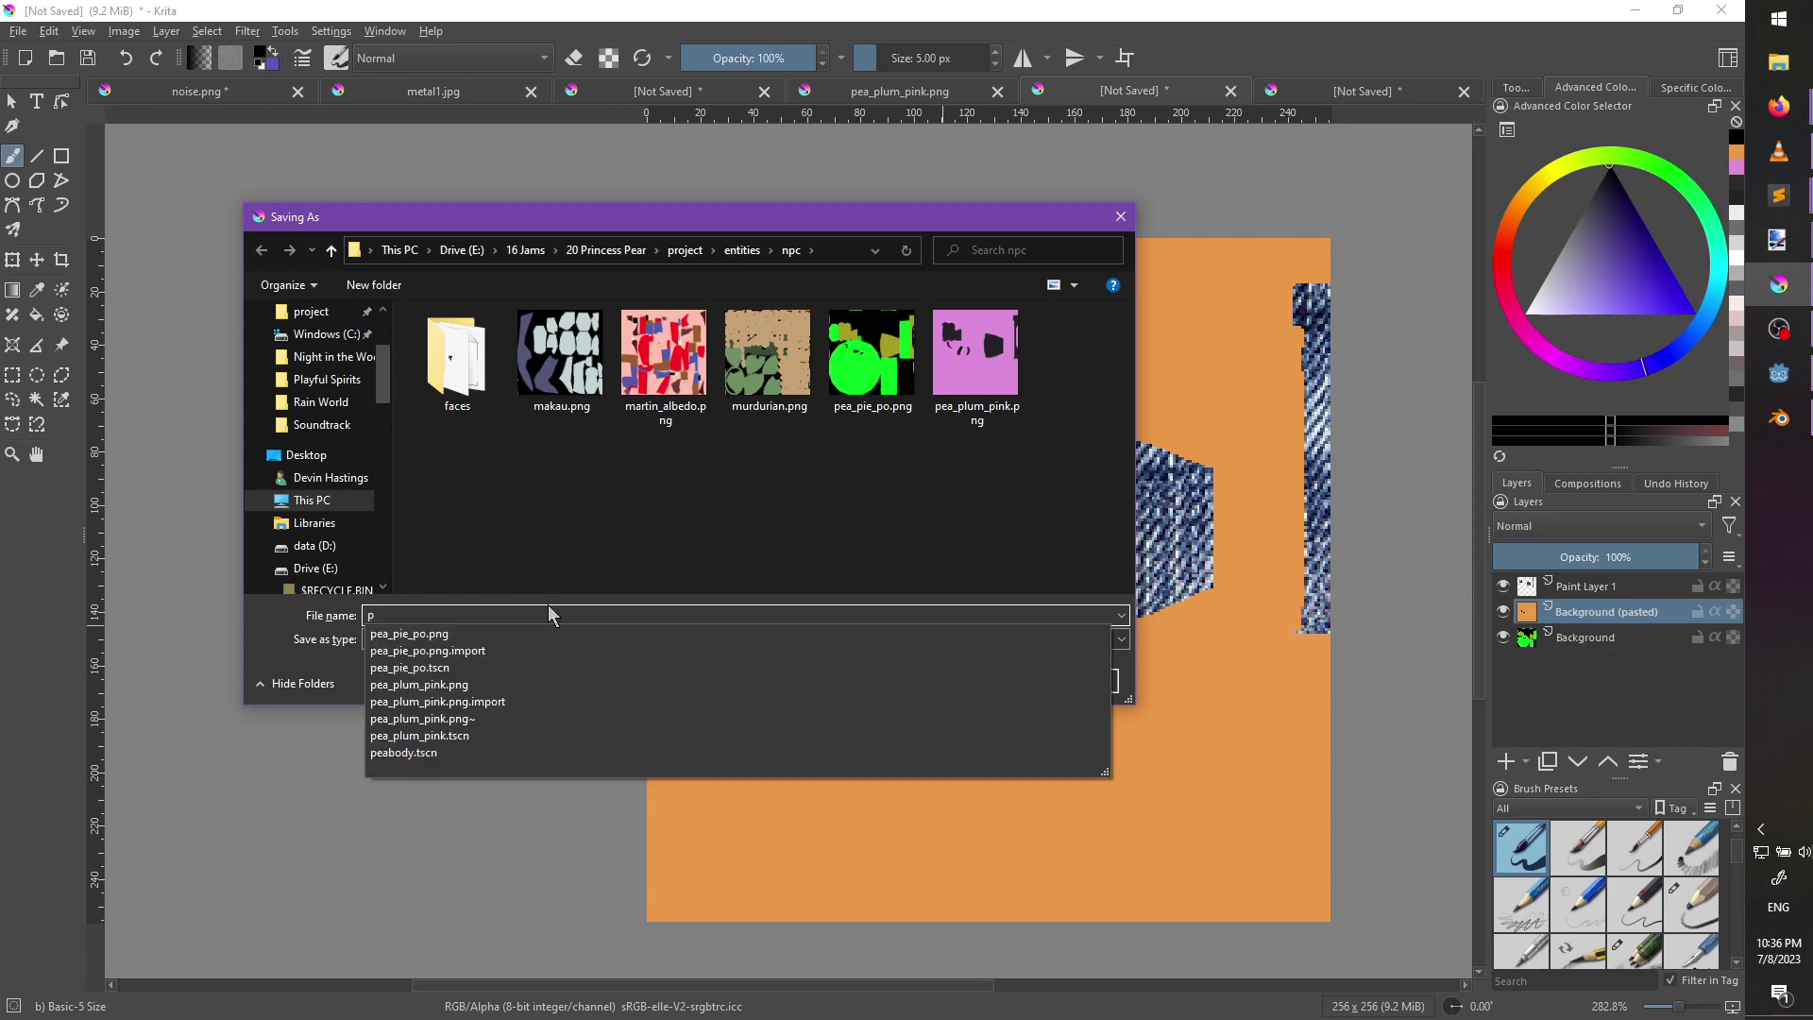
pyautogui.write('ea_frank')
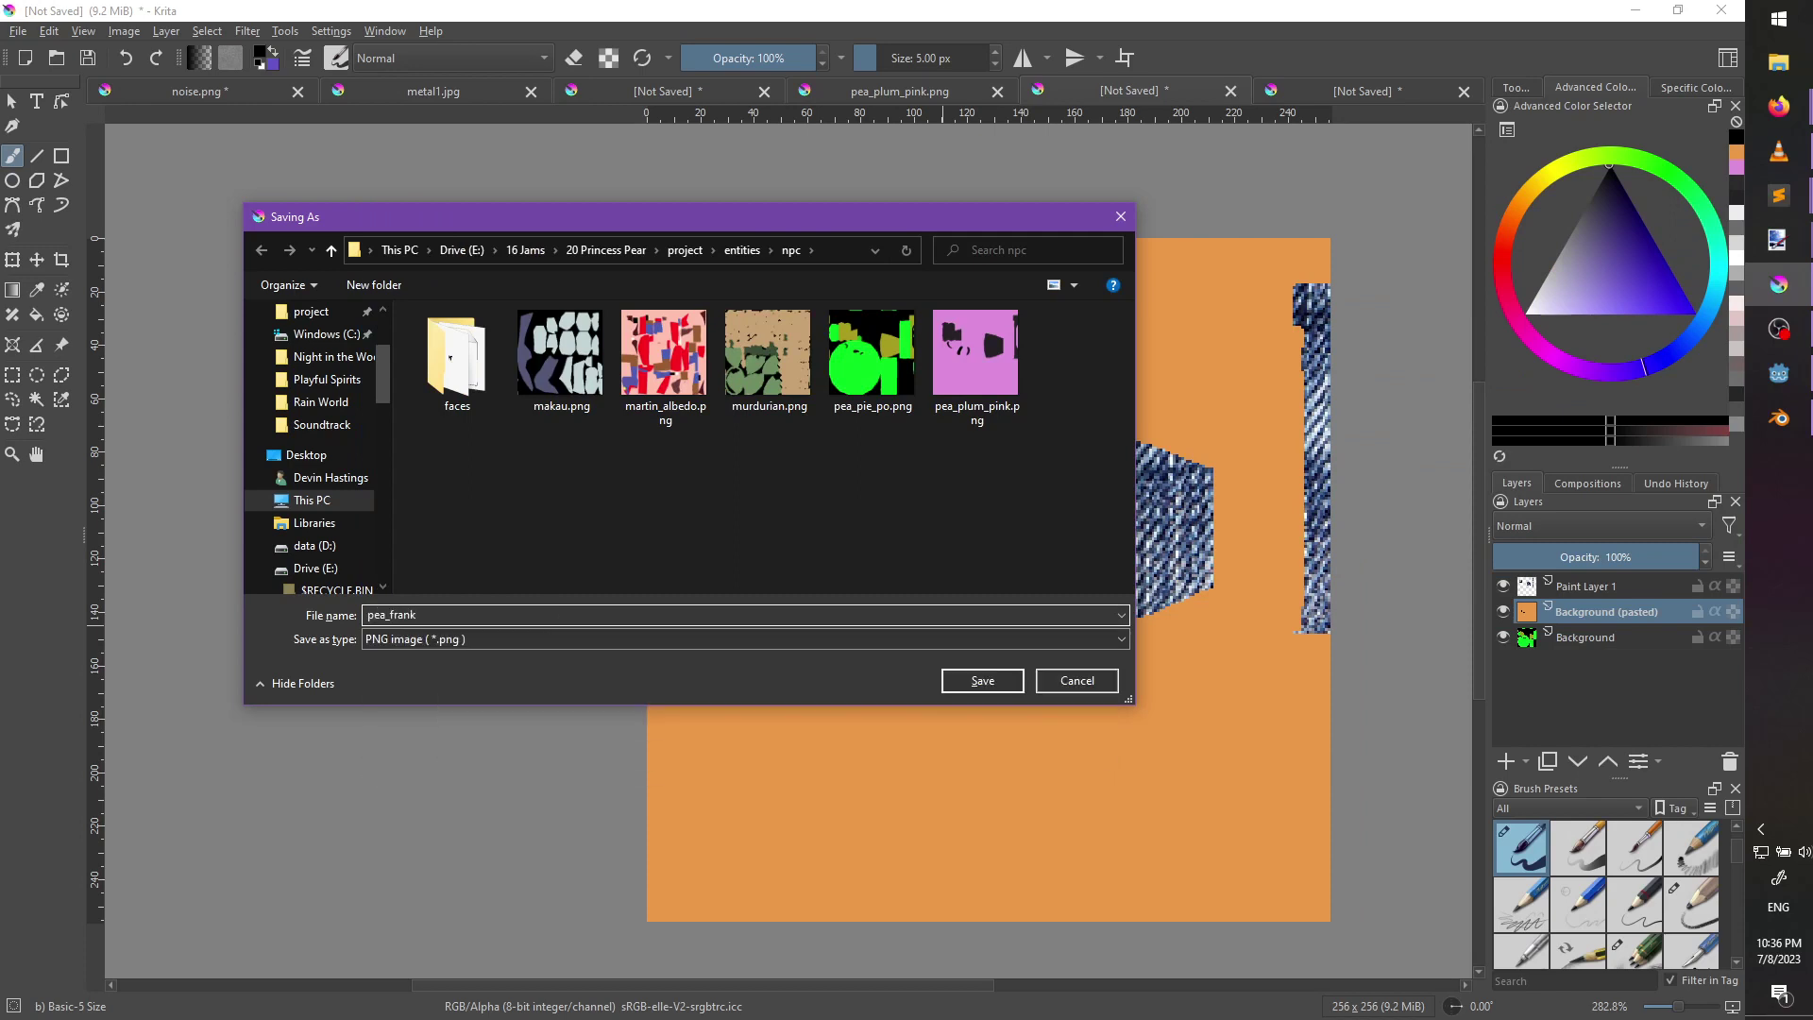
pyautogui.click(982, 680)
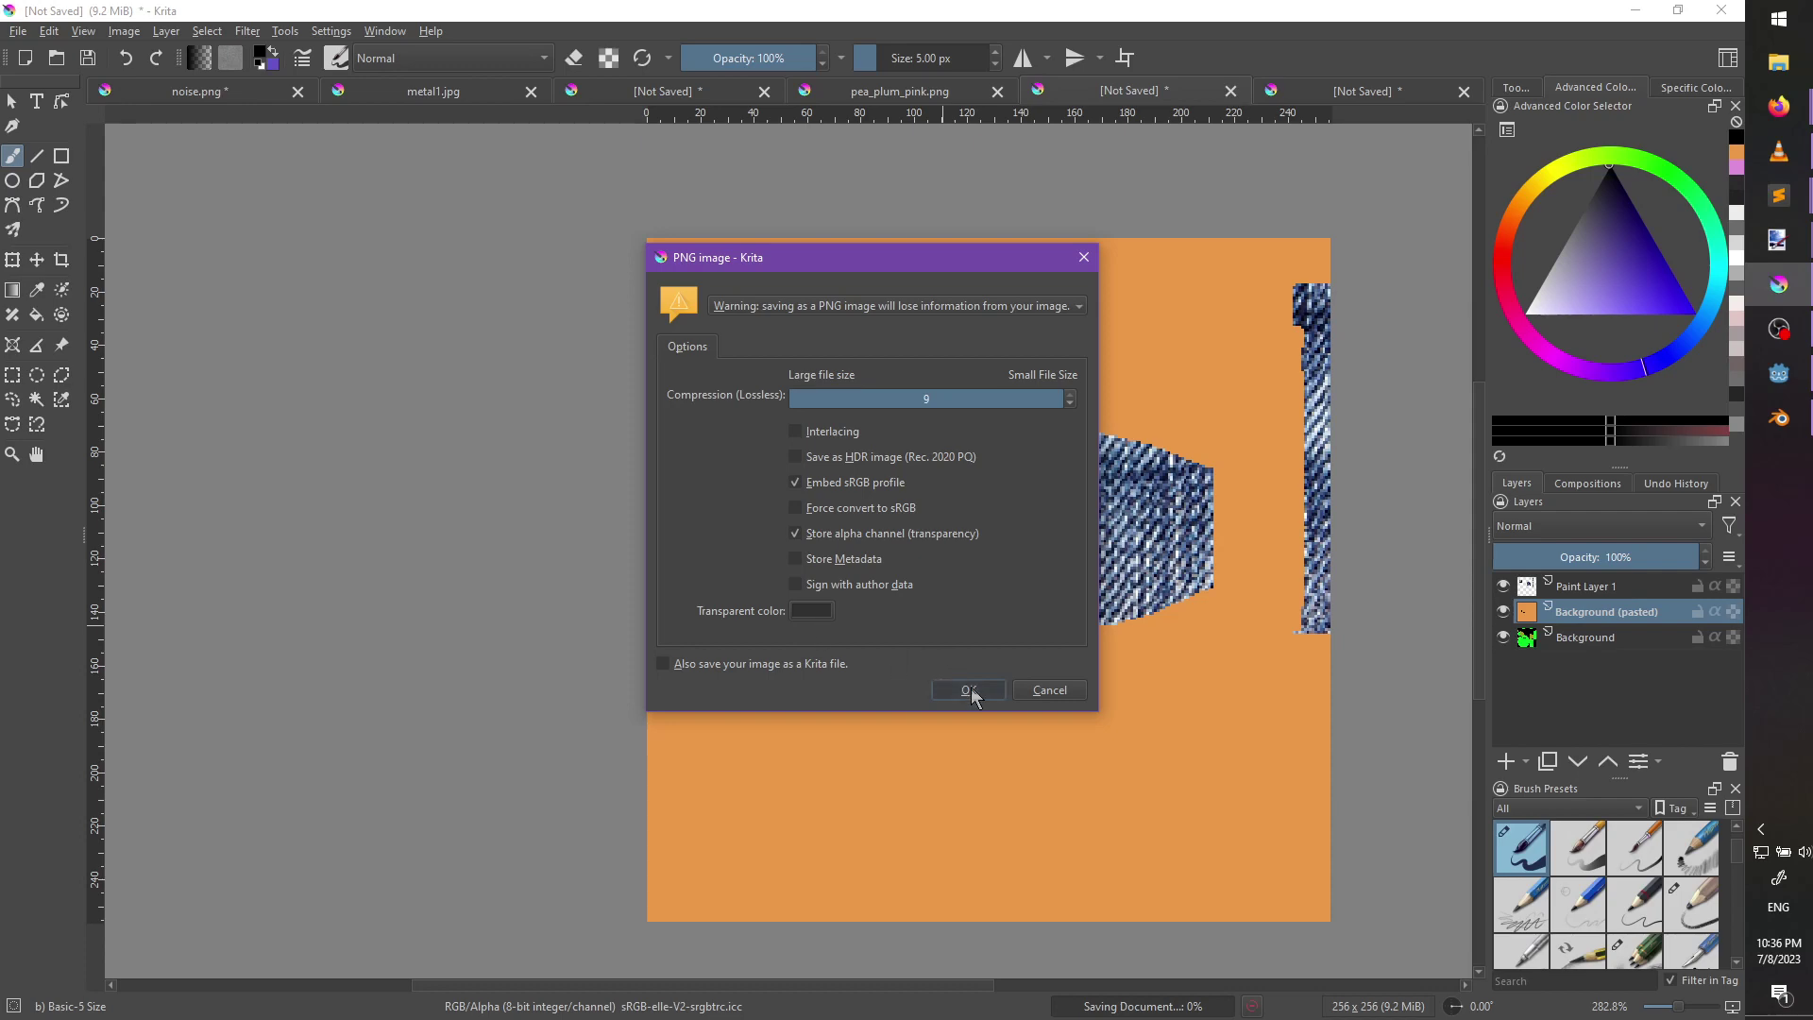
pyautogui.click(970, 691)
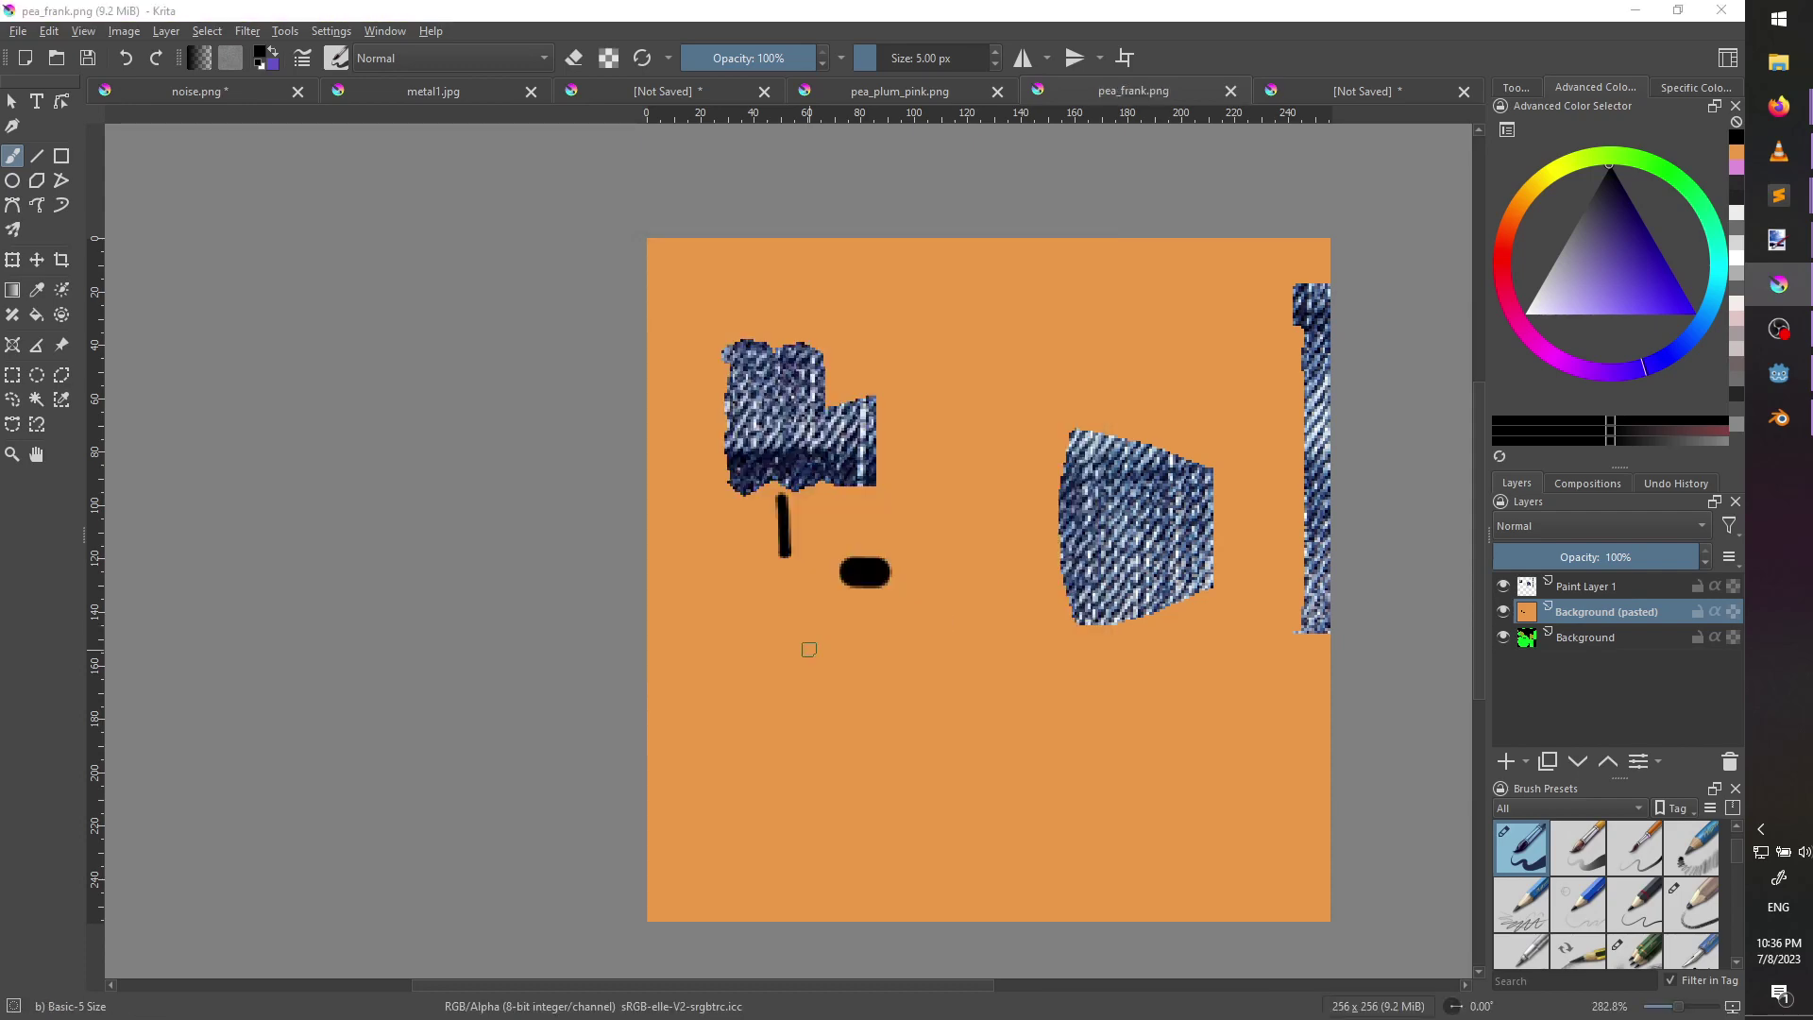
# Switch to Godot and copy the Custom Entry value from the dialog node of the pea_frank cube.
pyautogui.hotkey('alt', 'Tab')
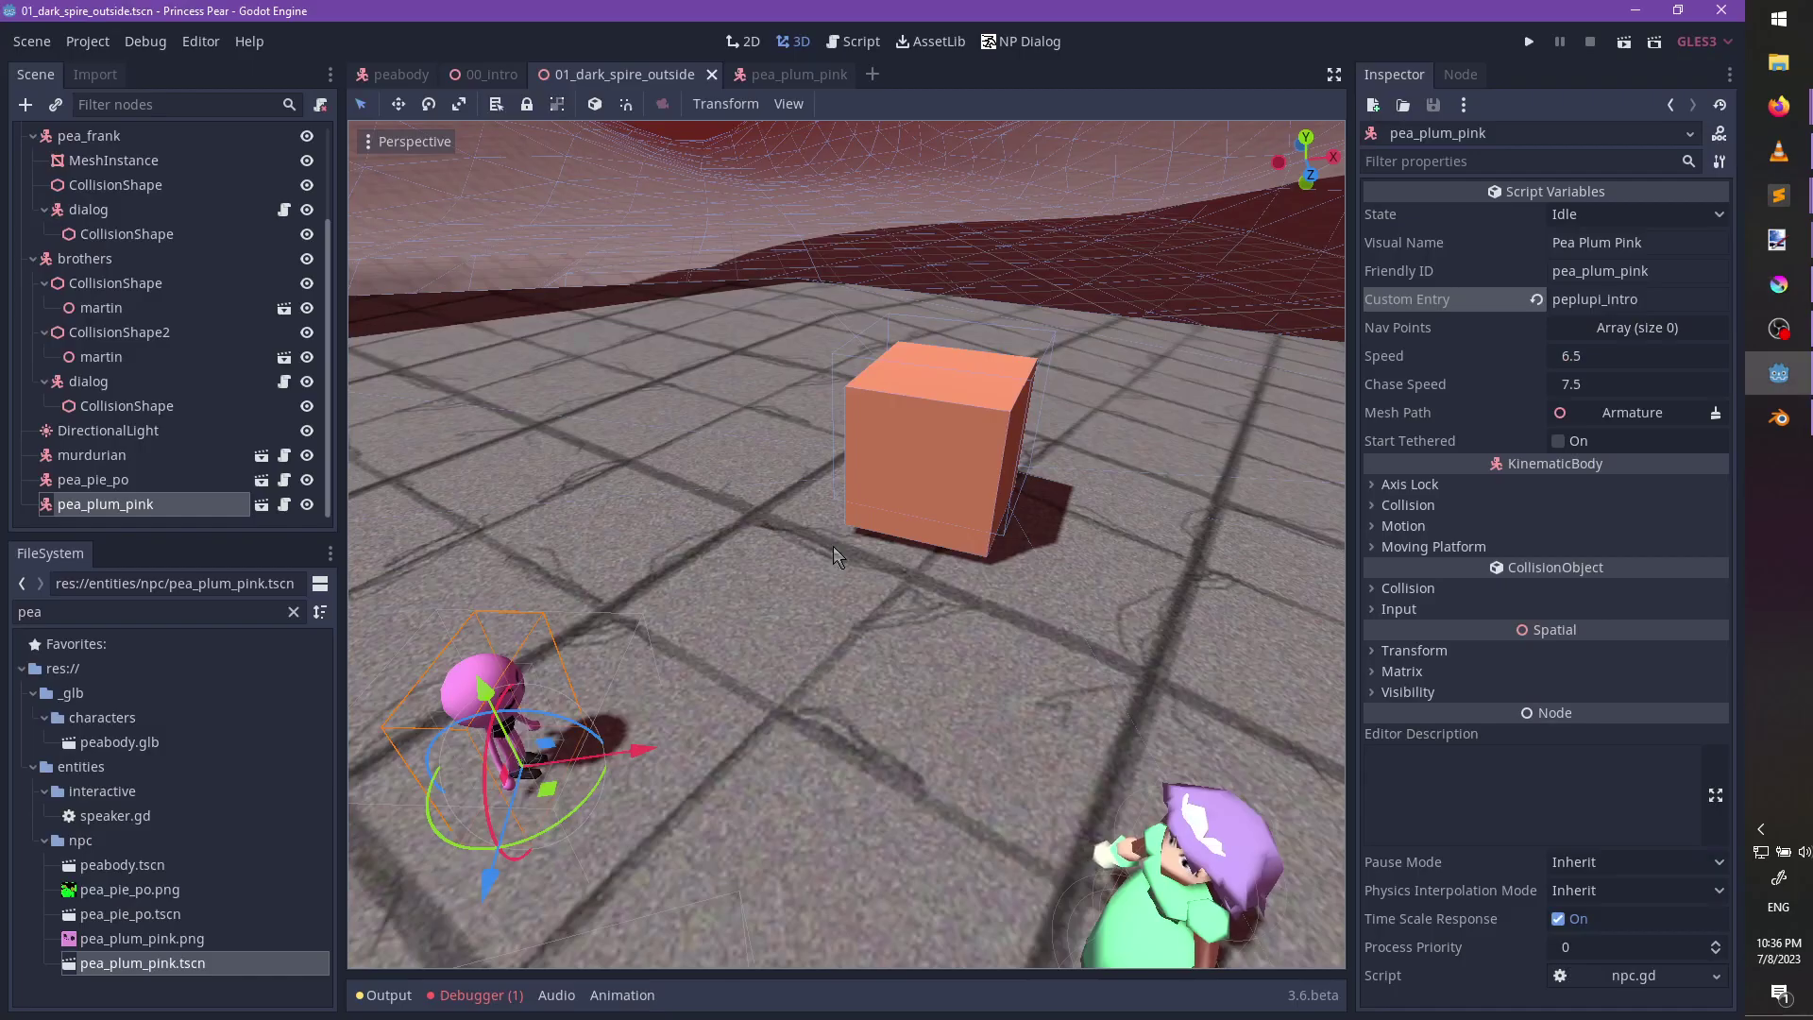
pyautogui.click(938, 429)
pyautogui.scroll(2, 114, 283)
pyautogui.click(97, 241)
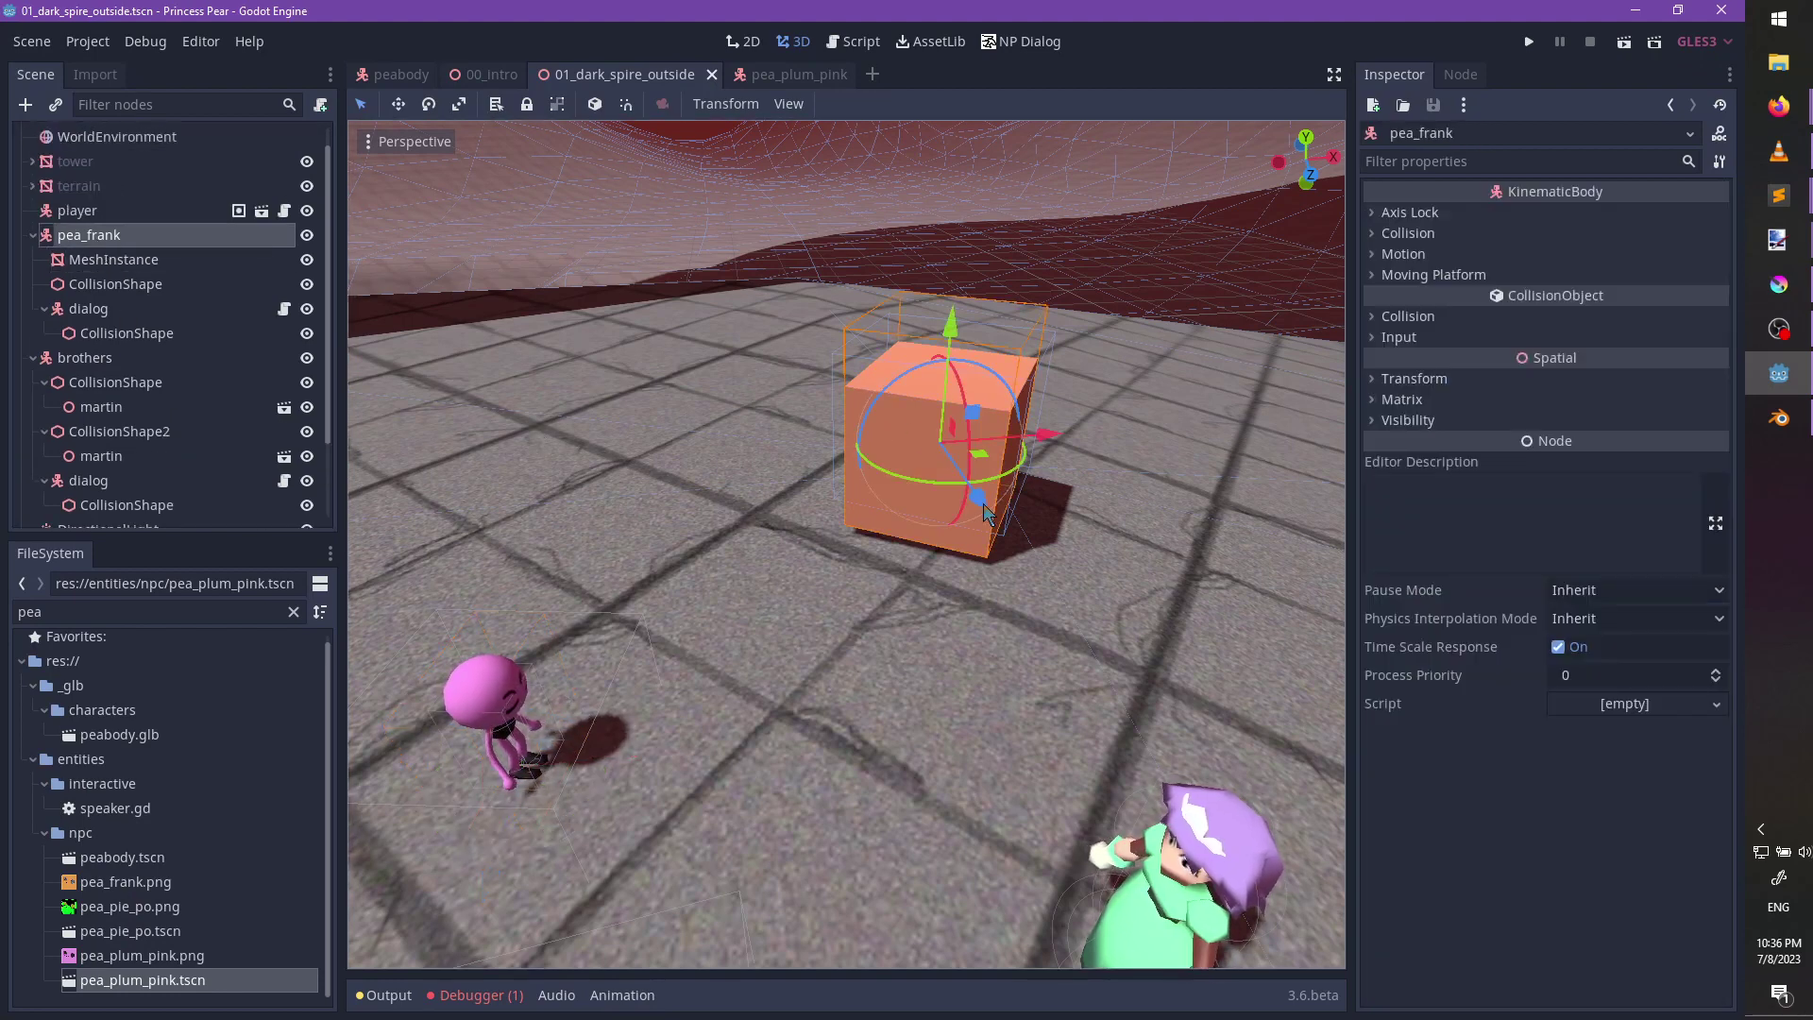
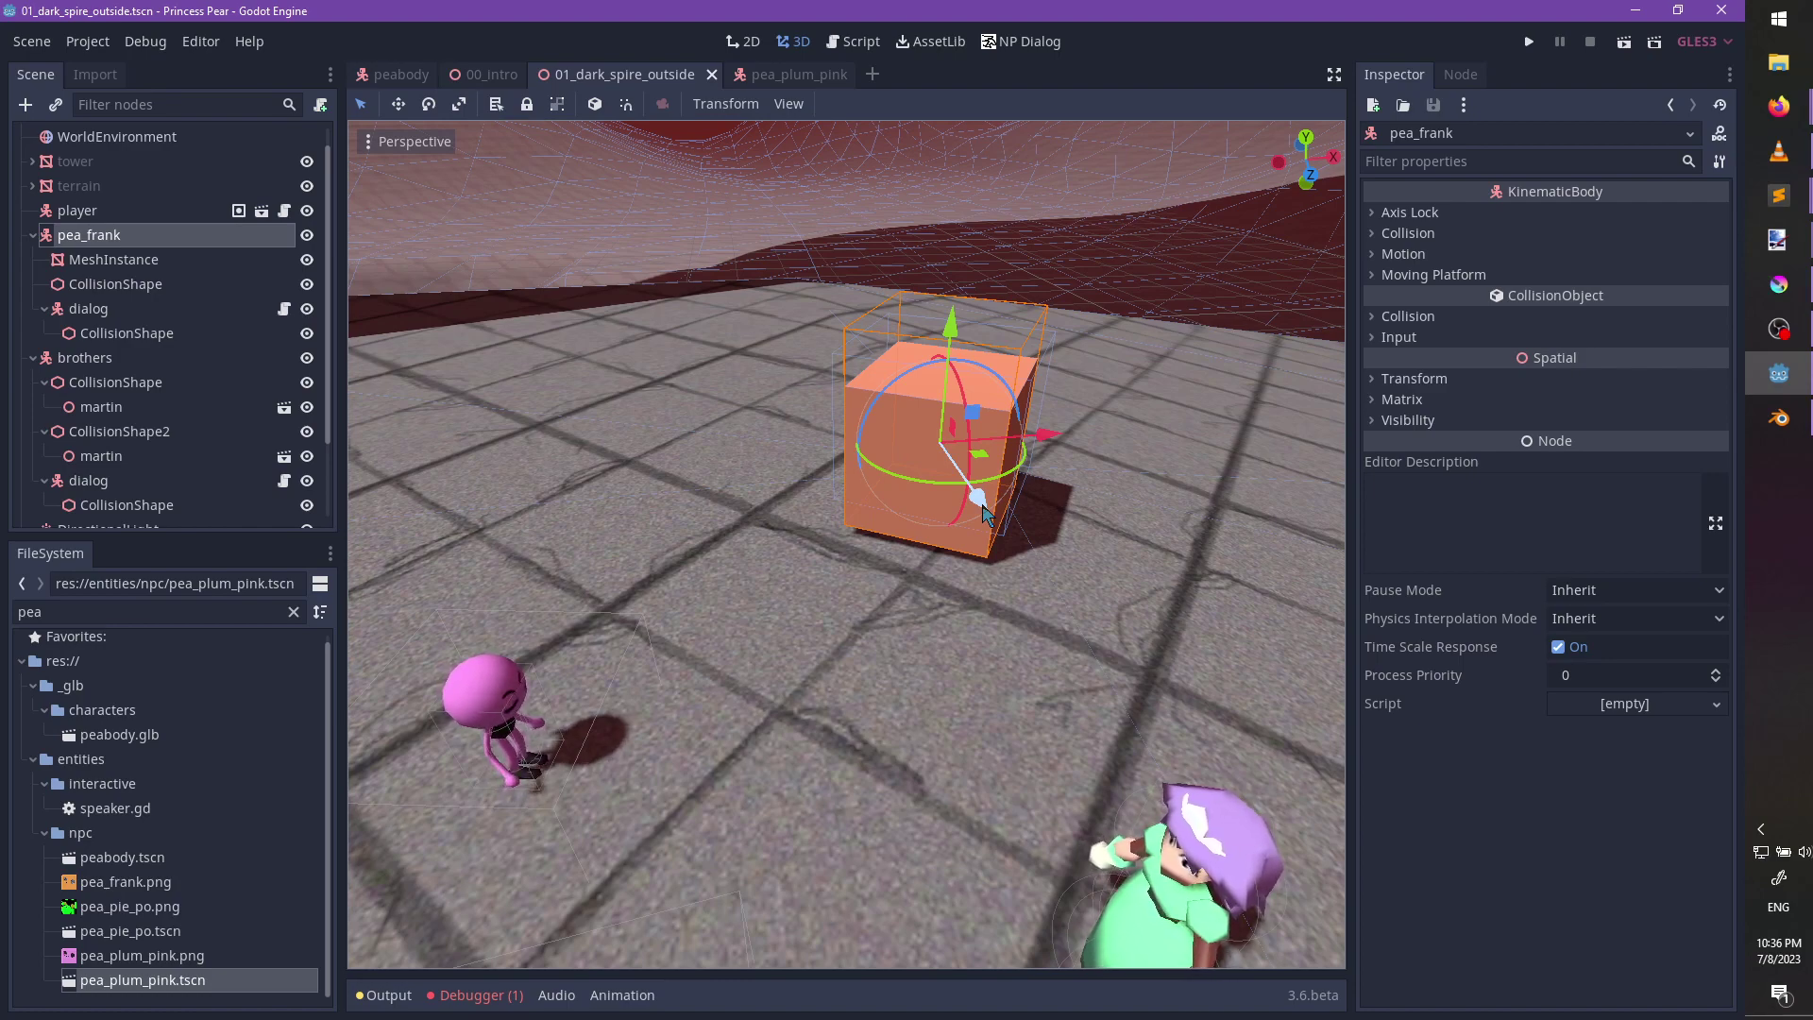
pyautogui.press('Delete')
pyautogui.press('Escape')
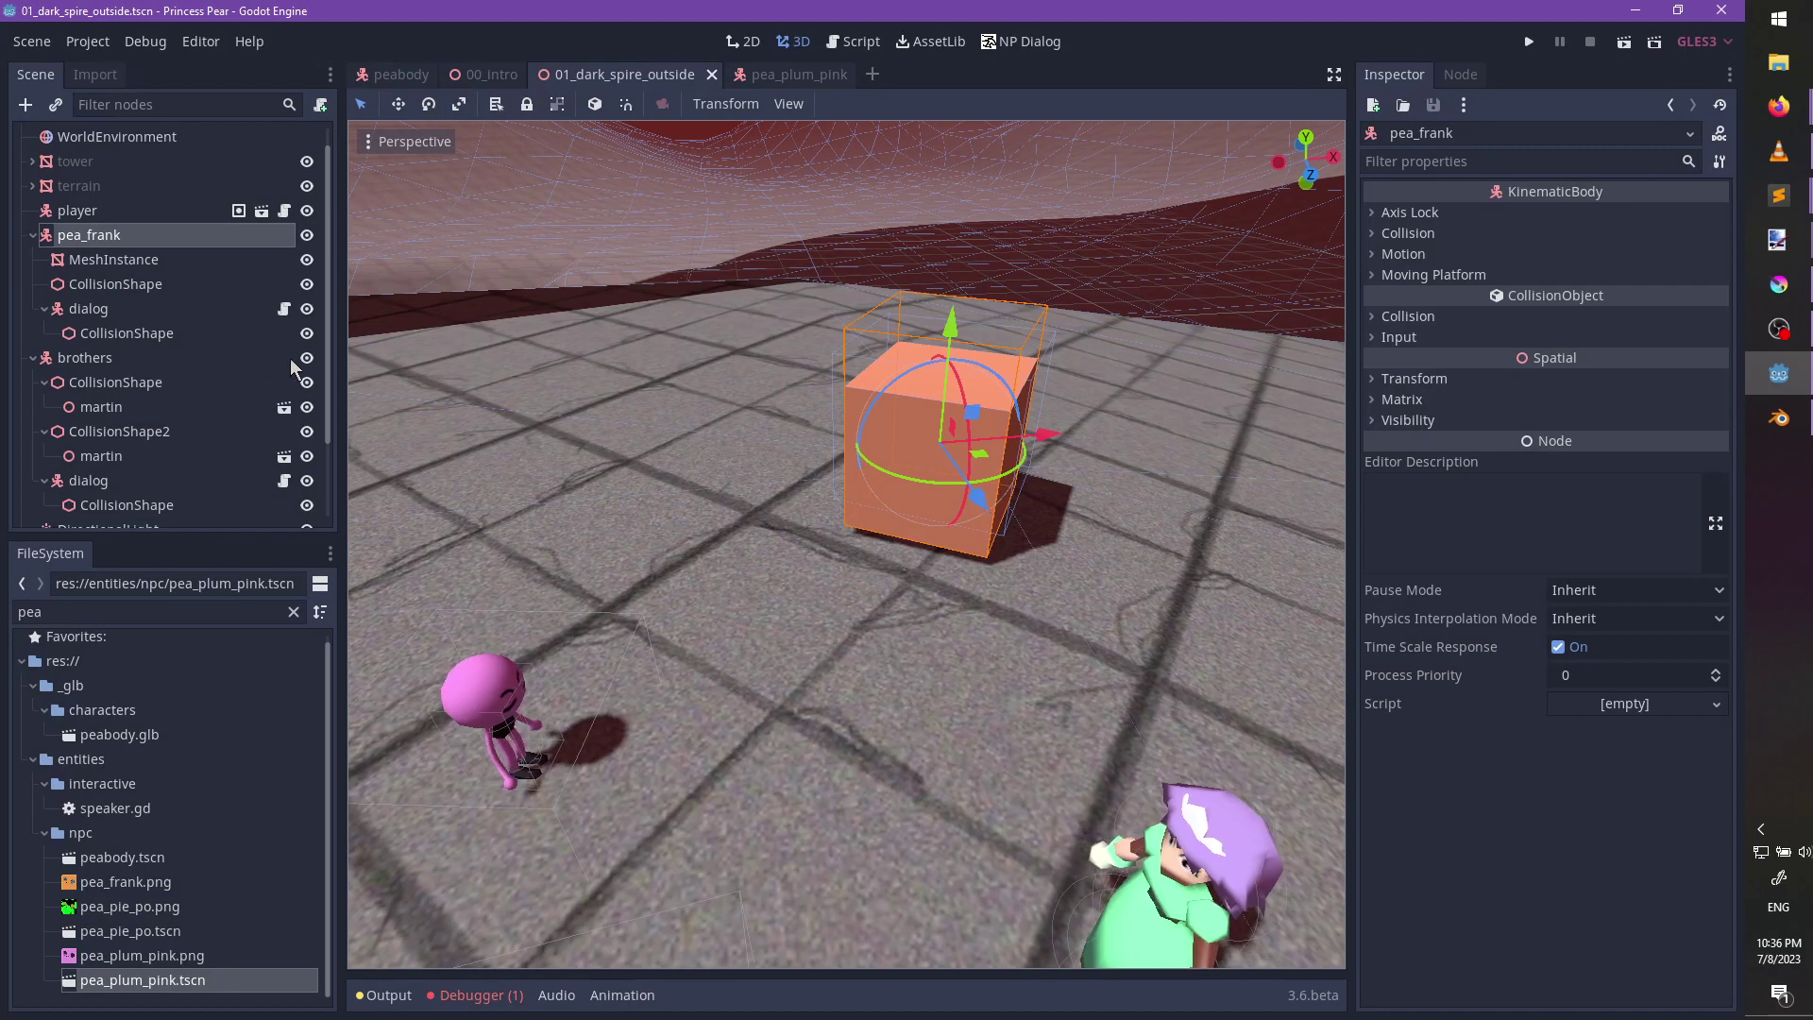
pyautogui.click(94, 309)
pyautogui.doubleClick(1598, 299)
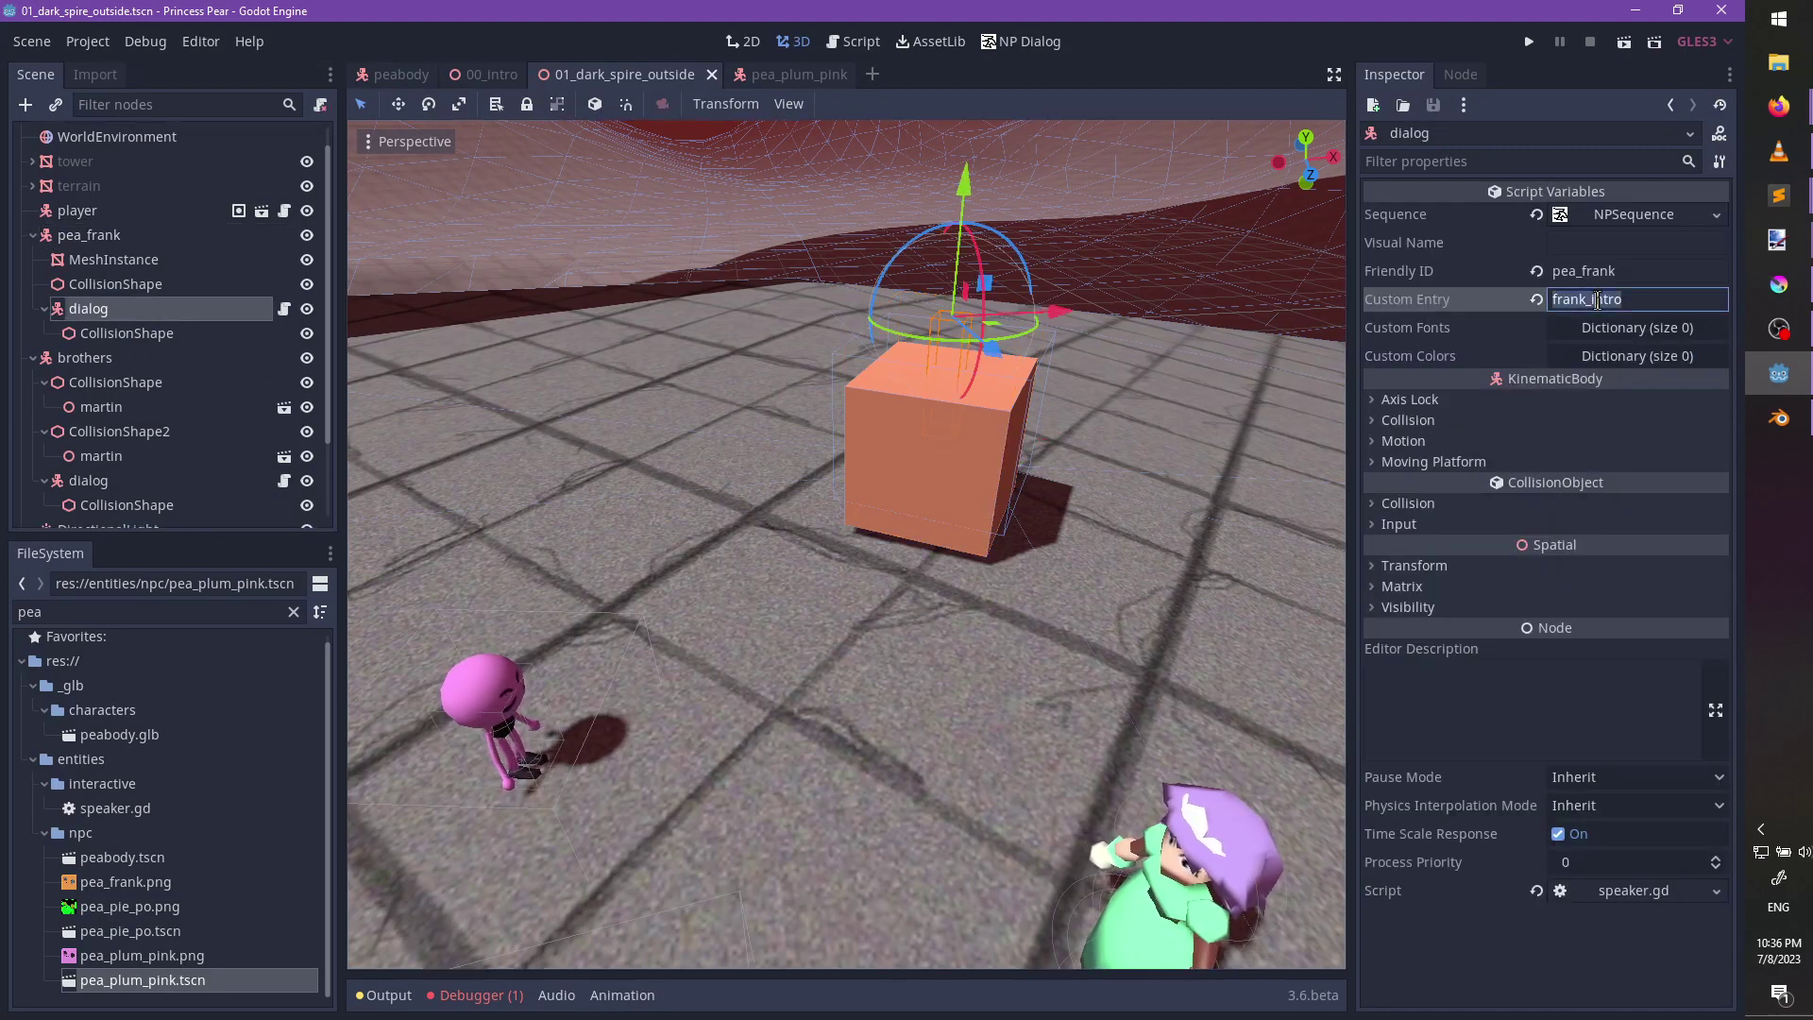
# Delete the pea_frank cube node and place an instance of peabody.tscn on the stone floor in its area.
pyautogui.click(104, 236)
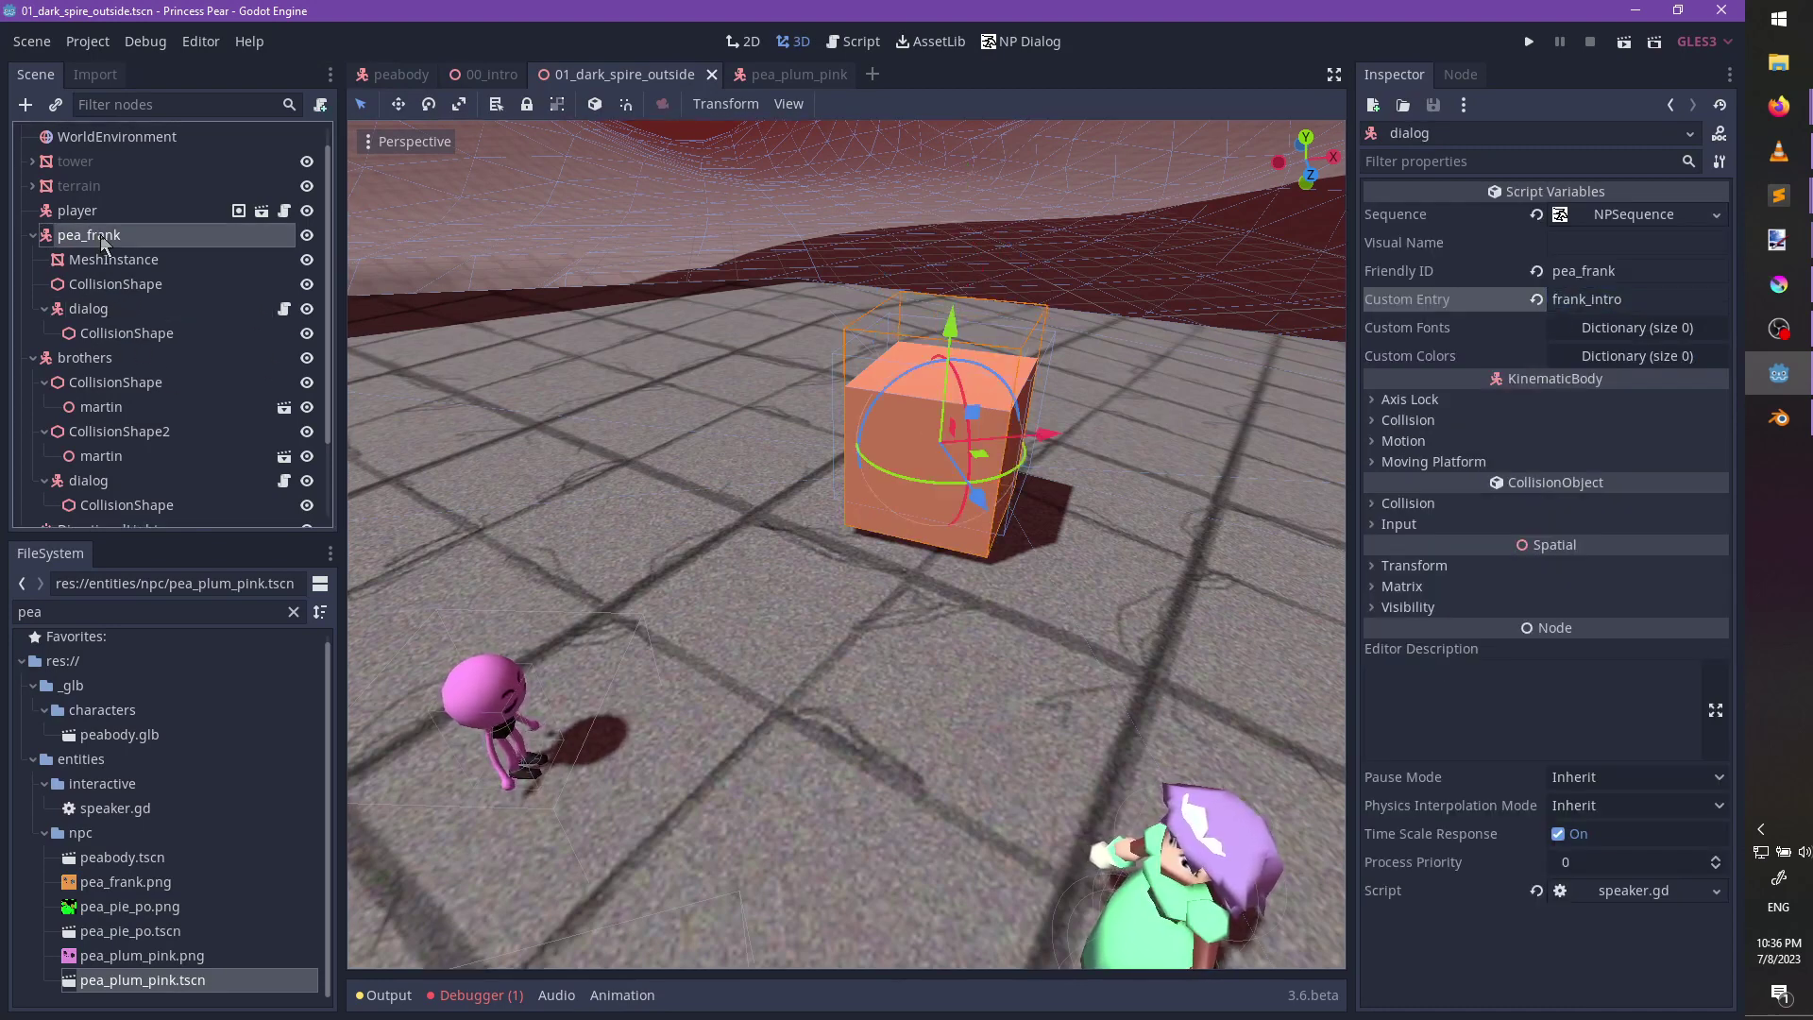
pyautogui.press('Delete')
pyautogui.press('Return')
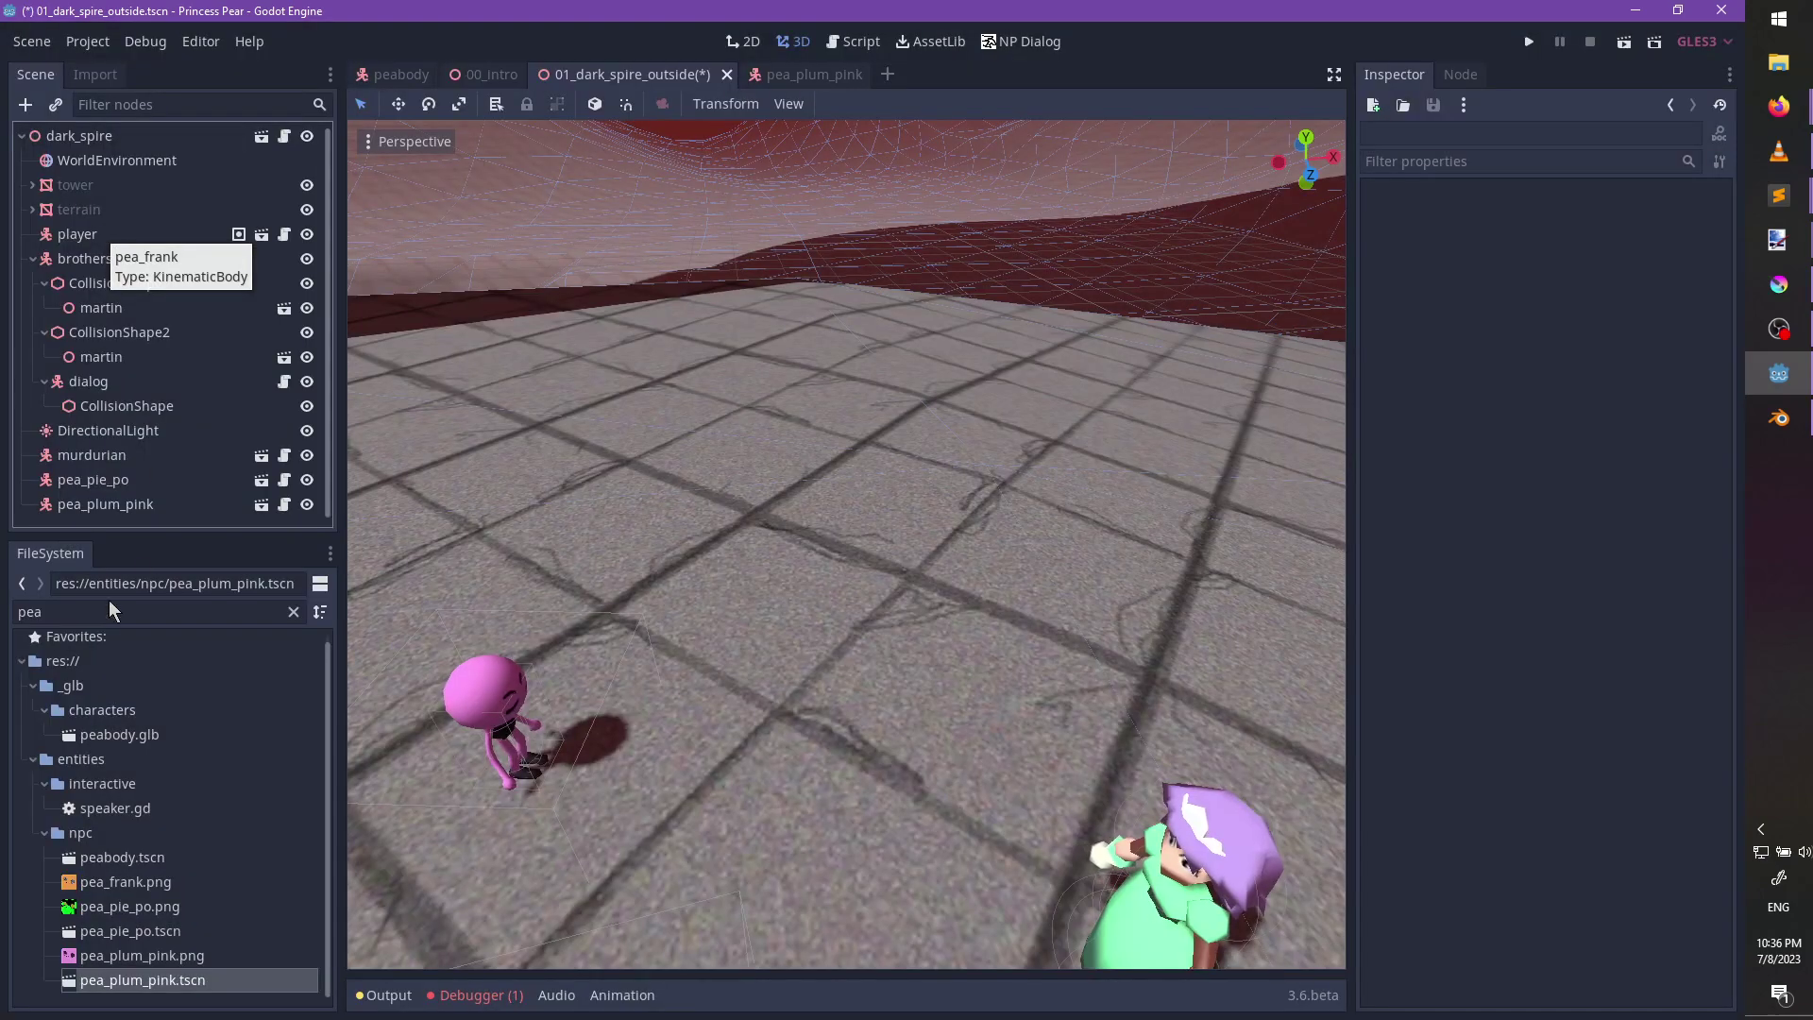
pyautogui.click(132, 859)
pyautogui.moveTo(132, 859); pyautogui.dragTo(774, 553)
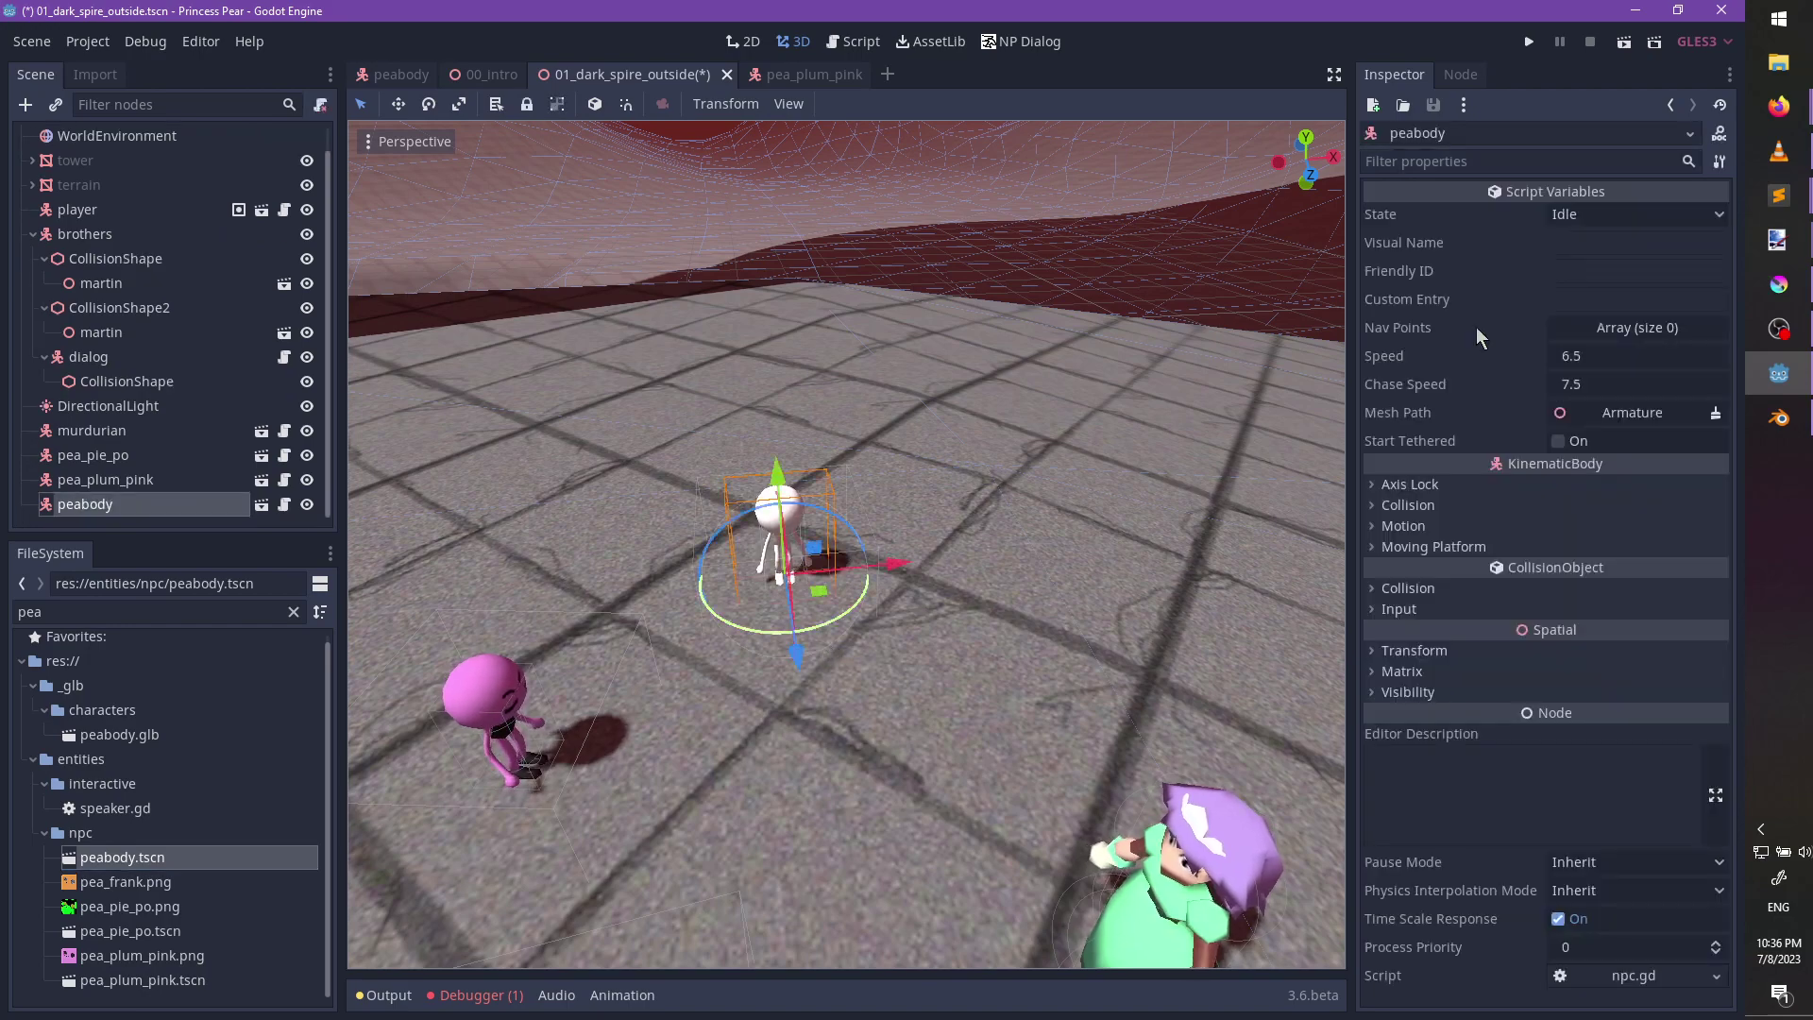
# Set the new peabody's Visual Name to Pea Frank, Friendly ID to pea_frank and Custom Entry to frank_intro.
pyautogui.click(1632, 244)
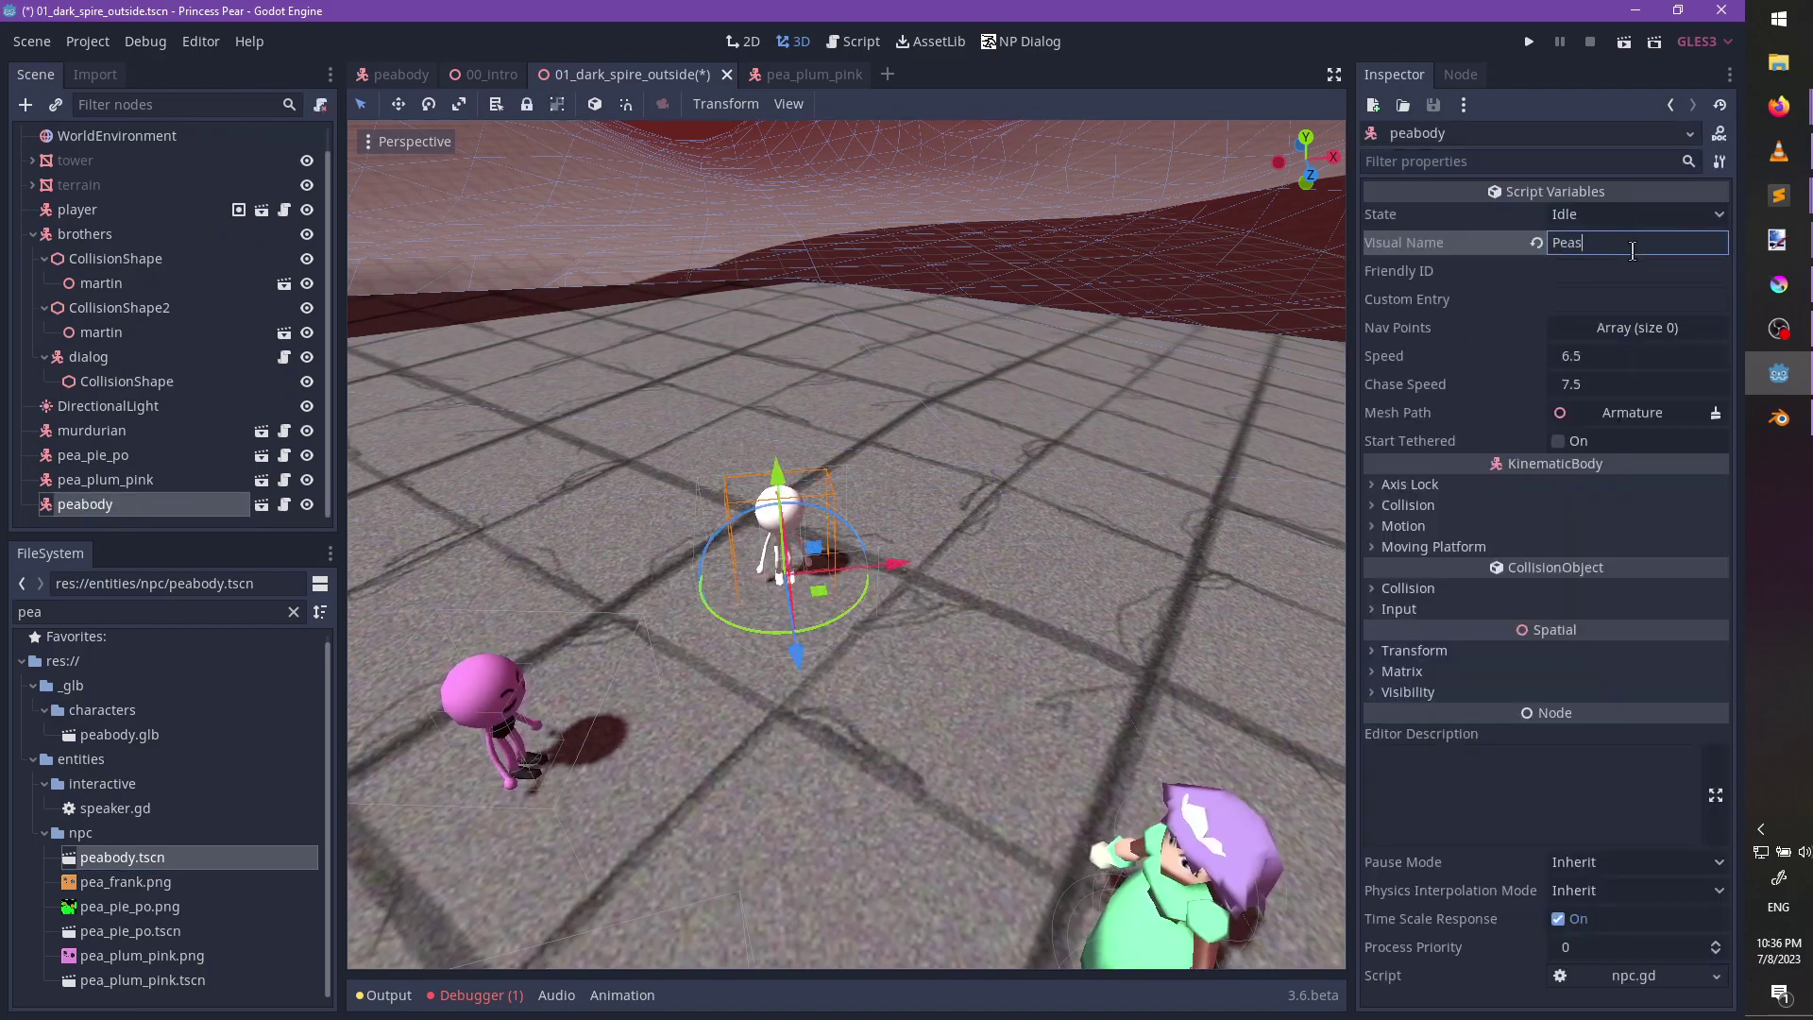
pyautogui.press('Tab')
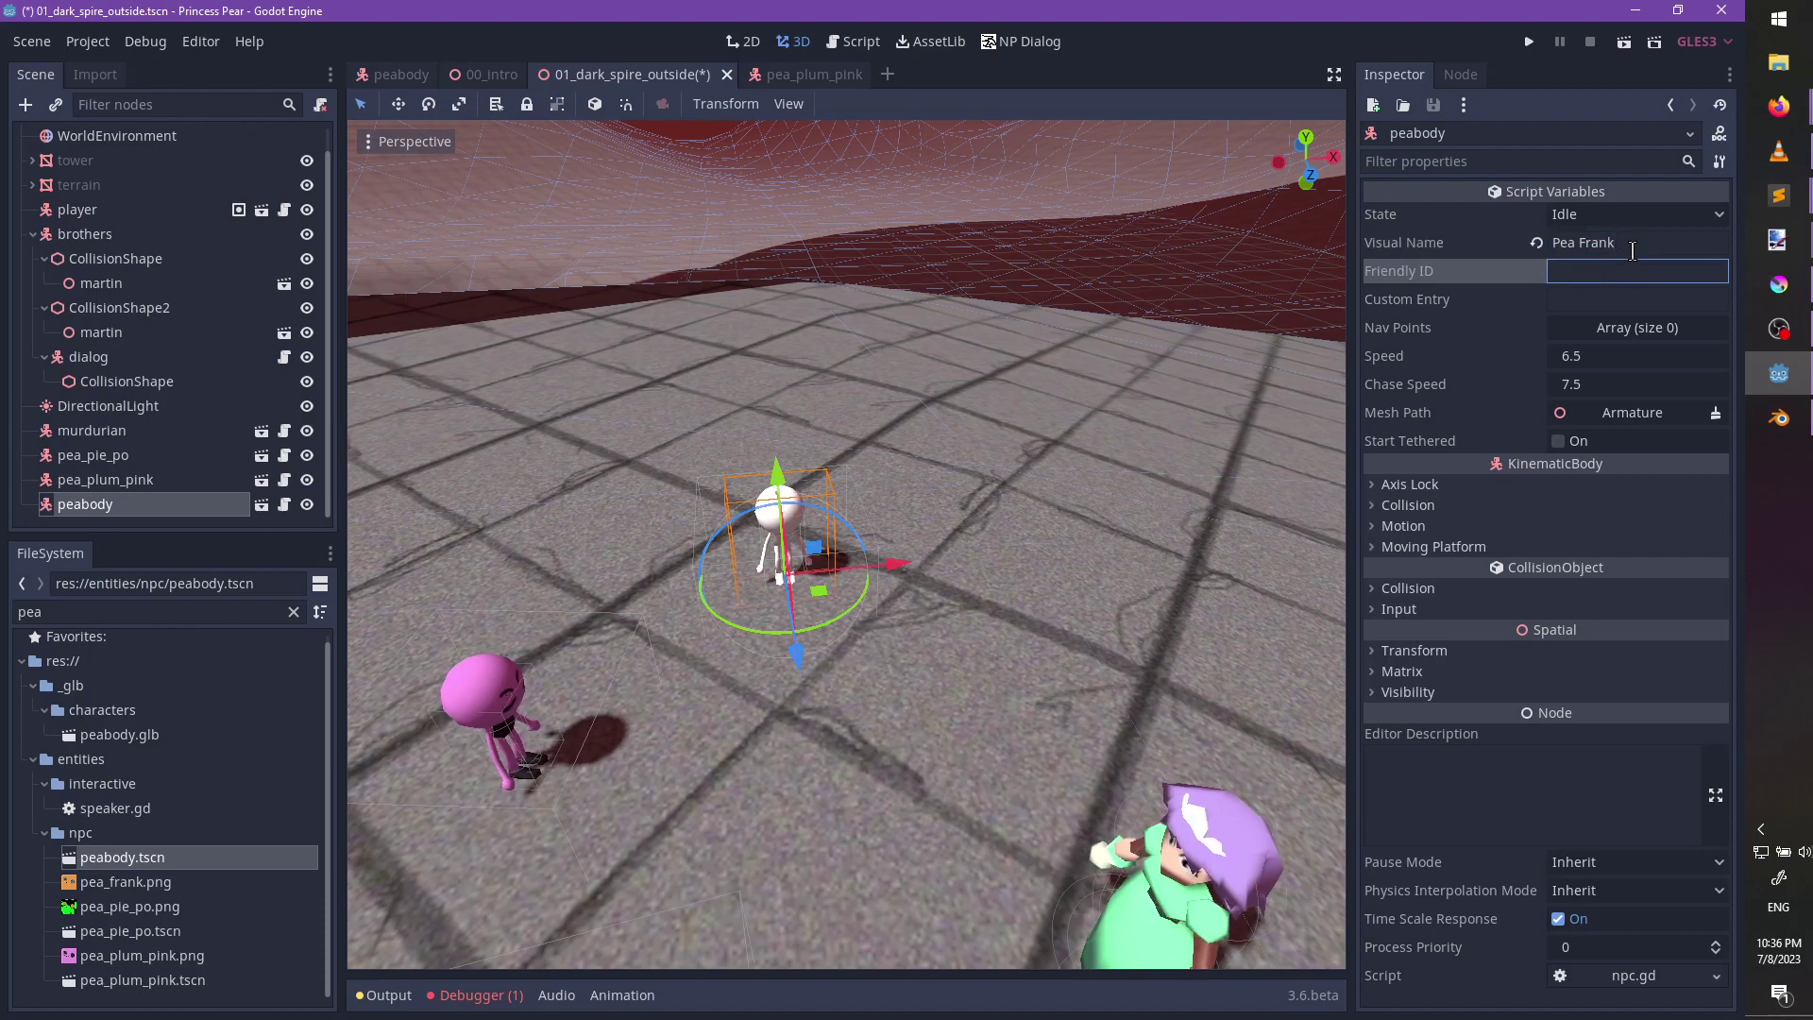
pyautogui.write('pea_frank')
pyautogui.press('Tab')
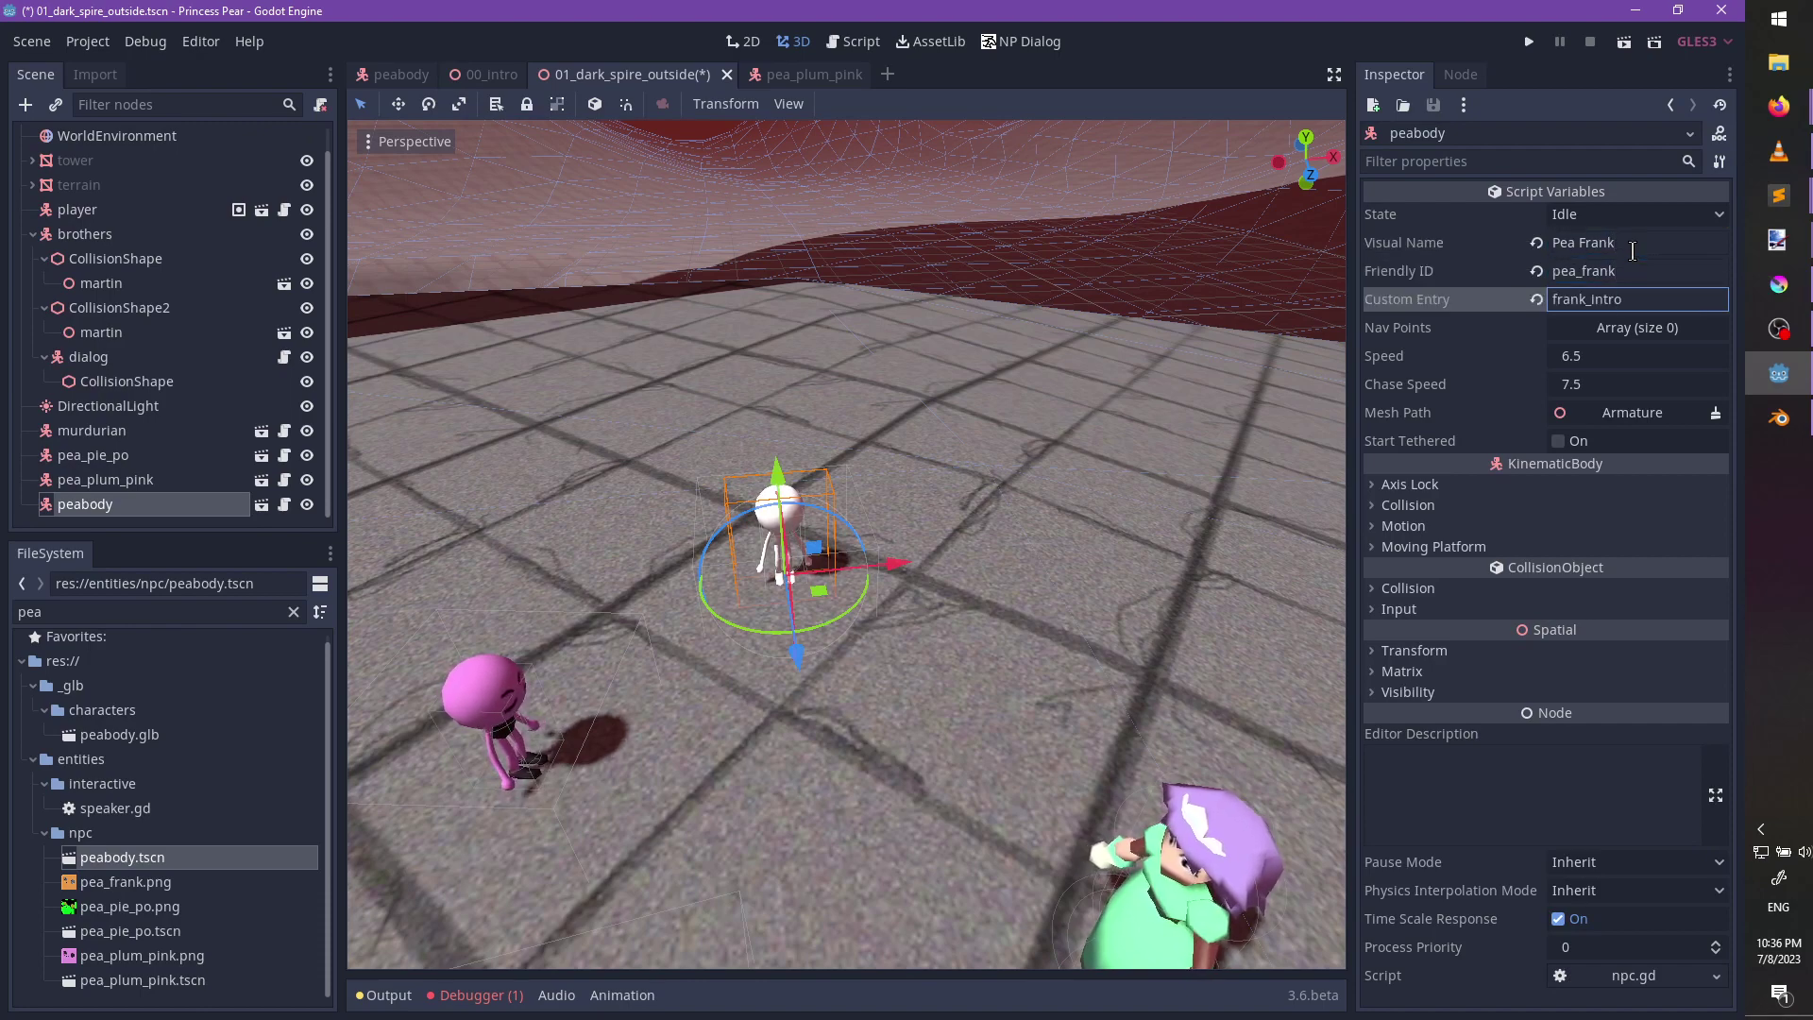
pyautogui.press('Return')
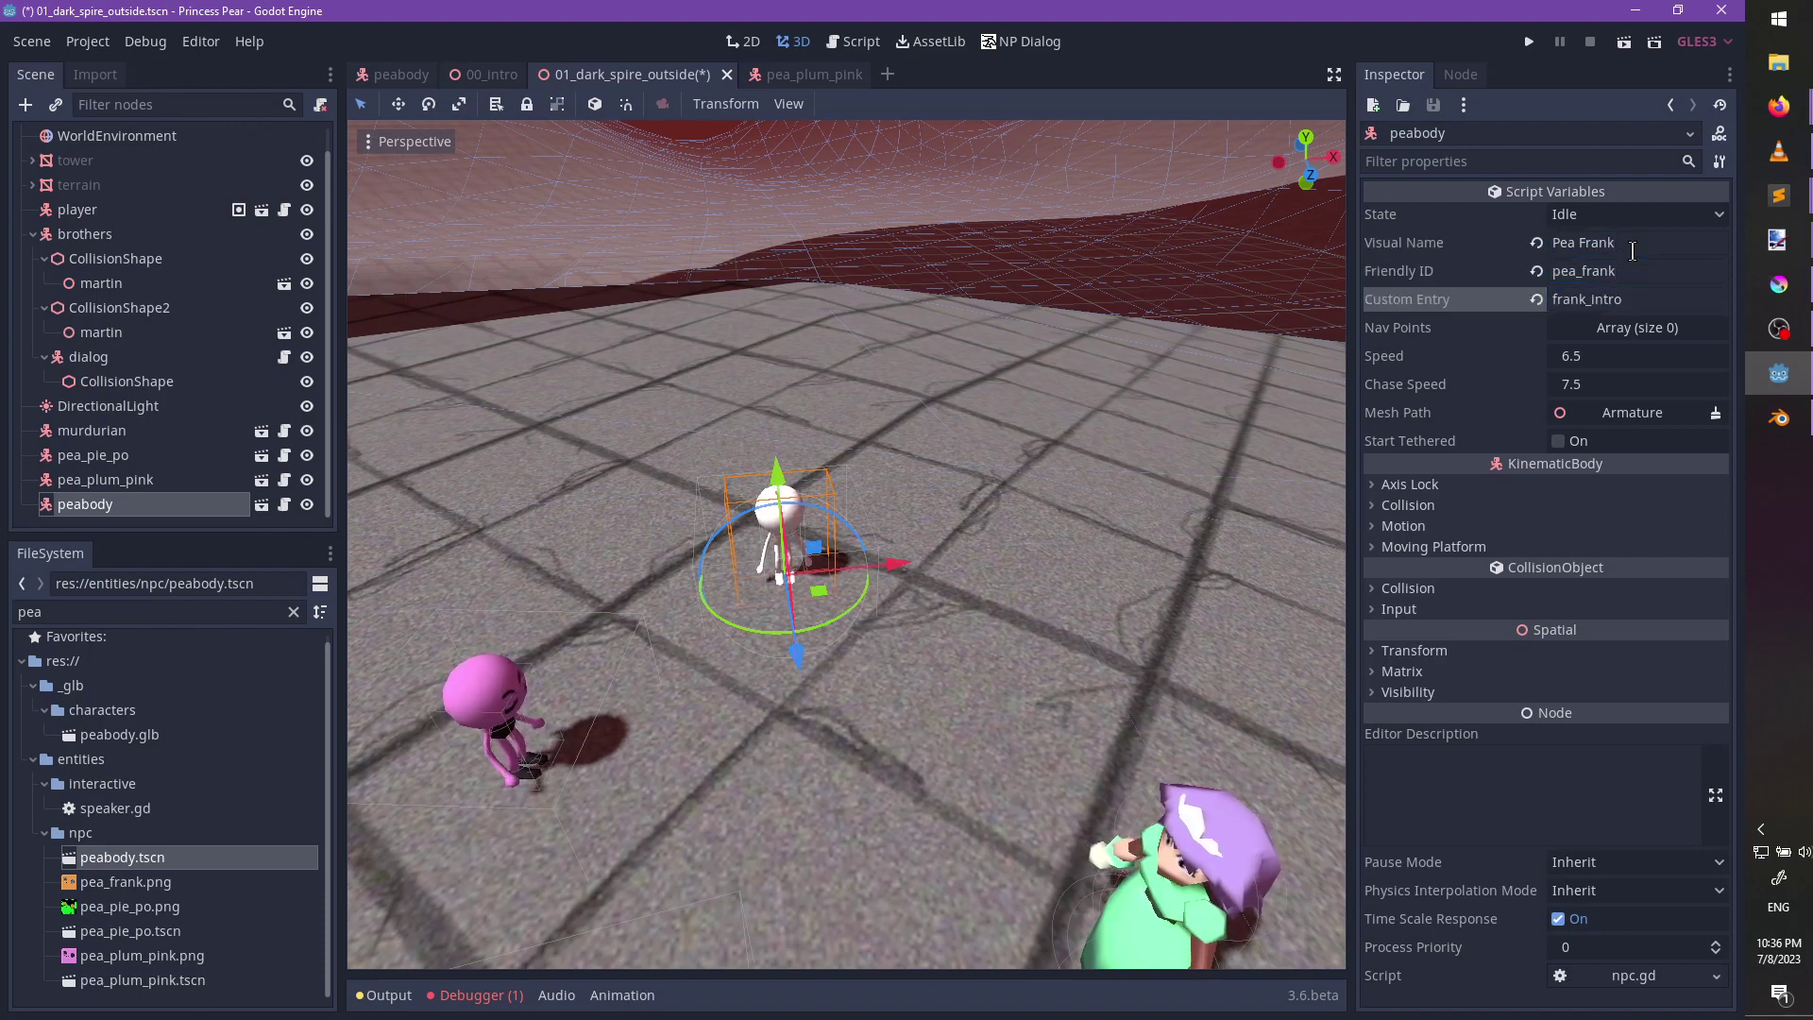
# Enable editable children on the peabody instance, then make its mesh's material 0 unique and expand the material's properties.
pyautogui.rightClick(198, 503)
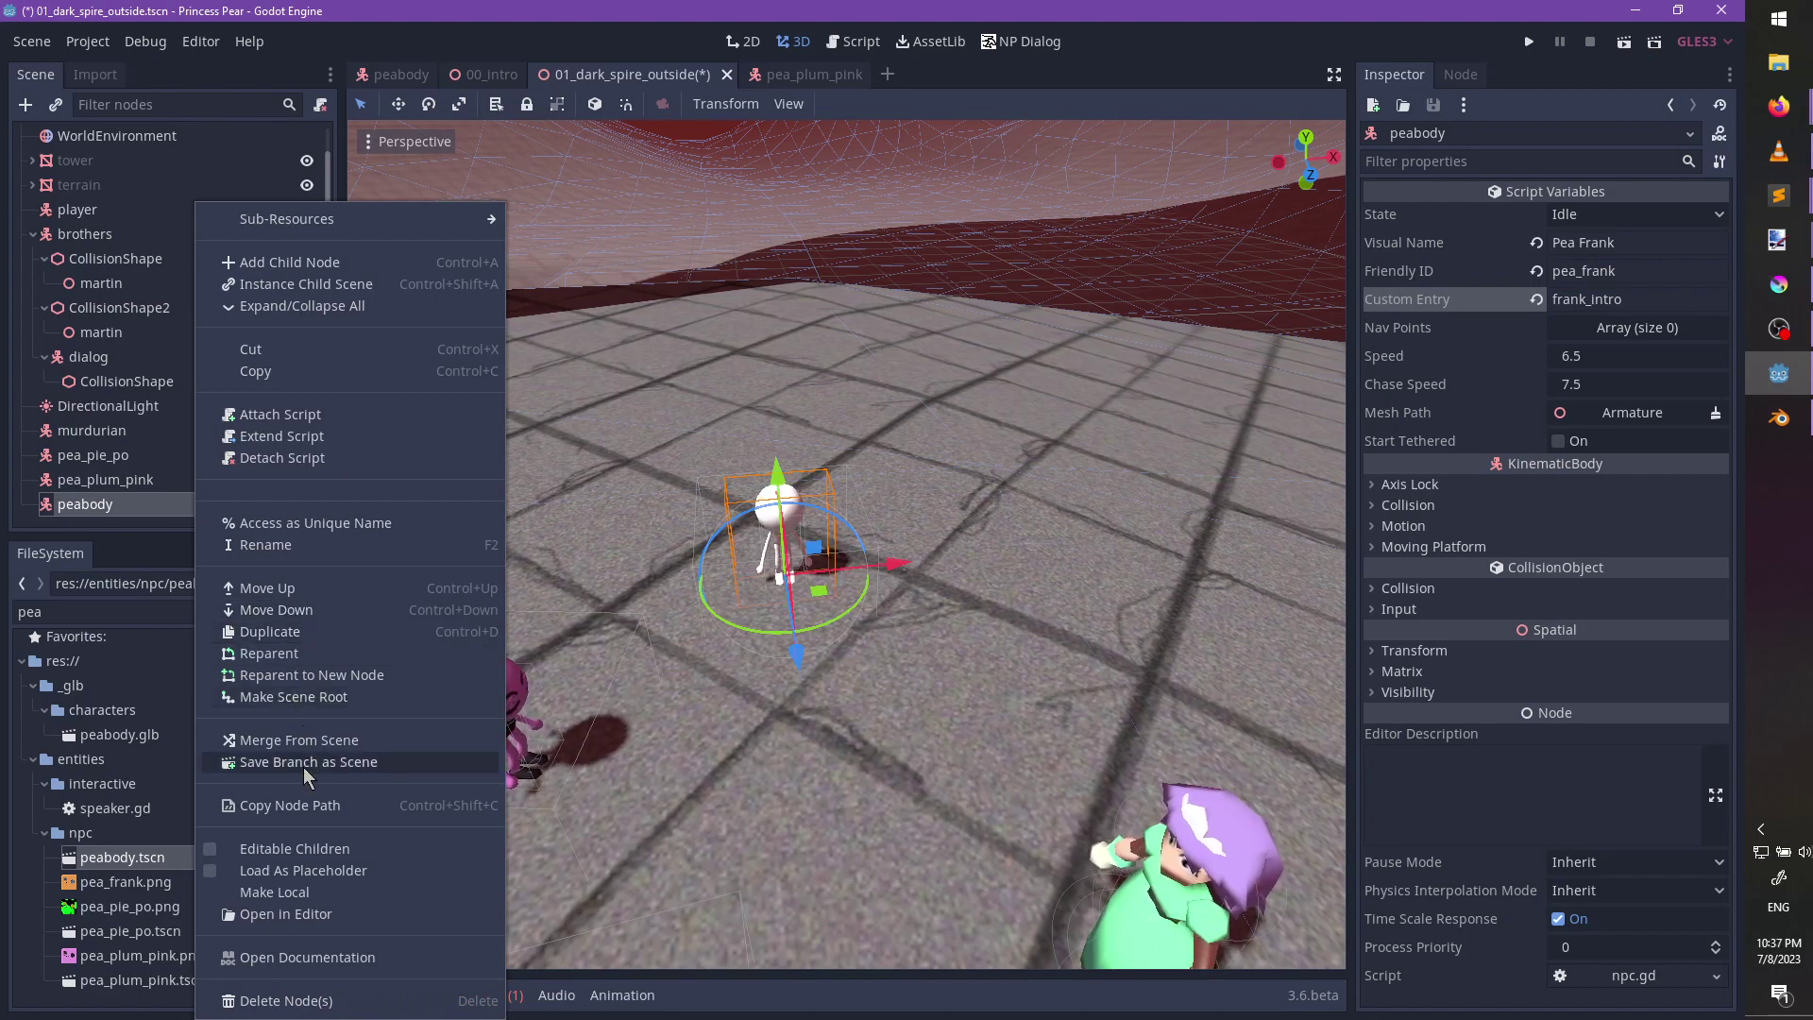
pyautogui.click(293, 849)
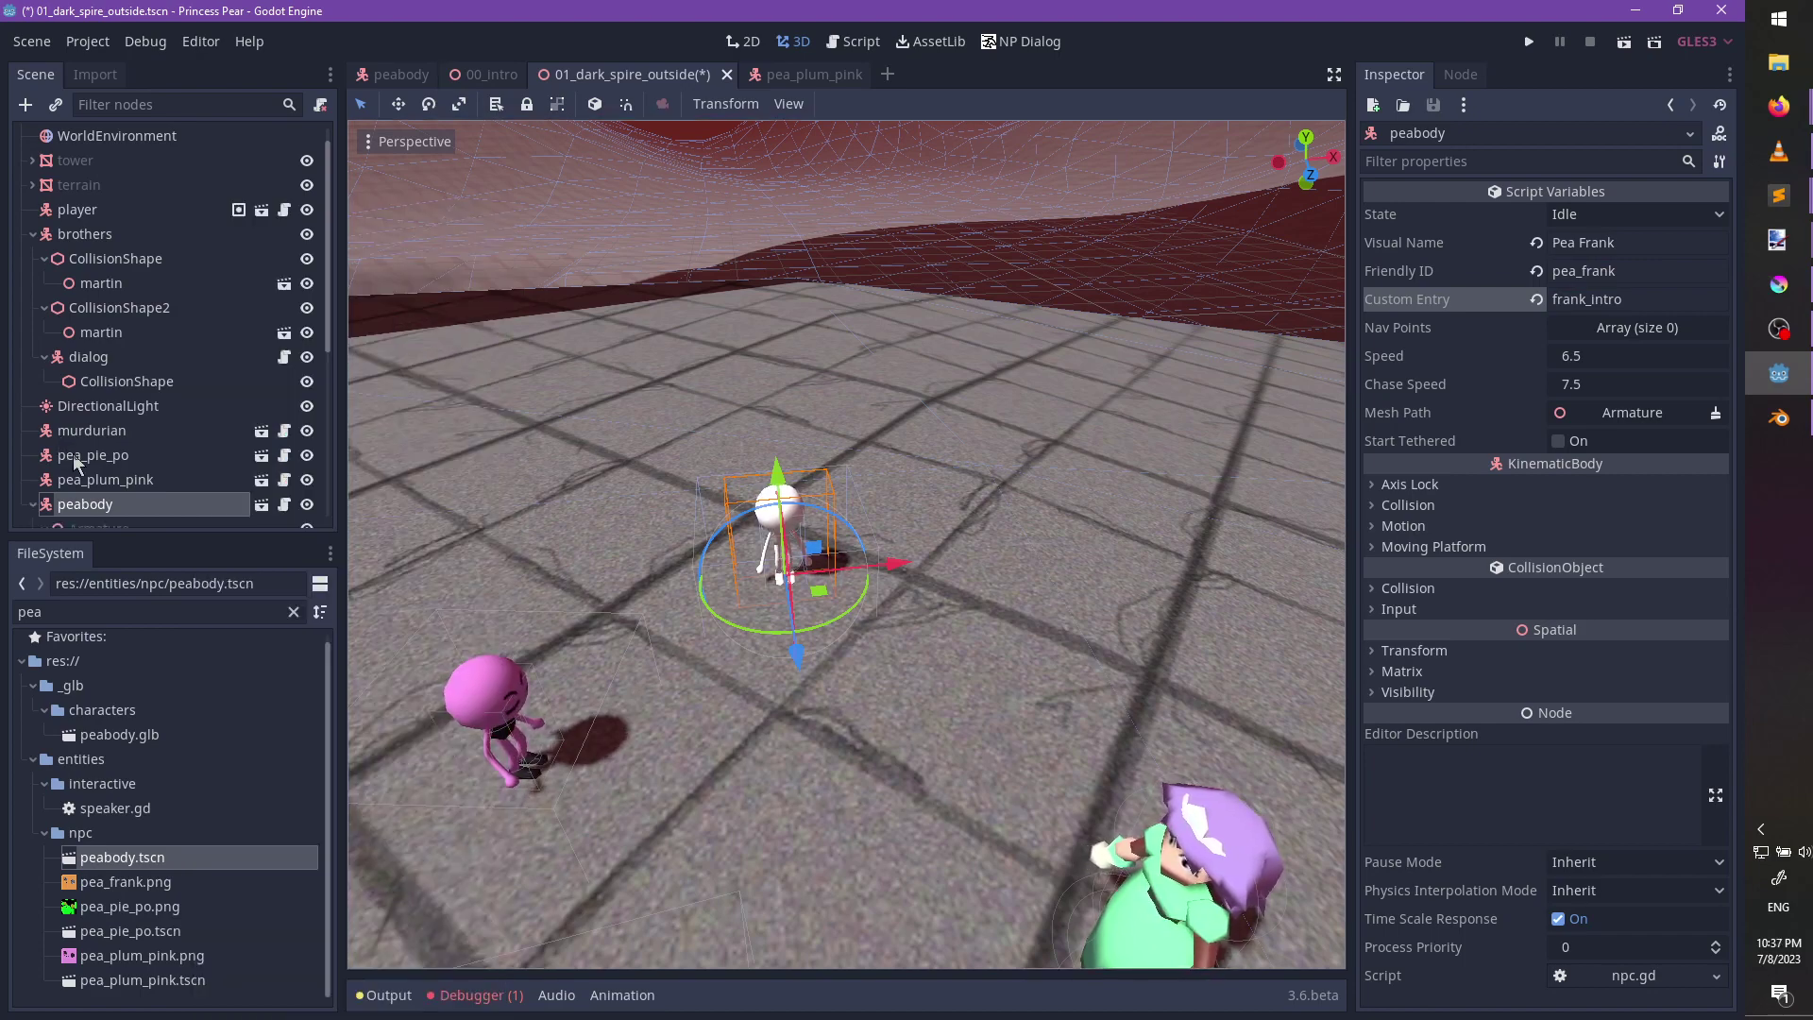
pyautogui.scroll(-4, 94, 466)
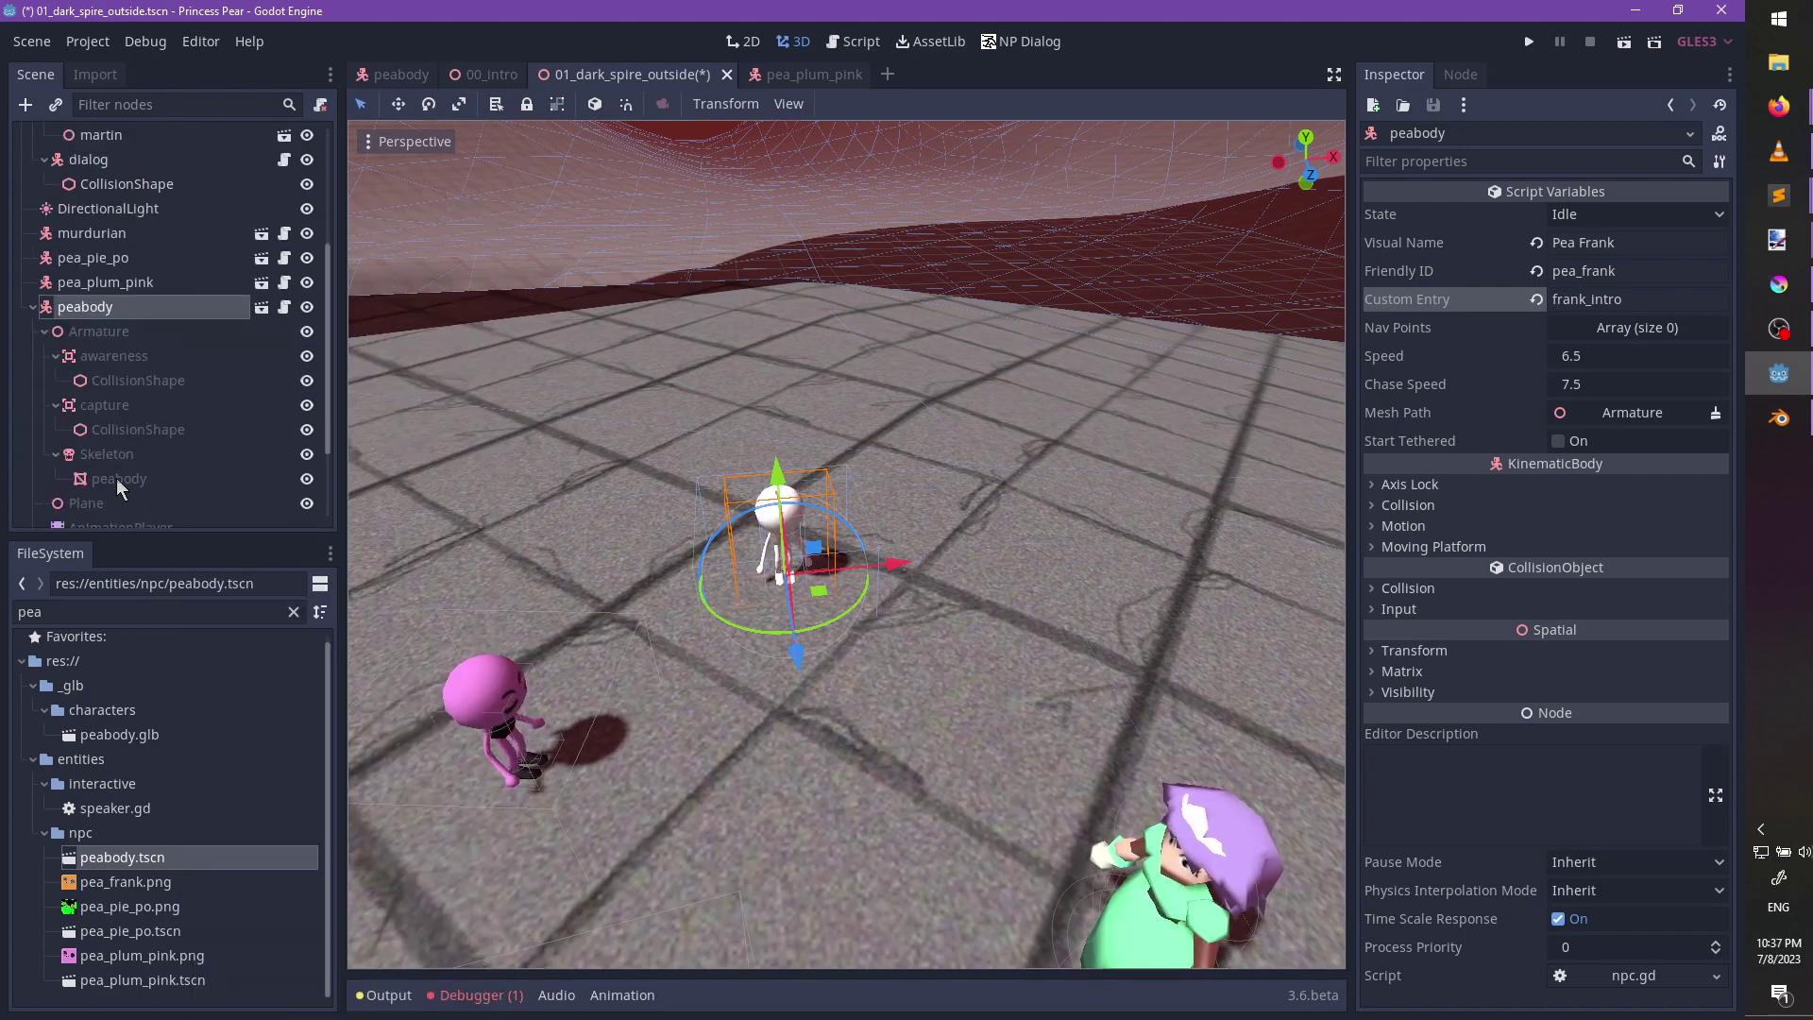
pyautogui.click(118, 480)
pyautogui.click(1406, 350)
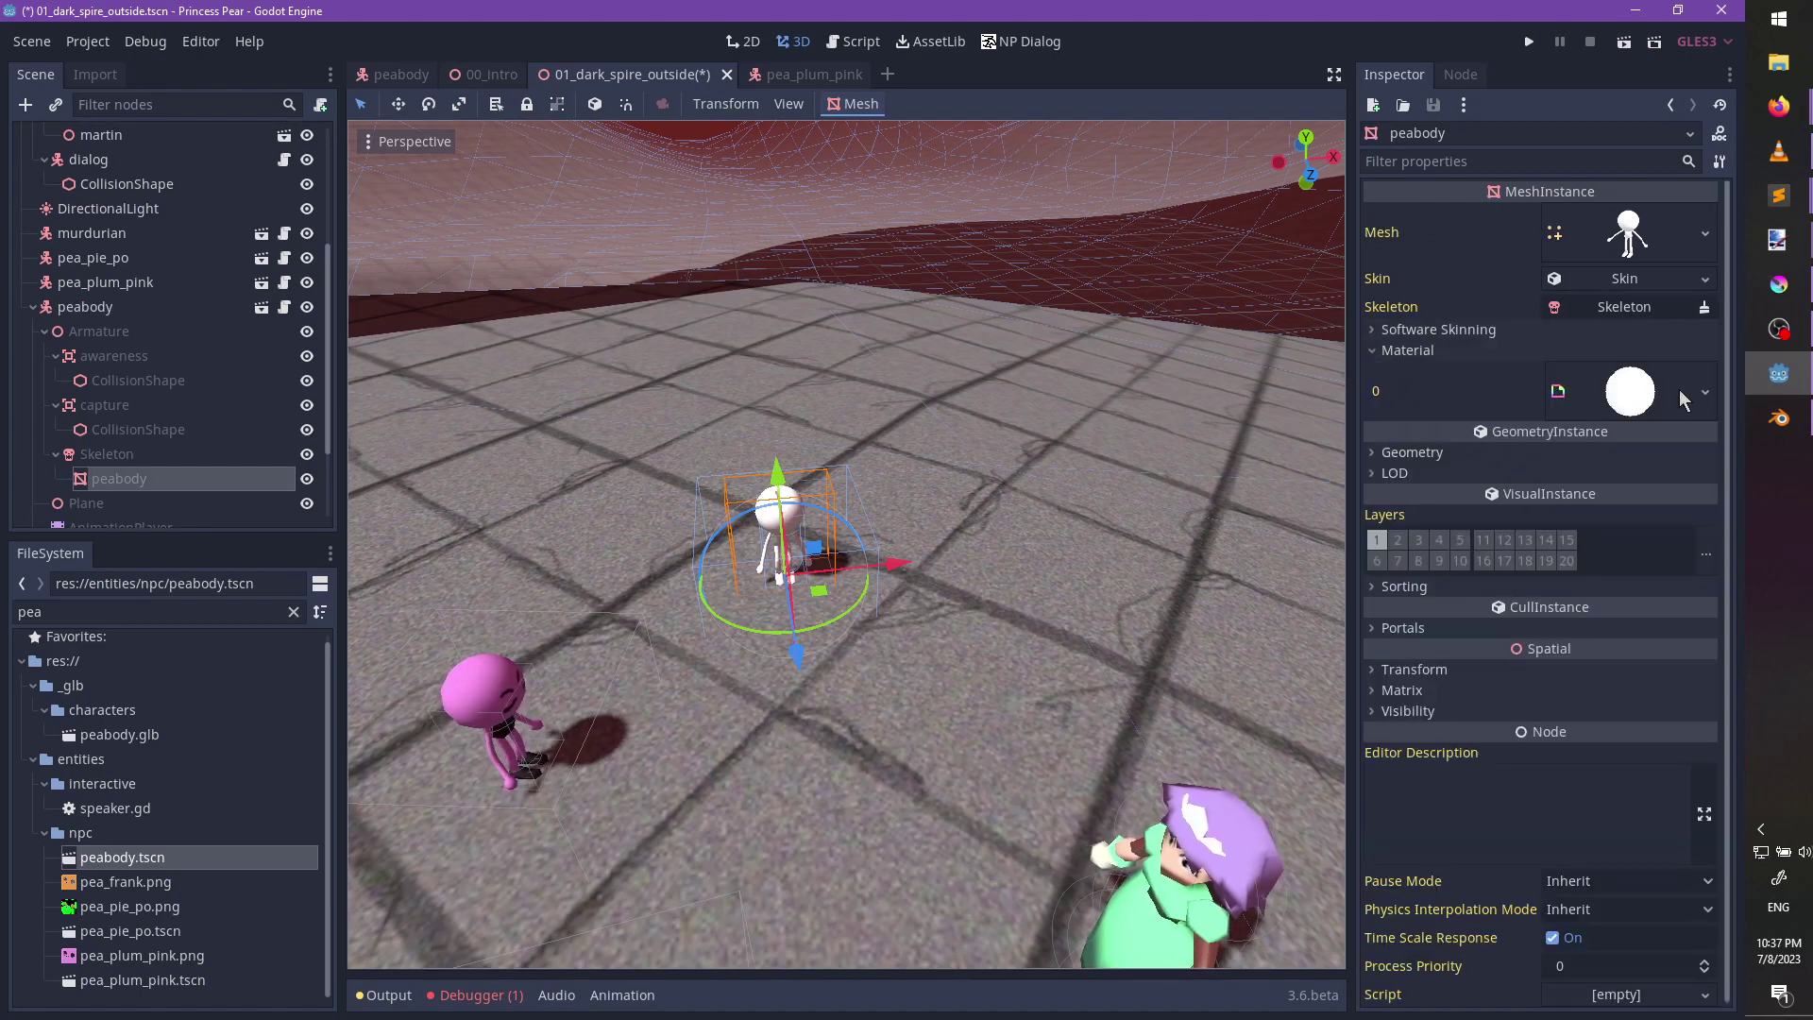
pyautogui.click(1704, 392)
pyautogui.click(1618, 614)
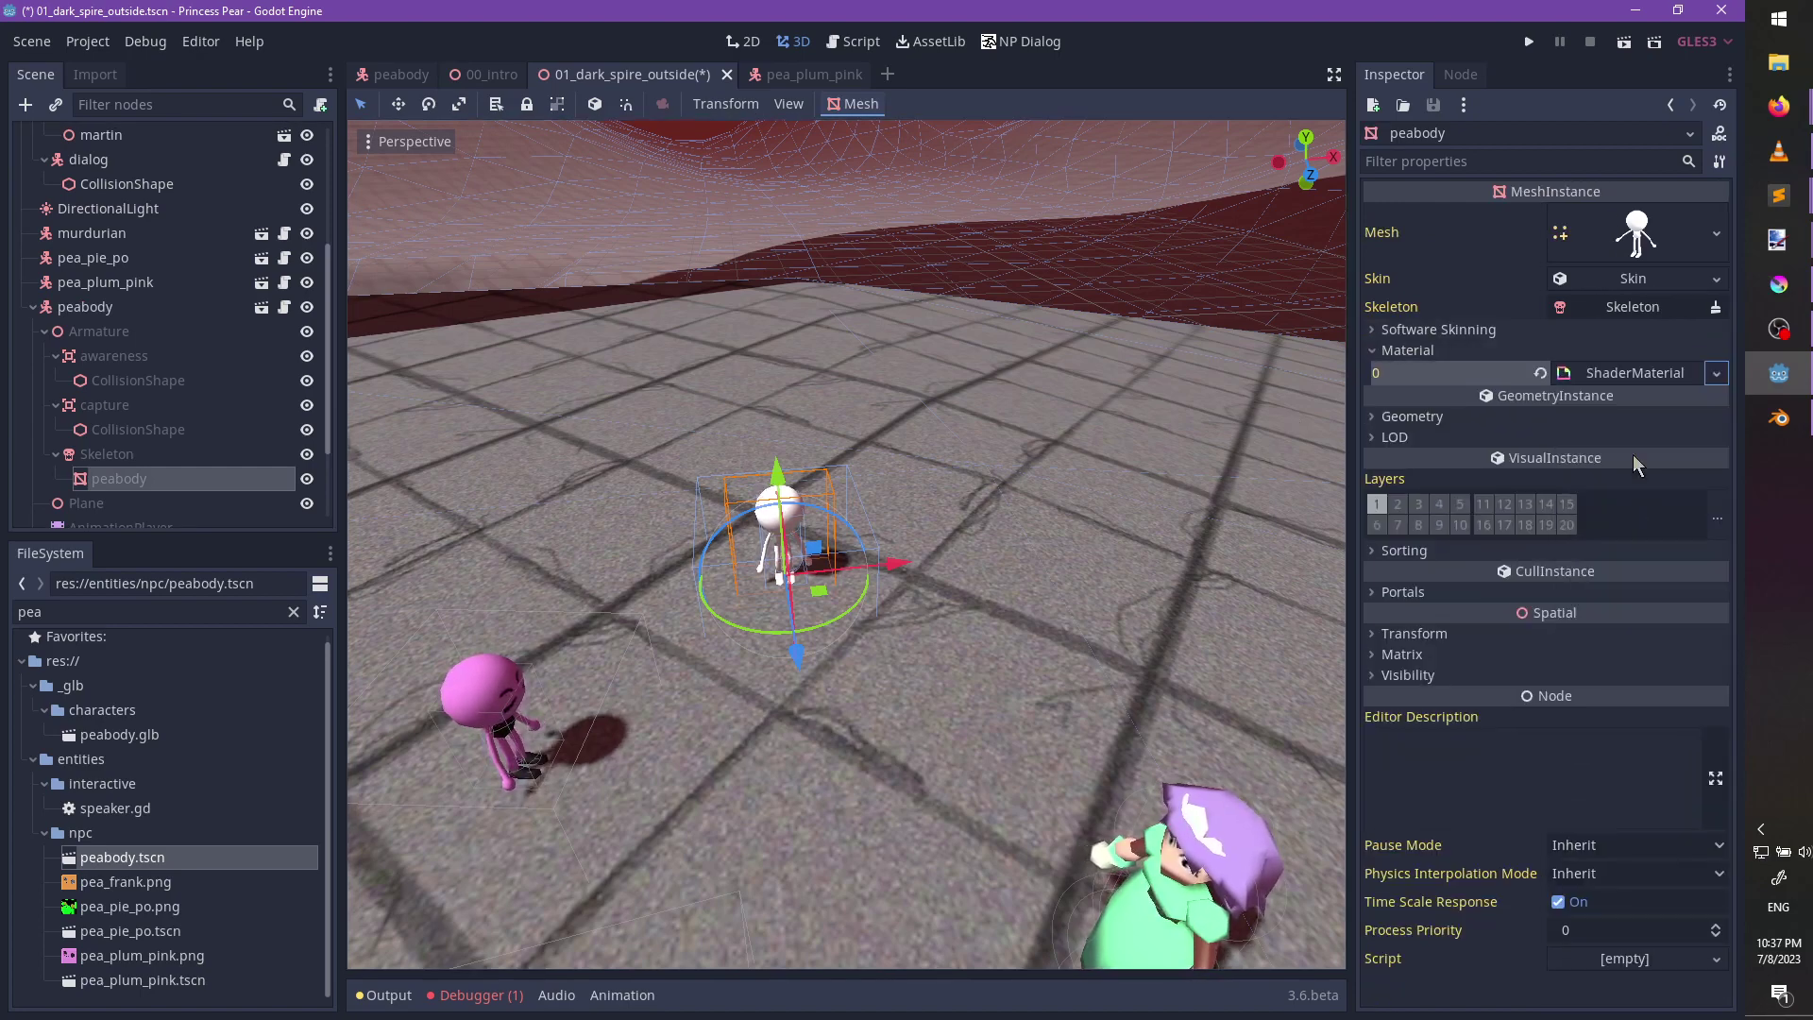
pyautogui.click(1648, 387)
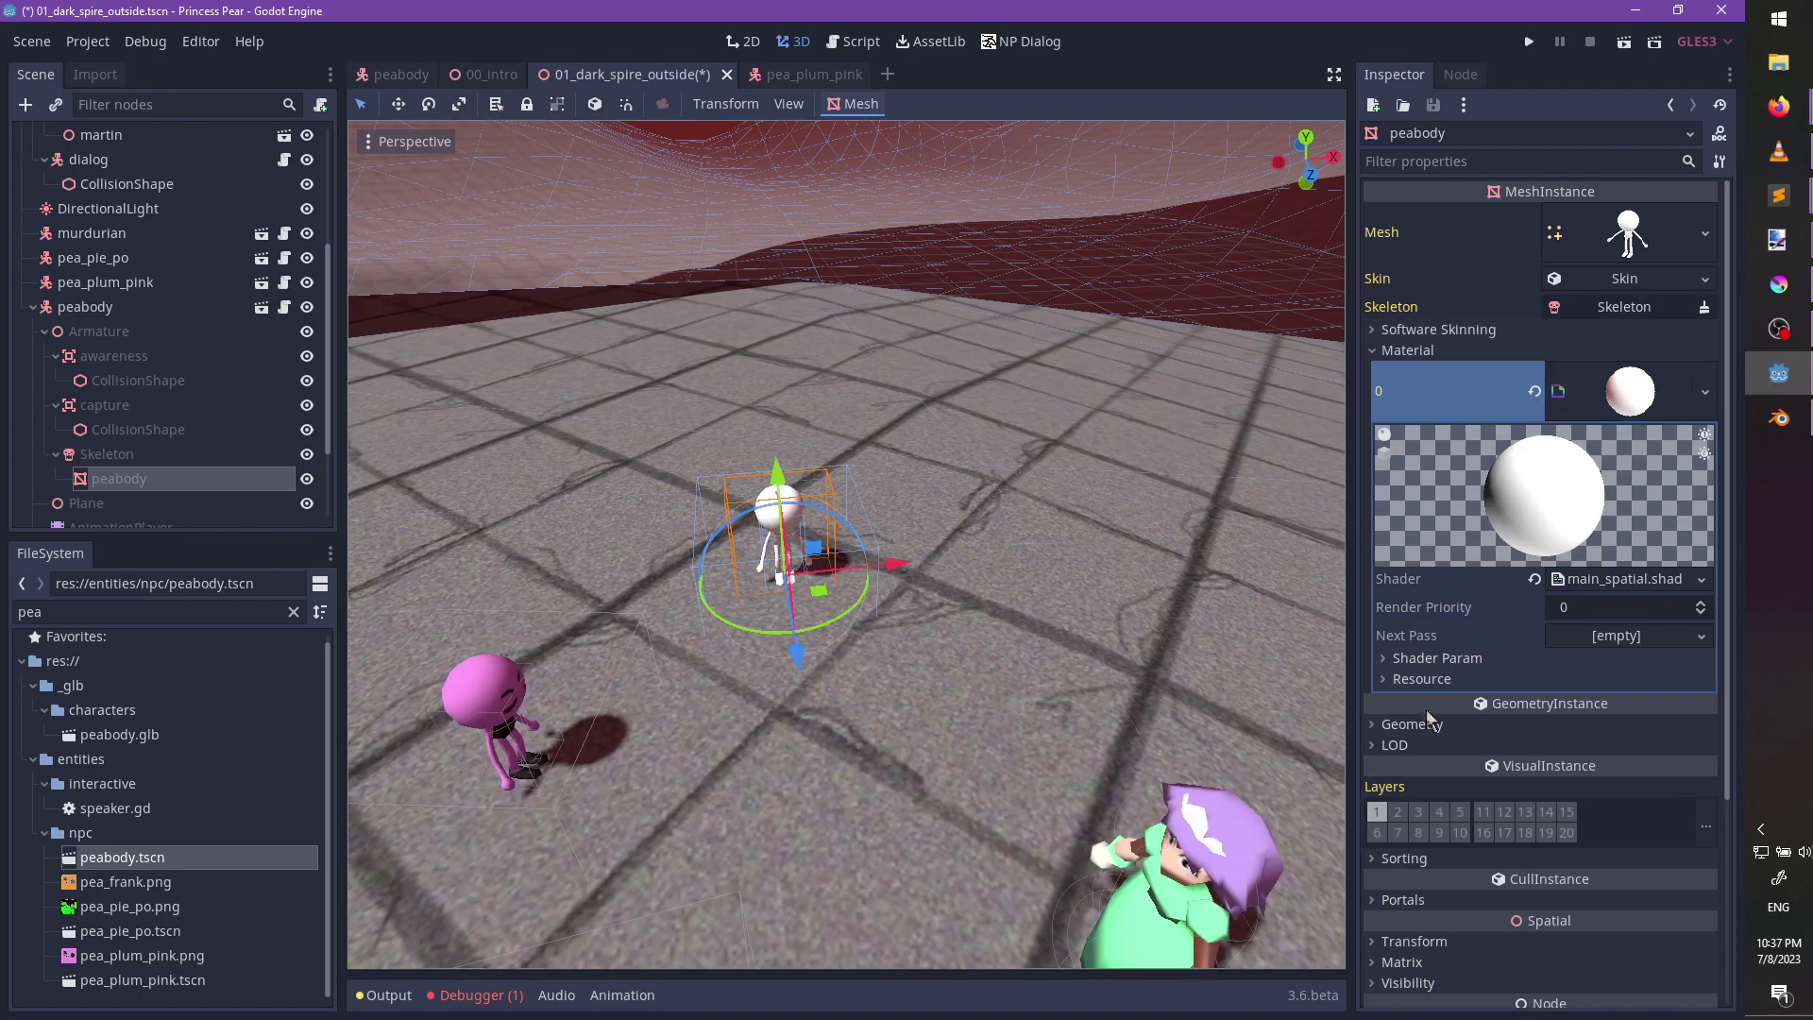
# Set the peabody material's Subsurface Scattering to -1 and assign pea_frank.png as its Main Texture.
pyautogui.click(1446, 679)
pyautogui.click(1447, 658)
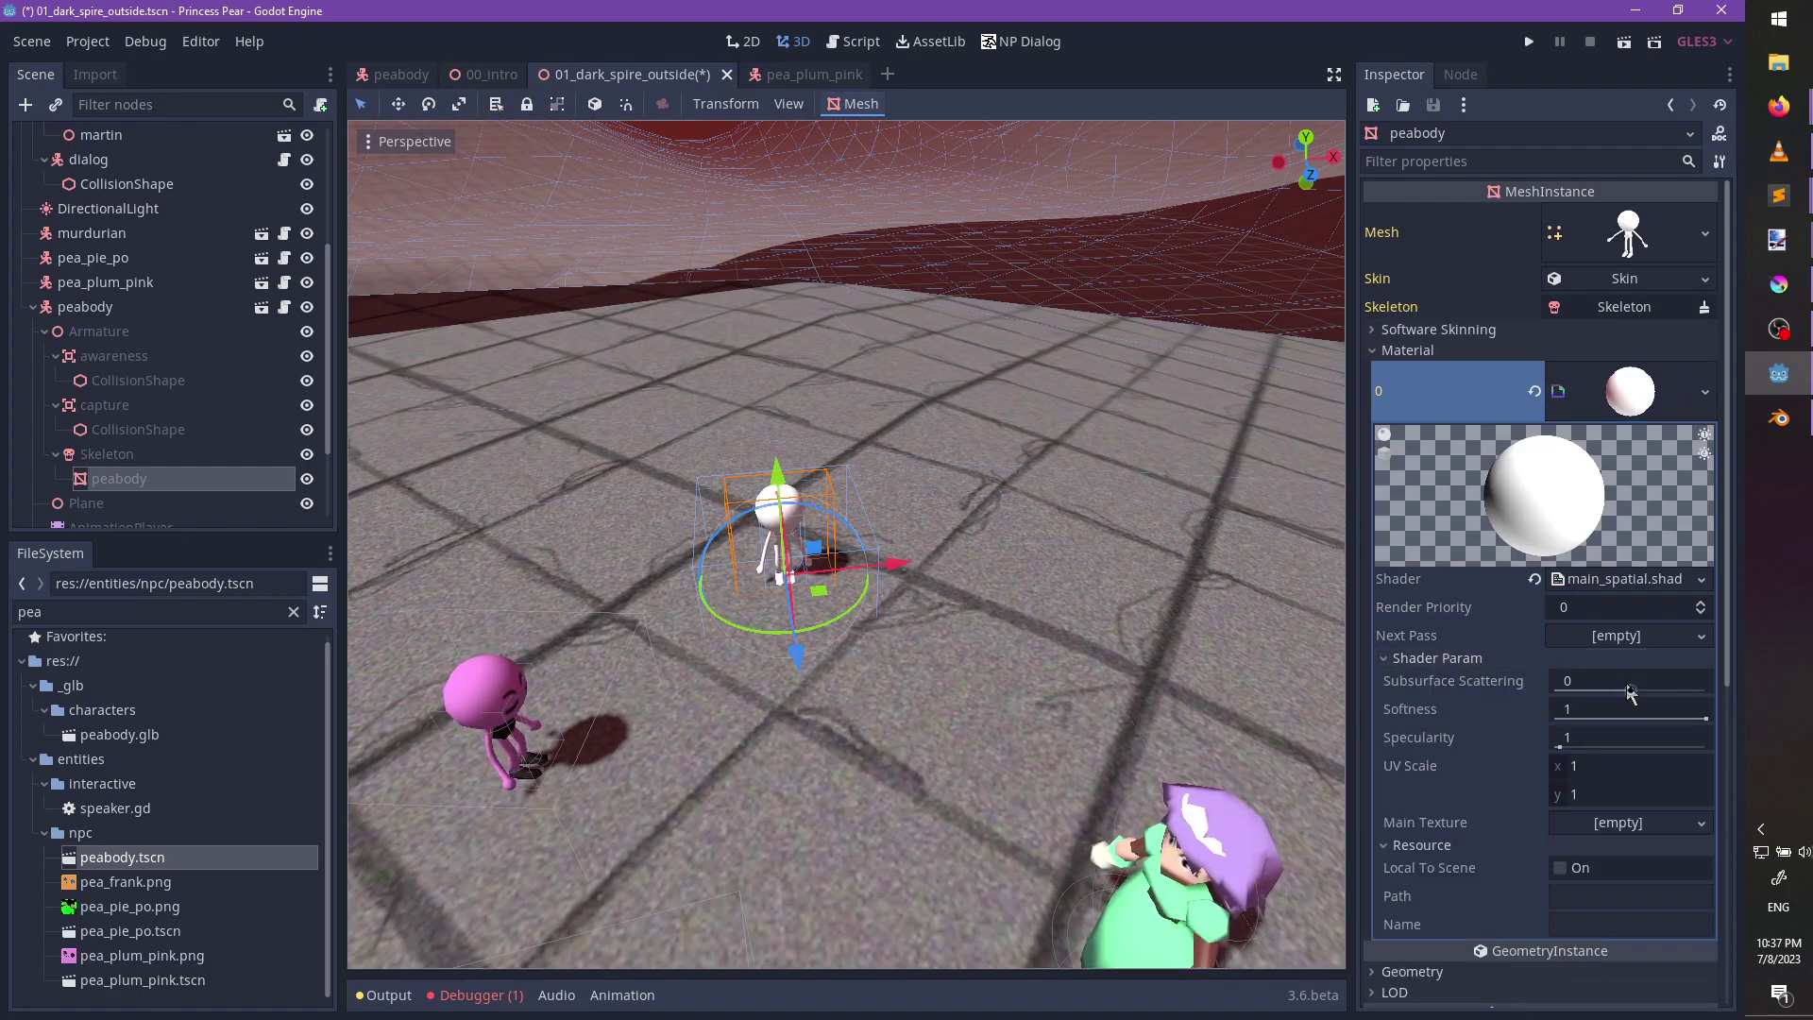
pyautogui.moveTo(1630, 690); pyautogui.dragTo(1479, 689)
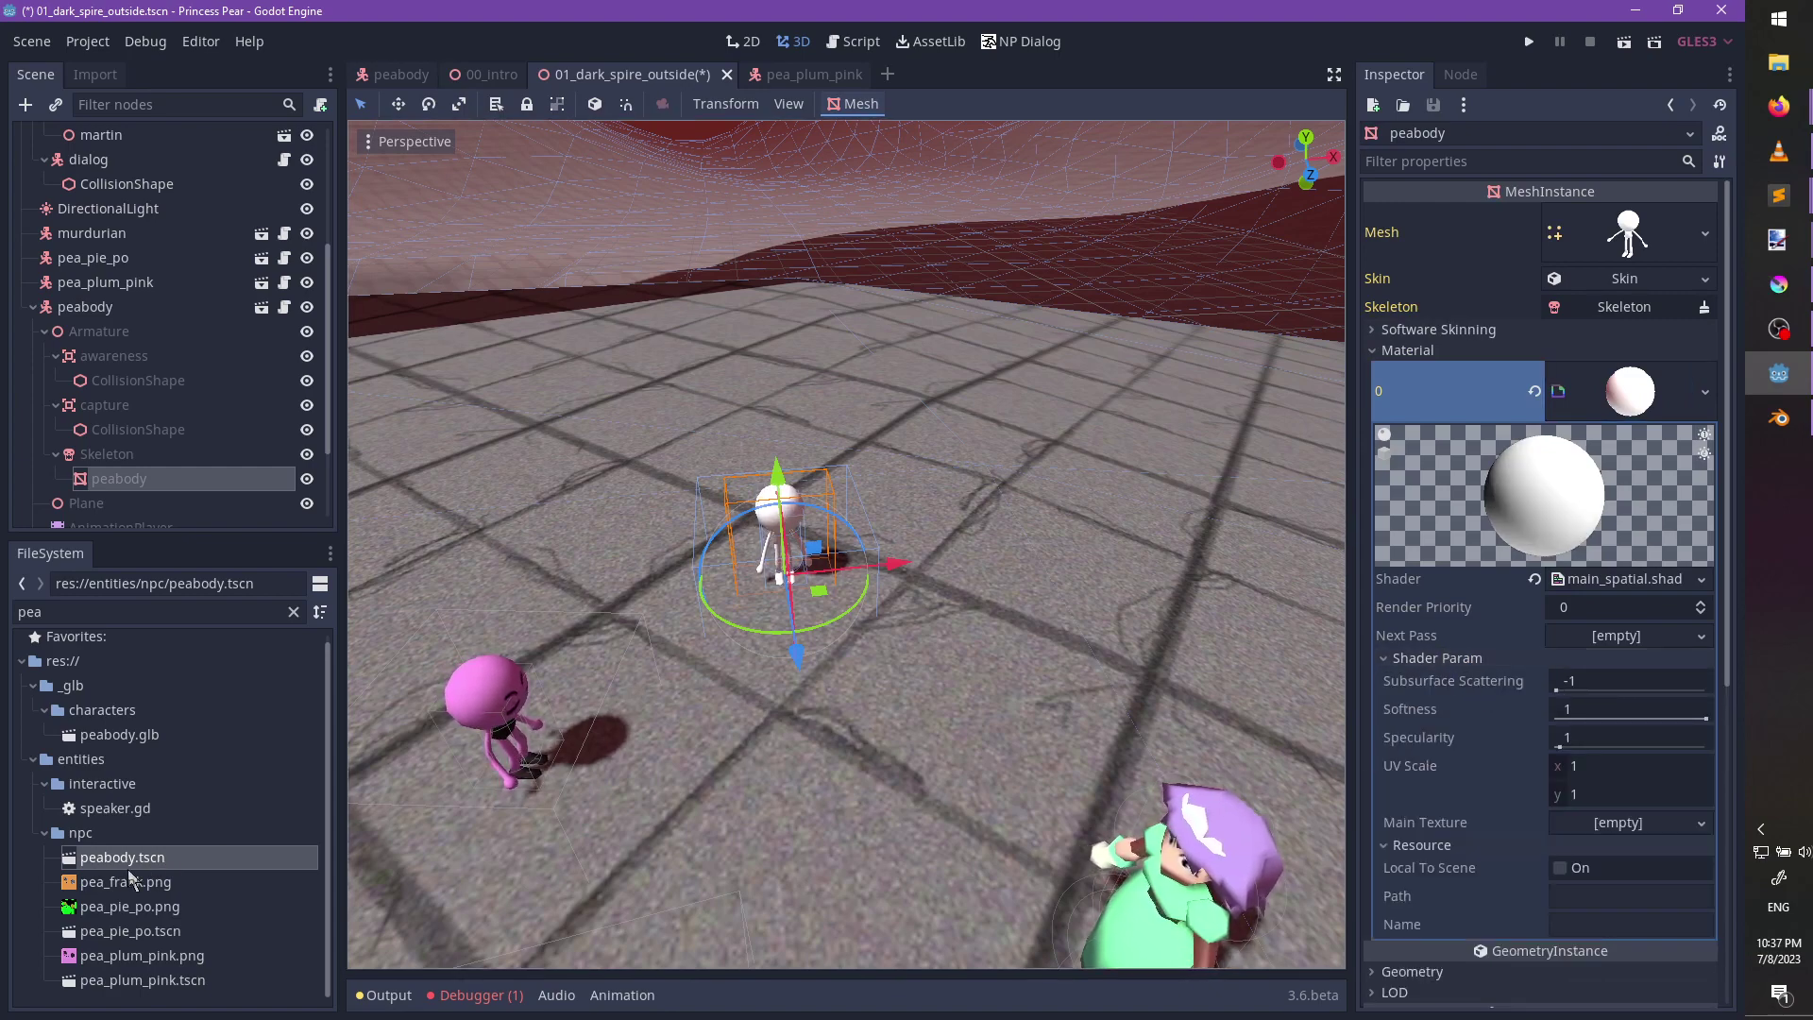
pyautogui.moveTo(129, 878); pyautogui.dragTo(1624, 823)
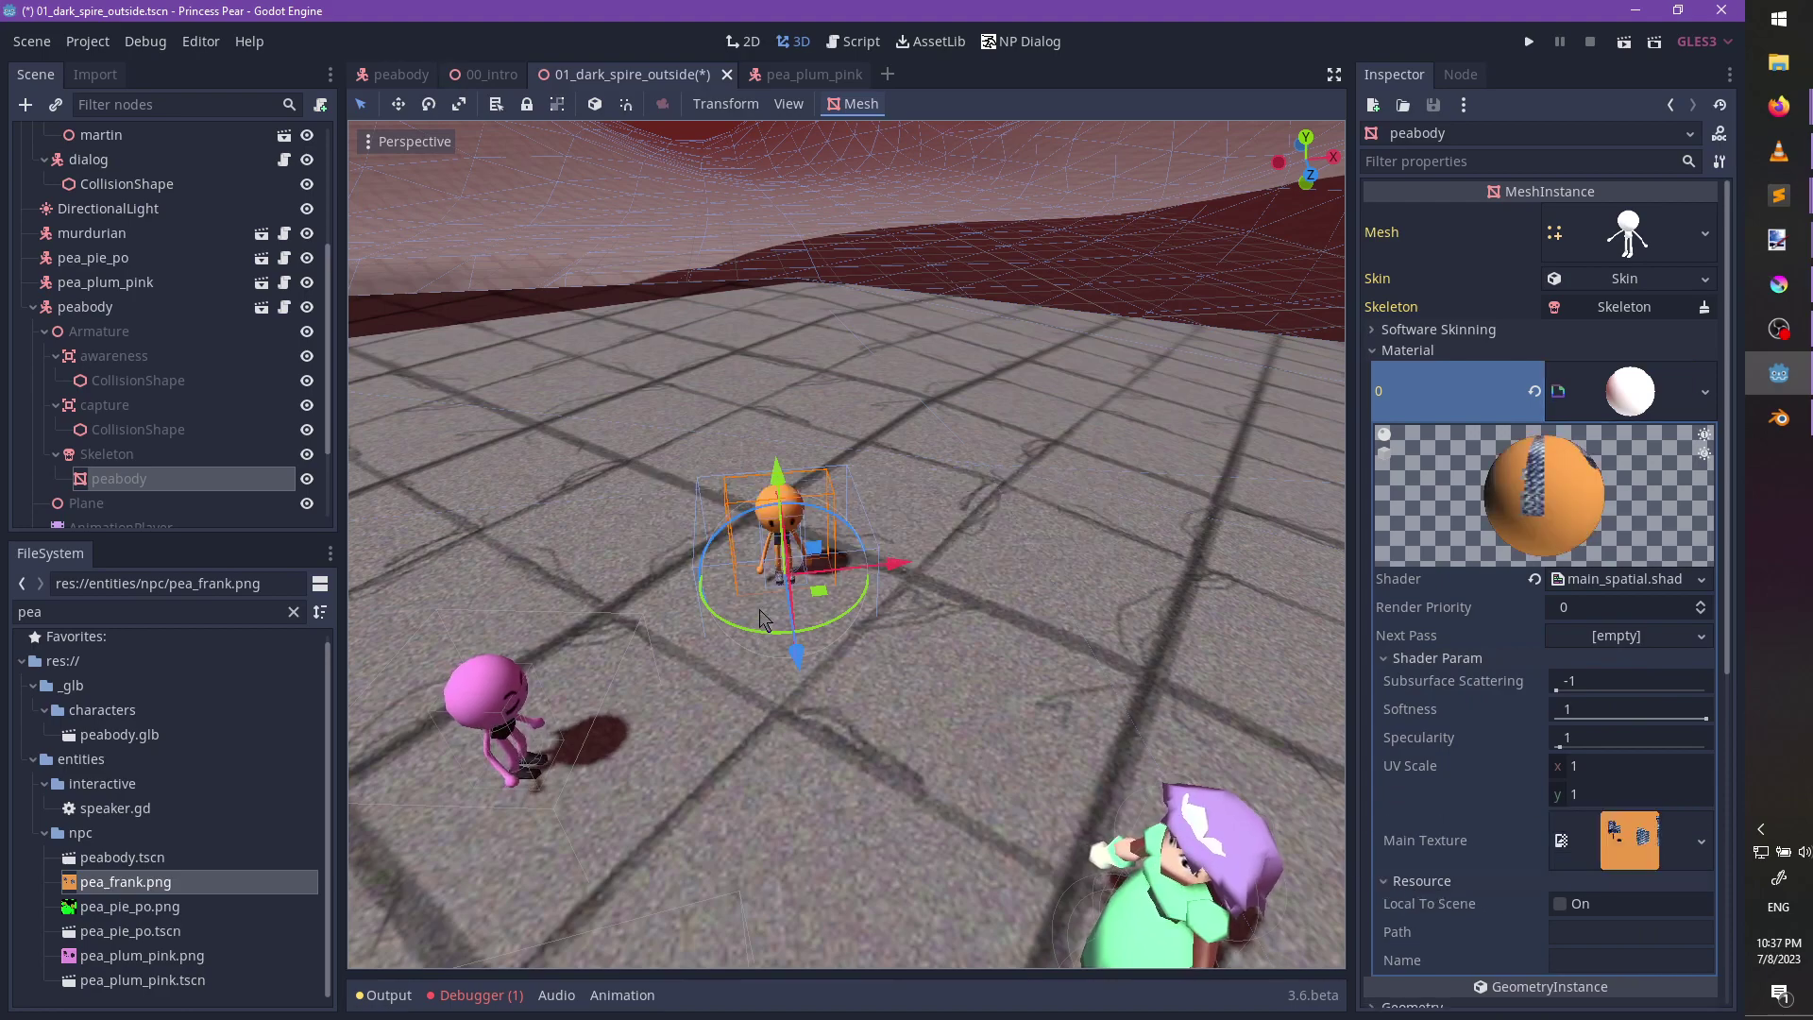
# Inspect the textured Pea Frank character up close and among the other characters on the stone floor.
pyautogui.scroll(4, 760, 611)
pyautogui.moveTo(760, 610); pyautogui.dragTo(791, 530, button='middle')
pyautogui.keyDown('shift'); pyautogui.moveTo(876, 612); pyautogui.dragTo(991, 522, button='middle'); pyautogui.keyUp('shift')
pyautogui.keyDown('shift'); pyautogui.moveTo(916, 668); pyautogui.dragTo(966, 620, button='middle'); pyautogui.keyUp('shift')
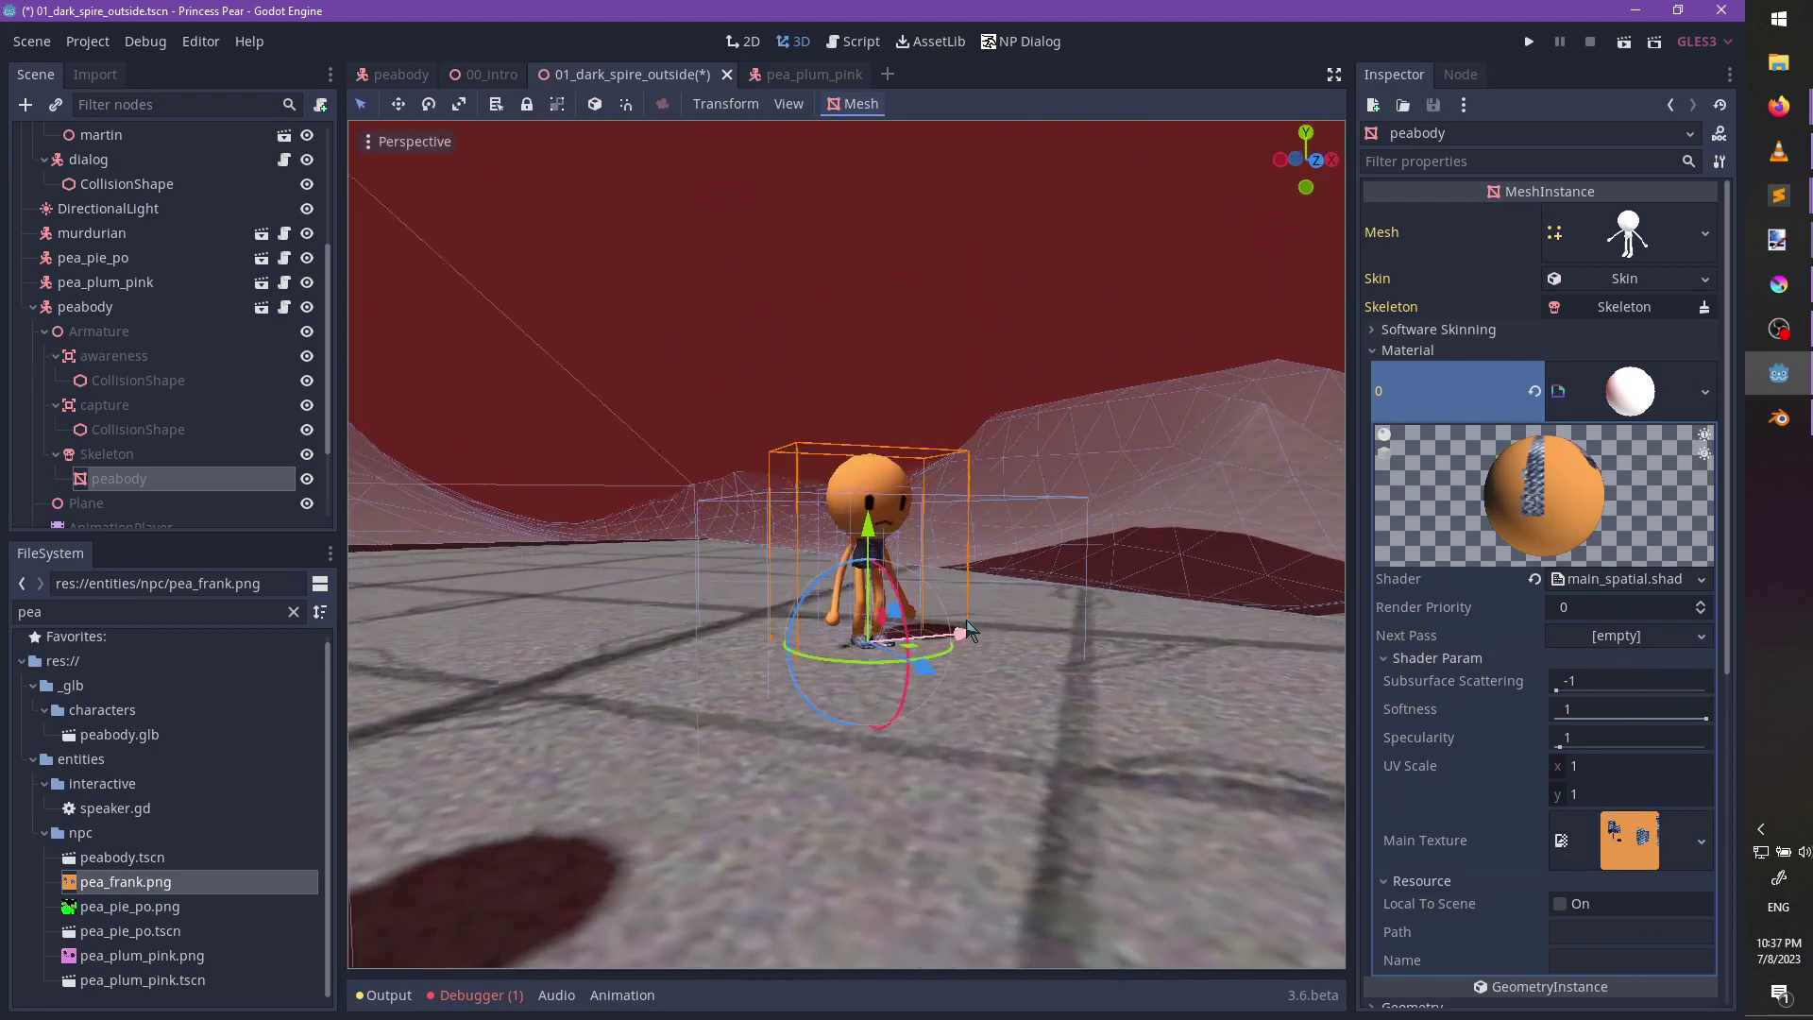
pyautogui.scroll(4, 977, 650)
pyautogui.scroll(-12, 921, 650)
pyautogui.scroll(12, 914, 651)
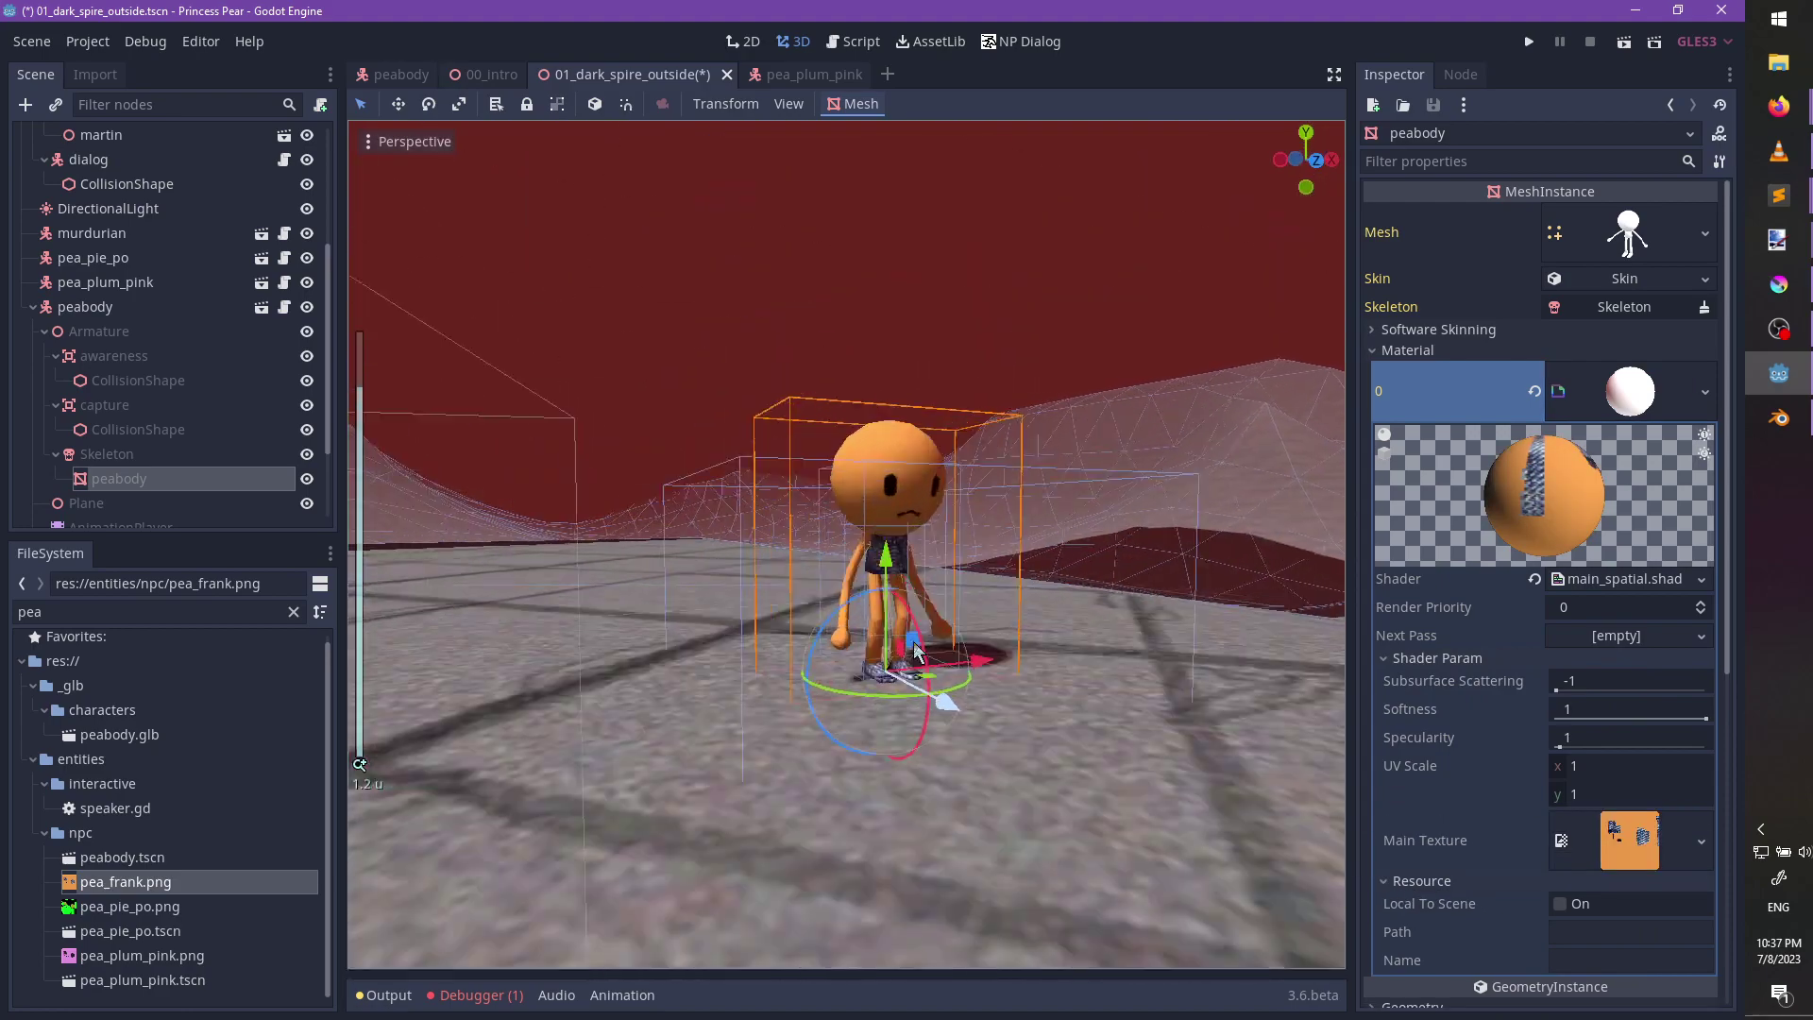
pyautogui.scroll(4, 914, 642)
pyautogui.moveTo(1255, 642); pyautogui.dragTo(880, 553, button='middle')
pyautogui.scroll(-12, 793, 558)
pyautogui.scroll(-20, 879, 553)
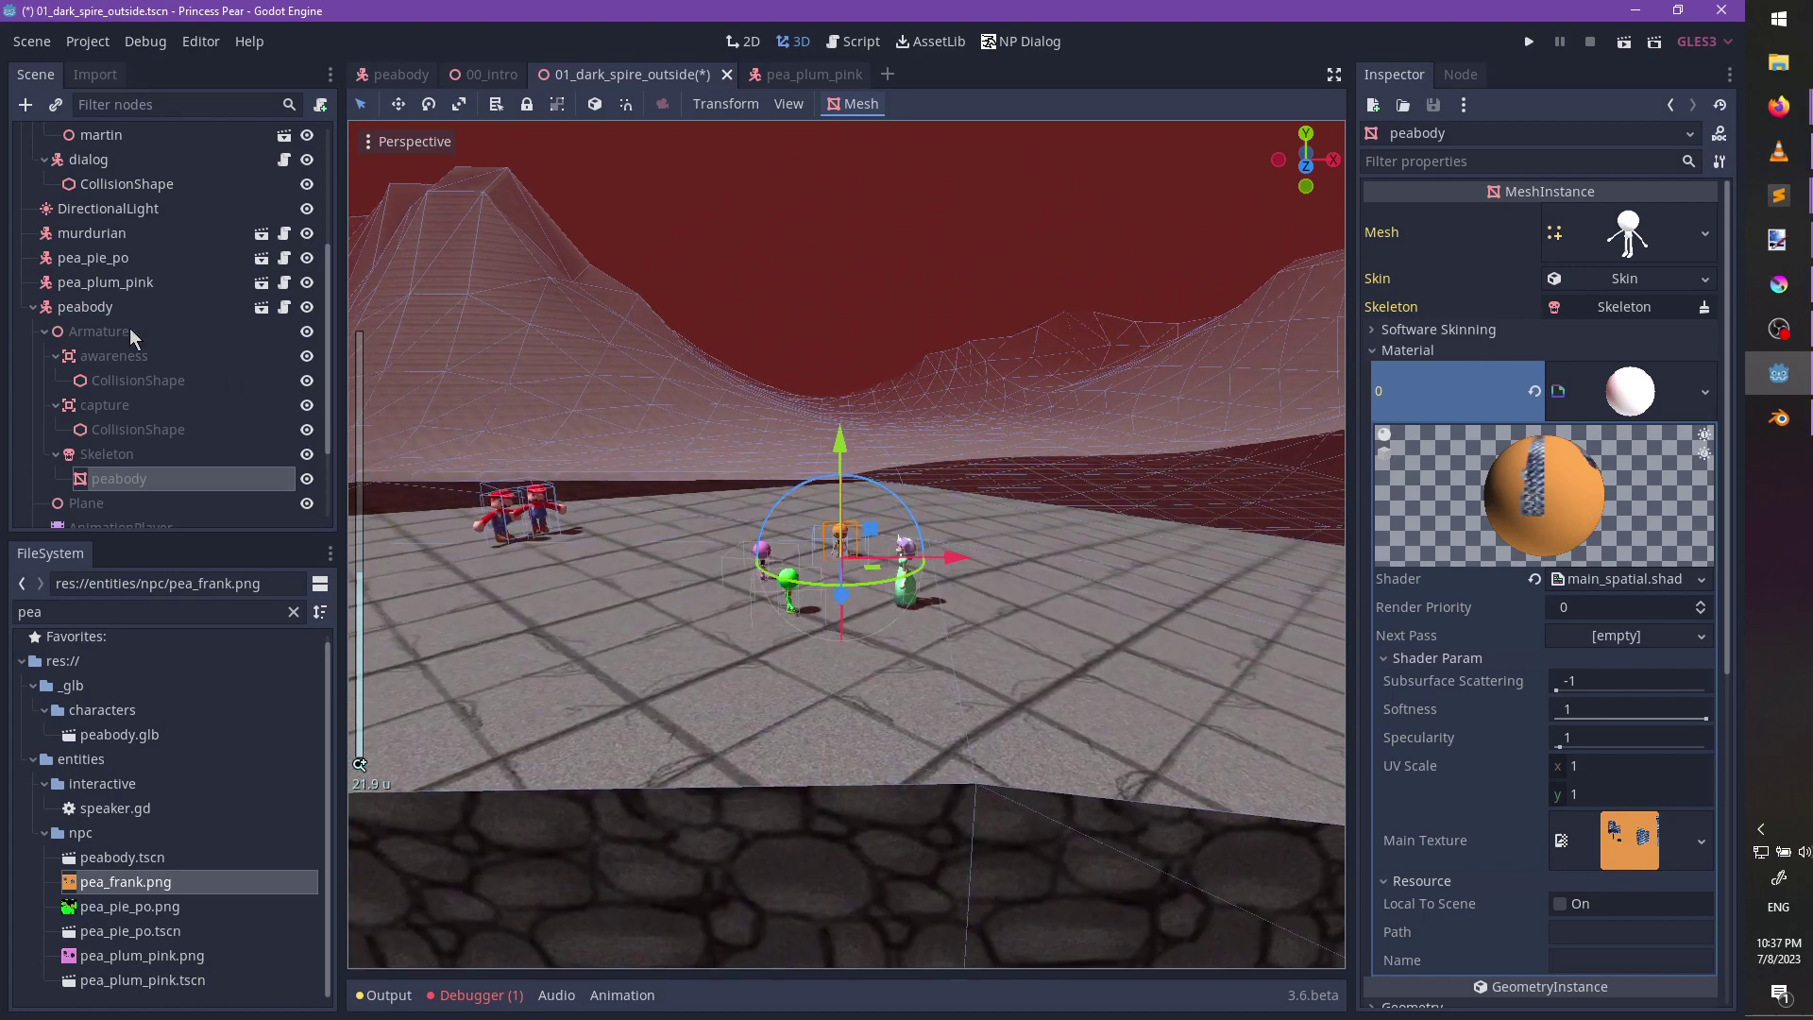
# Rename the top-level peabody instance as pea_frank and collapse its child nodes.
pyautogui.click(99, 309)
pyautogui.click(133, 305)
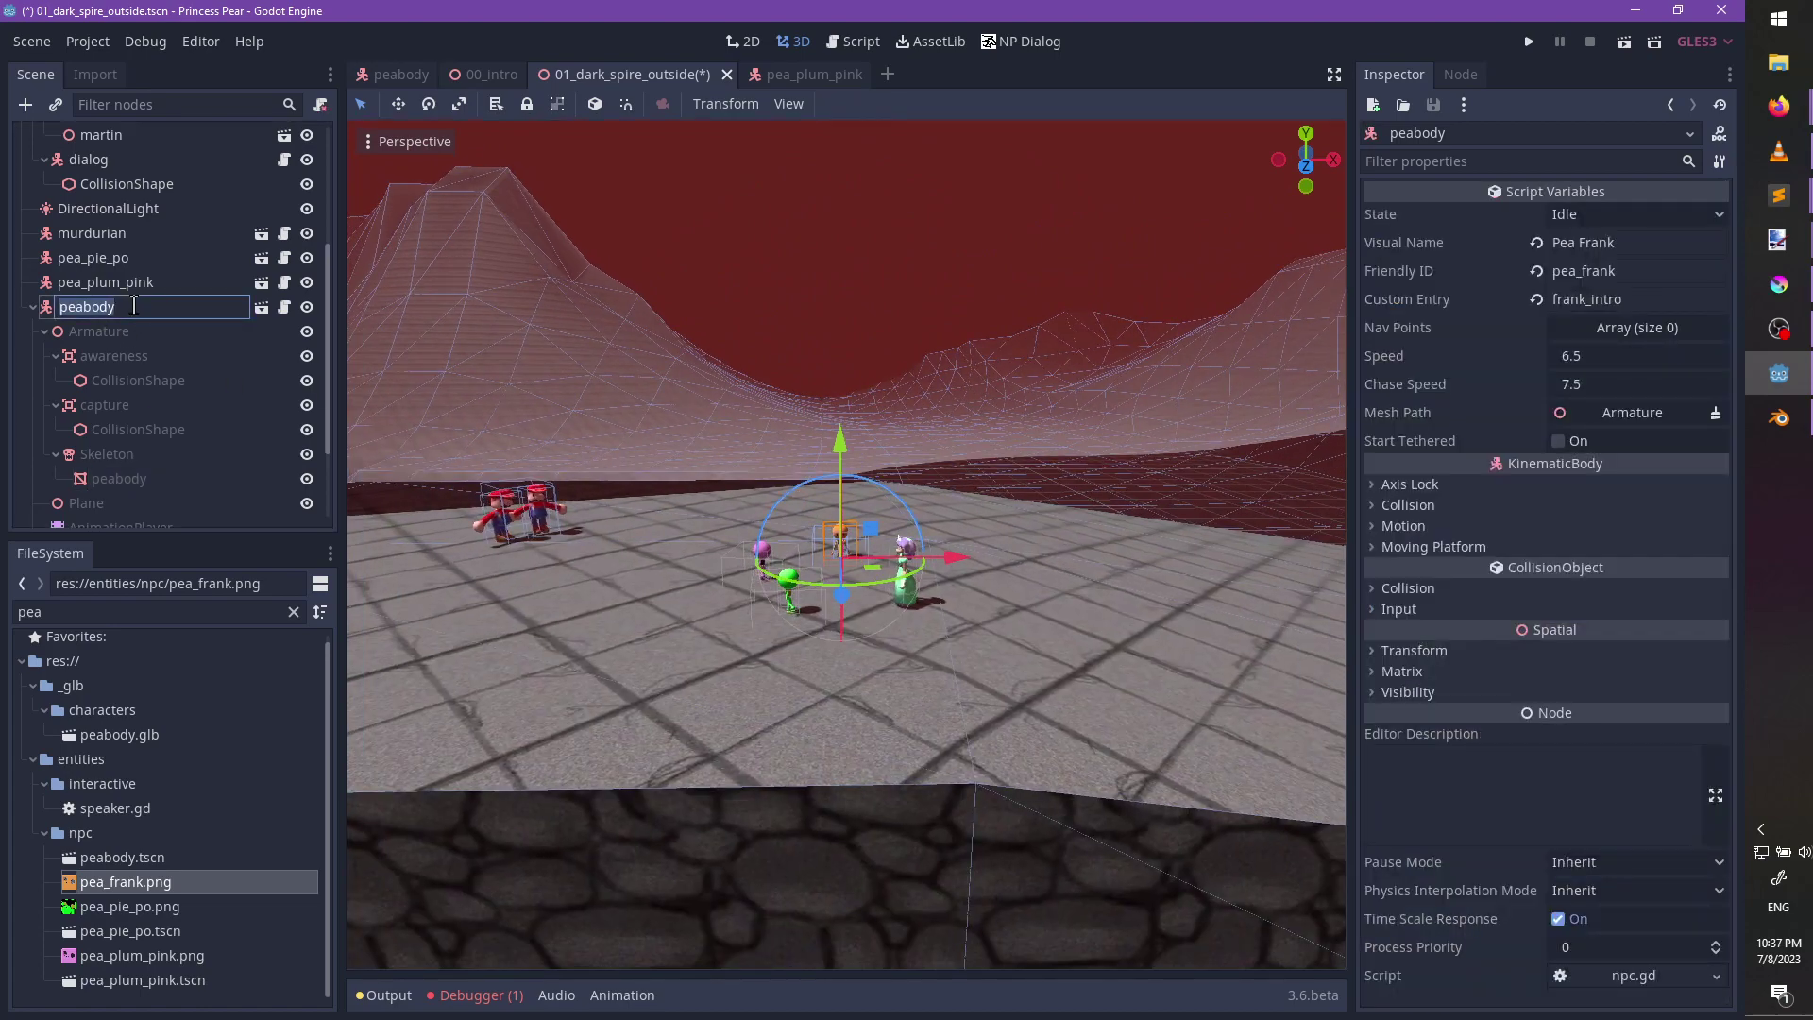
pyautogui.write('pea_frank')
pyautogui.press('Return')
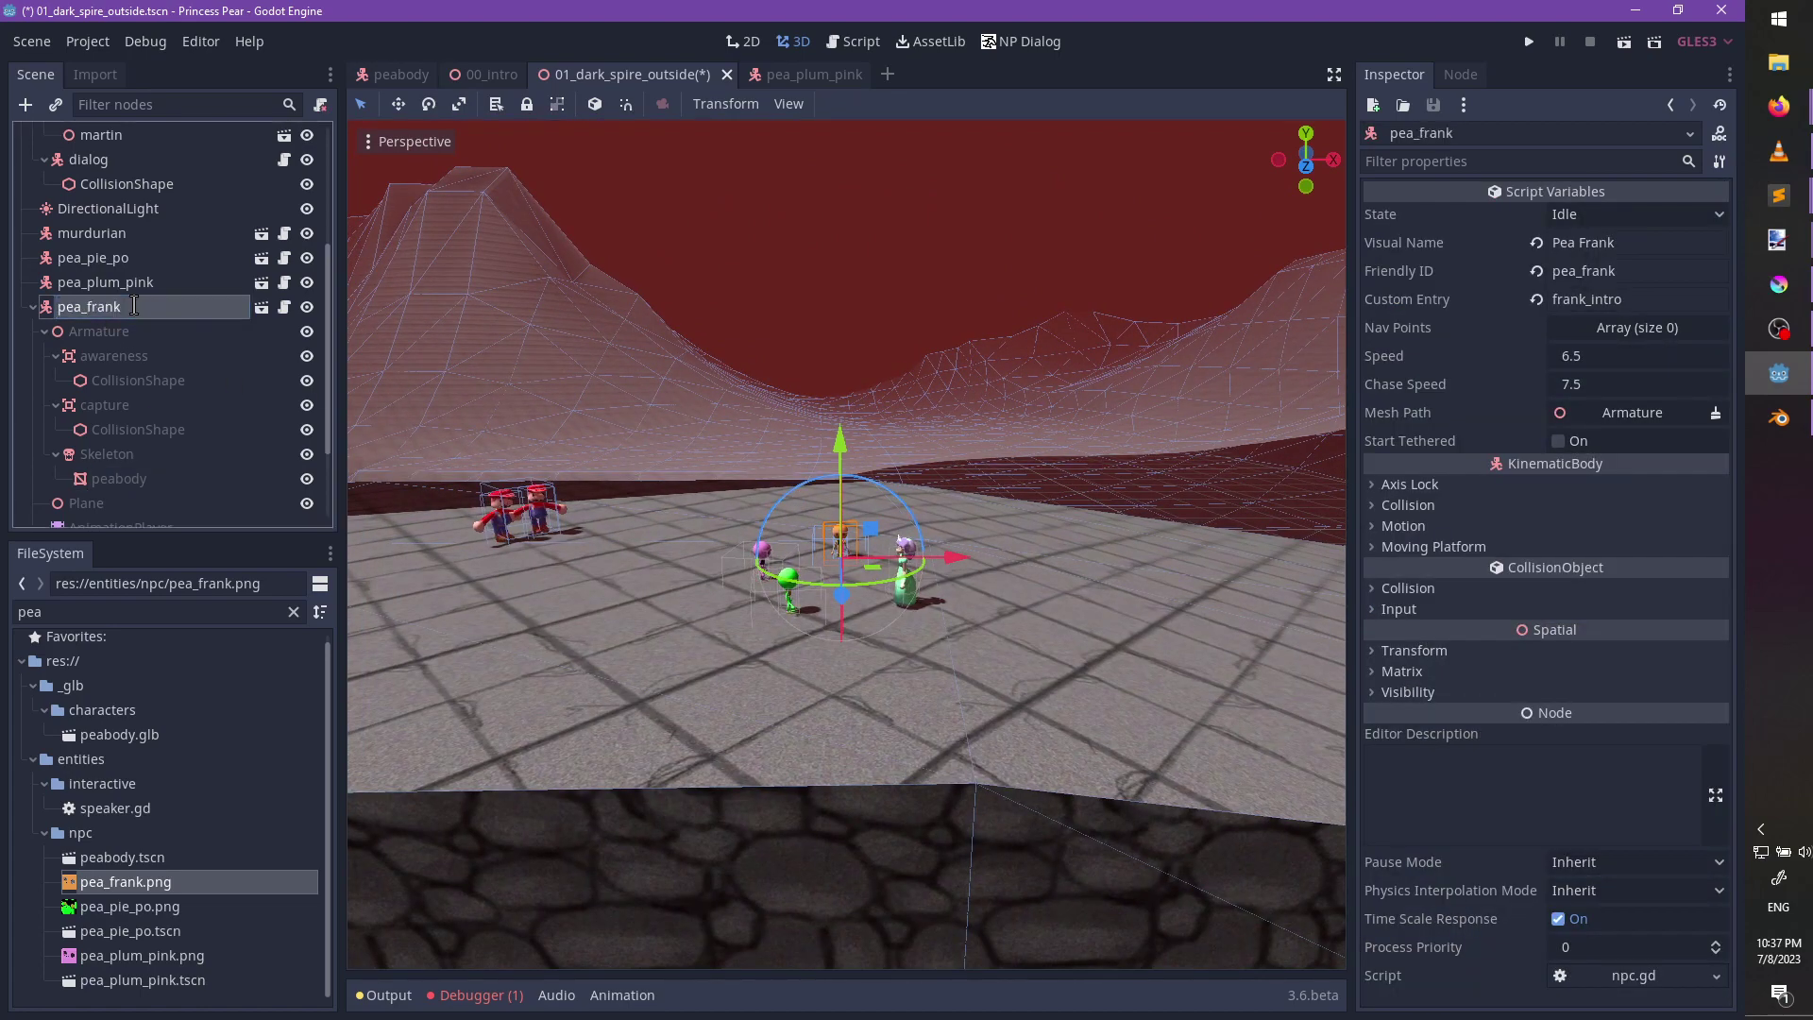
pyautogui.click(33, 307)
# Move pea_frank across the stone floor, farther away from the other pea characters, and save the scene.
pyautogui.moveTo(866, 495); pyautogui.dragTo(971, 683, button='middle')
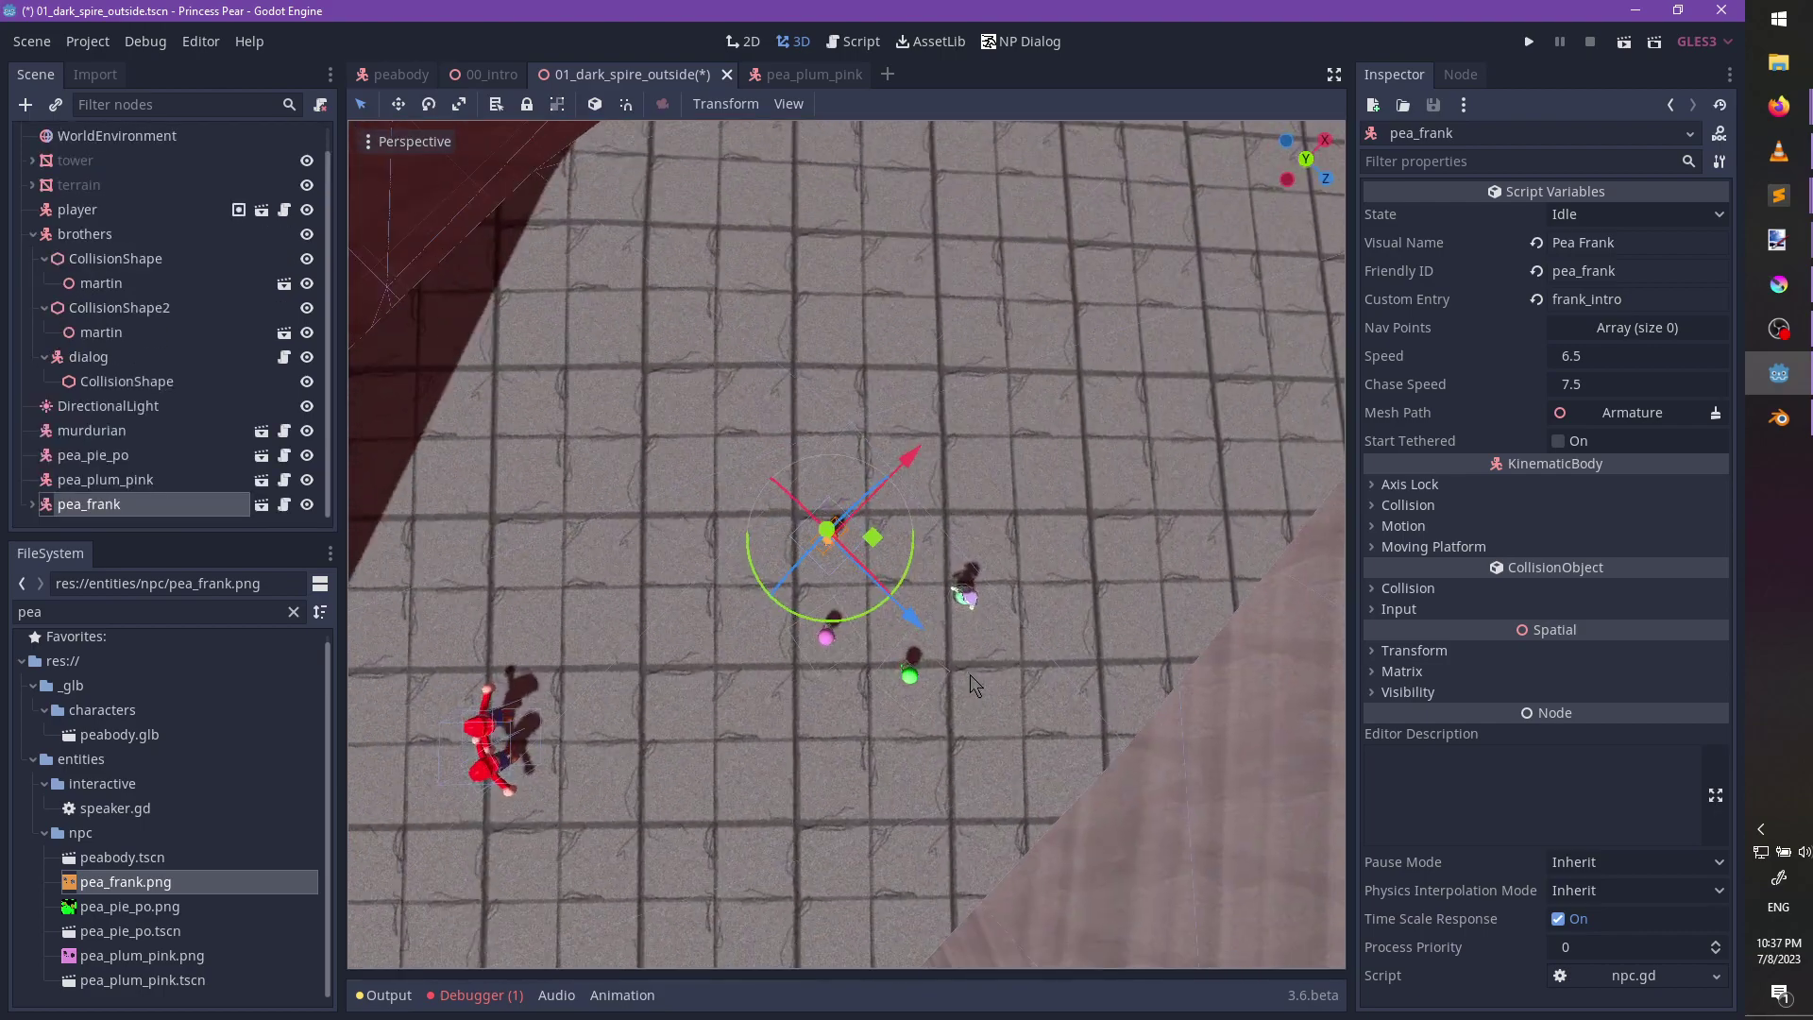
pyautogui.scroll(-6, 944, 585)
pyautogui.keyDown('shift'); pyautogui.moveTo(922, 497); pyautogui.dragTo(799, 598, button='middle'); pyautogui.keyUp('shift')
pyautogui.press('f')
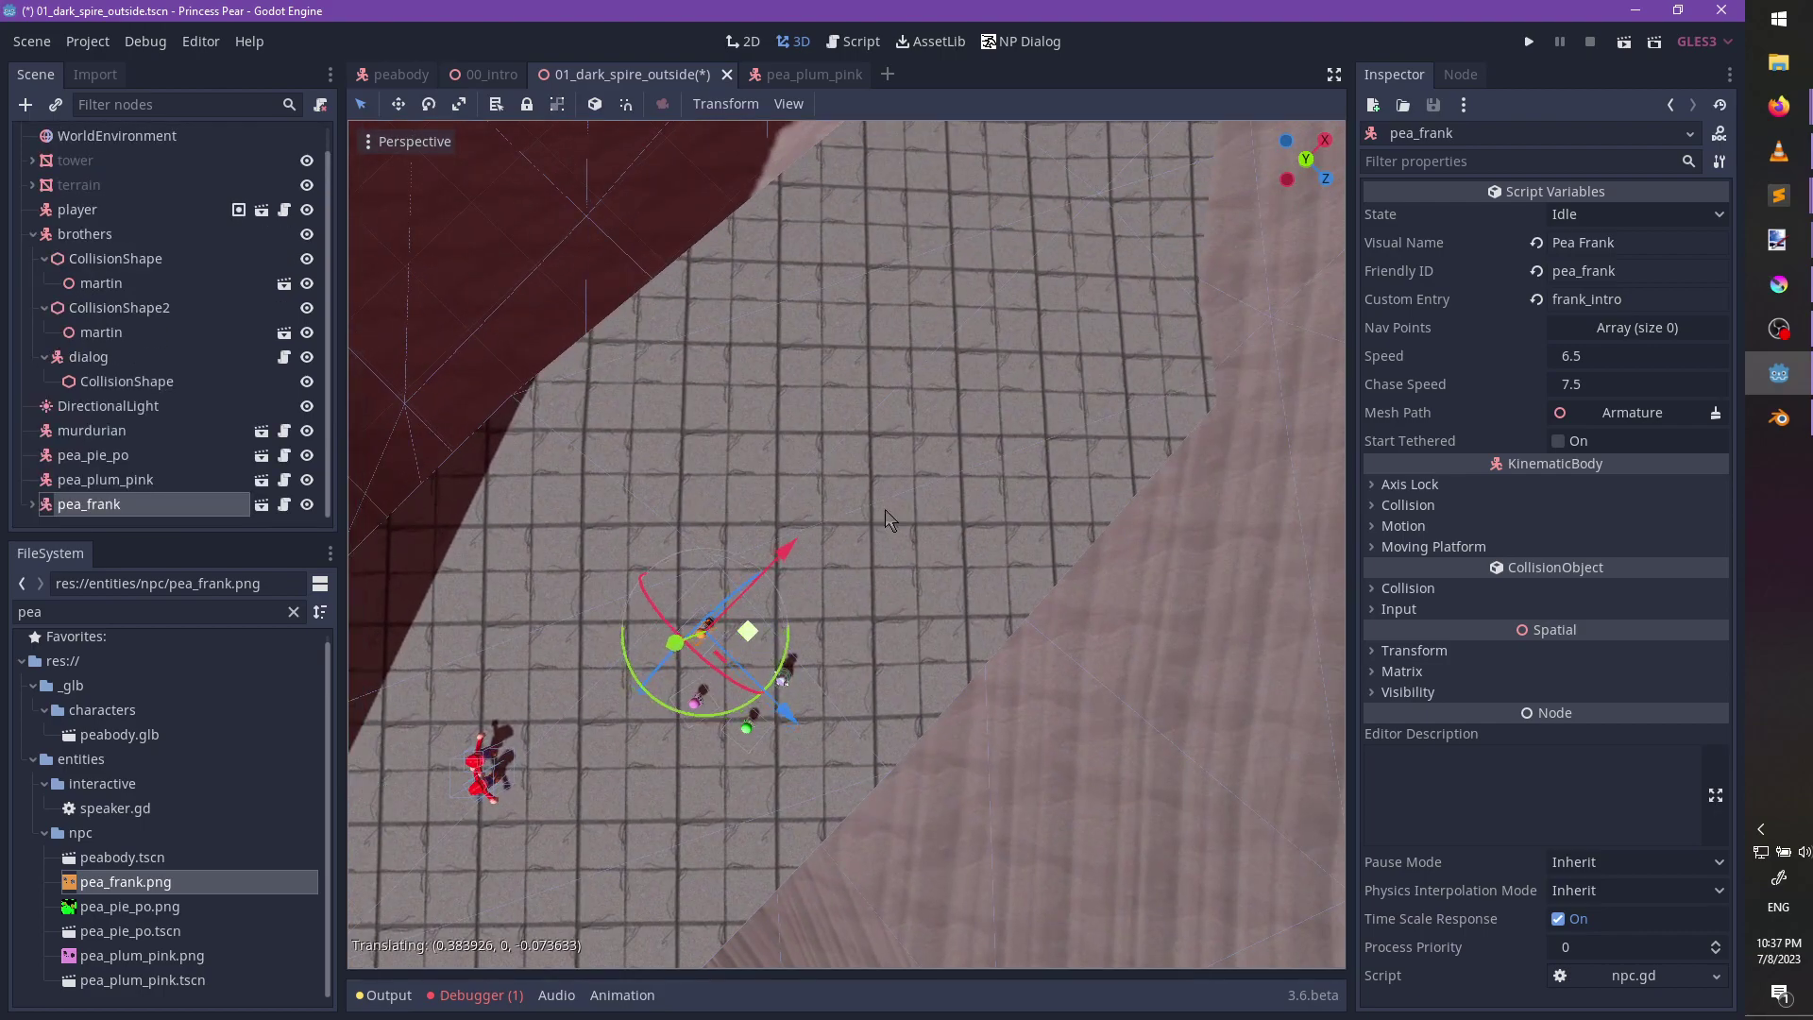
pyautogui.moveTo(1042, 655); pyautogui.dragTo(855, 428, button='middle')
pyautogui.moveTo(854, 427); pyautogui.dragTo(864, 650)
pyautogui.scroll(-20, 992, 624)
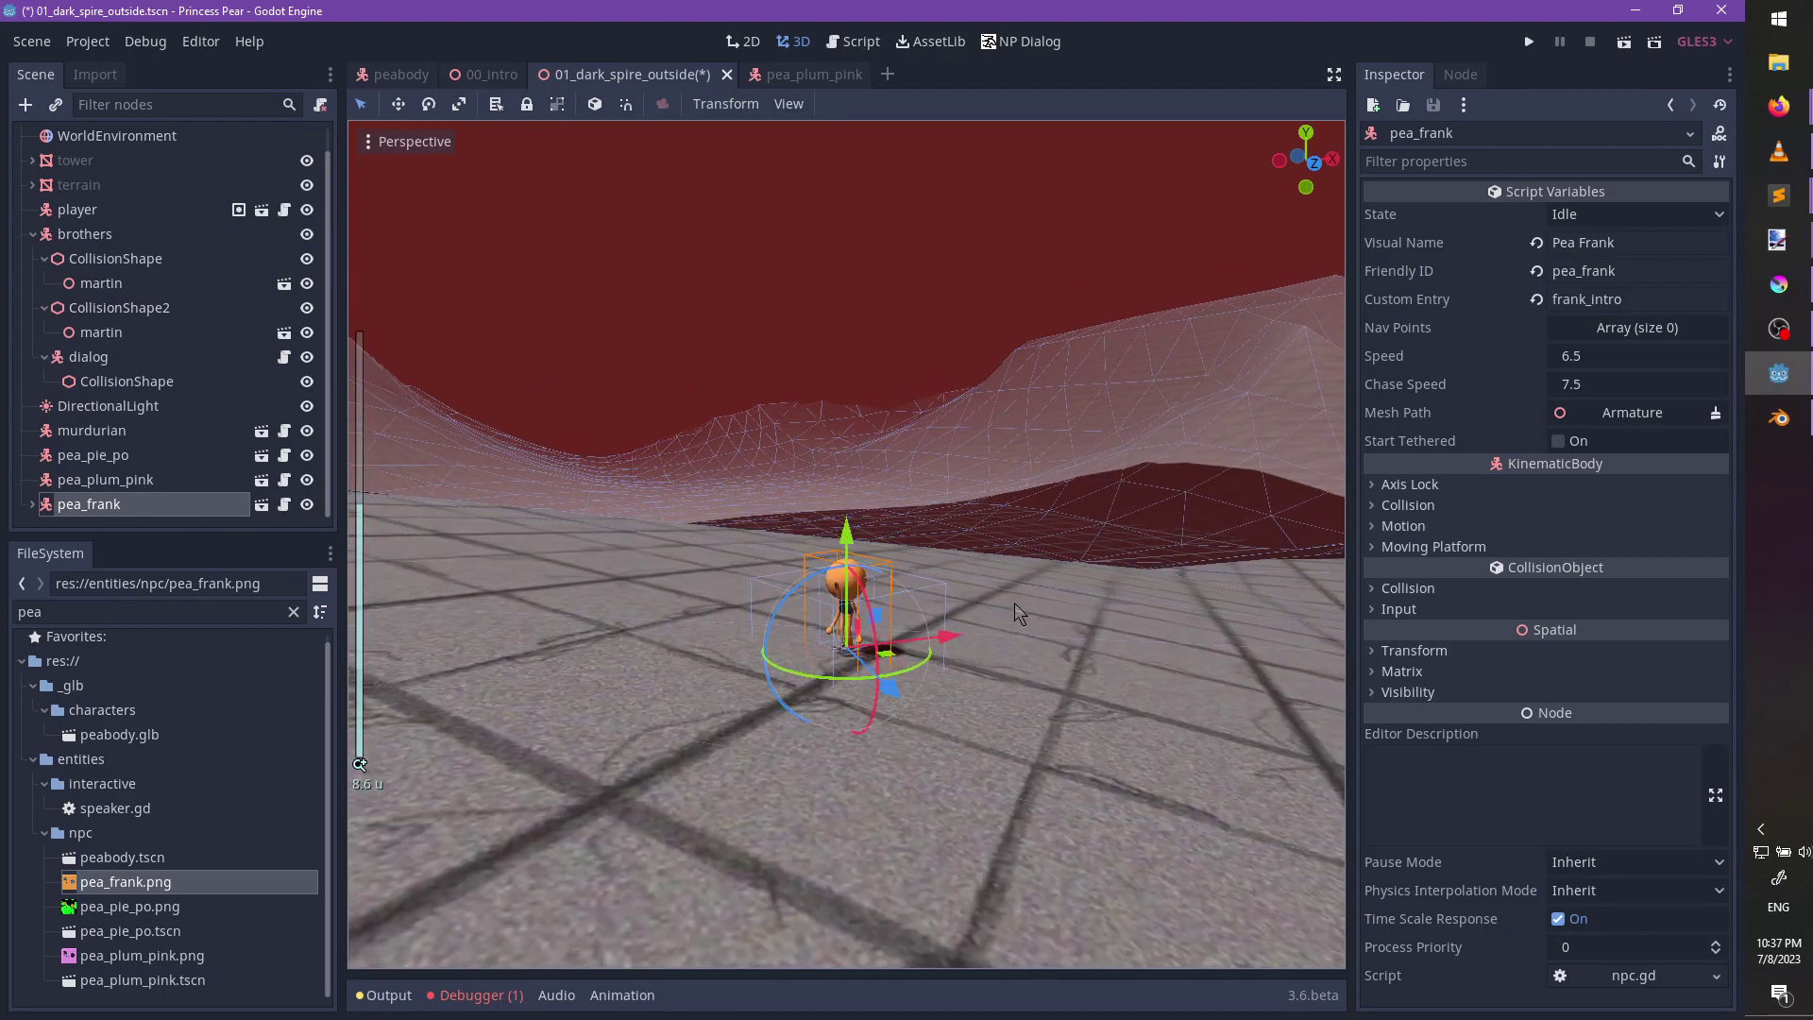
pyautogui.moveTo(1089, 609); pyautogui.dragTo(893, 670, button='middle')
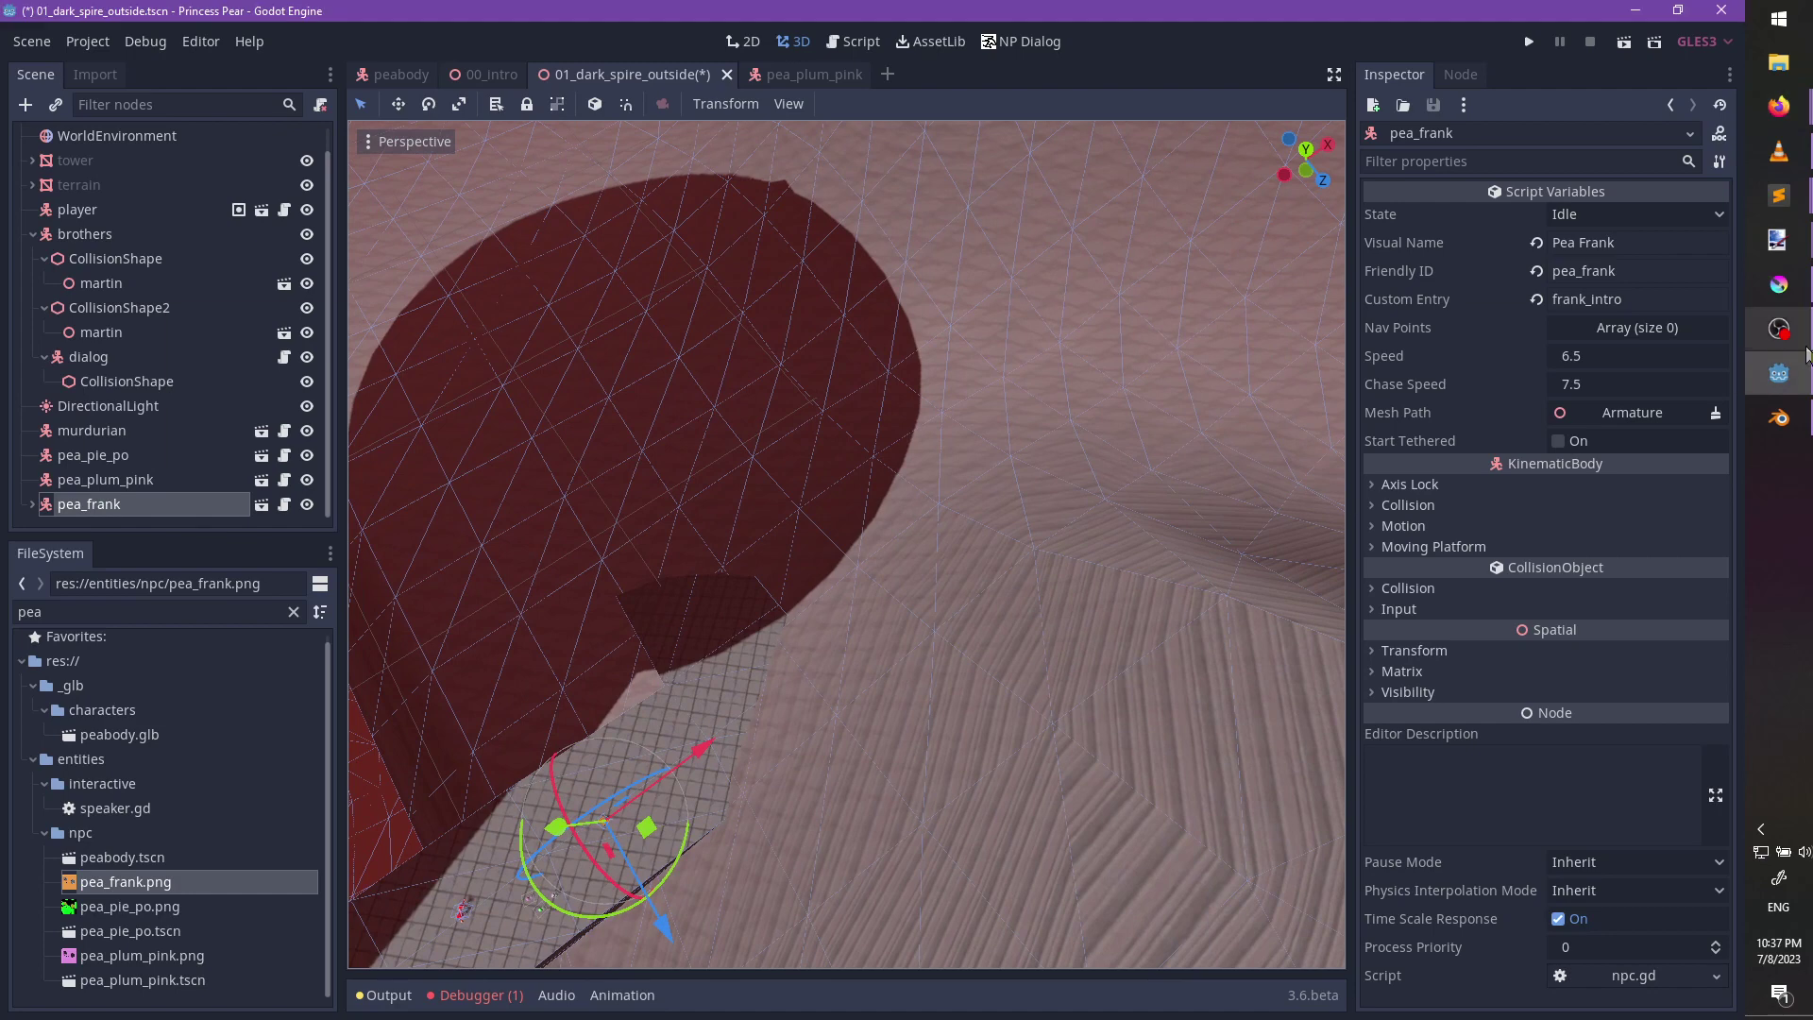
pyautogui.click(1779, 195)
pyautogui.click(855, 278)
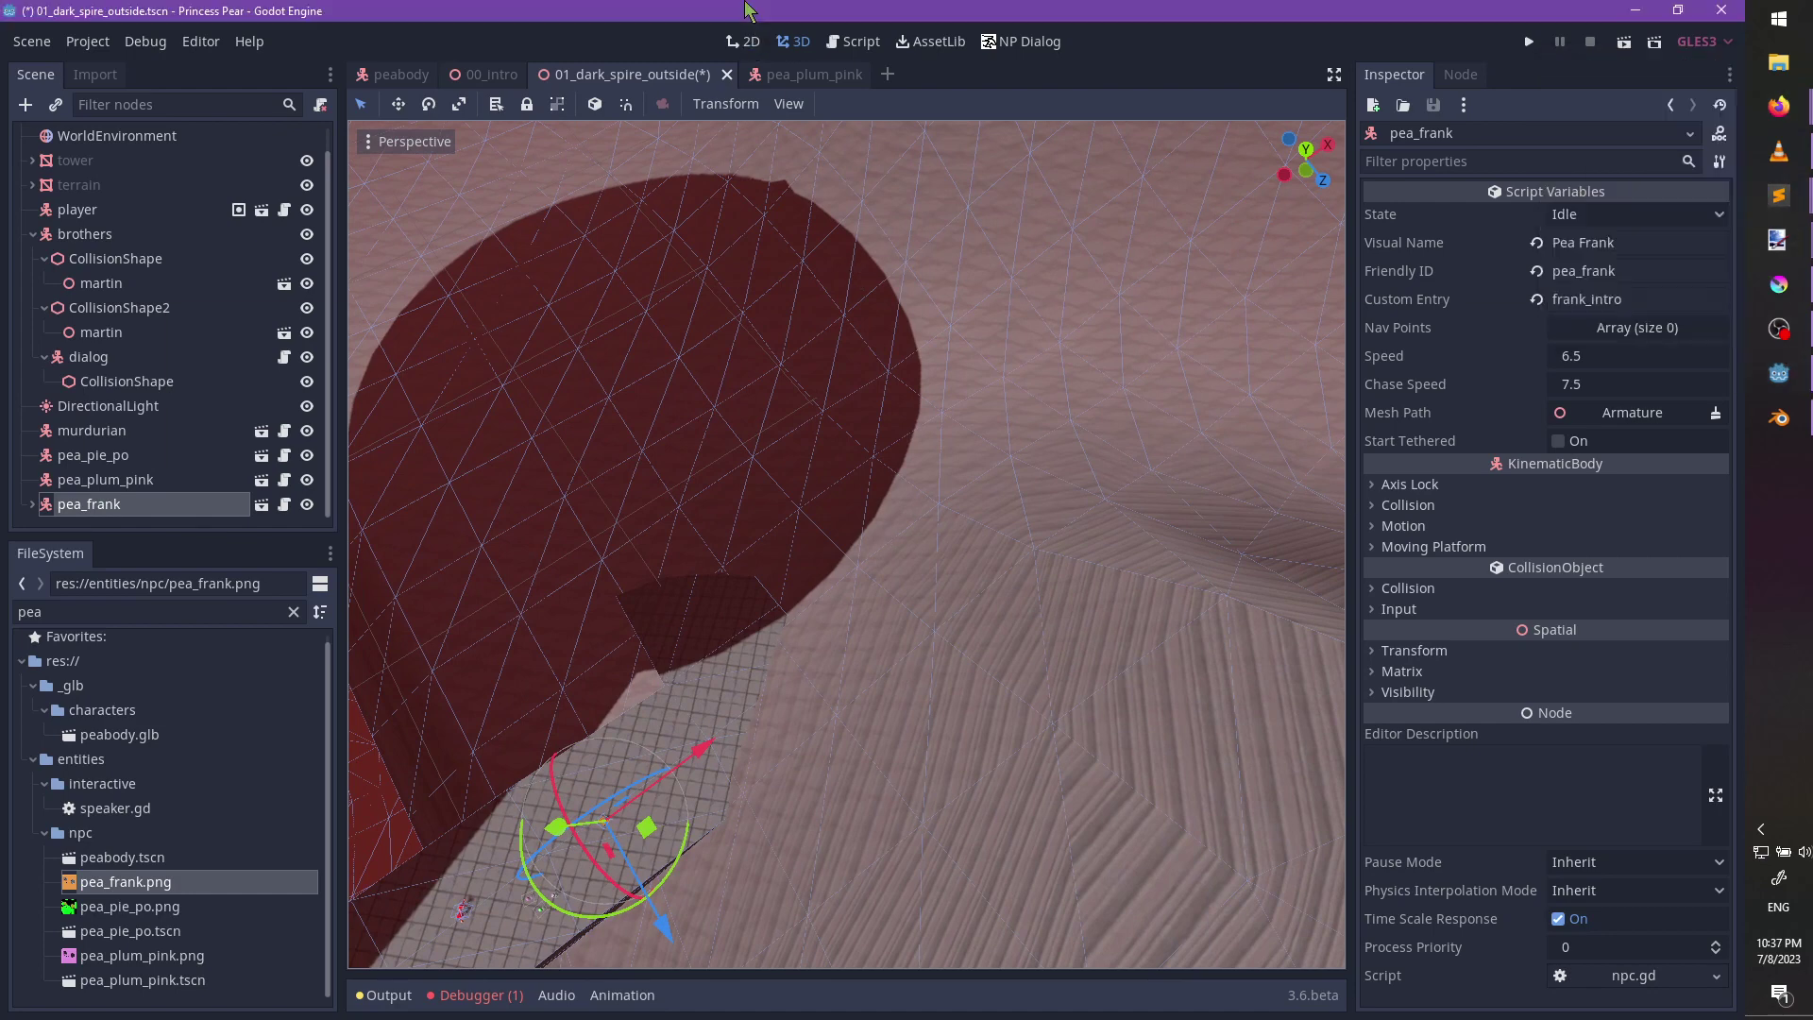
pyautogui.hotkey('ctrl', 's')
# Search the npc.gd script for "next_" to check how NPCs advance to their navigation points.
pyautogui.click(855, 42)
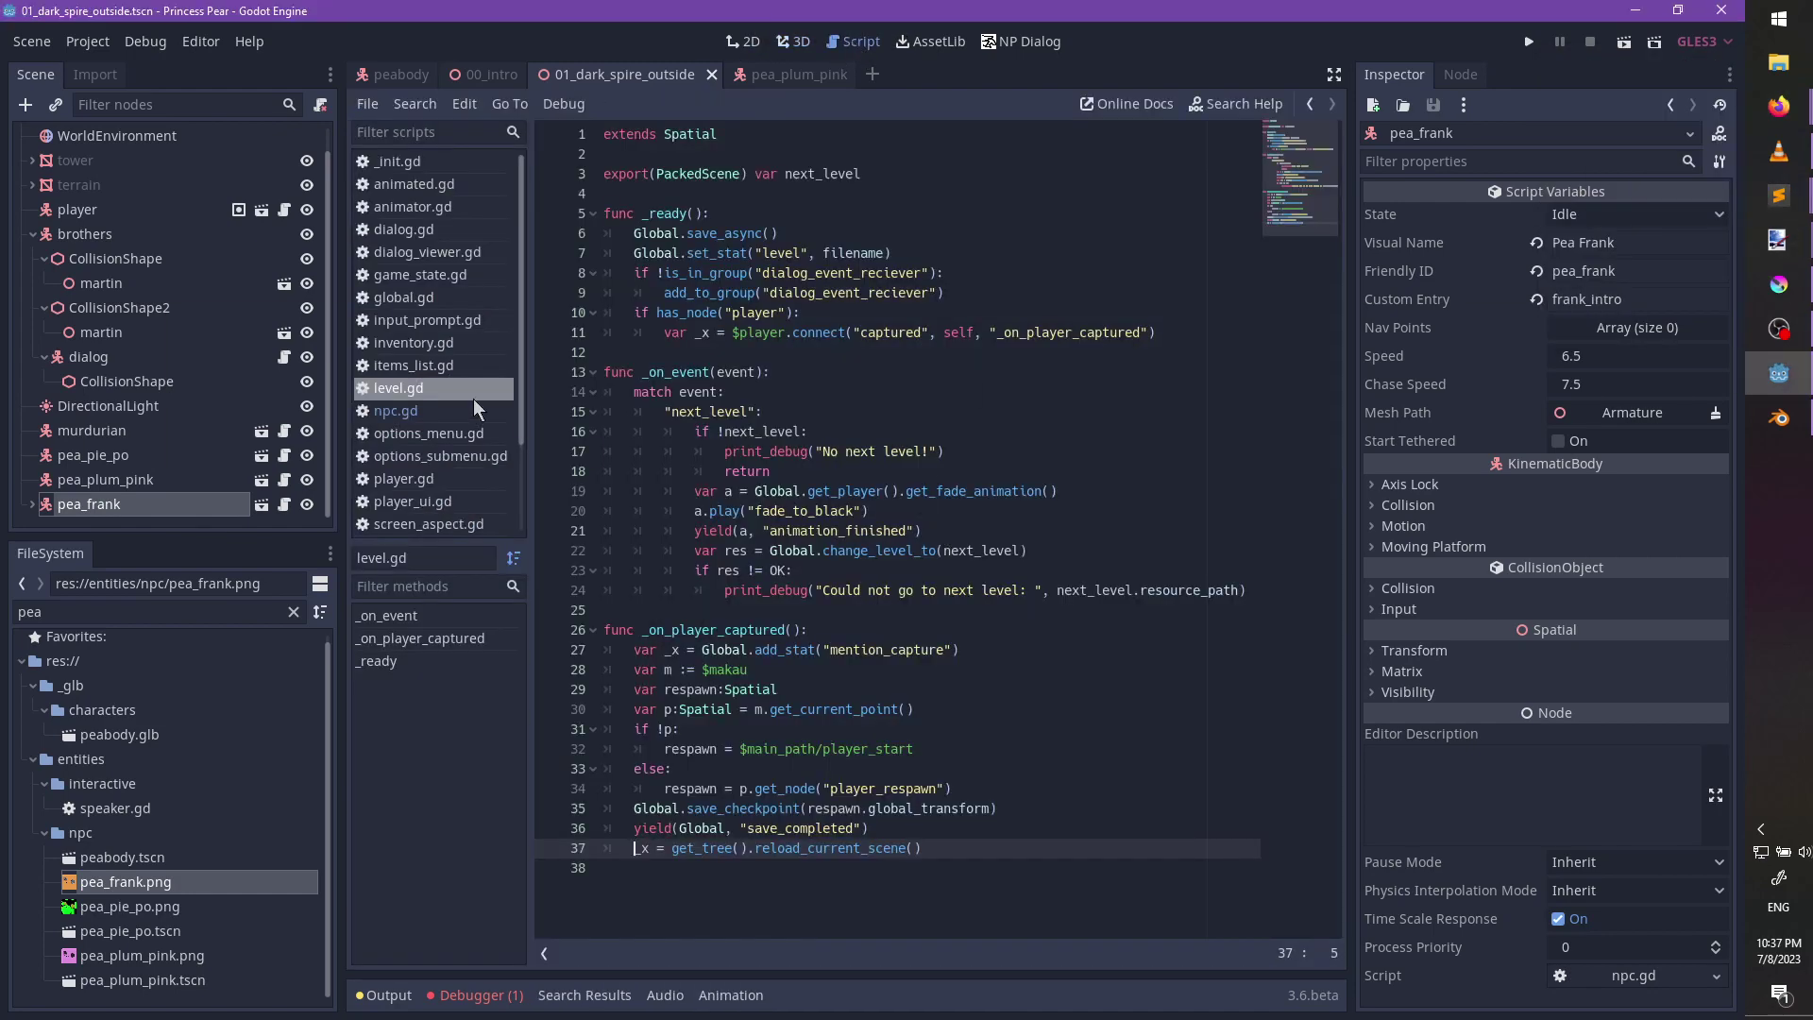
pyautogui.click(454, 415)
pyautogui.hotkey('ctrl', 'f')
pyautogui.write('next_l')
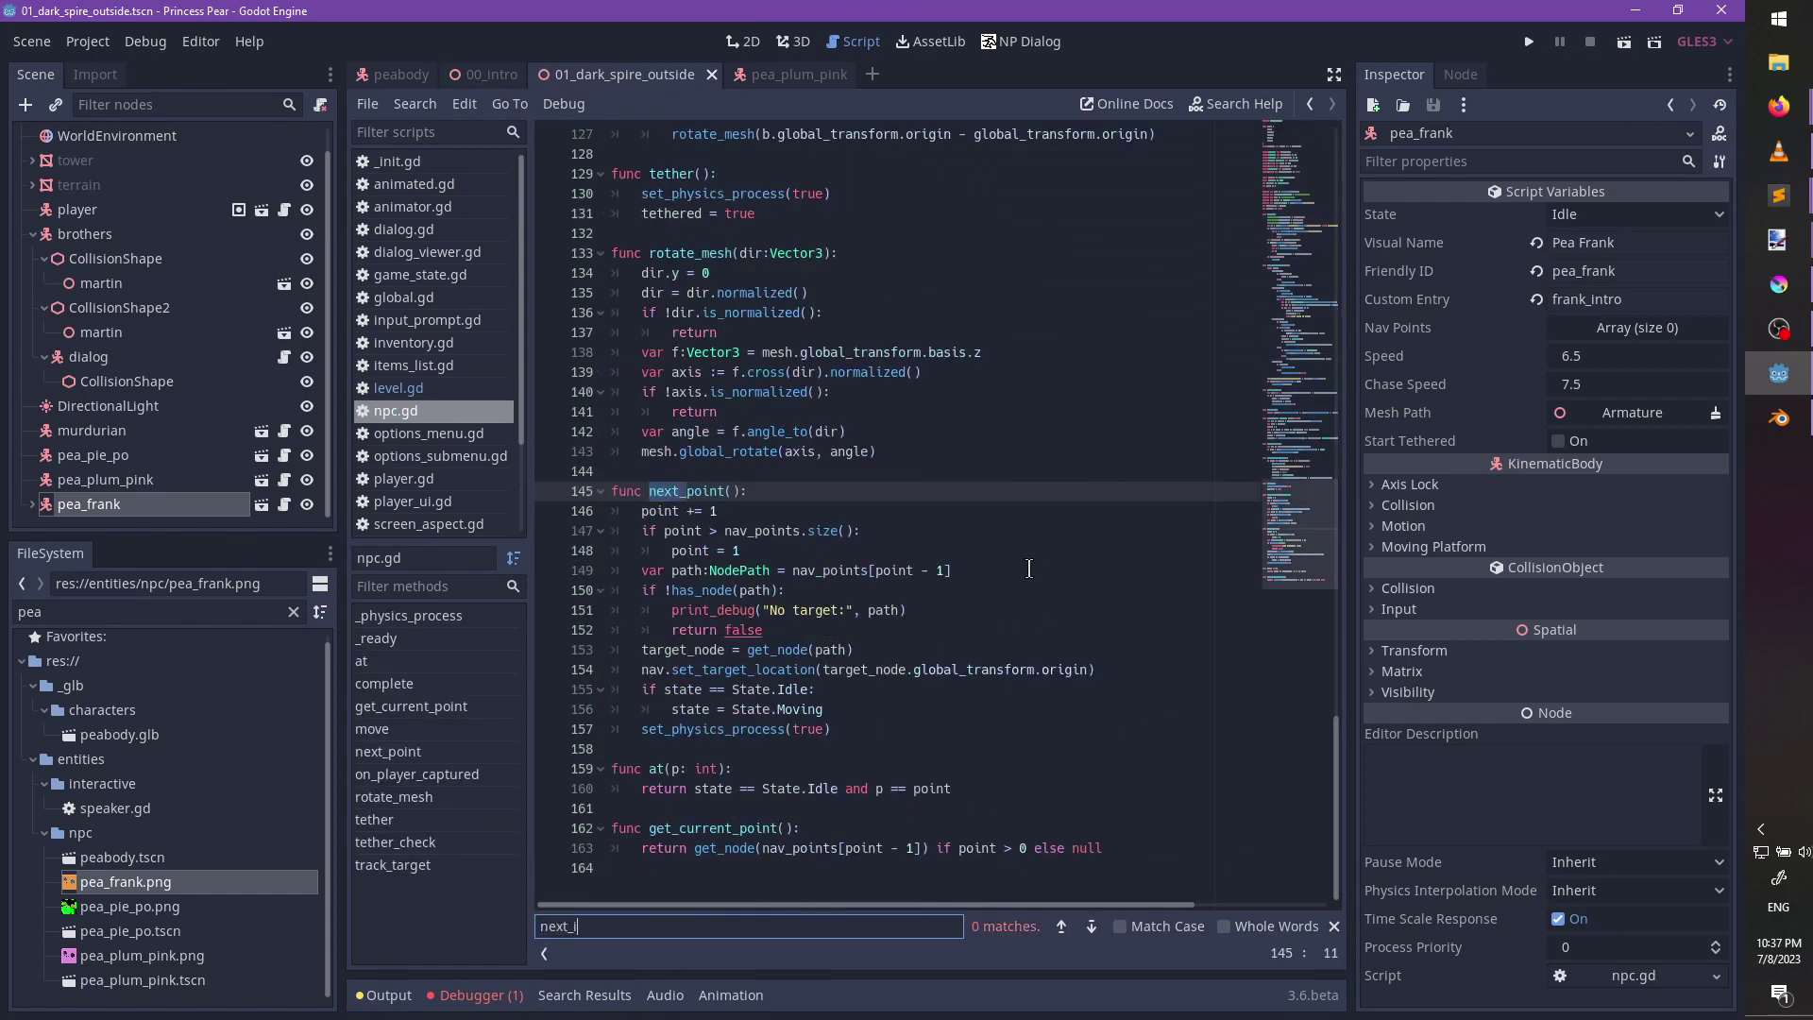
pyautogui.press('BackSpace')
pyautogui.press('Escape')
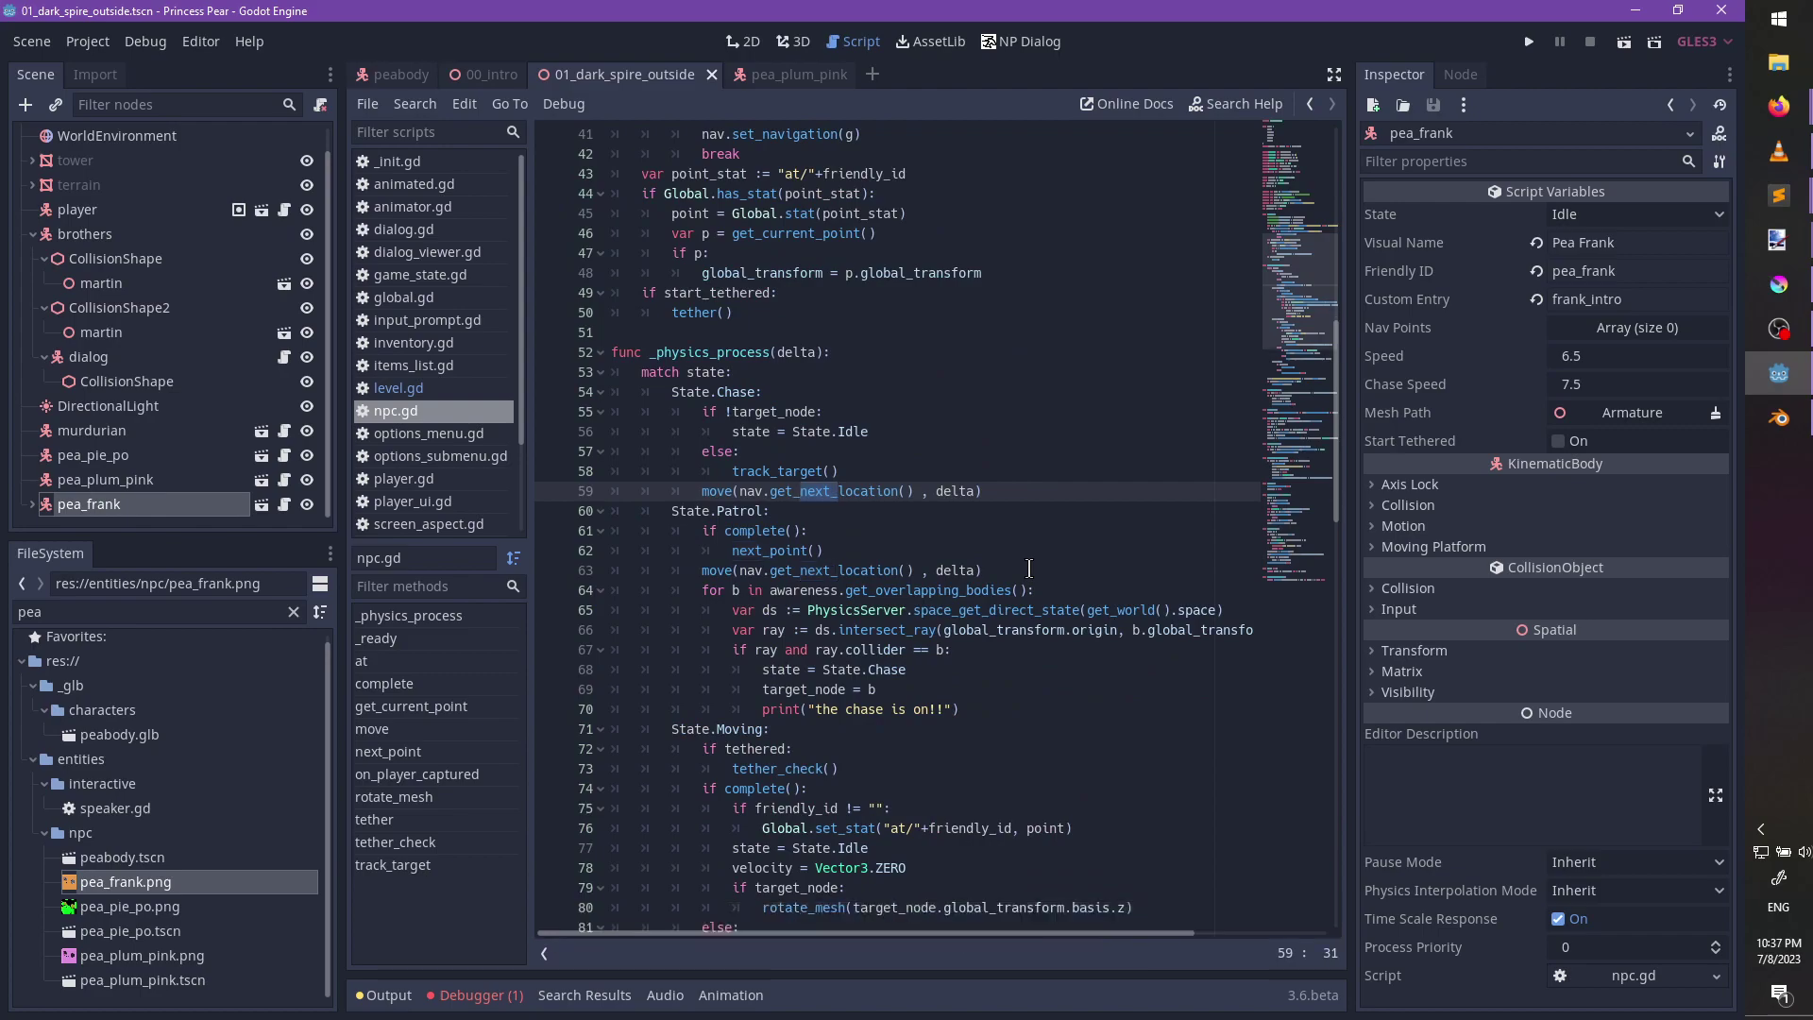
# Return to the 3D scene and examine the terrain around and beyond pea_frank's stone floor.
pyautogui.click(793, 41)
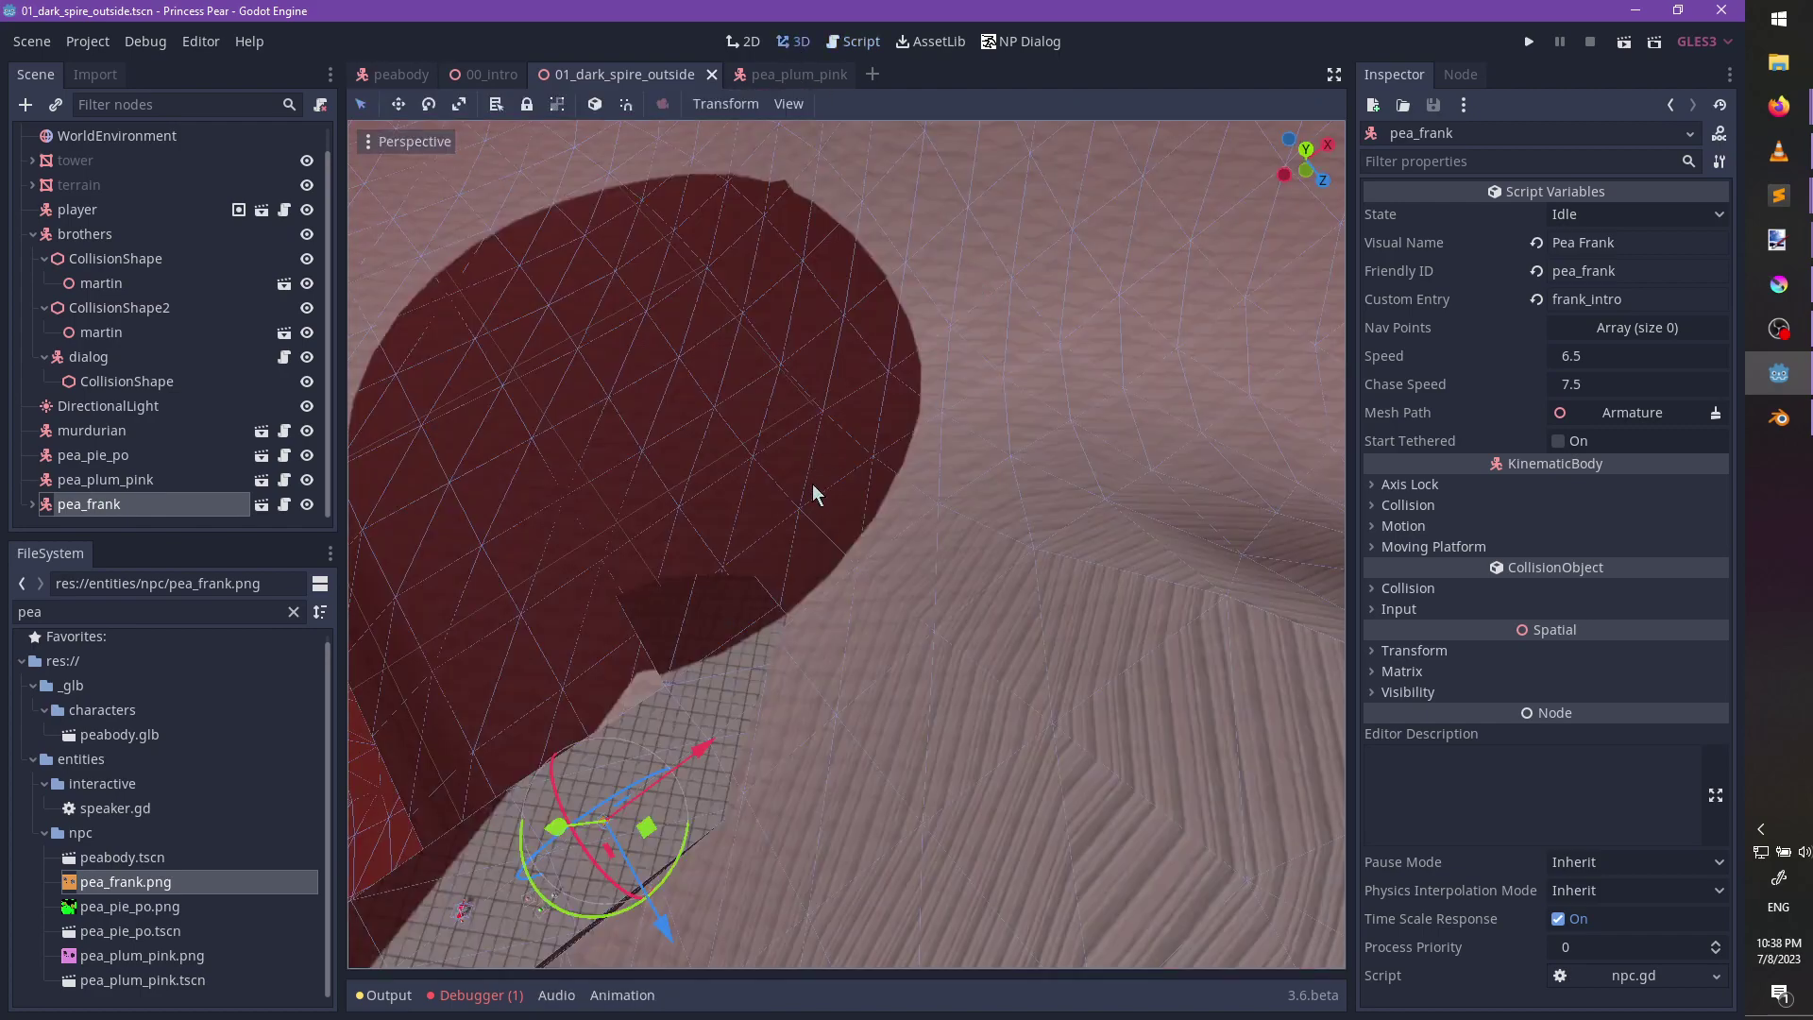
pyautogui.scroll(-8, 854, 512)
pyautogui.press('f')
pyautogui.scroll(15, 945, 552)
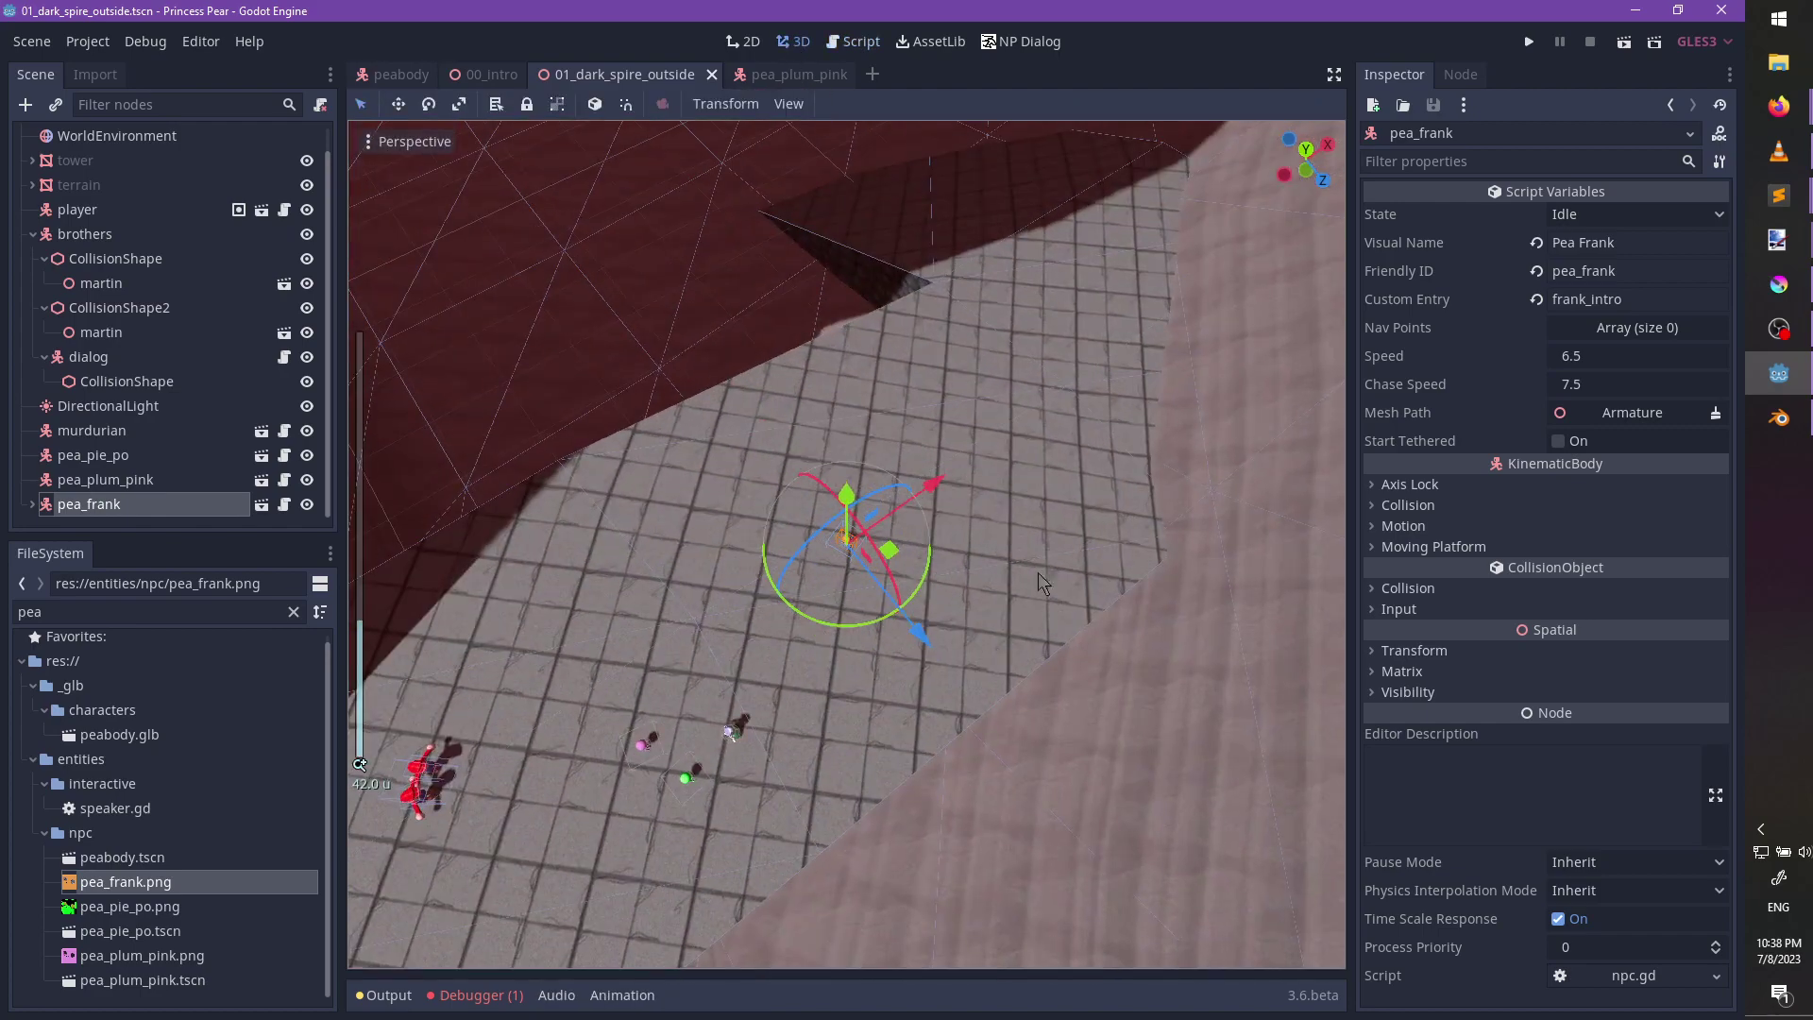
pyautogui.moveTo(982, 667); pyautogui.dragTo(1044, 598, button='middle')
pyautogui.scroll(20, 1044, 599)
pyautogui.scroll(-12, 897, 581)
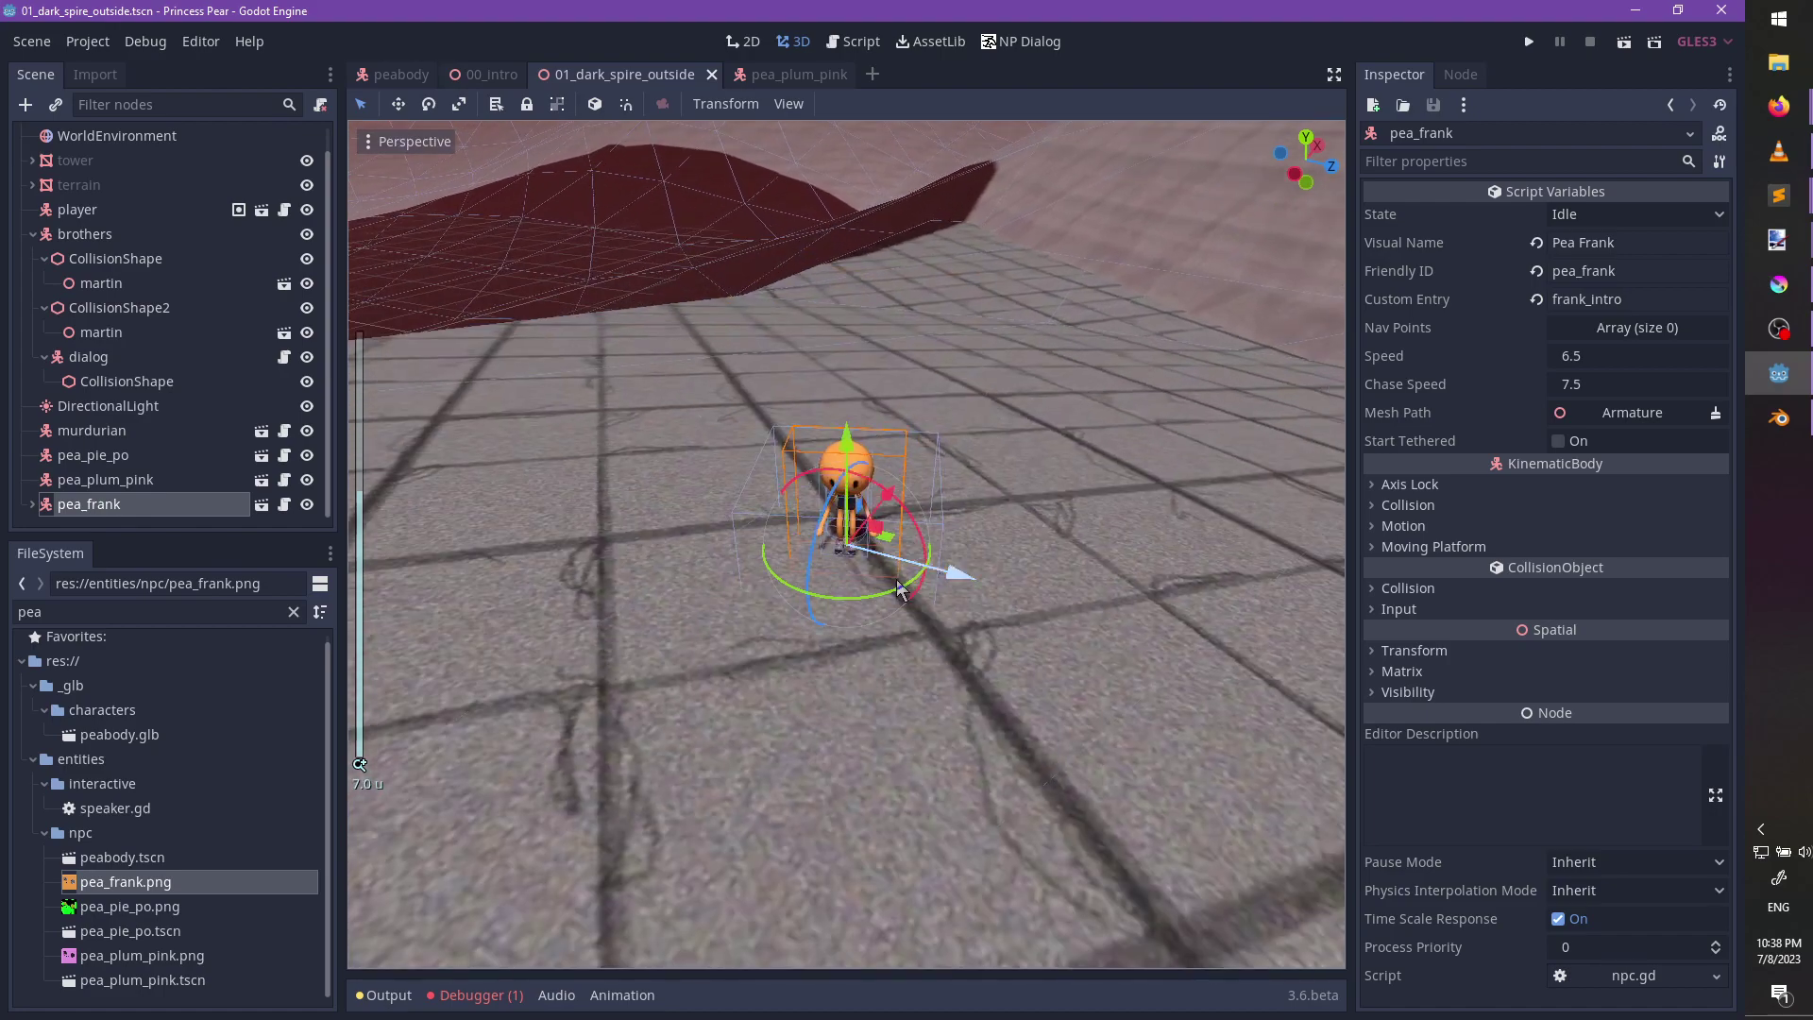
pyautogui.scroll(-20, 896, 590)
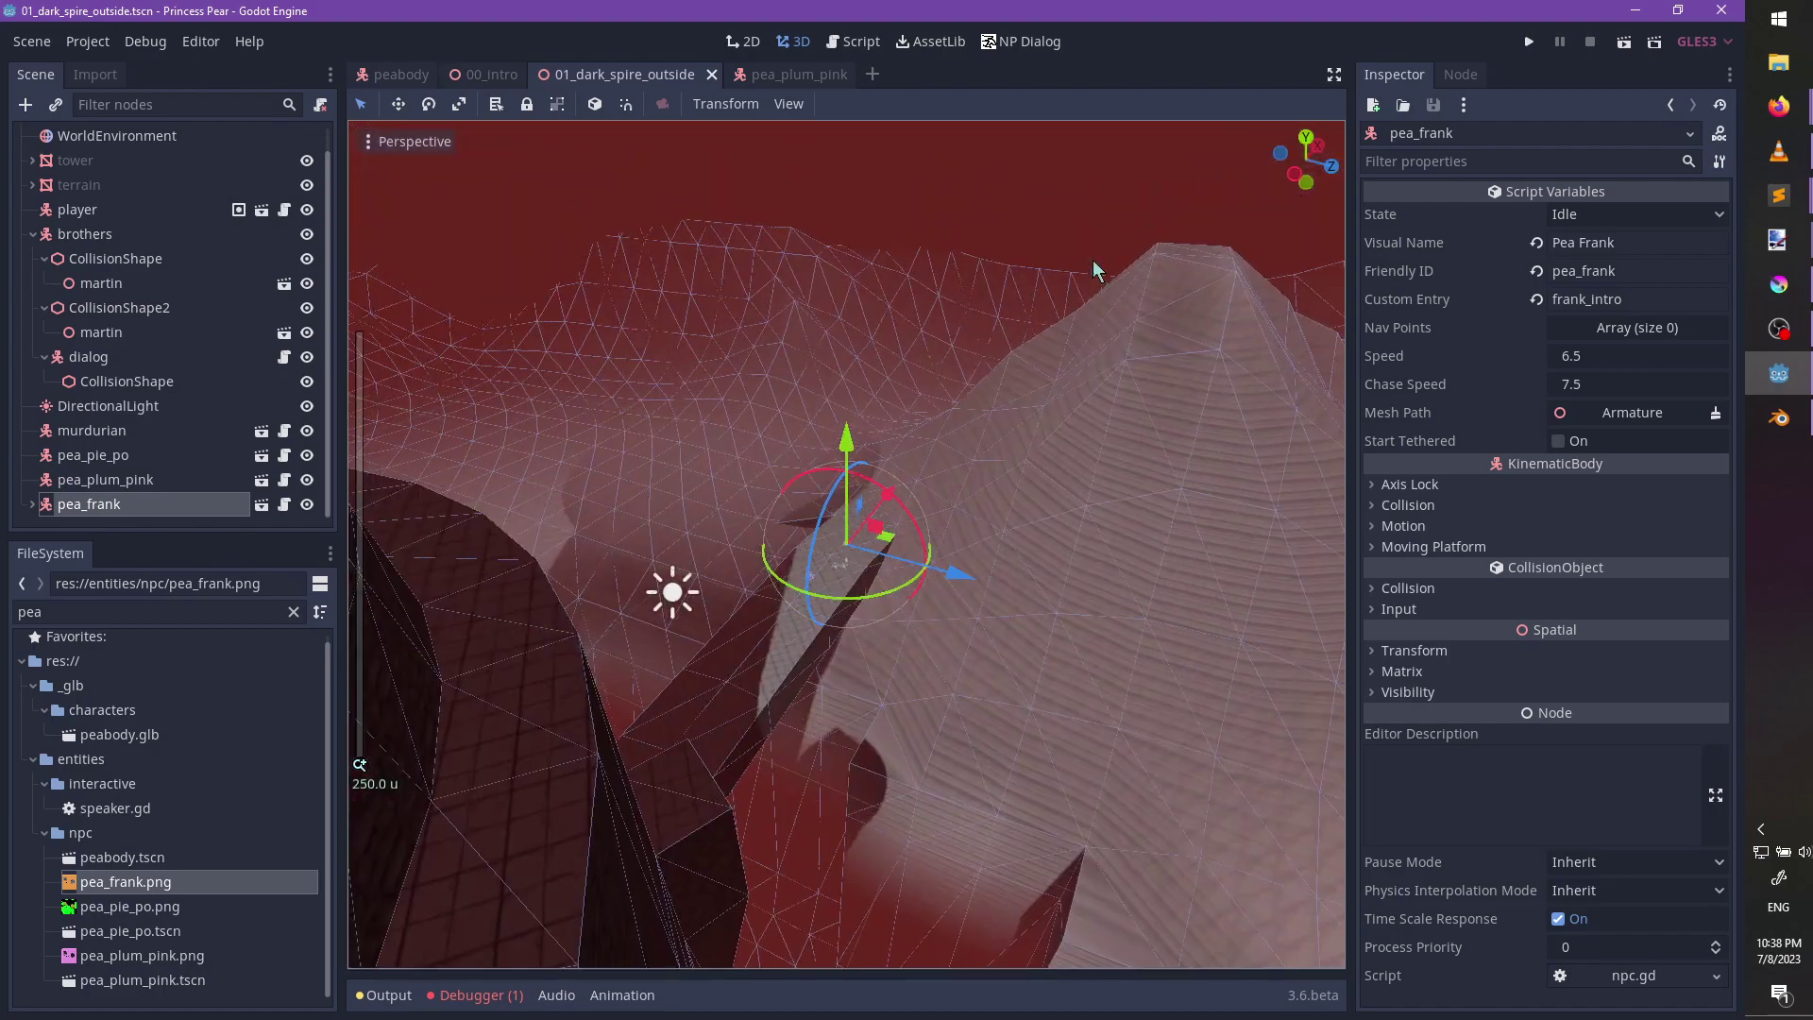
pyautogui.keyDown('shift'); pyautogui.moveTo(1321, 217); pyautogui.dragTo(915, 453, button='middle'); pyautogui.keyUp('shift')
pyautogui.scroll(4, 935, 599)
pyautogui.moveTo(915, 554); pyautogui.dragTo(813, 667, button='middle')
pyautogui.scroll(5, 777, 623)
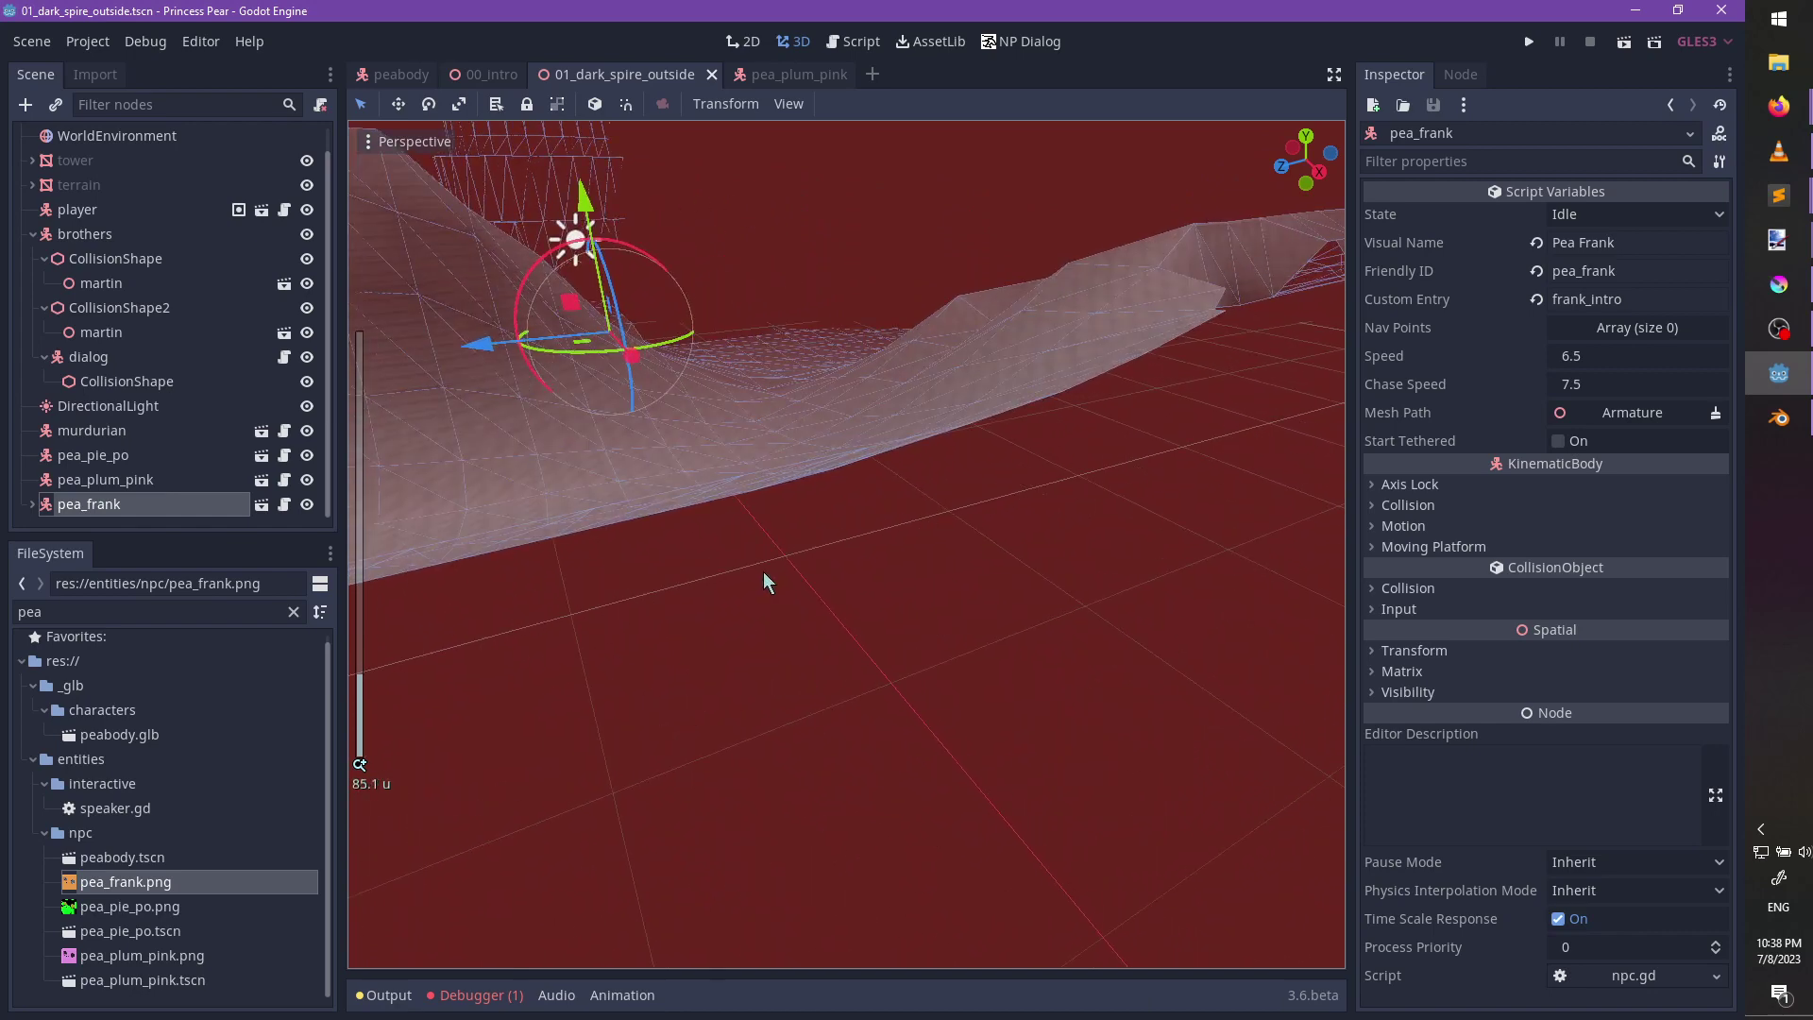
pyautogui.scroll(1, 139, 165)
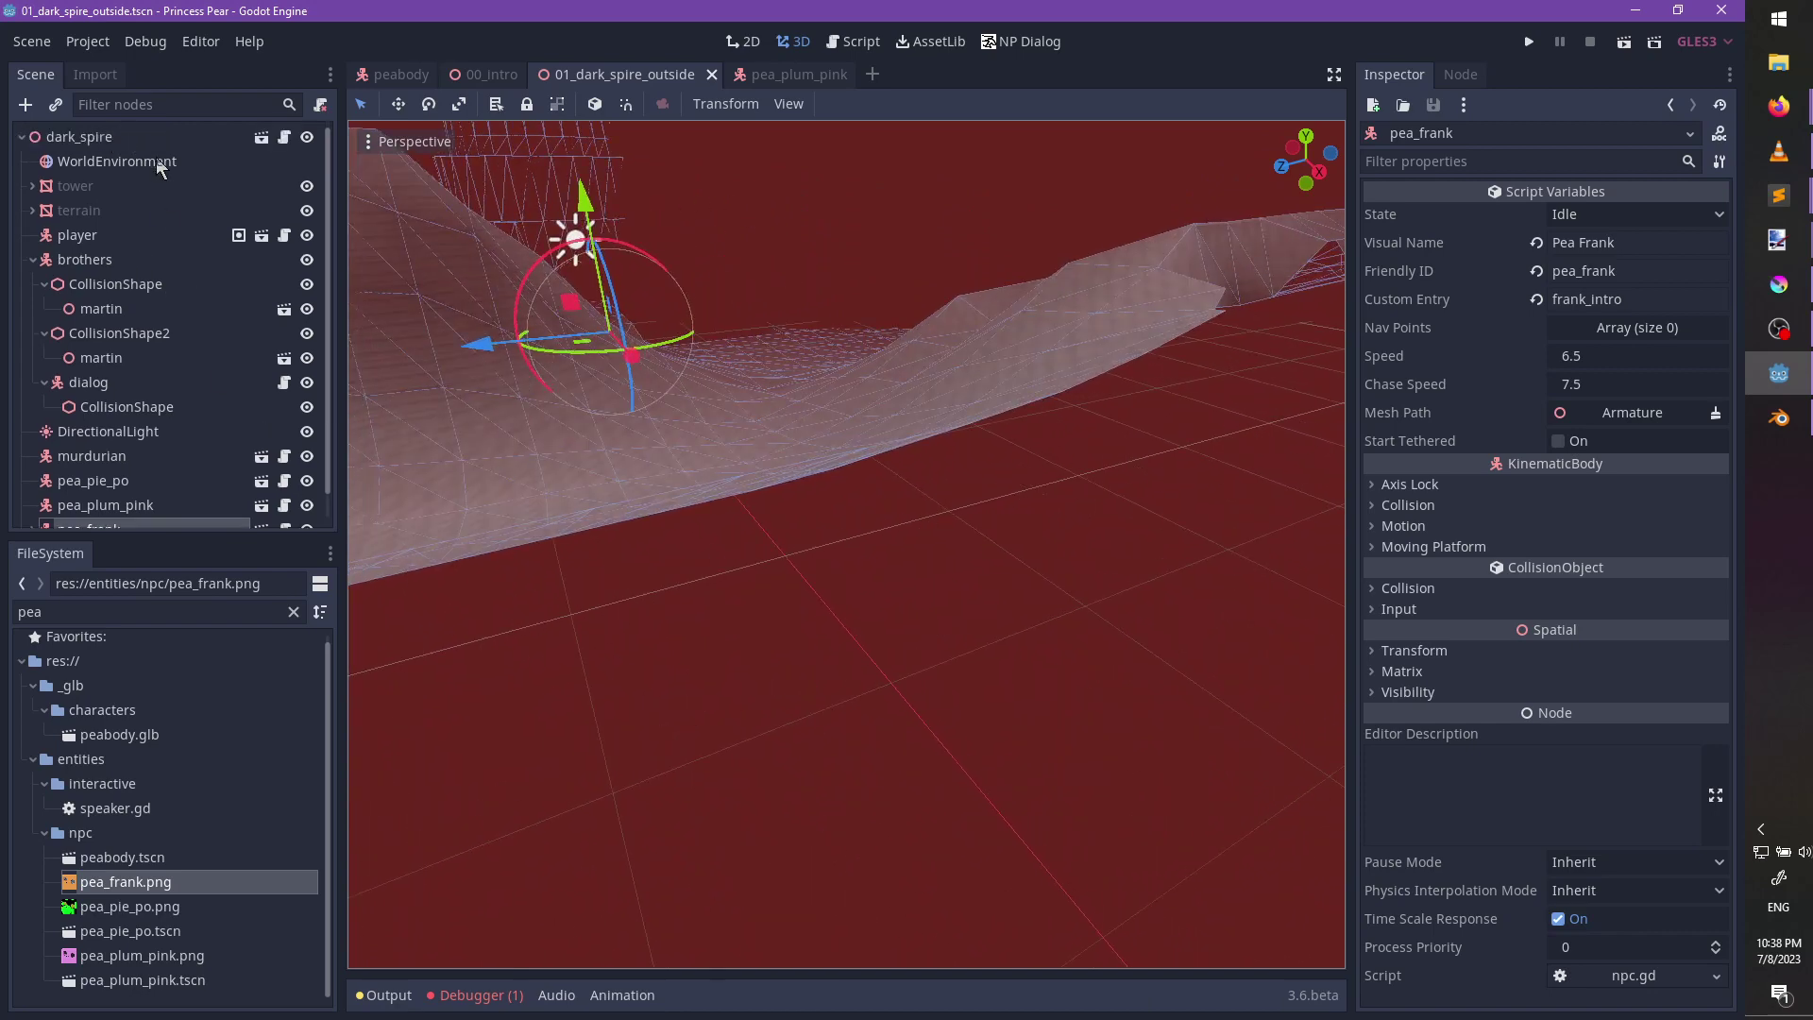
# Add a Position3D node under the dark_spire root and name it home.
pyautogui.click(78, 137)
pyautogui.hotkey('ctrl', 'a')
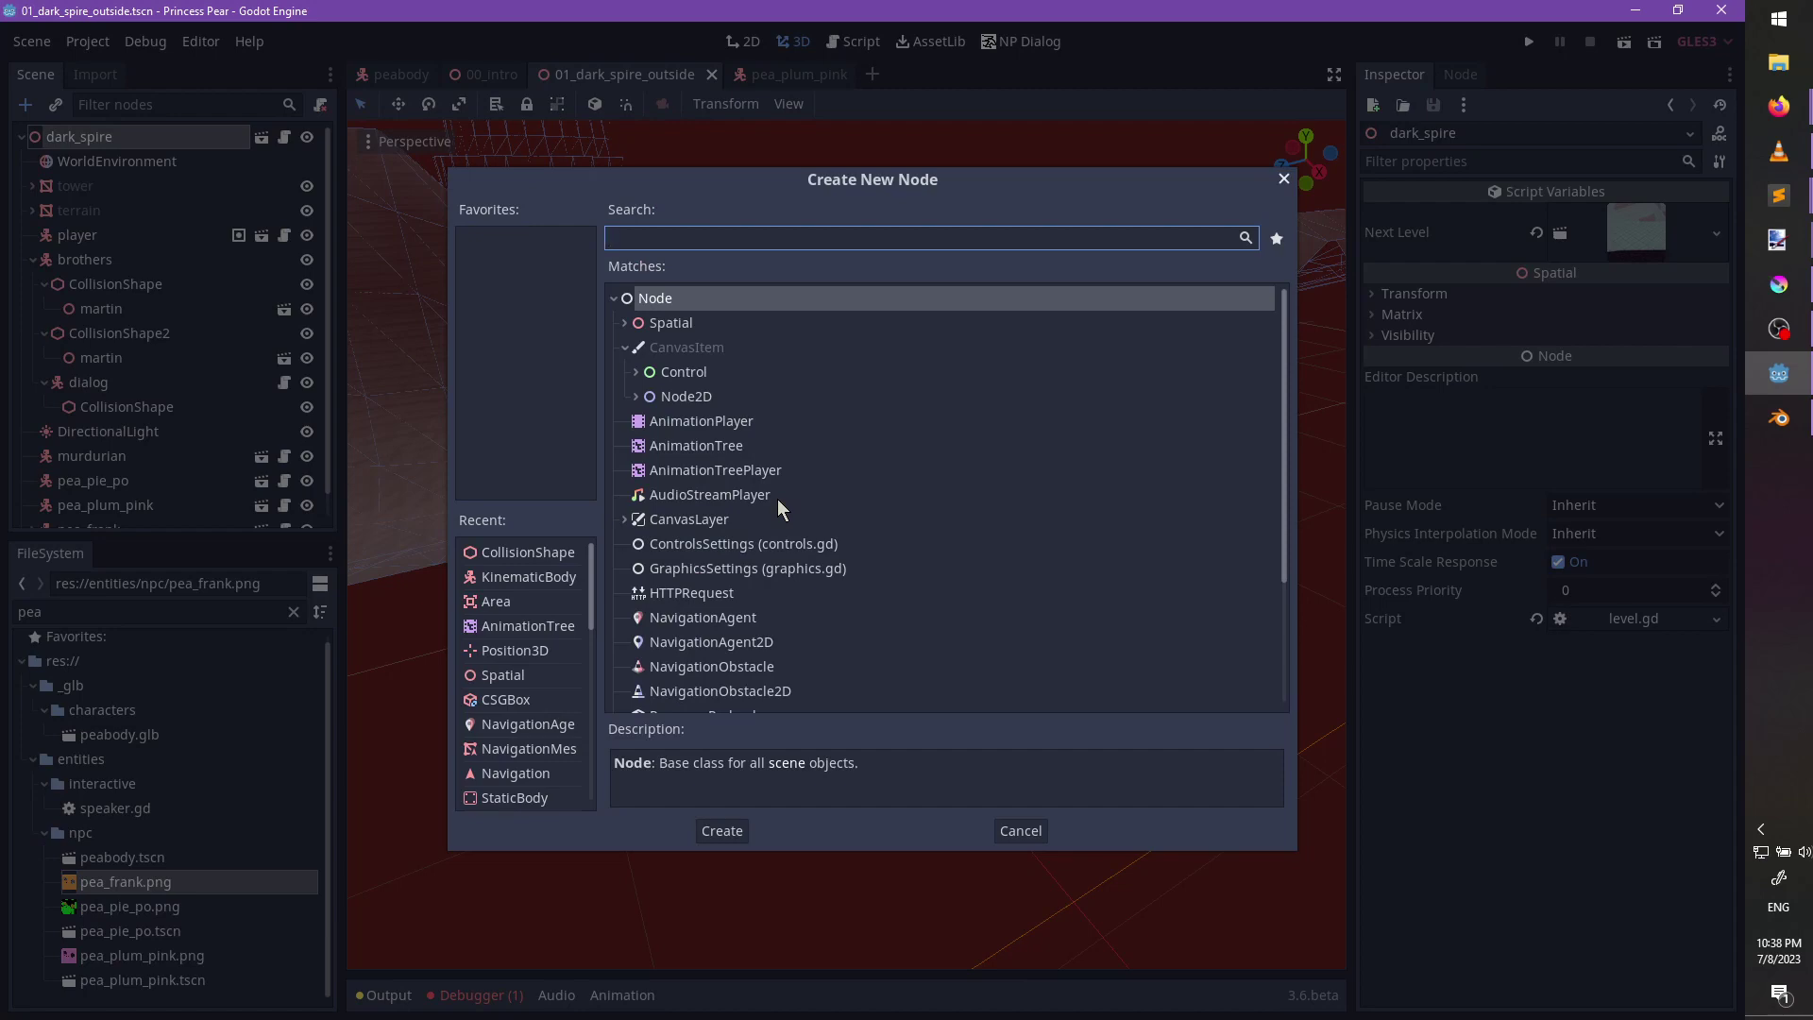
pyautogui.write('positio')
pyautogui.press('Return')
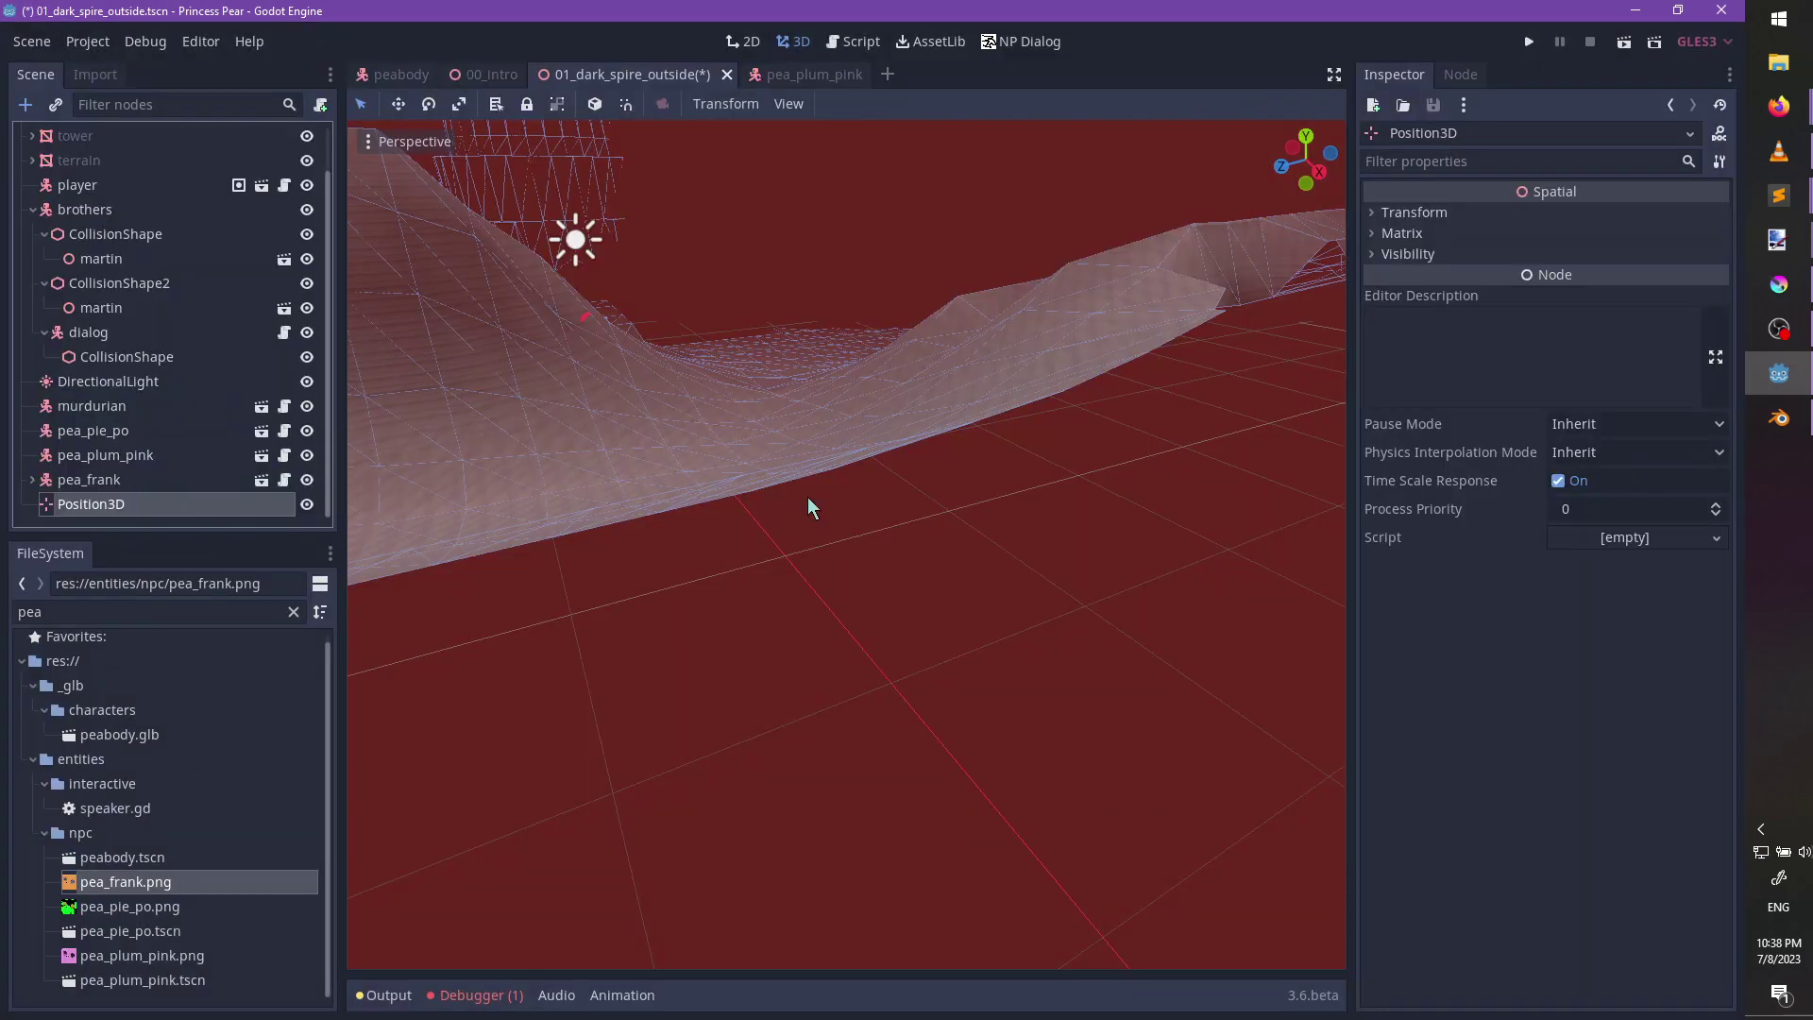
pyautogui.scroll(5, 640, 438)
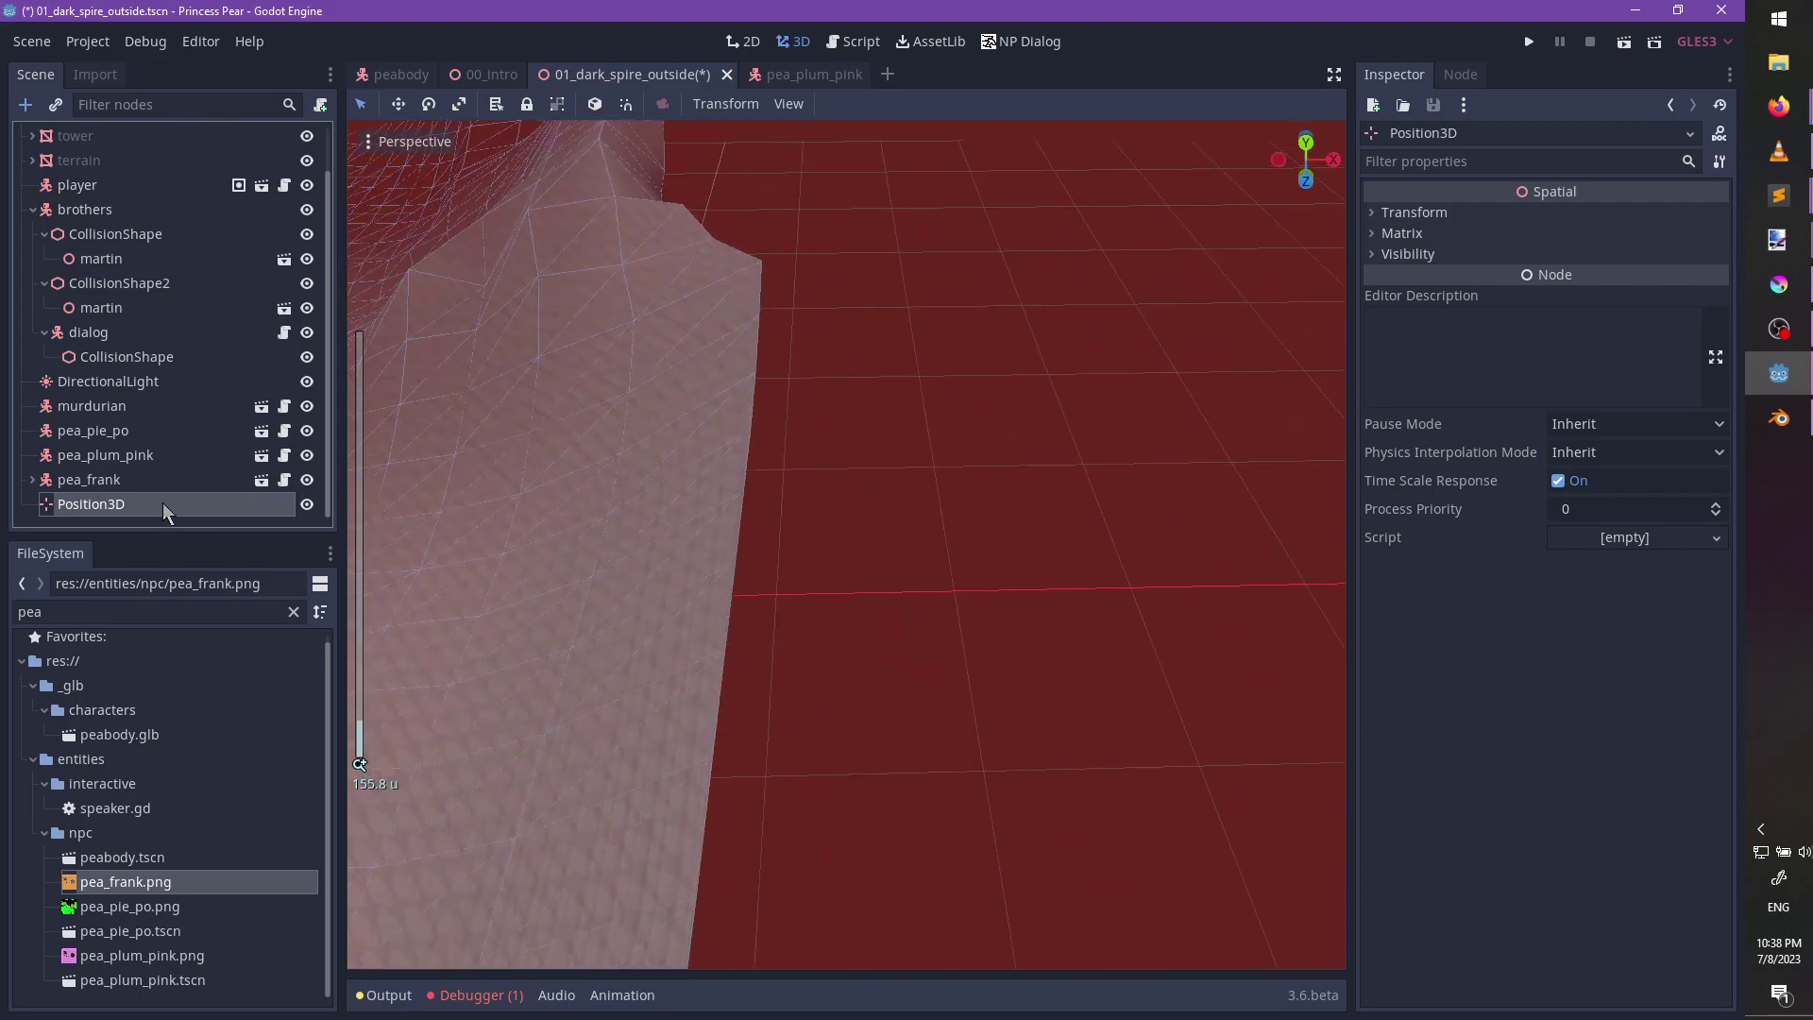
pyautogui.doubleClick(164, 504)
pyautogui.write('home')
pyautogui.press('Return')
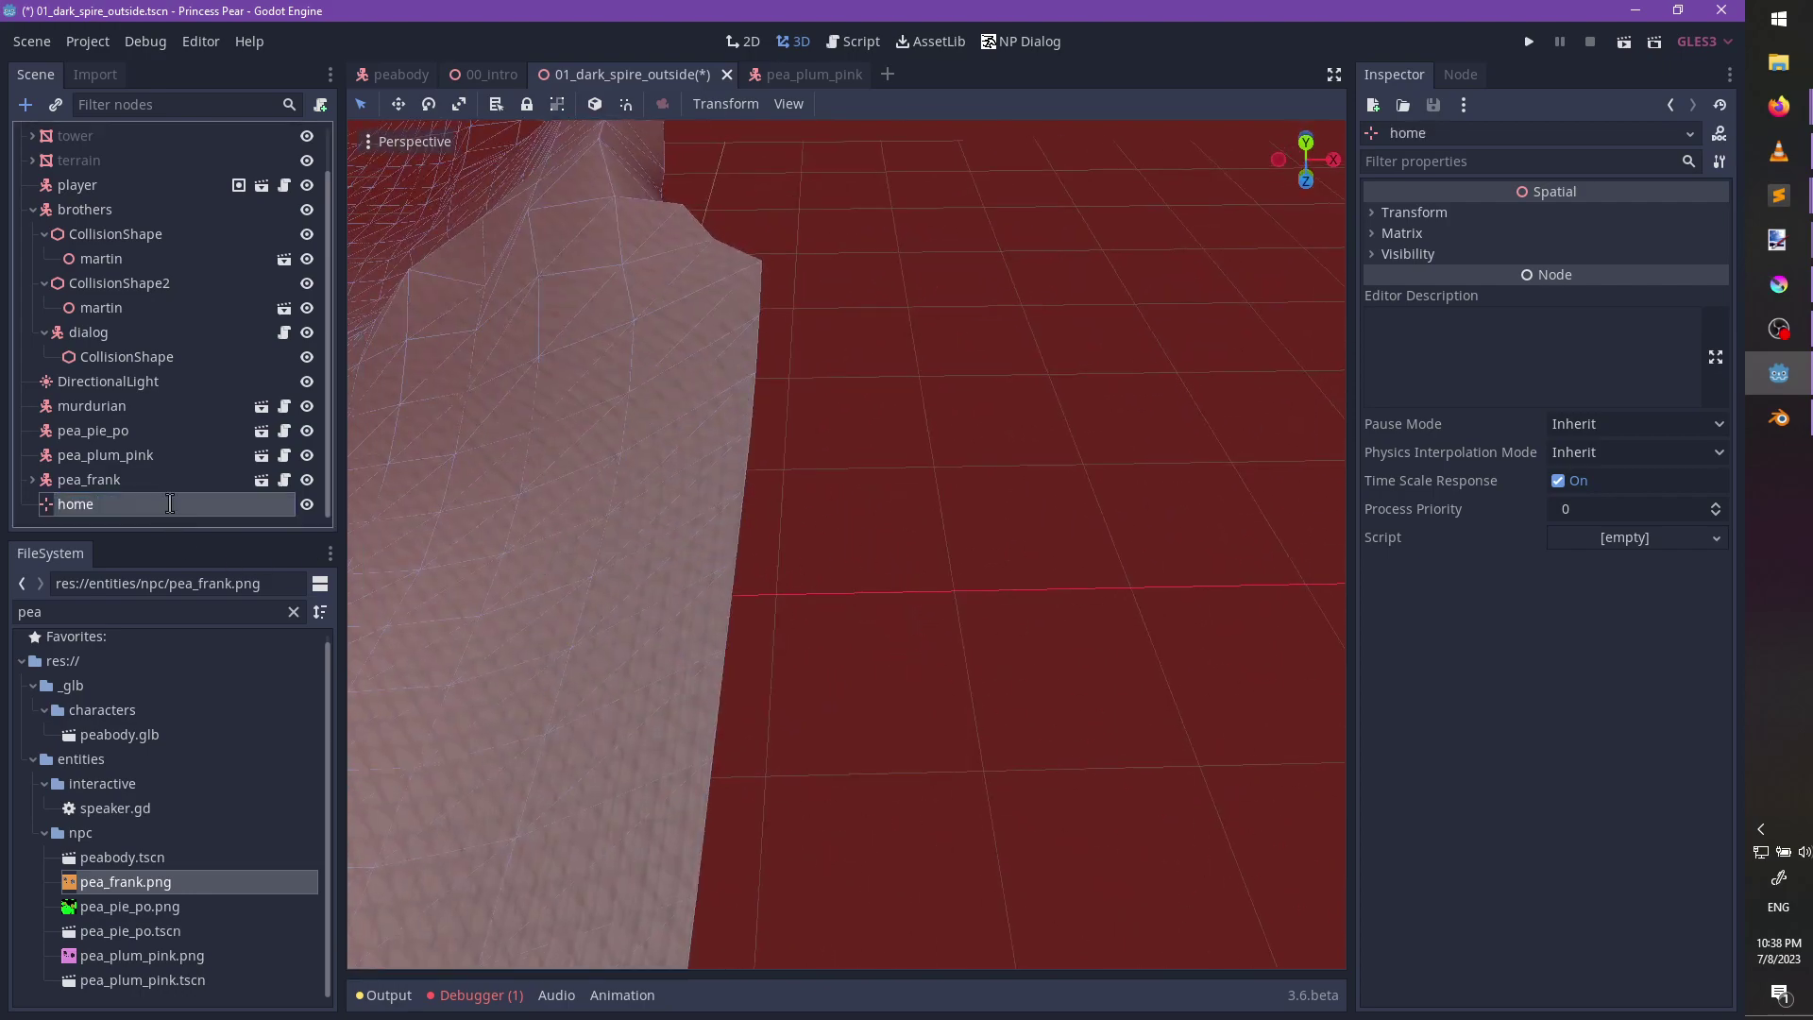
# Move the home node along the X axis from the tower to the distant terrain beyond the stone floor, and save the scene.
pyautogui.press('f')
pyautogui.scroll(-6, 854, 605)
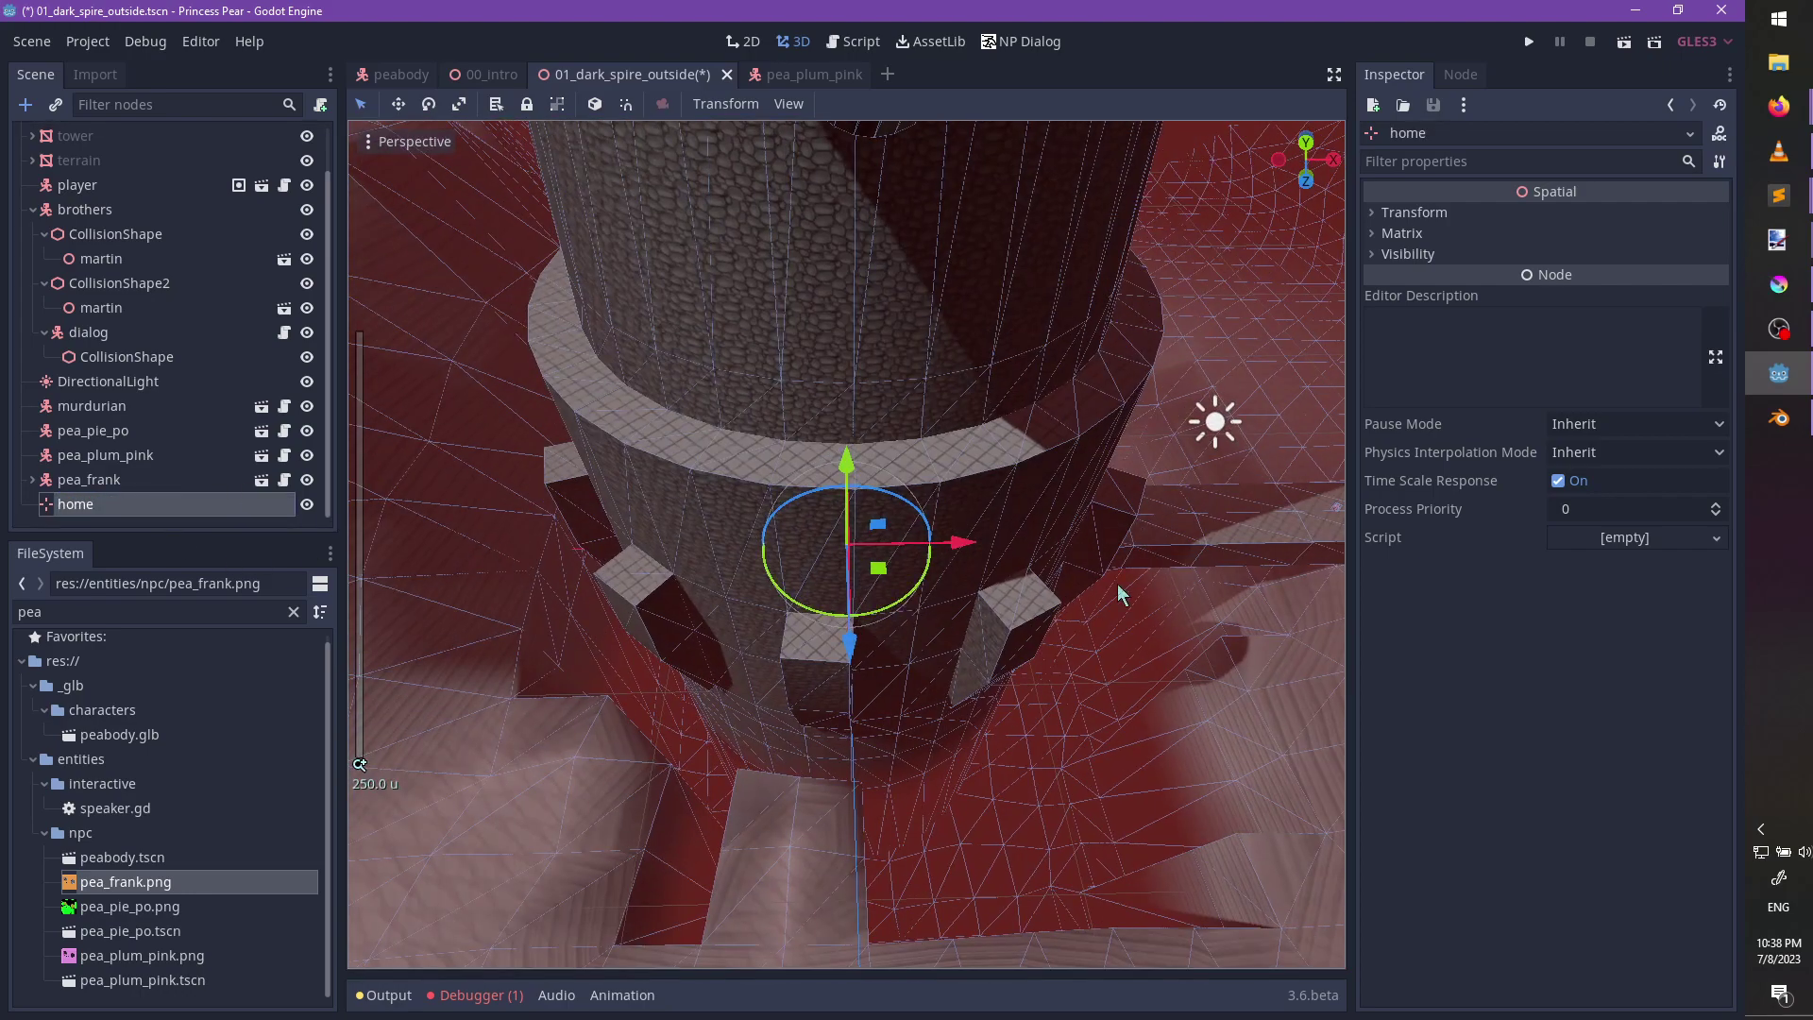
pyautogui.keyDown('shift'); pyautogui.moveTo(1120, 592); pyautogui.dragTo(632, 609, button='middle'); pyautogui.keyUp('shift')
pyautogui.moveTo(447, 565); pyautogui.dragTo(1492, 572)
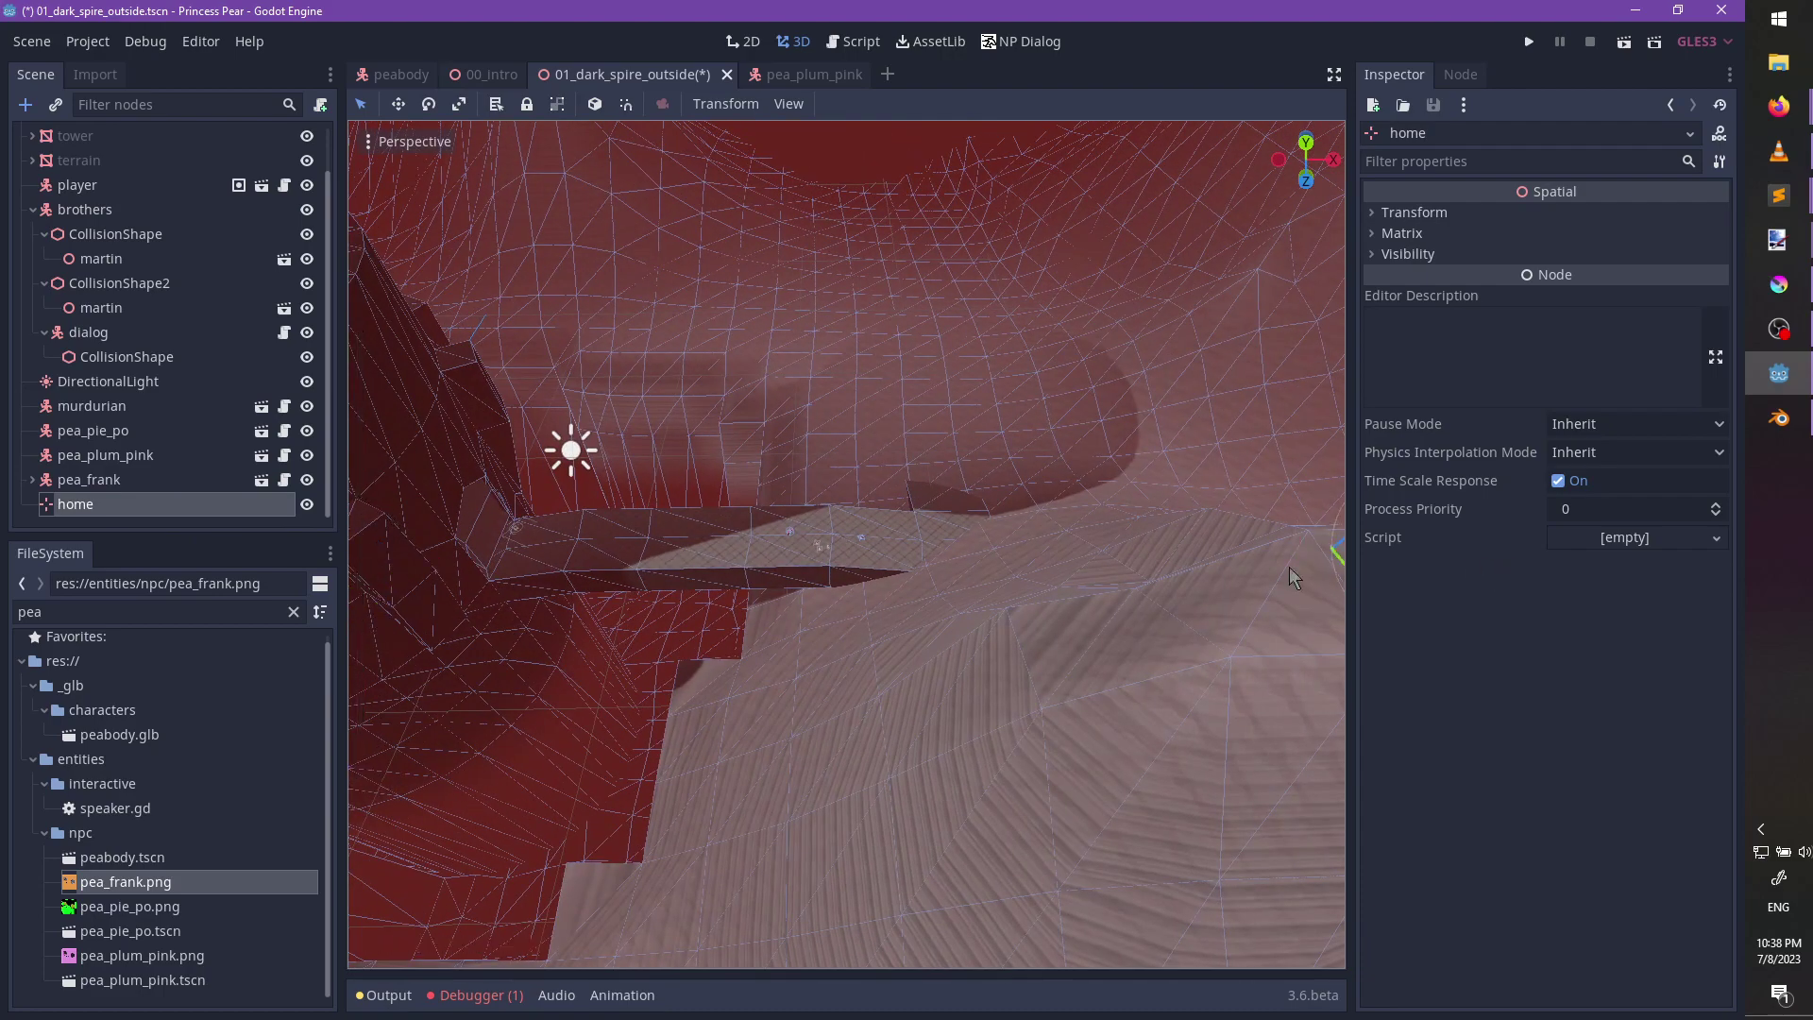
pyautogui.keyDown('shift'); pyautogui.moveTo(802, 572); pyautogui.dragTo(274, 571, button='middle'); pyautogui.keyUp('shift')
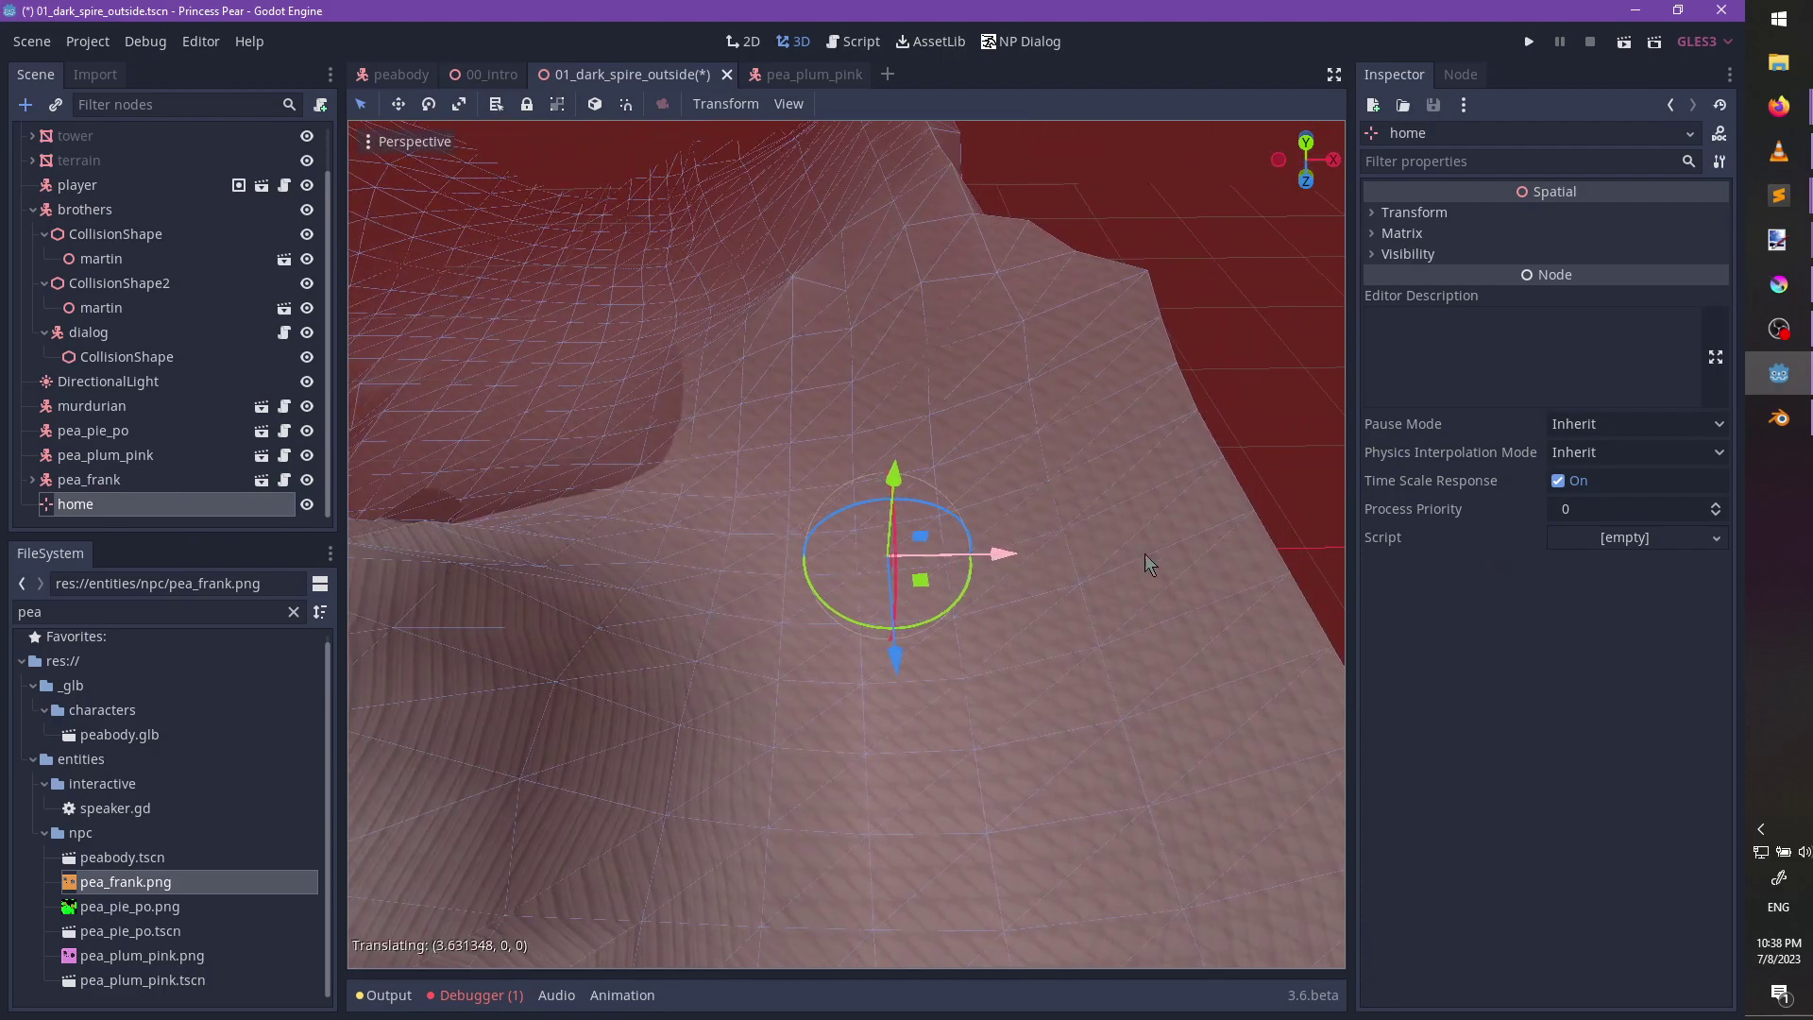
pyautogui.moveTo(951, 563); pyautogui.dragTo(1187, 575)
pyautogui.scroll(-8, 850, 548)
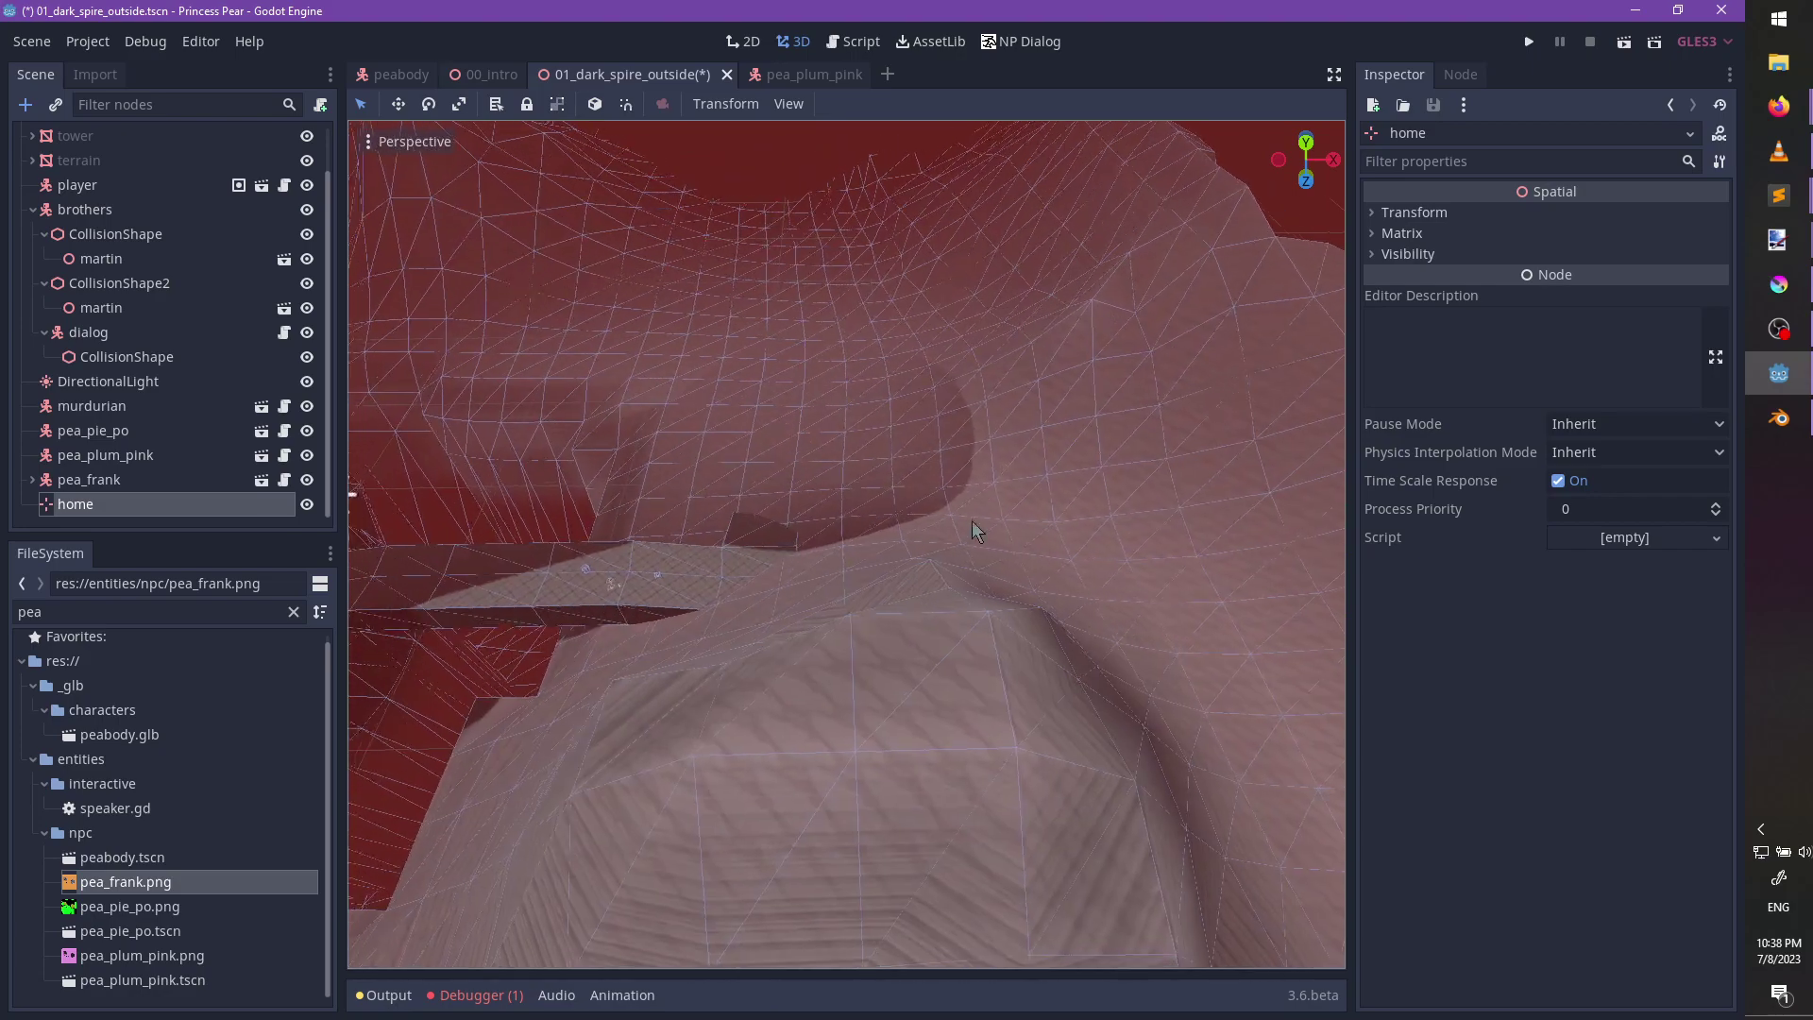
pyautogui.scroll(4, 866, 592)
pyautogui.hotkey('ctrl', 's')
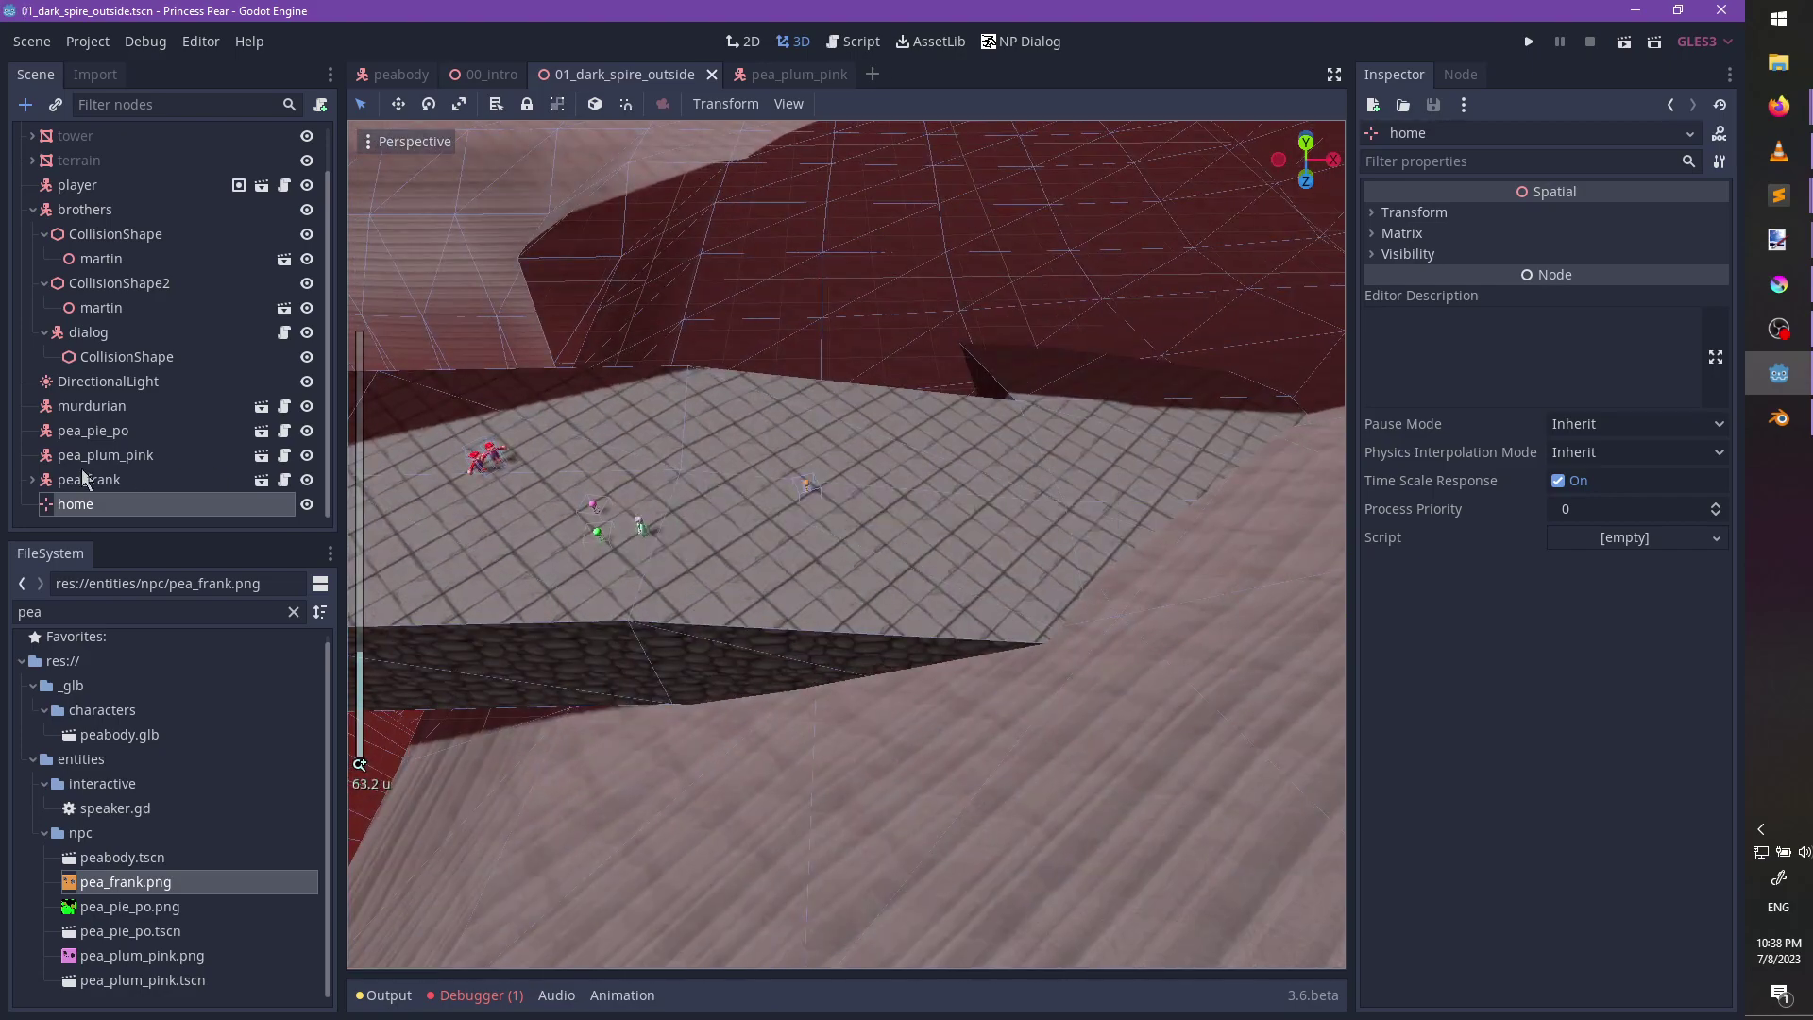
# Add one entry to pea_frank's Nav Points array and assign the home node to it.
pyautogui.click(90, 480)
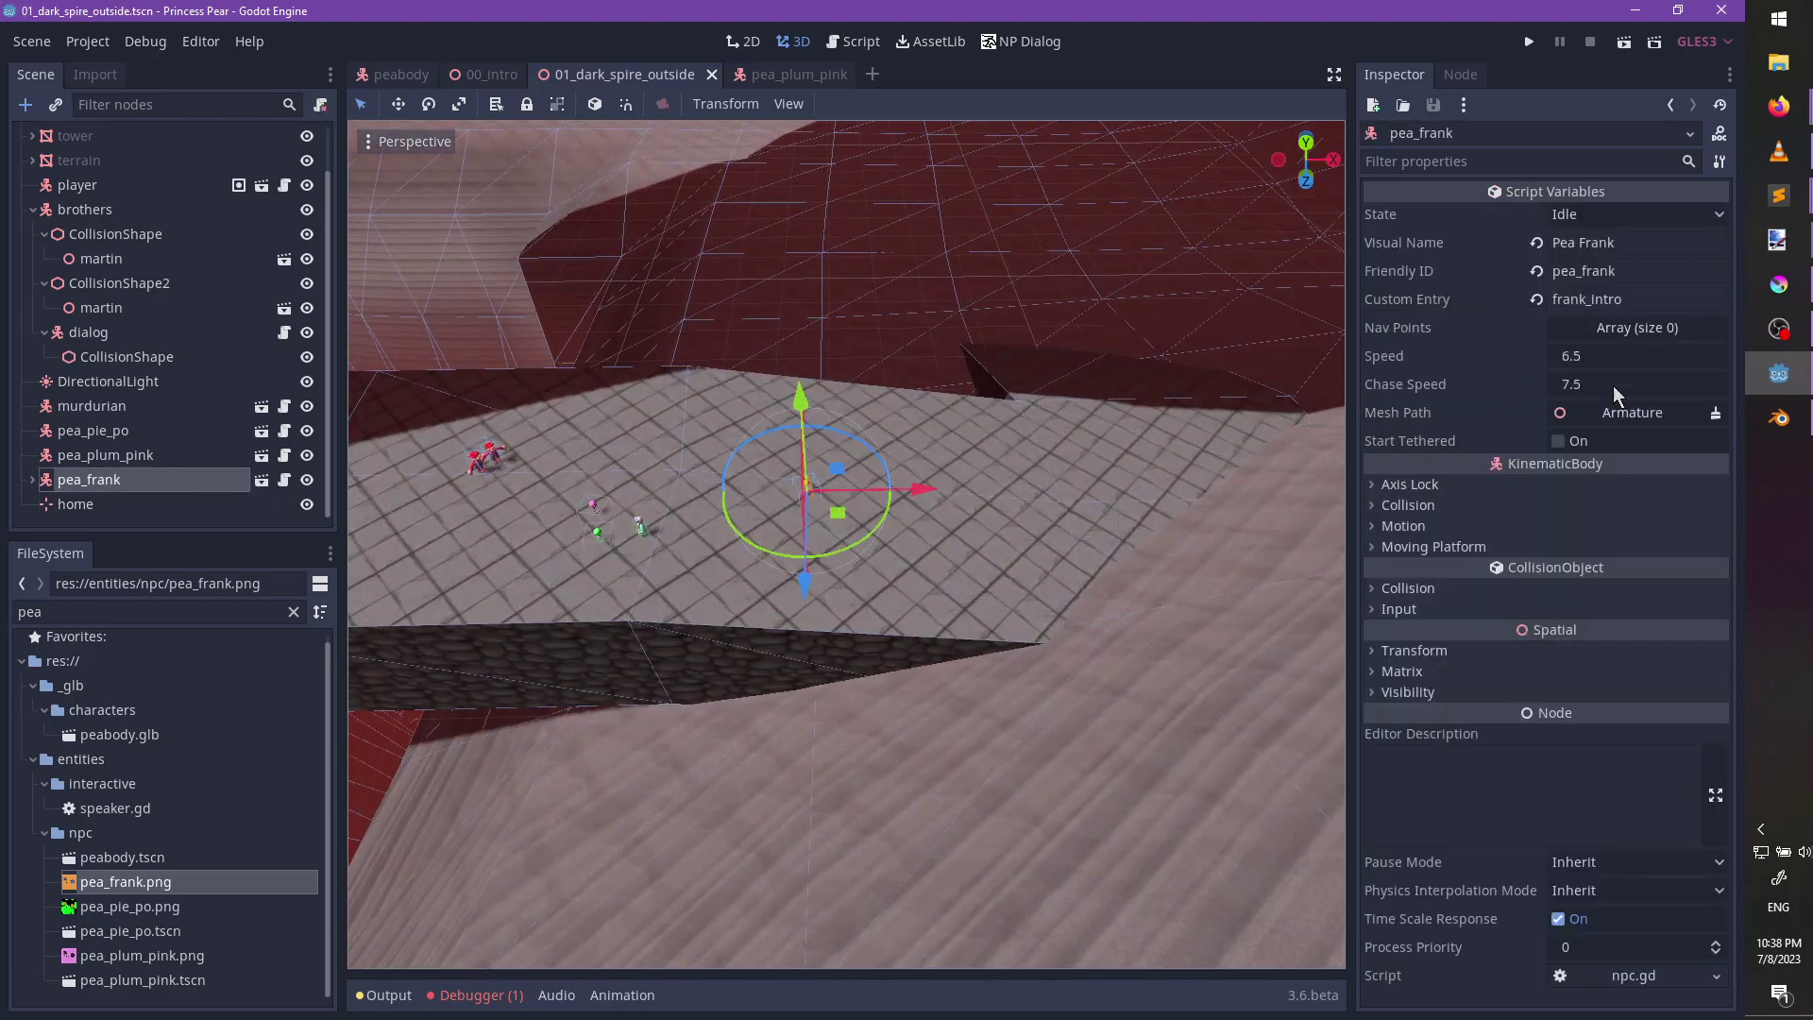
pyautogui.click(1614, 328)
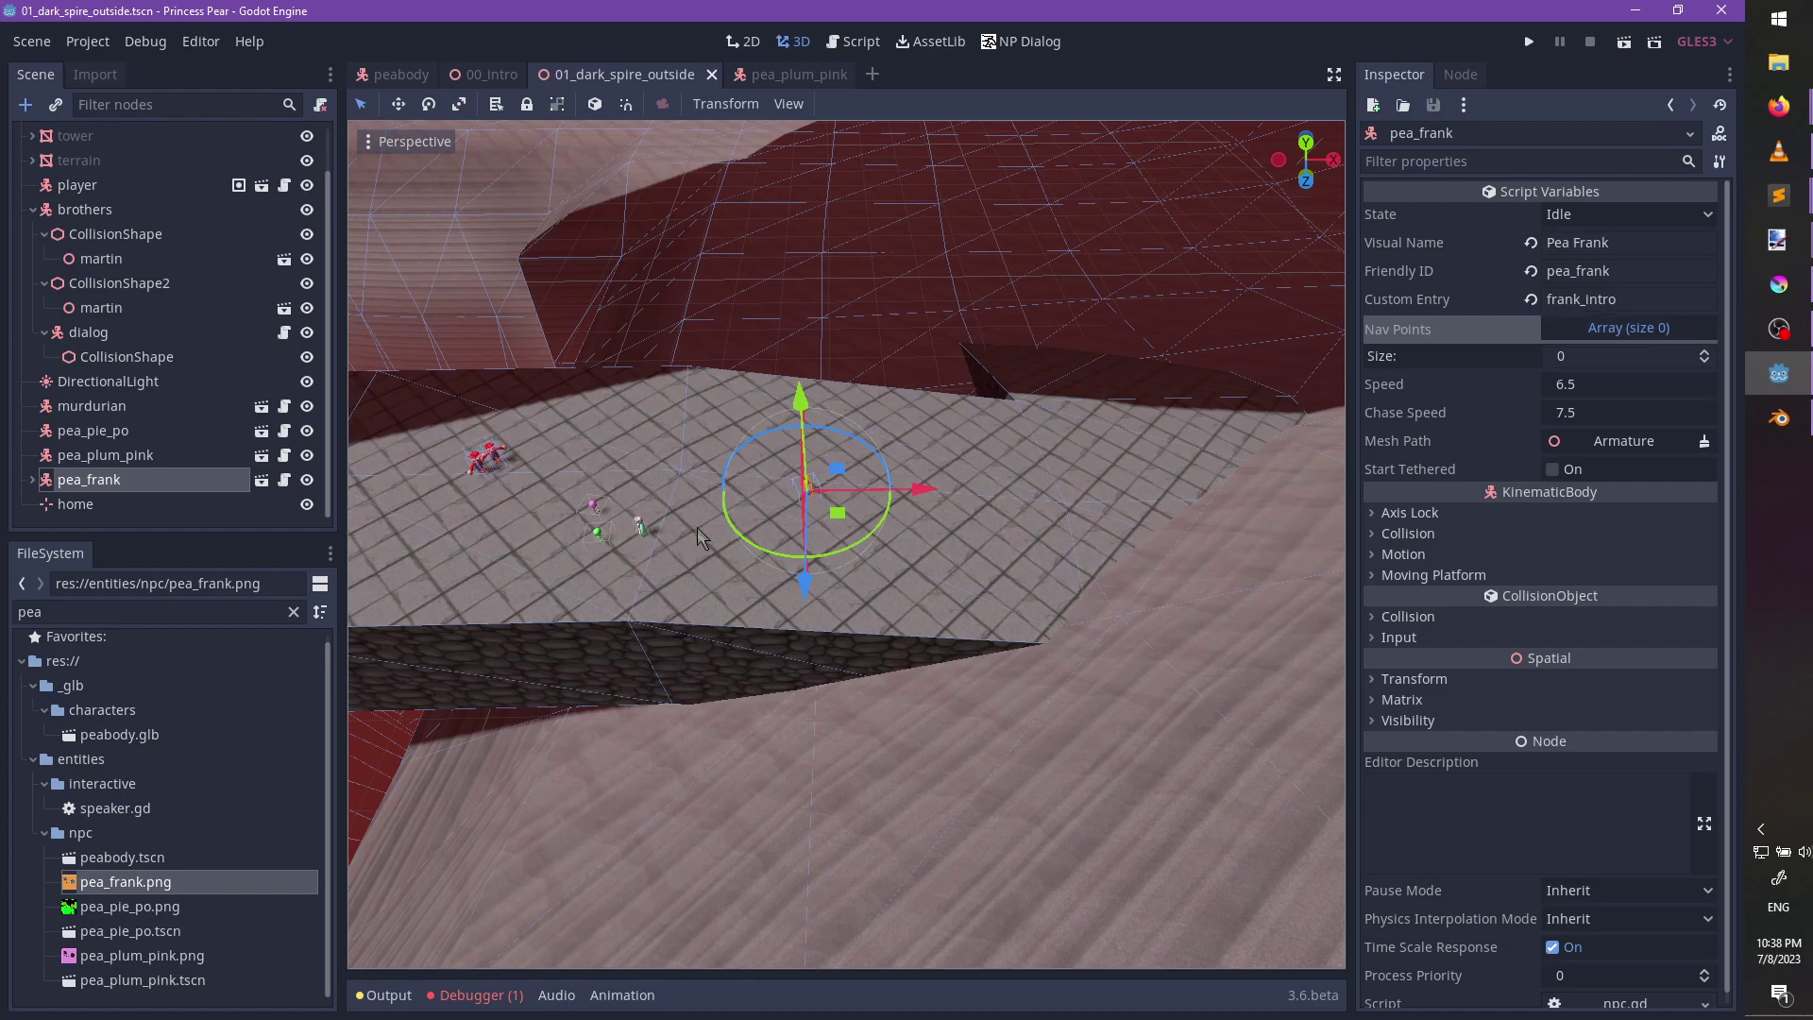
pyautogui.click(1704, 357)
pyautogui.click(1602, 384)
pyautogui.scroll(-5, 566, 623)
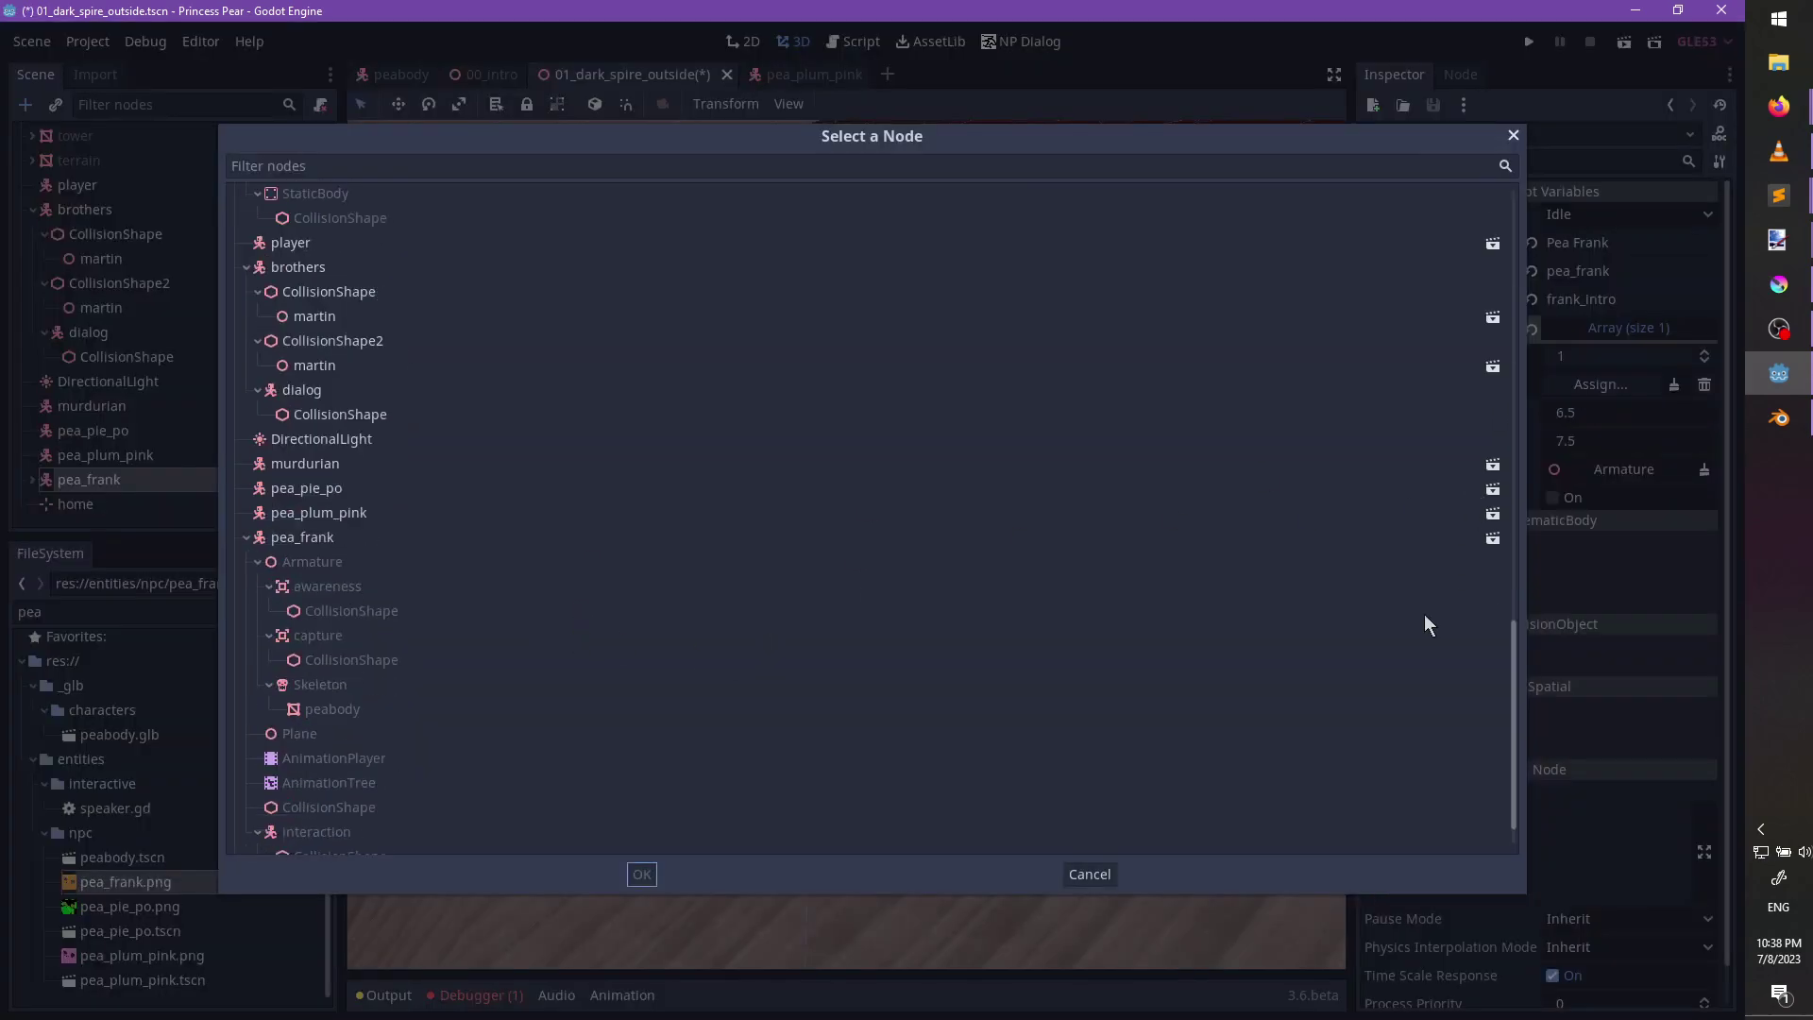
pyautogui.scroll(-1, 406, 817)
pyautogui.doubleClick(289, 832)
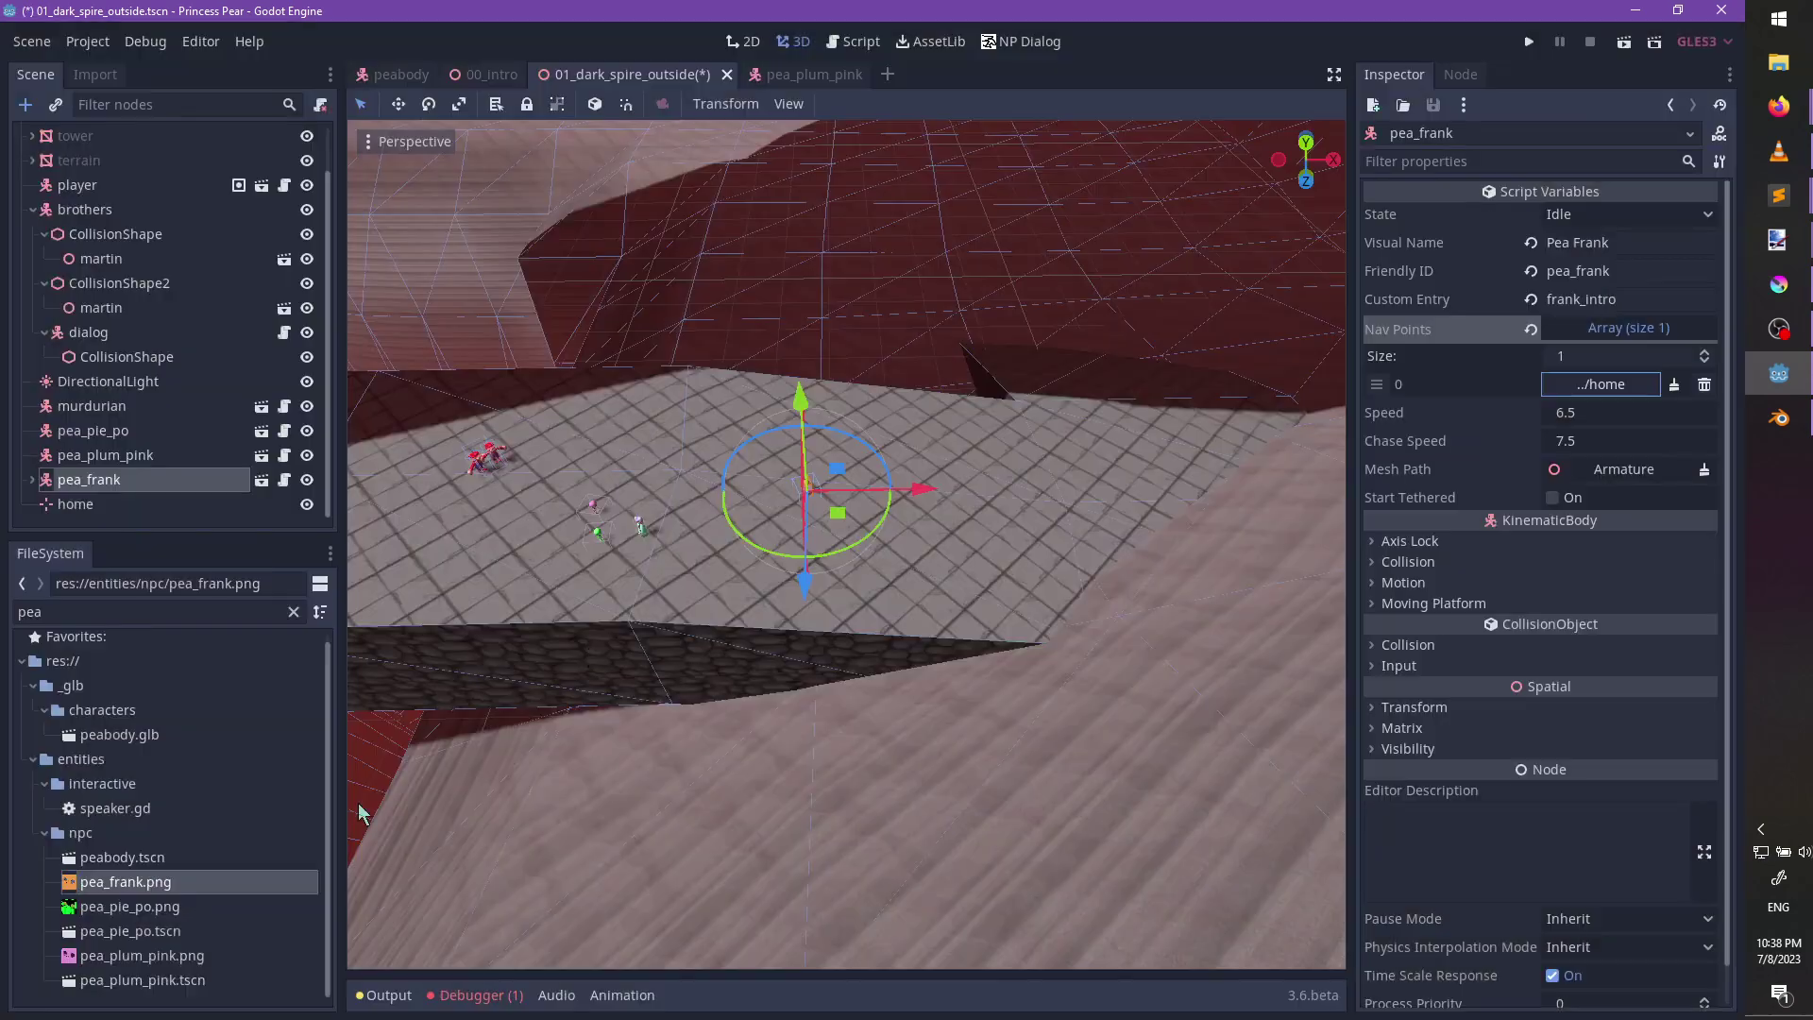
# Save the scene, then switch to script.dialog in Sublime Text and find the frank_intro section.
pyautogui.hotkey('ctrl', 's')
pyautogui.moveTo(1785, 199)
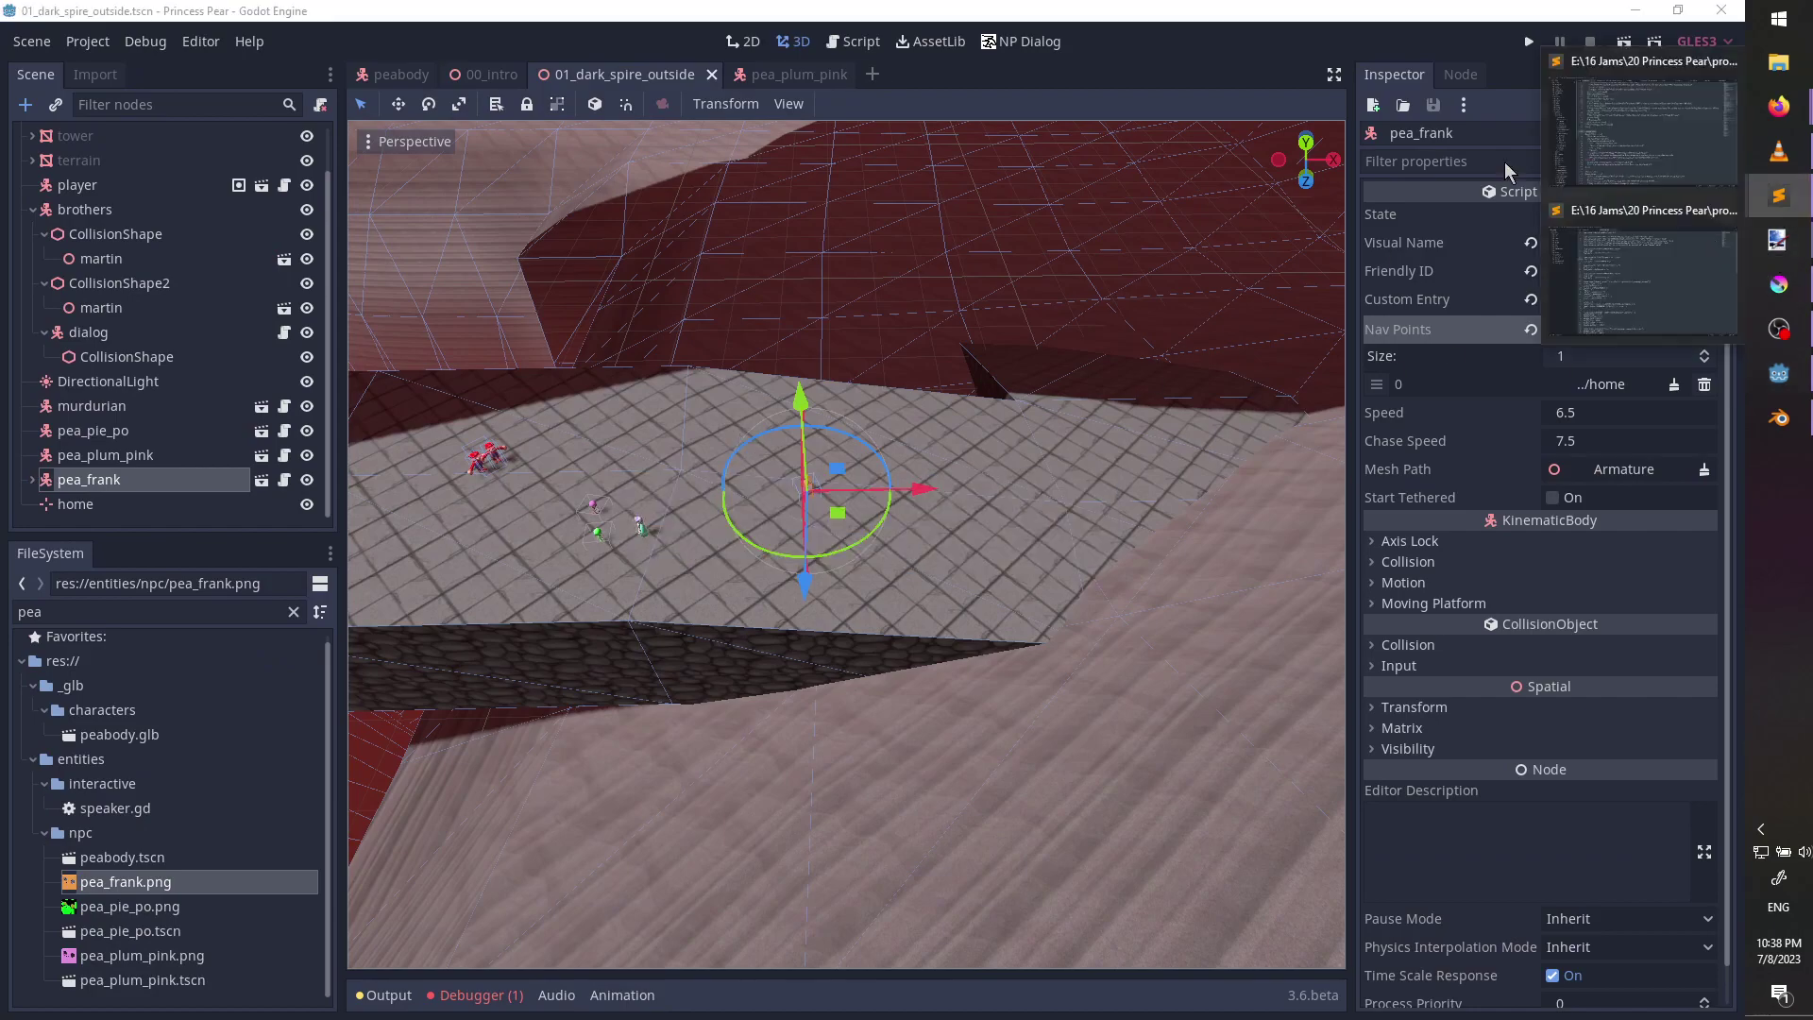
pyautogui.click(1613, 134)
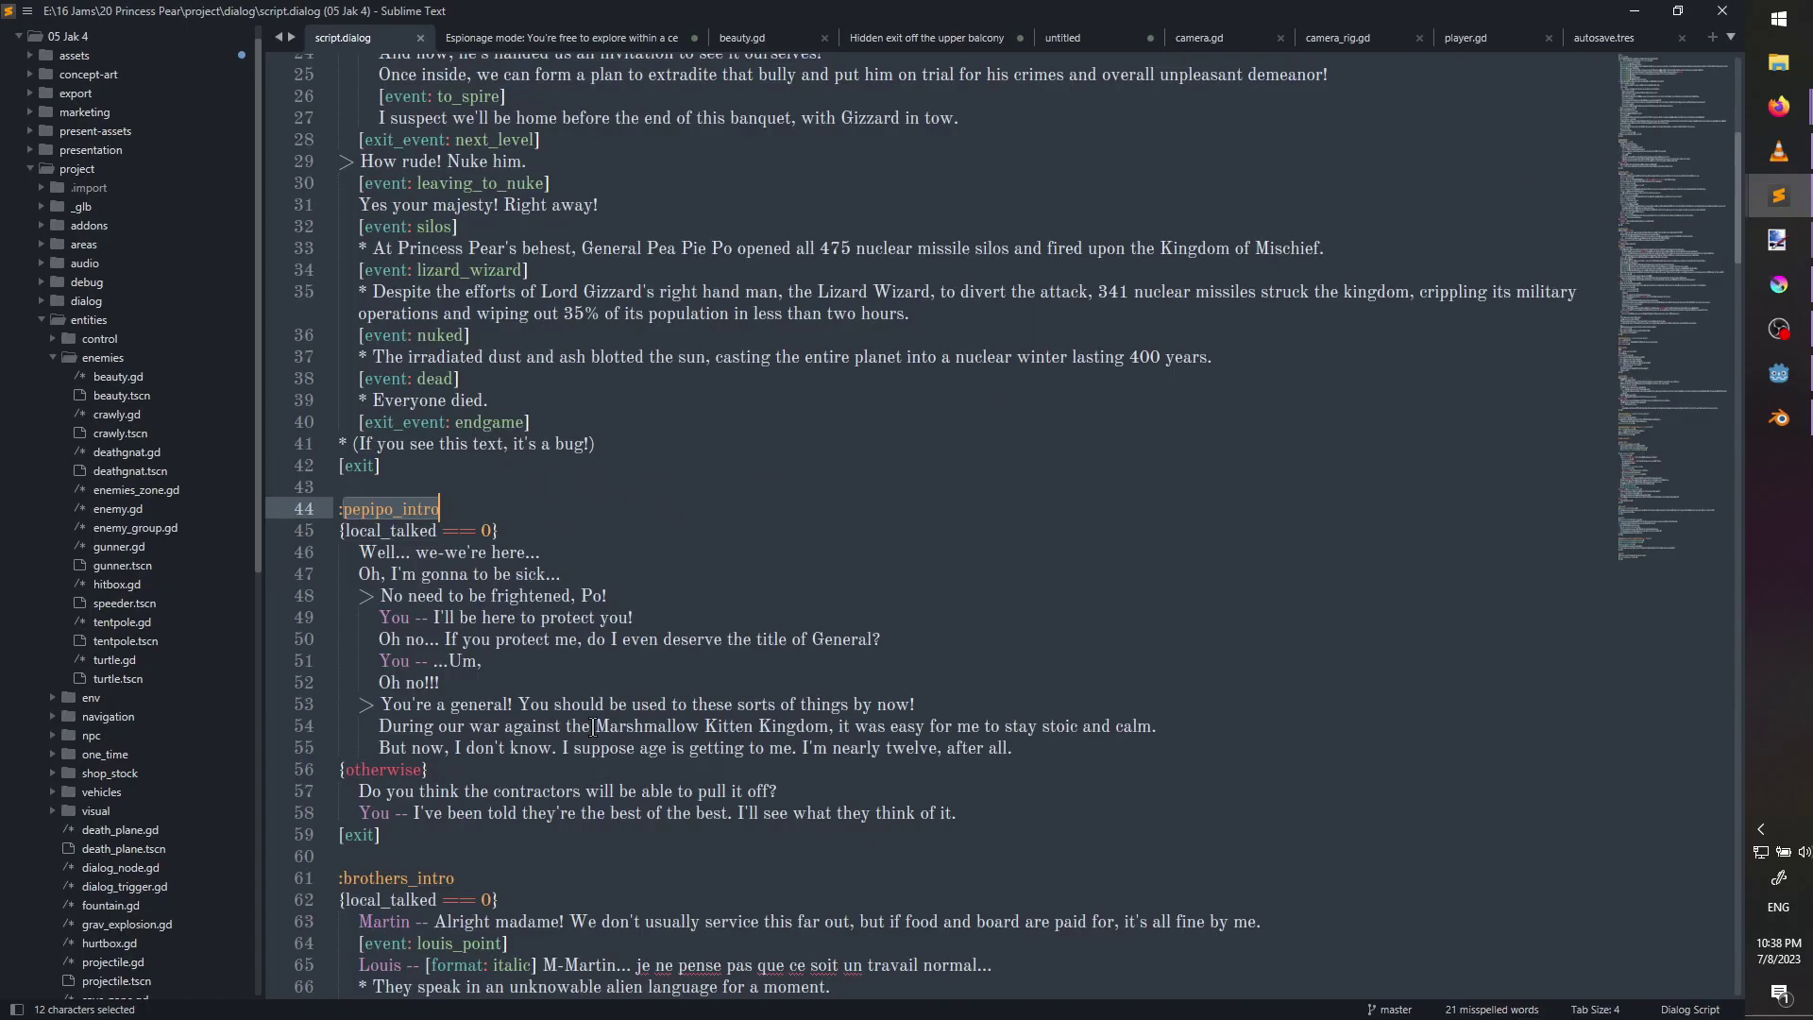
pyautogui.scroll(-10, 593, 727)
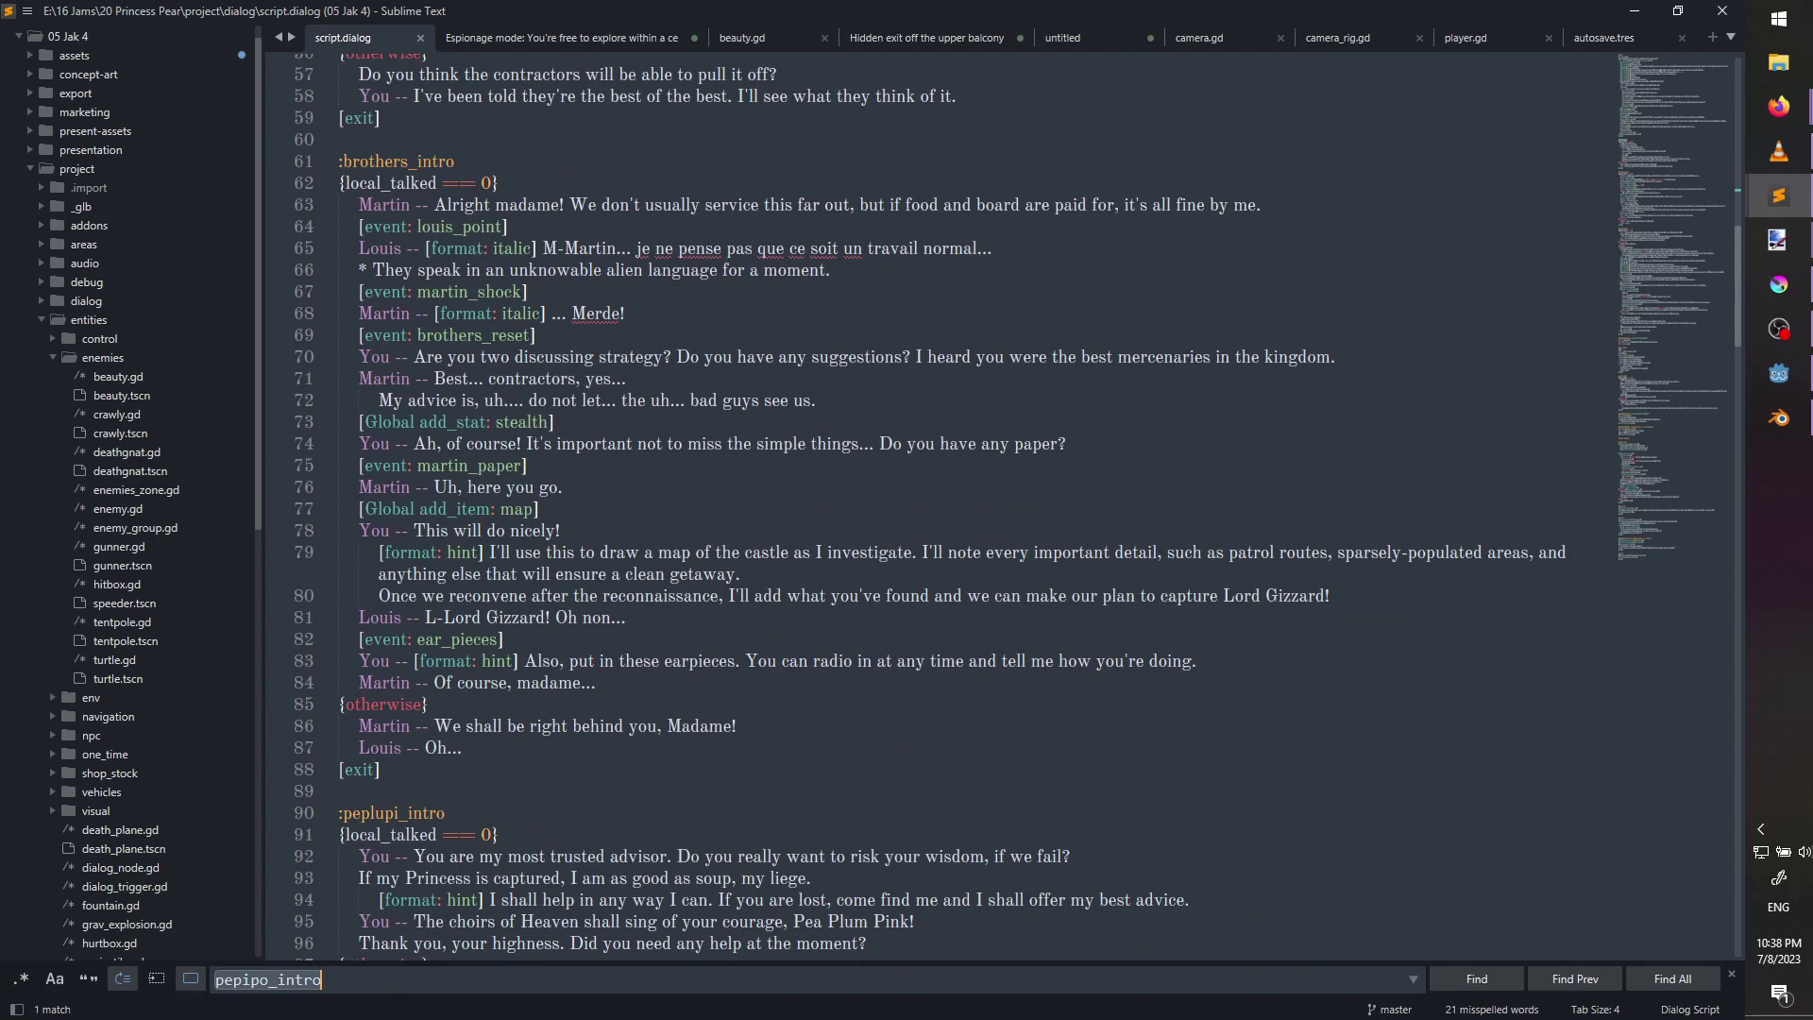
pyautogui.press('Return')
pyautogui.write('frank_')
pyautogui.press('Escape')
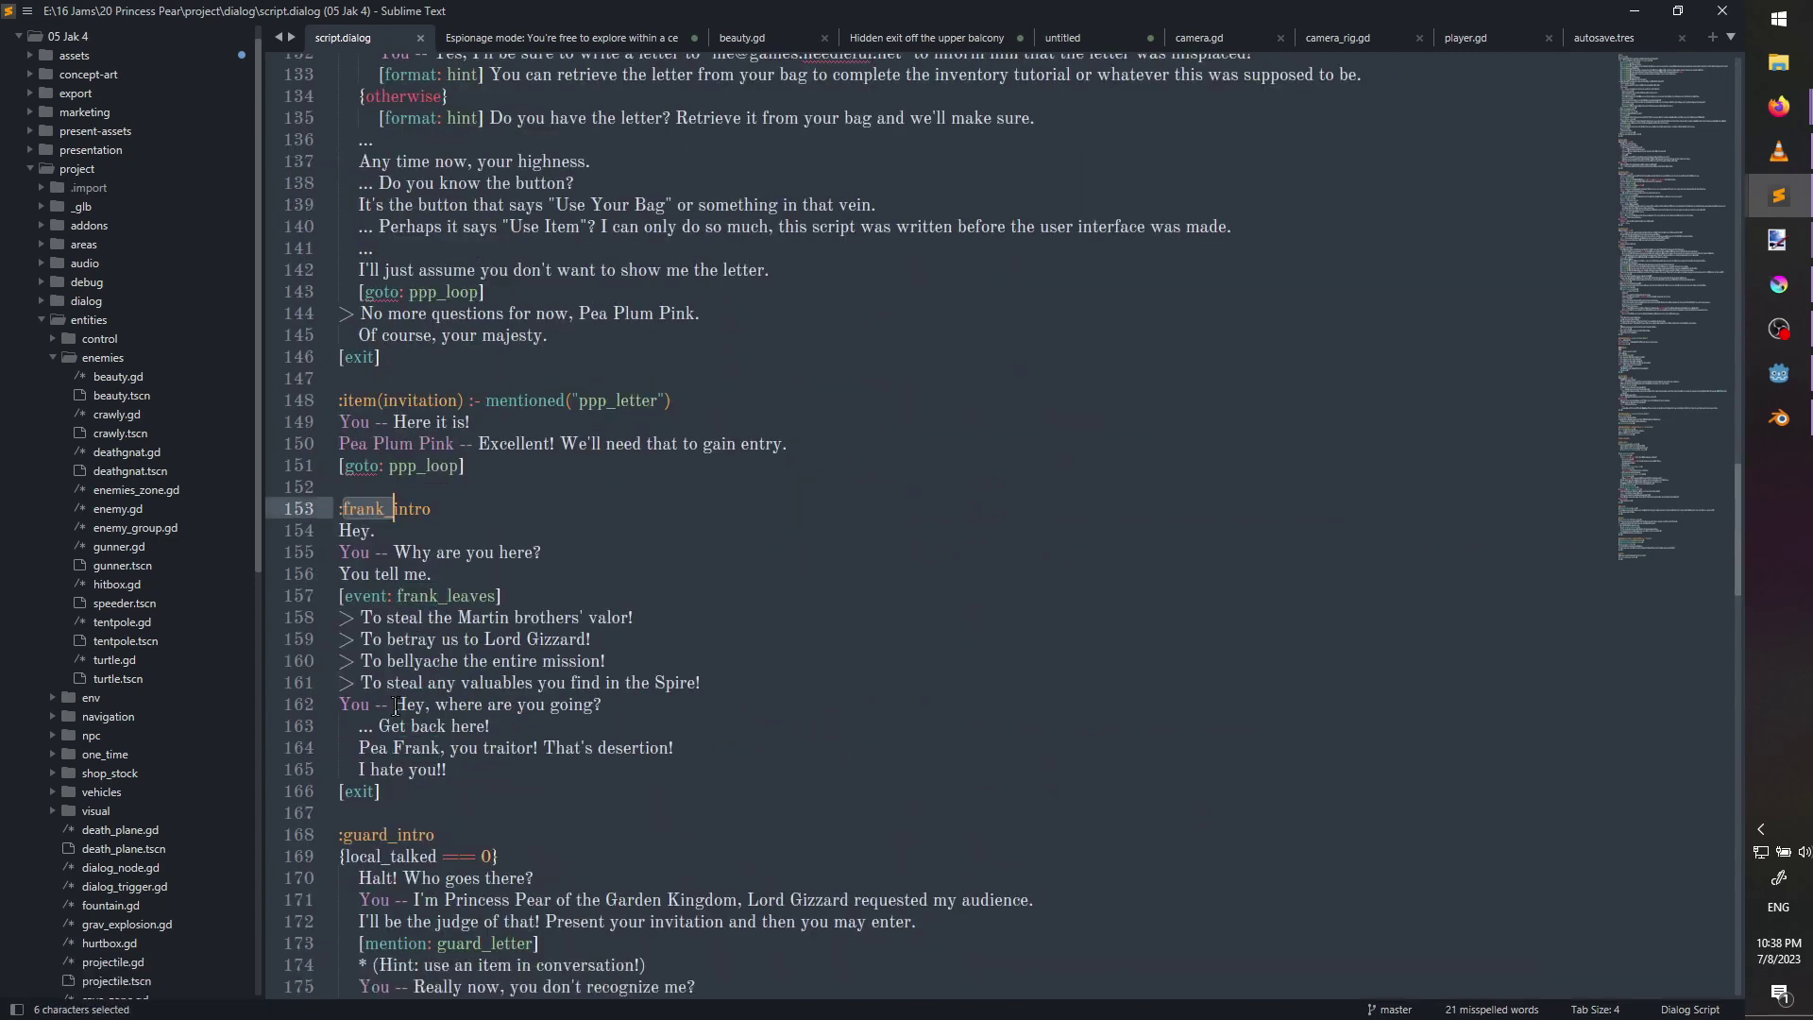
# Replace the frank_leaves event tag in frank_intro with [main_speaker next_point] and save the script.
pyautogui.doubleClick(435, 596)
pyautogui.press('BackSpace')
pyautogui.hotkey('ctrl', 'BackSpace')
pyautogui.hotkey('ctrl', 'BackSpace')
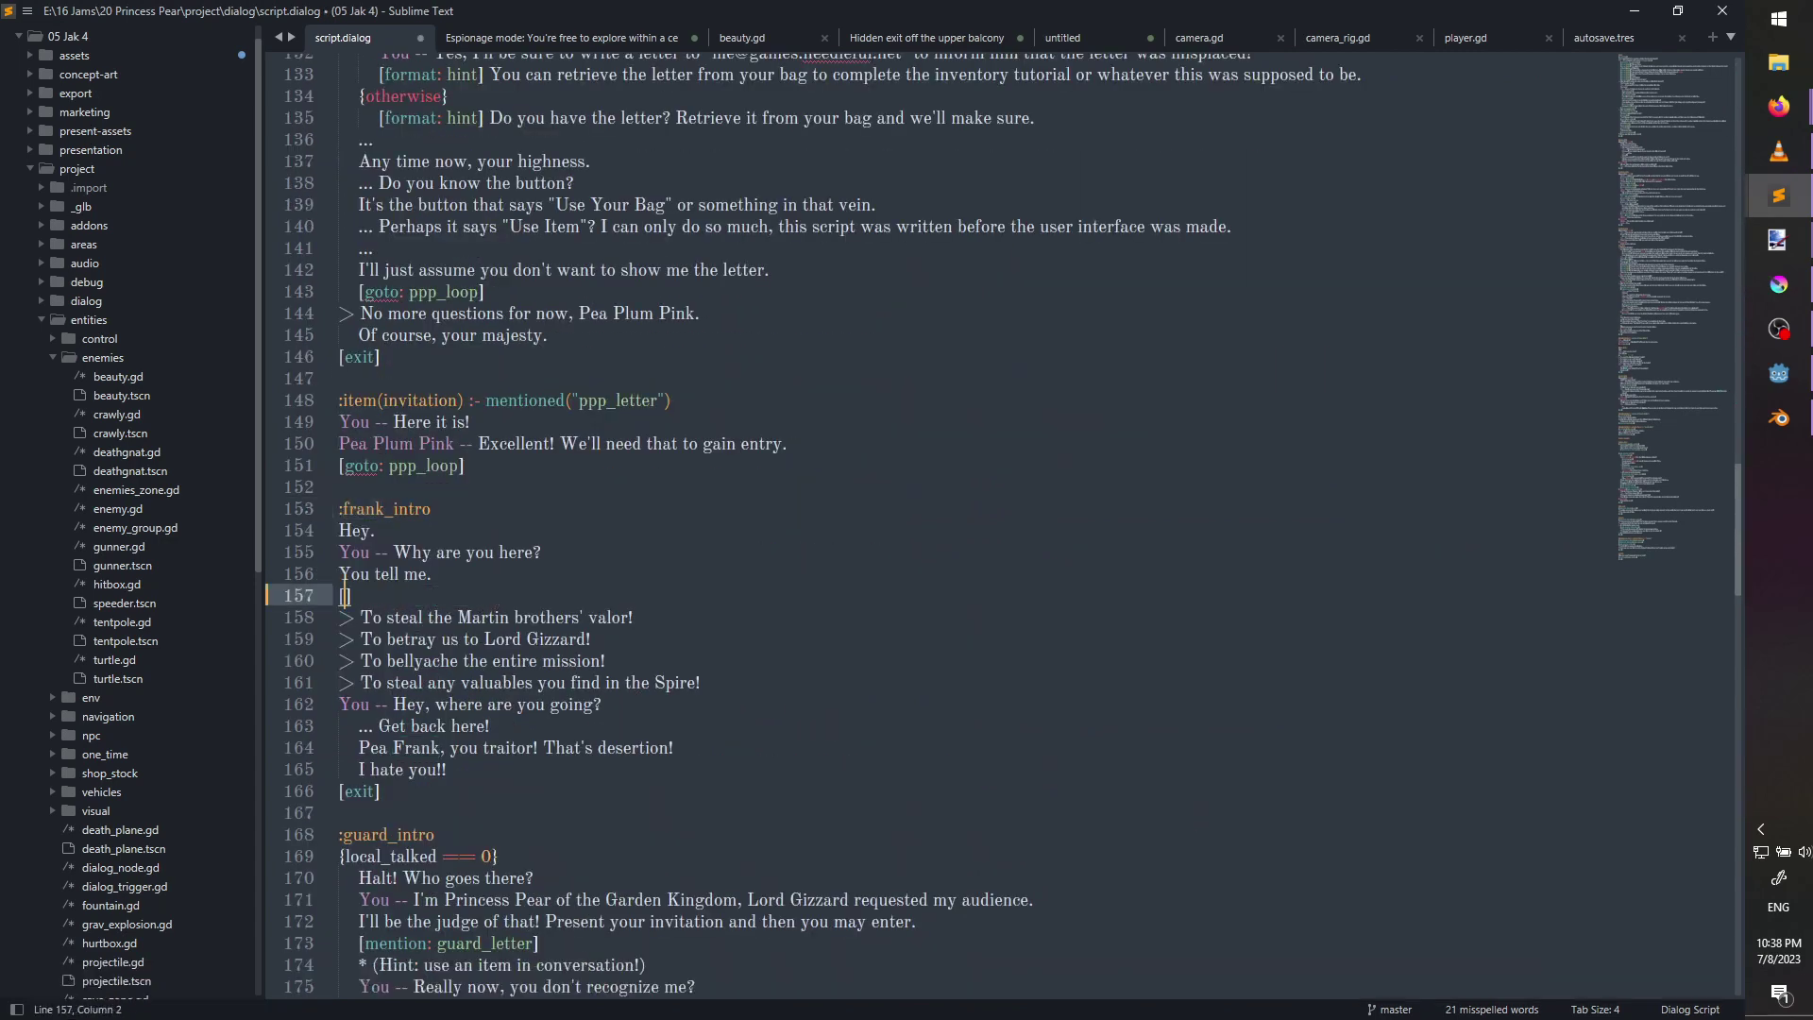
pyautogui.write('main_speaker next_point')
pyautogui.hotkey('ctrl', 's')
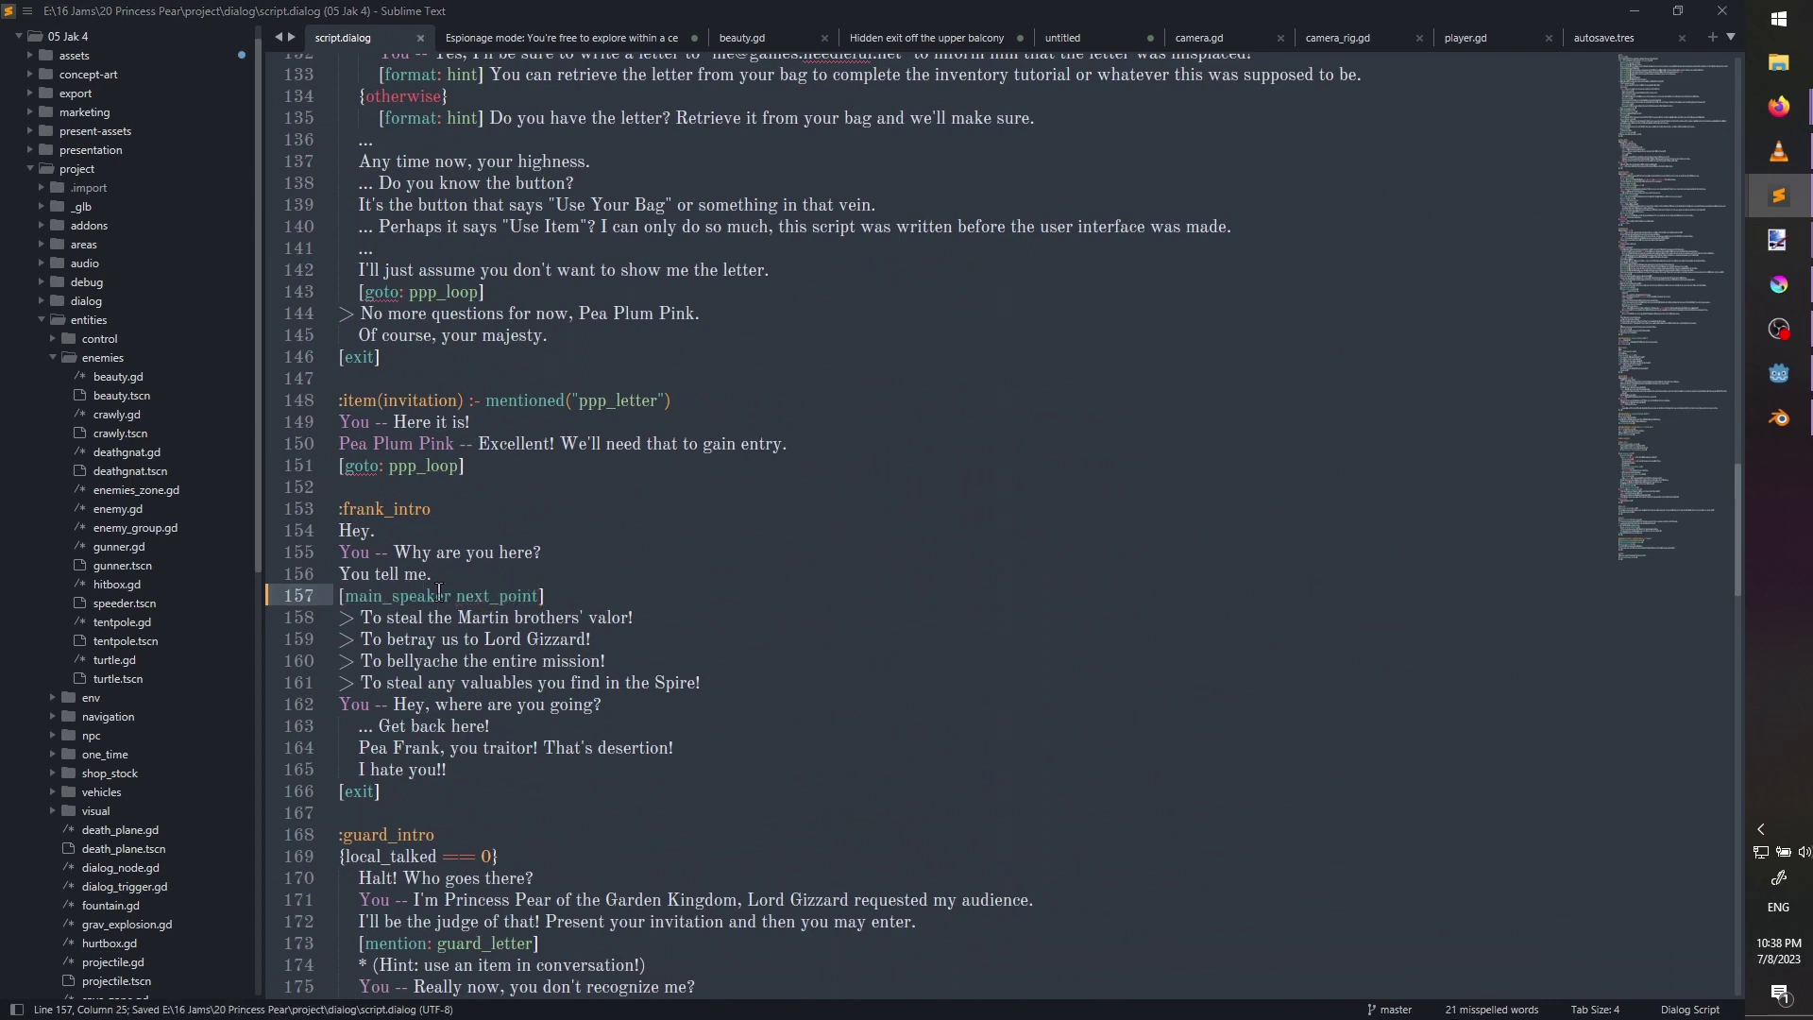
# Add the line [main_speaker disable_dialog] directly below the next_point command in frank_intro and save the script.
pyautogui.hotkey('alt', 'Tab')
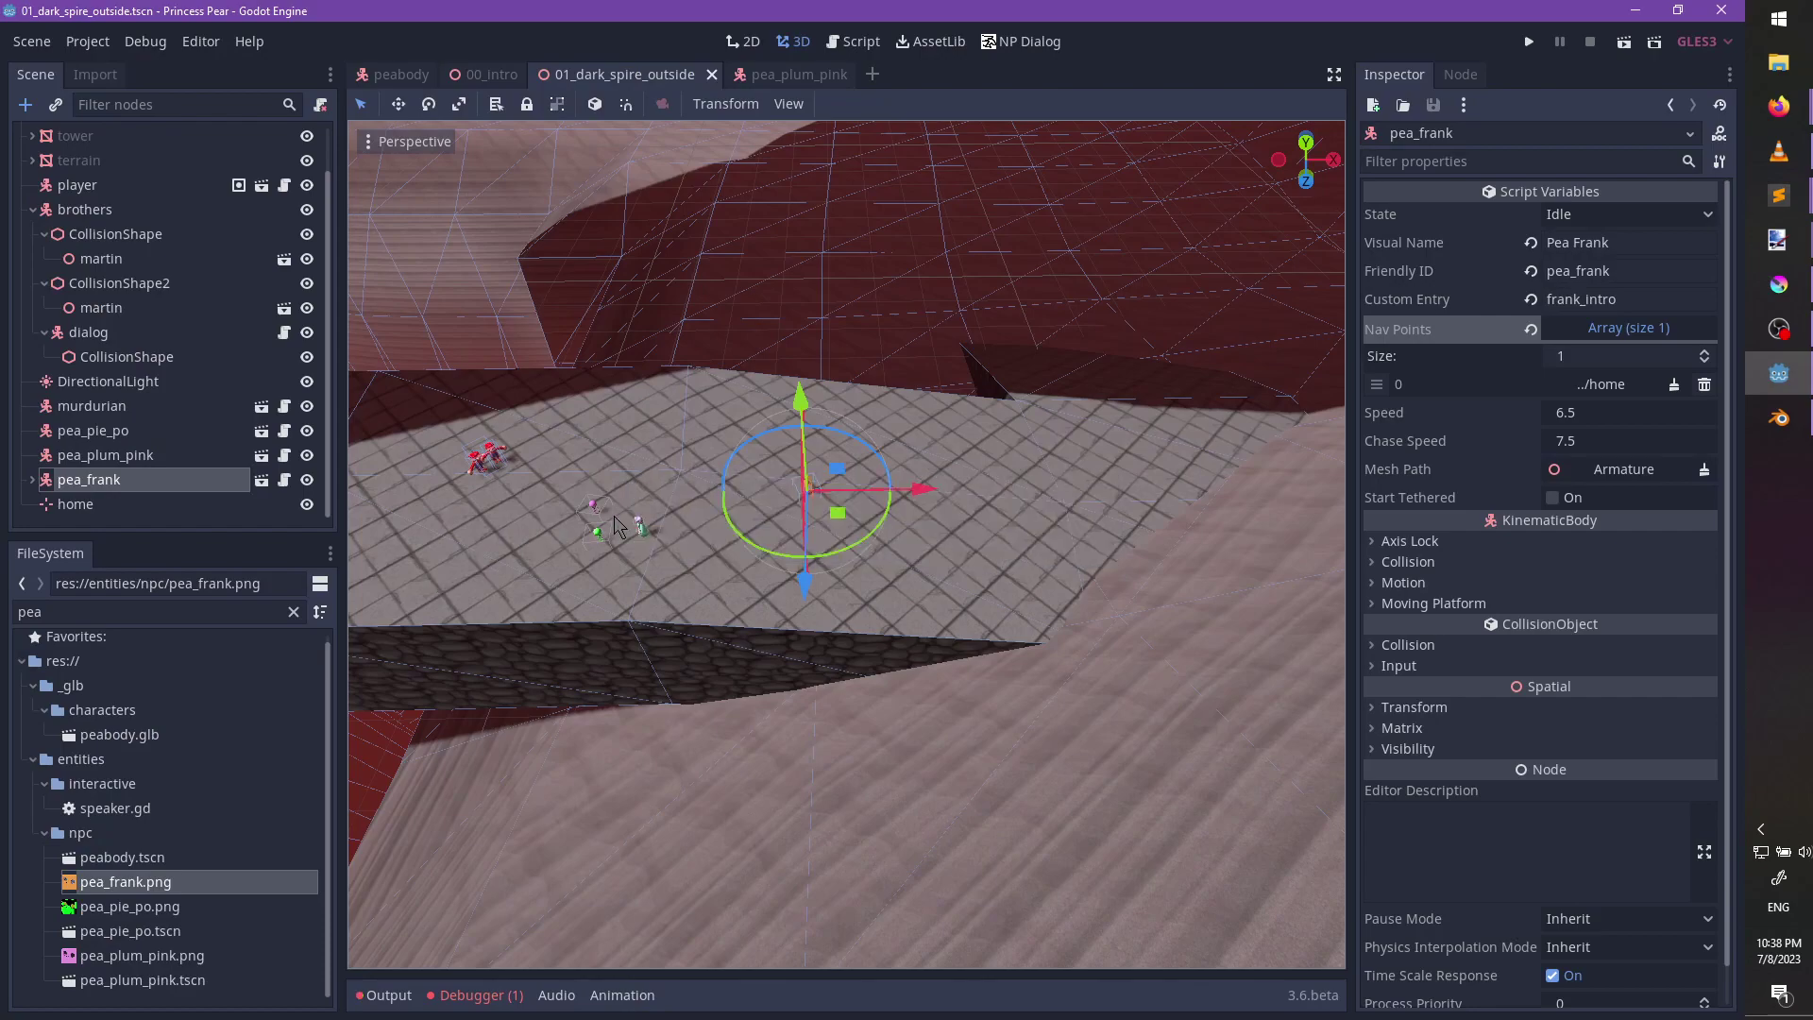
pyautogui.hotkey('alt', 'Tab')
pyautogui.click(583, 593)
pyautogui.press('Return')
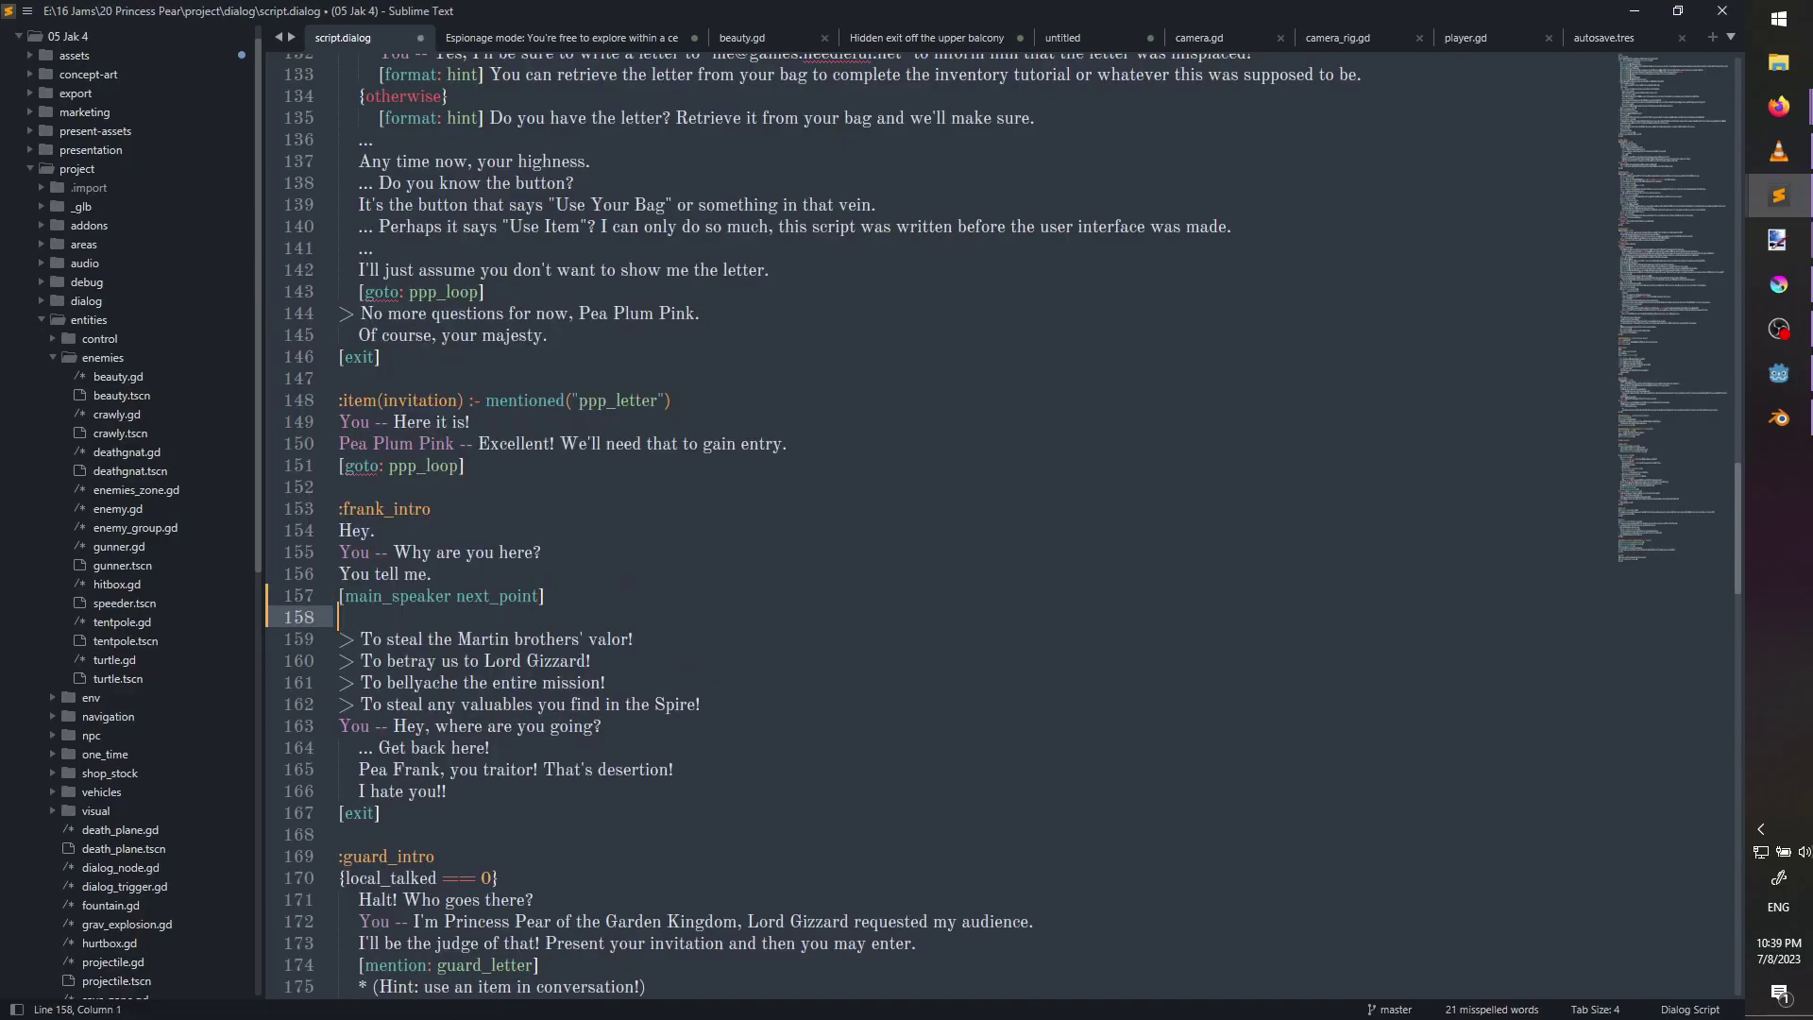
pyautogui.write('[main_speaker disable_dialog')
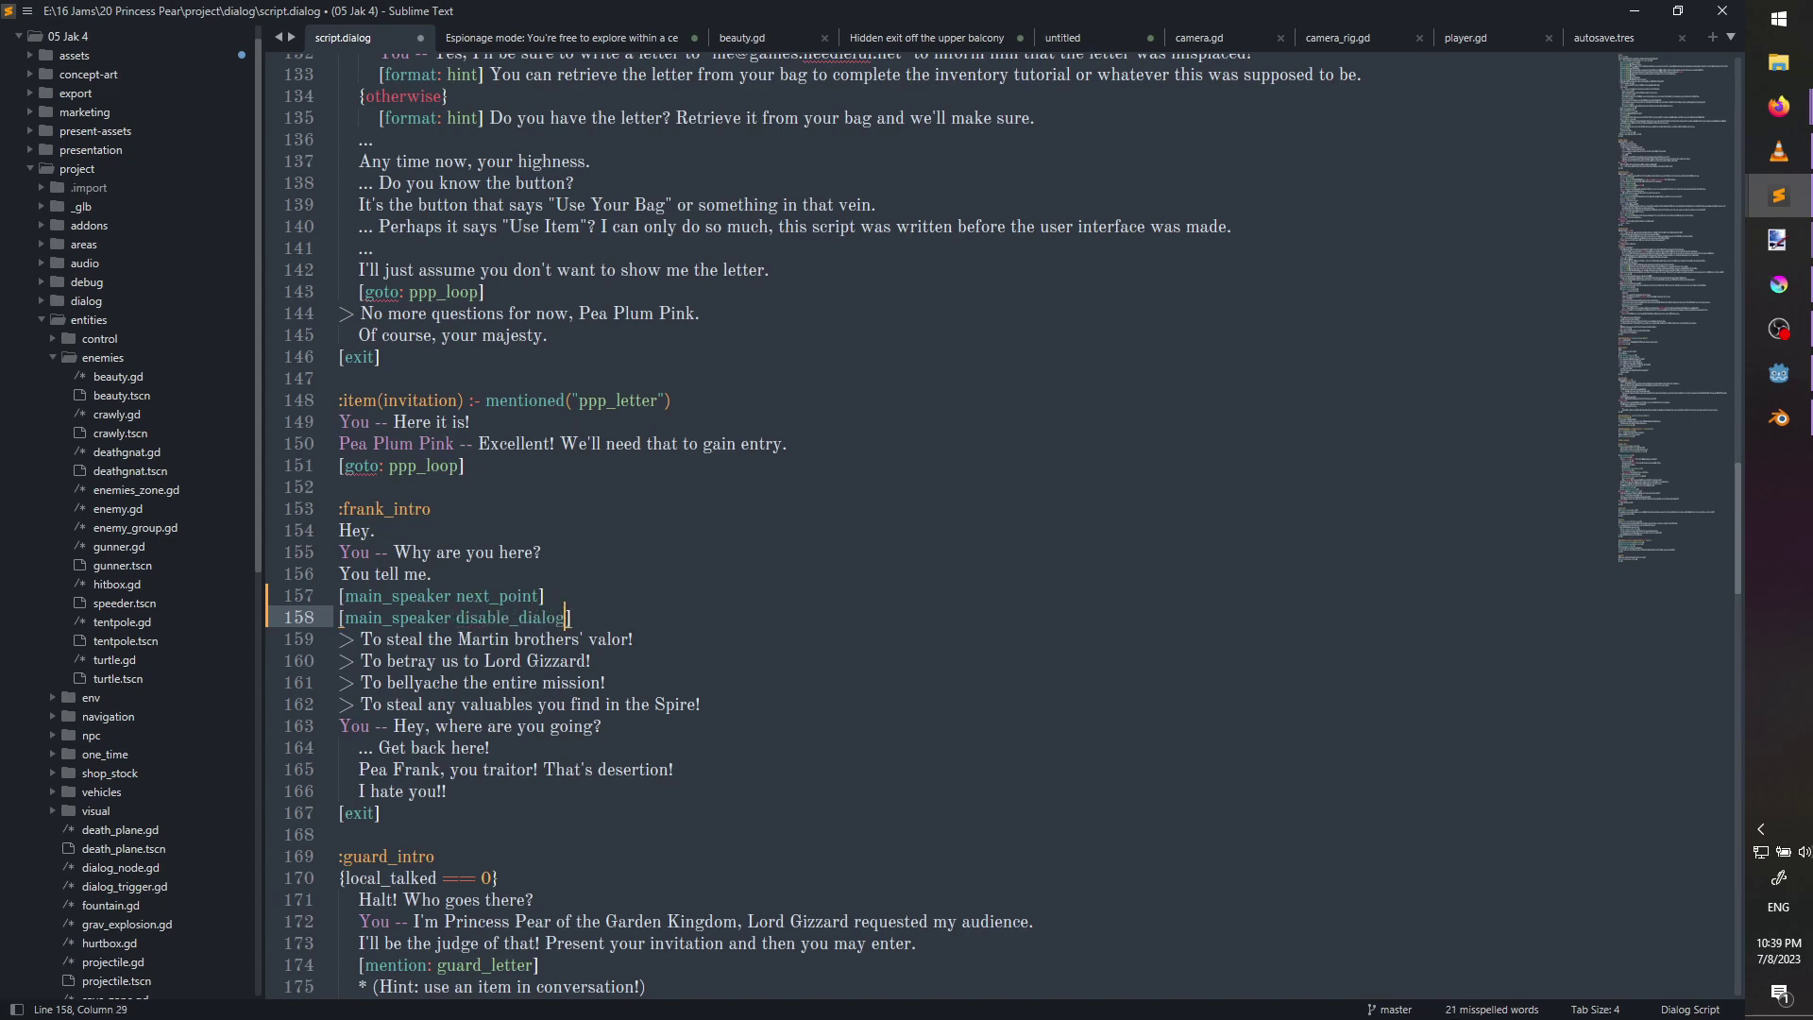
pyautogui.hotkey('ctrl', 's')
# Switch to Godot, open the npc.gd script from pea_frank's peabody scene, and find the next_point function definition.
pyautogui.hotkey('alt', 'Tab')
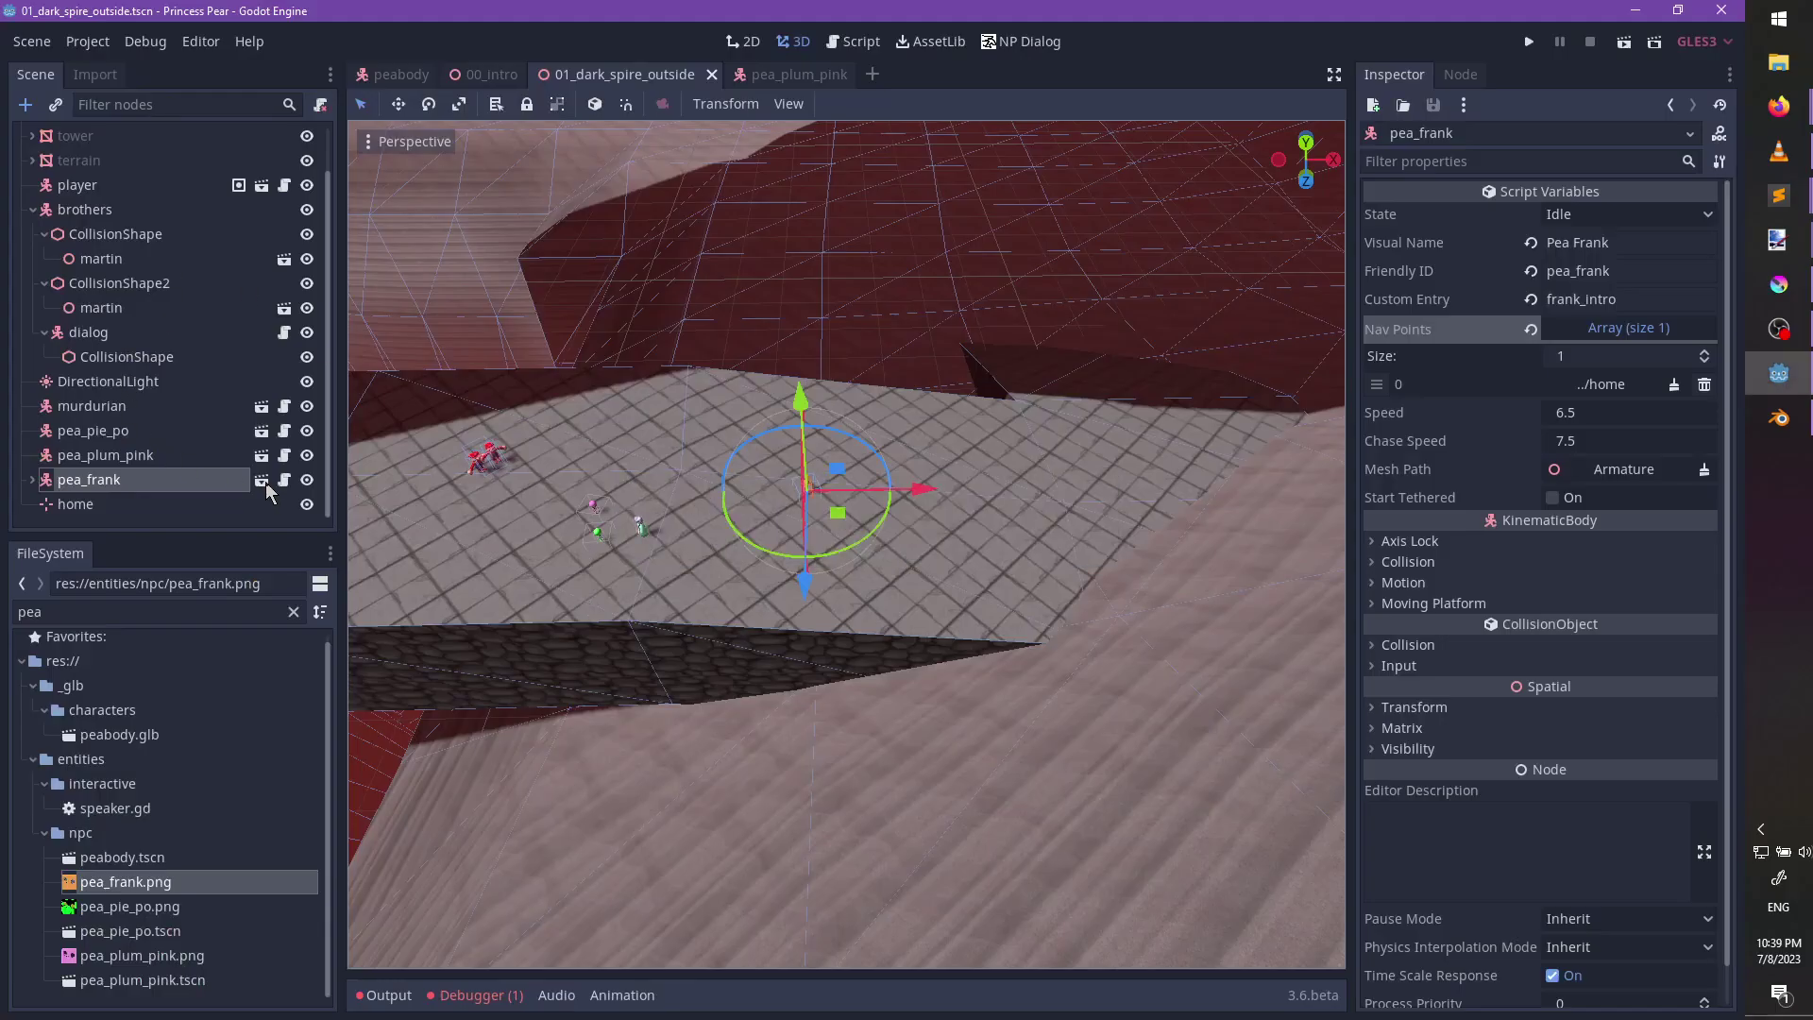
pyautogui.click(264, 480)
pyautogui.click(296, 137)
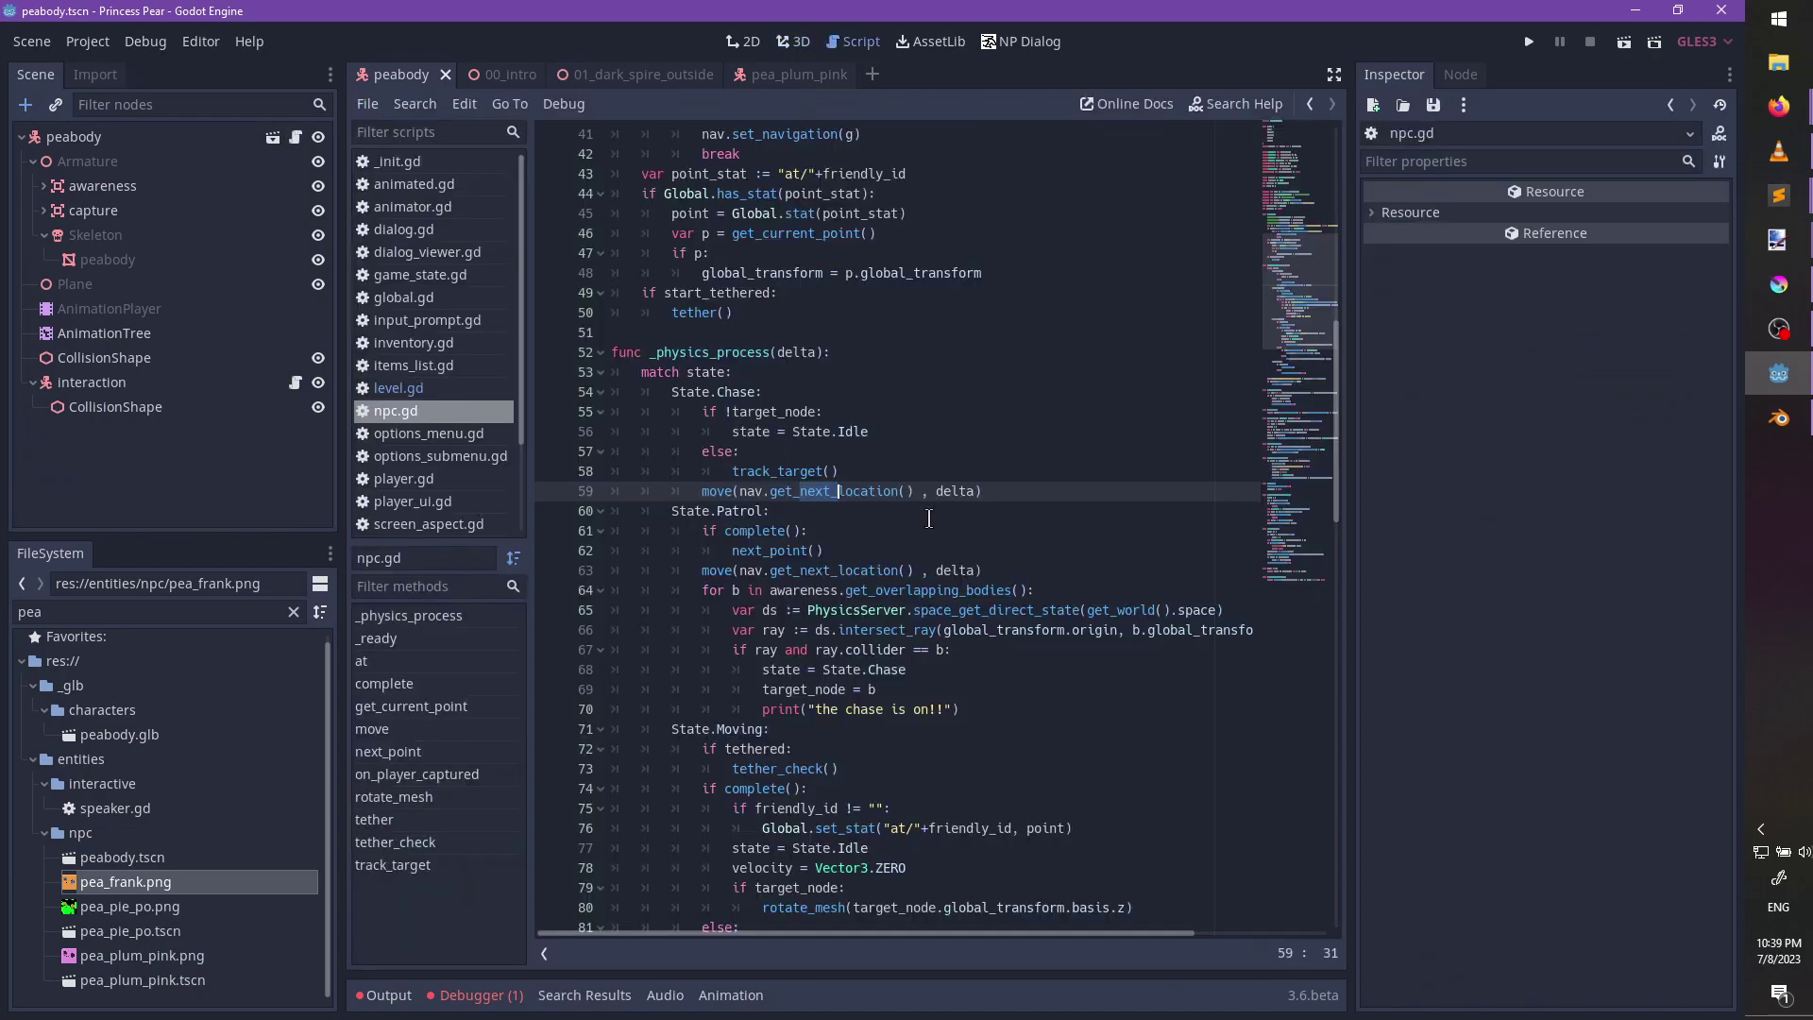
pyautogui.click(884, 318)
pyautogui.hotkey('ctrl', 'f')
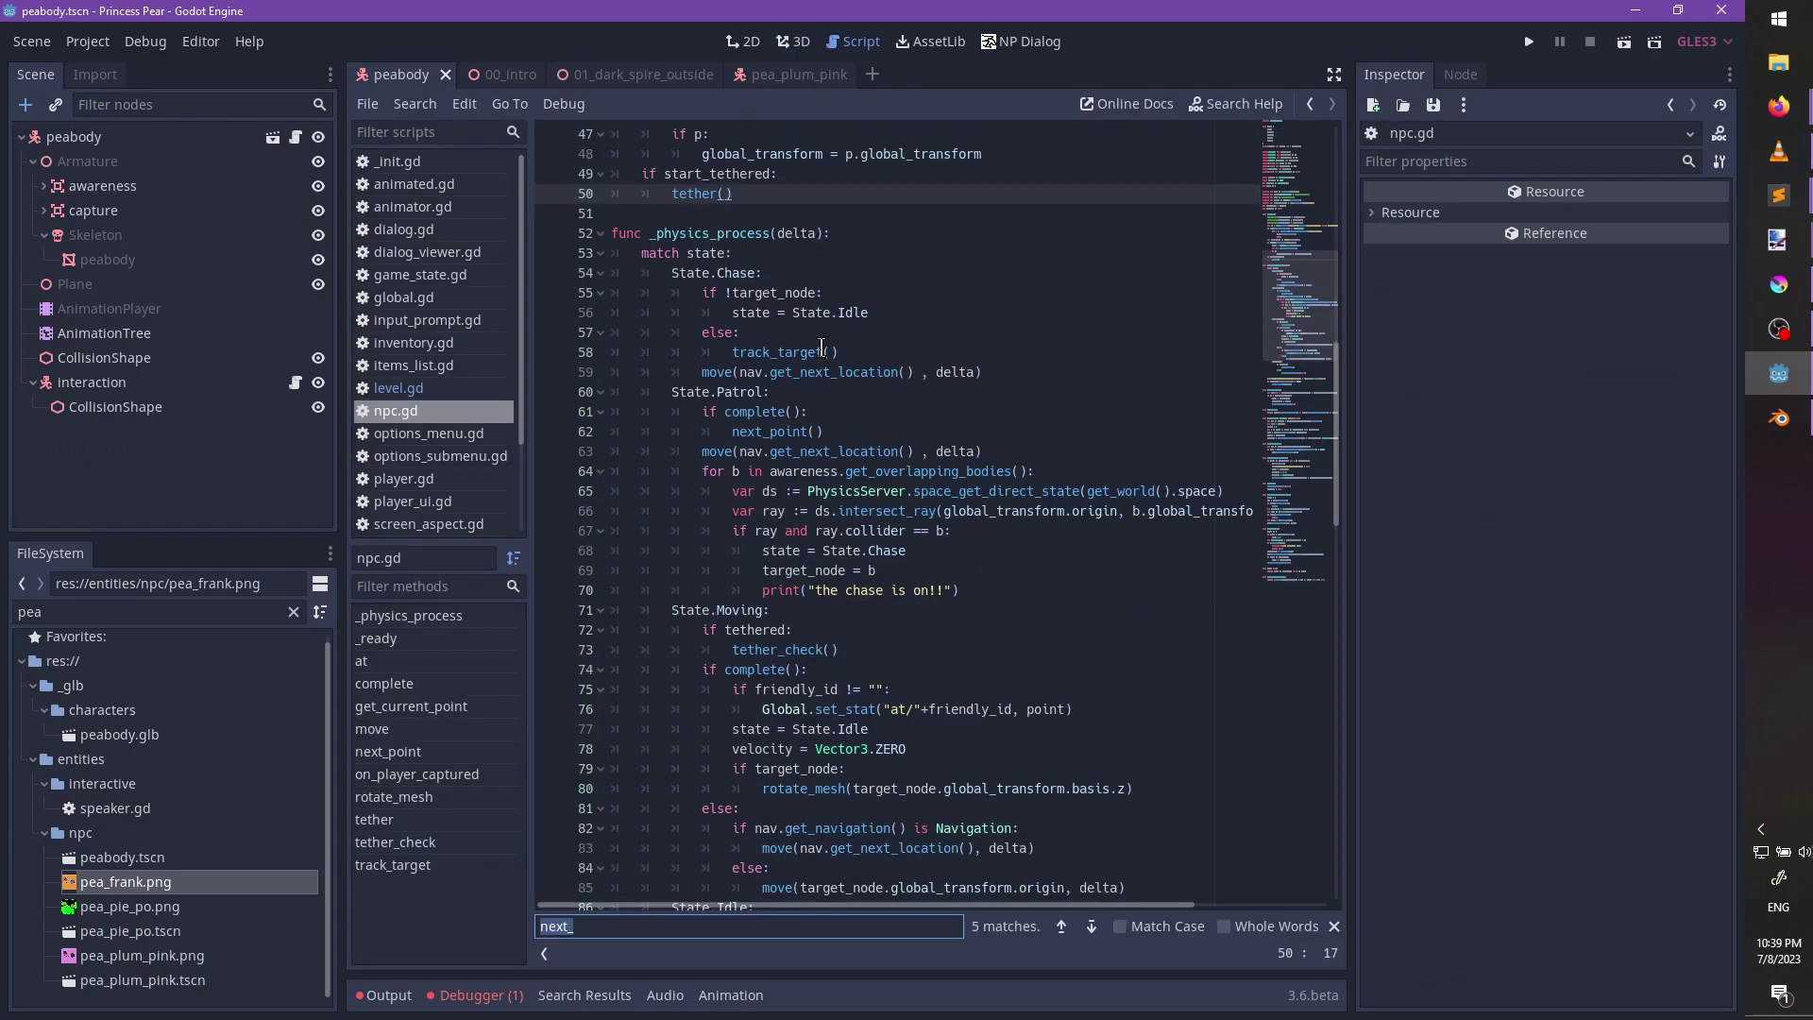
pyautogui.write('next_point')
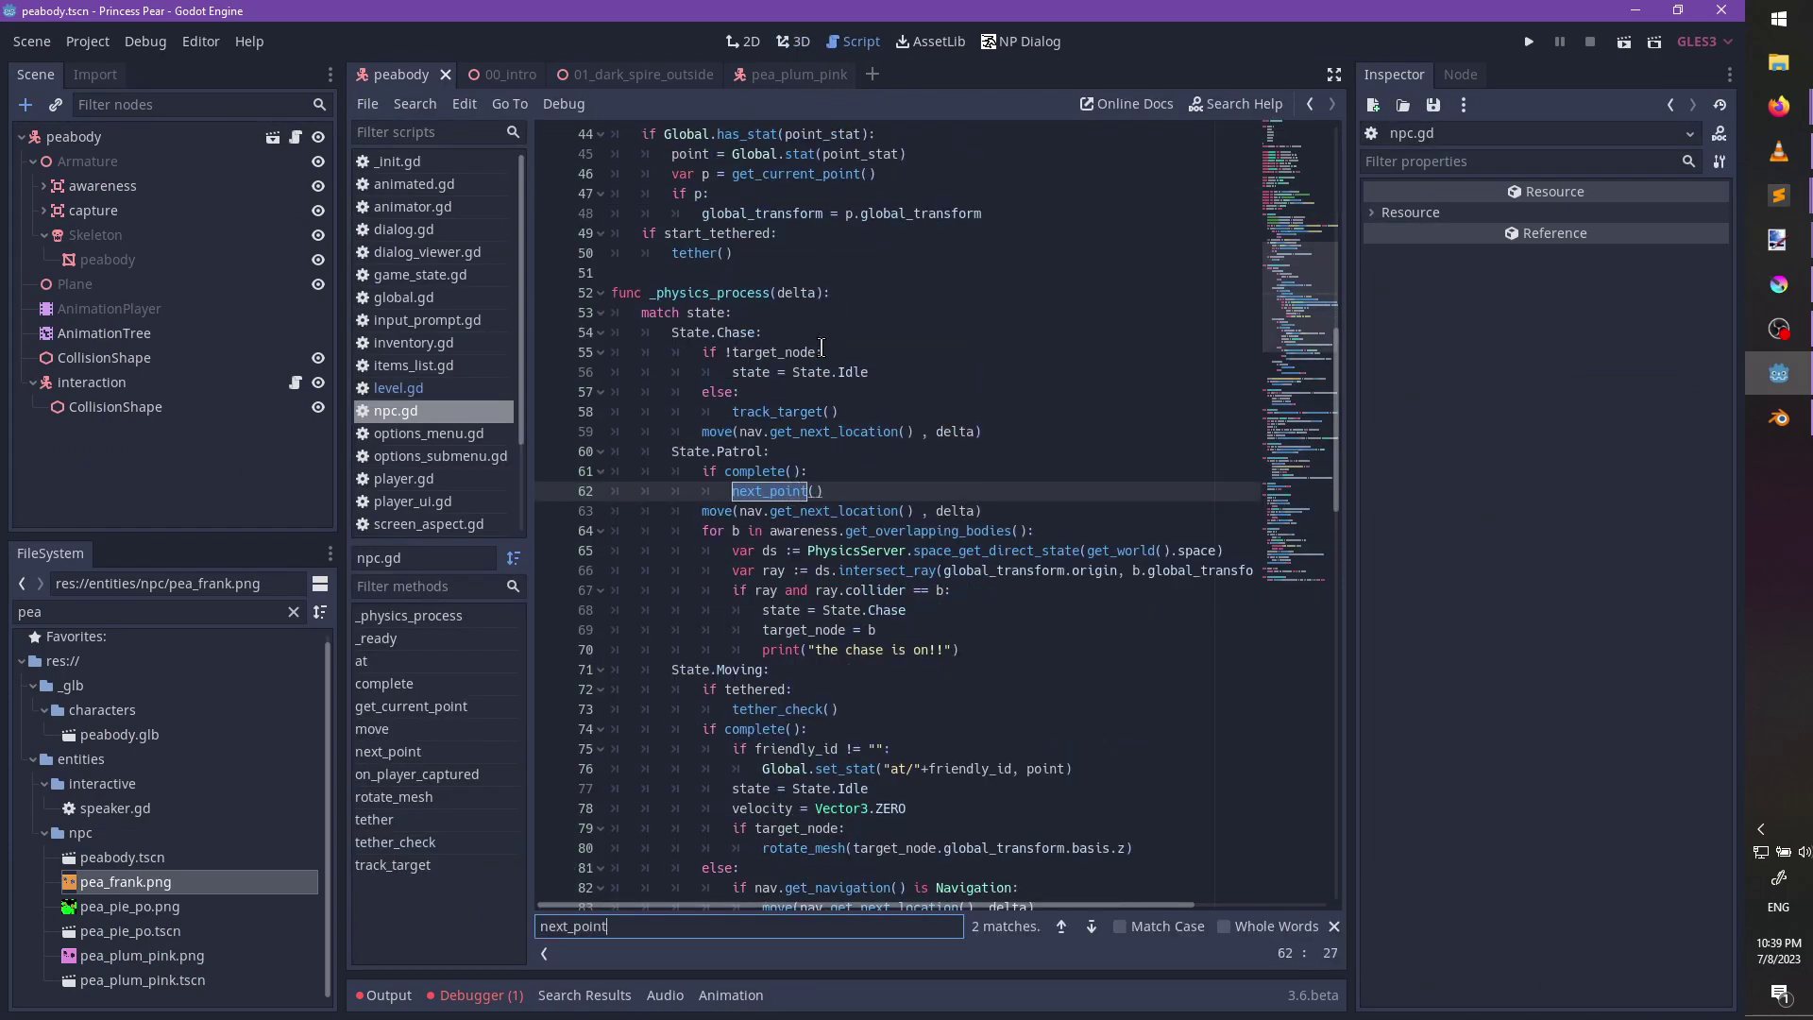
pyautogui.press('Return')
pyautogui.press('Escape')
# Declare a new disable_dialog() function between rotate_mesh and next_point in npc.gd.
pyautogui.press('Up')
pyautogui.press('Return')
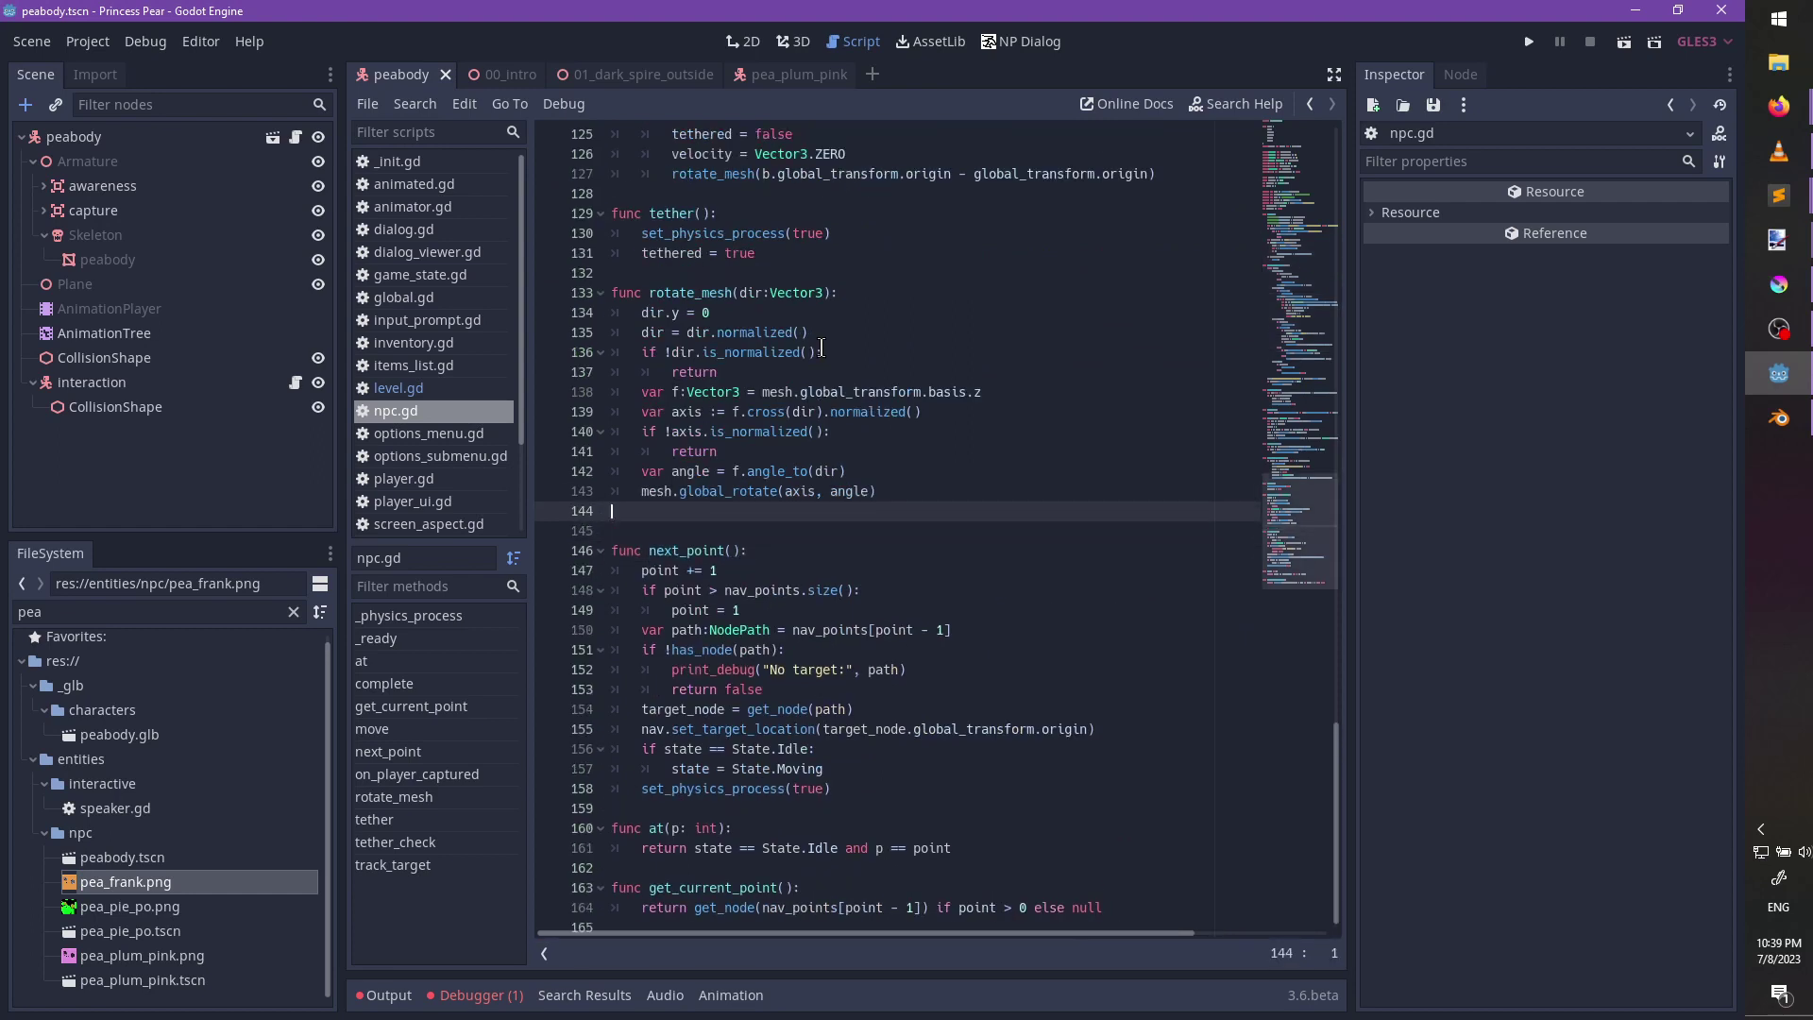
pyautogui.press('Return')
pyautogui.press('Up')
pyautogui.write('f')
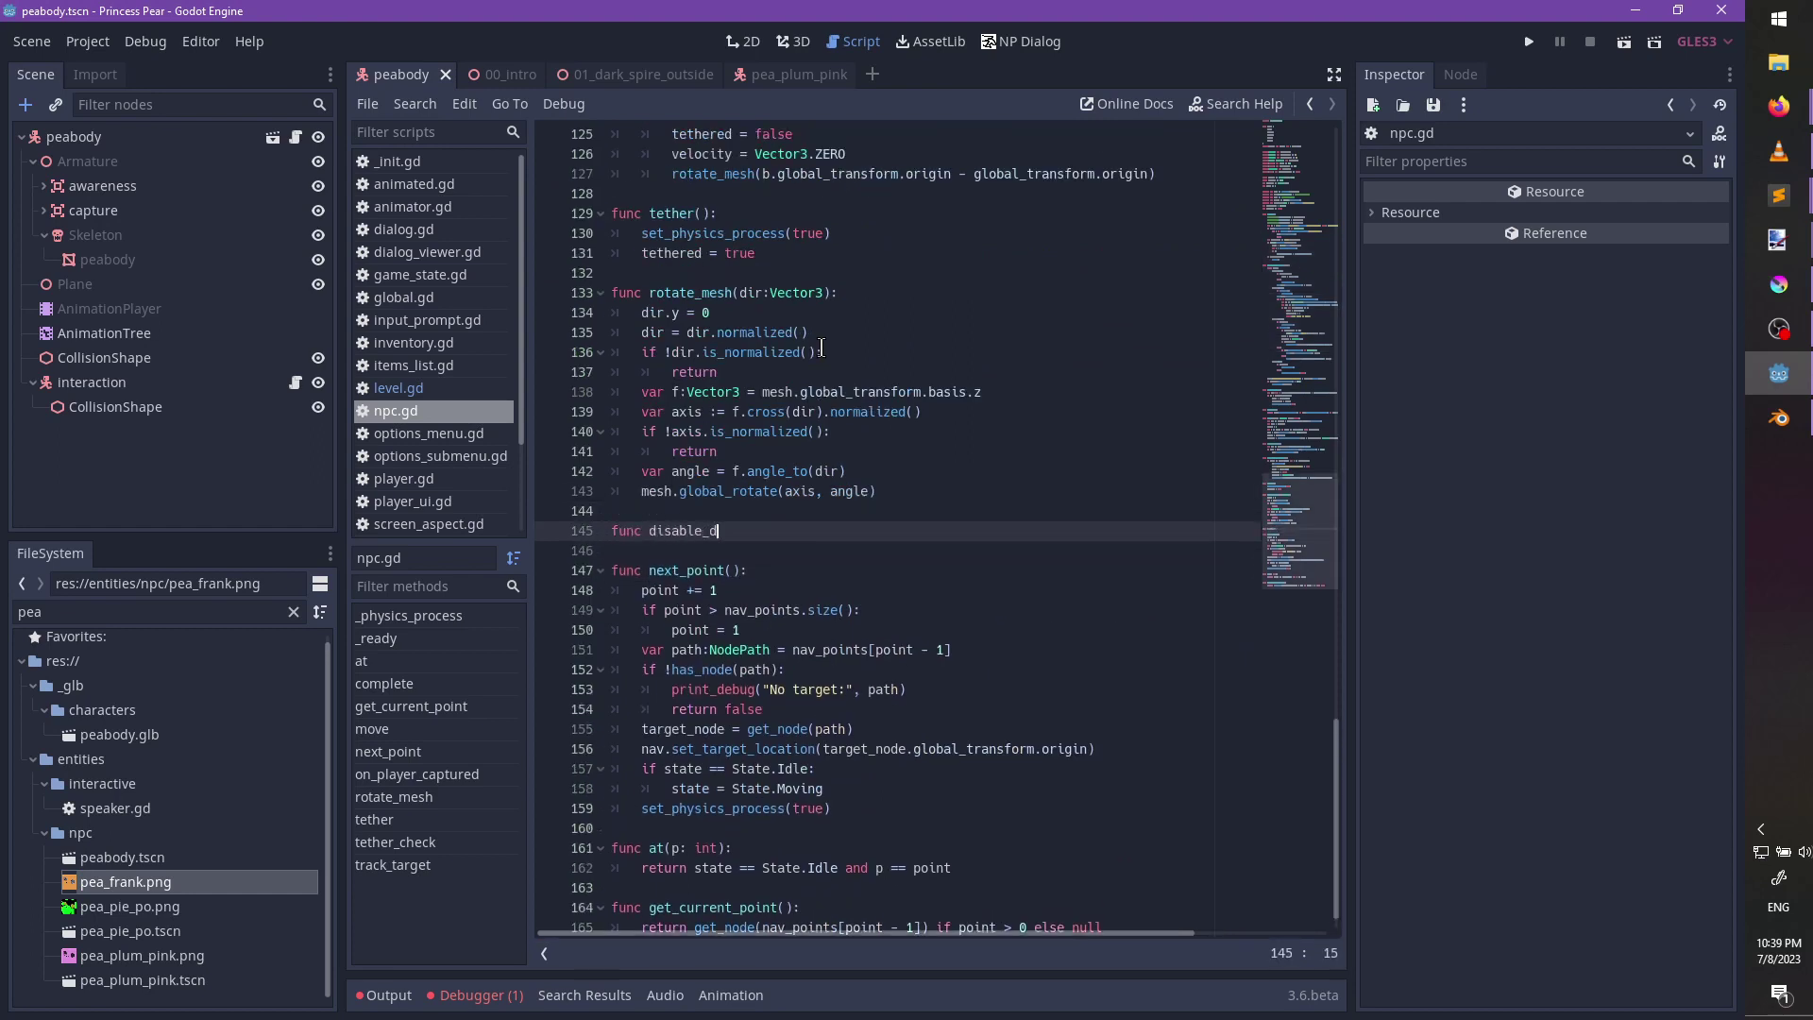
pyautogui.write('unc disable_dialog():')
pyautogui.press('Return')
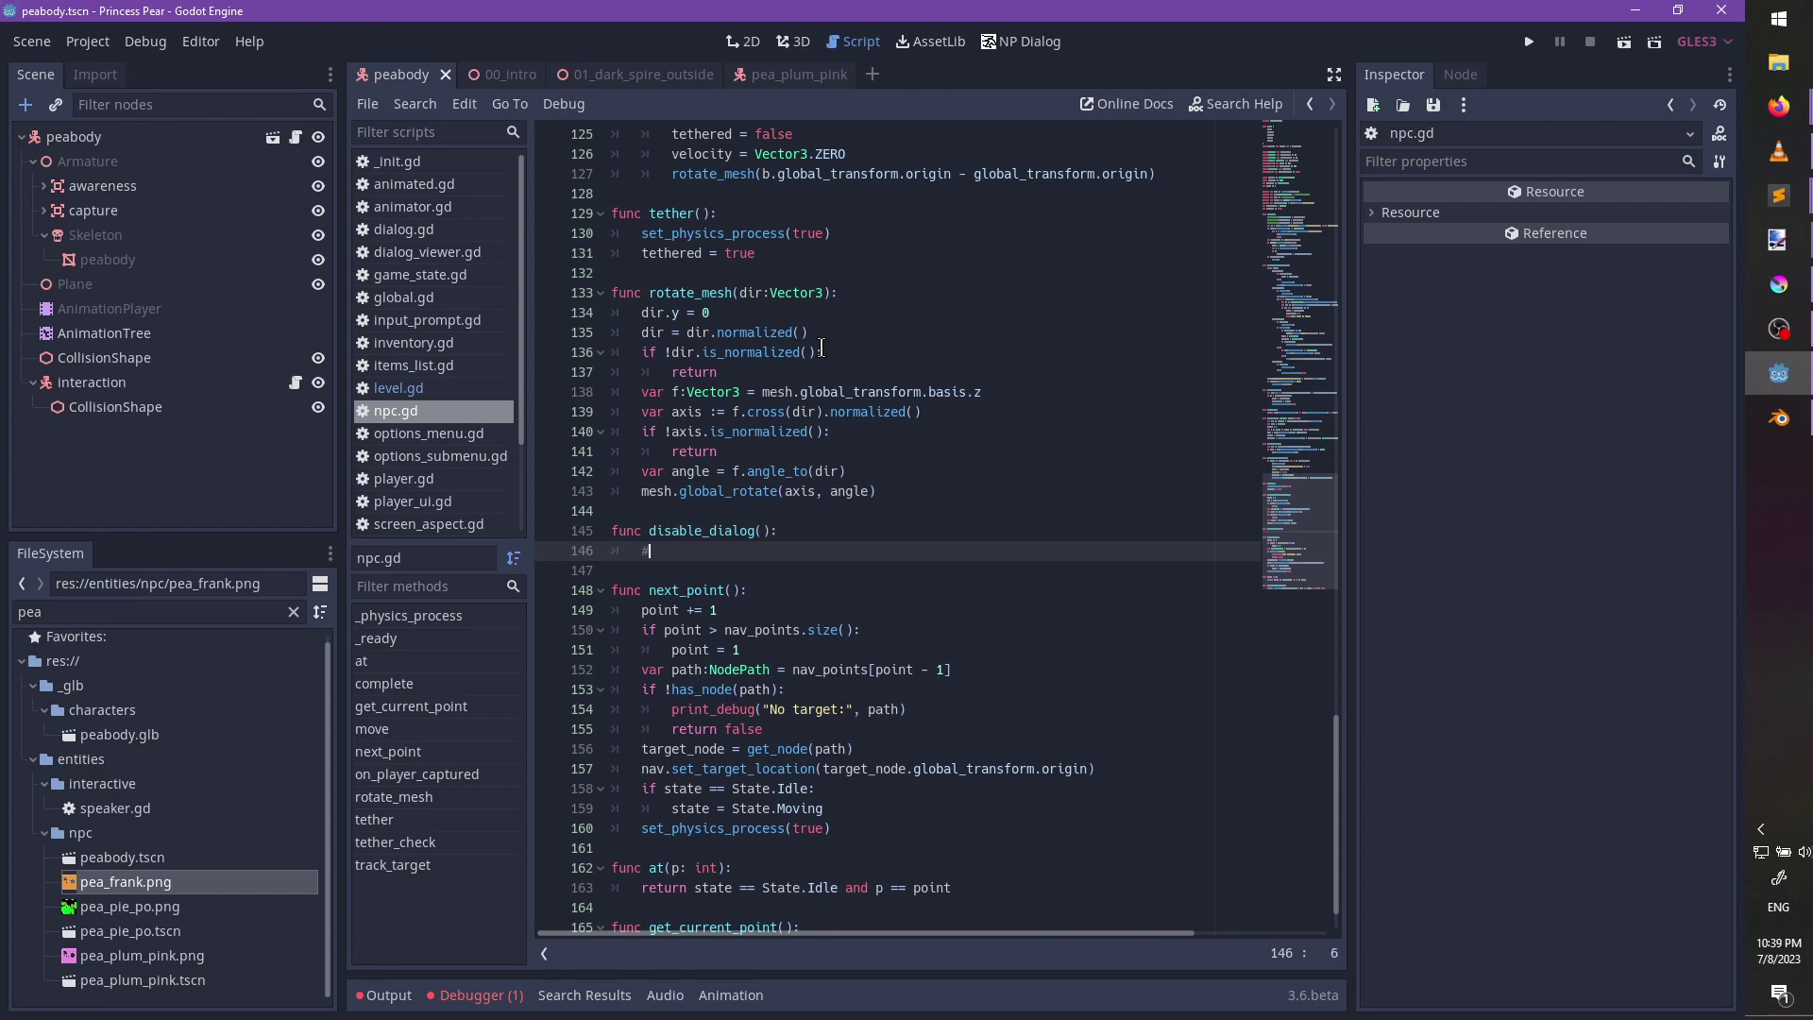
# Fill the disable_dialog body with $interaction.queue_free() and save npc.gd.
pyautogui.write('$inter')
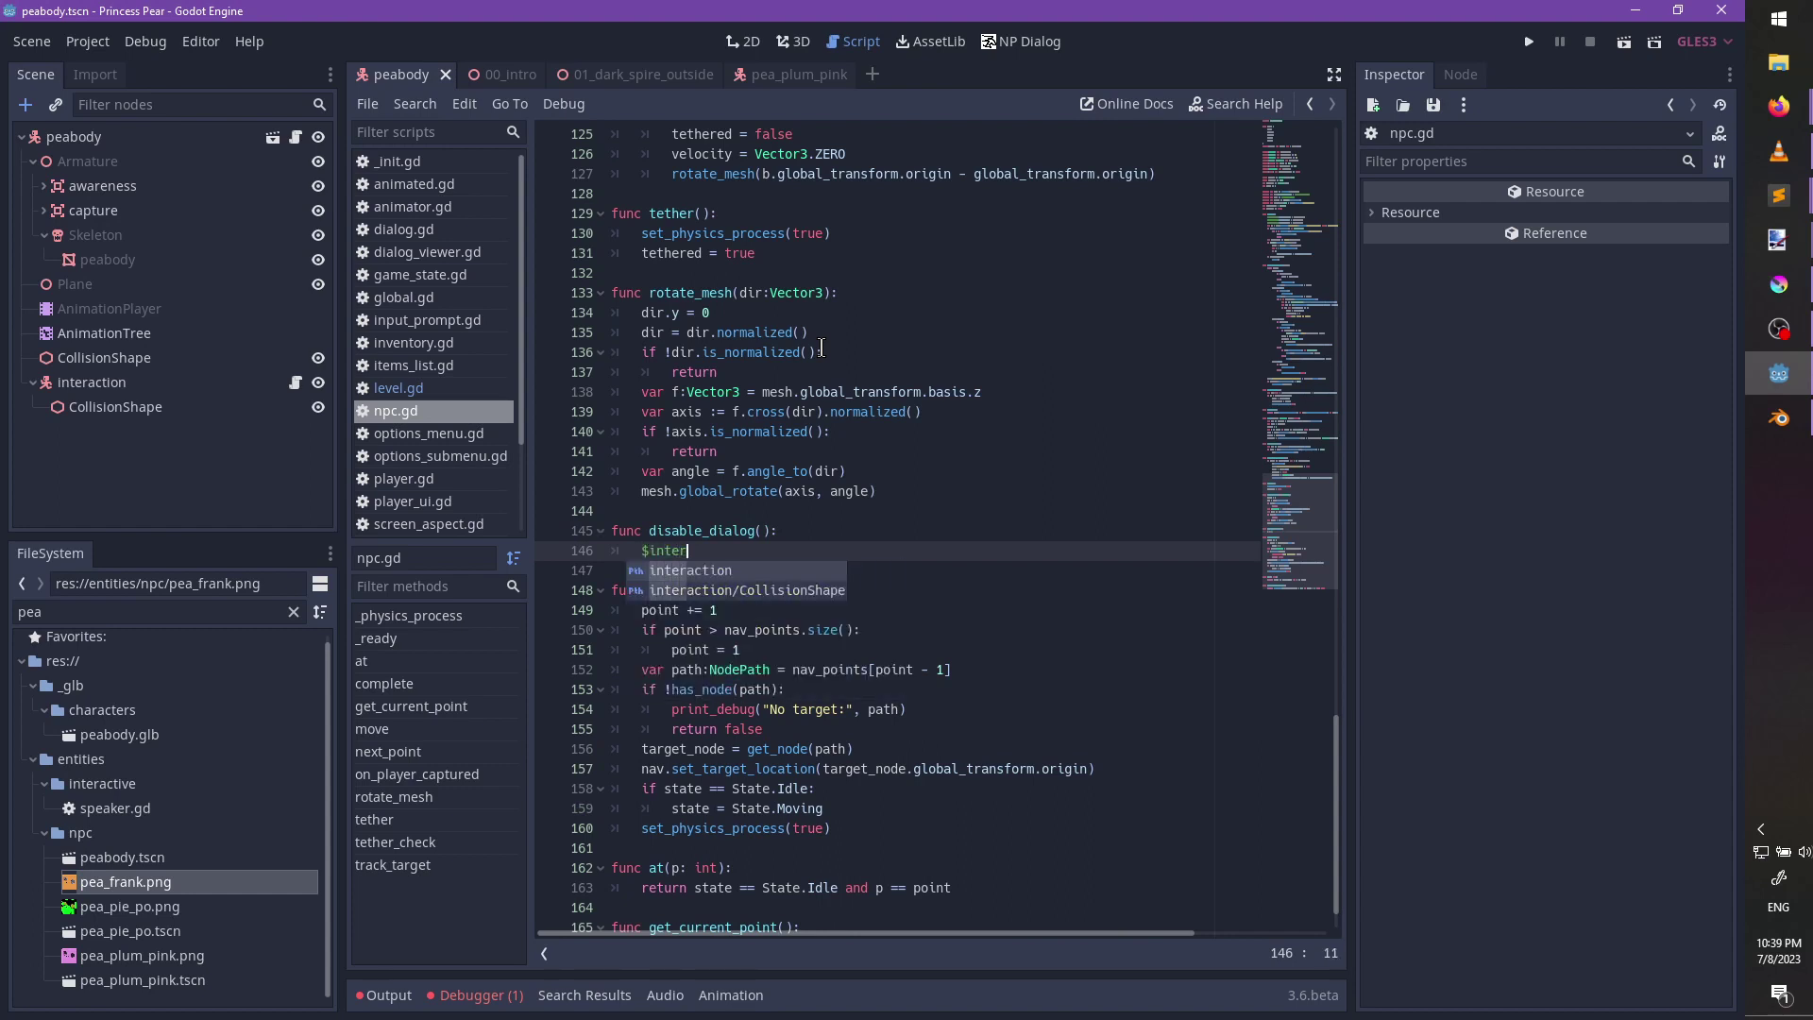
pyautogui.write('action.queue_fre')
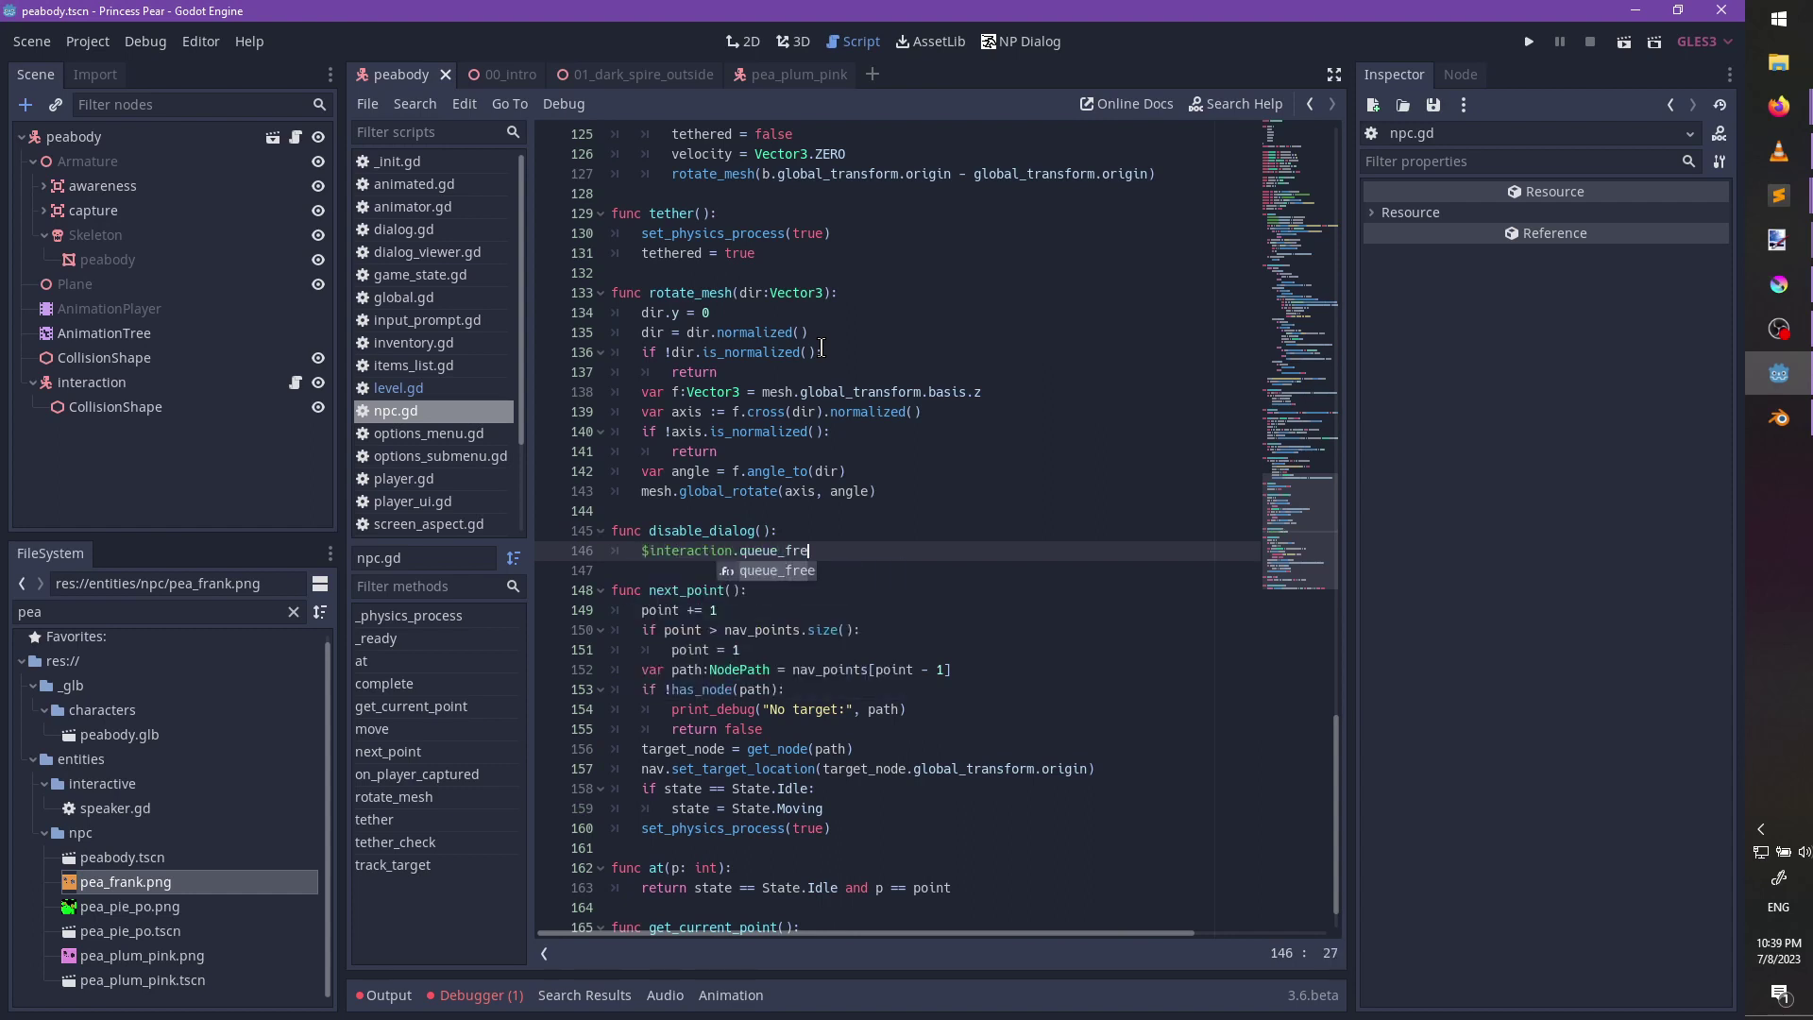
pyautogui.write('`')
pyautogui.press('Tab')
pyautogui.write('()')
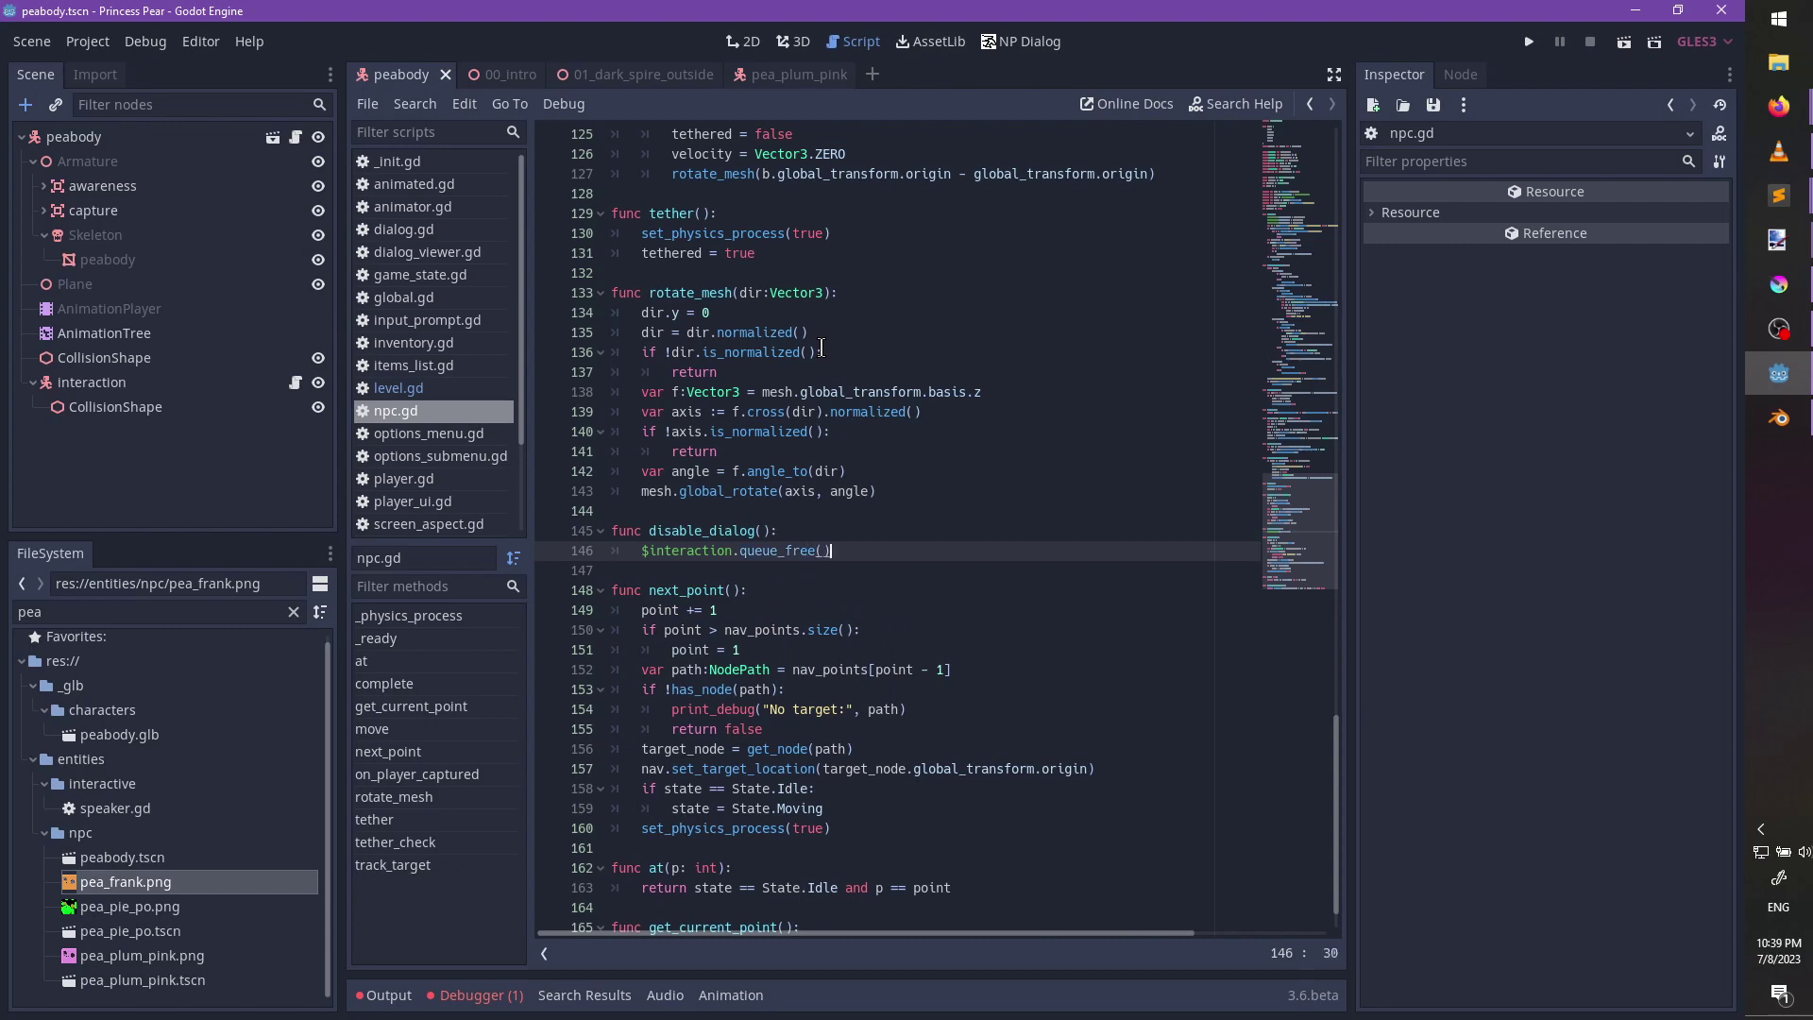
pyautogui.hotkey('ctrl', 's')
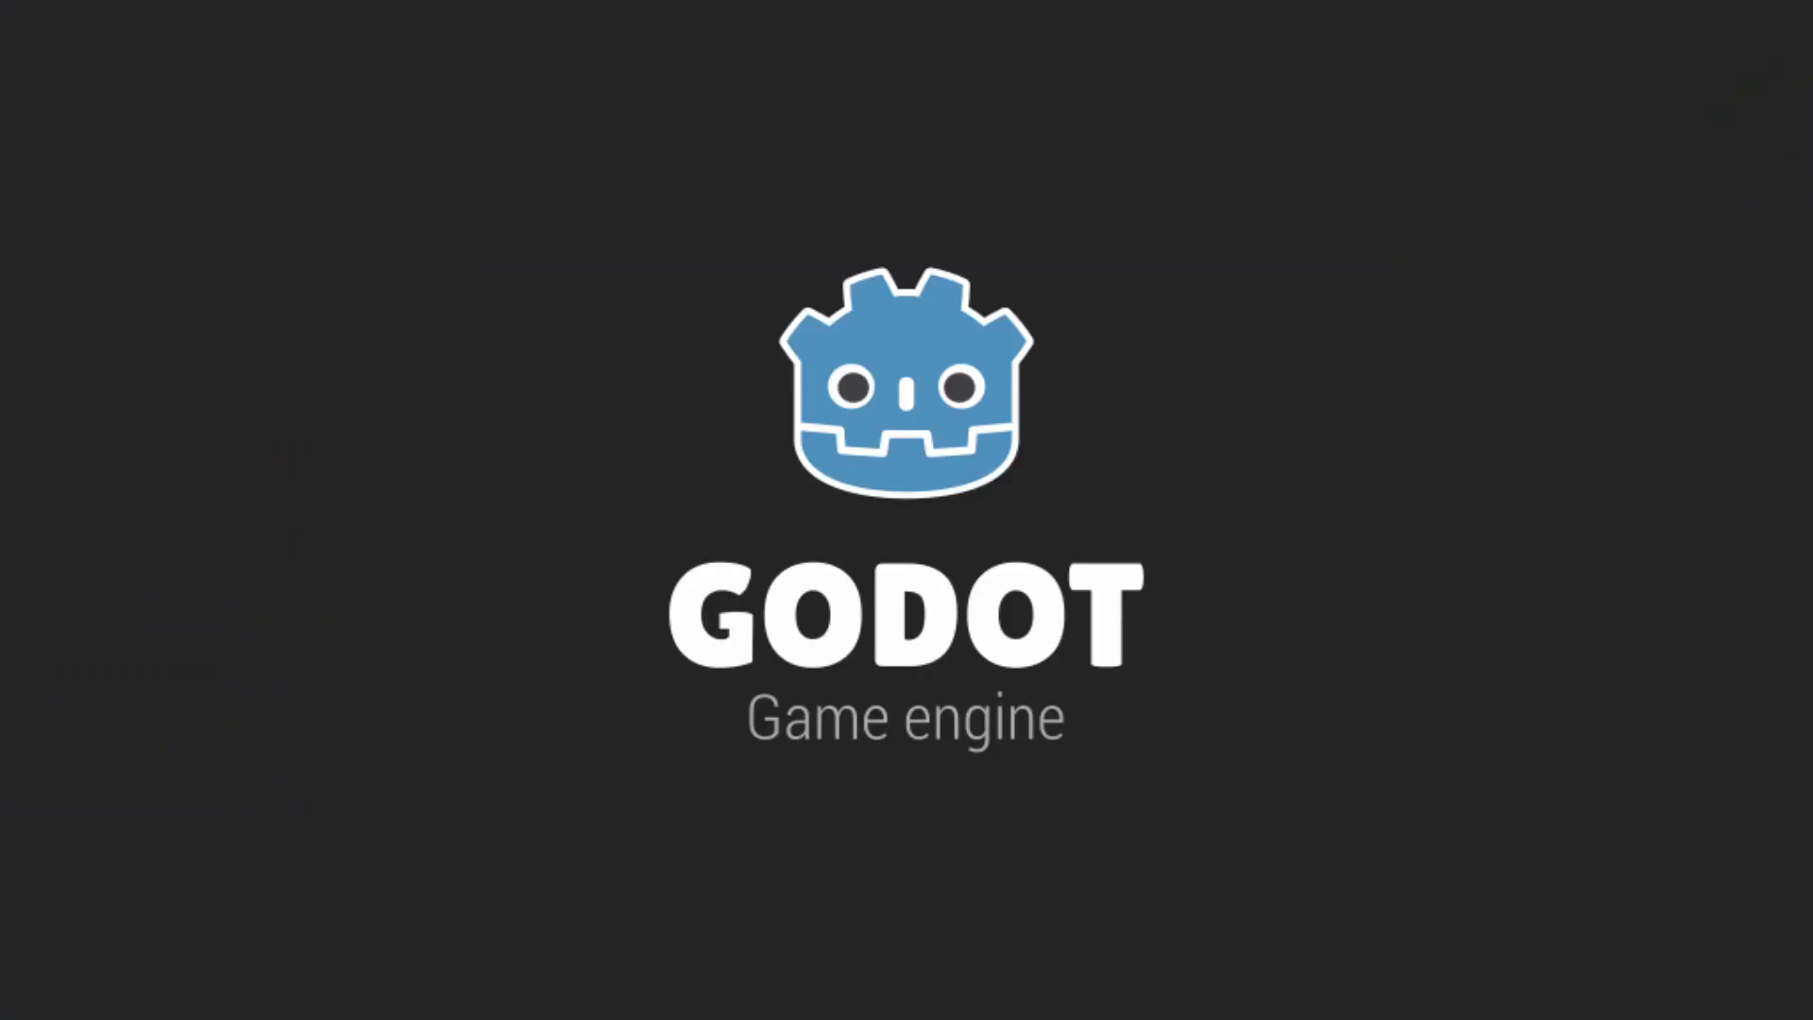
# Run the game and choose Start New Game from its pause menu.
pyautogui.press('Escape')
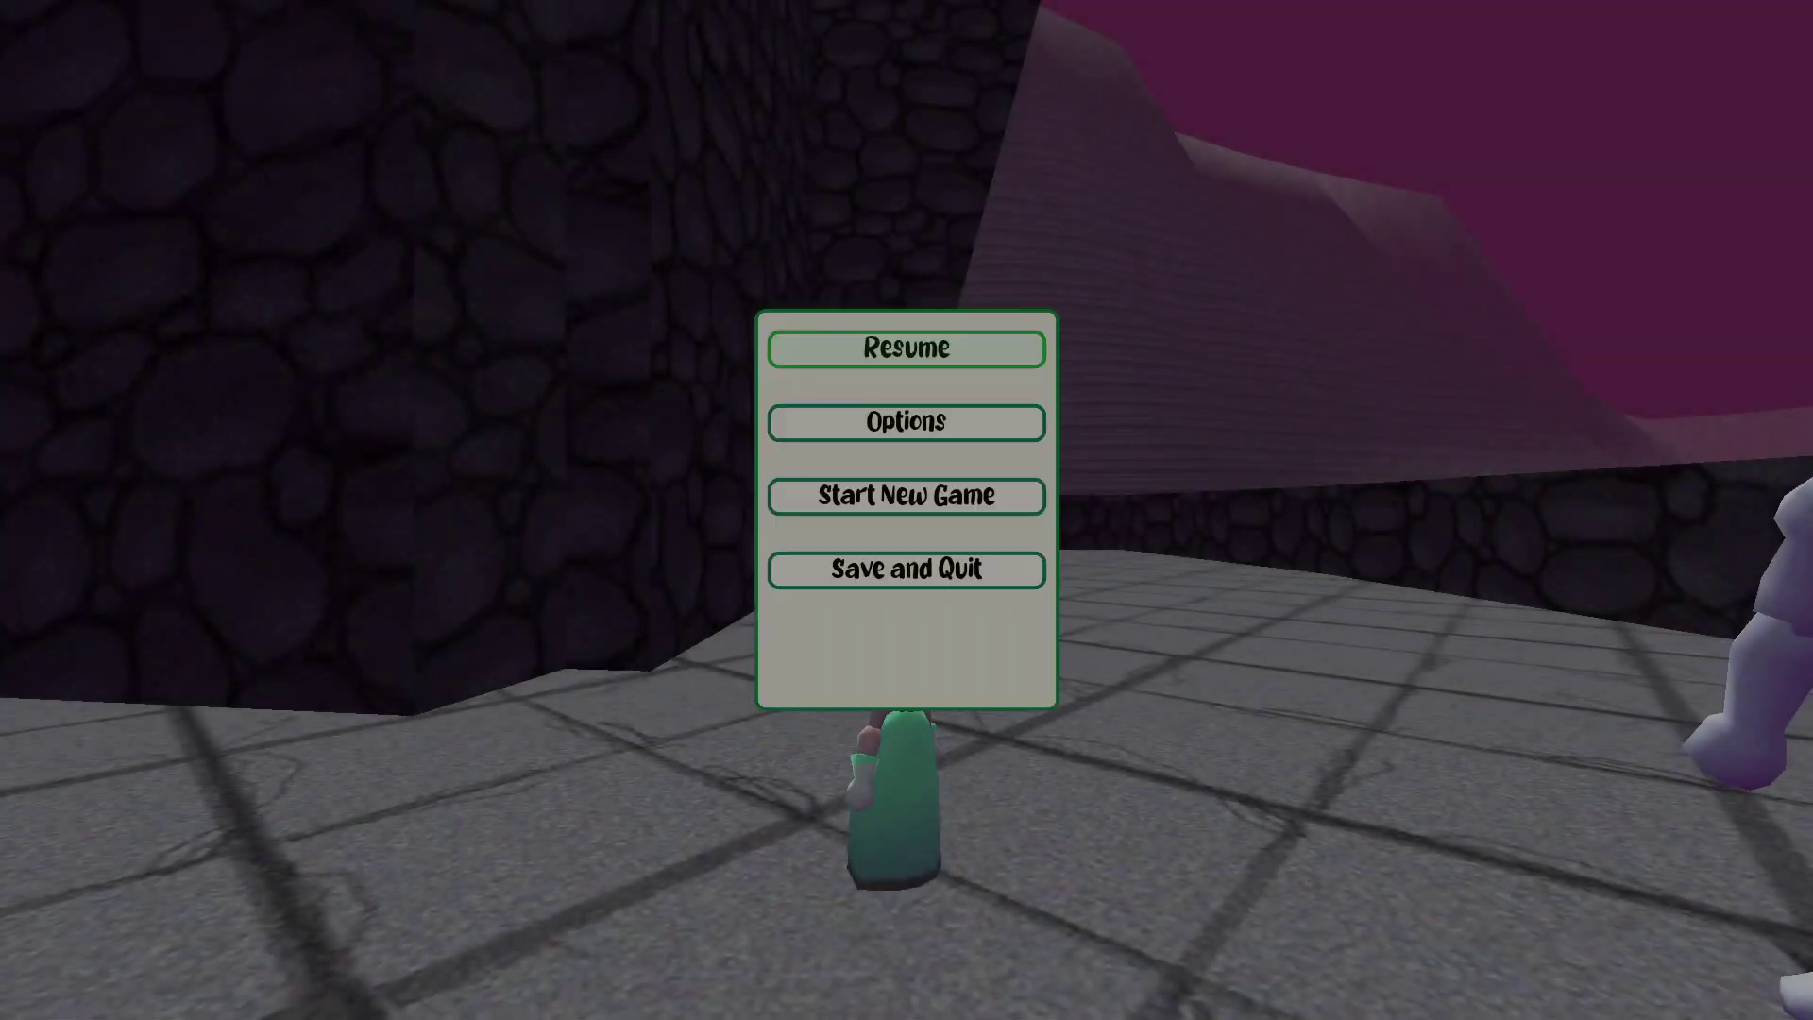
pyautogui.press('Down')
pyautogui.press('Down')
pyautogui.press('Down')
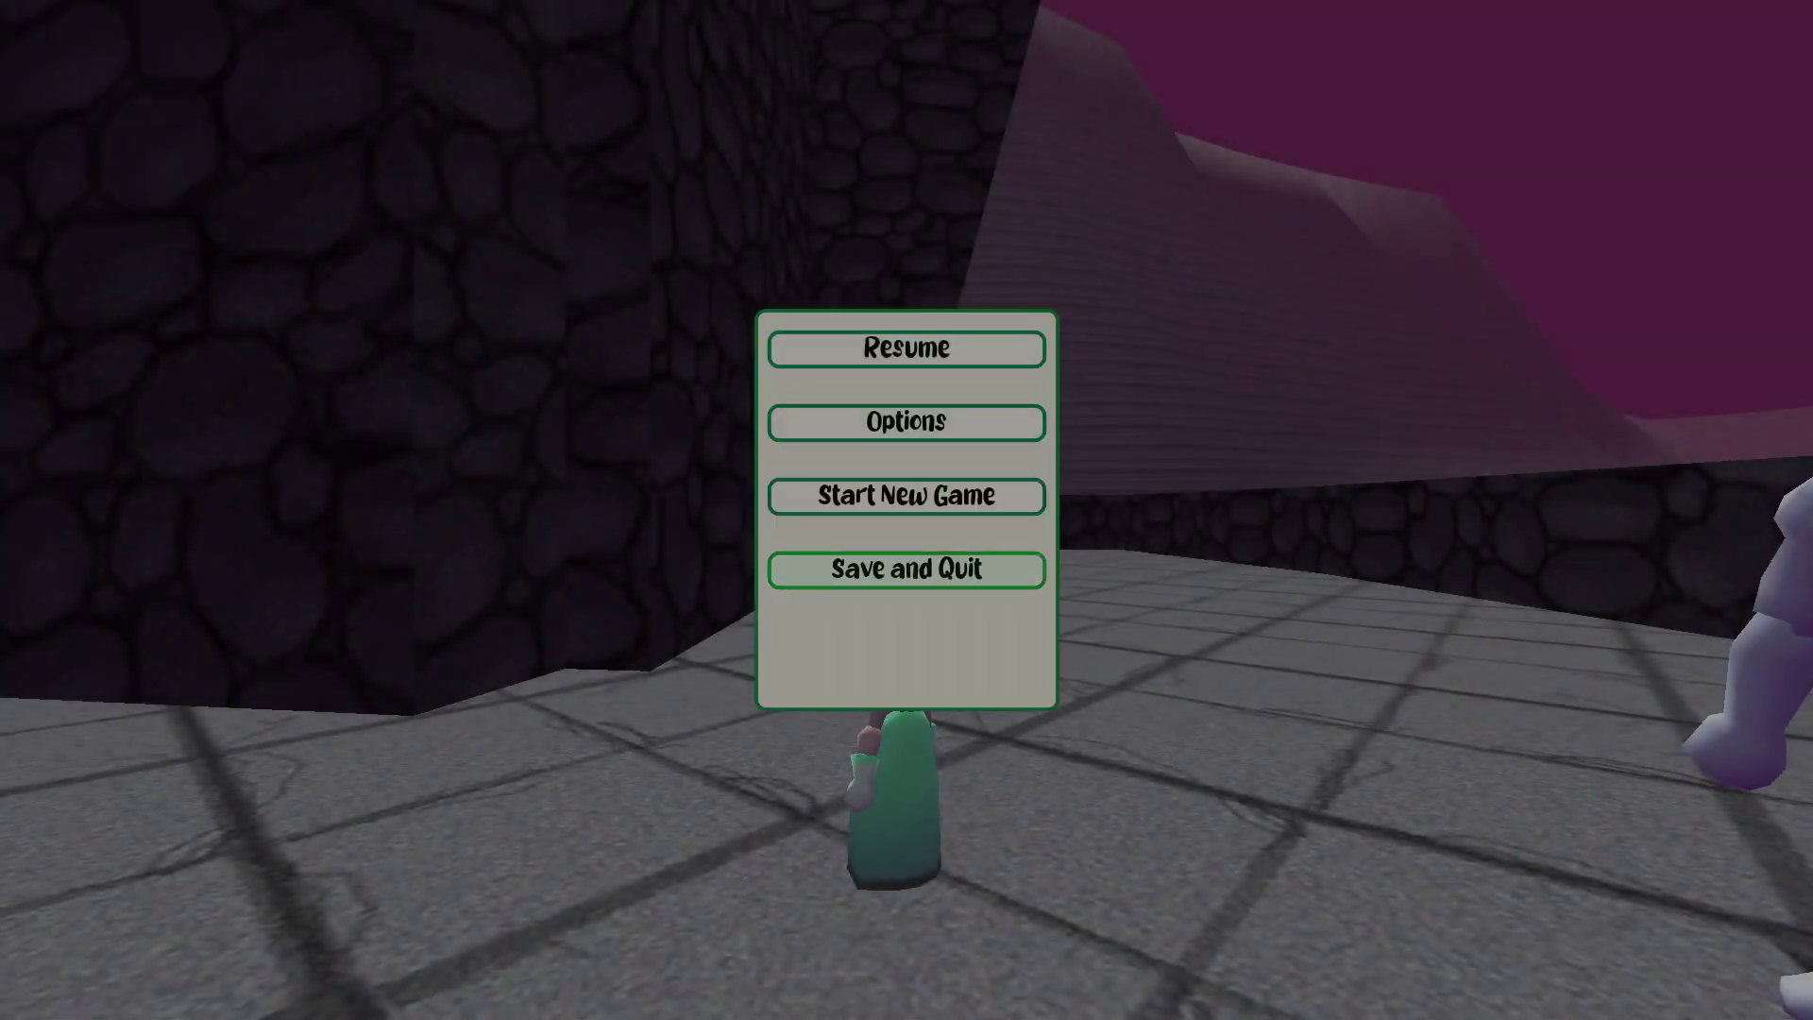
pyautogui.press('Up')
pyautogui.press('Return')
pyautogui.press('Return')
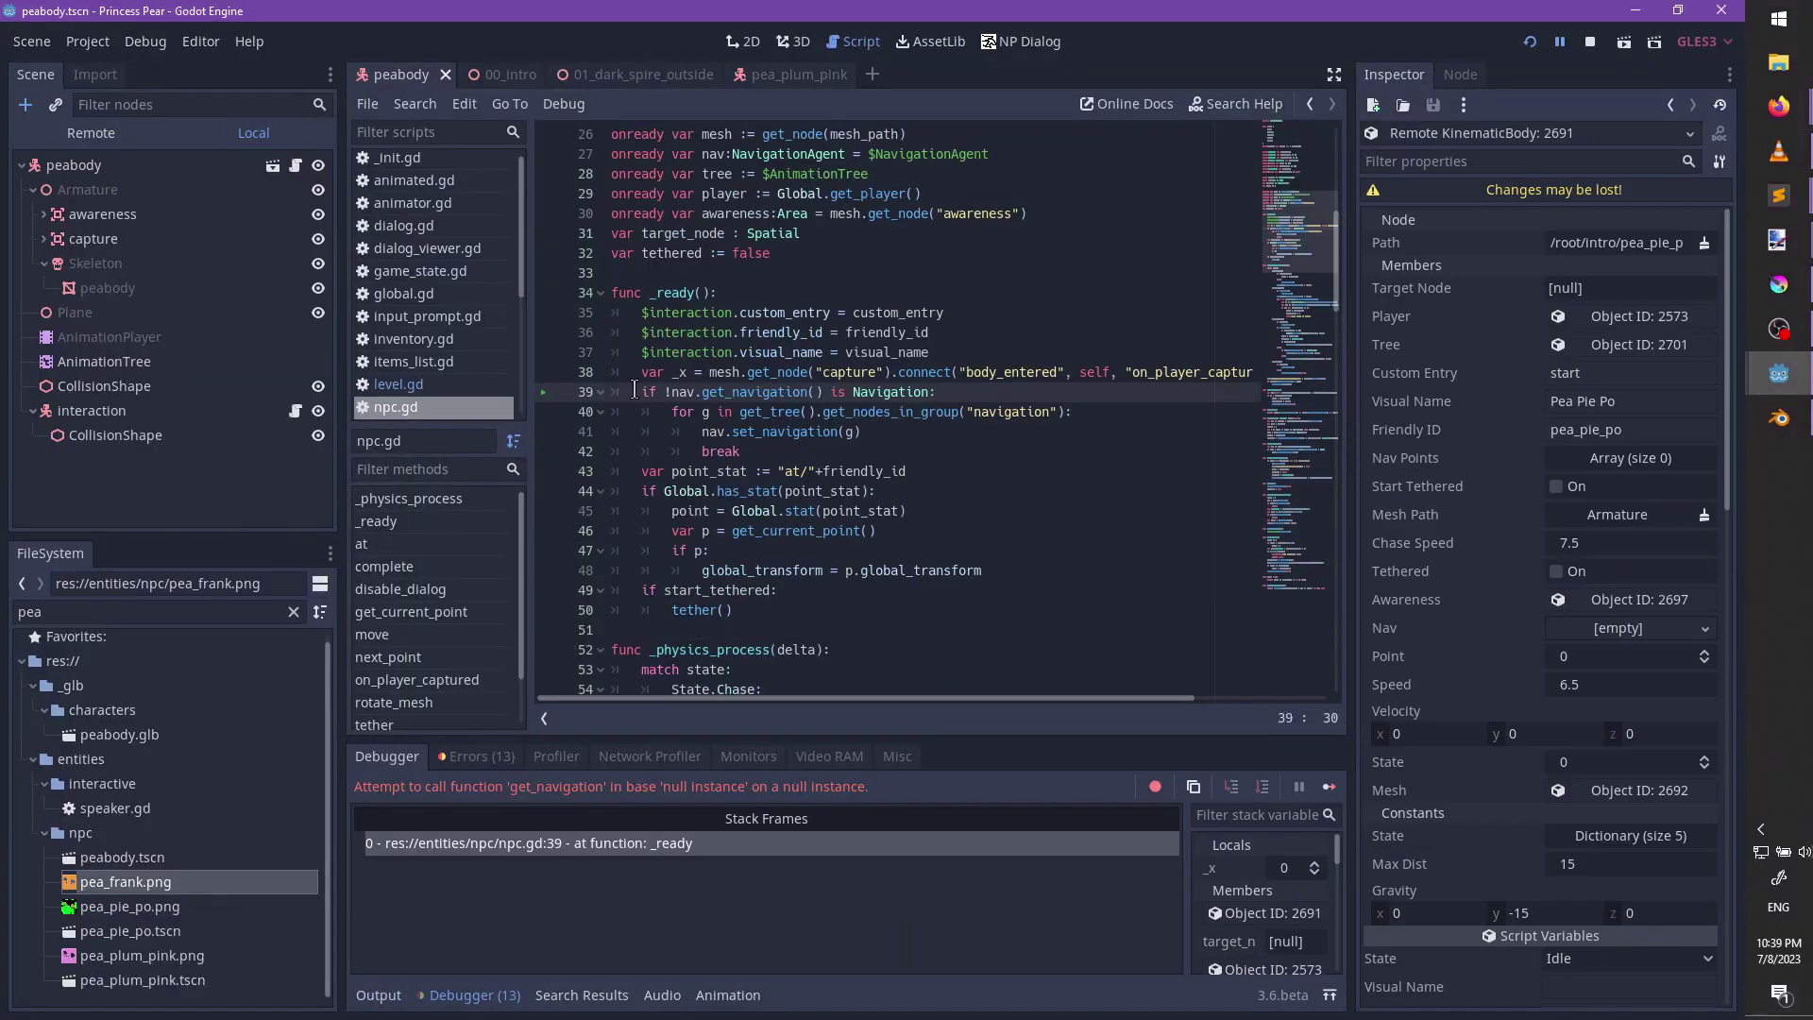
pyautogui.press('Return')
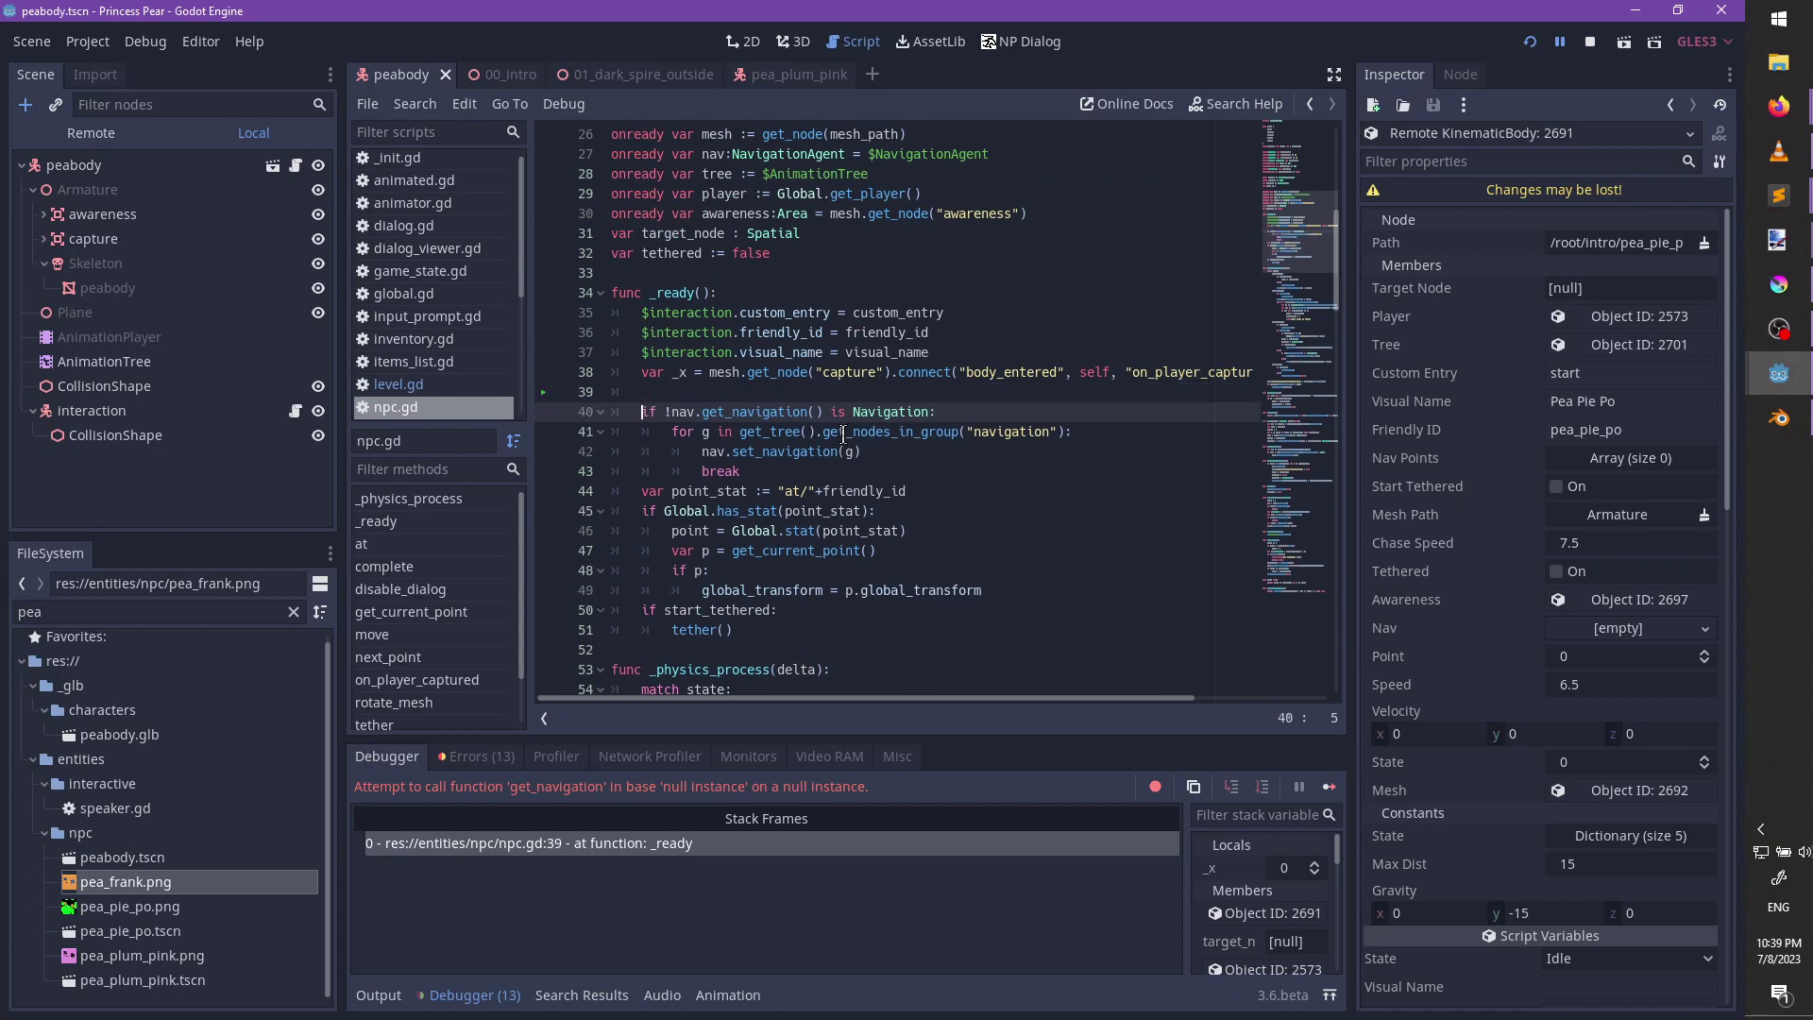
pyautogui.press('Up')
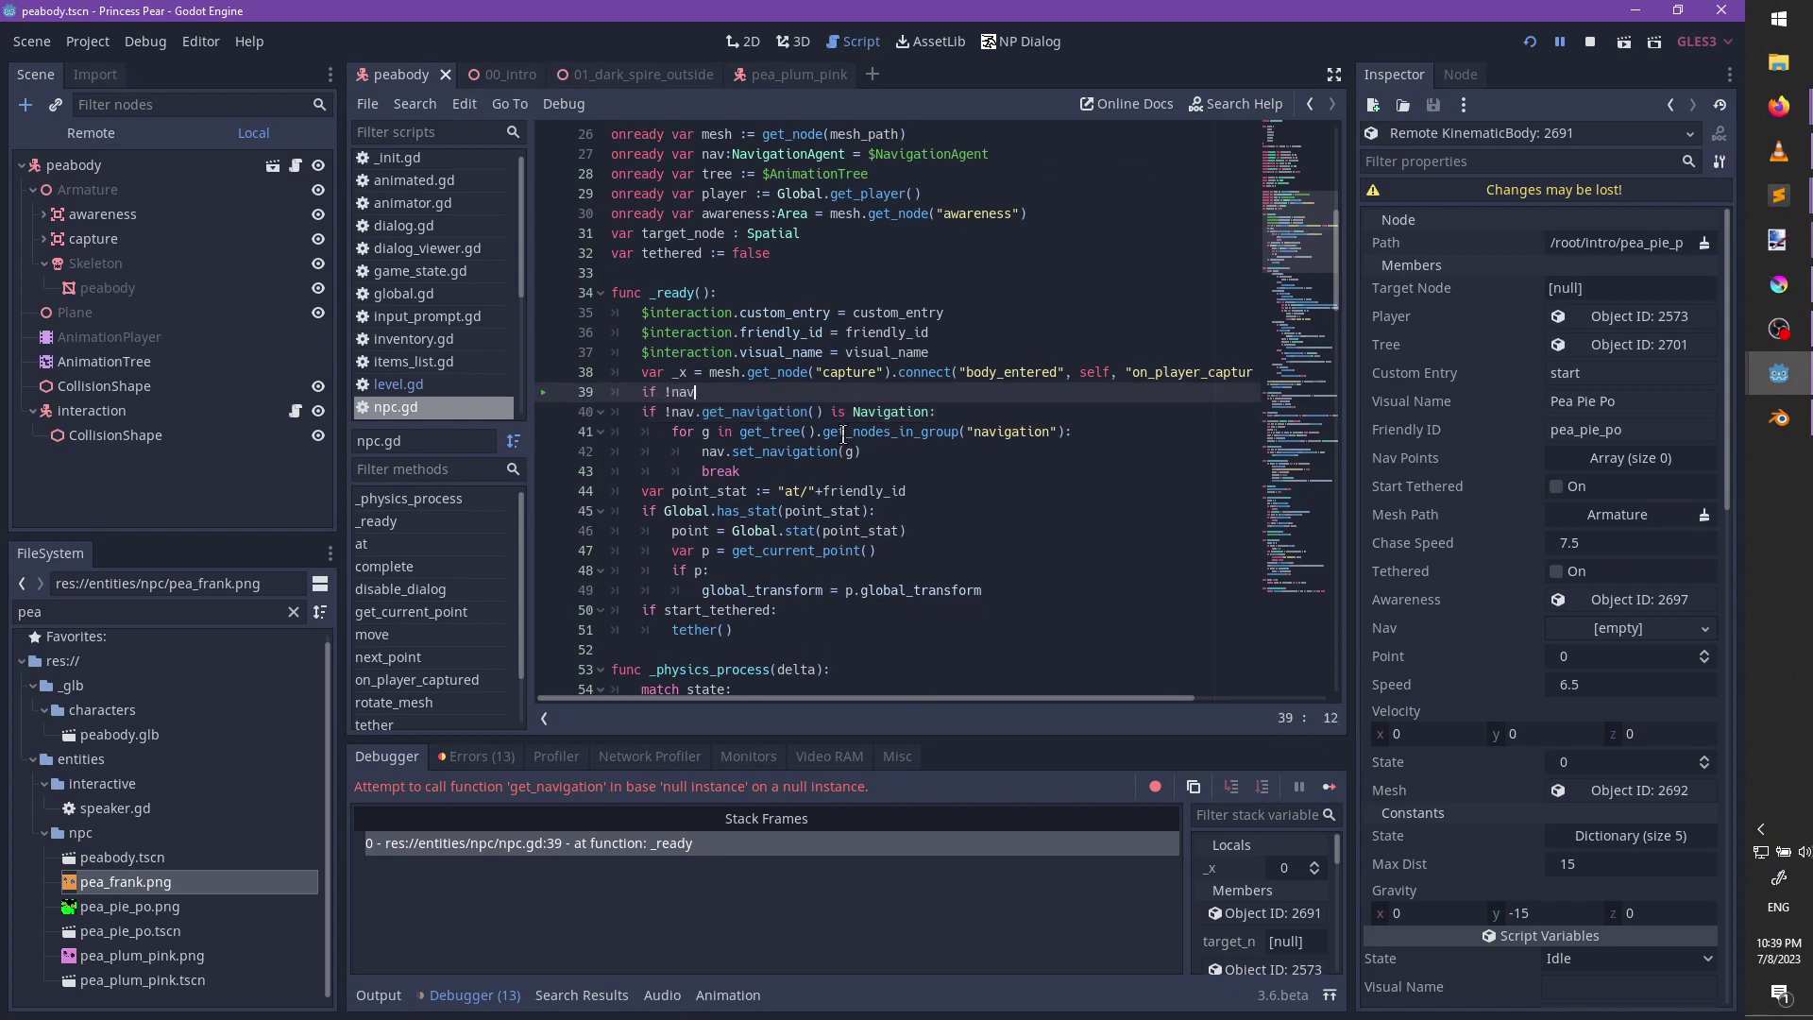
pyautogui.press('BackSpace')
pyautogui.press('BackSpace')
pyautogui.press('BackSpace')
pyautogui.press('BackSpace')
pyautogui.press('Delete')
# Extend the navigation condition in npc.gd's _ready to "if nav and !nav.get_navigation() is Navigation" and save the script.
pyautogui.press('End')
pyautogui.press('Home')
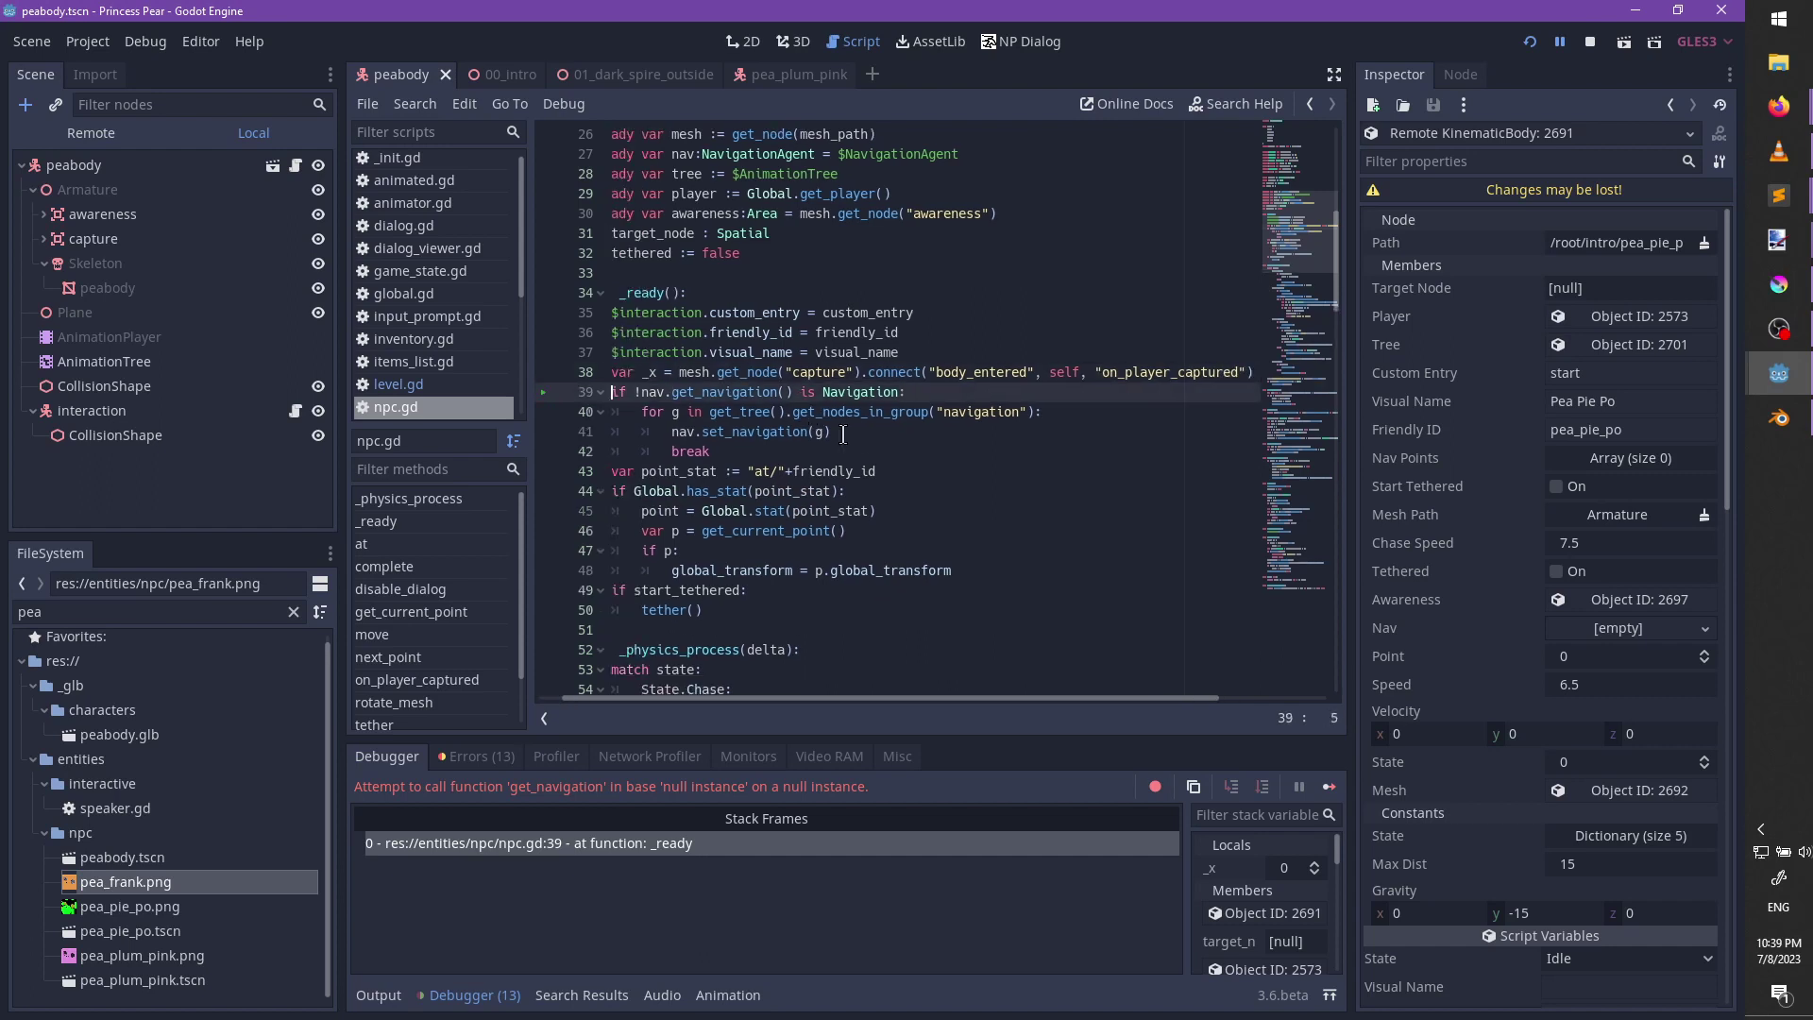
pyautogui.write('nav ')
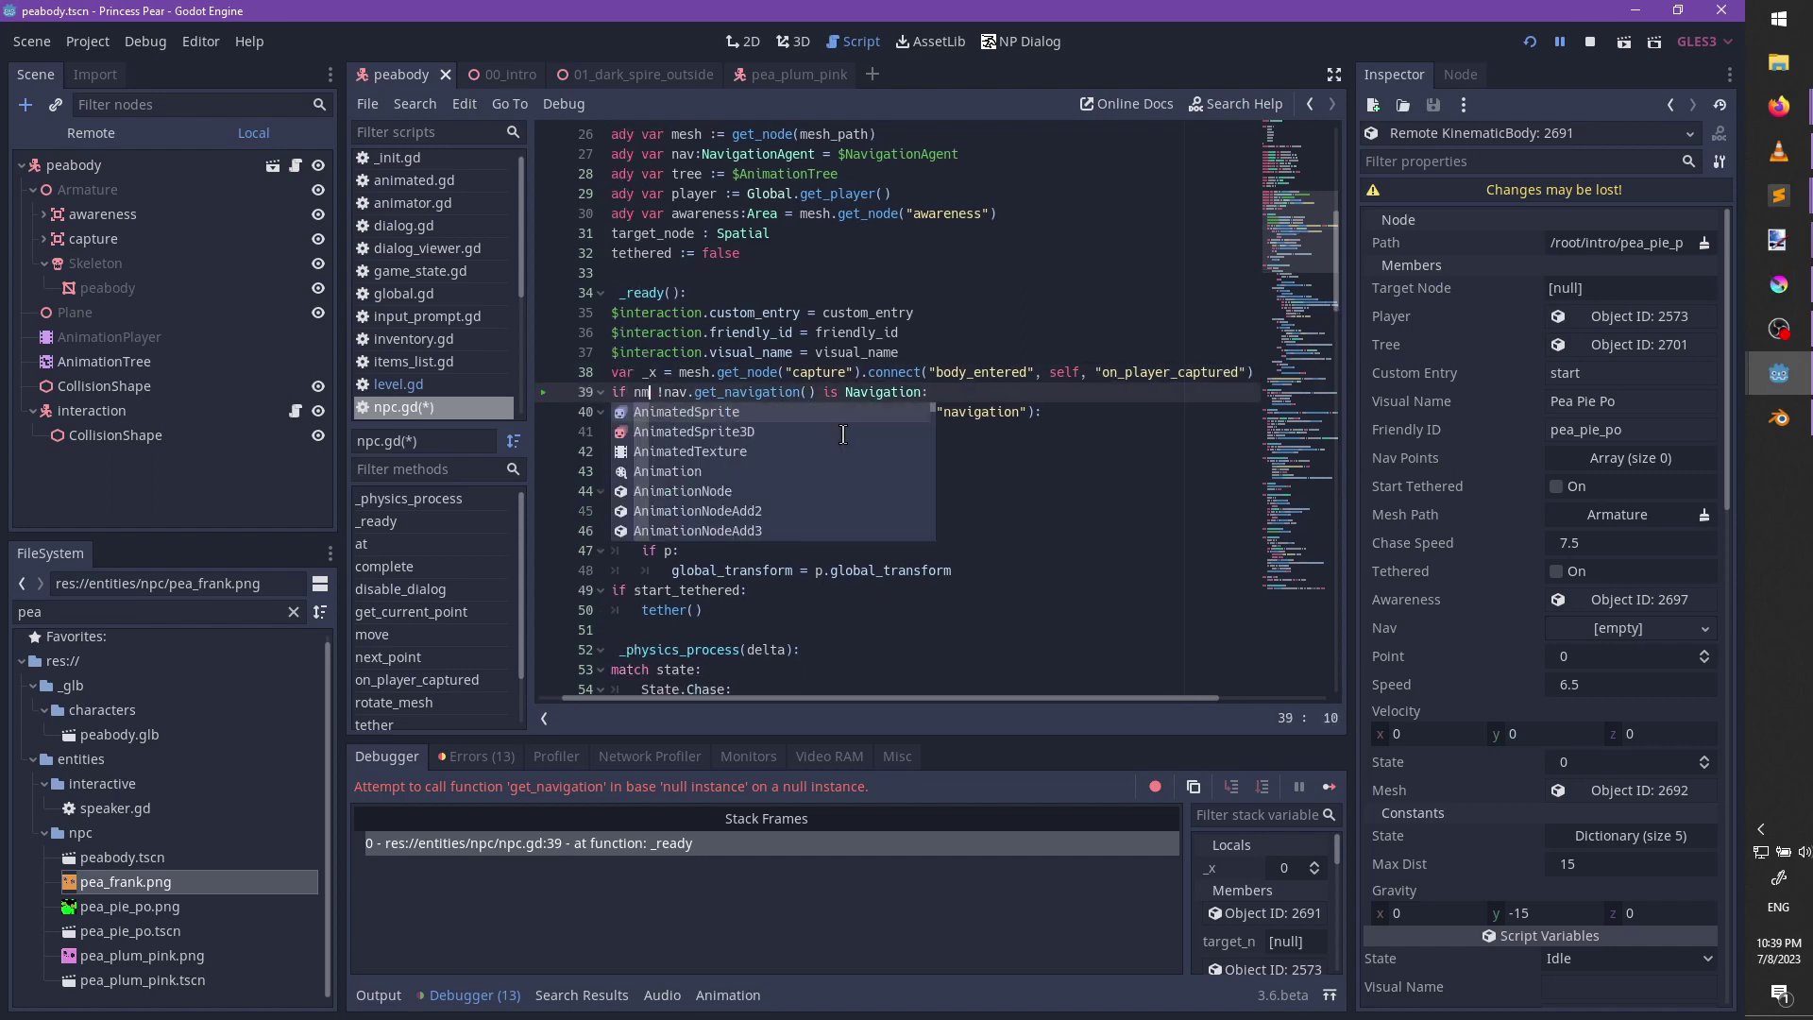
pyautogui.write('and')
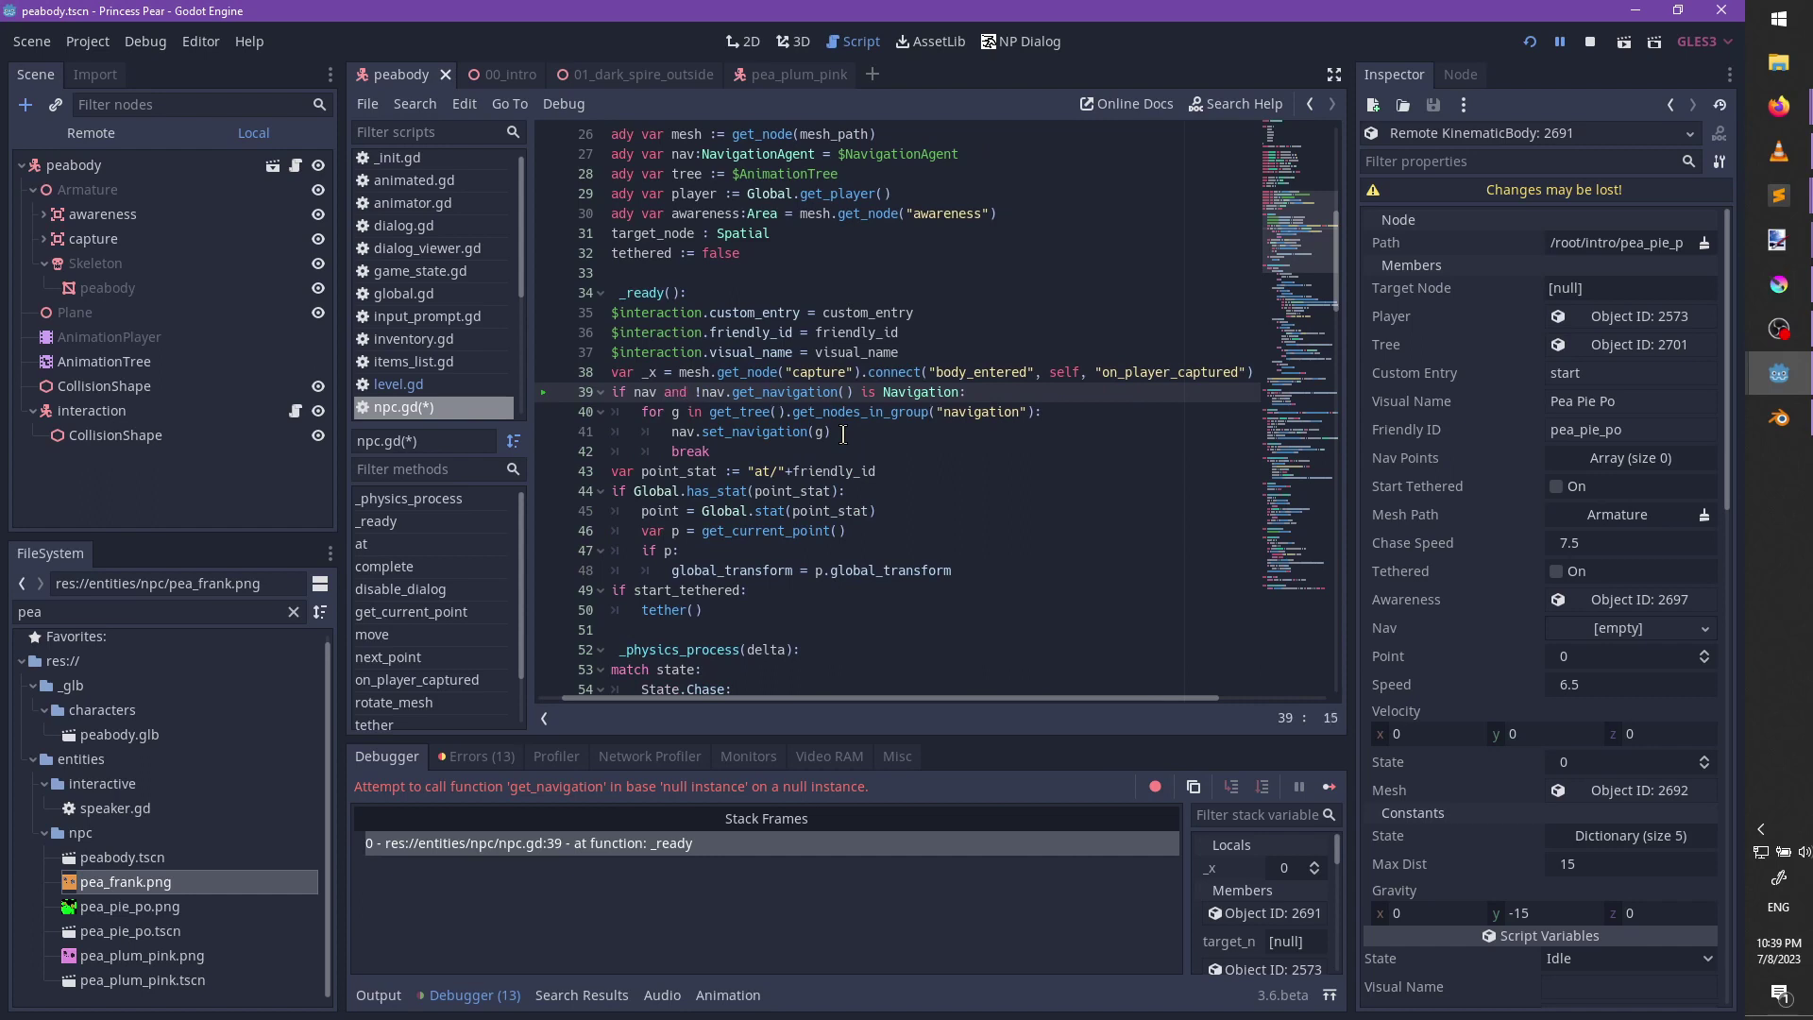
pyautogui.hotkey('ctrl', 's')
# Run the game again, walk the princess around the green pea character, and stop the game.
pyautogui.press('F5')
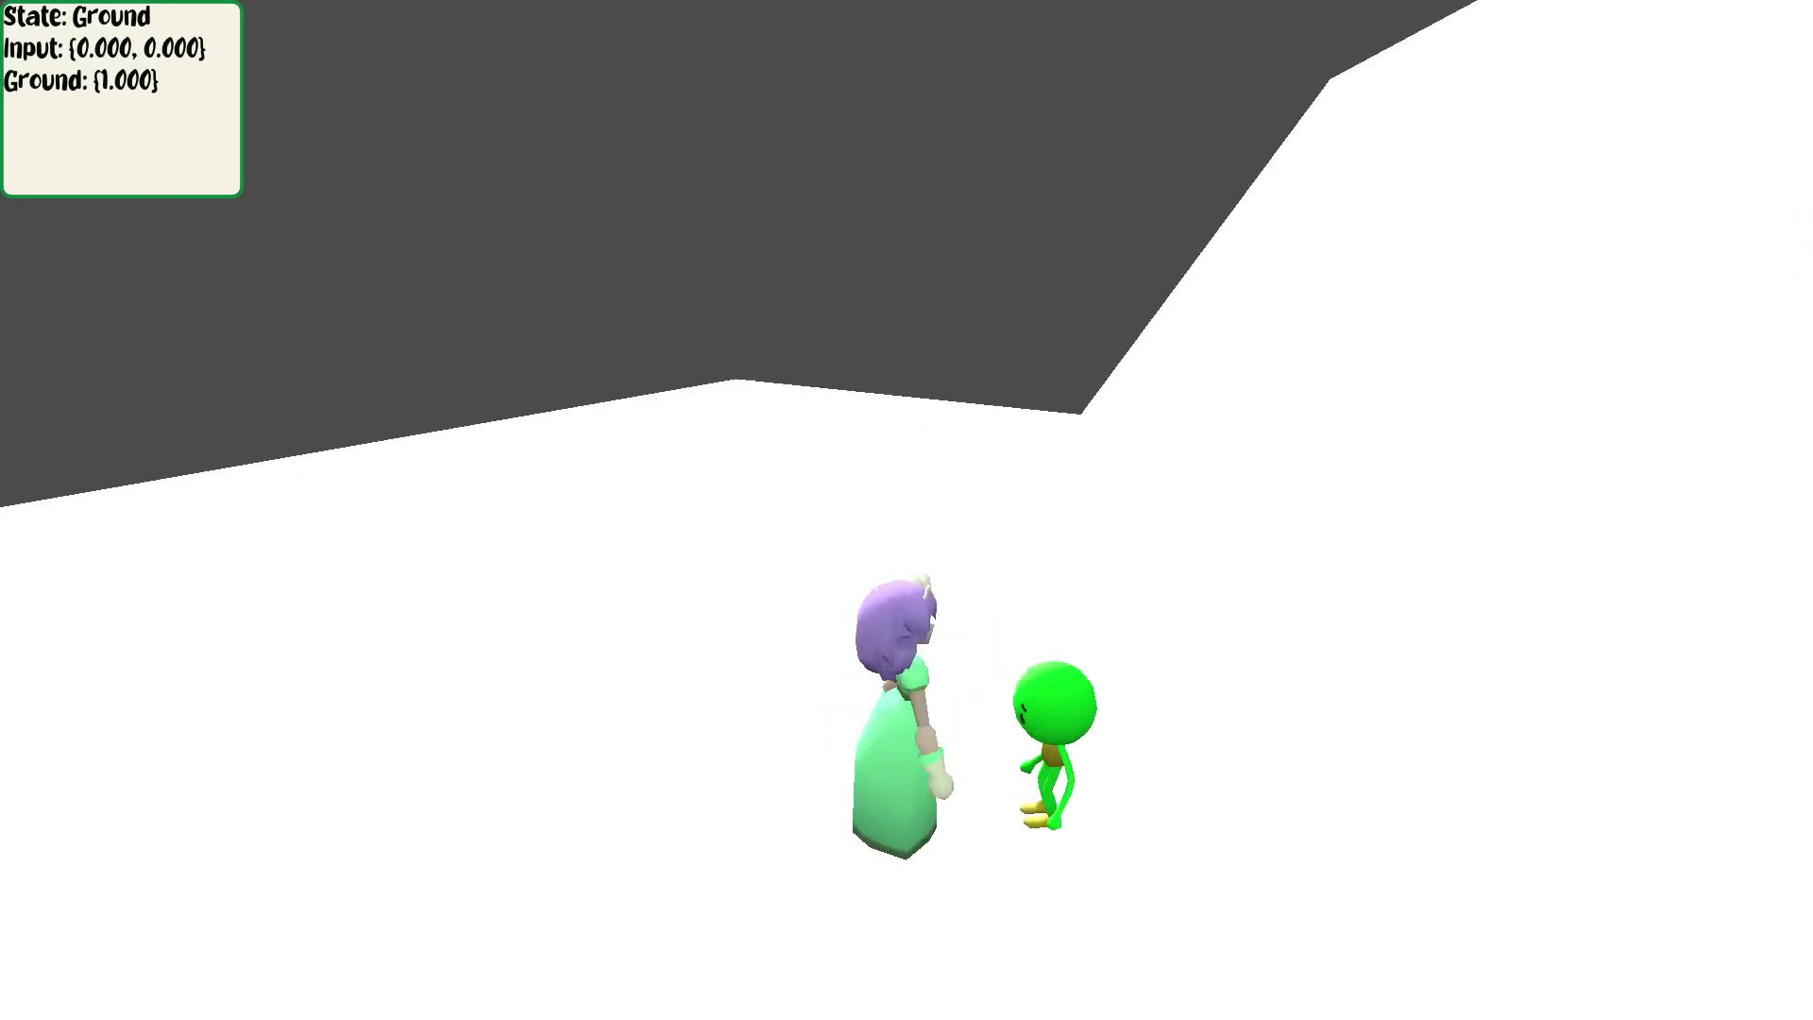
pyautogui.press('s')
pyautogui.press('d')
pyautogui.press('w')
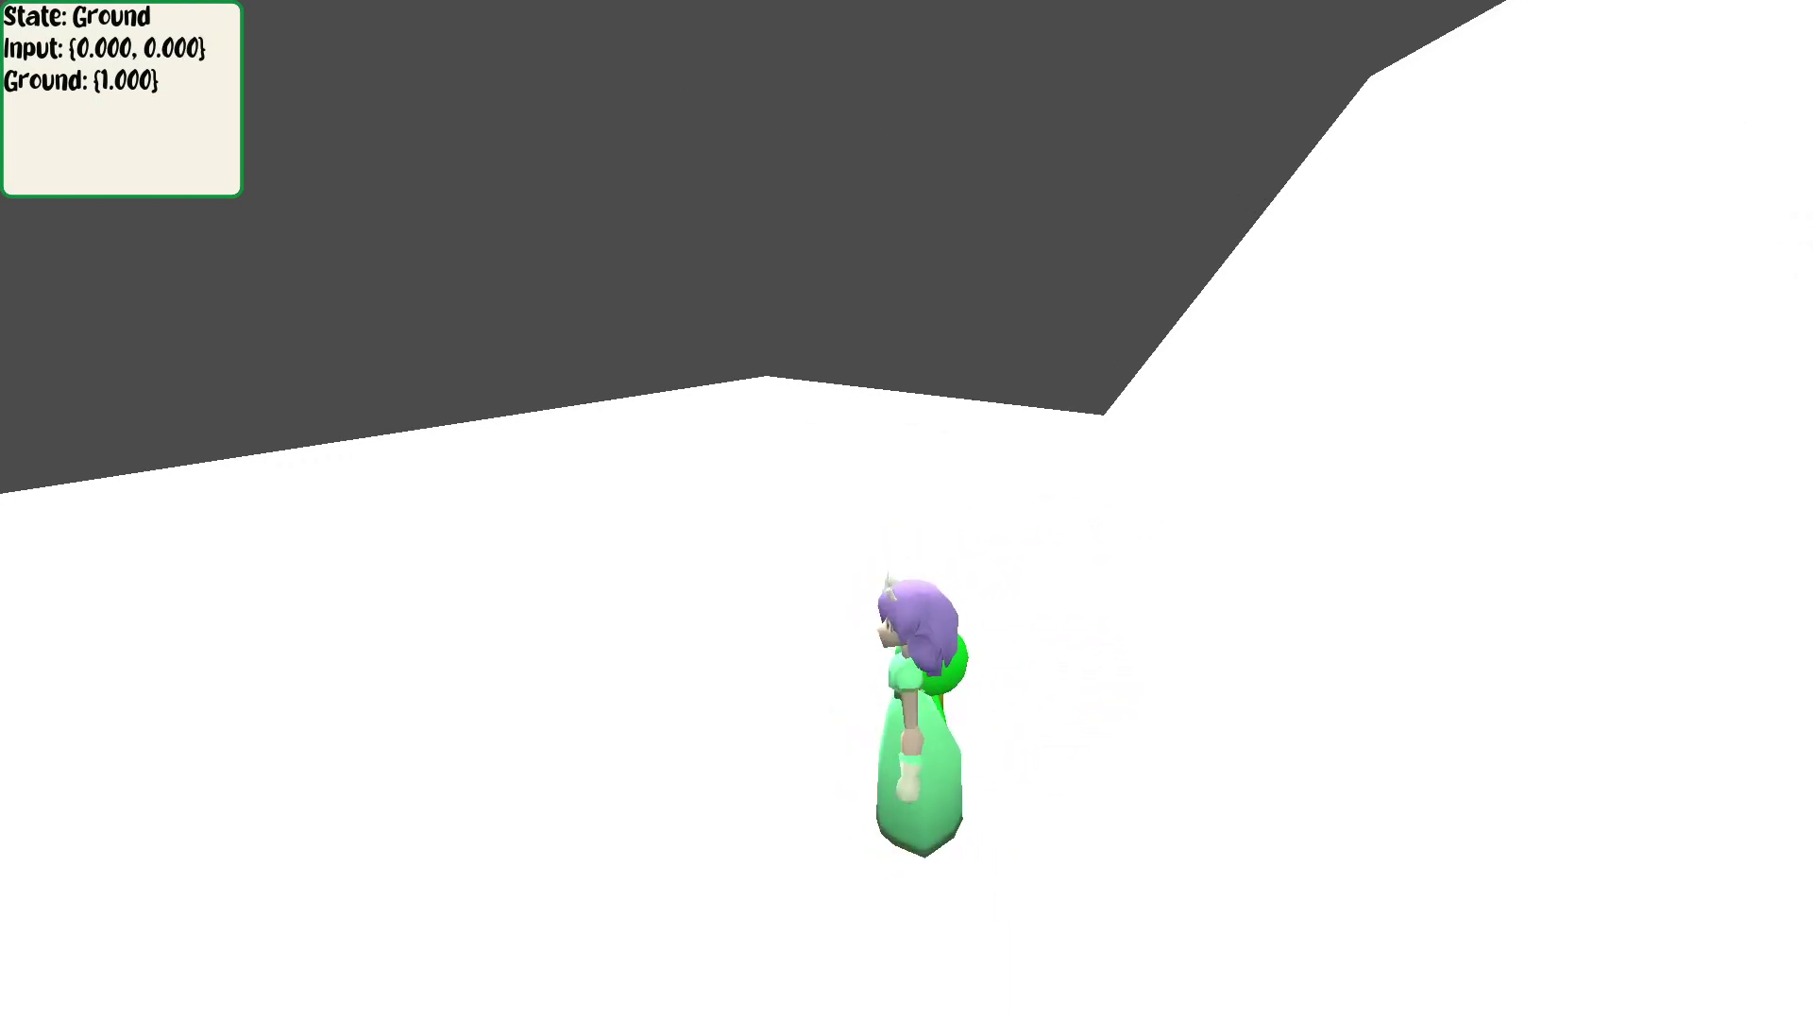
pyautogui.press('a')
pyautogui.press('F8')
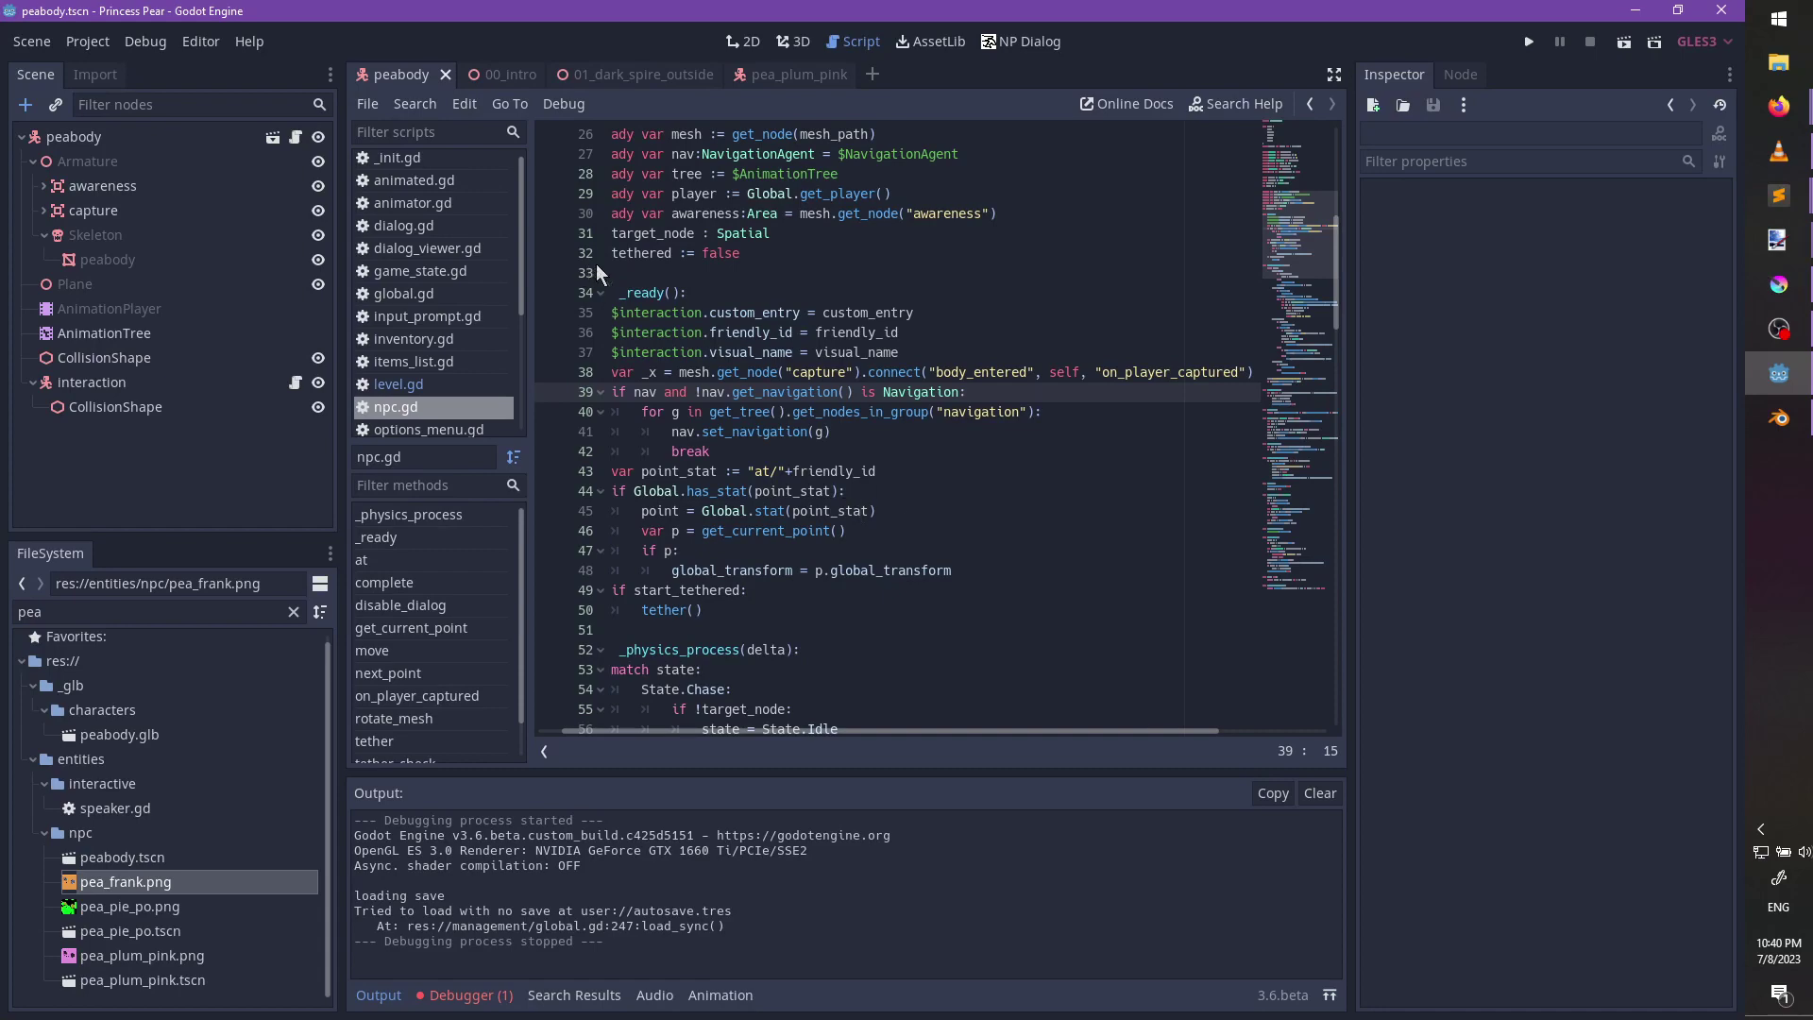
# Trace pea_pie_po from the 00_intro scene to its base peabody scene and inspect the interaction node's properties.
pyautogui.click(496, 76)
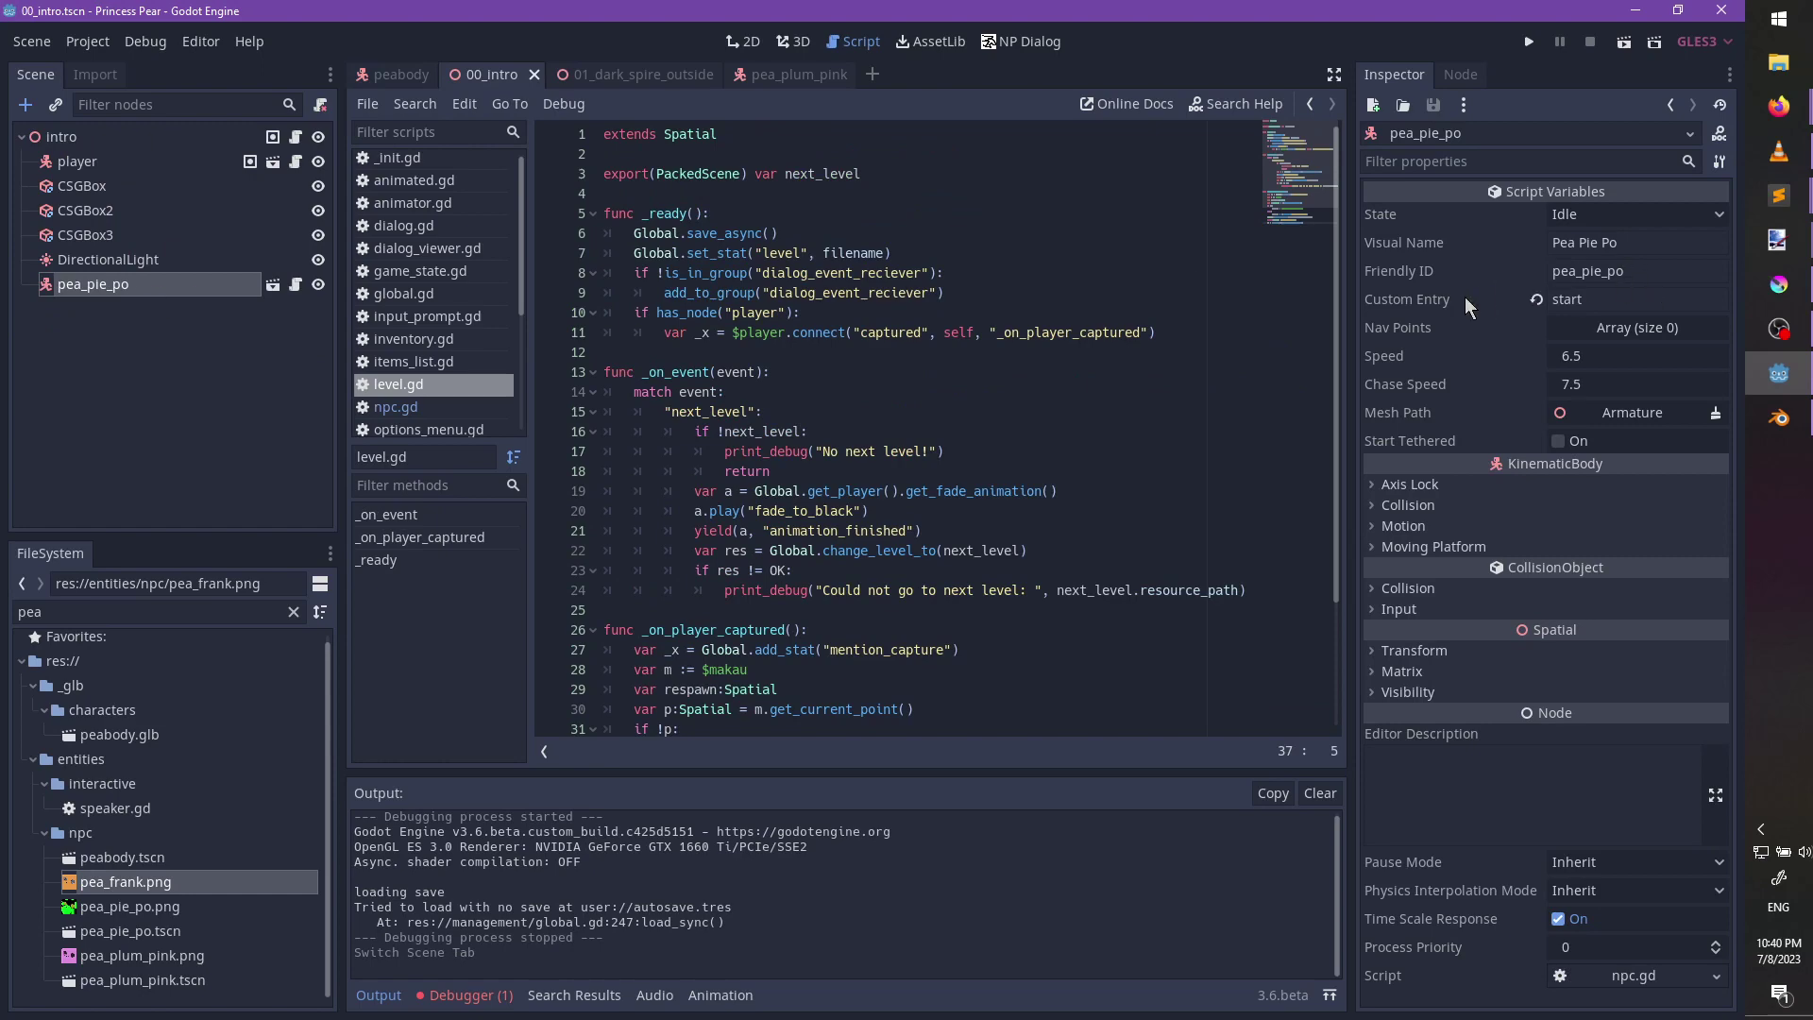
pyautogui.click(272, 284)
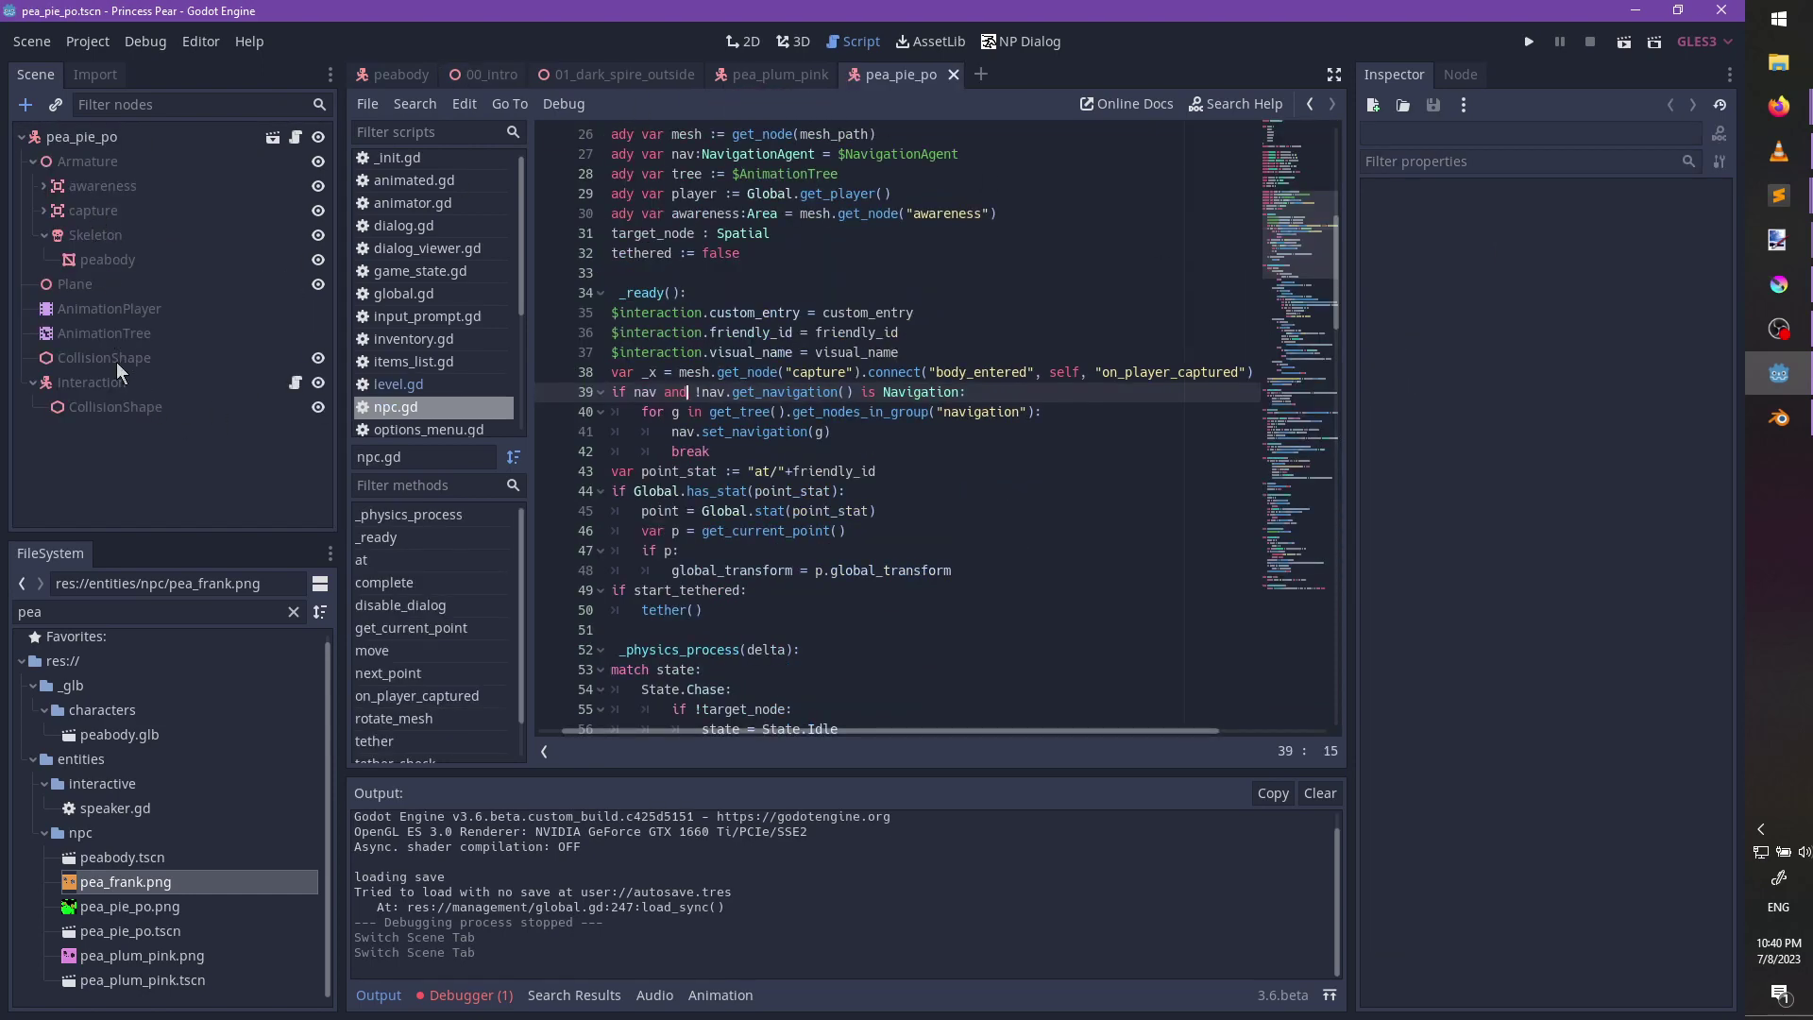
pyautogui.click(272, 140)
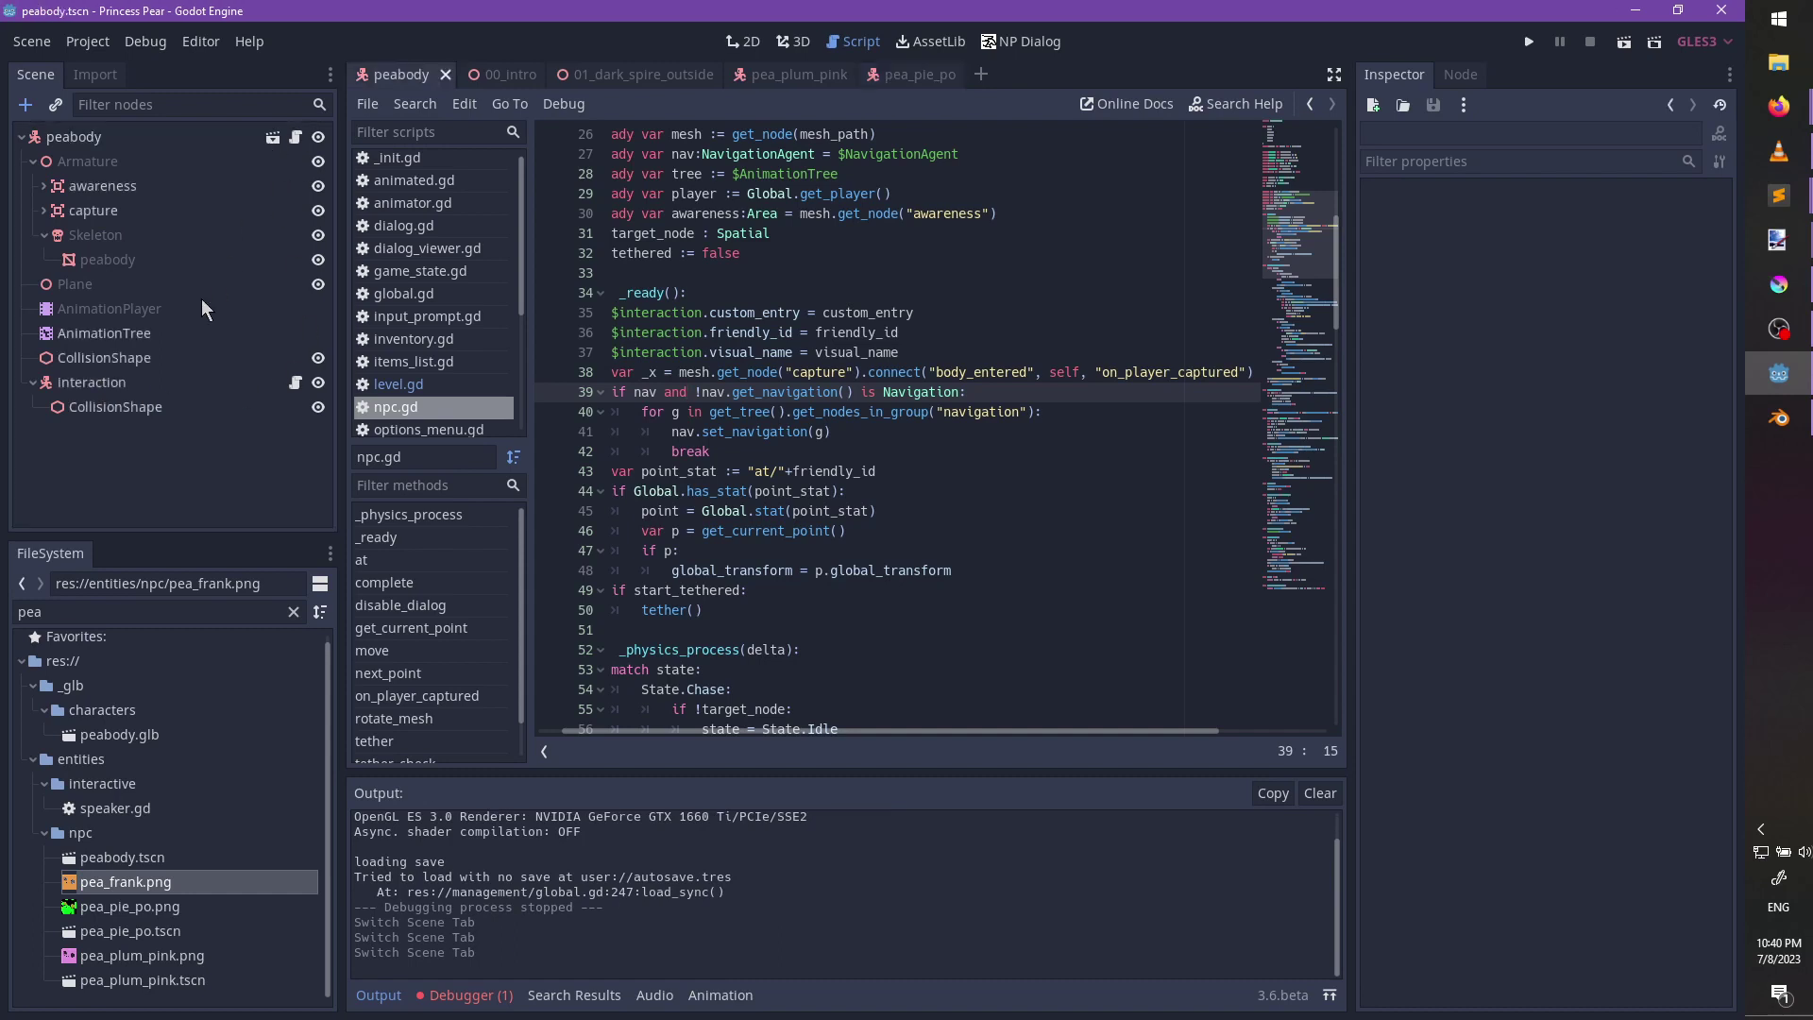
pyautogui.click(140, 382)
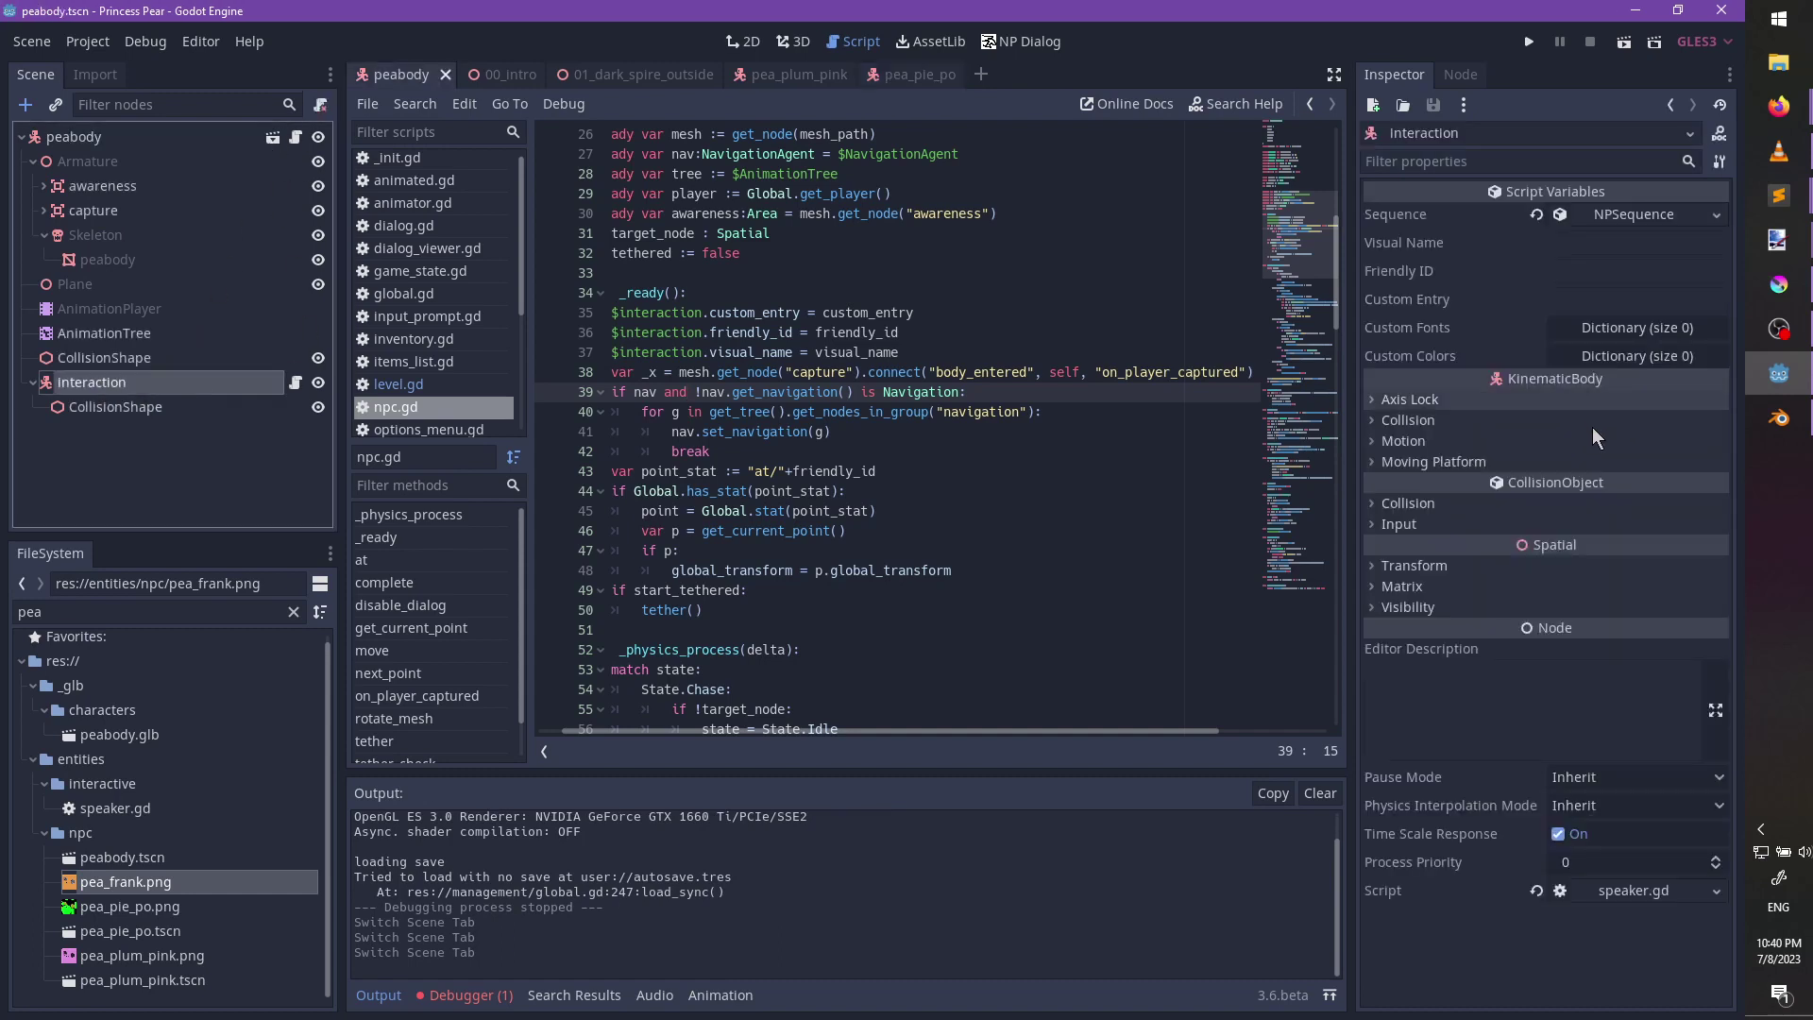
# Set the interaction node's collision layer to only layer 3, clear its collision mask, and save the peabody scene.
pyautogui.click(1429, 421)
pyautogui.click(1429, 421)
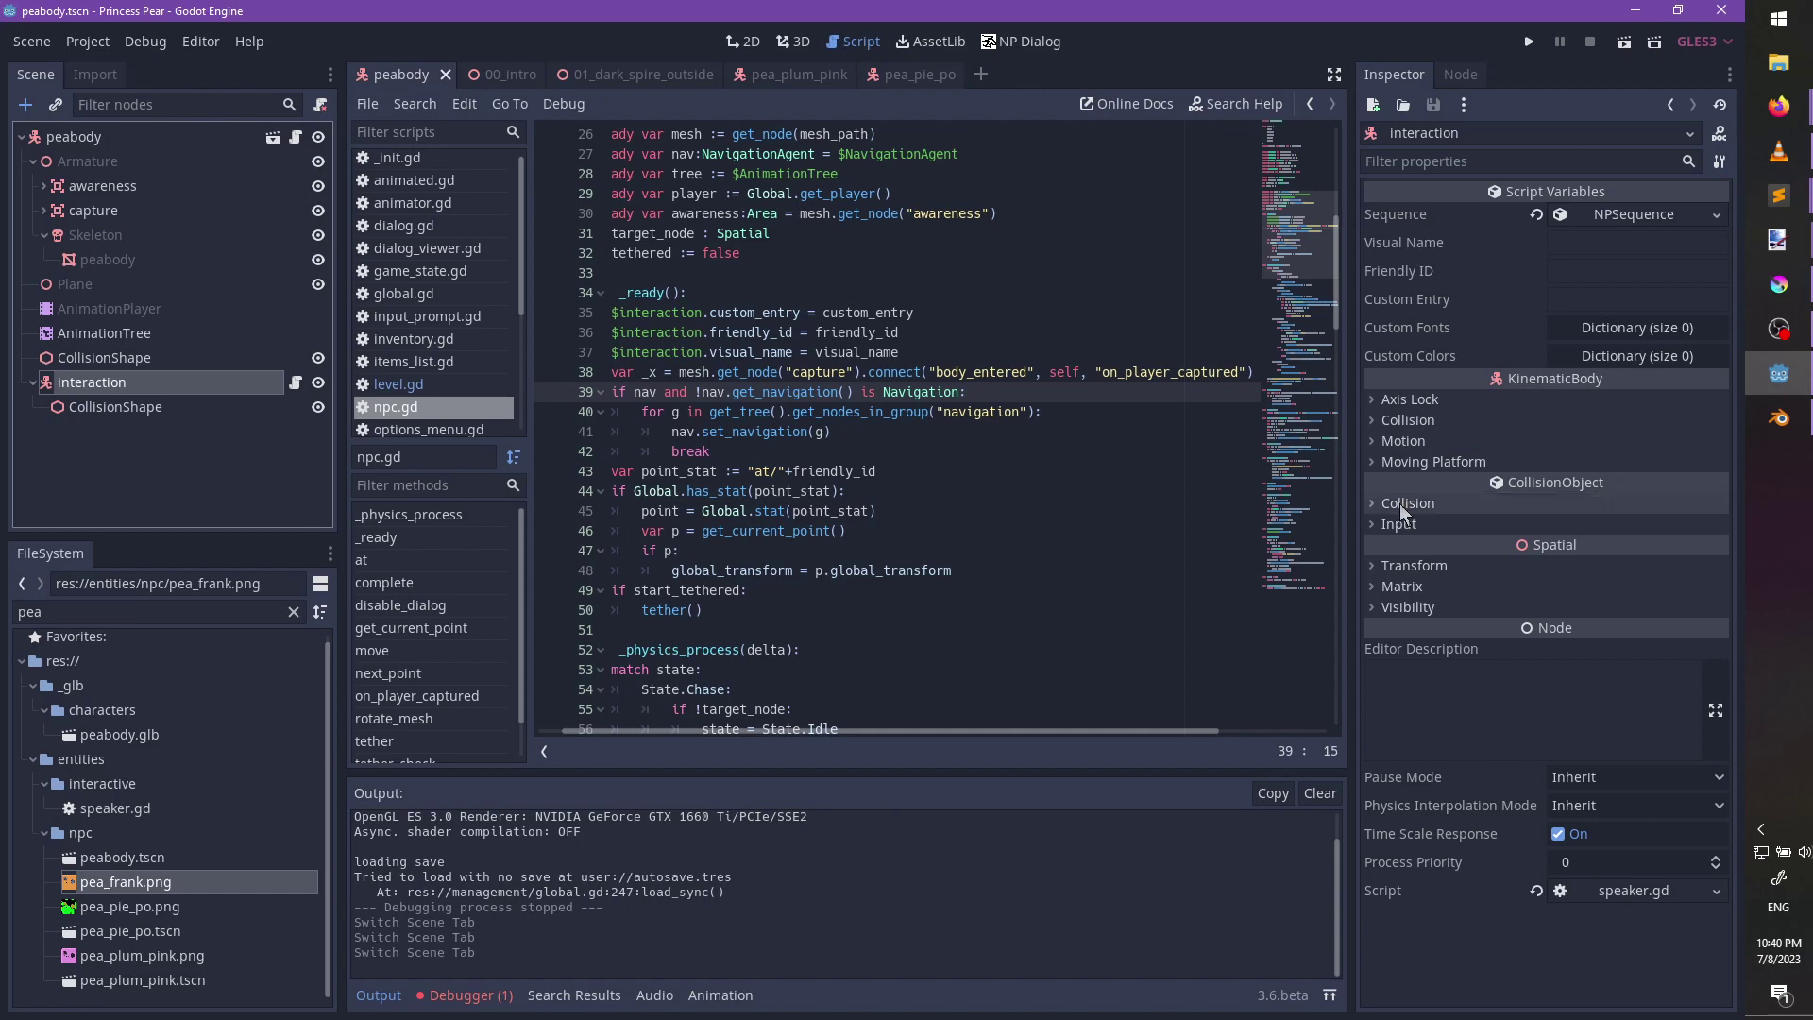
pyautogui.click(1409, 504)
pyautogui.click(1383, 548)
pyautogui.click(1383, 624)
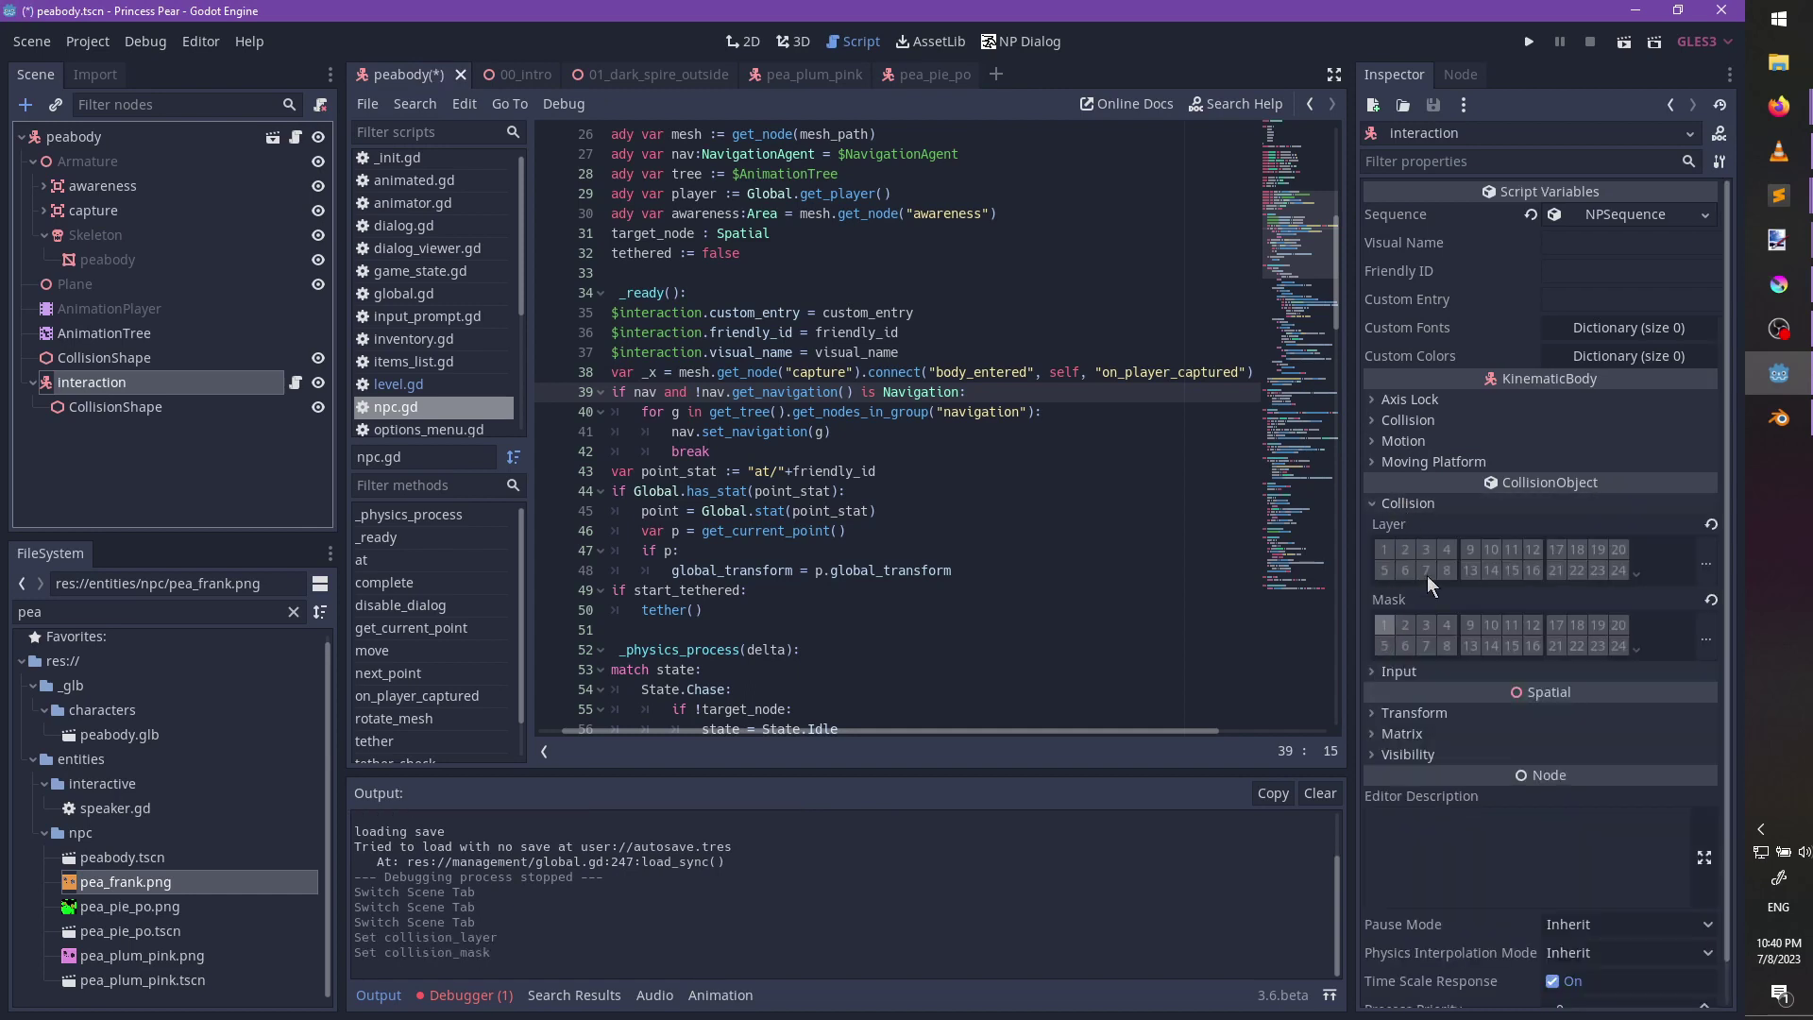
pyautogui.click(1427, 554)
pyautogui.hotkey('ctrl', 's')
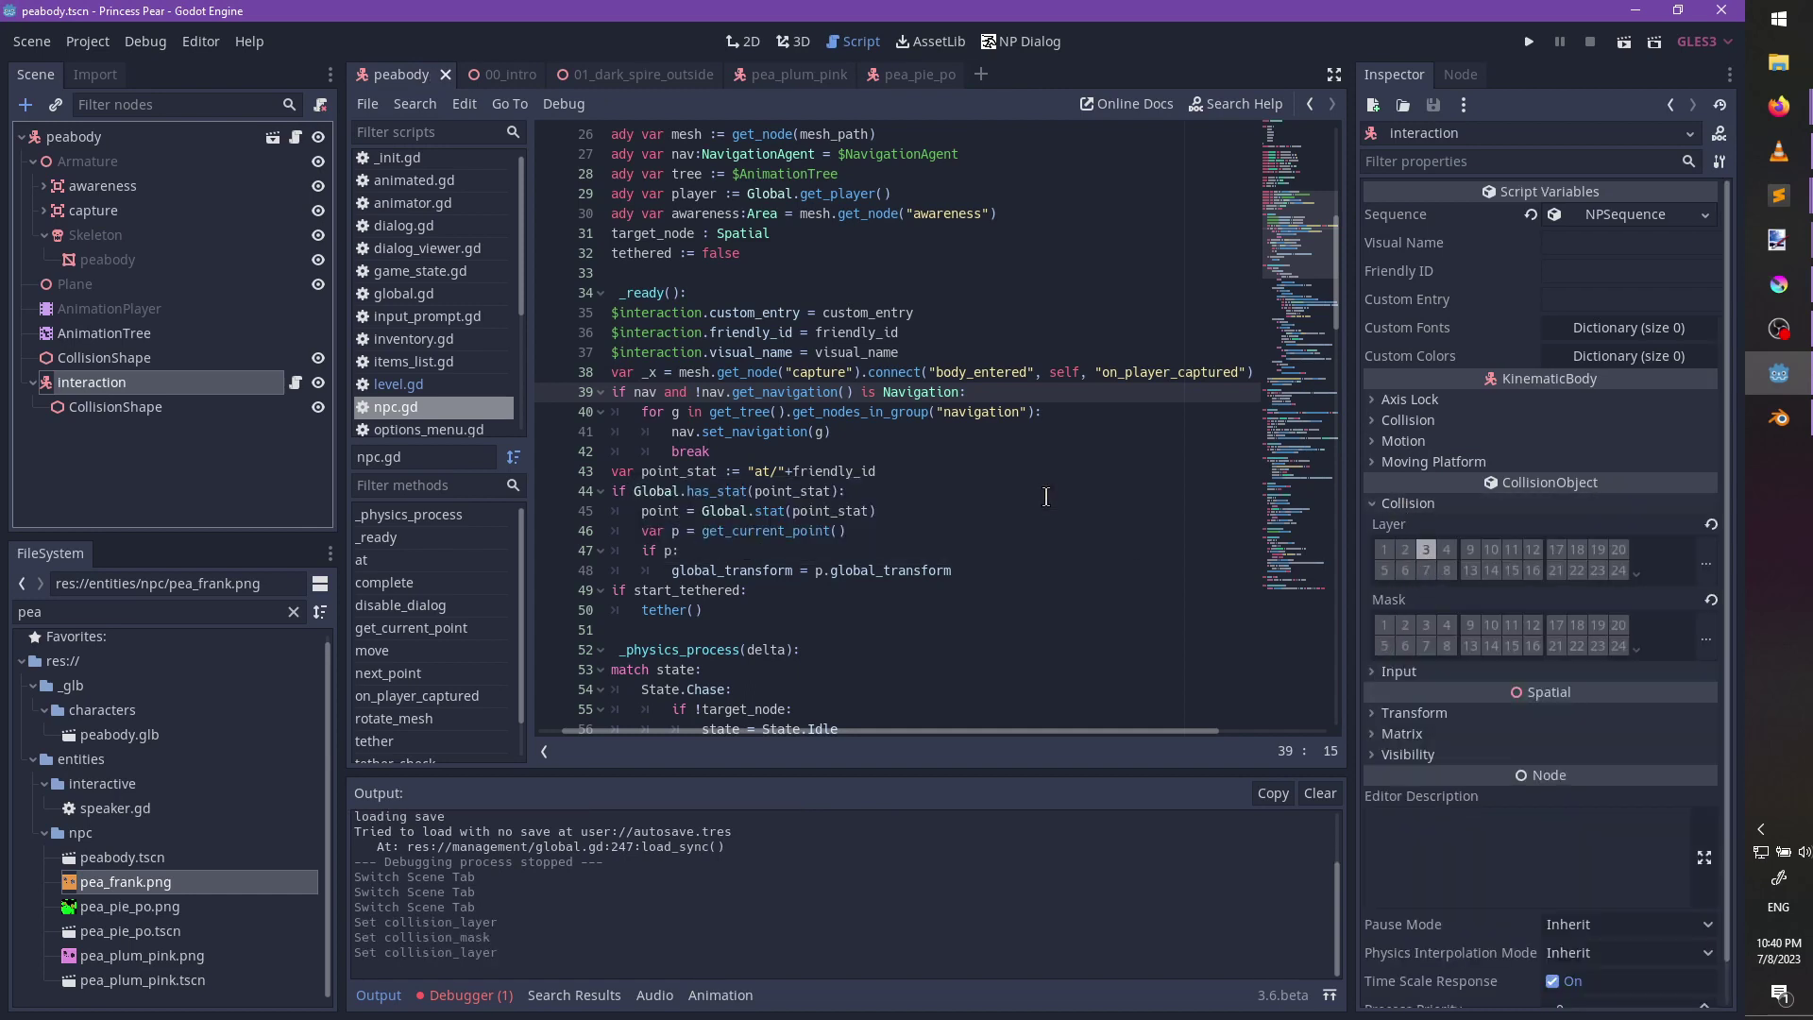
pyautogui.hotkey('ctrl', 's')
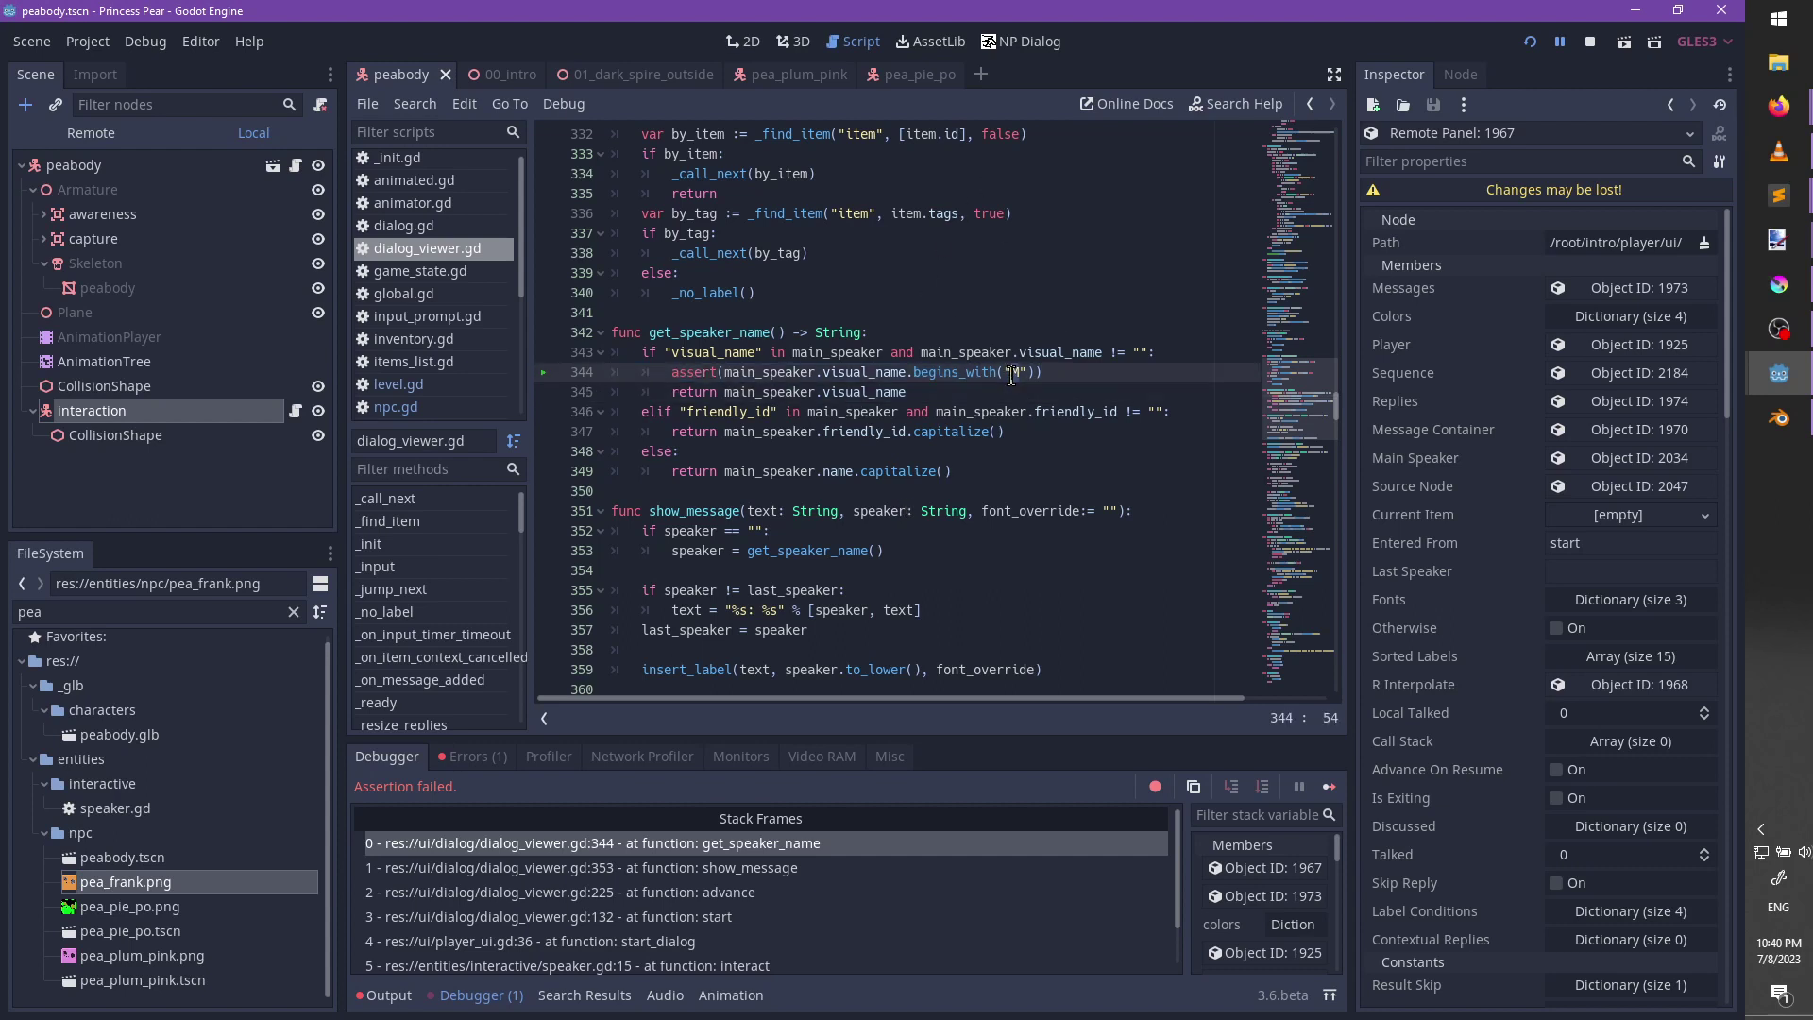
# Remove the assert line on visual_name from get_speaker_name in dialog_viewer.gd, save the script, and stop the game.
pyautogui.keyDown('shift'); pyautogui.click(1185, 351); pyautogui.keyUp('shift')
pyautogui.press('BackSpace')
pyautogui.hotkey('ctrl', 's')
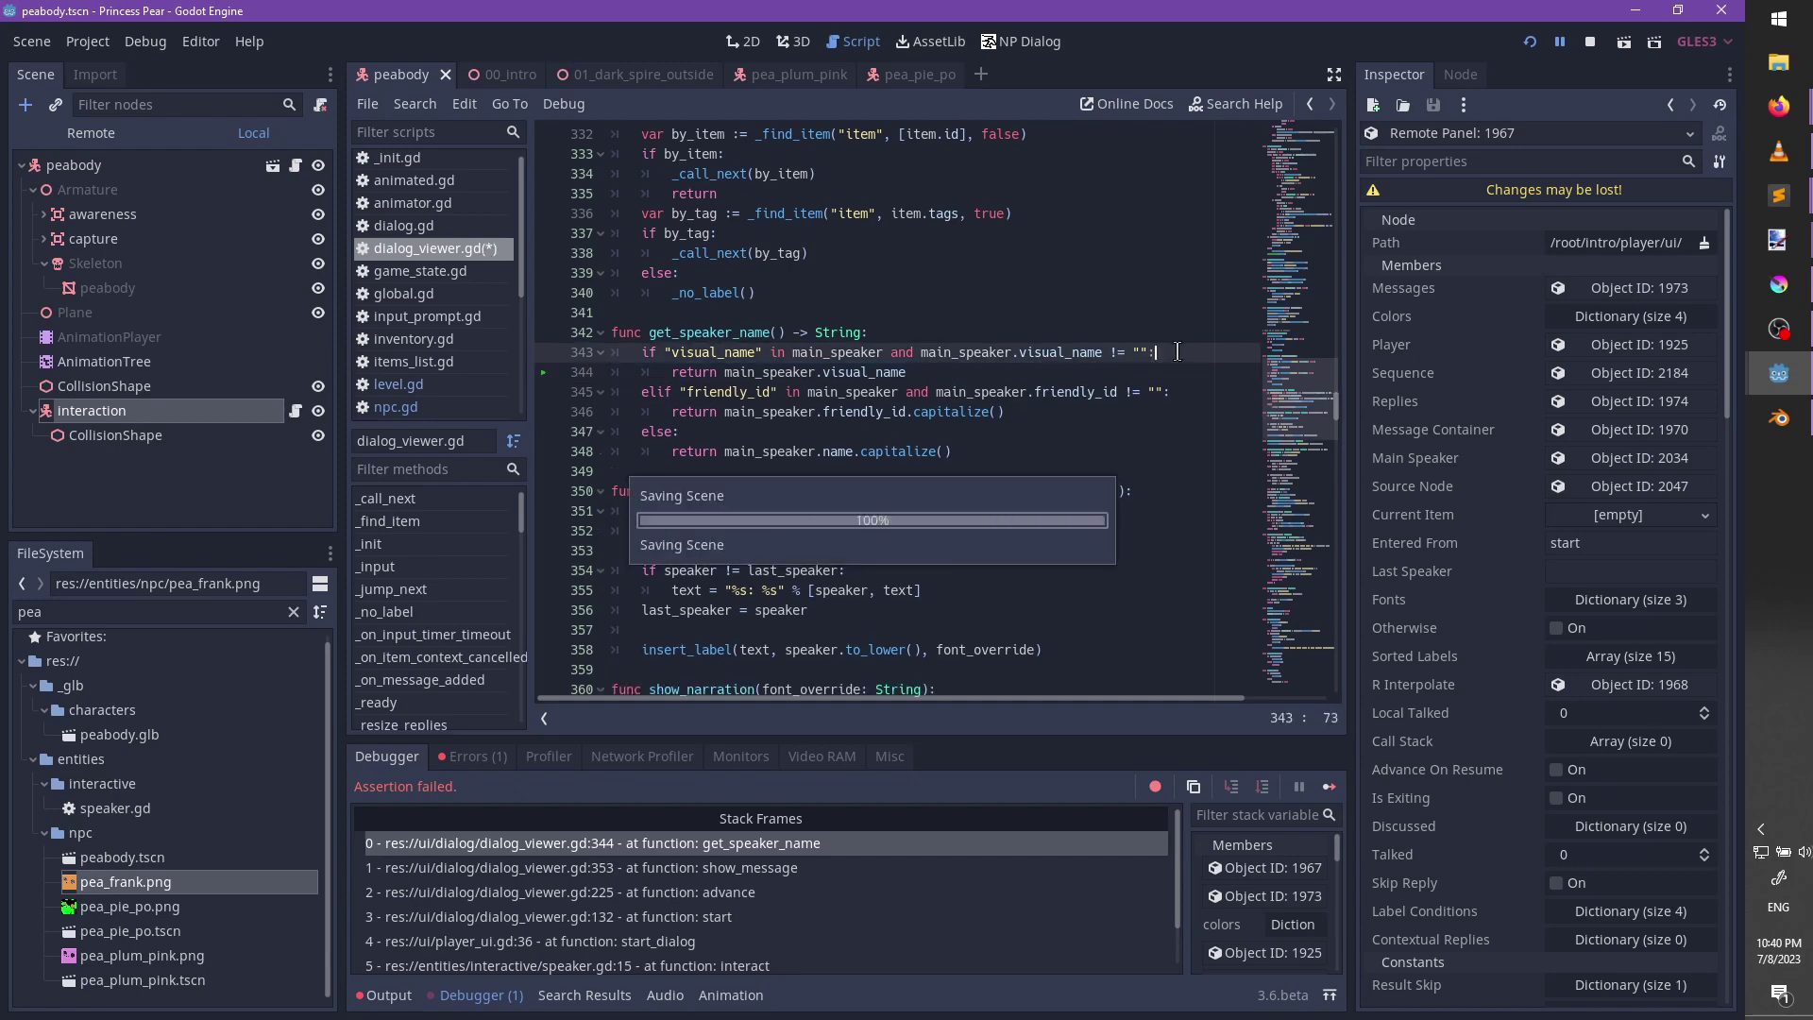
pyautogui.click(1590, 41)
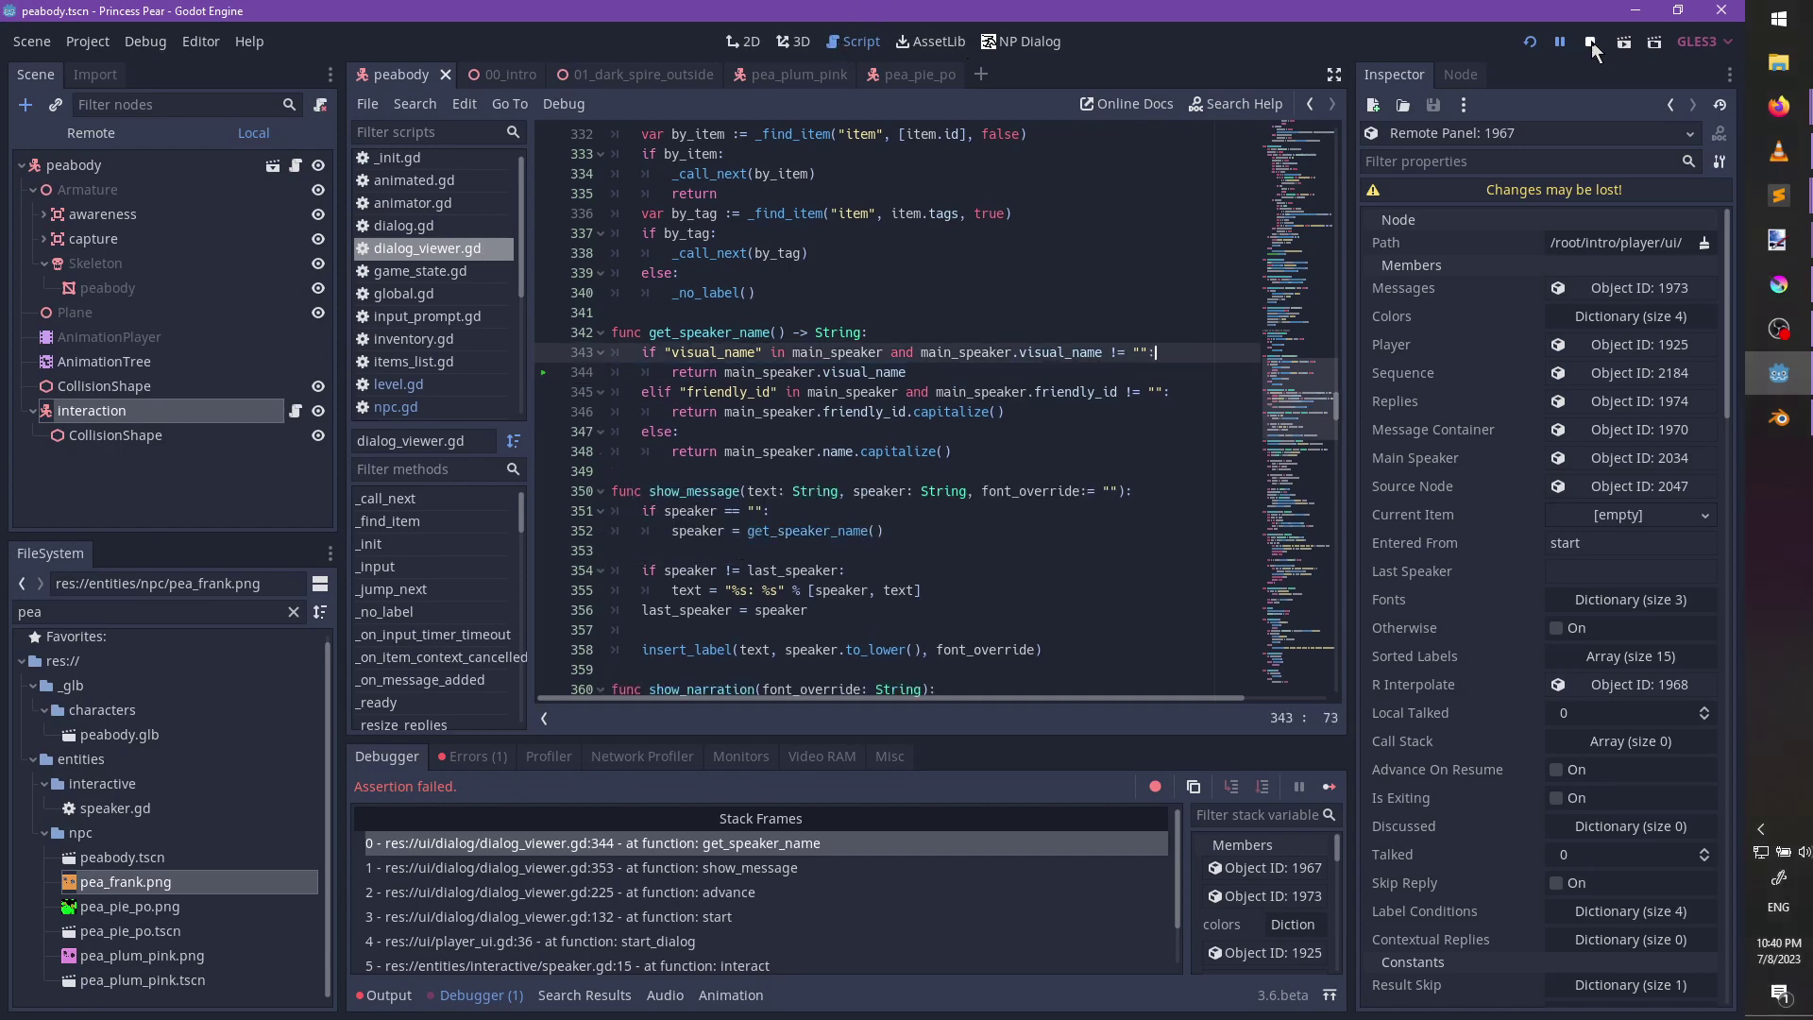
# Raise the interaction node of the peabody character straight up in the 3D view and save the scene.
pyautogui.click(791, 41)
pyautogui.keyDown('shift'); pyautogui.moveTo(988, 332); pyautogui.dragTo(1018, 489, button='middle'); pyautogui.keyUp('shift')
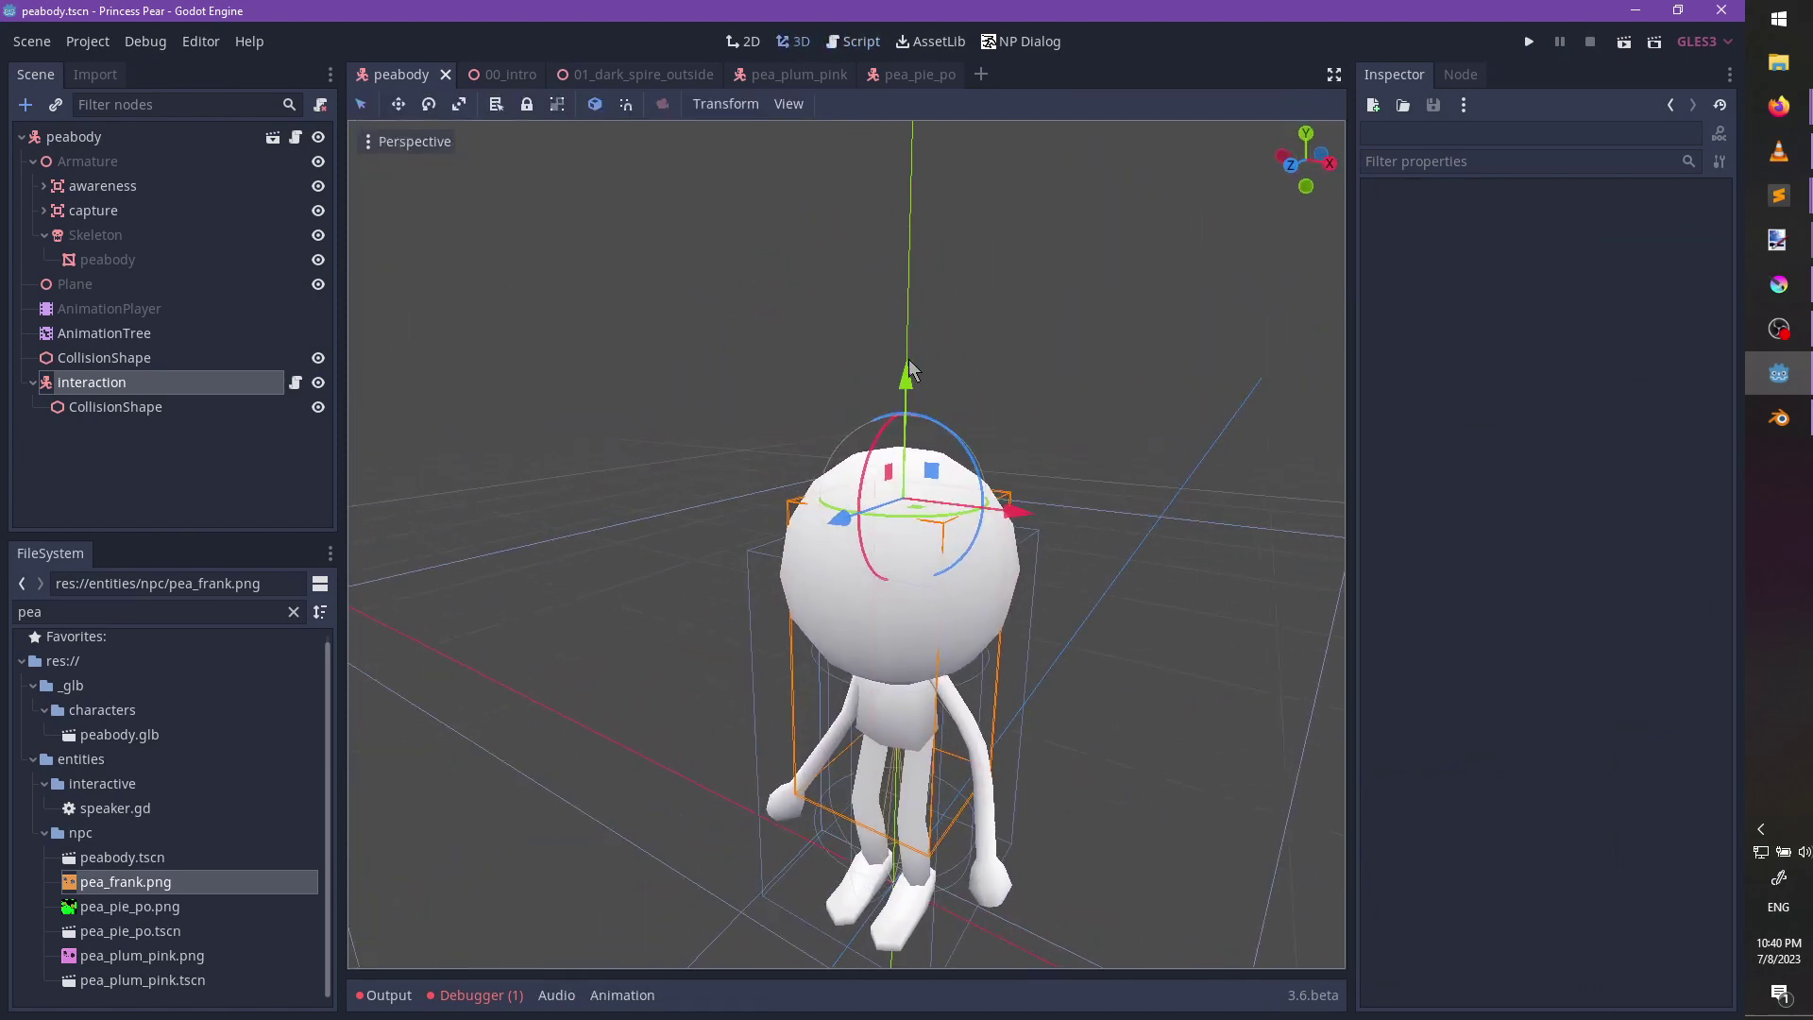
pyautogui.moveTo(908, 376); pyautogui.dragTo(907, 242)
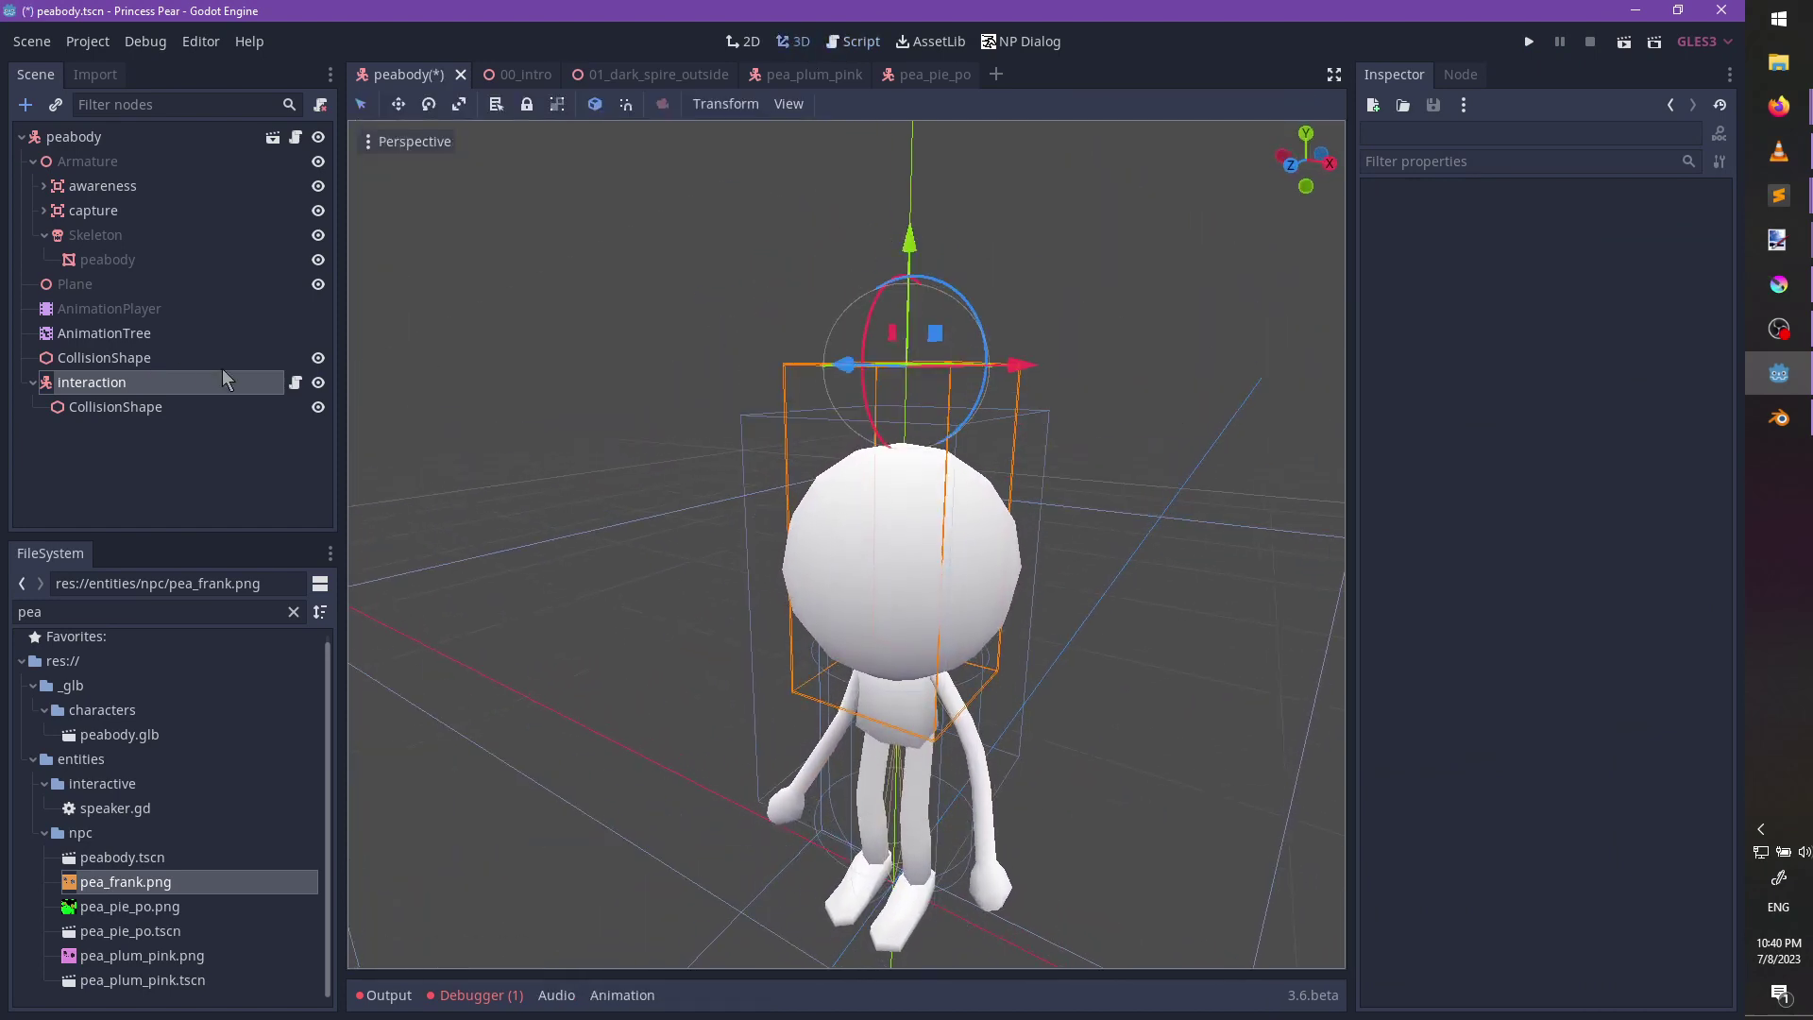
pyautogui.hotkey('ctrl', 's')
# Run the game and play through Pea Pie Po's letter dialog until the dark spire level is reached.
pyautogui.press('F5')
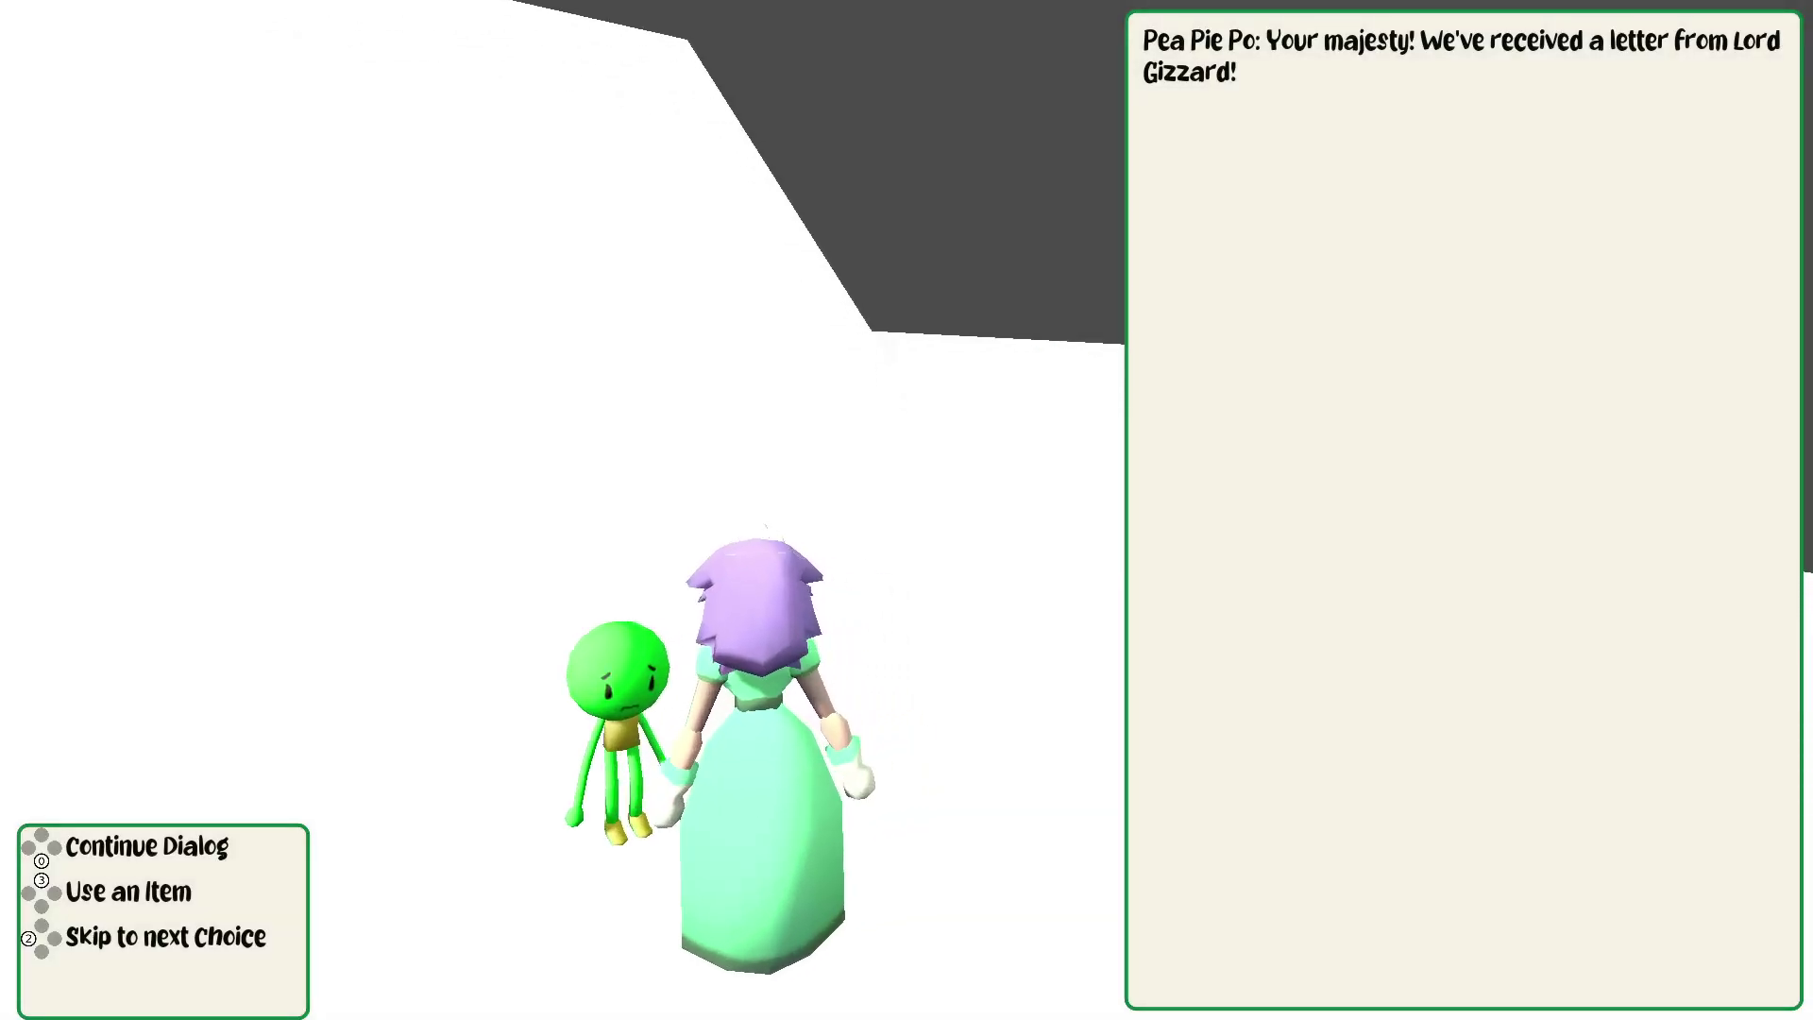
pyautogui.press('space')
pyautogui.press('space')
pyautogui.press('space')
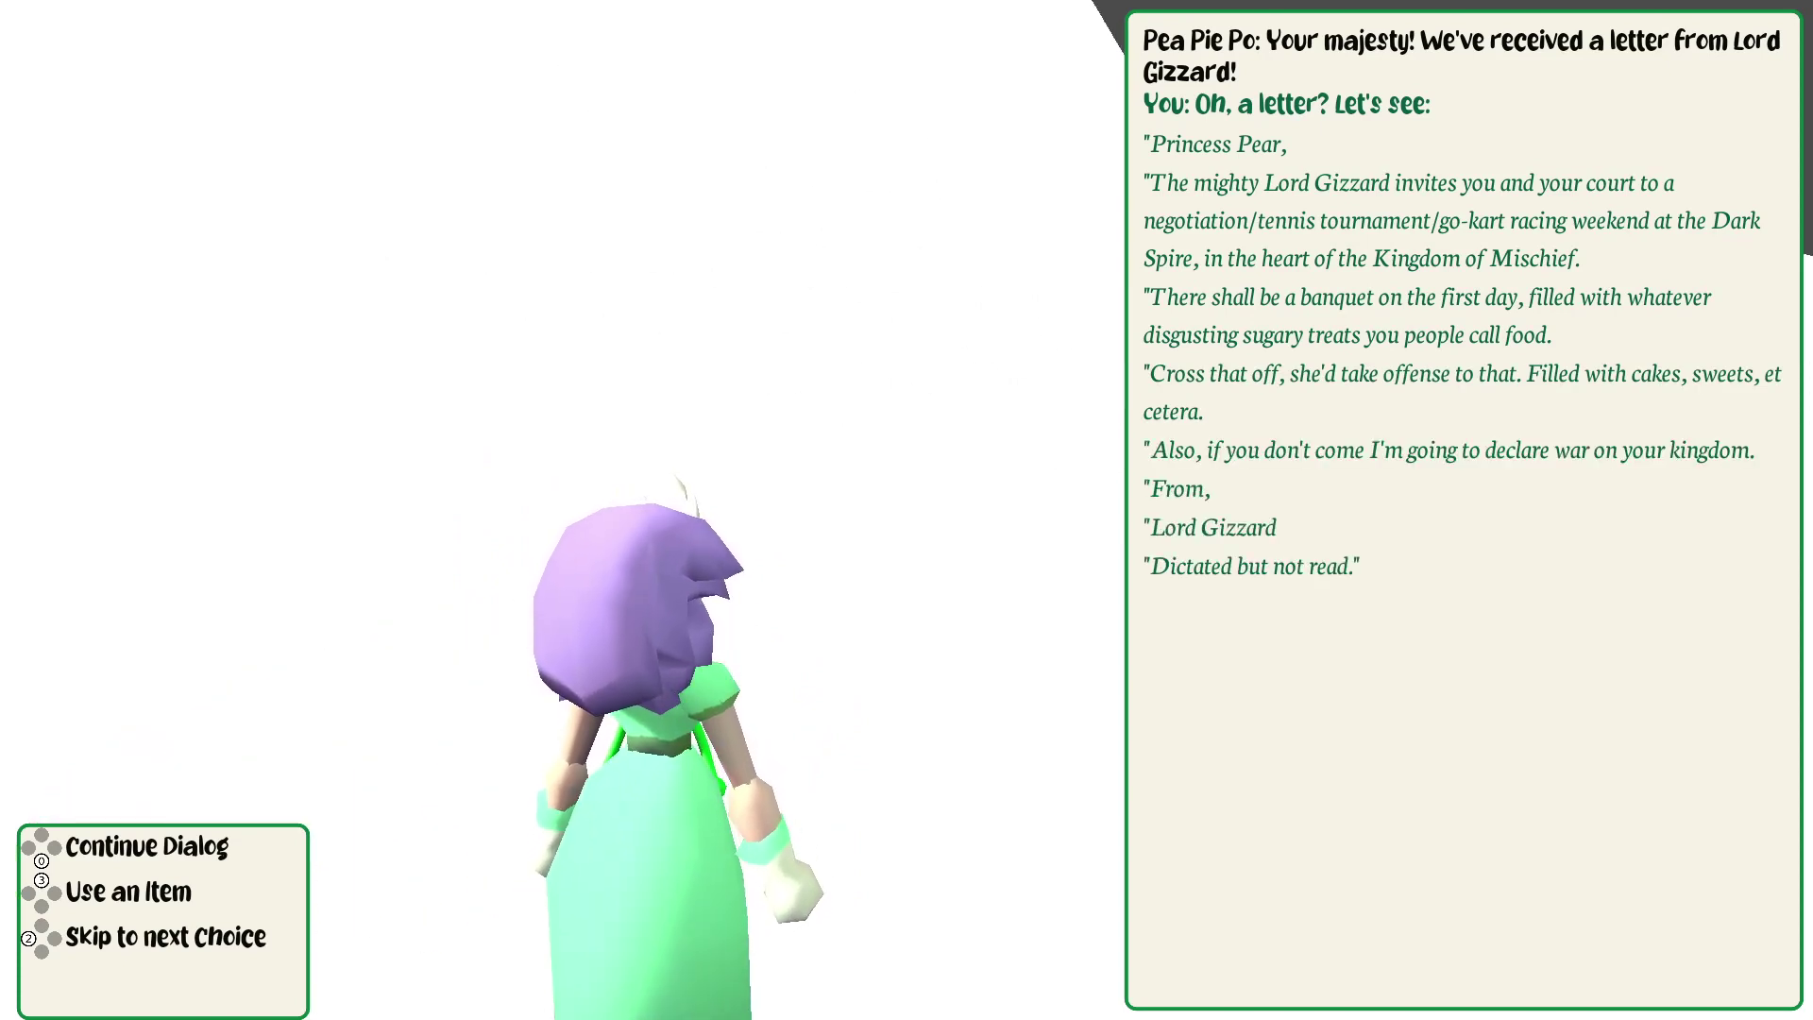
pyautogui.press('Return')
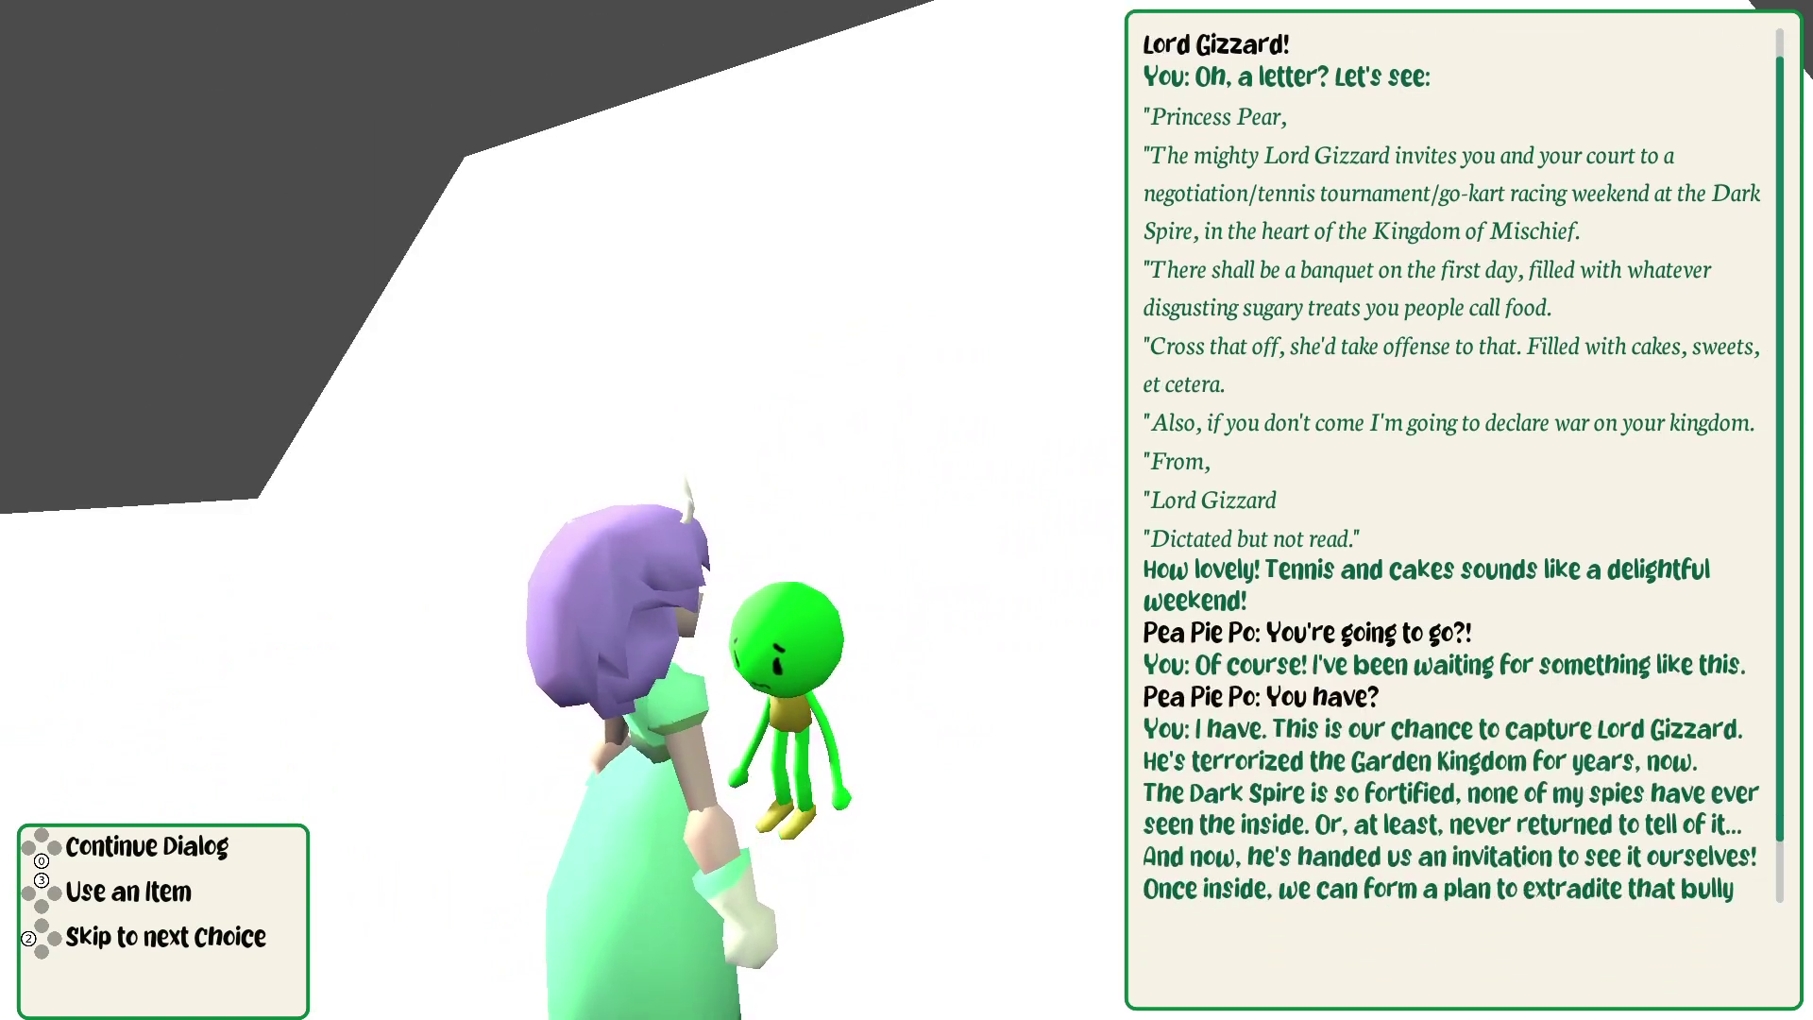
pyautogui.press('Return')
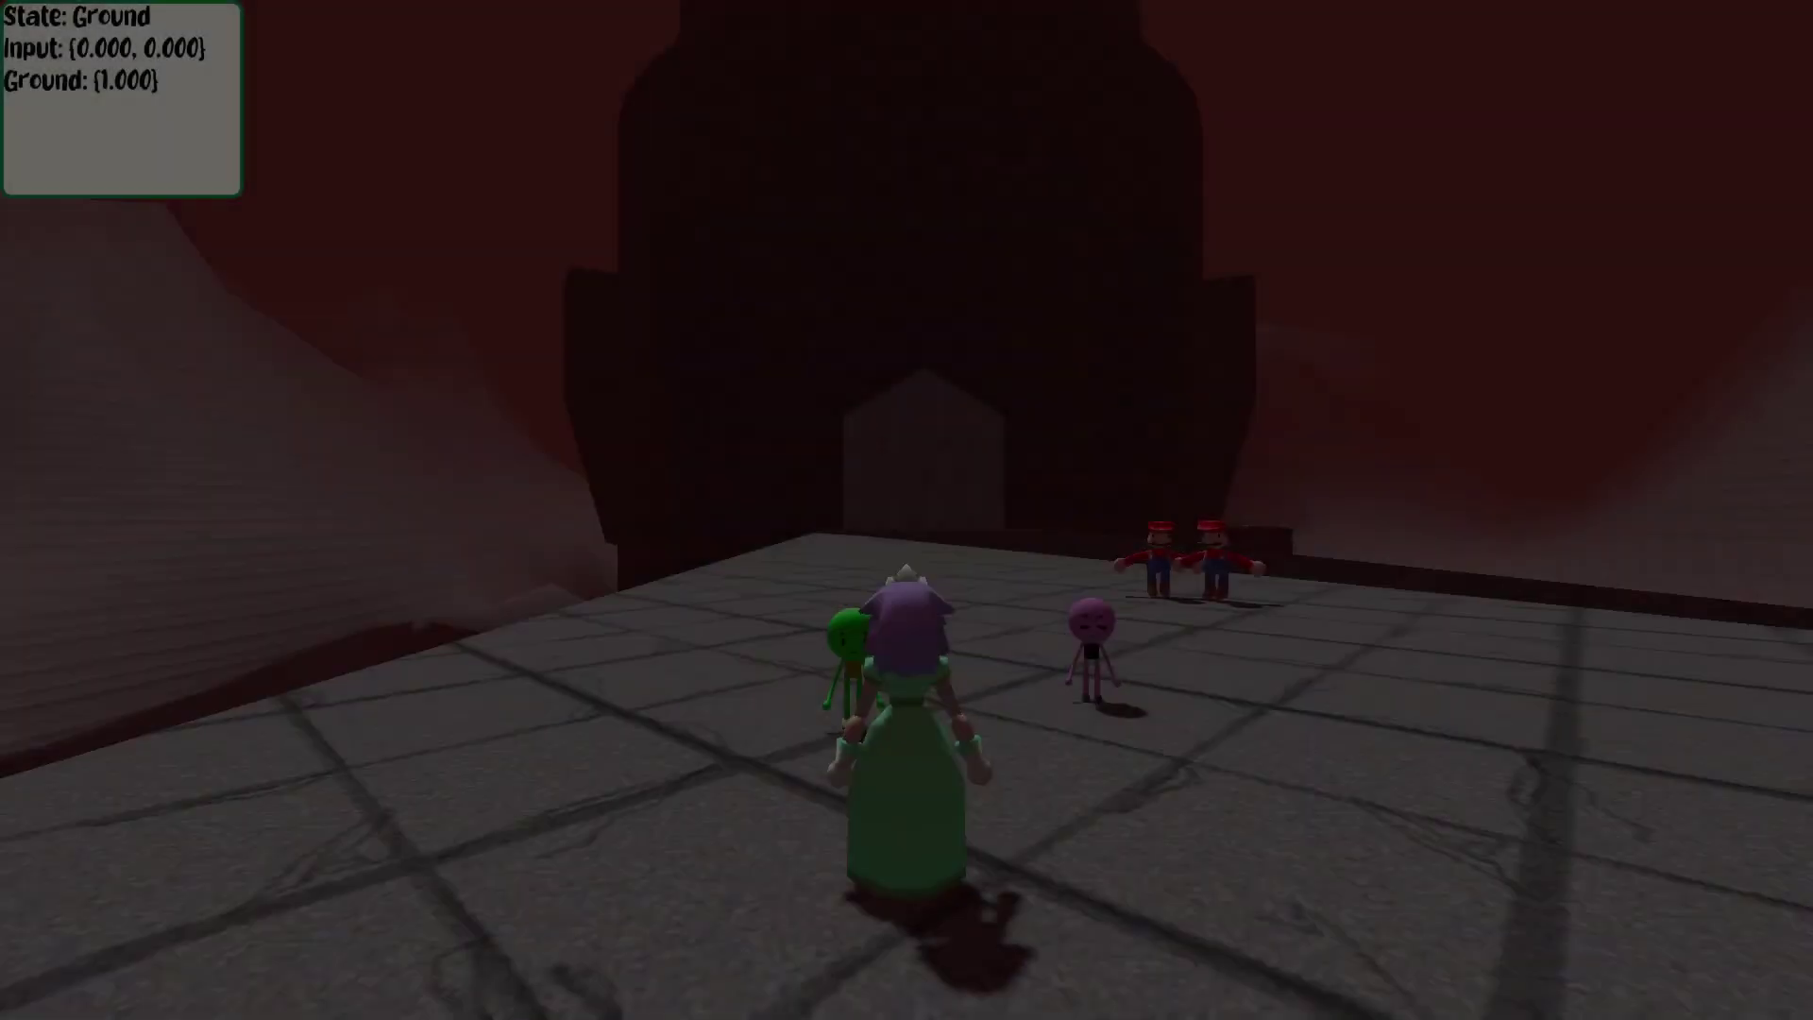
# Walk the princess to Pea Plum Pink, skip through the dialog, and choose "No more questions for now, Pea Plum Pink.".
pyautogui.press('w')
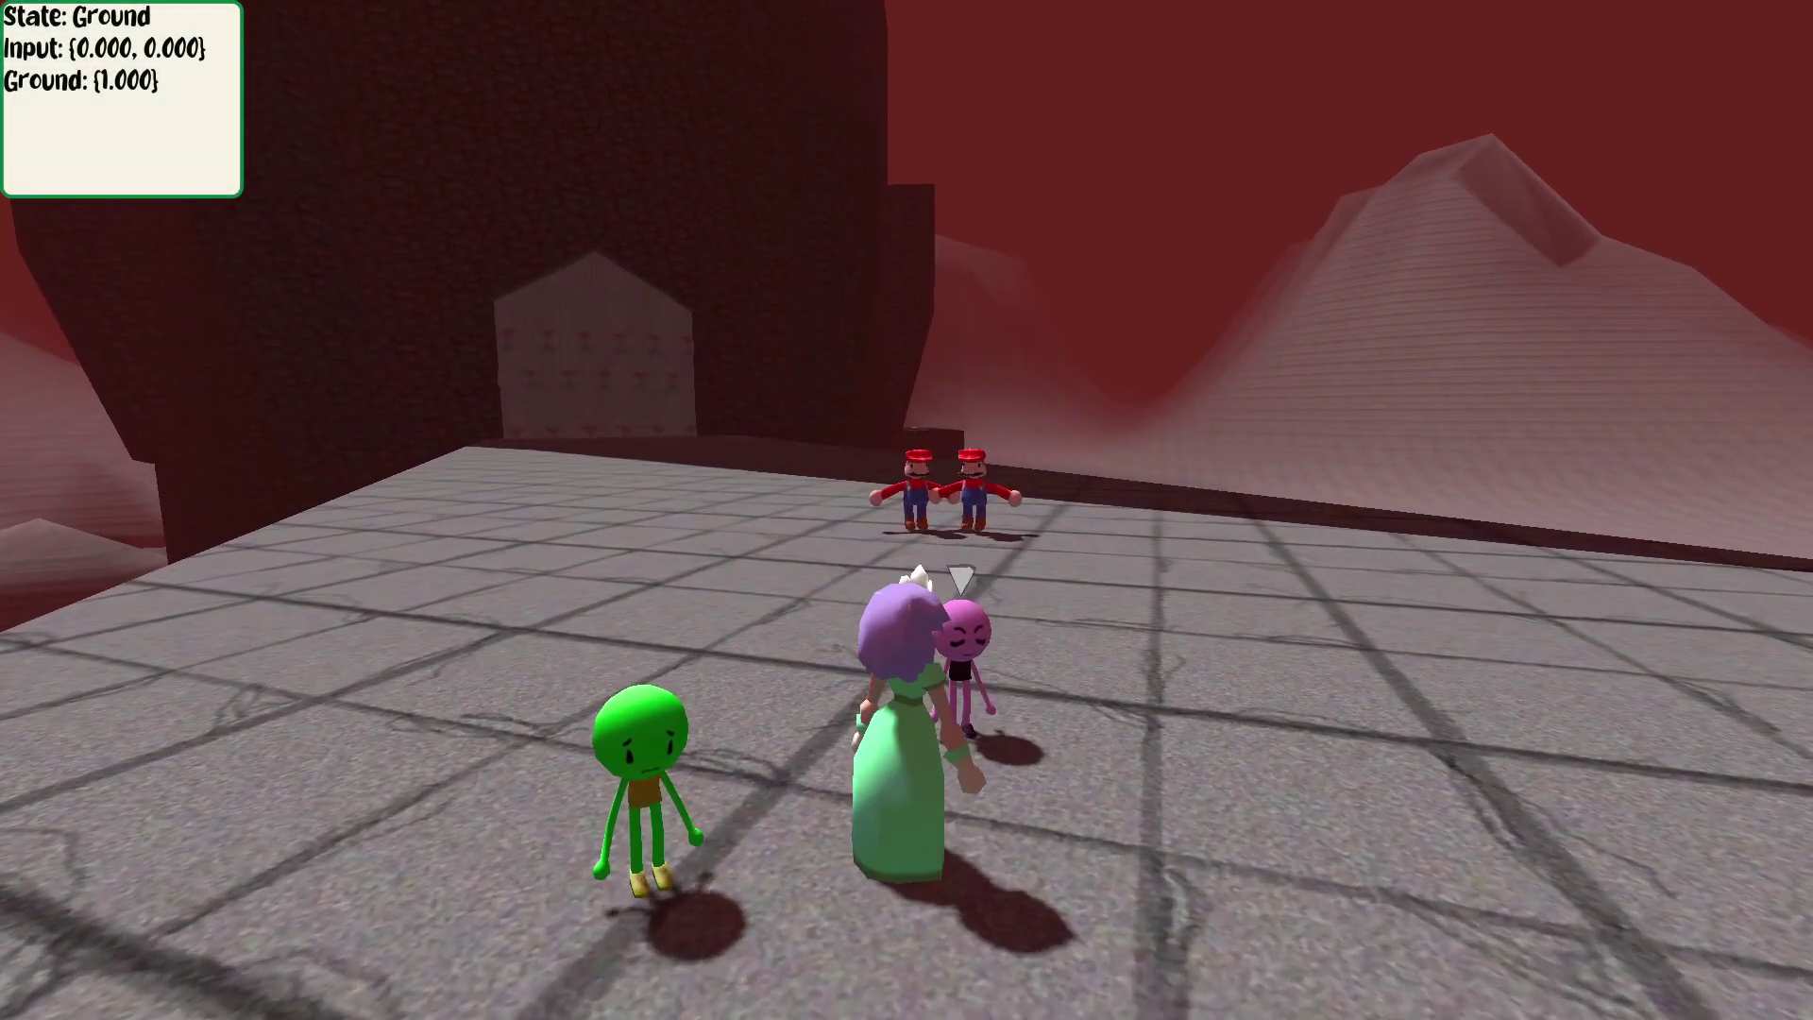
pyautogui.press('Return')
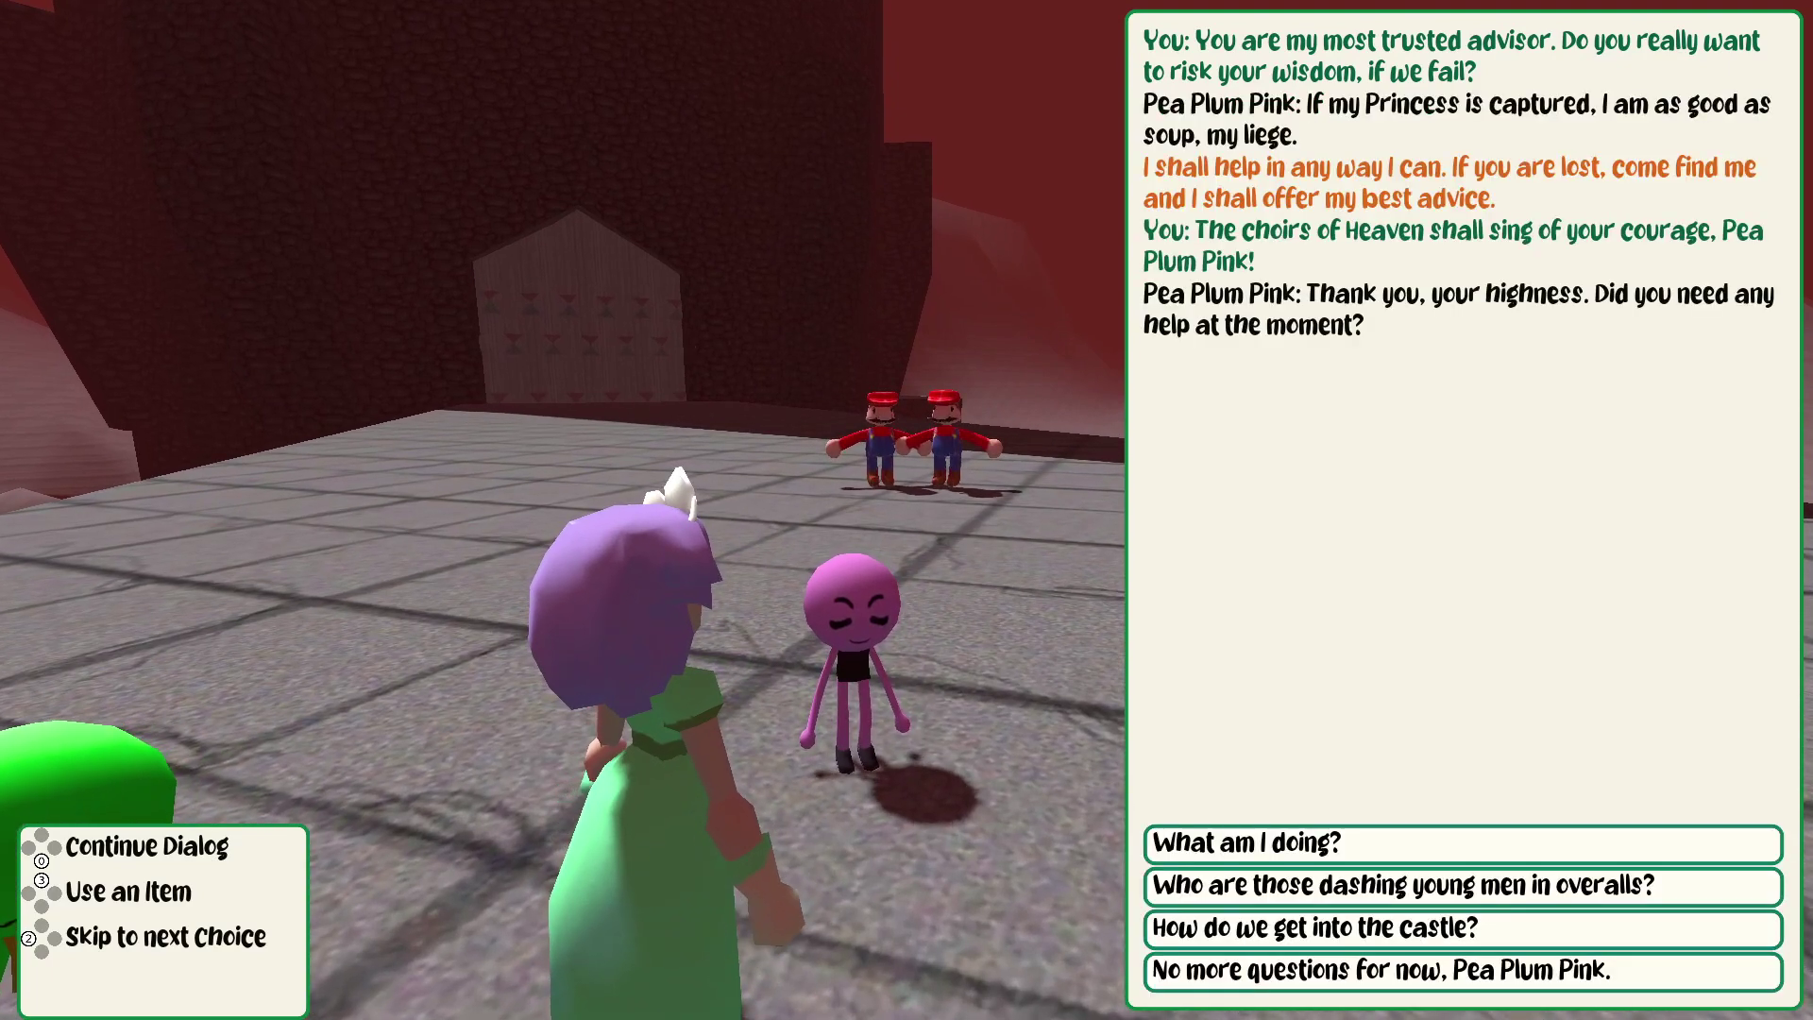
pyautogui.press('Down')
pyautogui.press('Down')
pyautogui.press('Down')
pyautogui.press('Return')
pyautogui.press('Return')
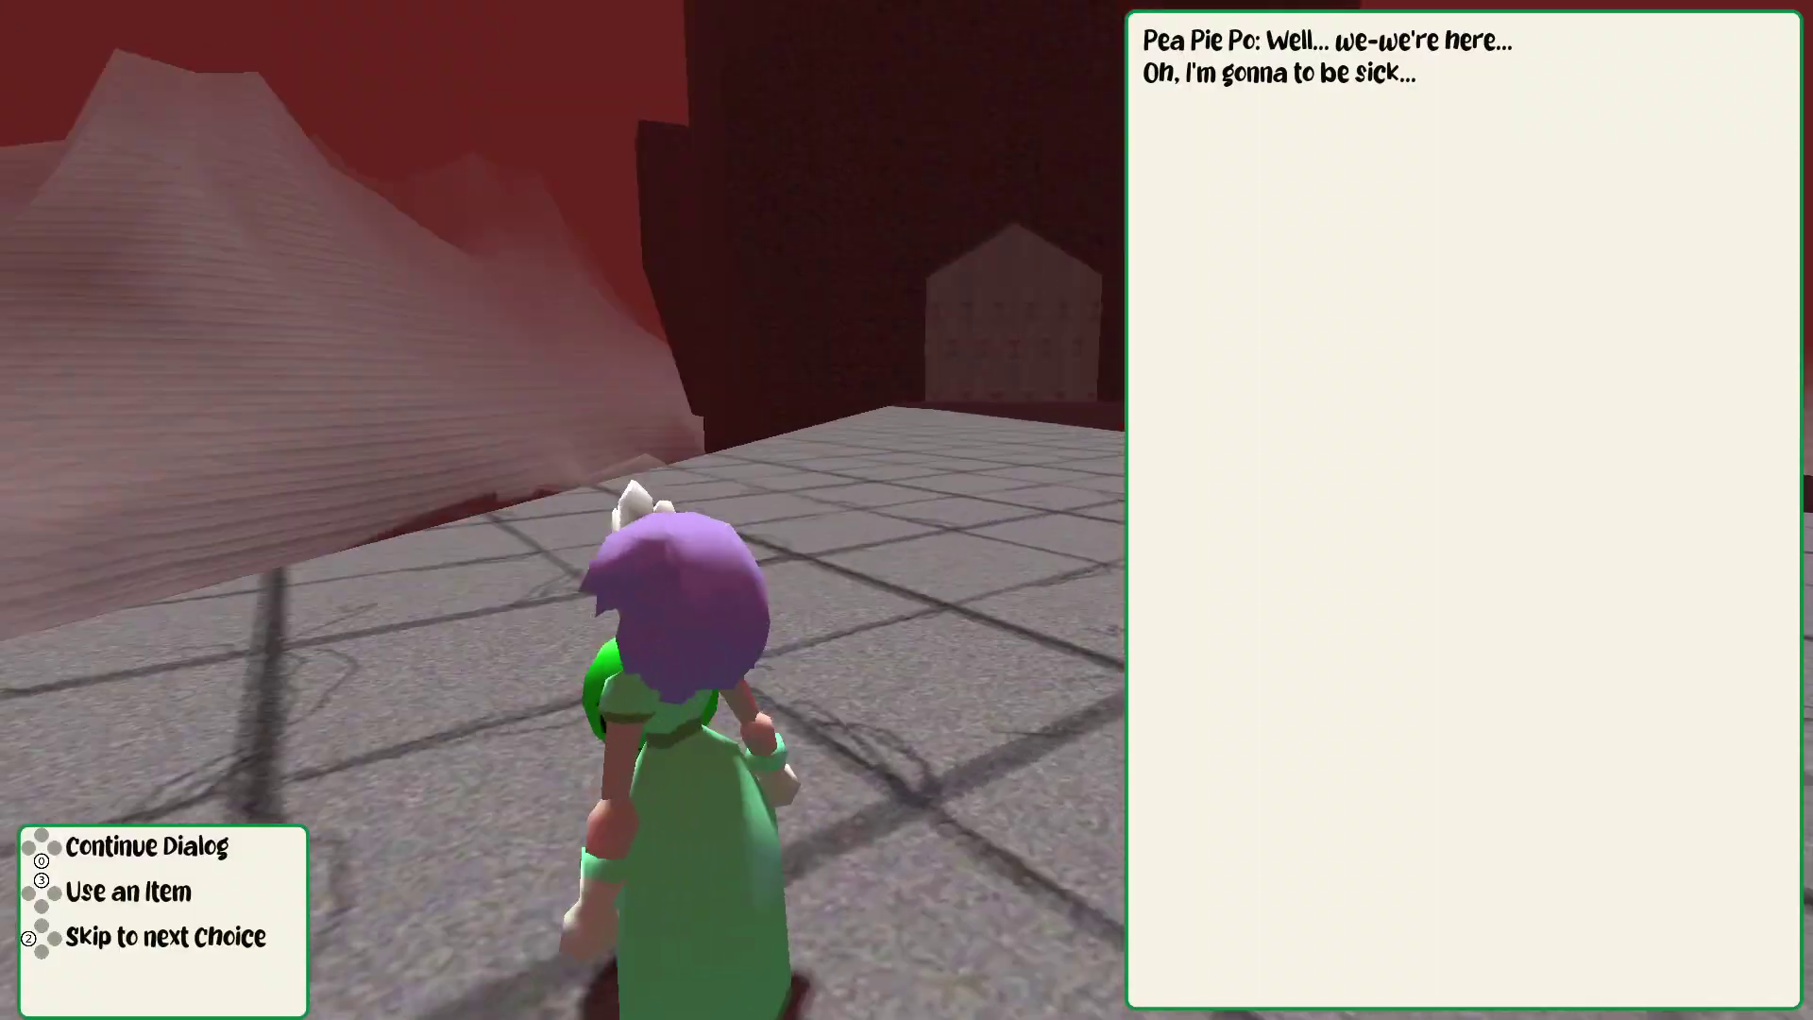
# Play through Pea Pie Po's dialog outside the dark spire and walk the princess to the two characters in overalls.
pyautogui.press('Return')
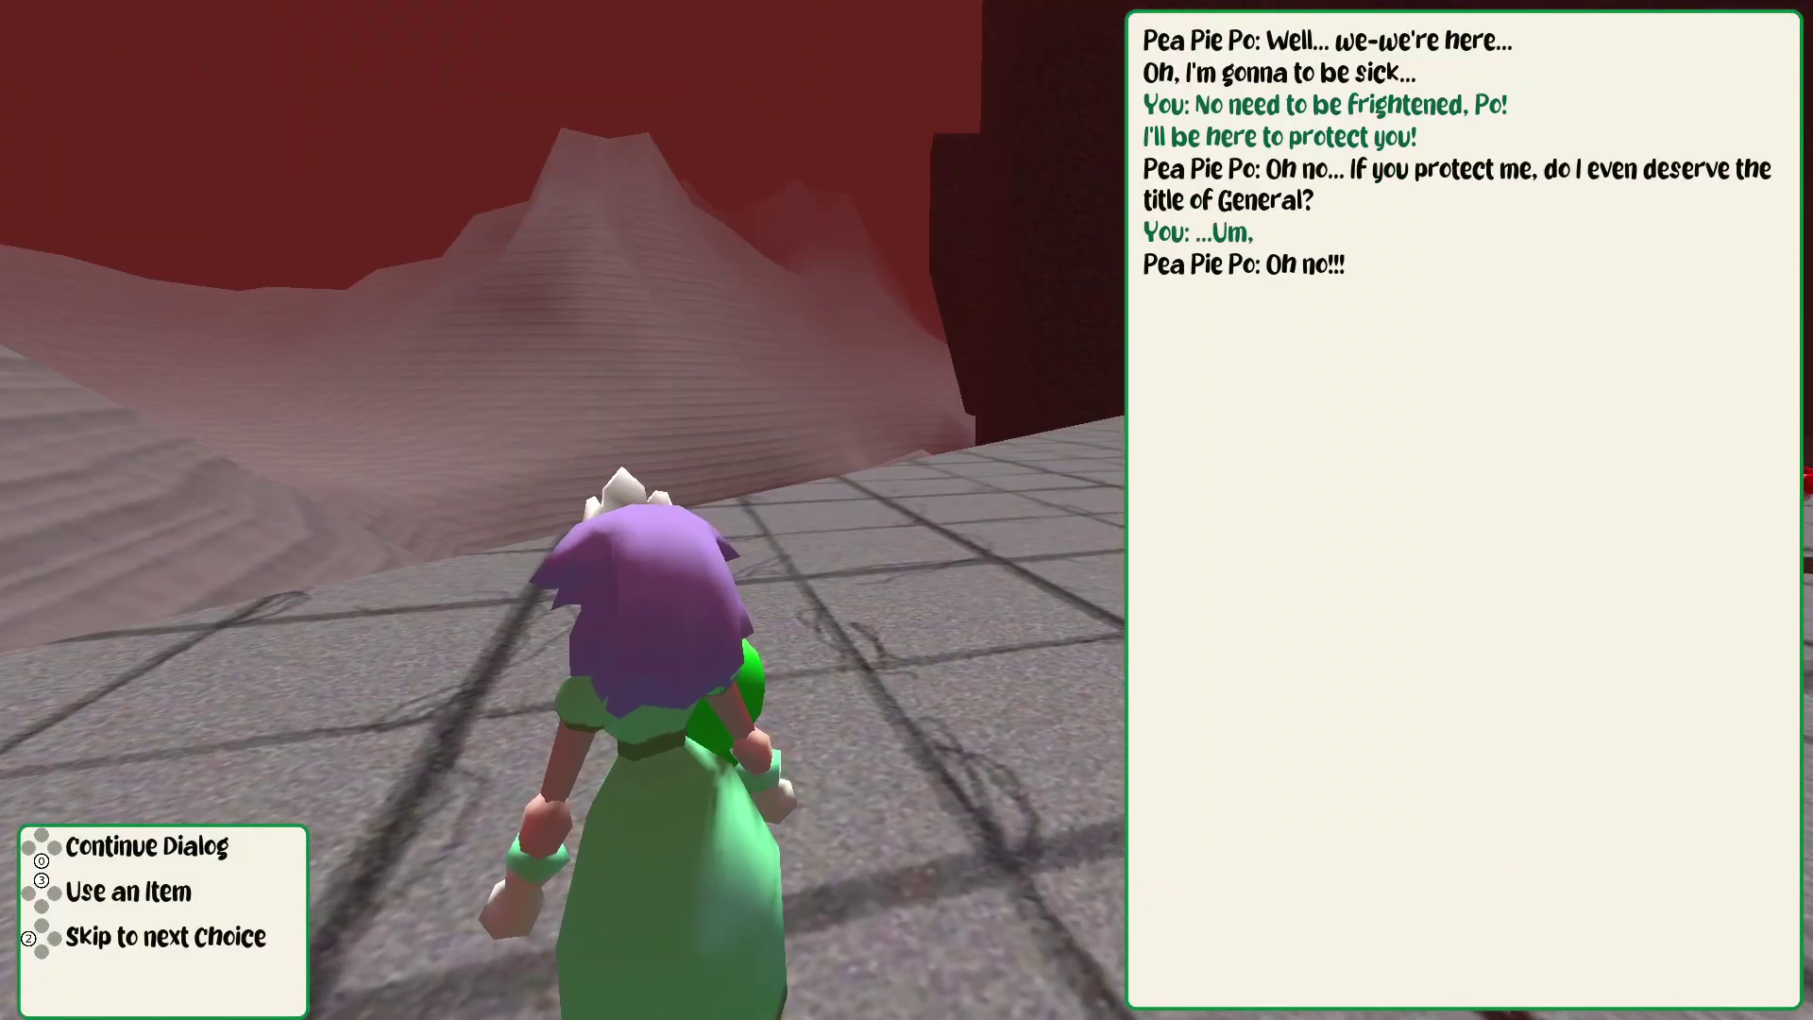
pyautogui.press('Return')
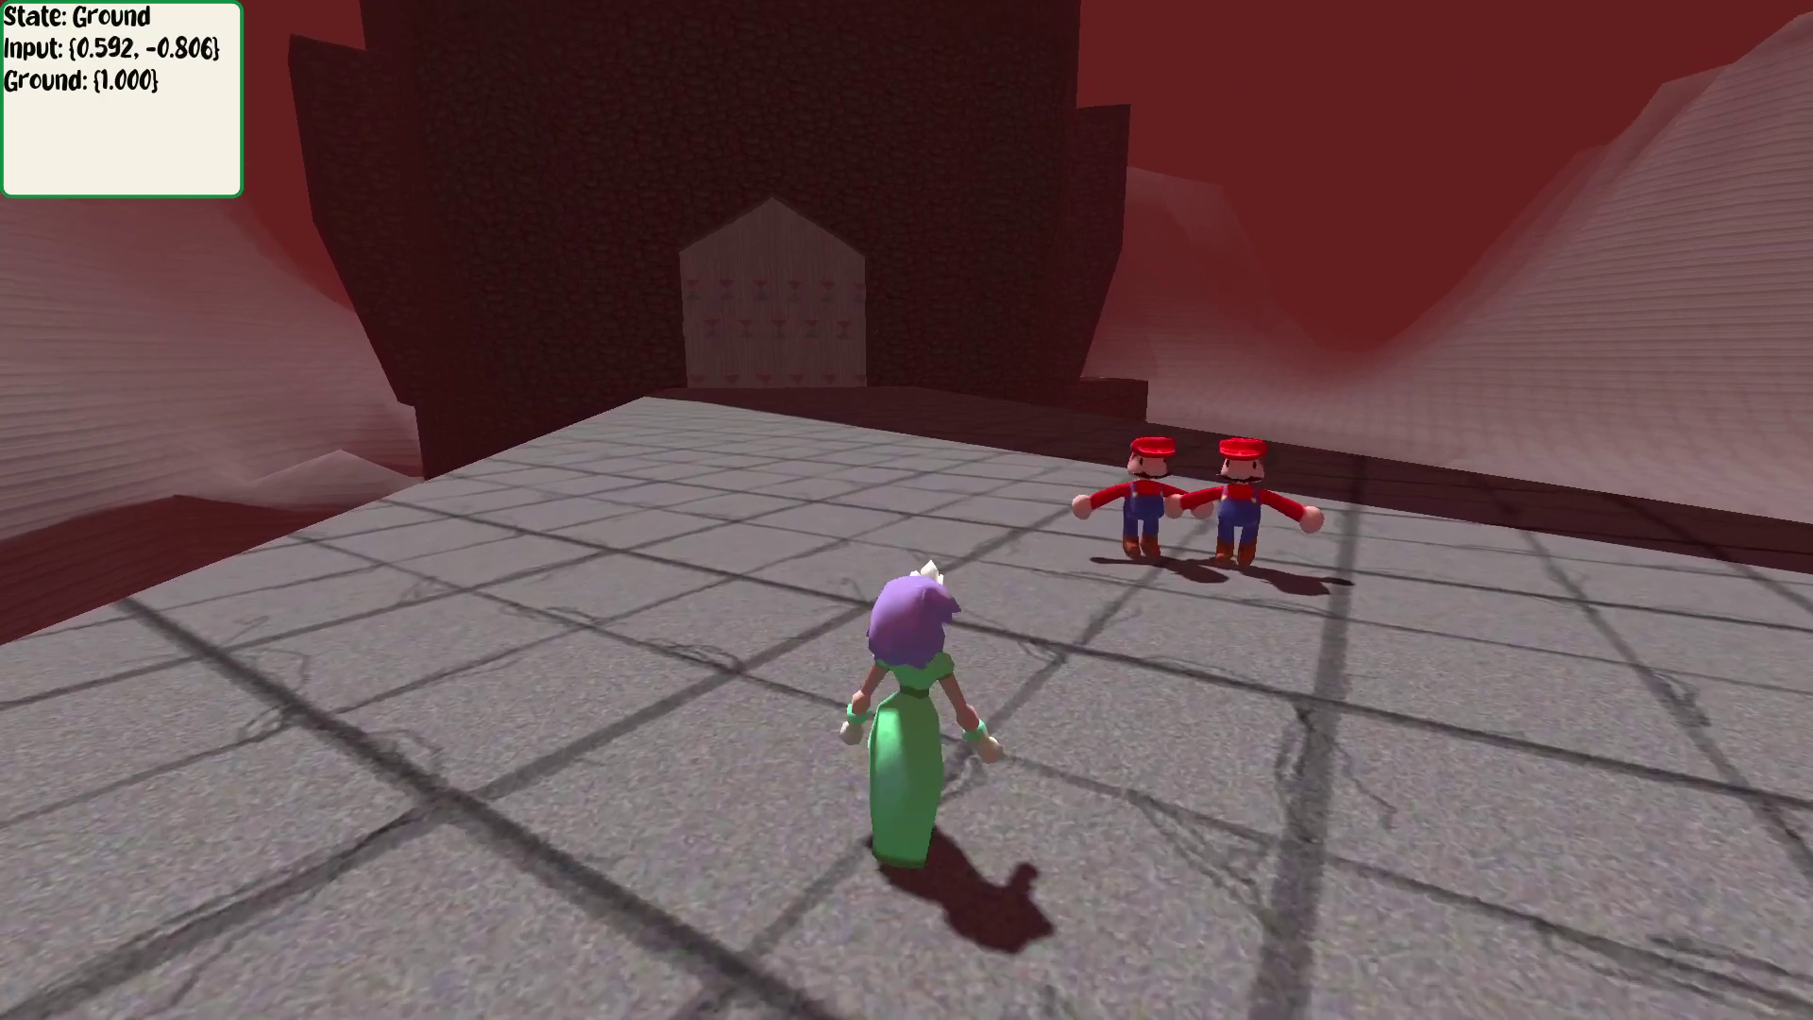
pyautogui.press('Return')
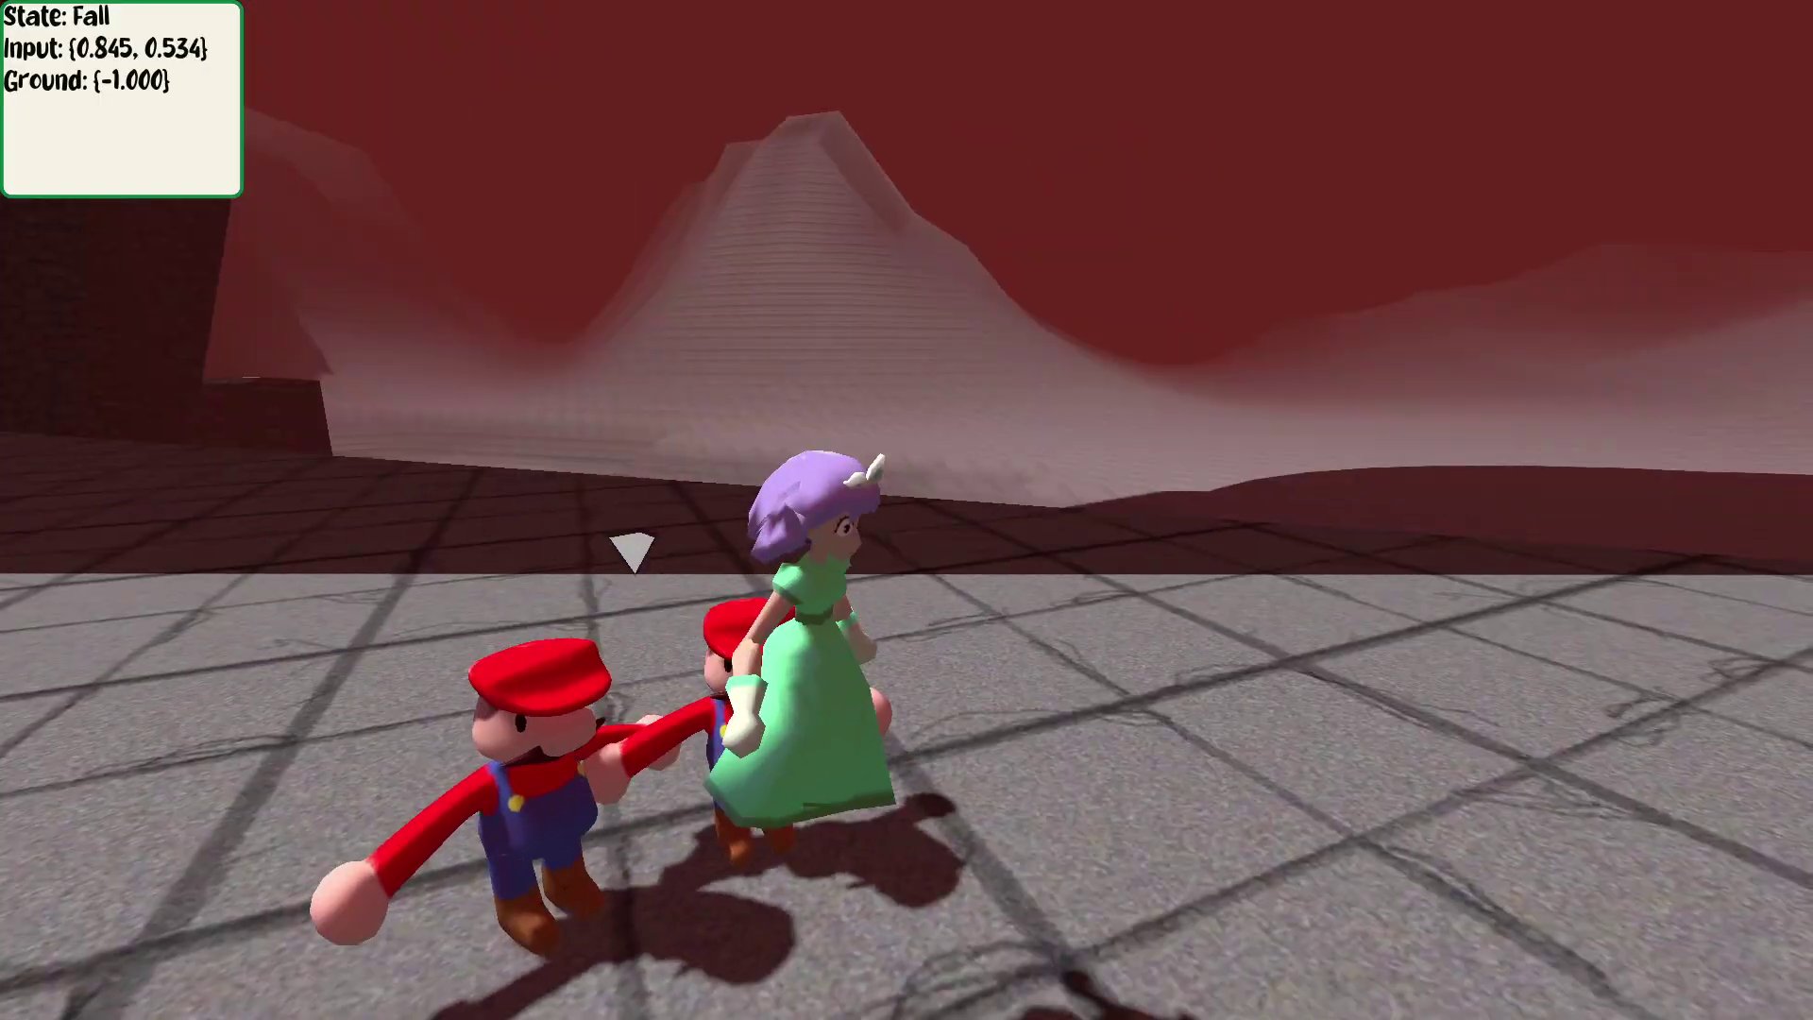
# Walk the princess over to the orange Pea Frank and advance through his dialog.
pyautogui.press('w')
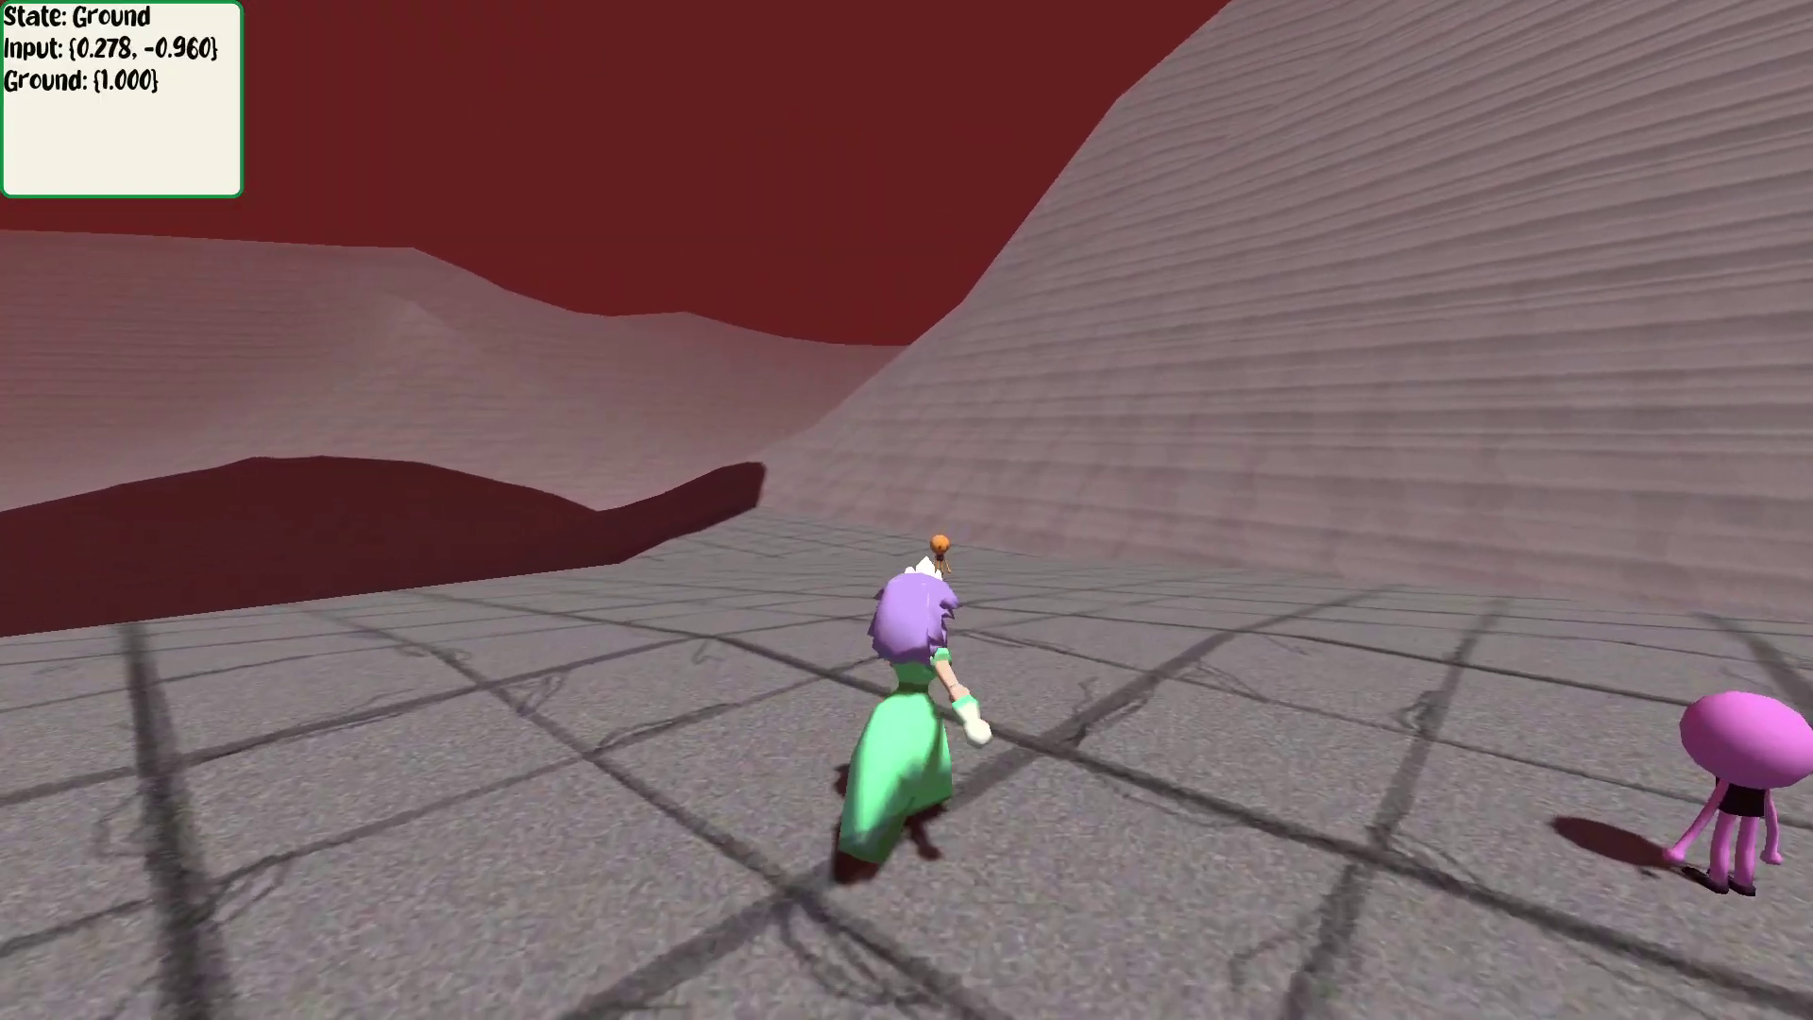
pyautogui.press('d')
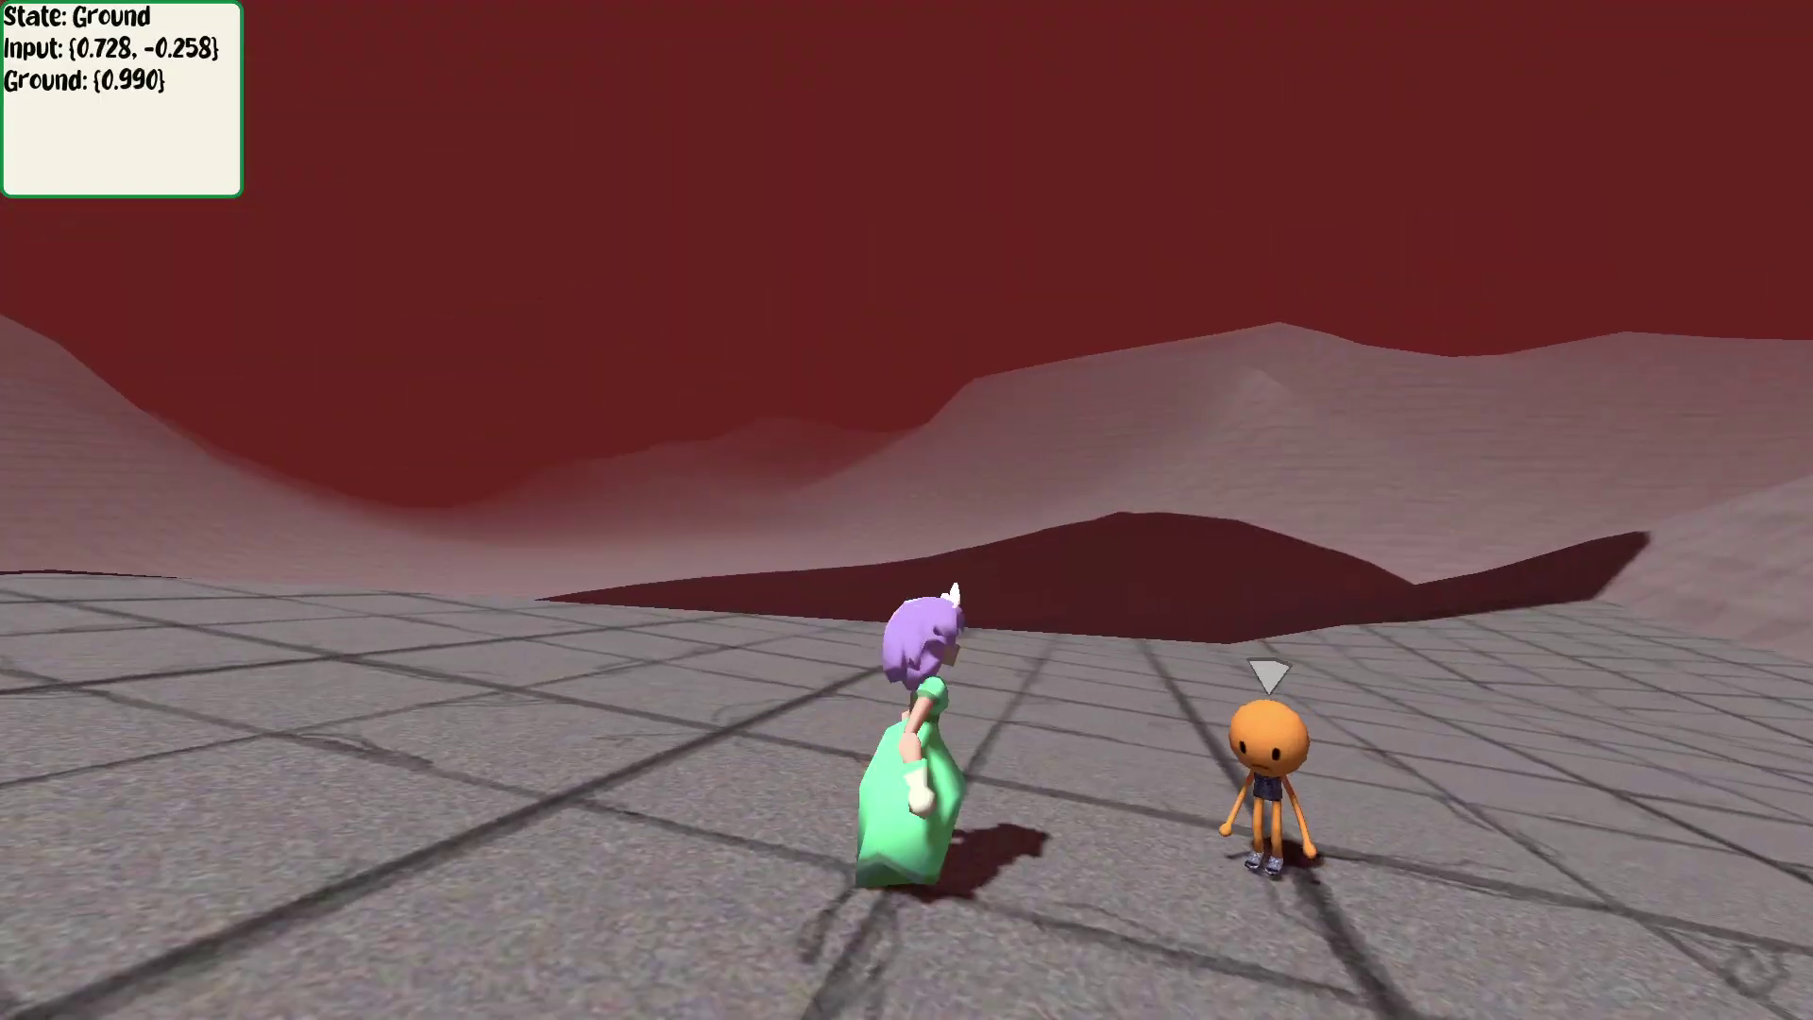
pyautogui.press('e')
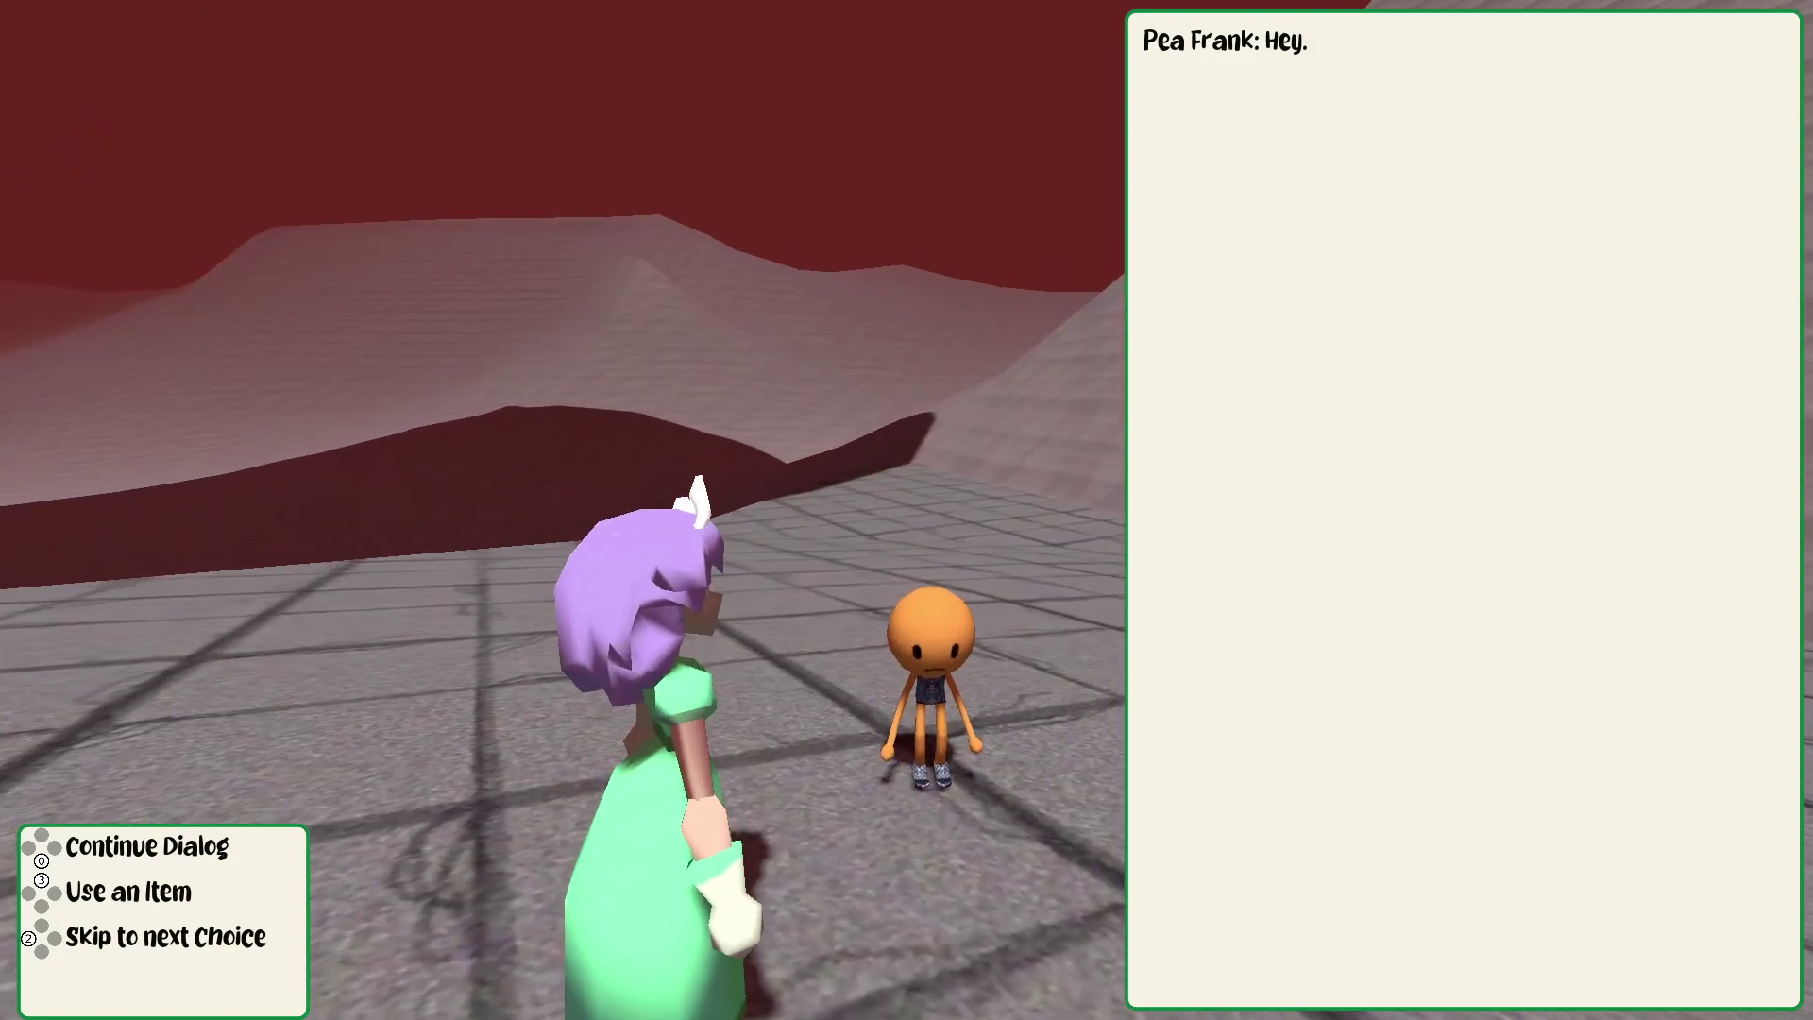
pyautogui.press('e')
pyautogui.press('e')
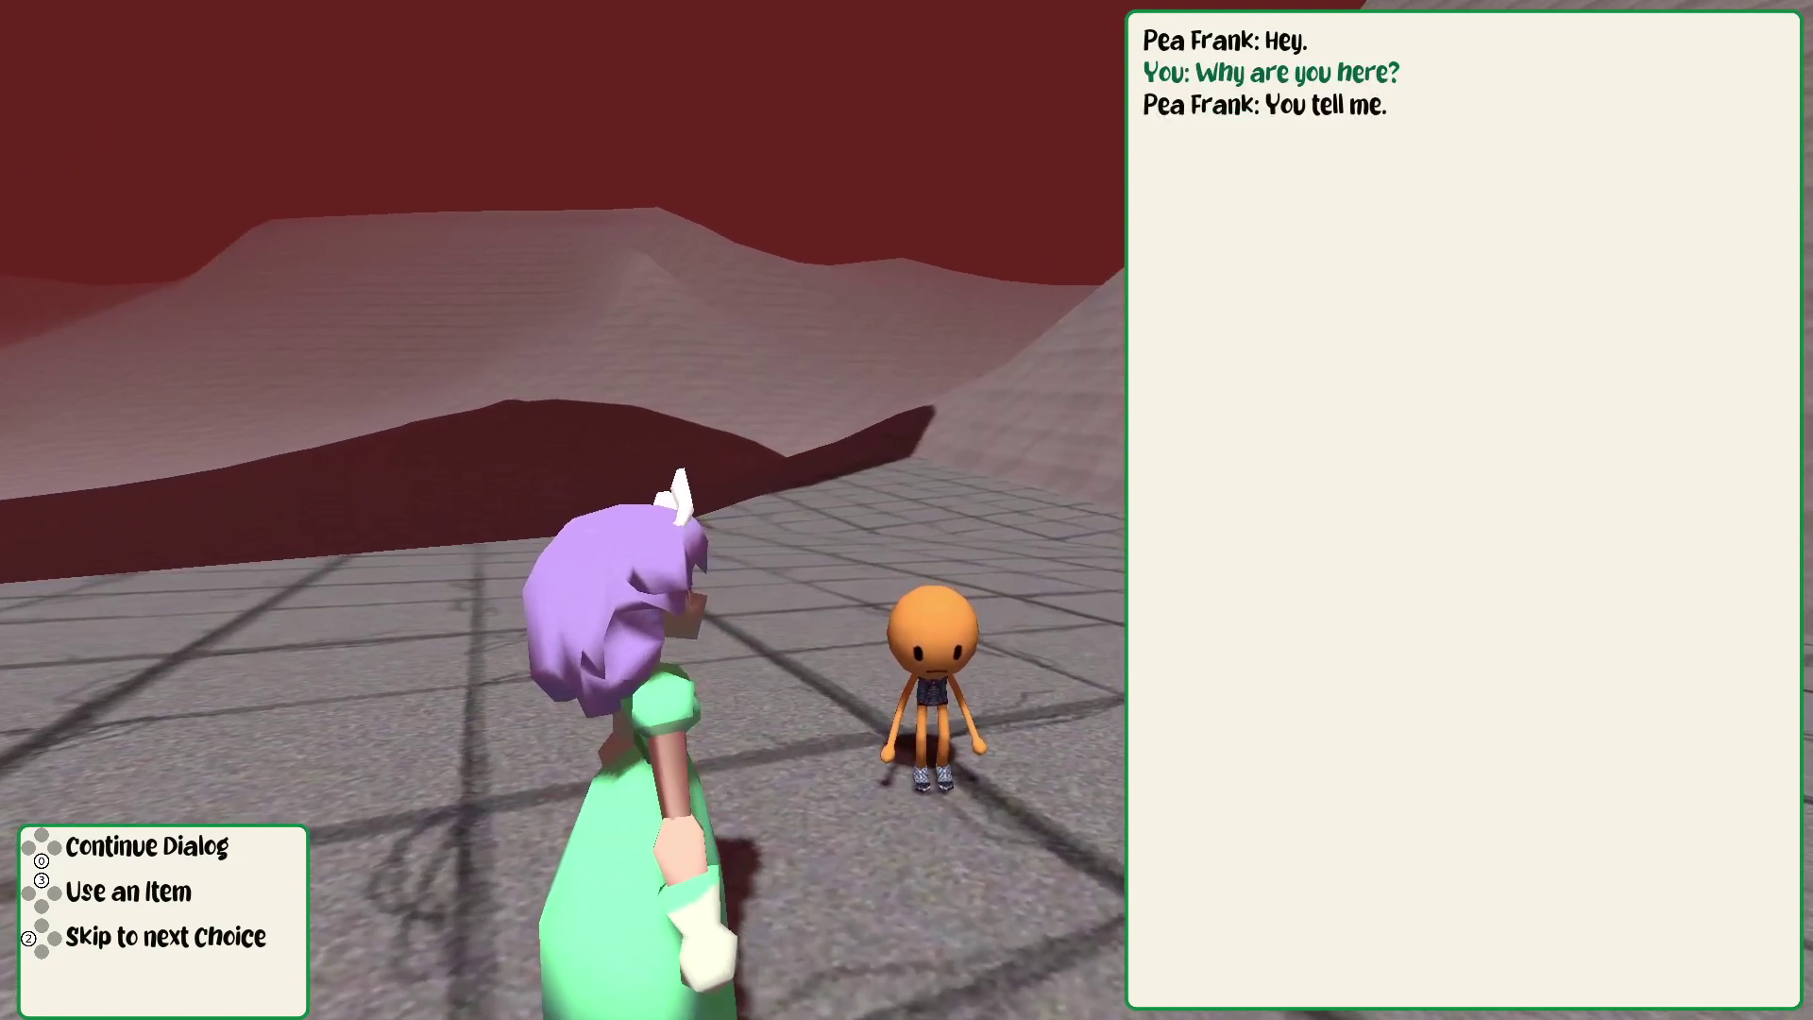
pyautogui.press('e')
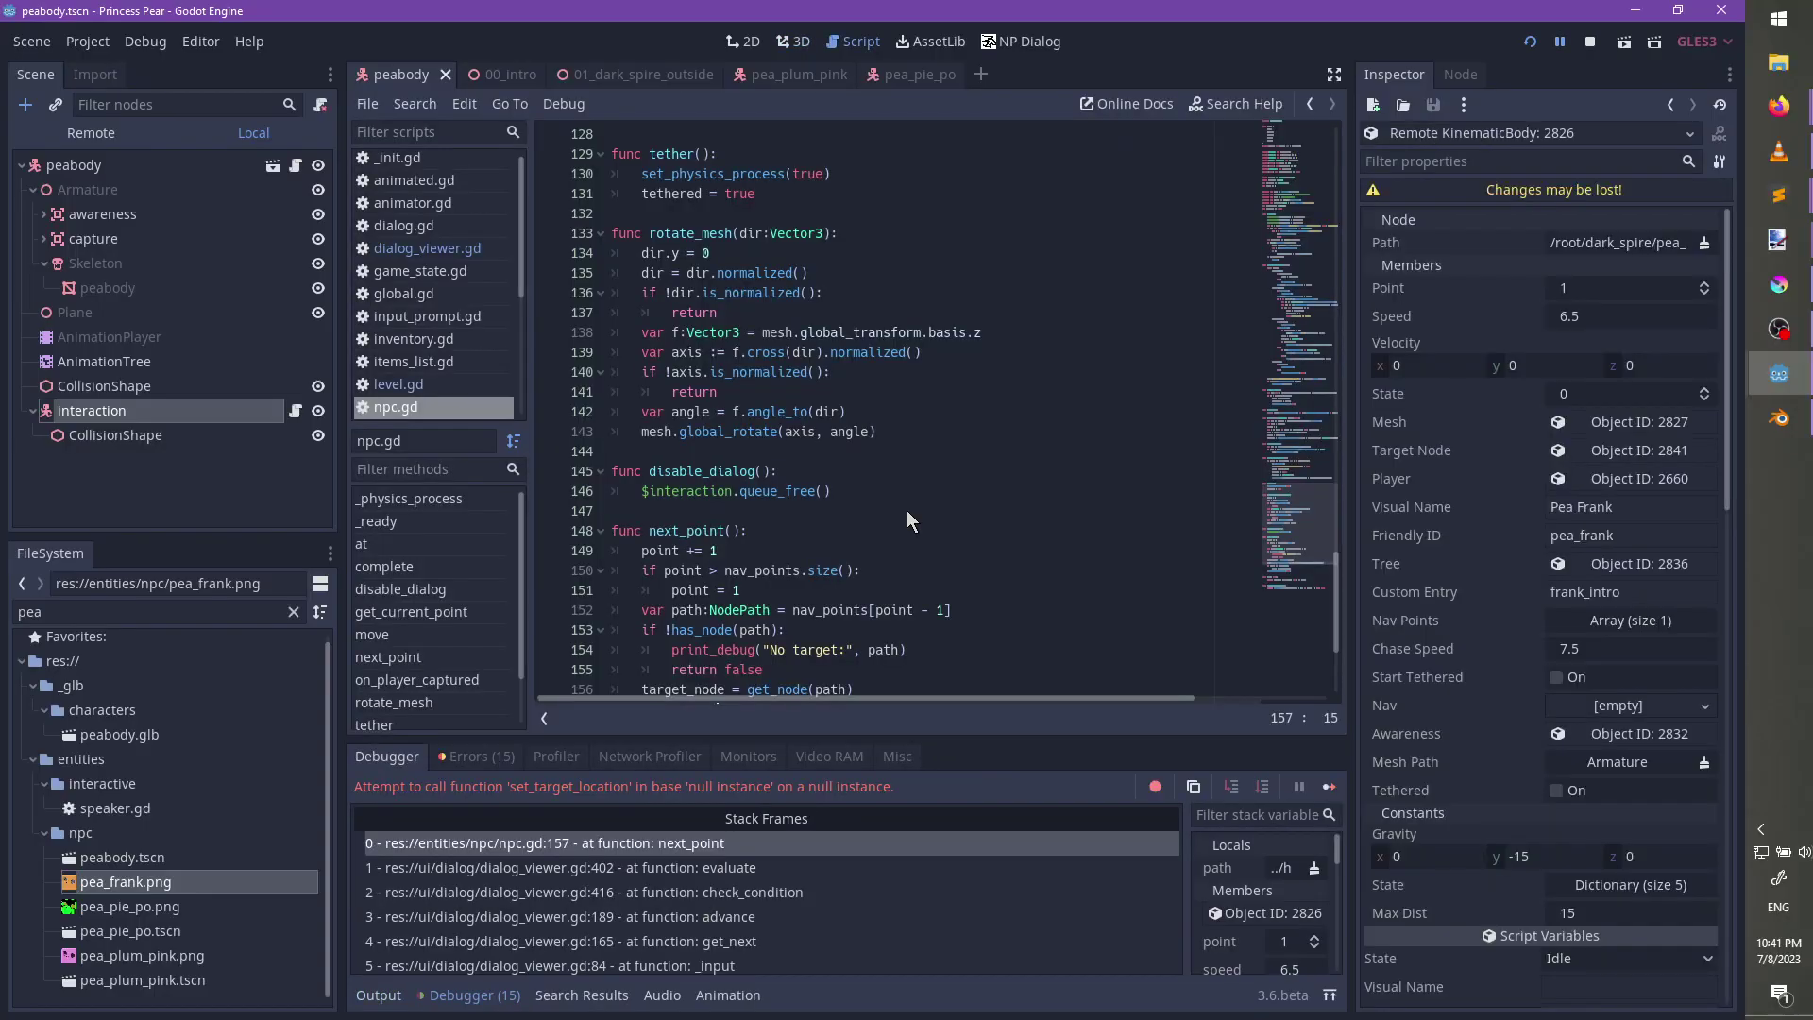
# Wrap the nav.set_target_location call in npc.gd's next_point in an "if nav:" check, save the script, and briefly run the game.
pyautogui.scroll(-4, 906, 510)
pyautogui.click(926, 446)
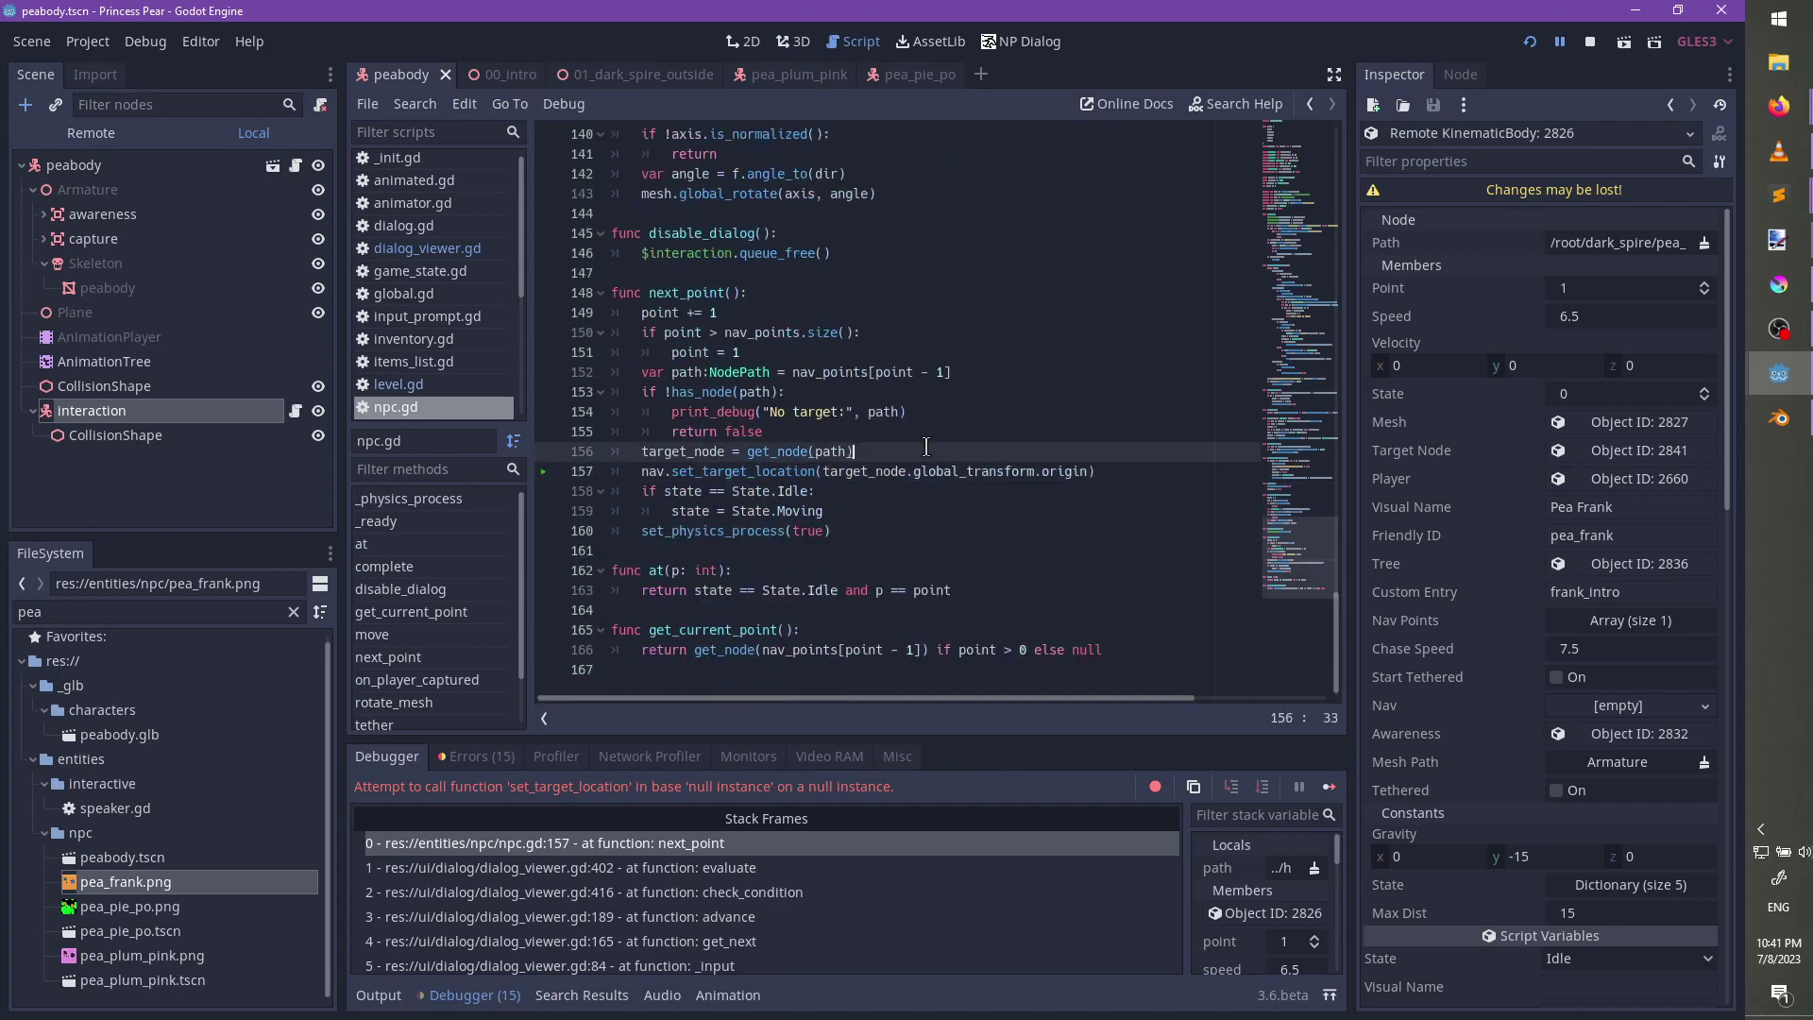
pyautogui.press('Return')
pyautogui.write('if nav')
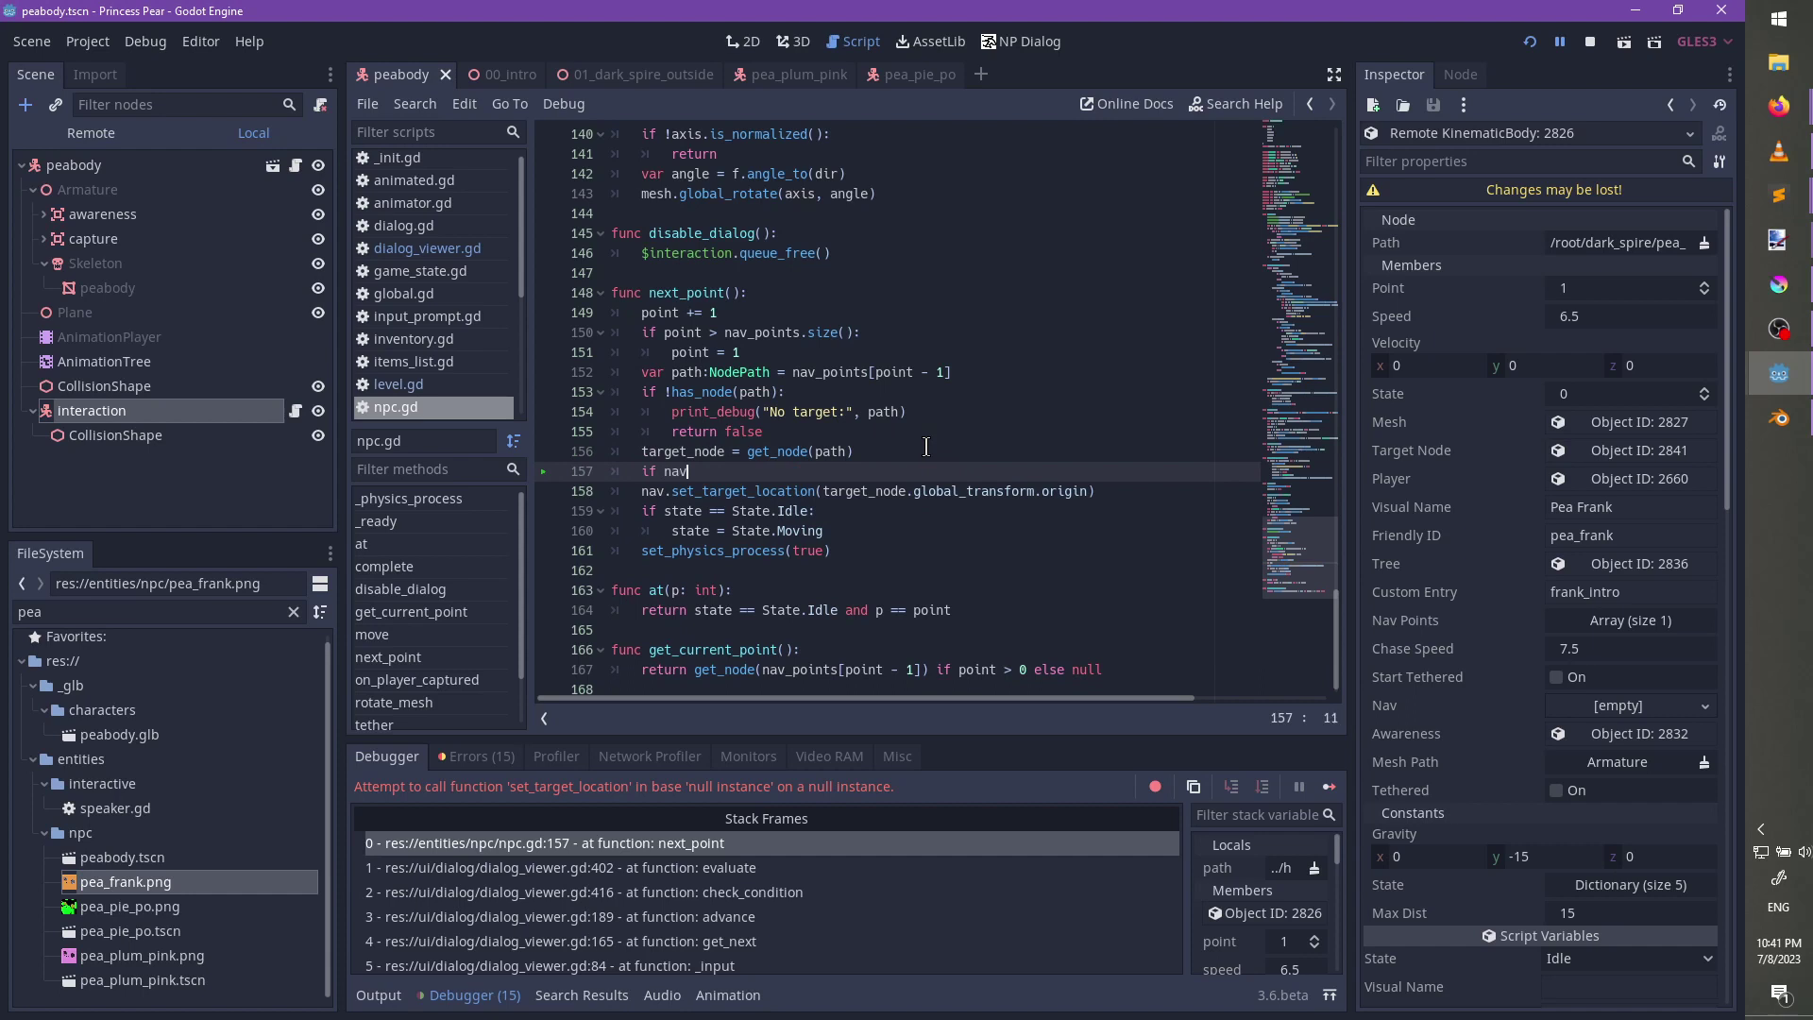
pyautogui.write(':')
pyautogui.press('Down')
pyautogui.press('Tab')
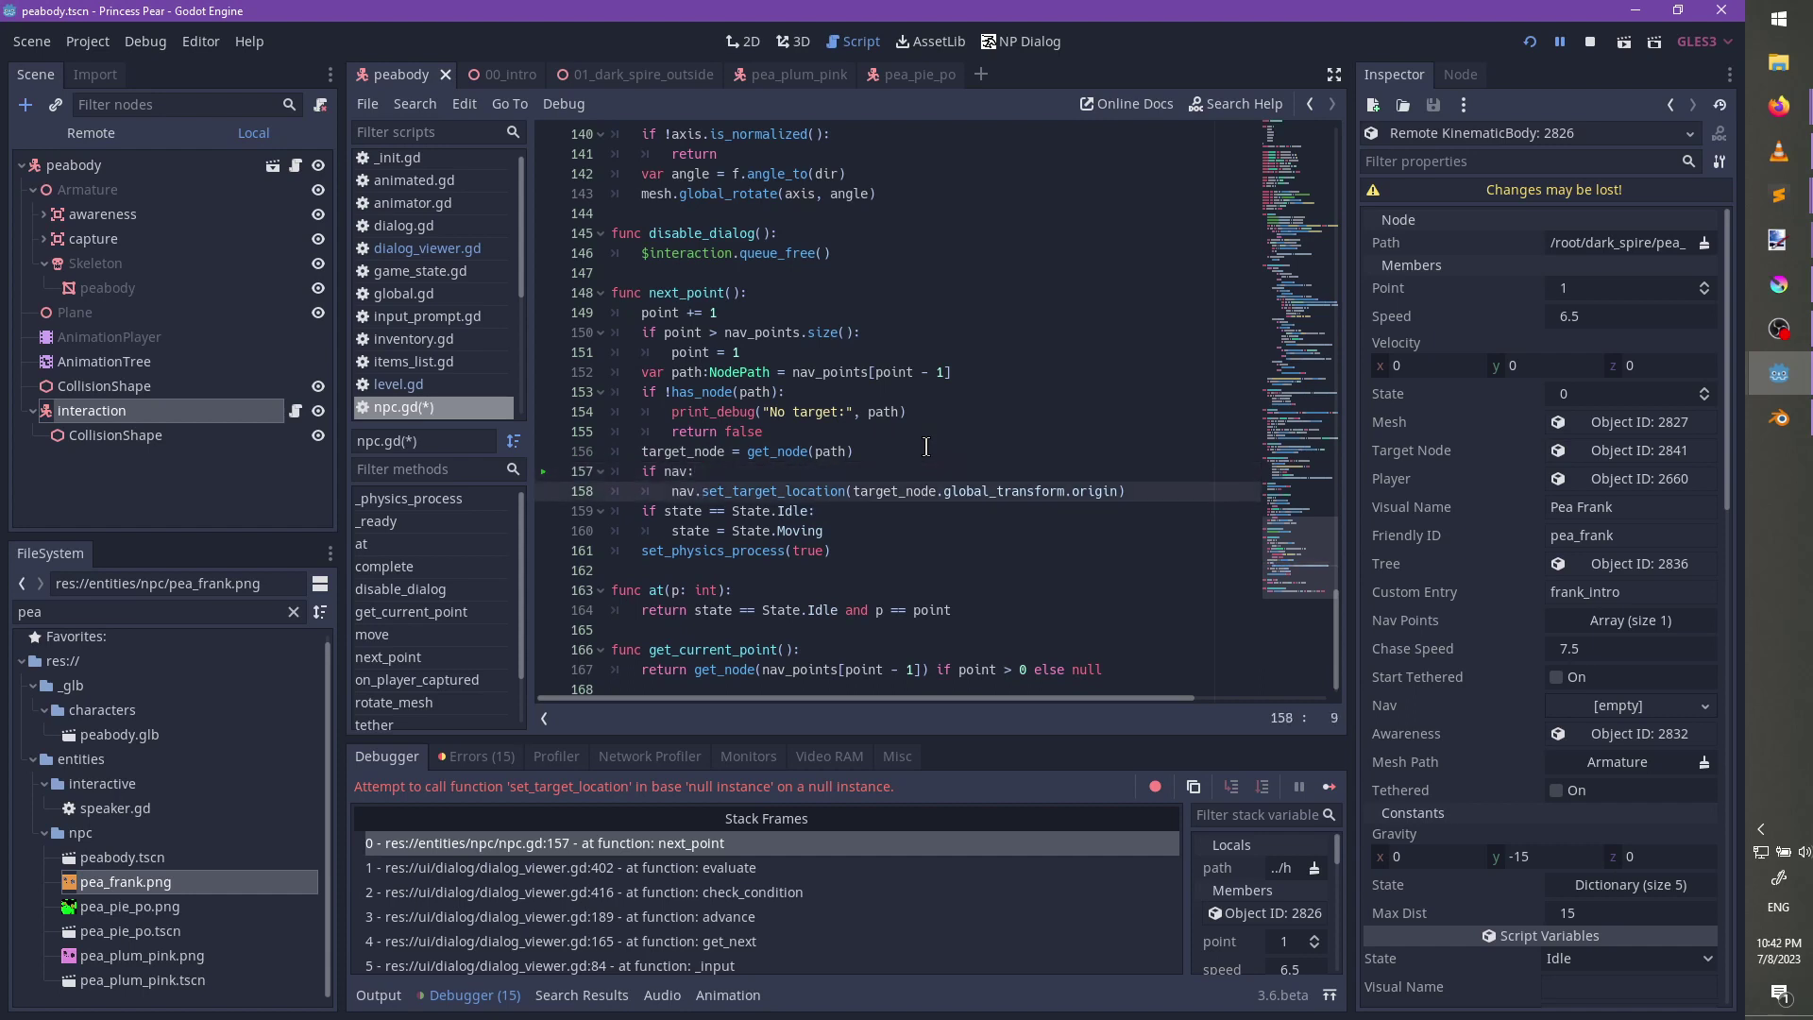
pyautogui.hotkey('ctrl', 's')
pyautogui.press('F5')
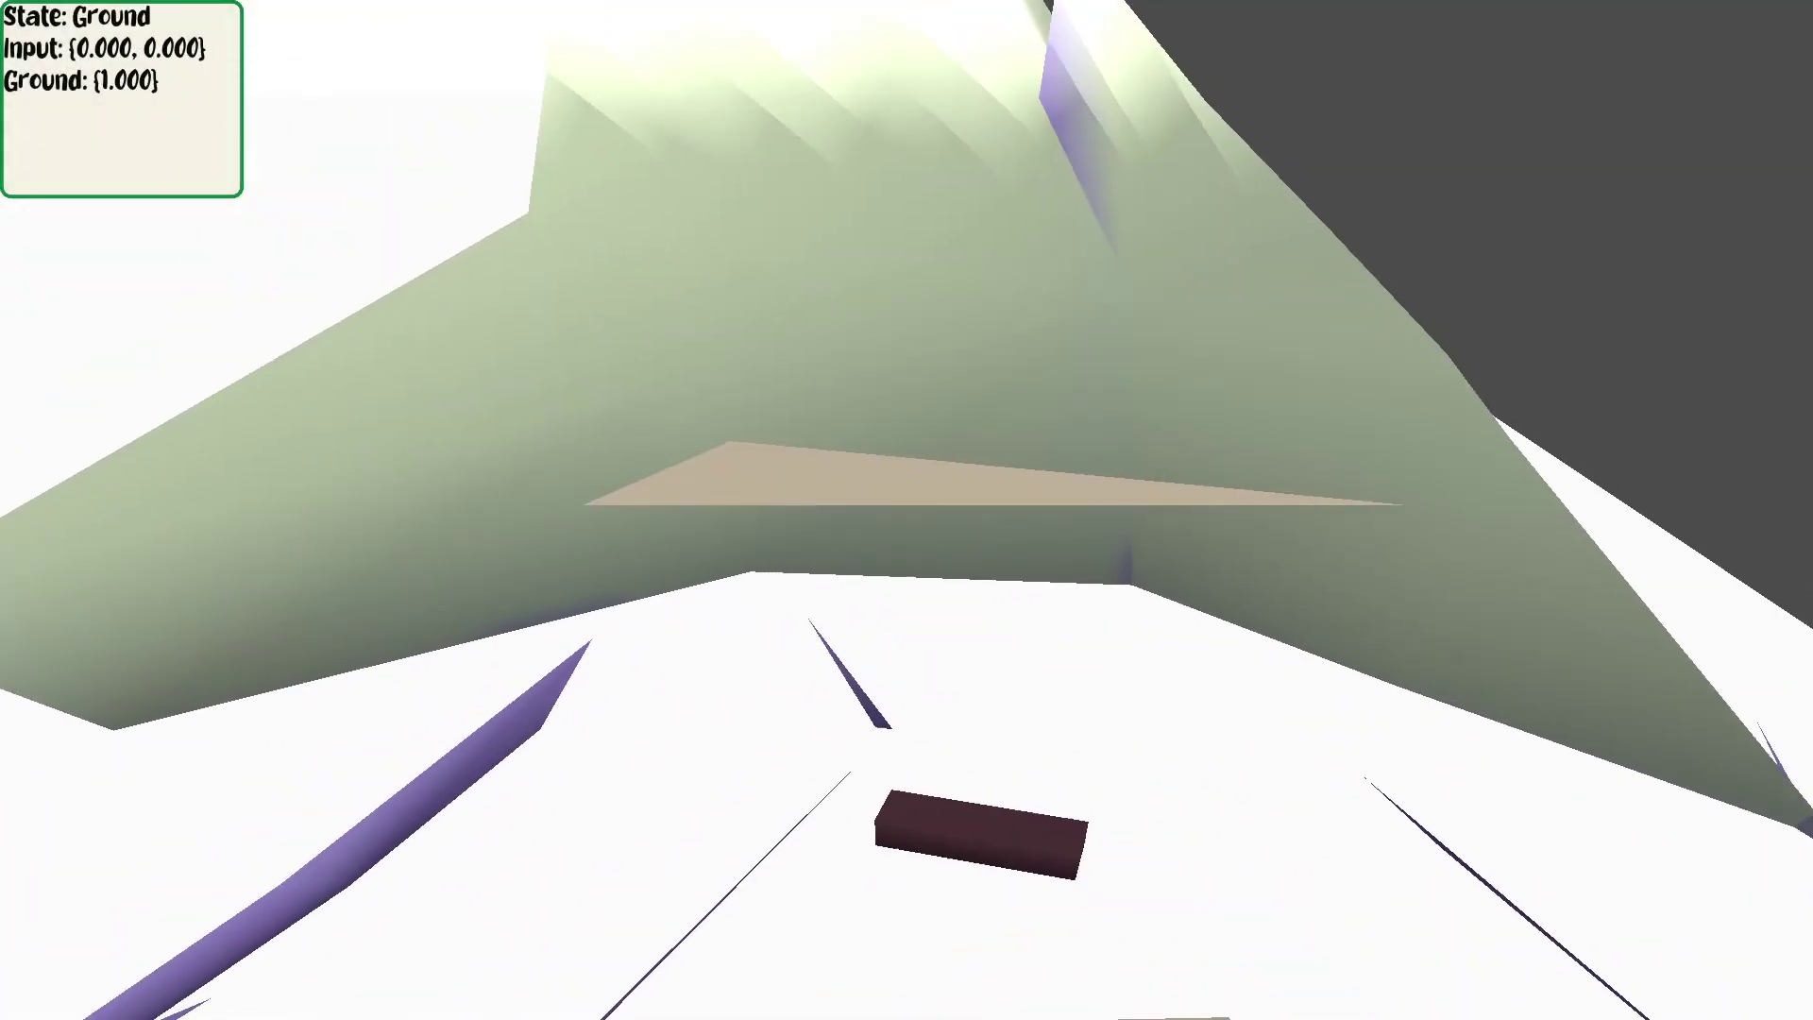
pyautogui.press('F8')
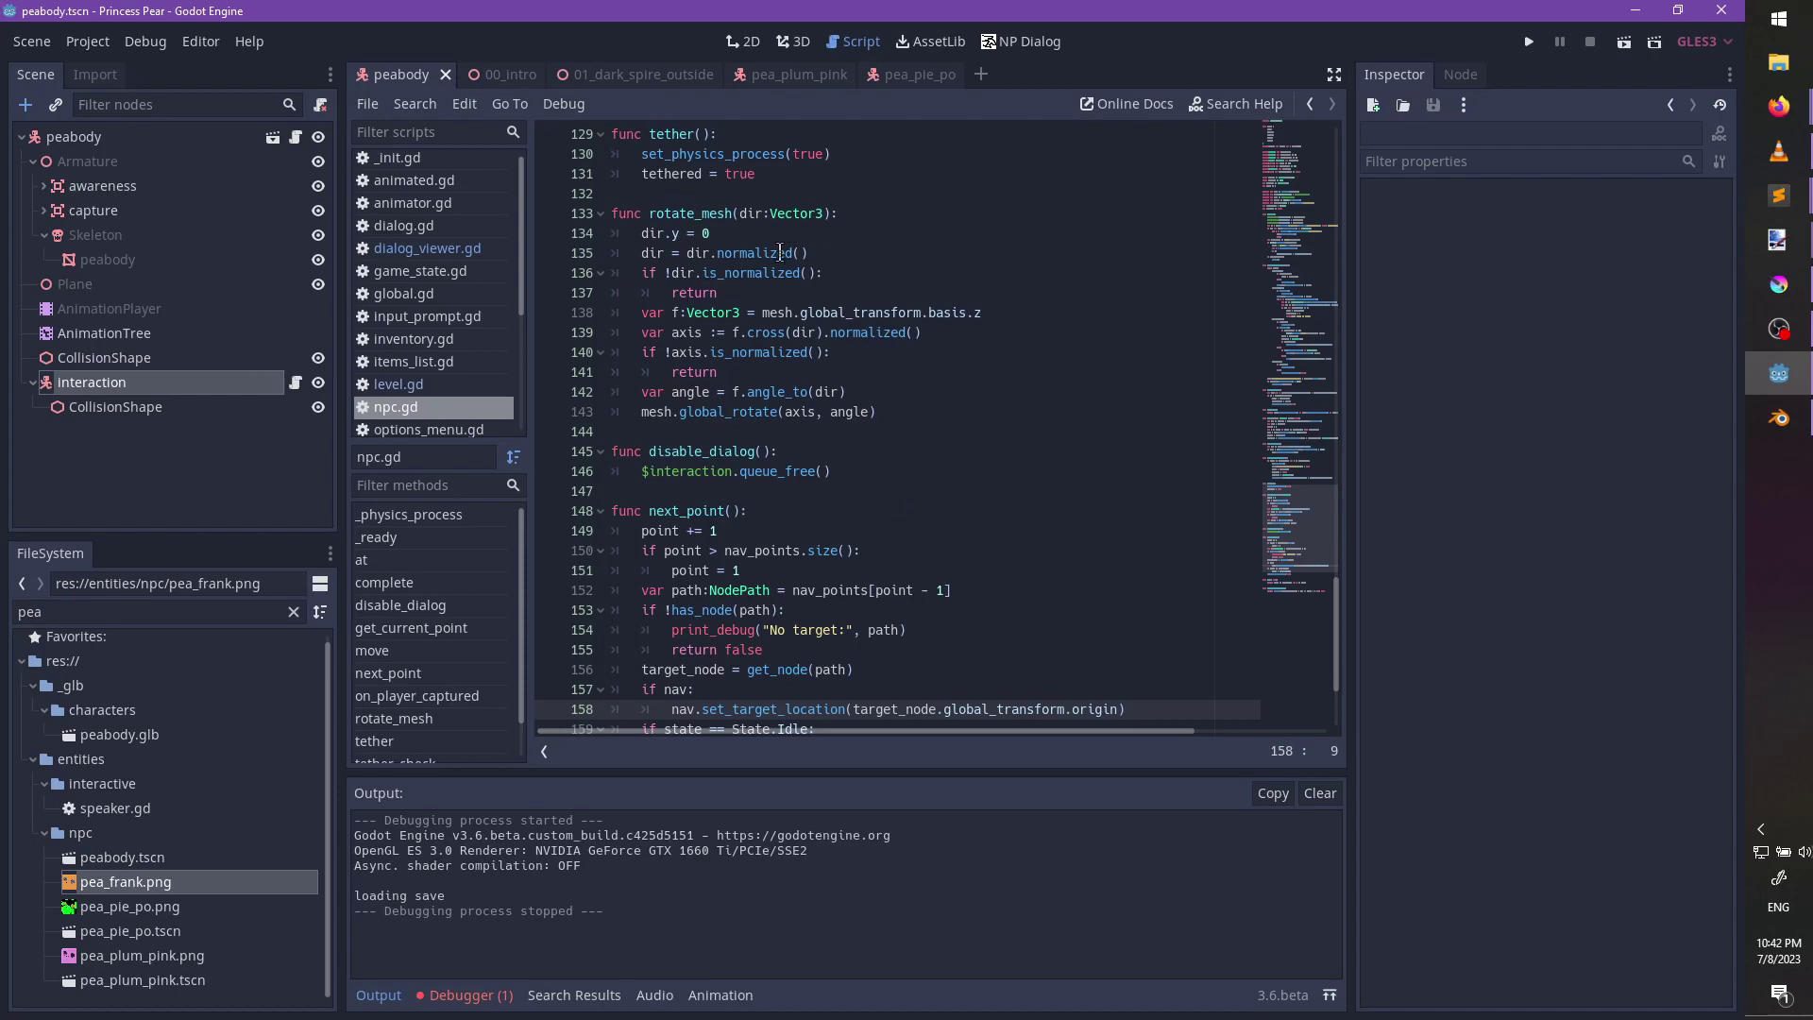
# At the start of change_level_to in global.gd, add a "var _x = set_stat" line that stores scene.resource_path as "level".
pyautogui.click(441, 293)
pyautogui.click(1030, 475)
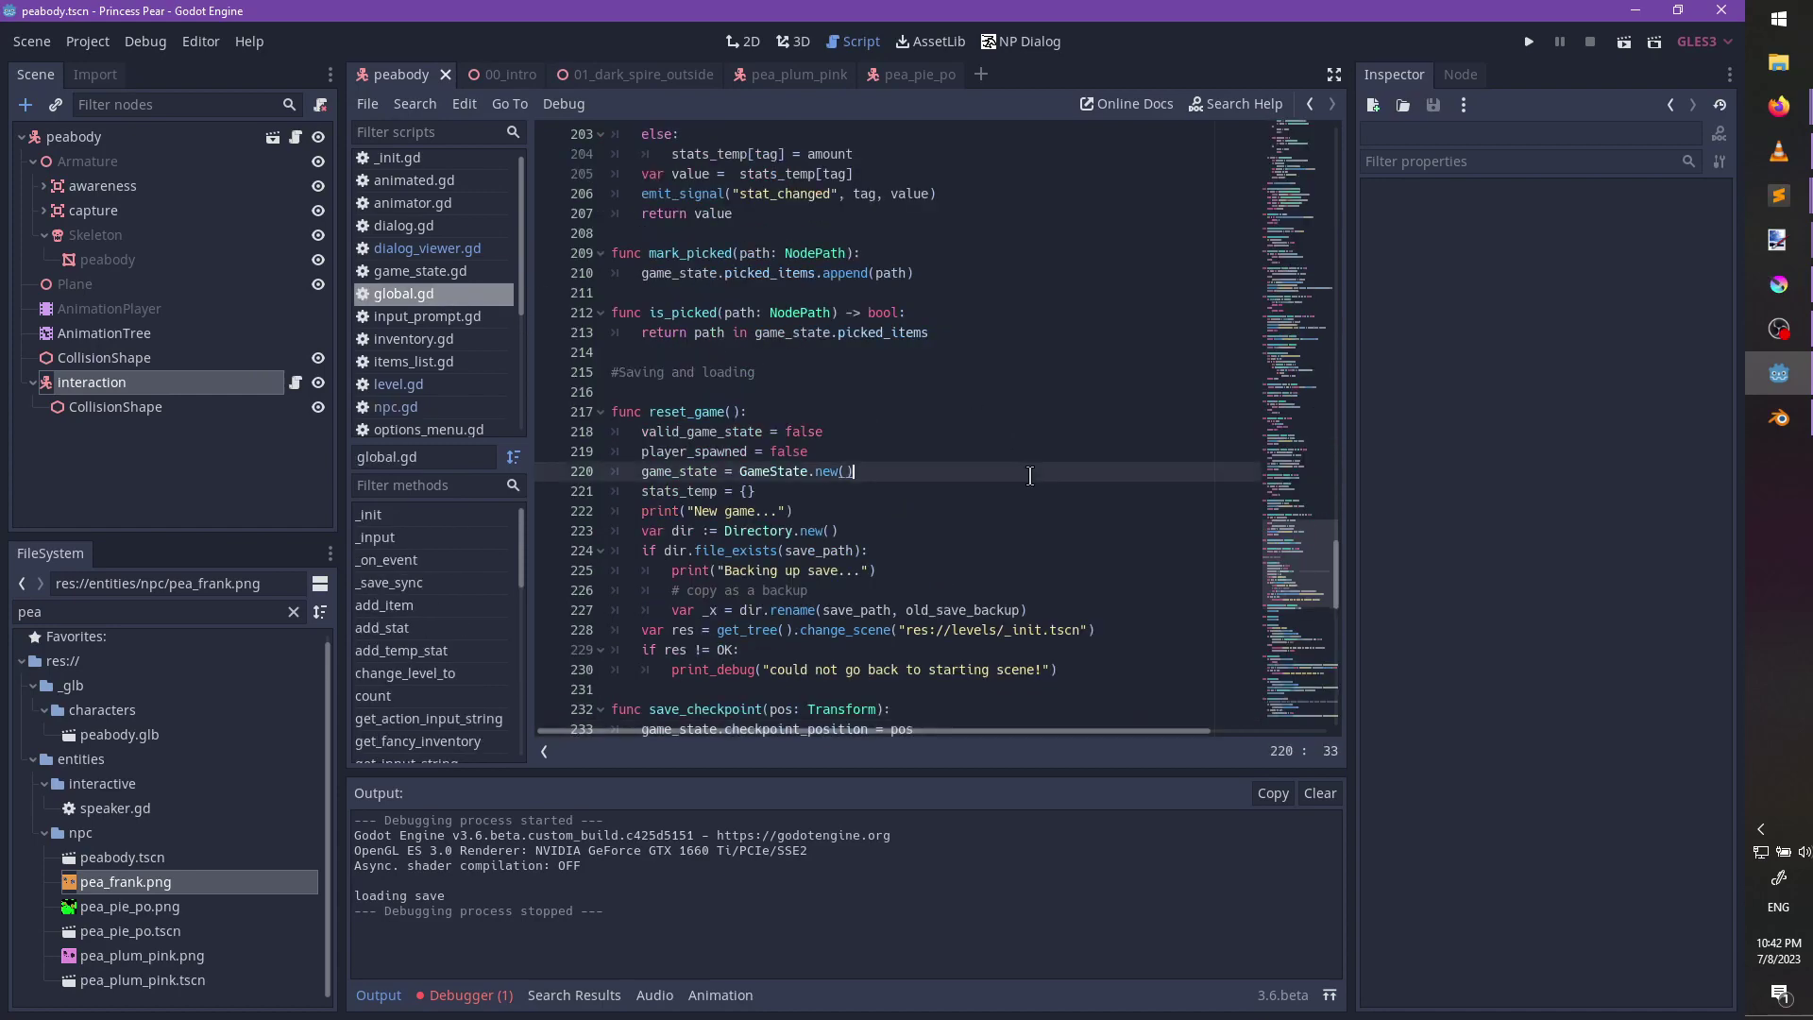
pyautogui.scroll(-3, 1030, 475)
pyautogui.hotkey('ctrl', 'f')
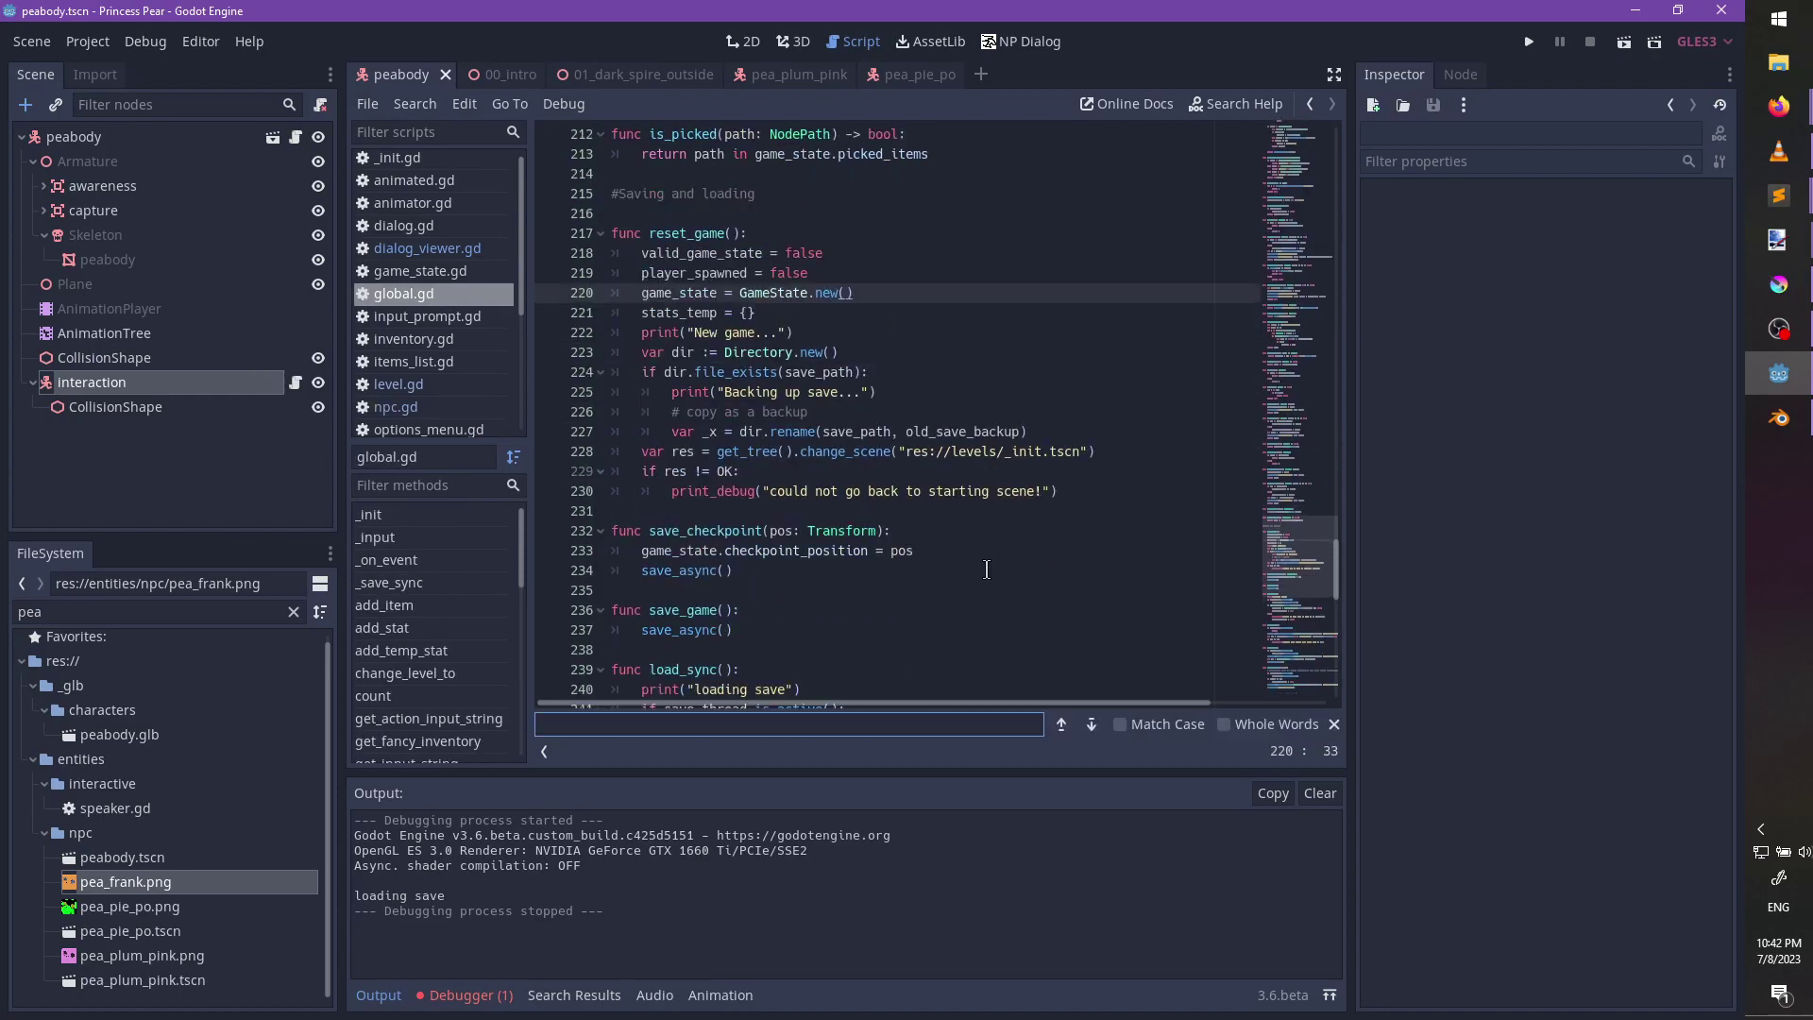
pyautogui.write('change_level_t')
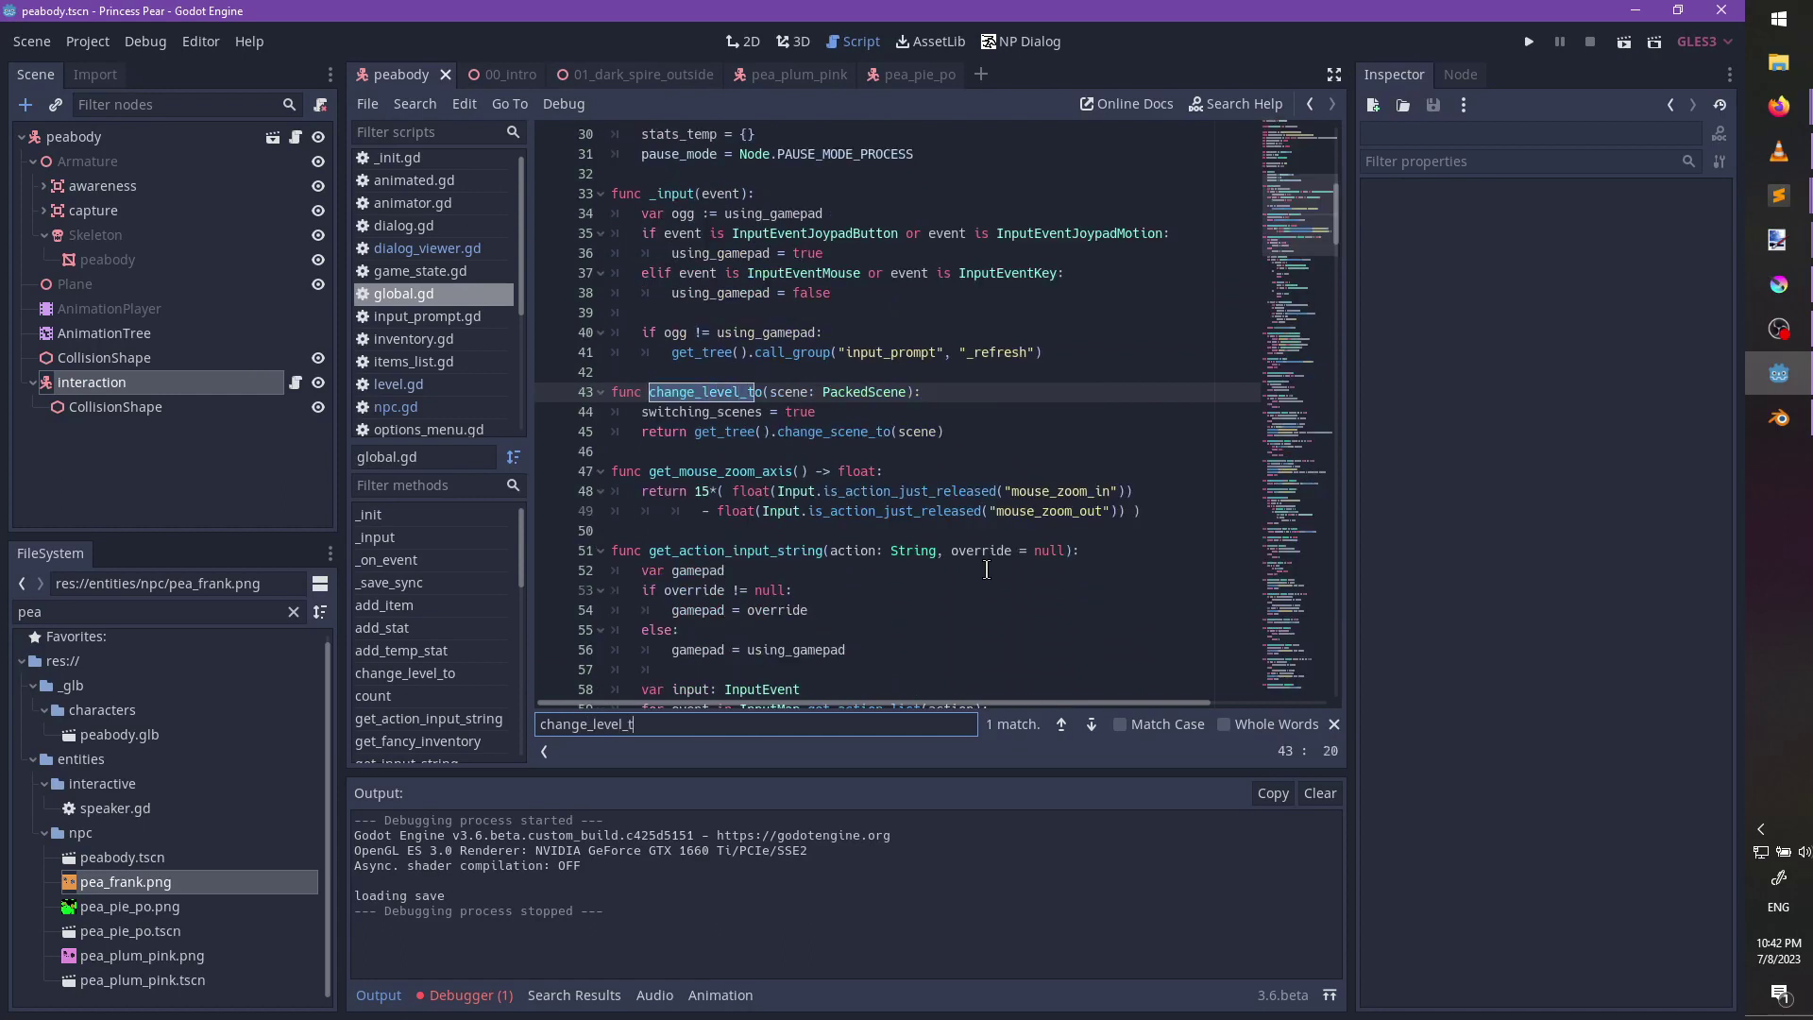
pyautogui.press('Escape')
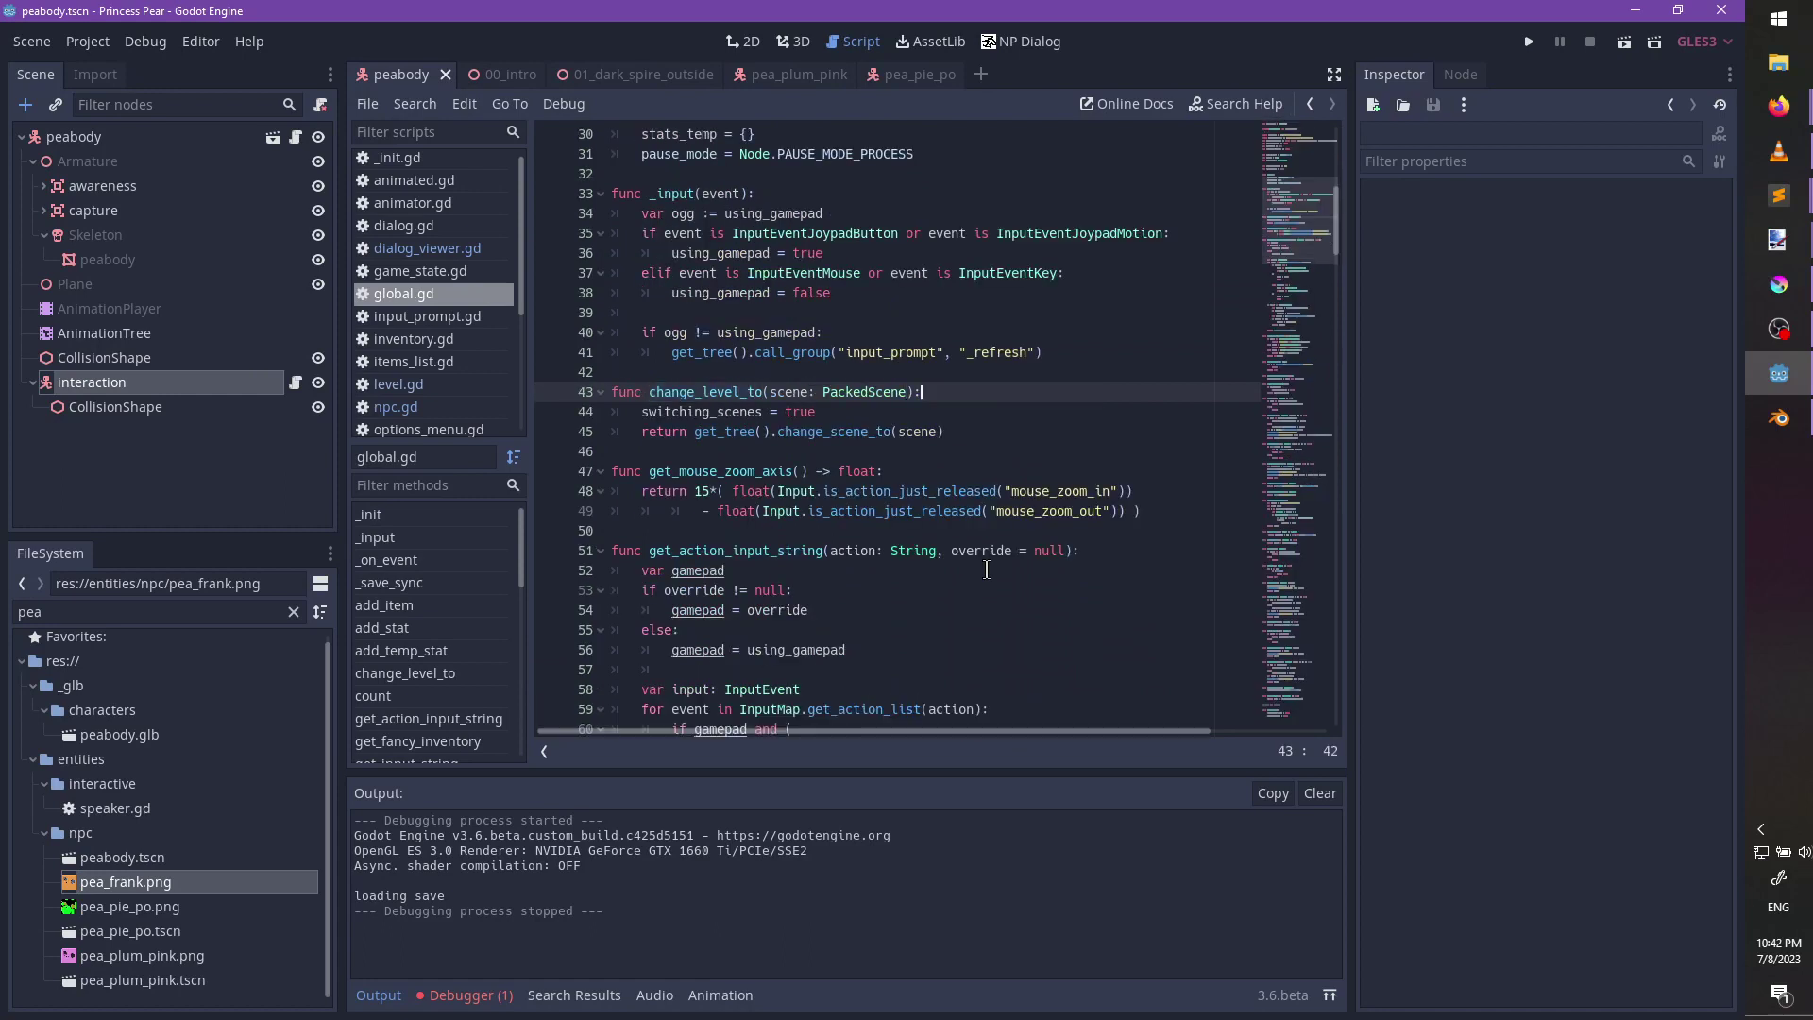
pyautogui.press('Return')
pyautogui.write('s')
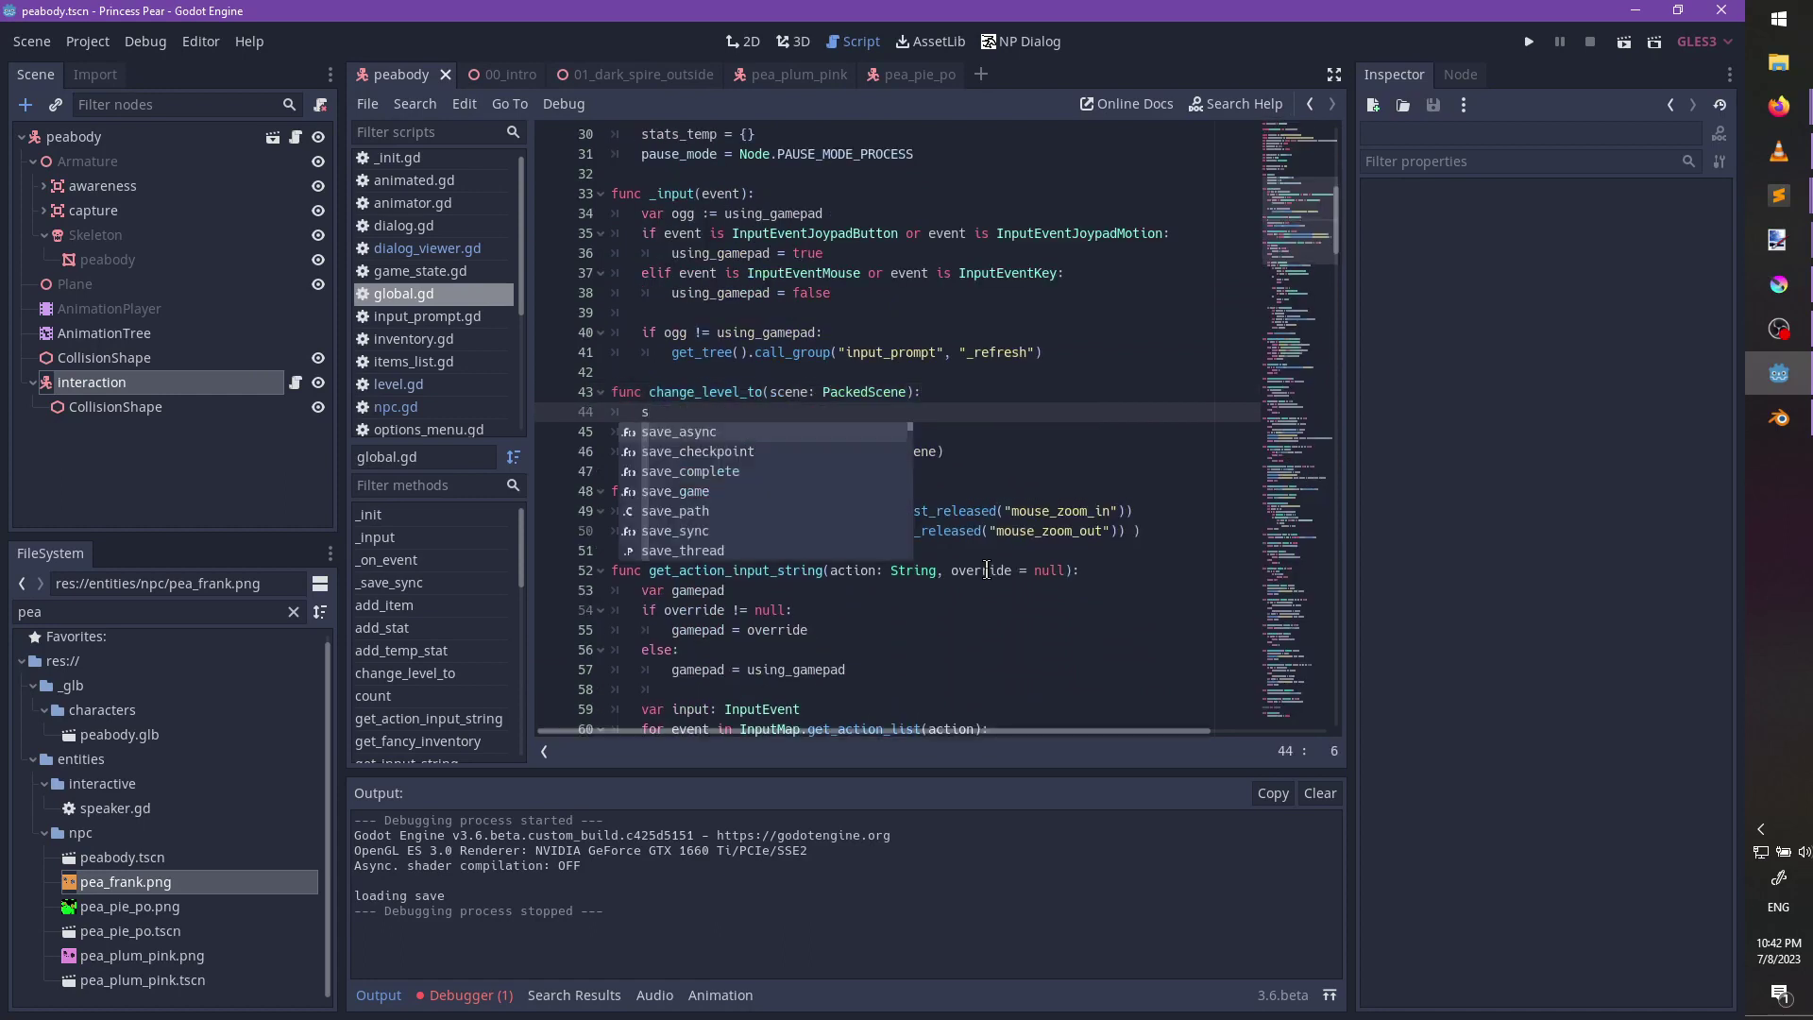
pyautogui.press('BackSpace')
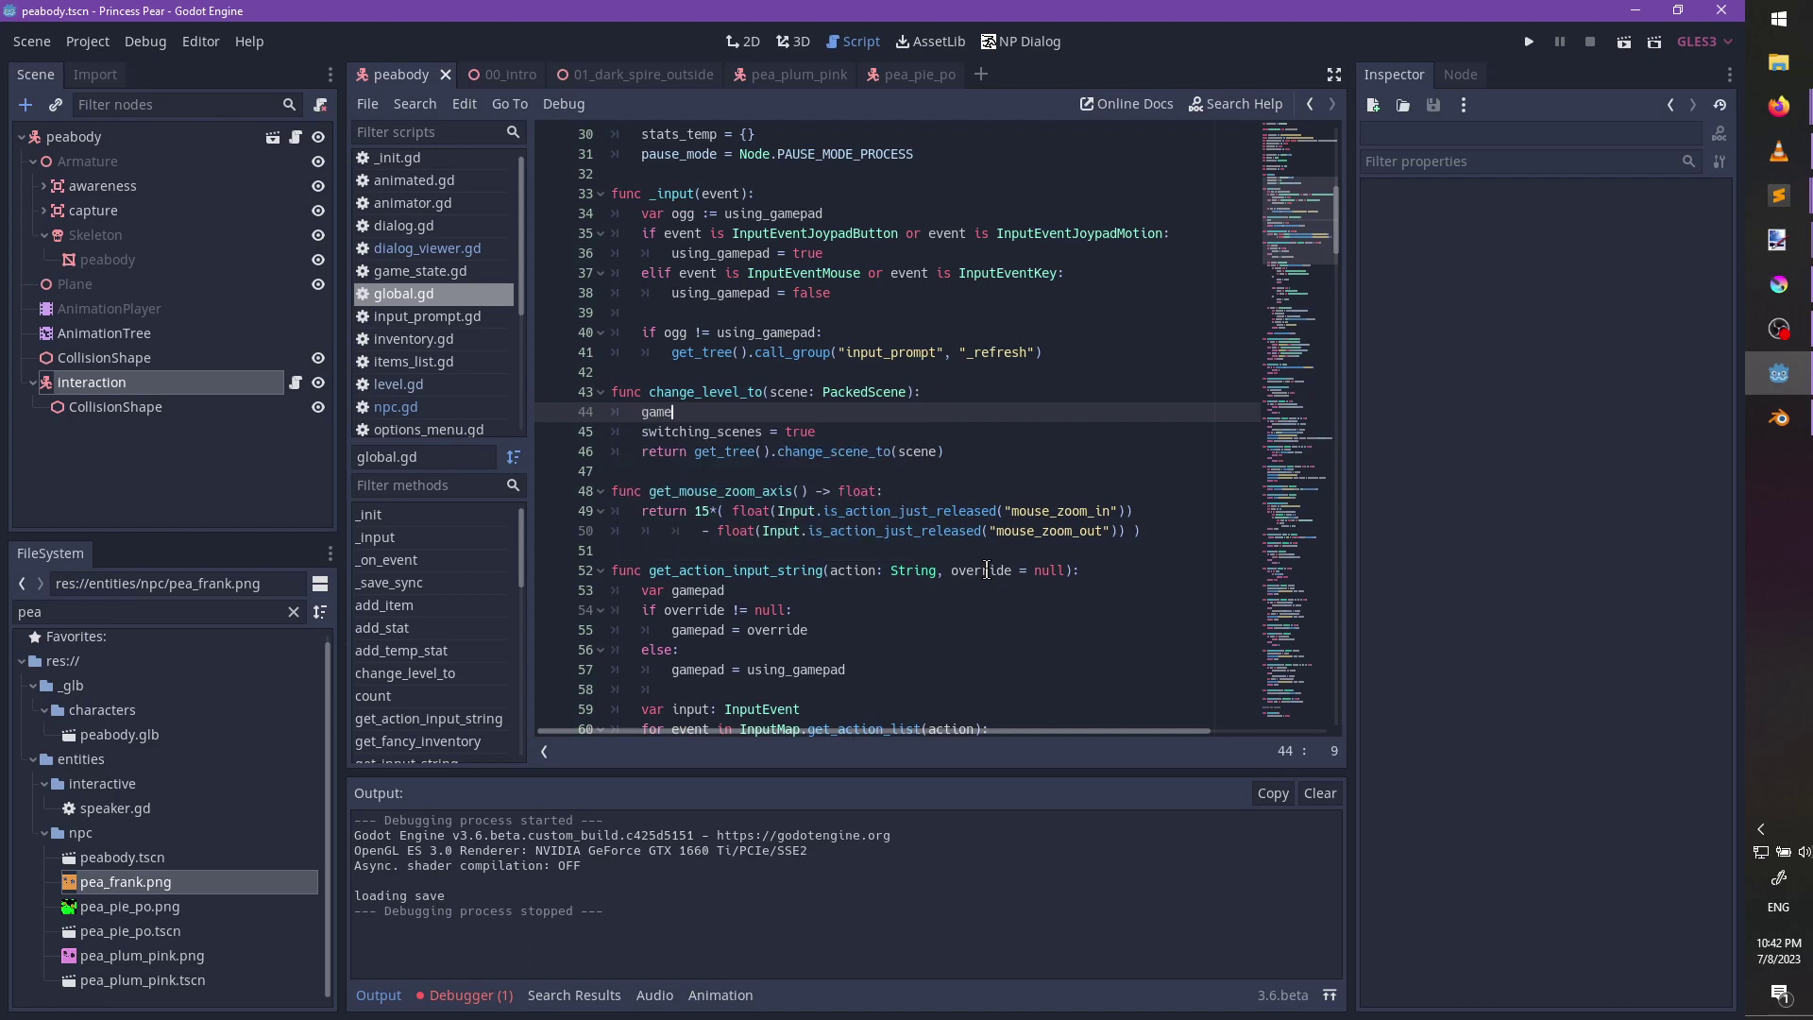
pyautogui.hotkey('ctrl', 'BackSpace')
pyautogui.write('("level')
pyautogui.write('", scene.re')
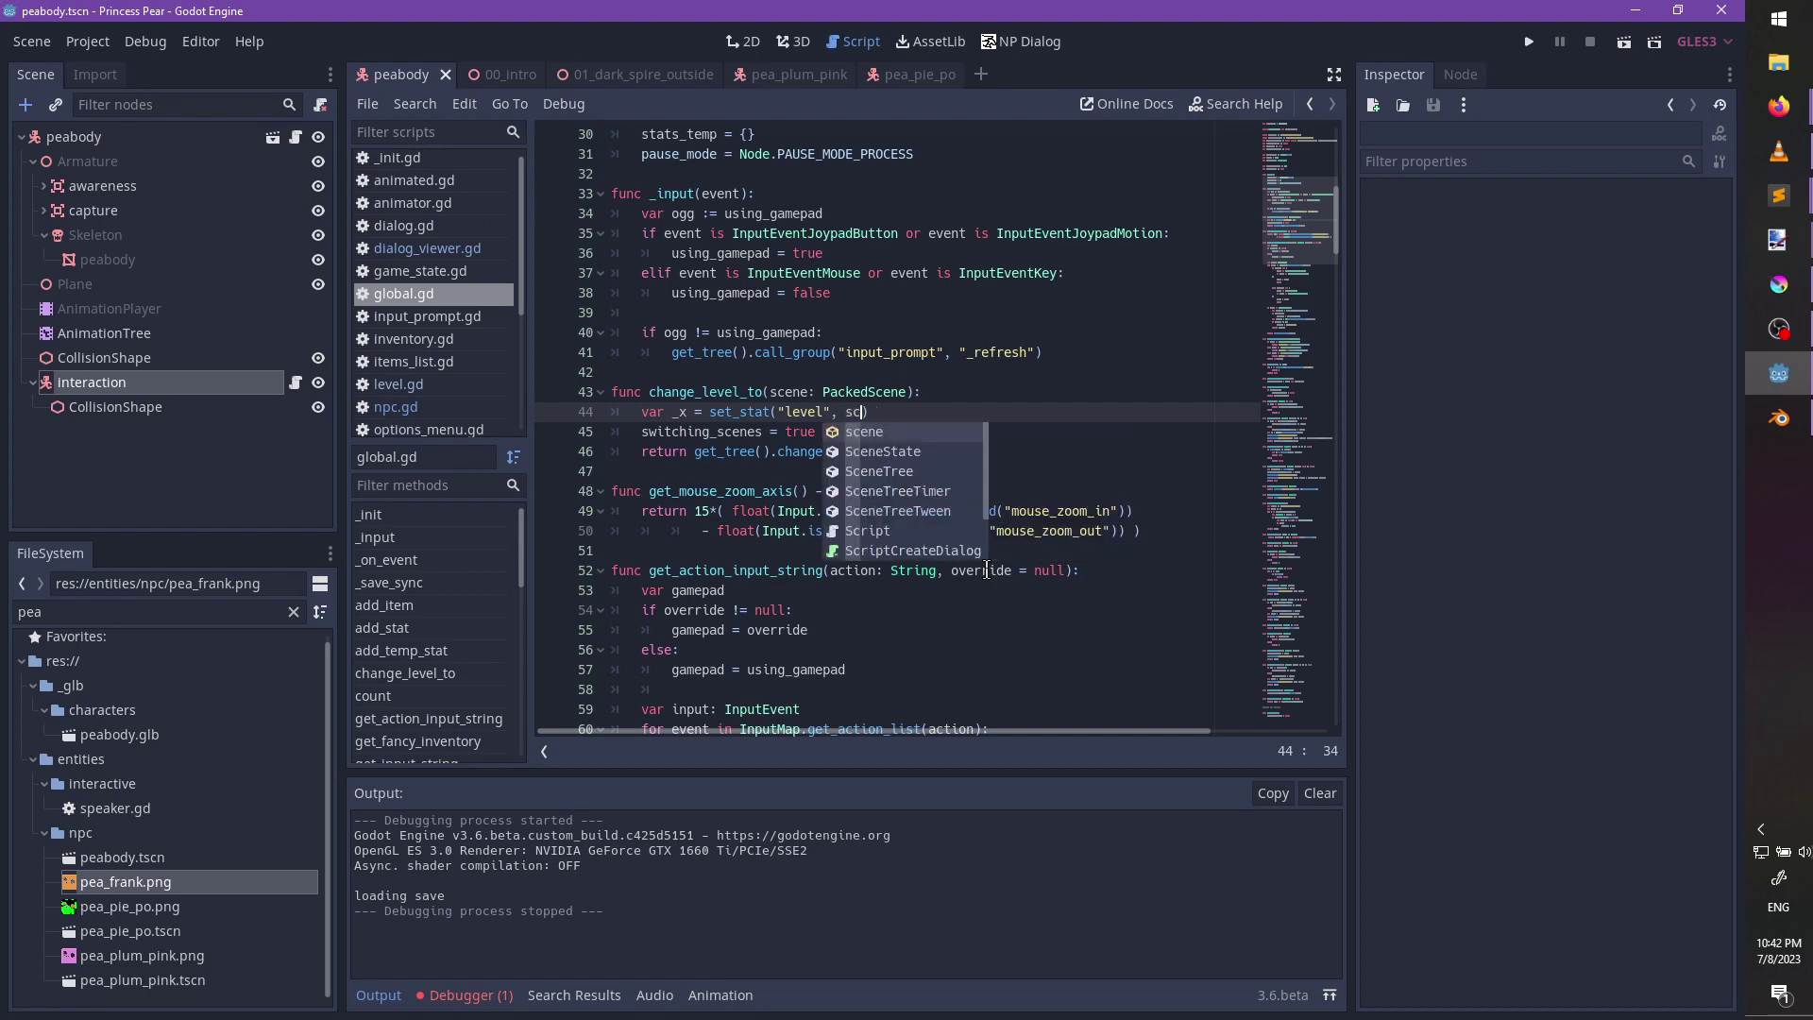
pyautogui.write('source_path()')
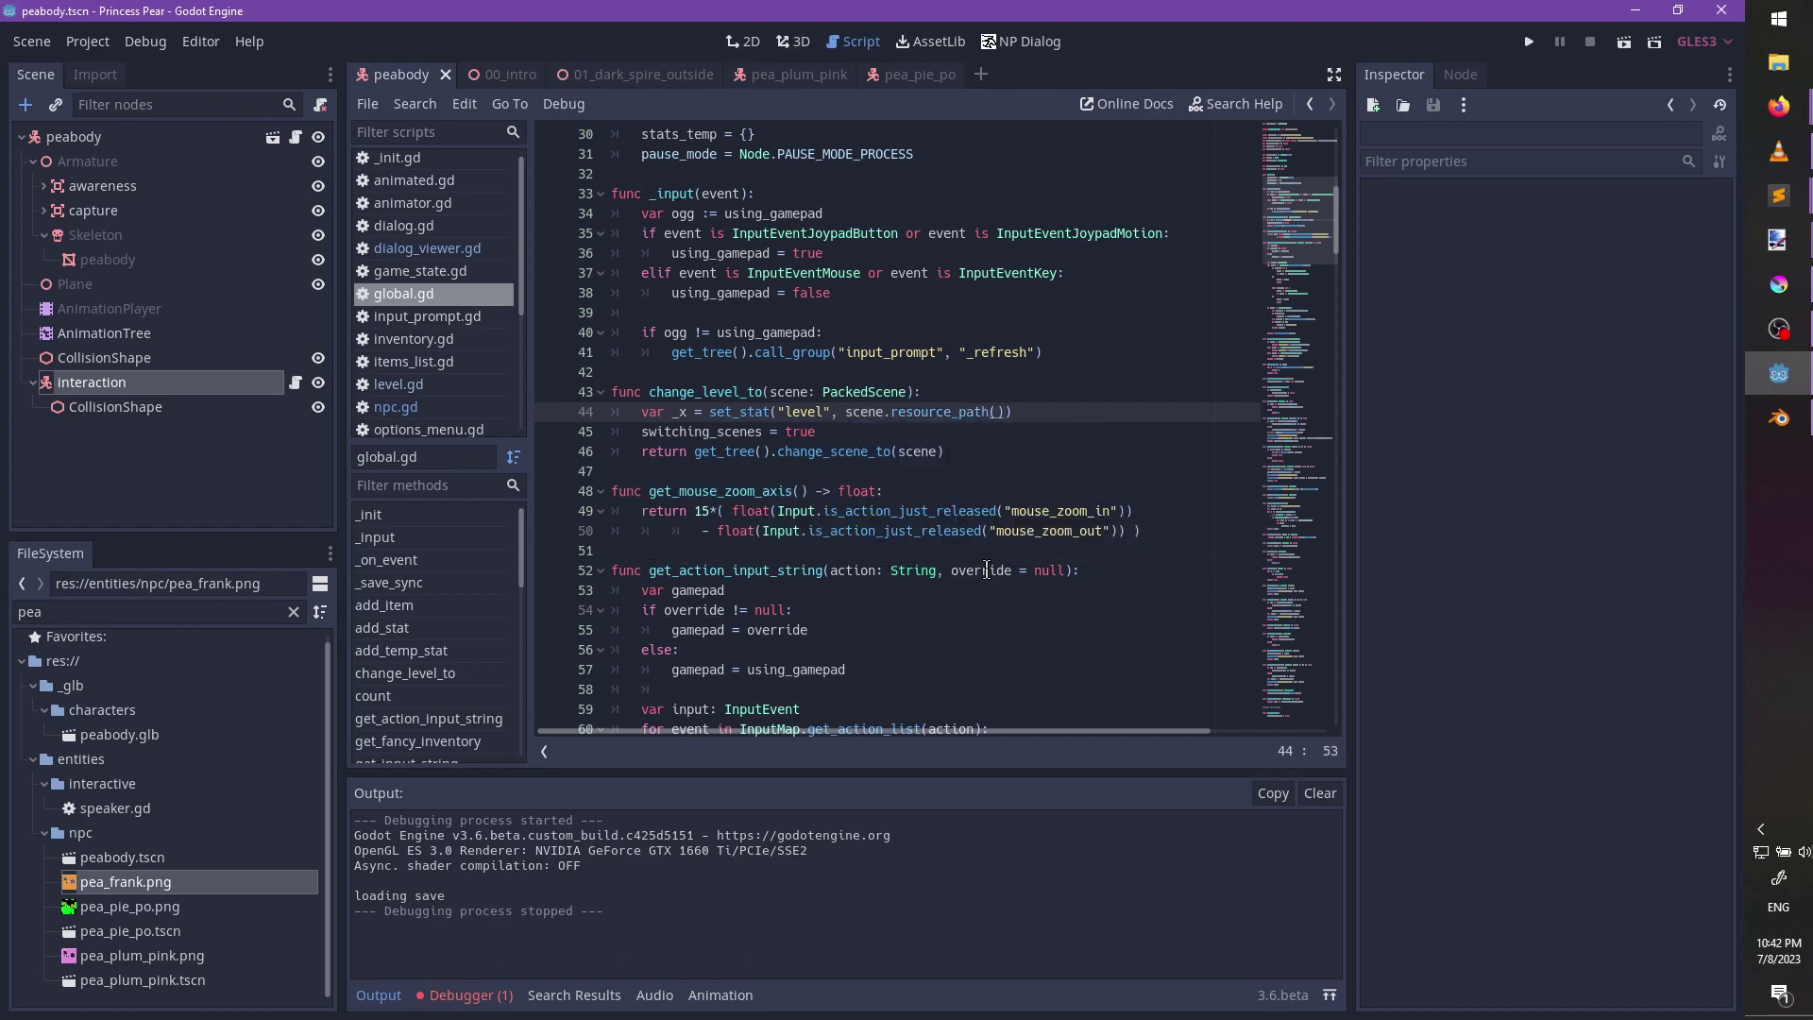
# Run the game, add the missing closing parenthesis to the set_stat call in change_level_to, and run it again.
pyautogui.press('F5')
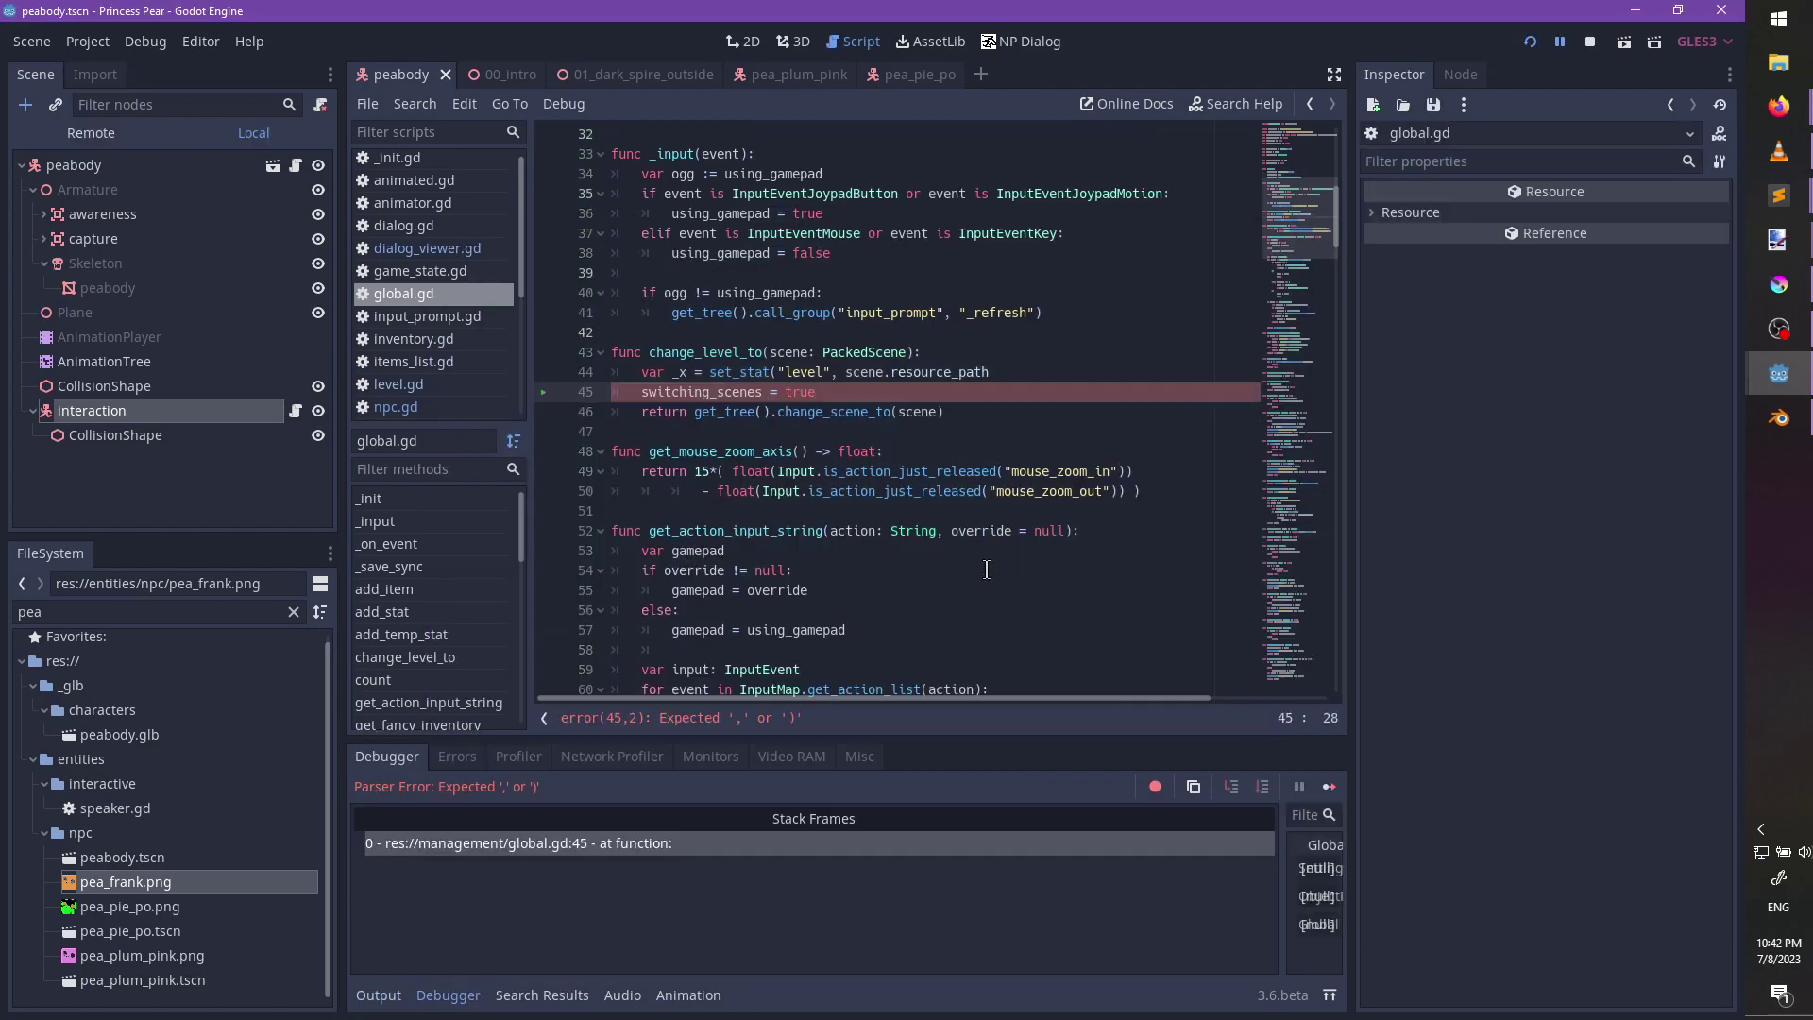
pyautogui.click(1074, 374)
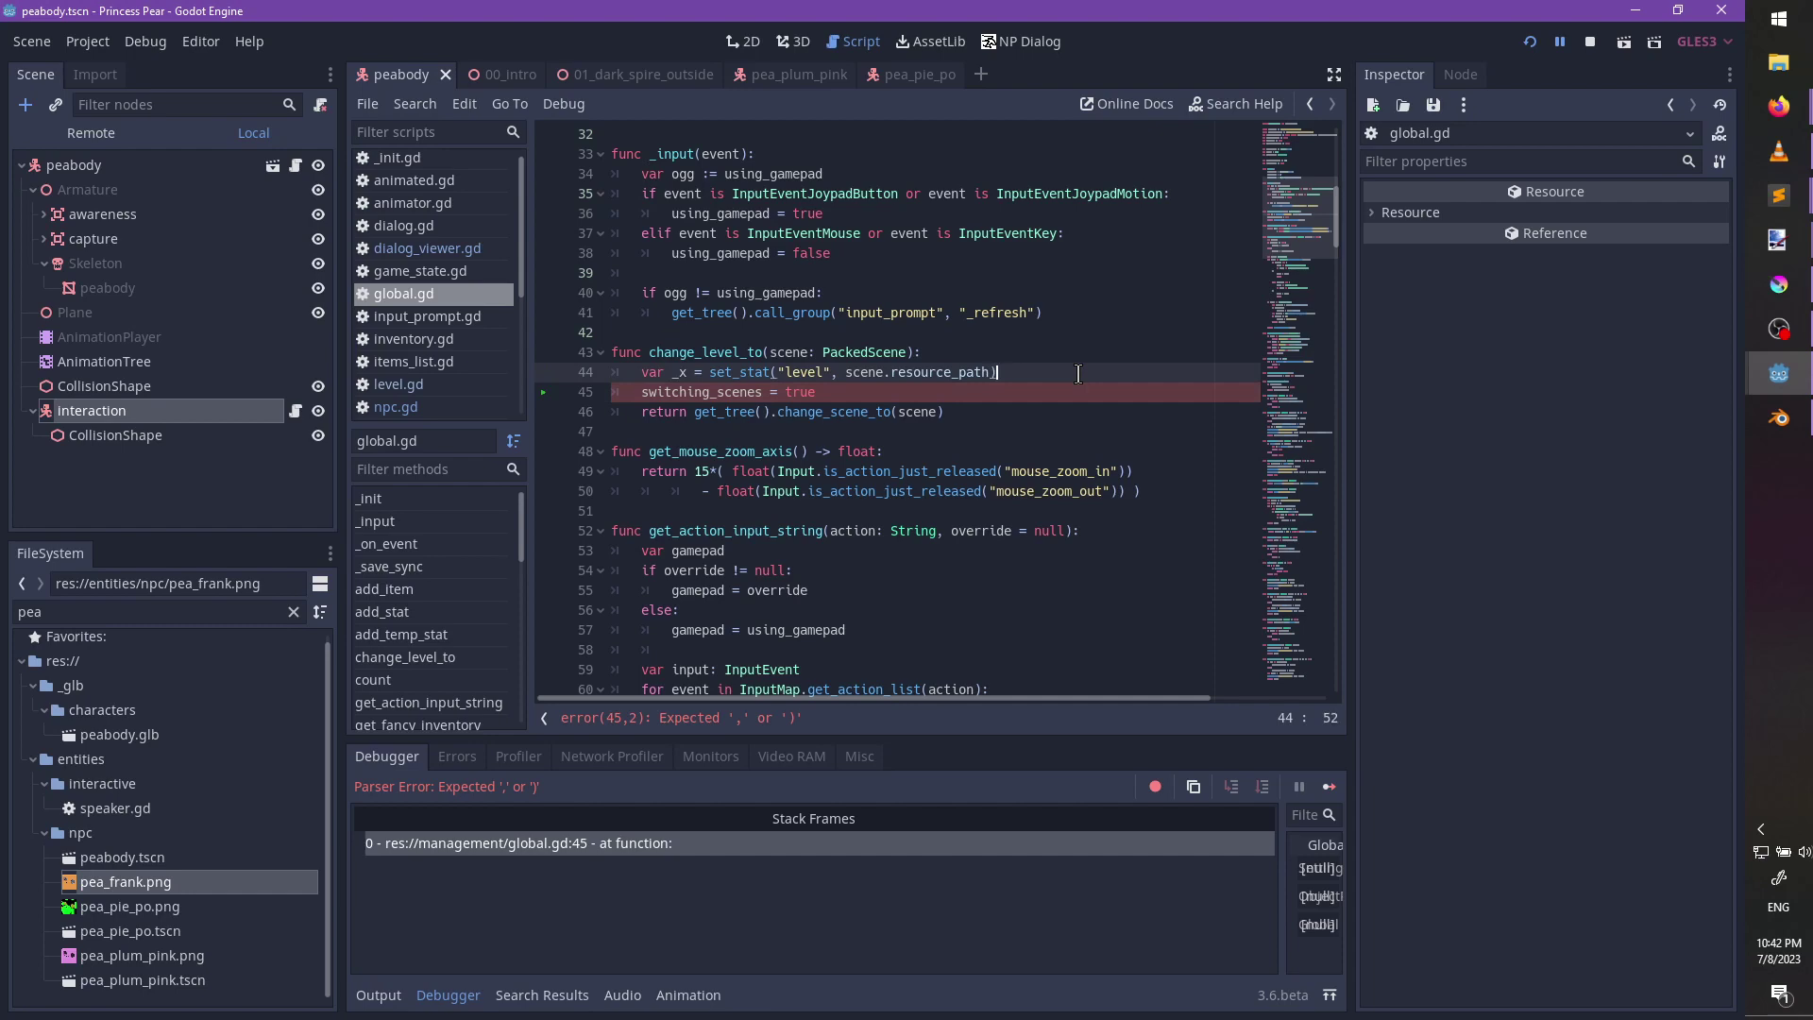
pyautogui.press('F5')
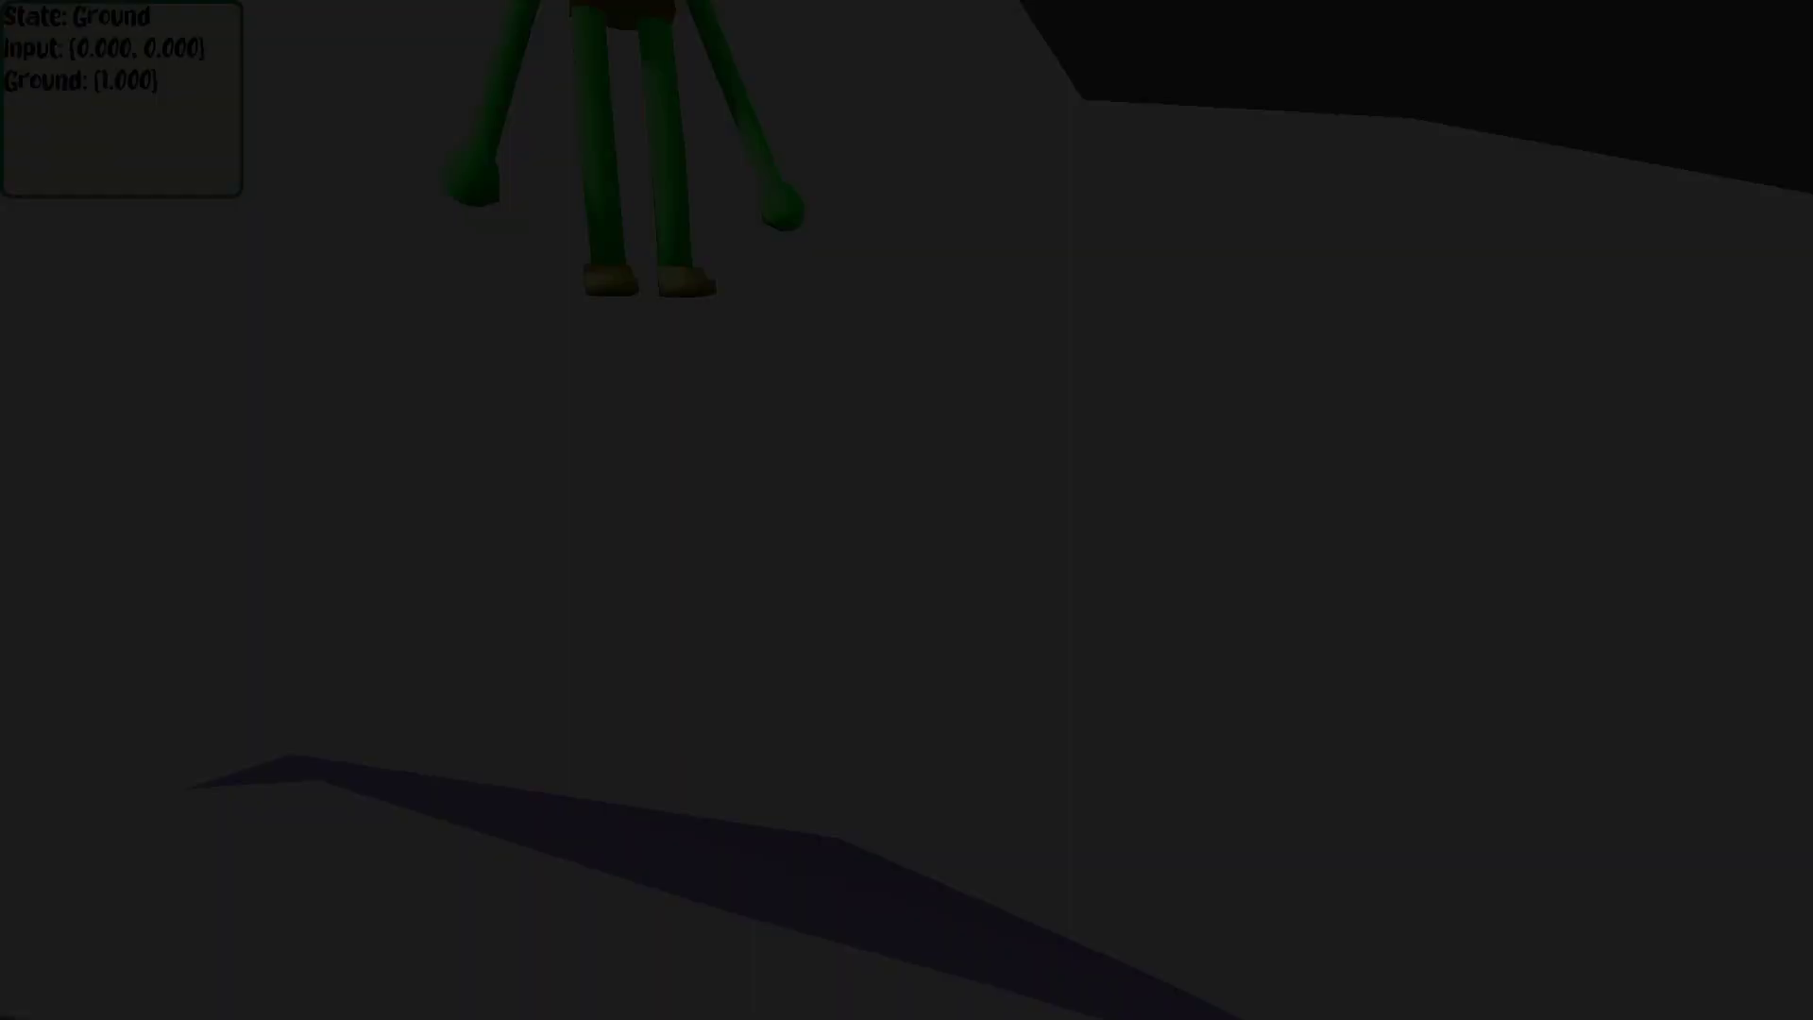
# Move the princess briefly in the loaded save, pause, and start a new game.
pyautogui.press('w')
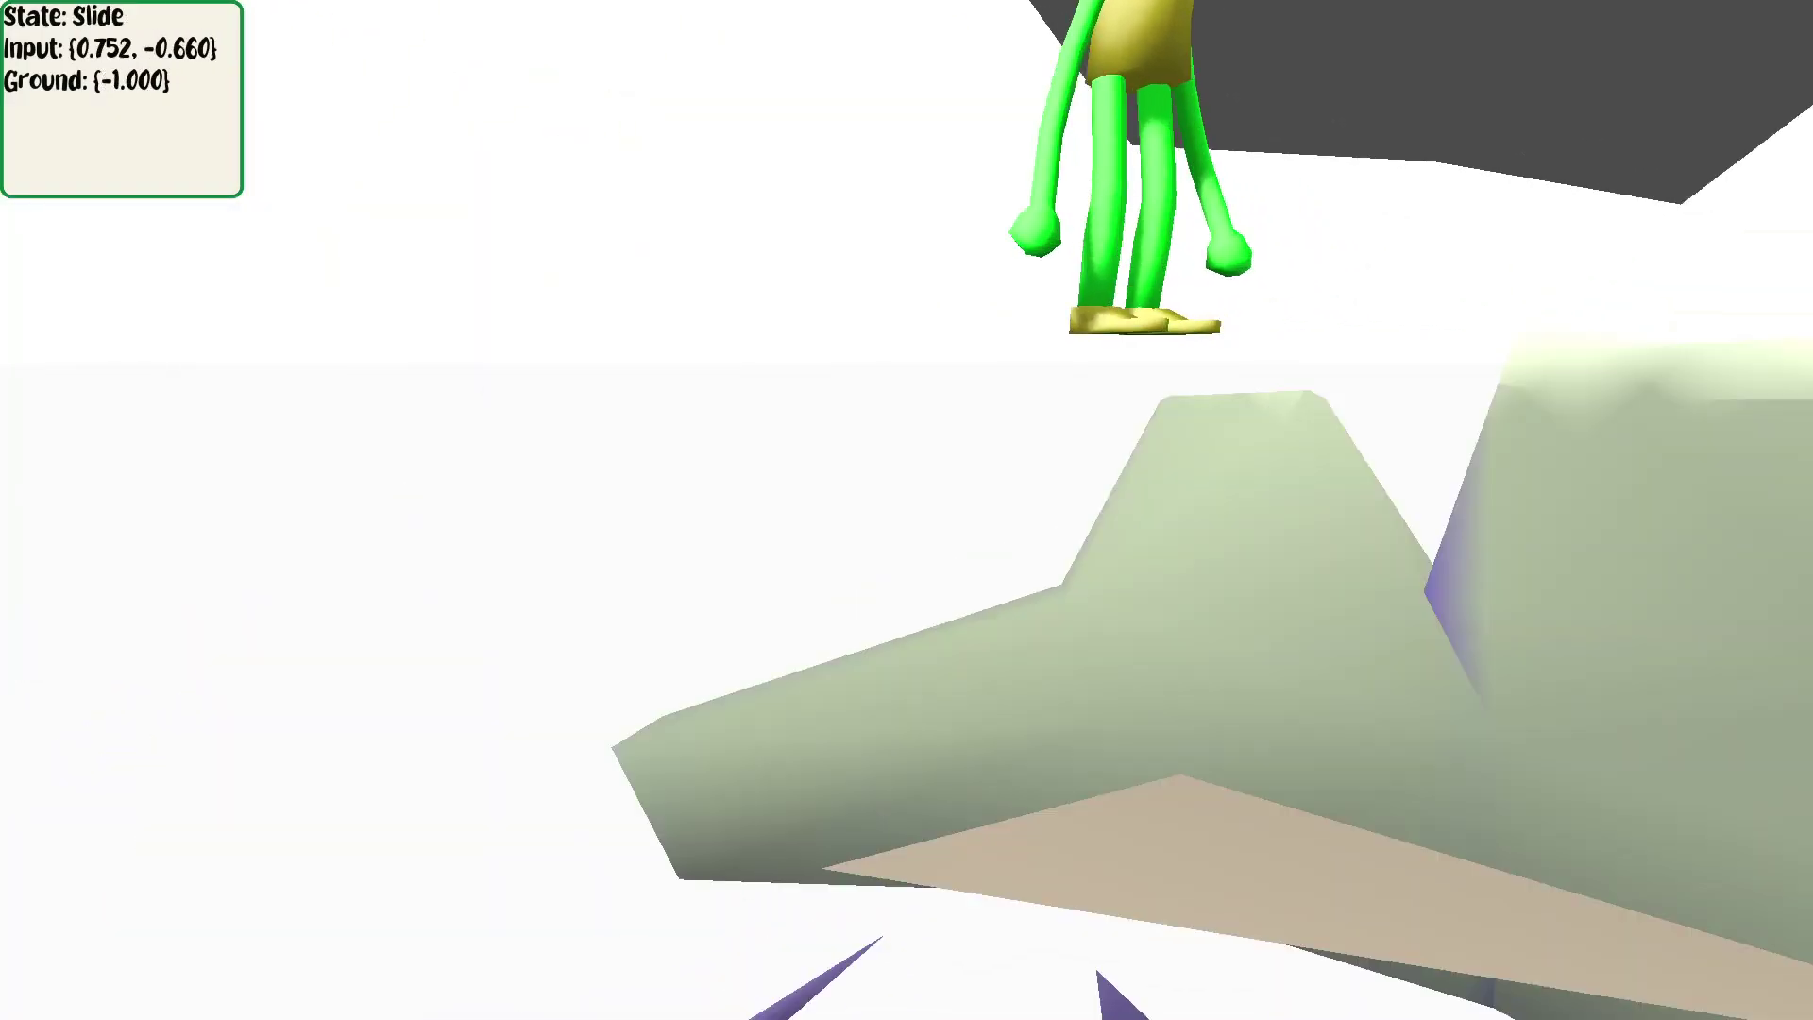
pyautogui.press('w')
pyautogui.press('space')
pyautogui.press('Escape')
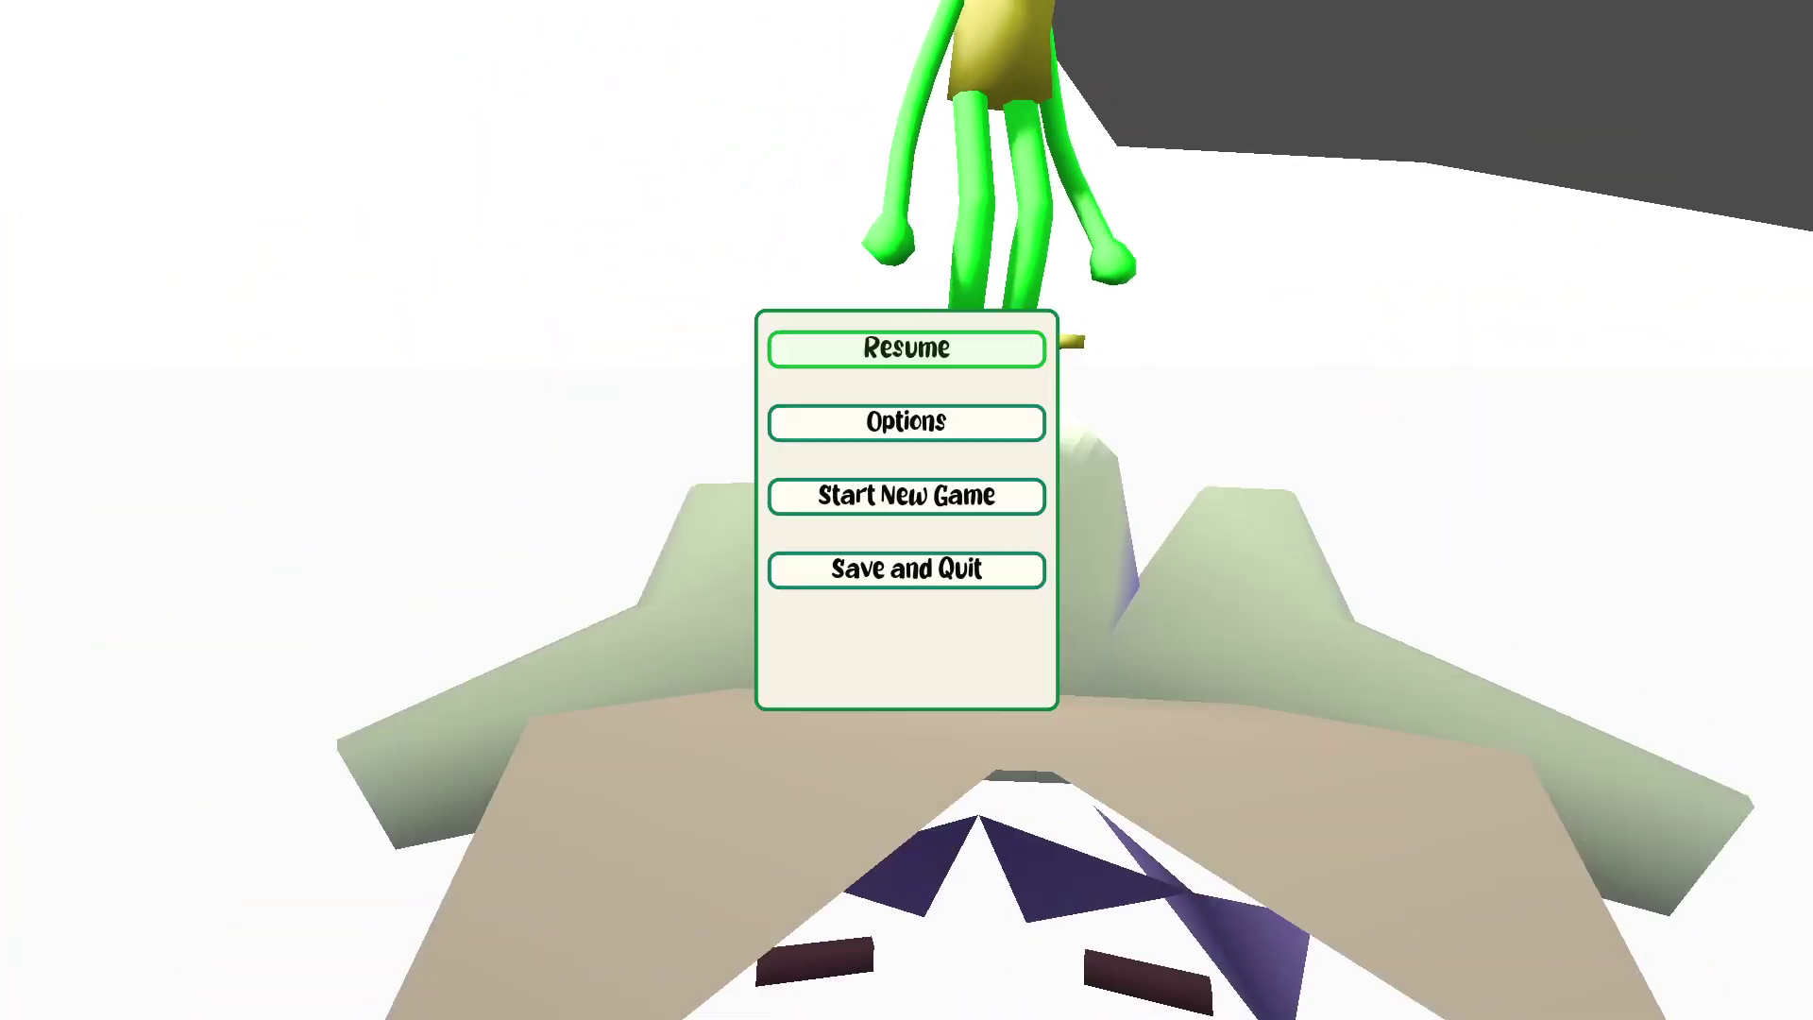
pyautogui.press('Down')
pyautogui.press('Down')
pyautogui.press('Return')
pyautogui.press('Return')
pyautogui.press('Down')
pyautogui.press('Down')
pyautogui.press('Return')
pyautogui.press('Return')
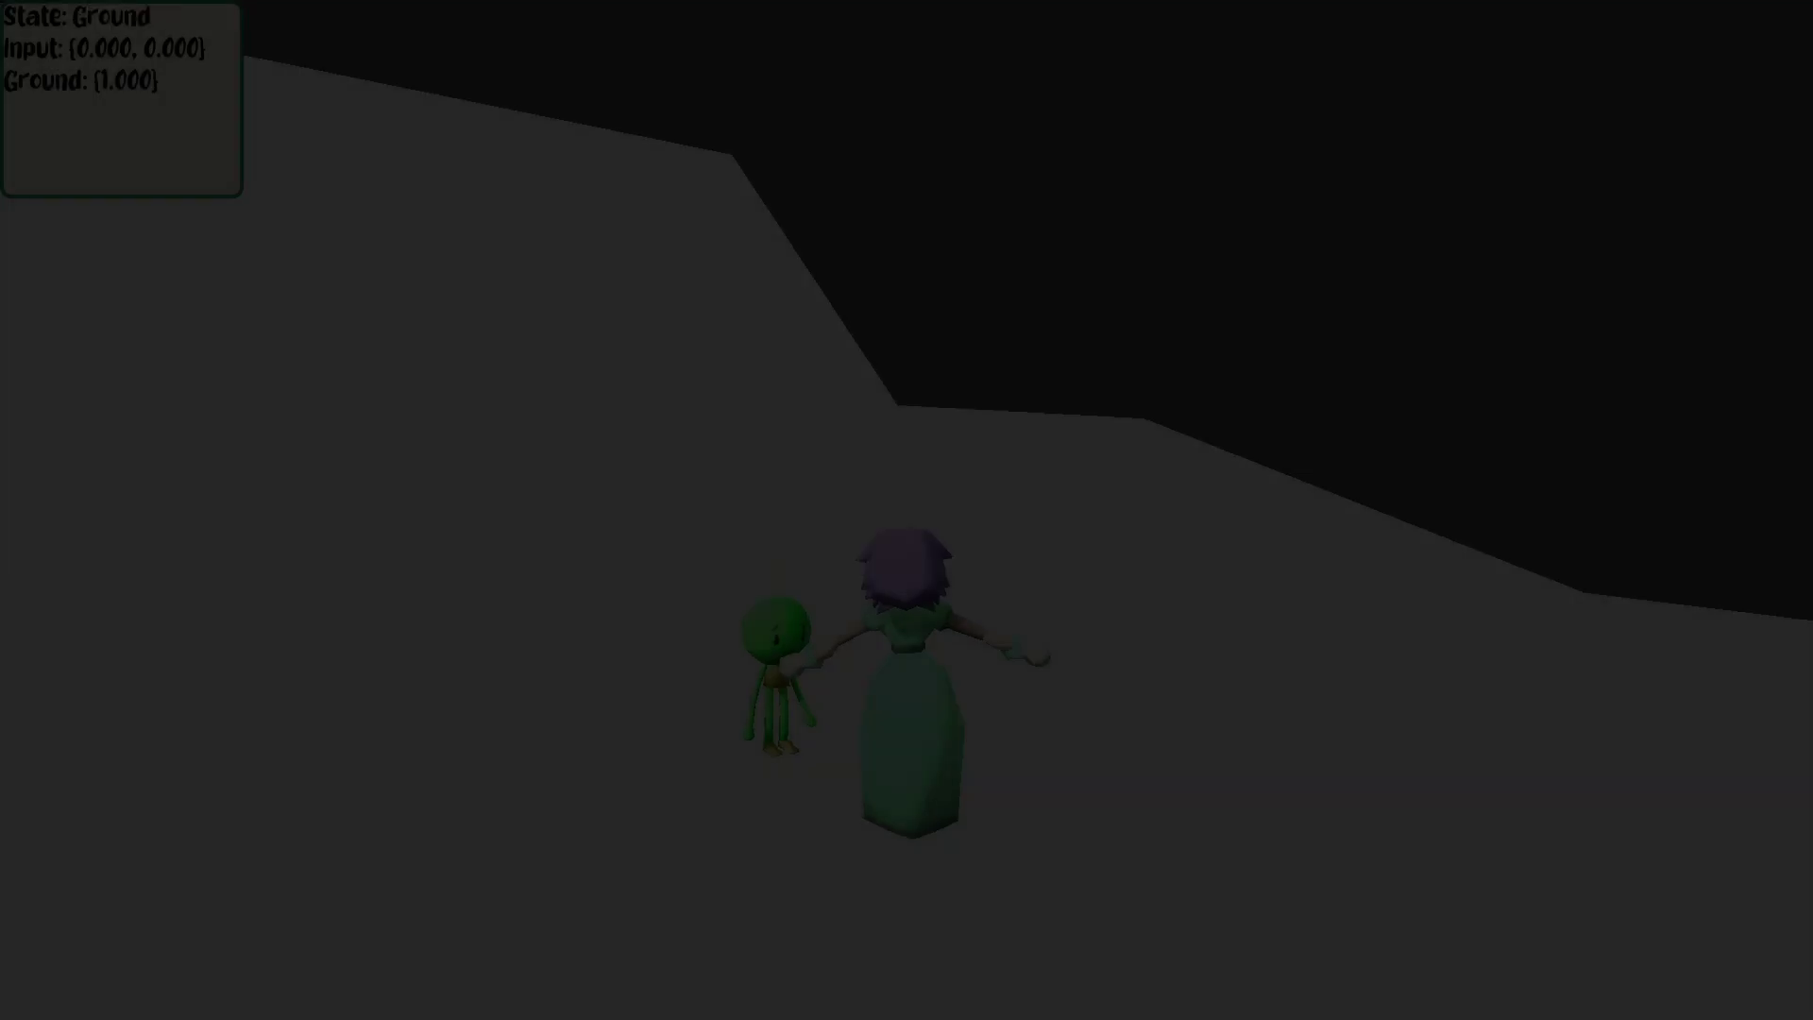
# Advance through Pea Pie Po's dialog about Lord Gizzard's letter and answer it to travel to the dark spire.
pyautogui.press('Return')
pyautogui.press('Return')
pyautogui.press('Return')
pyautogui.press('Return')
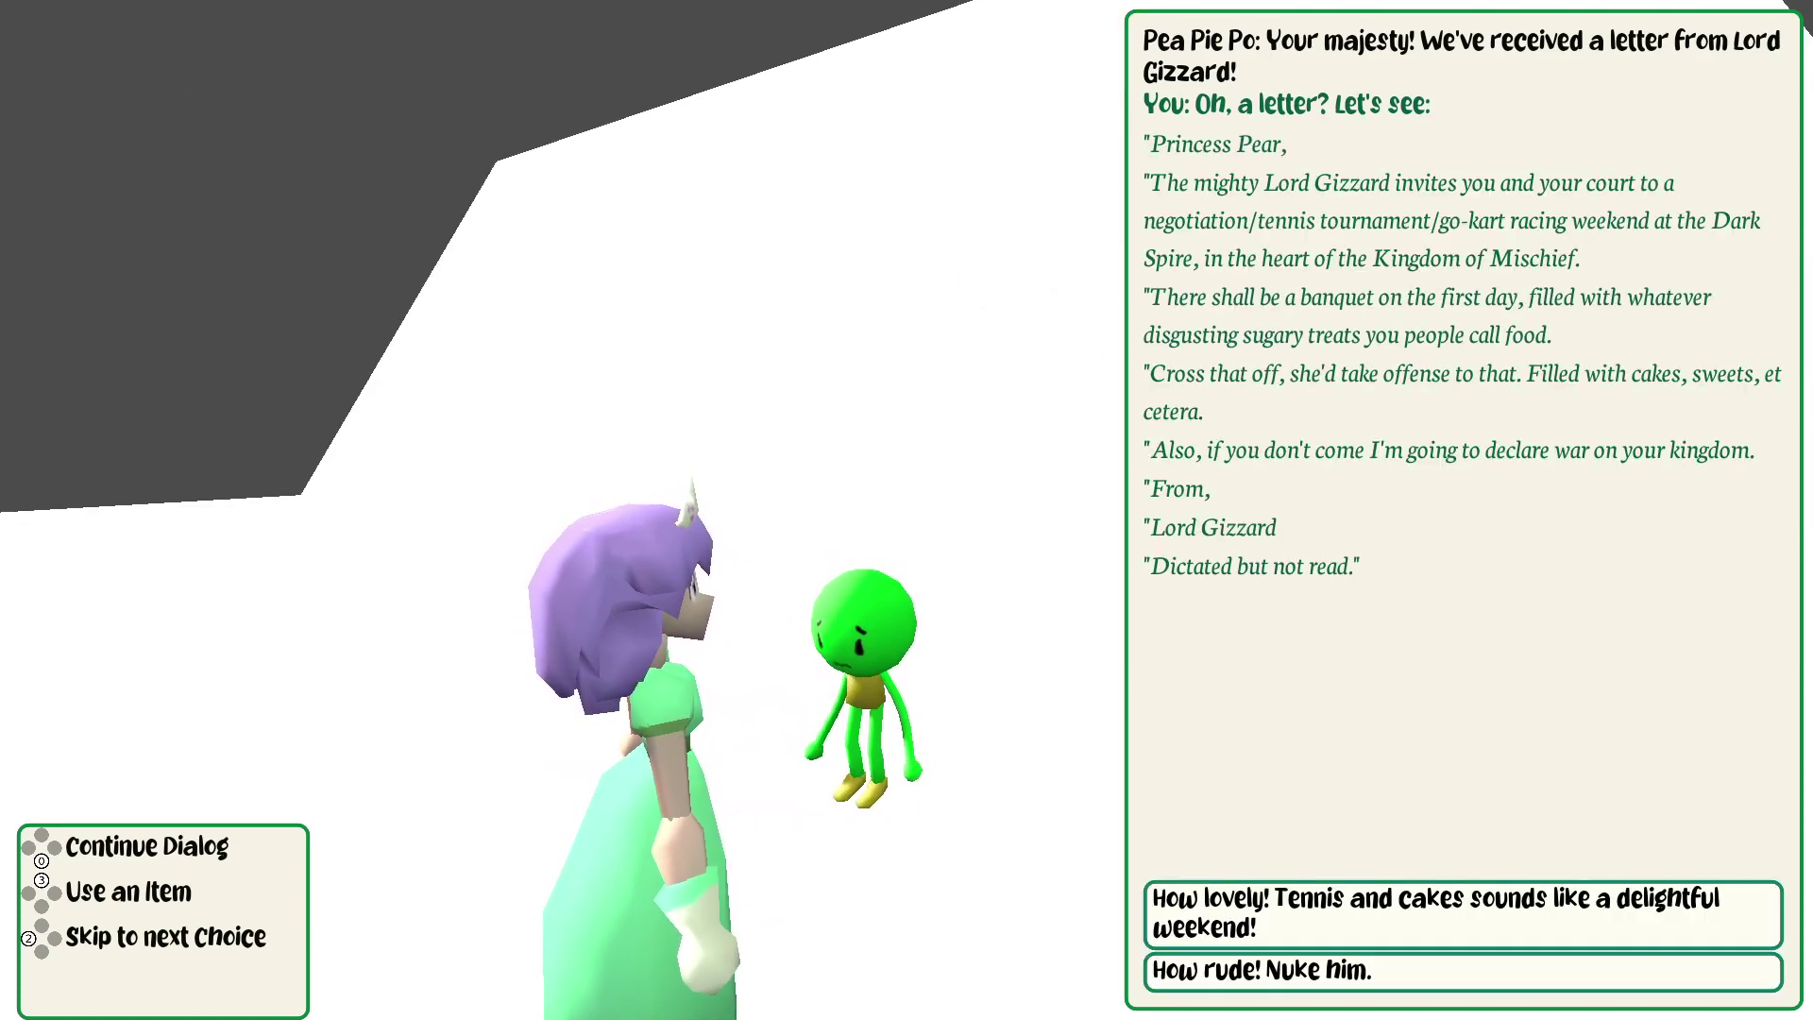
pyautogui.press('Return')
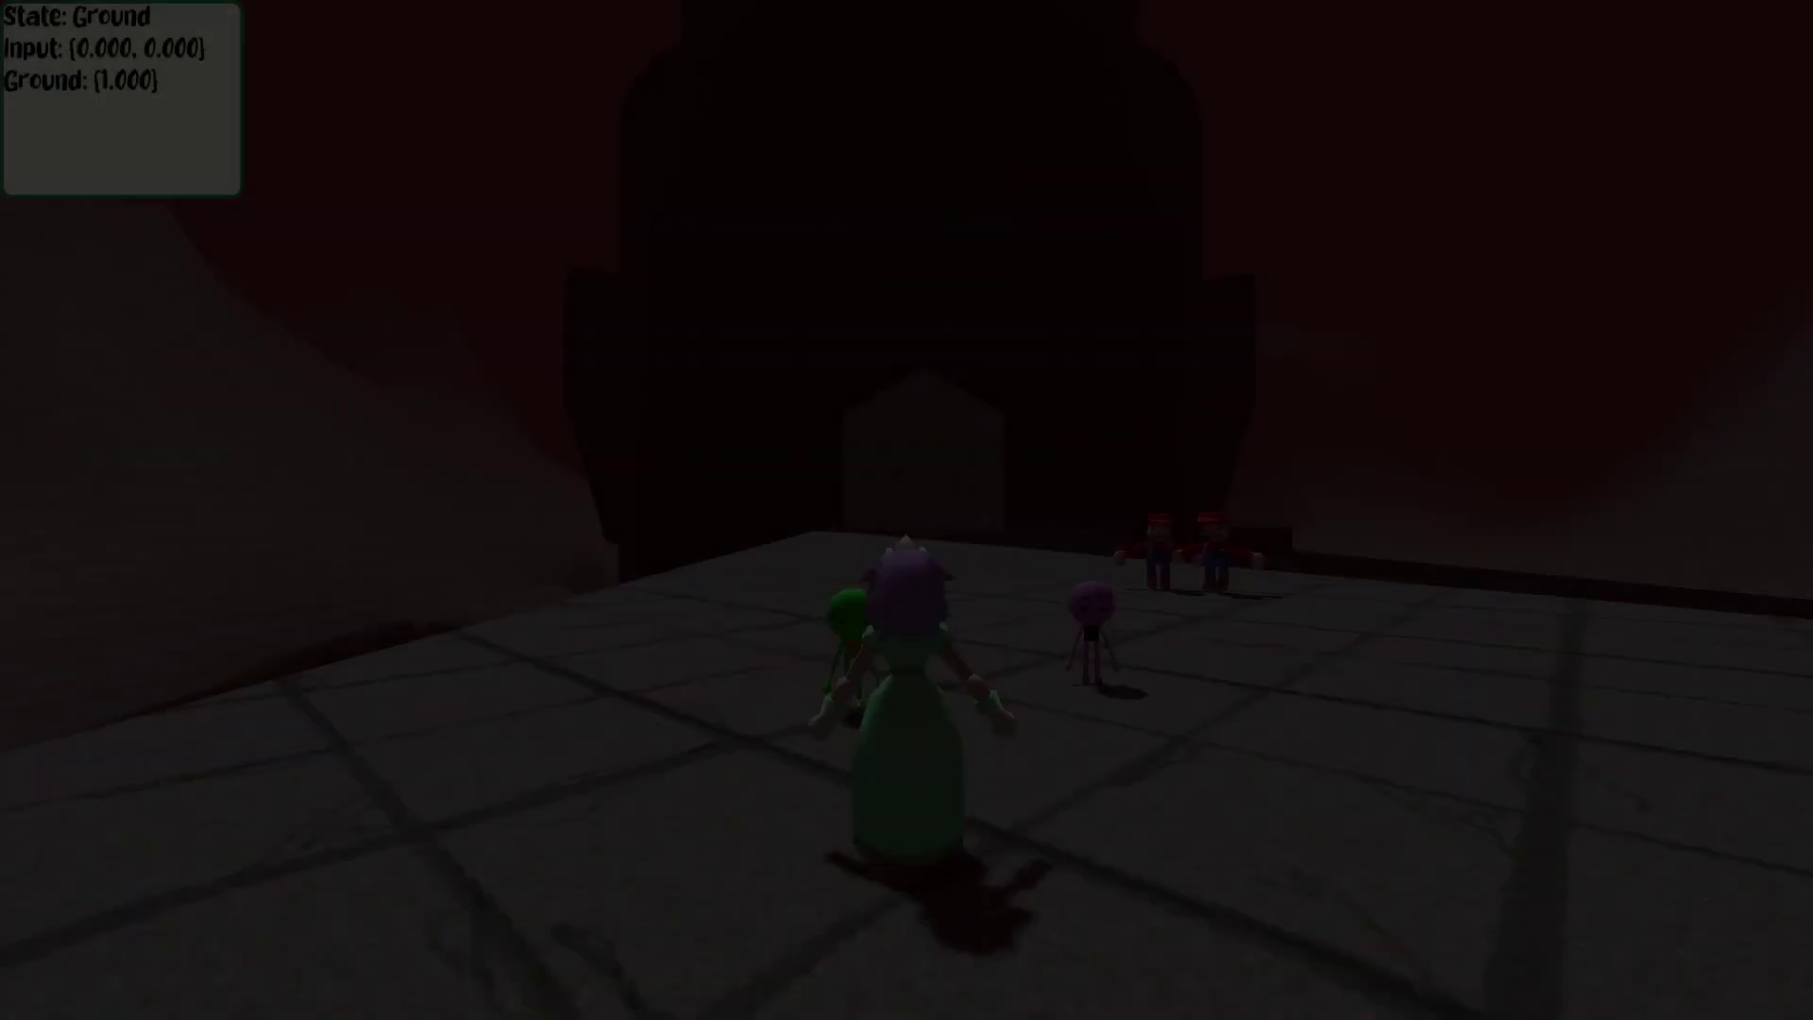
# Walk the princess past the green and pink peas to the orange Pea Frank and advance through his dialog.
pyautogui.press('d')
pyautogui.press('w')
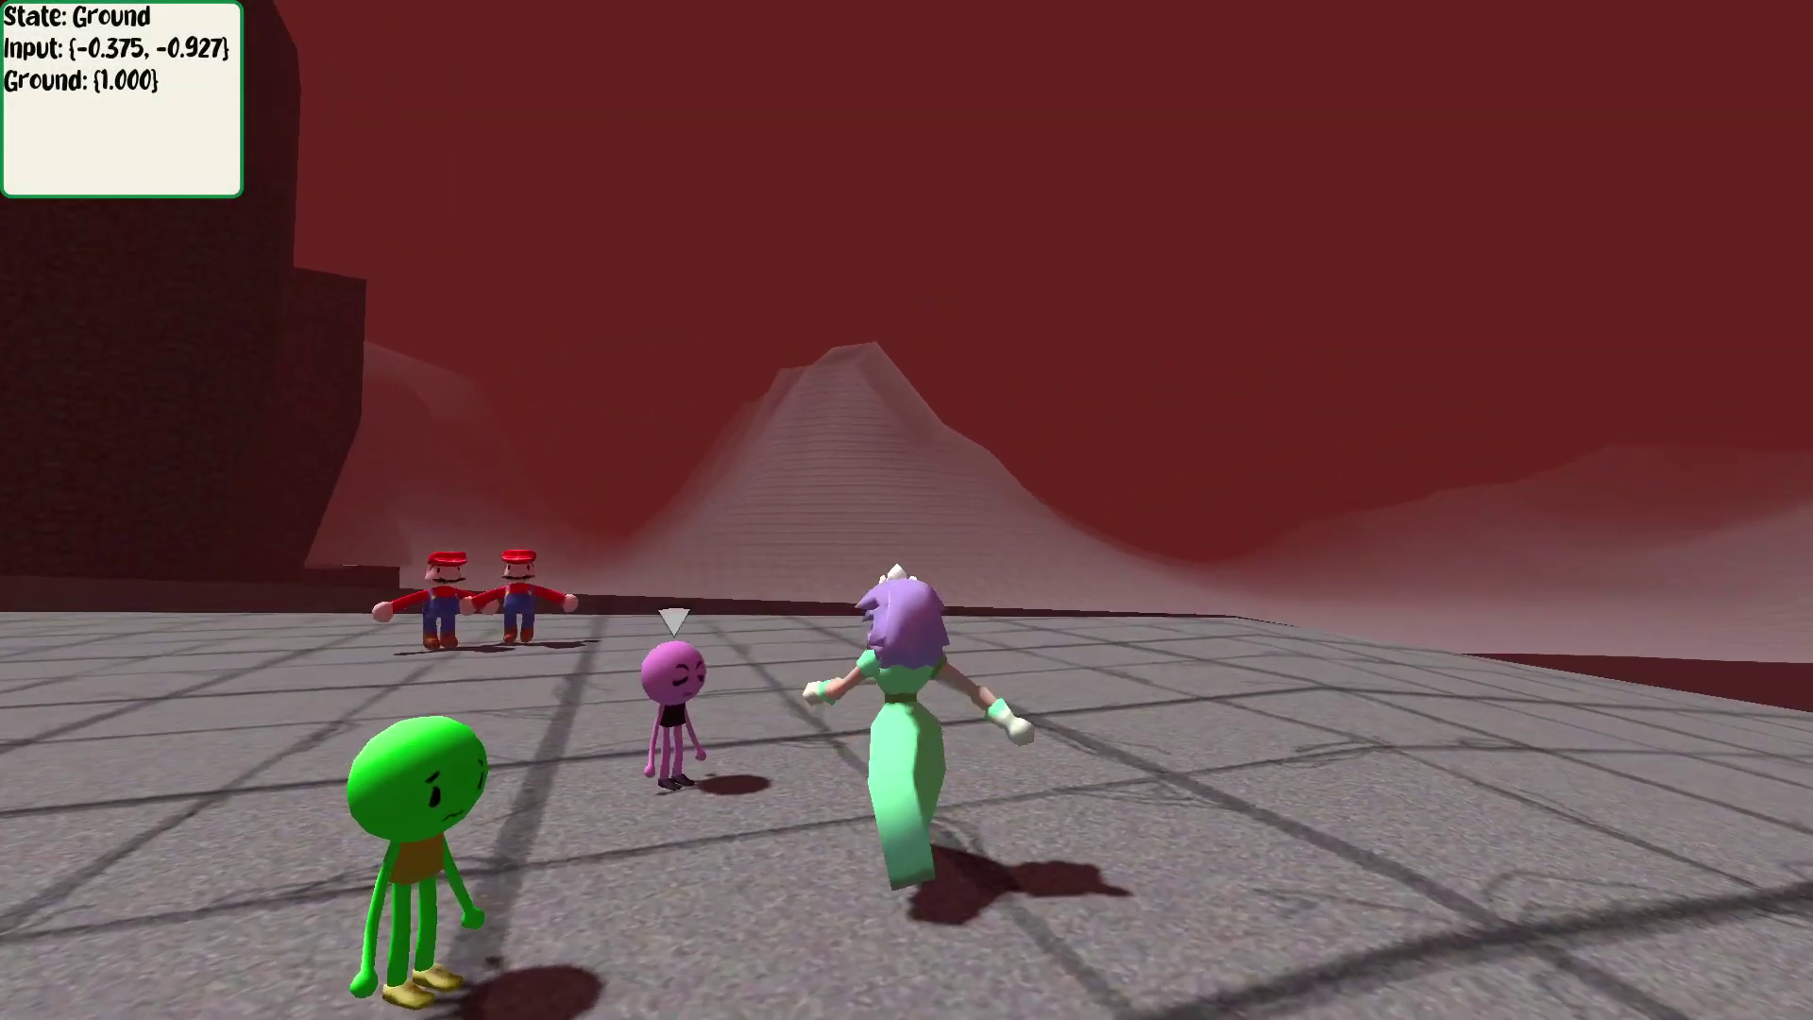
pyautogui.press('a')
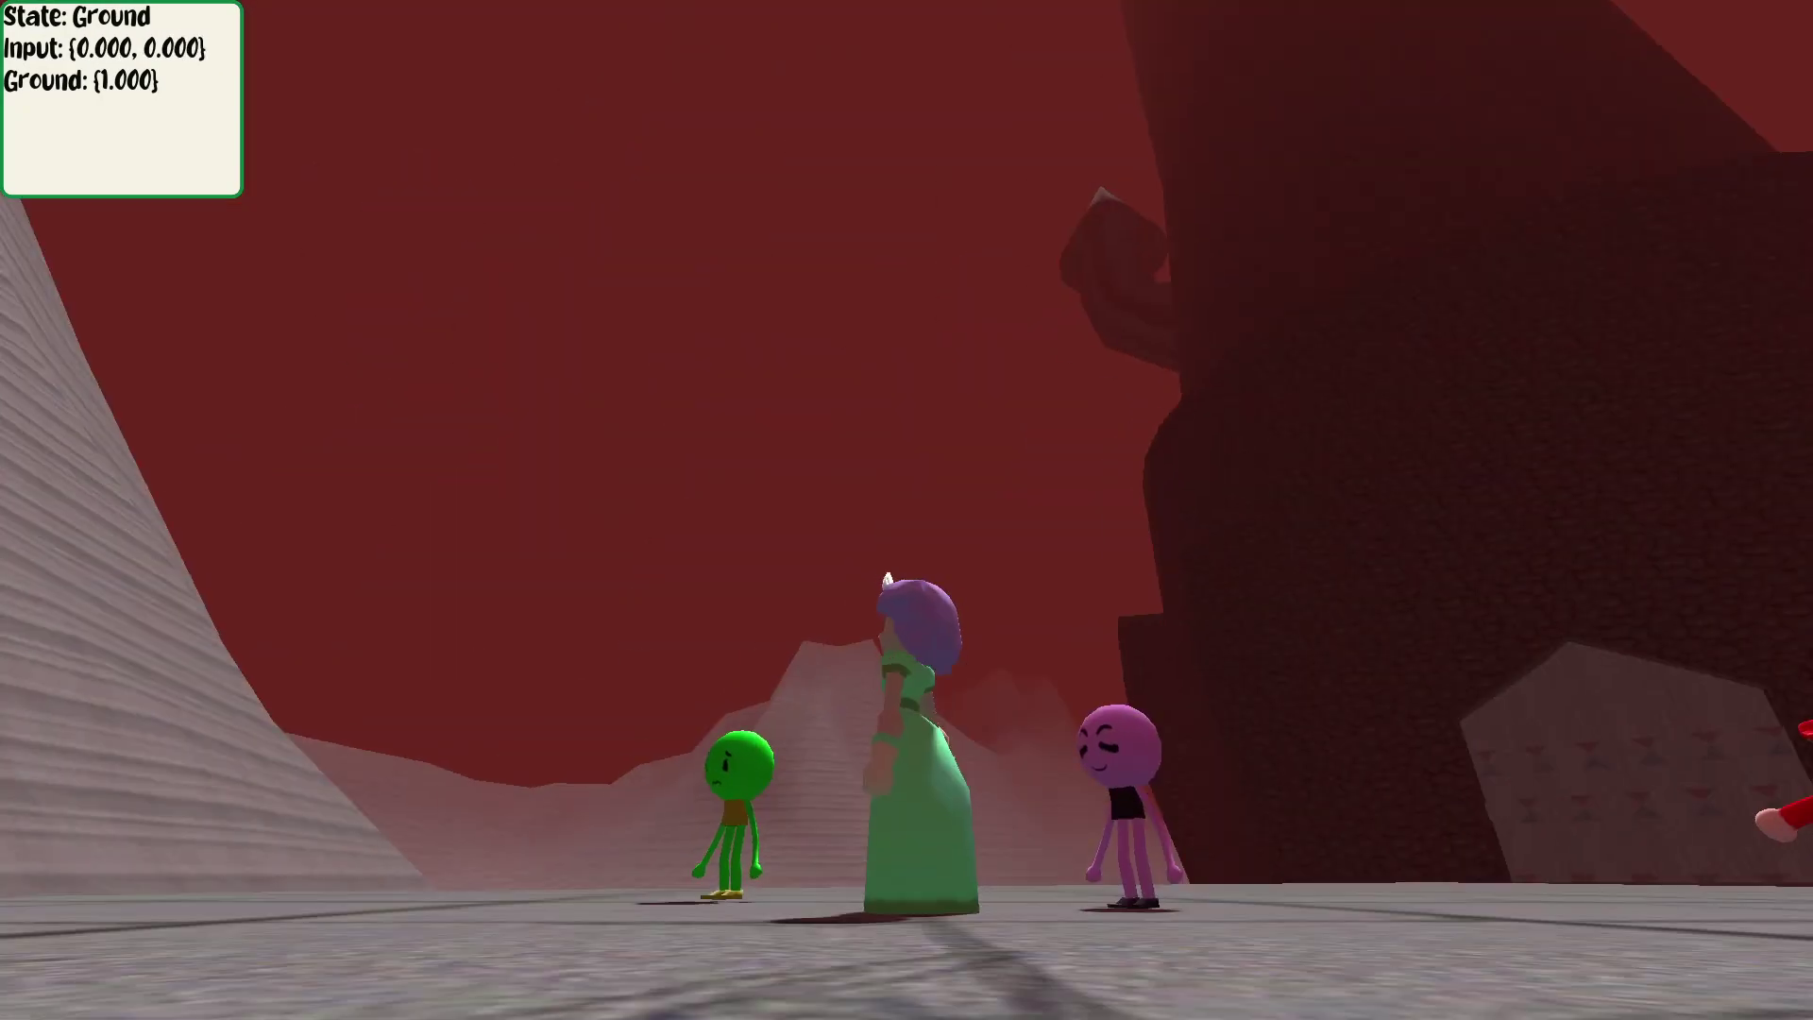
pyautogui.press('w')
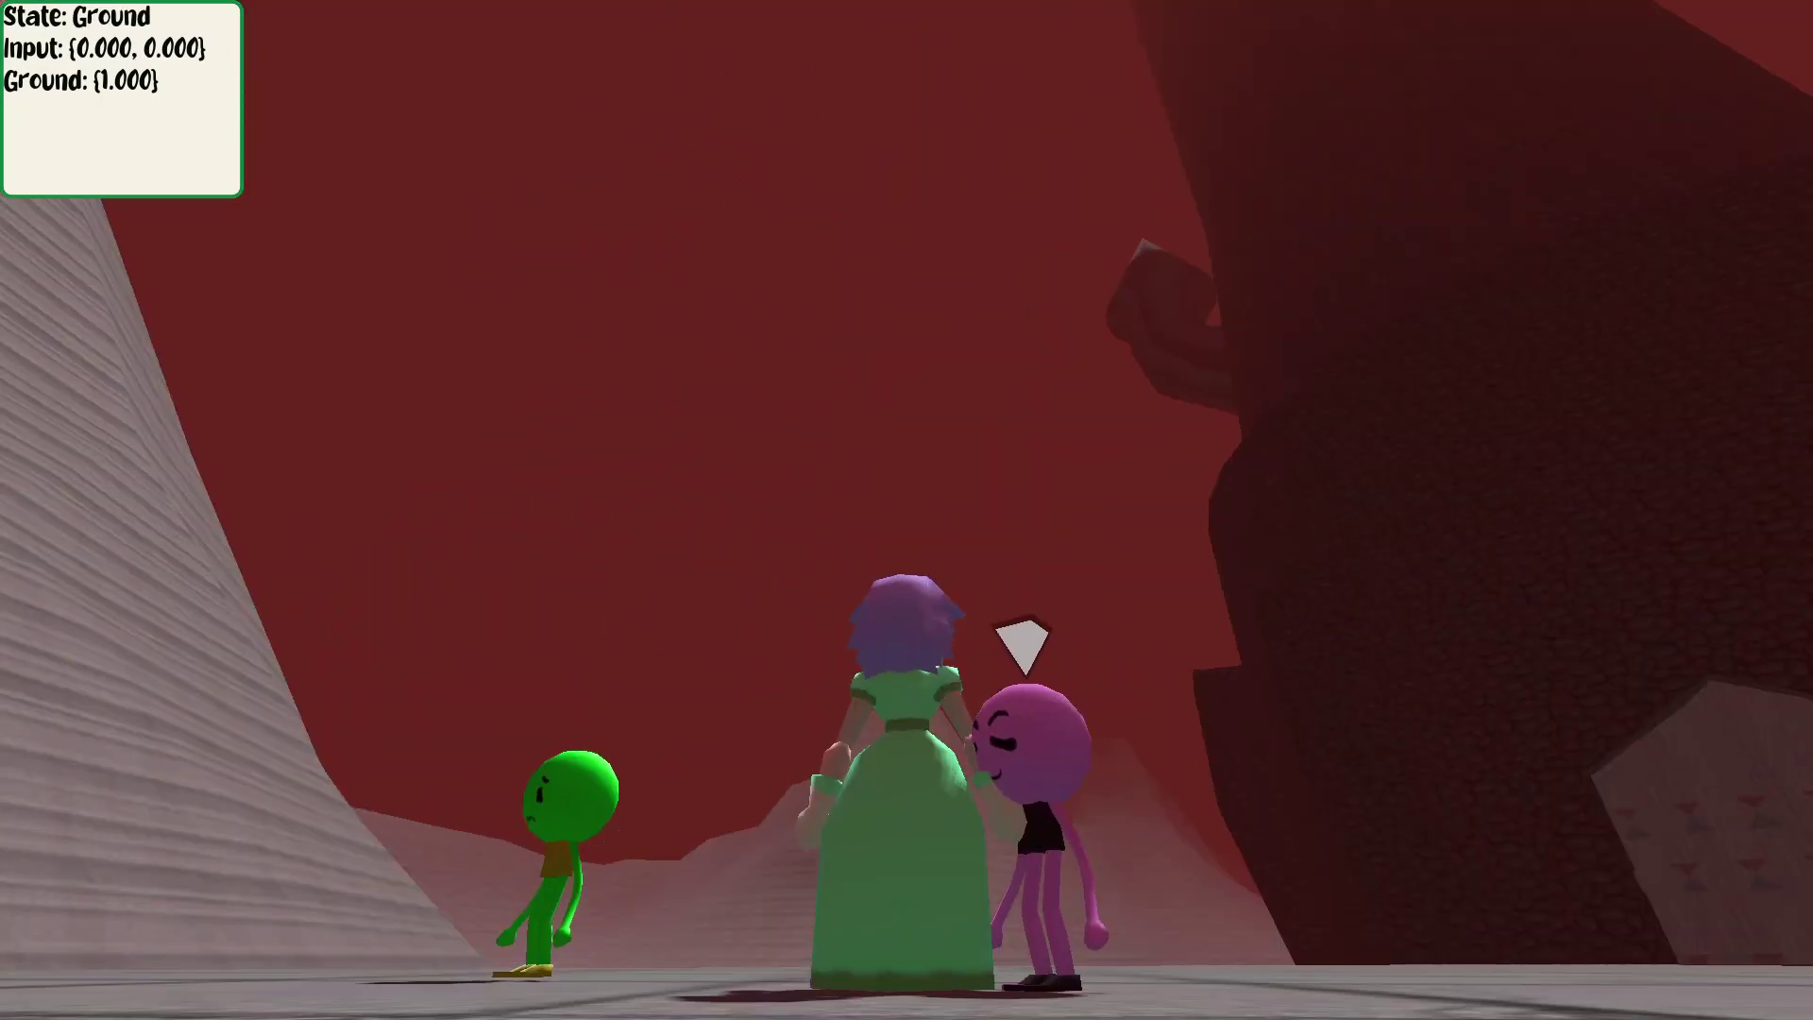
pyautogui.press('w')
pyautogui.press('w')
pyautogui.press('a')
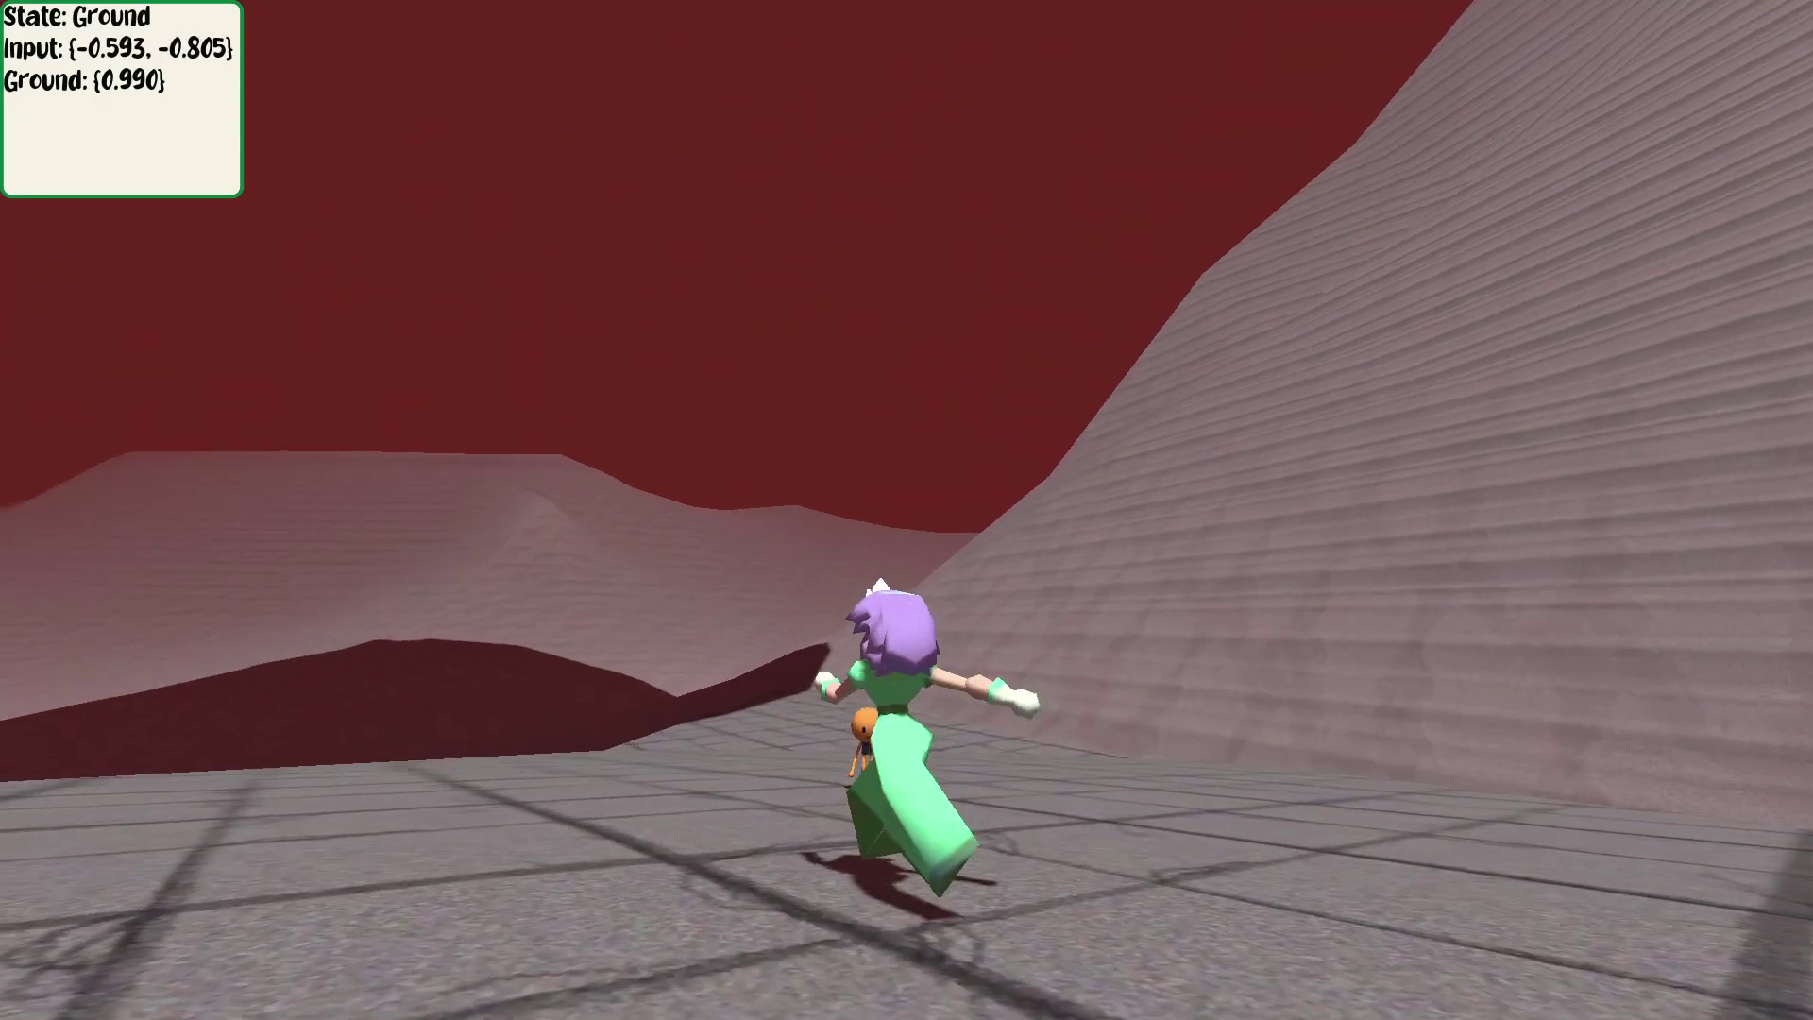
pyautogui.press('d')
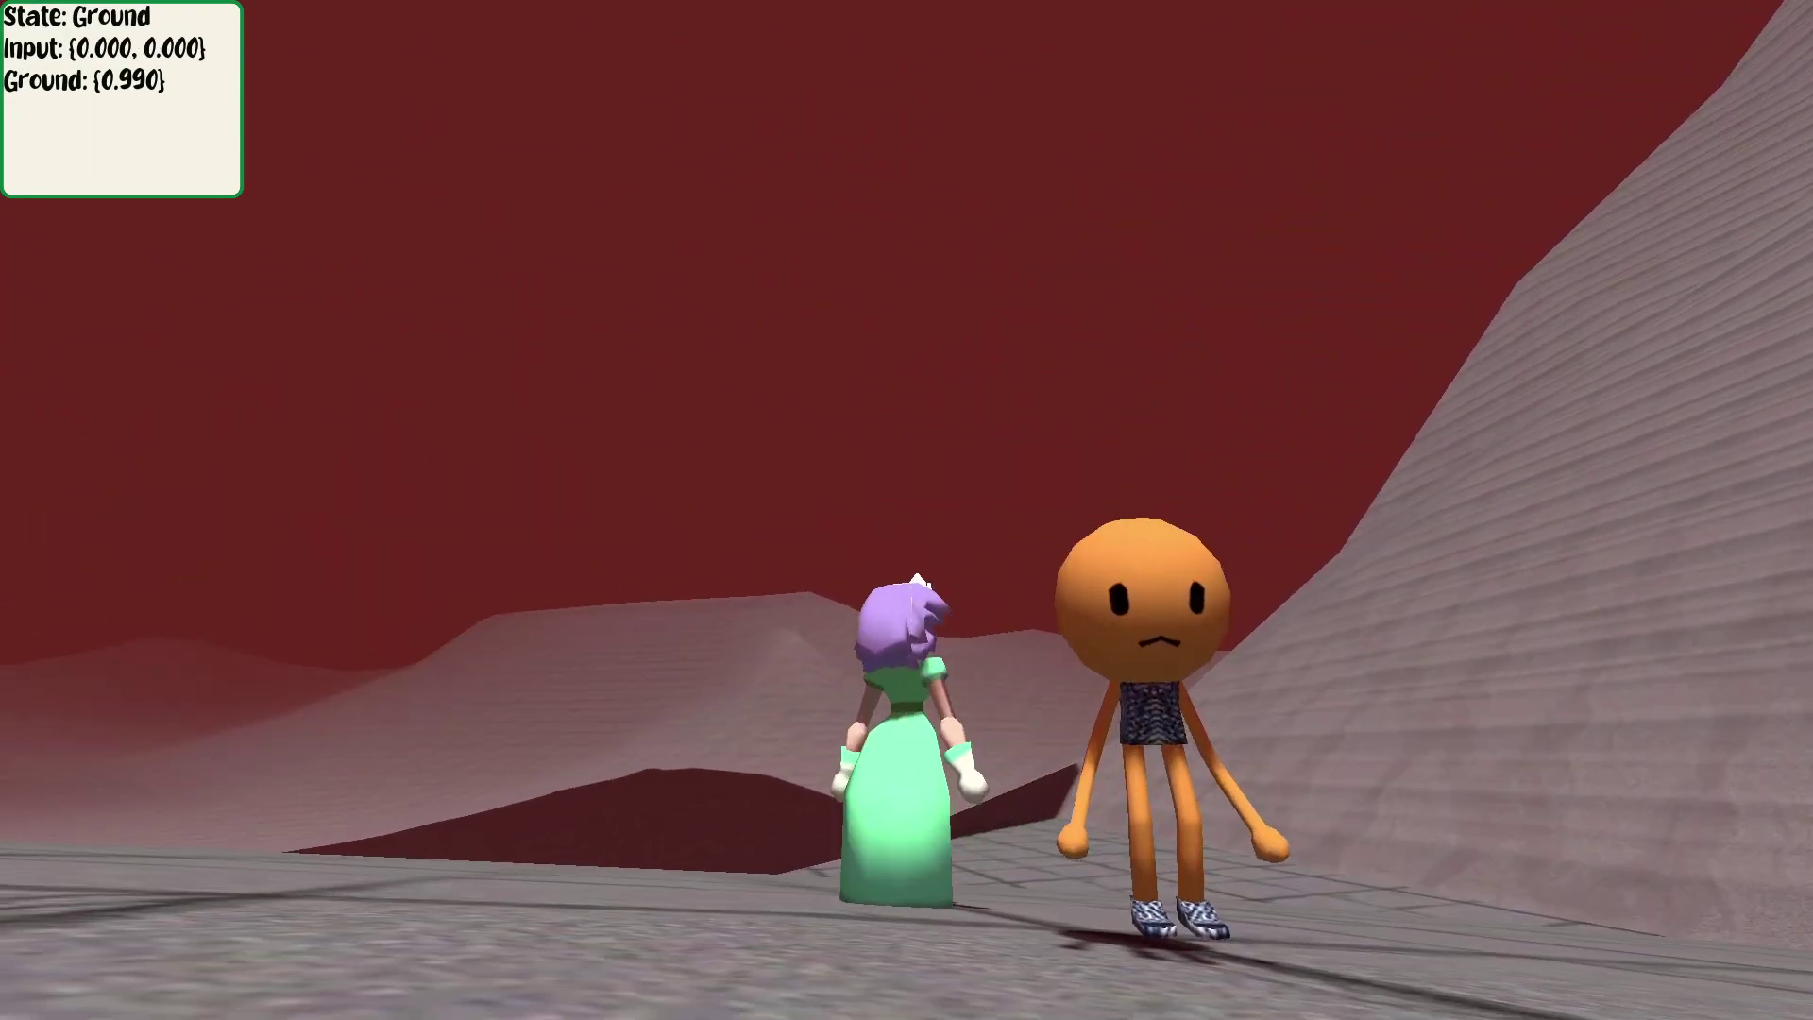
pyautogui.press('s')
pyautogui.press('space')
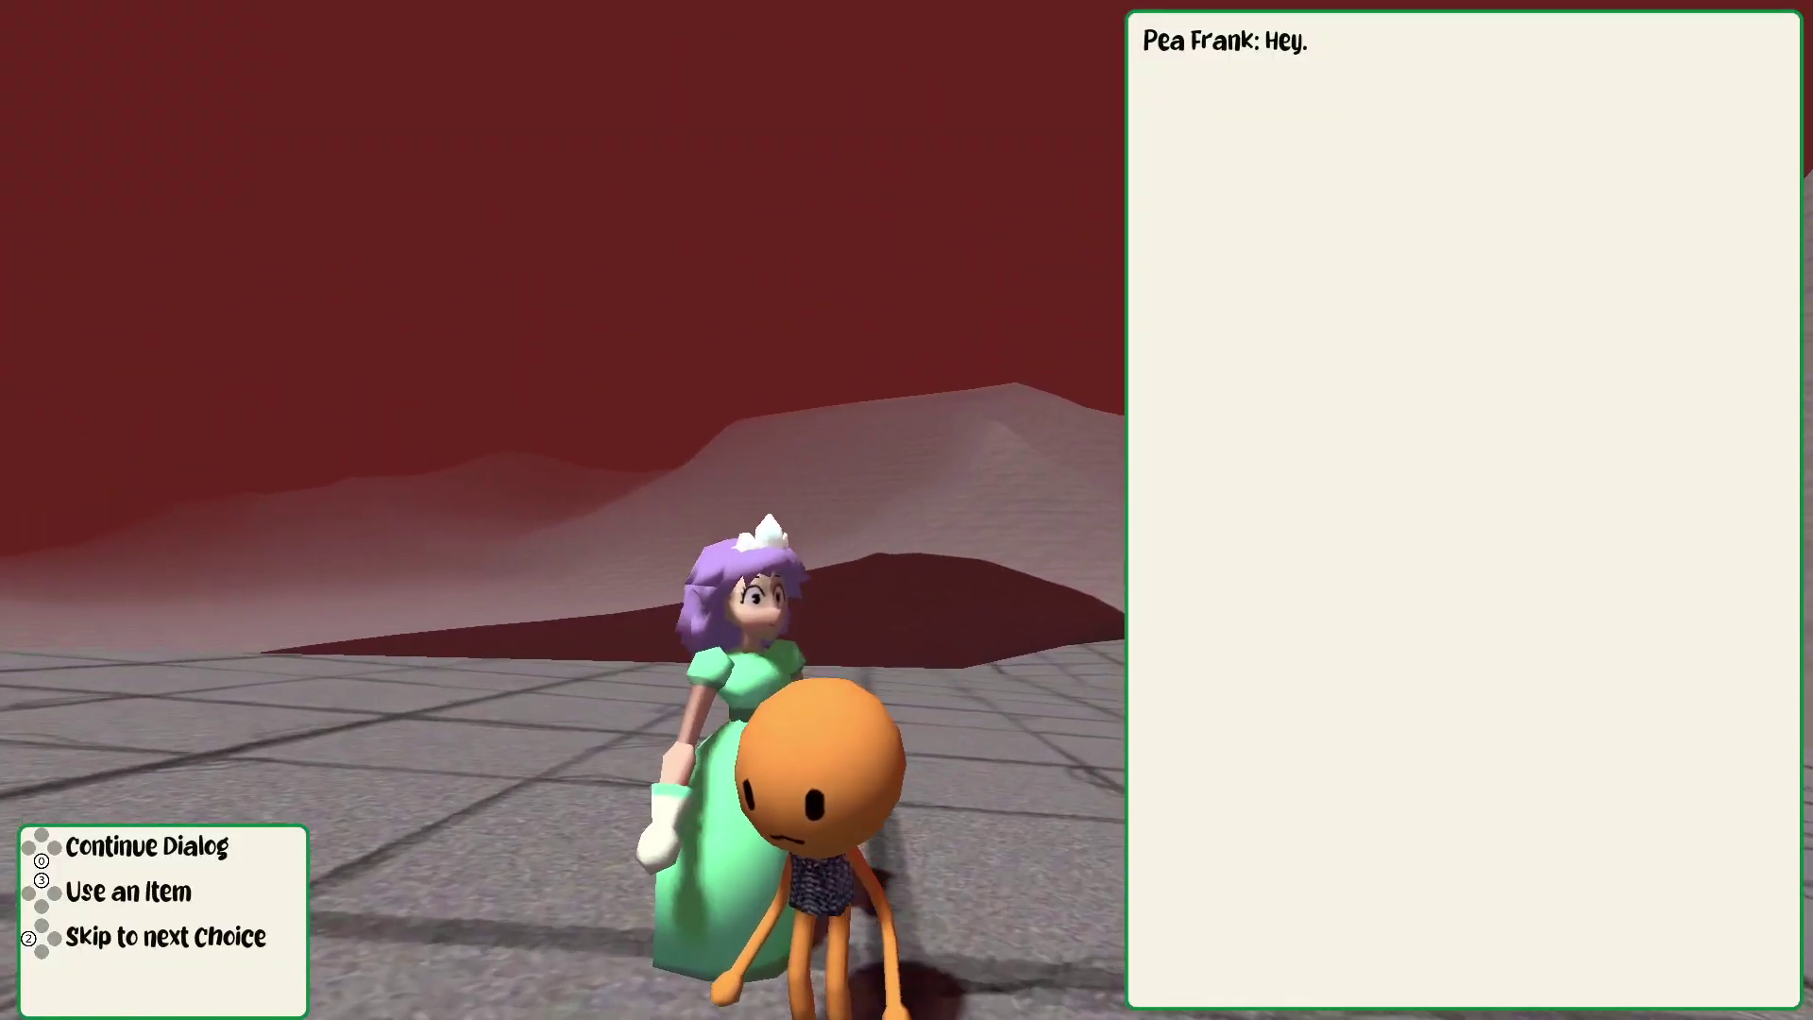
pyautogui.press('space')
pyautogui.press('space')
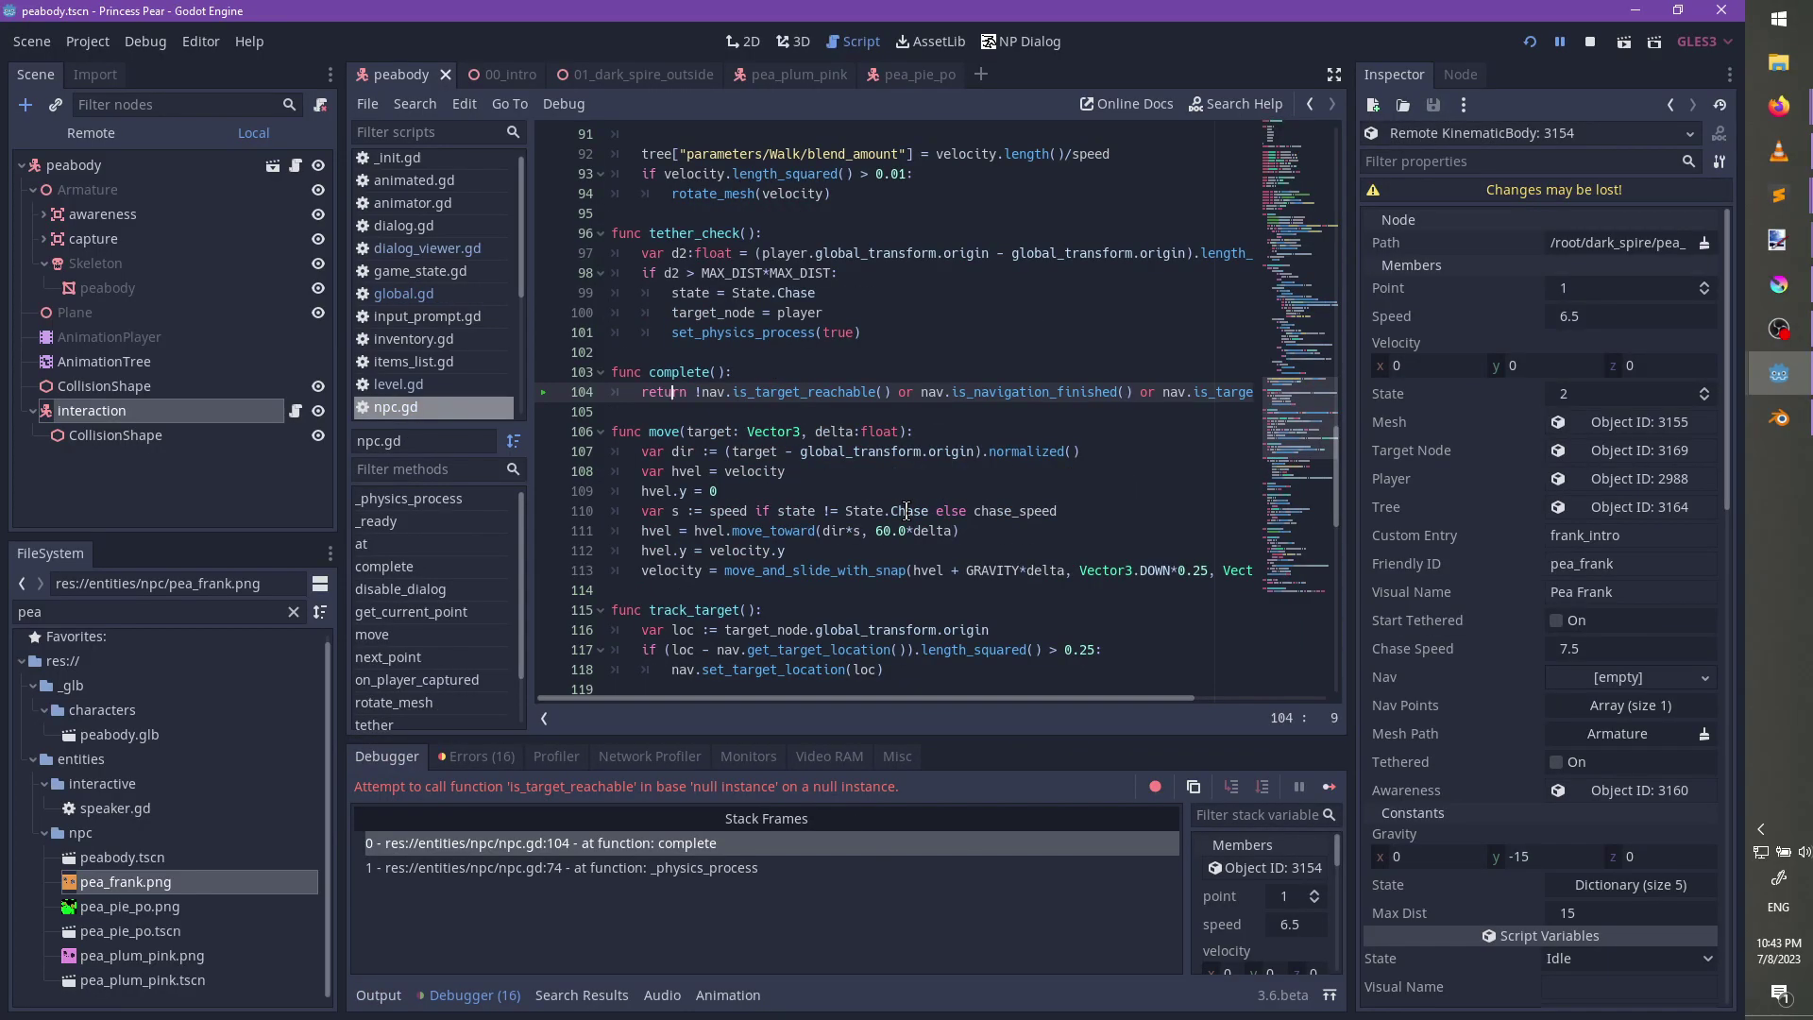
pyautogui.click(769, 368)
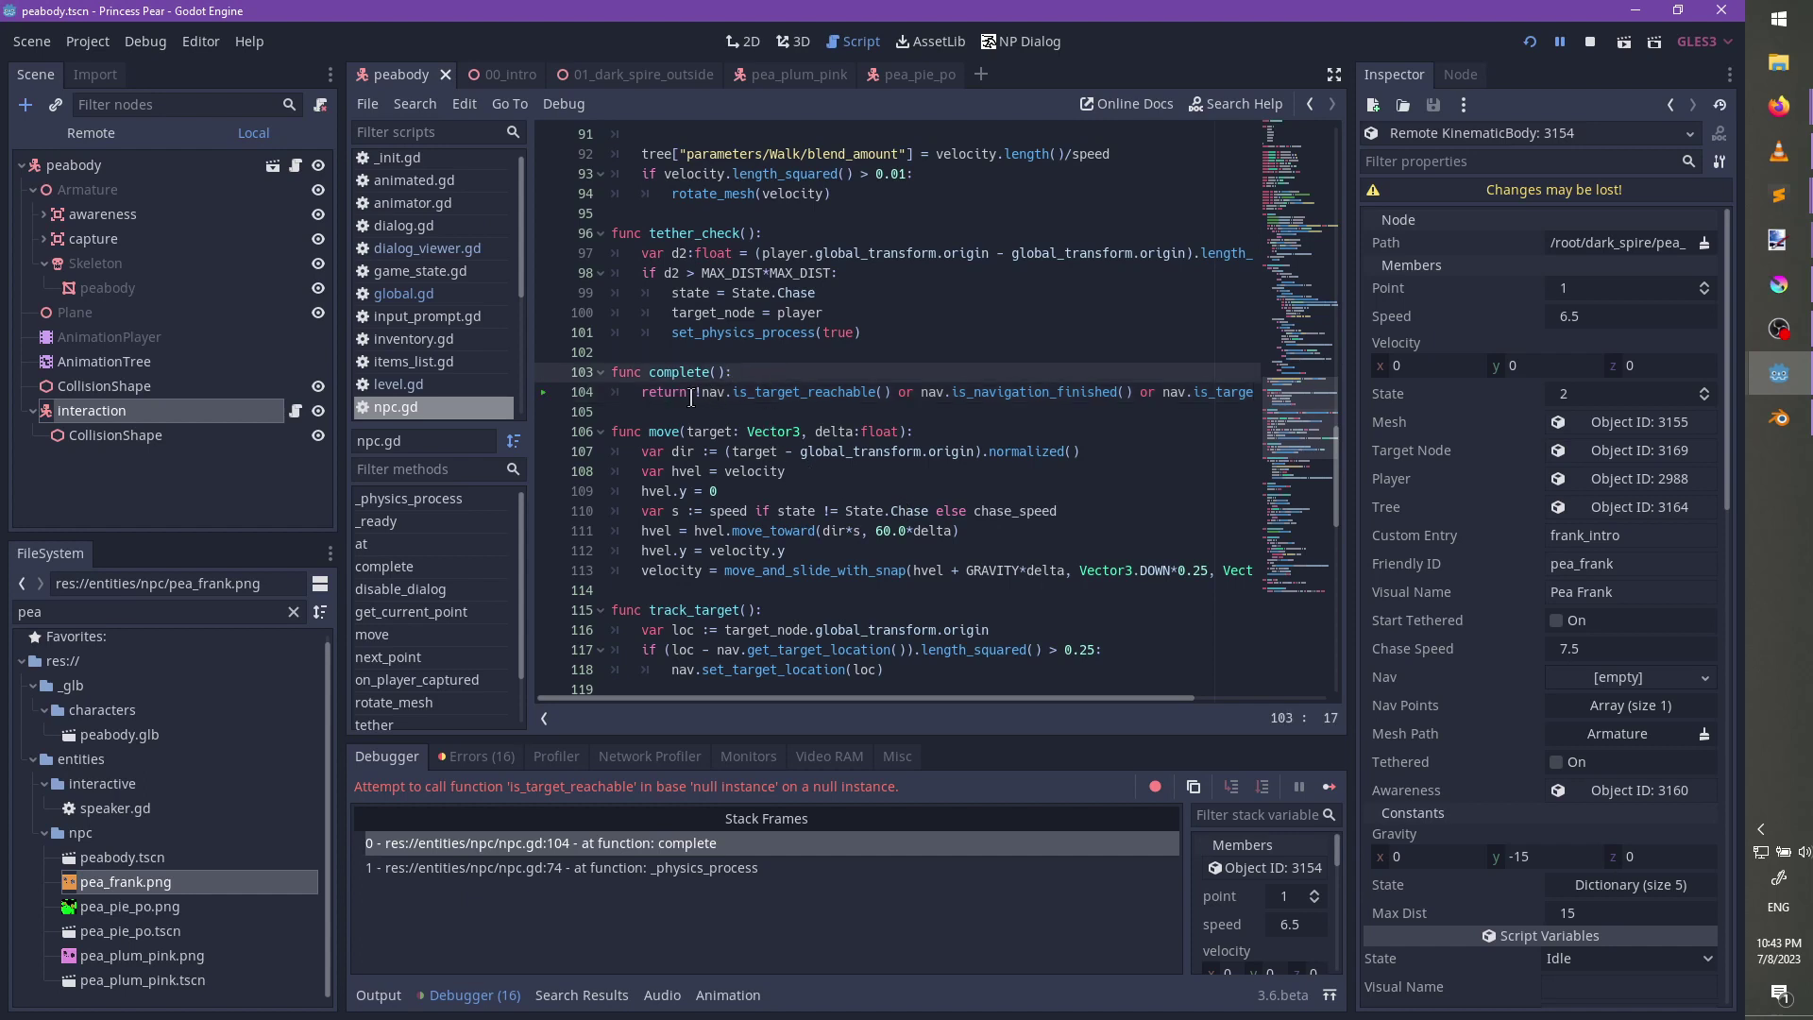
pyautogui.click(692, 394)
pyautogui.write('nav')
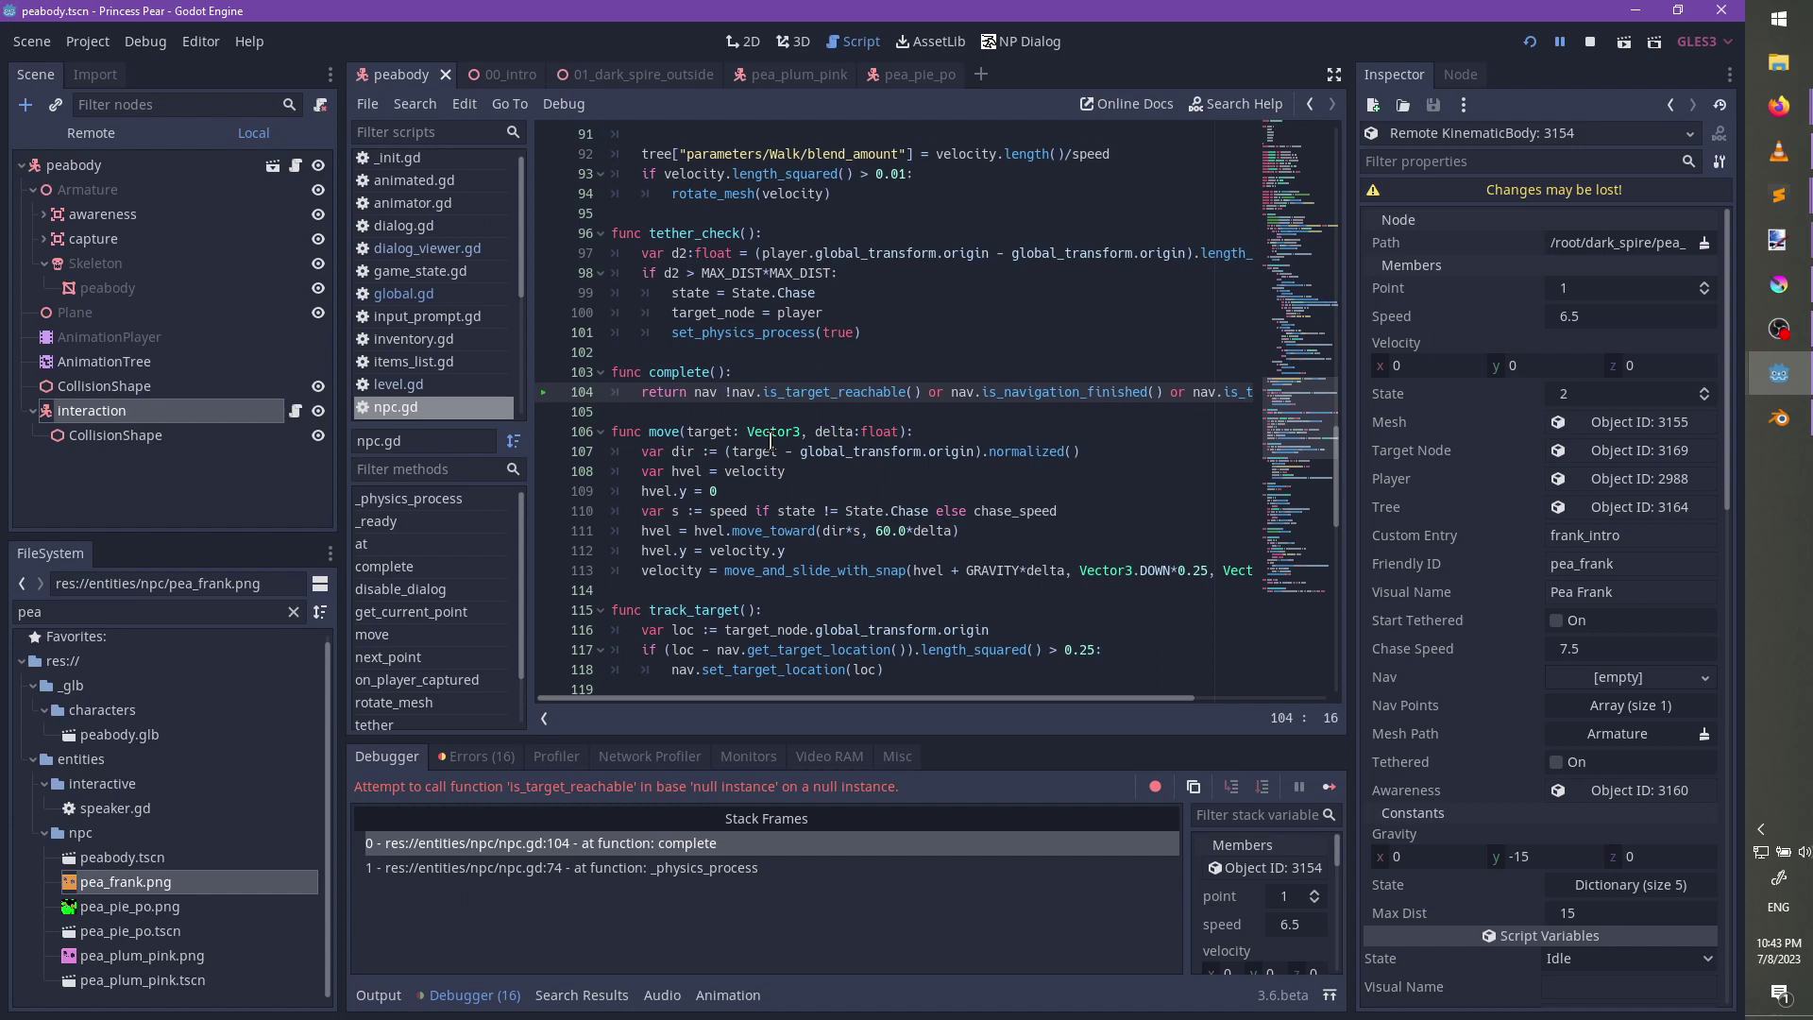
pyautogui.press('BackSpace')
pyautogui.press('BackSpace')
pyautogui.press('BackSpace')
pyautogui.press('BackSpace')
# Wrap the existing return statement of npc.gd's complete function in an "if nav:" check.
pyautogui.press('Up')
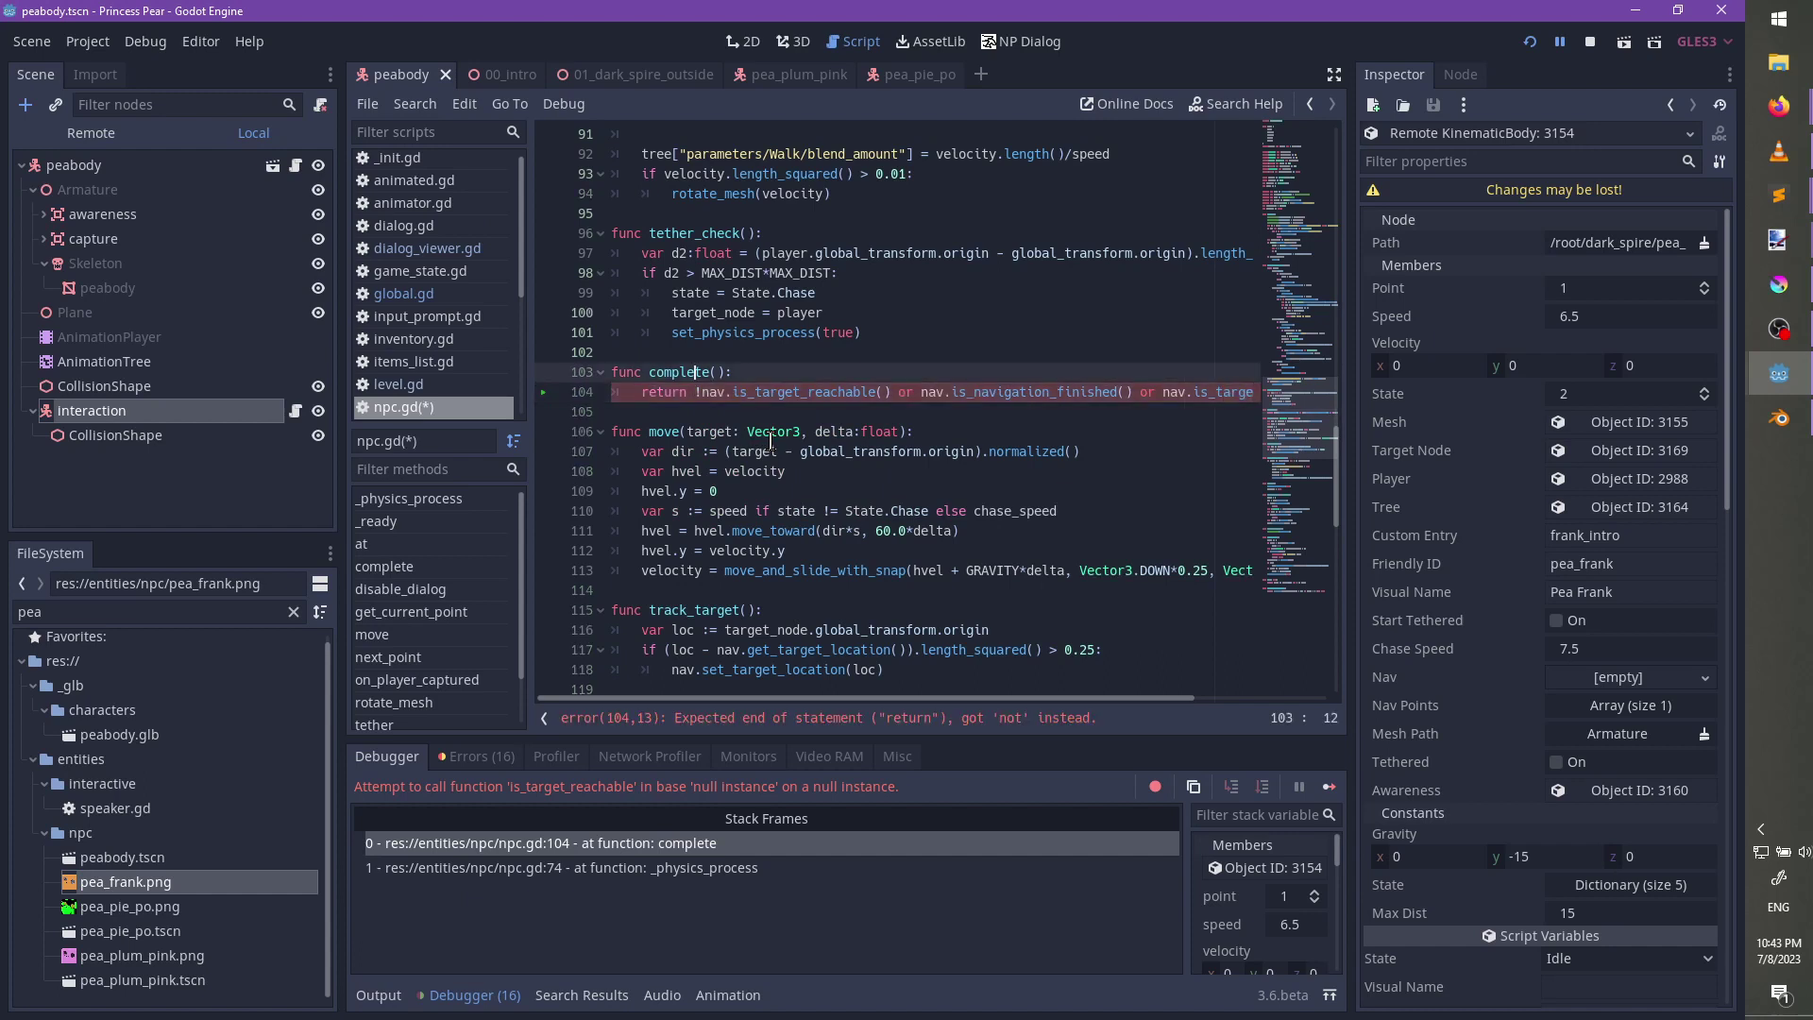
pyautogui.press('Return')
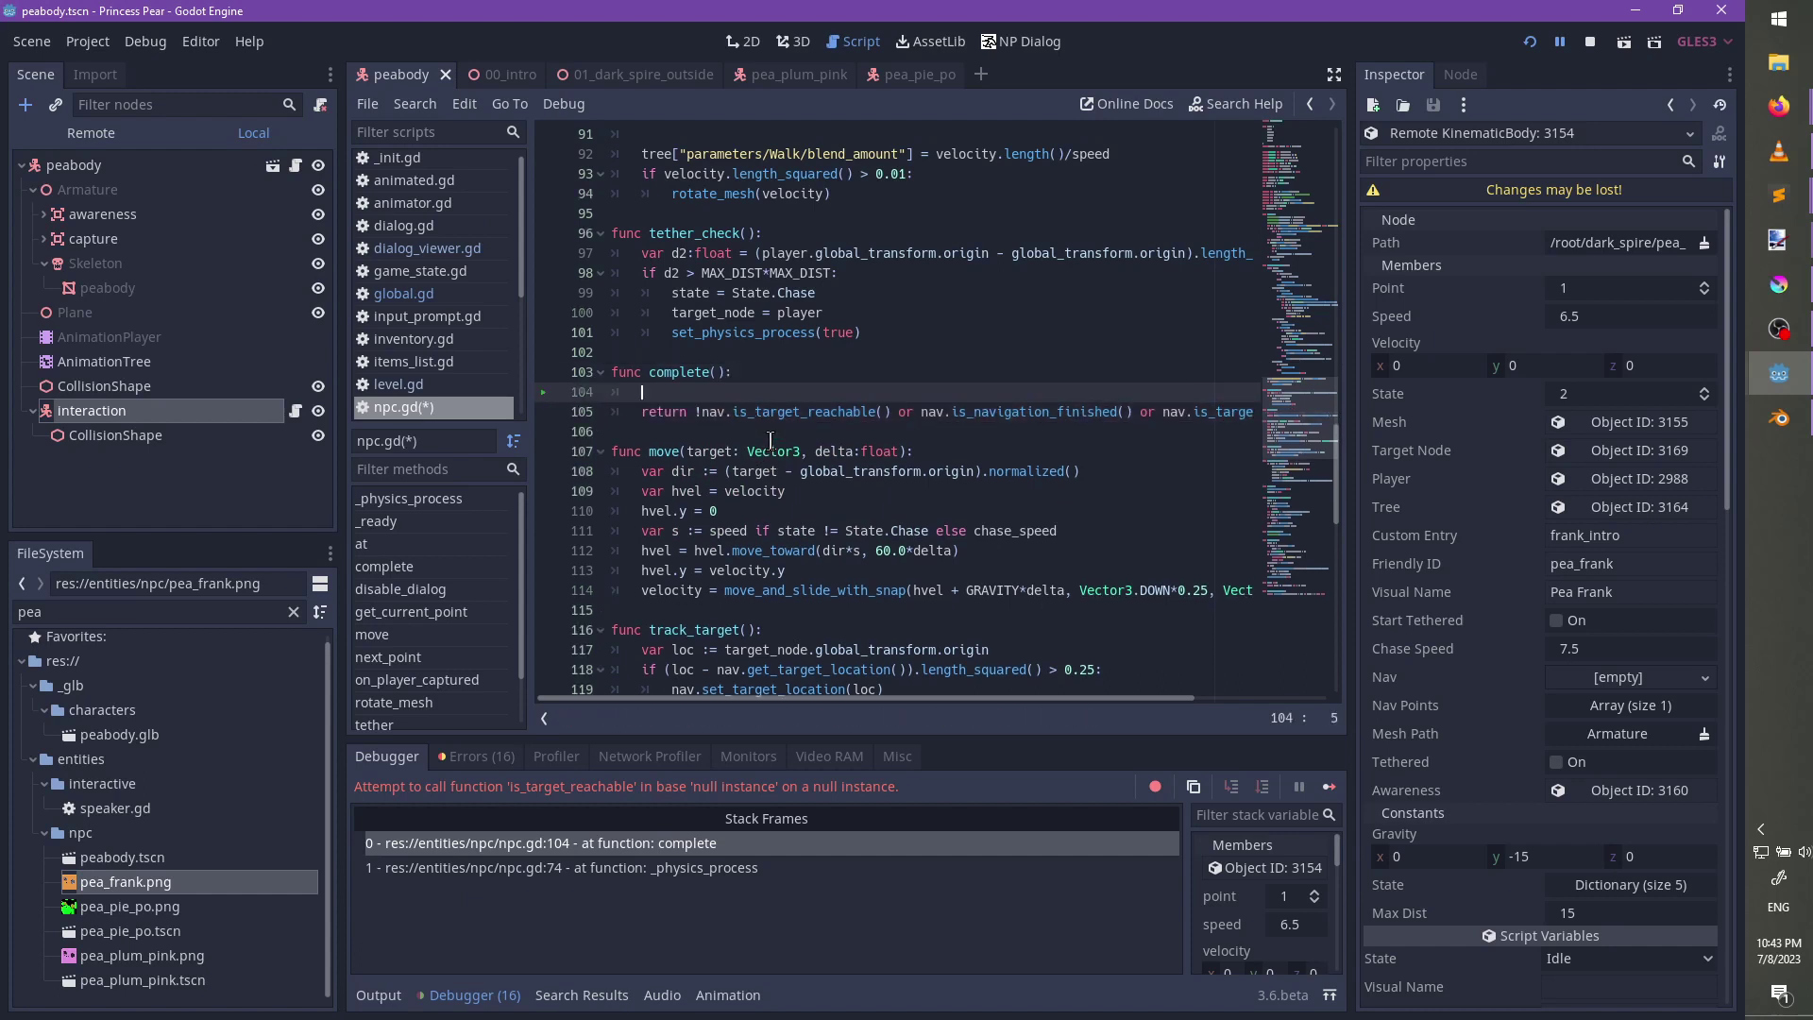
pyautogui.write('if jna')
pyautogui.press('BackSpace')
pyautogui.press('BackSpace')
pyautogui.press('BackSpace')
pyautogui.write('nav:')
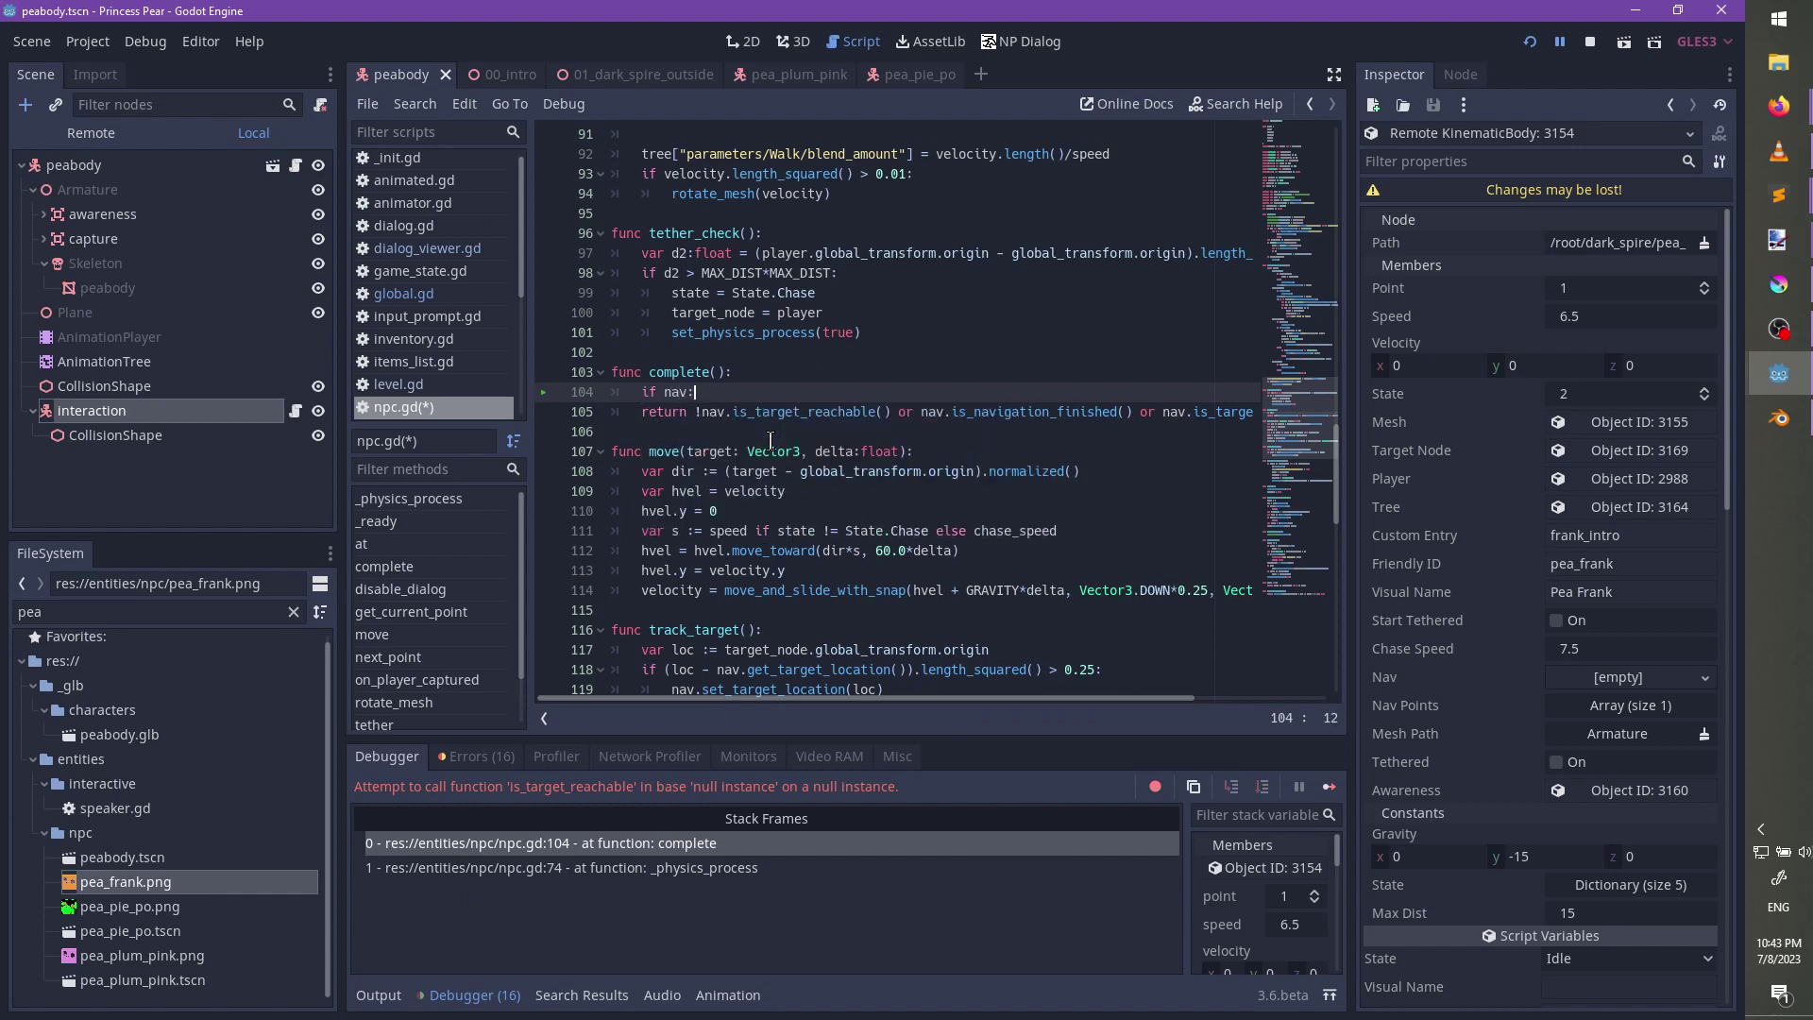
pyautogui.press('Down')
pyautogui.press('Home')
pyautogui.press('Tab')
pyautogui.press('Down')
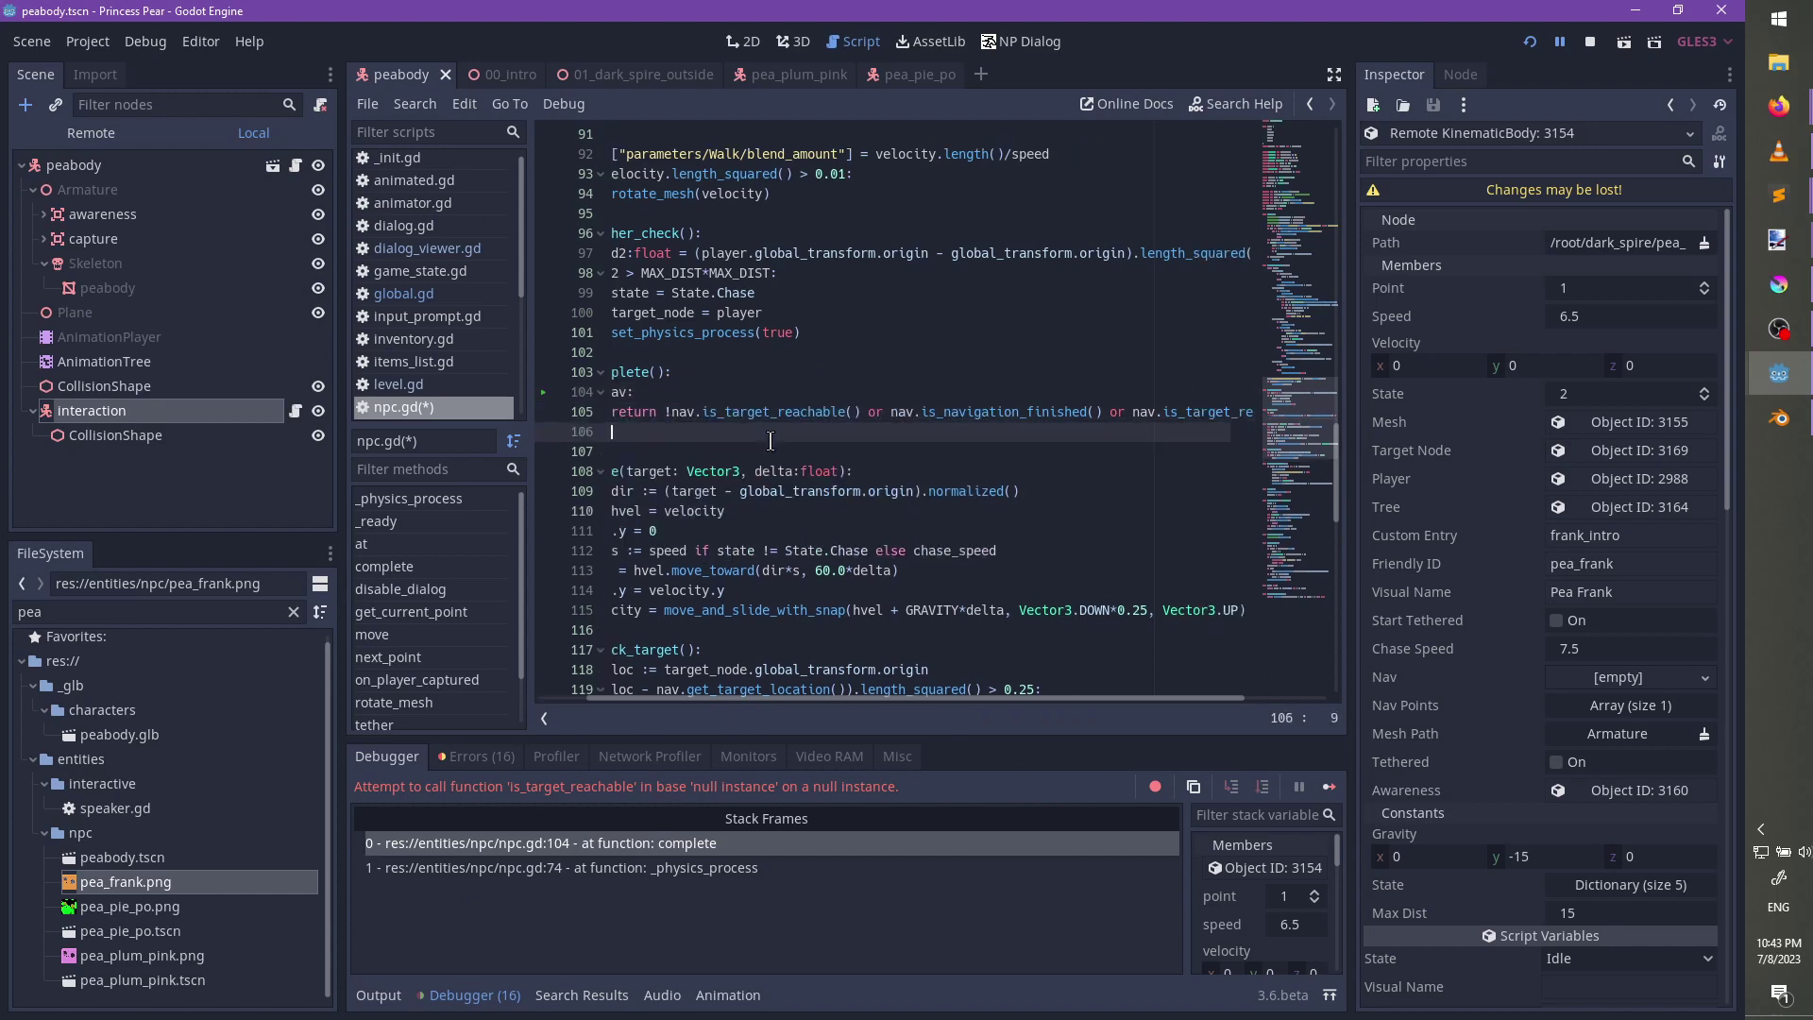
# Add an else branch to complete() returning (target_node and target_node.global_transform.origin - global_transform.origin).
pyautogui.write('else:')
pyautogui.press('Return')
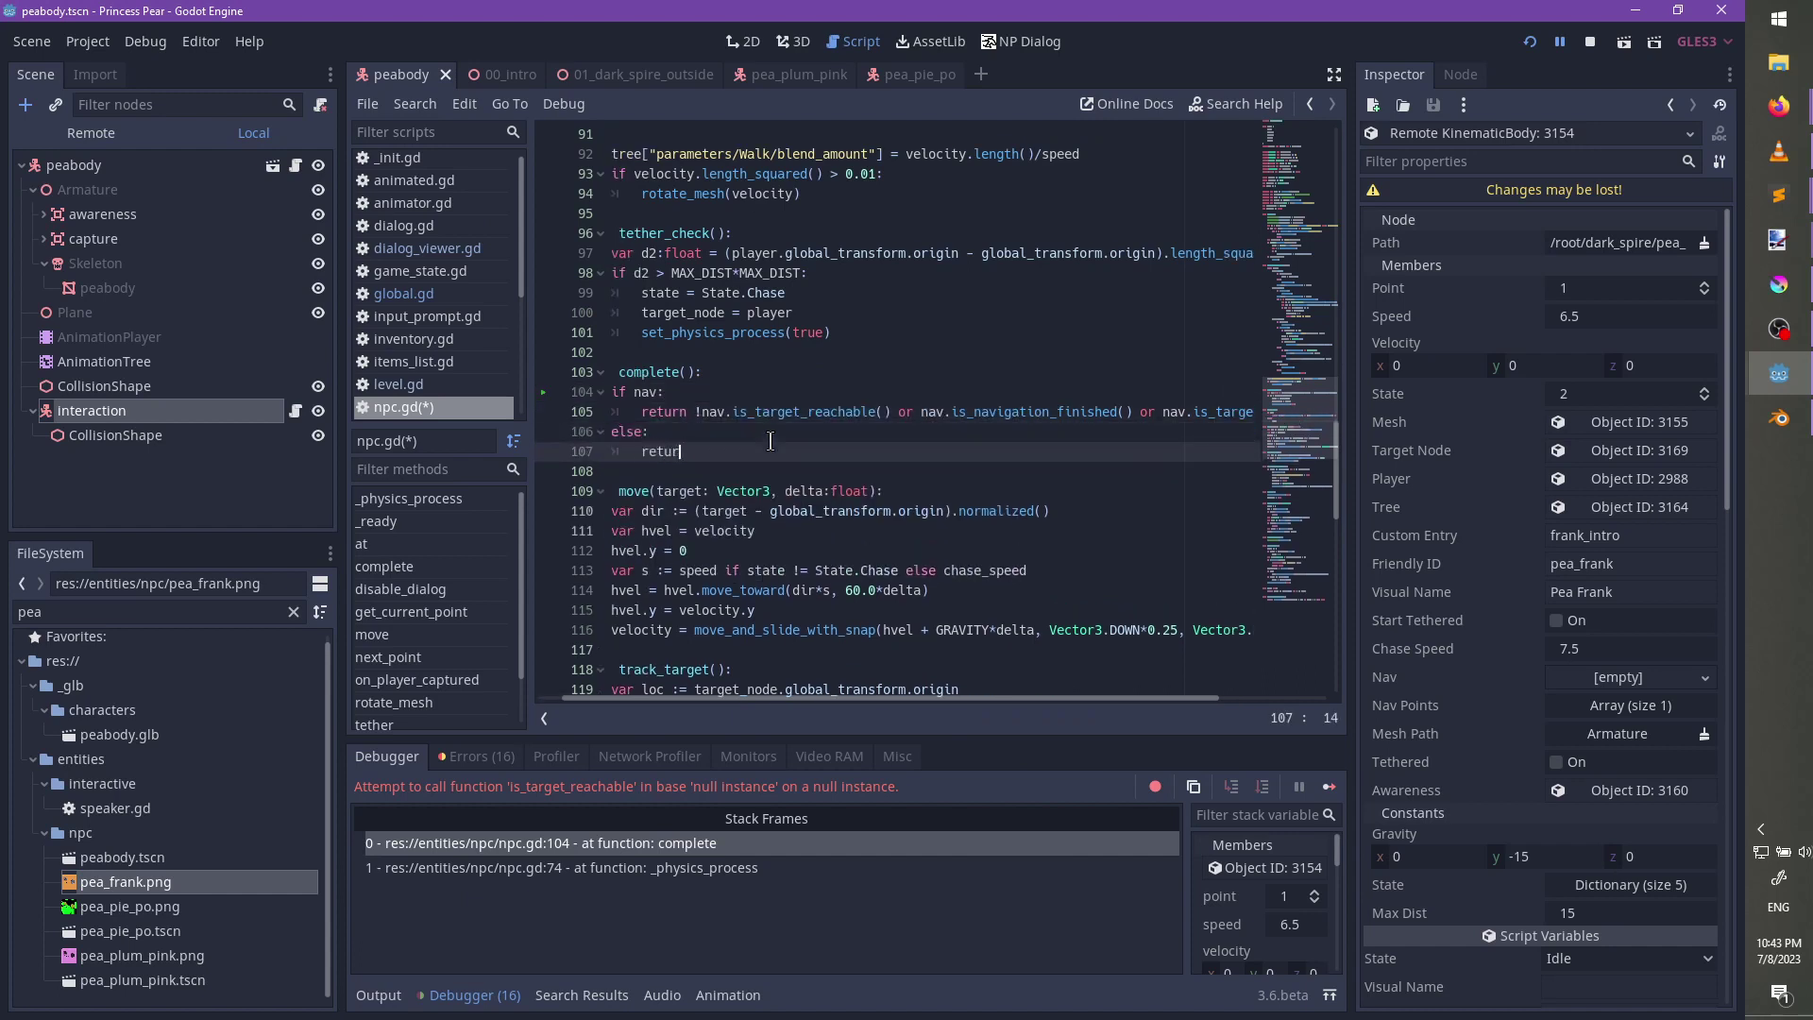
pyautogui.write('return !nav.is_target')
pyautogui.press('BackSpace')
pyautogui.press('BackSpace')
pyautogui.press('BackSpace')
pyautogui.press('BackSpace')
pyautogui.press('BackSpace')
pyautogui.press('BackSpace')
pyautogui.write('(target_node and')
pyautogui.press('Return')
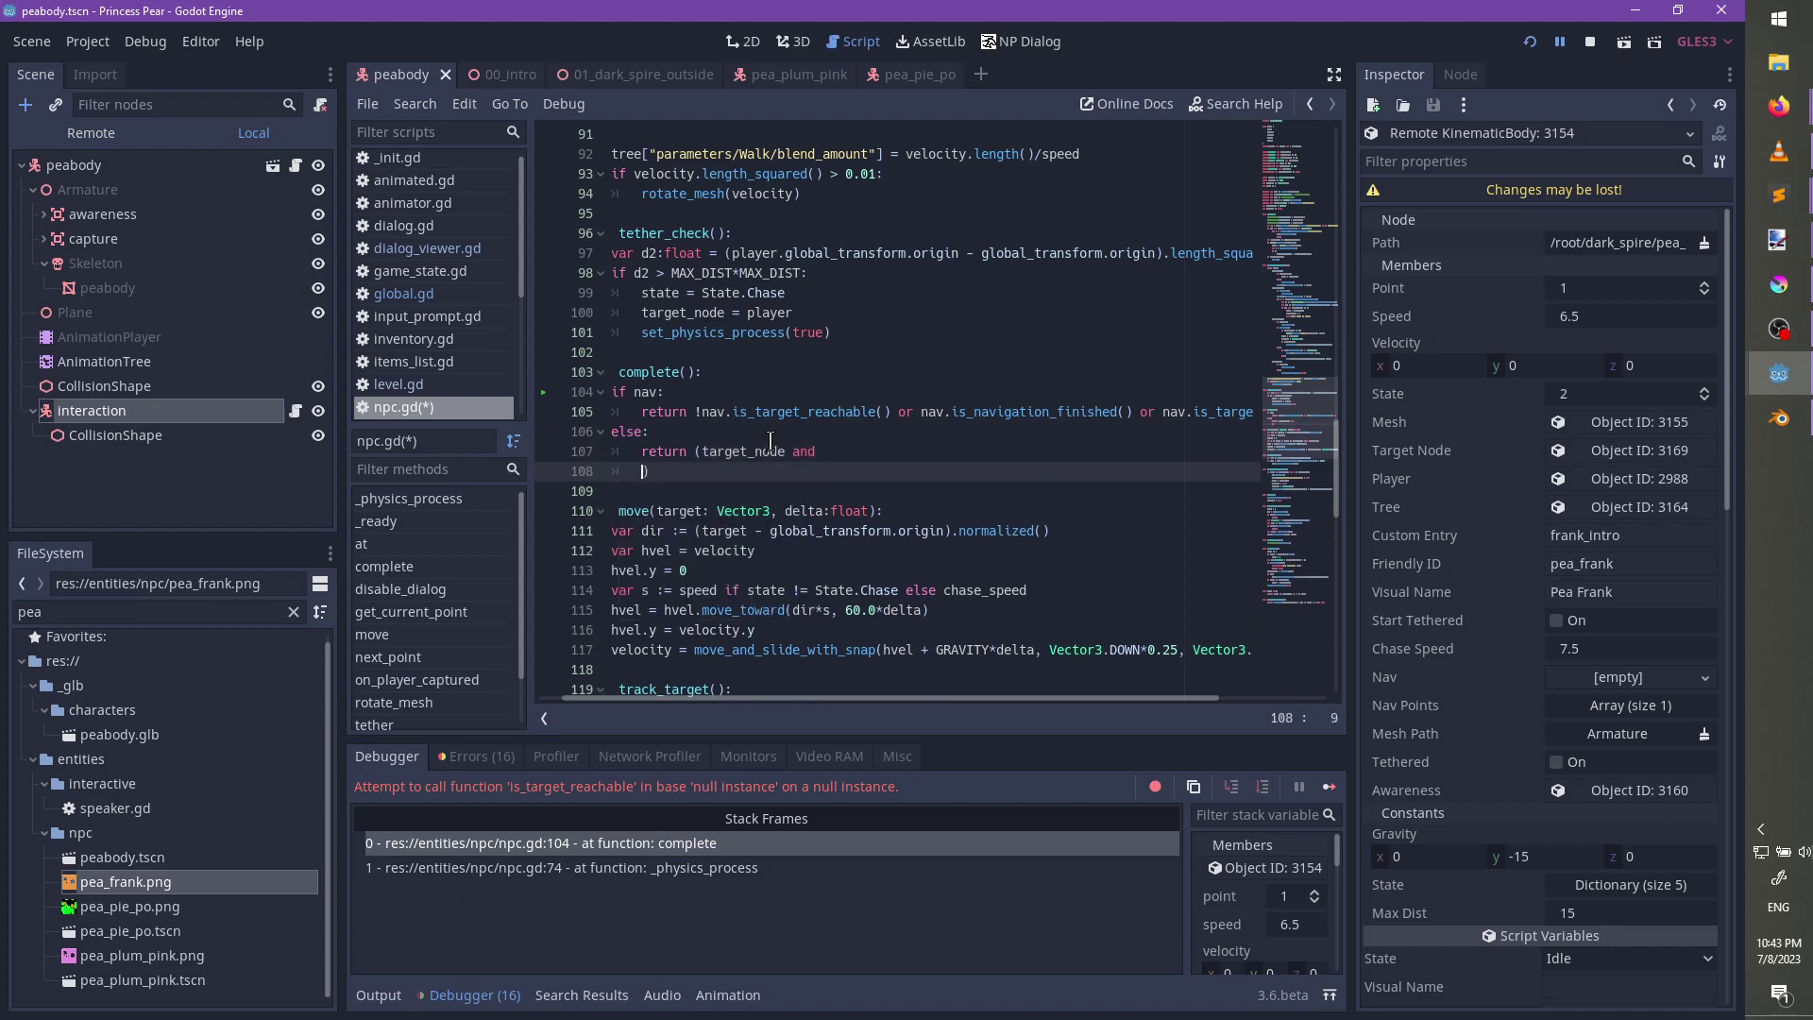
pyautogui.write('target_node.global_transform.origin - global_transform.origin')
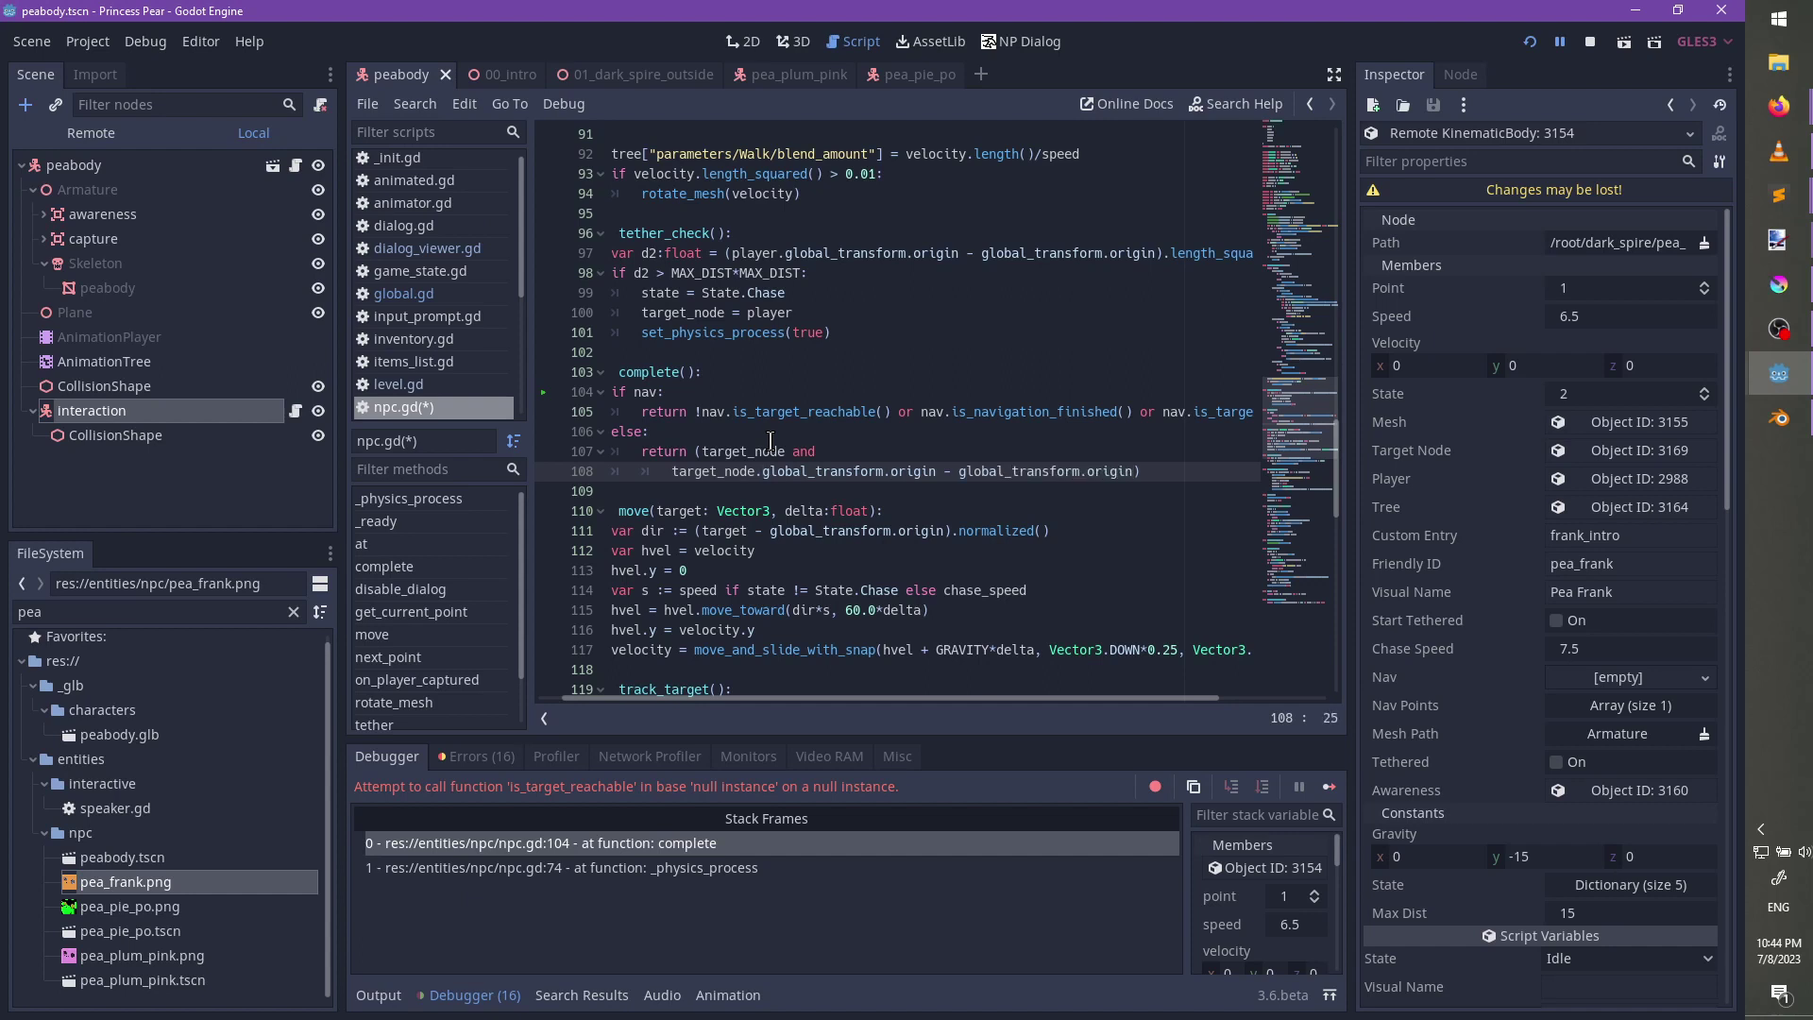
# In the else branch's return, move the opening parenthesis after "and" and join the expression onto one line.
pyautogui.press('Up')
pyautogui.hotkey('ctrl', 'Left')
pyautogui.press('BackSpace')
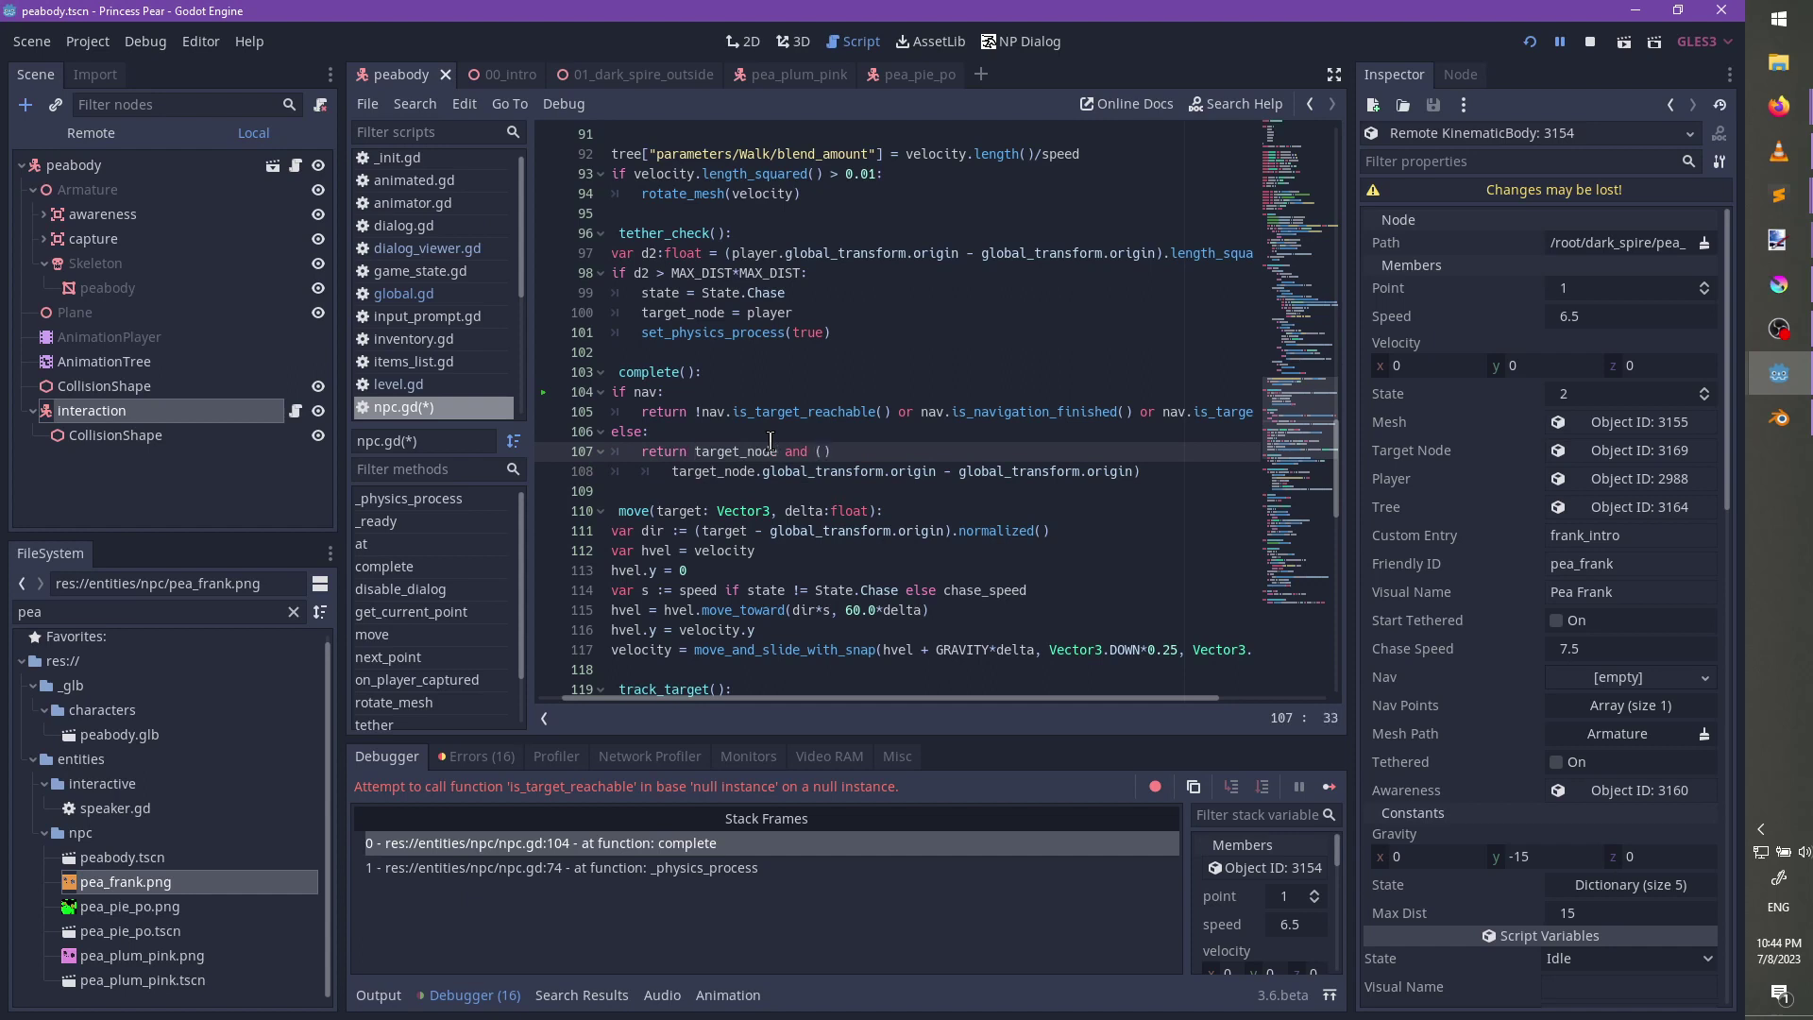
pyautogui.press('Down')
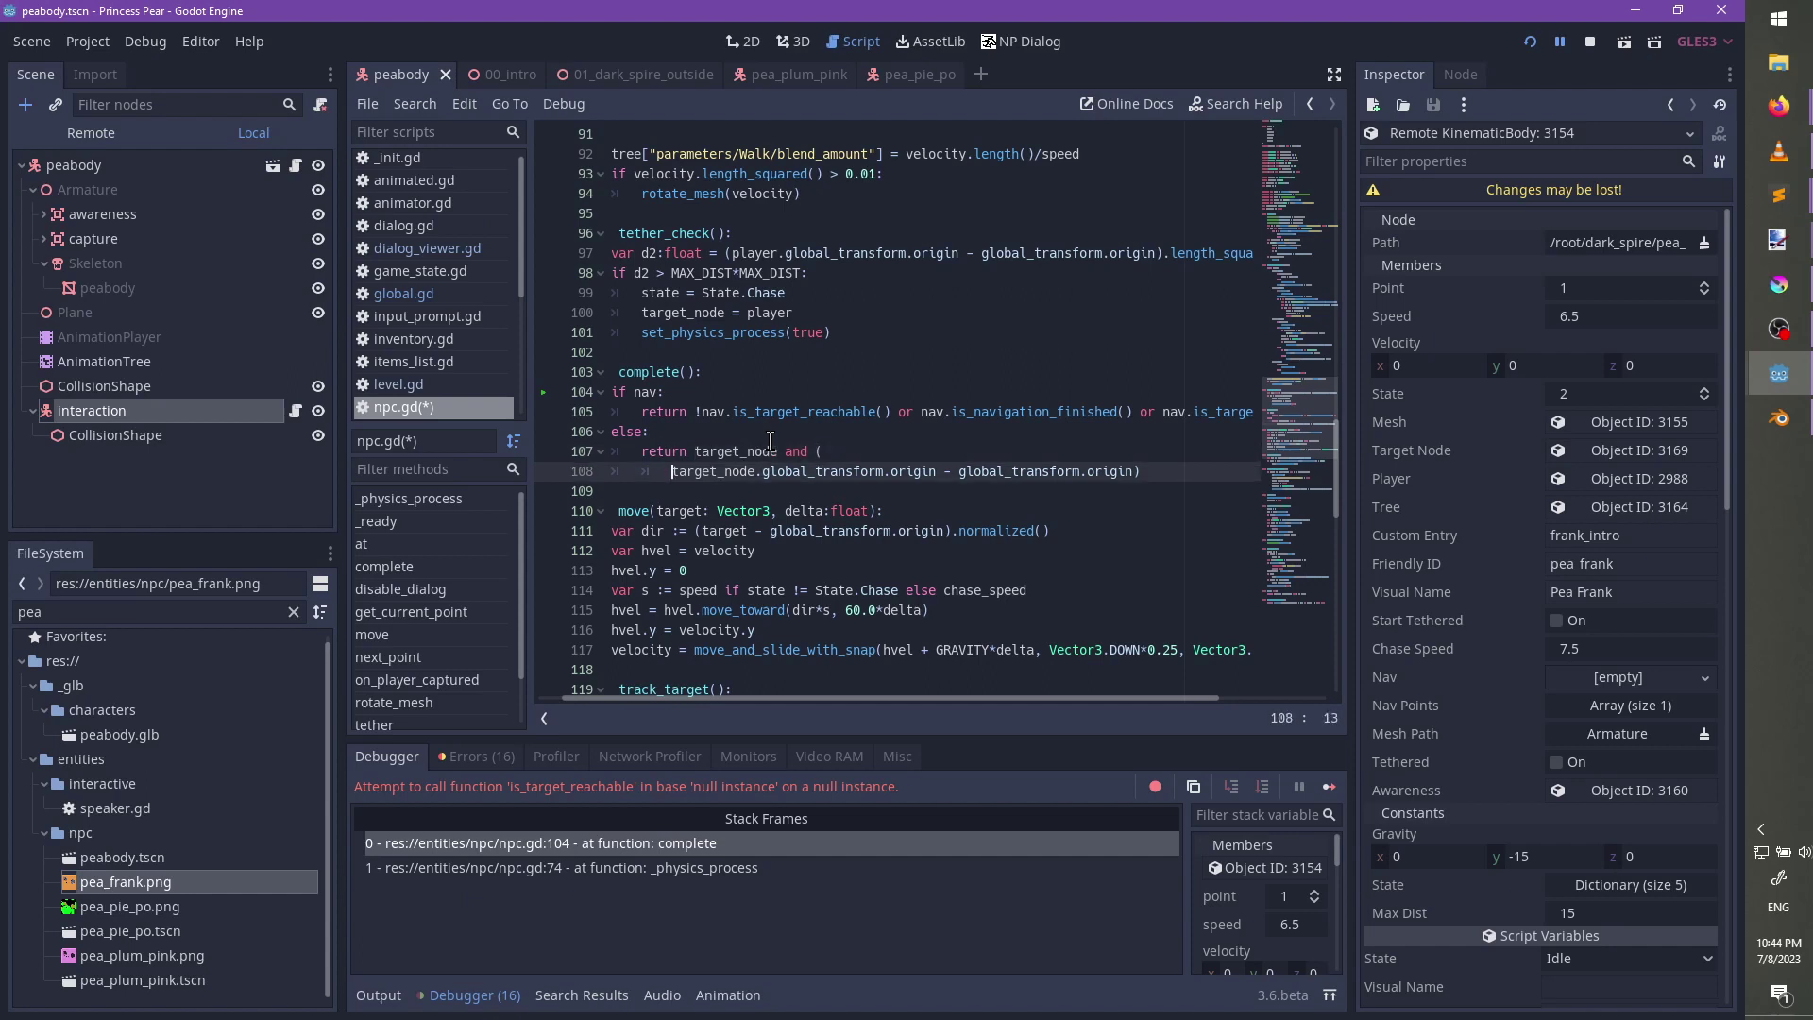
pyautogui.hotkey('ctrl', 'Right')
pyautogui.press('BackSpace')
pyautogui.press('BackSpace')
pyautogui.press('BackSpace')
pyautogui.press('BackSpace')
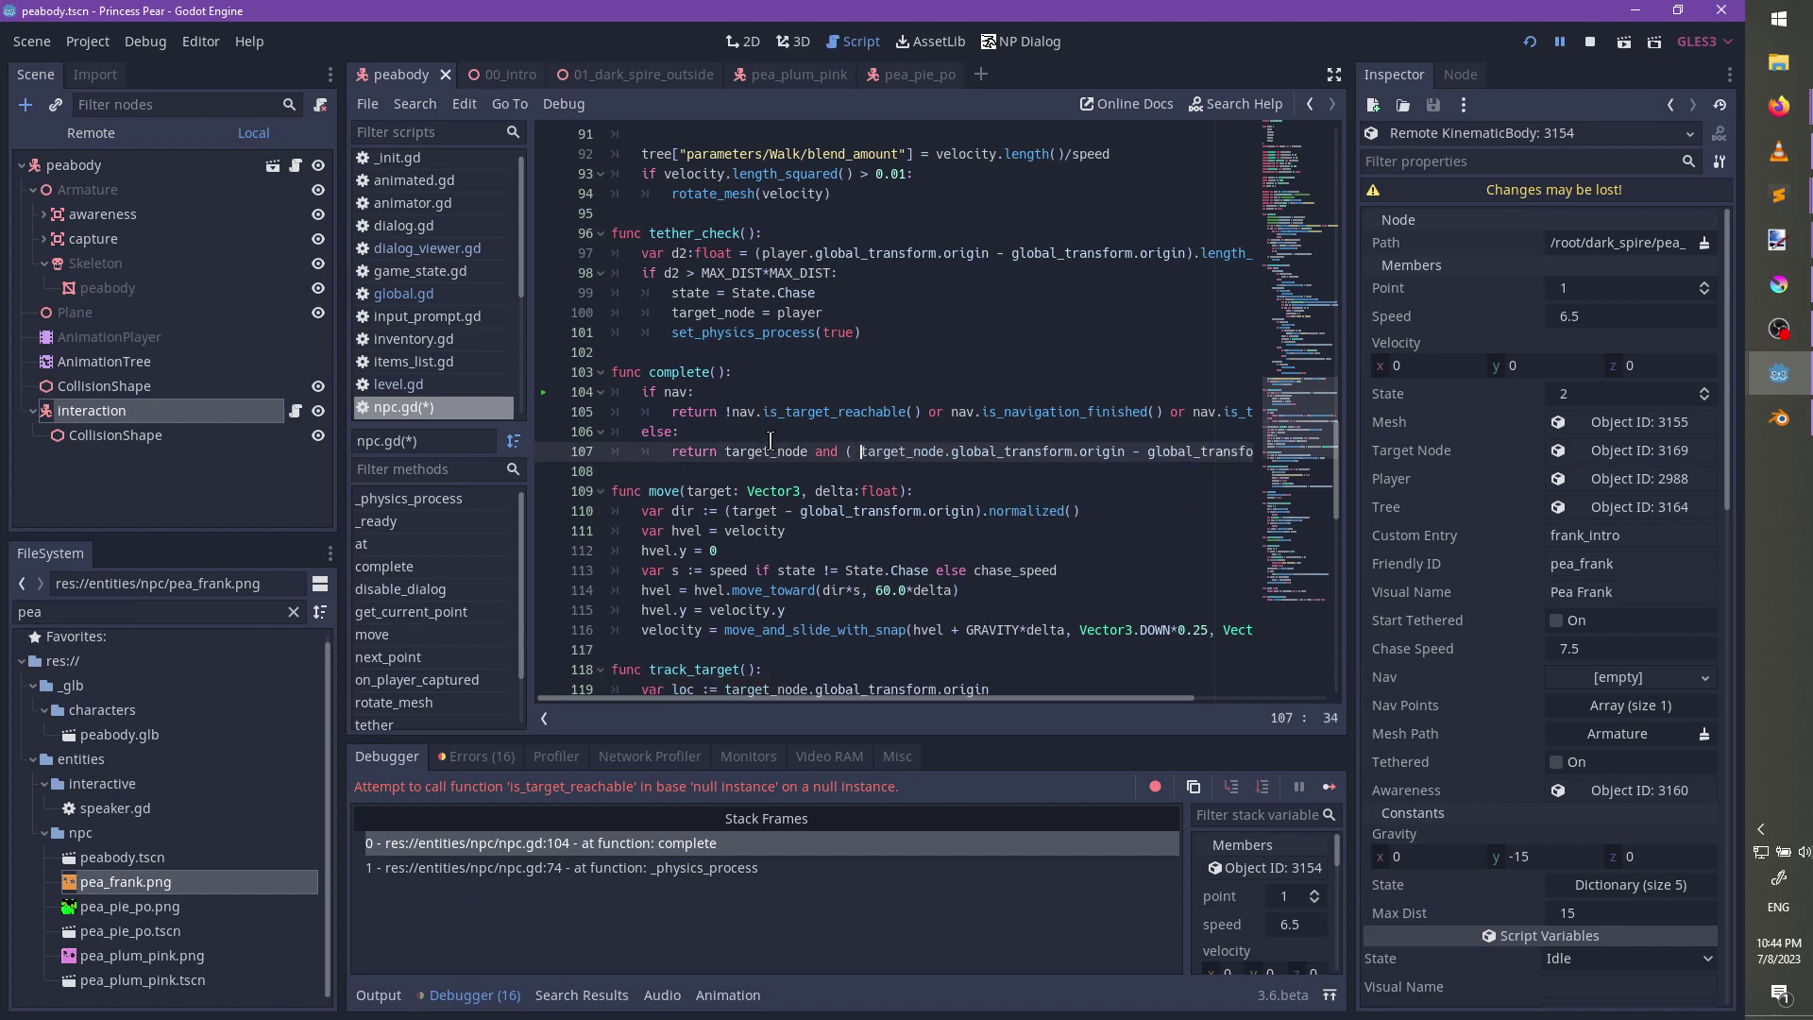
# Break the else branch's return in complete() before "- global_transform.origin)" and indent the continuation line.
pyautogui.press('Return')
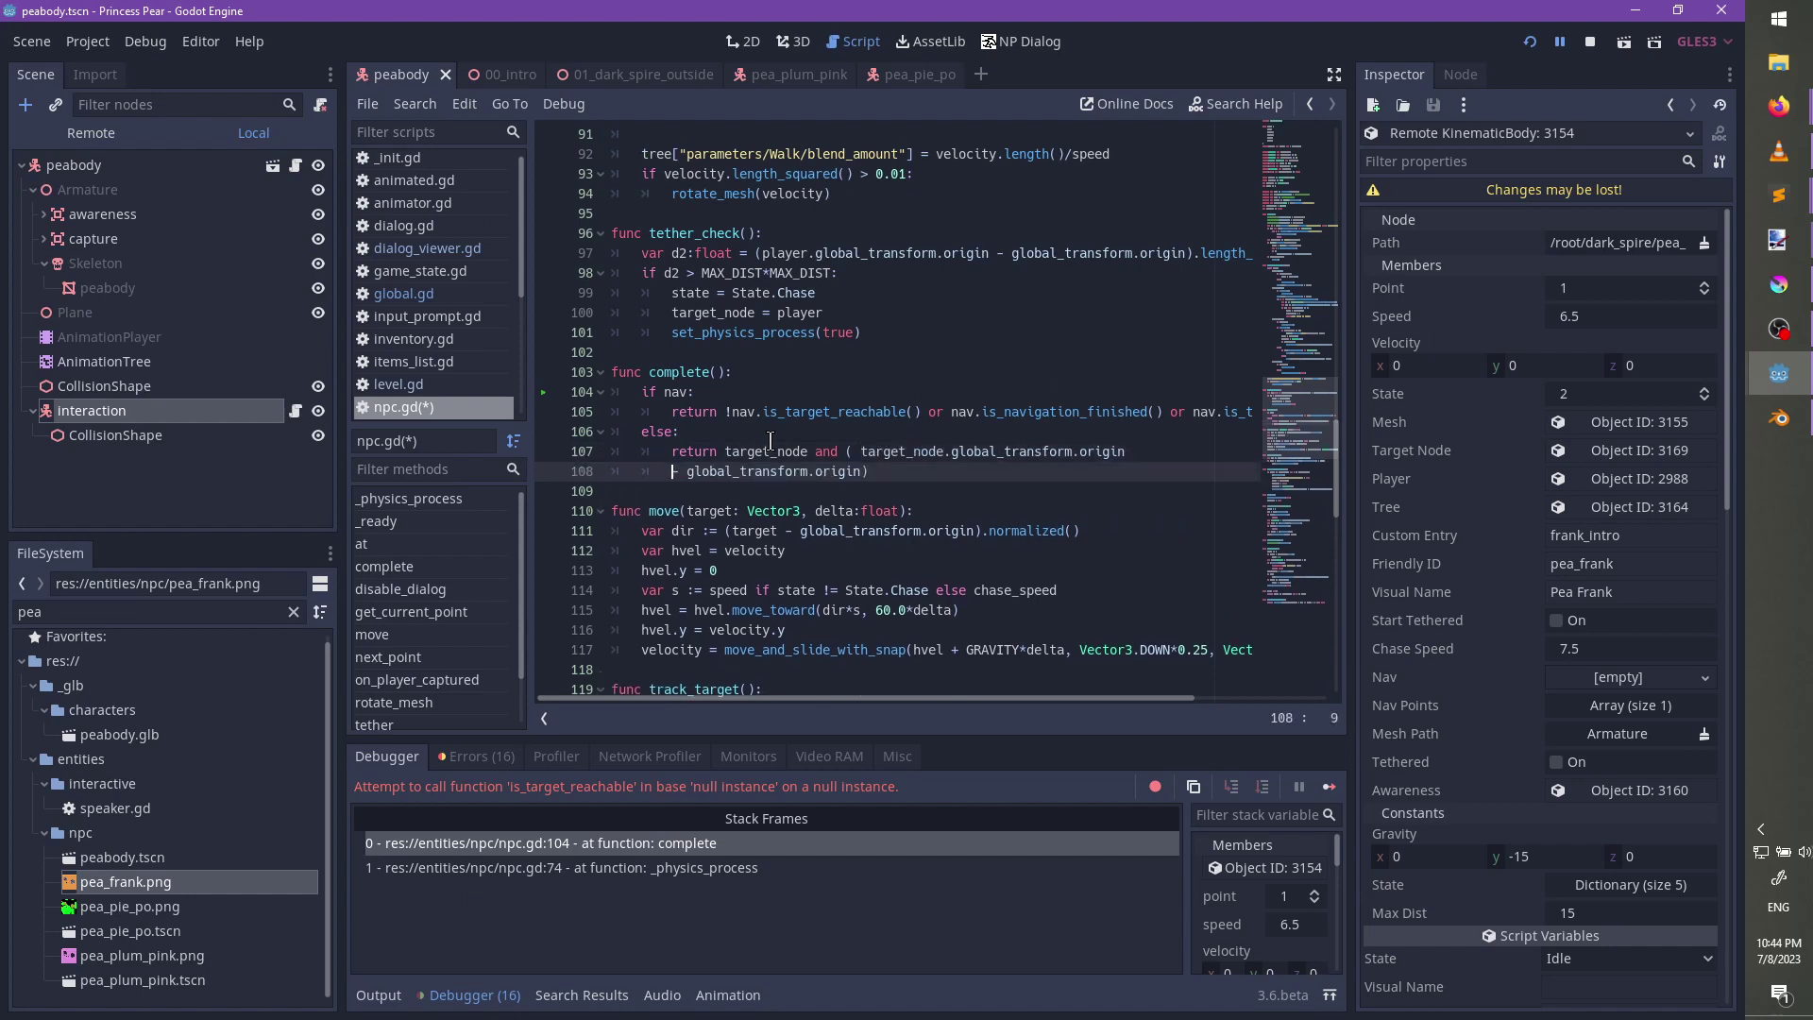
pyautogui.press('Tab')
pyautogui.hotkey('ctrl', 'Right')
# Change the condition at the start of the else branch's return to "!target_node or".
pyautogui.press('Up')
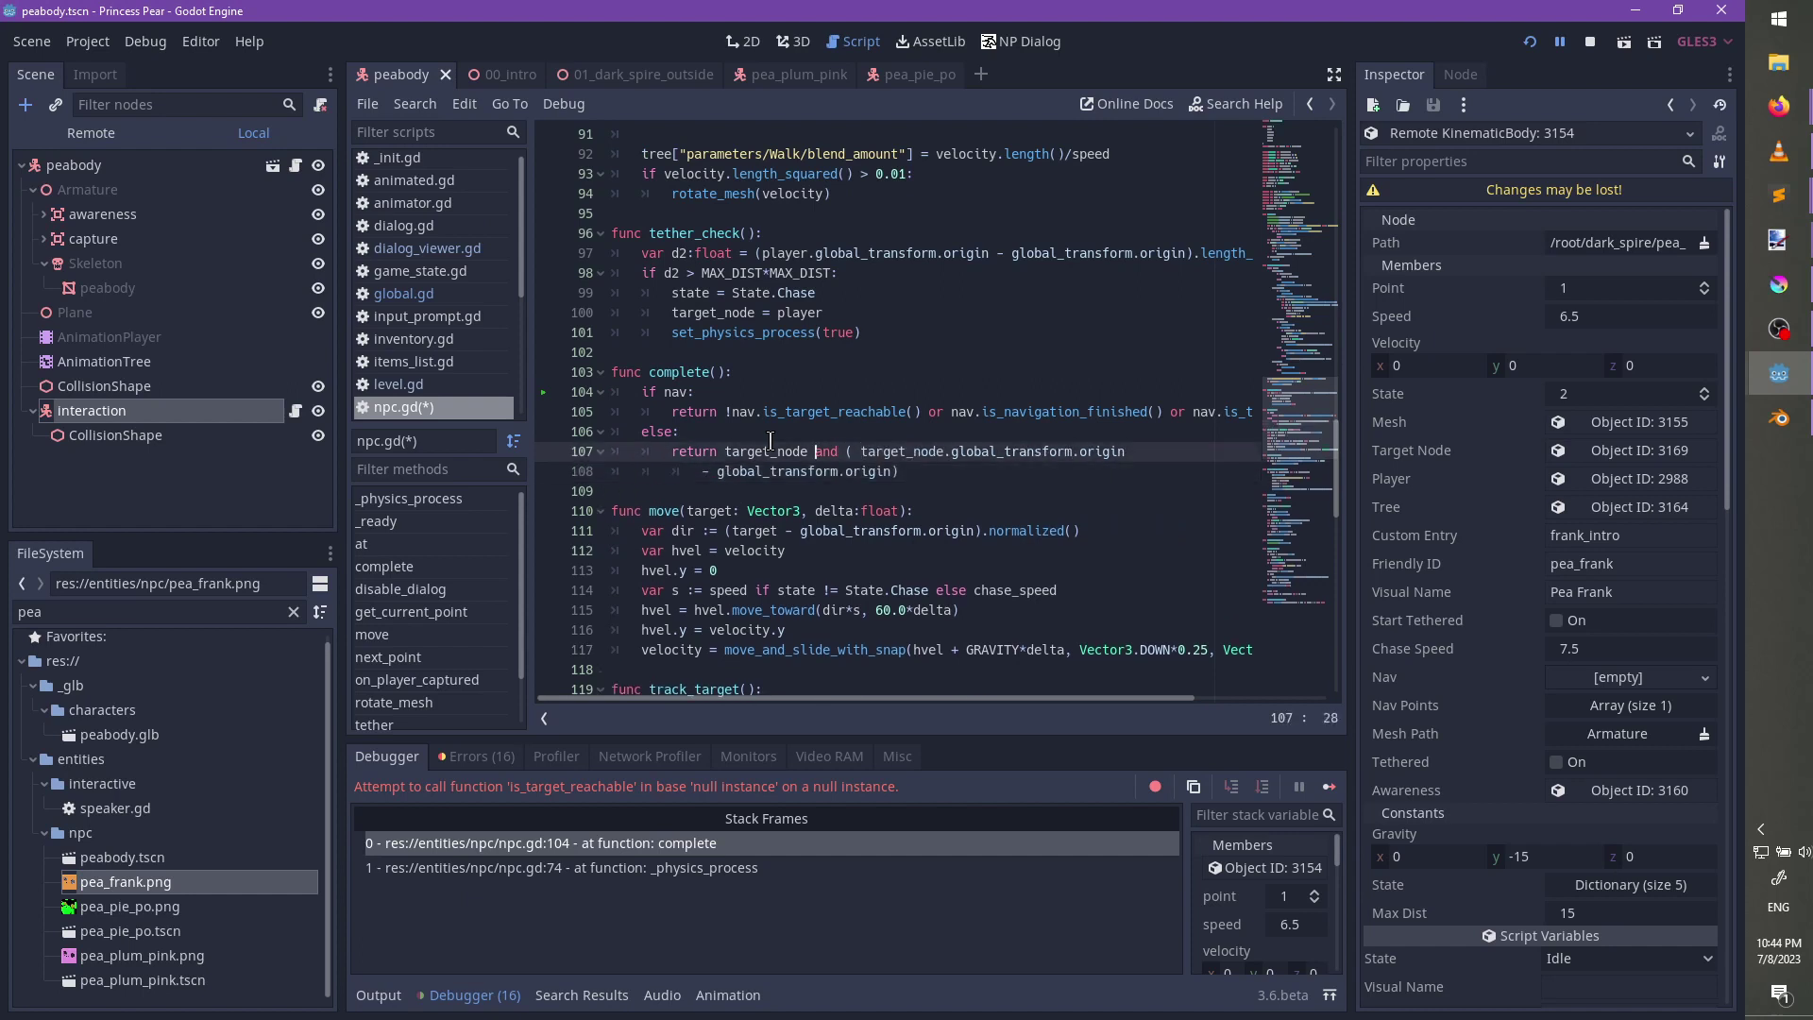
pyautogui.write('!')
pyautogui.hotkey('ctrl', 'Right')
pyautogui.press('BackSpace')
pyautogui.press('BackSpace')
pyautogui.press('BackSpace')
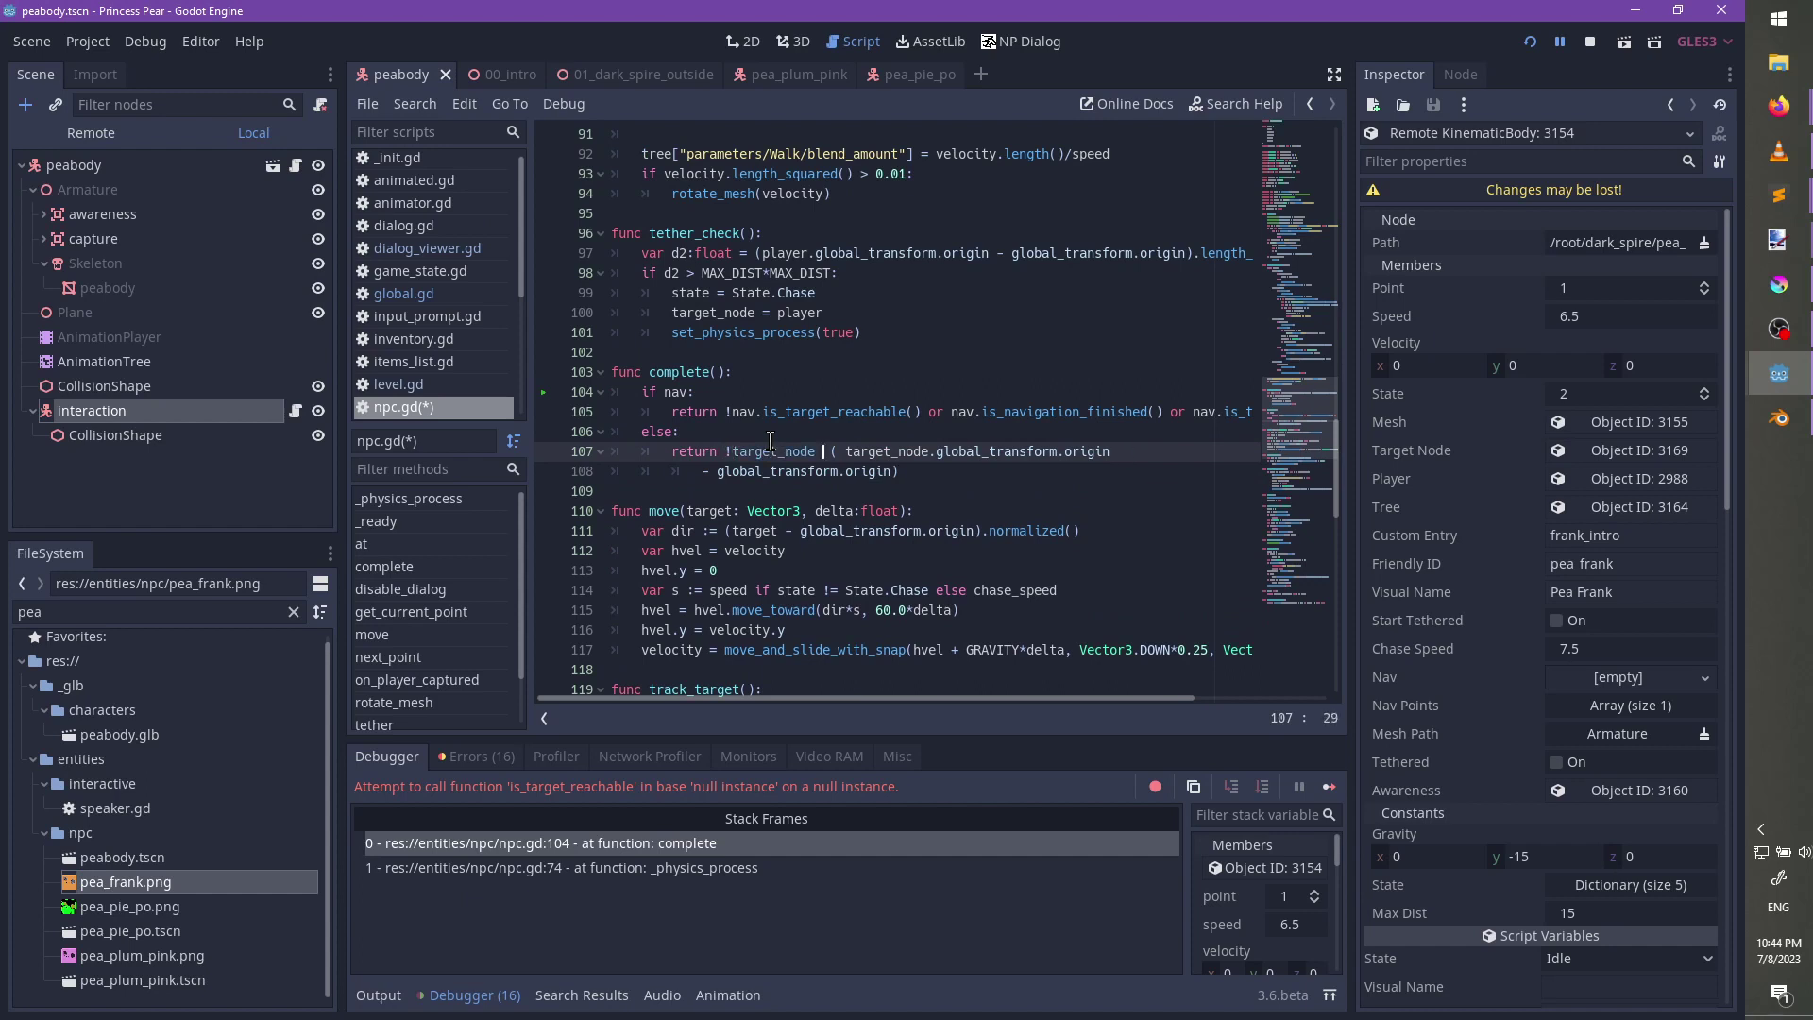
pyautogui.write('or')
# Append .length_squared() < 1 to the parenthesized difference in the else branch's return and save npc.gd.
pyautogui.press('Down')
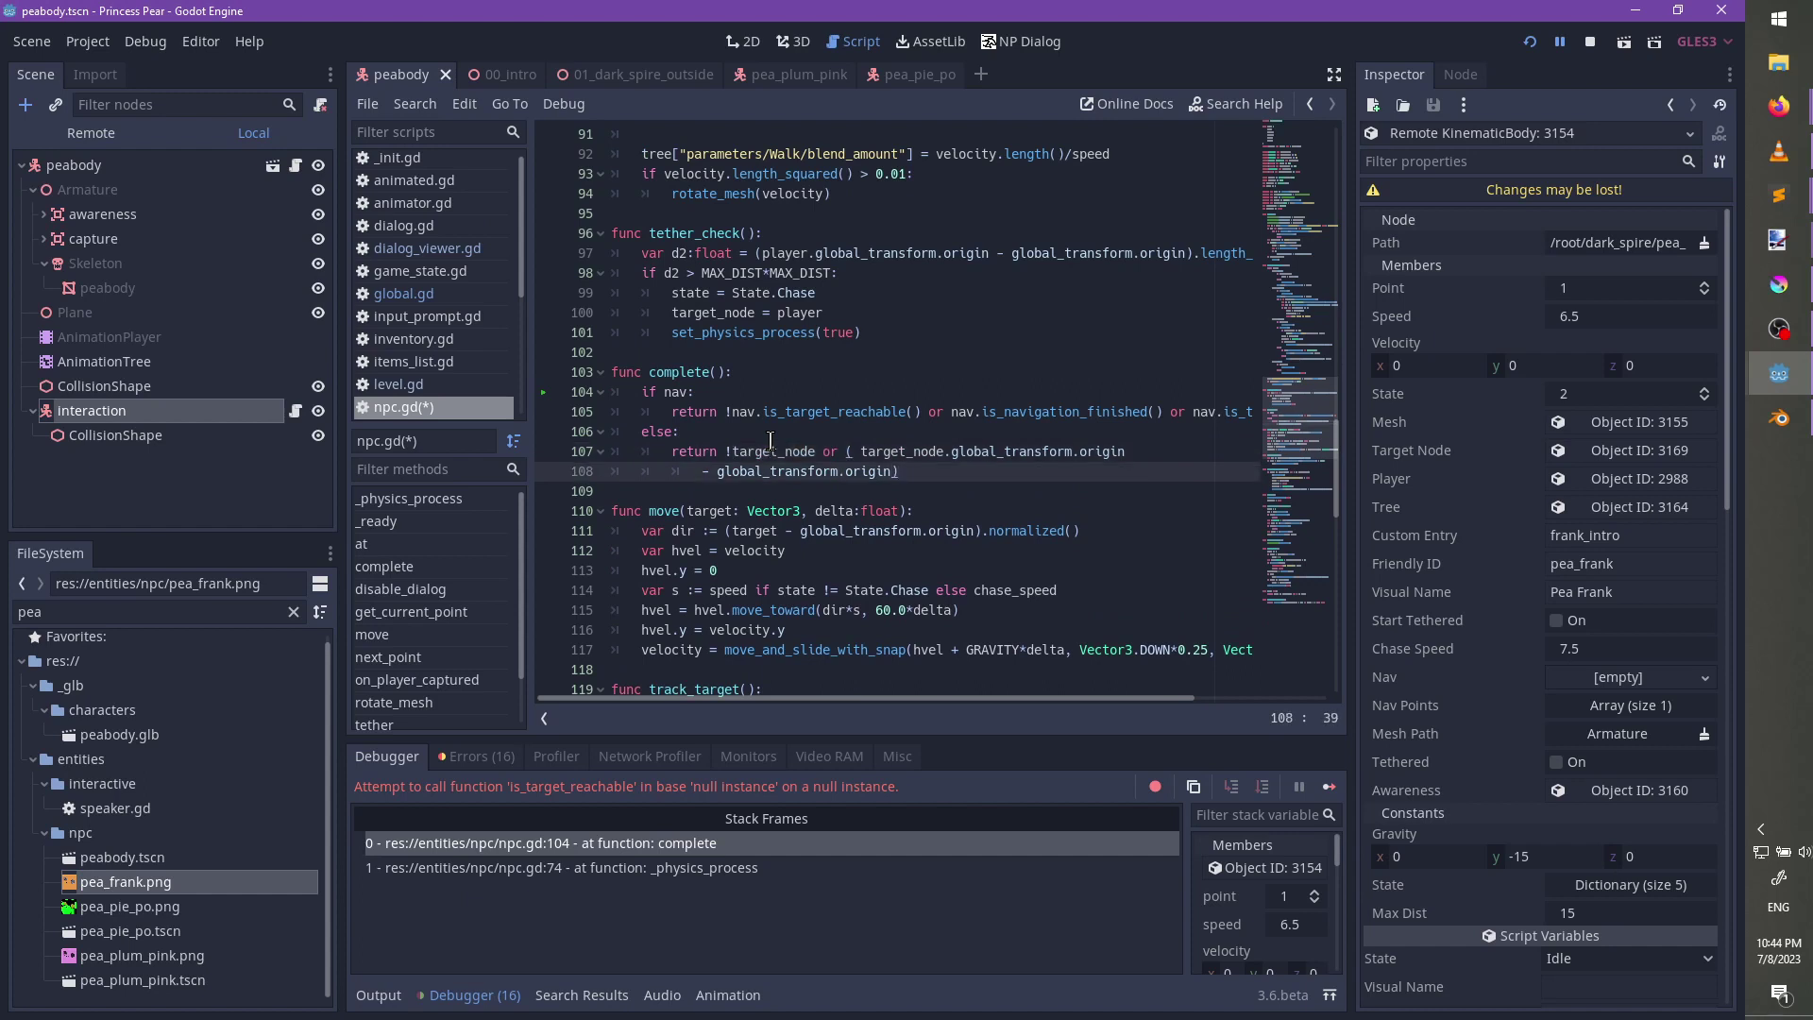
pyautogui.write('length_squared() < 1')
pyautogui.hotkey('ctrl', 's')
pyautogui.hotkey('ctrl', 's')
# Run the game, walk the princess to the orange Pea Frank and advance through his dialog.
pyautogui.press('F5')
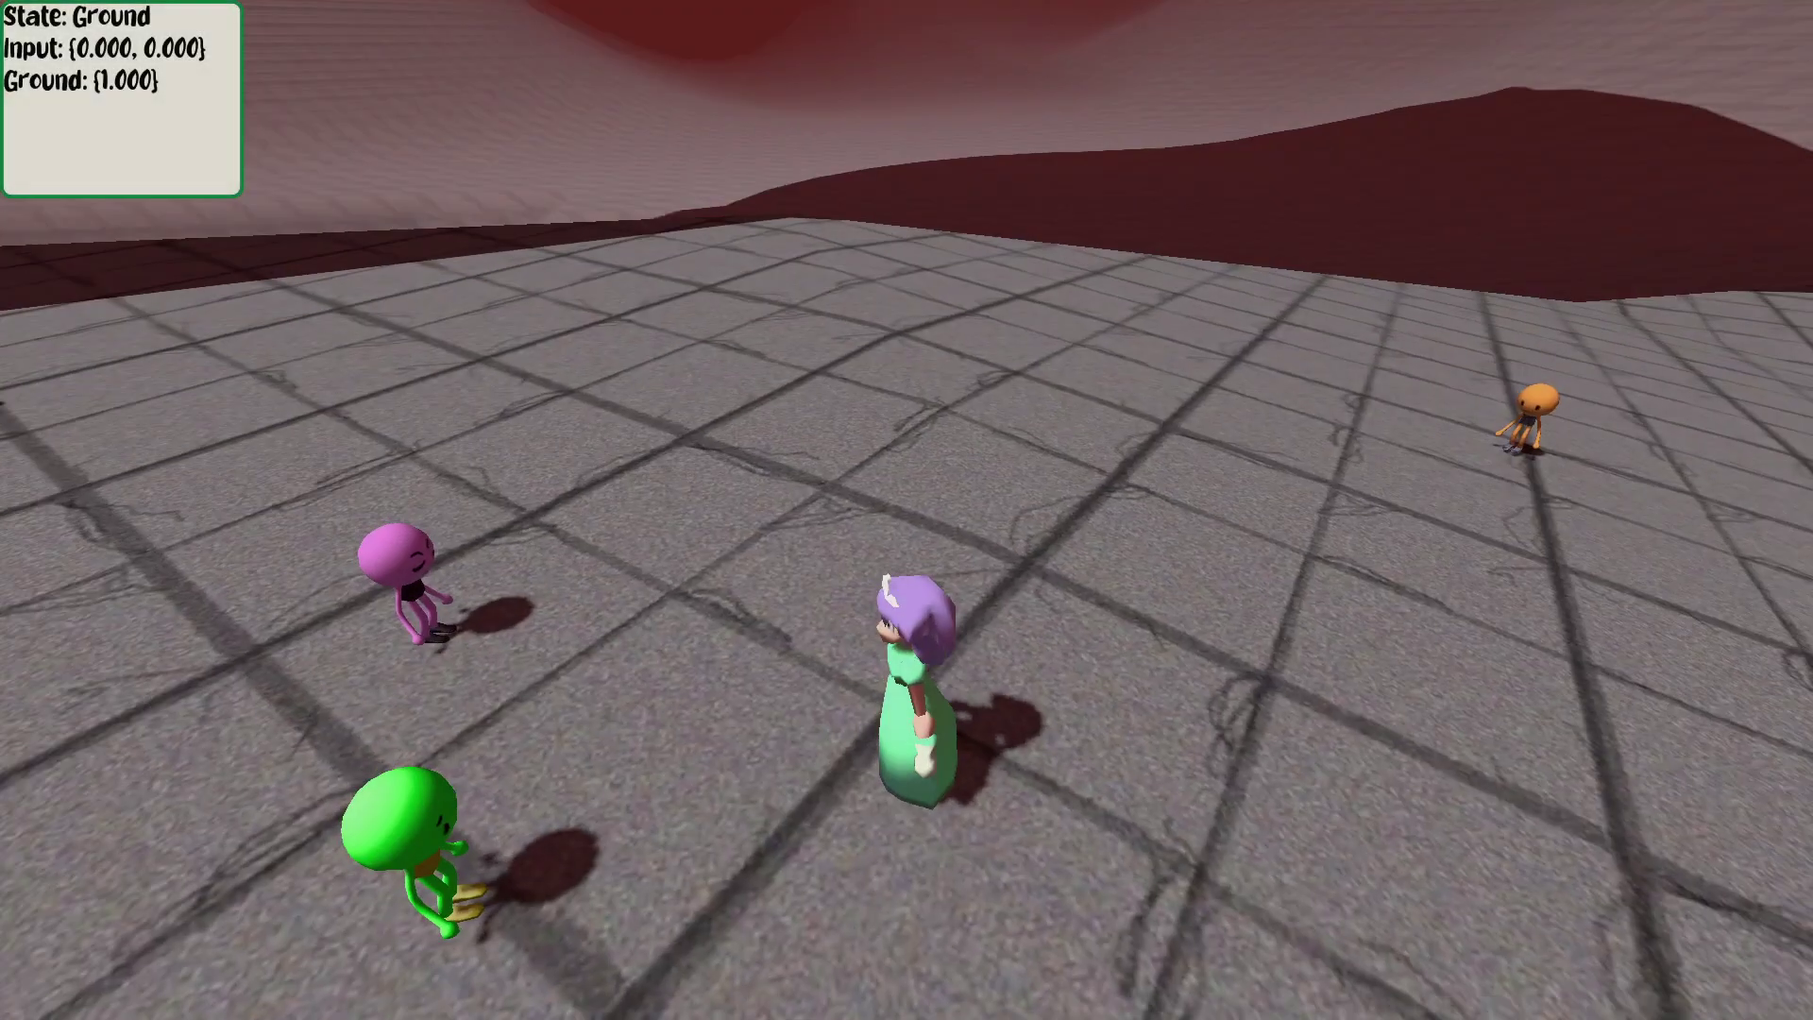
pyautogui.press('w')
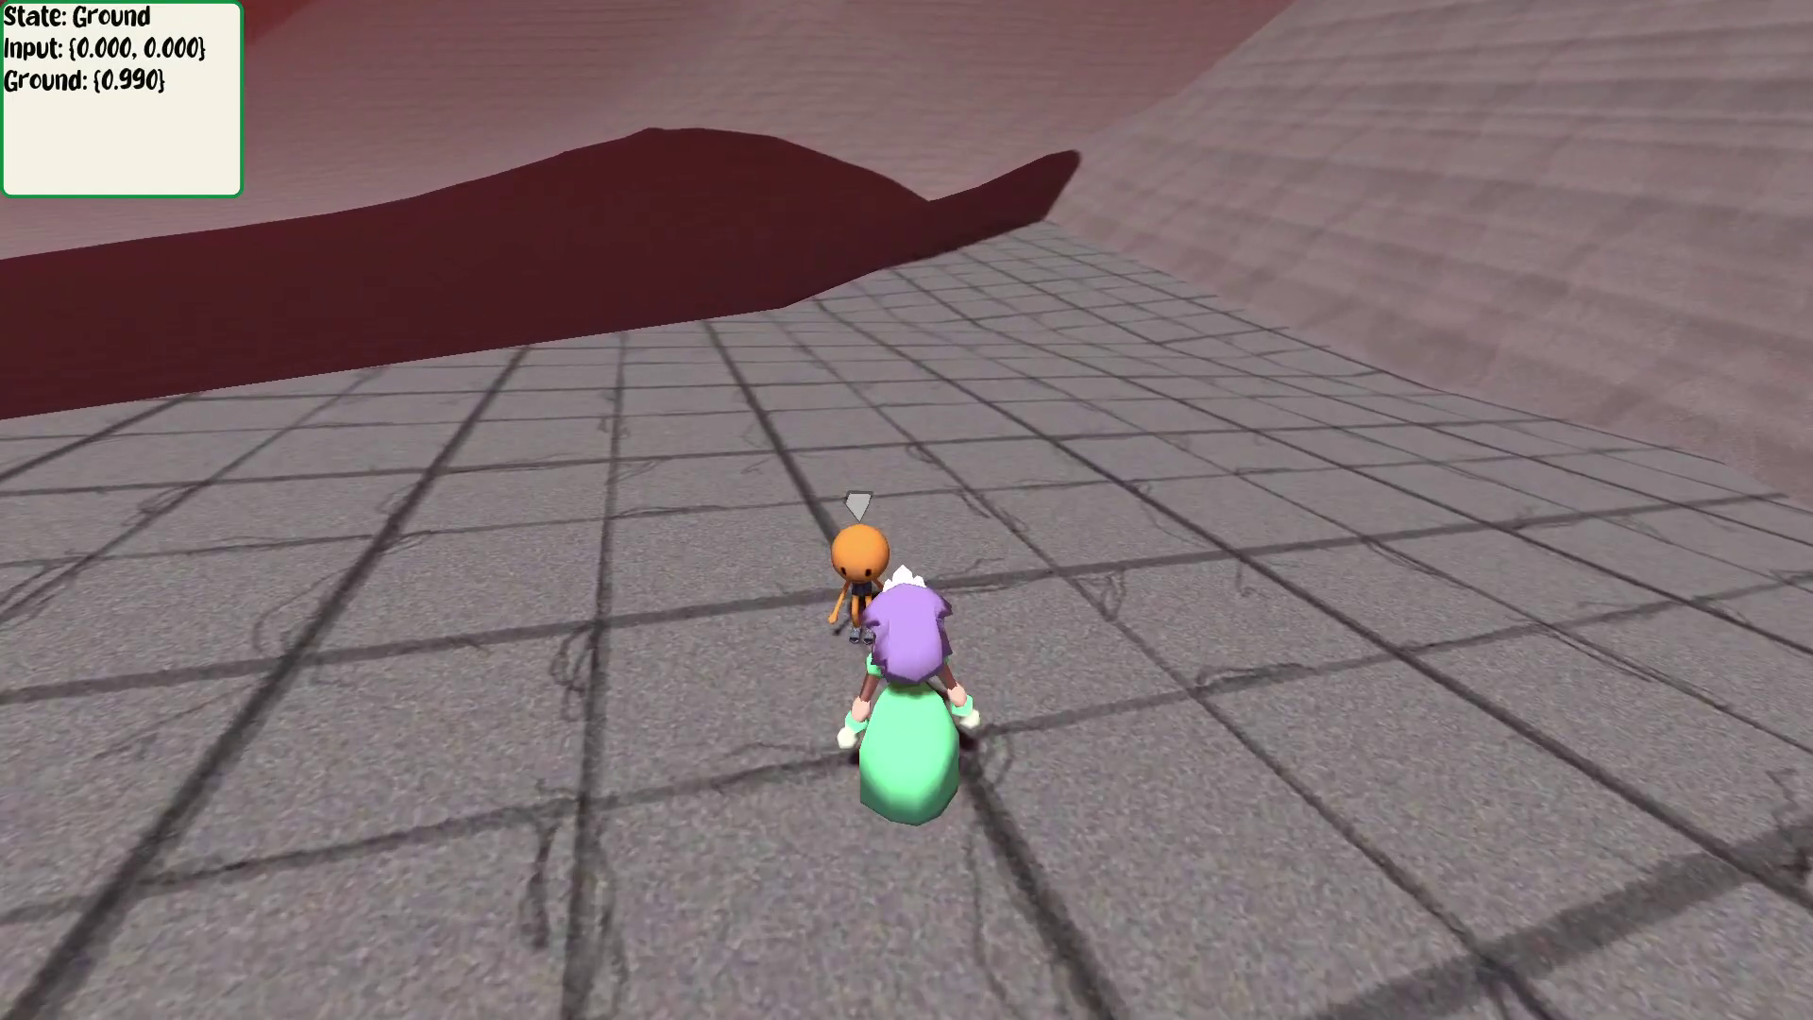
pyautogui.press('space')
pyautogui.press('space')
pyautogui.press('space')
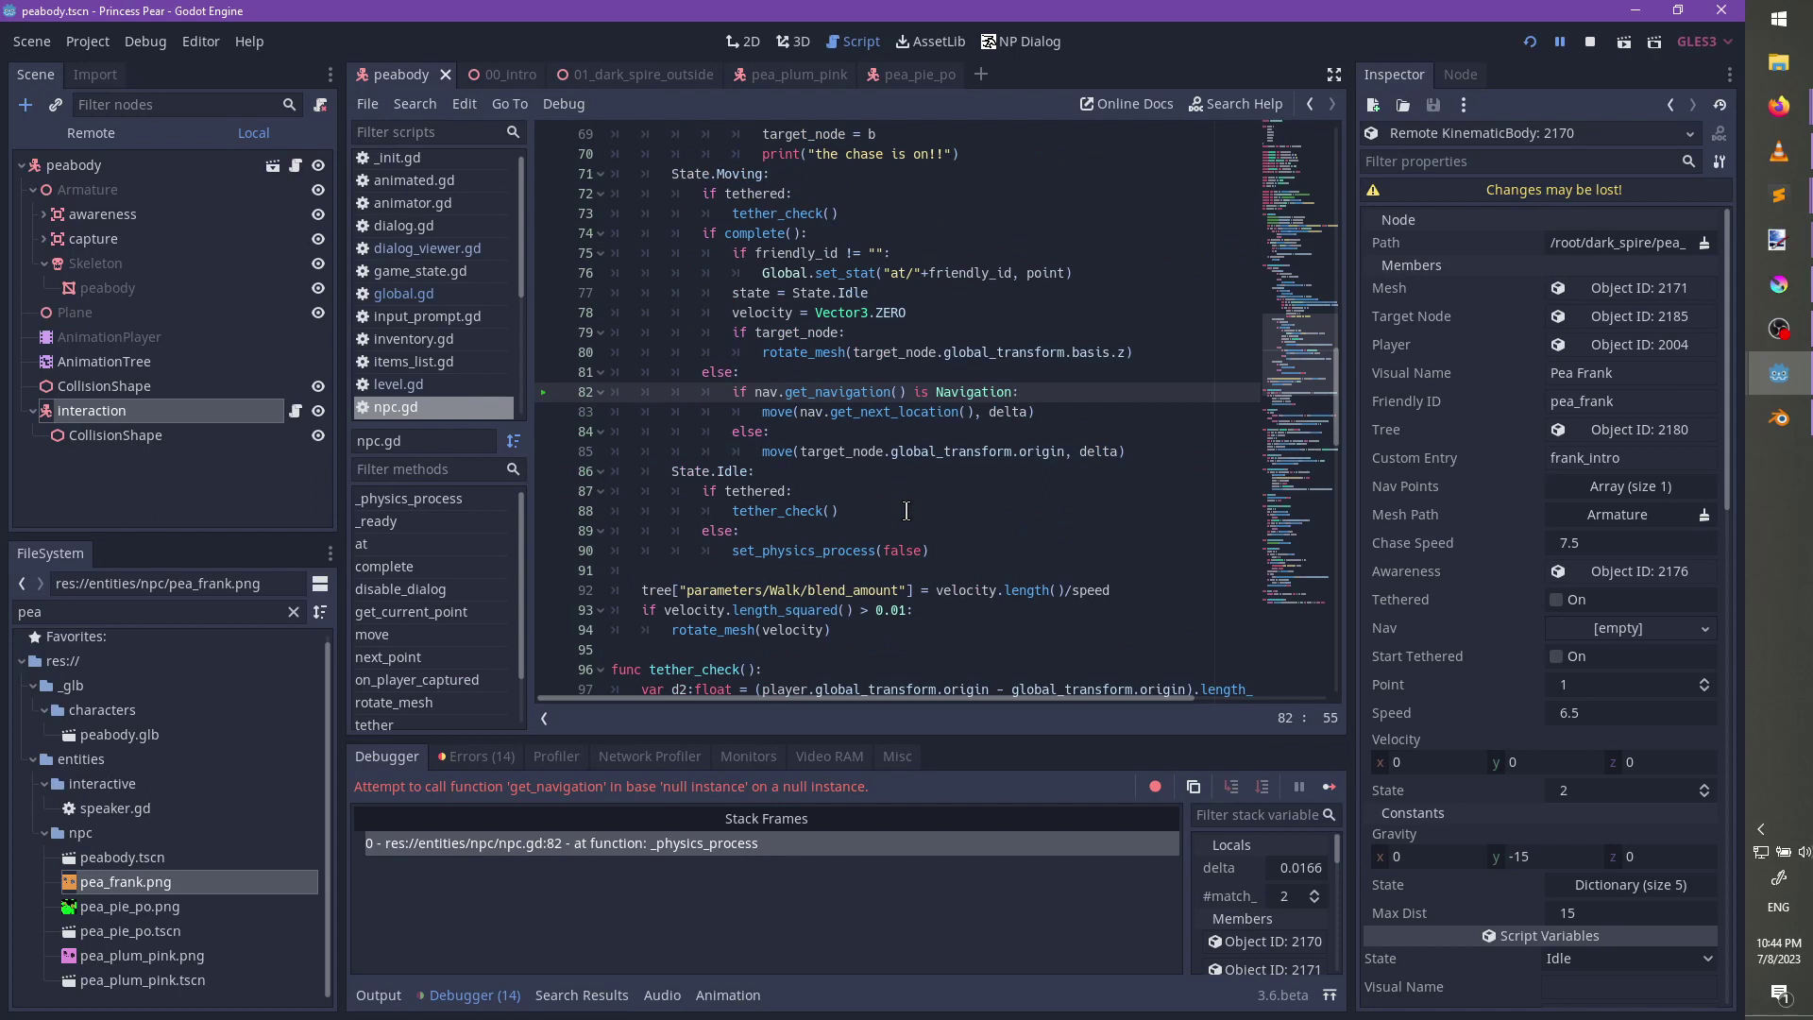
# Add "nav and" before nav.get_navigation() in the Moving state's condition, and test it by running the game up to Pea Frank's dialog choices.
pyautogui.click(848, 387)
pyautogui.write('nav and')
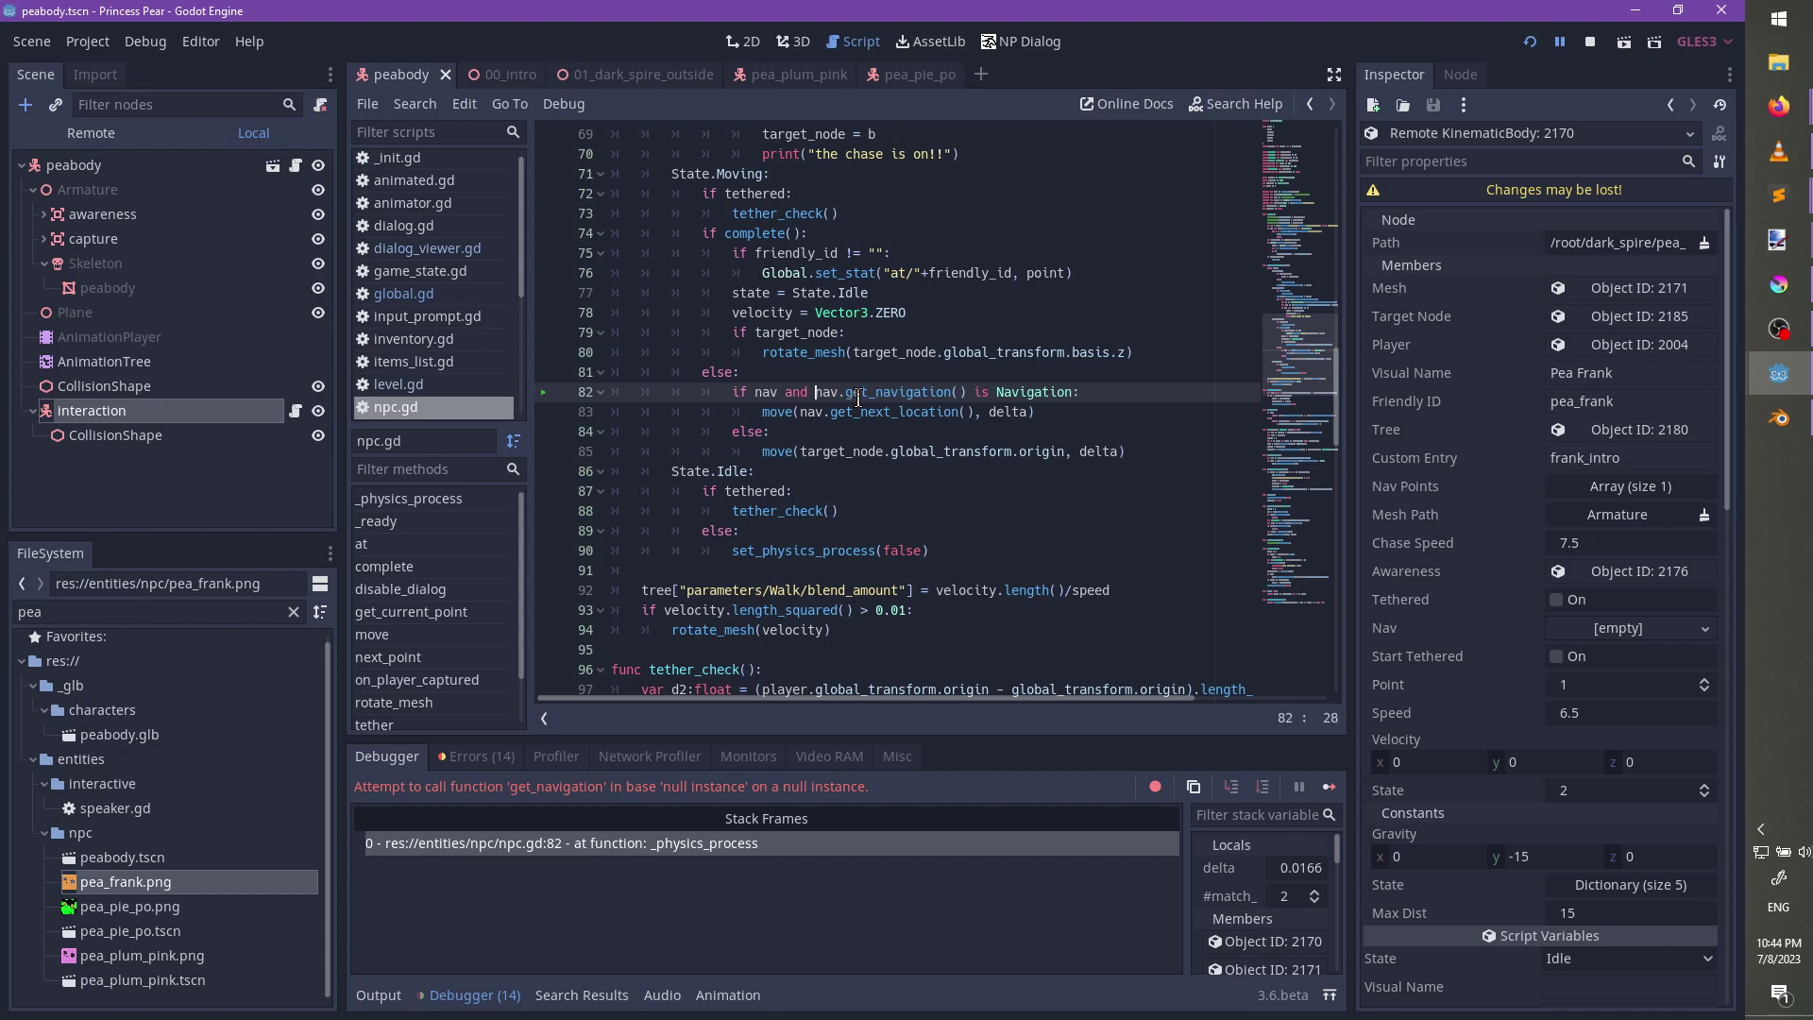
pyautogui.press('F5')
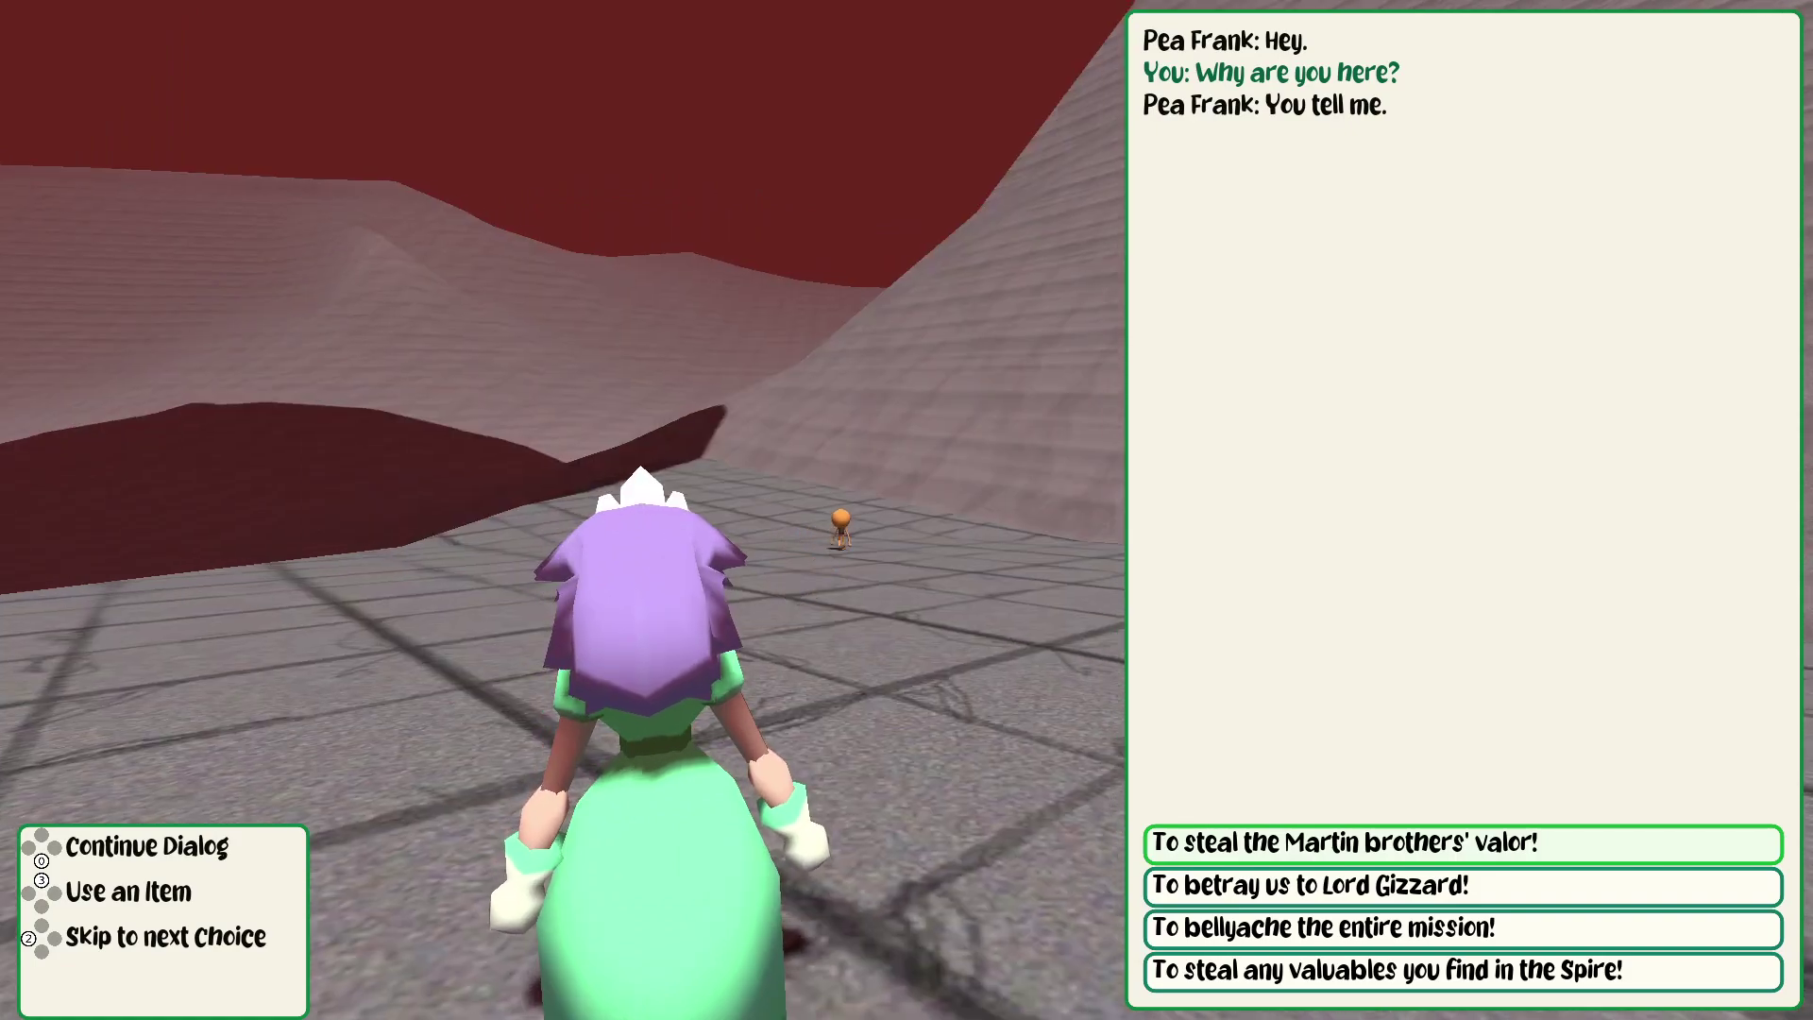
pyautogui.press('F8')
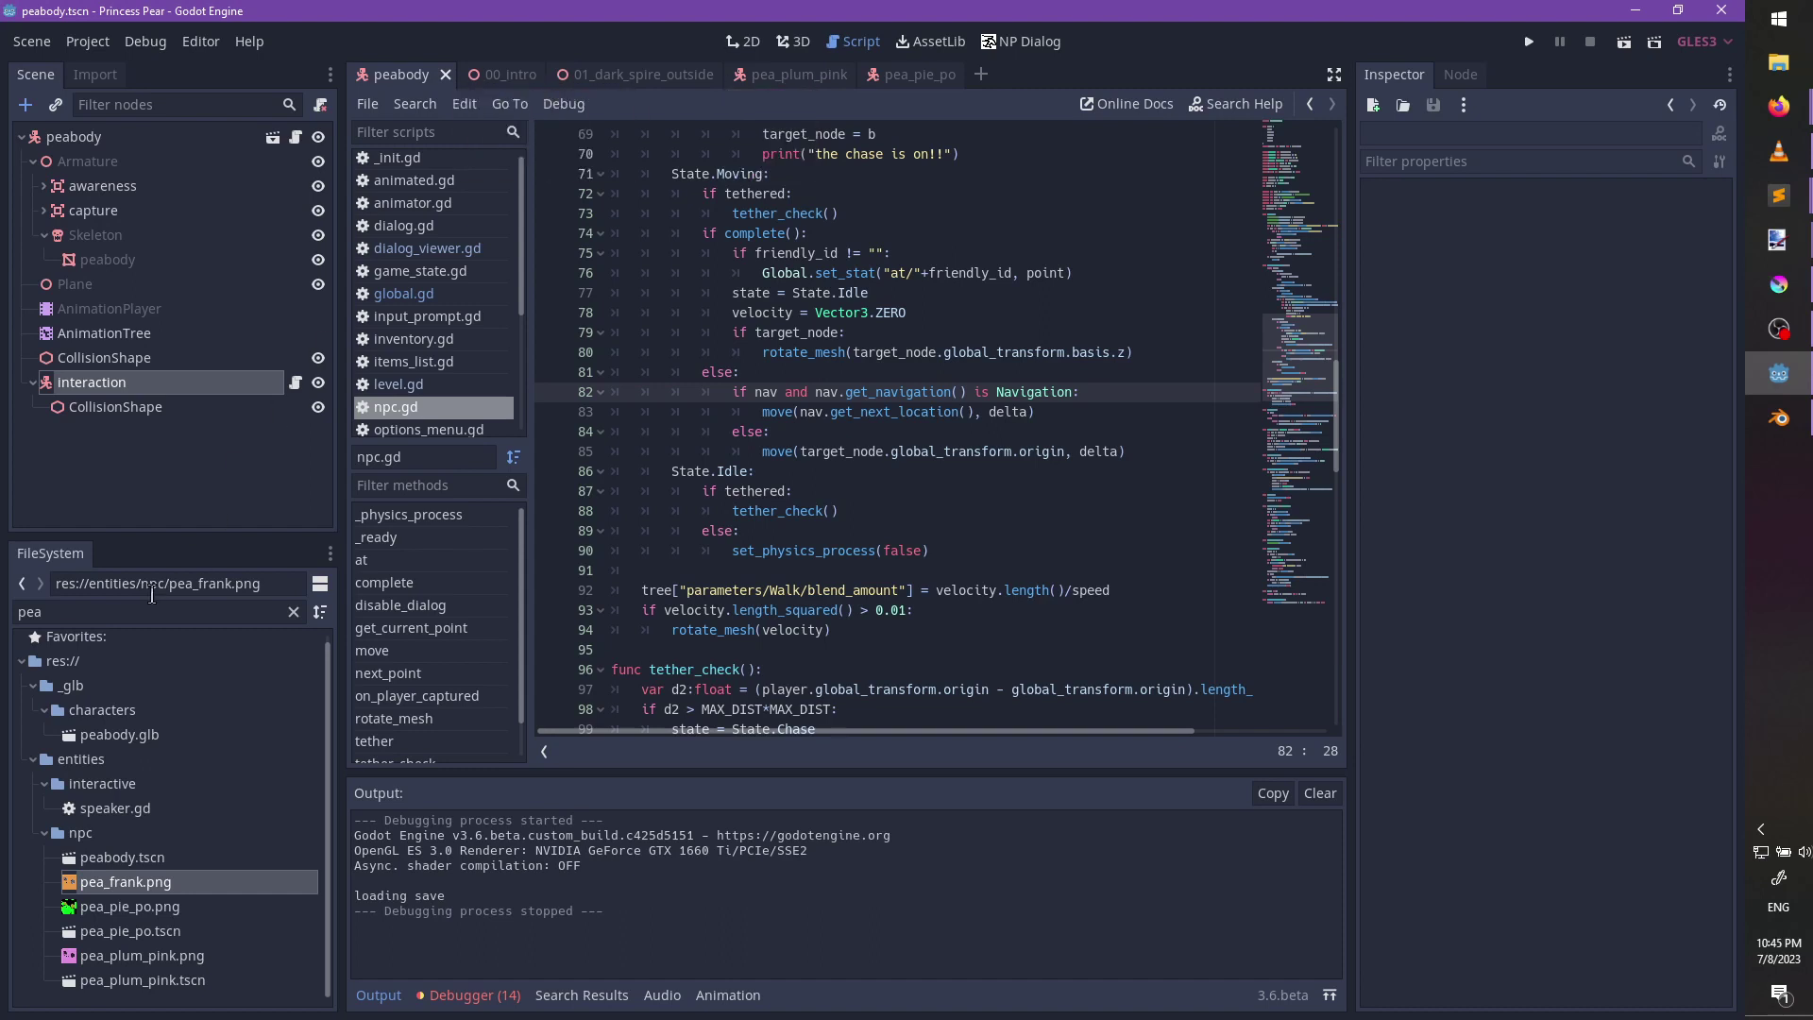
# Filter the project files by "peabody" and select peabody.tscn.
pyautogui.doubleClick(137, 611)
pyautogui.write('peabody')
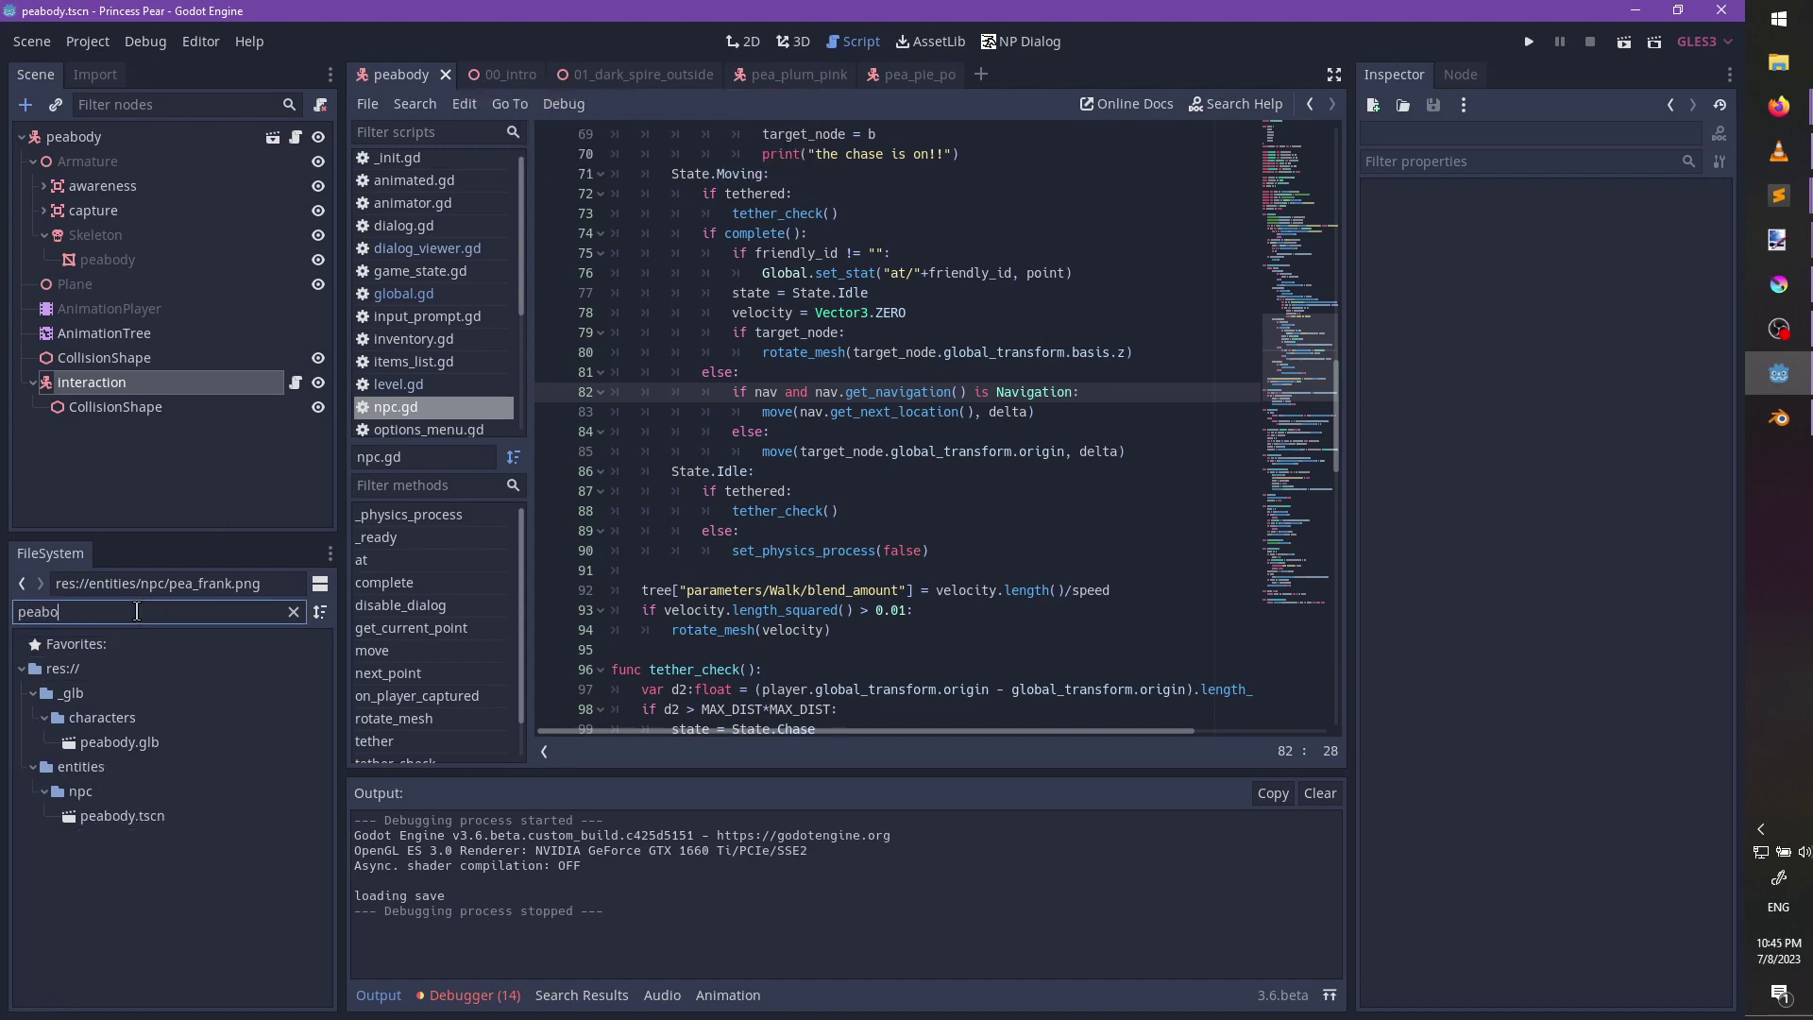
pyautogui.click(151, 818)
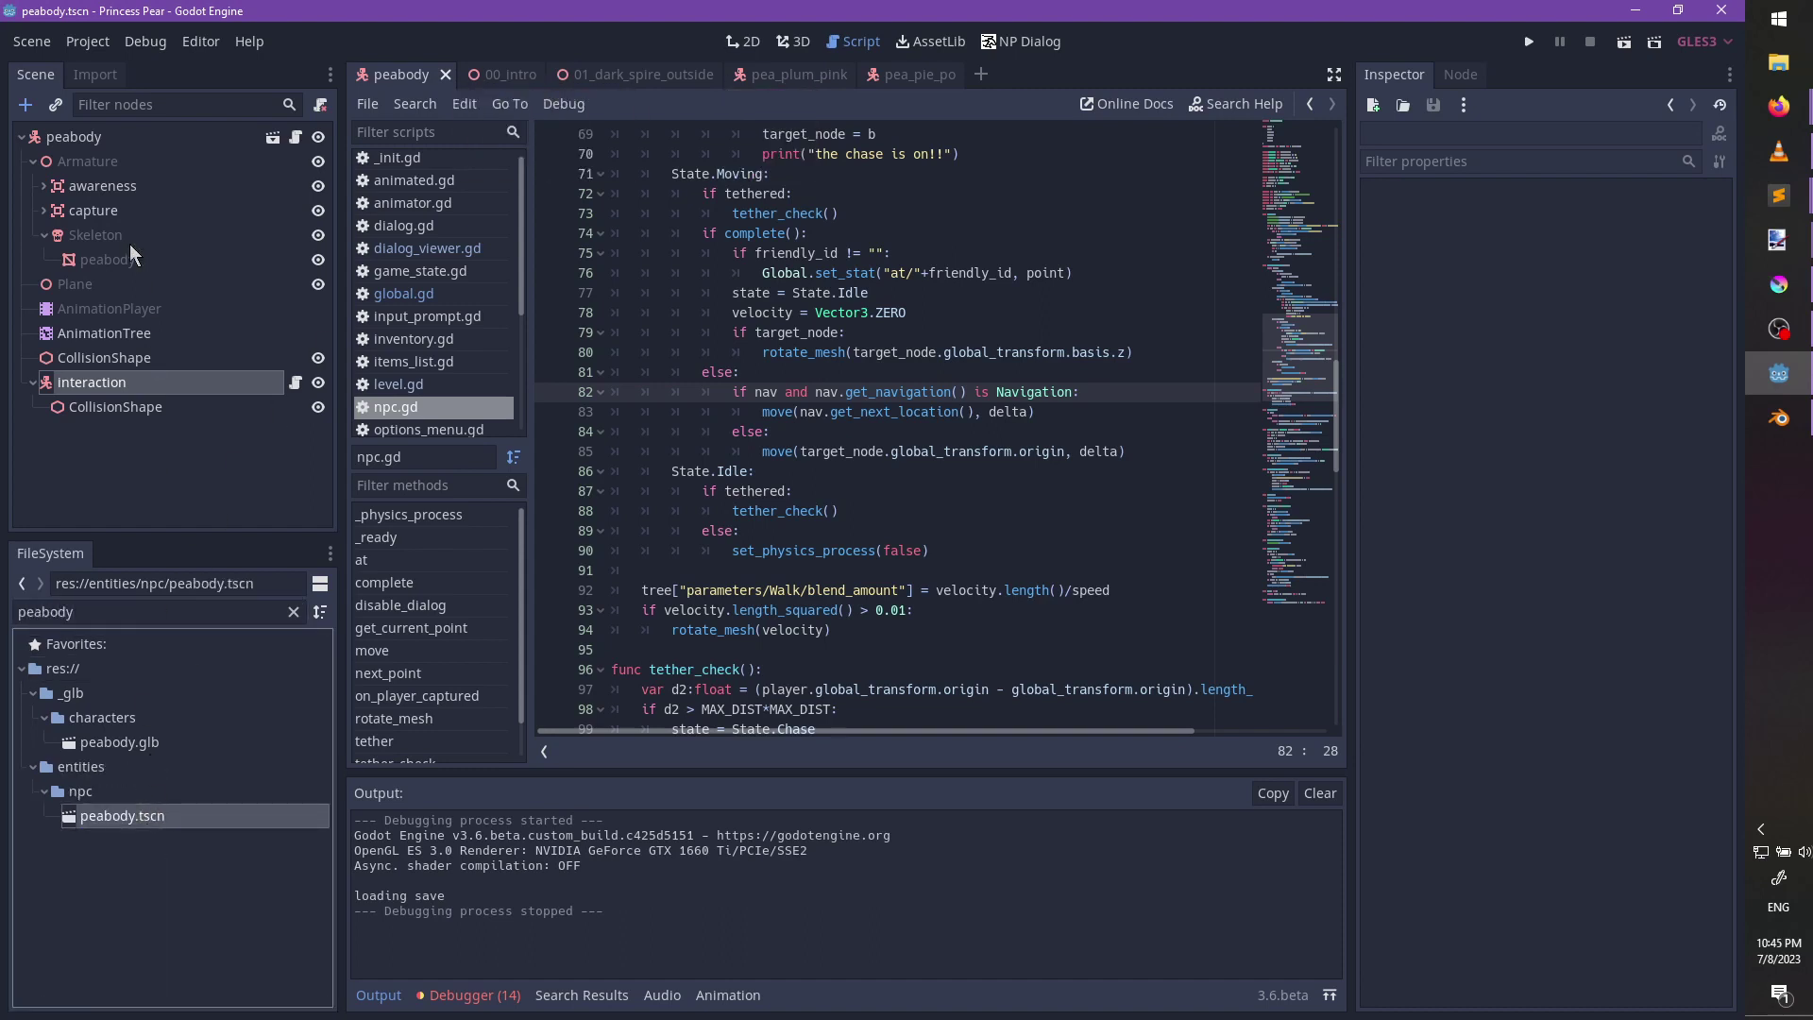
# Set the peabody root node's Speed to 3 and Chase Speed to 4, and save the scene.
pyautogui.click(106, 142)
pyautogui.click(1600, 359)
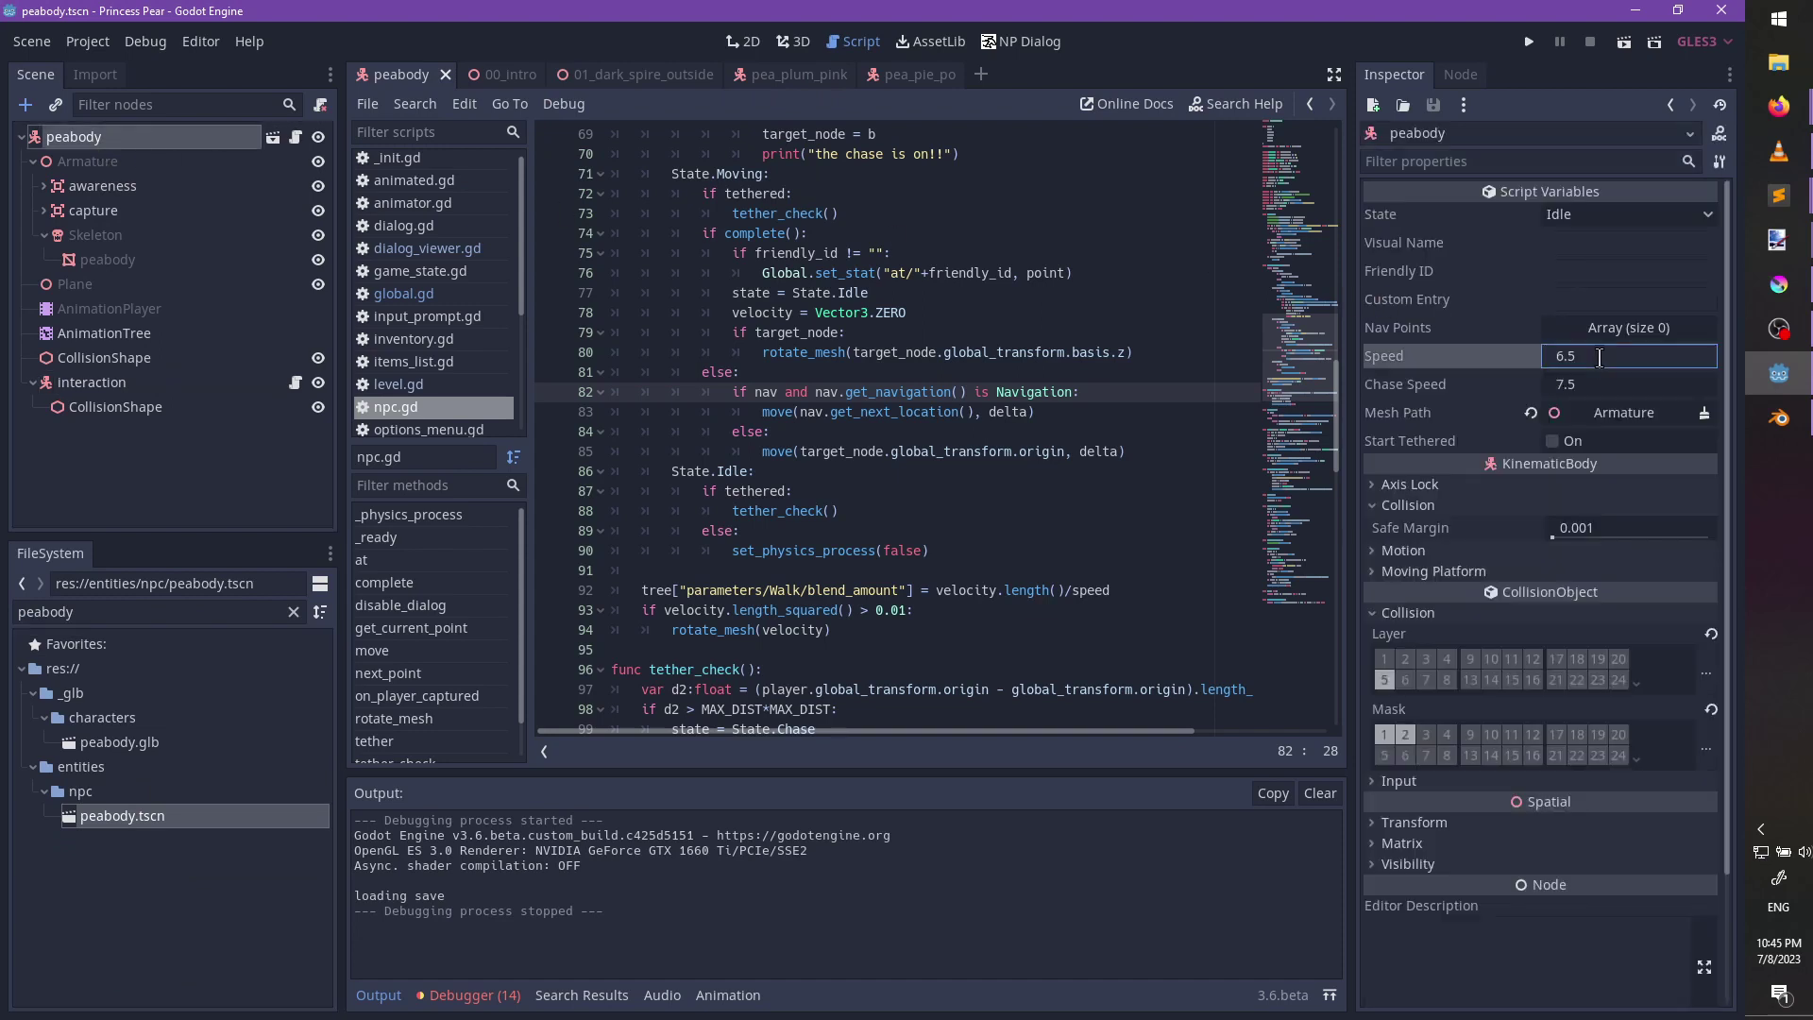
pyautogui.write('3')
pyautogui.click(1589, 384)
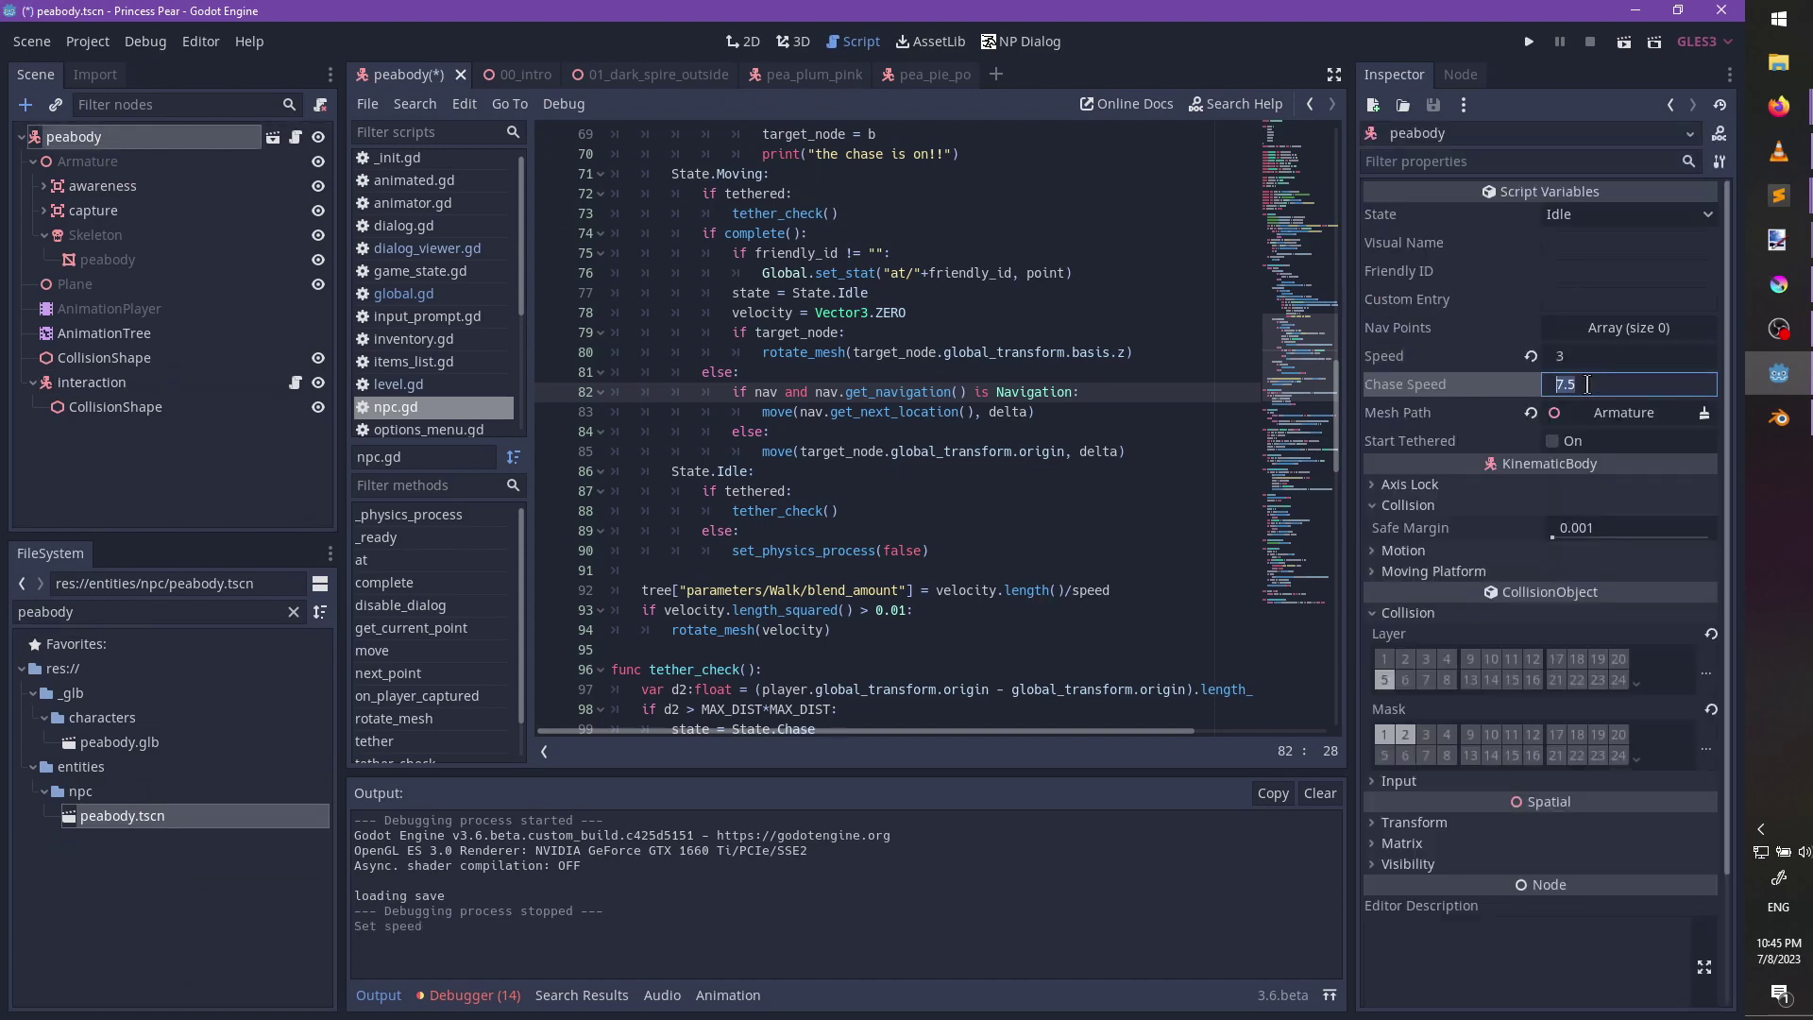
pyautogui.write('4')
pyautogui.press('Return')
pyautogui.hotkey('ctrl', 's')
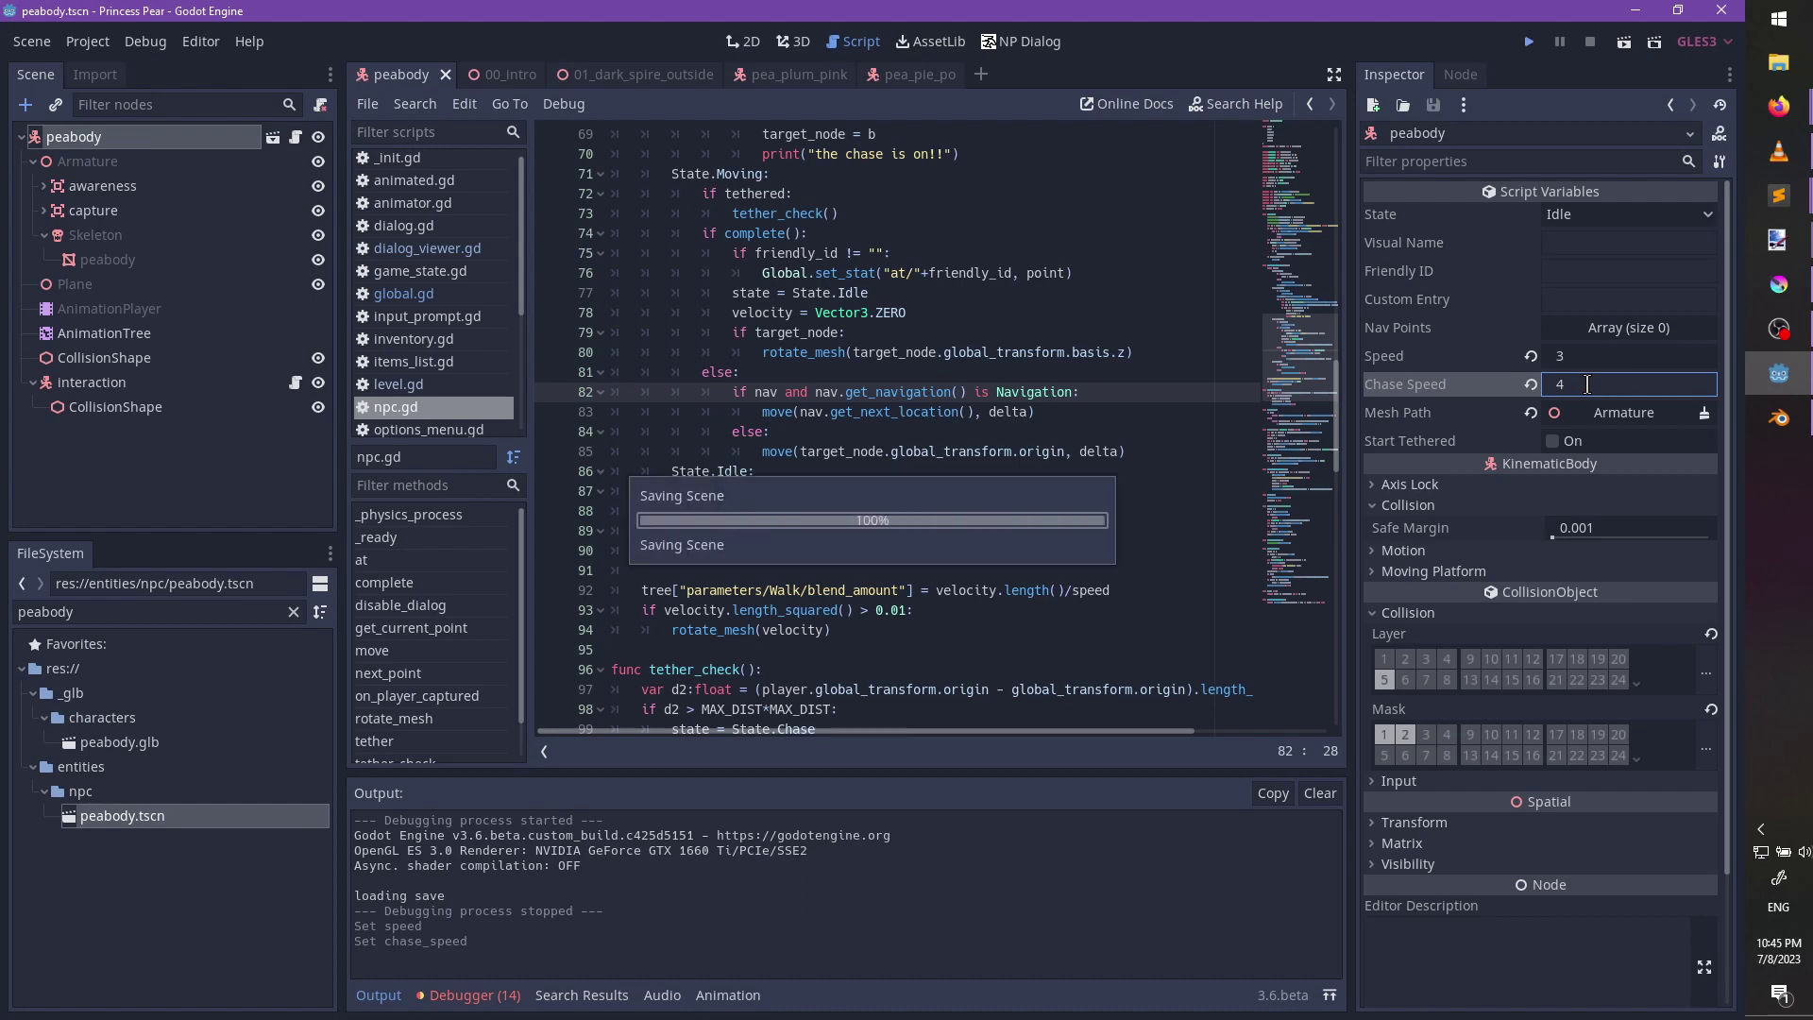
# Test the slower speeds in the game by talking to Pea Frank up to his dialog choices, and end the run.
pyautogui.press('F5')
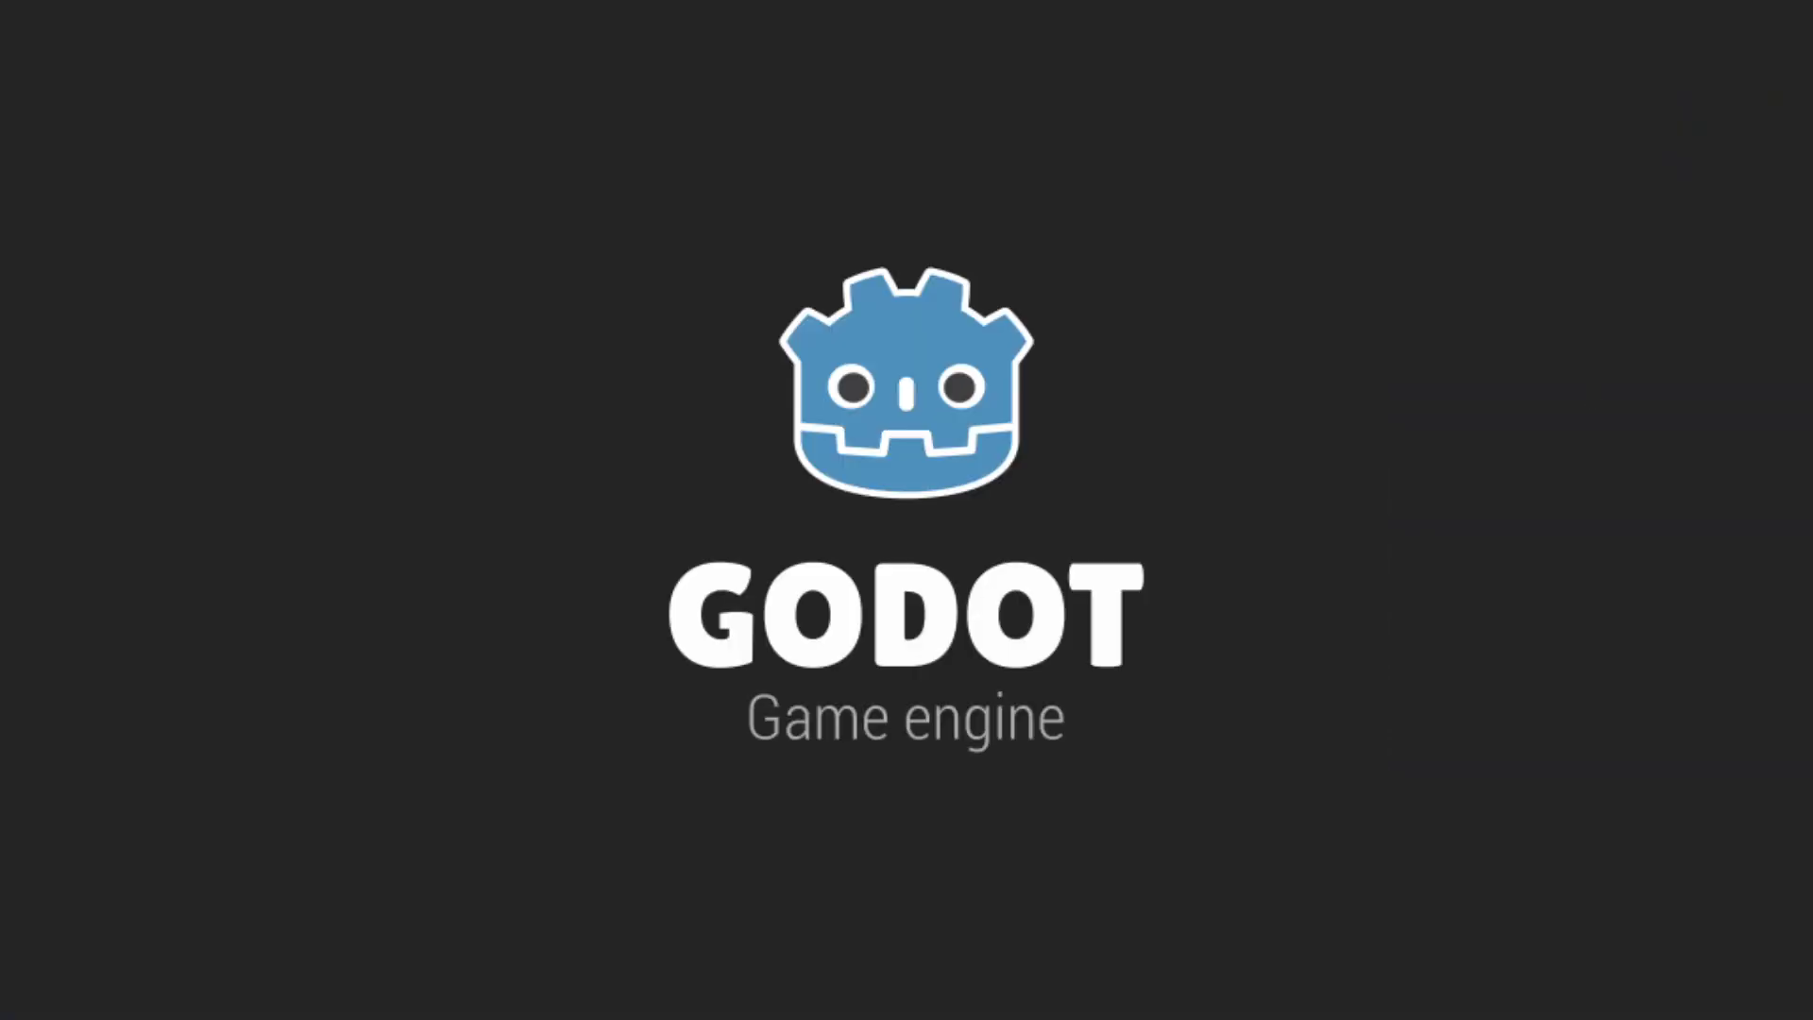
pyautogui.press('w')
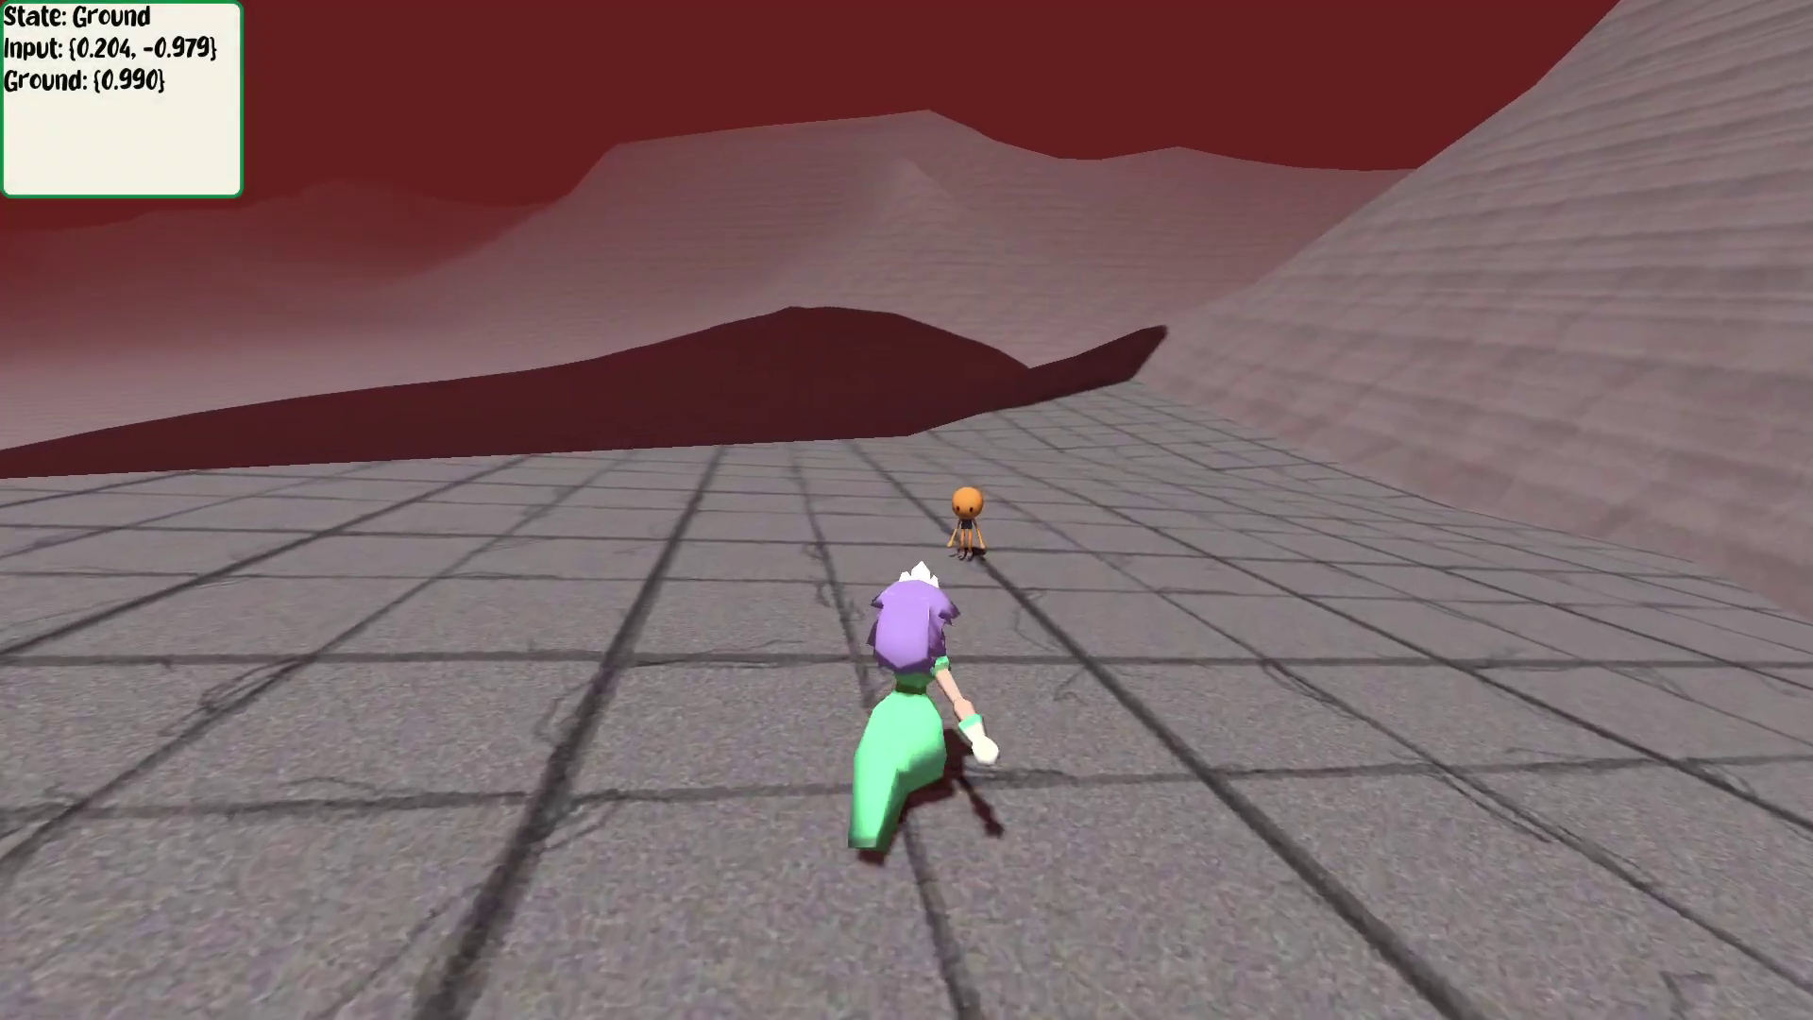
pyautogui.press('space')
pyautogui.press('space')
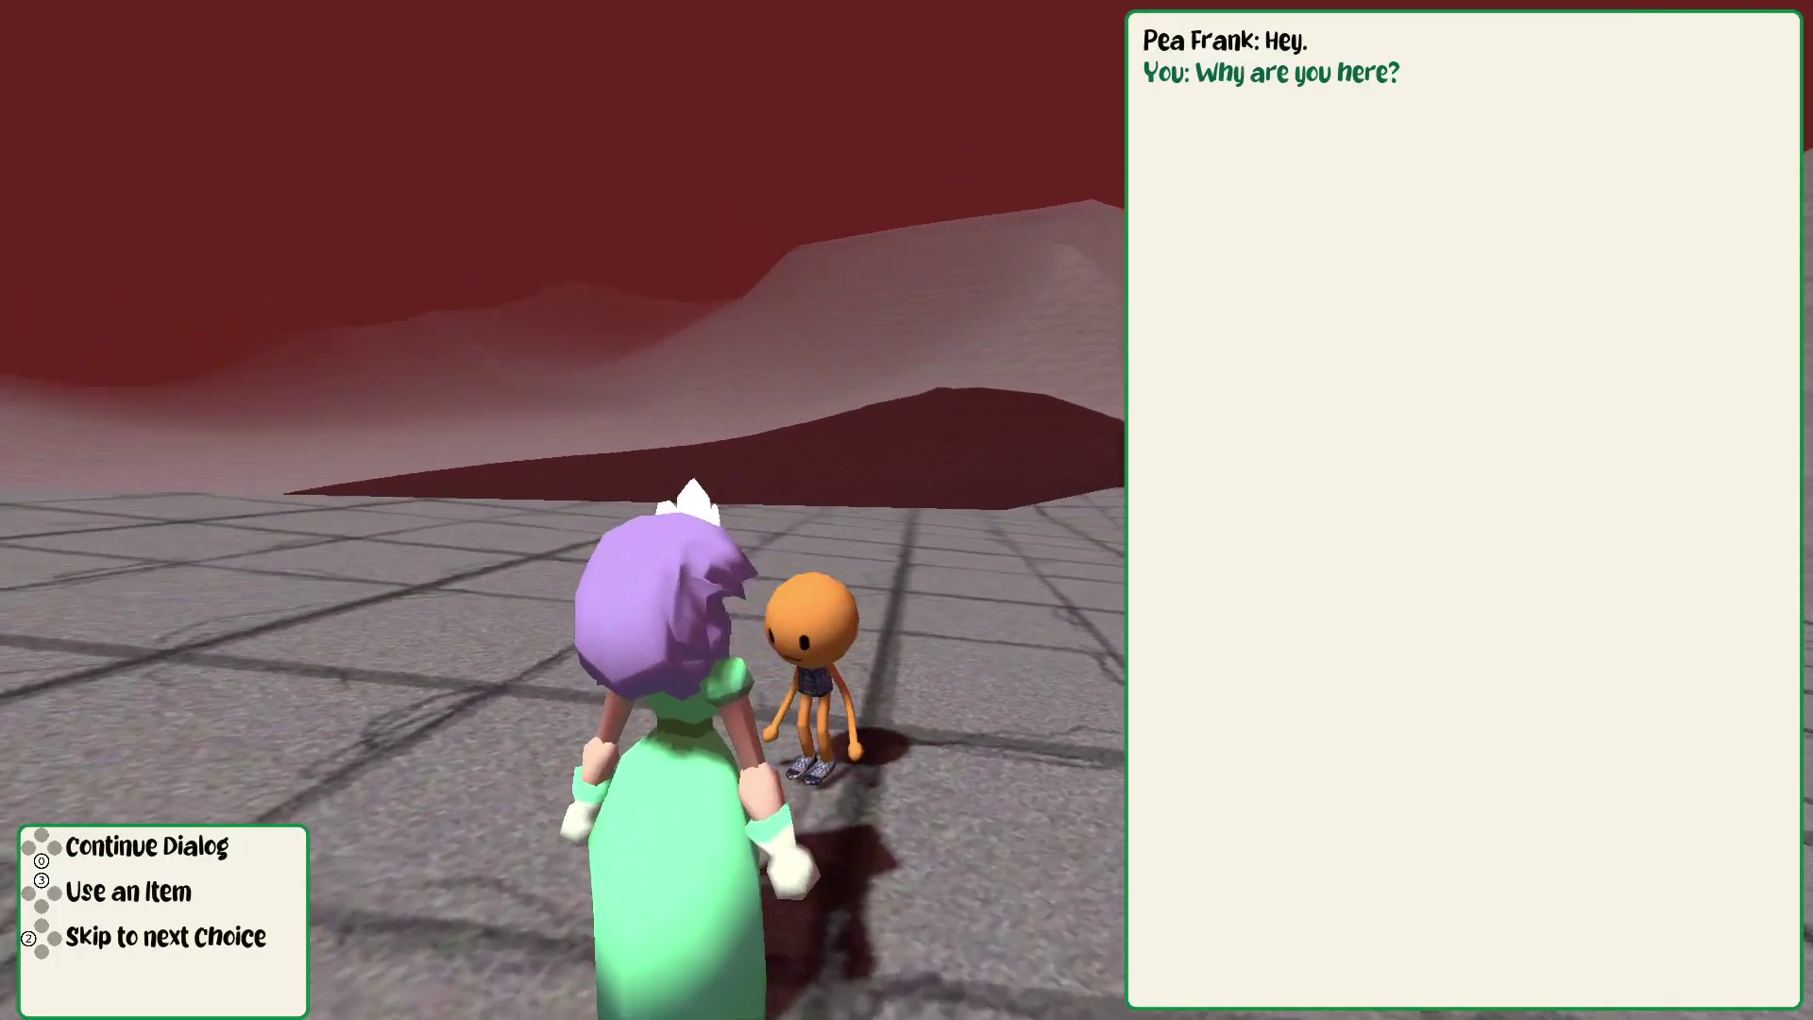
pyautogui.press('space')
pyautogui.press('space')
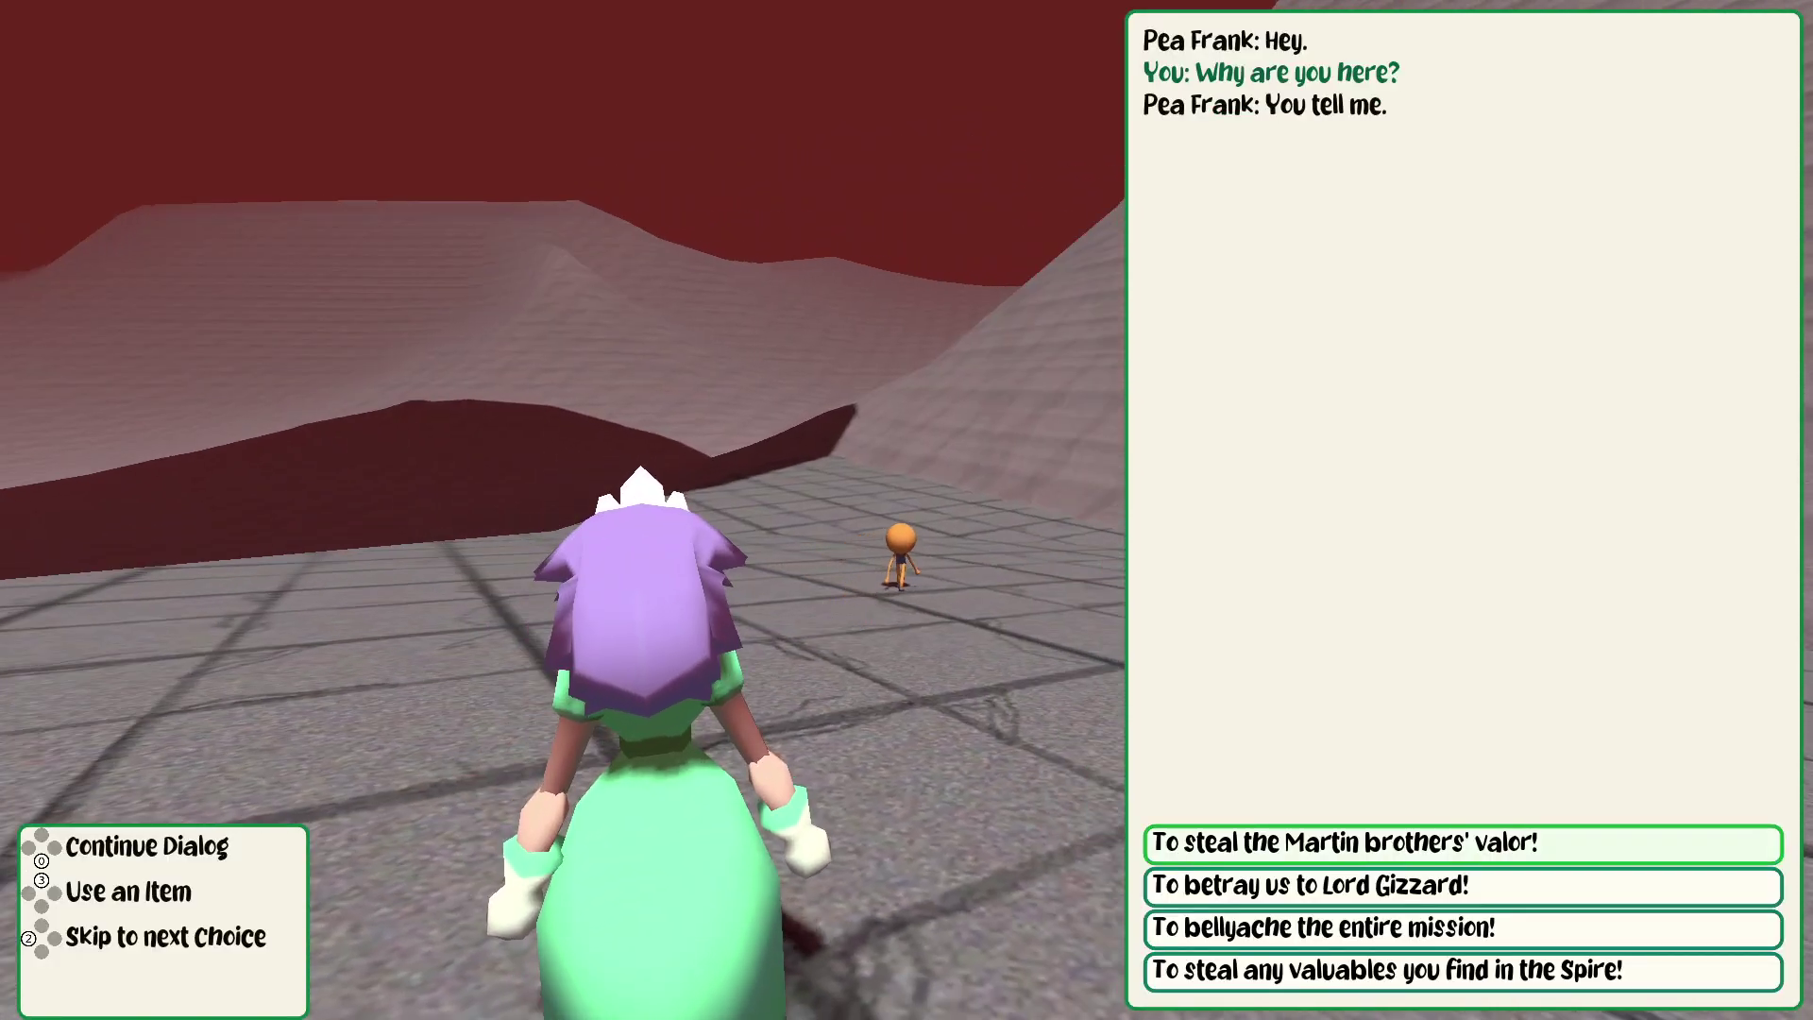
pyautogui.press('F8')
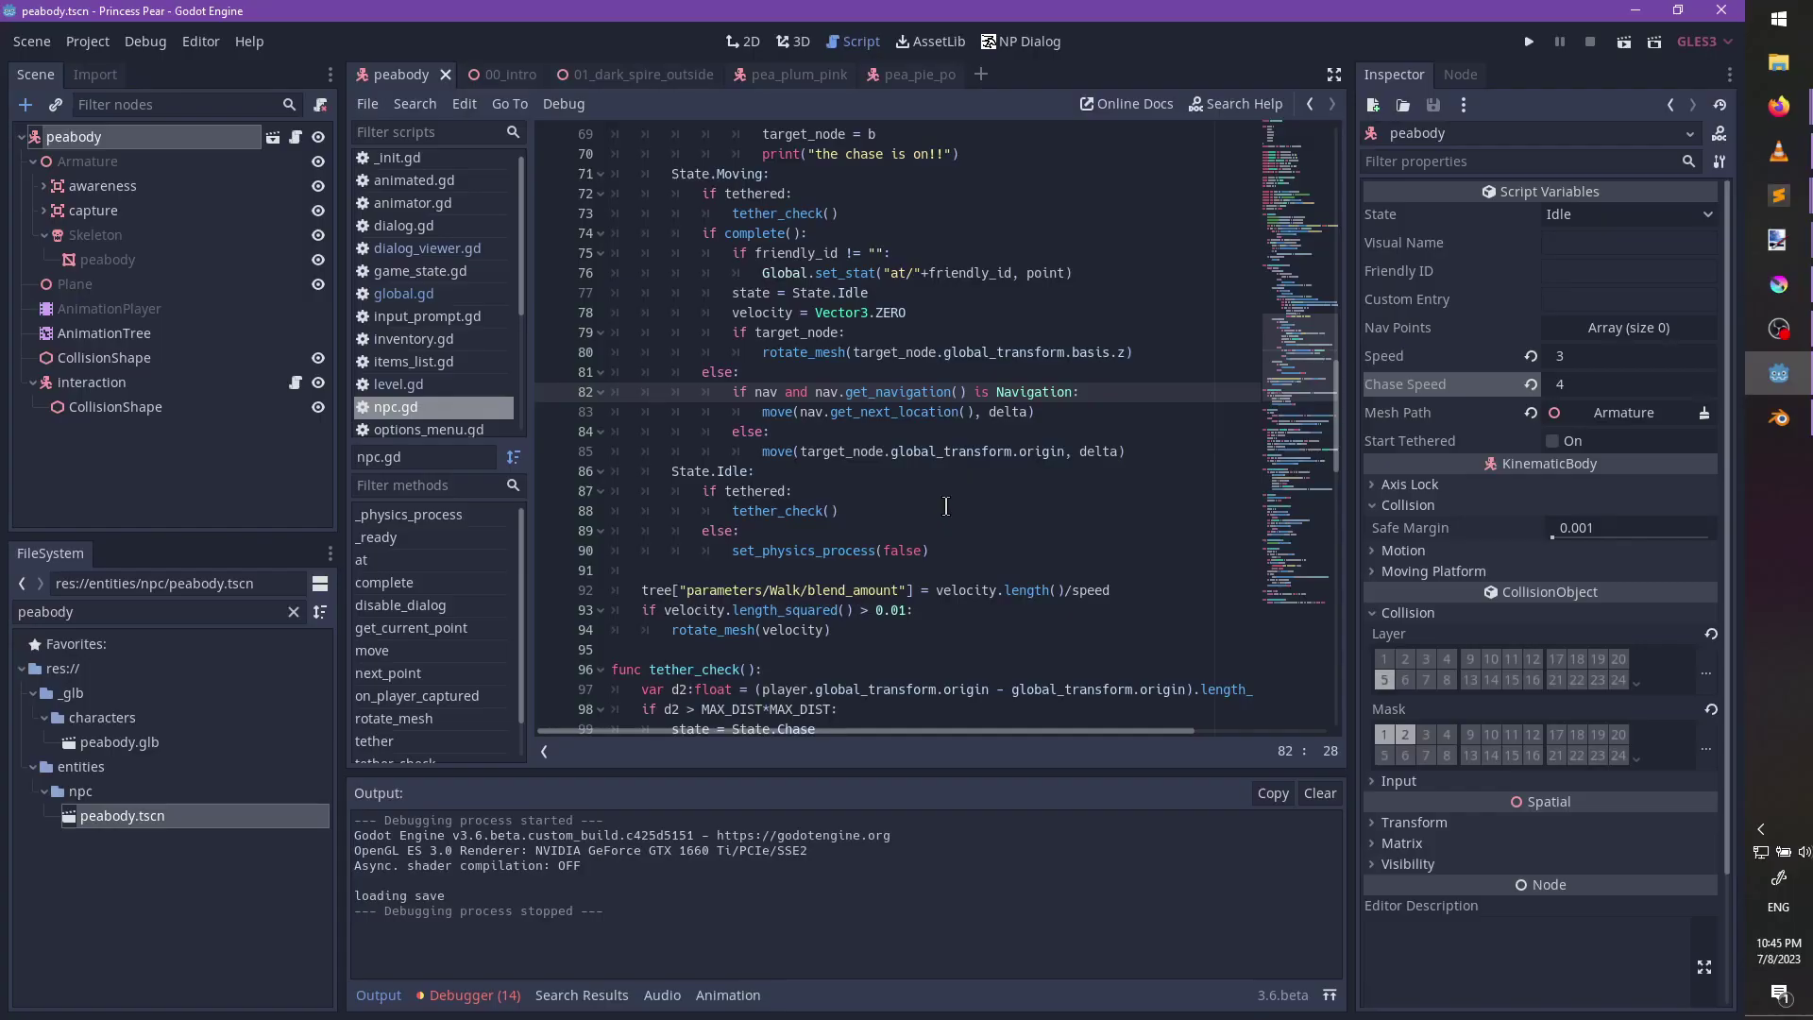
# Set the pea_frank node's Speed to 1 in the 01_dark_spire_outside scene and save the scene.
pyautogui.click(1595, 358)
pyautogui.click(503, 75)
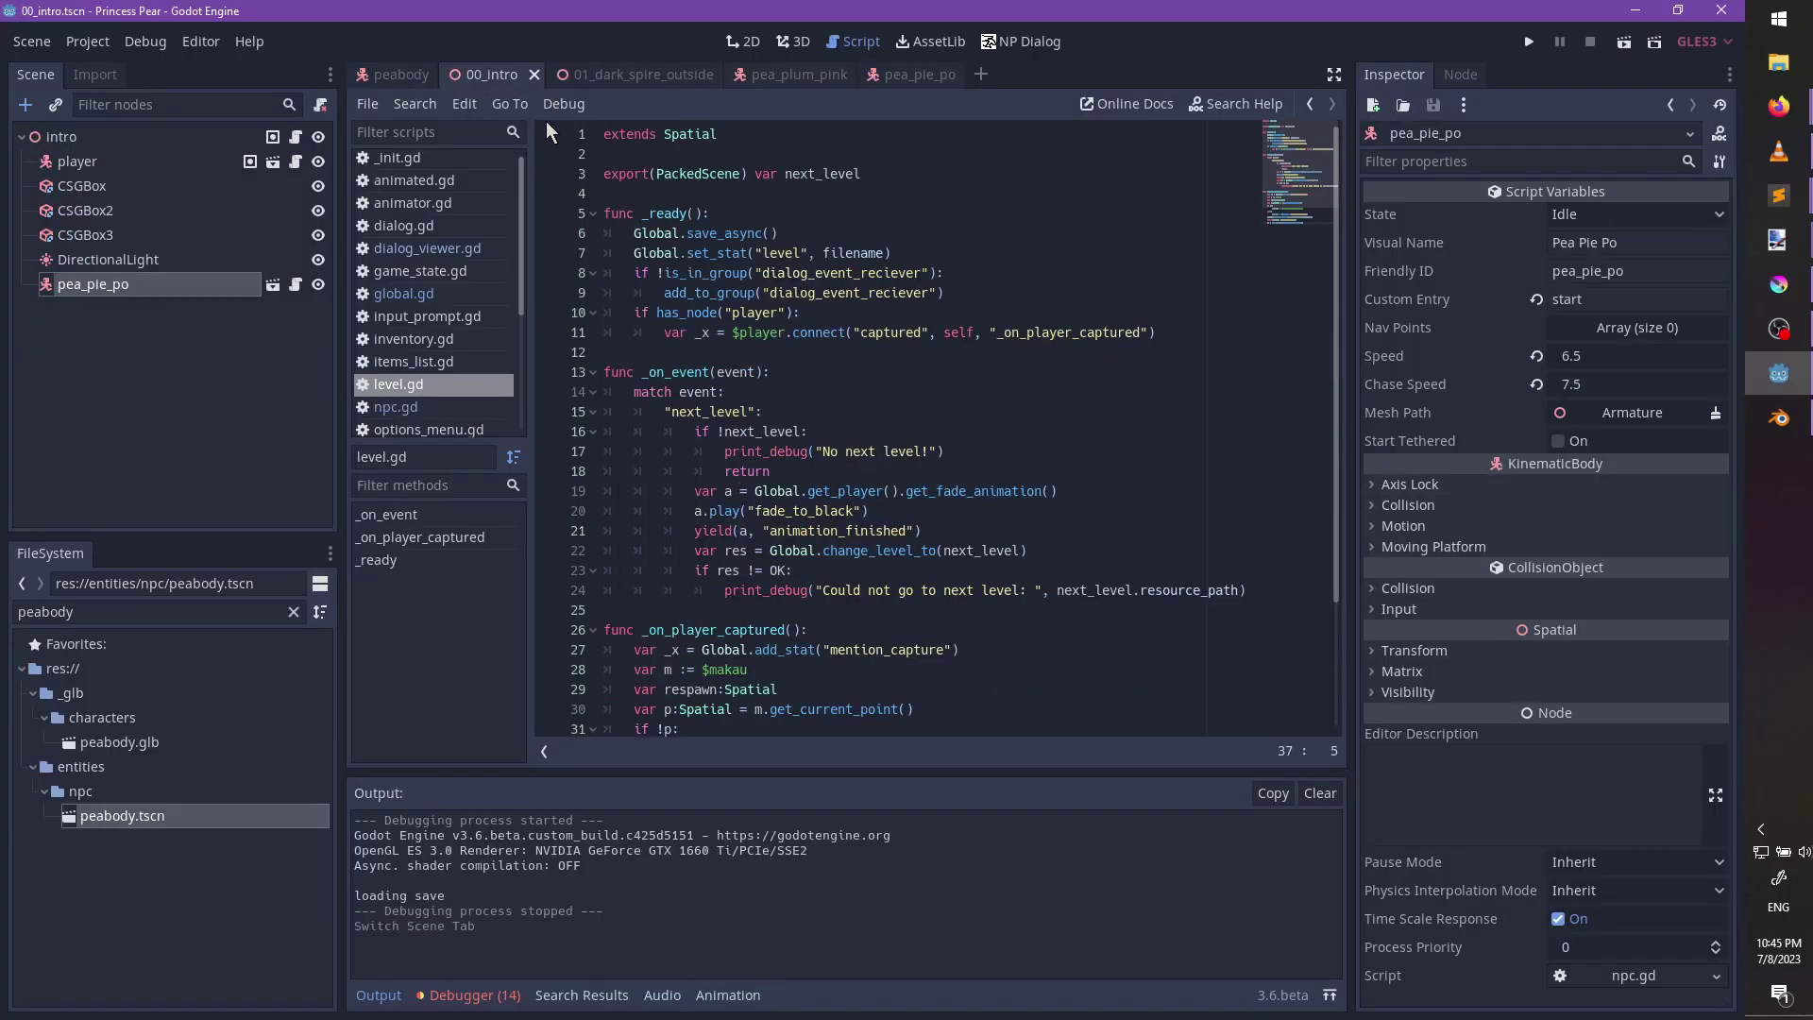
pyautogui.click(644, 82)
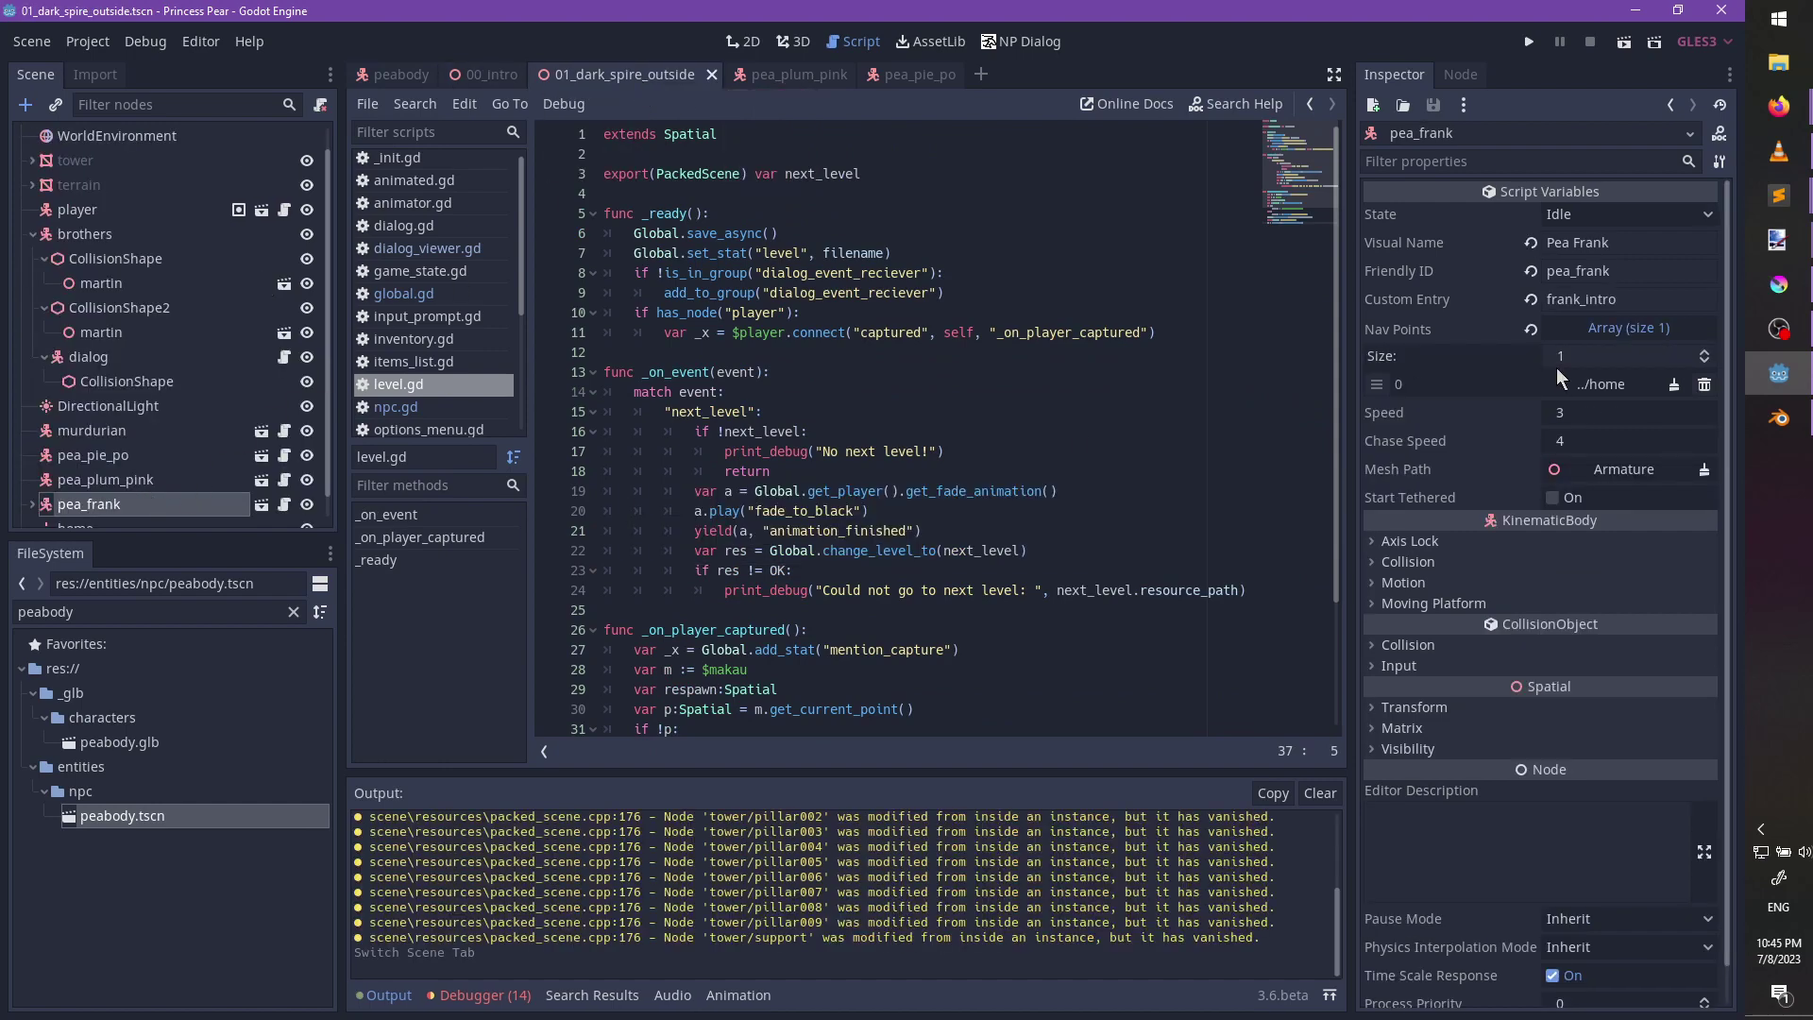
pyautogui.click(1594, 411)
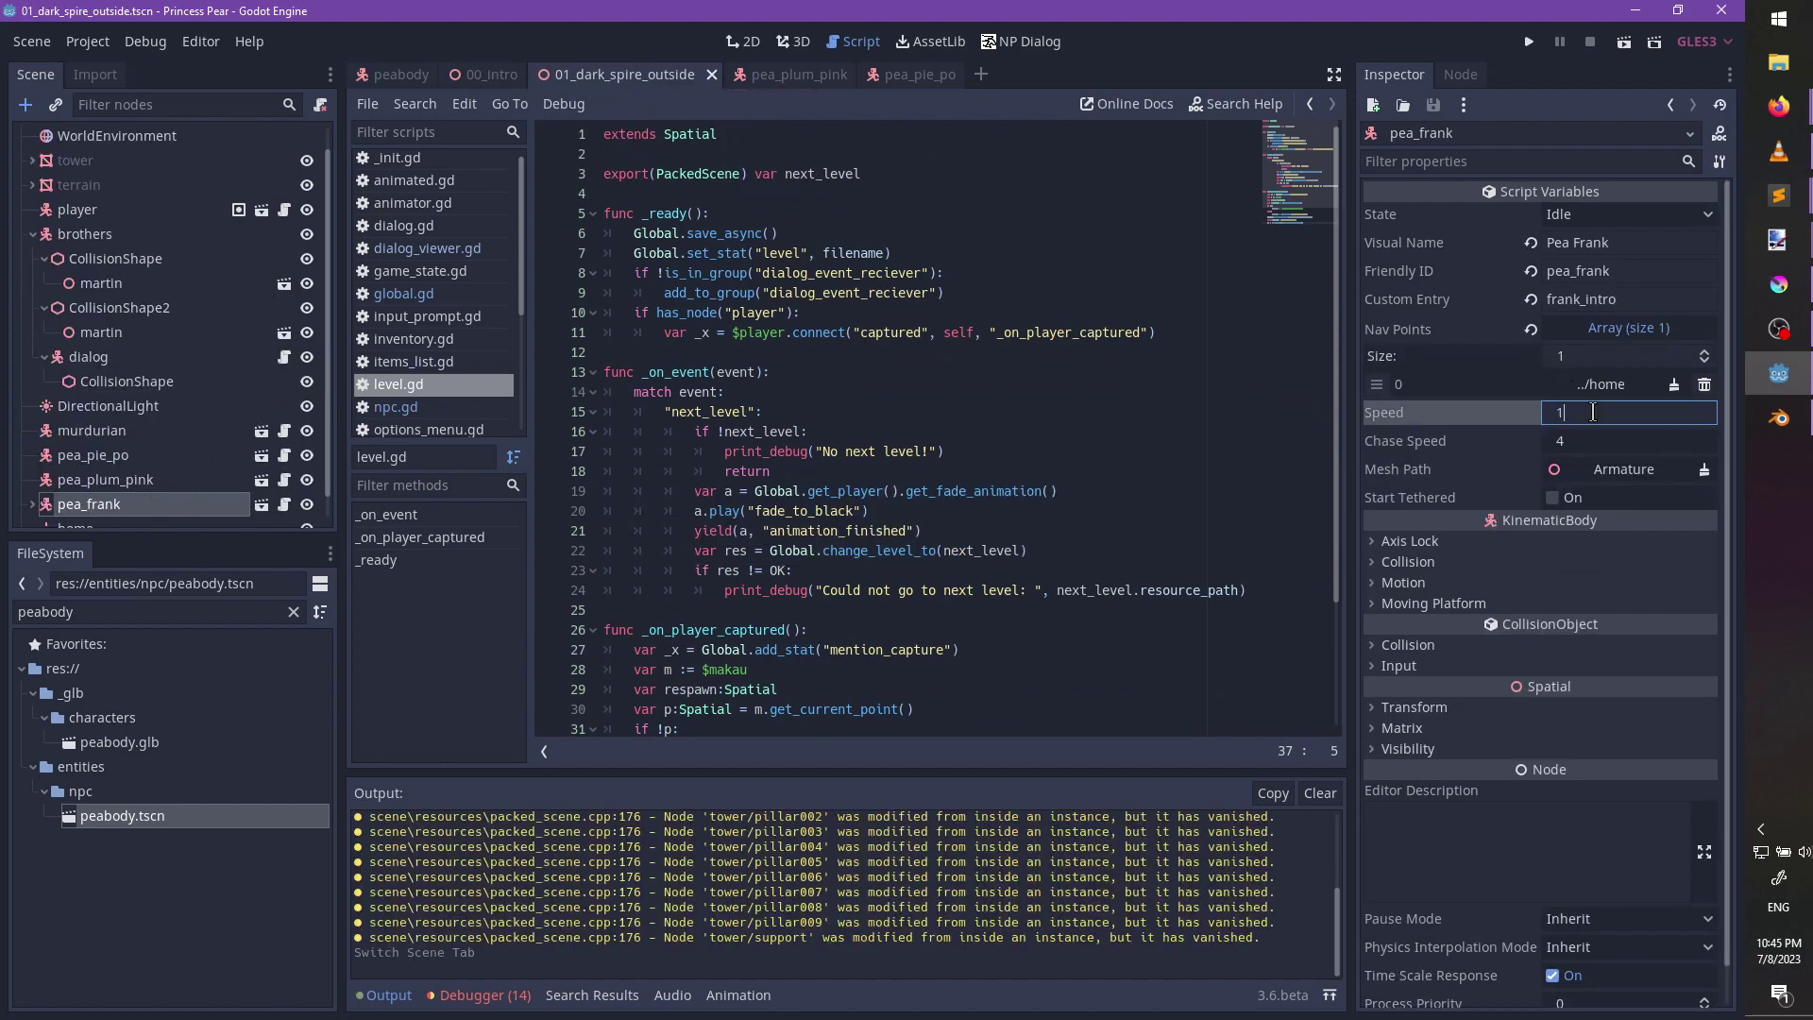
pyautogui.press('Return')
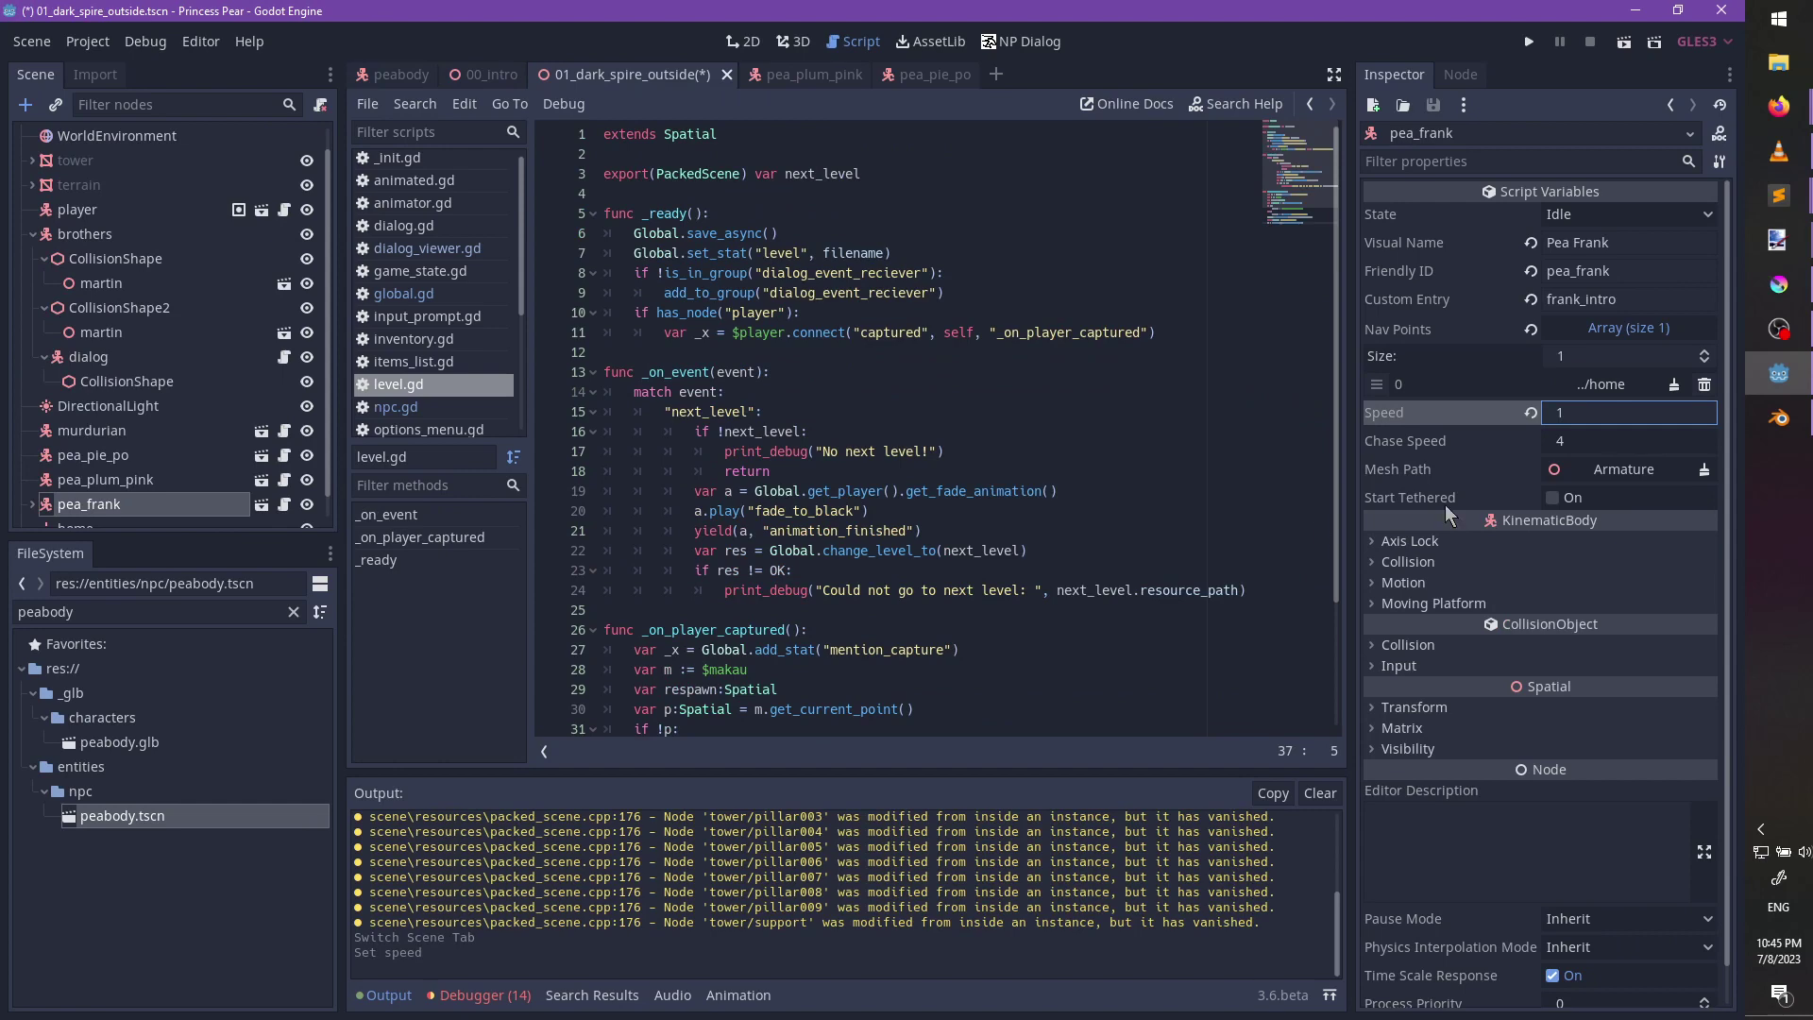
pyautogui.hotkey('ctrl', 's')
# Run the game again, walk the princess to Pea Frank and start his dialog.
pyautogui.press('F5')
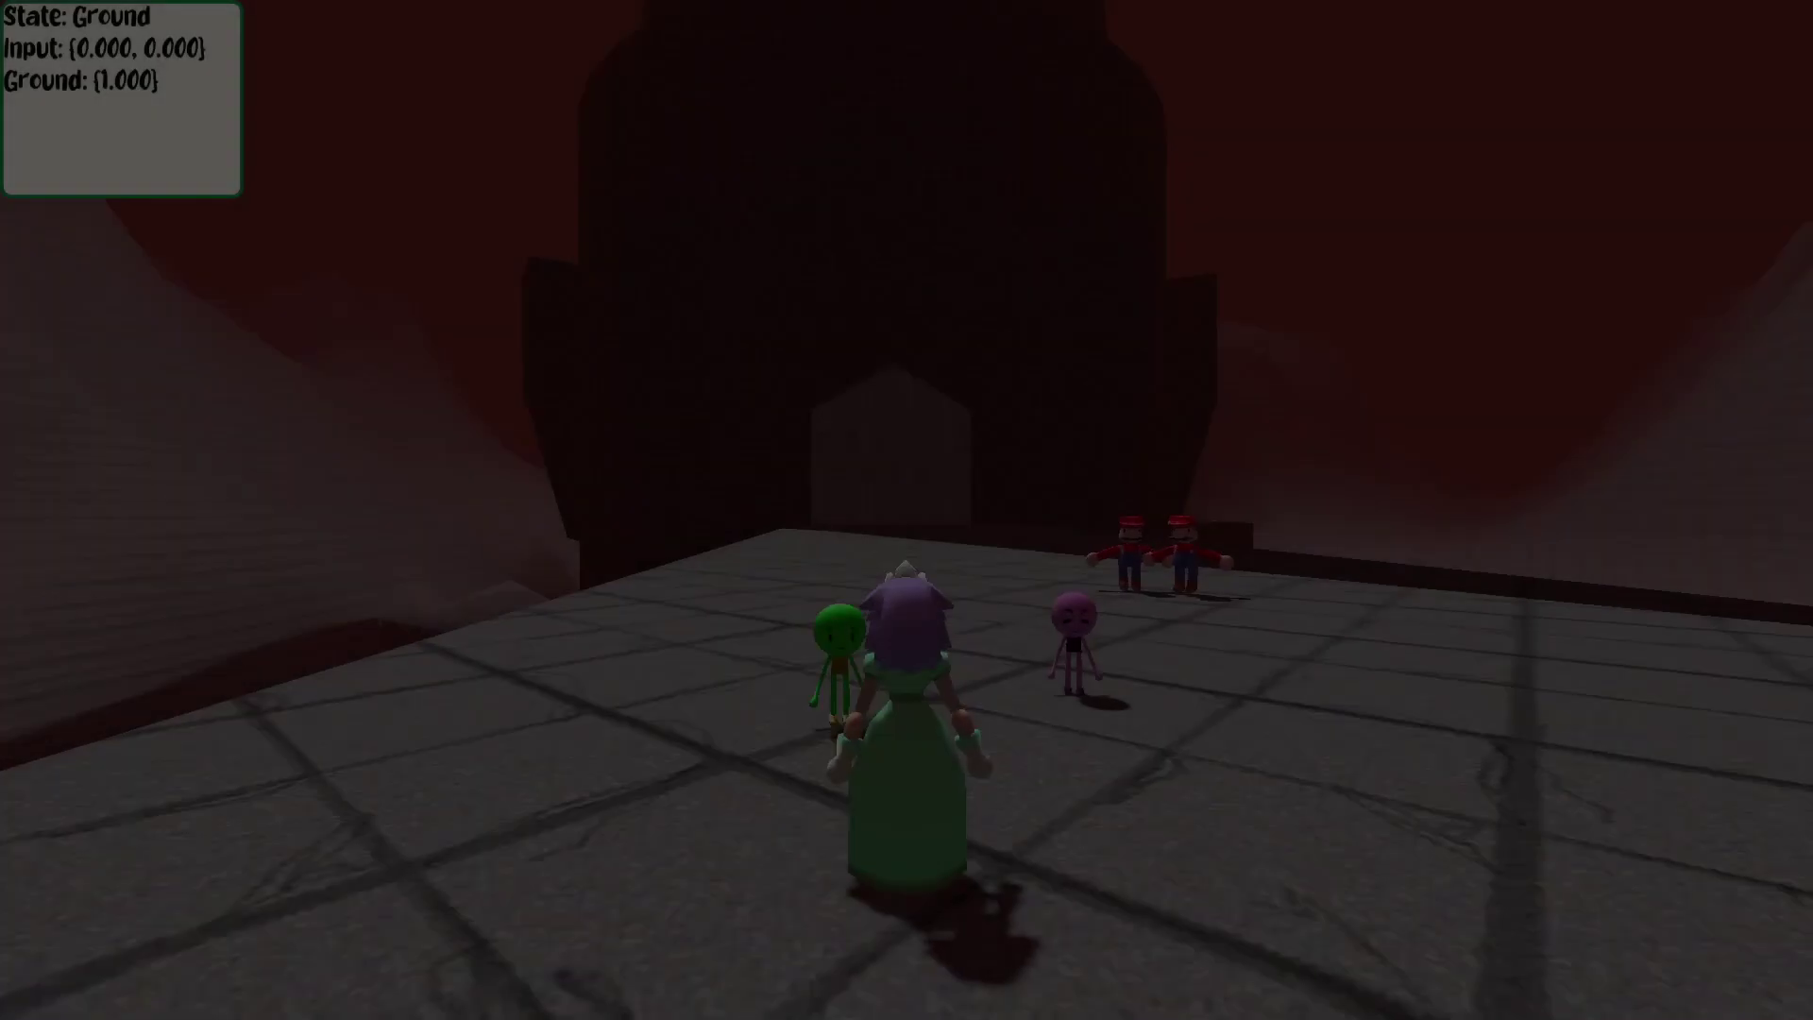
pyautogui.press('w')
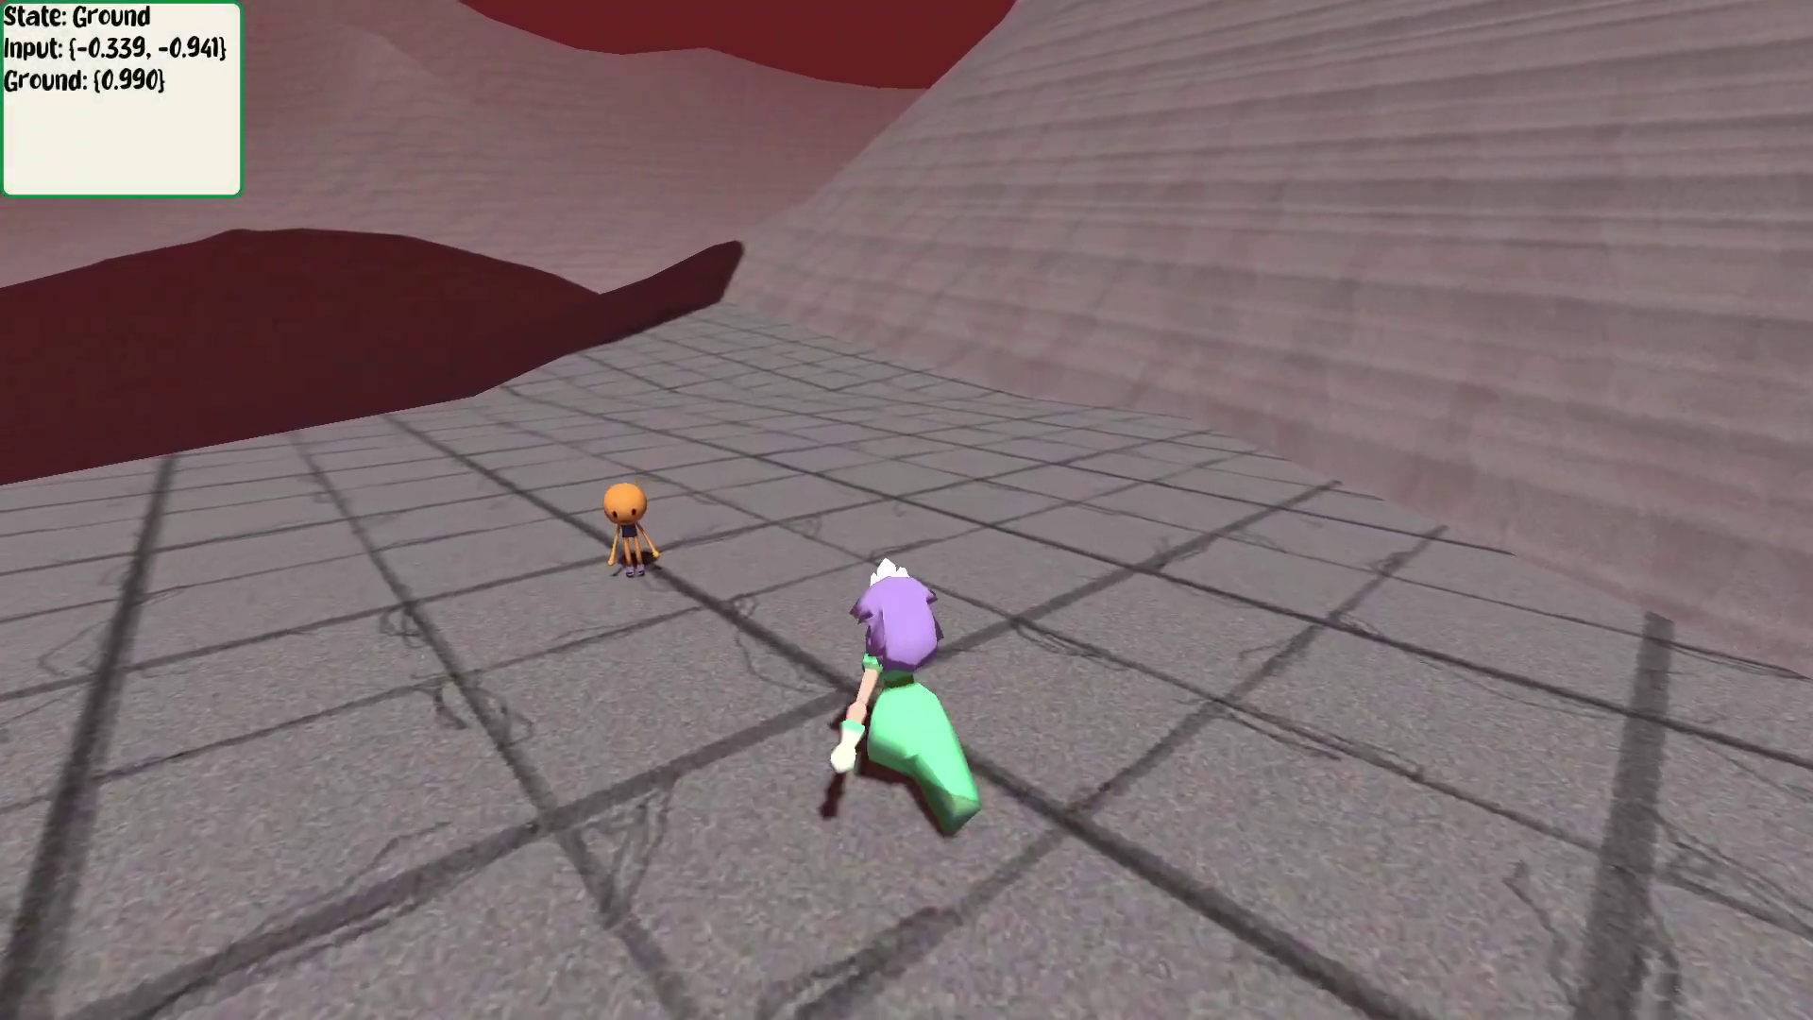
pyautogui.press('space')
pyautogui.press('space')
pyautogui.press('space')
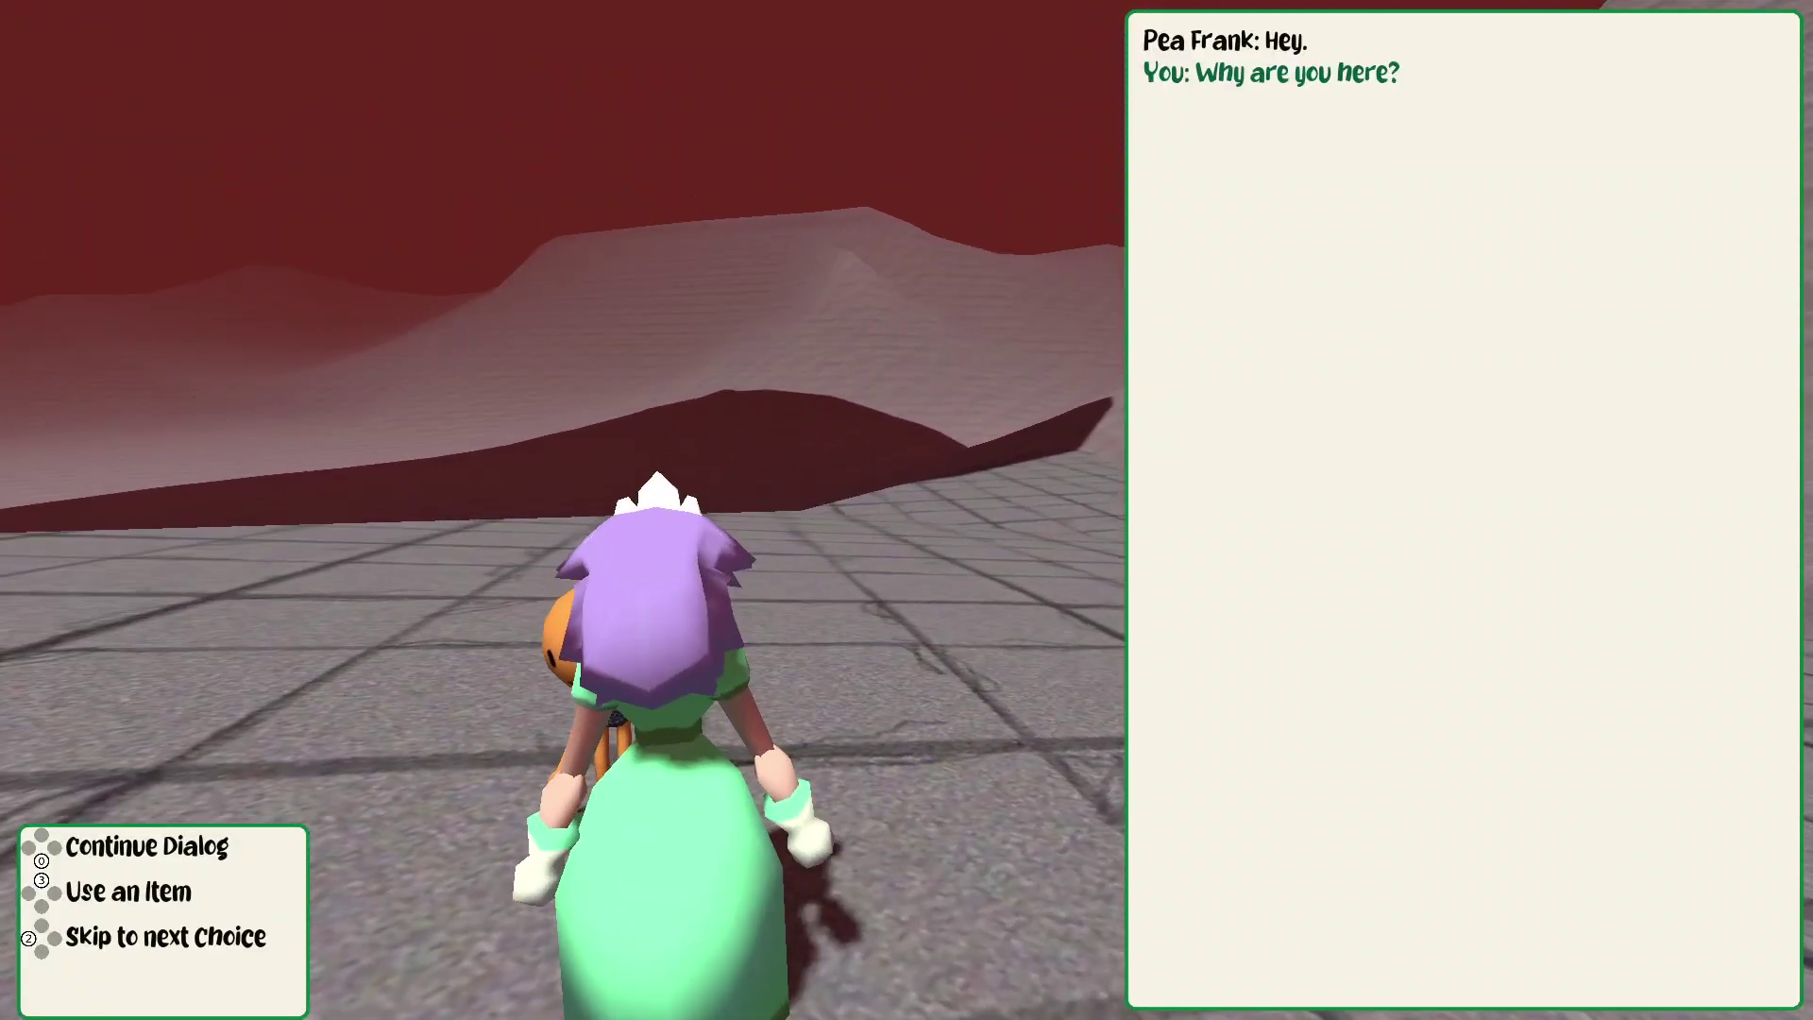
# Advance Pea Frank's dialog to the choices and answer "To steal any valuables you find in the Spire!".
pyautogui.press('e')
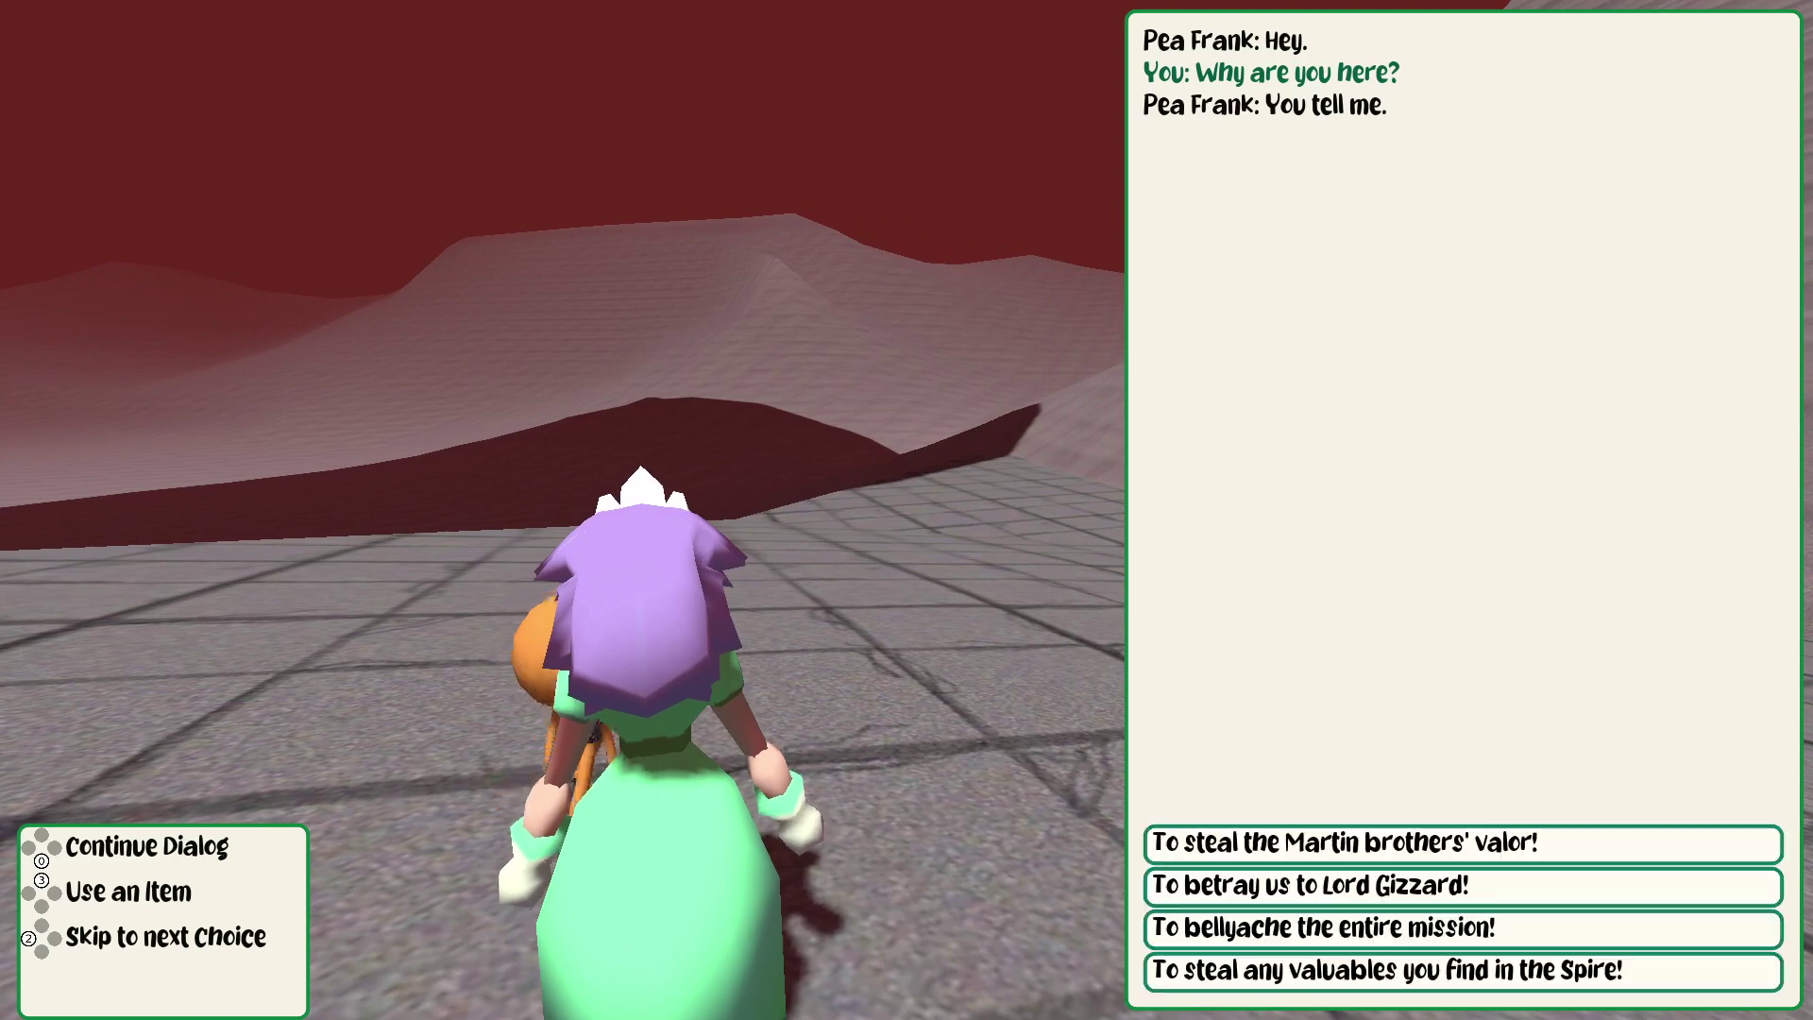
pyautogui.press('Down')
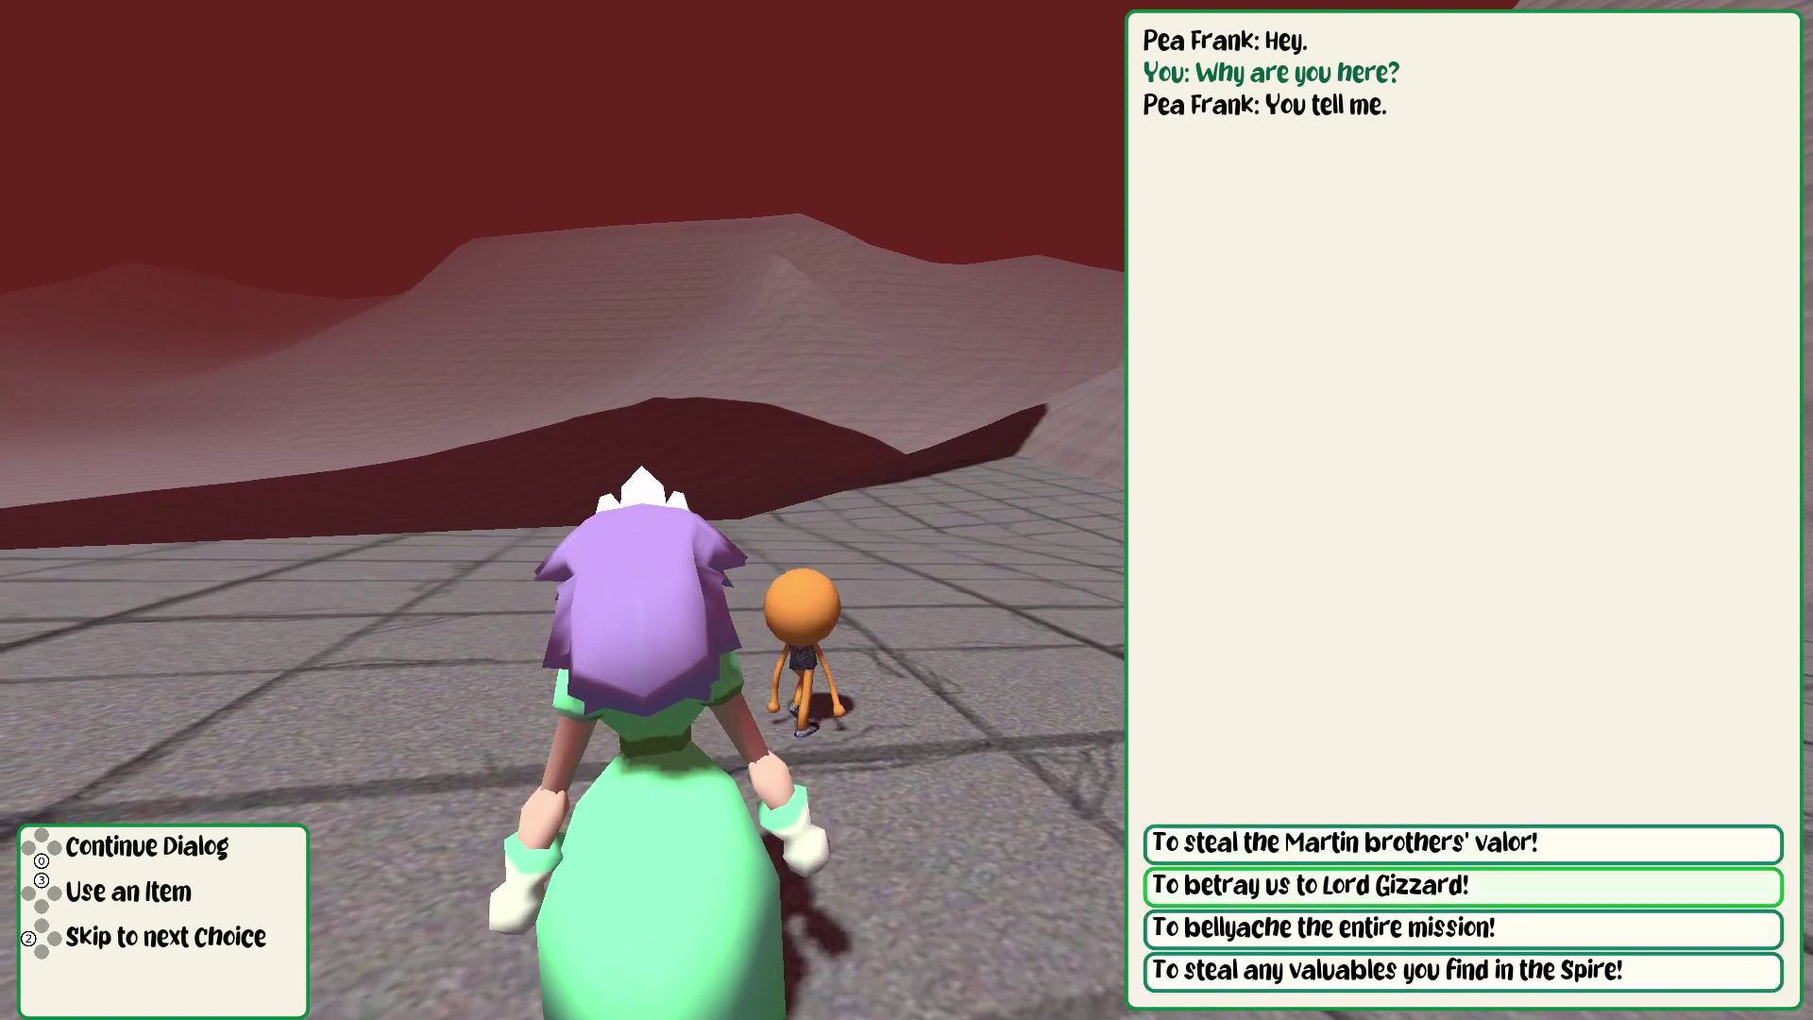
pyautogui.press('Down')
pyautogui.press('Down')
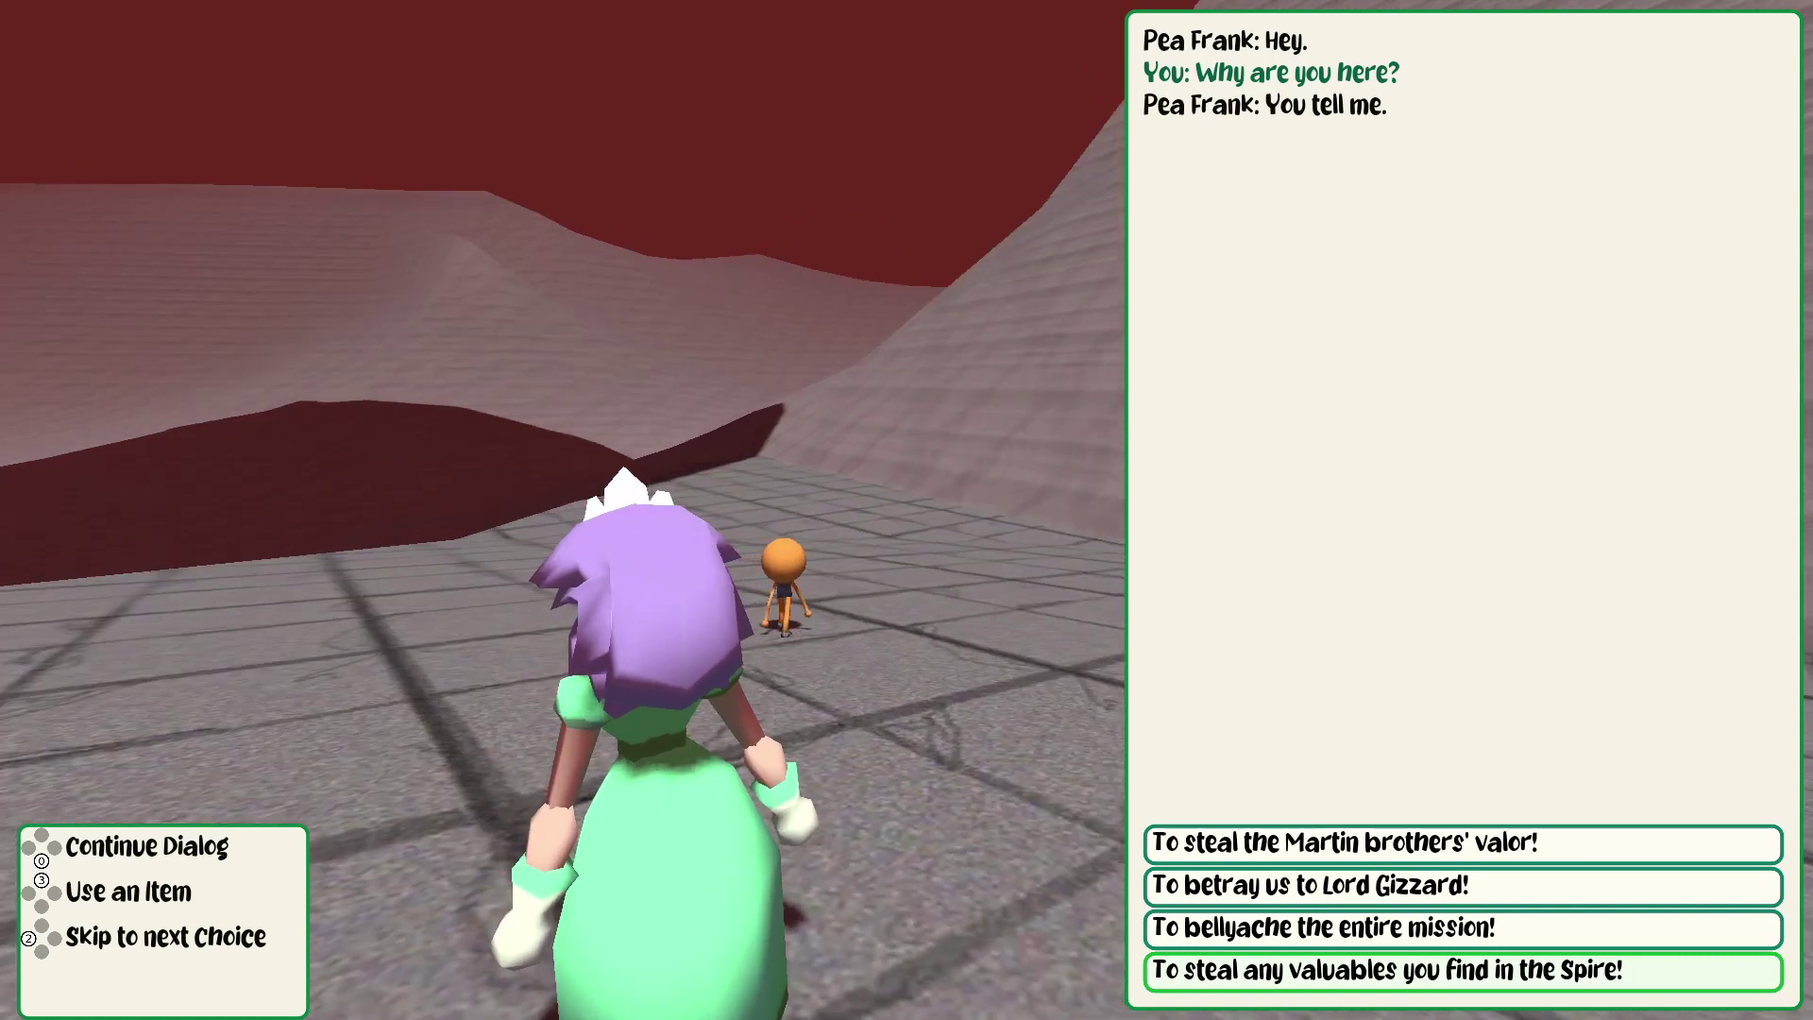
pyautogui.press('Return')
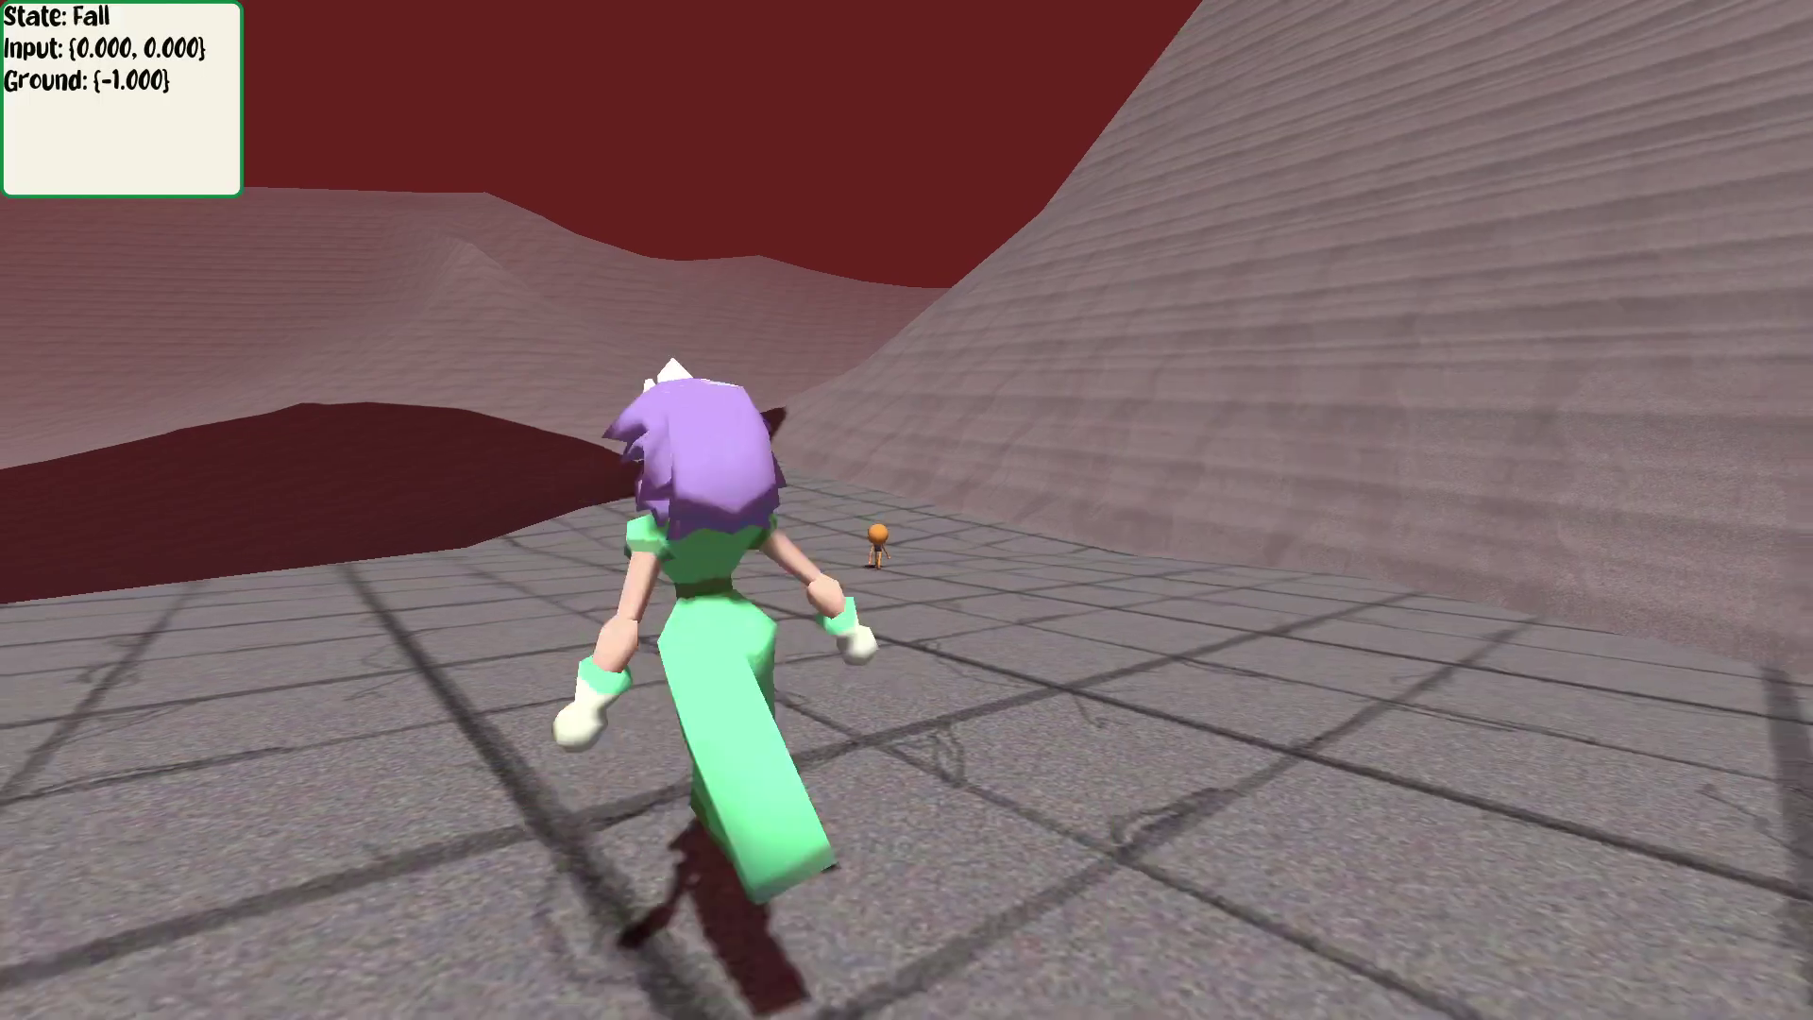
# Walk the princess back around the green and pink peas, and restart the game.
pyautogui.press('w')
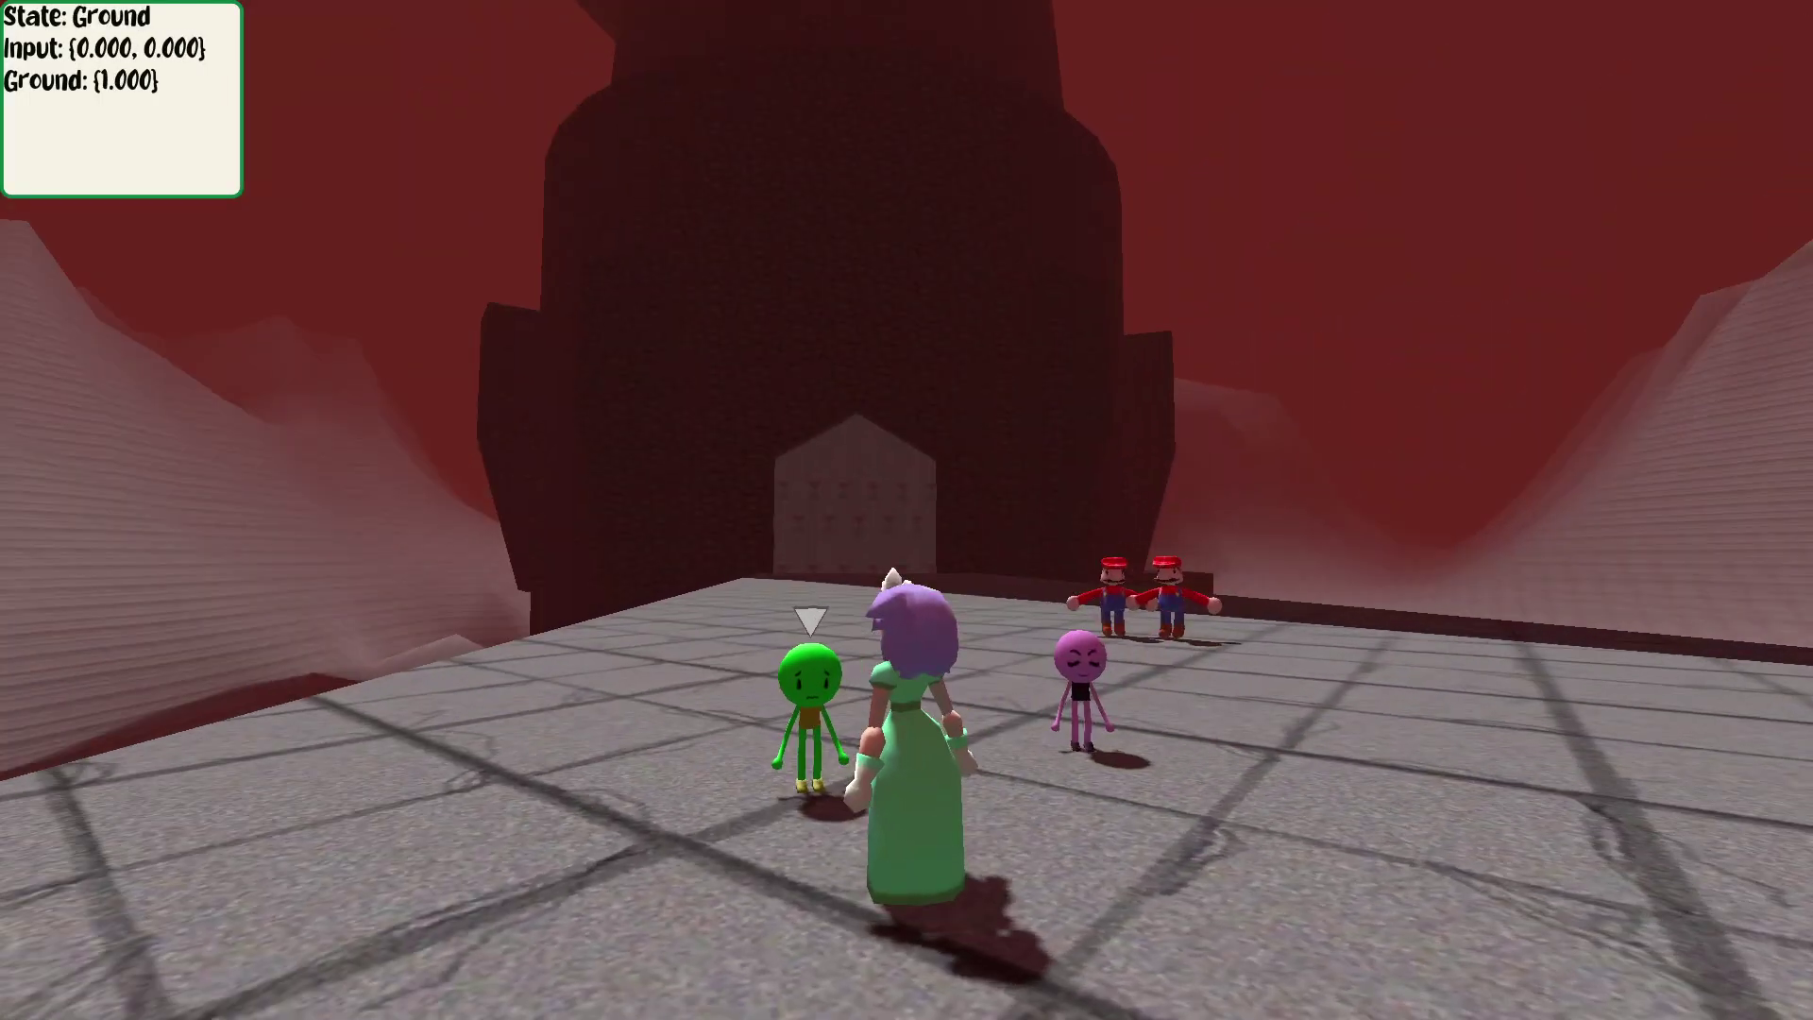
pyautogui.press('a')
pyautogui.press('w')
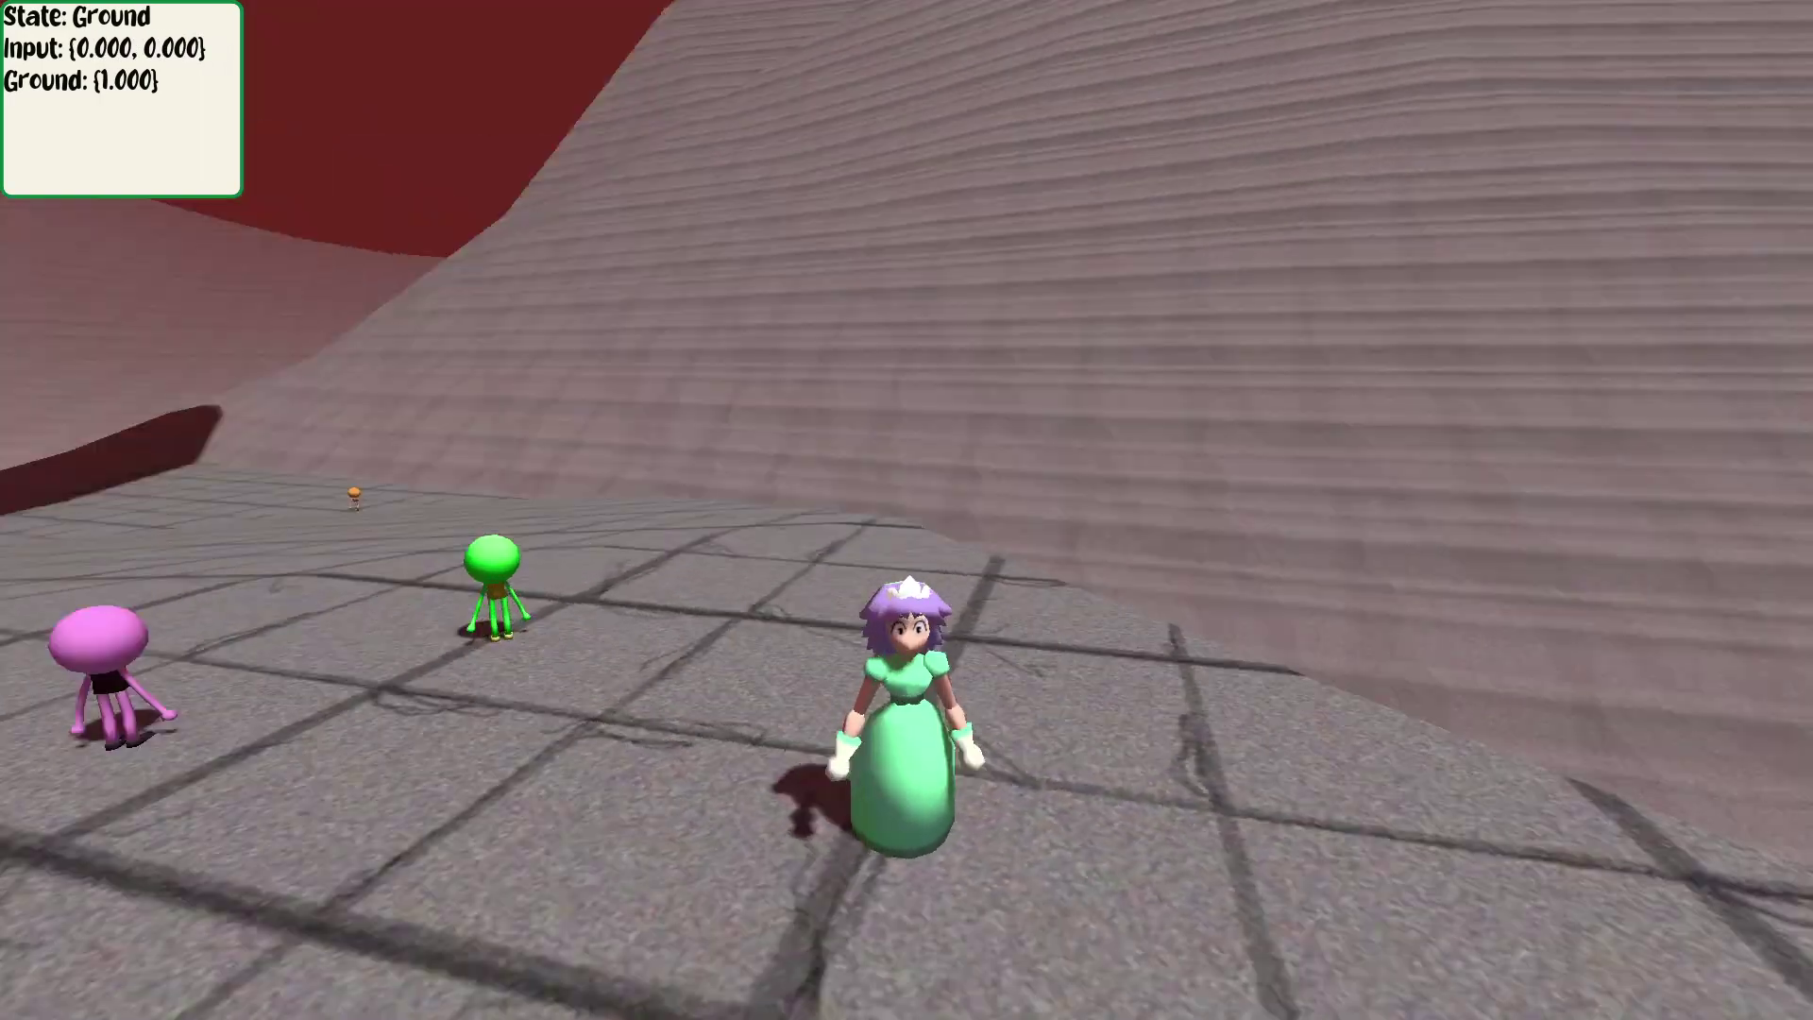
pyautogui.press('F8')
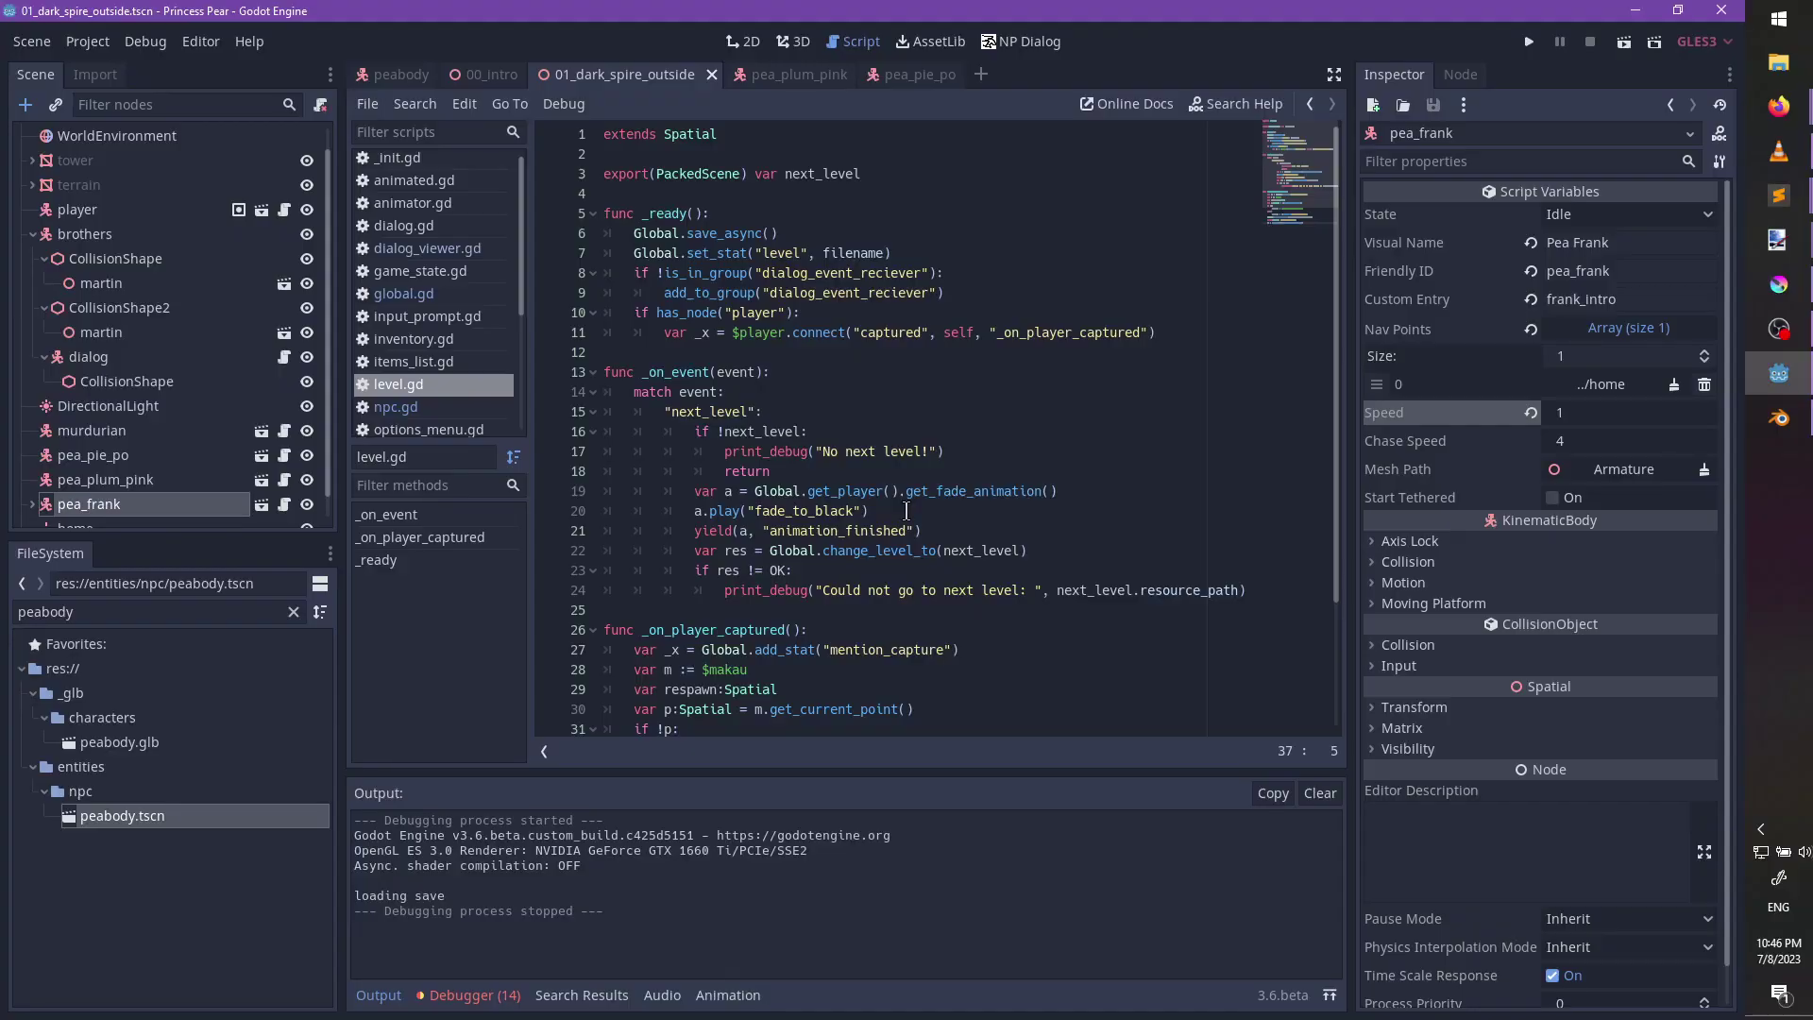
pyautogui.press('F5')
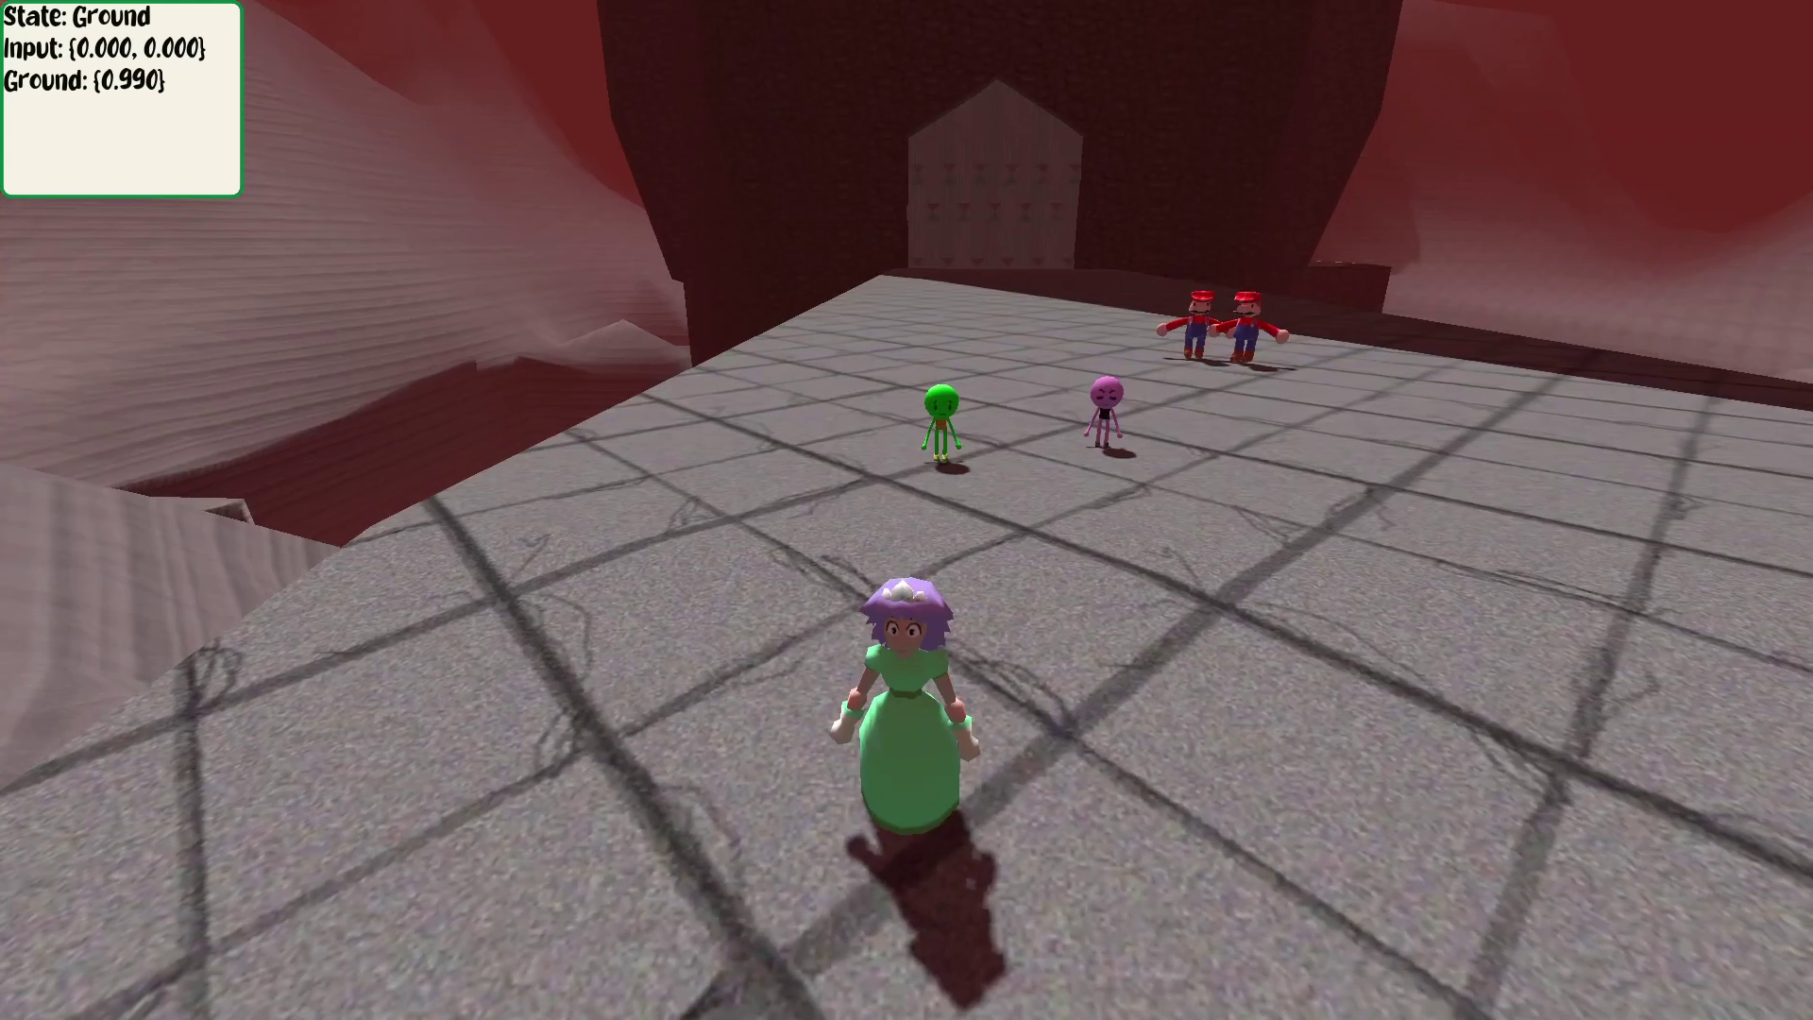
# Walk the princess around the stone floor, stop the running game and save the 01_dark_spire_outside scene.
pyautogui.press('s')
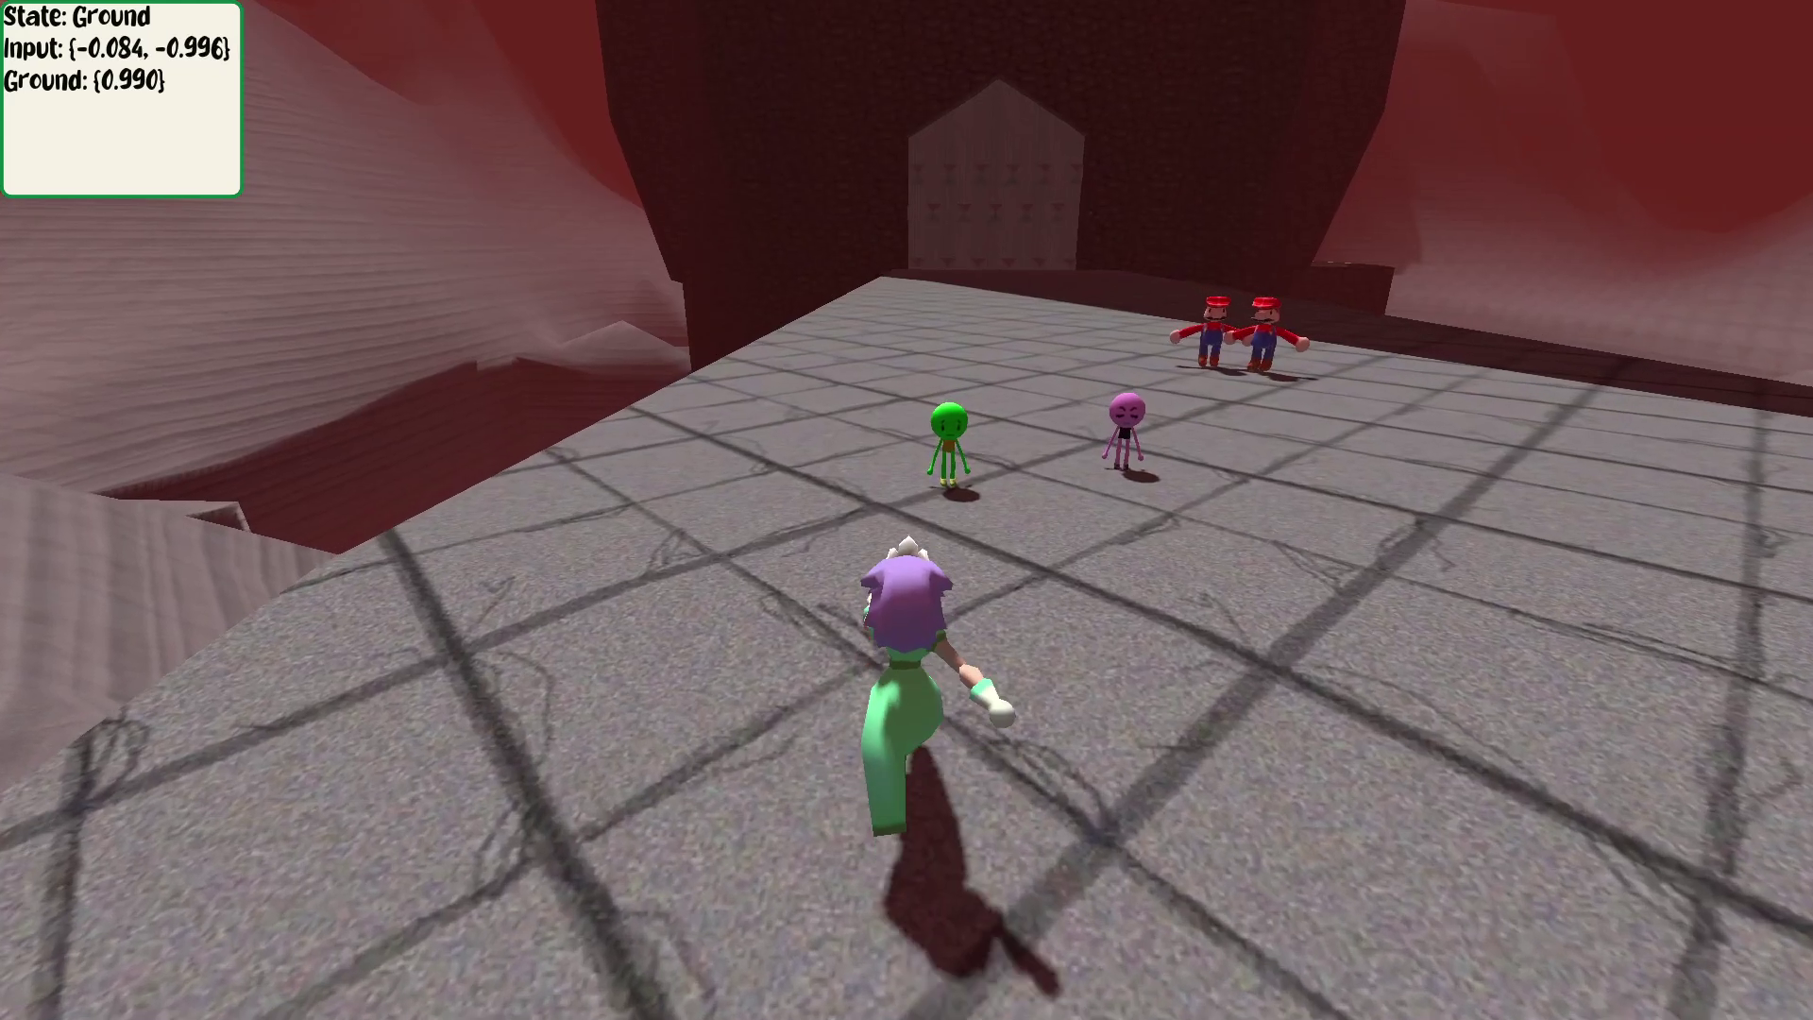
pyautogui.press('a')
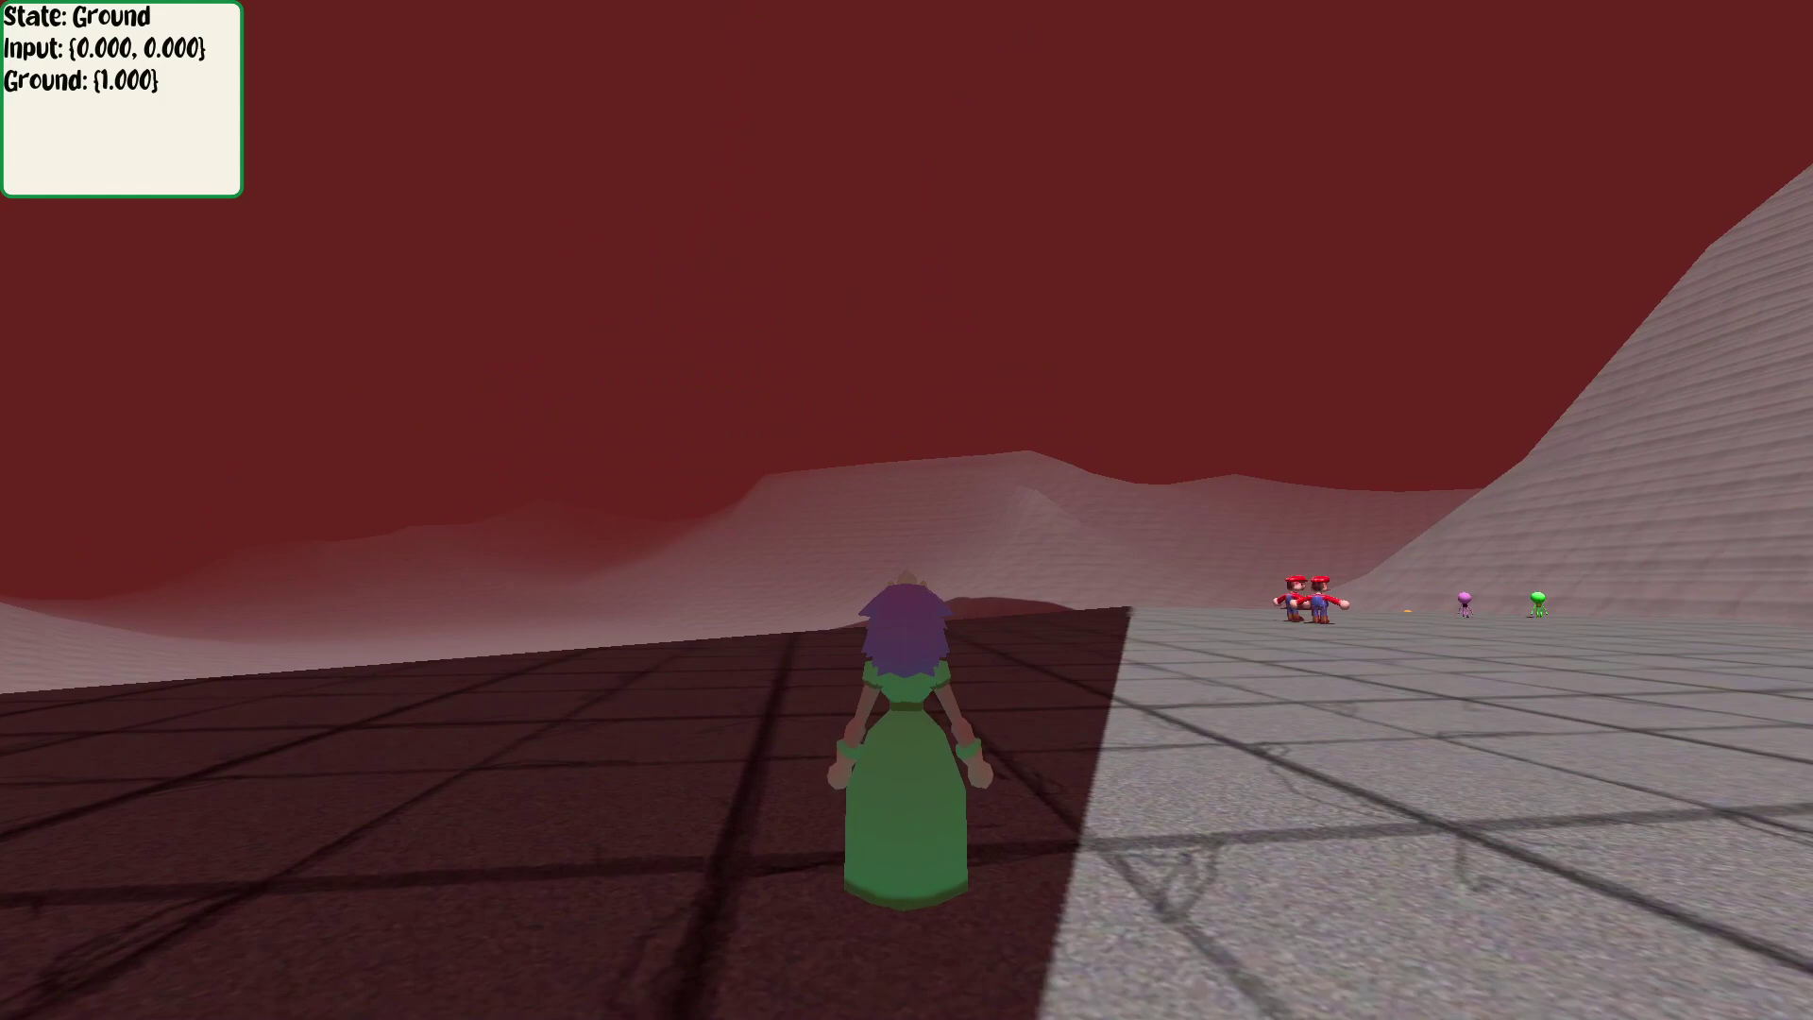
pyautogui.press('F8')
pyautogui.hotkey('ctrl', 's')
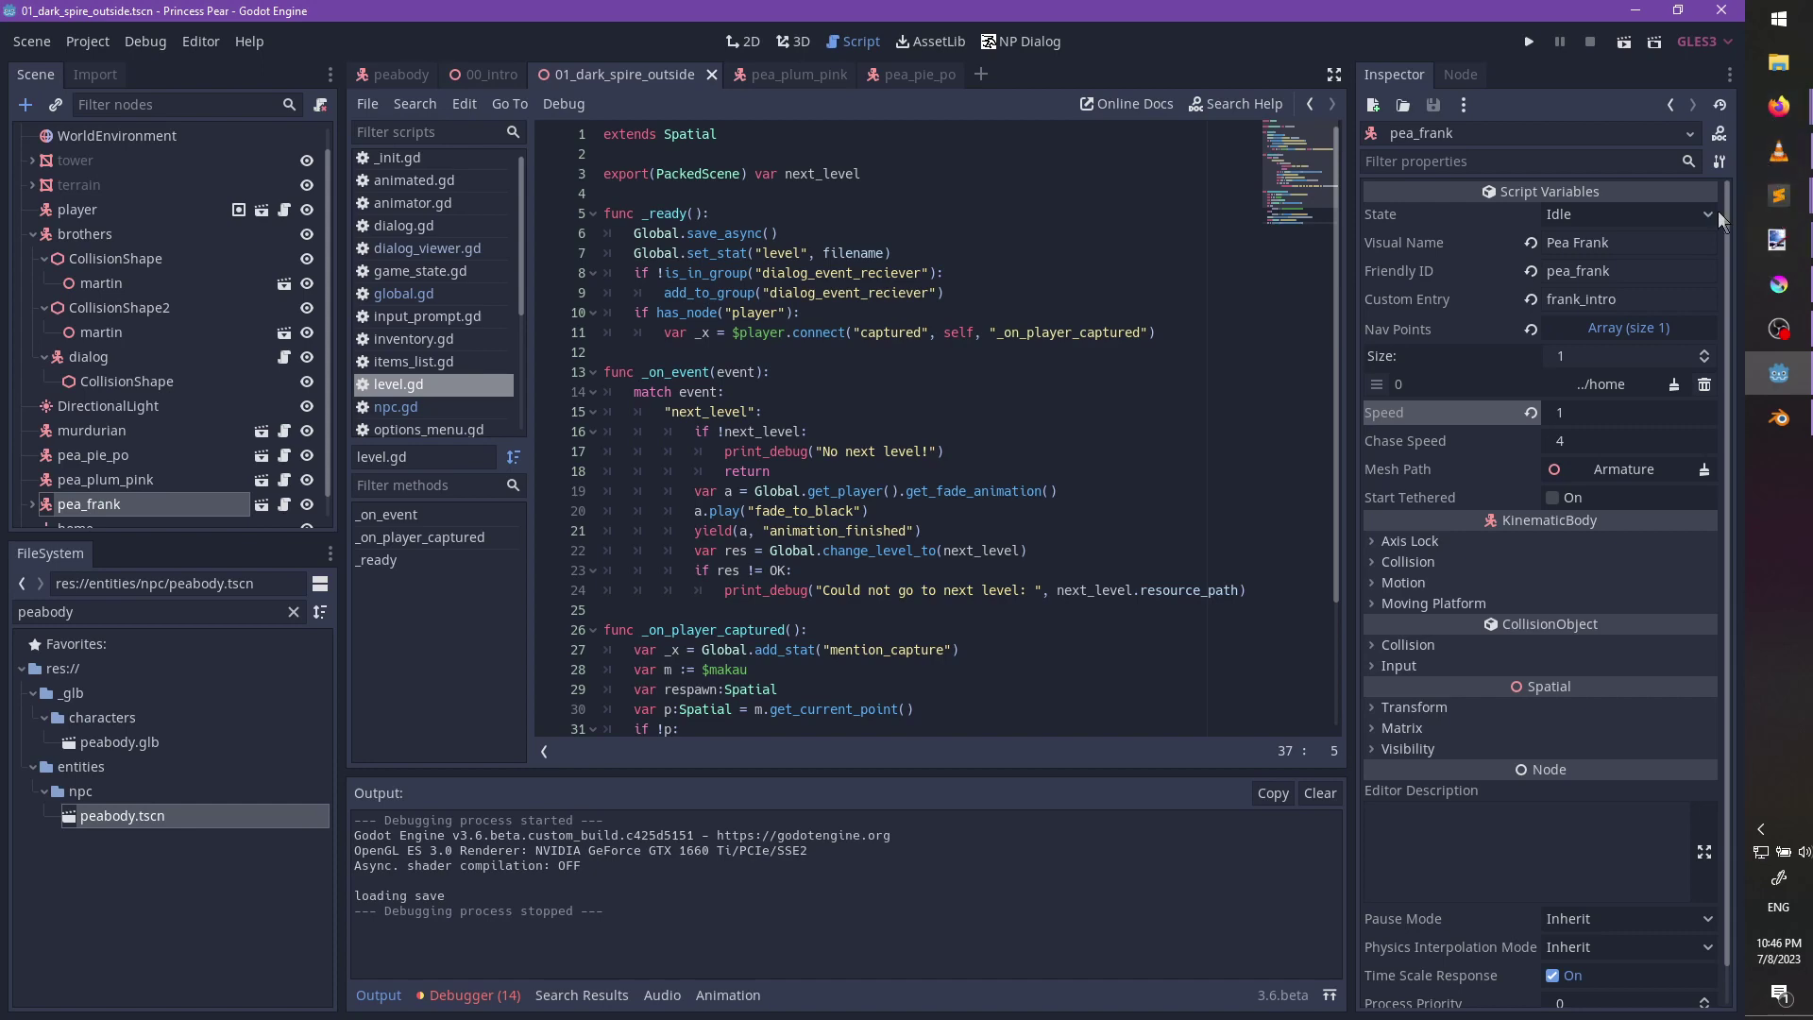
# Open Windows PowerShell and change to the directory E:\16 Jams\20 Princess Pear\project.
pyautogui.press('super')
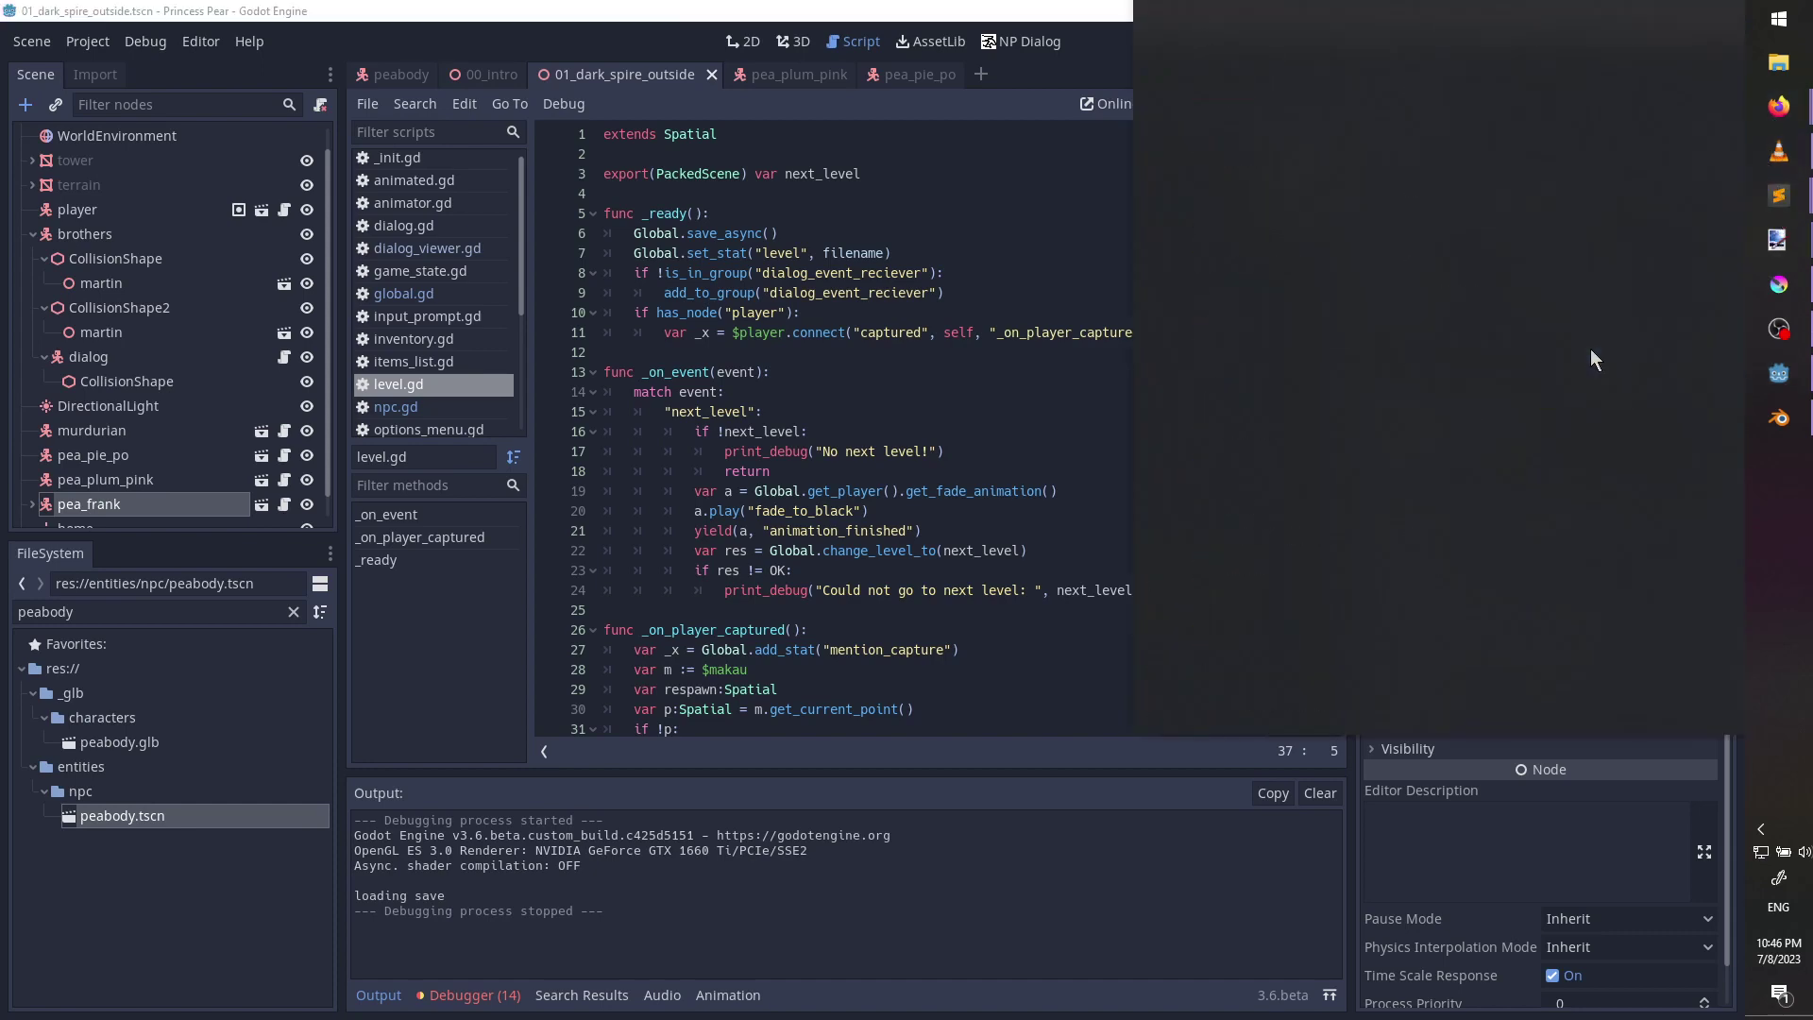
pyautogui.write('pow')
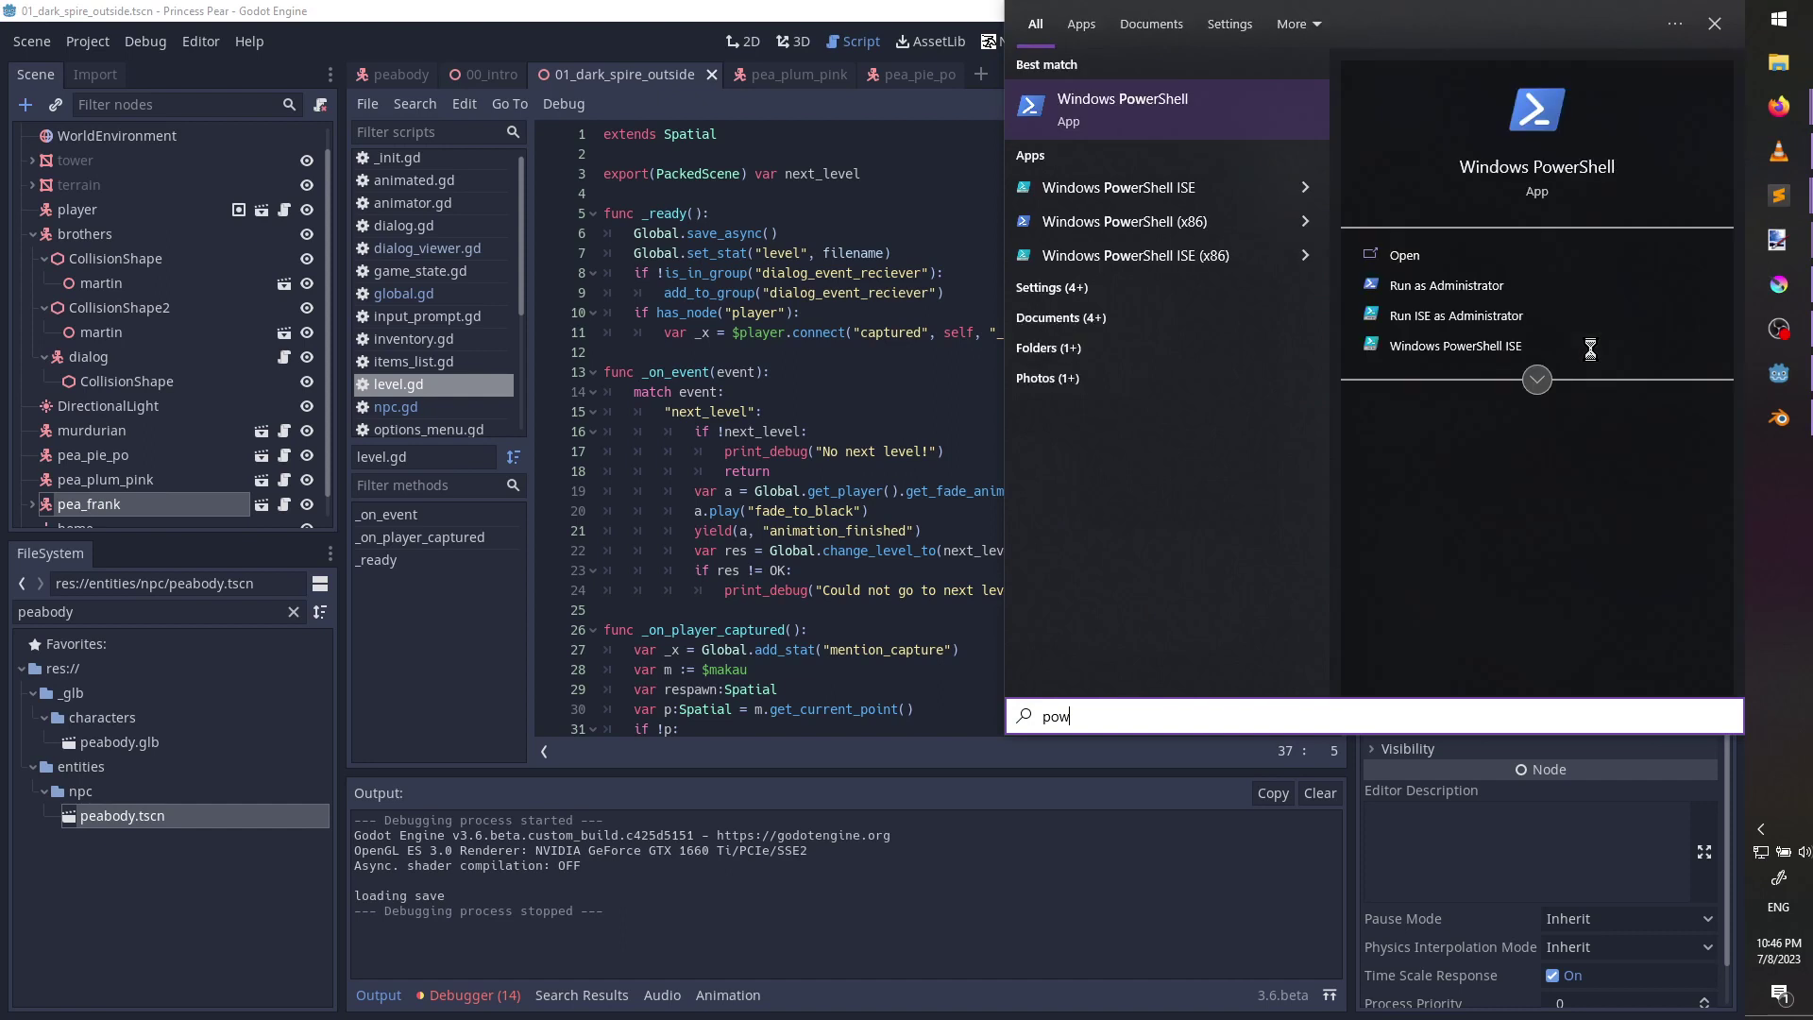
pyautogui.press('Return')
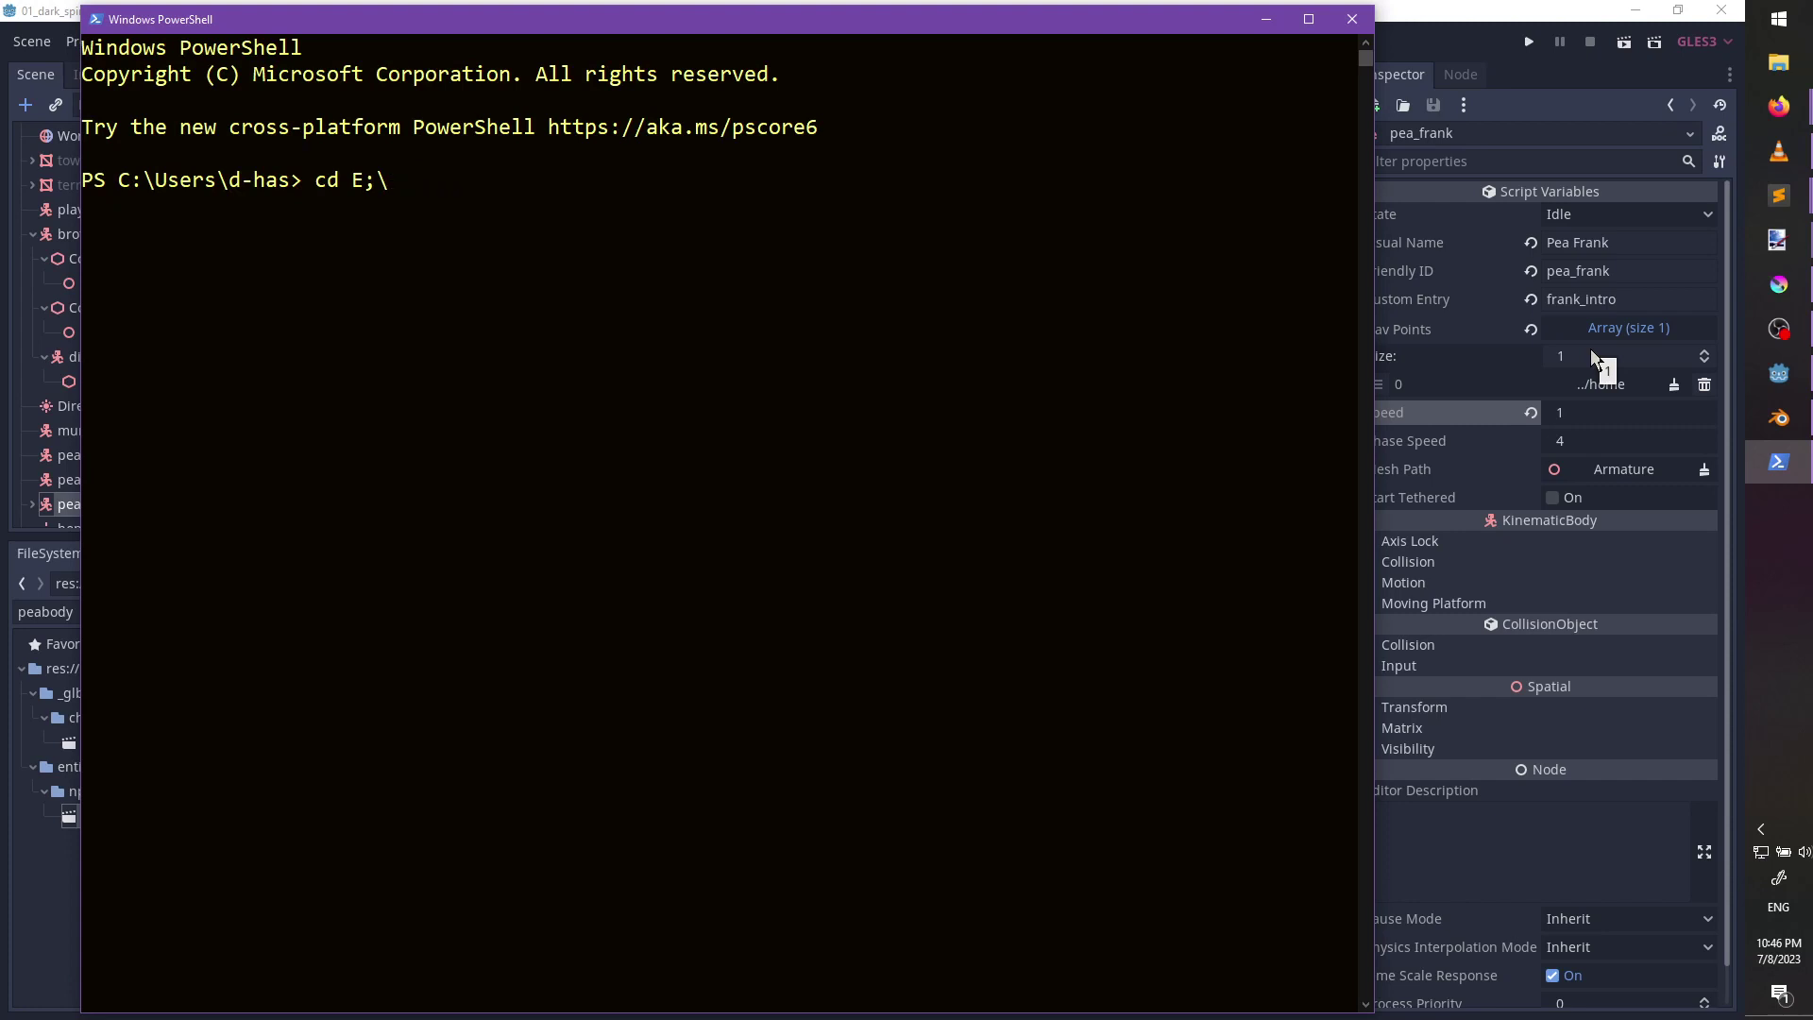
pyautogui.write("cd 'E:\\")
pyautogui.press('Tab')
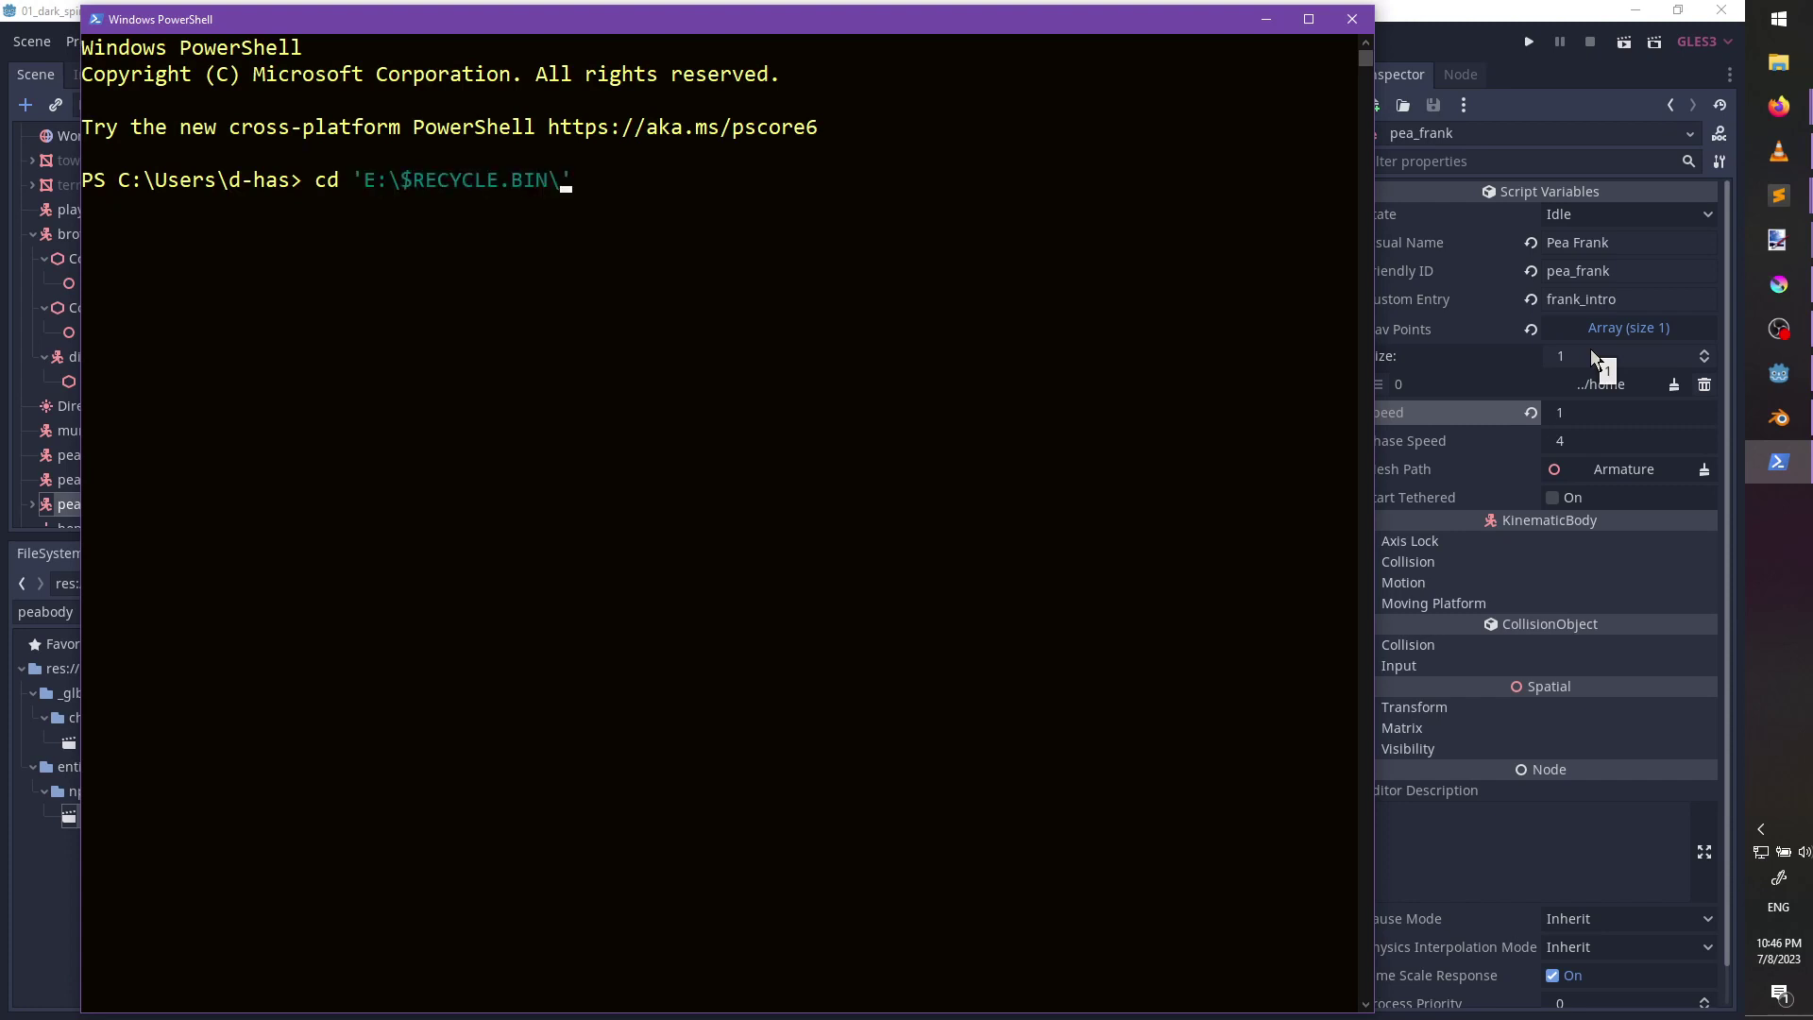
pyautogui.hotkey('ctrl', 'BackSpace')
pyautogui.hotkey('ctrl', 'BackSpace')
pyautogui.write('2')
pyautogui.press('Tab')
pyautogui.write('proj')
pyautogui.press('Tab')
pyautogui.press('Return')
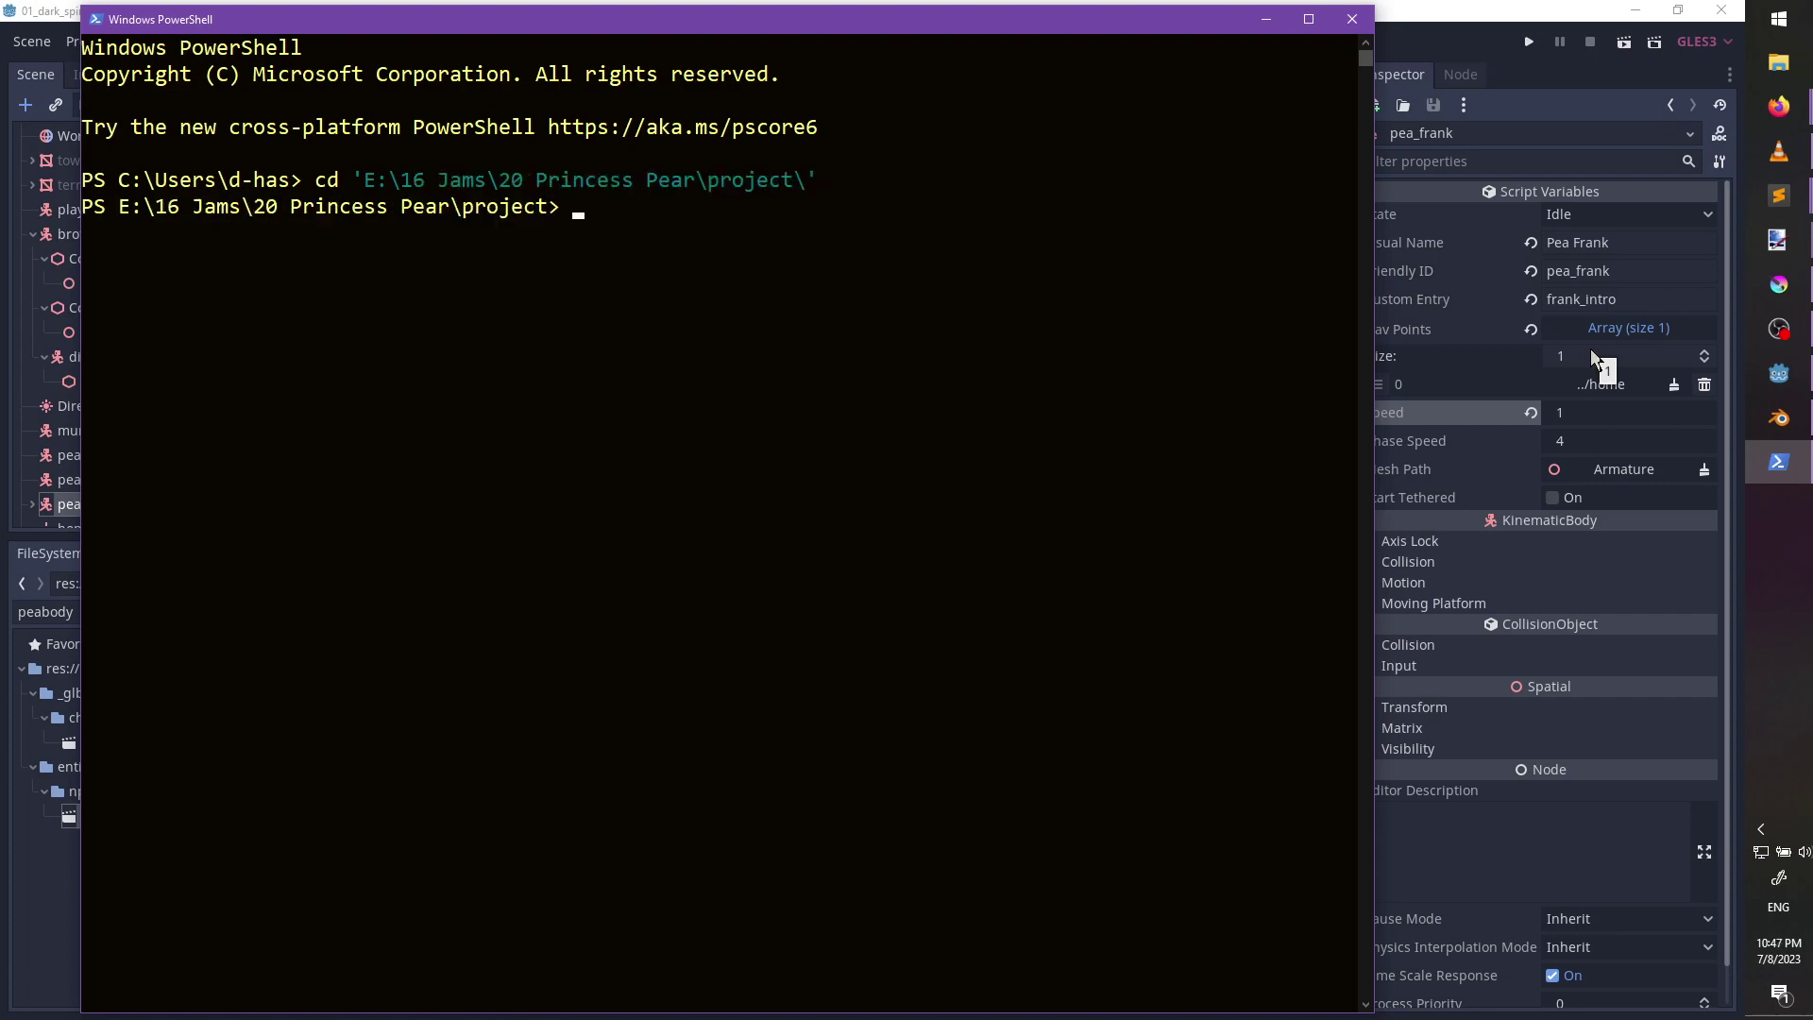
# Run git status, stage all project changes with git add ., and return to Godot.
pyautogui.write('git status')
pyautogui.press('Return')
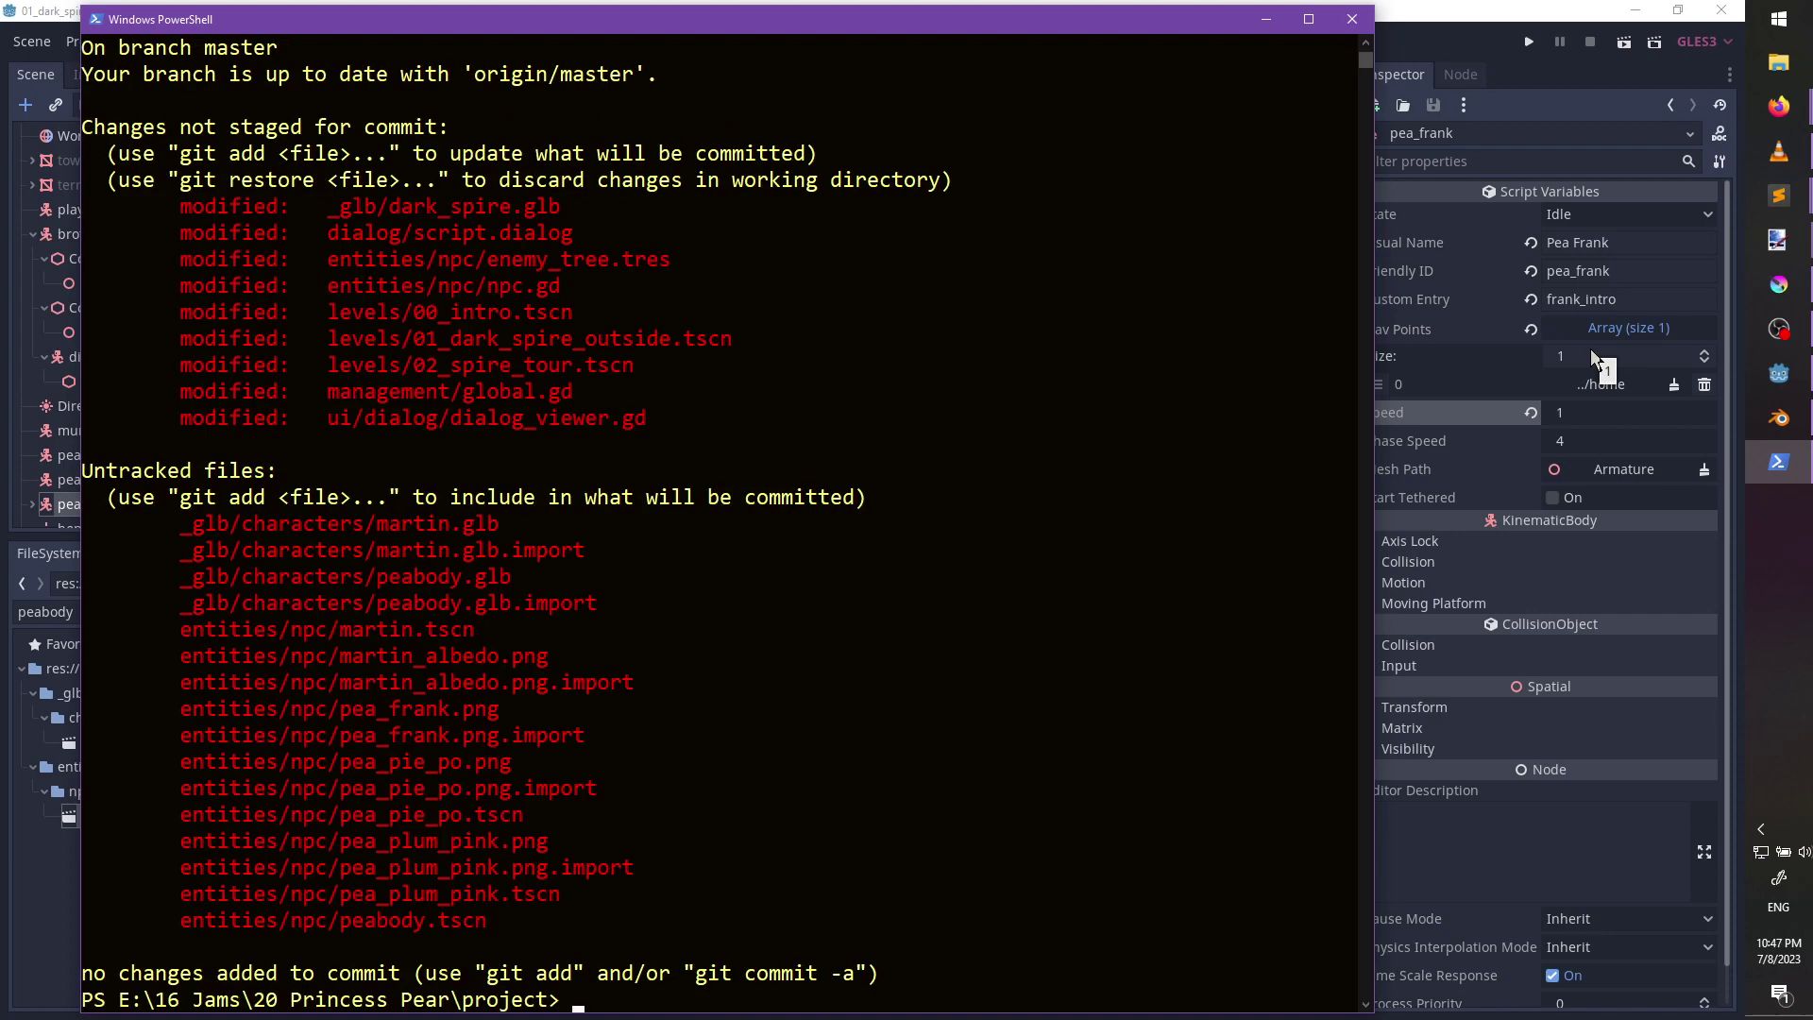
pyautogui.write('git add .')
pyautogui.press('Return')
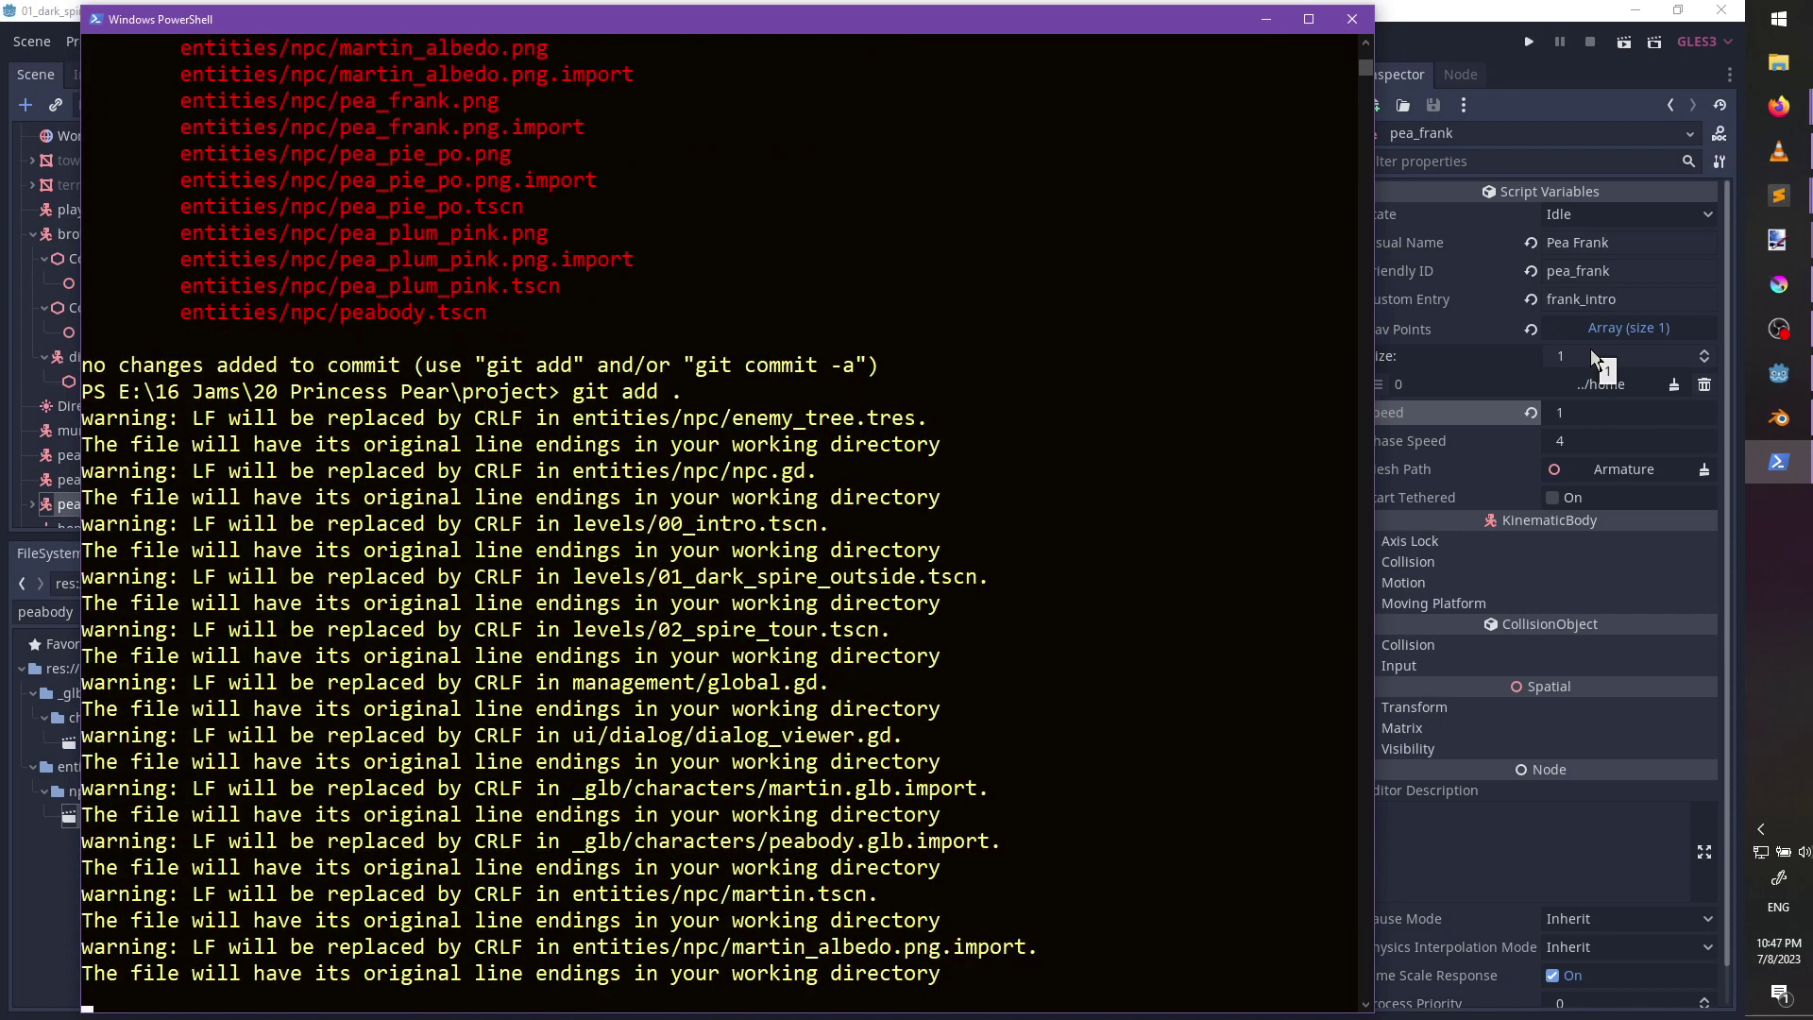
pyautogui.click(1478, 17)
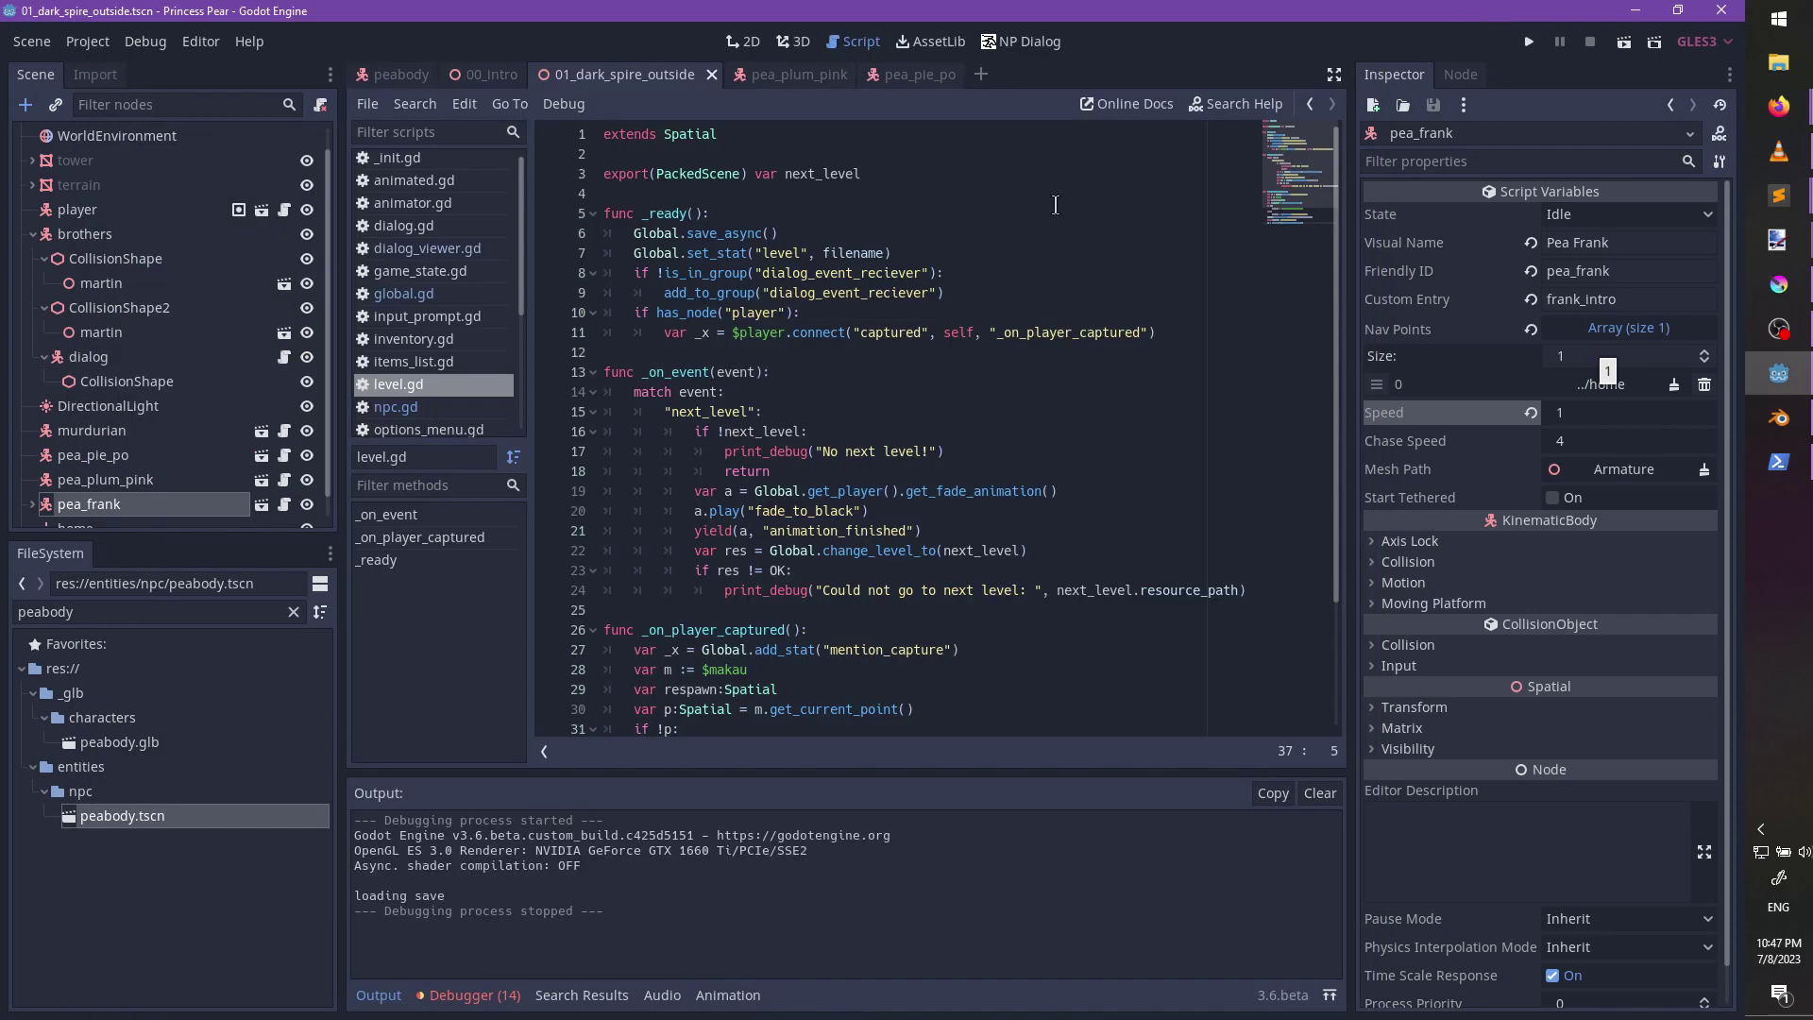
# In the 00_intro scene, select CSGBox, CSGBox2 and CSGBox3 and expand their material's Shader Param settings in the 3D view.
pyautogui.click(486, 75)
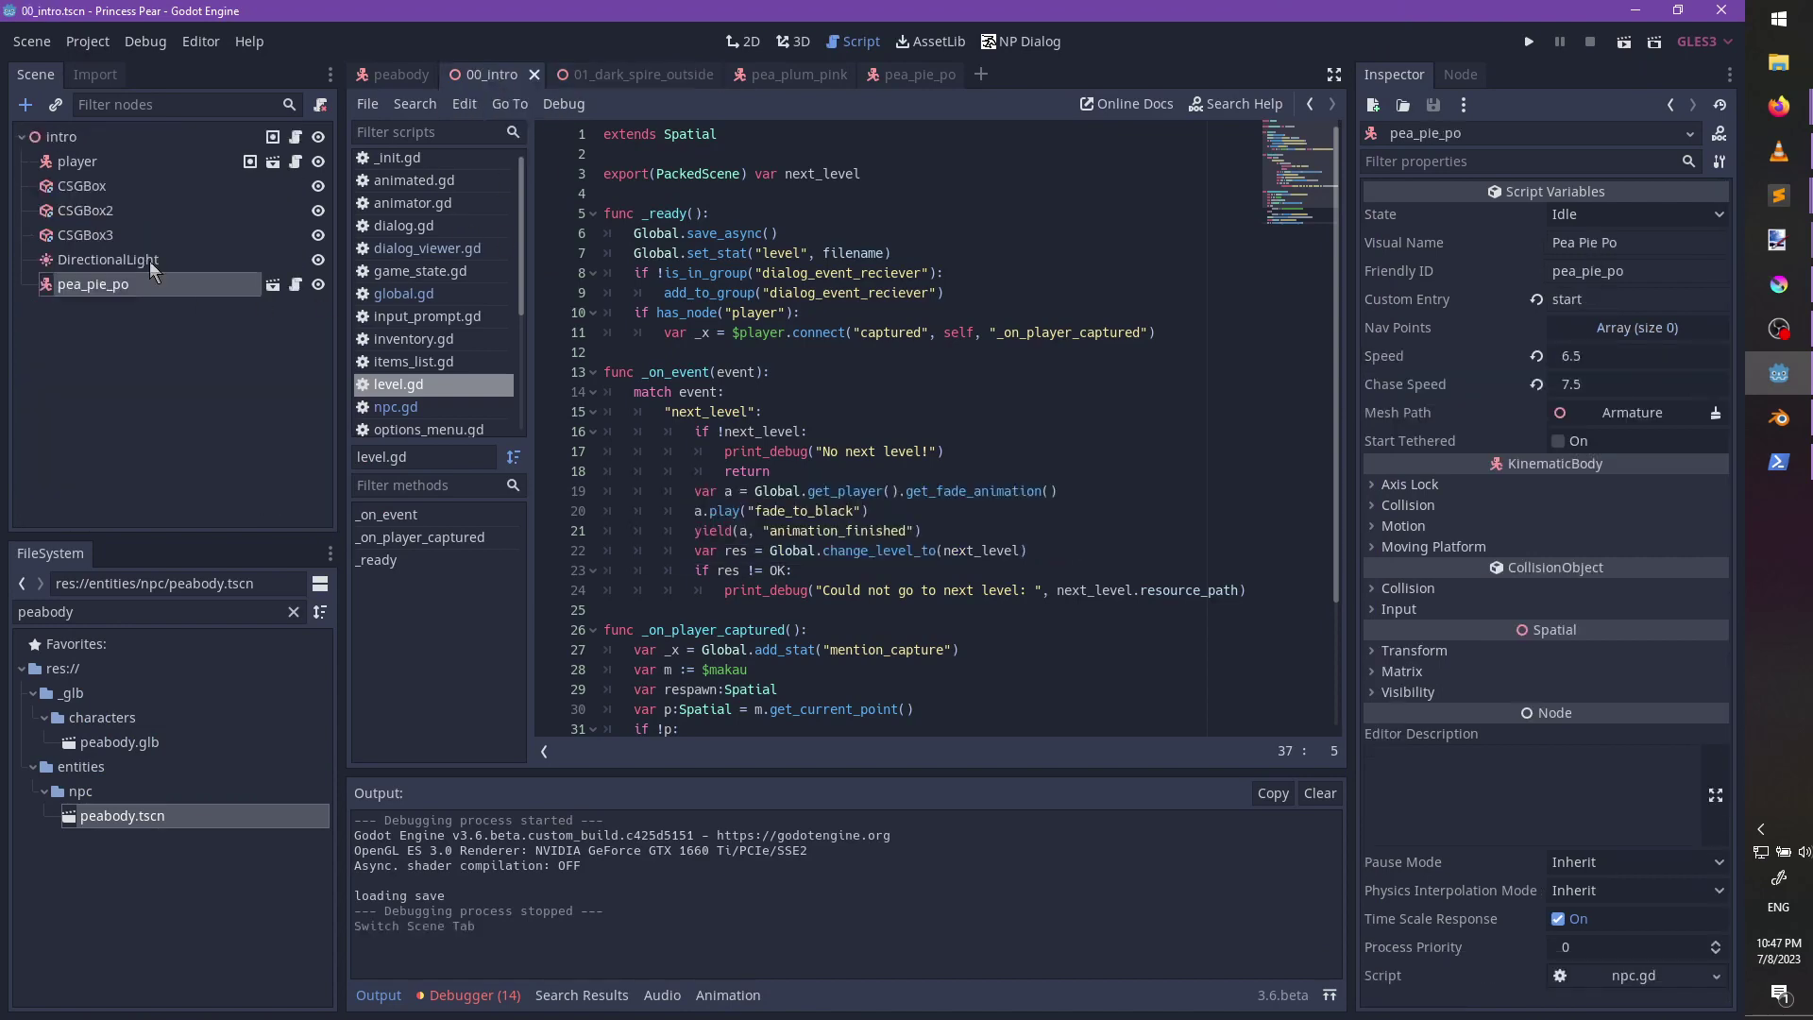
pyautogui.click(94, 185)
pyautogui.keyDown('shift'); pyautogui.click(87, 235); pyautogui.keyUp('shift')
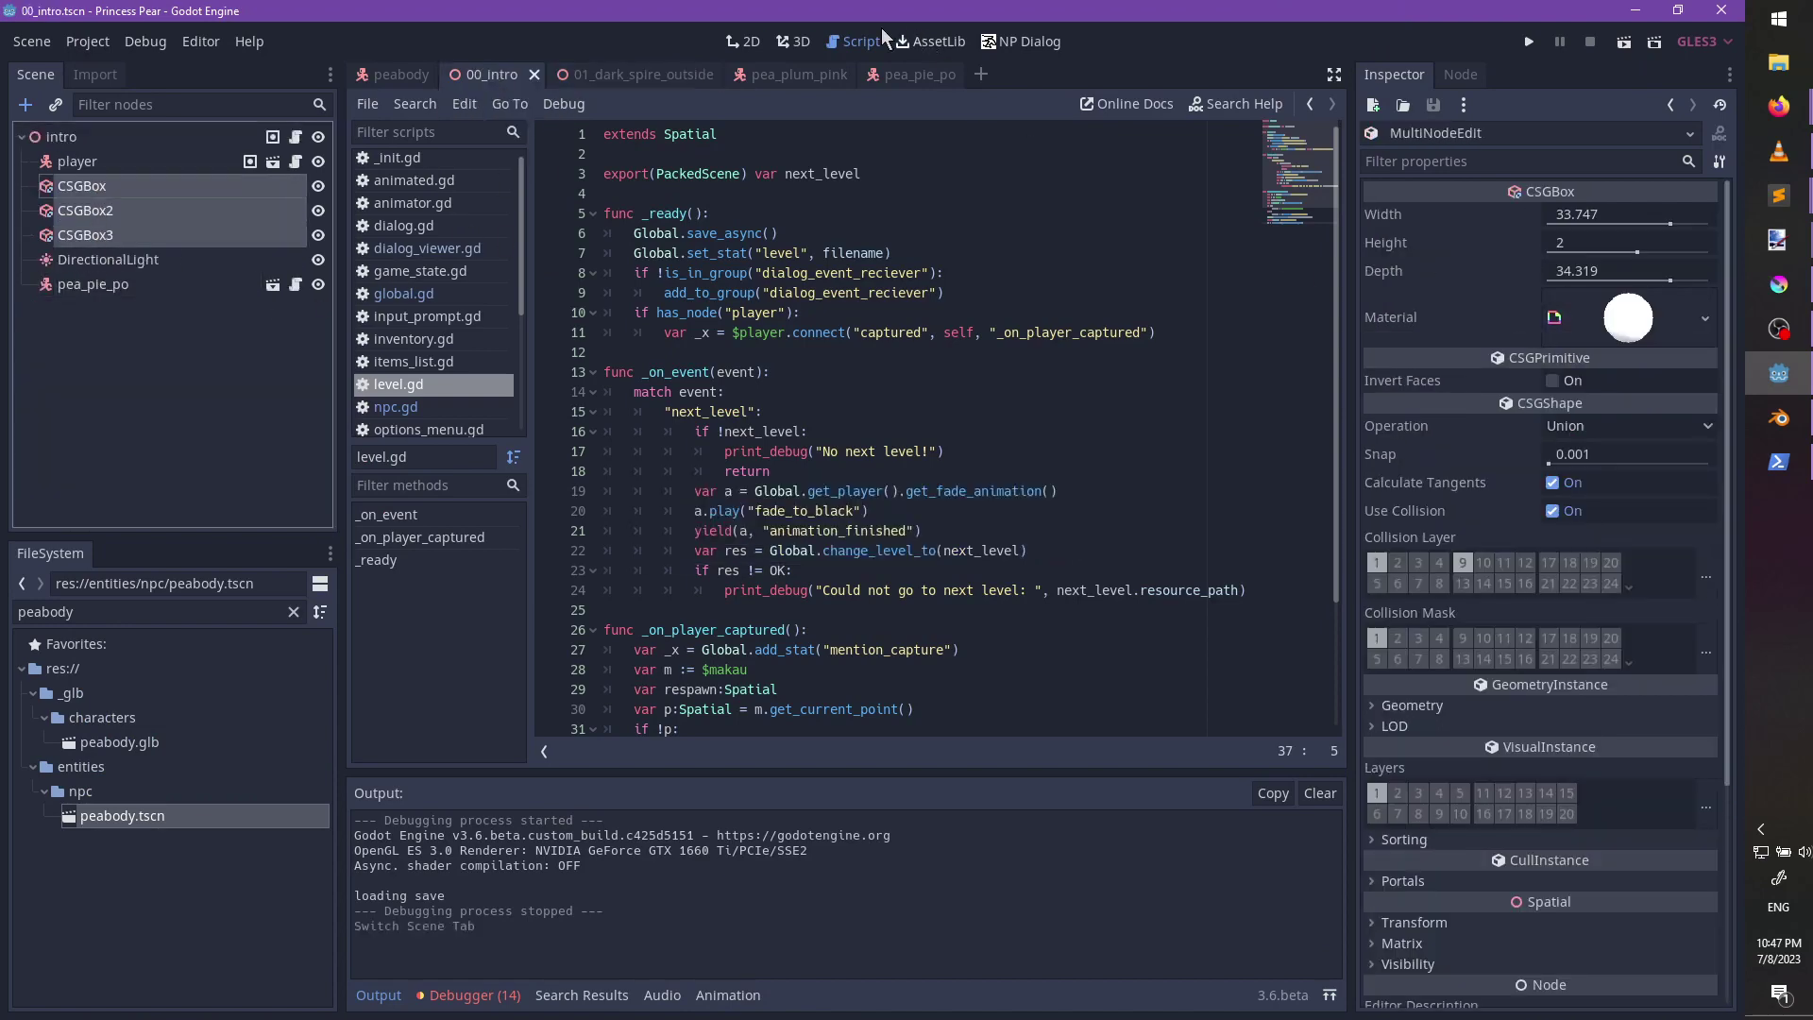
pyautogui.click(793, 42)
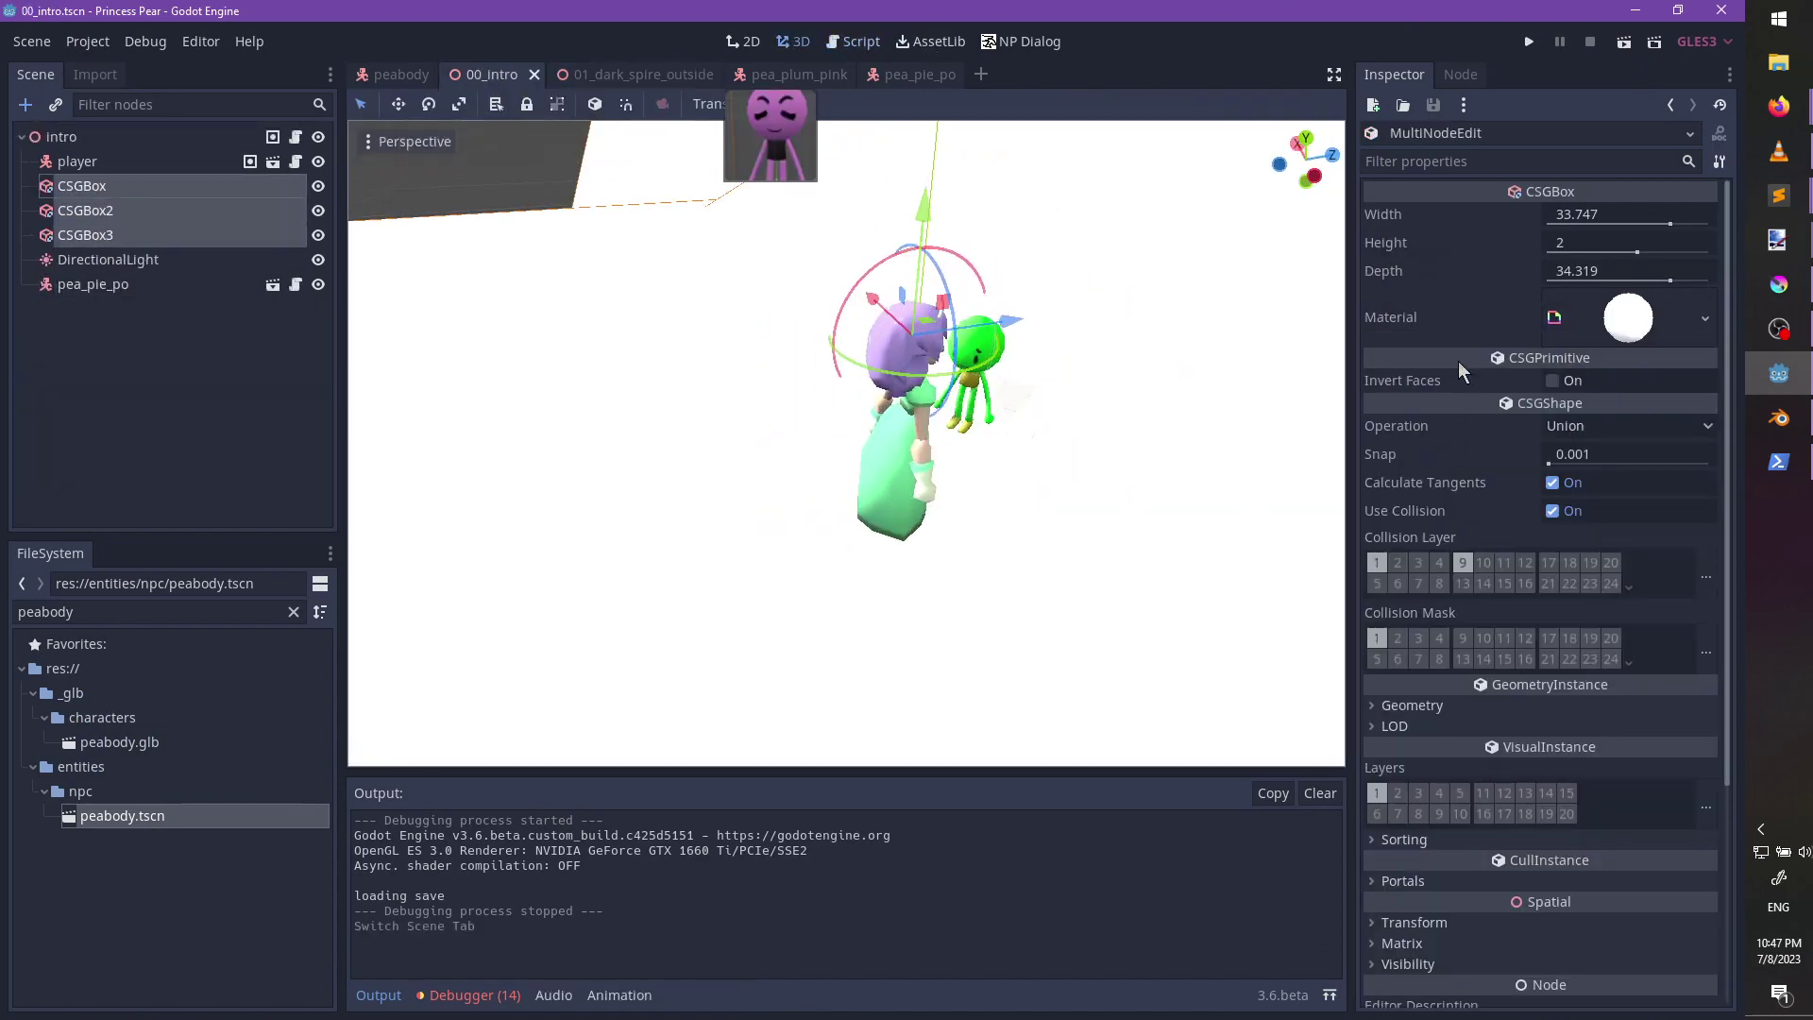
pyautogui.click(1605, 329)
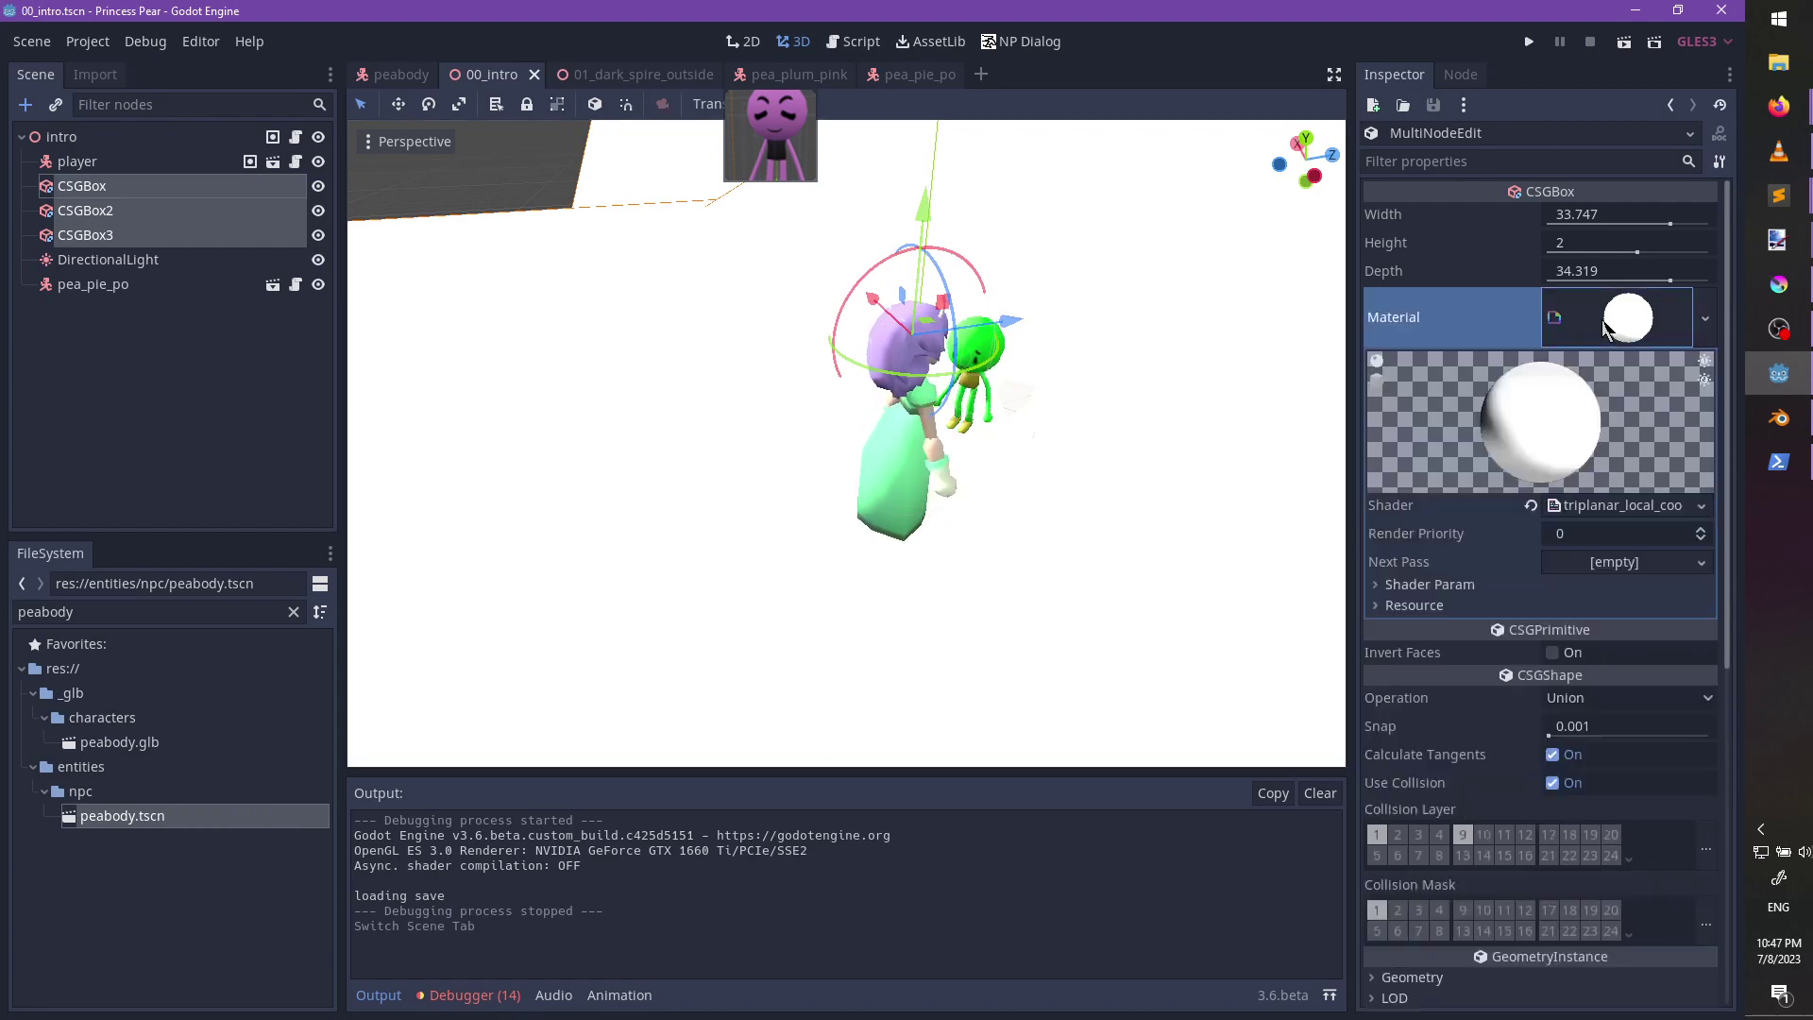
pyautogui.click(1428, 586)
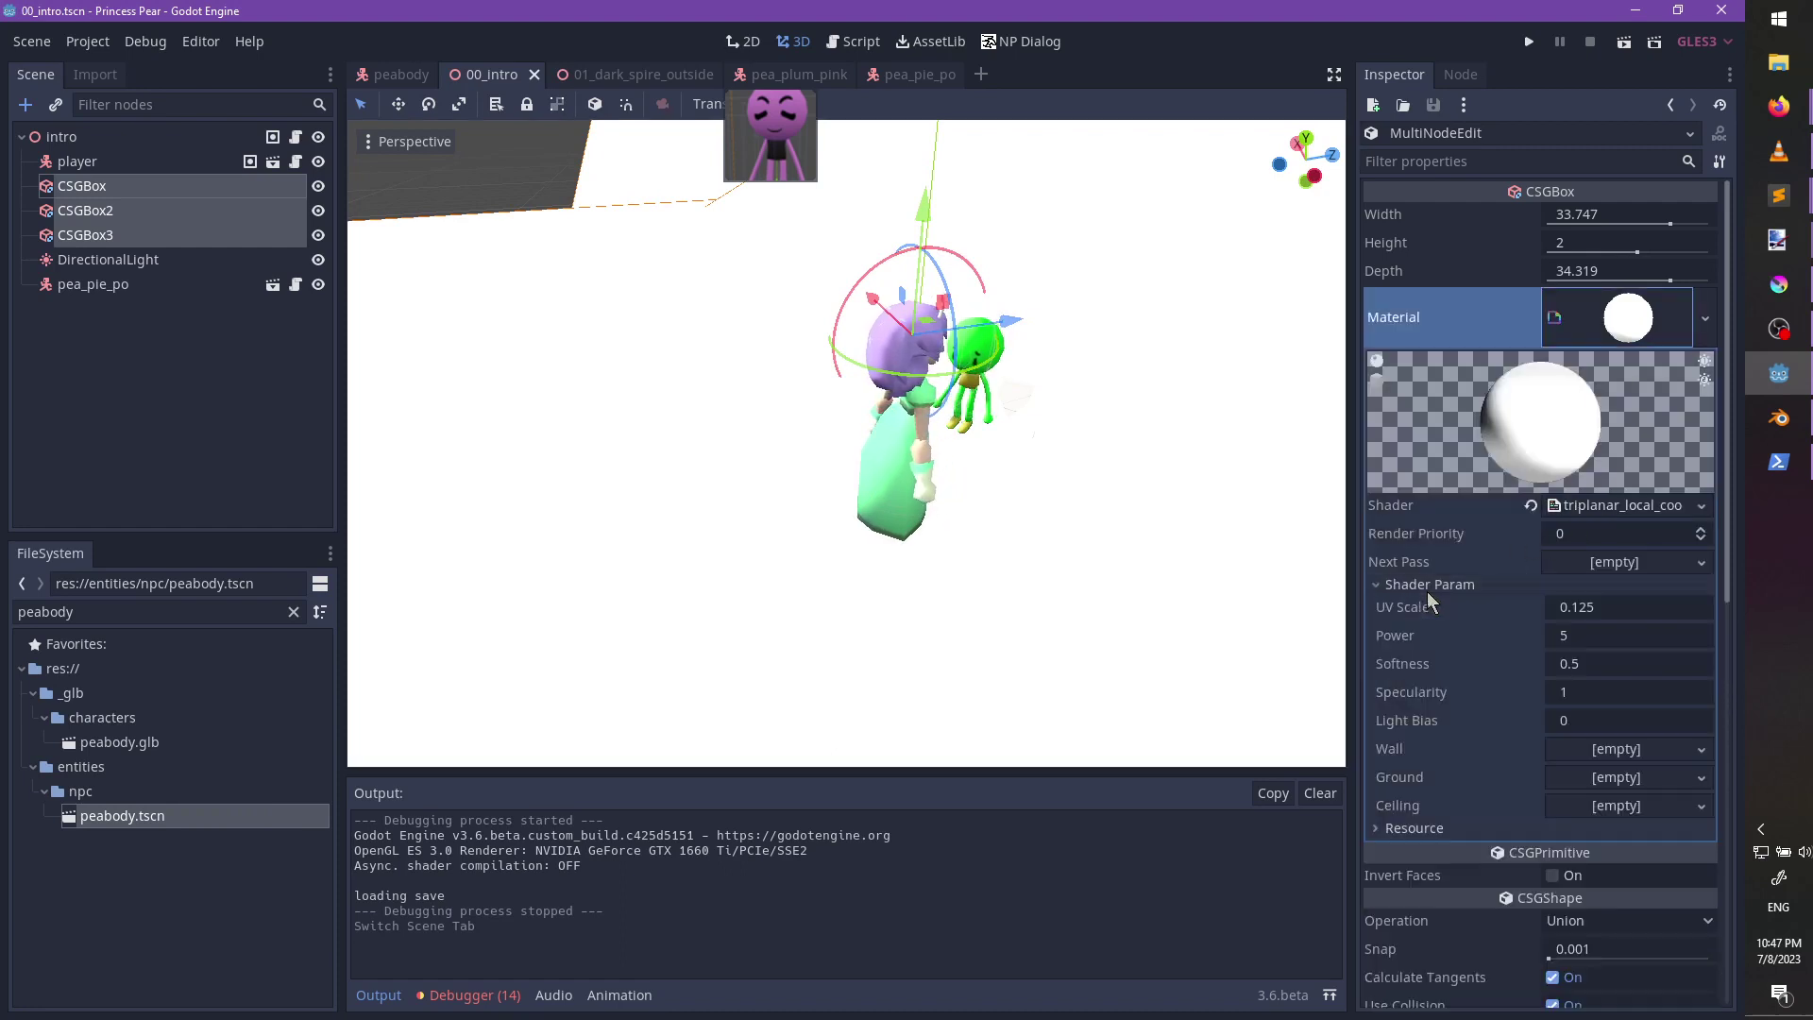
# Try filtering the project files for textures and clear the file filter.
pyautogui.doubleClick(181, 614)
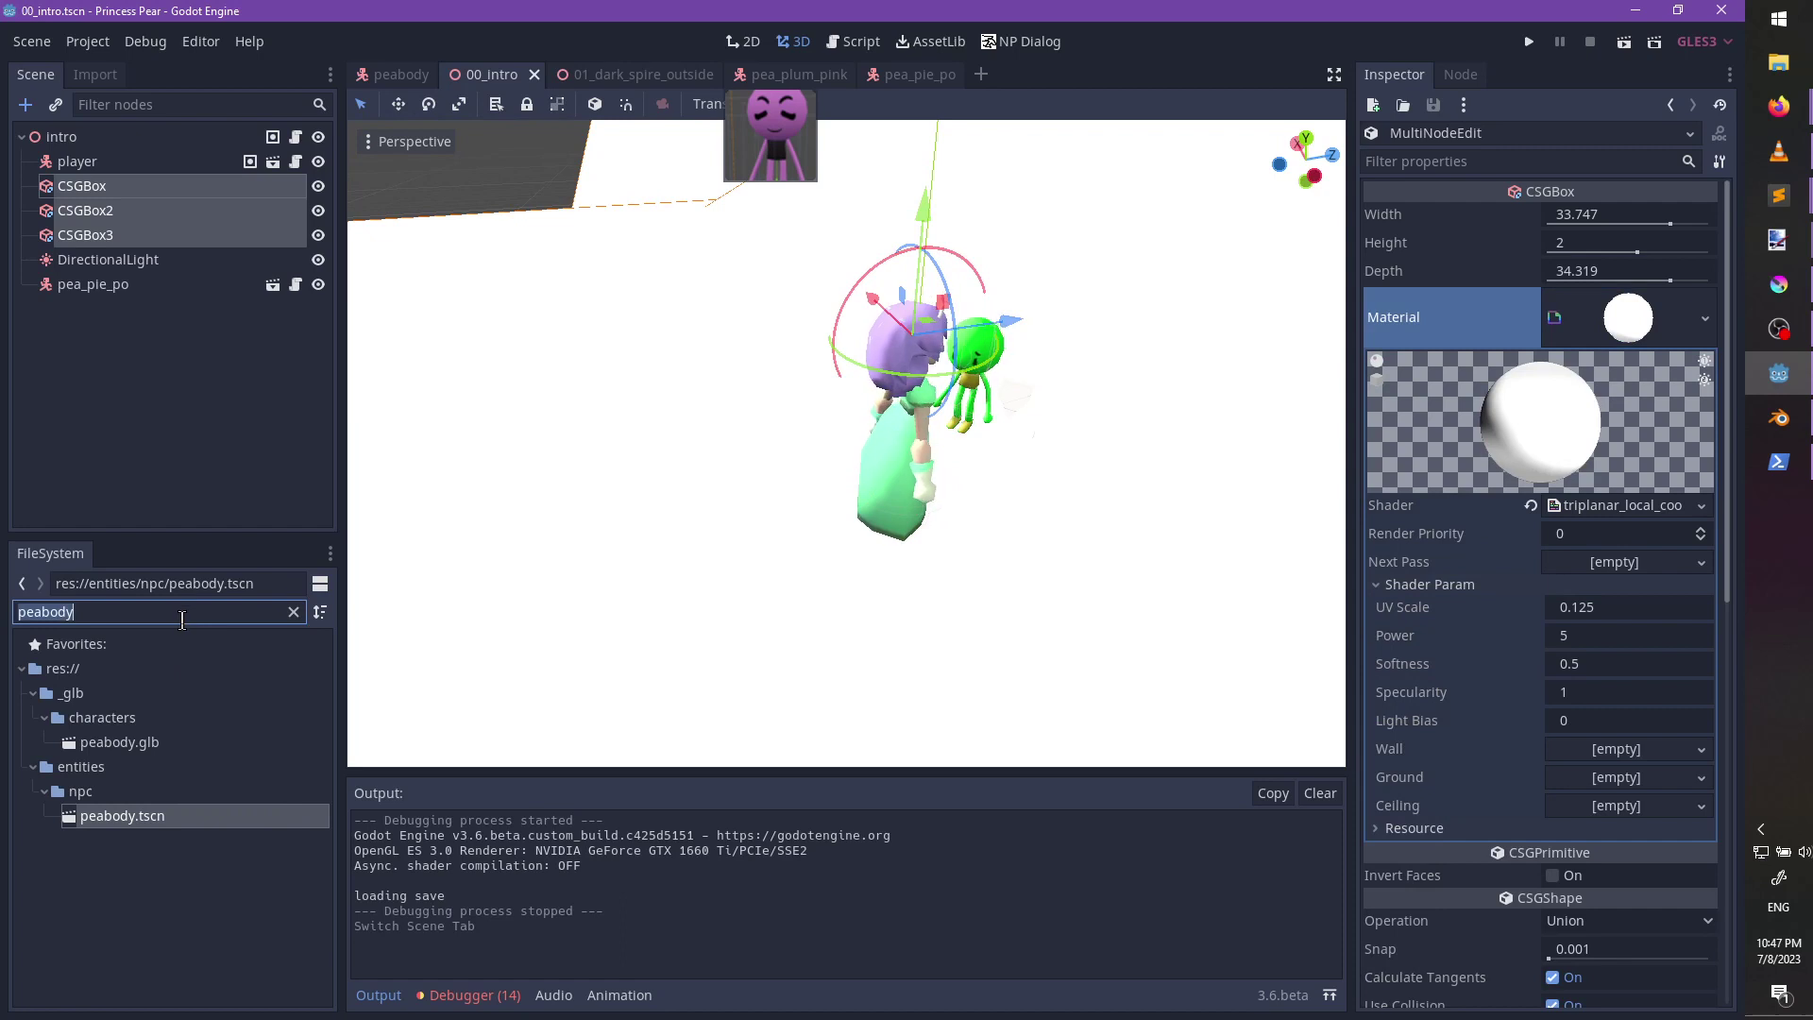
pyautogui.write('textuy')
pyautogui.press('BackSpace')
pyautogui.press('BackSpace')
pyautogui.press('BackSpace')
pyautogui.press('BackSpace')
pyautogui.press('BackSpace')
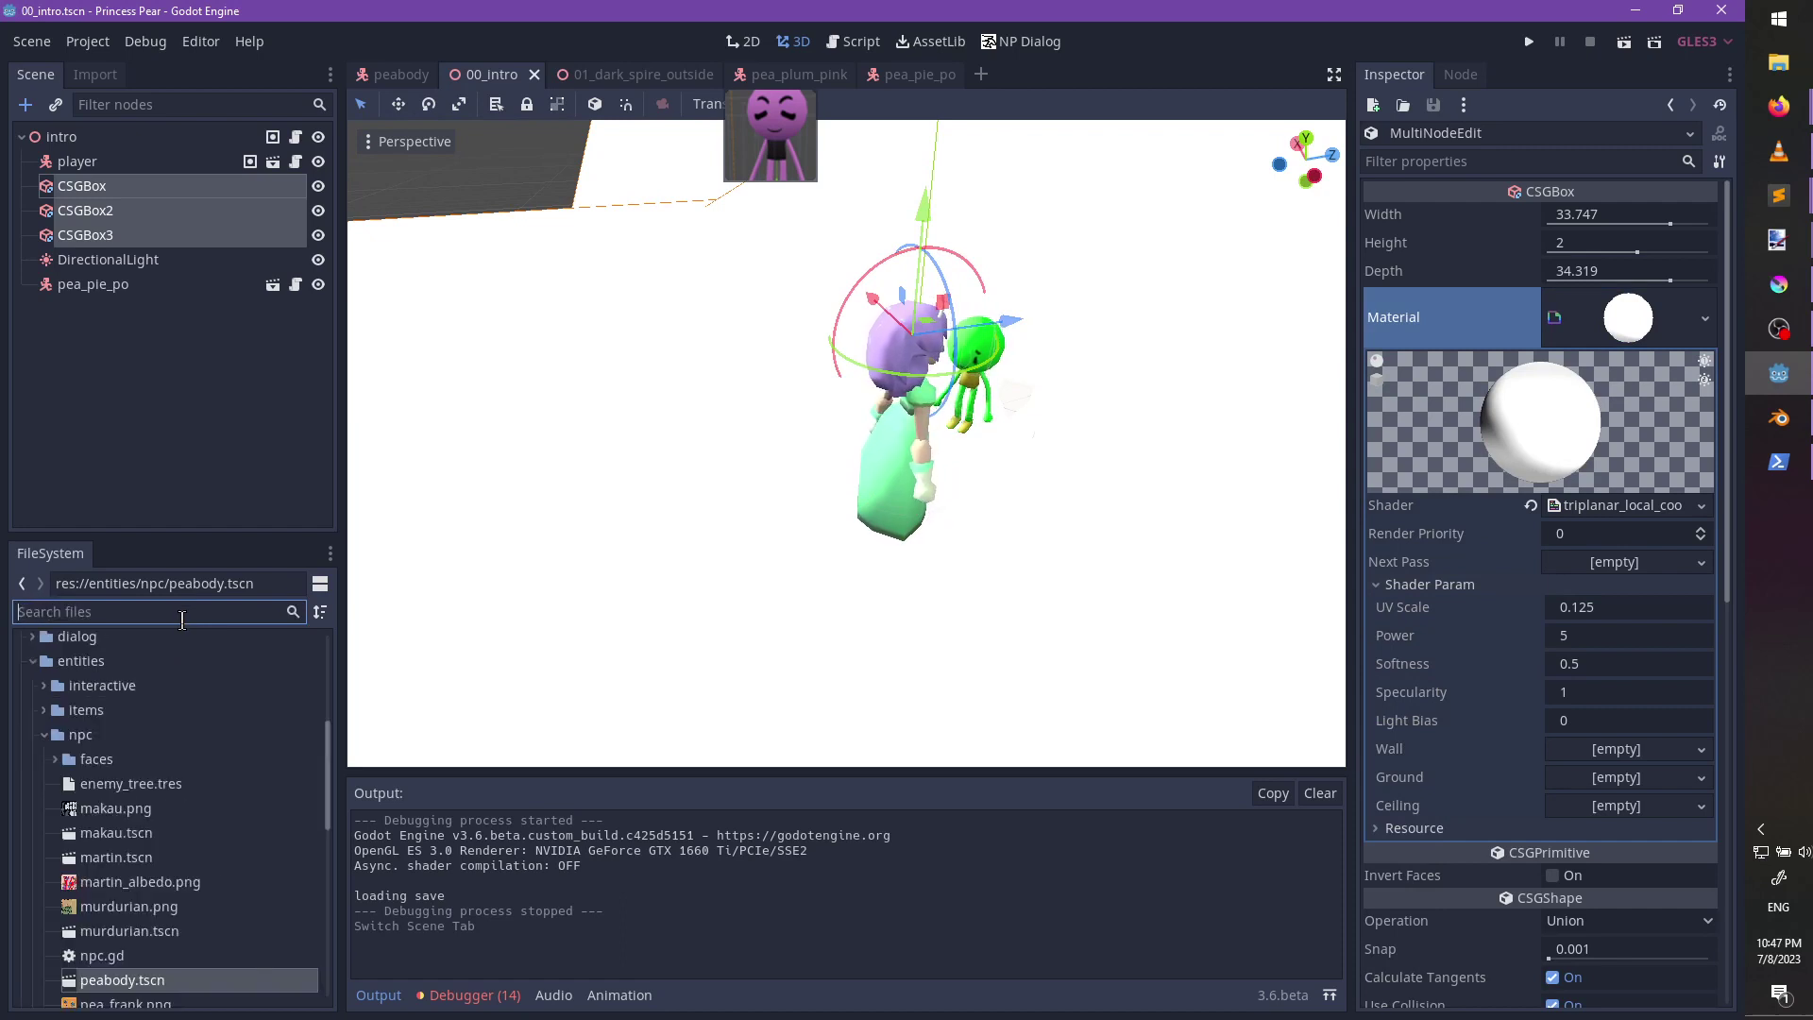
pyautogui.write('tex')
pyautogui.press('BackSpace')
pyautogui.press('BackSpace')
pyautogui.press('BackSpace')
# From visuals/materials, assign tile.jpg to the box material's Ground and Ceiling and metal1.jpg to its Wall.
pyautogui.scroll(-10, 198, 876)
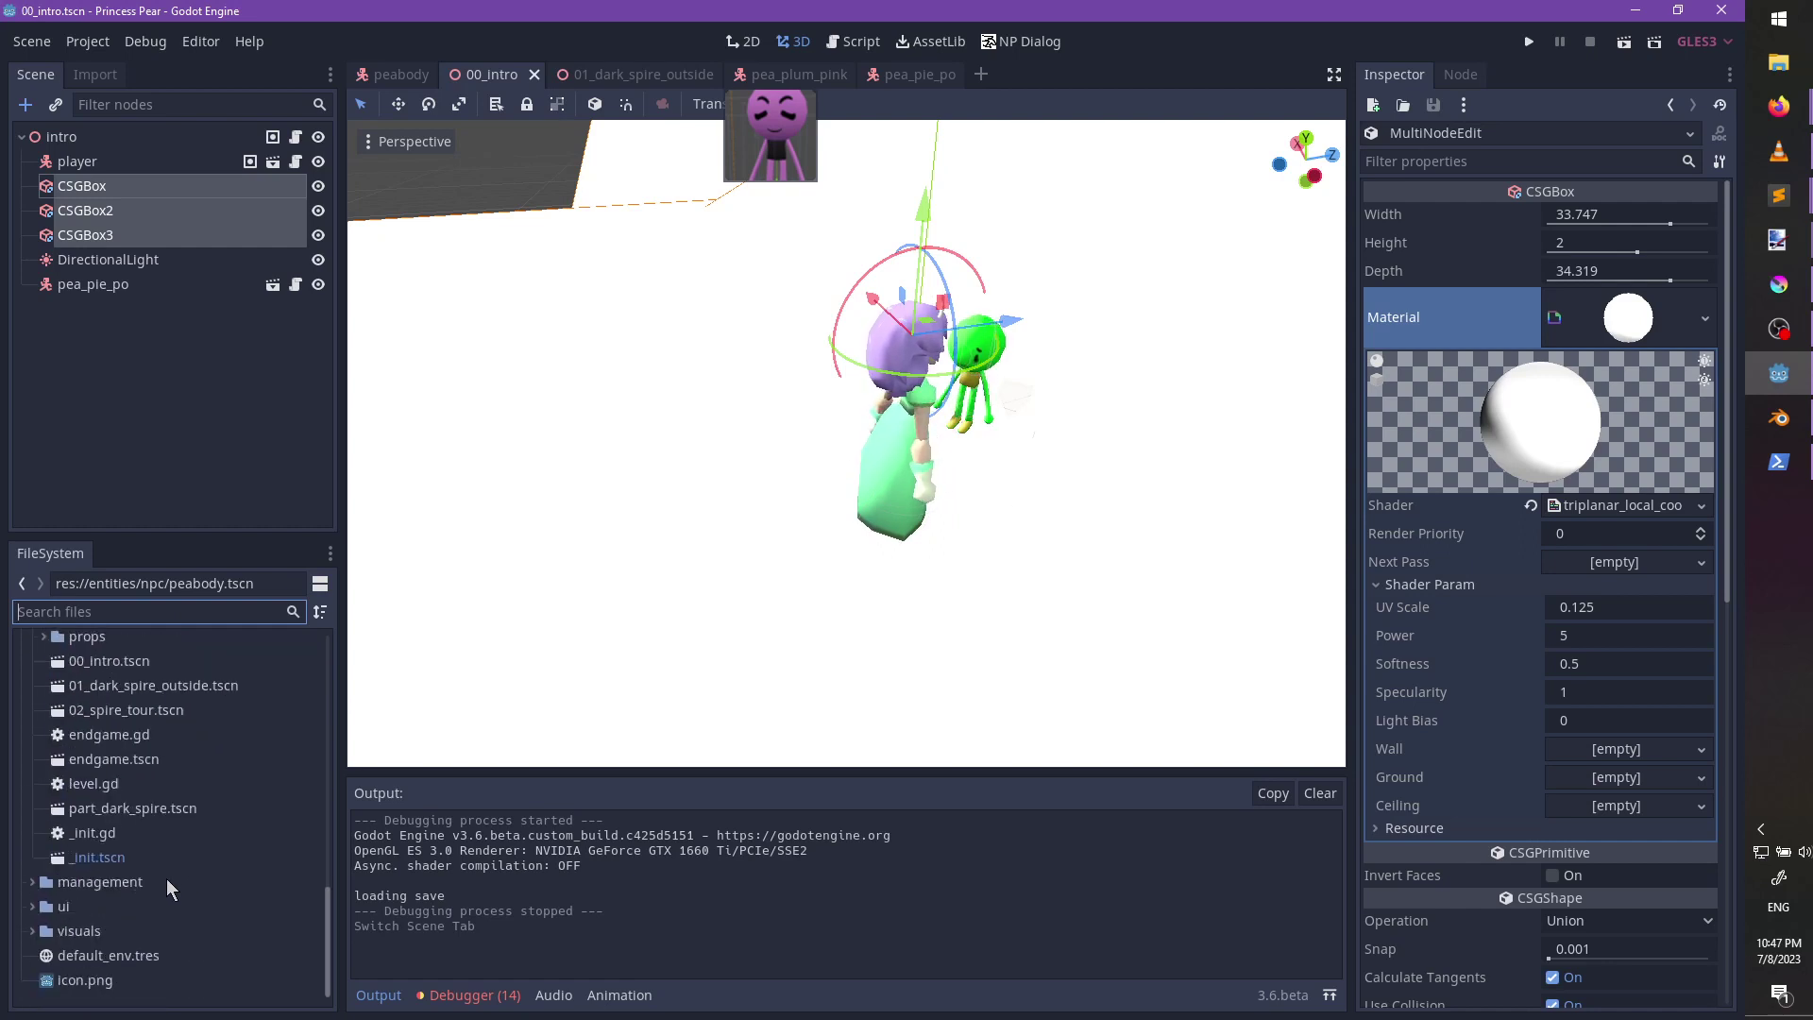
pyautogui.click(33, 930)
pyautogui.scroll(-1, 102, 925)
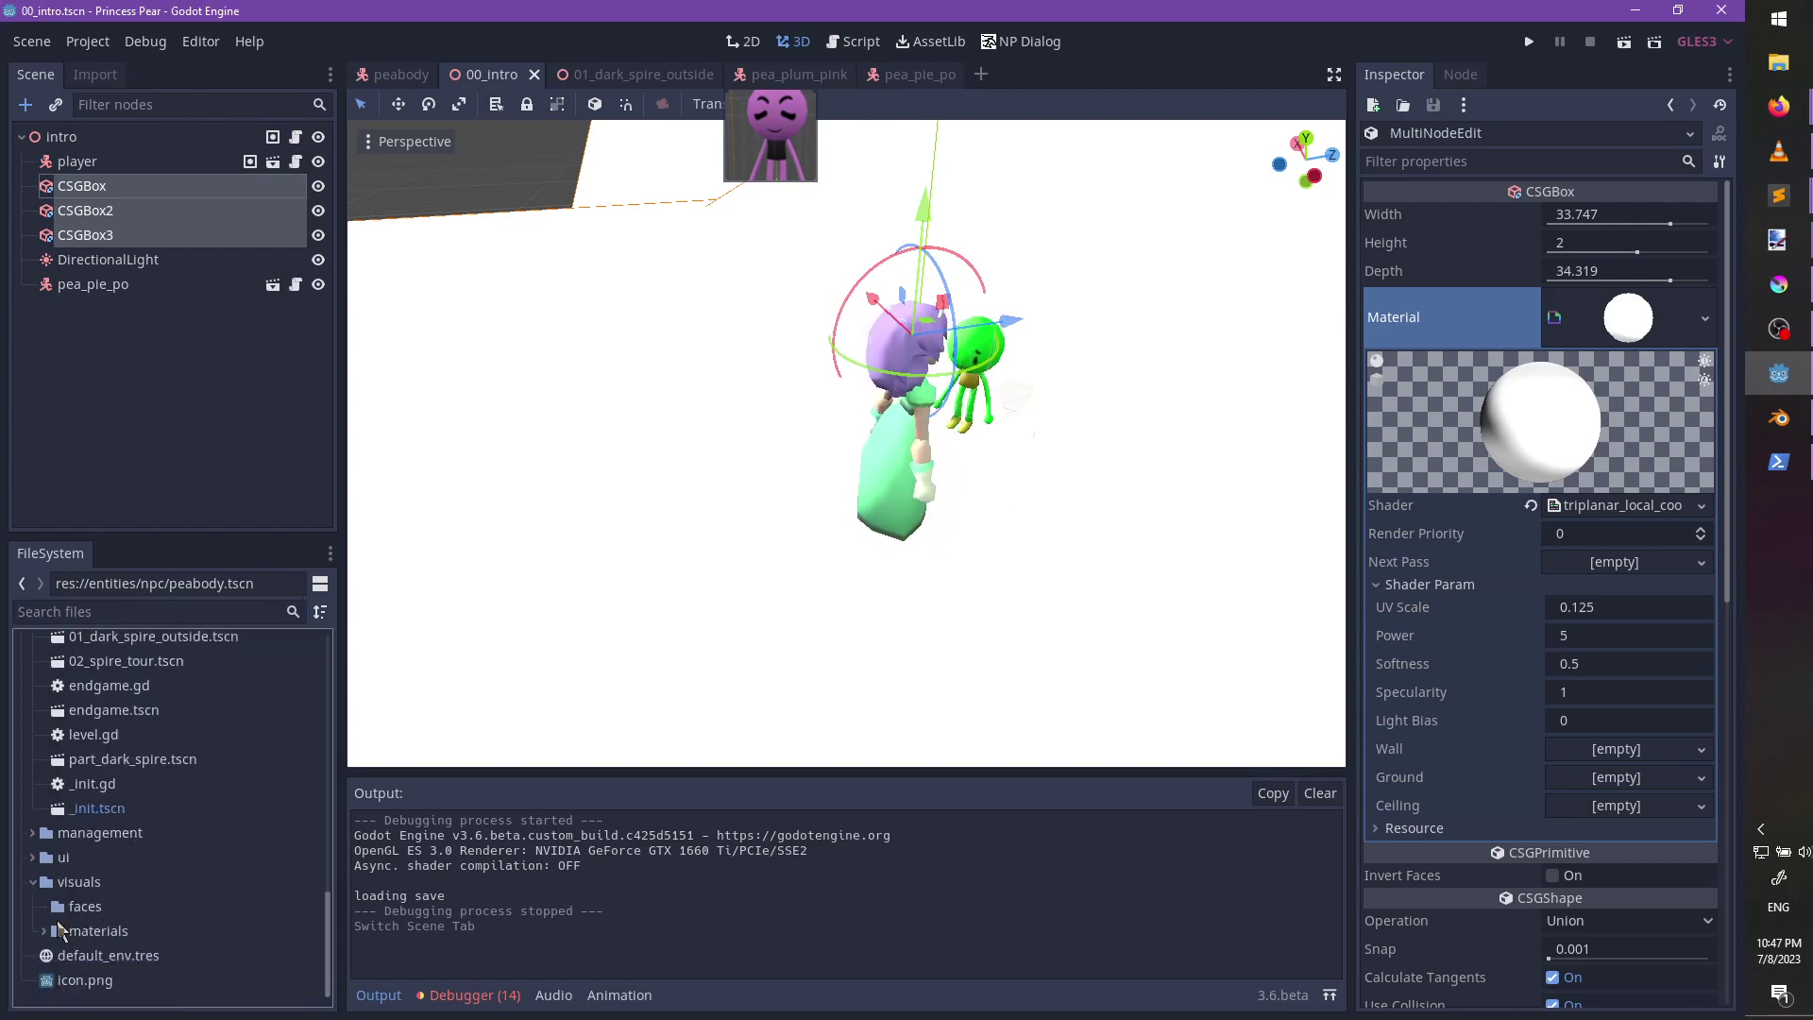
pyautogui.click(59, 927)
pyautogui.scroll(-5, 198, 897)
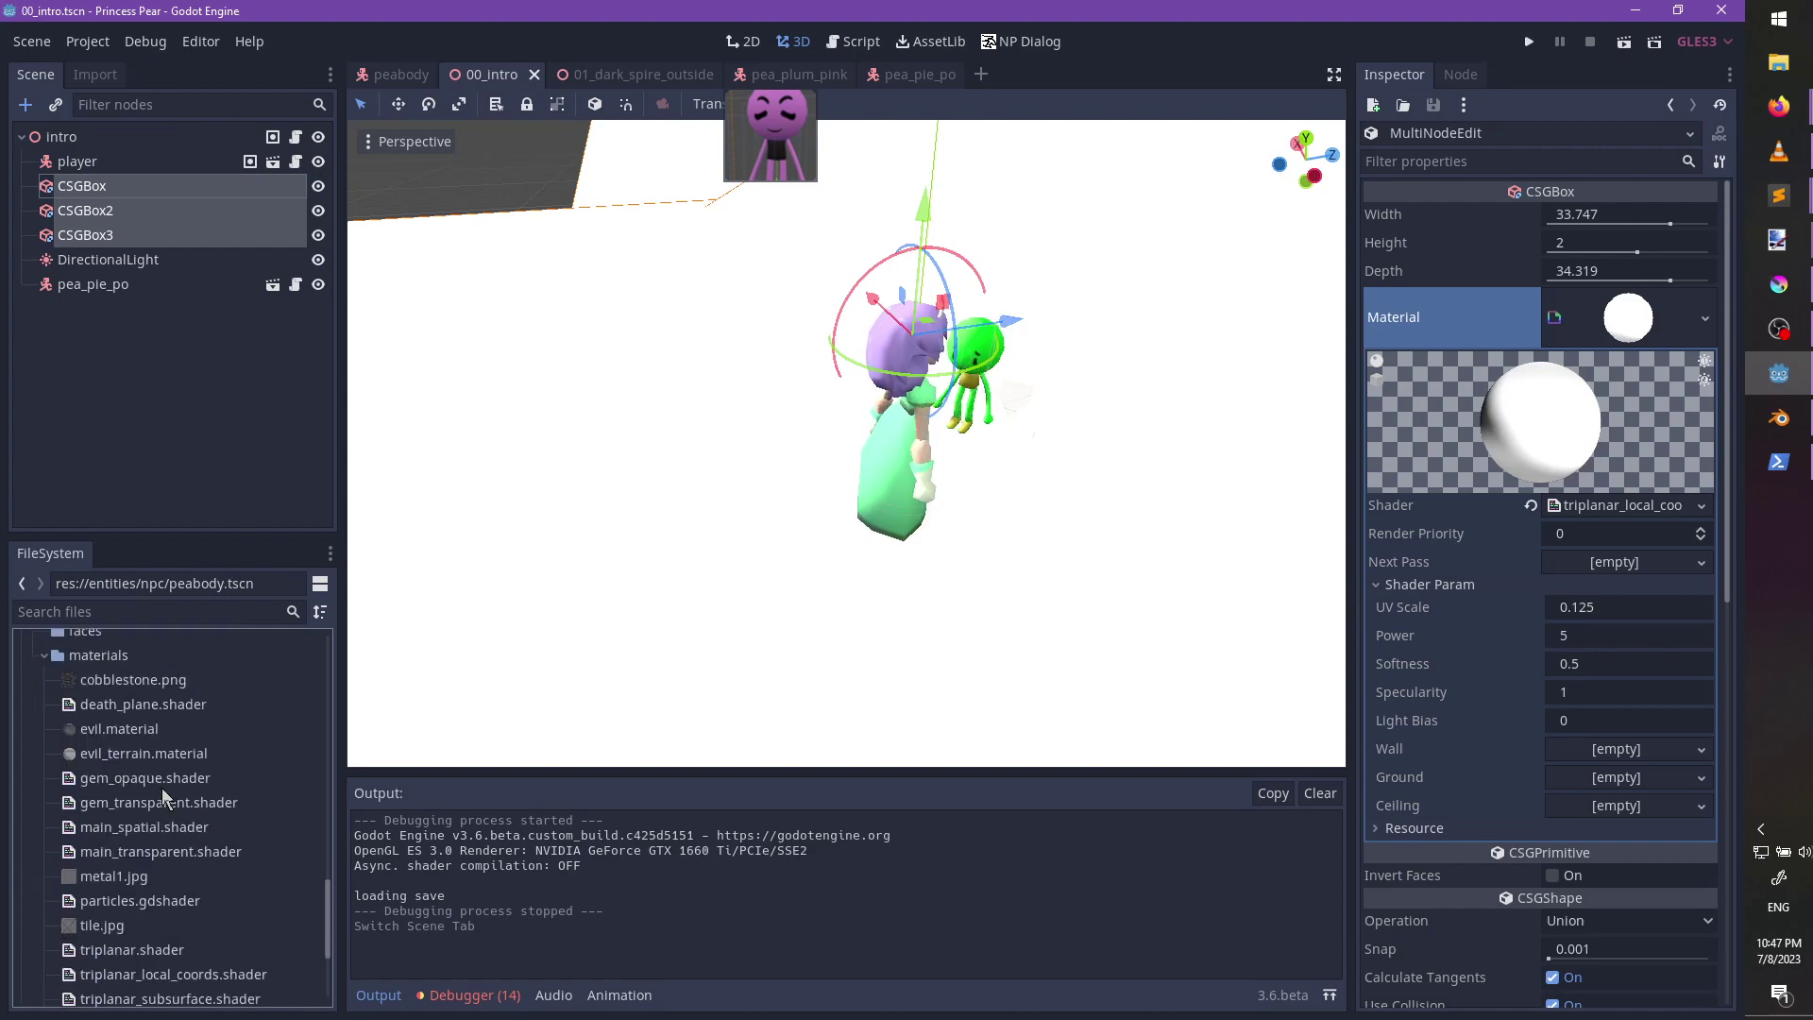
pyautogui.scroll(-1, 142, 821)
pyautogui.moveTo(102, 877); pyautogui.dragTo(1620, 845)
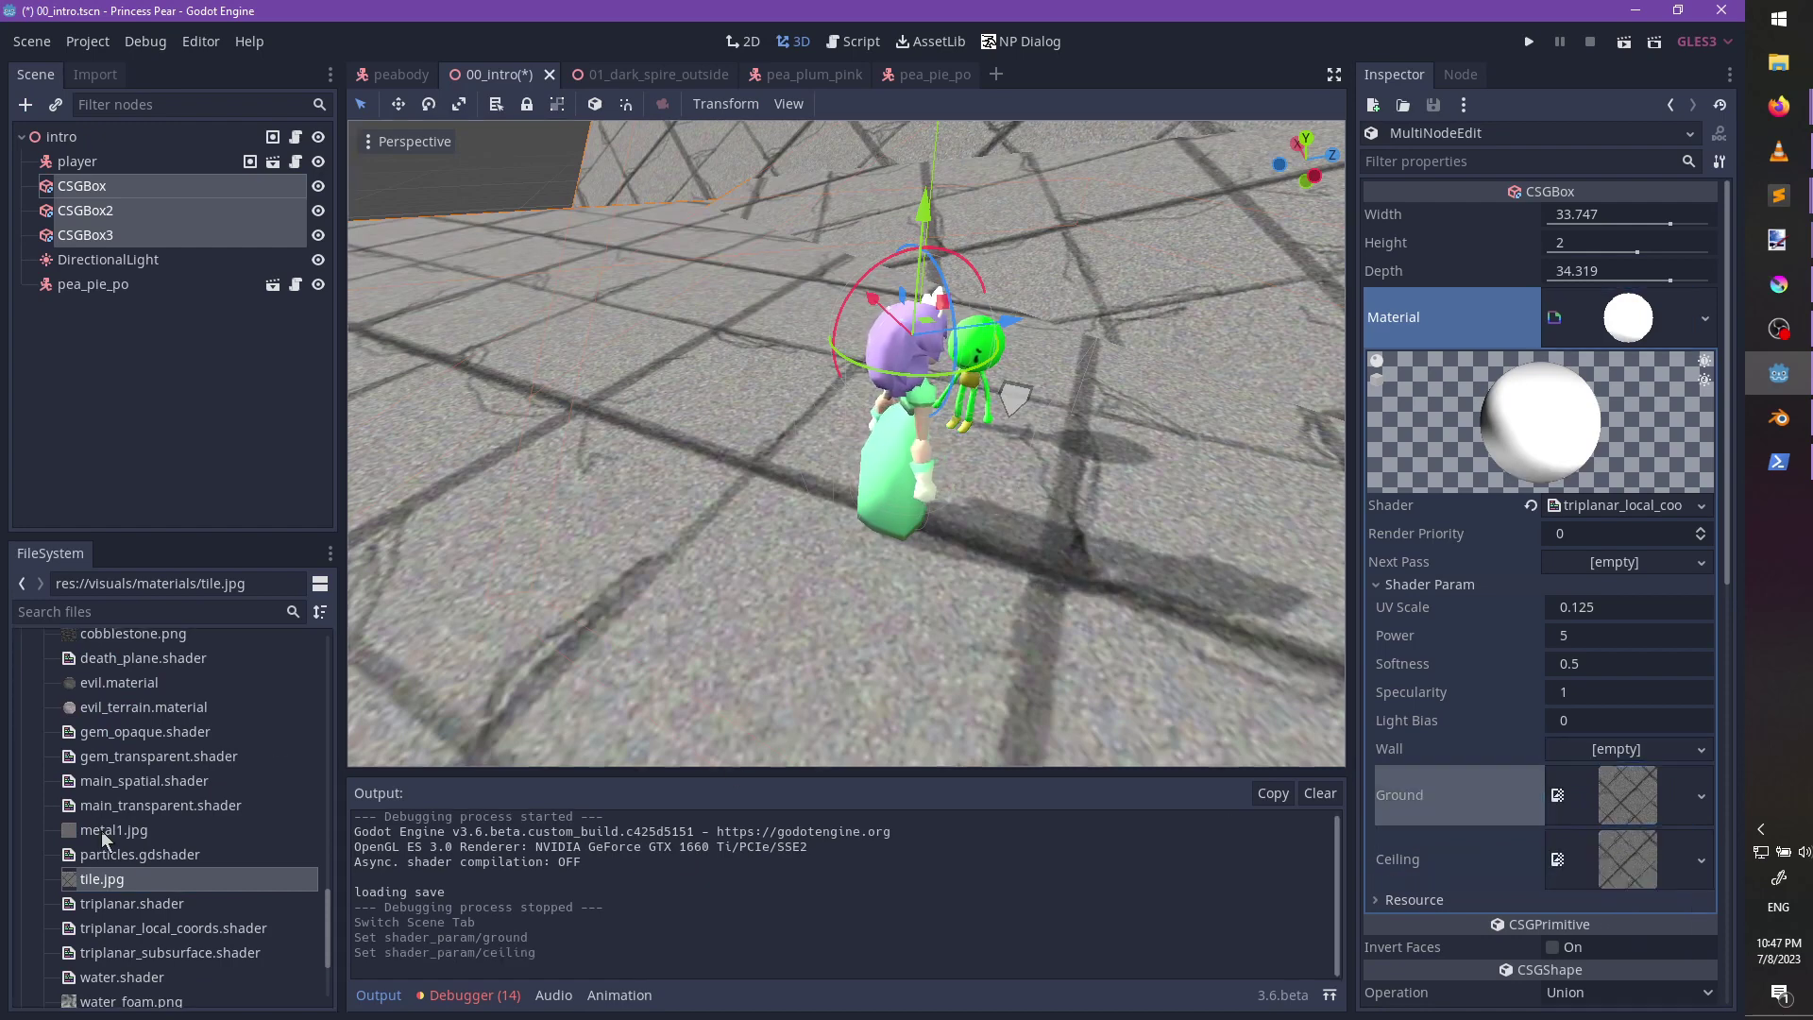
pyautogui.moveTo(111, 831); pyautogui.dragTo(1595, 751)
# Look over the textured boxes from several distances and save the 00_intro scene.
pyautogui.scroll(-12, 841, 558)
pyautogui.moveTo(841, 558); pyautogui.dragTo(1017, 574, button='middle')
pyautogui.scroll(-6, 952, 577)
pyautogui.scroll(17, 955, 587)
pyautogui.scroll(-3, 845, 442)
pyautogui.hotkey('ctrl', 's')
pyautogui.scroll(4, 1017, 574)
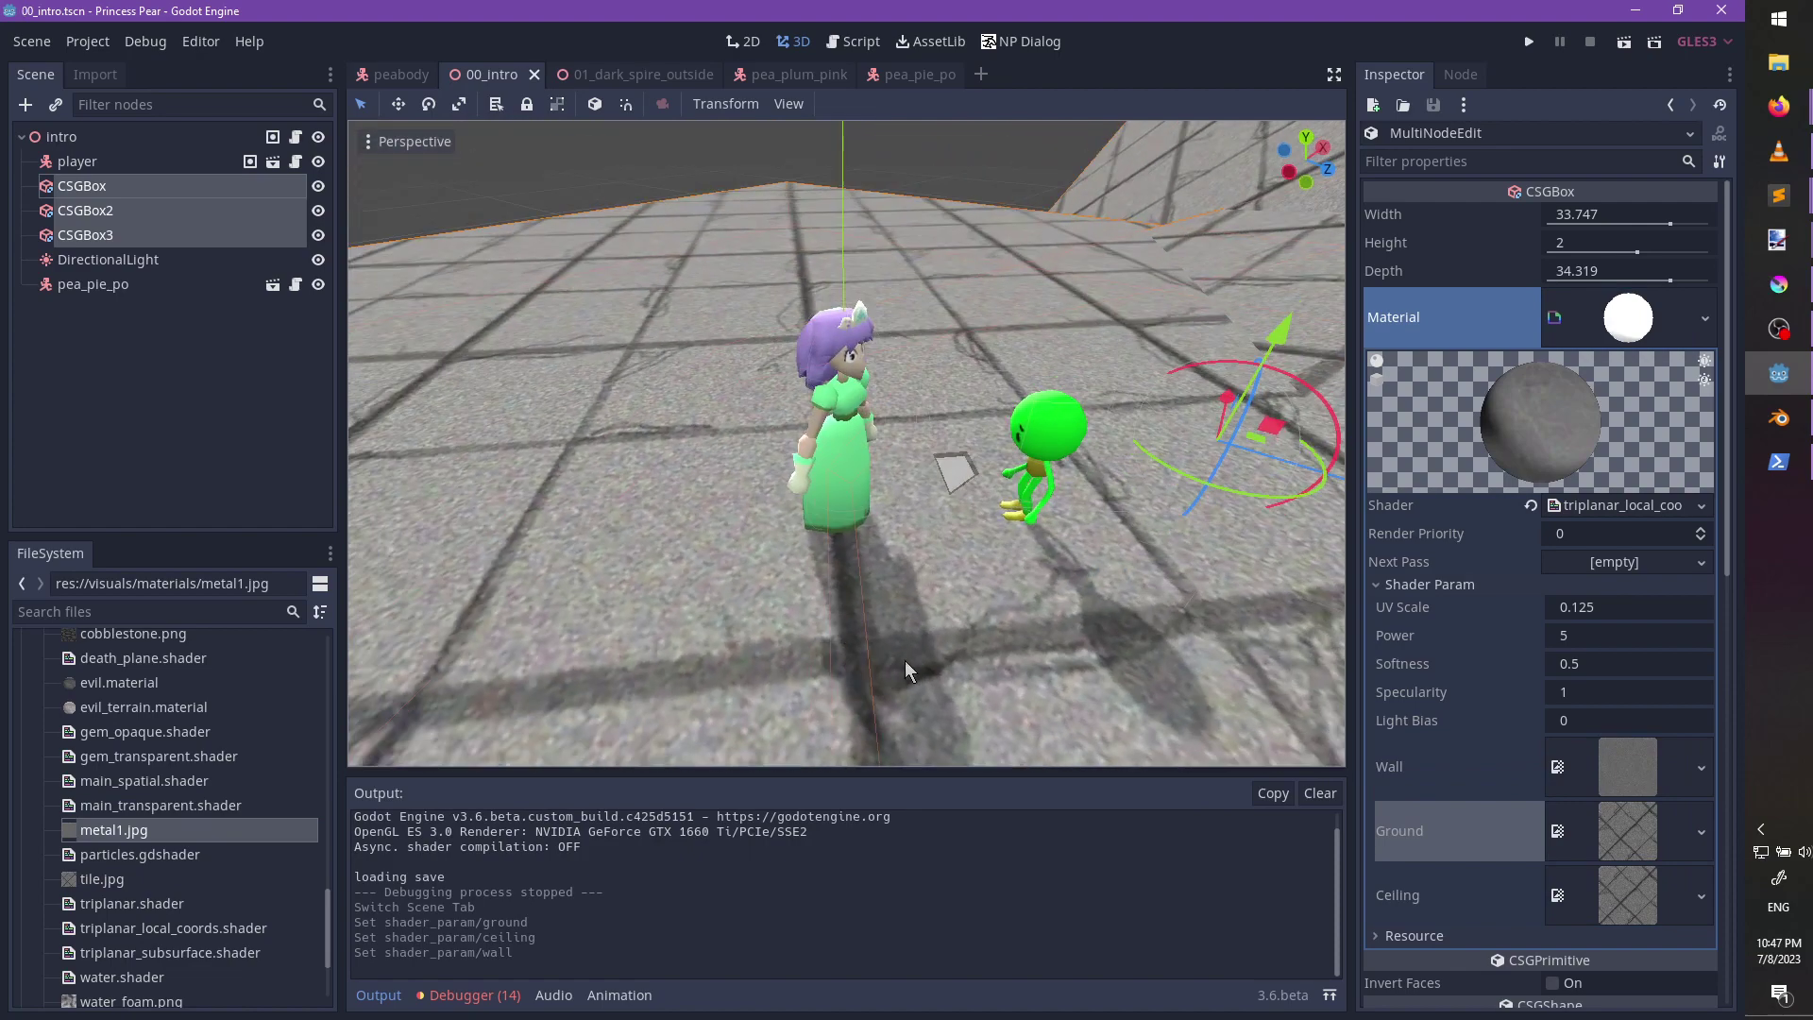
# Move the player across the floor to about x 1.14, z -1.17 and save the scene.
pyautogui.moveTo(905, 659); pyautogui.dragTo(883, 658, button='middle')
pyautogui.click(831, 486)
pyautogui.moveTo(864, 429); pyautogui.dragTo(887, 491, button='middle')
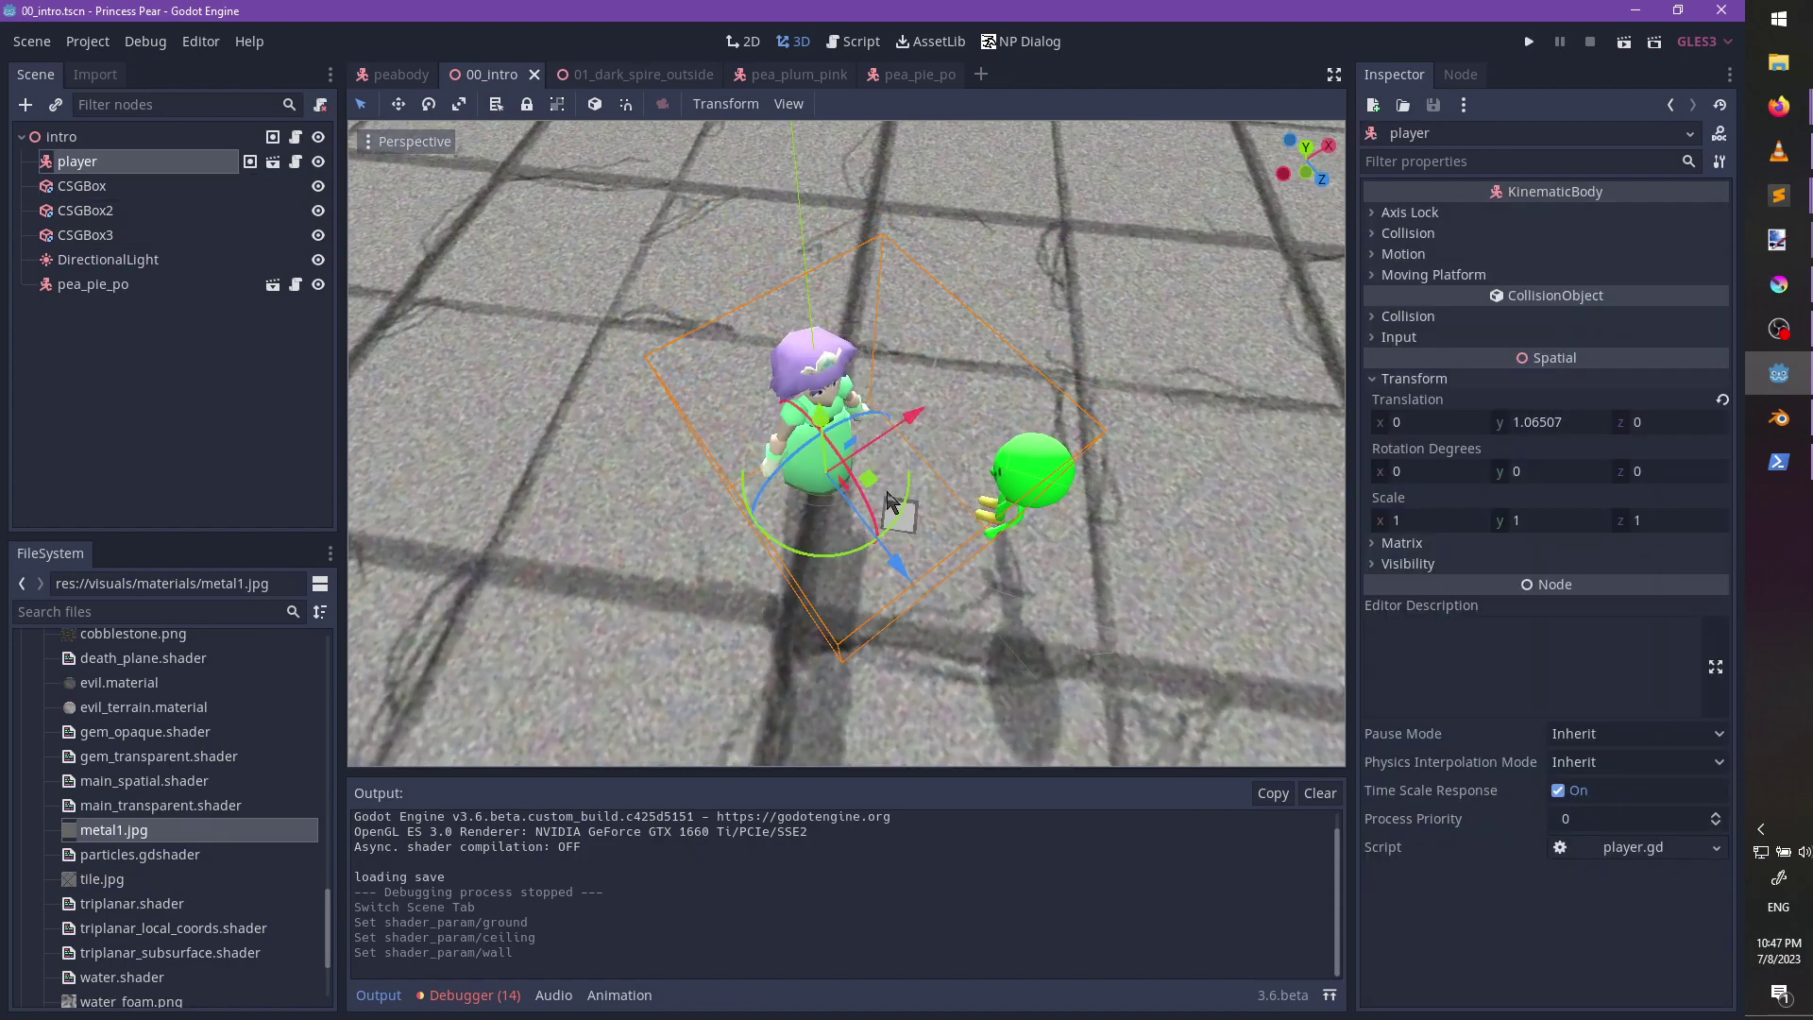
pyautogui.moveTo(889, 502); pyautogui.dragTo(887, 373)
pyautogui.hotkey('ctrl', 's')
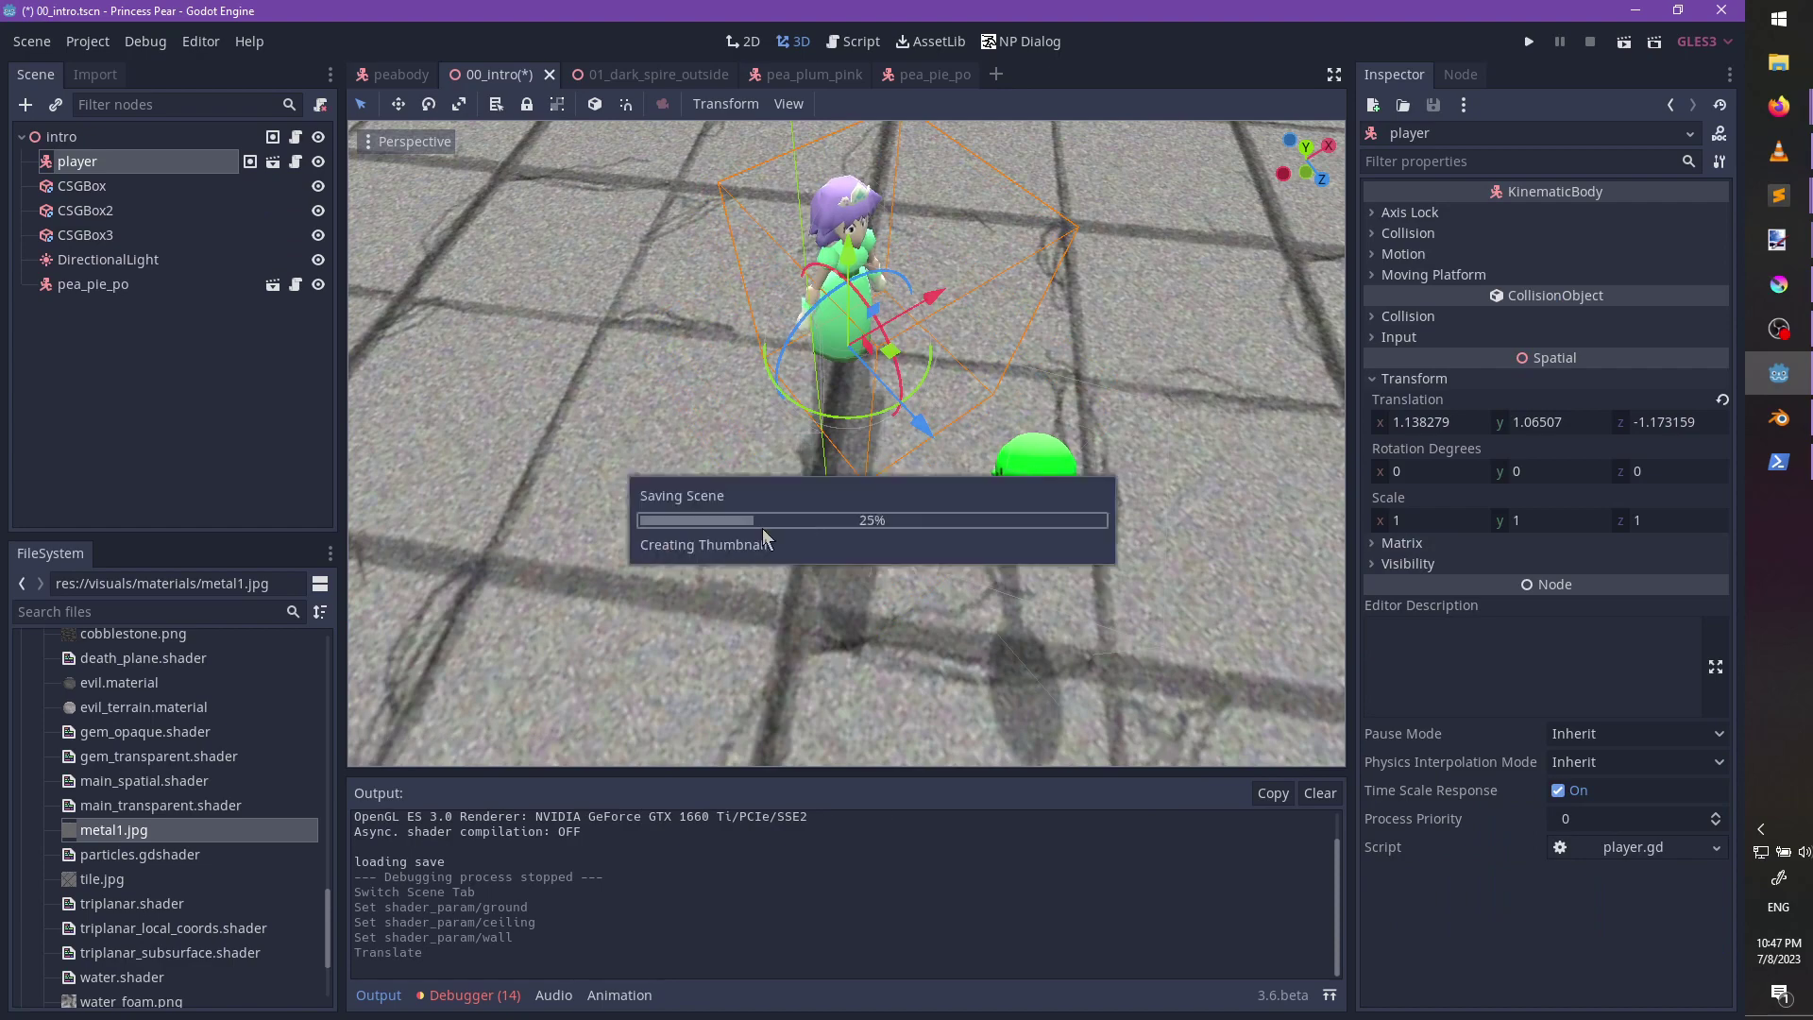
pyautogui.moveTo(761, 528); pyautogui.dragTo(926, 528, button='middle')
pyautogui.scroll(5, 969, 540)
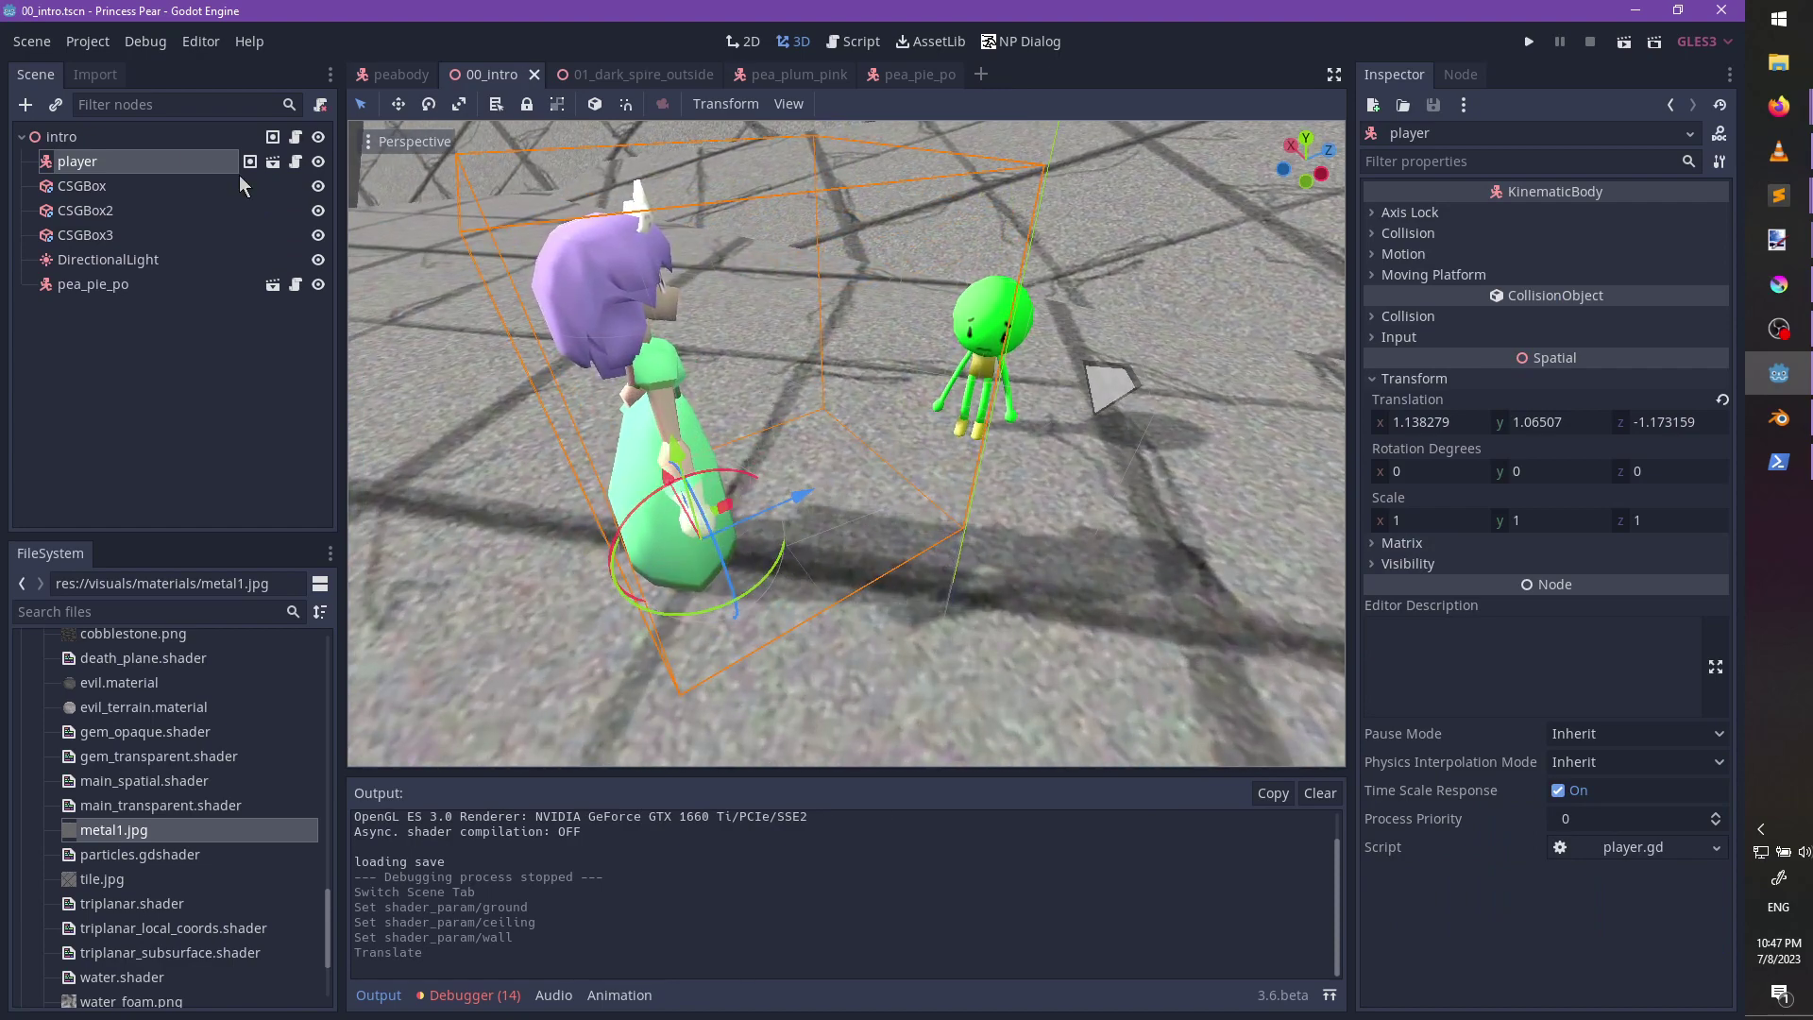
# Open the player scene and add a Control node under modal.
pyautogui.click(126, 136)
pyautogui.scroll(2, 803, 368)
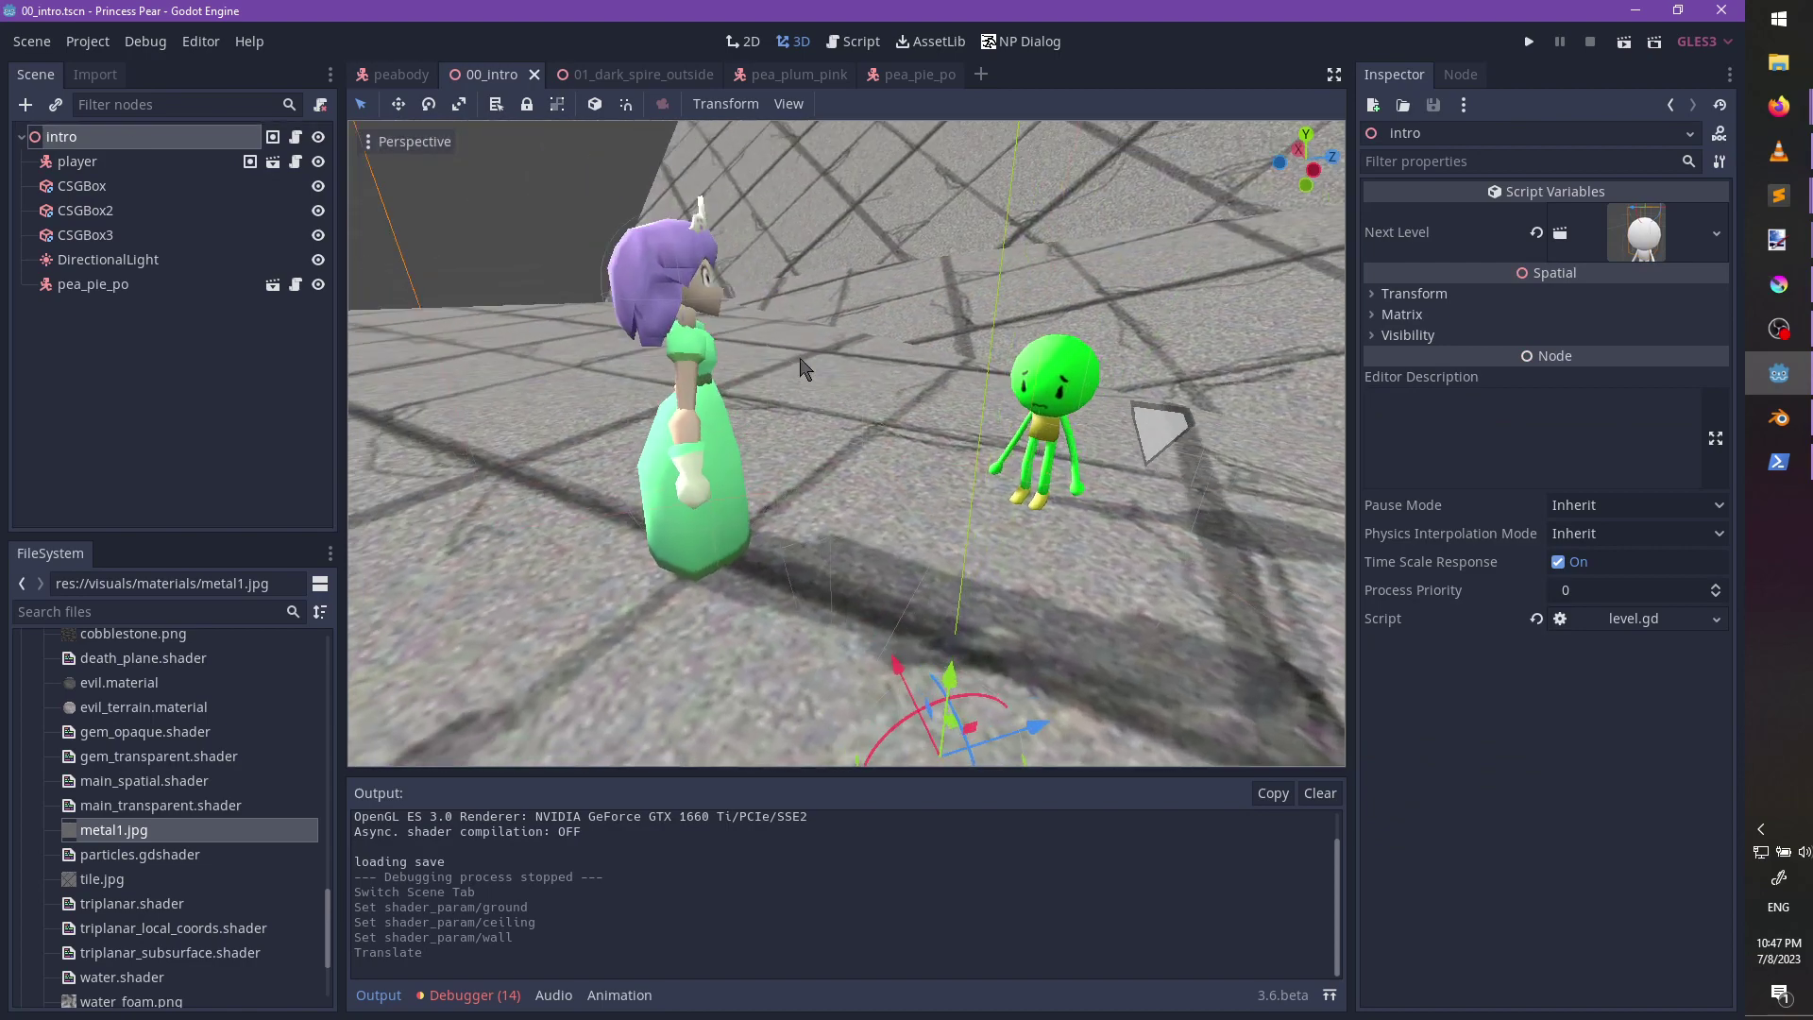
pyautogui.moveTo(803, 368); pyautogui.dragTo(629, 355, button='middle')
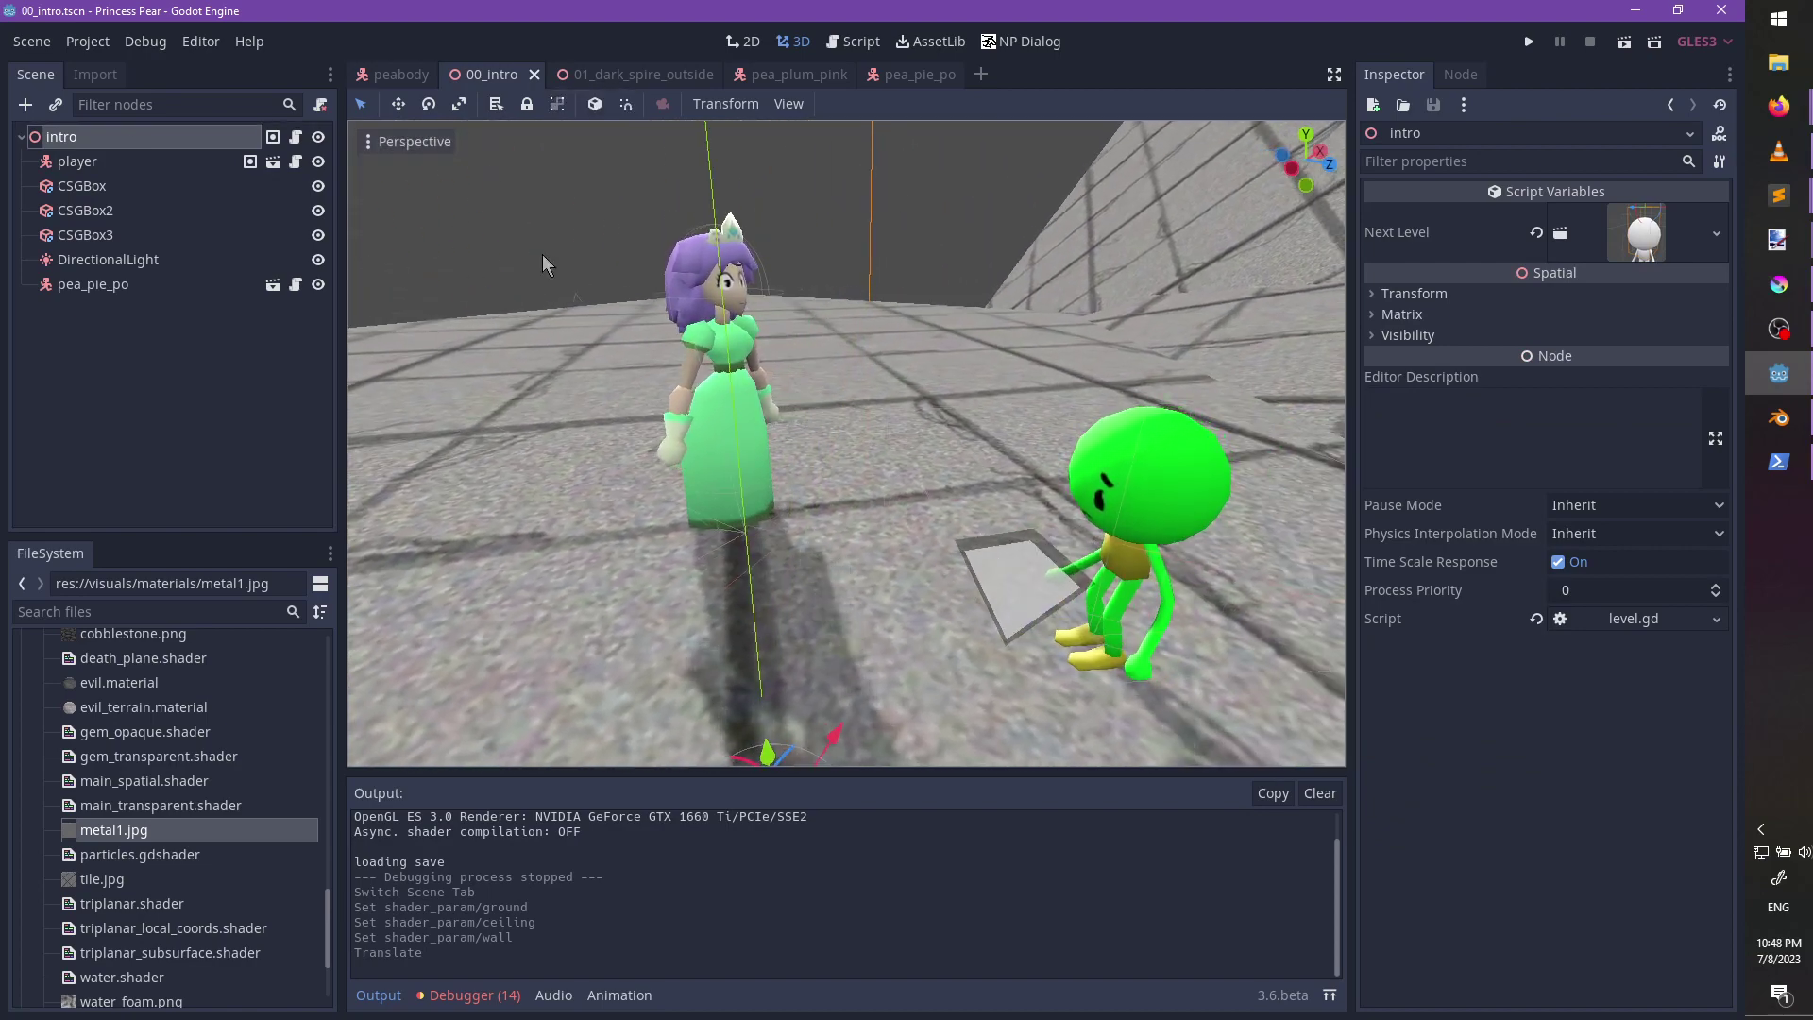
pyautogui.click(273, 161)
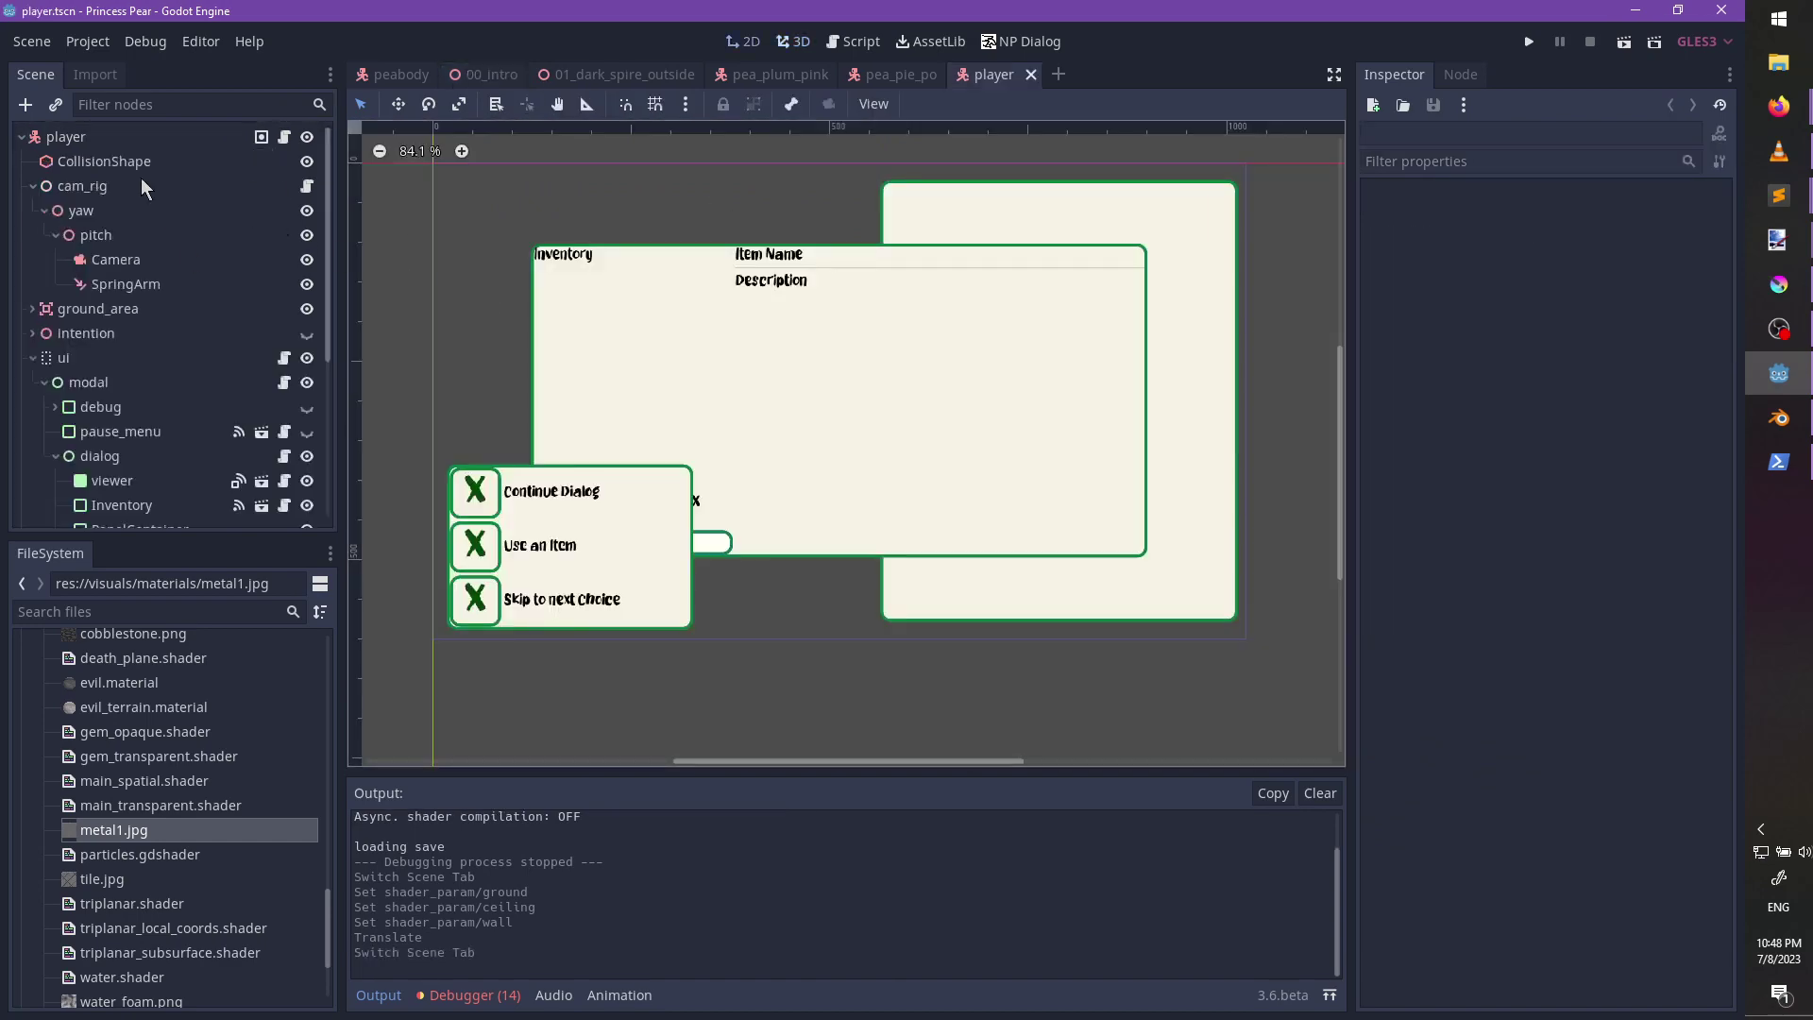
pyautogui.click(110, 408)
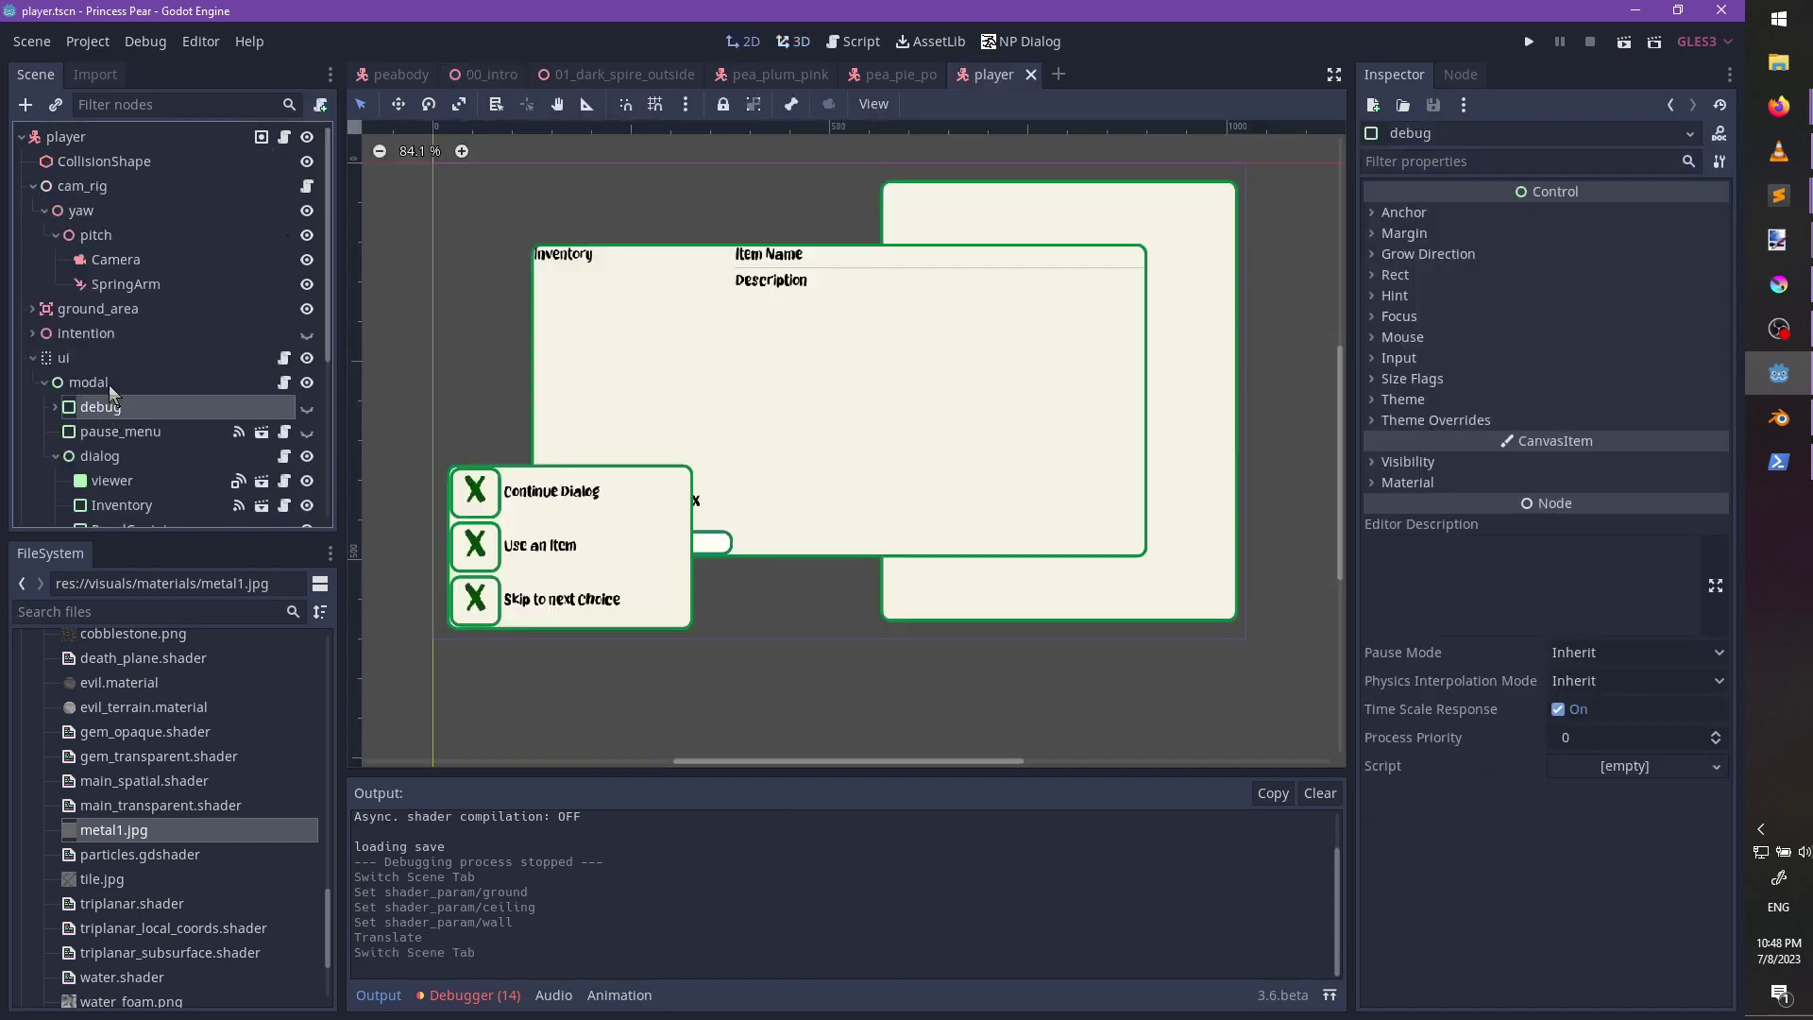
pyautogui.click(110, 381)
pyautogui.hotkey('ctrl', 'a')
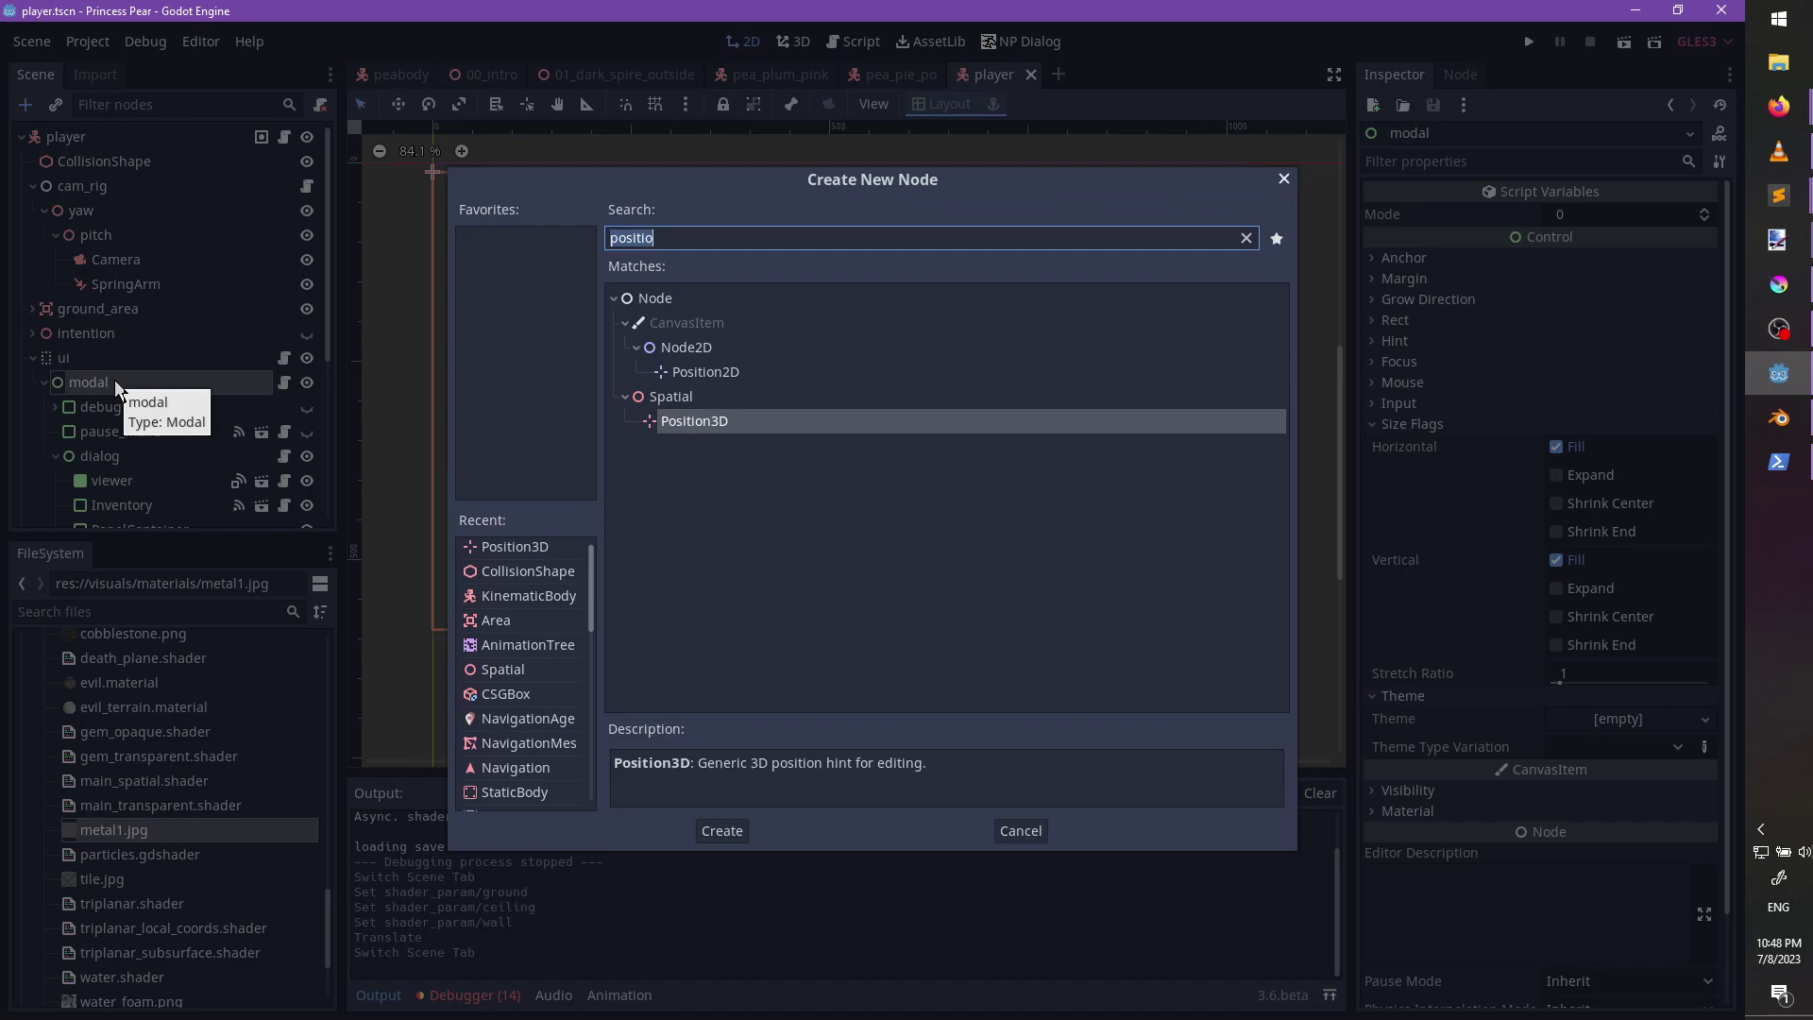
pyautogui.write('Control')
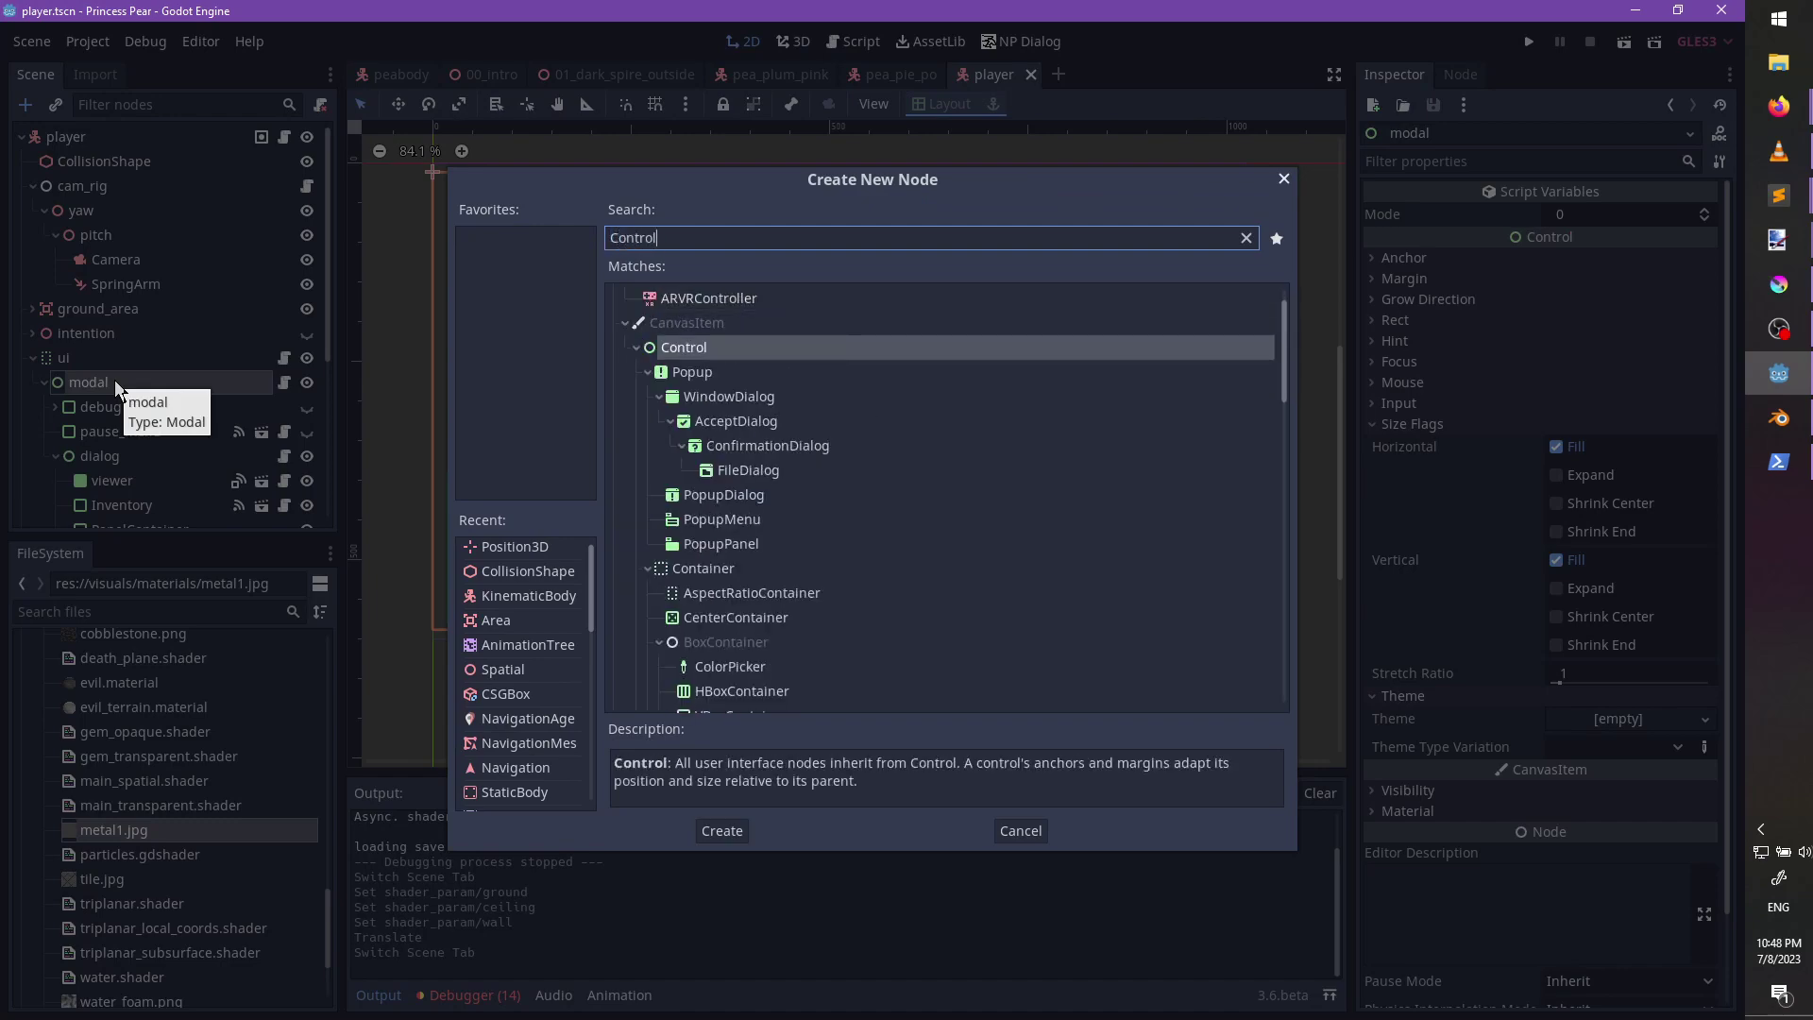
pyautogui.press('Return')
# Move the new Control node to the first place under modal, above debug, and rename it gaming.
pyautogui.moveTo(123, 500); pyautogui.dragTo(129, 170)
pyautogui.doubleClick(191, 186)
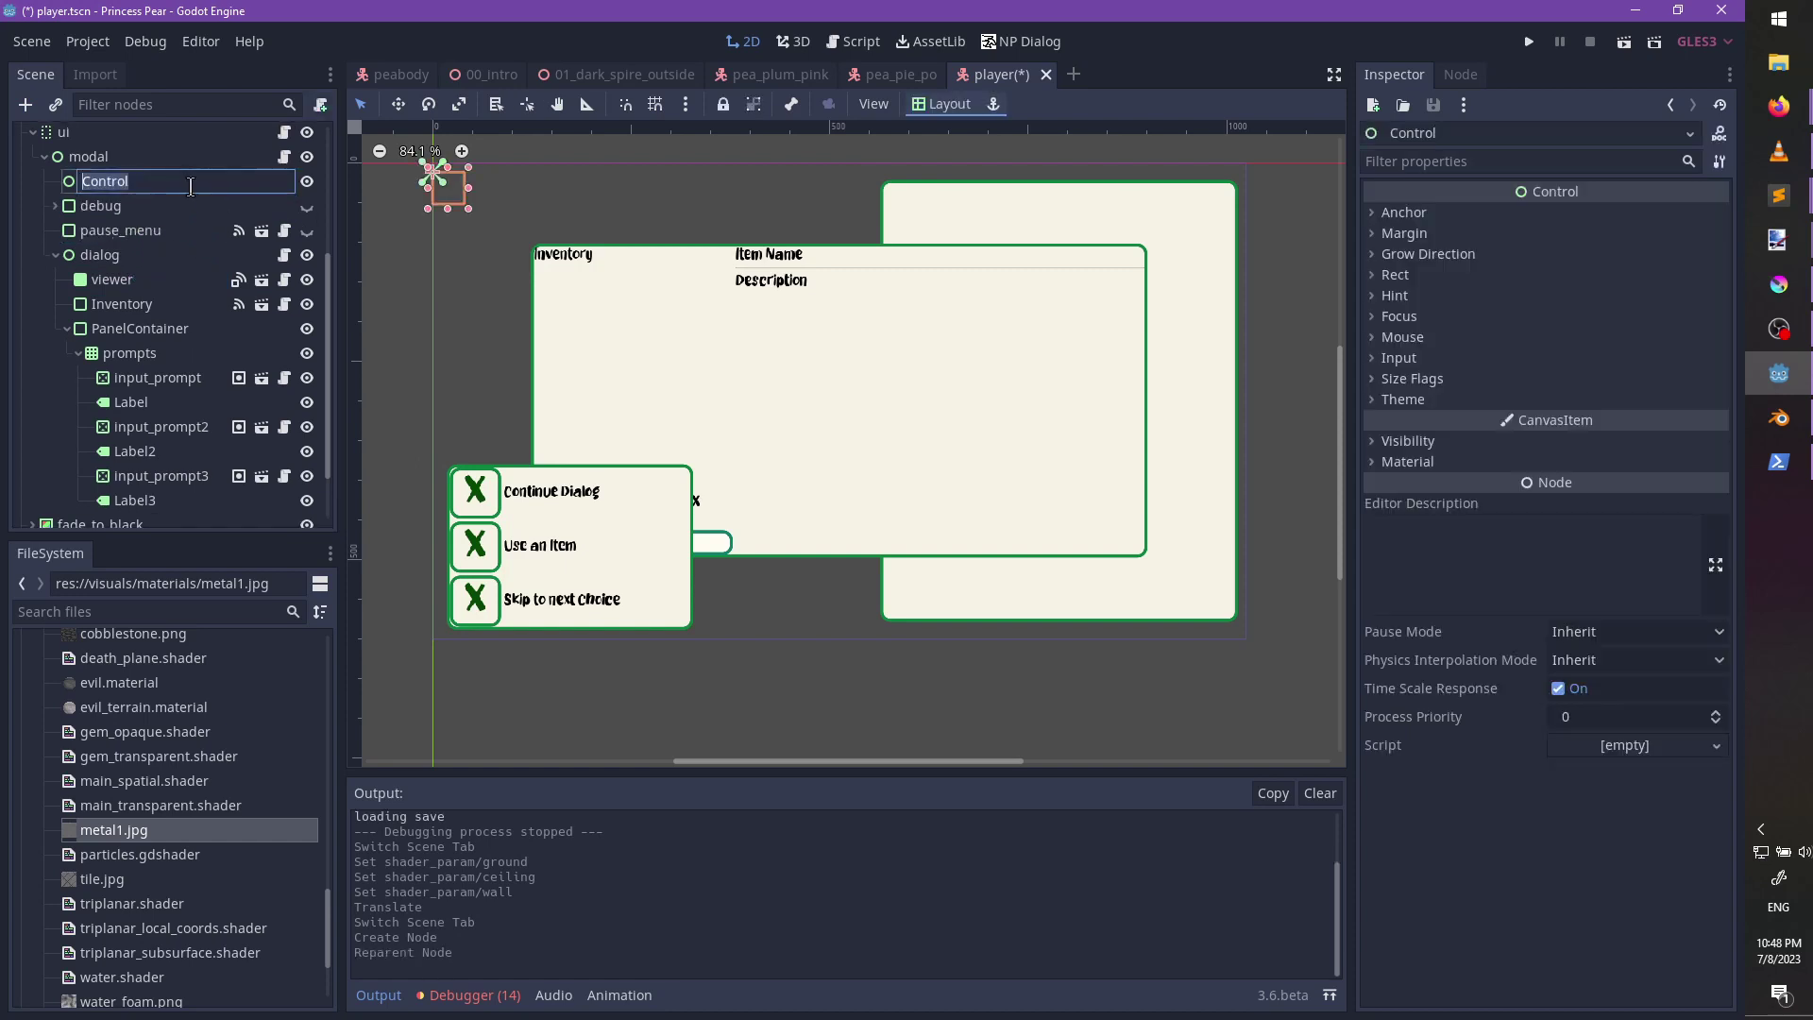
pyautogui.press('Return')
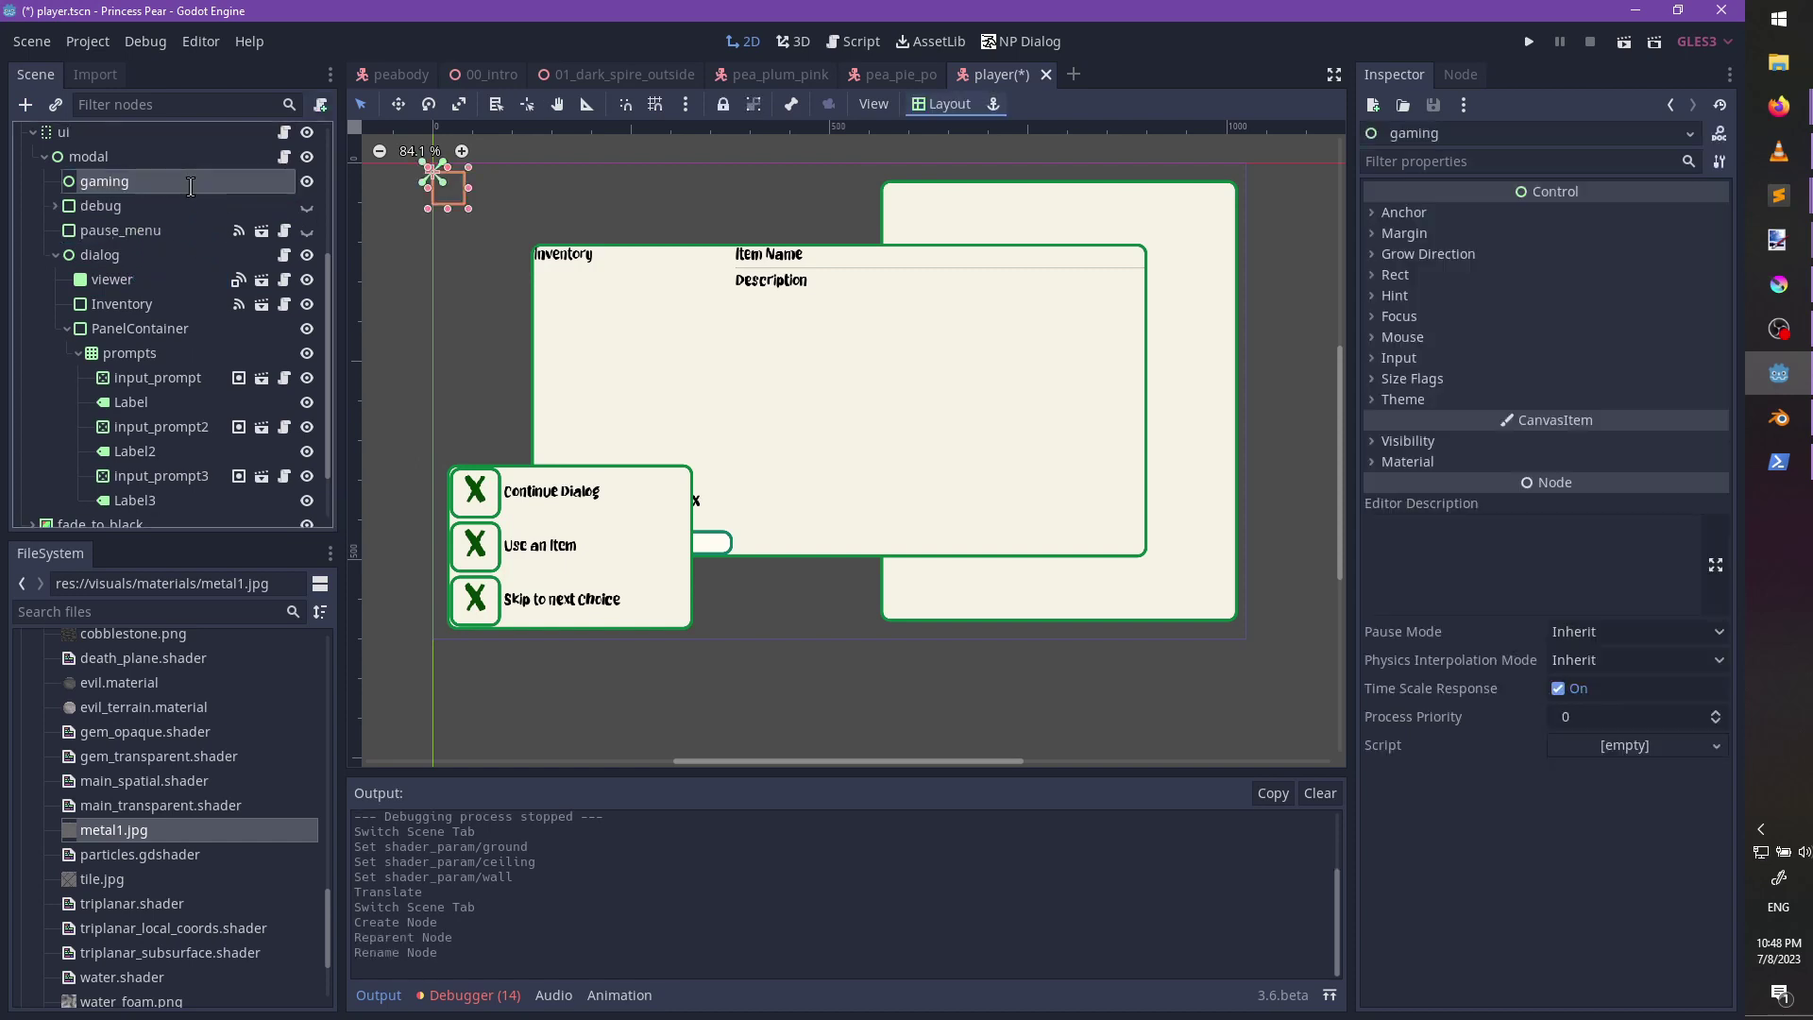
# Move the debug node under gaming, then hide and collapse the dialog node.
pyautogui.click(140, 211)
pyautogui.press('Delete')
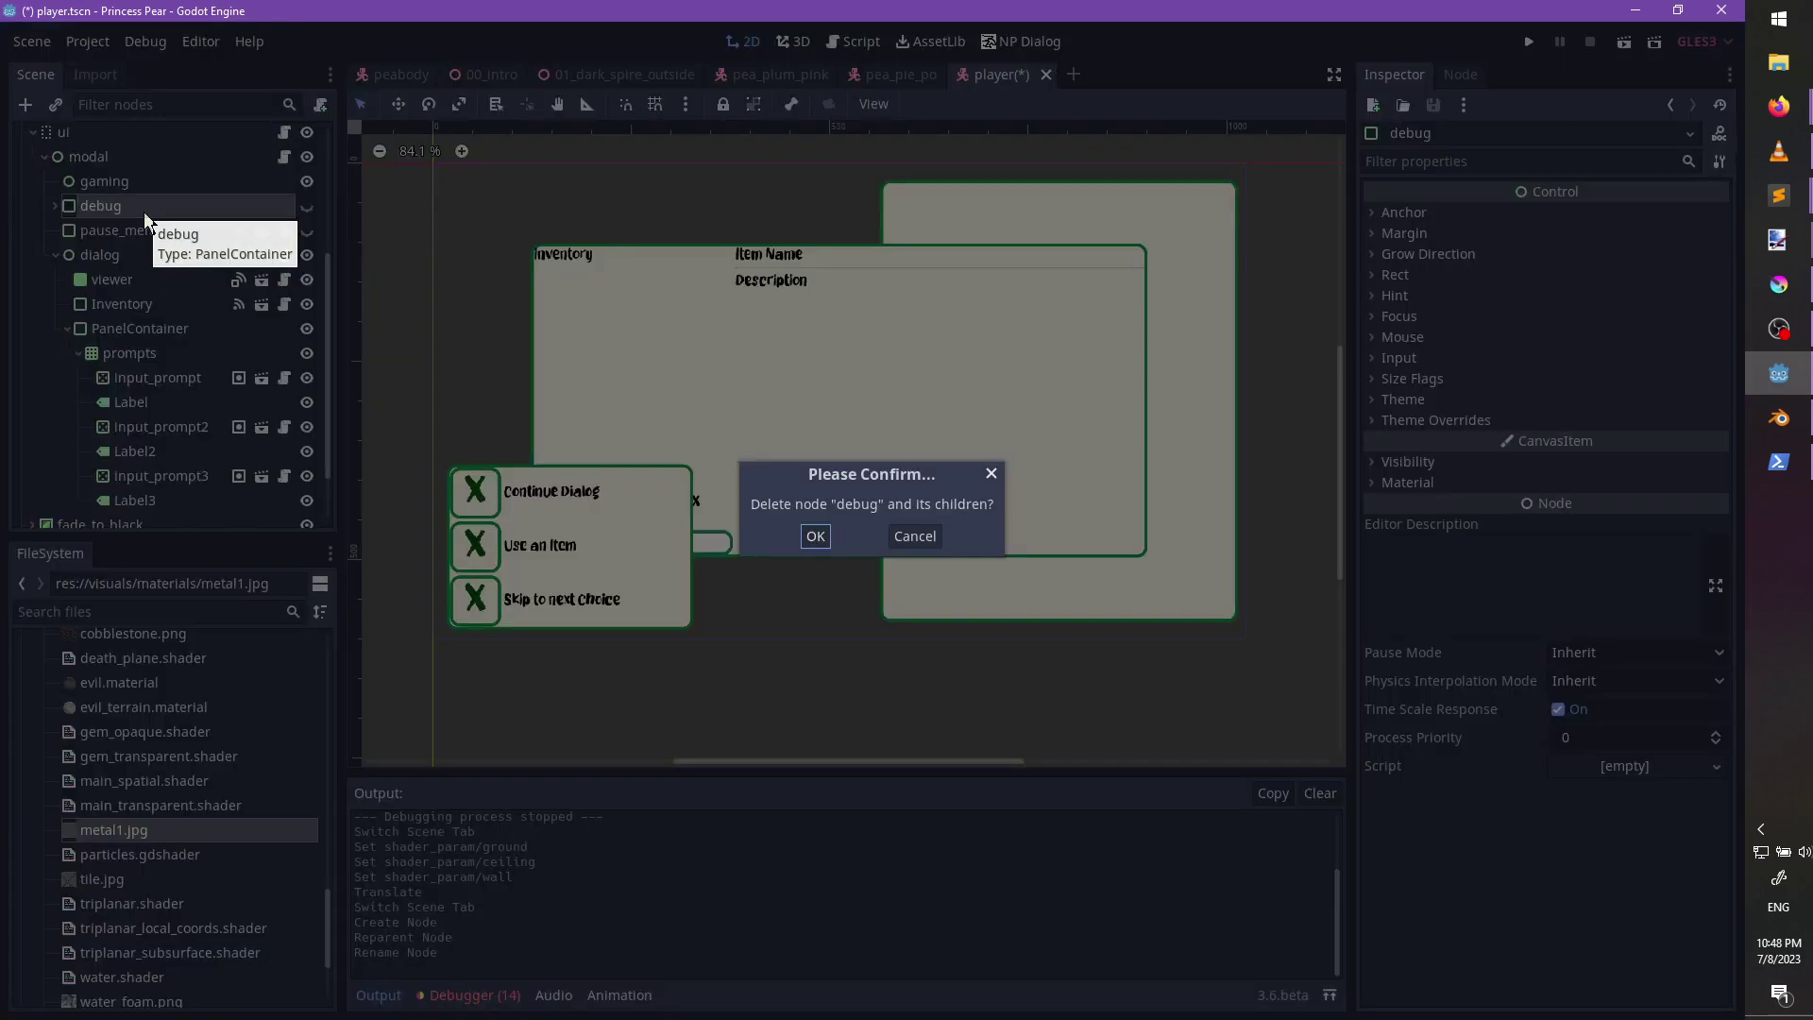
pyautogui.press('Escape')
pyautogui.moveTo(144, 211); pyautogui.dragTo(109, 183)
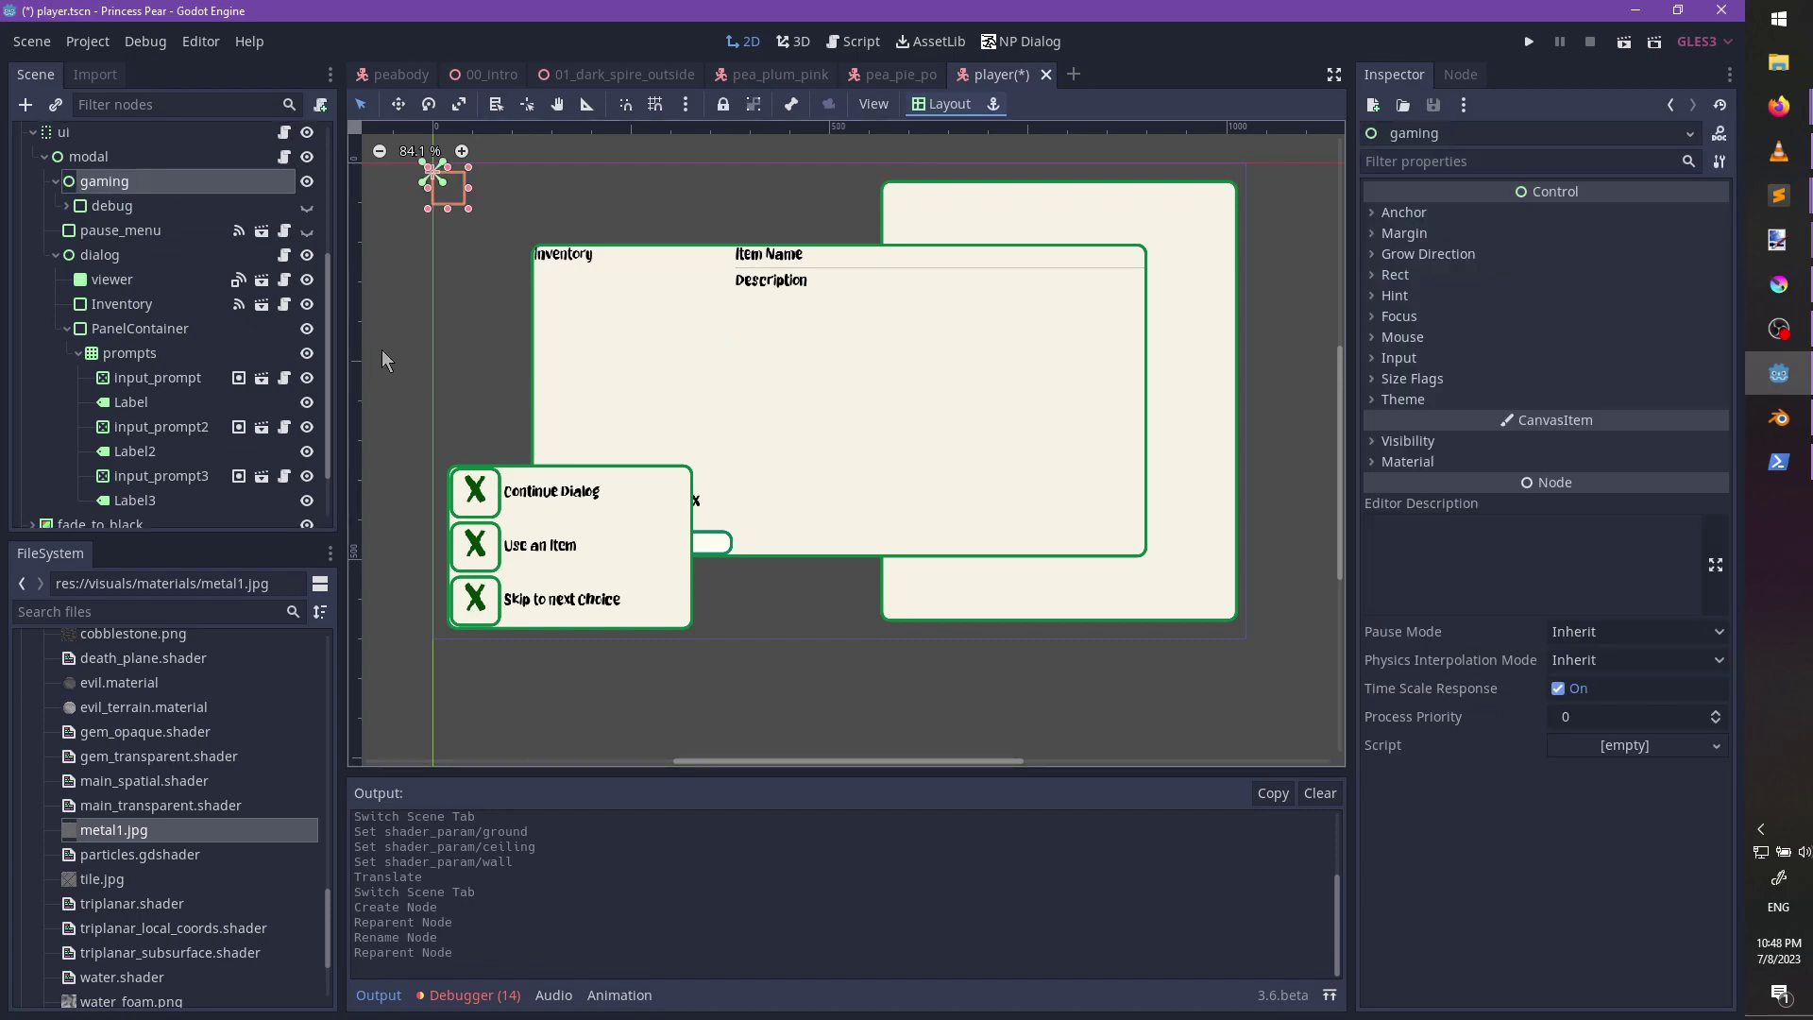
pyautogui.click(307, 256)
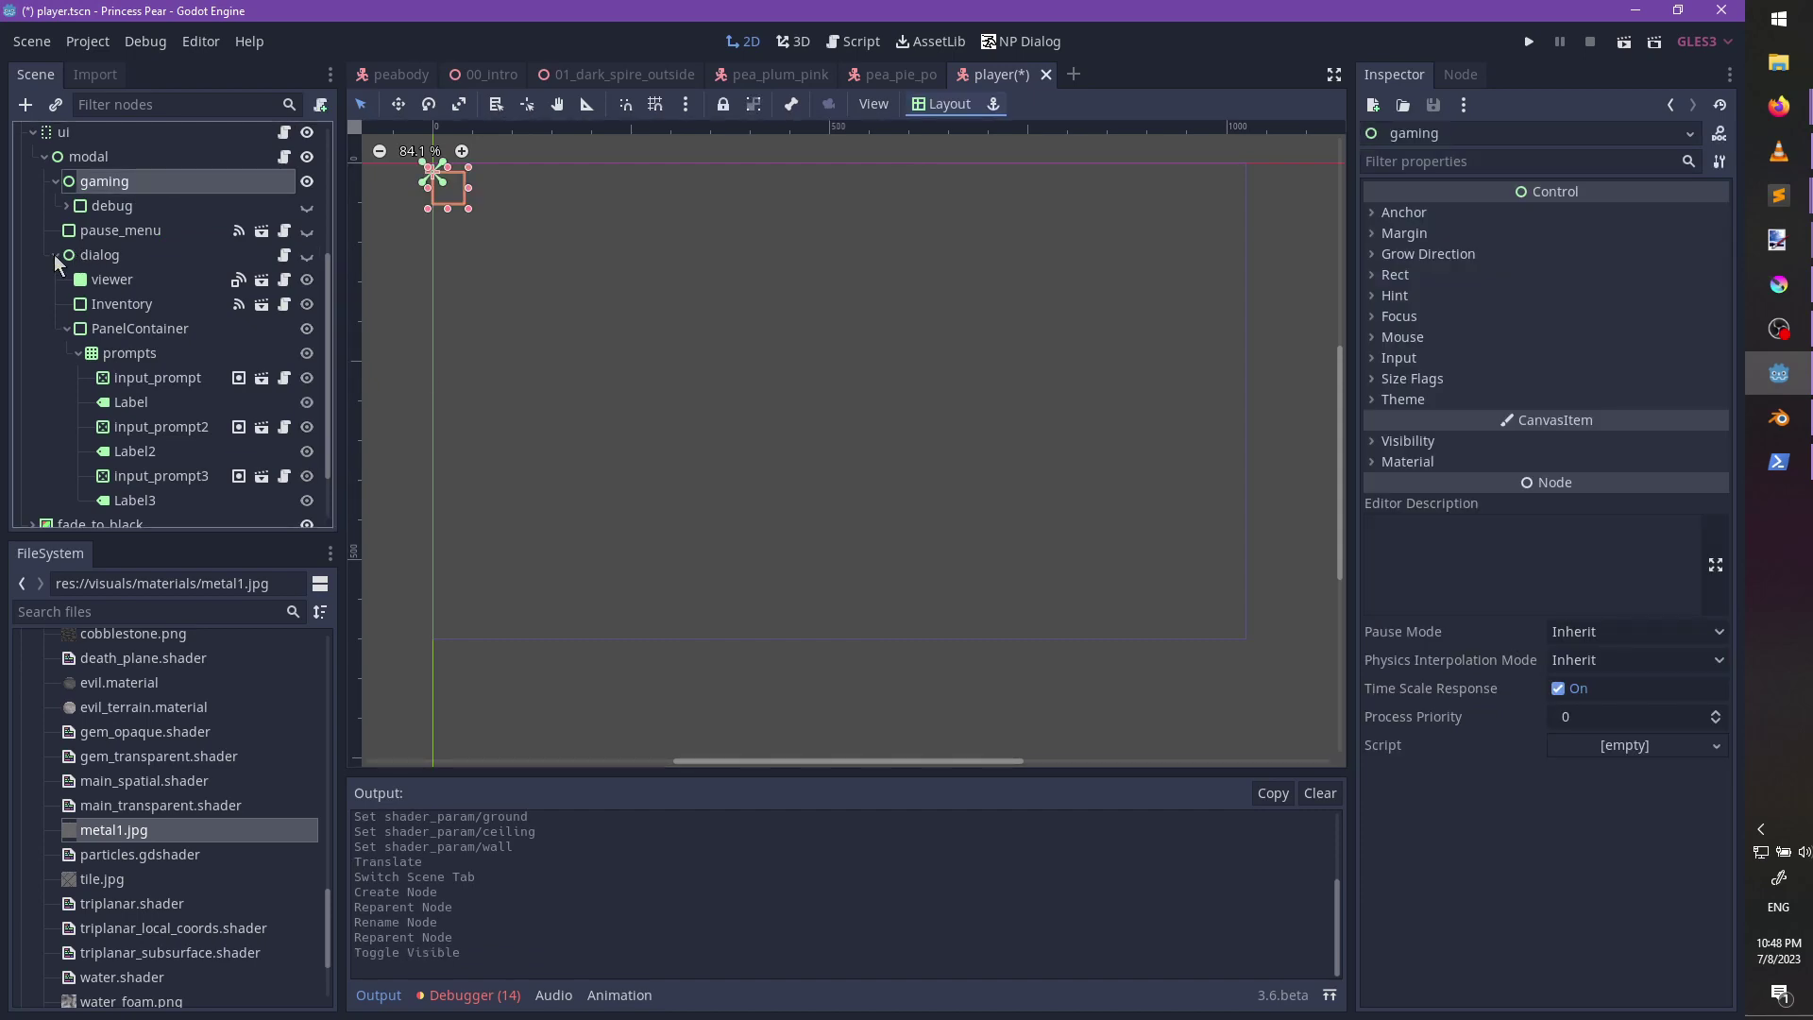
pyautogui.click(55, 256)
# Add an HBoxContainer under gaming and rename it talk.
pyautogui.hotkey('ctrl', 'a')
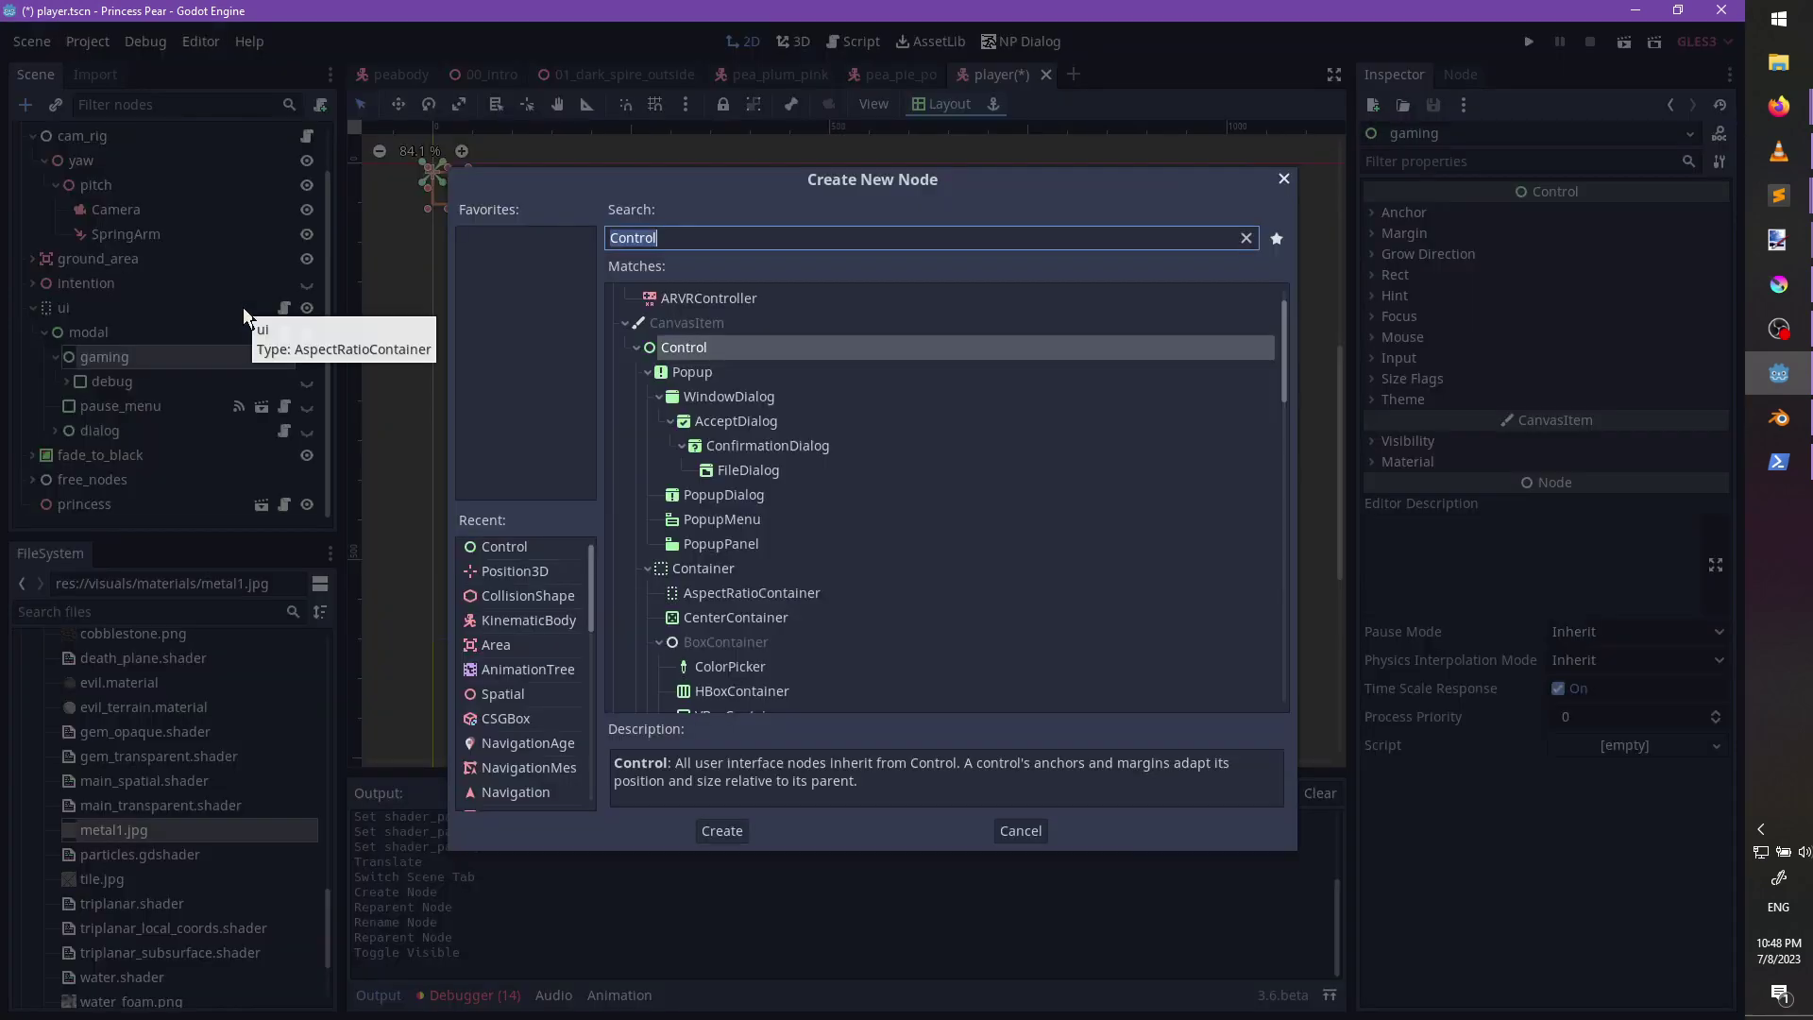
pyautogui.write('hbox')
pyautogui.press('Return')
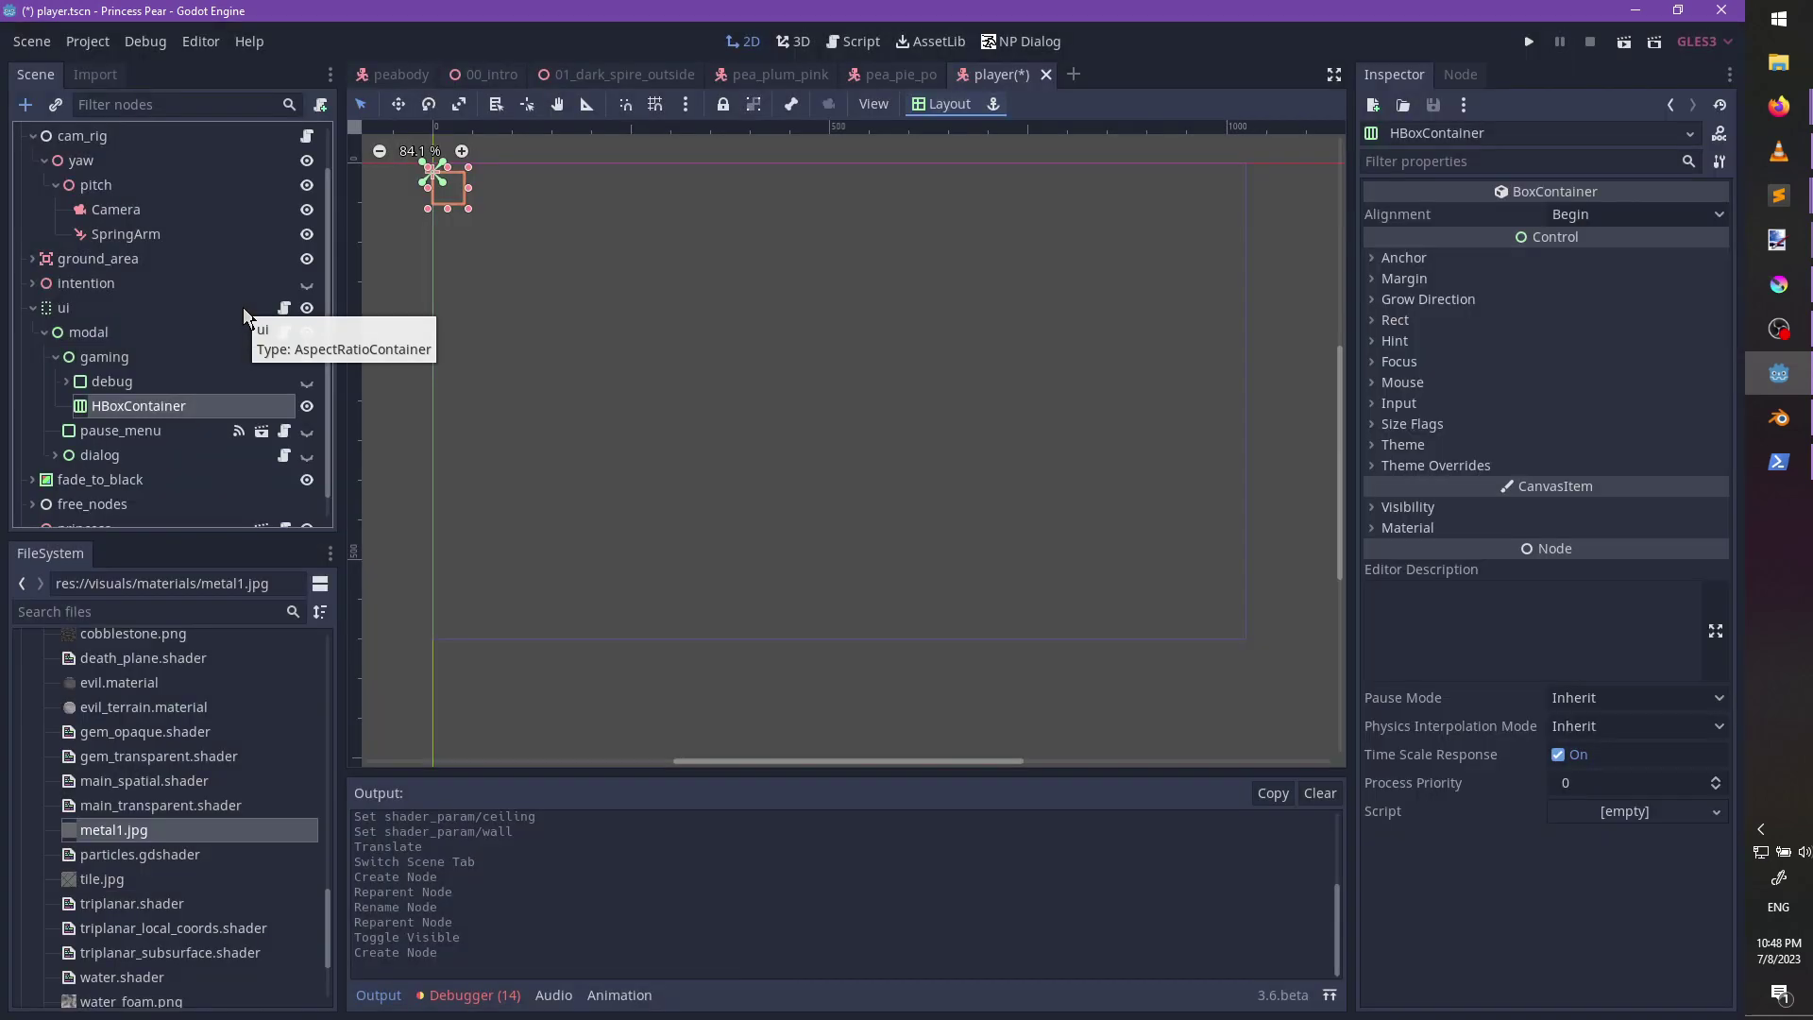
pyautogui.doubleClick(179, 408)
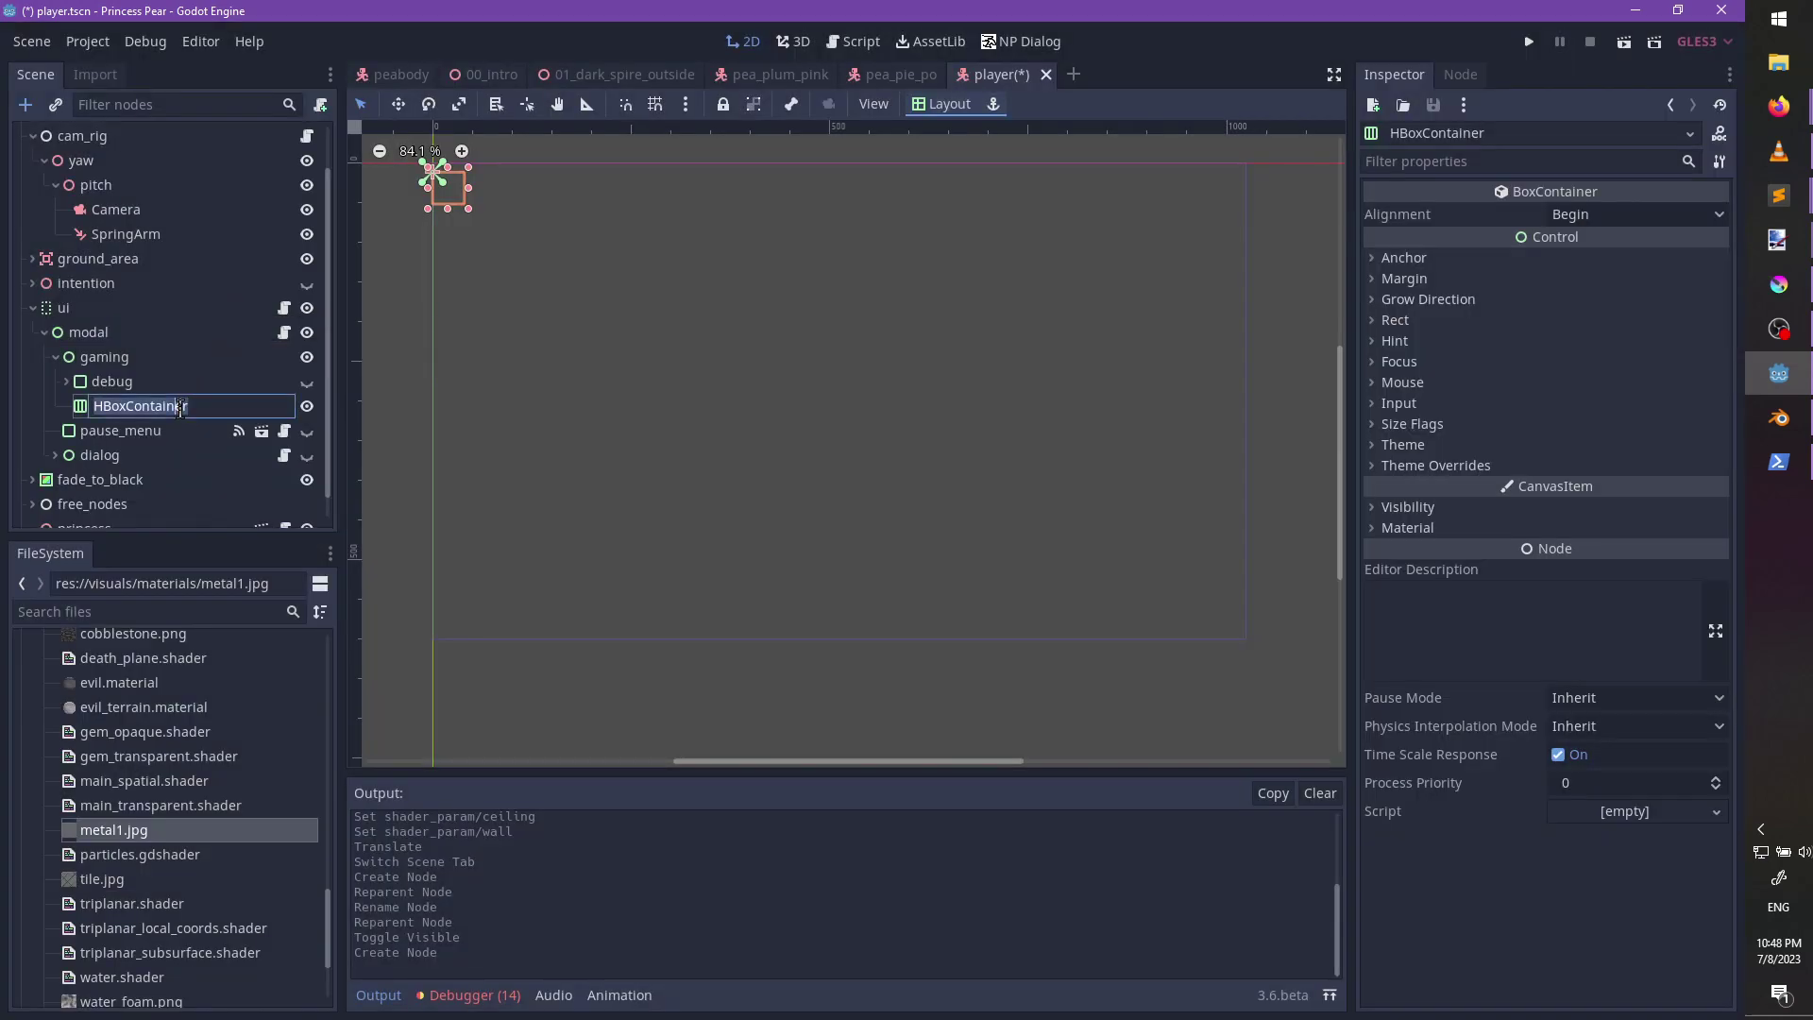
pyautogui.write('talk')
pyautogui.press('Return')
pyautogui.hotkey('ctrl', 'a')
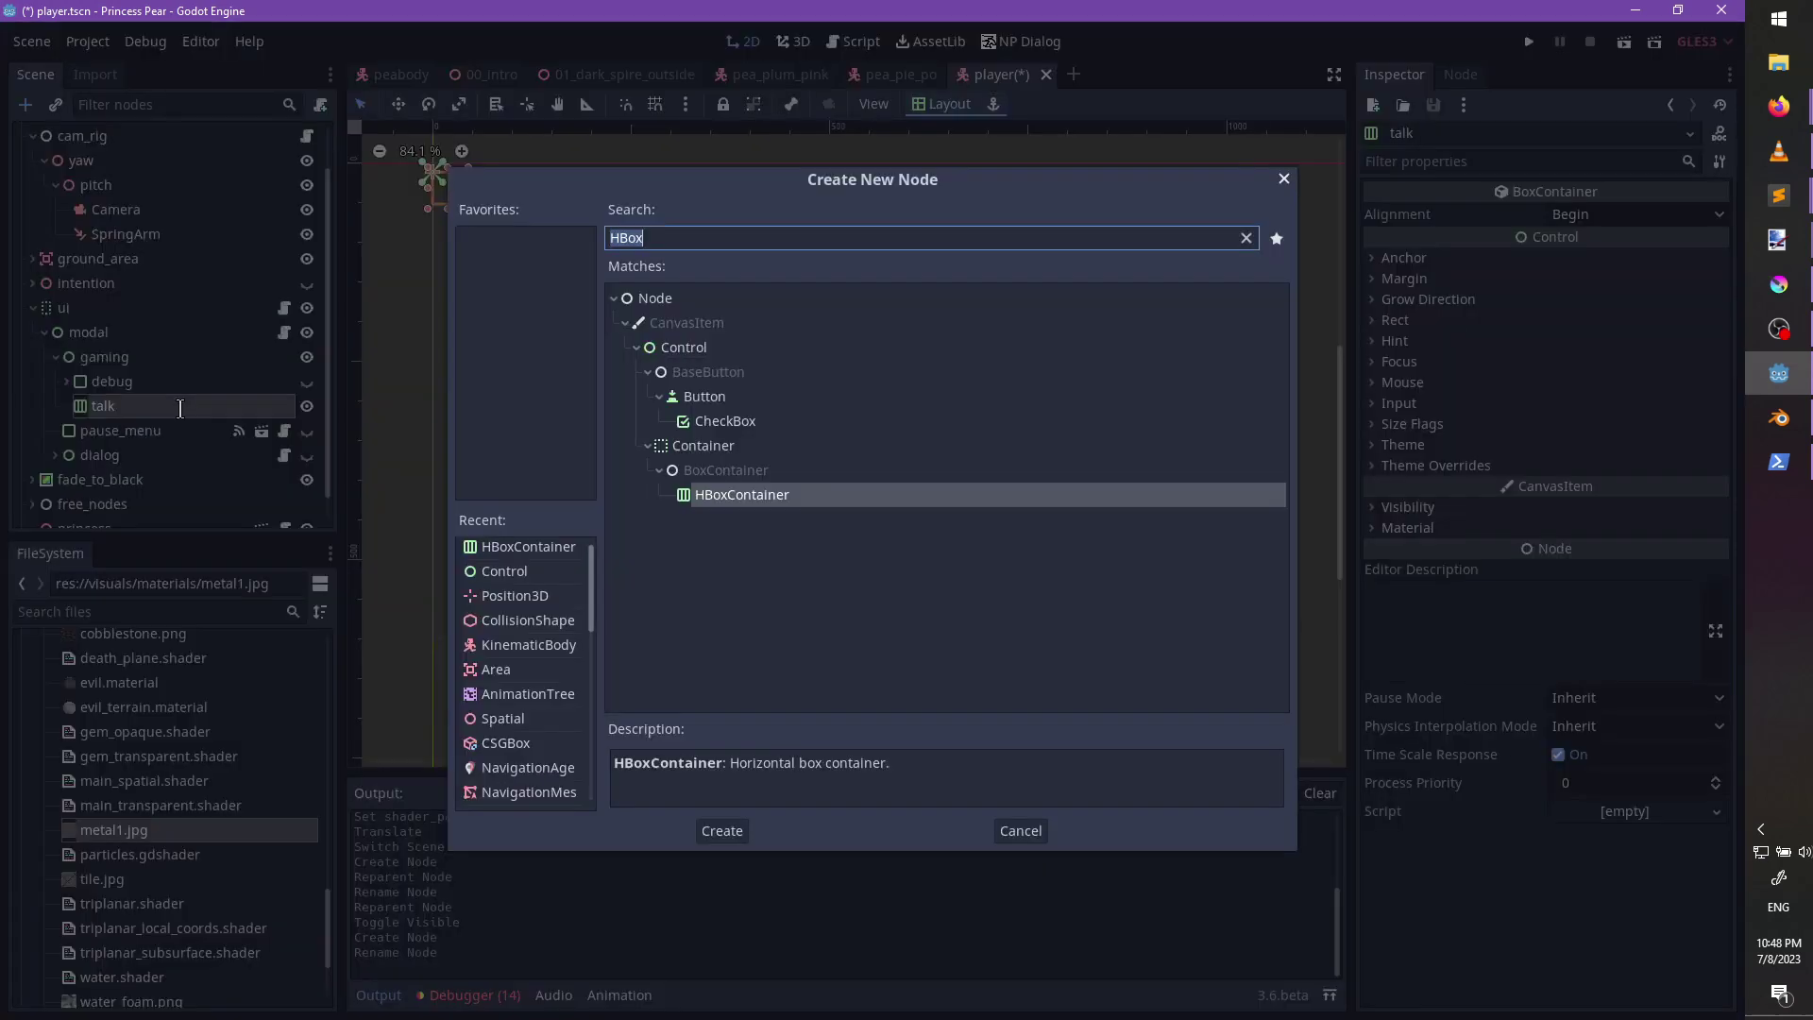
pyautogui.write('Prompt')
pyautogui.press('BackSpace')
pyautogui.press('BackSpace')
pyautogui.press('BackSpace')
pyautogui.press('BackSpace')
pyautogui.press('BackSpace')
pyautogui.press('BackSpace')
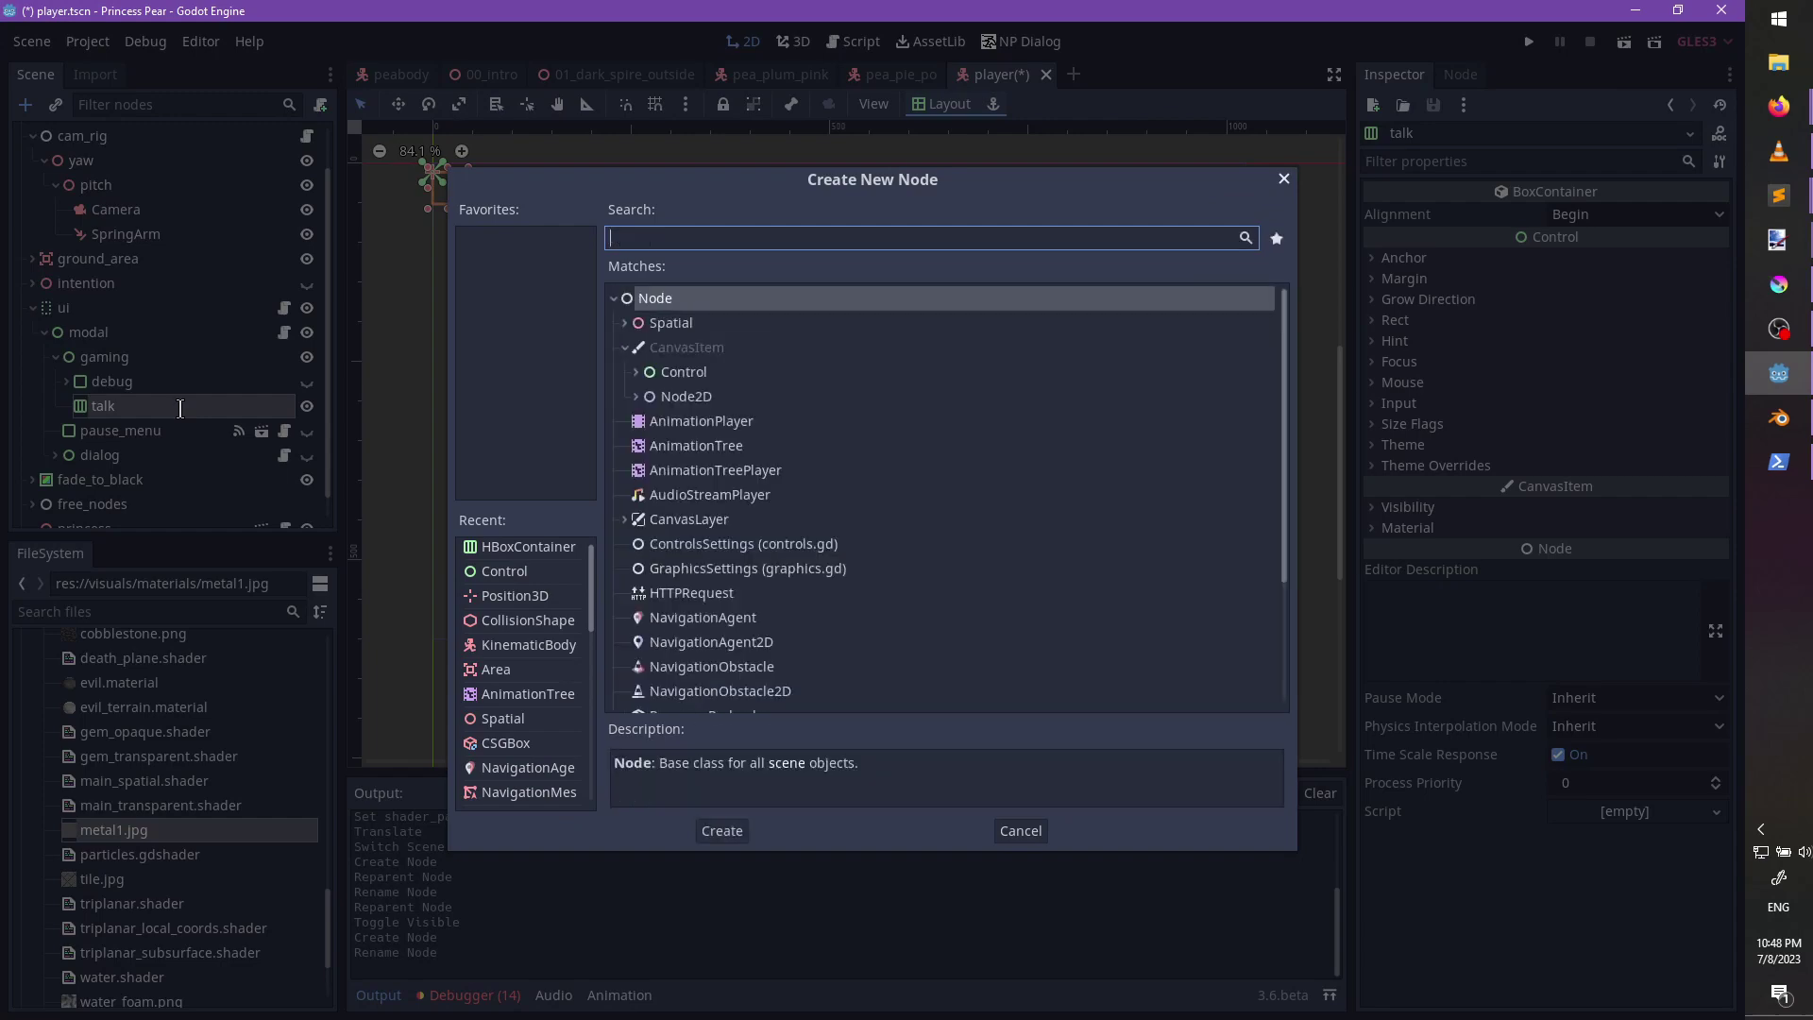
pyautogui.press('Escape')
# Find input_prompt.tscn in the project files, instance it under talk and set its Action to interact.
pyautogui.click(165, 611)
pyautogui.write('input')
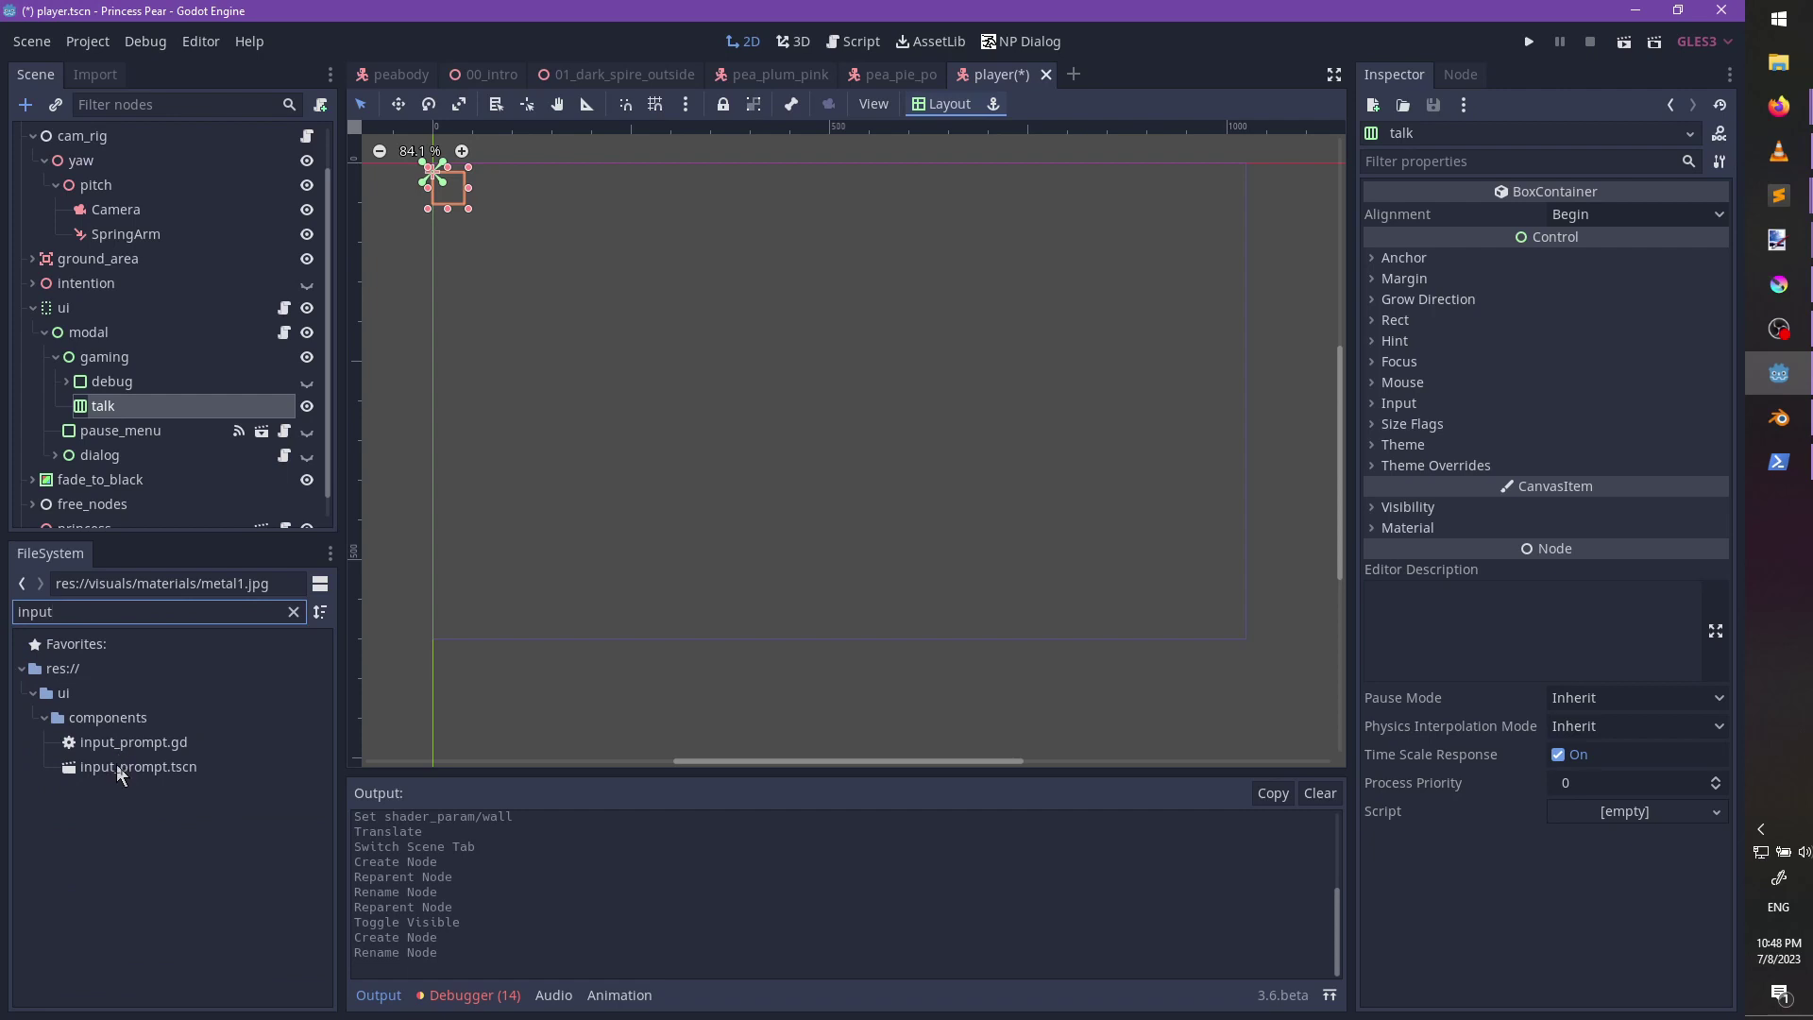
pyautogui.moveTo(120, 769); pyautogui.dragTo(105, 404)
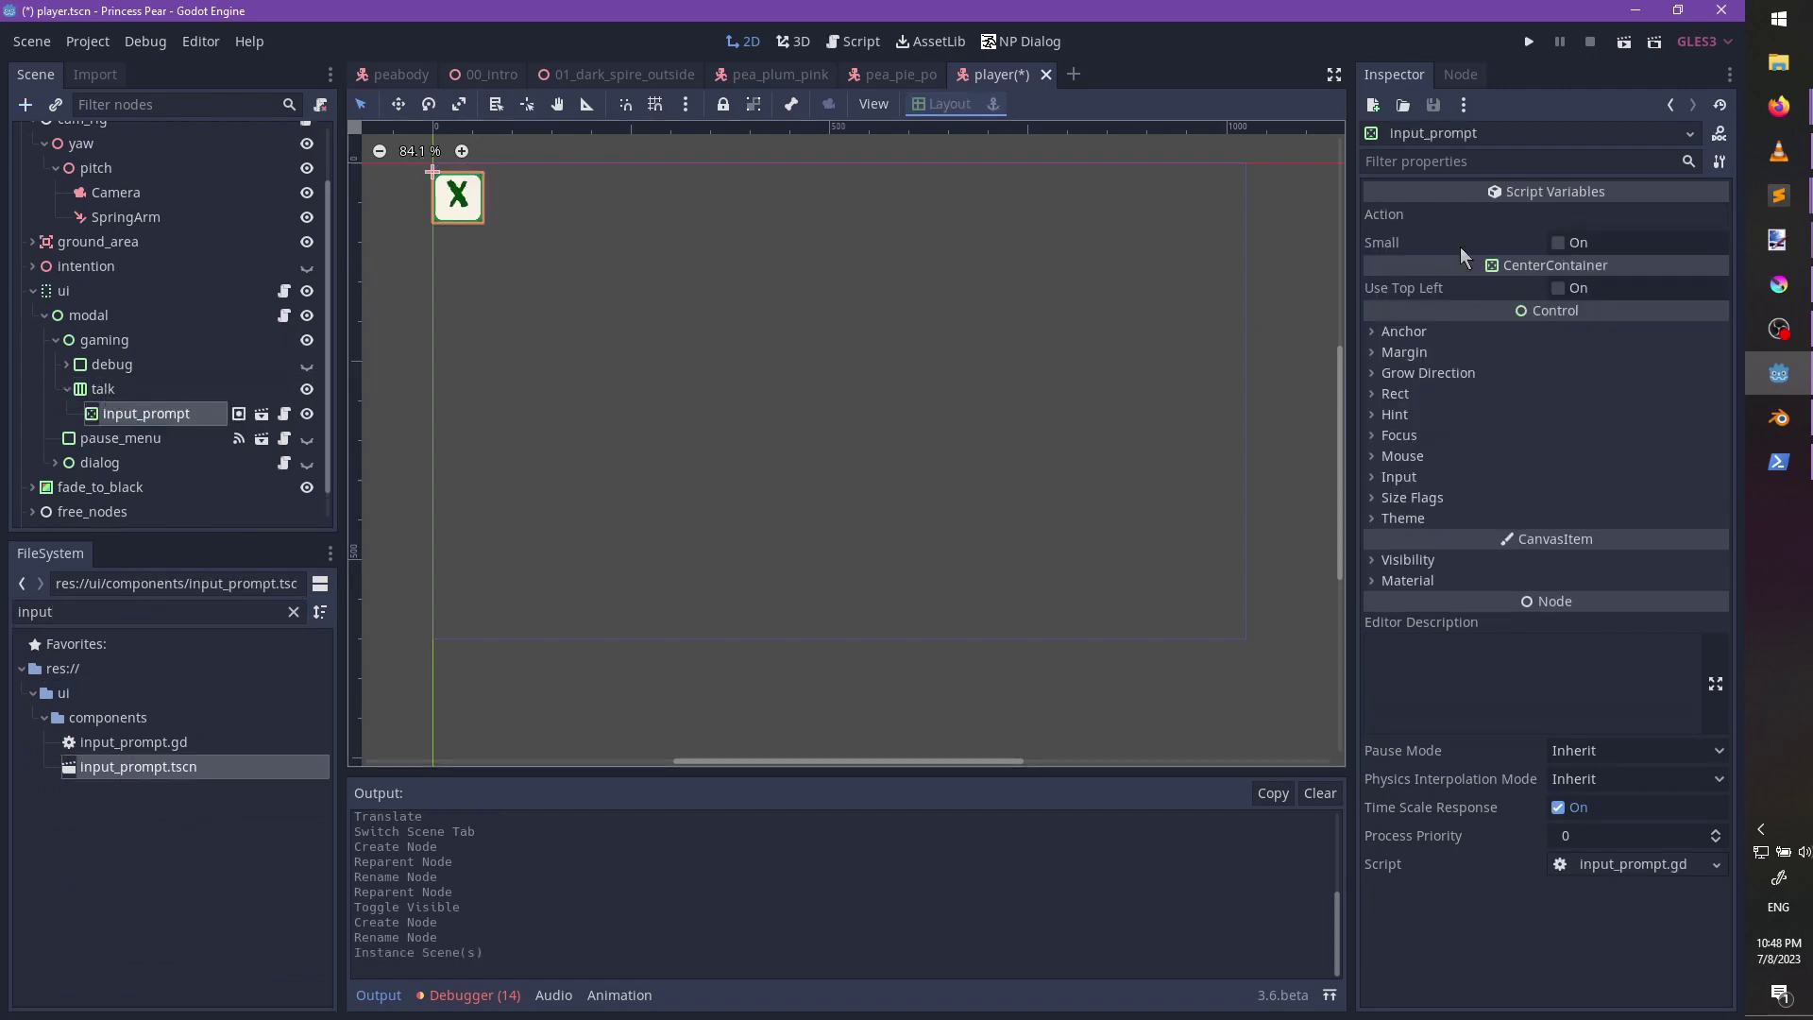
pyautogui.click(1593, 217)
pyautogui.write('interact')
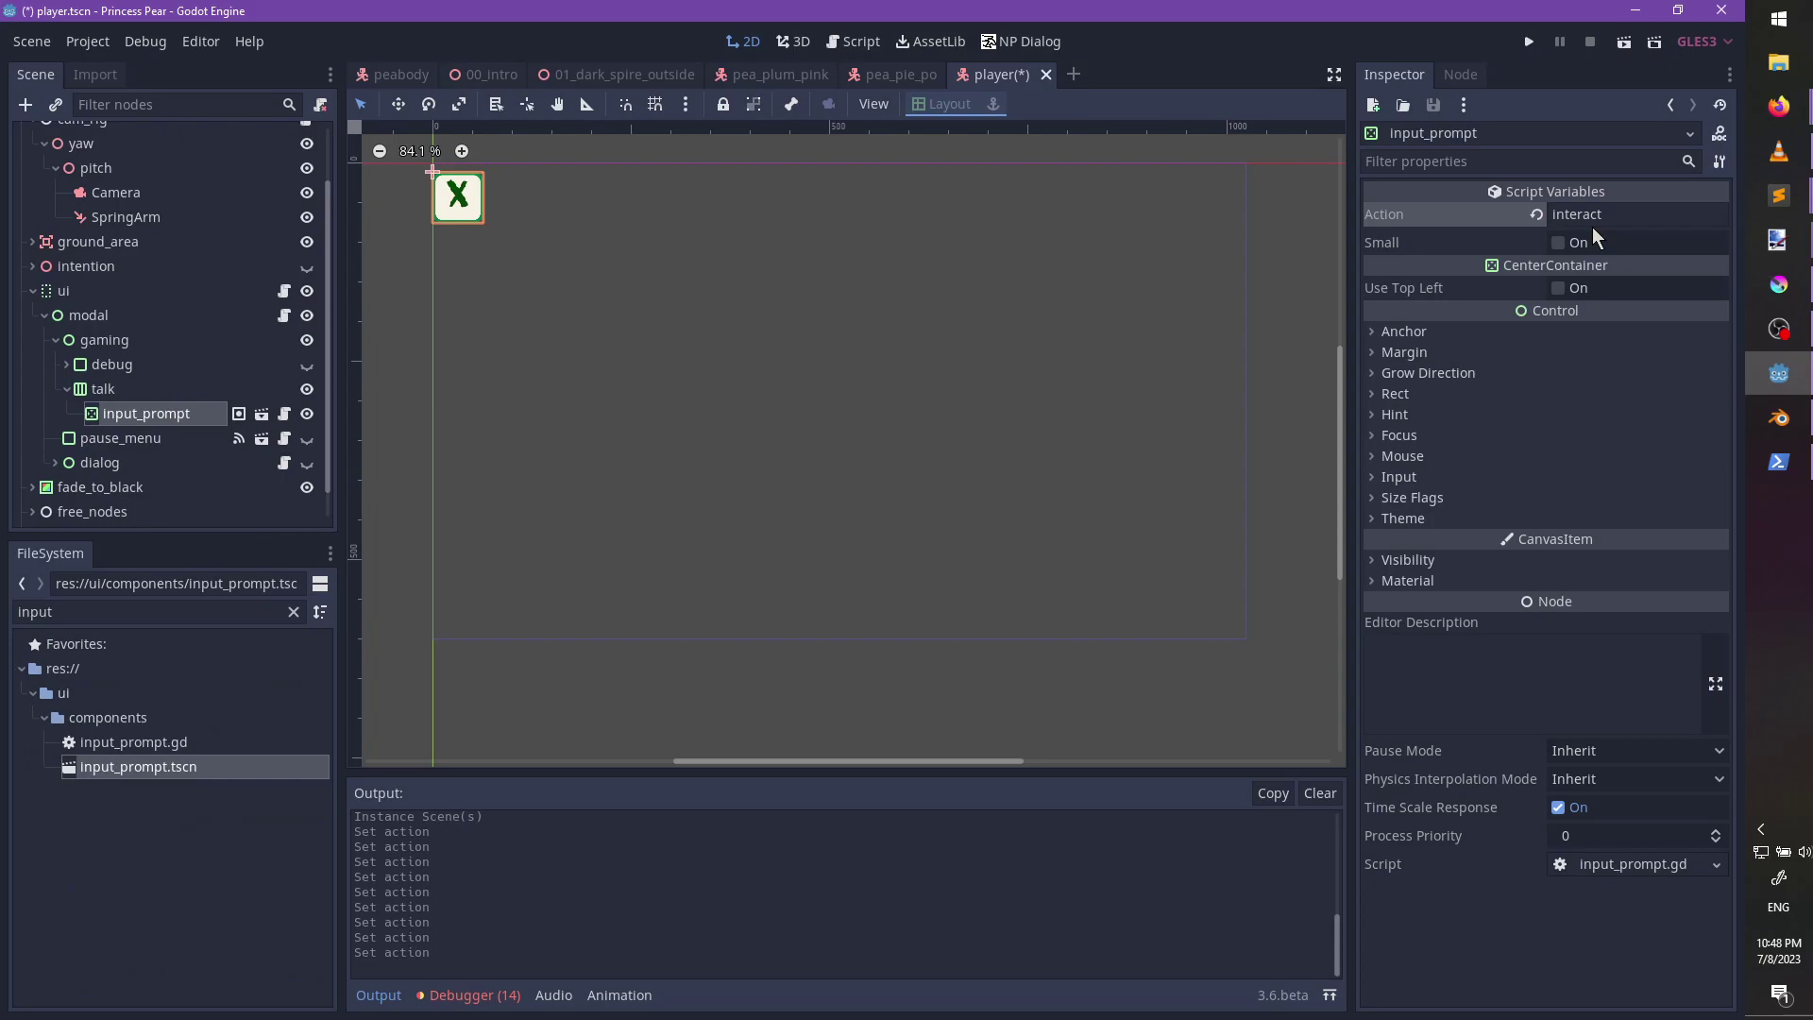
pyautogui.press('Return')
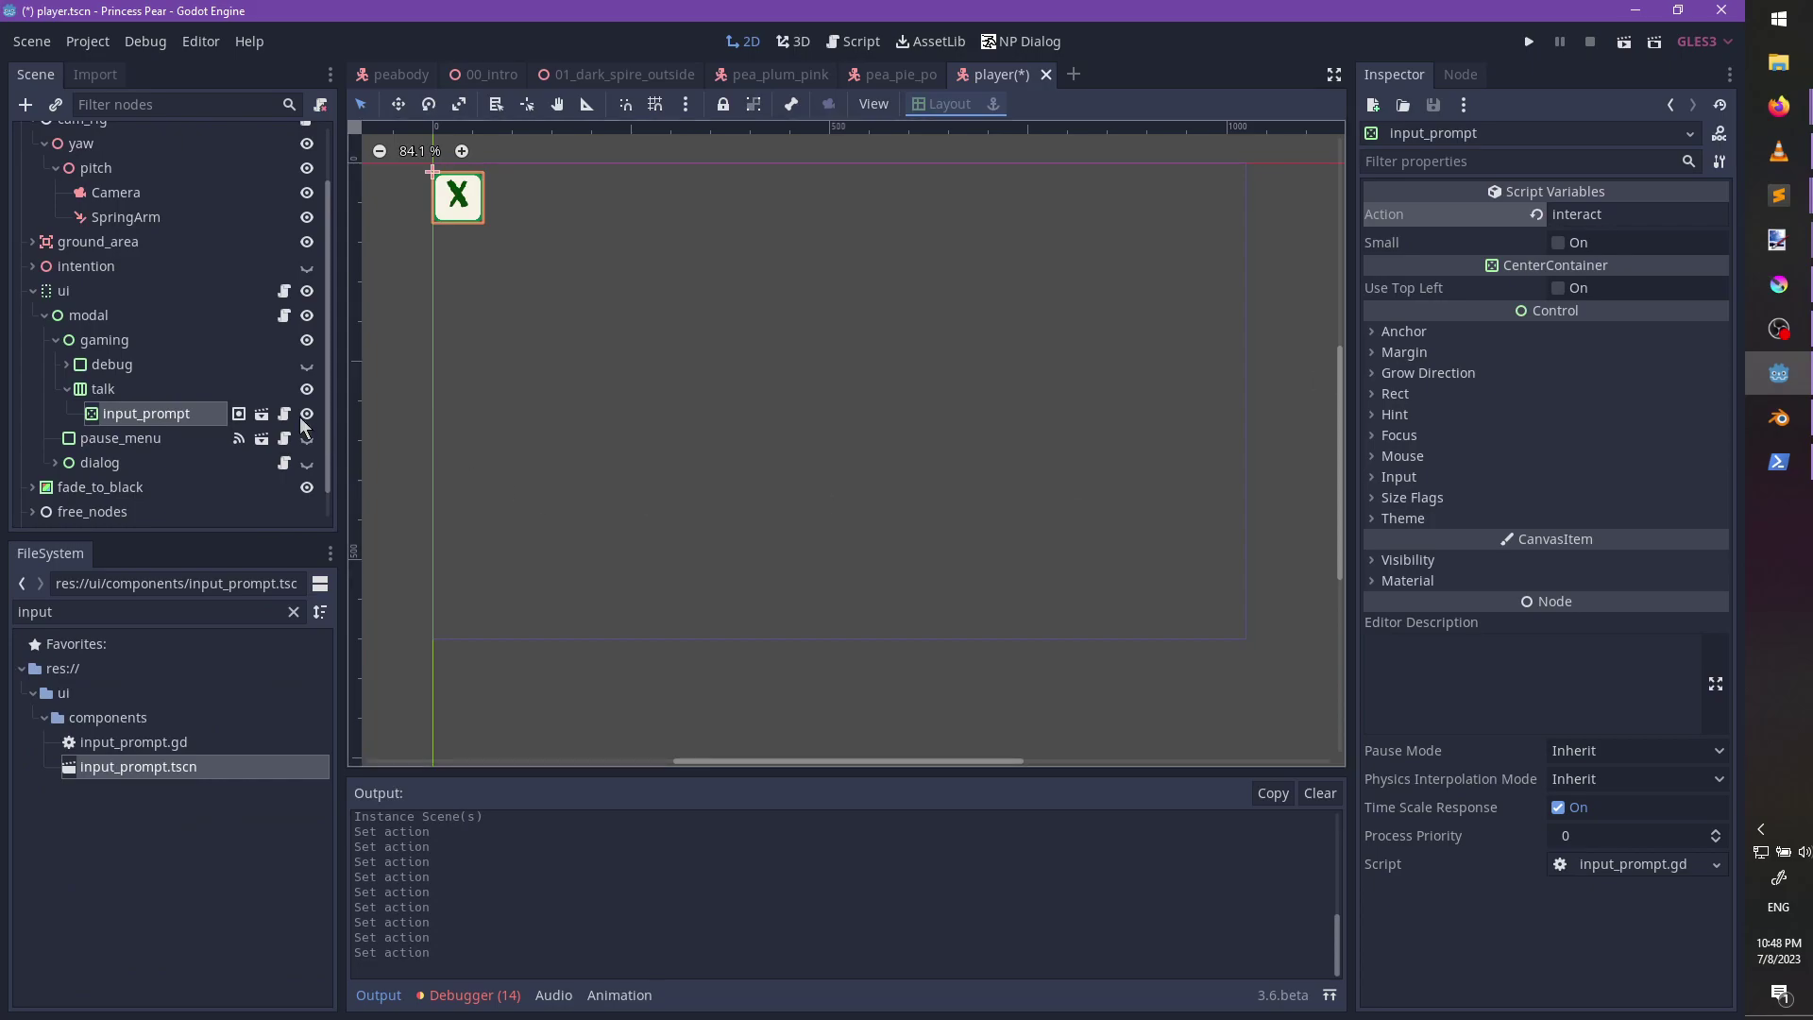
# Try a Label reading Interact directly under talk, then clear its text and delete it.
pyautogui.click(150, 388)
pyautogui.hotkey('ctrl', 'a')
pyautogui.write('el')
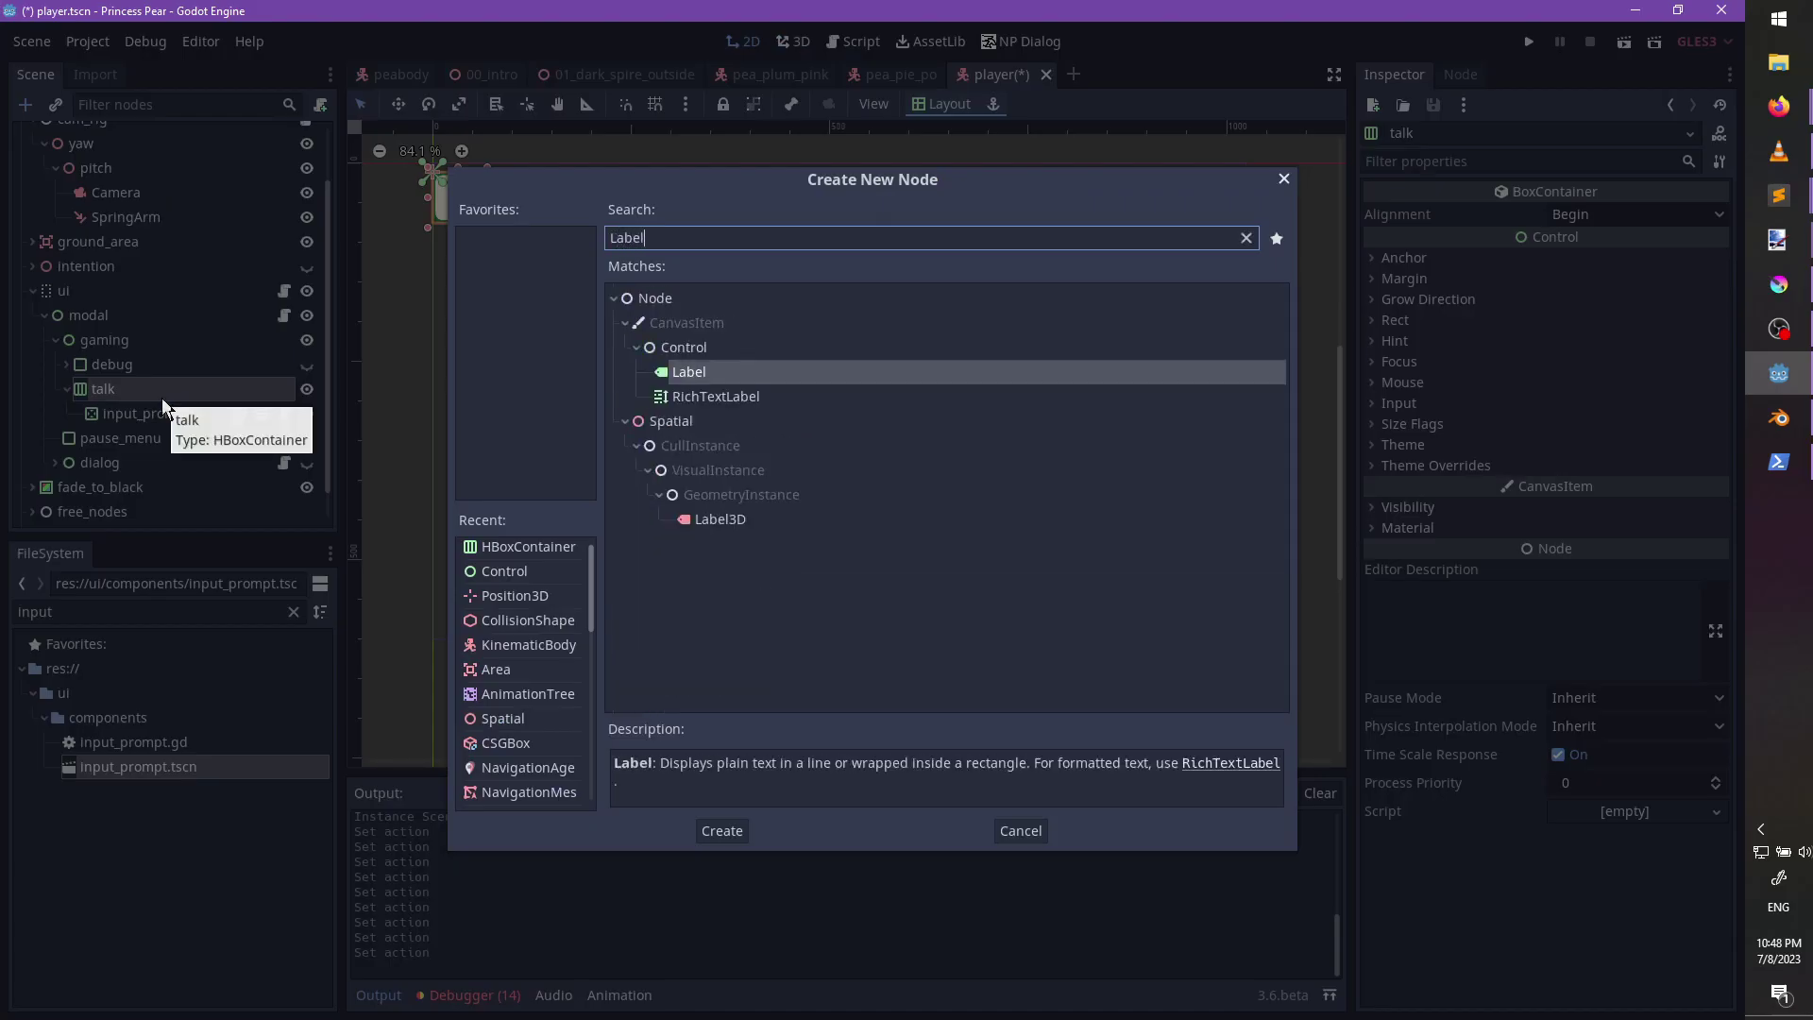
pyautogui.press('Return')
pyautogui.click(1384, 259)
pyautogui.write('Interact')
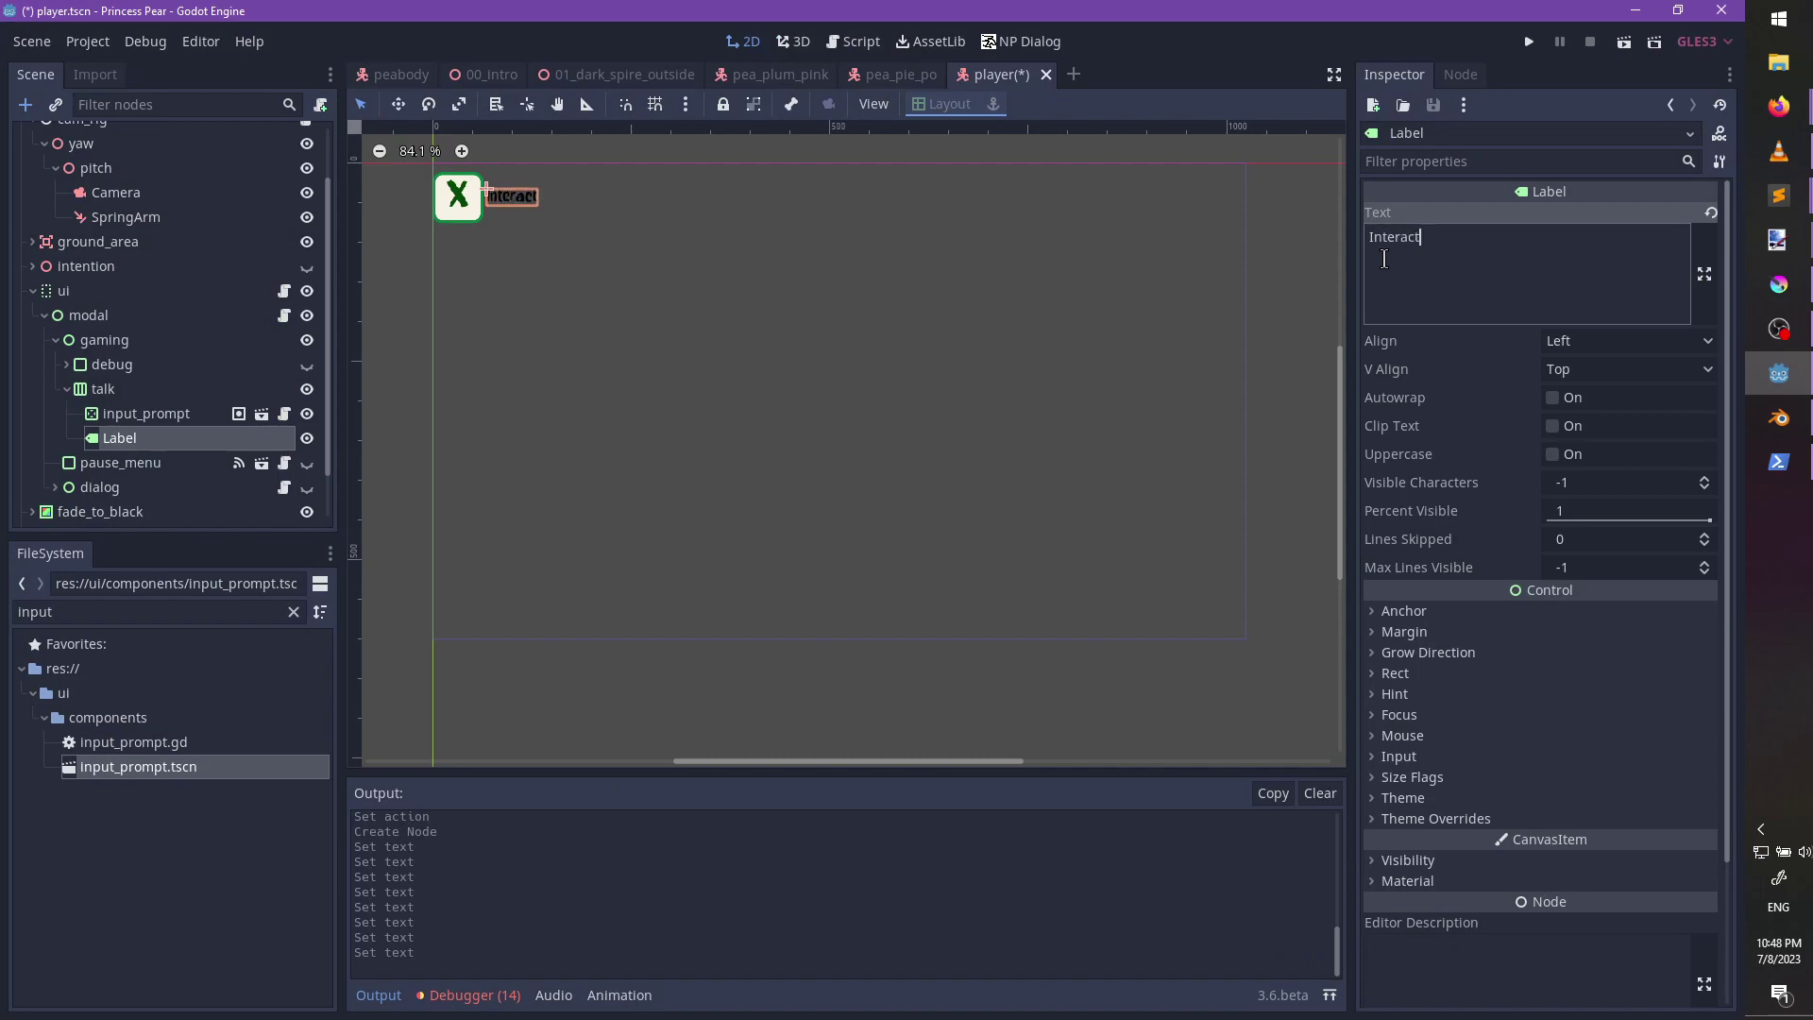
pyautogui.hotkey('ctrl', 'BackSpace')
pyautogui.click(134, 438)
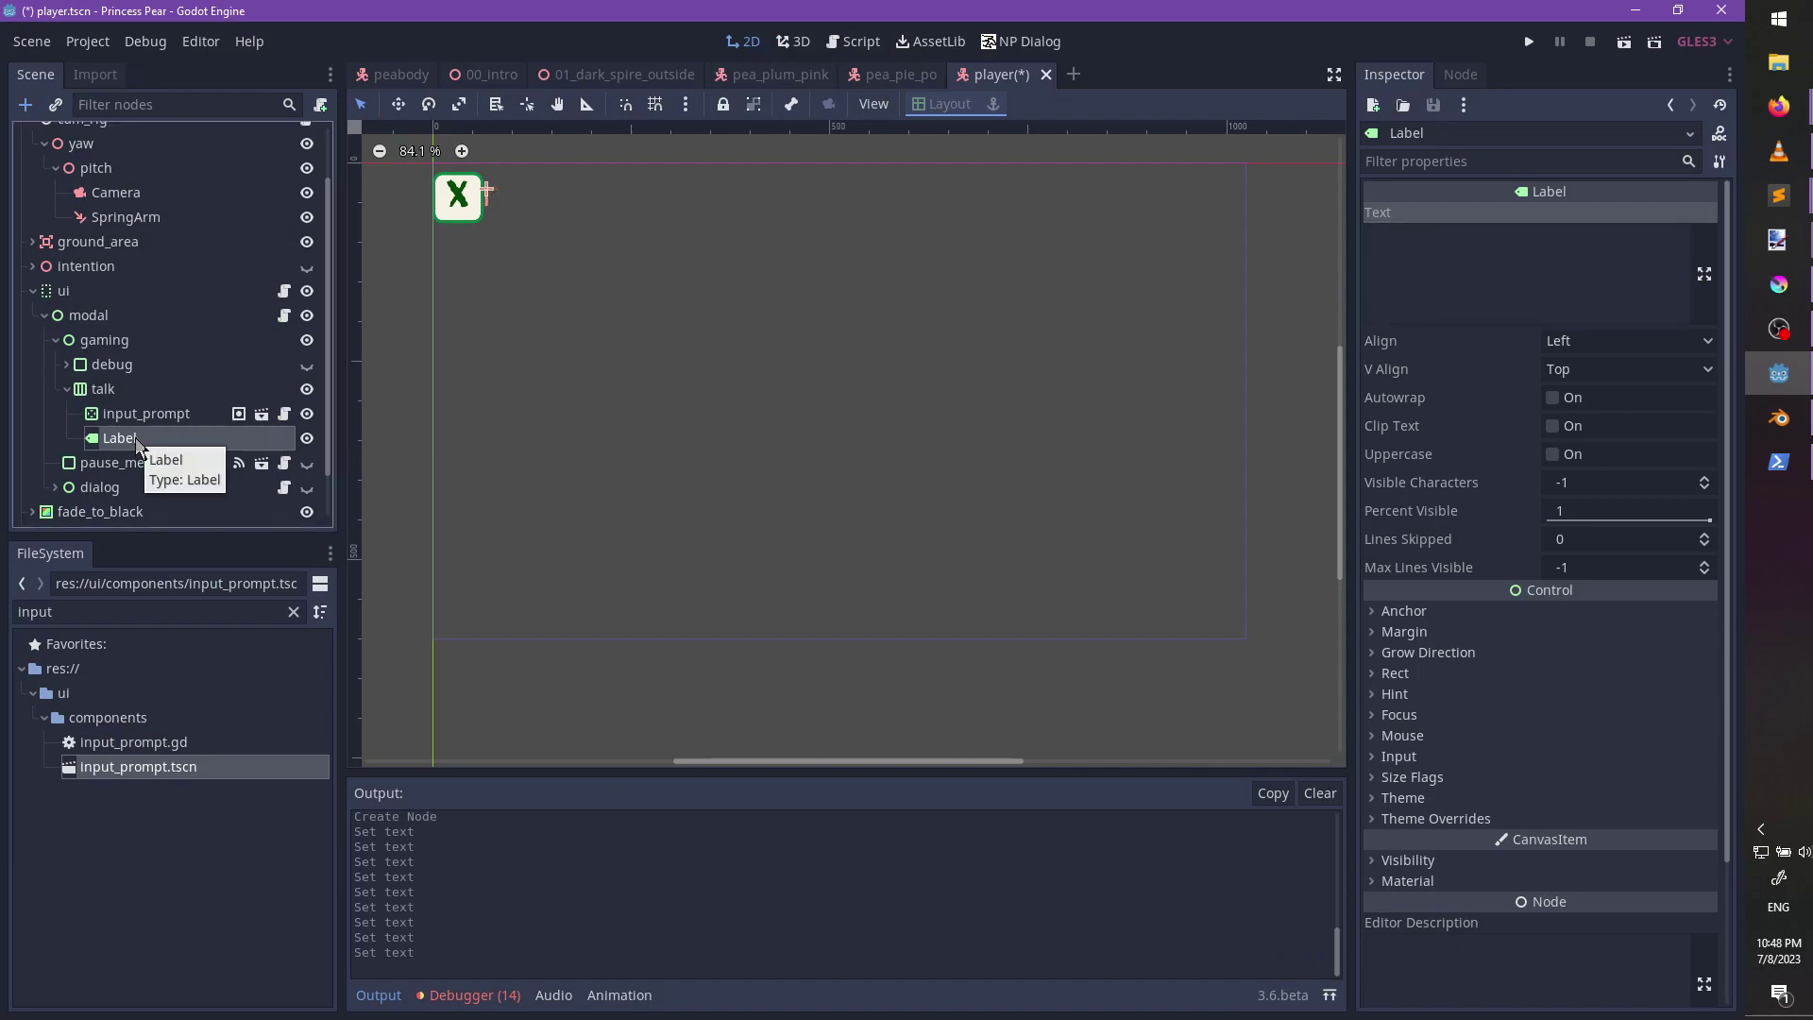
pyautogui.press('Delete')
pyautogui.press('Return')
# Add a PanelContainer under talk and a Label inside that container.
pyautogui.click(125, 388)
pyautogui.hotkey('ctrl', 'a')
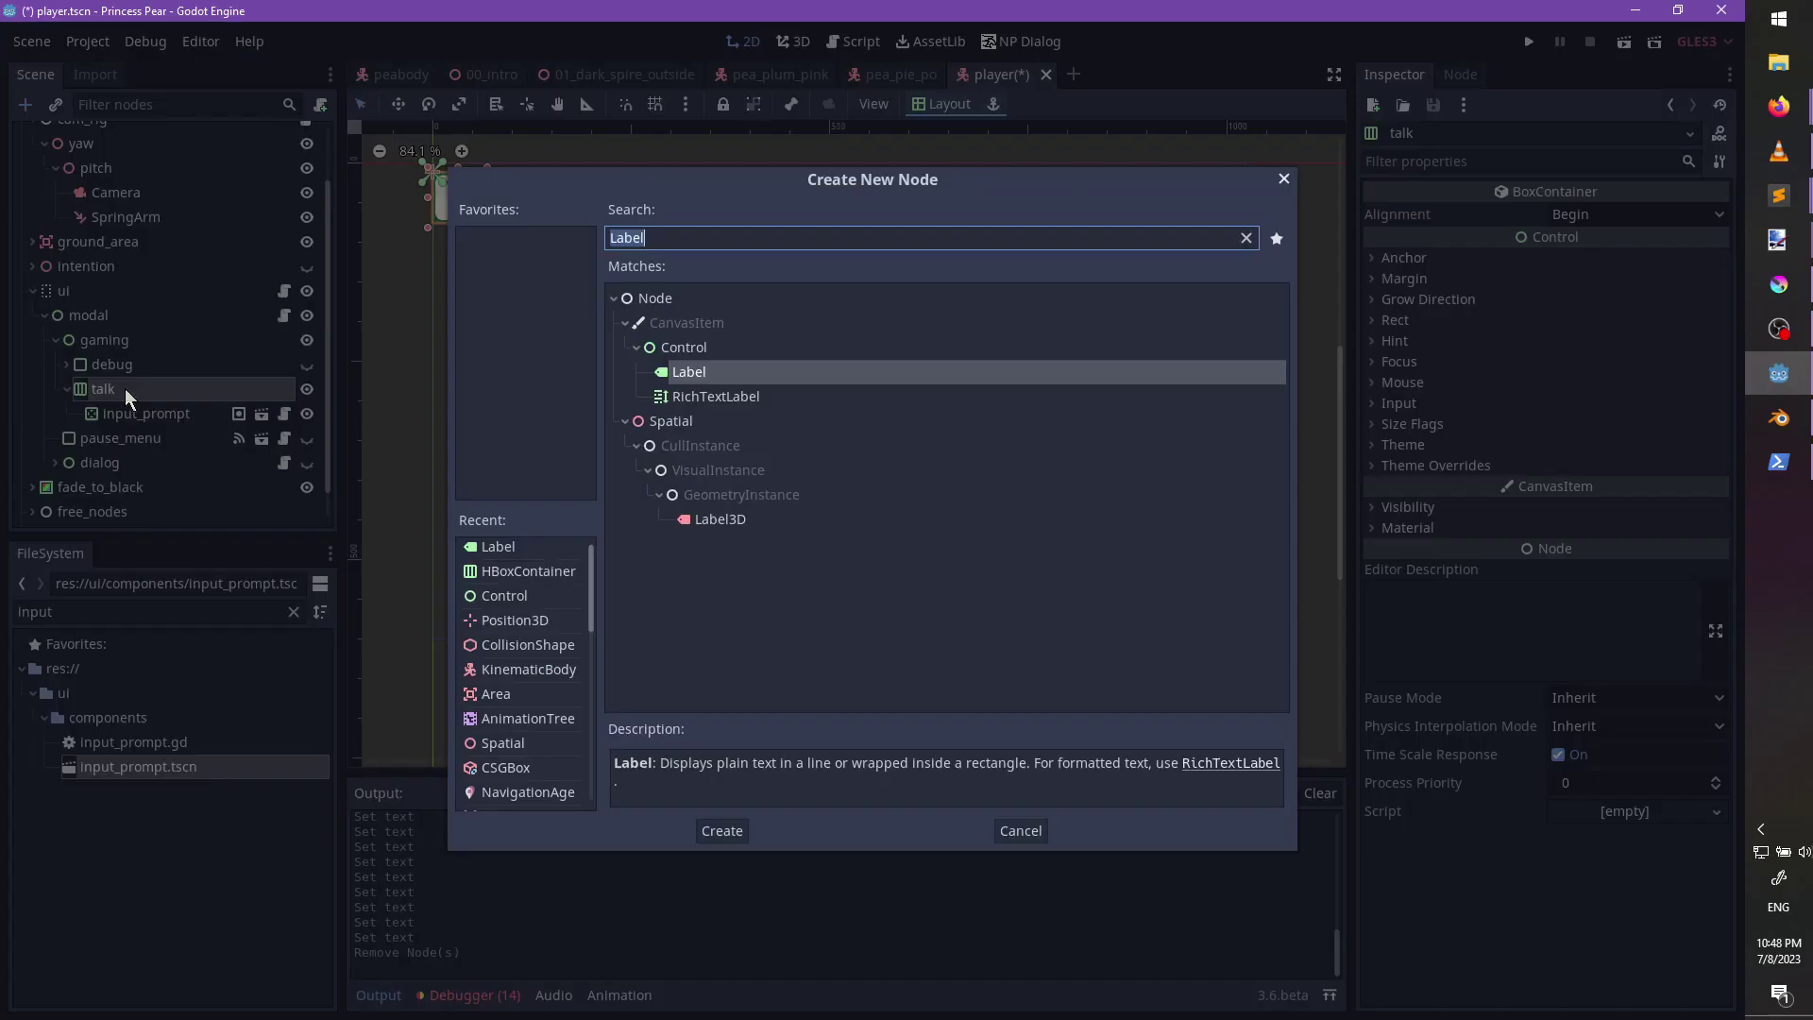
pyautogui.write('PanelCont')
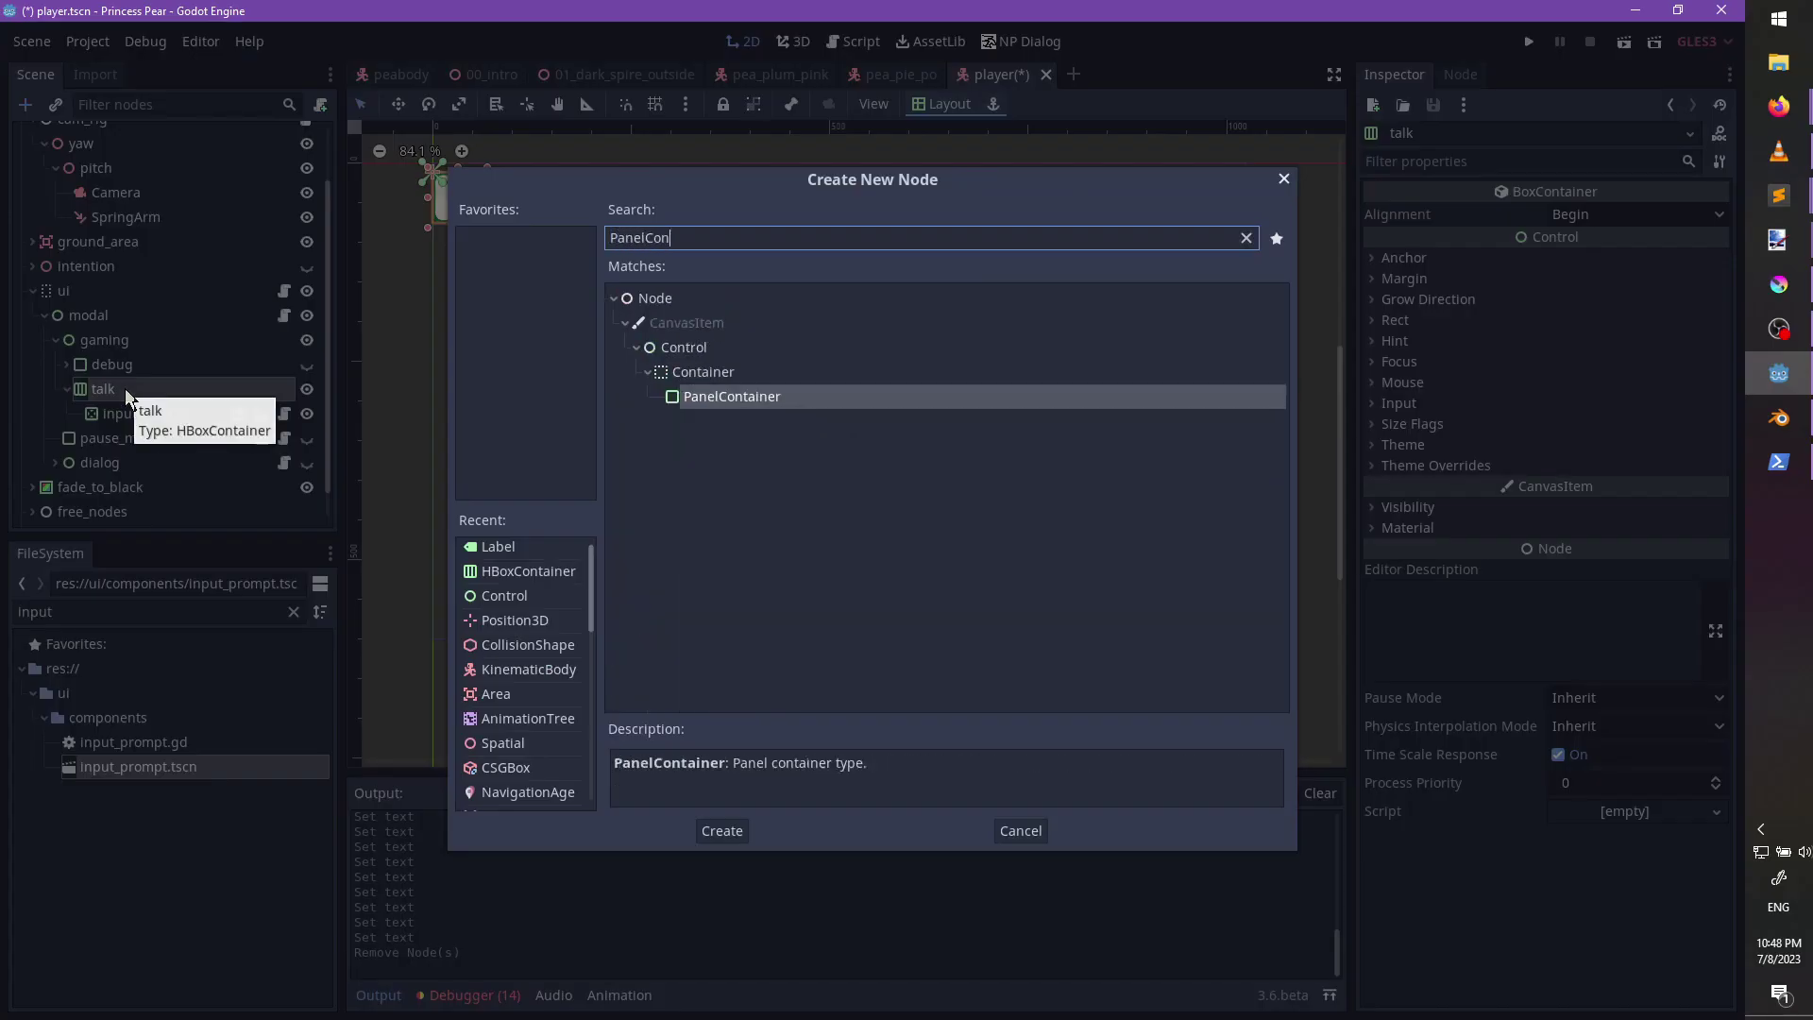
pyautogui.press('Return')
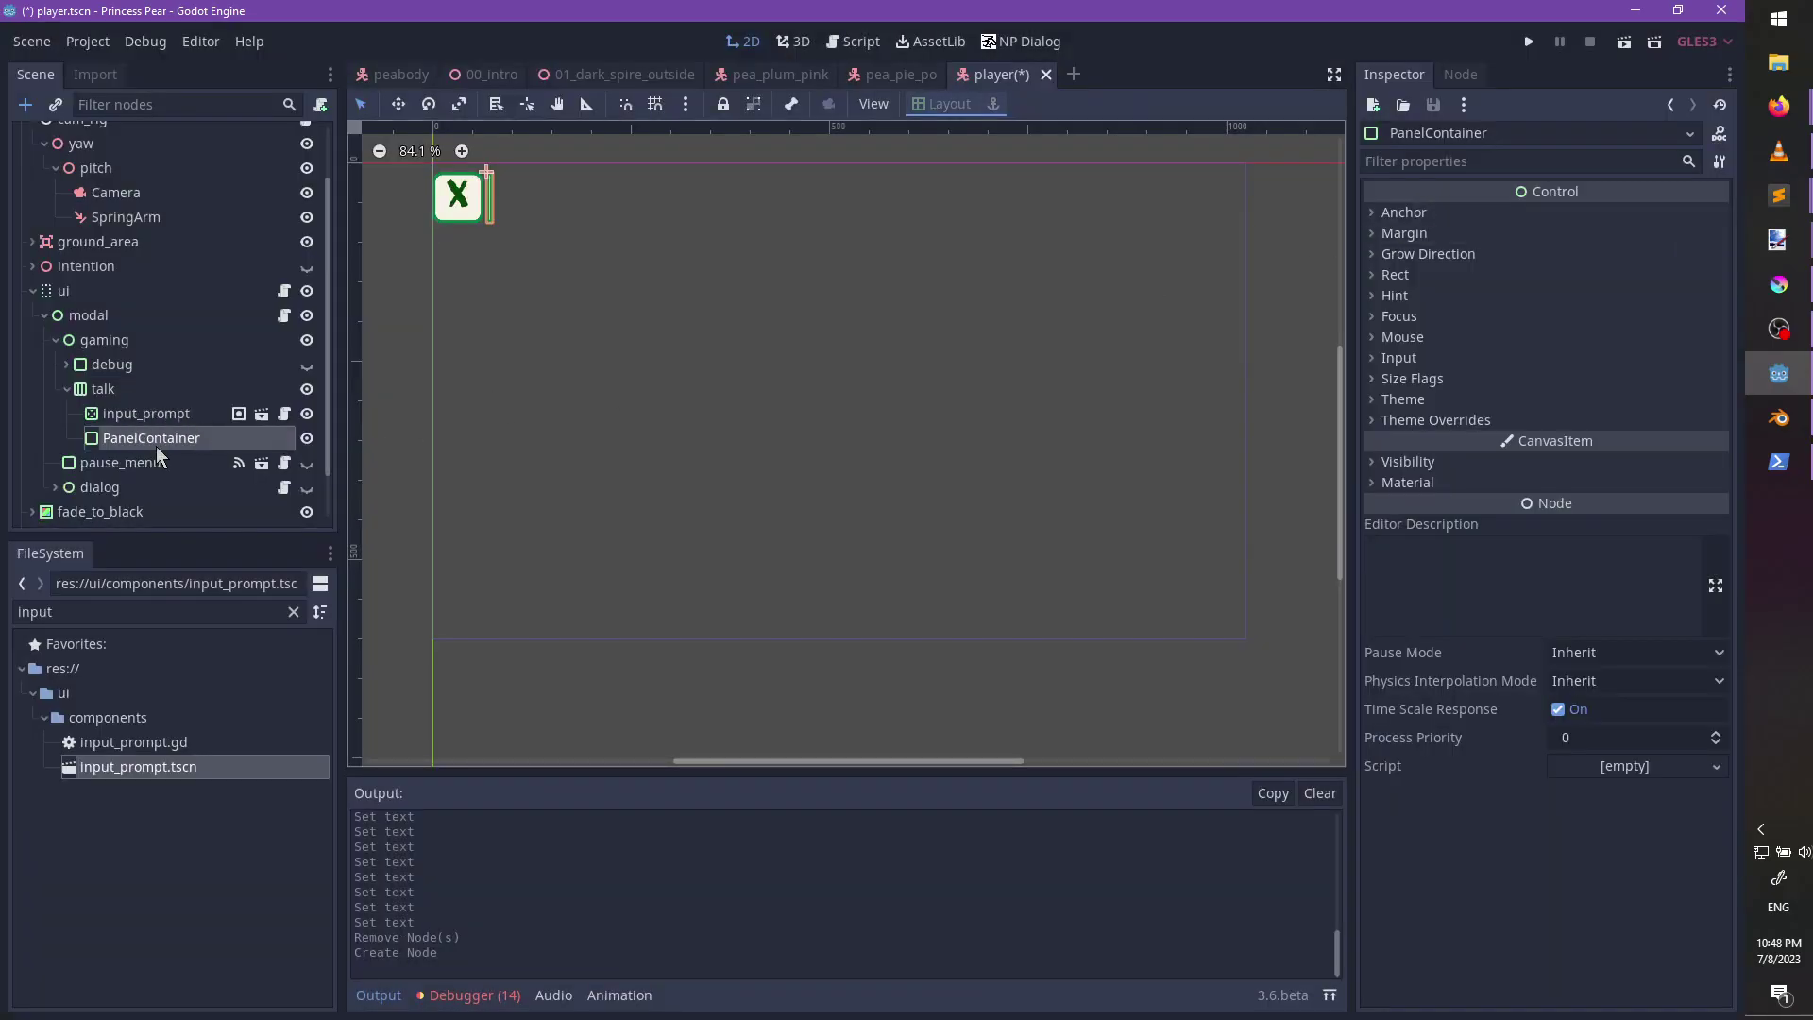
pyautogui.hotkey('ctrl', 'a')
pyautogui.write('Label')
pyautogui.press('Return')
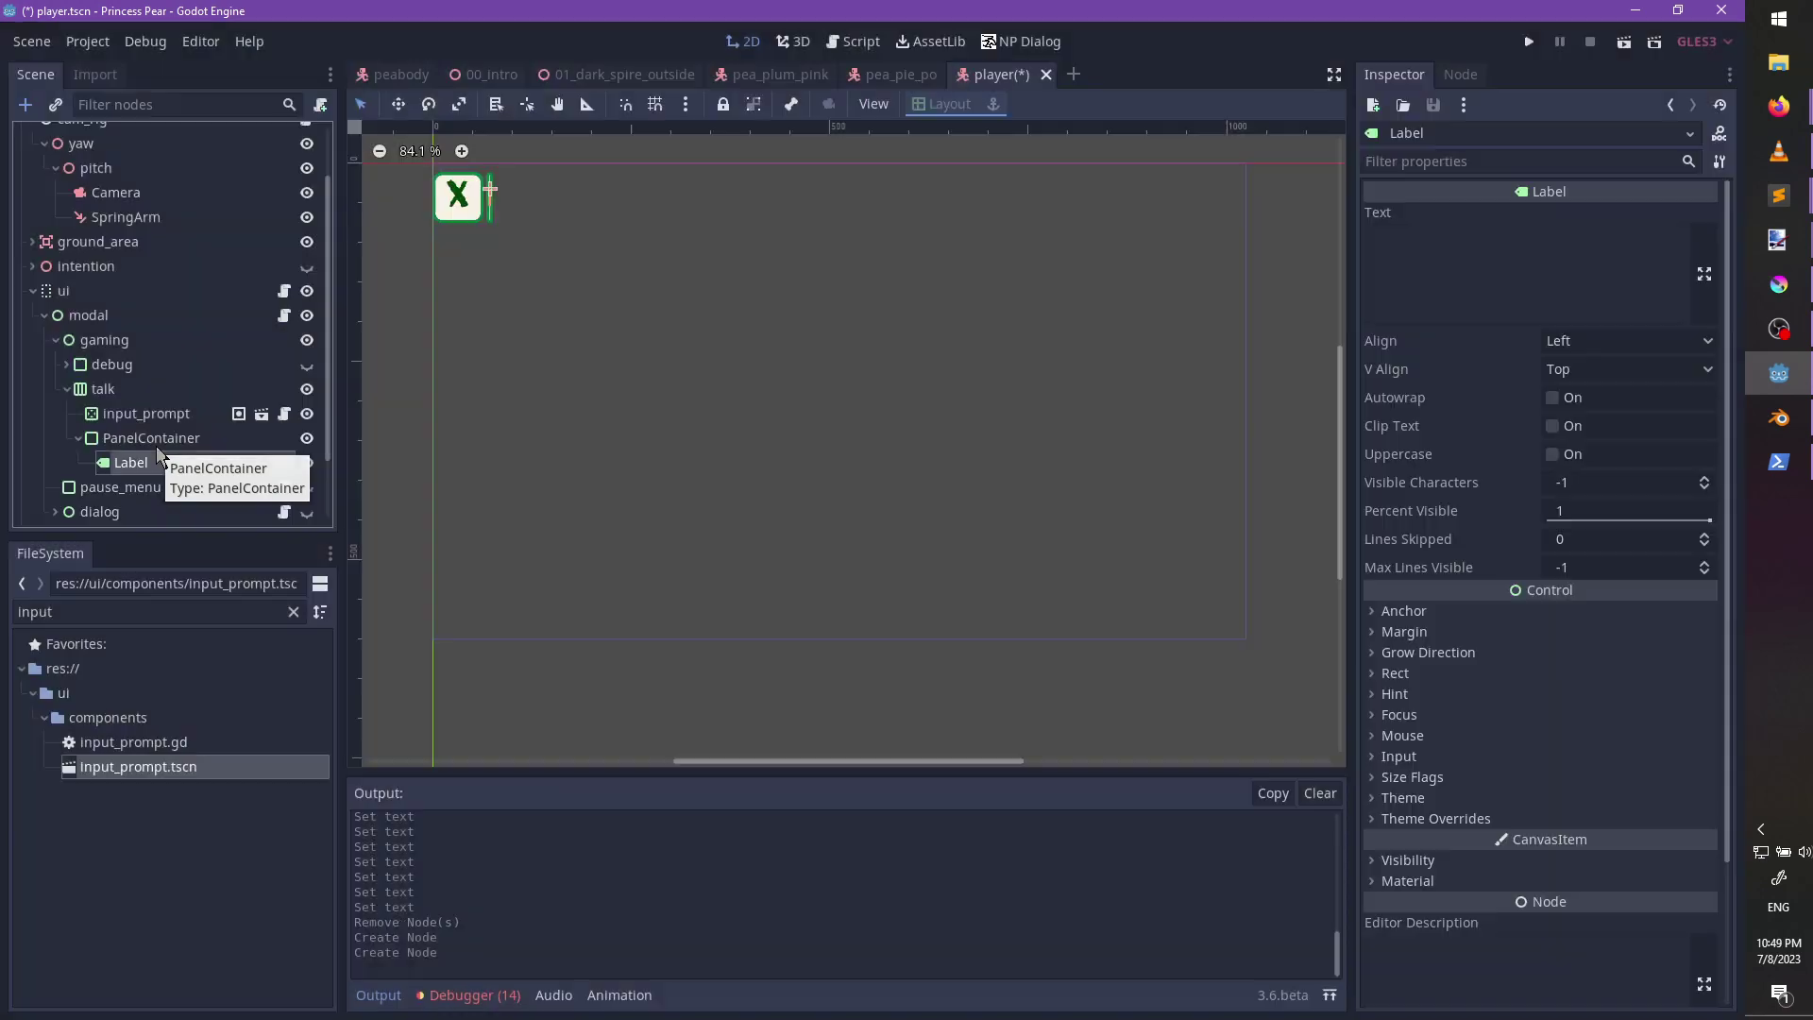
# Set the Label's text to Interact, padded with spaces on both sides, and save the scene.
pyautogui.click(1449, 298)
pyautogui.write('Interacty')
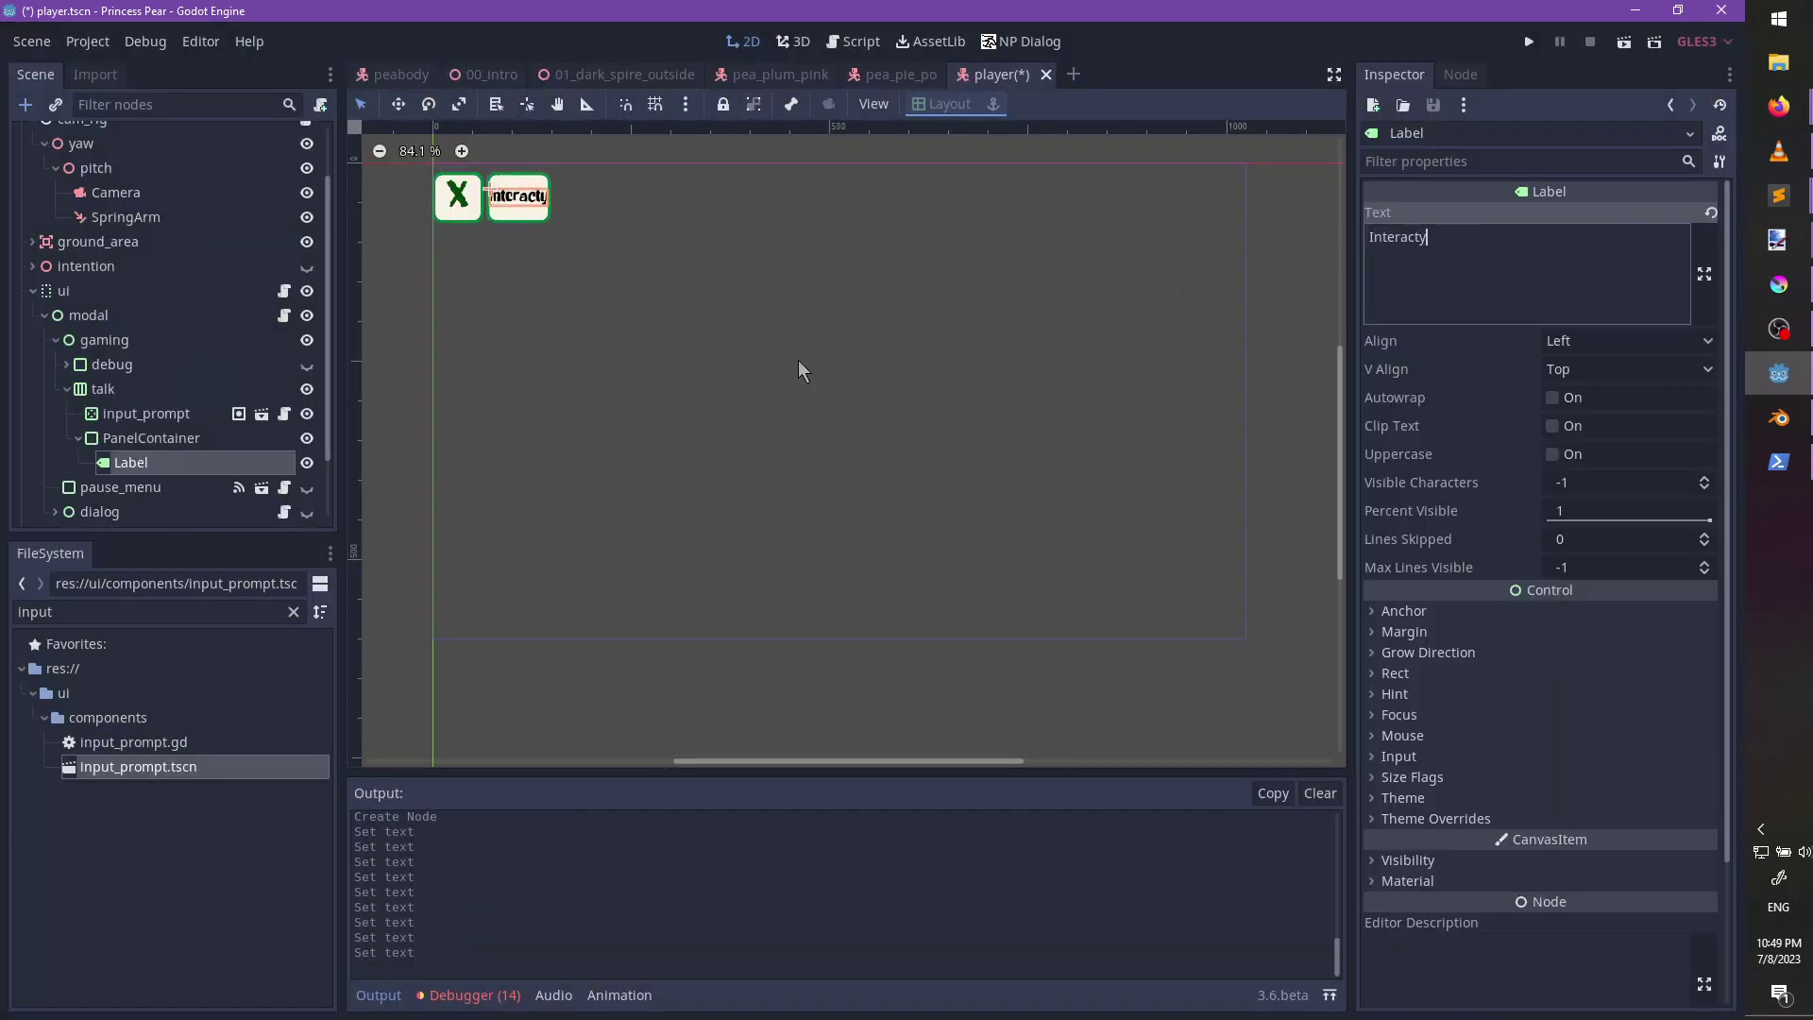
pyautogui.scroll(1, 797, 359)
pyautogui.press('BackSpace')
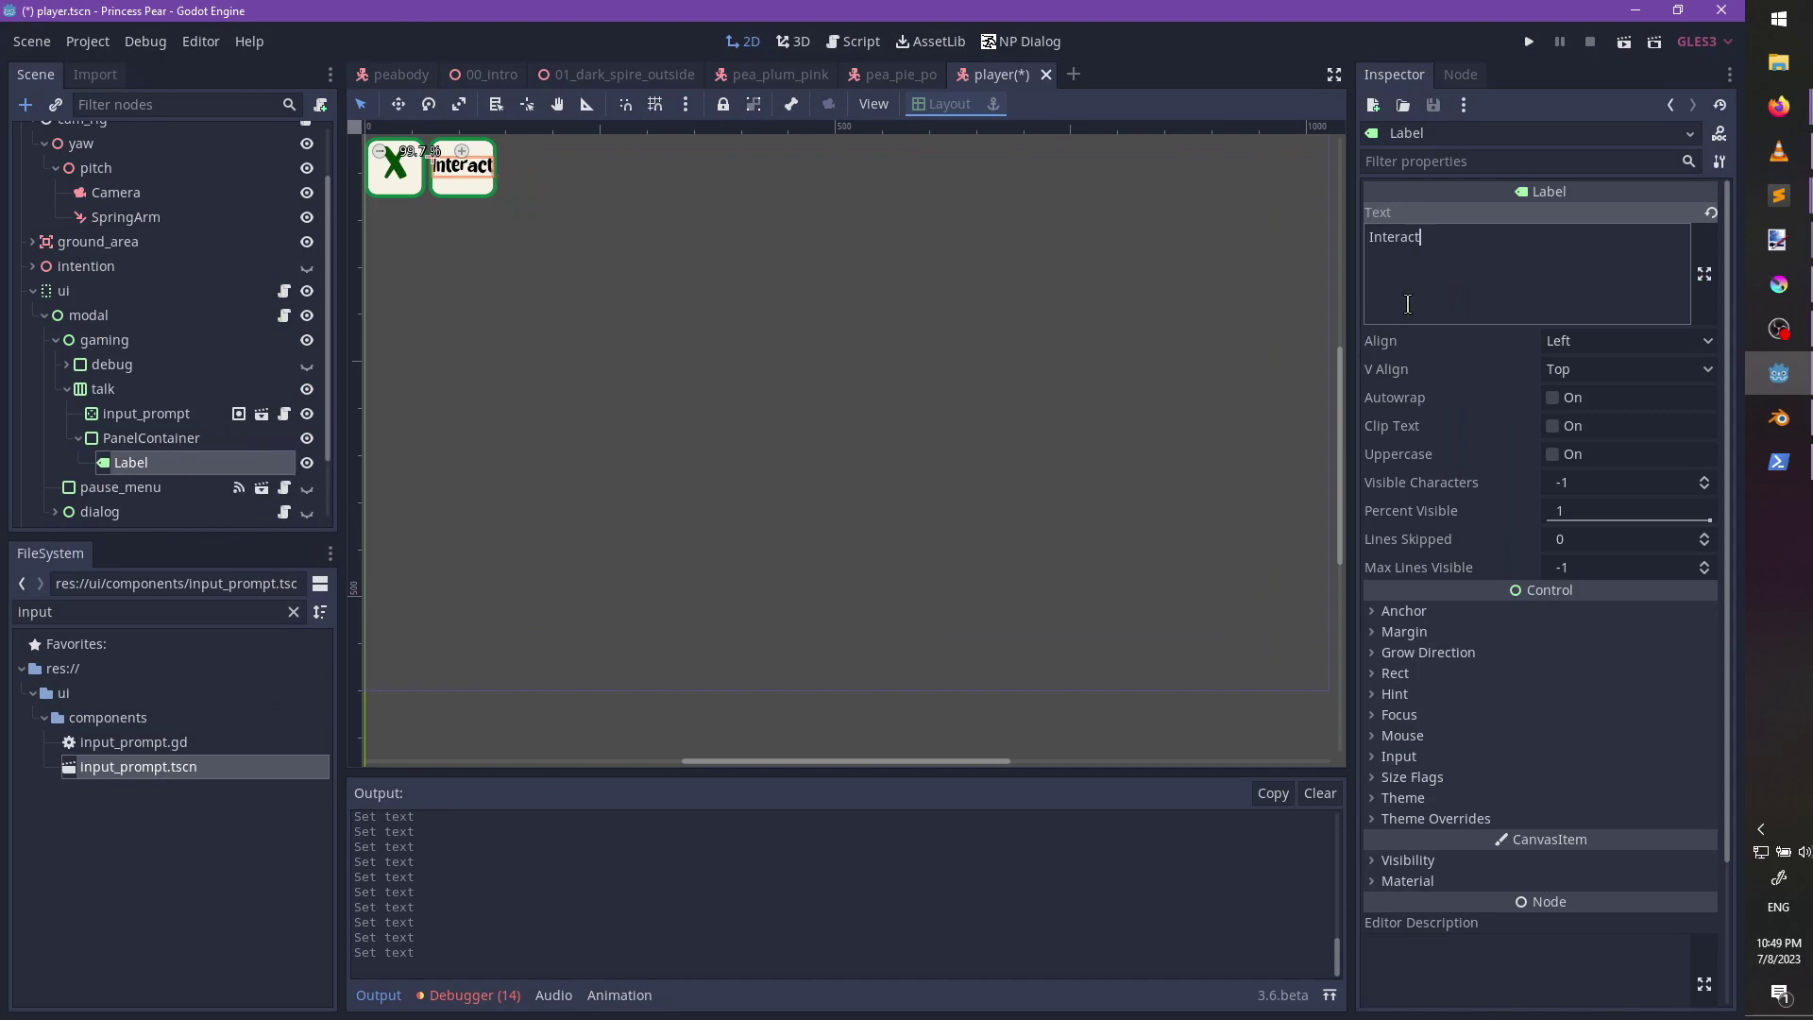
pyautogui.click(1371, 236)
pyautogui.click(1487, 253)
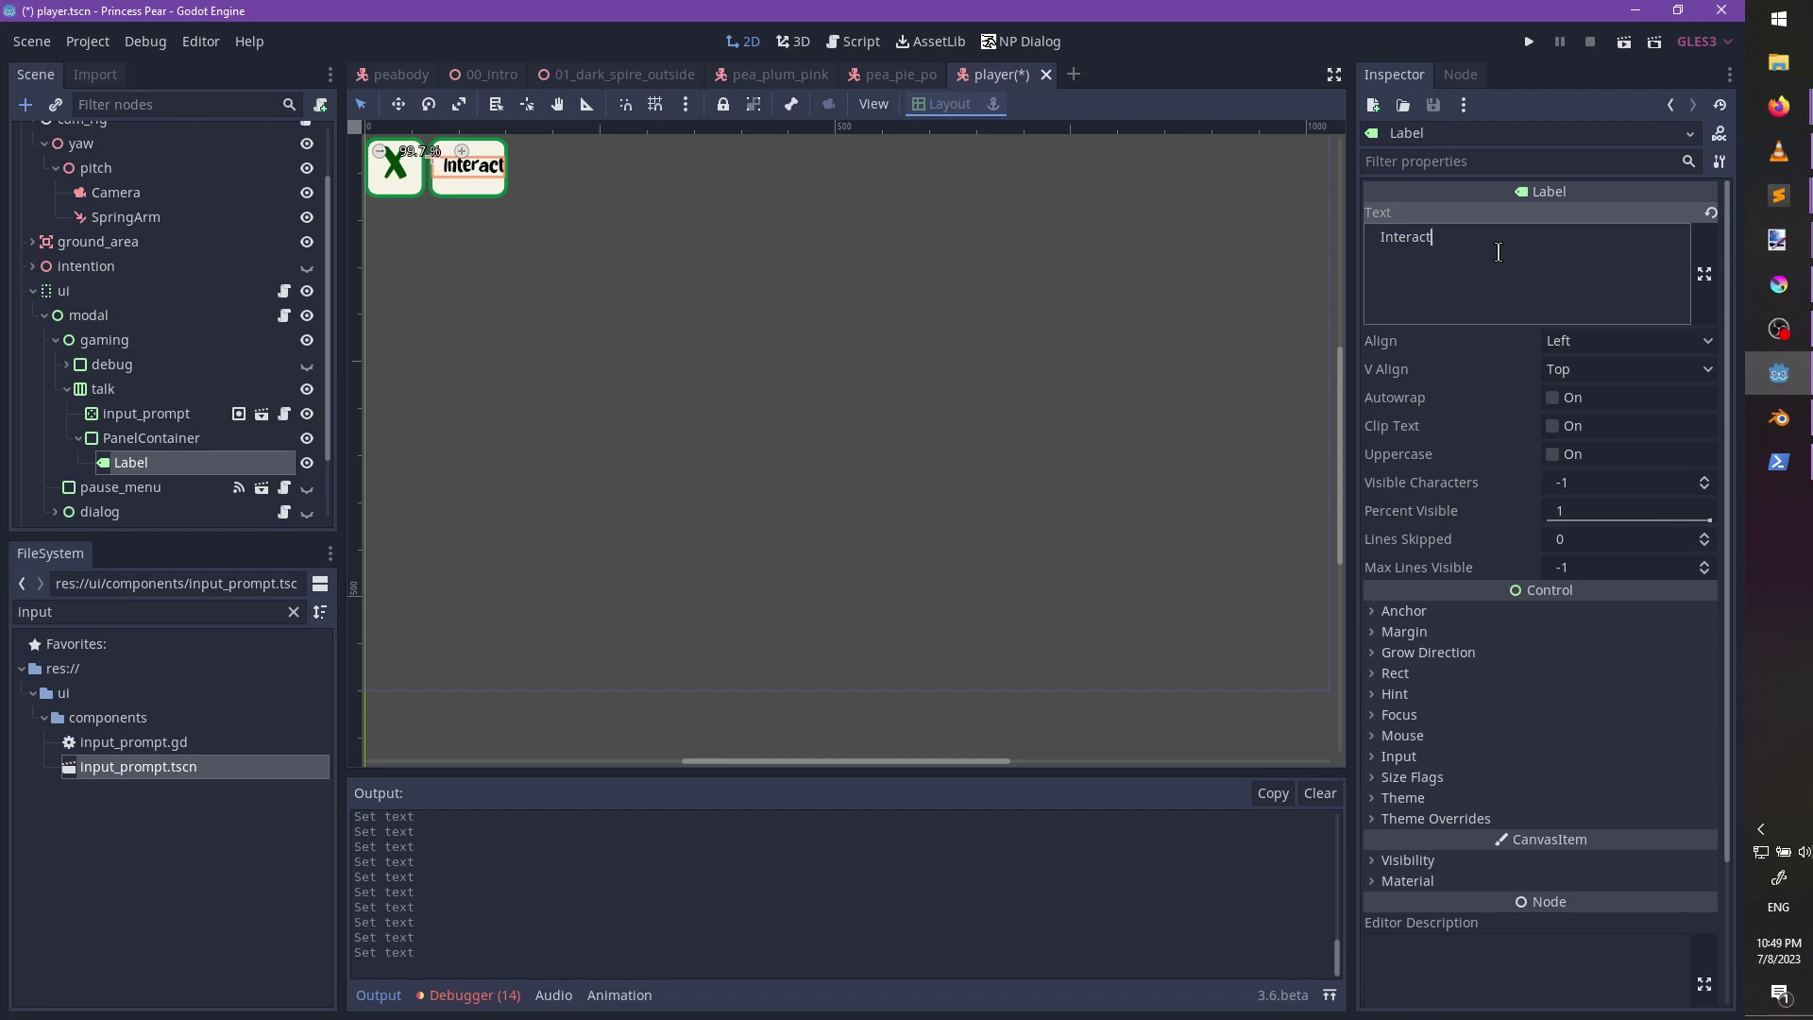
pyautogui.hotkey('ctrl', 's')
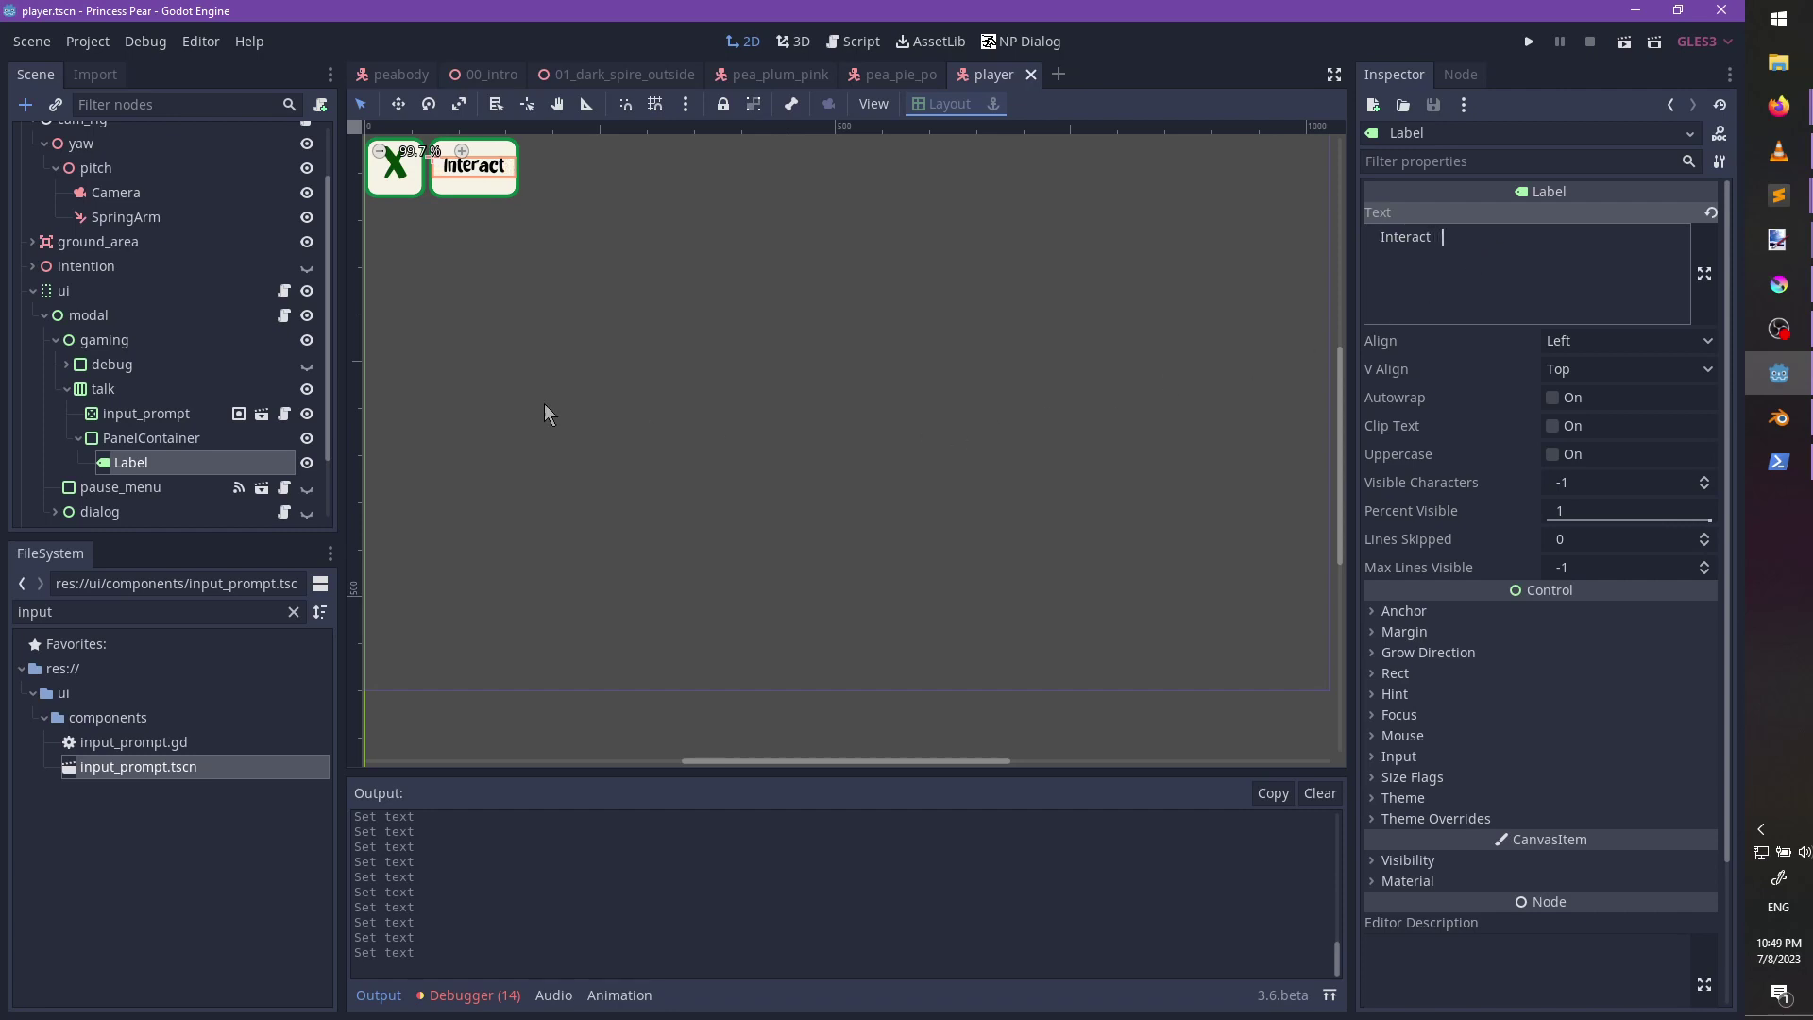
# Collapse the talk container and apply the Center Bottom layout to it.
pyautogui.moveTo(739, 335); pyautogui.dragTo(946, 437, button='middle')
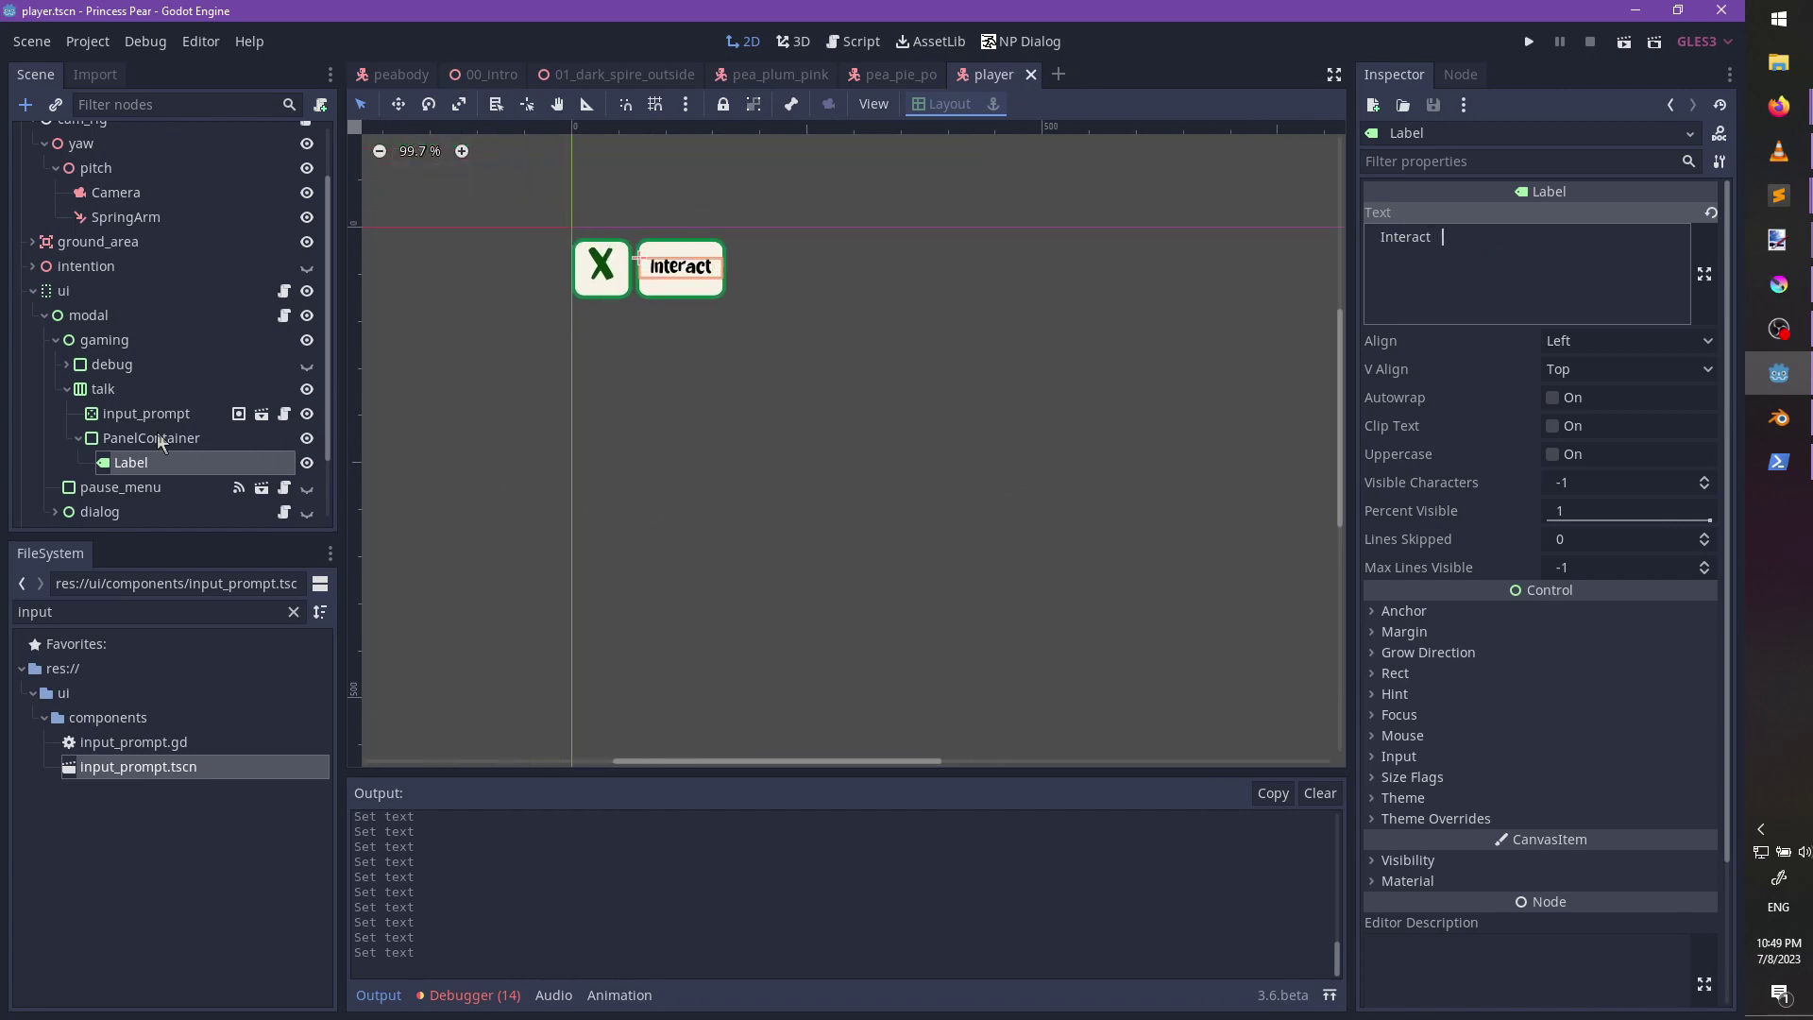
pyautogui.click(98, 442)
pyautogui.click(113, 368)
pyautogui.click(110, 387)
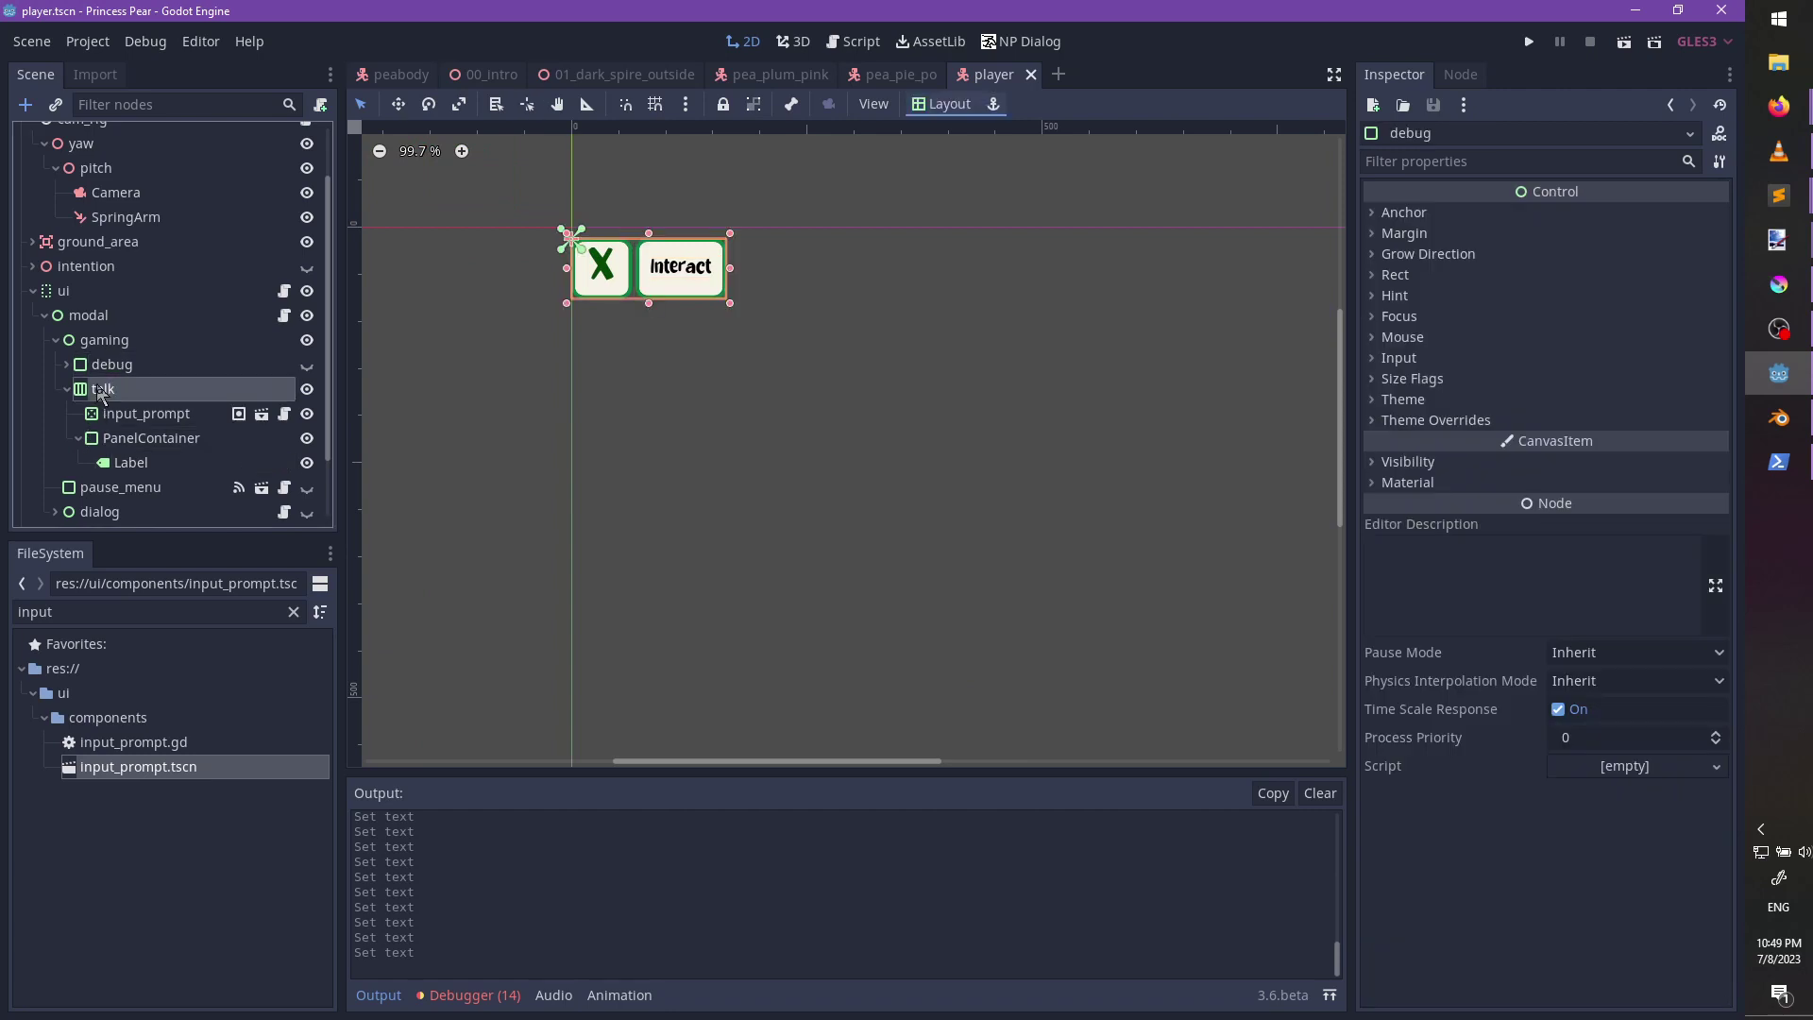
pyautogui.click(68, 389)
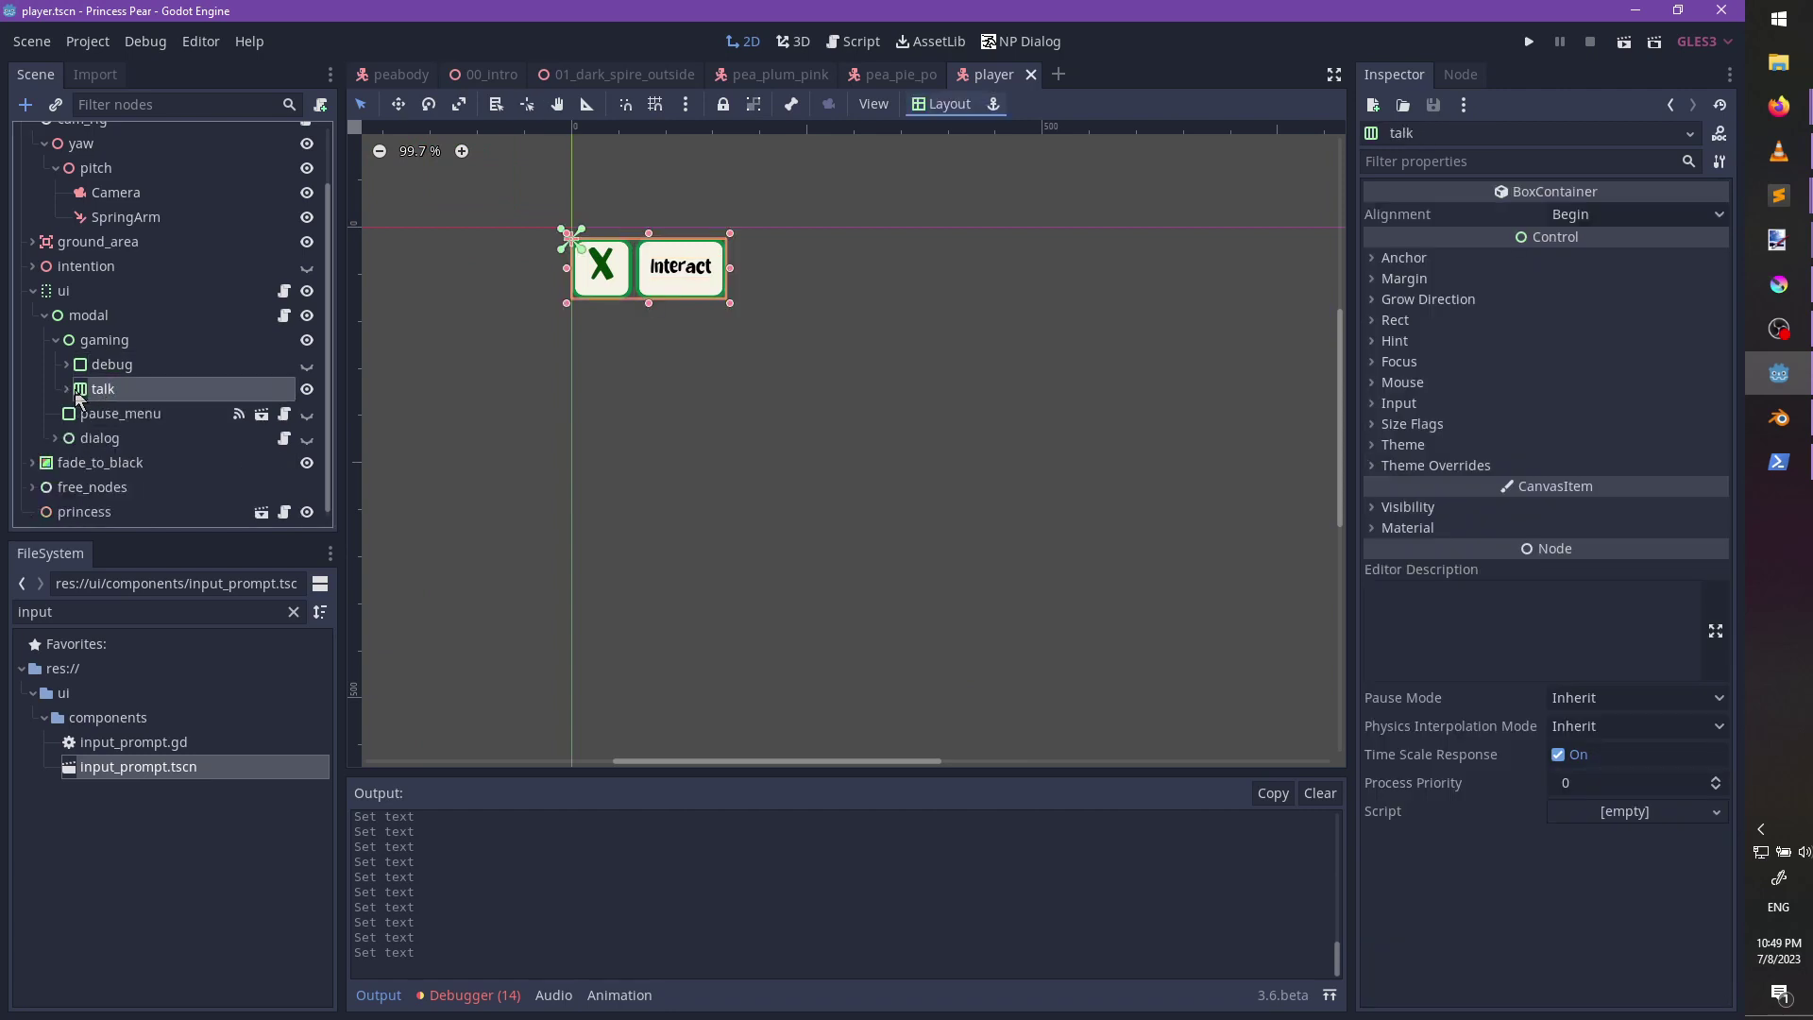
pyautogui.click(940, 104)
pyautogui.click(965, 308)
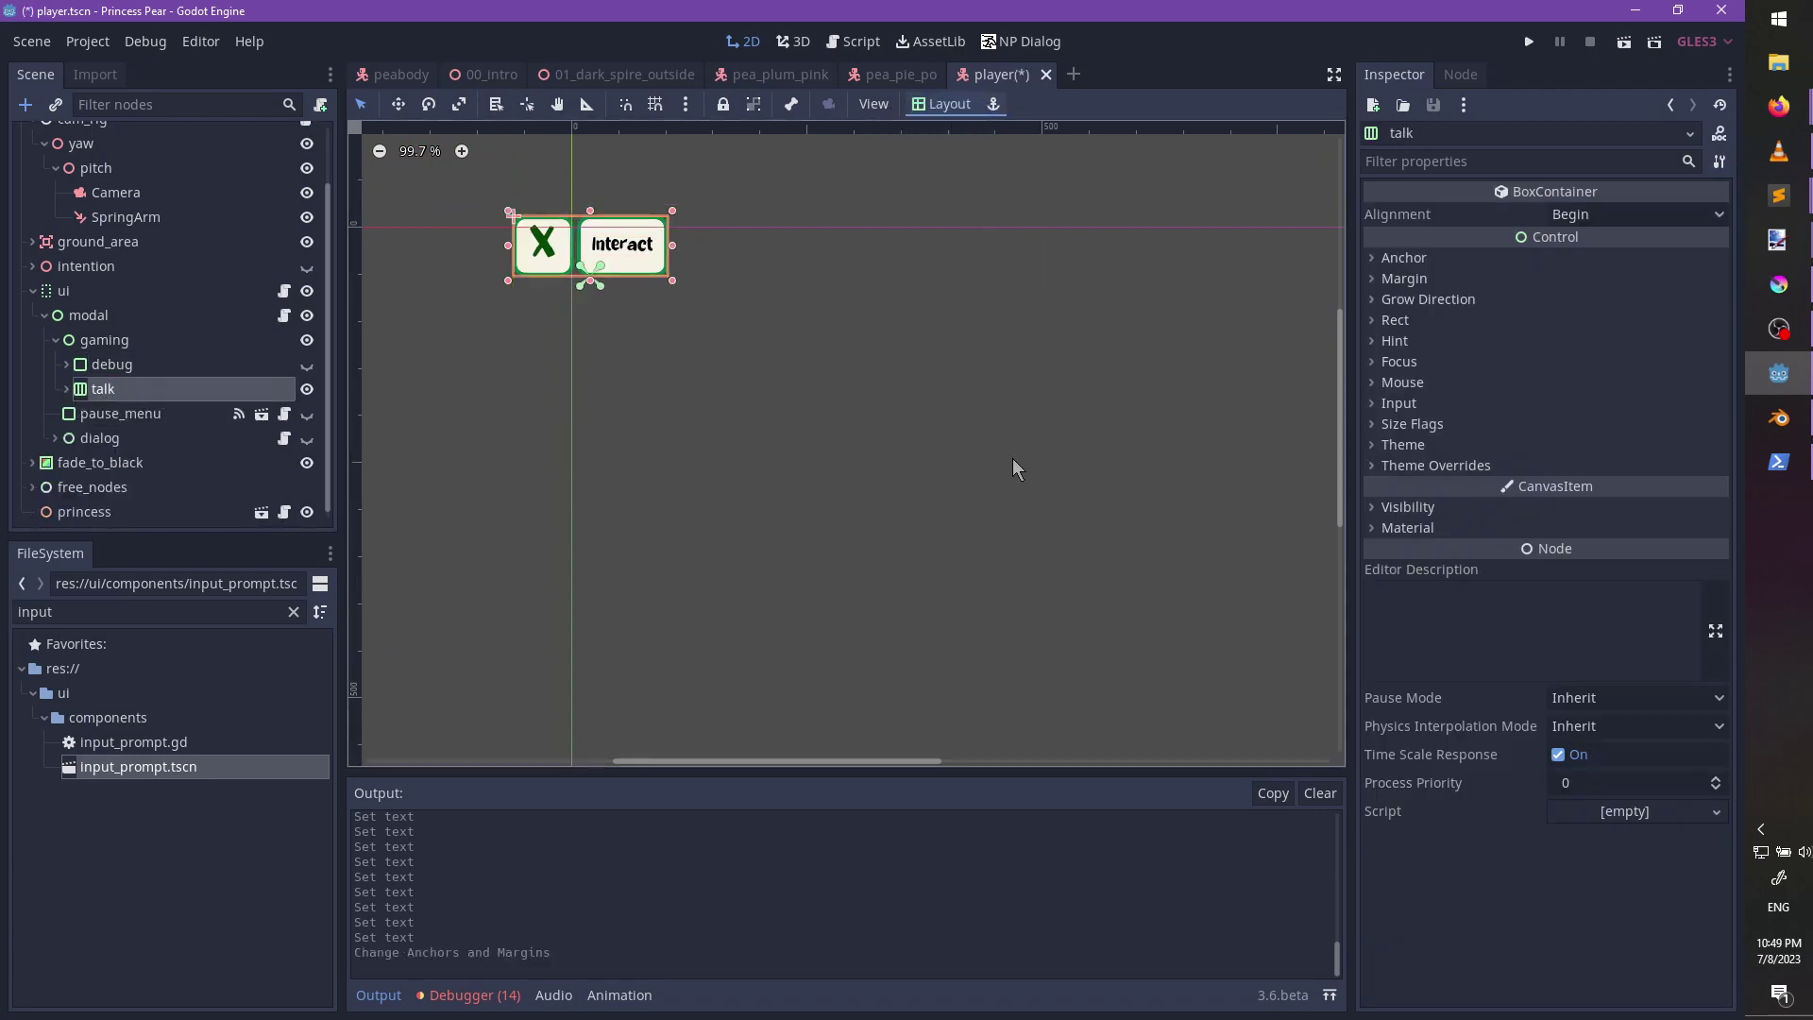
pyautogui.scroll(-1, 971, 437)
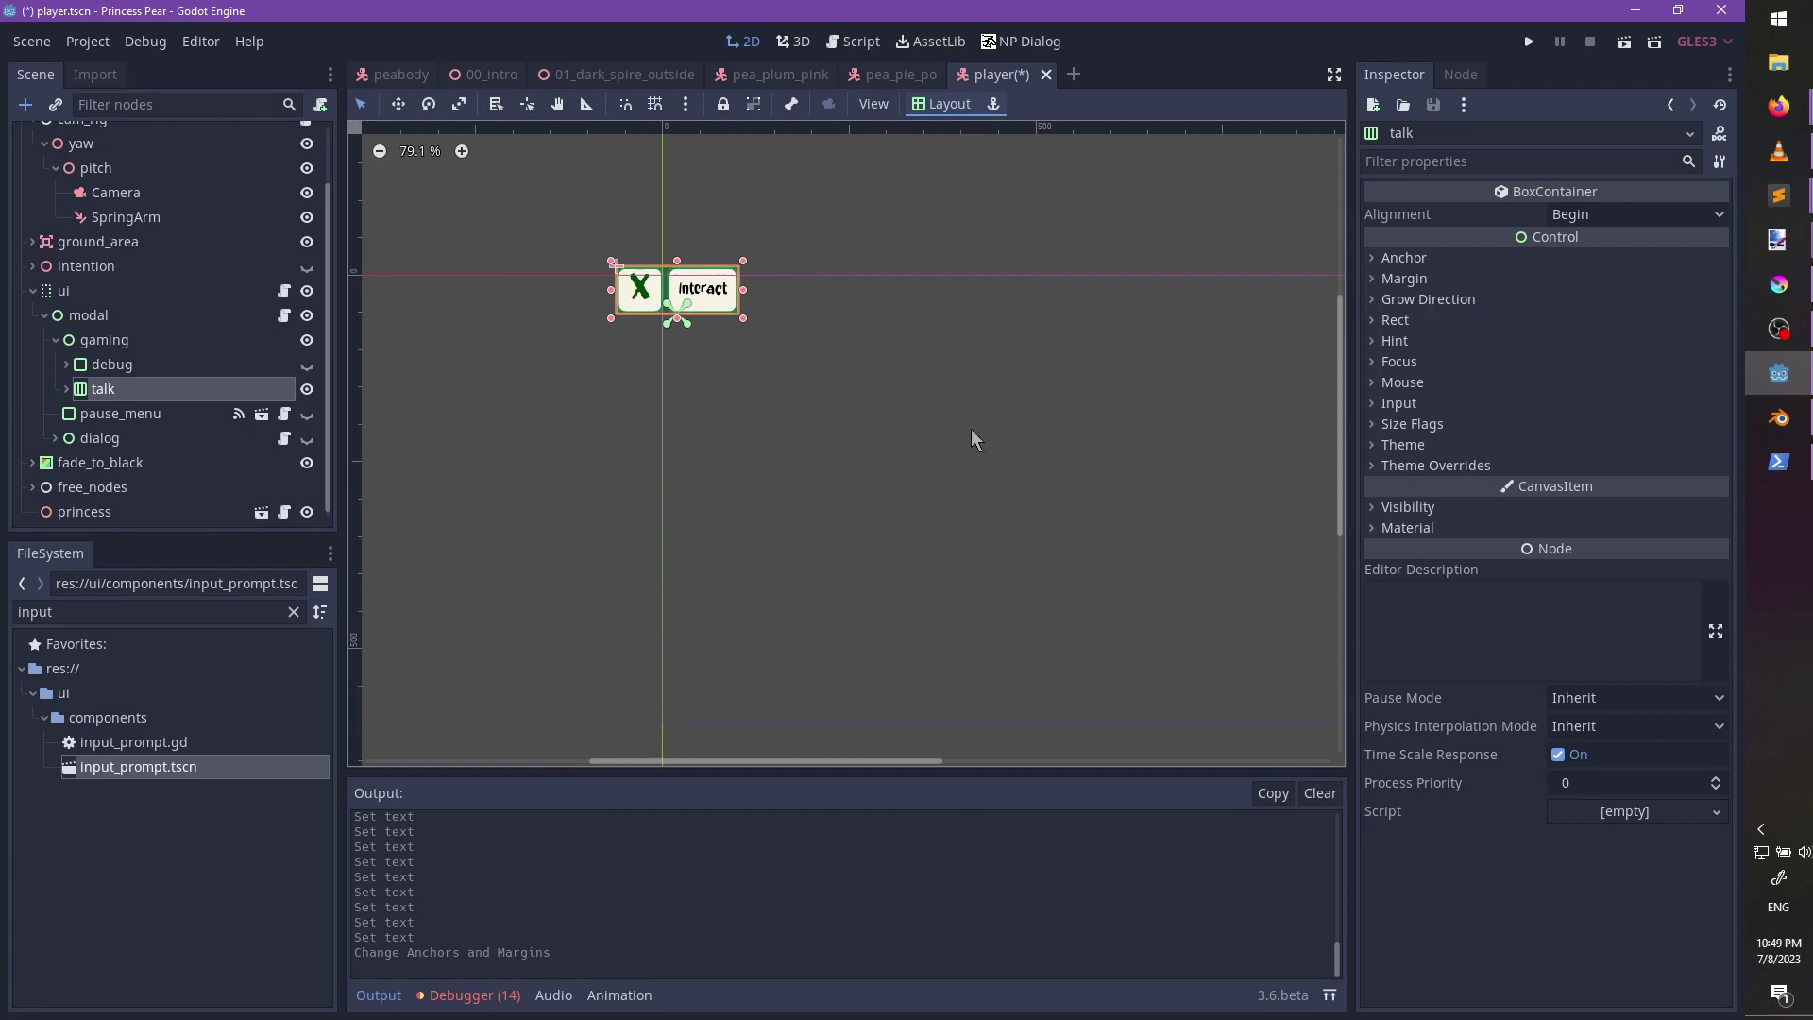
# Apply the Full Rect layout to the gaming node and save the scene.
pyautogui.click(137, 342)
pyautogui.click(942, 105)
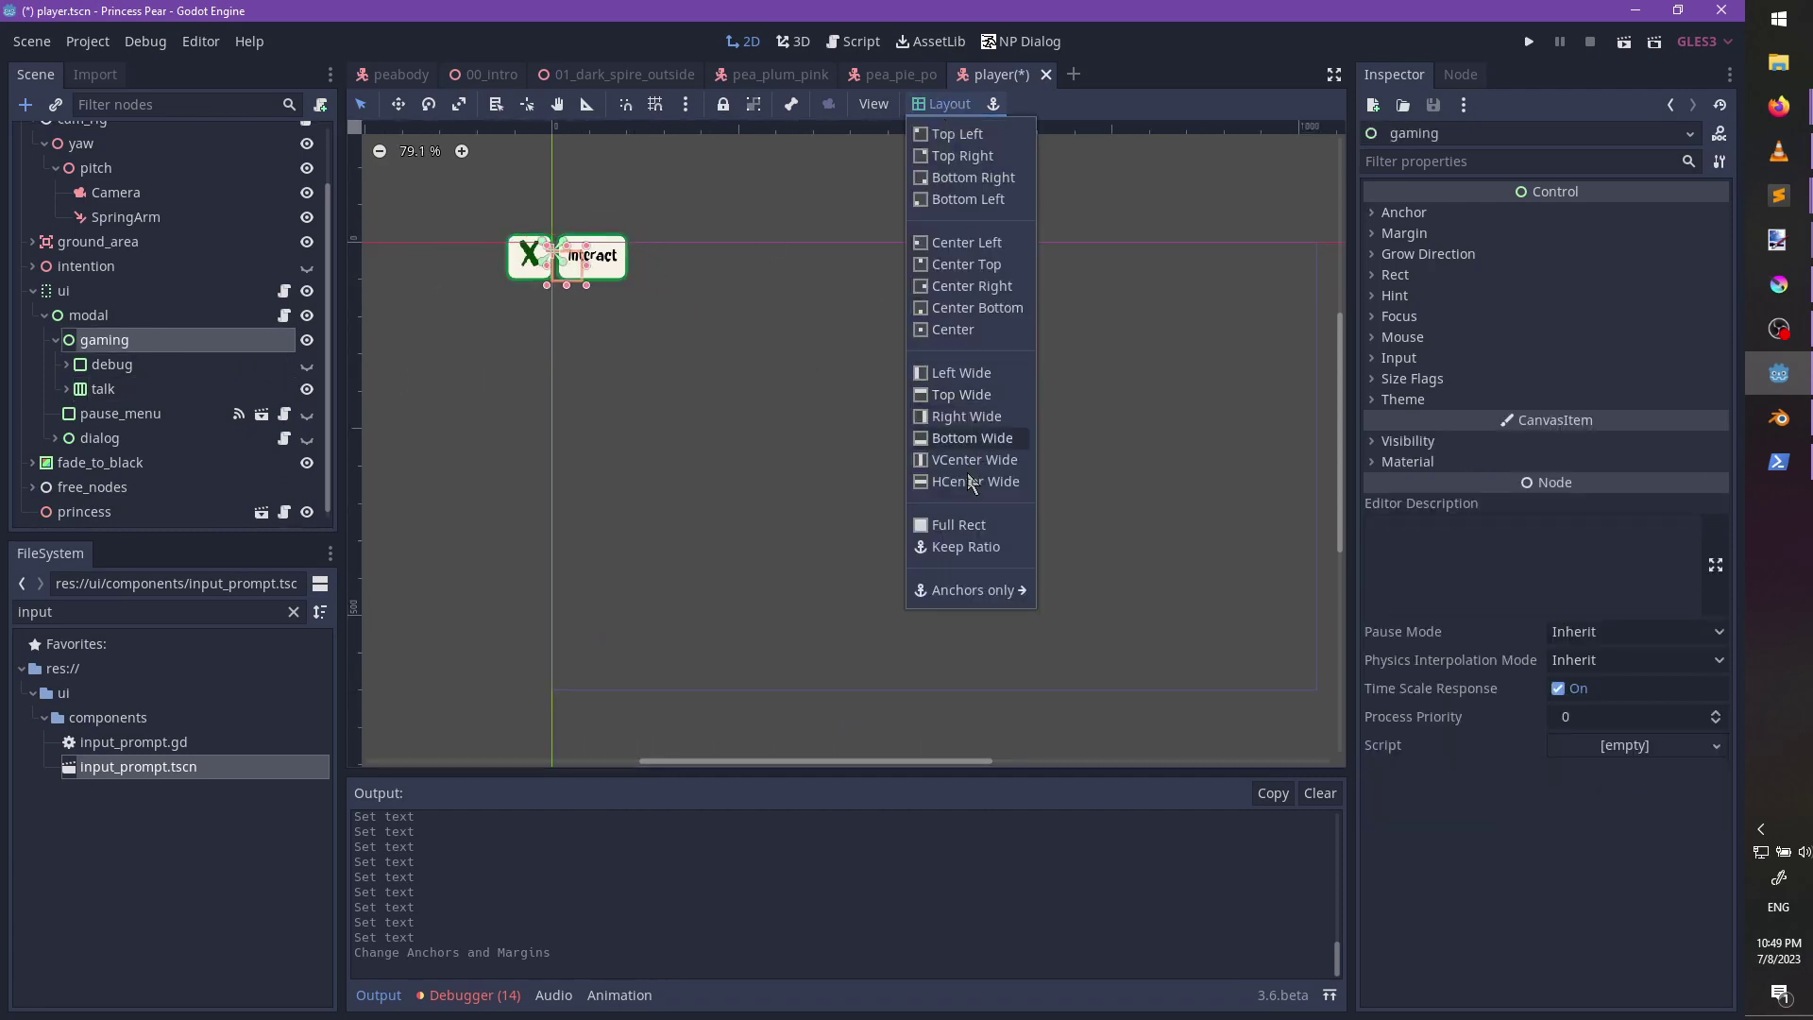
pyautogui.click(959, 525)
pyautogui.hotkey('ctrl', 's')
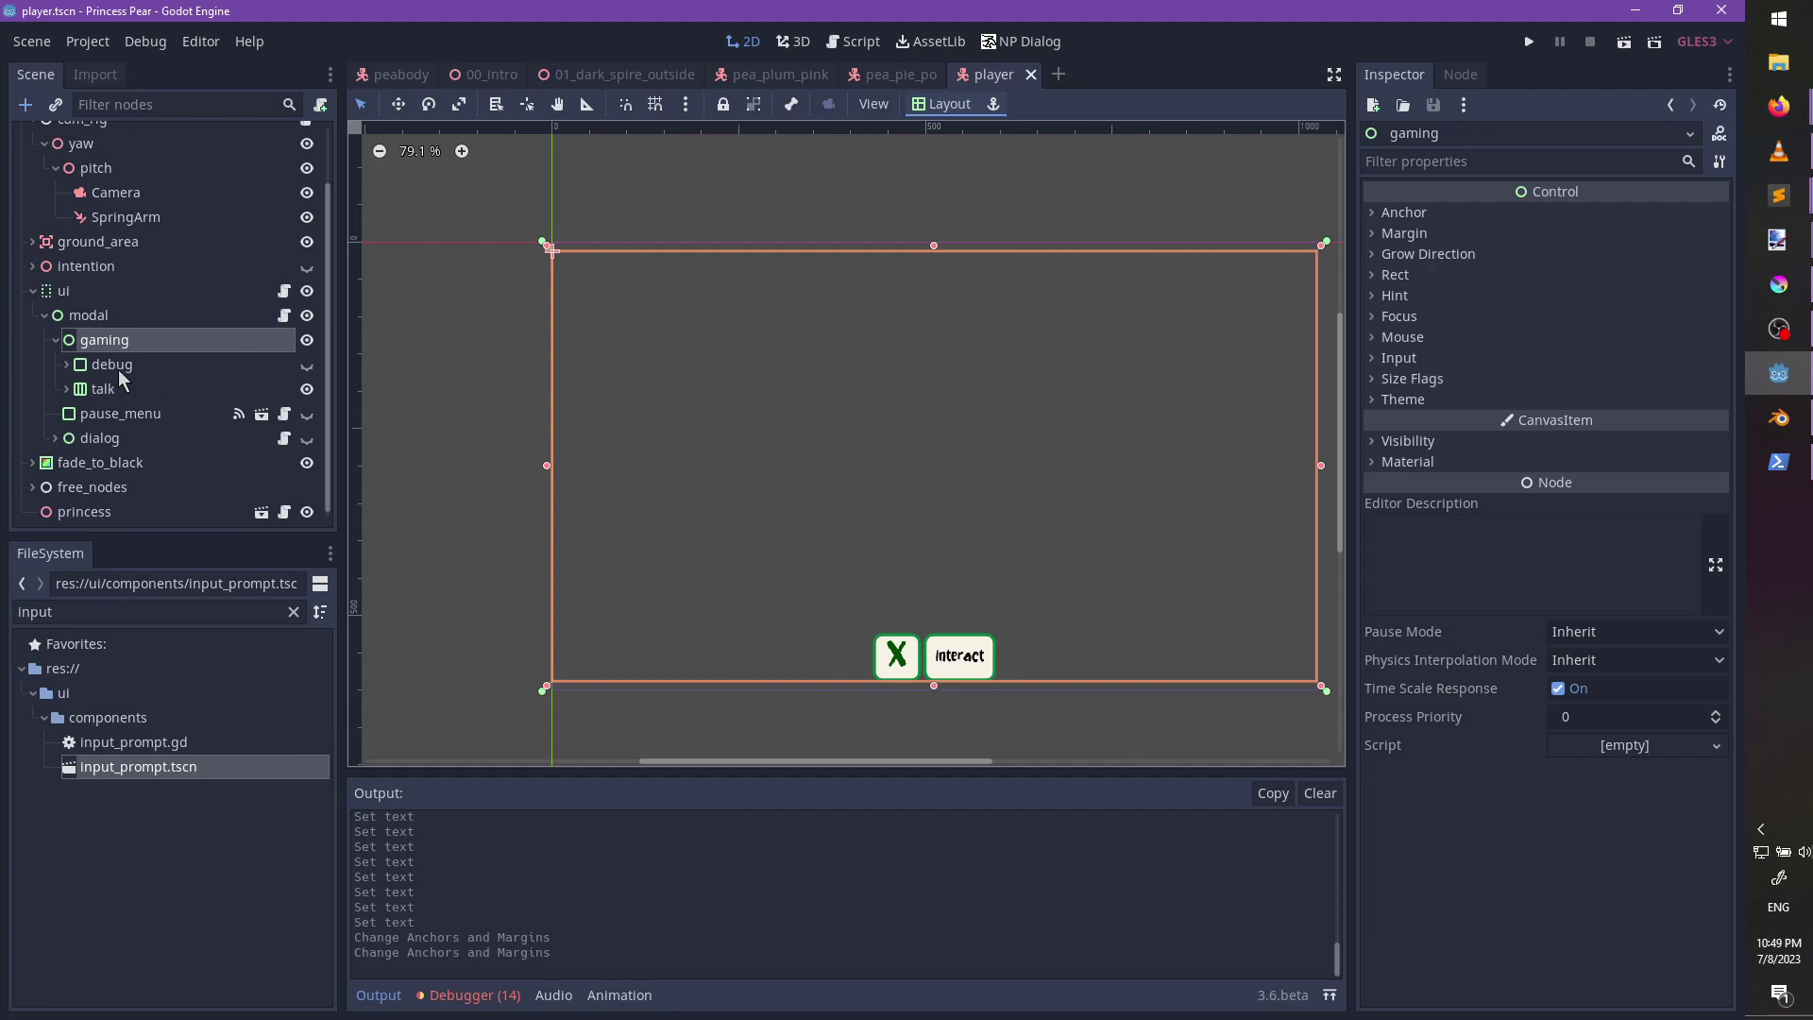
# Show and re-hide the debug panel, hide the talk container and save the scene.
pyautogui.click(117, 368)
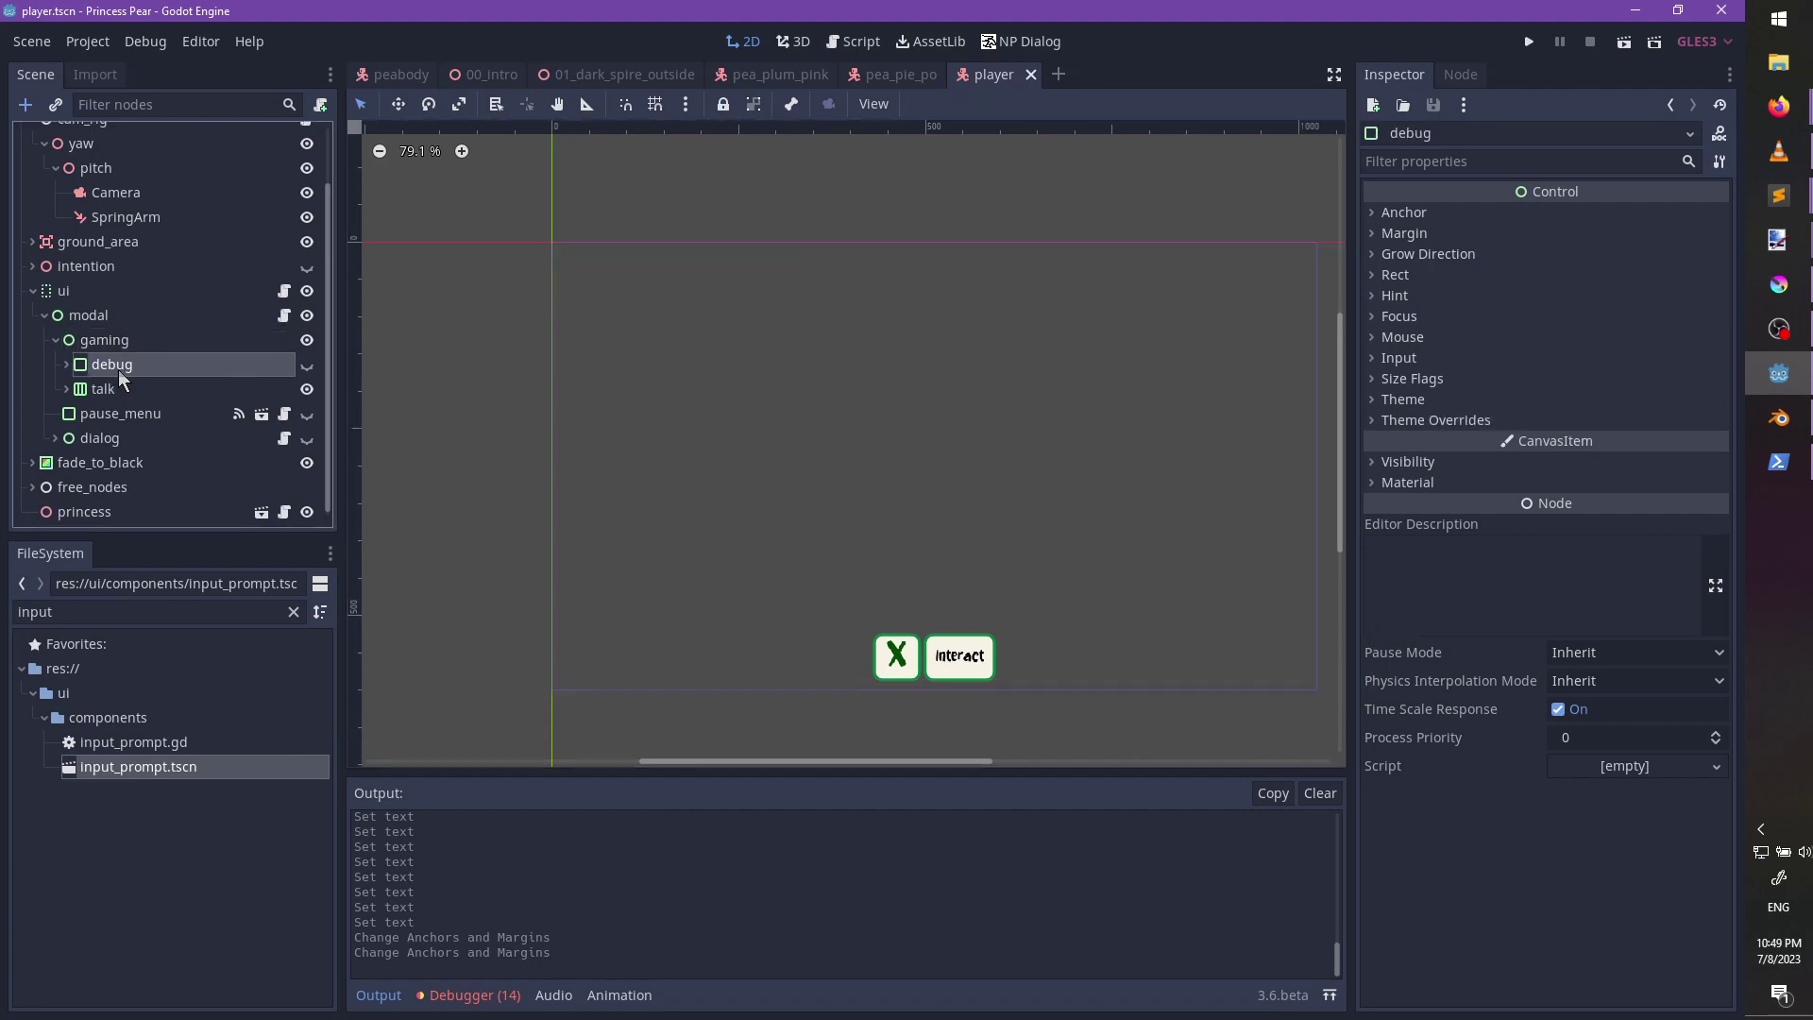
pyautogui.click(307, 366)
pyautogui.click(307, 366)
pyautogui.hotkey('ctrl', 's')
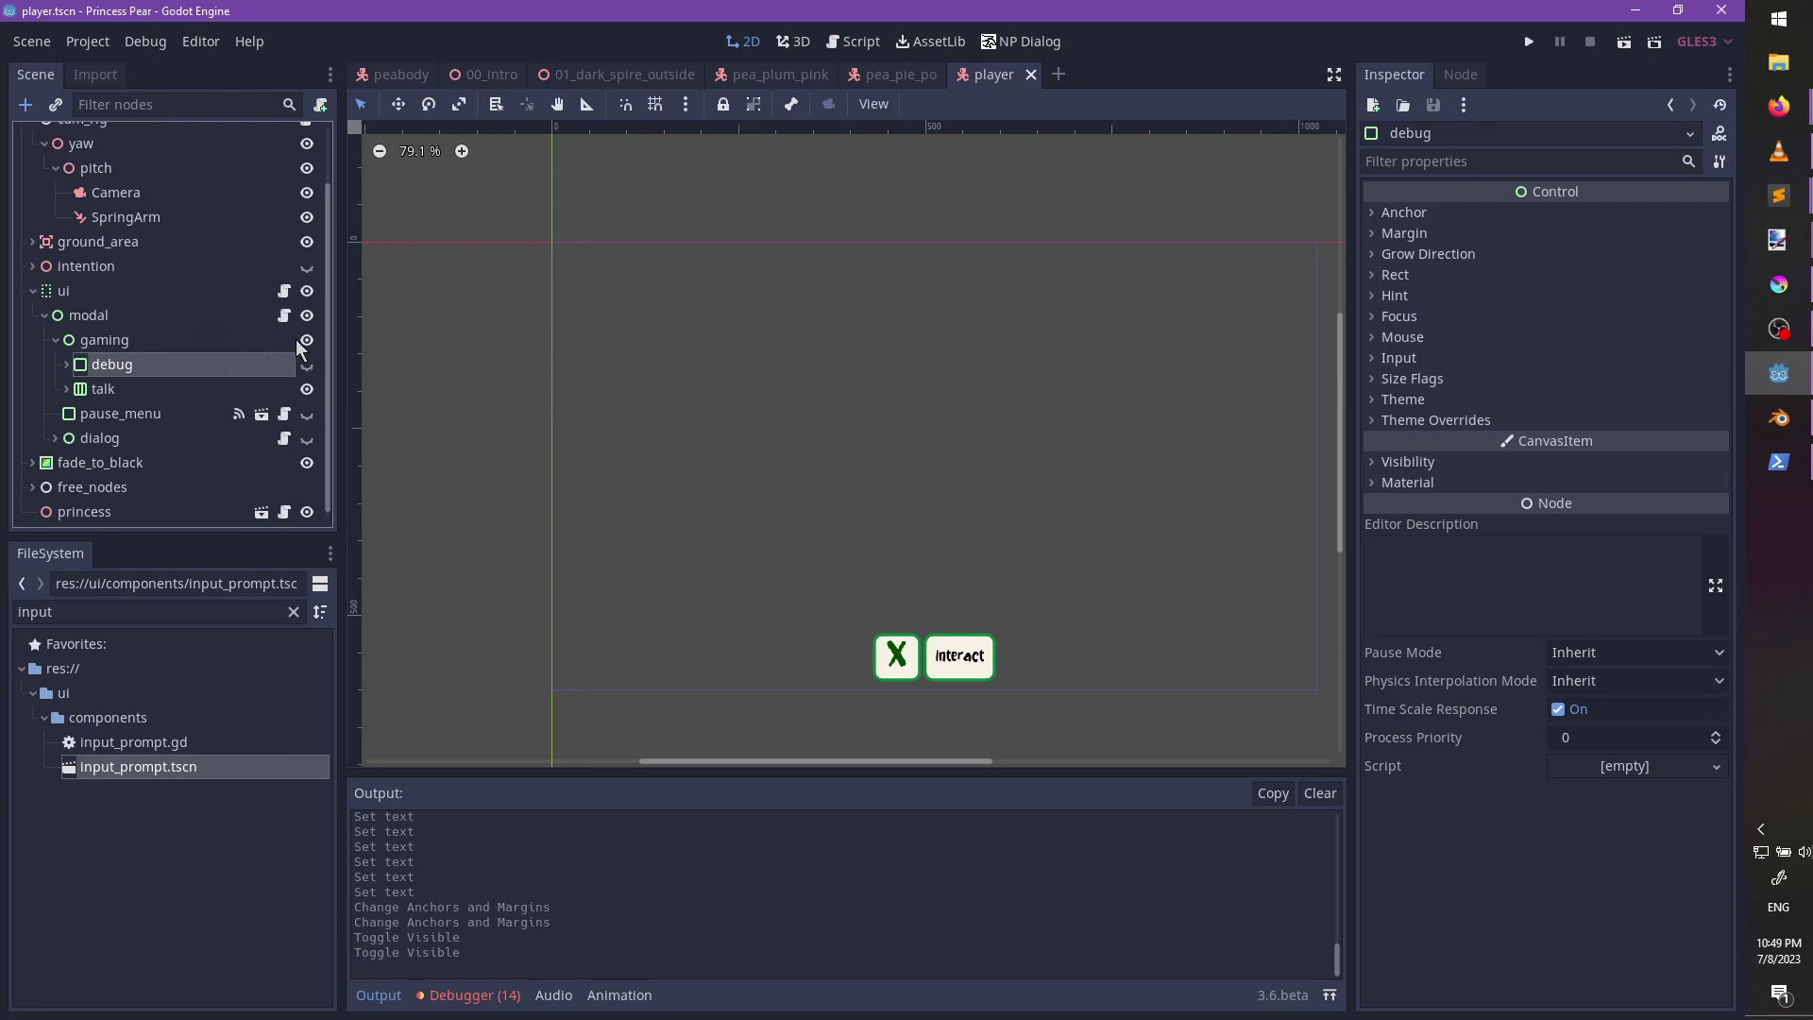
pyautogui.click(307, 389)
pyautogui.hotkey('ctrl', 's')
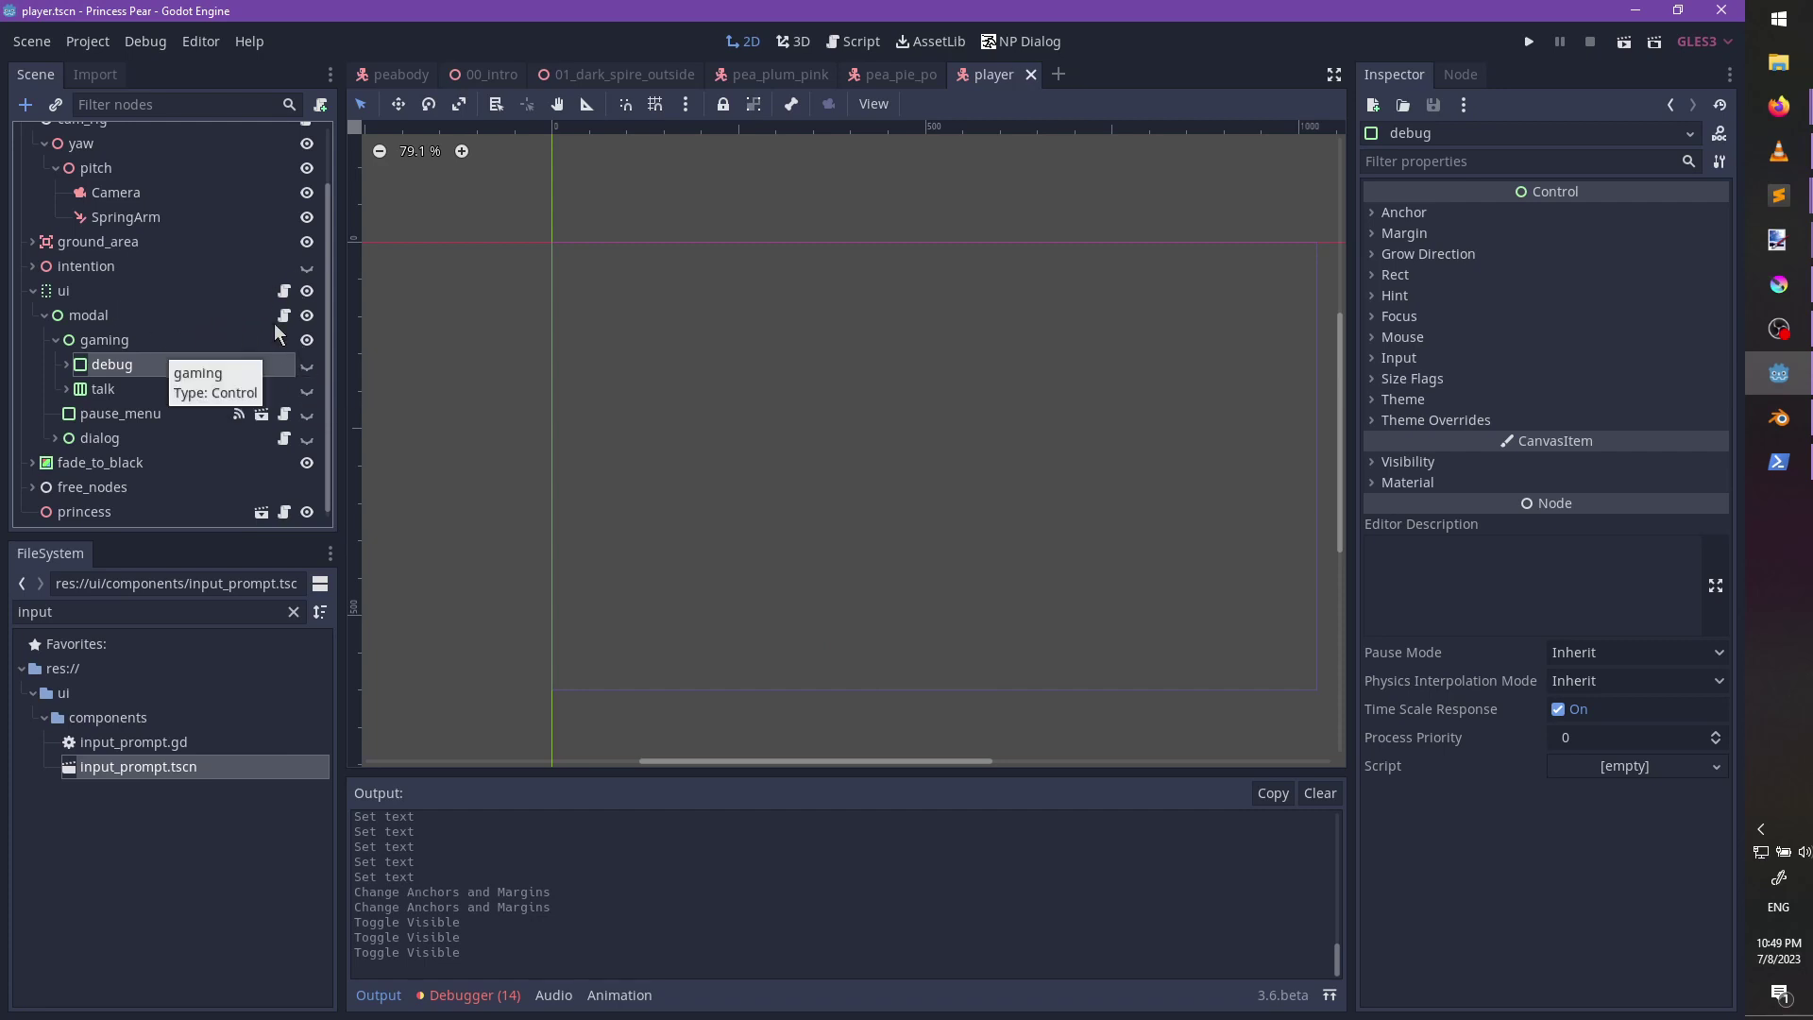
# Open the script attached to the player root node and search it for interact.
pyautogui.scroll(3, 276, 332)
pyautogui.click(284, 137)
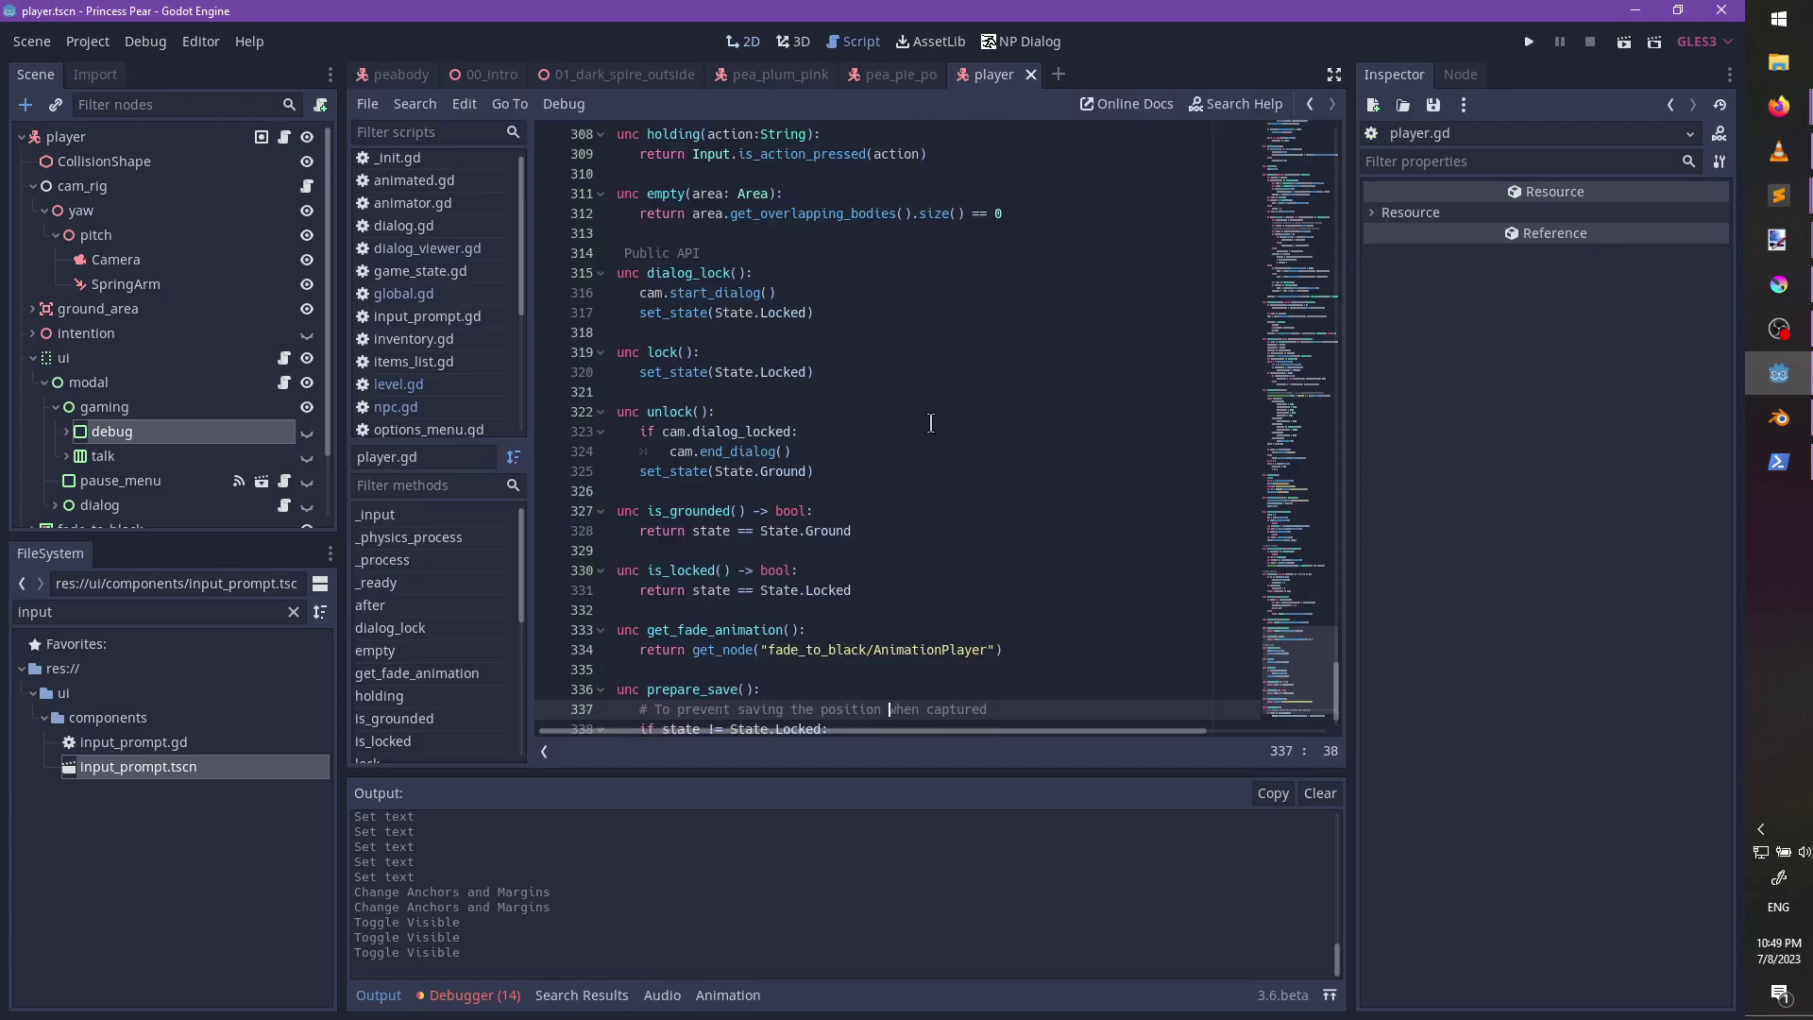
pyautogui.hotkey('ctrl', 'f')
pyautogui.write('interact')
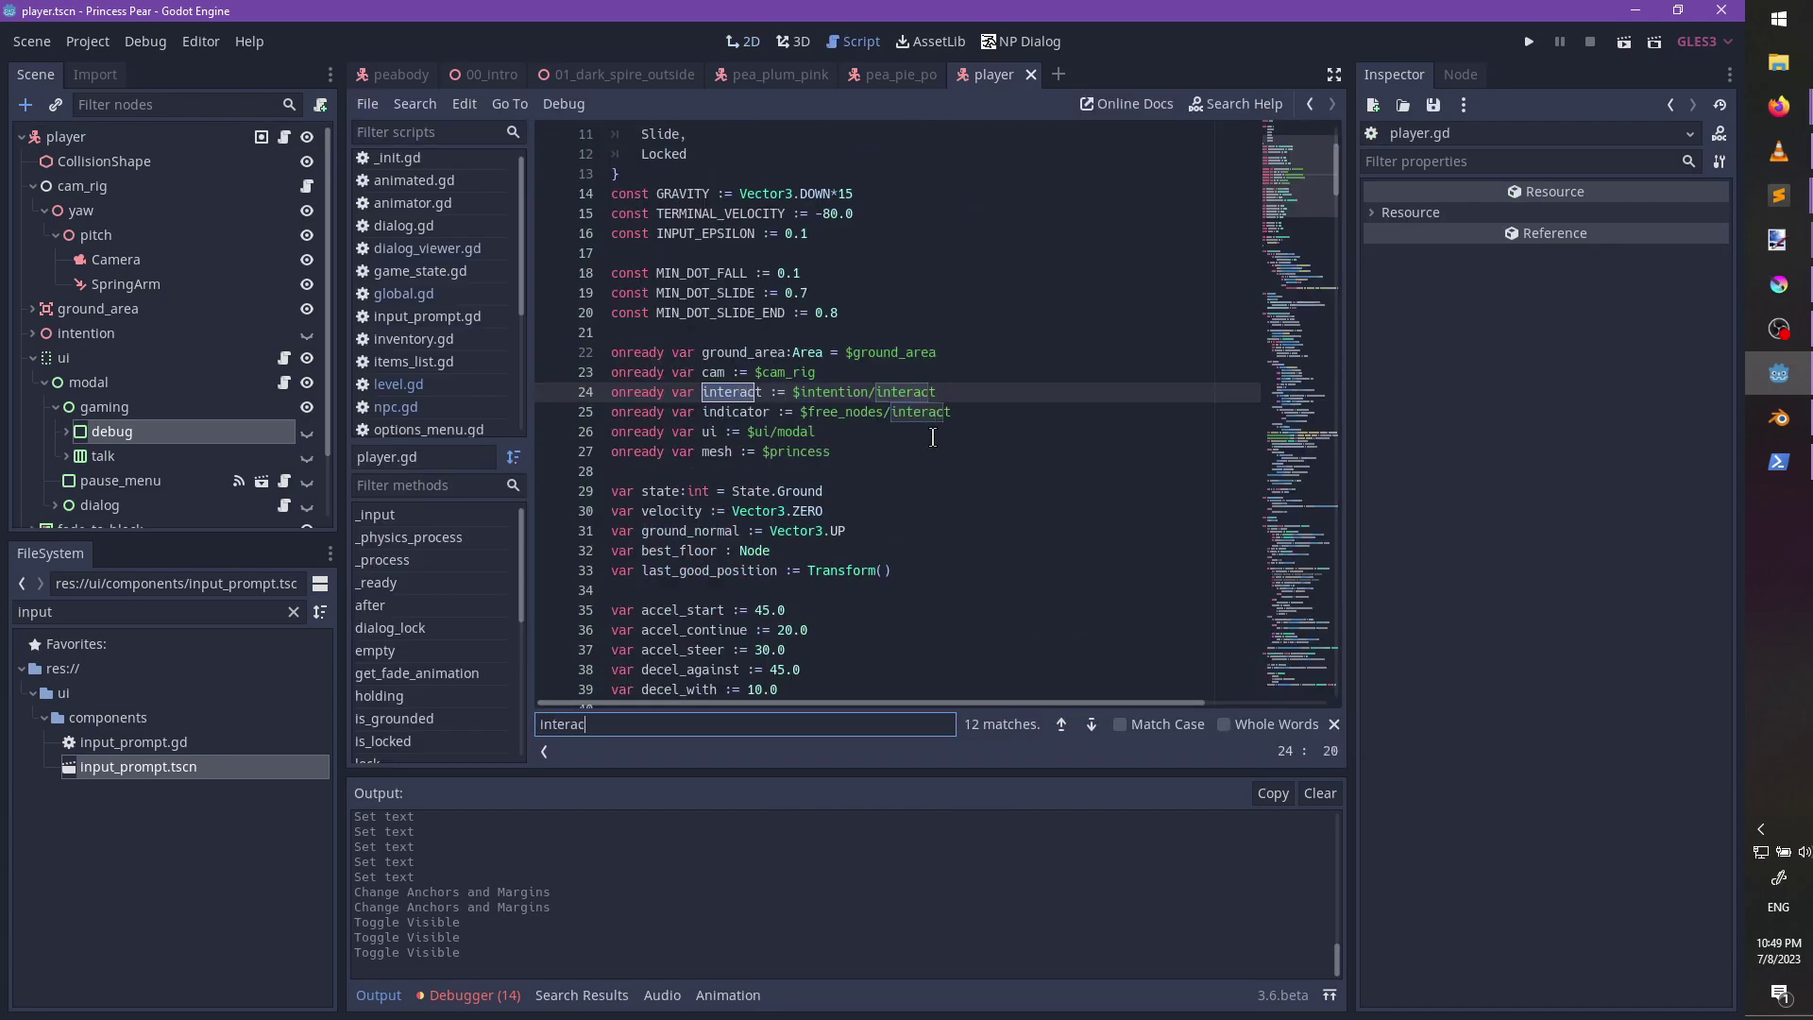
# Step through the interact matches in the player script as far as the check in the _process function.
pyautogui.press('Return')
pyautogui.press('Return')
pyautogui.press('Return')
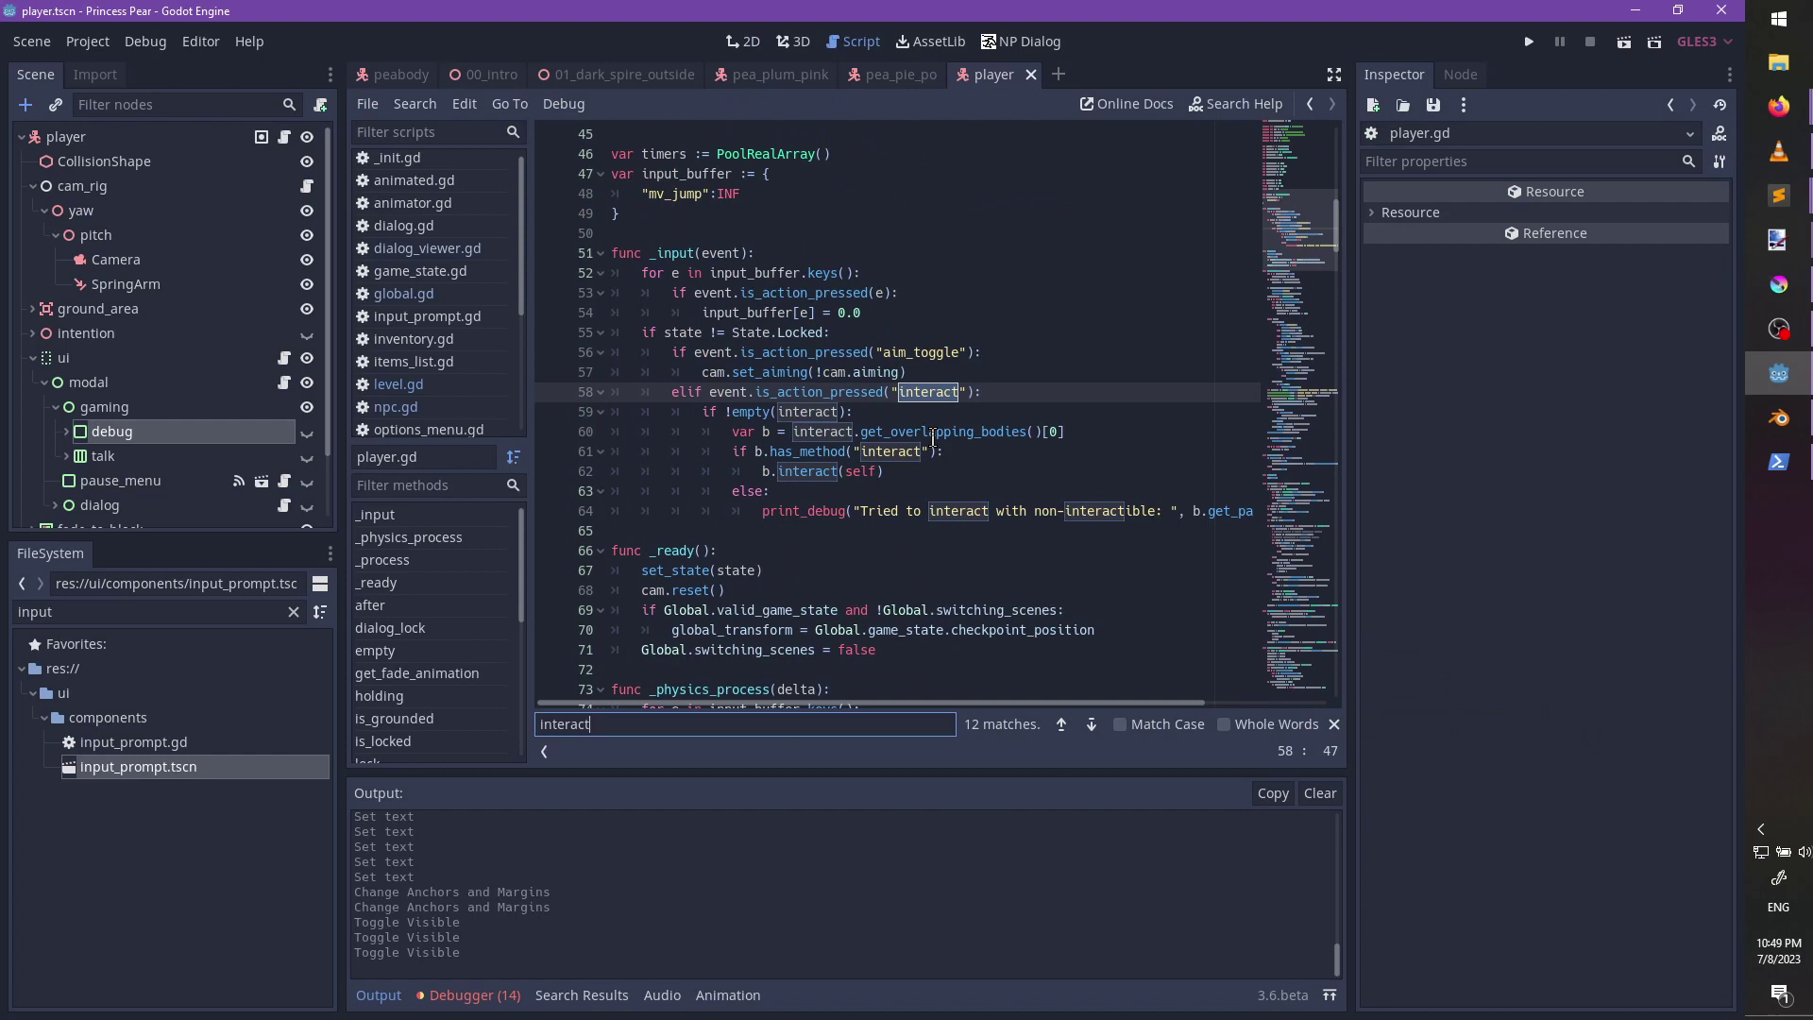
pyautogui.press('Return')
pyautogui.press('Return')
pyautogui.press('Return')
pyautogui.press('Return')
pyautogui.press('Return')
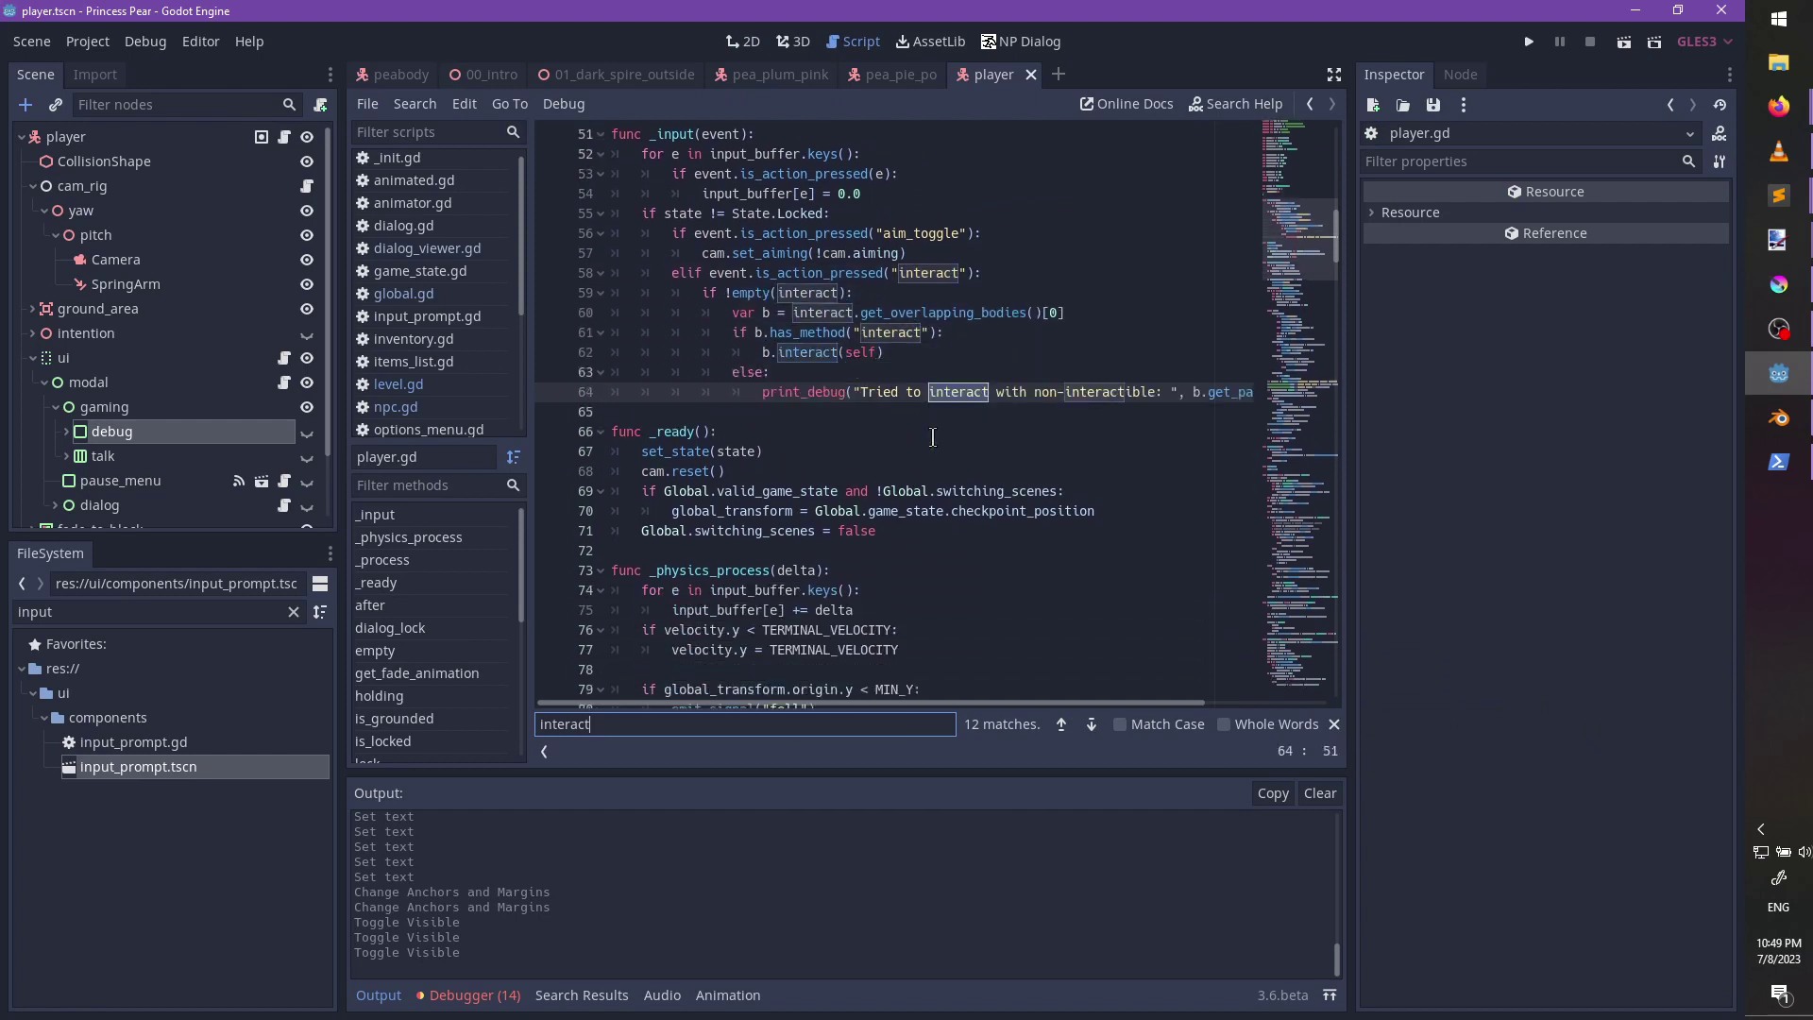
pyautogui.press('Return')
pyautogui.press('Return')
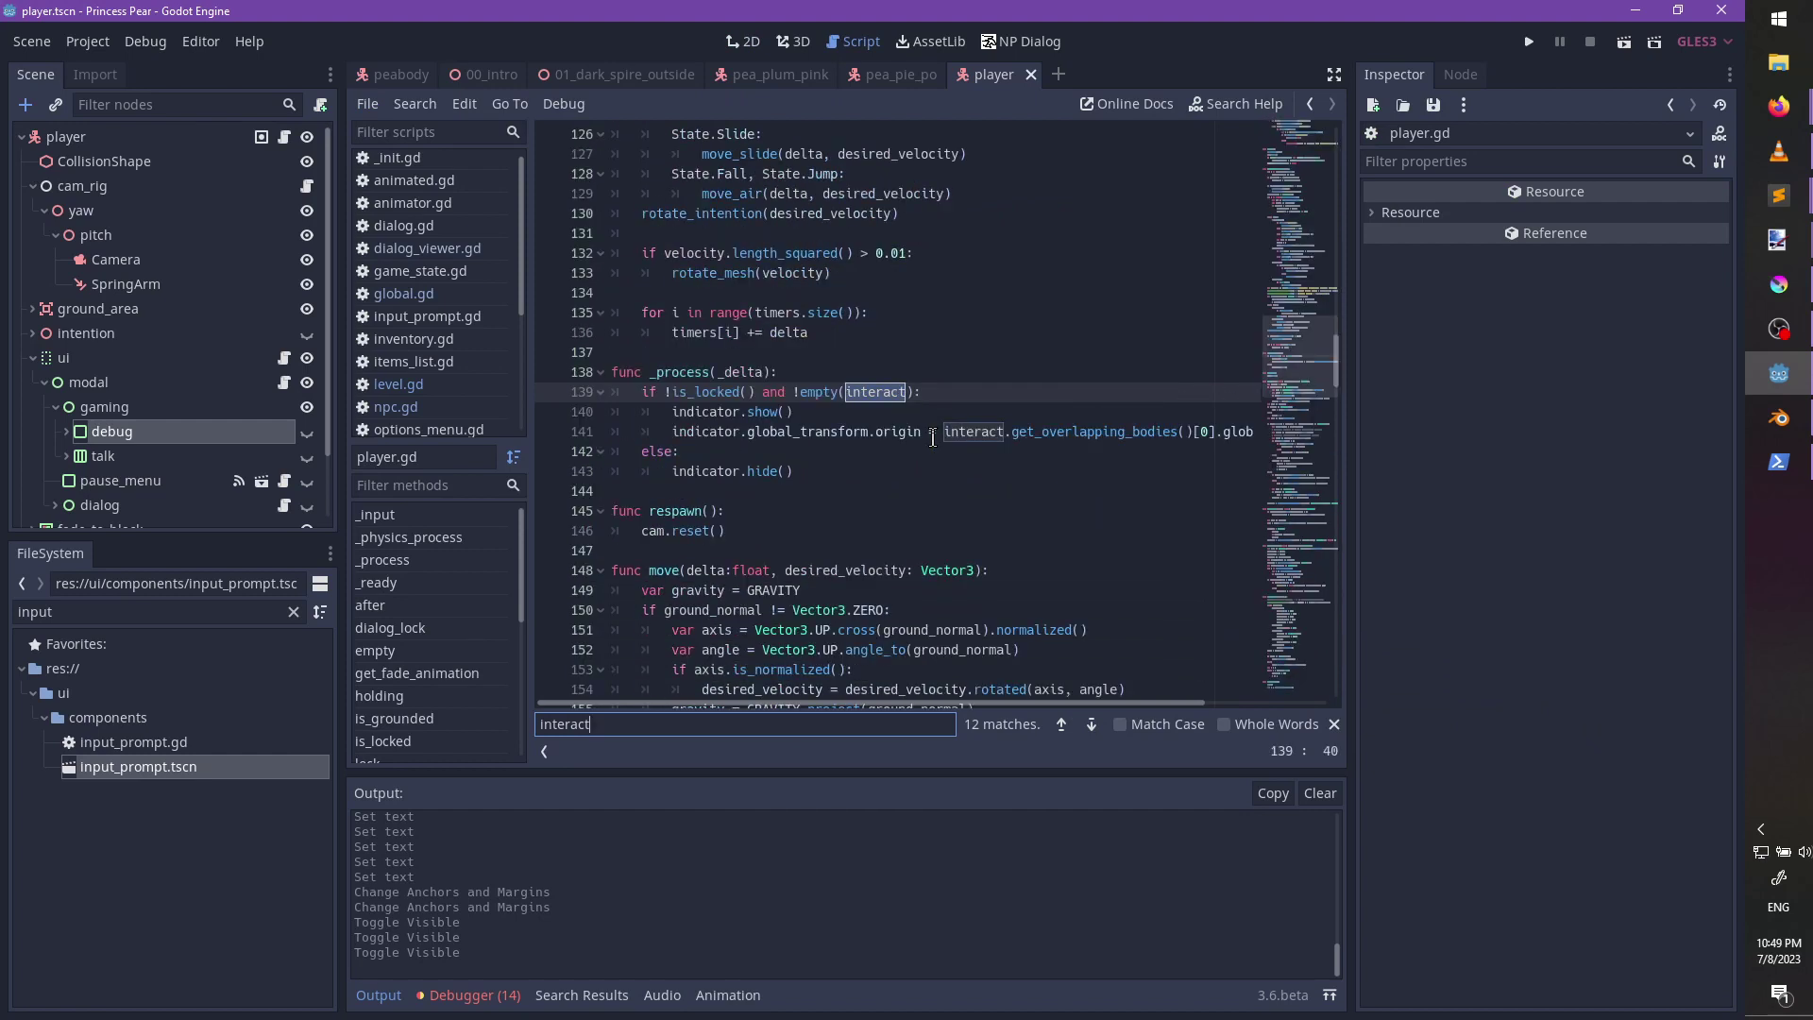
# Add the line $ui/modal/gaming/talk.hide() before indicator.hide() in the else branch of _process.
pyautogui.press('Escape')
pyautogui.press('Down')
pyautogui.press('Down')
pyautogui.press('Down')
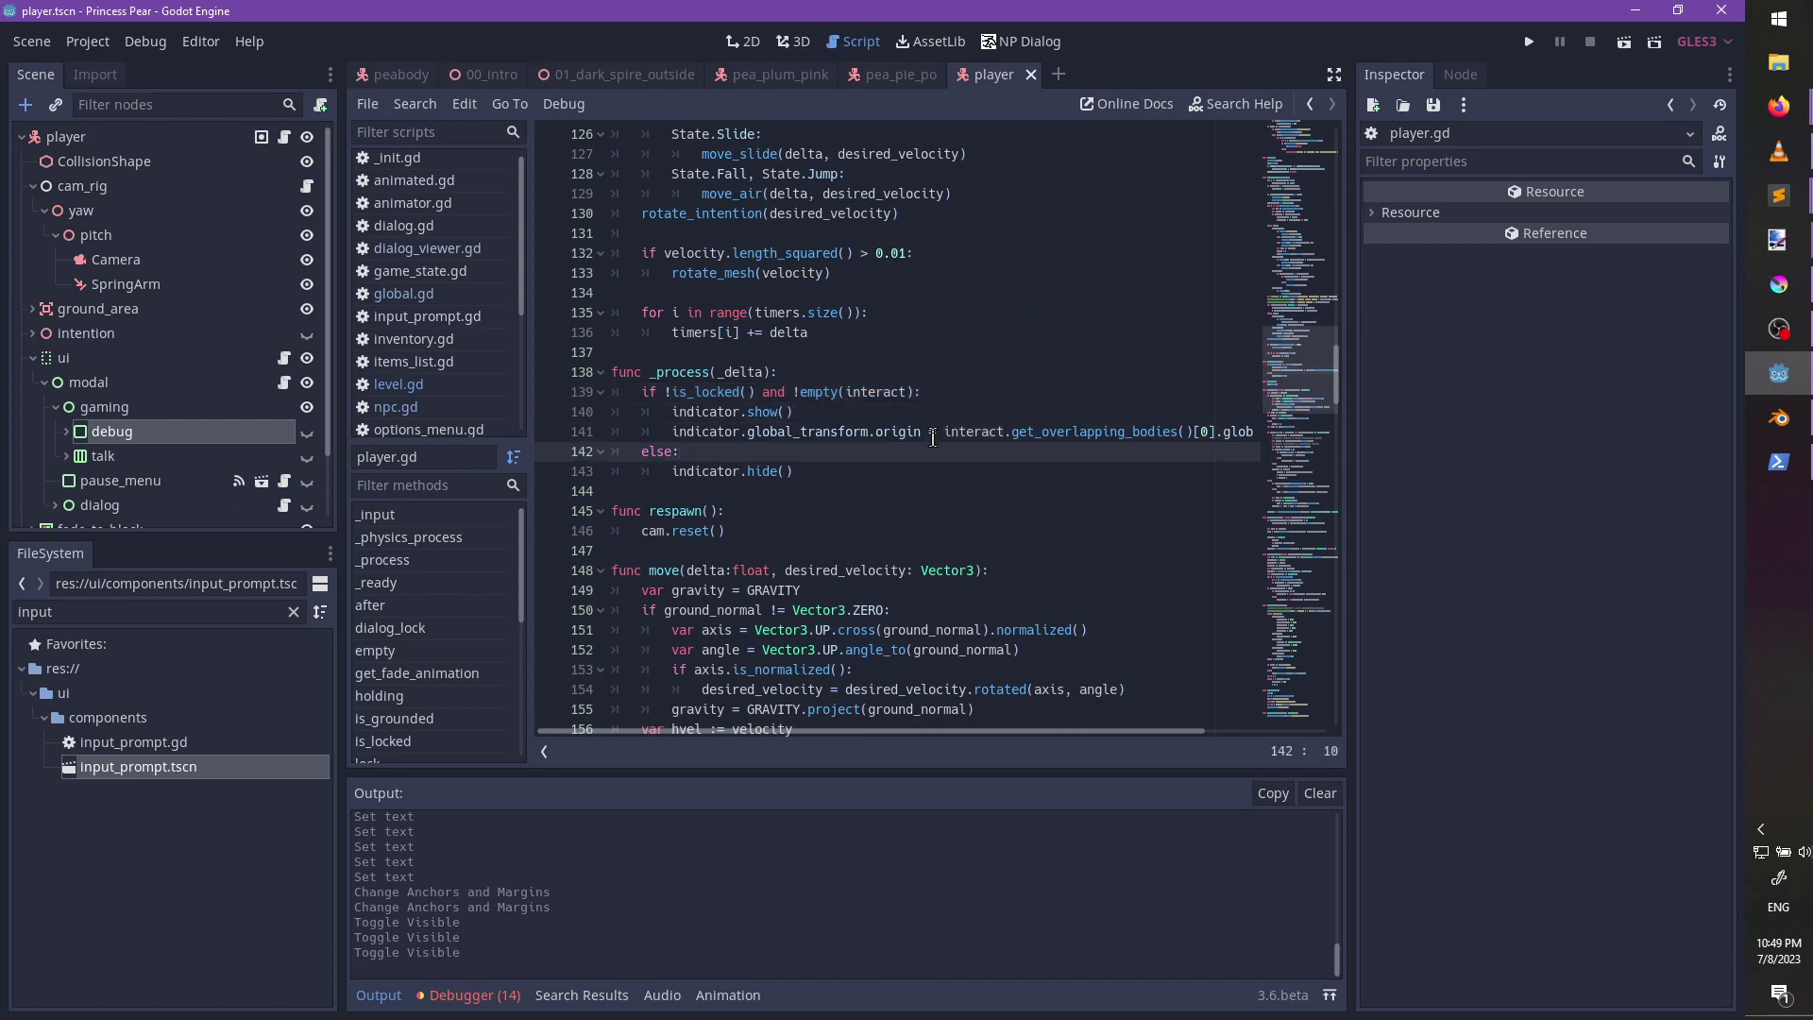
pyautogui.press('Return')
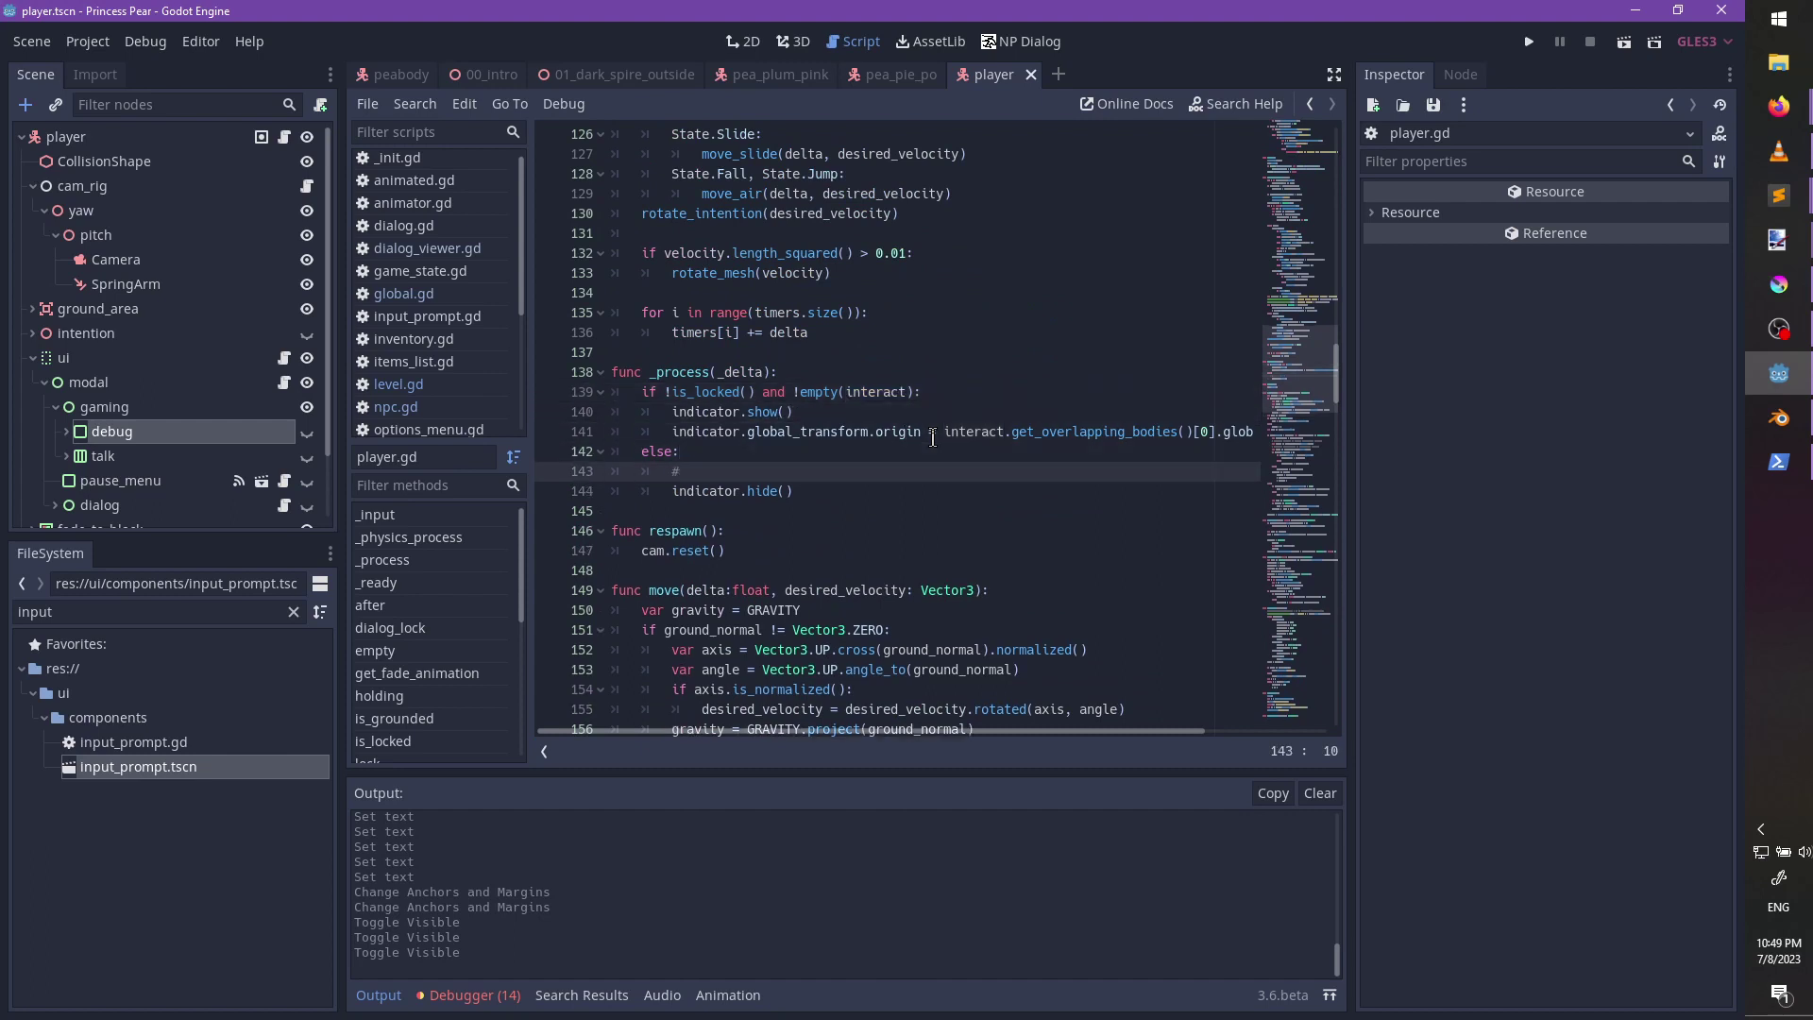
pyautogui.write('$gaming')
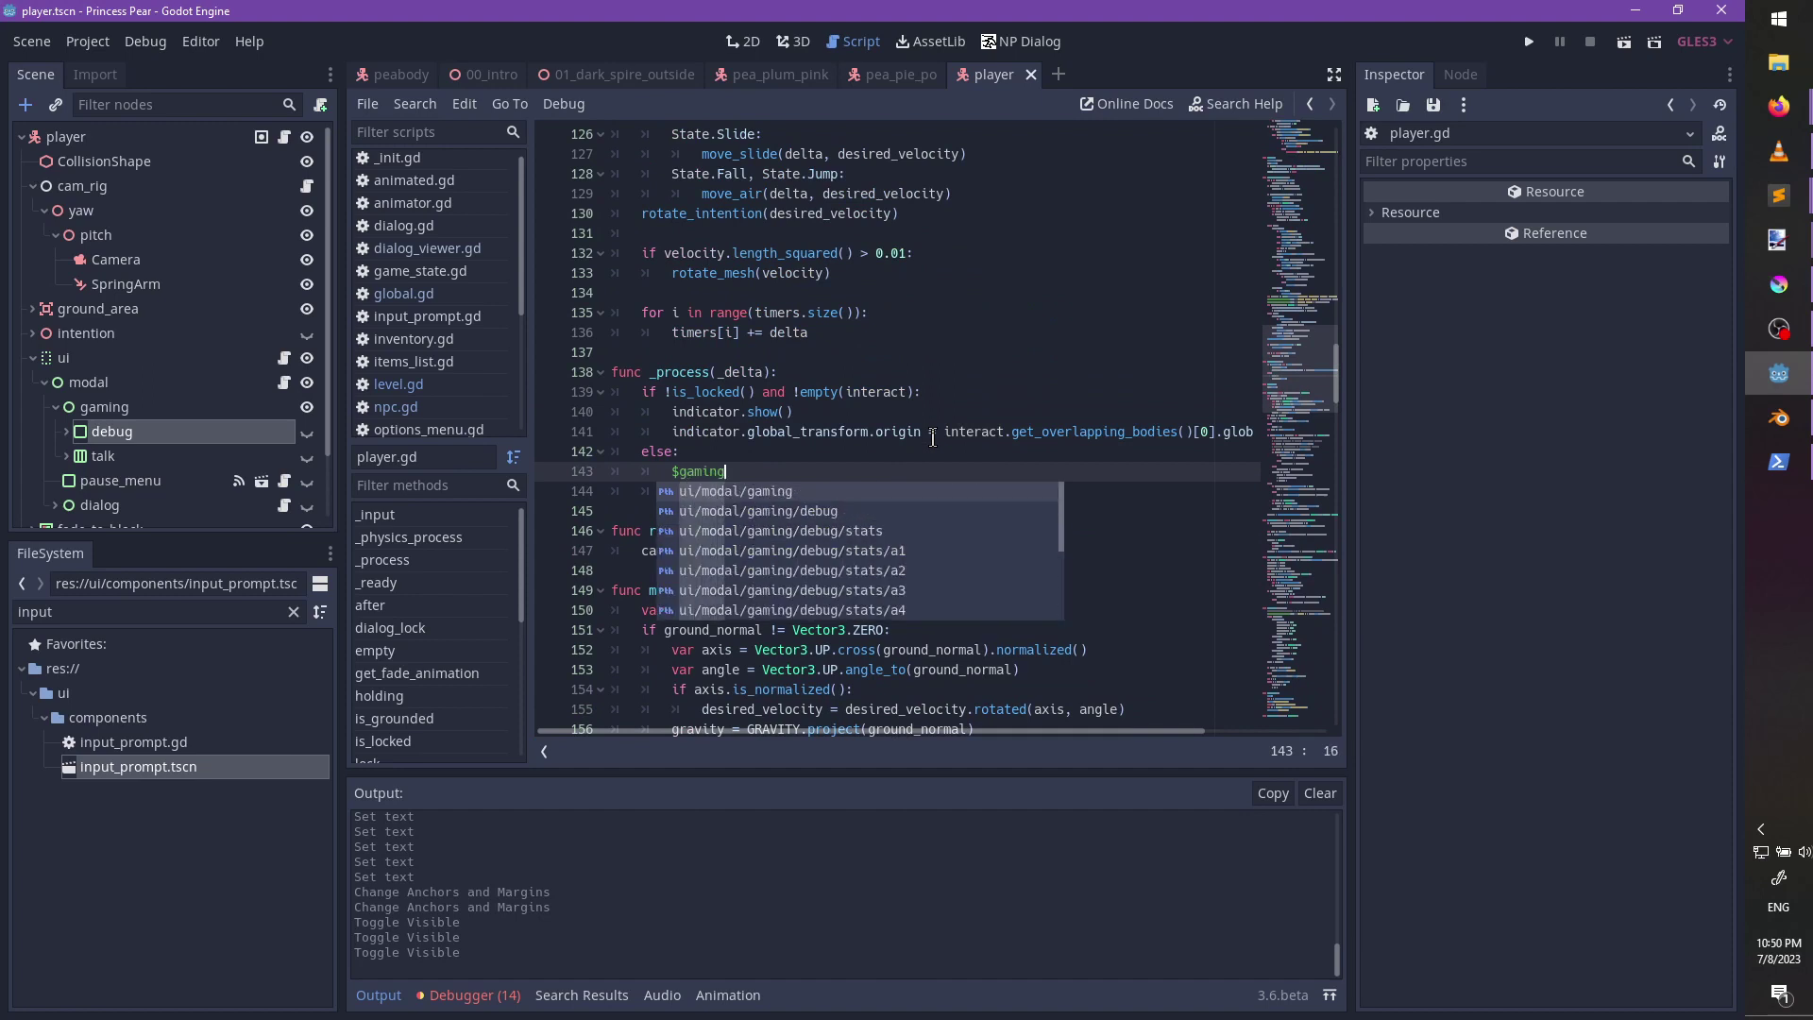
pyautogui.write('/')
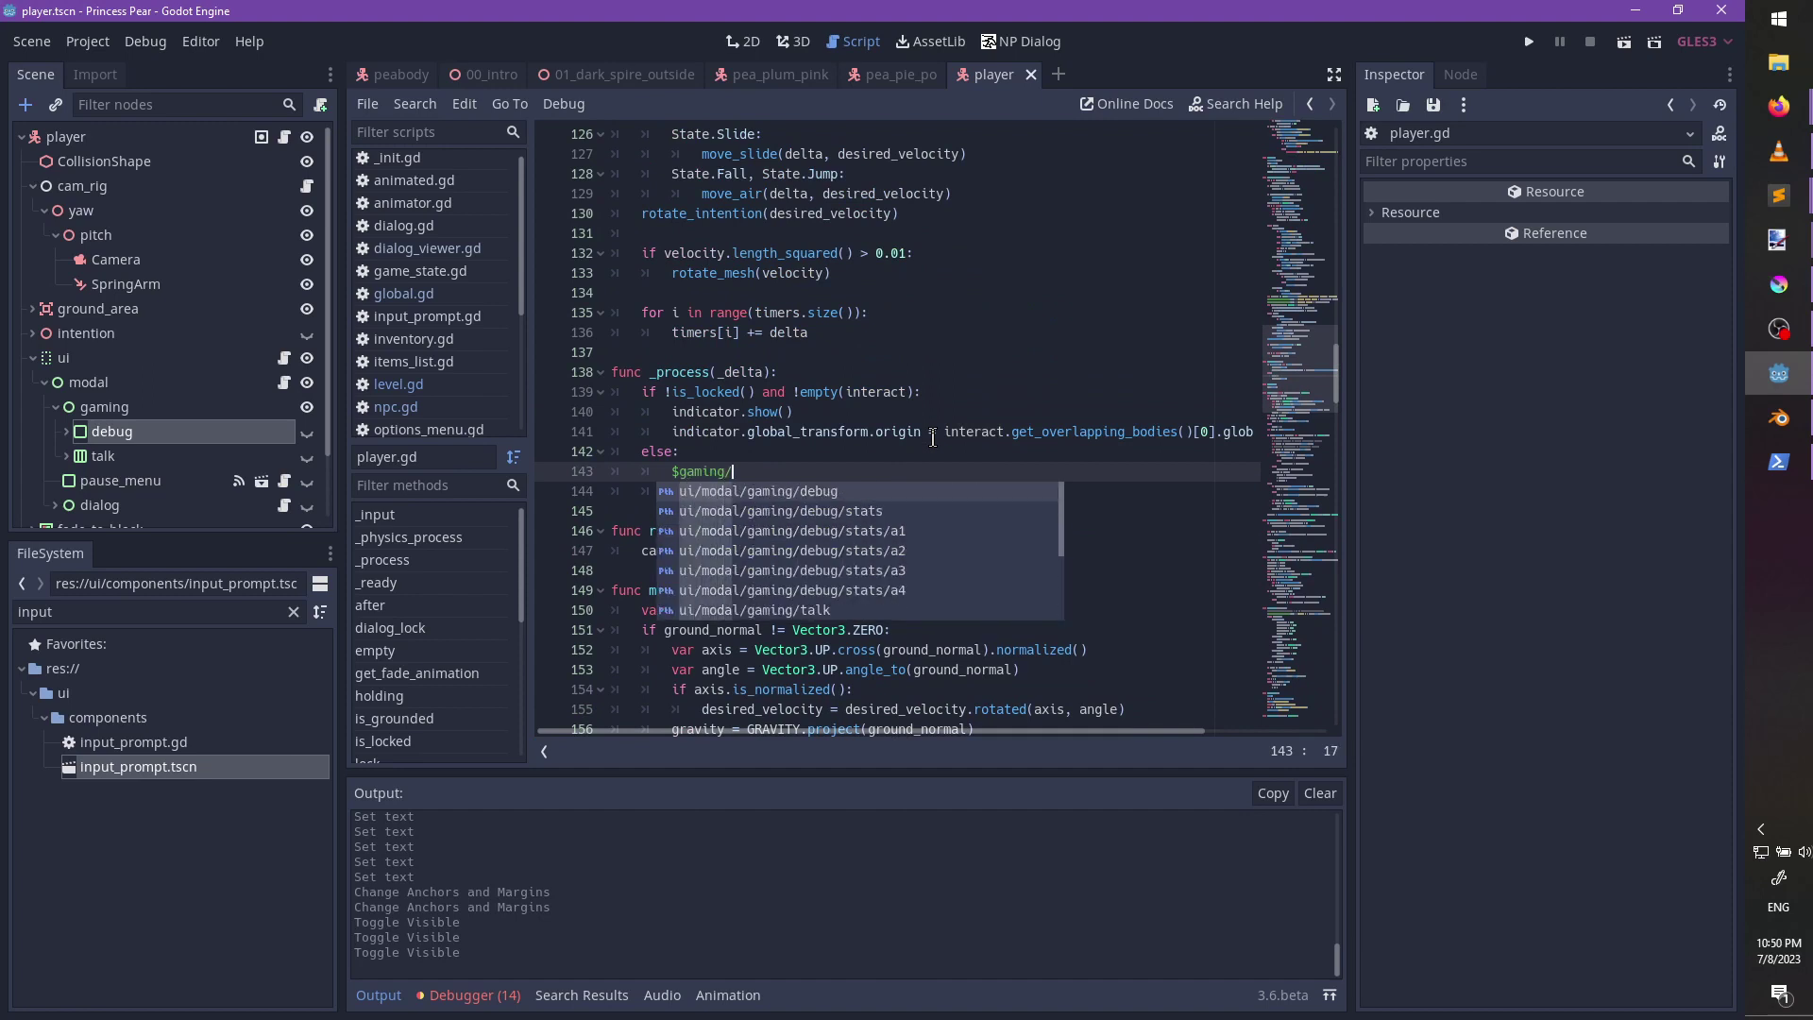
pyautogui.write('talk')
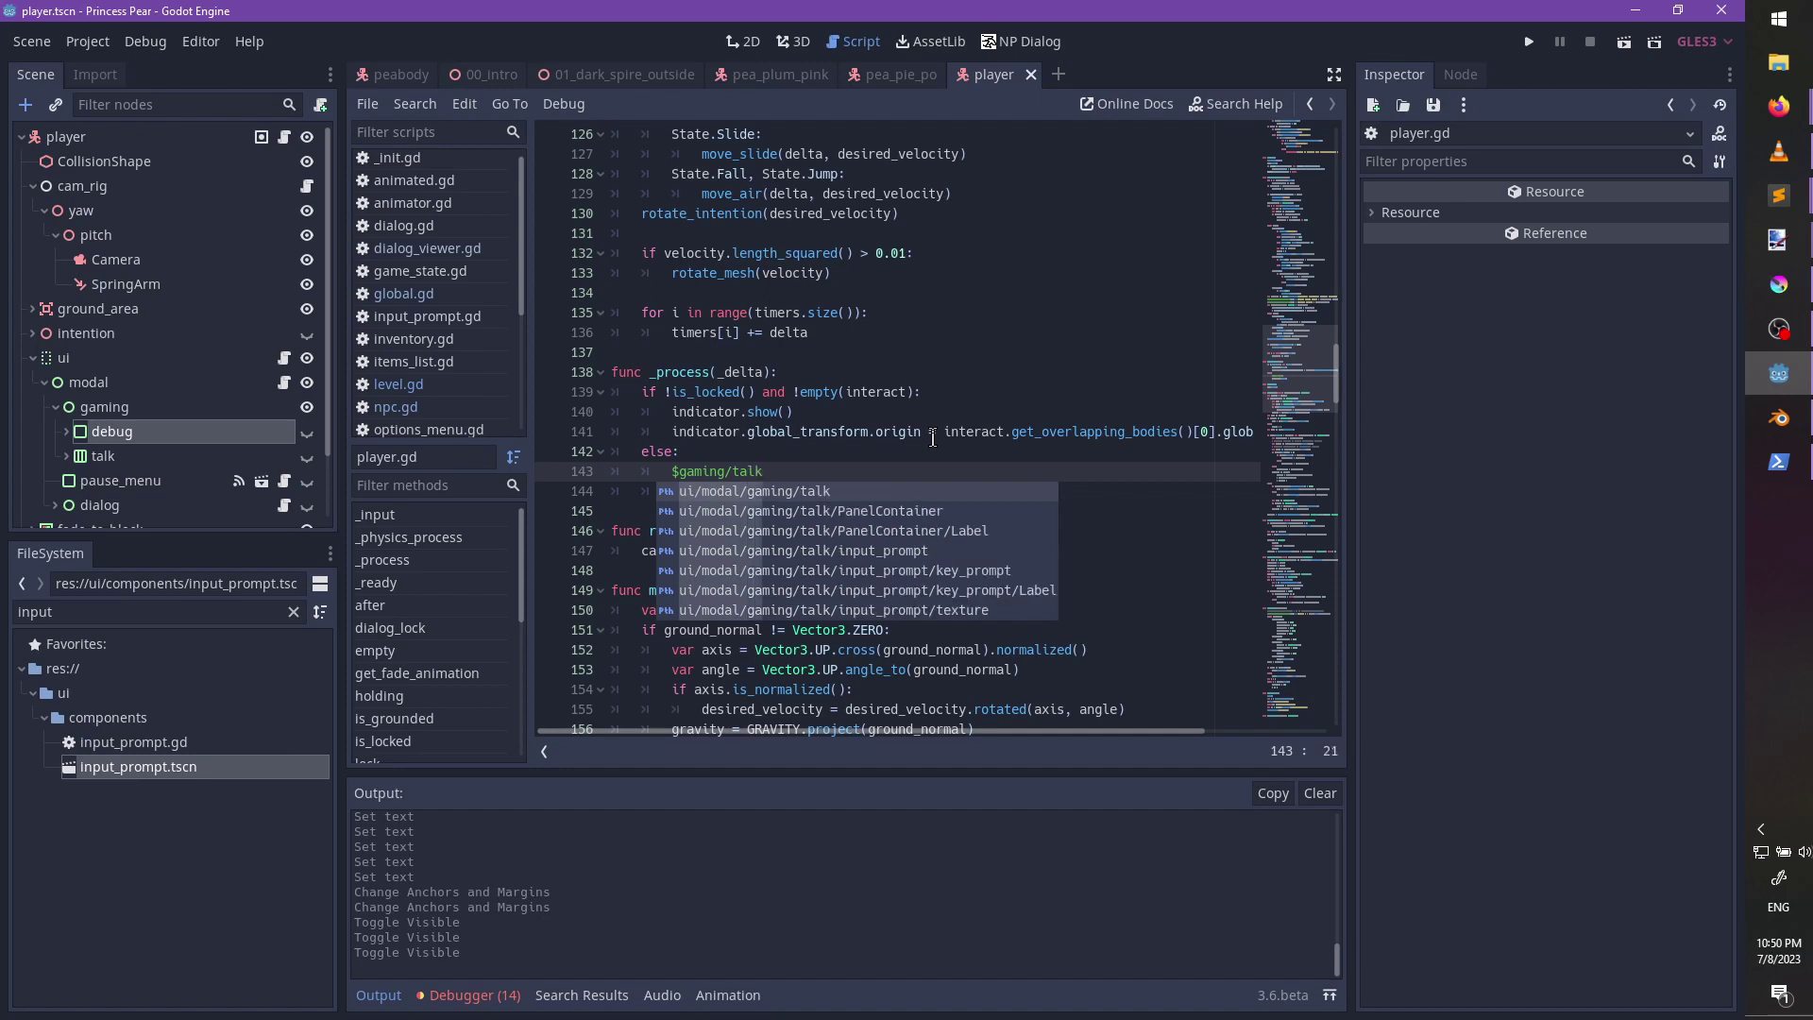
pyautogui.press('Return')
pyautogui.write('.')
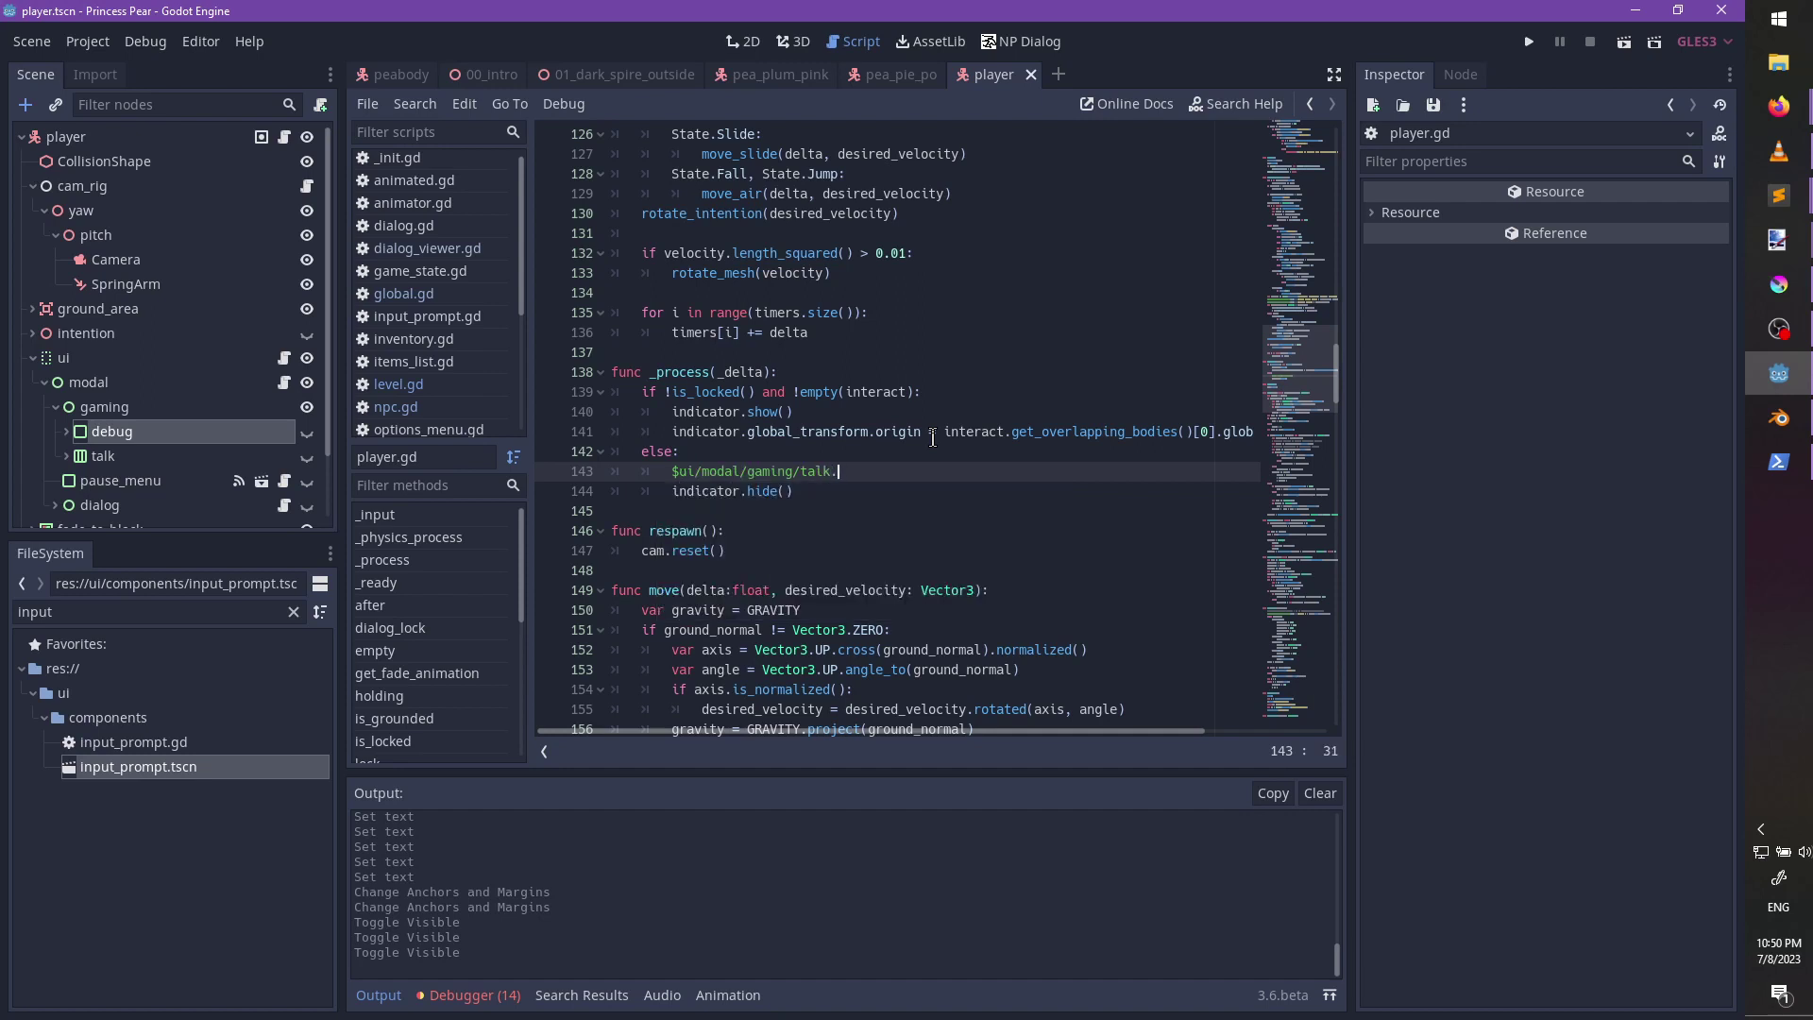
pyautogui.write('hide')
# Duplicate the talk line below indicator.show() in the if branch, change its call to show(), and save and run the project.
pyautogui.moveTo(902, 470); pyautogui.dragTo(902, 457)
pyautogui.hotkey('ctrl', 'c')
pyautogui.click(866, 418)
pyautogui.hotkey('ctrl', 'v')
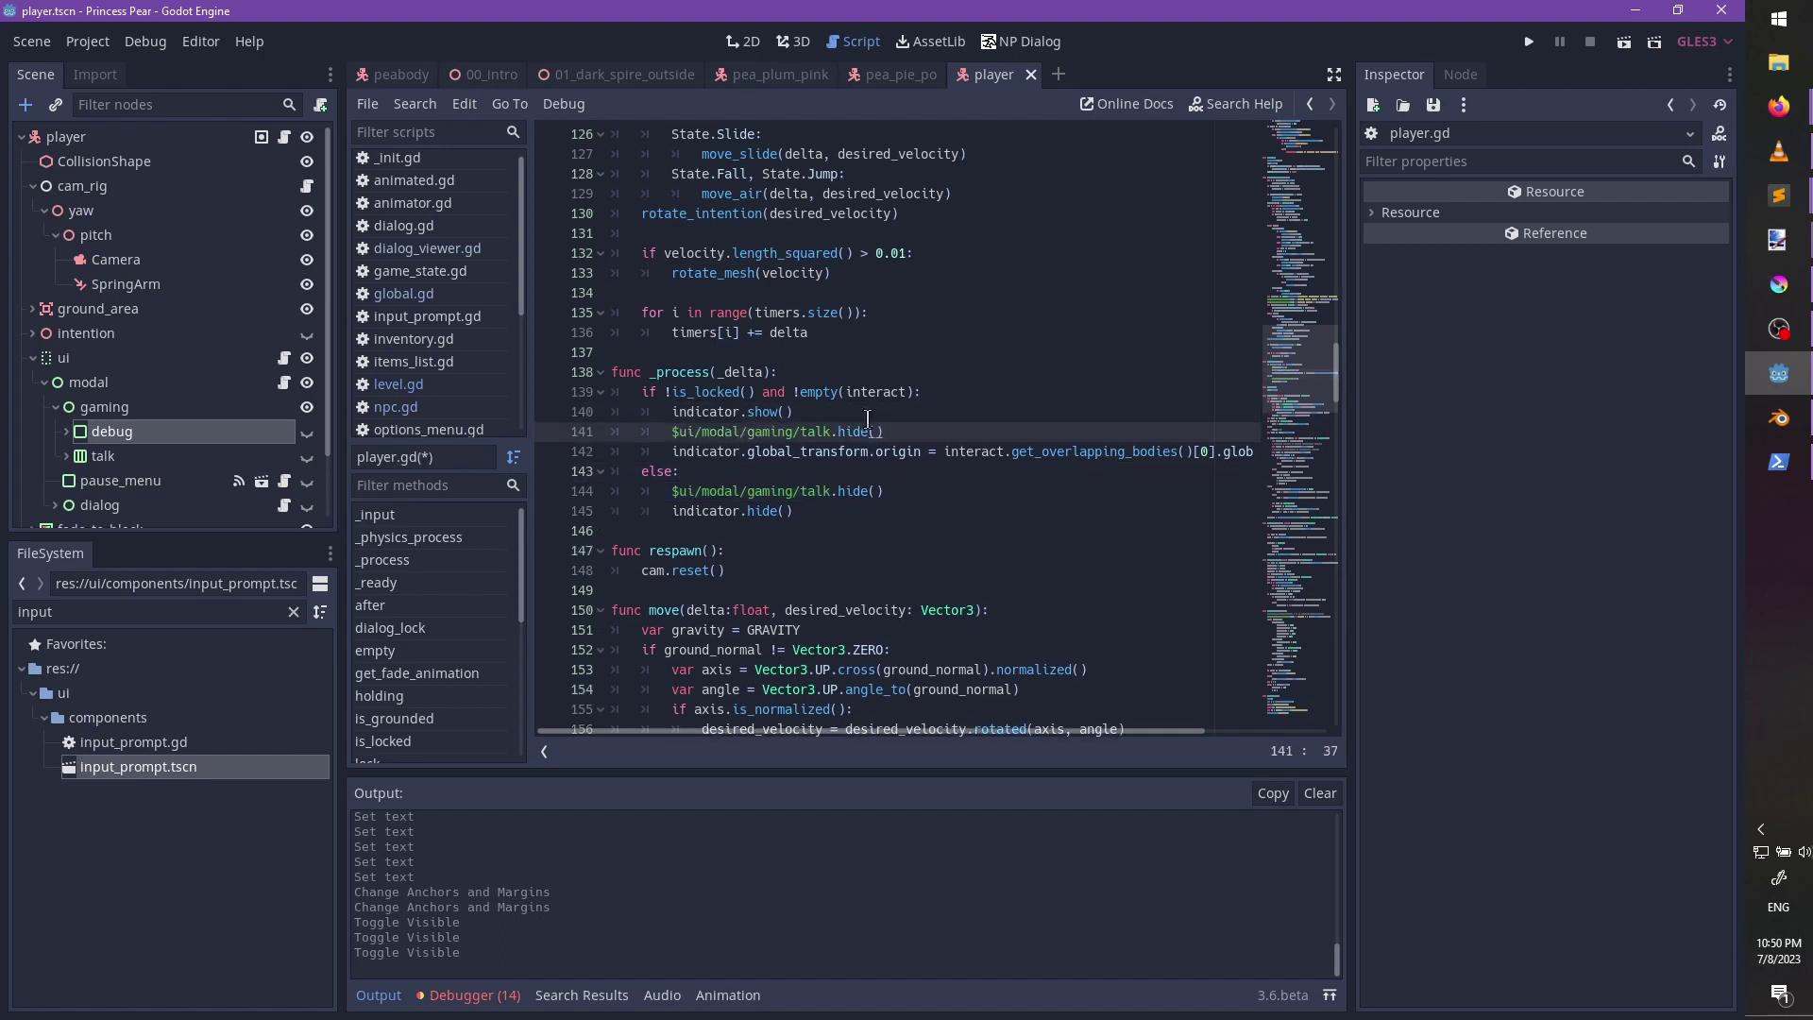
pyautogui.press('BackSpace')
pyautogui.press('BackSpace')
pyautogui.press('BackSpace')
pyautogui.press('BackSpace')
pyautogui.write('show')
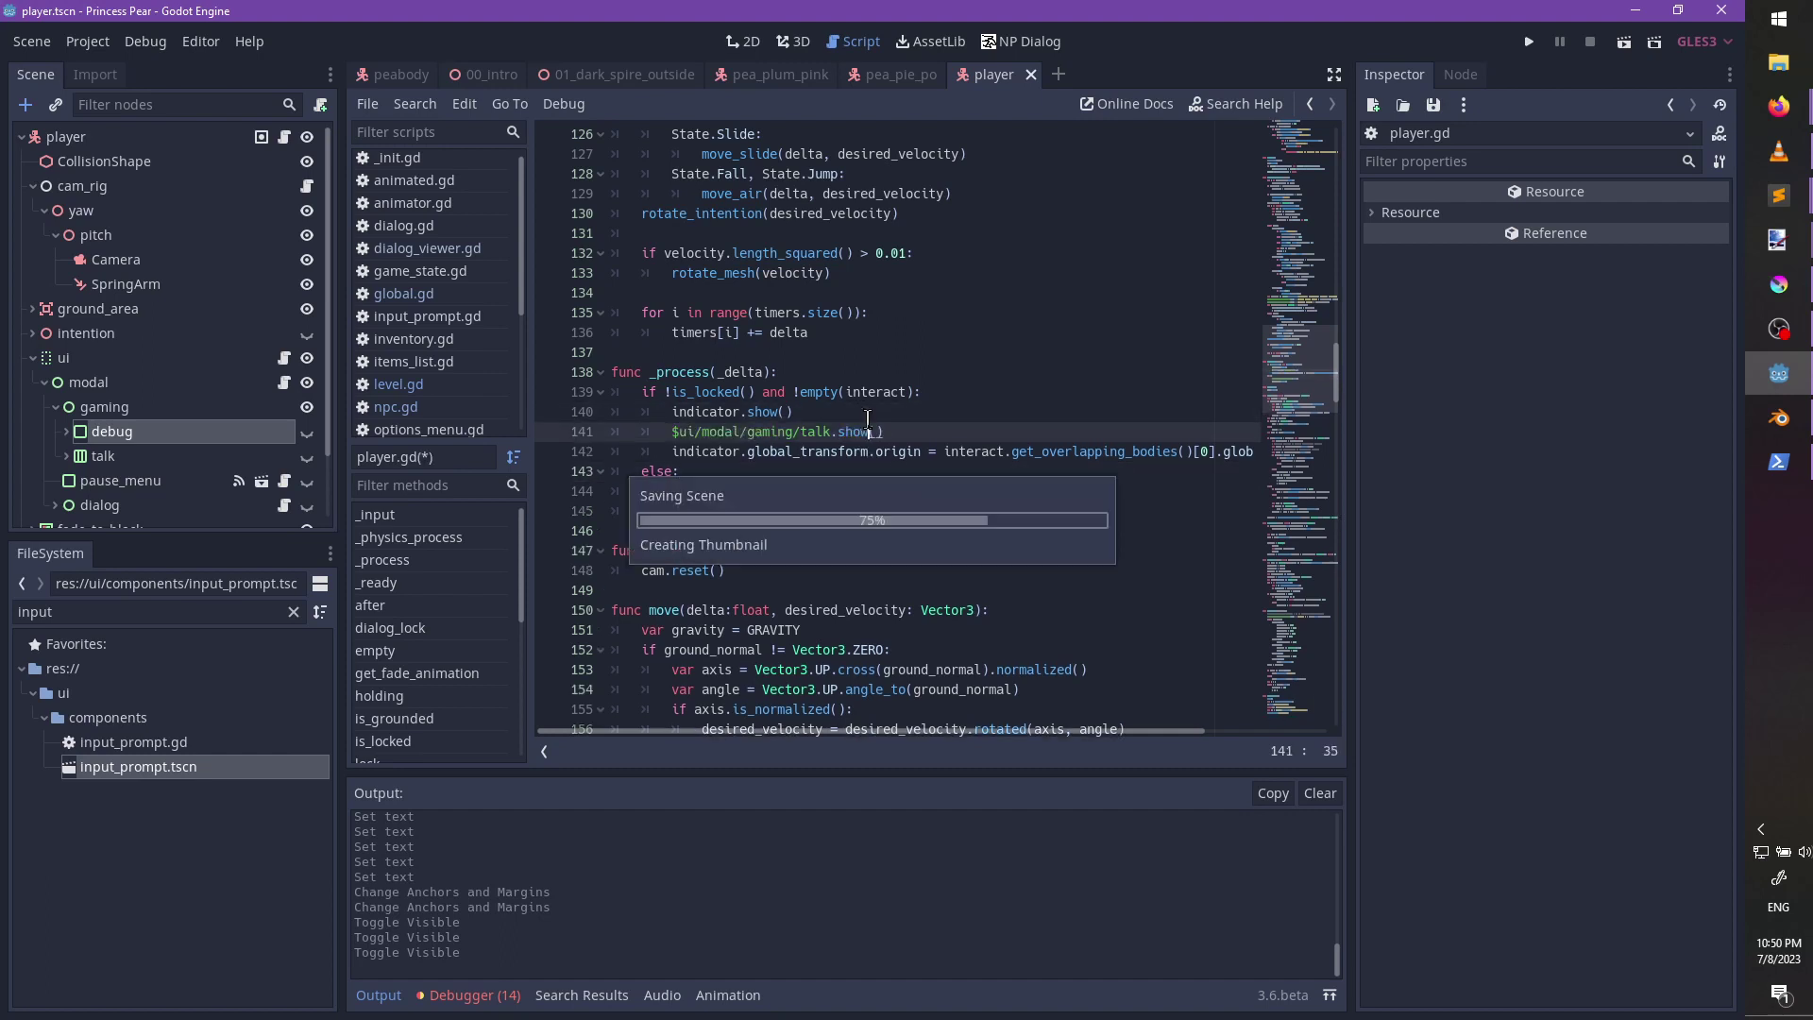
pyautogui.hotkey('ctrl', 's')
pyautogui.press('F5')
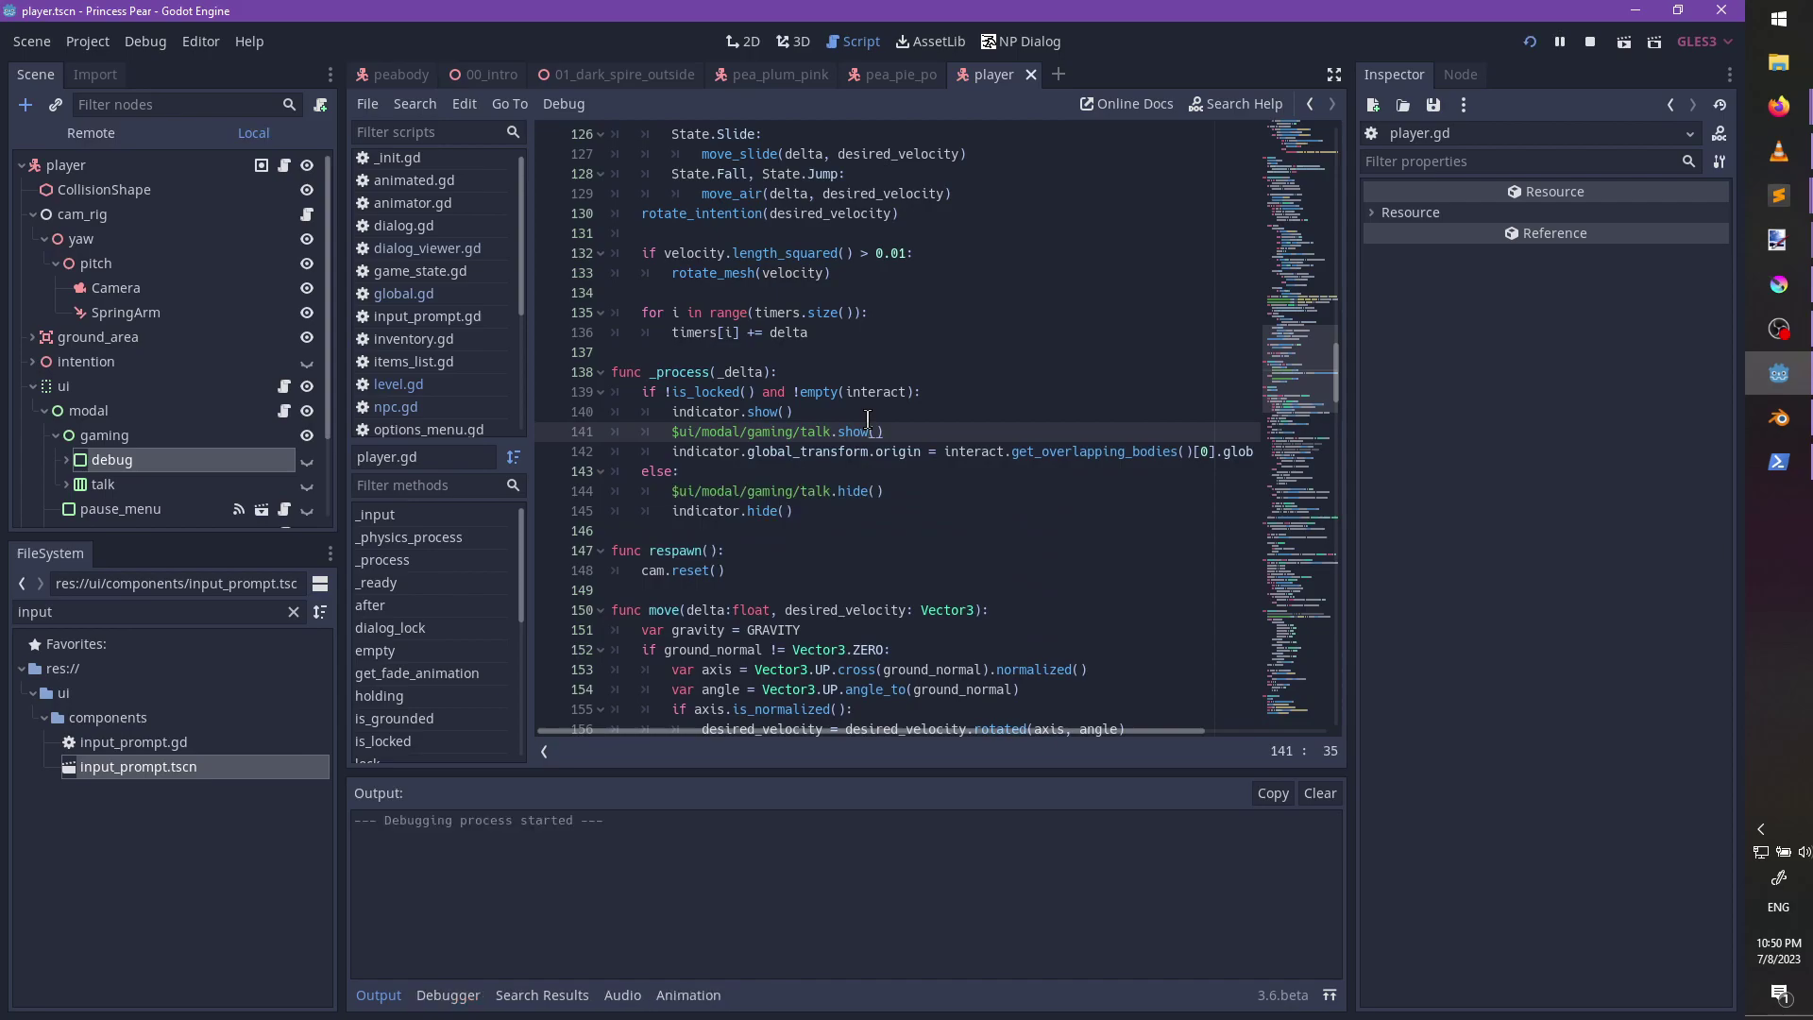